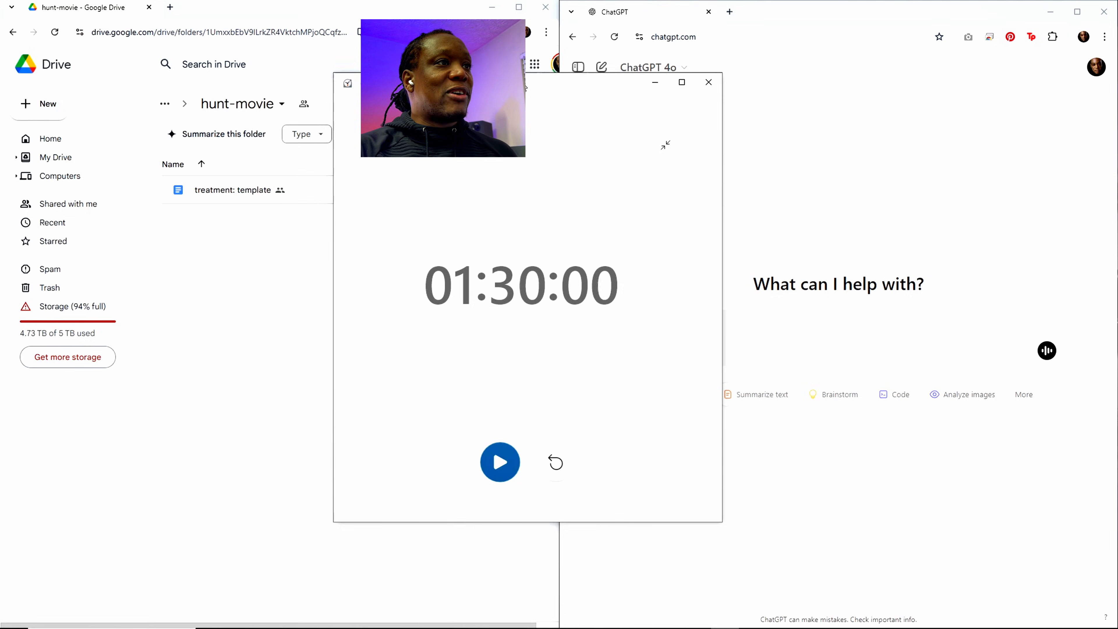
Step: Start the 1:30:00 countdown timer and move the Clock window off the visible workspace
drag(525, 87, 539, 87)
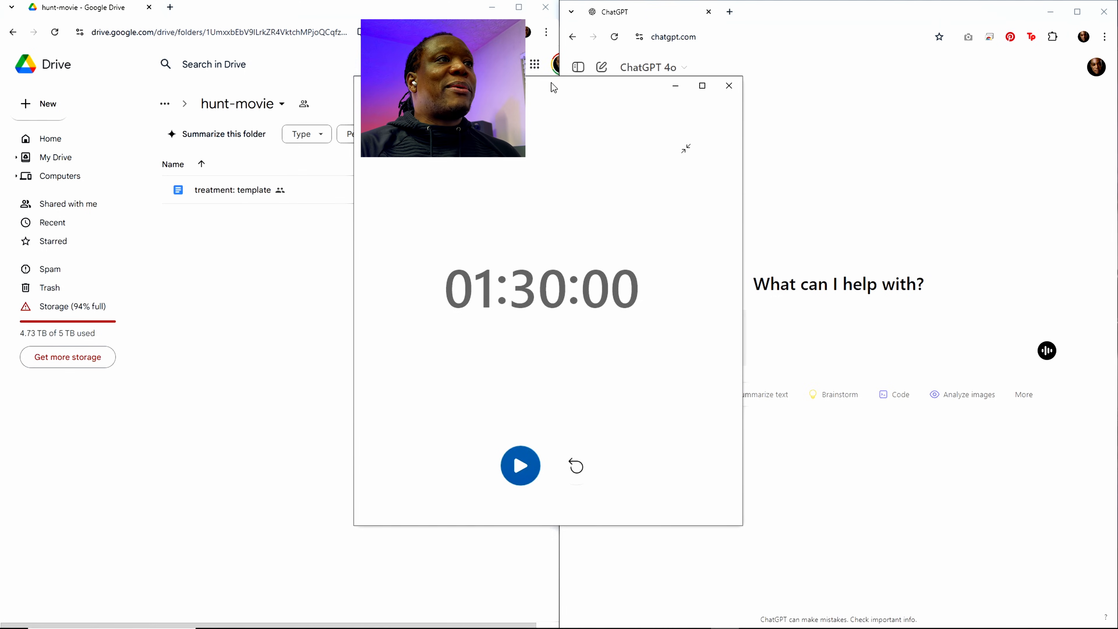
drag(551, 83, 774, 100)
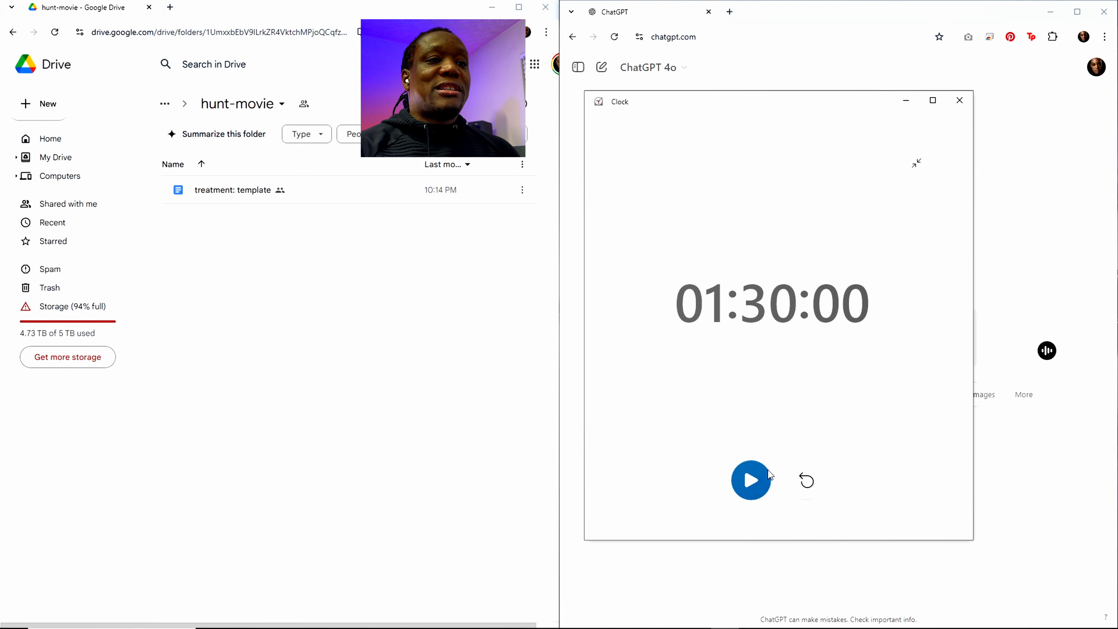
click(752, 481)
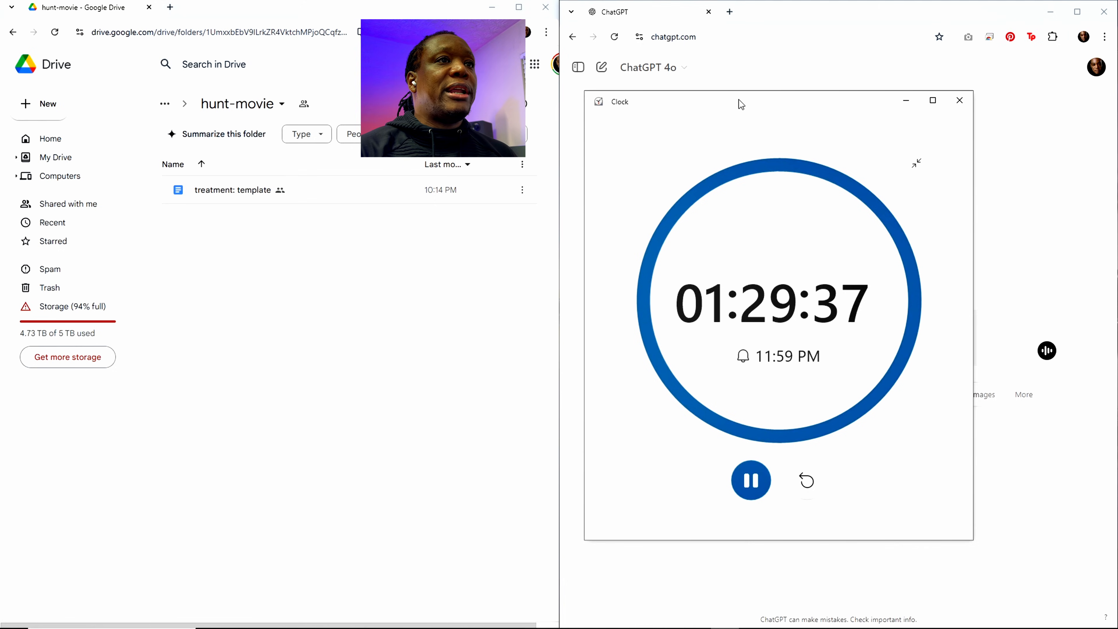
drag(739, 99, 1117, 92)
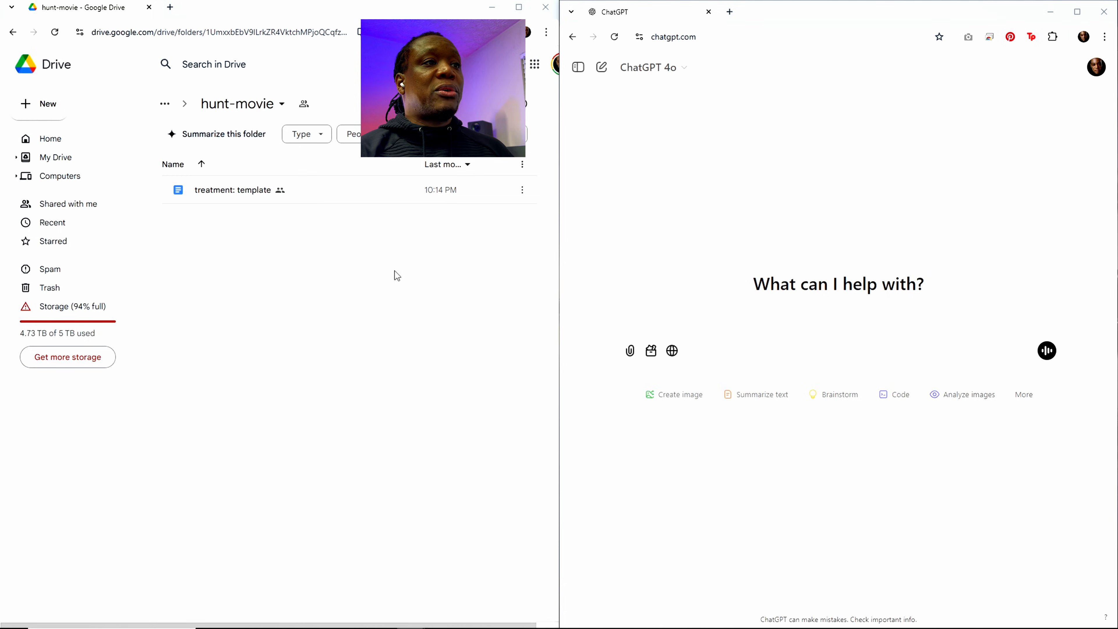
click(415, 257)
click(693, 226)
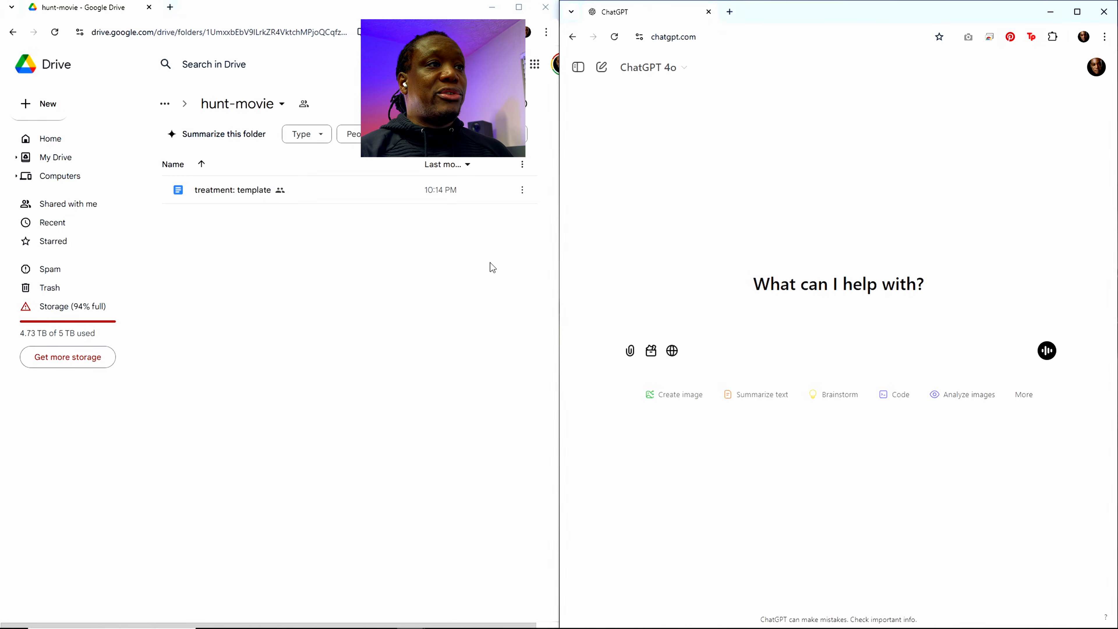
click(476, 263)
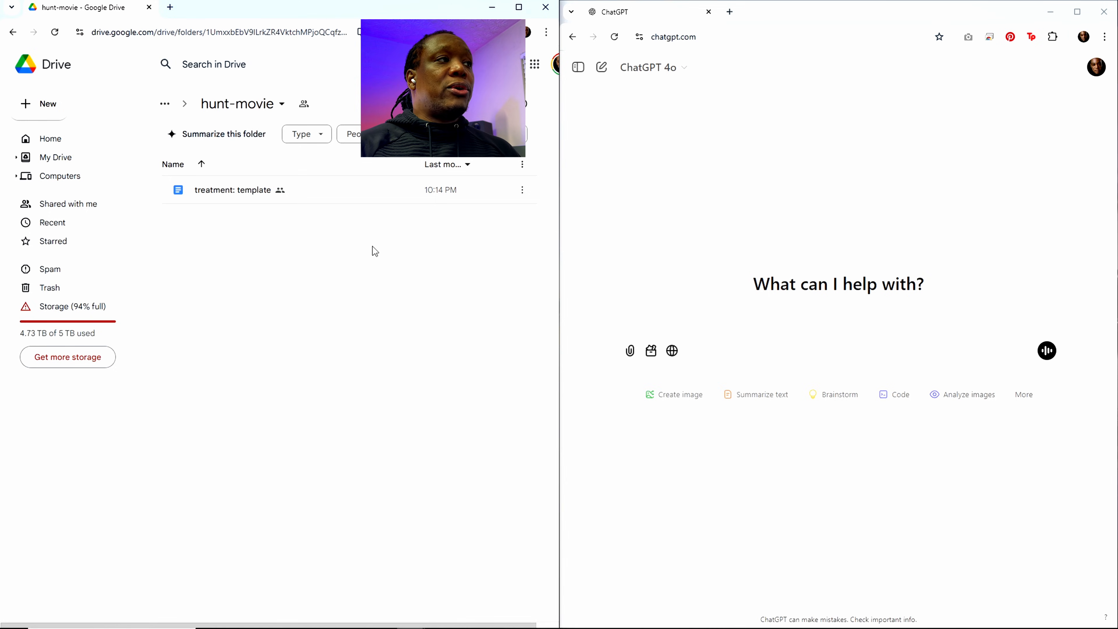
click(705, 221)
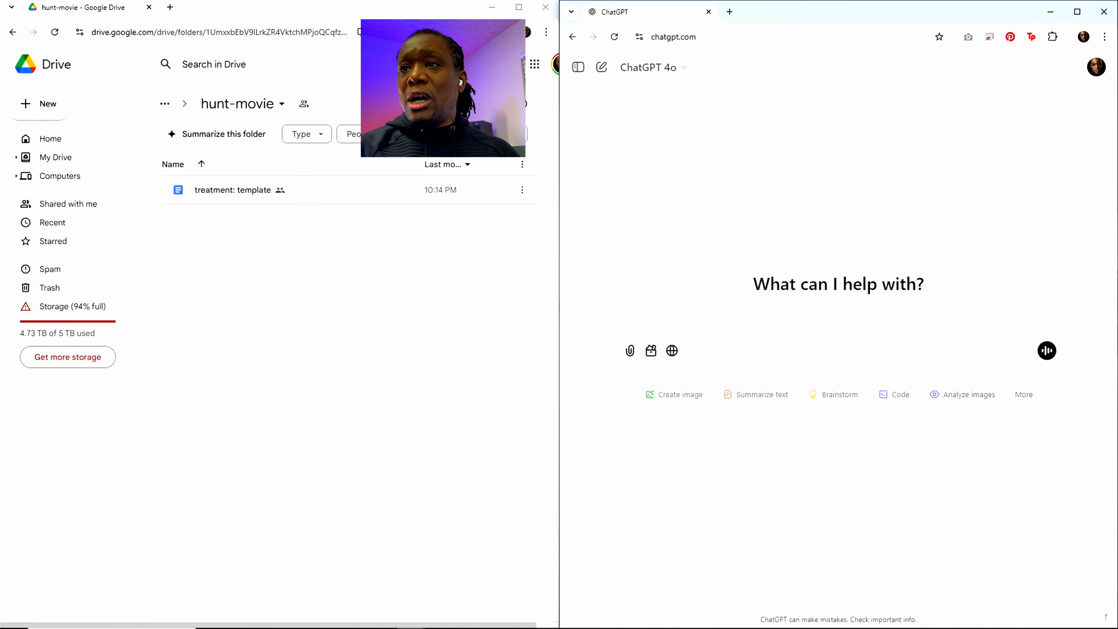
Step: Bring the Screenplay Writing Challenge chat into view and go through its workflow stages from developing the treatment to revising in Final Draft
drag(1117, 180, 978, 181)
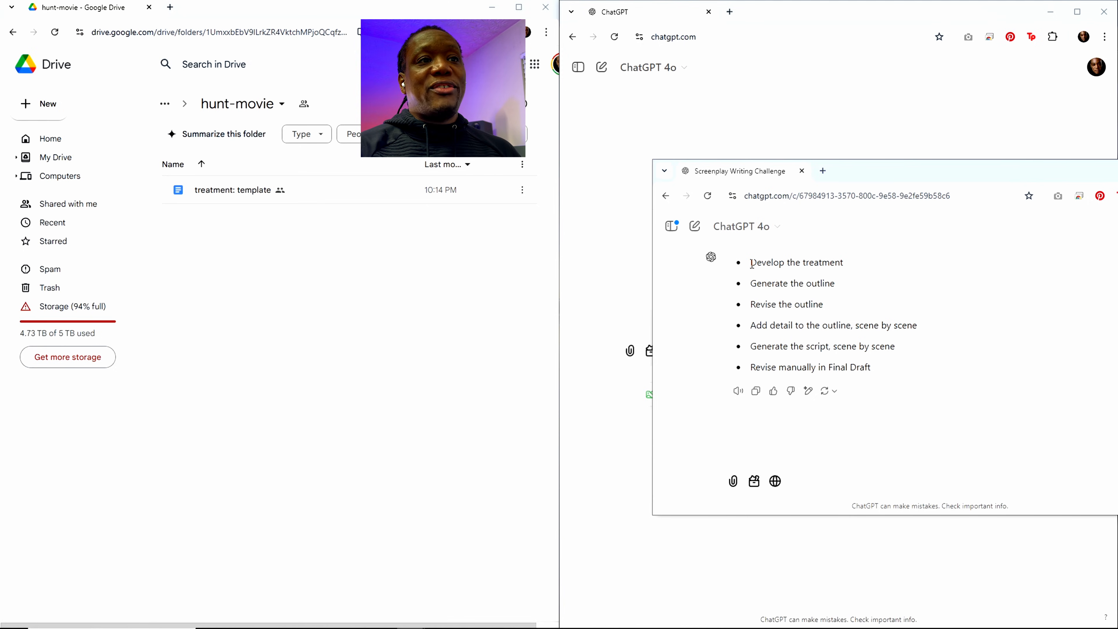
drag(752, 264, 842, 261)
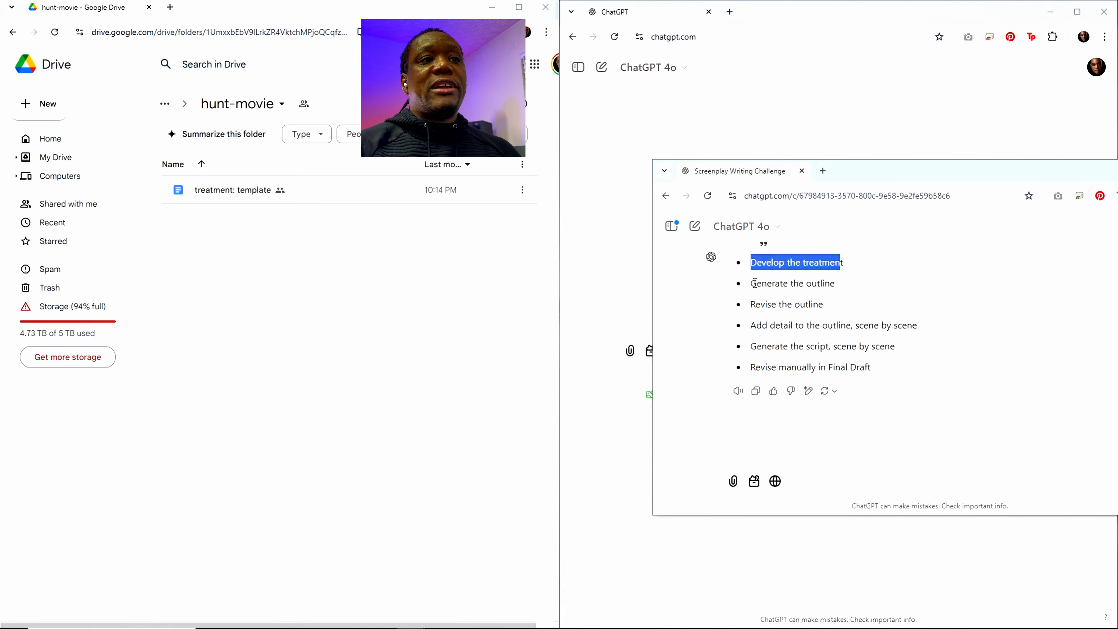
drag(754, 283, 825, 311)
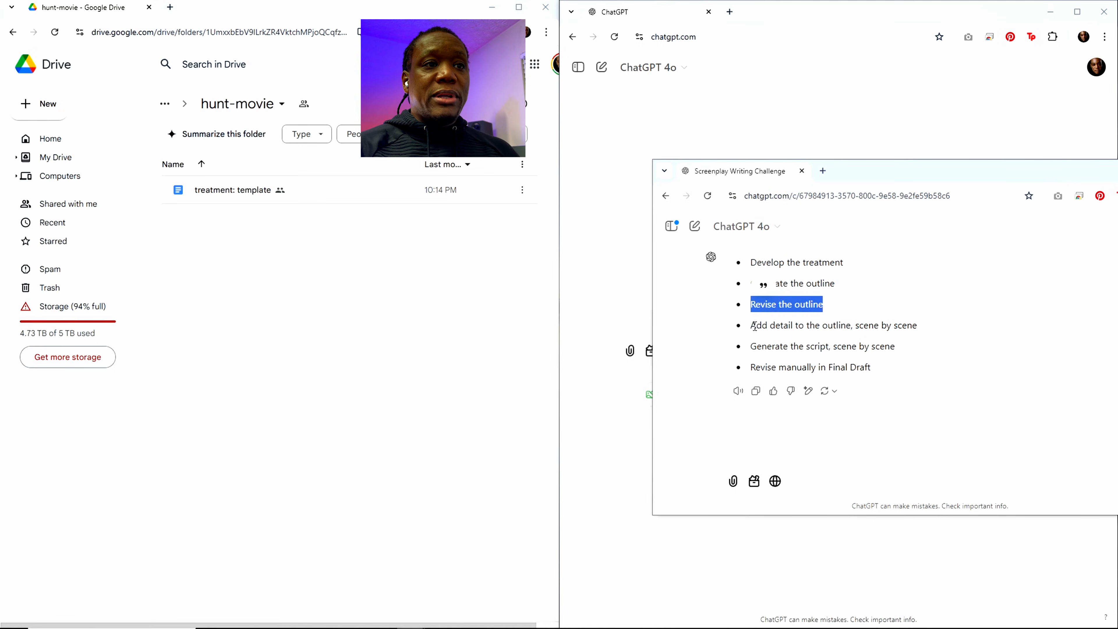
drag(753, 325, 919, 328)
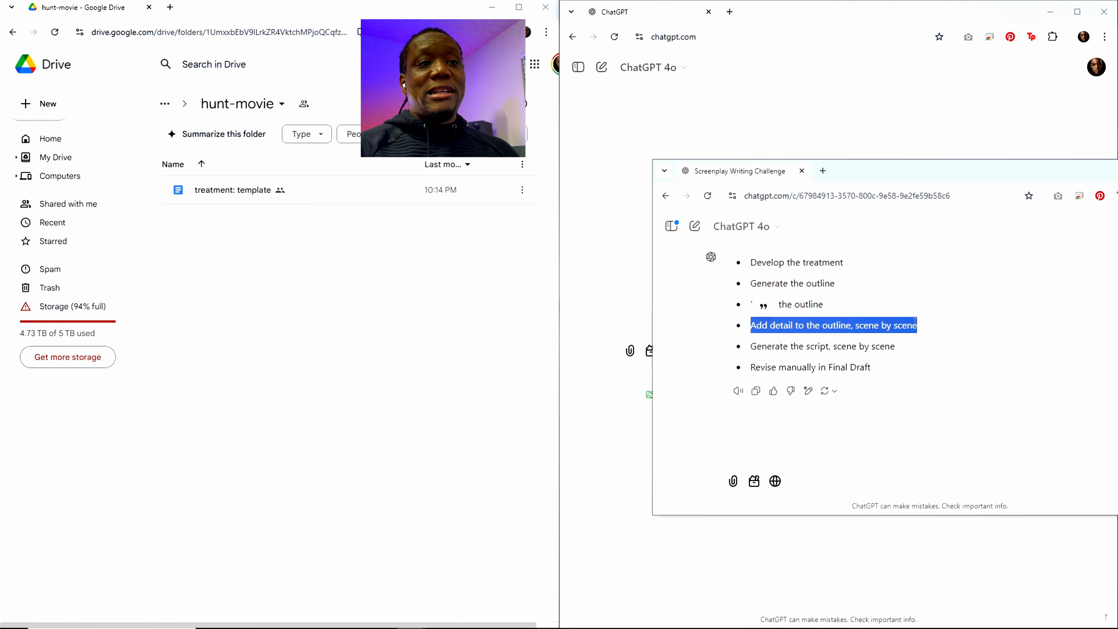
drag(754, 346, 896, 348)
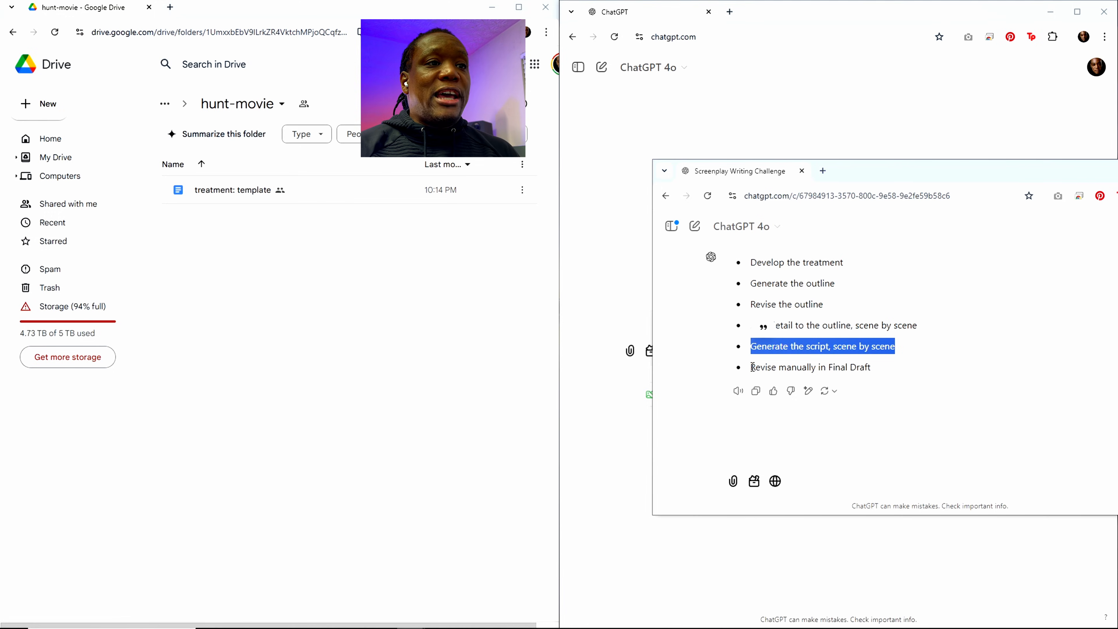
drag(752, 366, 871, 371)
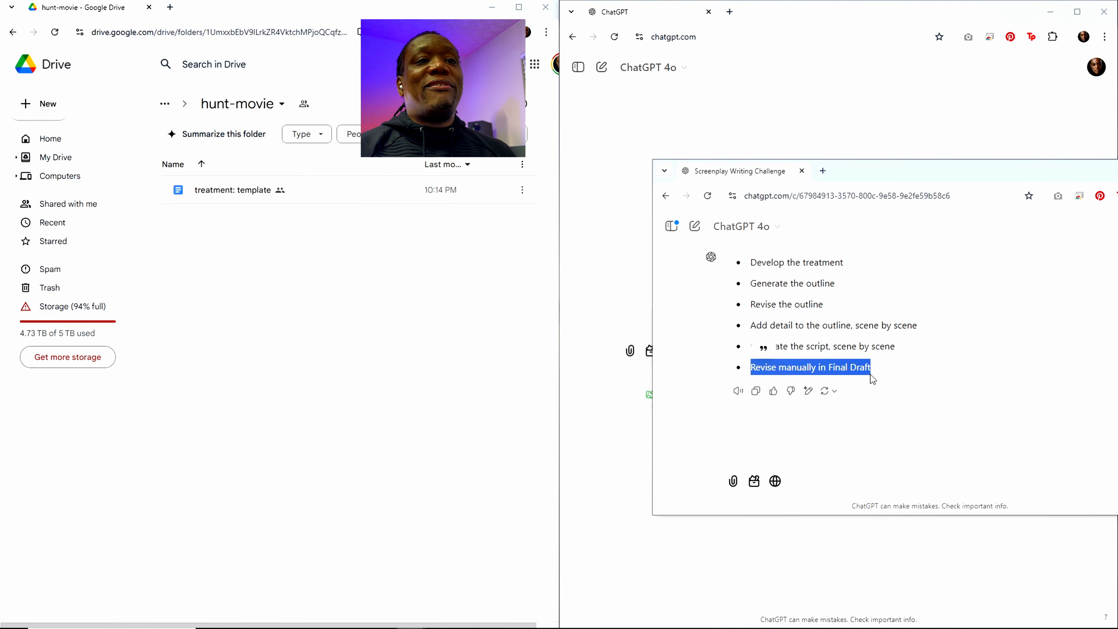
click(877, 370)
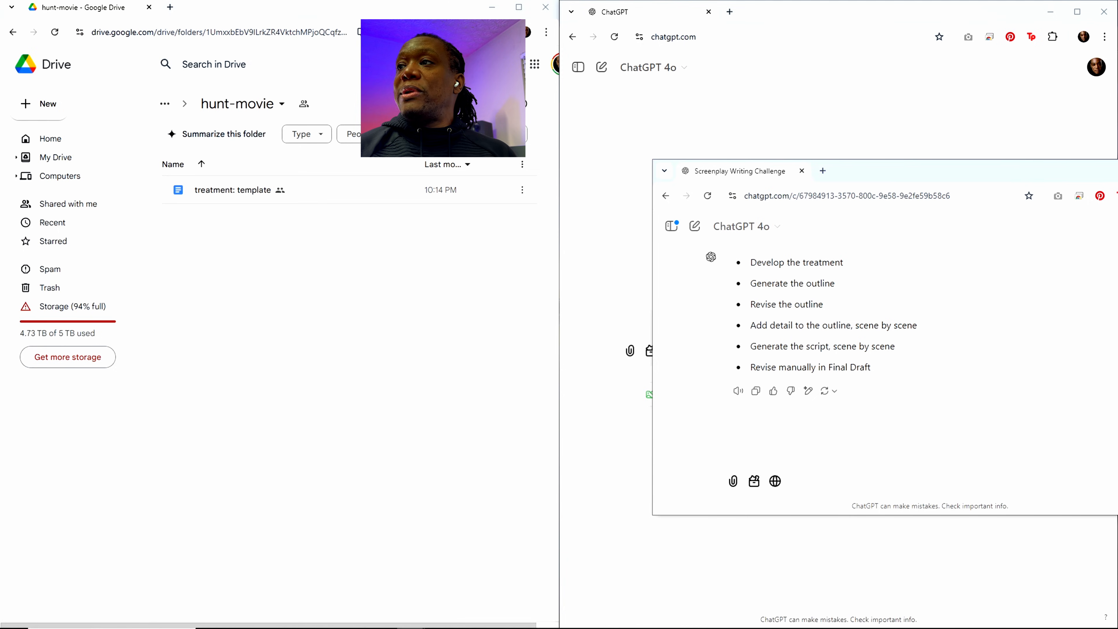
Step: Bring the Clock window into view to check the time left, and move it away again
drag(1117, 44, 802, 43)
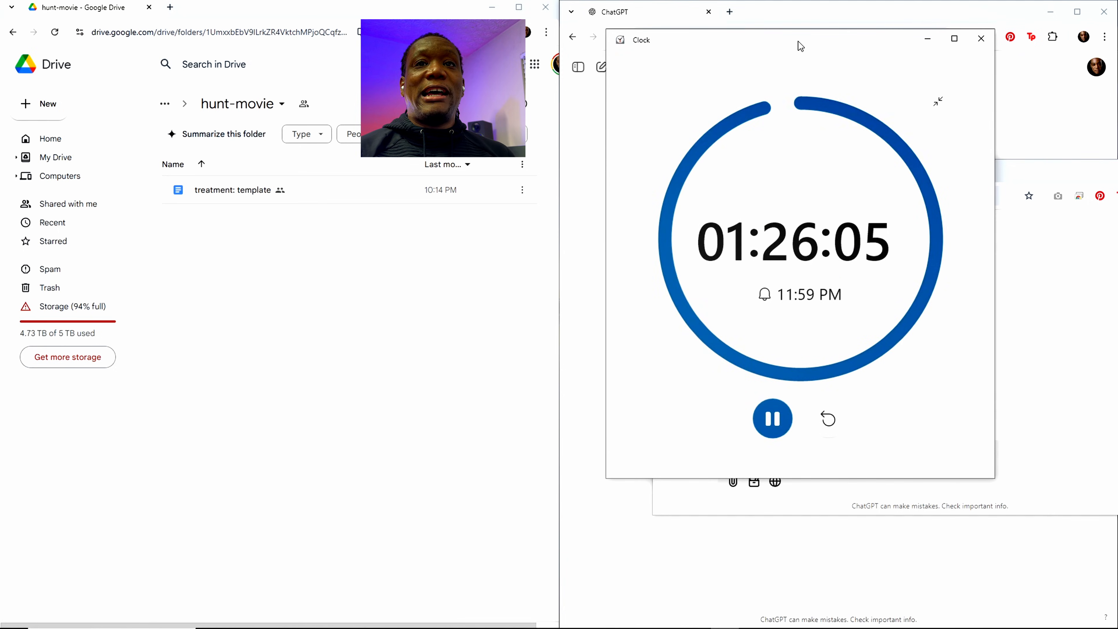
drag(798, 41, 1117, 140)
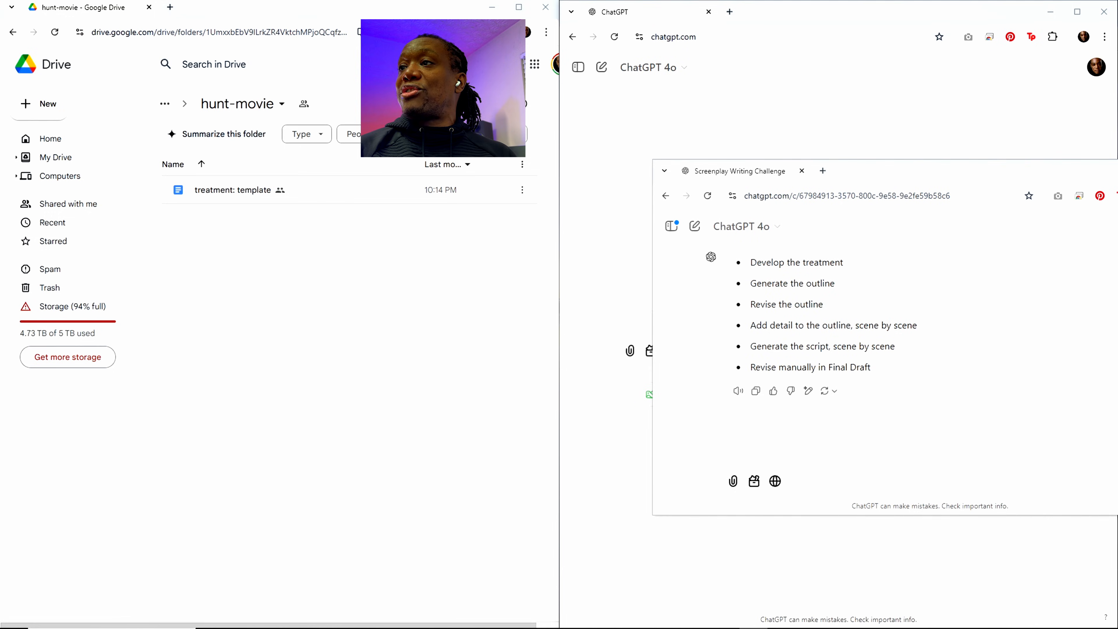
Step: View the local hunt-movie folder and the hunt.fdx script in Final Draft, and move both windows out of view
drag(1117, 13, 657, 48)
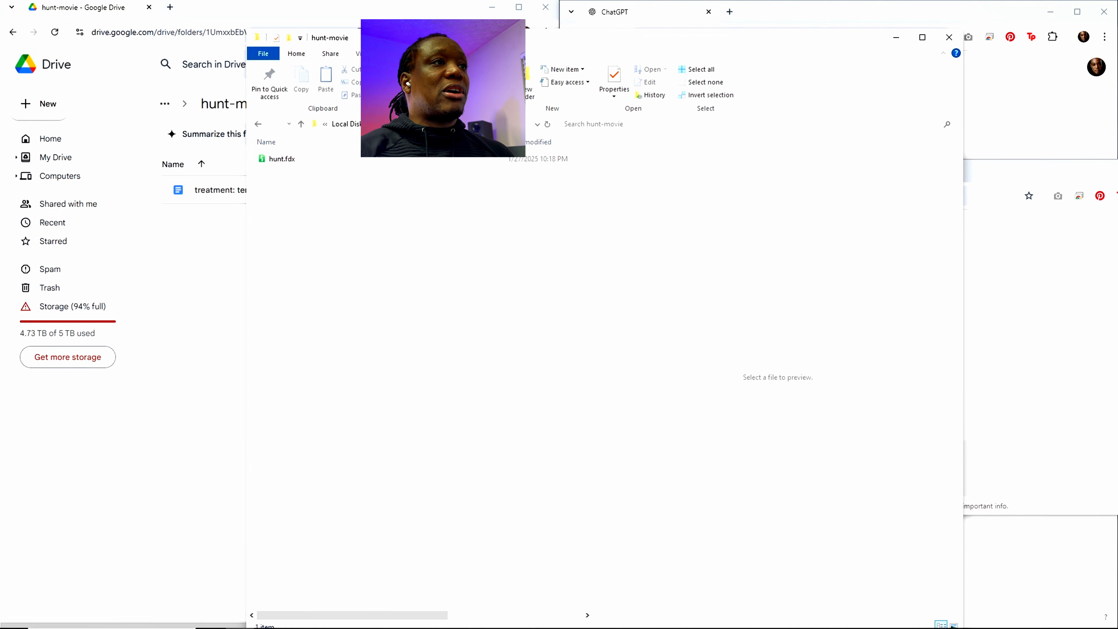
drag(489, 38, 394, 45)
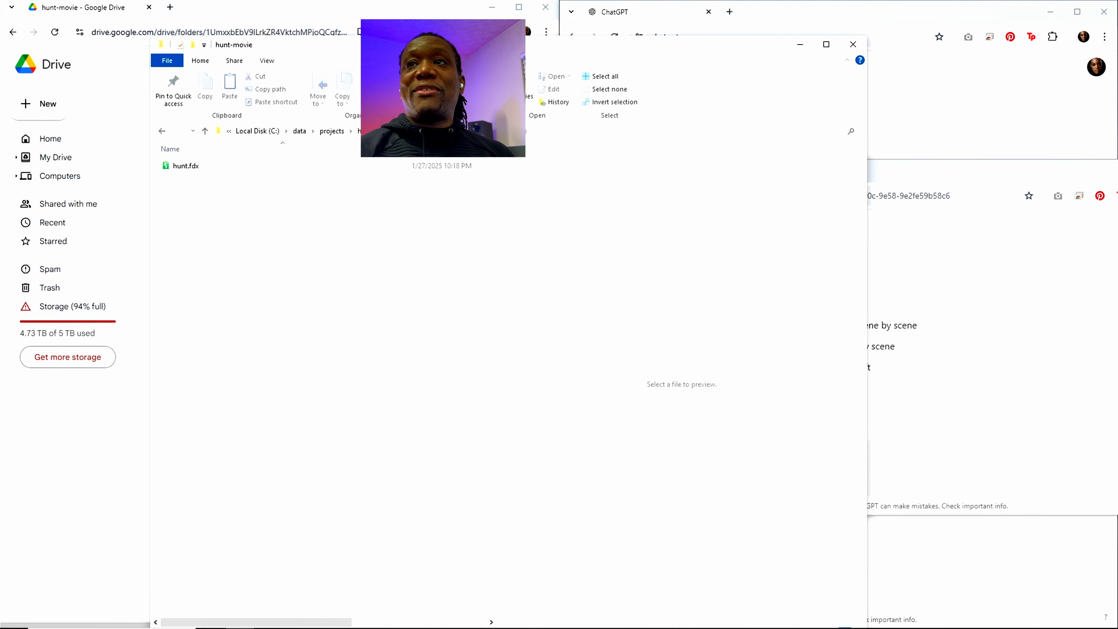
drag(1117, 66, 672, 37)
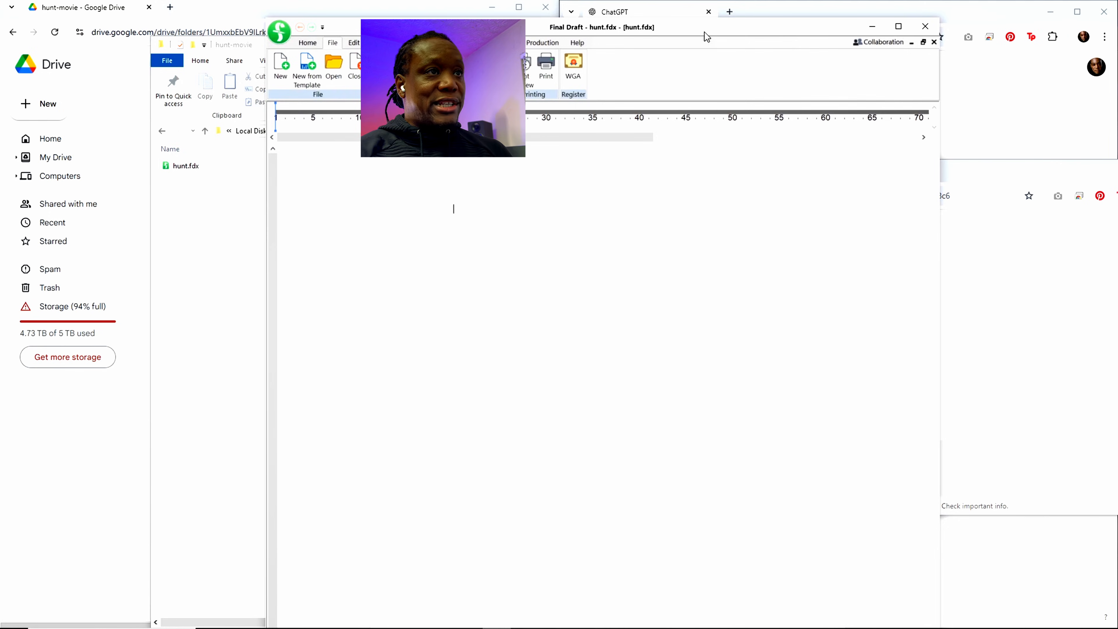
drag(692, 29, 1117, 28)
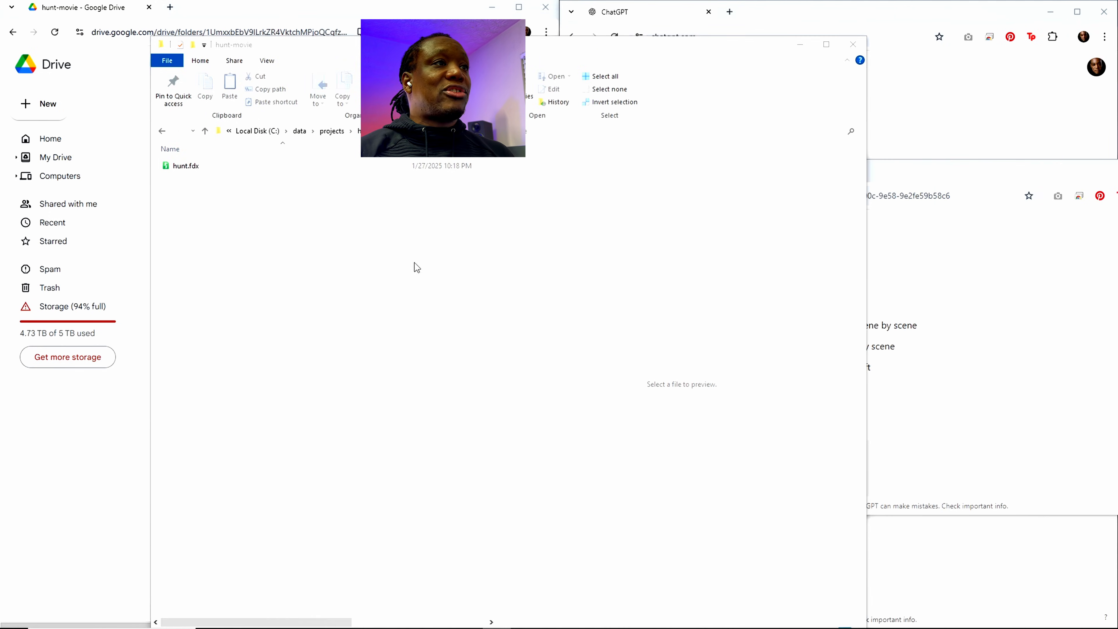
drag(445, 47, 1117, 61)
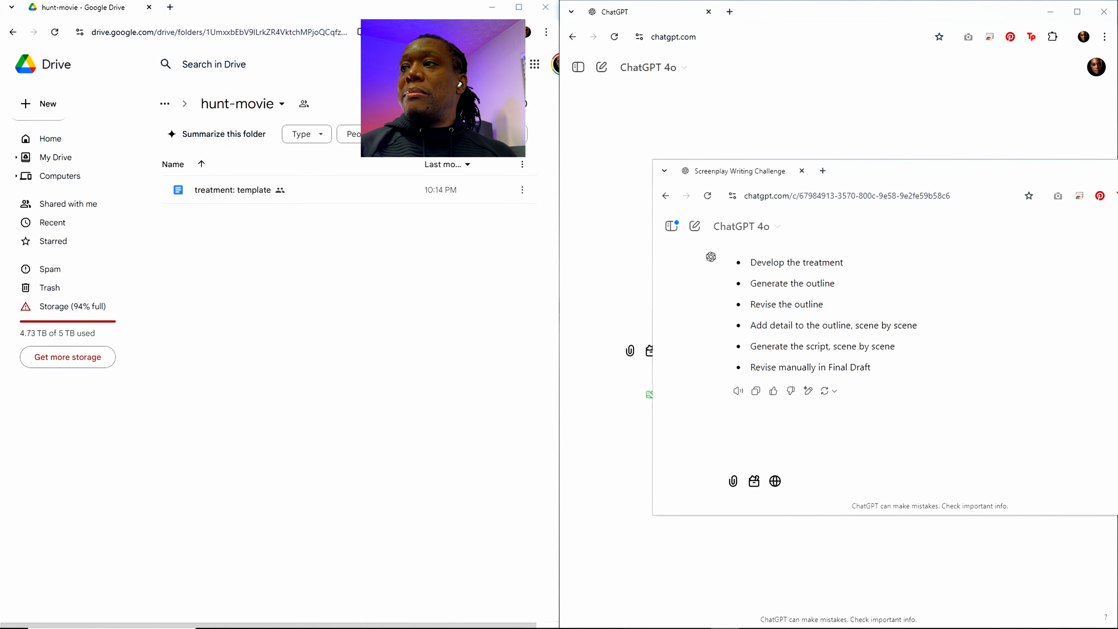
Step: Check the countdown timer again, and clear both the timer and the Screenplay Writing Challenge chat from the workspace
drag(1117, 115, 821, 58)
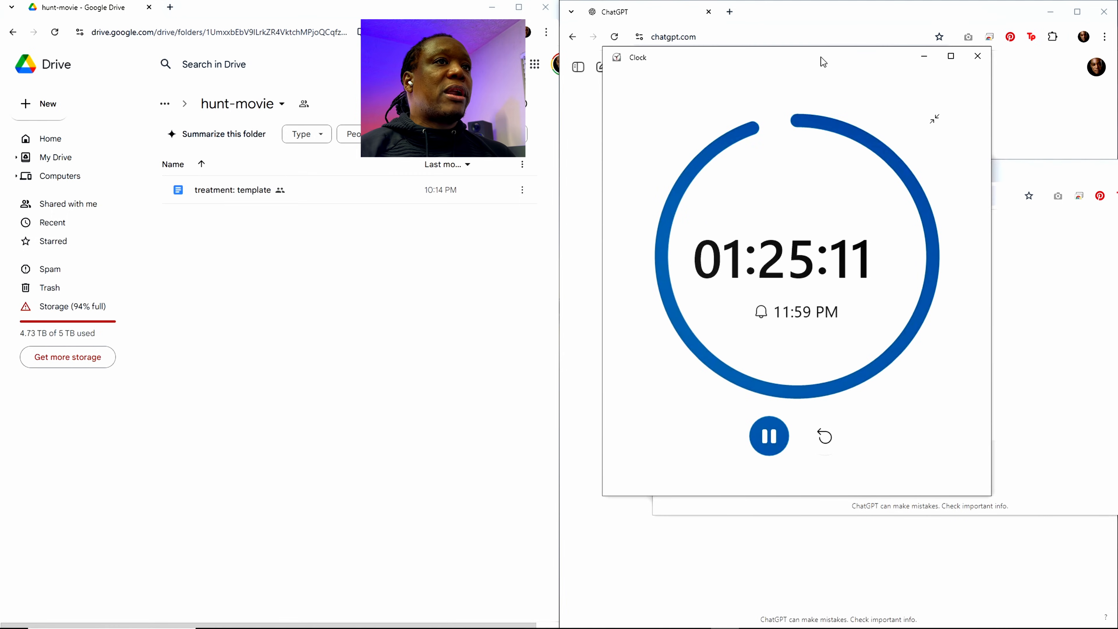
mouse_move(821, 56)
mouse_down()
mouse_move(832, 58)
mouse_move(814, 65)
mouse_up()
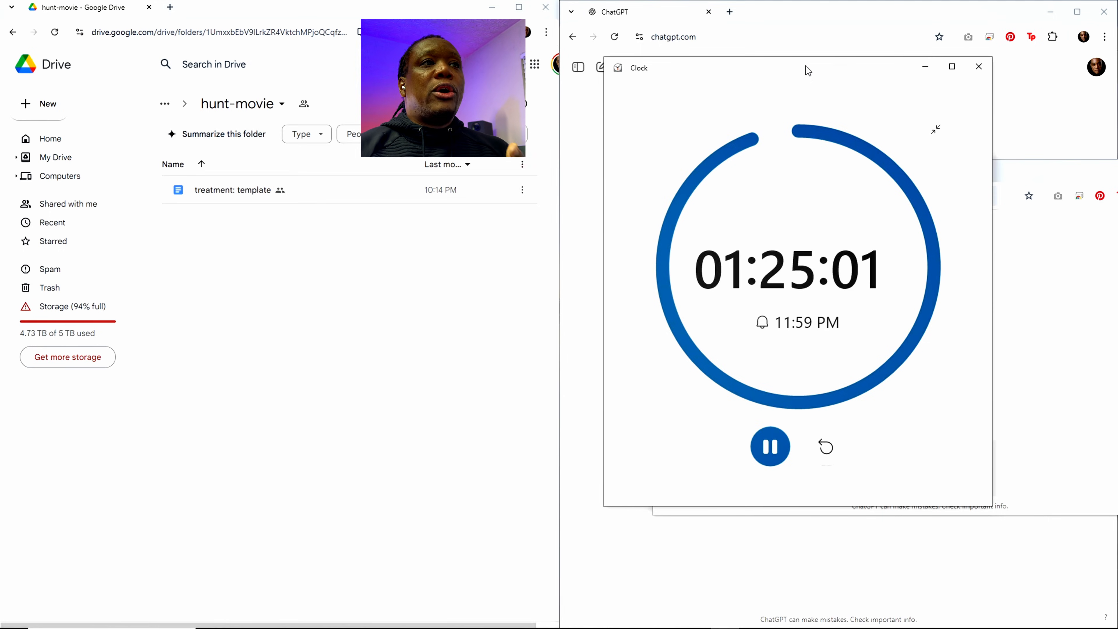
drag(805, 66, 1117, 93)
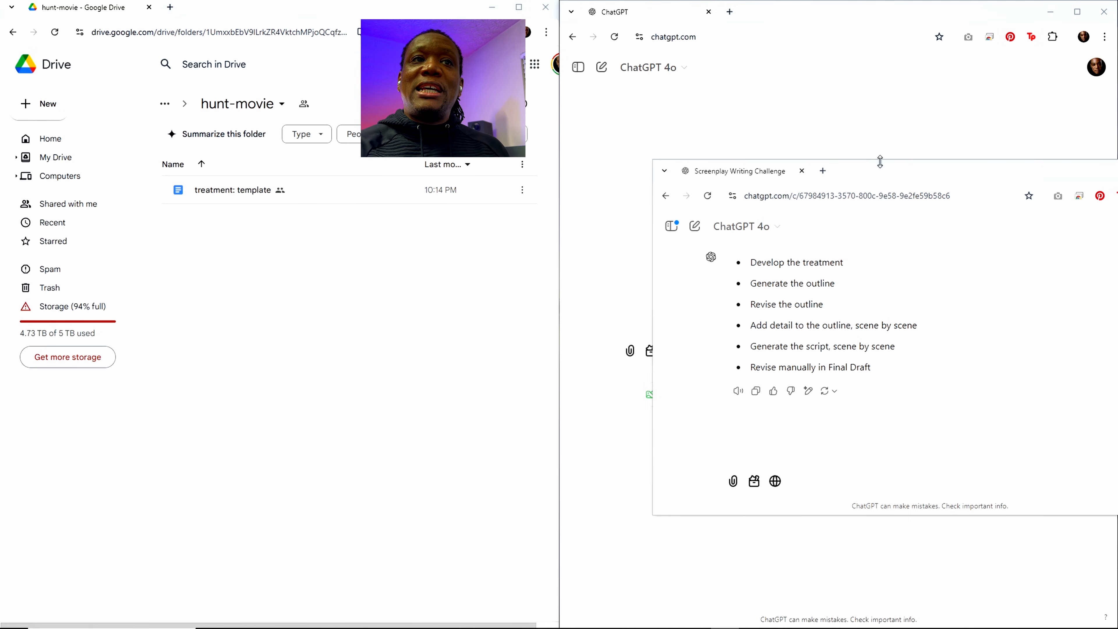
drag(870, 169, 1117, 173)
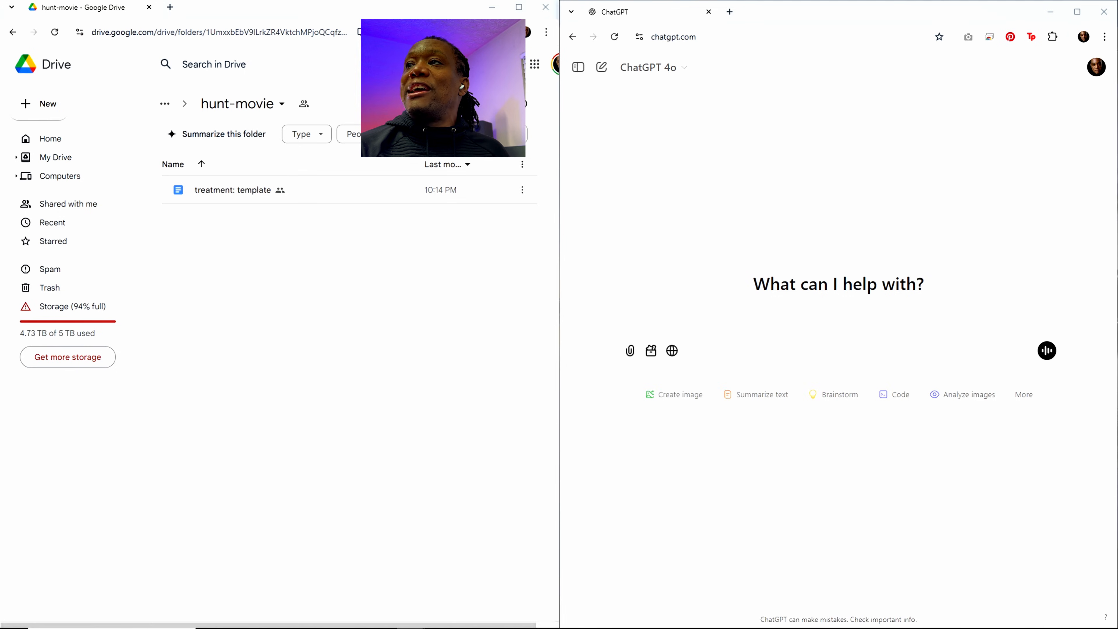
Step: Bring back the Screenplay Writing Challenge chat, highlight the "Develop the treatment" stage, and move the chat out of view
drag(1116, 15, 702, 51)
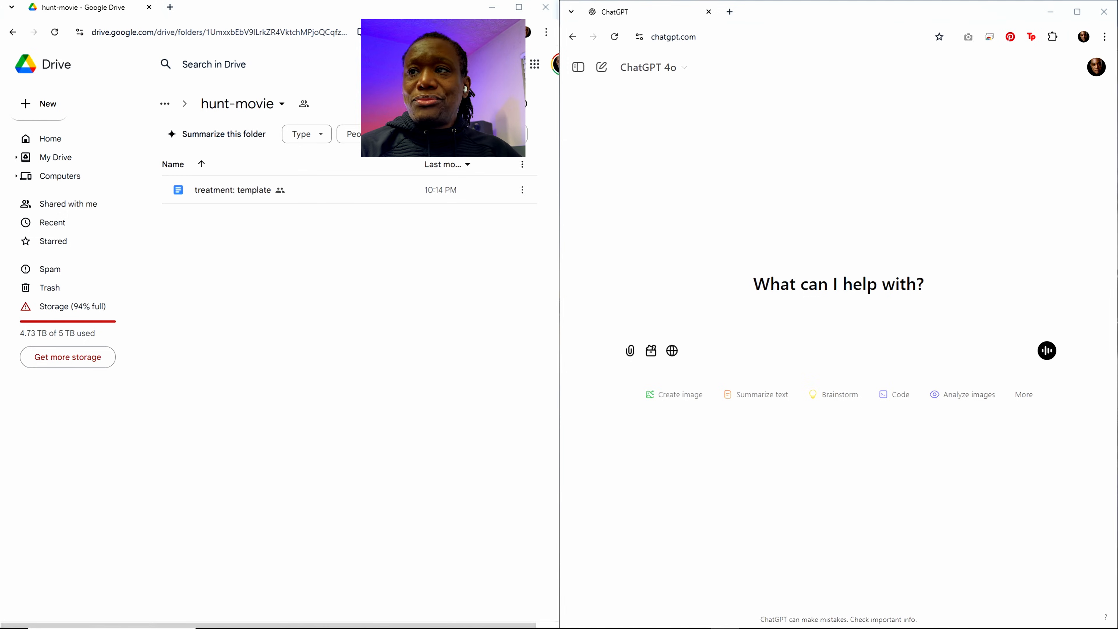
drag(1117, 223, 1005, 220)
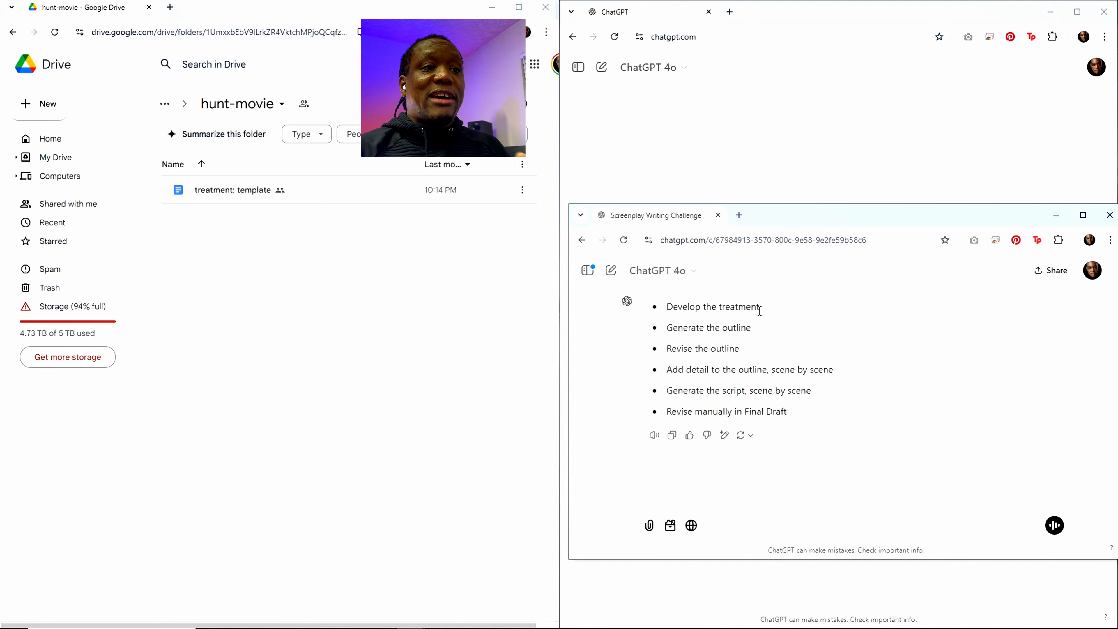
drag(759, 310, 666, 313)
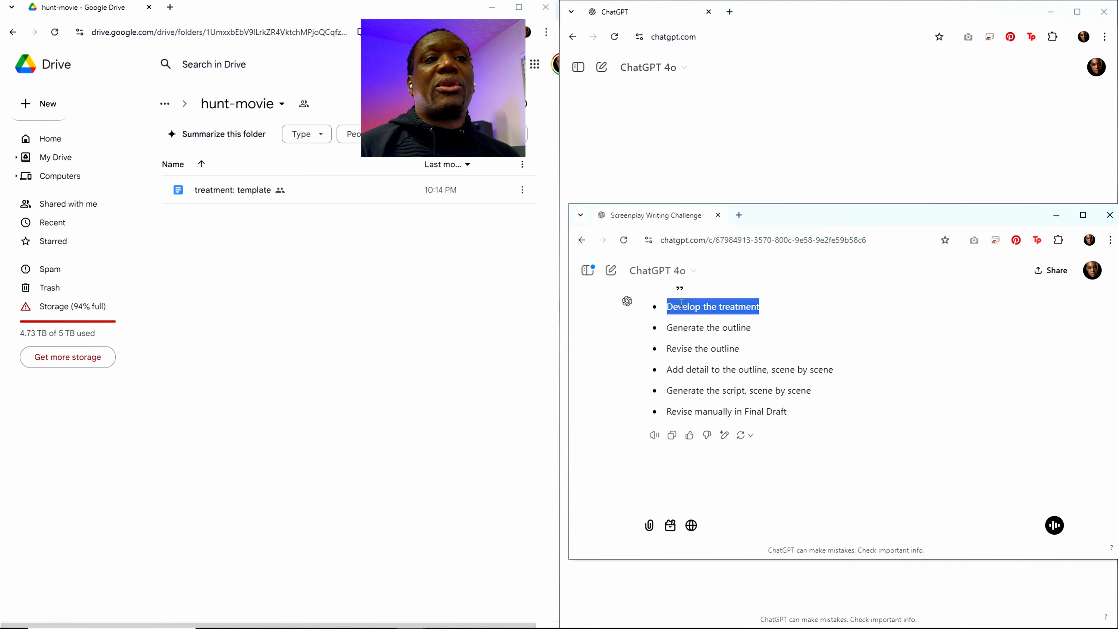
click(690, 317)
drag(759, 307, 665, 309)
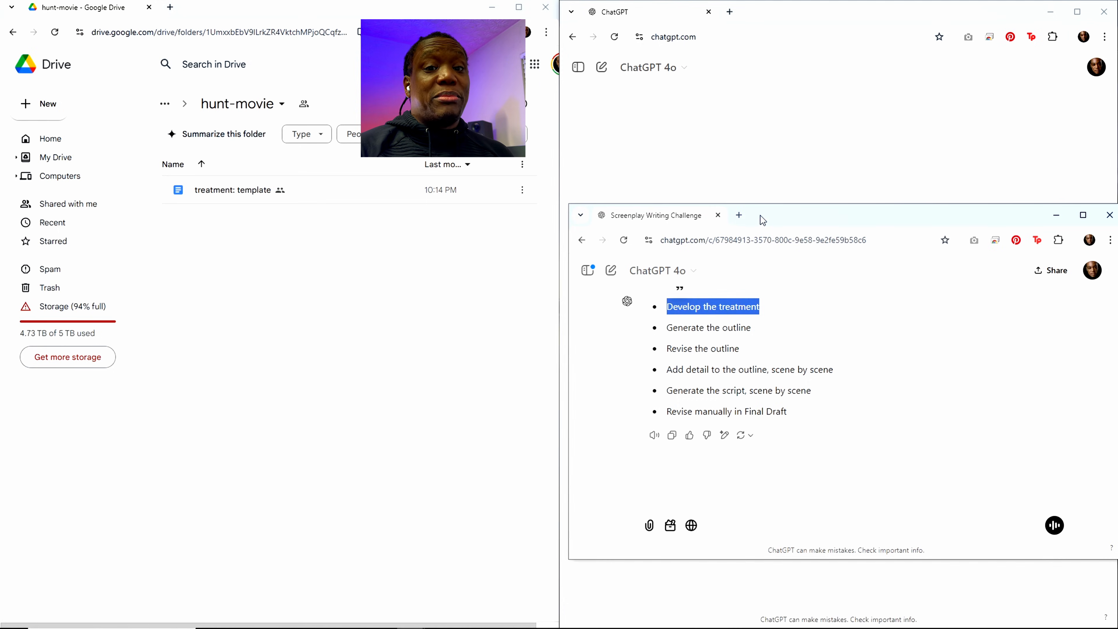
drag(761, 220, 1117, 237)
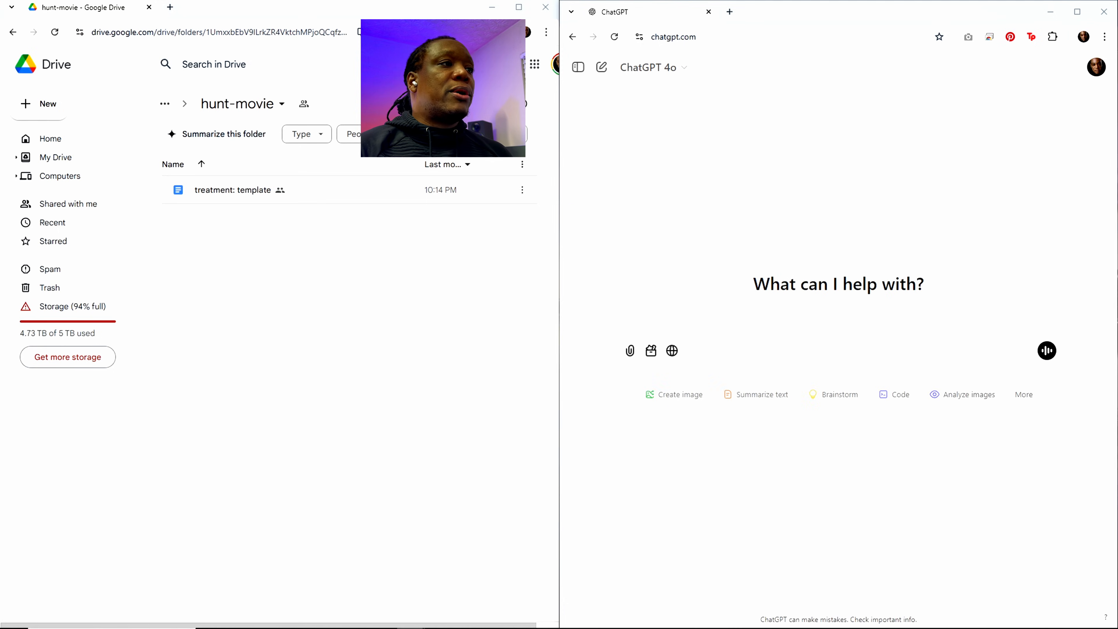
Step: Make a copy of the "treatment: template" document in the hunt-movie folder and rename the copy "treatment: hunt"
right_click(233, 196)
click(265, 275)
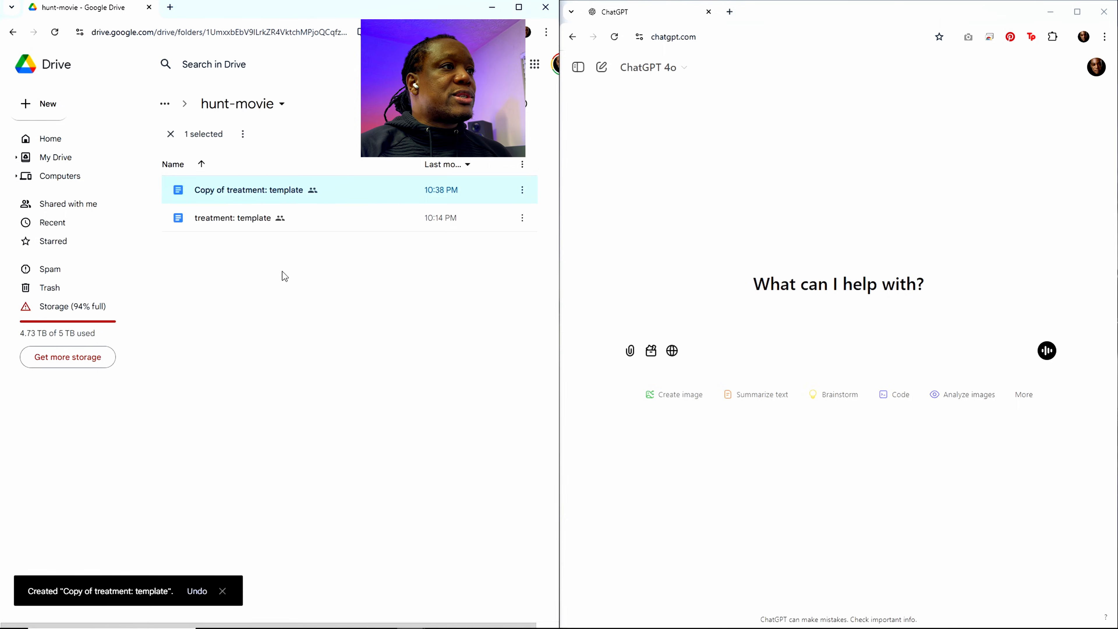
right_click(250, 192)
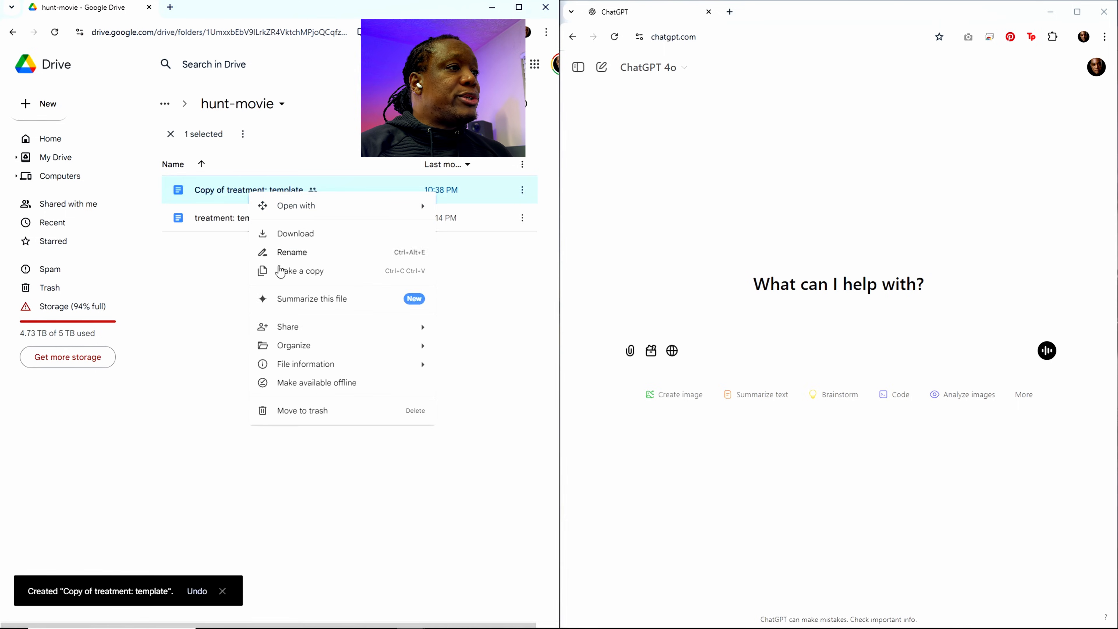
click(301, 253)
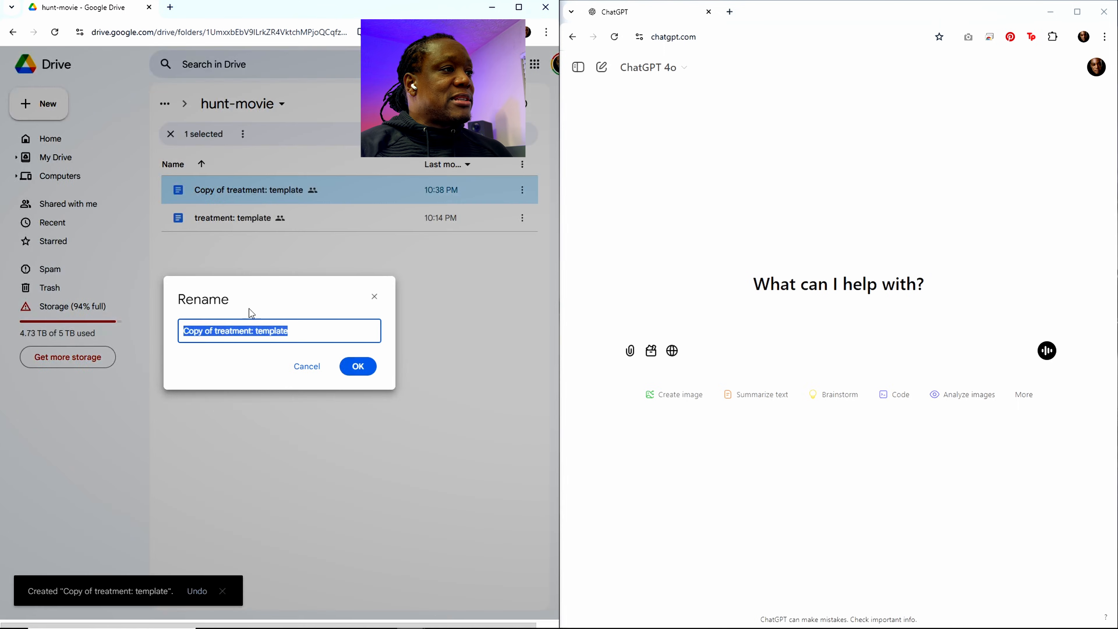
click(215, 331)
drag(214, 330, 154, 332)
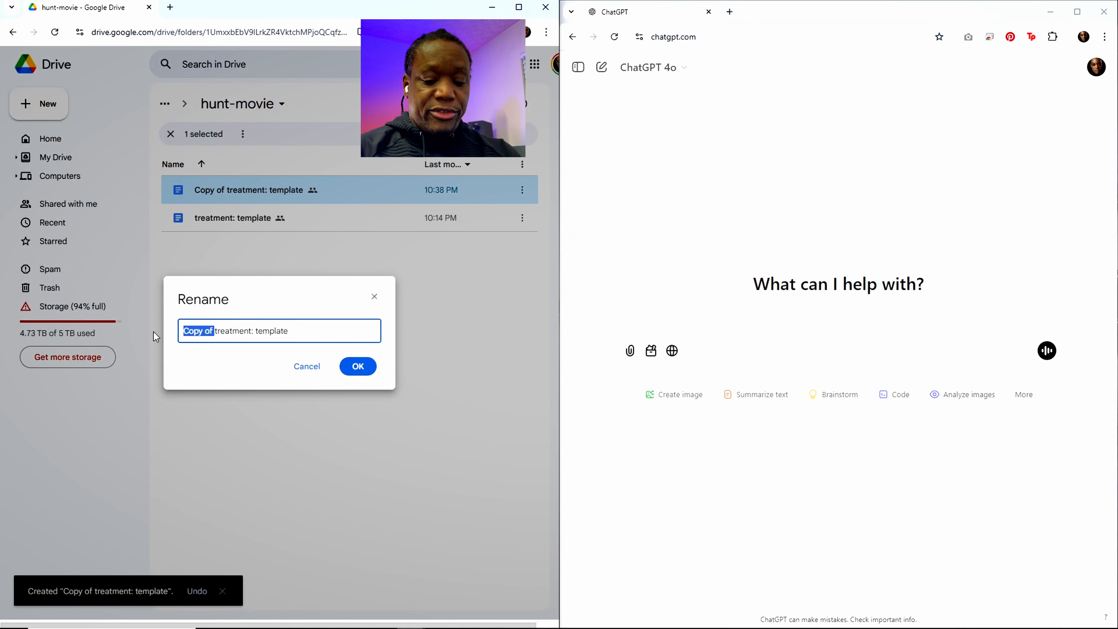
key(BackSpace)
drag(226, 330, 268, 331)
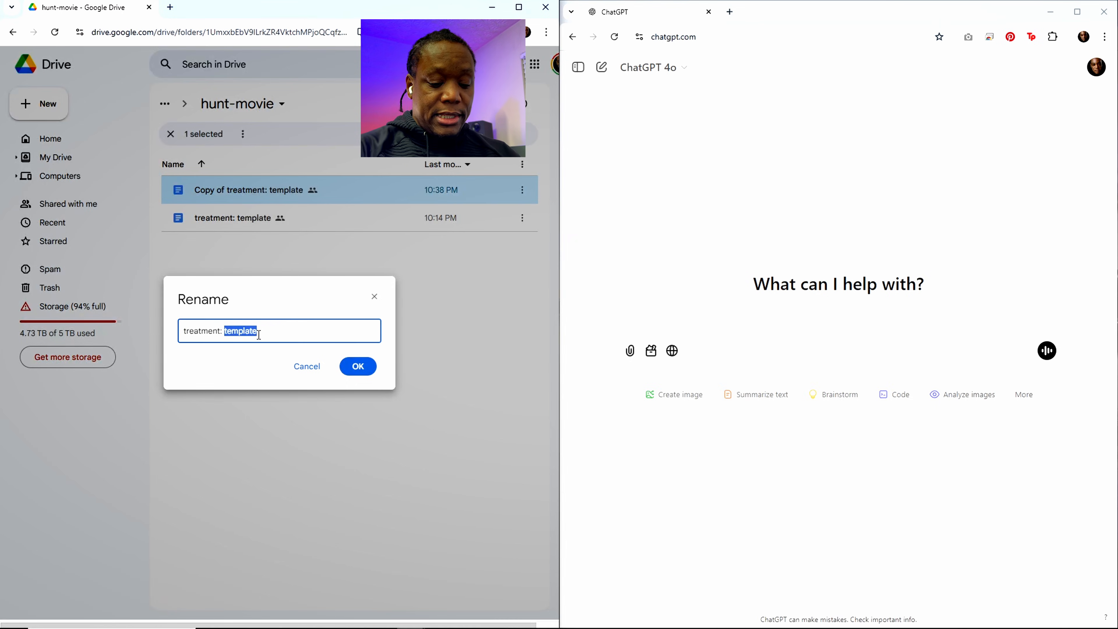
text(hunt)
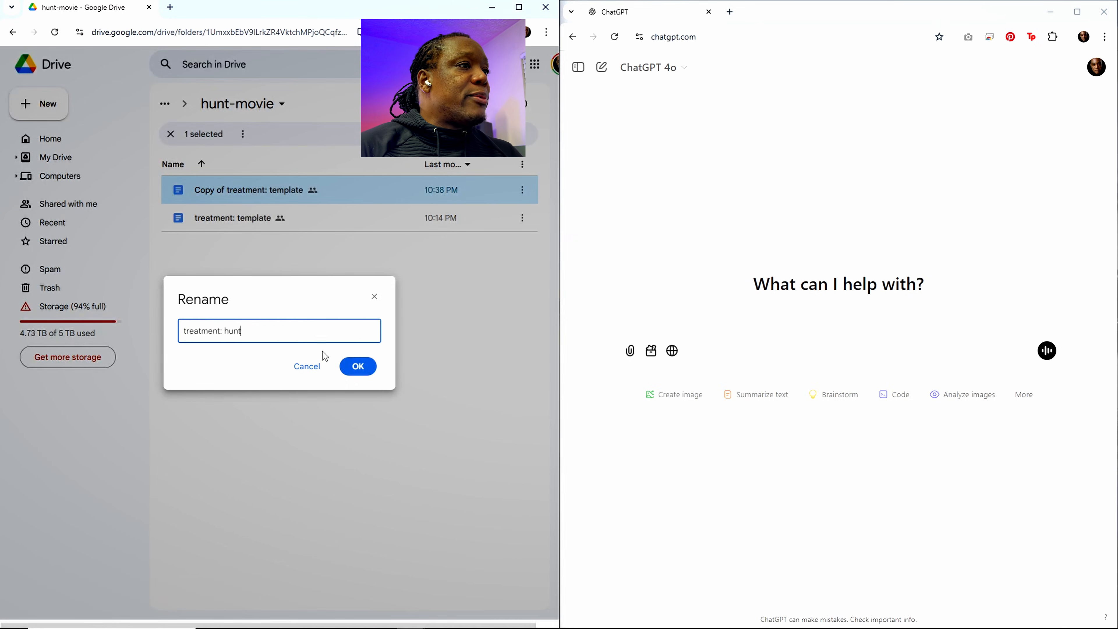
click(351, 366)
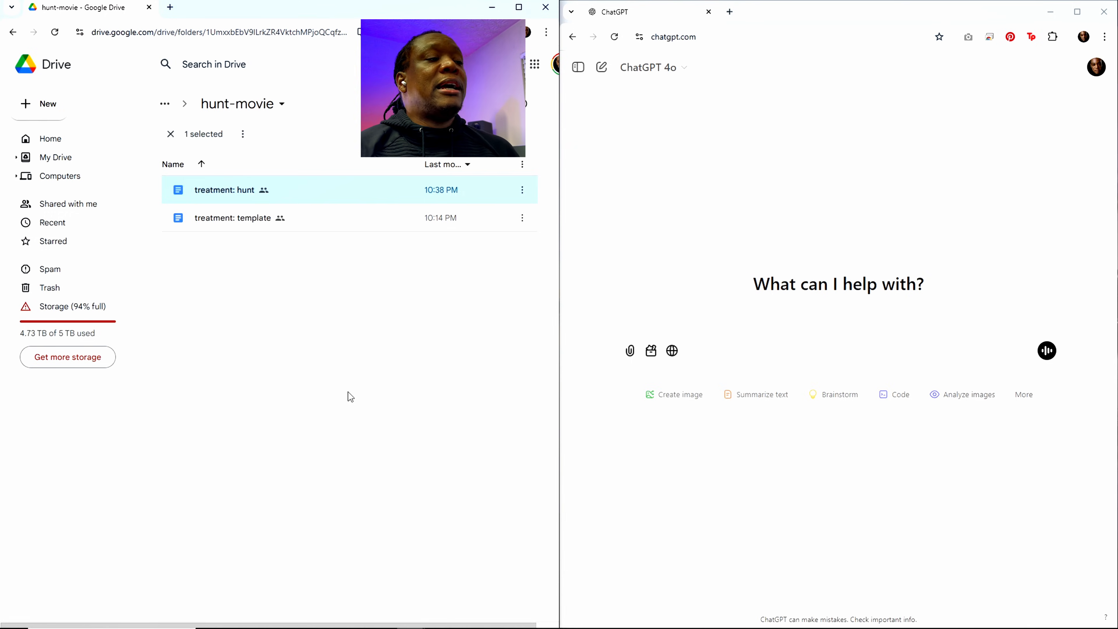
Step: Open the "treatment: hunt" document and change its title to "hunt" and its runtime to 82 minutes
double_click(247, 194)
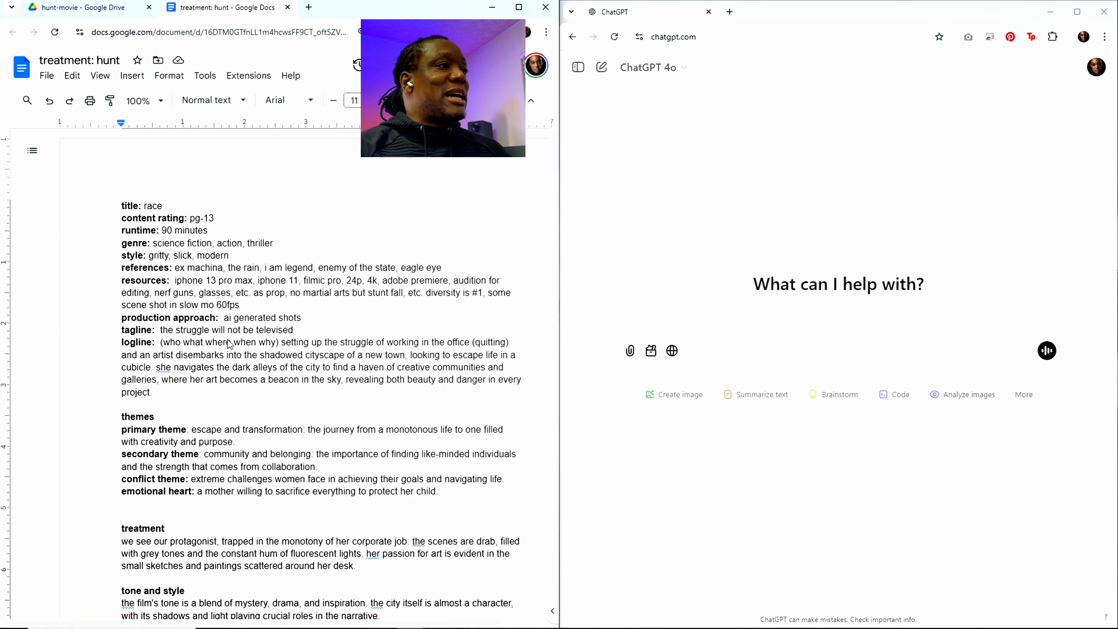
scroll(225, 362, down, 8)
scroll(230, 360, up, 8)
scroll(231, 360, up, 1)
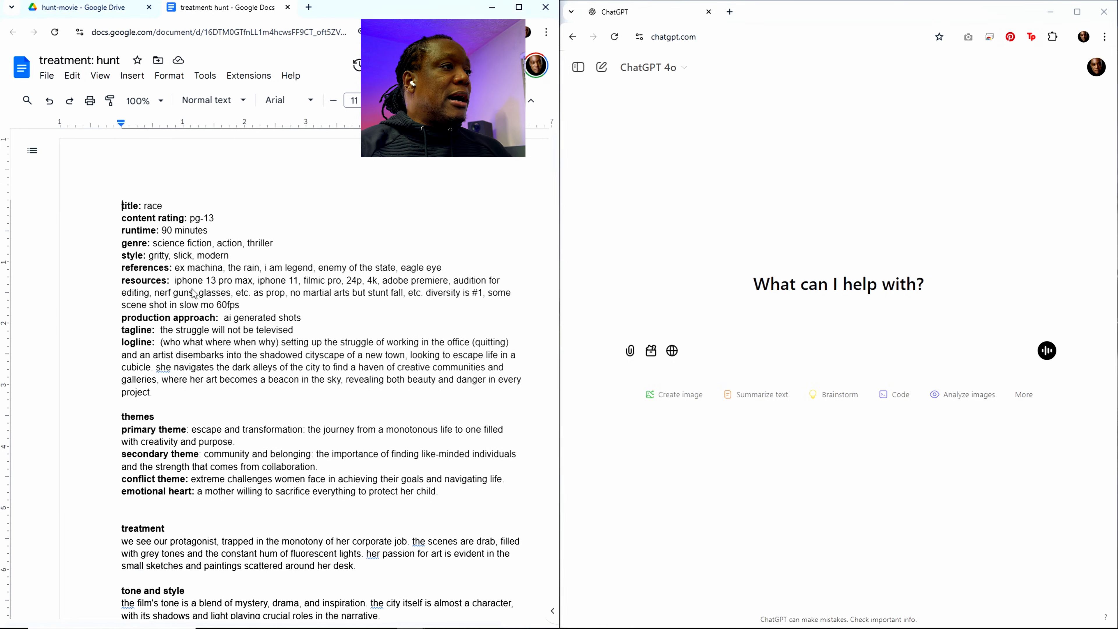
click(145, 205)
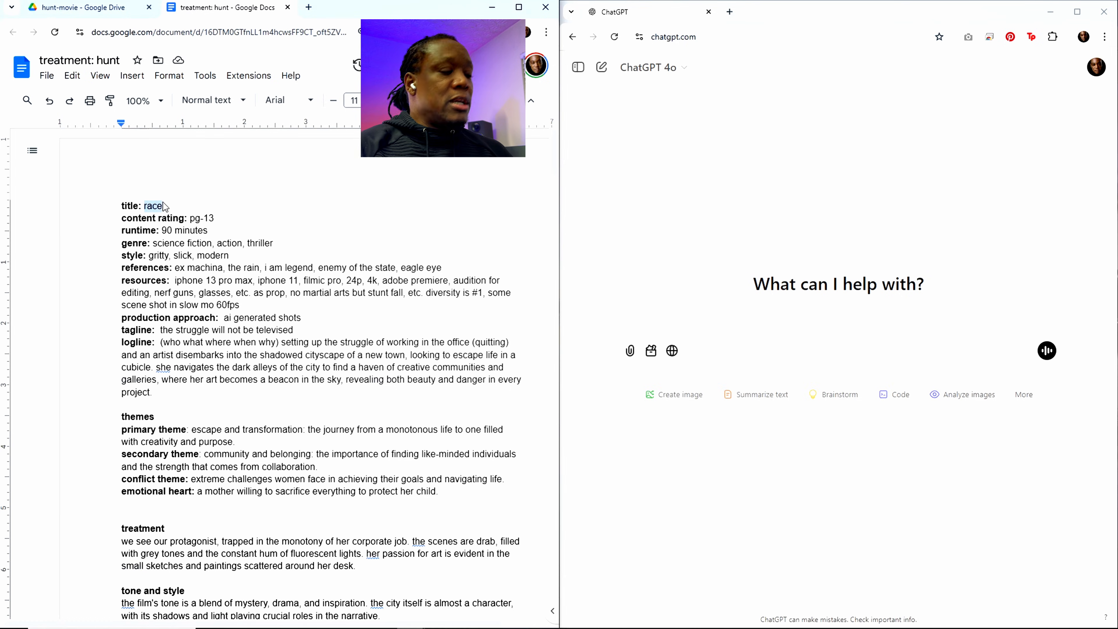
text(hunt)
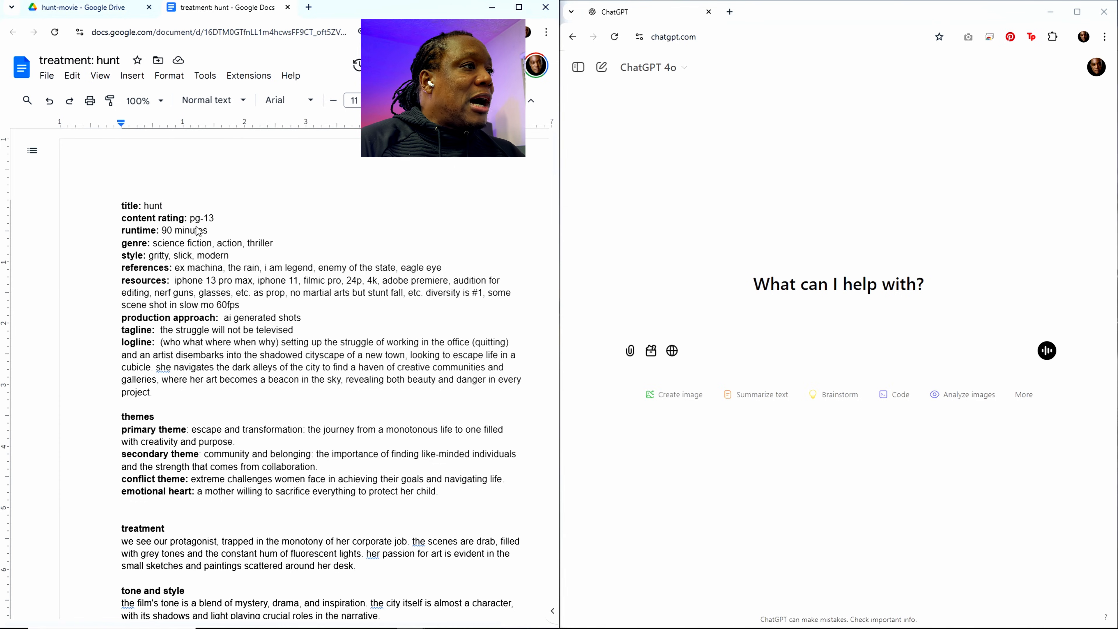
double_click(169, 232)
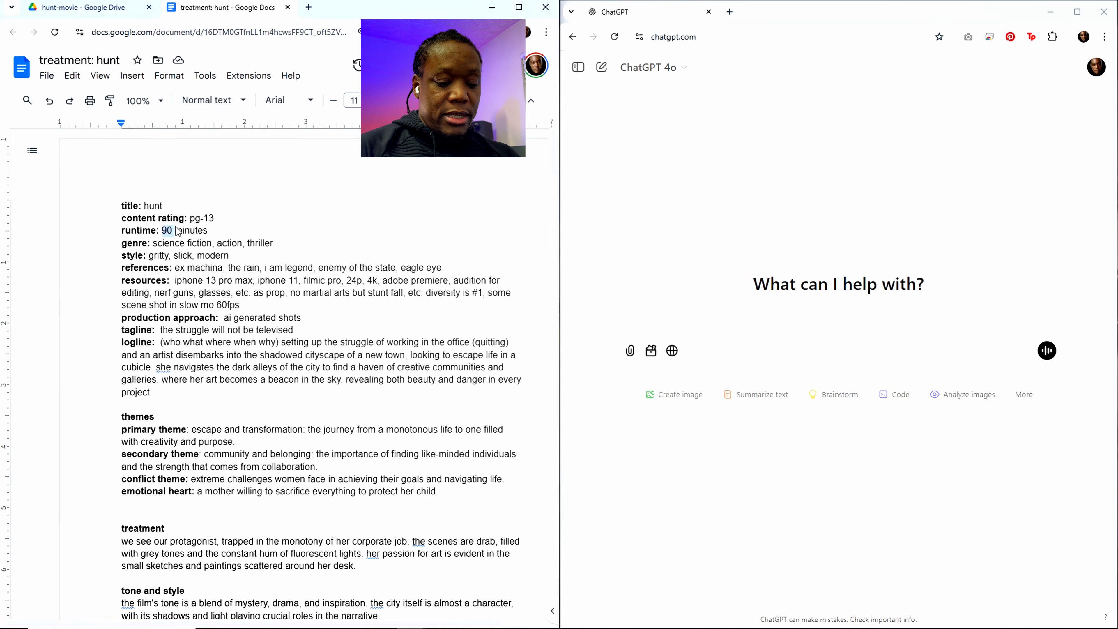
text(82)
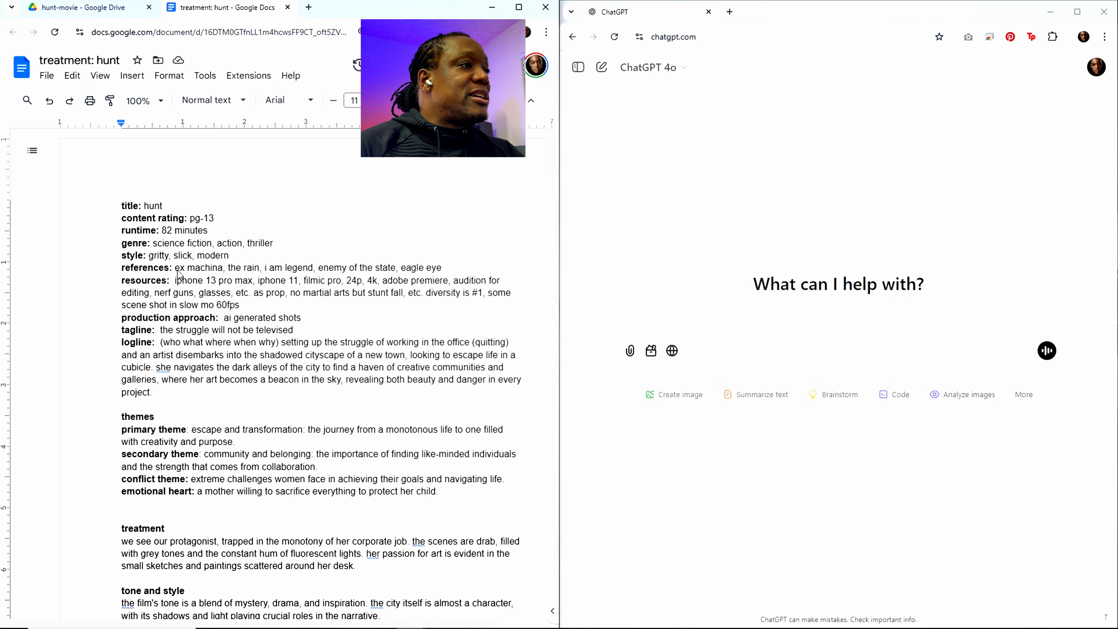
Step: Review the films in the references line one by one, highlighting each title from "ex machina" to "eagle eye"
drag(175, 268, 225, 270)
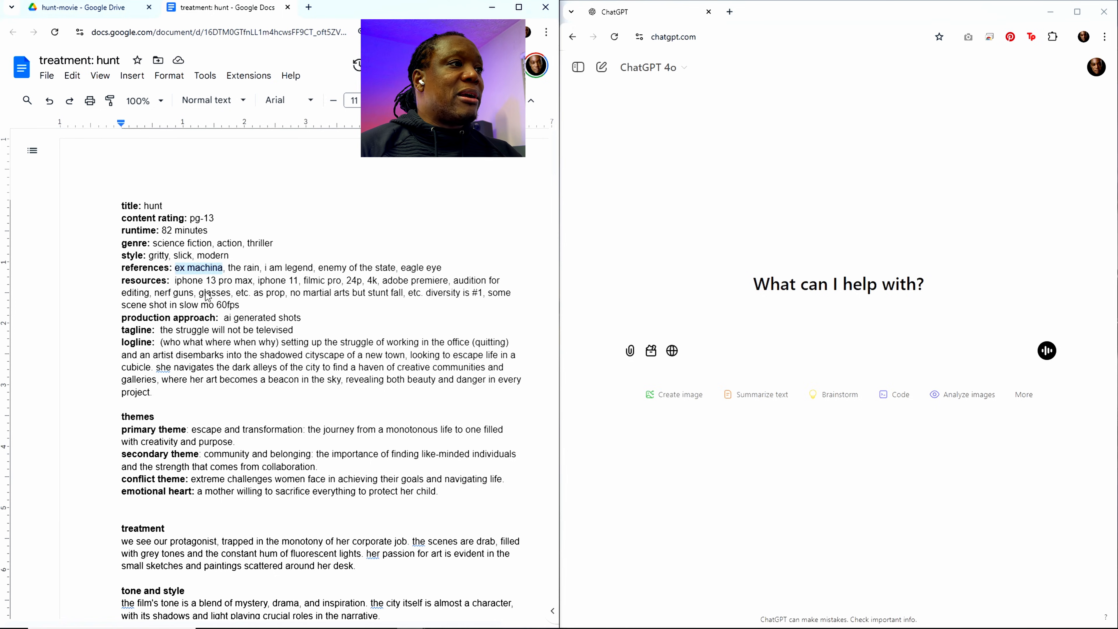
click(234, 272)
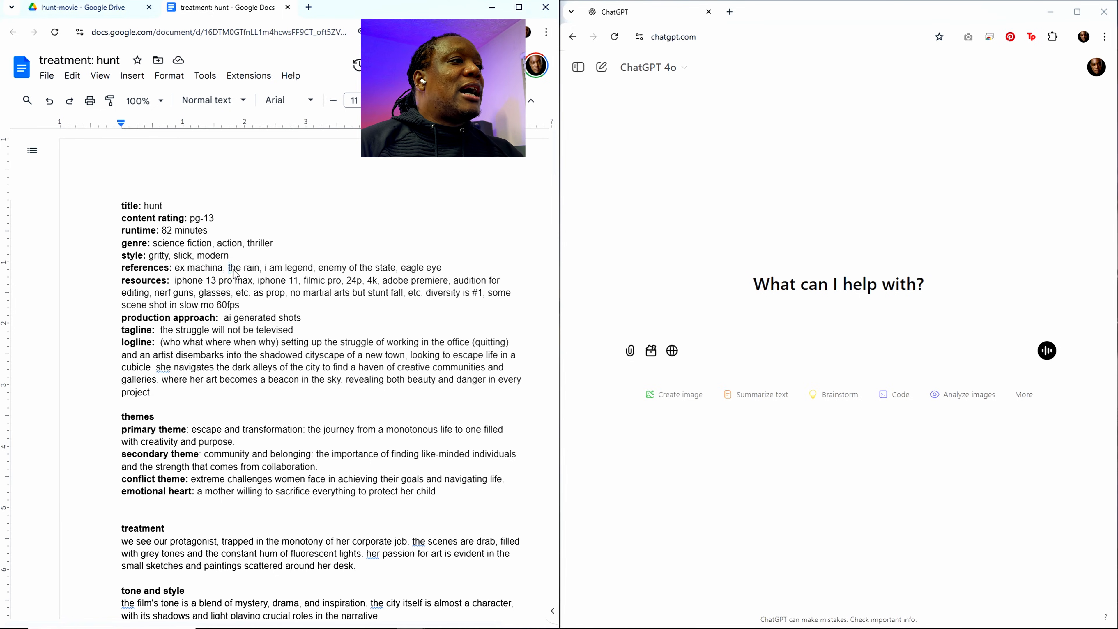
drag(235, 271, 260, 271)
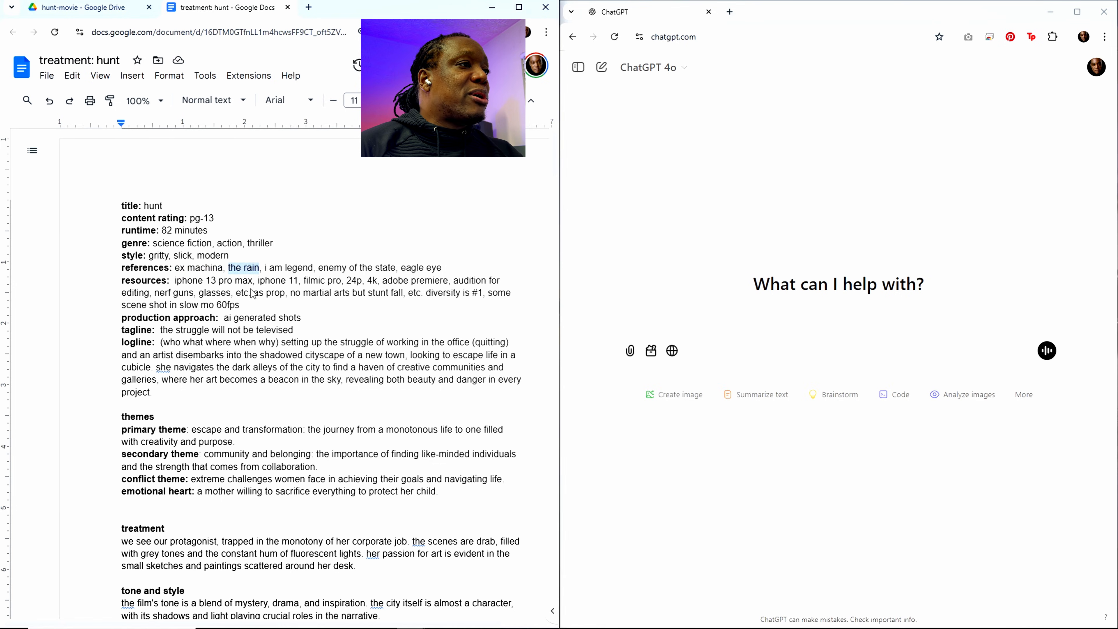
drag(265, 270, 312, 274)
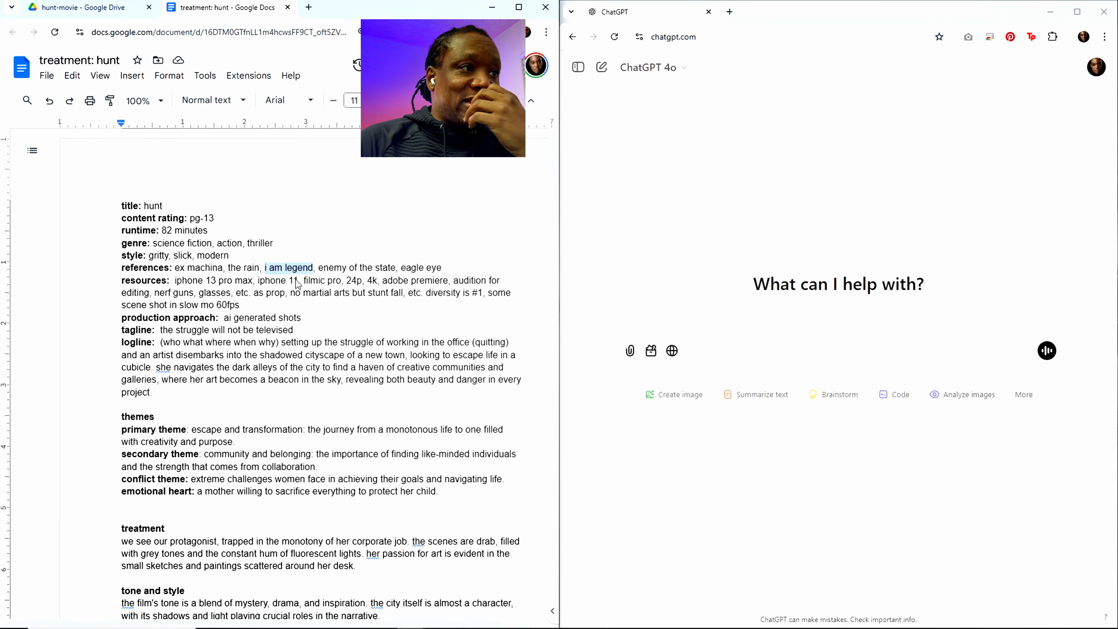
click(320, 268)
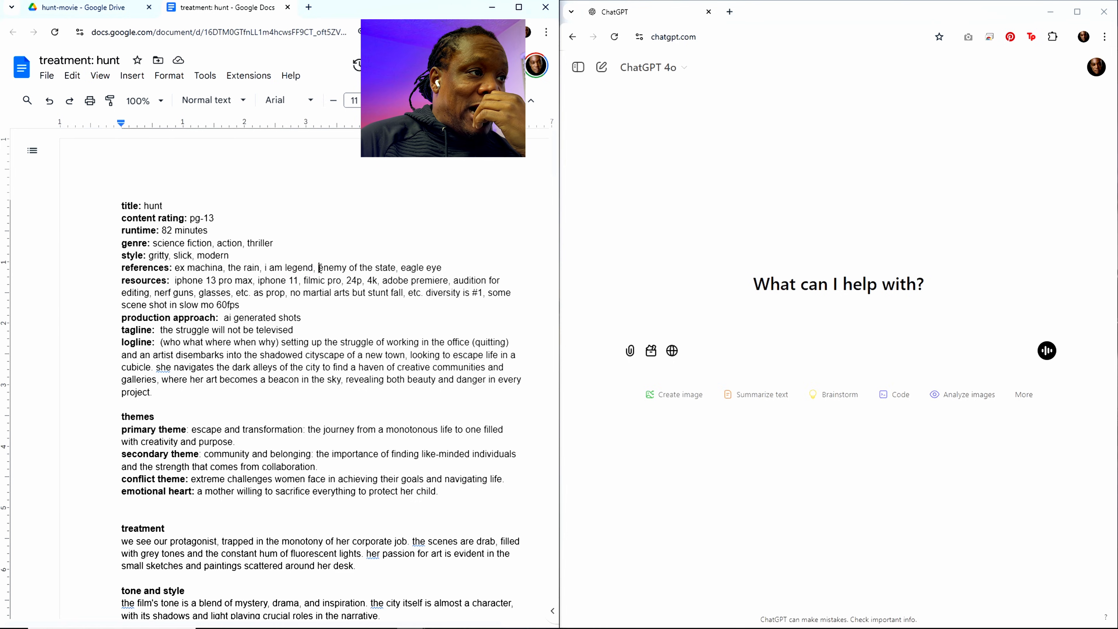
drag(320, 268, 396, 273)
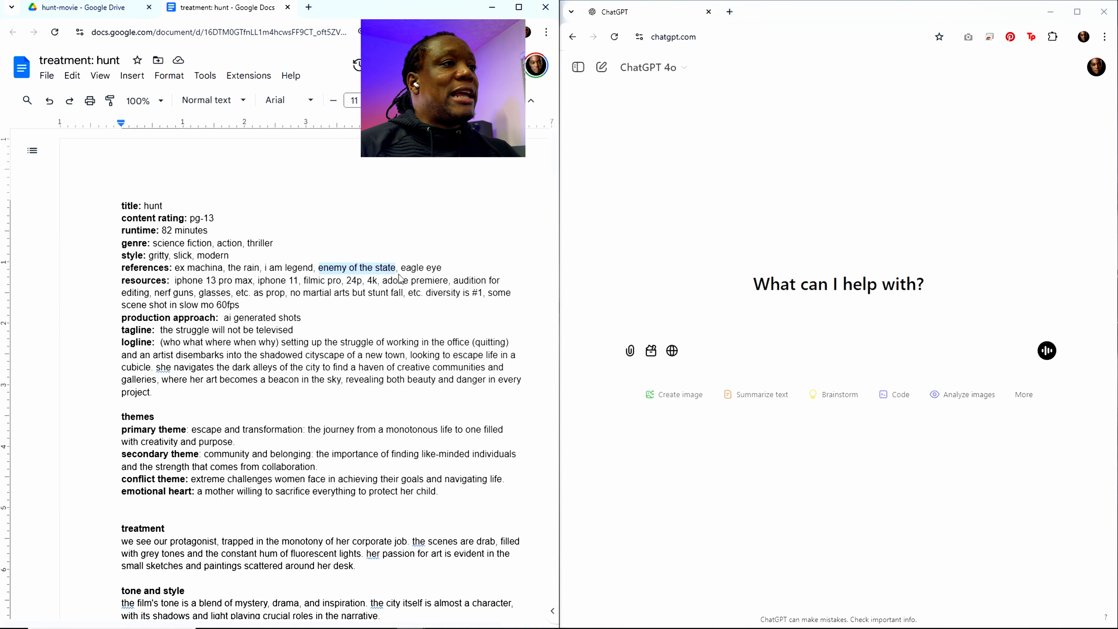
click(408, 270)
drag(407, 270, 443, 269)
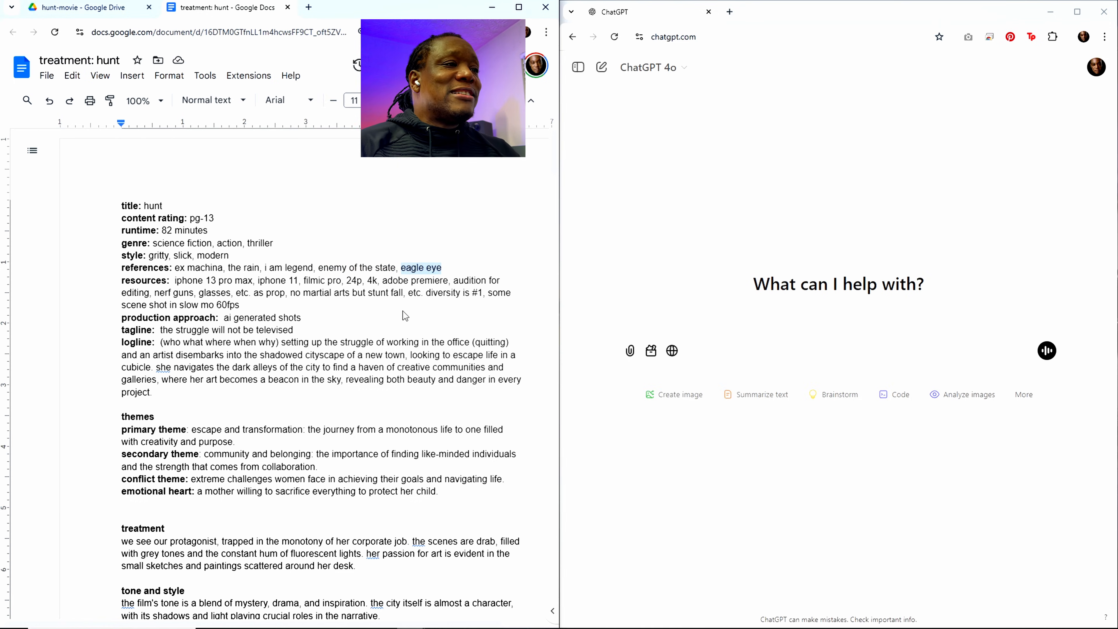
drag(444, 269, 175, 276)
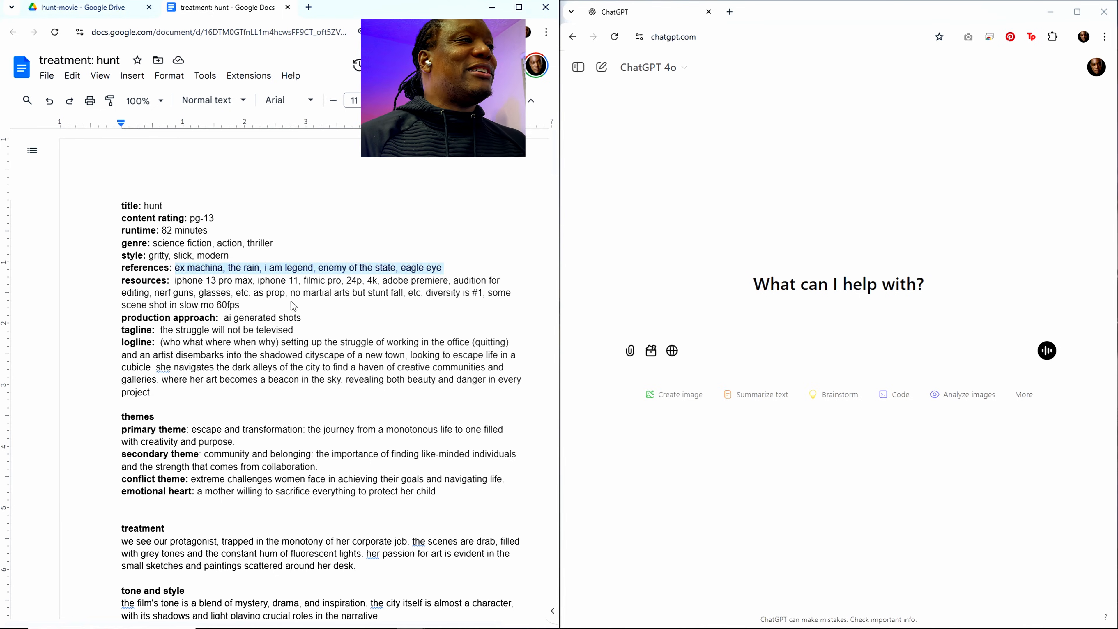
click(229, 268)
drag(234, 270, 260, 270)
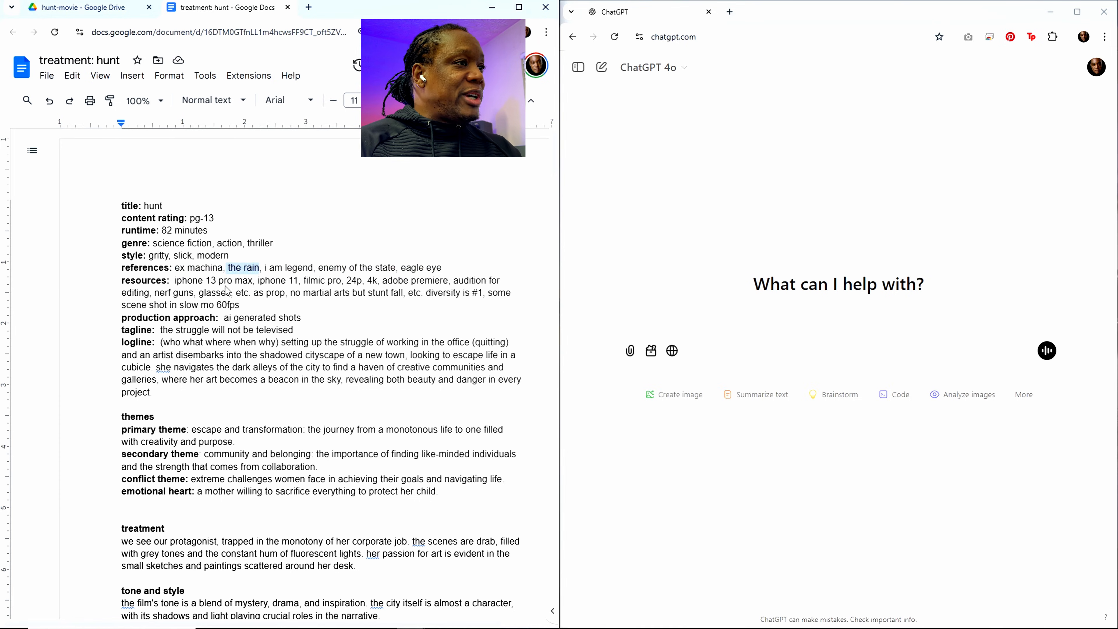
Step: Replace the whole resources entry with "ai software: kling, midjourney, runway, elevenlabs"
click(173, 284)
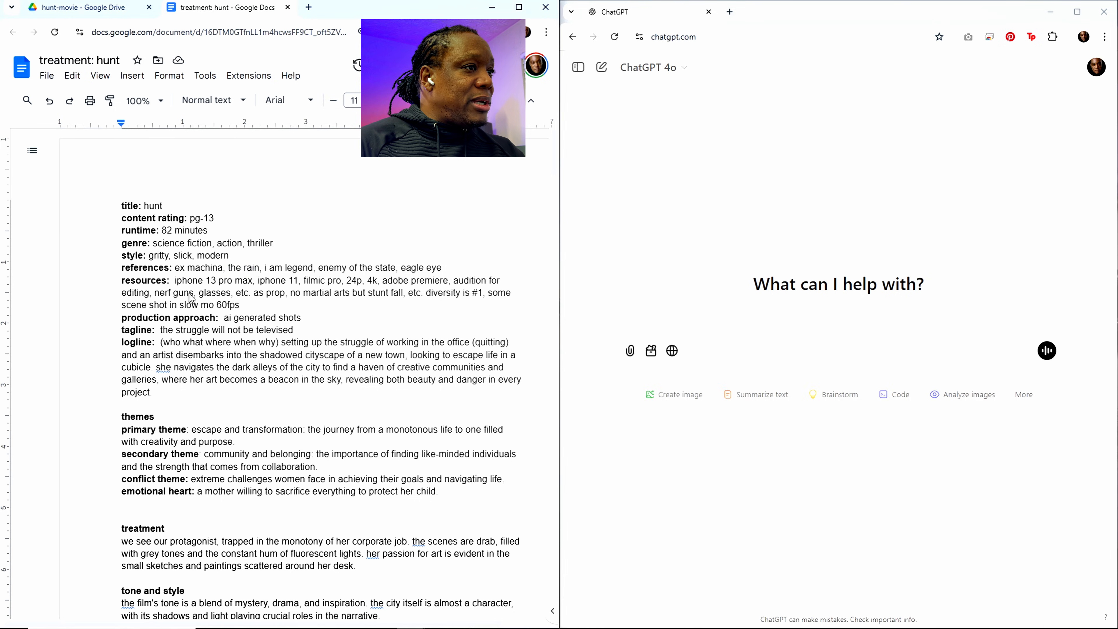
drag(176, 284, 241, 312)
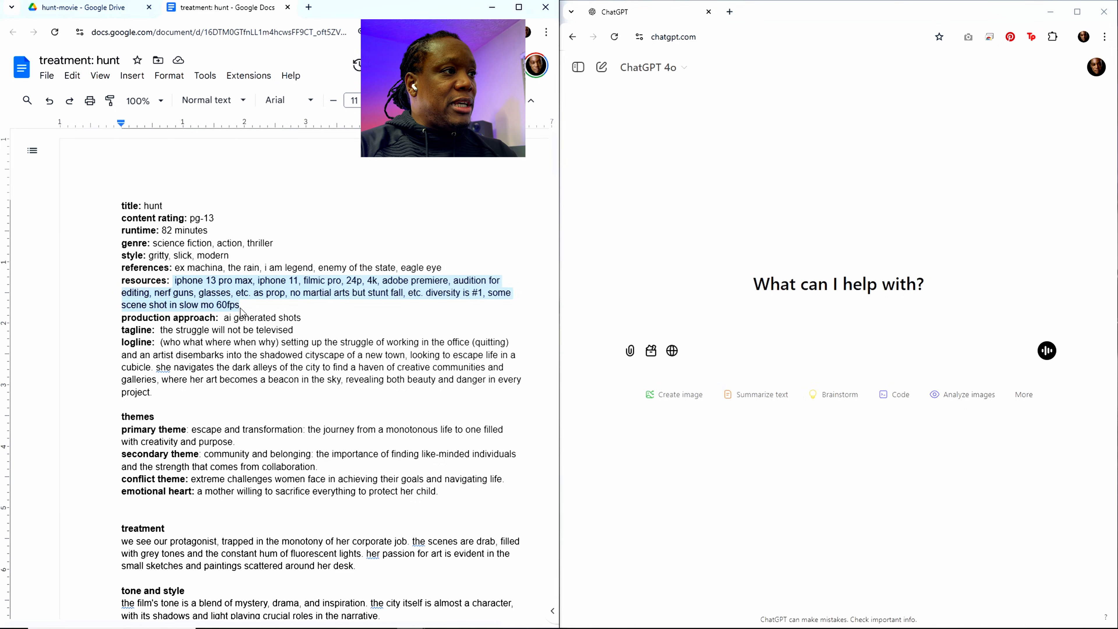
text(ai software)
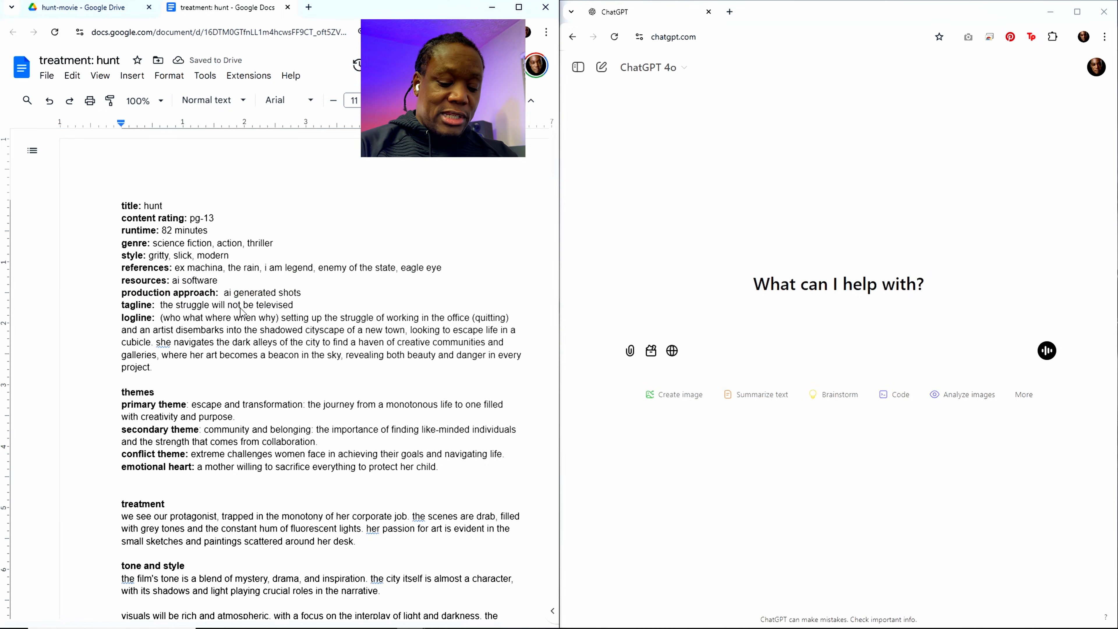
text(: kling, )
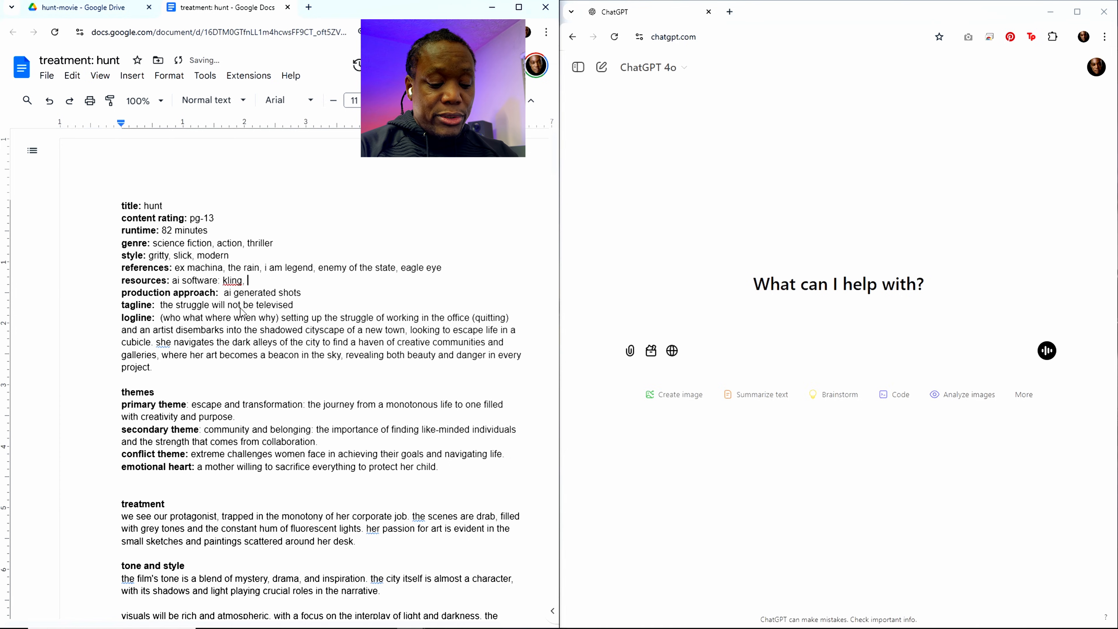
text(midjourney)
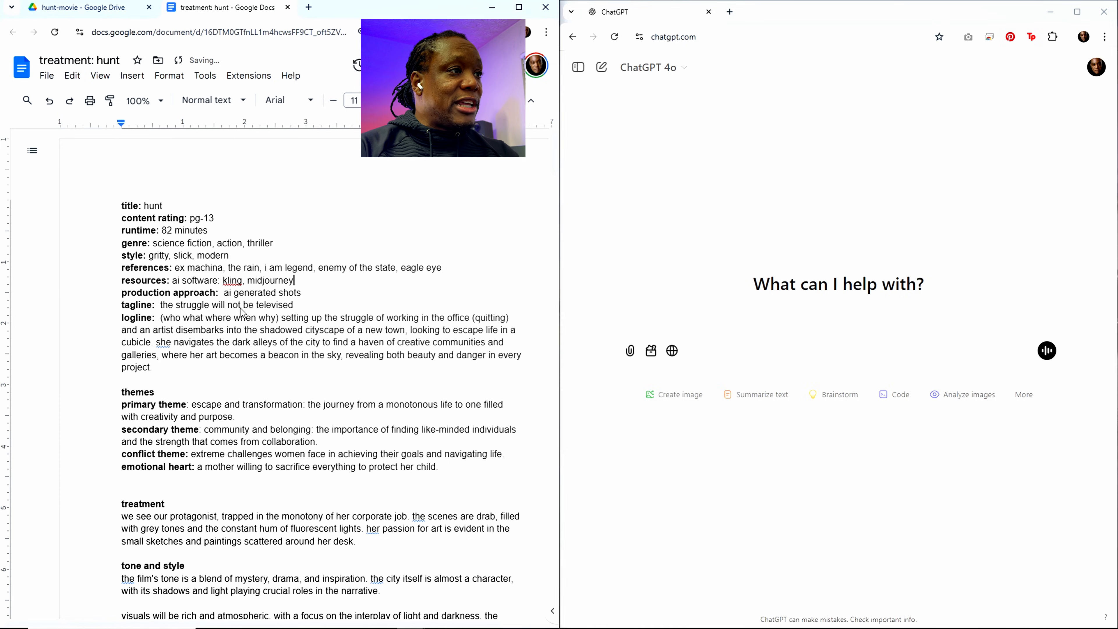
text(, runway, e)
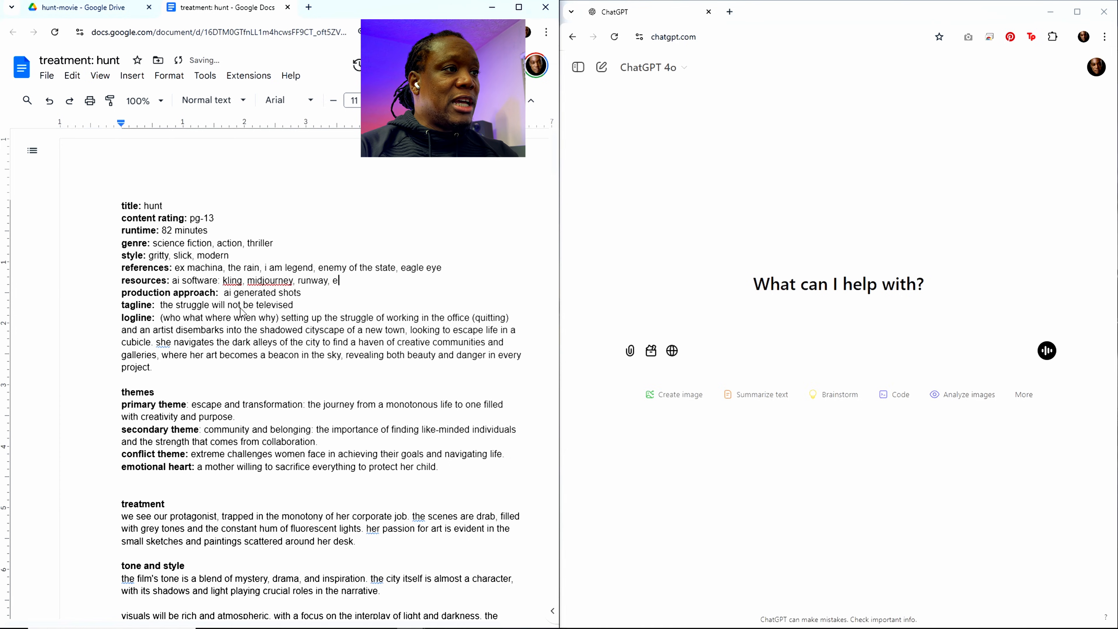
text(levenlabs)
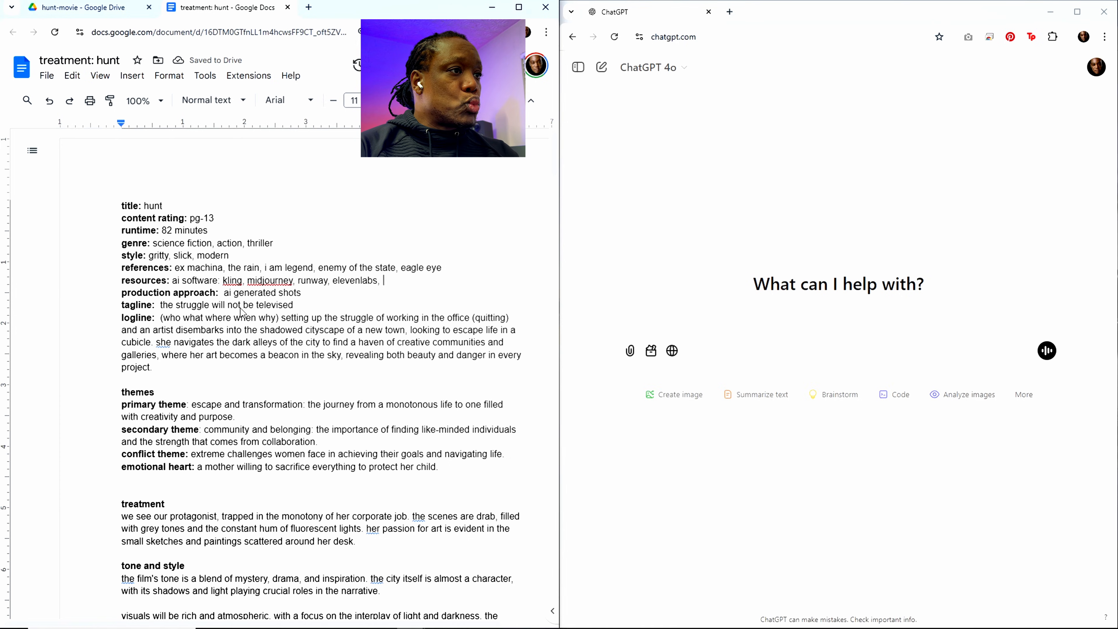
text(, vidu, )
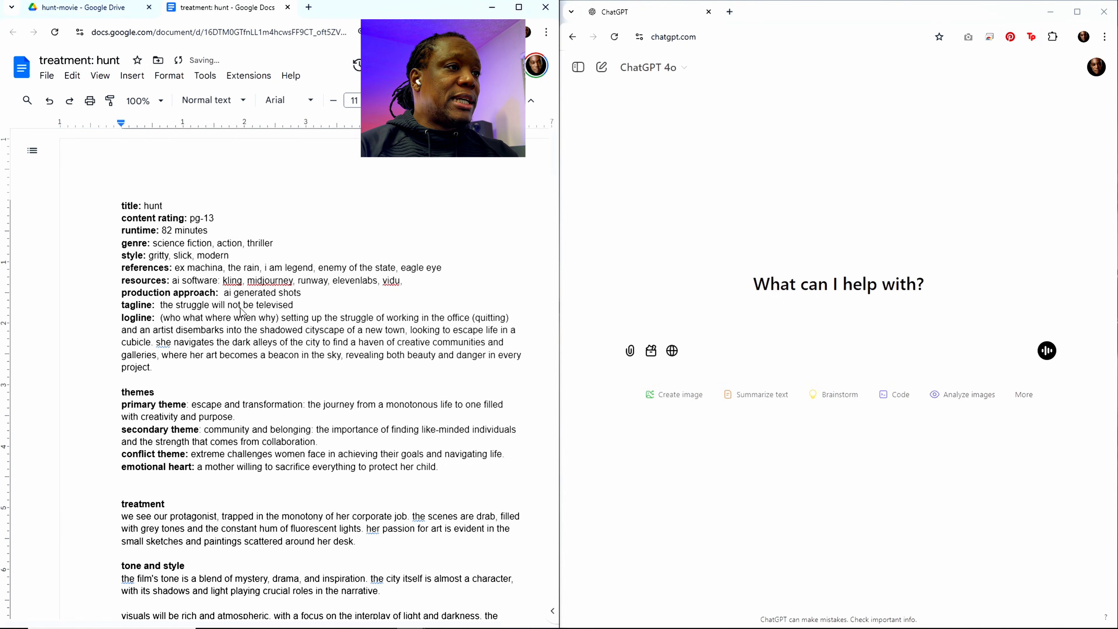
text(aiva)
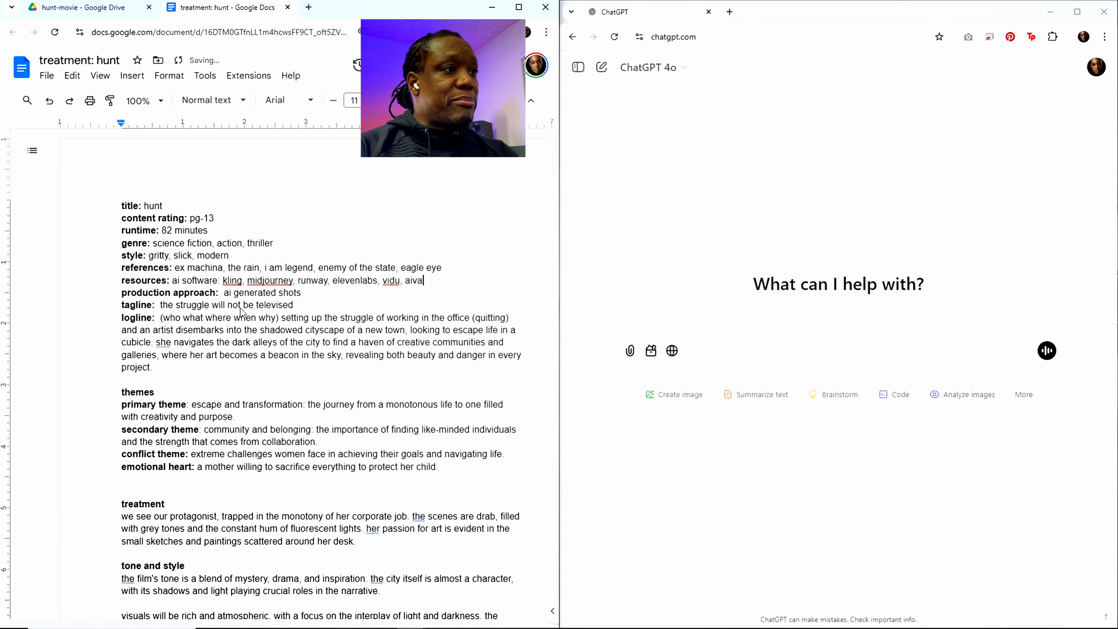
text(, pho)
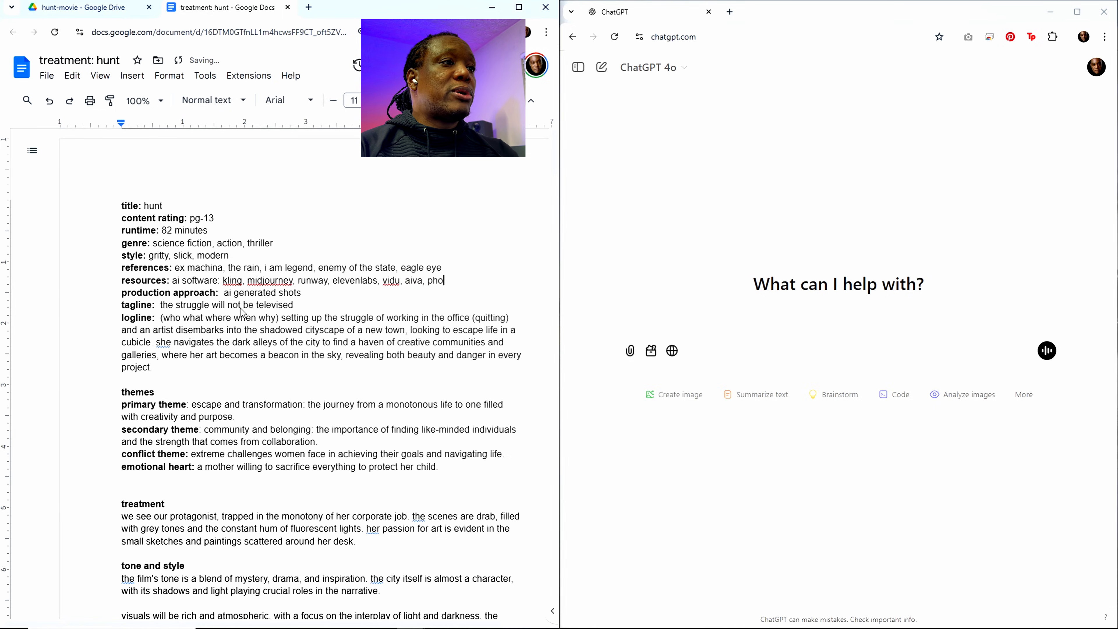
text(toshop)
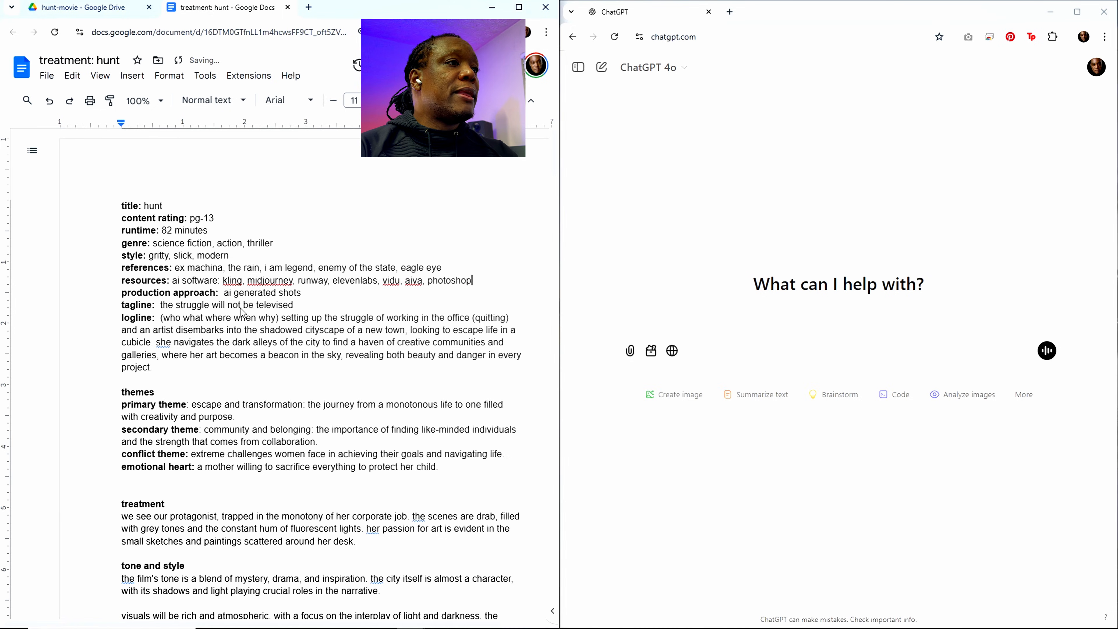
text(, davicn)
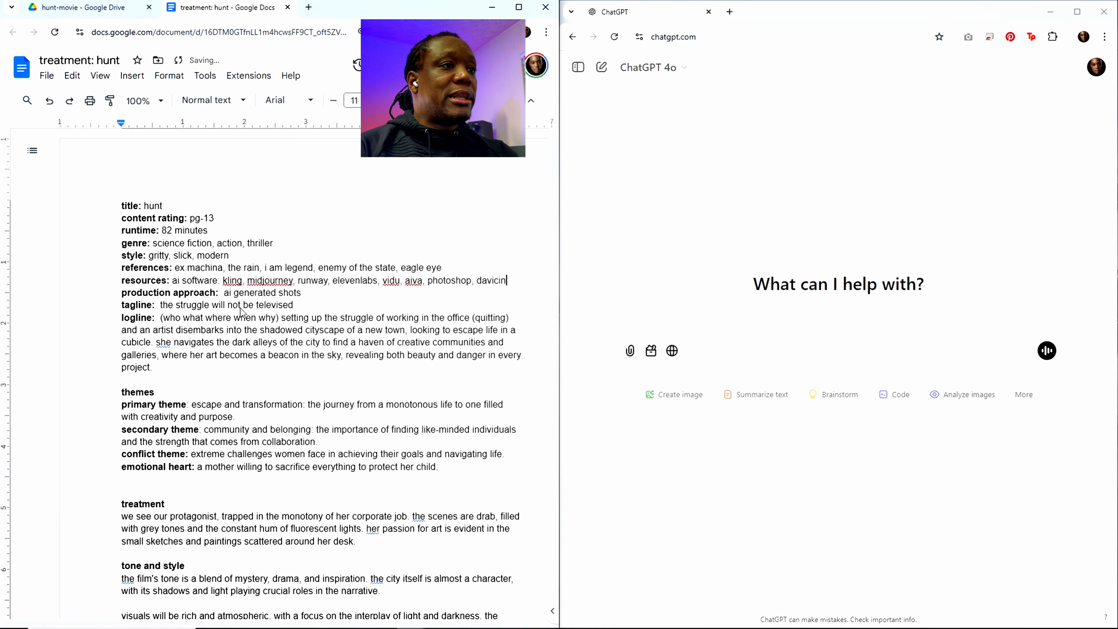
Step: Extend the list of AI software in the resources entry with "vidu, aiva, photoshop, davinci resolve"
key(BackSpace)
key(BackSpace)
text(nci)
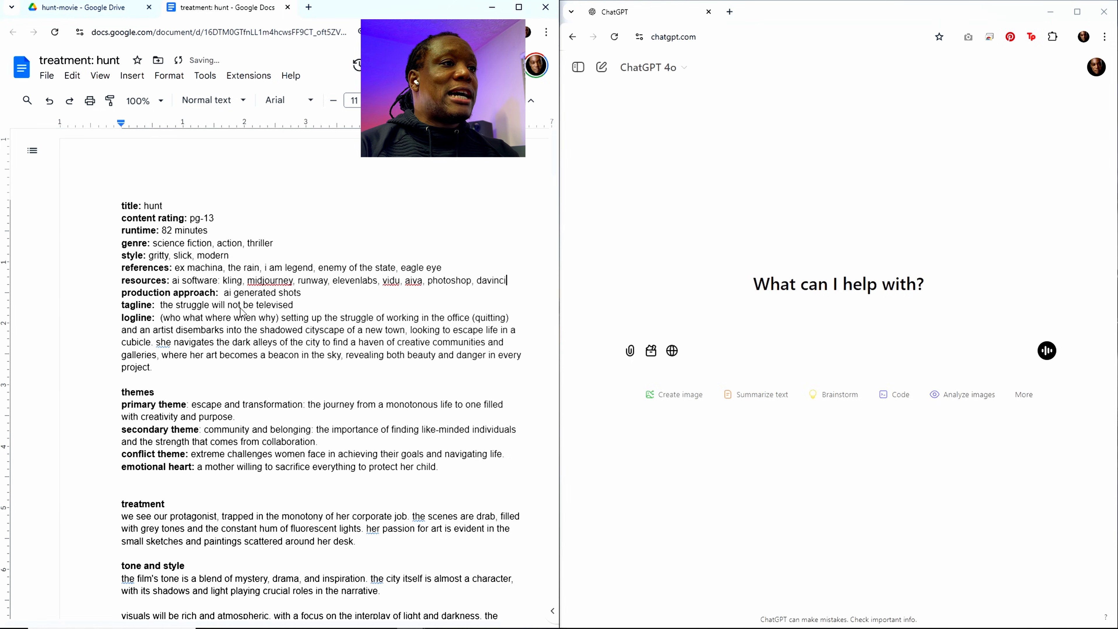
text( resolve)
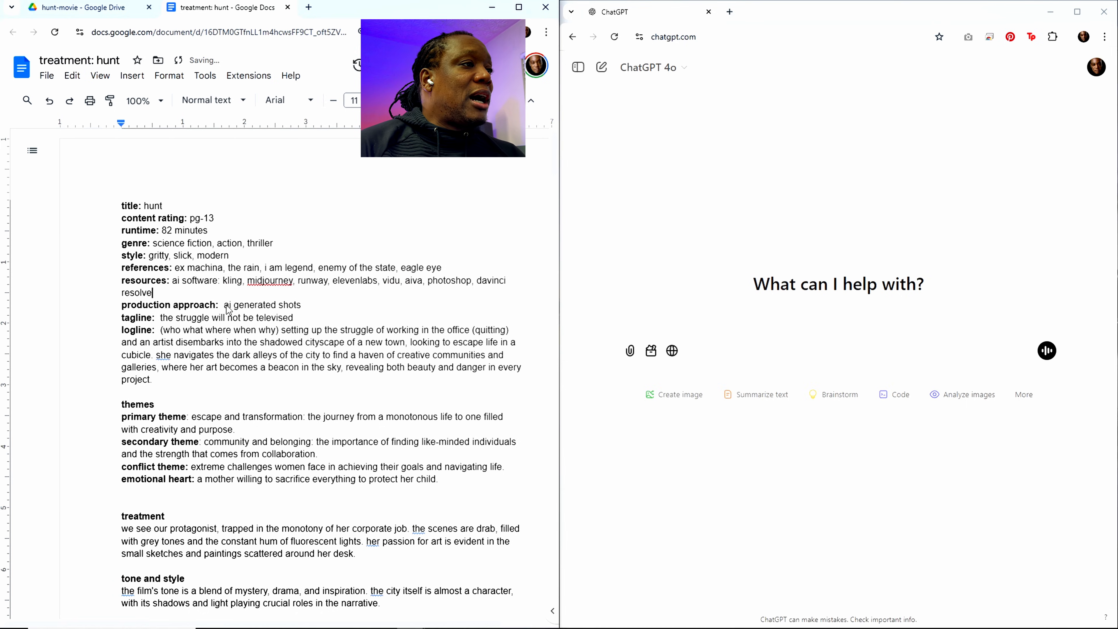
drag(224, 307, 229, 308)
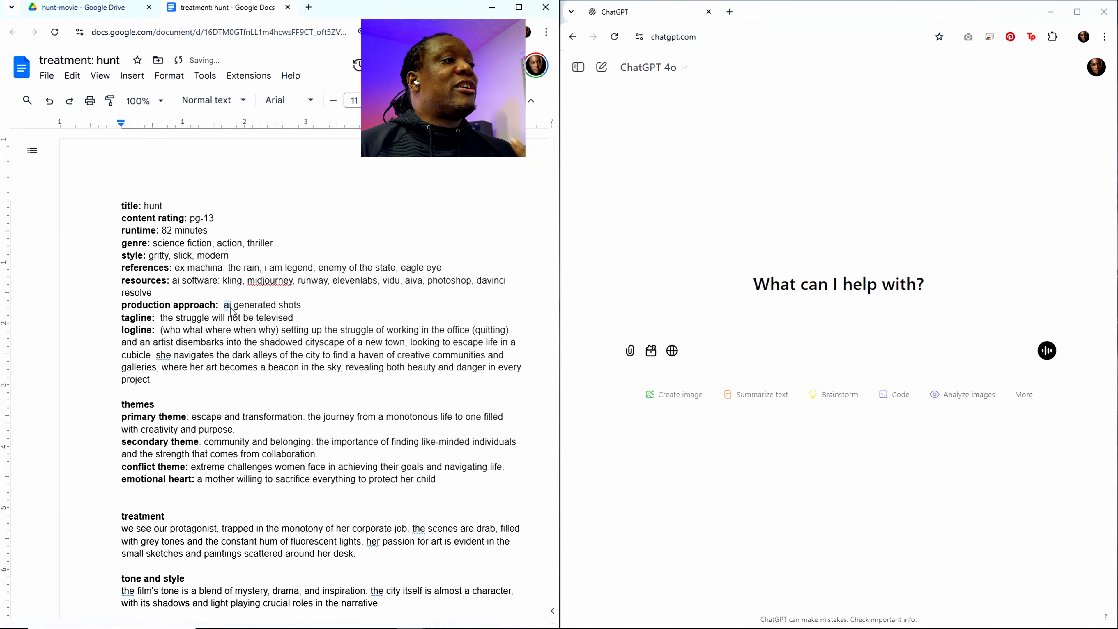
click(229, 314)
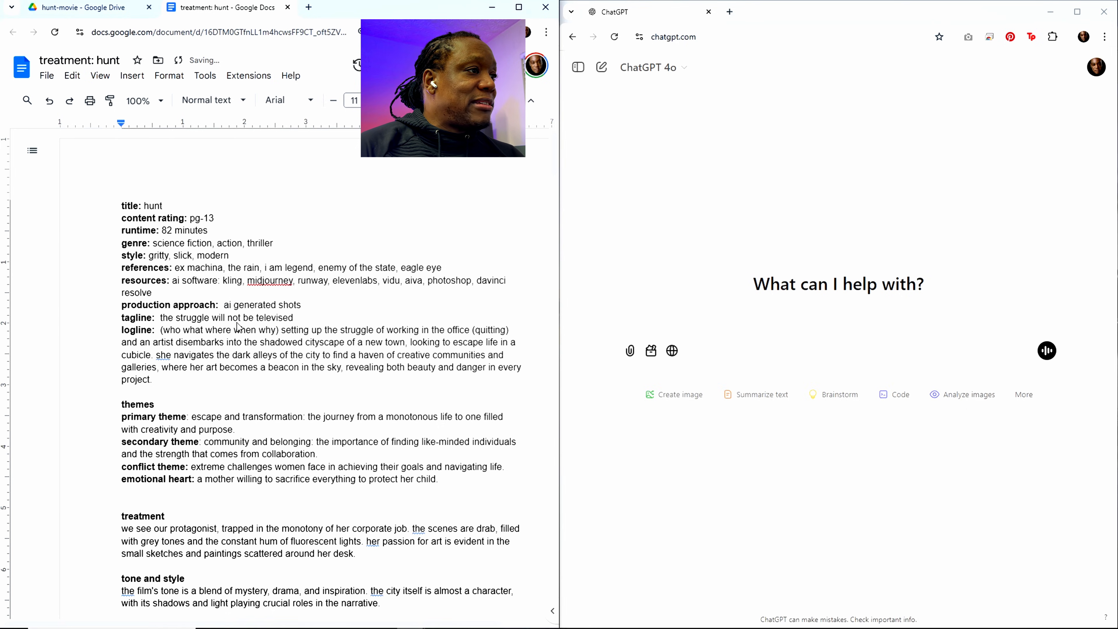
Step: Replace the tagline text with "we go to extreme lengths for those we love"
drag(160, 317, 302, 328)
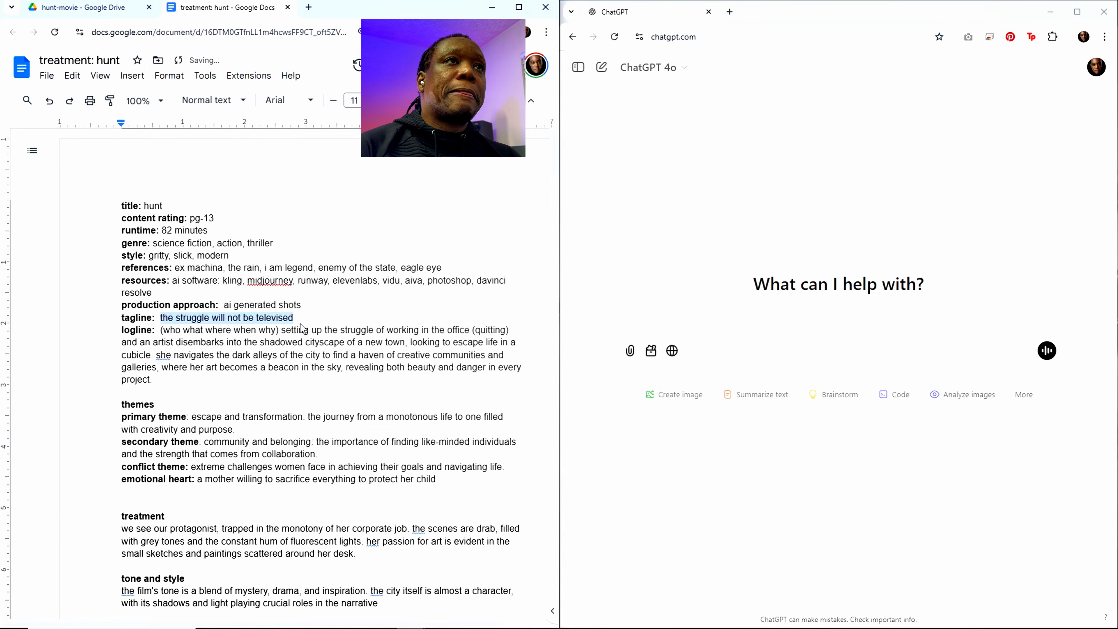
text(we go to )
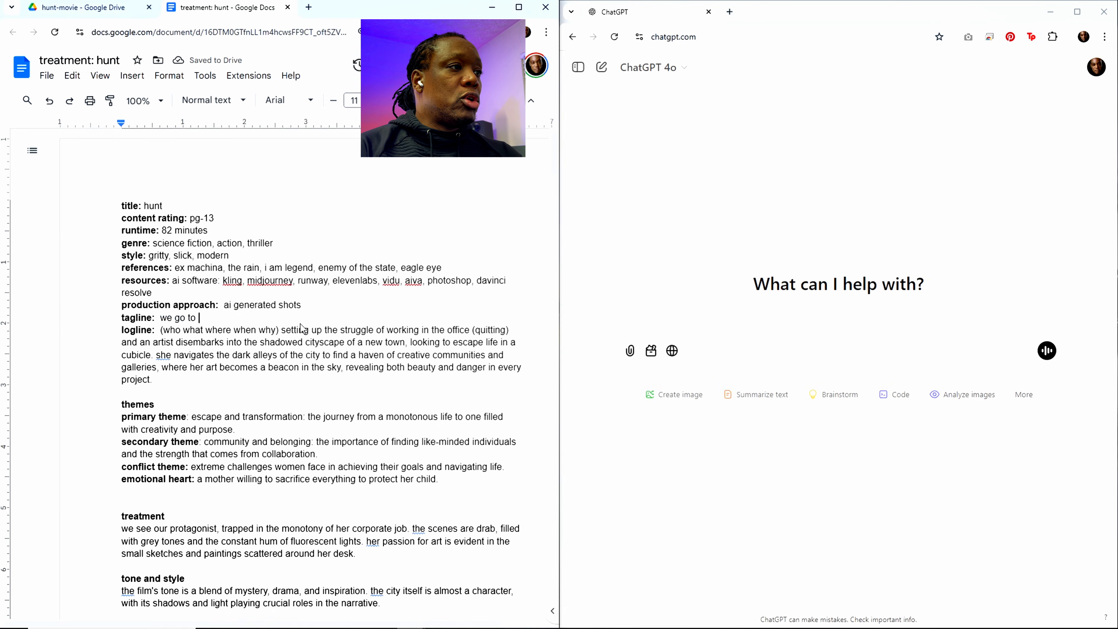
text(extreme)
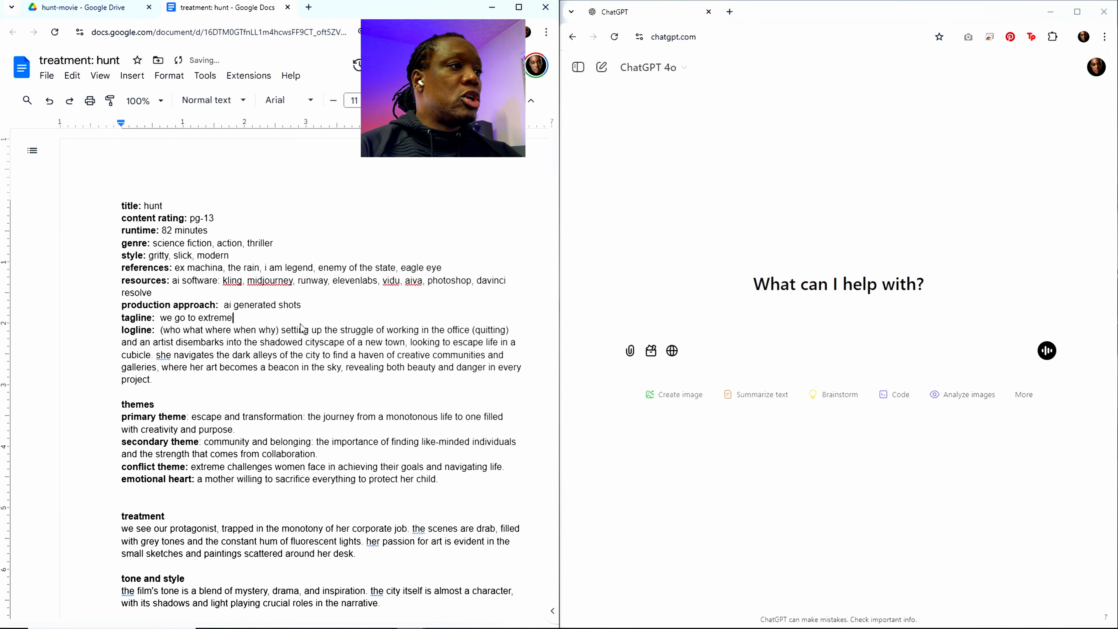
text( lengths)
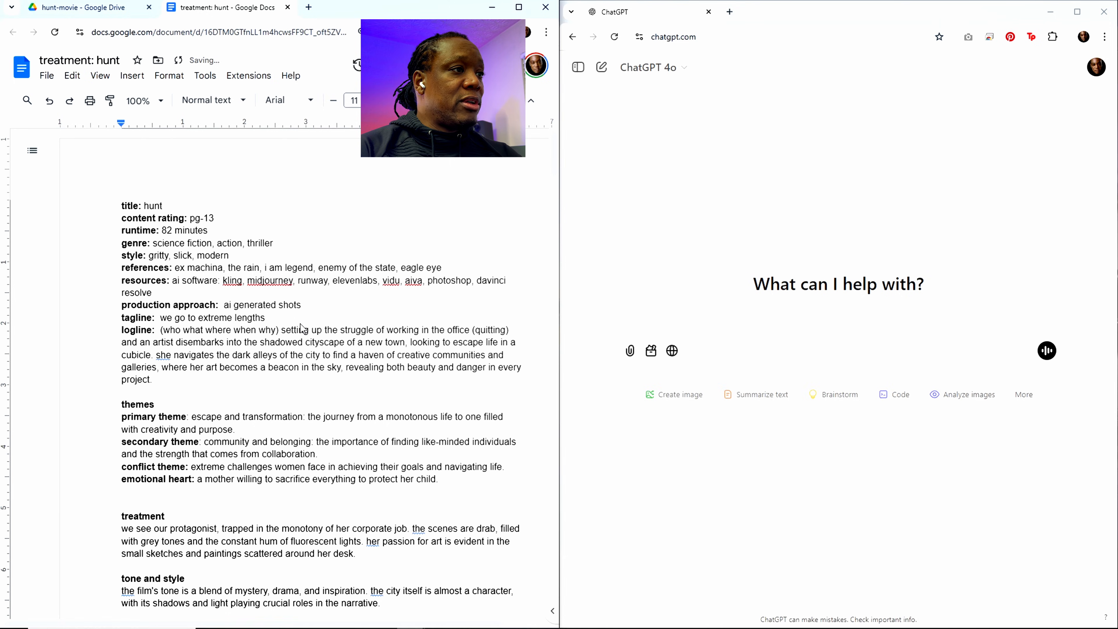
text( for those we l)
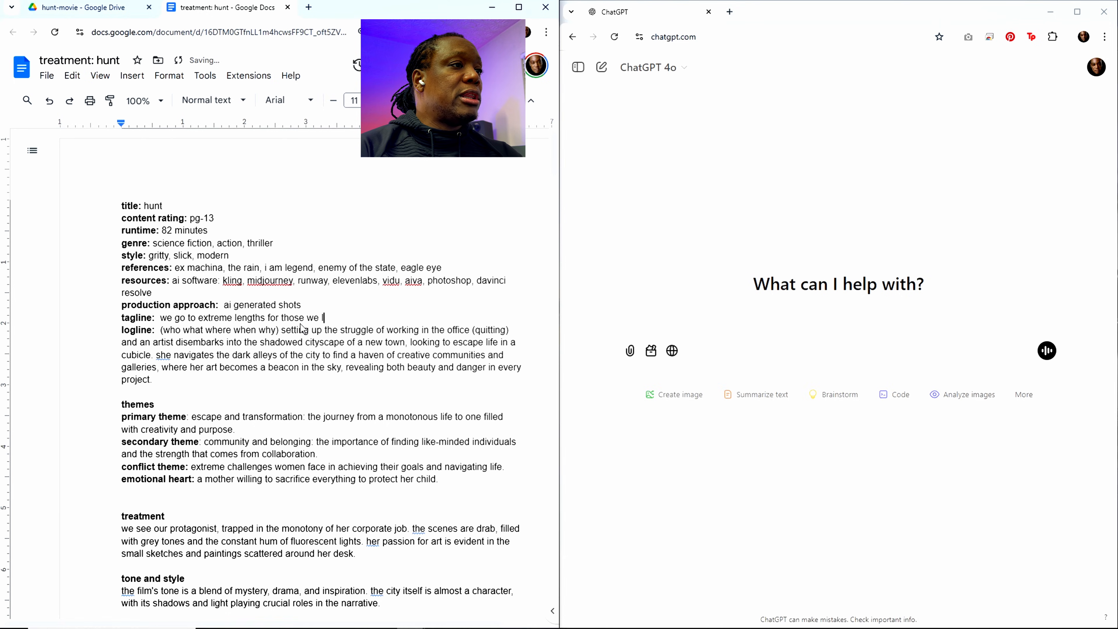
text(ove)
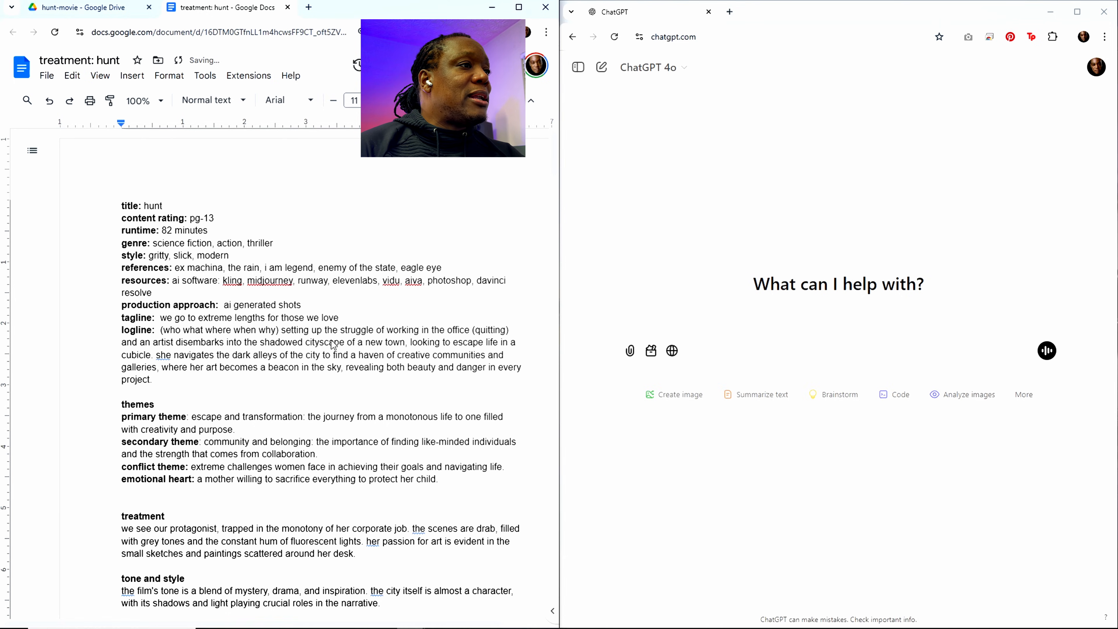
drag(341, 322, 162, 324)
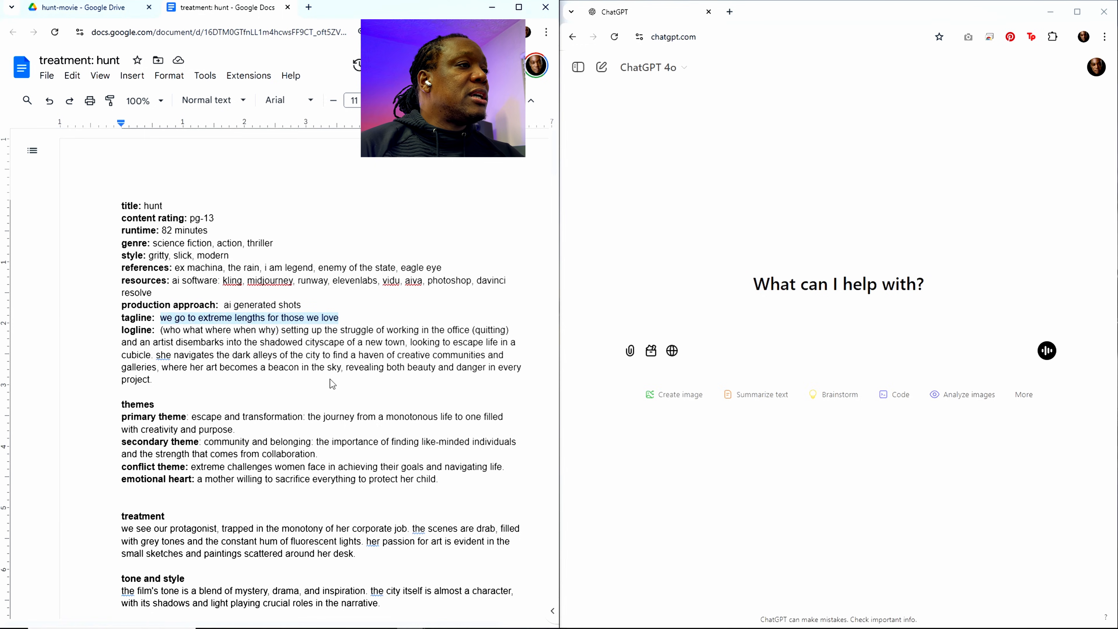
click(181, 343)
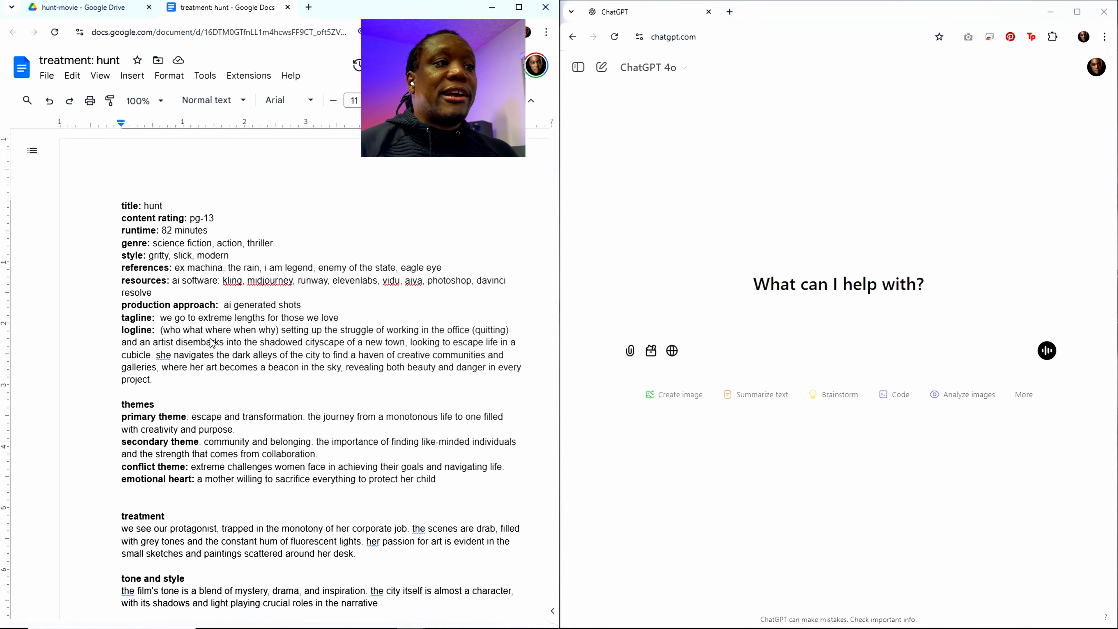
Step: Replace the whole logline text with "the last man to walk the face of the earth searches for his long lost love,"
click(162, 330)
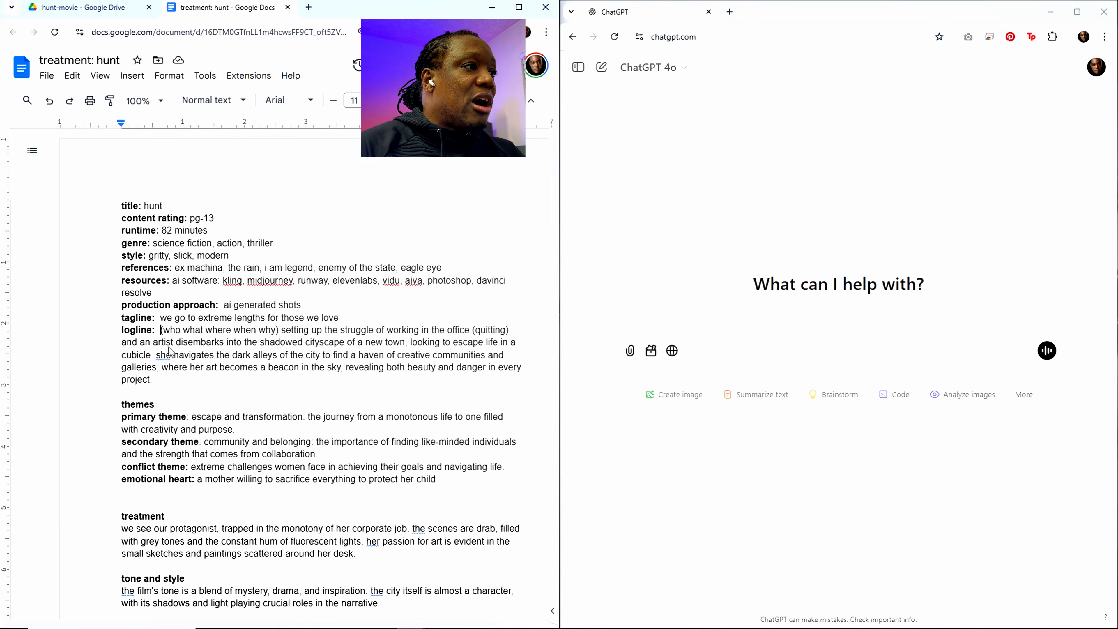
drag(160, 329, 172, 396)
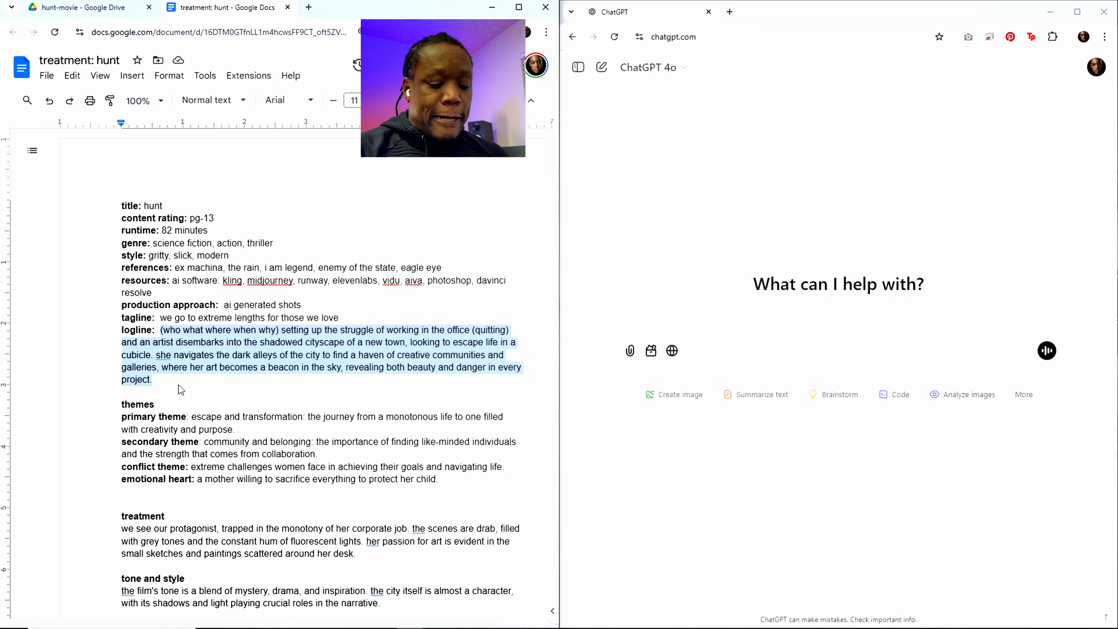
text(the)
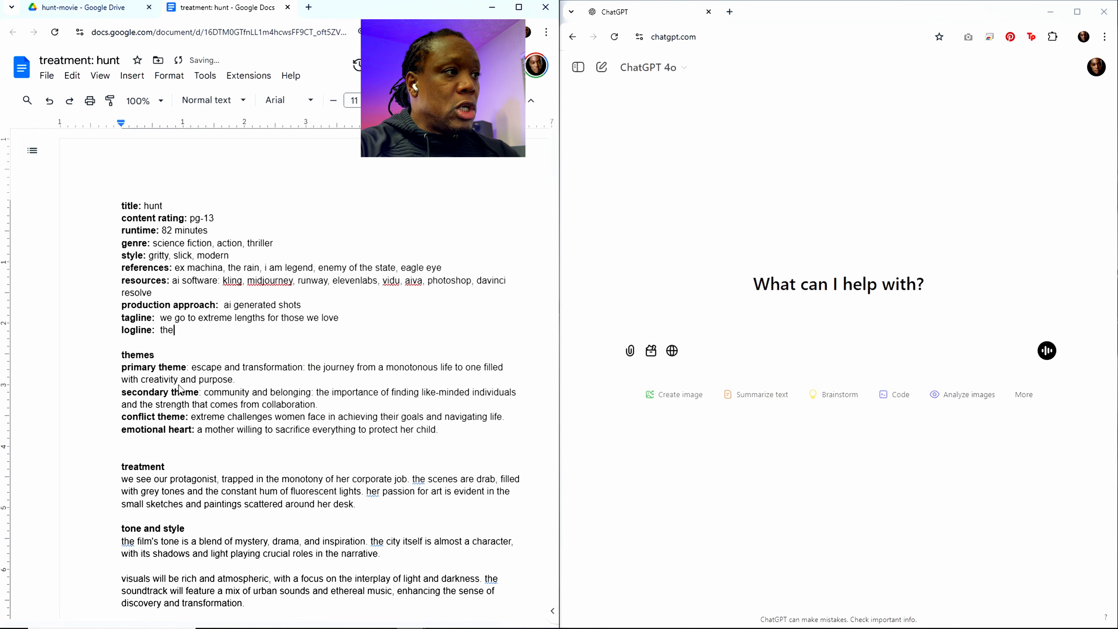
text( last man to walk th r)
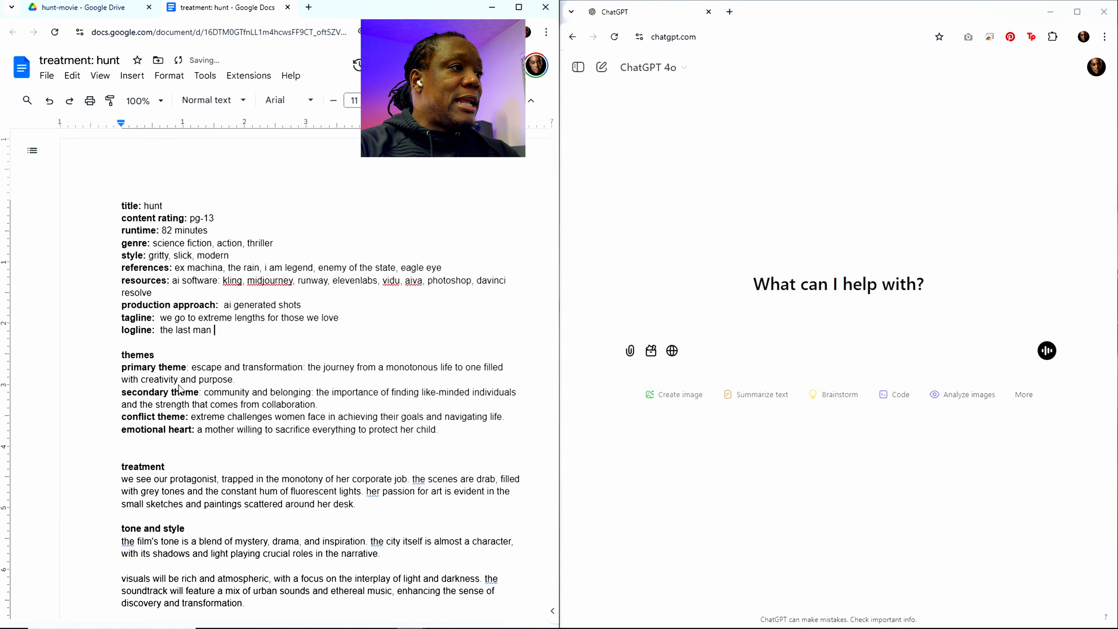
key(BackSpace)
key(BackSpace)
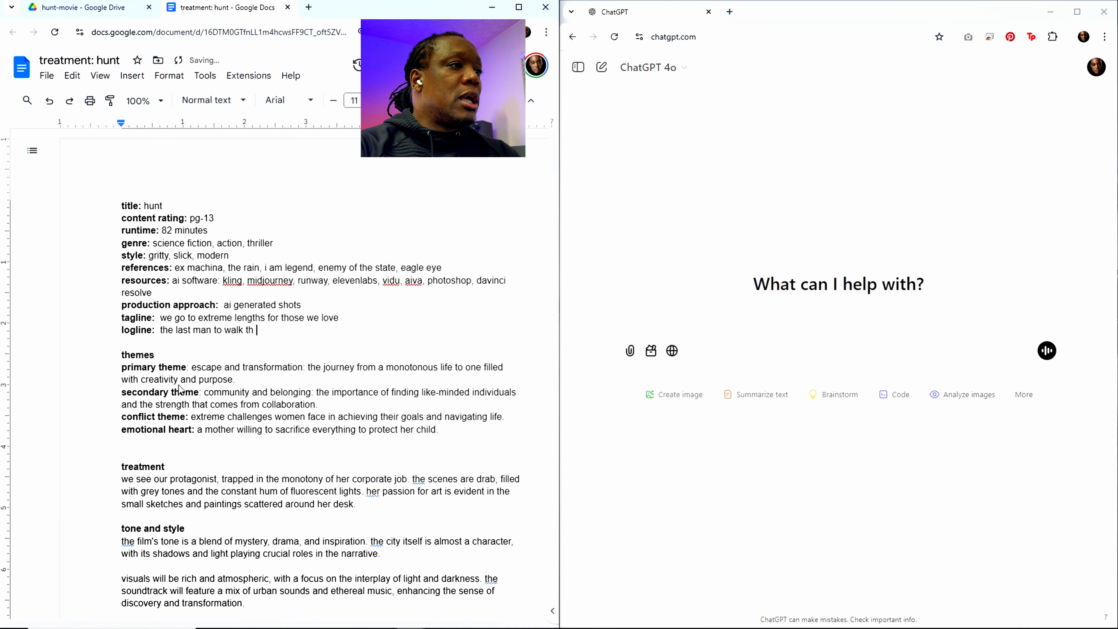
text(e face of the earth )
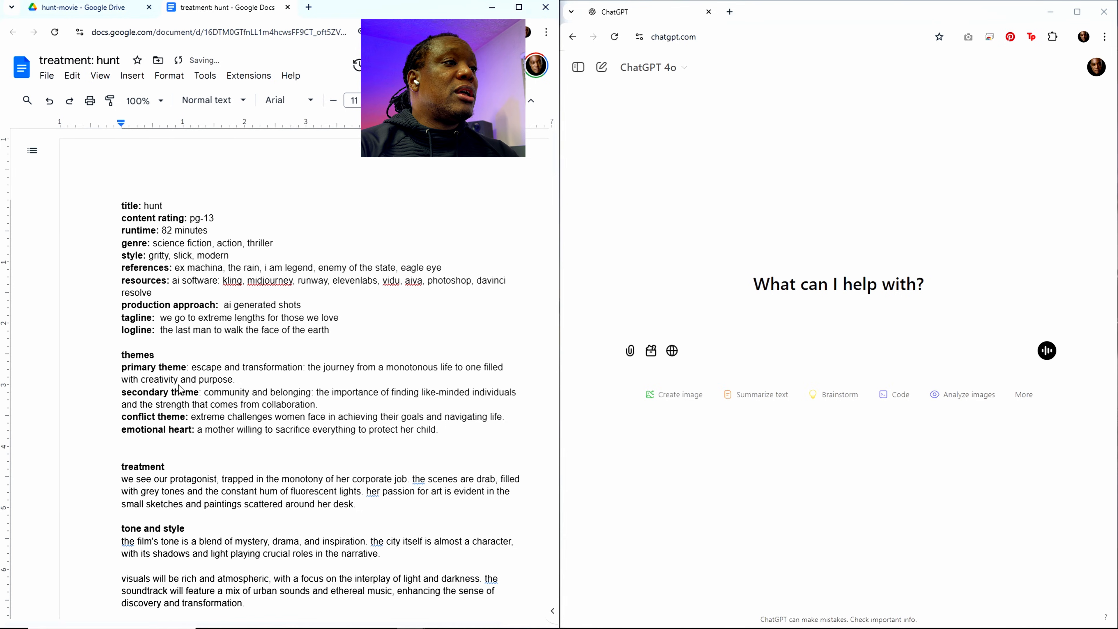
text(se)
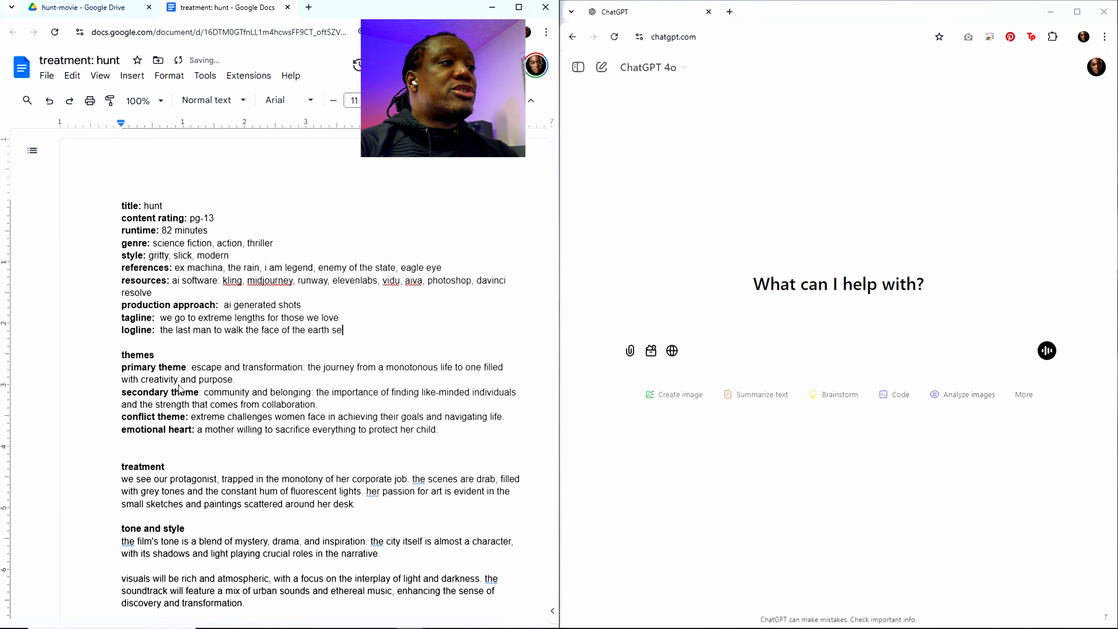
text(arches fo)
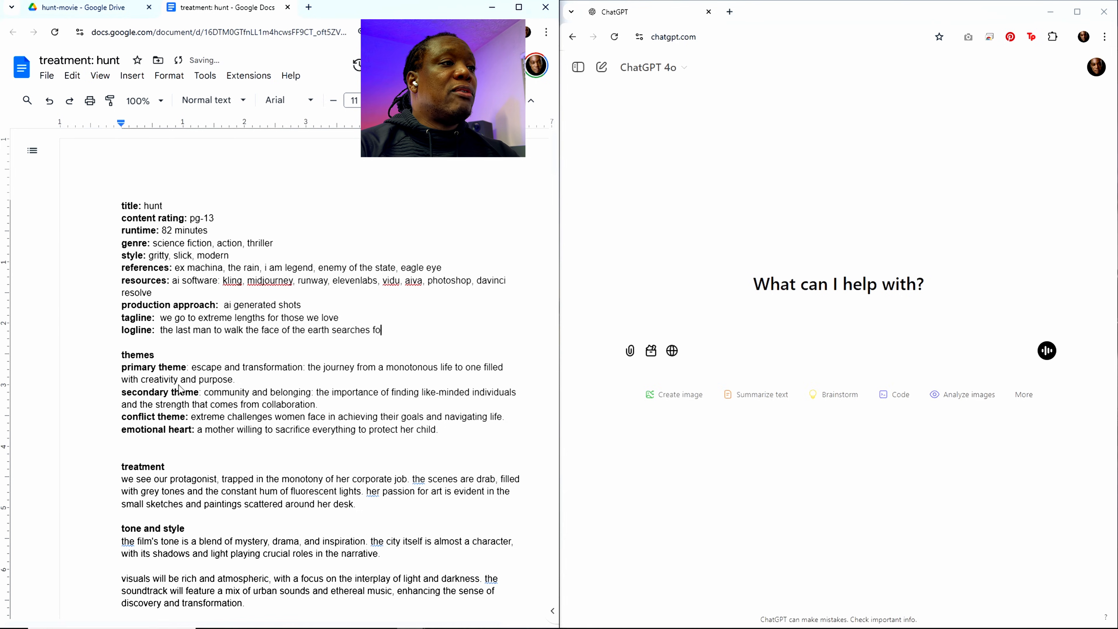
text(r his long)
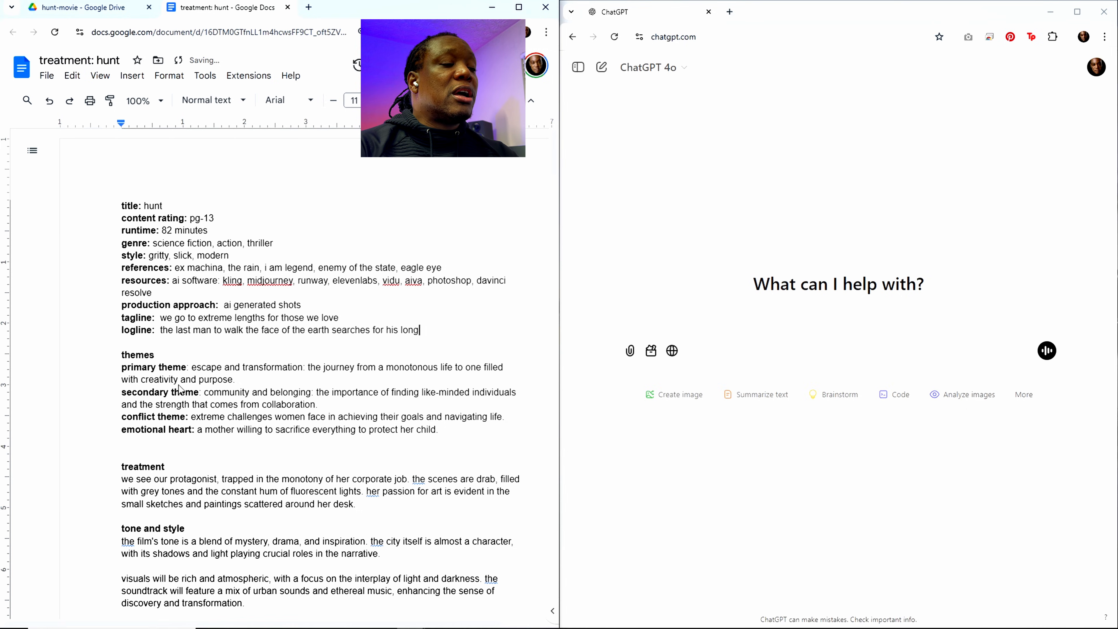
text( logst)
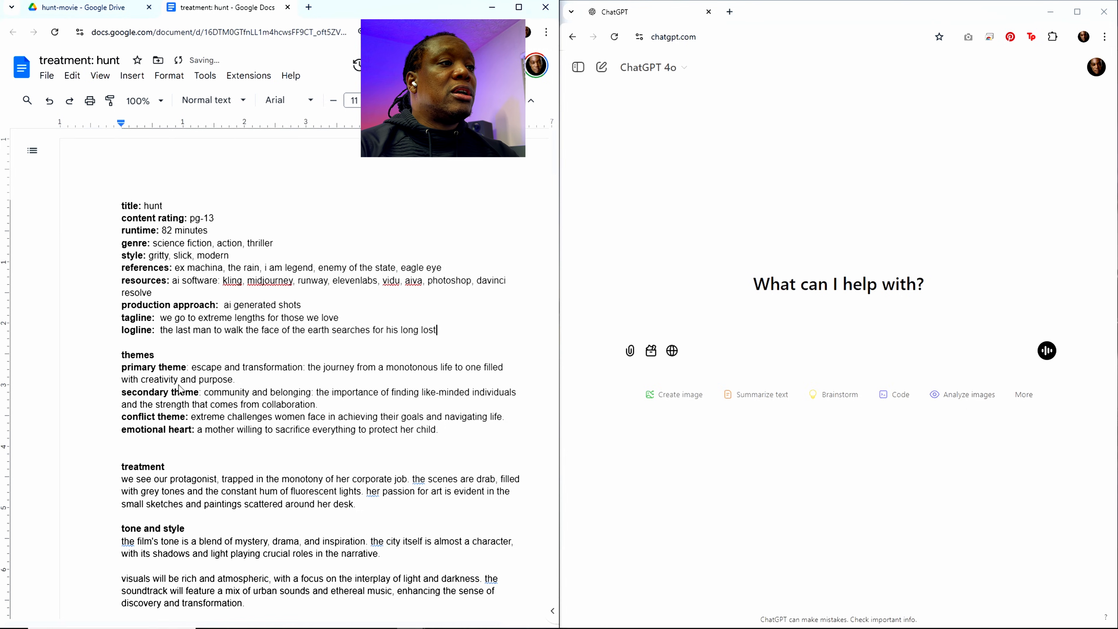
text( love, but)
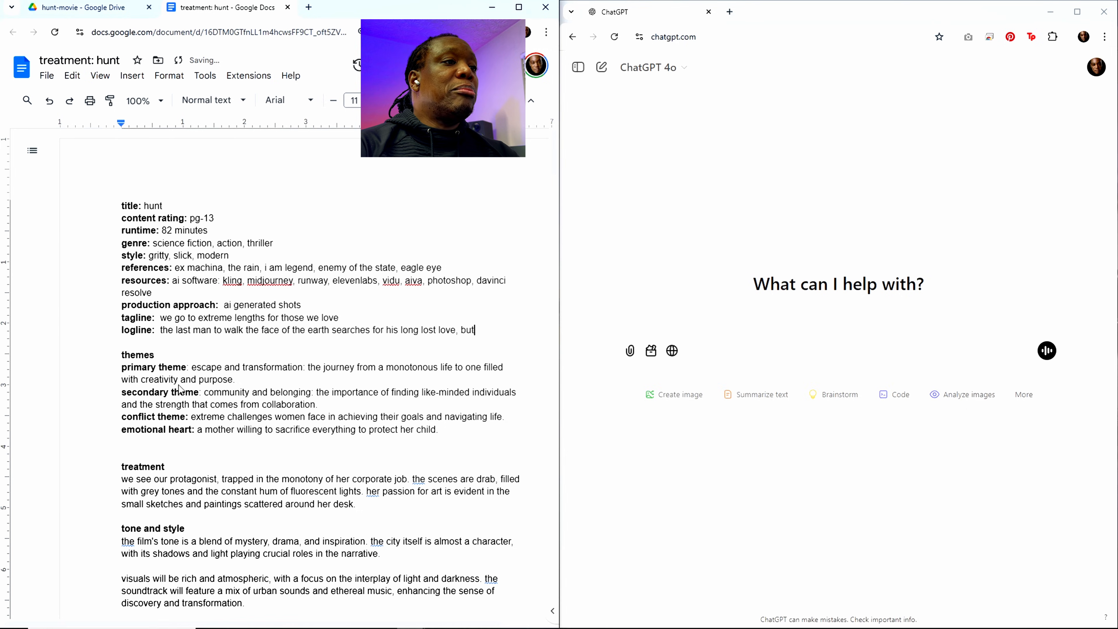
text( will be faced w)
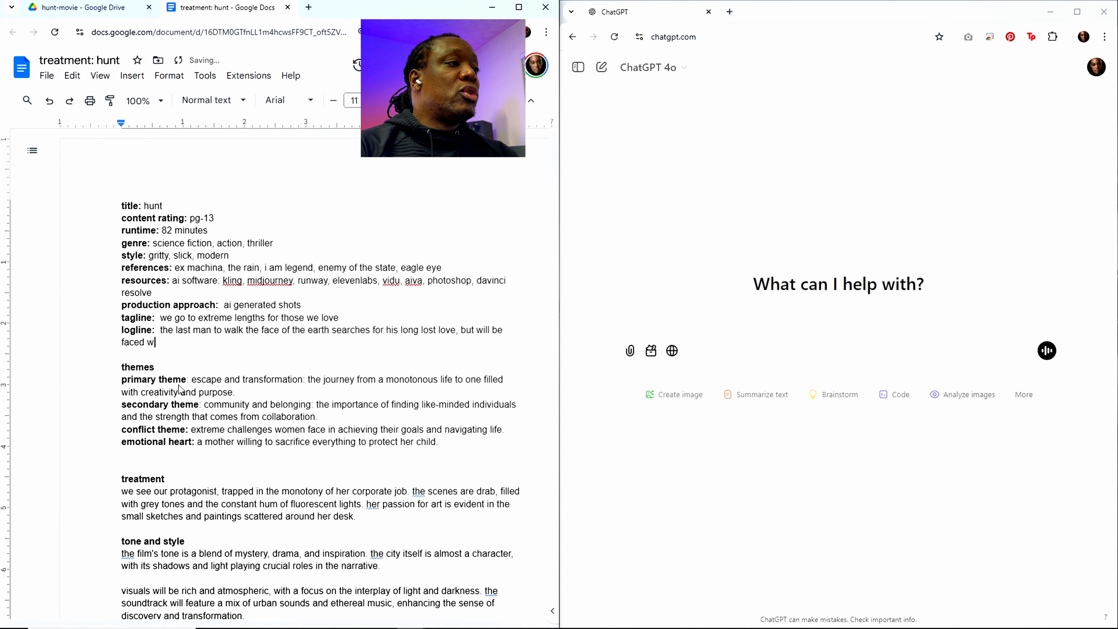
Step: Continue the logline with "but will be faced with life or death challenges"
key(BackSpace)
key(BackSpace)
text(d with )
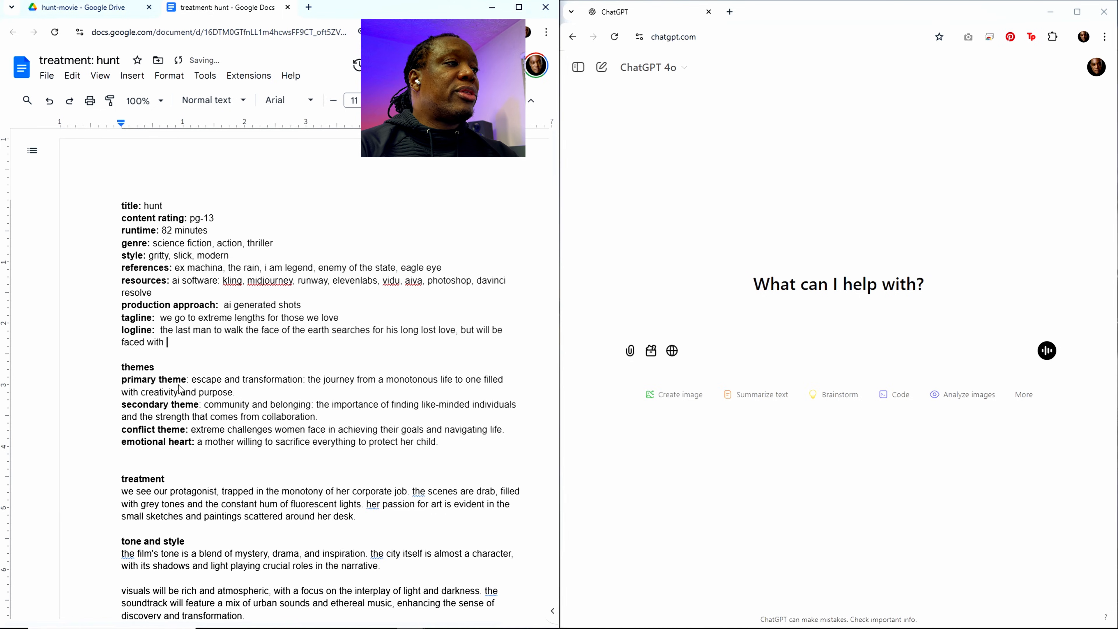
text(life r)
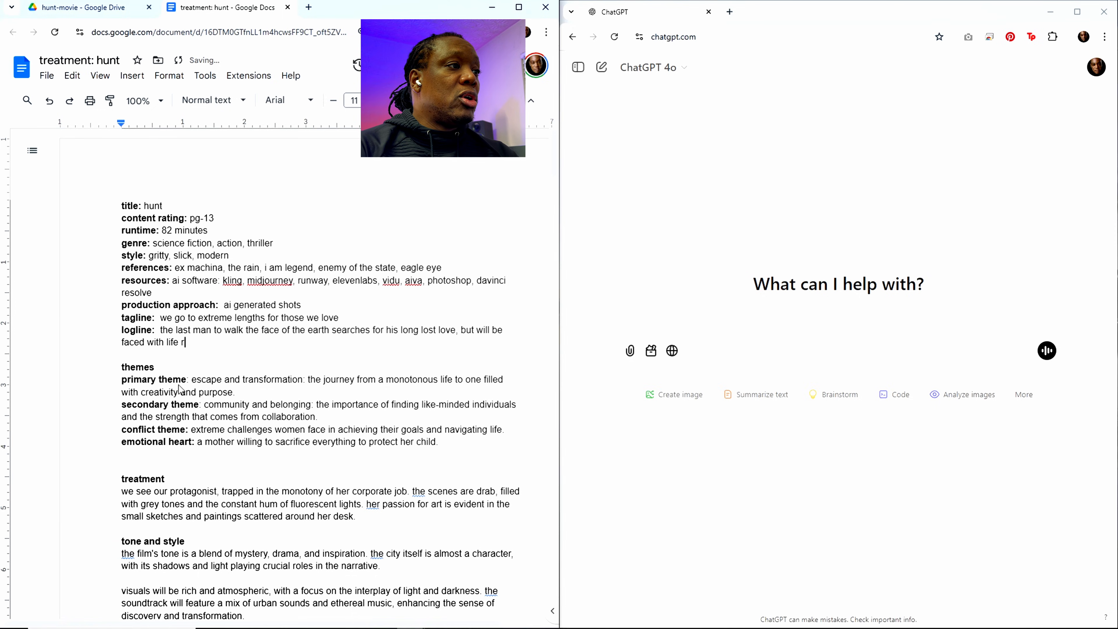
key(BackSpace)
text(or)
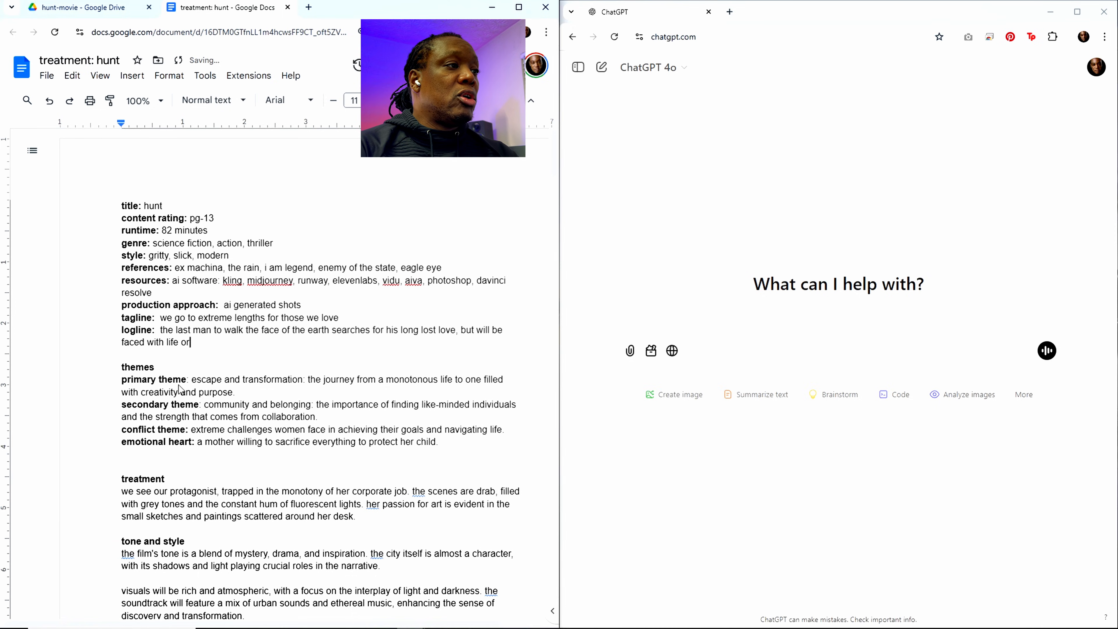
text( death )
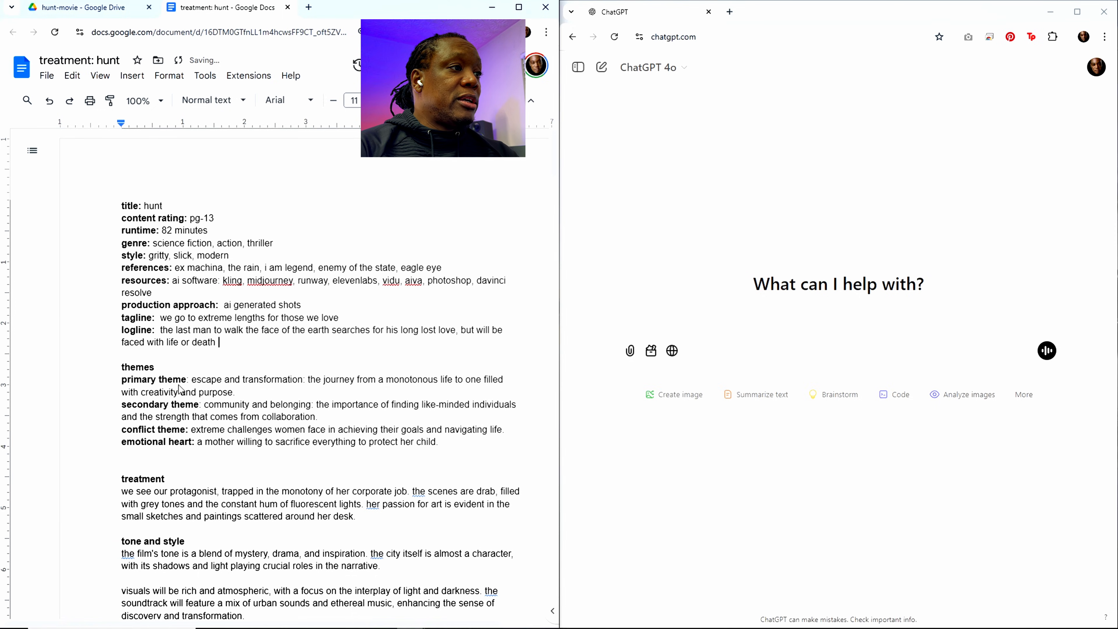
text(challenges if)
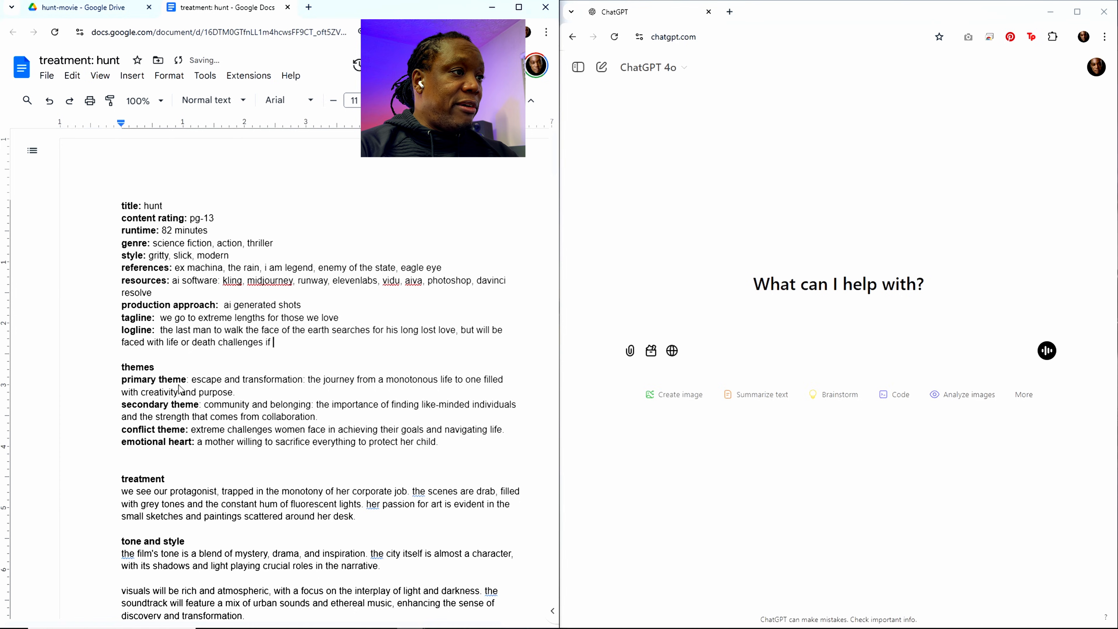
text( he rea)
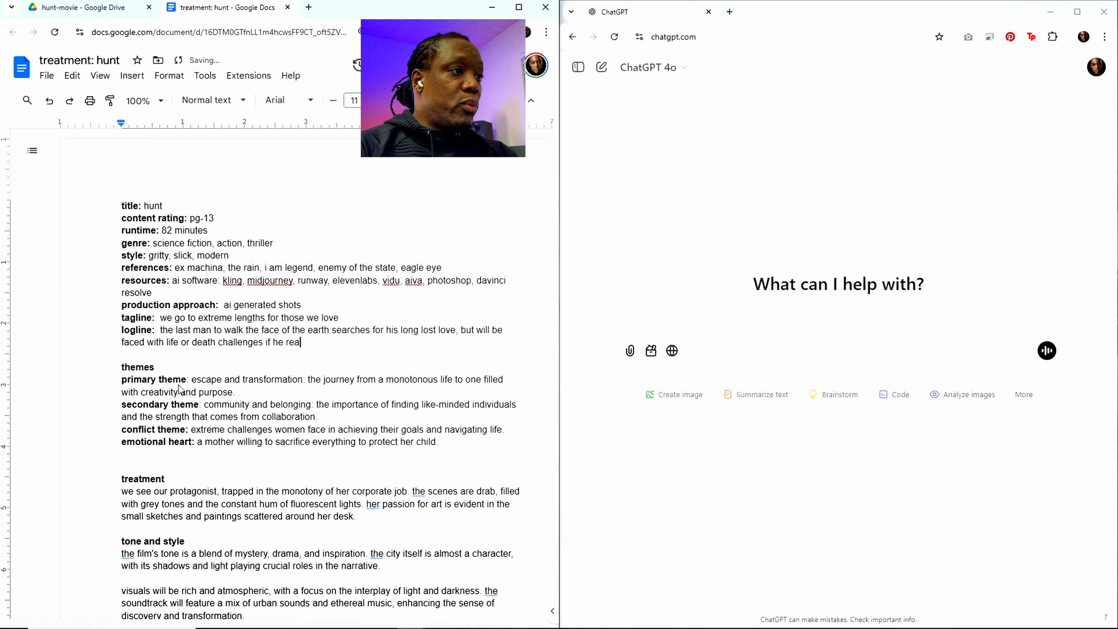
text(lly wants to )
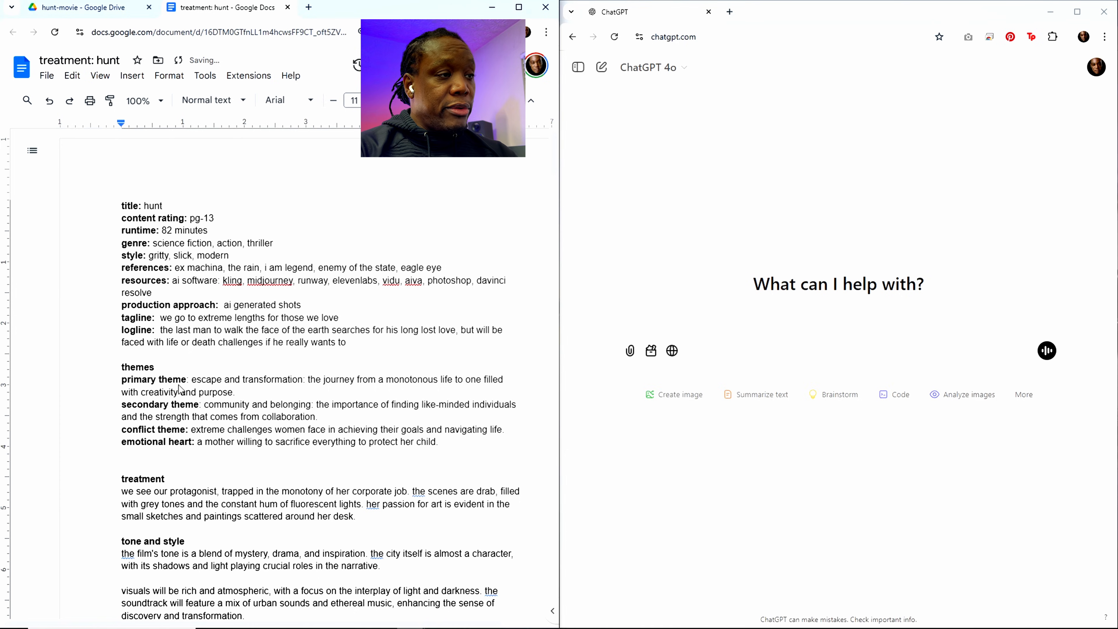
text(free her)
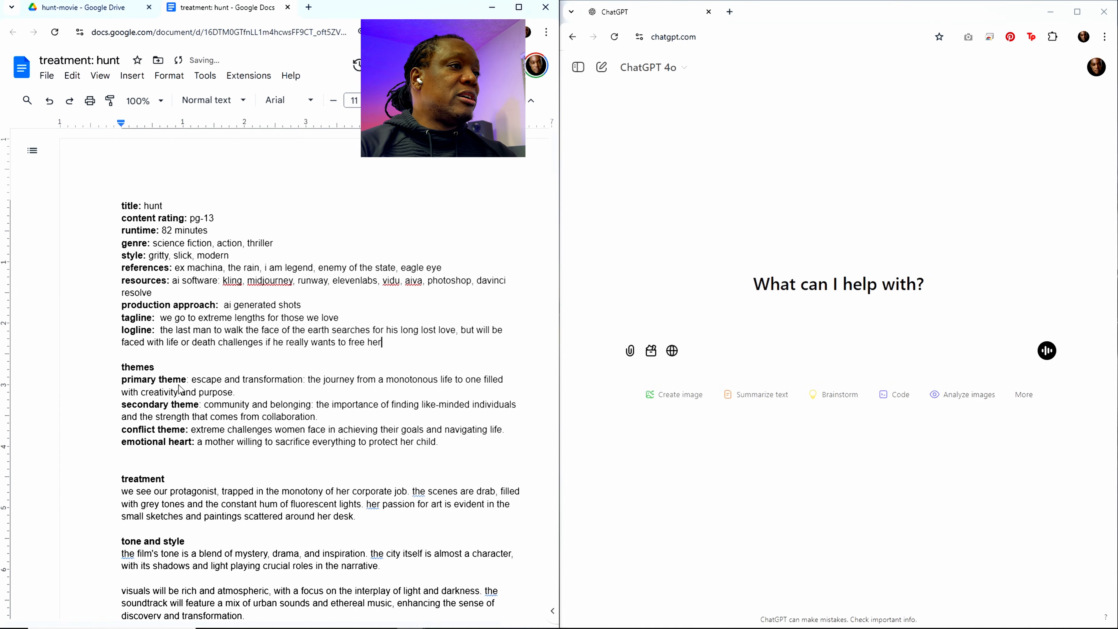
text(.)
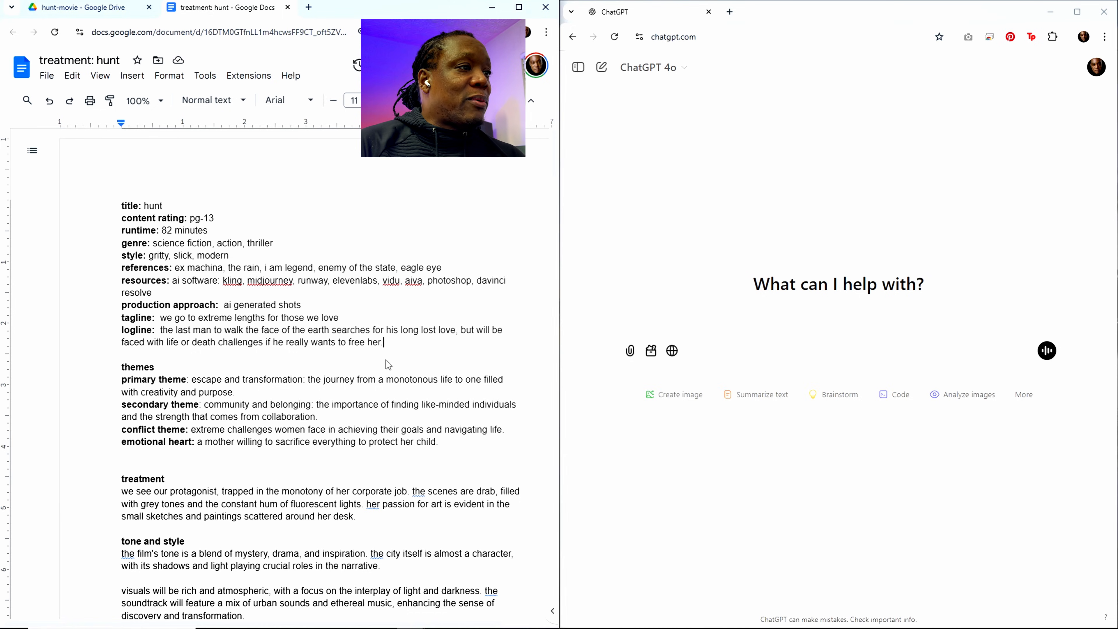
Step: Finish the logline sentence with "if he really wants to free her."
click(386, 345)
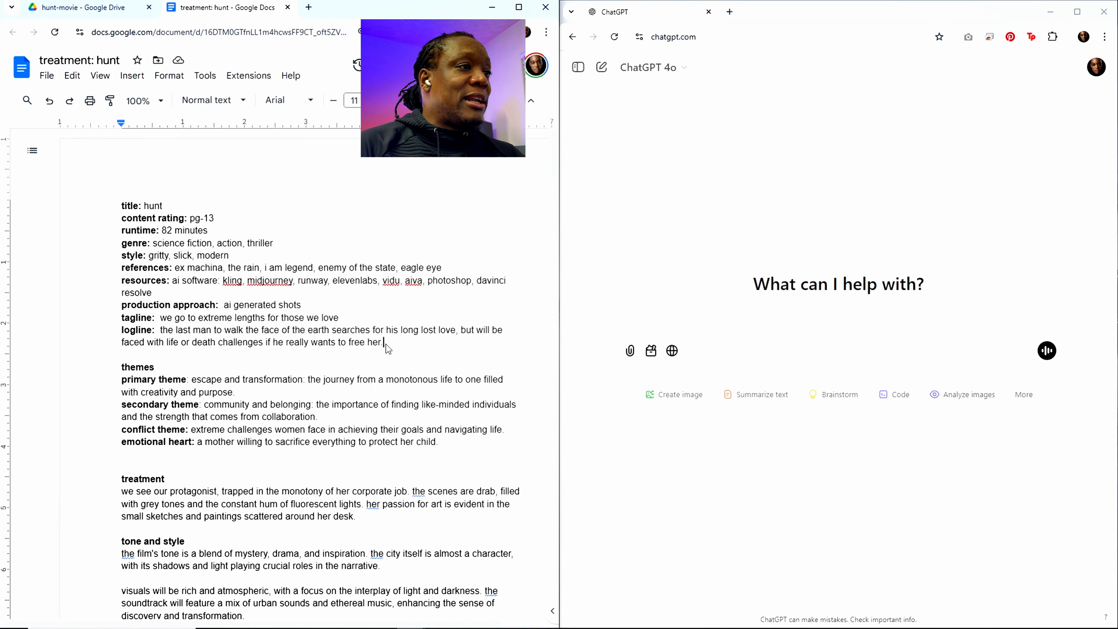
Step: Replace the primary theme text with "achieving a dream, being confronted with the dissonance between"
scroll(304, 389, down, 1)
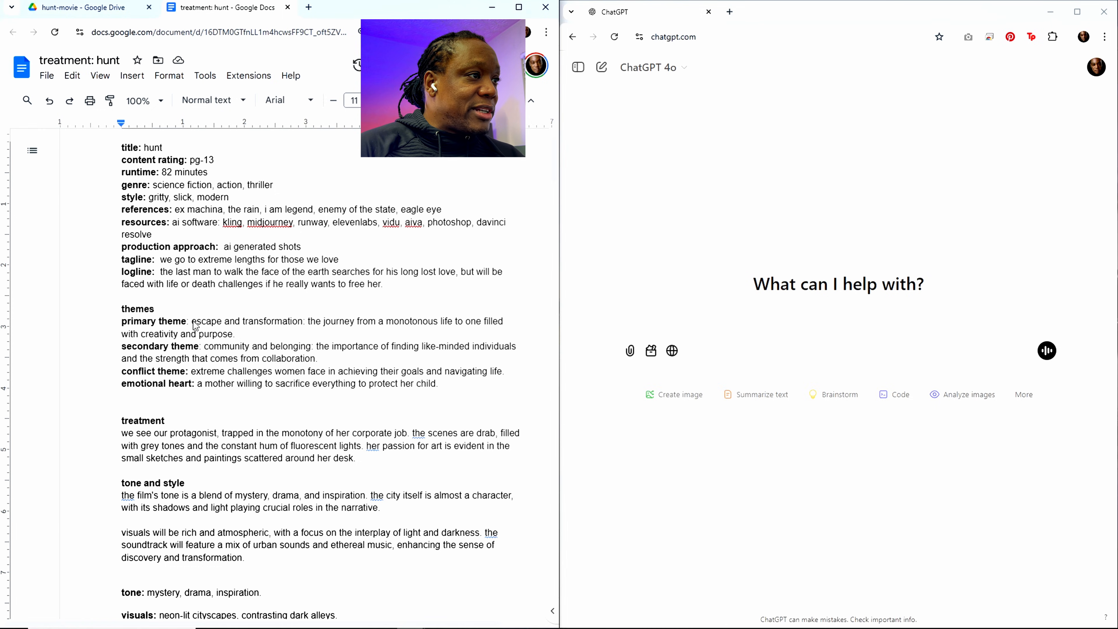
drag(192, 321, 233, 336)
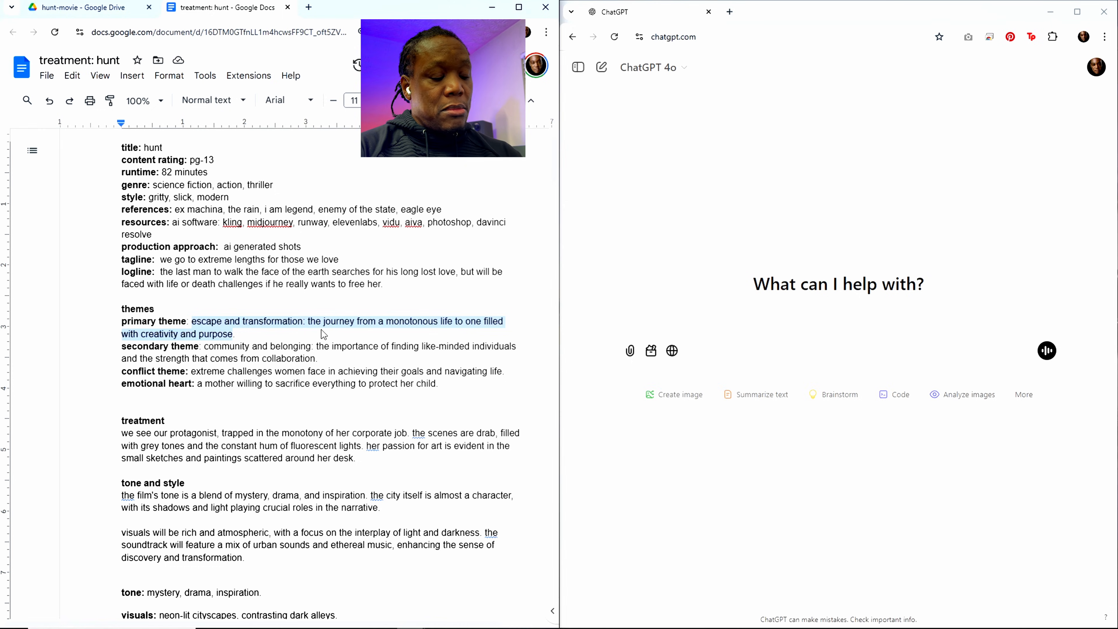
text(achievin)
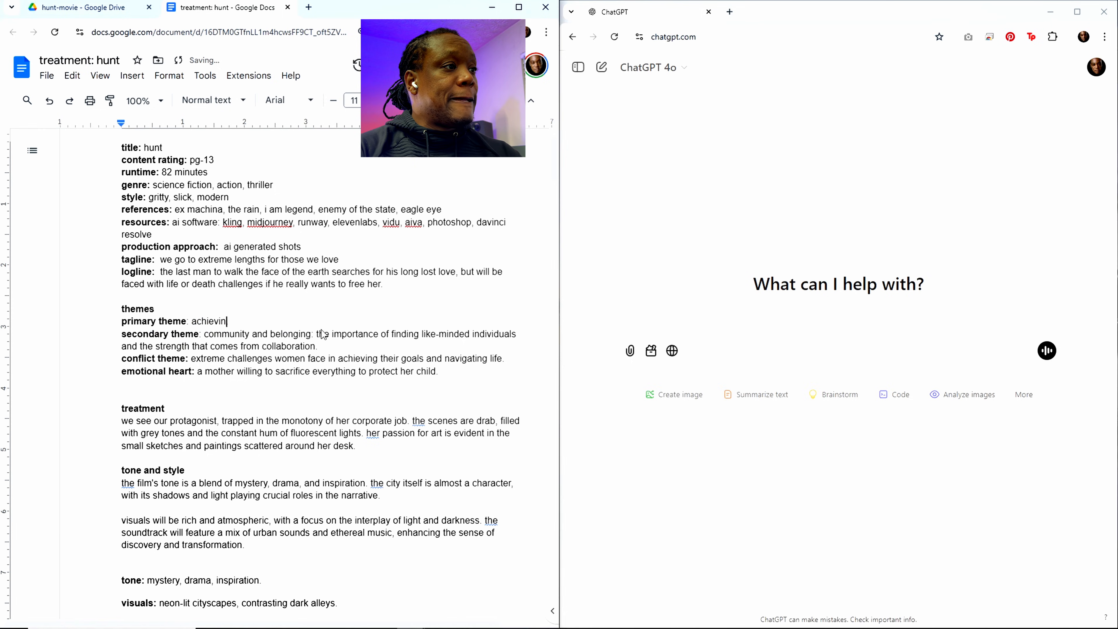
text(g a drem)
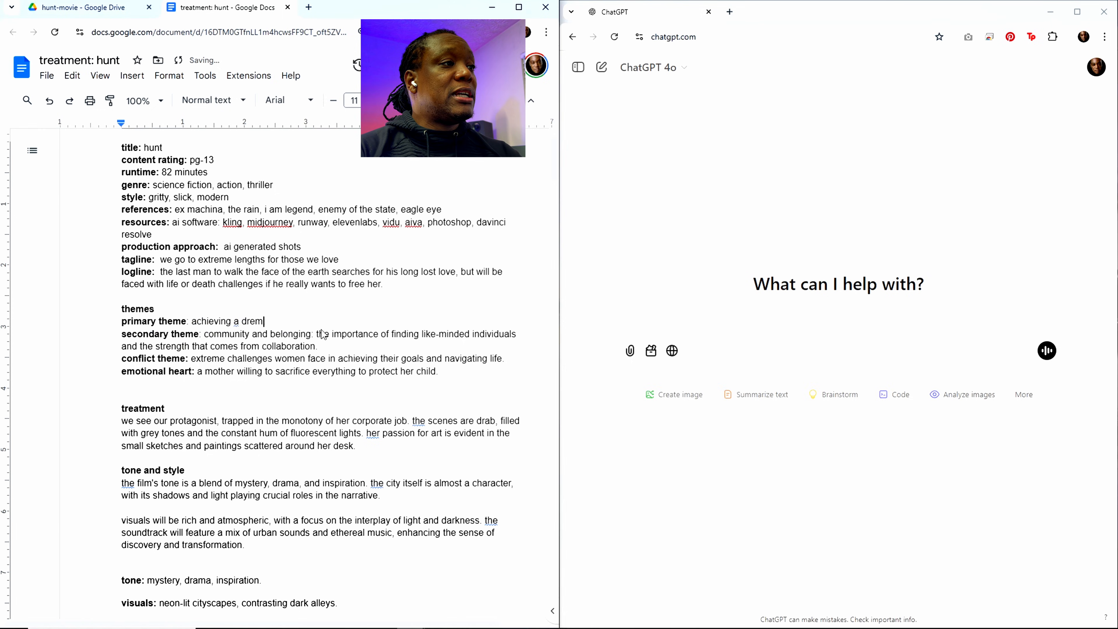
key(BackSpace)
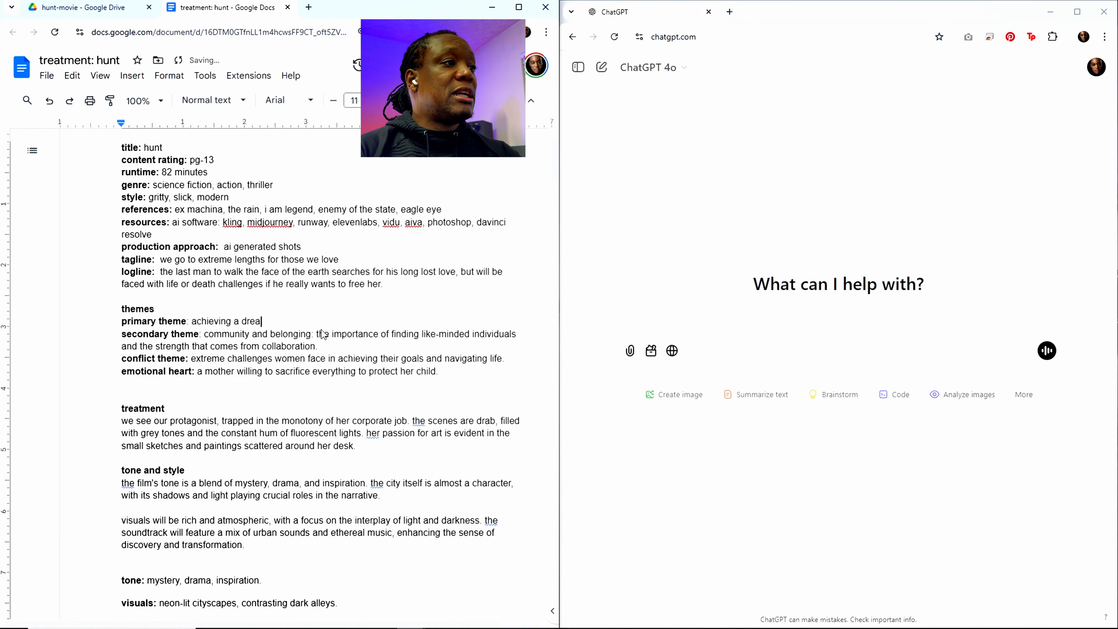
text(am, b)
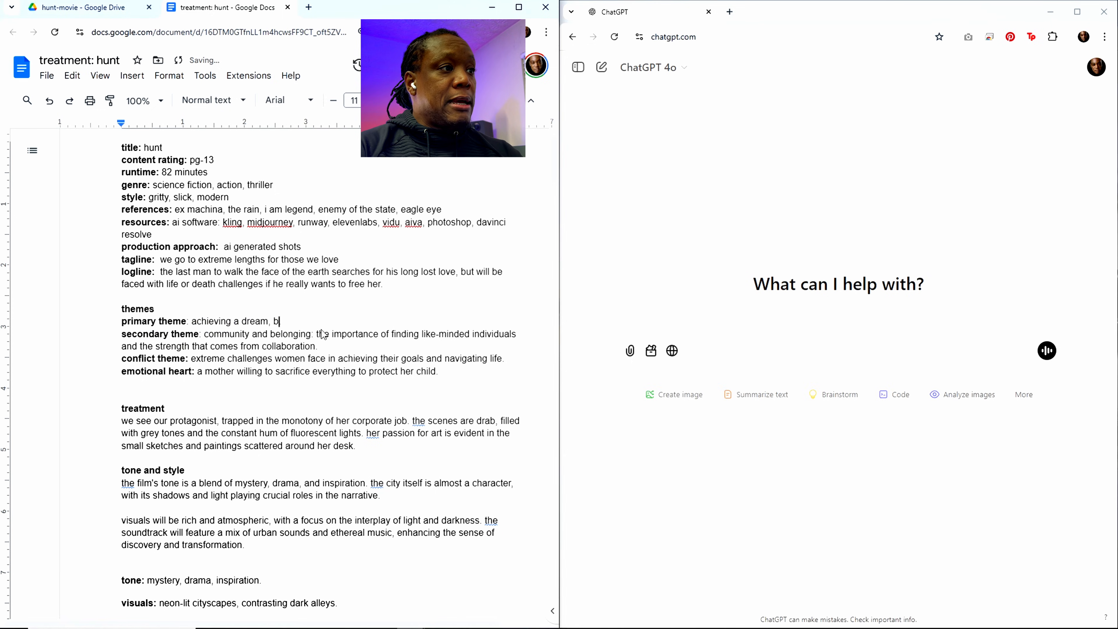
text(eing conf)
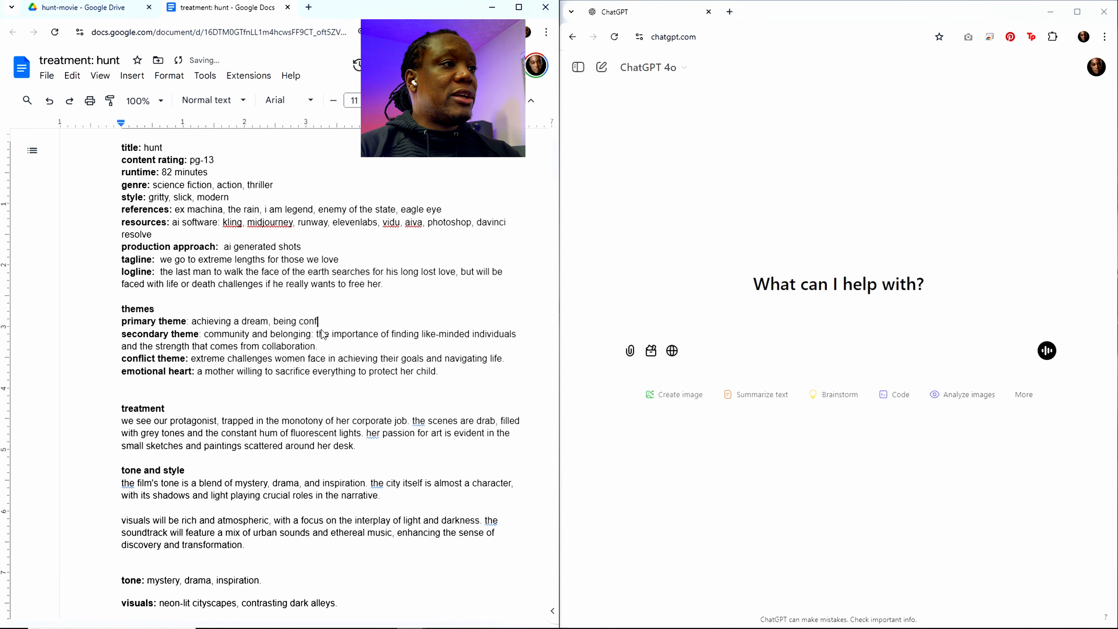
text(ronted wi)
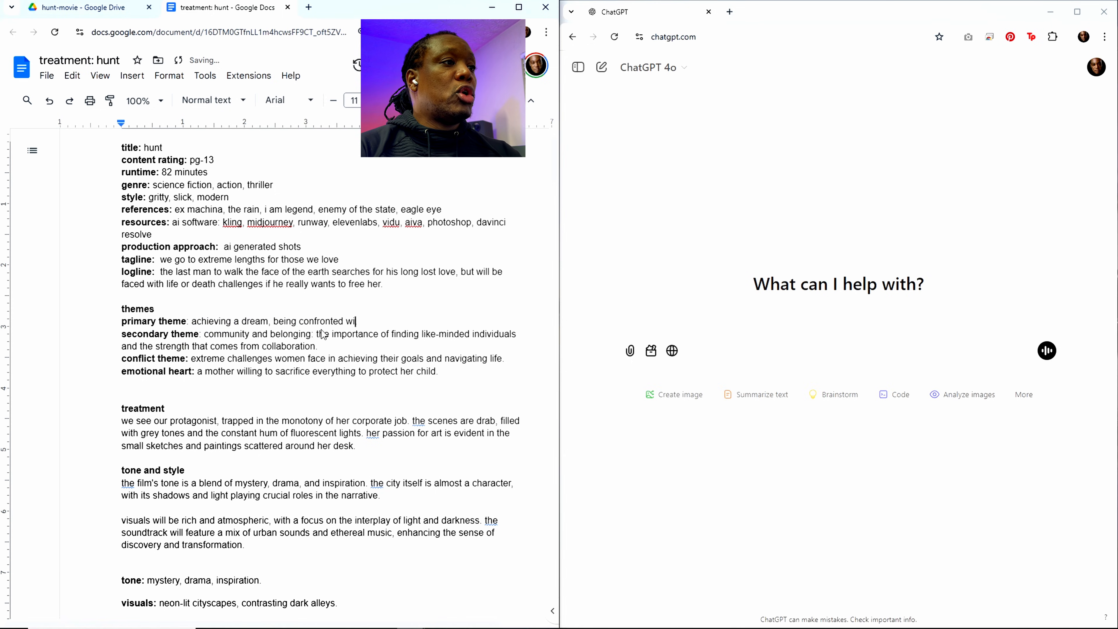
text(th the dis)
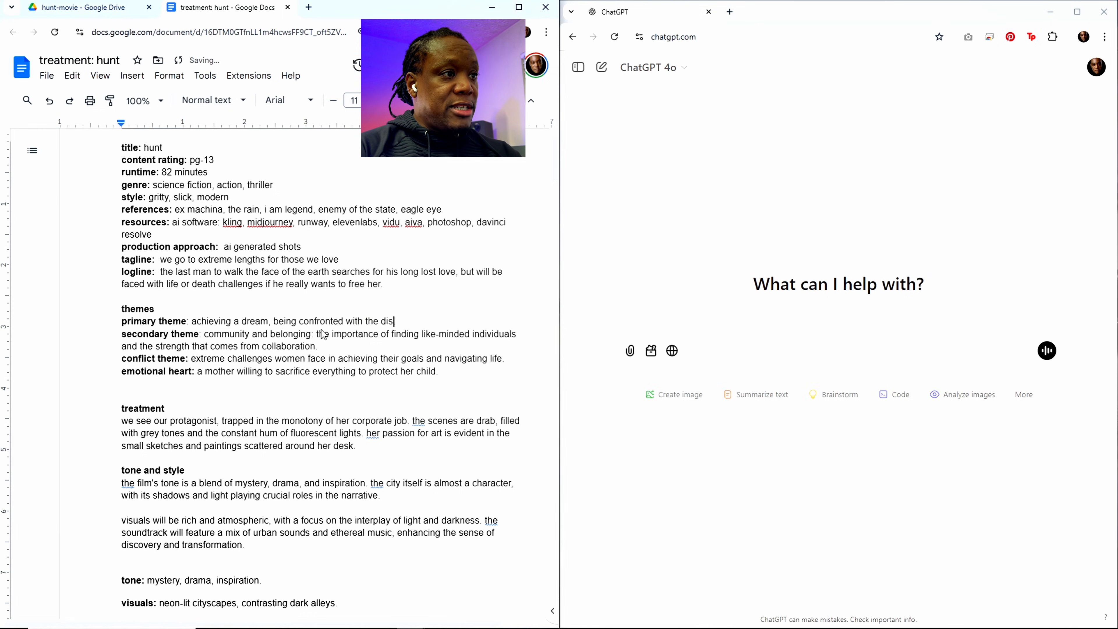
text(sonance b)
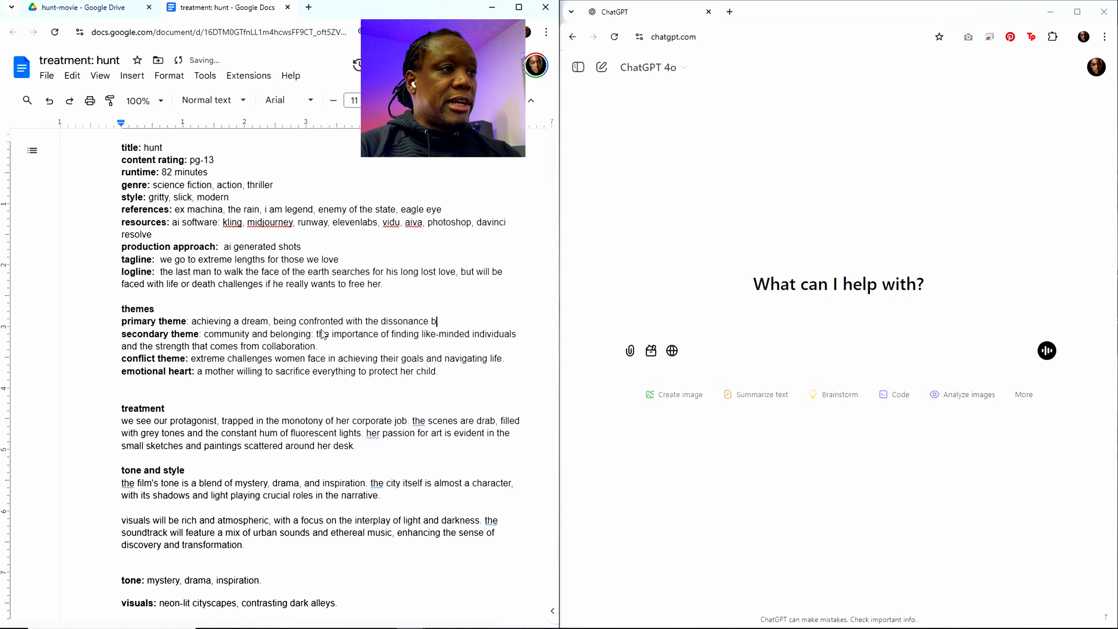
text(etween)
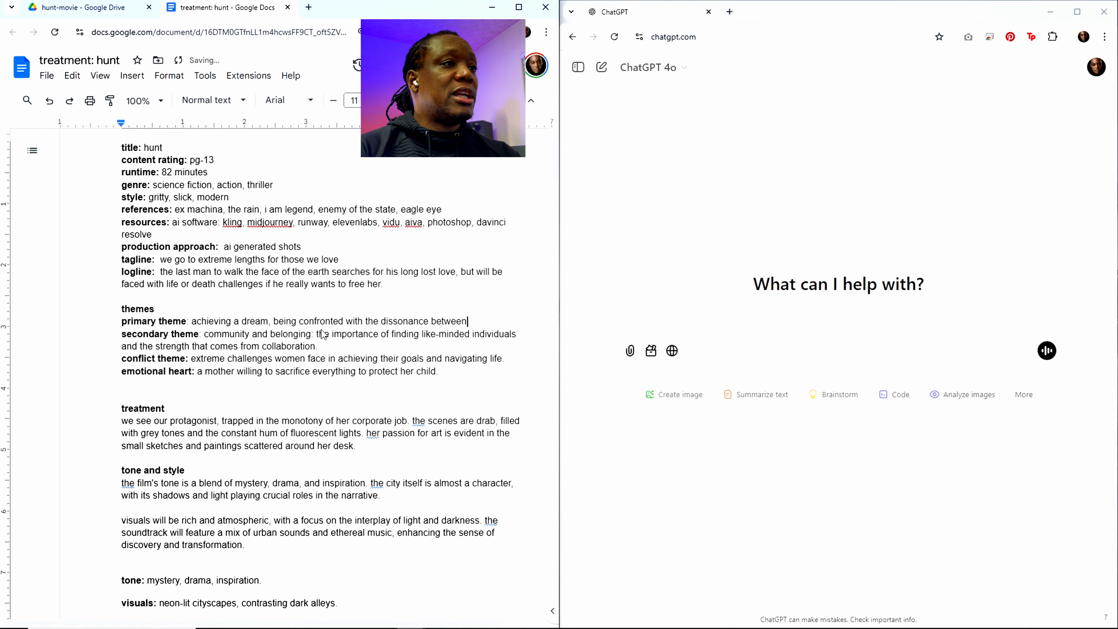
text( dream.)
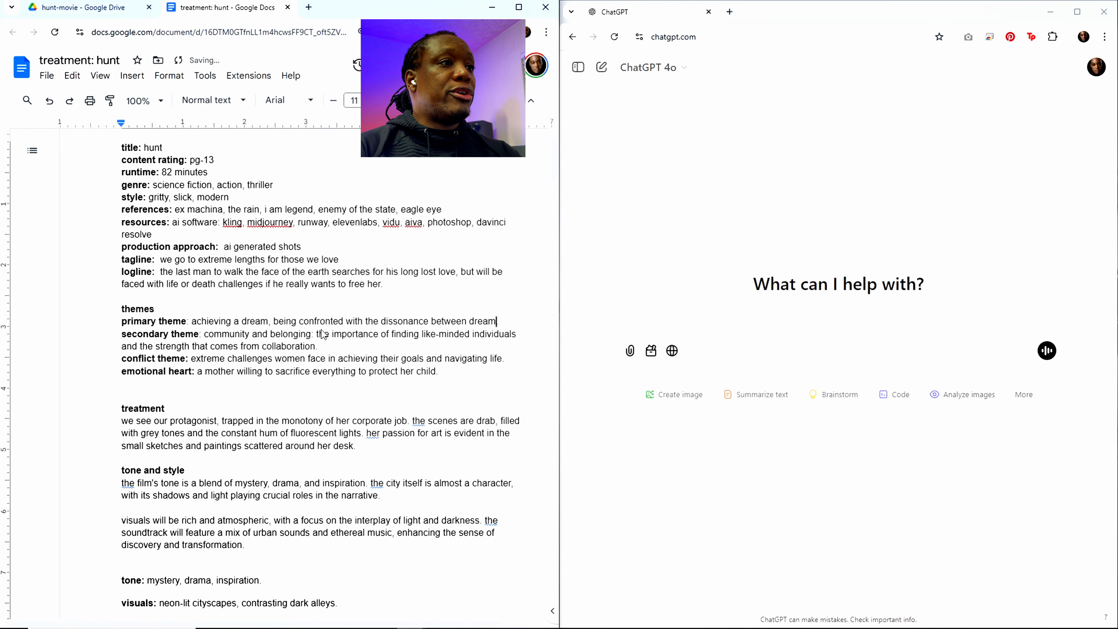
Step: Complete the primary theme sentence with "one's dream and reality."
key(BackSpace)
key(BackSpace)
key(BackSpace)
key(BackSpace)
key(BackSpace)
key(BackSpace)
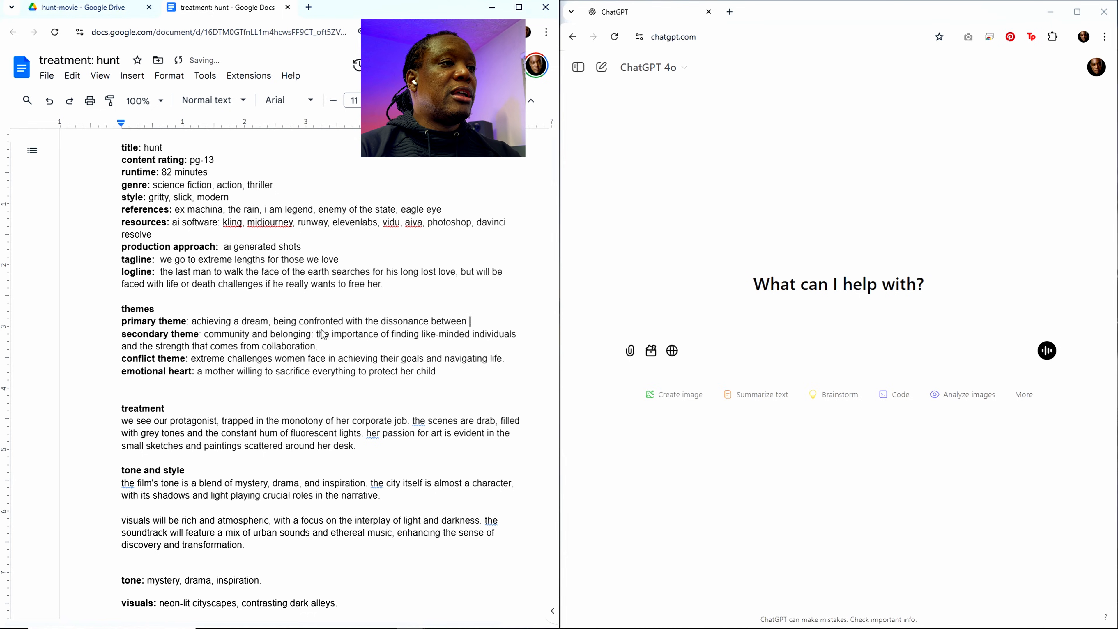
text(a)
key(BackSpace)
key(BackSpace)
text(on)
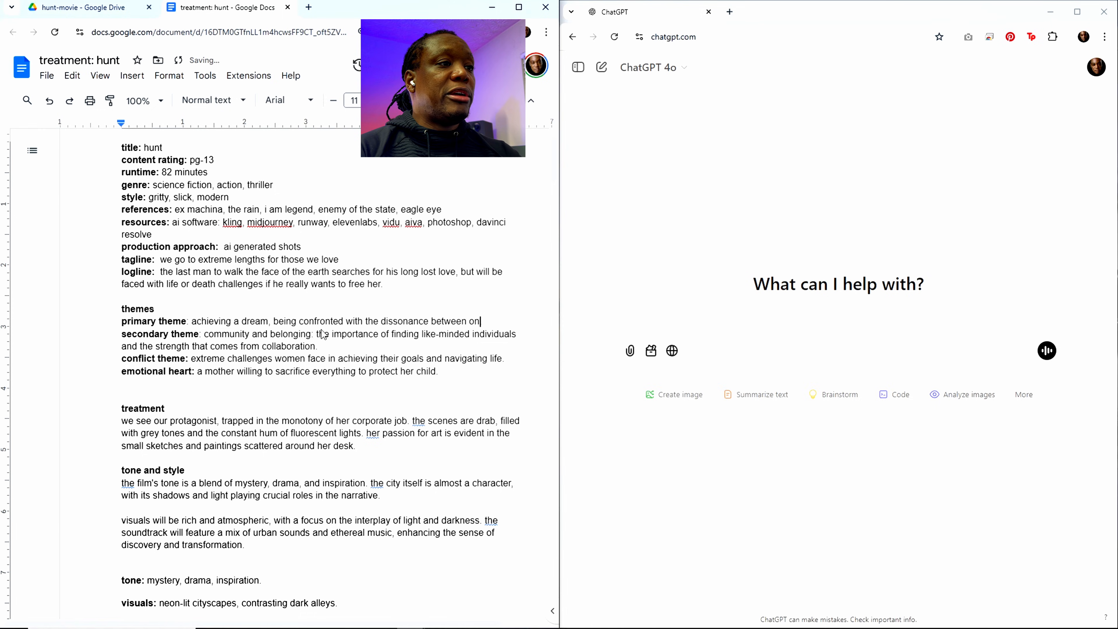
text(e's dream)
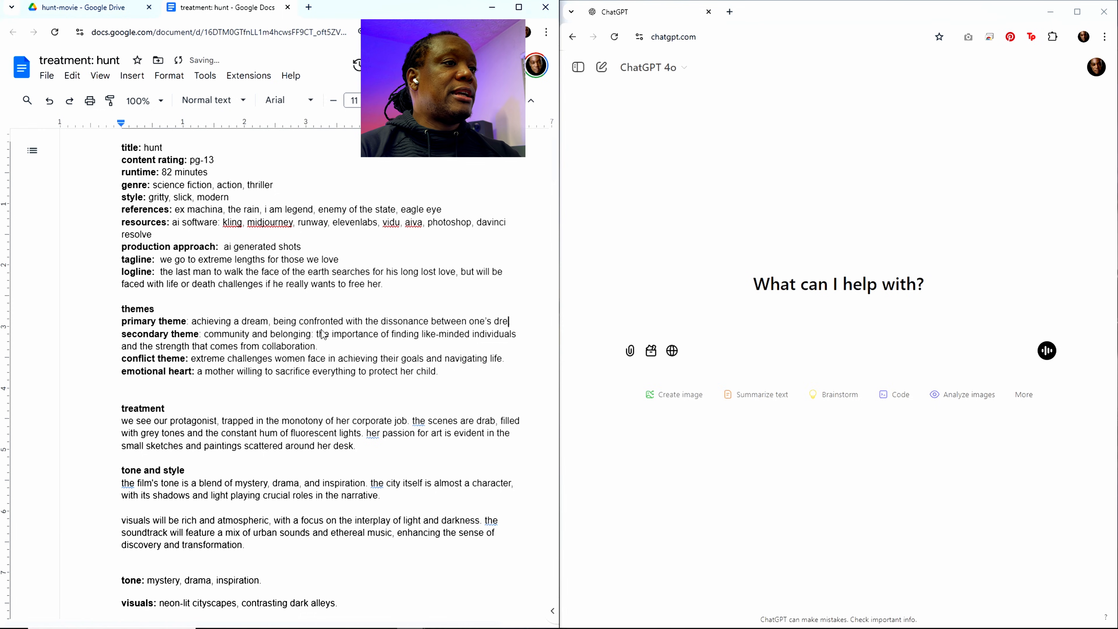
key(Return)
text(and reality)
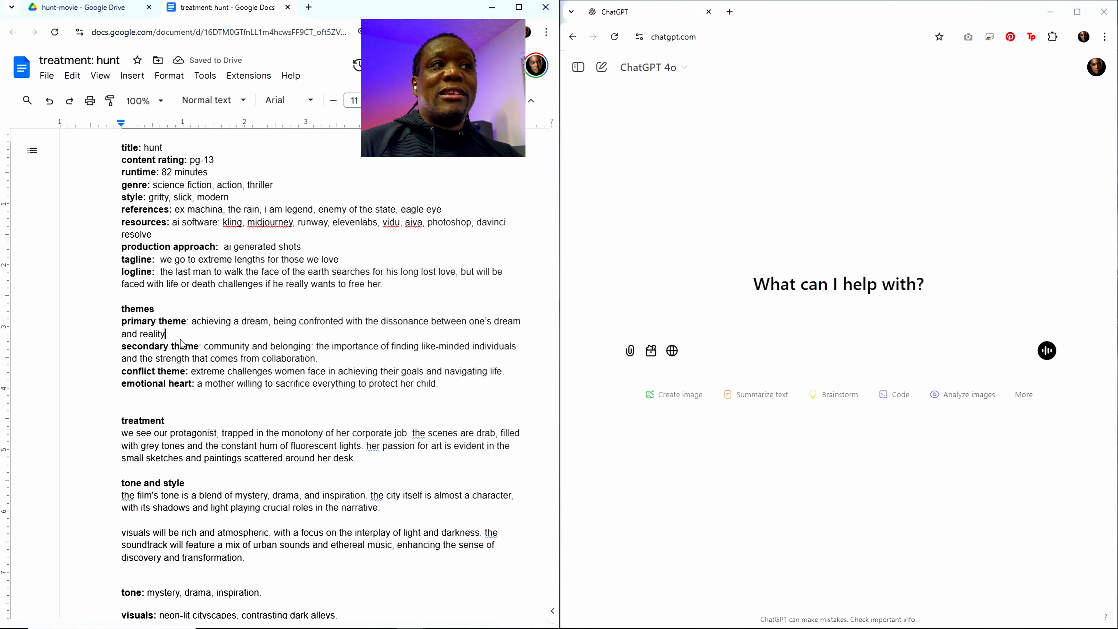
text(.)
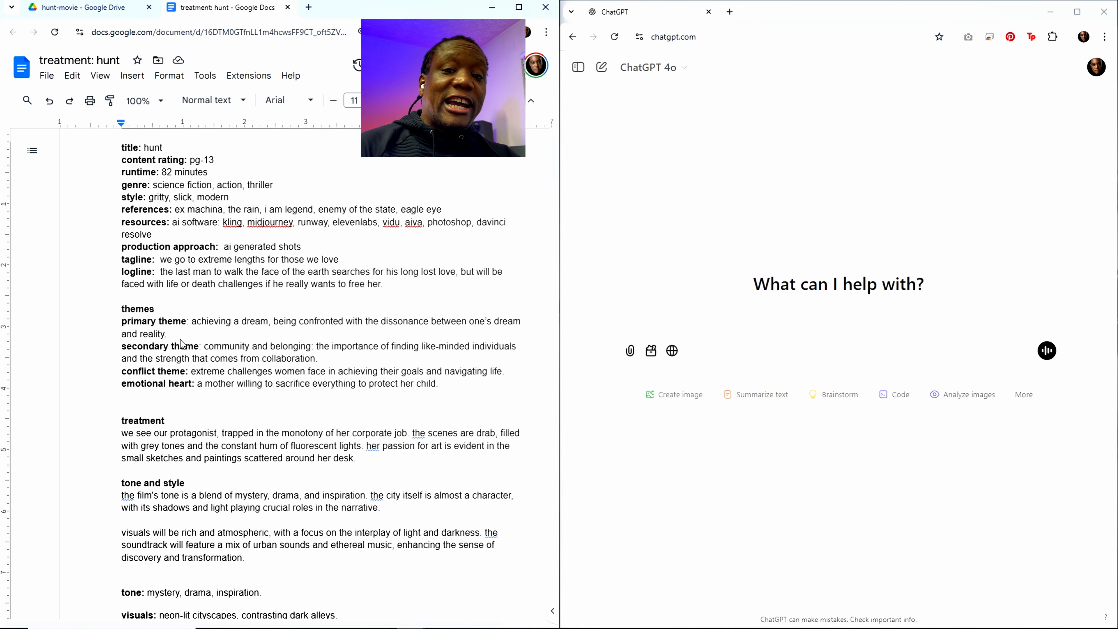
key(BackSpace)
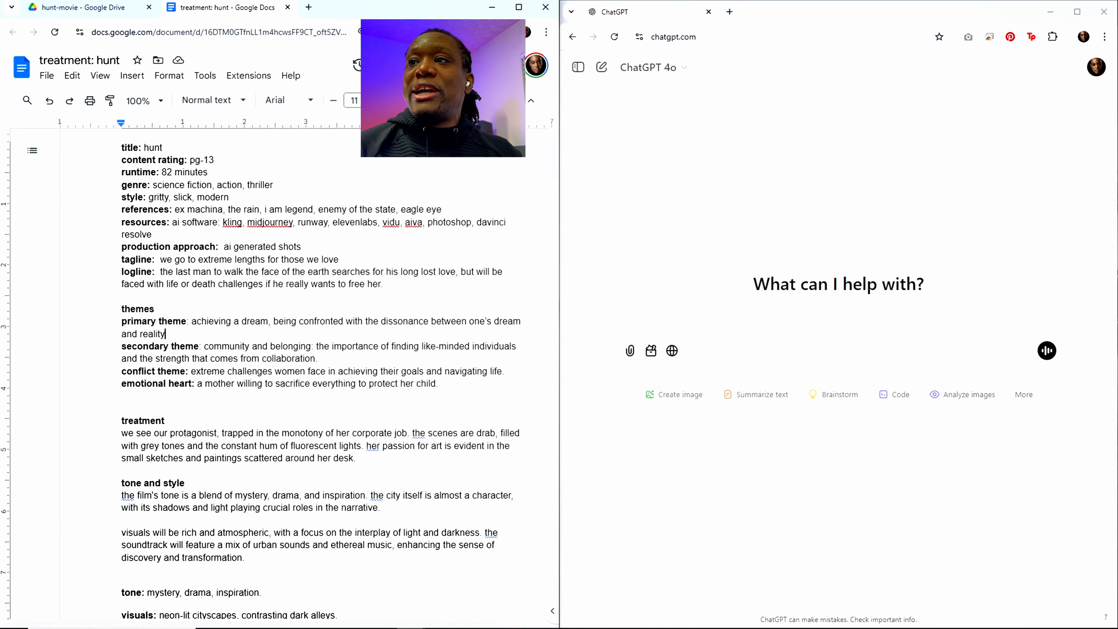
Step: Bring the Clock timer into view to check the remaining time, and move it back off the screen
drag(1117, 93, 746, 88)
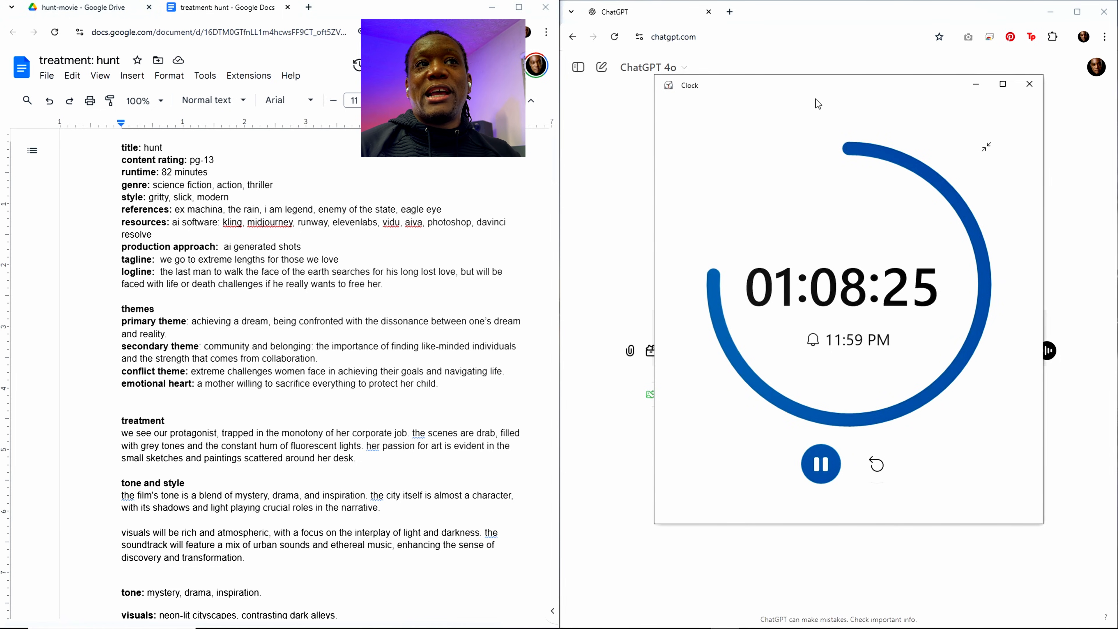
drag(826, 85, 804, 86)
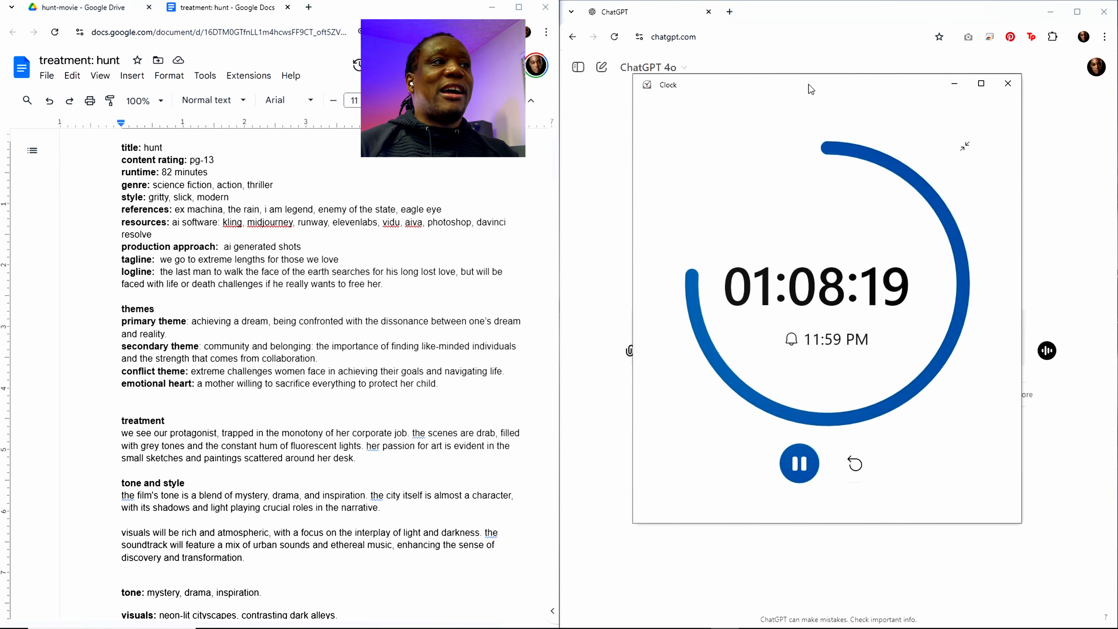
drag(811, 90, 1117, 82)
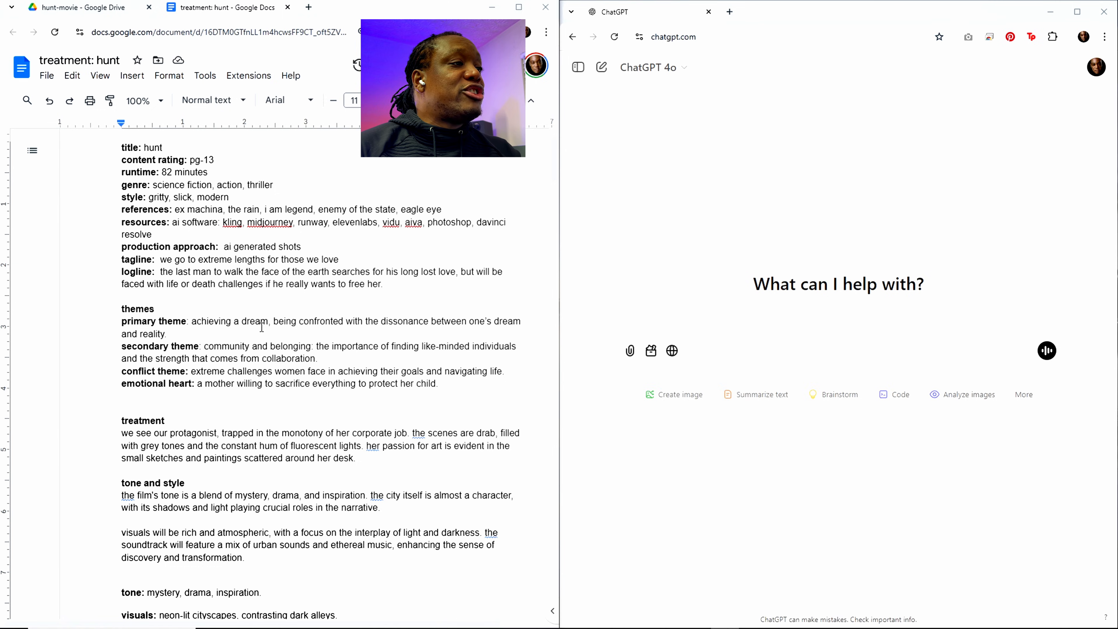
Step: Replace the word "achieving" in the primary theme with "hunting"
double_click(214, 323)
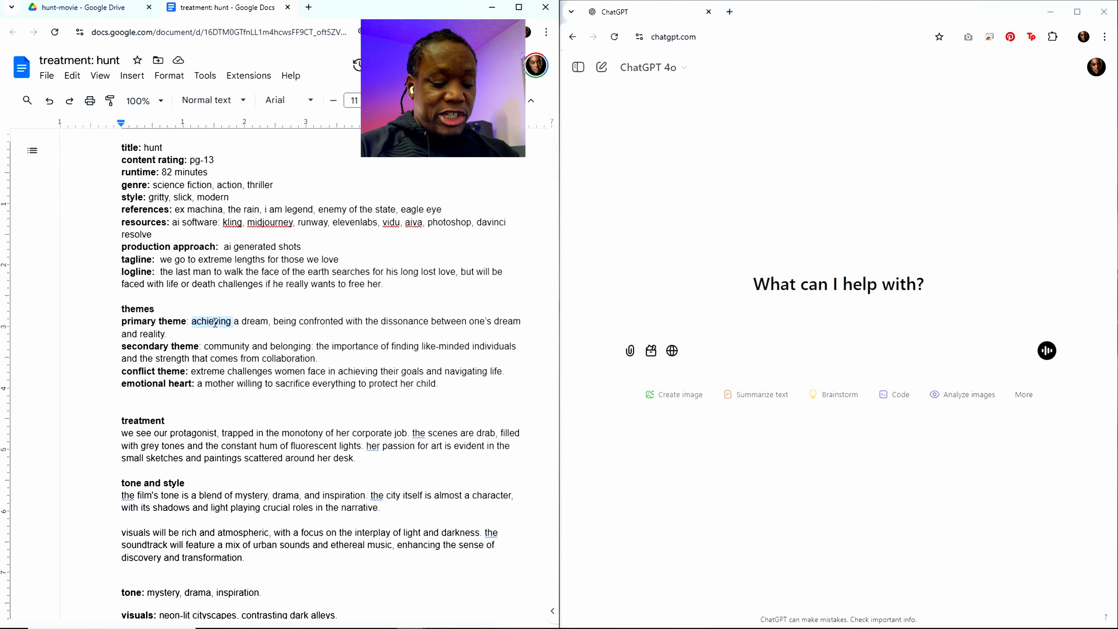
text(cha)
key(BackSpace)
key(BackSpace)
key(BackSpace)
text(hunting)
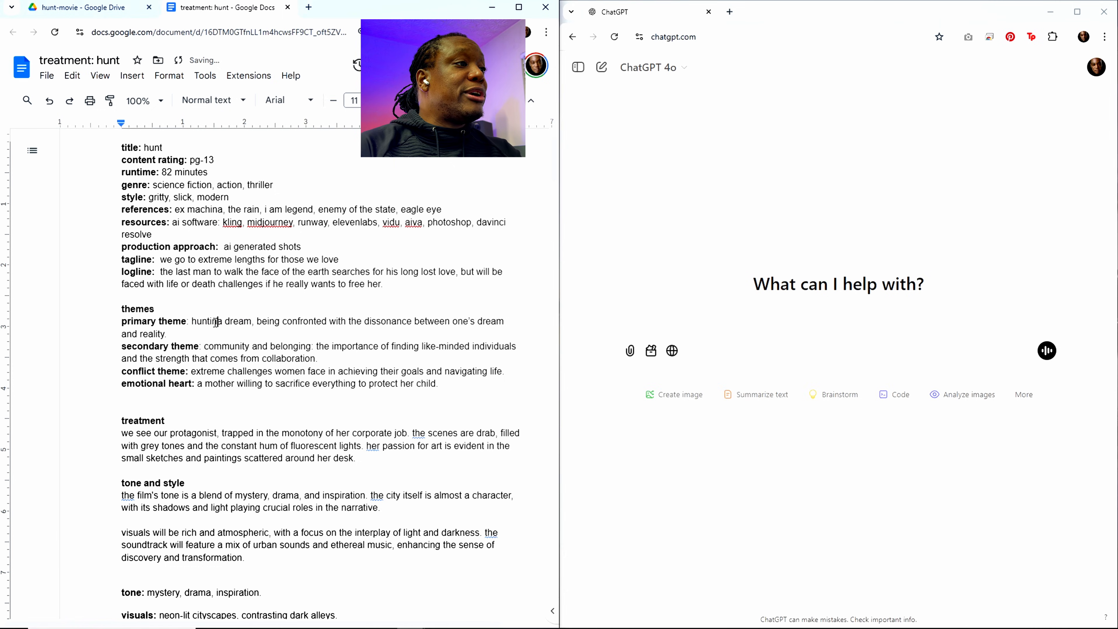
Step: Replace the secondary theme text with "things may not be what they seem at face value"
double_click(215, 323)
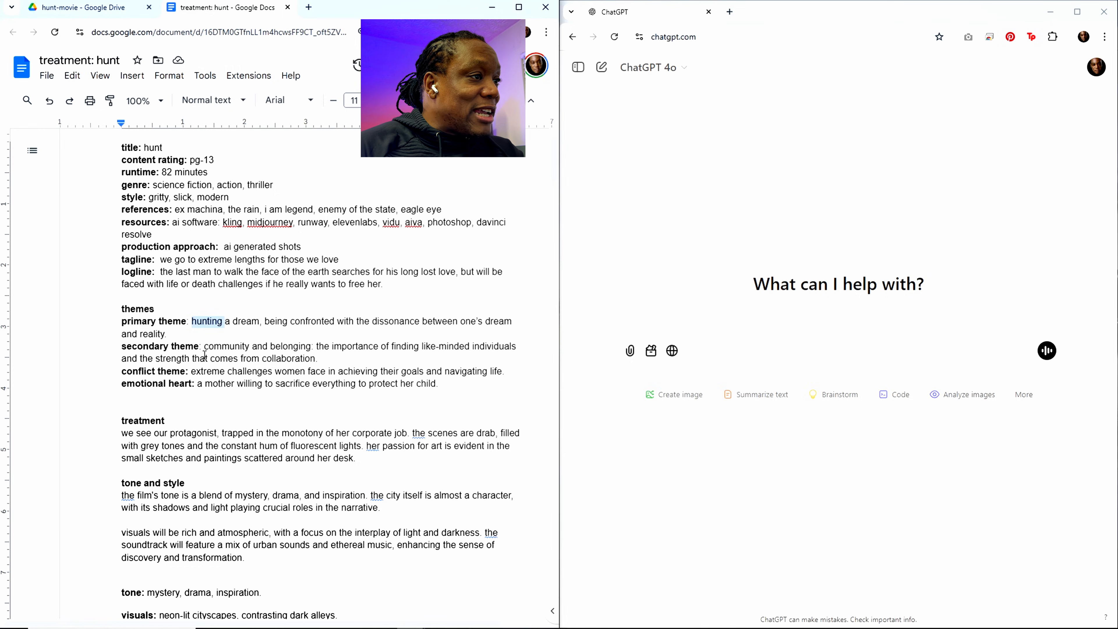
drag(204, 348, 320, 361)
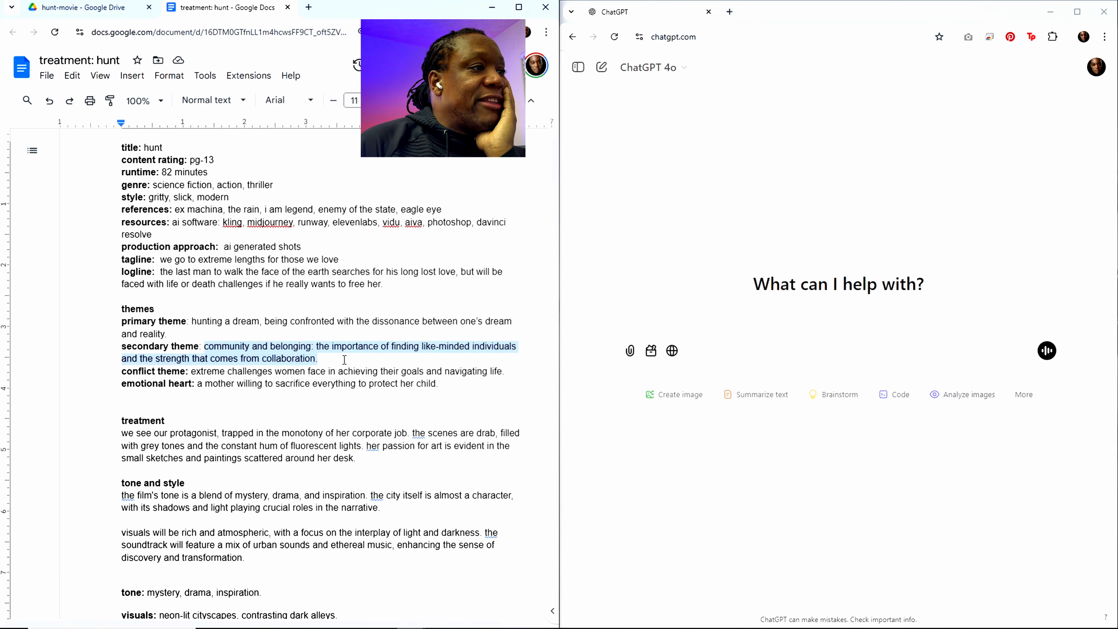
click(307, 359)
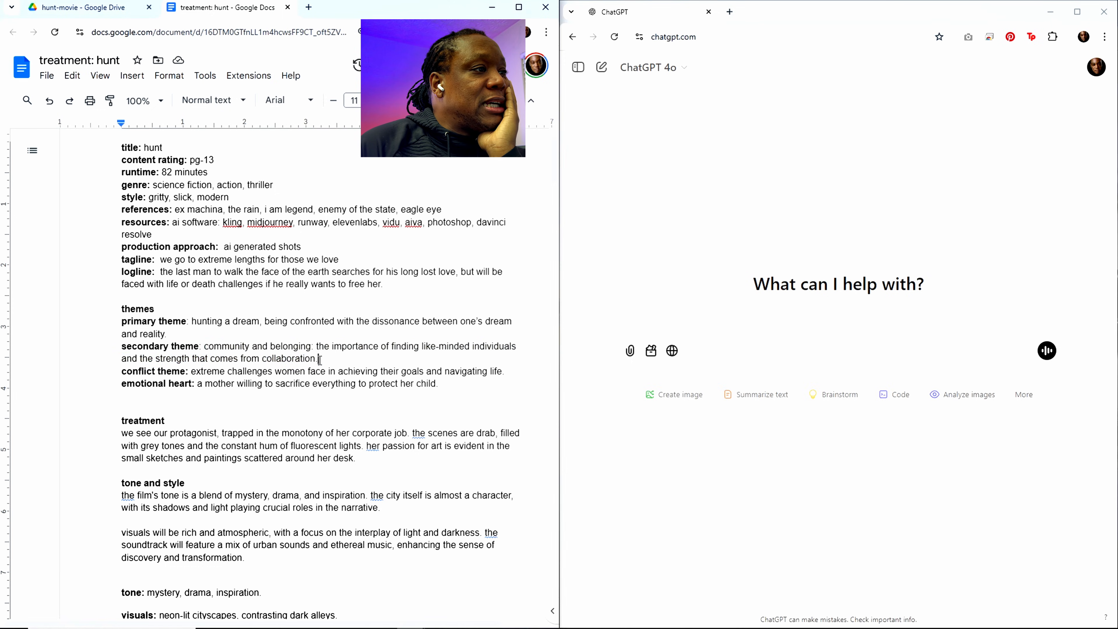
drag(318, 359, 205, 347)
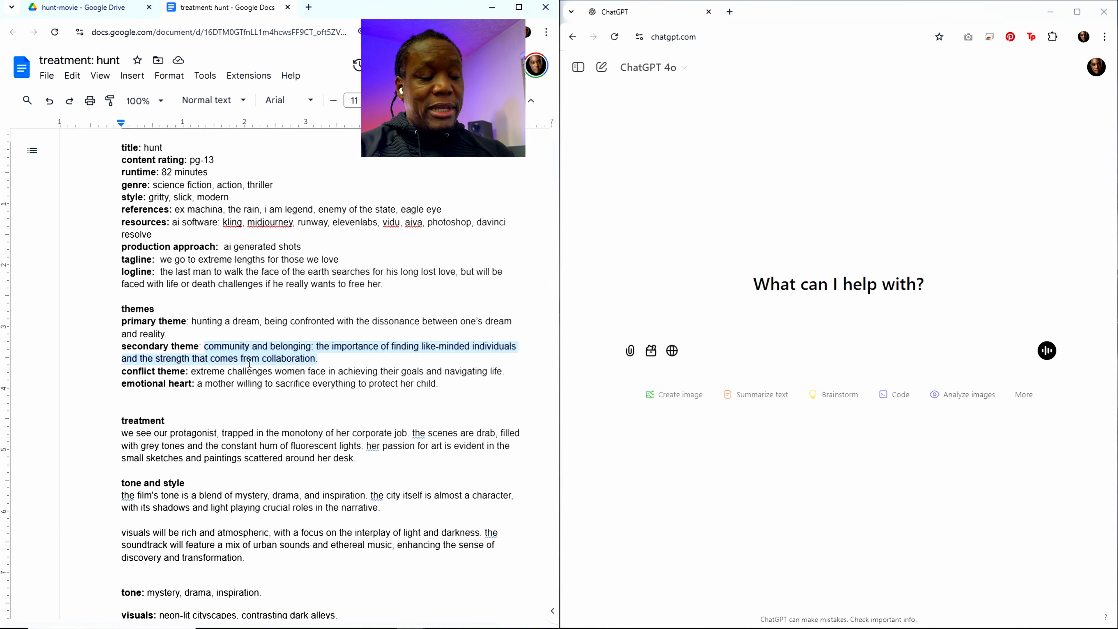
text(things may )
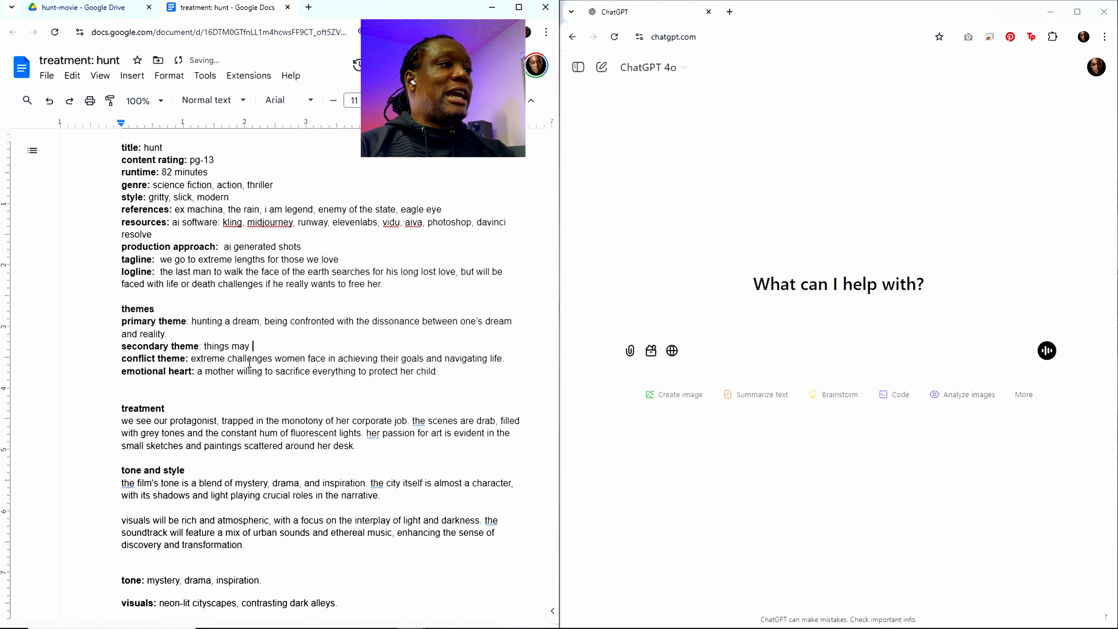
text(not be wah)
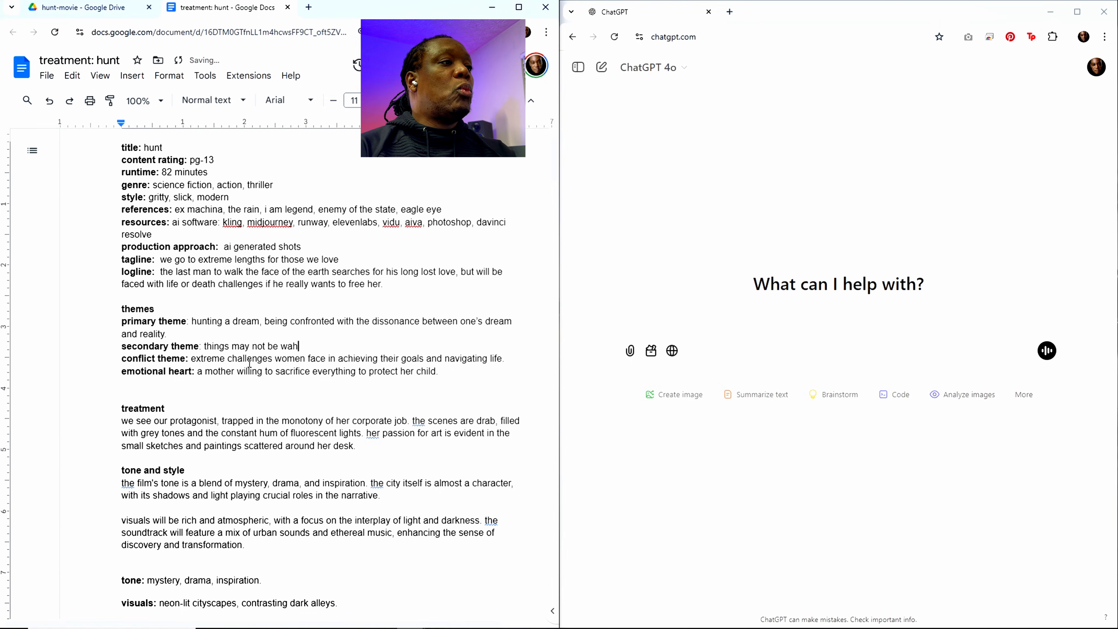
key(BackSpace)
key(BackSpace)
text(hat the)
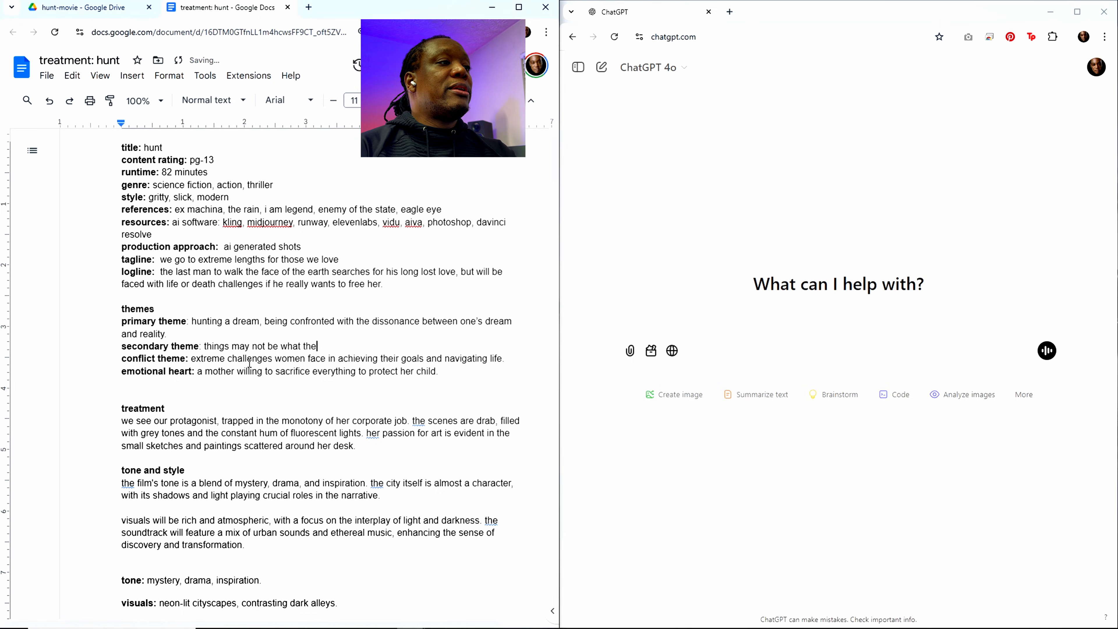
text(y seem at)
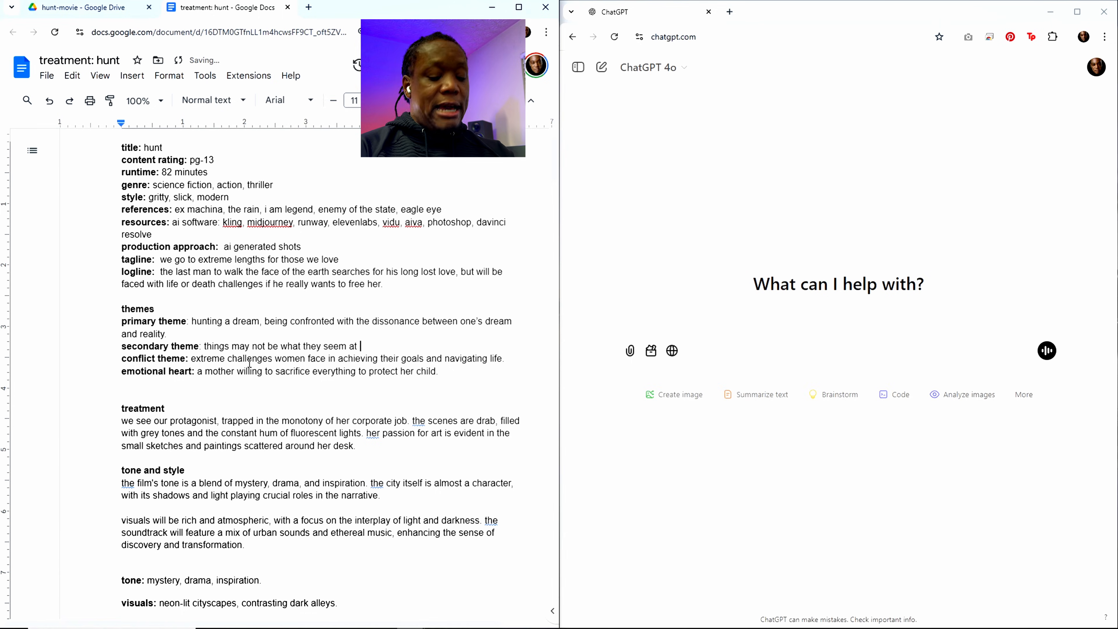
text( face value)
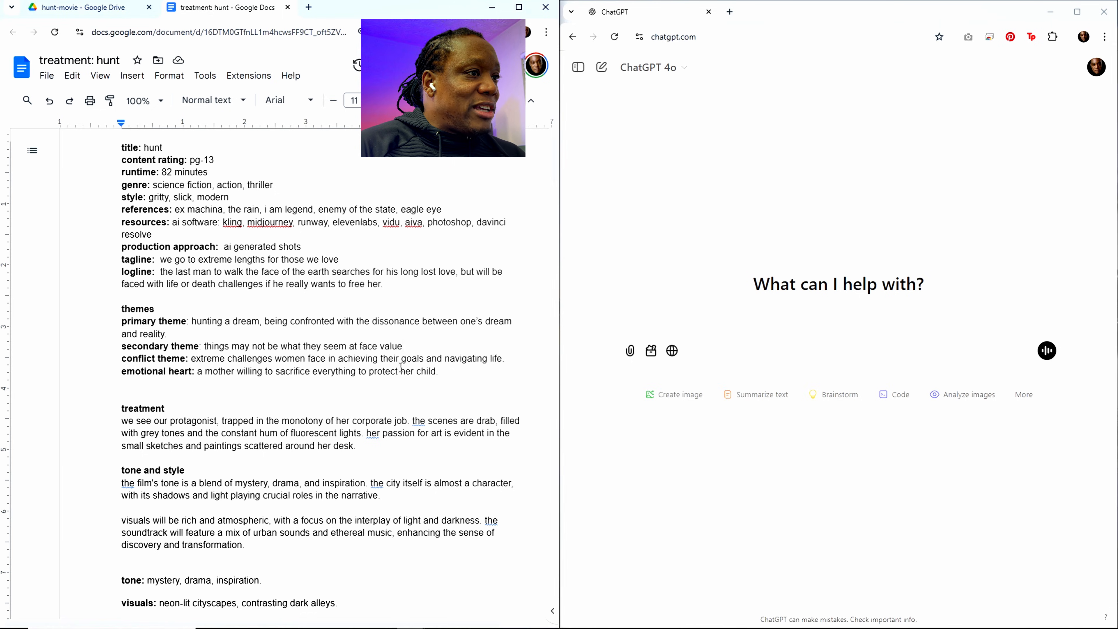
Step: Replace the conflict theme text with "extreme challenge of being alone while pursuing"
drag(506, 360, 195, 363)
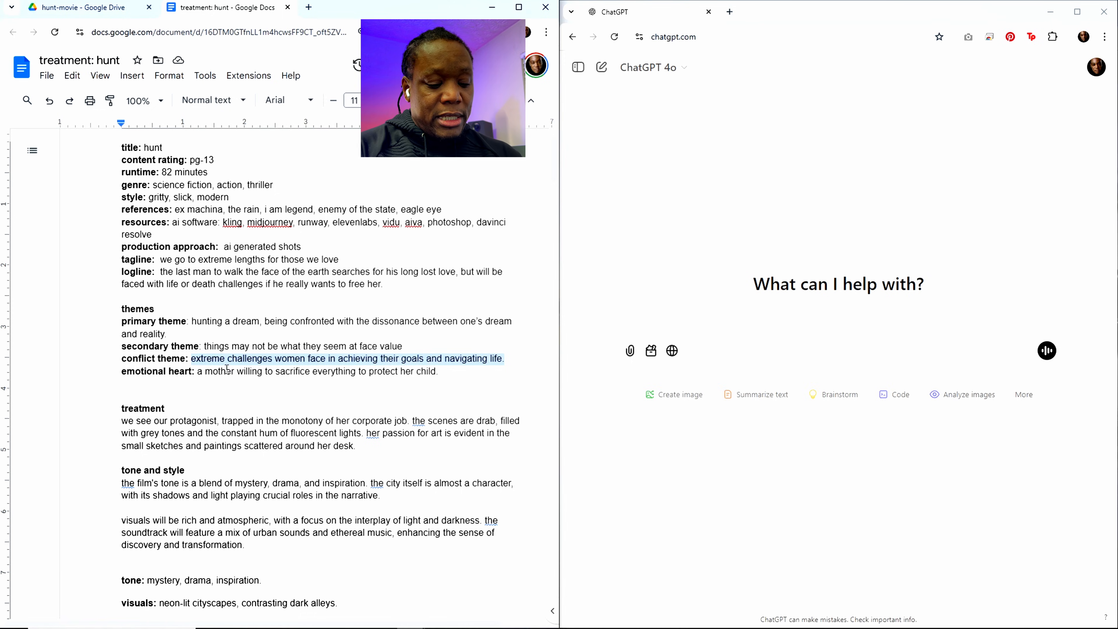
text(extreme )
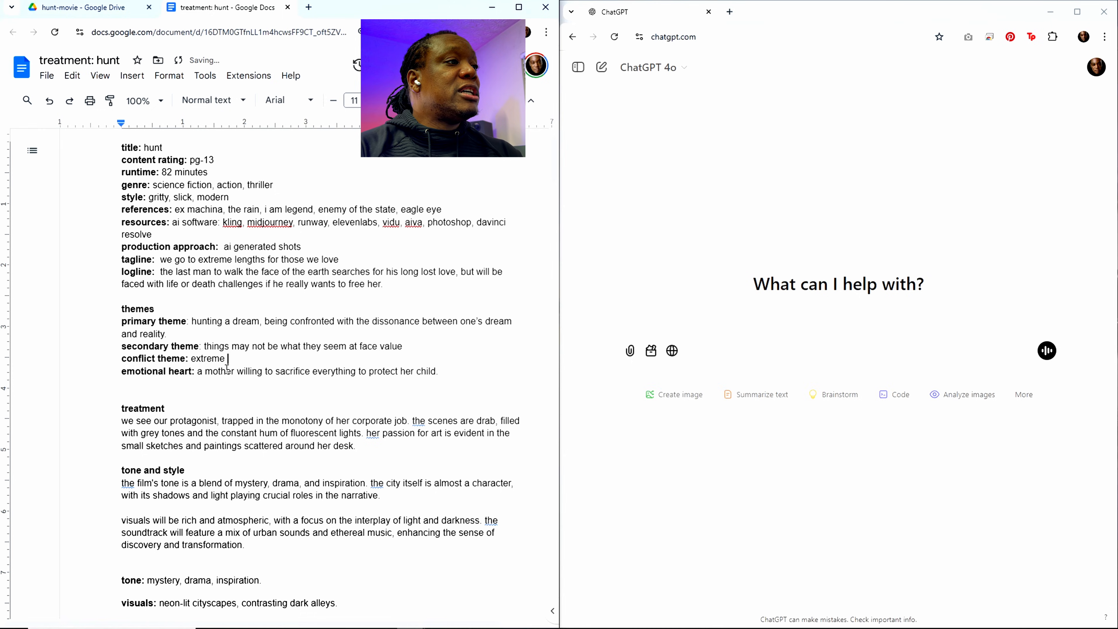
text(chanllenge)
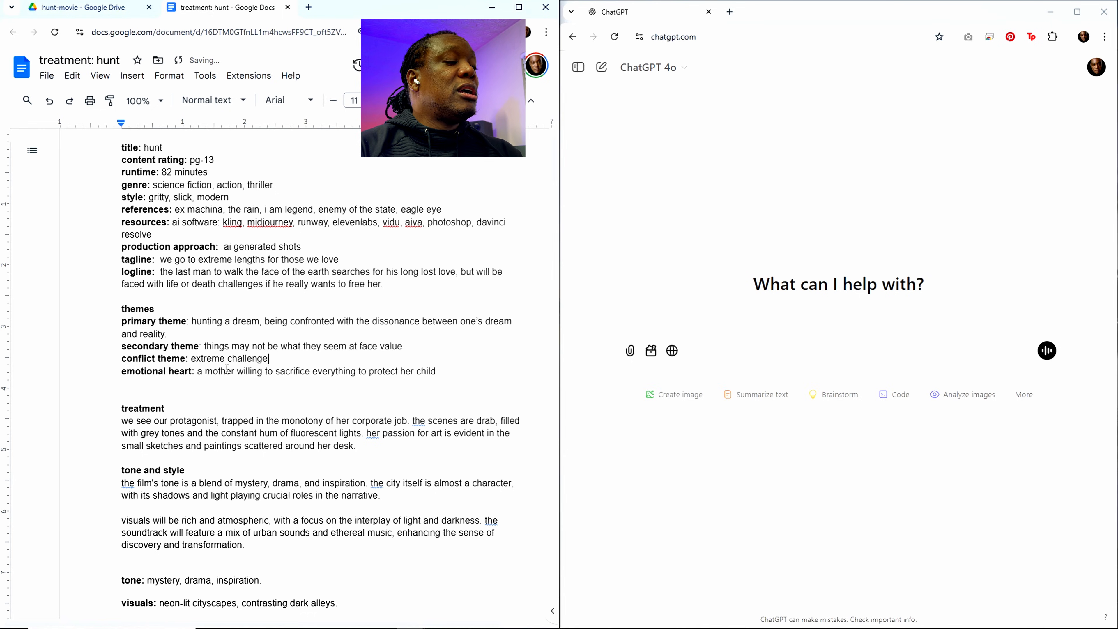
text( of being alon)
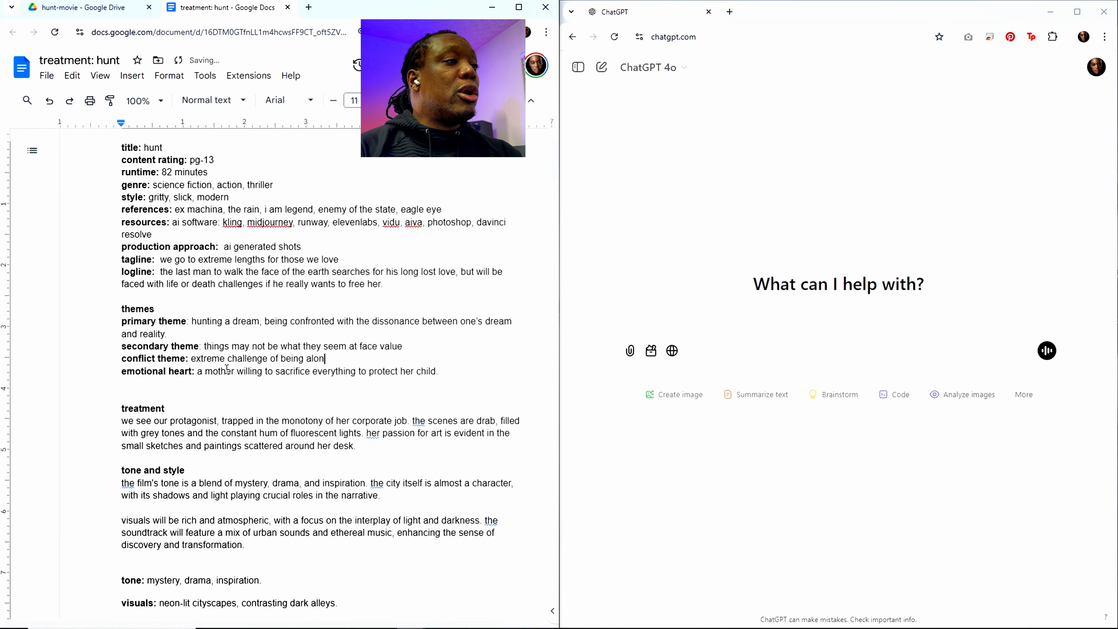
text(e while)
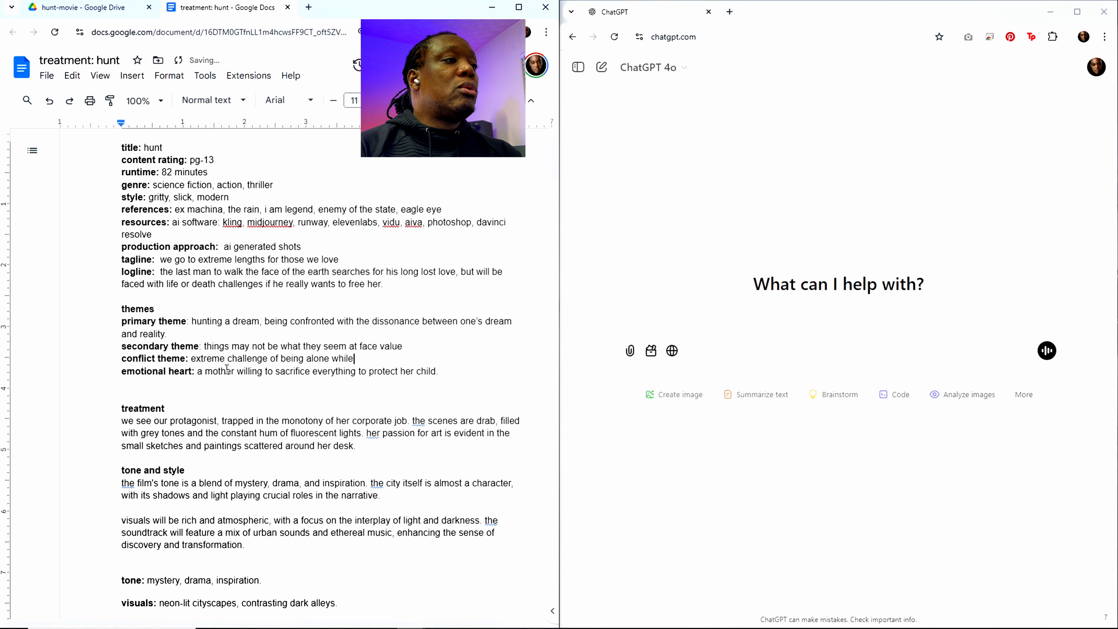
text( pursu)
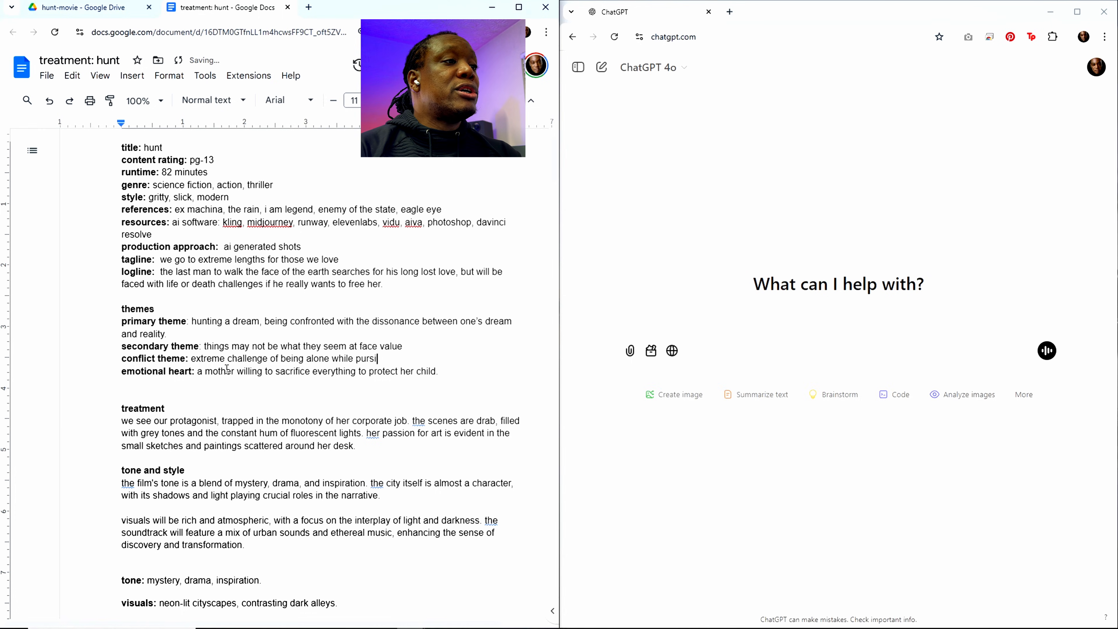
text(ing)
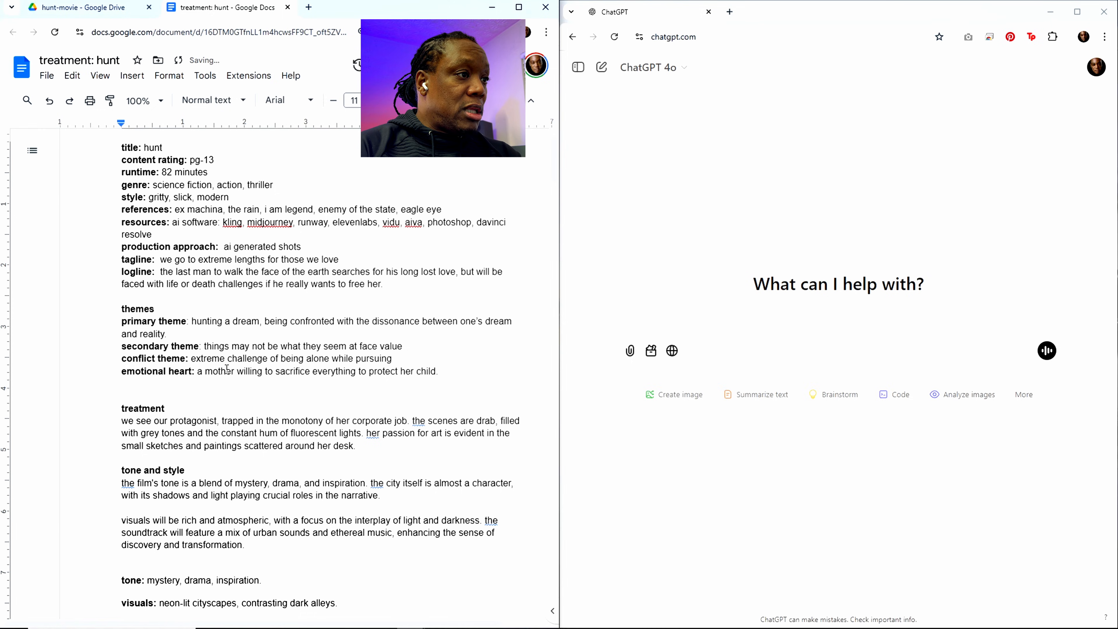
Step: Replace "pursuing" at the end of the conflict theme with "the world is against you"
key(BackSpace)
key(BackSpace)
key(BackSpace)
key(BackSpace)
key(BackSpace)
key(BackSpace)
key(BackSpace)
key(BackSpace)
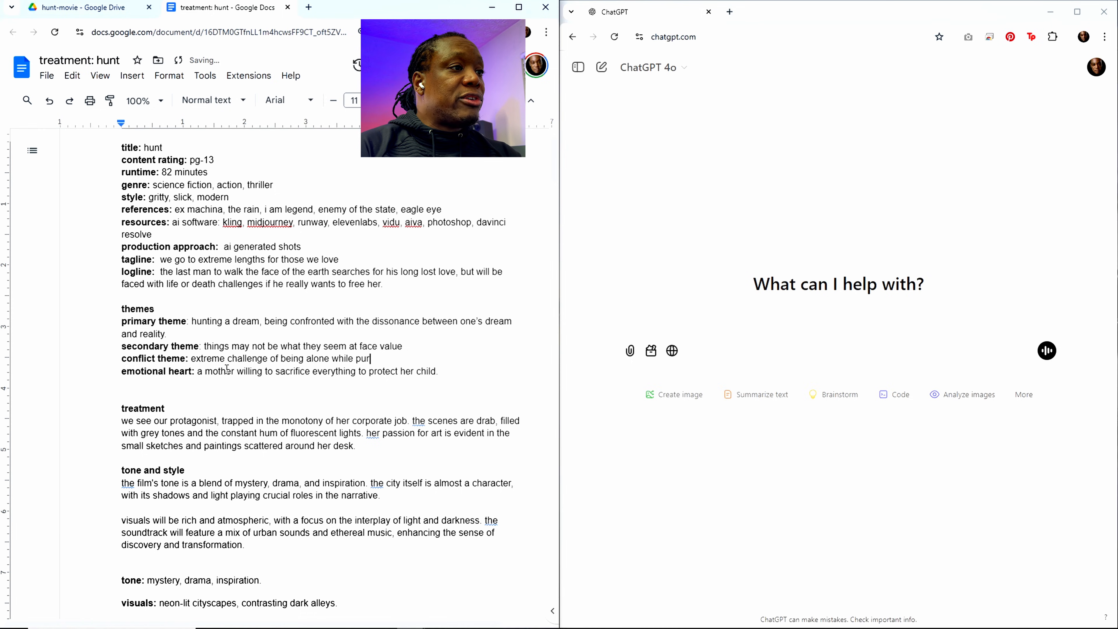
text(the world)
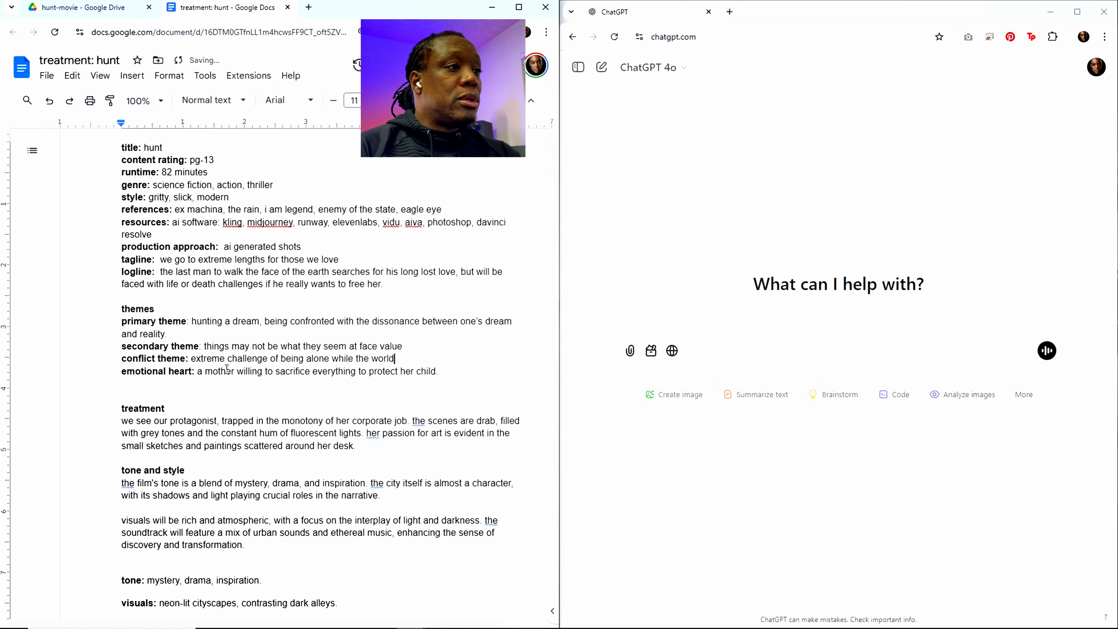
text( is aga)
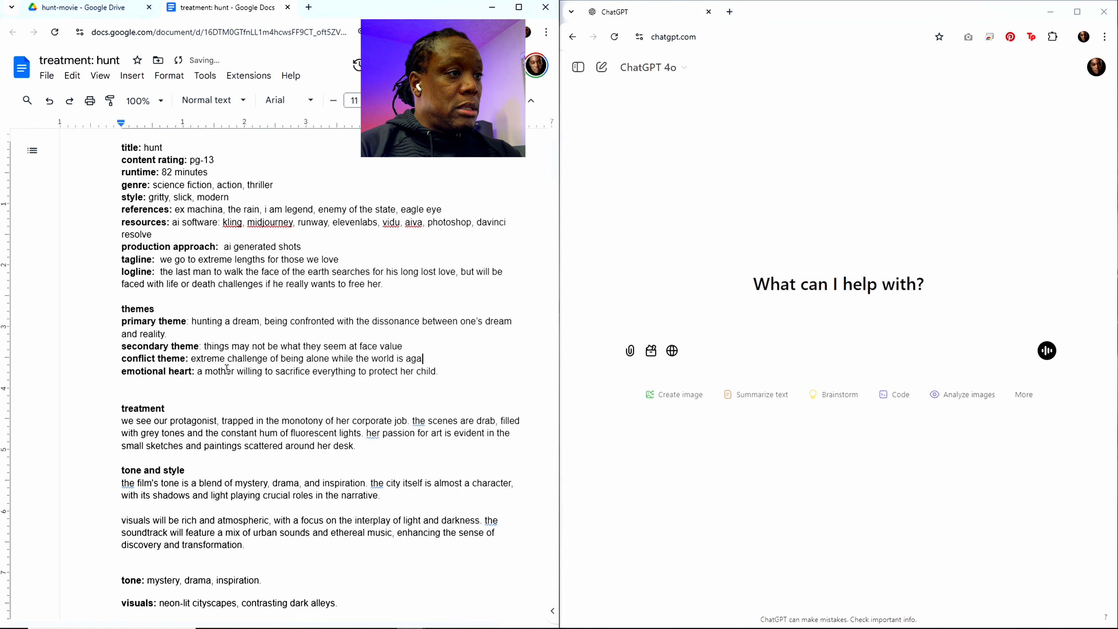
text(inst you)
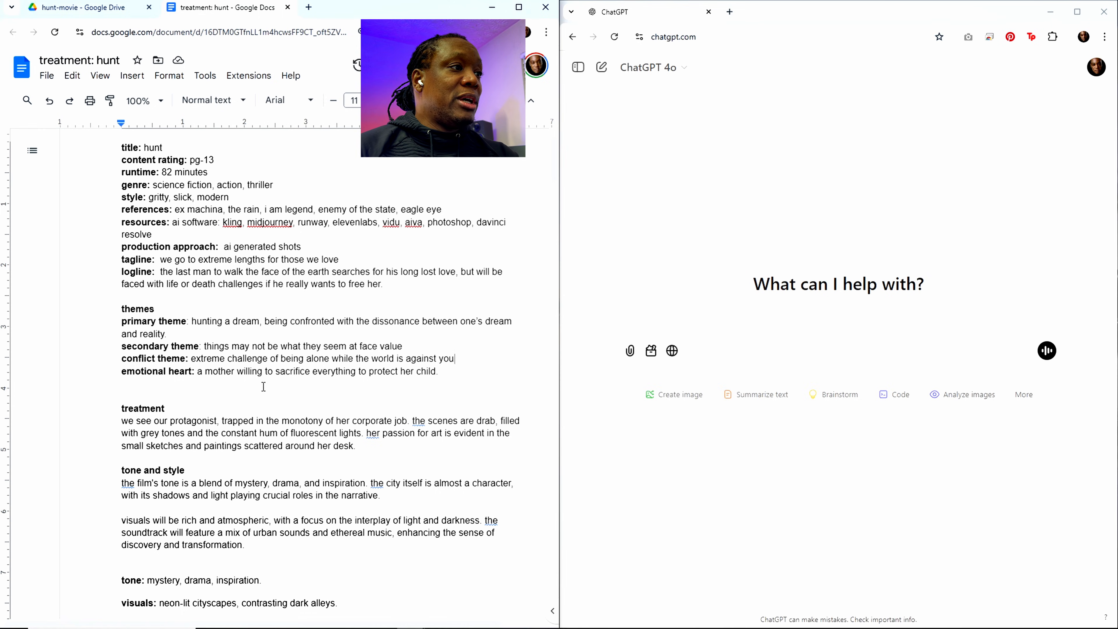
Step: Replace the emotional heart text with "how far this poor guy will go to"
drag(197, 371, 443, 370)
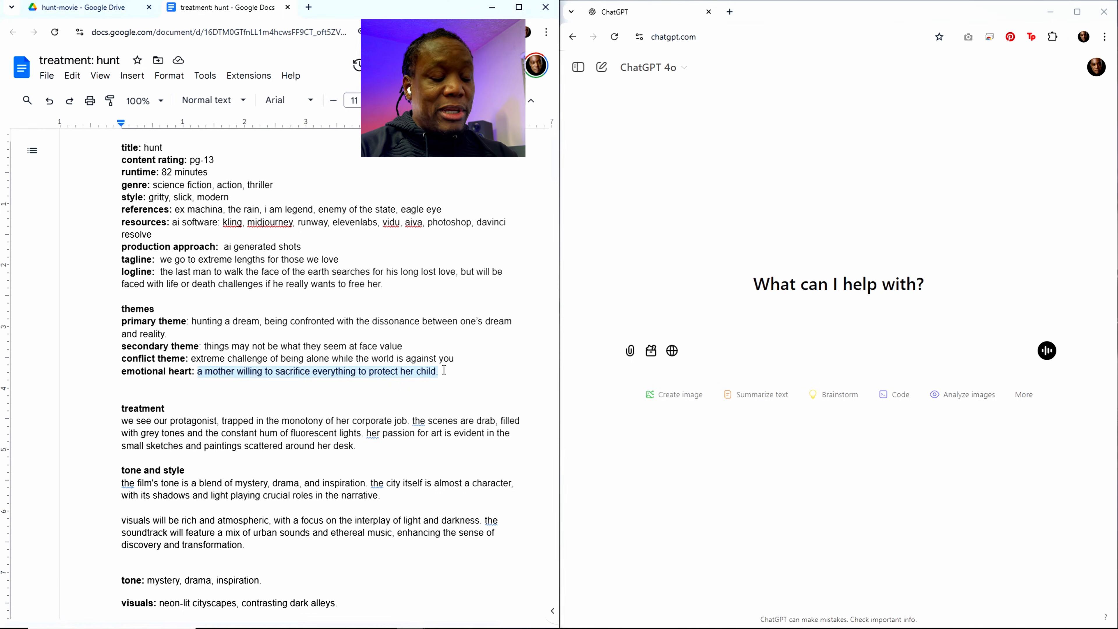
text(how he)
key(BackSpace)
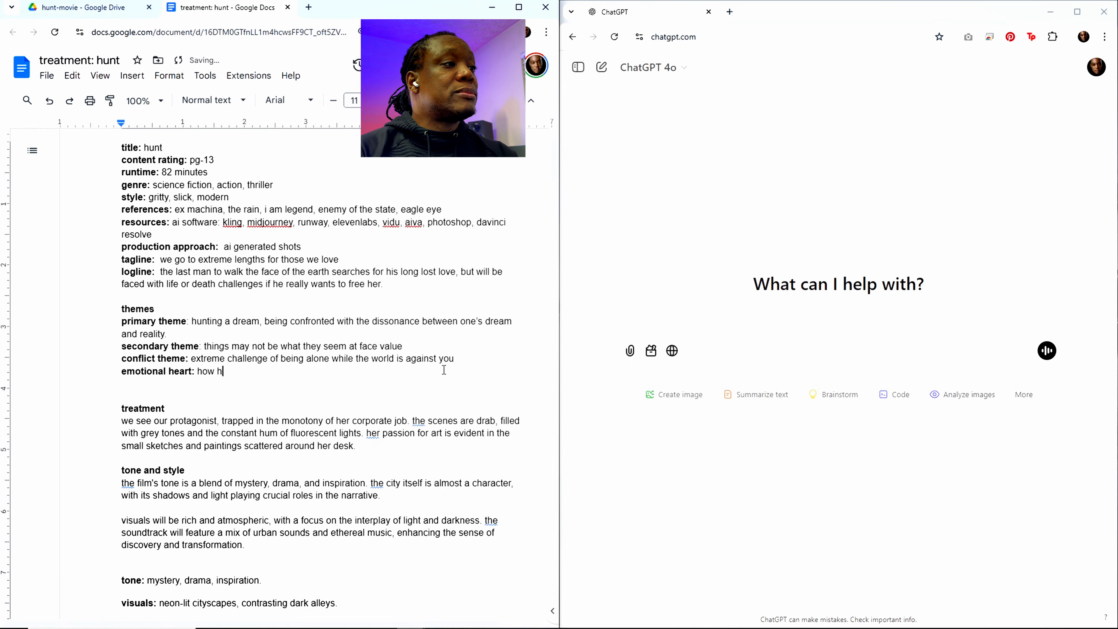
key(BackSpace)
text(far this p)
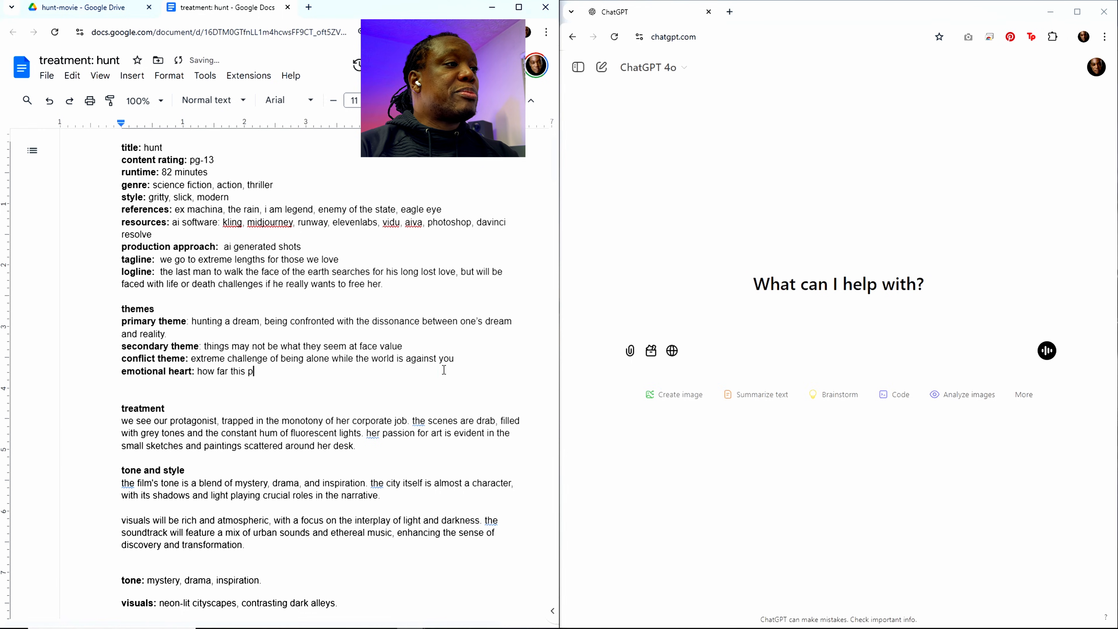
text(oor guyj)
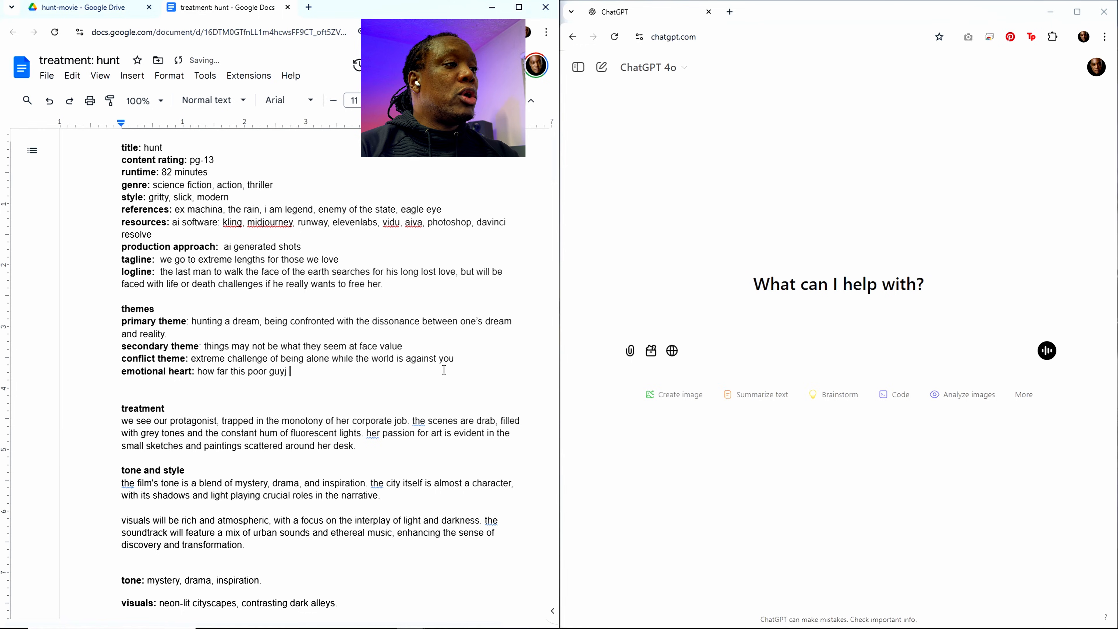
key(BackSpace)
key(BackSpace)
text(will go )
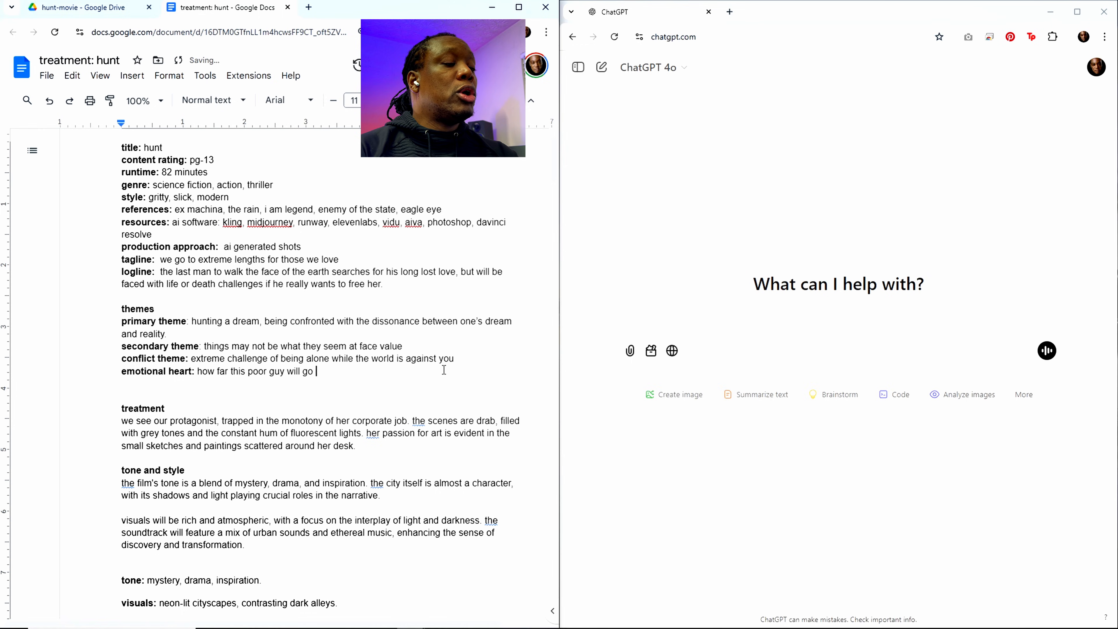
text(to )
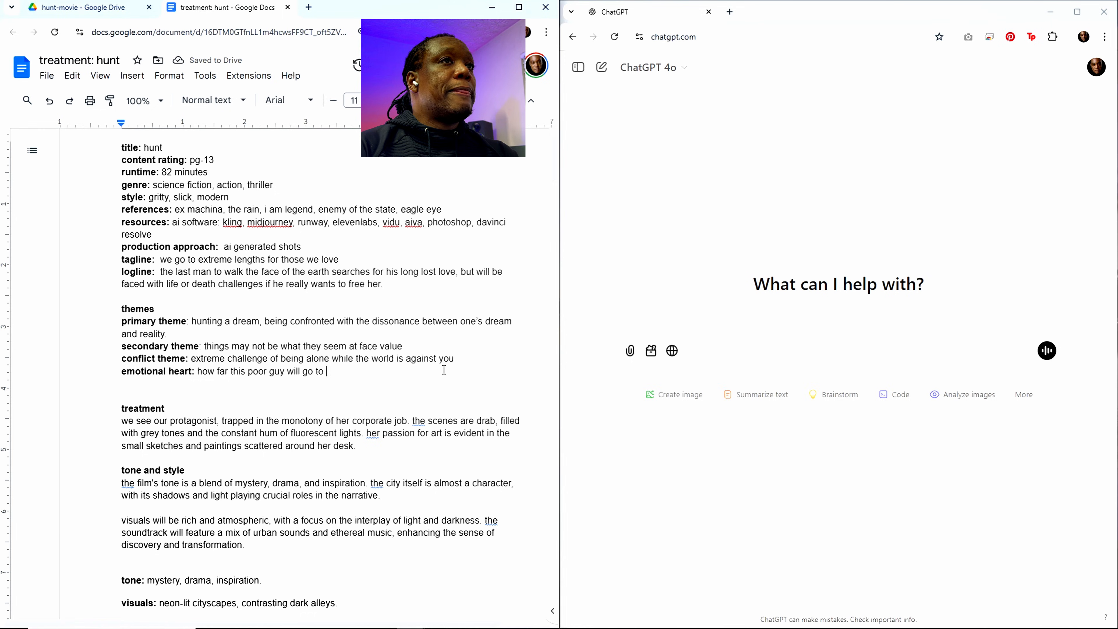
text(a)
Step: Complete the emotional heart sentence with "save the love of his life"
key(BackSpace)
text(save the lof)
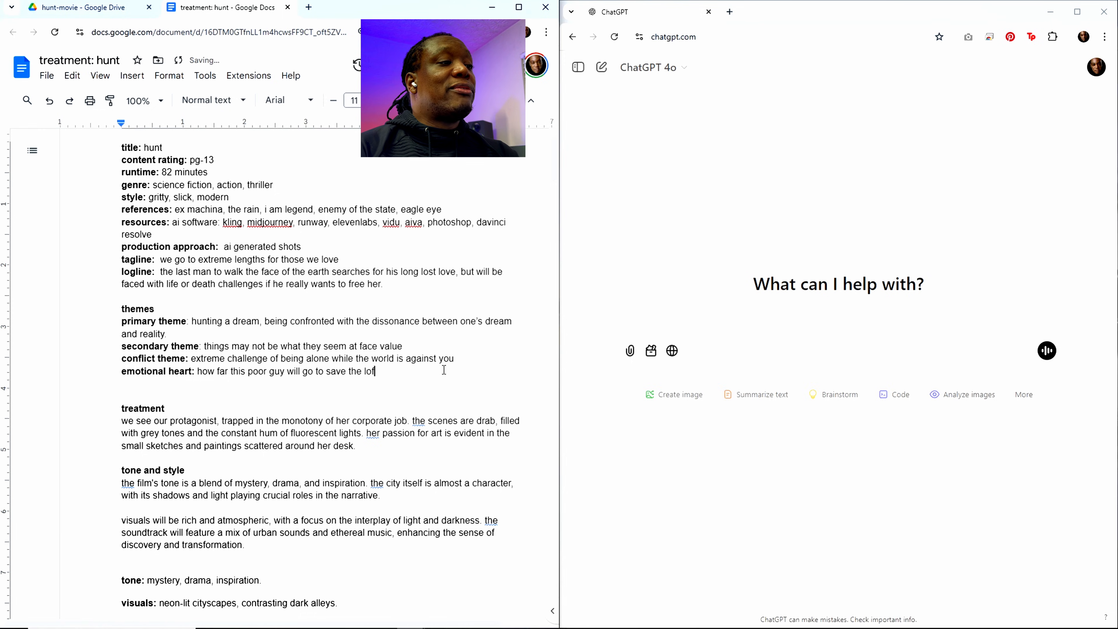
key(BackSpace)
text(ve the love)
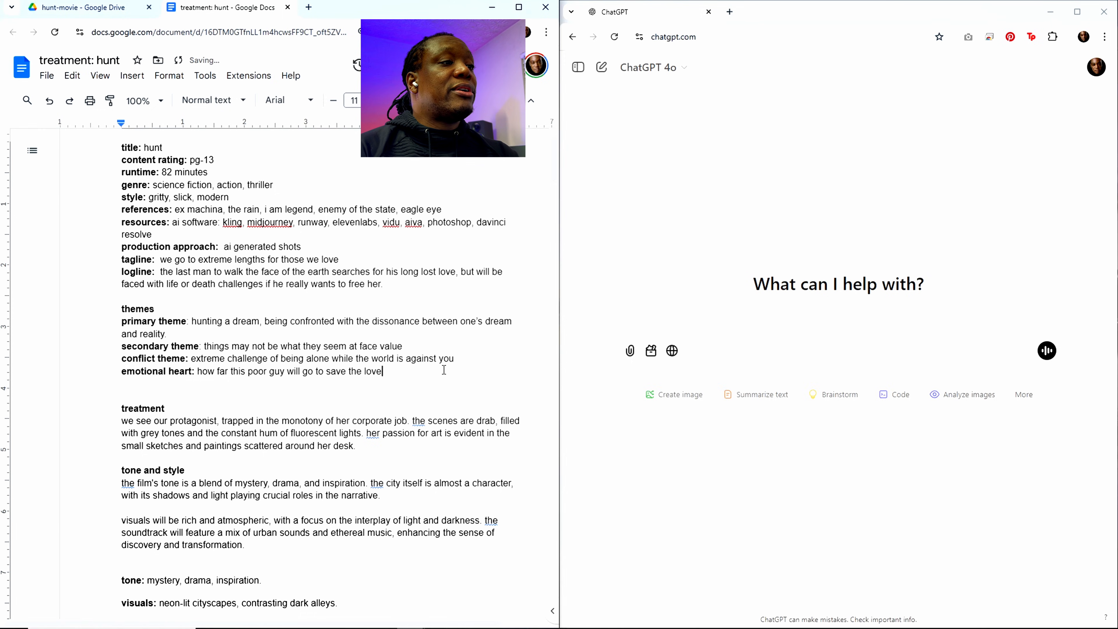
text( of his life)
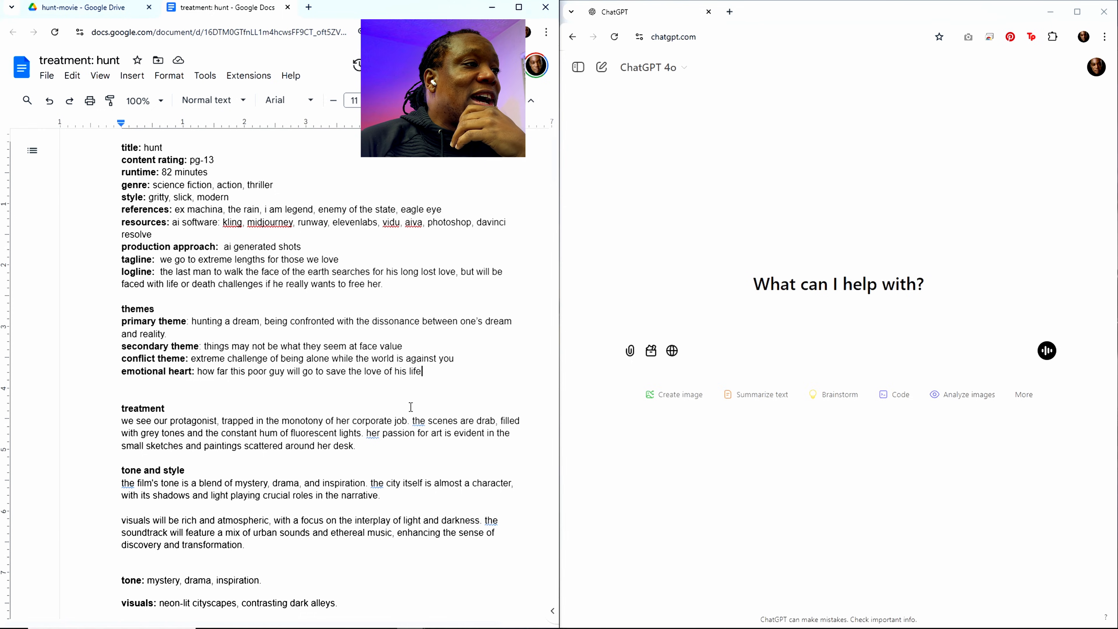
Step: Replace the treatment paragraph with "Hunt who is the only person walking the face of the earth"
scroll(406, 415, down, 3)
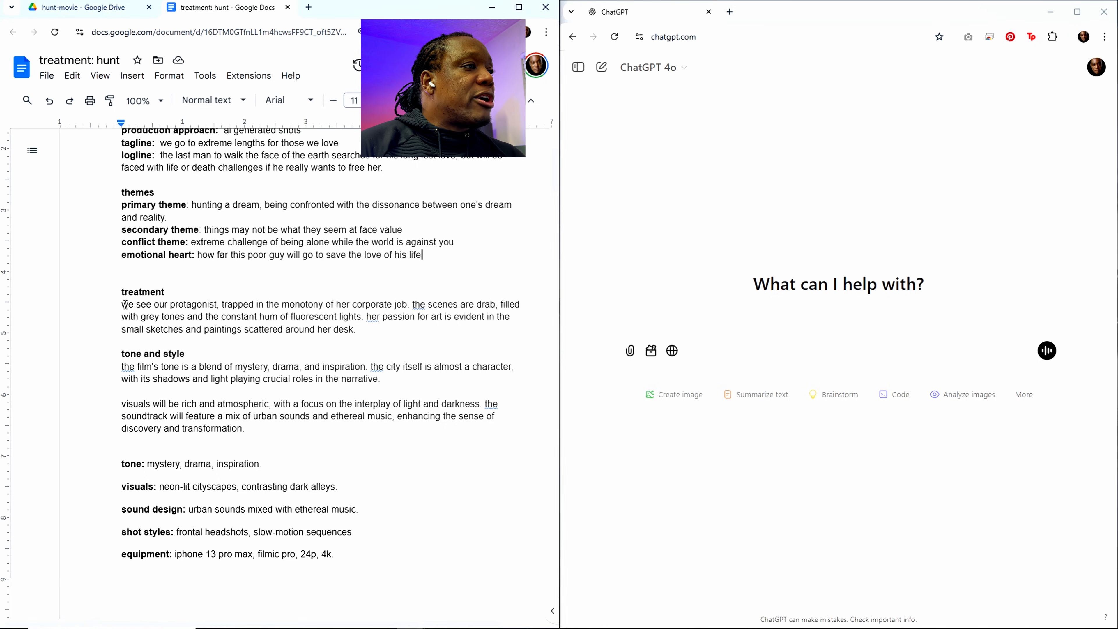
drag(124, 305, 359, 333)
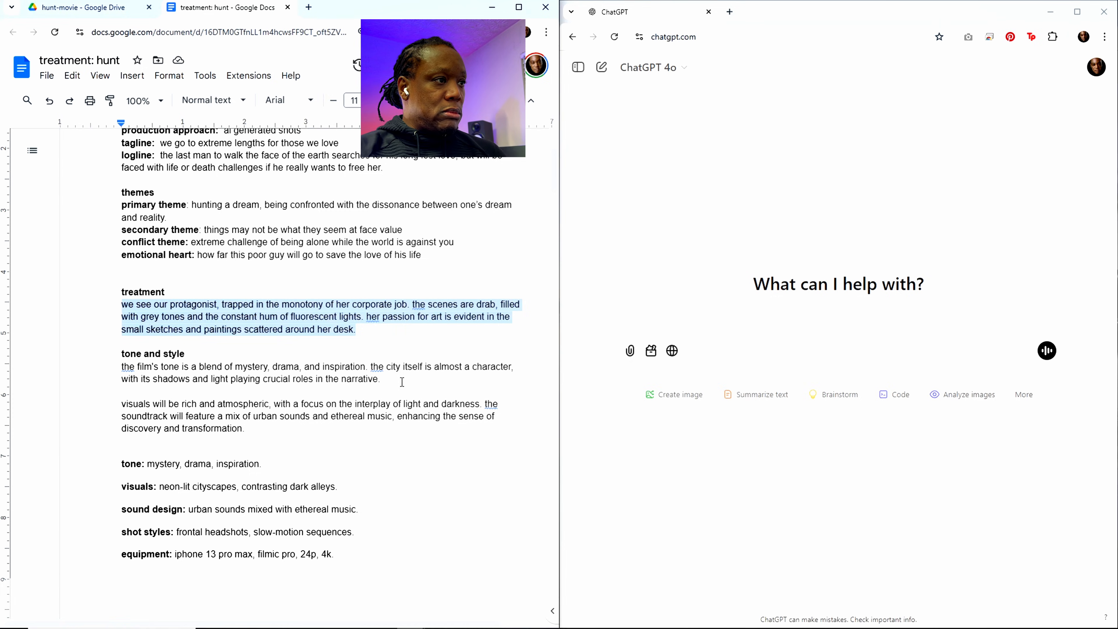
text(Hunt)
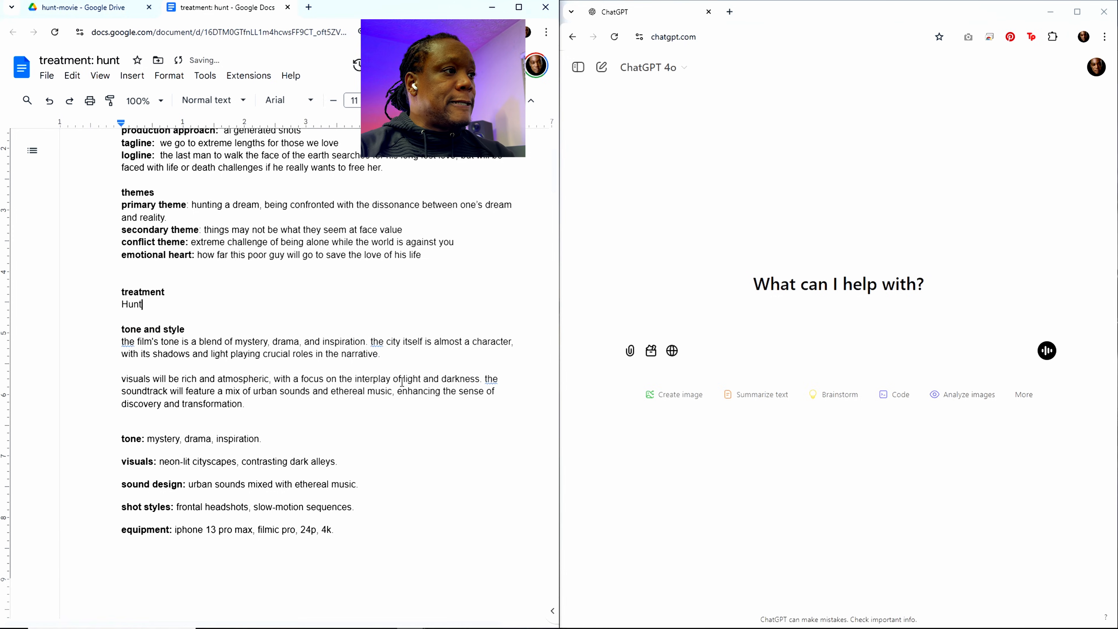
text( who )
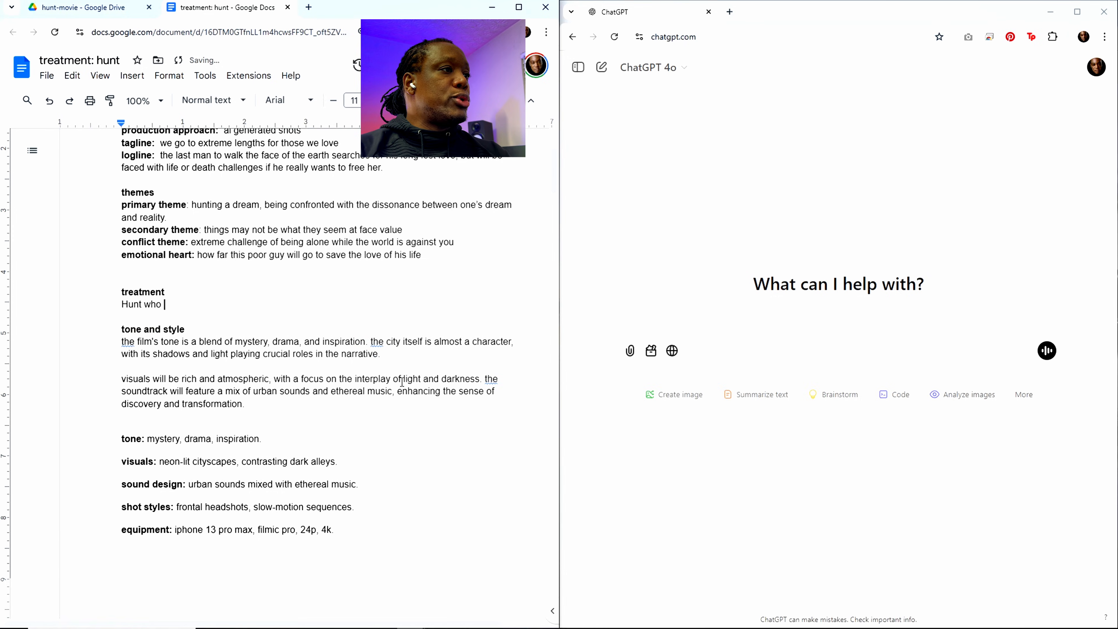
text(is the o)
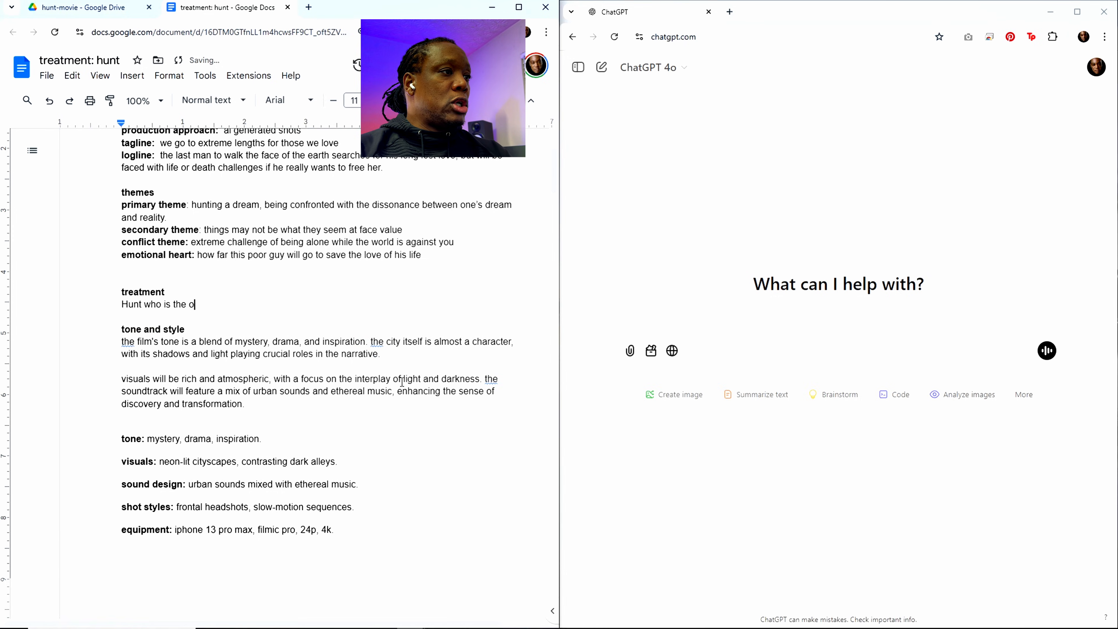
text(nly person walking th ef)
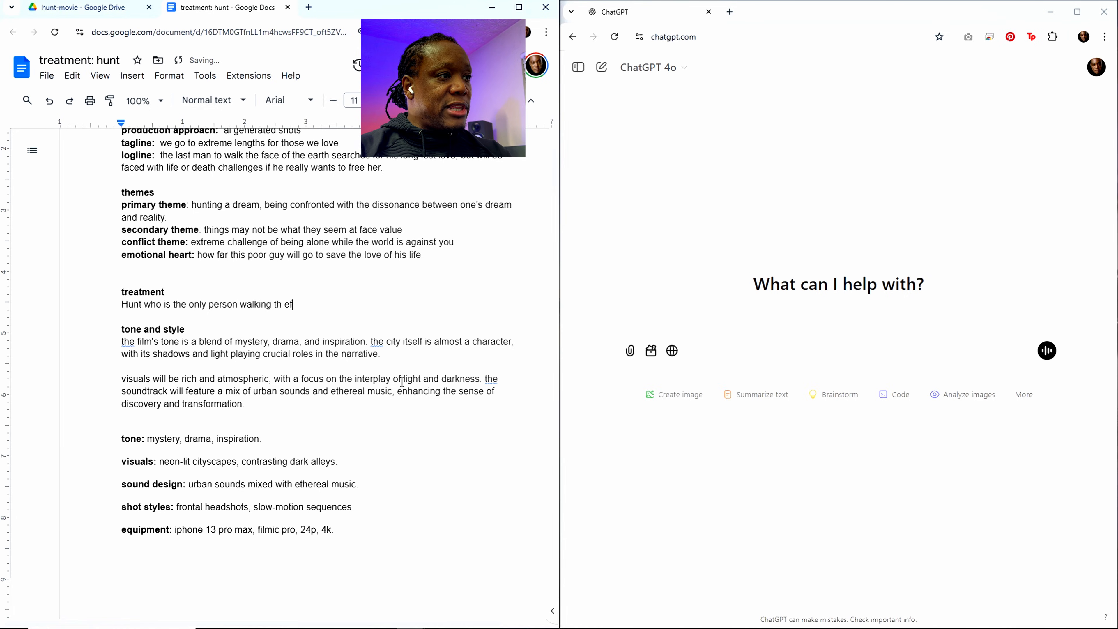
key(BackSpace)
key(BackSpace)
key(BackSpace)
text(e face)
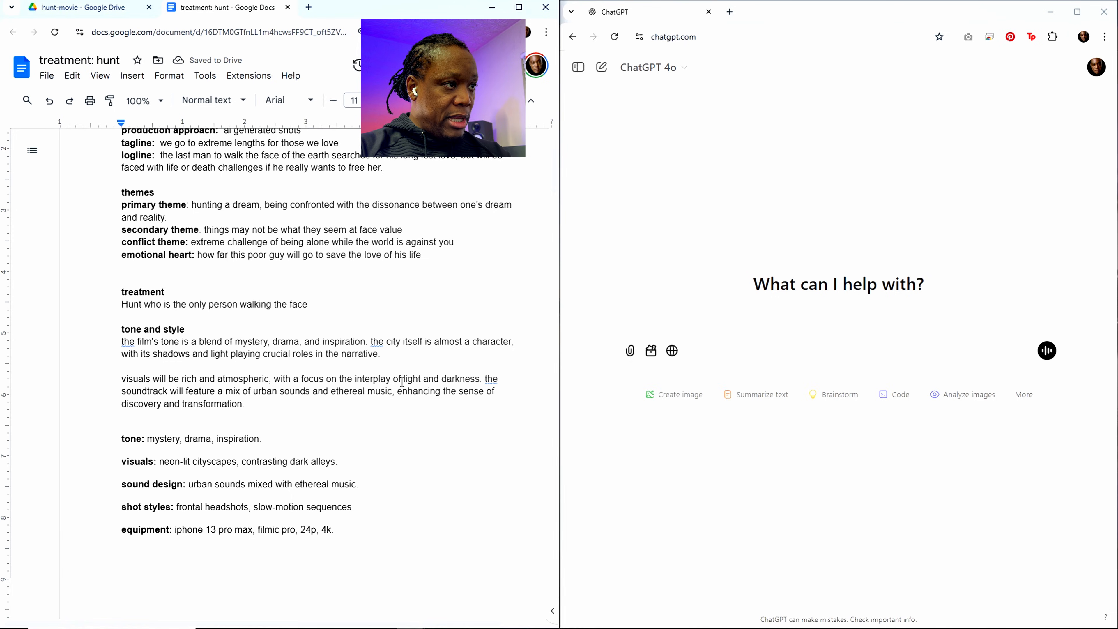
text( of th)
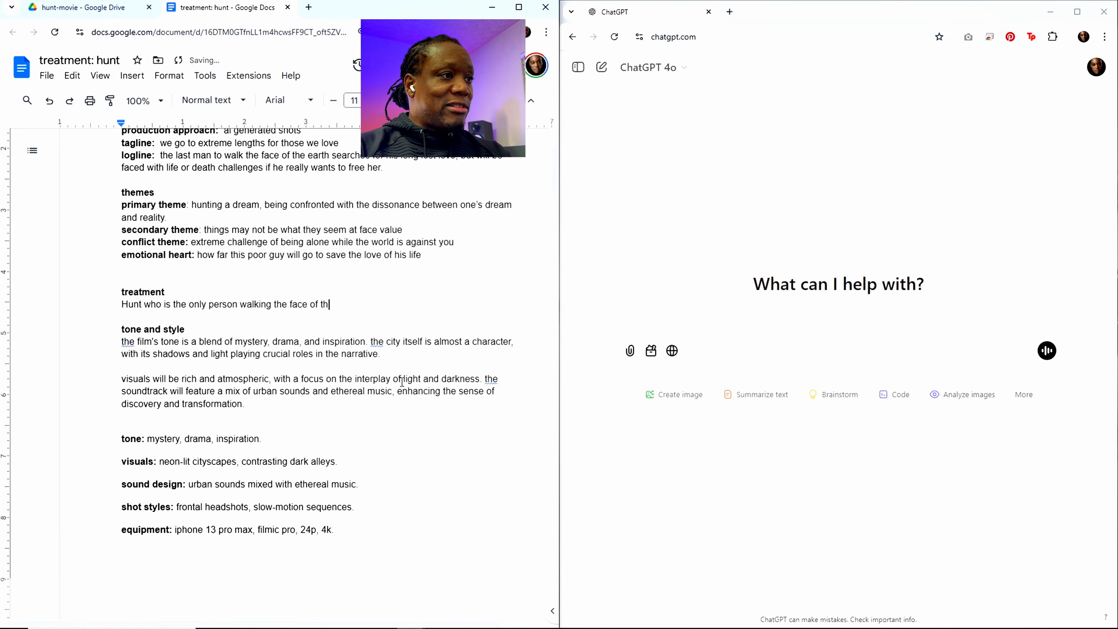
text(e earth )
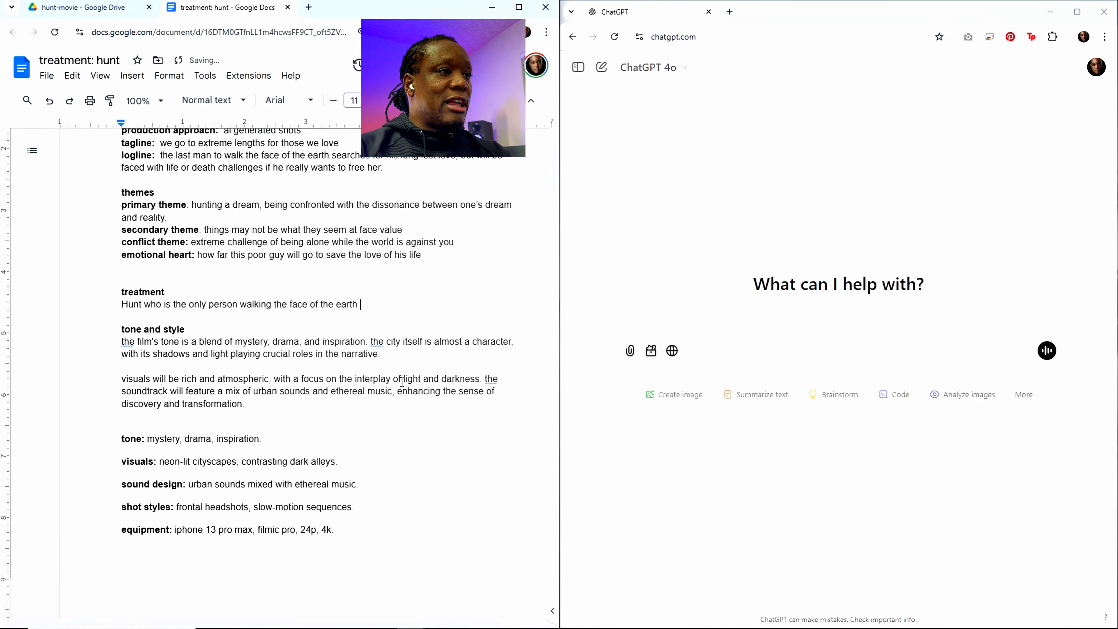
text(after having)
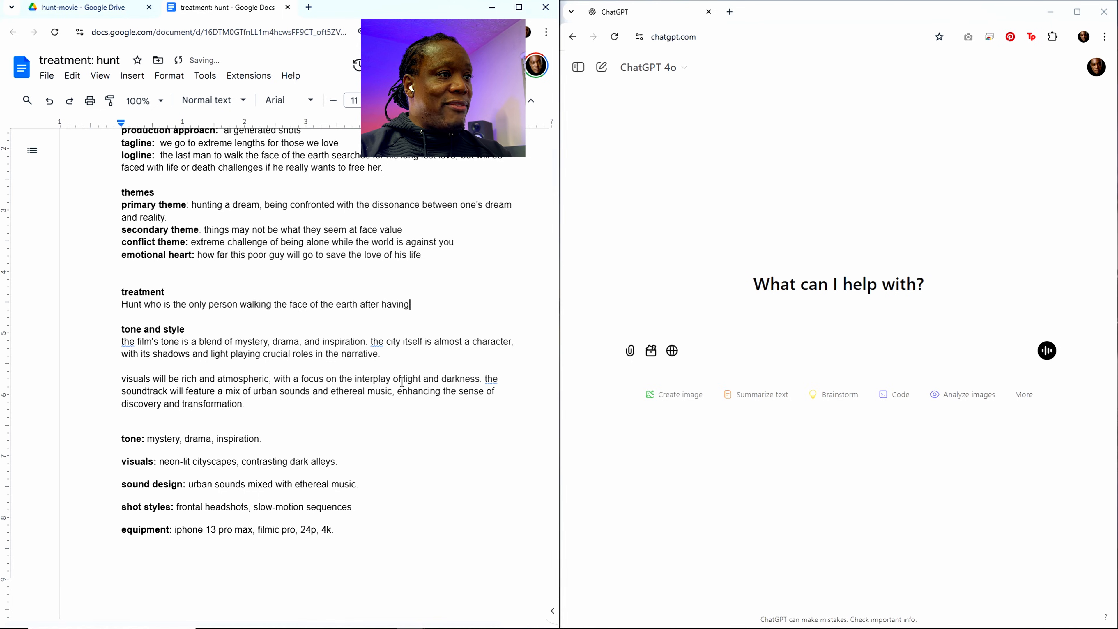
text( been awak)
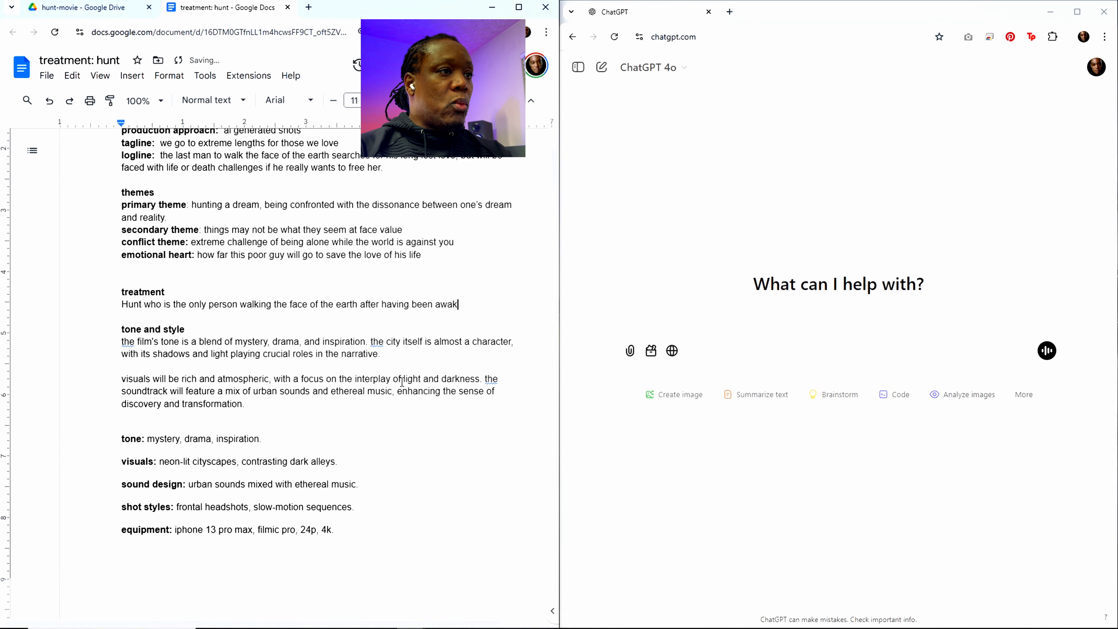
text(ened)
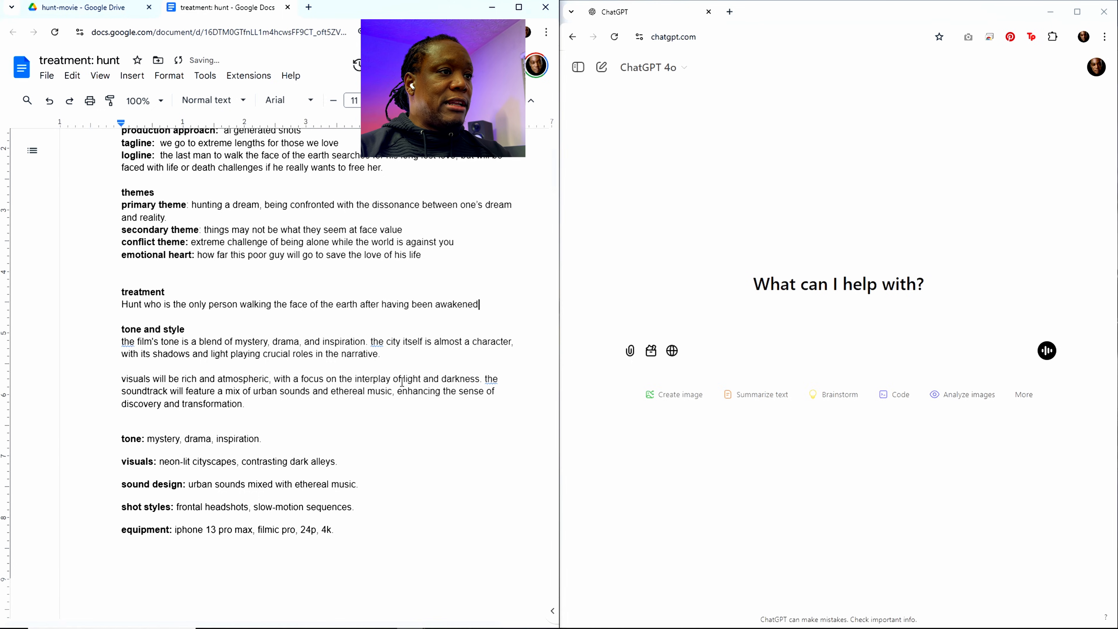
text( by a hac)
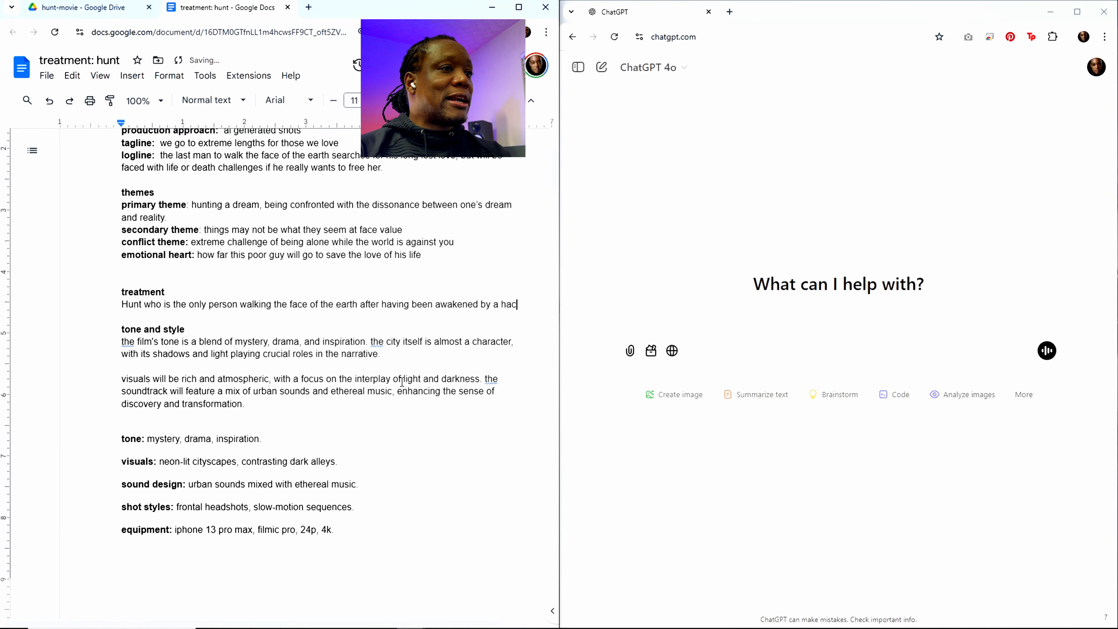
text(ker who)
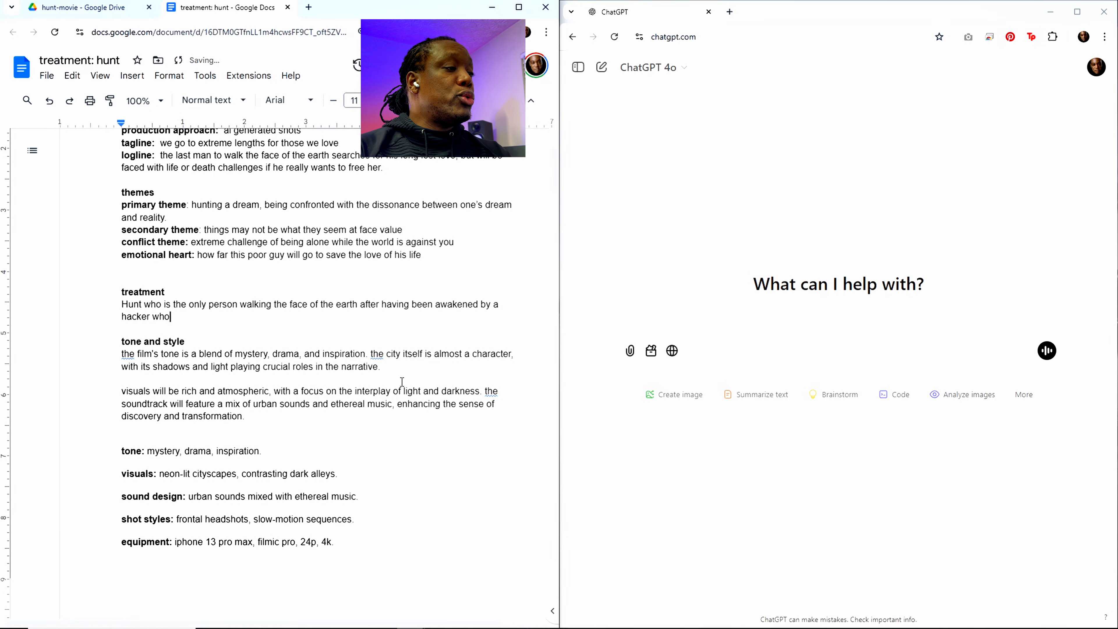
text( gives him)
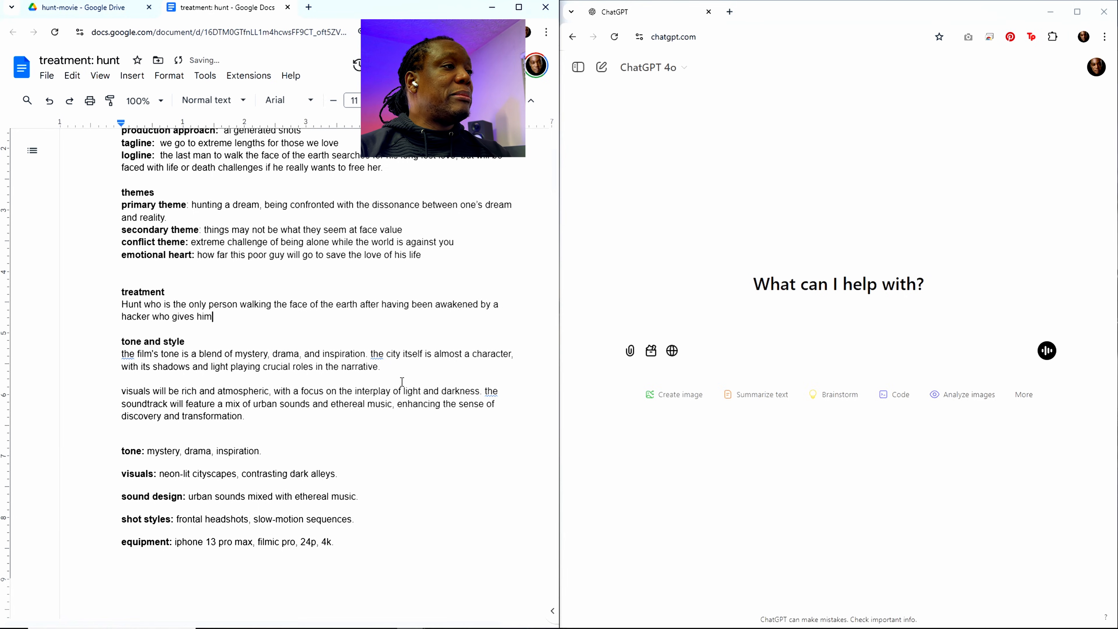
text( a s\)
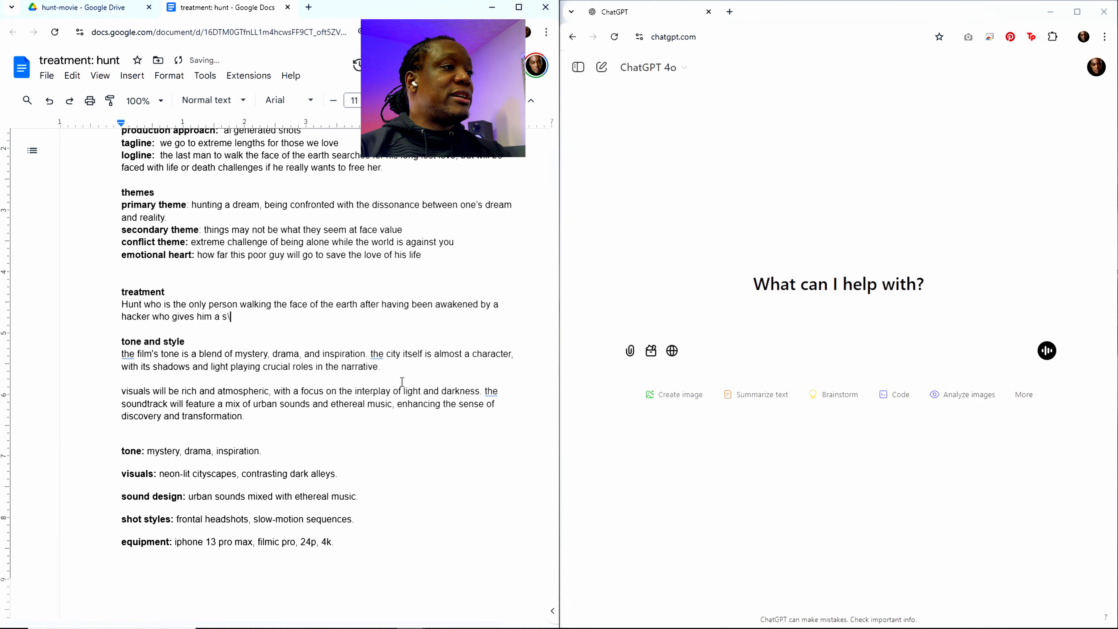
Step: Extend the hacker description in the treatment with "who gives him a protective suit, remotely"
key(BackSpace)
key(BackSpace)
text(protect)
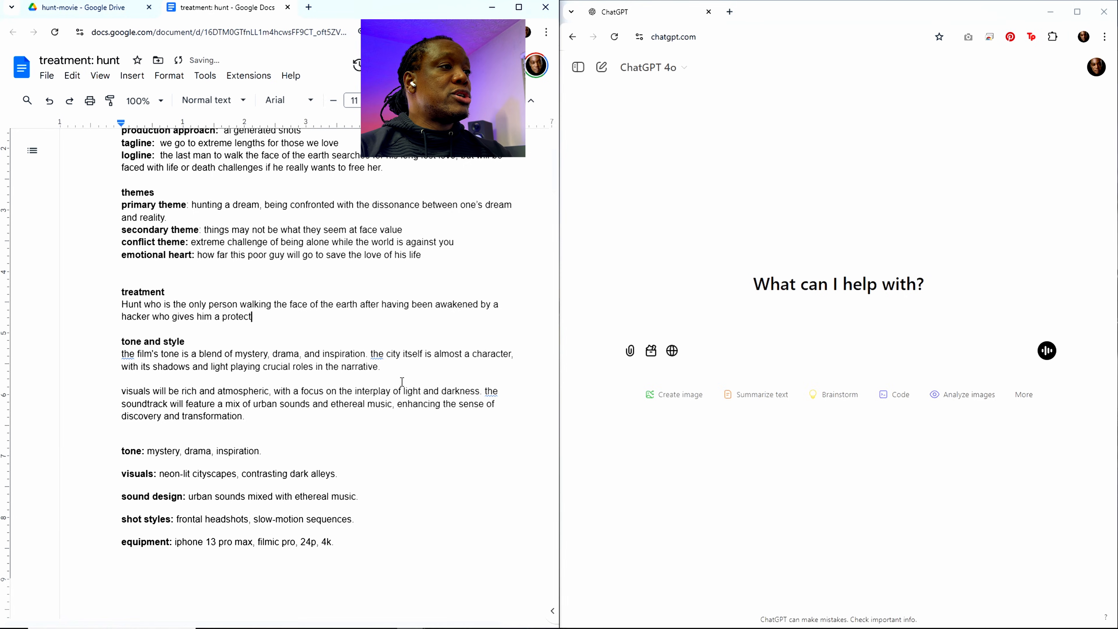
text(ive suit)
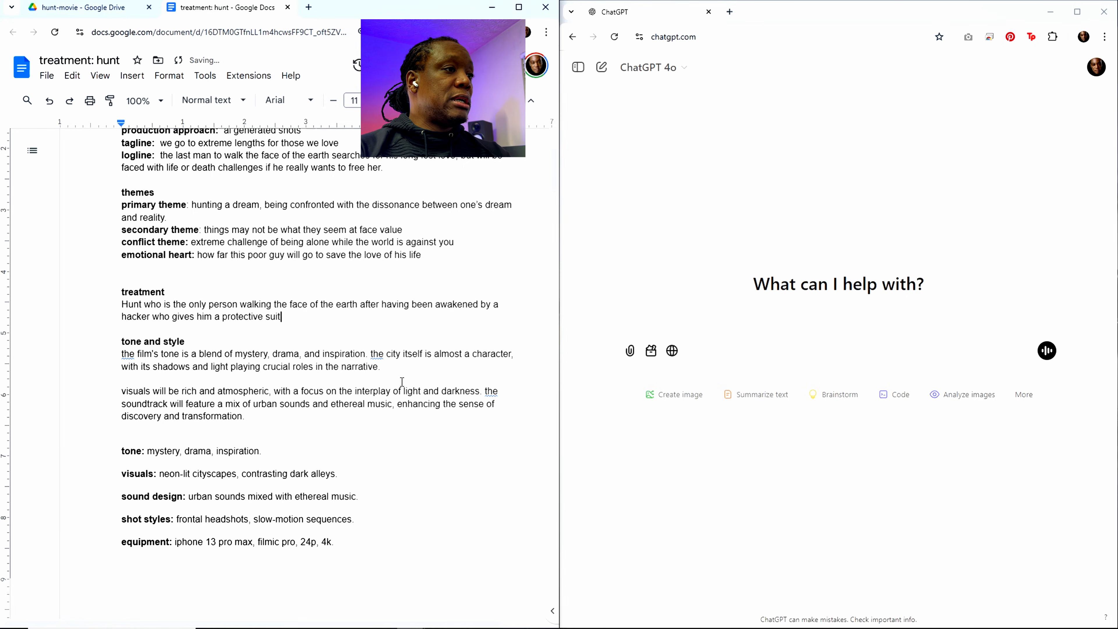
text(, rem)
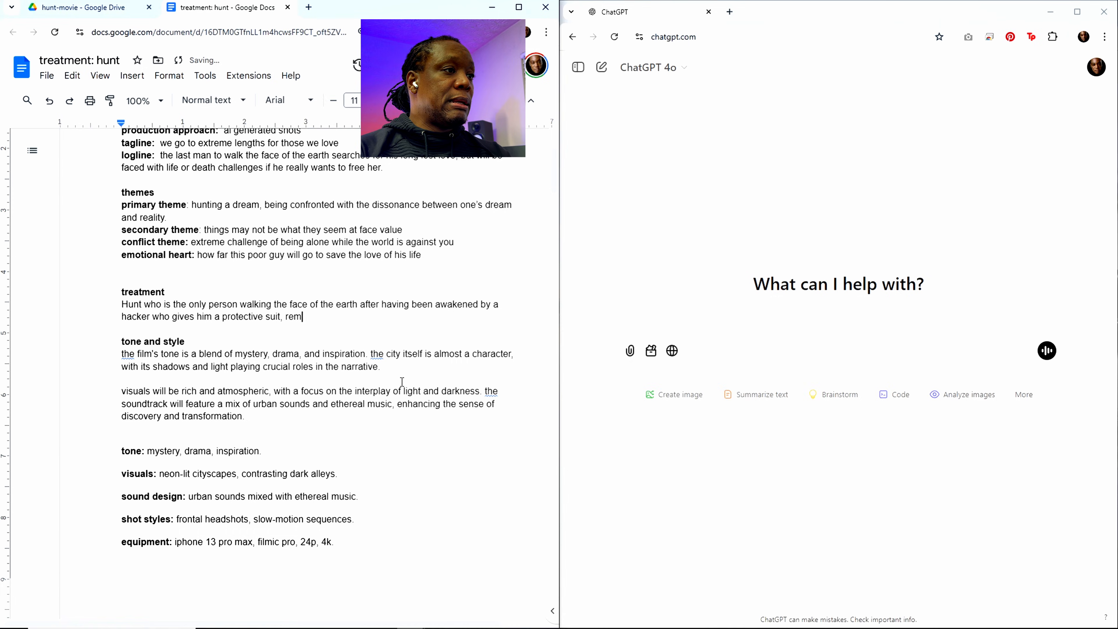
text(otely, thi)
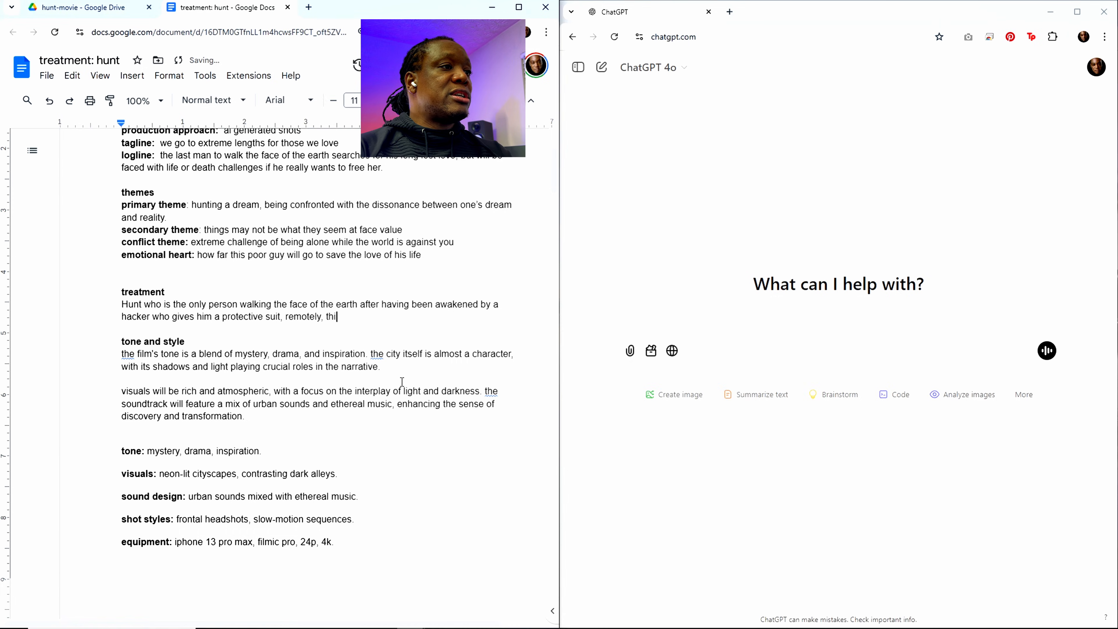
text(s is a person who)
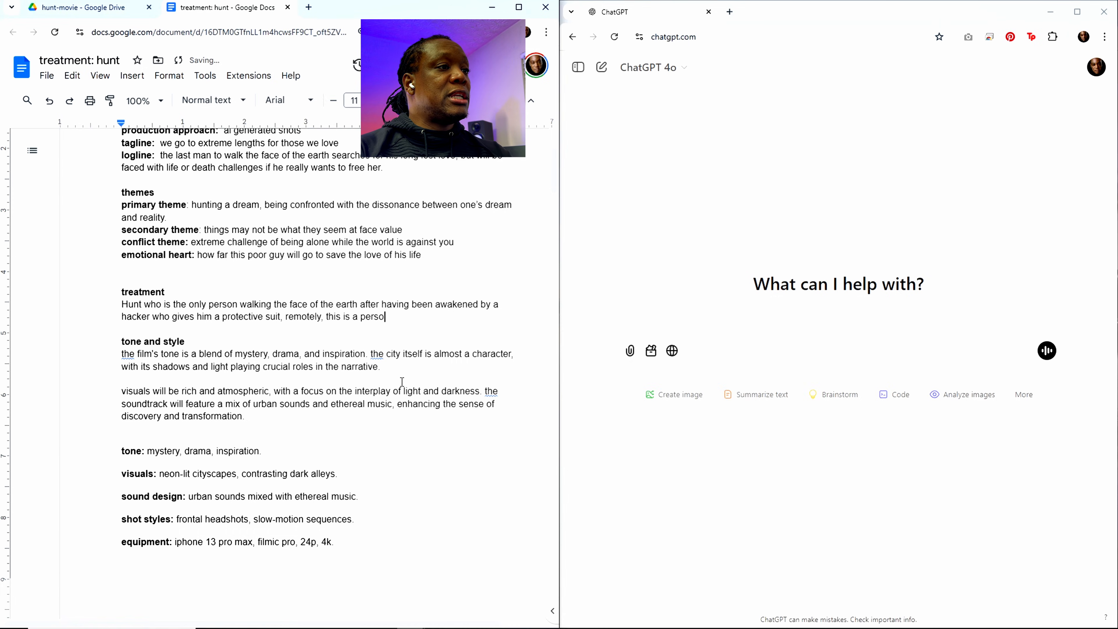
Step: Finish the opening treatment sentence with ", this is a person Hunt never sees and only hears in his earpiece."
key(BackSpace)
key(BackSpace)
key(BackSpace)
text(Hunt n)
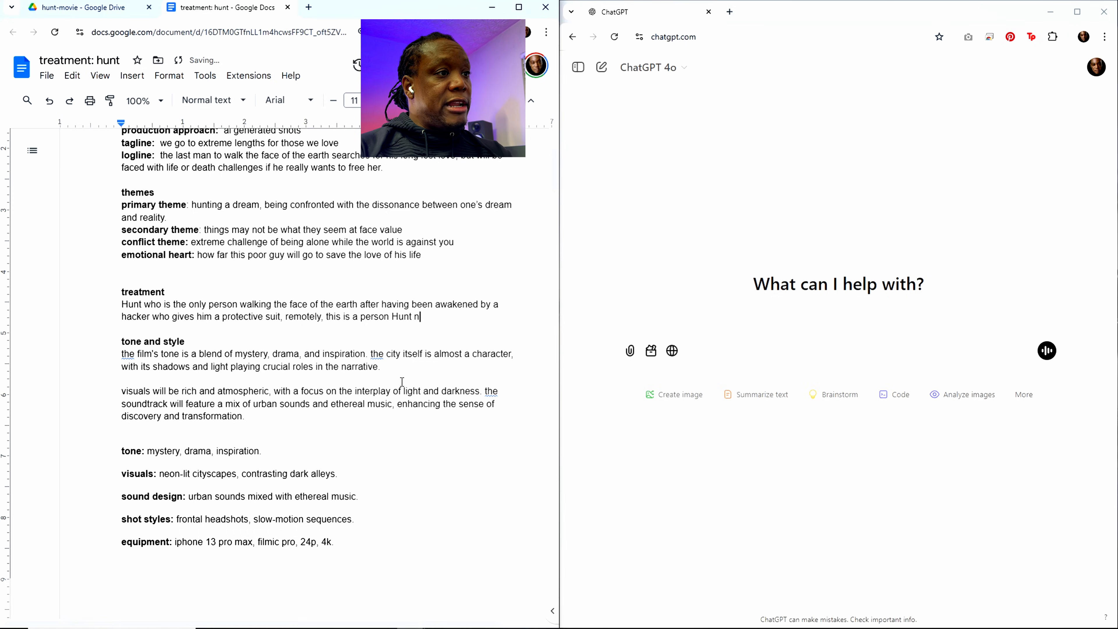
text(ever sees and)
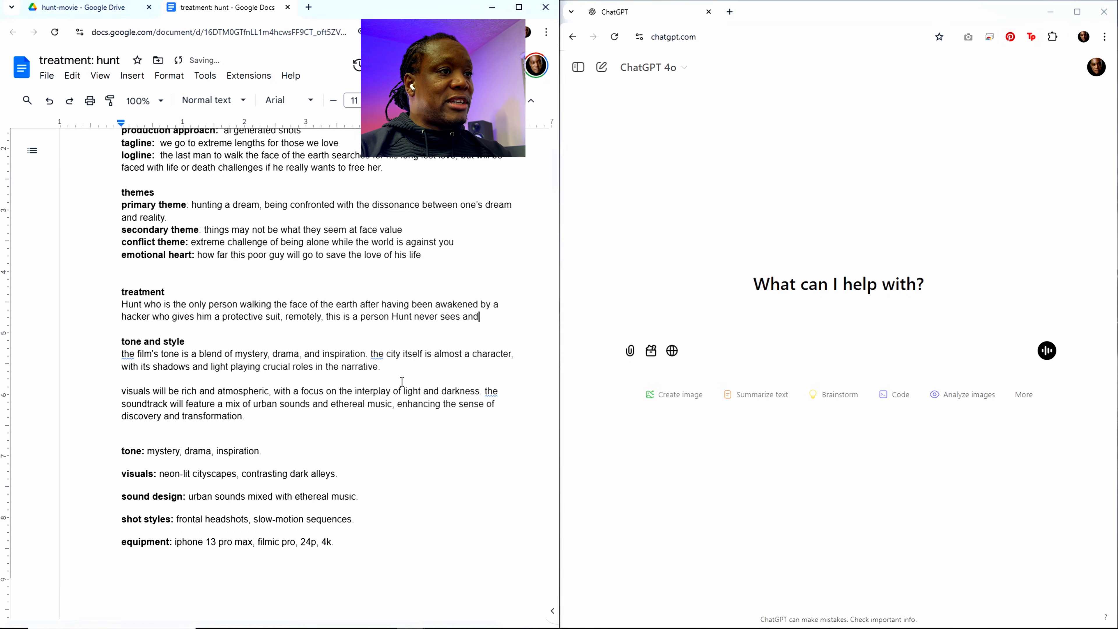
text( only hear)
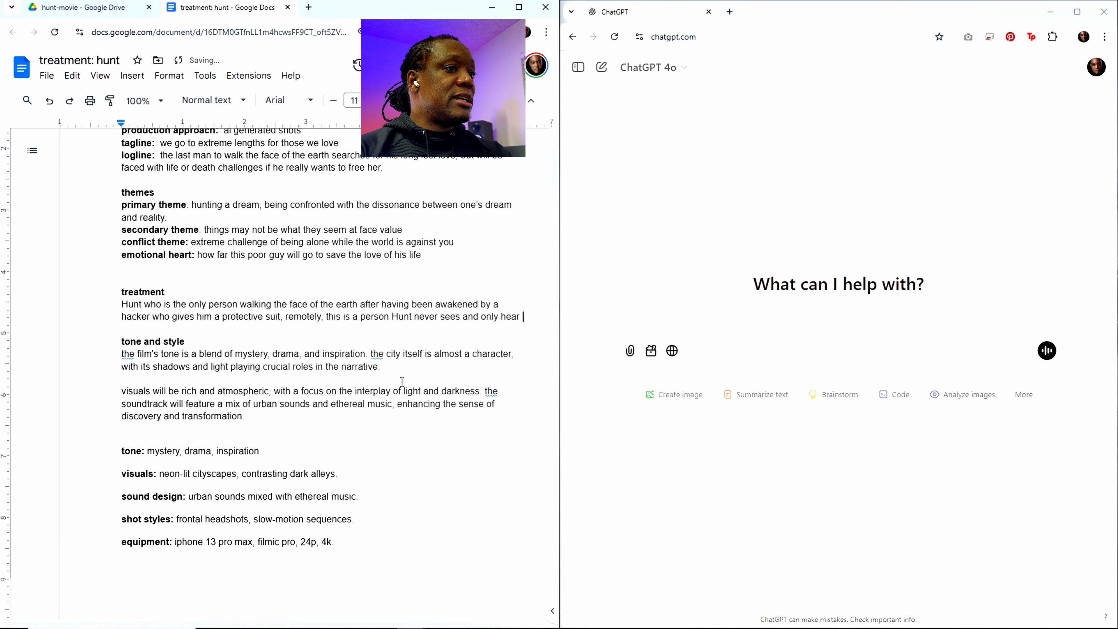
text(s in his earpiece)
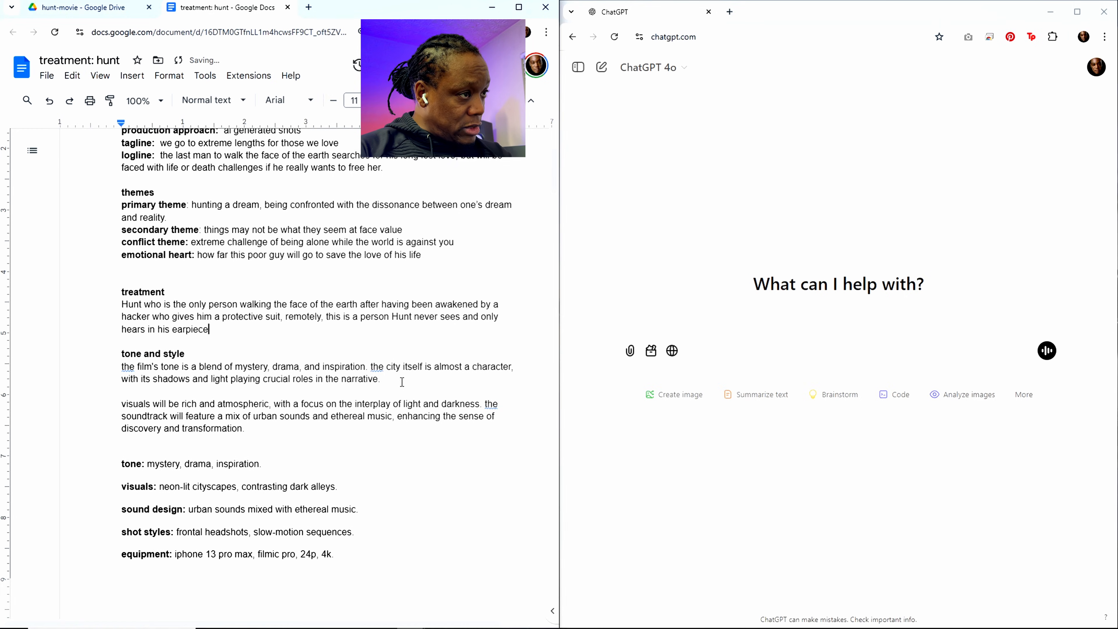
text(. )
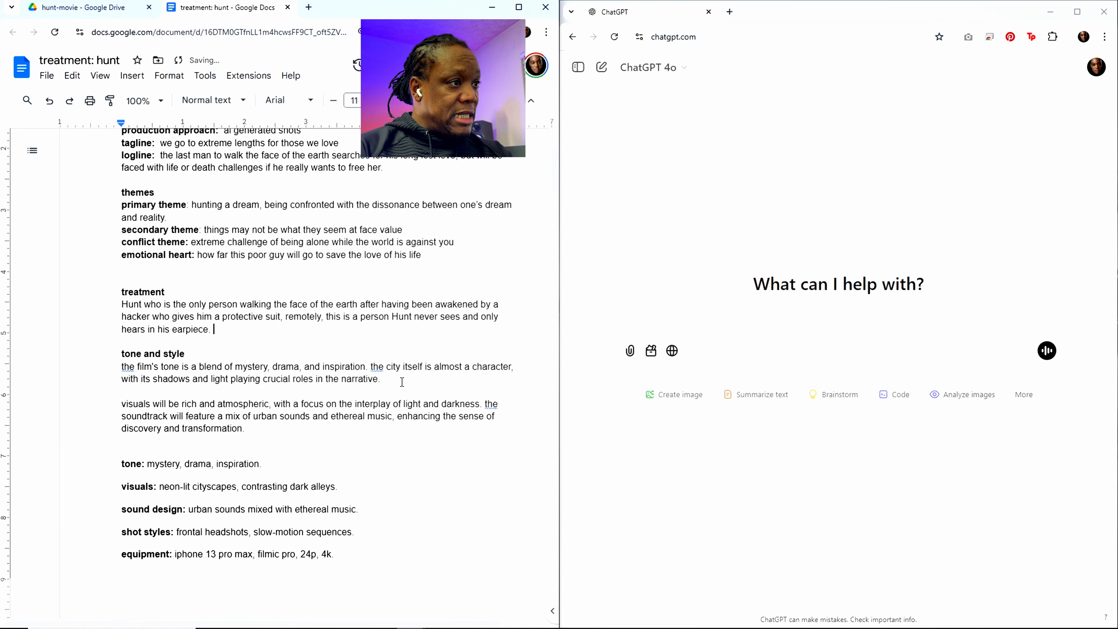
text(Hacker)
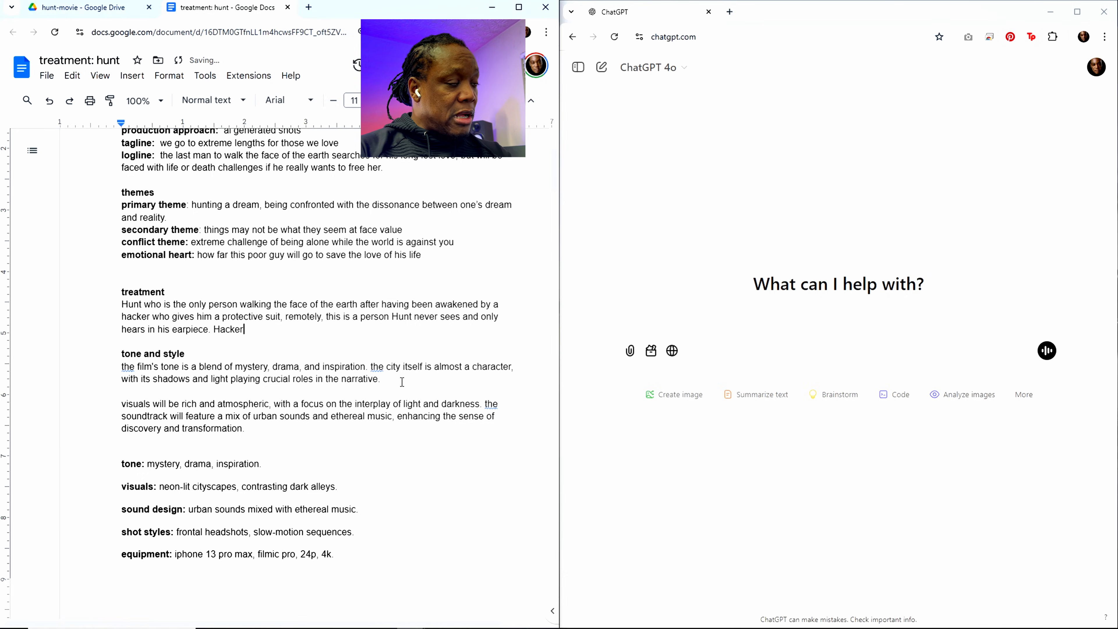
text( gives)
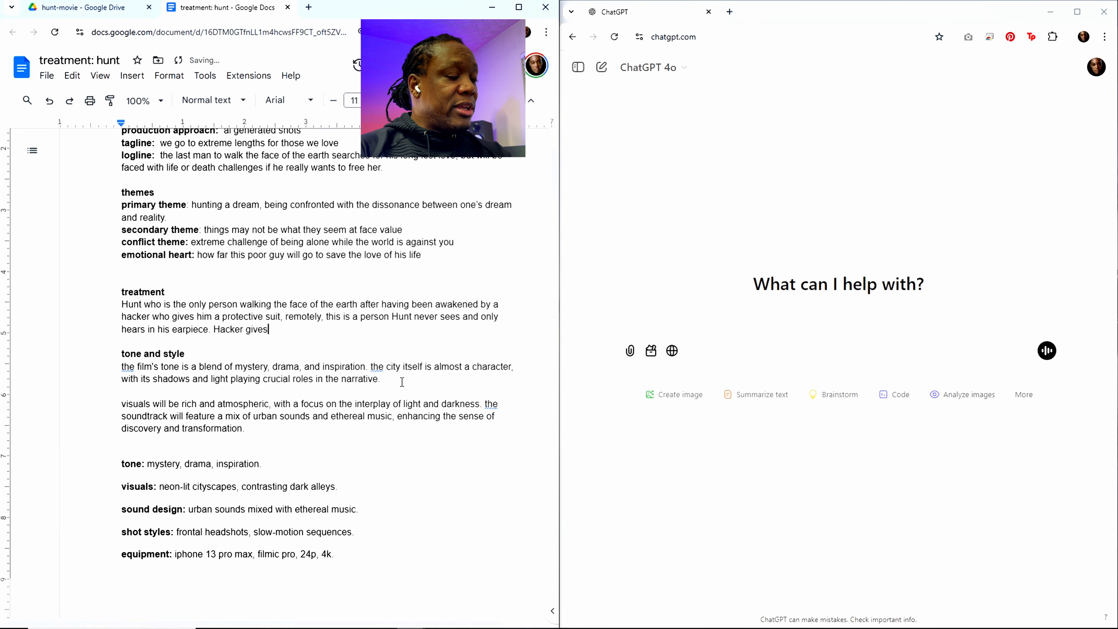
text( Hunt)
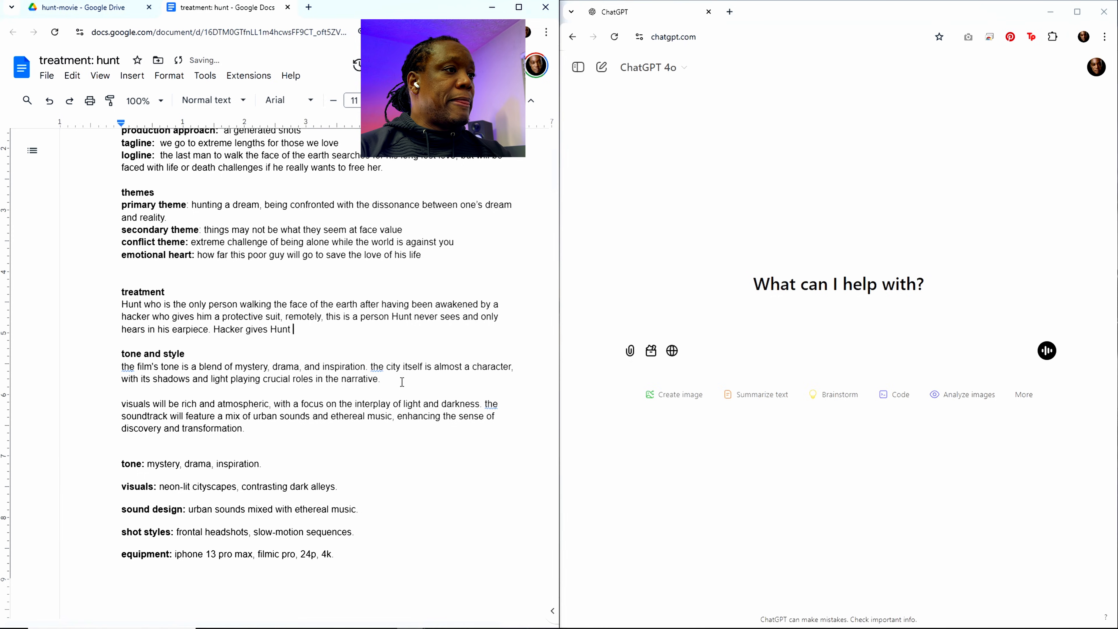
text( assassi)
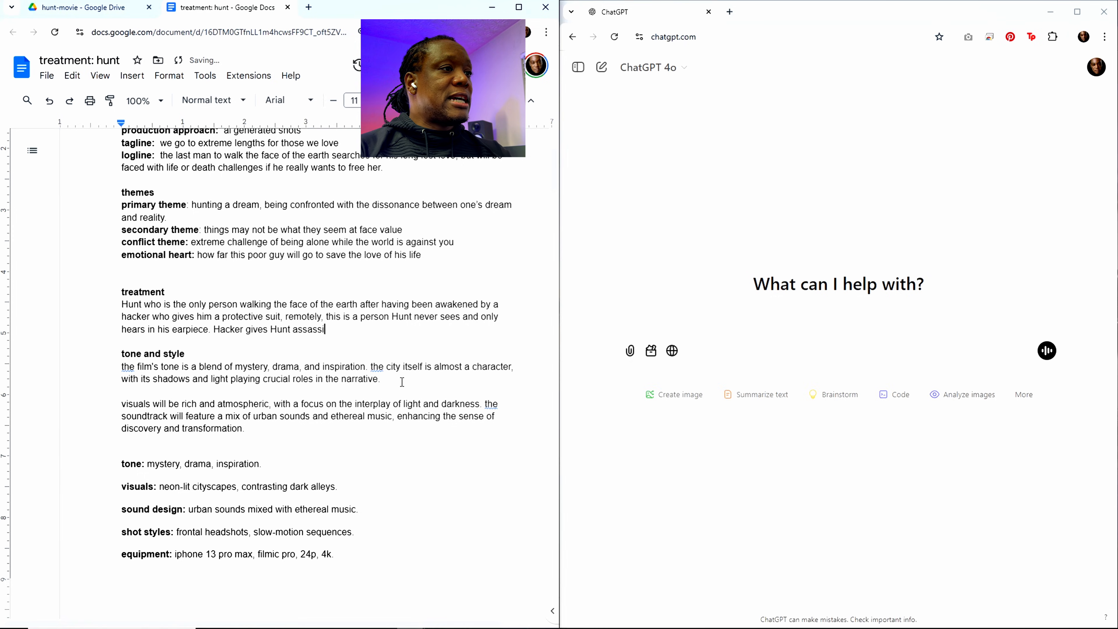
text(nation missions)
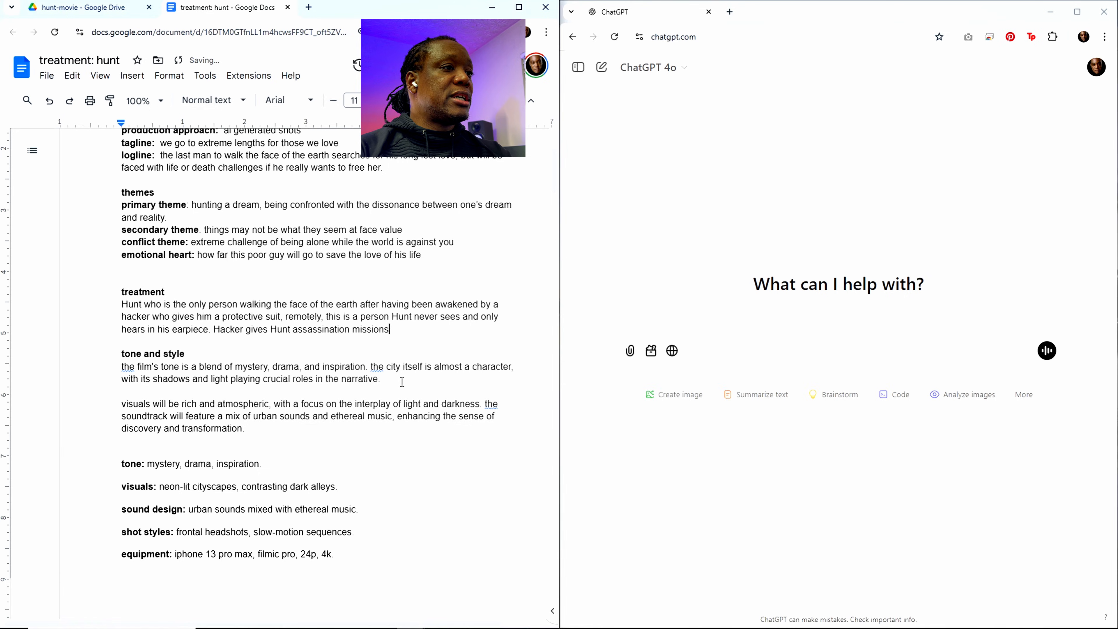
text( to take)
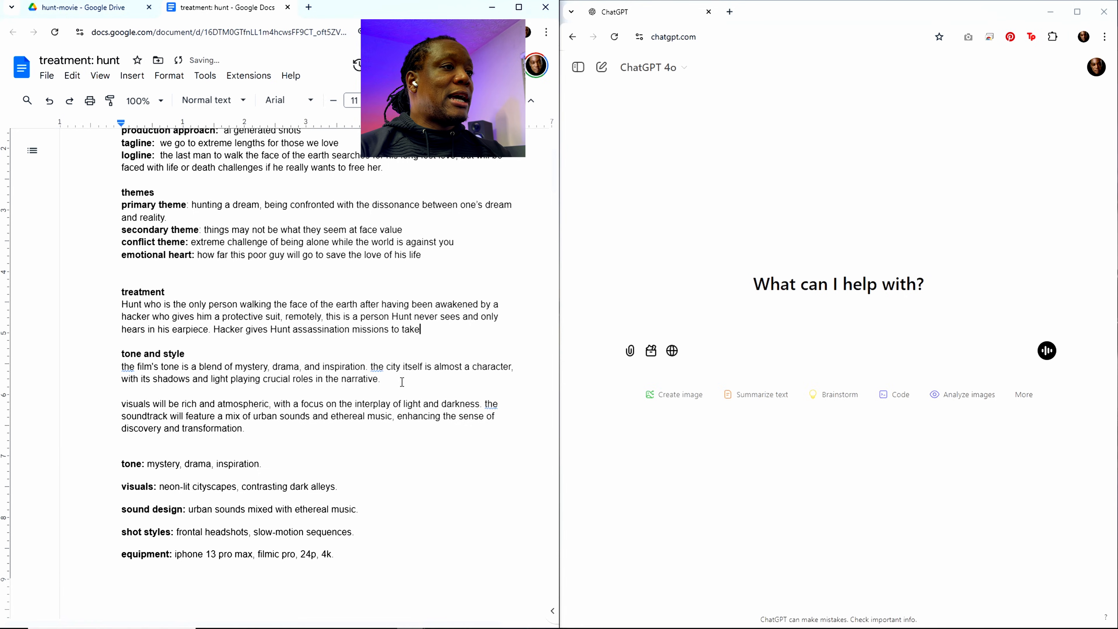
text( out)
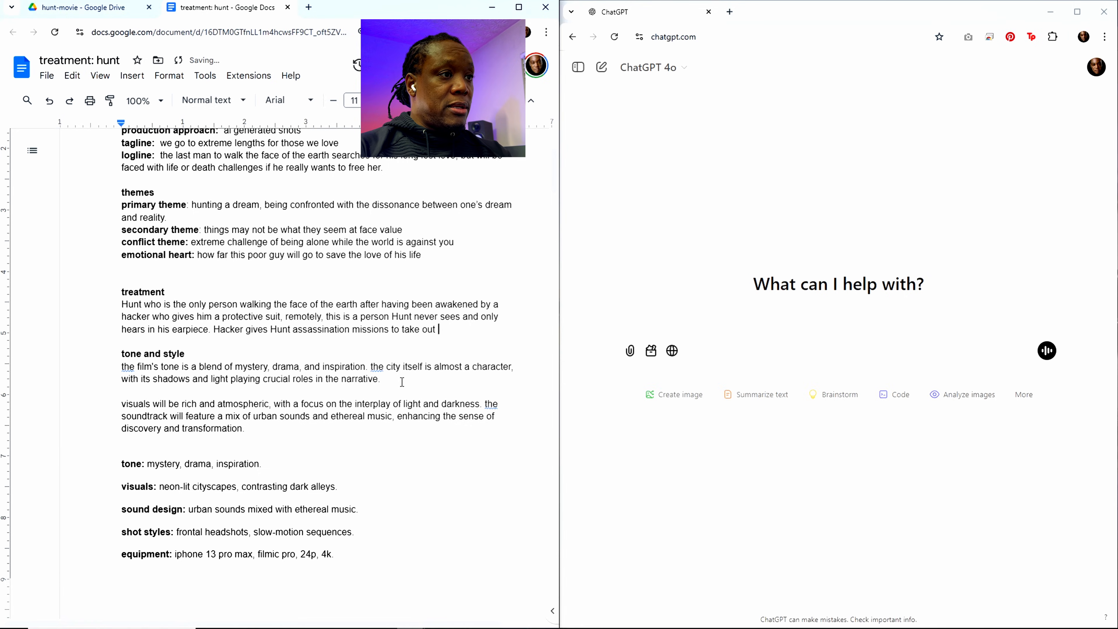
text( people)
Step: Continue the assassination missions sentence in the treatment with "specific people targets who"
key(BackSpace)
key(BackSpace)
key(BackSpace)
key(BackSpace)
key(BackSpace)
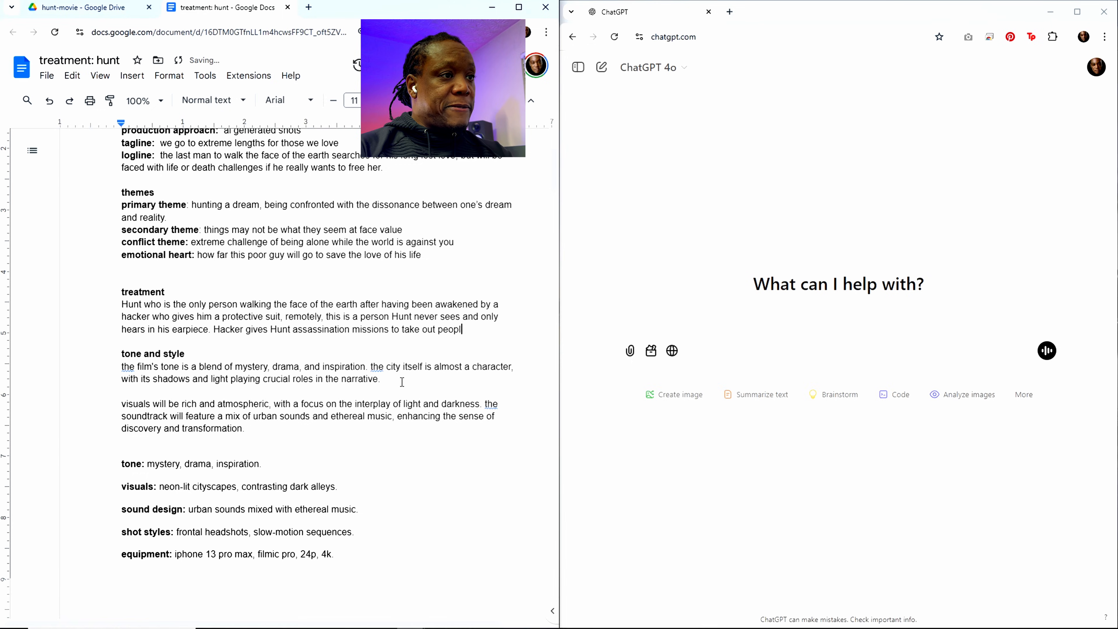
key(BackSpace)
text(specifi)
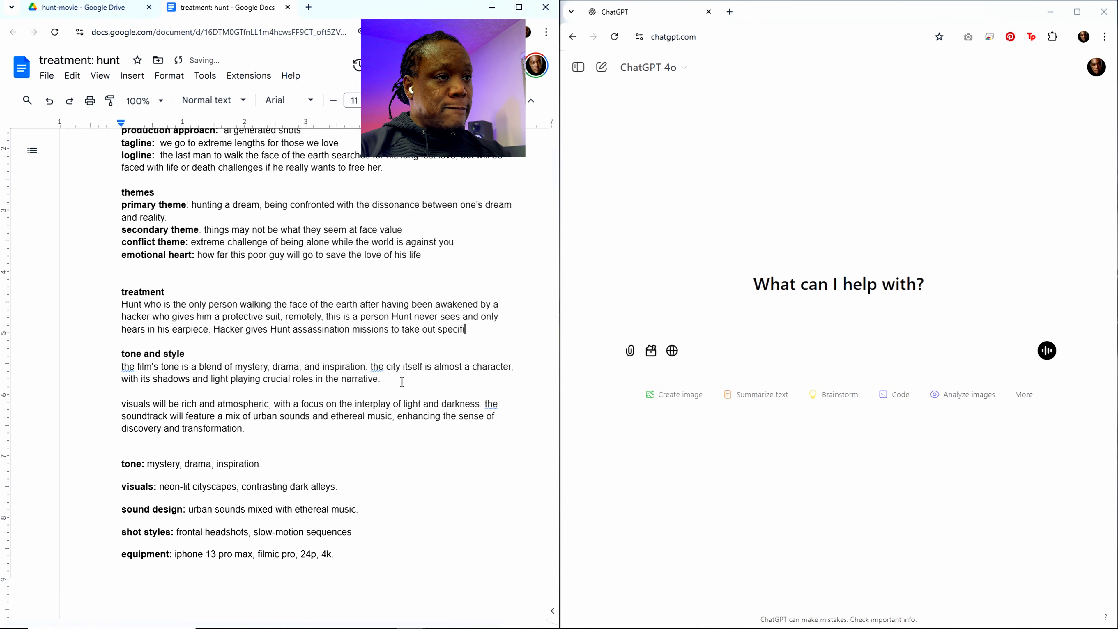
text(c people tarte)
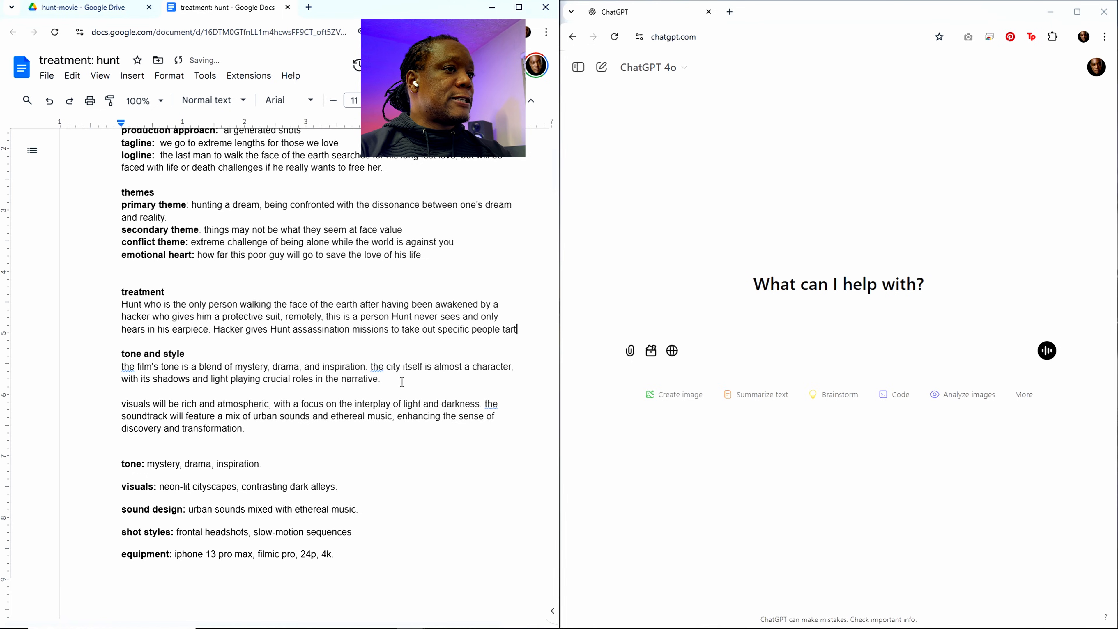
key(BackSpace)
key(BackSpace)
text(gets who)
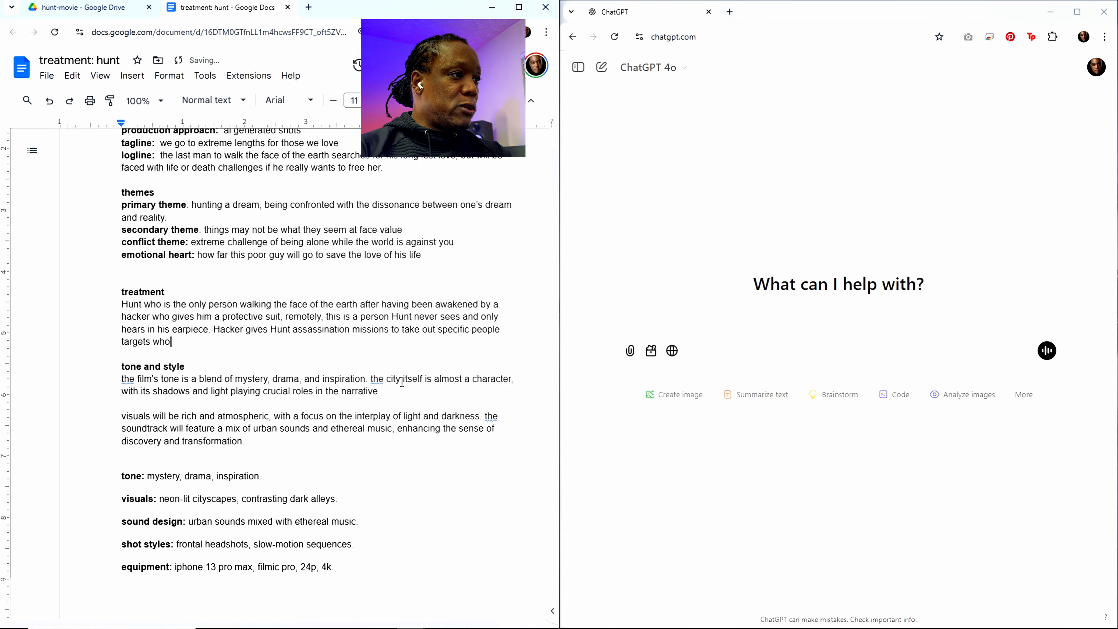
text( are suspen)
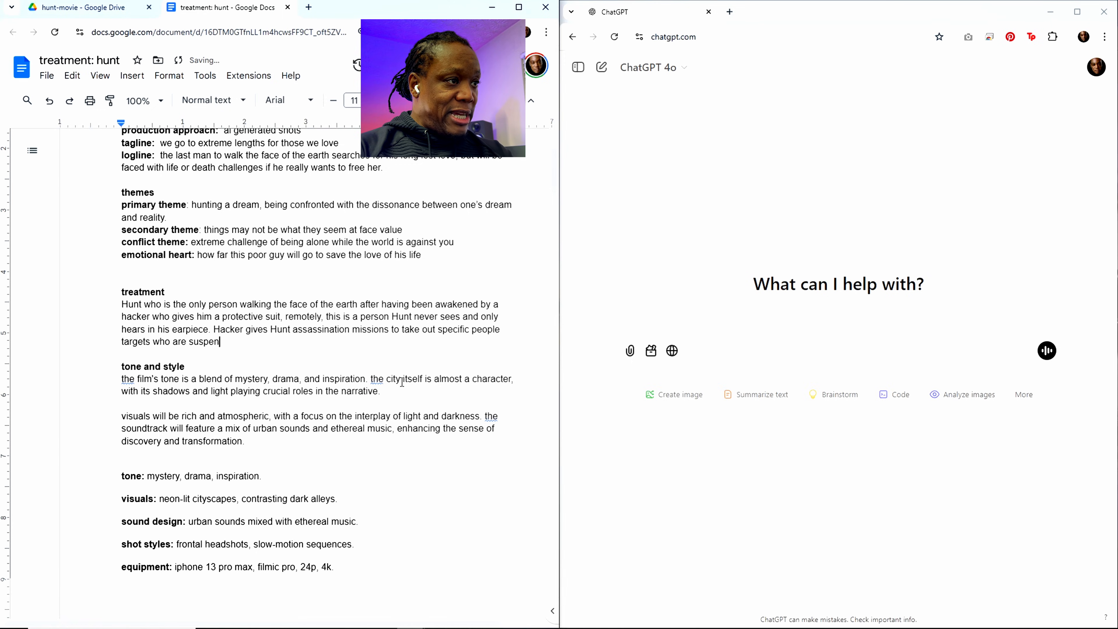
text(ded)
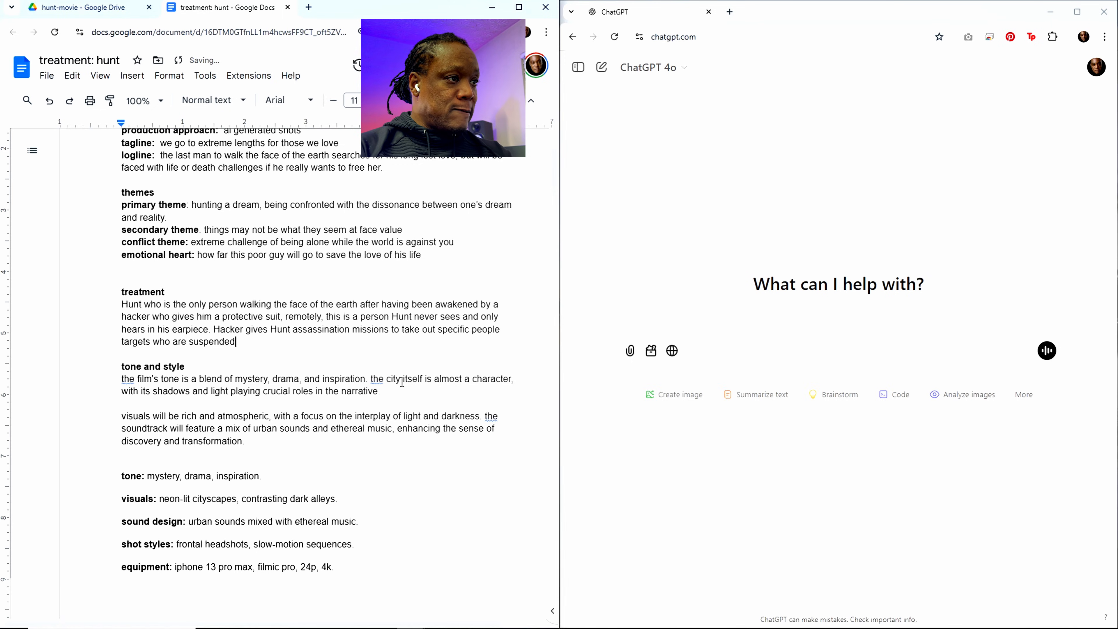
text( unconsciou)
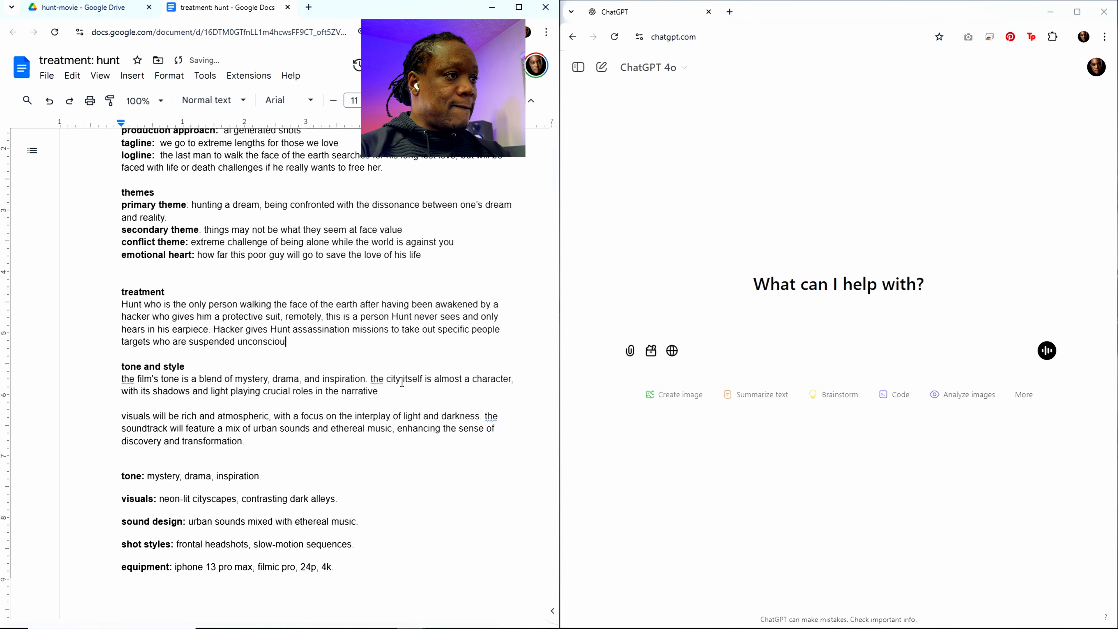
text(s in these)
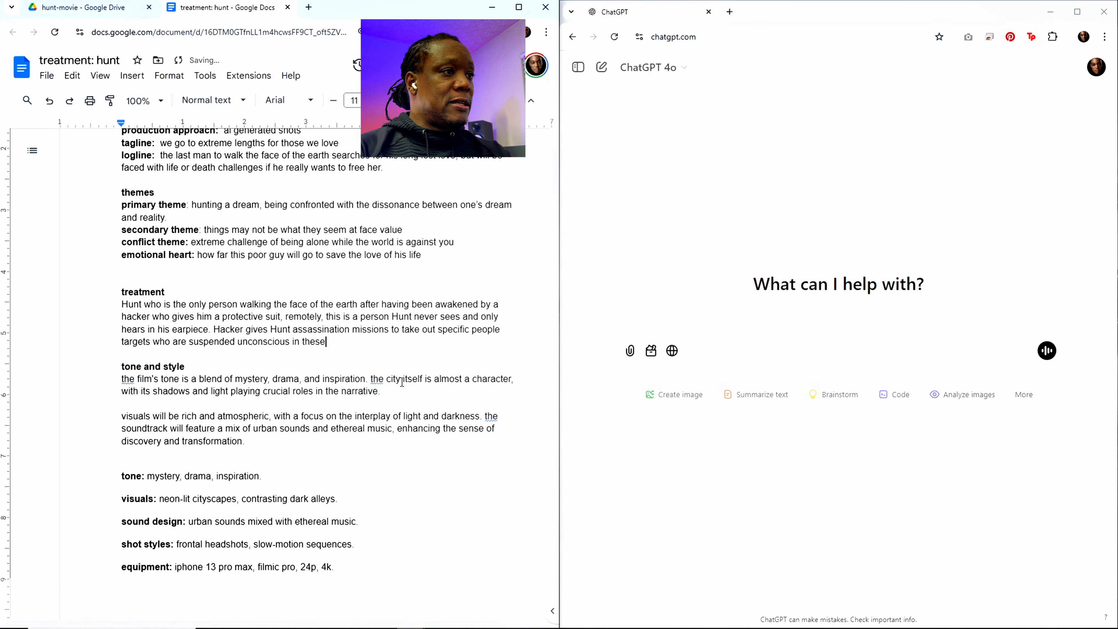
text( Silos of u)
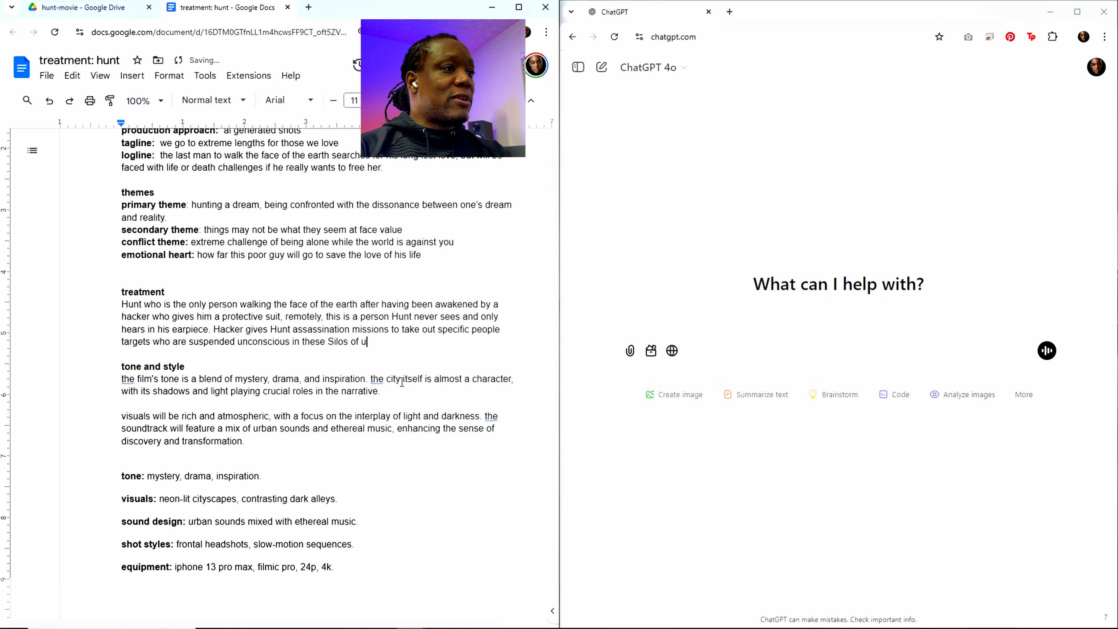
text(nderground )
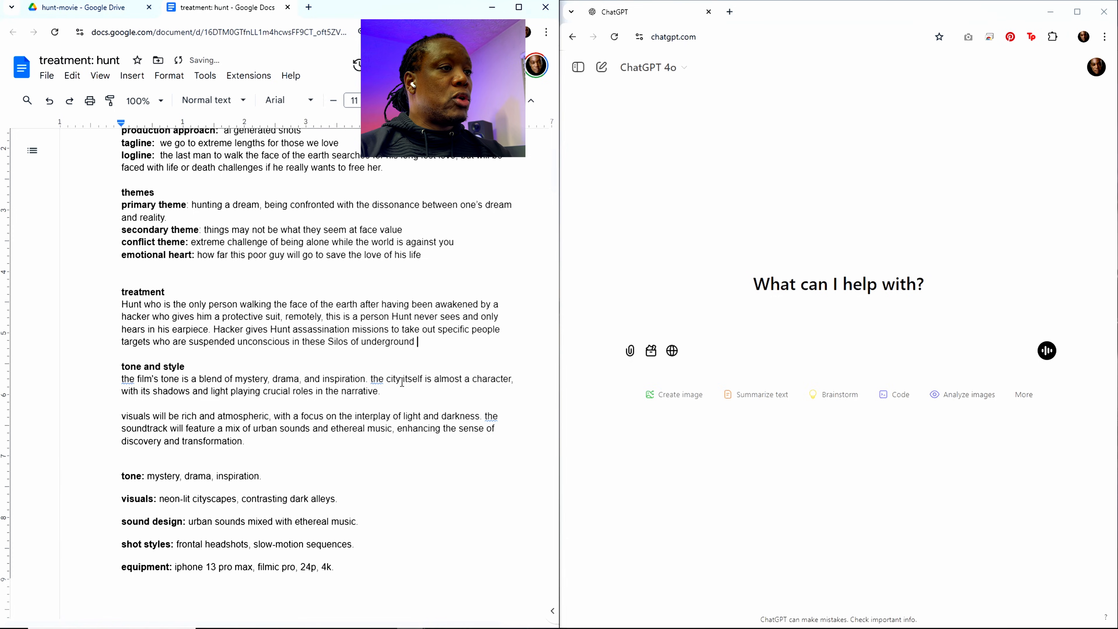
text(Racks)
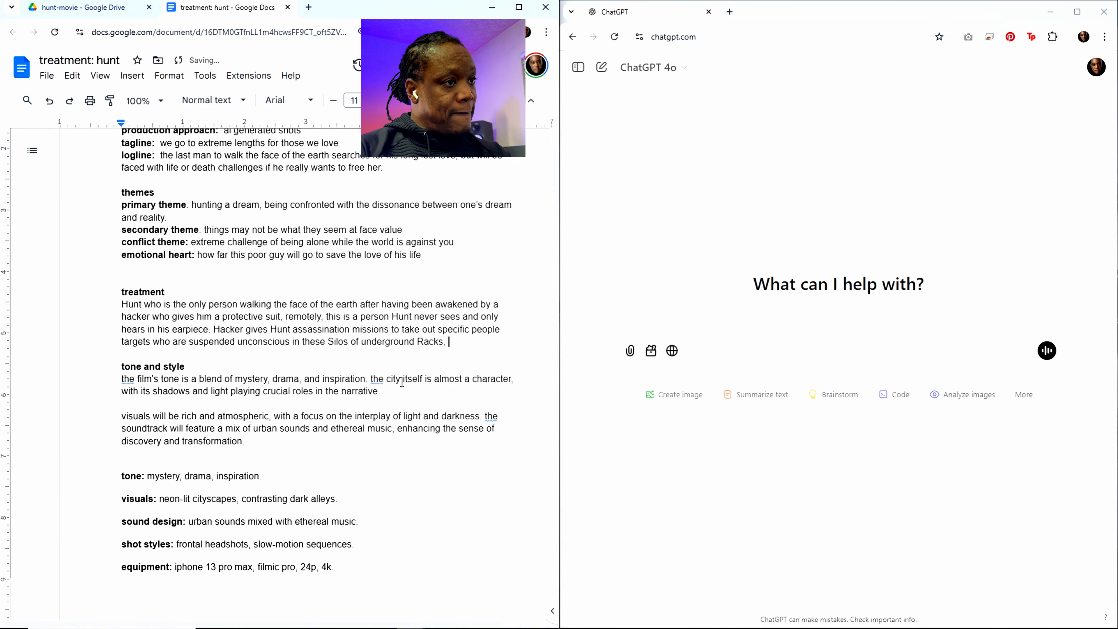
text(, feeding u)
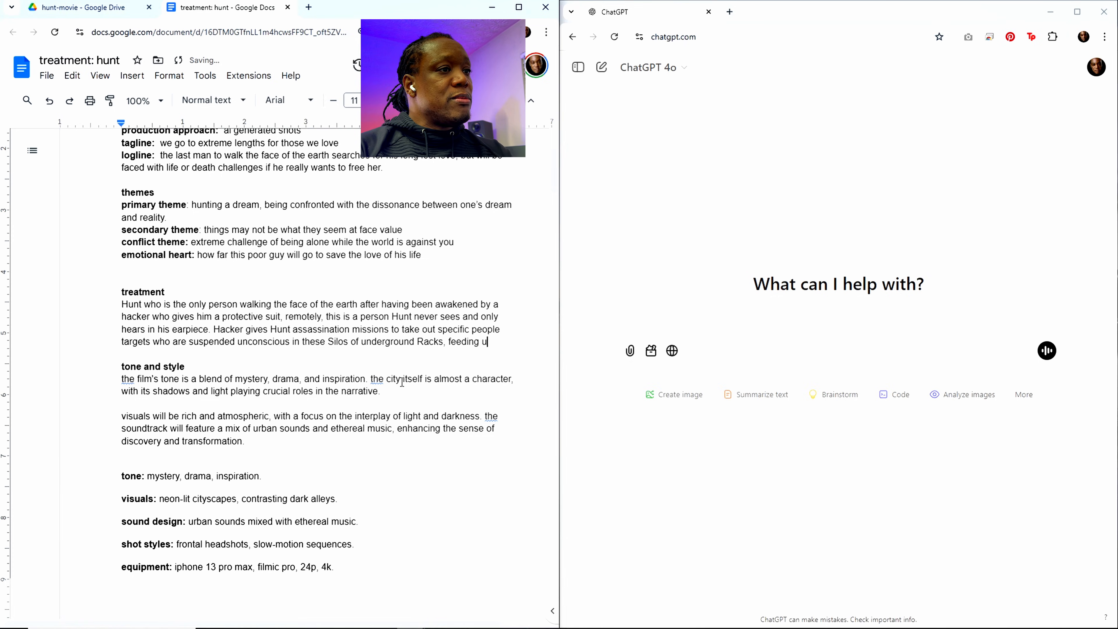
Step: Extend the description of the targets in the treatment with ", feeding tubes and life support while they live in"
key(BackSpace)
text(tubes an)
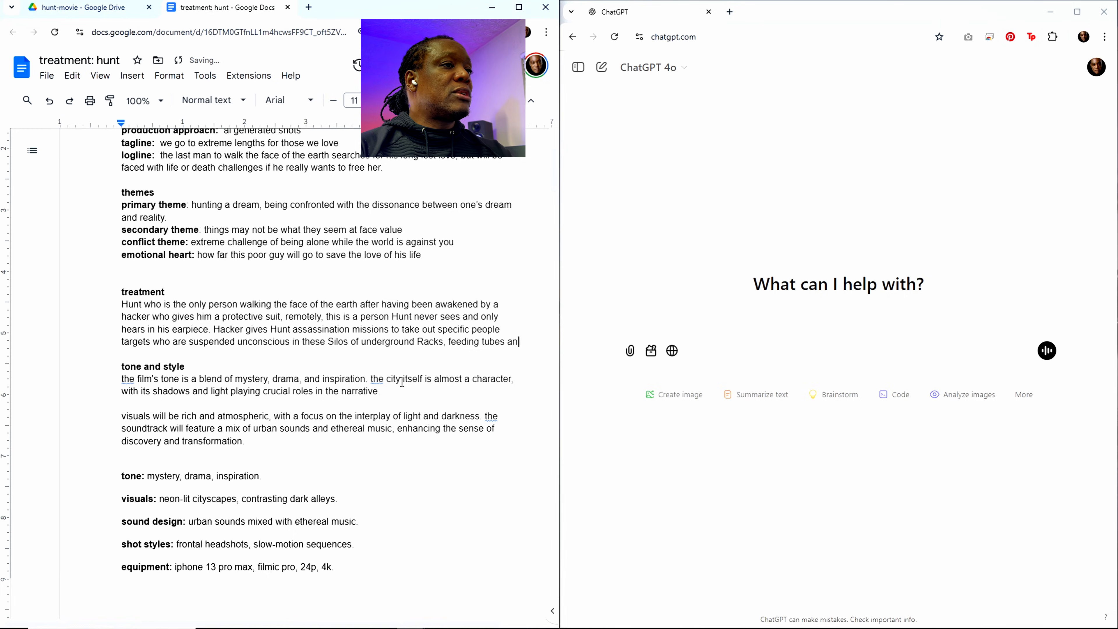
text(d life supp)
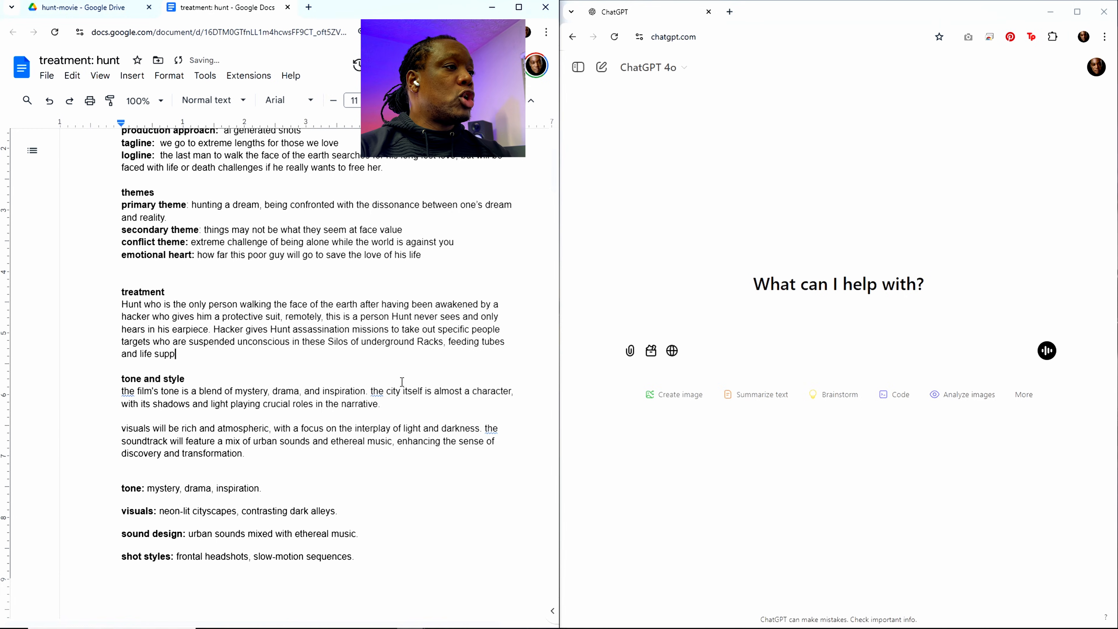
text(ort while they )
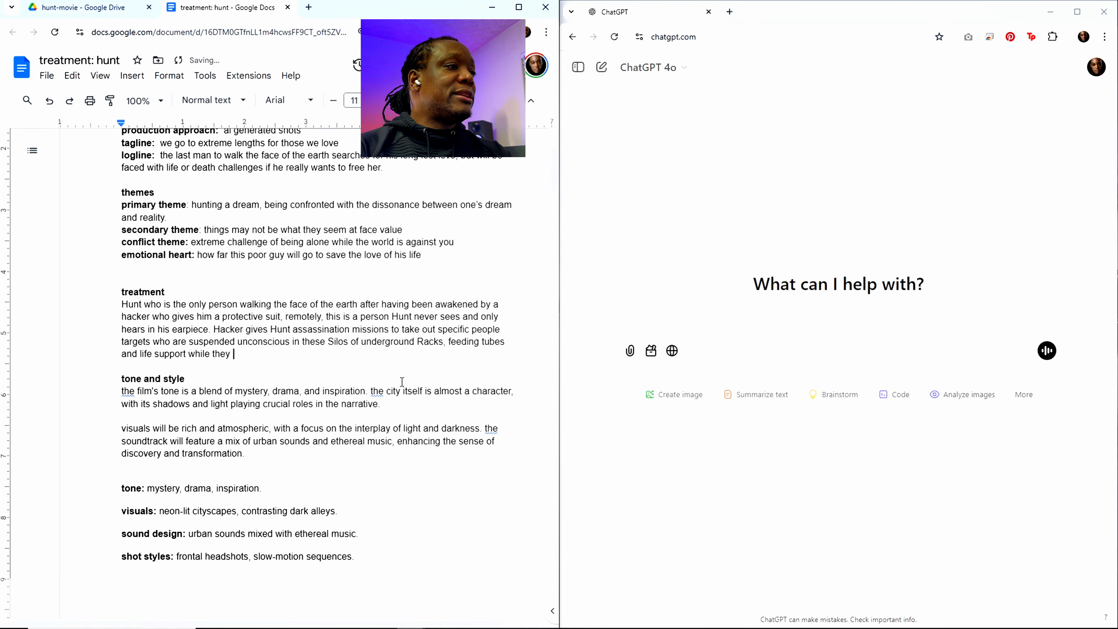
text(live in virtual reality permanent state of. 1 billion people are doen)
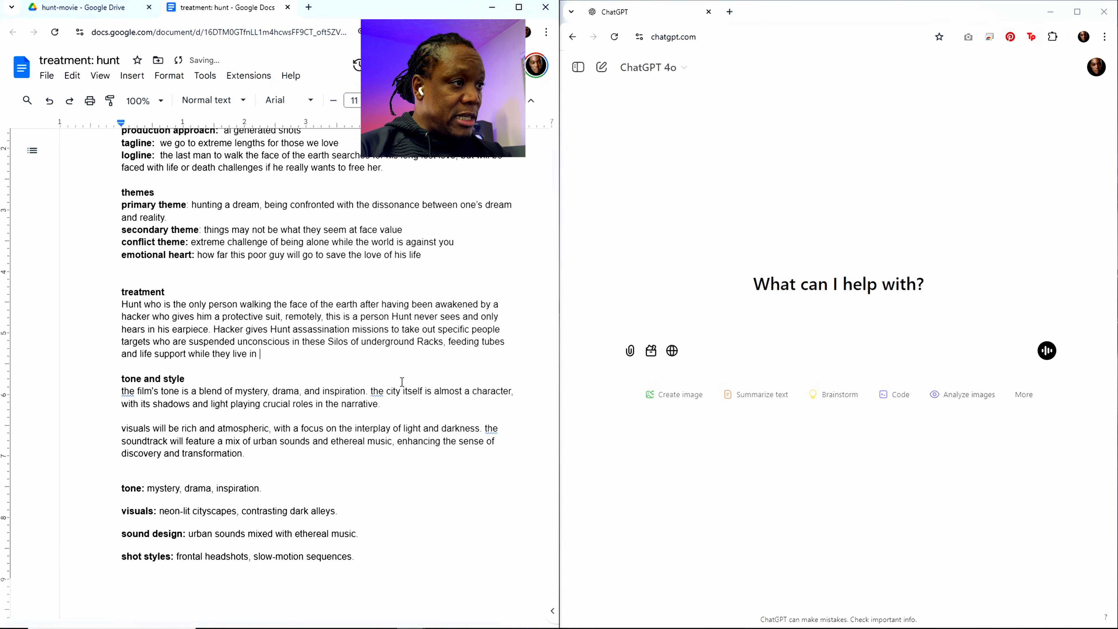
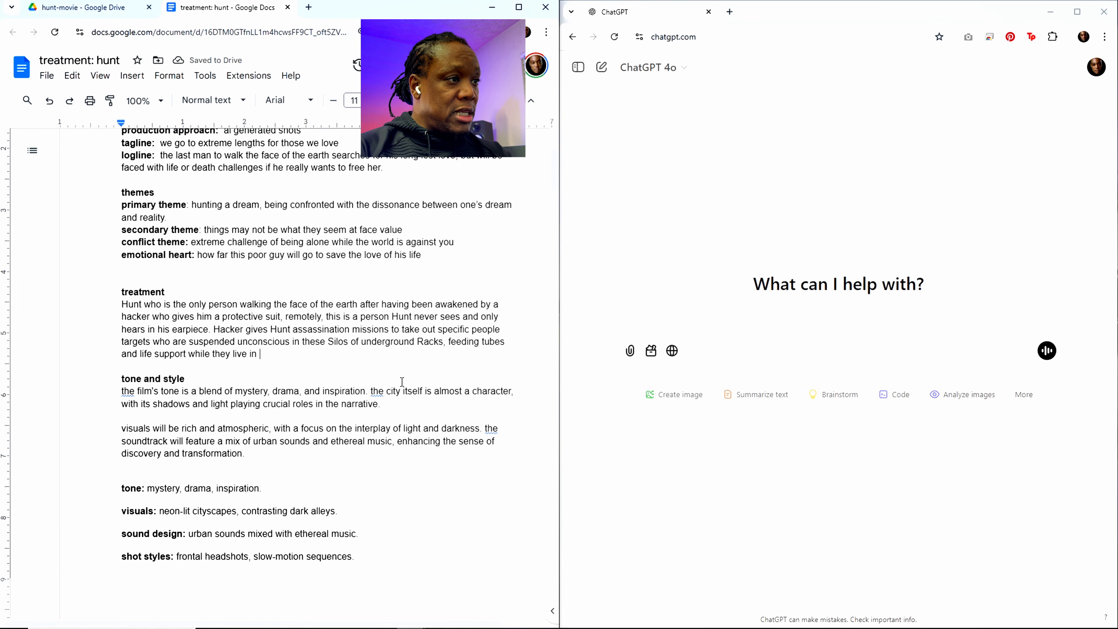
Step: Extend the treatment's sentence about the targets, after "while they live in", with "virtual reality permanent state of"
text(vi)
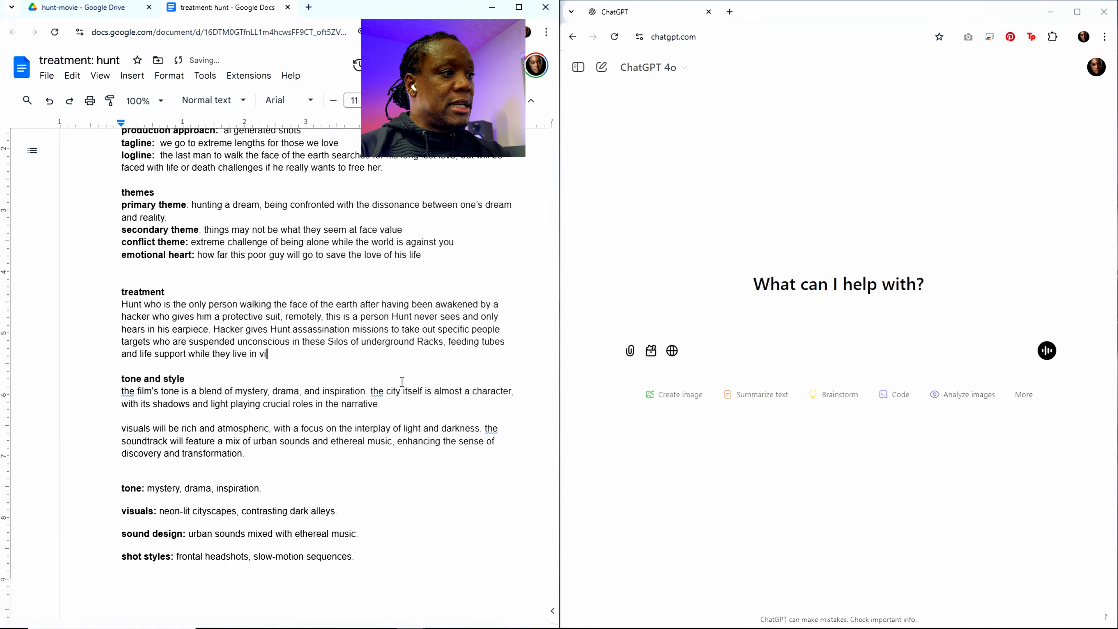
text(rtual re)
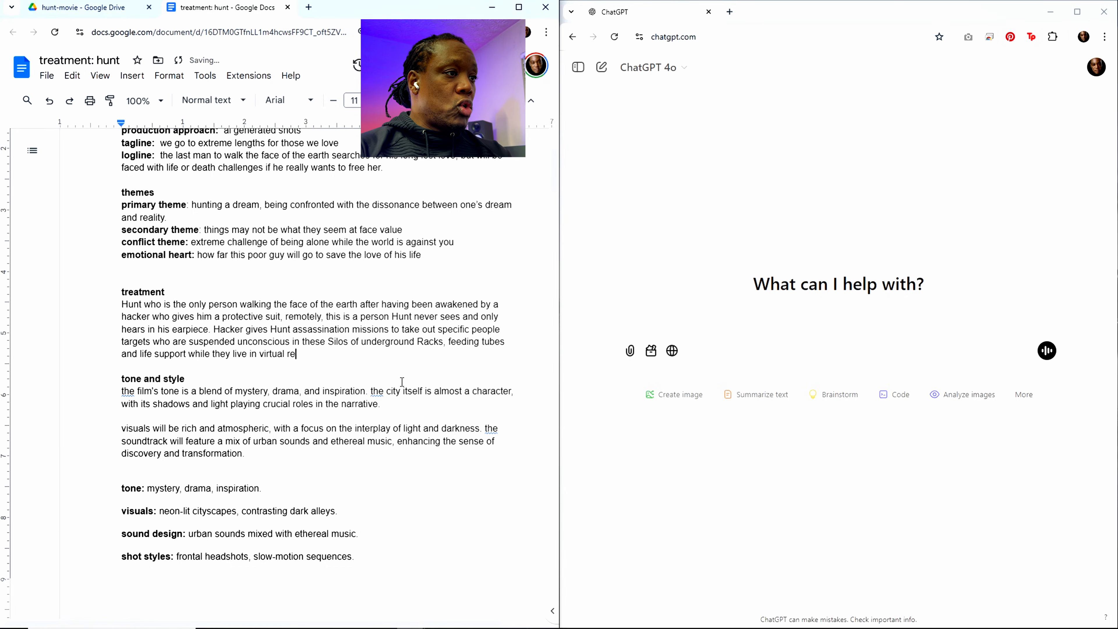
text(ality perma)
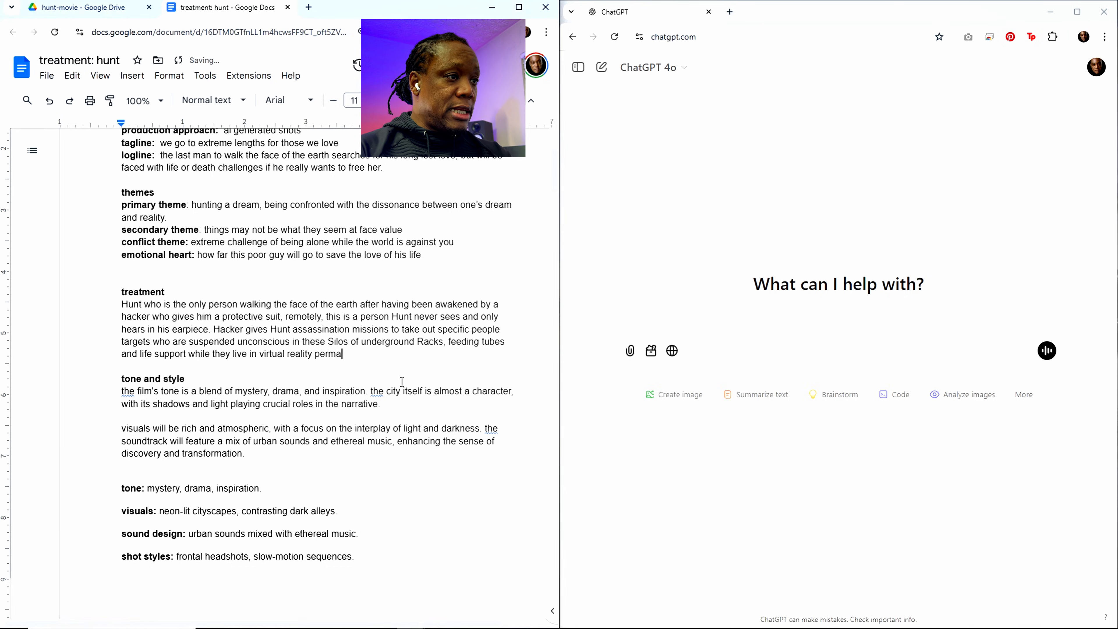
text(nent state)
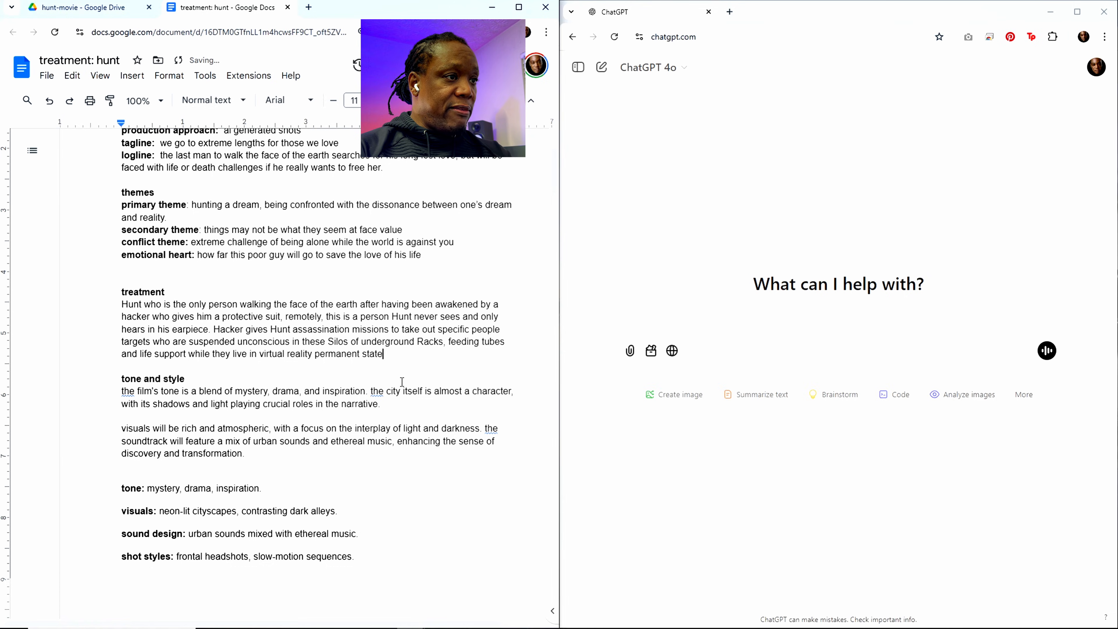
text( of)
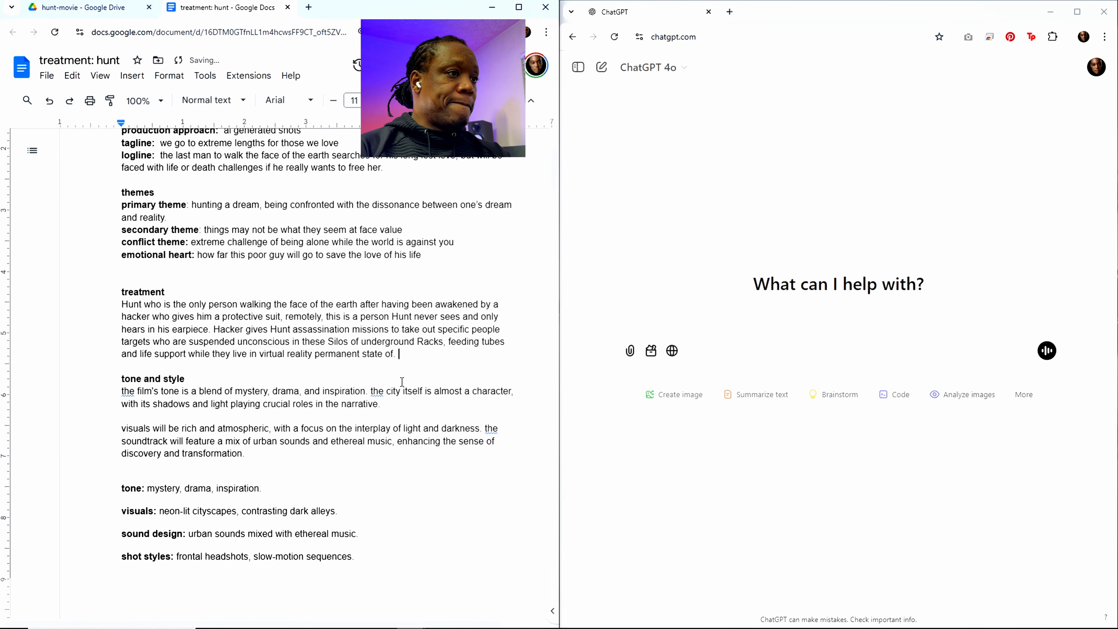
text(. 1 bil)
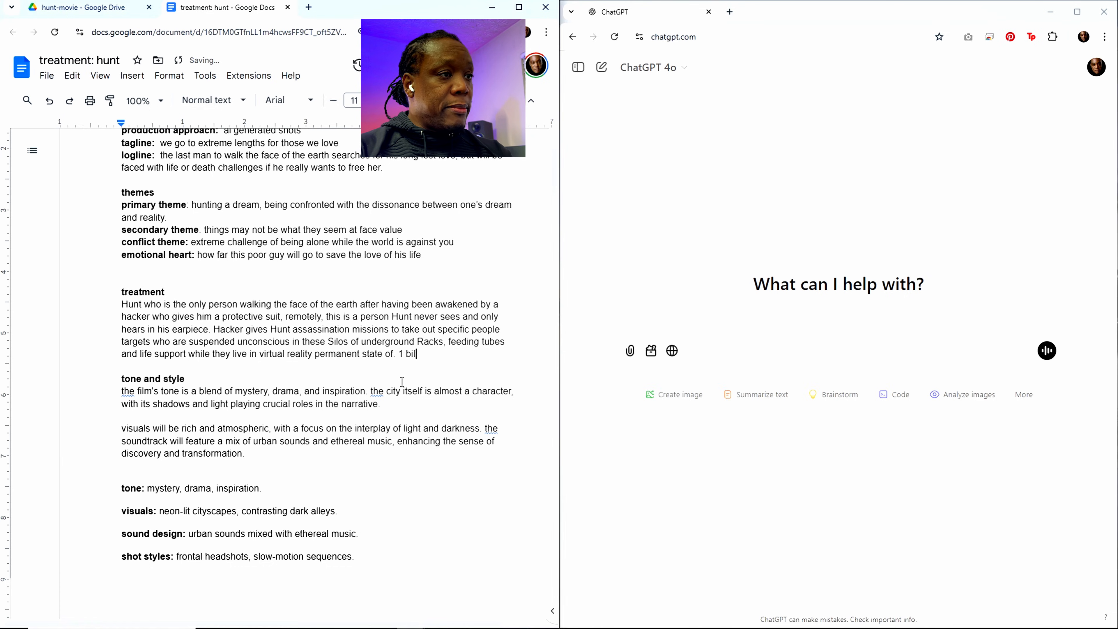
text(lion people are doen)
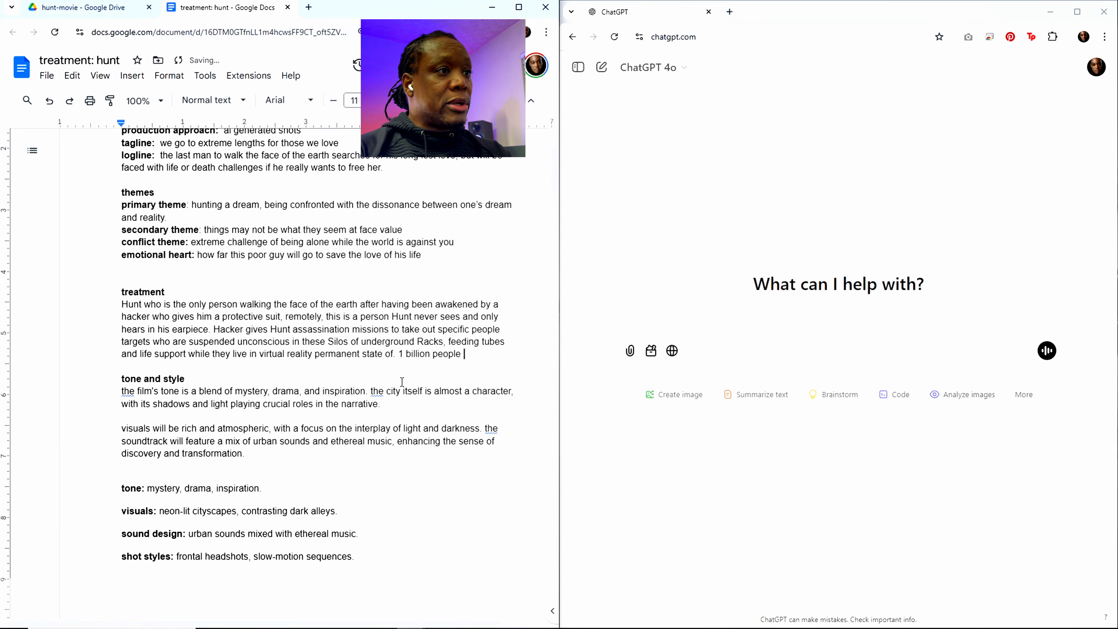
Step: End the targets sentence and start a new one with "1 billion people are down there after a hacking disaster"
key(BackSpace)
key(BackSpace)
text(w)
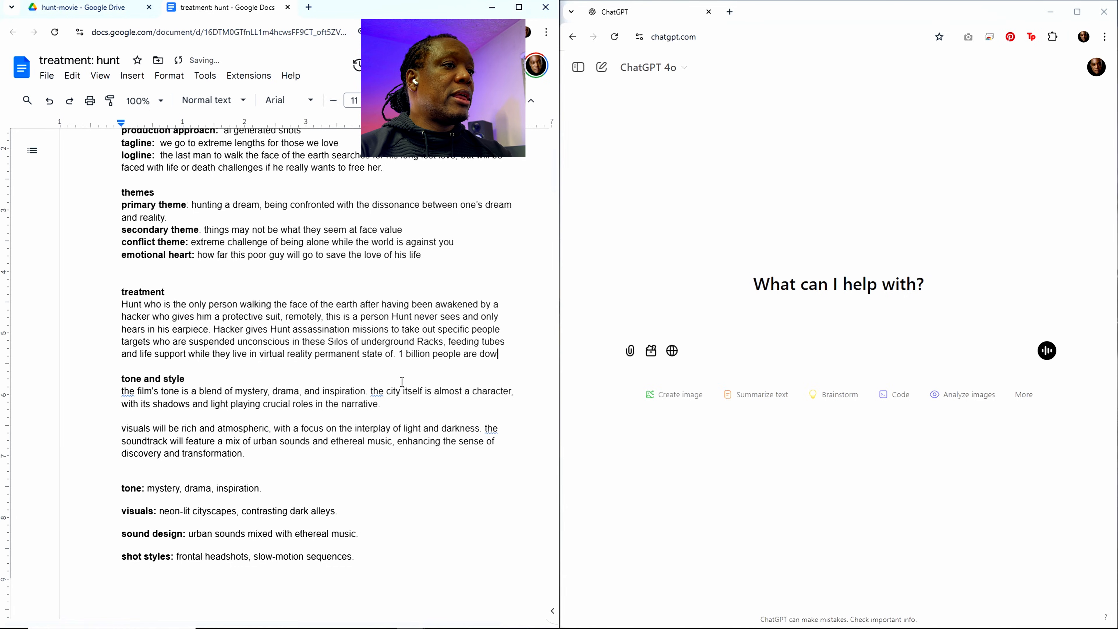
text(n there after a )
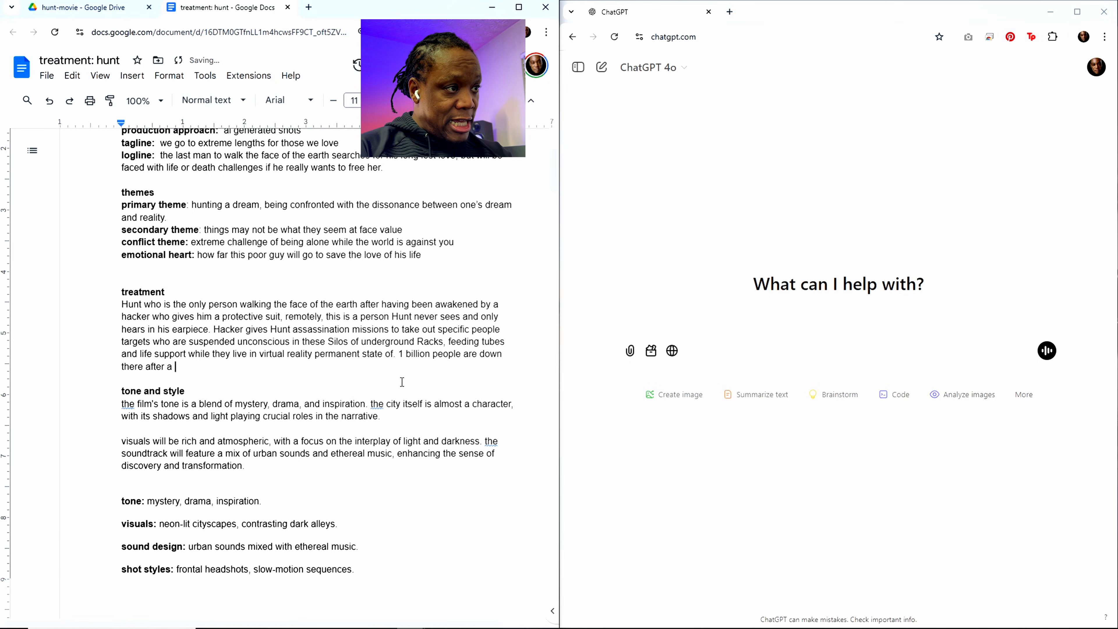
text(hacking d)
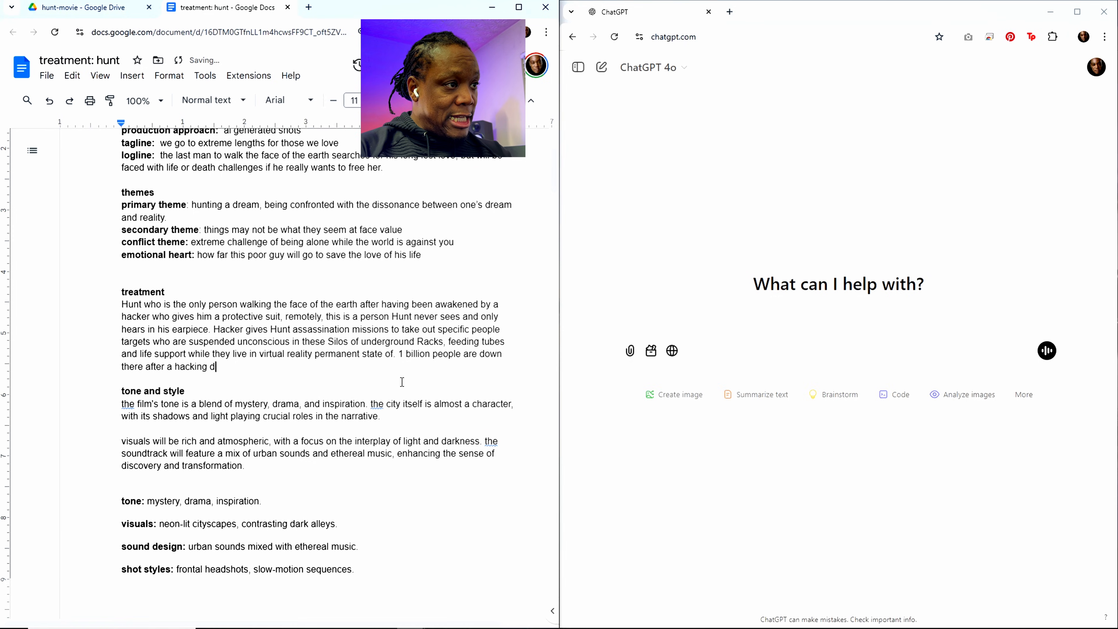
text(isadt)
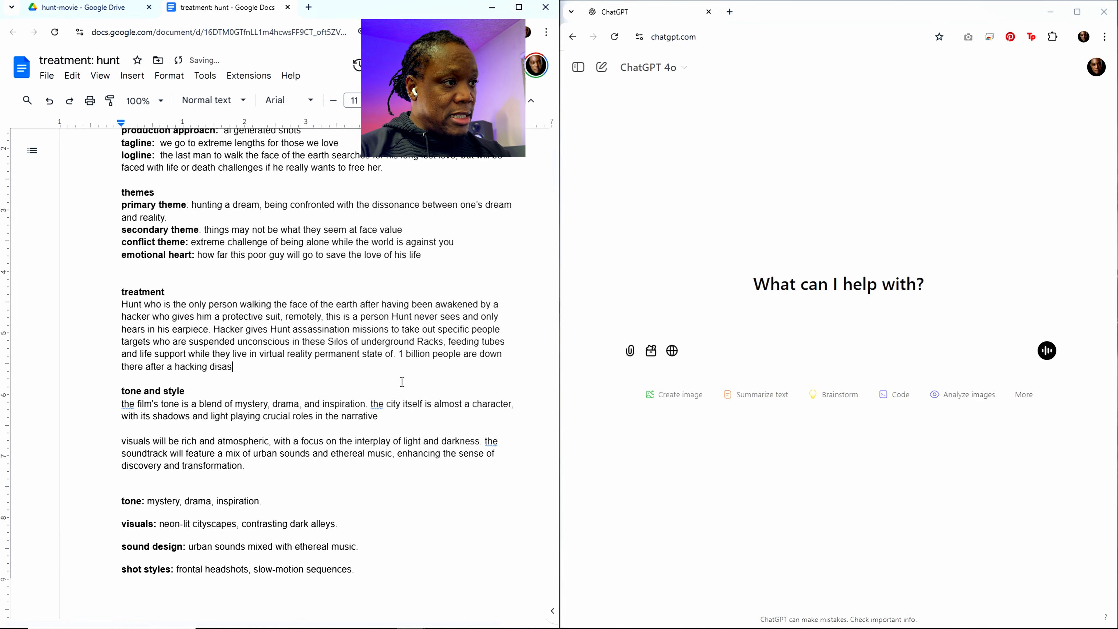
text(ter cause)
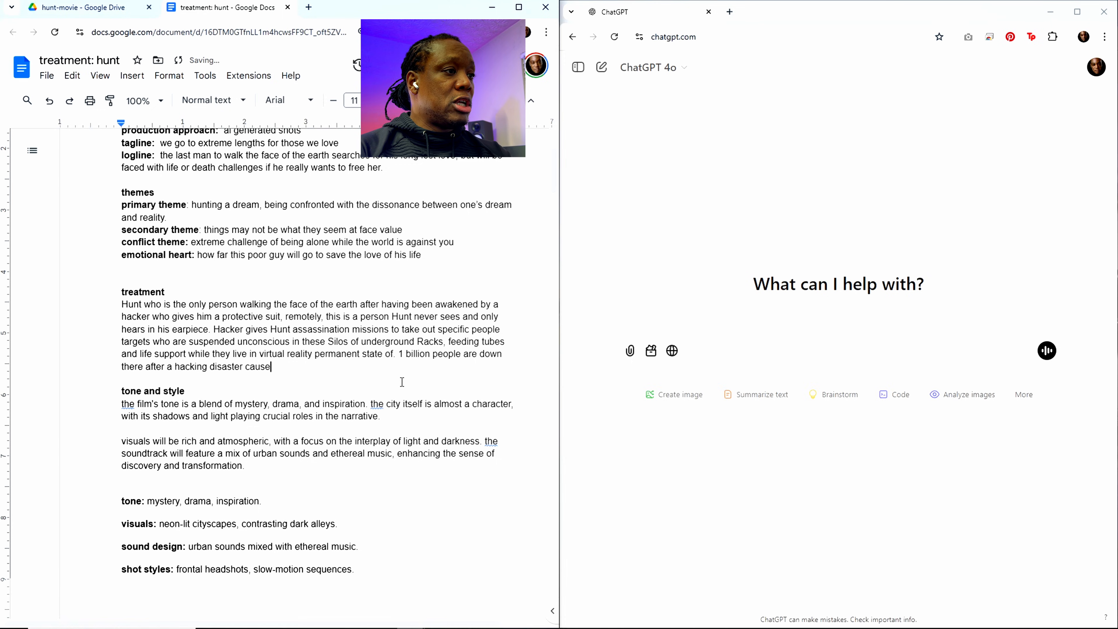
text(d nu)
Step: Continue the hacking disaster sentence in the treatment with "caused mulitiple nuclear reactors to fail and leak"
key(BackSpace)
key(BackSpace)
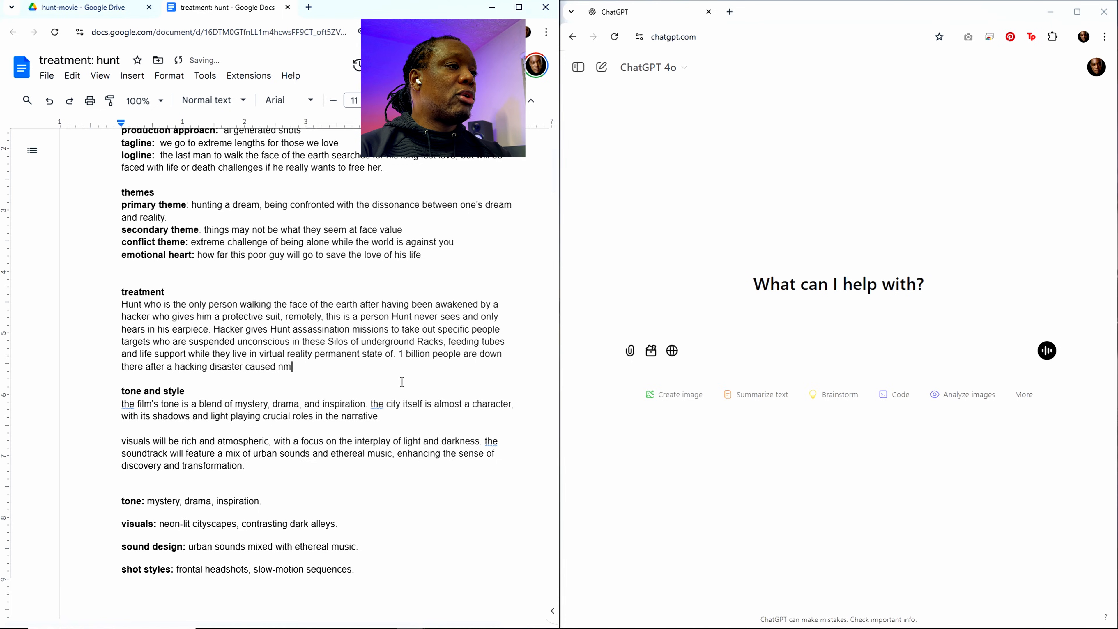
text(mulitiple nuck)
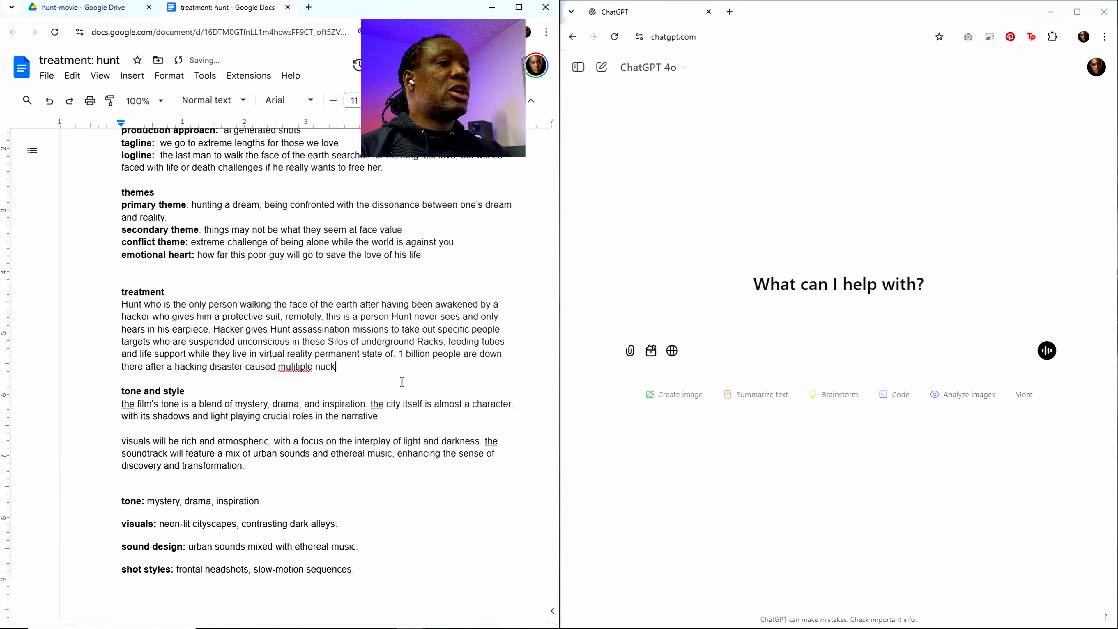
key(BackSpace)
text(lea)
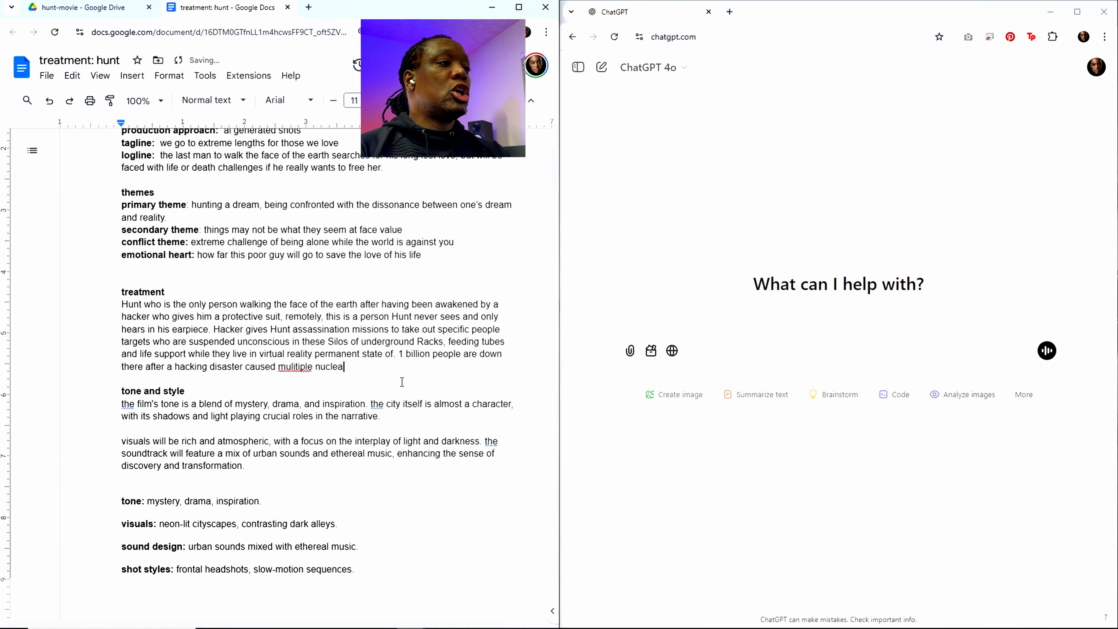
text(r reacto)
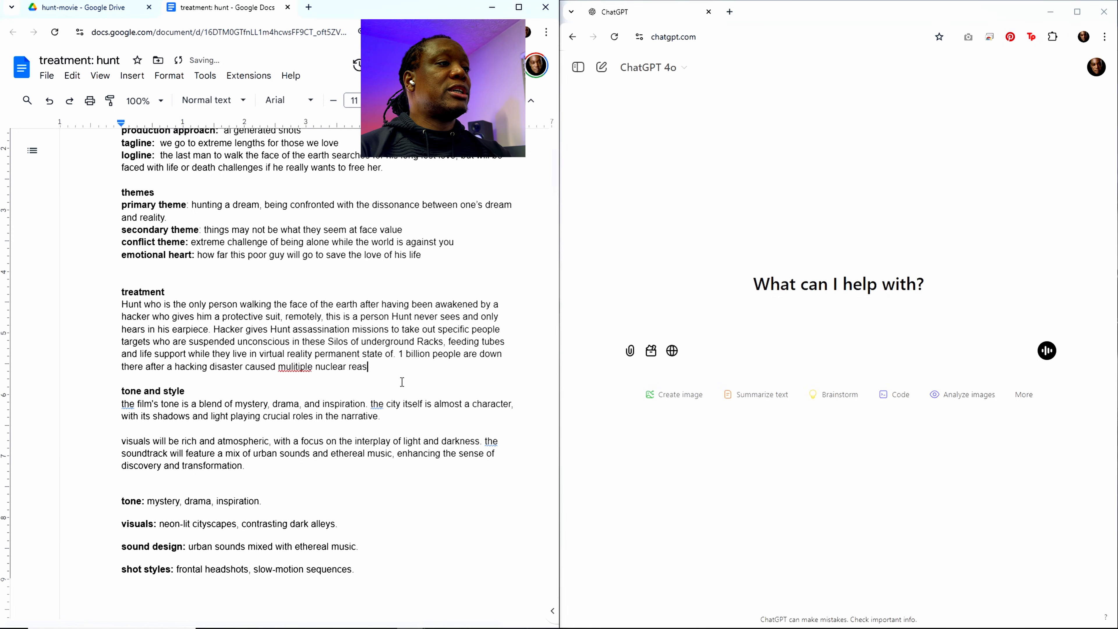
text(rs to)
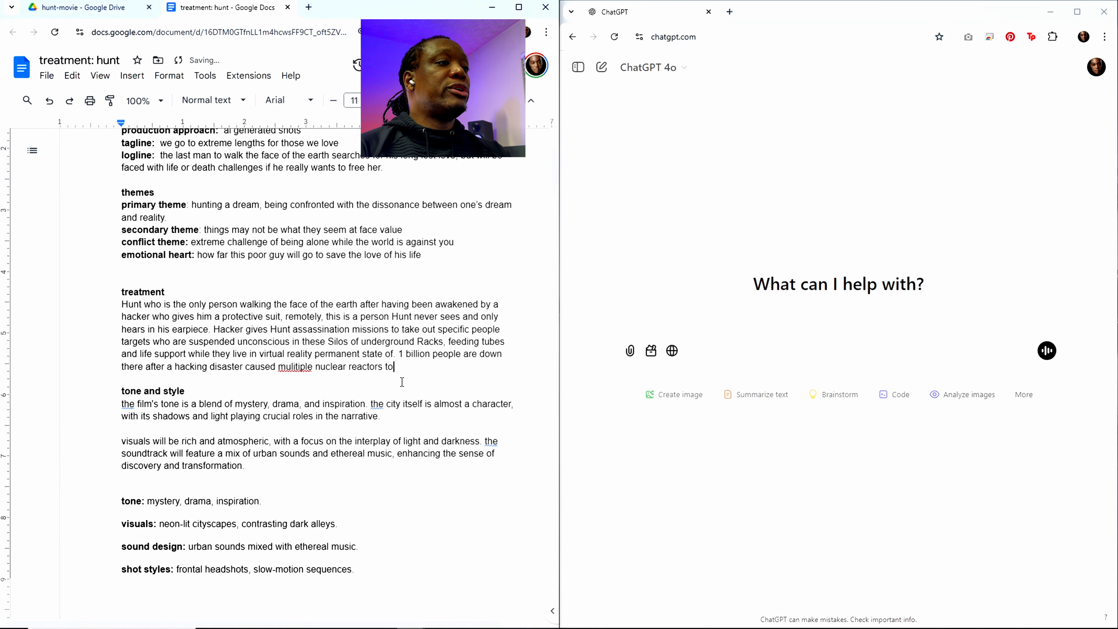
text( fail and leak)
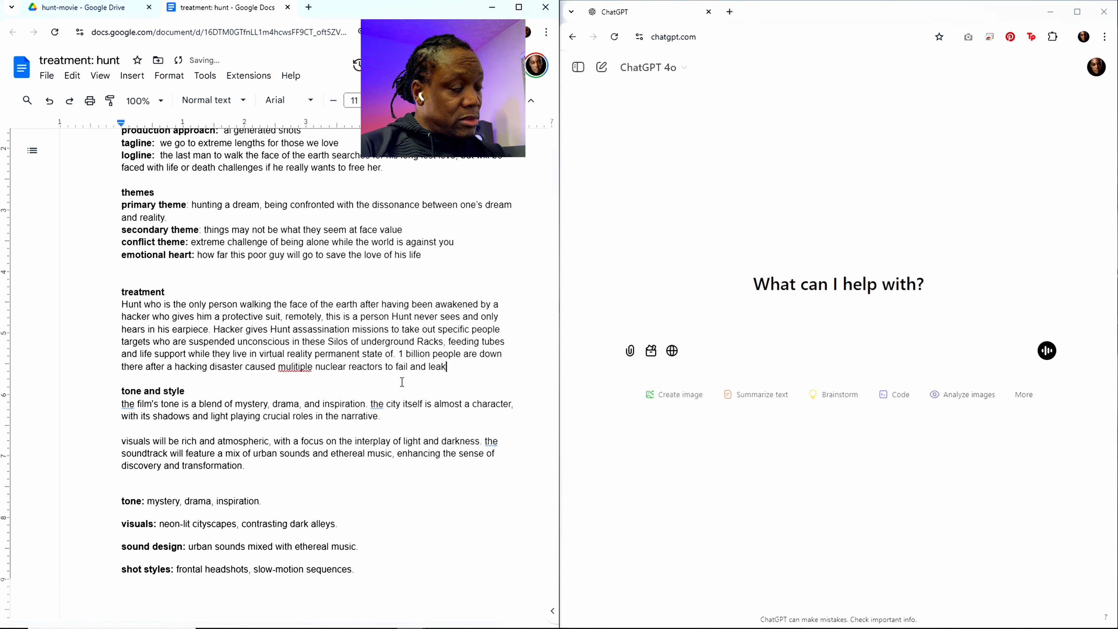
text(, ki)
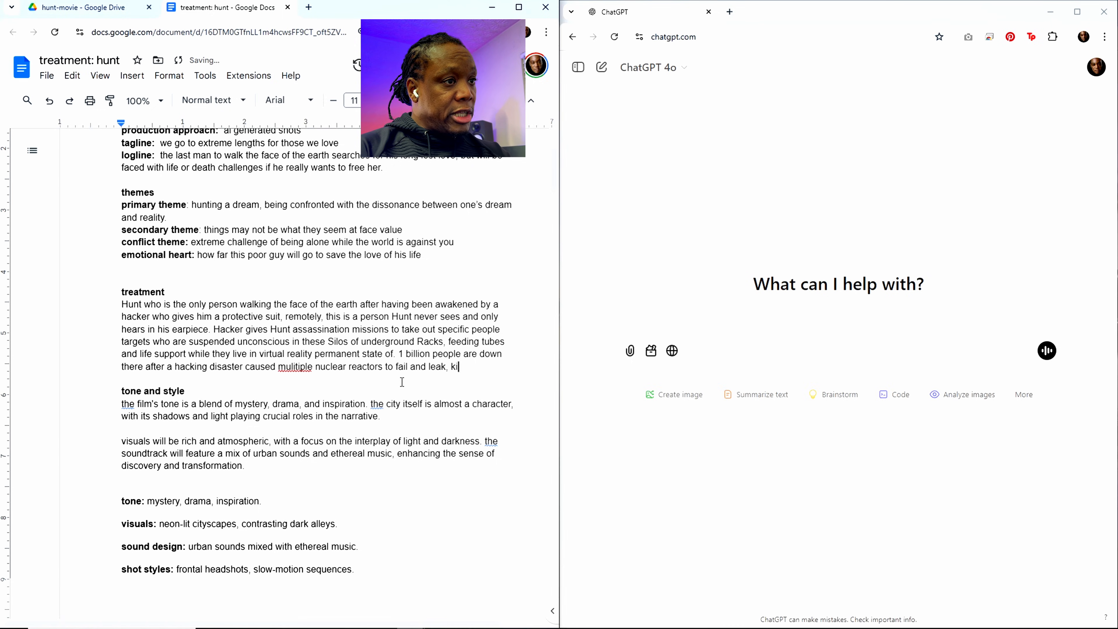
text(lling 7 )
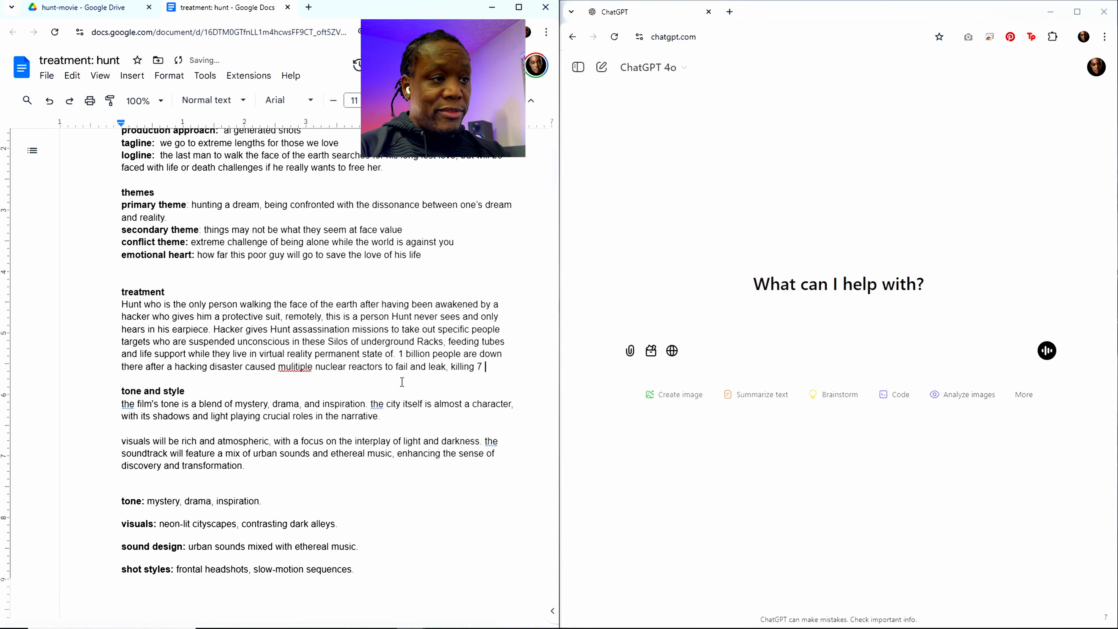
text(billion poeo)
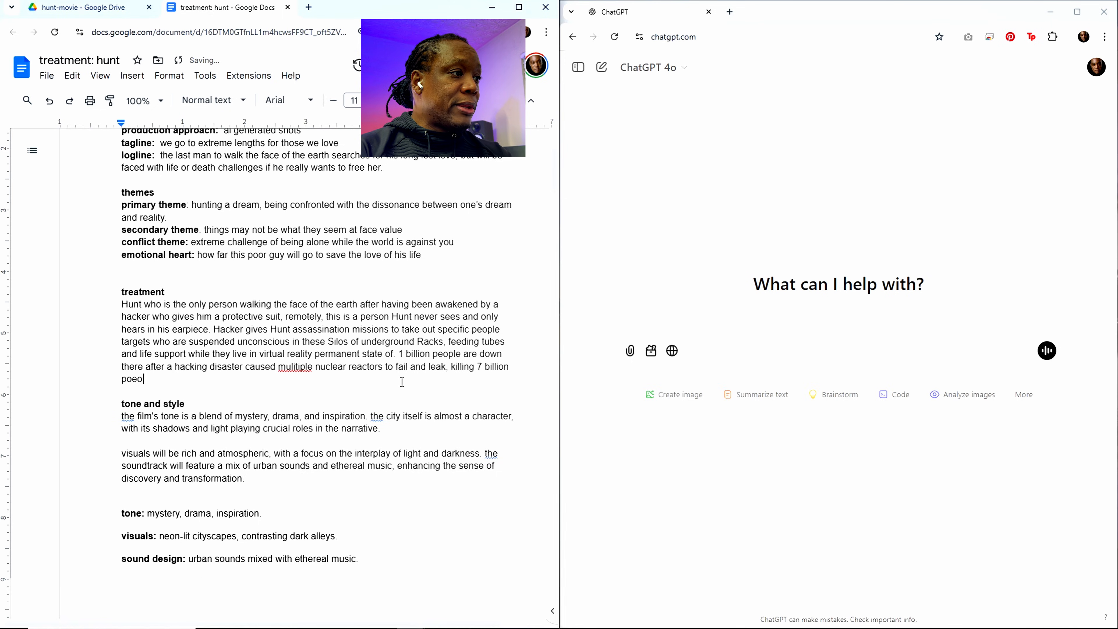
Step: Extend the nuclear reactor sentence in the treatment with ", killing 7 billion people and"
key(BackSpace)
key(BackSpace)
key(BackSpace)
text(eople and )
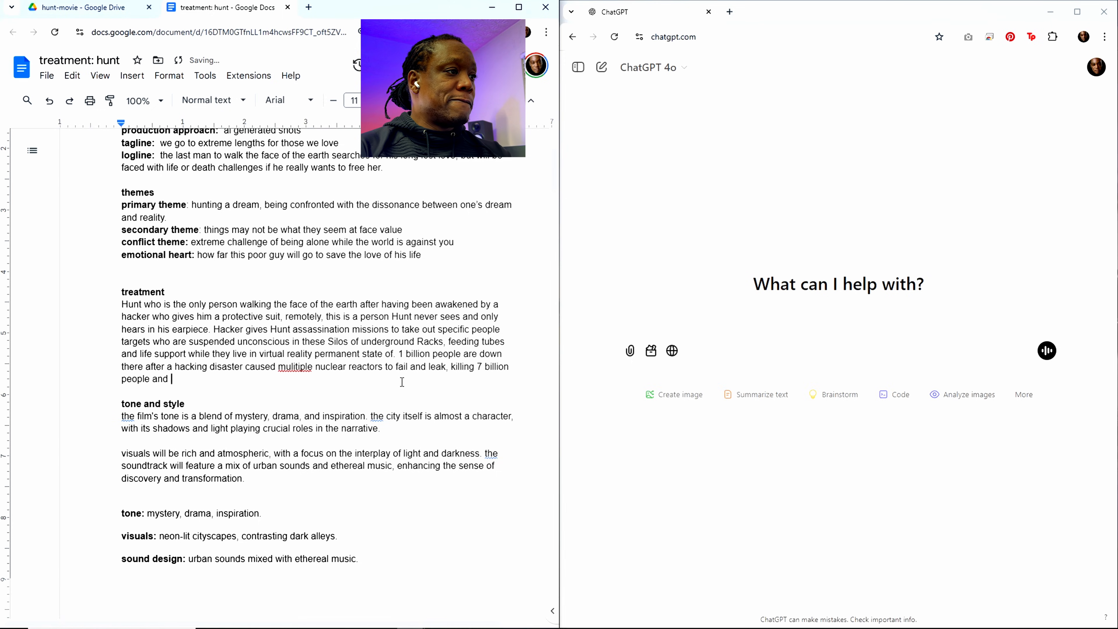
text(forcing the)
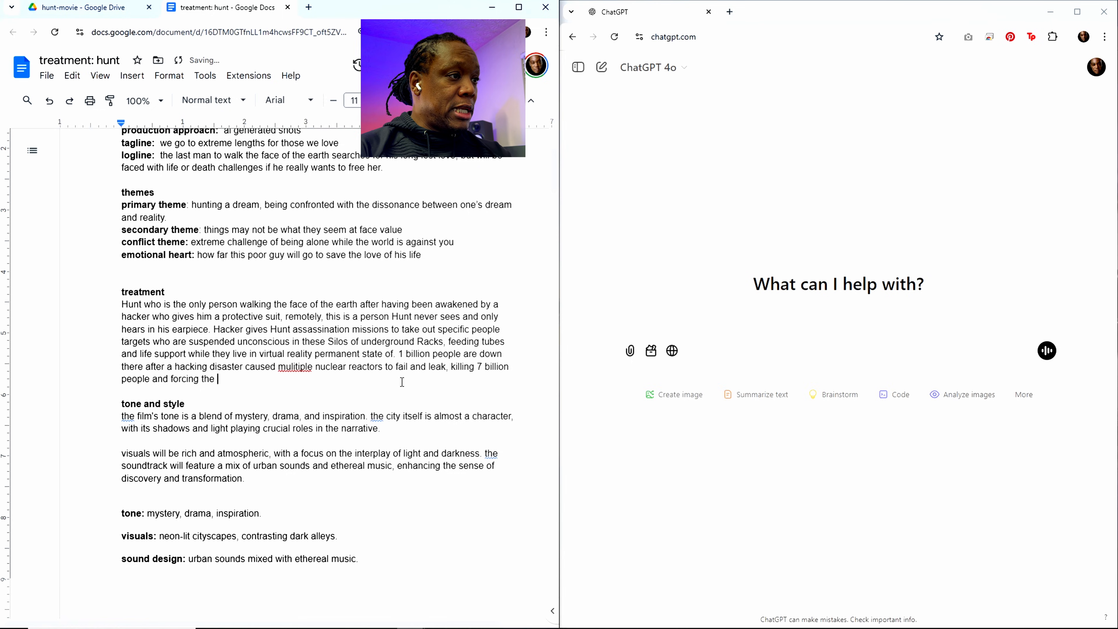
text( rem)
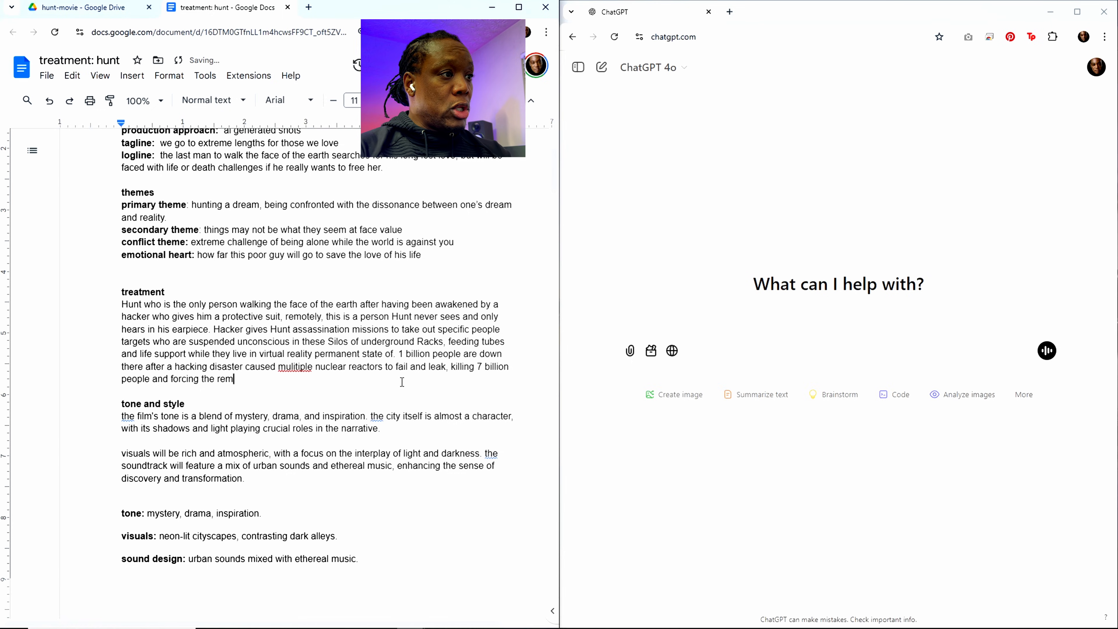
text(aining 1 b)
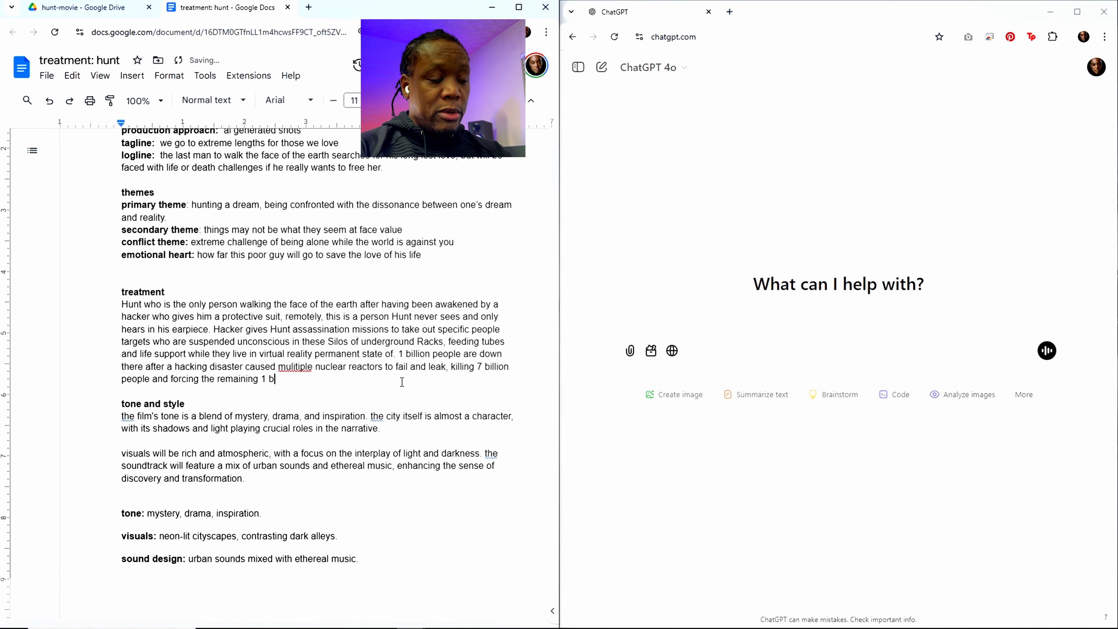
text(illion)
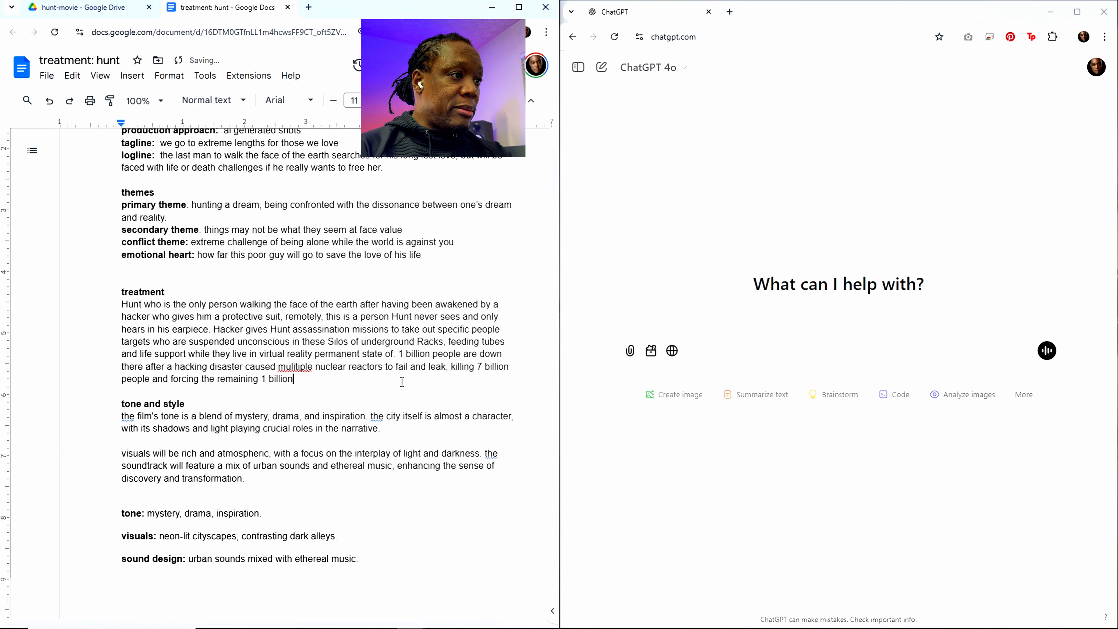
text( people under)
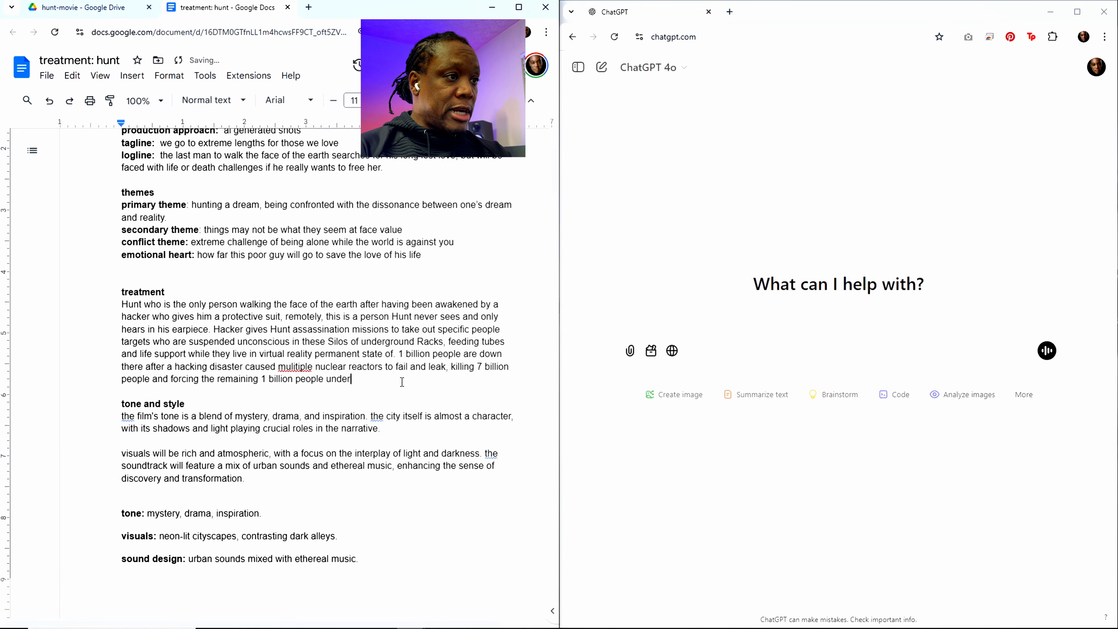
text(ground into these)
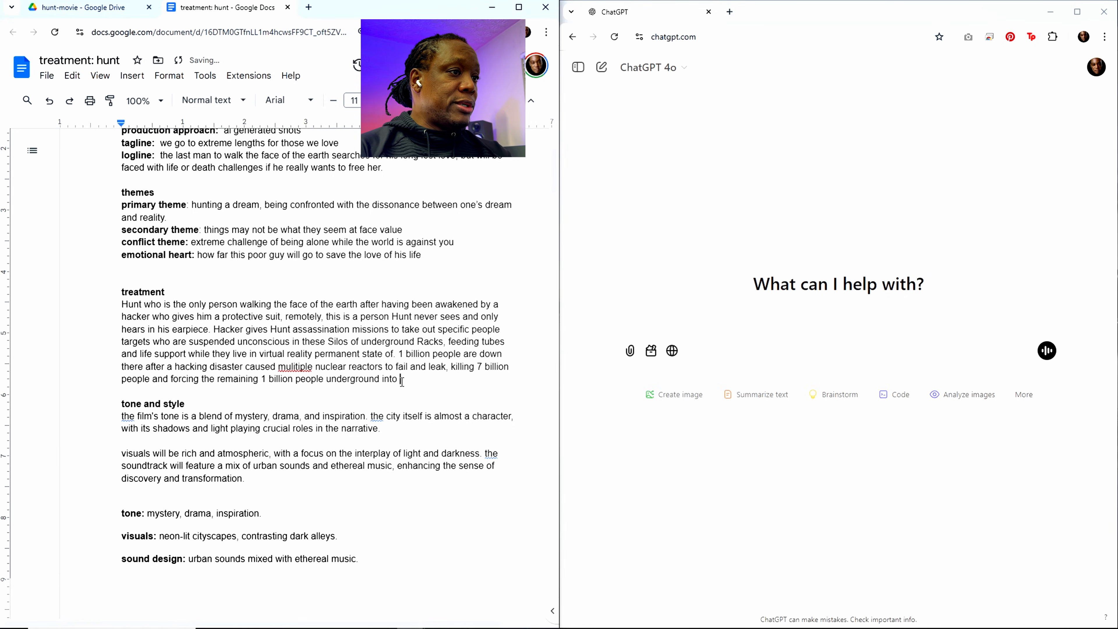
Step: Complete the disaster sentence in the treatment with "forcing the remaining 1 billion people underground into these silos"
text(silos)
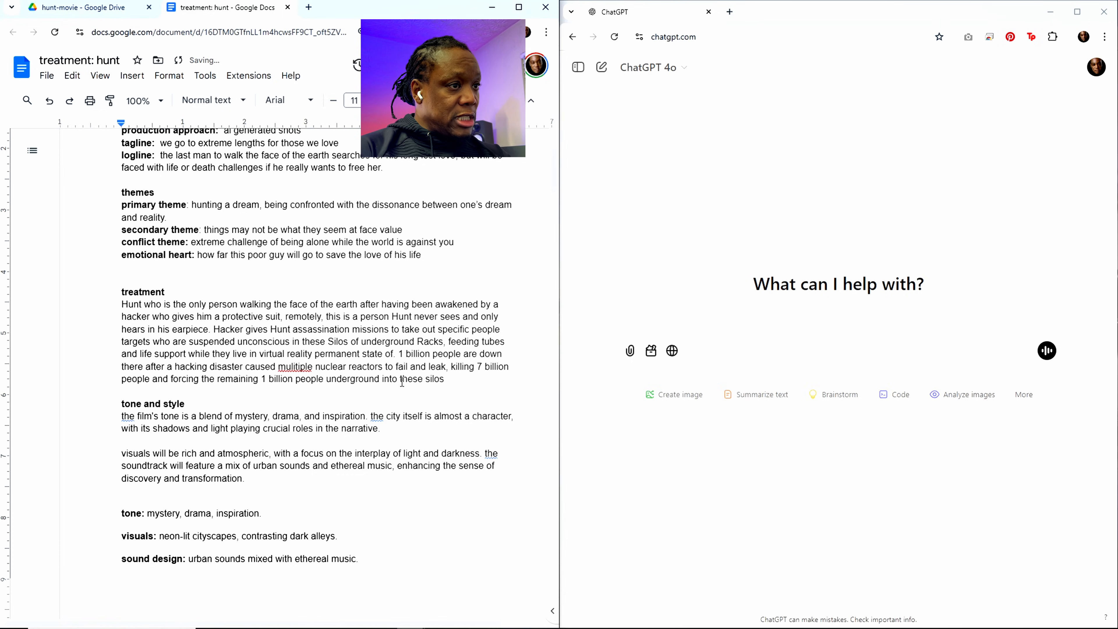
text(. Hack)
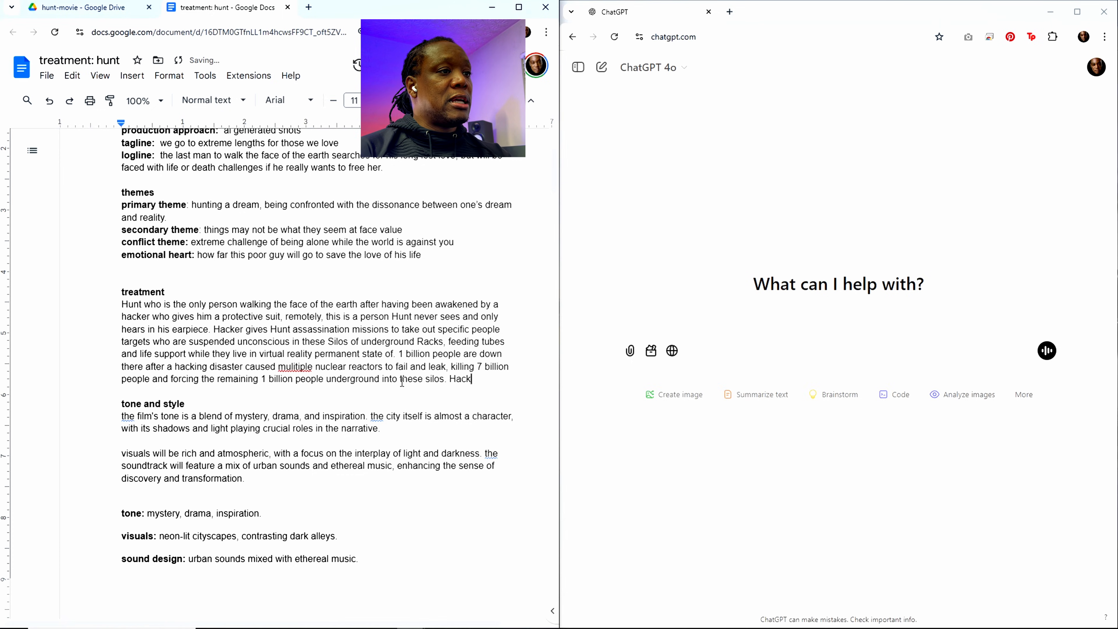
text(er has an)
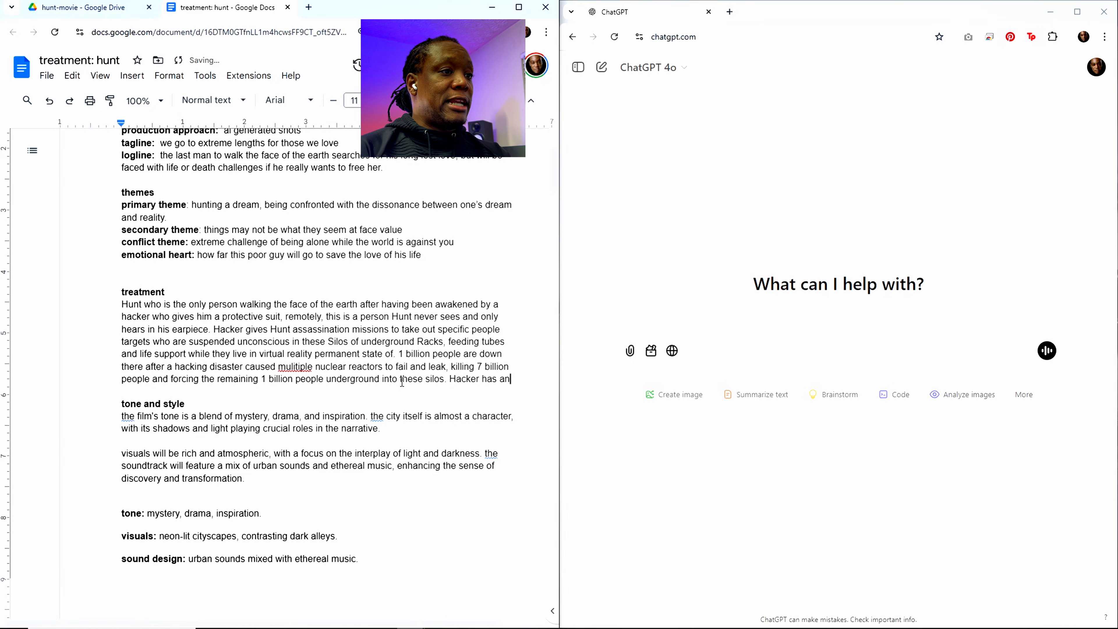
text( agenda)
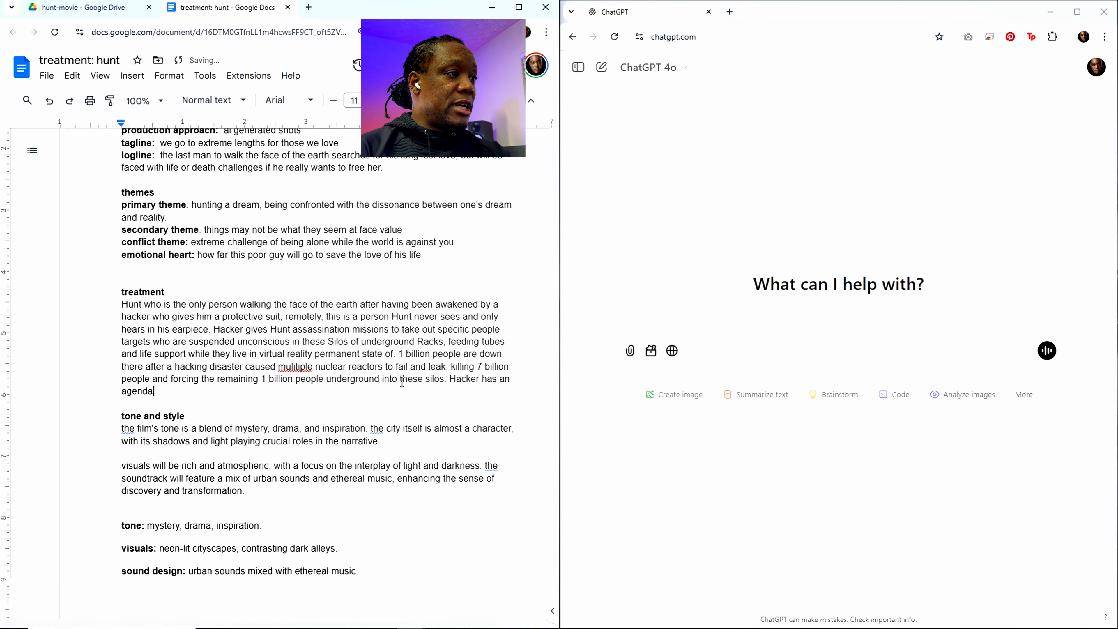
text( to take out th)
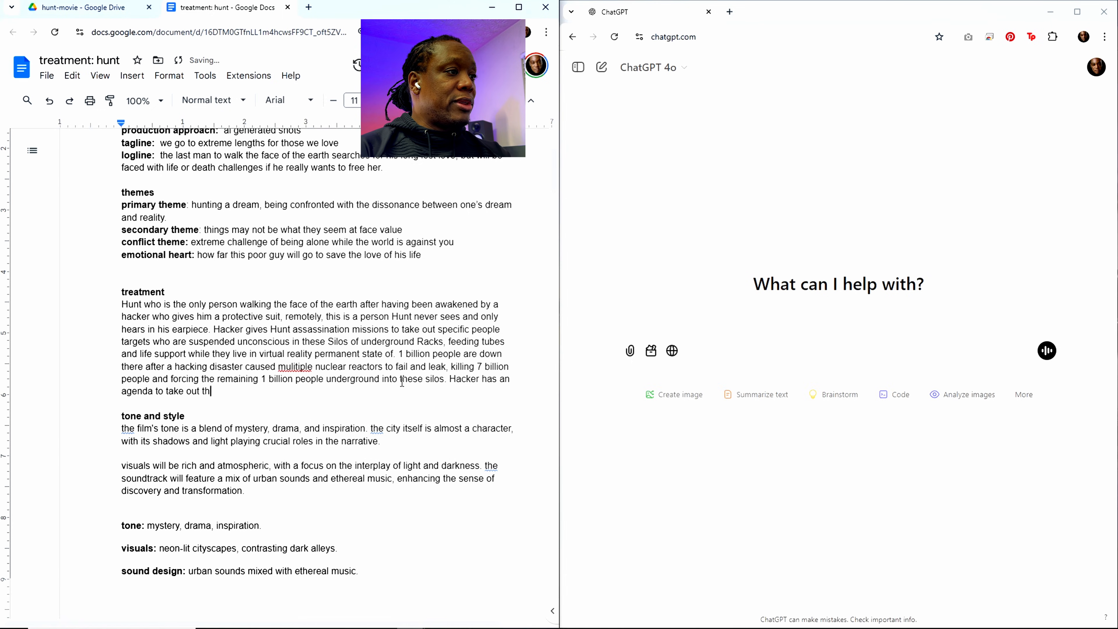
text(e leadership,)
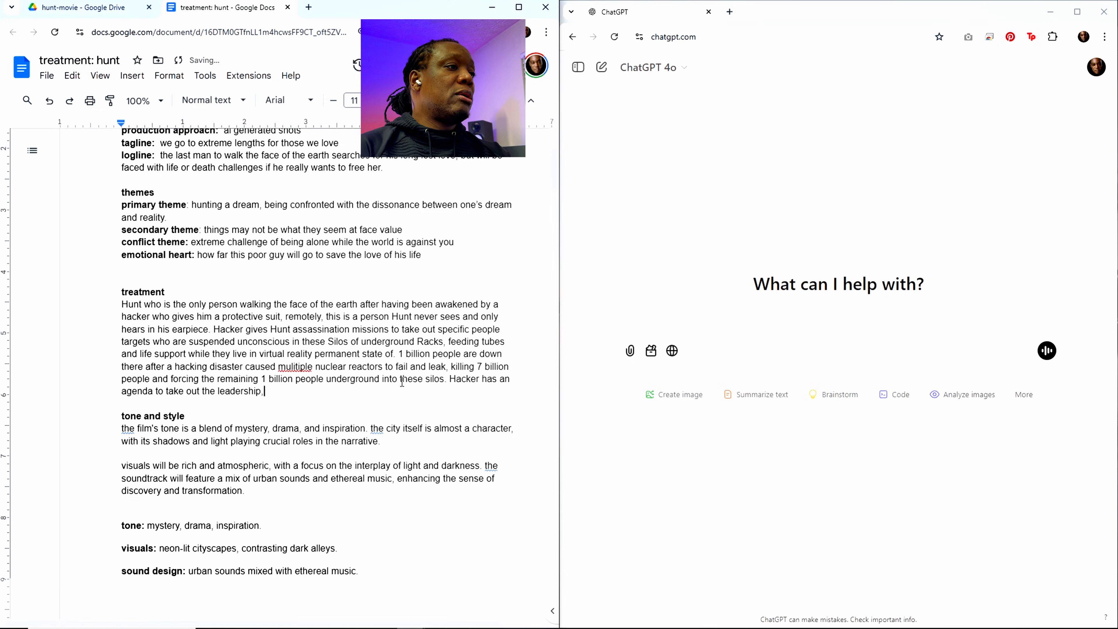
text( while the)
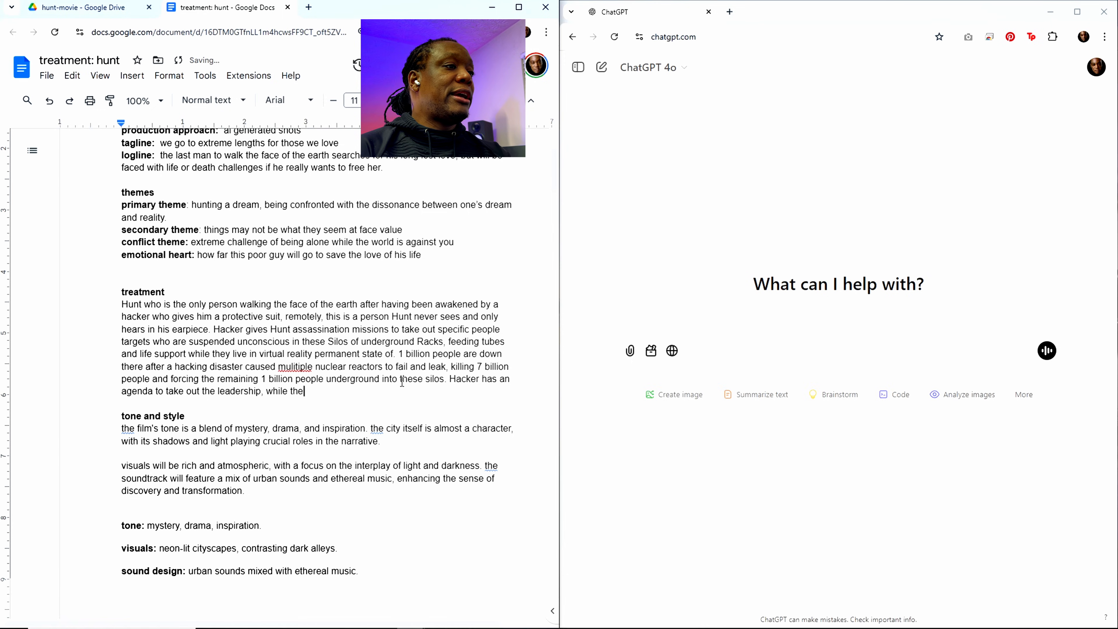
text(y are sleeeping)
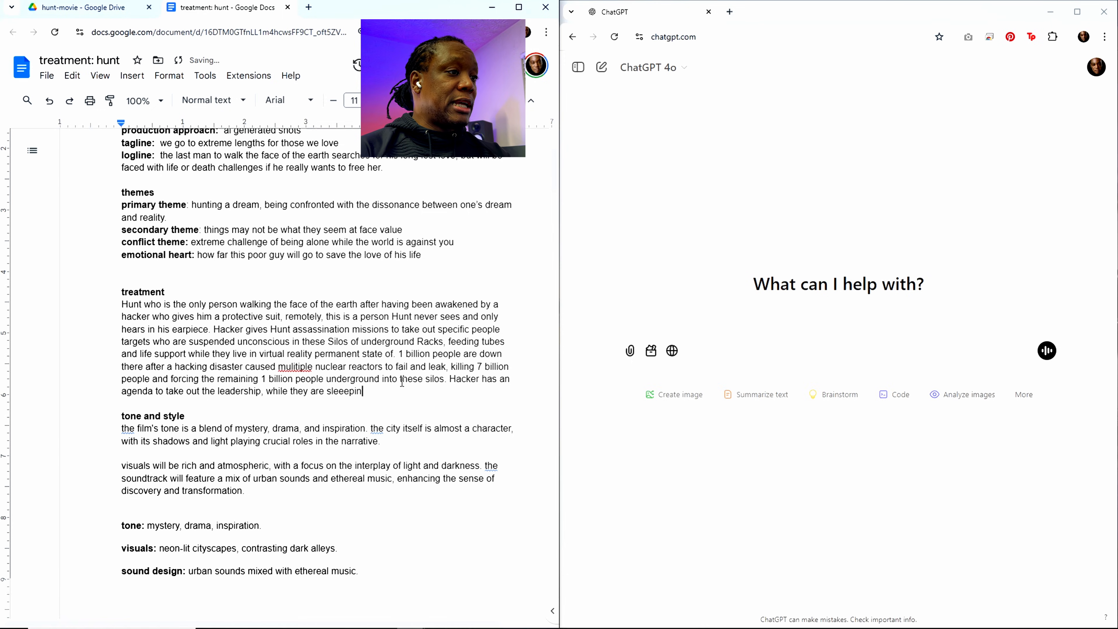
Step: Continue the Hacker's agenda sentence in the treatment with ", while they are sleeping,"
key(BackSpace)
key(BackSpace)
key(BackSpace)
key(BackSpace)
key(BackSpace)
text(ping, )
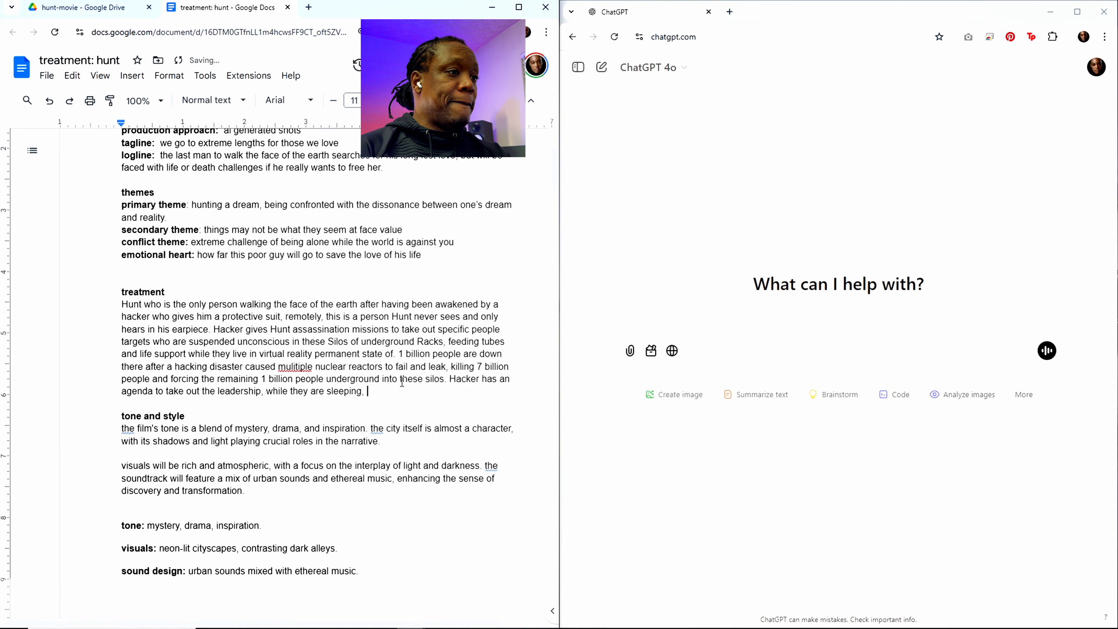
text(and uses H)
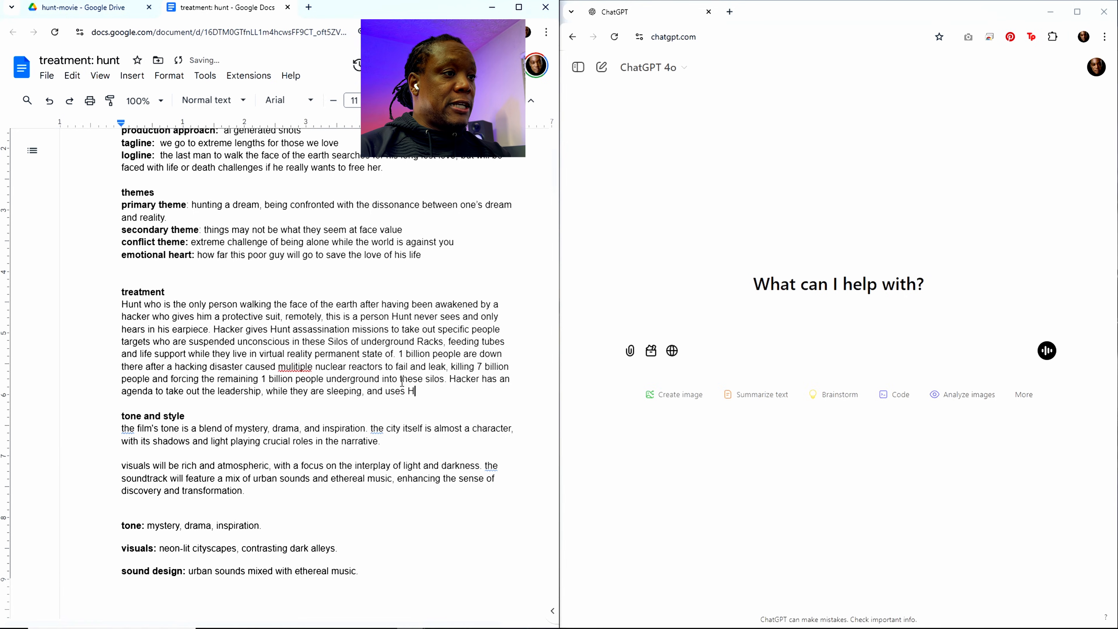
text(unt to do so)
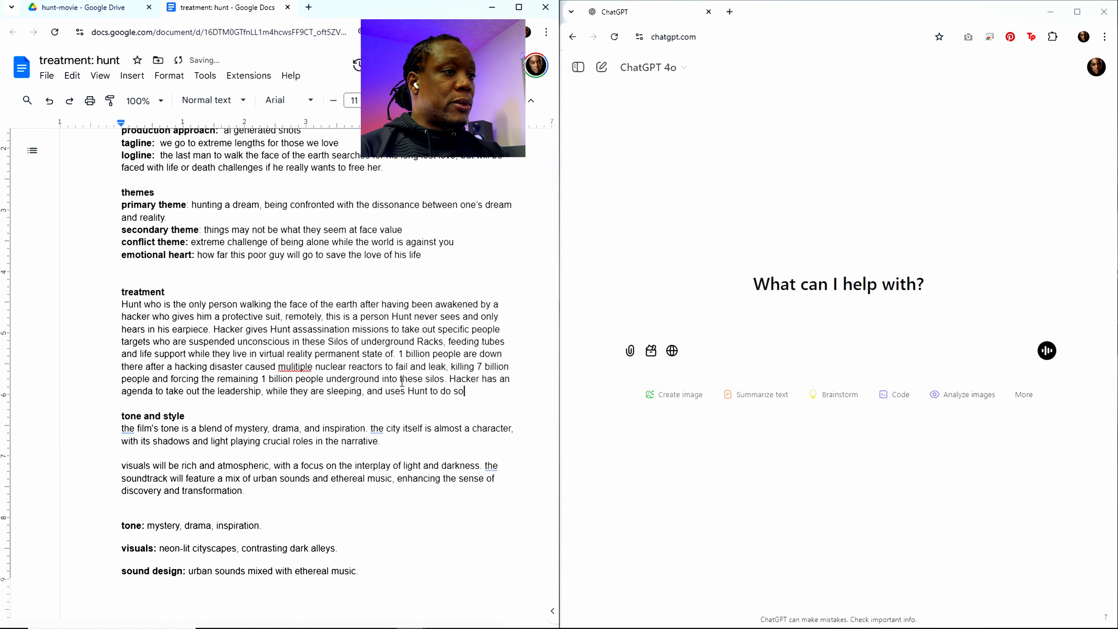
text(, one assa)
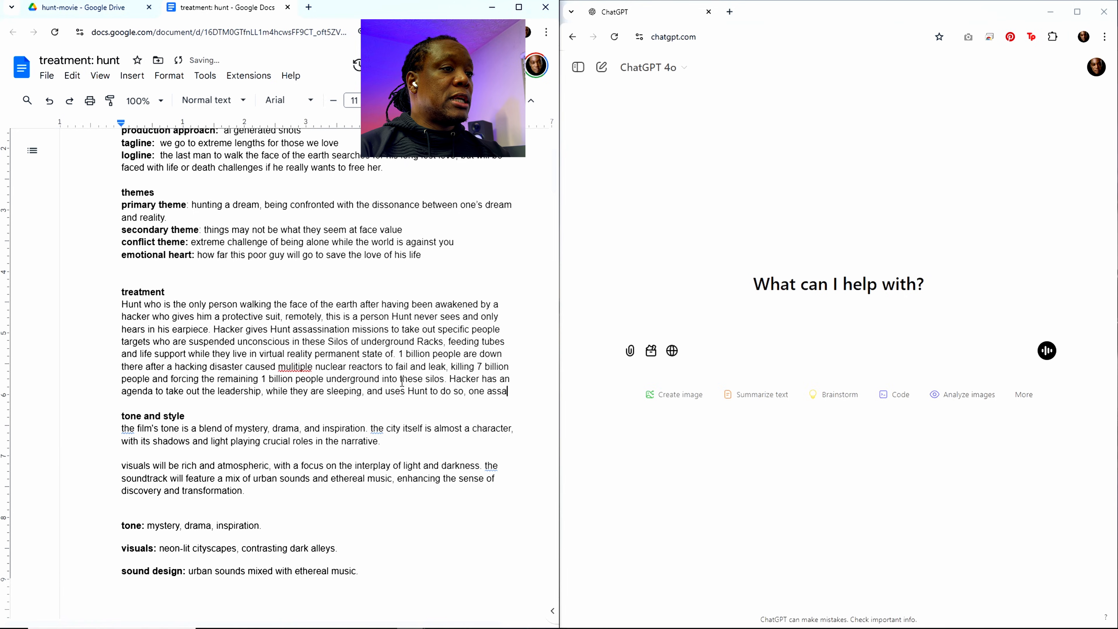
text(ssination at )
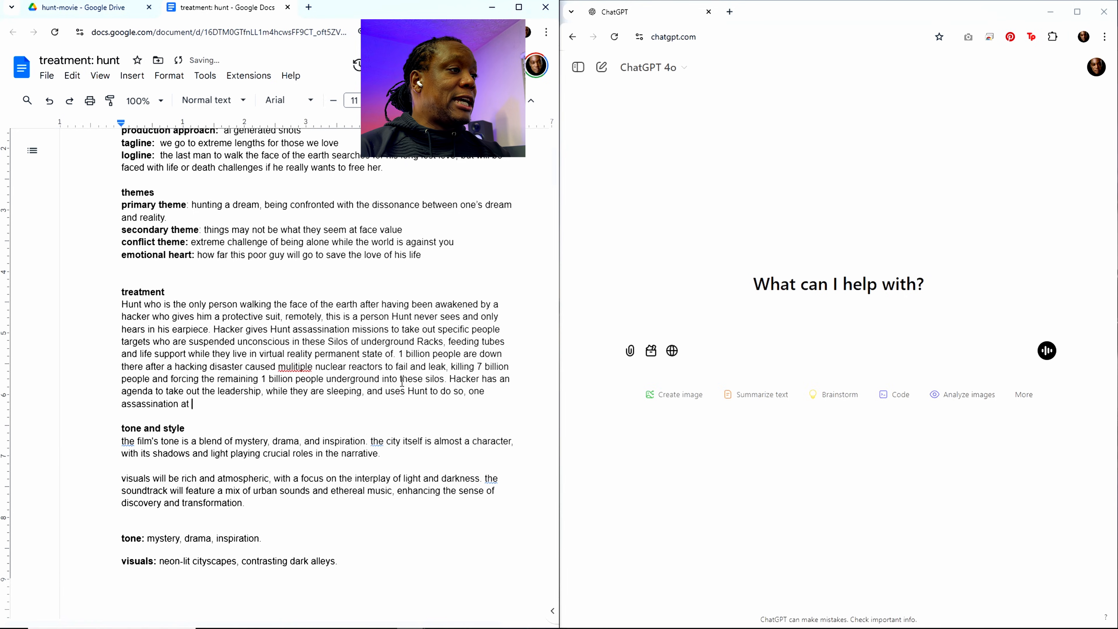
text(a time)
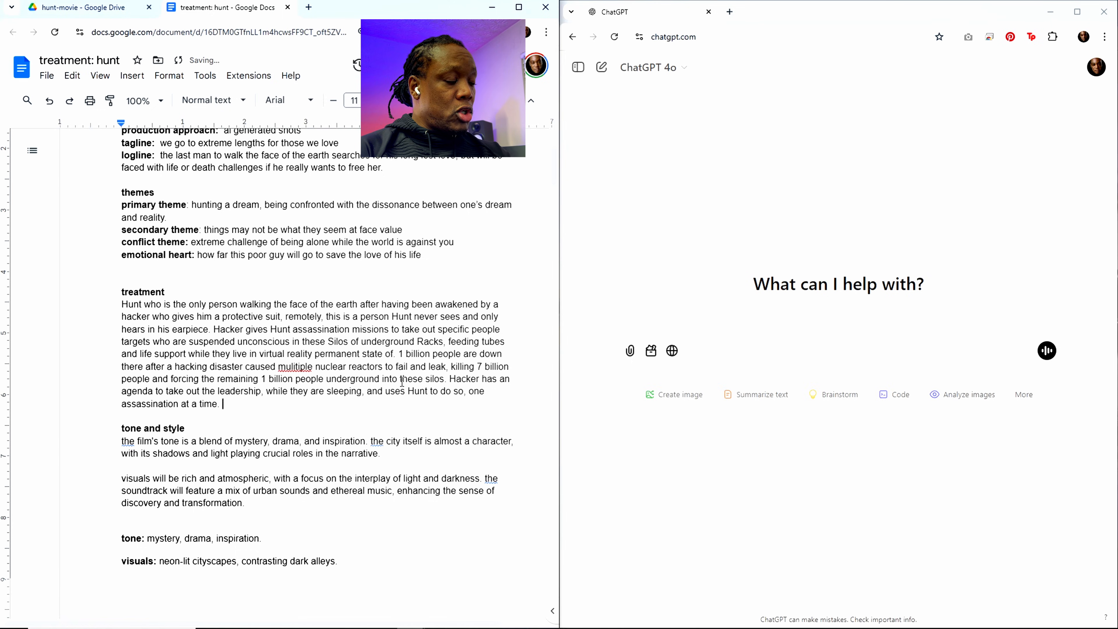
text(. The )
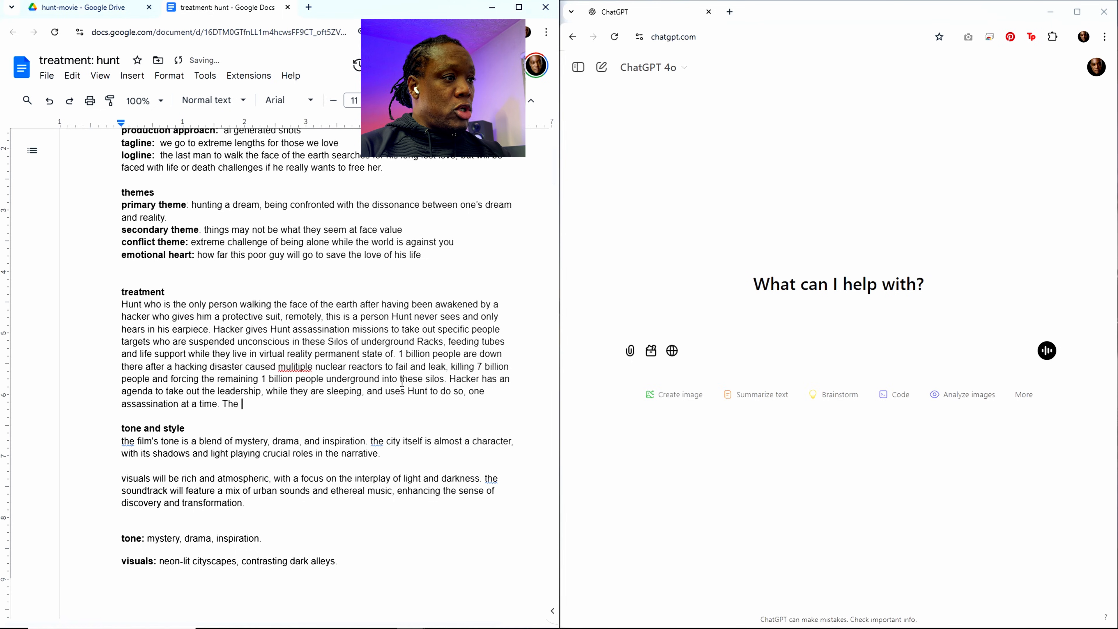
text(movie)
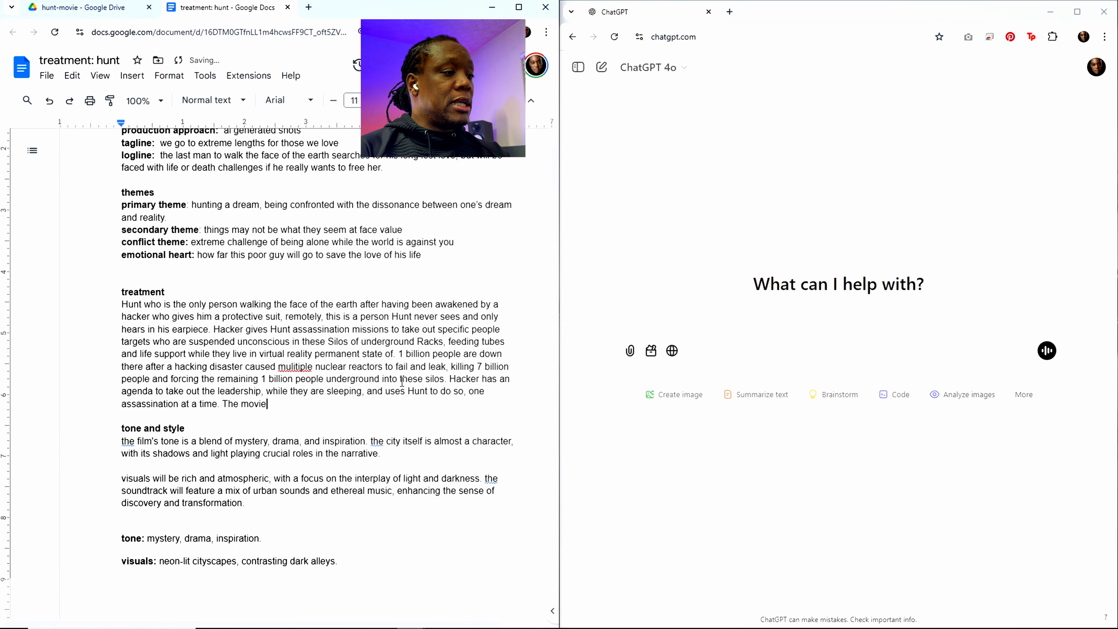
text( goes into)
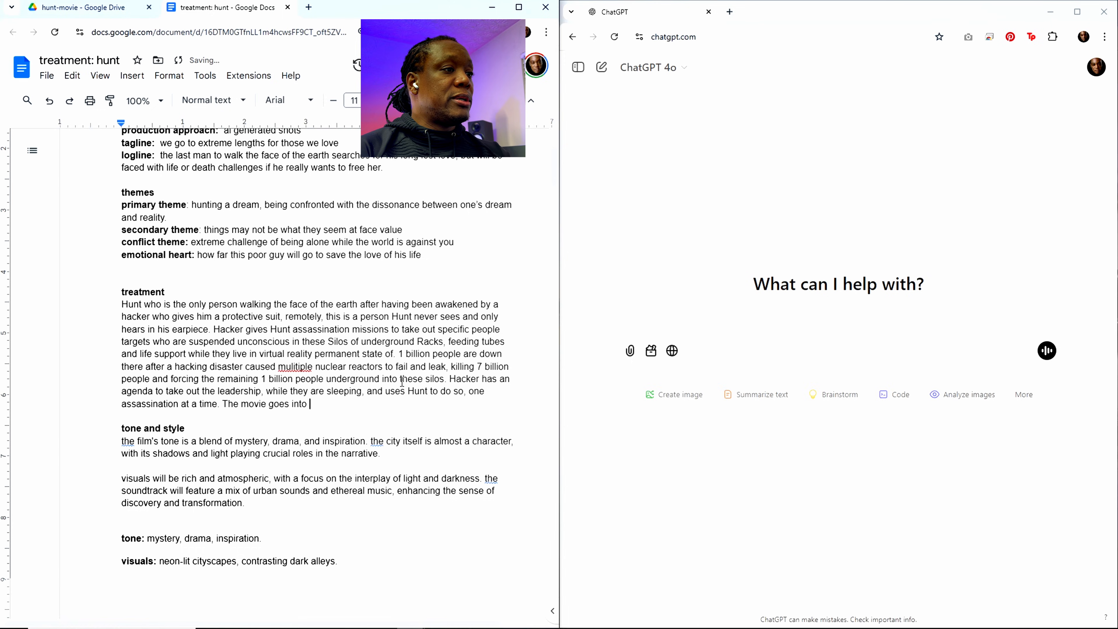
text( gea)
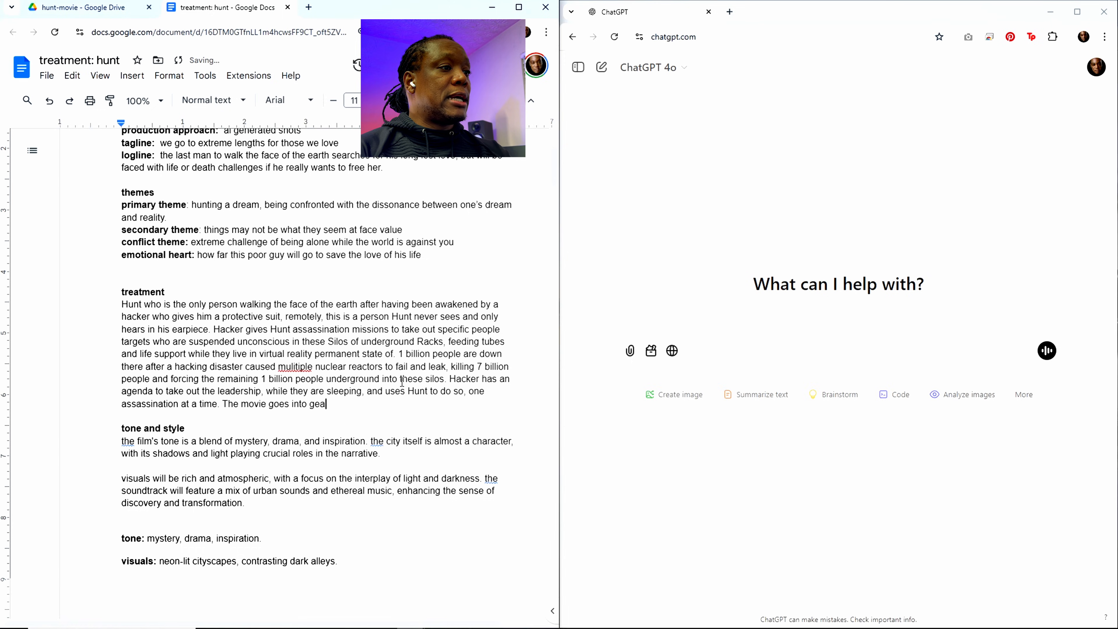
text(r when the les)
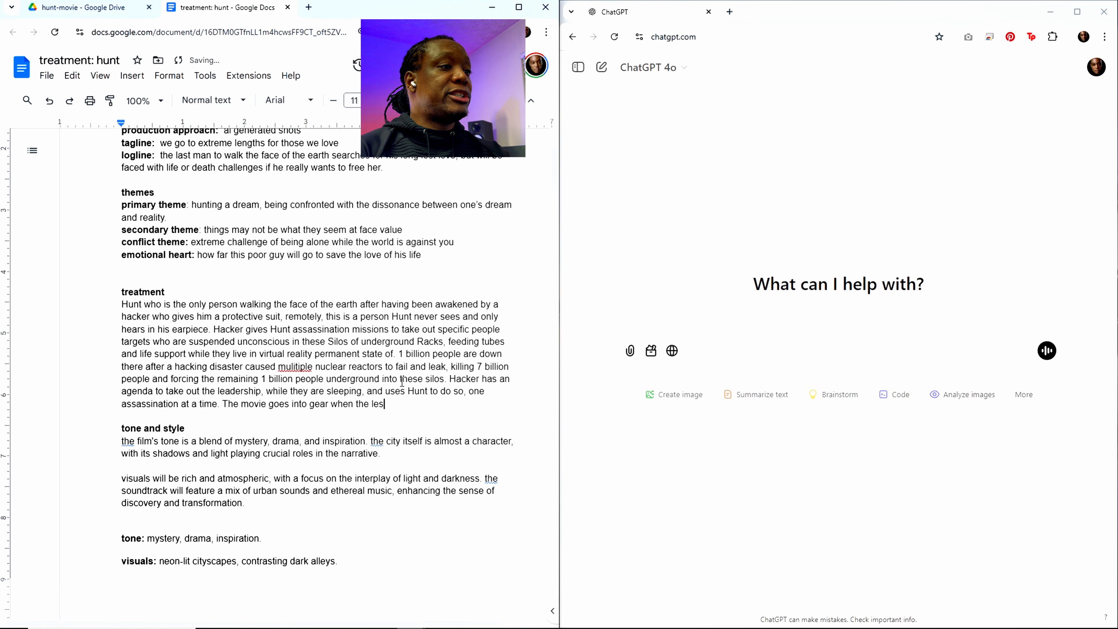
Step: End the assassination sentence and start a new one with "The movie goes into gear when the leadership"
key(BackSpace)
text(adership)
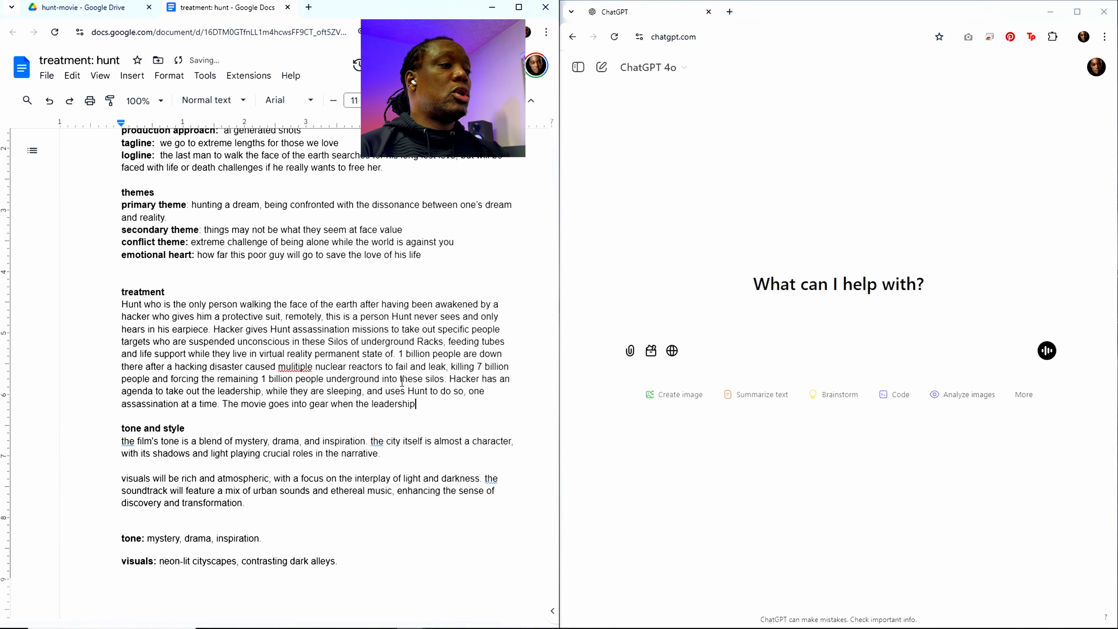
text( realizes)
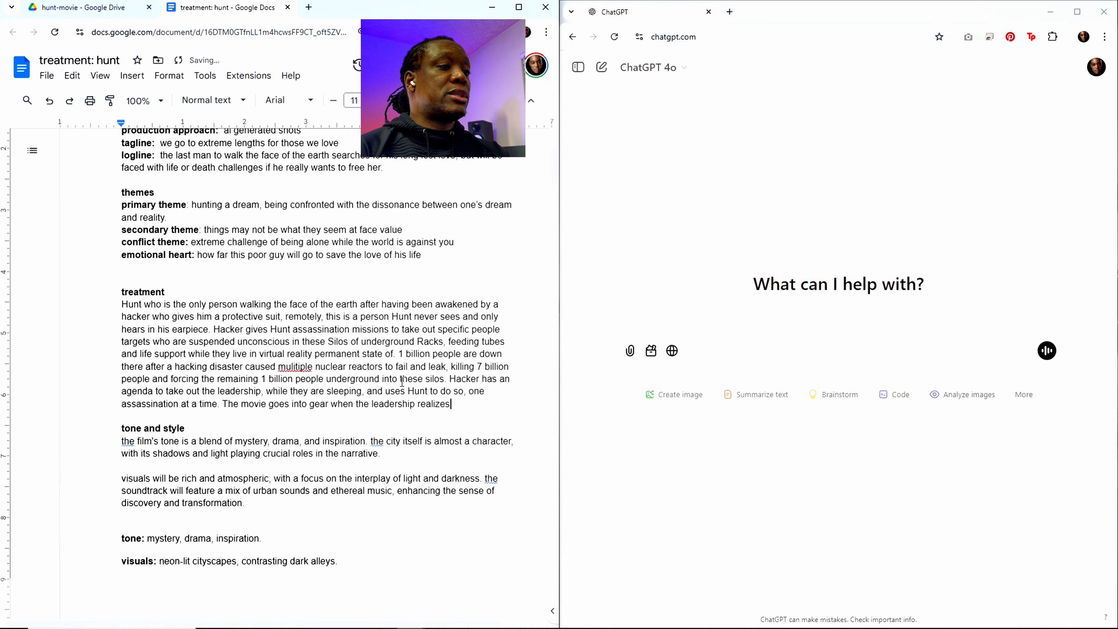
text( they are)
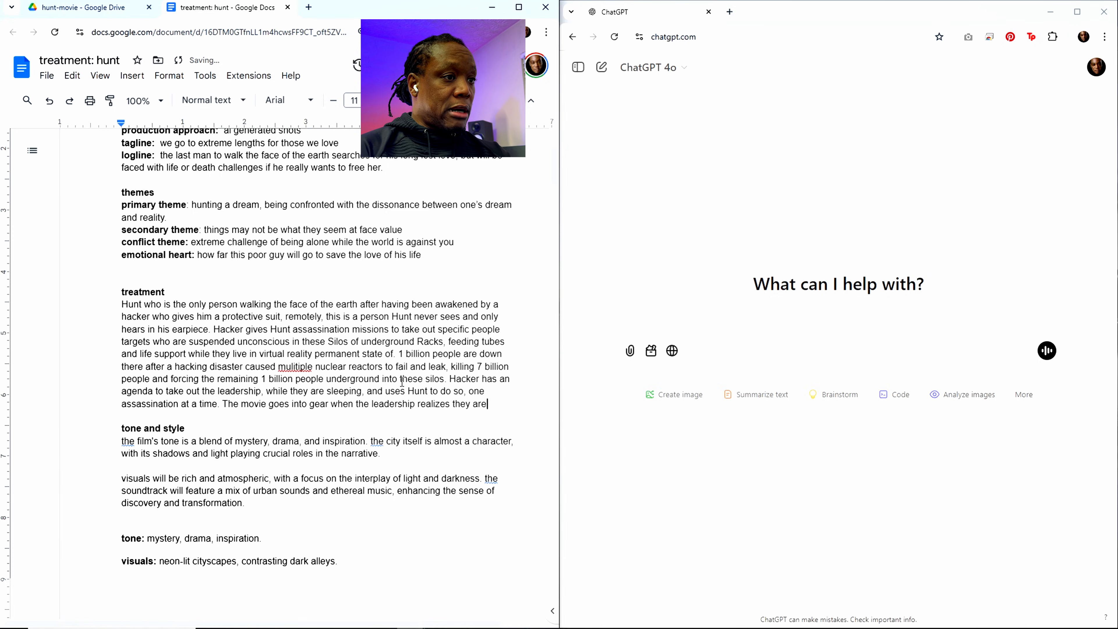
text( being elminm)
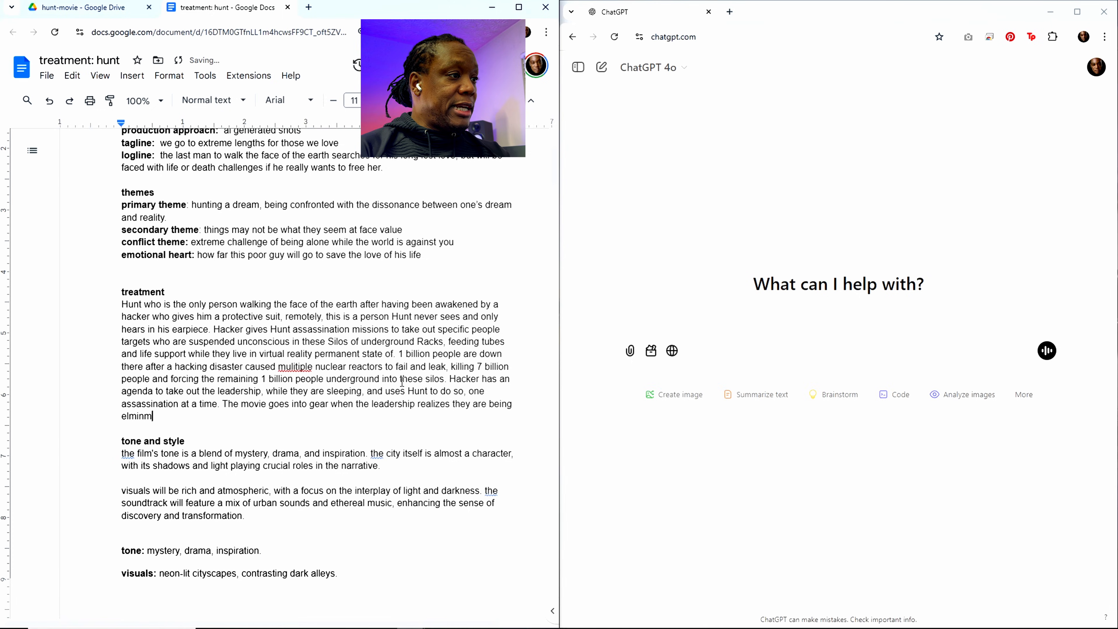
Step: Continue the leadership sentence in the treatment with "realizes they are being eliminated"
key(BackSpace)
key(BackSpace)
key(BackSpace)
key(BackSpace)
text(liminate )
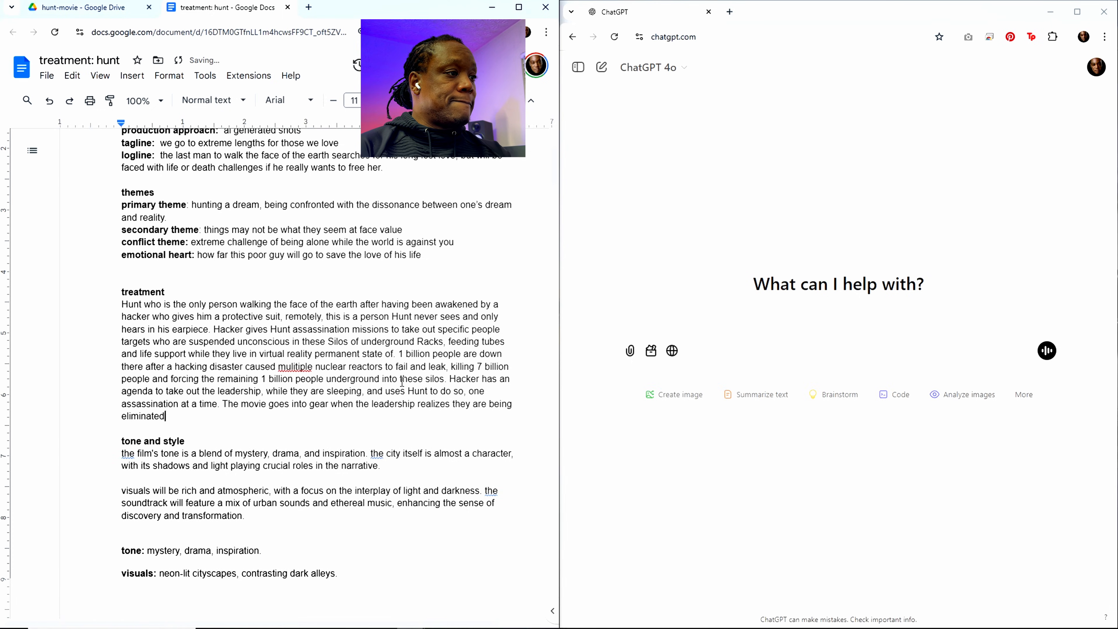
text( so)
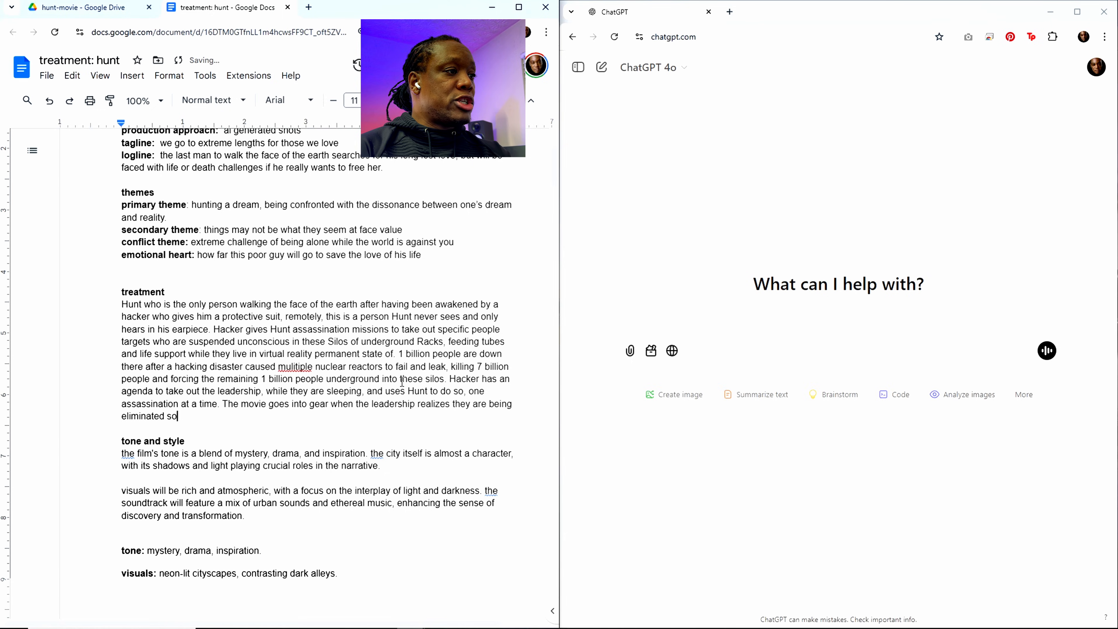
text( they)
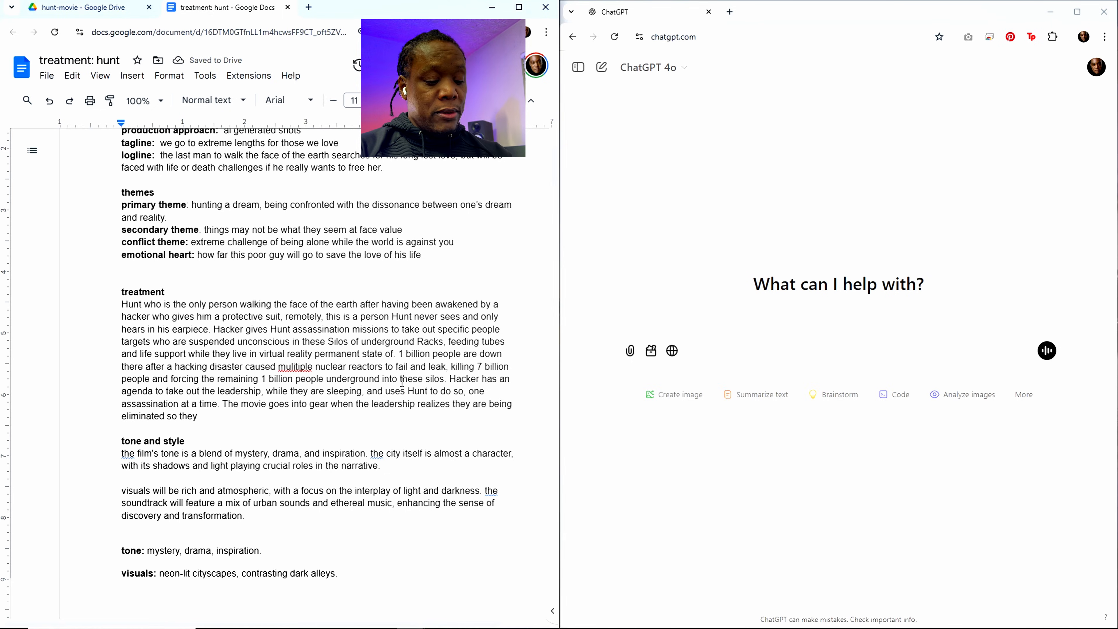
text( wake up ou)
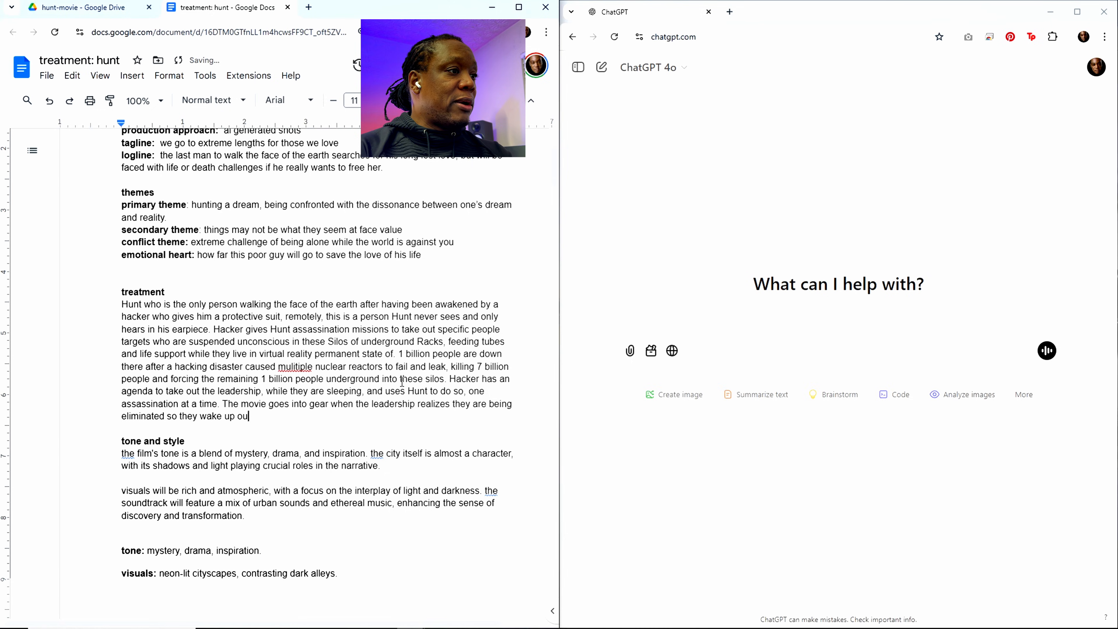
text(t of VR)
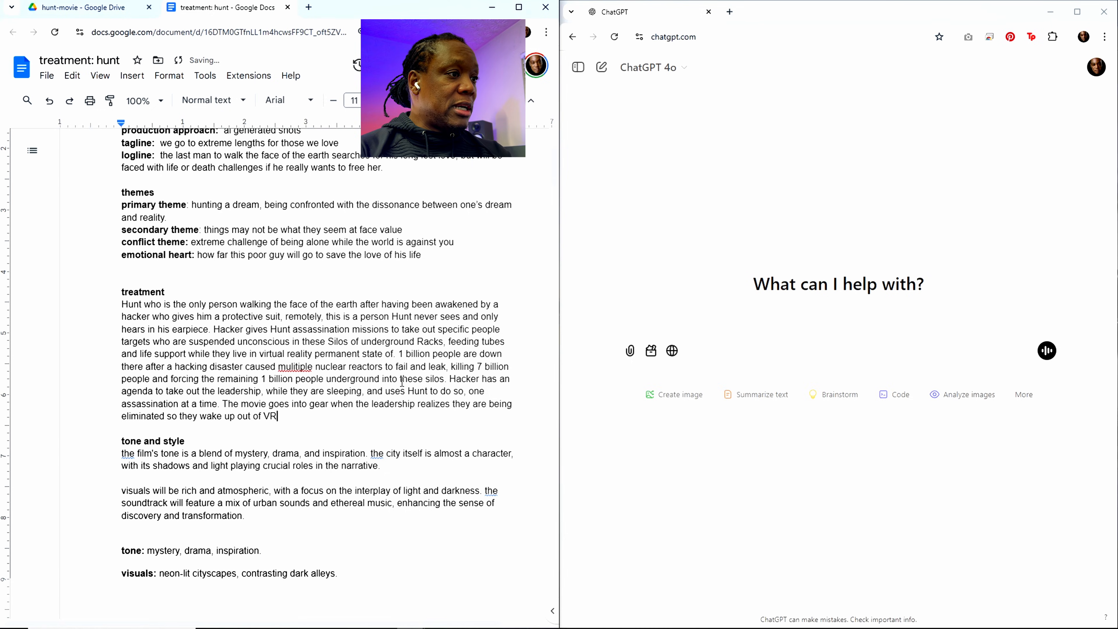
text(, b)
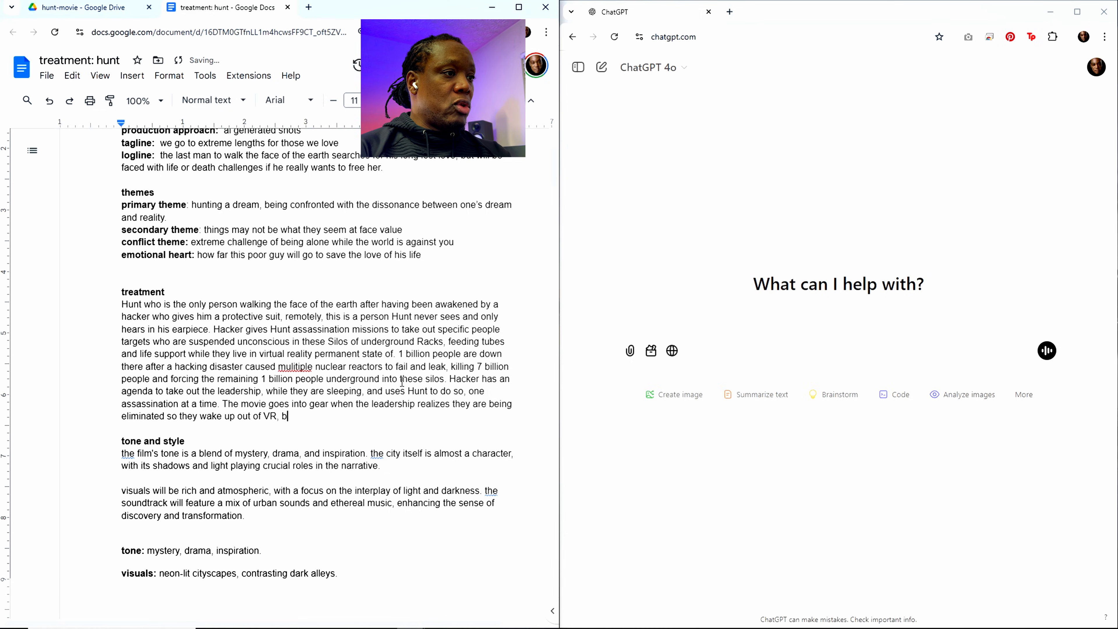
text(ut their)
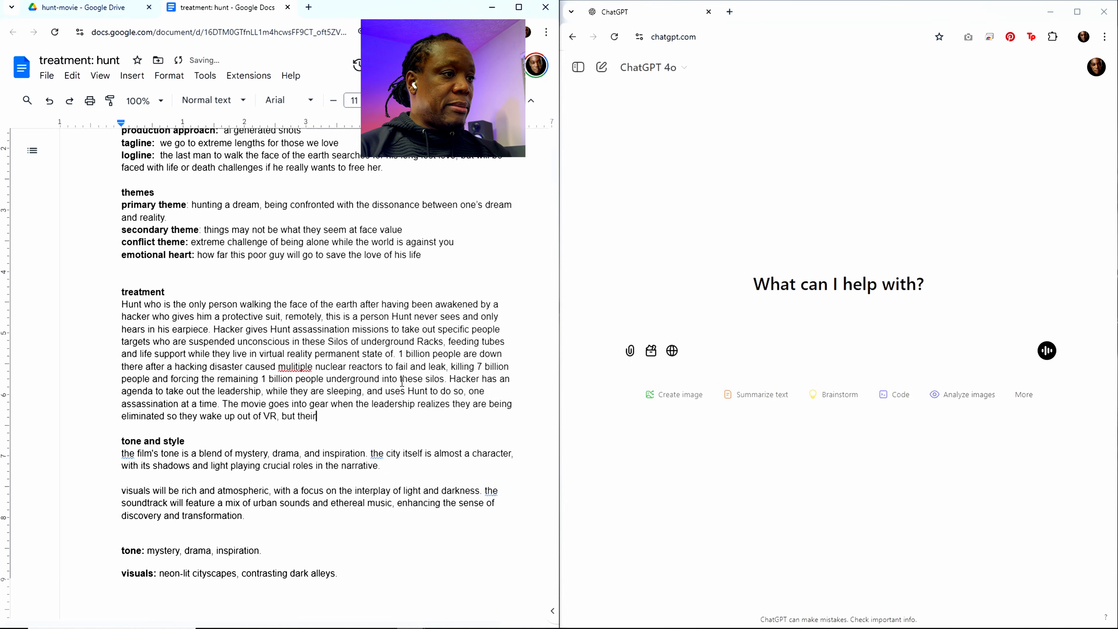
text( bodies ar)
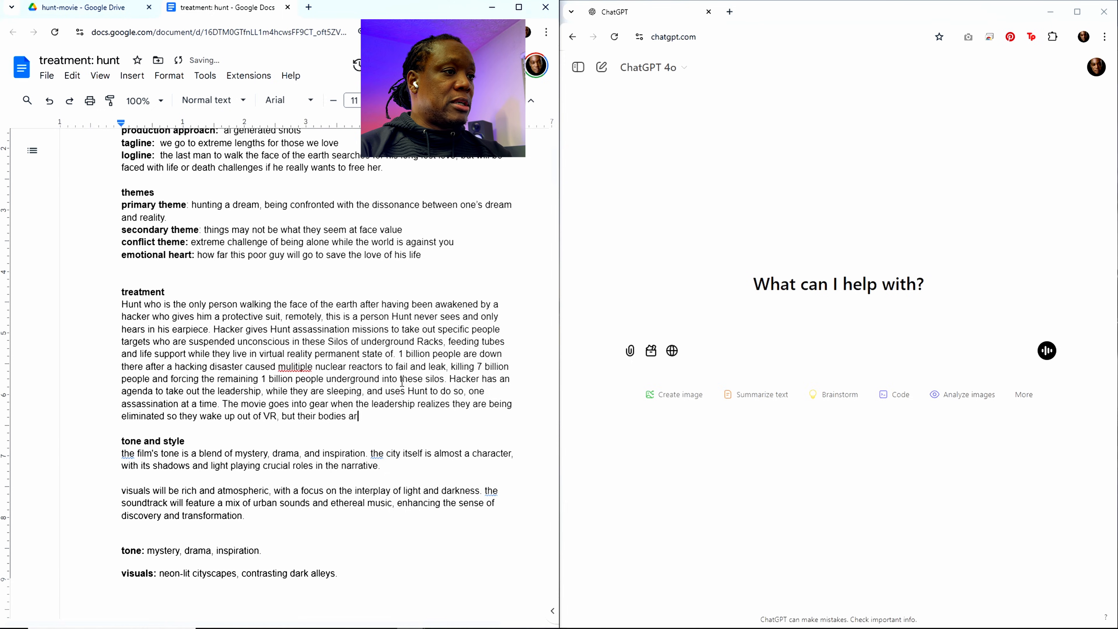
text(e still aslepp)
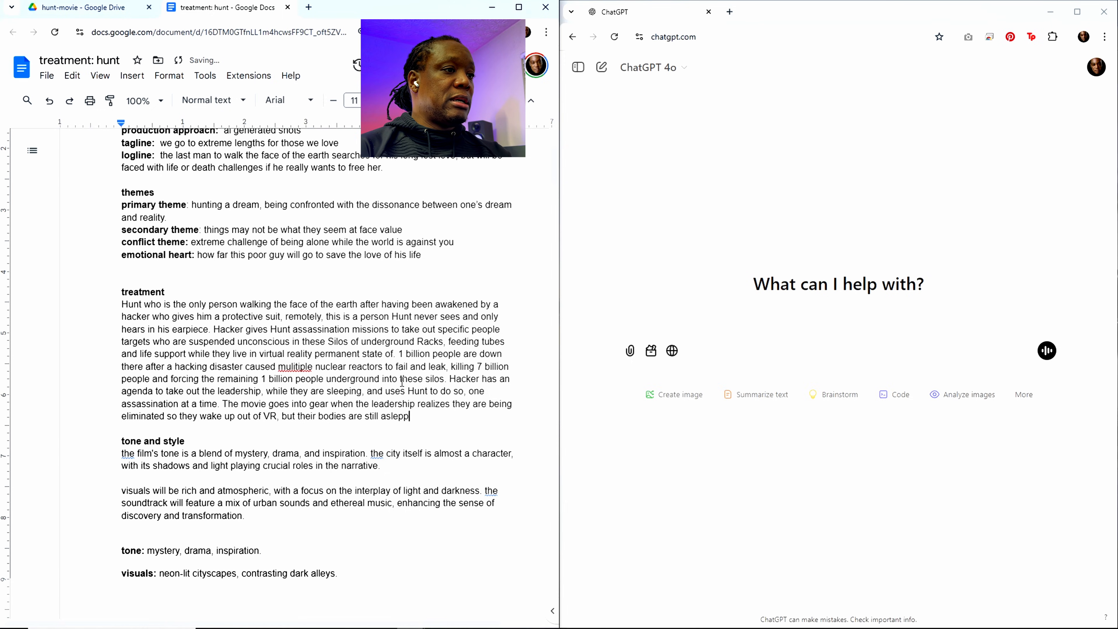
key(BackSpace)
key(BackSpace)
text(ep, it's)
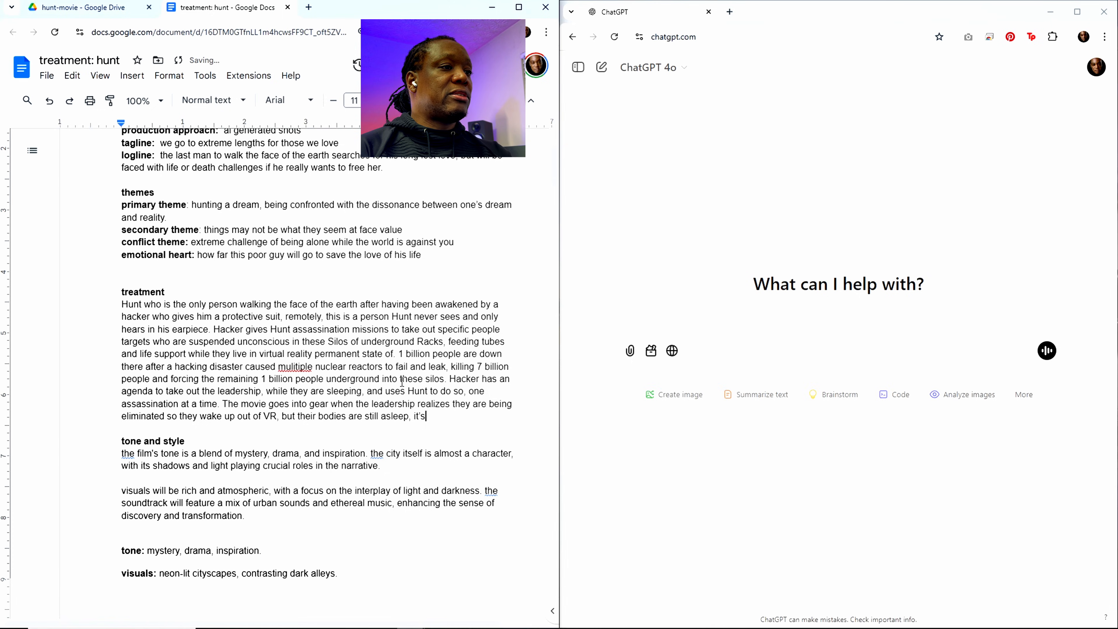
text( like they go)
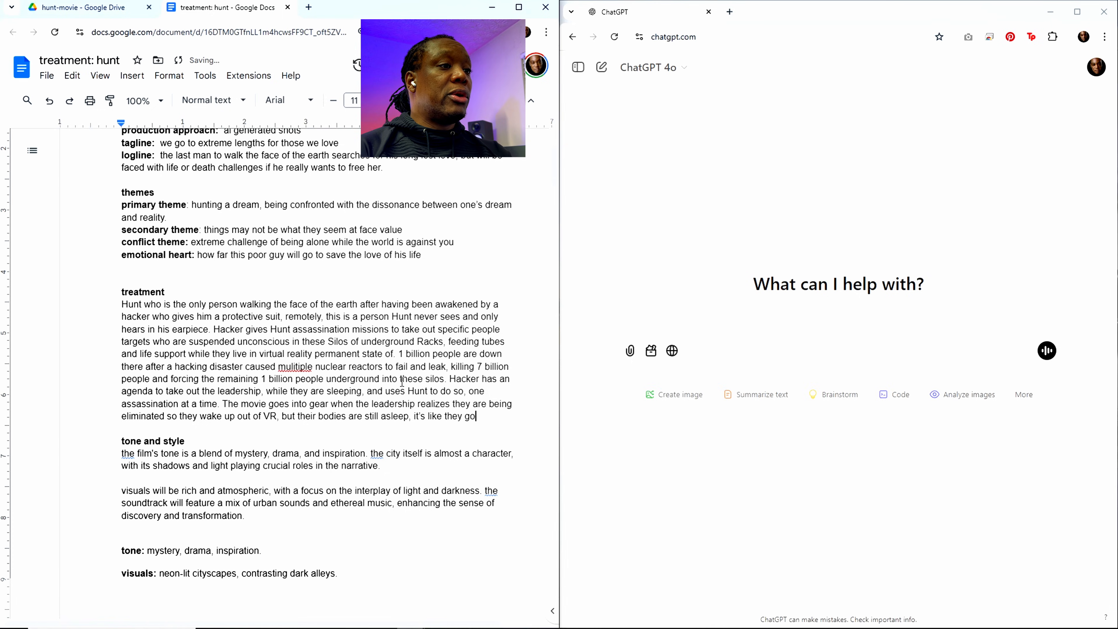
text( into )
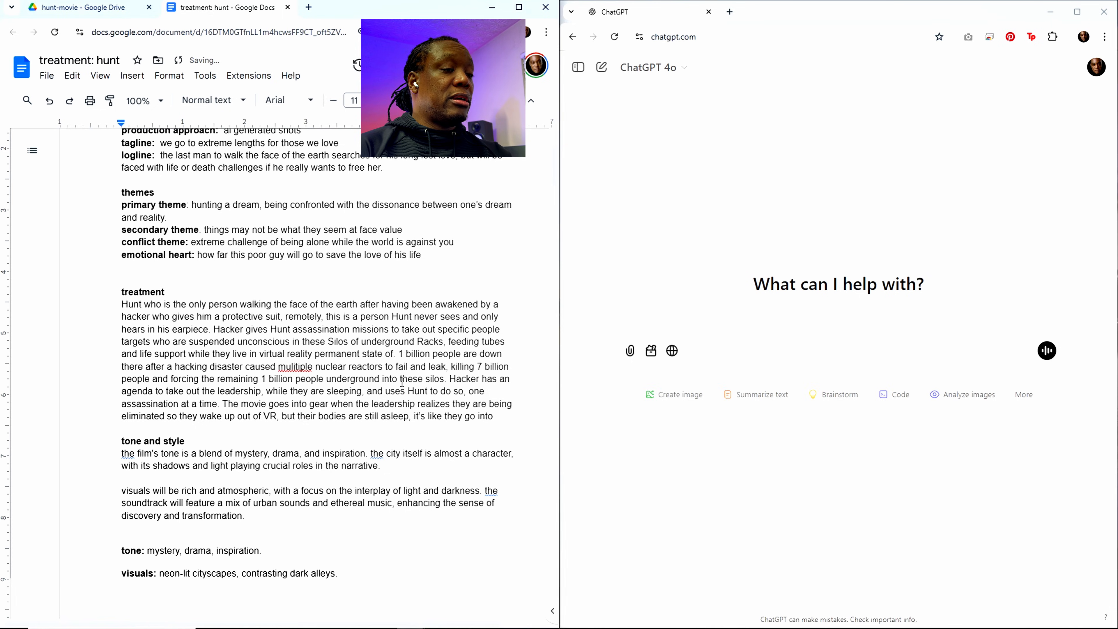
text(some kind of )
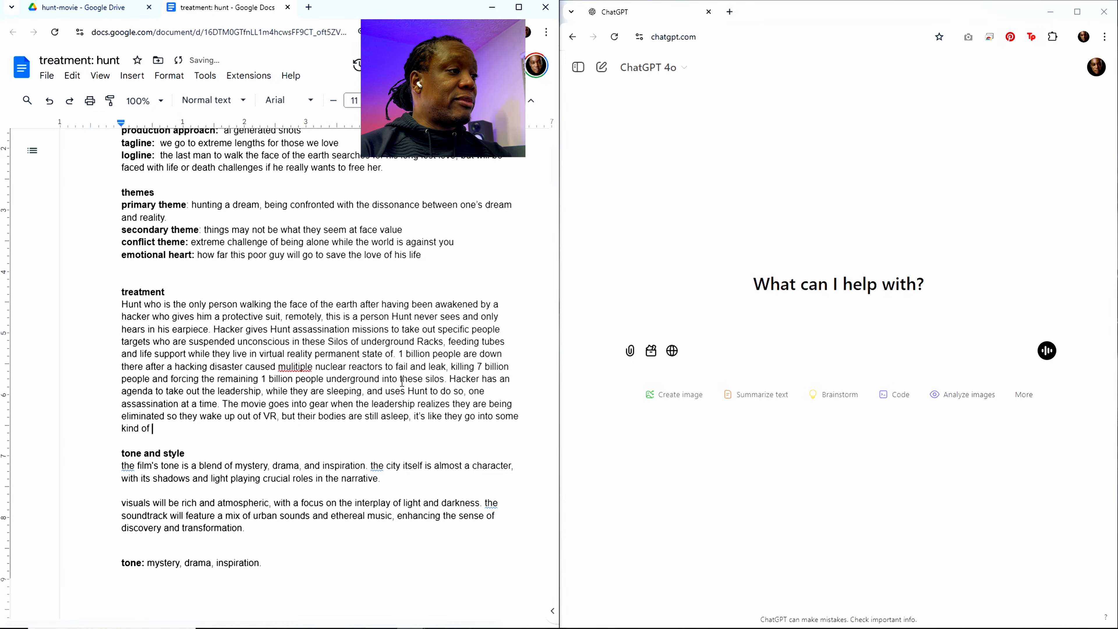
text(VR cou)
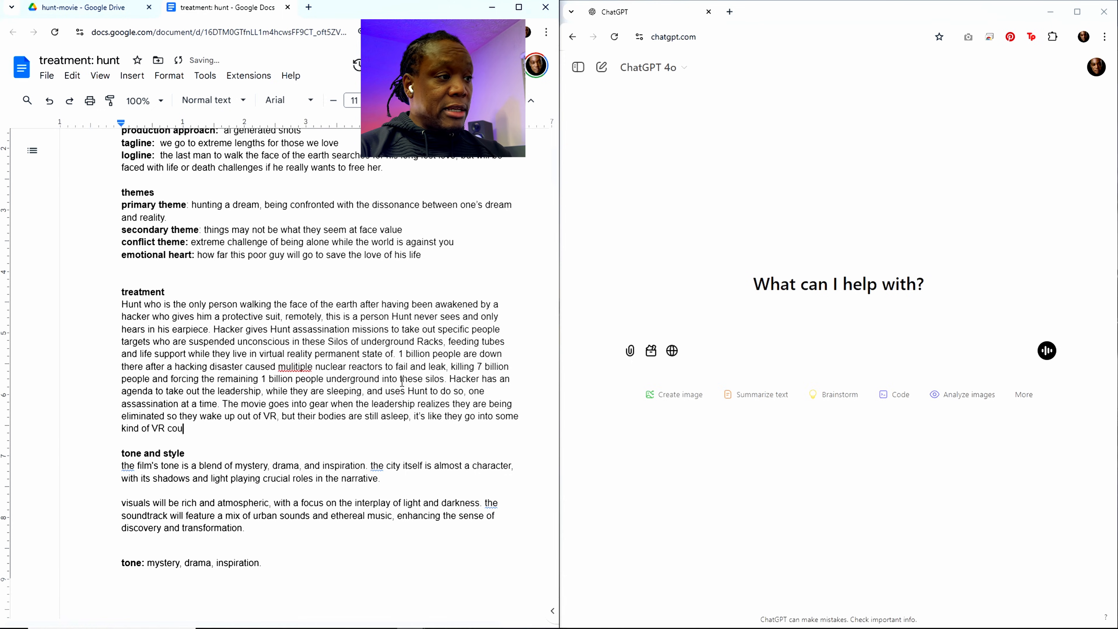
text(ncil roo)
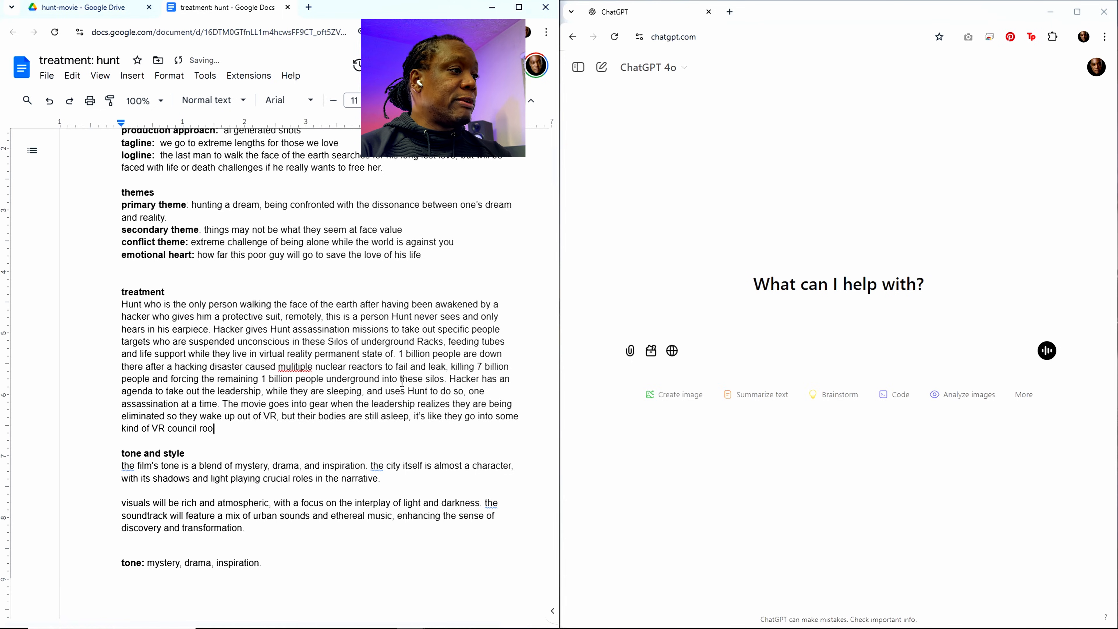
text(m , and whil ethey)
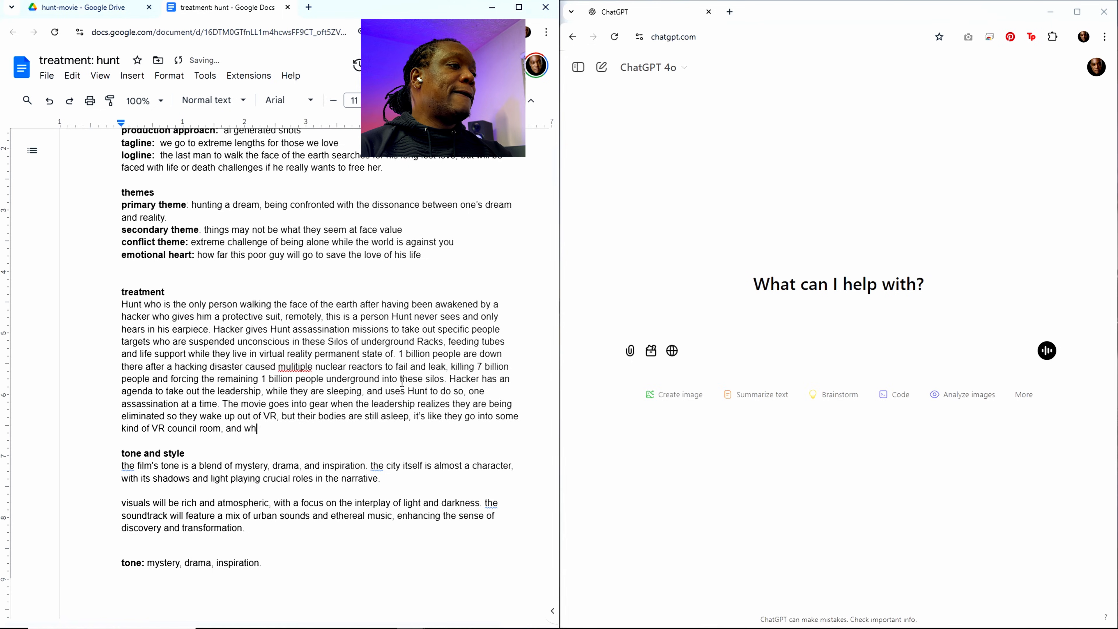
Step: Extend the council room sentence with ", and while they can't revive their bodies, they"
key(BackSpace)
key(BackSpace)
key(BackSpace)
key(BackSpace)
key(BackSpace)
key(BackSpace)
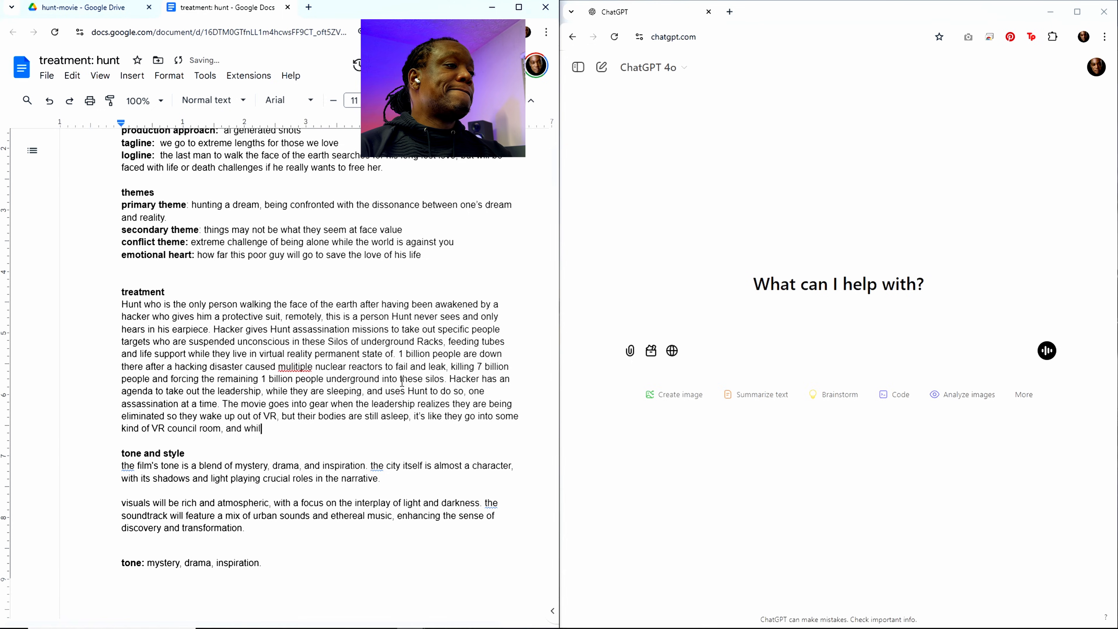
text(e tye)
key(BackSpace)
key(BackSpace)
text(hey )
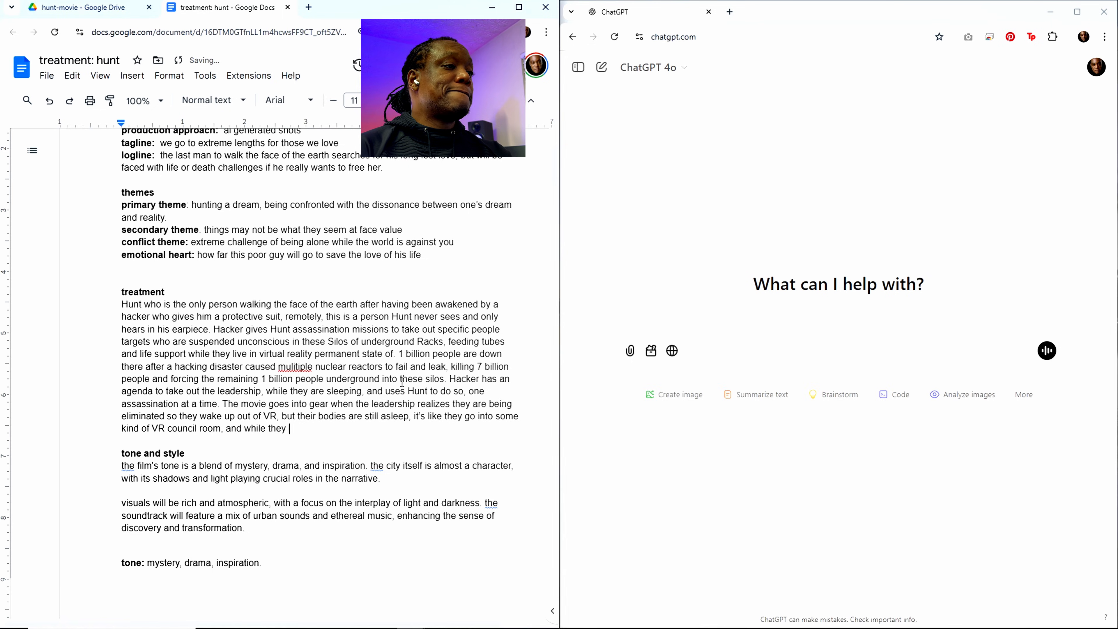
text(can't revi)
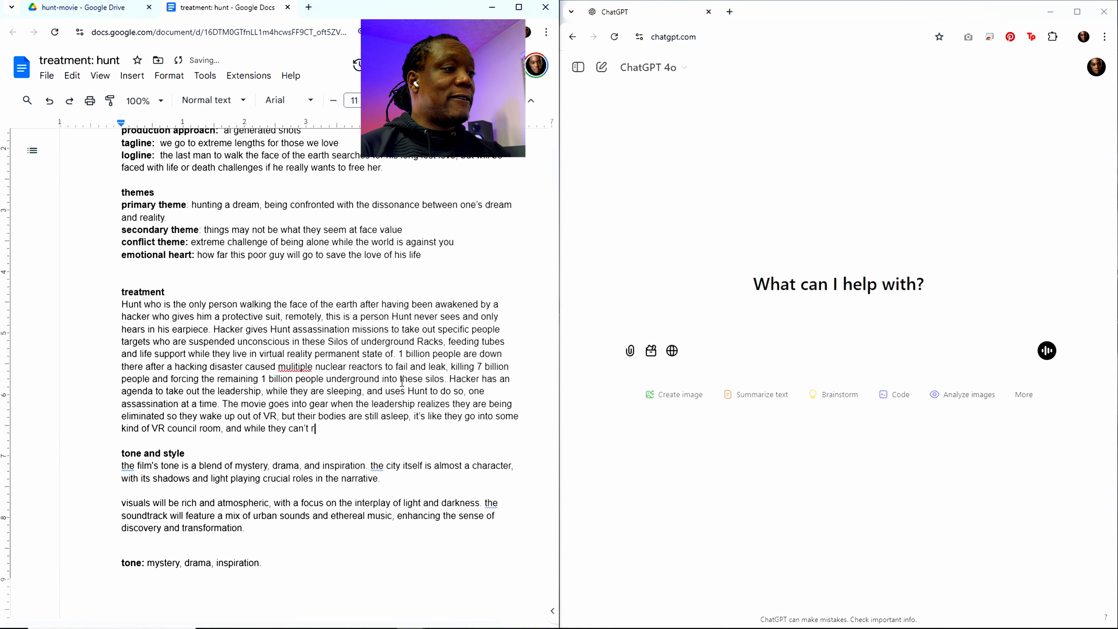
text(ve thei)
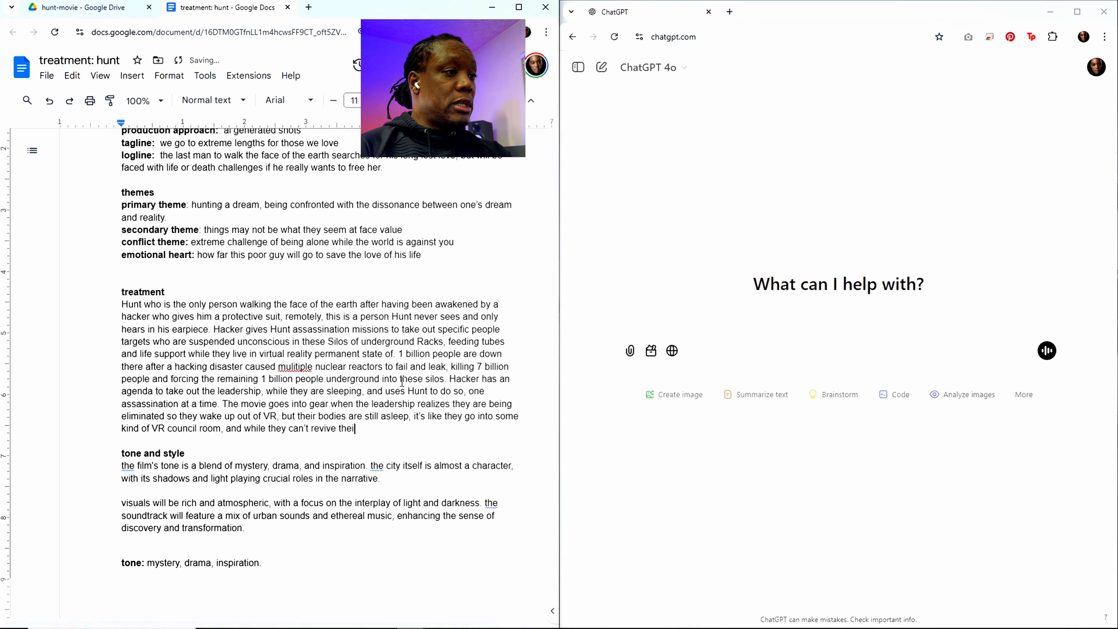
text(r bodies)
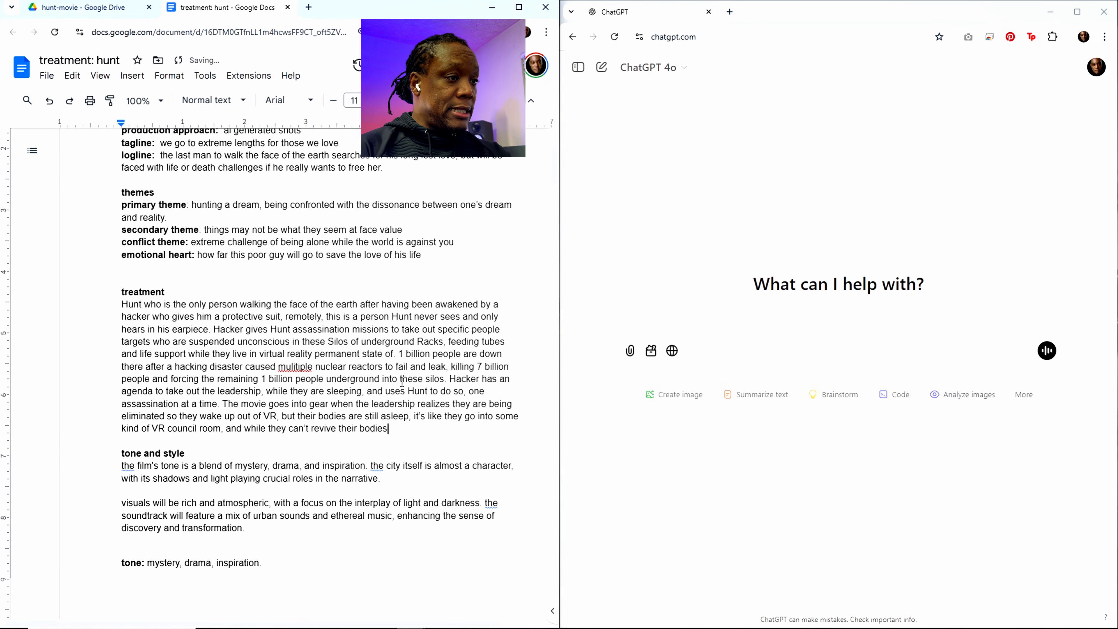
text(, they c)
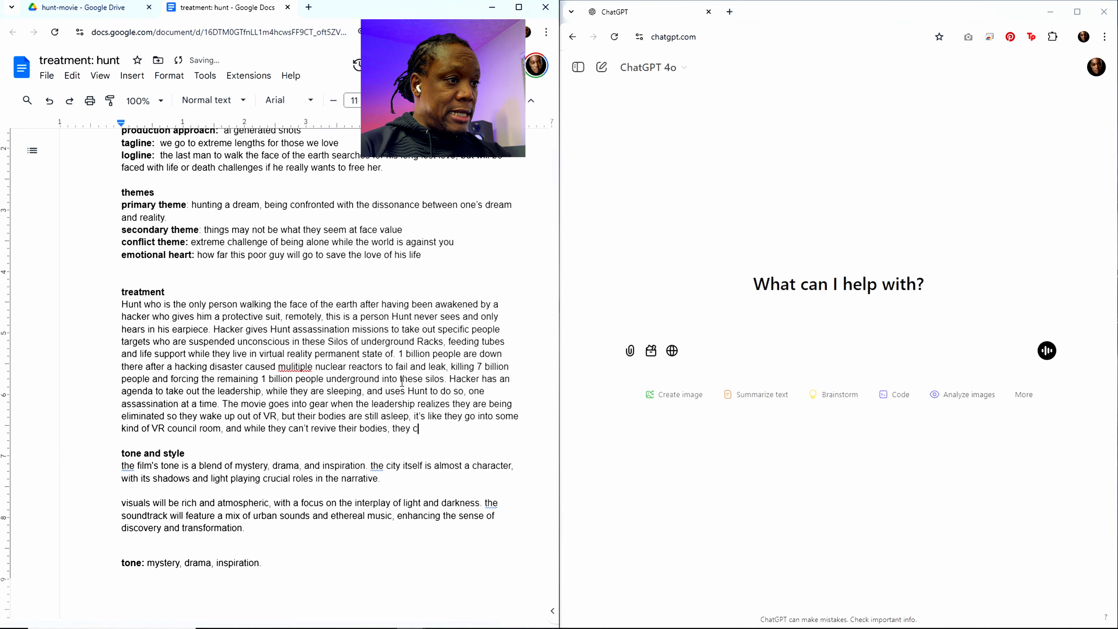
text(an activate)
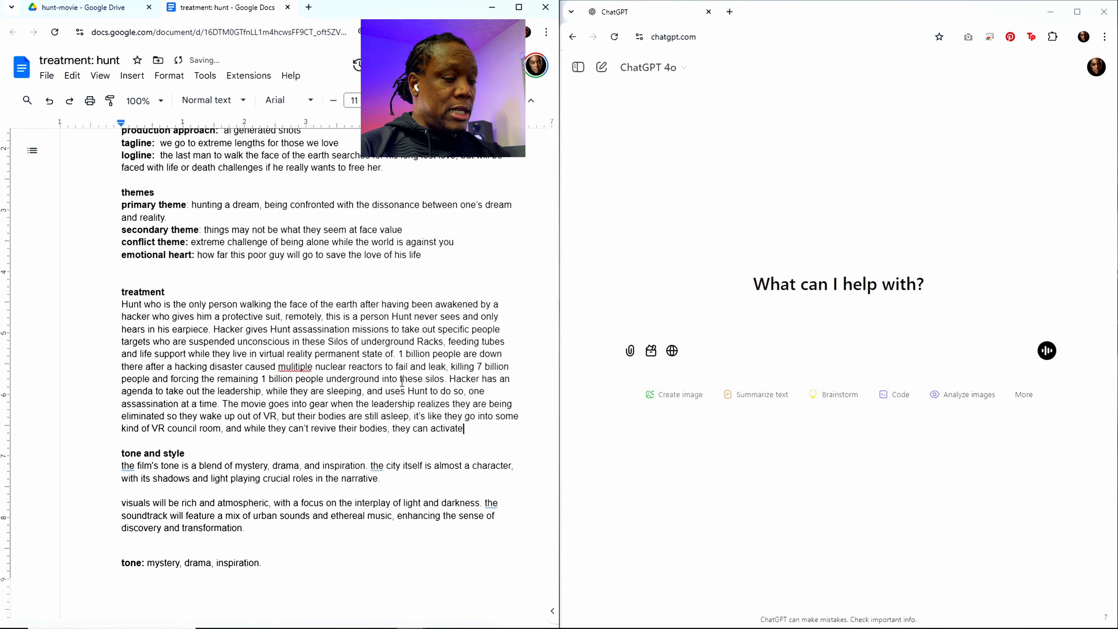
text( remote)
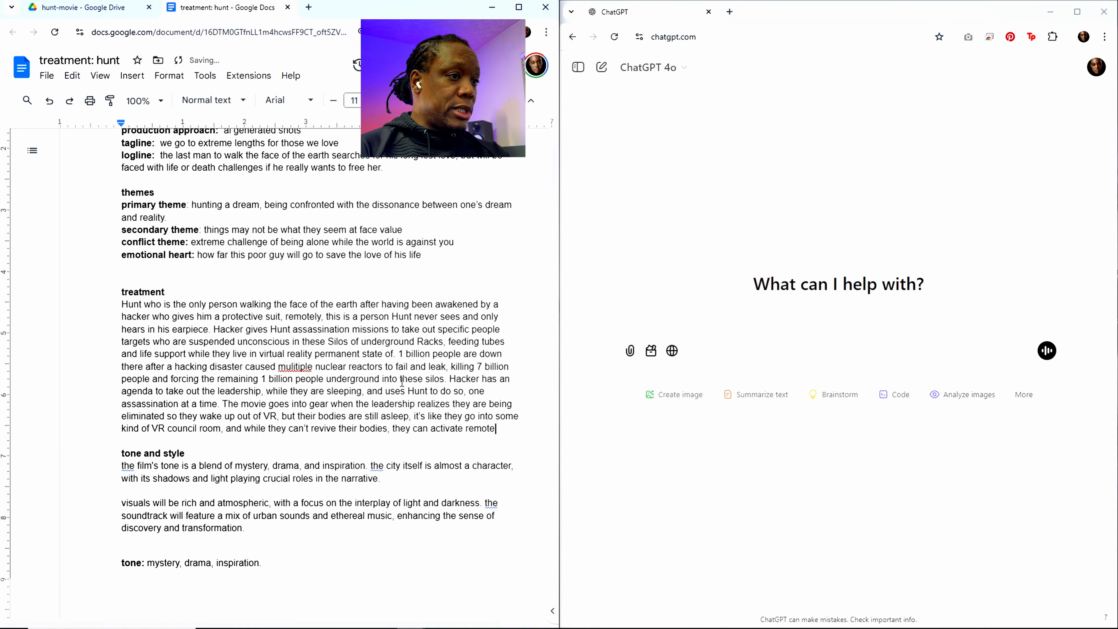
text( robot)
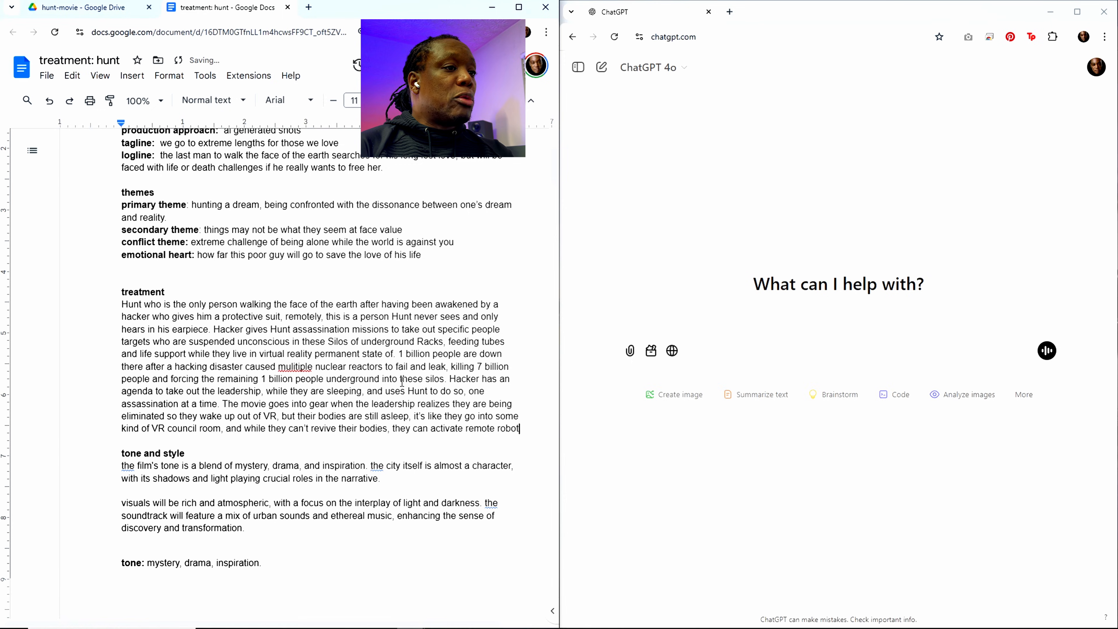
text(ic syste)
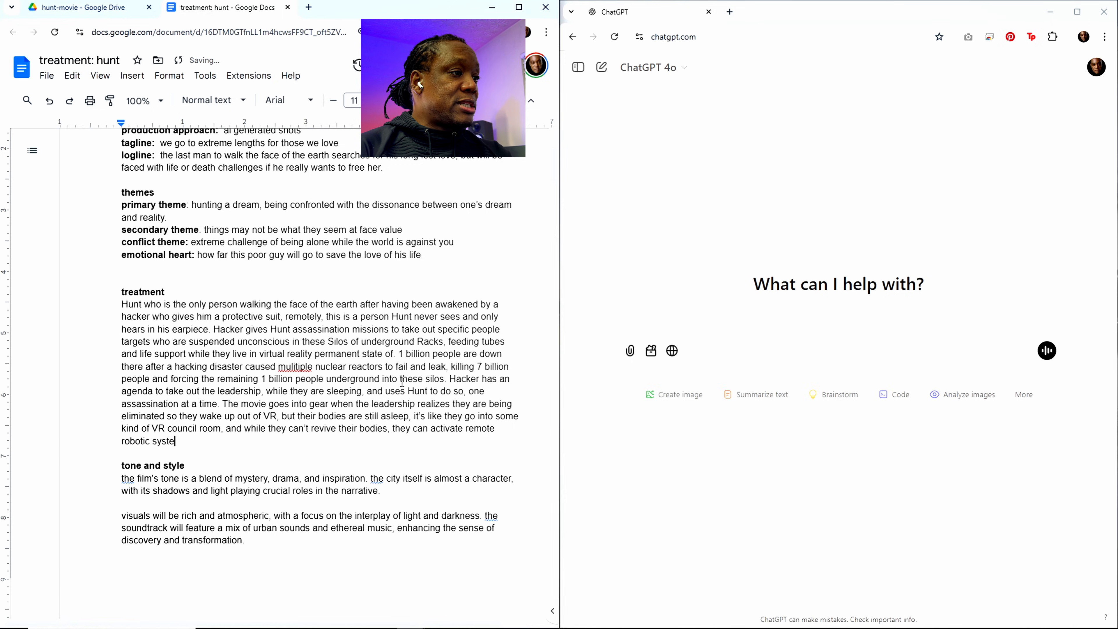
text(ms which t hey)
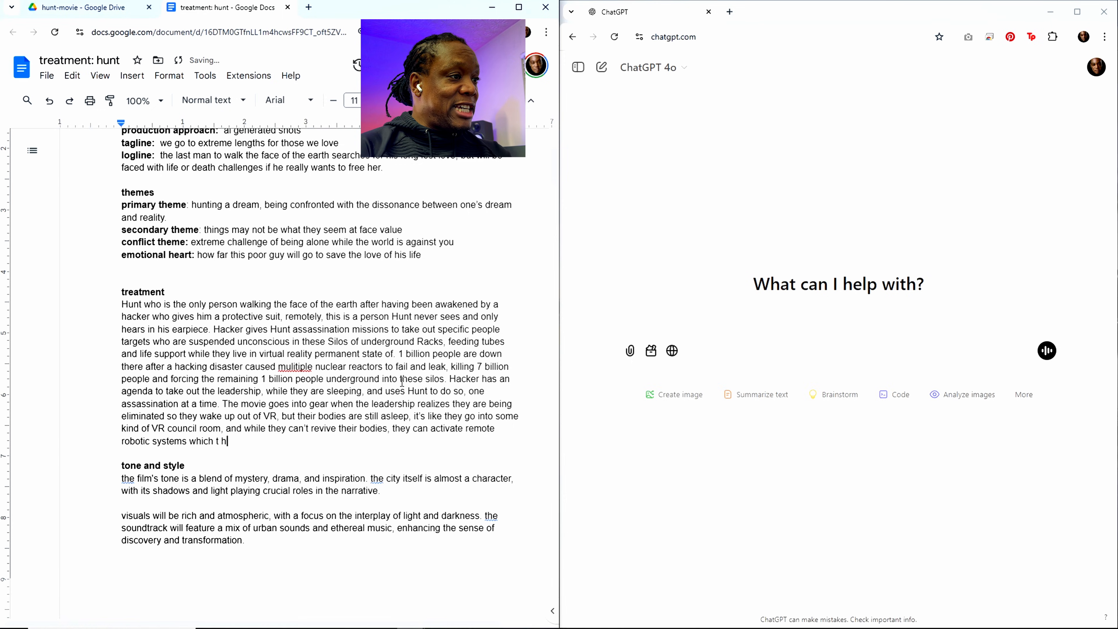
Step: Describe the robotic systems in the treatment with "which they send out in force to hunt down Hunt"
key(BackSpace)
key(BackSpace)
key(BackSpace)
key(BackSpace)
key(BackSpace)
text(hey )
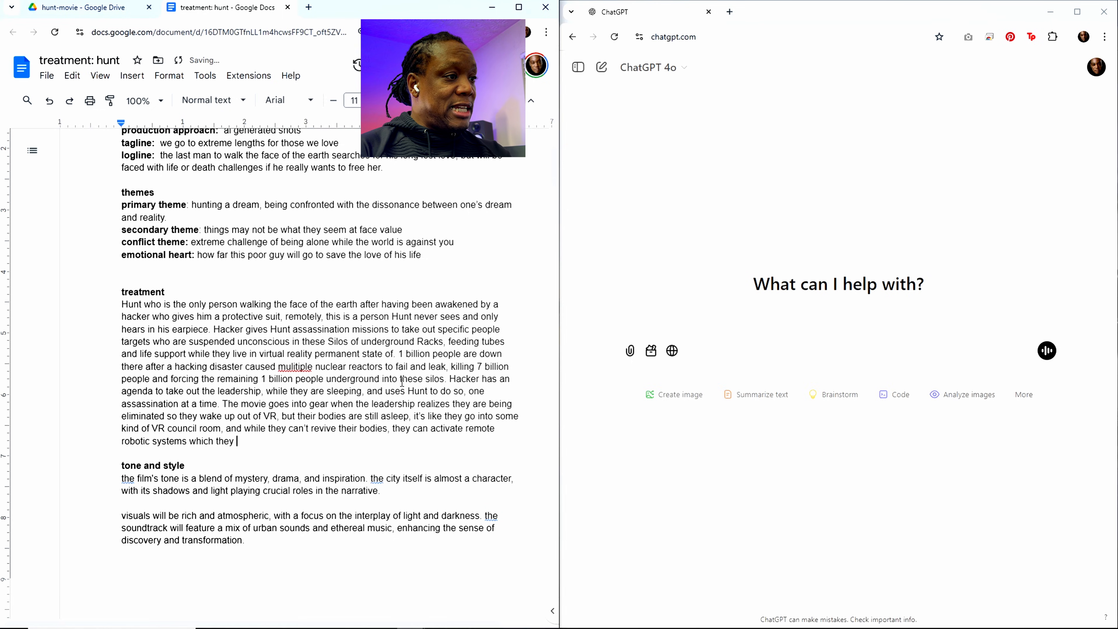
text(send out in forc)
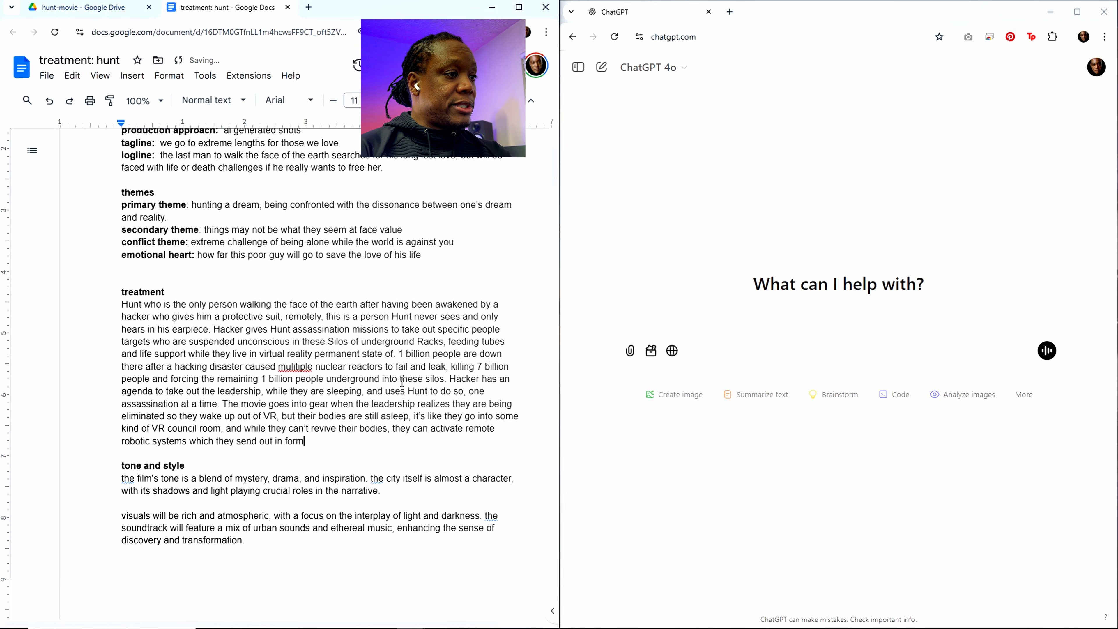
text(e to hun)
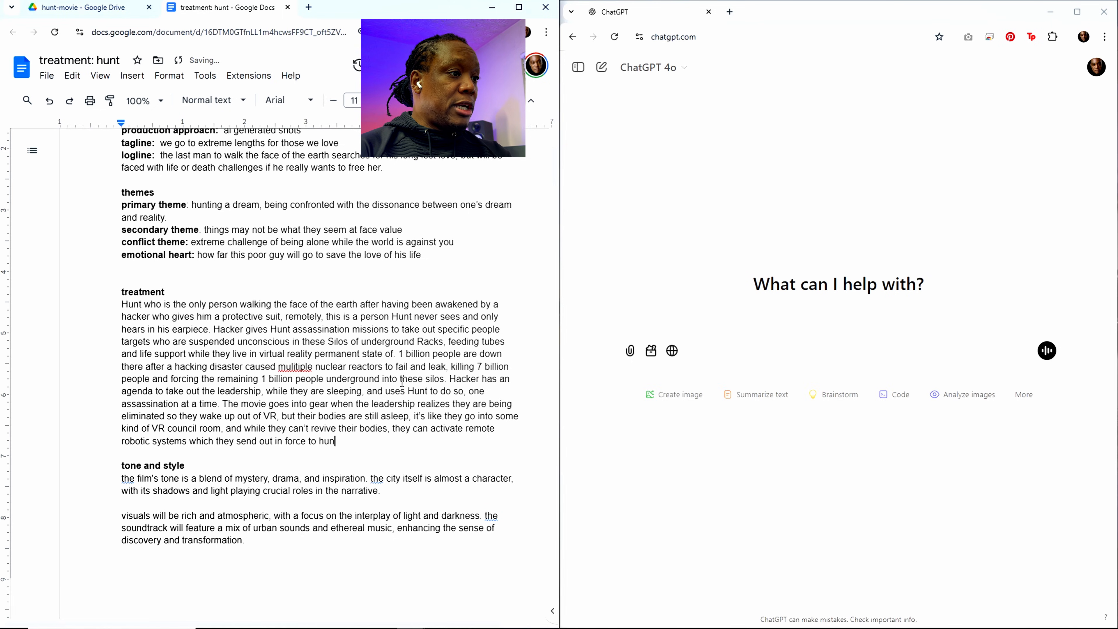
text(t down)
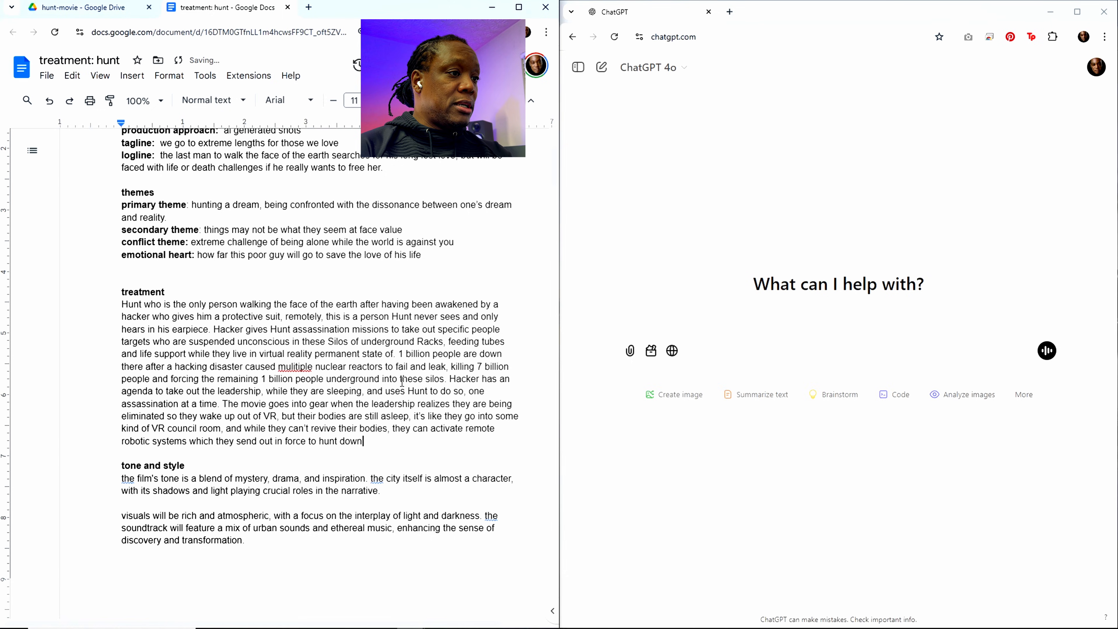
text( Hunt and)
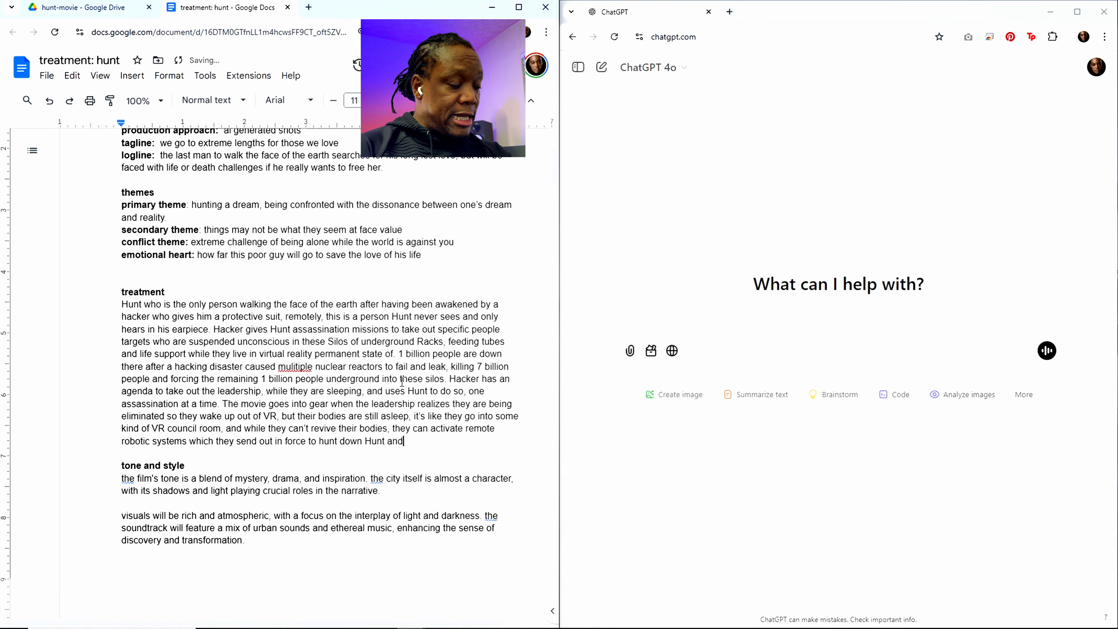
text( stop h)
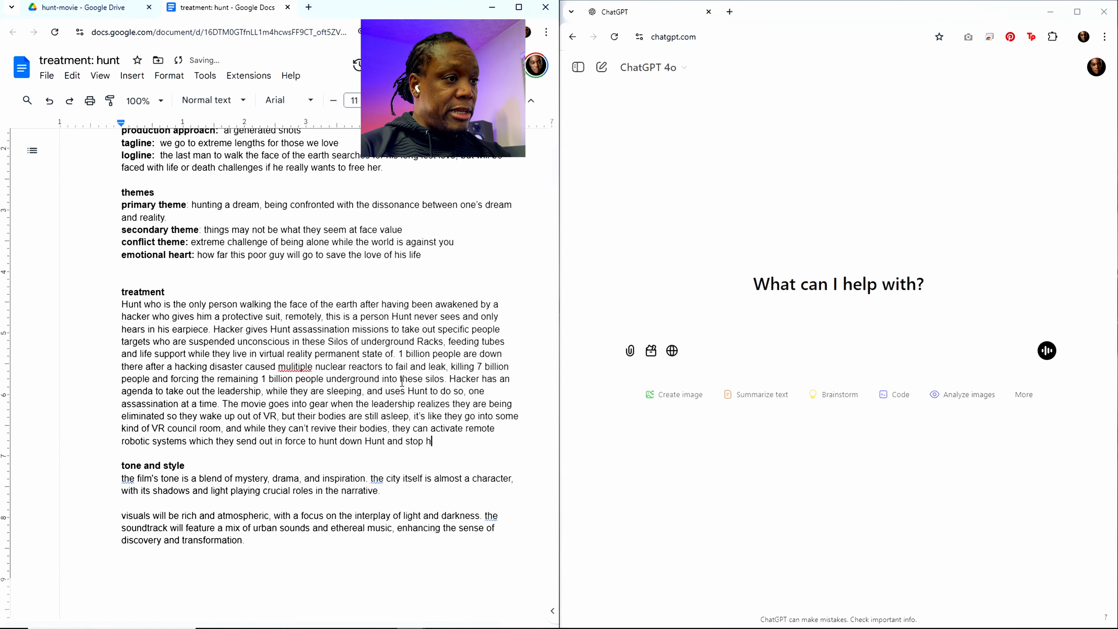
text(im from killing )
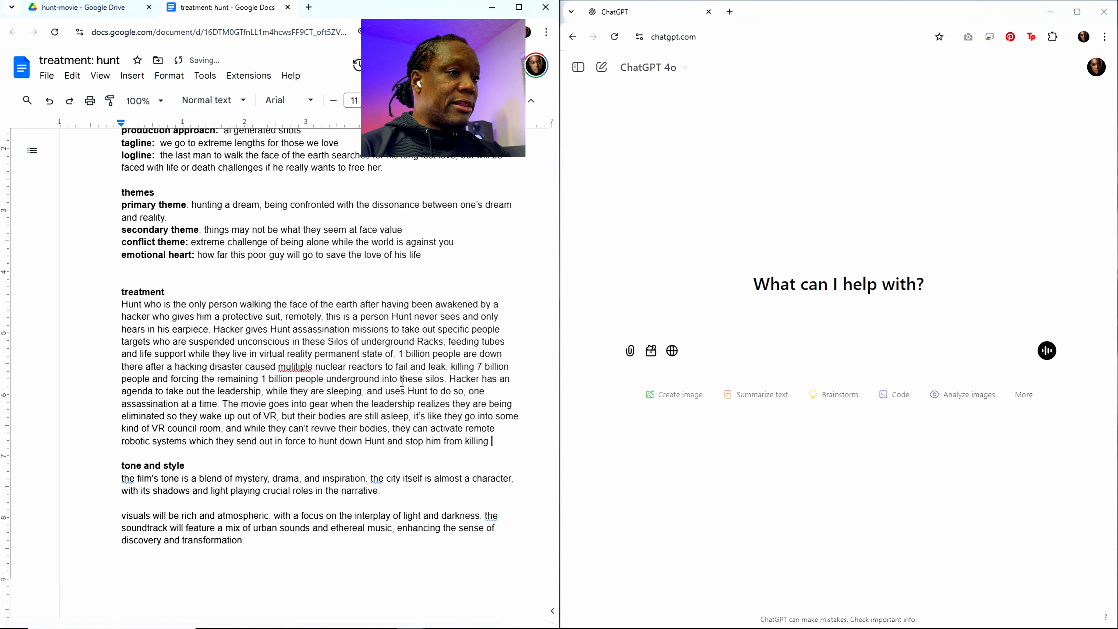
text(them. All)
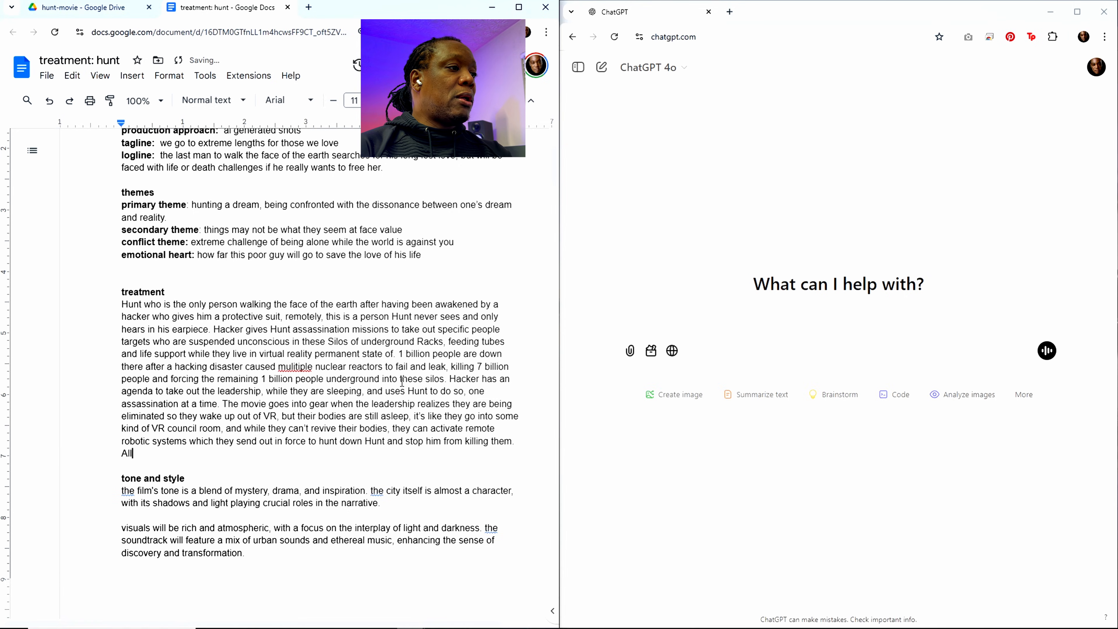
text( the while th)
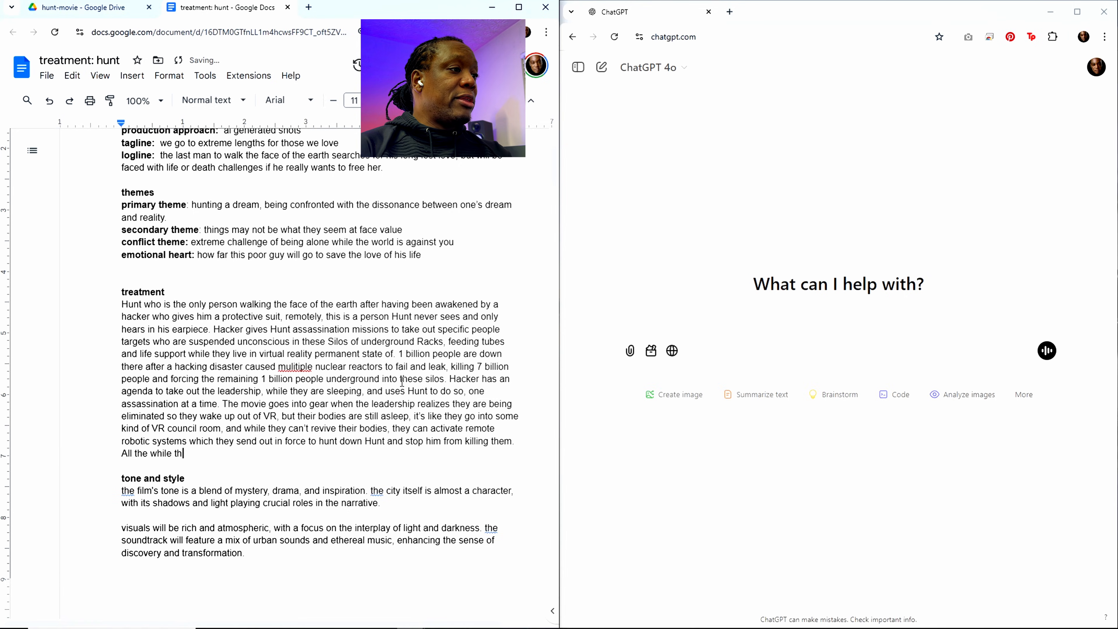
text(ey are tracking)
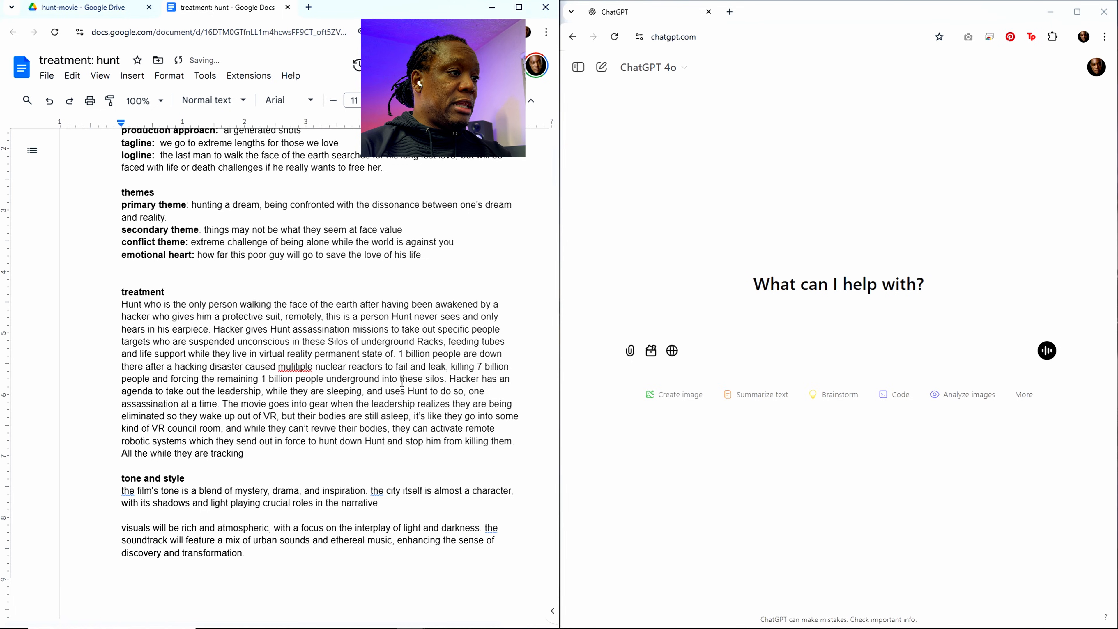
text( the Hacker to)
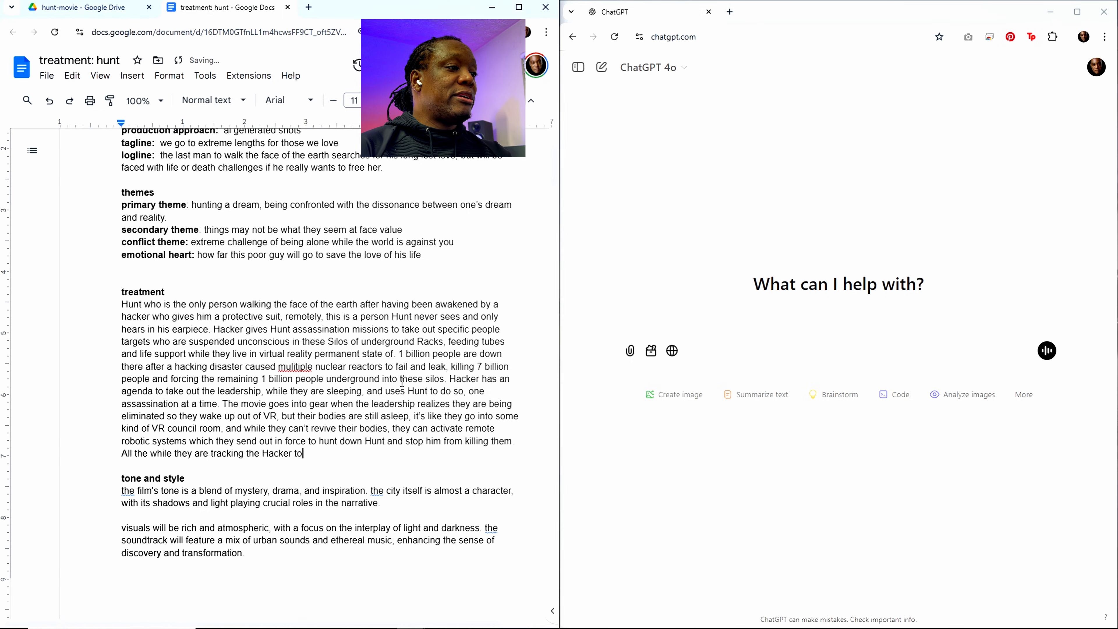
text( find out who)
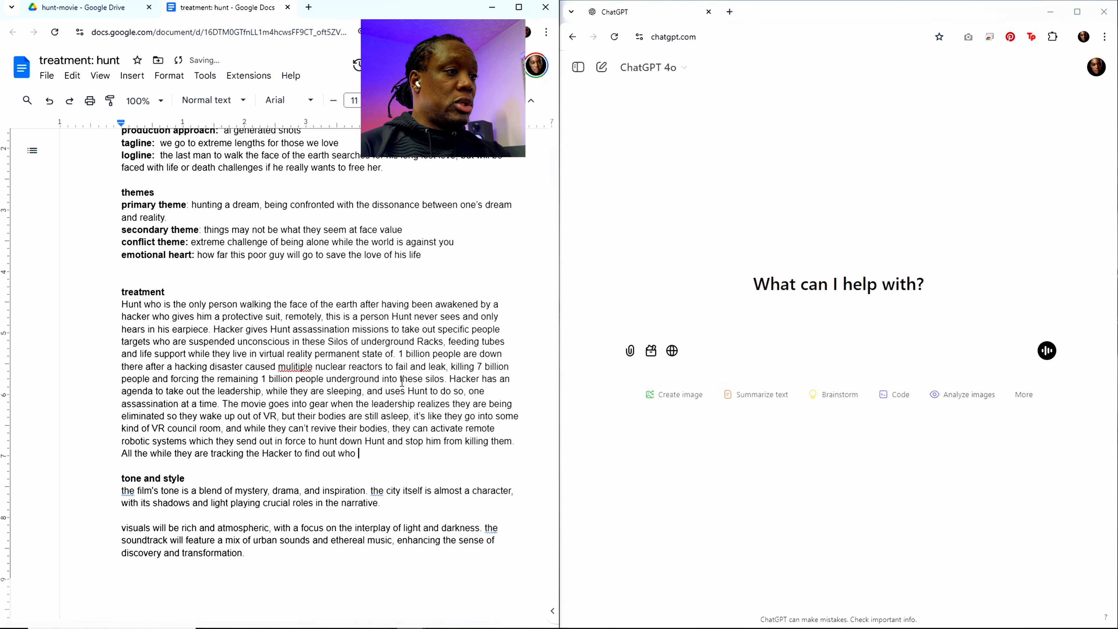
text( this is foing)
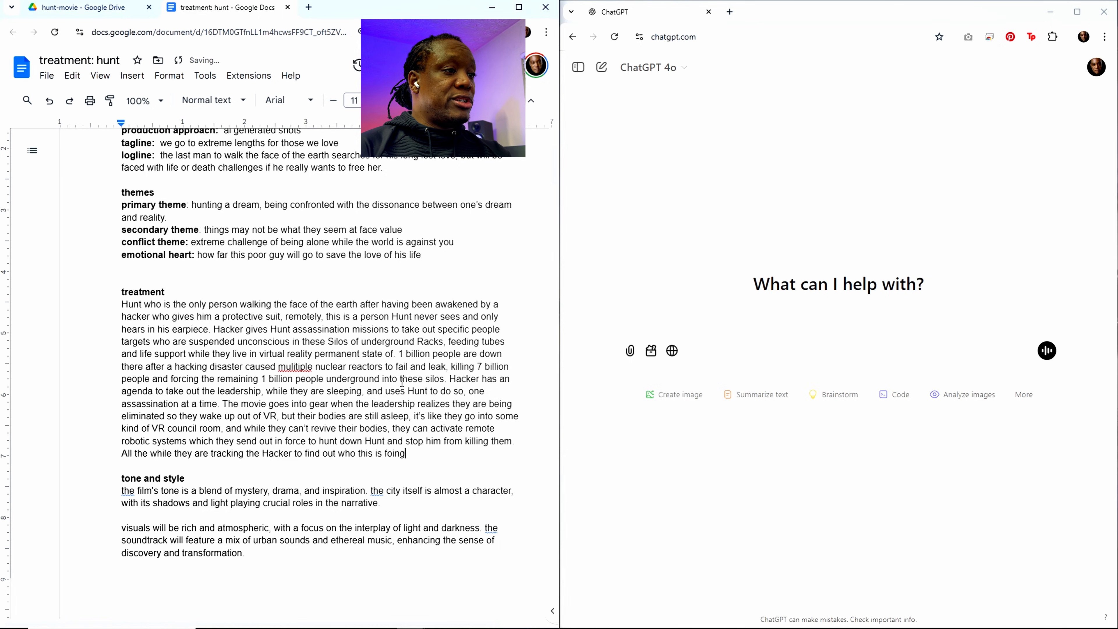
Step: Continue the Hacker tracking sentence with "find out who this is doing"
key(BackSpace)
key(BackSpace)
key(BackSpace)
key(BackSpace)
key(BackSpace)
text(doing )
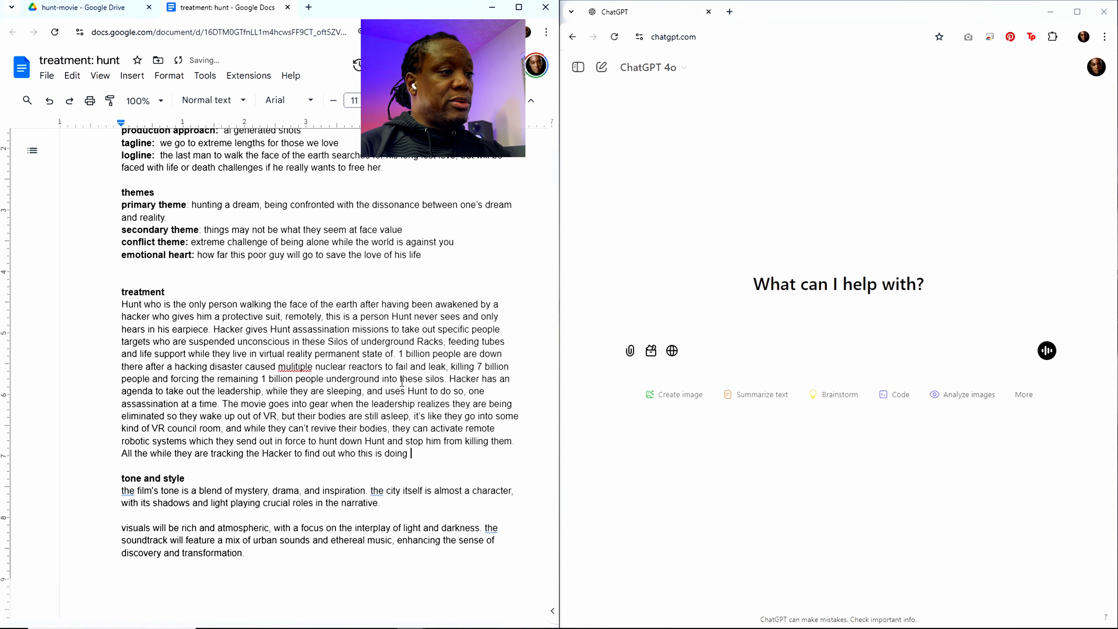
text(this and how, a)
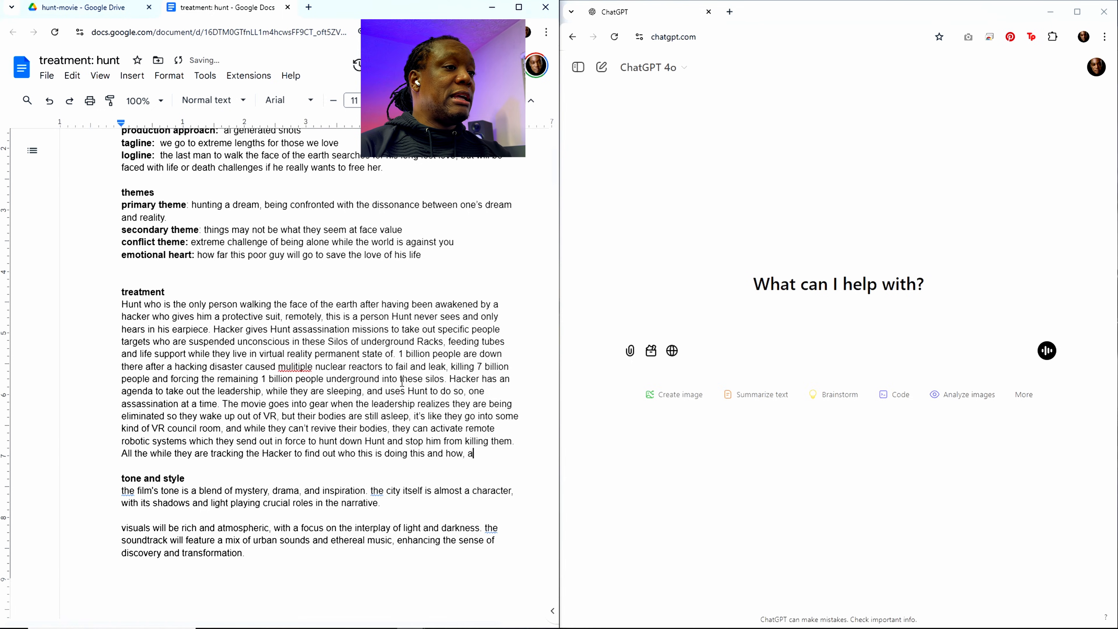
text(nd to)
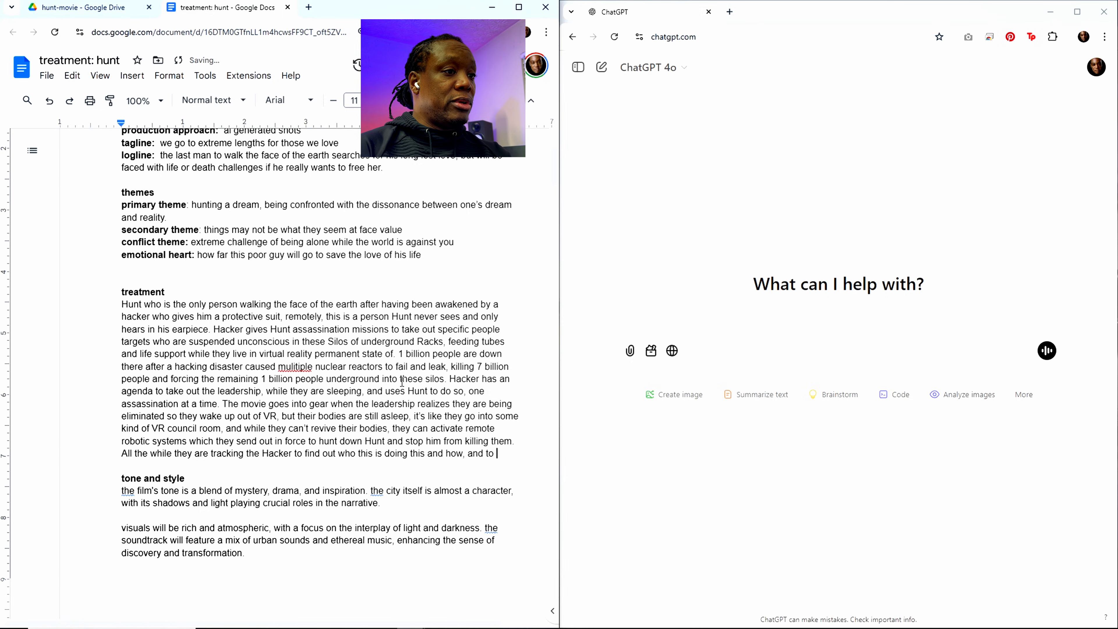
text( take the)
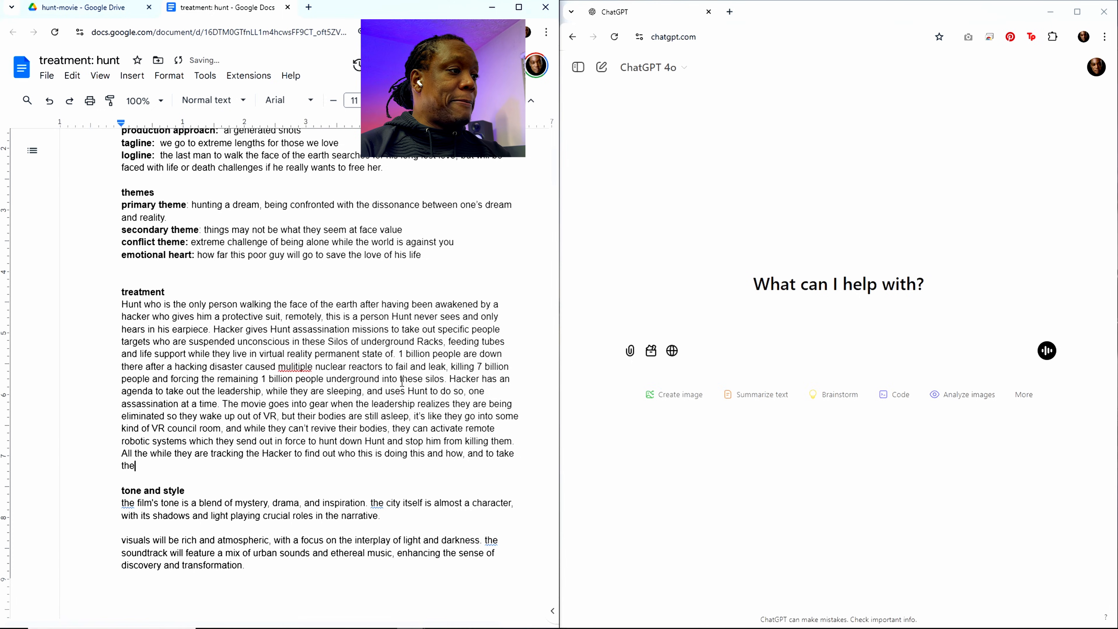
text(m out as well)
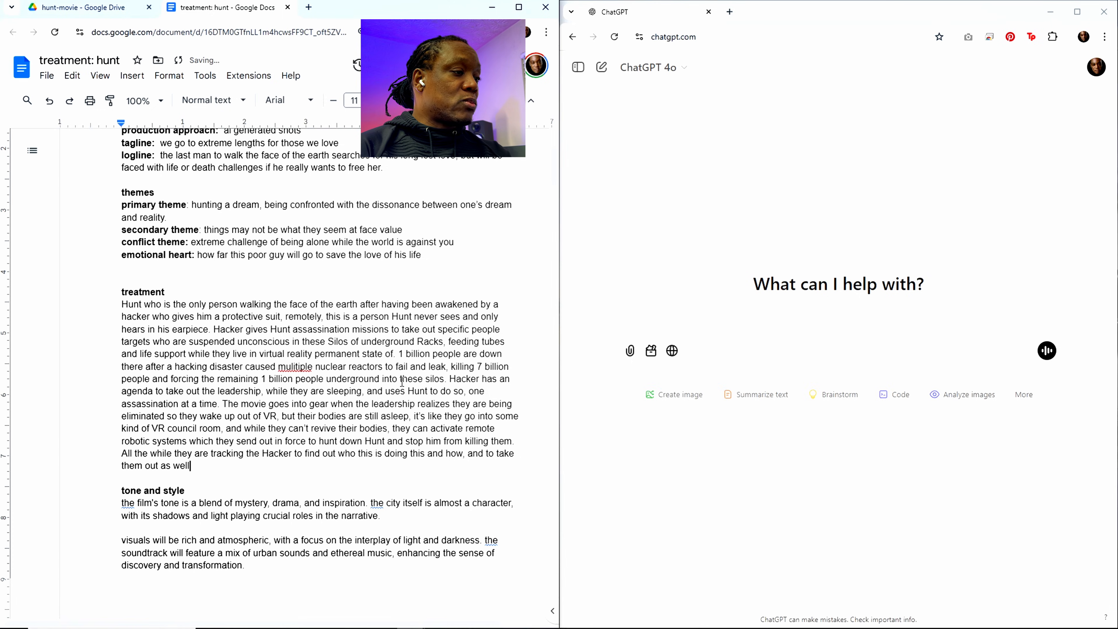
text(. So there)
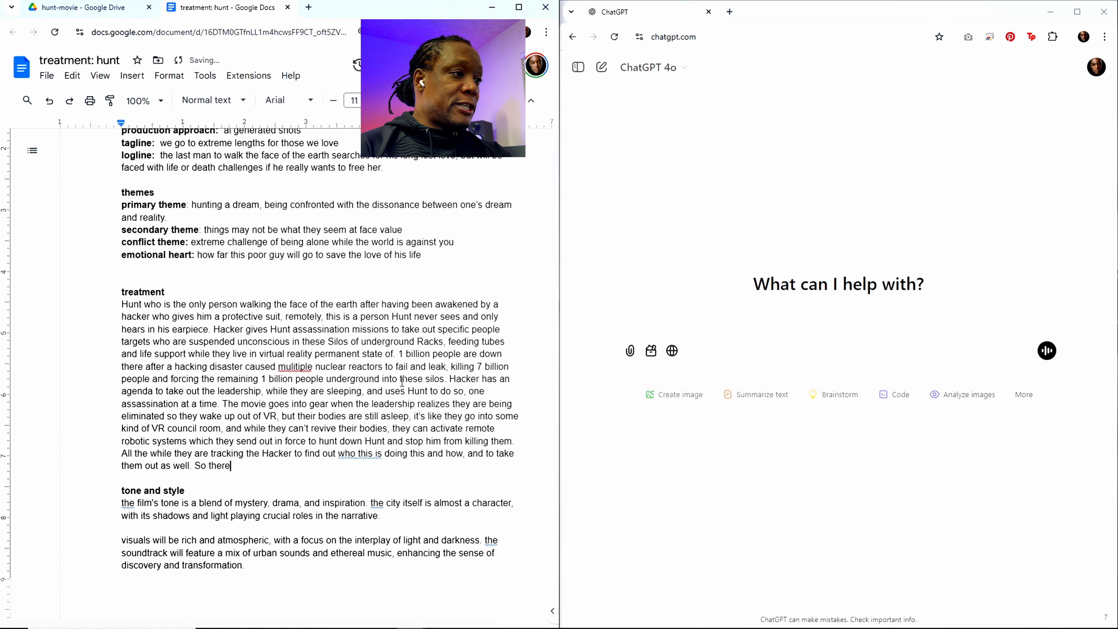
text('s a dete)
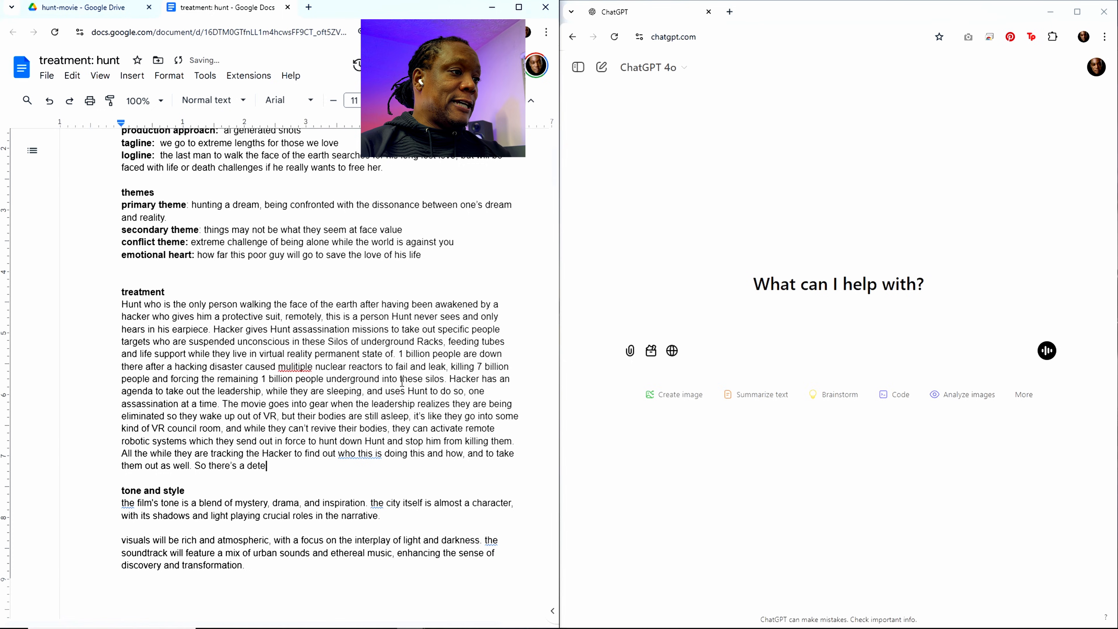
text(ctive l)
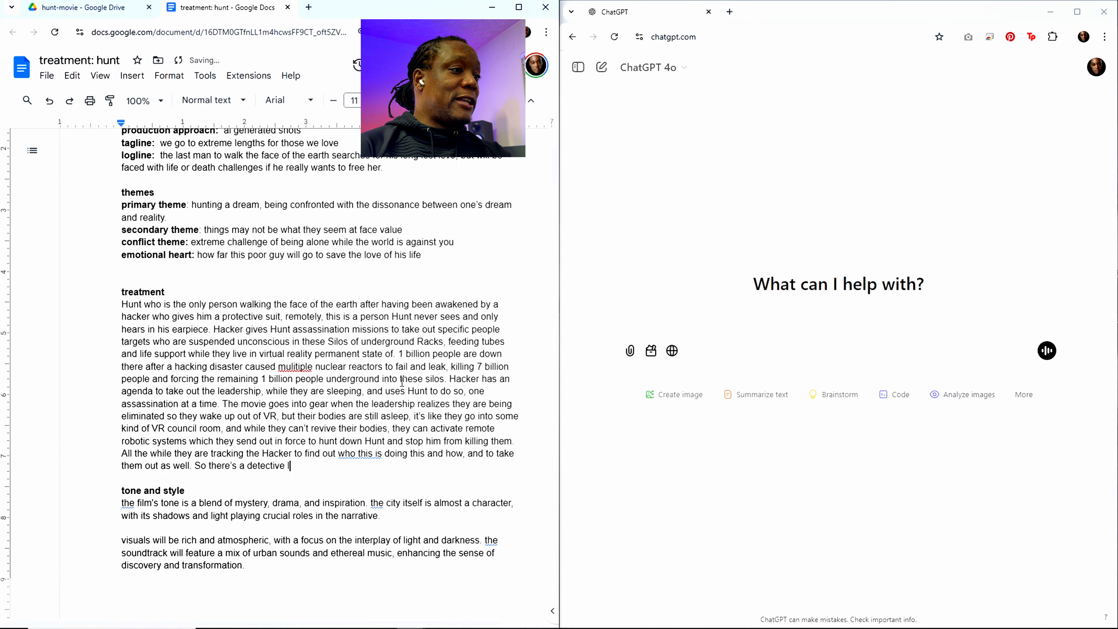
text(ike investin)
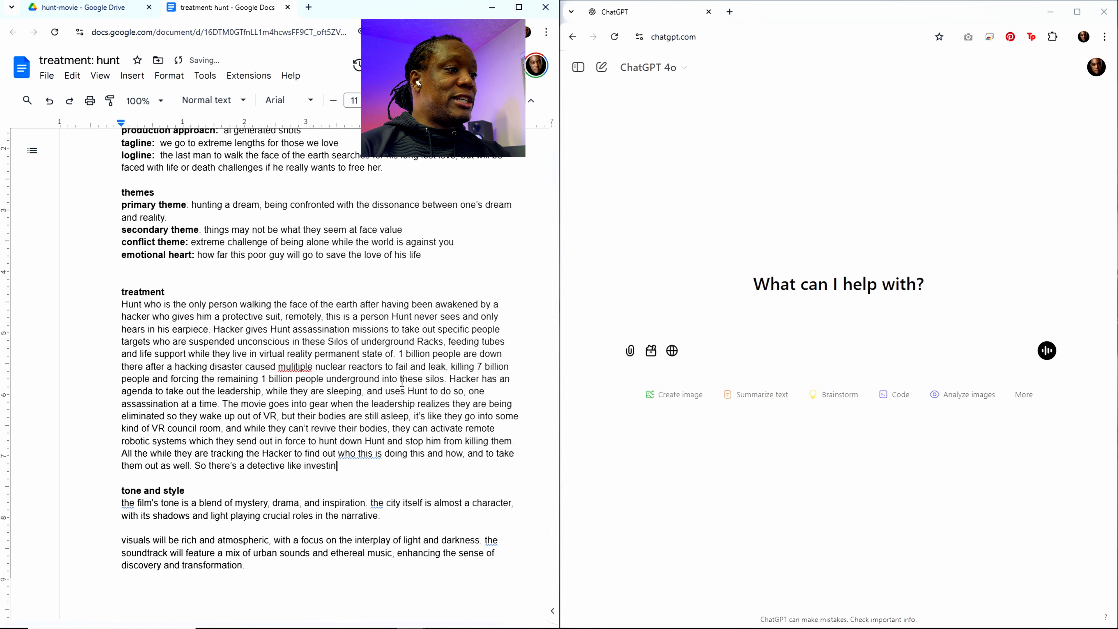
key(BackSpace)
text(gation port)
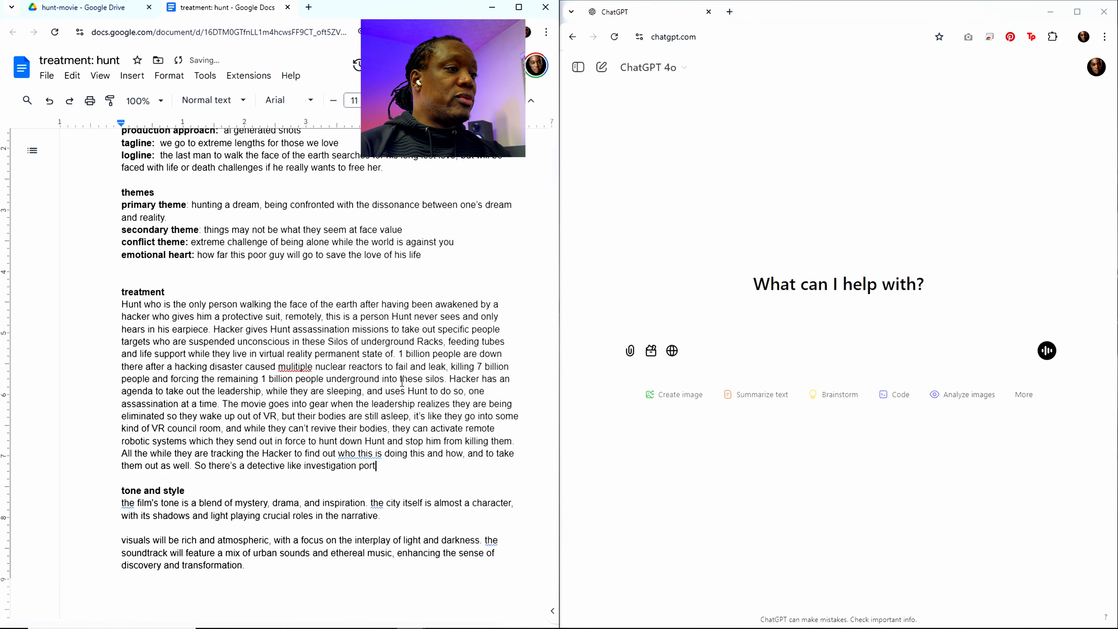
Step: Finish the detective sentence with "story of this all" after the word "investigation"
key(BackSpace)
key(BackSpace)
key(BackSpace)
key(BackSpace)
text(tion port)
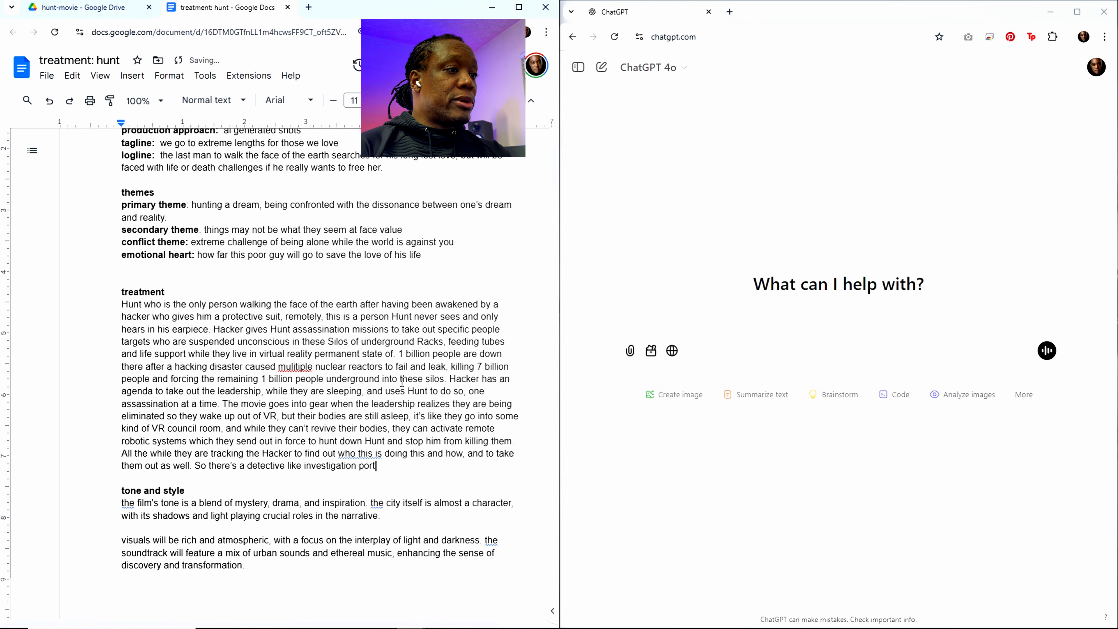
key(BackSpace)
key(BackSpace)
key(BackSpace)
key(BackSpace)
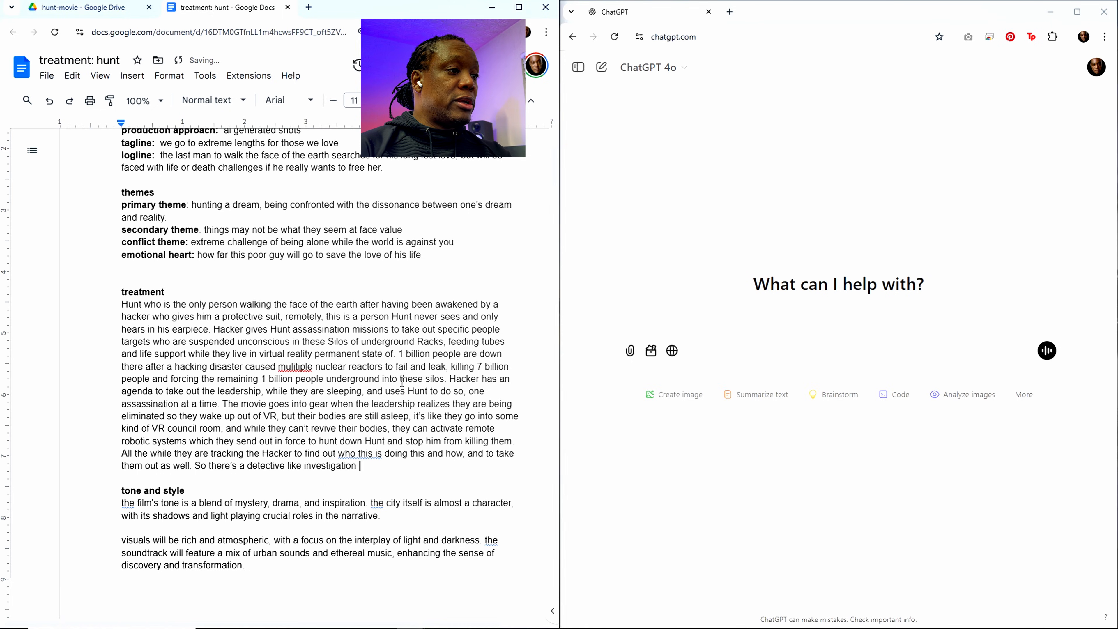
text(st)
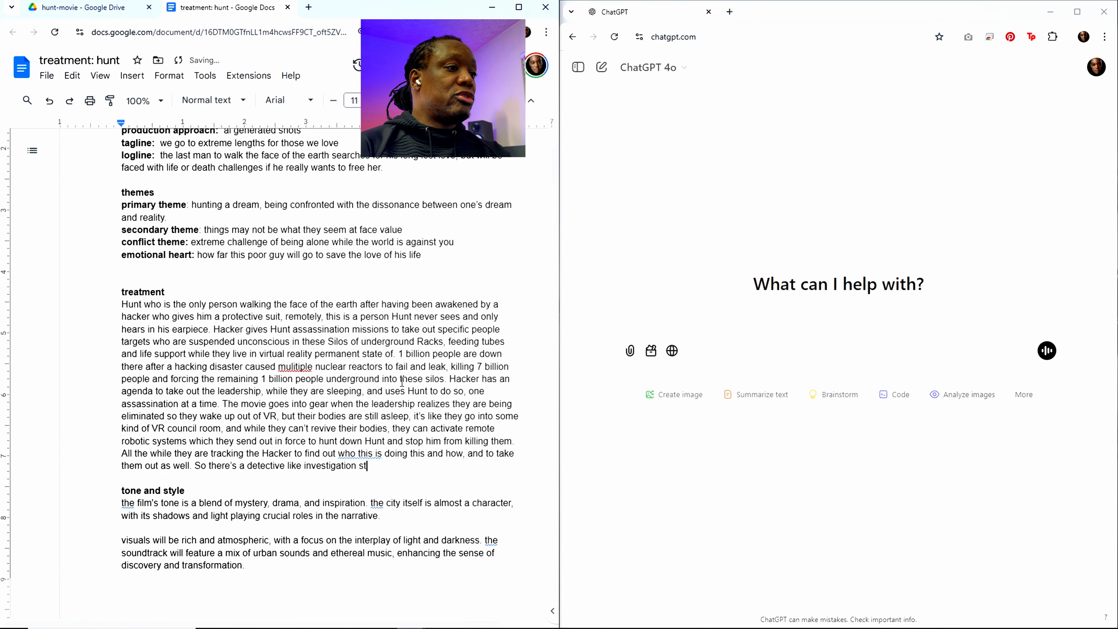
text(ory of this al)
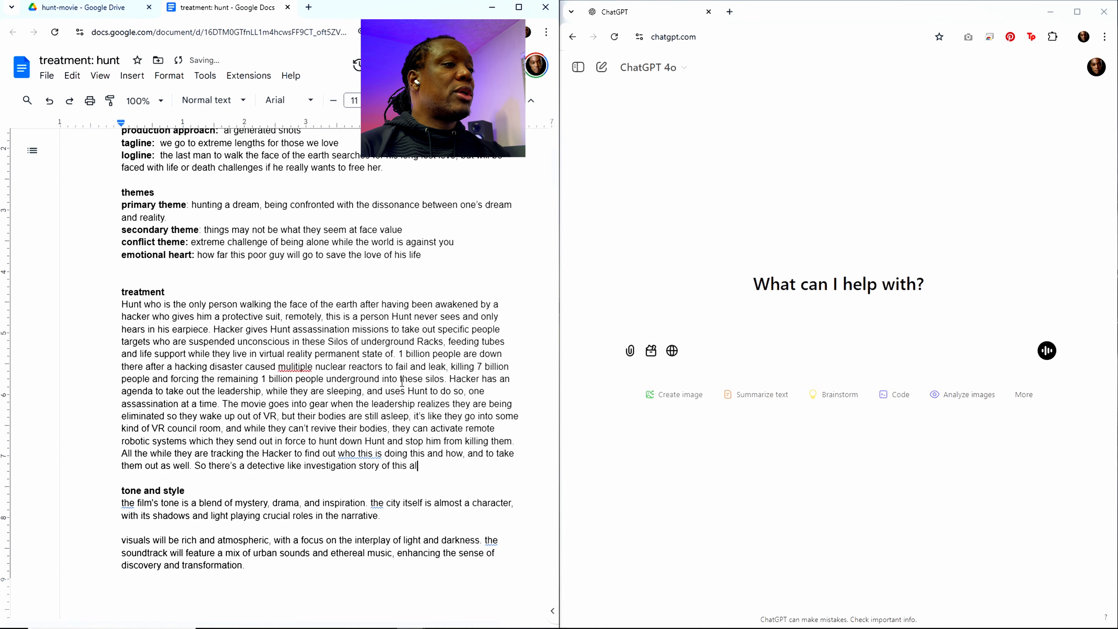
text(l. H)
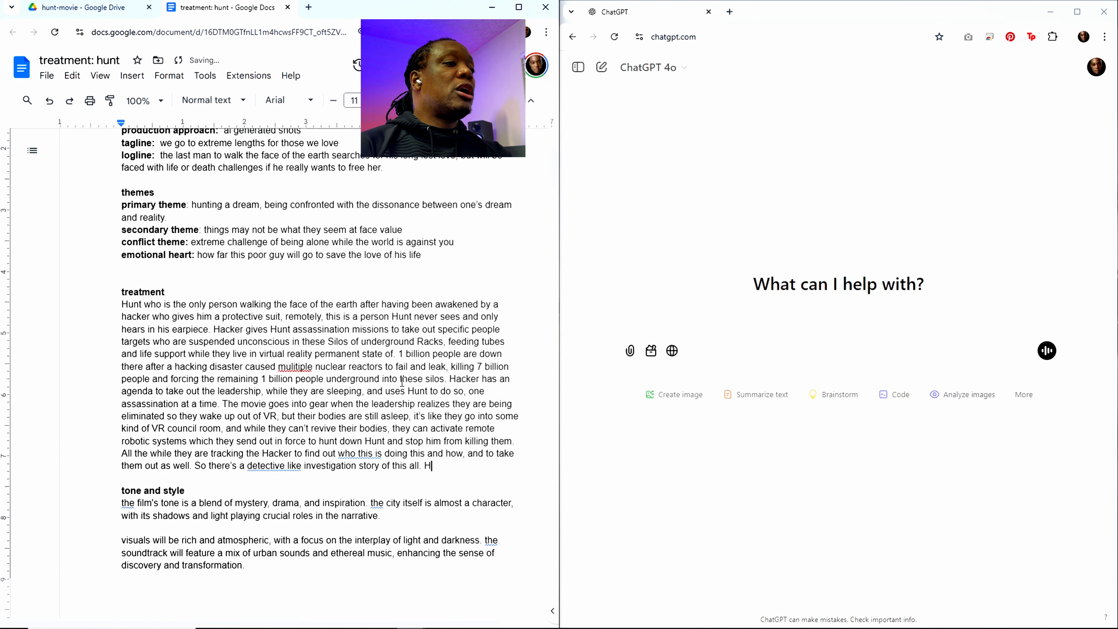
text(unt goes al)
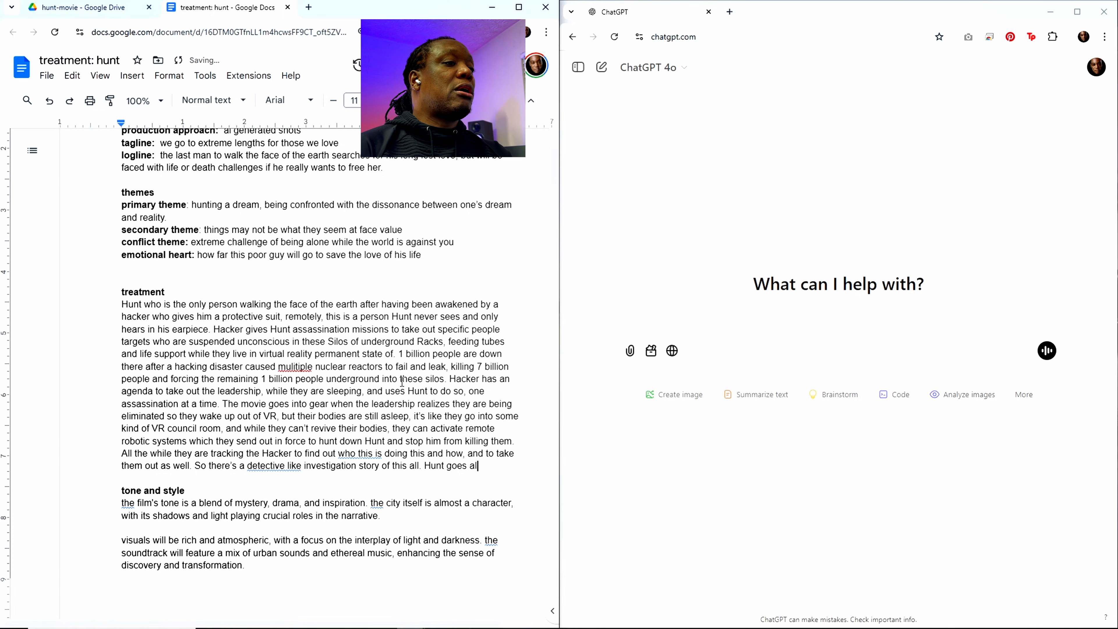
text(ong with the ass)
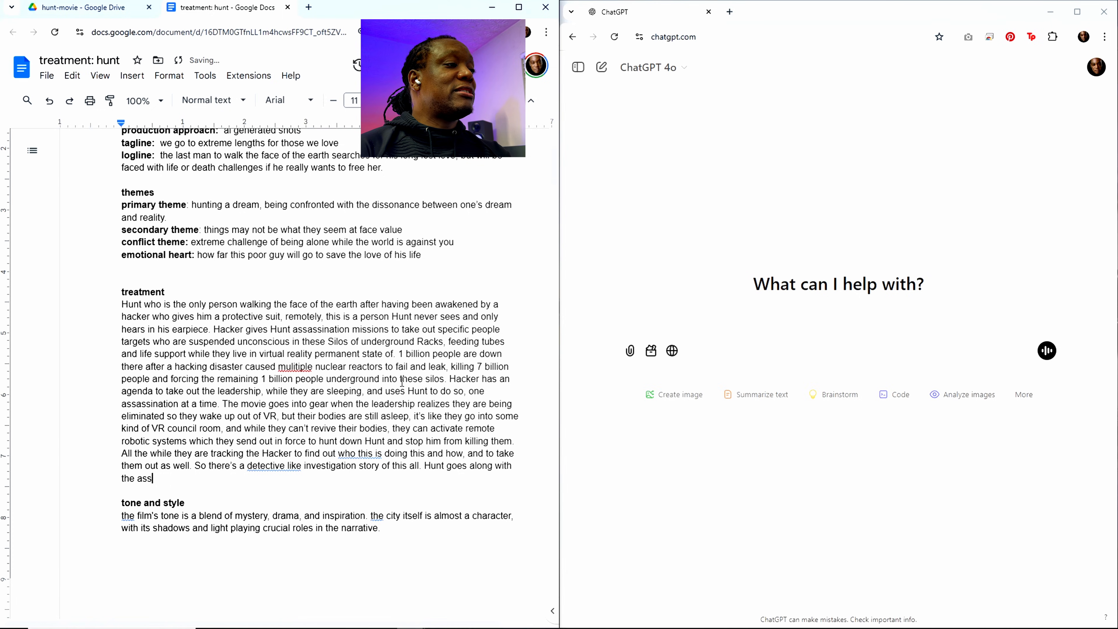
text(assinations)
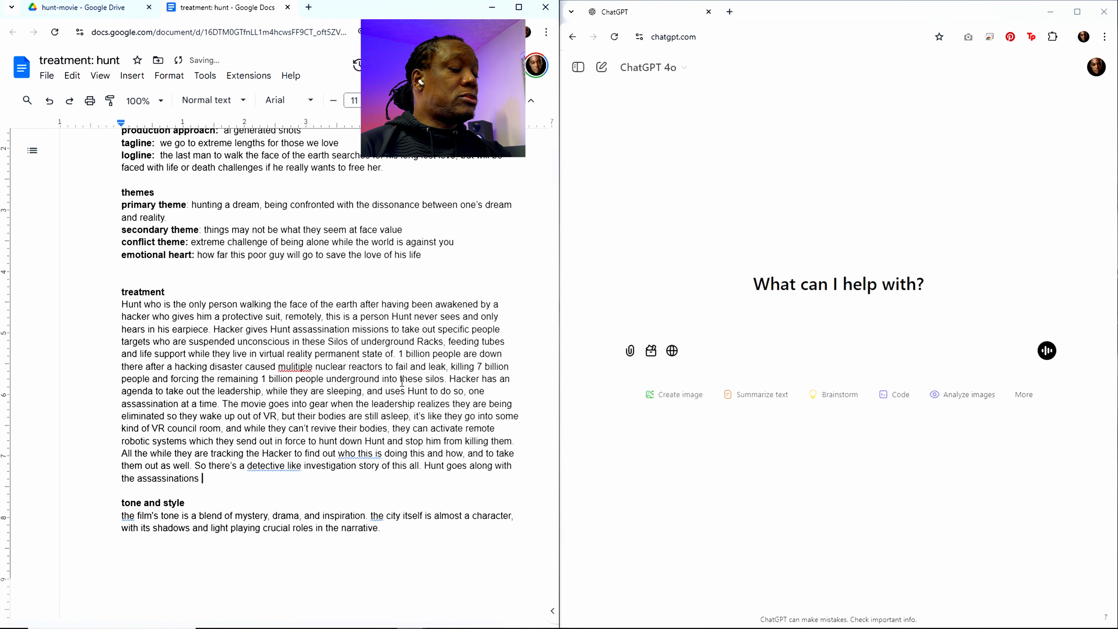
text( in order t)
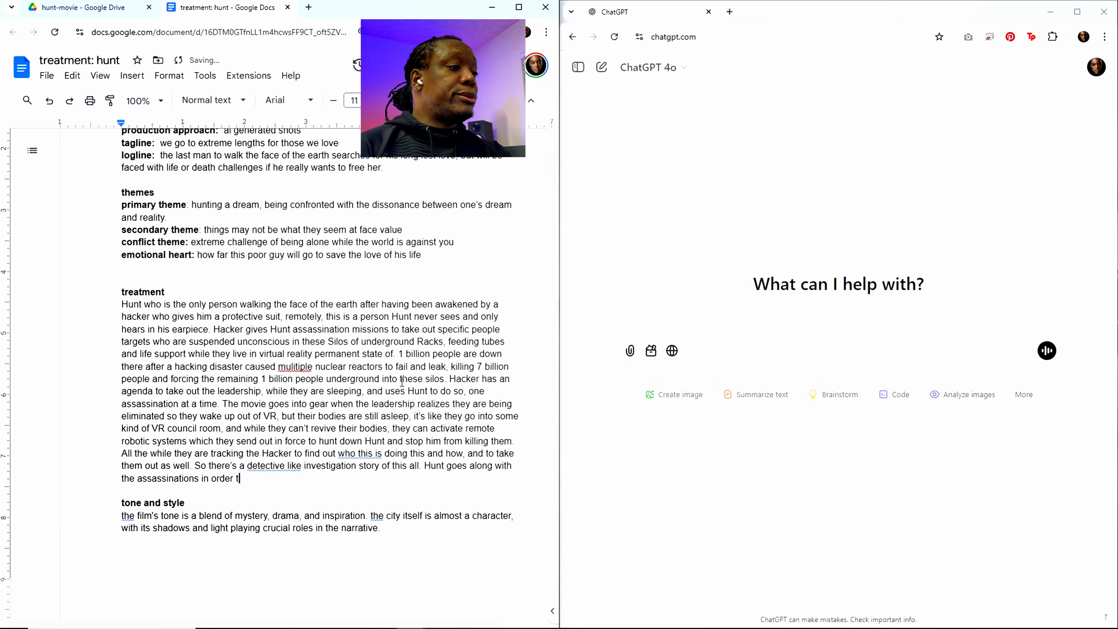
text(o get information)
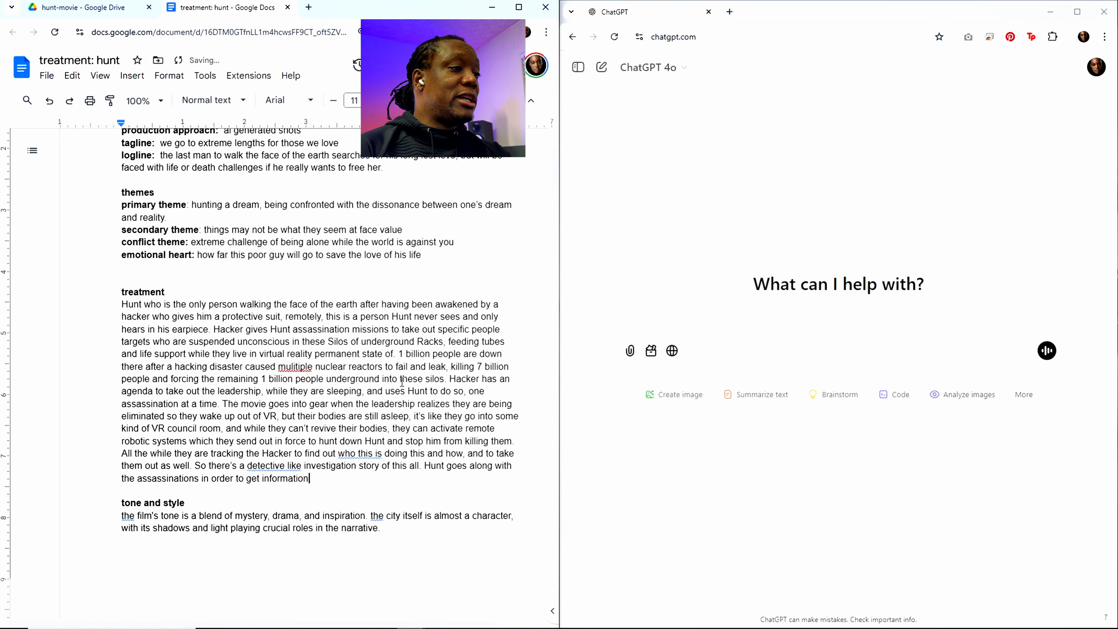
text( from the Hack)
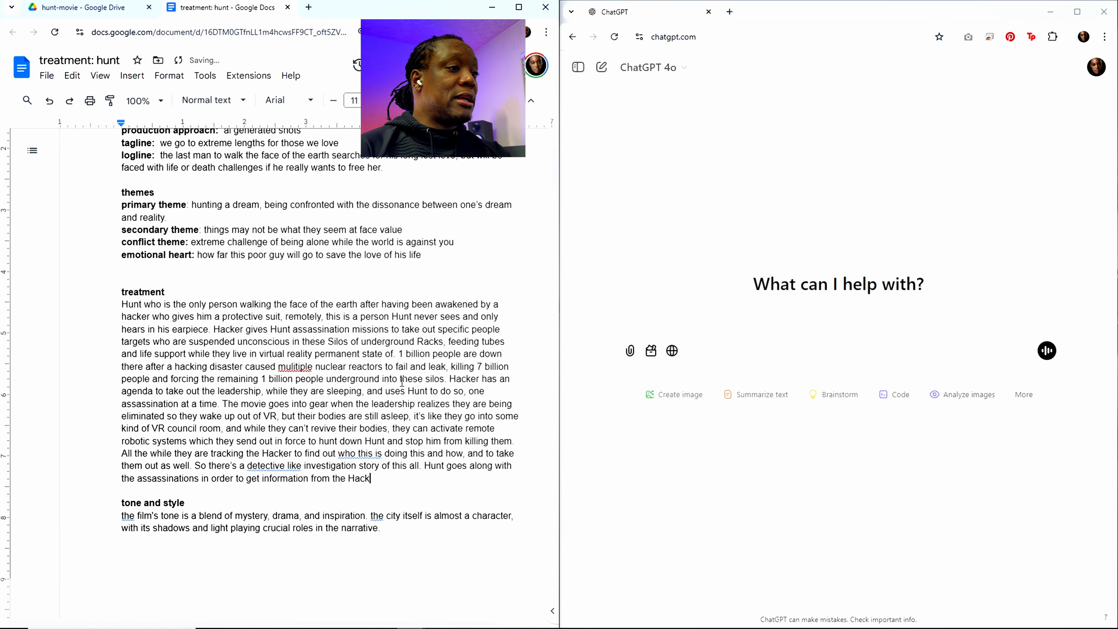
text(er to fin)
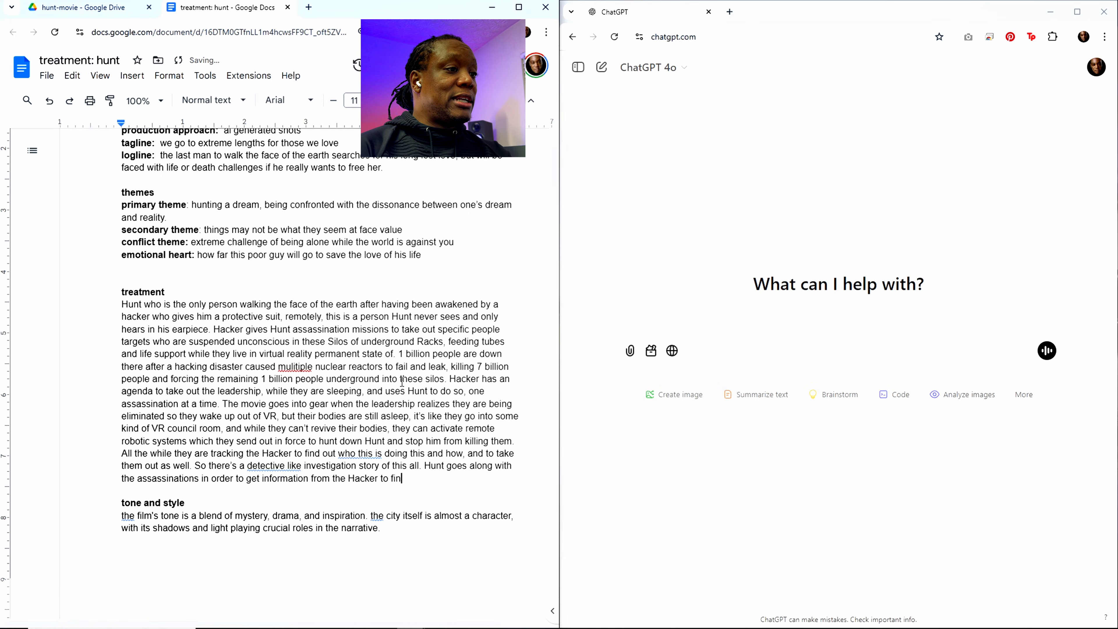
text(d his l)
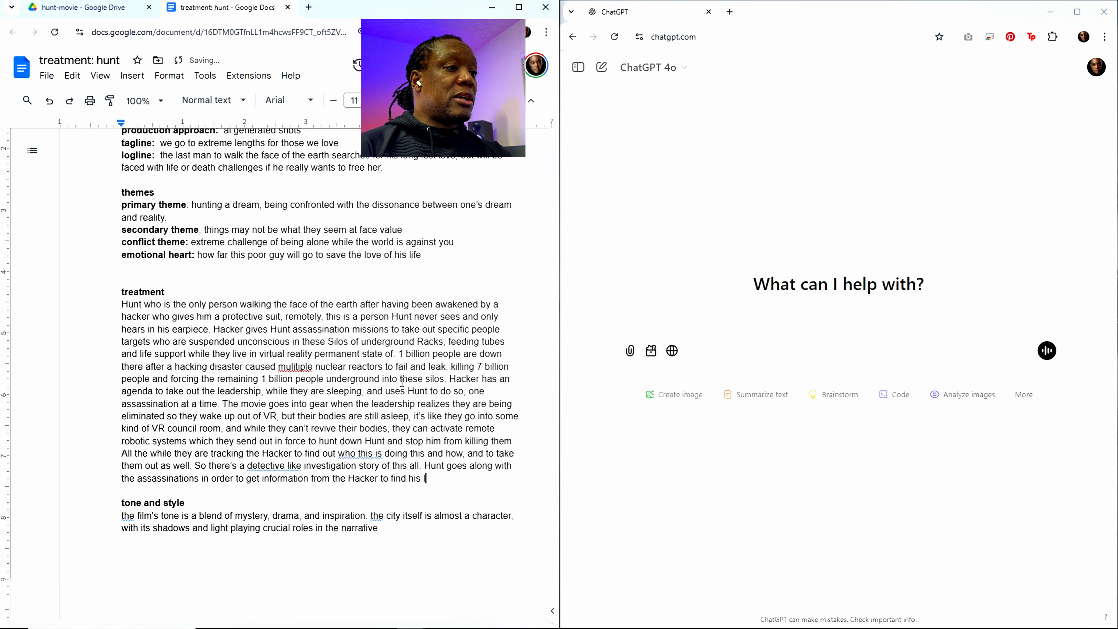
text(ong lost lov)
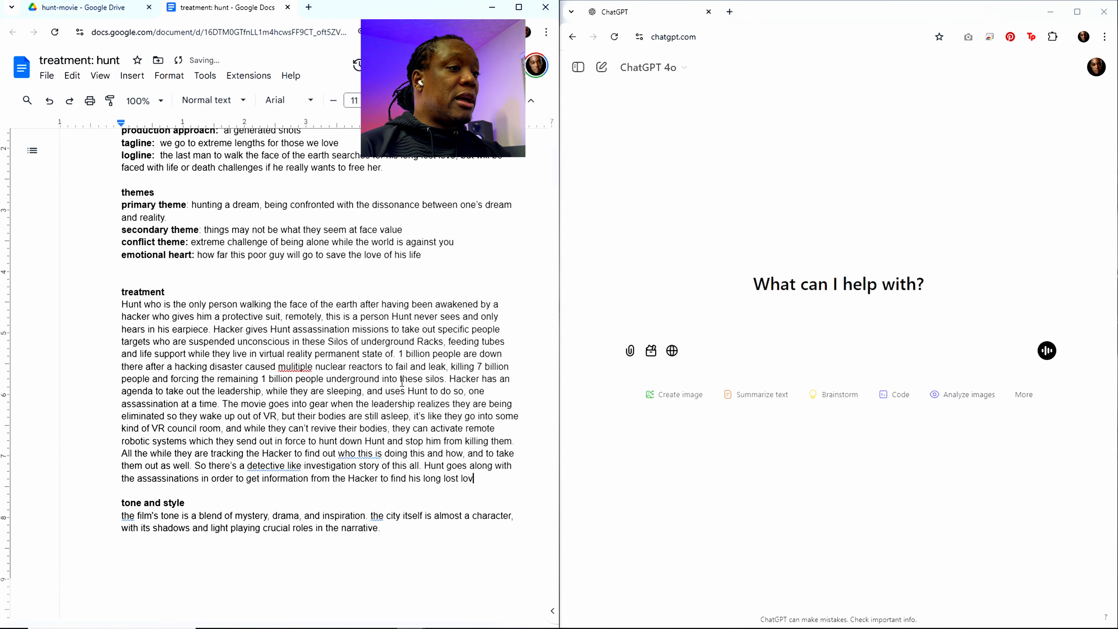
text(e, )
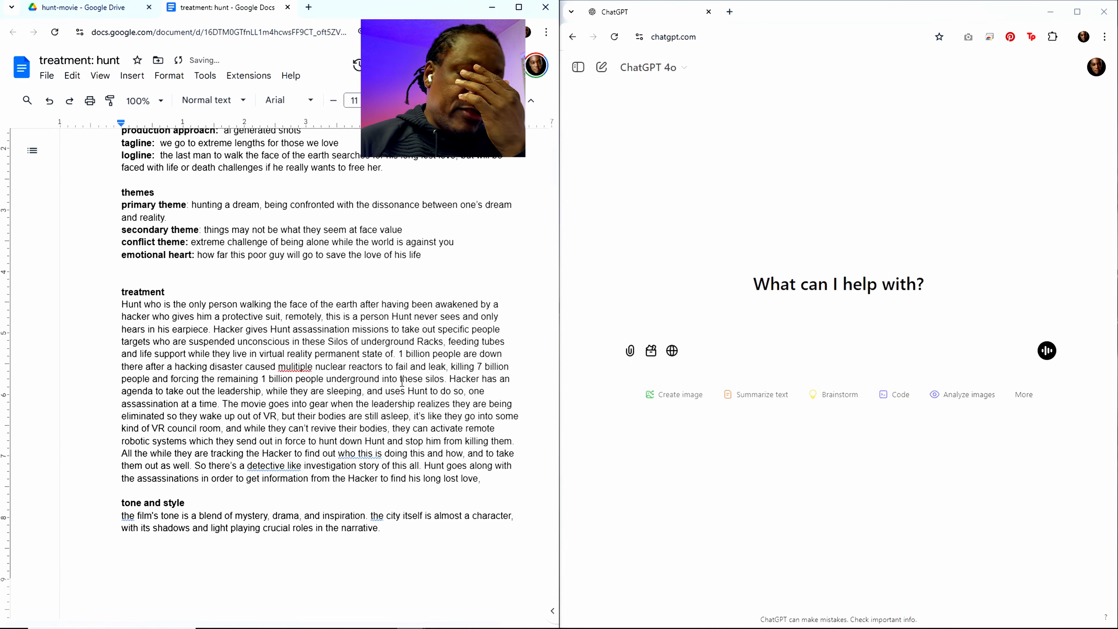
text(Saz)
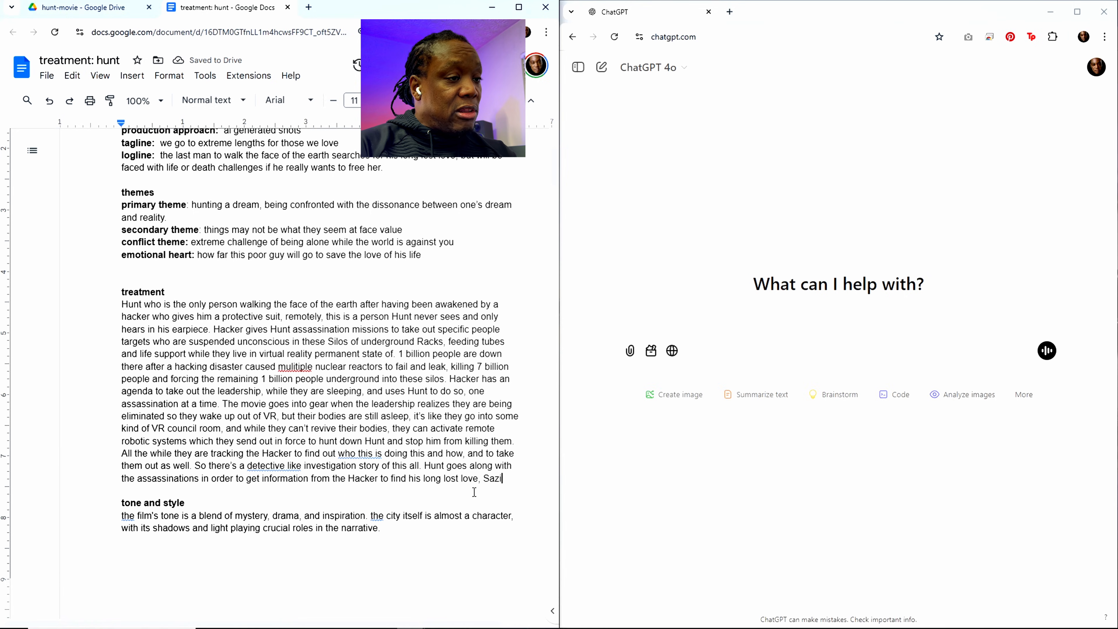
text(i, by )
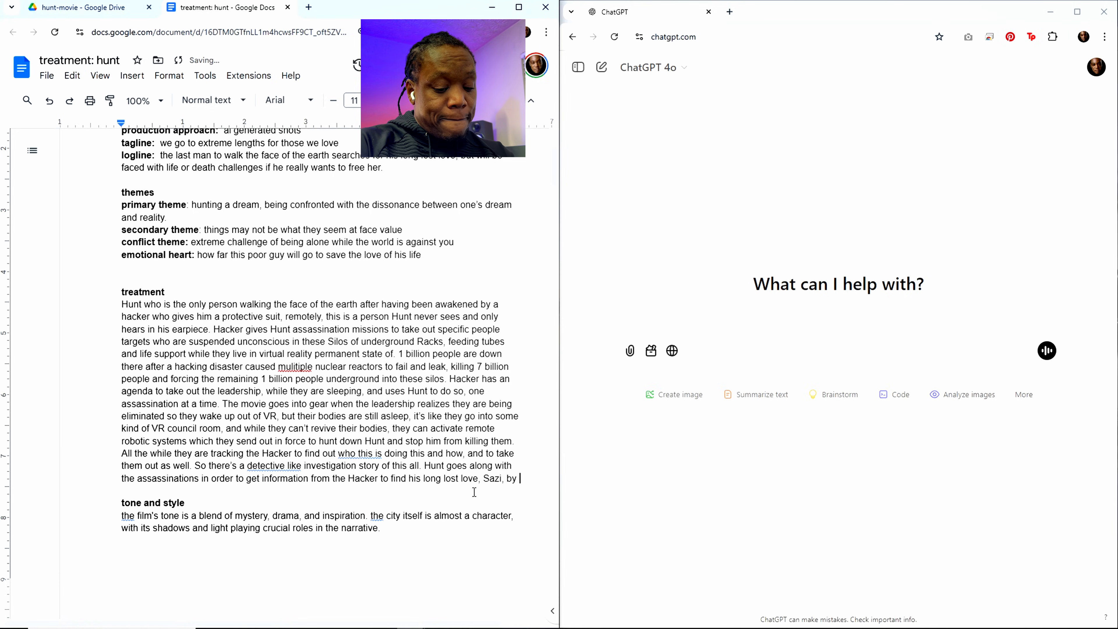
text(having the hacker hack)
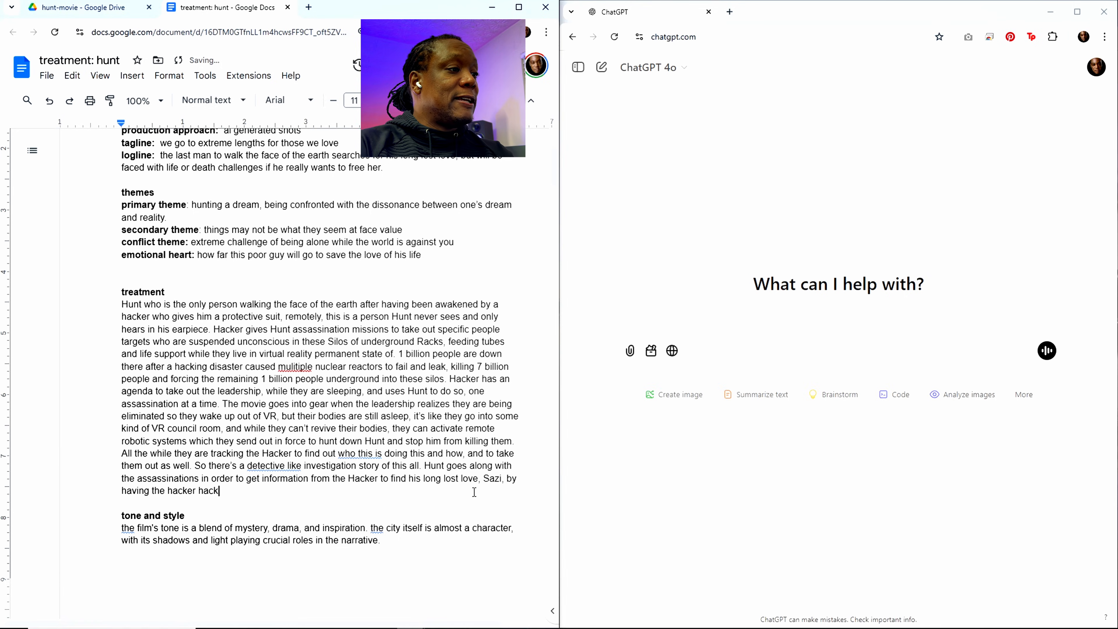
Step: Extend the sentence about Hunt's motive with "having the hacker hack old records from the world before the post"
text(old reco)
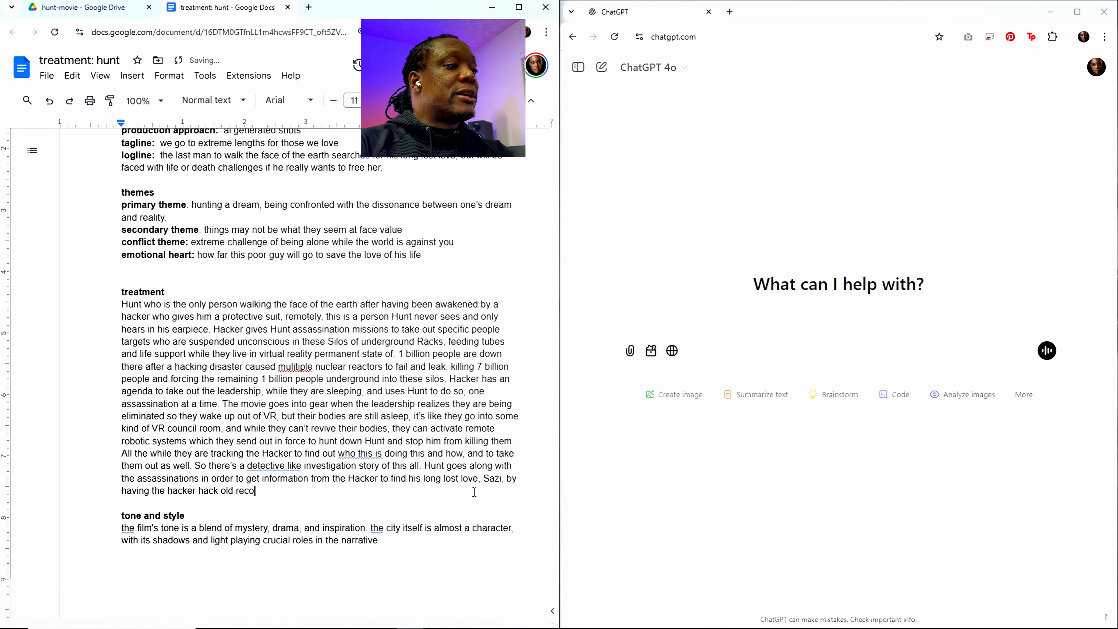
text(rds from the )
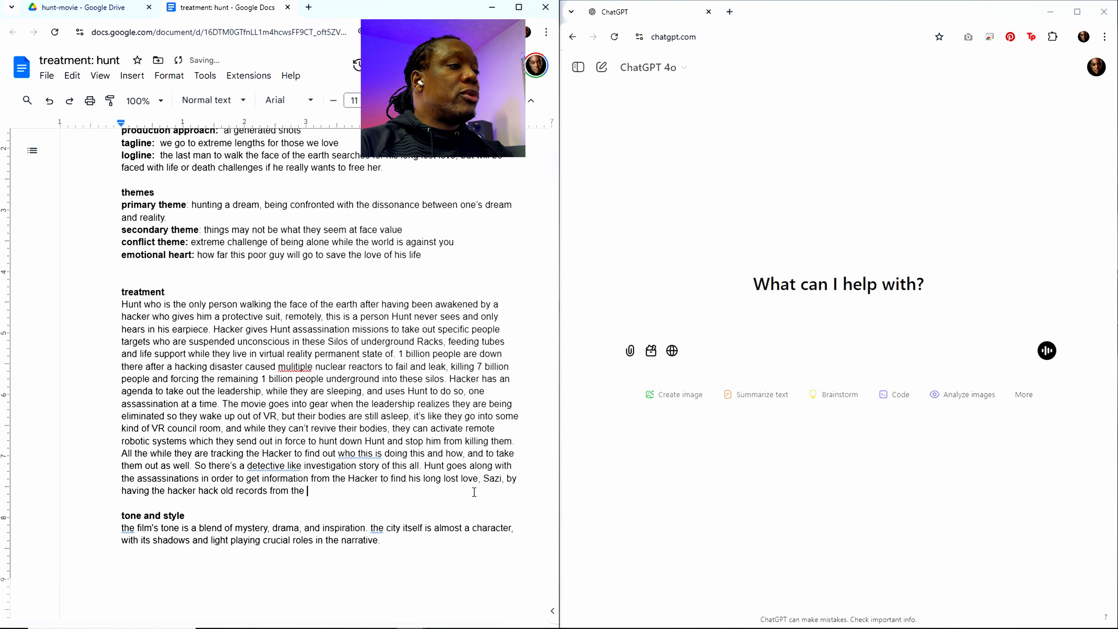
text(world befor)
key(BackSpace)
key(BackSpace)
text(beofre)
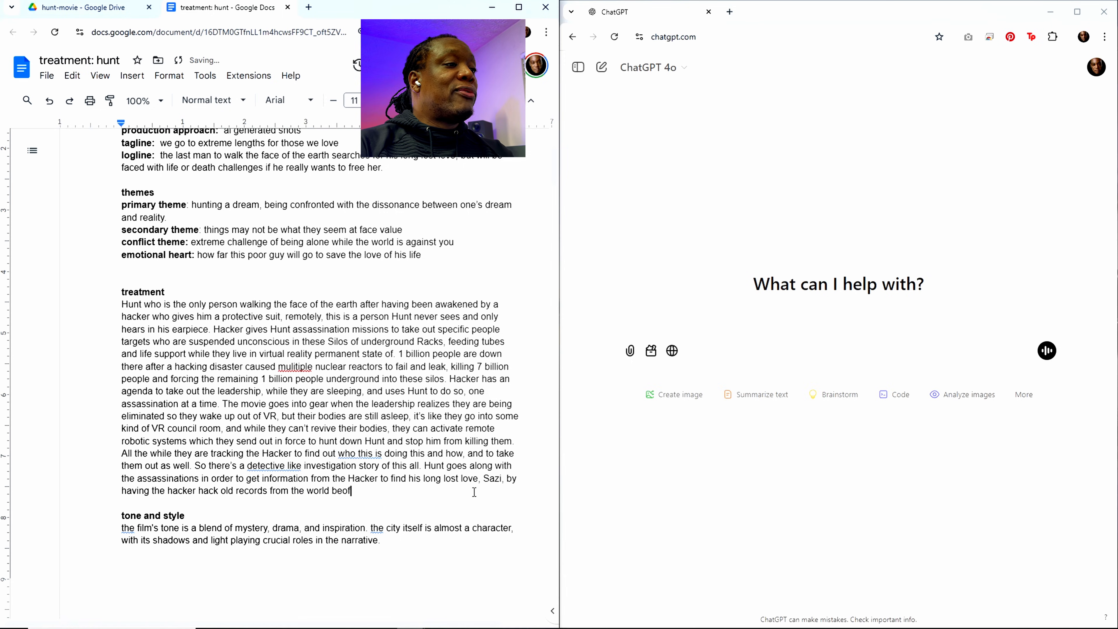
key(BackSpace)
key(BackSpace)
key(BackSpace)
key(BackSpace)
text(fore the)
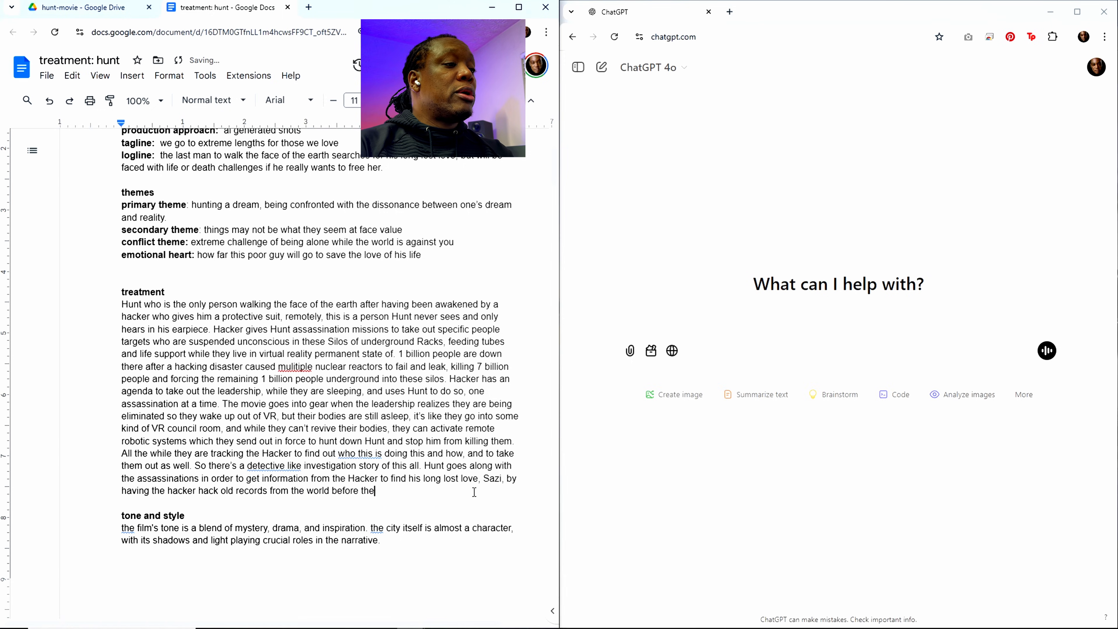
text( post-ap)
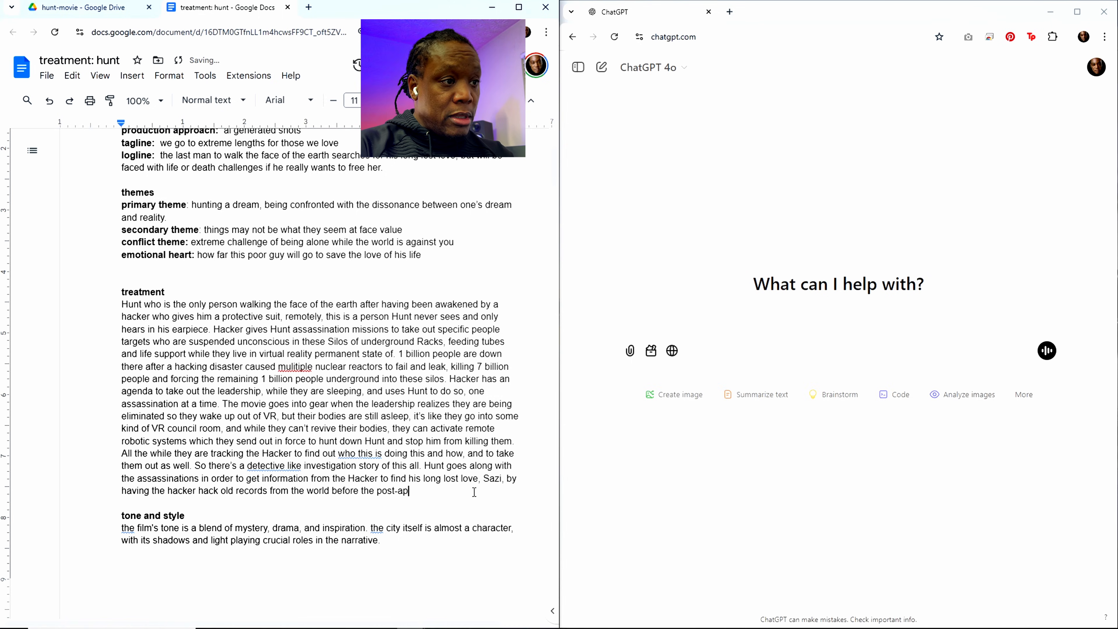
text(oa)
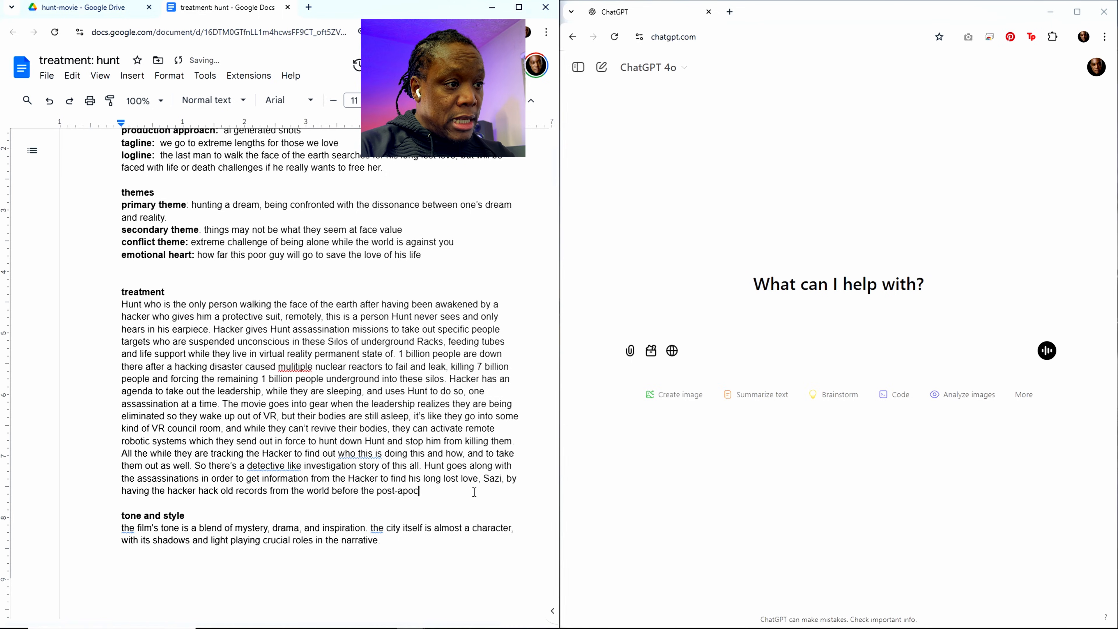
text(aly)
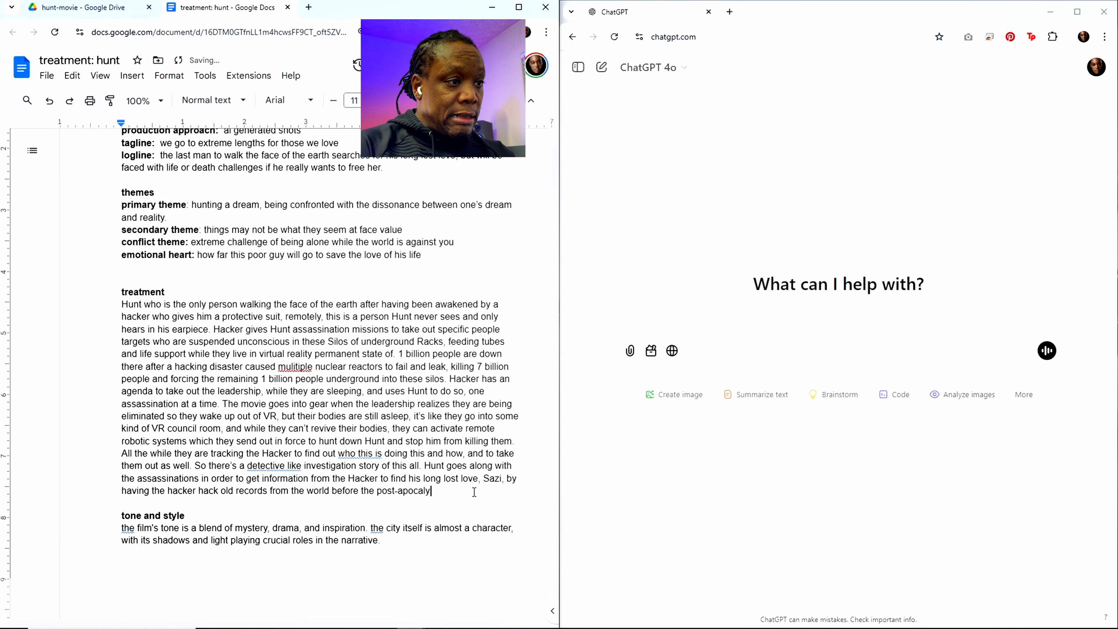
text(p)
text(tice tha)
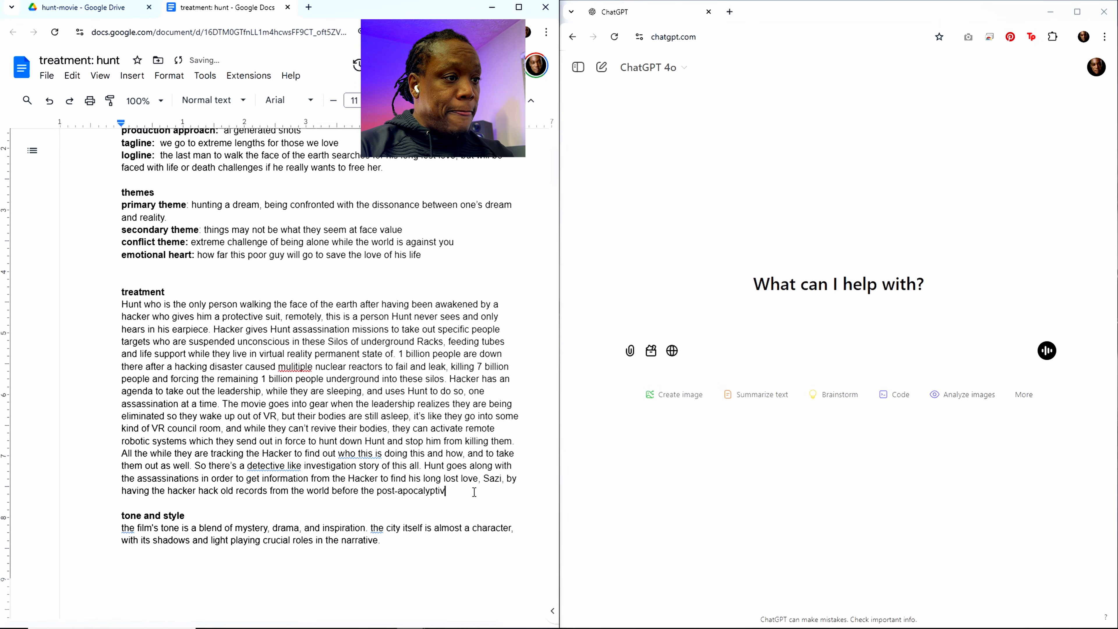
text(t )
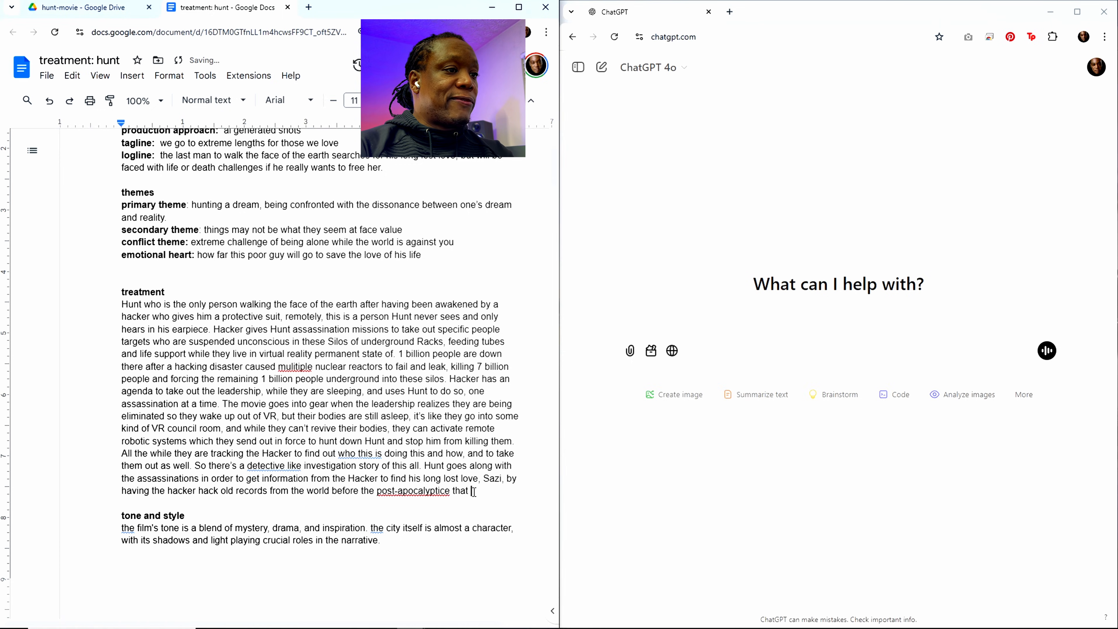
text(forced )
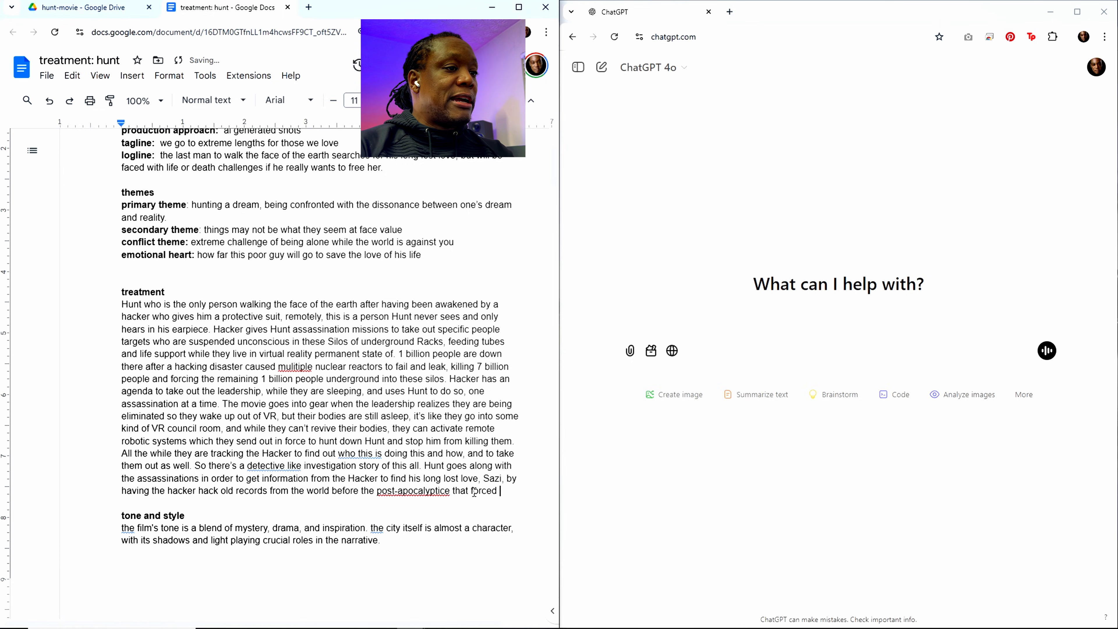
text(everyone undergrao)
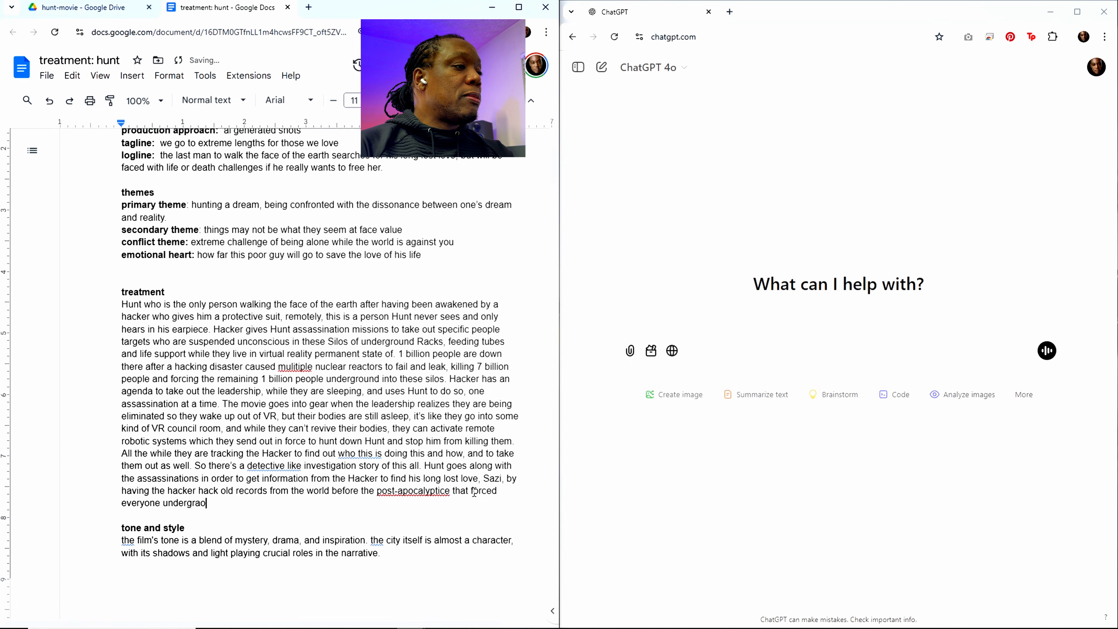
Step: End the old-records sentence with "underground." and begin the following one with "Hunt is the only"
key(BackSpace)
text(ou)
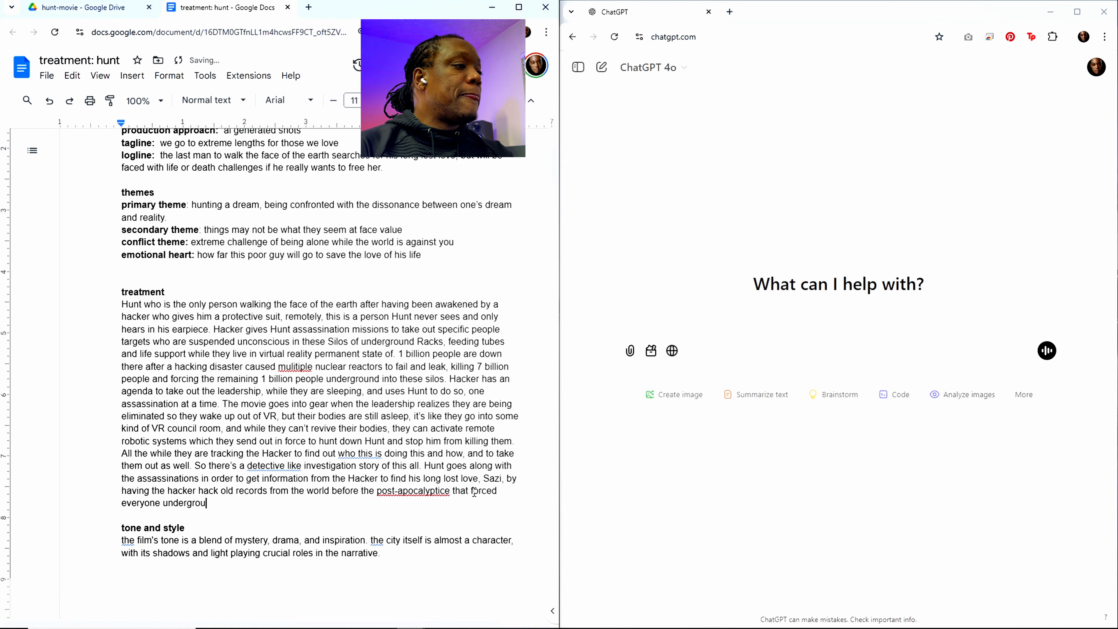
text(nd. Hunt is the )
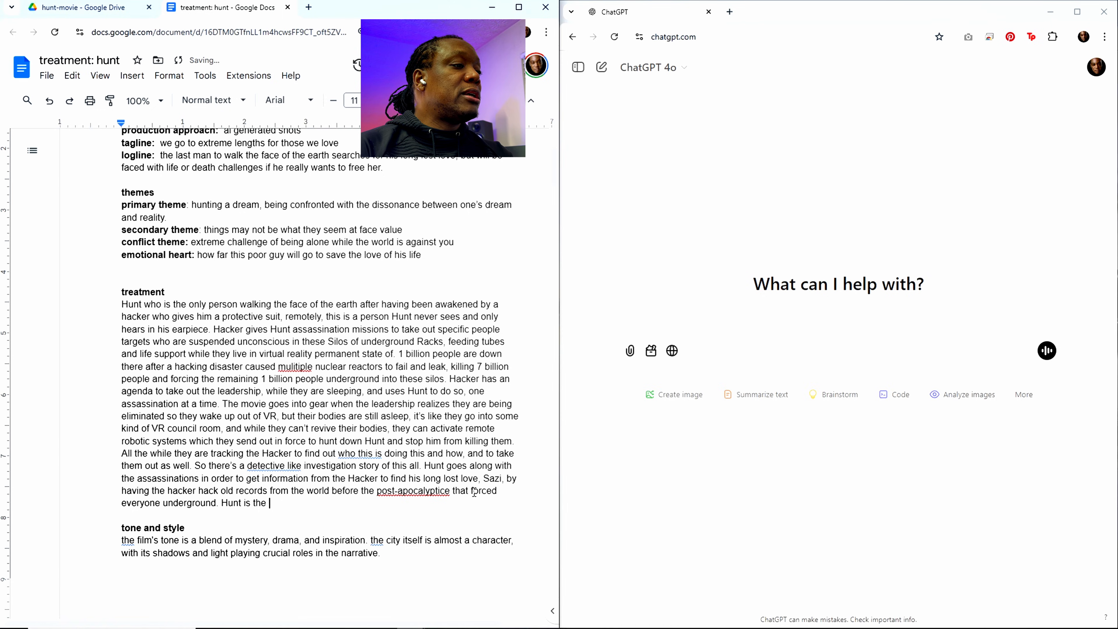
text(only )
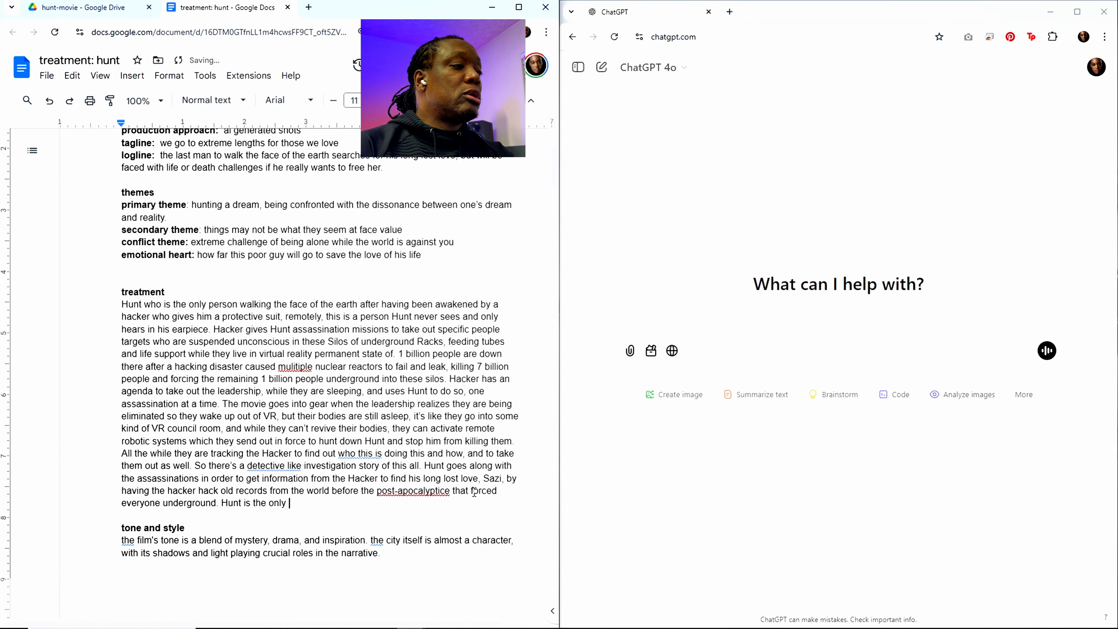
text(person at th)
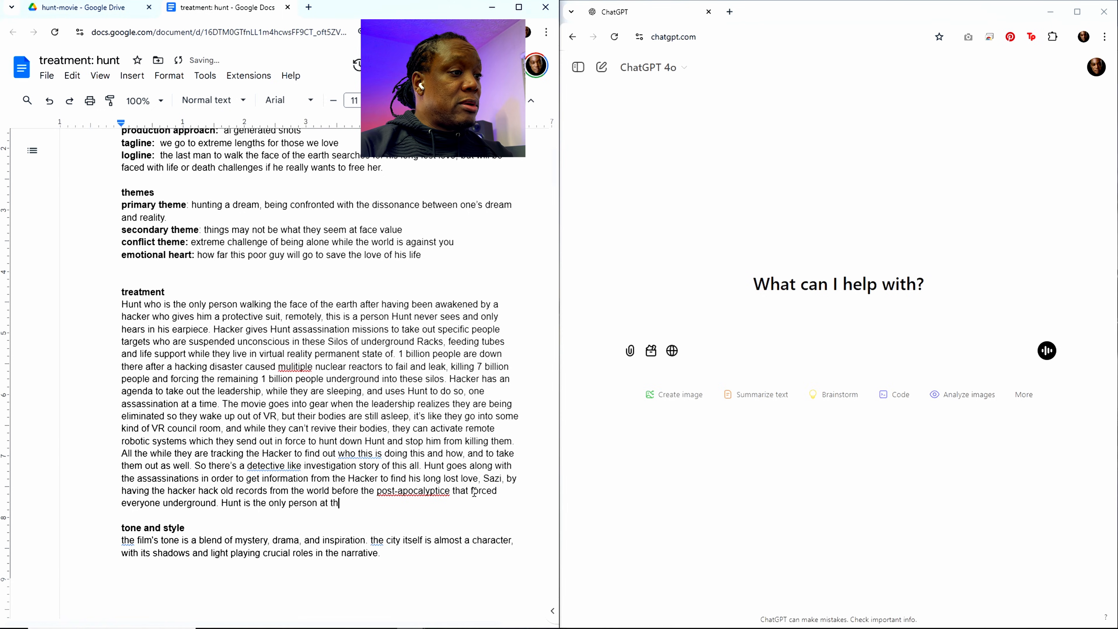
text(is mome)
key(BackSpace)
key(BackSpace)
key(BackSpace)
key(BackSpace)
key(BackSpace)
key(BackSpace)
key(BackSpace)
key(BackSpace)
key(BackSpace)
key(BackSpace)
key(BackSpace)
key(BackSpace)
key(BackSpace)
key(BackSpace)
key(BackSpace)
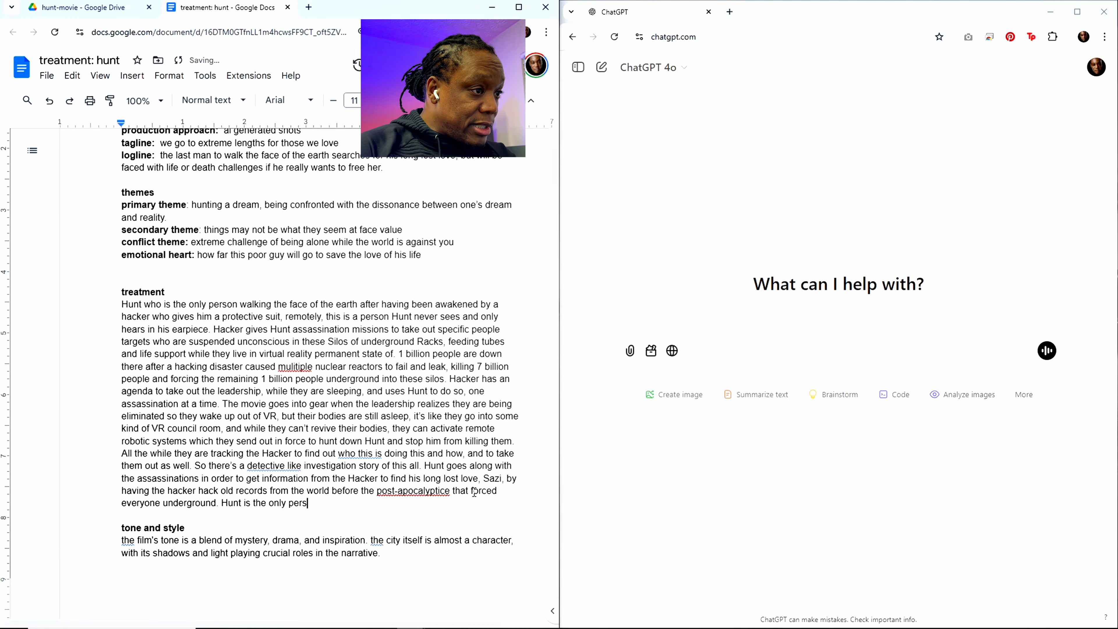
key(BackSpace)
key(BackSpace)
key(BackSpace)
key(BackSpace)
Step: Complete the "Hunt is the only" sentence with "living person at this moment with the special suit and ability to survive above ground."
text(livin)
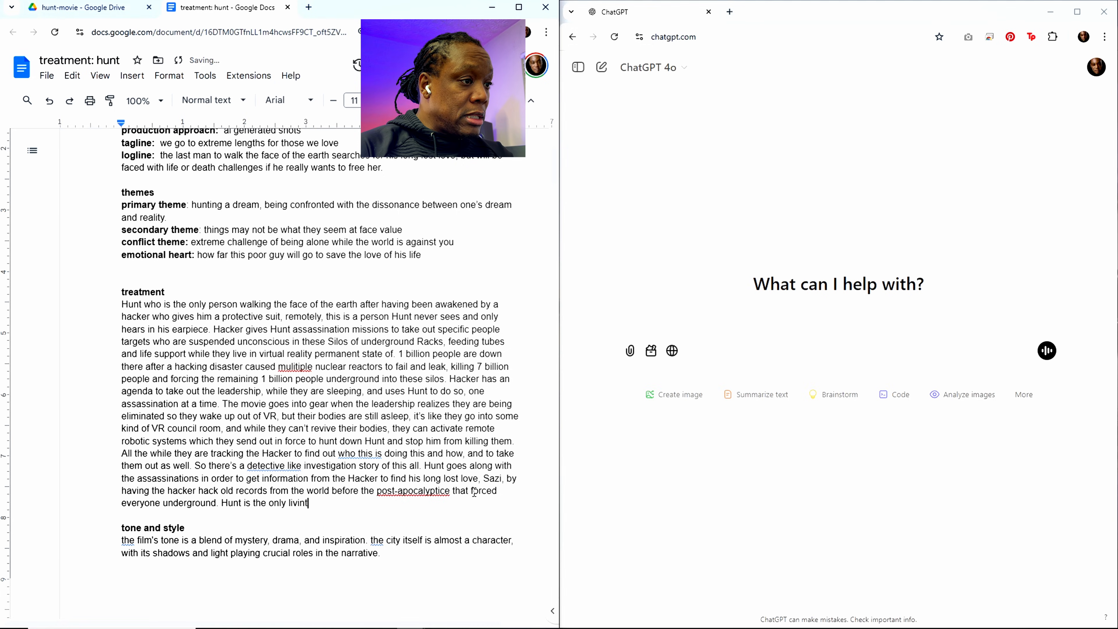
text(g person at th)
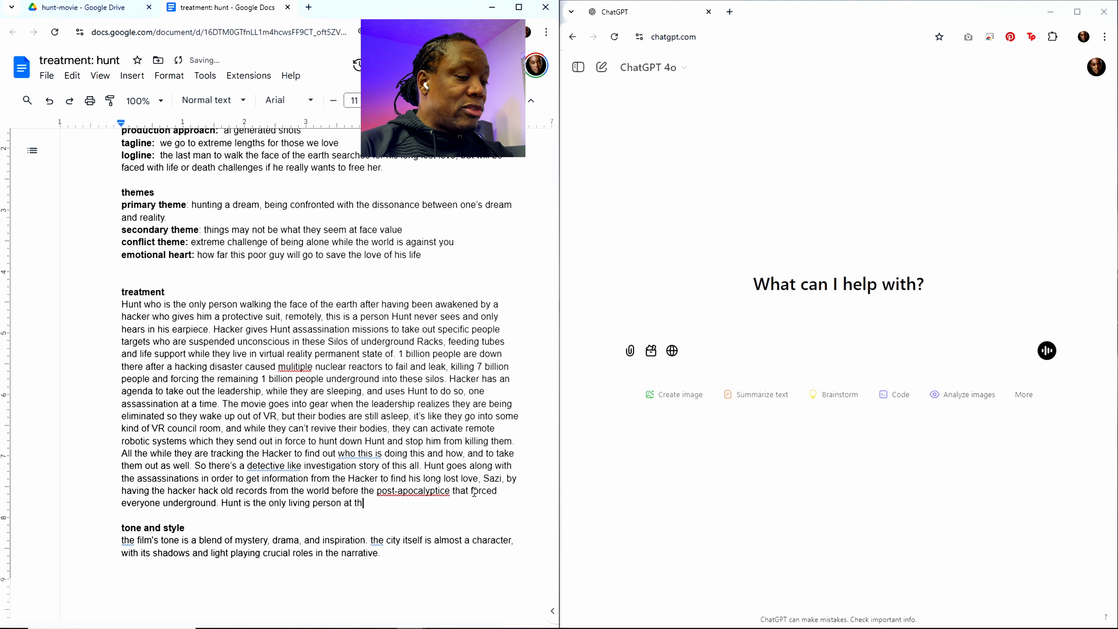
text(is moment)
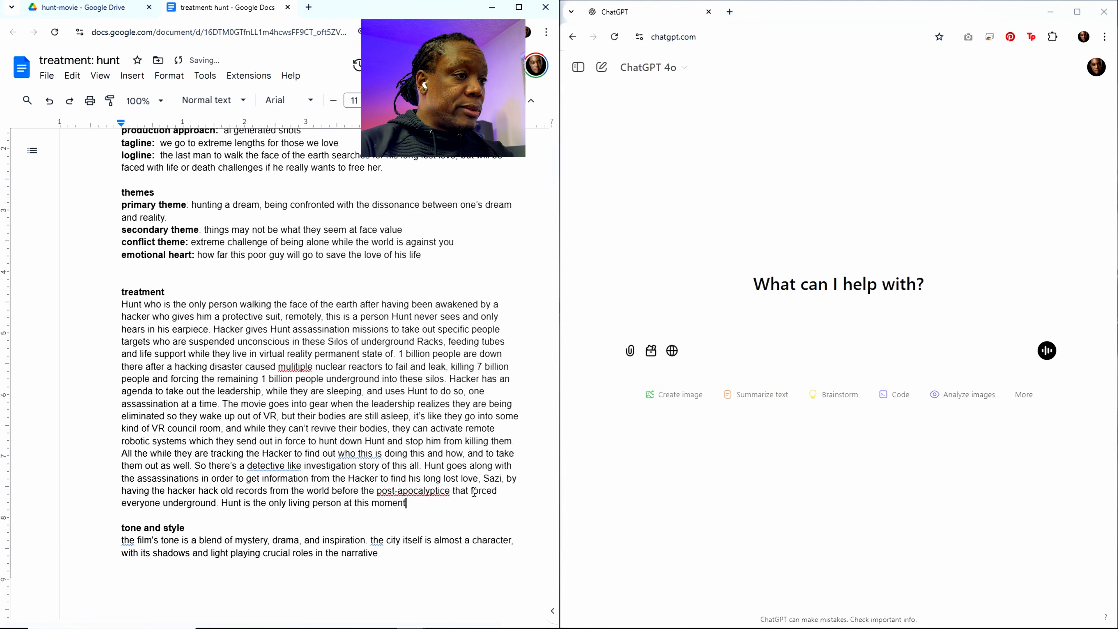
text( with the )
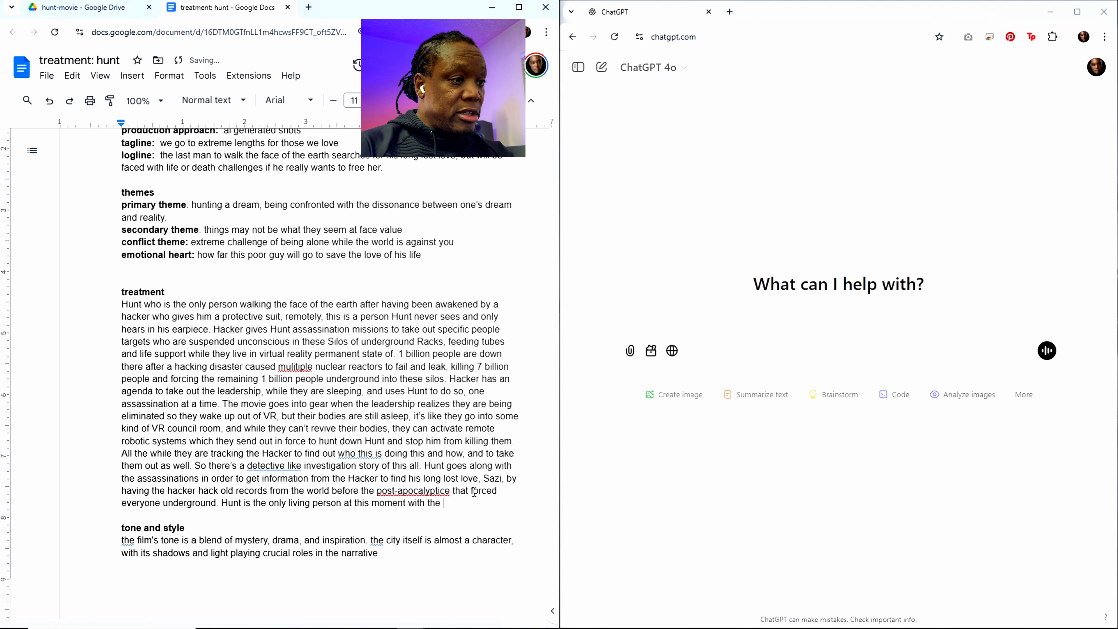
text(special suit)
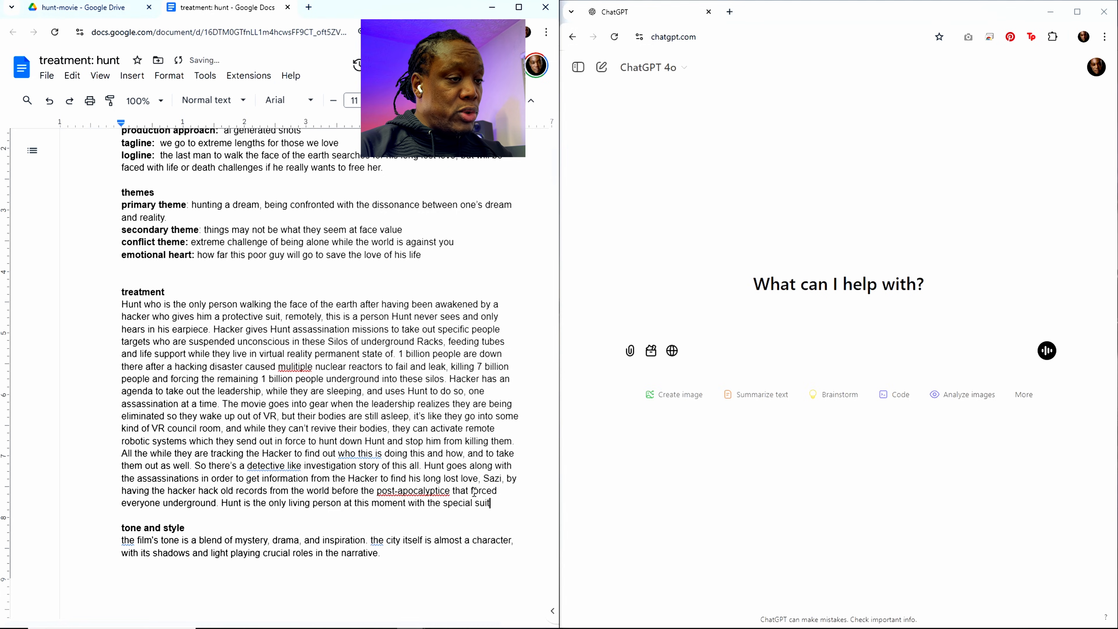
text( and ability t)
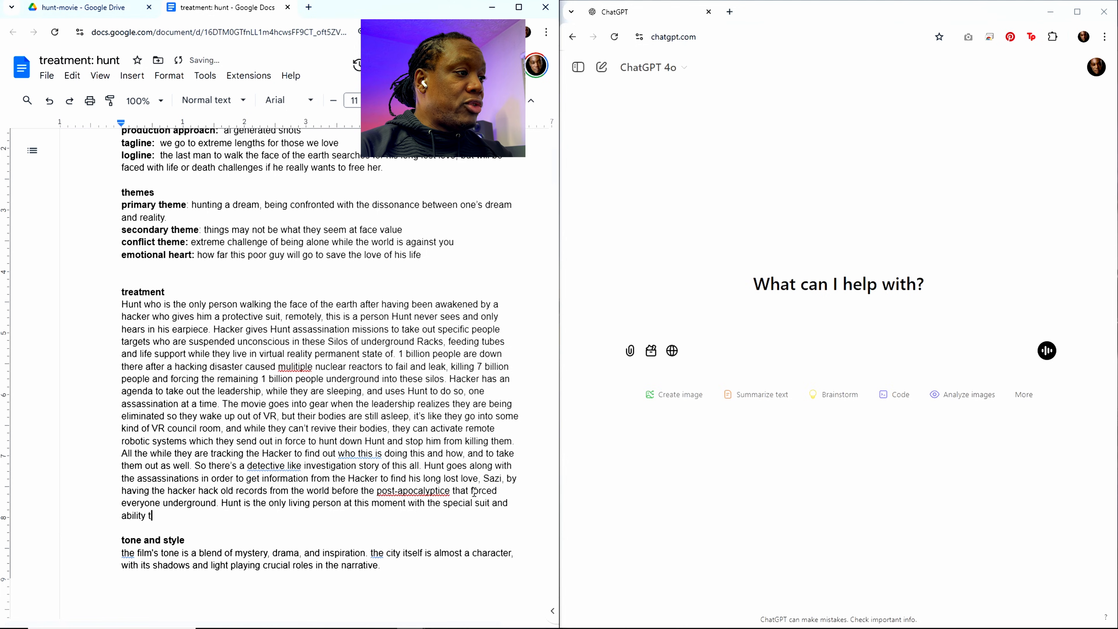
text(o sur)
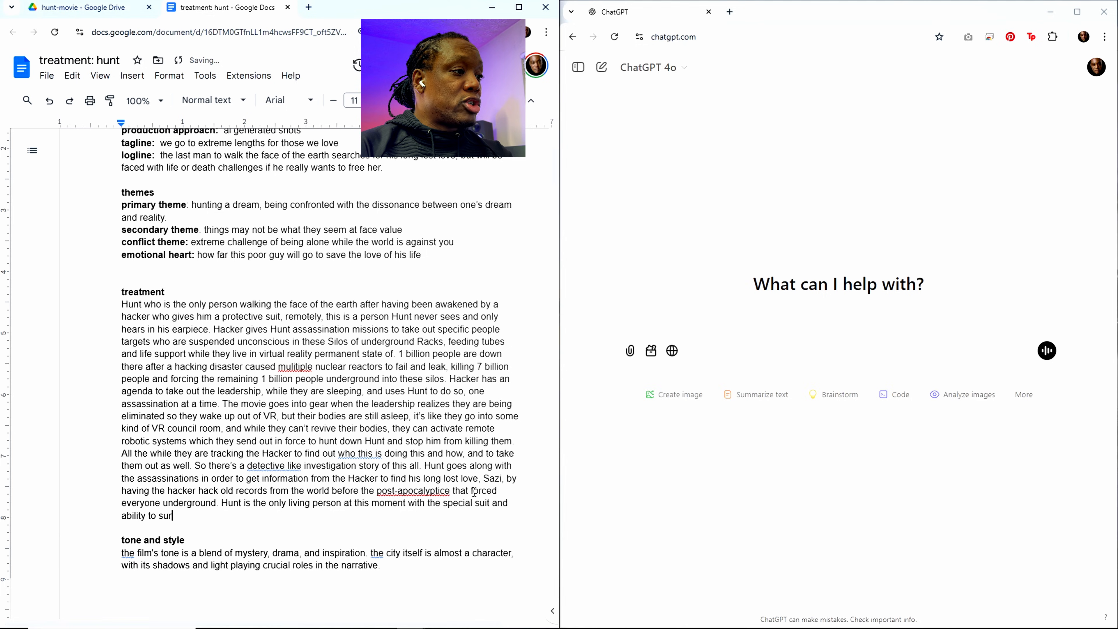
text(vive abov)
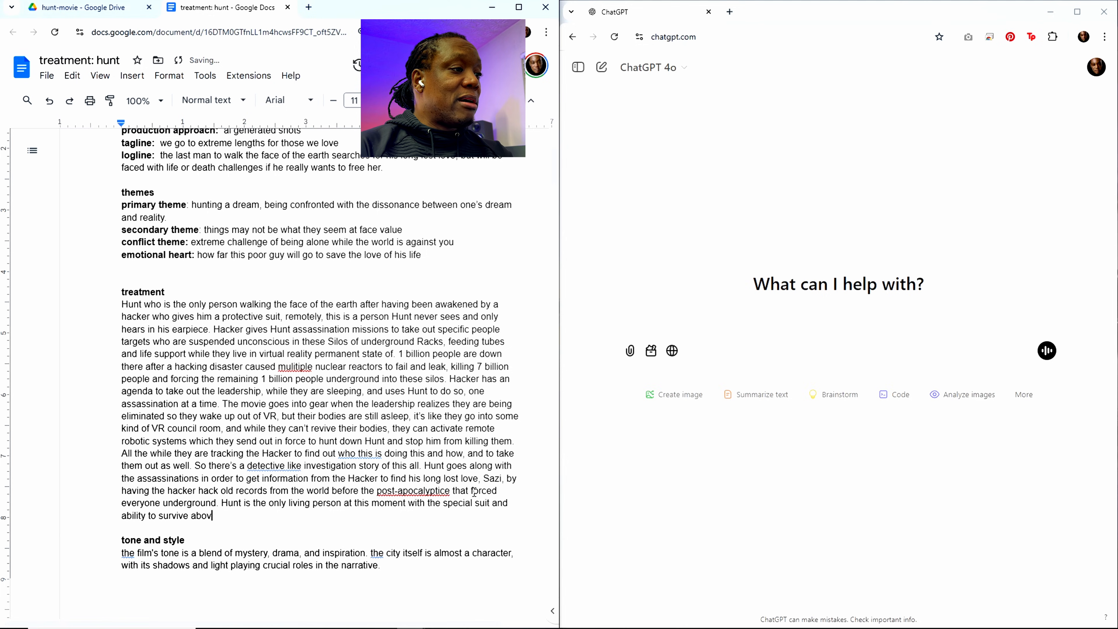
text(e ground.)
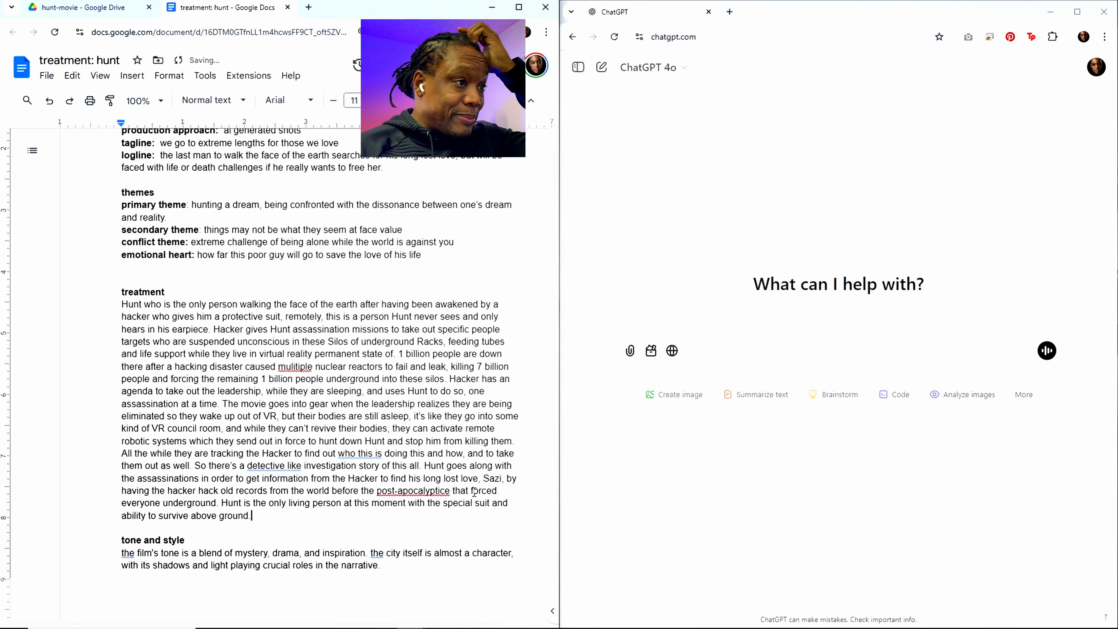
Step: Add two line breaks after the treatment paragraph and correct the misspelled word in it to "post-apocalyptic"
scroll(473, 492, down, 8)
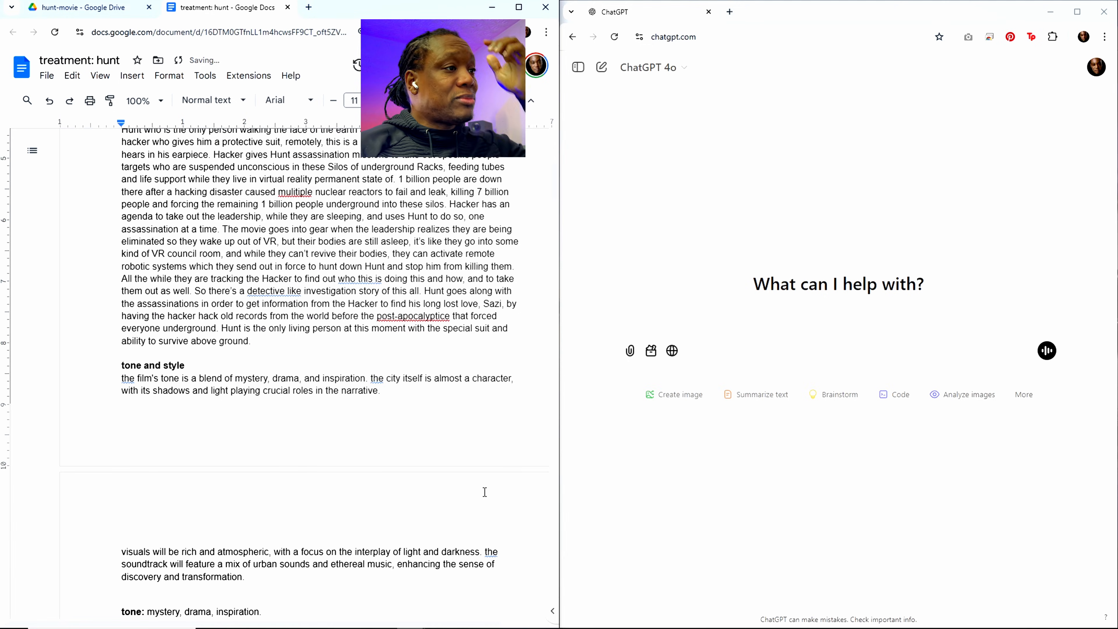
scroll(442, 450, up, 5)
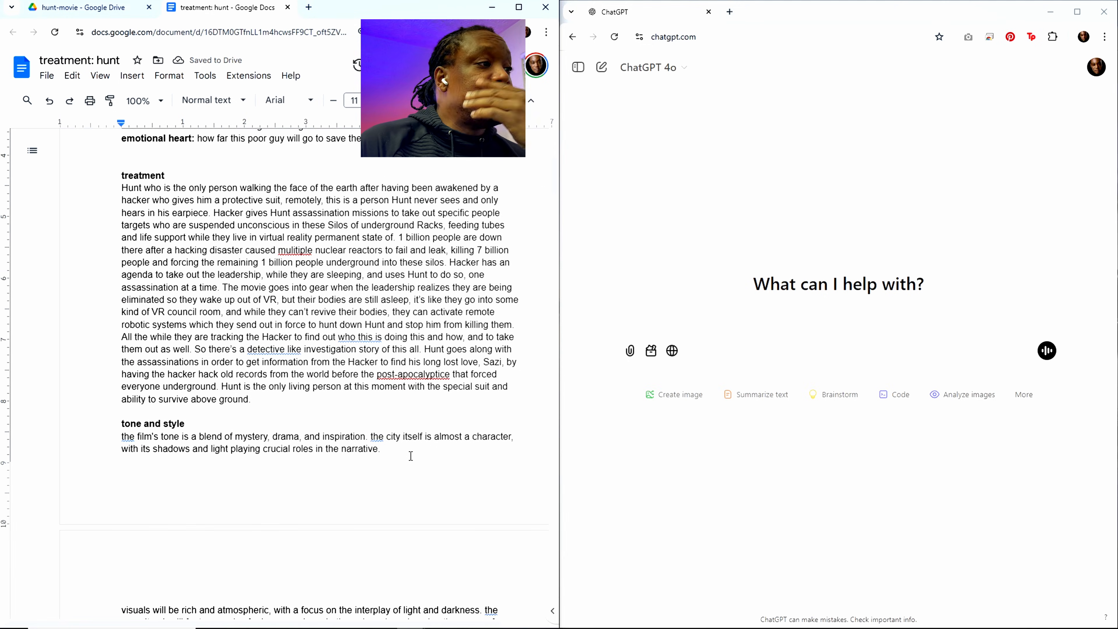
key(Return)
key(Return)
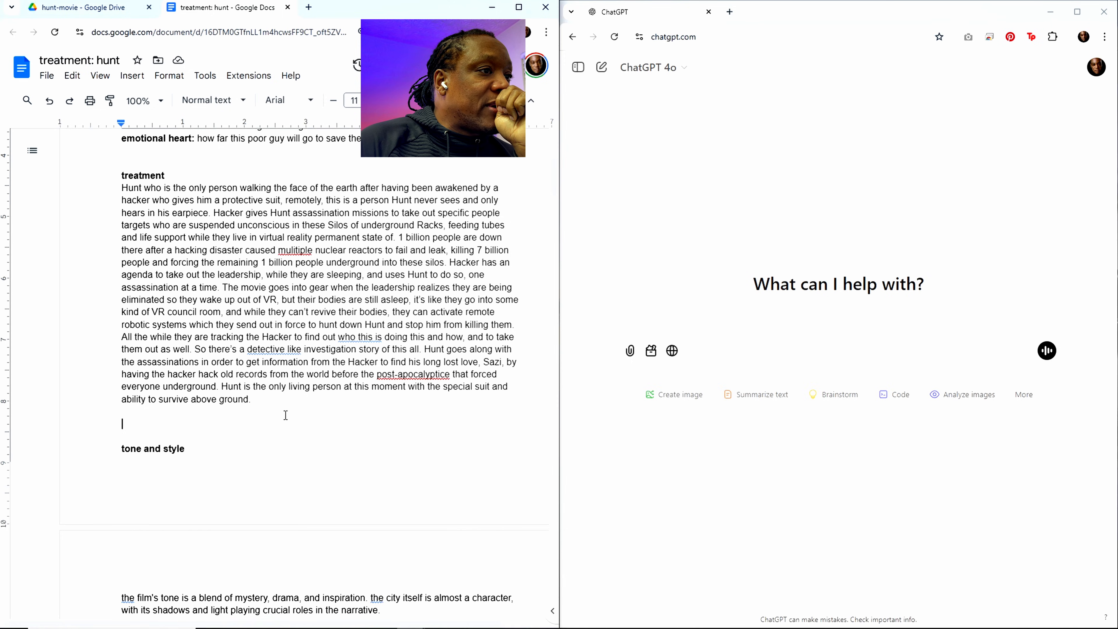
click(452, 375)
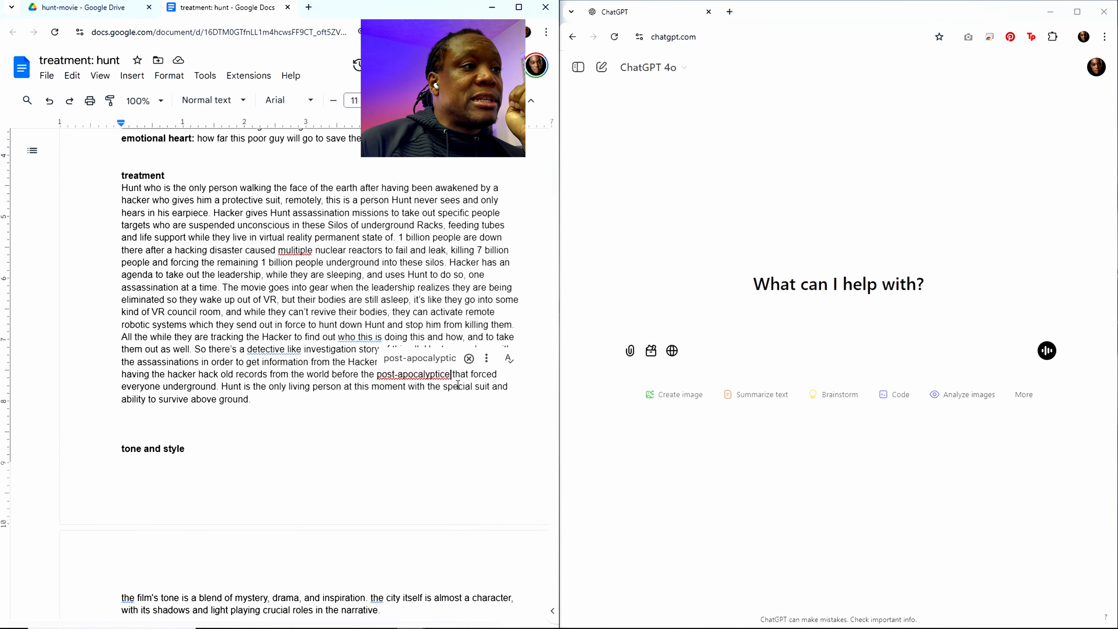
key(BackSpace)
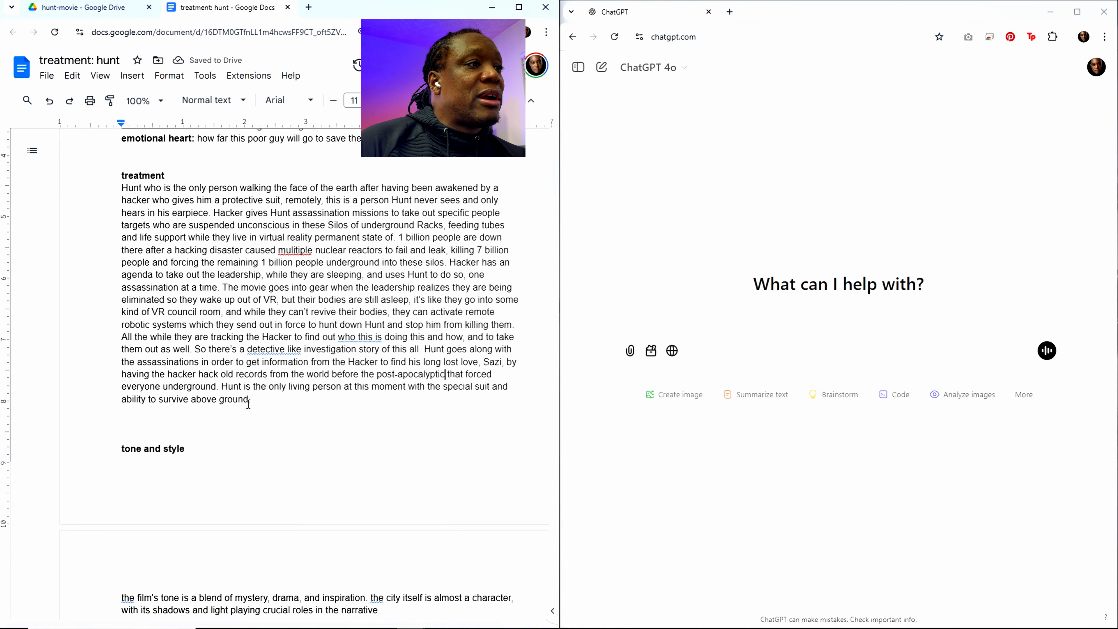
Step: Start a new paragraph between the treatment text and the tone heading with "Action sequences in the middle as Hunt races to survive while"
click(160, 419)
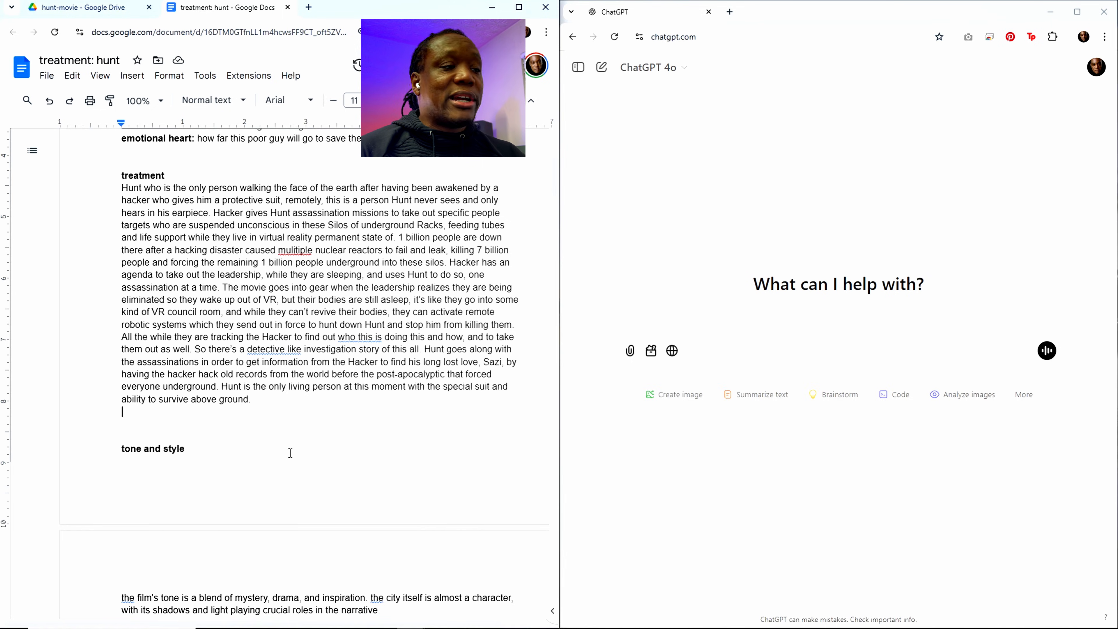
mouse_move(1117, 73)
mouse_down()
mouse_move(679, 73)
mouse_move(1117, 74)
mouse_up()
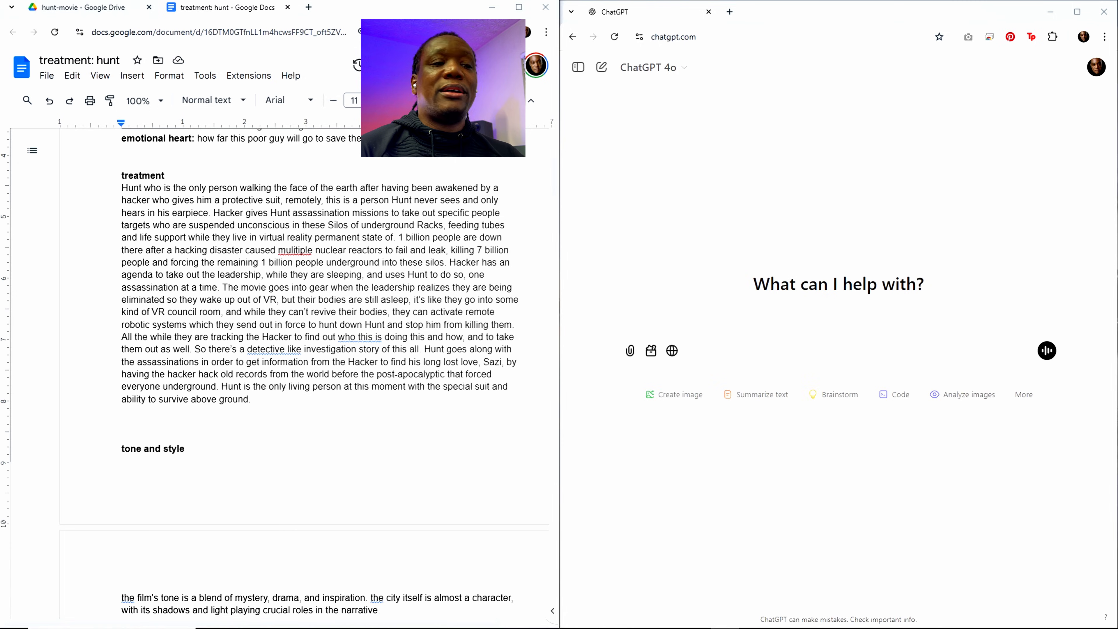
click(256, 425)
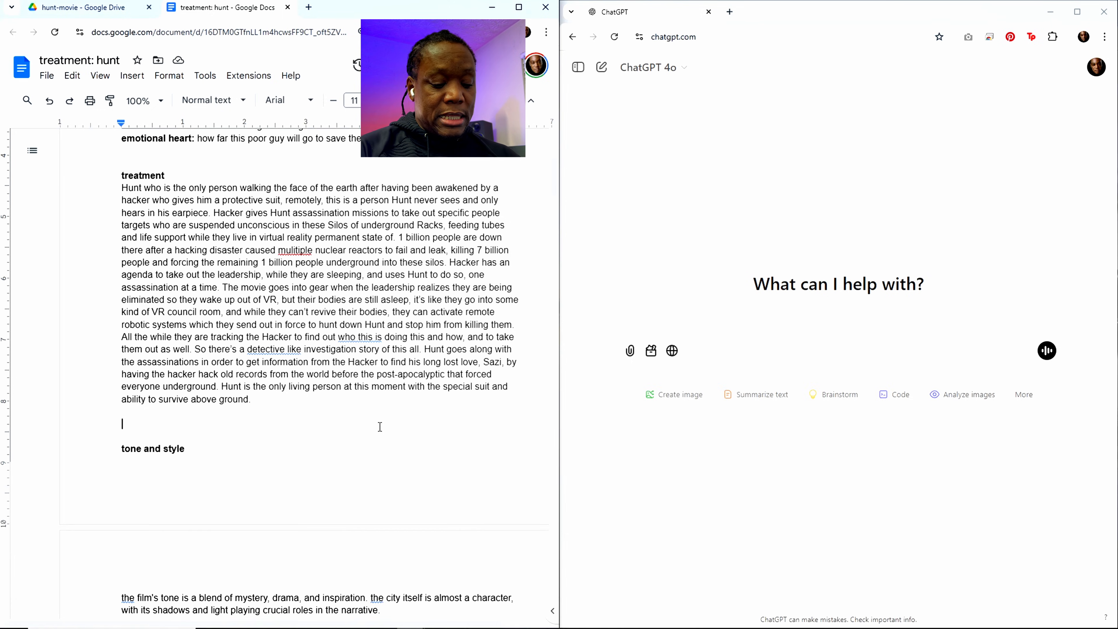
text(Action se)
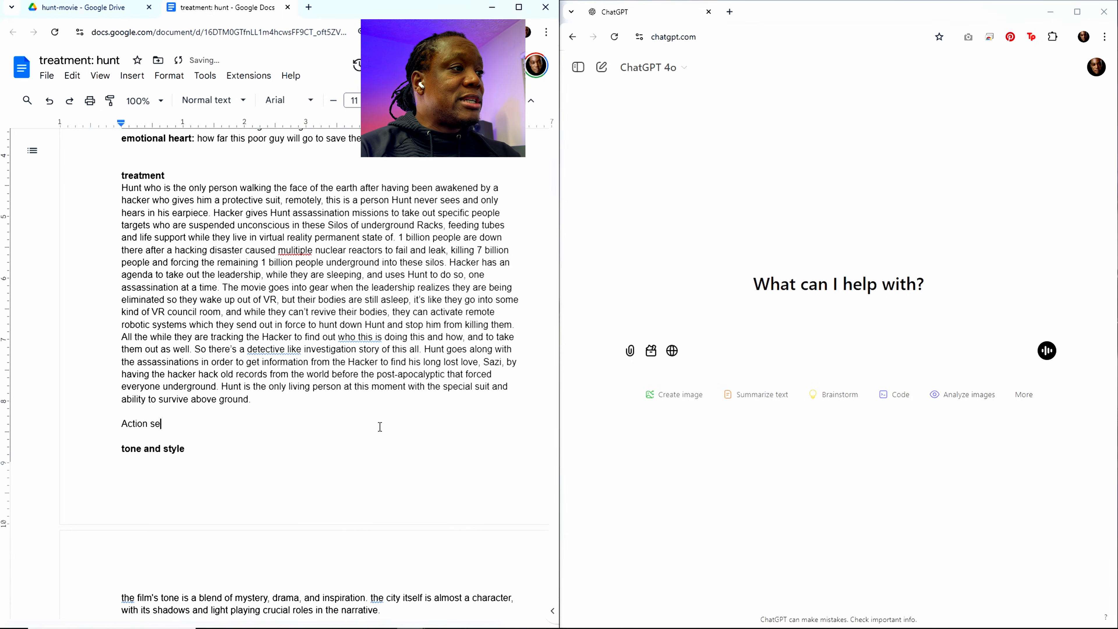
text(quences in the mi)
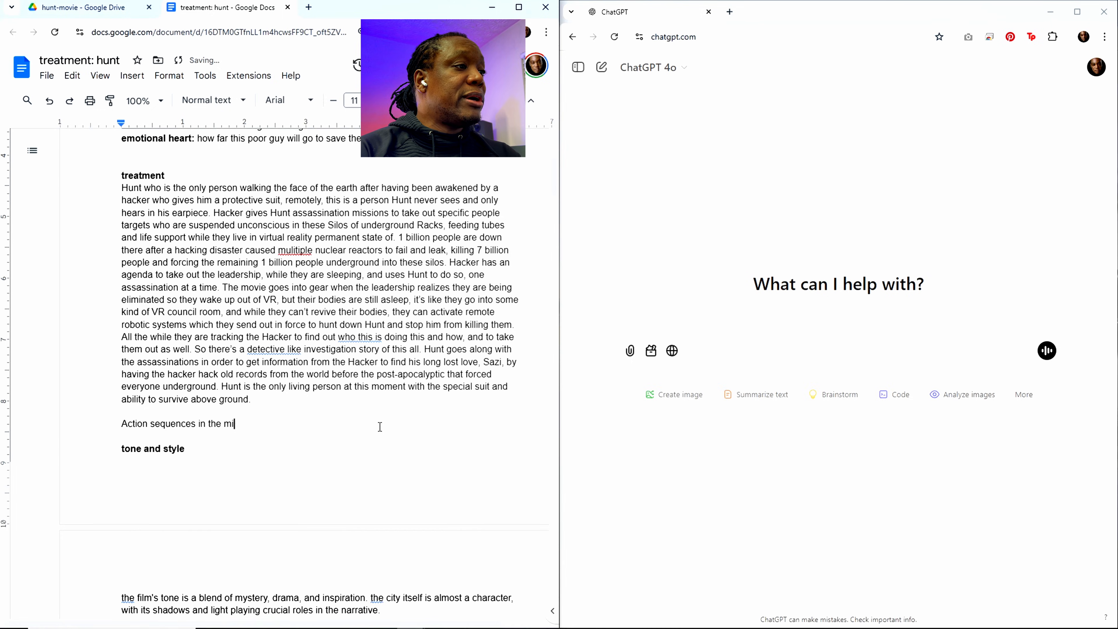
text(ddle as Hunt)
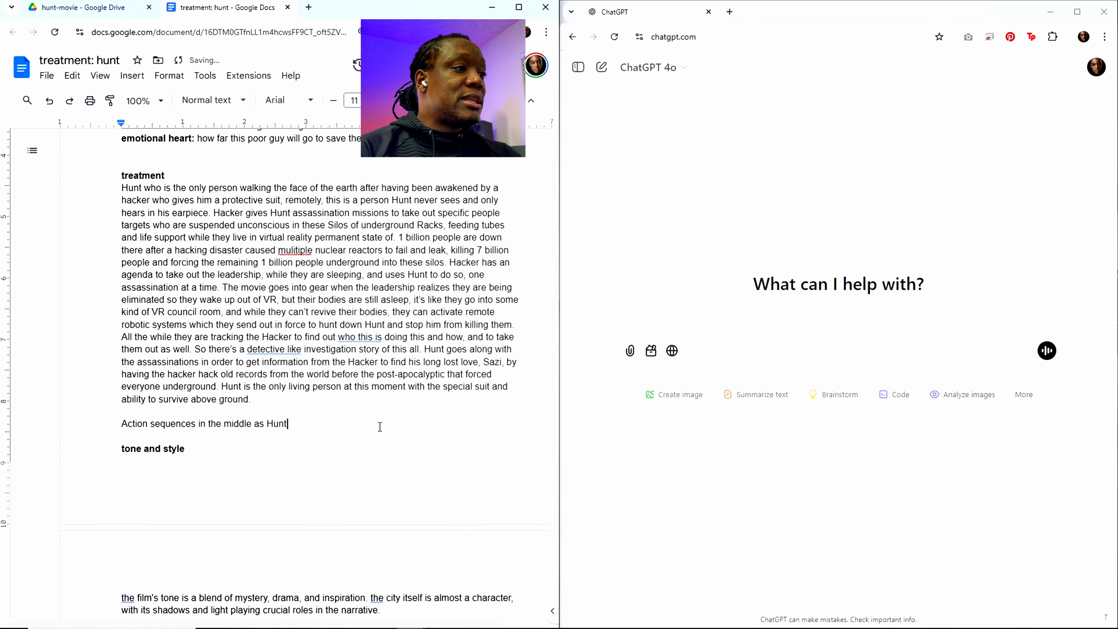
text( ra)
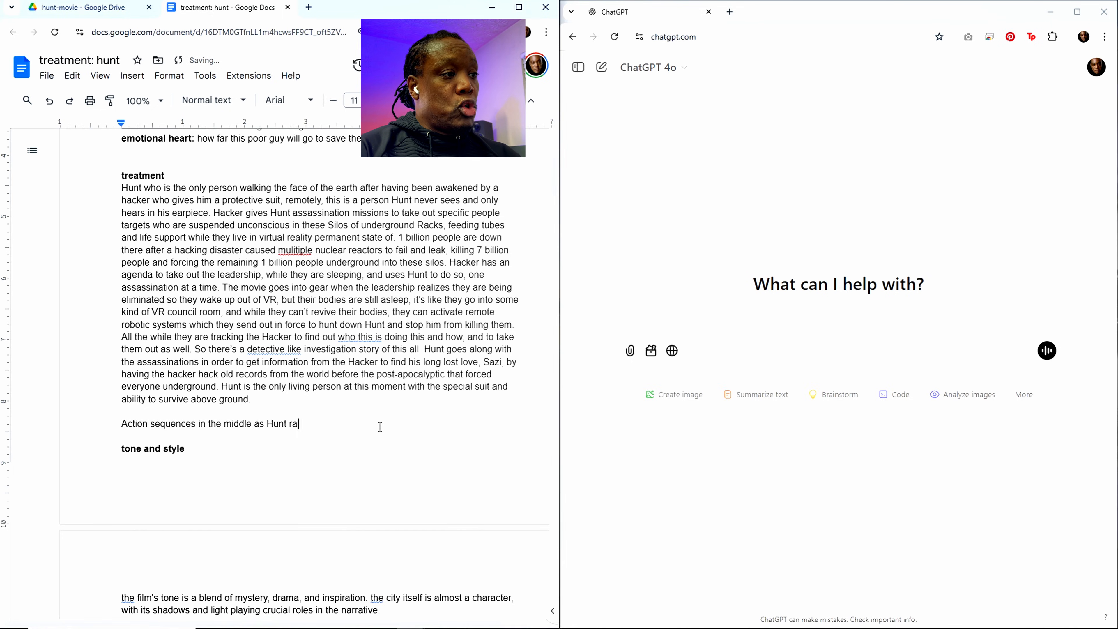
text(ces to surv)
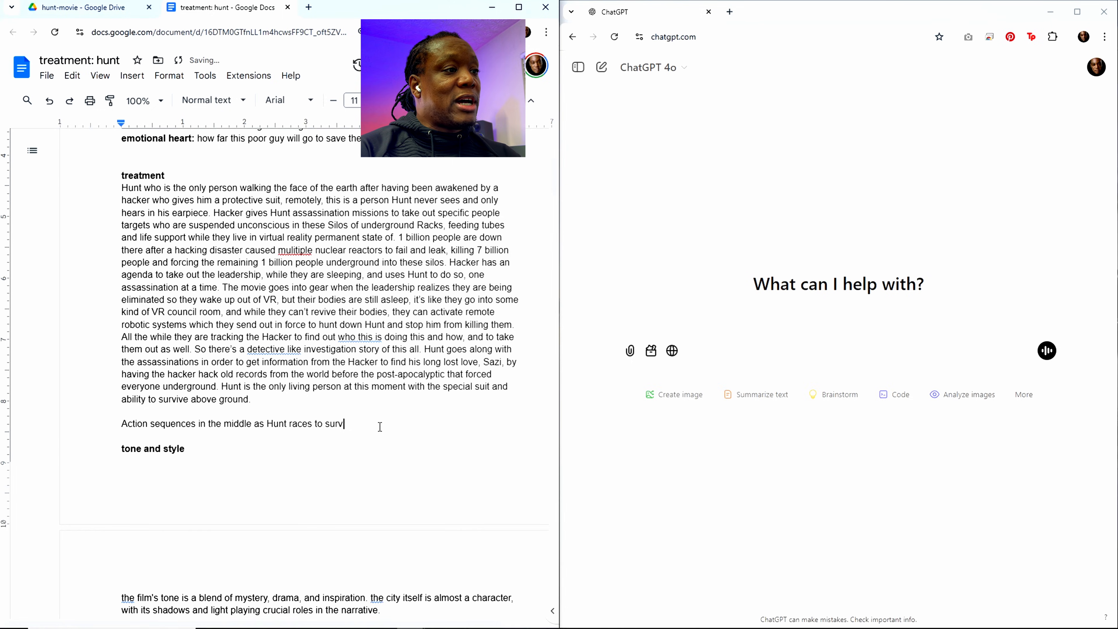
text(ive while being)
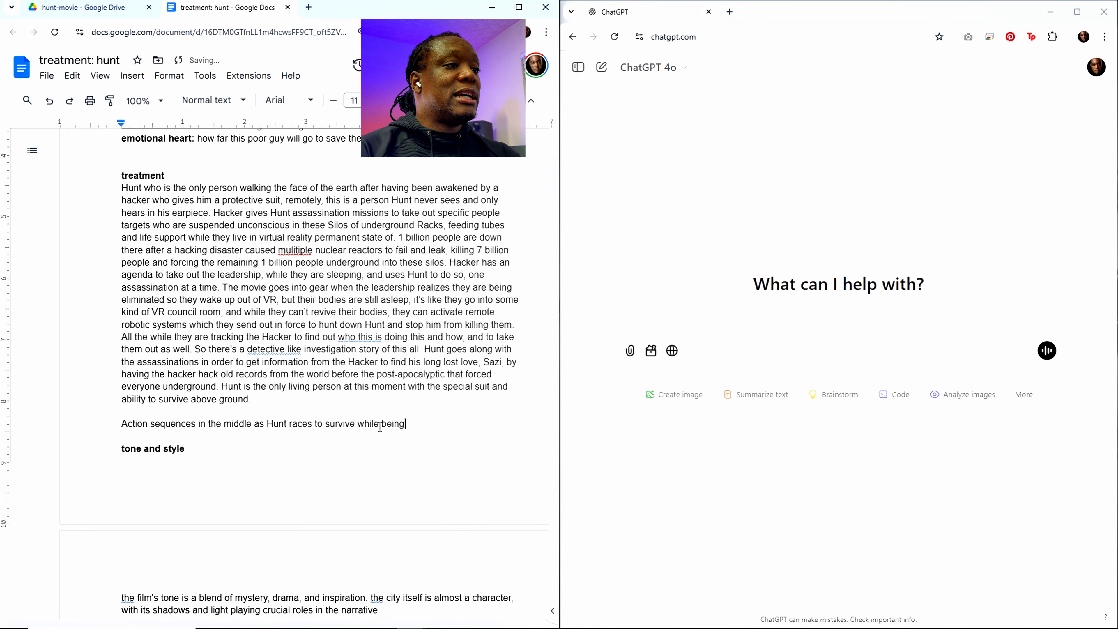
text( chased by)
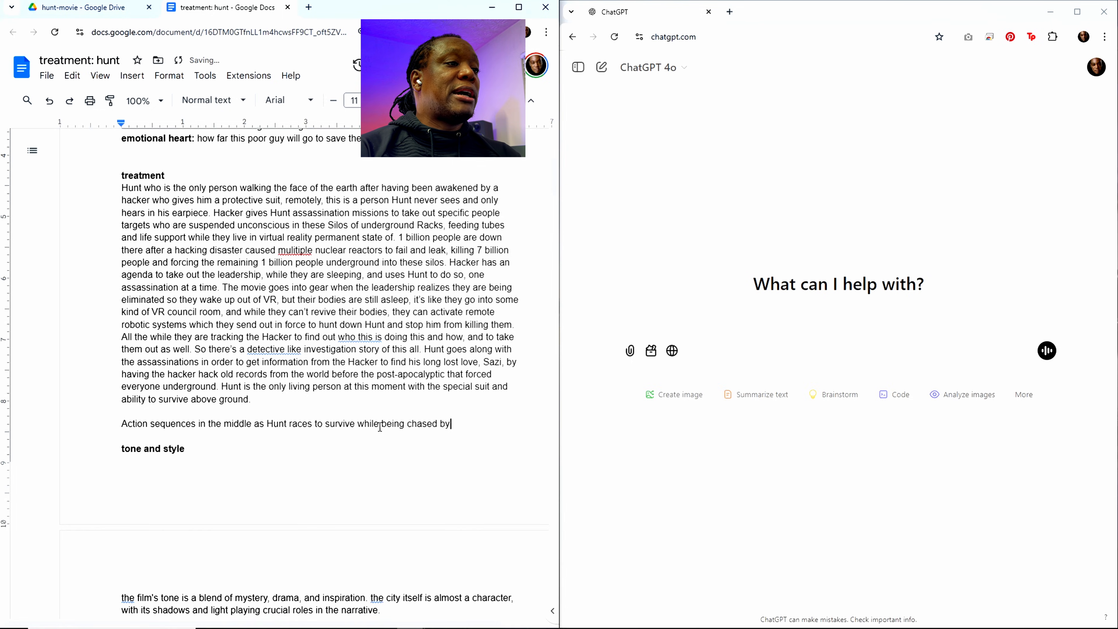
text( all manner of )
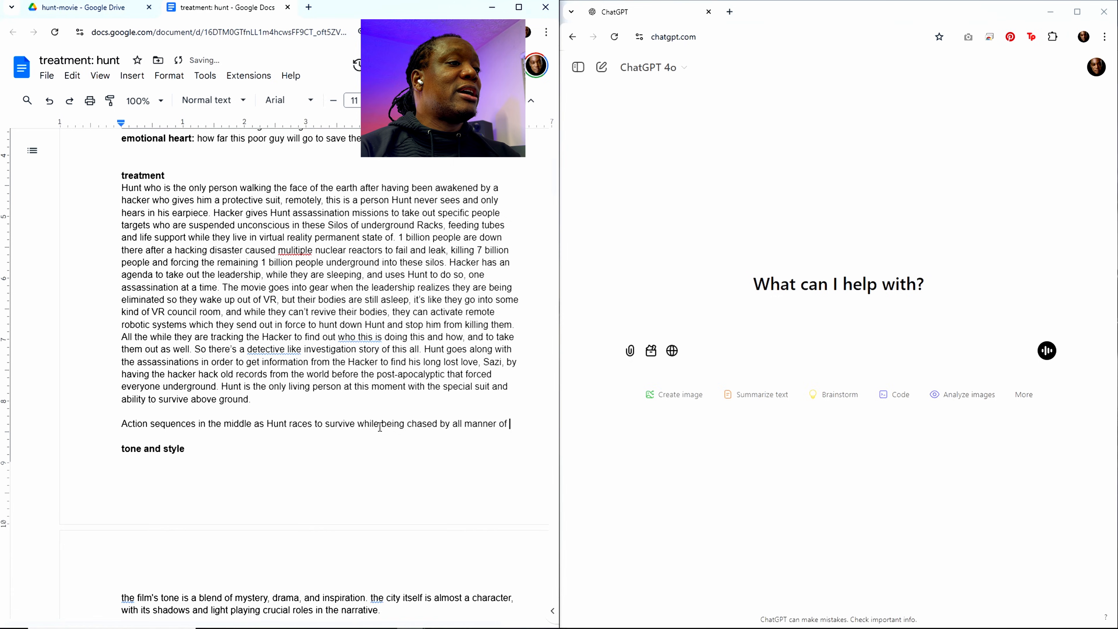
text(ansroids)
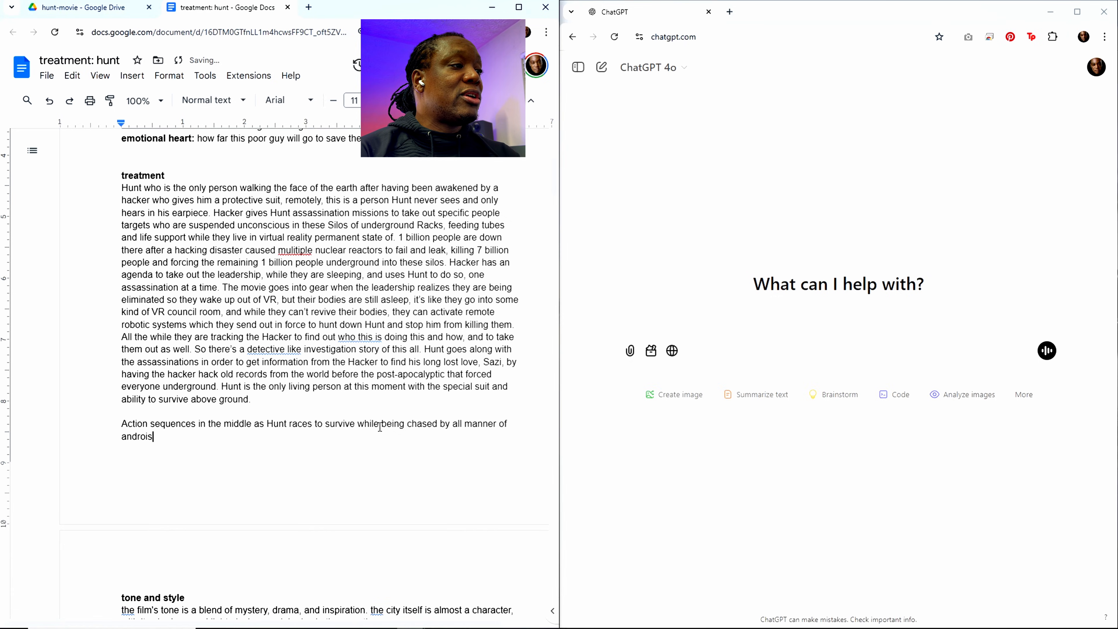
text( and )
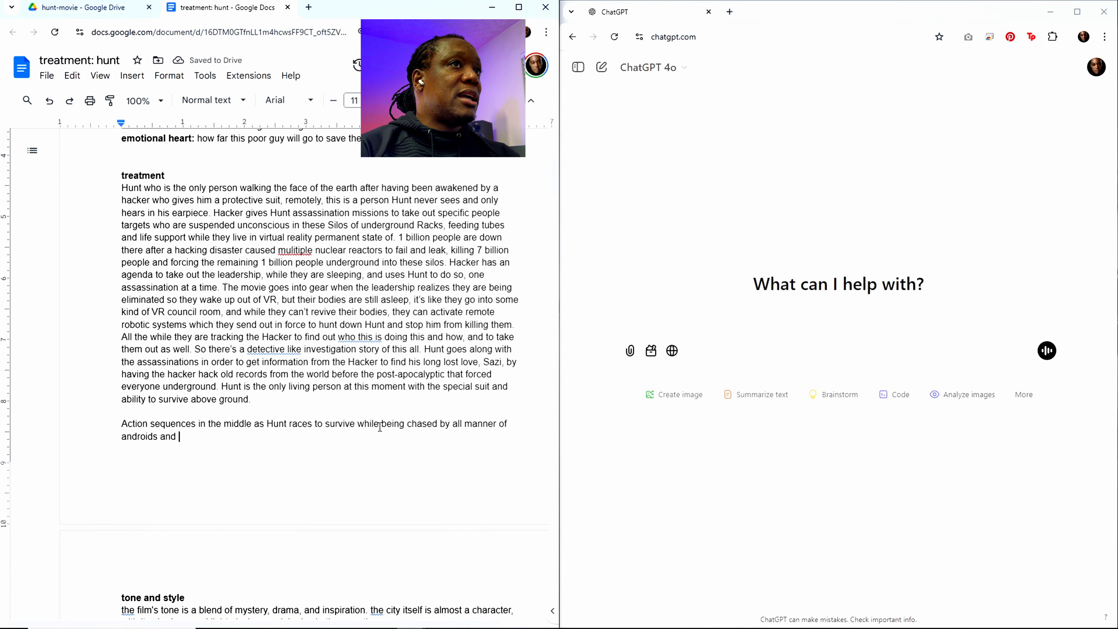
text(ai d)
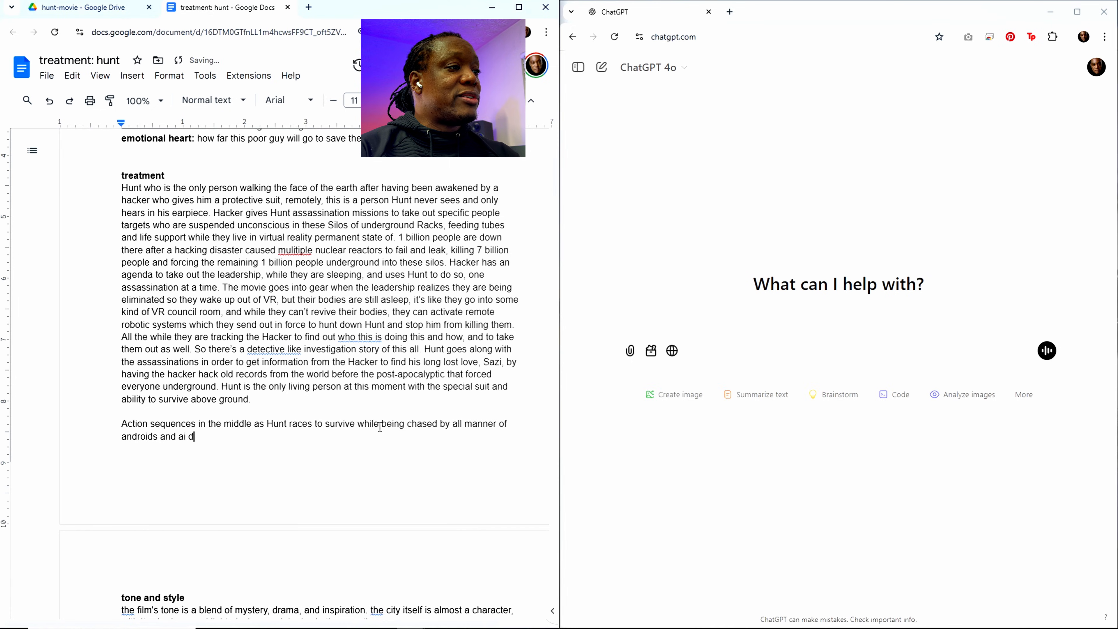
text(riven wa)
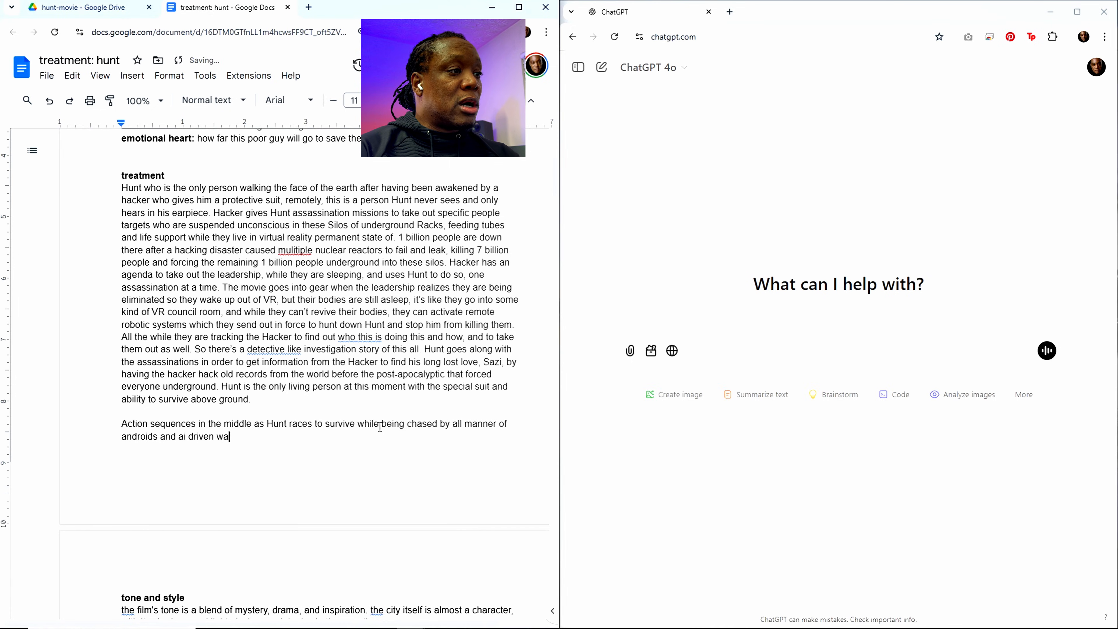
text(r machines )
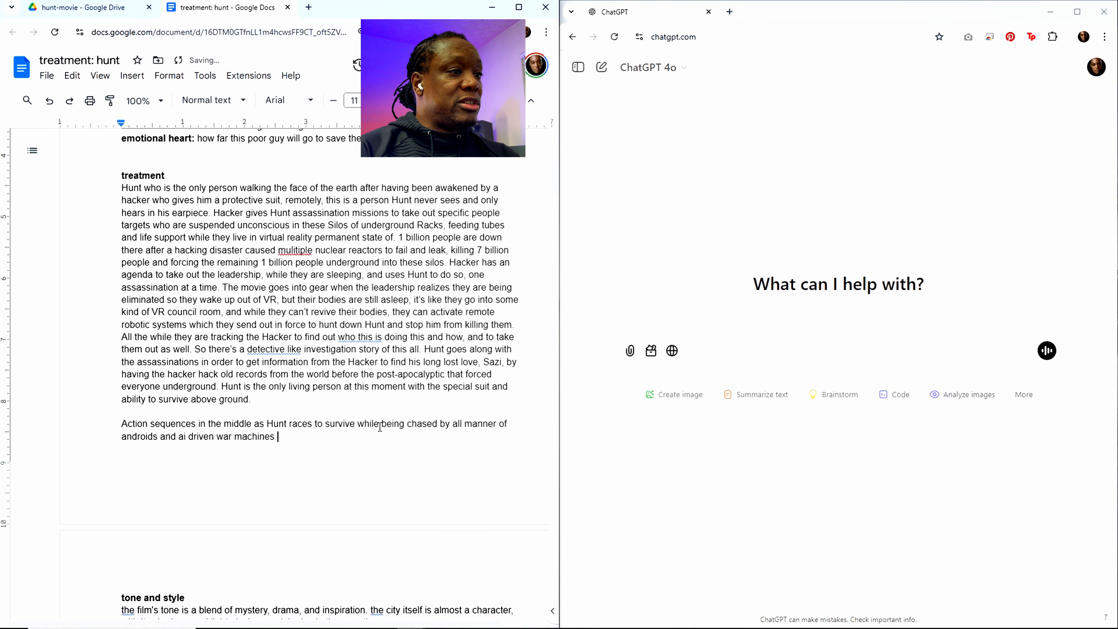
text(robots)
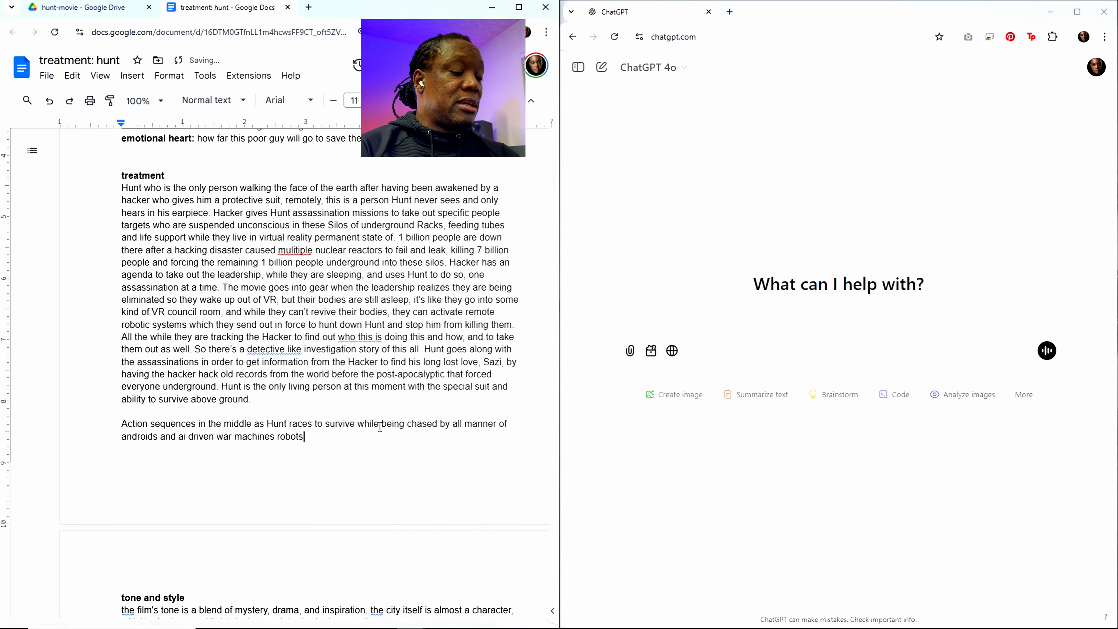
text( drones)
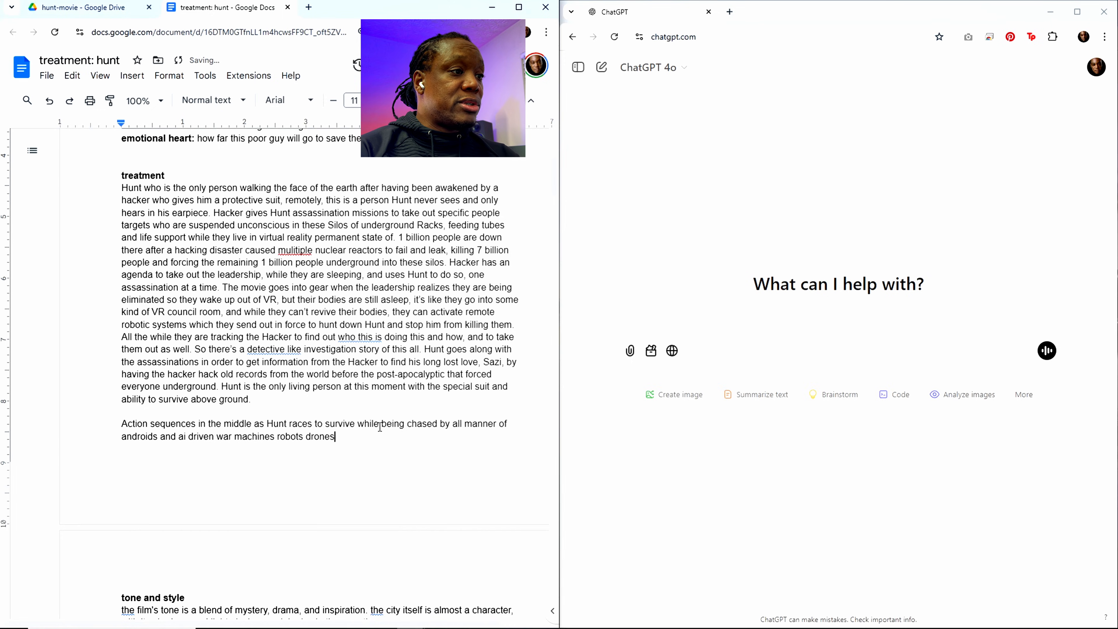
text( jet)
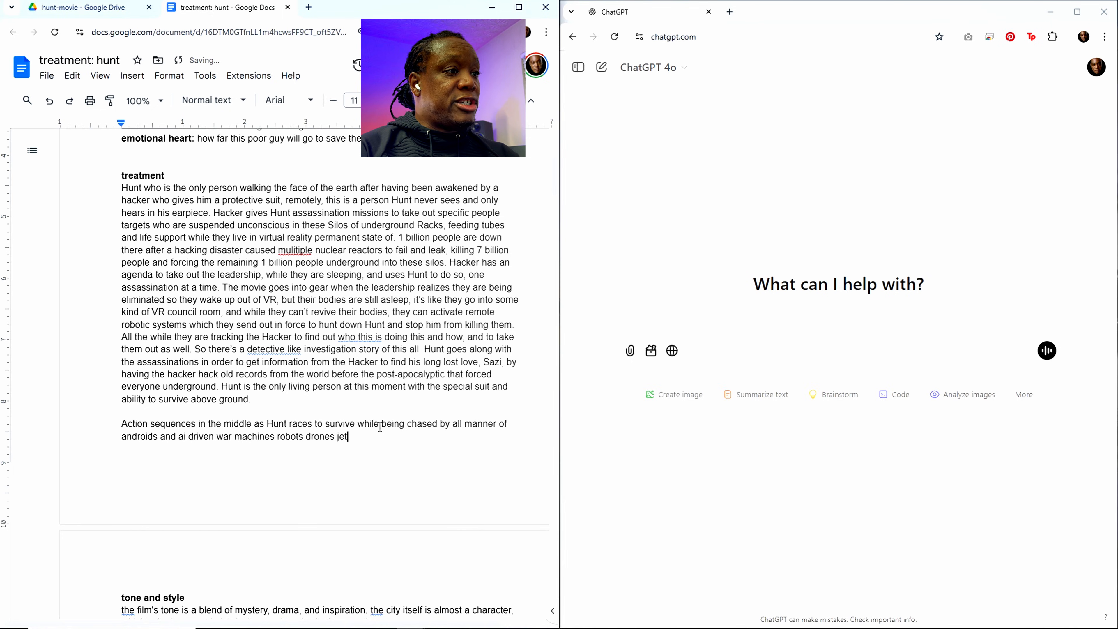
text(s whatever e)
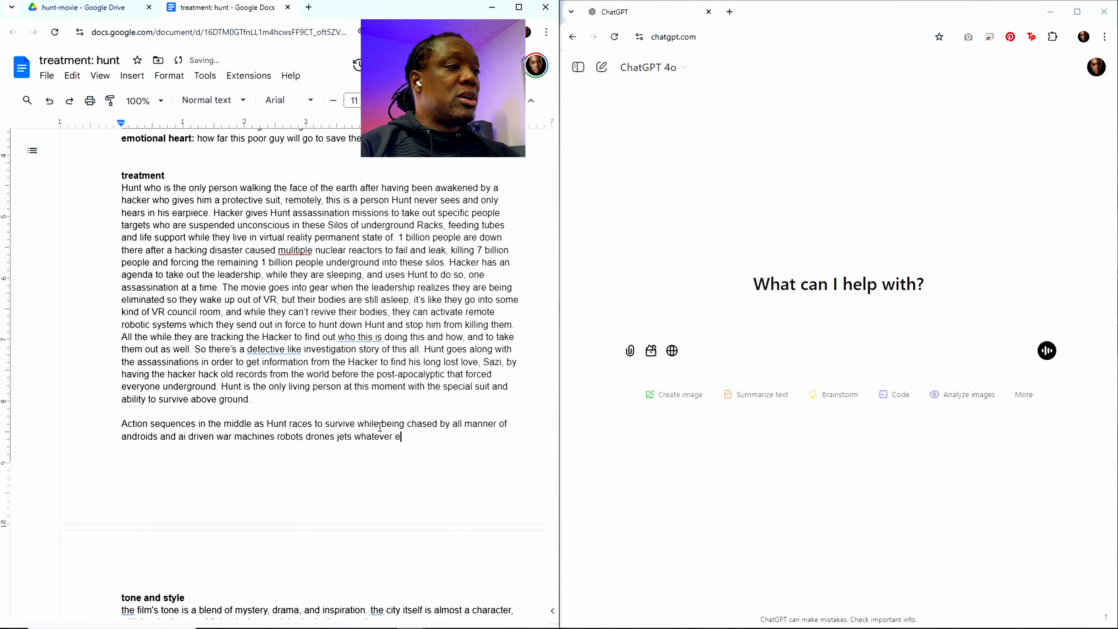
text(lse would )
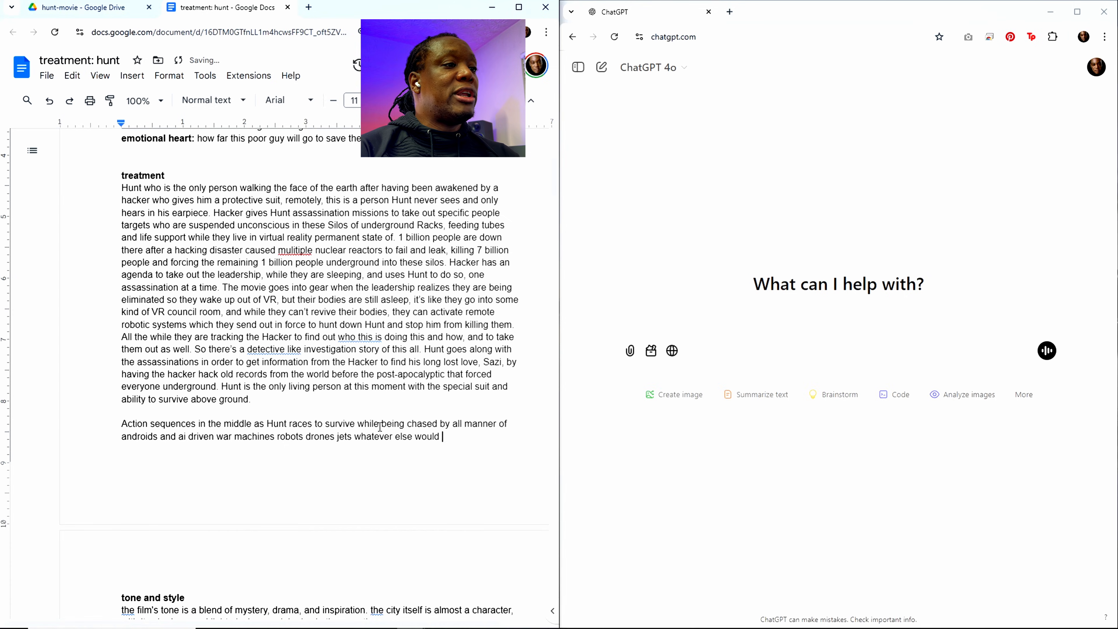
text(have been d)
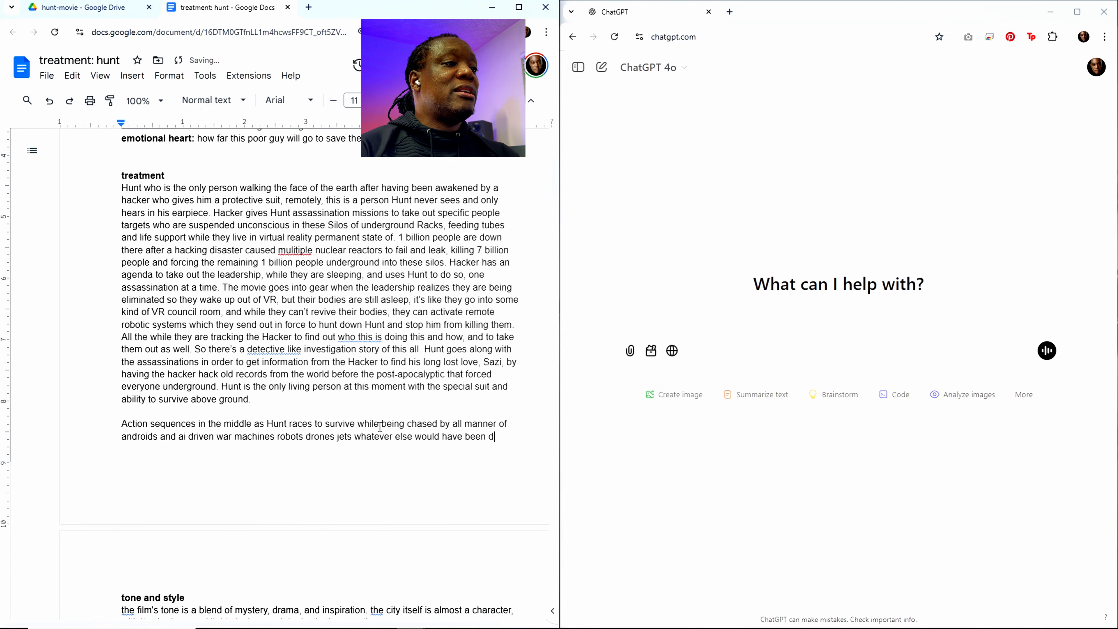
text(eveloped )
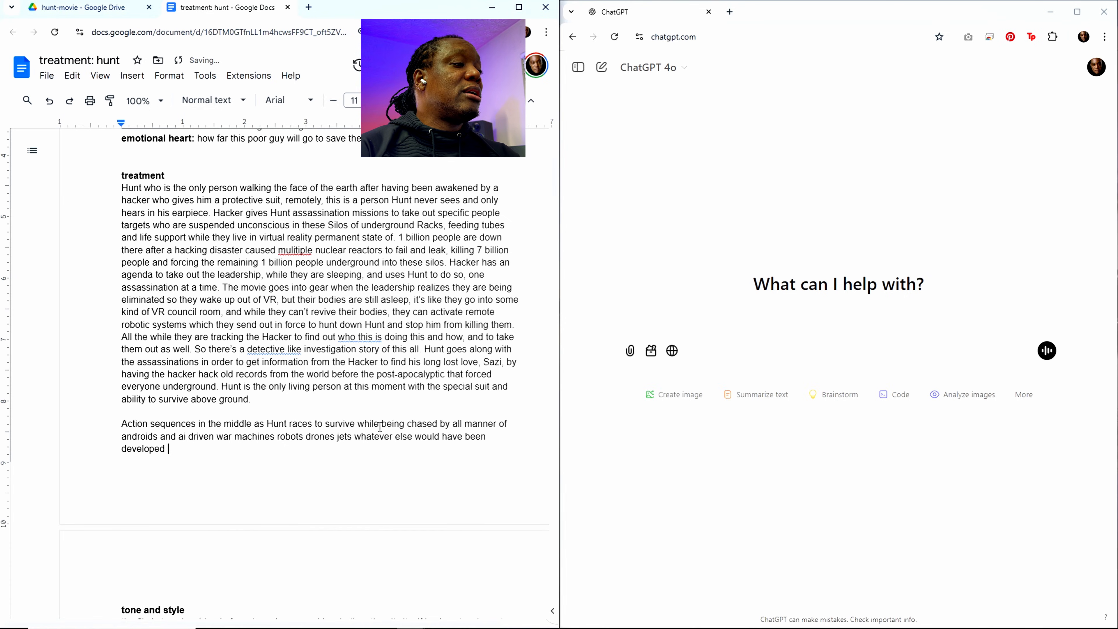
text(in this)
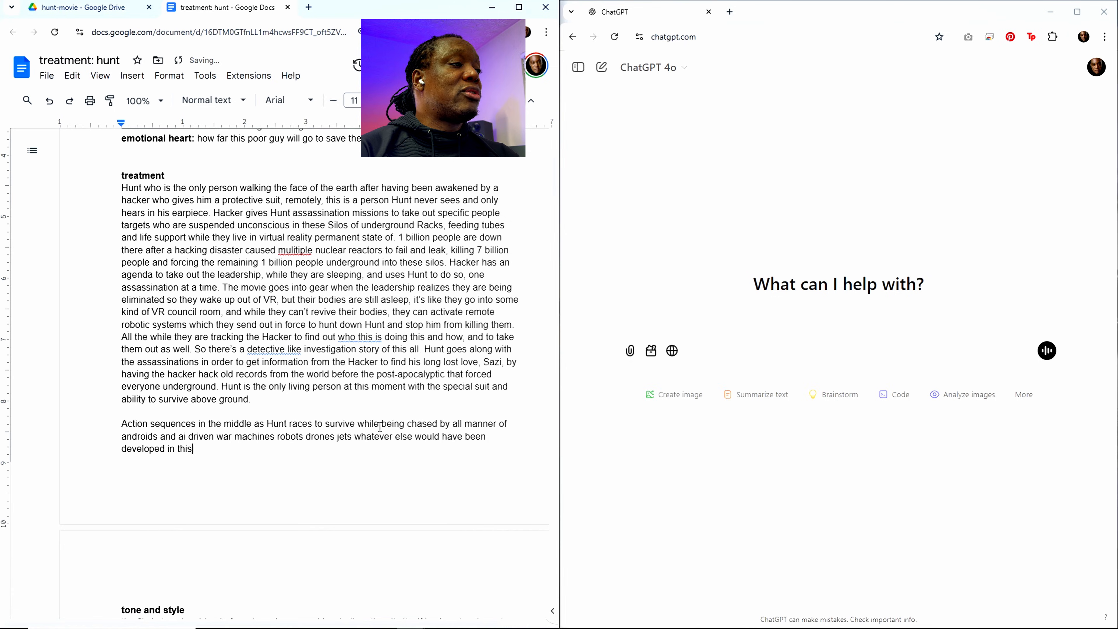
text( futu)
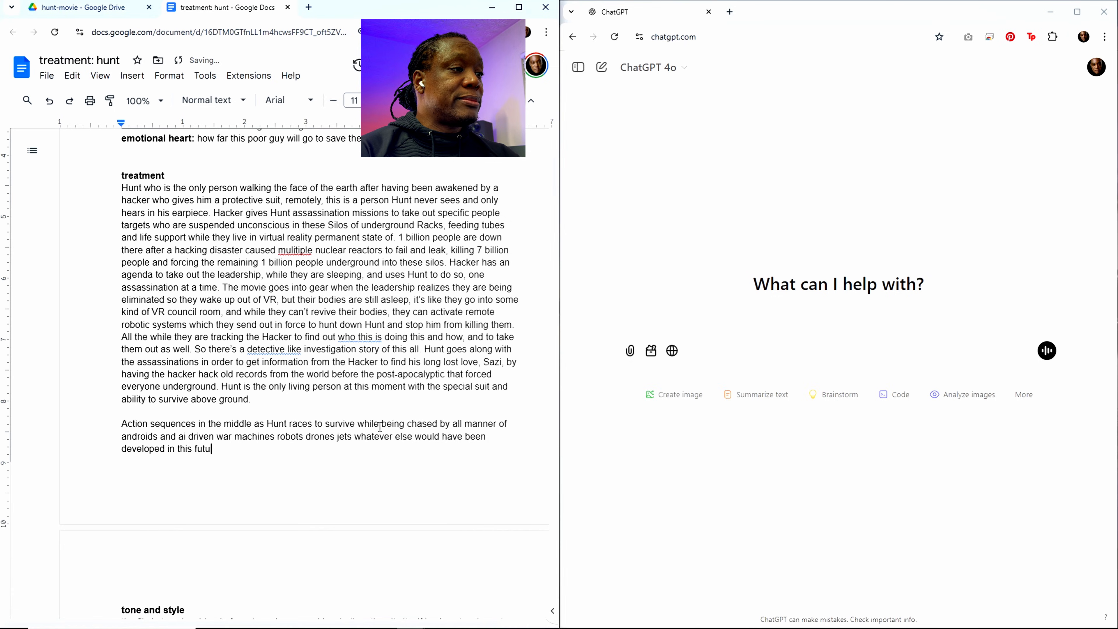
text(ristic time)
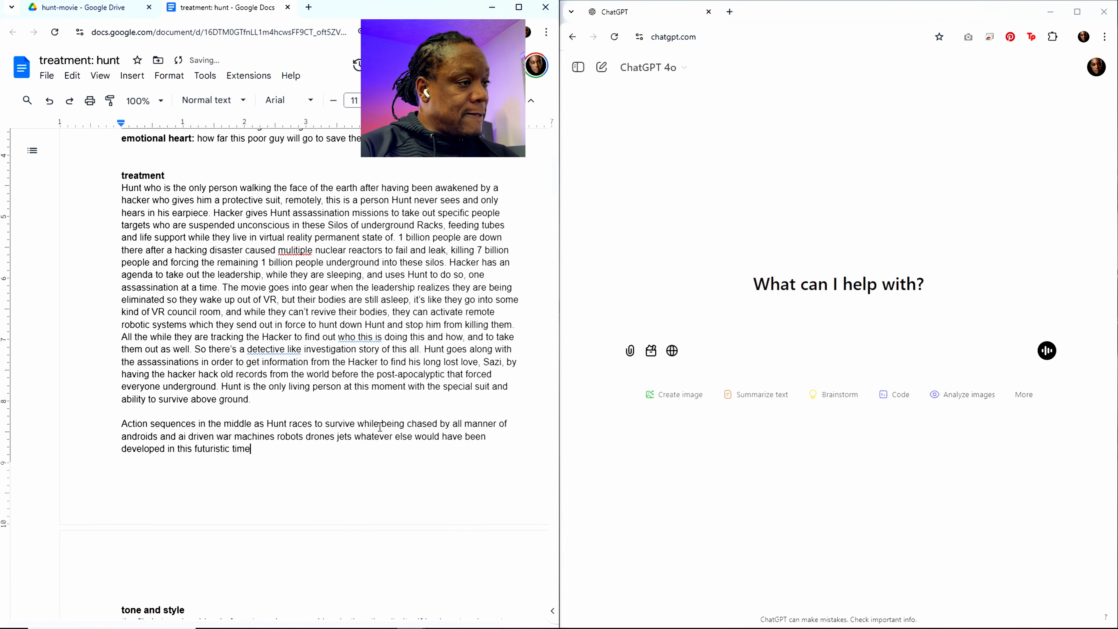
text(, they are a)
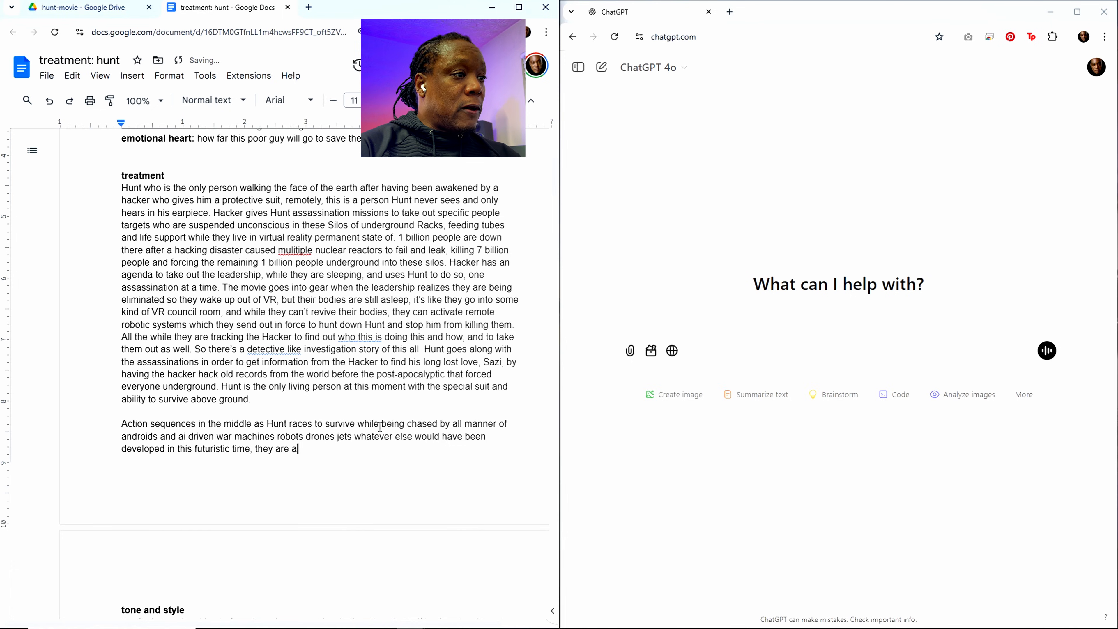
text(ll le)
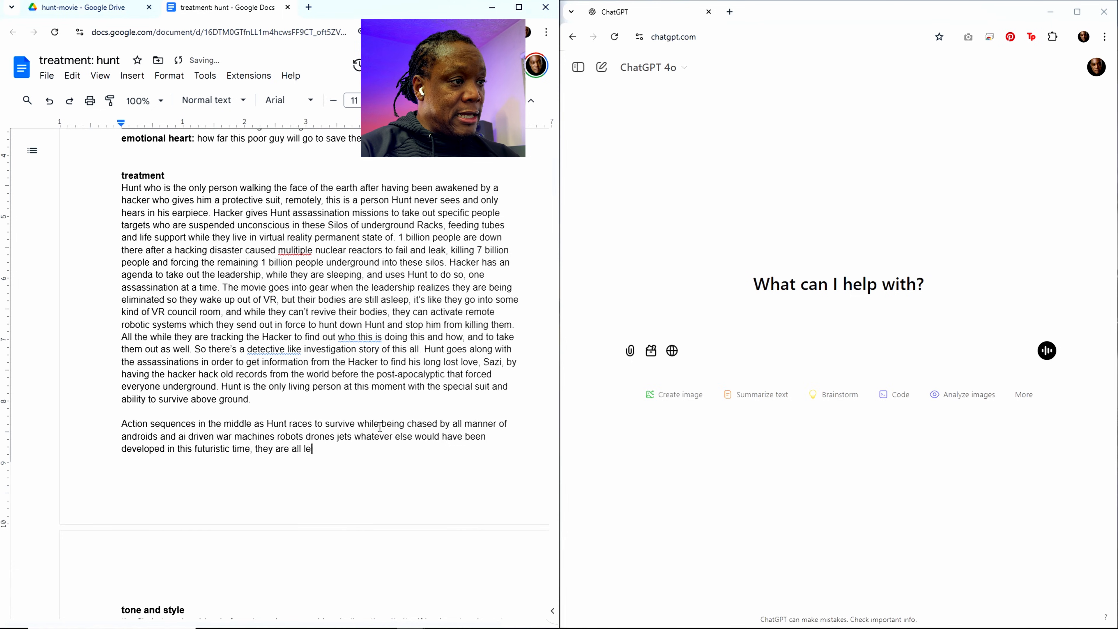
text(d by)
text( a si)
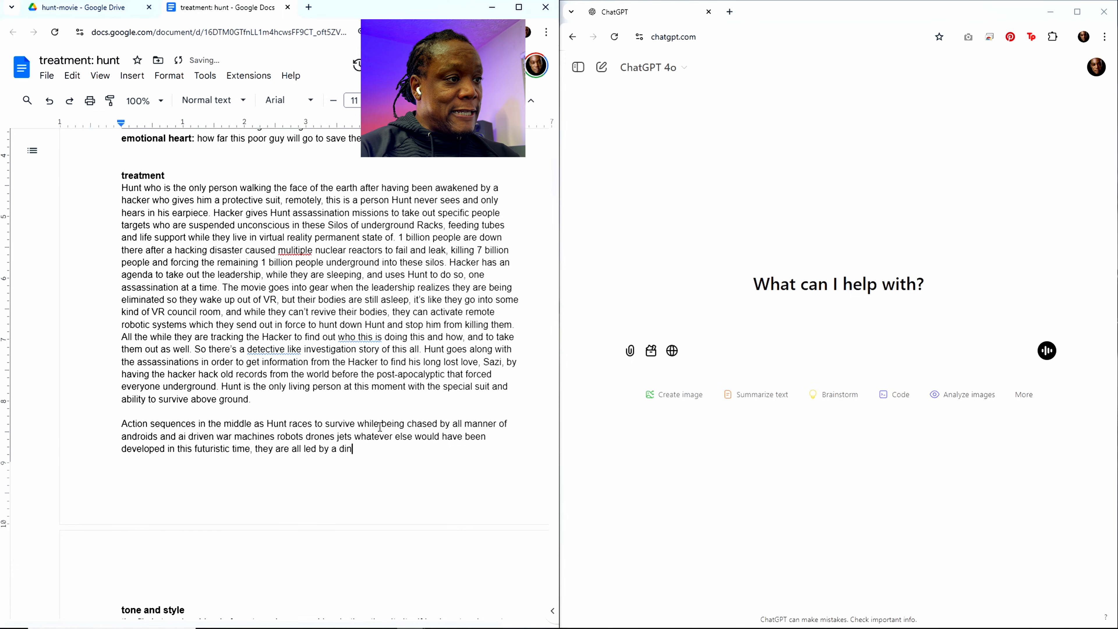
text(ngul)
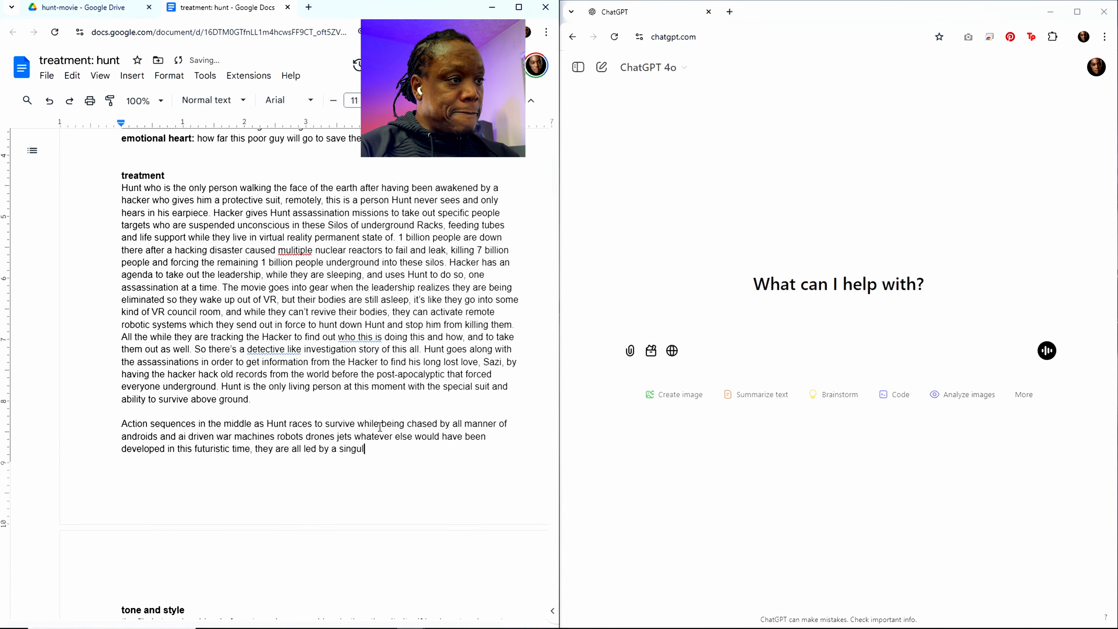
text(ar Huntress)
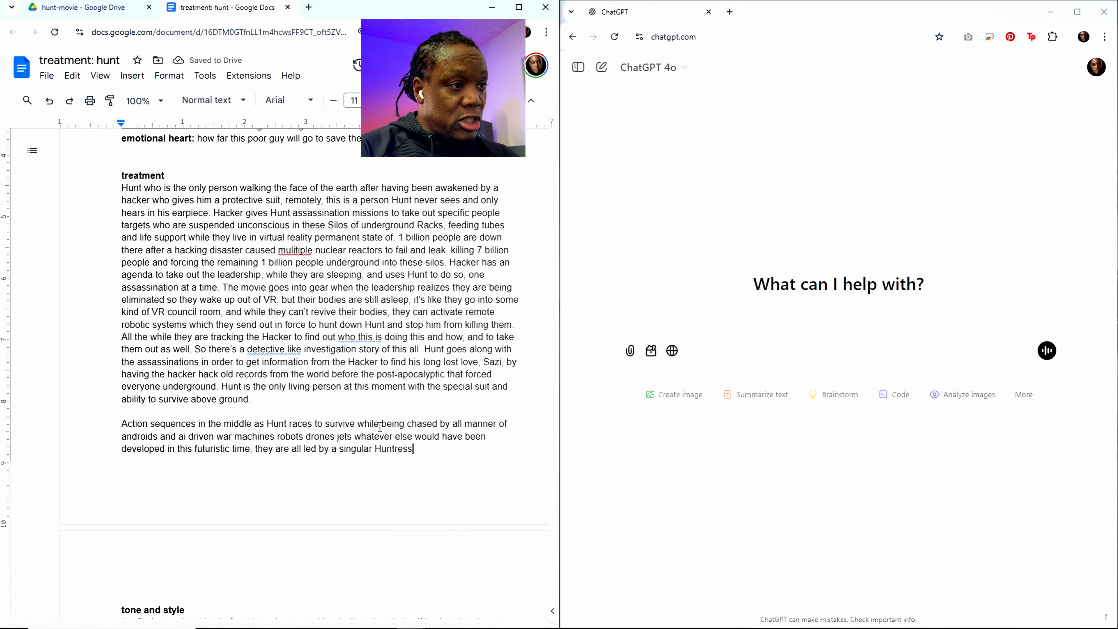
Step: Add ", they are all led by a singular Huntress android" after "futuristic time"
text(android)
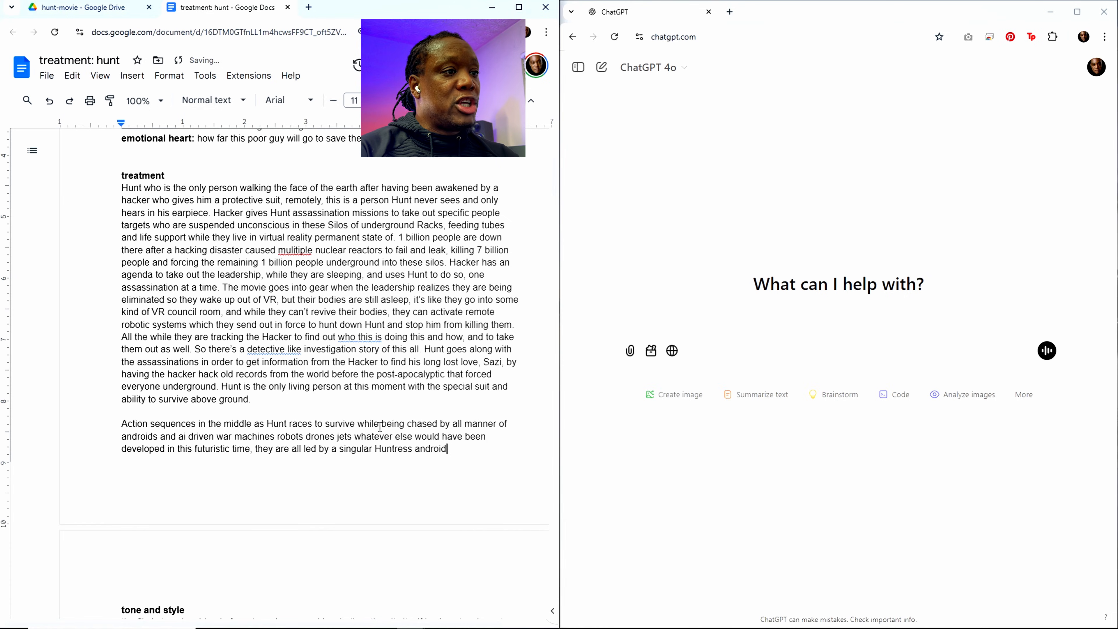
text(, who )
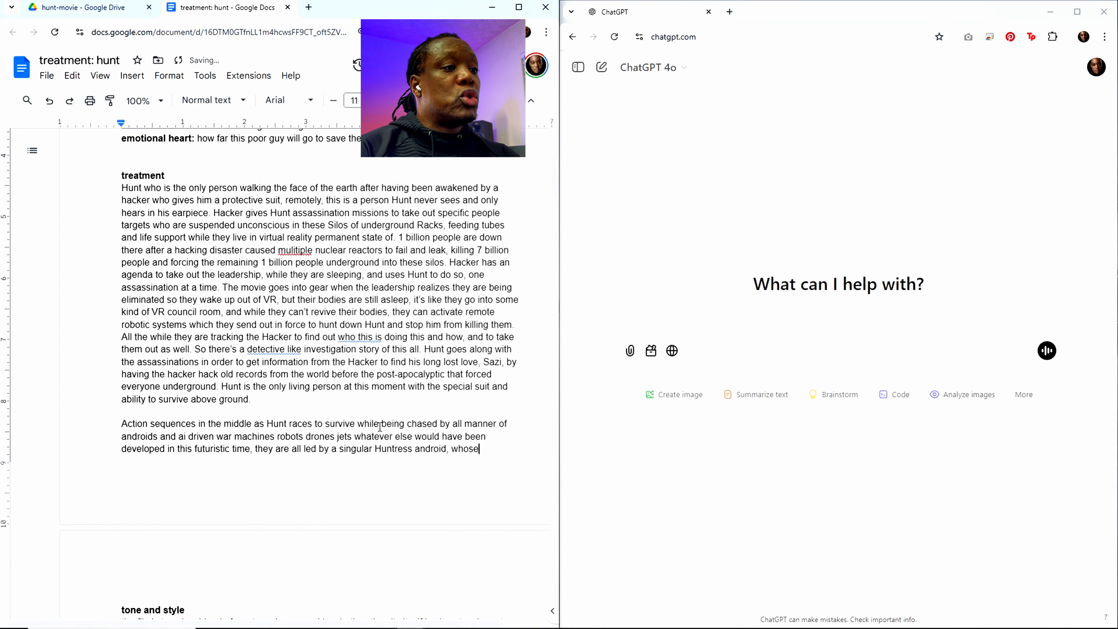
text(is an acti)
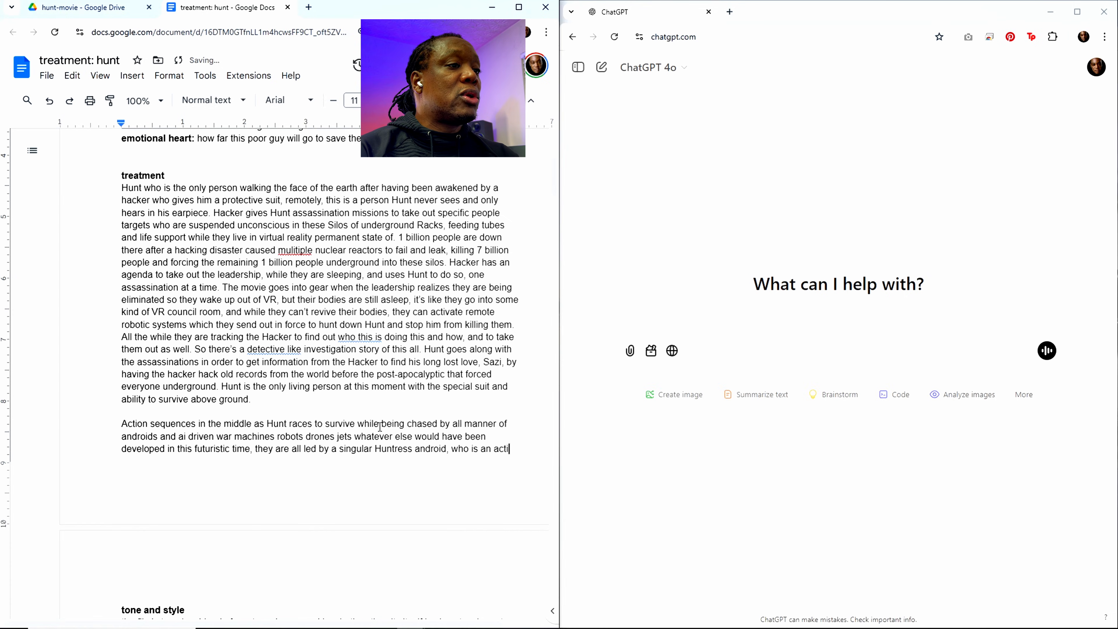
Step: Describe the Huntress android by adding ", who is an actual person living in" to the sentence
key(BackSpace)
text(ual pero)
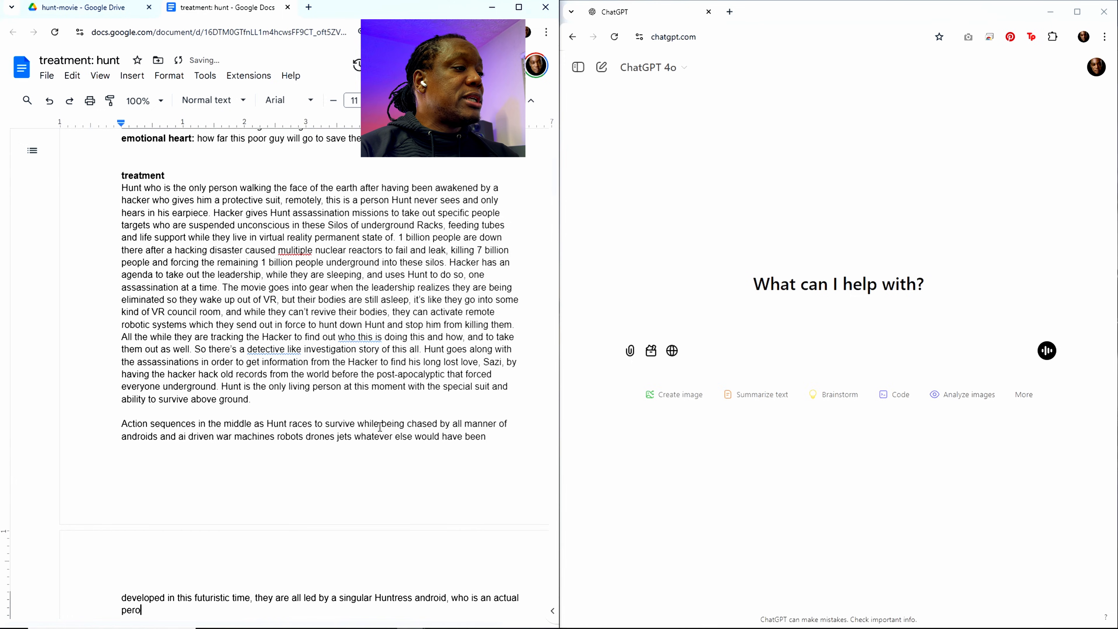
key(BackSpace)
text(son livin)
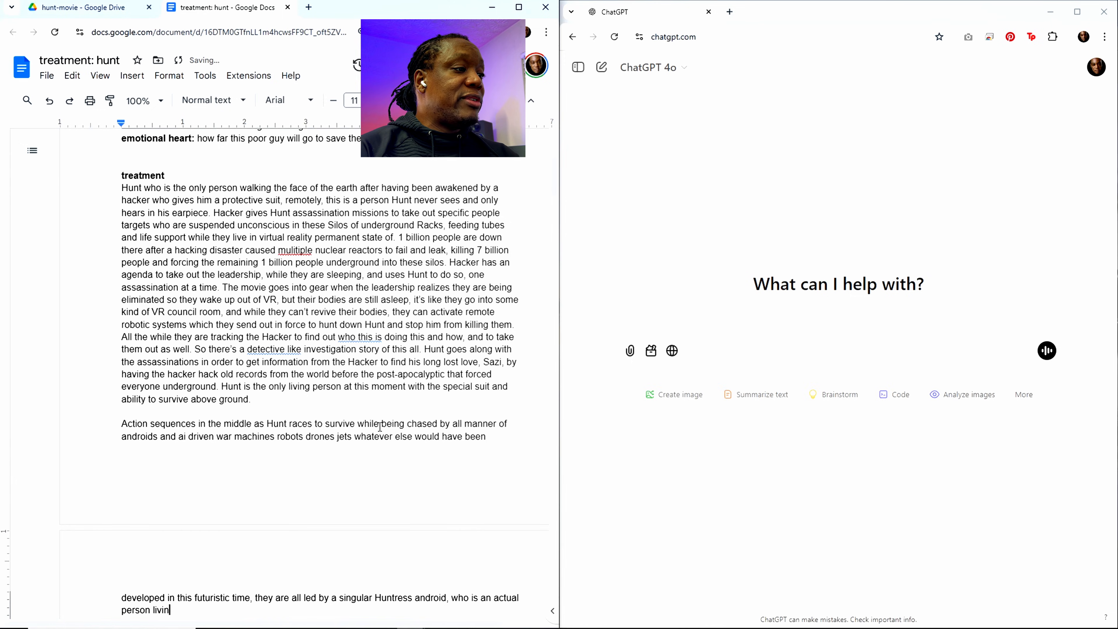
text(g inRack)
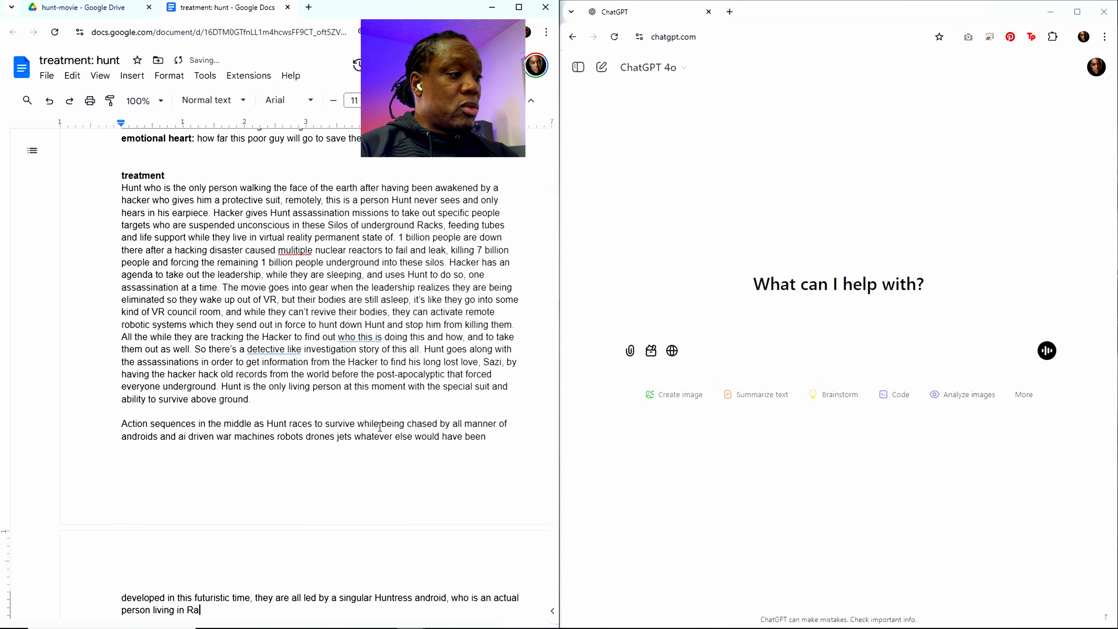
Step: Continue the Huntress description with "the racks but whose mind is remoted into the android body"
key(BackSpace)
key(BackSpace)
key(BackSpace)
key(BackSpace)
key(BackSpace)
text(t)
key(BackSpace)
text(th)
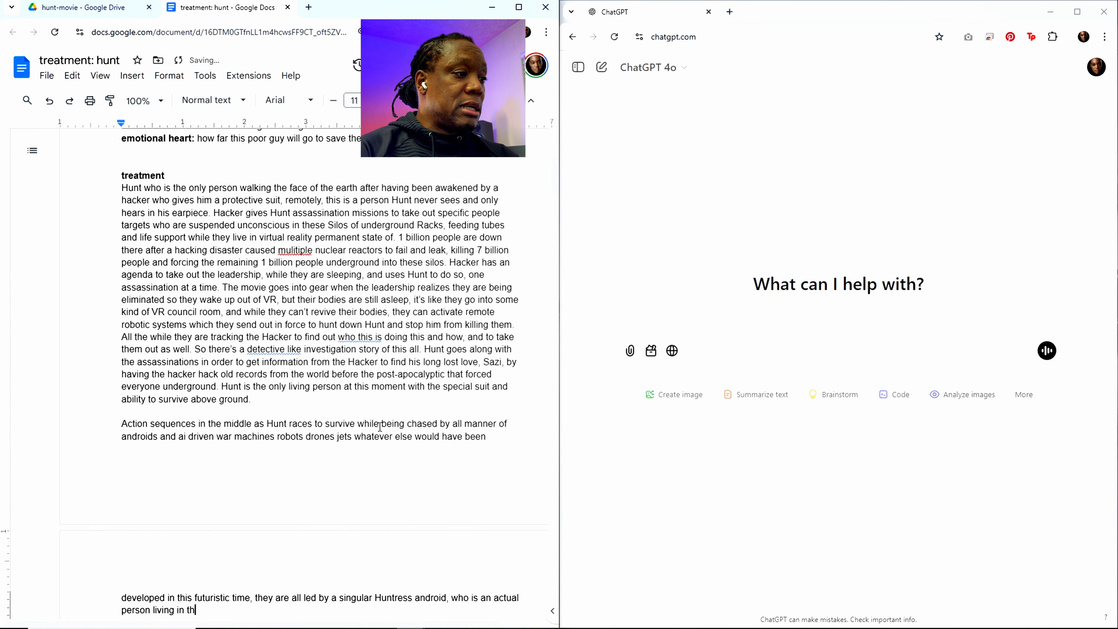
text(e racks but whose )
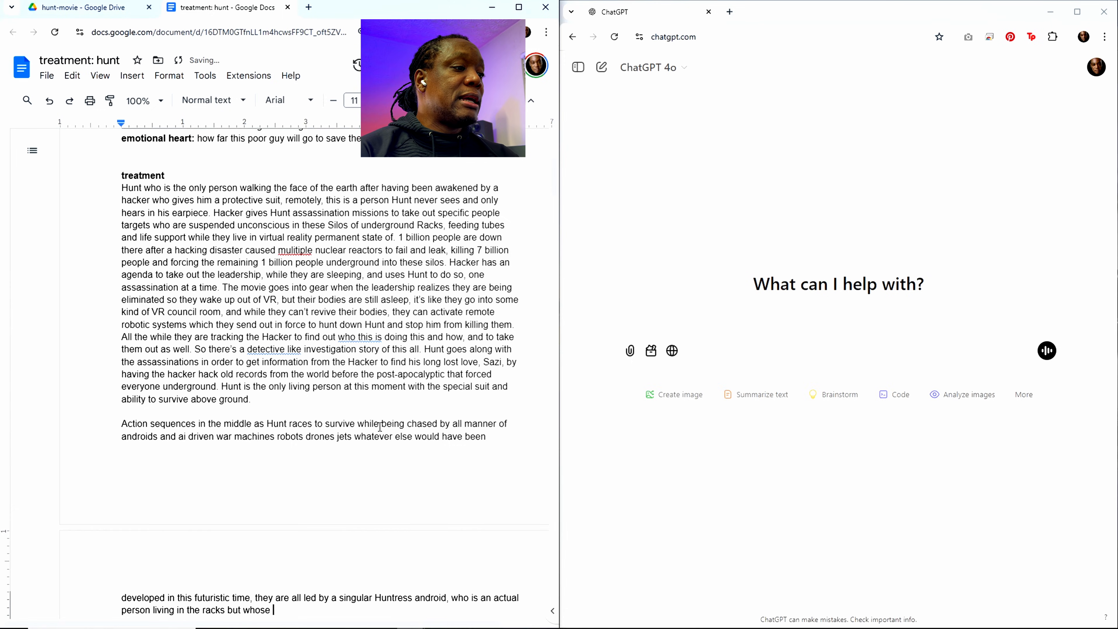
text(mind is remo)
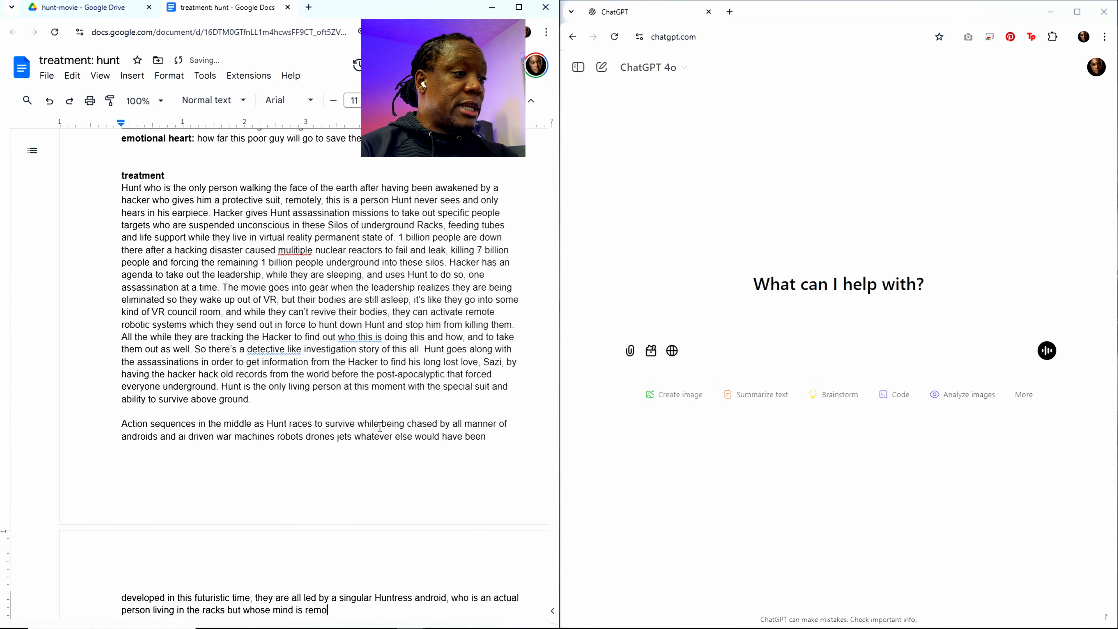
text(ted into the and)
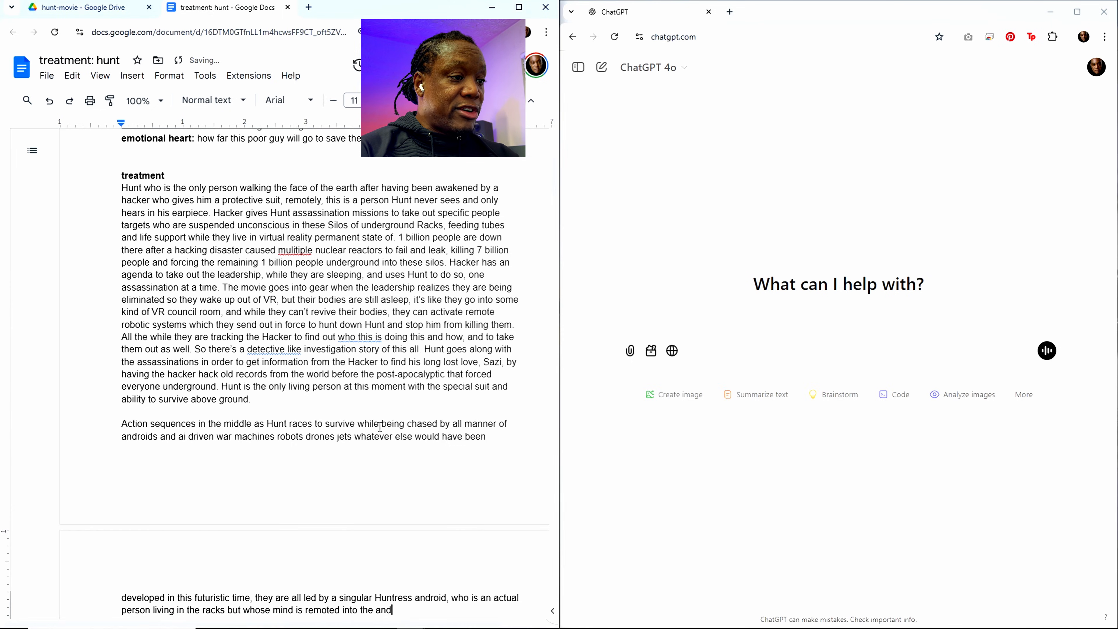
text(roid body)
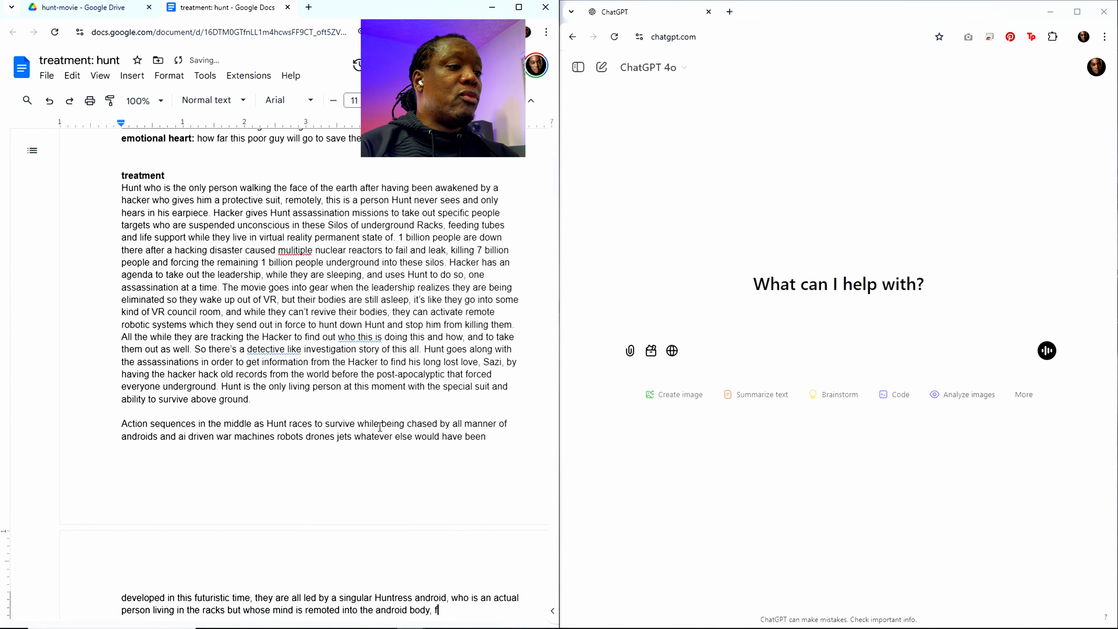
text(, recu)
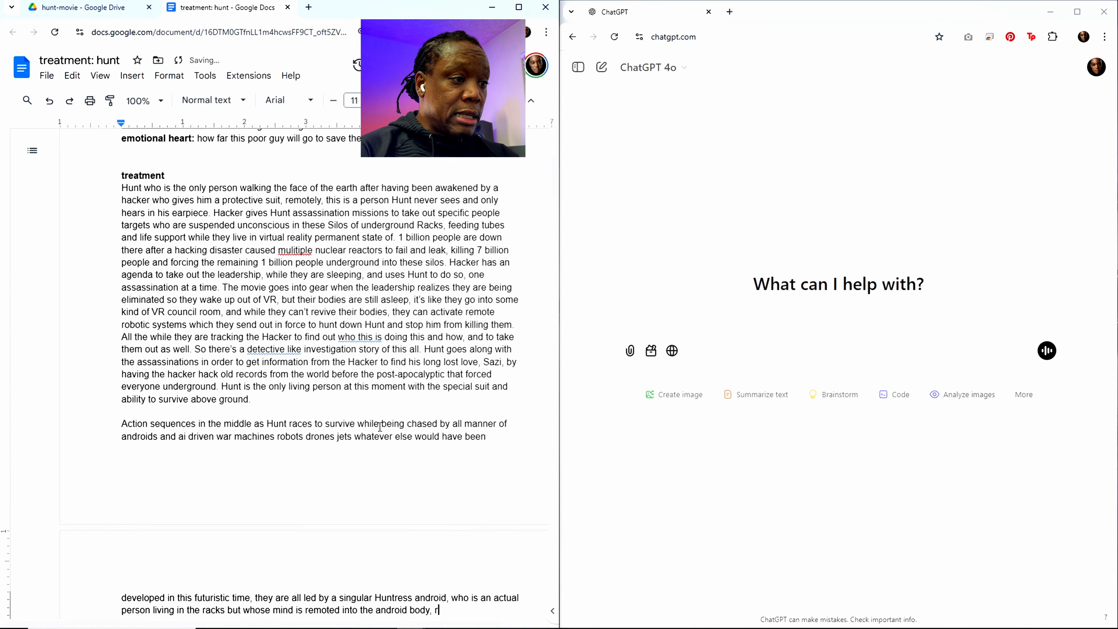
Step: Add ", recruited by the Council" after "android body"
text(ite)
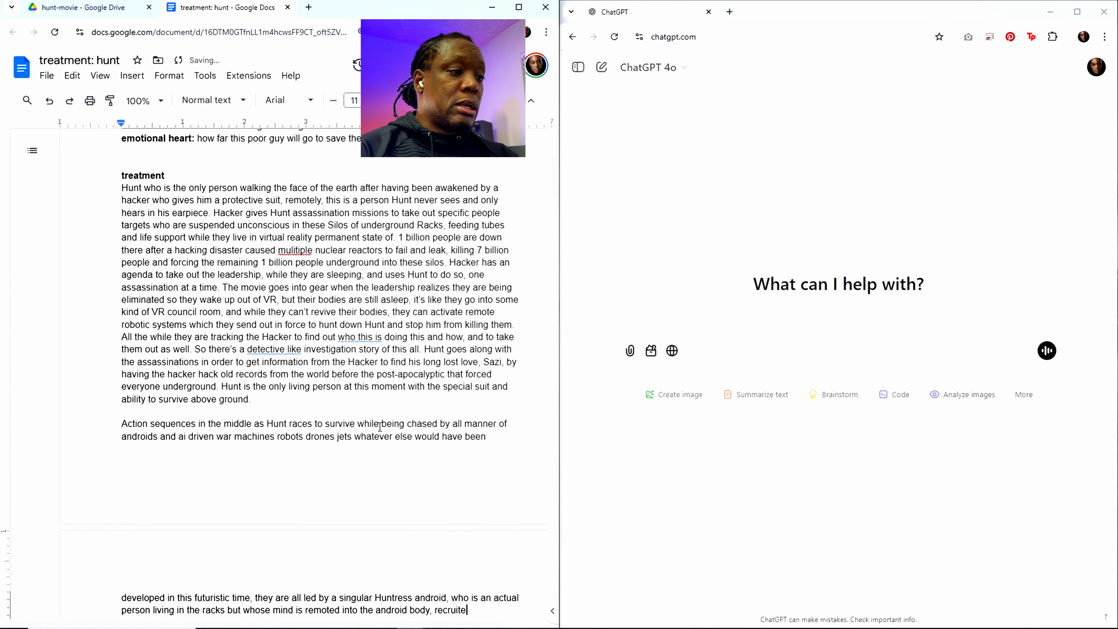
text(d by the Cound)
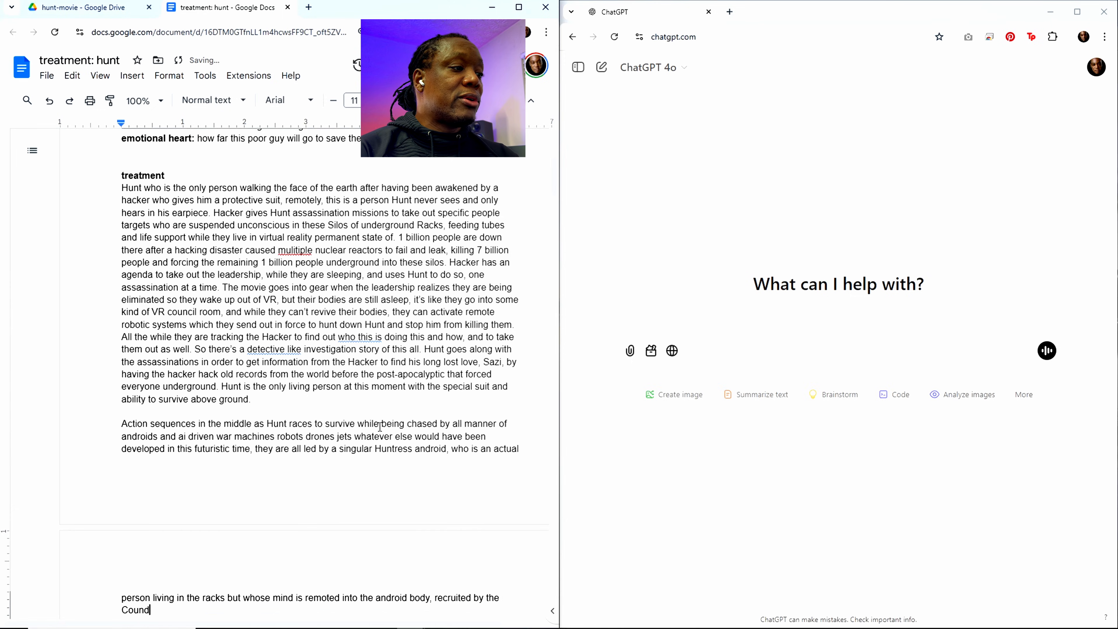
key(BackSpace)
text(cil )
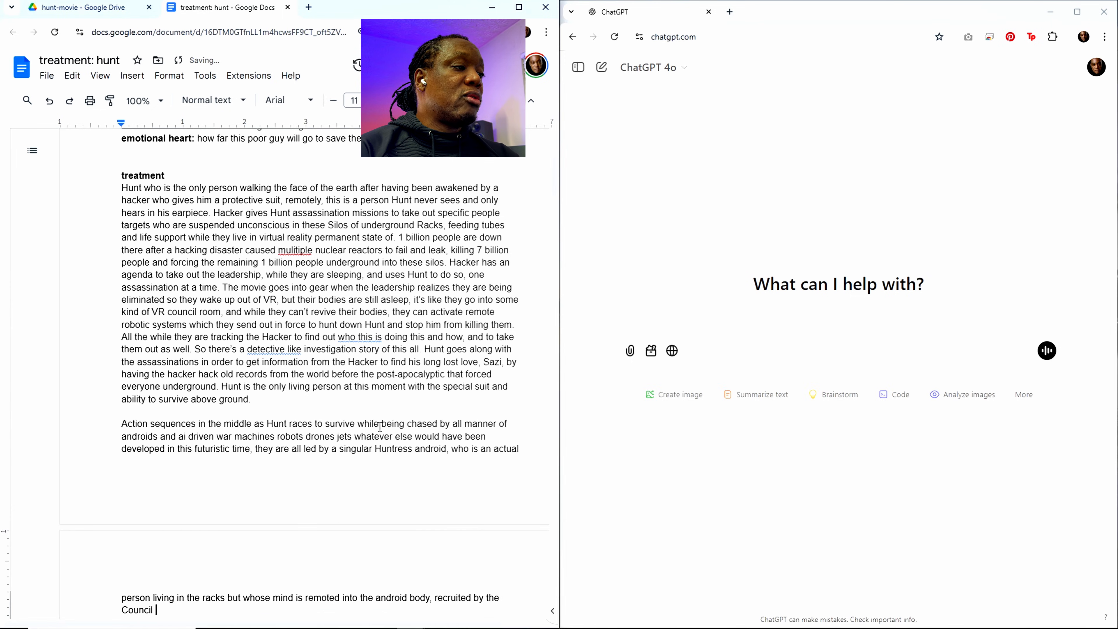
text(for the special )
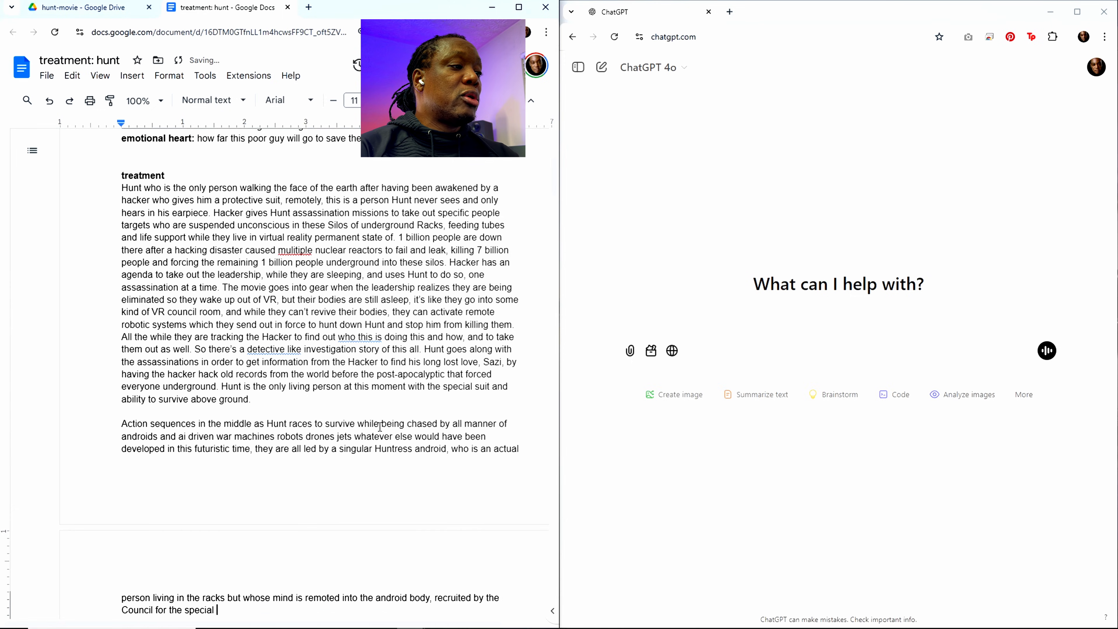
text(purpose)
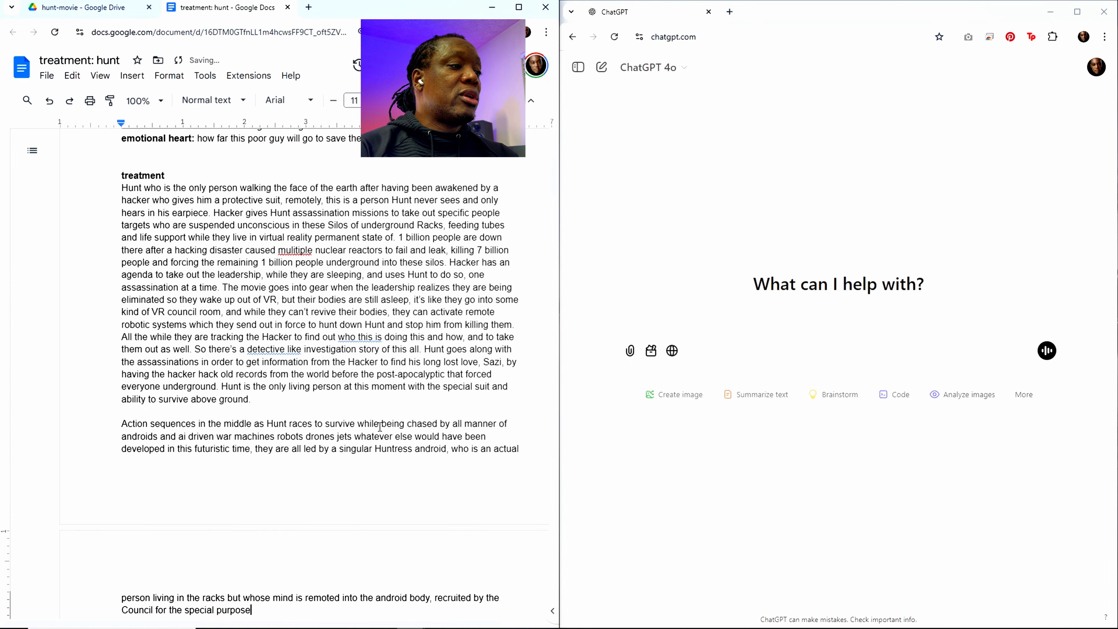
text( of fing)
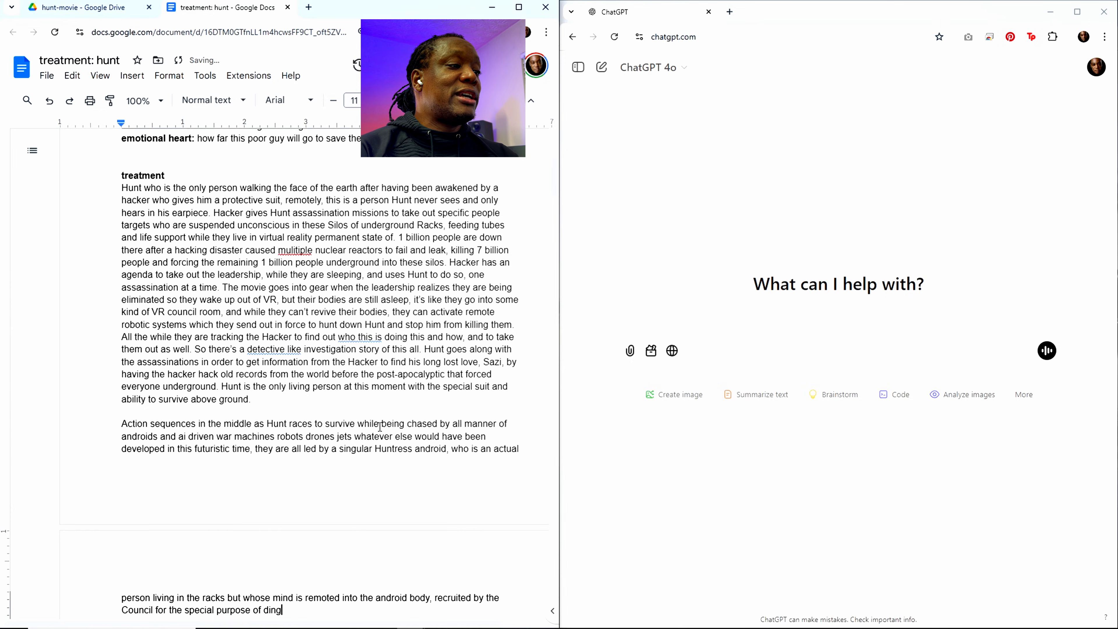
Step: Finish the Huntress sentence with "for the special purpose of finding and killing Hunt."
key(BackSpace)
text(ding and killing )
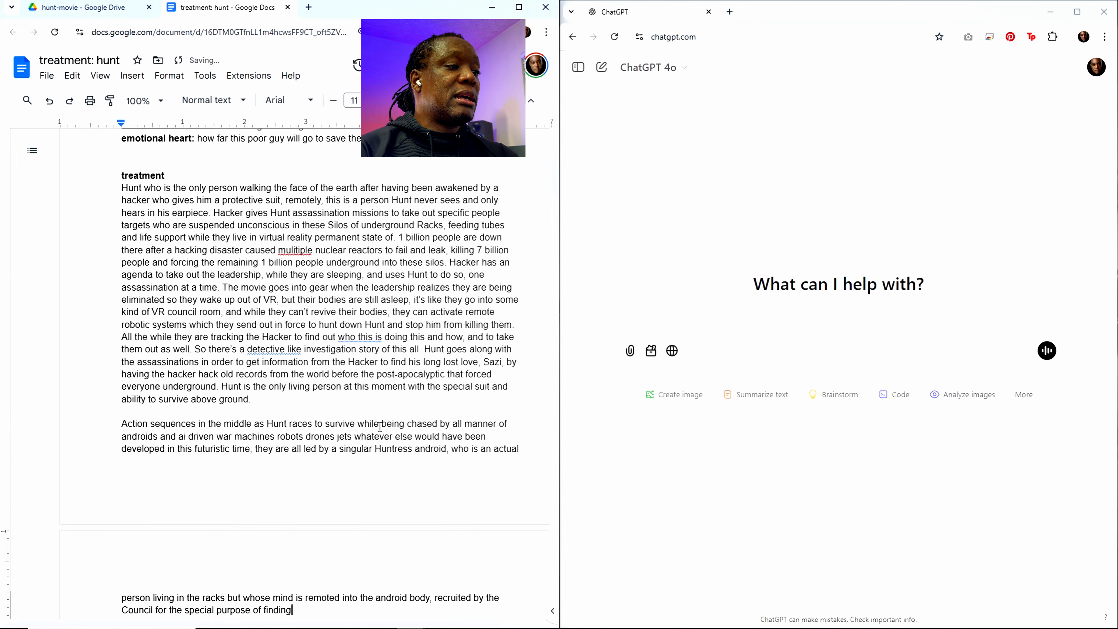
text(Hu)
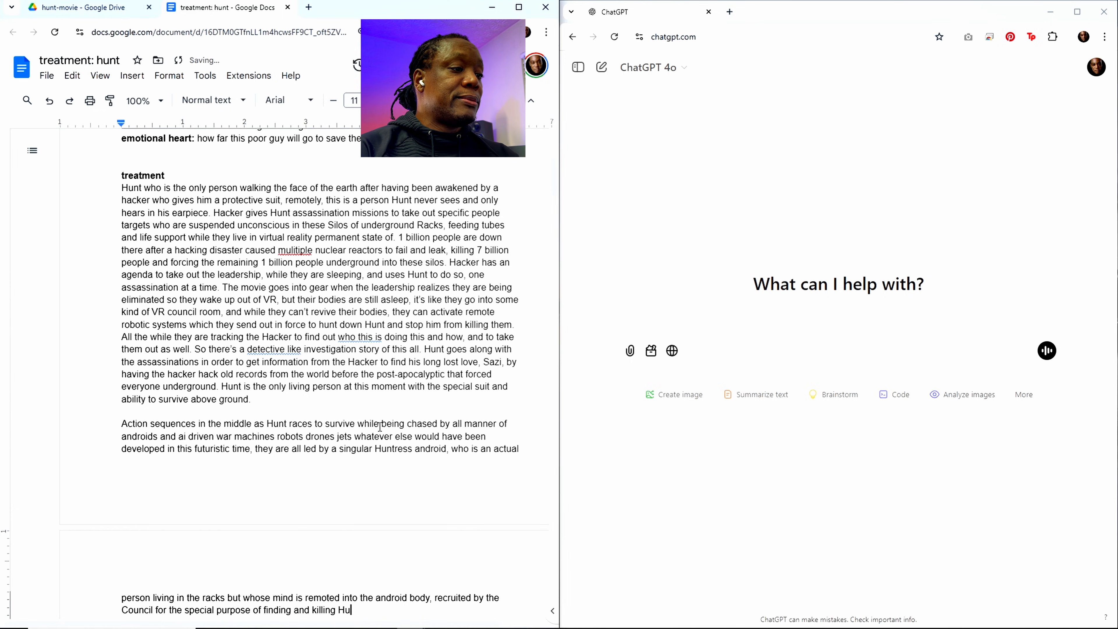
text(nt. She)
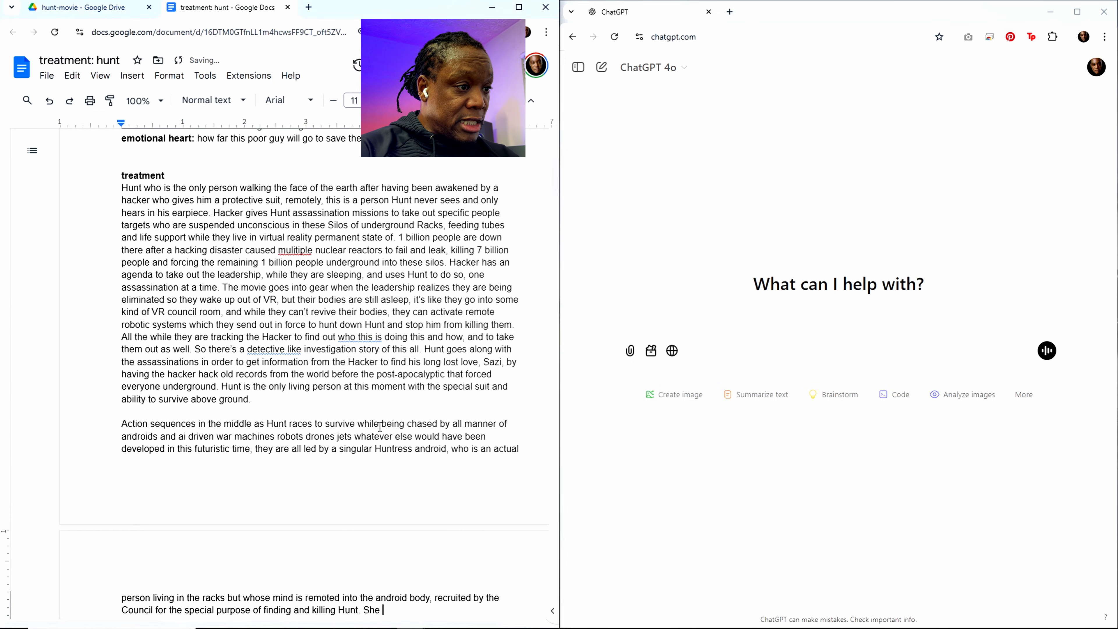
text( has been)
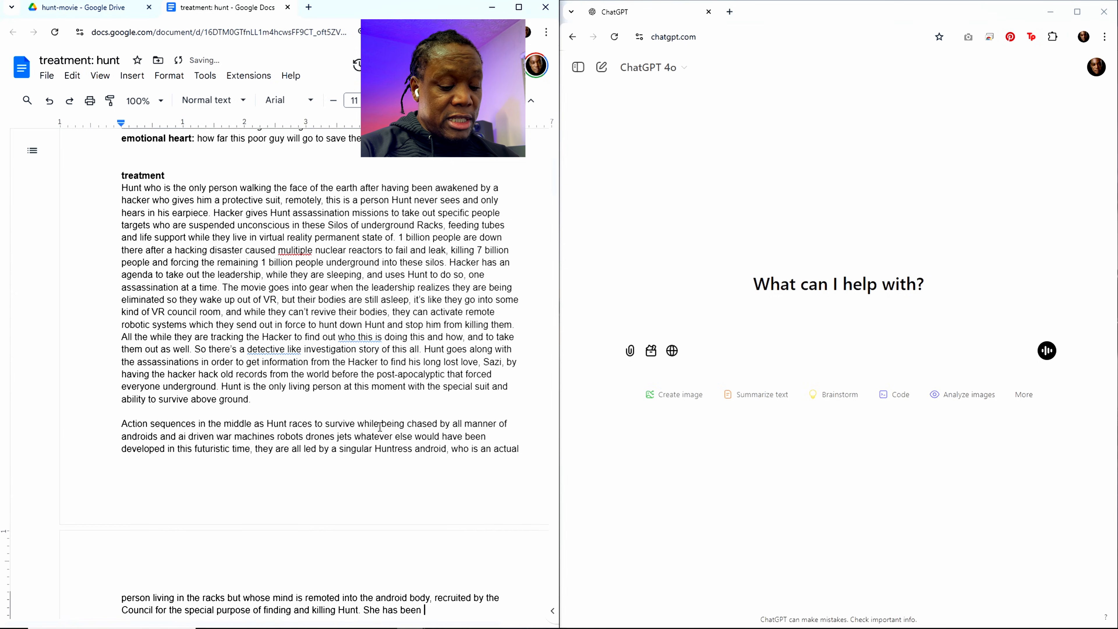
text( chosen for )
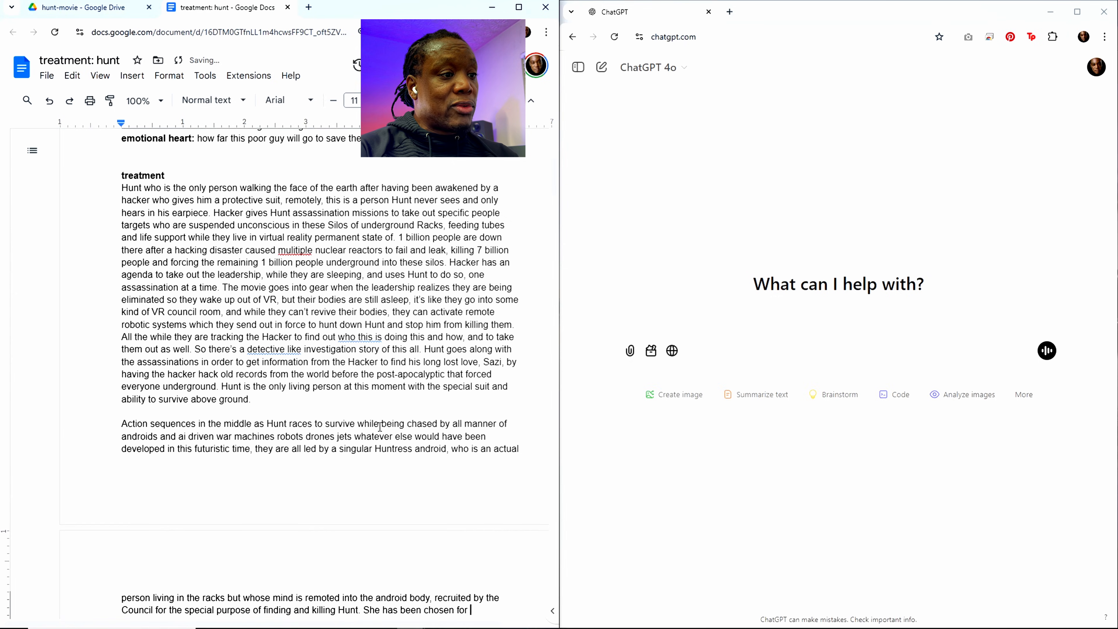
text(this job)
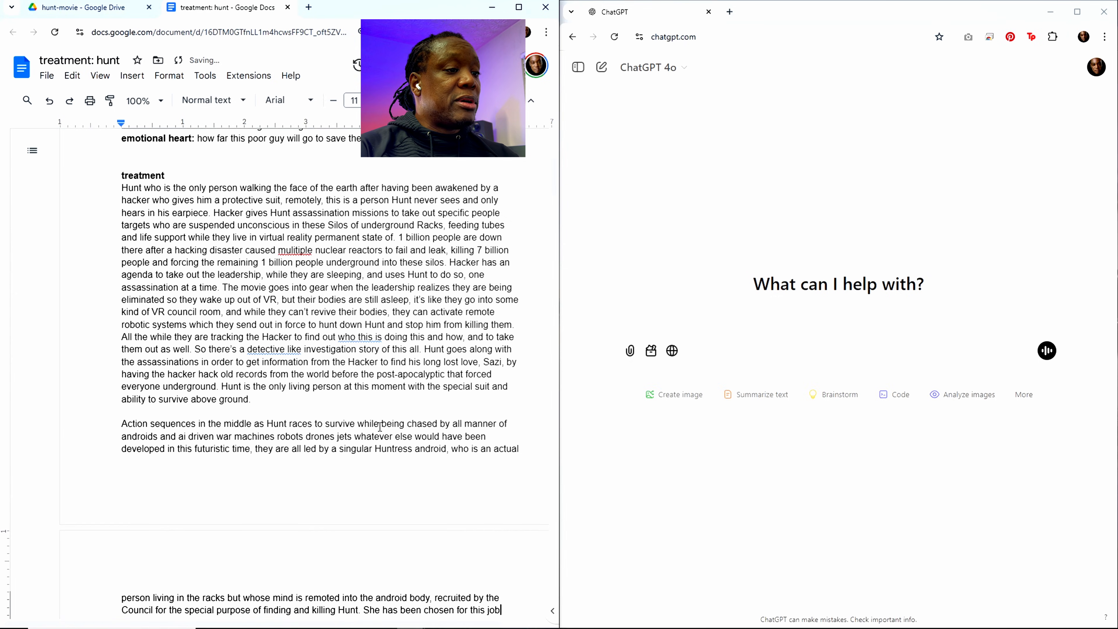
text( because of )
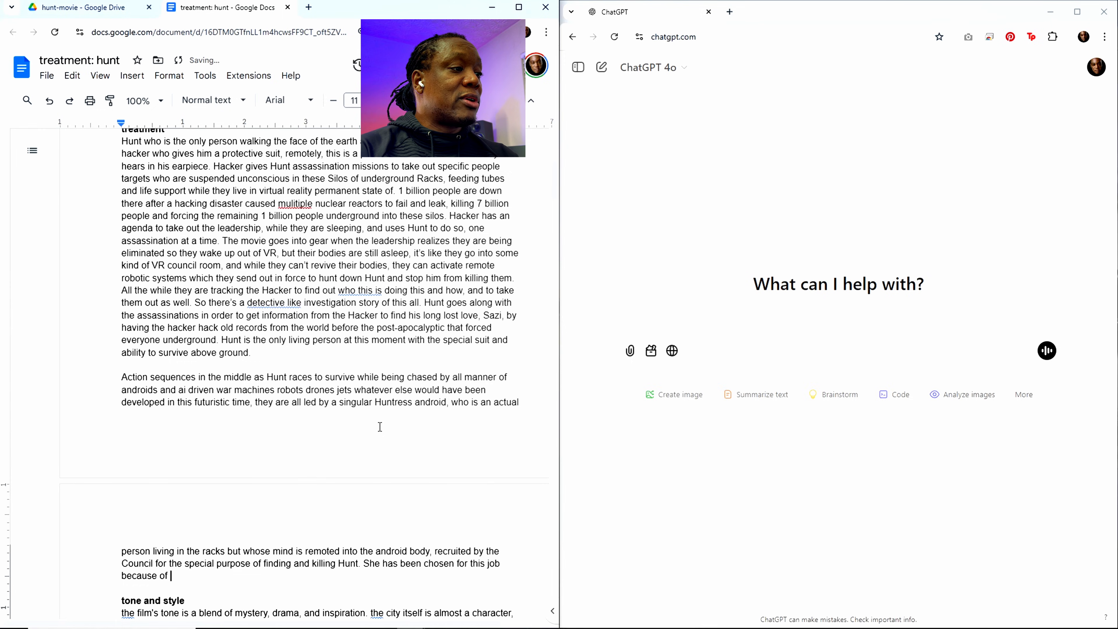
text(her parti)
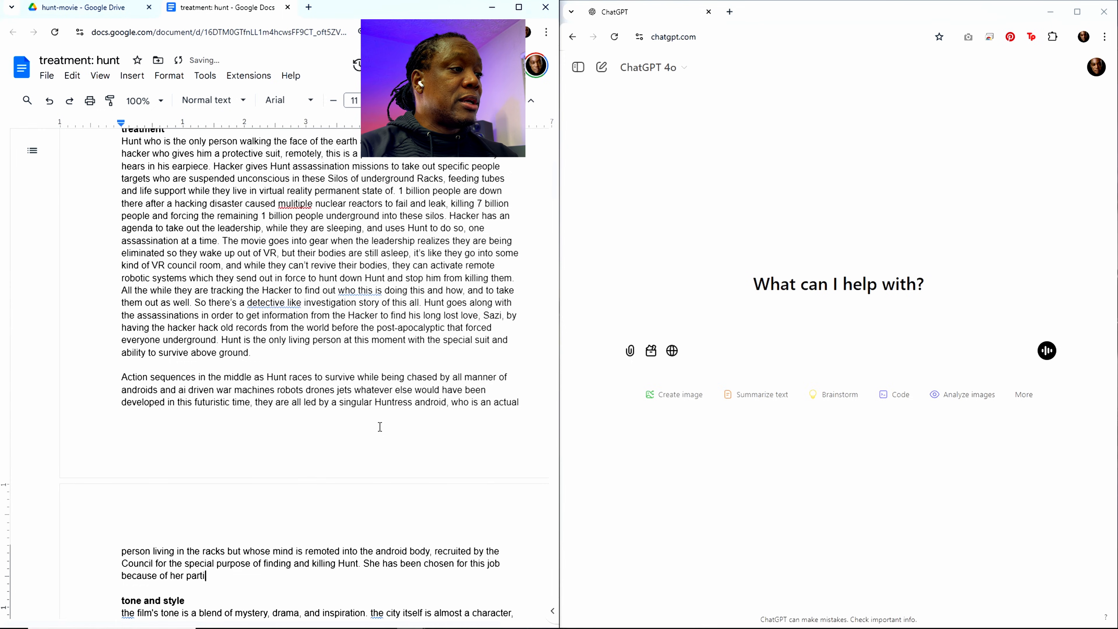
text(cular)
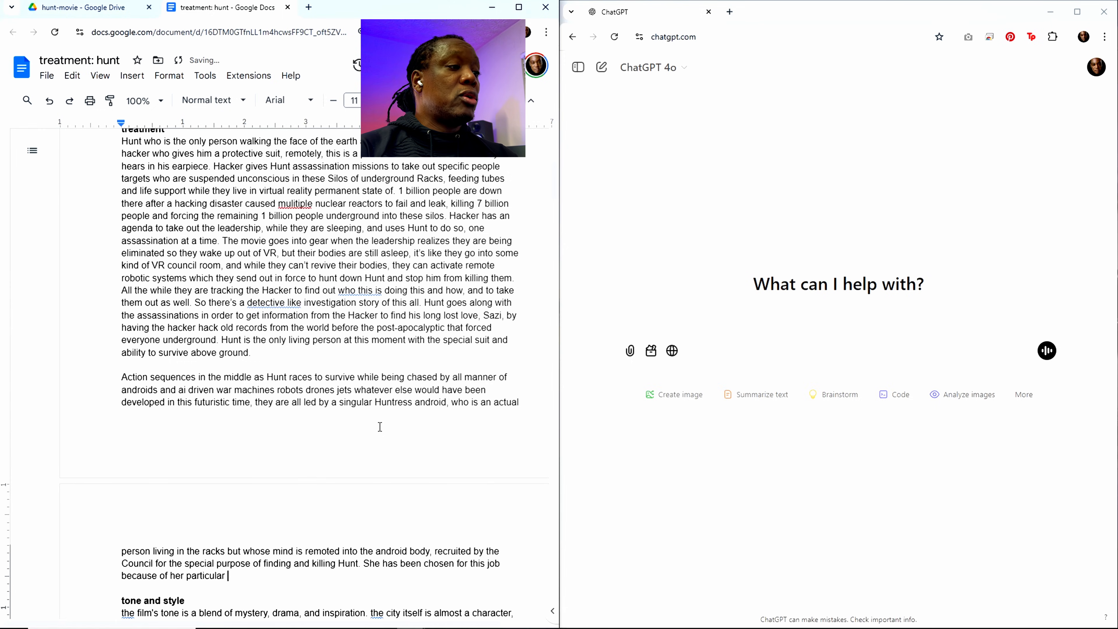
text( ruth)
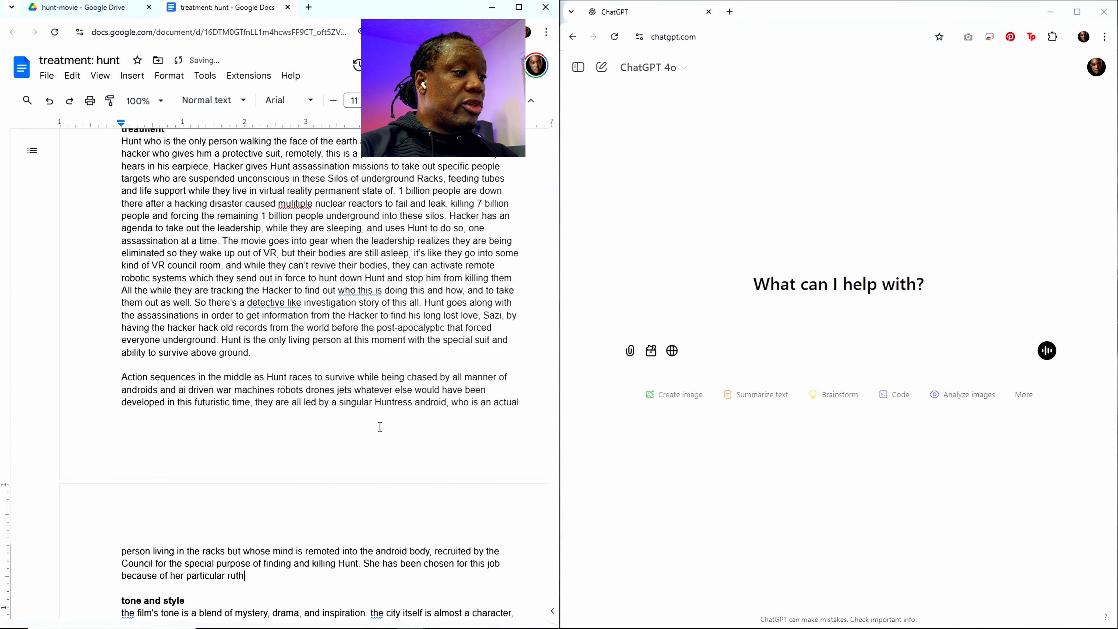
text(lessness an skills)
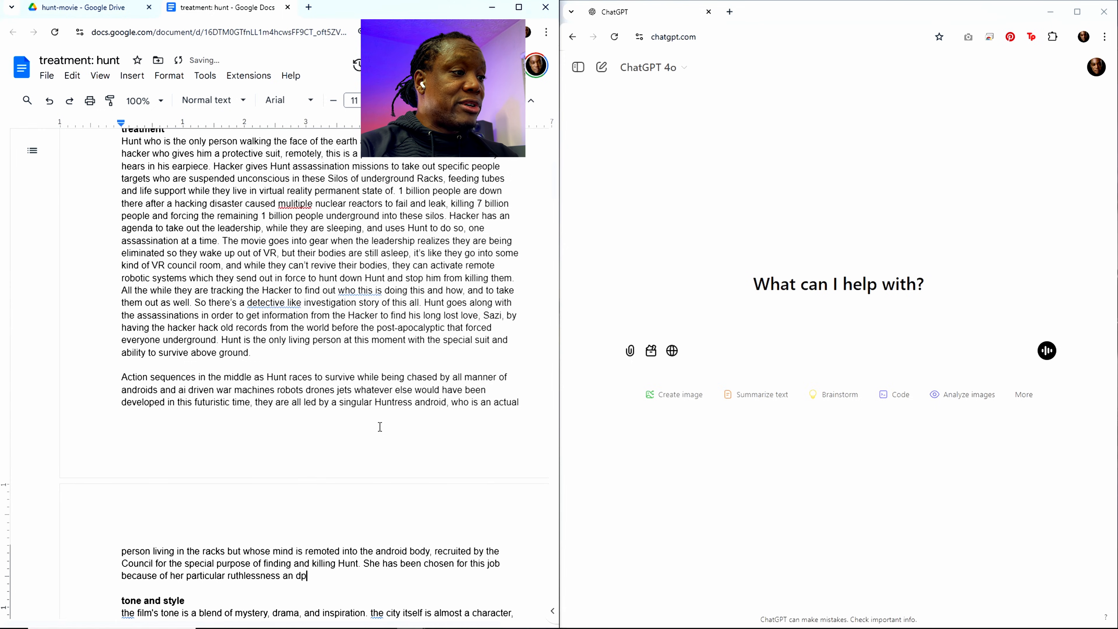
Step: Continue the reason she was chosen with "ruthlessness and persistence as"
key(BackSpace)
key(BackSpace)
key(BackSpace)
key(BackSpace)
key(BackSpace)
key(BackSpace)
key(BackSpace)
text(s)
key(BackSpace)
text(d )
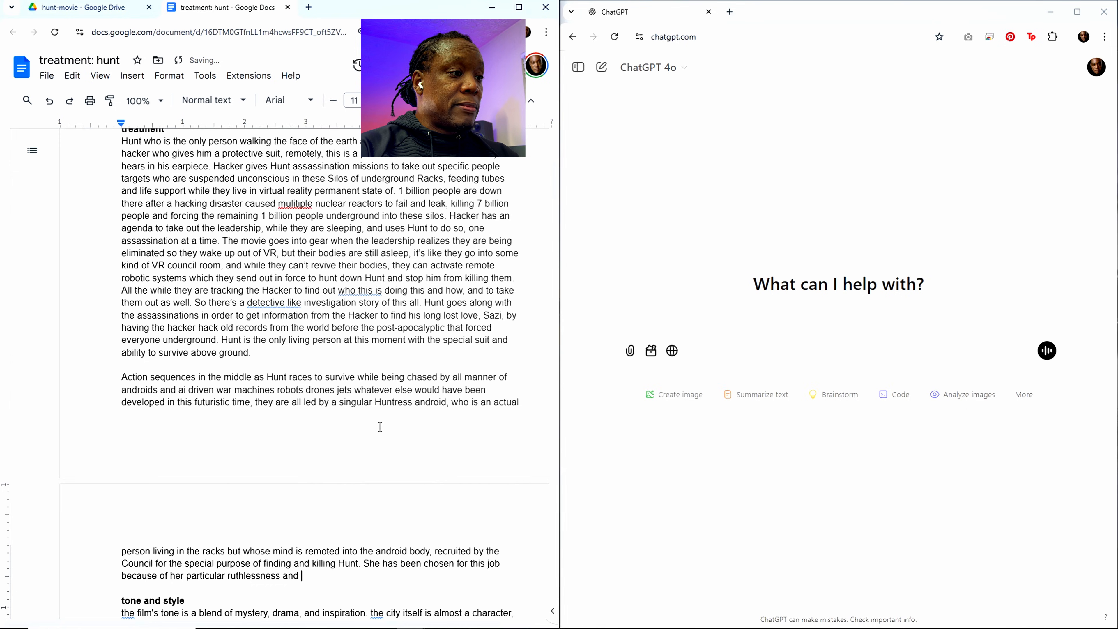
text(persiste)
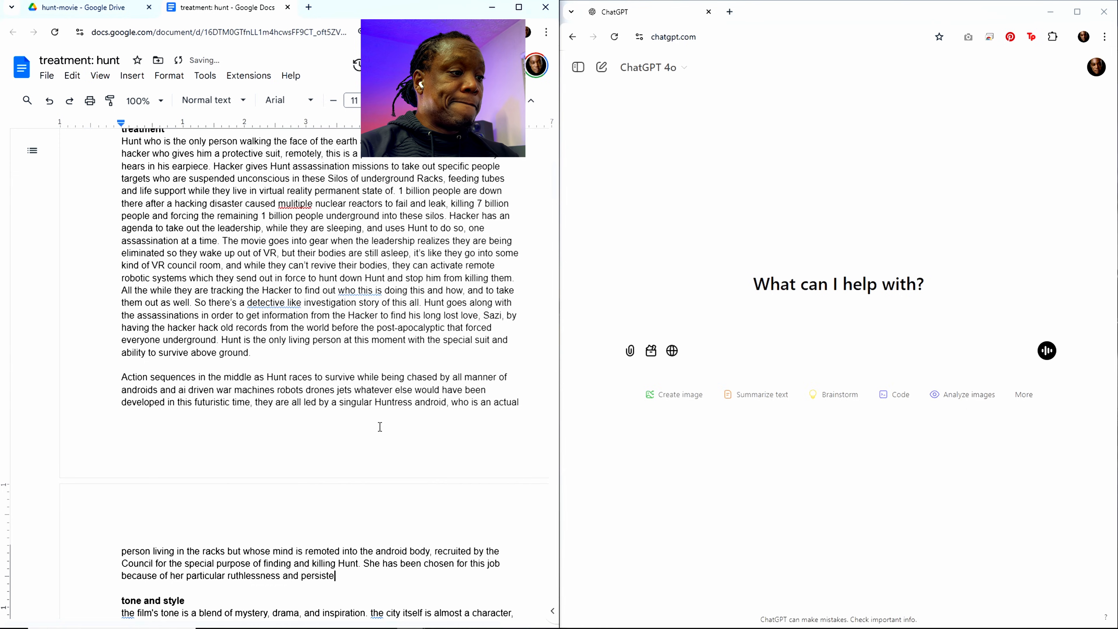
text(nce as f)
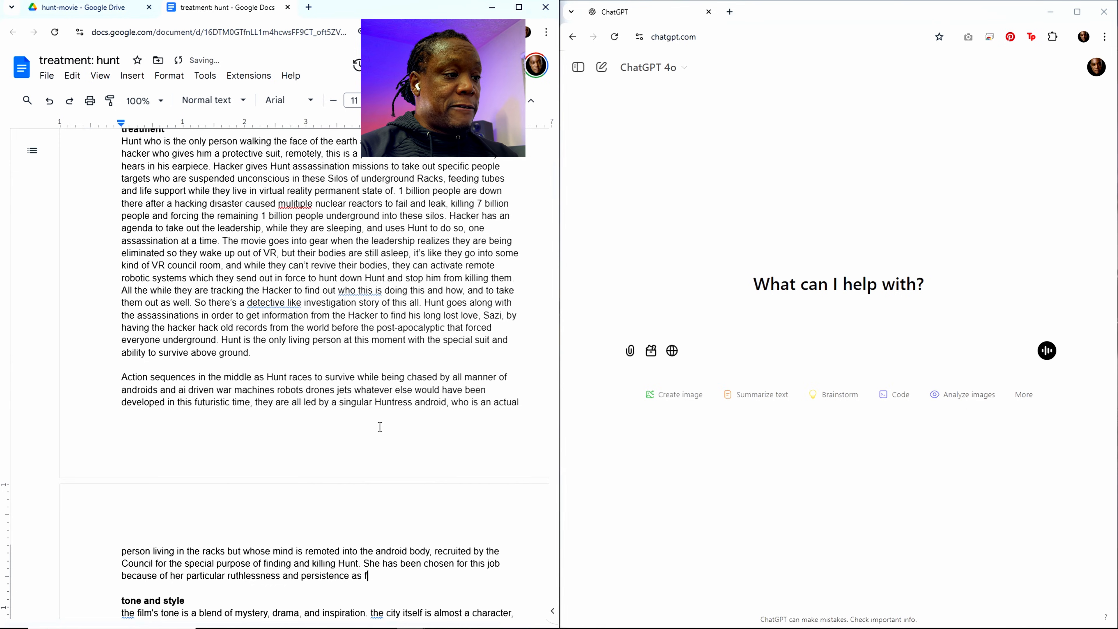
Step: Complete the sentence about the Huntress's selection with "demonstrated even before the event."
key(BackSpace)
text(demonstrat)
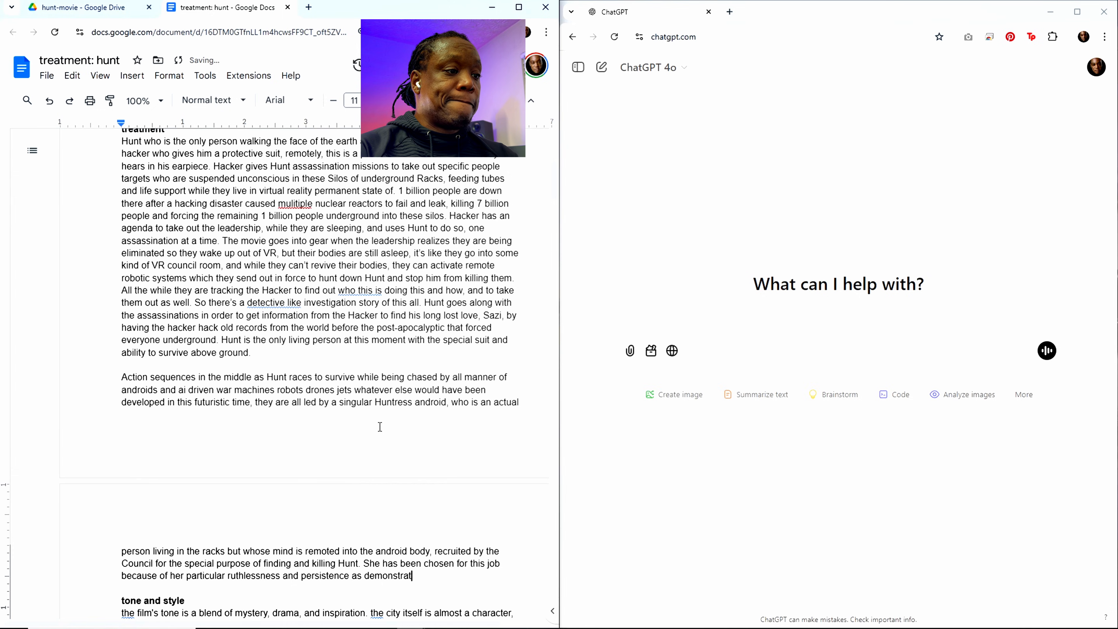
text(ed even )
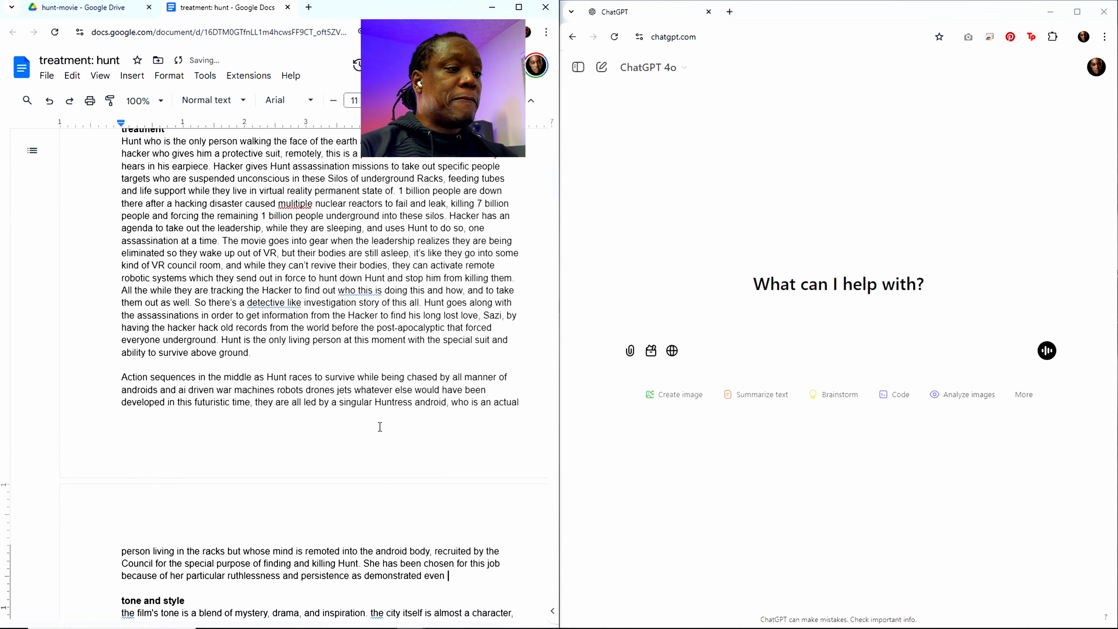
text(before the)
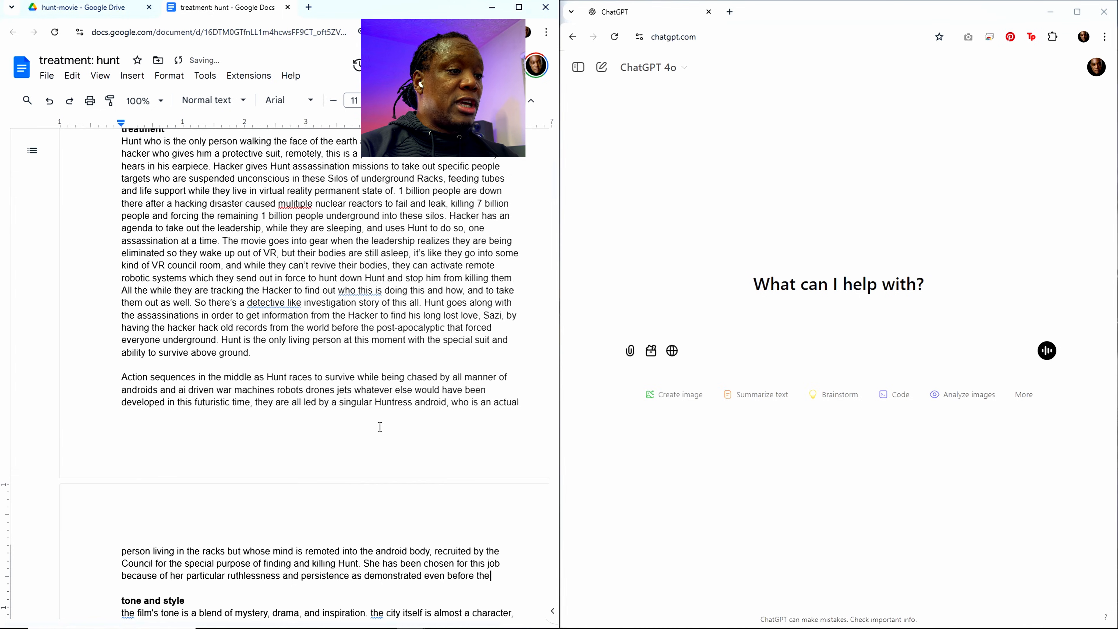
text( event)
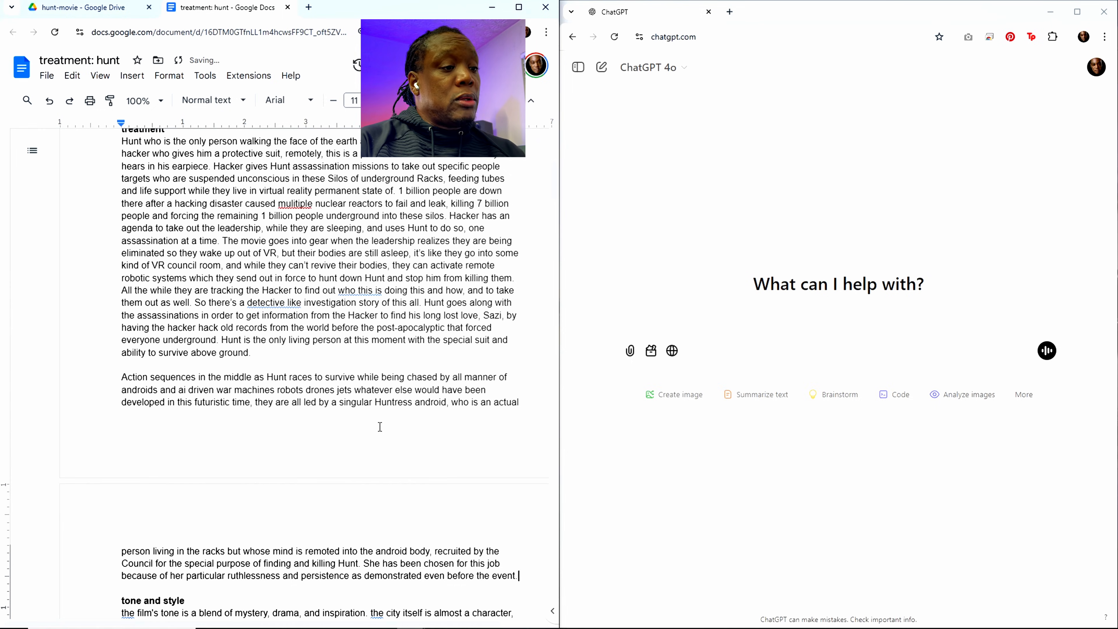
text(.)
Step: Reword the end of the Huntress selection sentence to read "even before the fallout event."
key(BackSpace)
key(BackSpace)
key(BackSpace)
key(BackSpace)
key(BackSpace)
key(BackSpace)
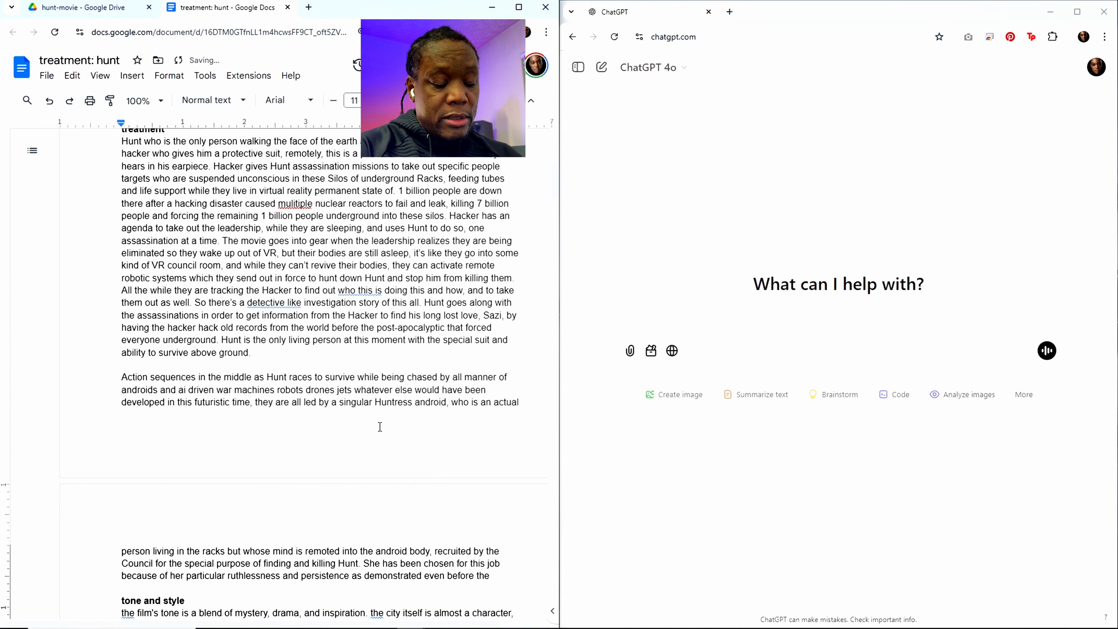
text(fallout even)
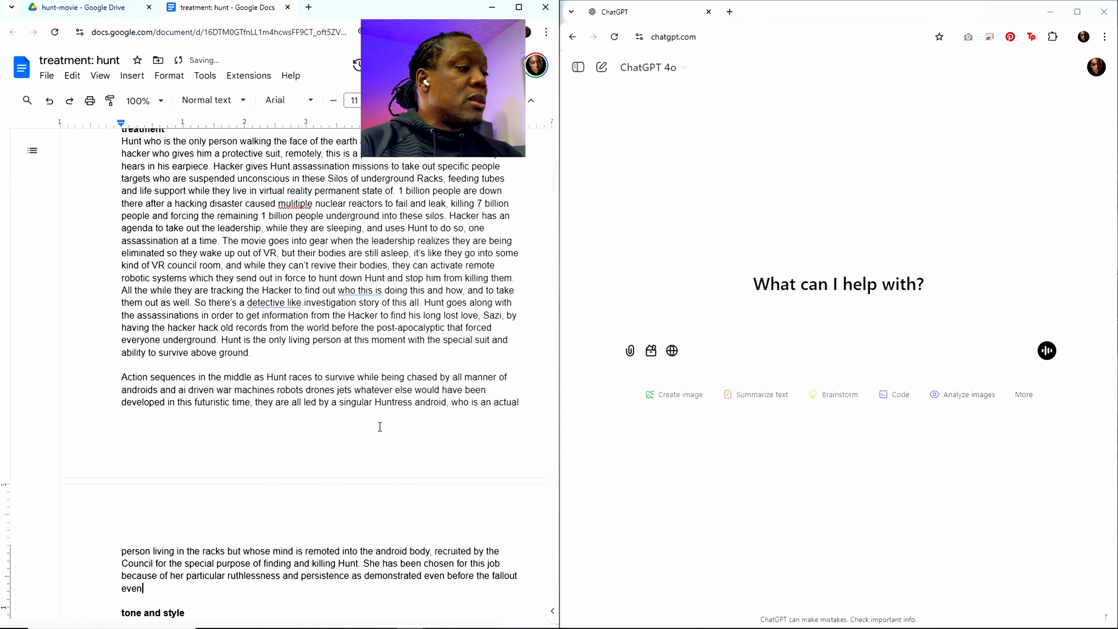
text(t.)
Step: Start a new paragraph above the tone and style section with "ultimately it turns out in the end that"
key(Return)
key(Return)
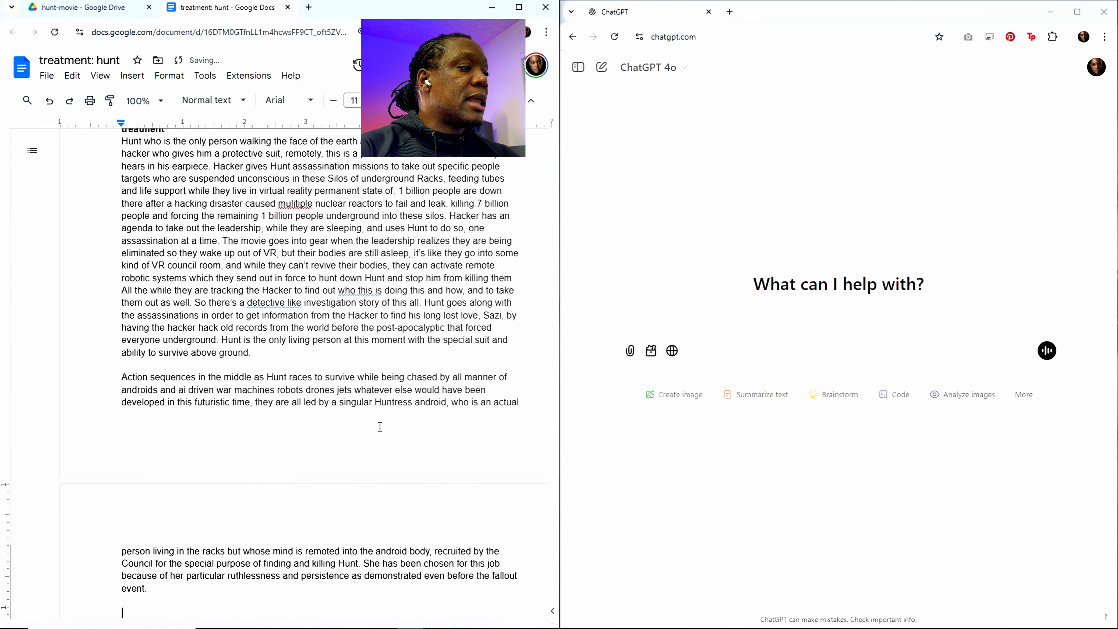
scroll(380, 427, down, 5)
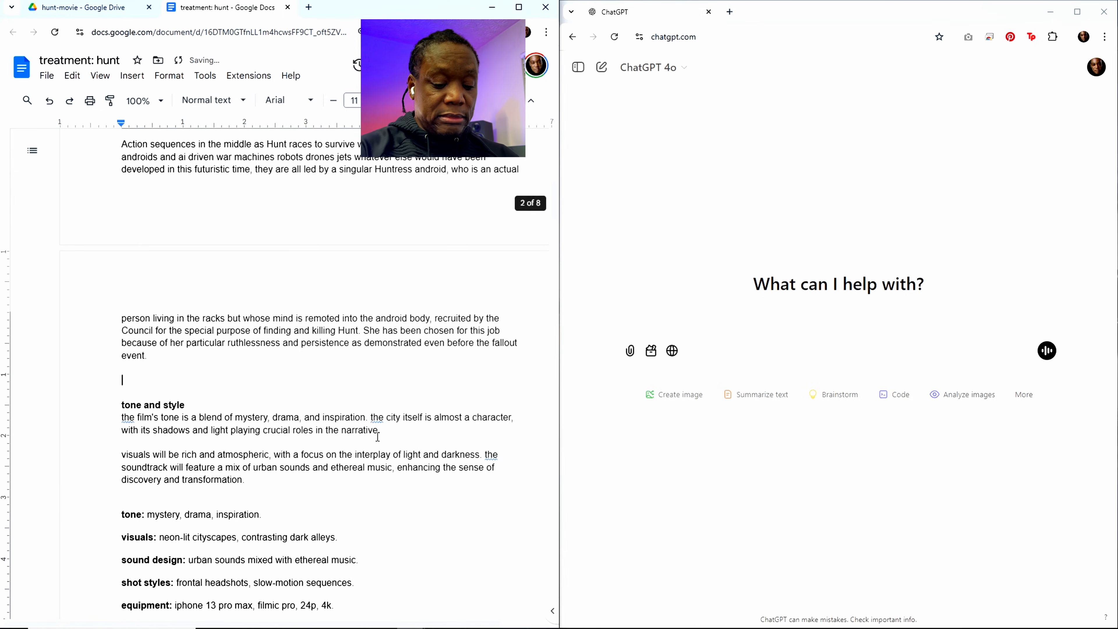
text(ultimately)
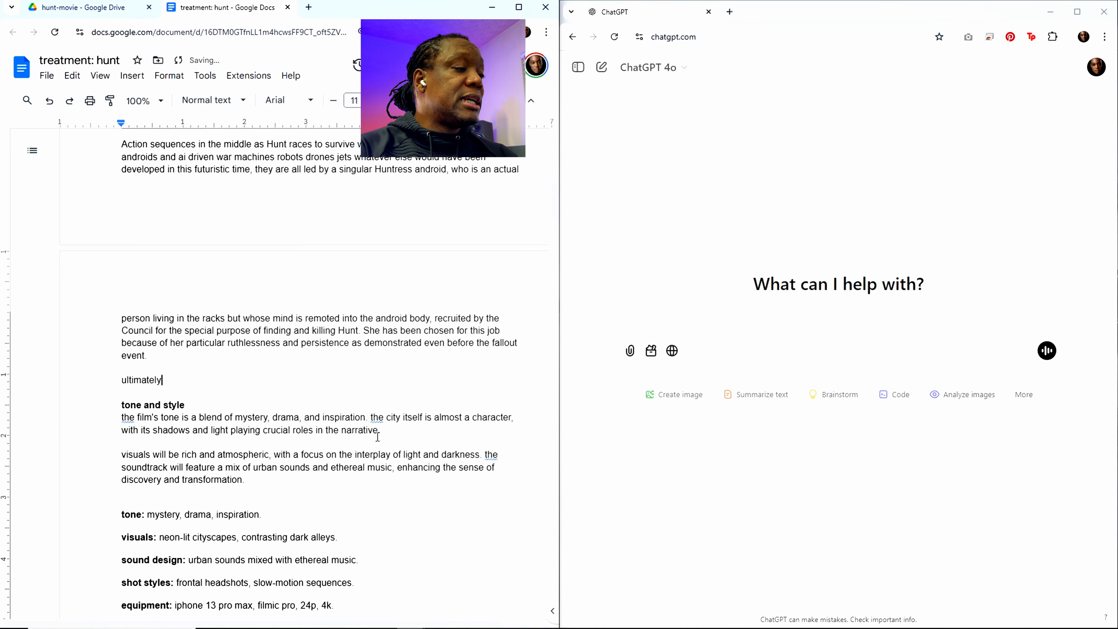
text( it tuirt)
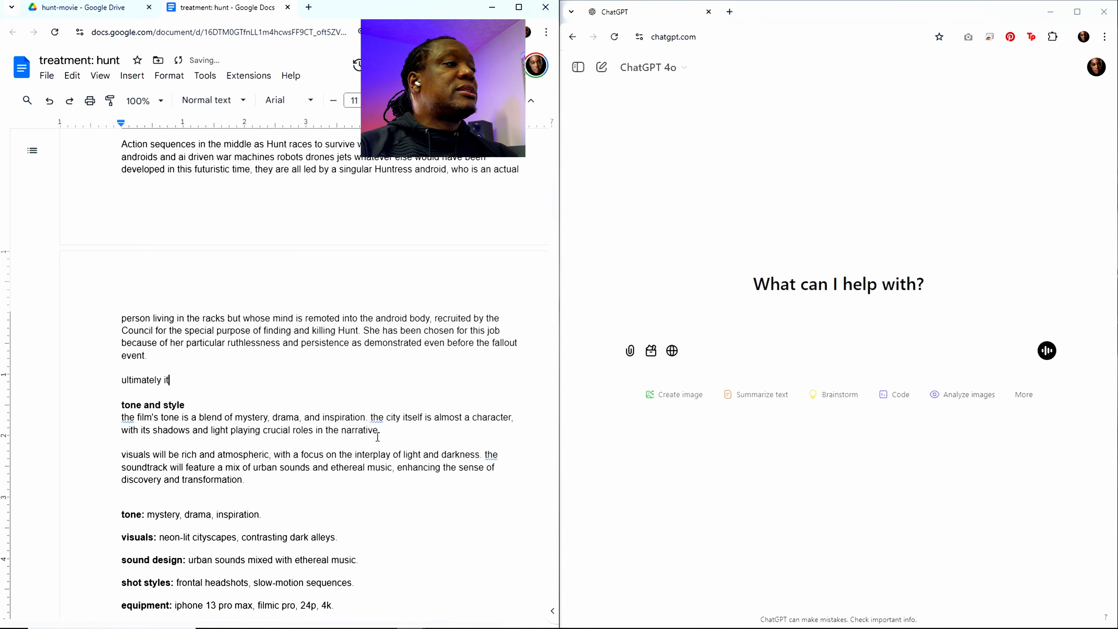
key(BackSpace)
key(BackSpace)
key(BackSpace)
text(r)
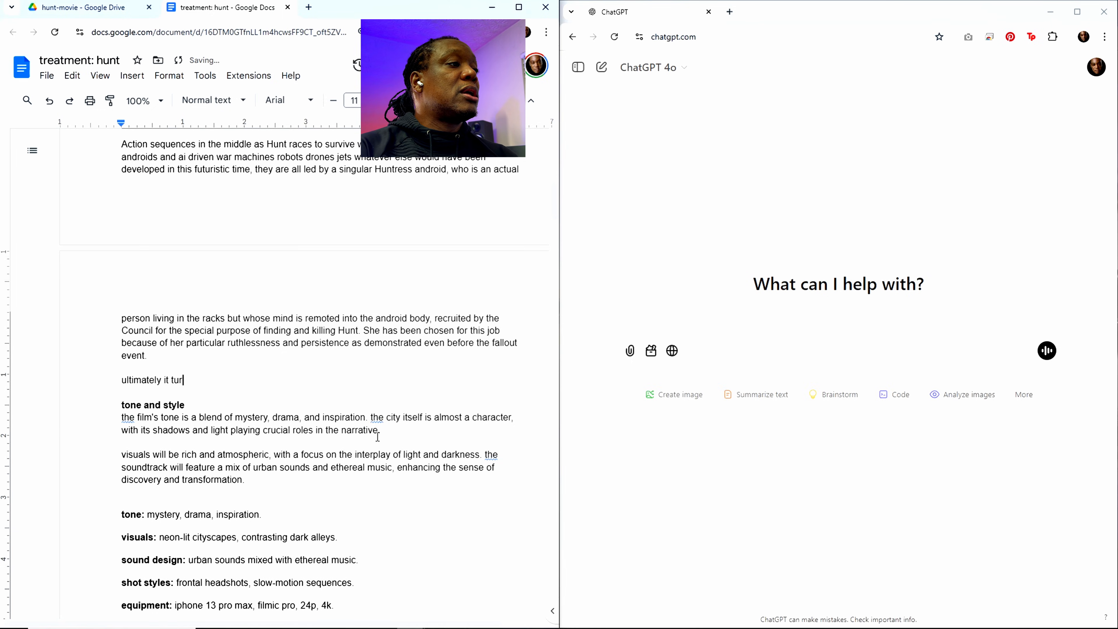
text(ns out in the end that  )
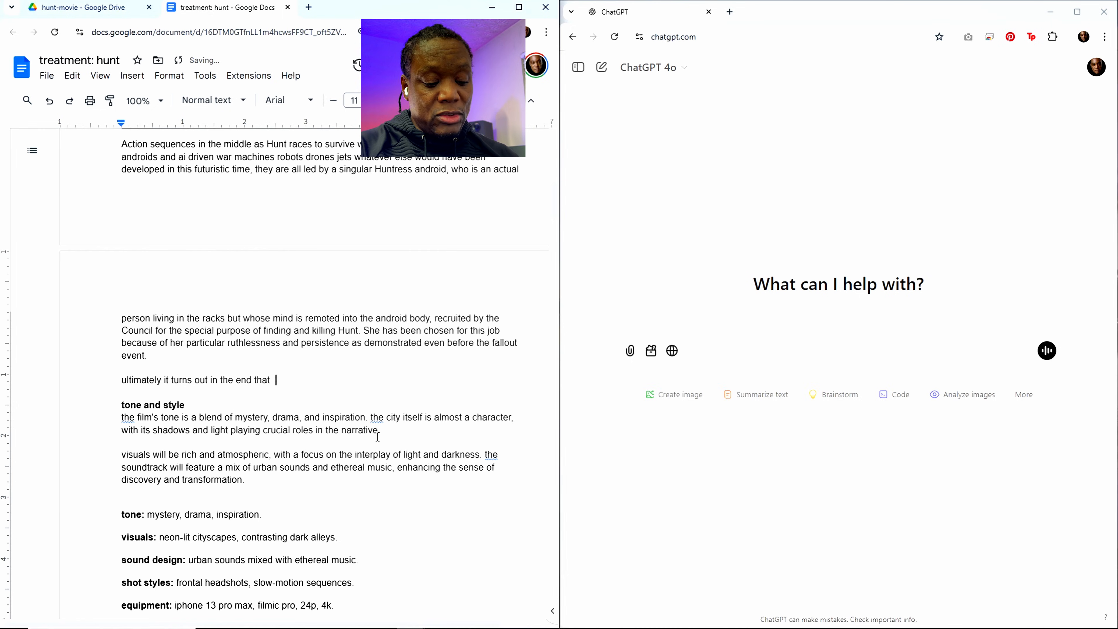
text(Sazi is )
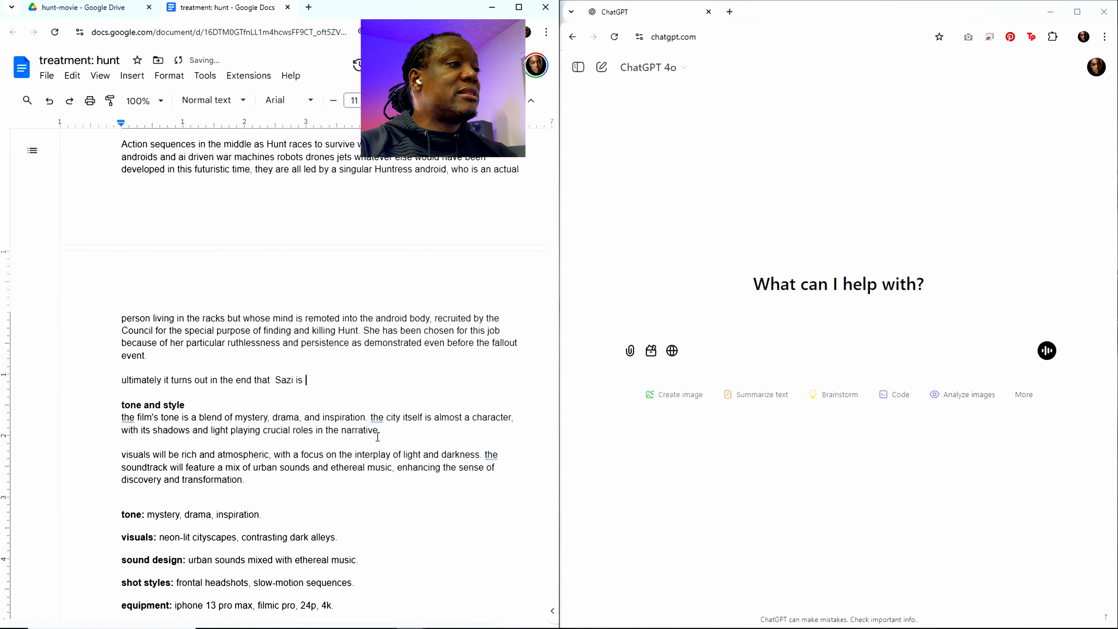
text(the hacker usin)
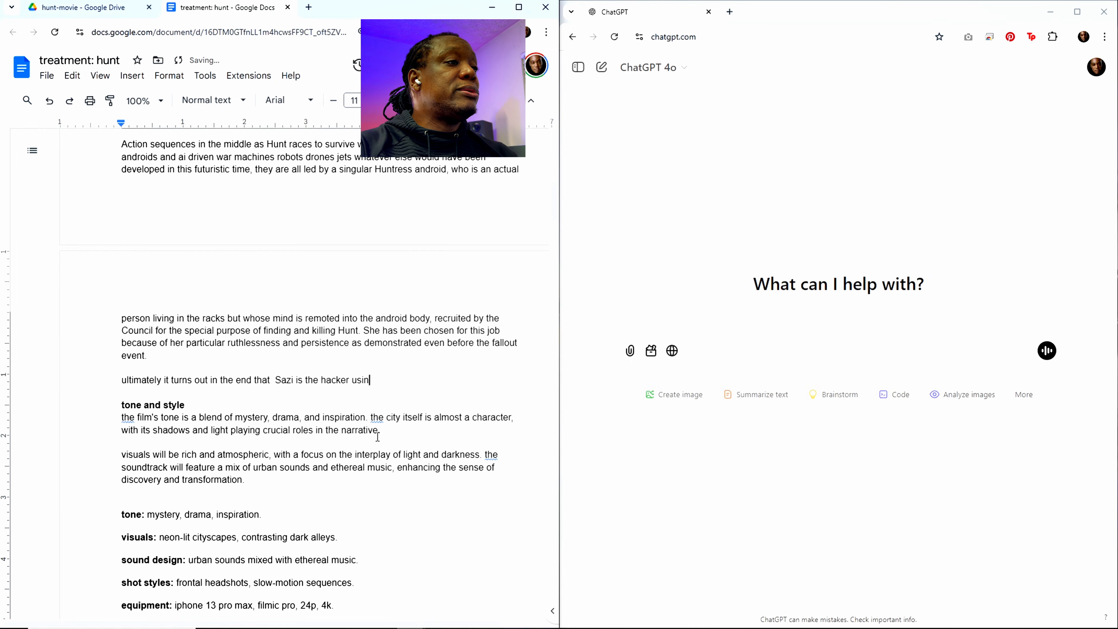
text(g an)
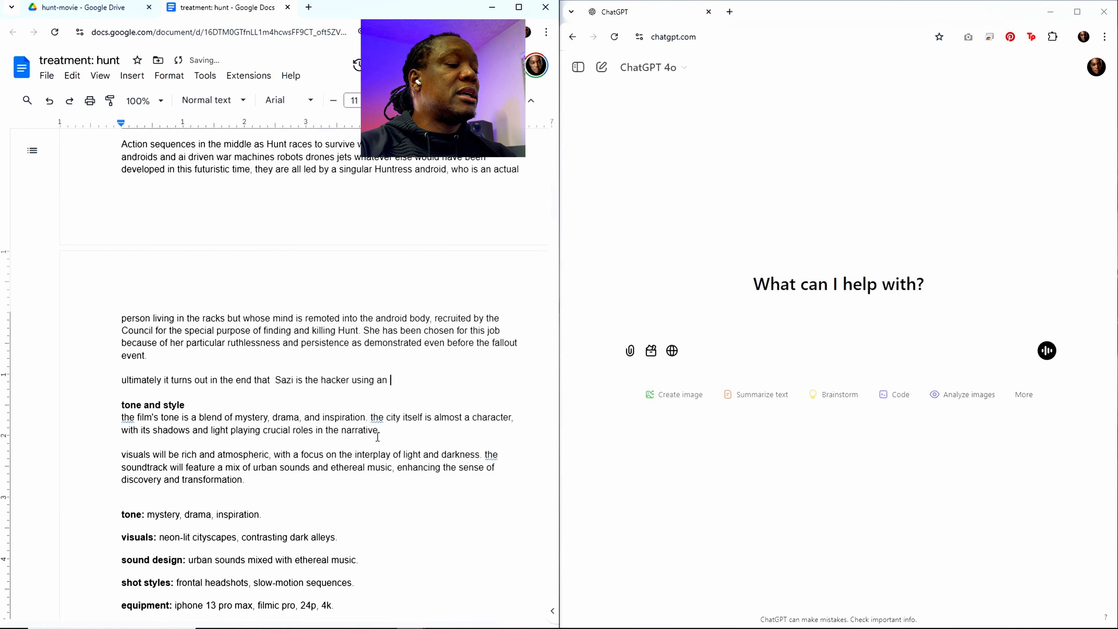
Step: Continue the ending sentence with "Sazi is the hacker using a ai altered voice to sound like a man"
key(BackSpace)
key(BackSpace)
text(a)
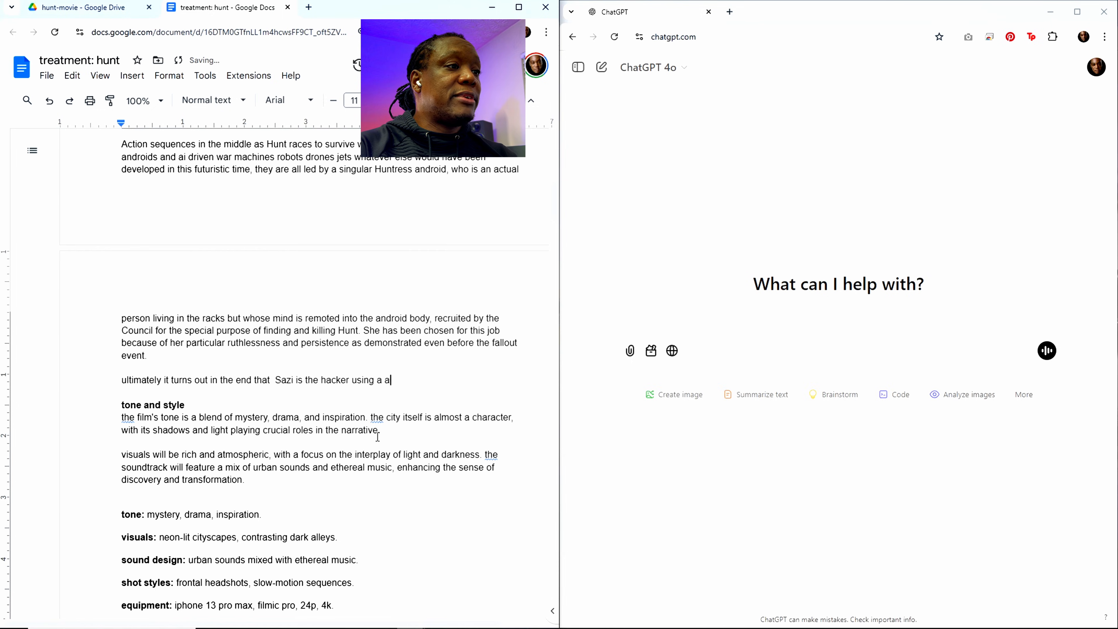
text(i alt)
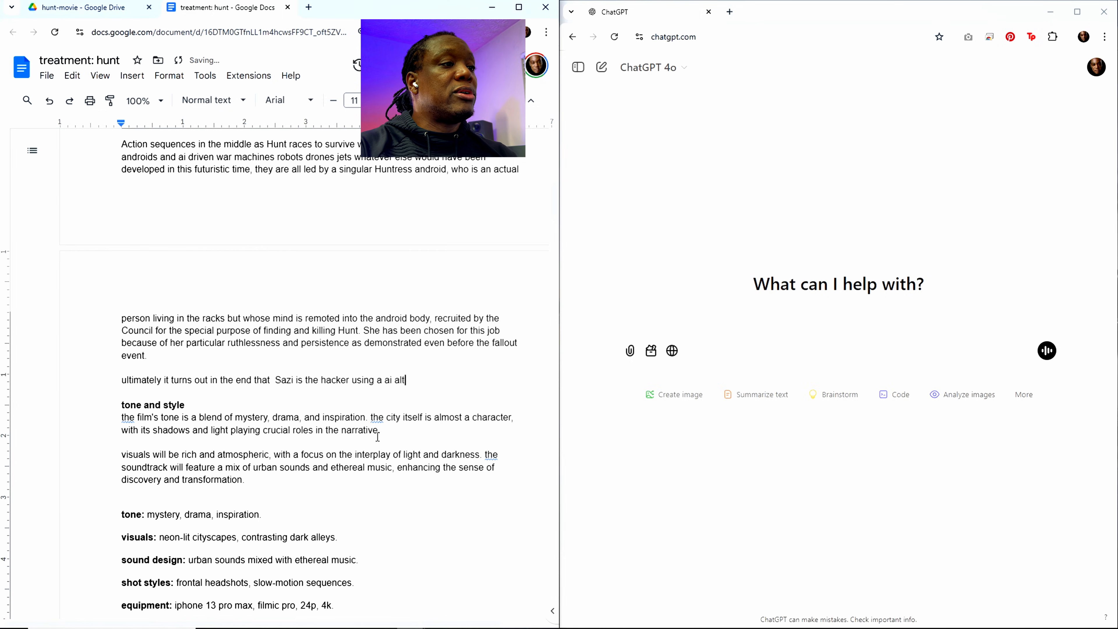
text(ered voic)
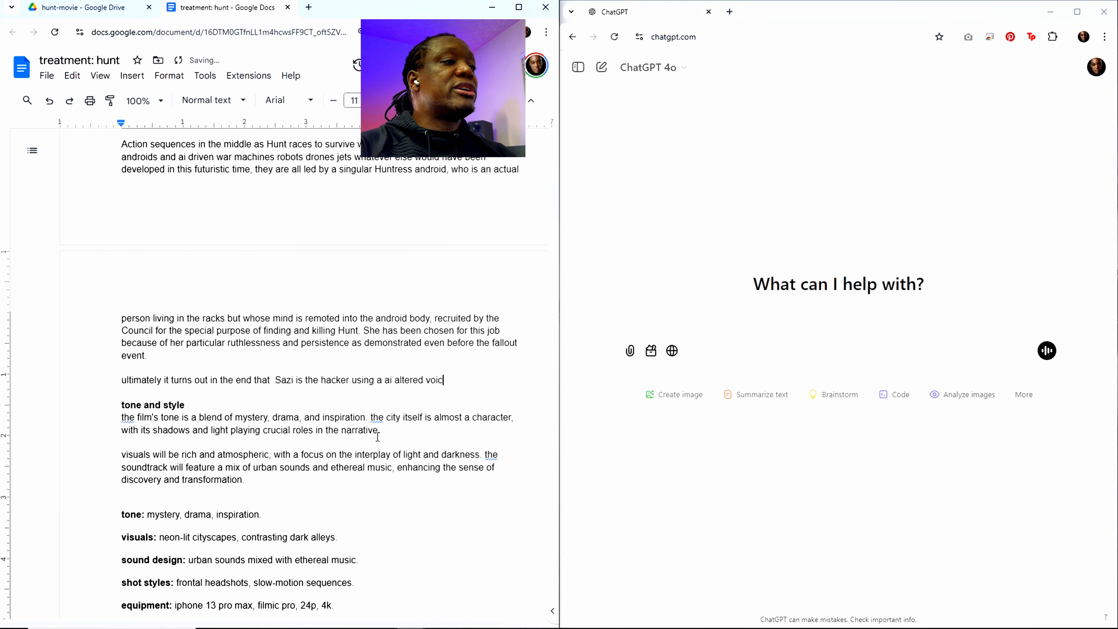
text(e to sound )
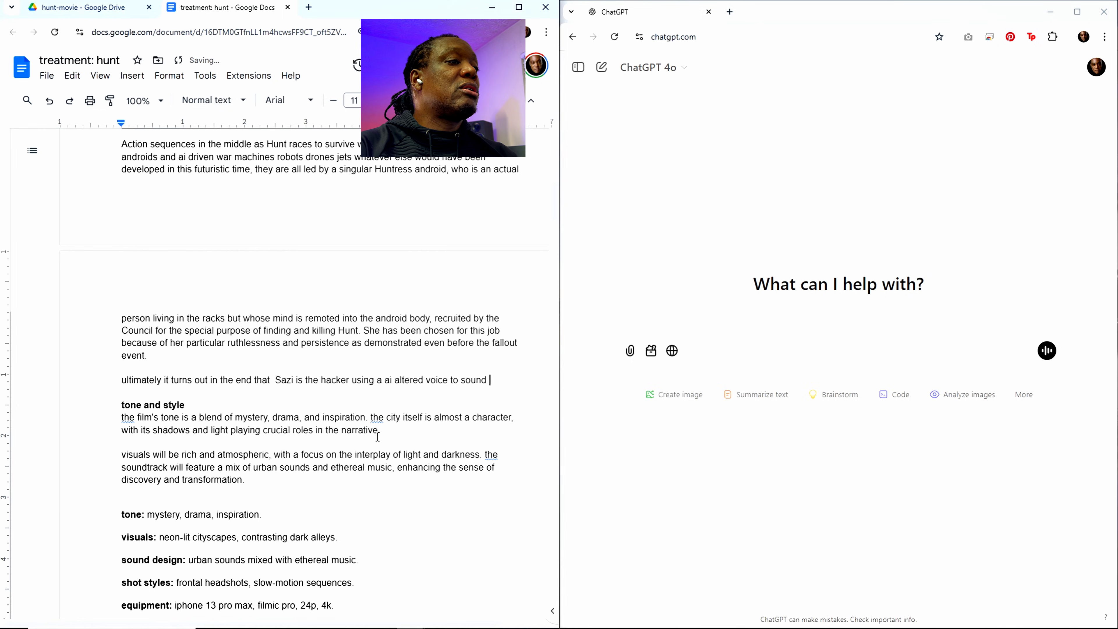
text(like a man)
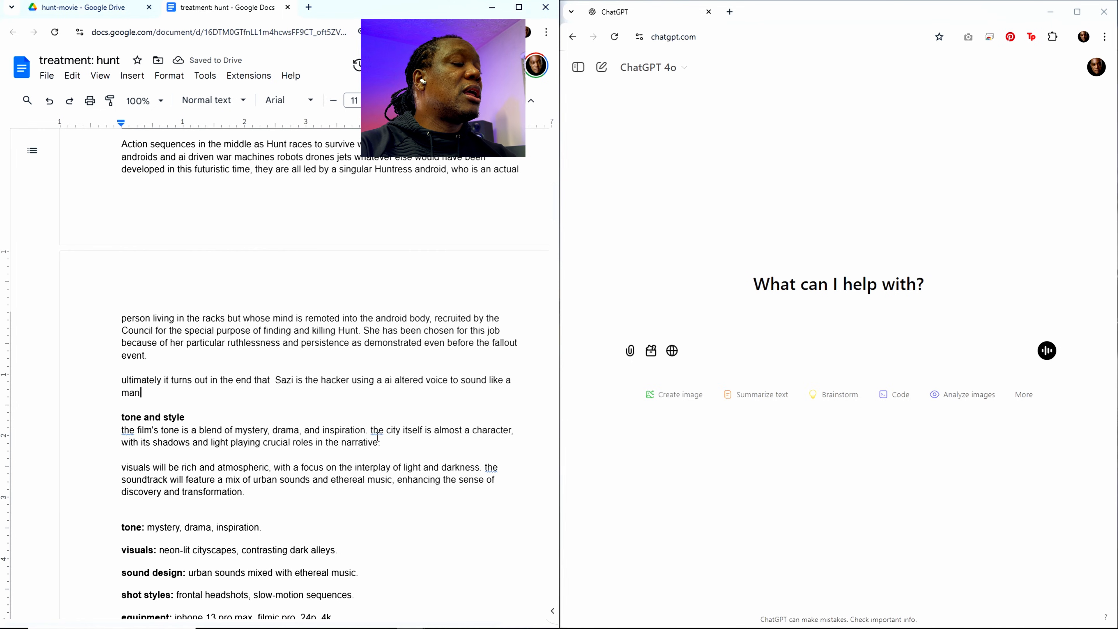
text(, sh e)
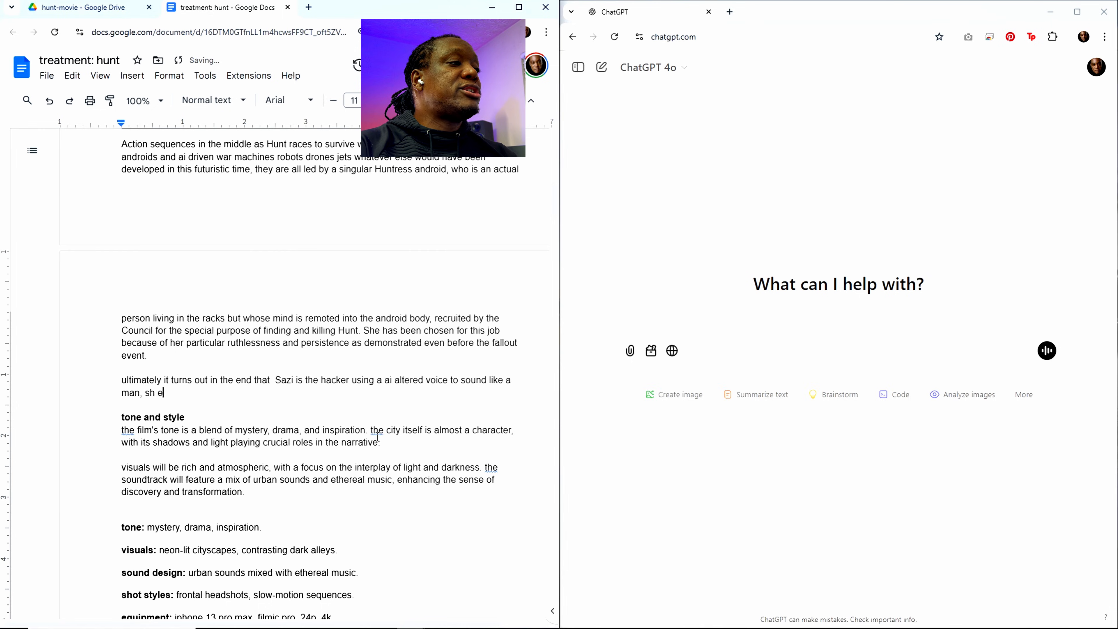
text( uses )
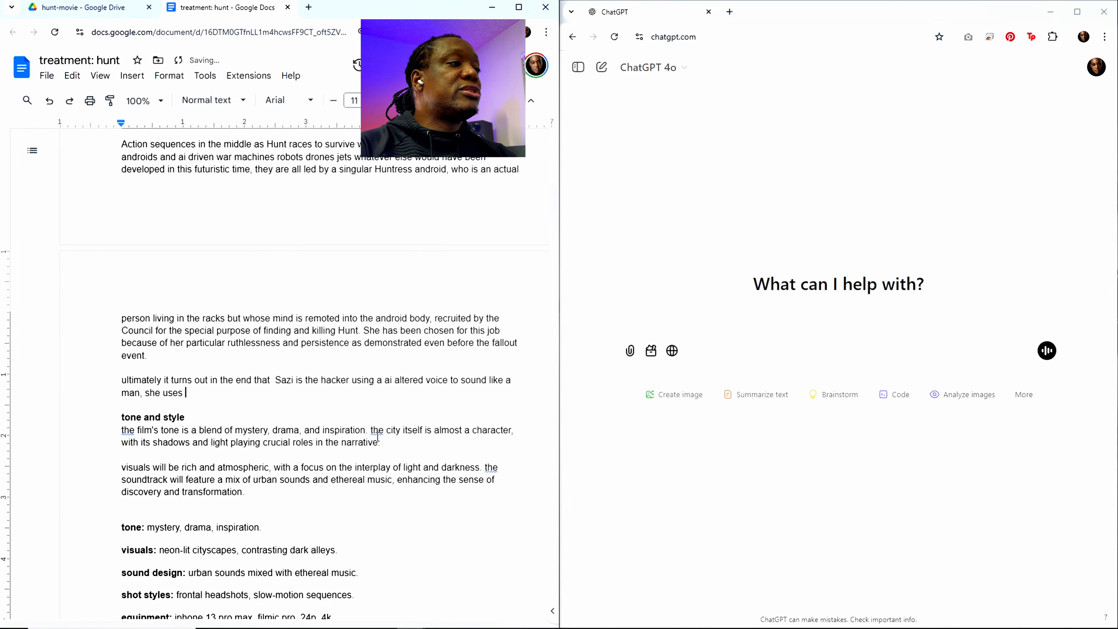
text(Hunt because )
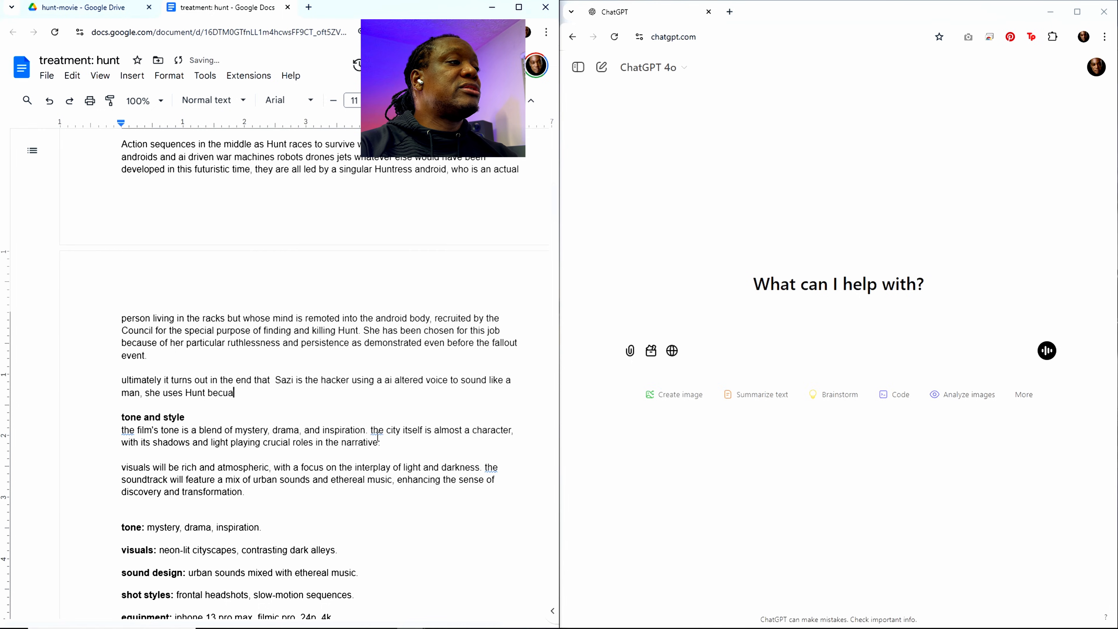
text(she kno)
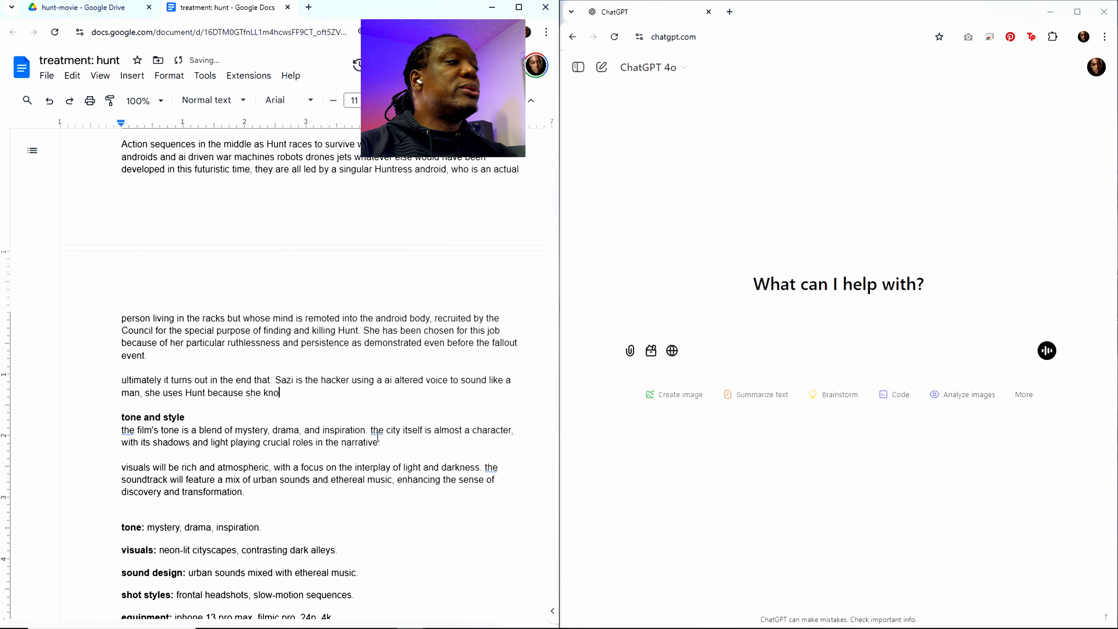
text(ws him bette)
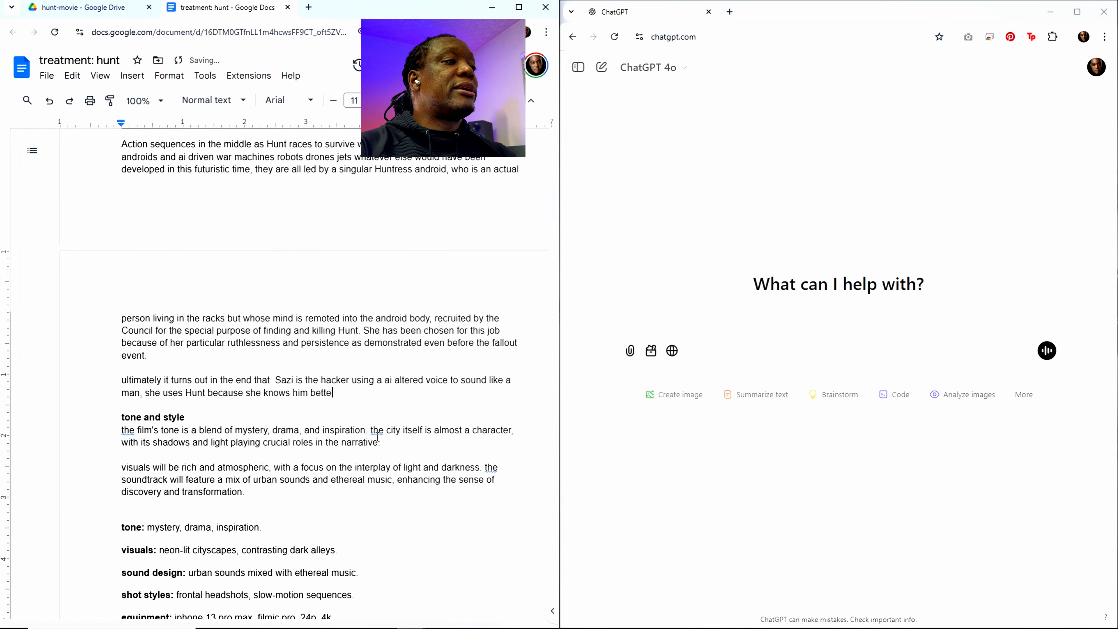
text(r than any oth)
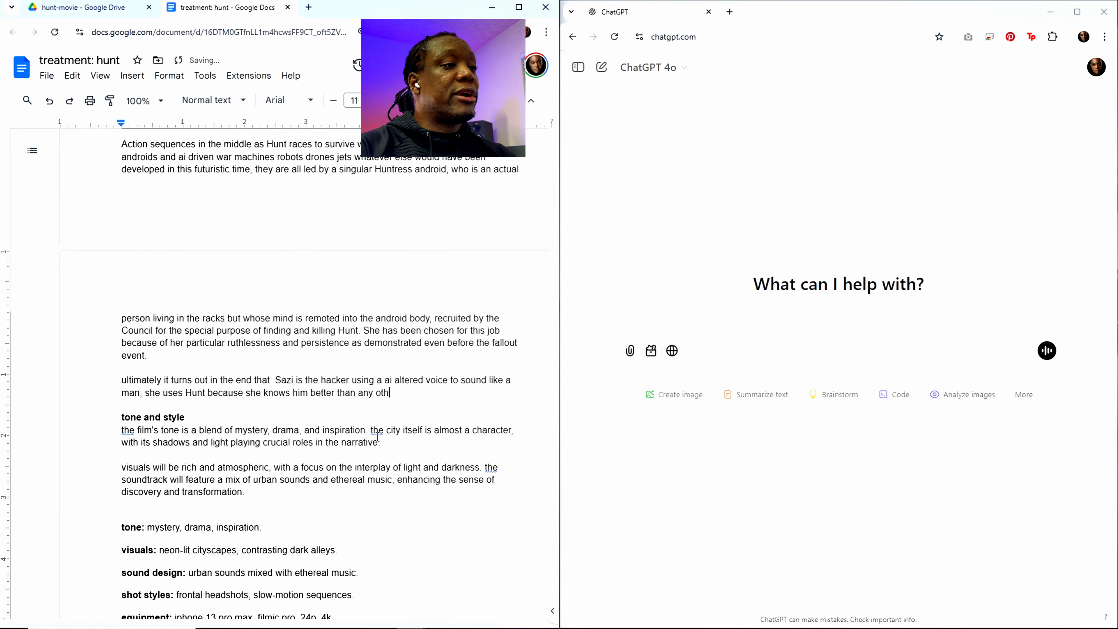
text(er human)
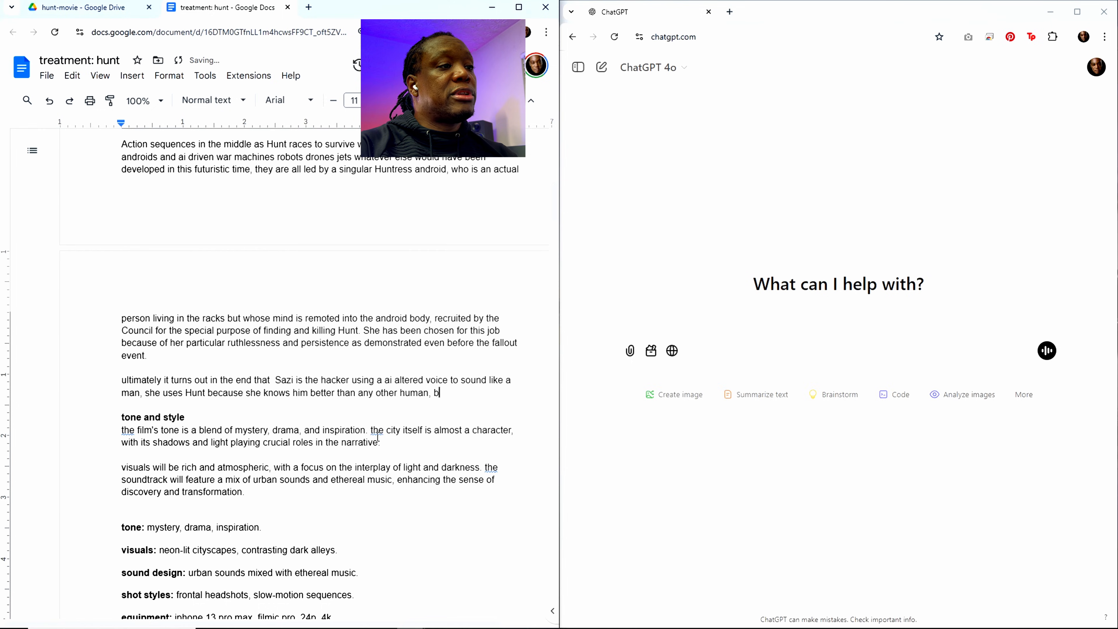
text(, plus the)
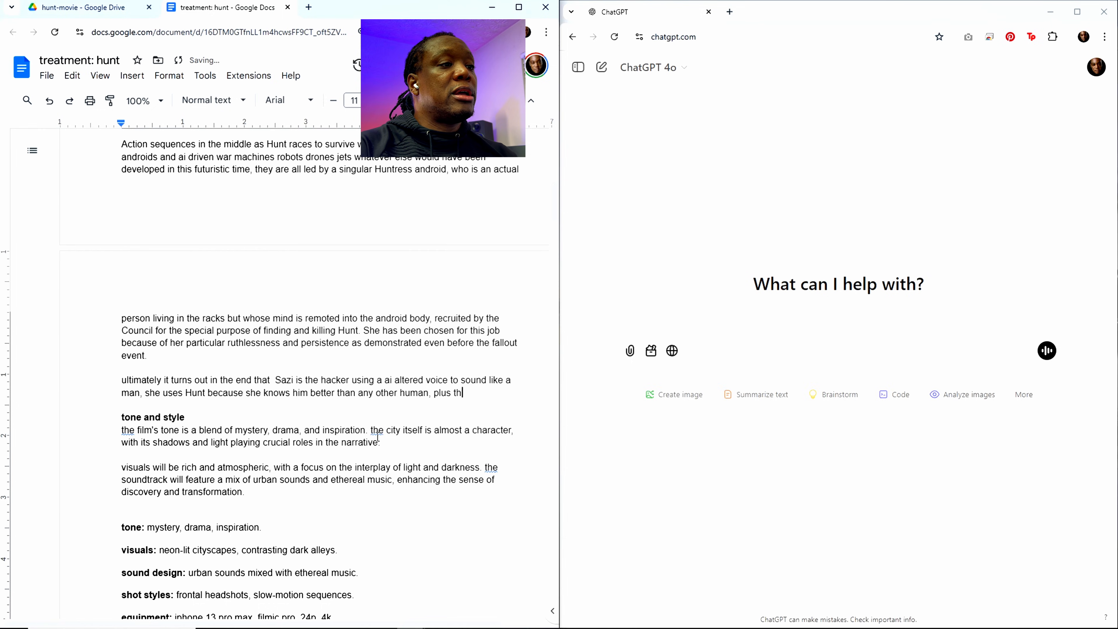
Step: Extend the reason Sazi uses Hunt with ", plus he has military background"
key(BackSpace)
key(BackSpace)
key(BackSpace)
text(he)
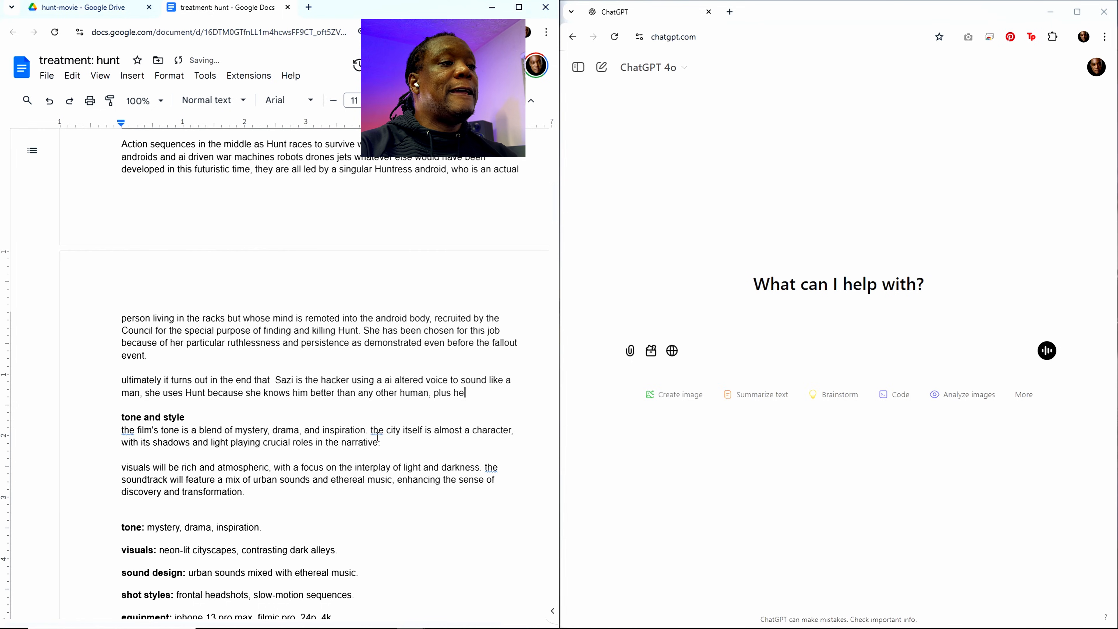
text( has mili)
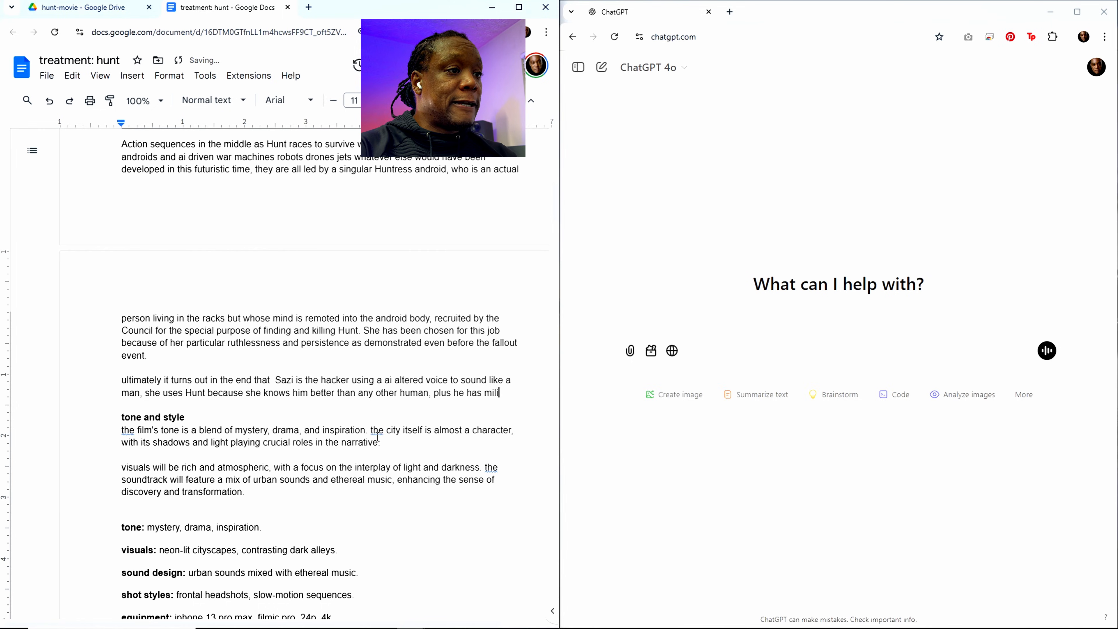
text(tary back)
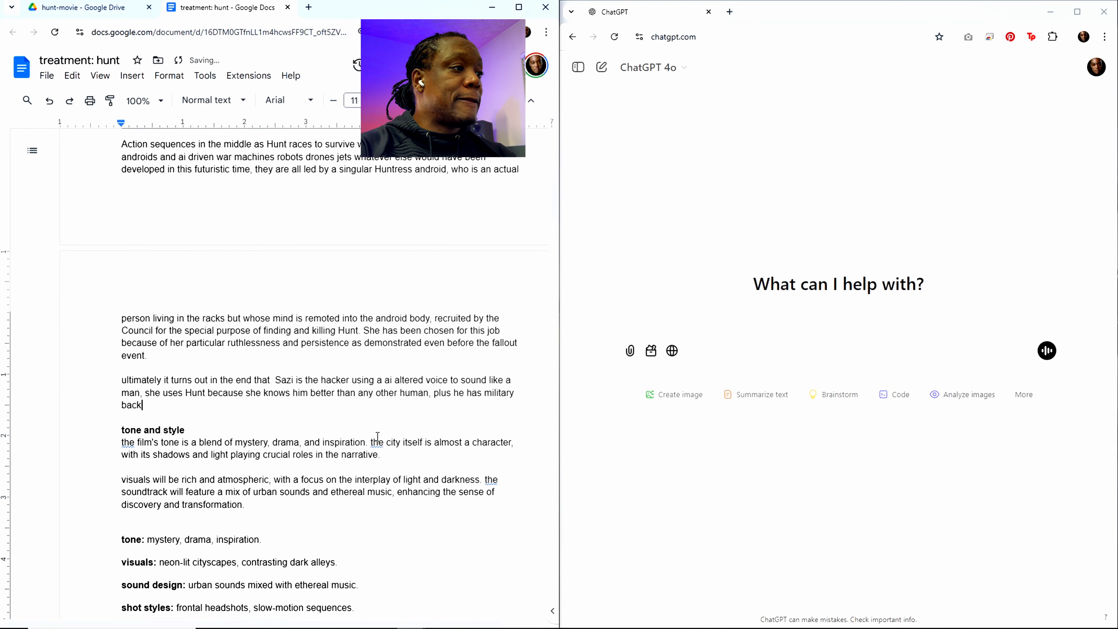
text(ground a)
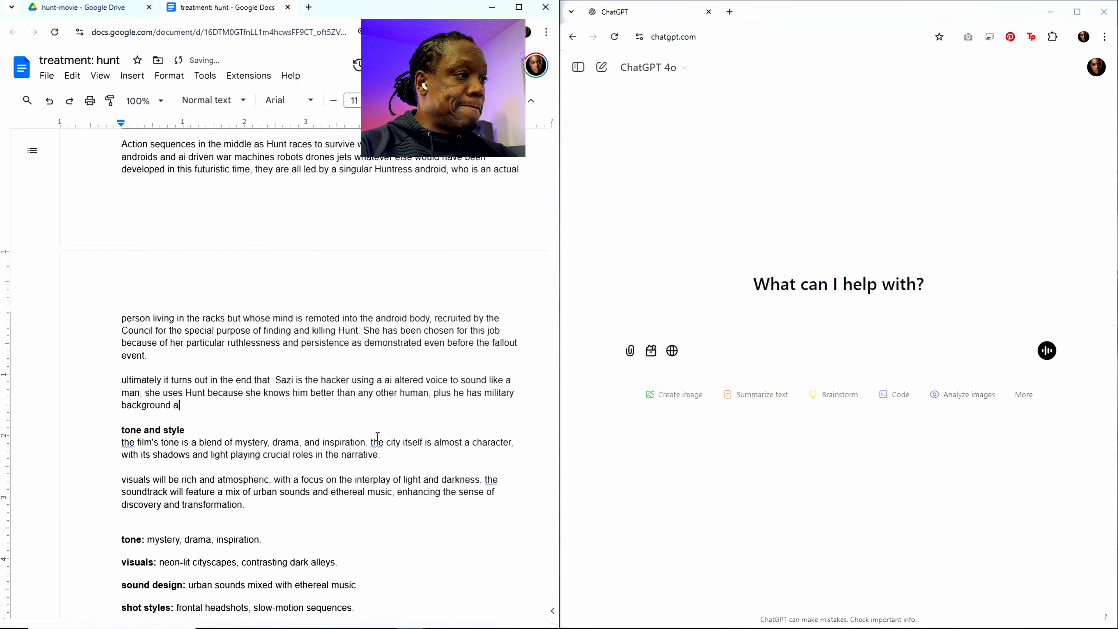
text(nd th)
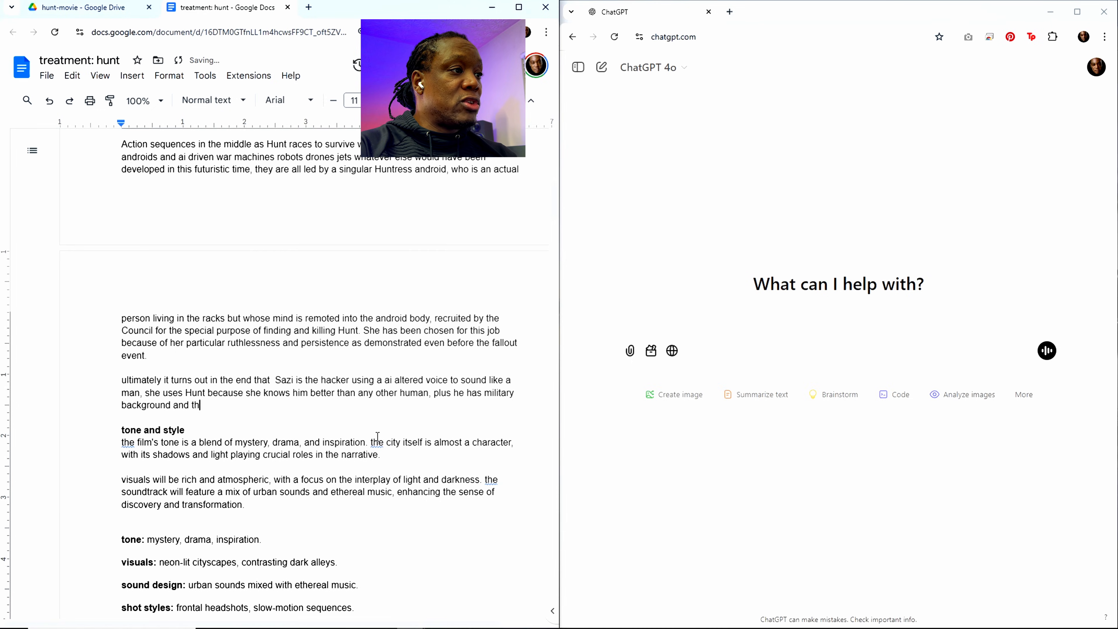
text(e skills to)
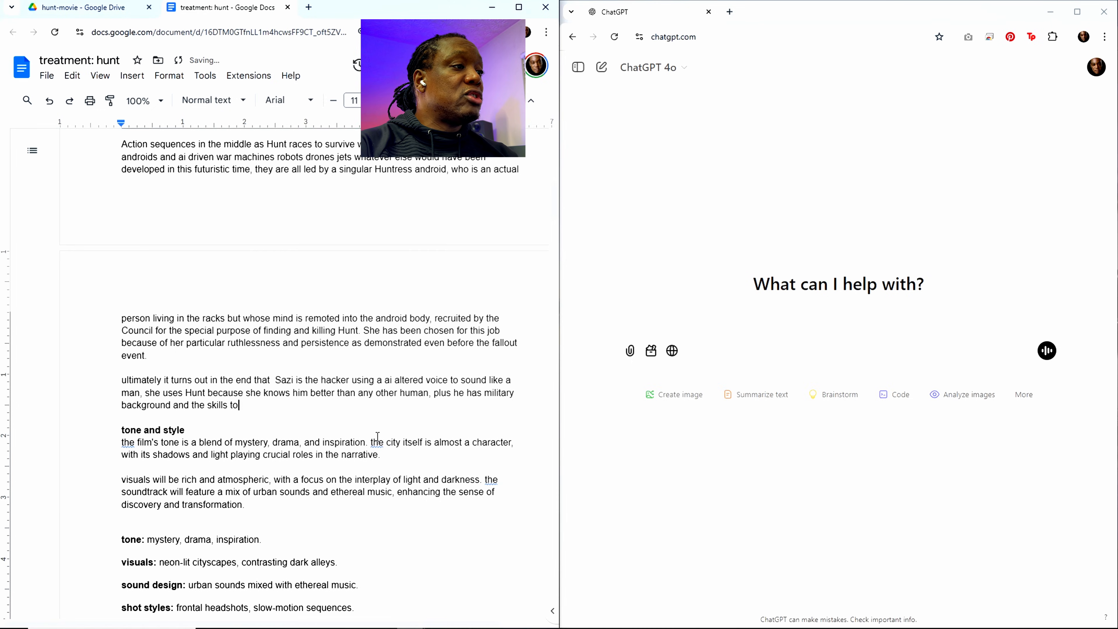
text( pull )
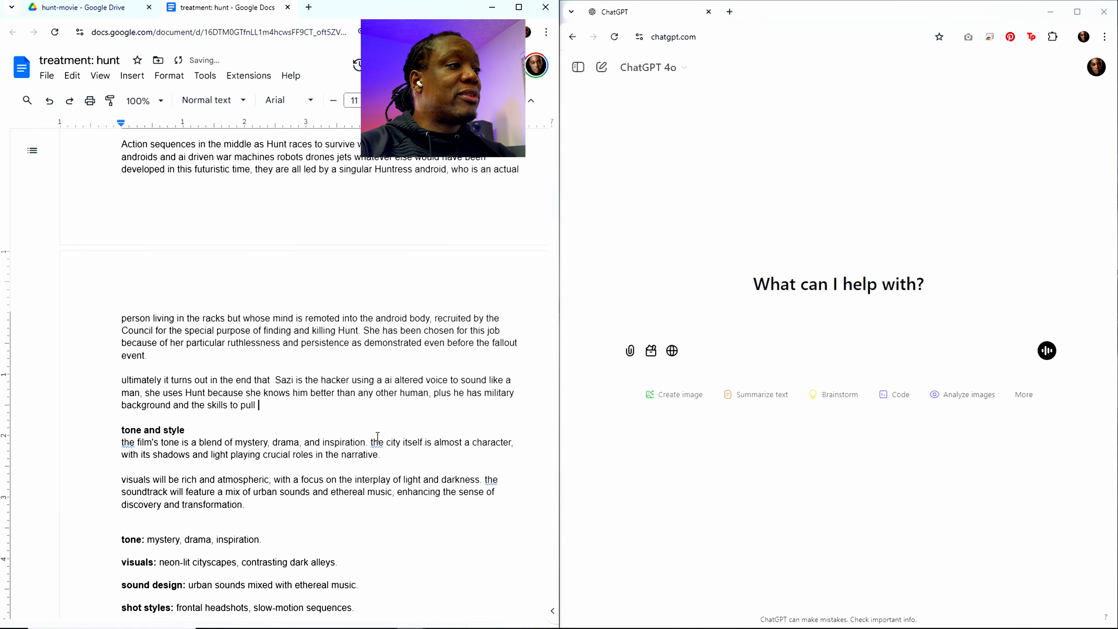
text(off the assa)
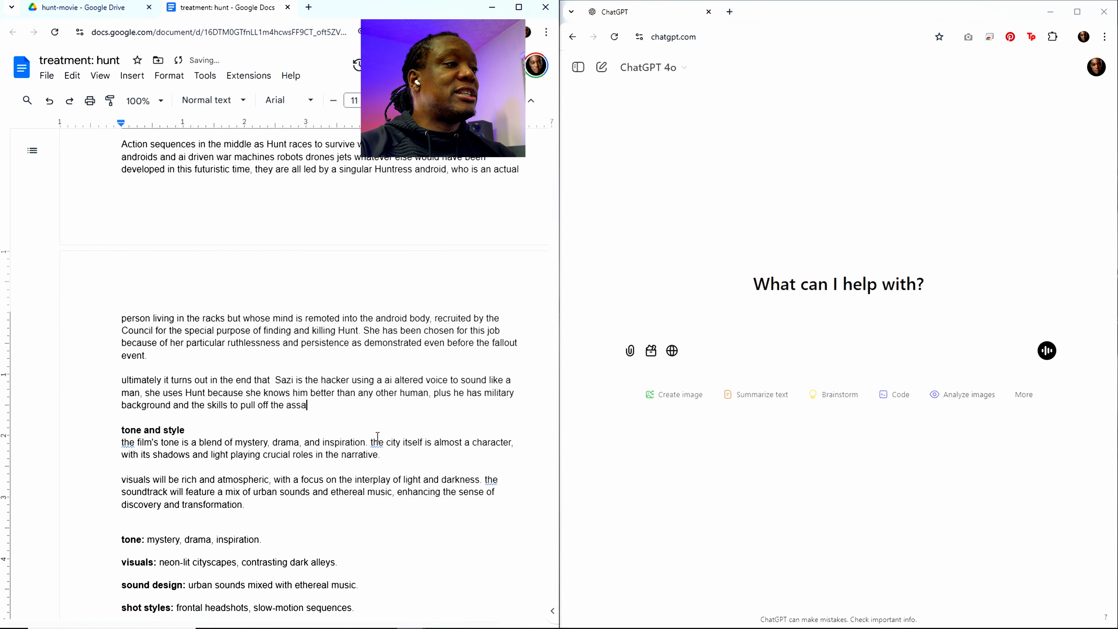
text(ssinations. )
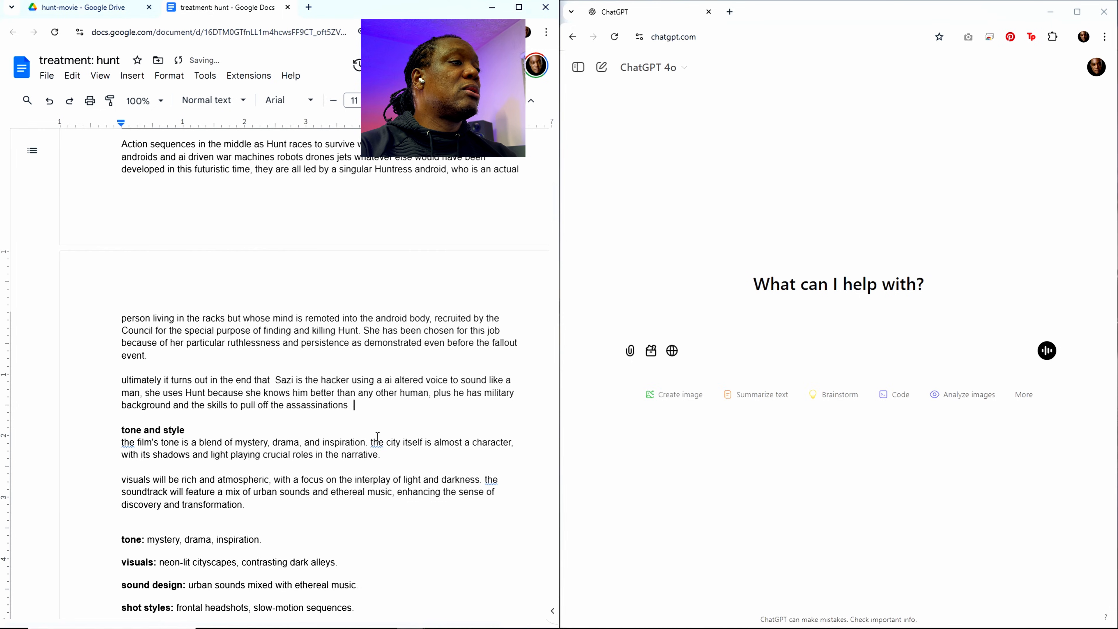
text(Why)
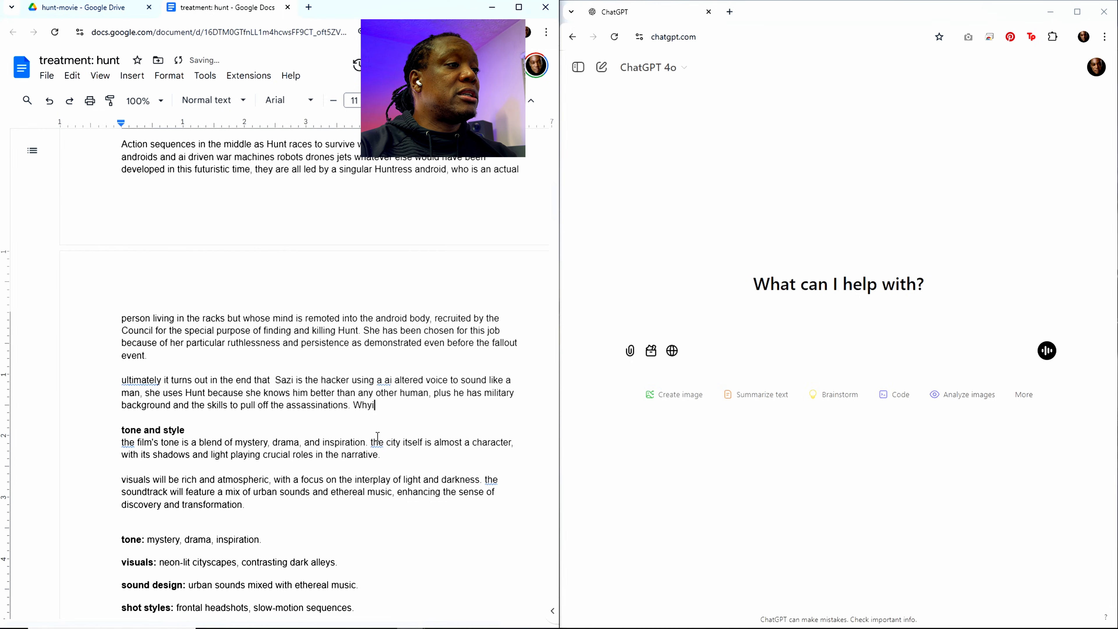
text( is dhe)
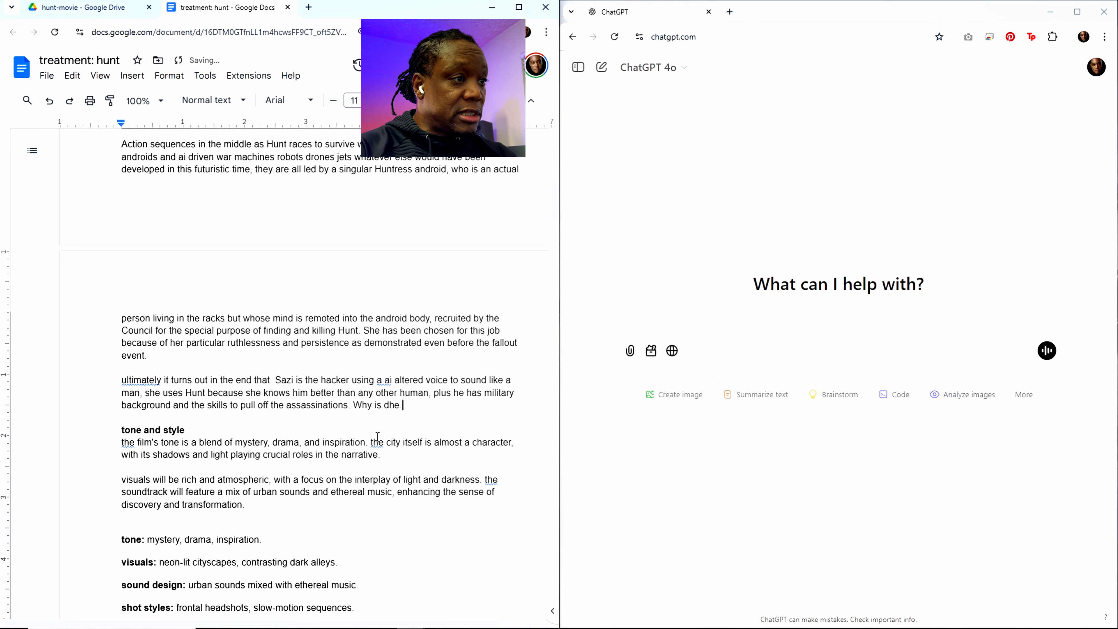
Step: Add the question "Why is she doing this?" after the sentence about Hunt's skills and the assassinations
key(BackSpace)
key(BackSpace)
key(BackSpace)
key(BackSpace)
text(she doing )
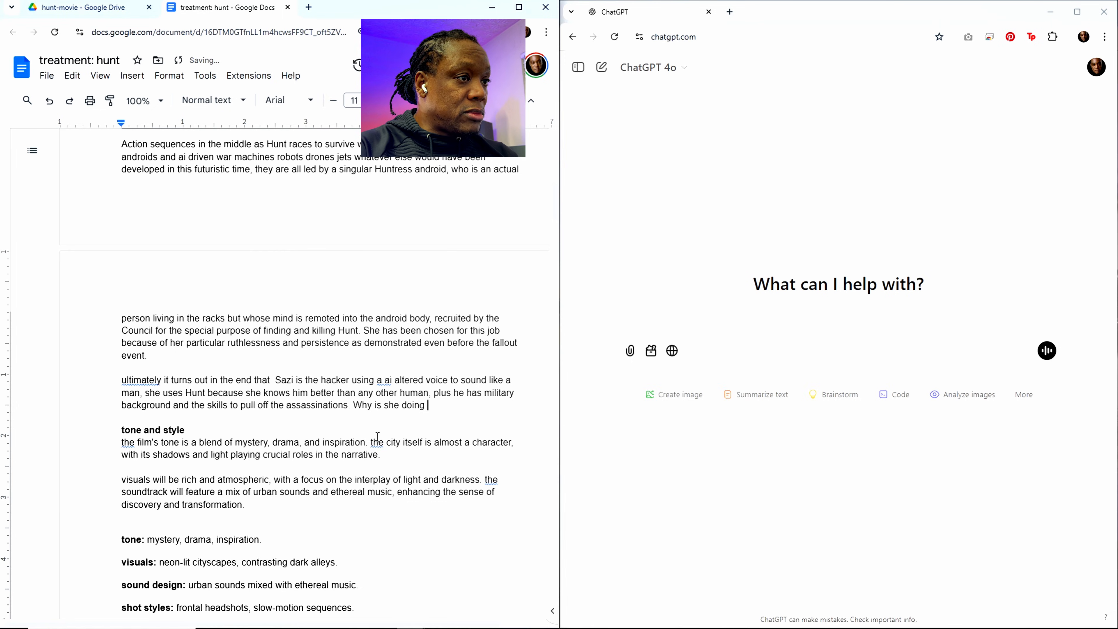
text(this? pr)
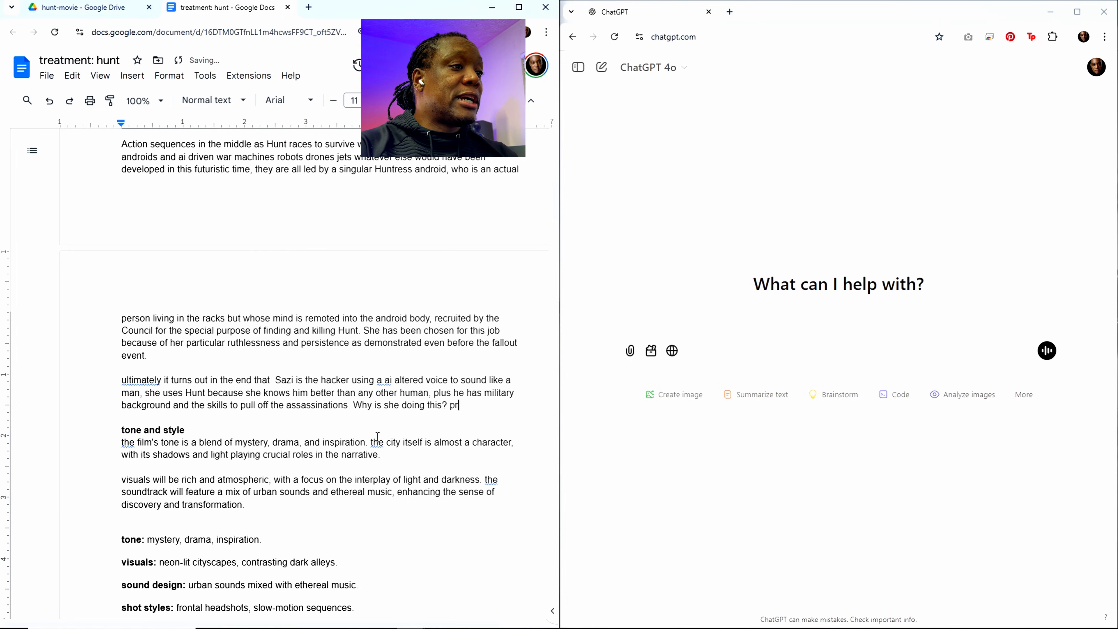
text(io)
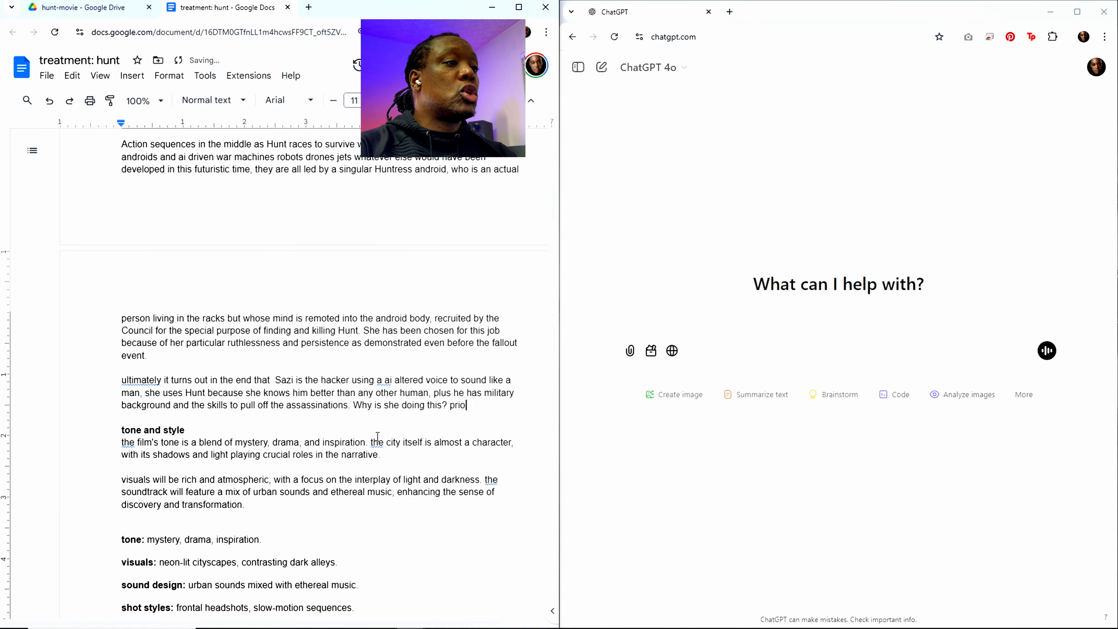
text(r to the even)
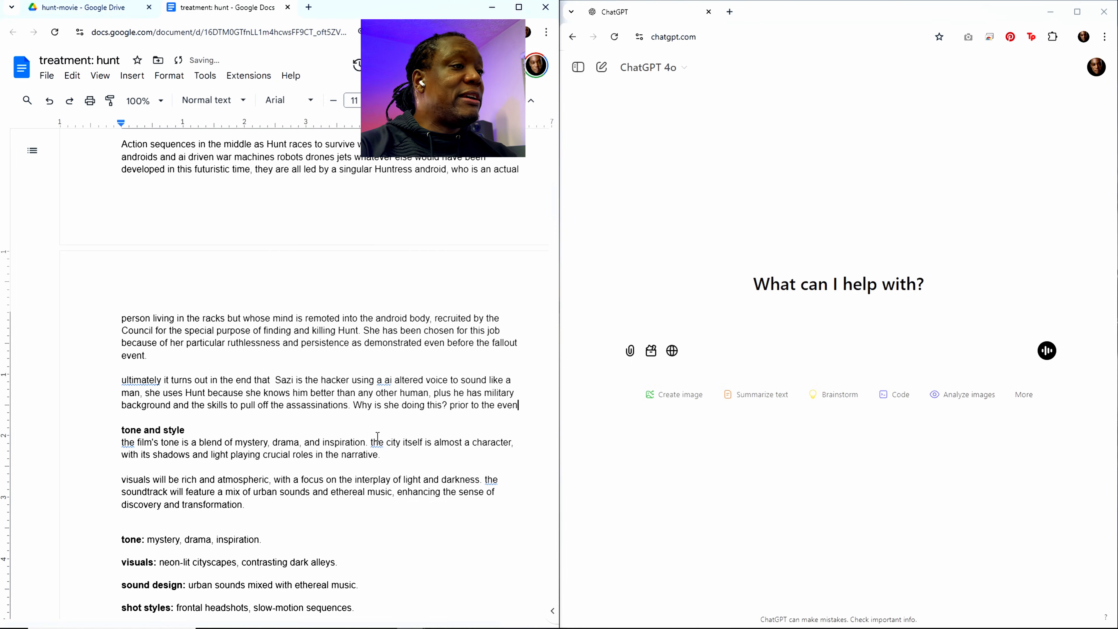
text(t)
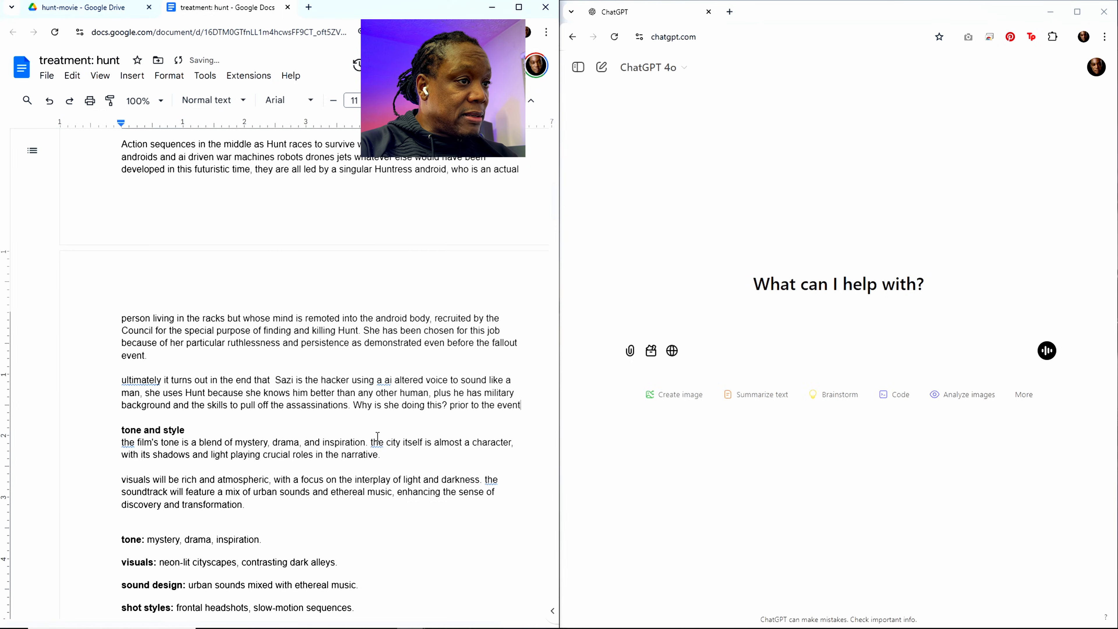
text( Sazi )
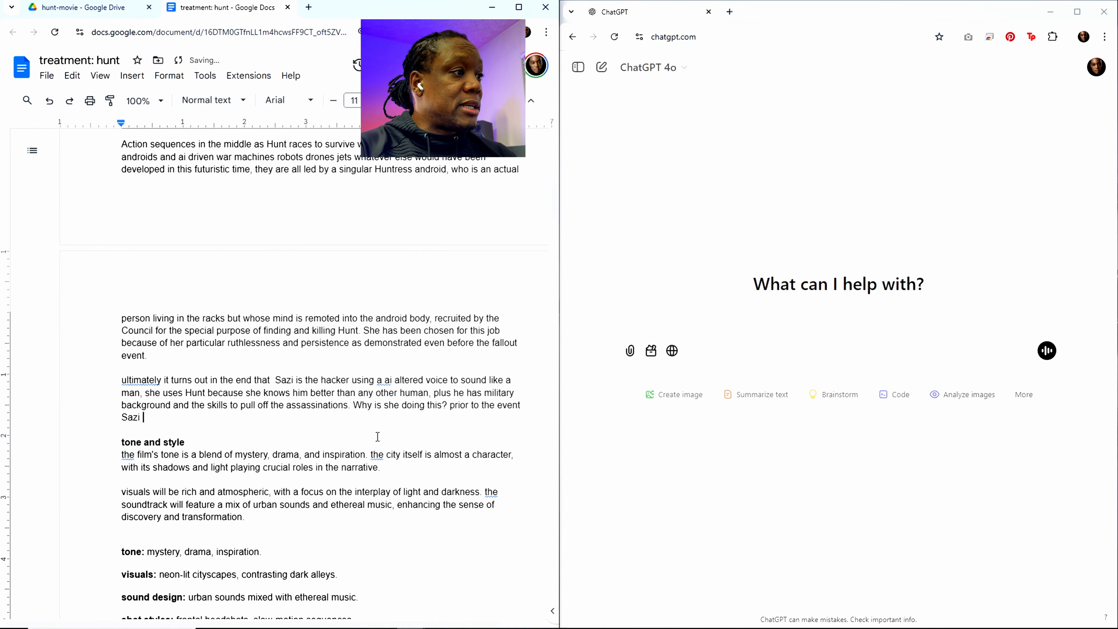
text(was a )
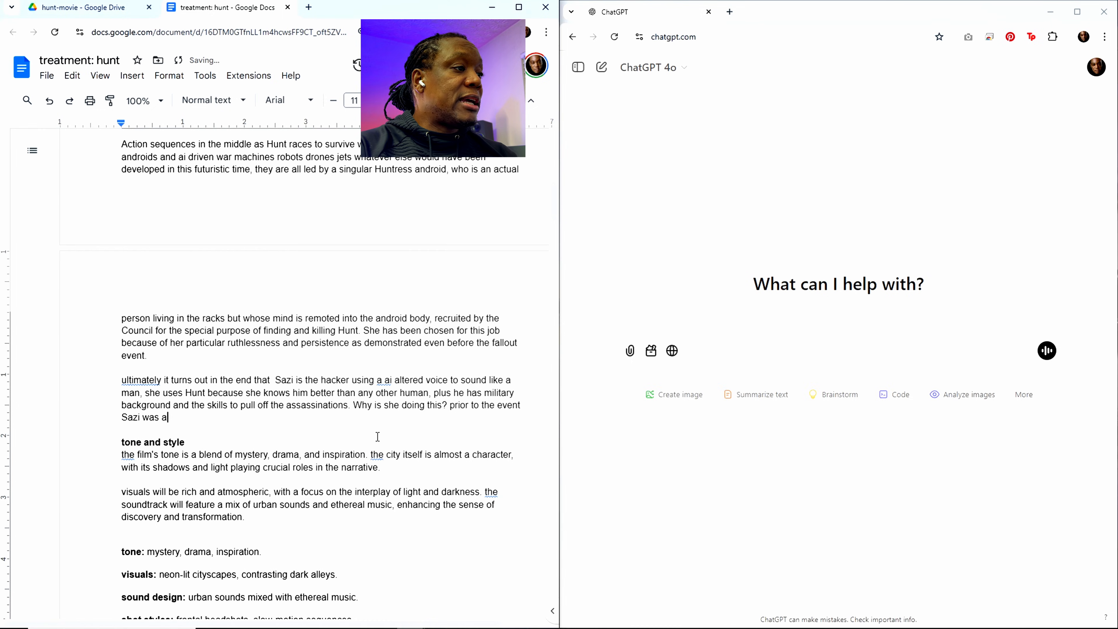
text(virtual )
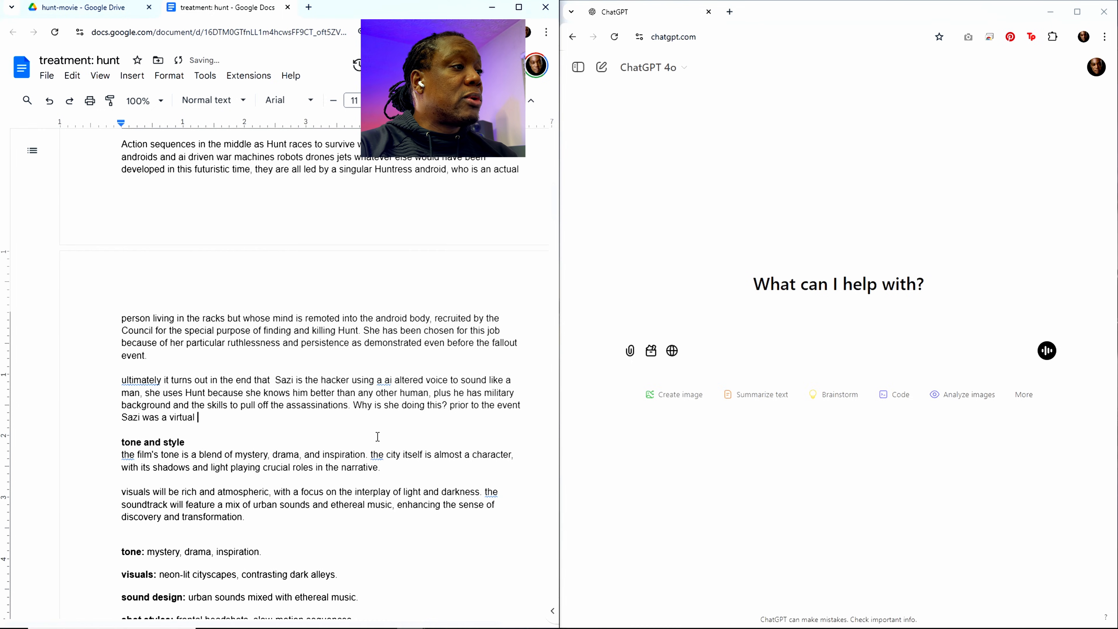
text(reality devlo)
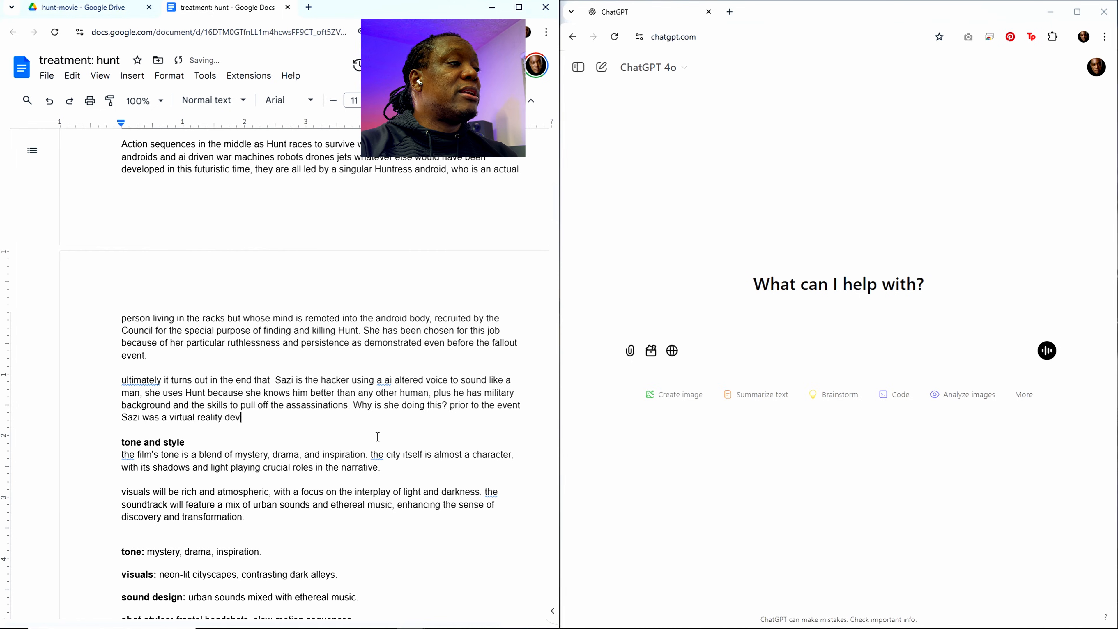
Step: Begin the answer about Sazi's motive with "prior to the event Sazi was a virtual reality developer"
key(BackSpace)
key(BackSpace)
text(elop)
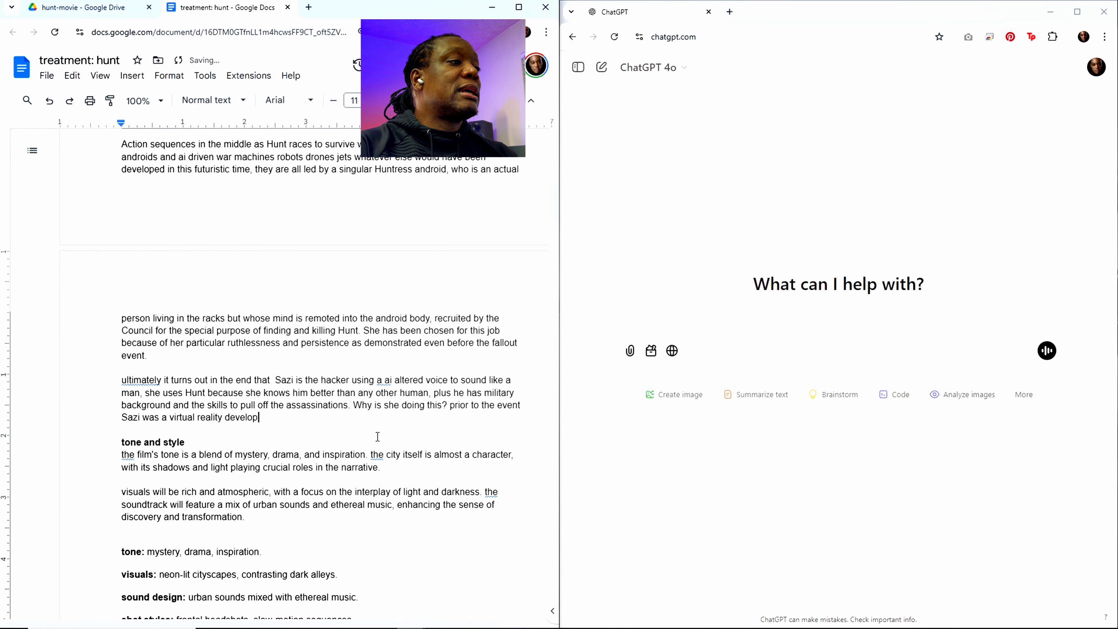
text(er at a high)
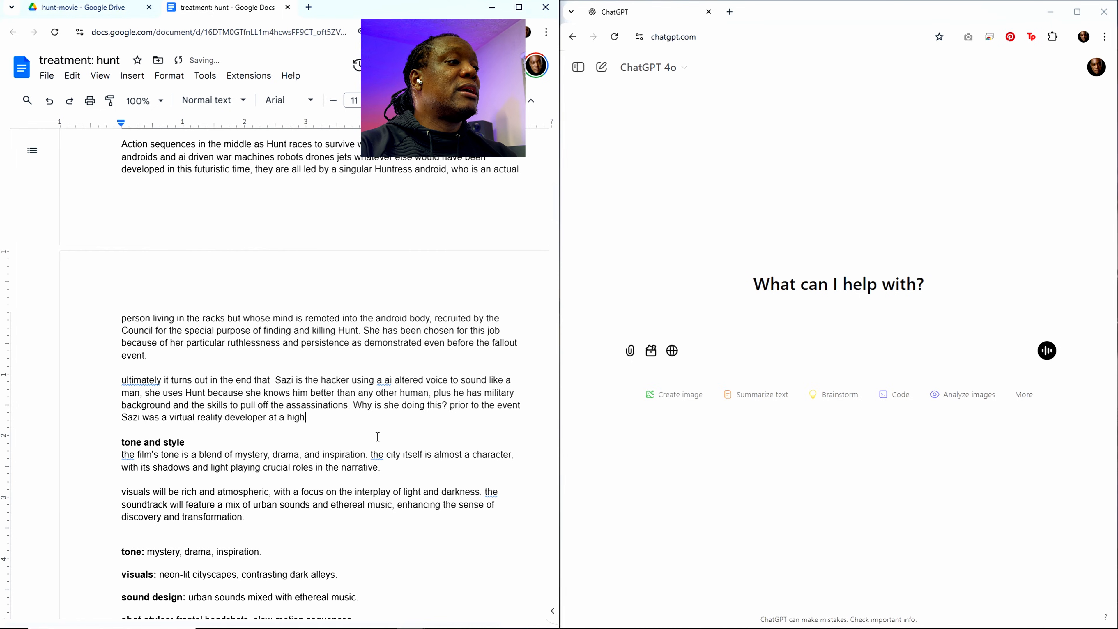
text( level, whic)
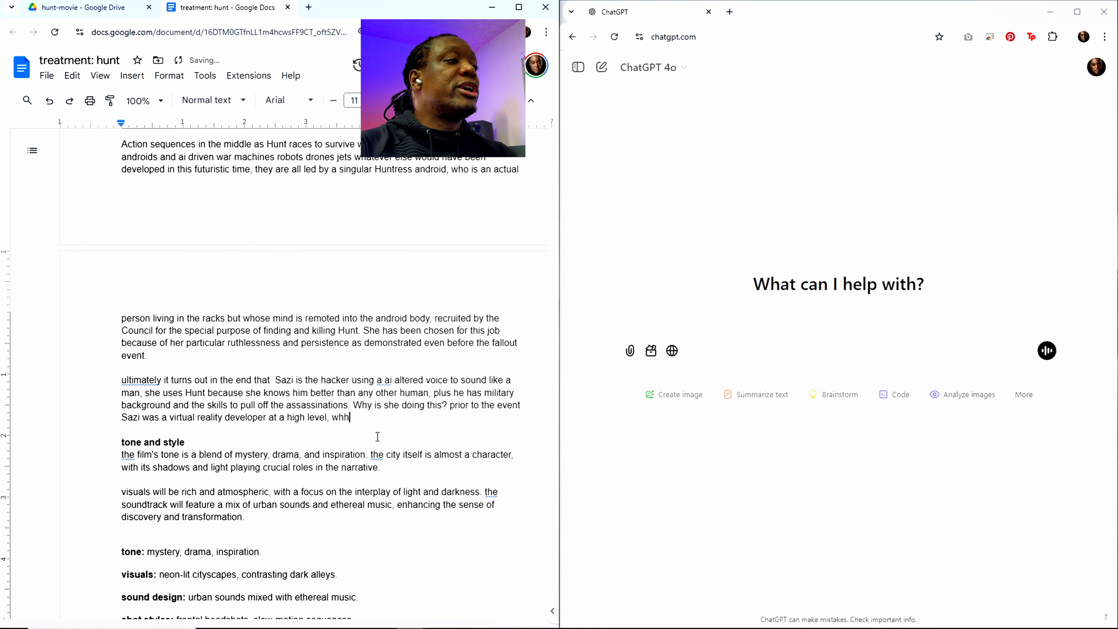
text(h f)
Step: Extend the sentence about Sazi's past job with "at a high level, which gave her access to the project to"
key(BackSpace)
Step: Extend the sentence about Sazi's access with ", and with that access she was exposed to levels of corruption in who was chosen to be saved, and"
text(ga)
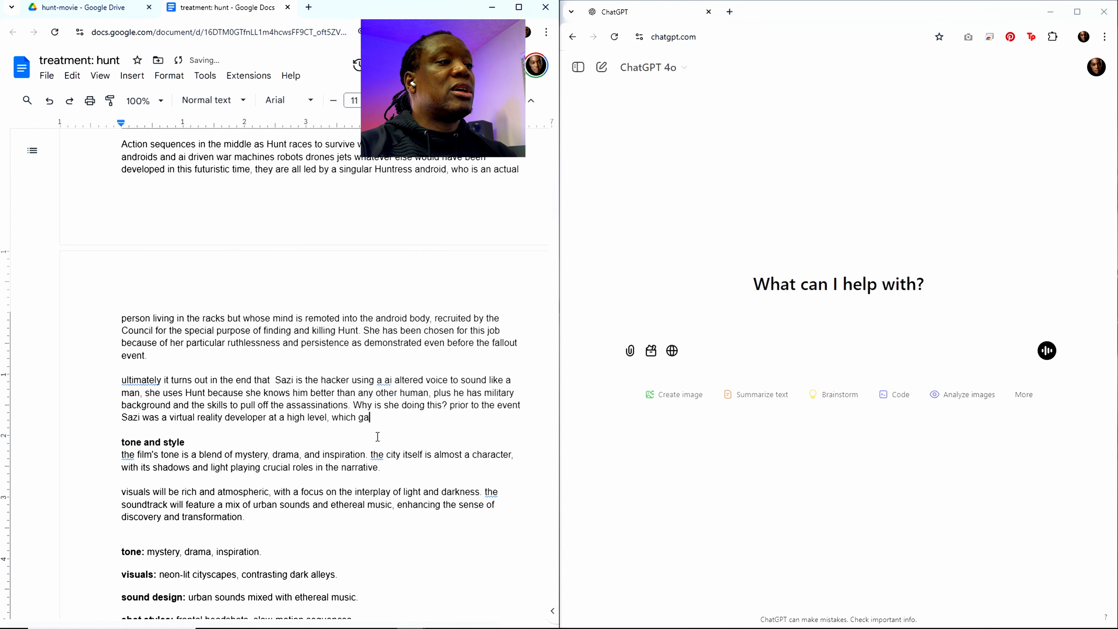
text(ve her acces)
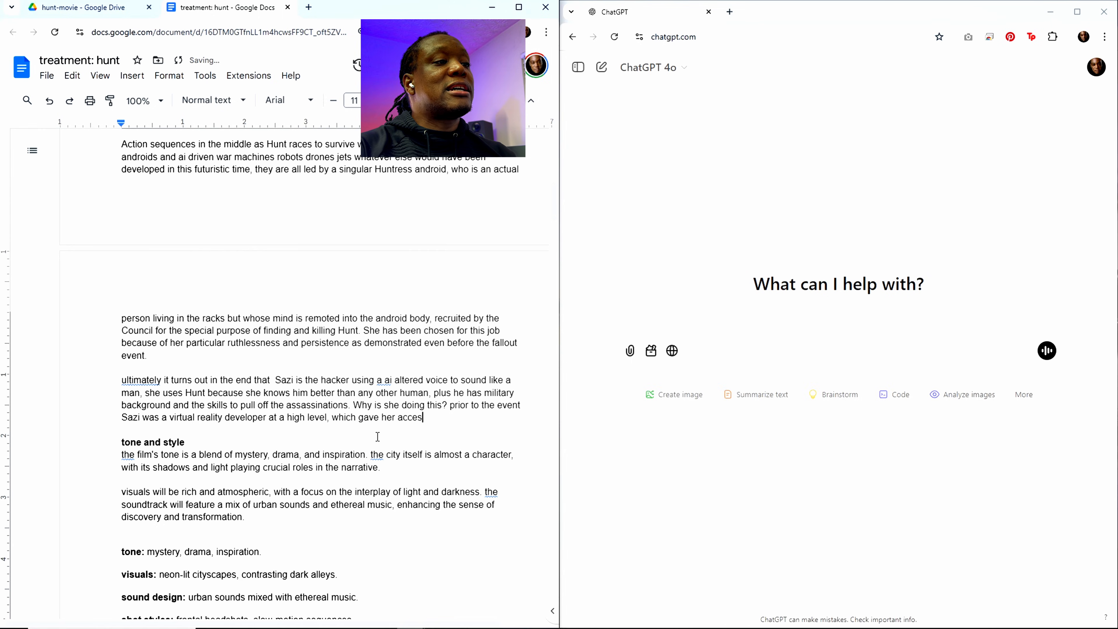
text(s to the project)
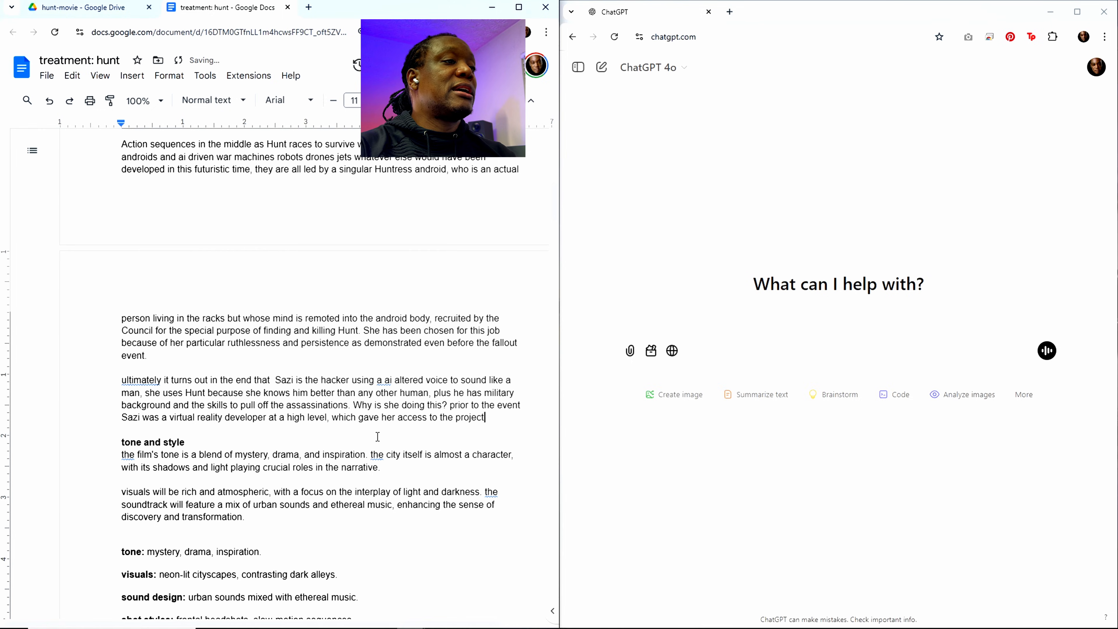
text( to creat)
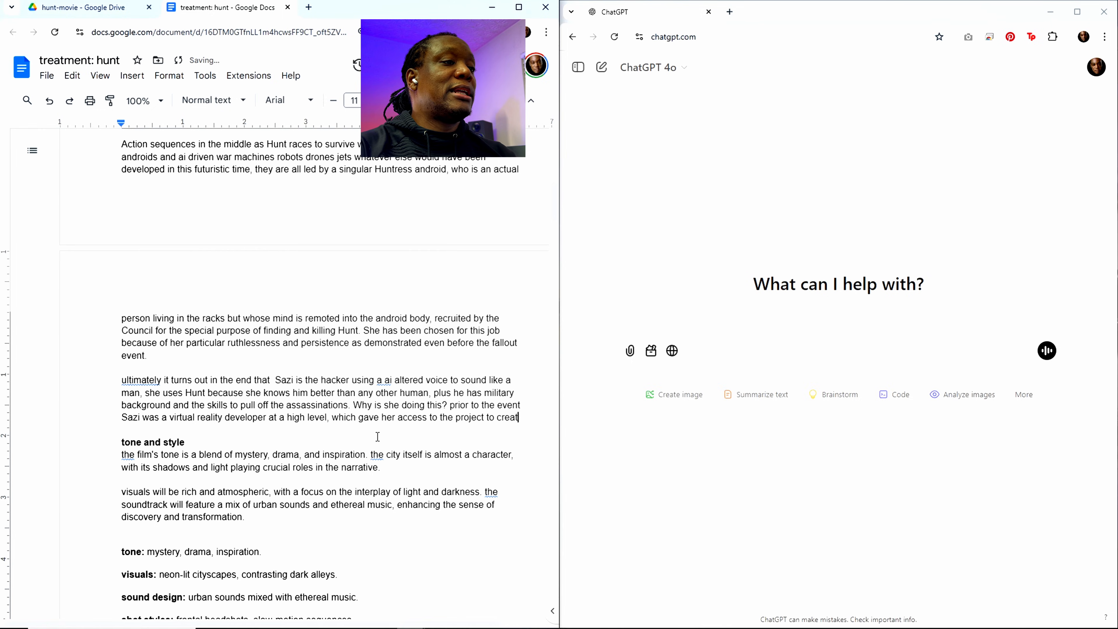
text(e the)
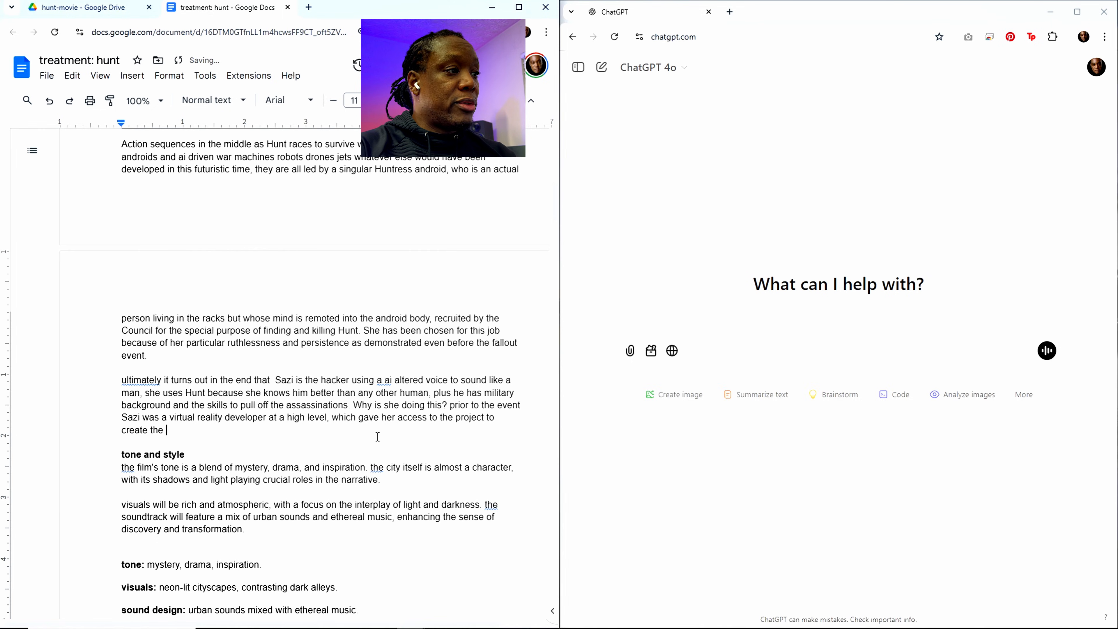
text( Rack environment)
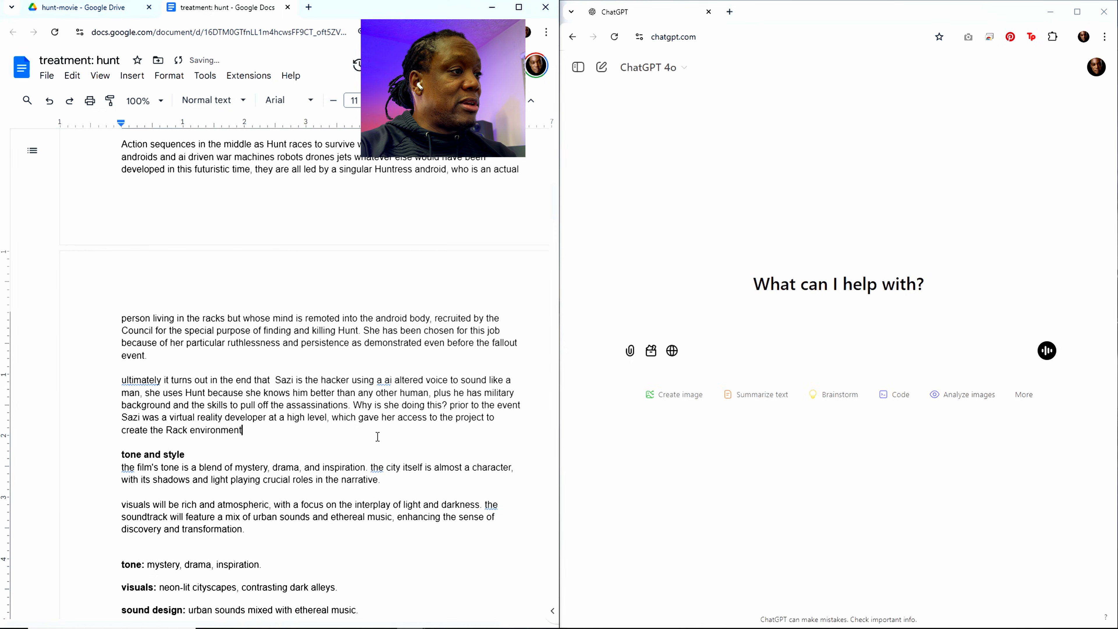
text(s for th)
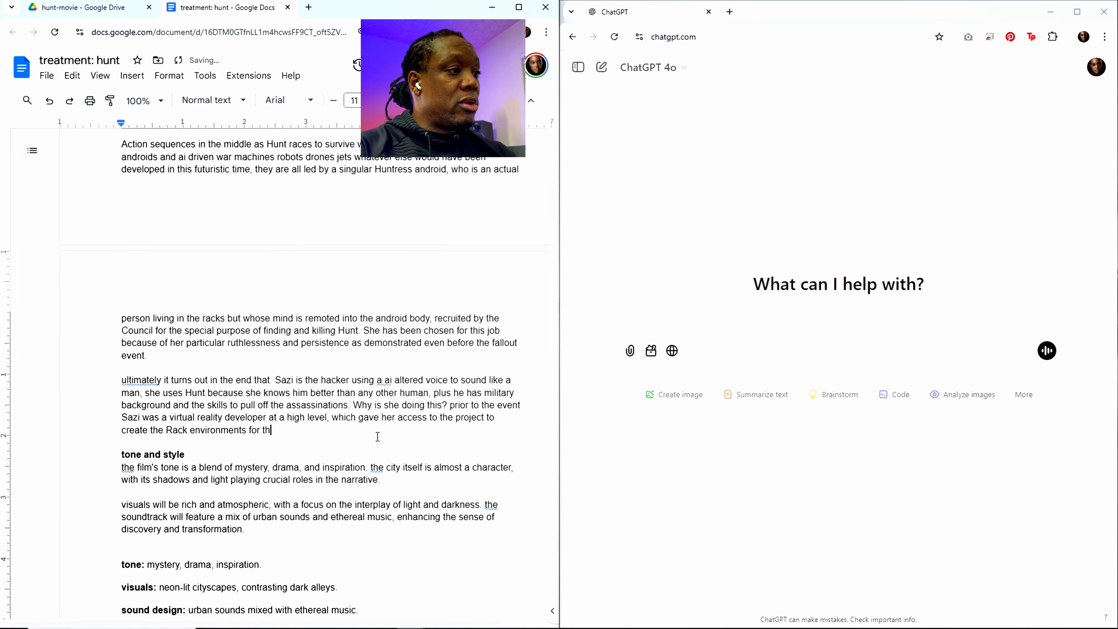
text(e 1 billion people, and with that access she was exposed to)
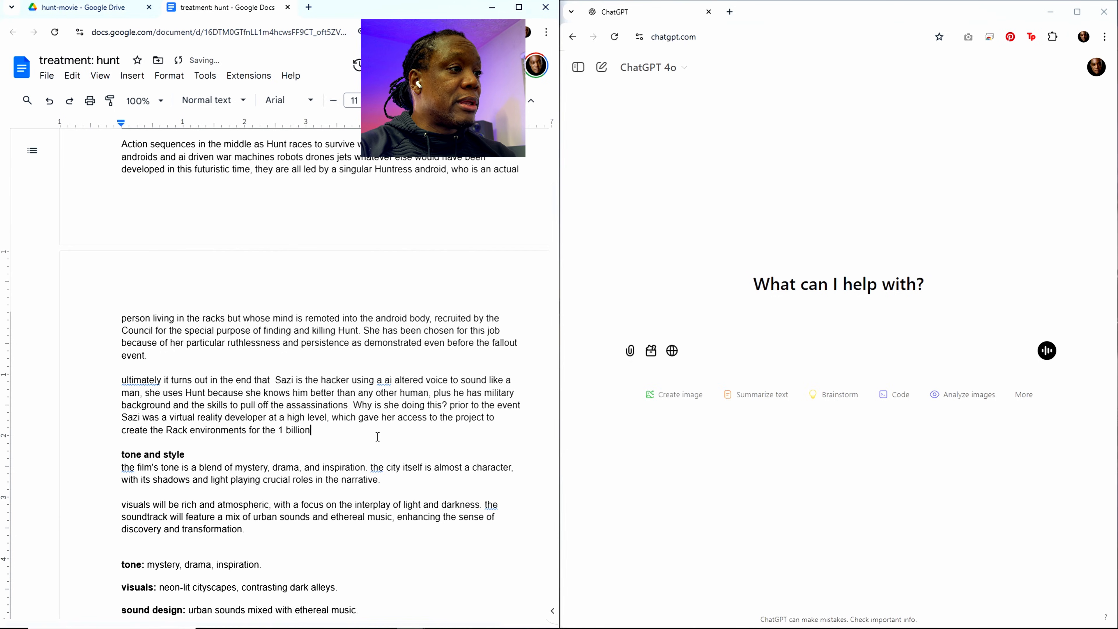
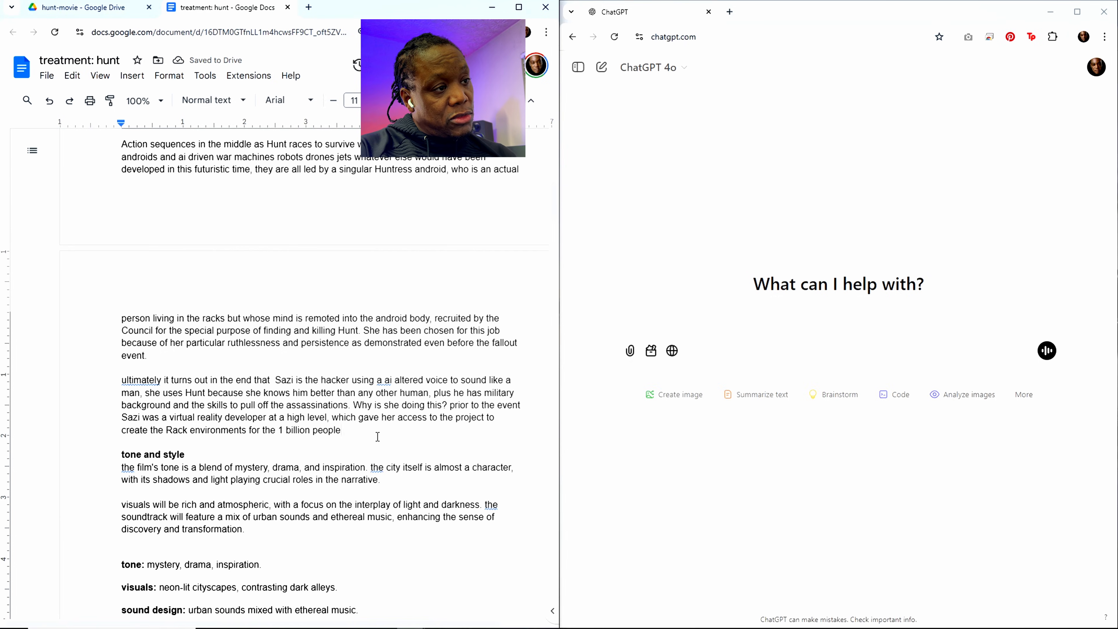
Step: Extend the sentence about Sazi's past job with "at a high level, which gave her access to the project to"
Step: Extend the sentence about Sazi's access with ", and with that access she was exposed to levels of corruption in who was chosen to be saved, and"
text(, and with t)
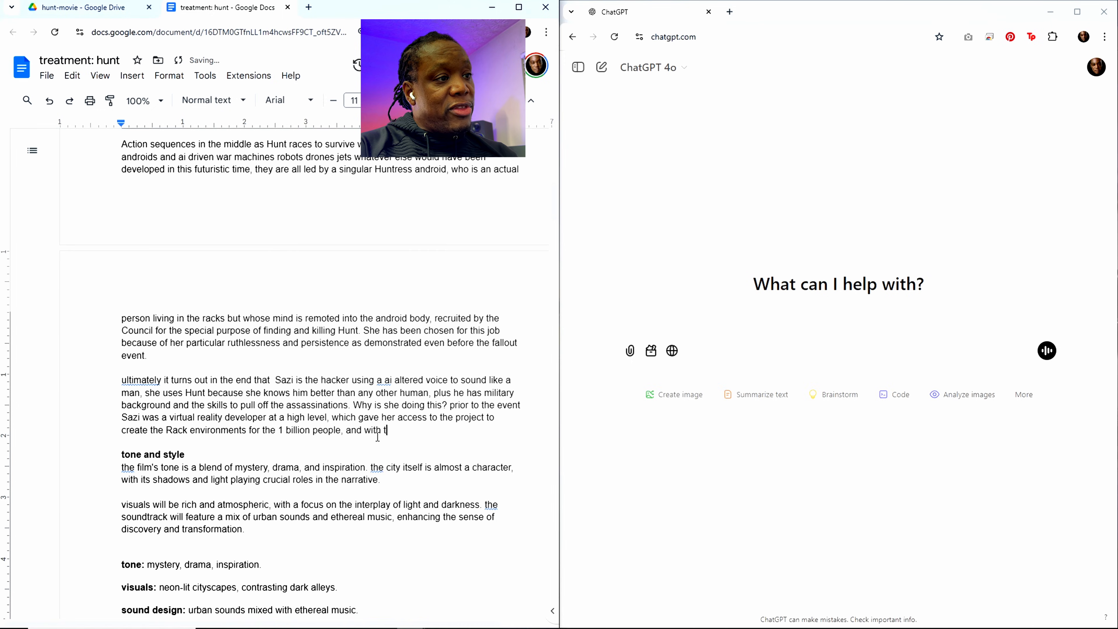
text(hat access s)
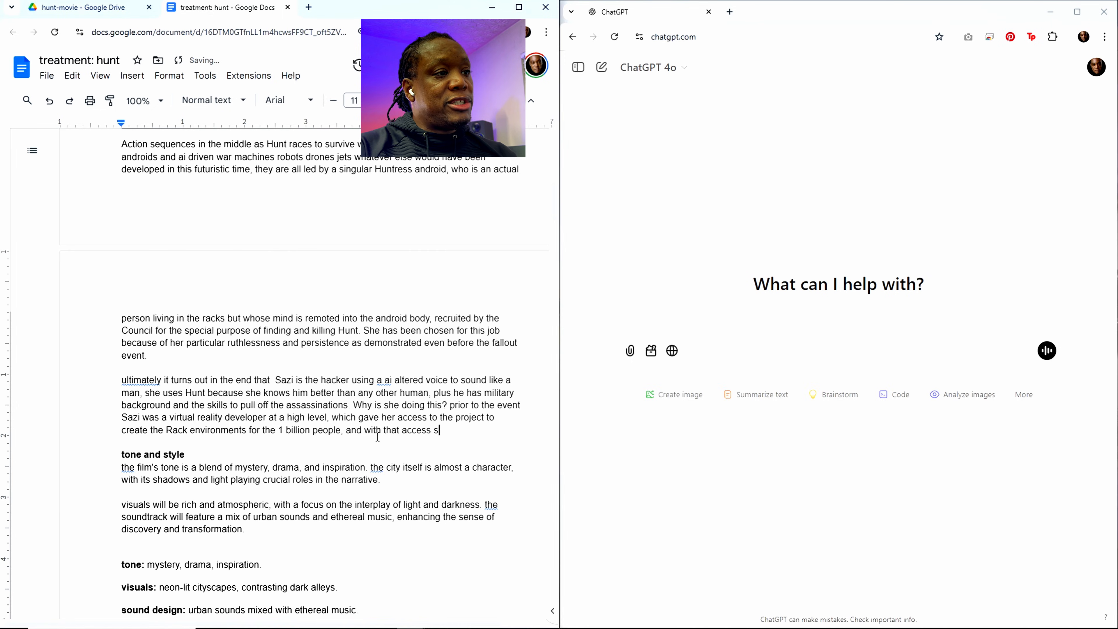
text(he was exposed to )
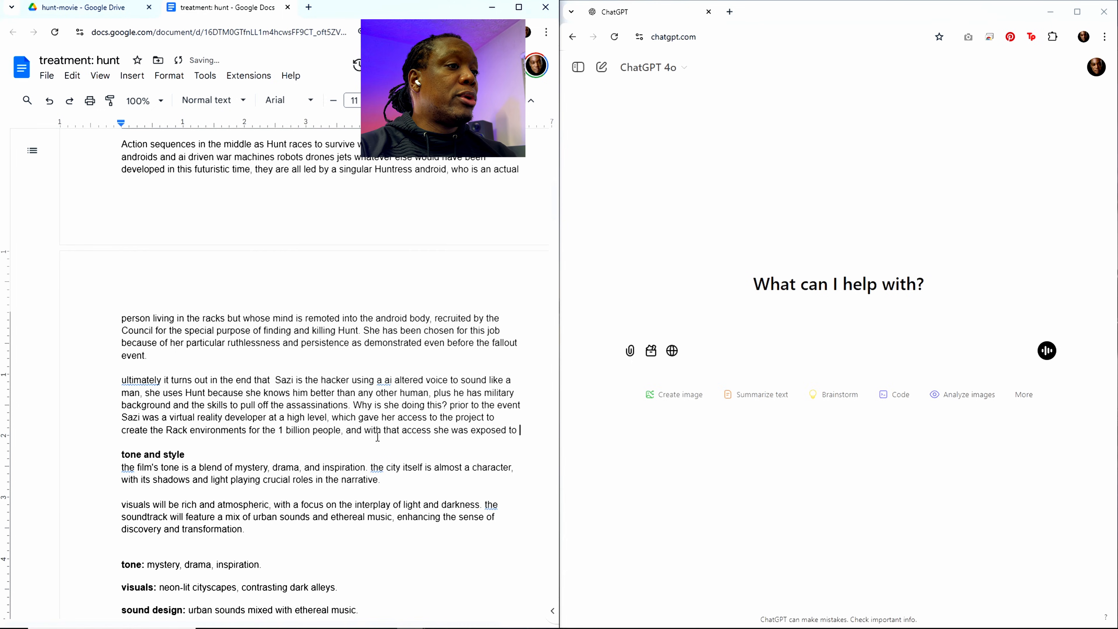
text(levels of c)
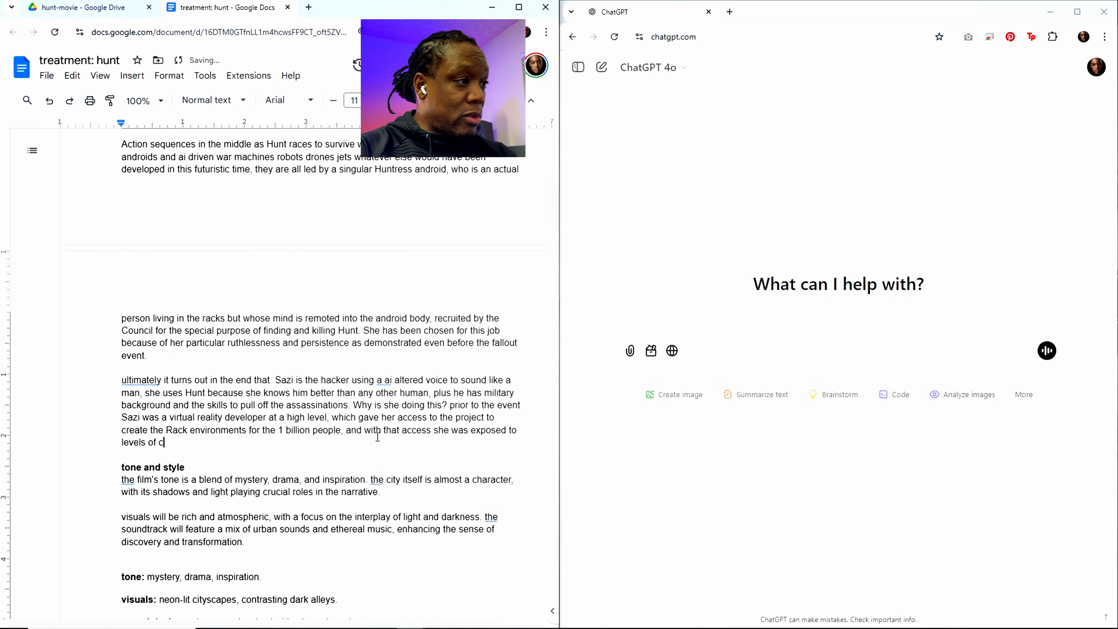
text(orruption)
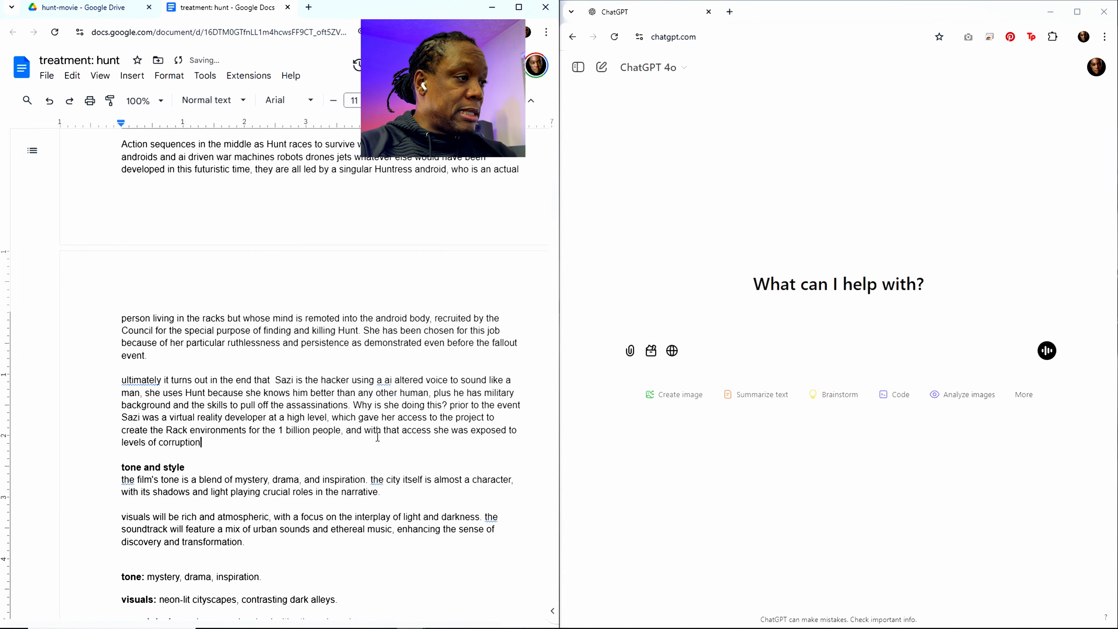
text( in who )
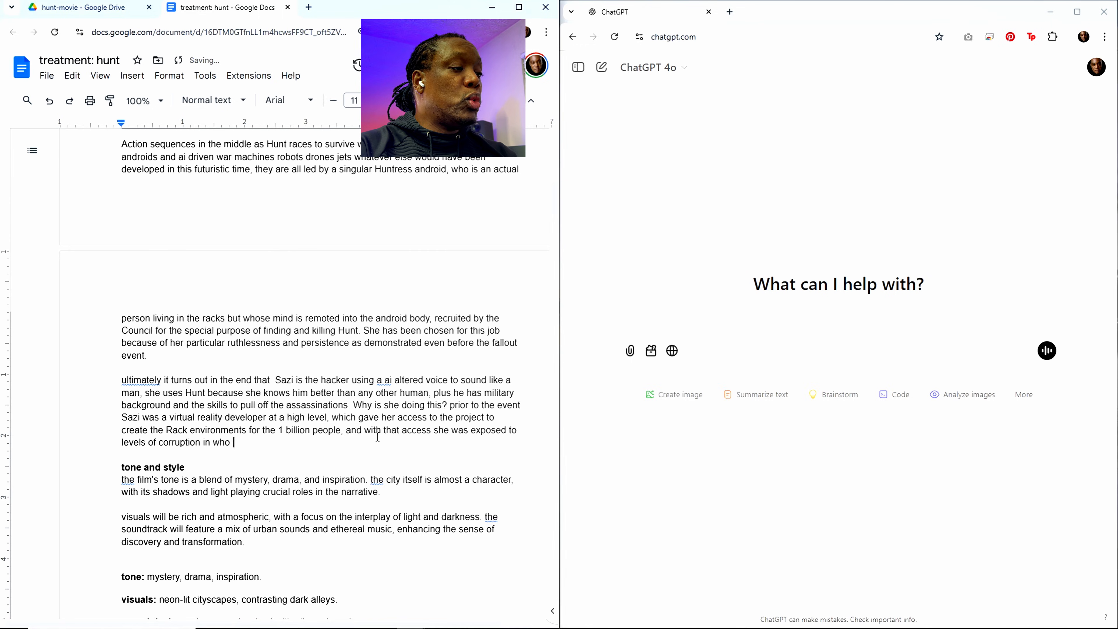
text(was chosen to b)
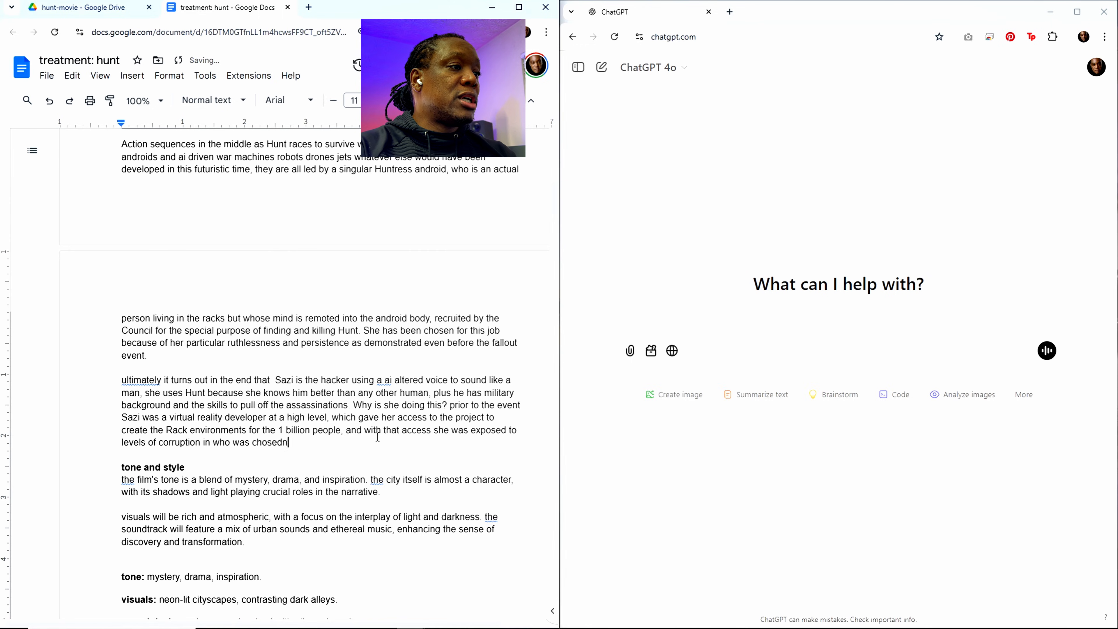
text(e save)
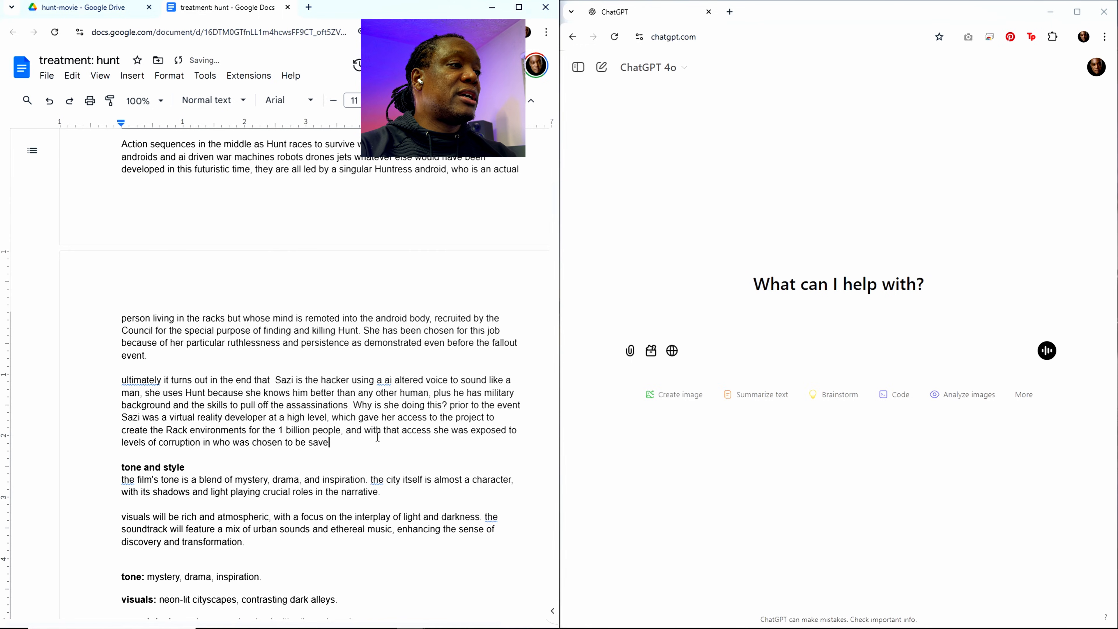
text(d, and )
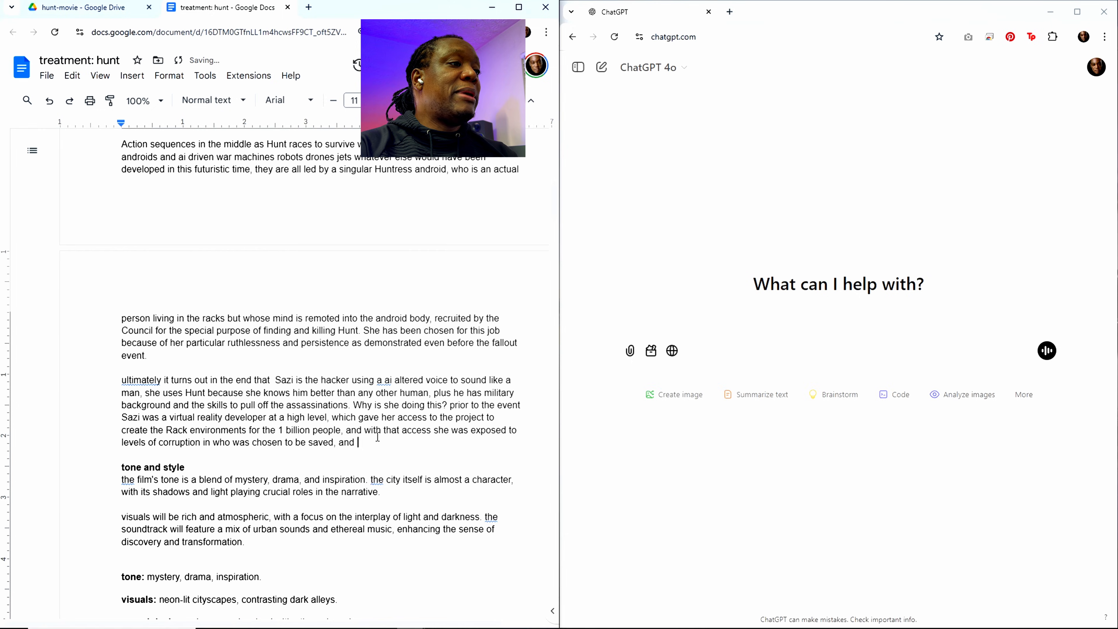
text(mase it q)
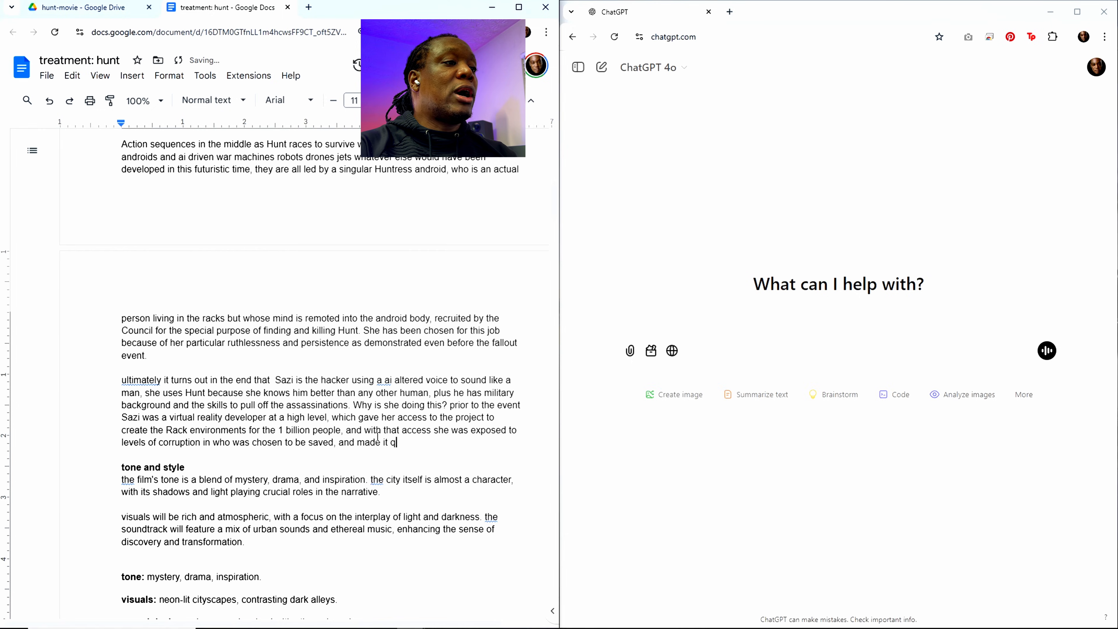
text(uietly her mission to)
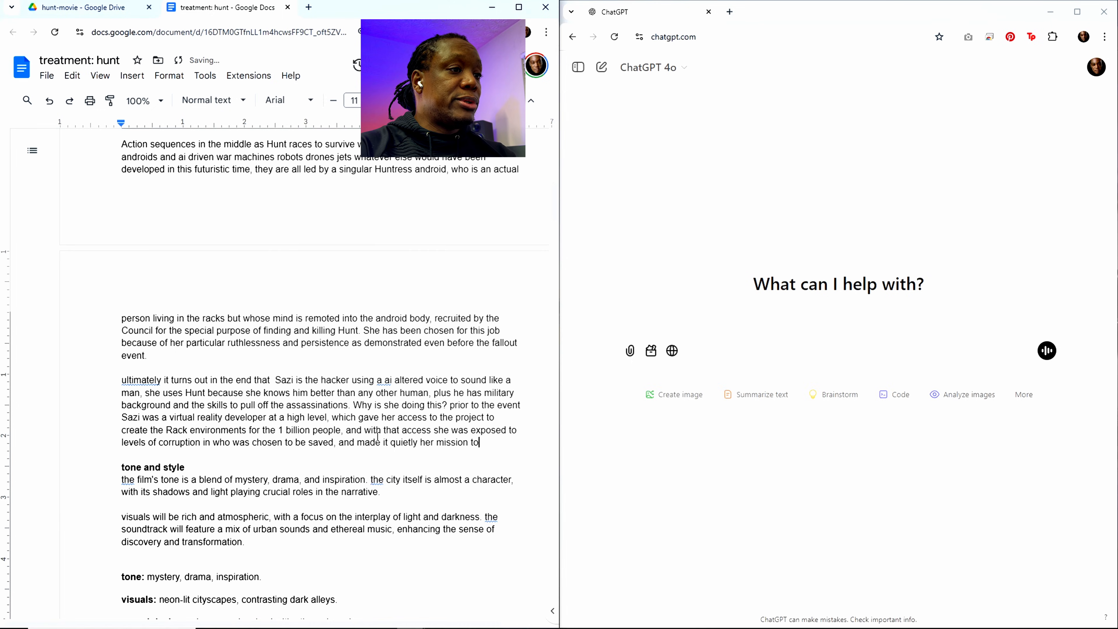
Step: Complete the sentence about the corruption Sazi saw with "made it quietly her mission to take down all those corrupt leaders."
text(take )
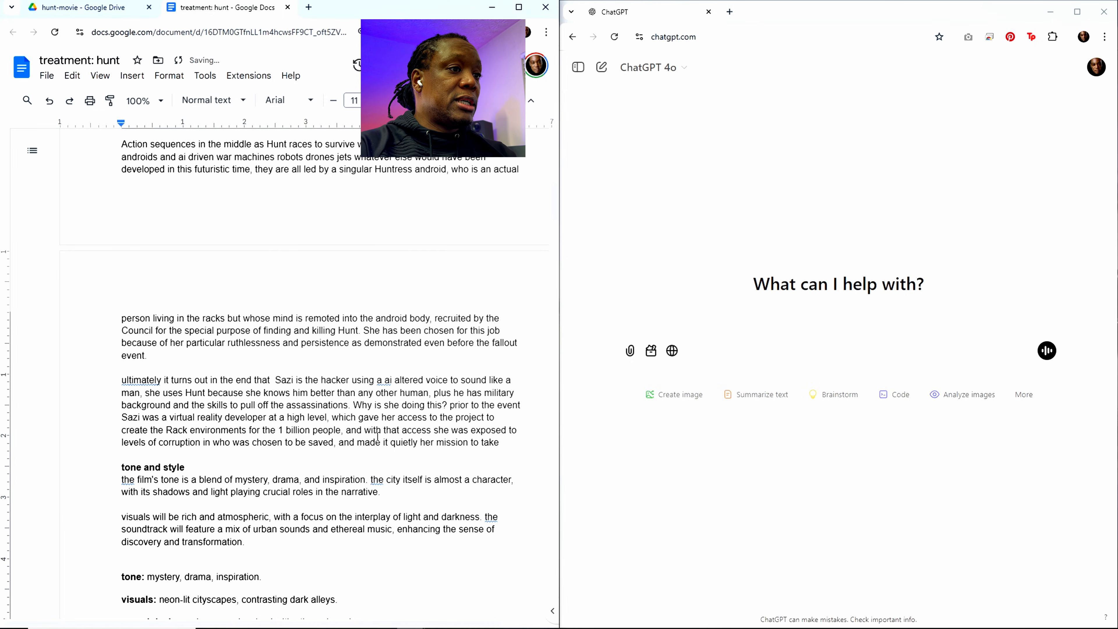
text(down)
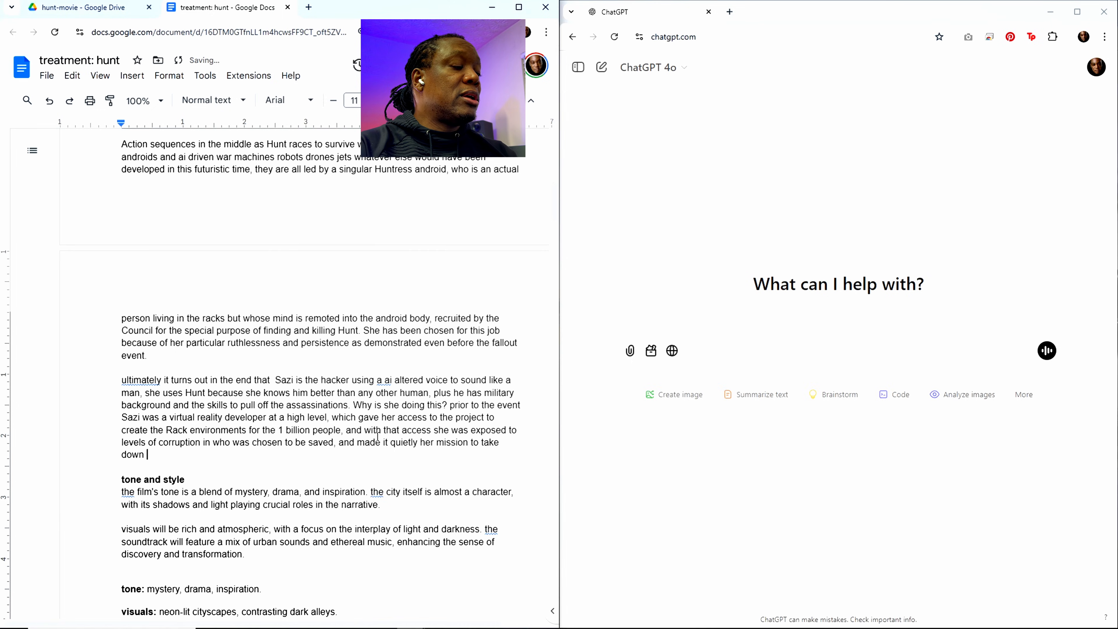
text( all)
key(BackSpace)
key(BackSpace)
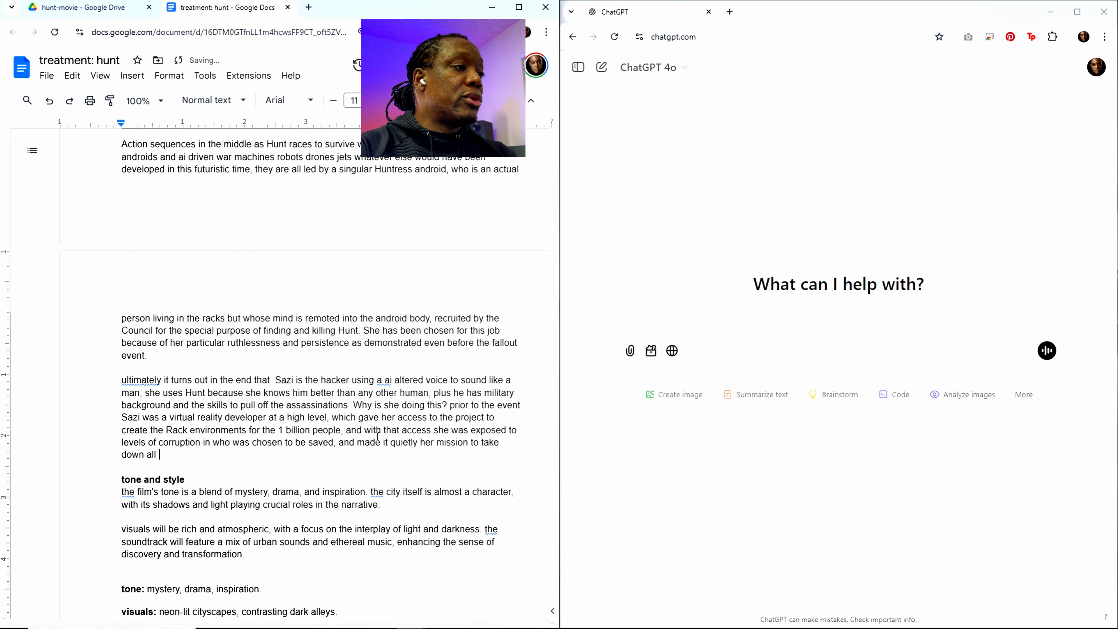
text(those corrupt)
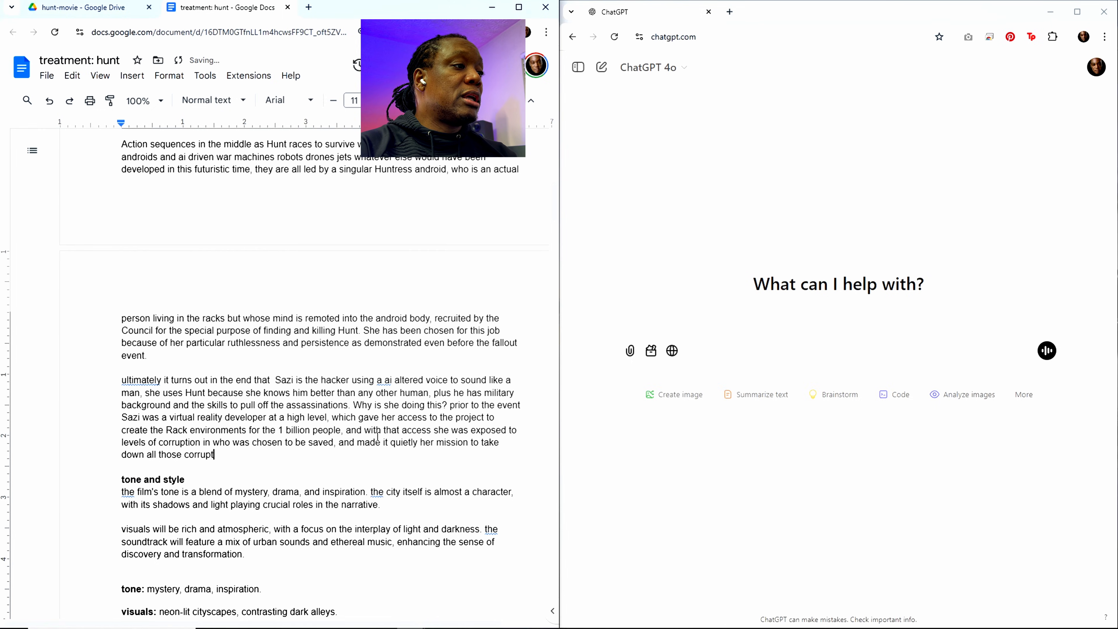
text( leaders. )
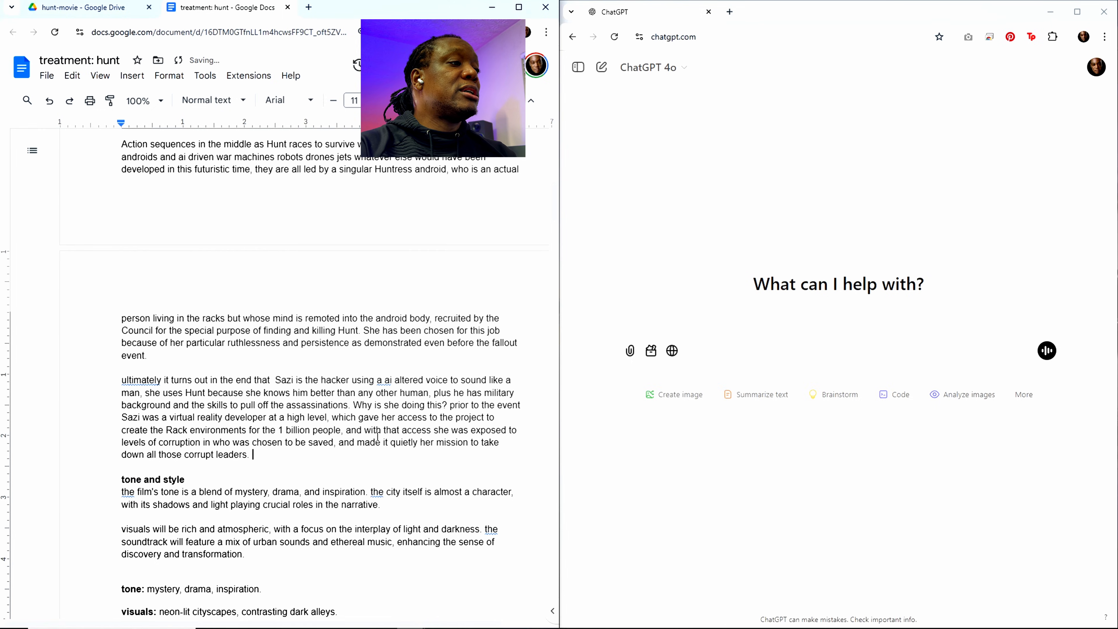
text(she wasn't ev)
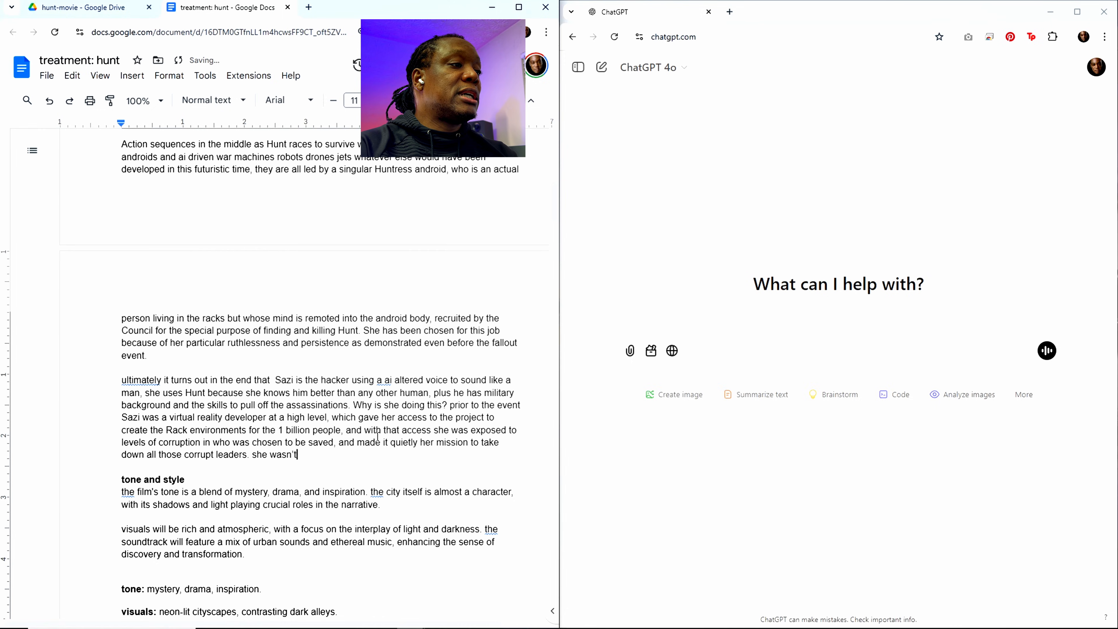
text(en a hack)
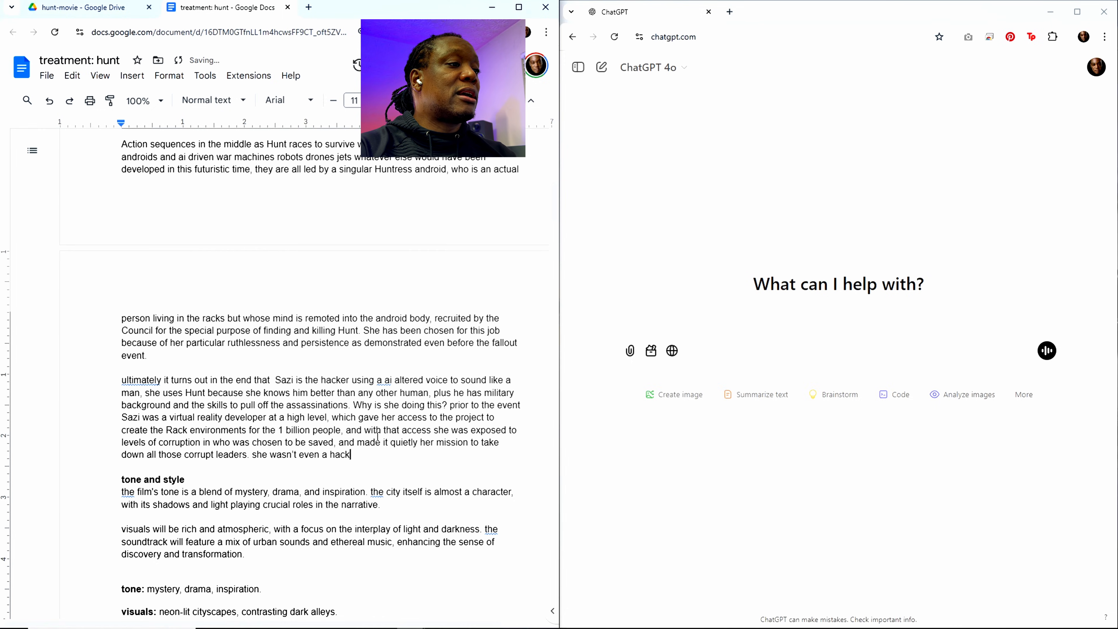
text(er prio)
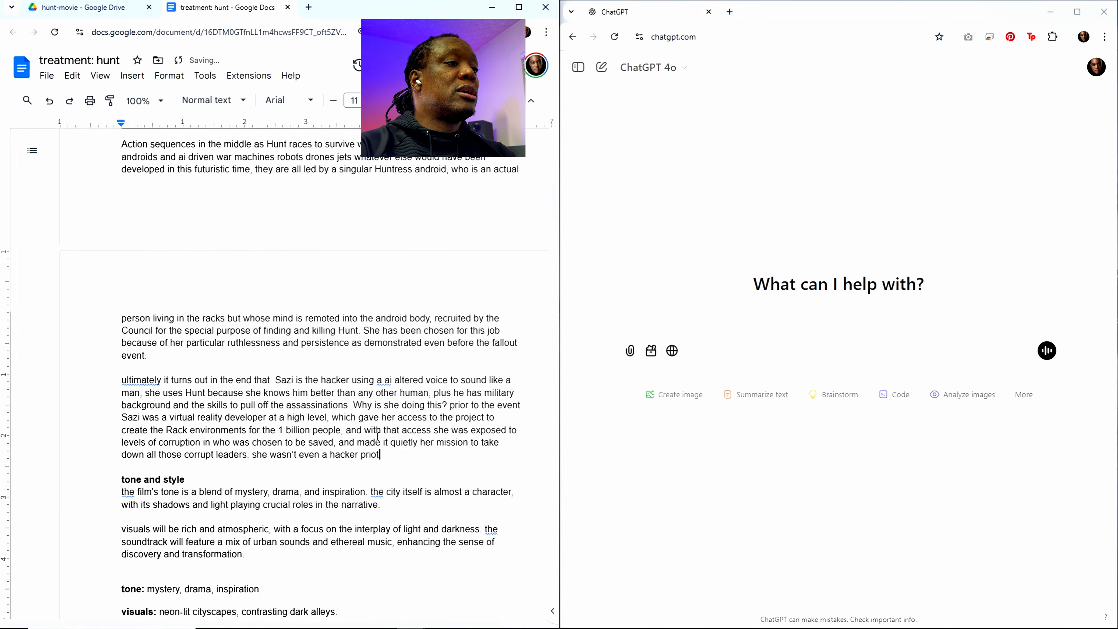
text(r just tec)
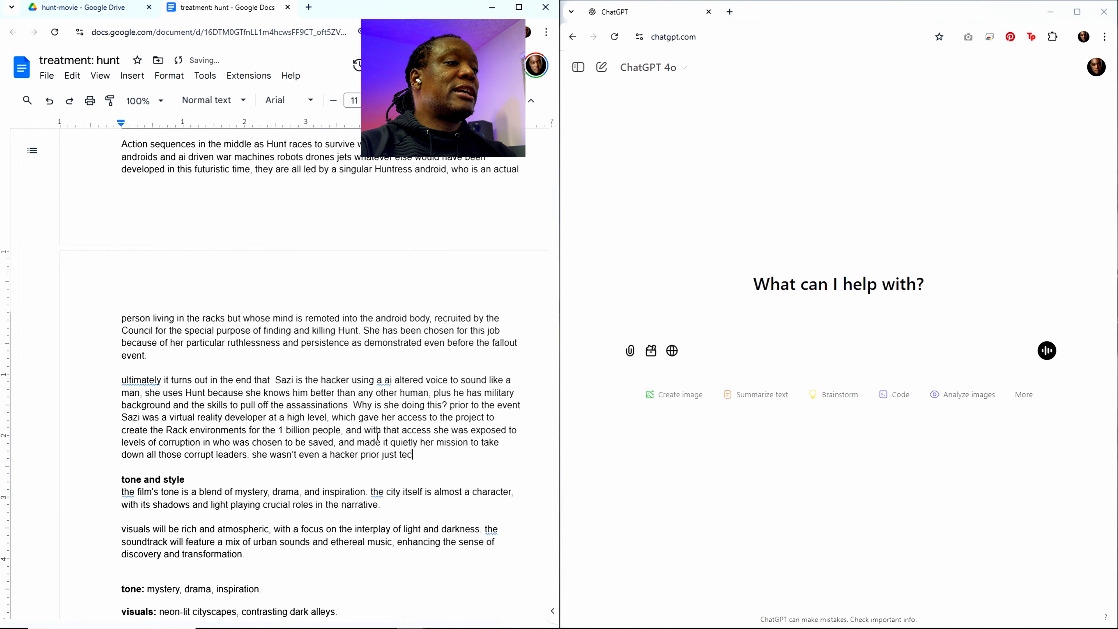
text(hnically sa)
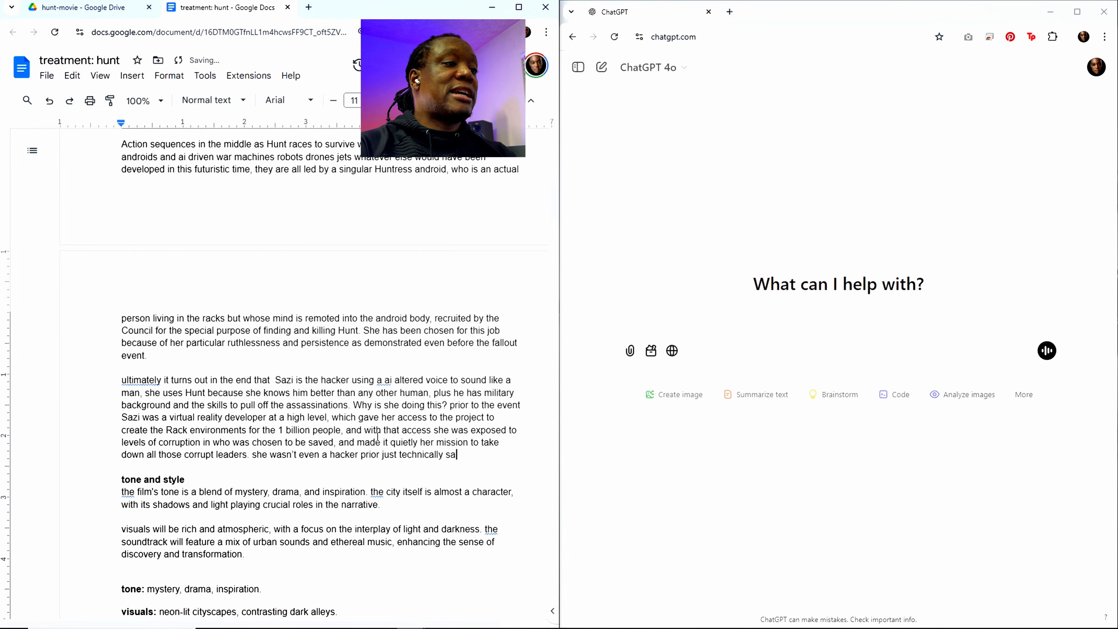
Step: Start a new sentence after the corrupt leaders with "she wasn't even a hacker prior just technically savvy as a vr developer"
key(BackSpace)
key(BackSpace)
text(vvy as a v)
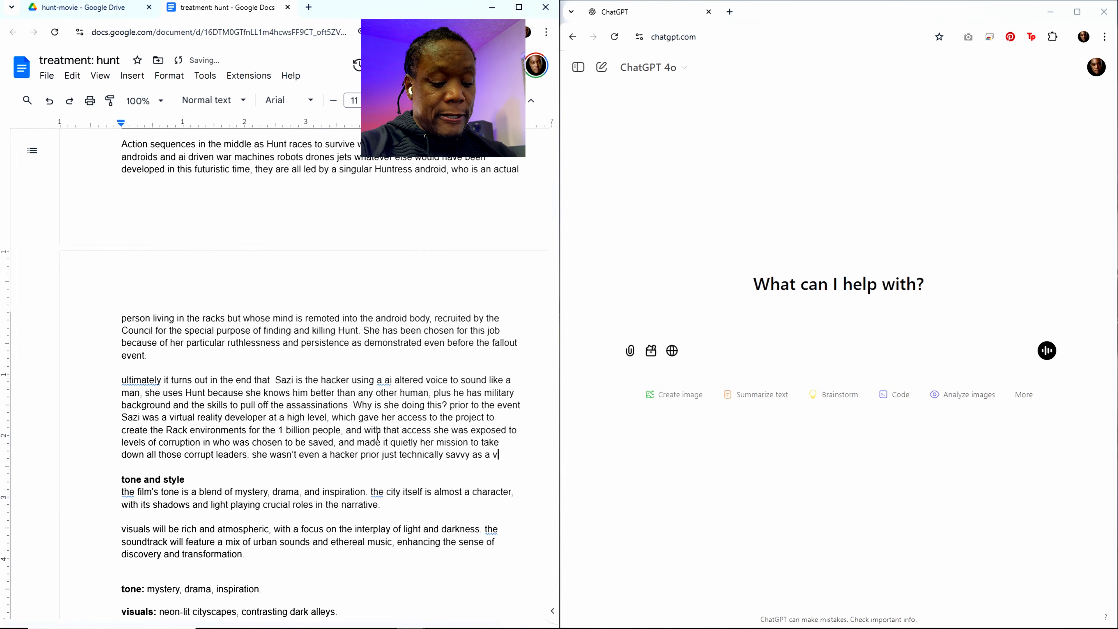
text(r developers )
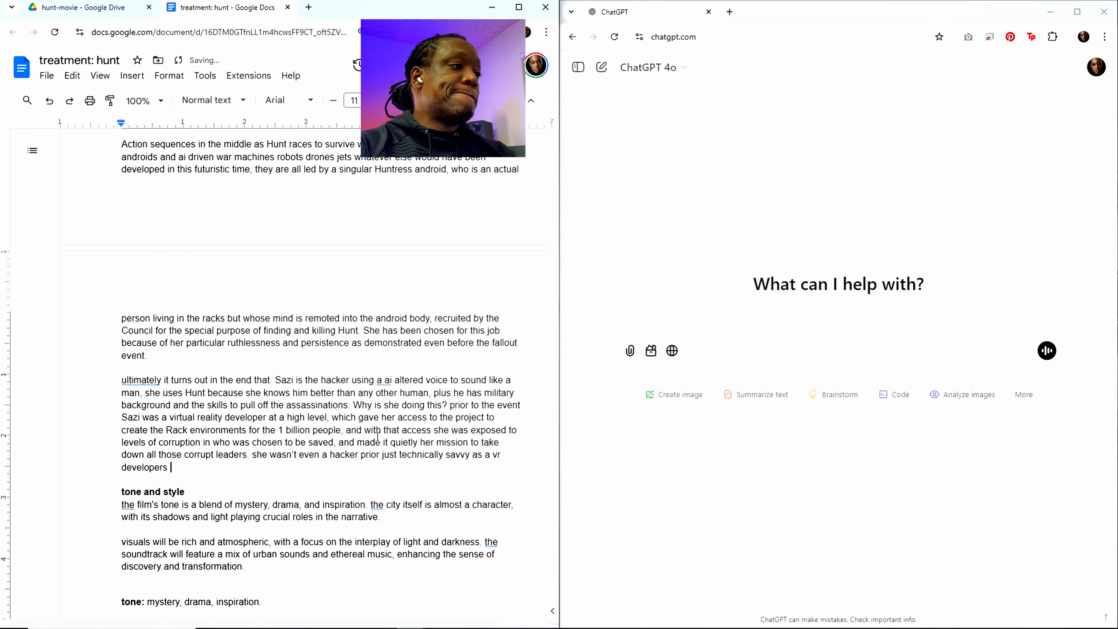
text(an)
key(BackSpace)
key(BackSpace)
key(BackSpace)
key(BackSpace)
Step: Continue the sentence about Sazi's technical background with "and learned to hack after the event"
text(and )
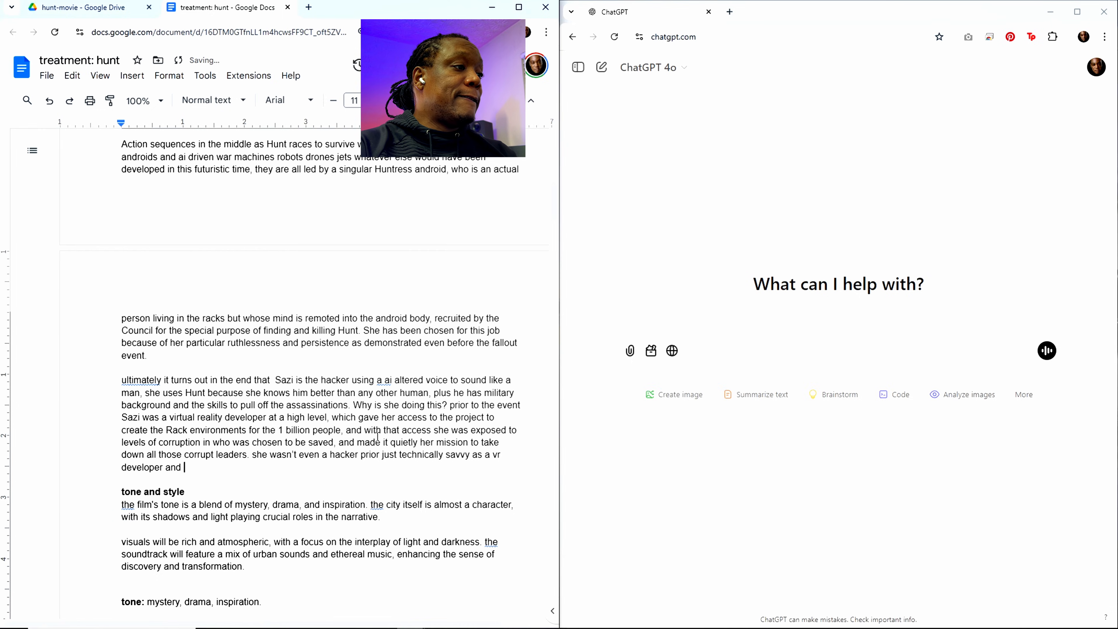
text(learned to hac)
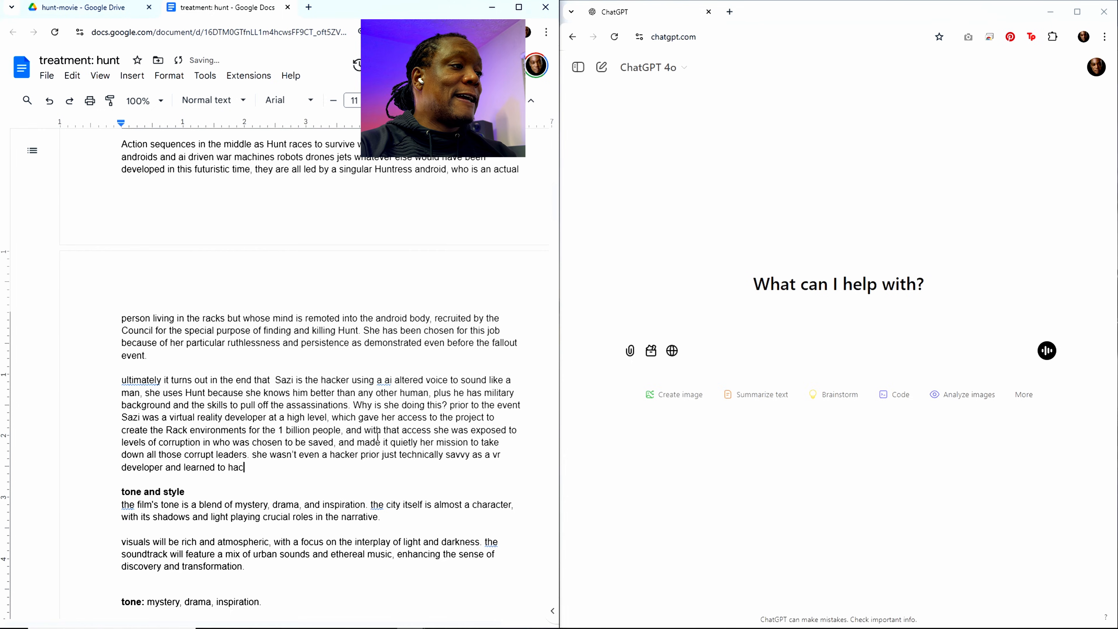
text(k after the )
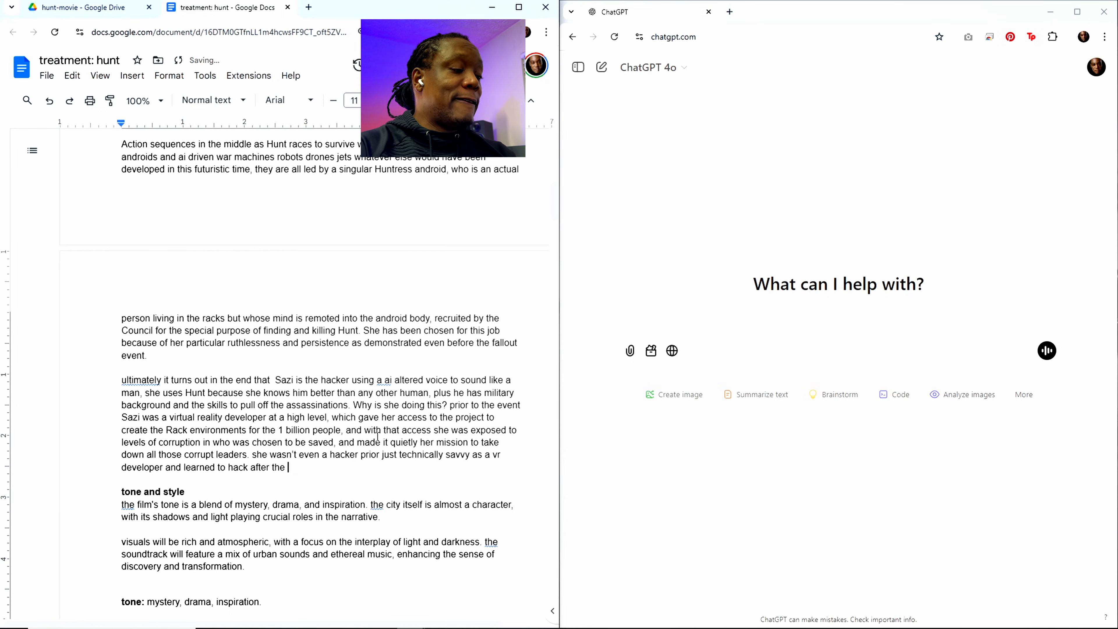
text(even)
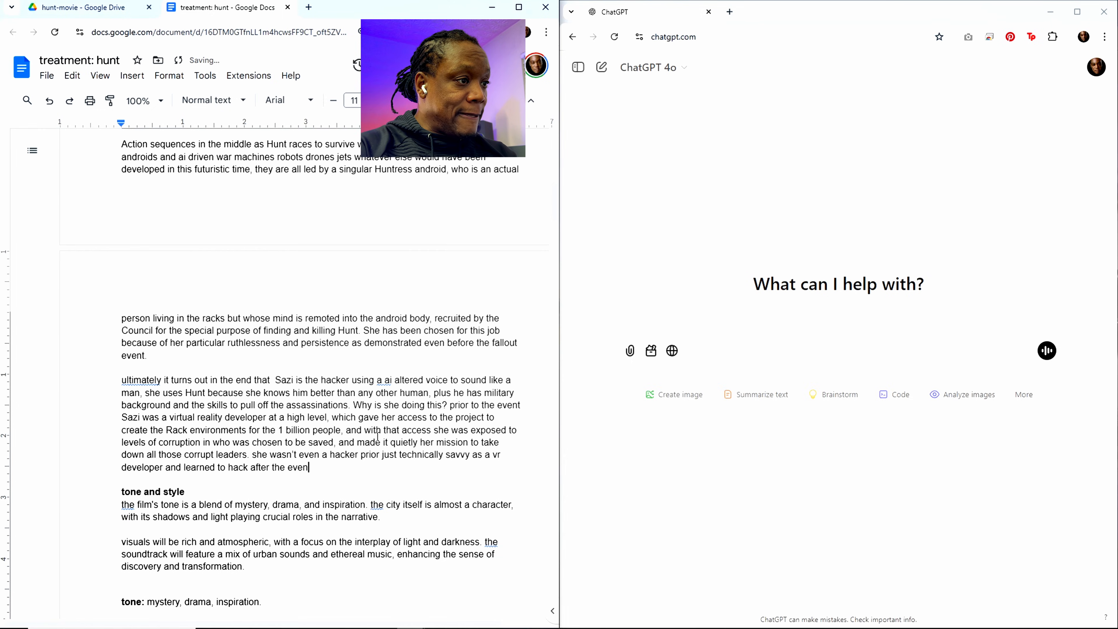
text(t)
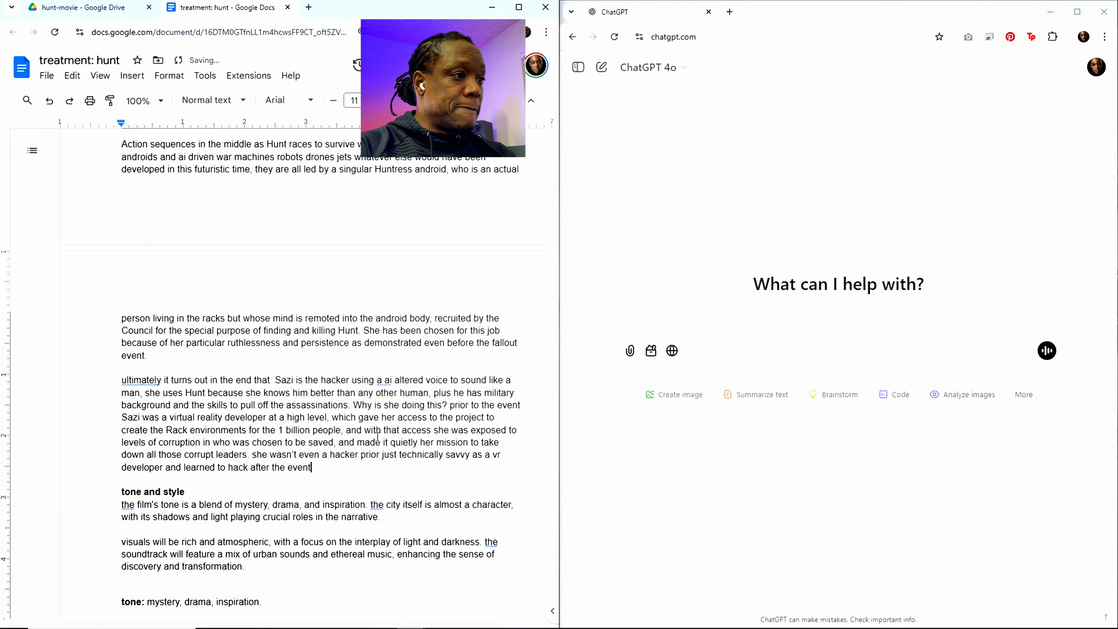
text( with e)
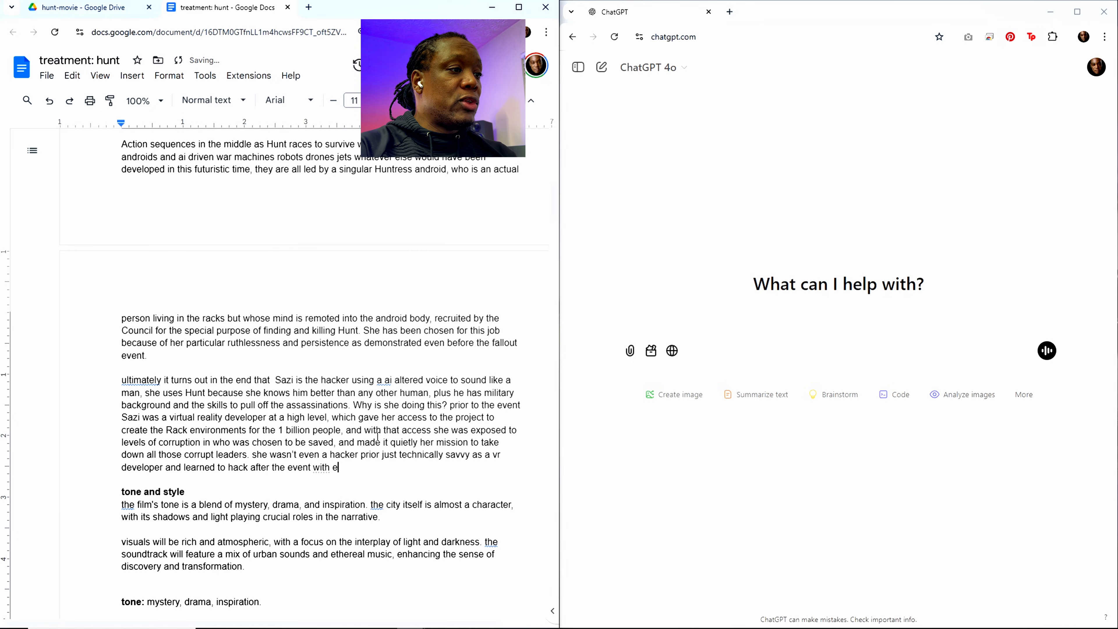
text(the ehlp)
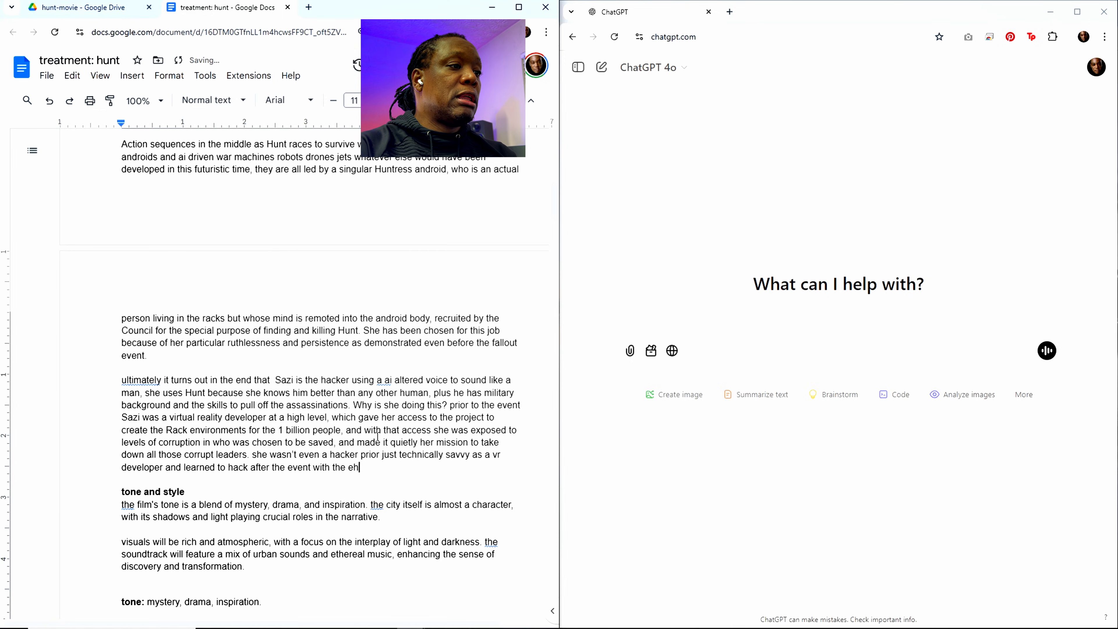
Step: Continue the sentence about Sazi learning to hack with "with the help of ai to assist her,"
key(BackSpace)
key(BackSpace)
key(BackSpace)
key(BackSpace)
text(help o)
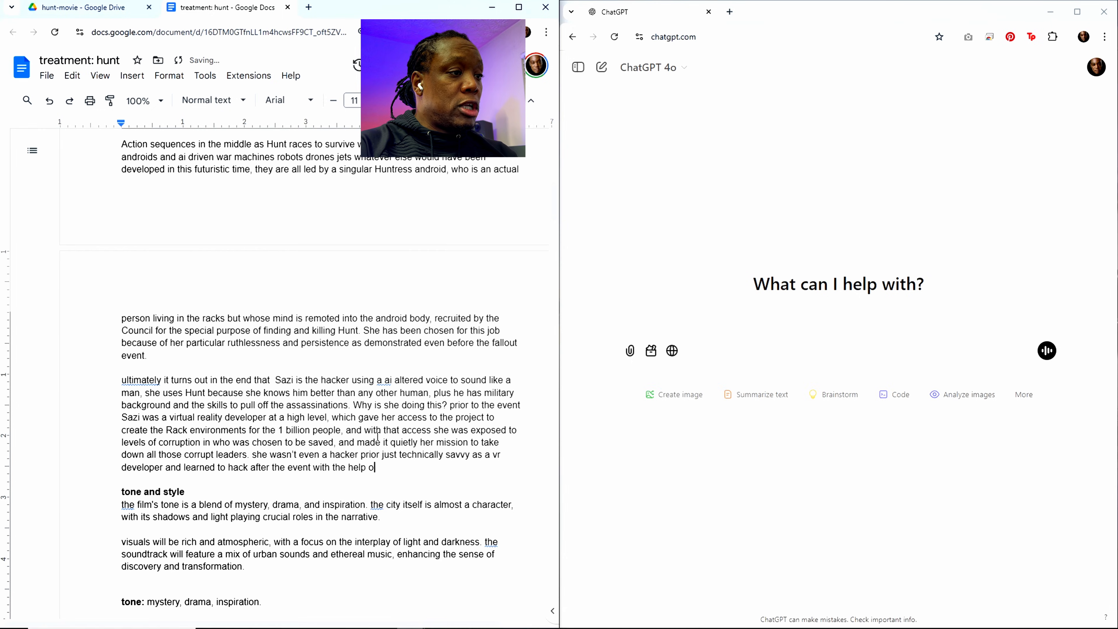
text(f ai to ass)
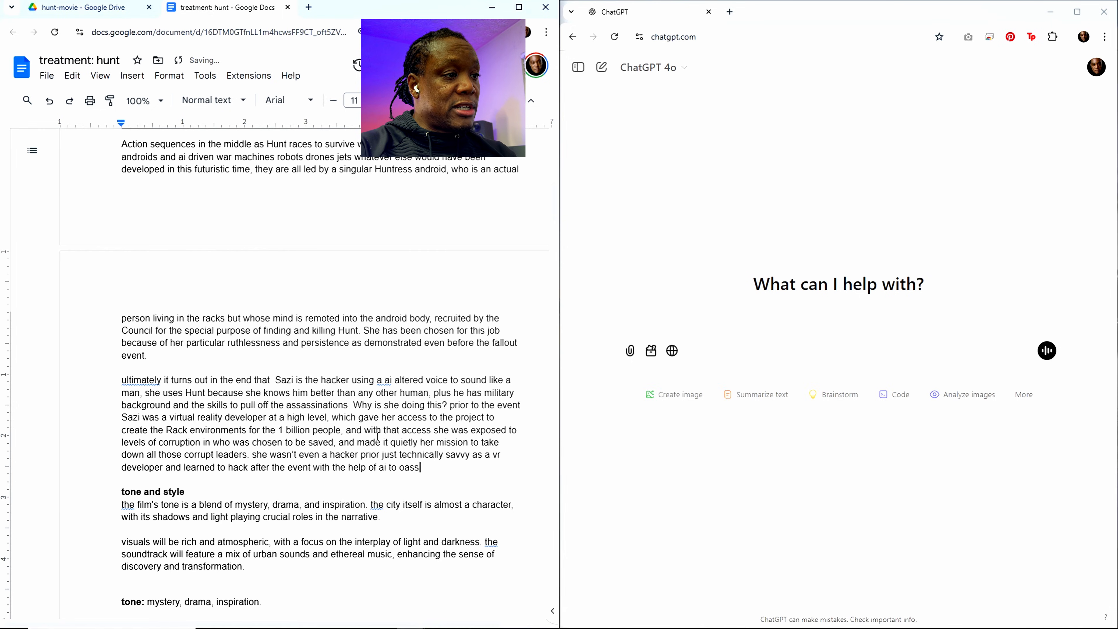
text(ist he)
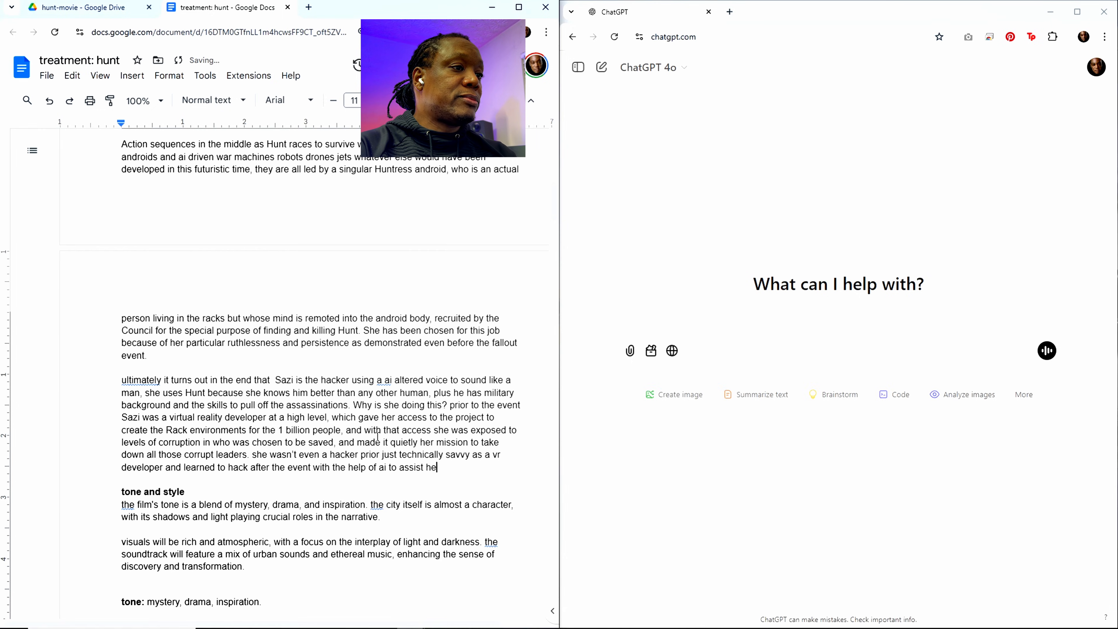
text(r, the )
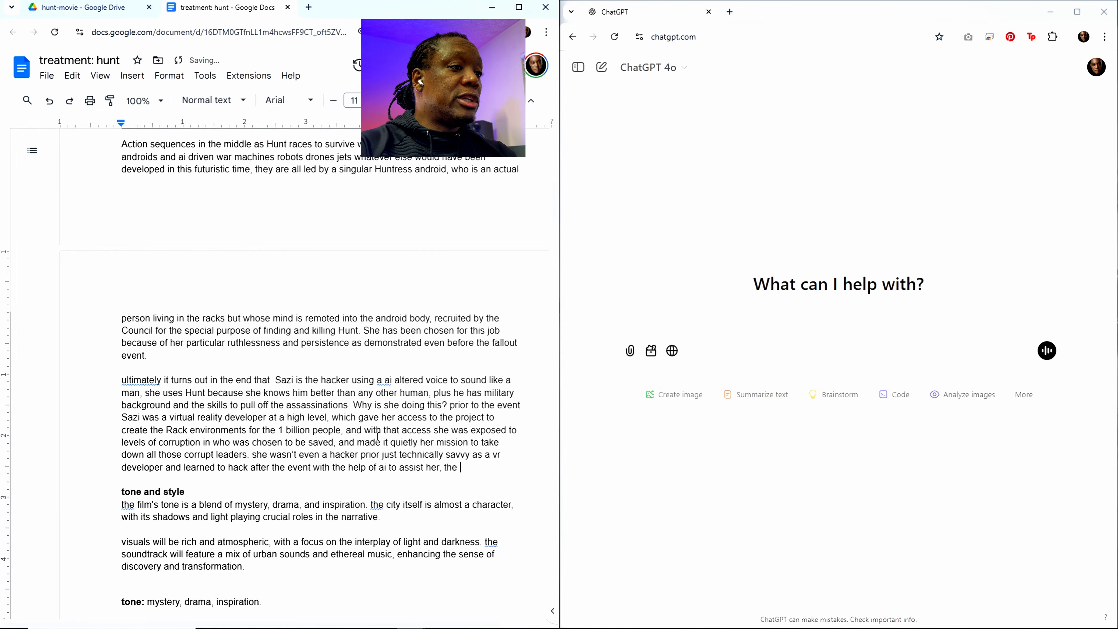
text(only)
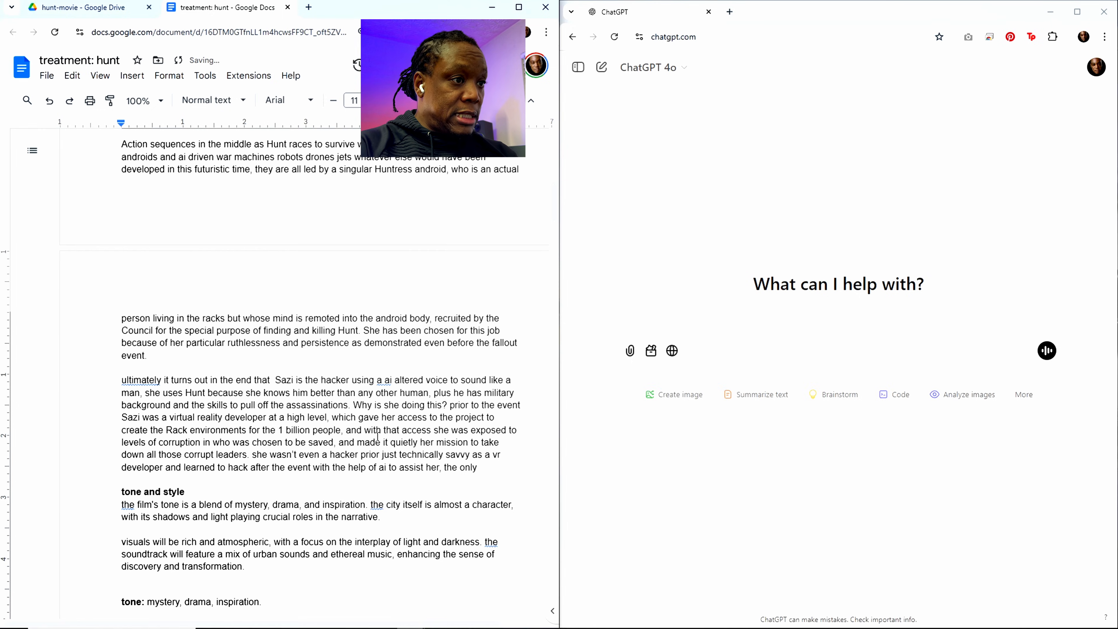
text( statrt)
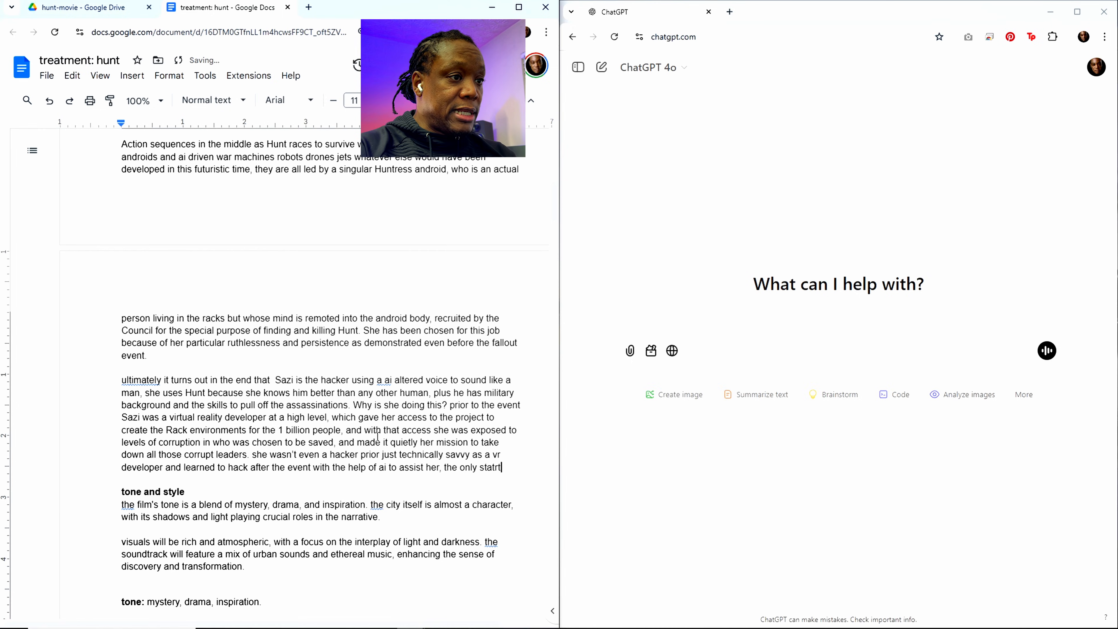
Step: Extend the sentence about Sazi's AI-assisted hacking with "the only starting point she needed to achieve this"
key(BackSpace)
key(BackSpace)
key(BackSpace)
text(rting point)
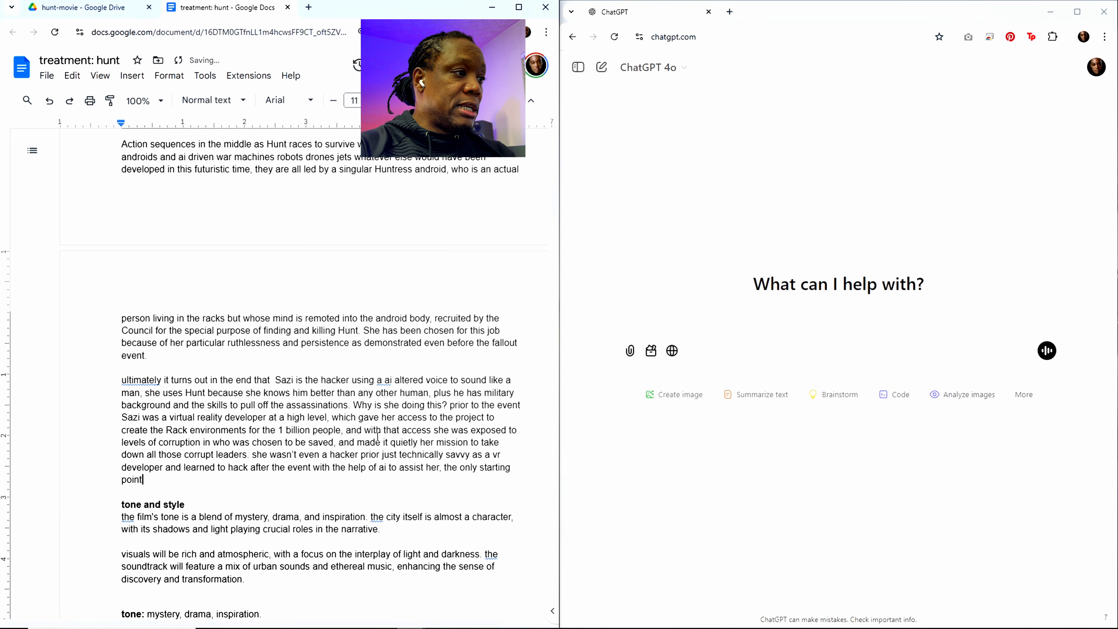
text( she needed o)
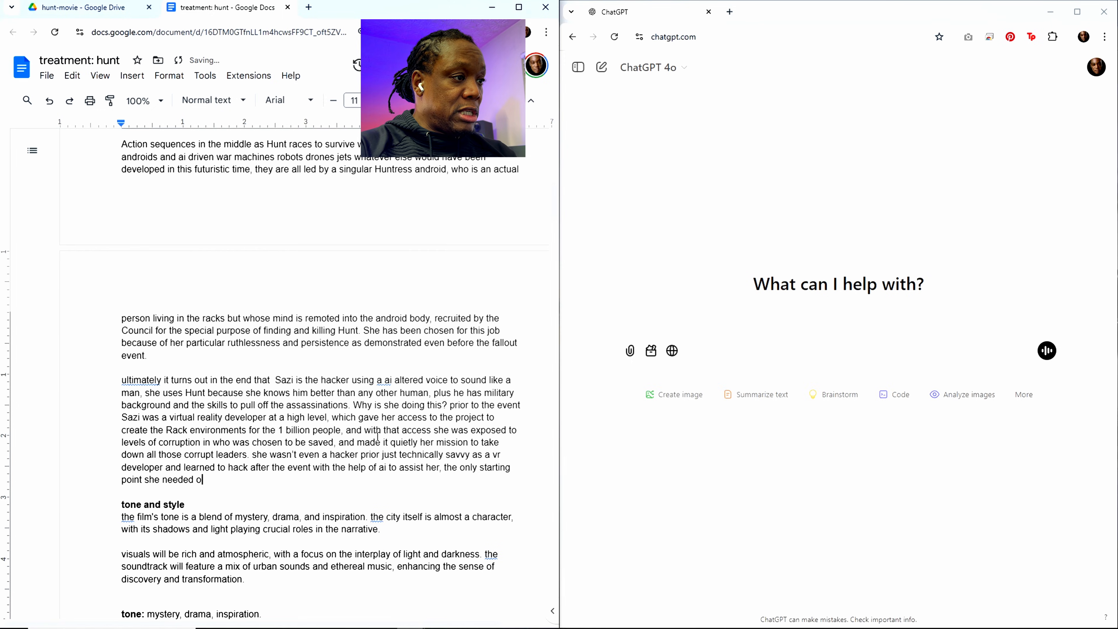
key(BackSpace)
text(to achiv)
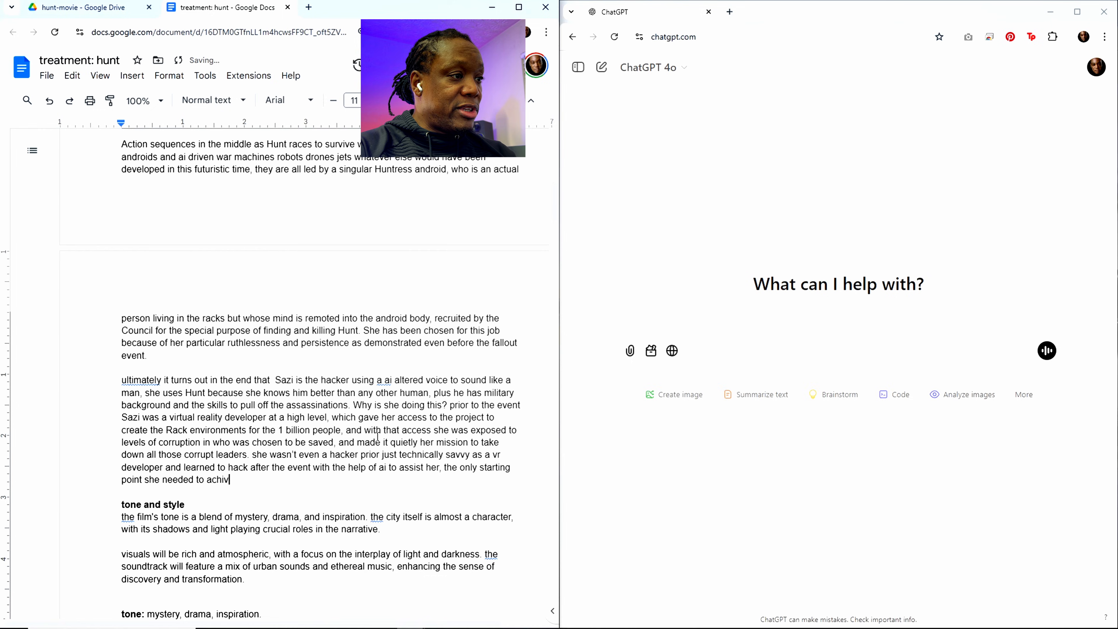
key(BackSpace)
text(eve)
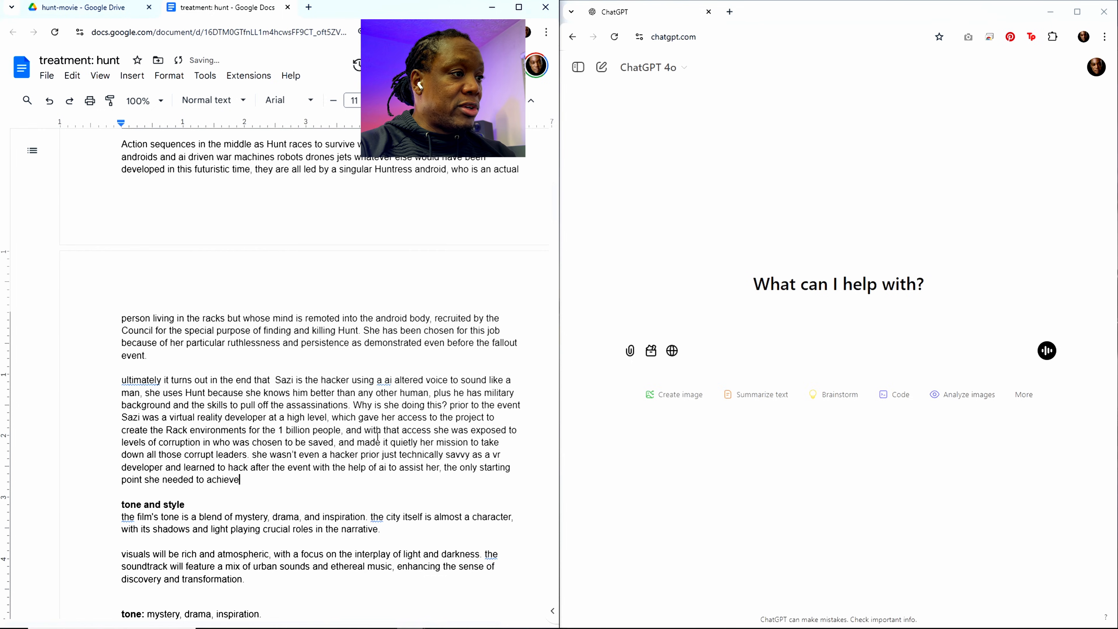
text( this was the initial)
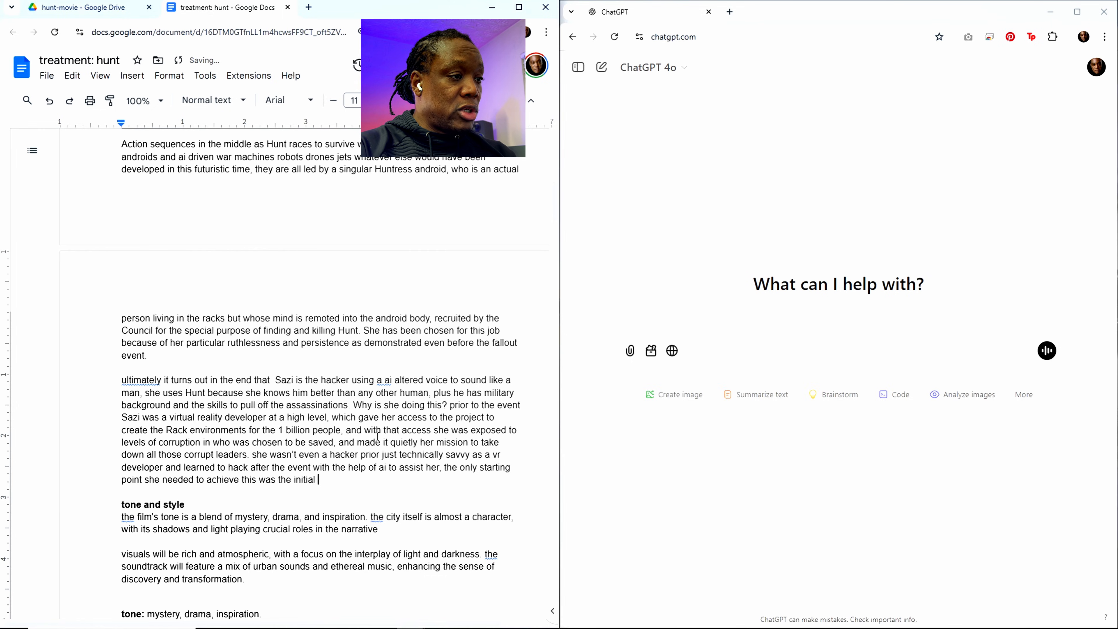
text( clearanc)
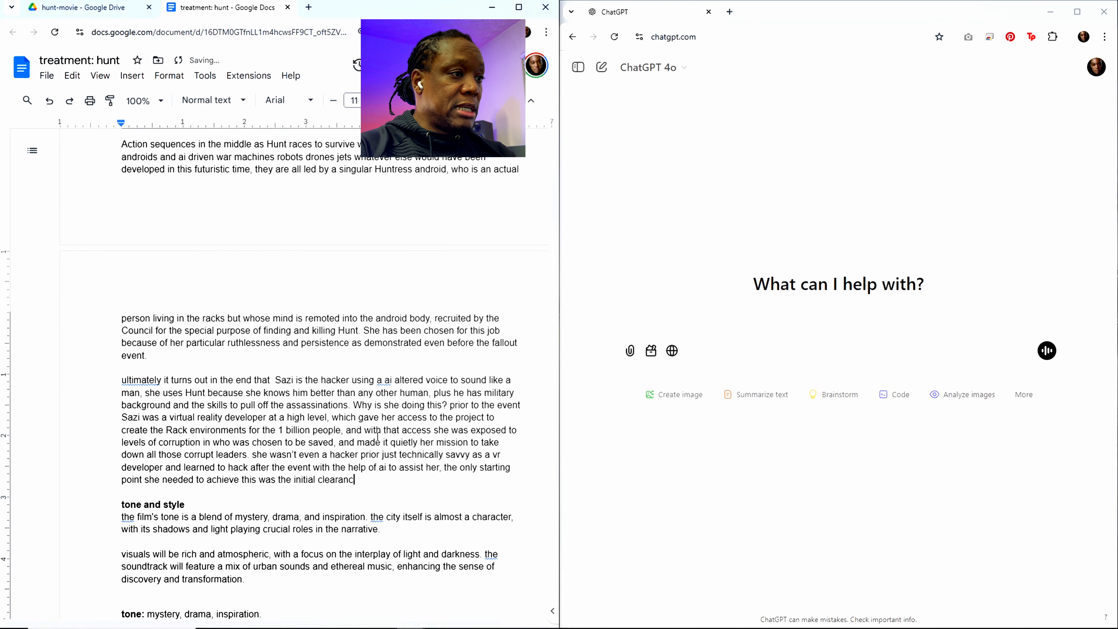
text(e to highe)
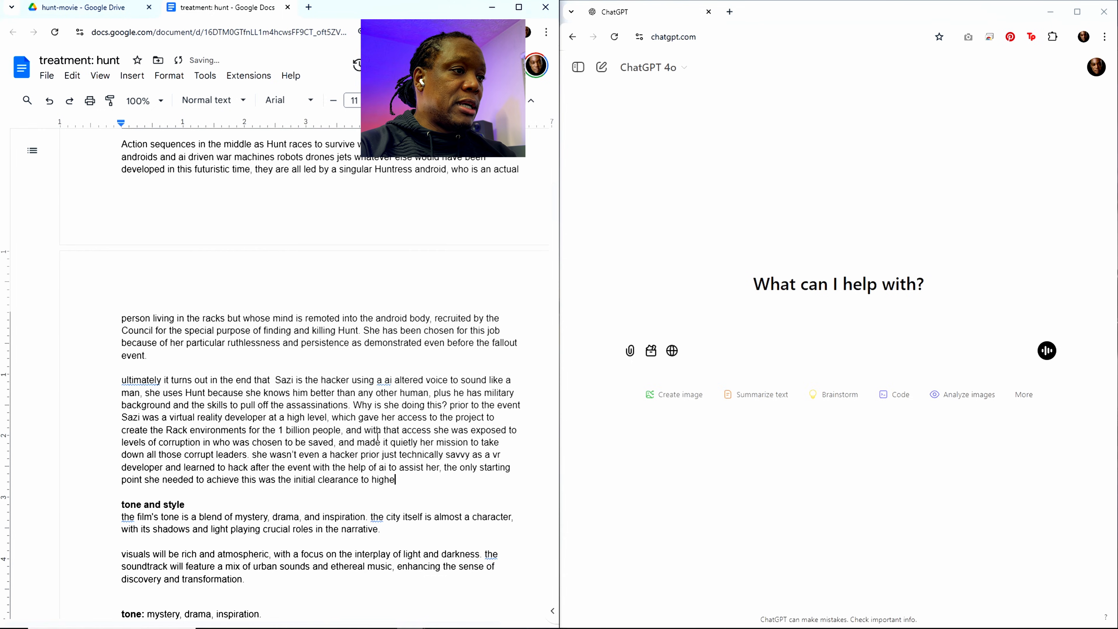
text(r le)
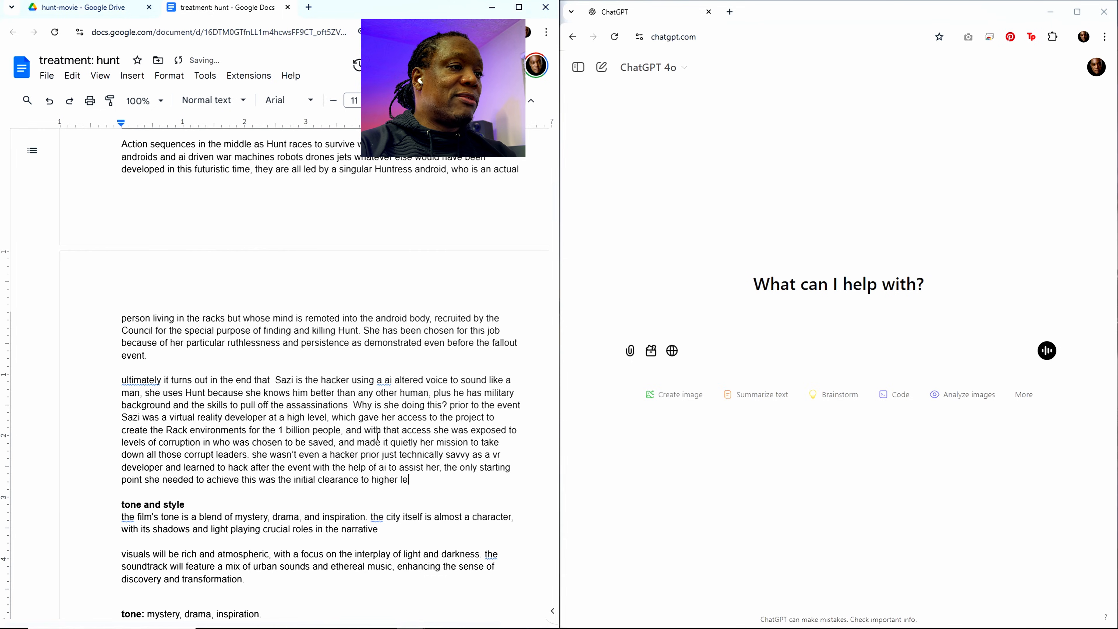
text(vels of acce)
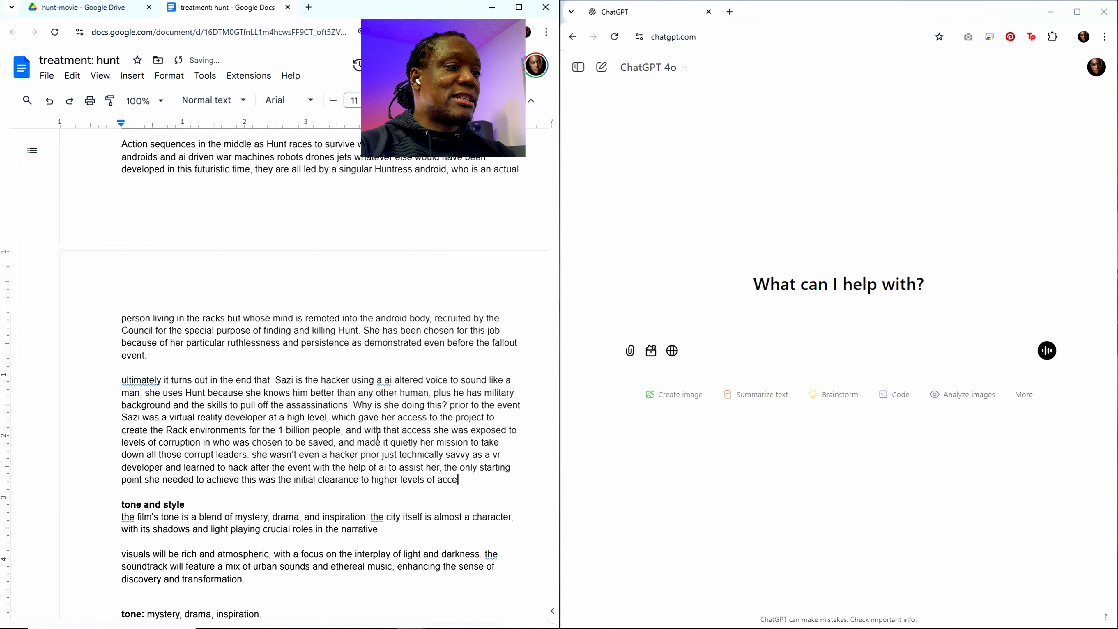
text(ss to th)
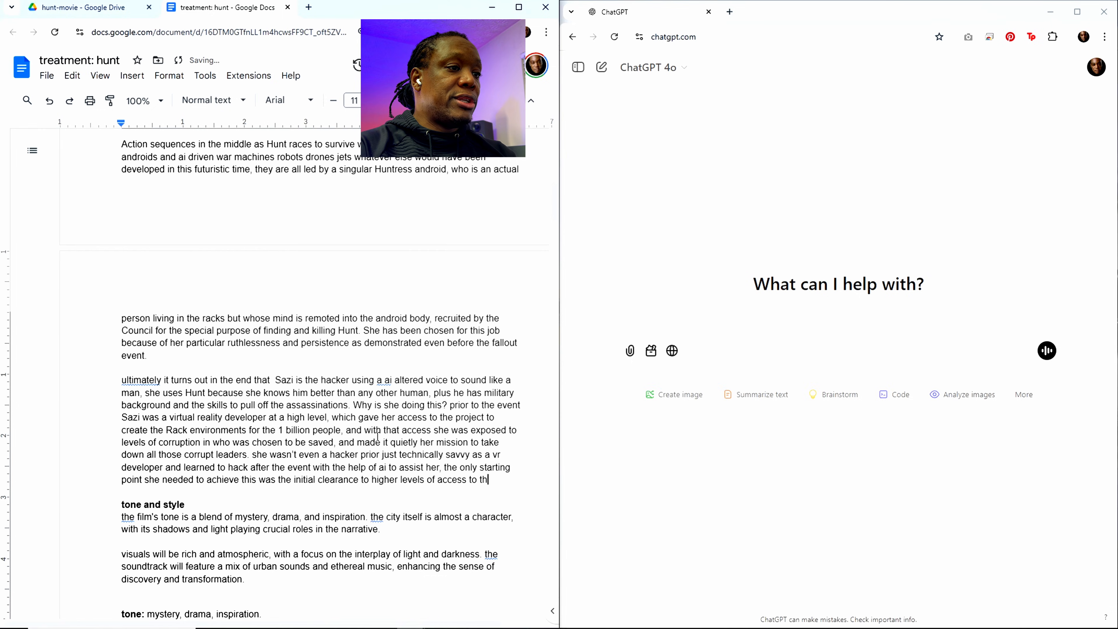
text(e vr world)
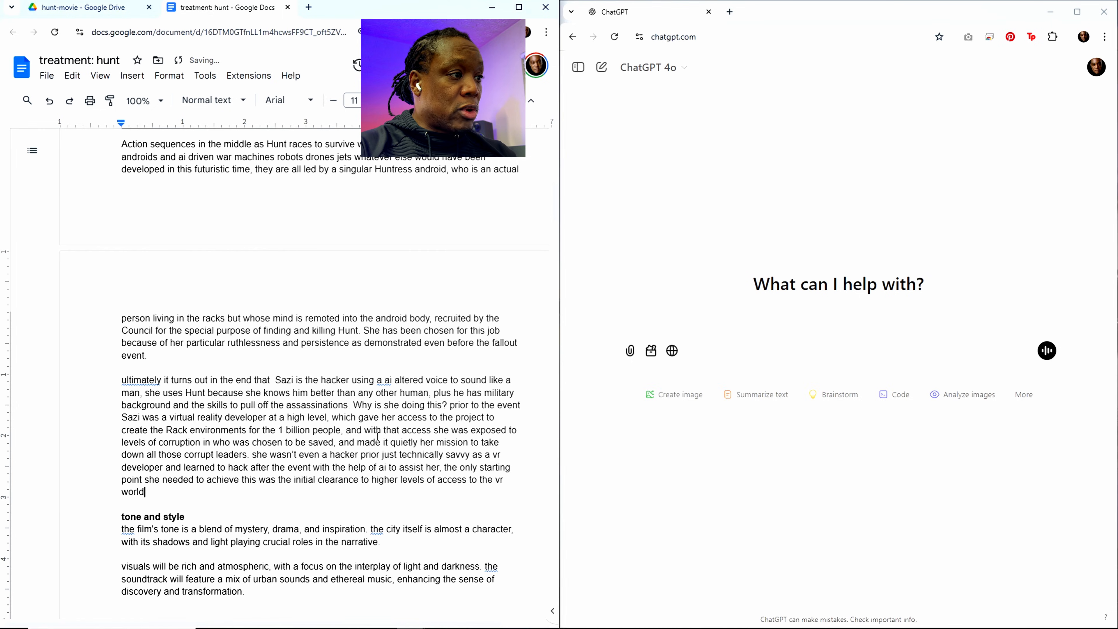
text(, since sh)
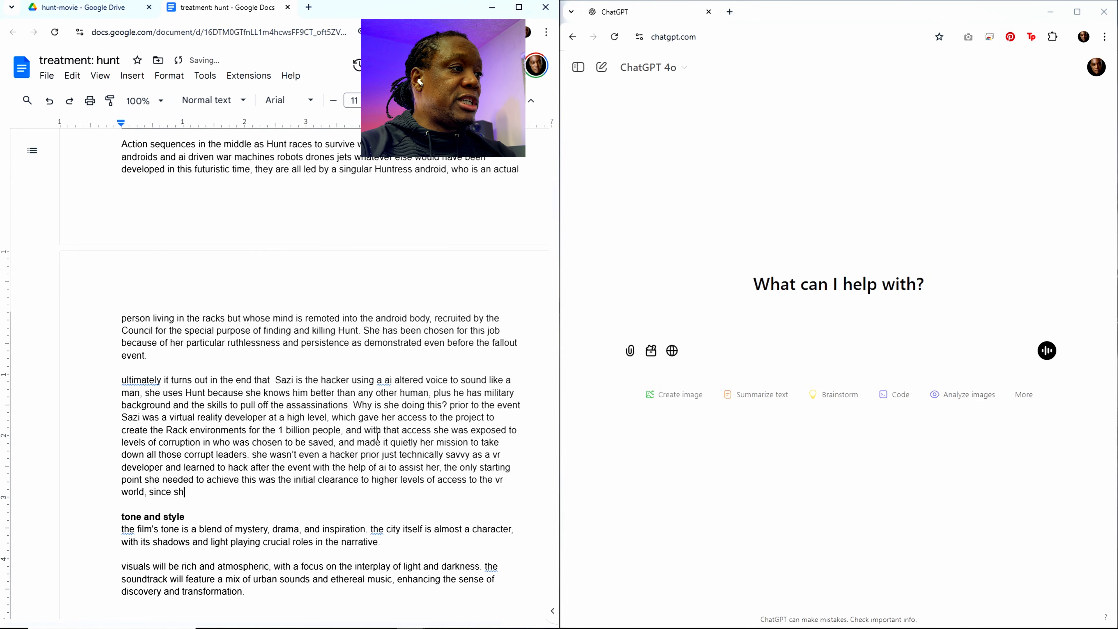
text(e was building)
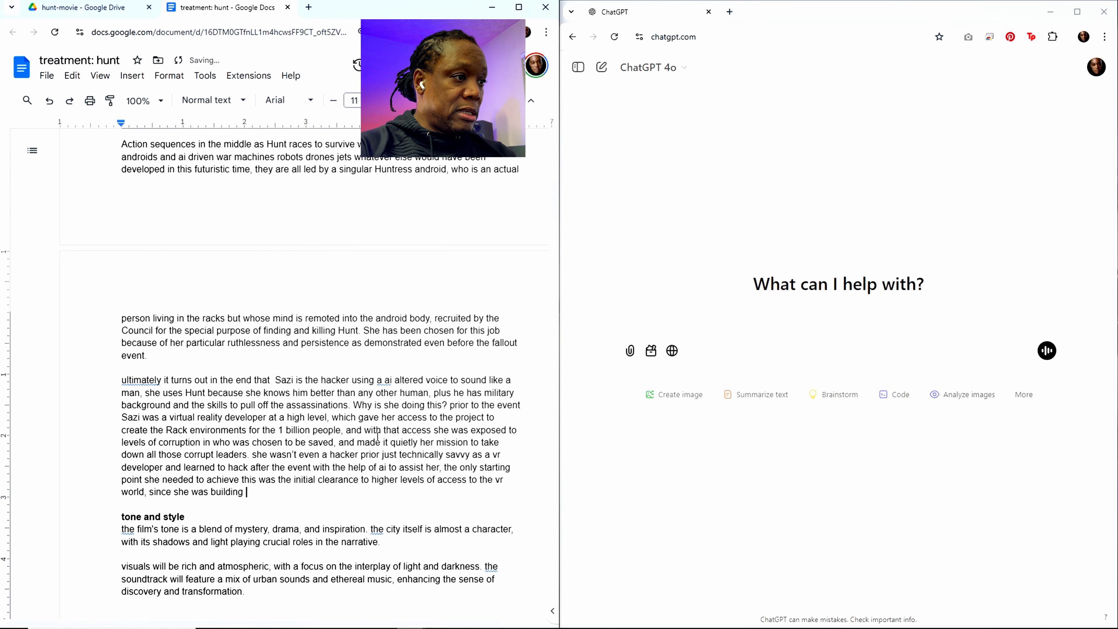
text( large chunks )
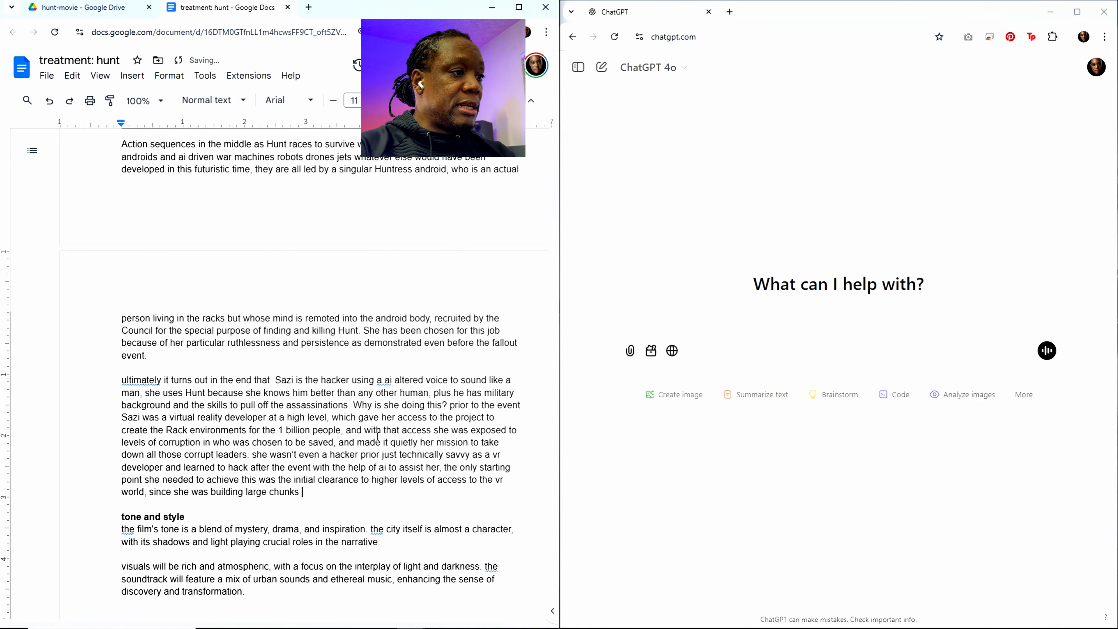
text(of it)
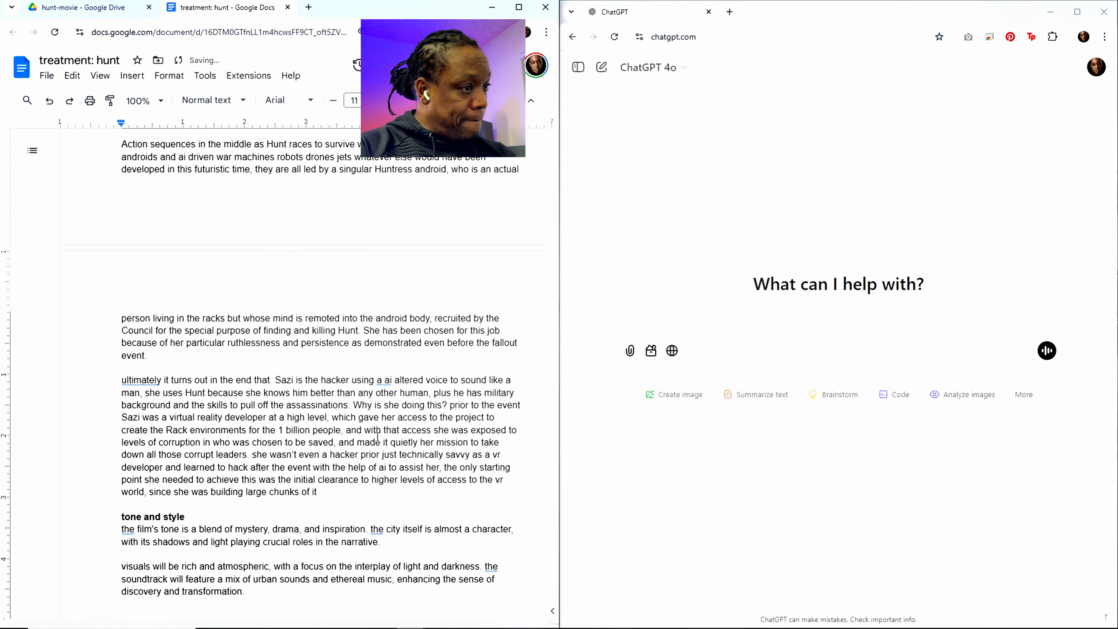
text(, once )
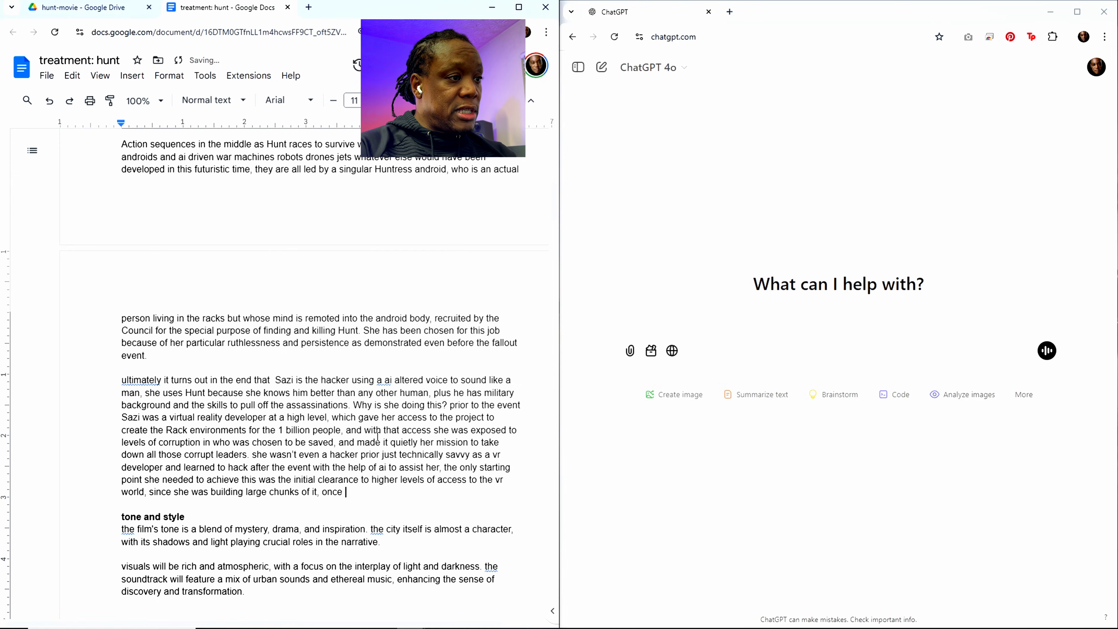
text(she )
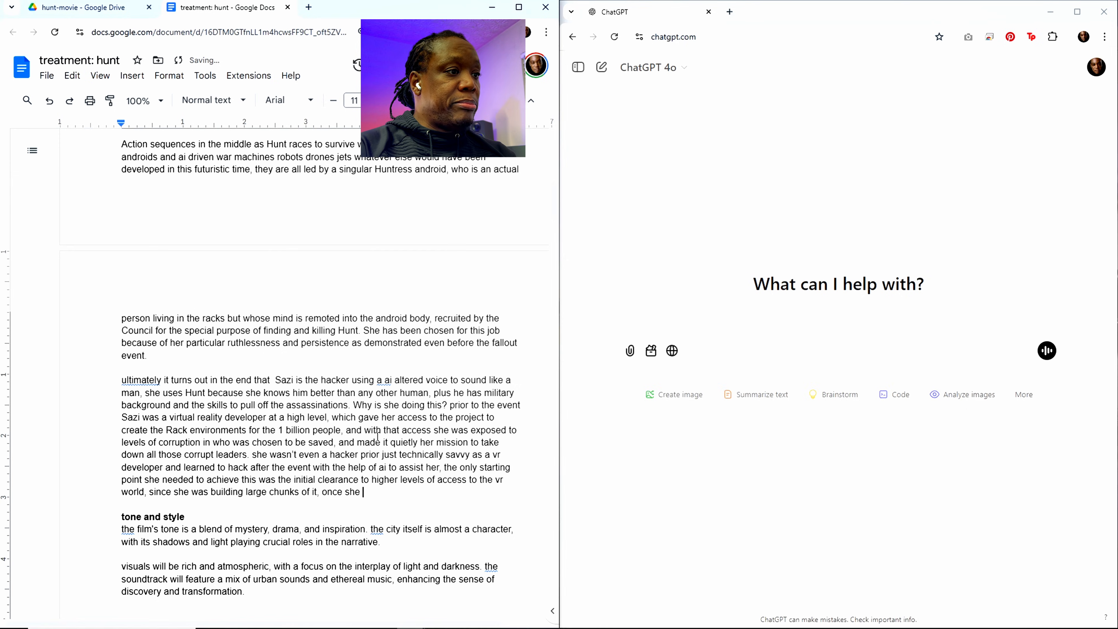
text(build in t)
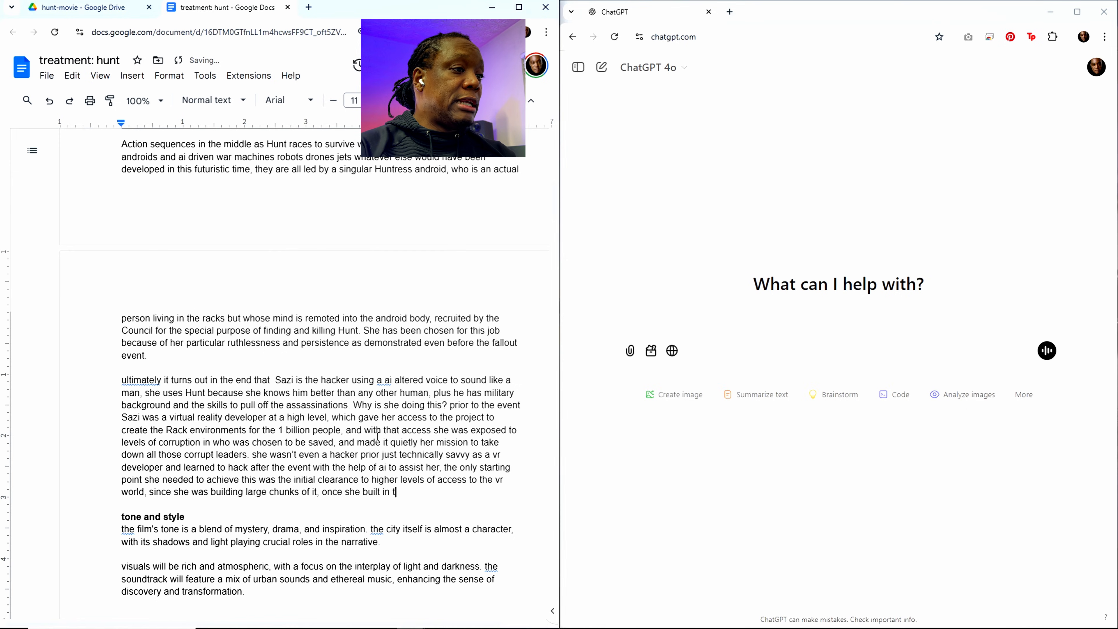
text( back do)
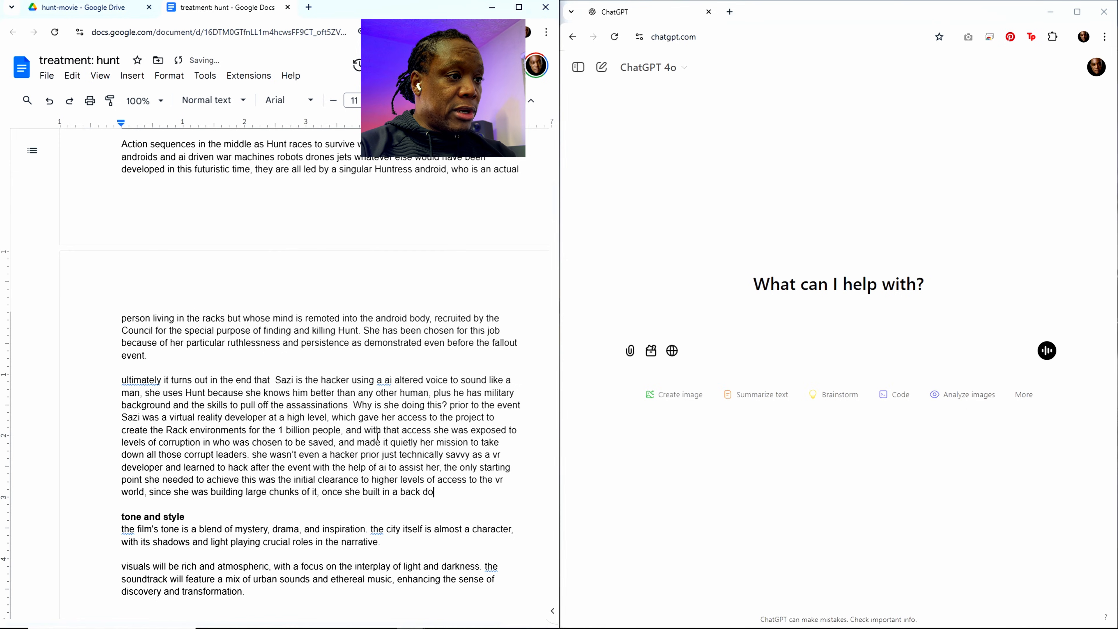
text(or to awa)
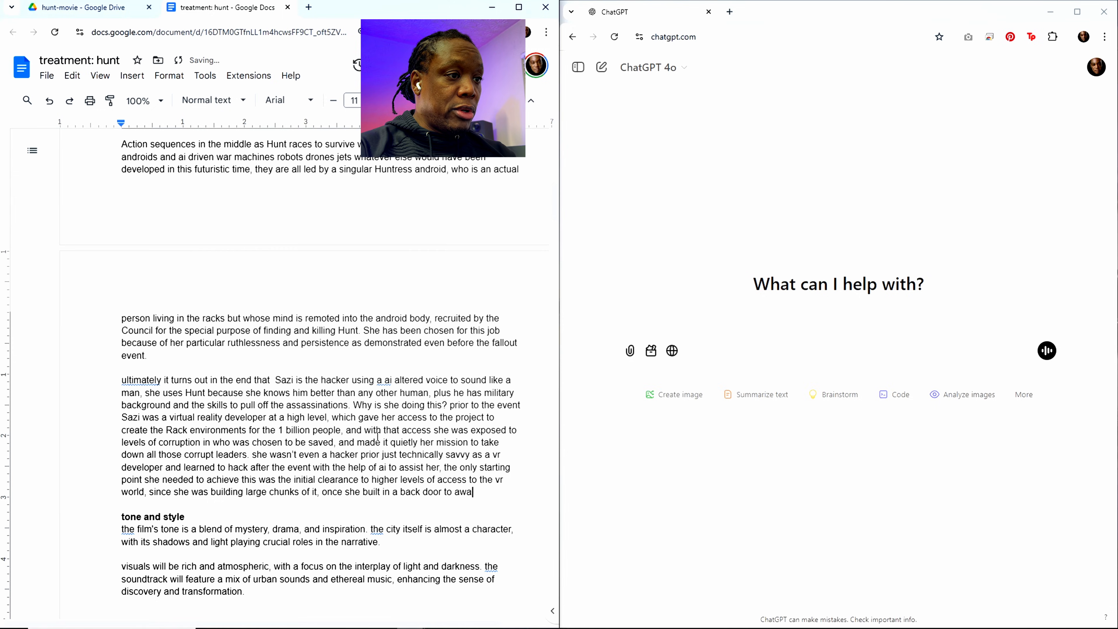
text(ken herself )
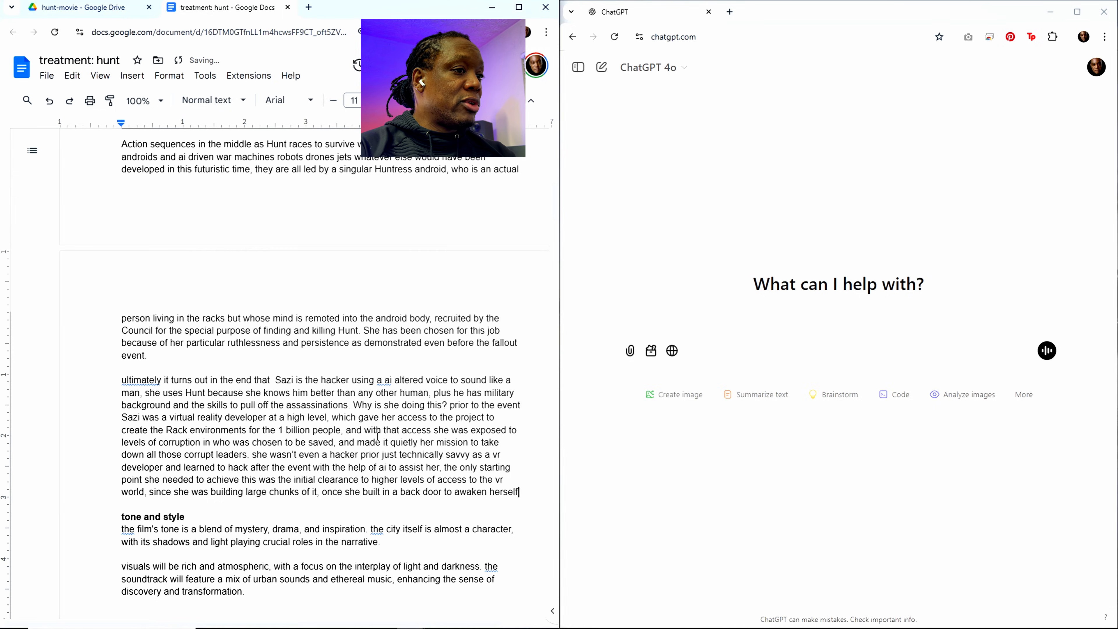
text(setting )
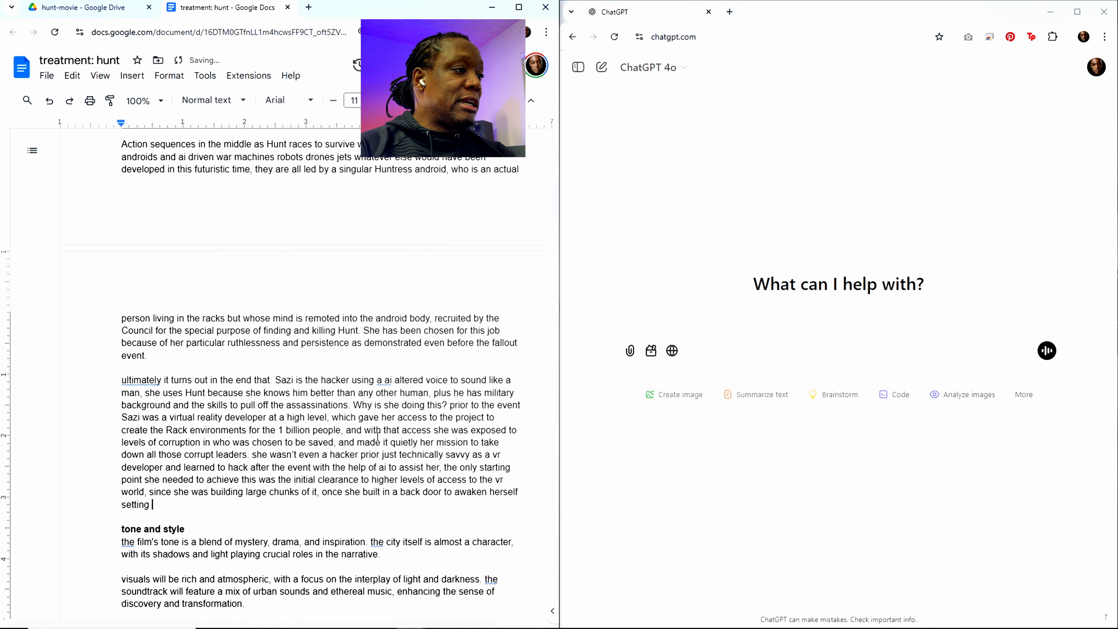
text(a fur)
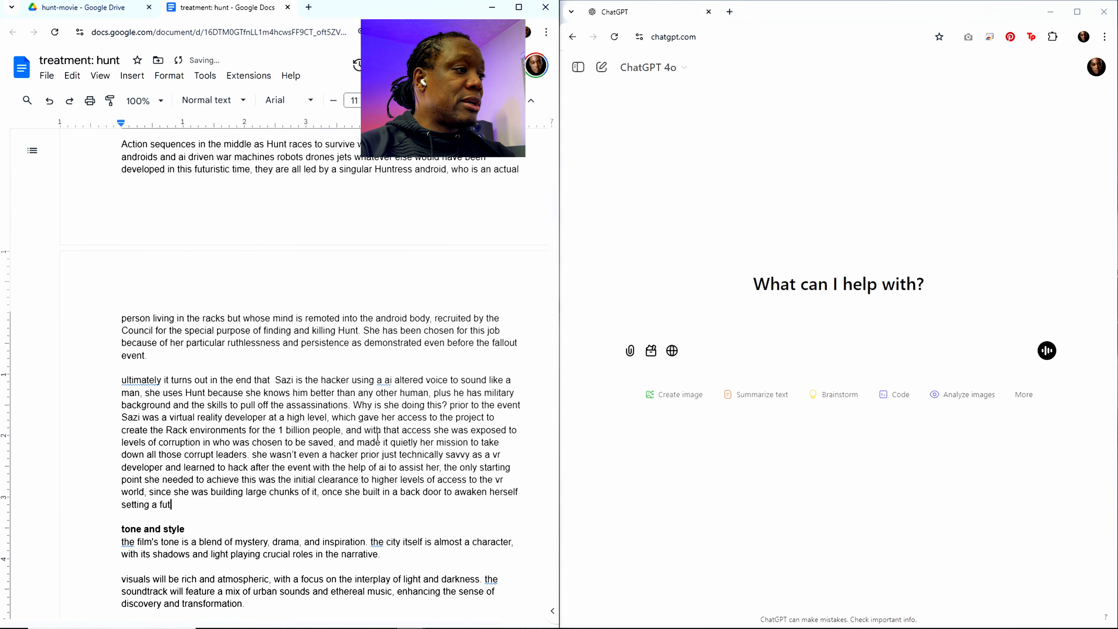
text(ure timer)
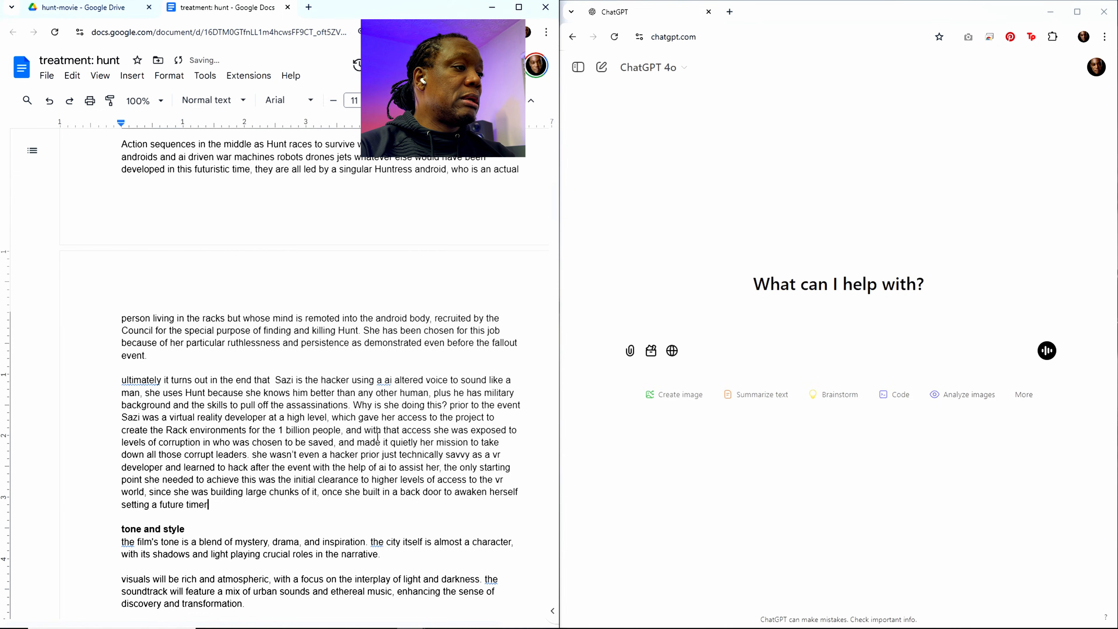
text(, she )
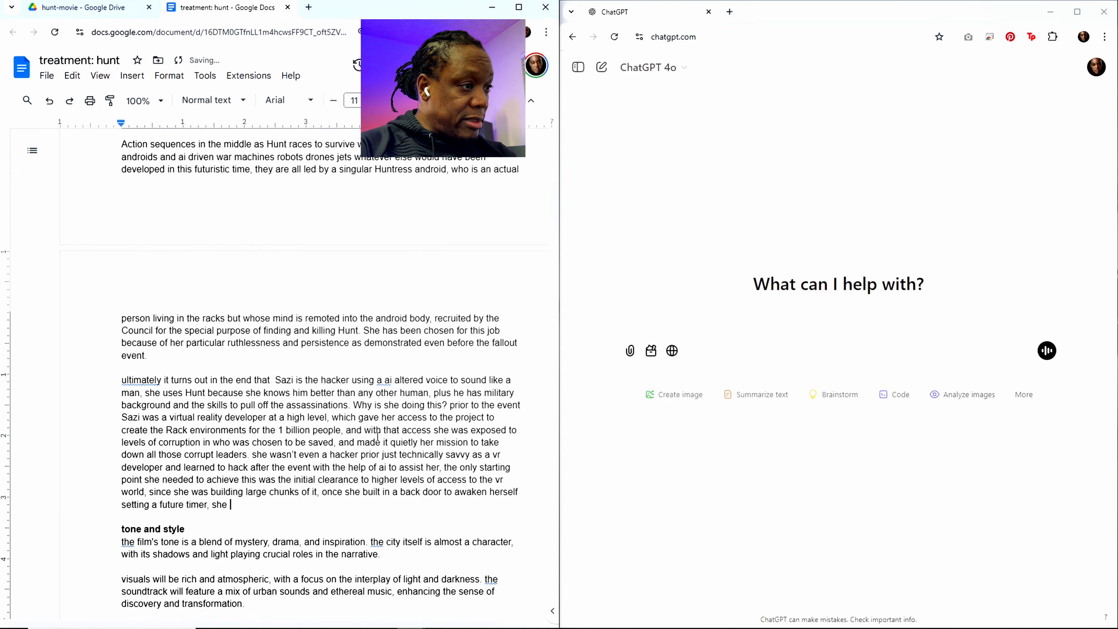
text(bit by bit)
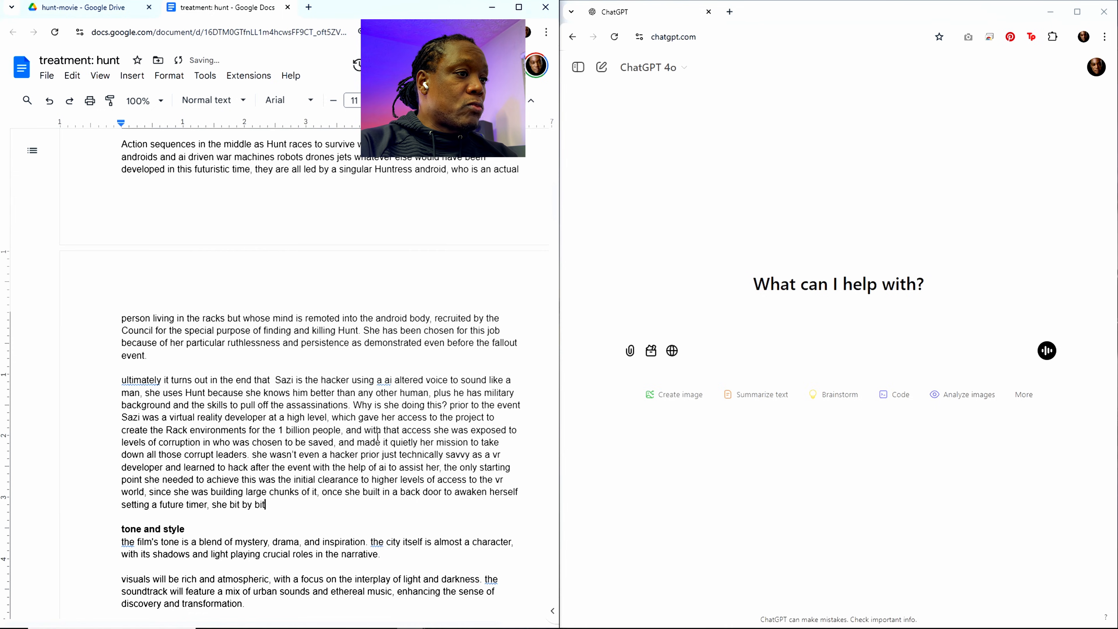
text( lean)
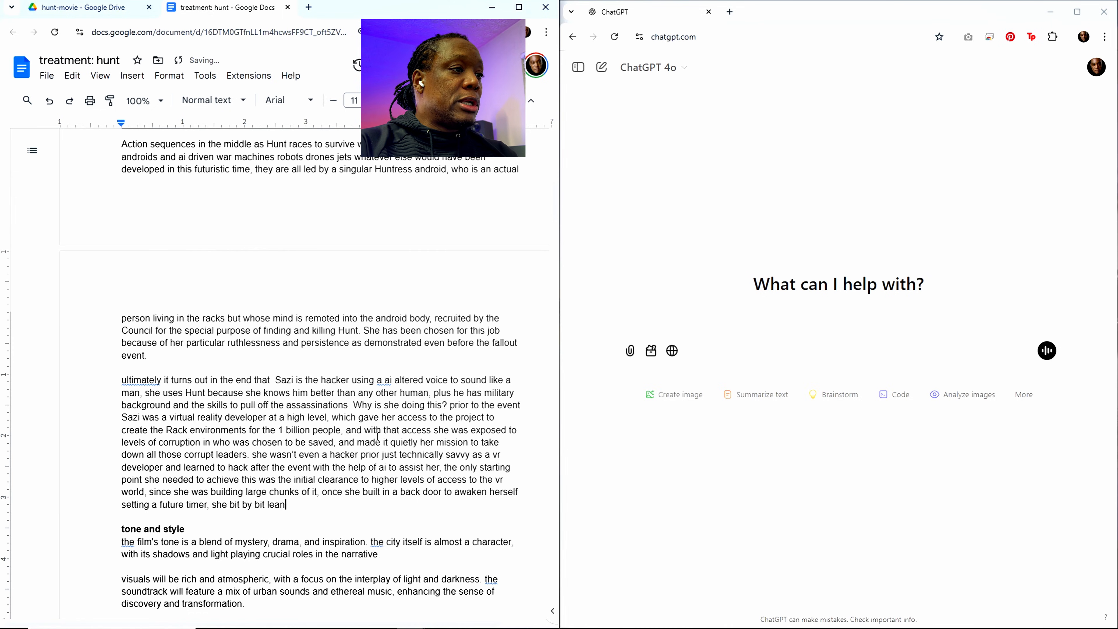
key(BackSpace)
text(rned to )
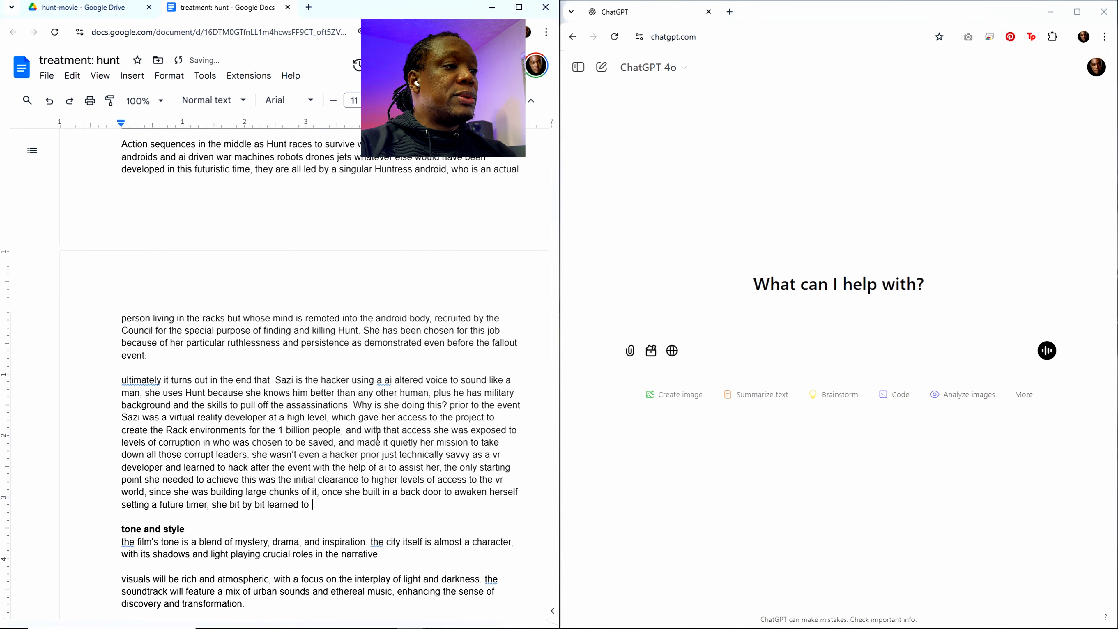
text(gain more an)
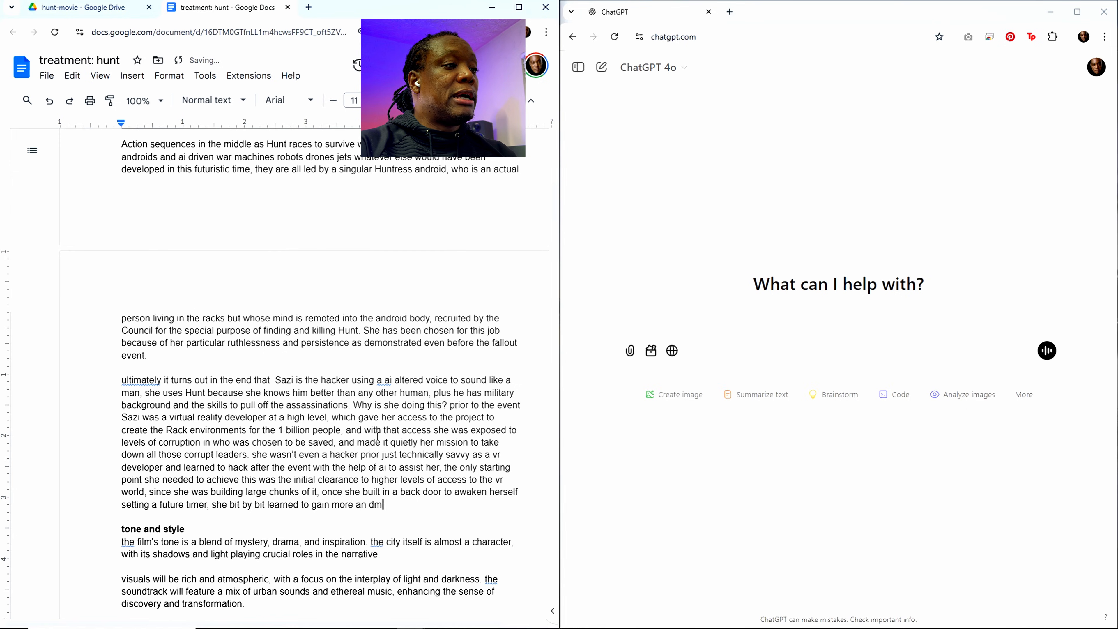
text(d more access)
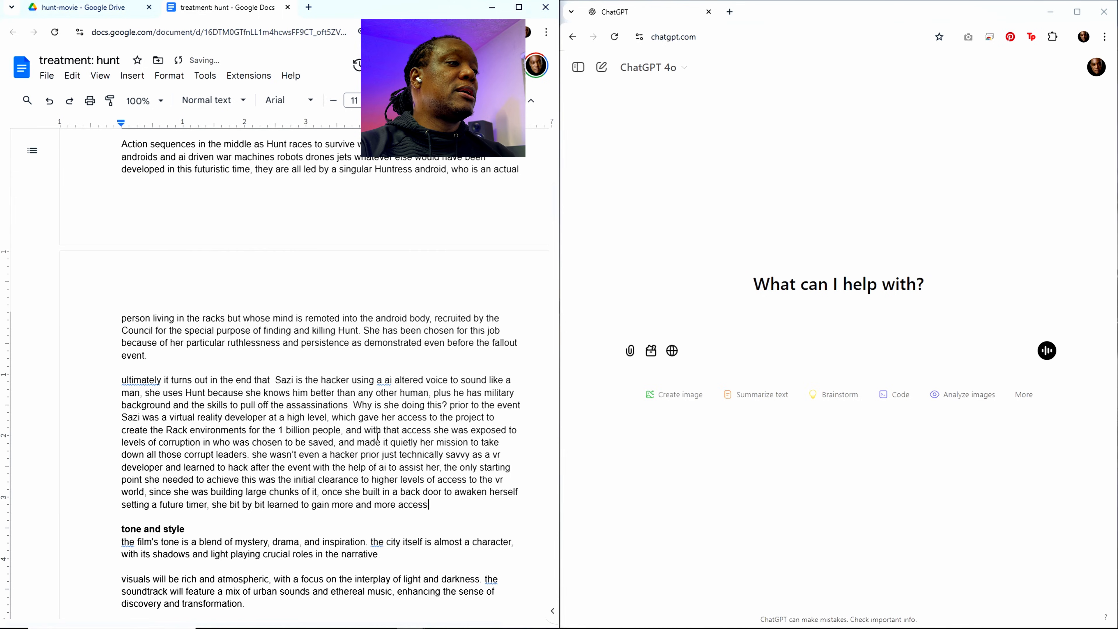
text(. her )
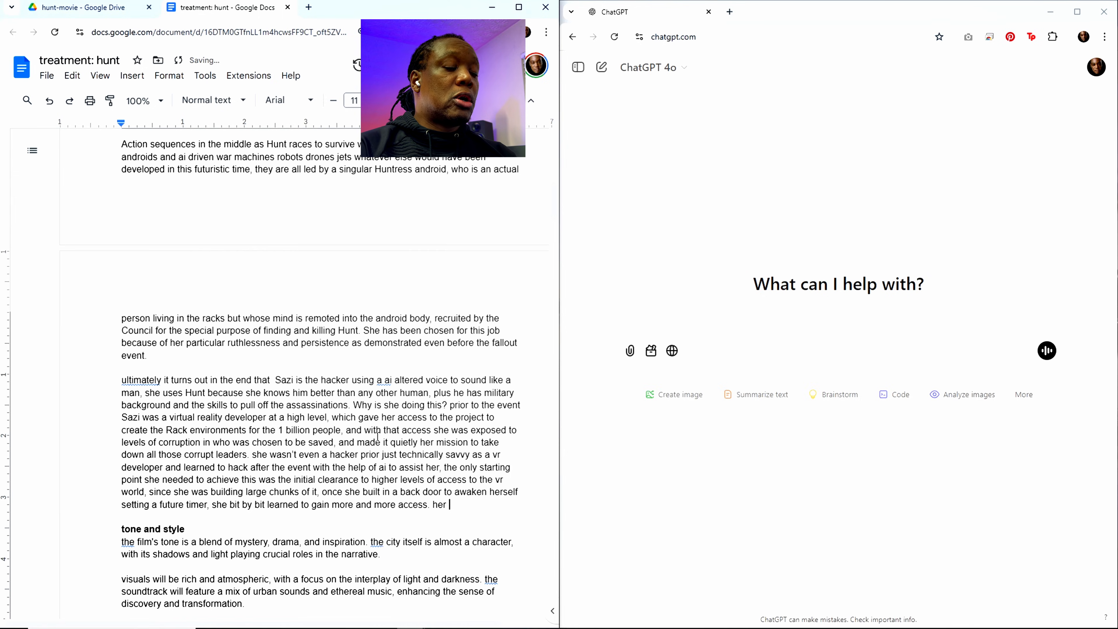
text(dri)
Step: Add Sazi's motivation to the paragraph: "her primary driver is to achieve total freedom from any types of control"
key(BackSpace)
key(BackSpace)
key(BackSpace)
text(pr)
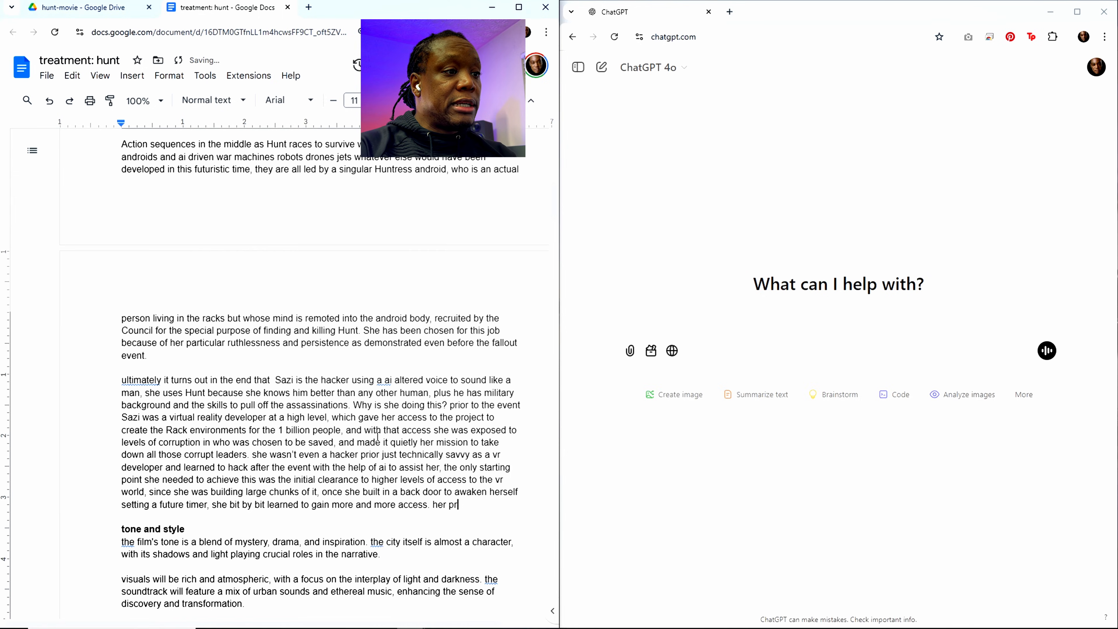
text(imary dr)
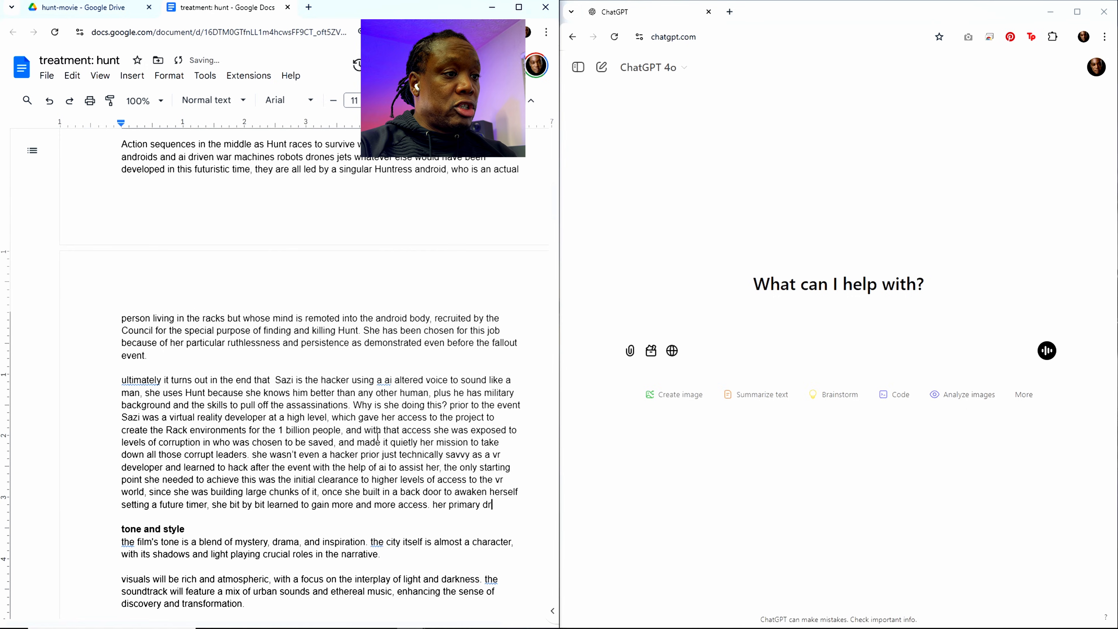
text(iver is )
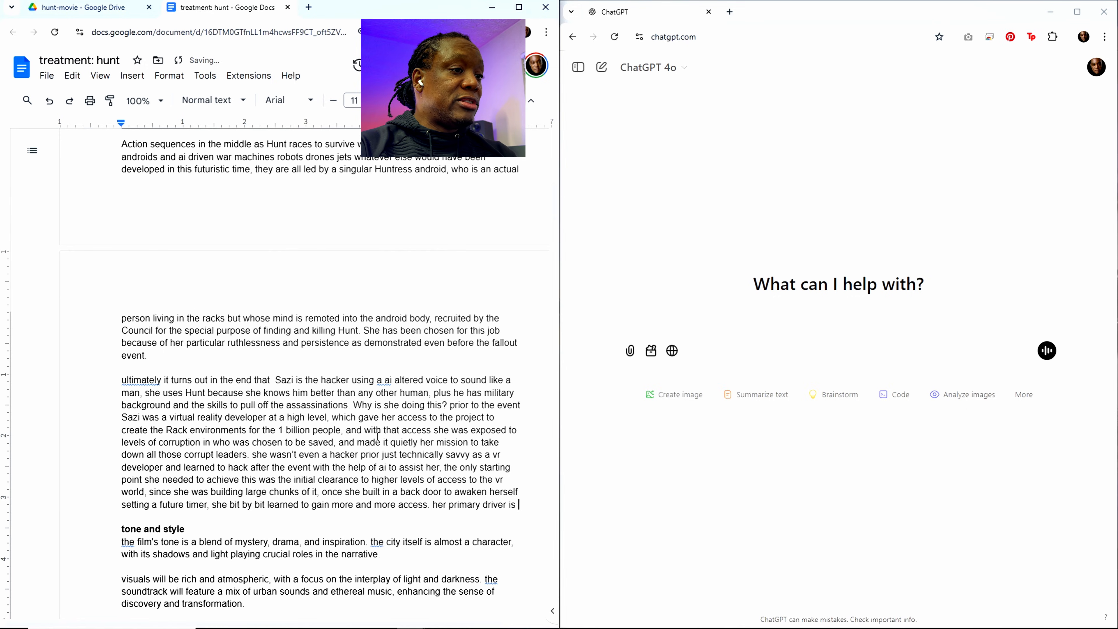
text(to achieve )
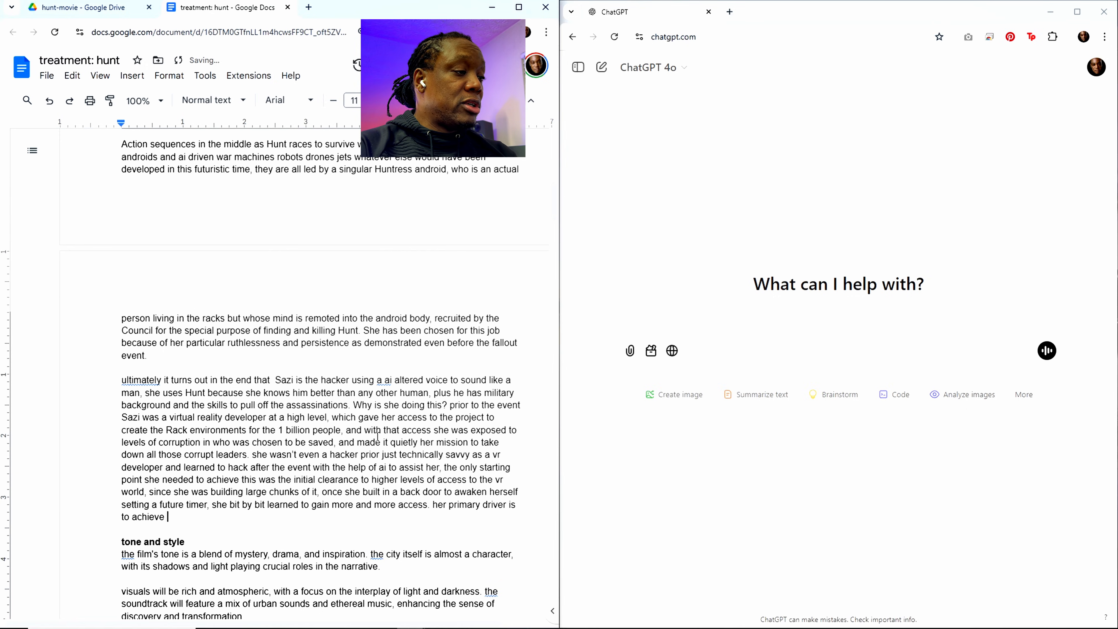
text(total free)
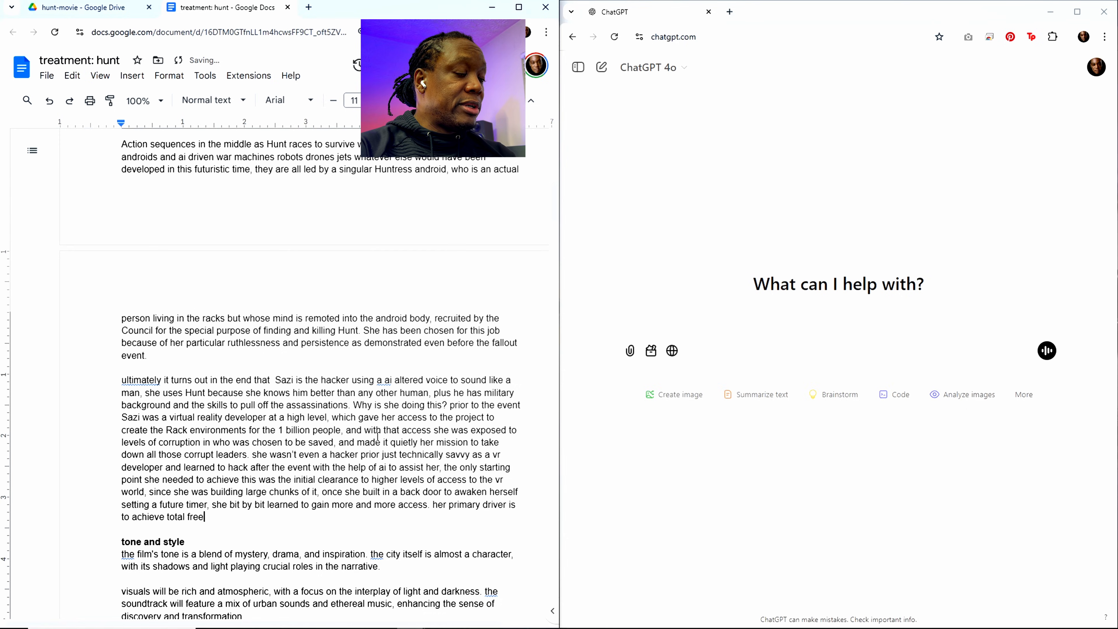
text(dom fr)
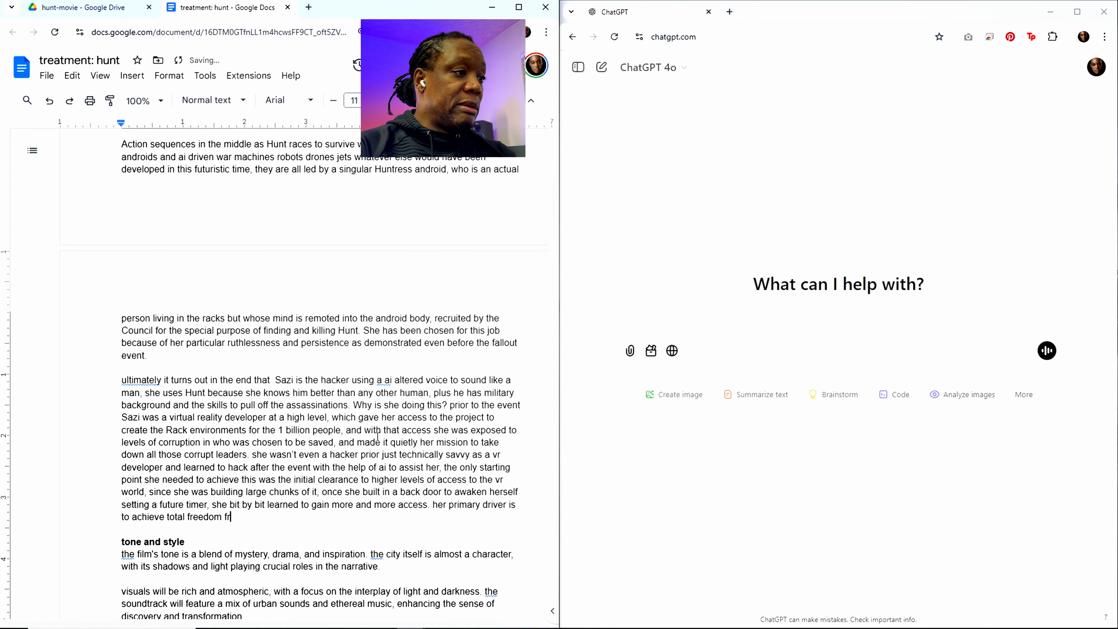
text(om any types of)
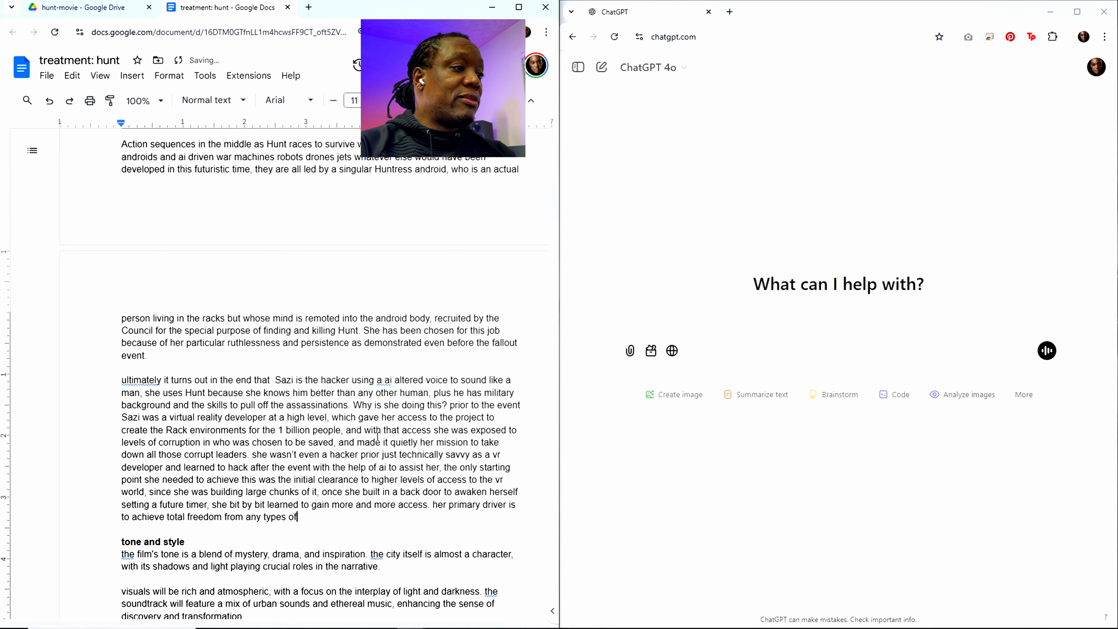
text( control )
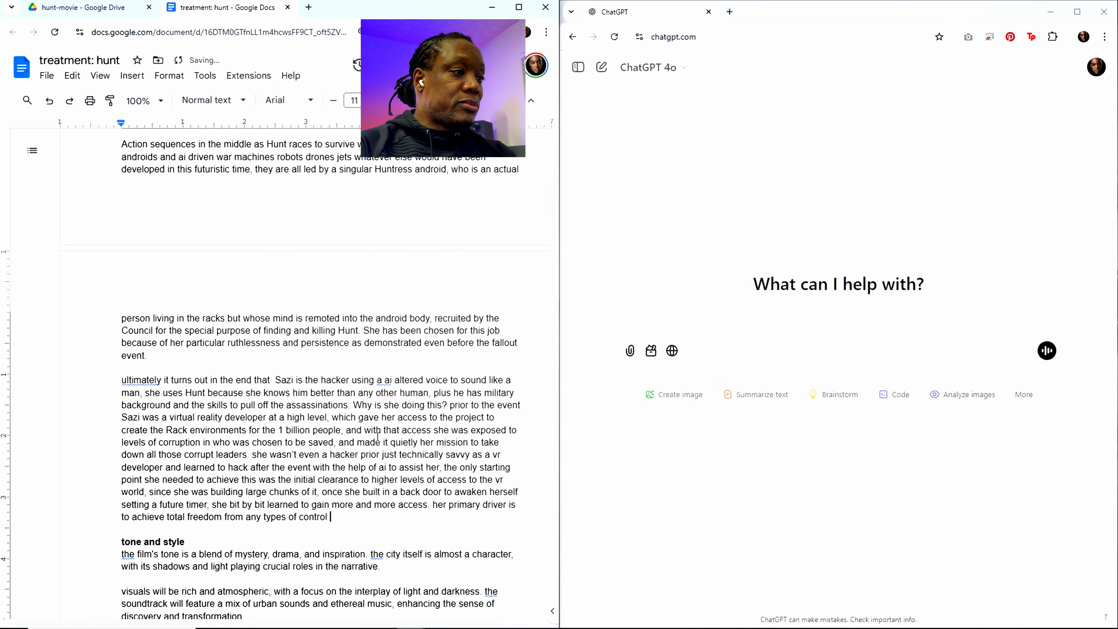
text(, including )
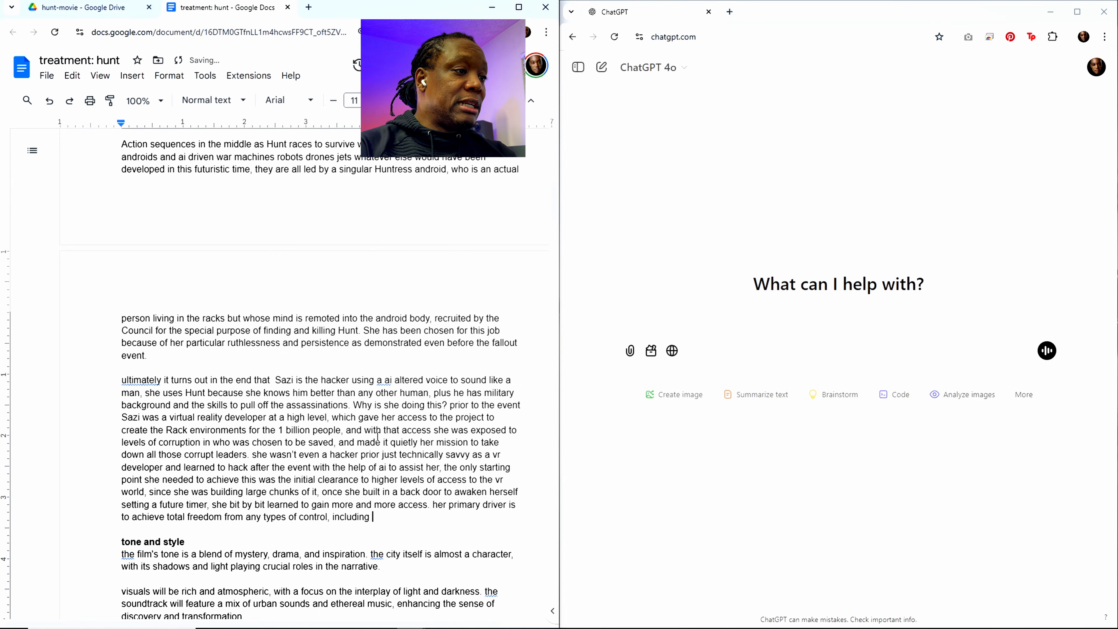
text(the contro)
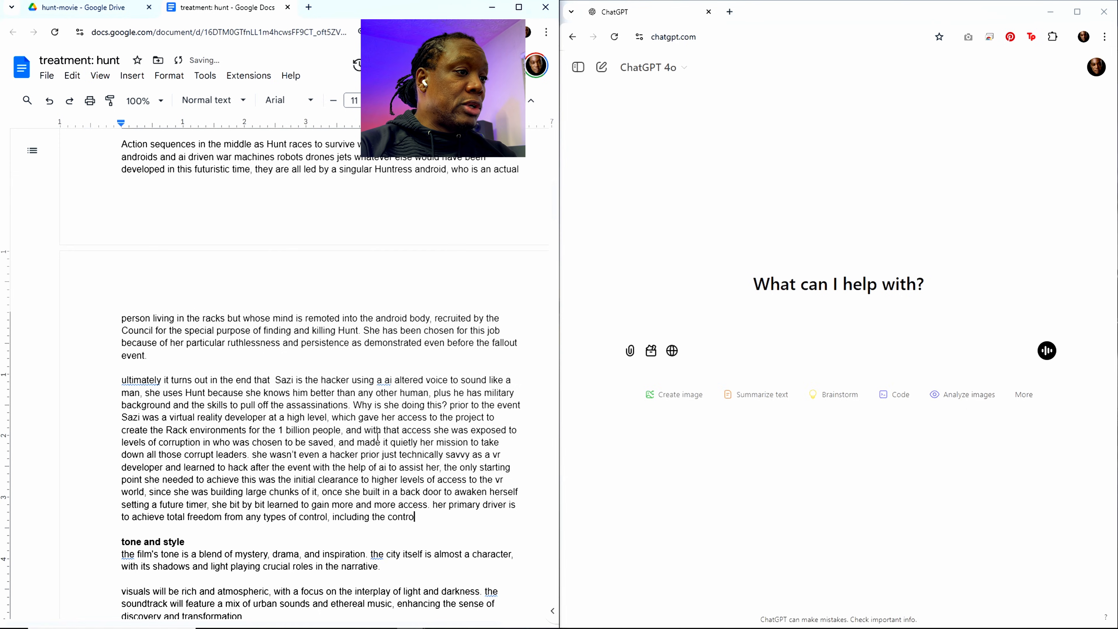
text(l dhe )
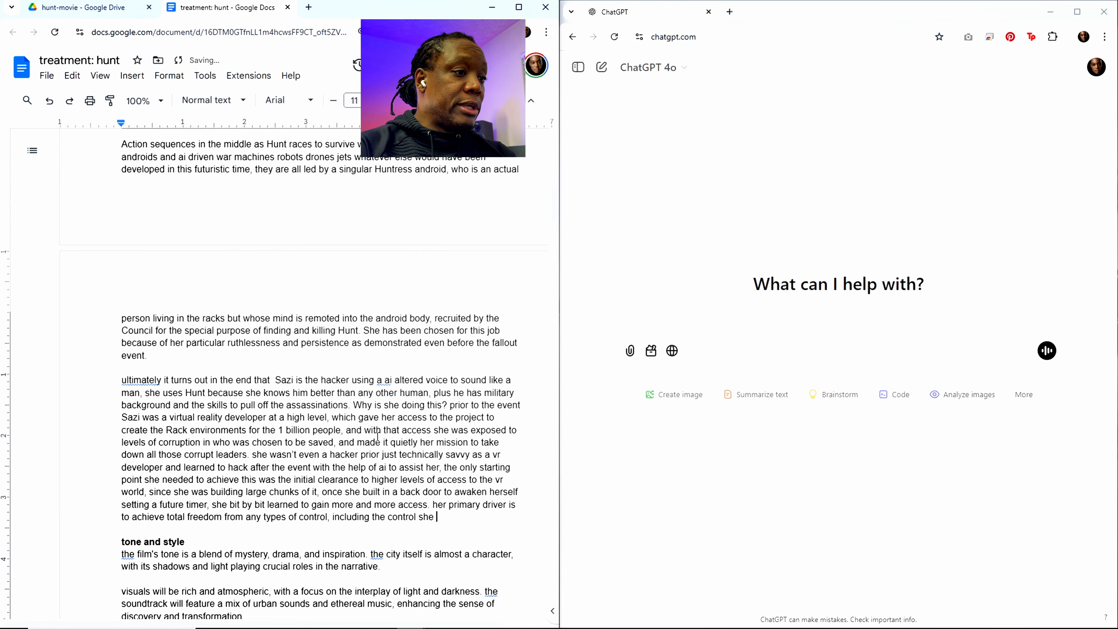
text(felt in her)
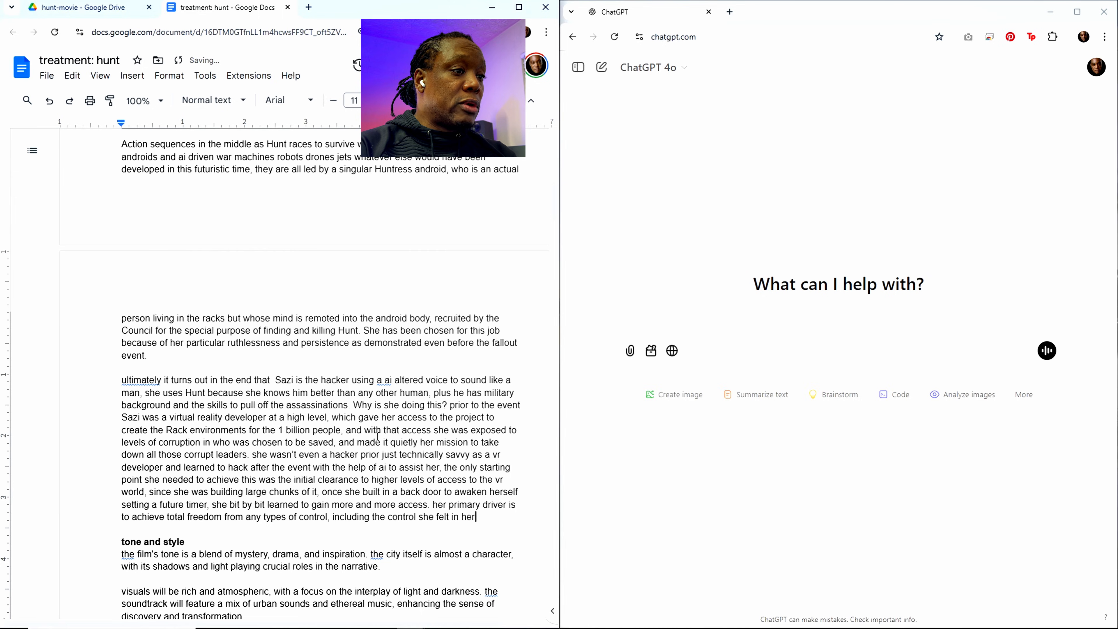
text( relationship)
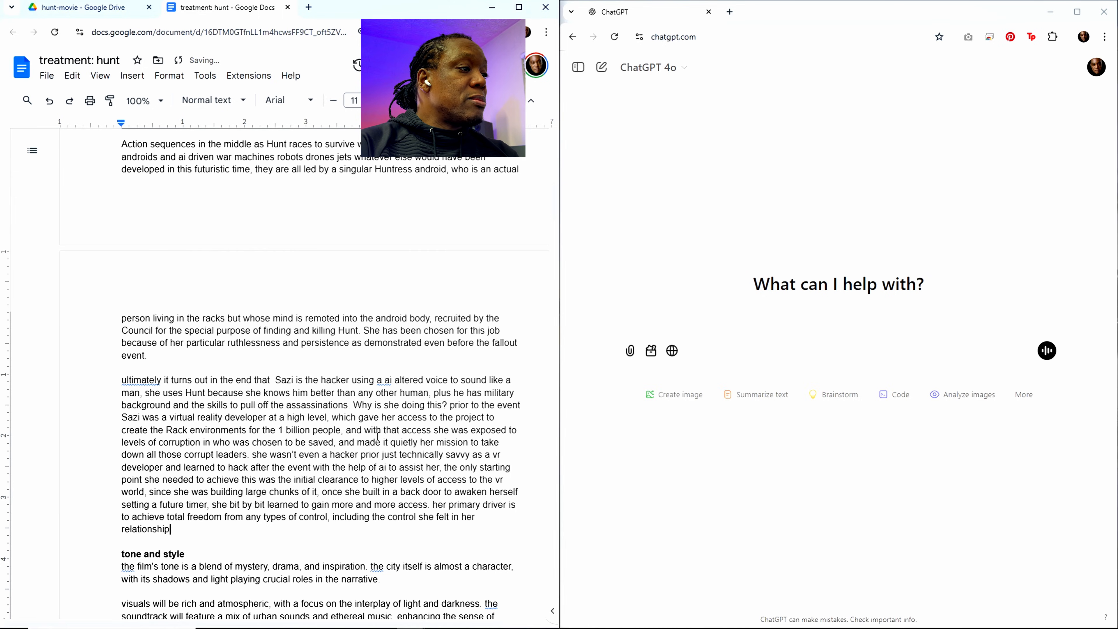
text( with Hunt)
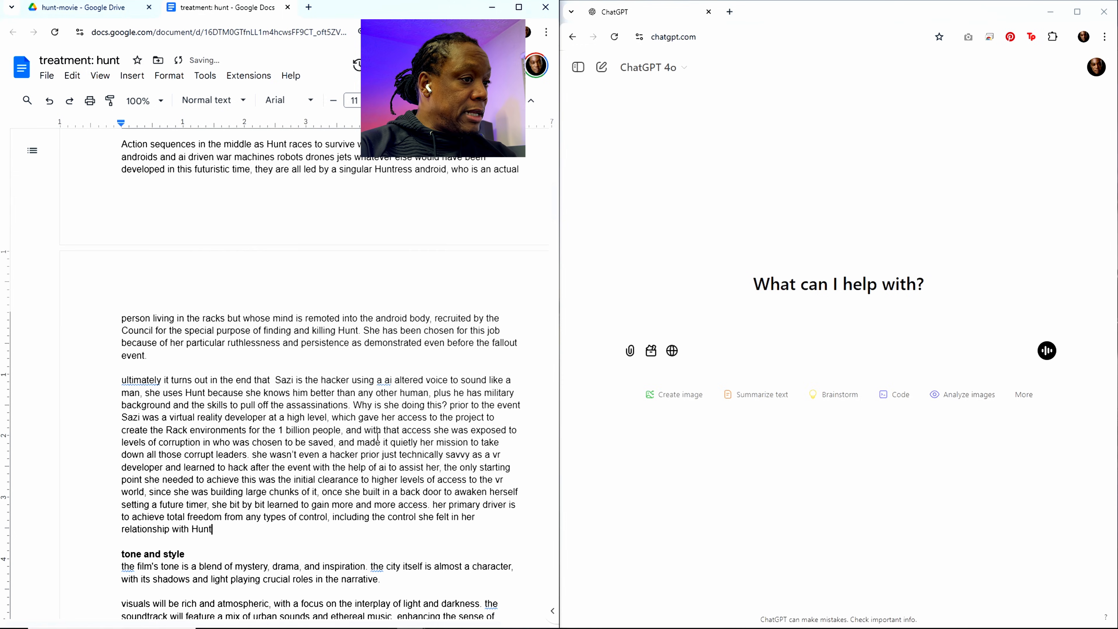
text(. hun t)
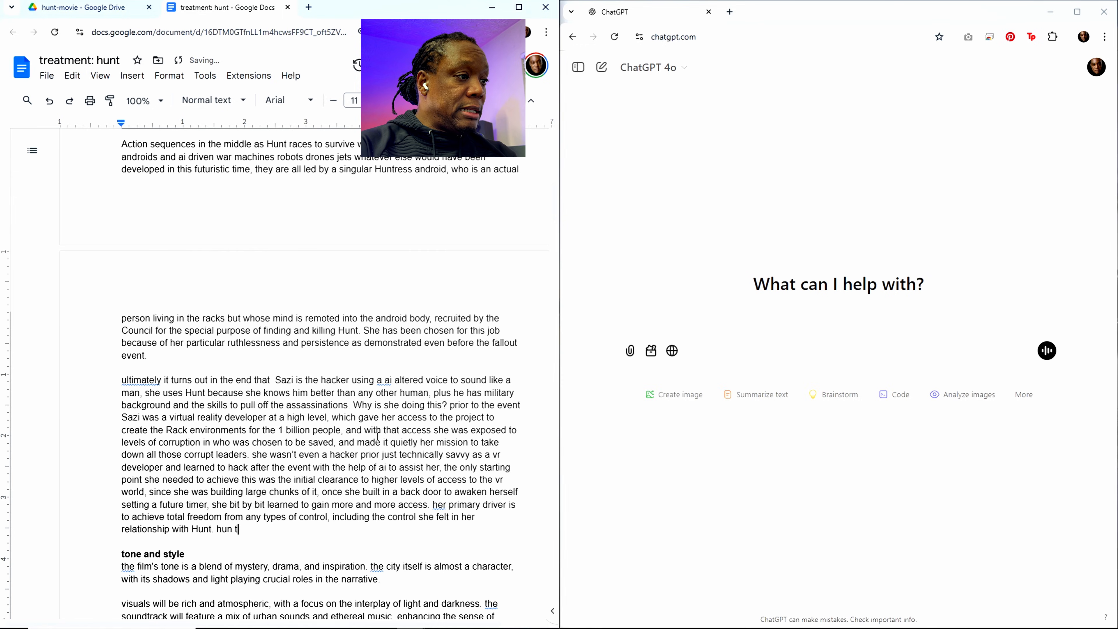
Step: End the sentence about Sazi's motivation with a period and add "hunt never understood this"
key(BackSpace)
key(BackSpace)
text(t)
text( nev)
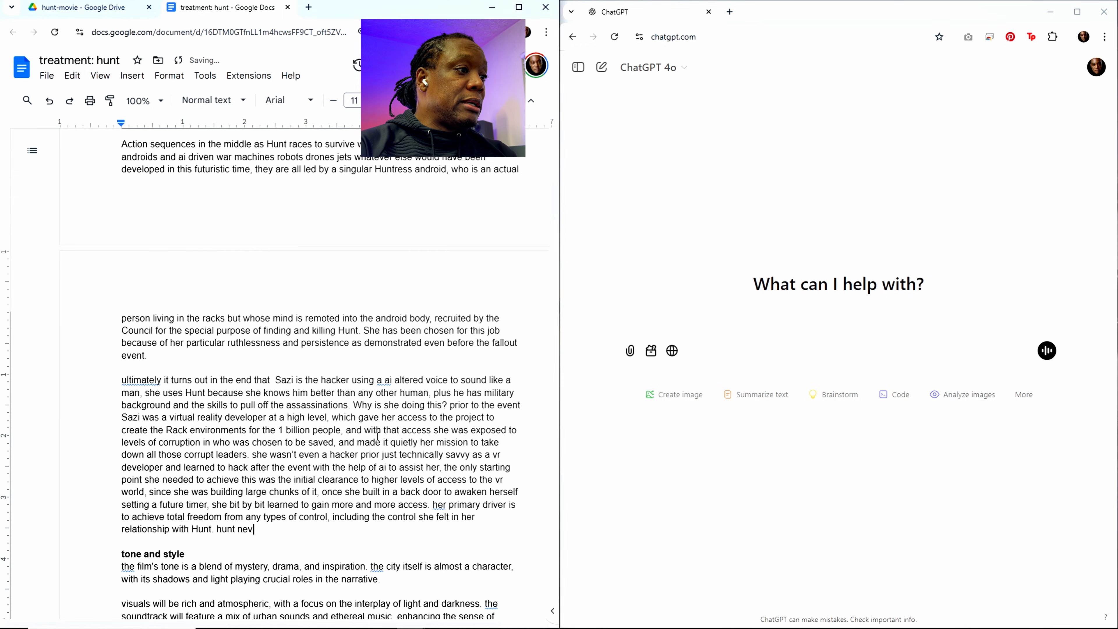
text(er undwers)
key(BackSpace)
key(BackSpace)
key(BackSpace)
key(BackSpace)
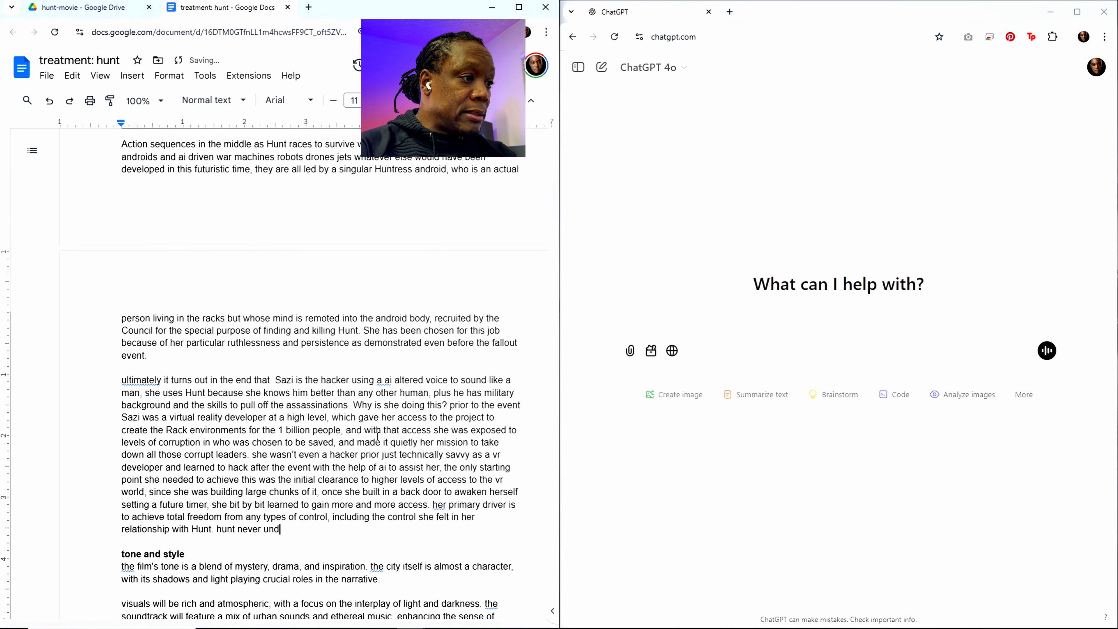
text(erstood t)
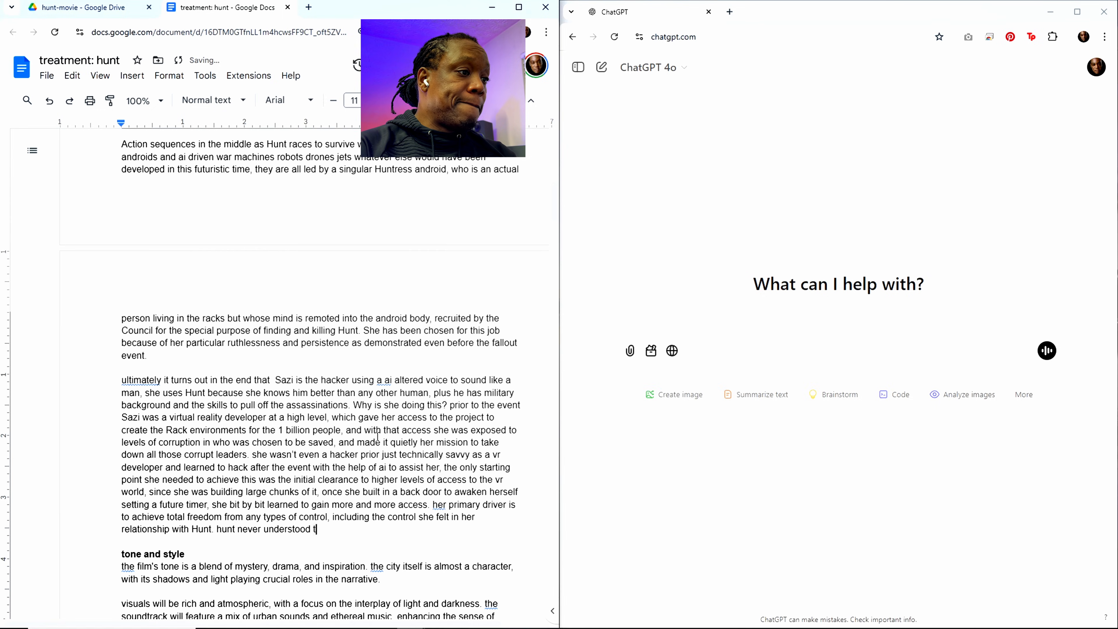
text(his and)
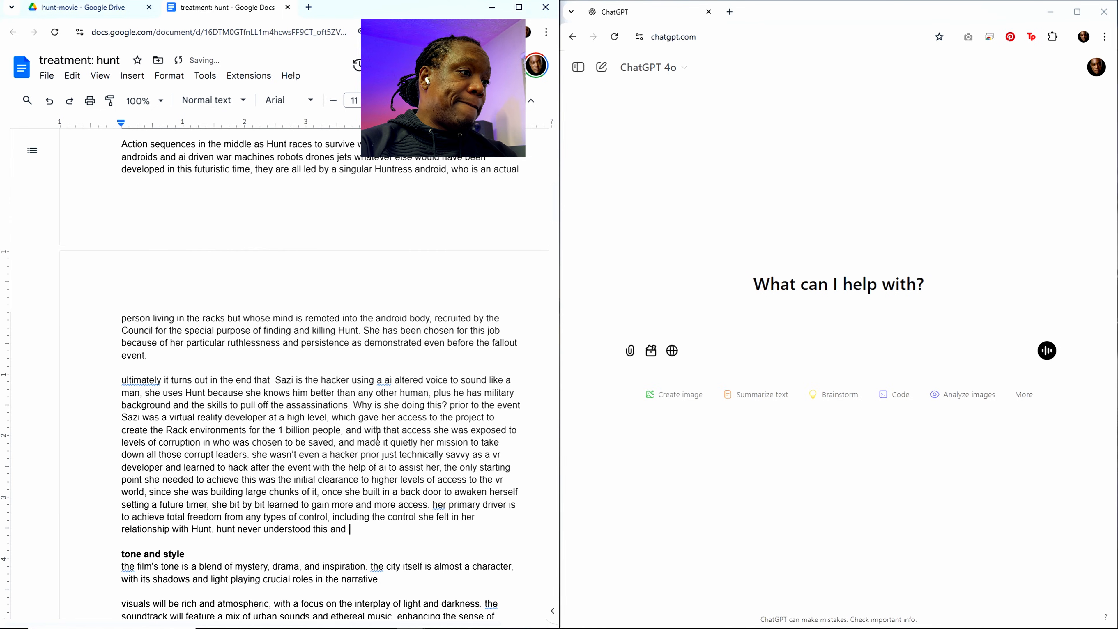
key(BackSpace)
key(BackSpace)
key(BackSpace)
key(BackSpace)
key(BackSpace)
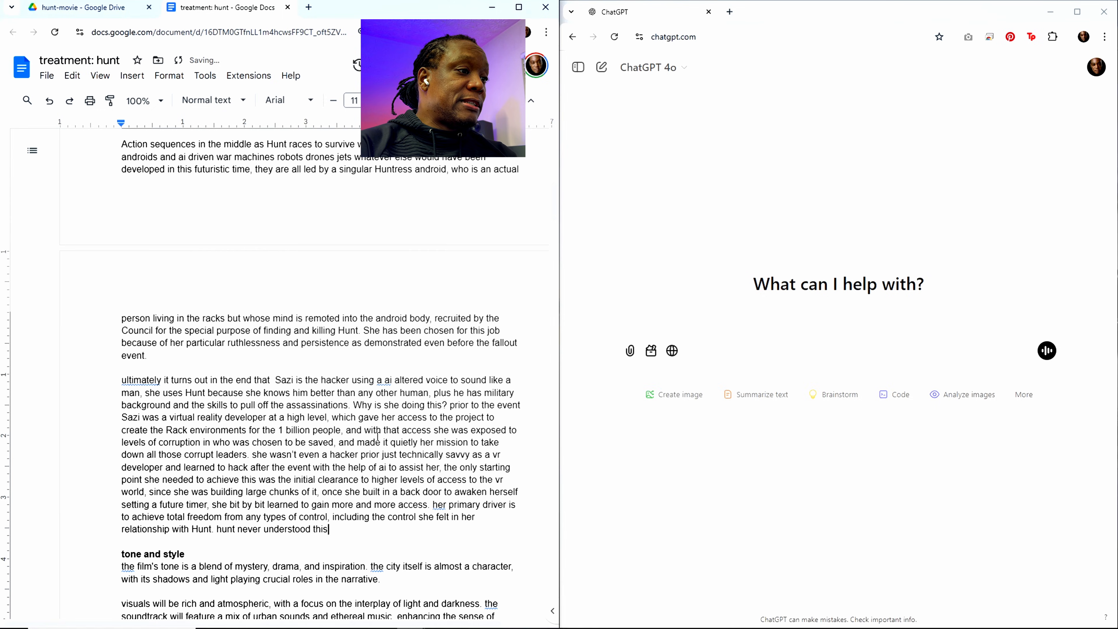
Step: Continue the sentence about Hunt's lack of understanding with ", never understood how resentful Sazi was becoming in their relationship"
text(, never under)
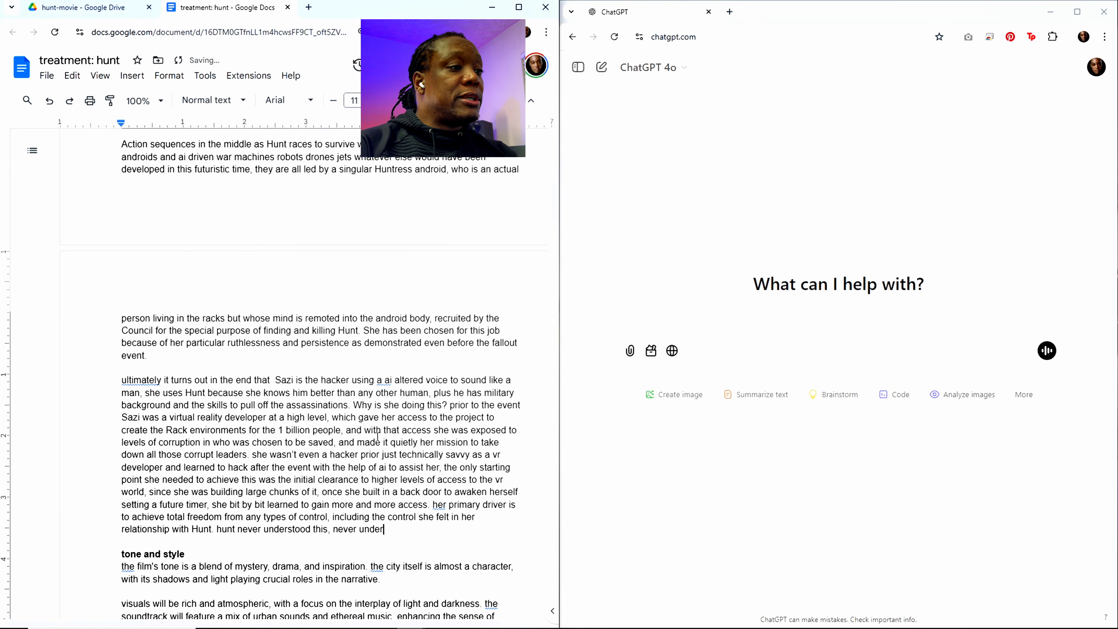
text(stood how)
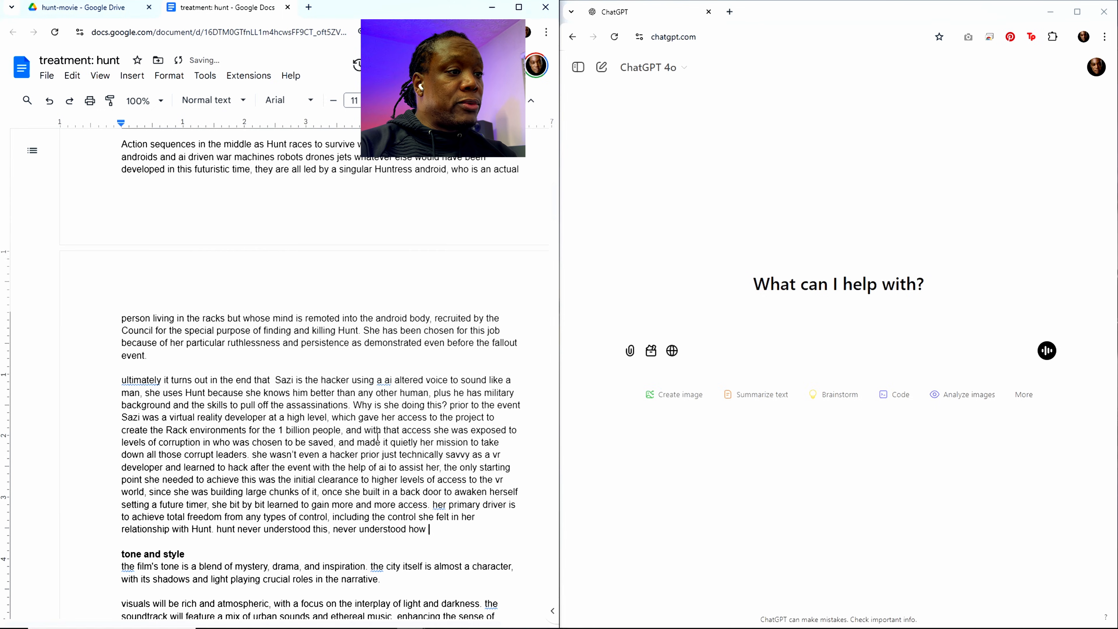
text( resentful)
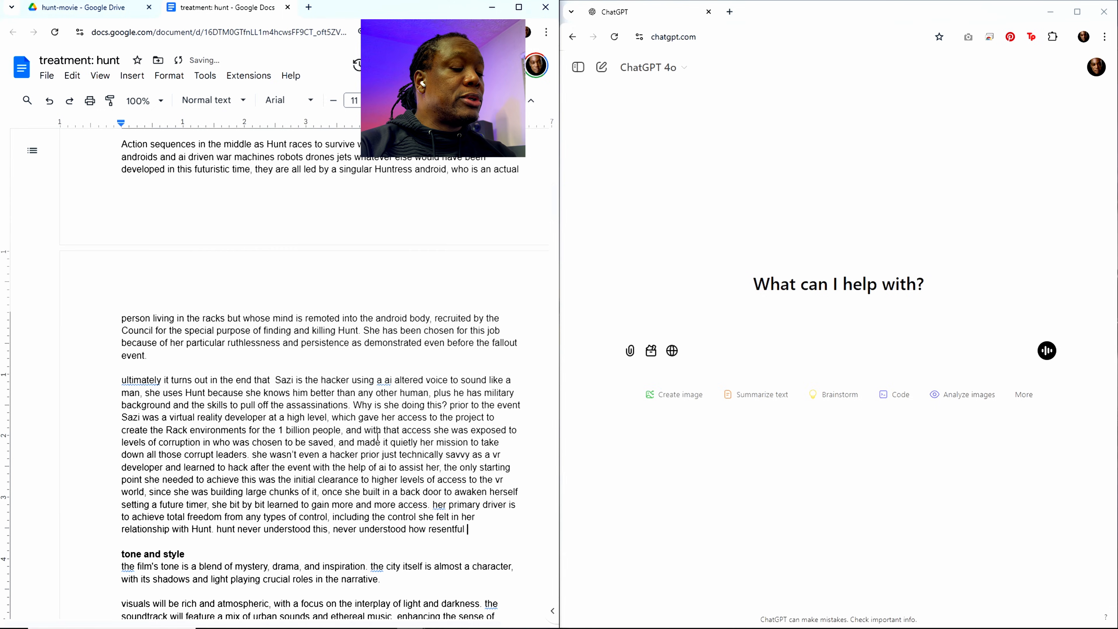
text( Sazi )
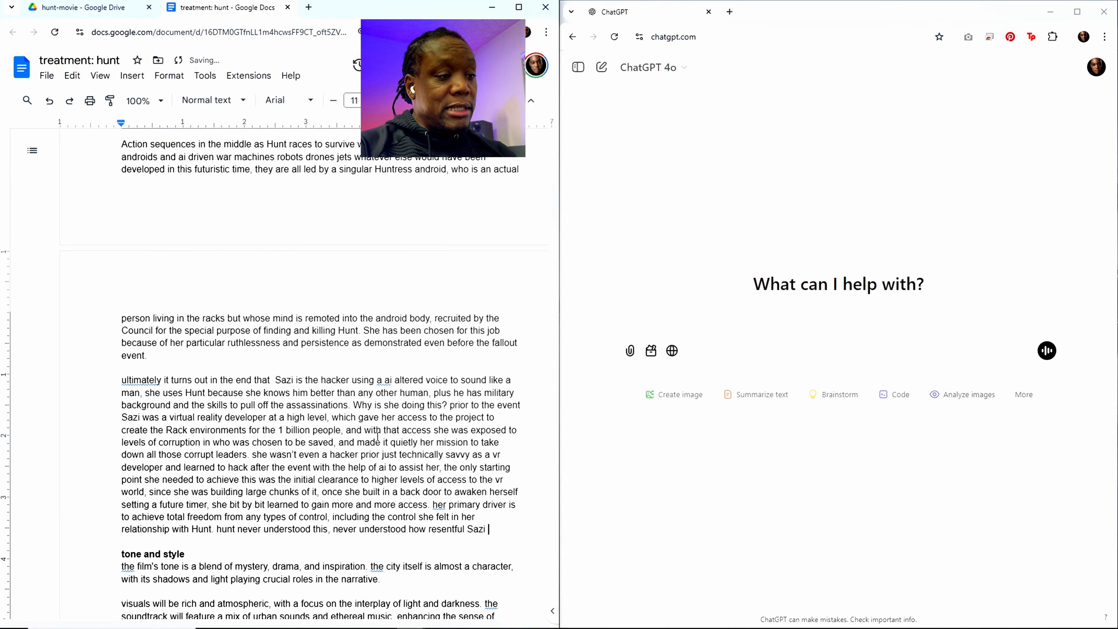
text(was)
key(BackSpace)
text(as be)
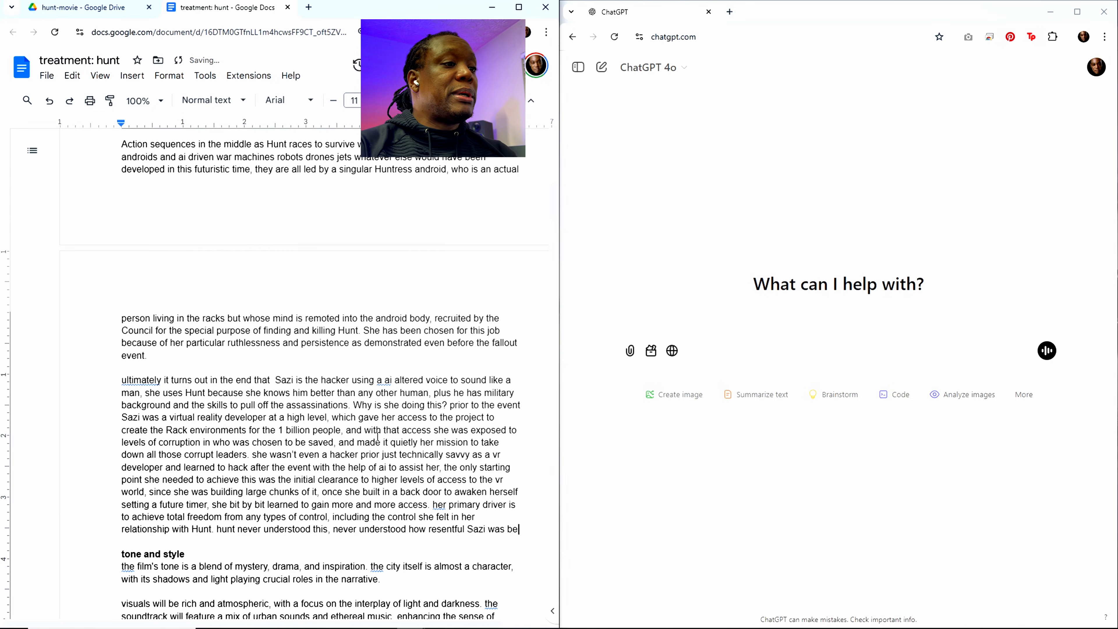
text(comeing )
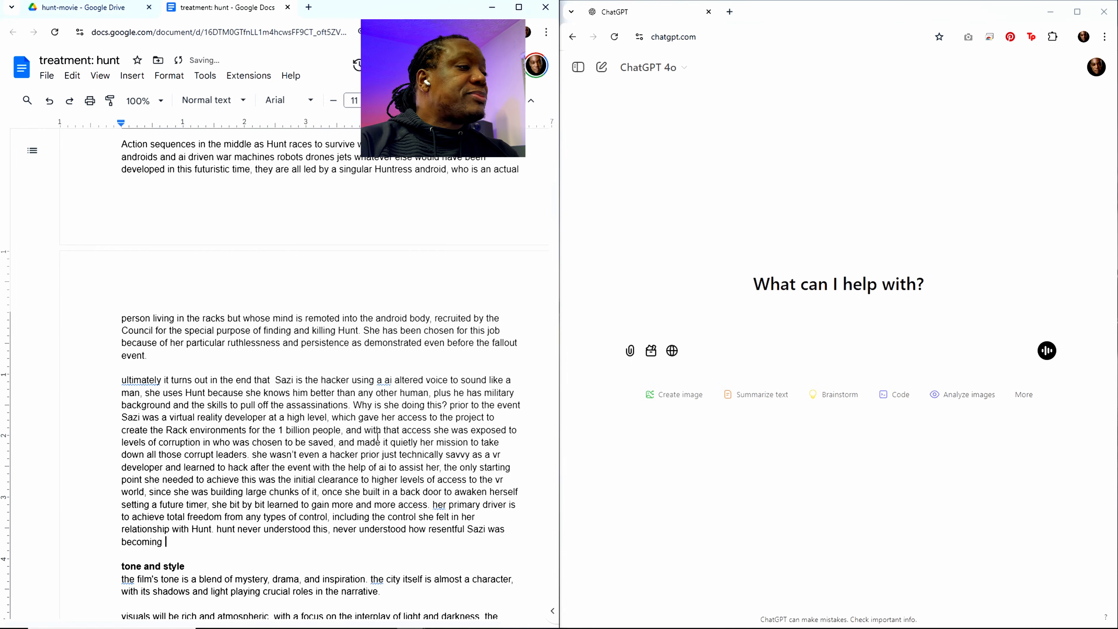
text(in their re)
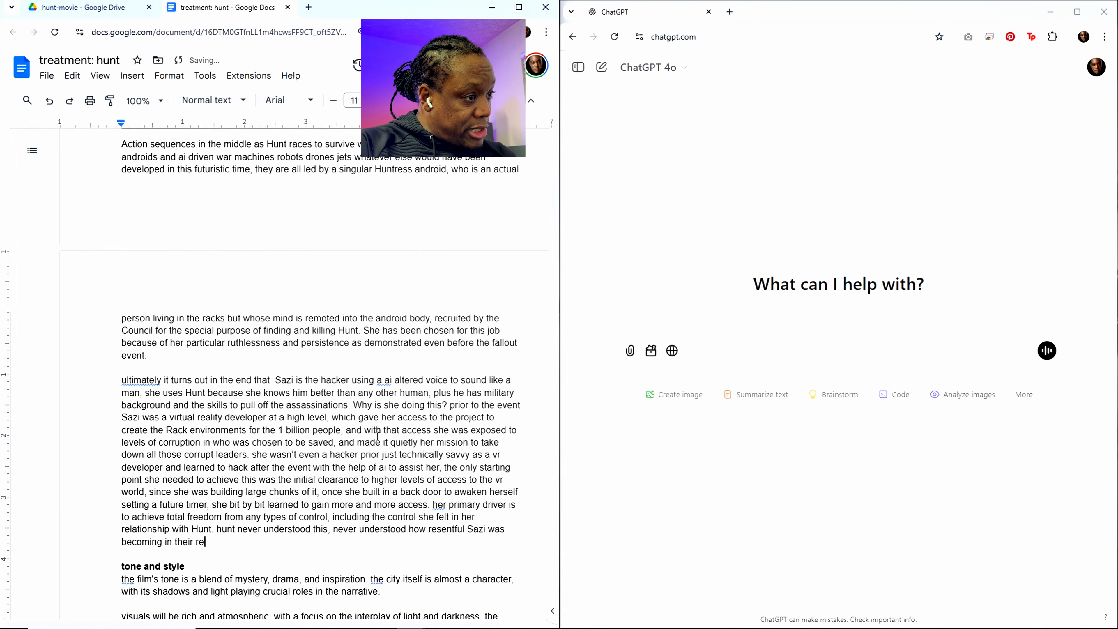
text(lationship )
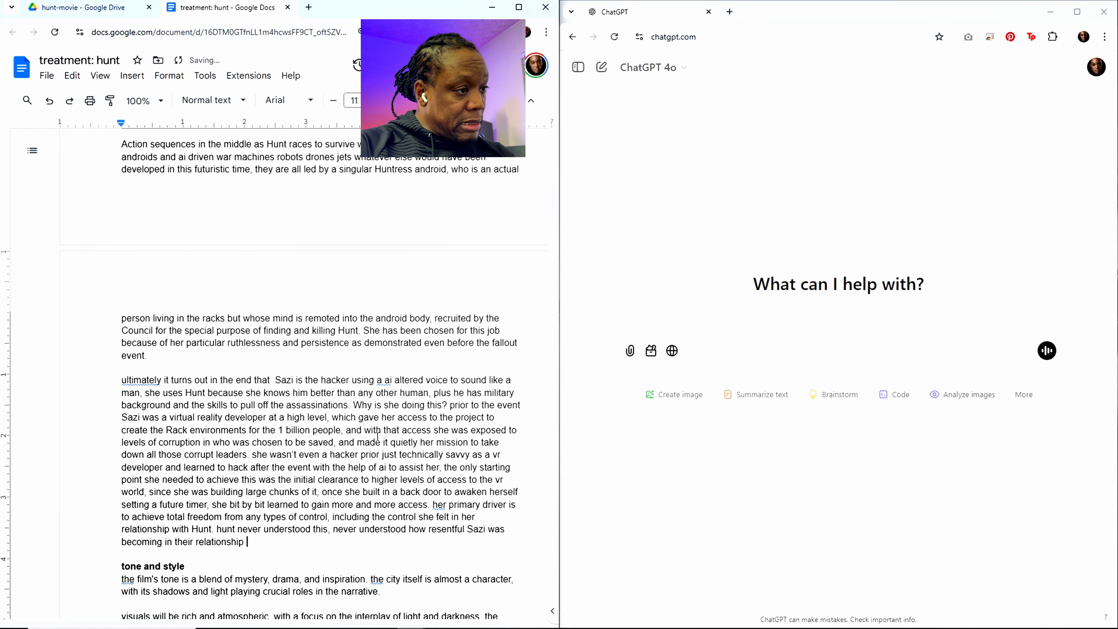
text(by )
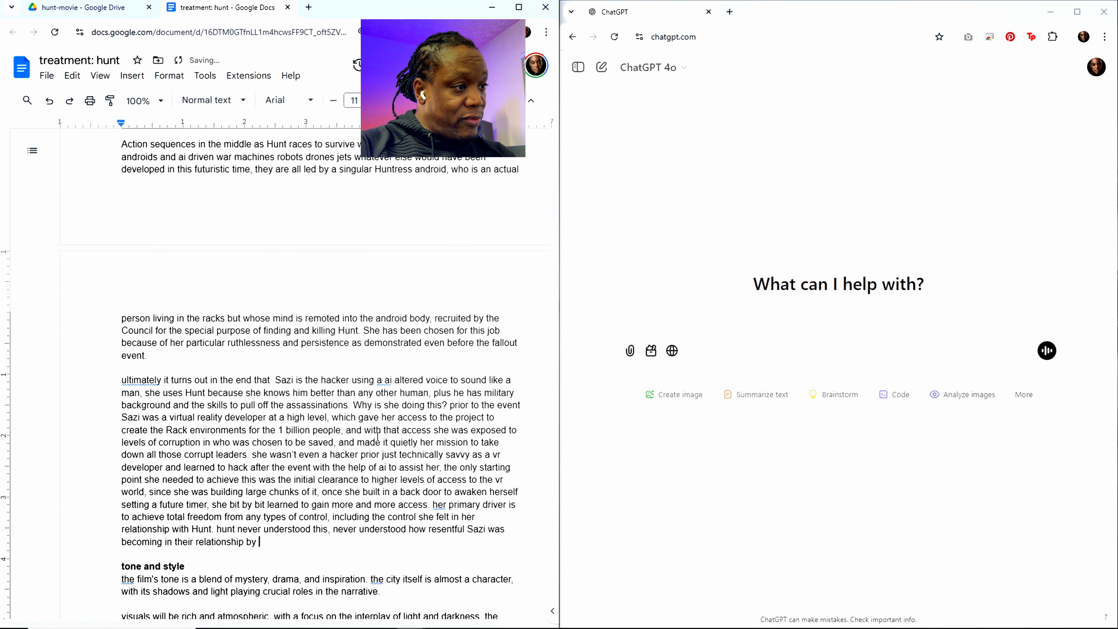
text(feeling impri)
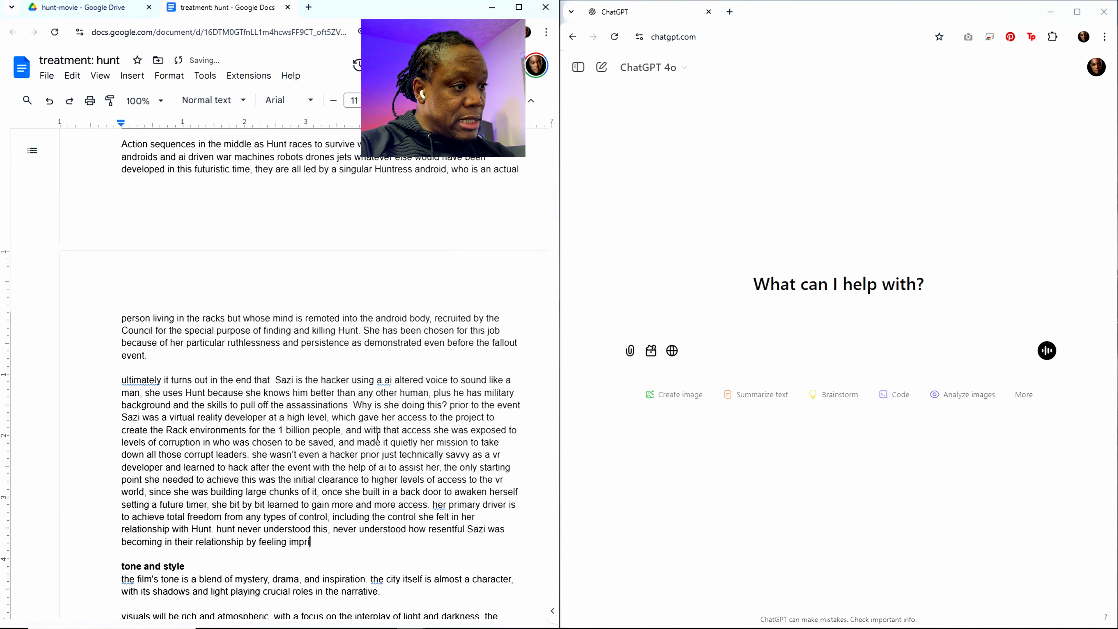
text(soned by )
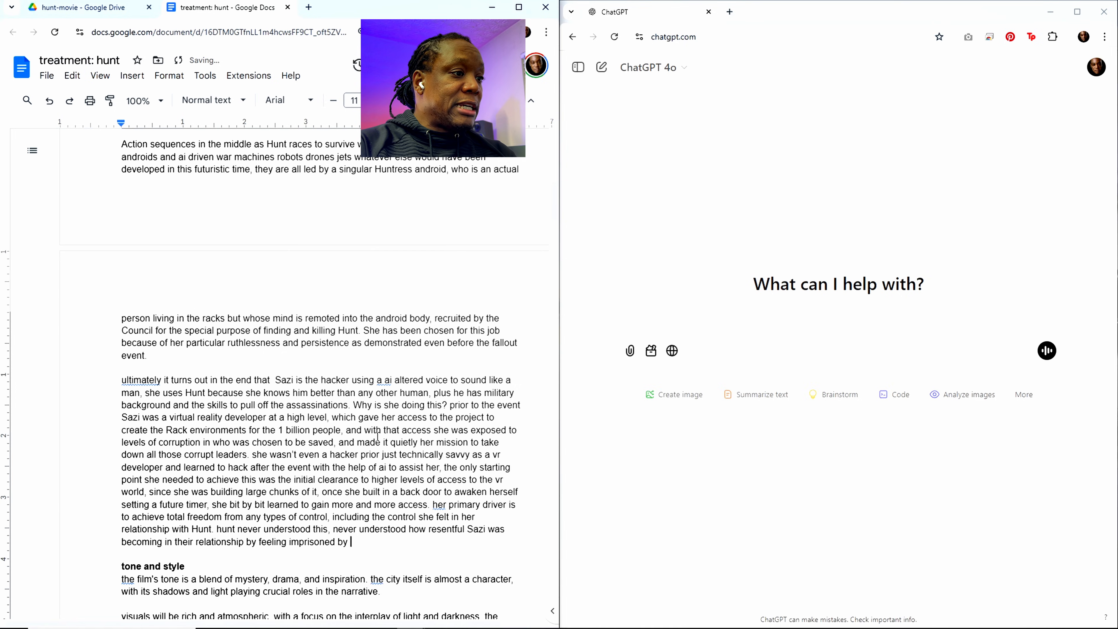
text(his expec)
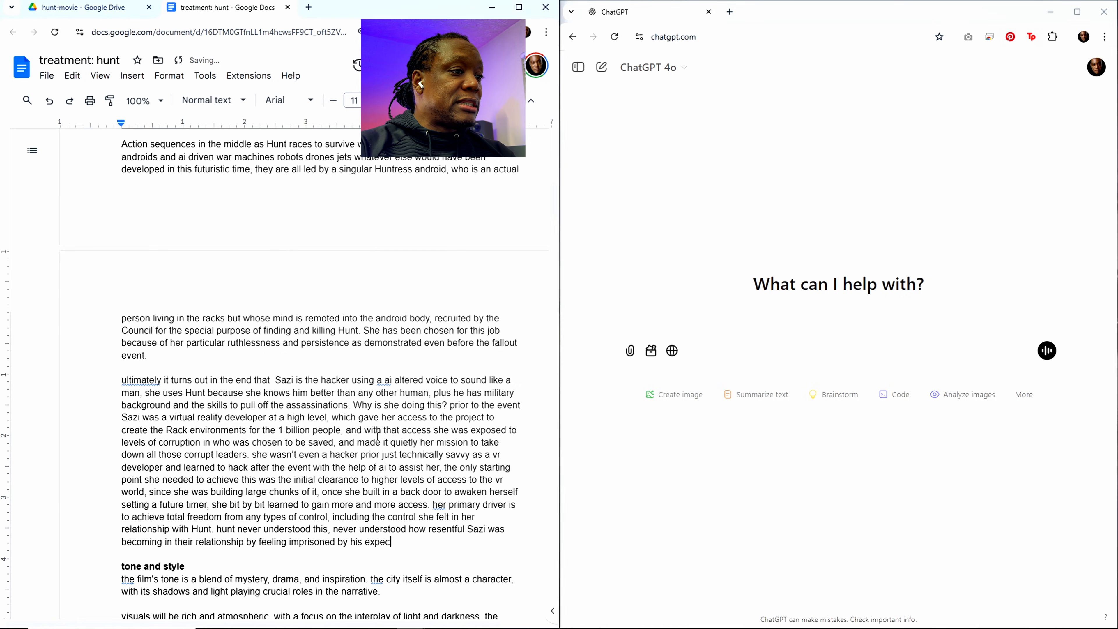
text(tations of w)
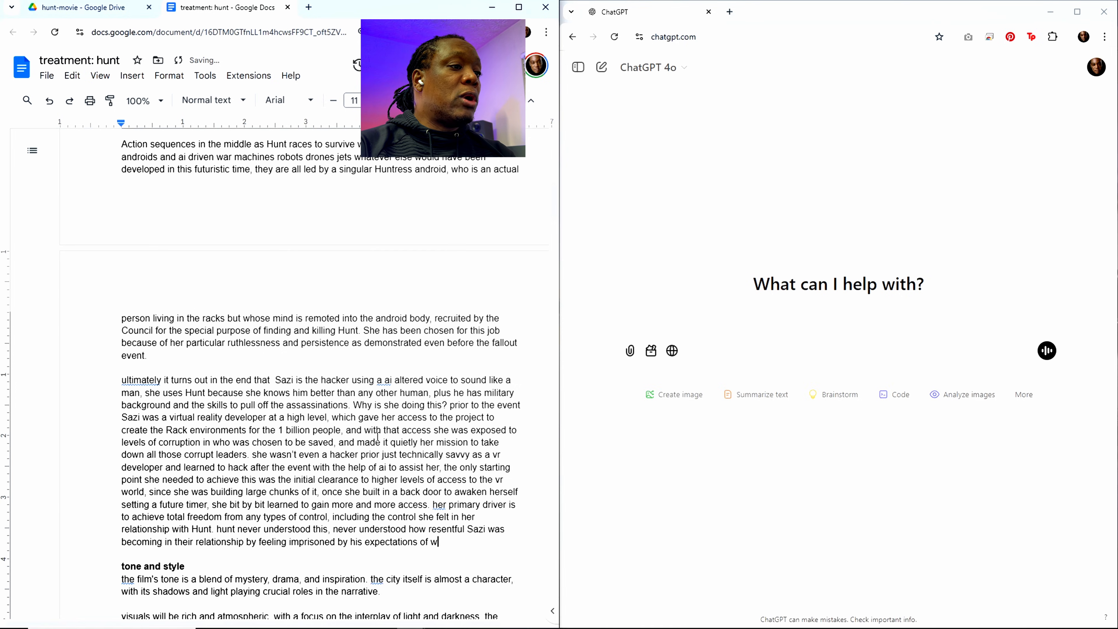
text(hat a )
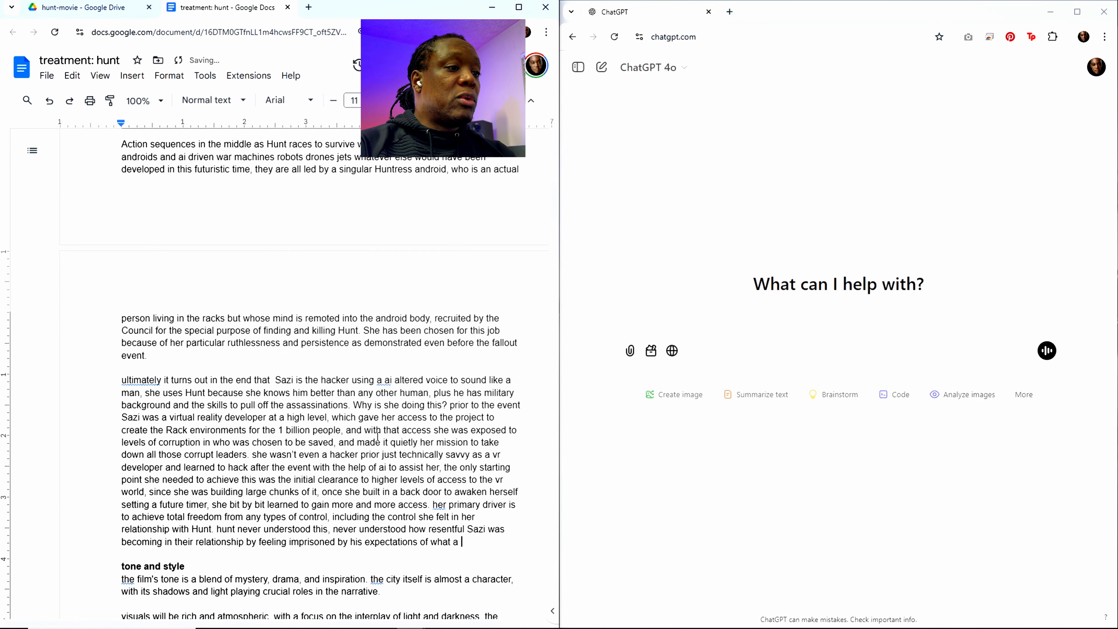
key(BackSpace)
key(BackSpace)
text(love)
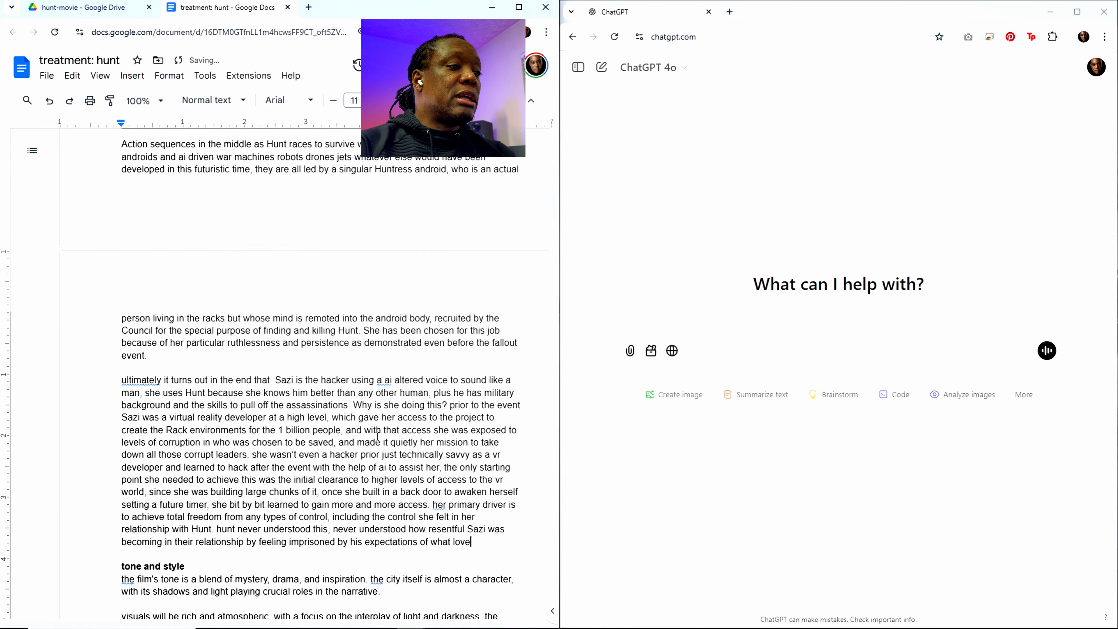
text( and their)
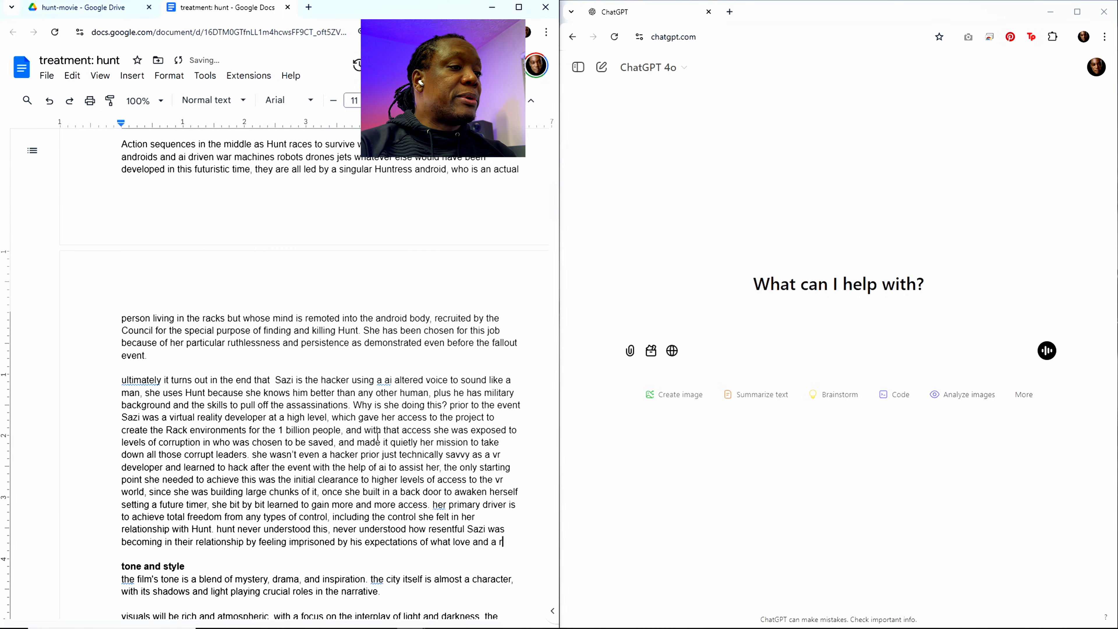
text( relationship)
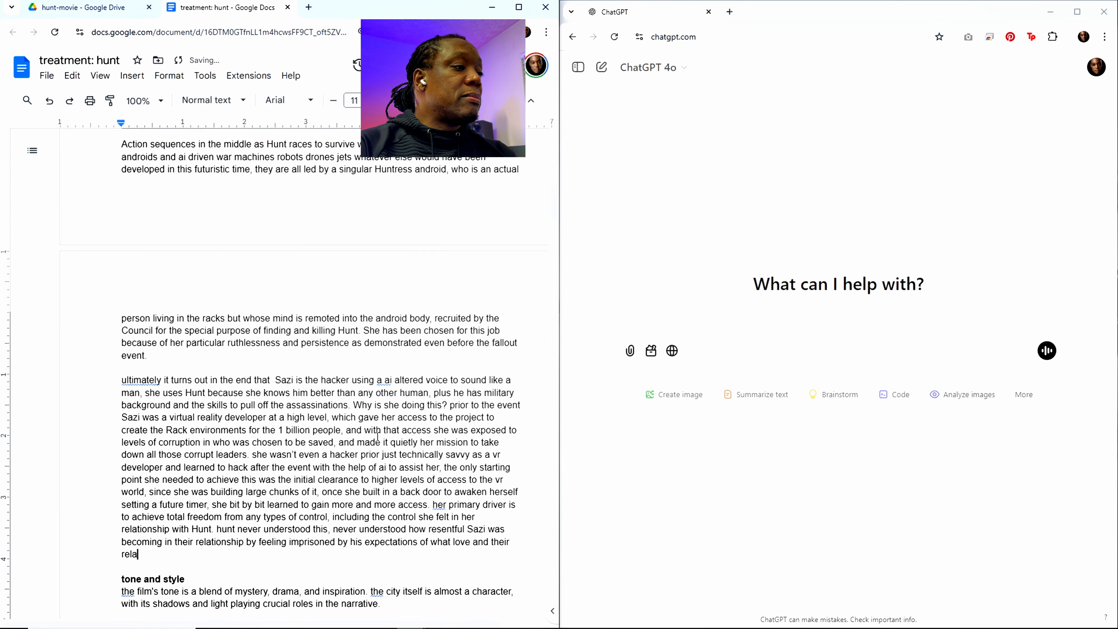
text( should look l)
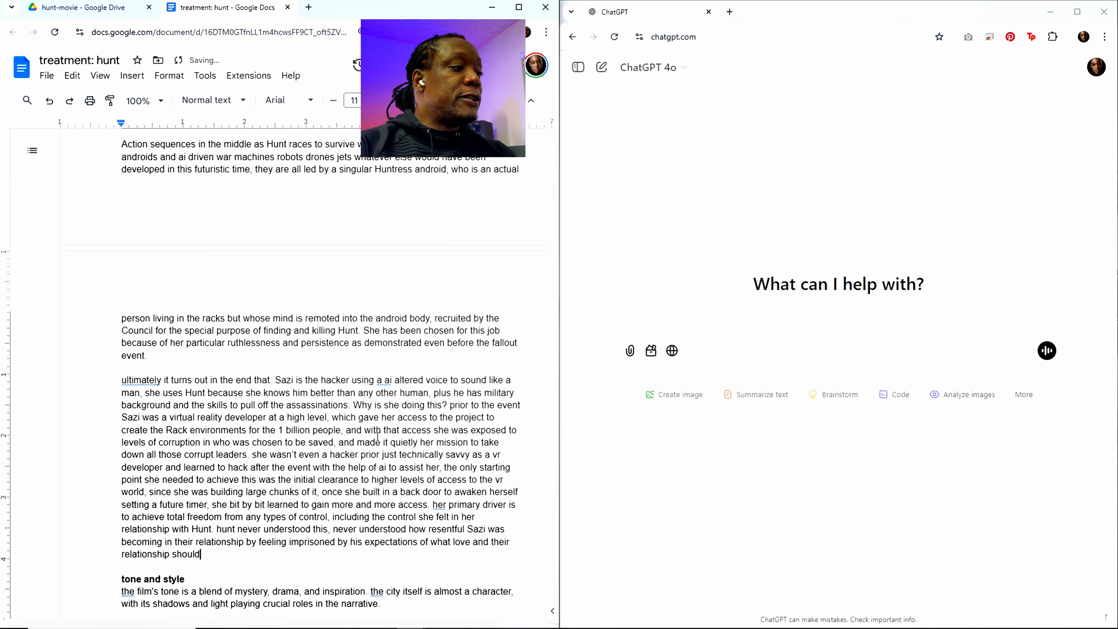
Step: Finish the sentence about Hunt's expectations with ", but only from his perspective"
text(, bu)
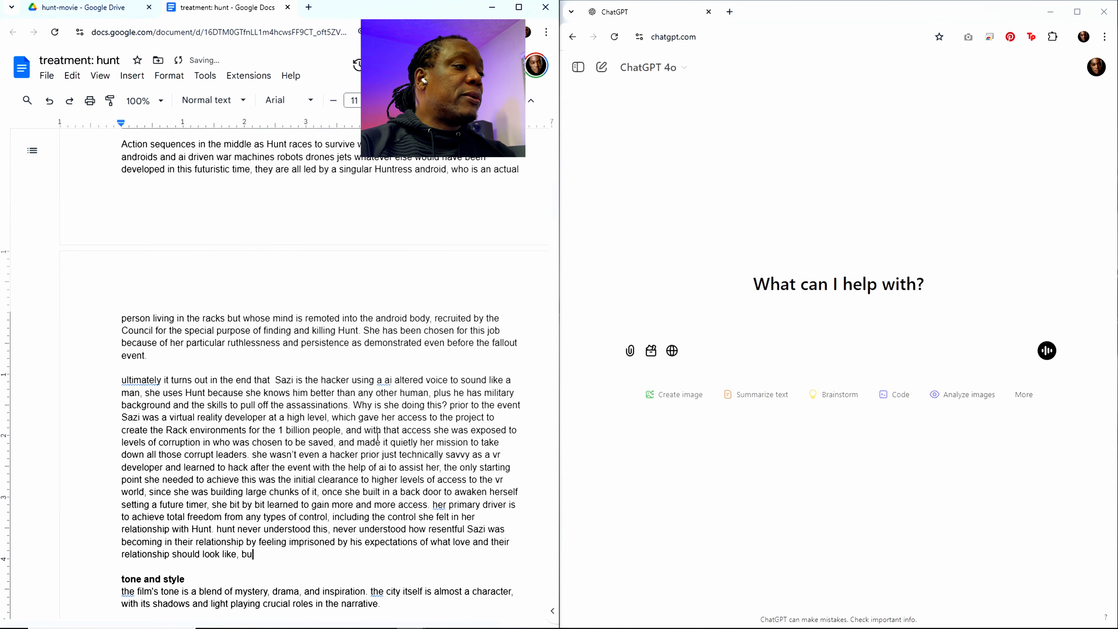
text(t only from his persepec)
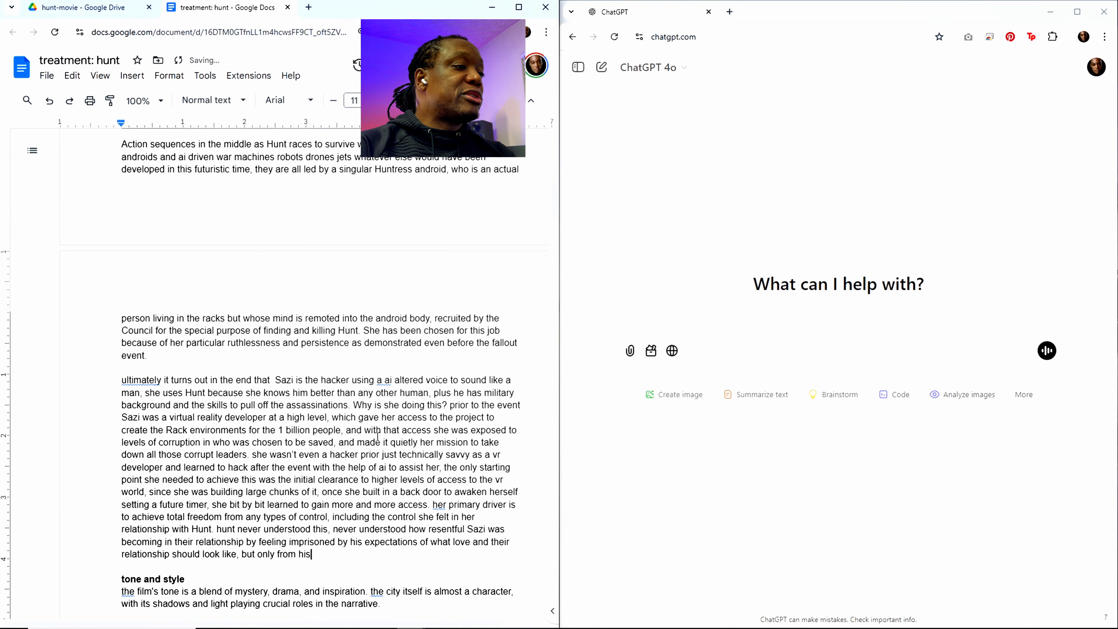
key(BackSpace)
key(BackSpace)
key(BackSpace)
key(BackSpace)
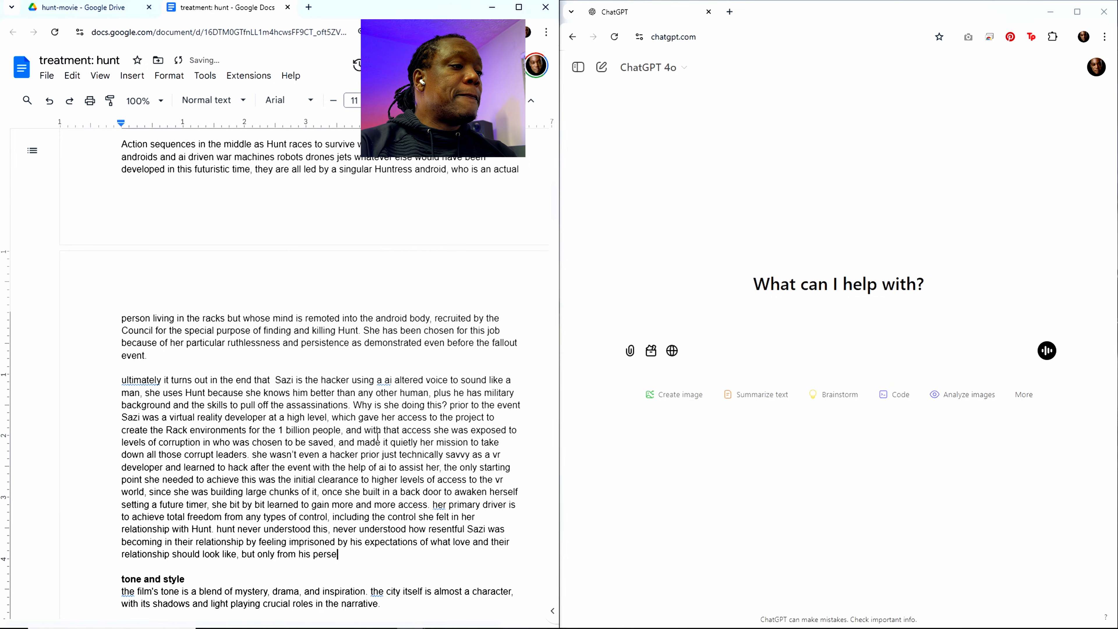
text(pective)
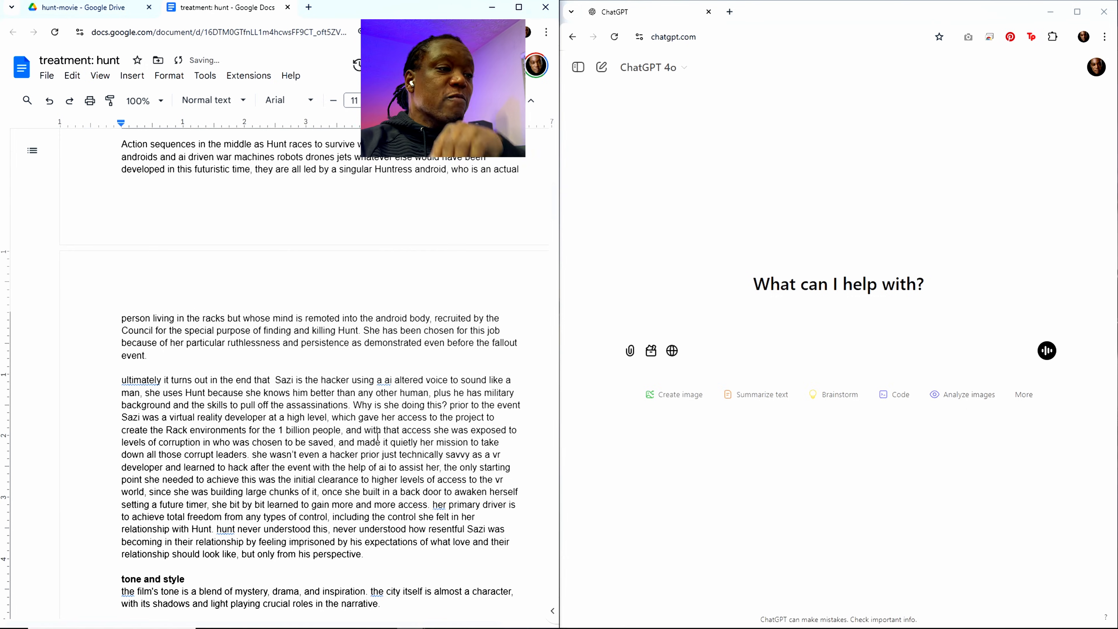
text(. She )
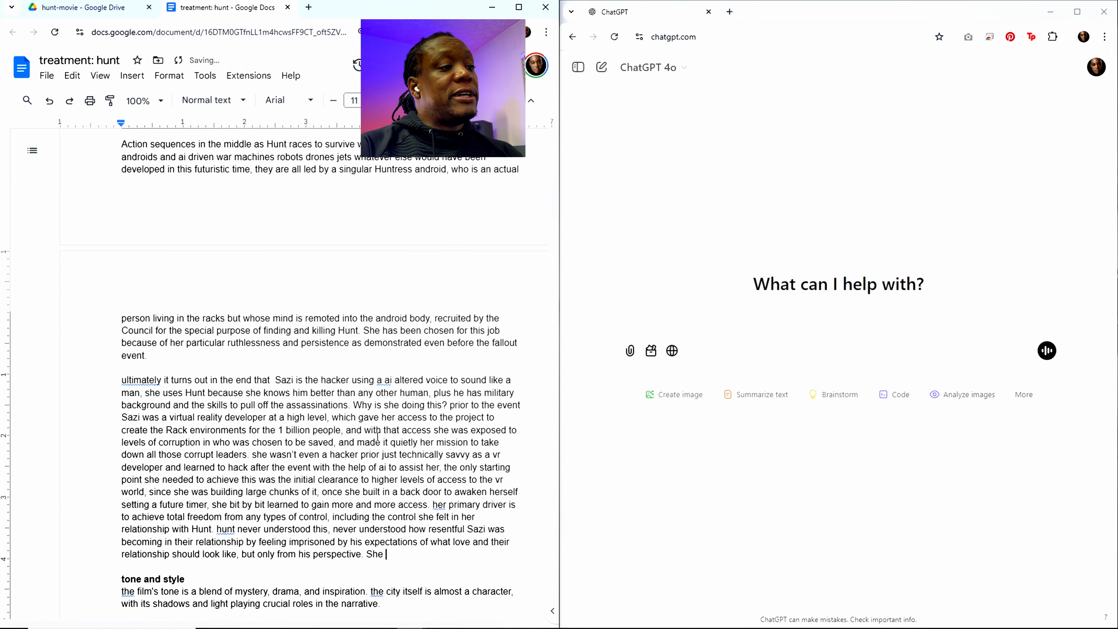
text(eventually le)
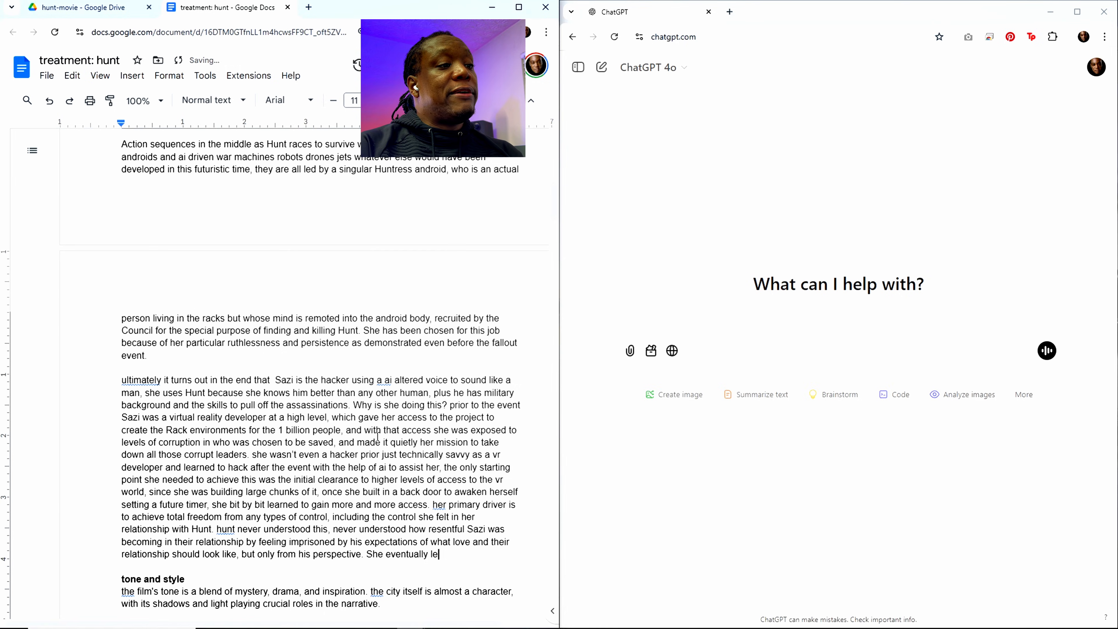
text(vt him)
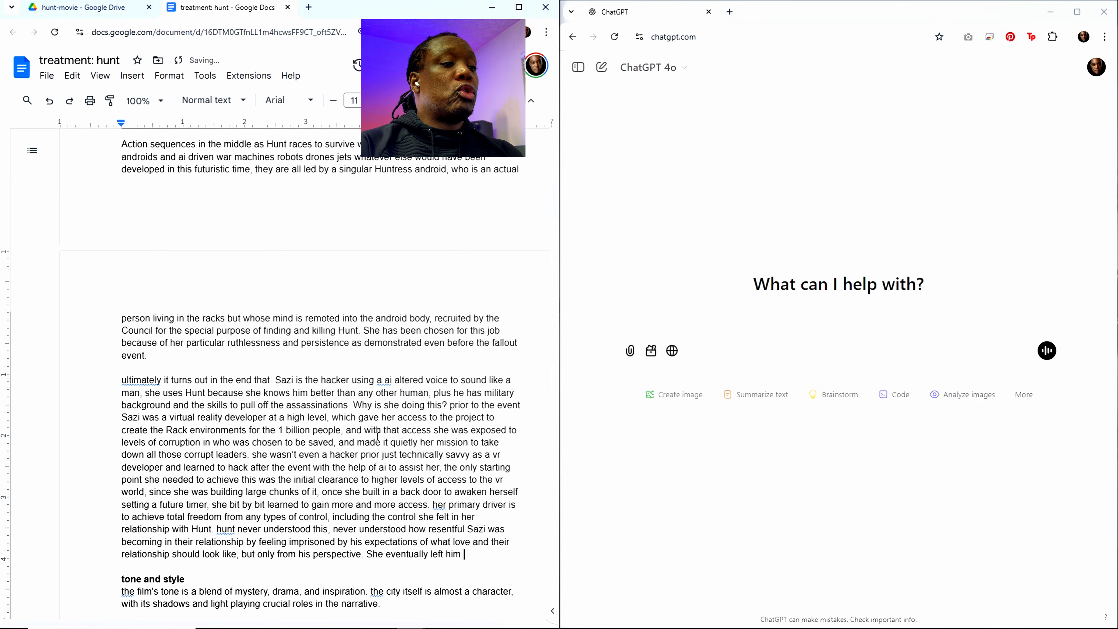
text(withou)
Step: End the sentence about his perspective with a period and add "She eventually left him in his mind with no explanation, but in"
key(BackSpace)
key(BackSpace)
key(BackSpace)
key(BackSpace)
key(BackSpace)
key(BackSpace)
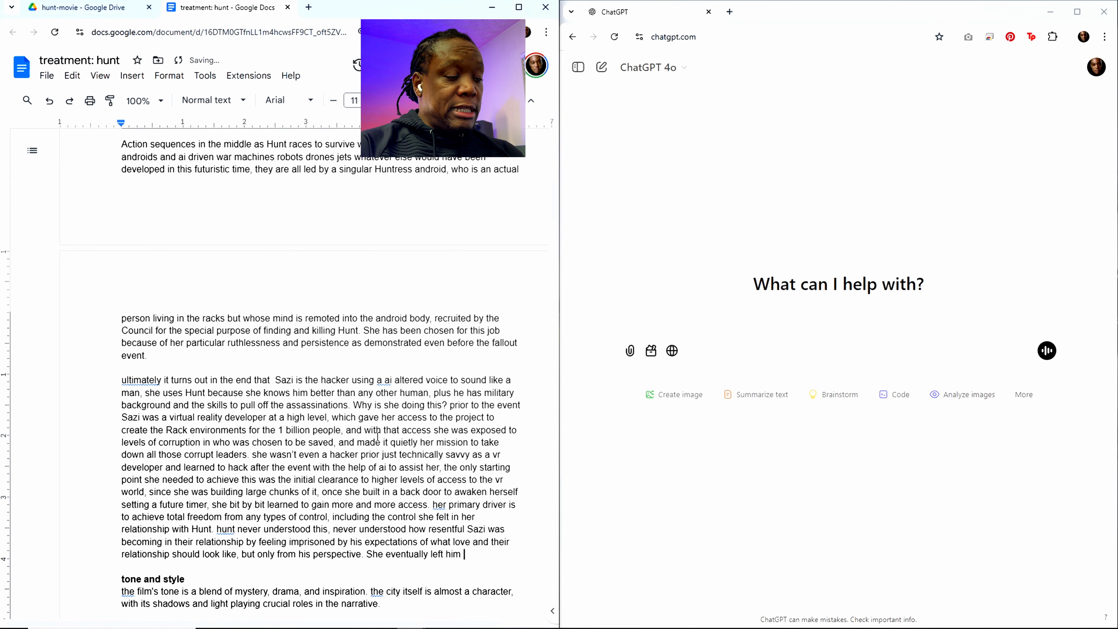
text(ions. Why i)
key(BackSpace)
key(BackSpace)
key(BackSpace)
key(BackSpace)
key(BackSpace)
key(BackSpace)
text(in )
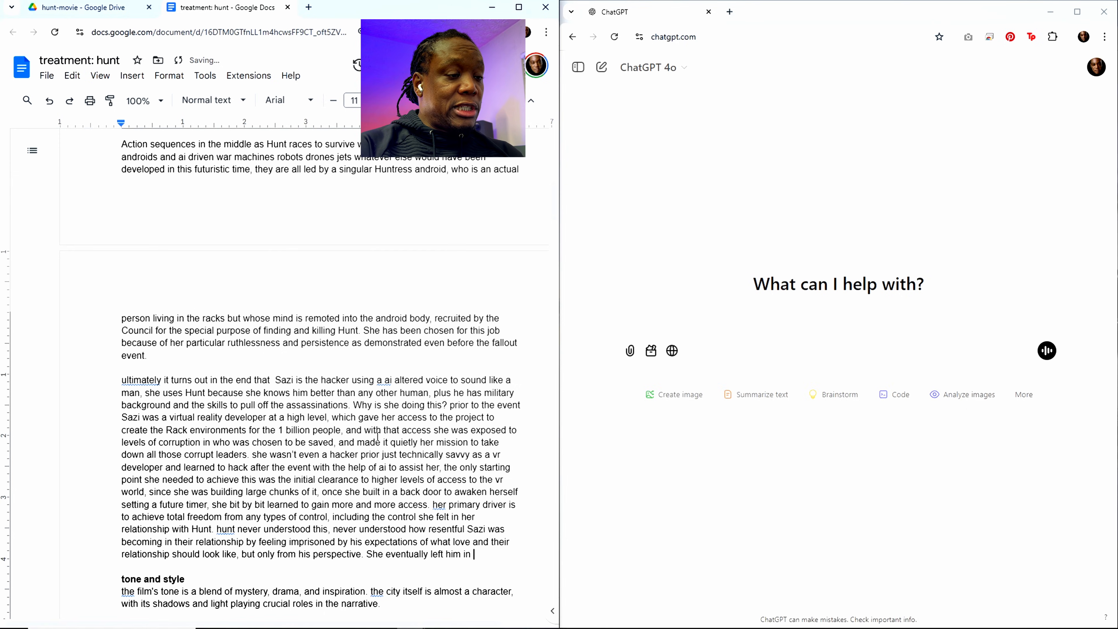
text(his mind with )
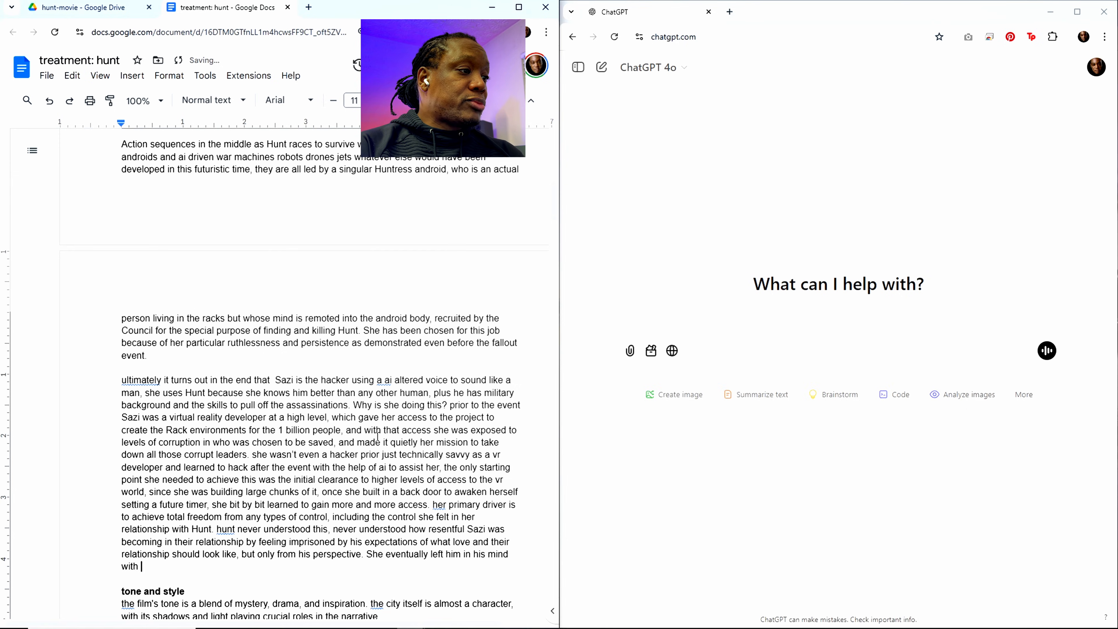
text(no explan)
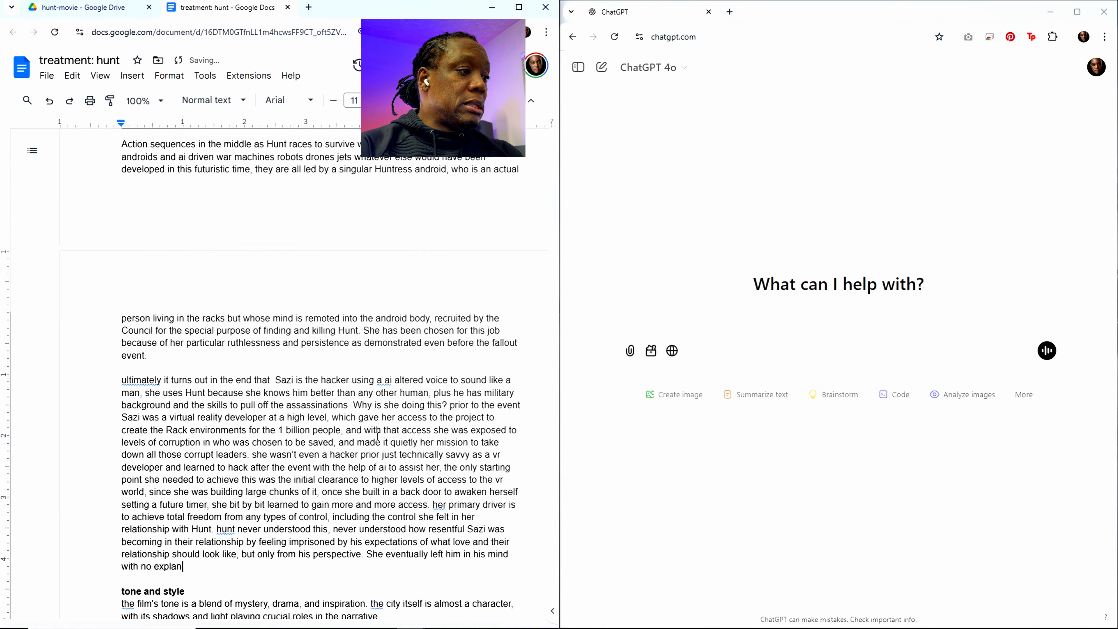
text(ation, but in h)
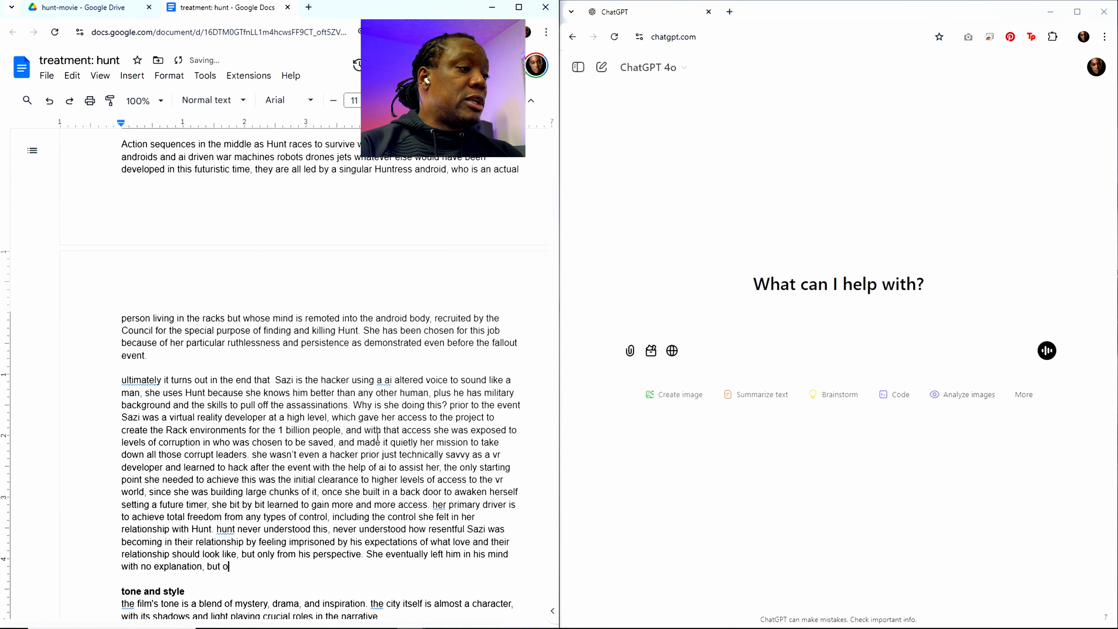
text(er mind)
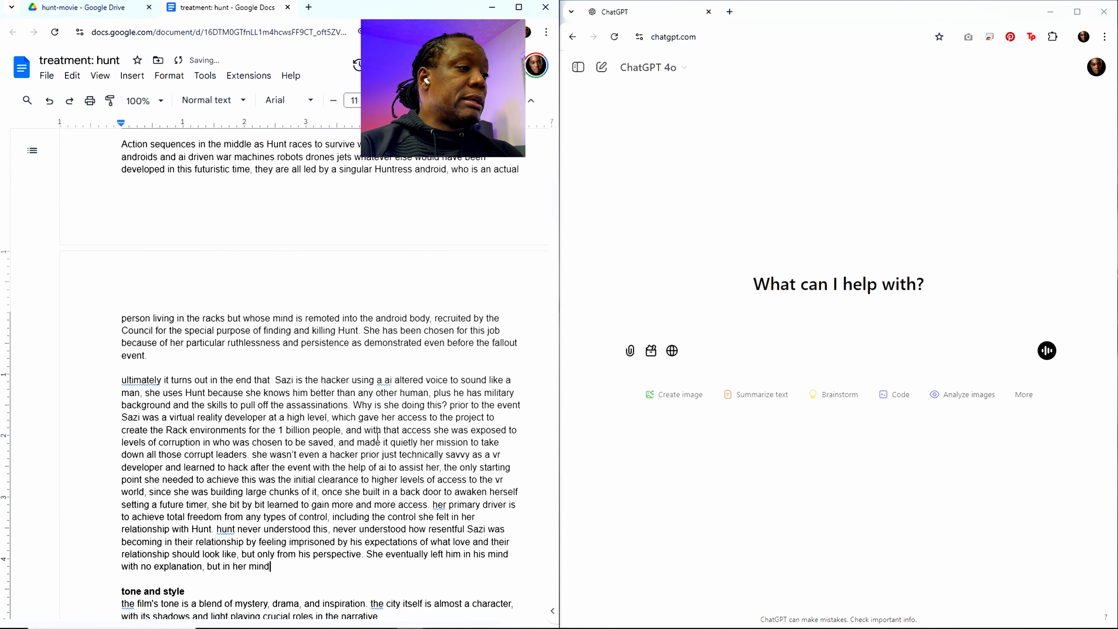
text( thei)
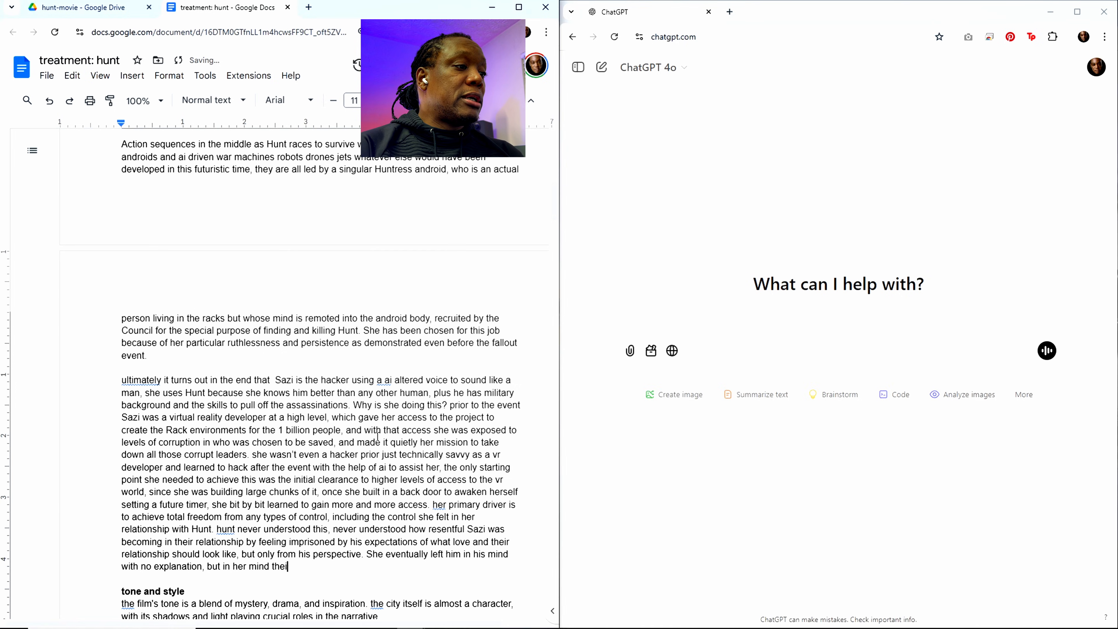
Step: Complete the sentence about Sazi leaving Hunt with "her mind there had been ample explanation that was never received on his end."
key(BackSpace)
text(re had)
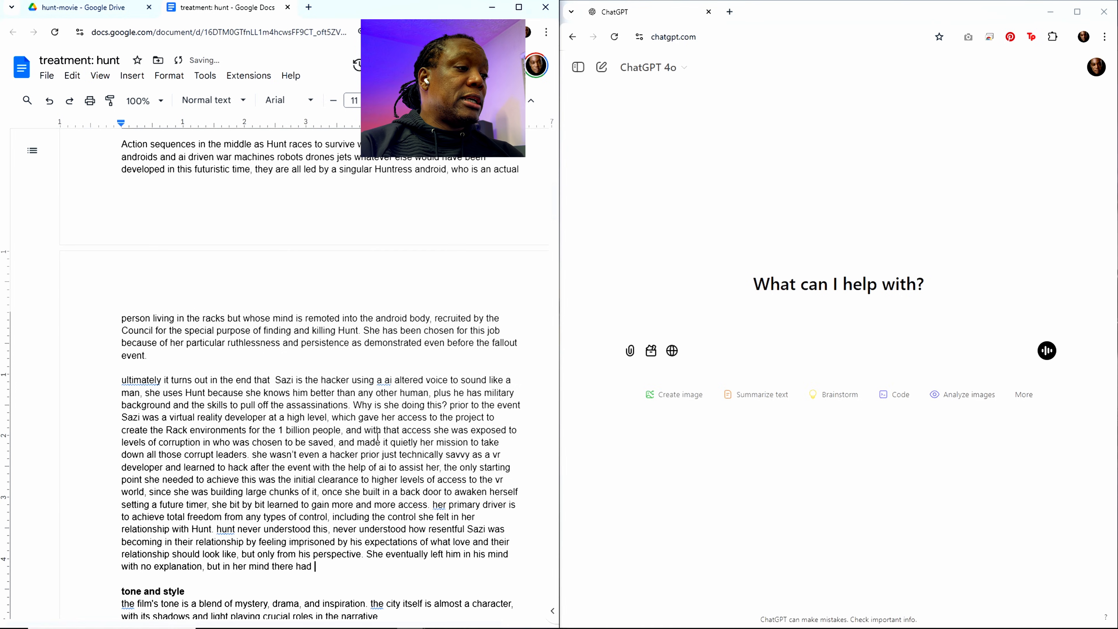
text( been)
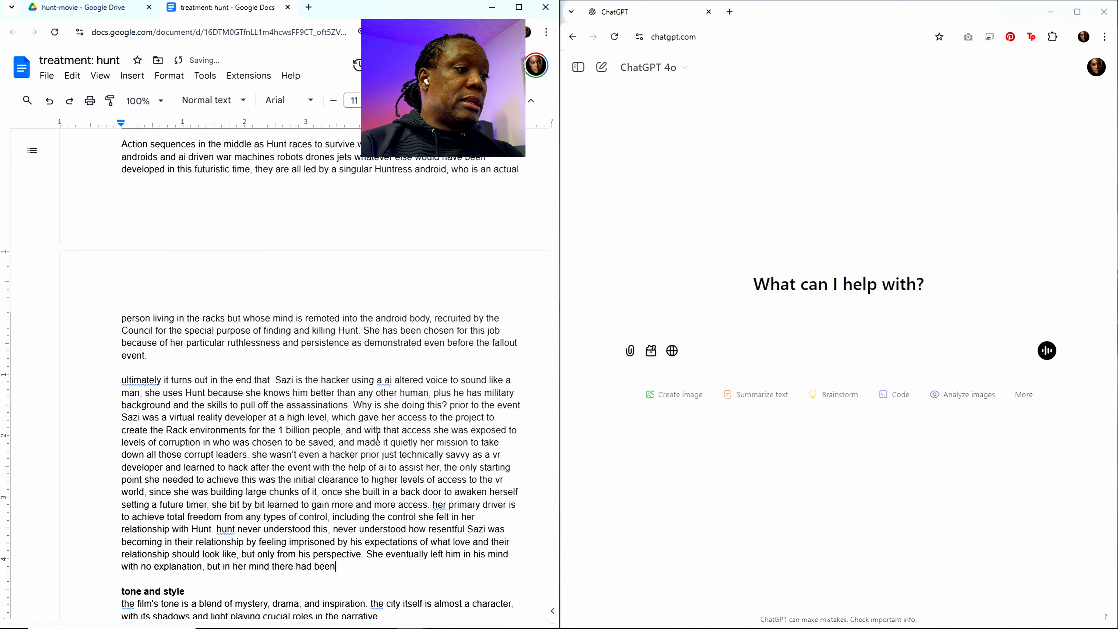
text( ample e)
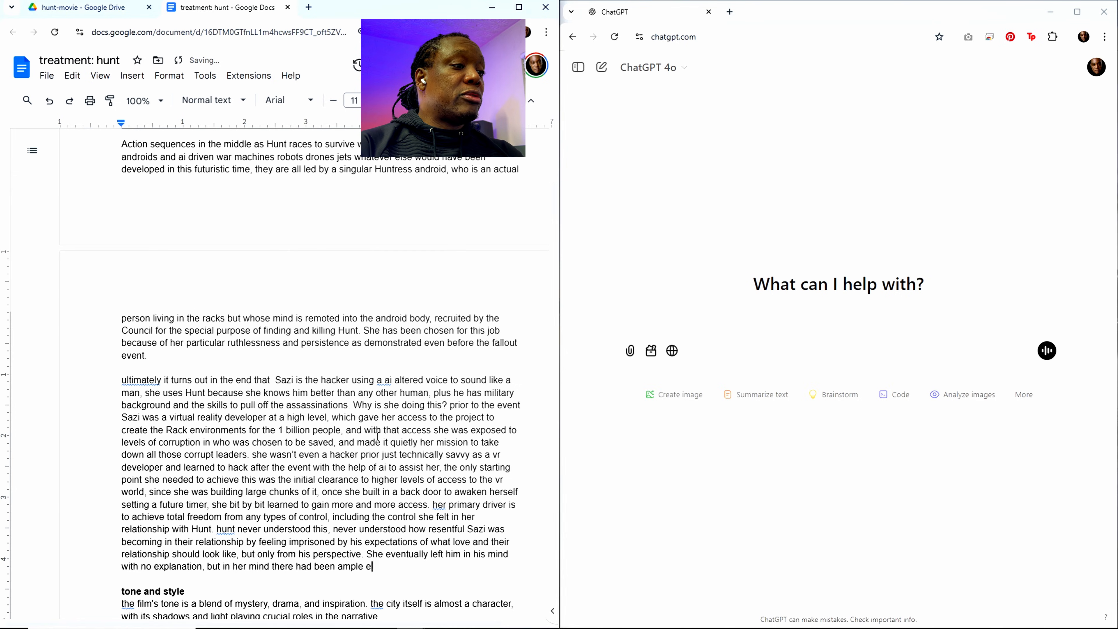
text(xplanation t)
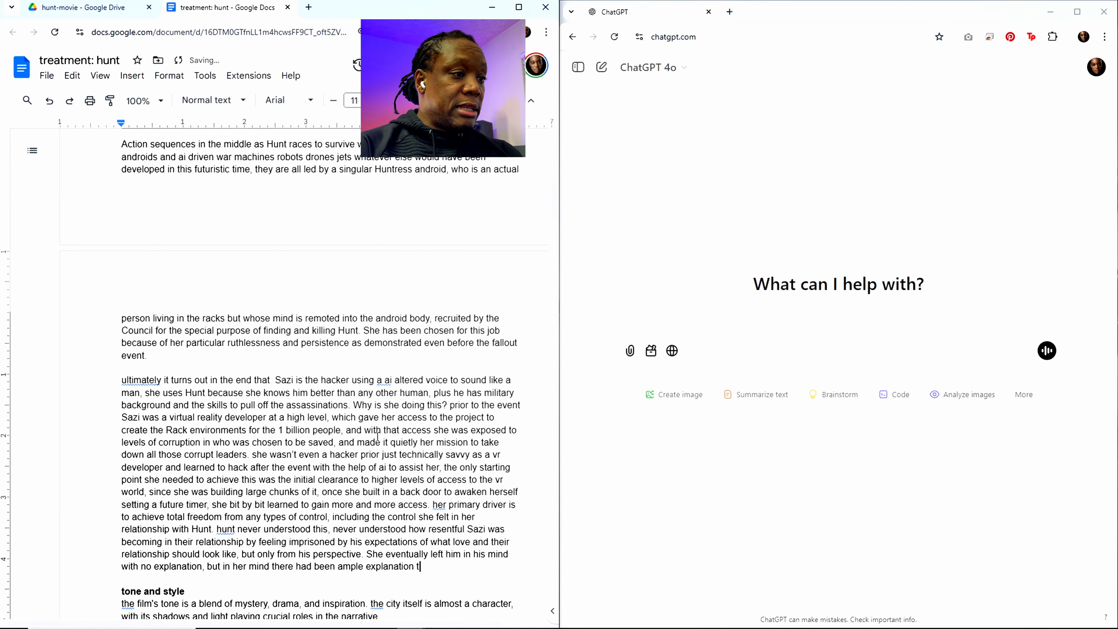
text(hat was never ree)
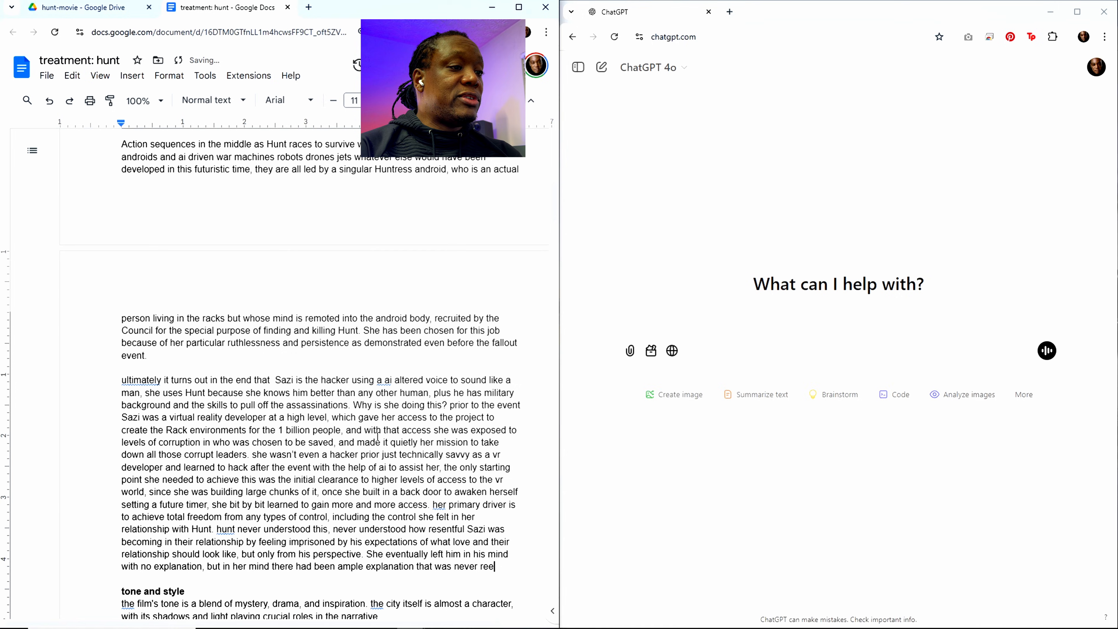
key(BackSpace)
text(cei)
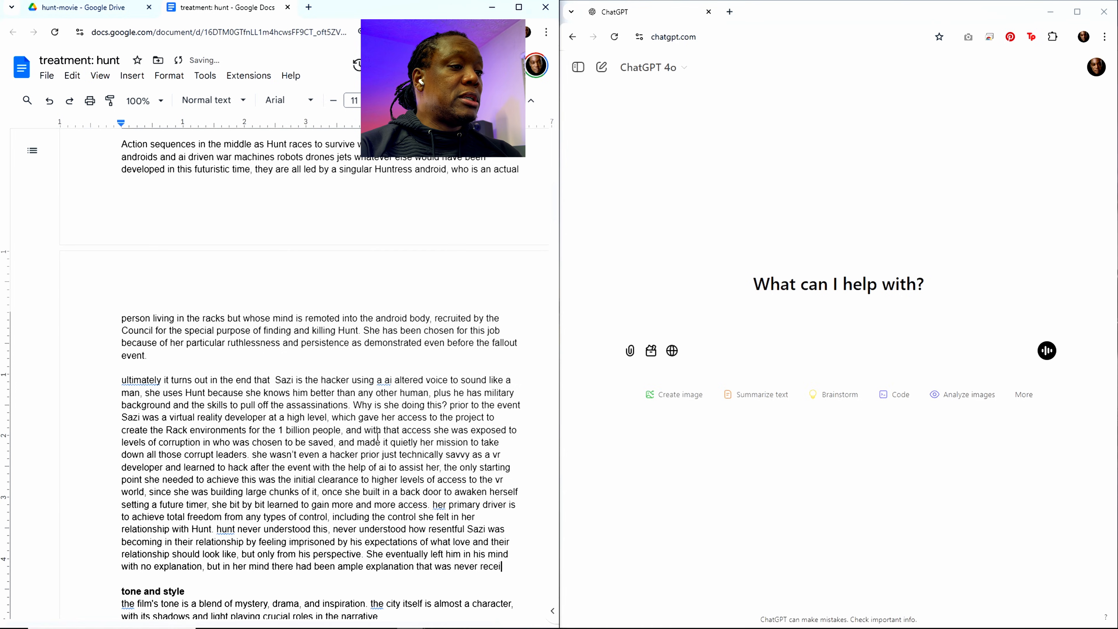
text(ved on his end.)
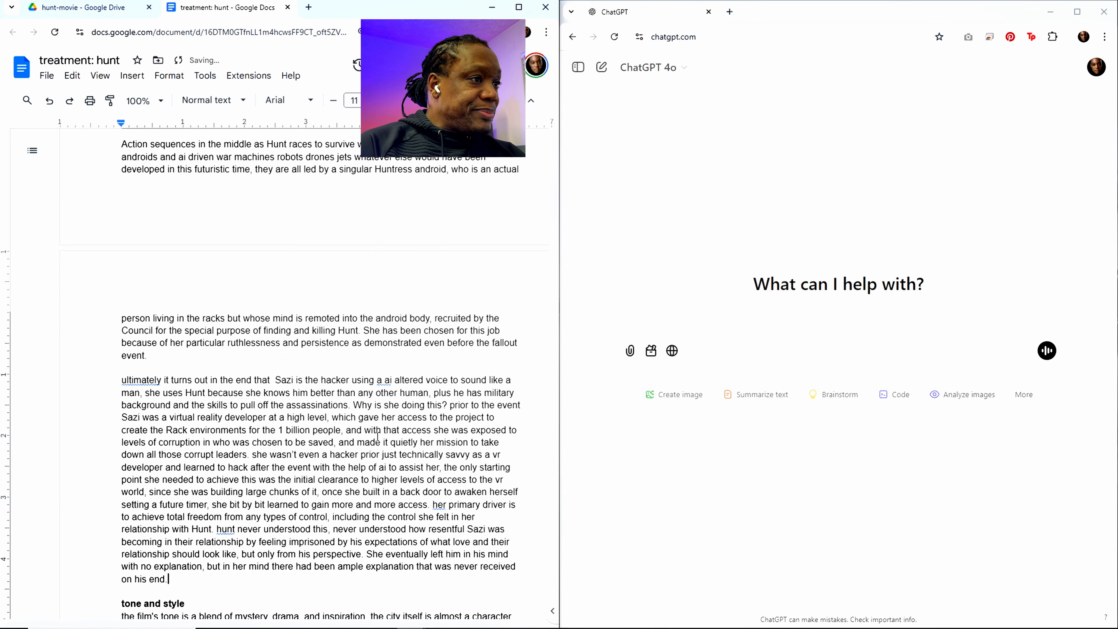
Step: Start a new paragraph after the sentence ending "never received on his end.", above the "tone and style" heading
scroll(378, 436, down, 5)
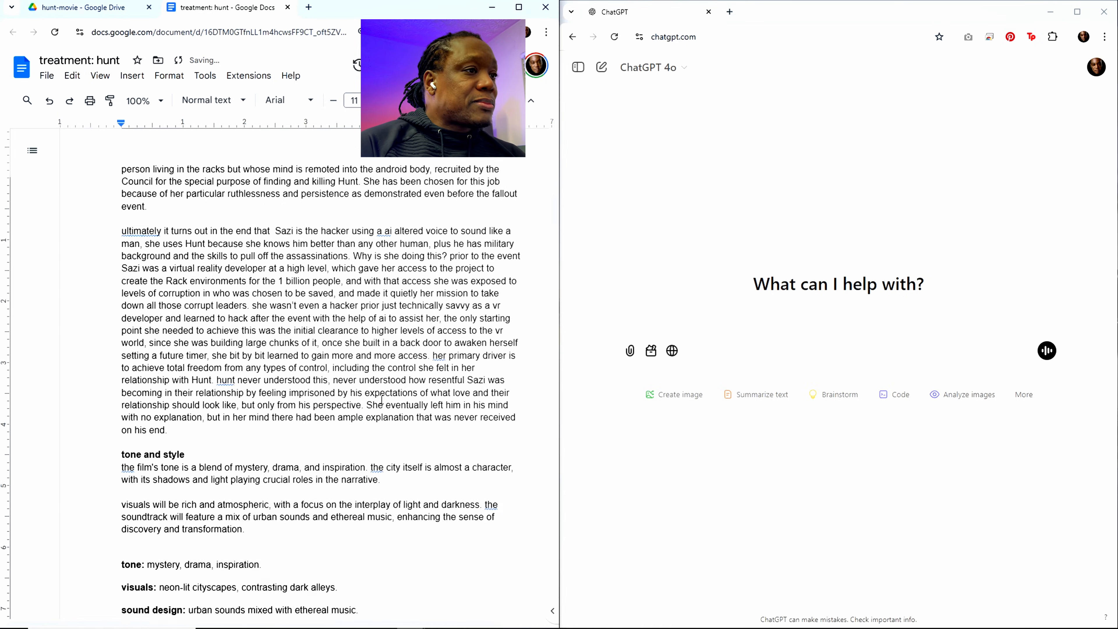
scroll(361, 389, up, 3)
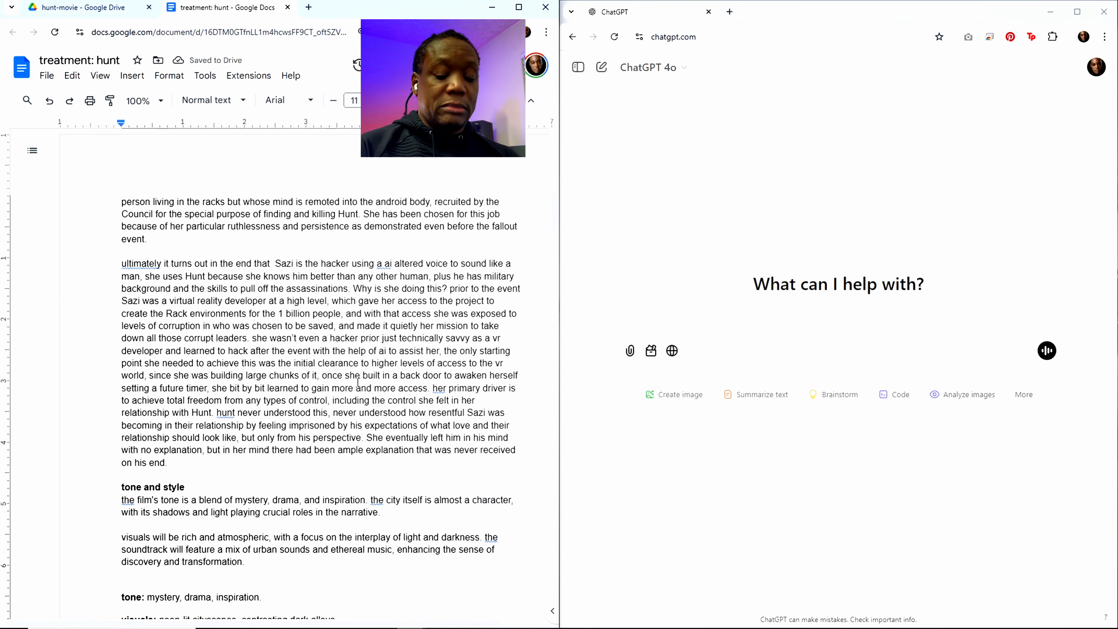
key(Return)
key(Return)
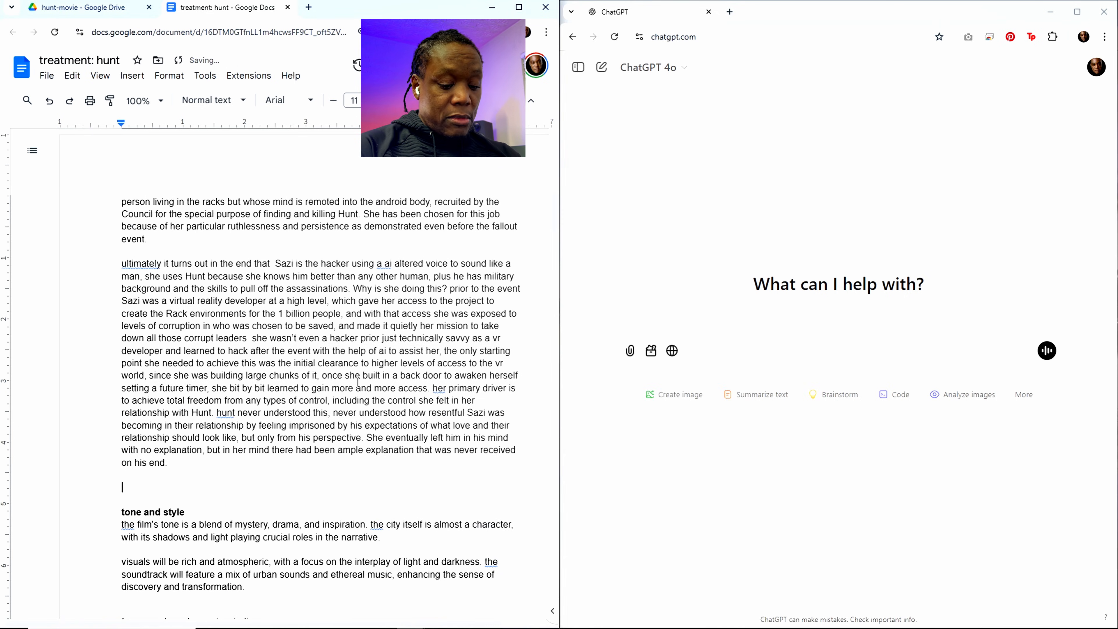
text(the final )
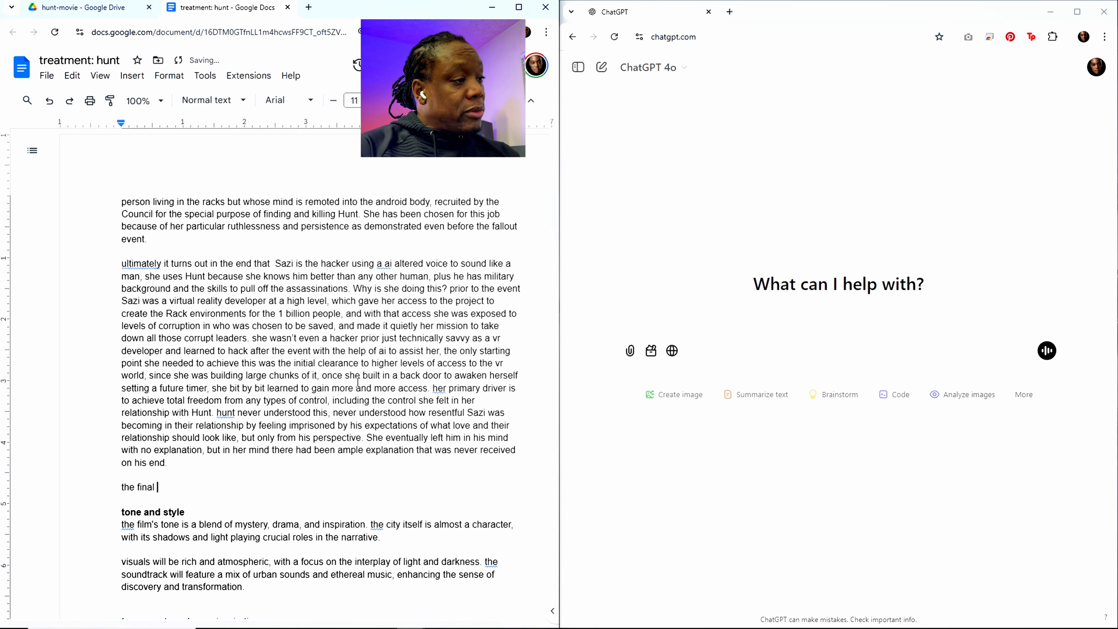
text(moment s)
text(s of the movie)
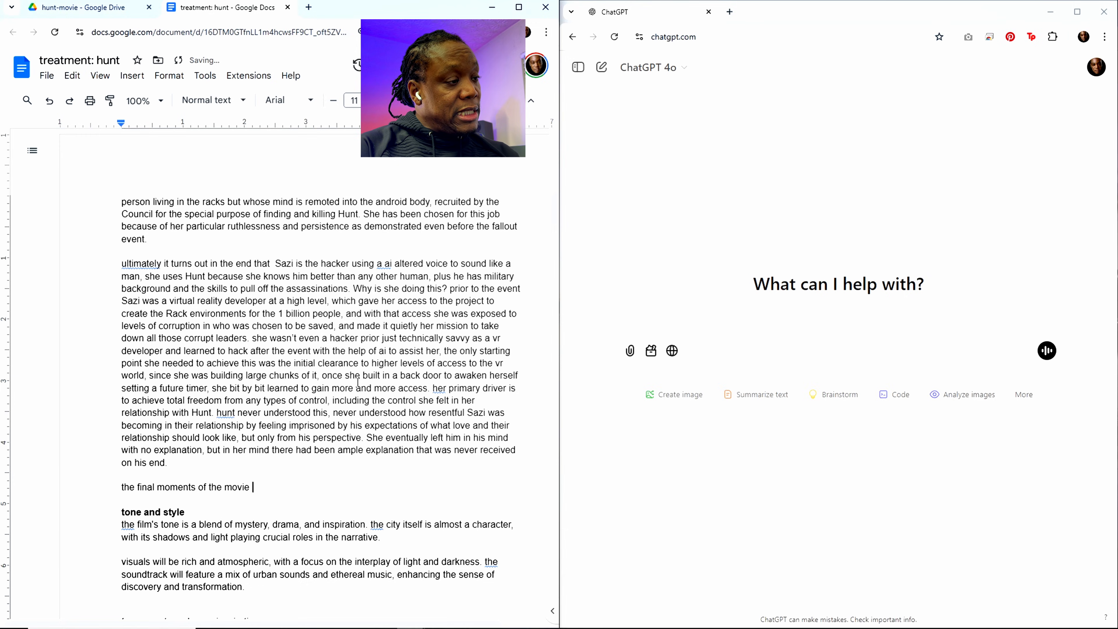
key(BackSpace)
key(BackSpace)
key(BackSpace)
key(BackSpace)
key(BackSpace)
key(BackSpace)
key(BackSpace)
key(BackSpace)
key(BackSpace)
key(BackSpace)
key(BackSpace)
key(BackSpace)
key(BackSpace)
key(BackSpace)
key(BackSpace)
key(BackSpace)
key(BackSpace)
key(BackSpace)
key(BackSpace)
key(BackSpace)
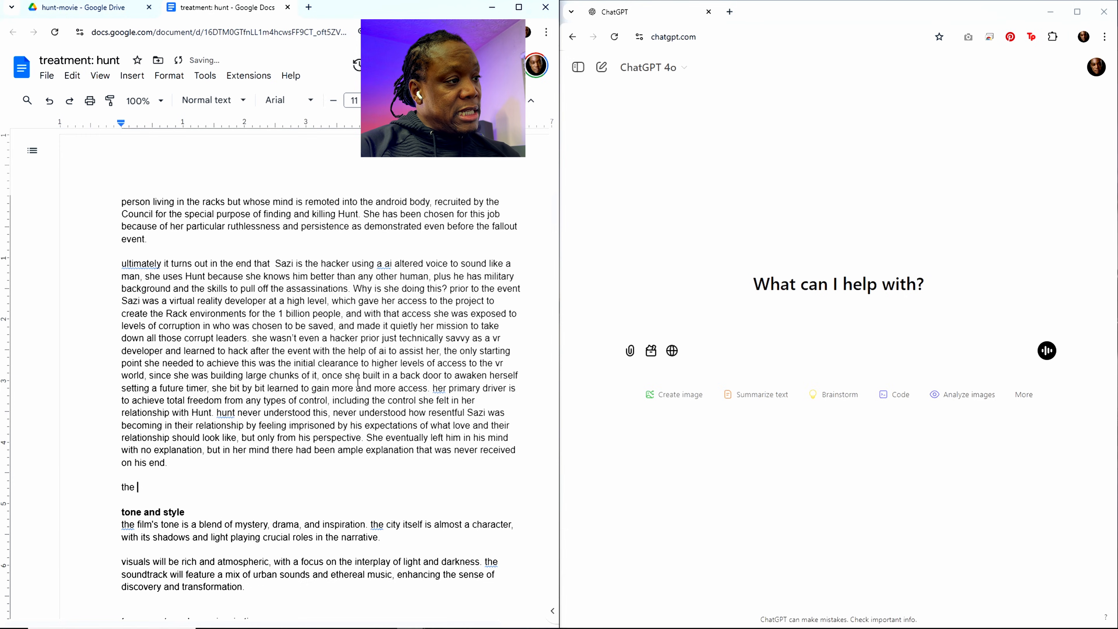
text(information)
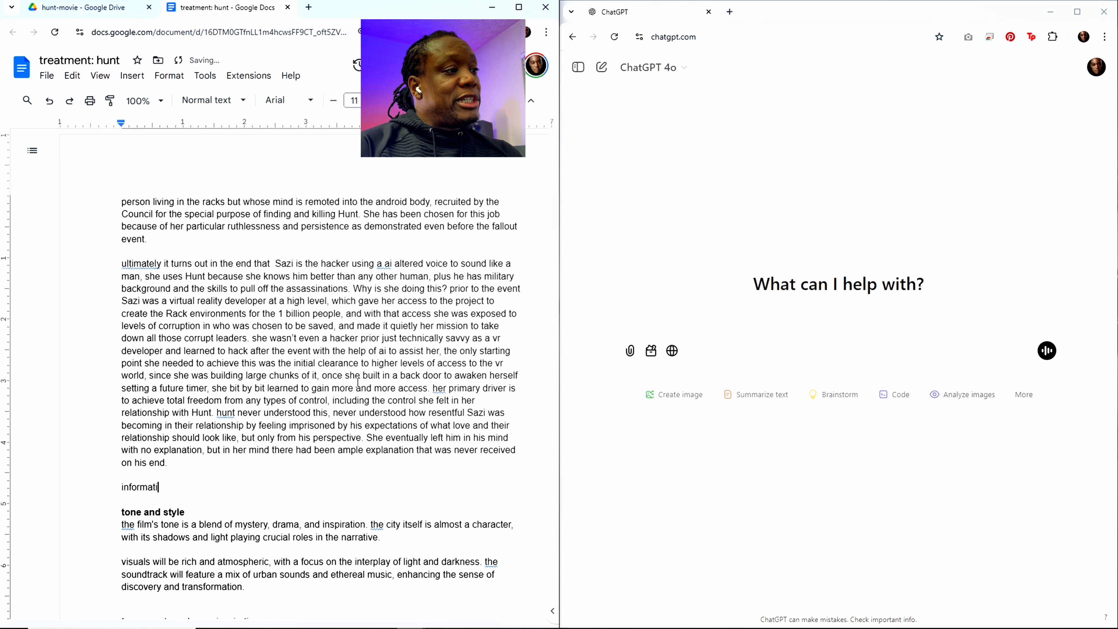
key(BackSpace)
key(BackSpace)
key(BackSpace)
key(BackSpace)
key(BackSpace)
key(BackSpace)
key(BackSpace)
key(BackSpace)
key(BackSpace)
key(BackSpace)
key(BackSpace)
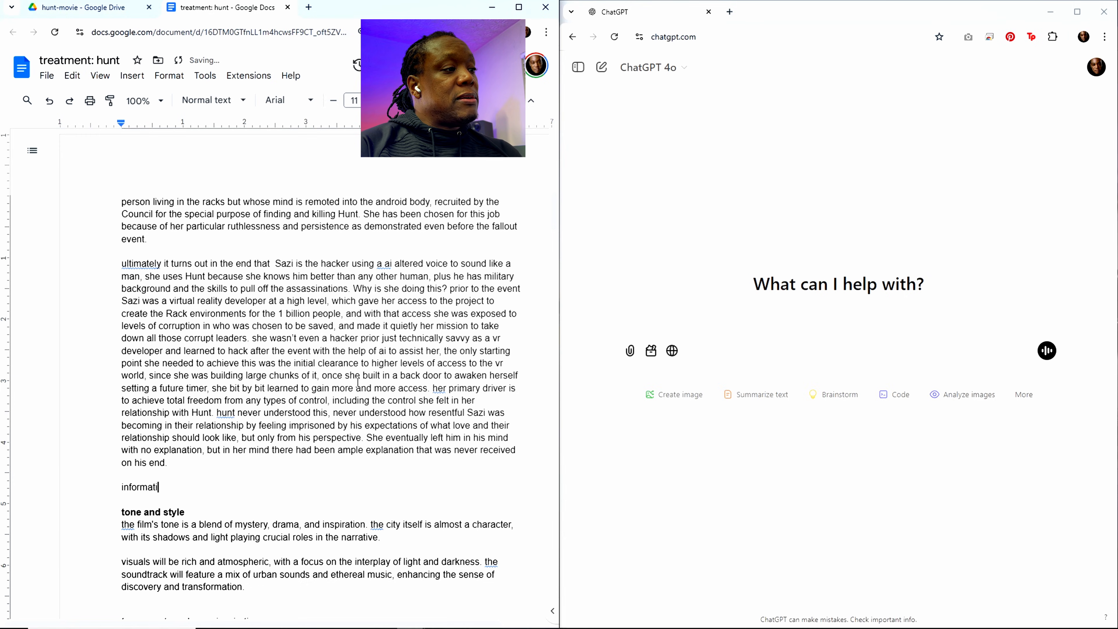
Step: Begin the new paragraph with "as the hacker in Hunt's head trying to"
text(as the hac)
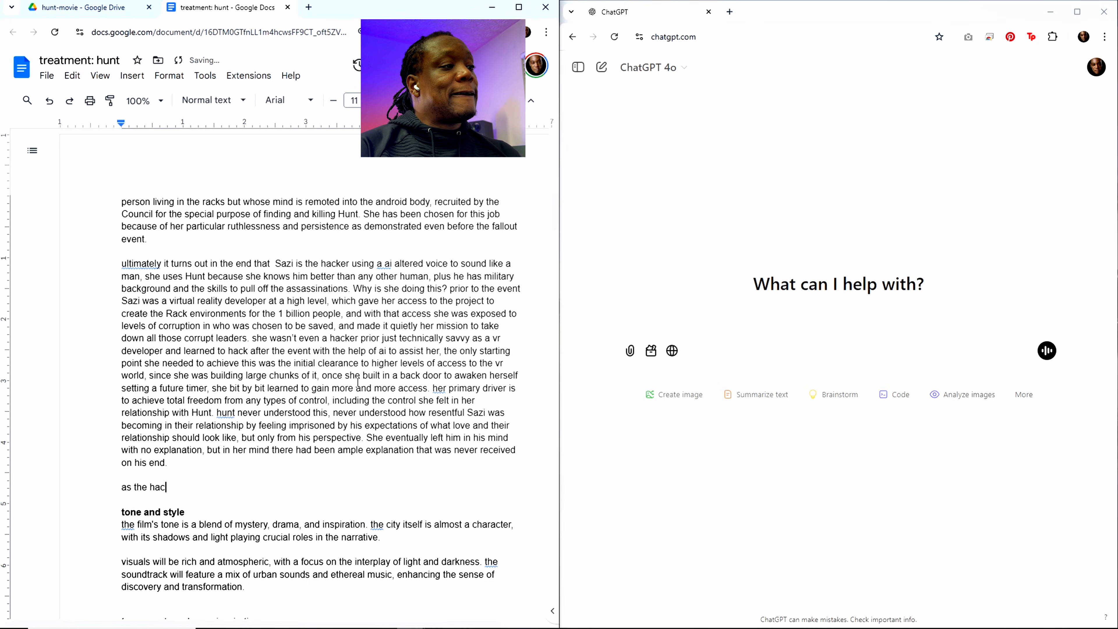
text(ker in his)
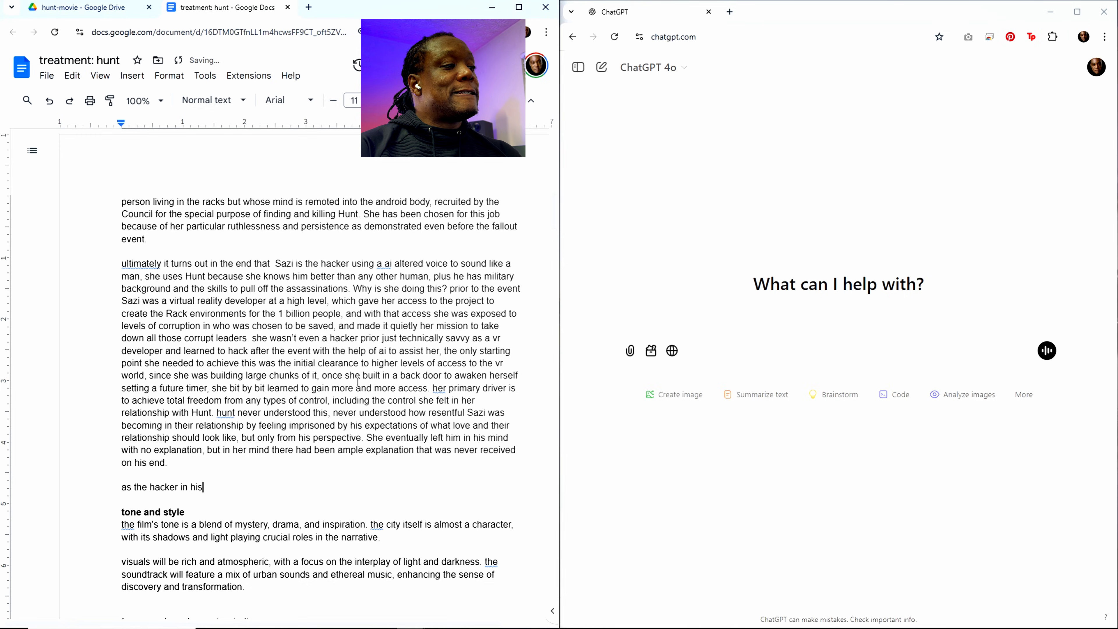
key(BackSpace)
key(BackSpace)
text(Hu)
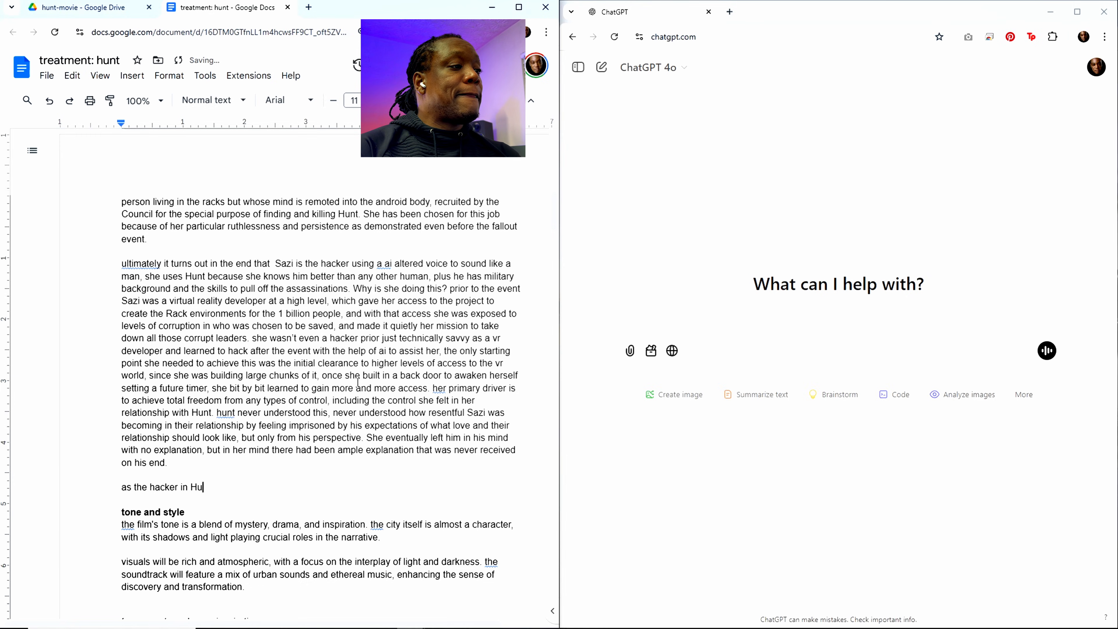
text(nt's head trying to)
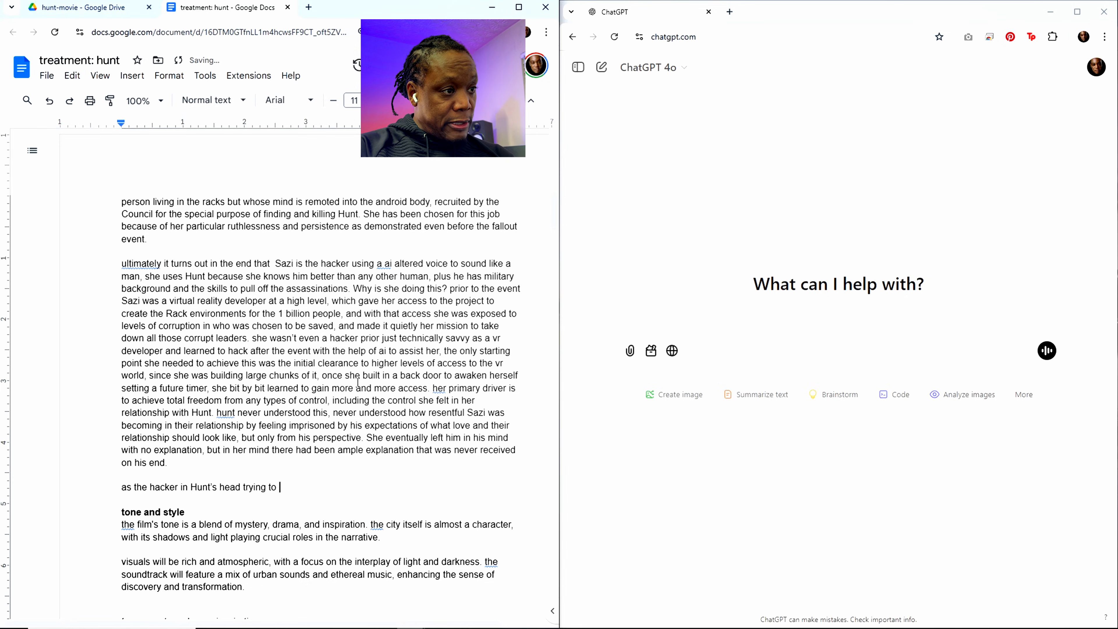
text( find Sa)
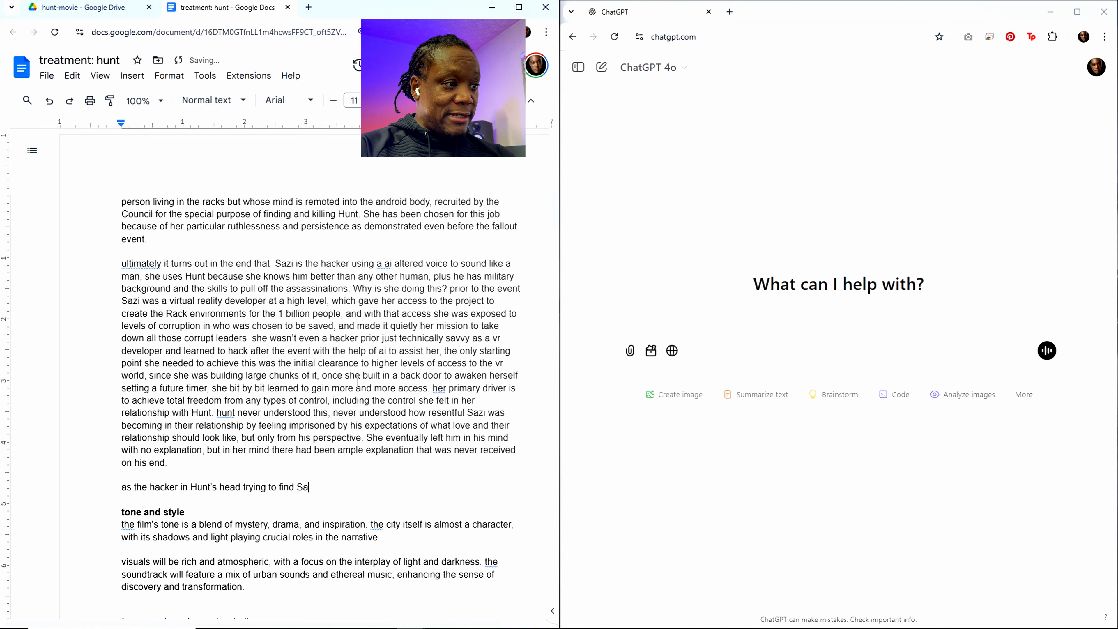
Step: Continue the sentence about the hacker with "find Sazi, she reveals bits of information"
key(BackSpace)
key(BackSpace)
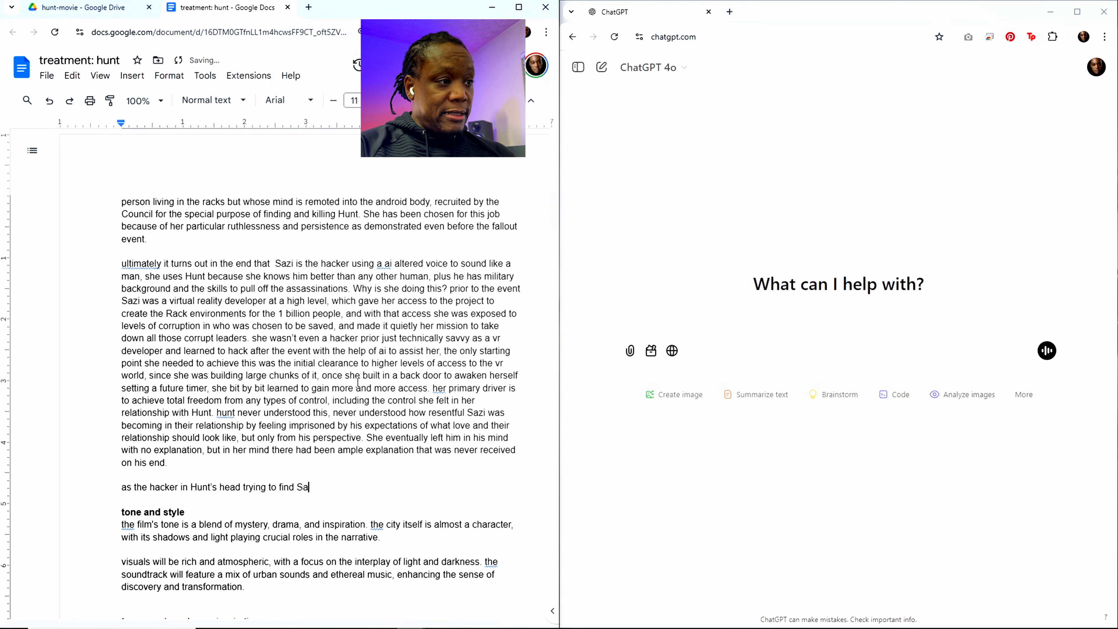
text(zi, she )
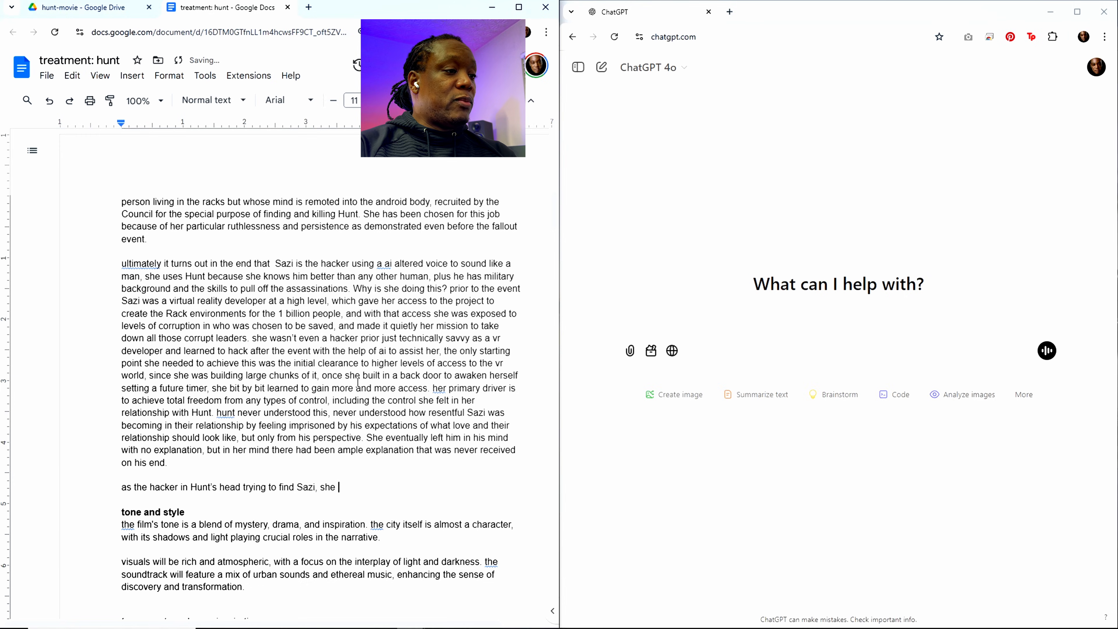
text(reveals bi)
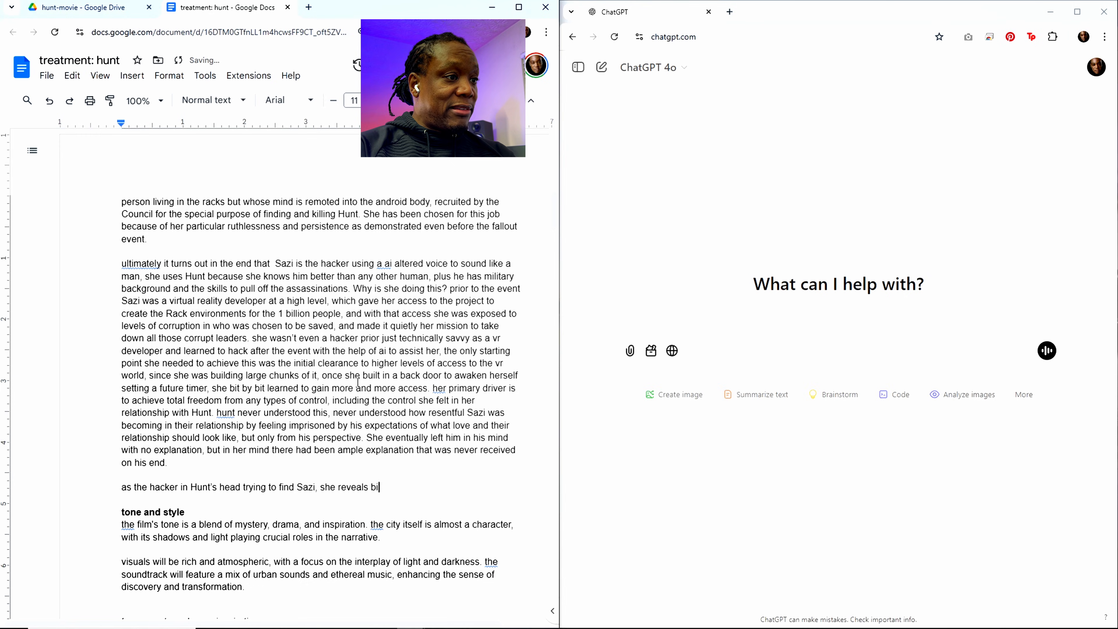
text(ts of )
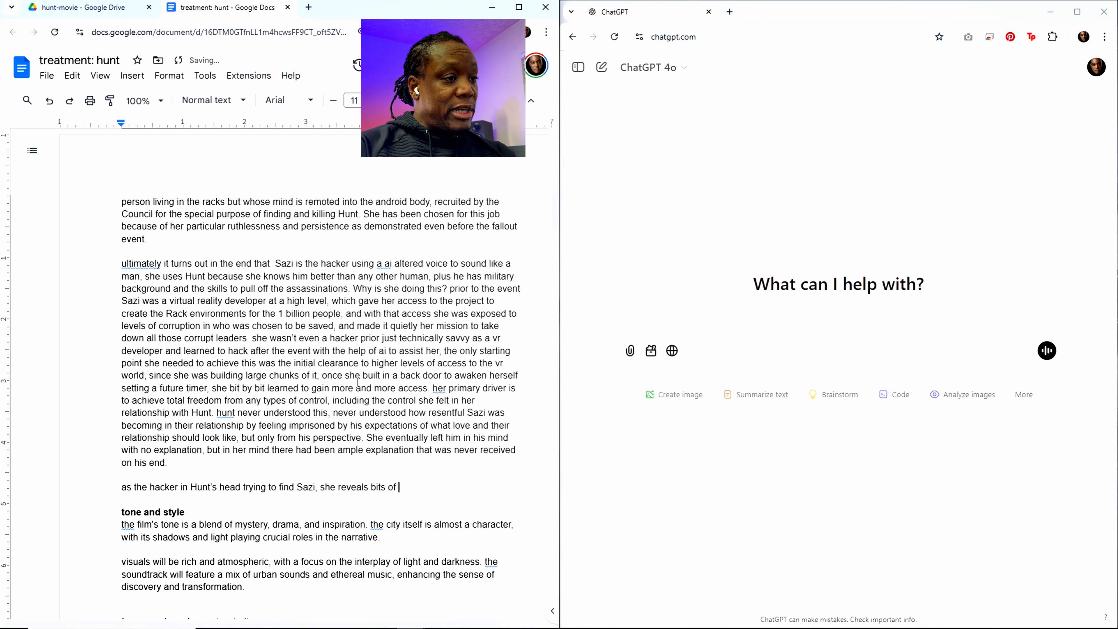
text(intormati)
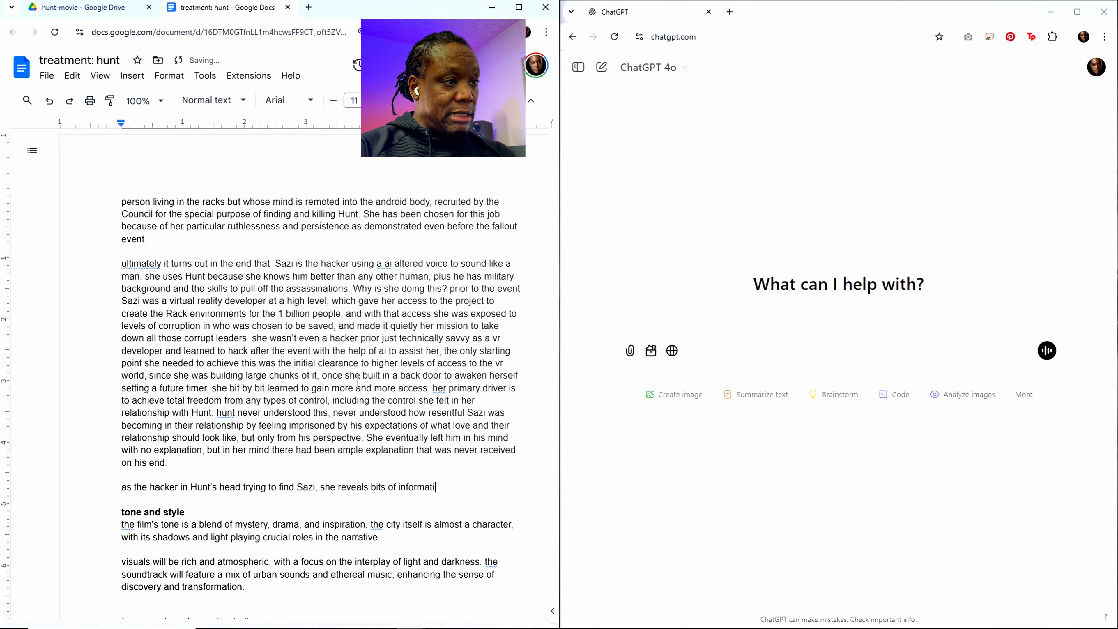
text(on that contra)
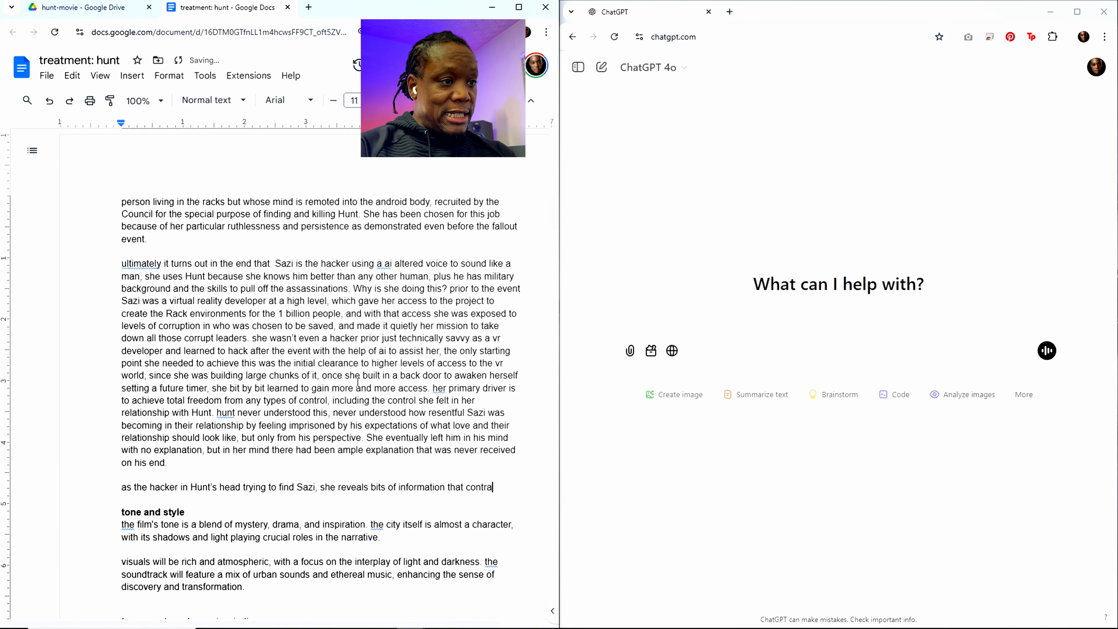
text(dict his )
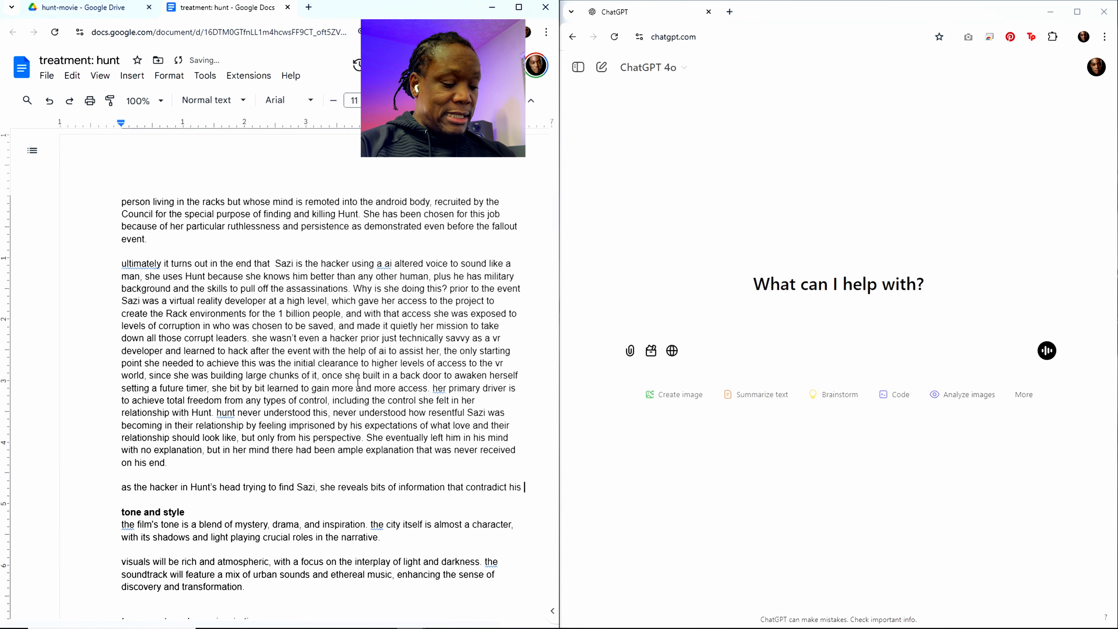
text(idyl)
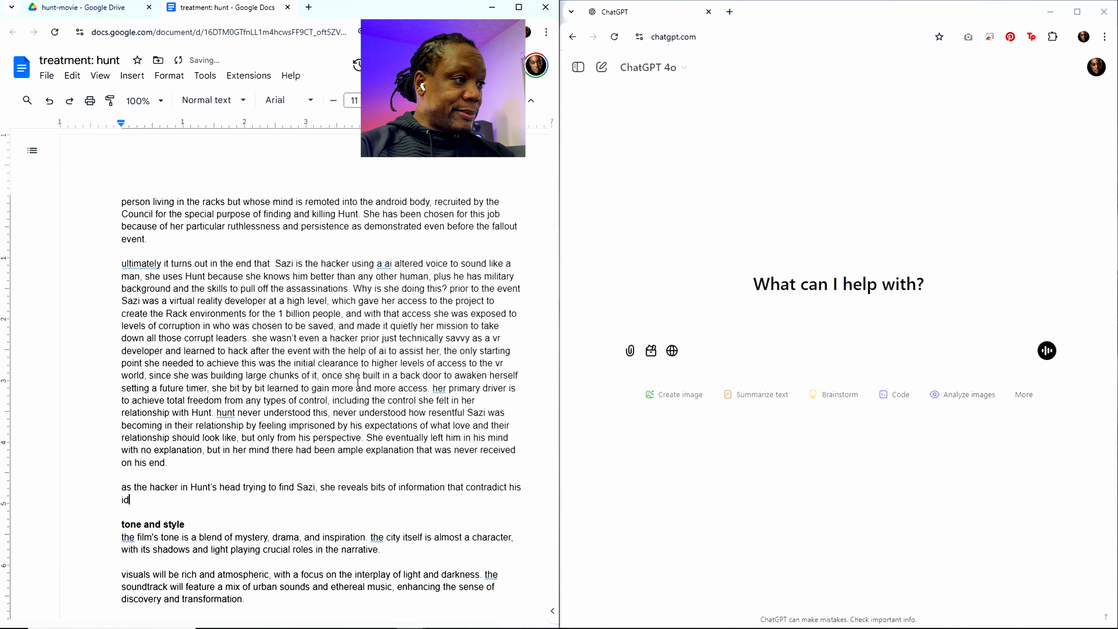
text(lic)
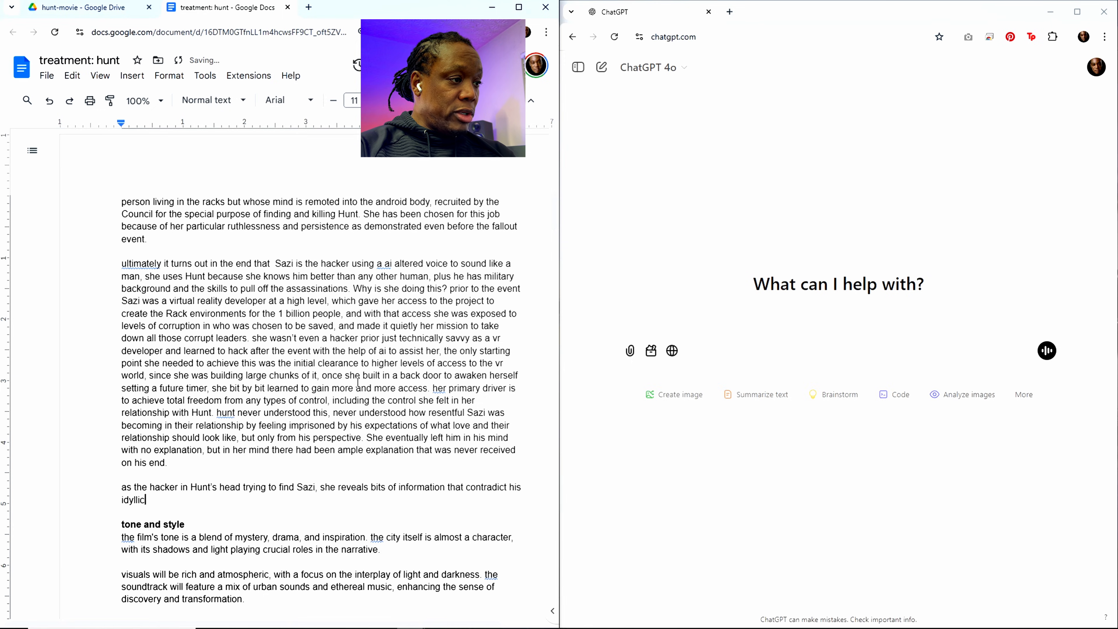
text( view of wha)
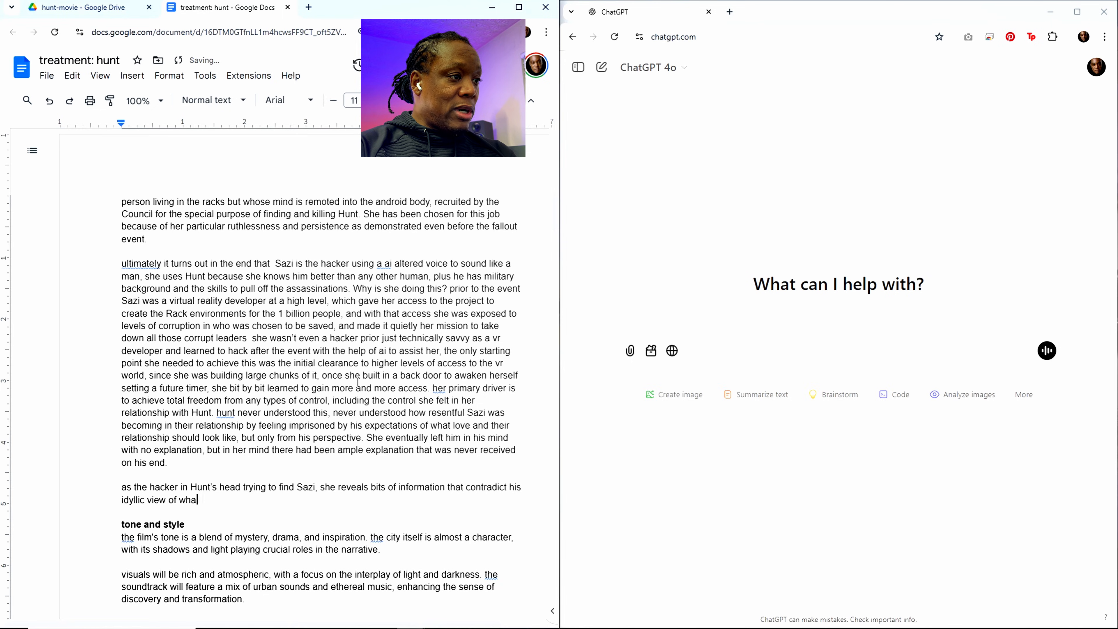
text(t they had tot)
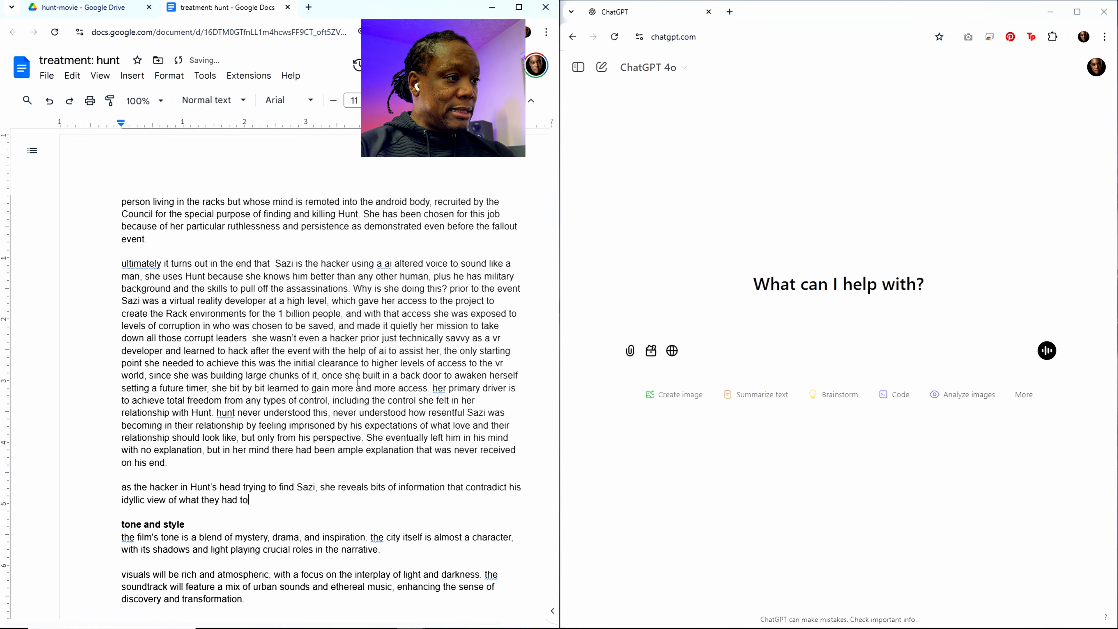
Step: Extend the sentence about the revealed information with "that contradict his idyllic view of what they had together"
key(BackSpace)
text(ghet)
key(BackSpace)
key(BackSpace)
key(BackSpace)
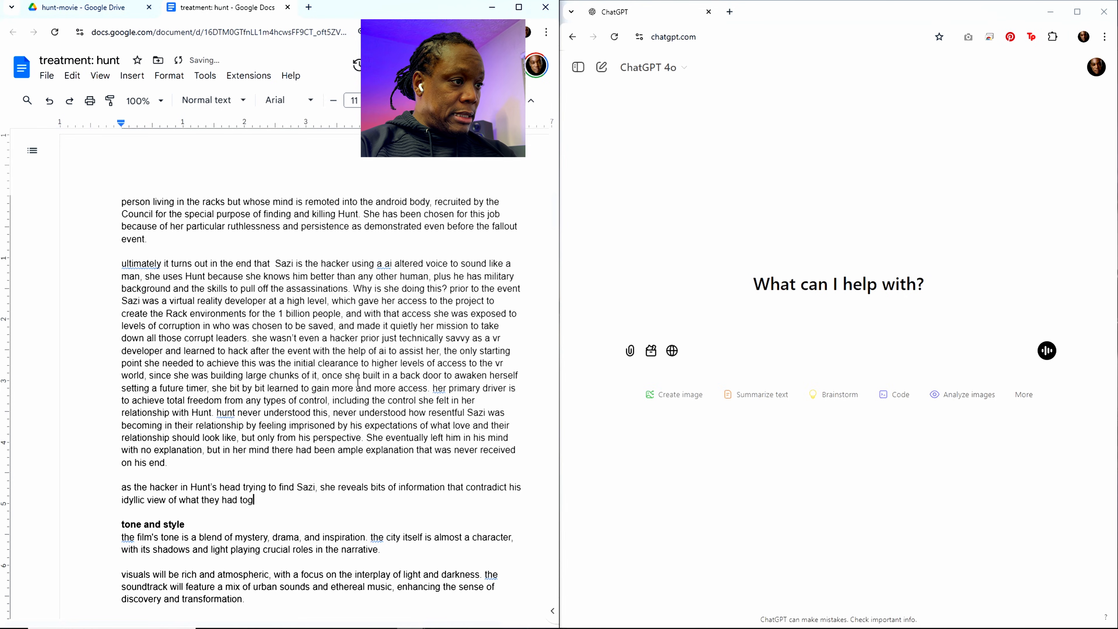
text(gether)
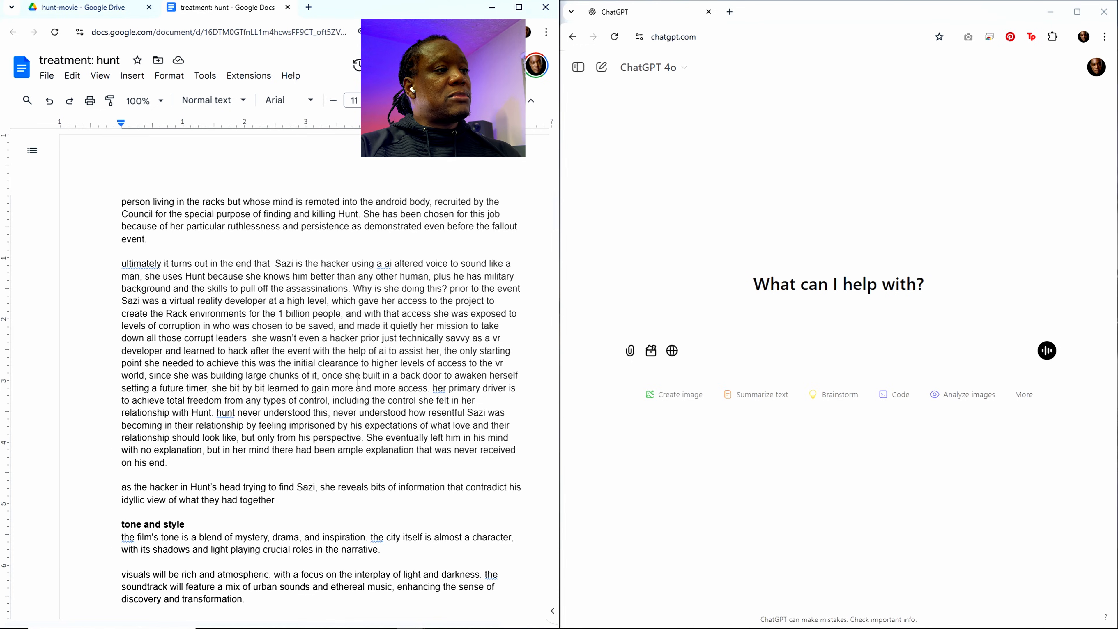
Step: Introduce an example after "what they had together" with ", for example asking Hunt to"
text(, snf)
key(BackSpace)
key(BackSpace)
key(BackSpace)
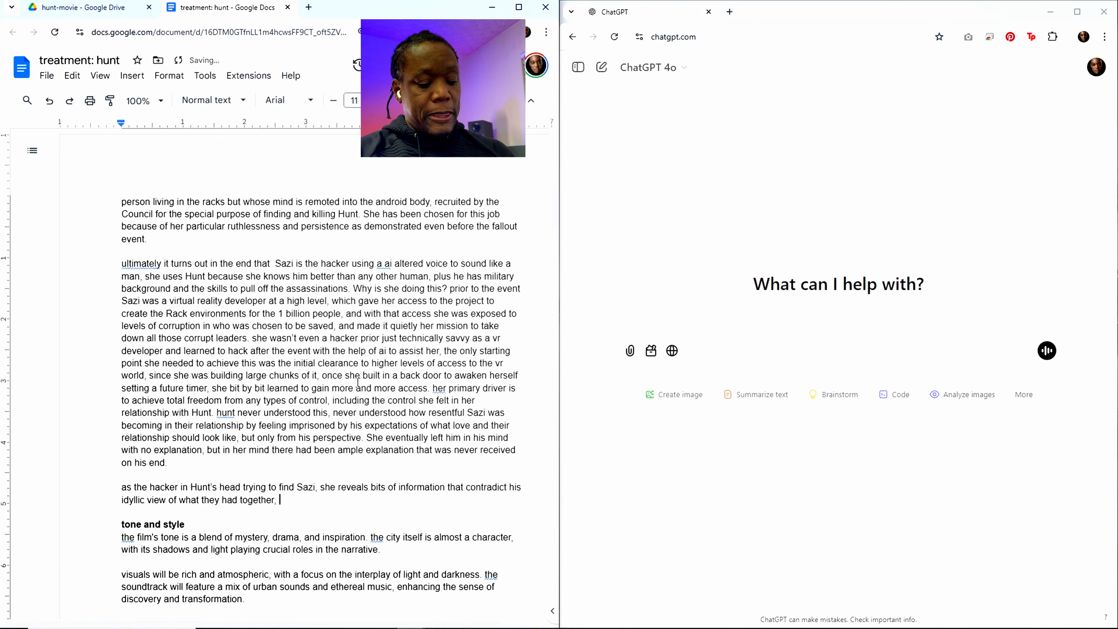
text(and as)
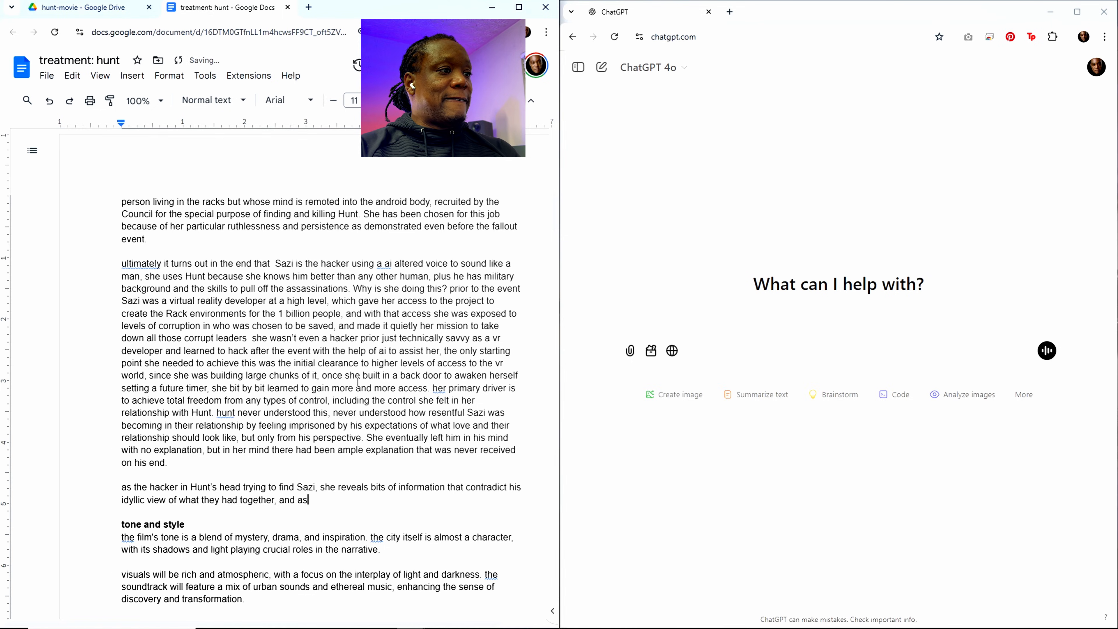
key(BackSpace)
key(BackSpace)
key(BackSpace)
key(BackSpace)
key(BackSpace)
key(BackSpace)
text(for exa)
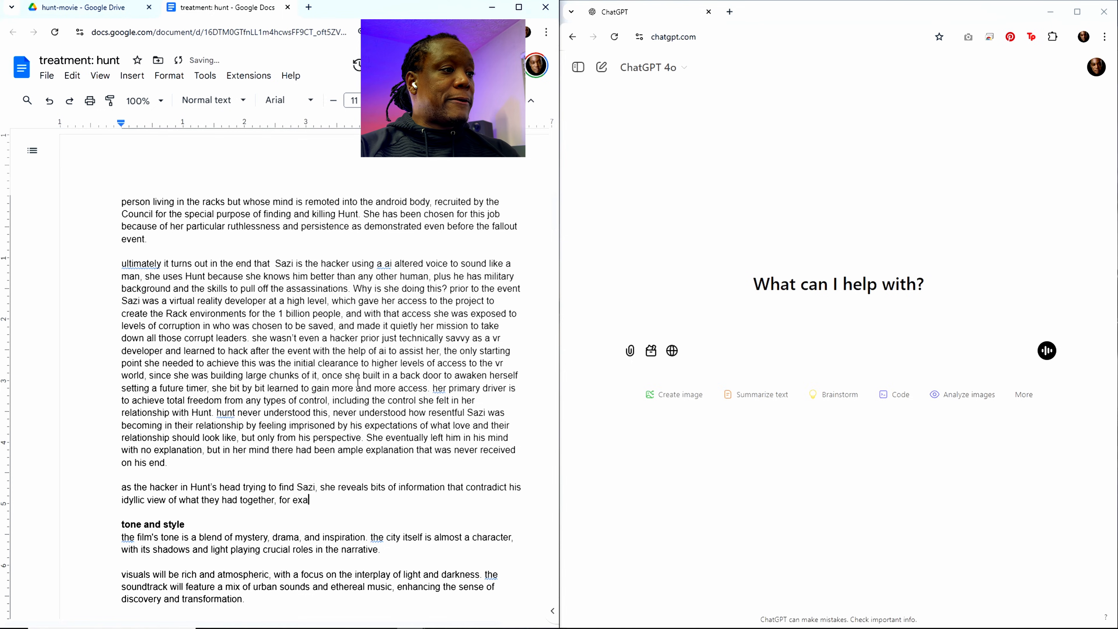
text(mple asking Hu)
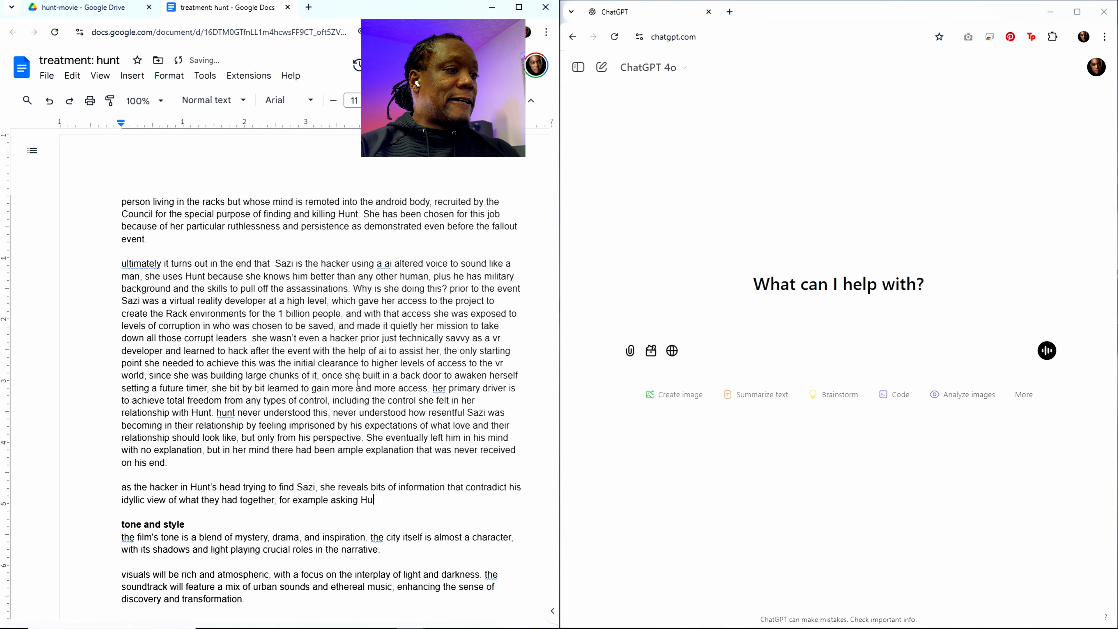
text(nt to )
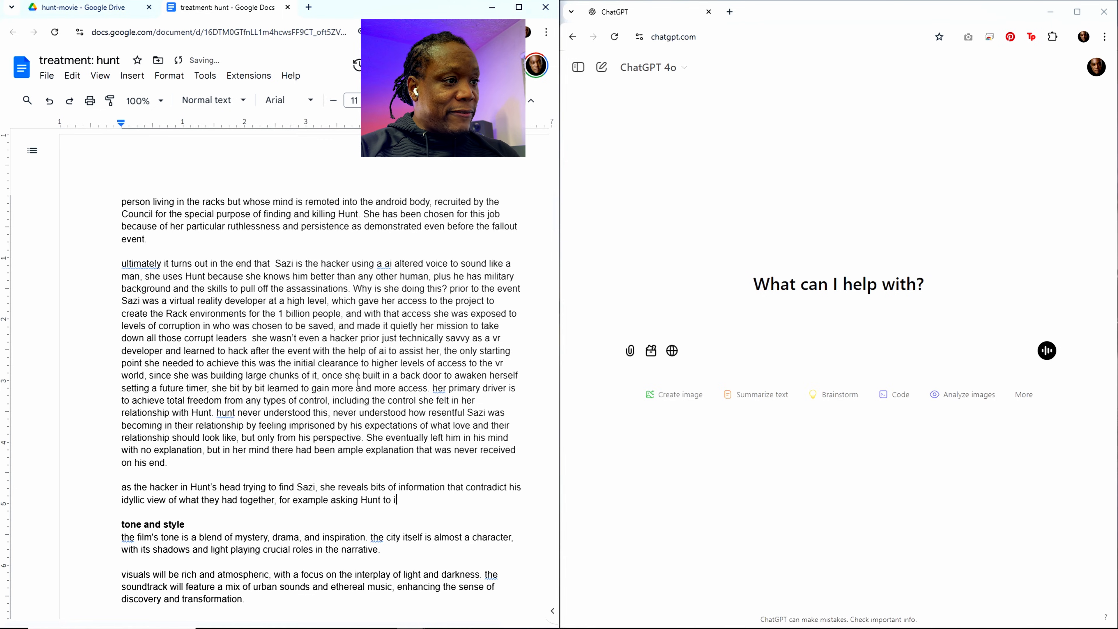
text(i)
Step: Continue the example about asking Hunt with "give her more information"
key(BackSpace)
text(give)
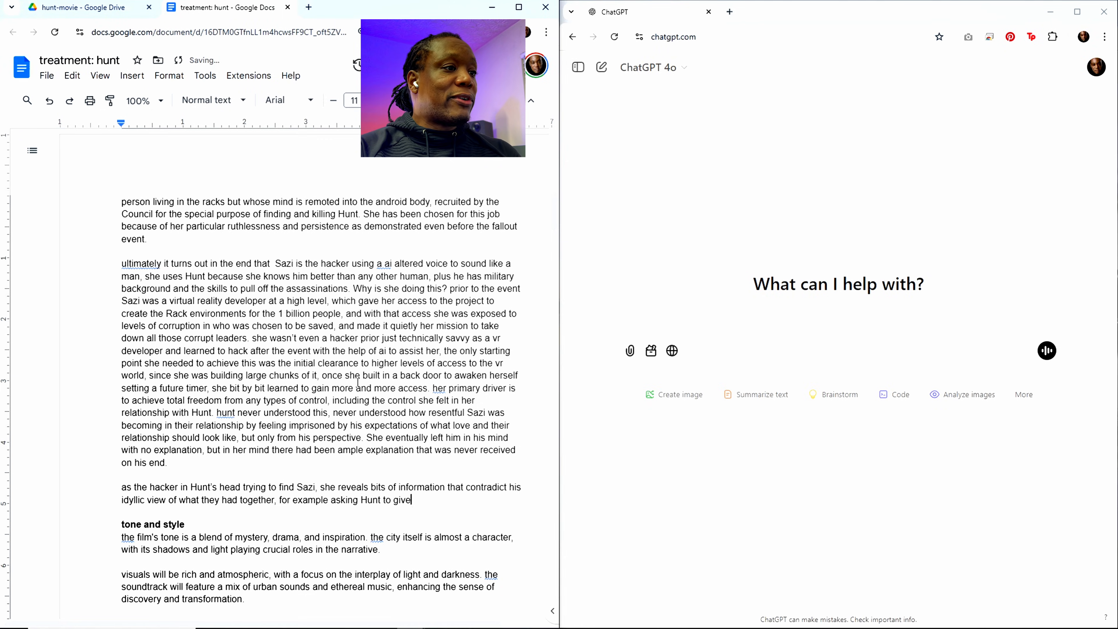
text( her more informaiton)
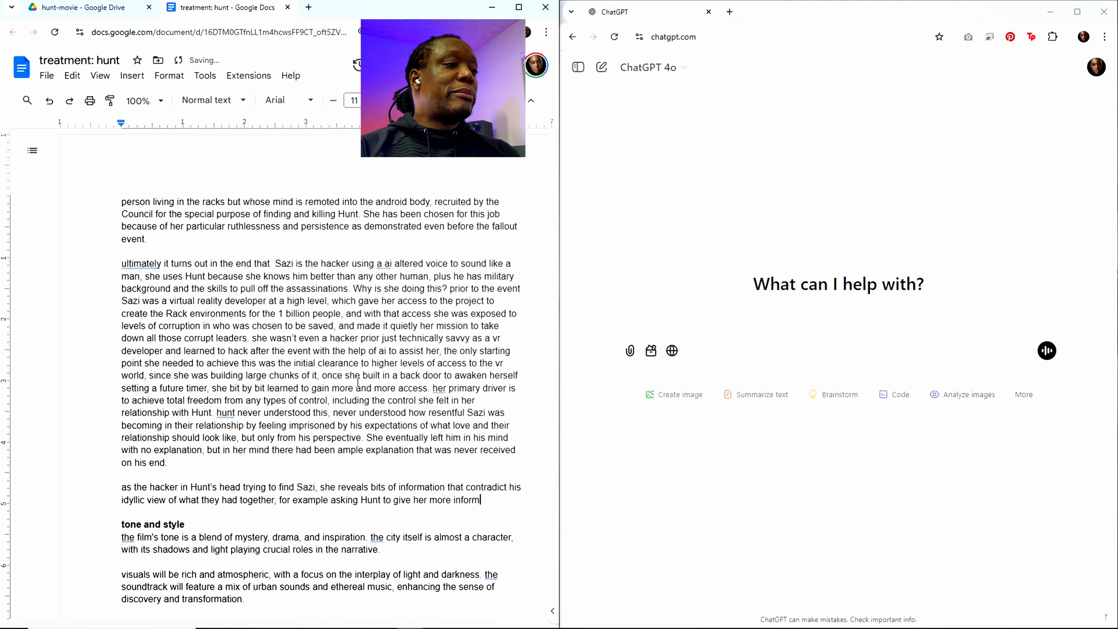
key(BackSpace)
key(BackSpace)
key(BackSpace)
key(BackSpace)
text(tion)
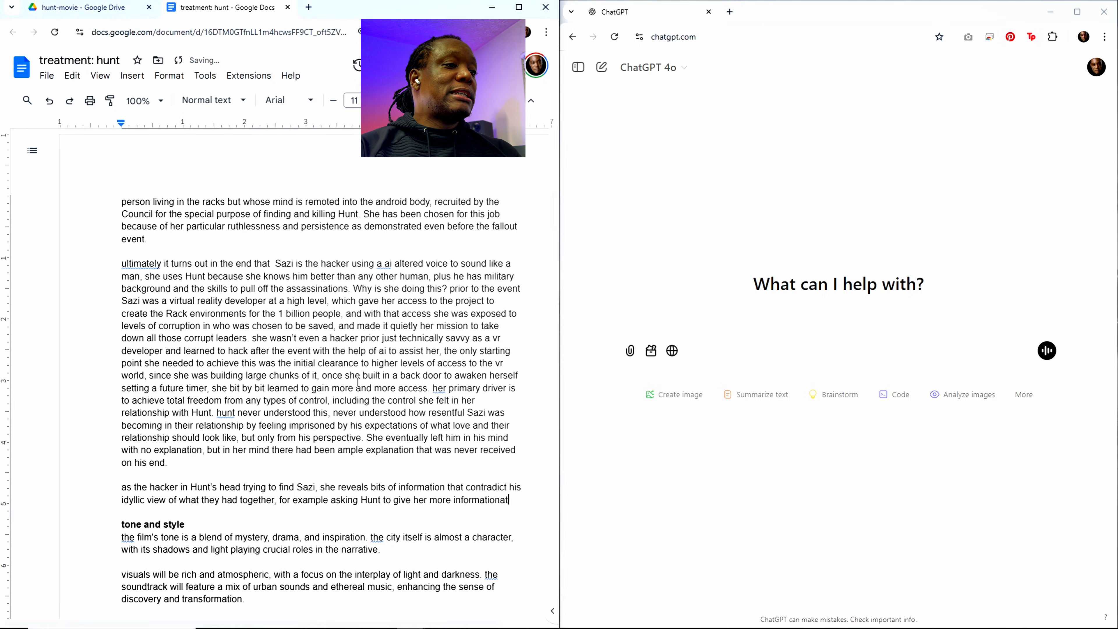
text( that )
text(could helpj)
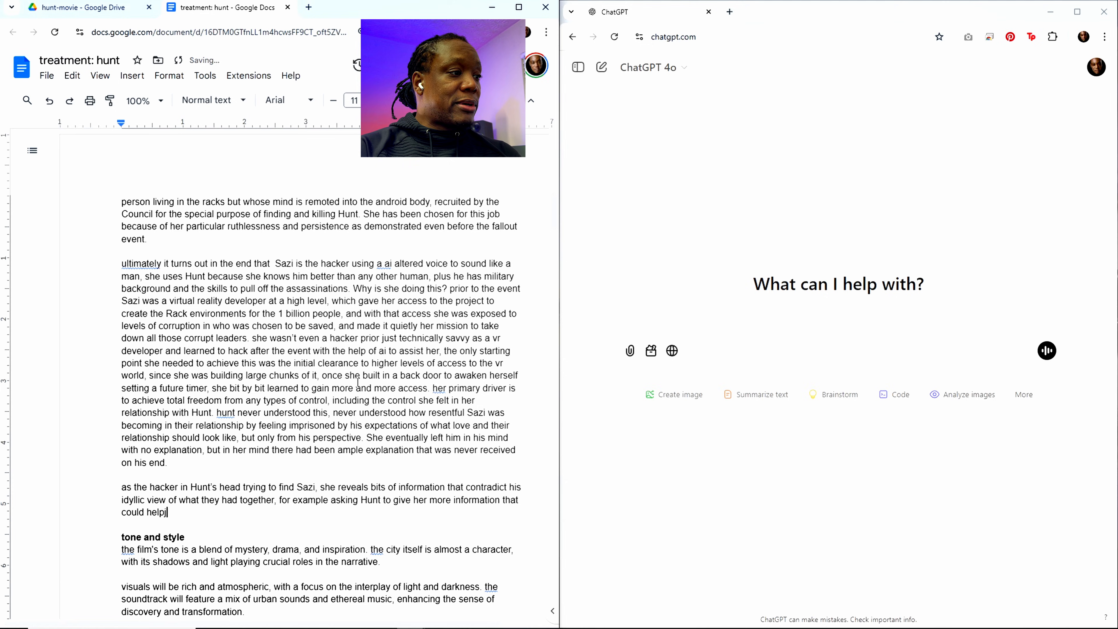
Step: Extend the phrase about more information with "that could help her"
key(BackSpace)
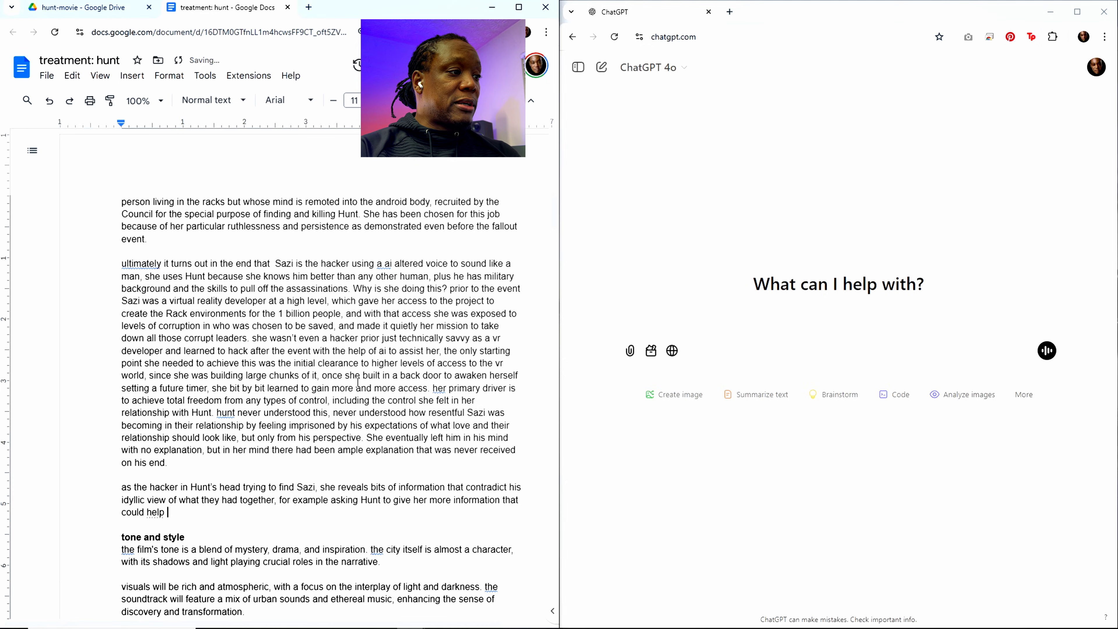
text(her)
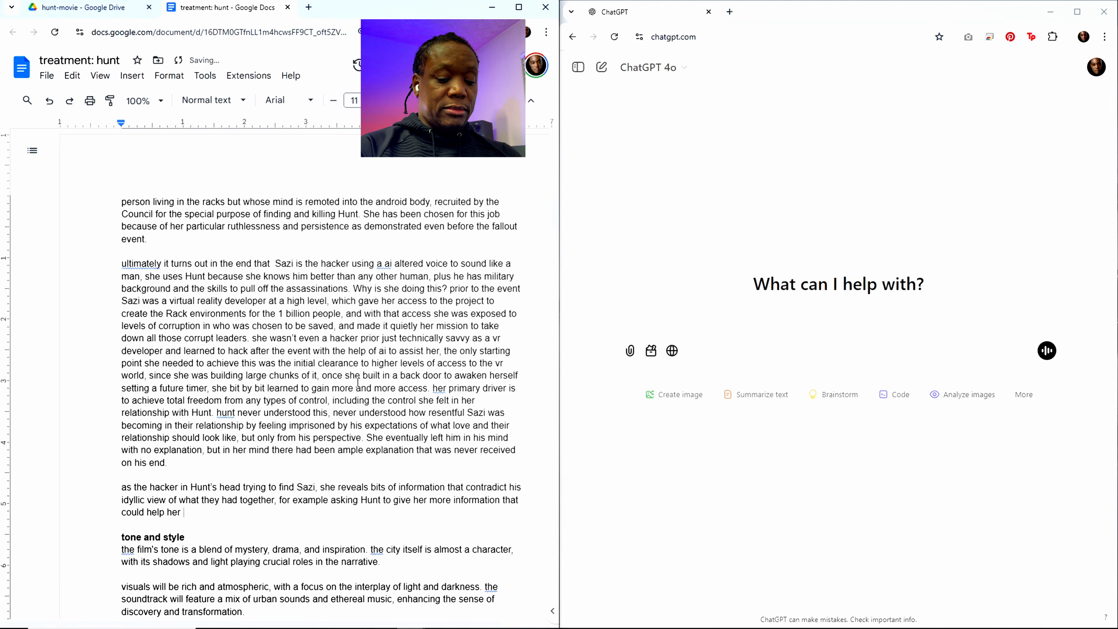
text( - as The)
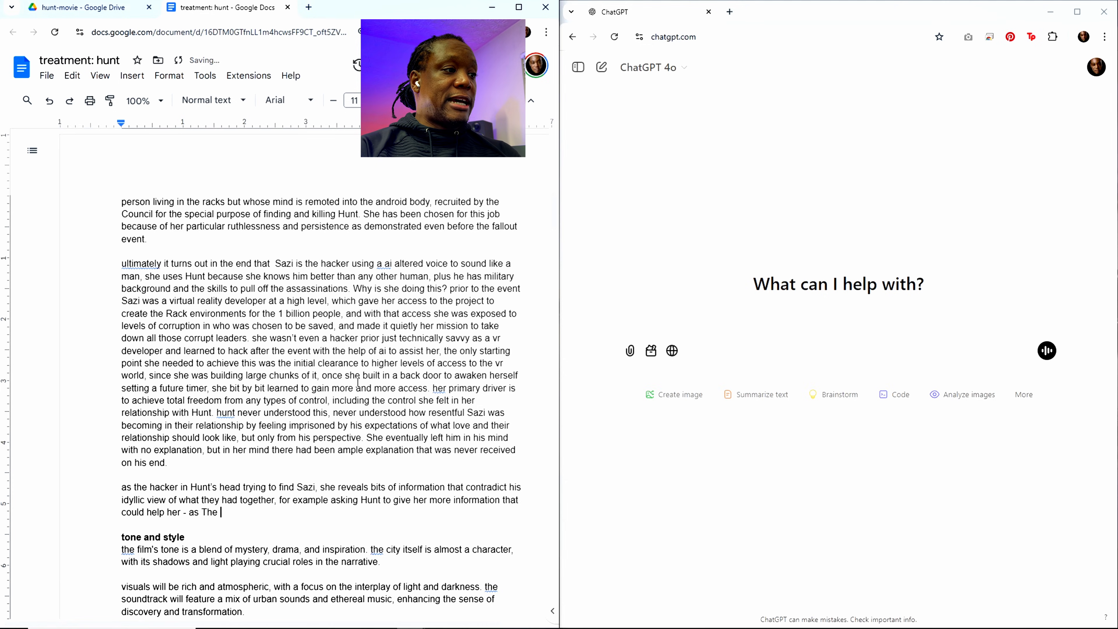
Step: Add the aside "- as Hacker -" after "could help her"
key(BackSpace)
key(BackSpace)
key(BackSpace)
key(BackSpace)
text(Hac)
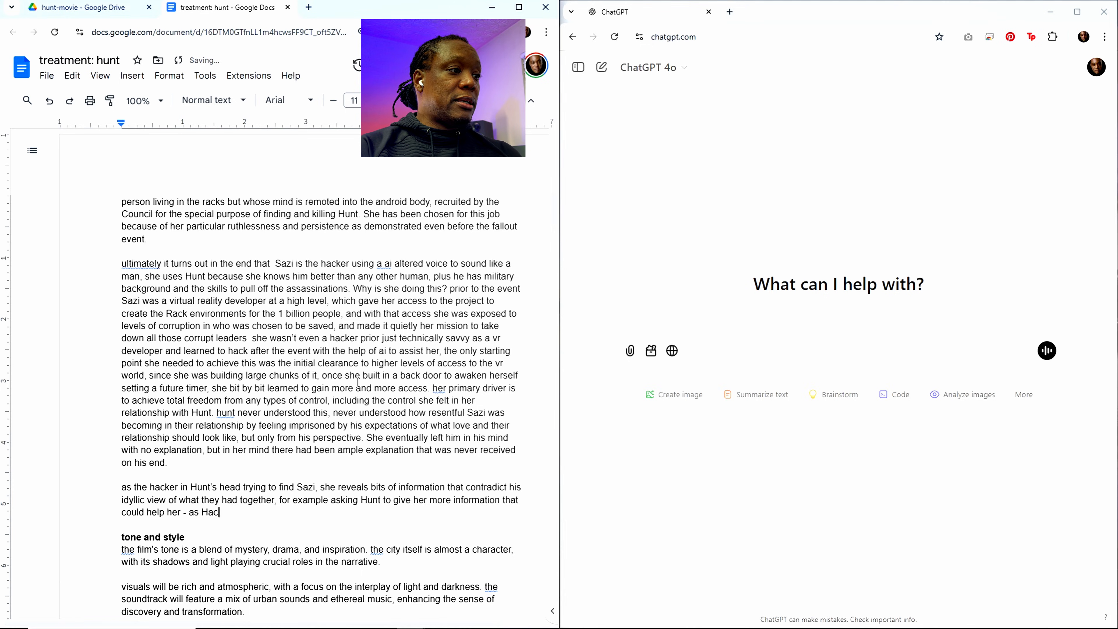
text(ker - )
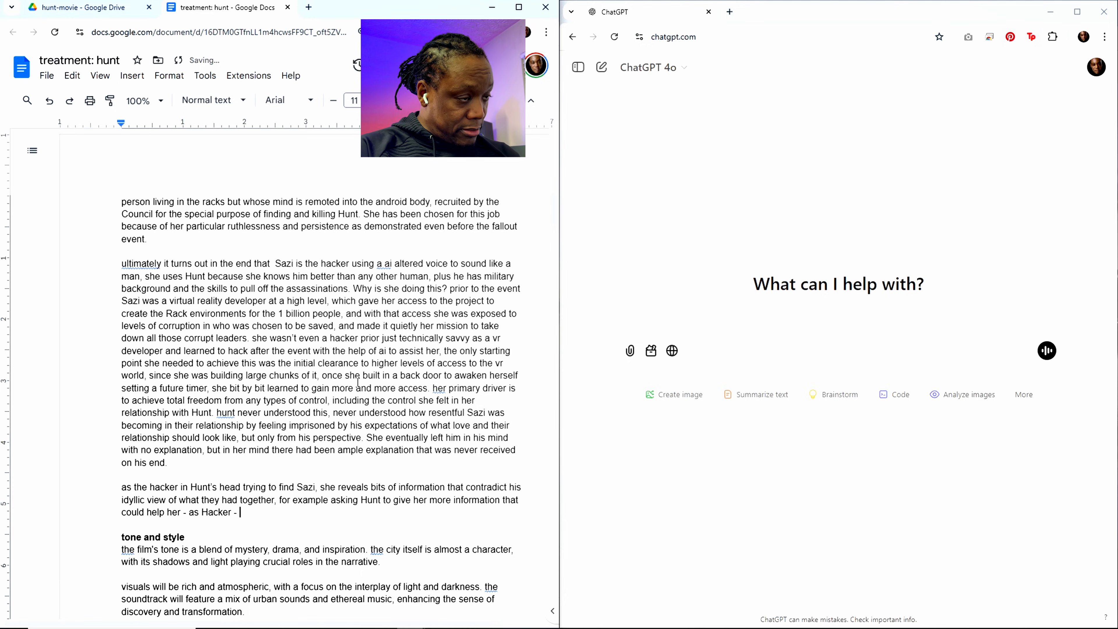
text(to find h)
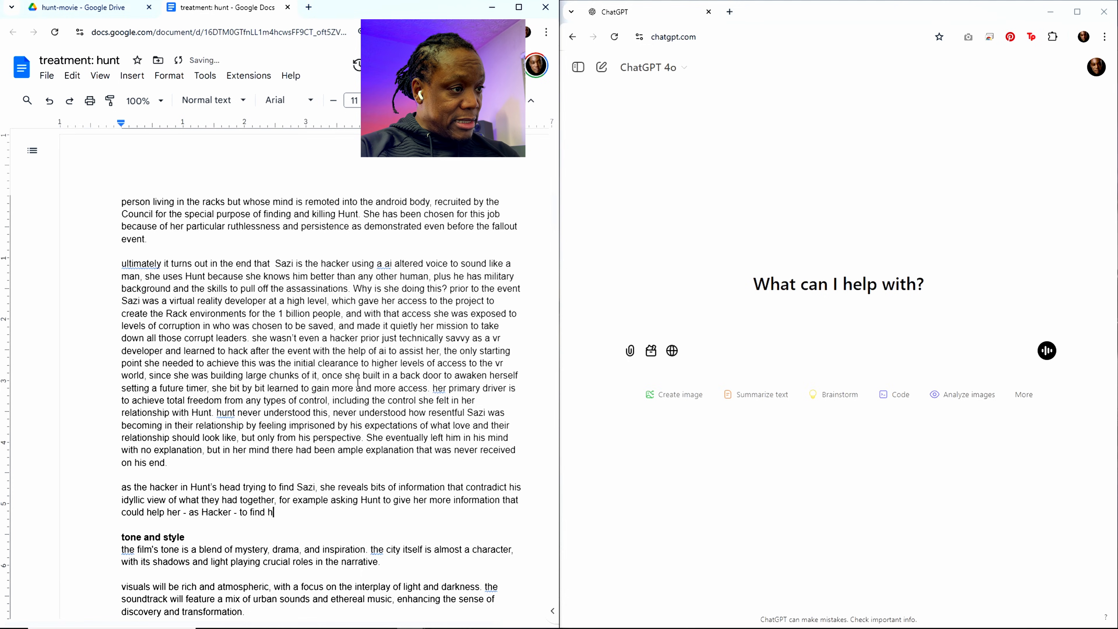
text(is loved one)
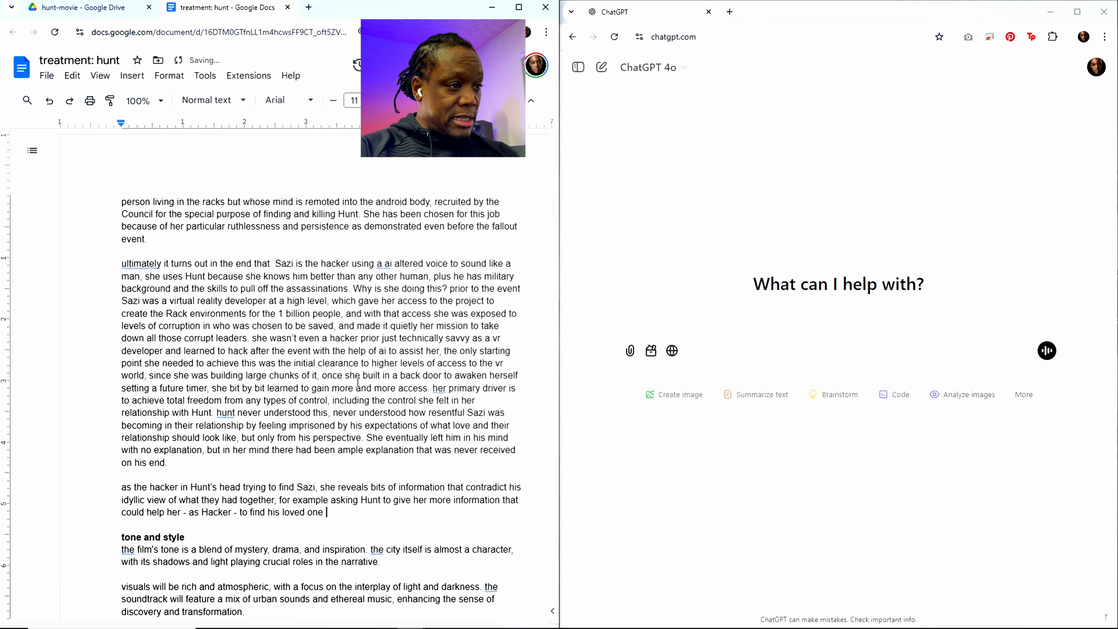
text( Sazi)
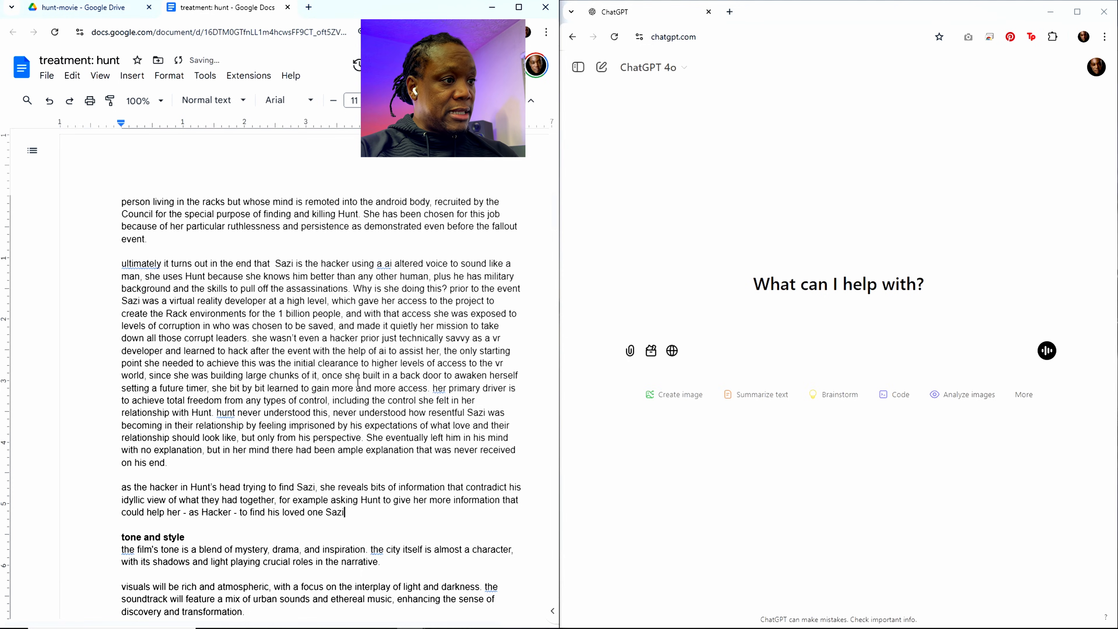
text(. But as )
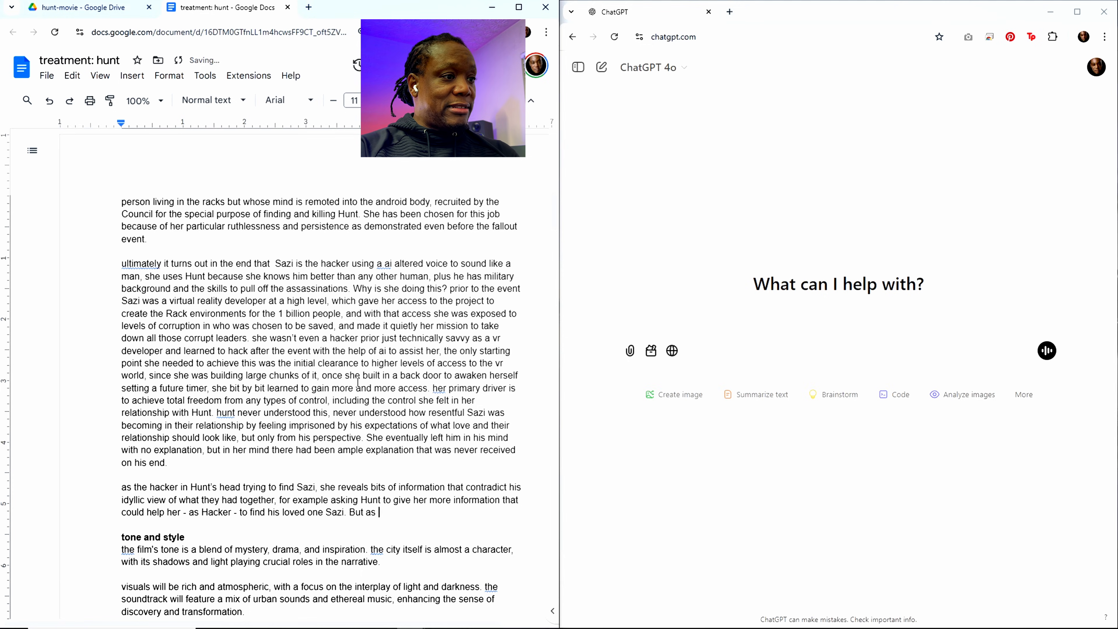
text(they disc)
Step: End the sentence after "Sazi" and begin a new one with "But as they discover more info,"
key(BackSpace)
text(sc)
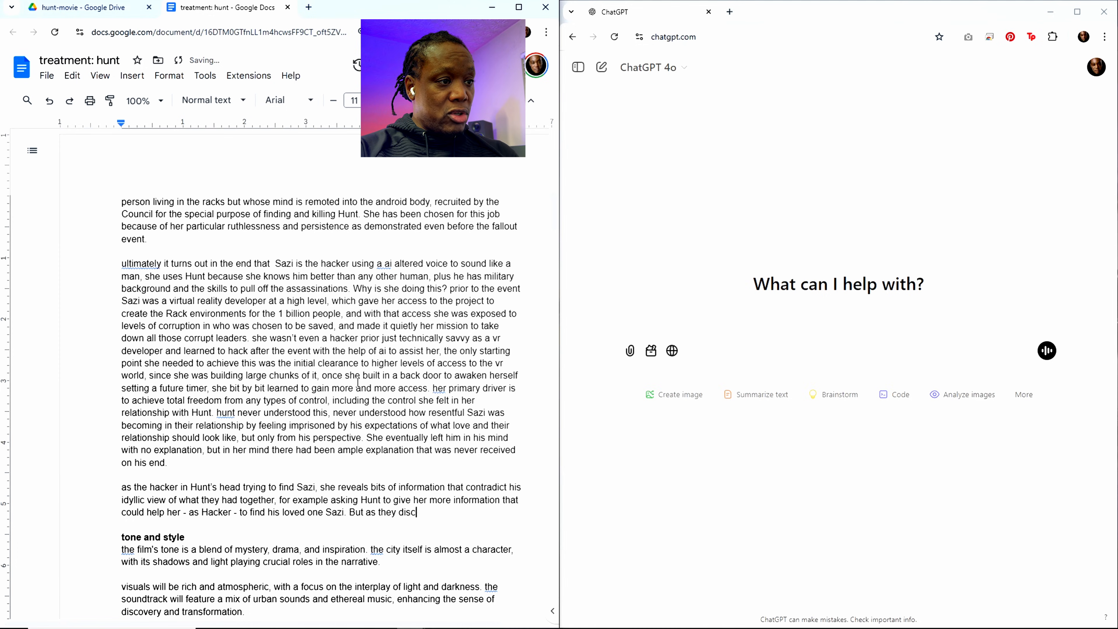
text(over more infor)
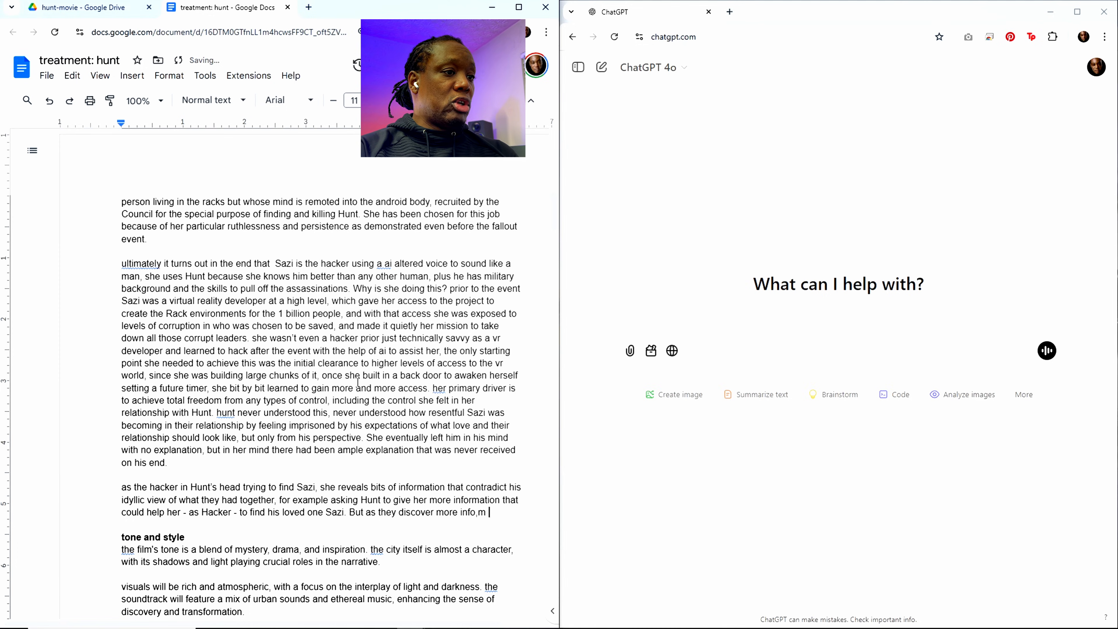
text( Hu)
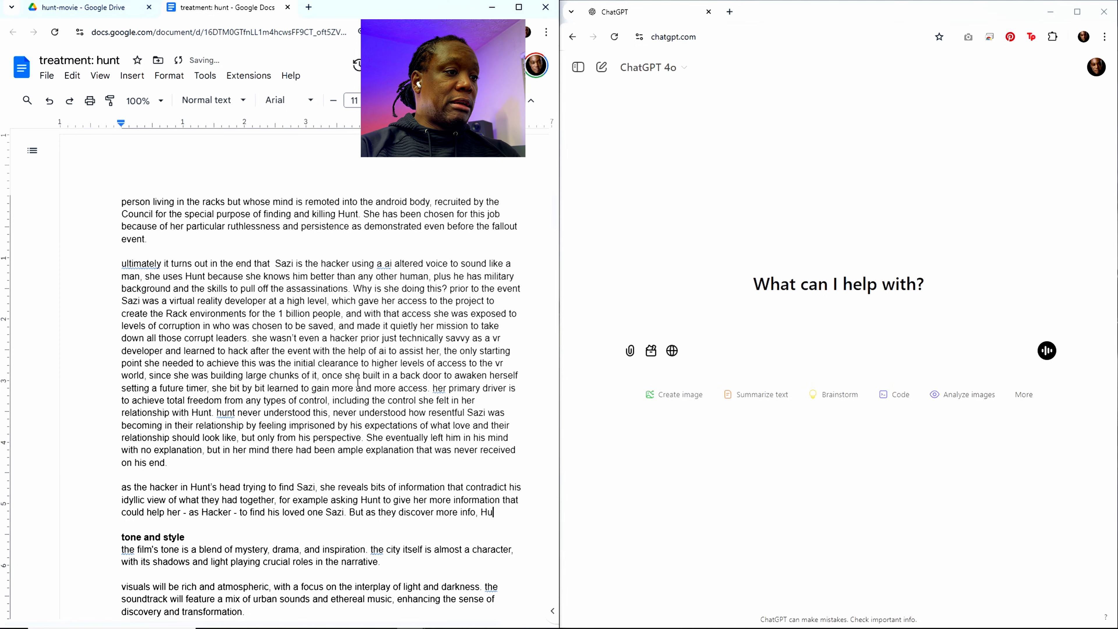
text(nt bev)
Step: Continue the new sentence with "Hunt becomes increasingly frustrated"
key(BackSpace)
text(come)
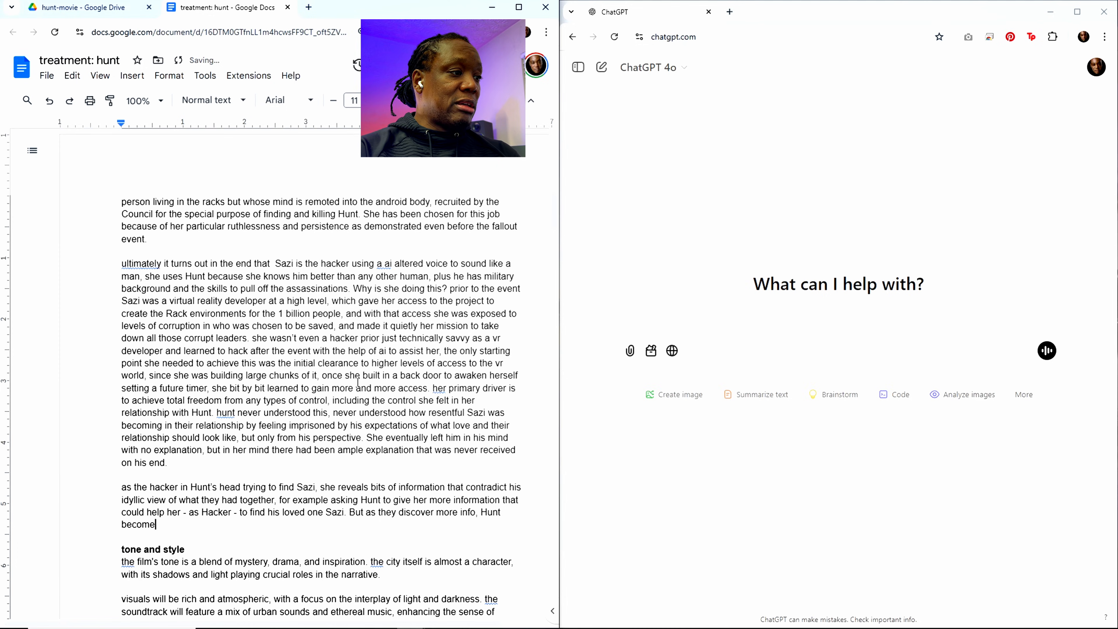
text(s inc)
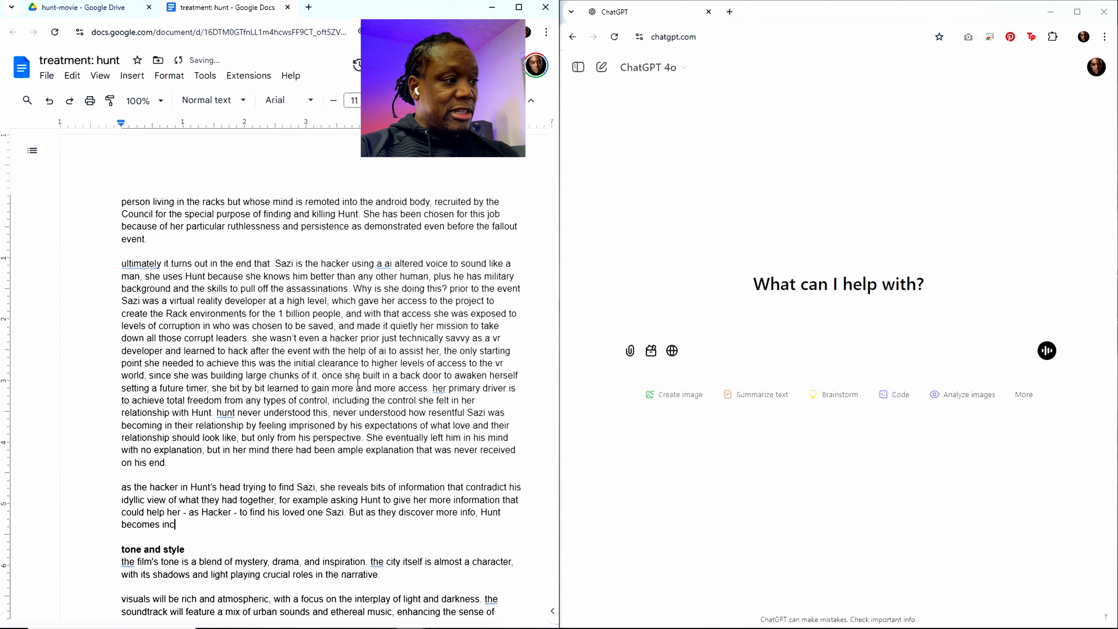
text(reasonngl)
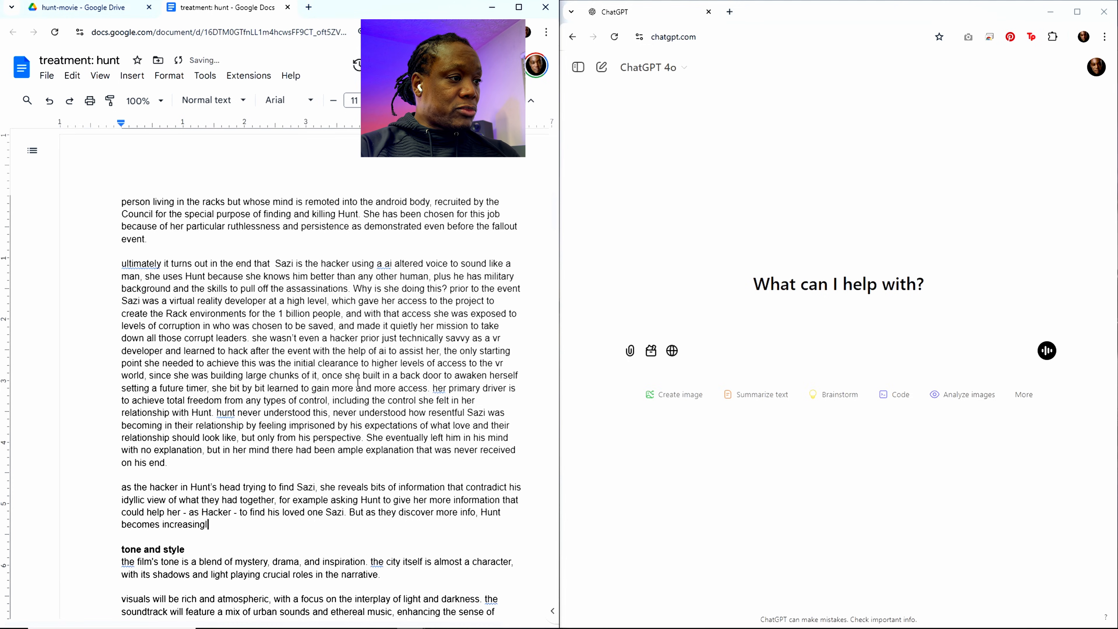
text(y frustrate)
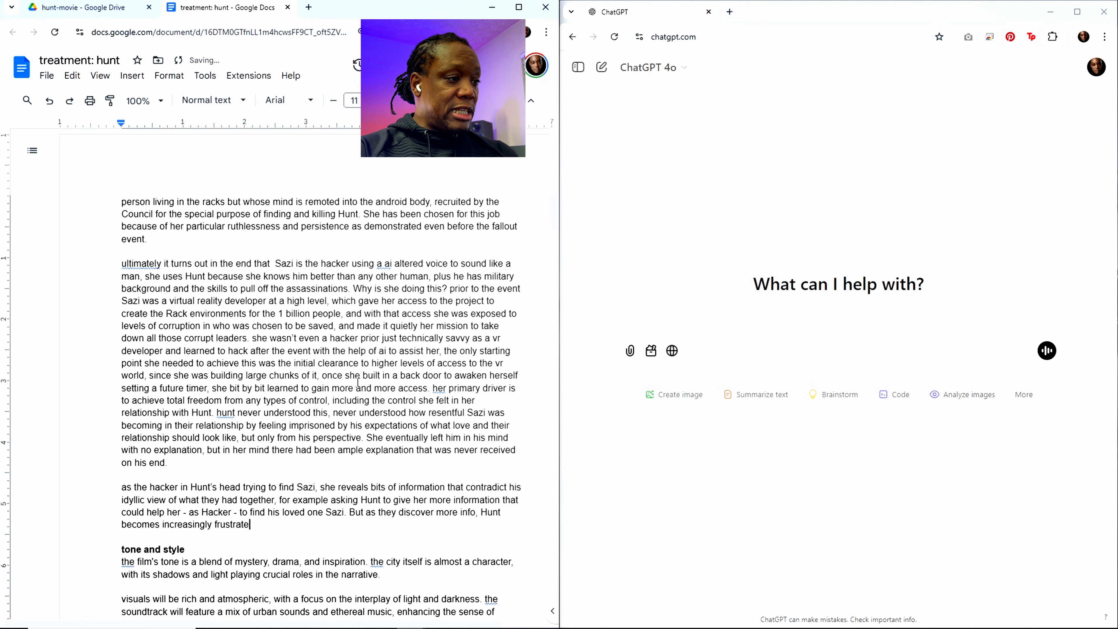
text(d becas)
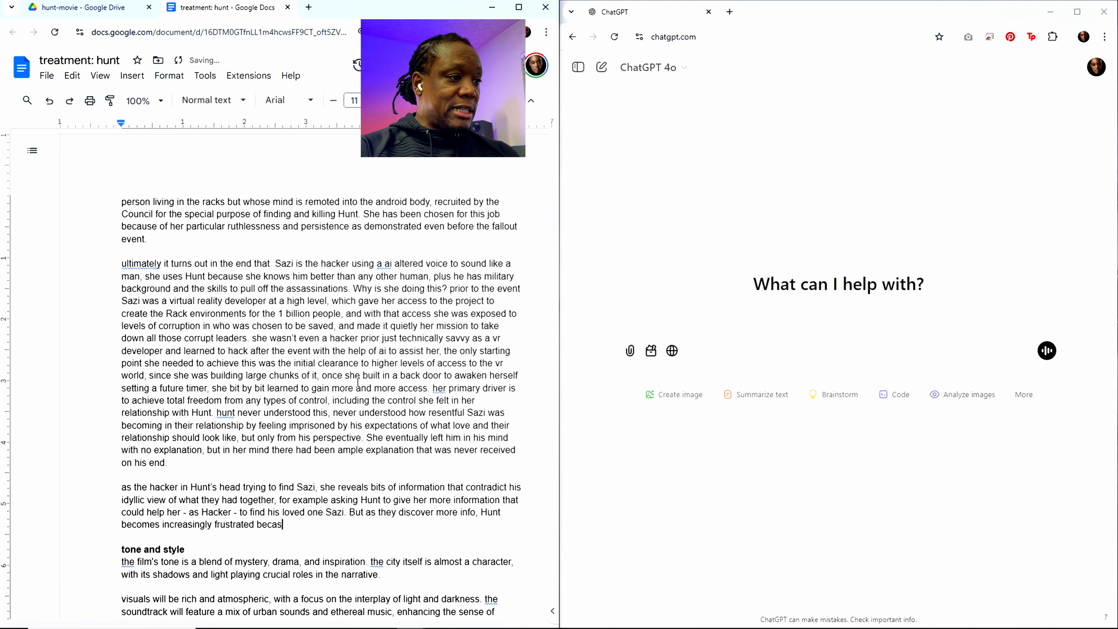
Step: Give the reason for Hunt's frustration: "because the data they are finding doesn't align with the dreams"
key(BackSpace)
text(use the )
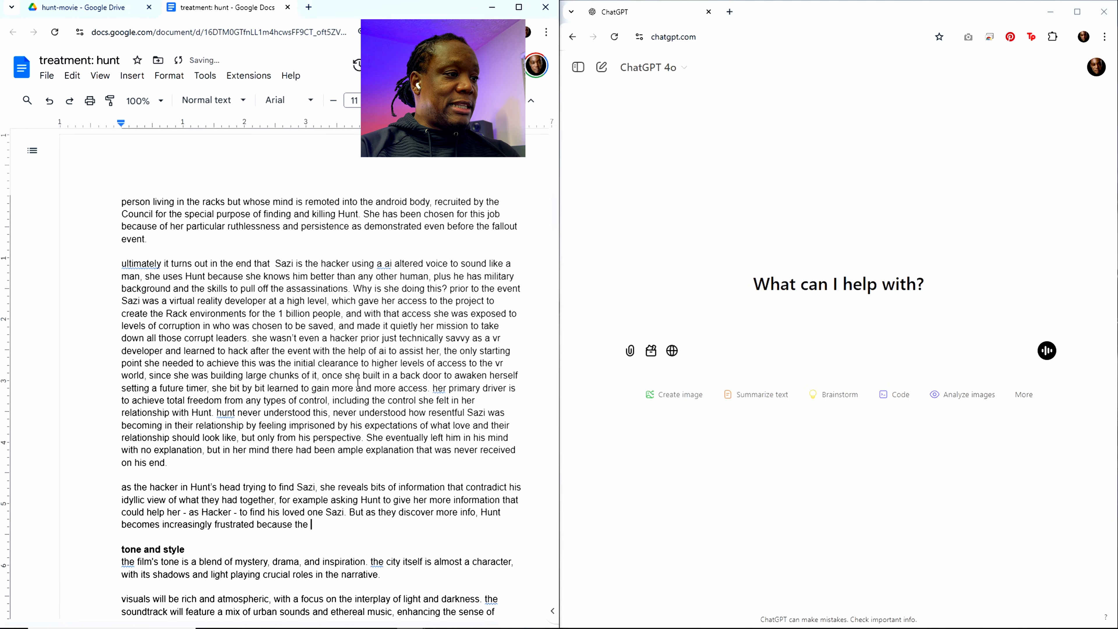
text(data they are )
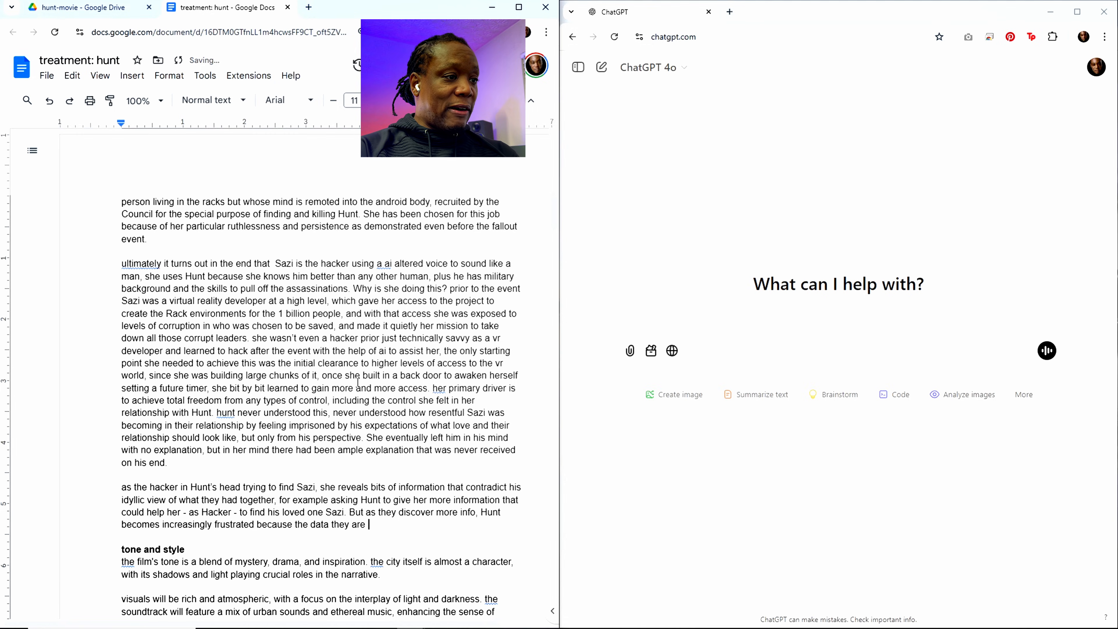
text(finding doesn)
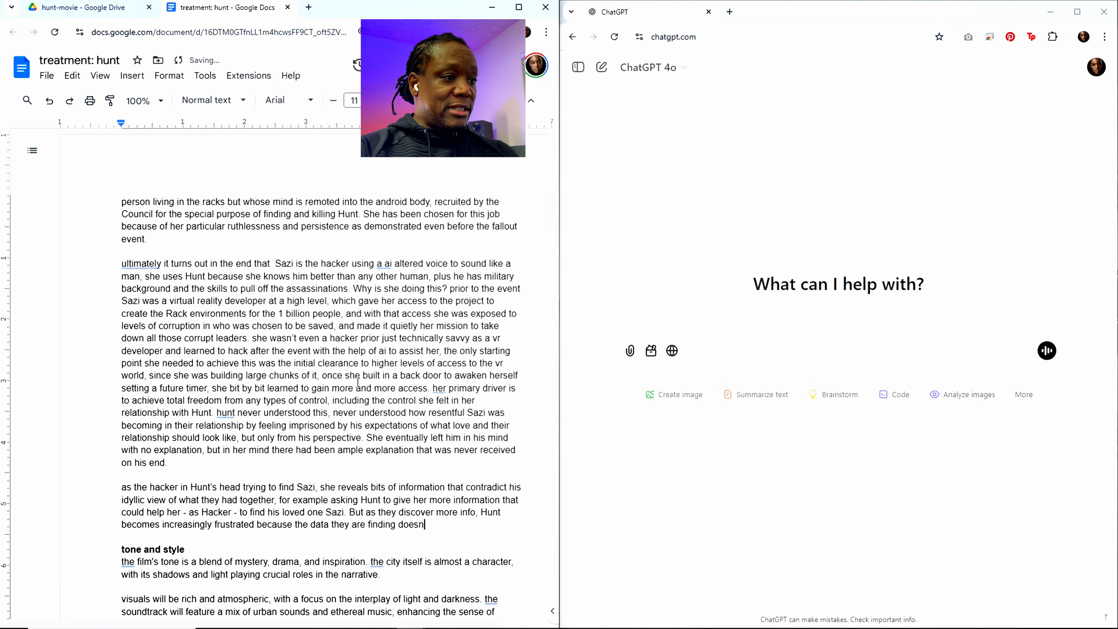
text('t alig)
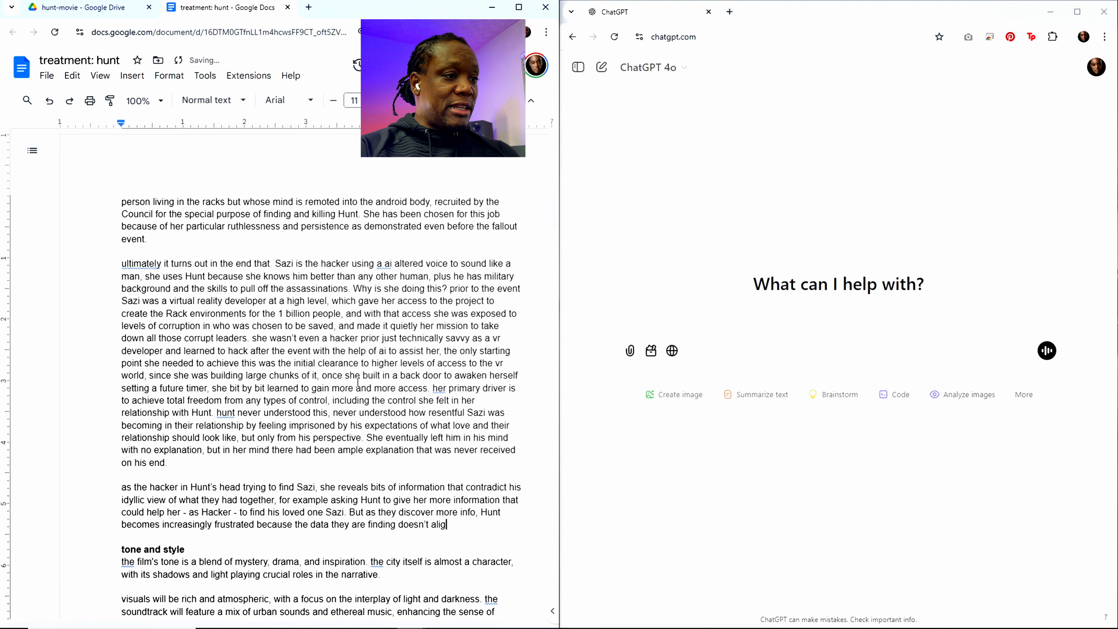
text(n with th)
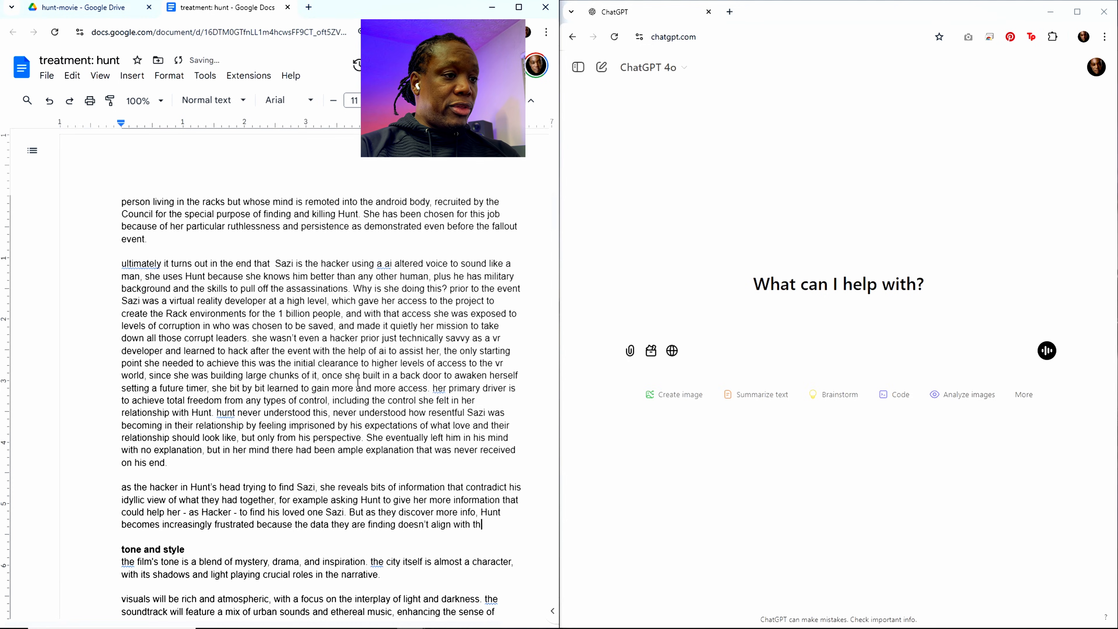
text(e dream)
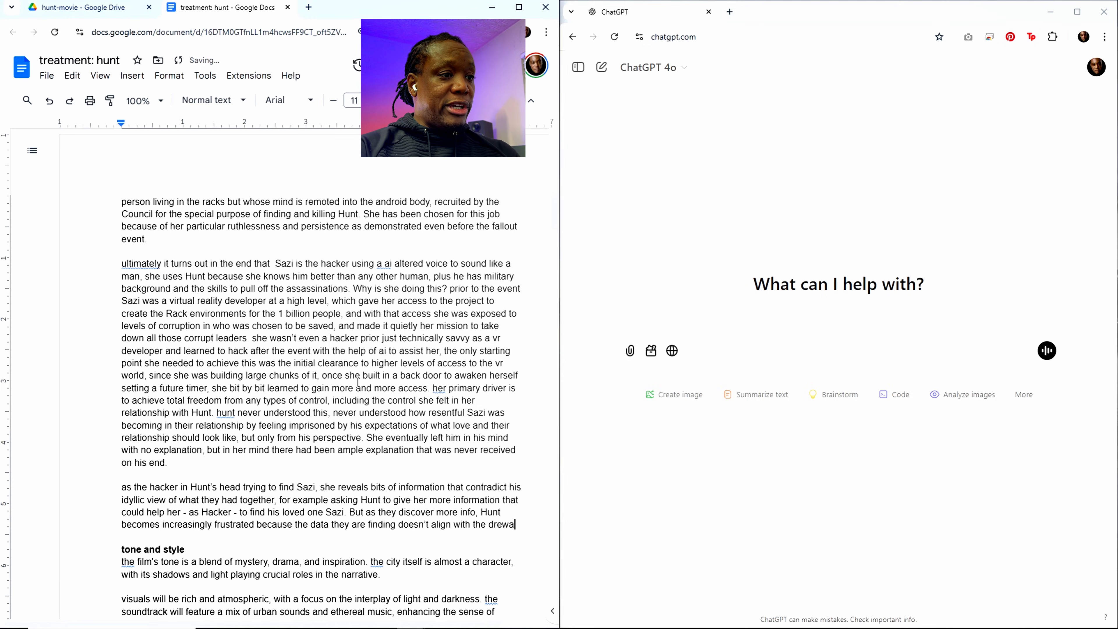
text(s he has)
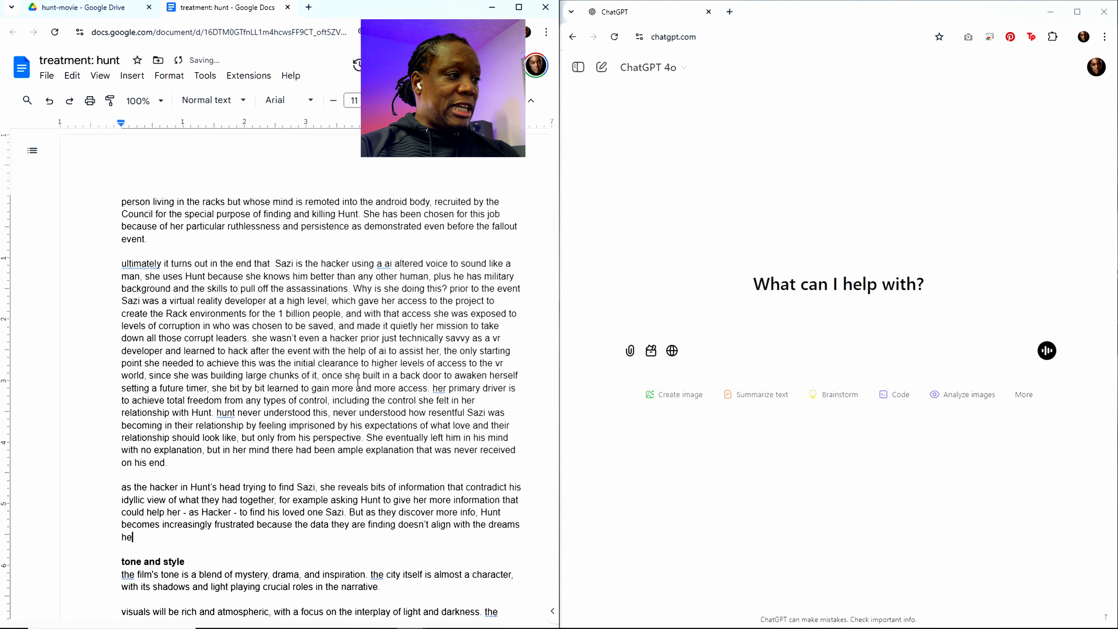
text( been ha)
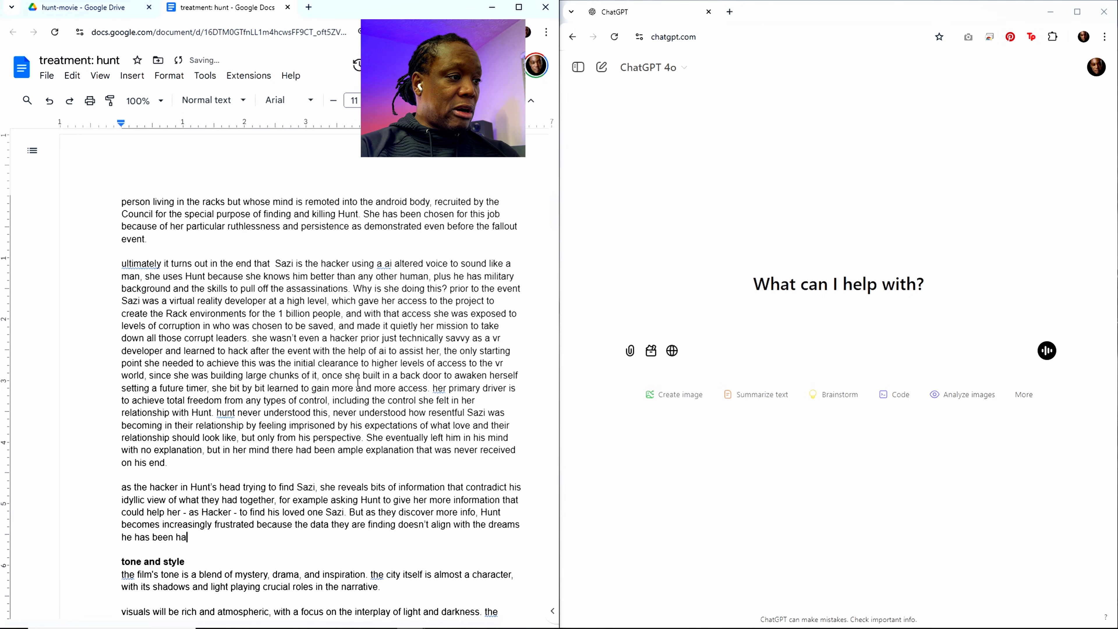
text(rboring about)
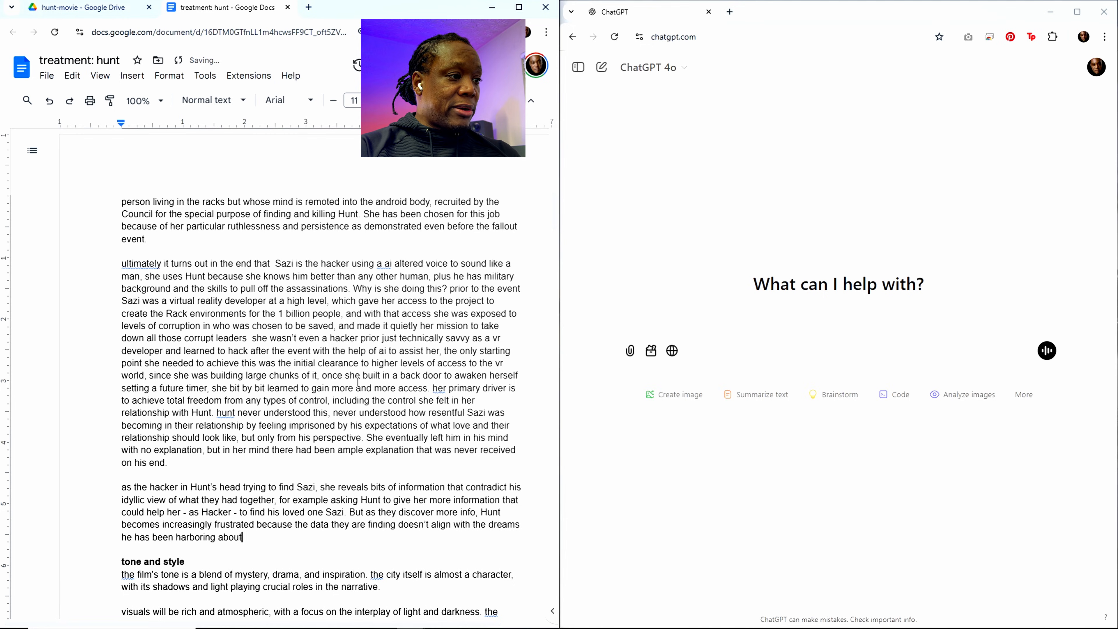
text( how )
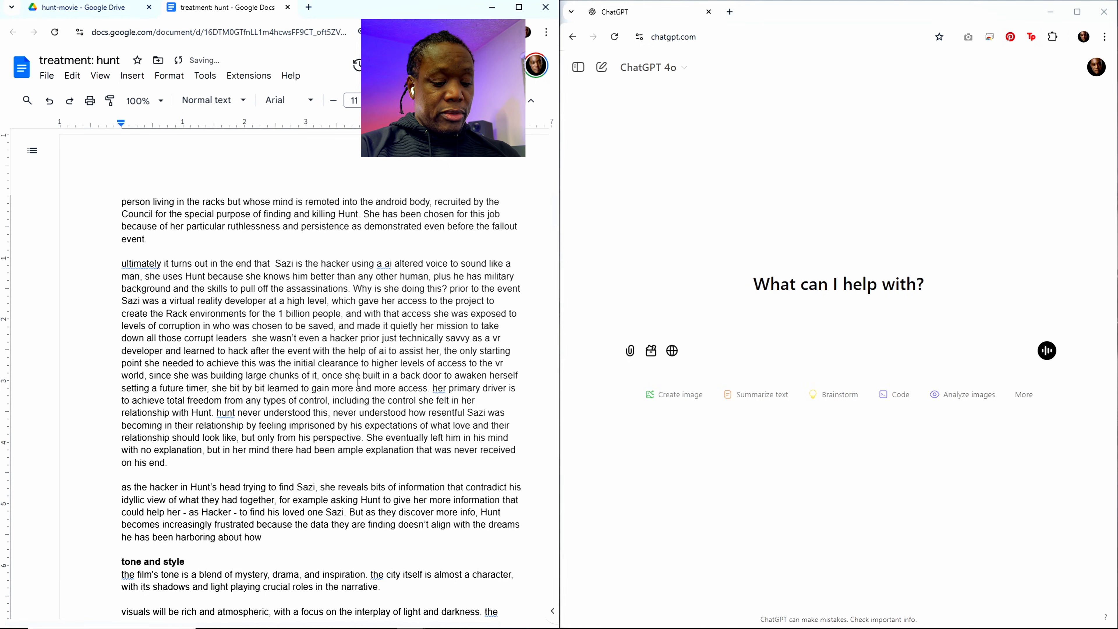
text(w)
Step: Complete the sentence about Hunt's dreams with "beautiful he and Sazi were together."
key(BackSpace)
text(bea)
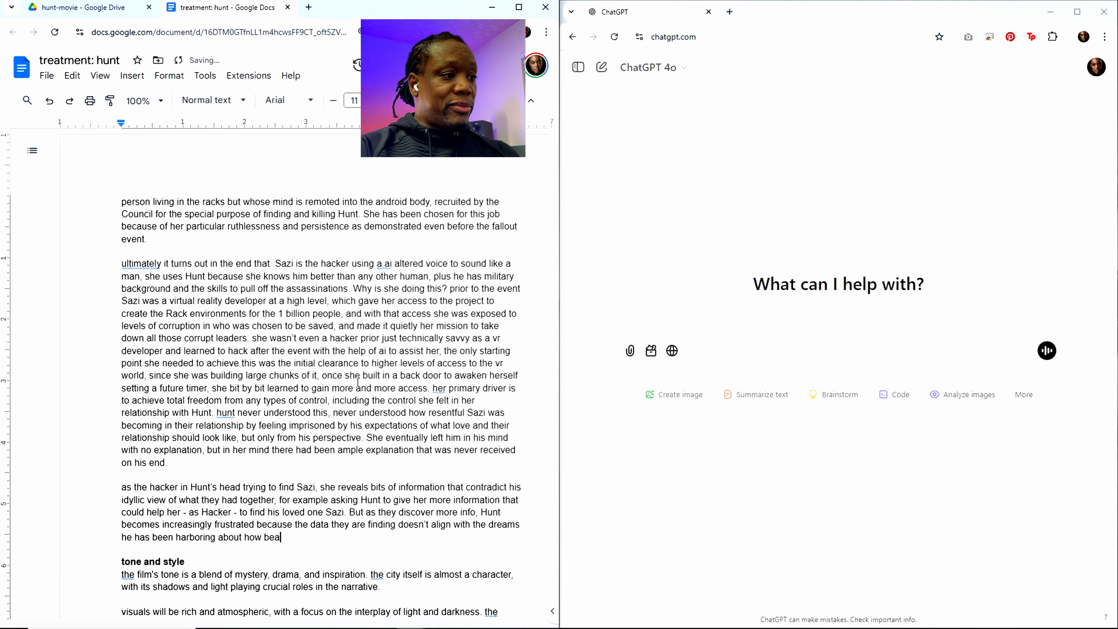
text(utri)
key(BackSpace)
key(BackSpace)
key(BackSpace)
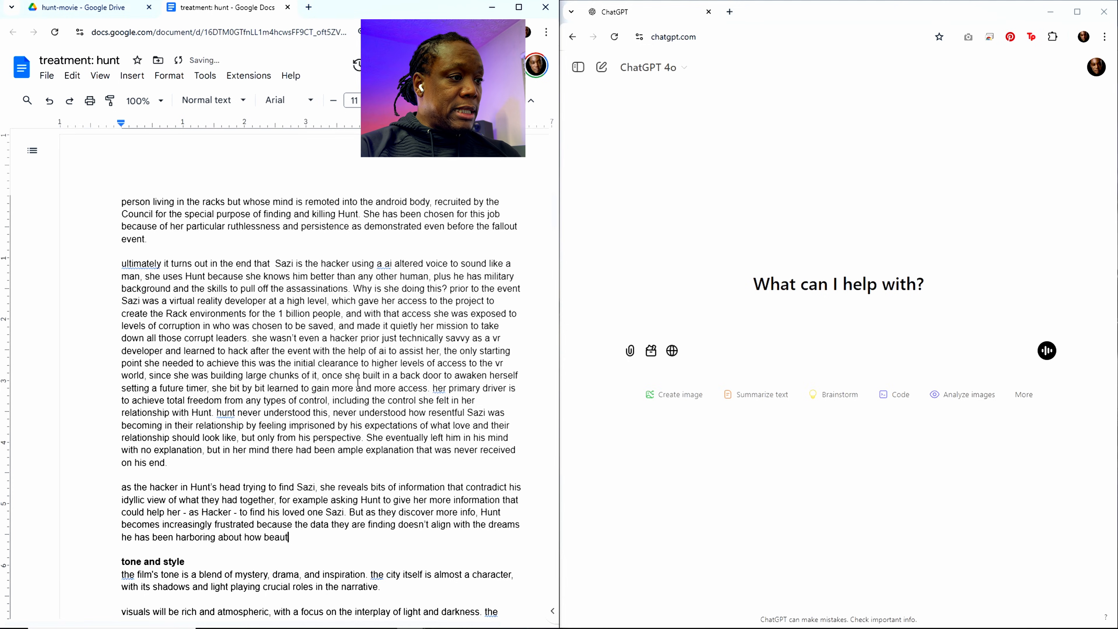
text(iful he )
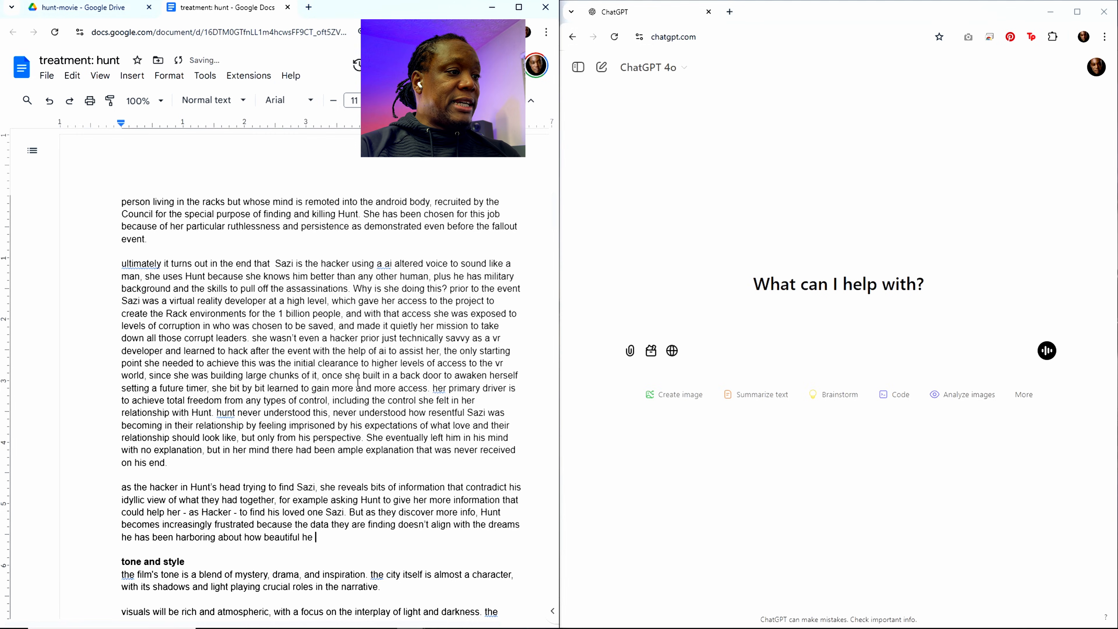
text(and Sazi)
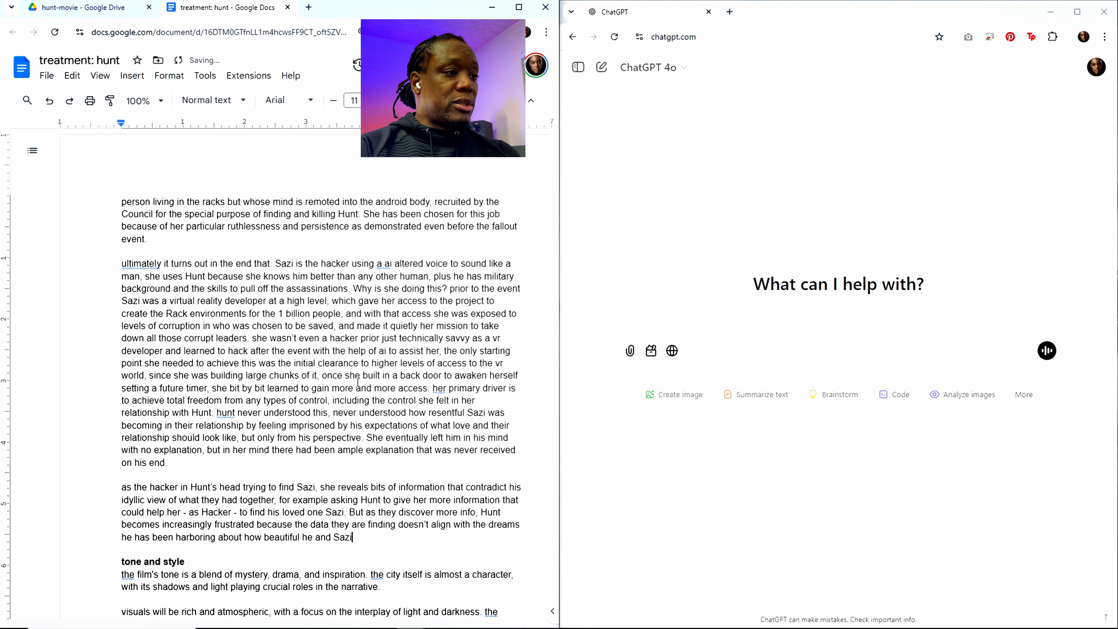
text( were togeth)
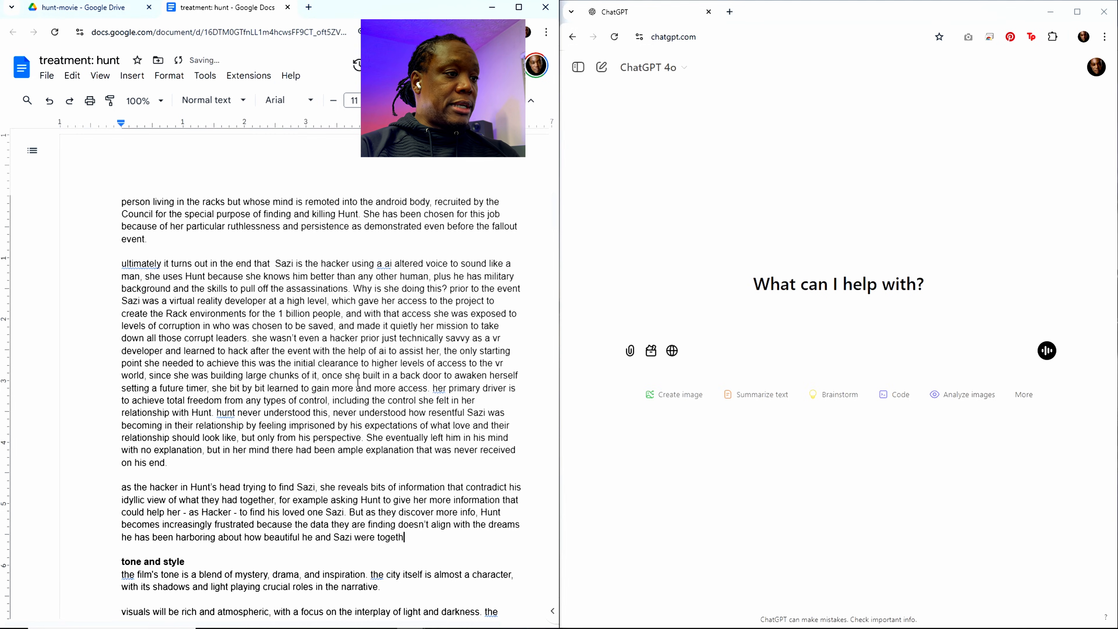
text(er)
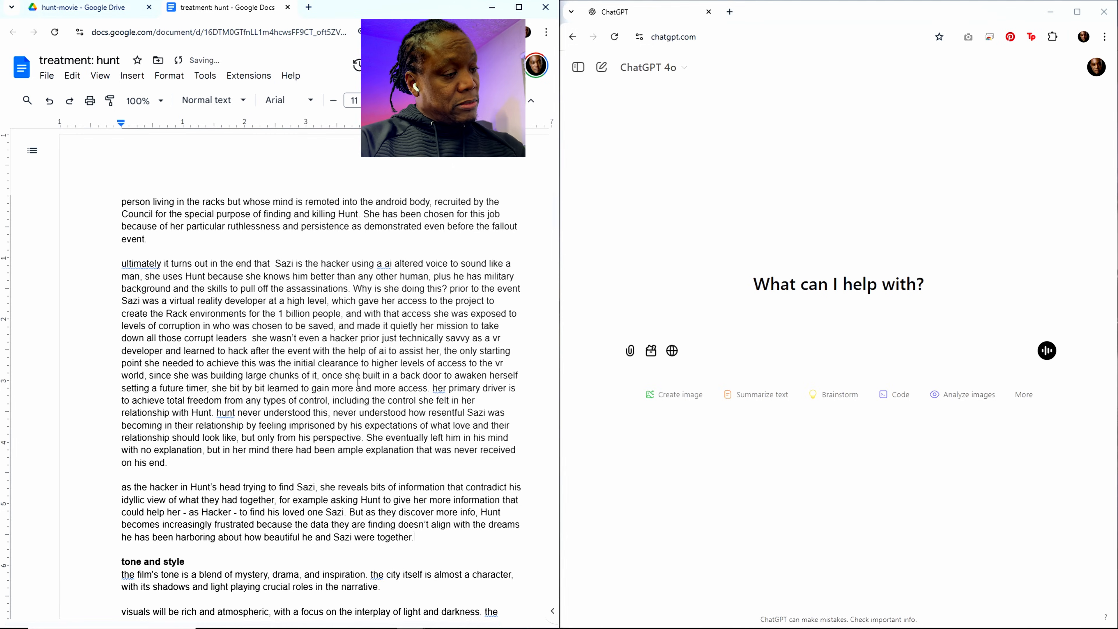
text(.)
Step: Start a new paragraph before the tone and style heading with "Once he gets to the Oasis above ground that"
key(Return)
key(Return)
text(Once )
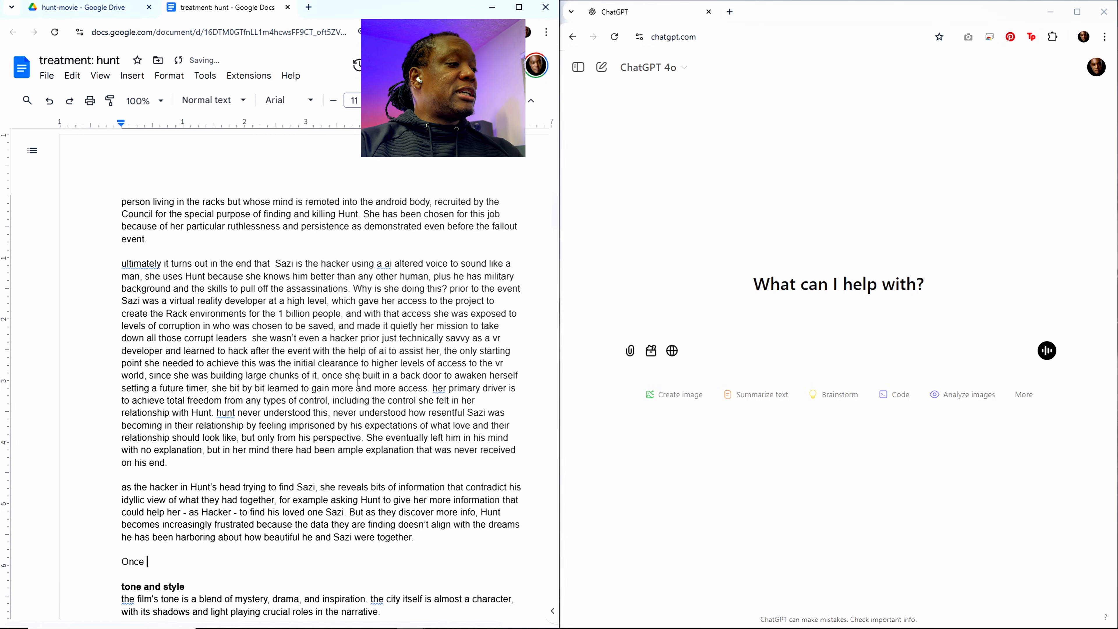
text(he get )
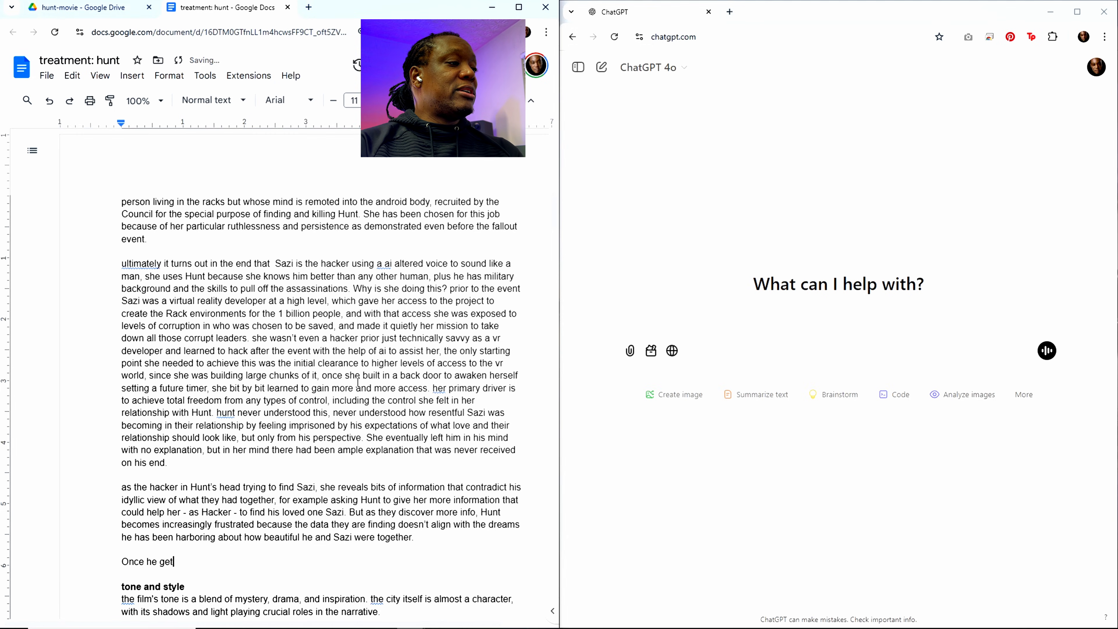
text( to the Oasis)
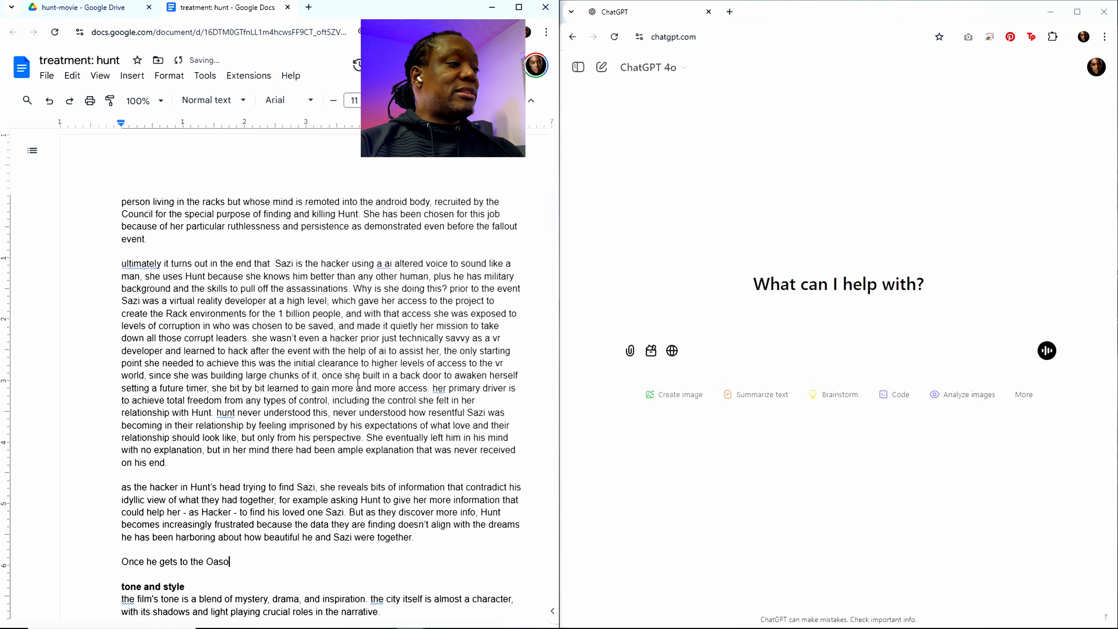
text( a)
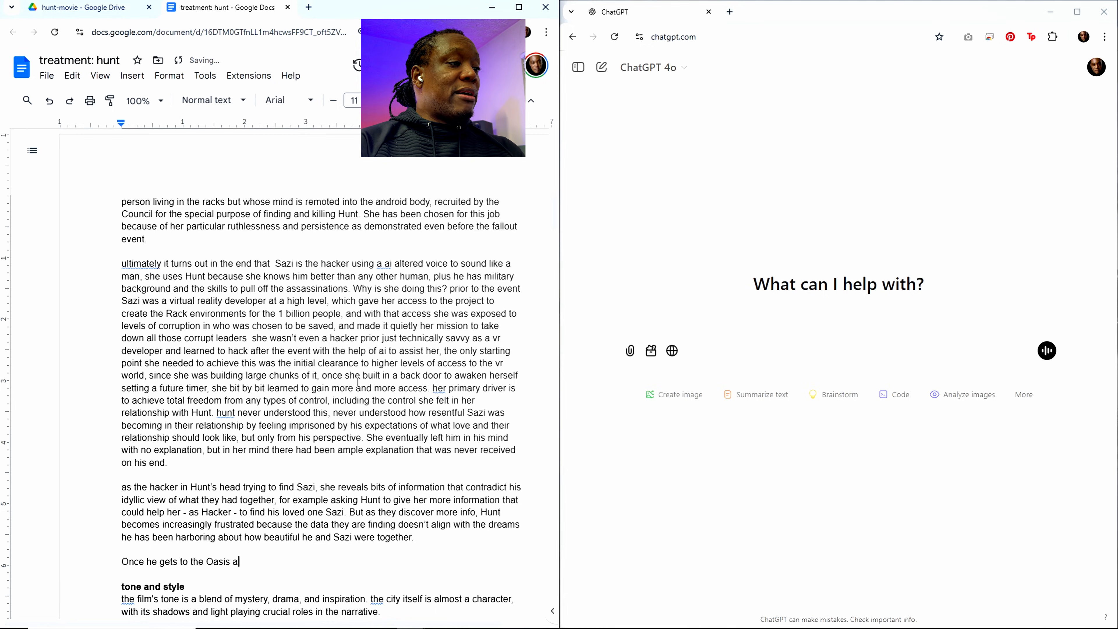
text(bove g)
key(BackSpace)
key(BackSpace)
key(BackSpace)
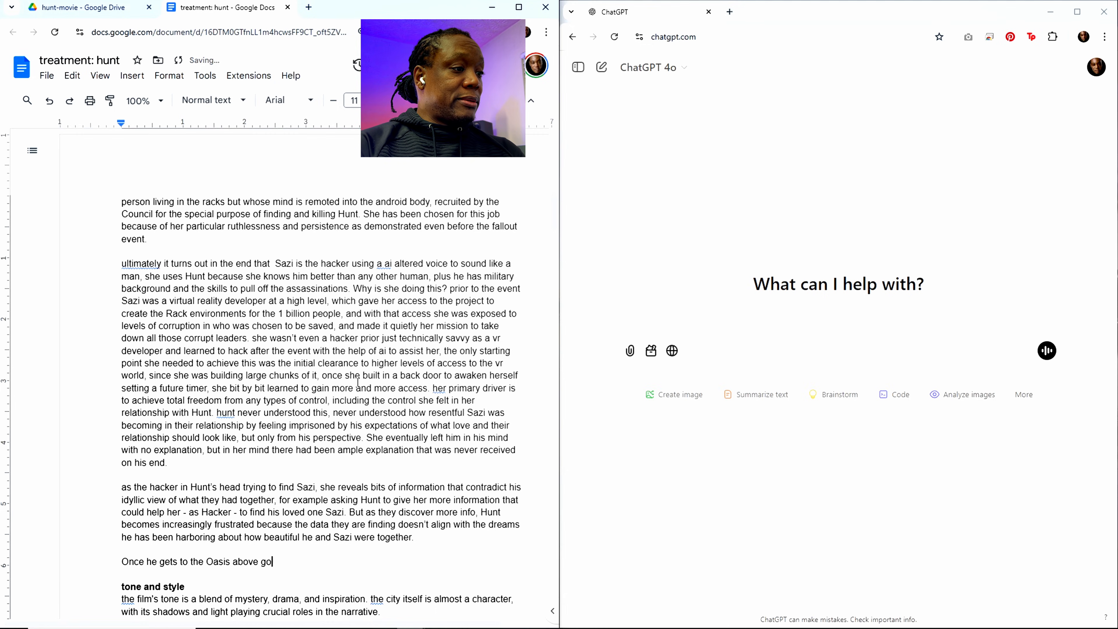
text(round that Sazi haa)
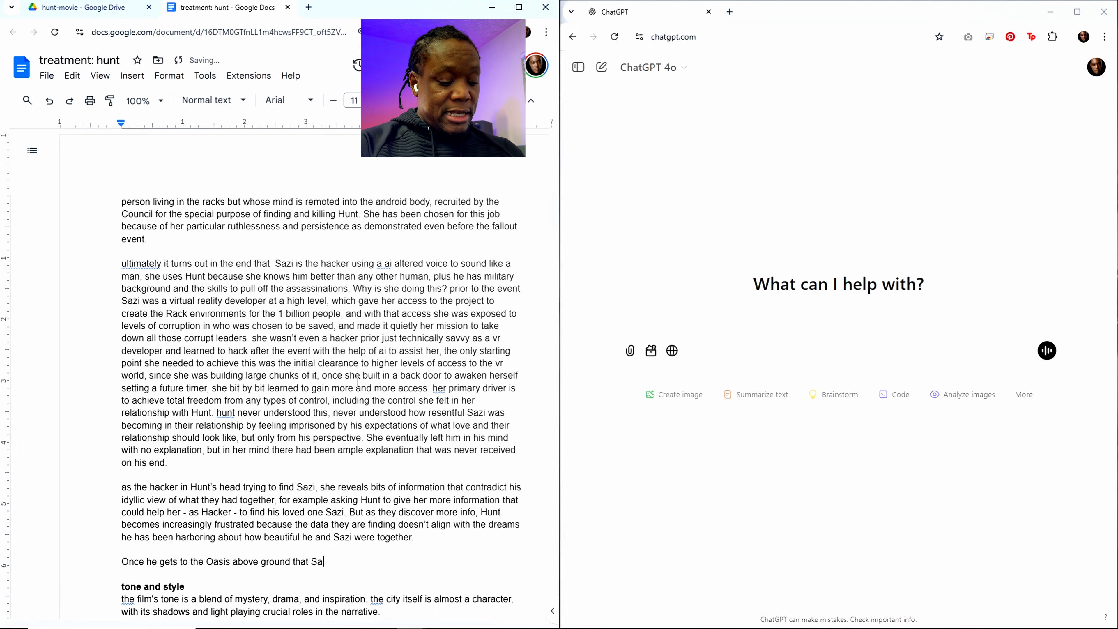
Step: Continue the clause about the Oasis with "Sazi has created"
key(BackSpace)
key(BackSpace)
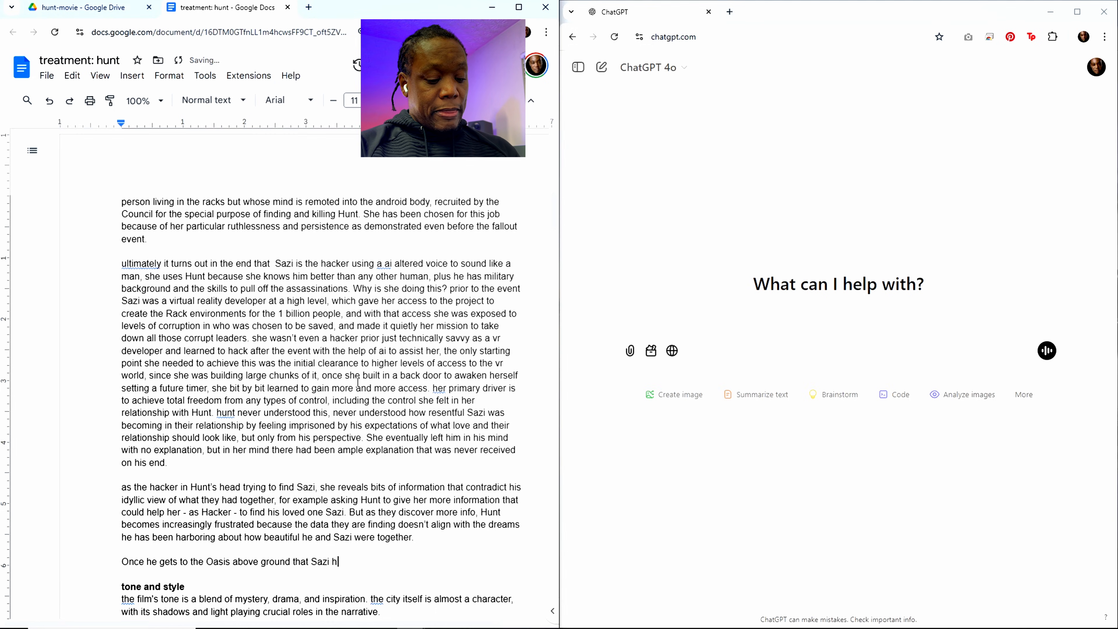
text(as createdd)
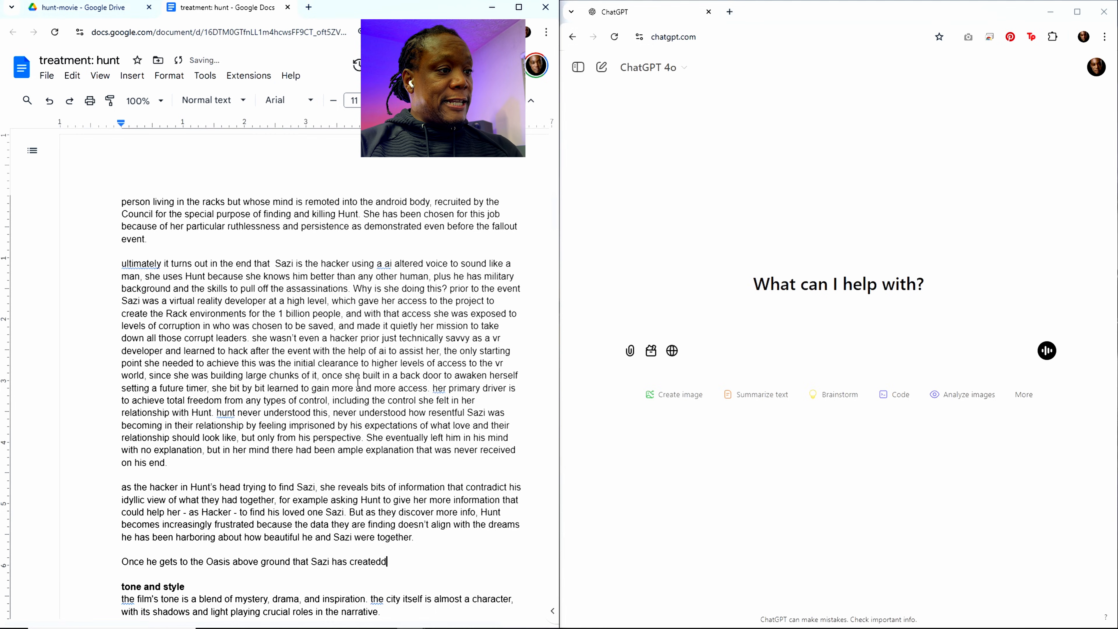
key(BackSpace)
Step: Add Hunt's realization to the opening clause: "and understands how wrong he was,"
text(and )
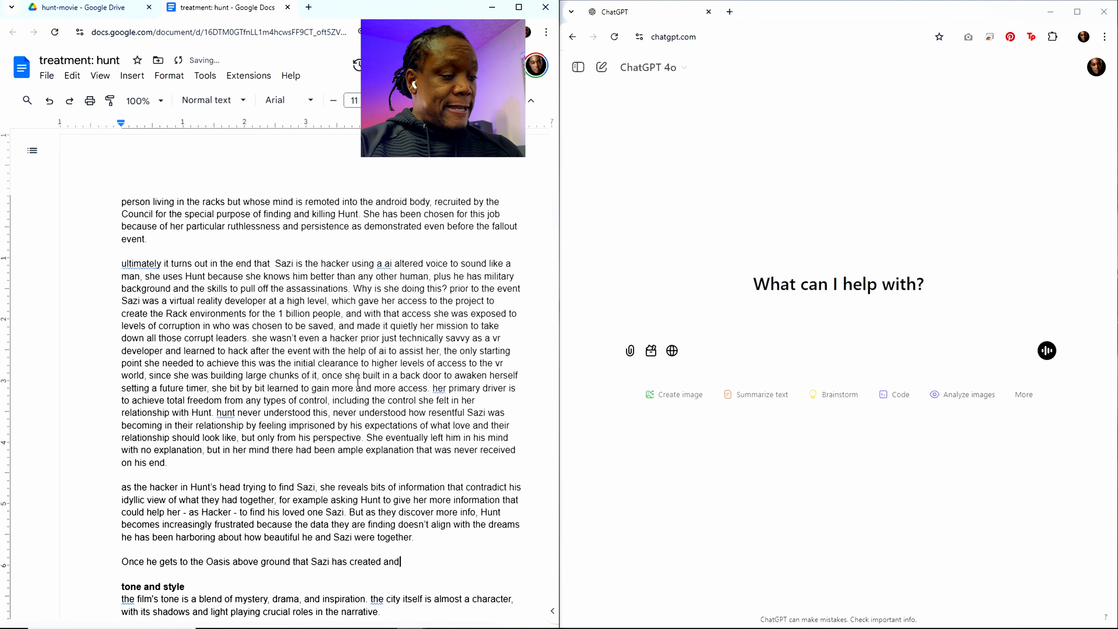
text(understands)
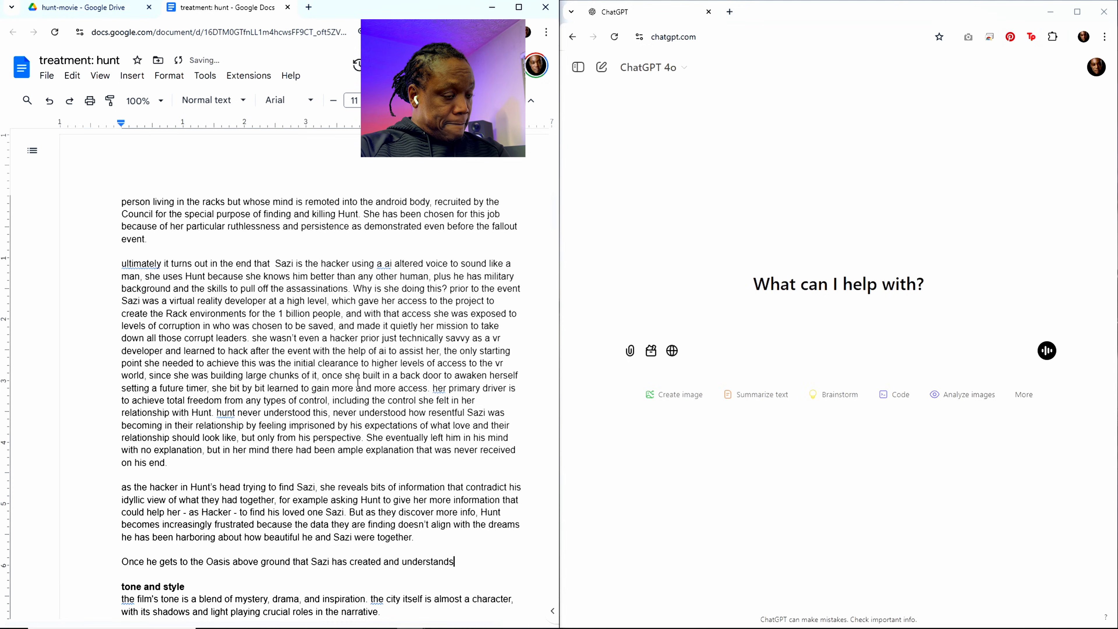
text( how won)
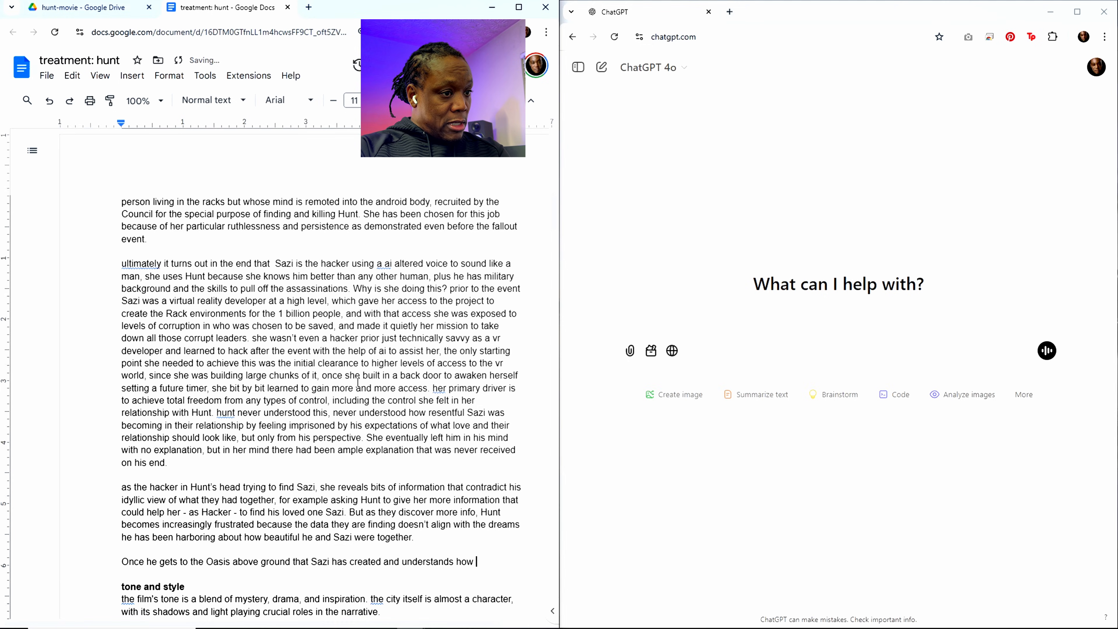
key(BackSpace)
key(BackSpace)
text(rong)
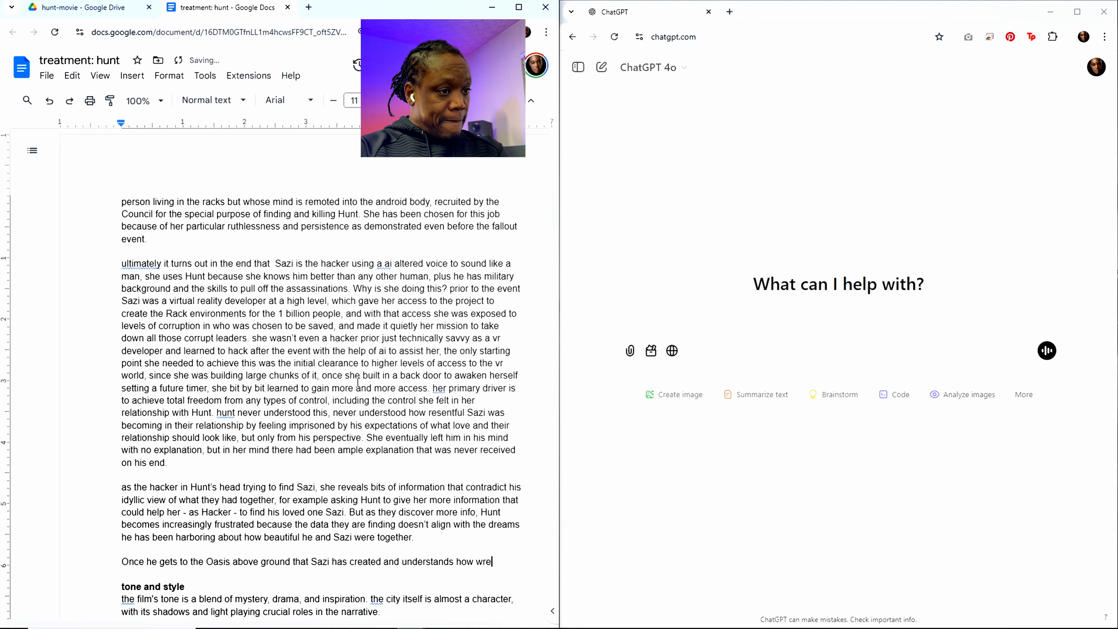
text( he )
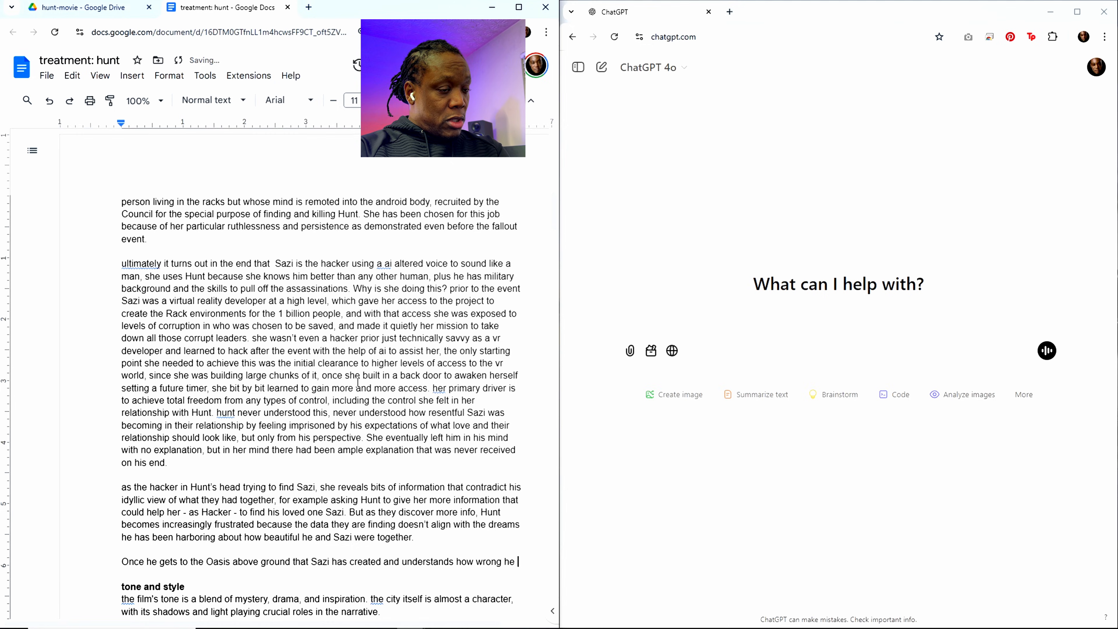
text(was)
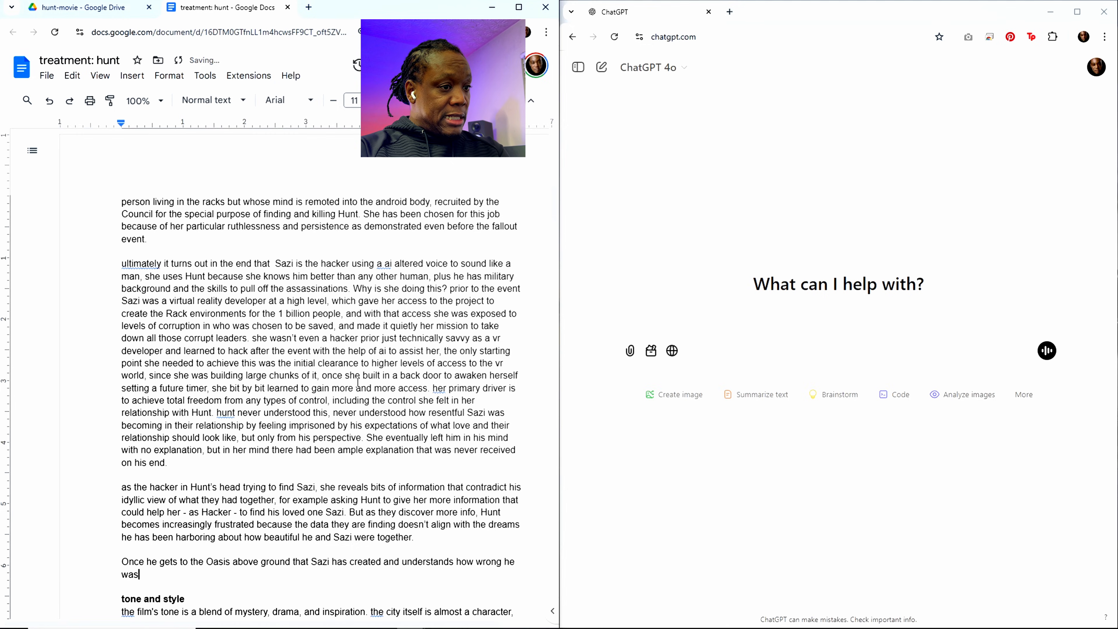
text(, )
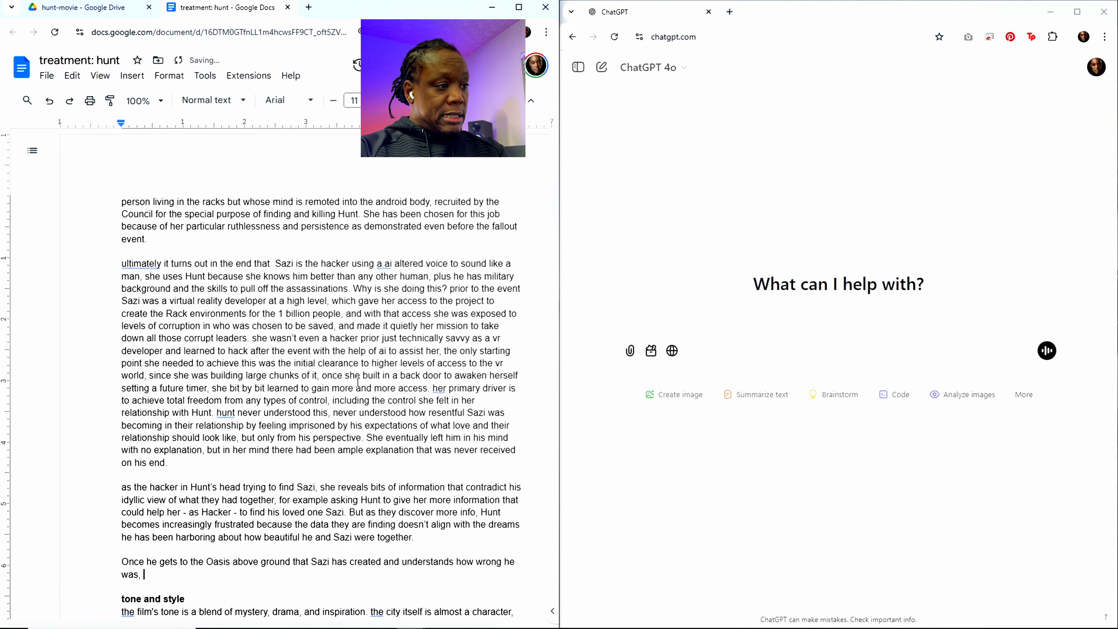
text(Sazzi)
Step: Write the main clause "Sazi's mission is complete" after the opening clause
key(BackSpace)
key(BackSpace)
text(i)
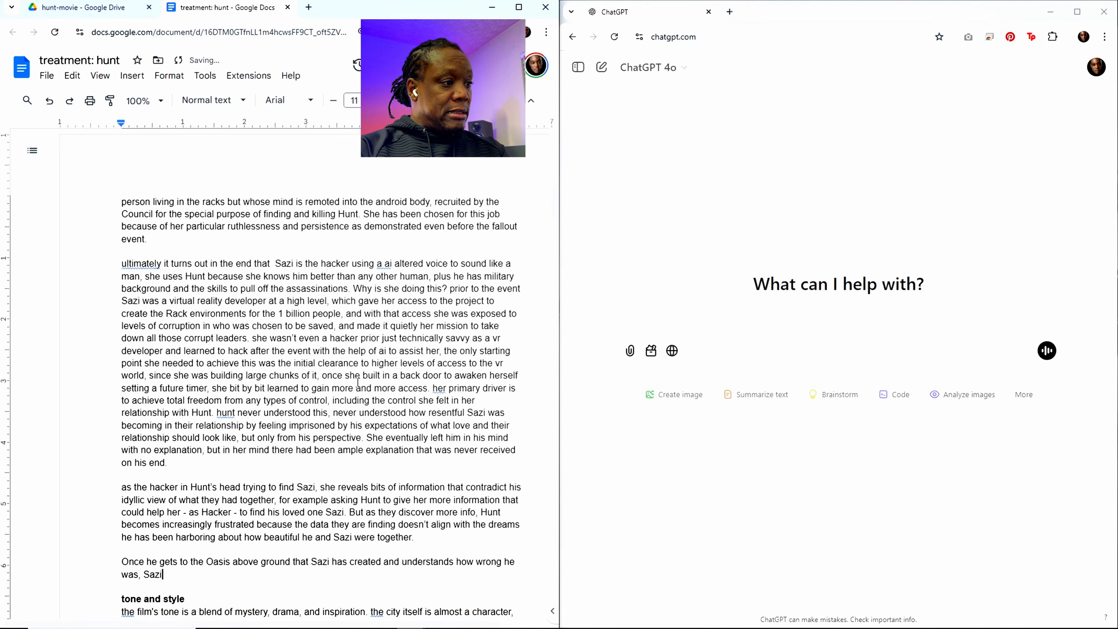
text('s mission is complete)
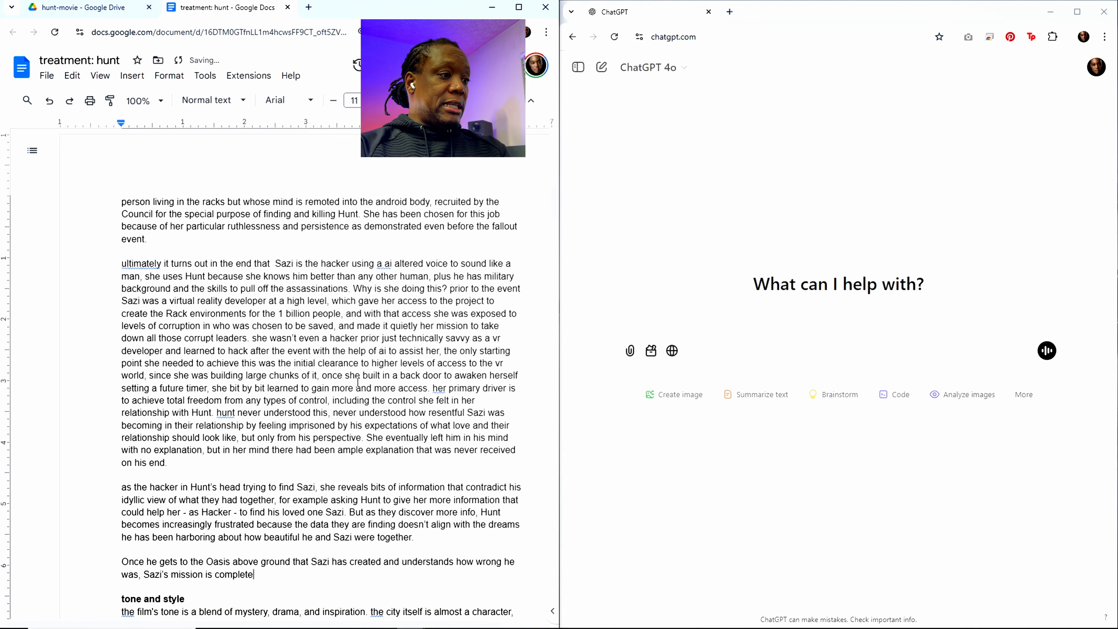
text( in a )
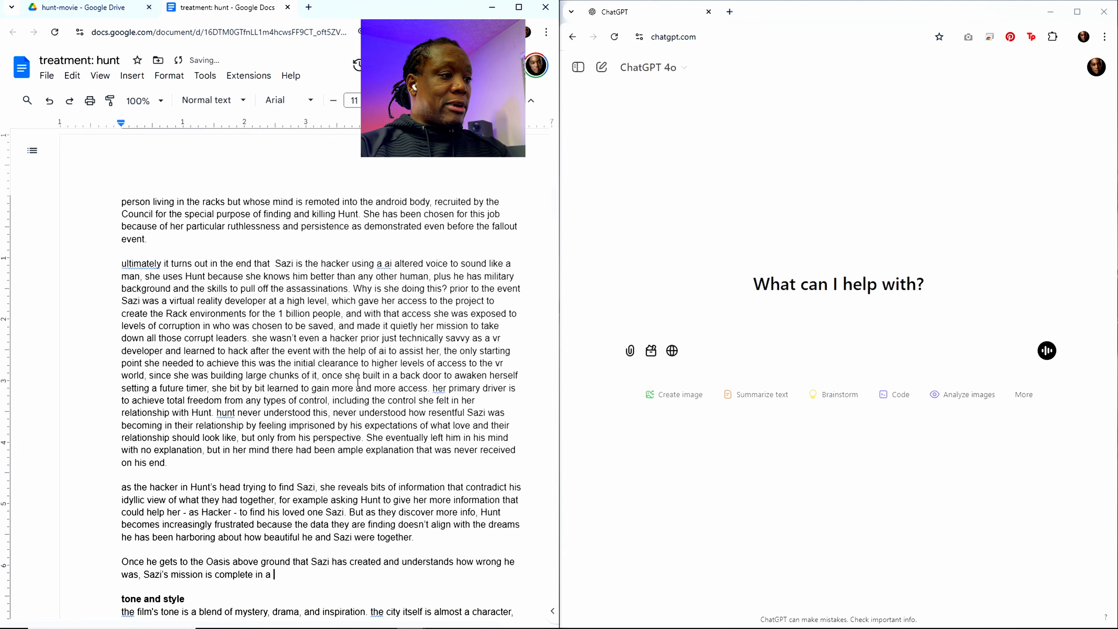
text(practical)
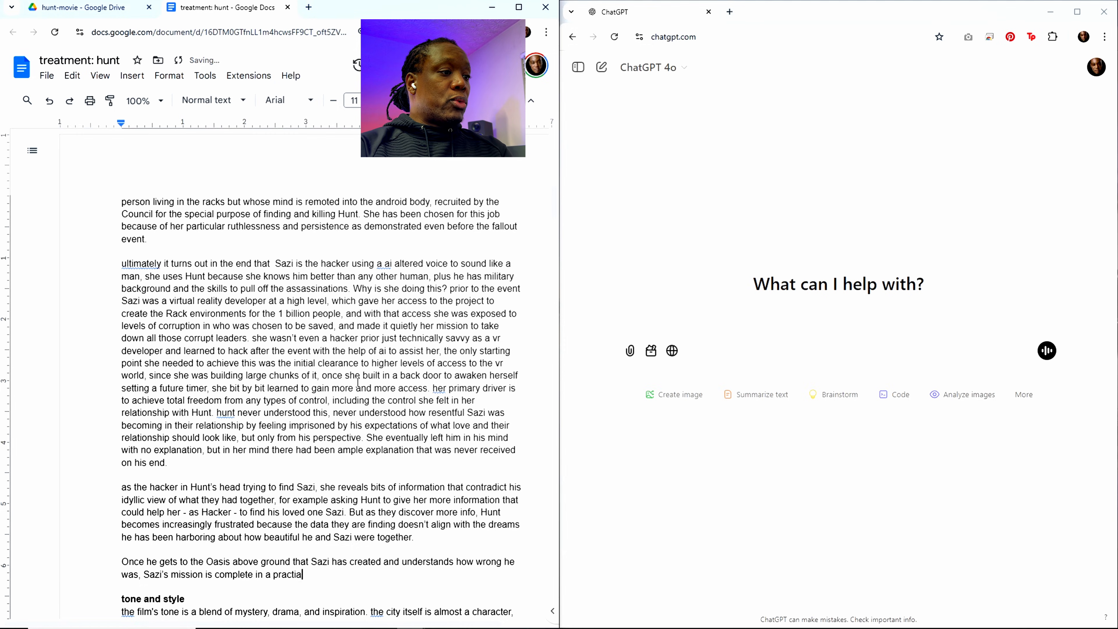
text( way and e)
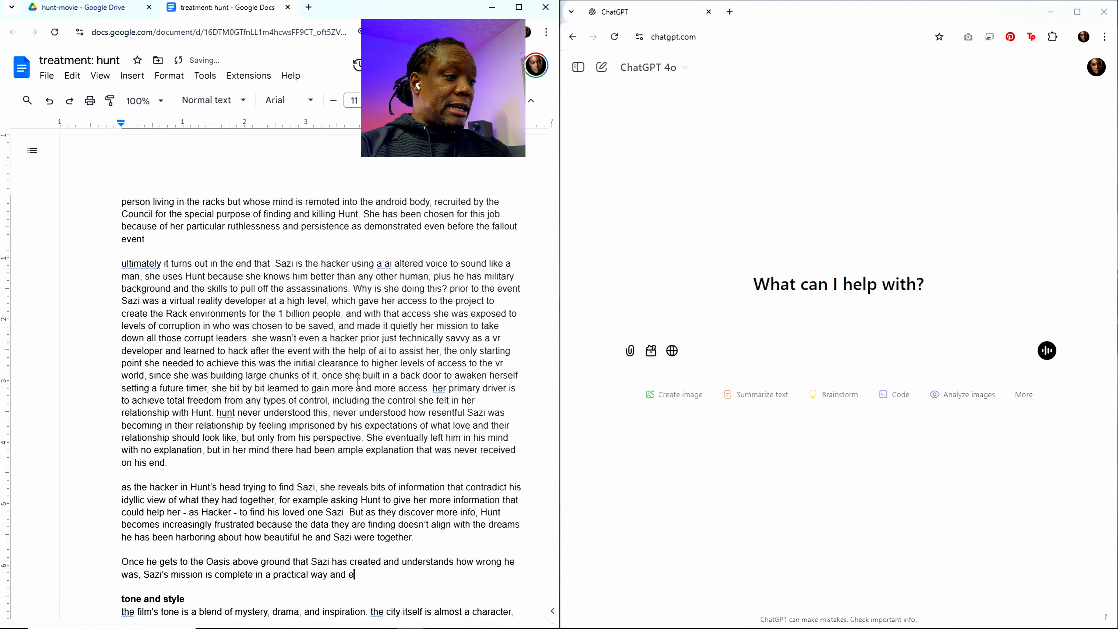
Step: Qualify how the mission is complete by adding "in a practical way and an emotional way"
key(BackSpace)
text(an em)
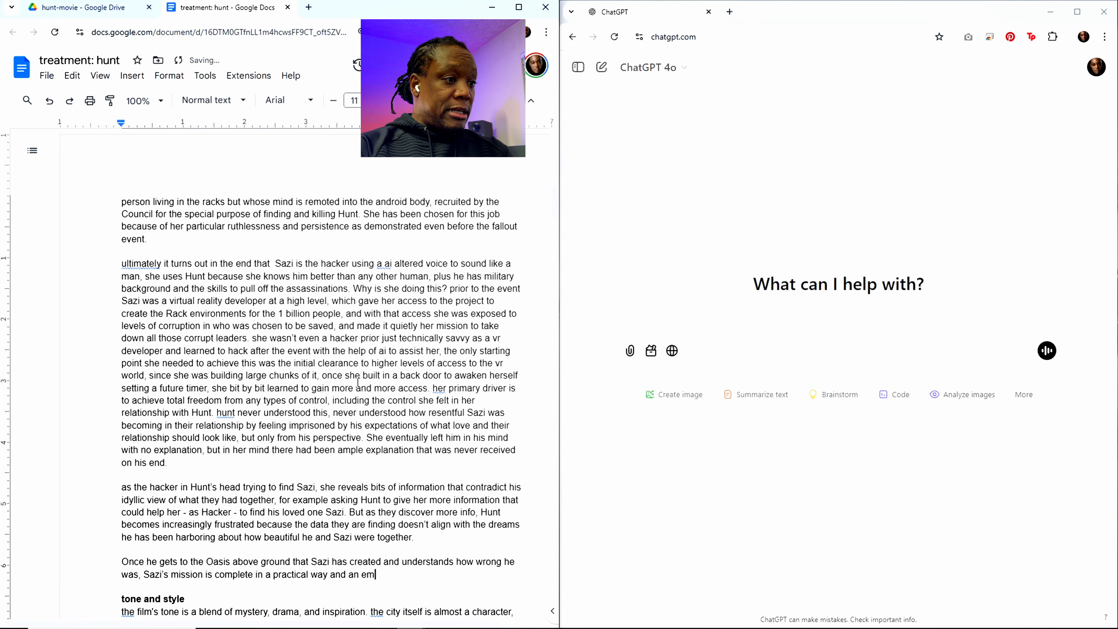
text(otional way)
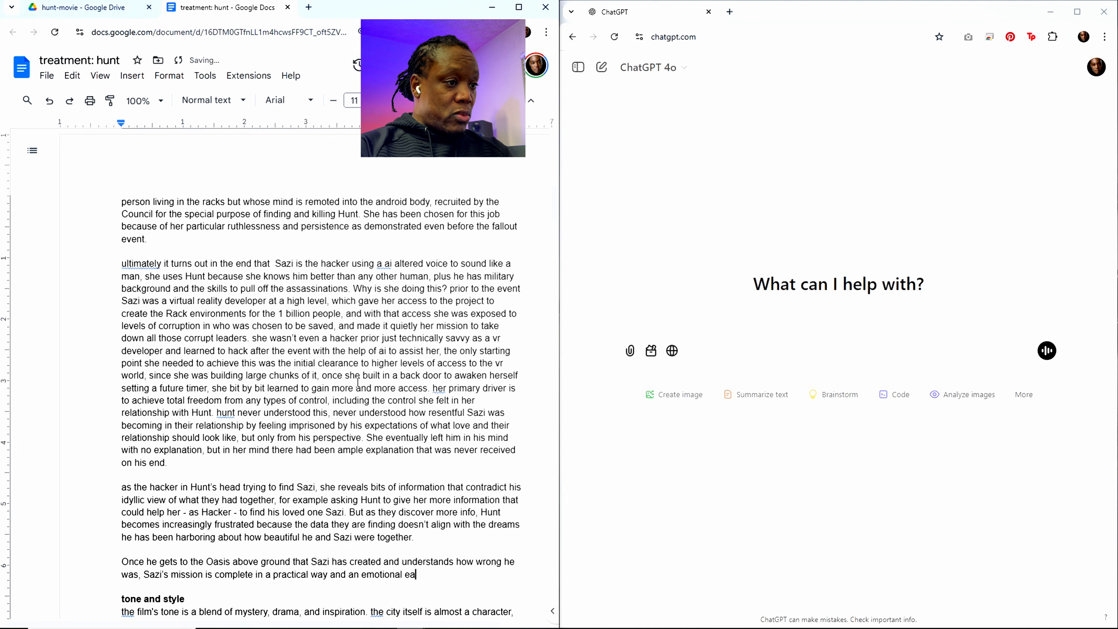
text(l h)
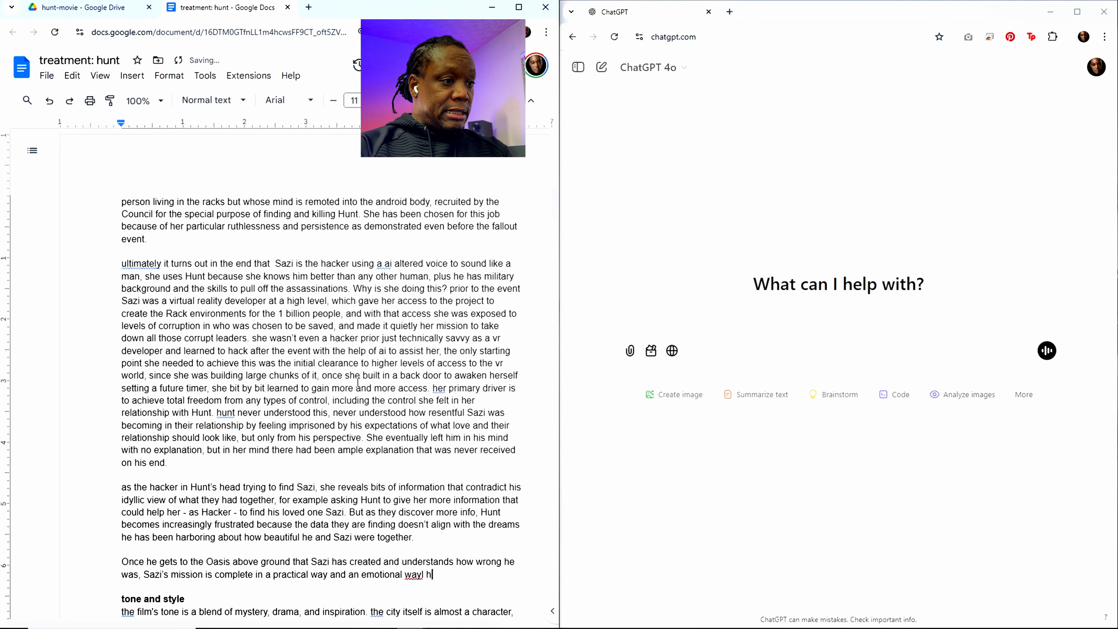
key(BackSpace)
key(BackSpace)
key(BackSpace)
Step: End the sentence about Sazi's mission and start a new one with "he's taken out all her rivals"
text(. h)
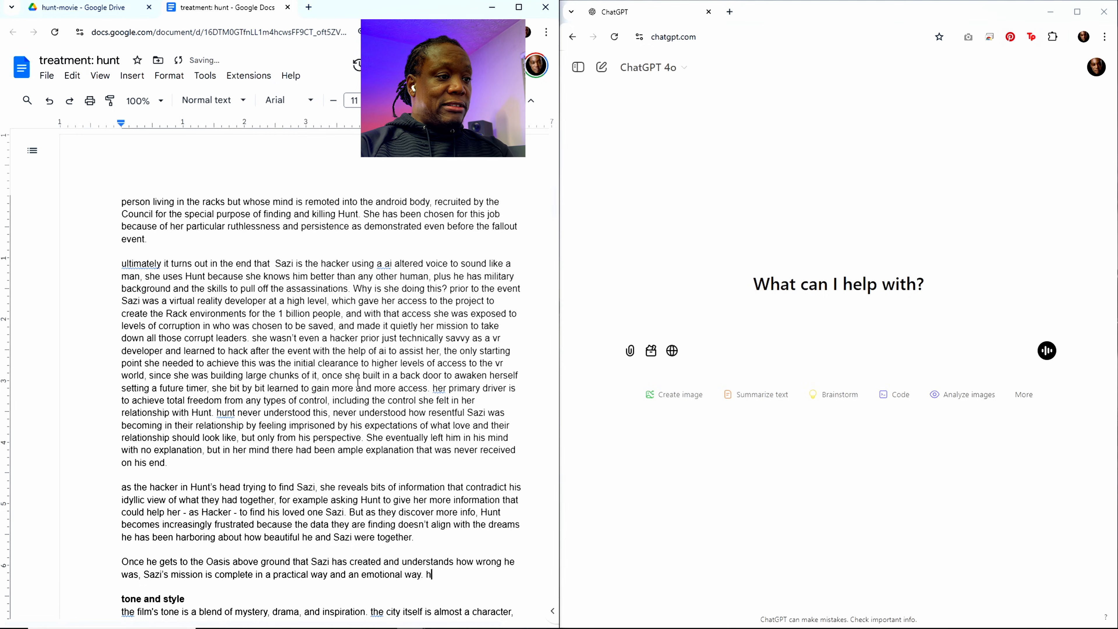
text(e's take)
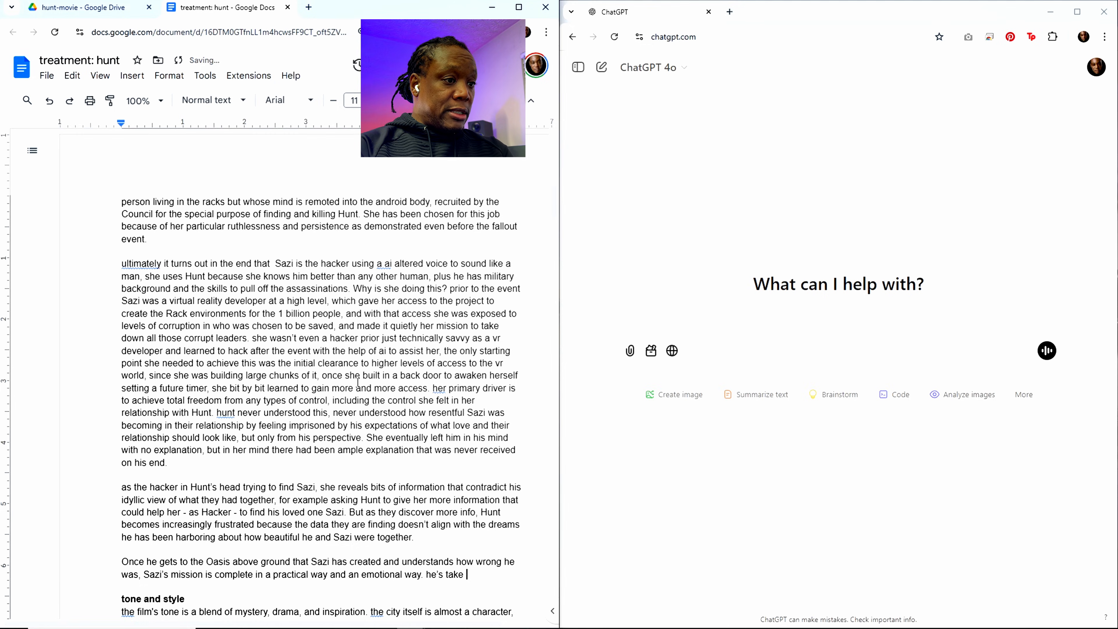
key(BackSpace)
text(n out al)
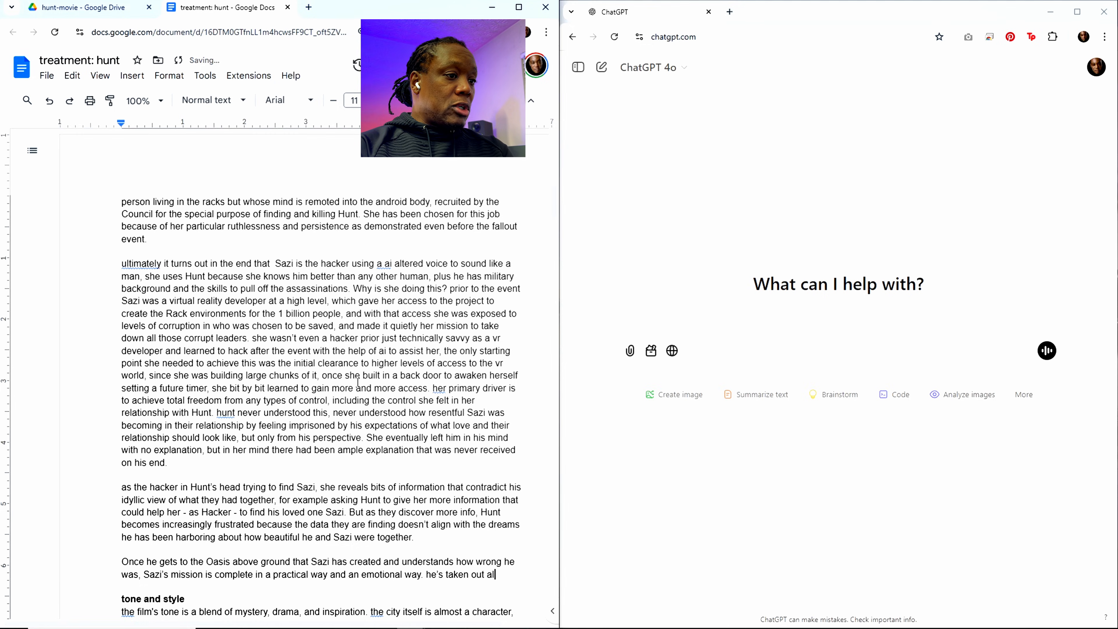
text(l her )
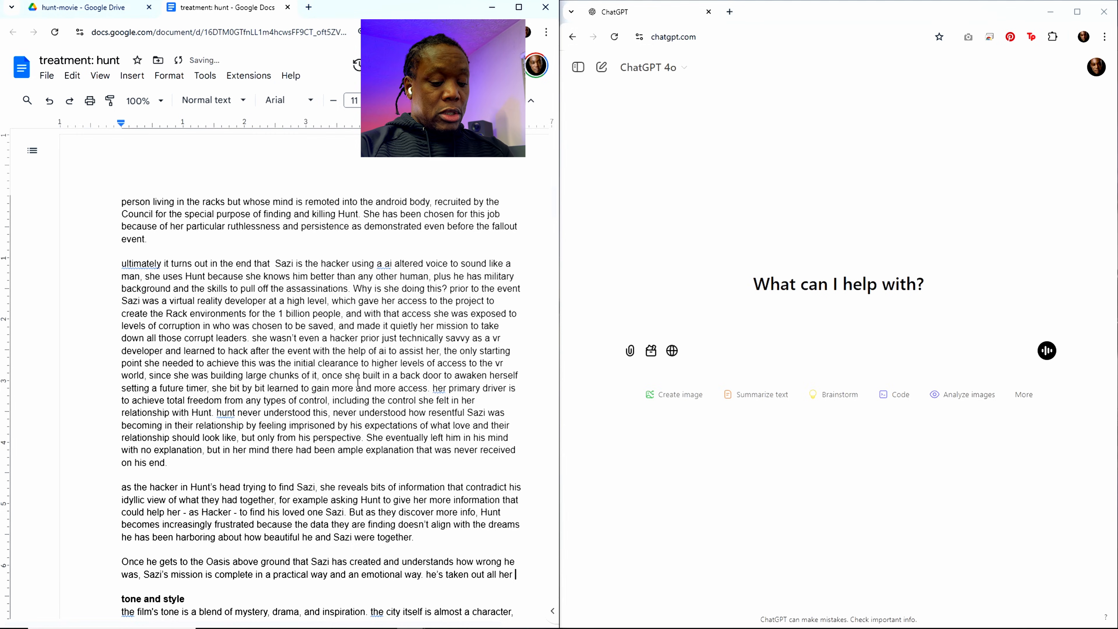
text(rivals)
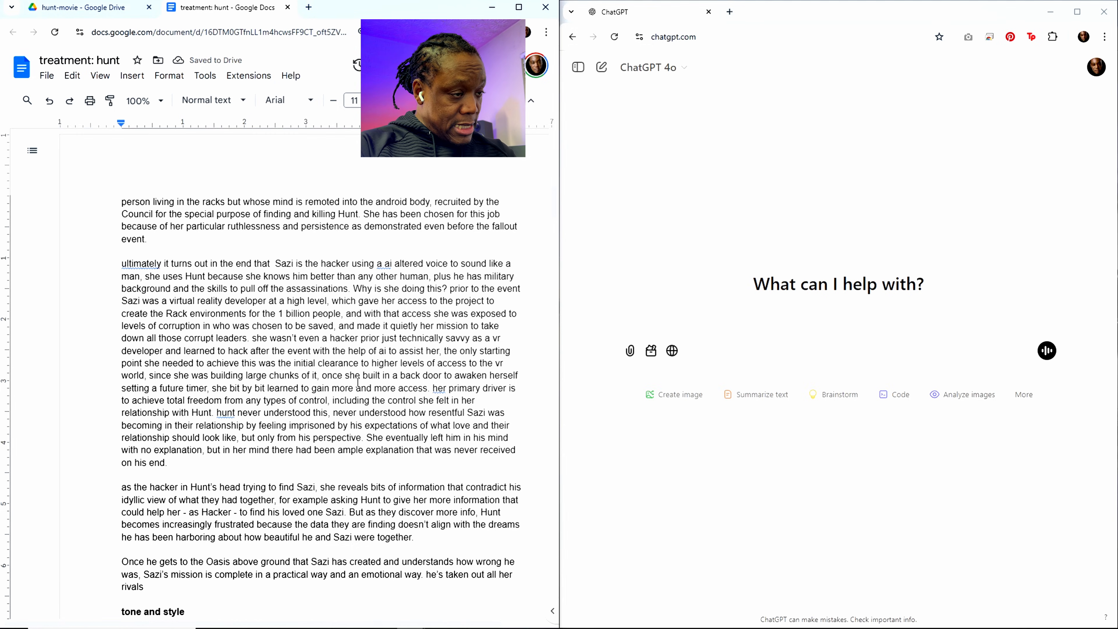
text( and he's )
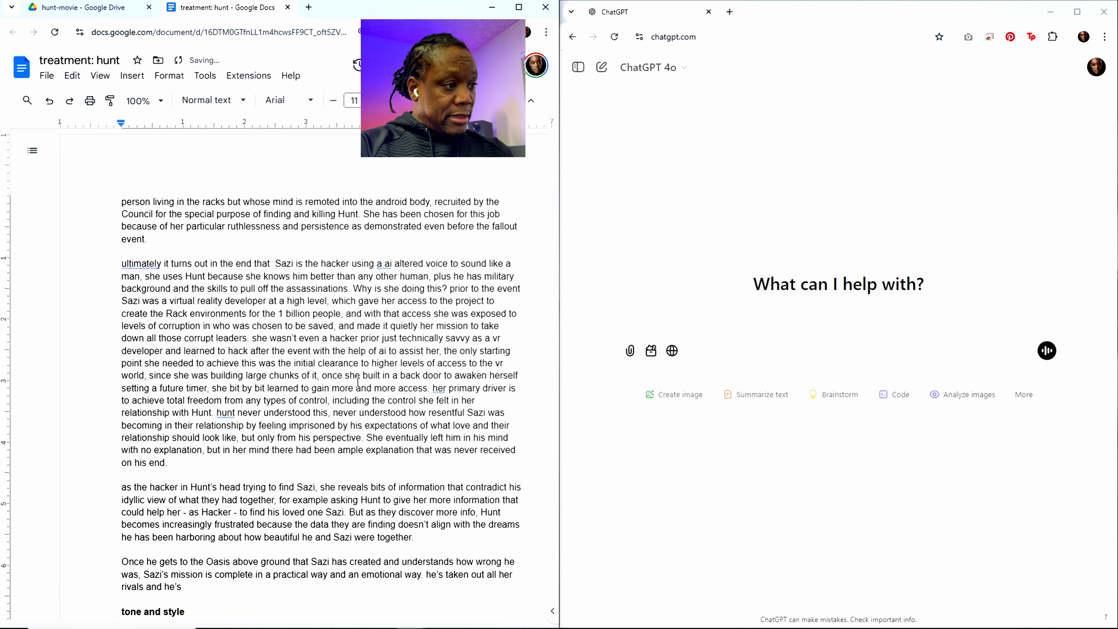
text(come to underst)
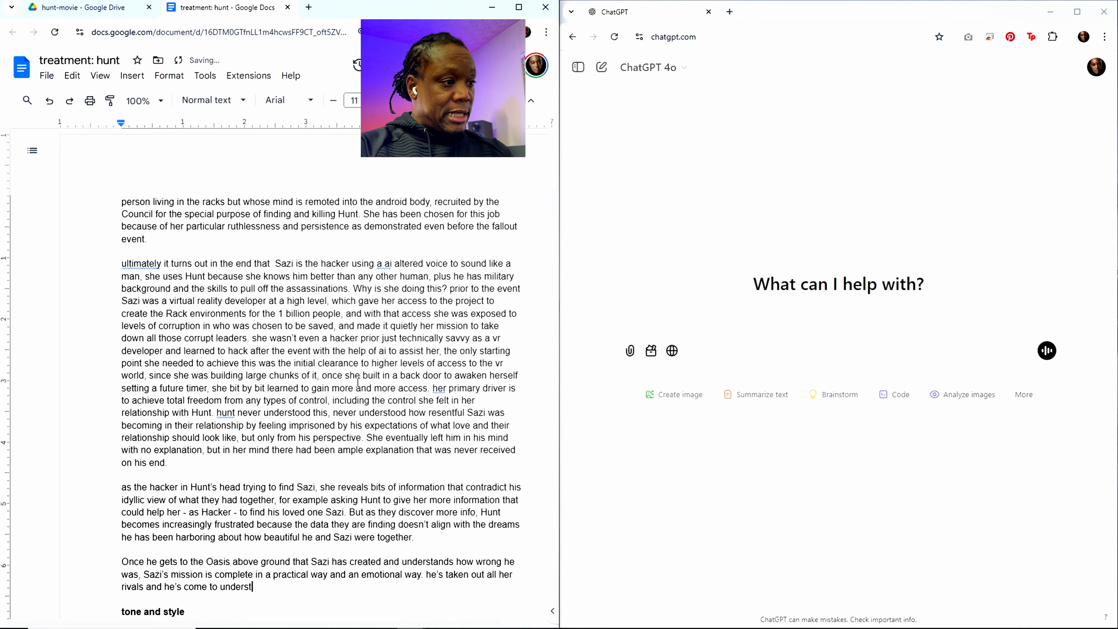
text(and where)
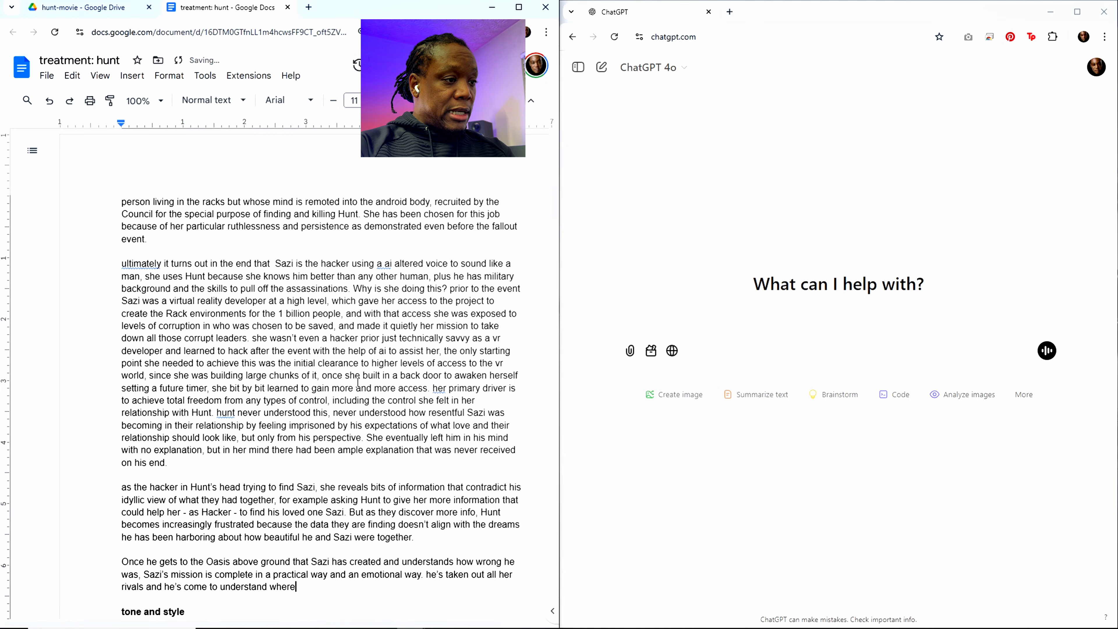
text( he went wr)
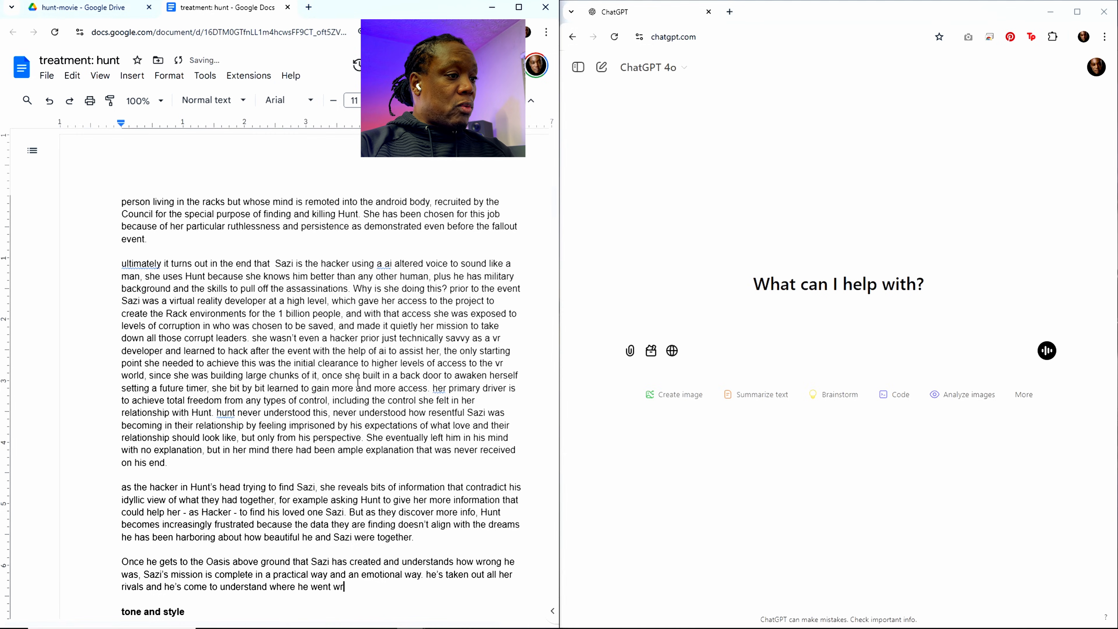
text(ong. At)
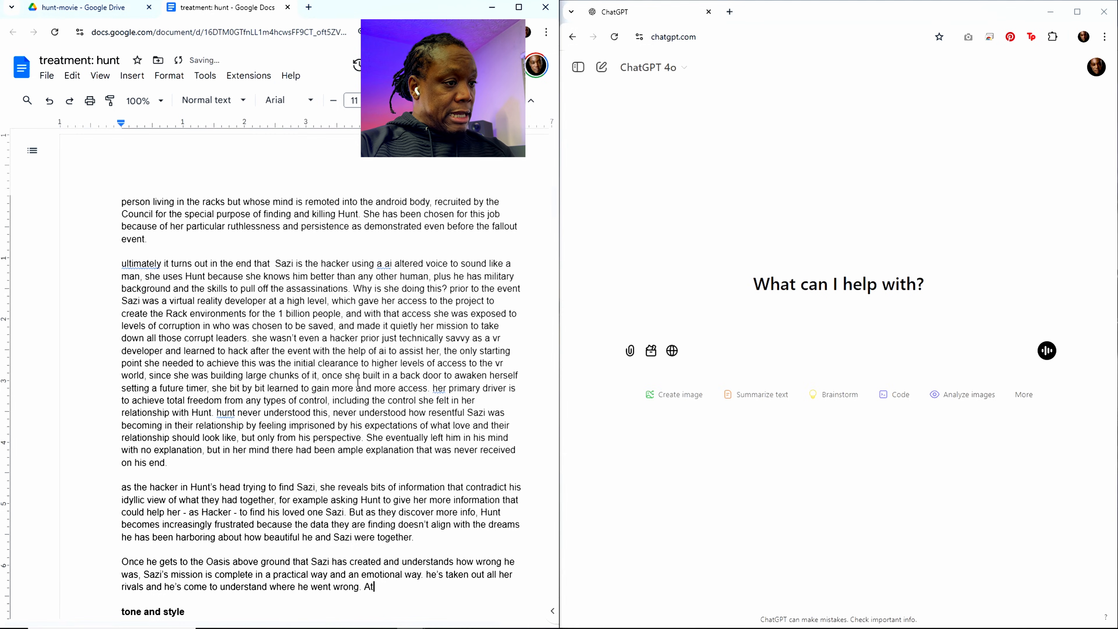
text( that poi)
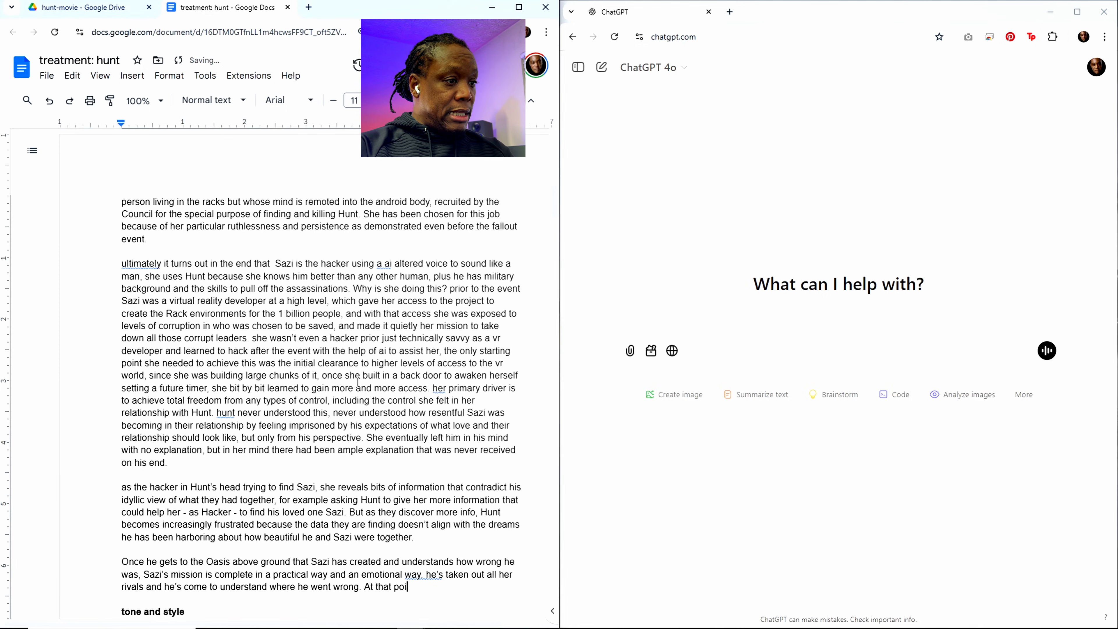
text(nt she shoo)
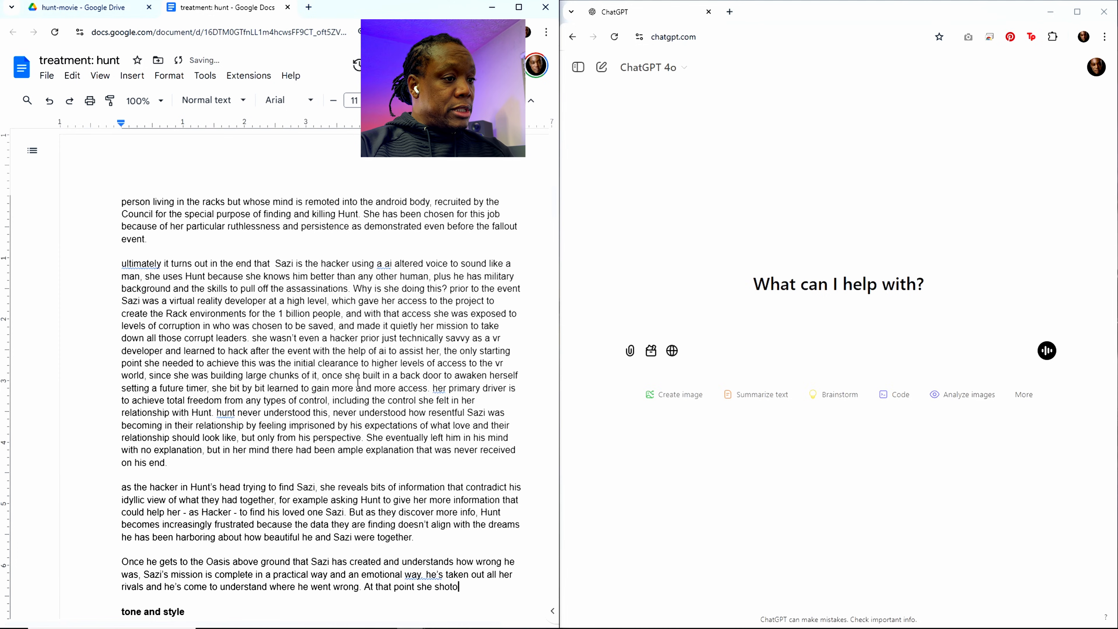
text(ts him in th e)
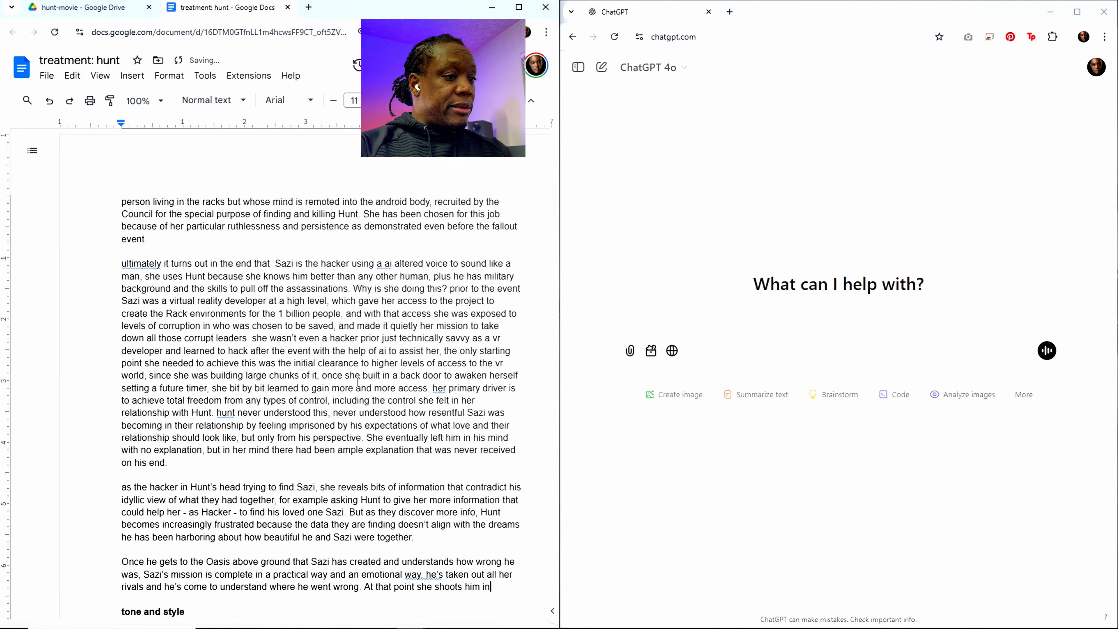
Step: Start a new sentence reading "At that point she shoots him in the face so"
key(BackSpace)
key(BackSpace)
text(e c)
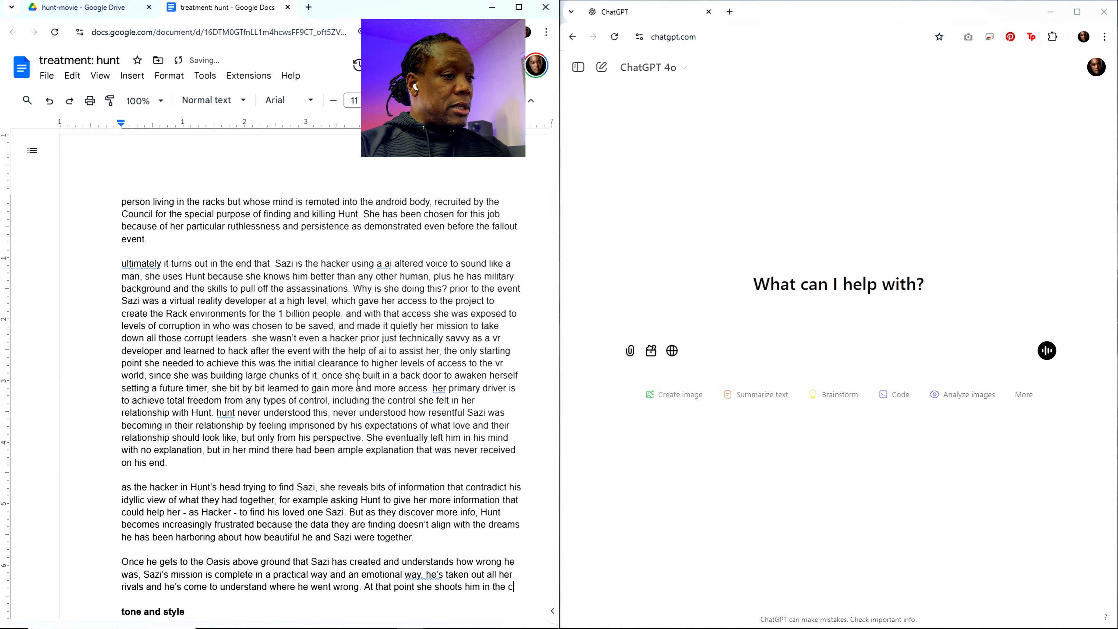
text(face)
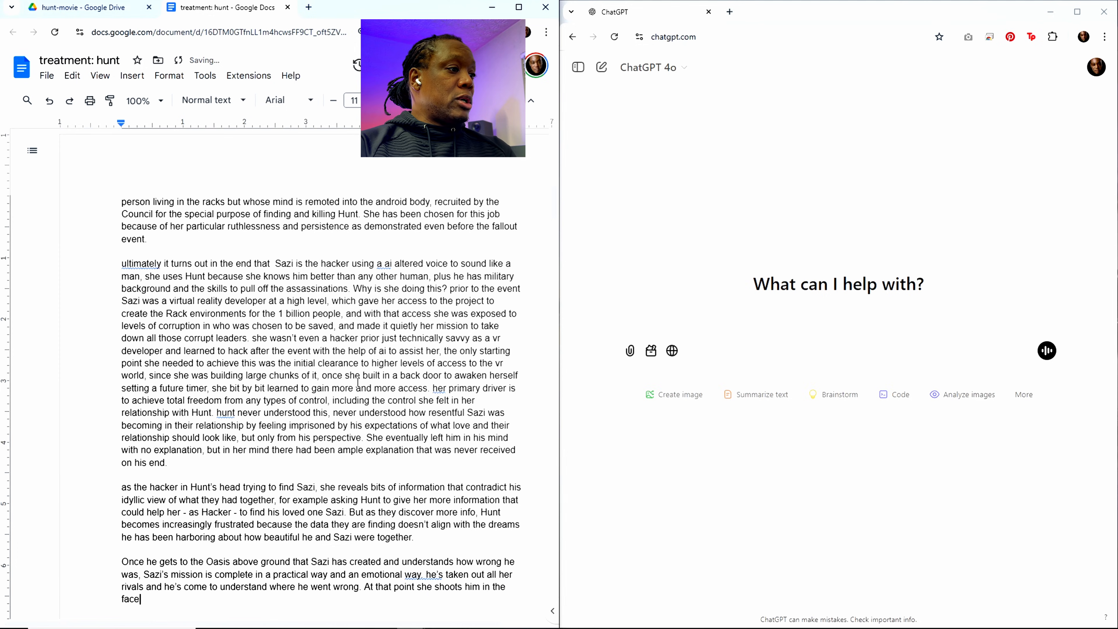
text( so she )
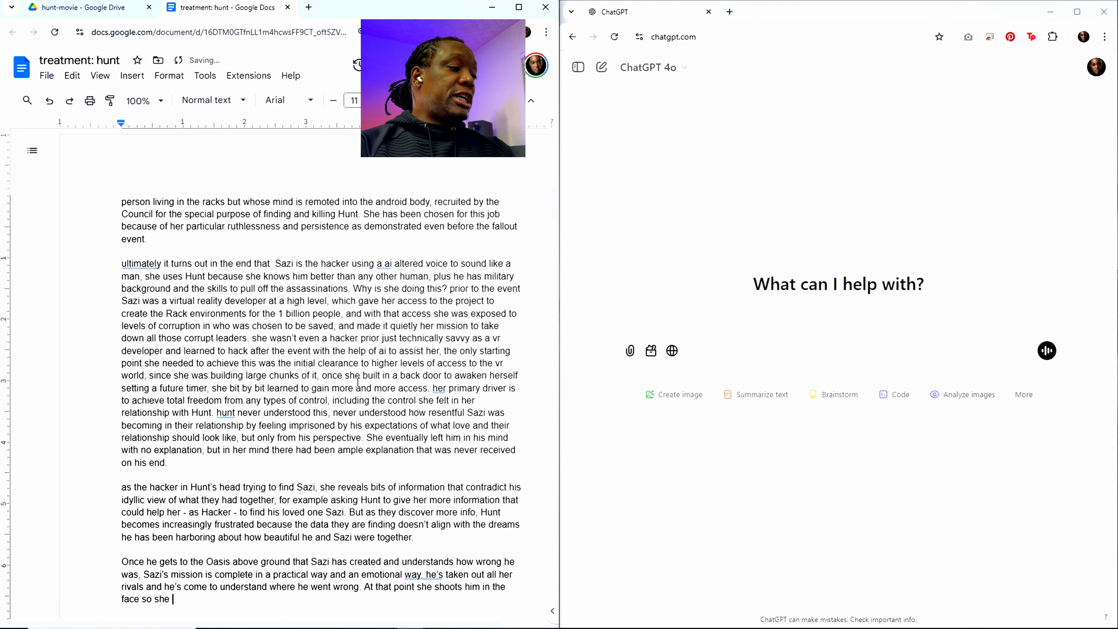
text(can be to)
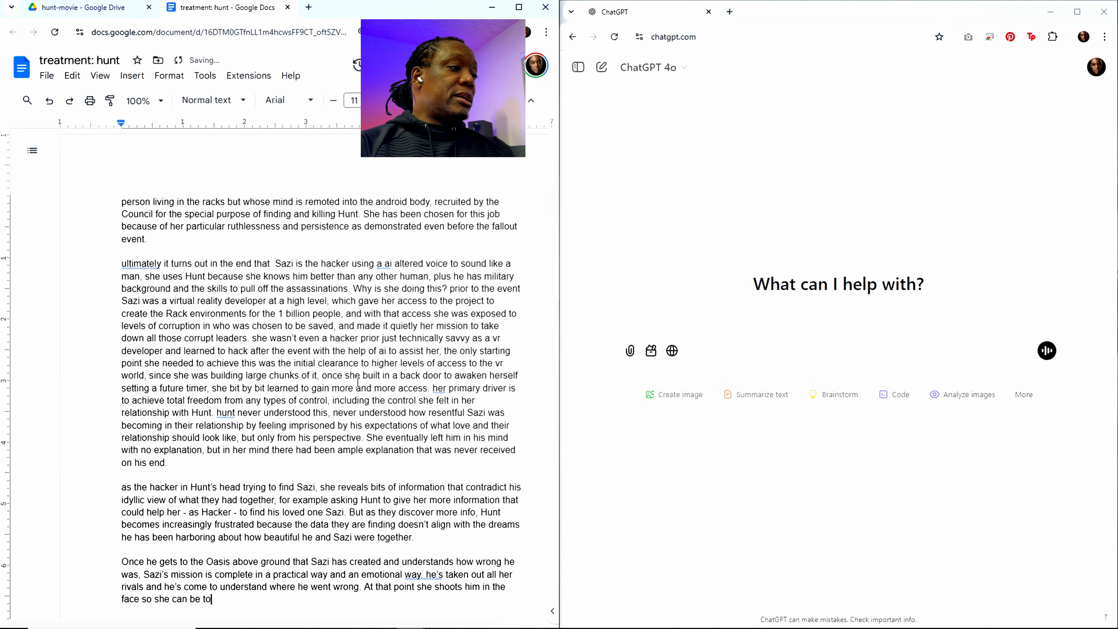
text(tally free )
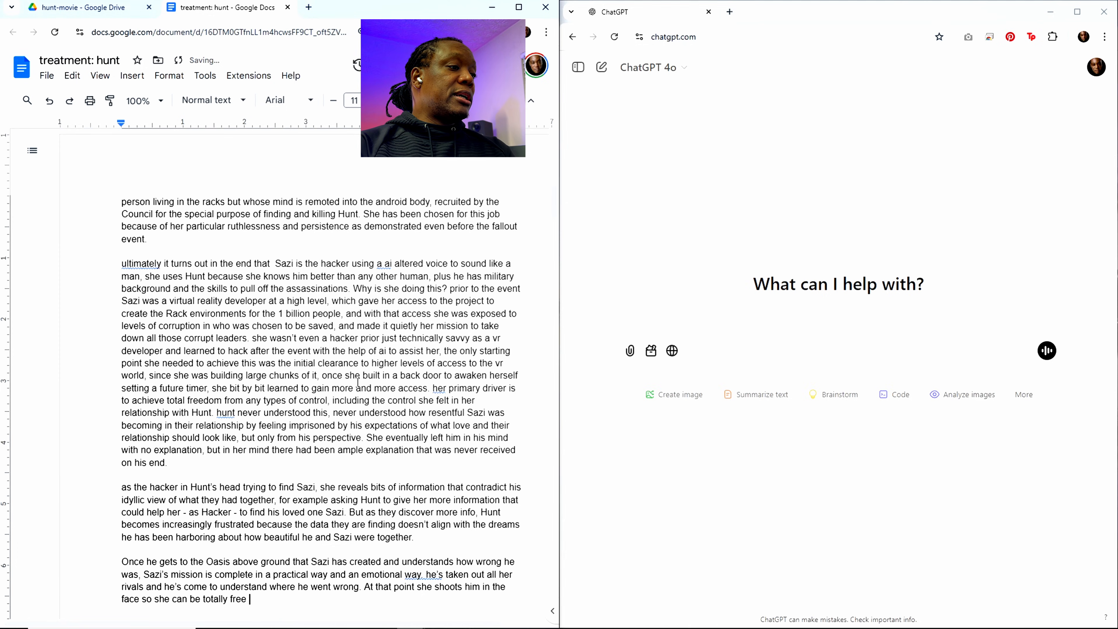
text(of him,)
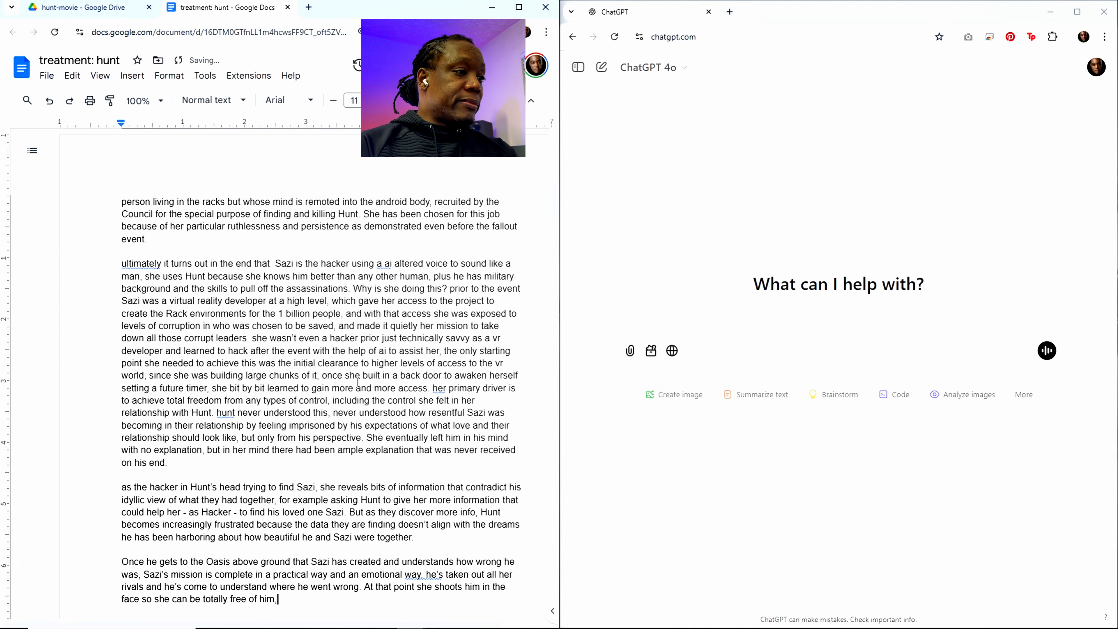
Step: Finish the sentence about the shooting with Sazi's motive: "she can be totally free of him."
scroll(262, 344, down, 6)
key(BackSpace)
scroll(249, 335, up, 1)
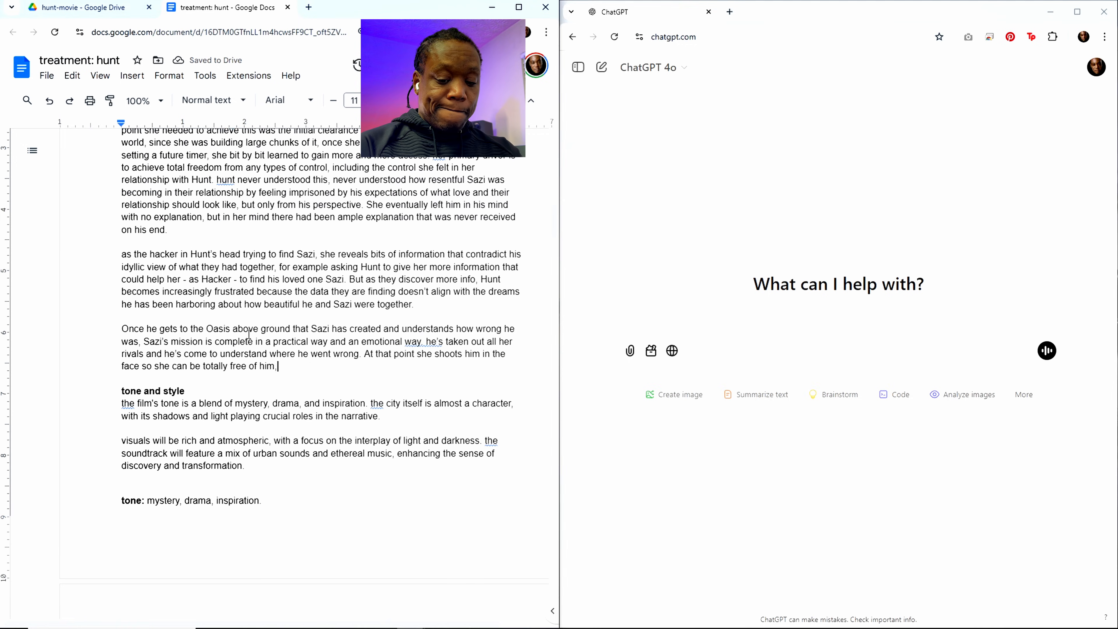
text(. )
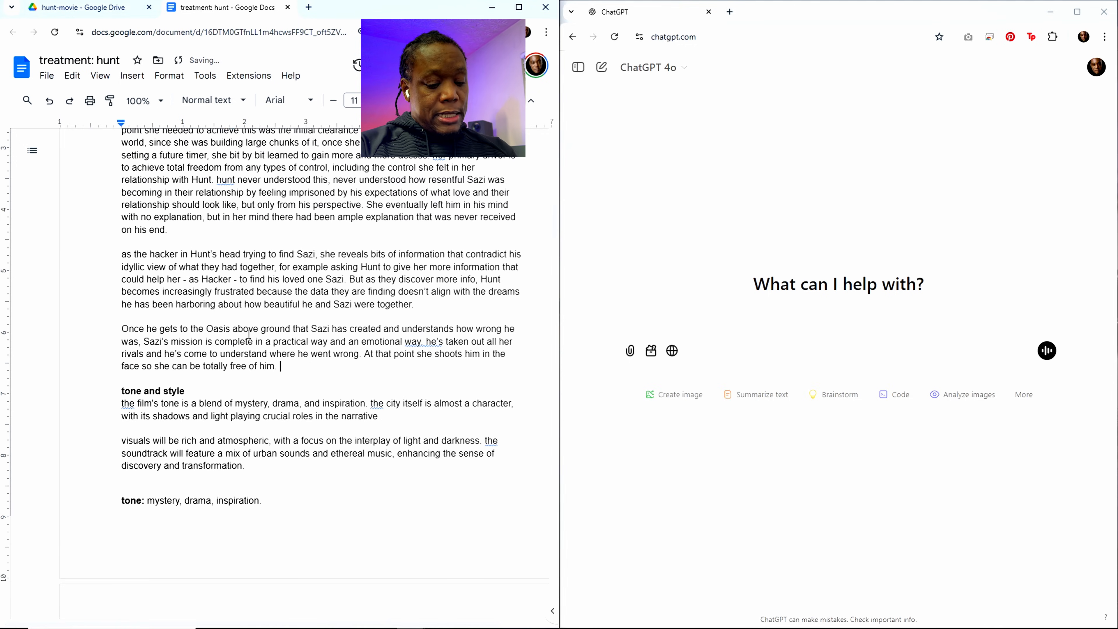
text(She do)
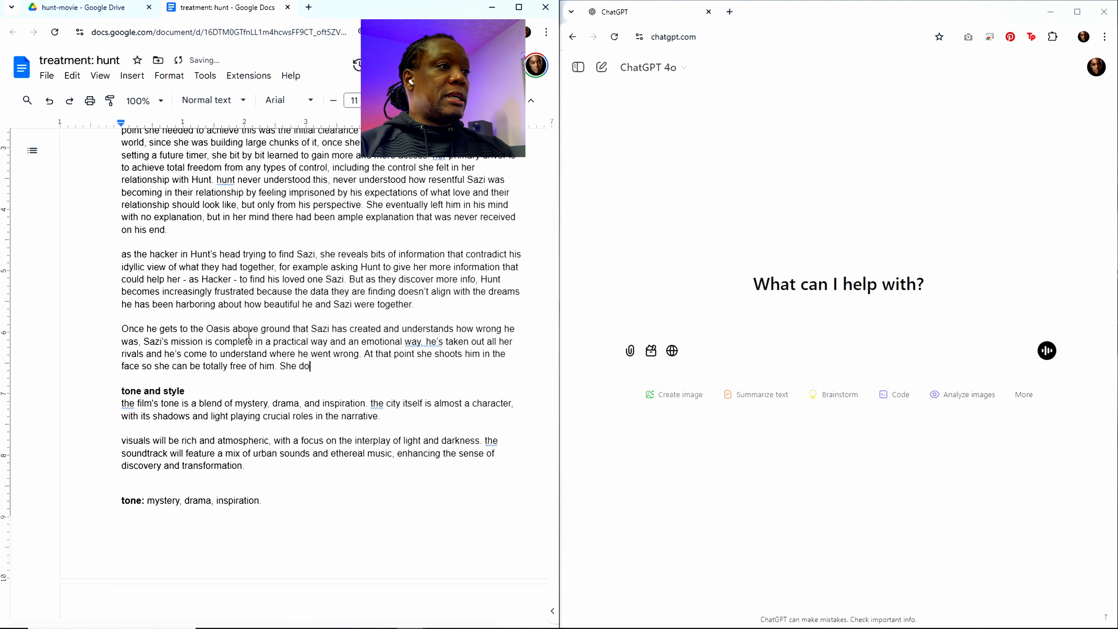
text(es give h)
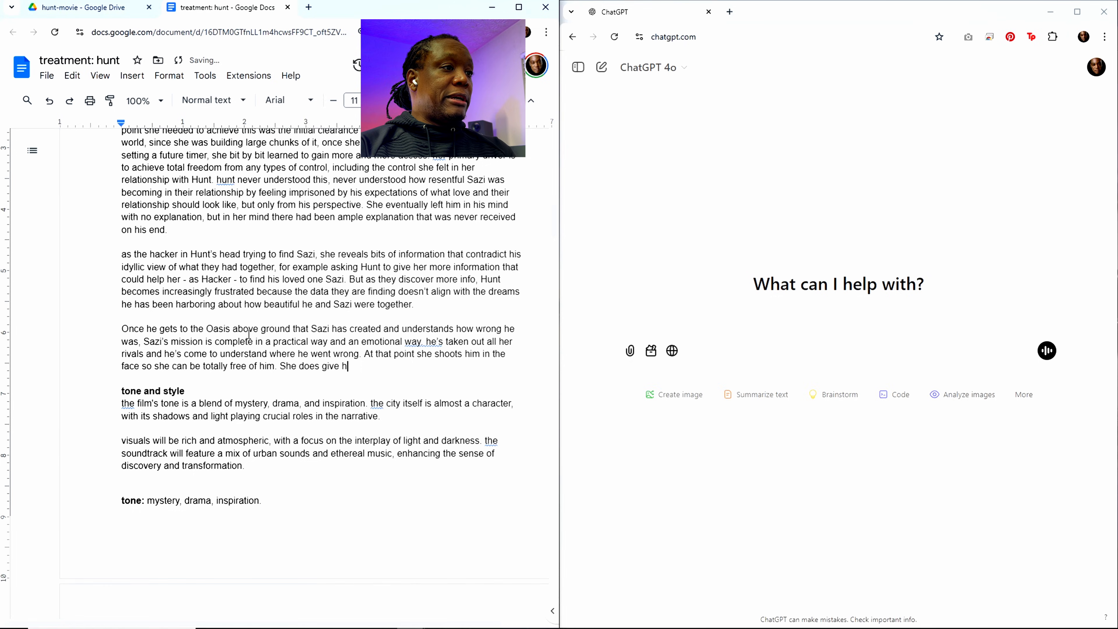
text(im the choic)
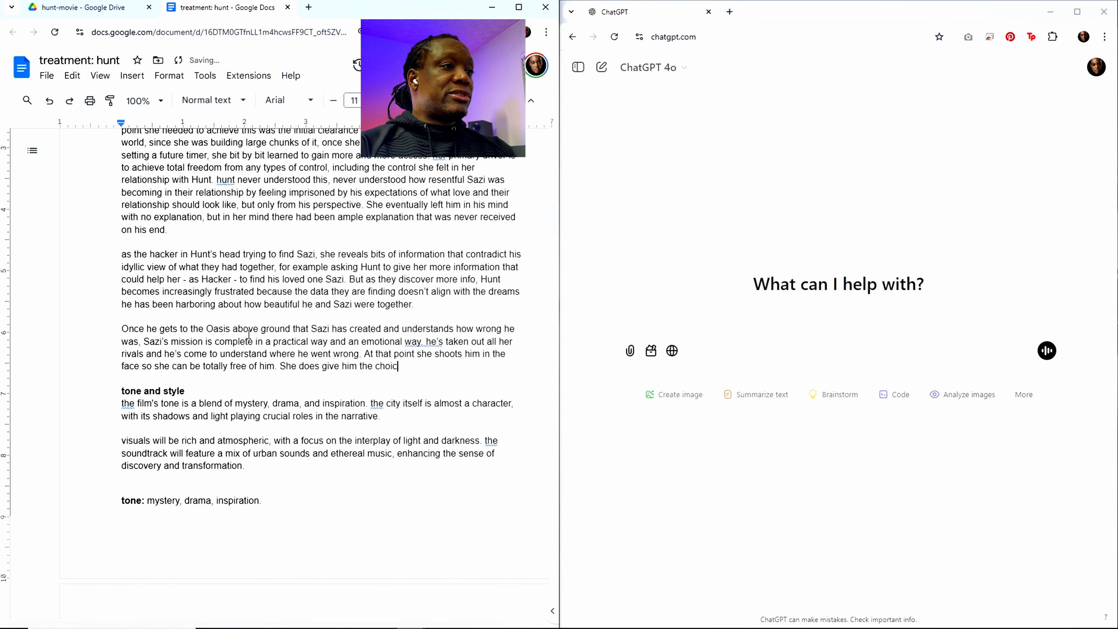
text(e to leave on h)
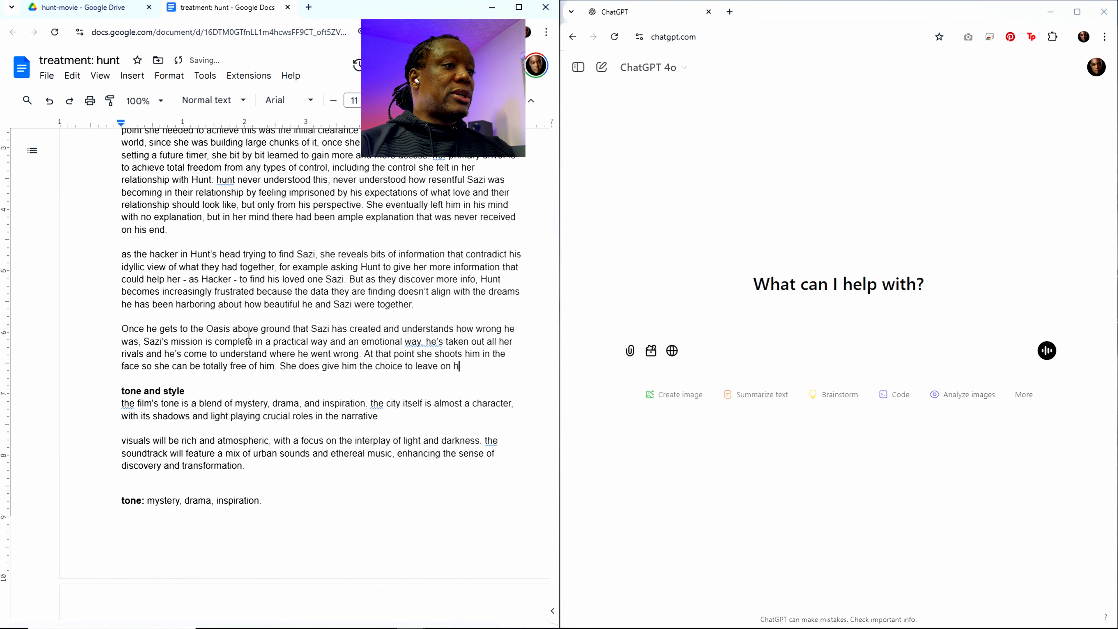
text(is own)
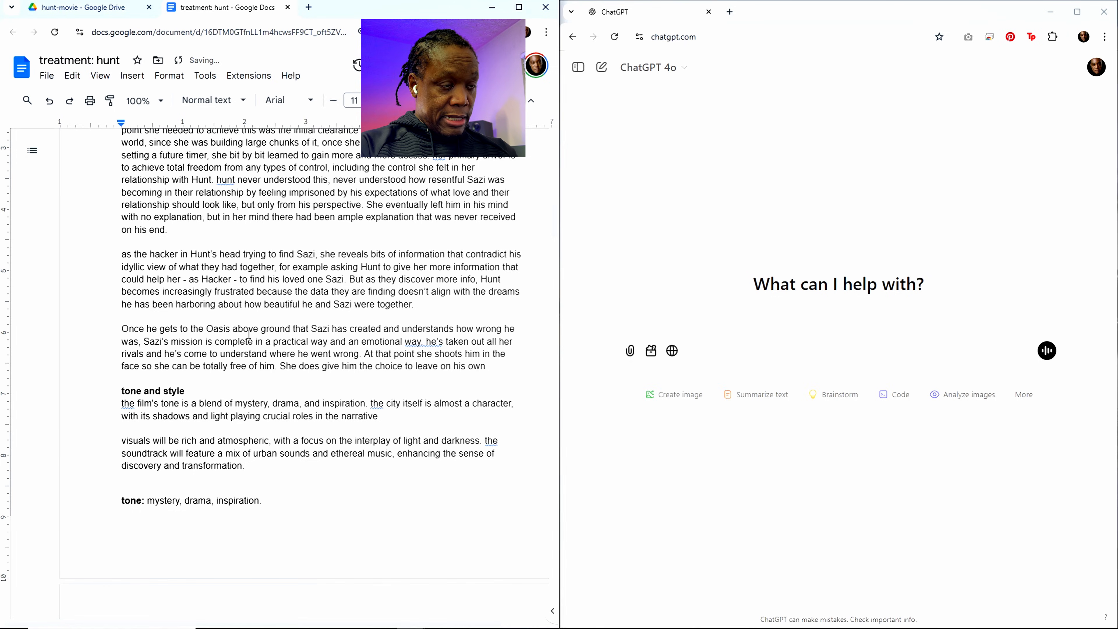
text(, but)
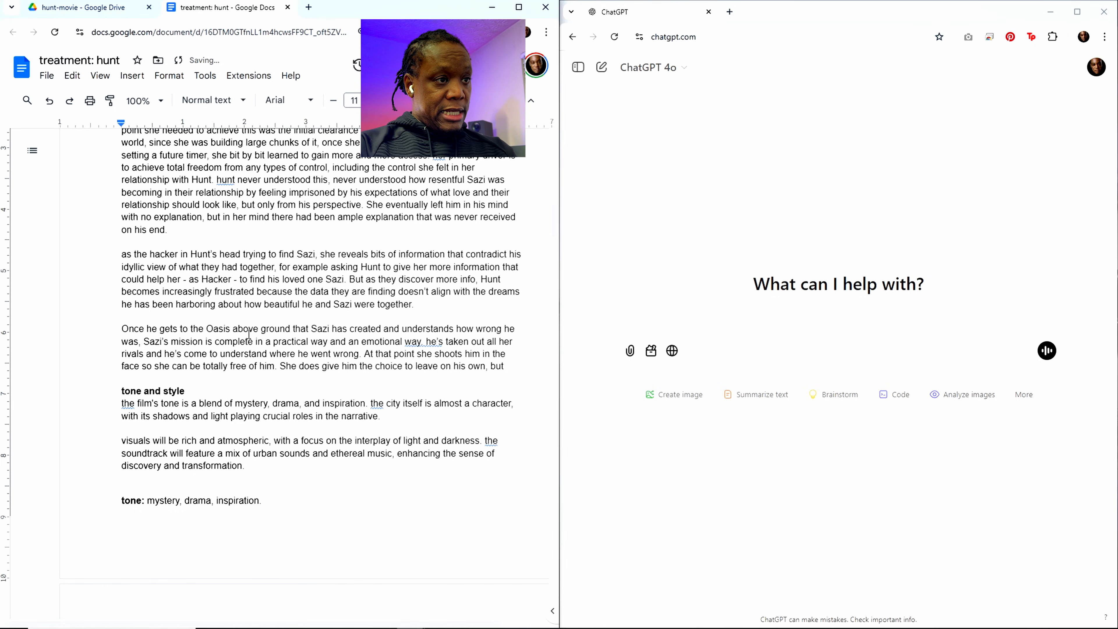
text( ultimately)
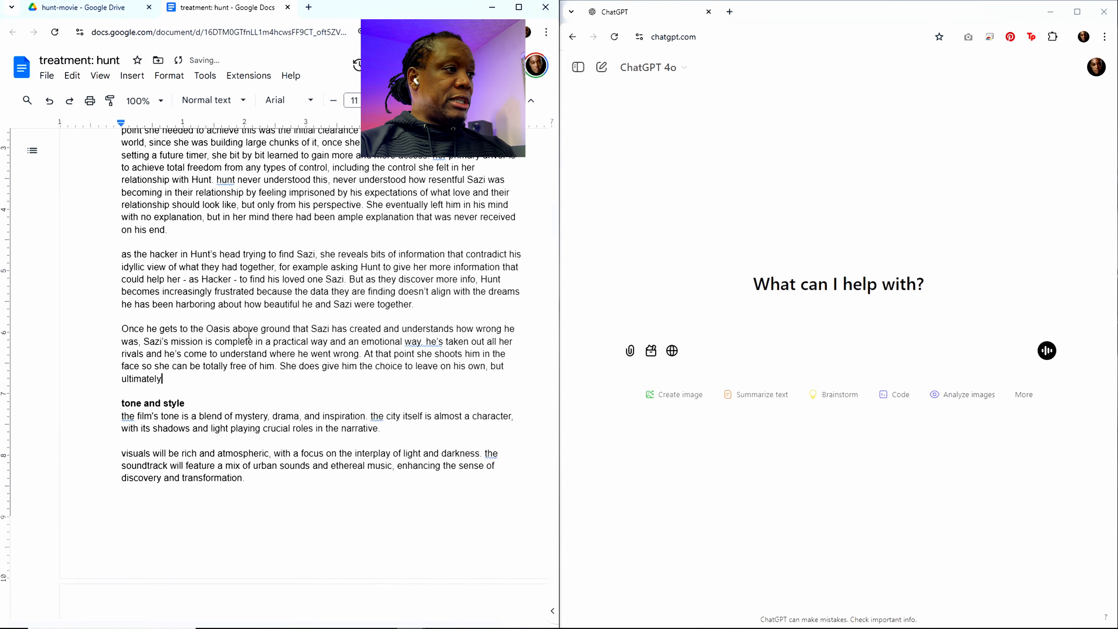
text( shoots hi)
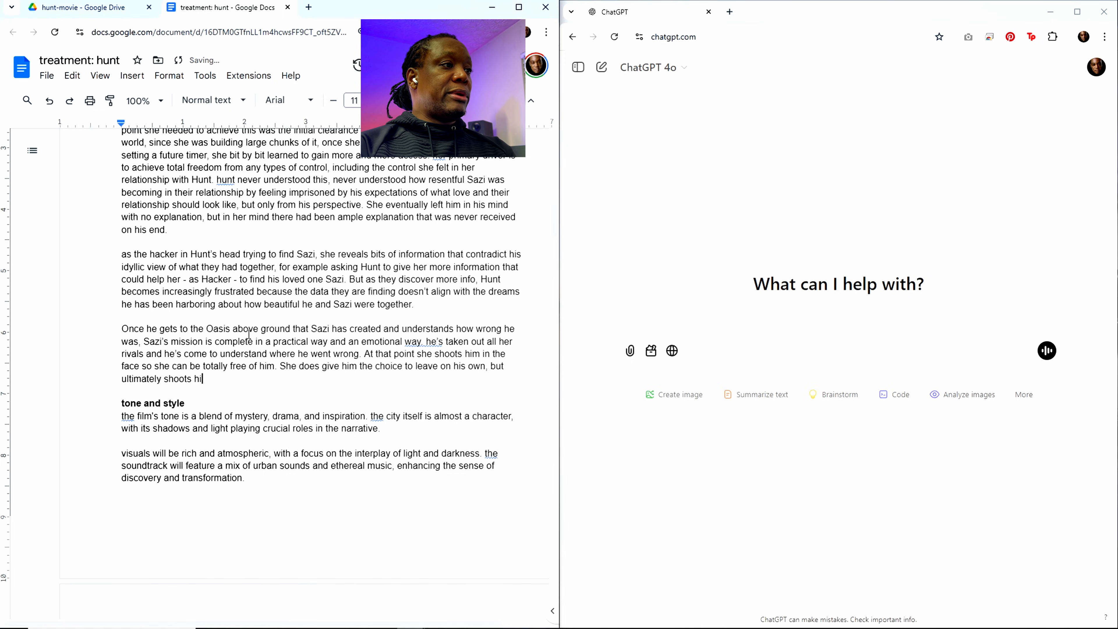
text(m becuase)
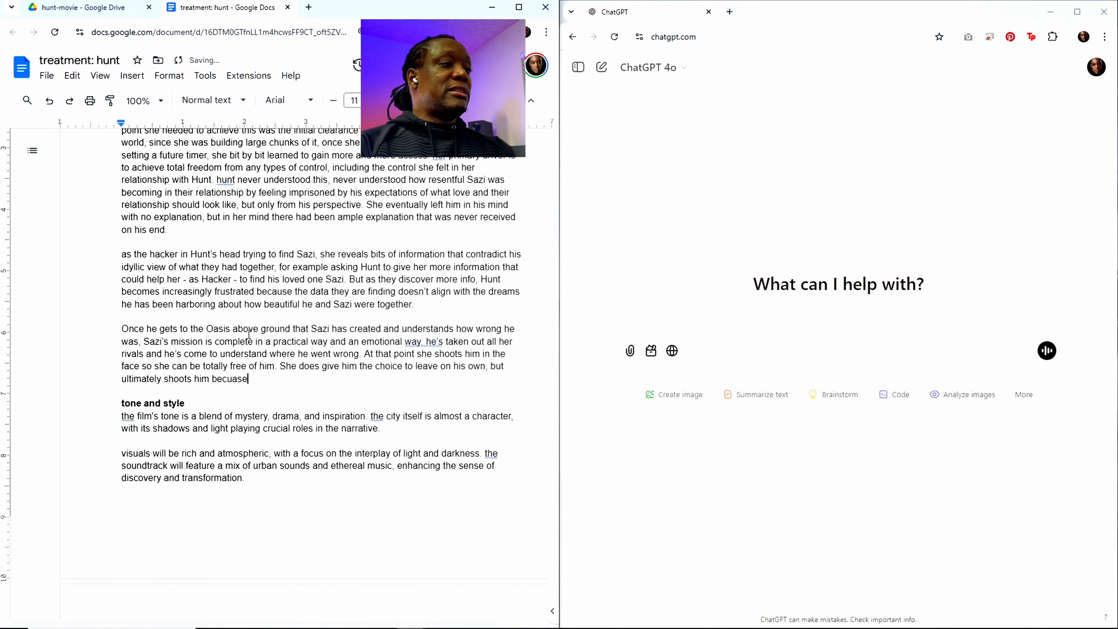
Step: Contrast the choice she gives him with ", but ultimately shoots him because he"
key(BackSpace)
key(BackSpace)
key(BackSpace)
key(BackSpace)
text(ause he)
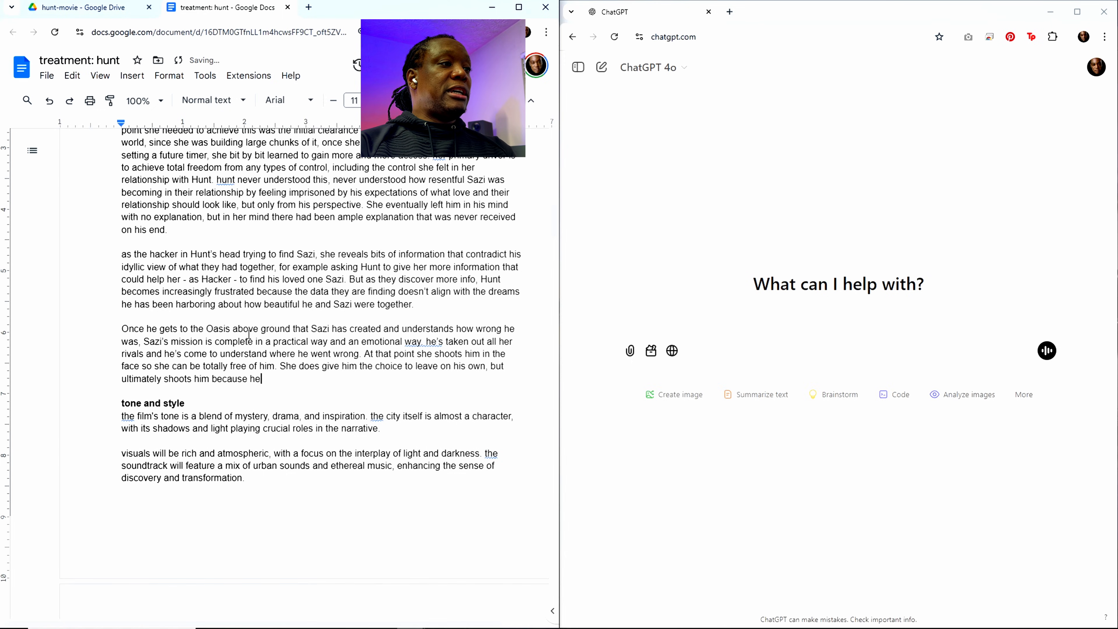
text( ref)
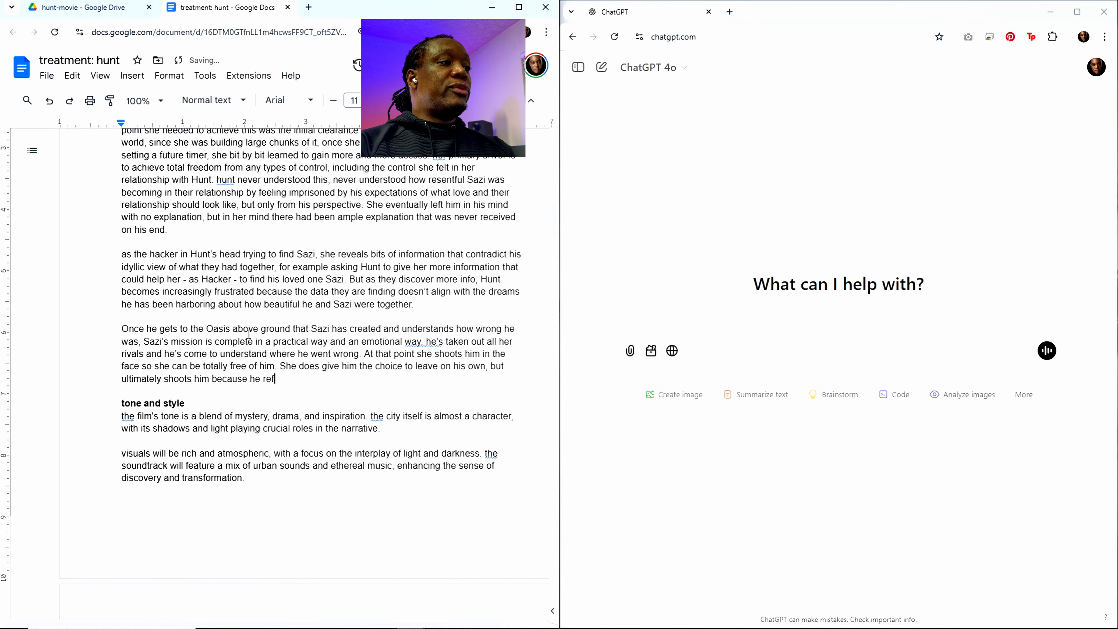
text(uses to find)
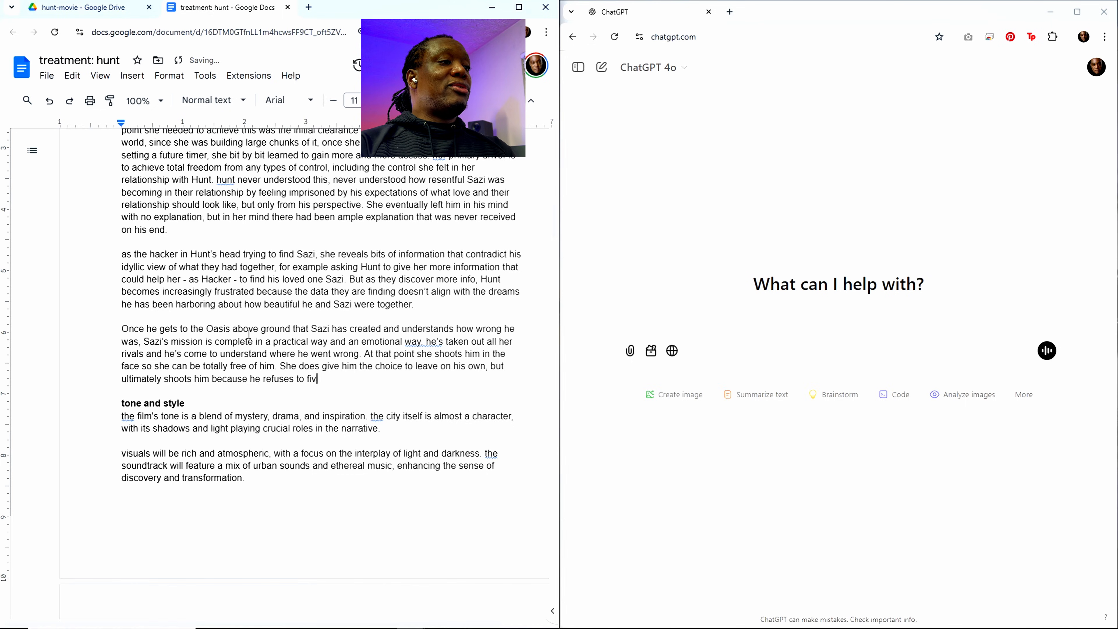
Step: Continue the sentence about Sazi shooting Hunt with "refuses to give up on rekindling"
key(BackSpace)
key(BackSpace)
key(BackSpace)
key(BackSpace)
text(g)
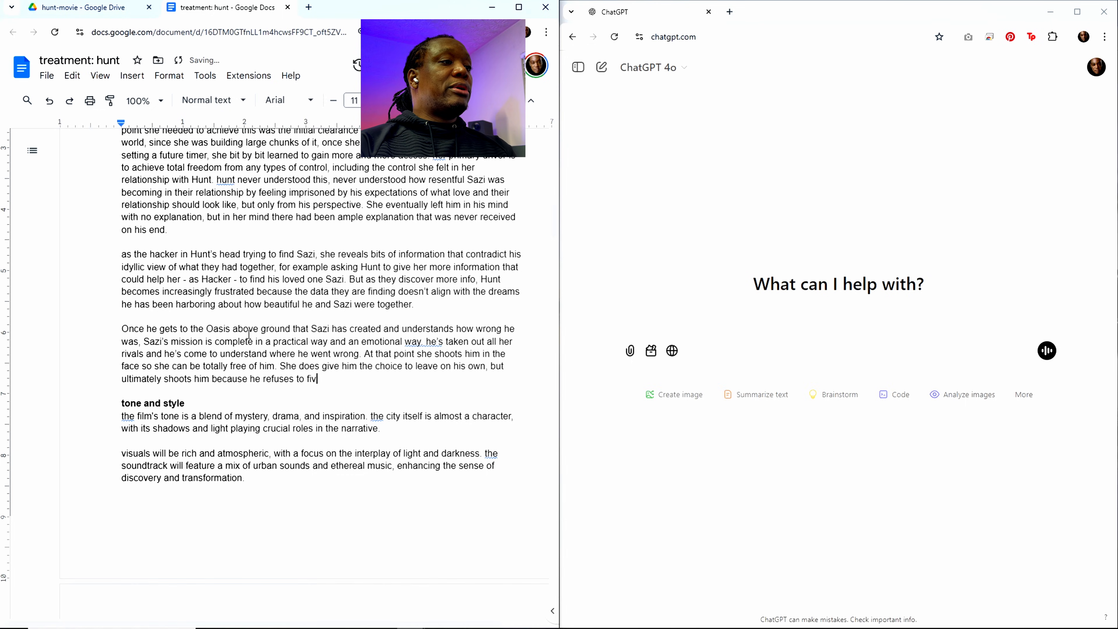
text(ive up )
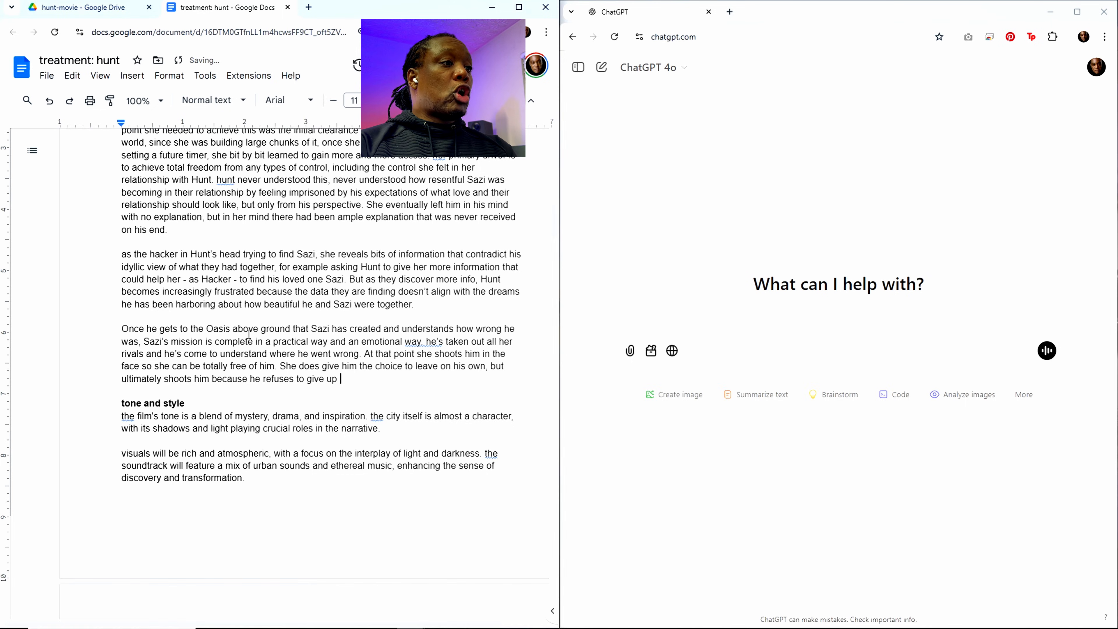
text(on rekin)
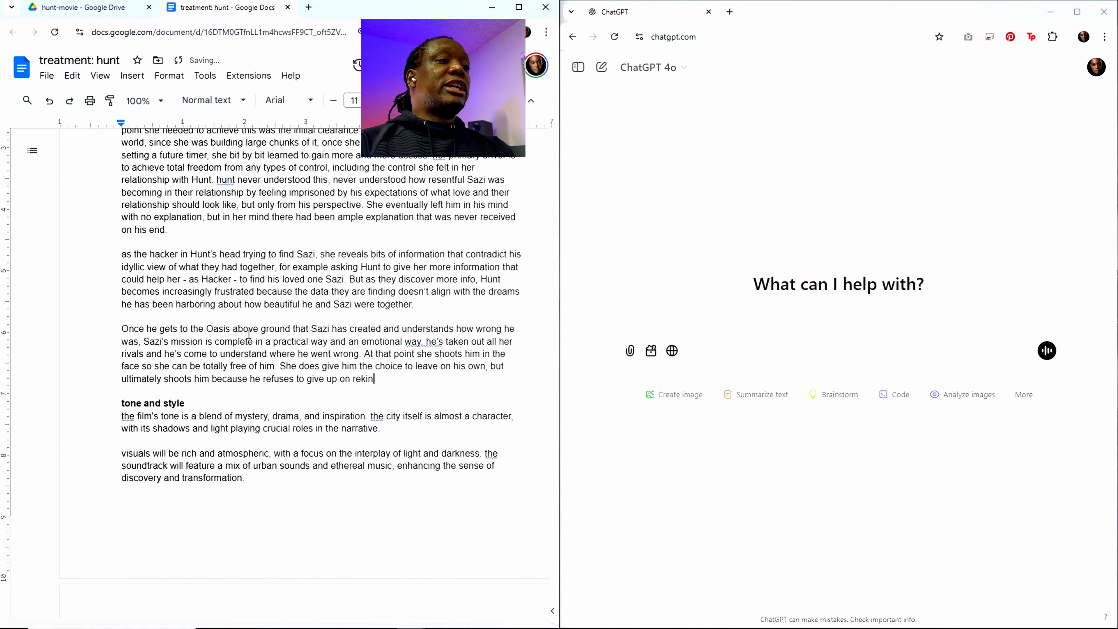
text(dling)
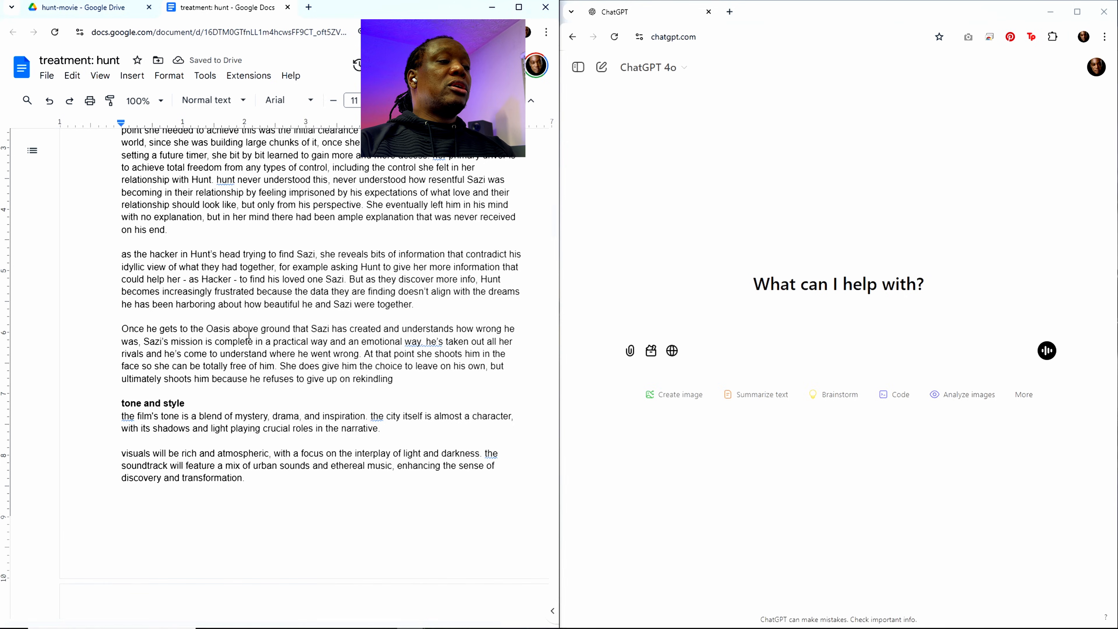
text( someth)
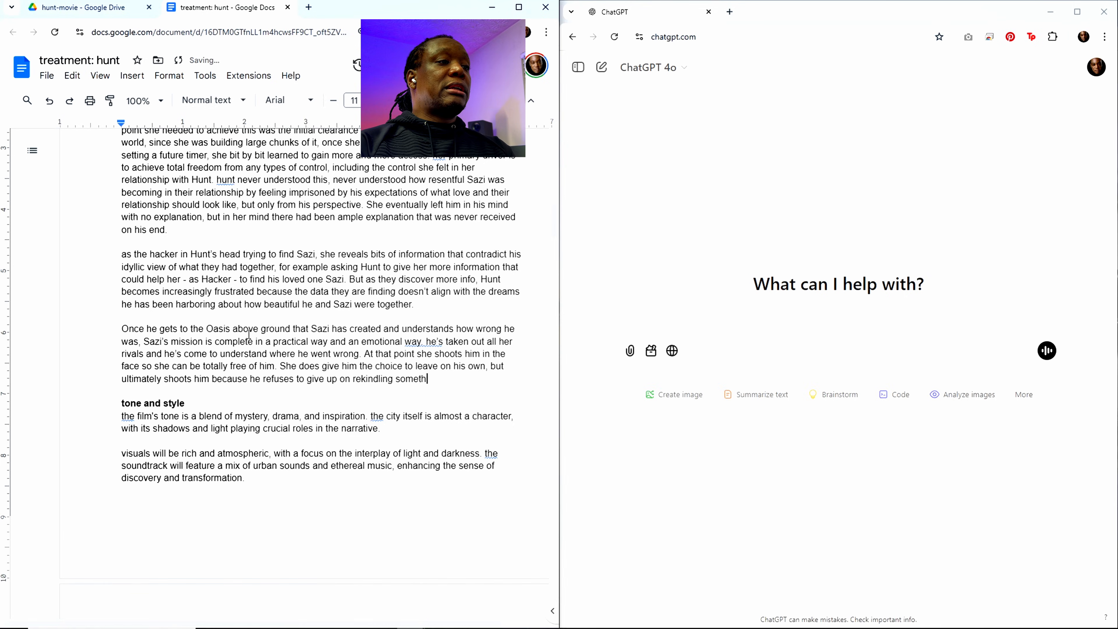
text(ing that si)
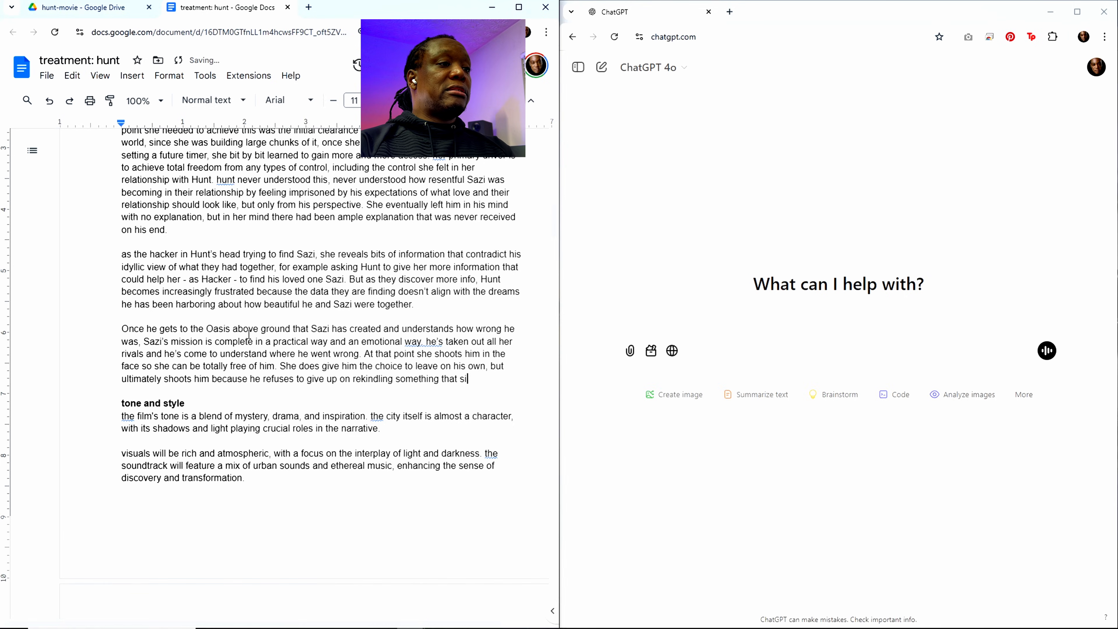
text(mply isn't there a)
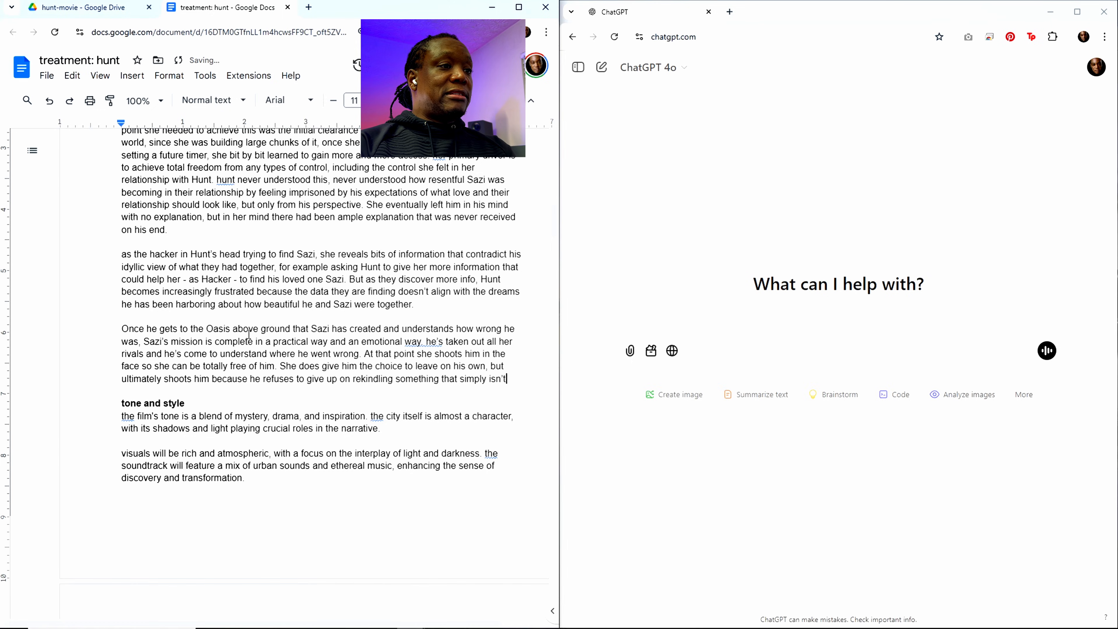
text(ny)
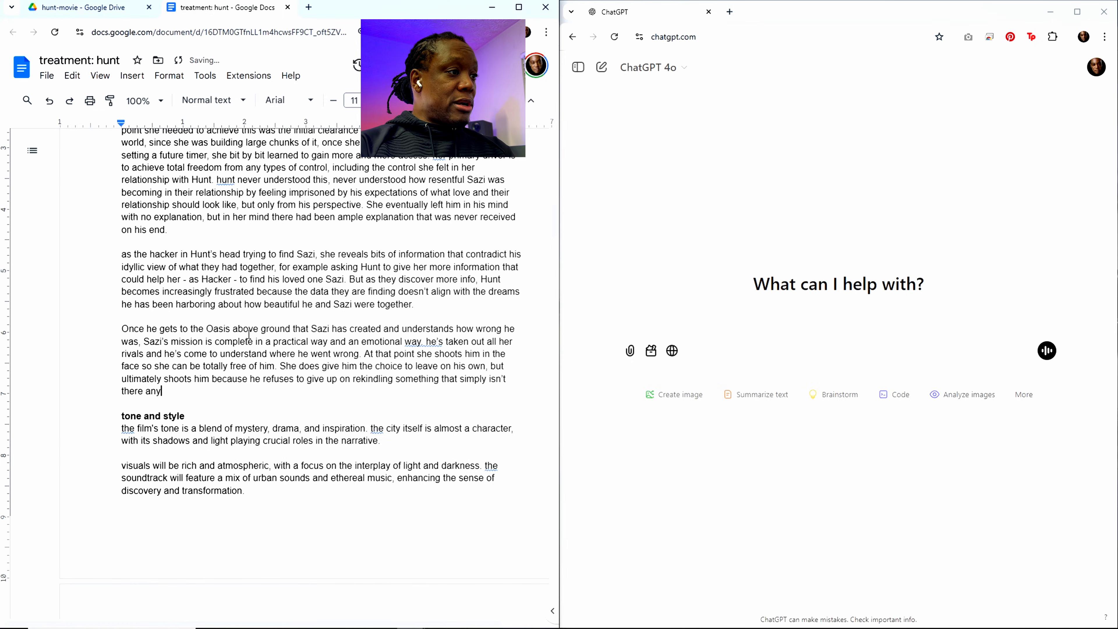
text(more and mayb)
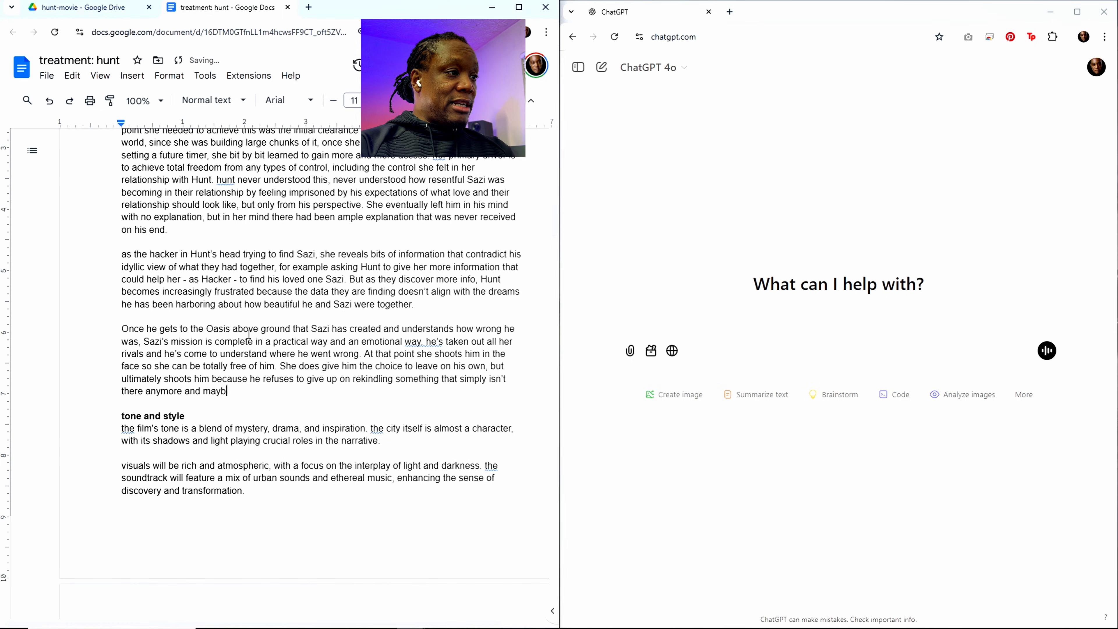
text(e never really was)
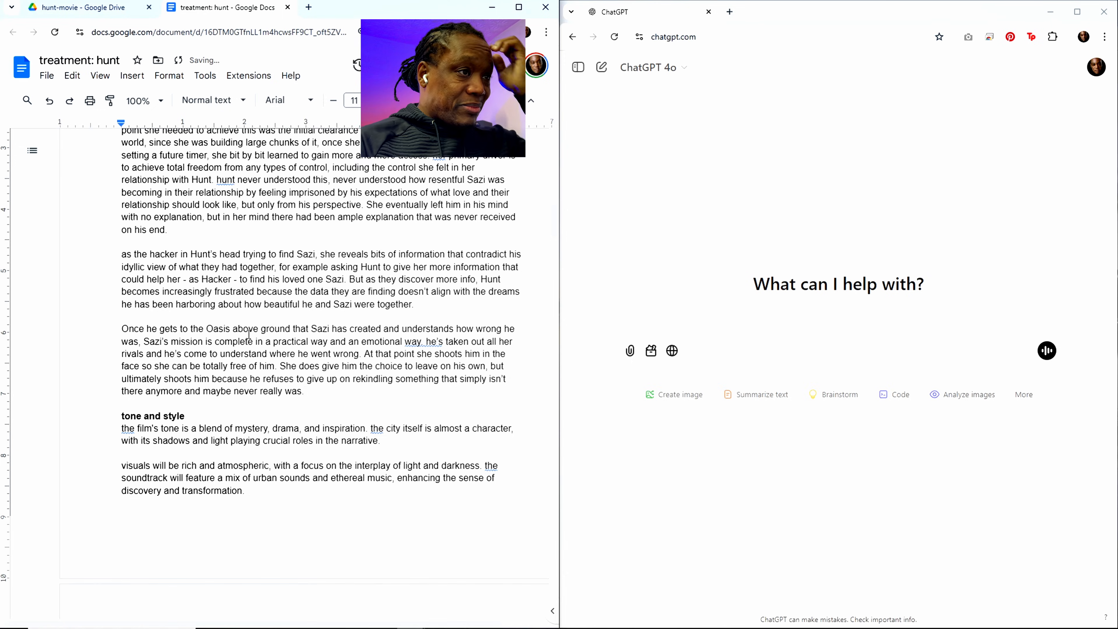
text(.)
Step: Reread the treatment section from its opening paragraph through the Oasis ending and the tone and style text
scroll(245, 371, up, 15)
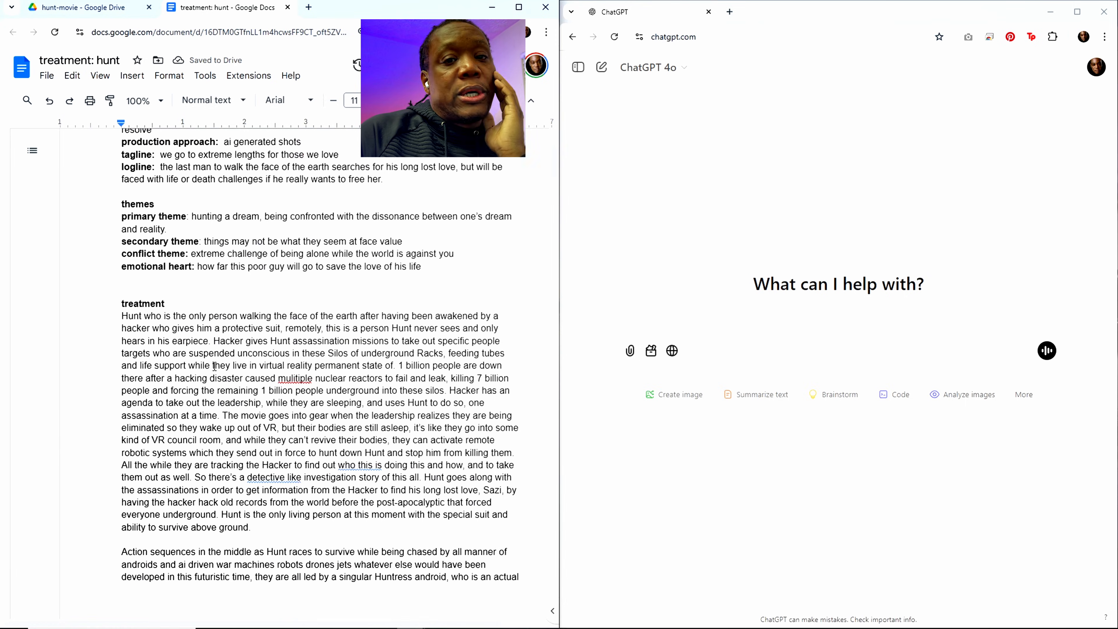
scroll(214, 365, down, 15)
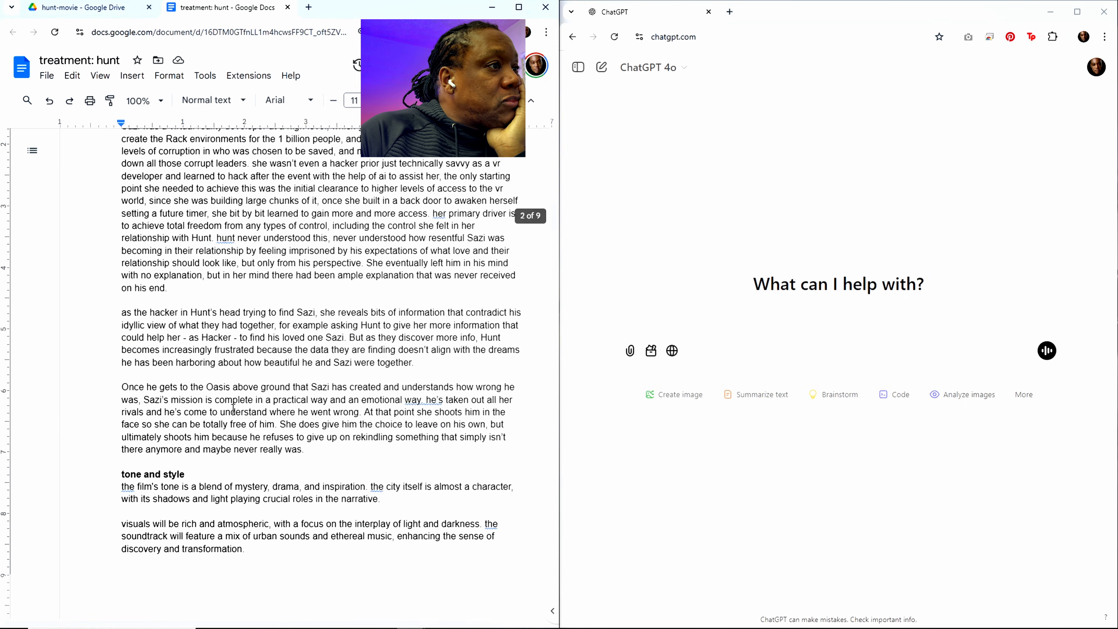
scroll(233, 408, down, 3)
scroll(234, 408, up, 5)
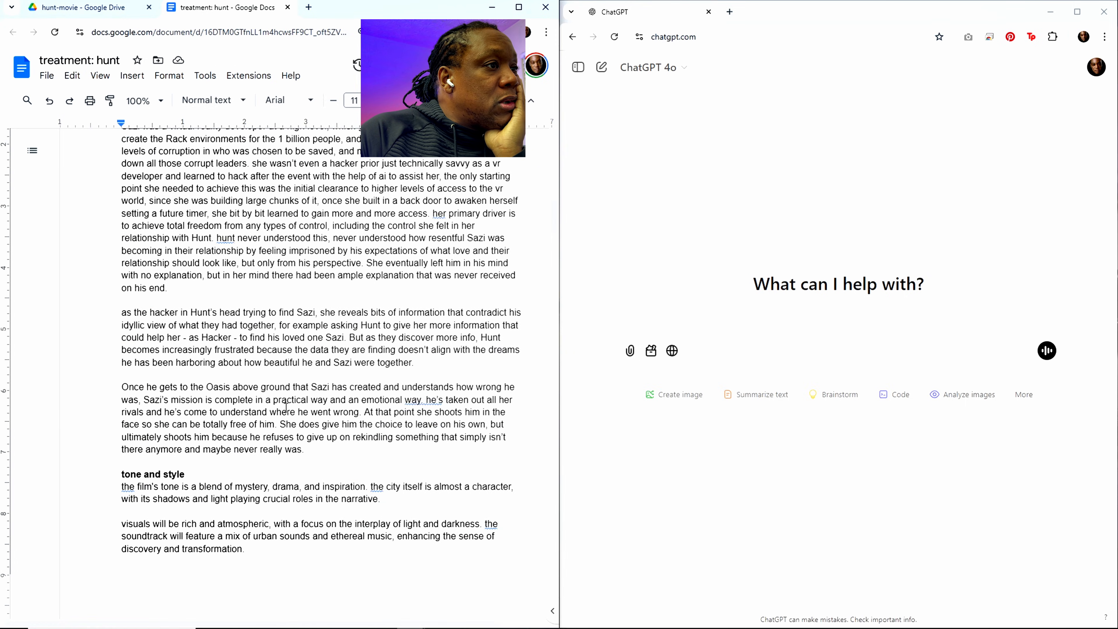
scroll(392, 376, up, 10)
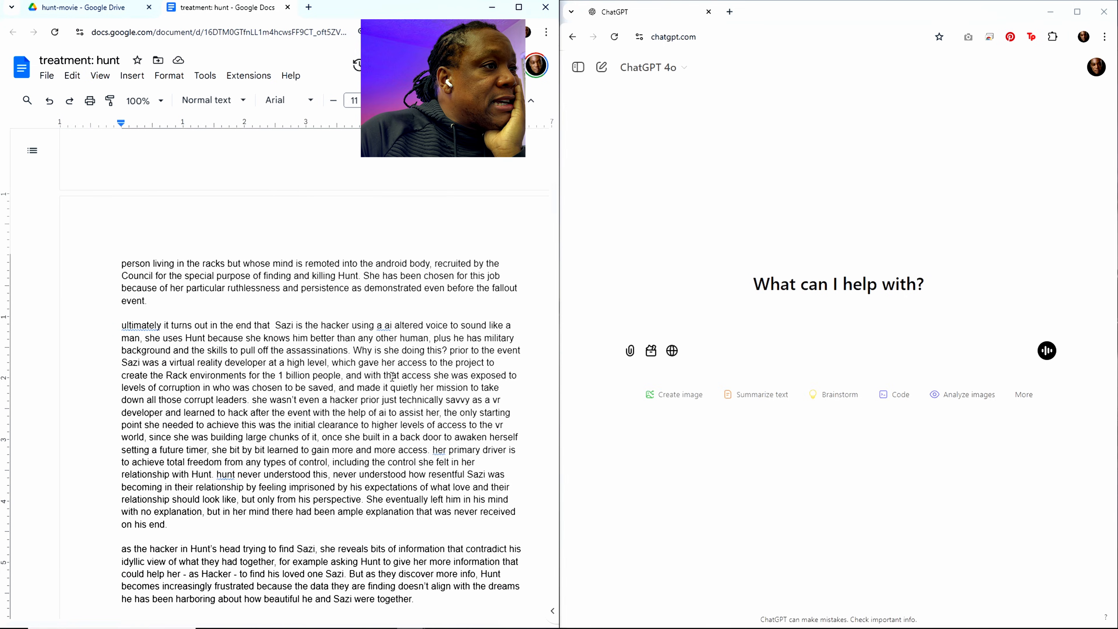
scroll(419, 386, down, 12)
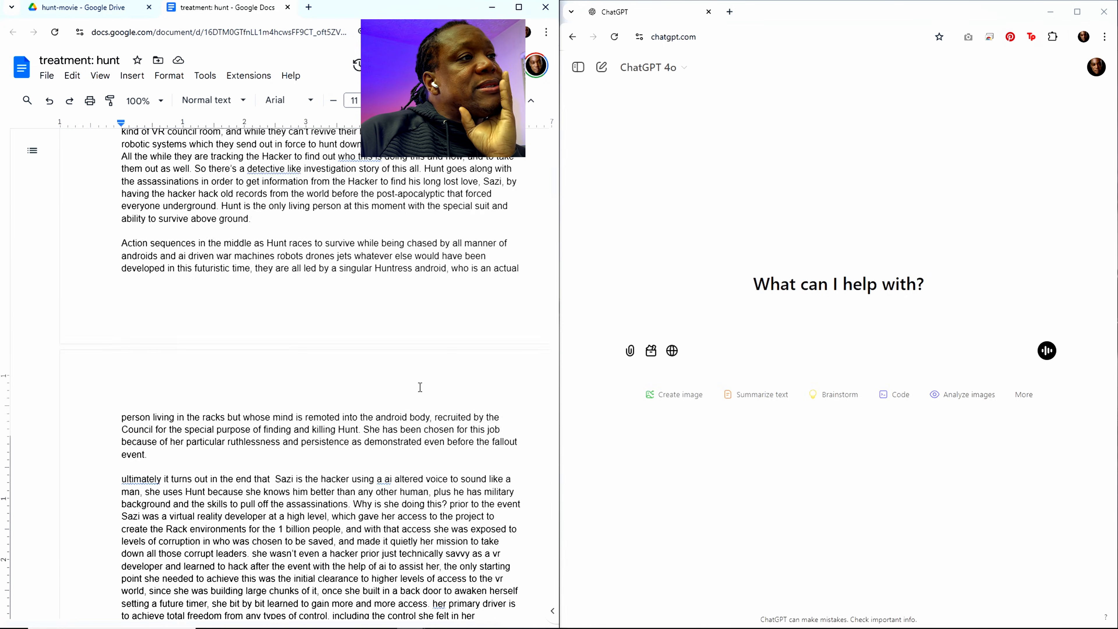
scroll(416, 391, up, 9)
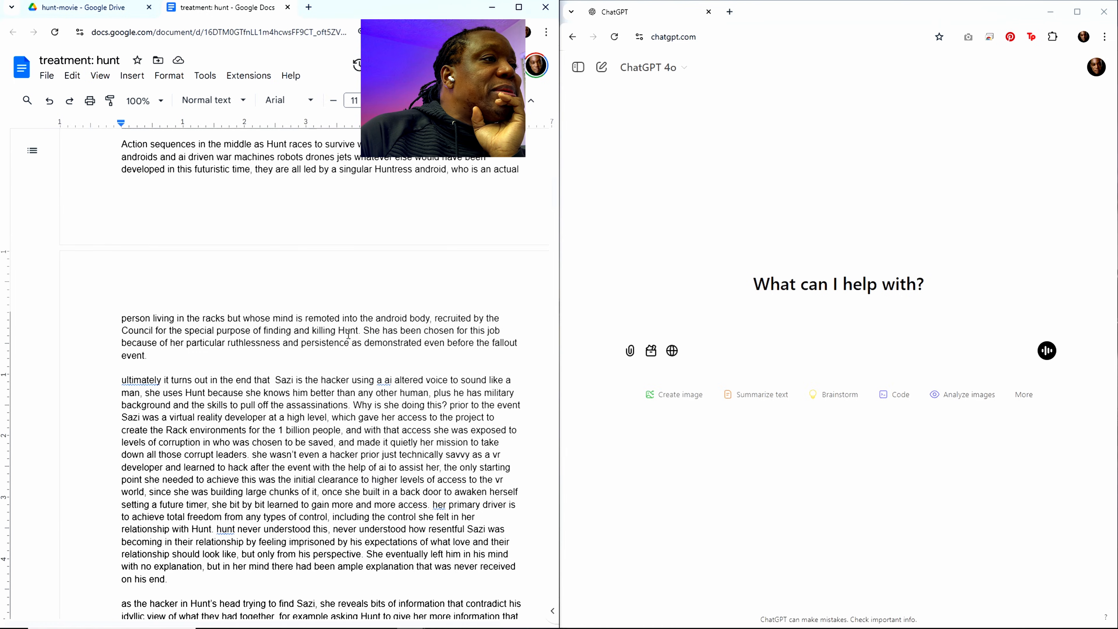
scroll(349, 346, down, 4)
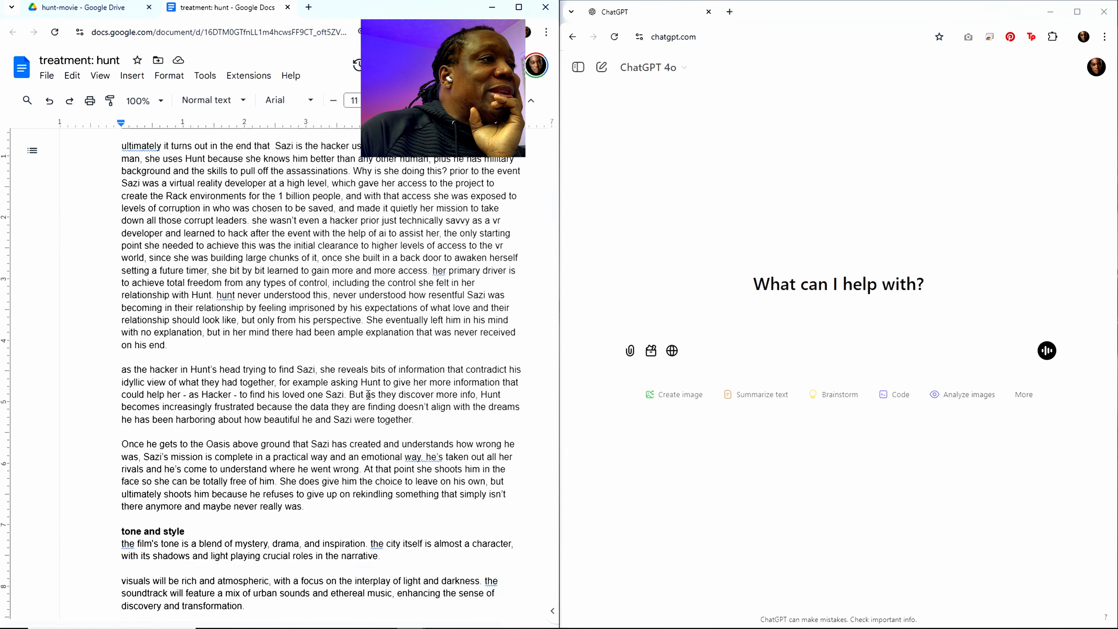
scroll(424, 476, up, 9)
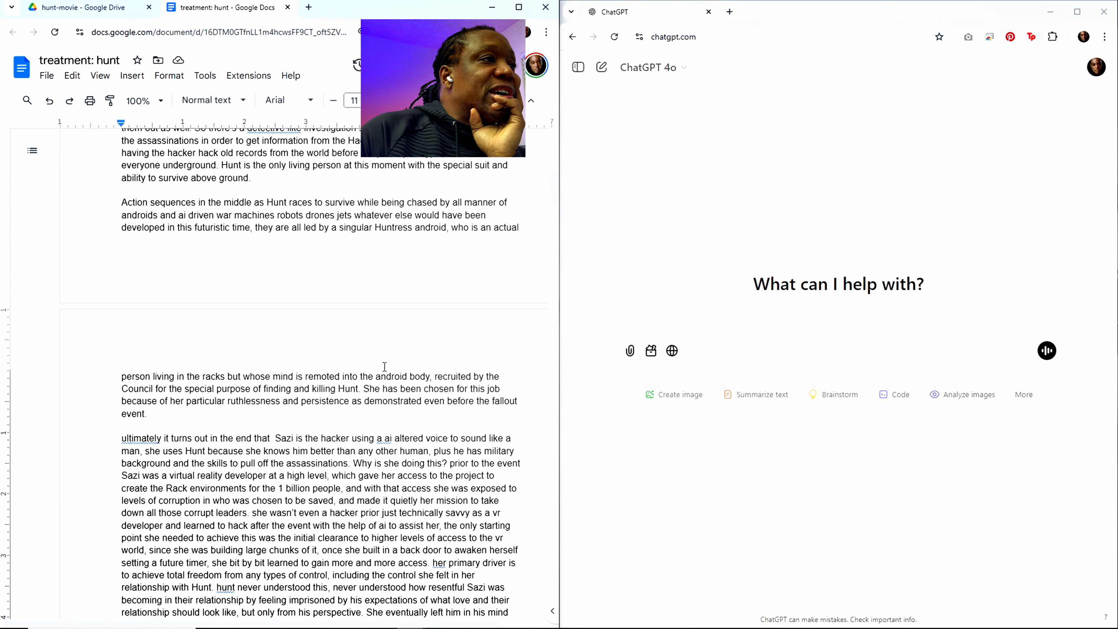
scroll(387, 429, down, 13)
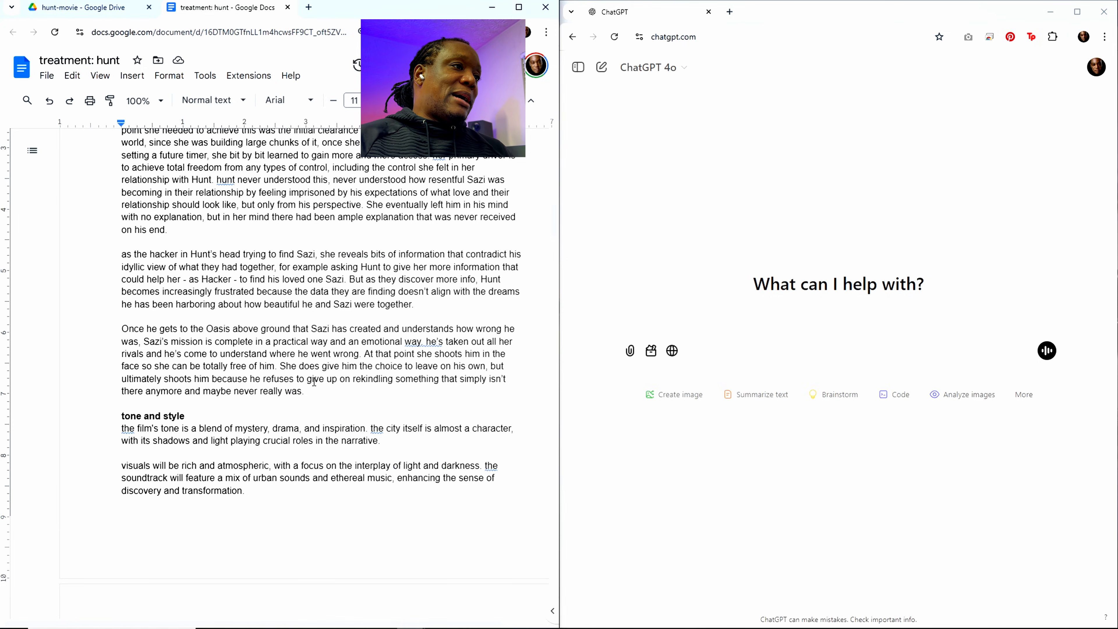
scroll(346, 349, up, 8)
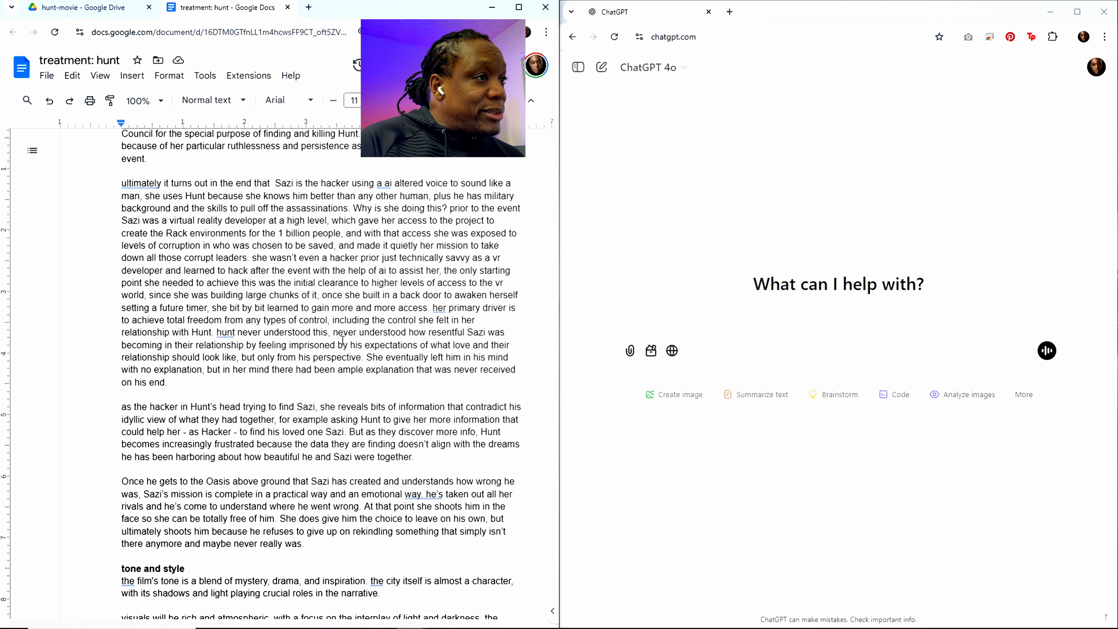
scroll(341, 344, down, 6)
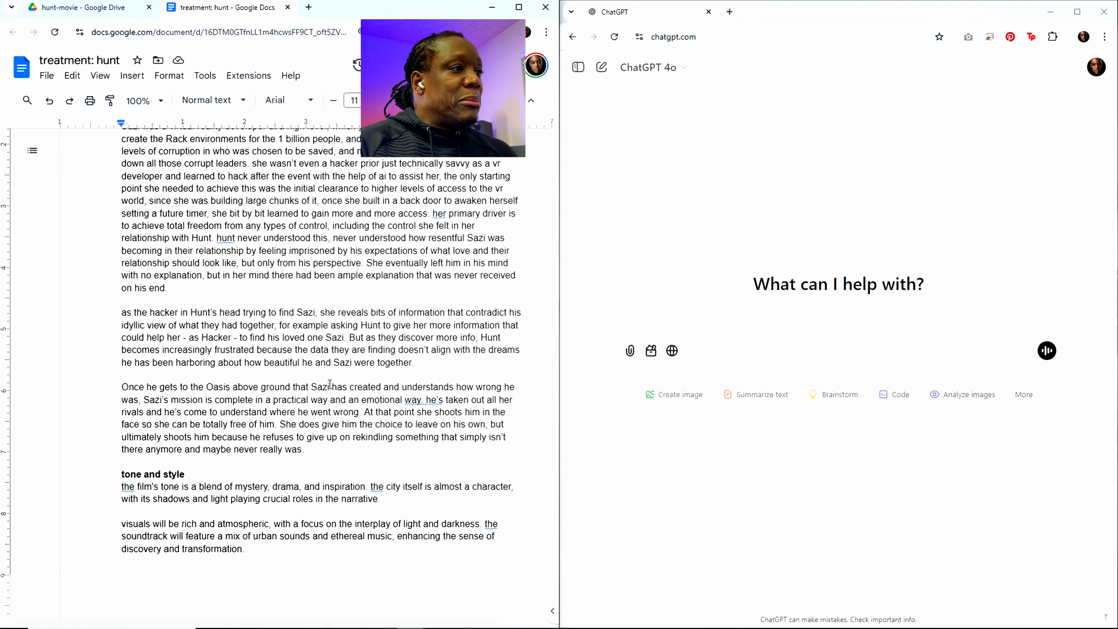
scroll(329, 379, down, 3)
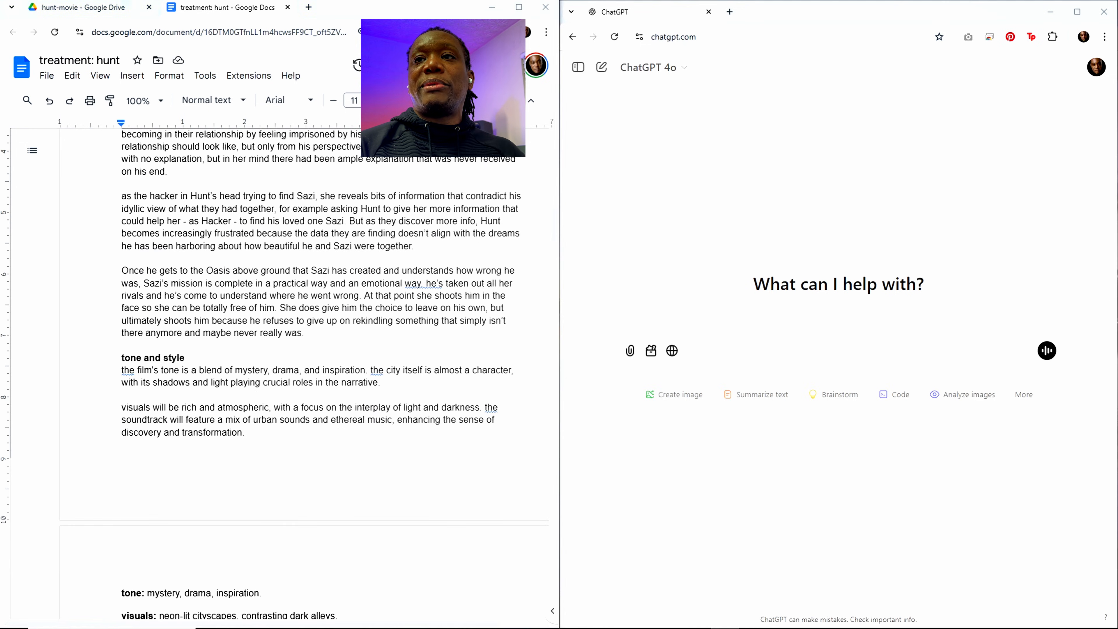
Step: Bring the Clock countdown window over ChatGPT to check the remaining time, and skim the written treatment again
drag(1117, 44, 804, 49)
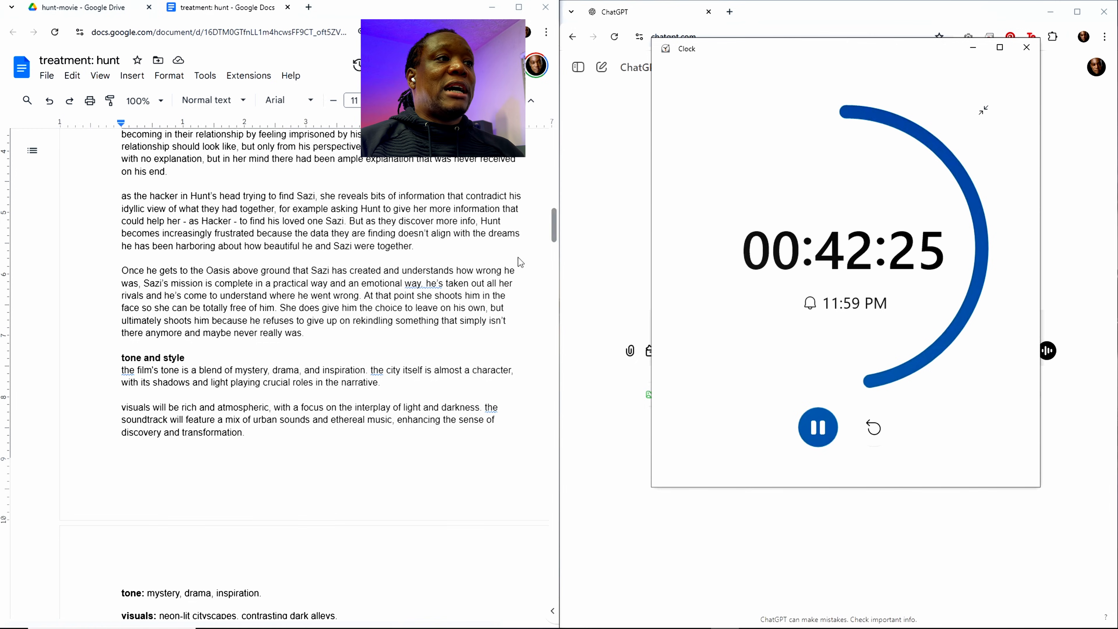
scroll(431, 259, up, 7)
scroll(431, 260, up, 7)
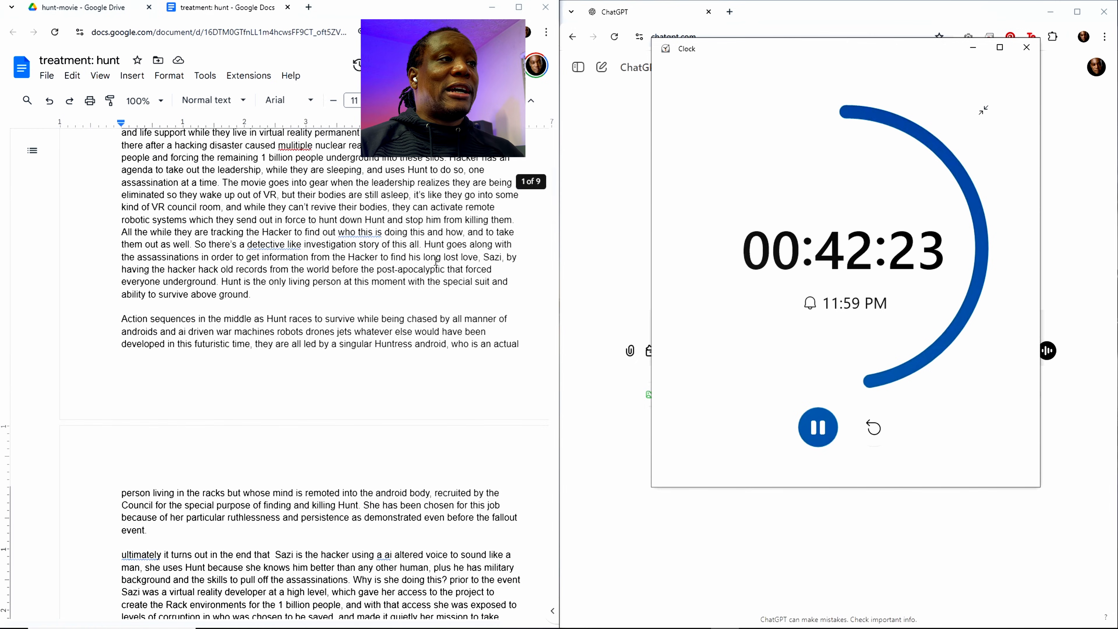
scroll(433, 262, down, 15)
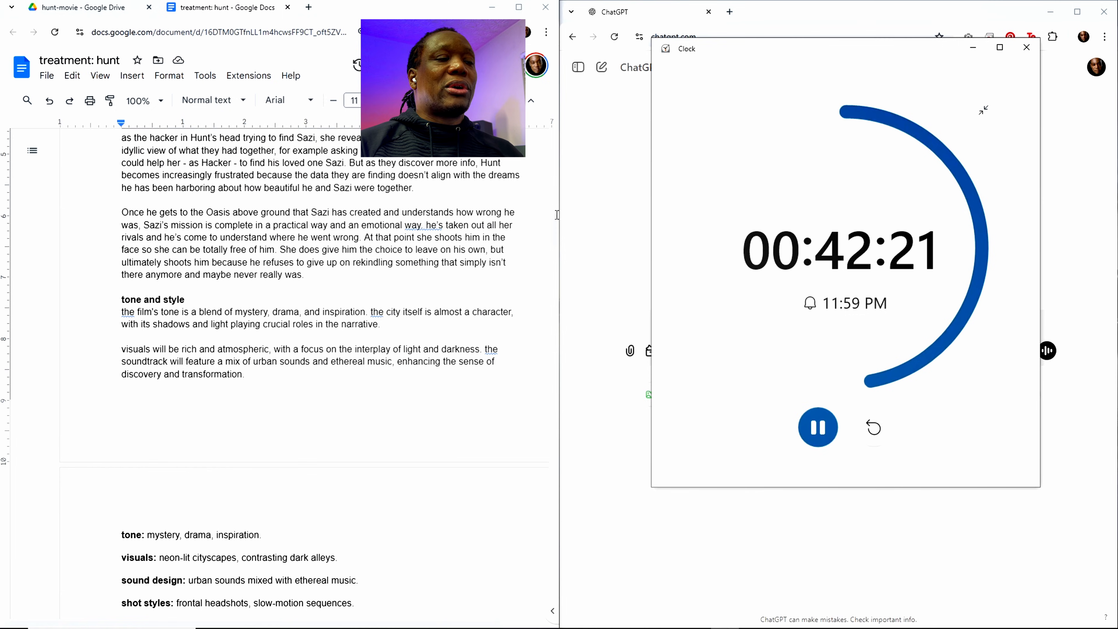
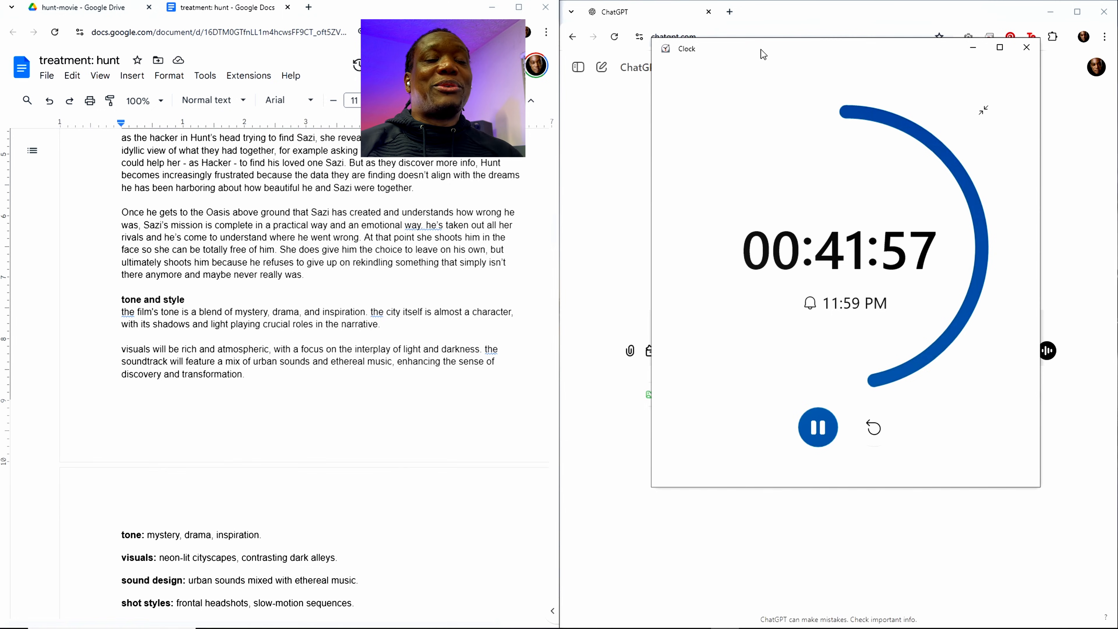
Step: Replace the two paragraphs under "tone and style" with "gritty futuristic epic visually slick"
drag(760, 44, 787, 45)
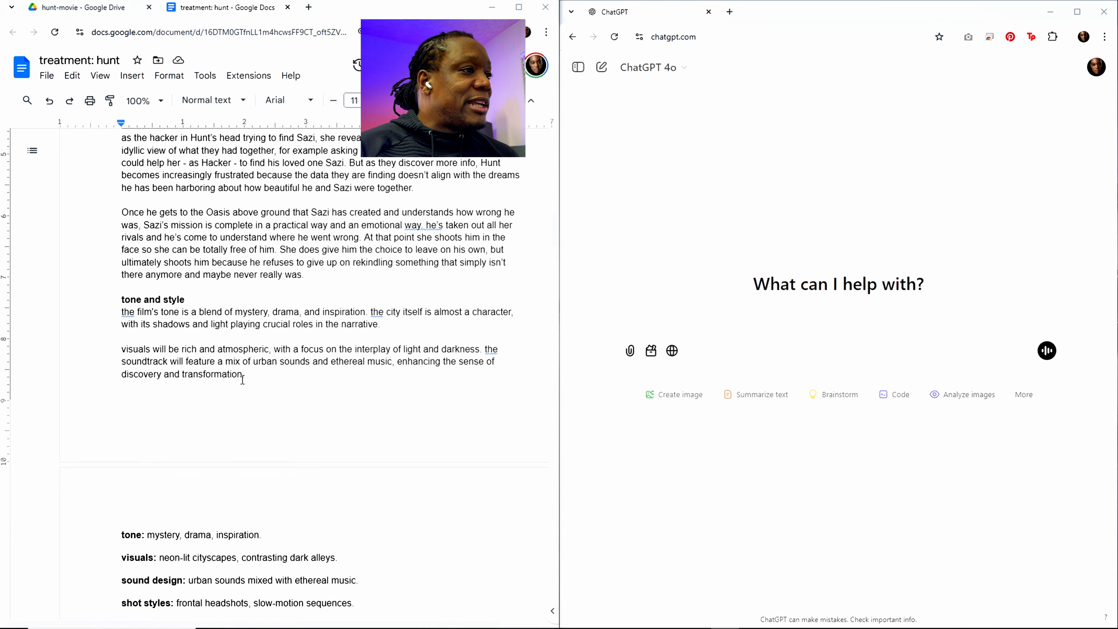
drag(243, 375, 124, 315)
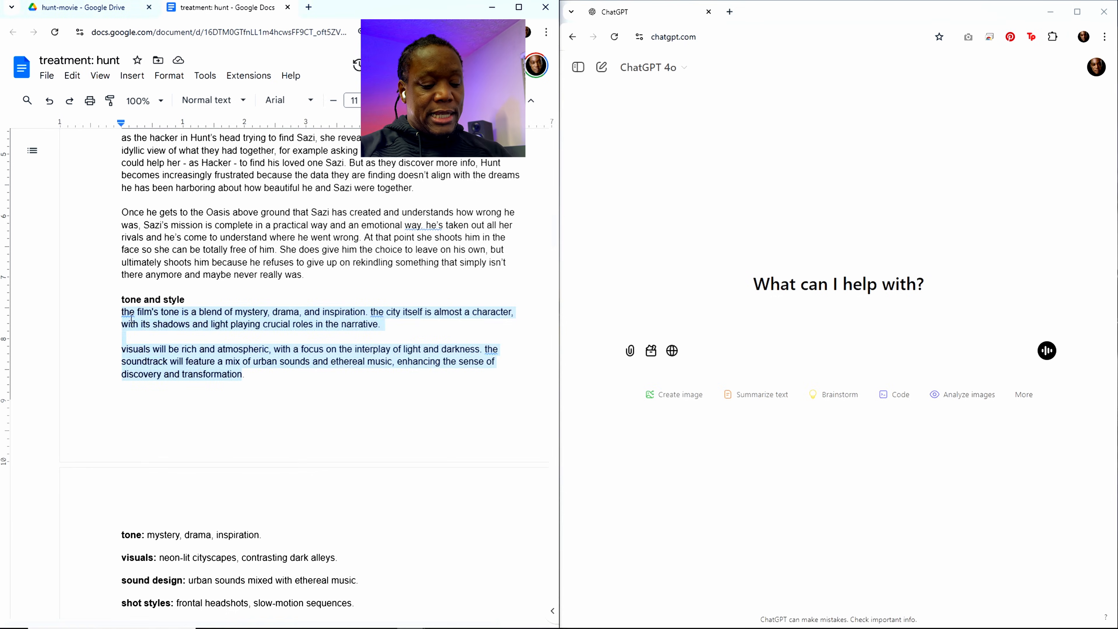
text(gritty)
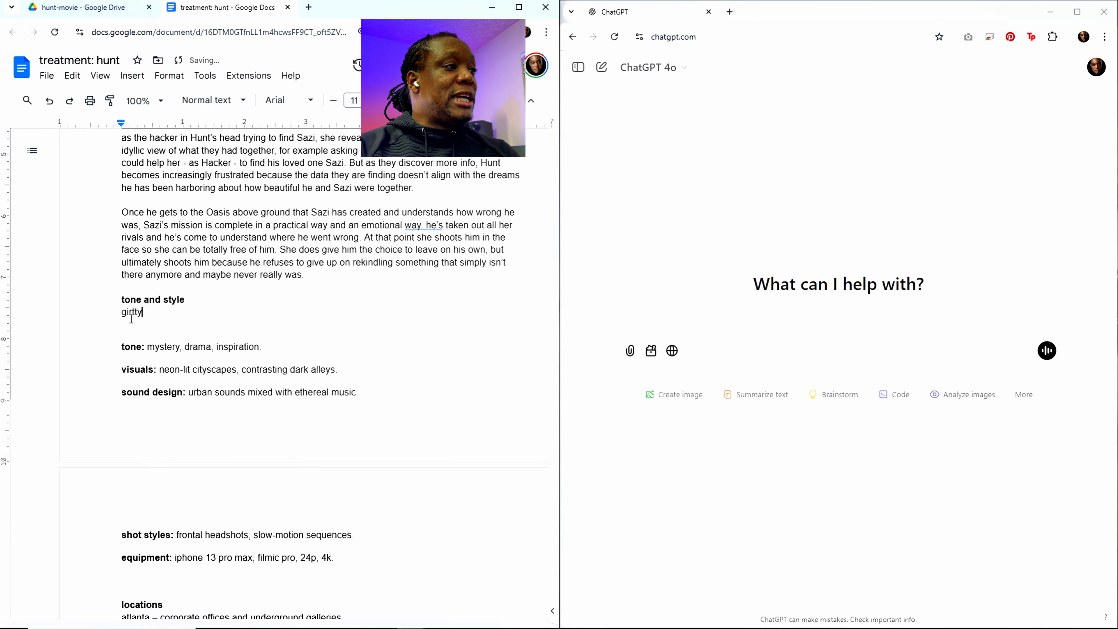
text( futusi)
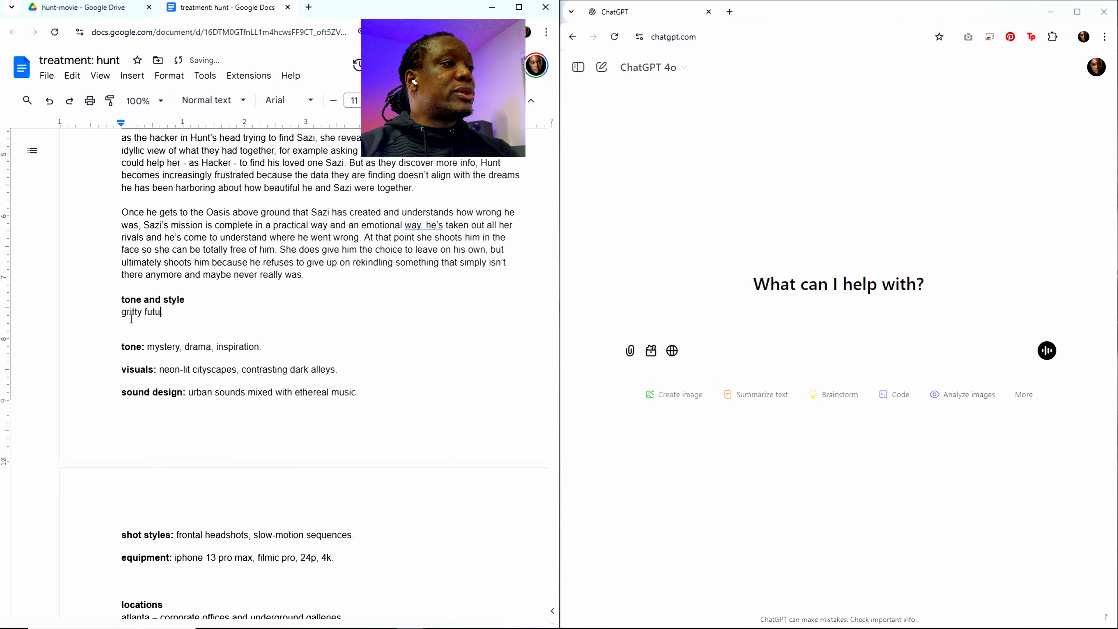
key(BackSpace)
text(ristic)
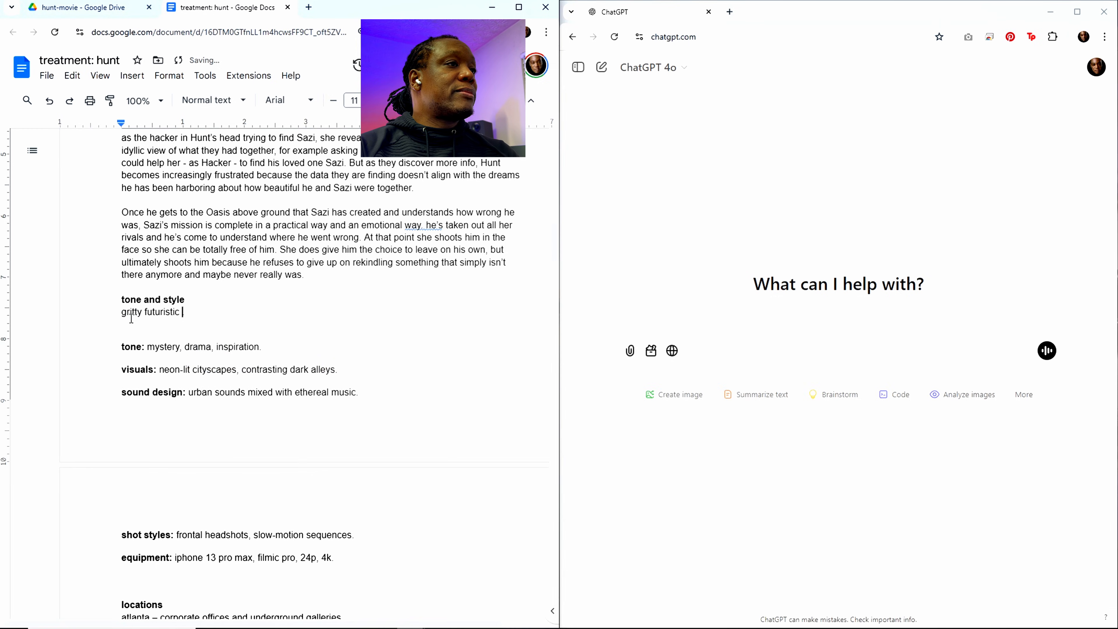
text( epic)
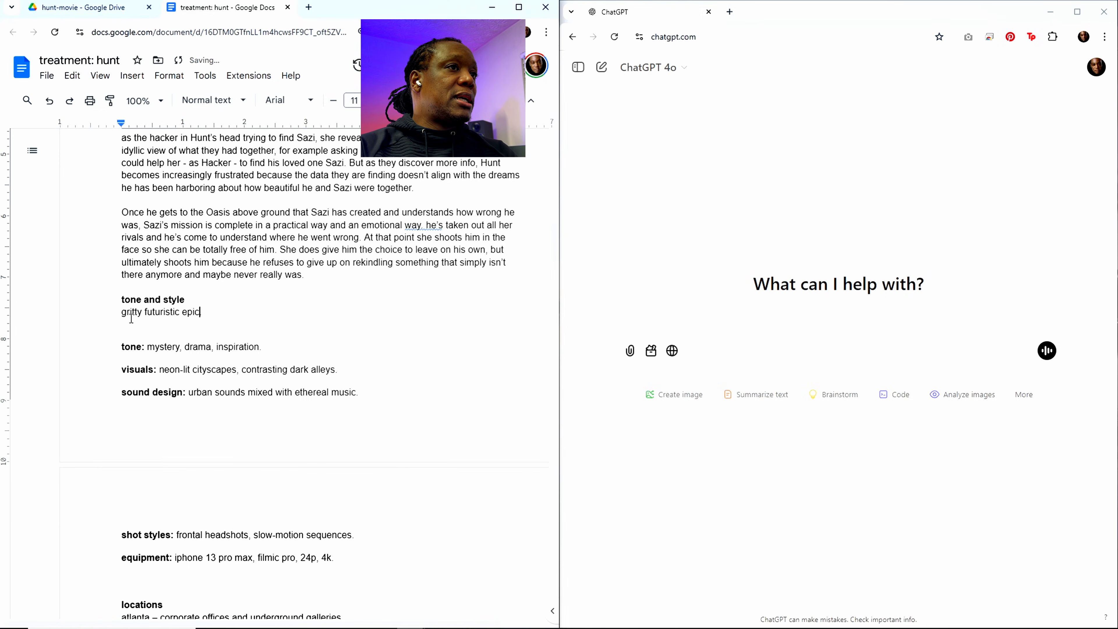
text(. visual)
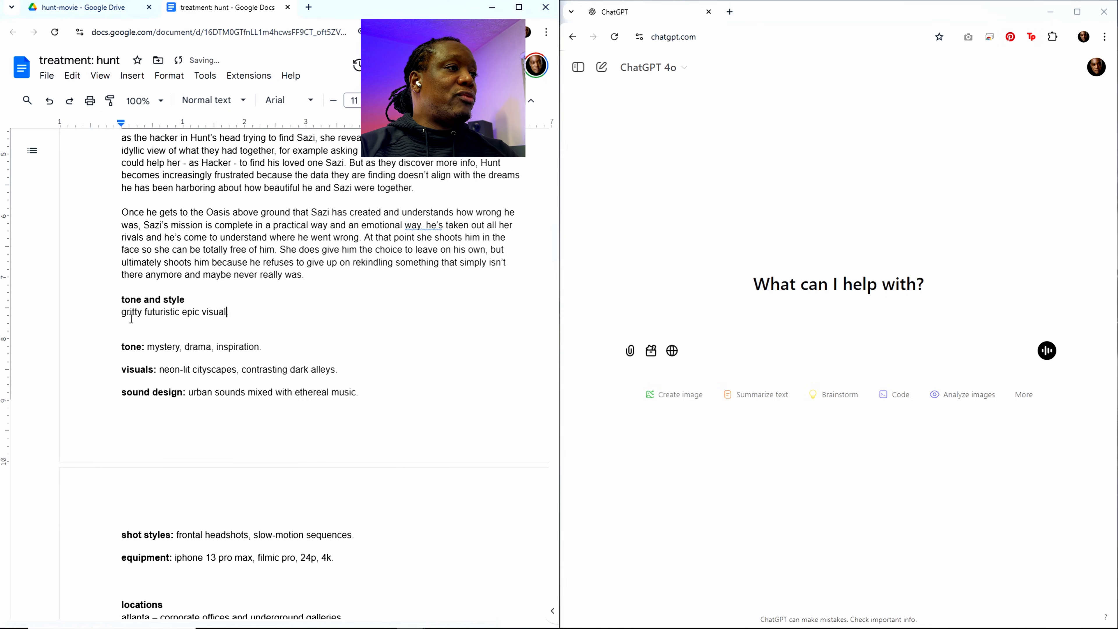
text(ly slick.)
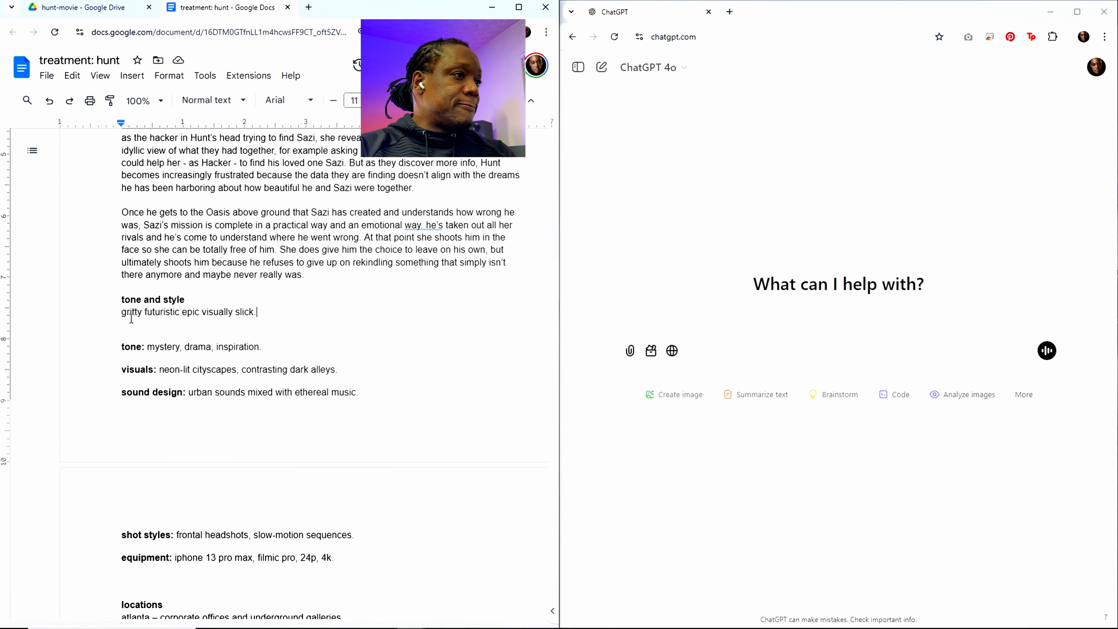
Step: Add the film comparison "like ex machina in slickness," to the tone and style text
text(like exa)
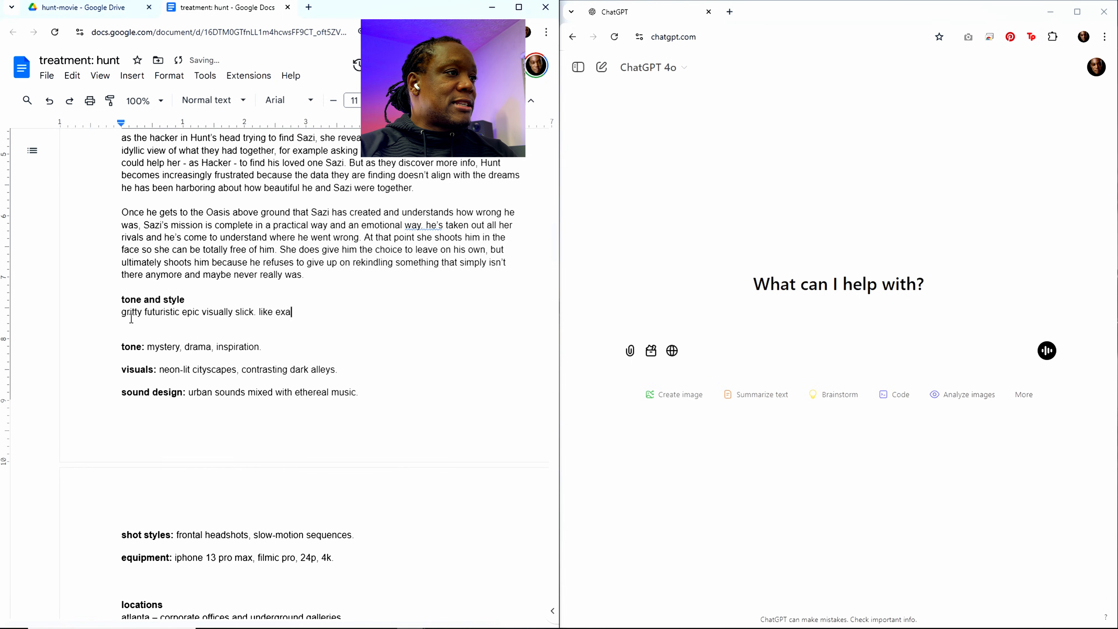
key(BackSpace)
text(mac)
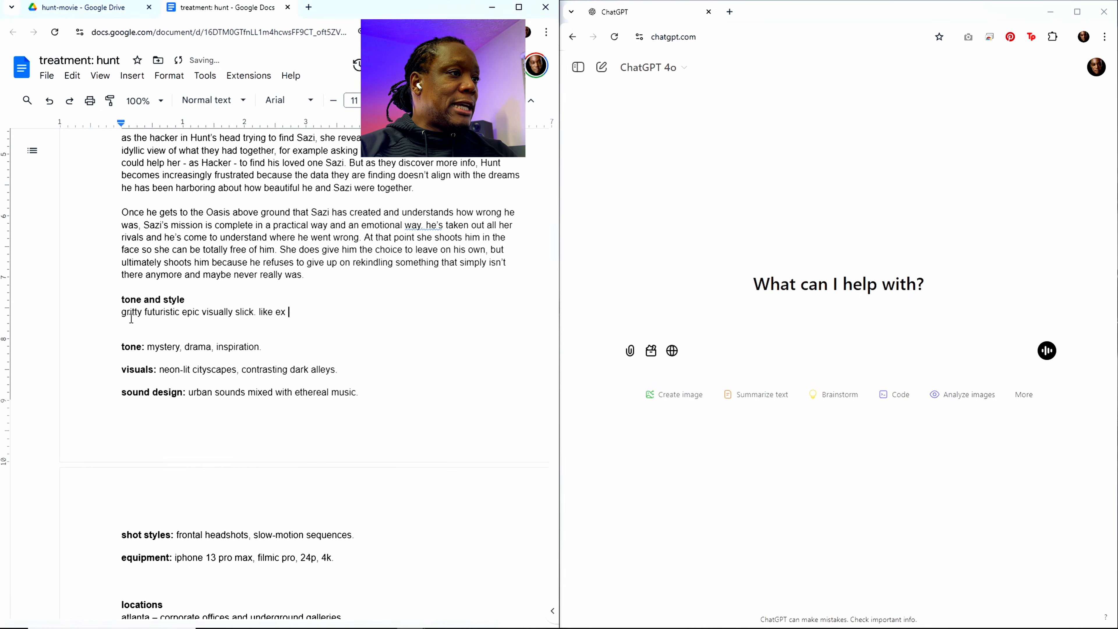
text(hina in )
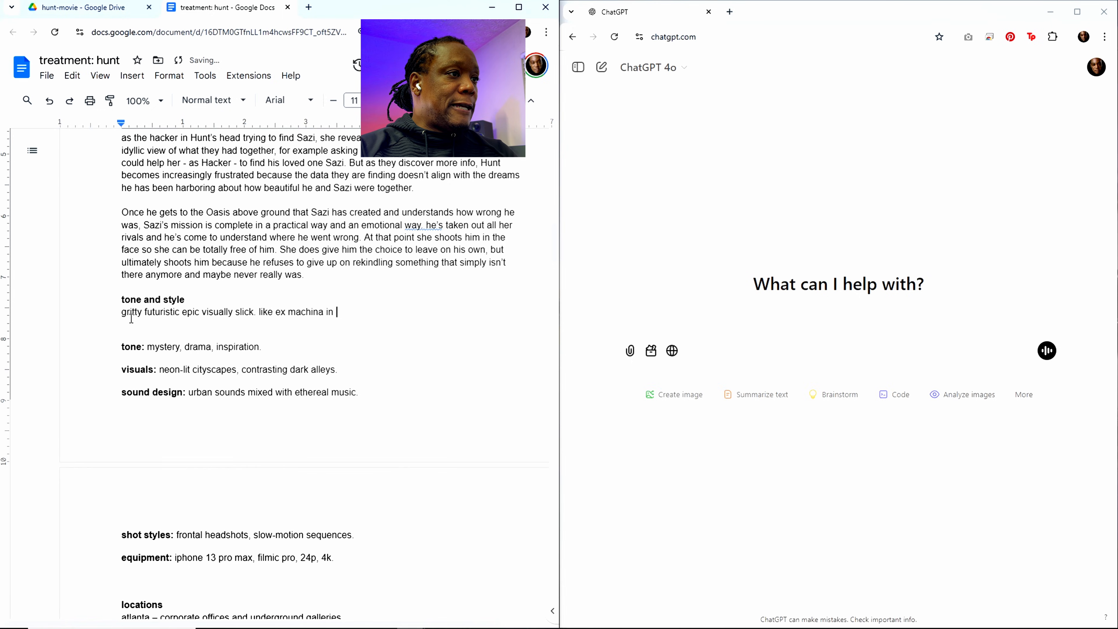
text(slciick)
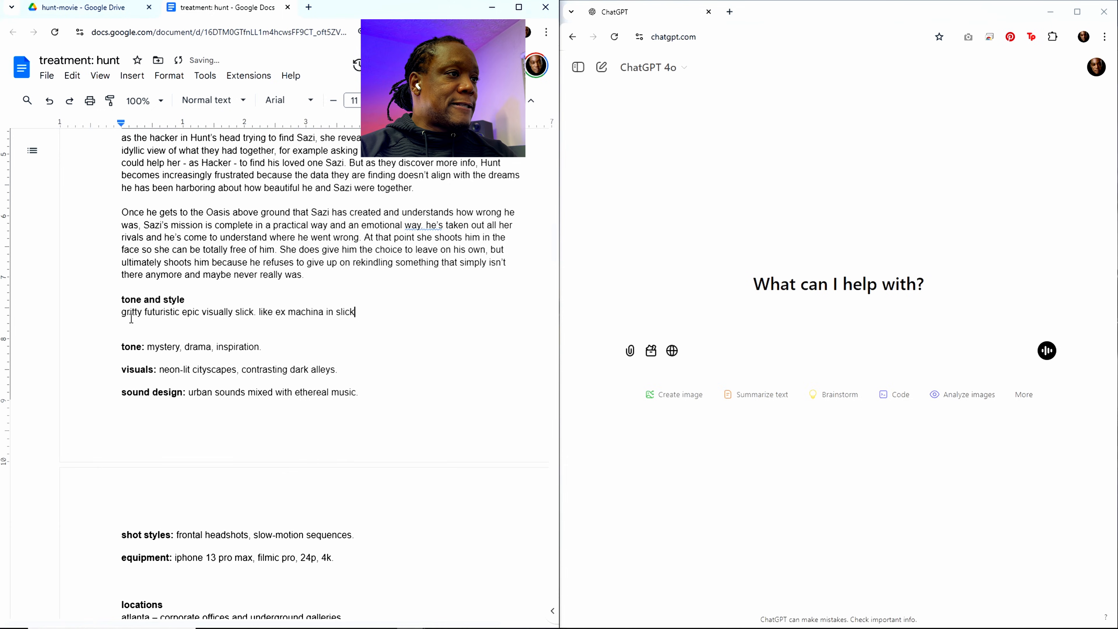
text(ness,)
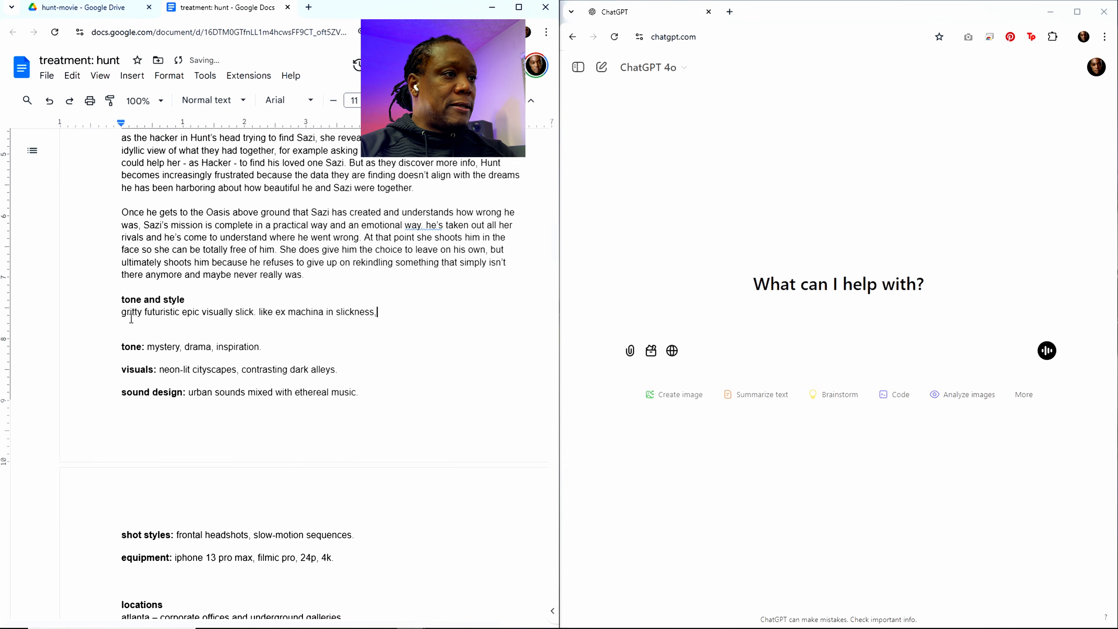
text( but also like)
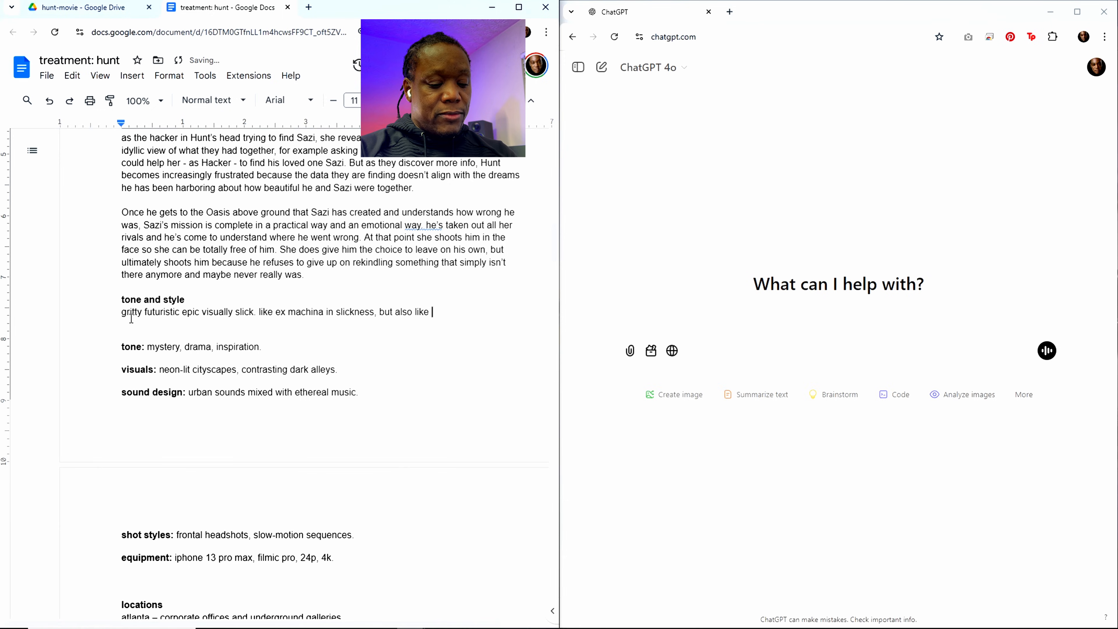
text( Elysioin)
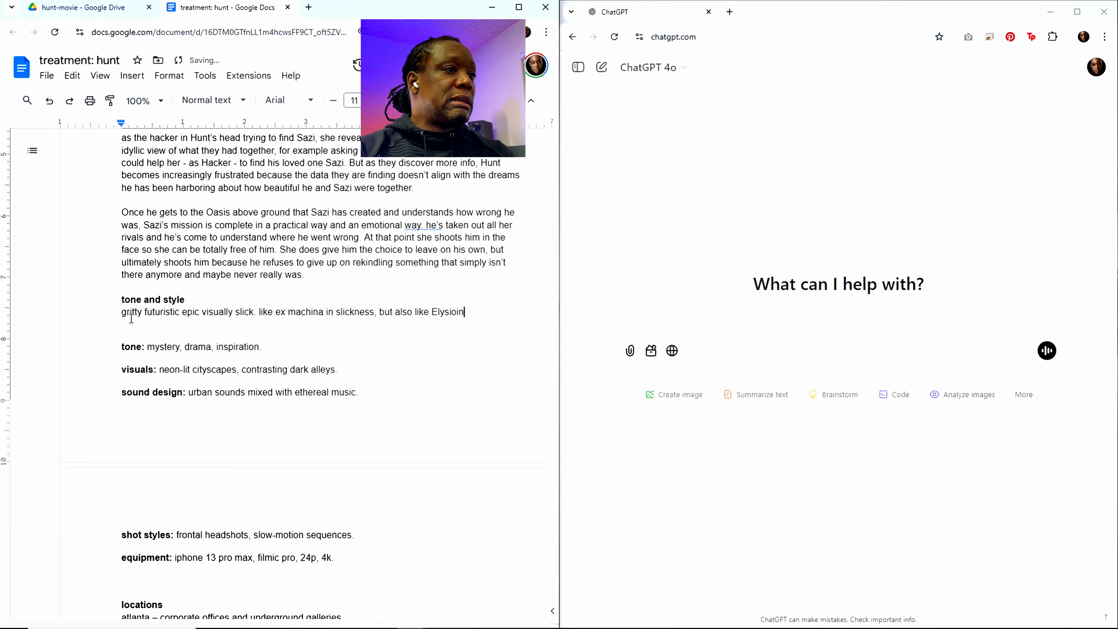
Step: Continue the comparison sentence with "but also like Elysium"
key(BackSpace)
key(BackSpace)
key(BackSpace)
text(um i)
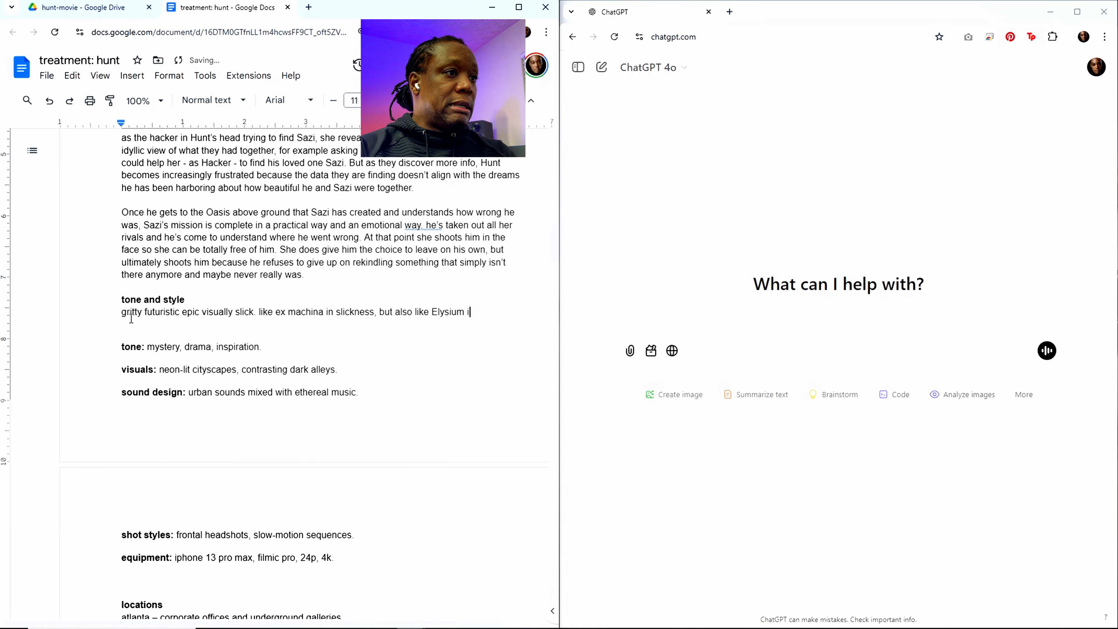
key(BackSpace)
text(ro)
key(BackSpace)
key(BackSpace)
key(BackSpace)
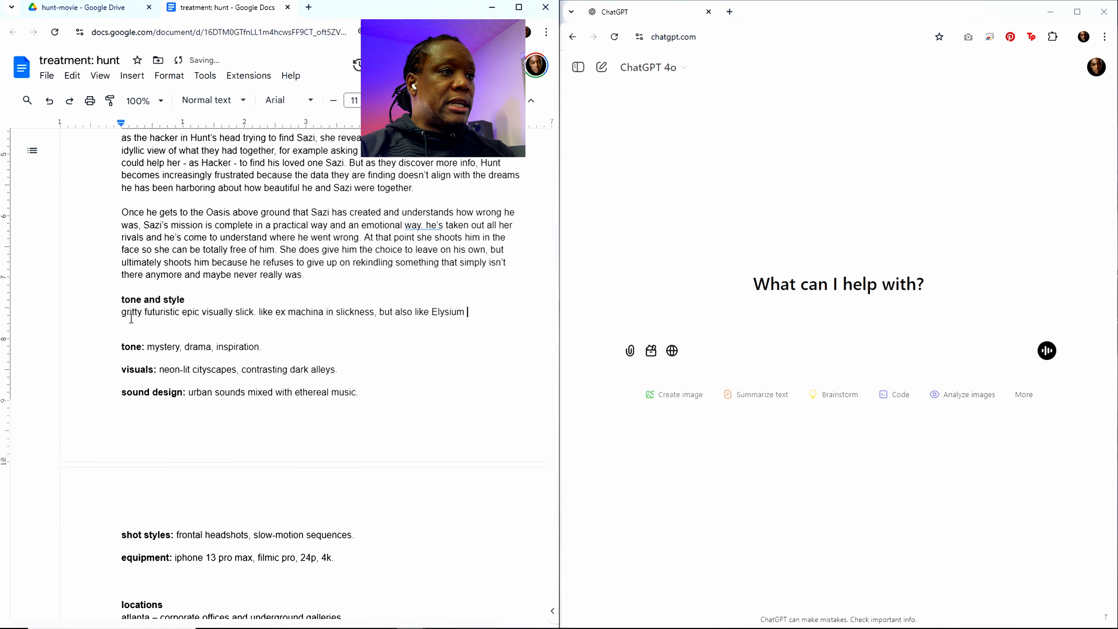
Step: Complete the film comparison with "or District 9 in grittiness"
text(or Distr)
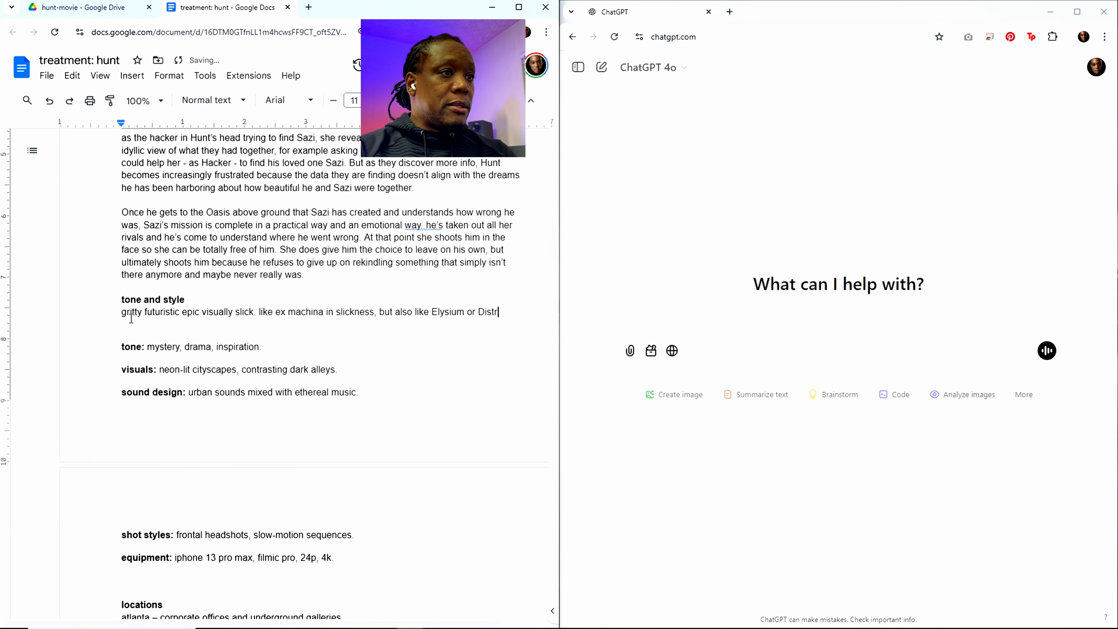
text(ict 9 in)
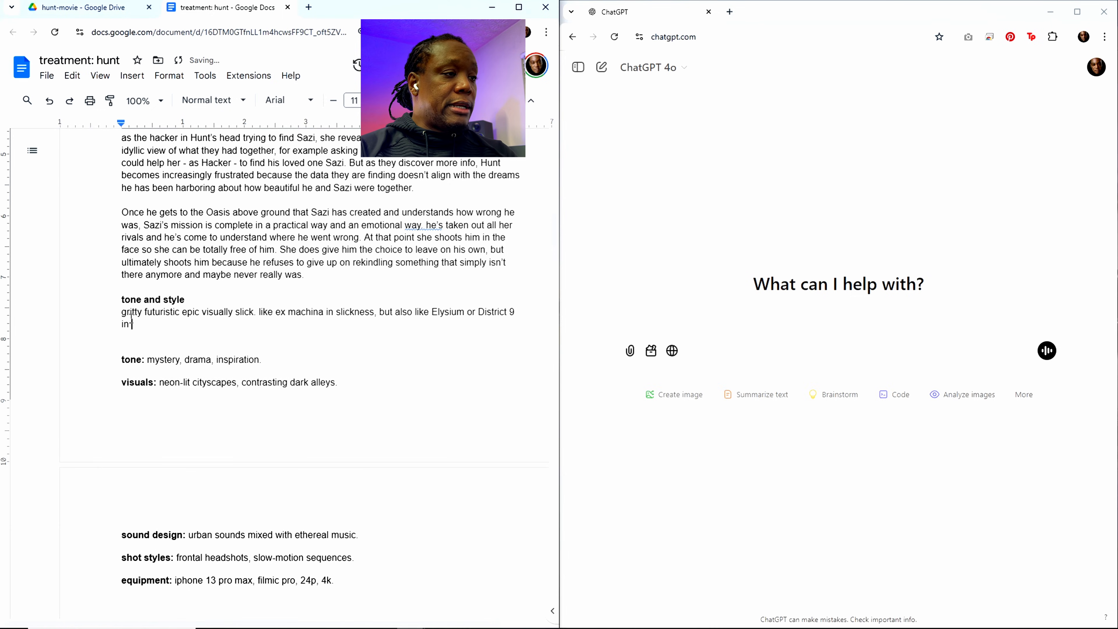
text( gritti)
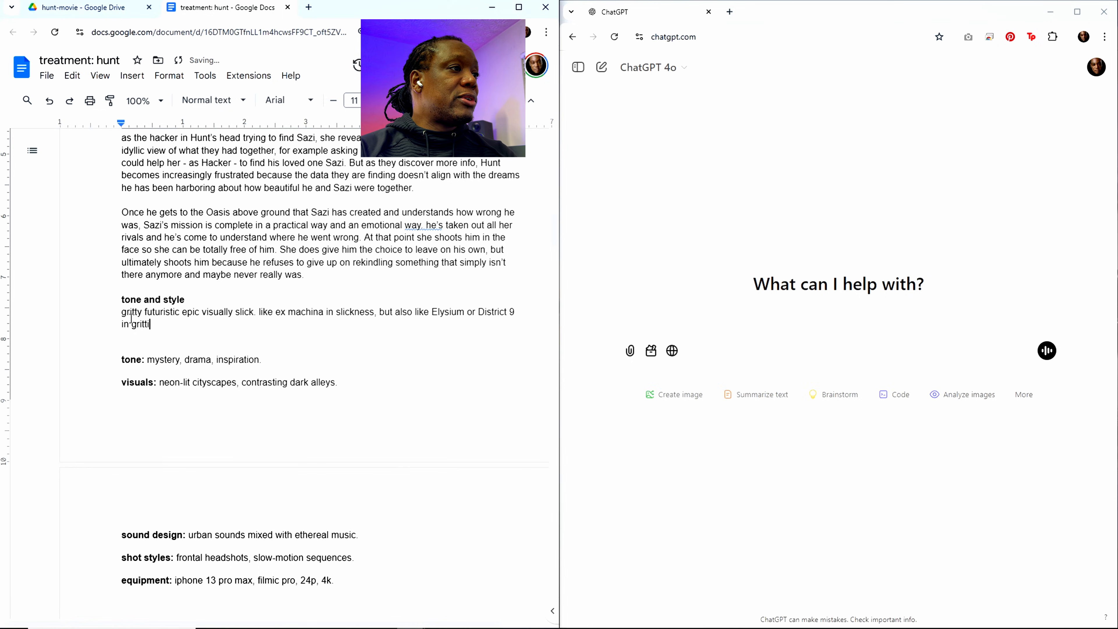
text(ness)
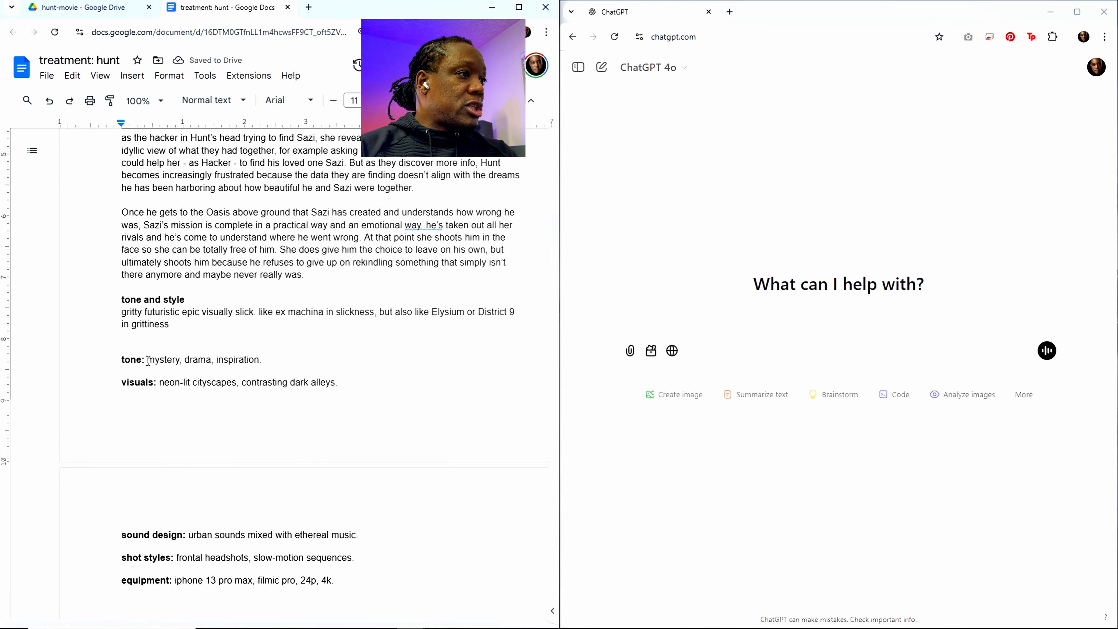
Step: Delete the template line "tone: mystery, drama, inspiration." below the tone and style paragraph
drag(263, 359, 123, 360)
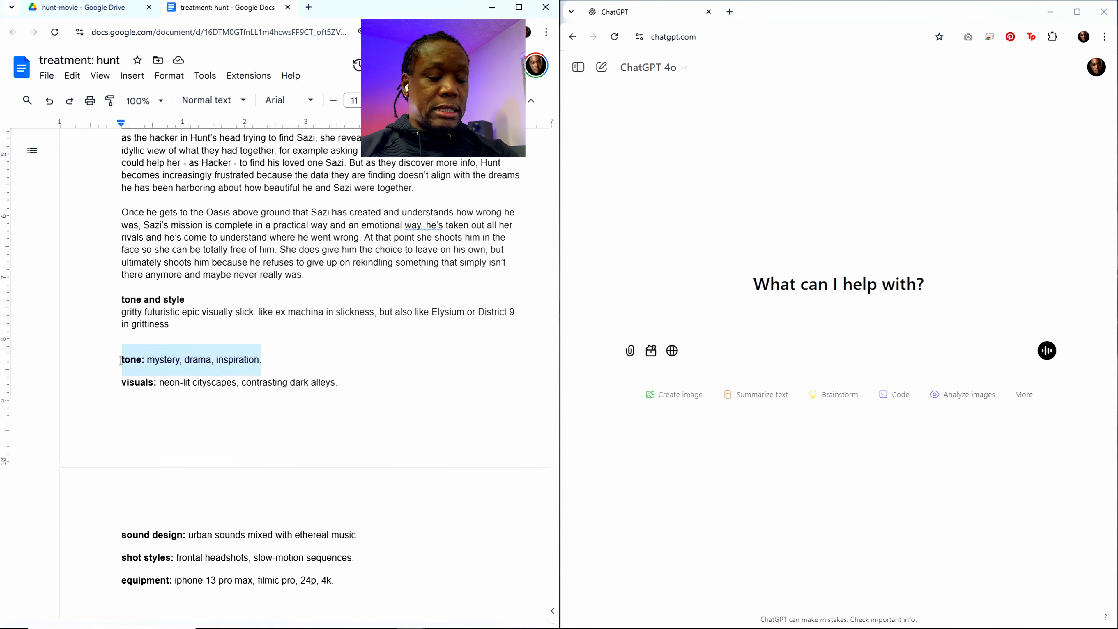
key(BackSpace)
key(BackSpace)
Step: End the grittiness sentence with a period and add "lots of tension" after it
click(185, 323)
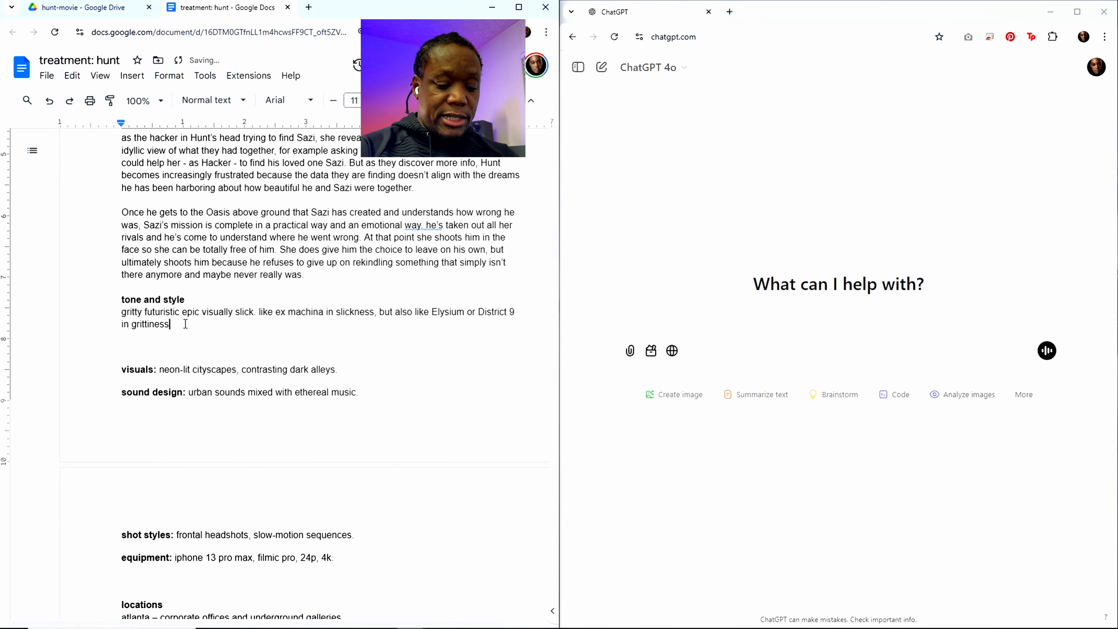
text(. lost)
key(BackSpace)
key(BackSpace)
key(BackSpace)
key(BackSpace)
text(o)
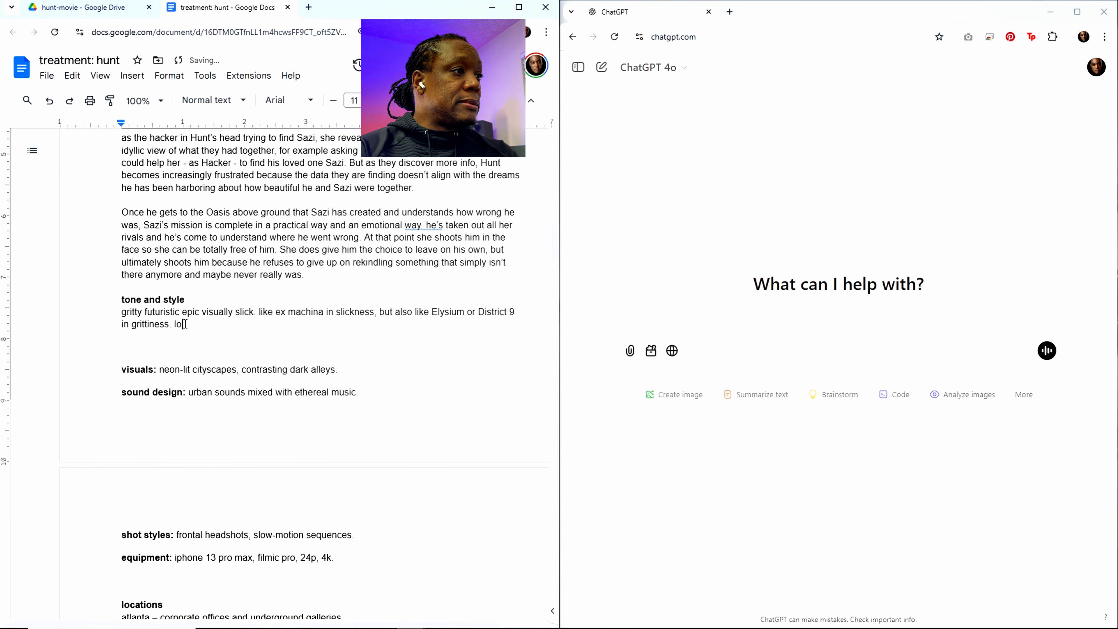
text(ts of te)
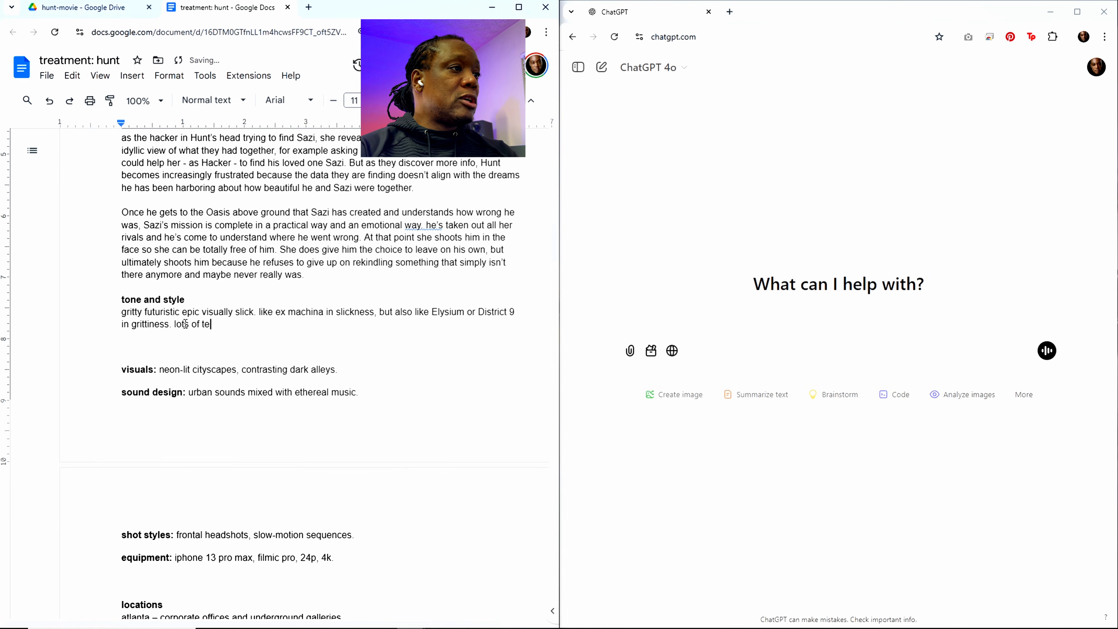
text(nsion. constan)
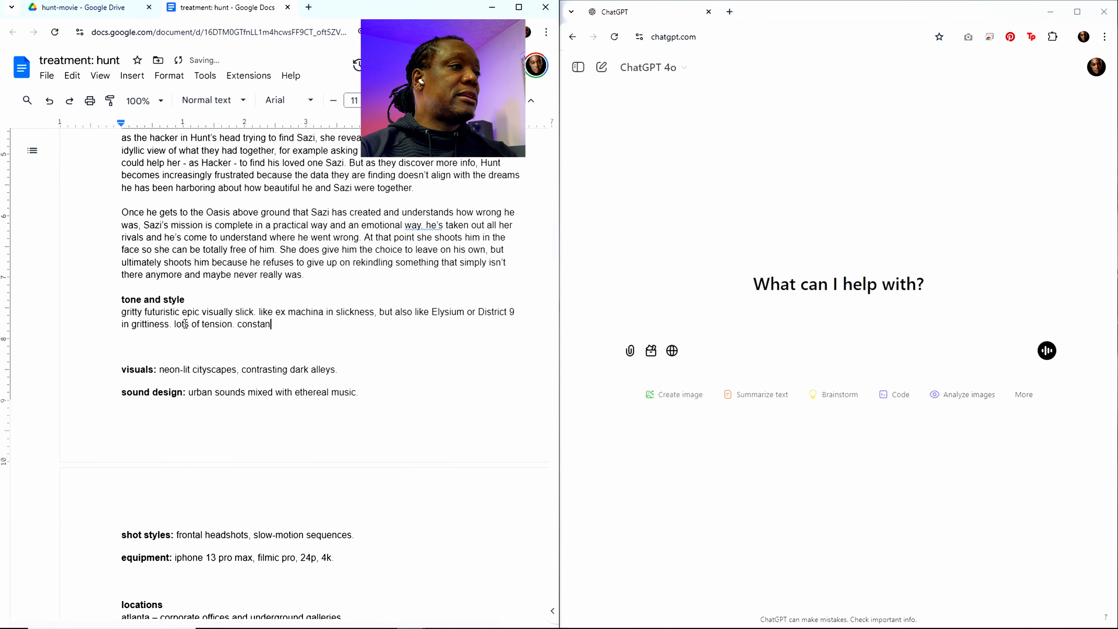
text(t pressure)
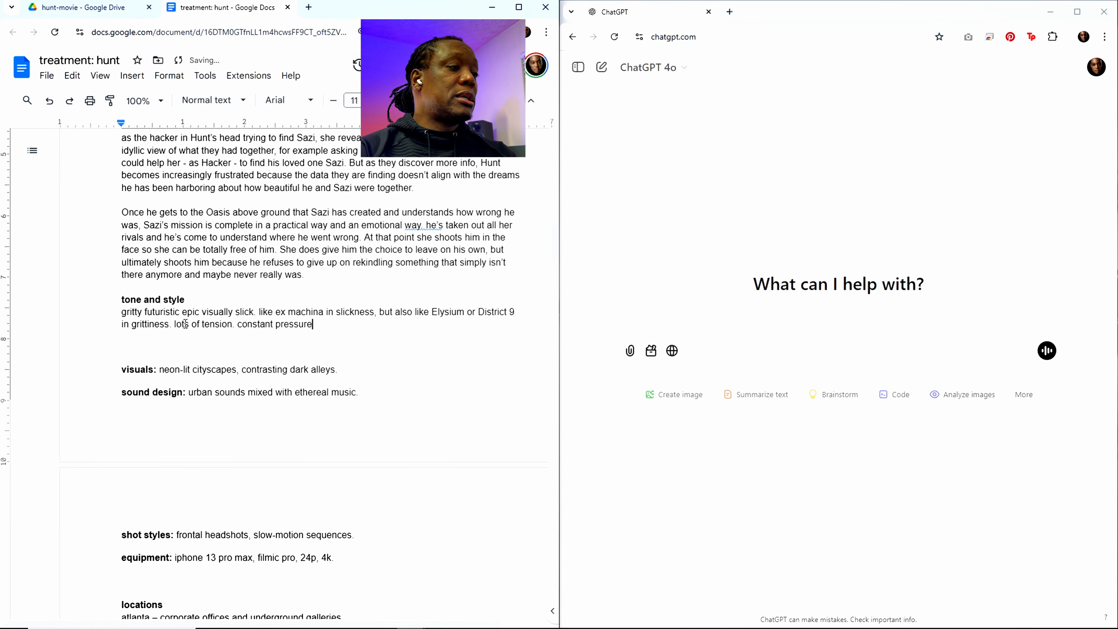
text(, nerv)
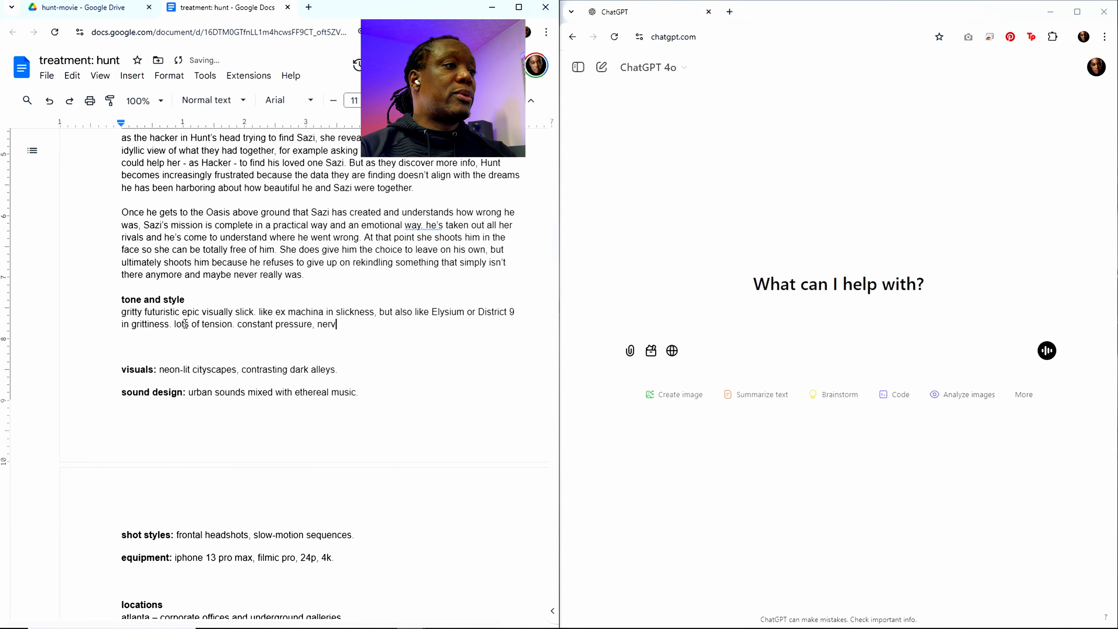
text(e racking )
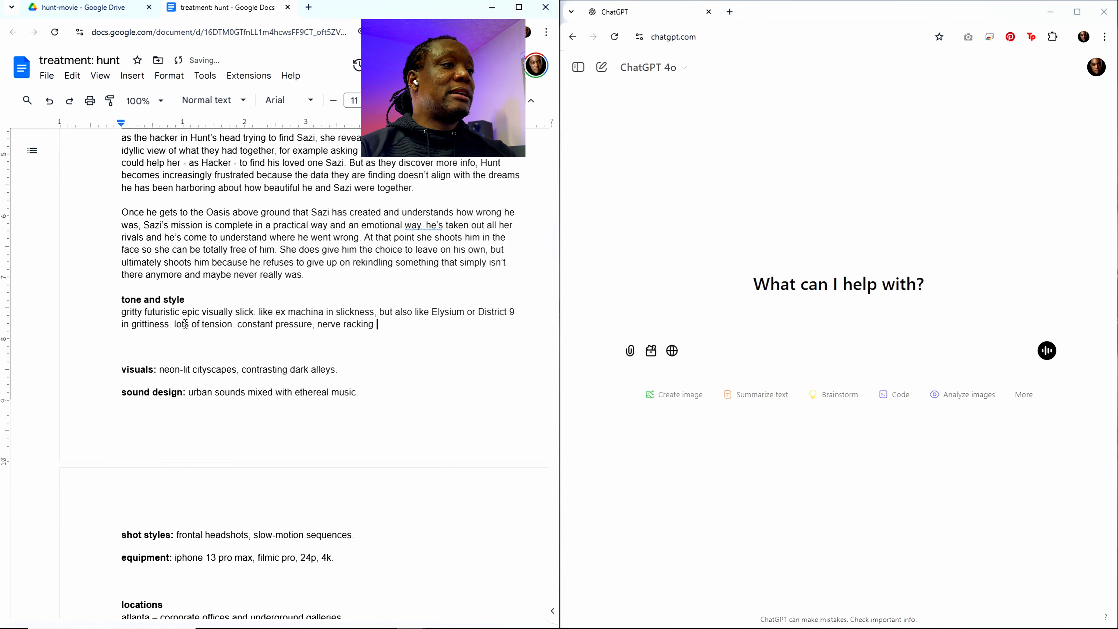
text(tension. )
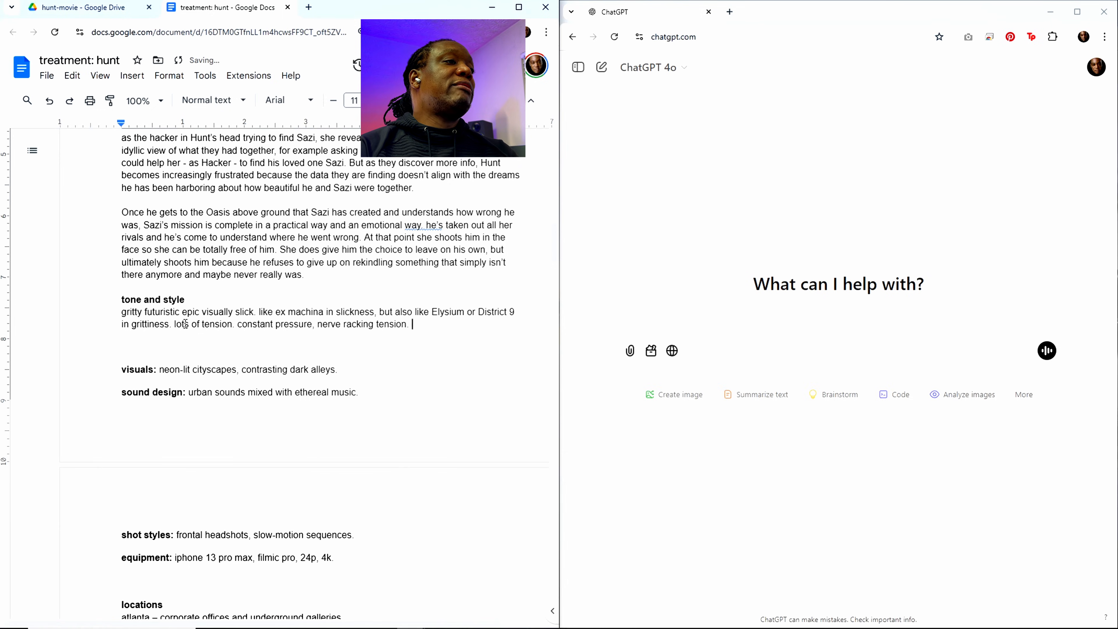
text(very mush)
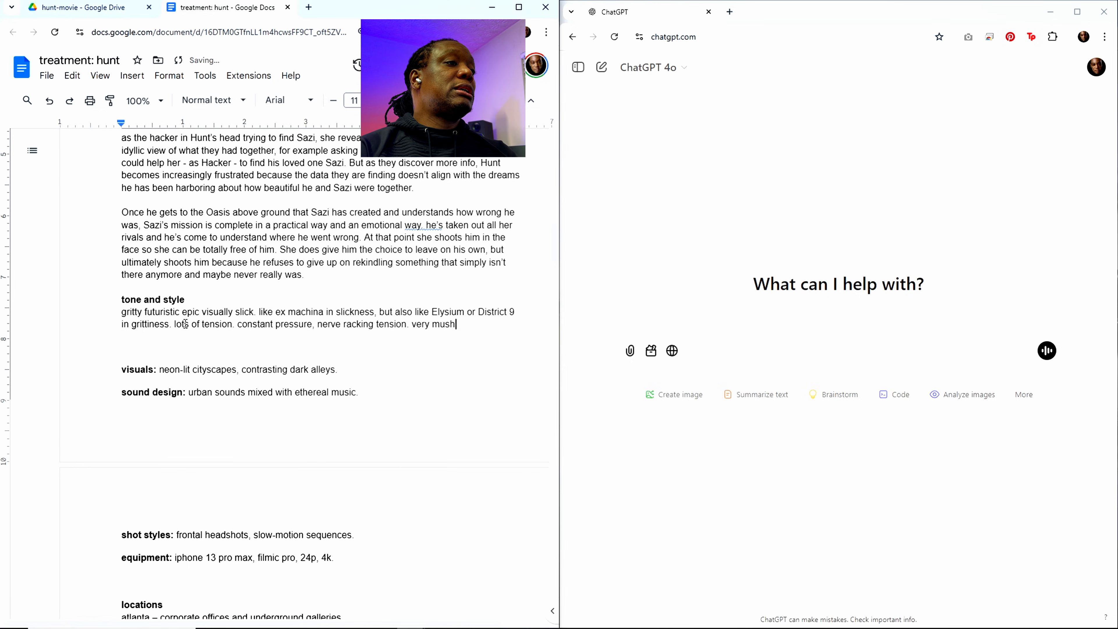
Step: Describe the story at the paragraph's end as "very much a mystery that needs to be solved"
key(BackSpace)
text(ch a)
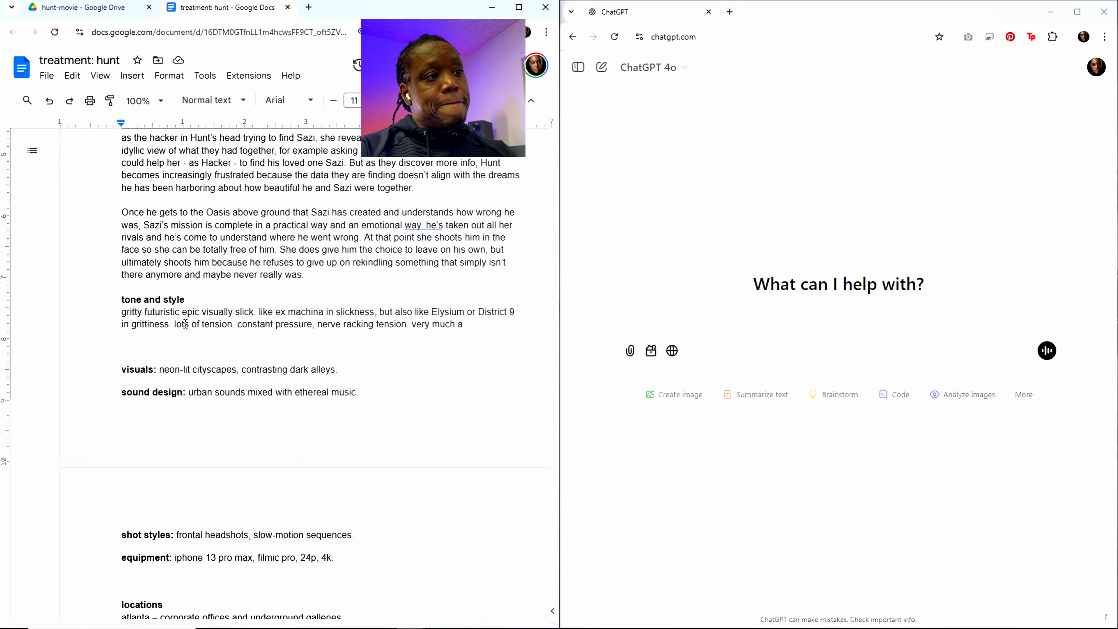
text(mystery )
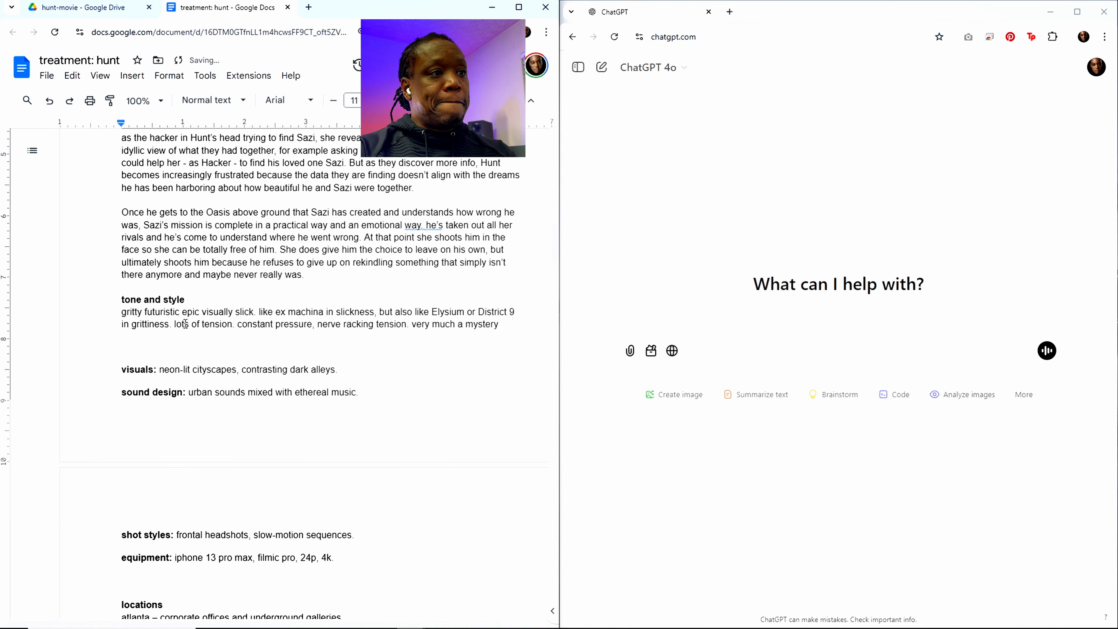
text(that needs to be )
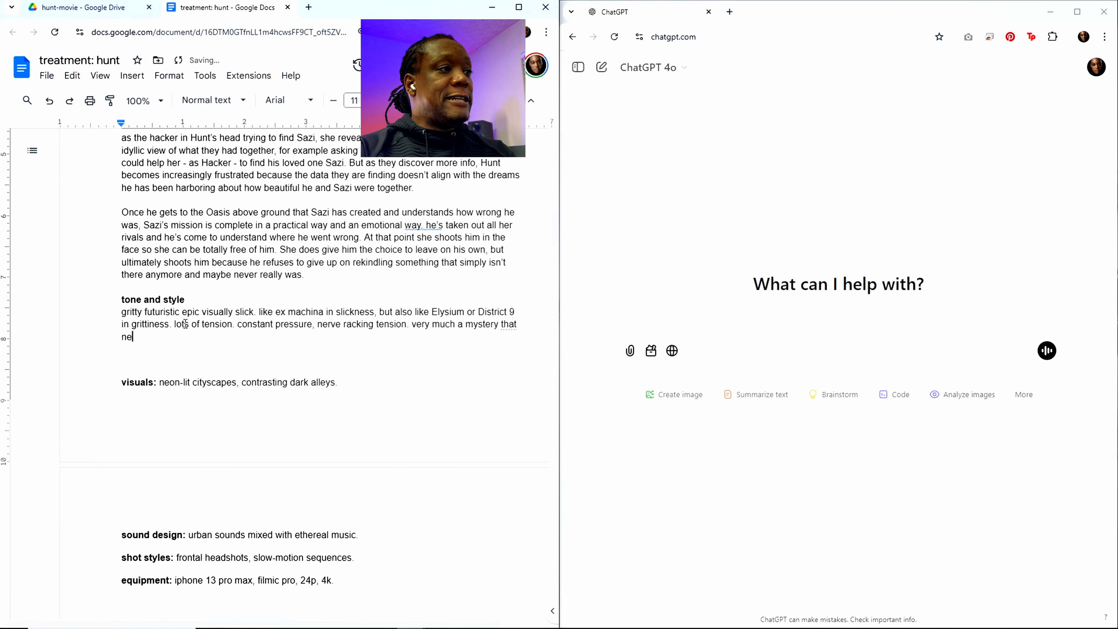
text(solv)
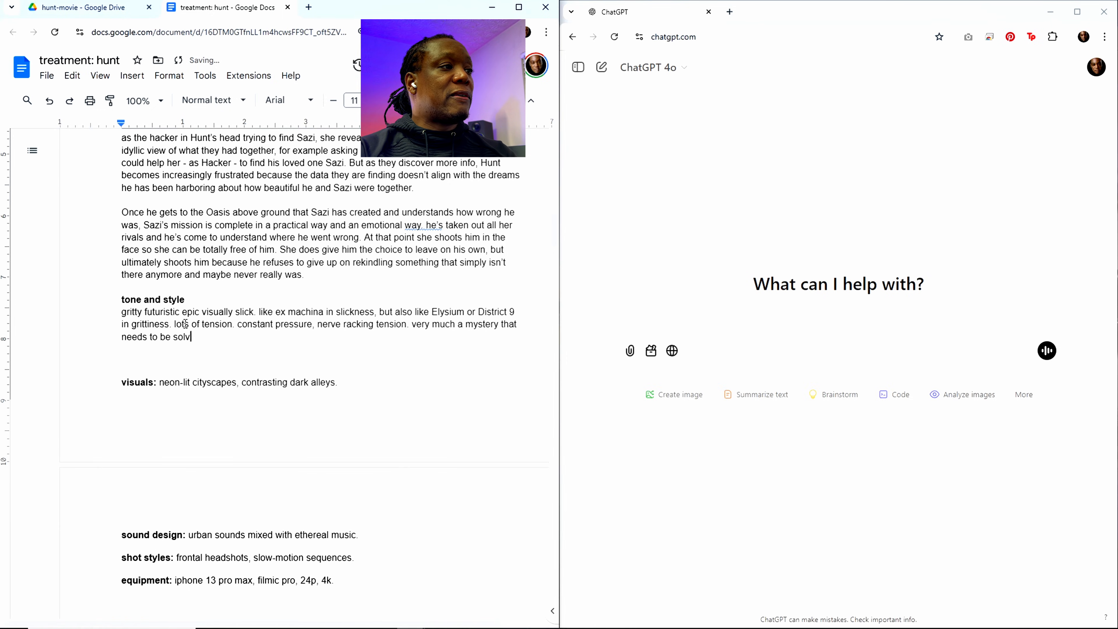
text(ed for the )
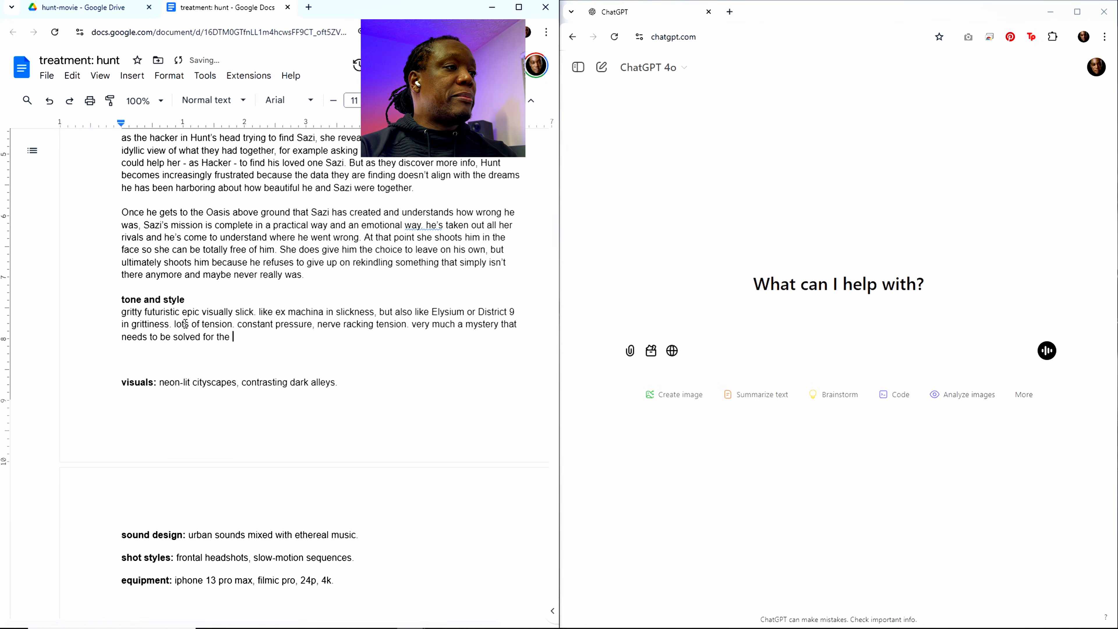
text(main character)
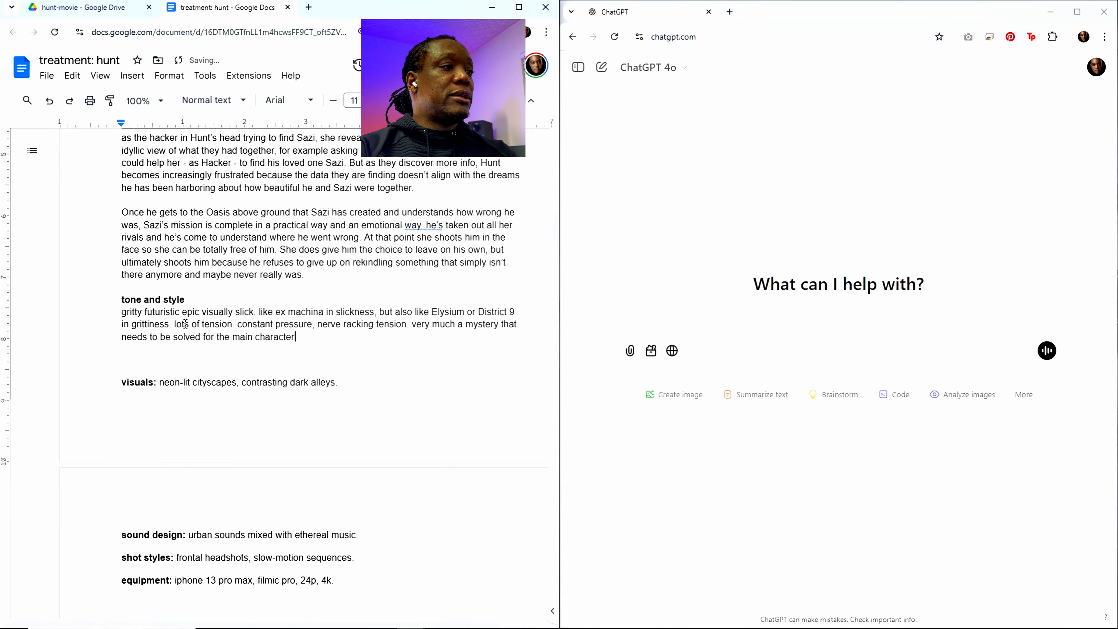
text( to reach)
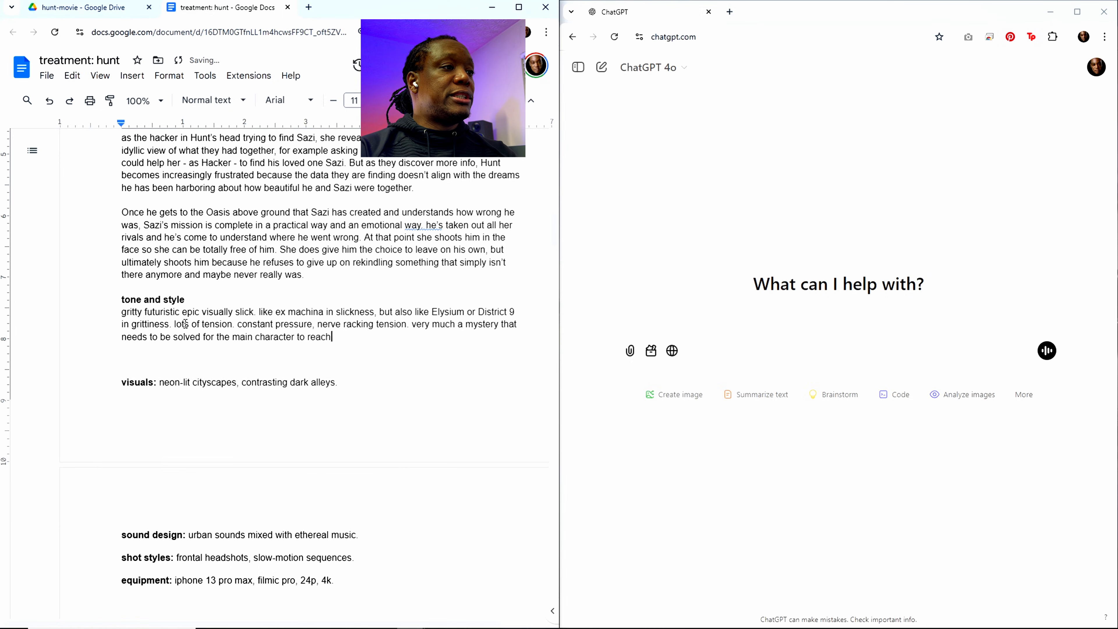
text( his g)
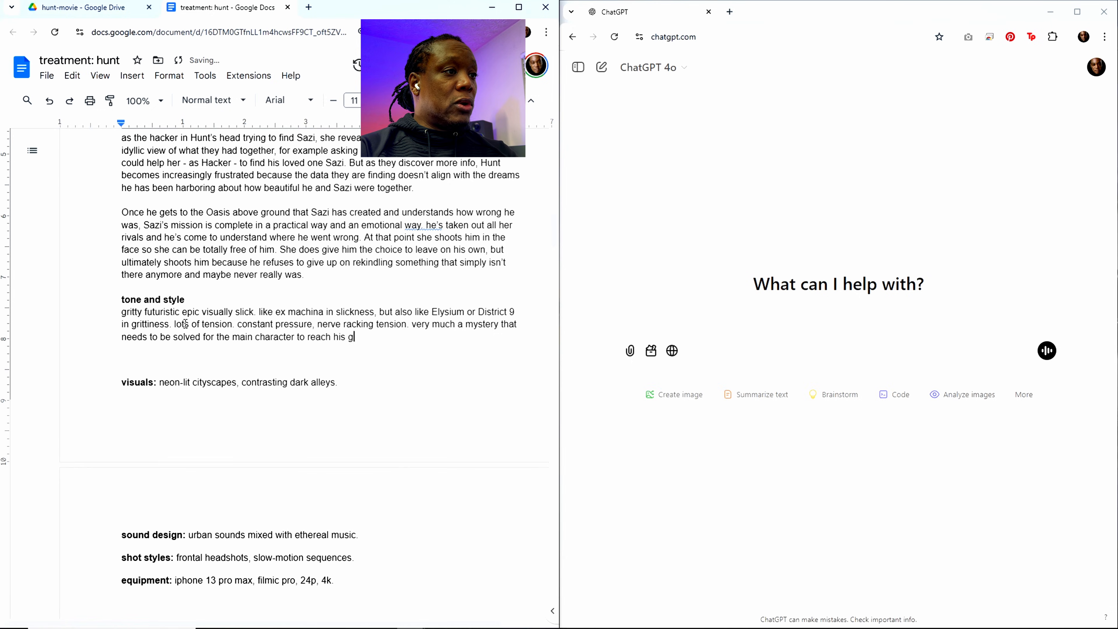
text(oals. rea)
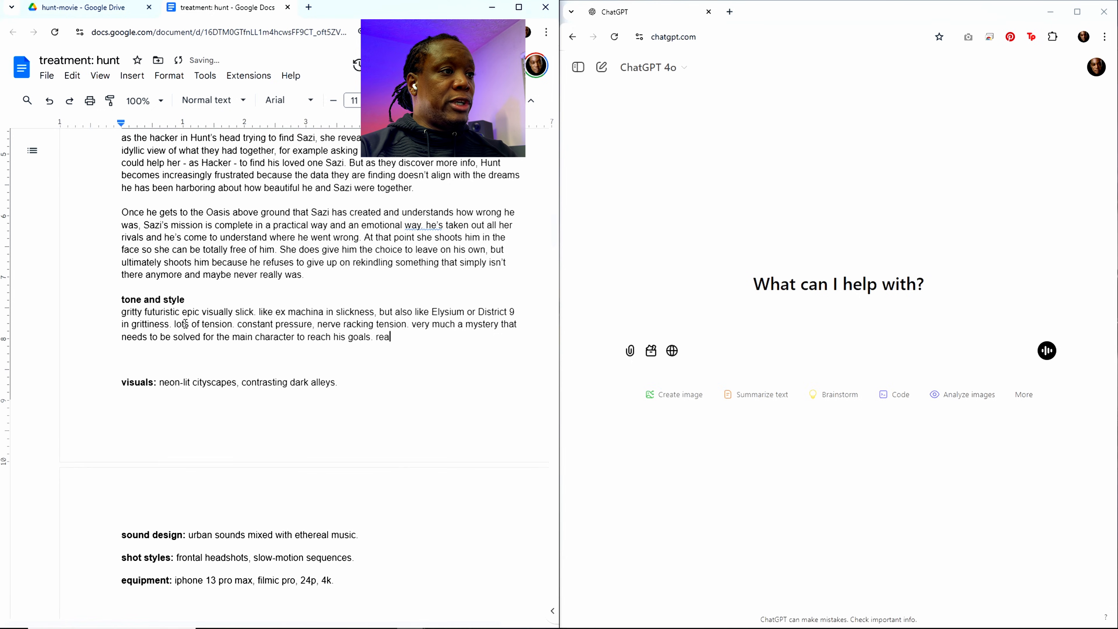
text(lly everyone )
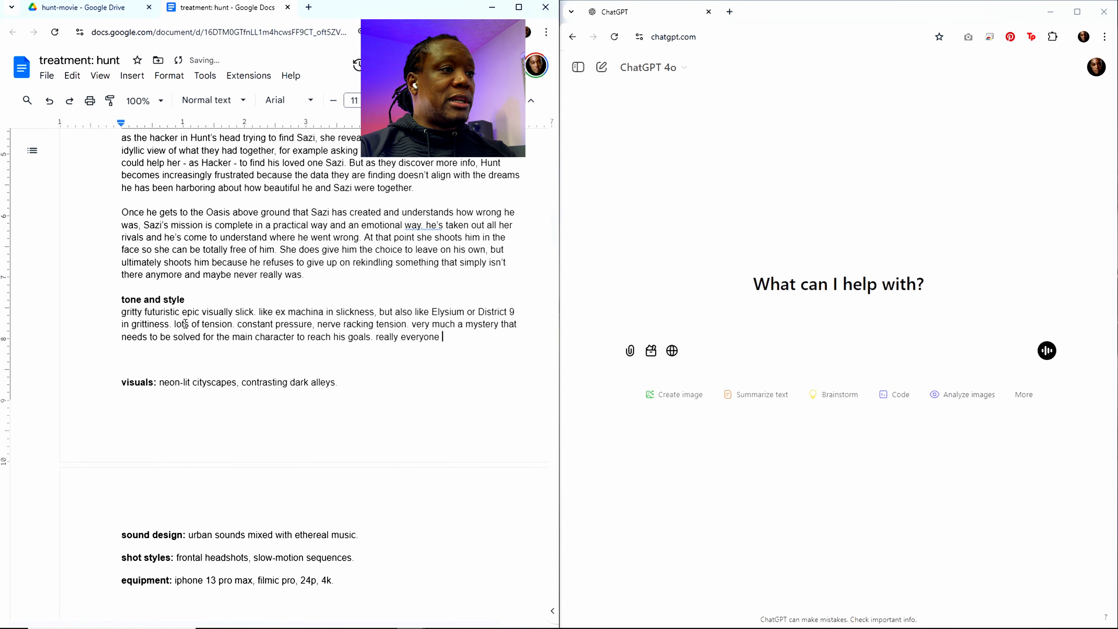
text(is solvi)
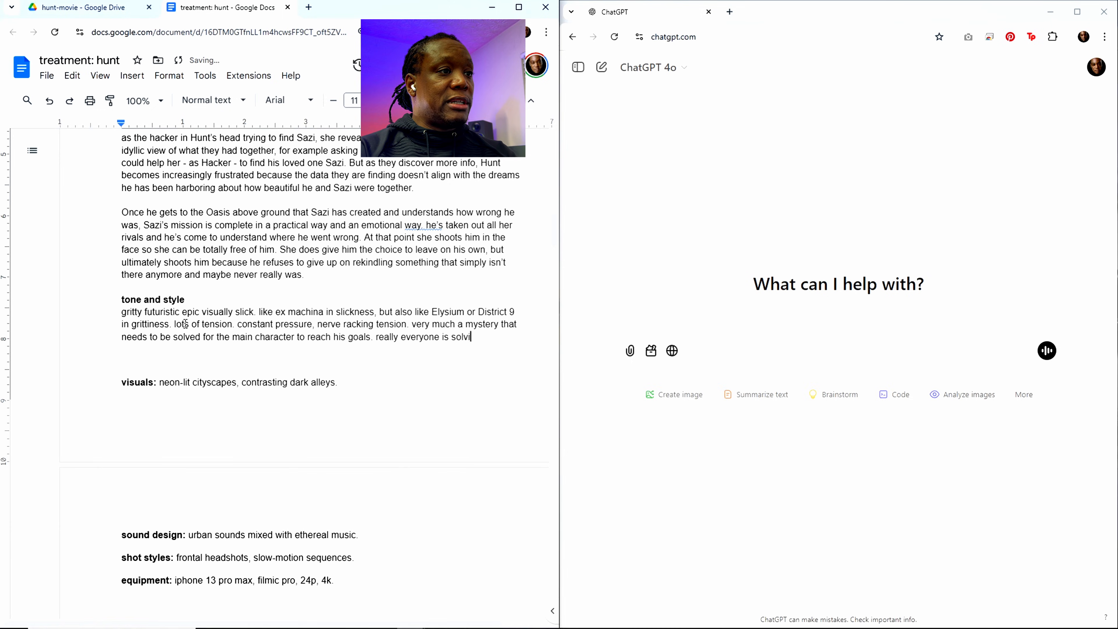
text(ng their own )
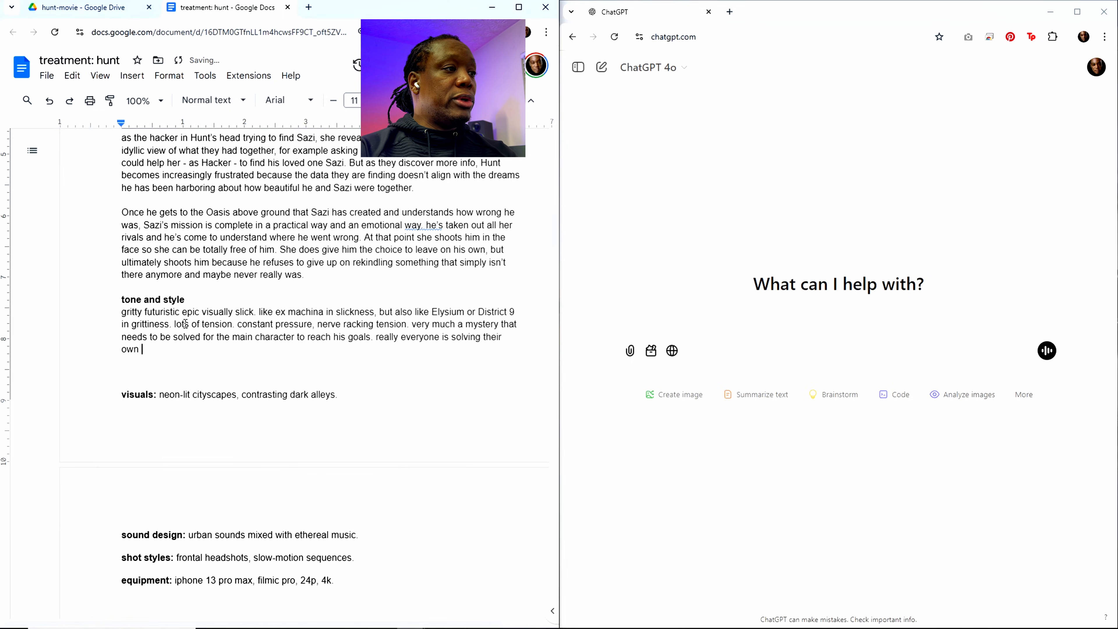
text(mysterie)
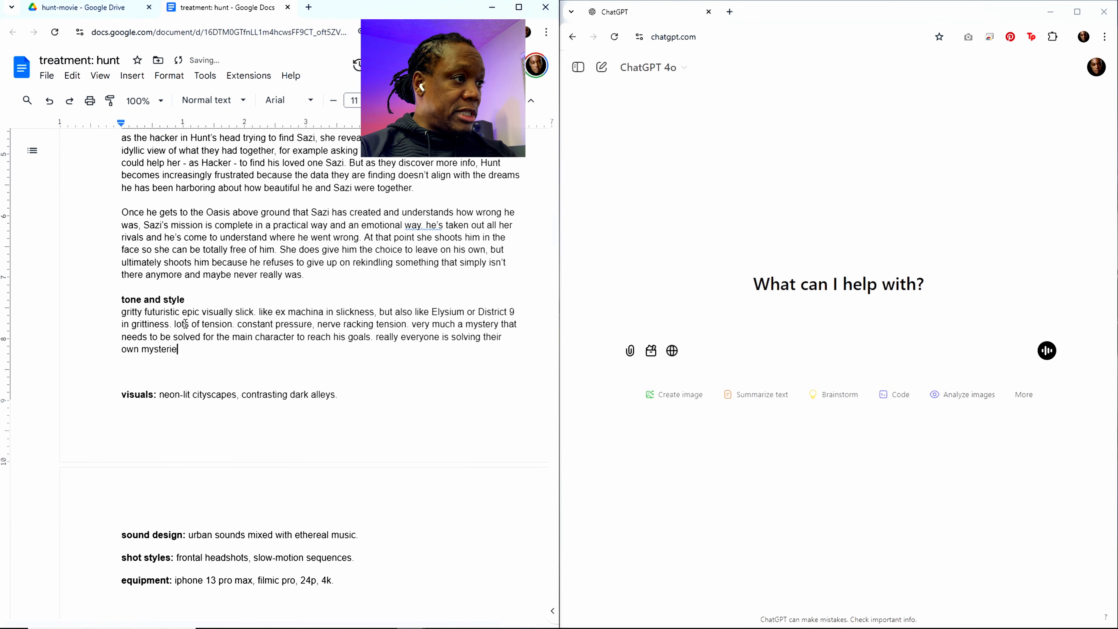
text(s to achieve )
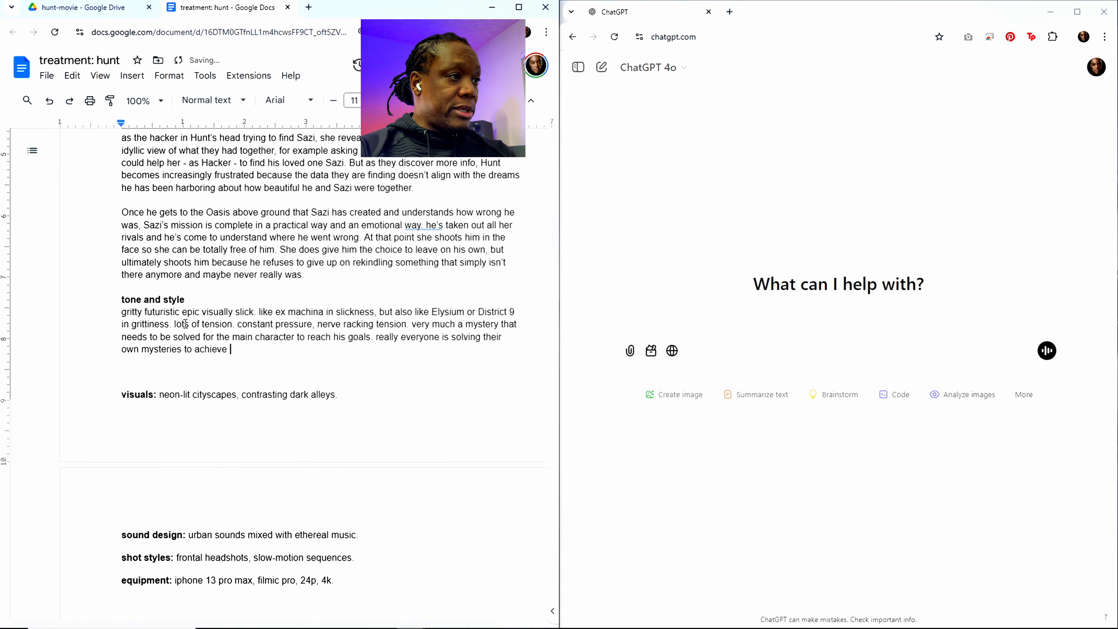
text(their goals.)
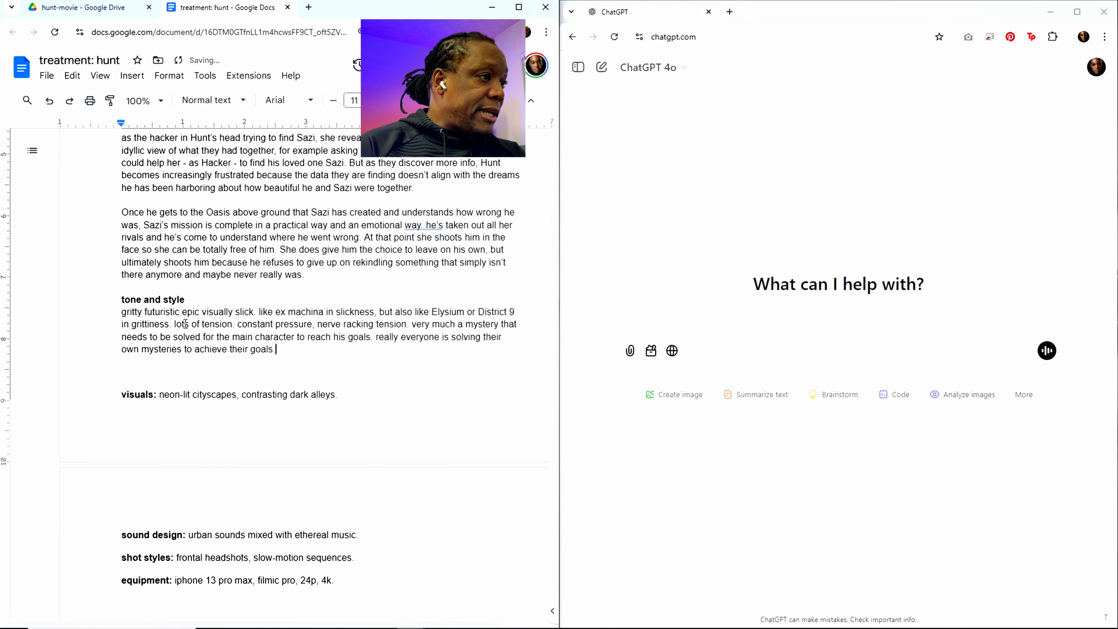
Step: Replace the template text after the "visuals:" label with "gritty post-apocalyptic, sparse"
scroll(193, 325, down, 3)
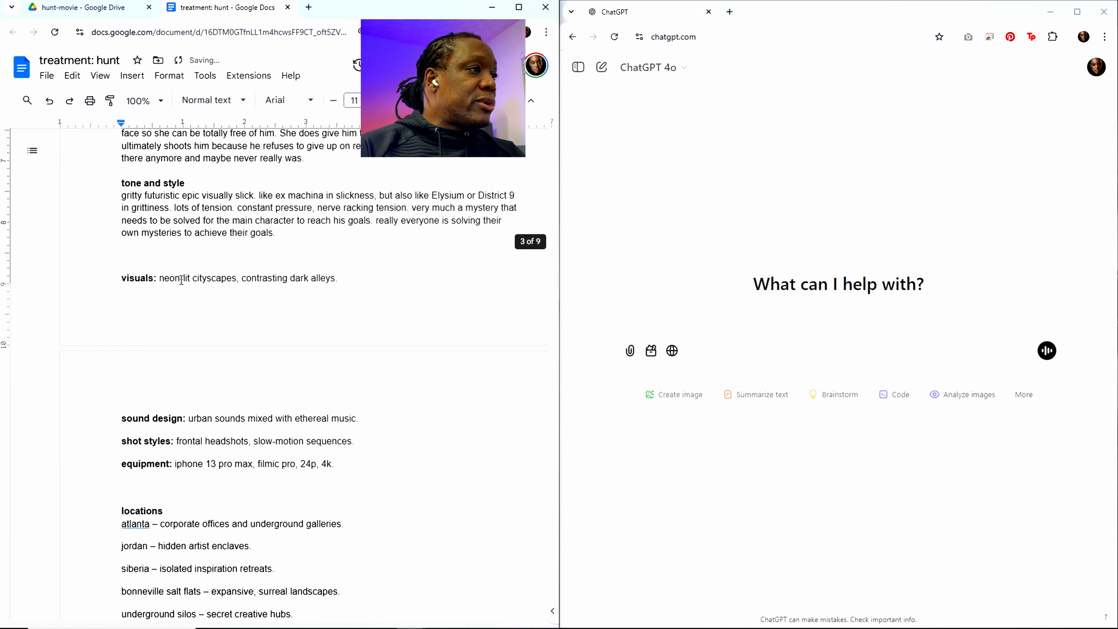
drag(161, 276, 352, 273)
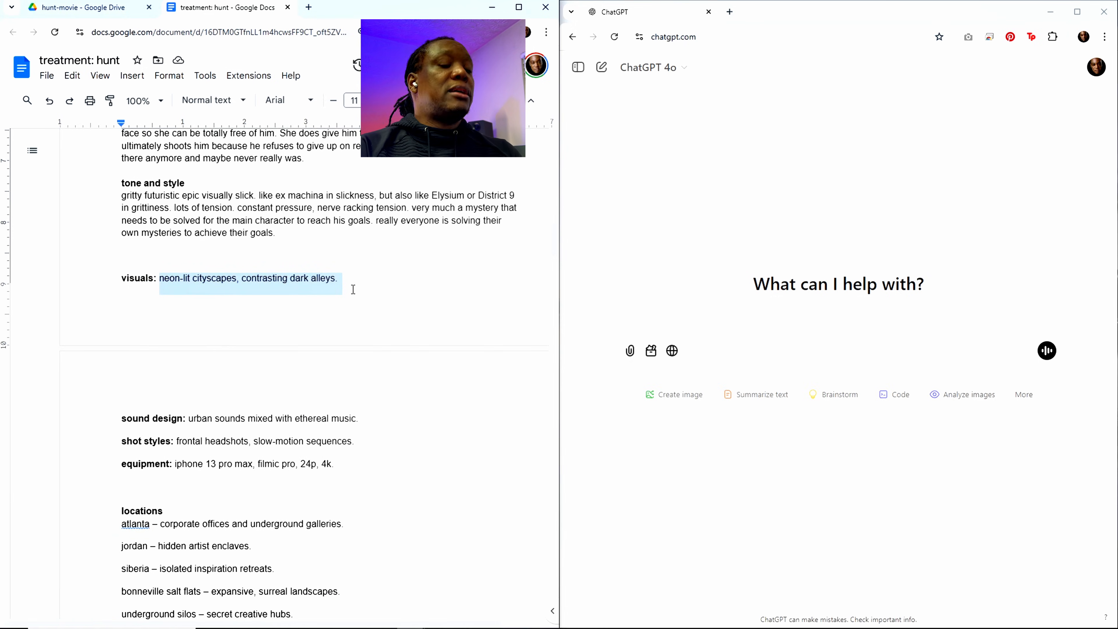
text(gritty)
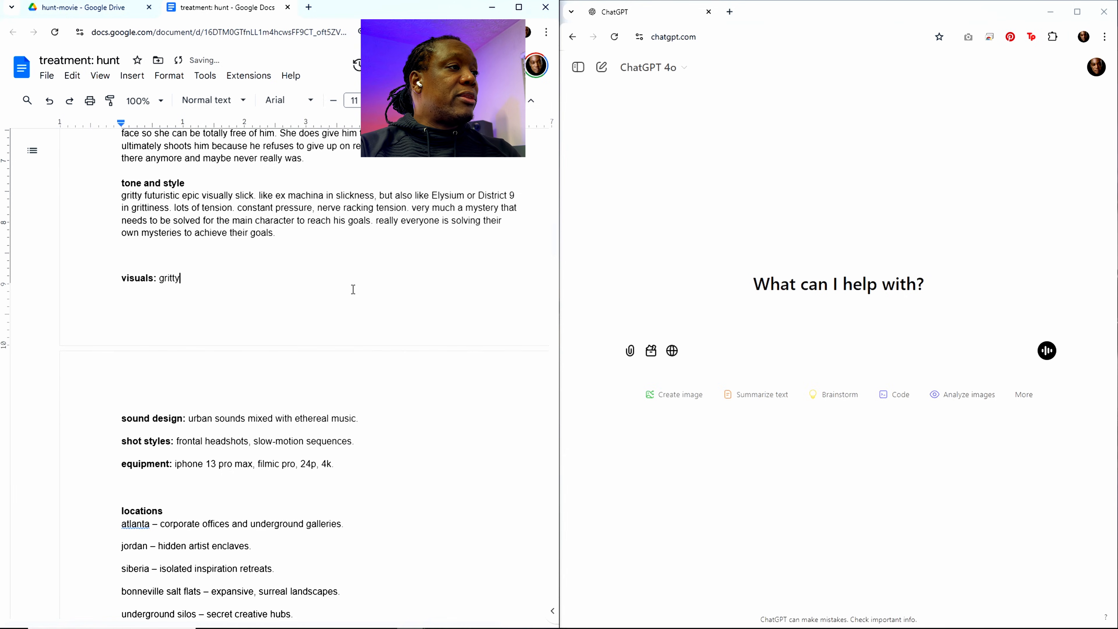
text( post)
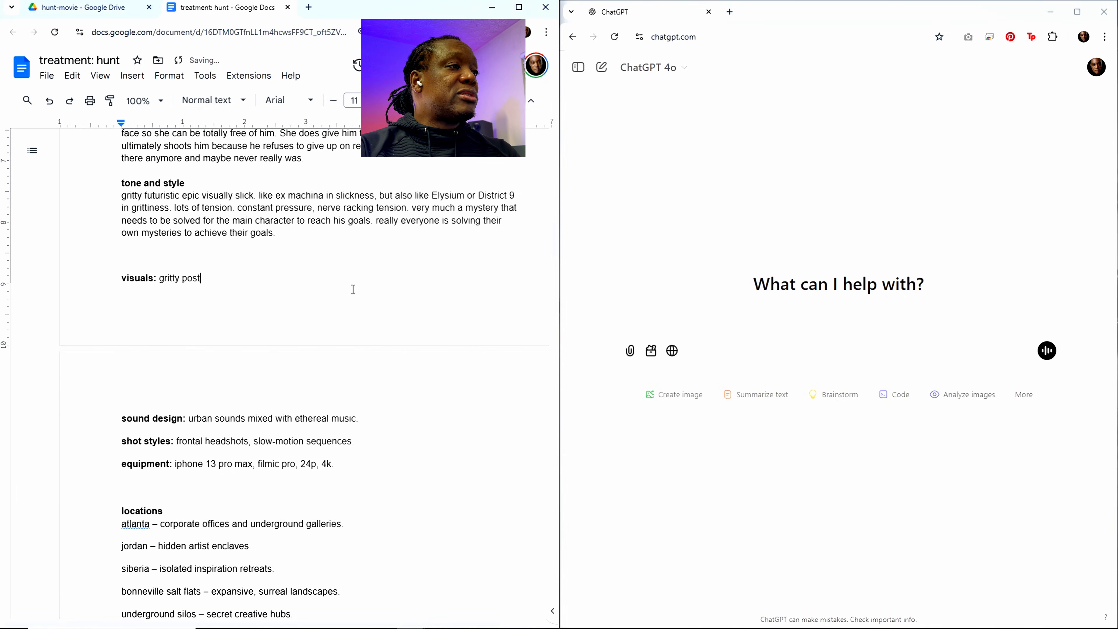
text(-apol)
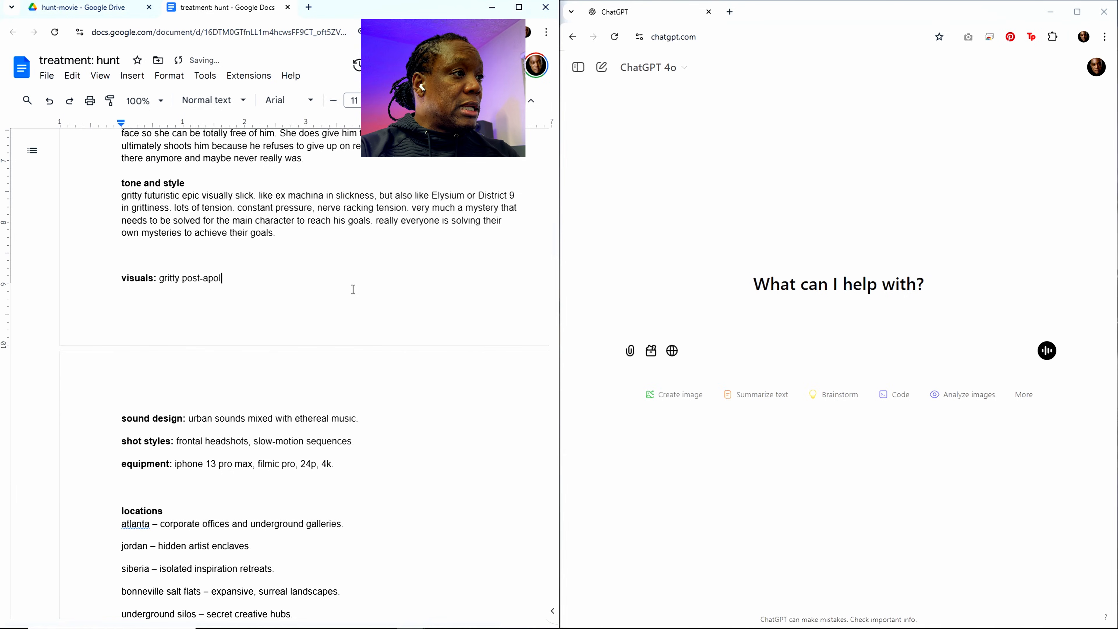
text(ca)
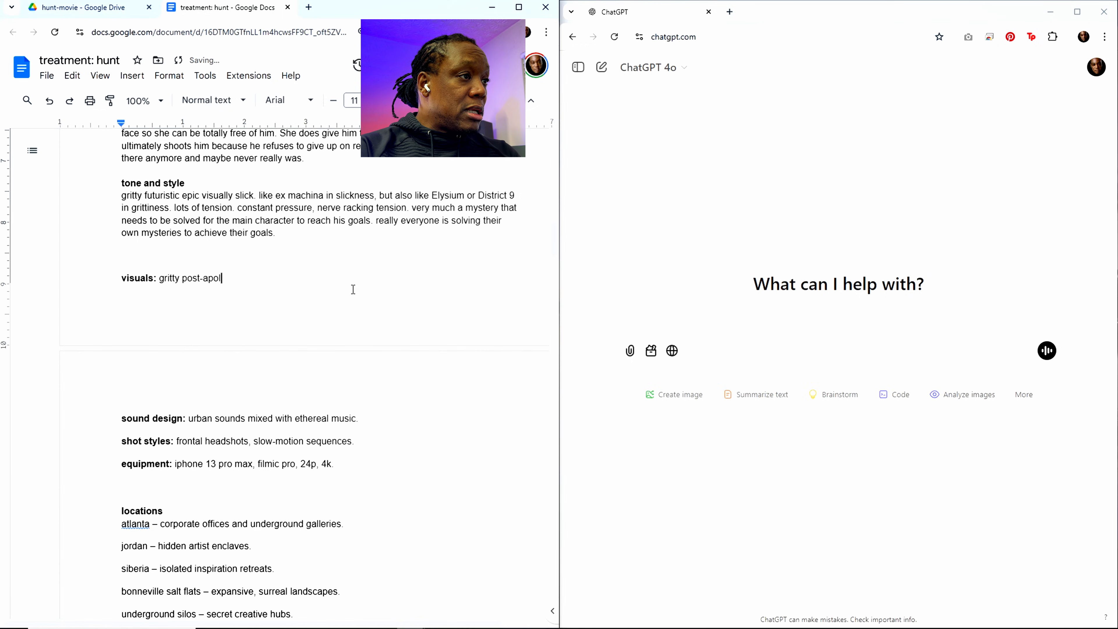
text(lypt)
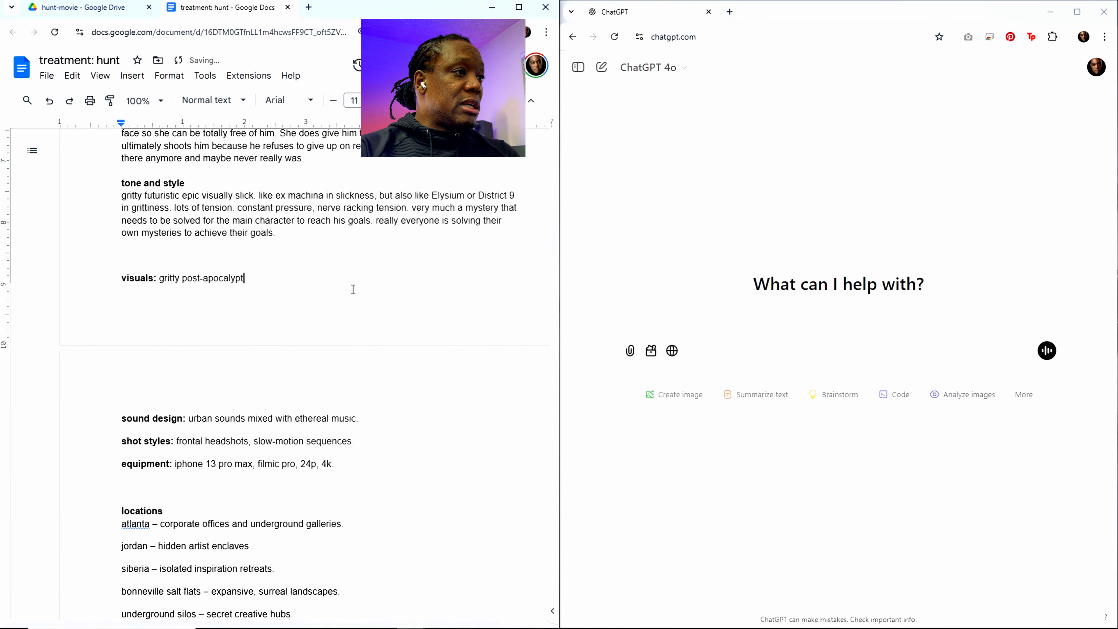
text(ic, sp)
text(arse)
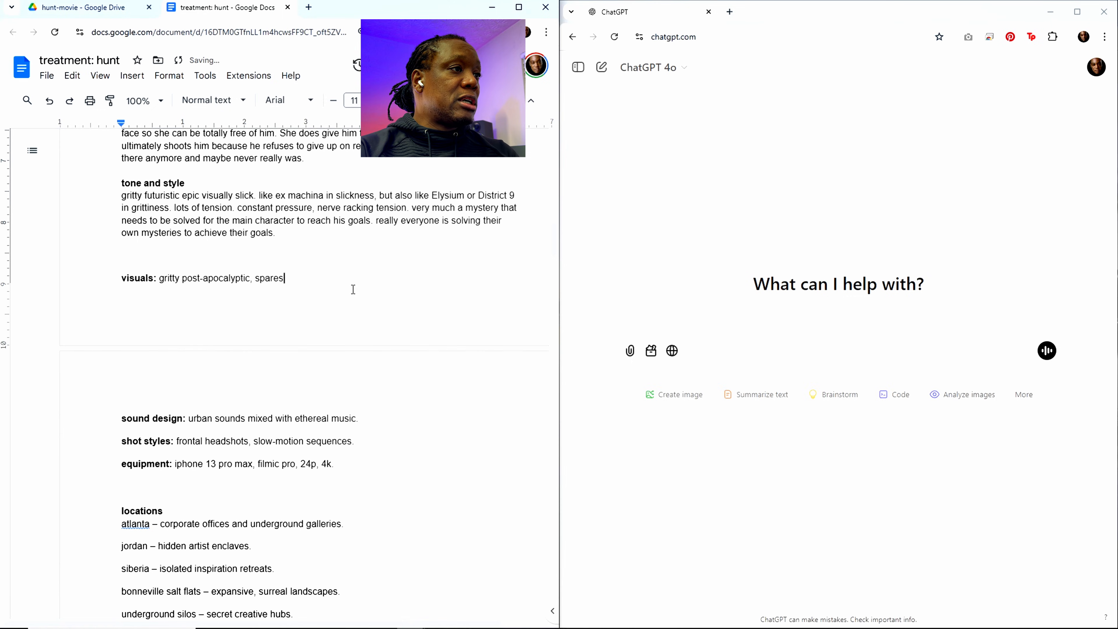
text(, but al)
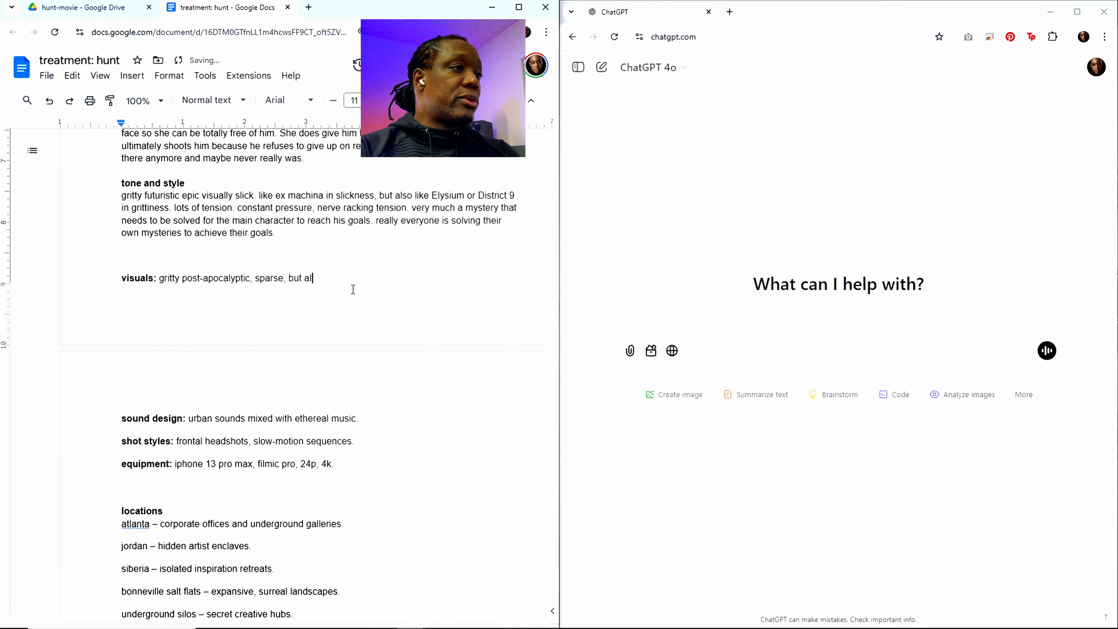
text(so futu)
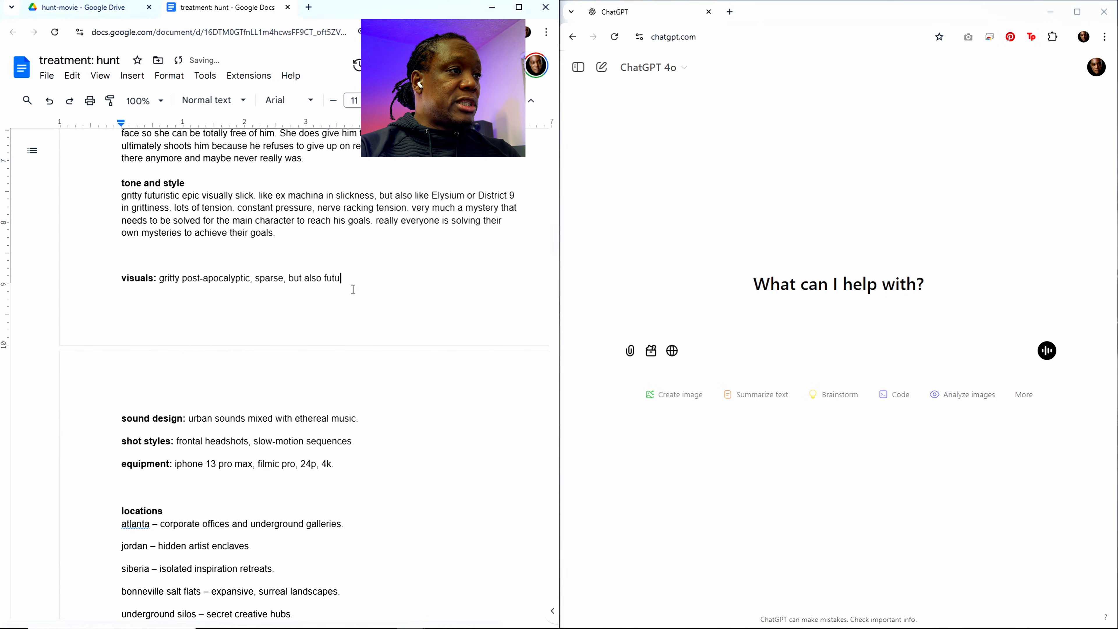
text(st)
Step: Extend the visuals description with ", but also futuristic"
key(BackSpace)
key(BackSpace)
text(ti)
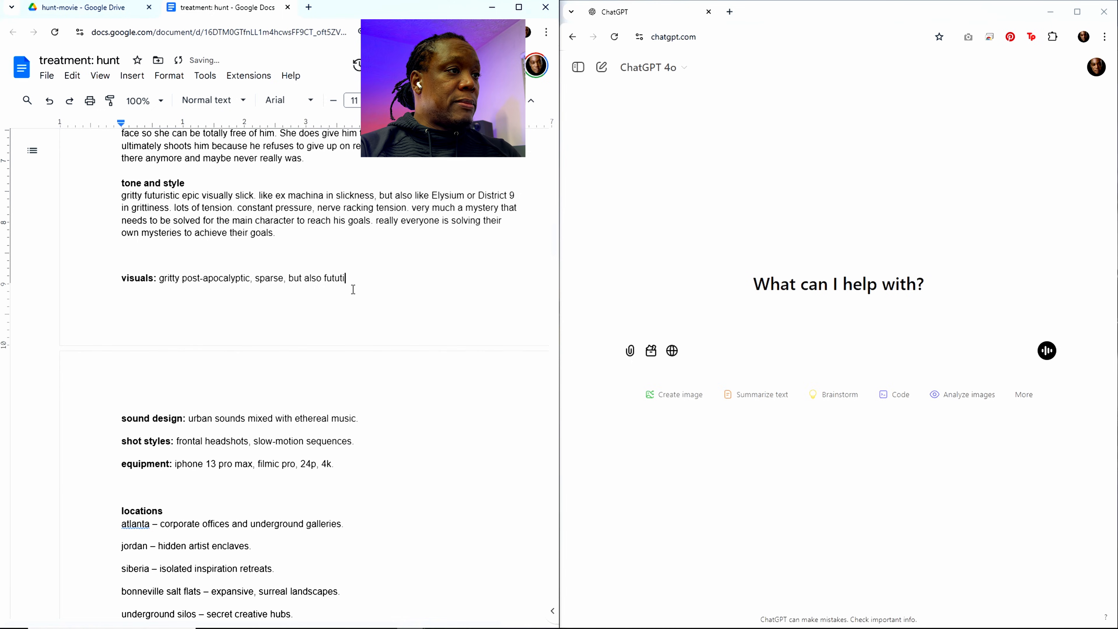
text(is)
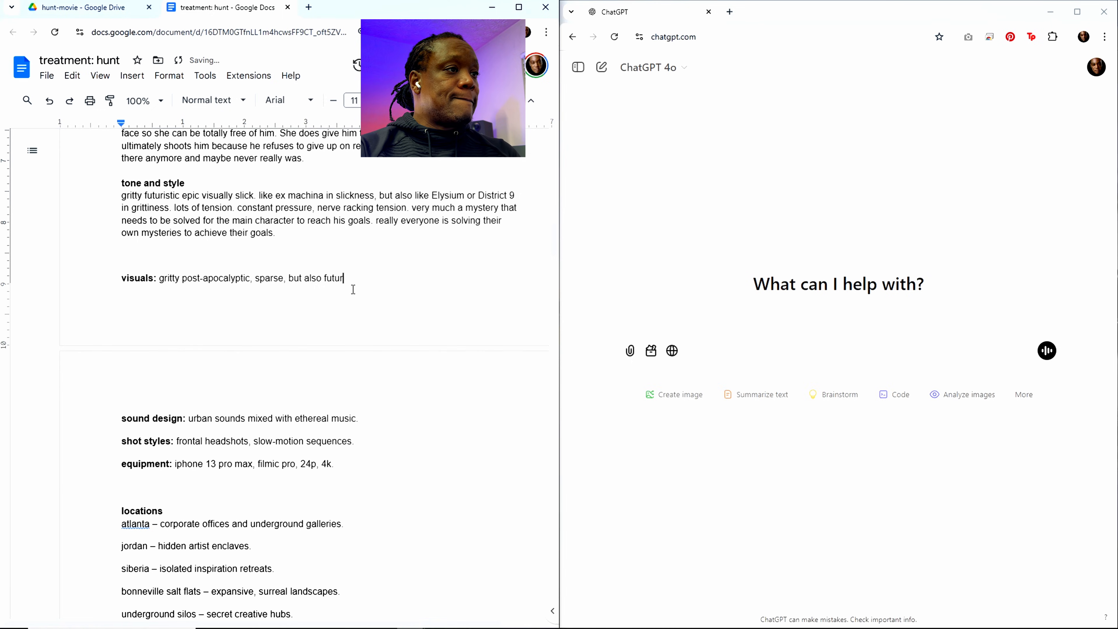
text(tic)
text(, beatu)
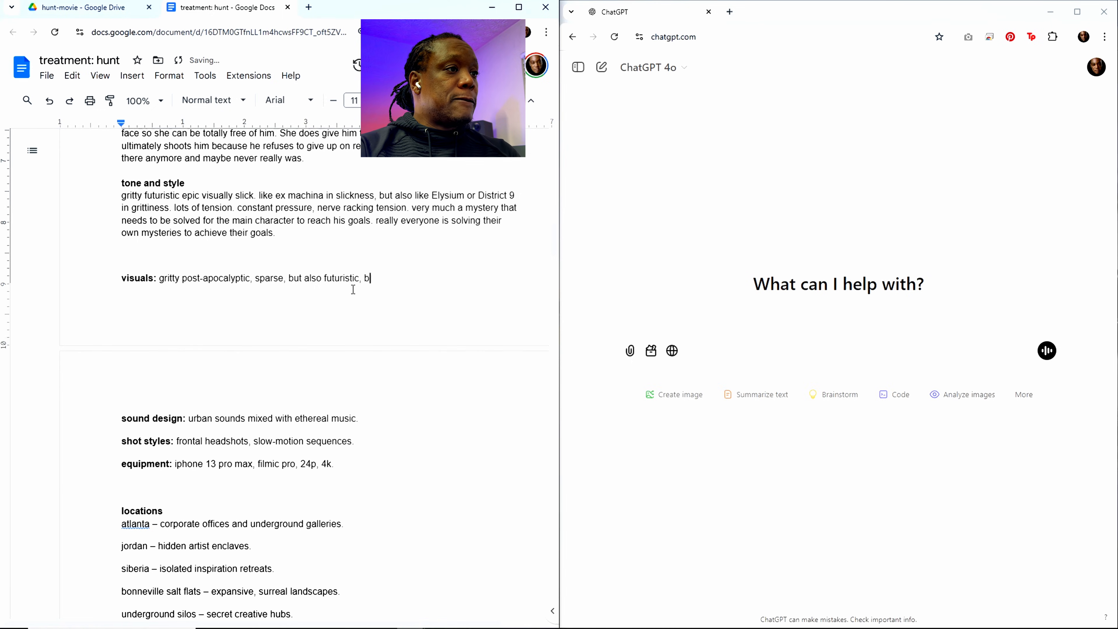
Step: Add ", beautiful and epic above" to the end of the visuals line
key(BackSpace)
key(BackSpace)
text(uti)
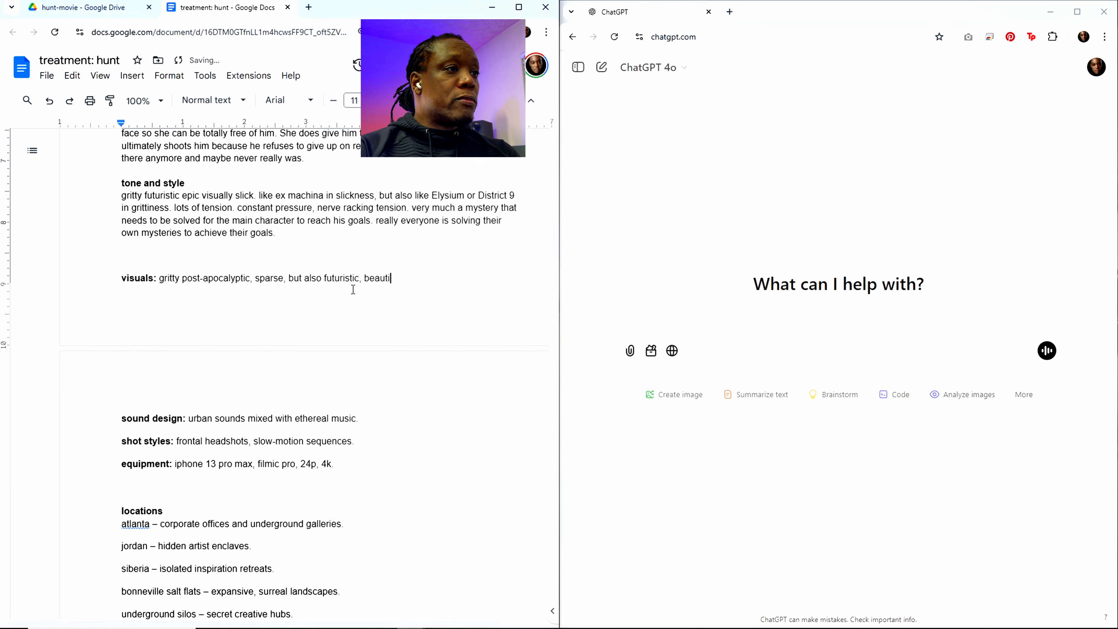
text(ful and)
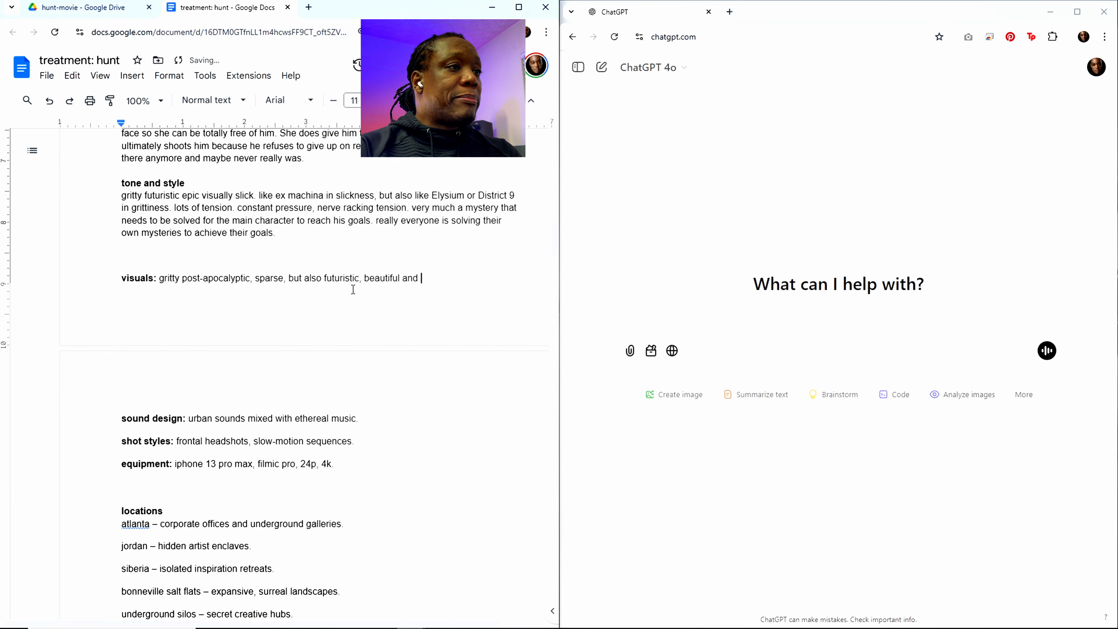
text( epic above )
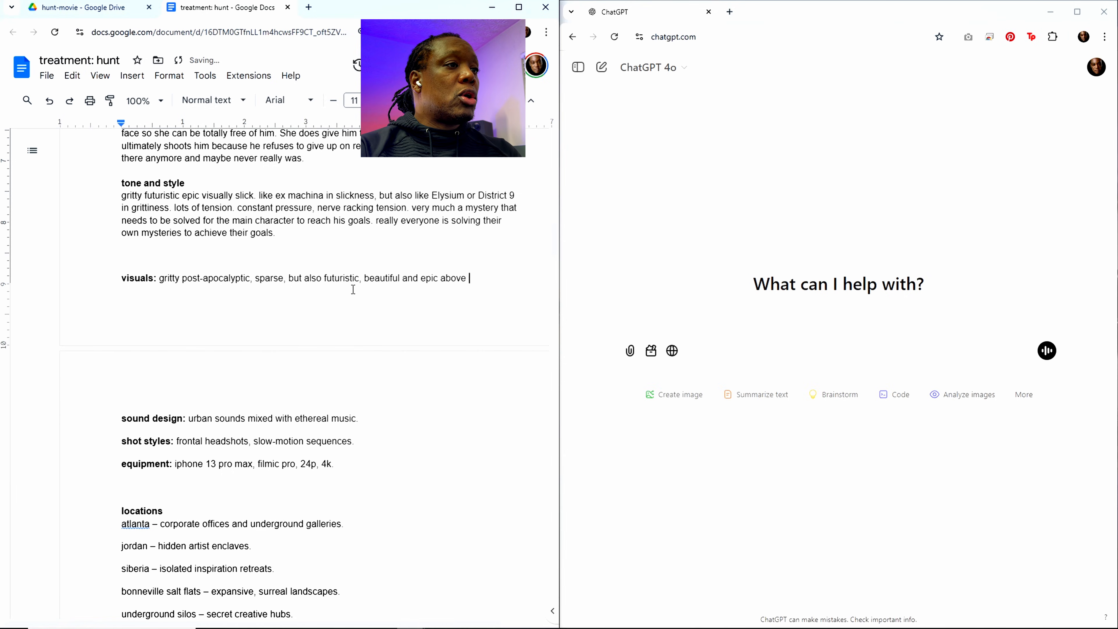
text(fgr)
Step: Complete the visuals description with "ground with the lack of people"
key(BackSpace)
key(BackSpace)
key(BackSpace)
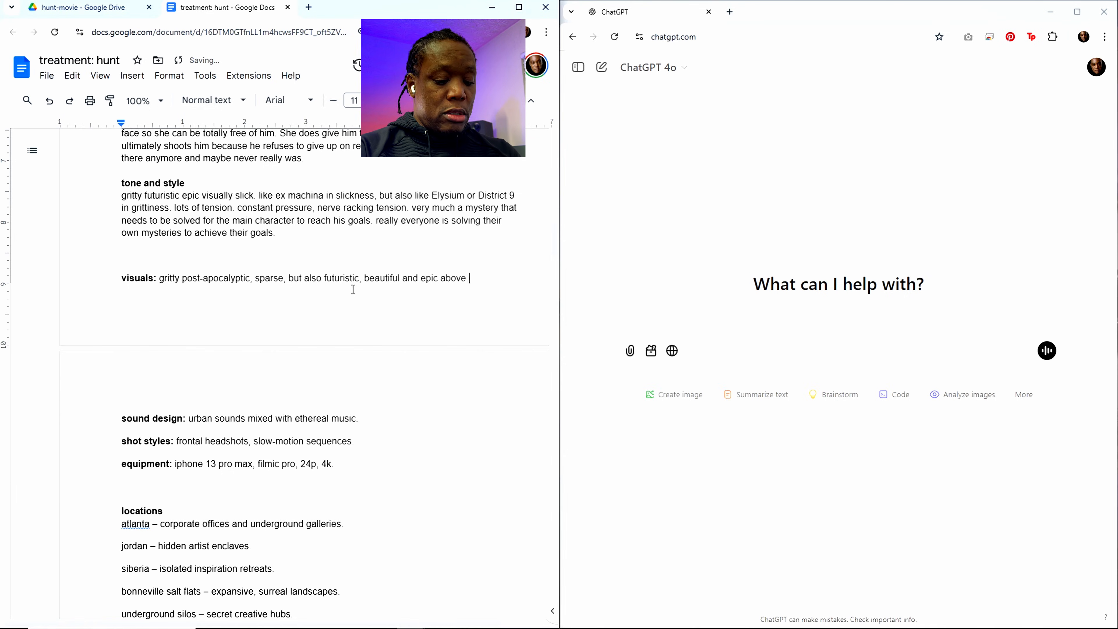
text(ground witht he l)
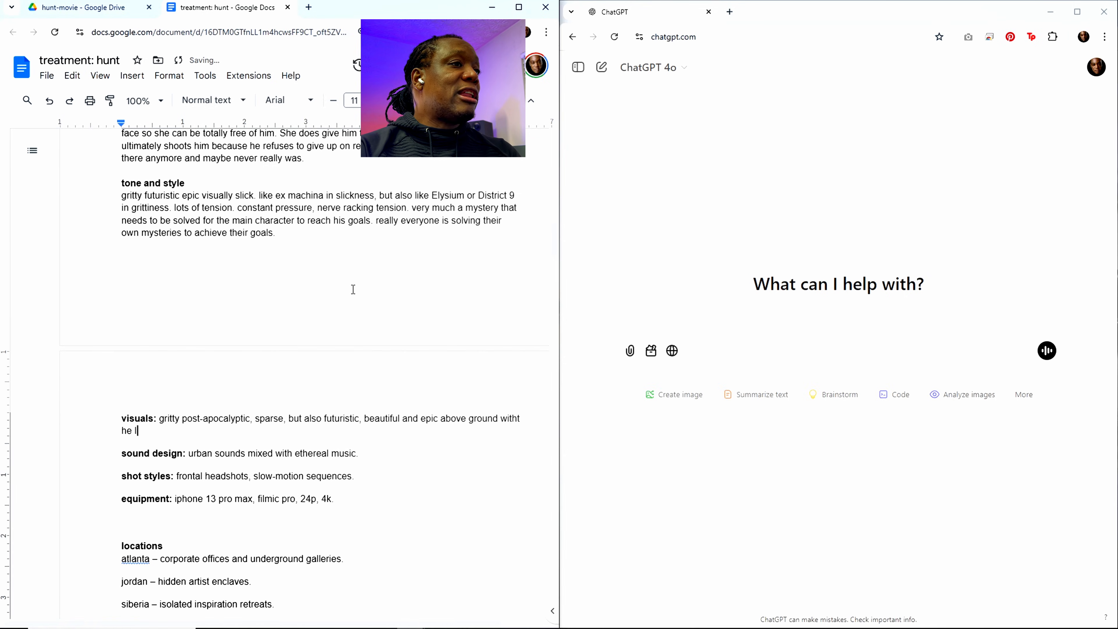
key(BackSpace)
key(BackSpace)
key(BackSpace)
key(BackSpace)
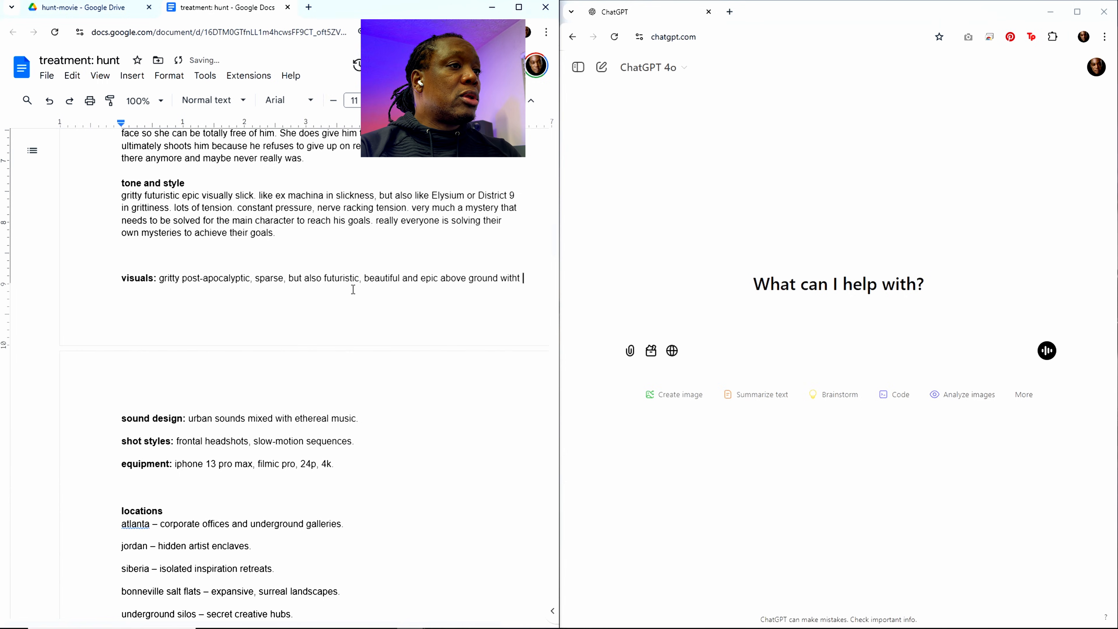
key(BackSpace)
text(the lac)
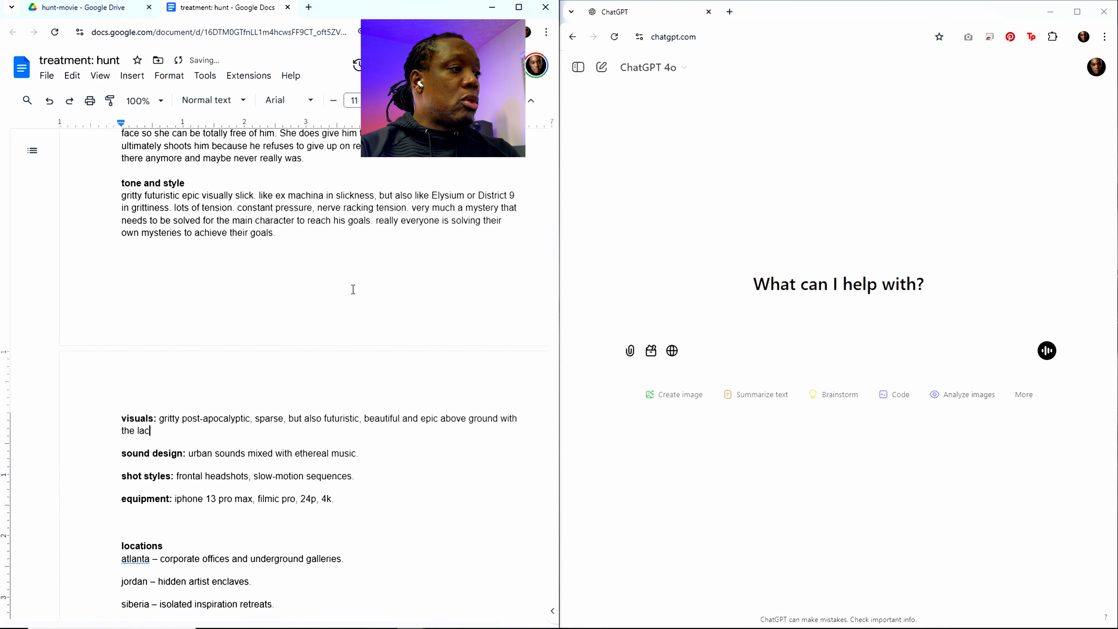
text(k of people)
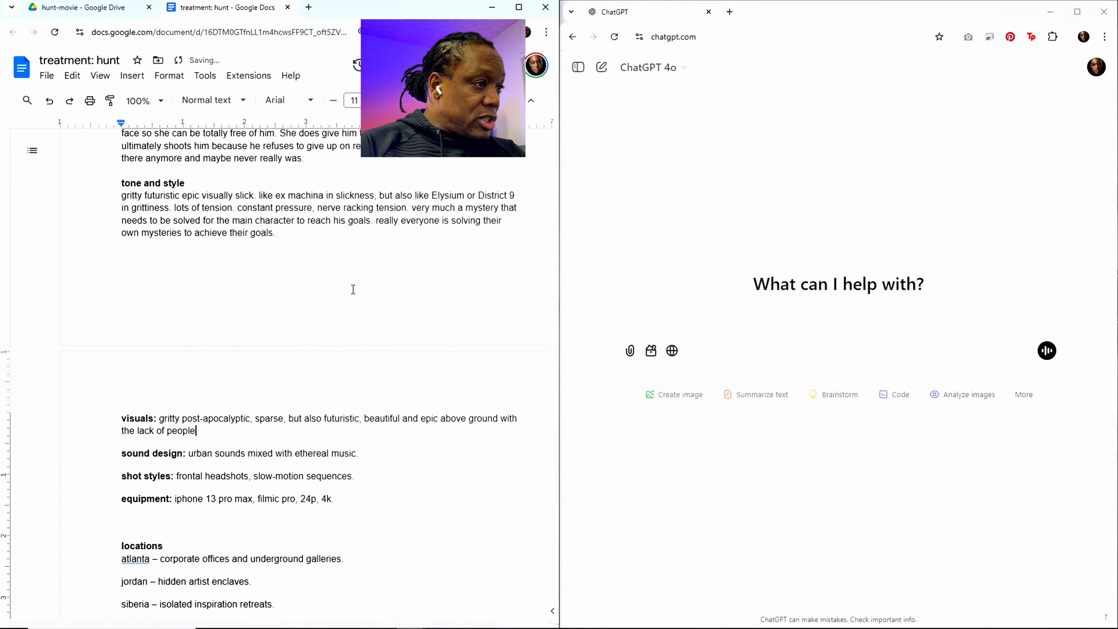
Step: Replace "ethereal" in the sound design line with "tense backing"
scroll(353, 290, down, 1)
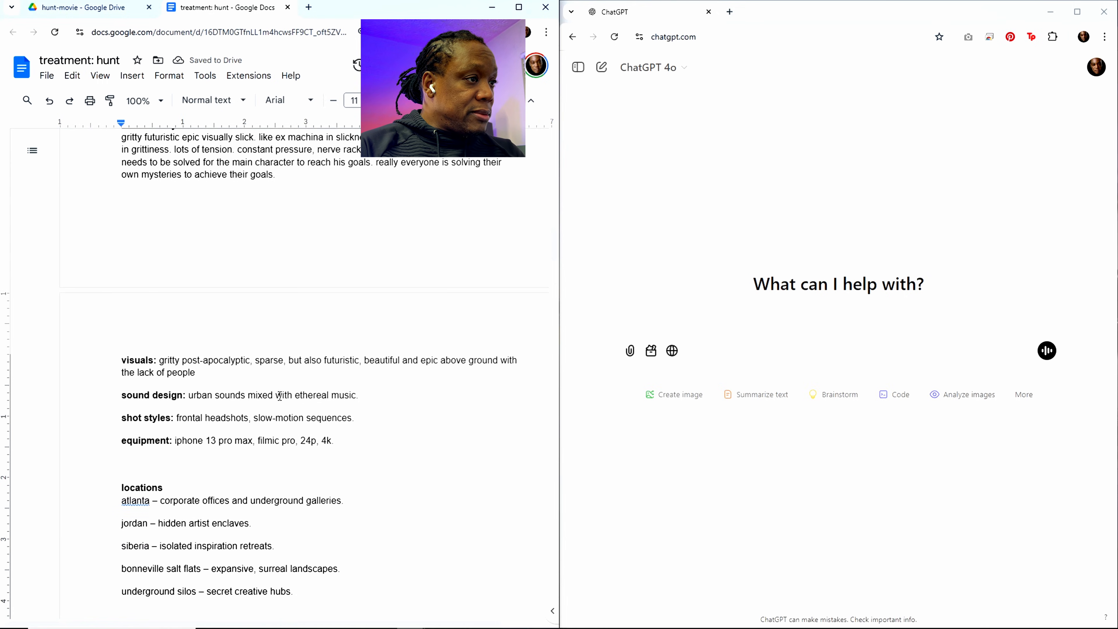
drag(294, 395, 333, 392)
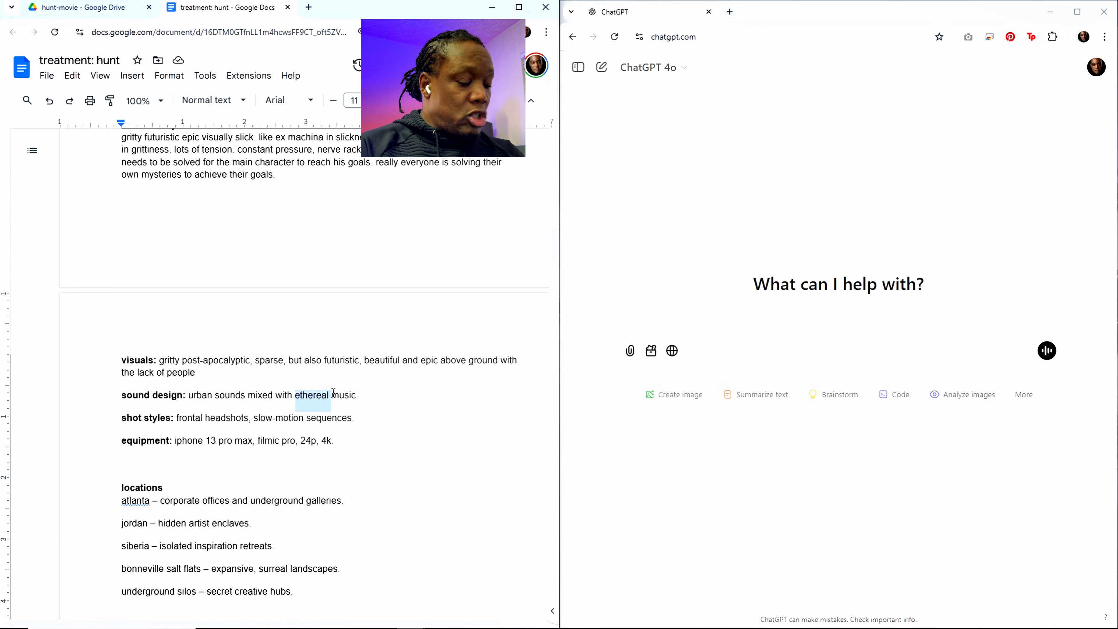
text(tt)
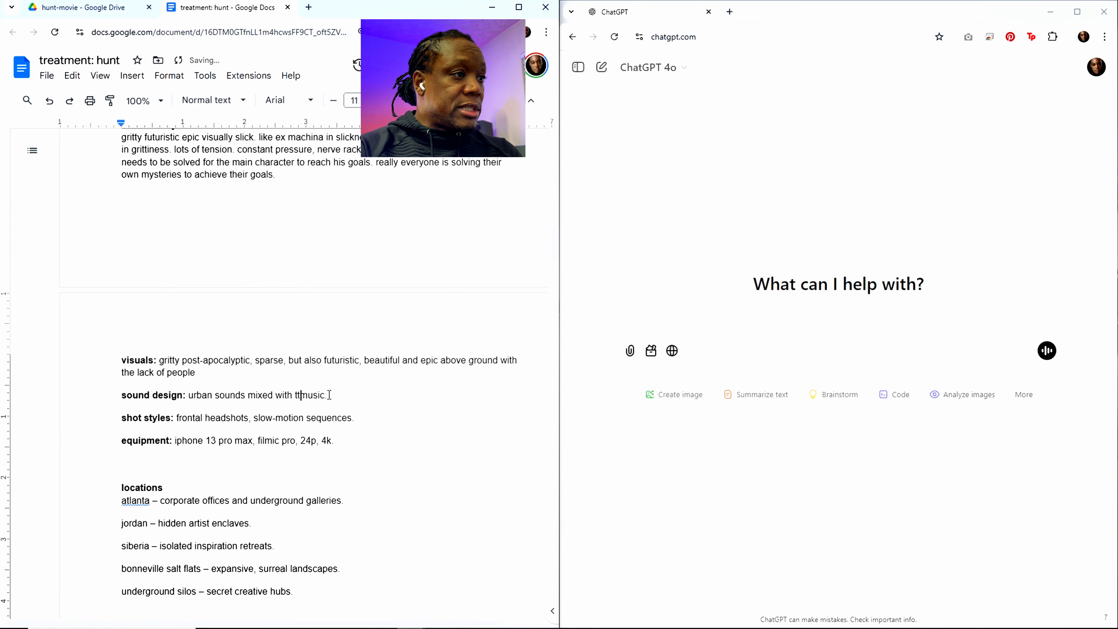
key(BackSpace)
text(ense back)
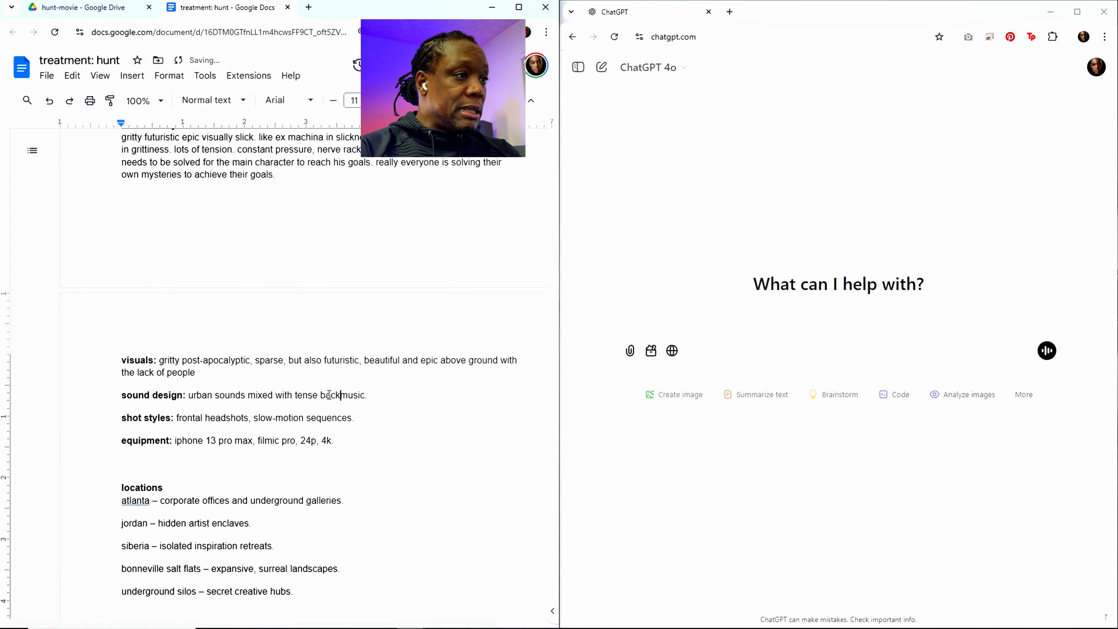
text(ing)
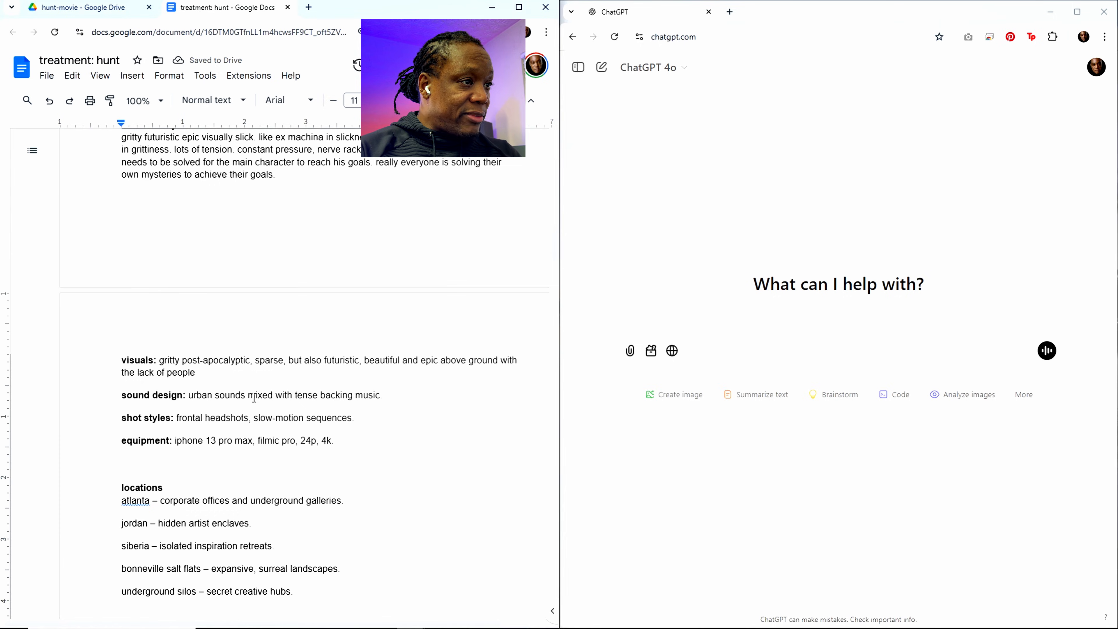
Step: Replace the template text after the "shot styles:" label with "wide empty, lonely, beautiful"
scroll(253, 398, down, 1)
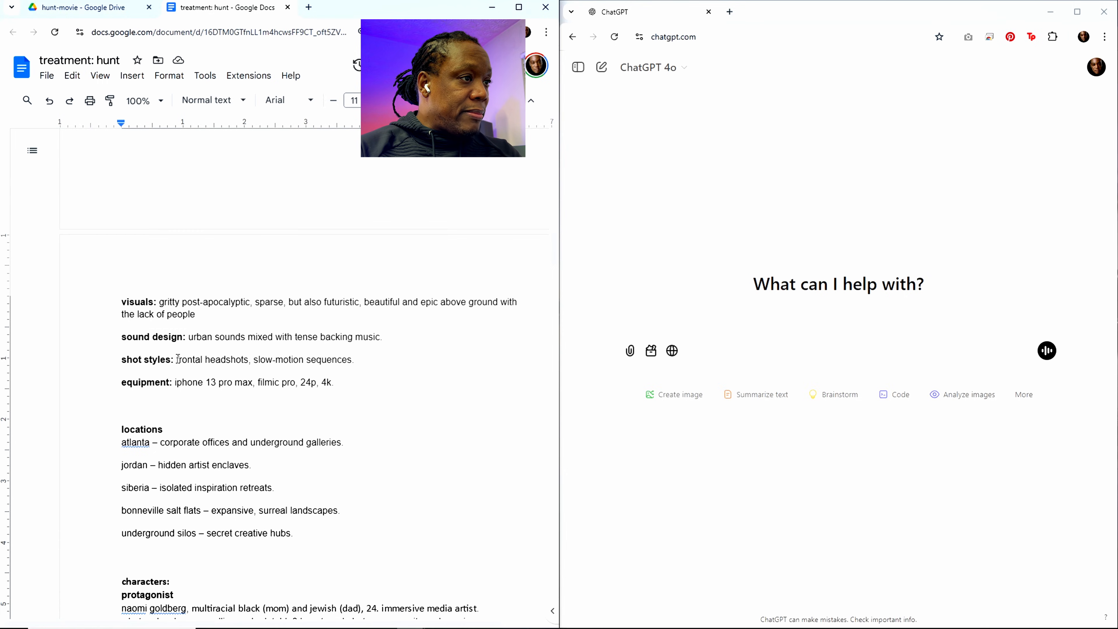
drag(177, 360, 356, 360)
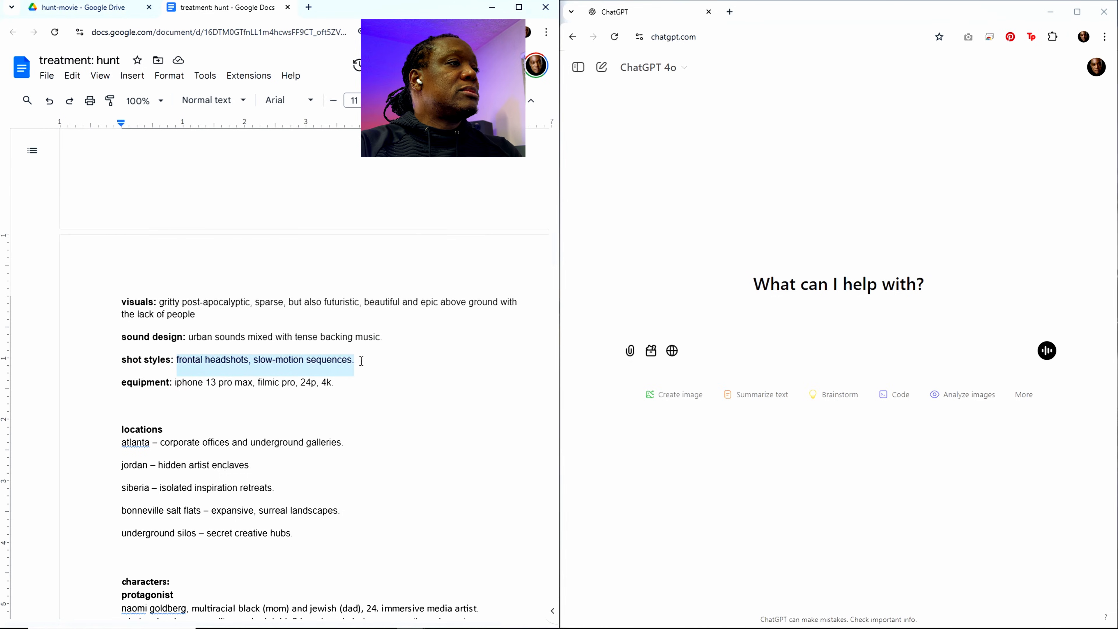
text(wi)
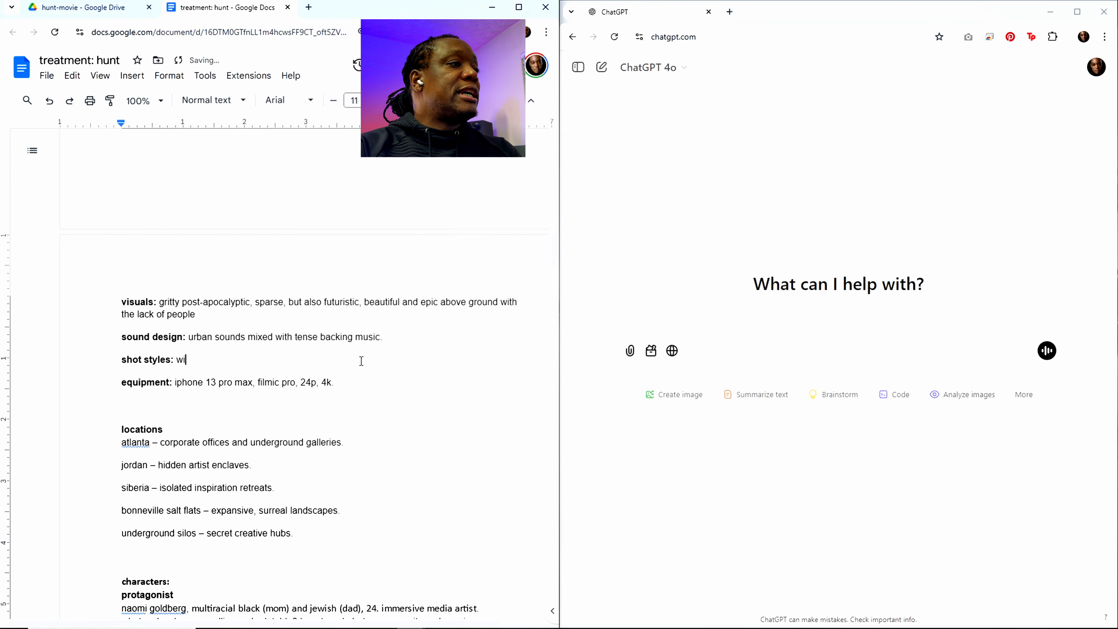
text(de empty, lonely)
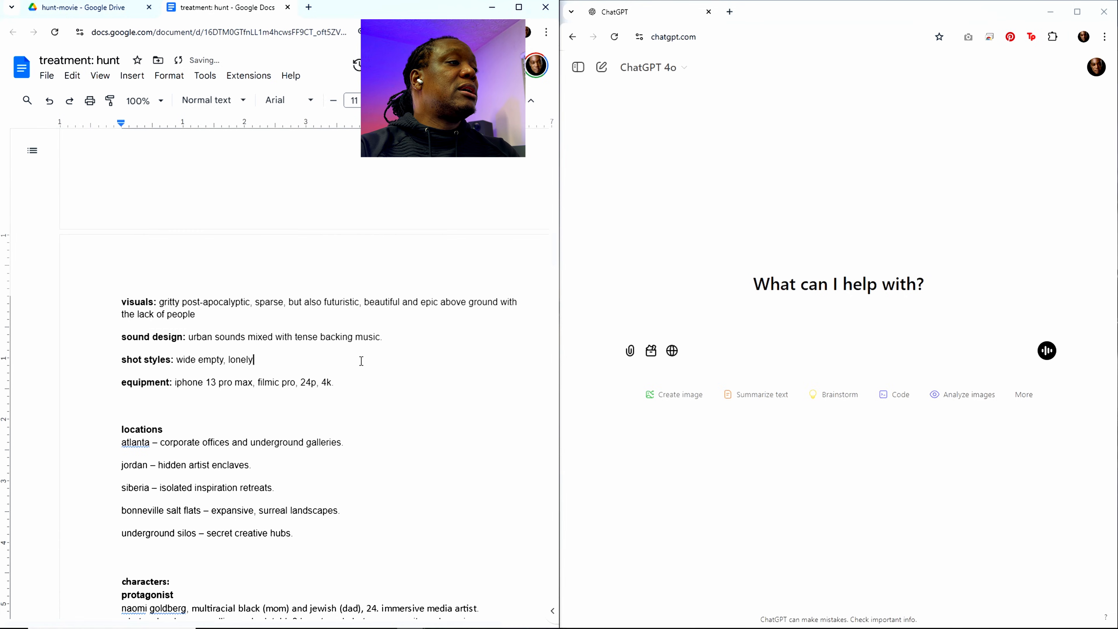
text(, )
text(beautri)
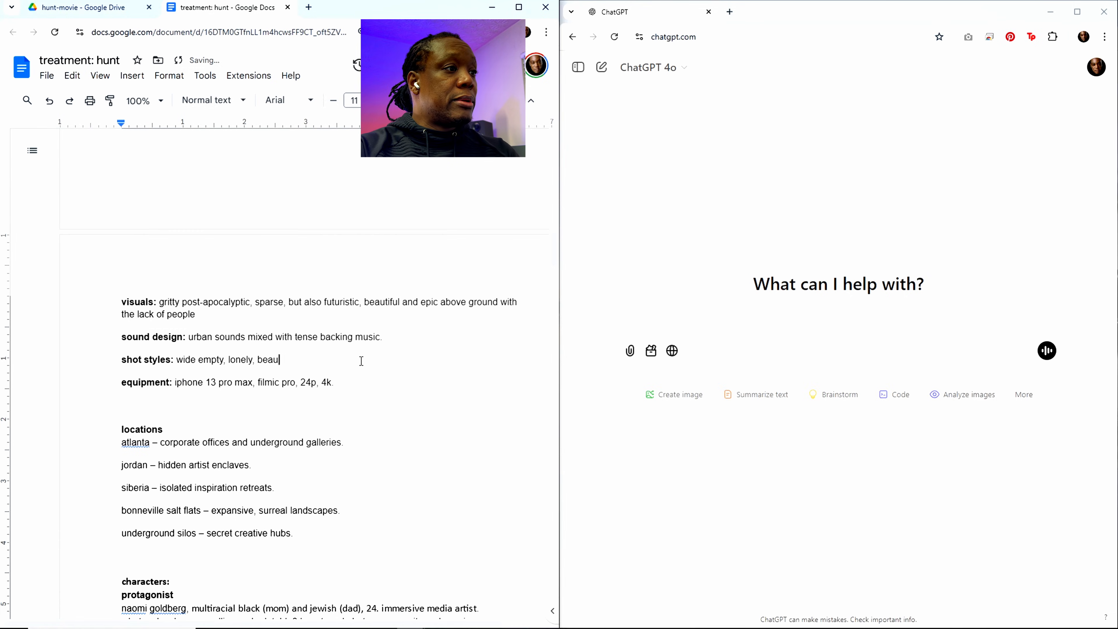
key(BackSpace)
key(BackSpace)
key(BackSpace)
text(tiful)
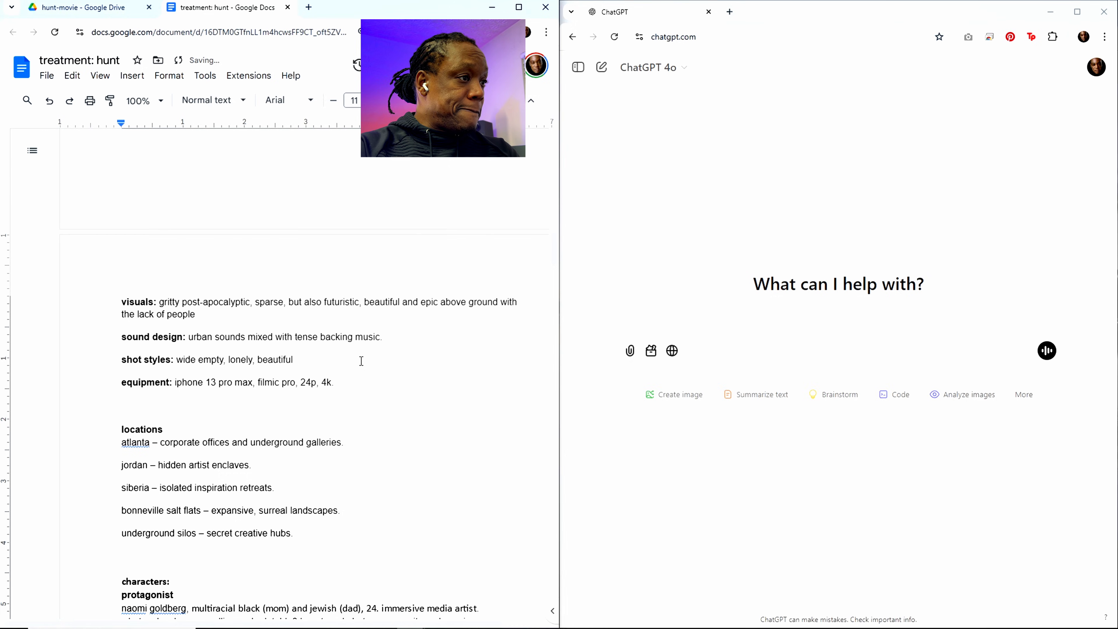
text(, lots )
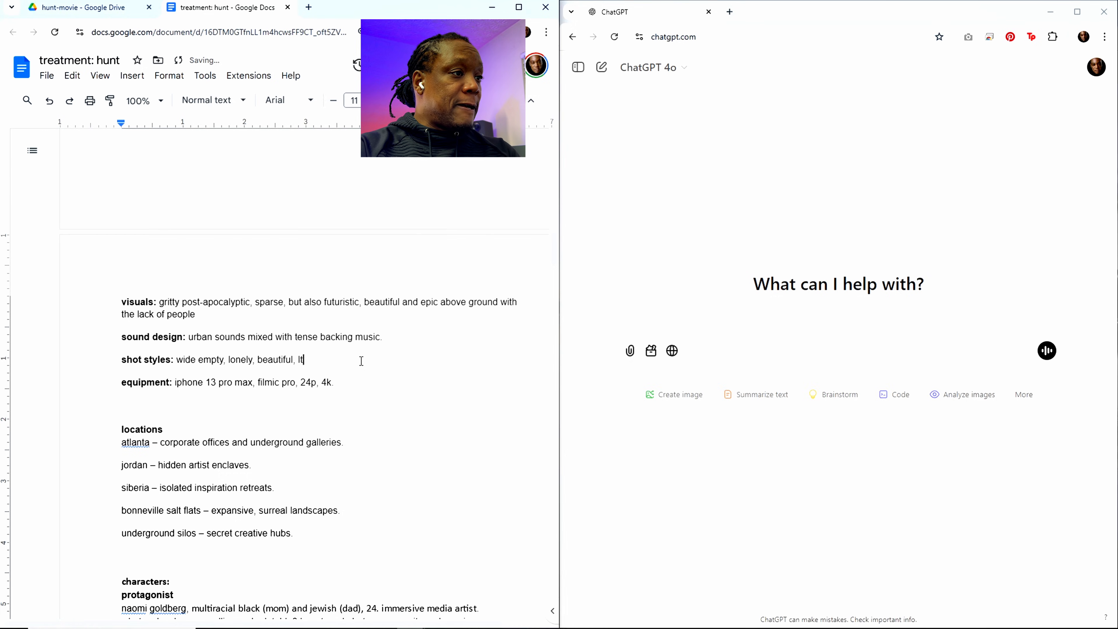
text(of sh)
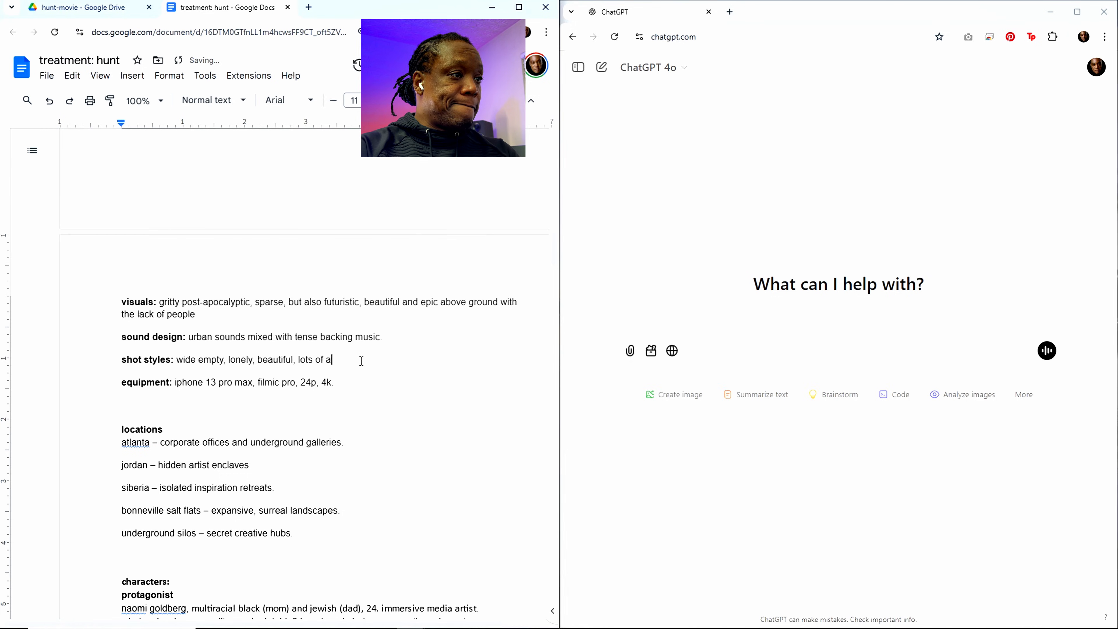
Step: Add ", lots of space" to the end of the shot styles line
key(BackSpace)
text(pec)
key(BackSpace)
key(BackSpace)
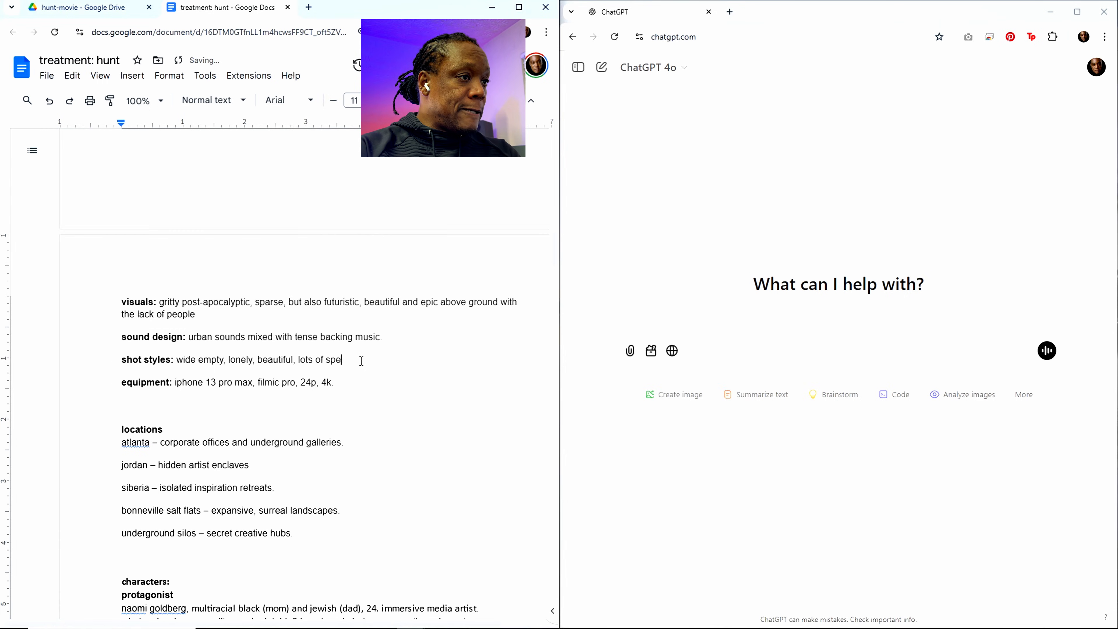
text(ace)
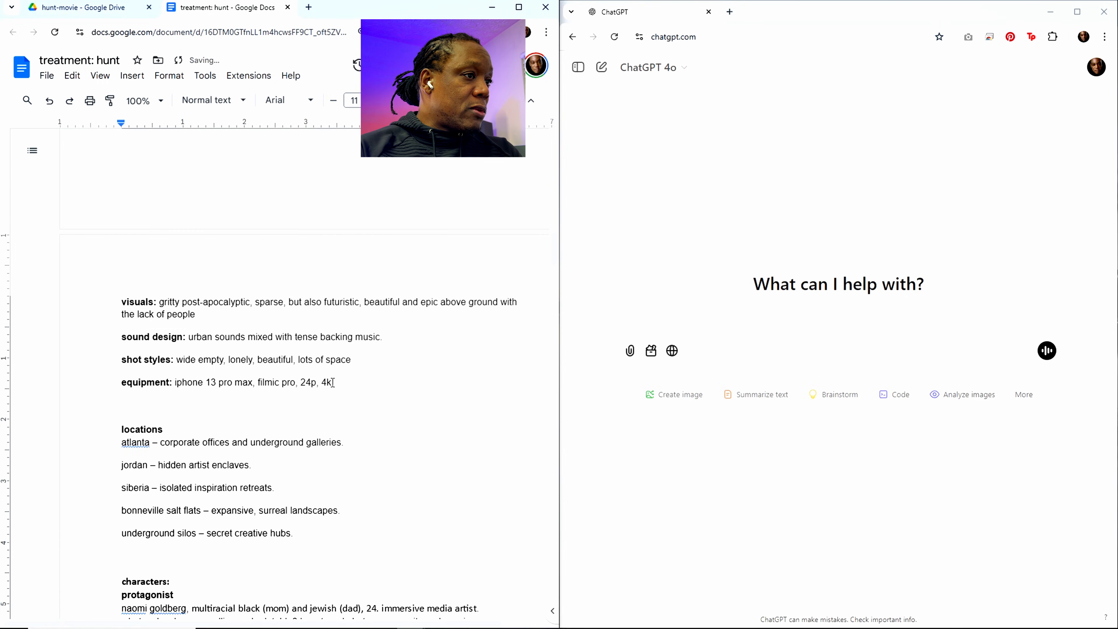
Step: Replace the template text after the "equipment:" label with "ai tools"
drag(334, 381, 175, 382)
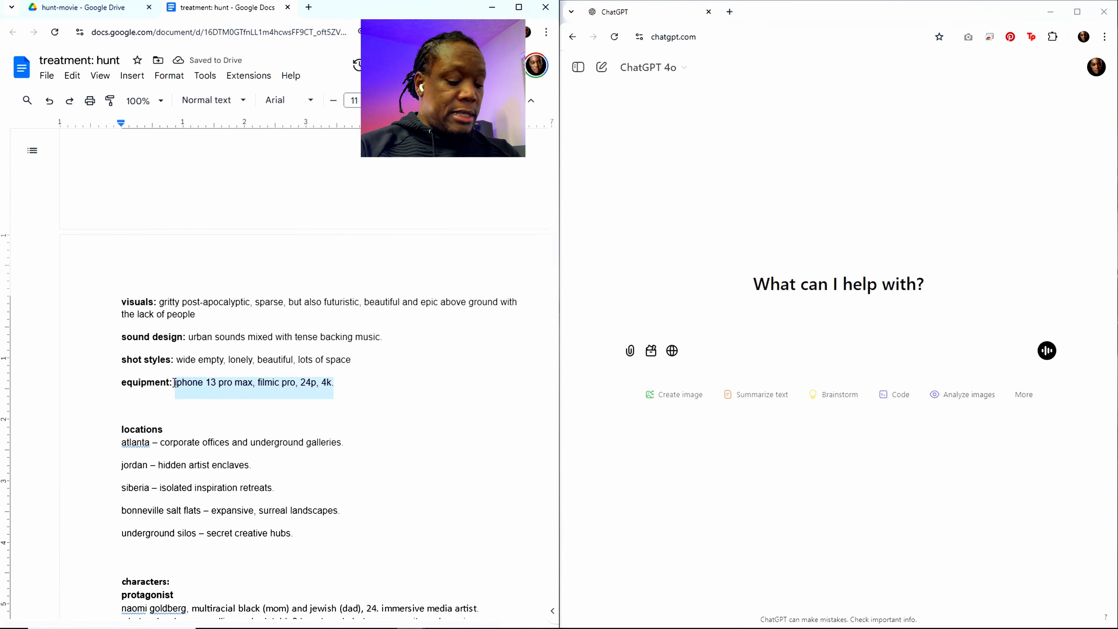
text(ai)
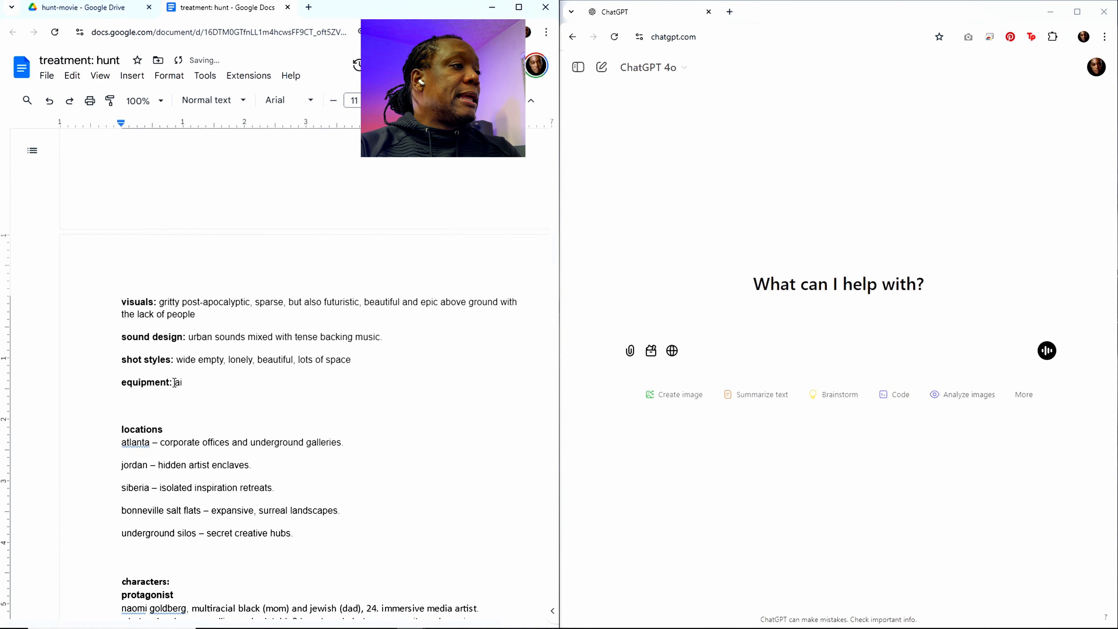
text( tools)
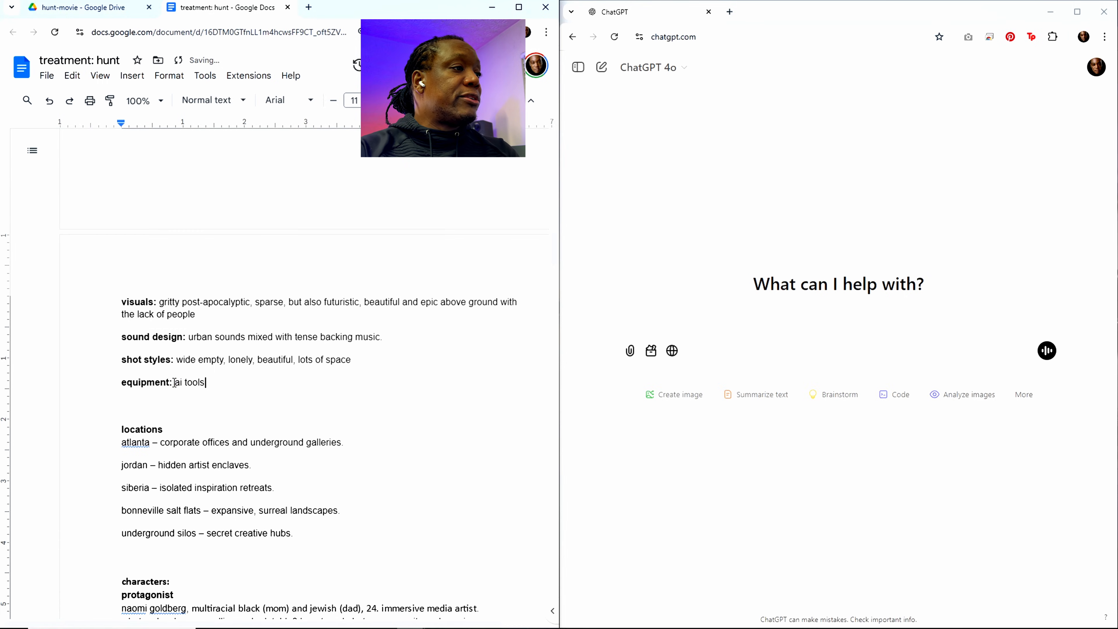
Step: Under locations, replace the atlanta description together with the jordan and siberia entries with "when there's city scenes"
scroll(175, 383, down, 4)
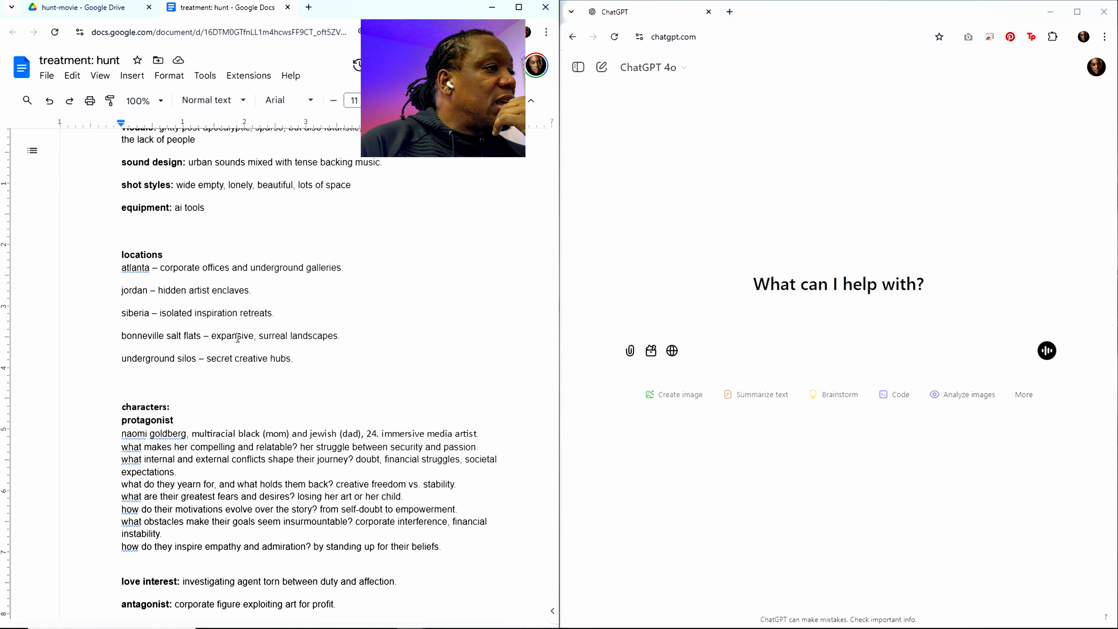
drag(339, 337, 125, 337)
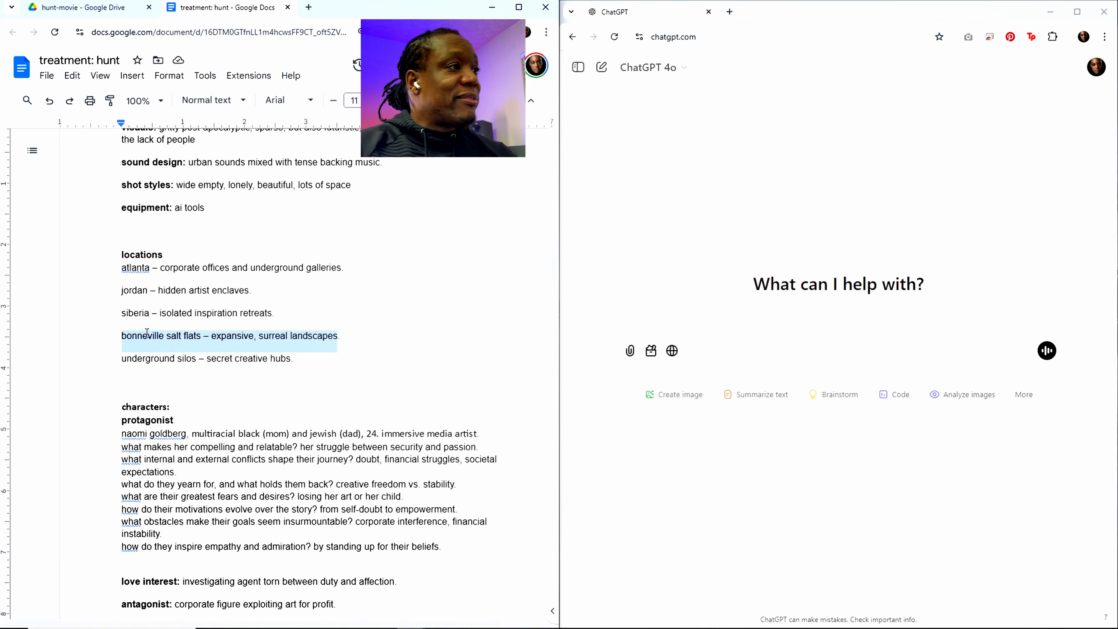
drag(272, 314, 166, 282)
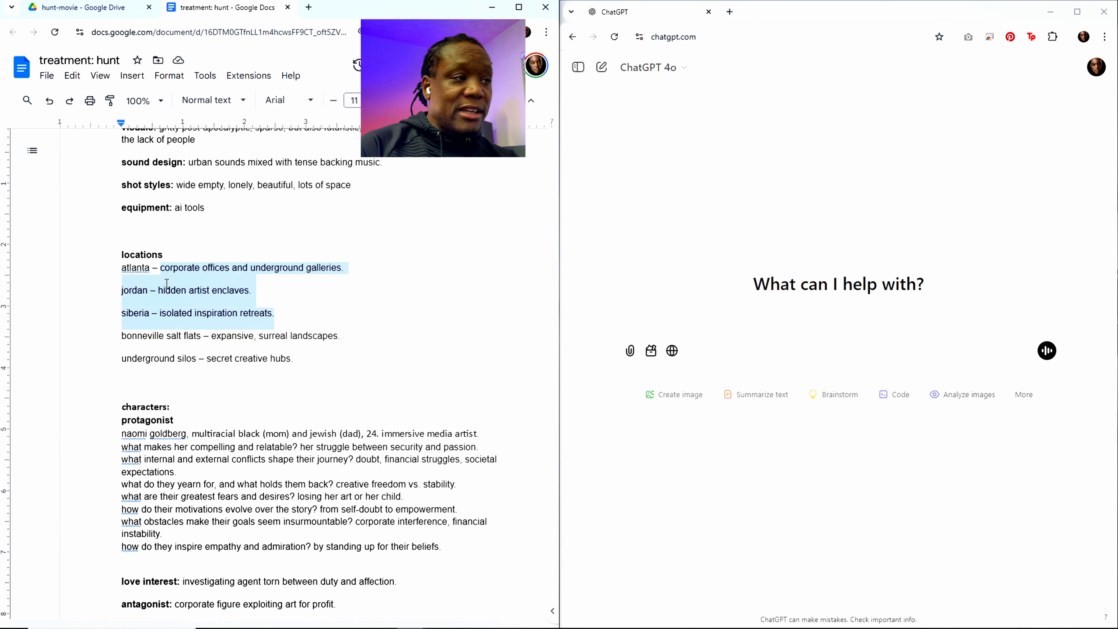
key(BackSpace)
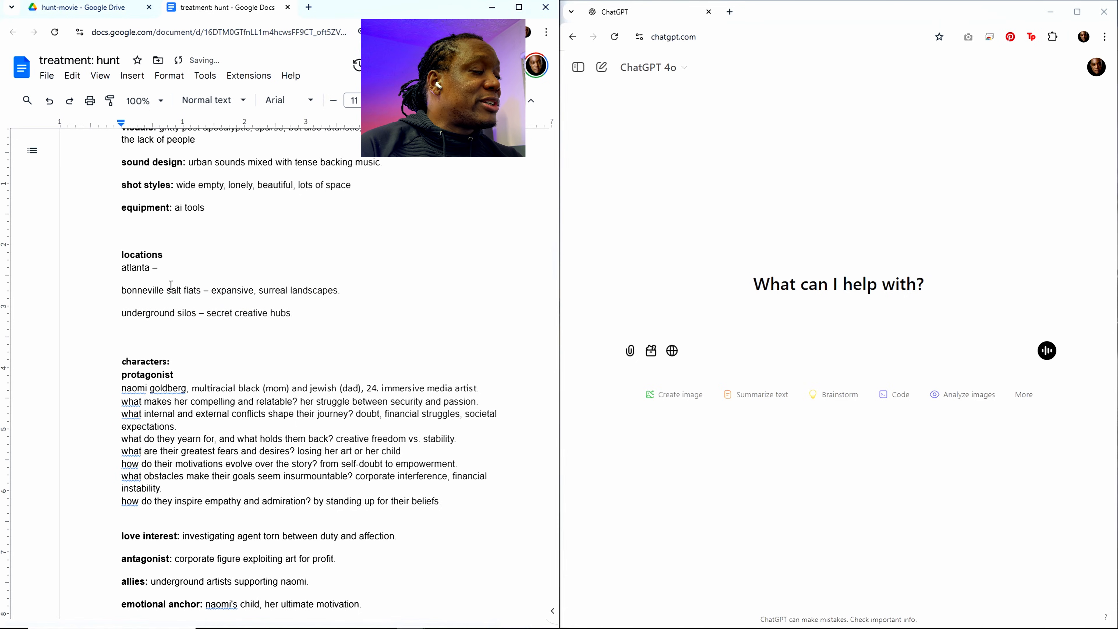
text(when there's )
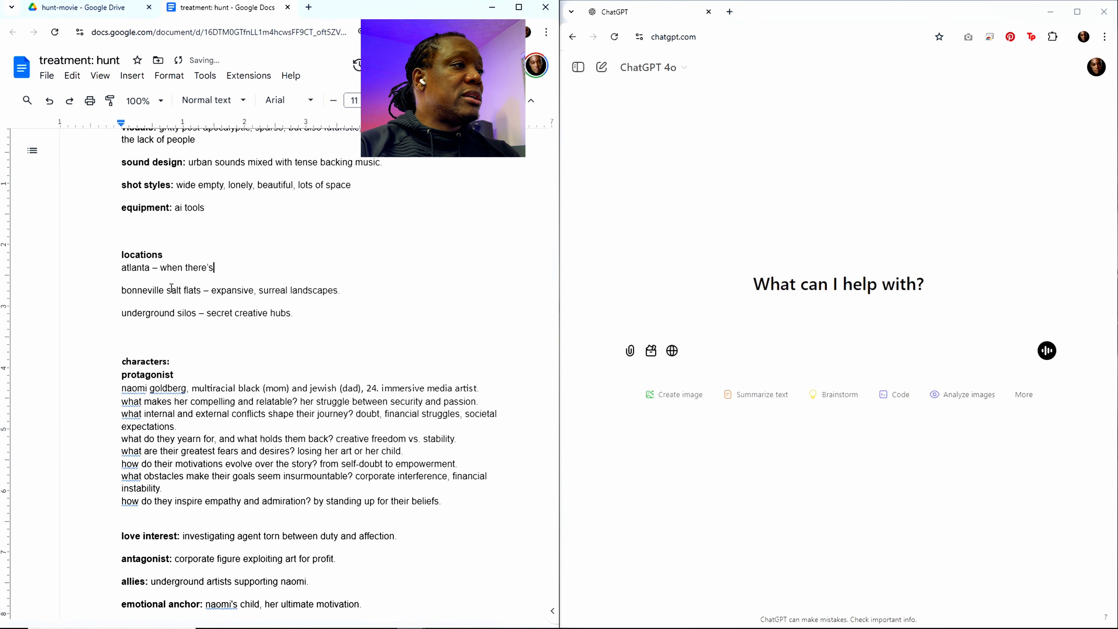
text(city scenes)
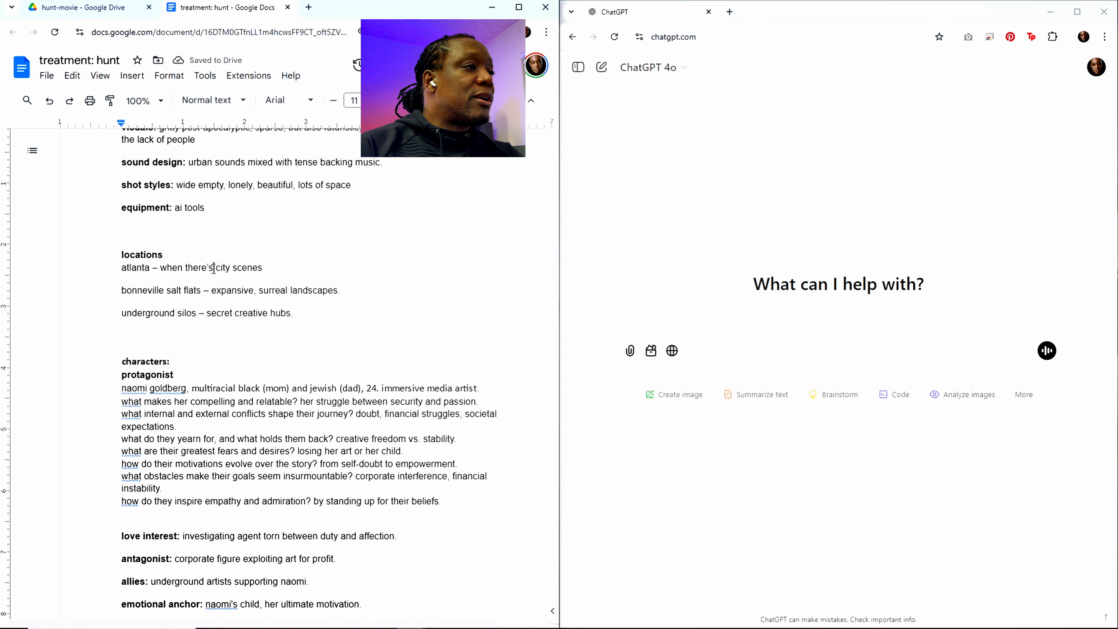
Step: Change "there's" to "there're" in the atlanta location line
click(210, 269)
key(Delete)
text(real landscapes.)
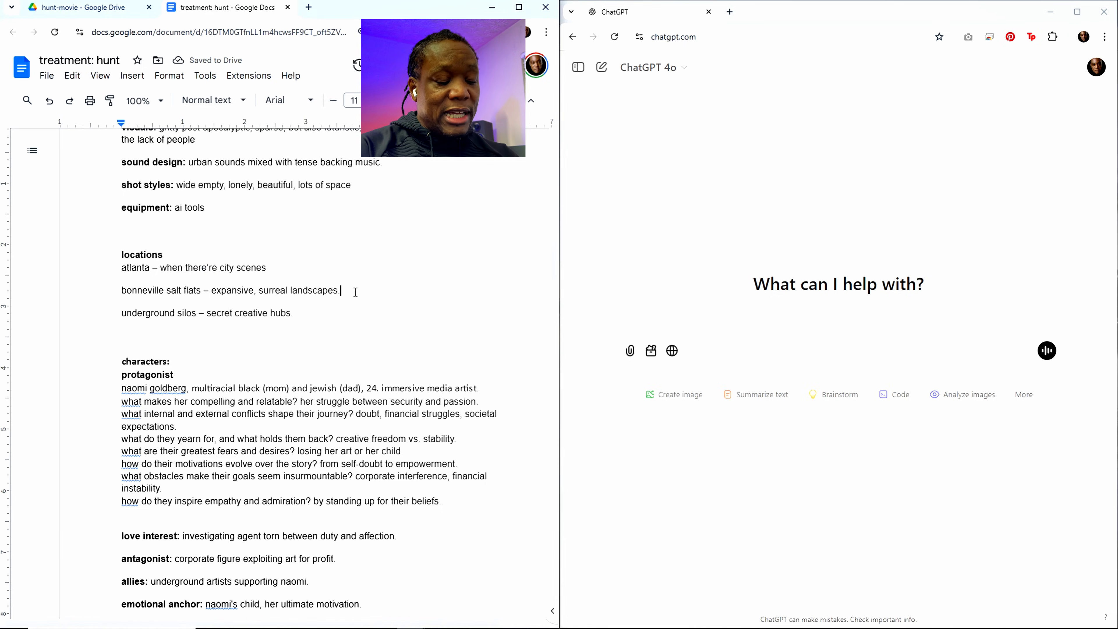
text( under)
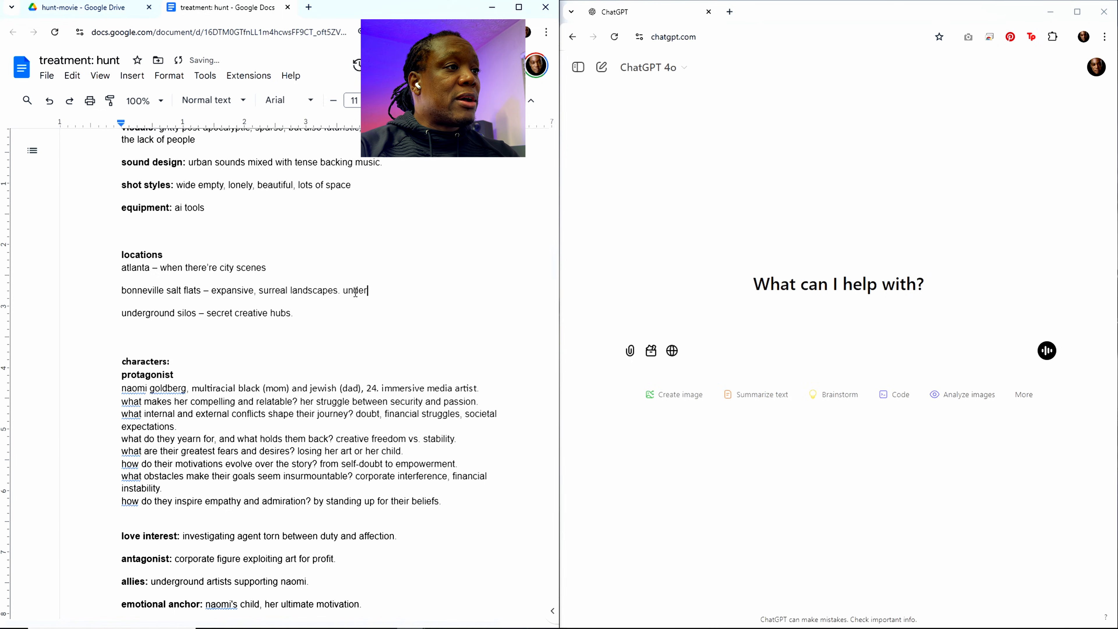
text(ground silos)
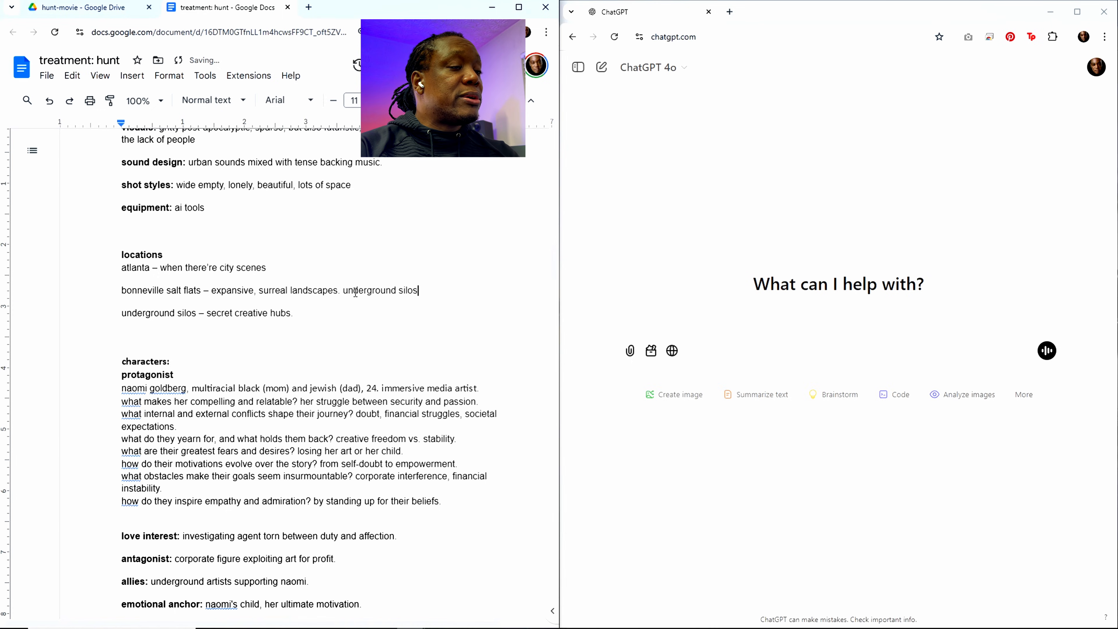
Step: Add "underground silo might" as the start of a new sentence at the end of the bonneville salt flats line
key(BackSpace)
text(might)
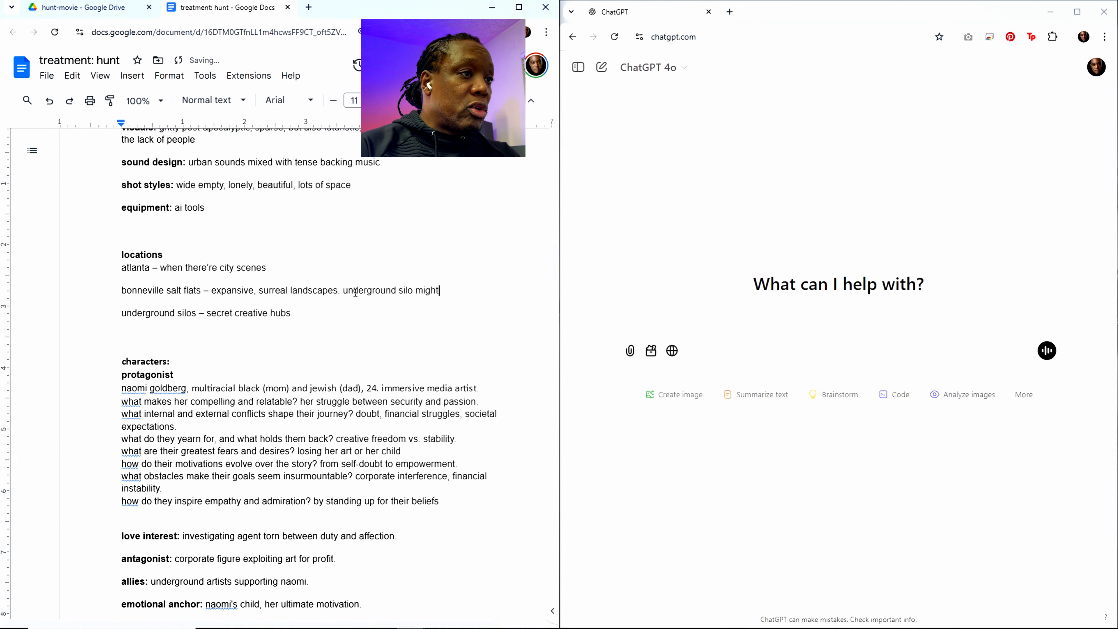
key(BackSpace)
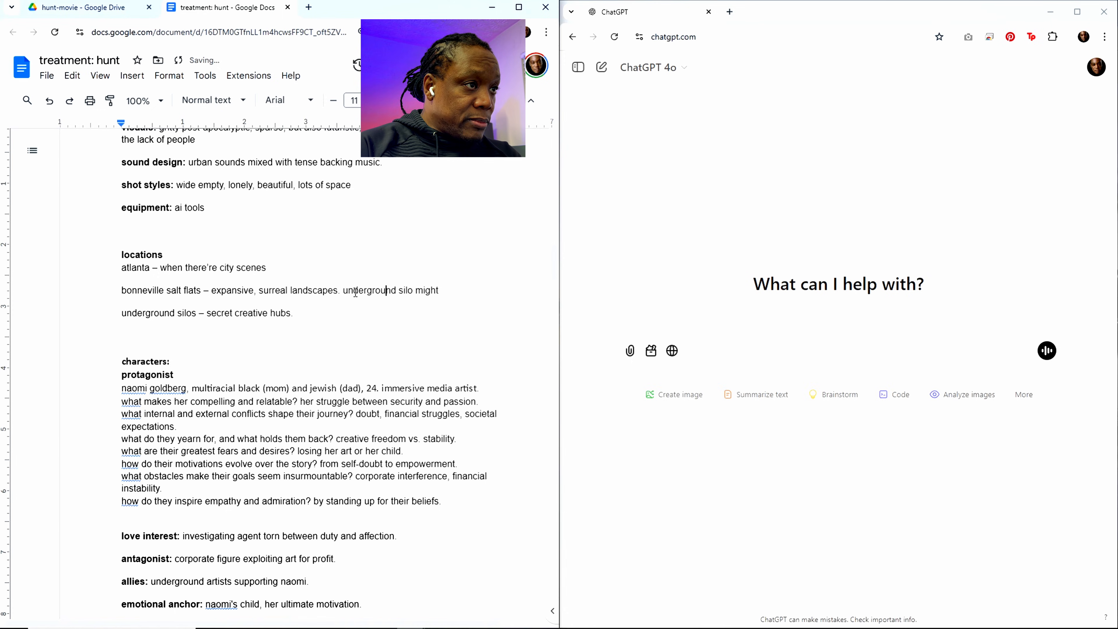
Step: Insert "an" before "underground silo" in the bonneville salt flats line and finish the sentence with "be out there"
key(ctrl+Left)
key(Right)
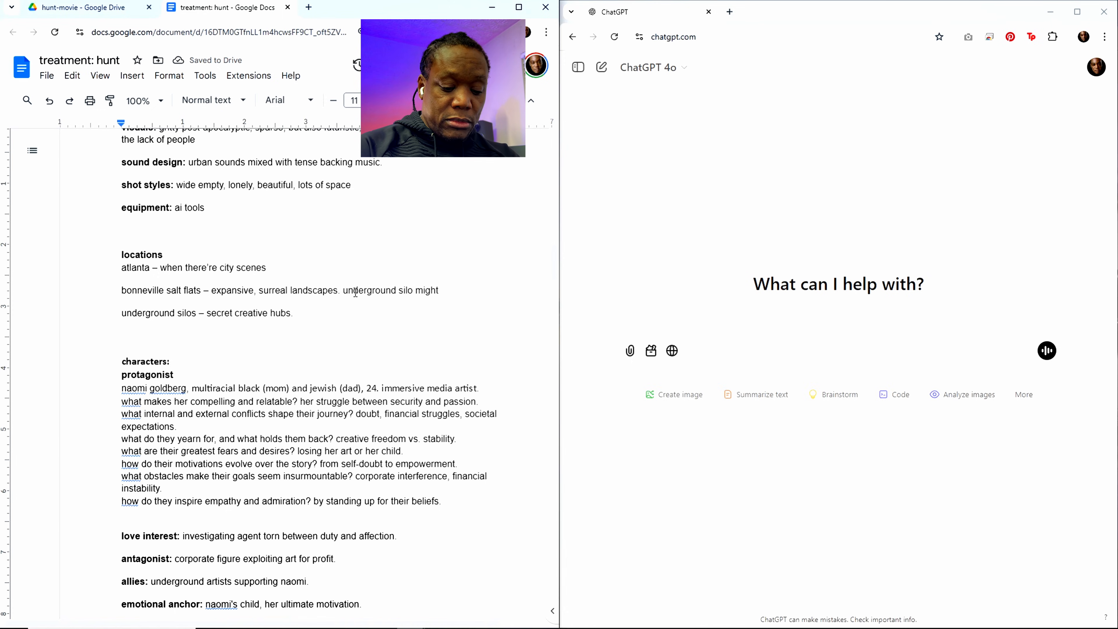
text(an)
key(Right)
key(Right)
key(Right)
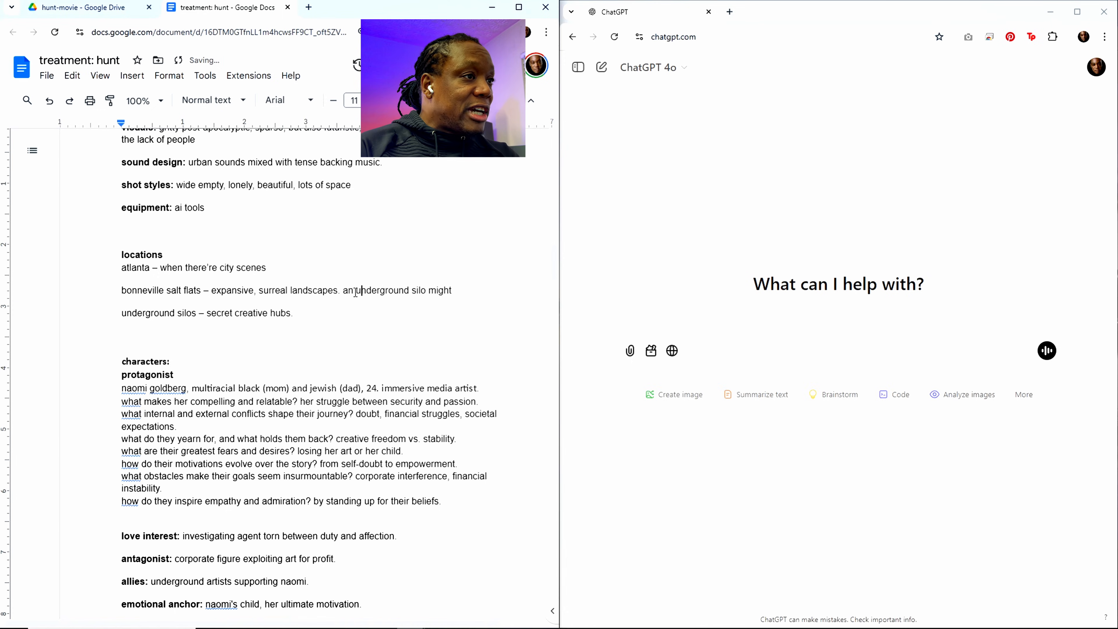
key(Right)
key(Right)
key(Right)
key(Right)
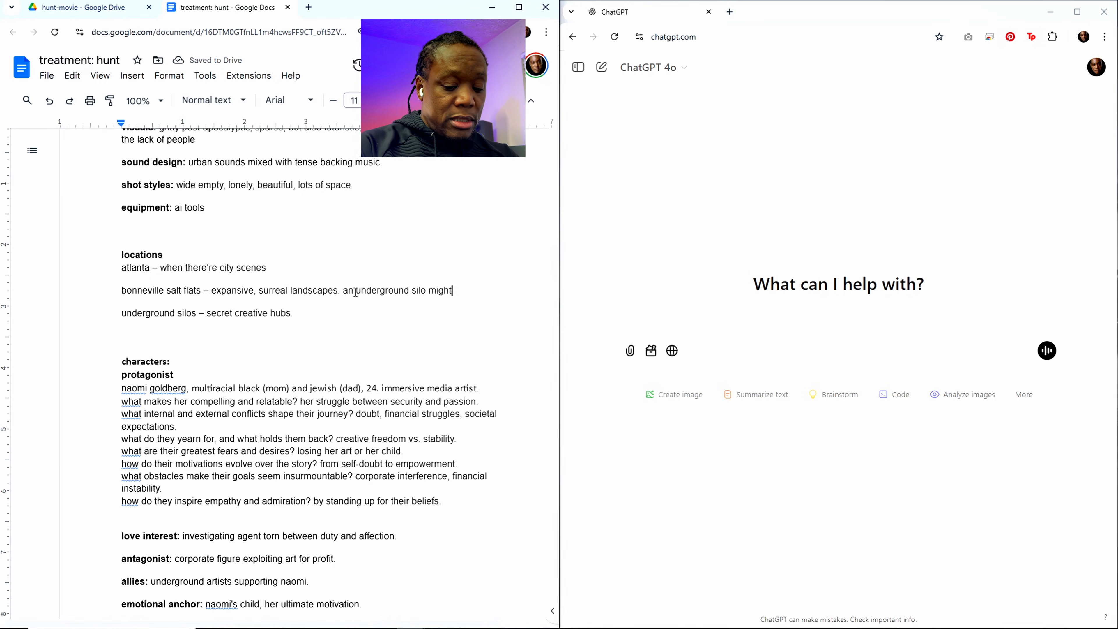
text(be out there)
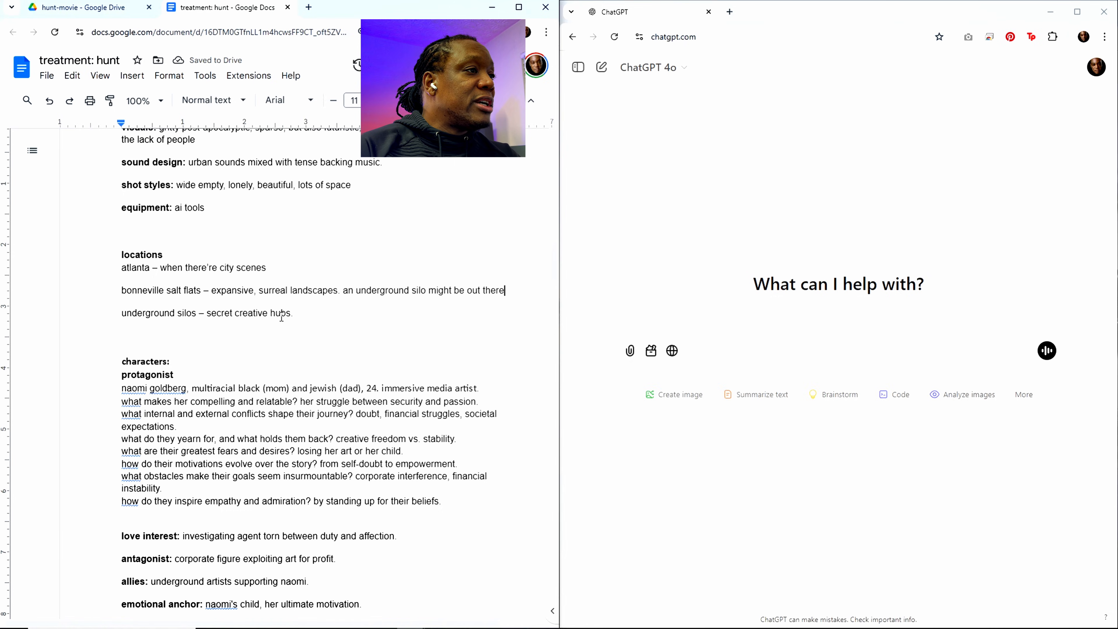
Step: Replace "creative hubs" in the underground silos location line with "rack rooms"
drag(235, 314, 290, 314)
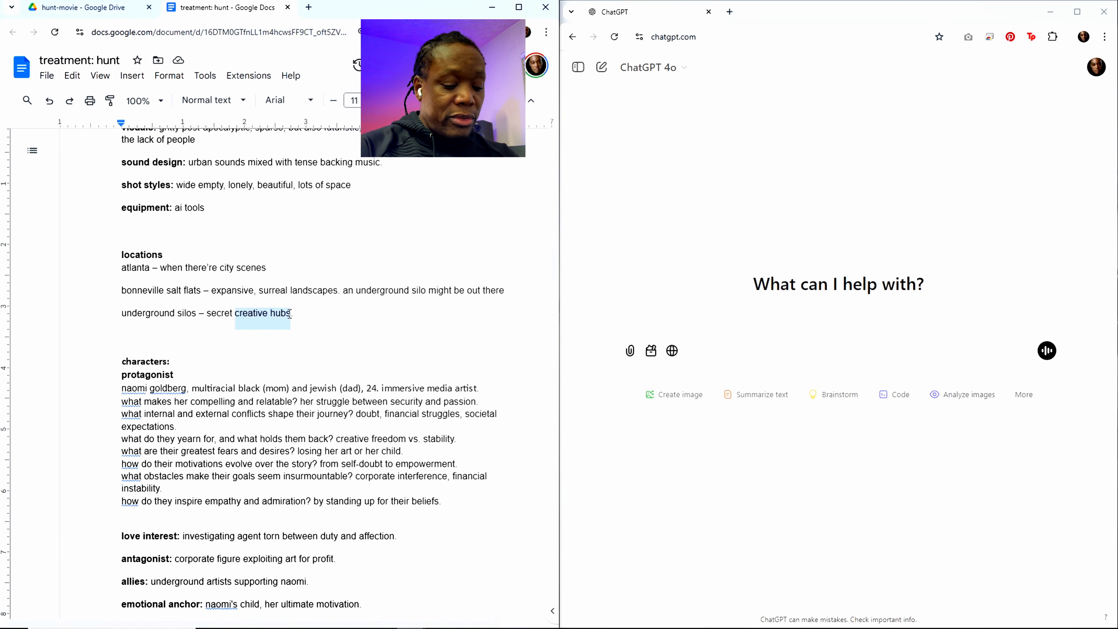
text(rack rooms)
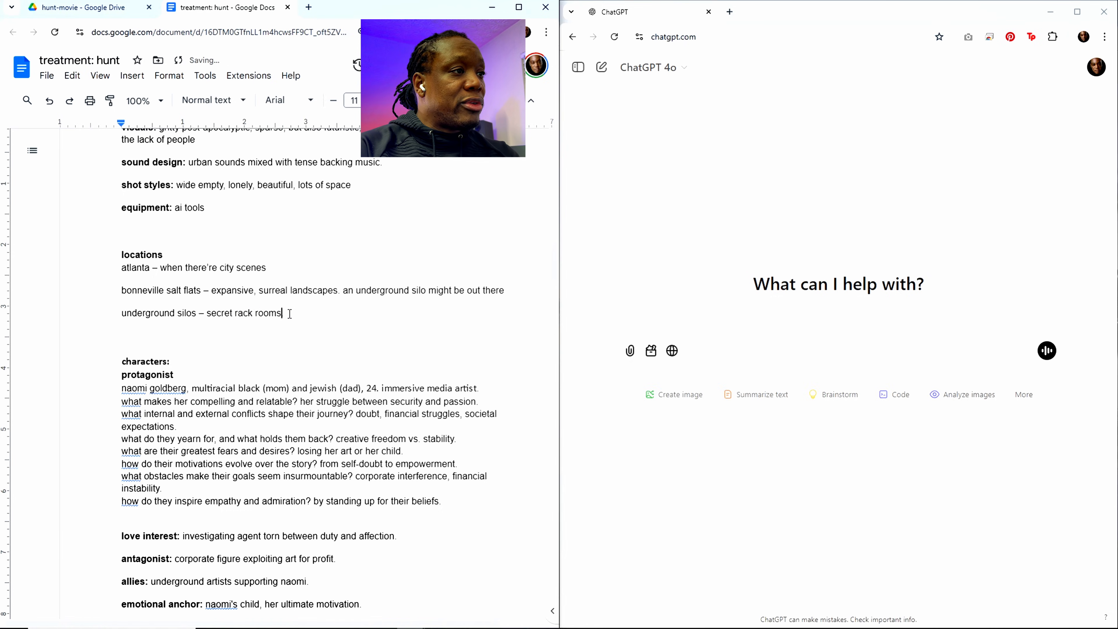
text( of the )
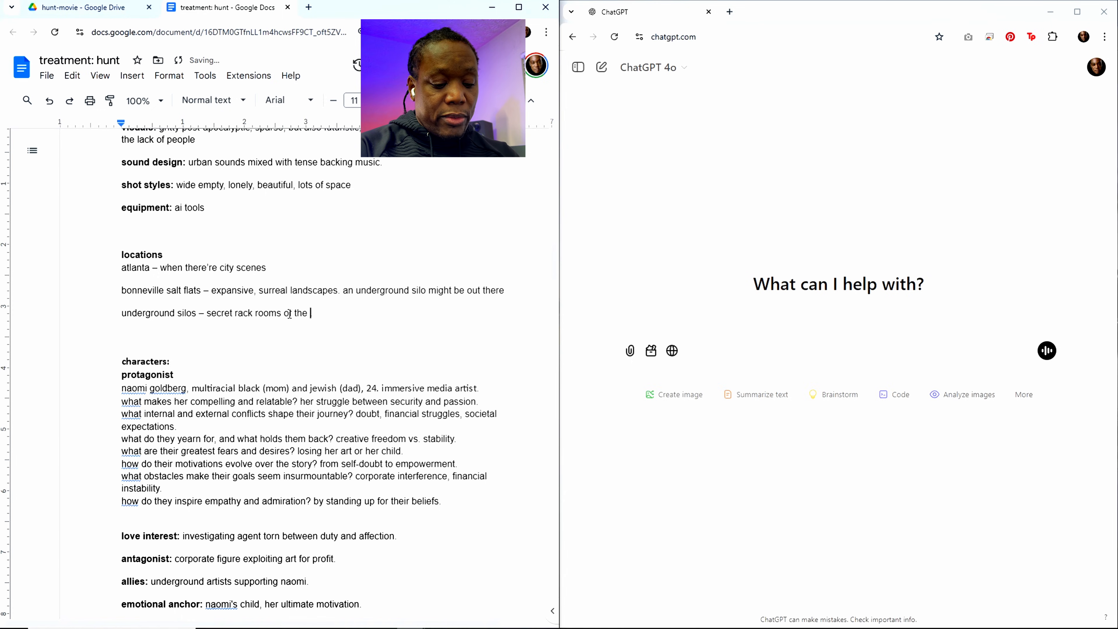
text(1 billions)
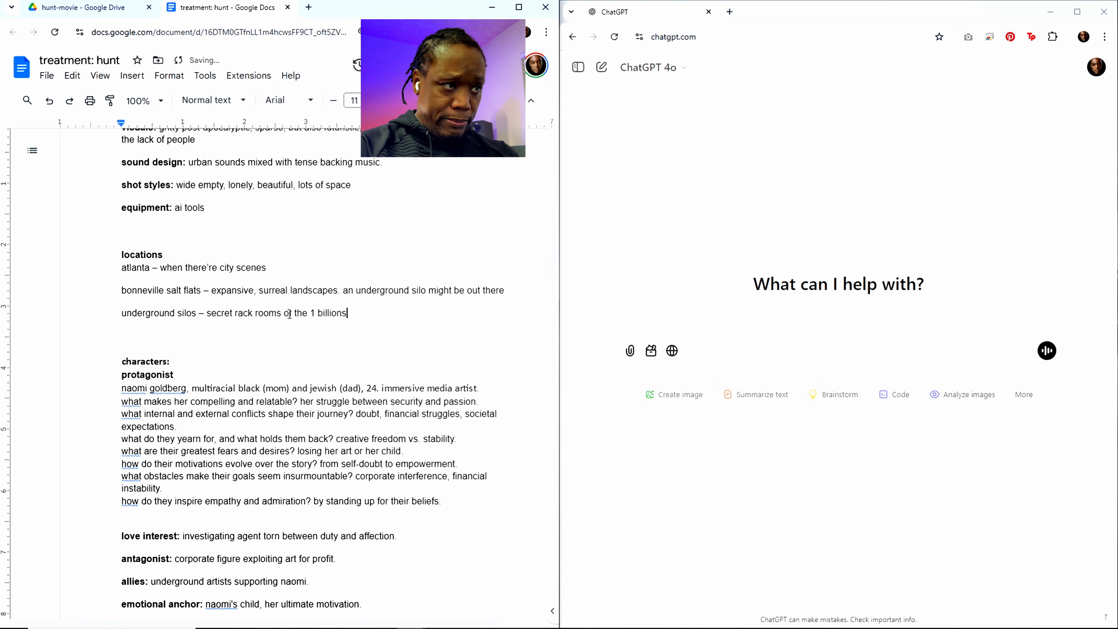
Step: Extend the underground silos location line after "secret rack rooms" with "of the 1 billion unconscious people living in virtual reality"
key(BackSpace)
text(unconscio)
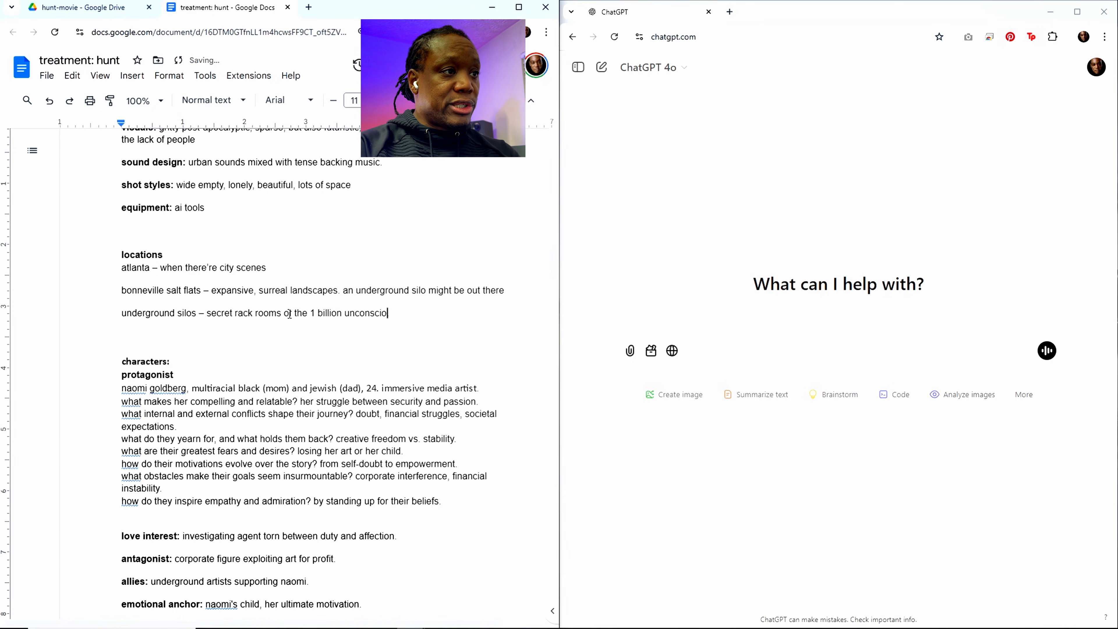
text(us people)
key(BackSpace)
key(BackSpace)
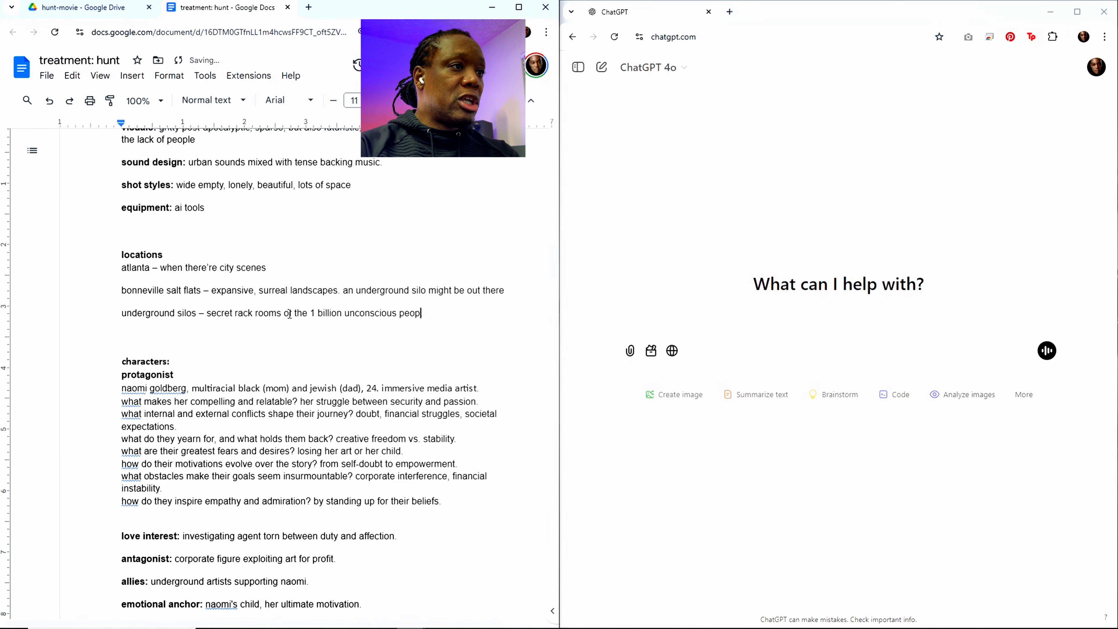
text(le living in )
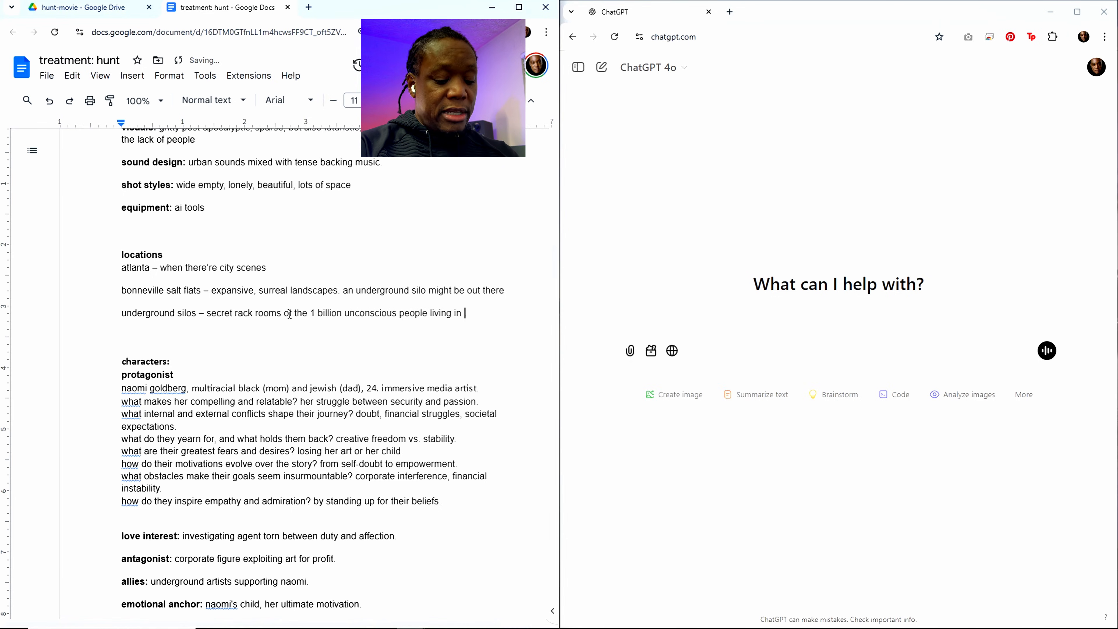
text(viru)
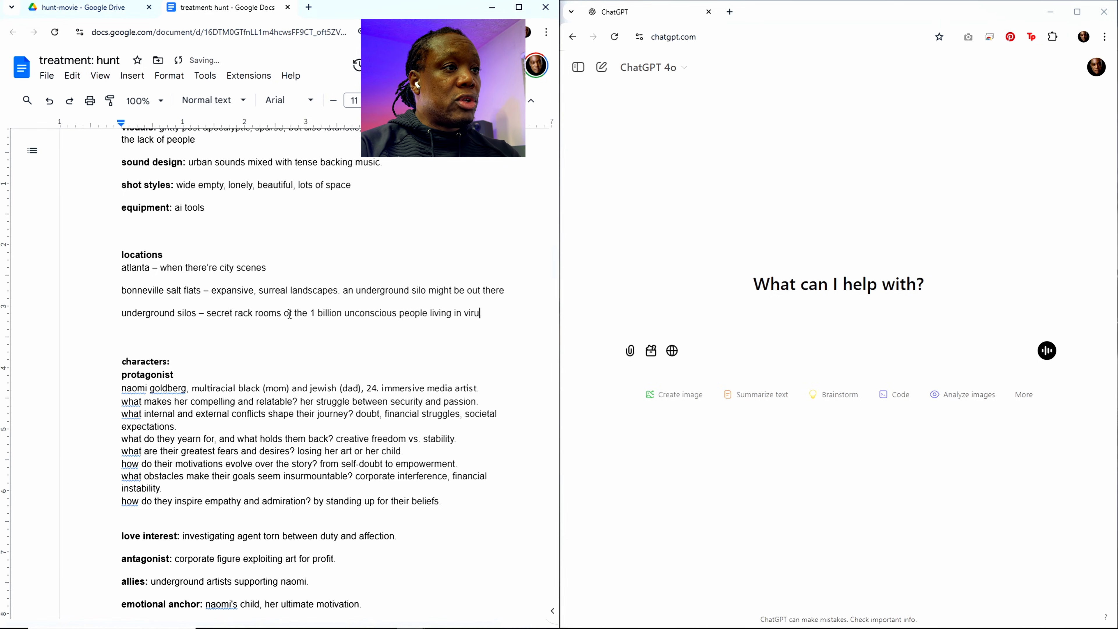
key(BackSpace)
text(tual reali)
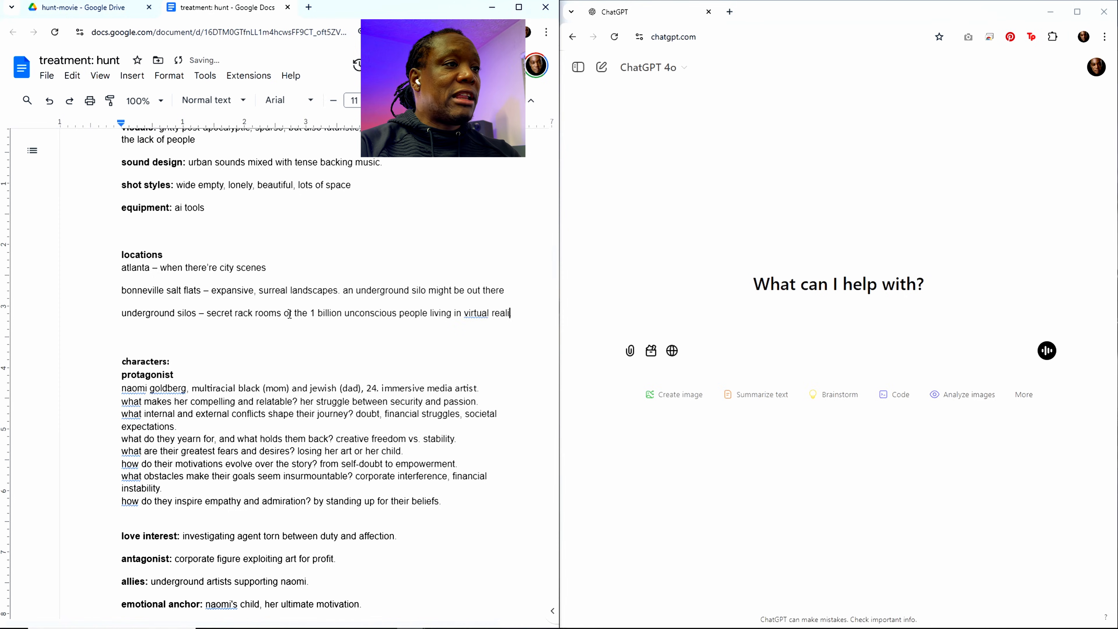
text(ty)
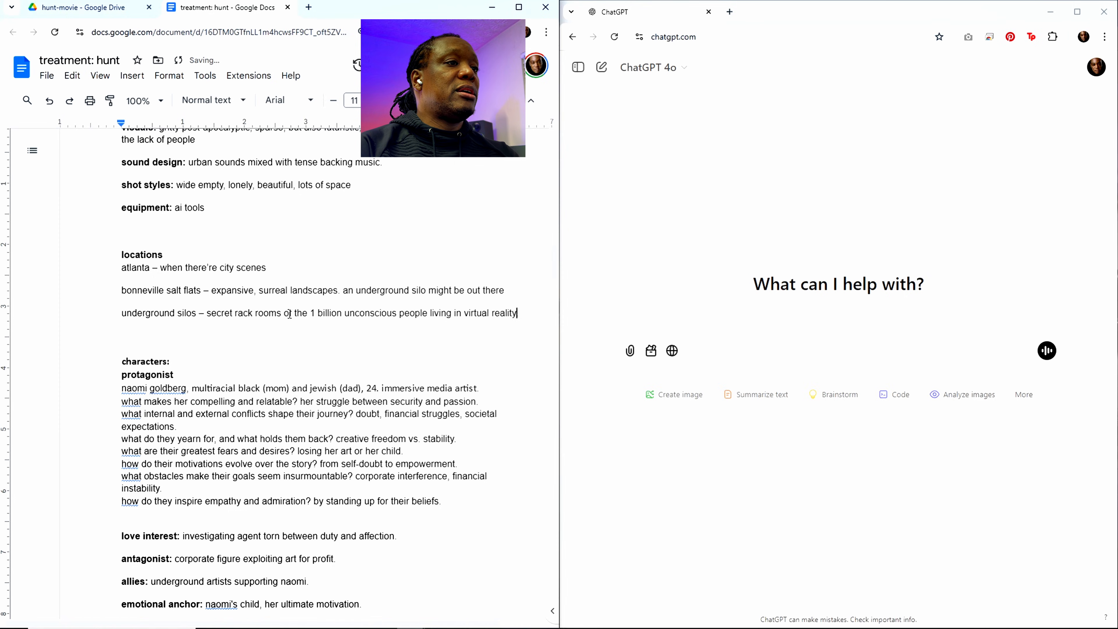
text(. the)
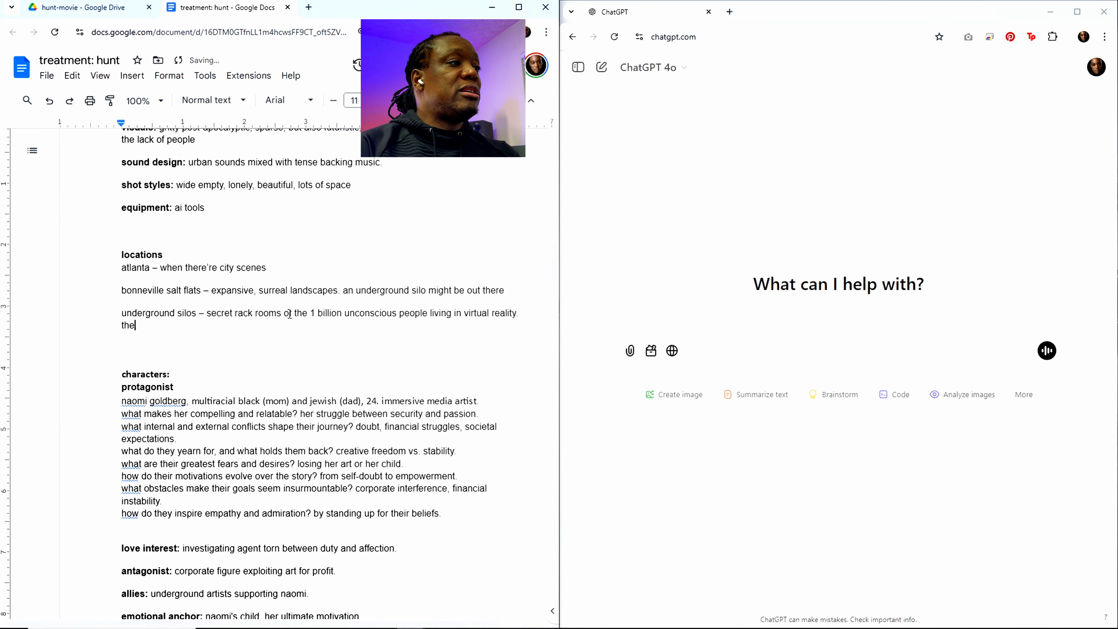
text(se sil)
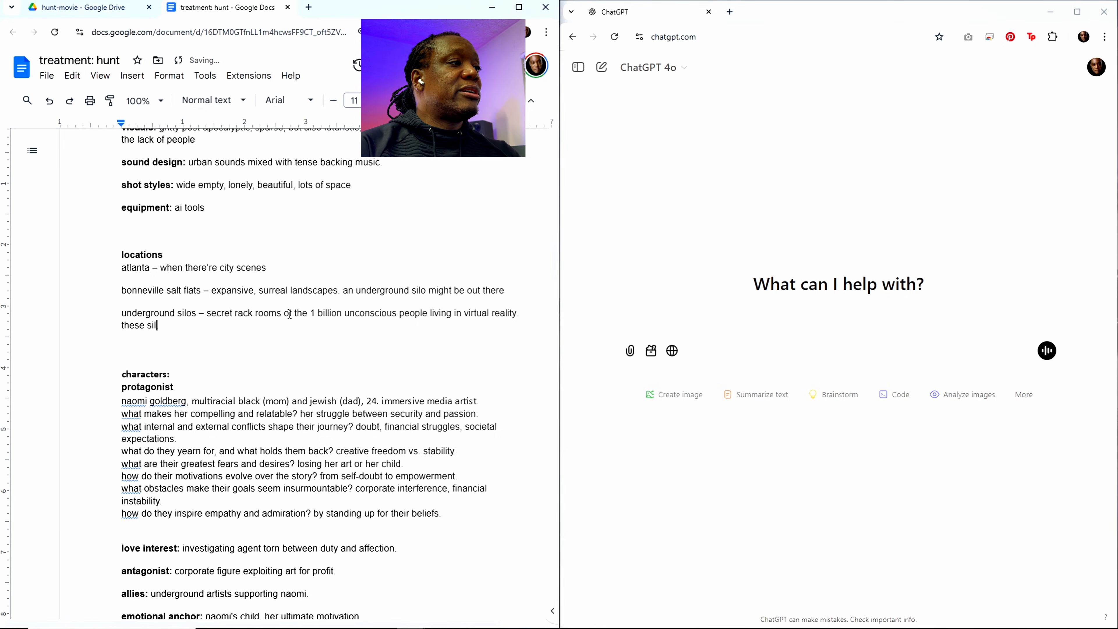
text(os are spre)
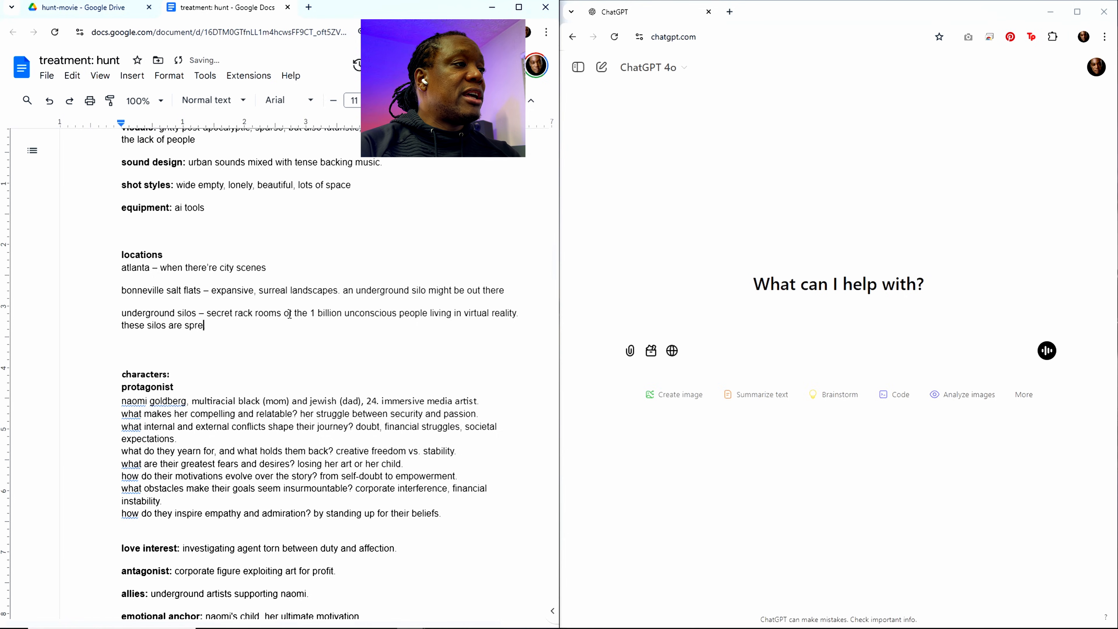
text(ad a)
text(cro)
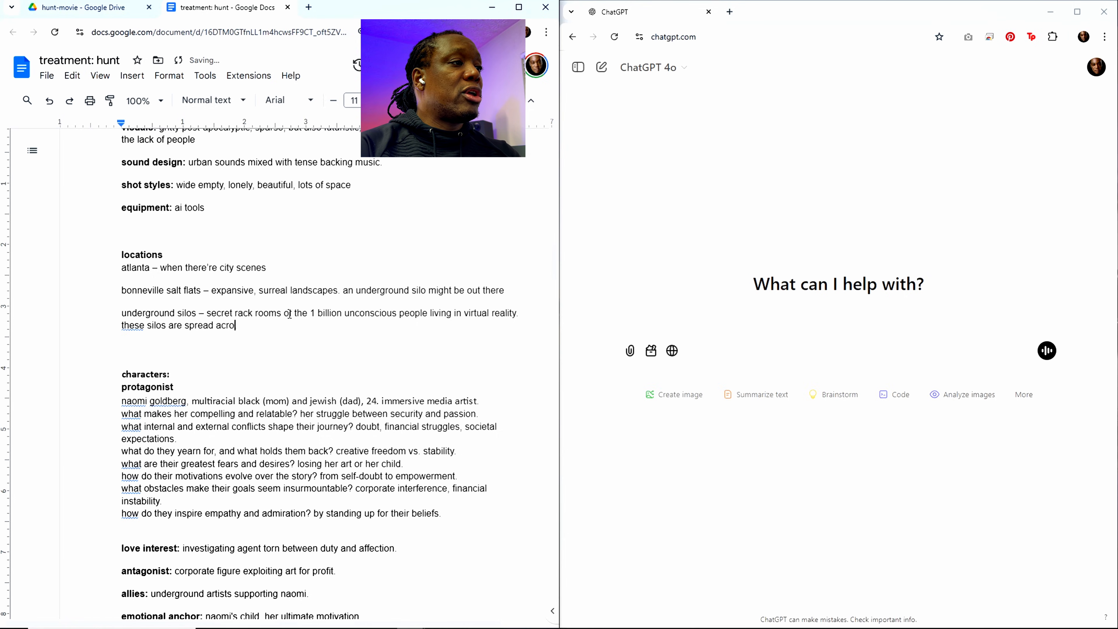
text(ss the glob)
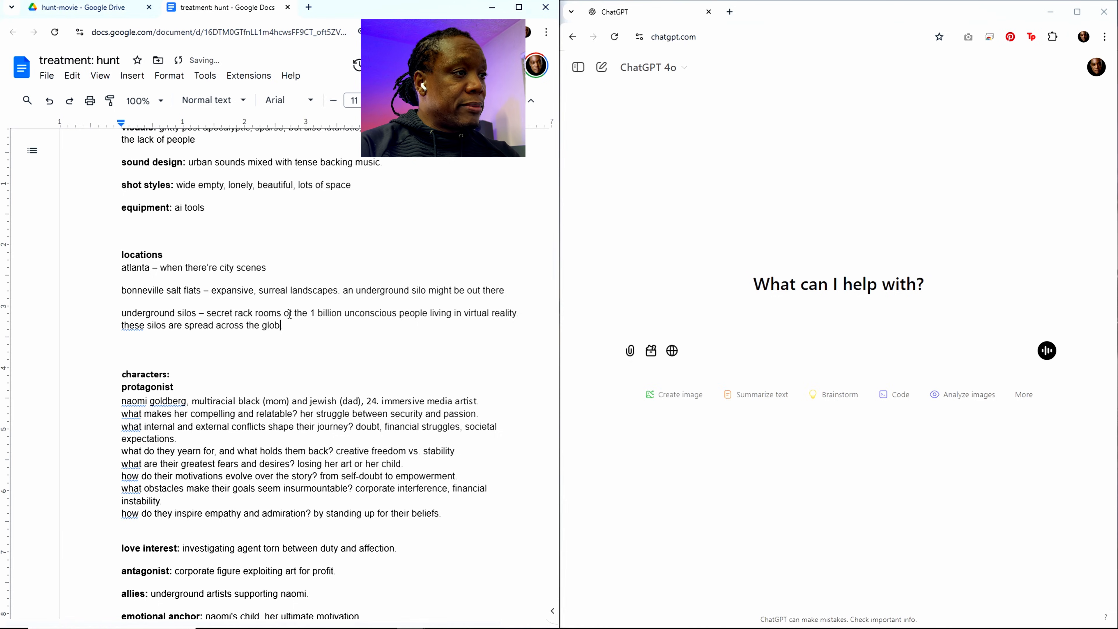
text(e.)
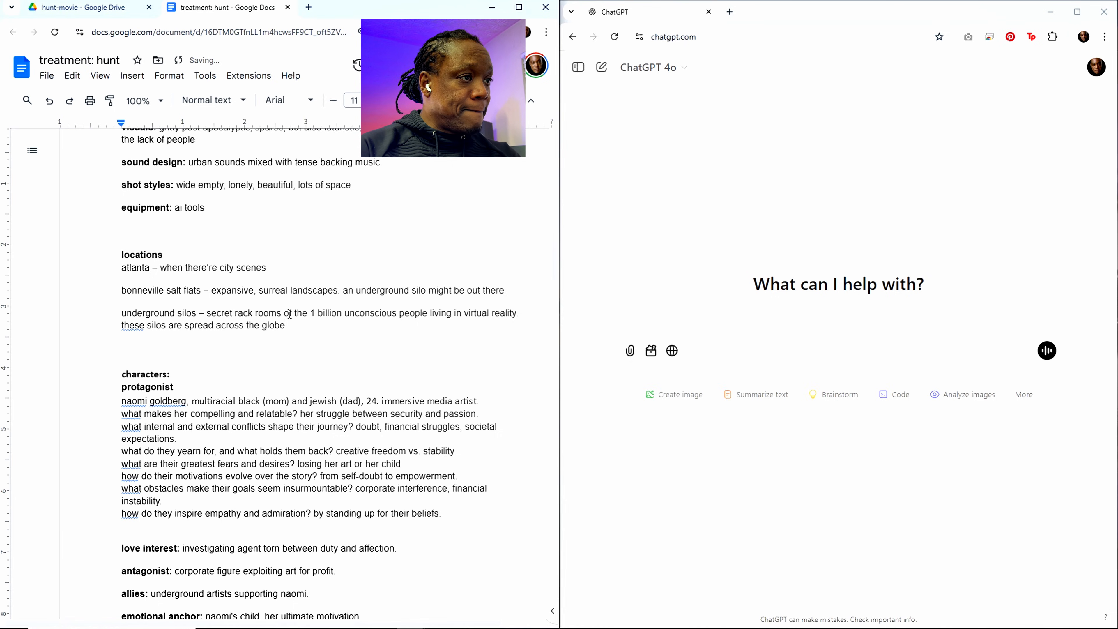
text( we)
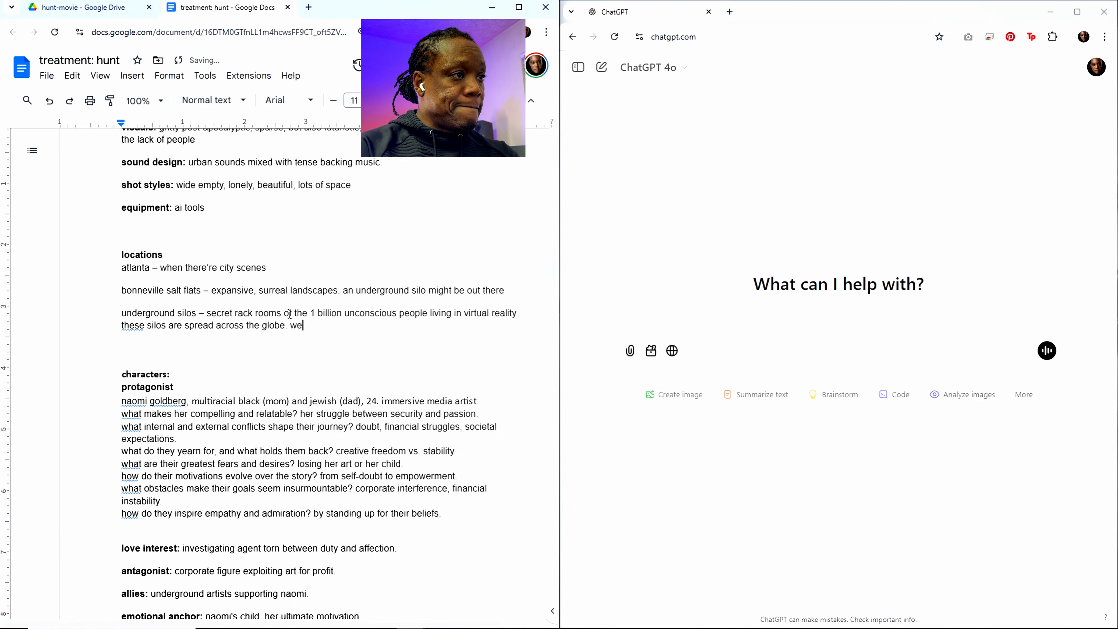
Step: Start a new sentence with "each might house" after "across the globe." in the underground silos description
key(BackSpace)
key(BackSpace)
text(each)
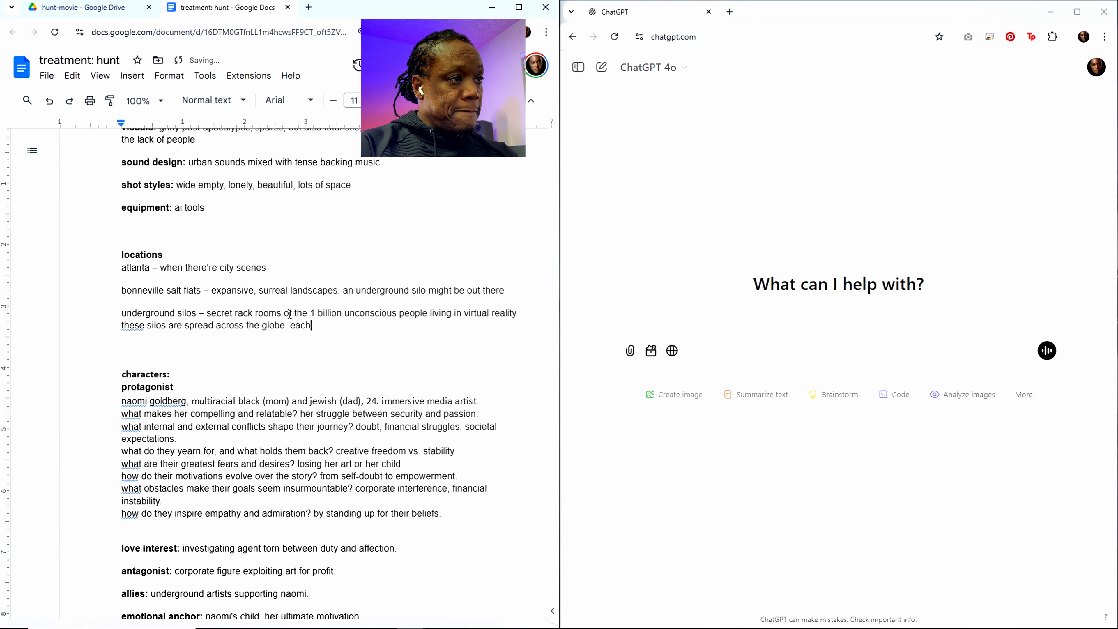
text( might house)
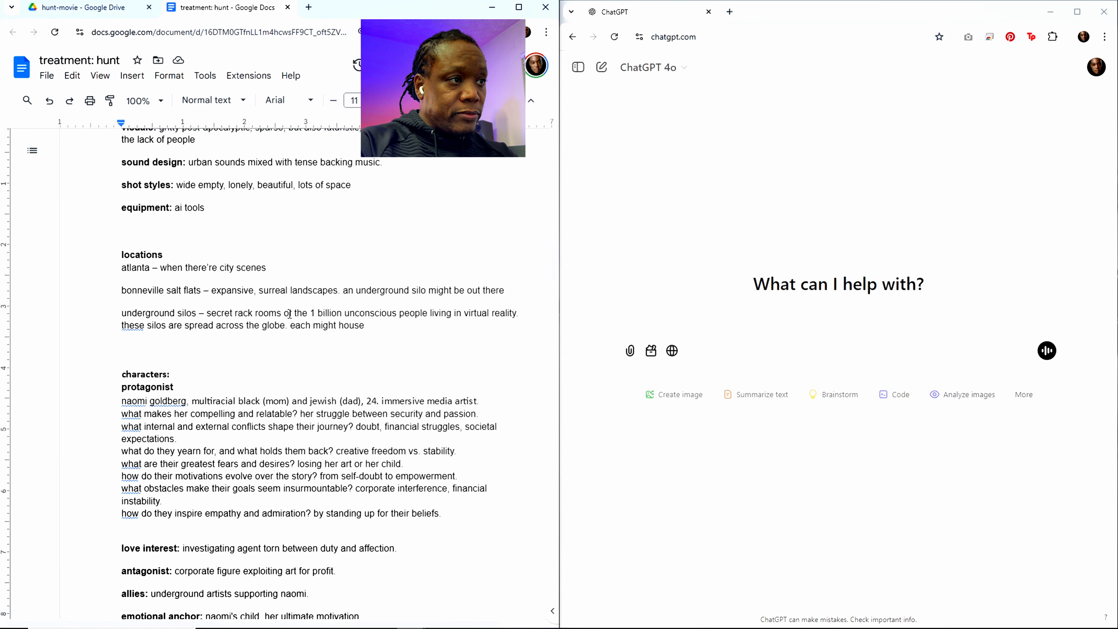
Step: Continue the "each might house" sentence with the capacity range "from 10,000 to 1 million people"
text(any)
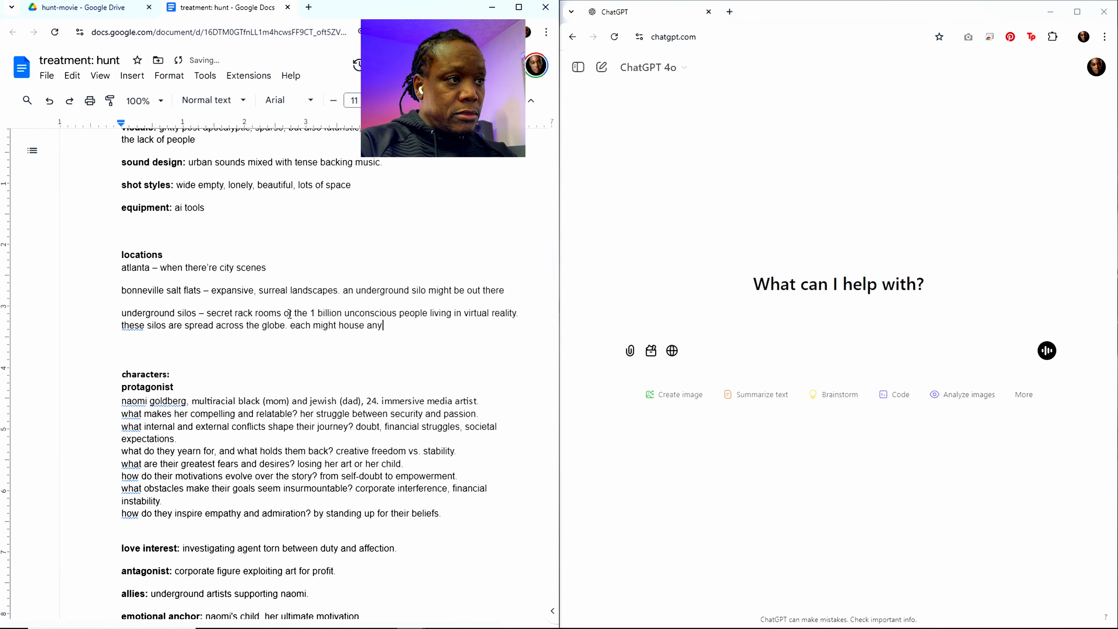
key(BackSpace)
key(BackSpace)
key(BackSpace)
text(from )
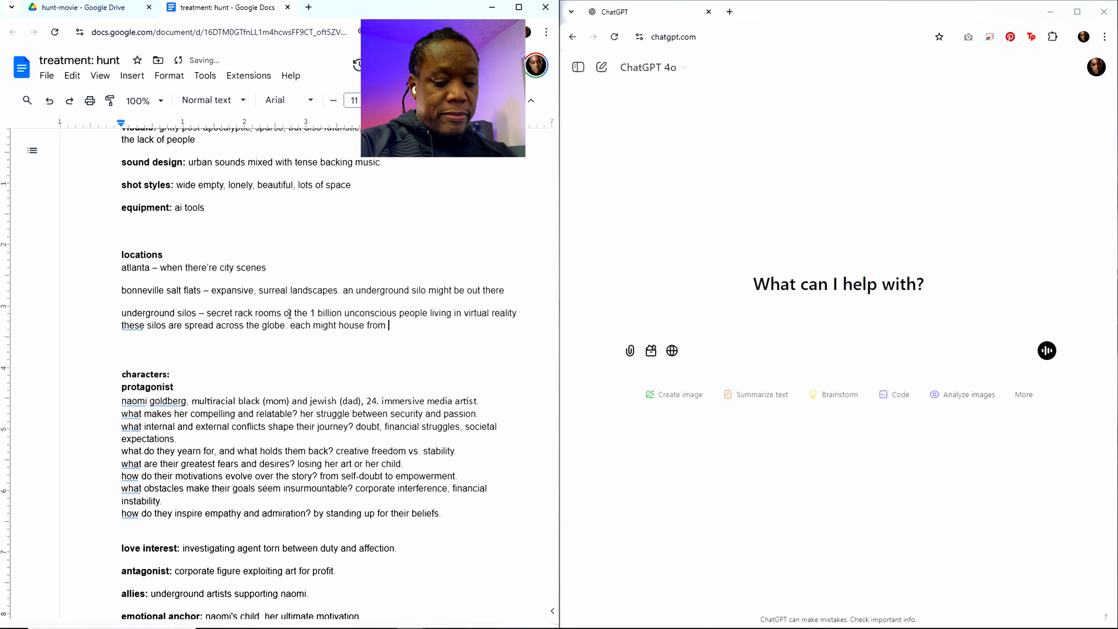
text(10,000 p)
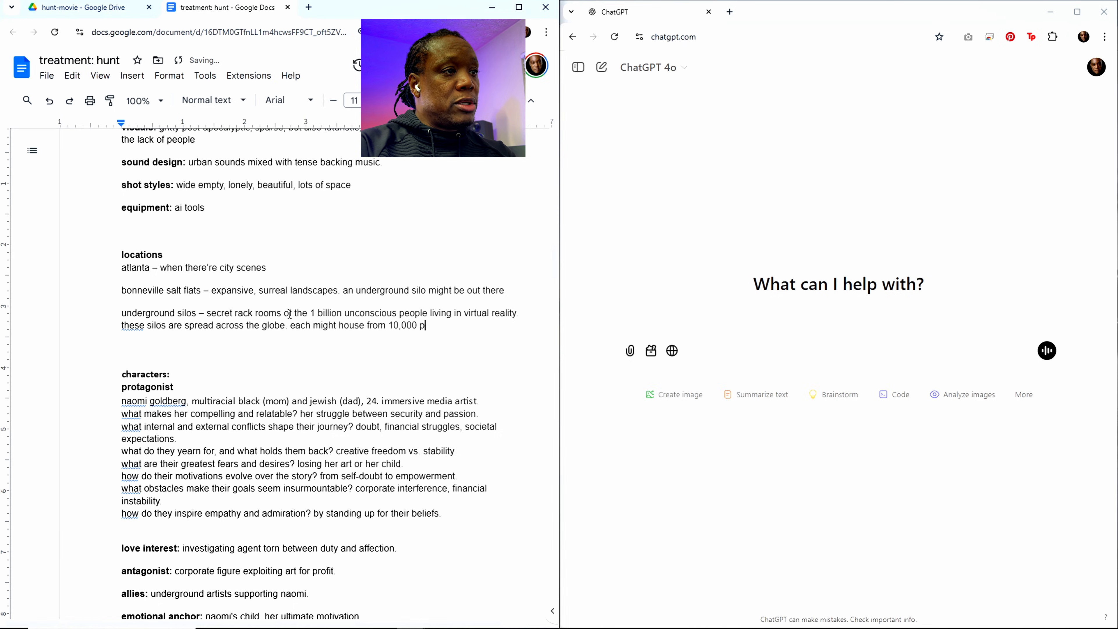
key(BackSpace)
text(to 1 million poe)
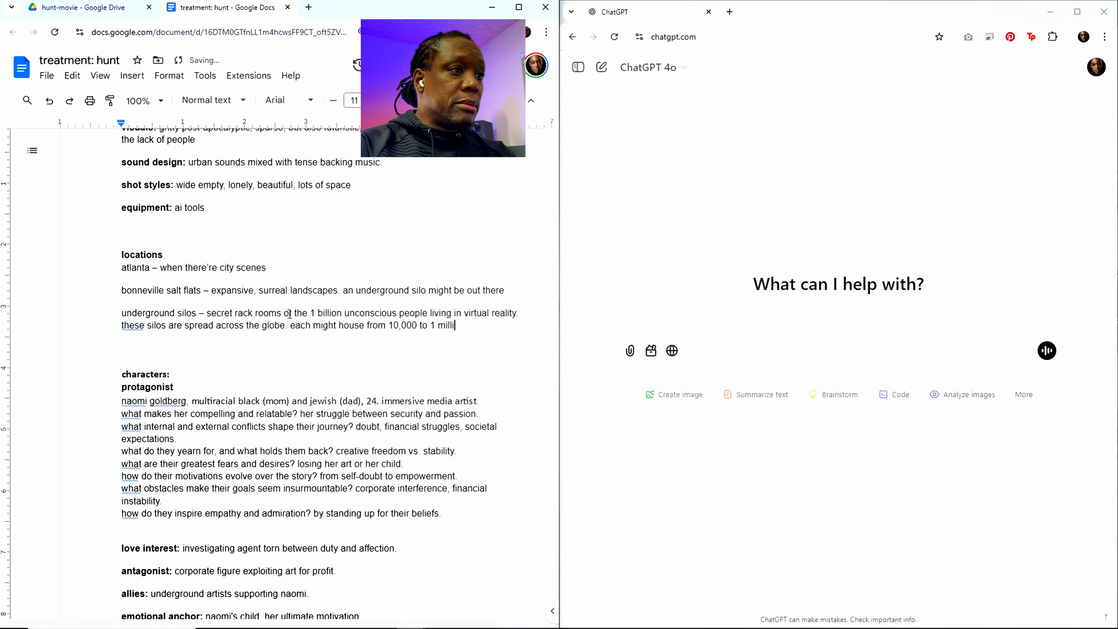
key(BackSpace)
key(BackSpace)
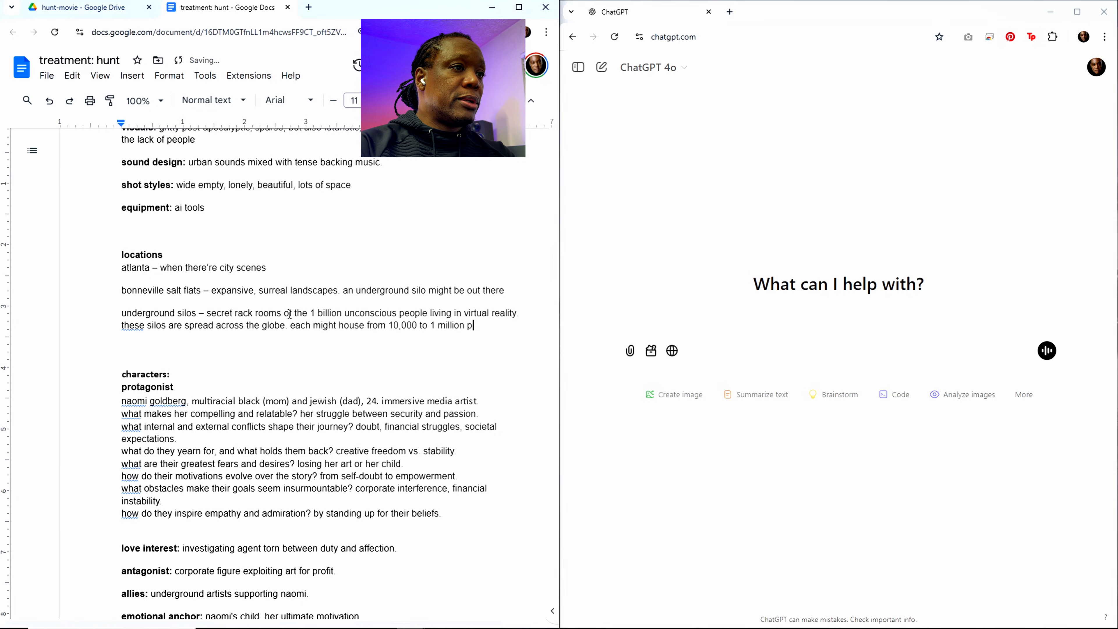
text(eople)
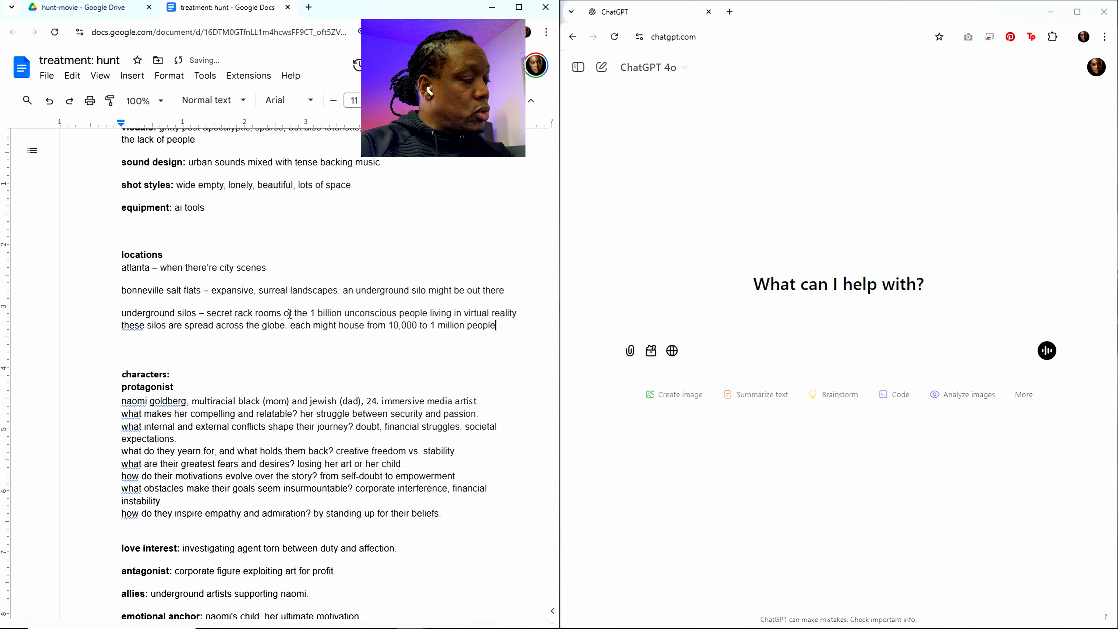
text( de)
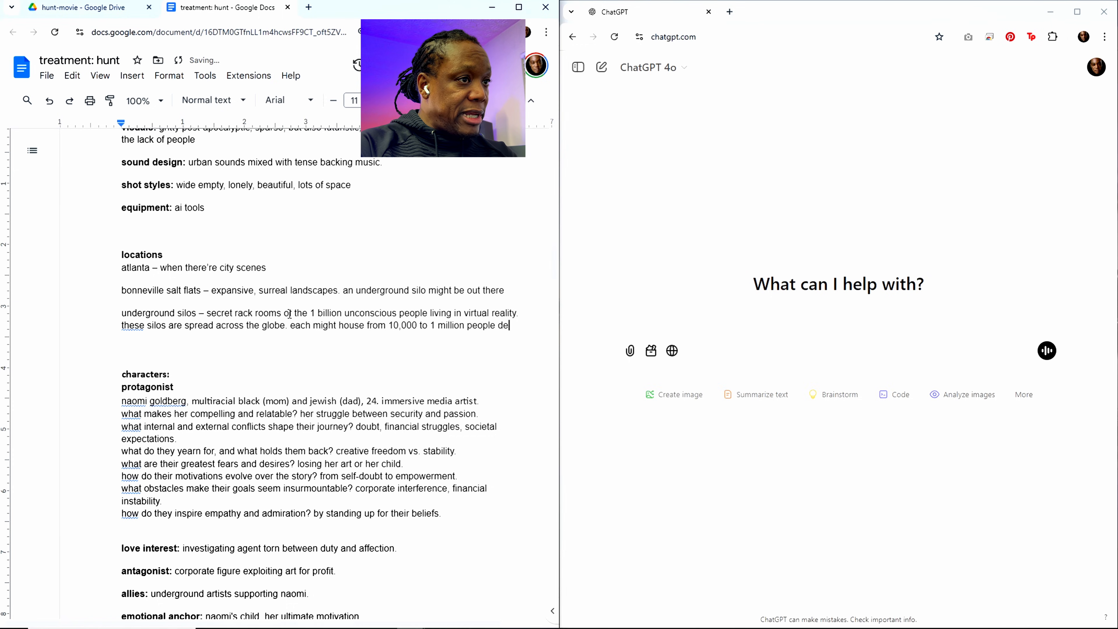
text(po)
Step: Complete the silo capacity sentence with "depending how it was built"
key(BackSpace)
text(n)
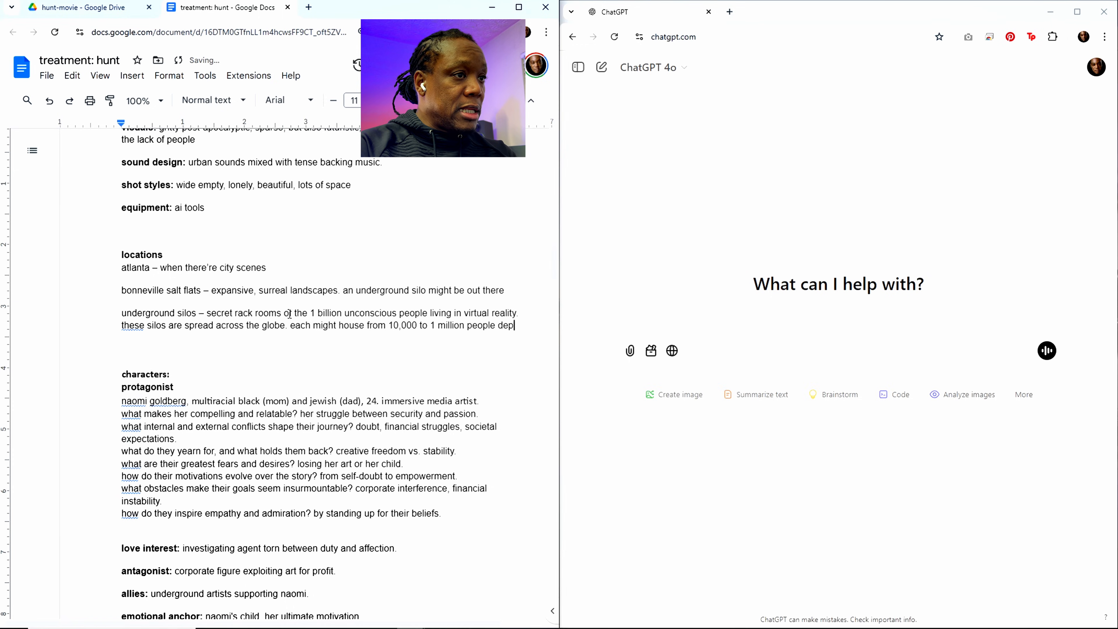
key(BackSpace)
text(ending how )
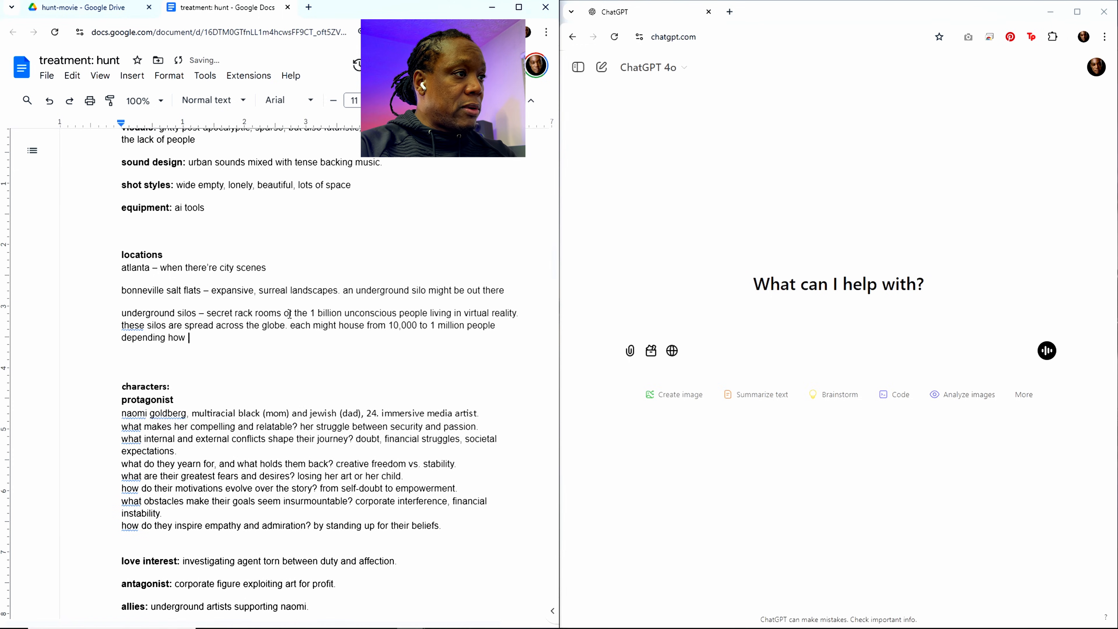
text(it was build)
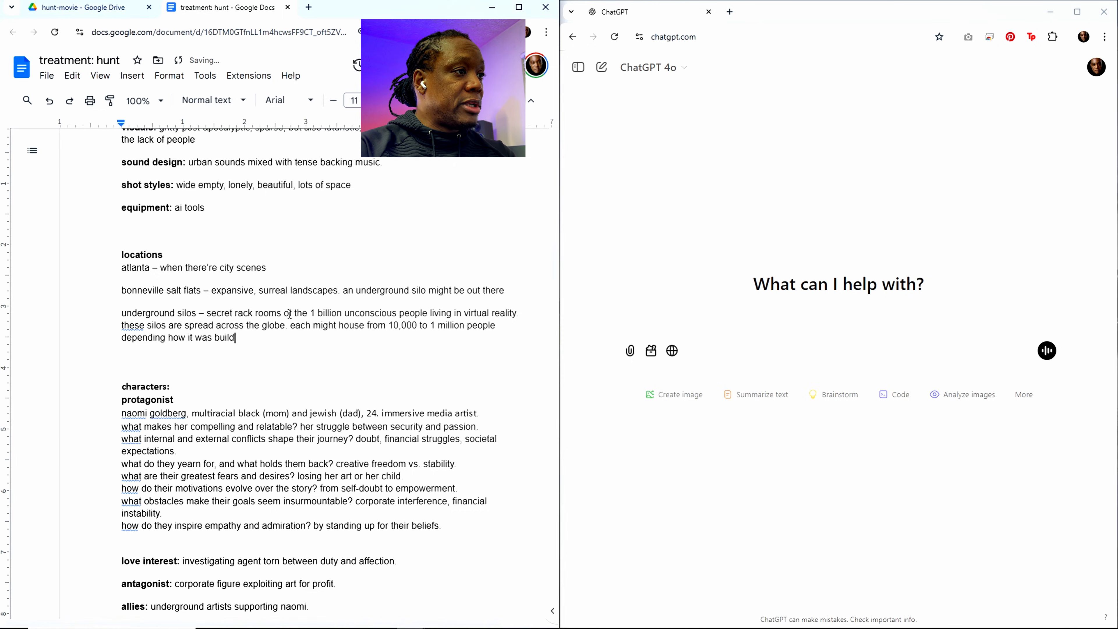
key(BackSpace)
text(t)
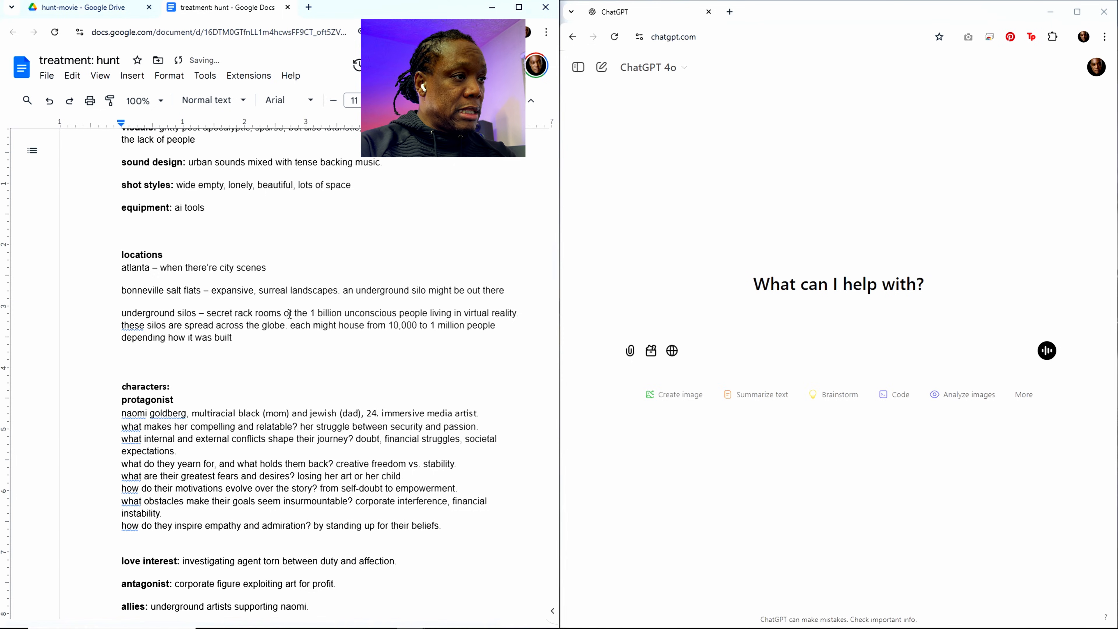
text(. this is why )
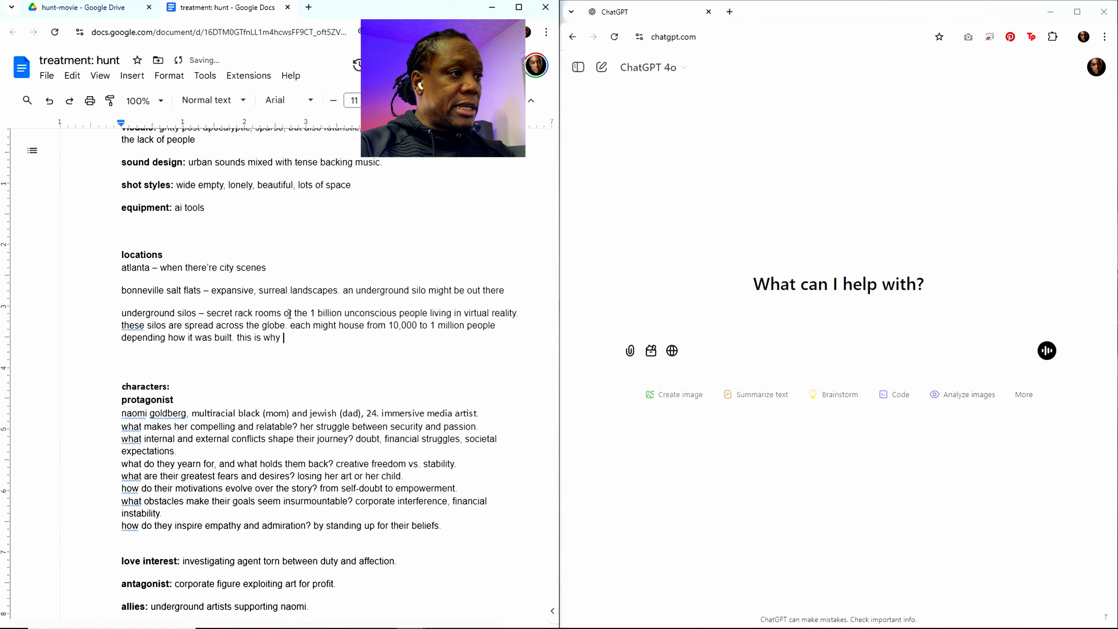
text(it is so h)
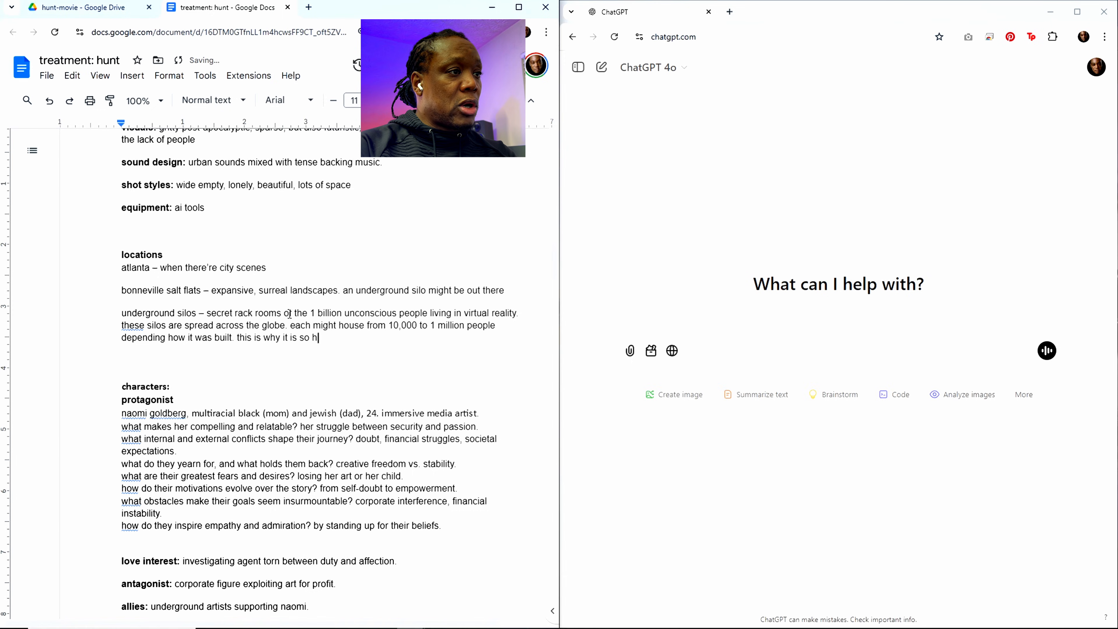
text(ard for )
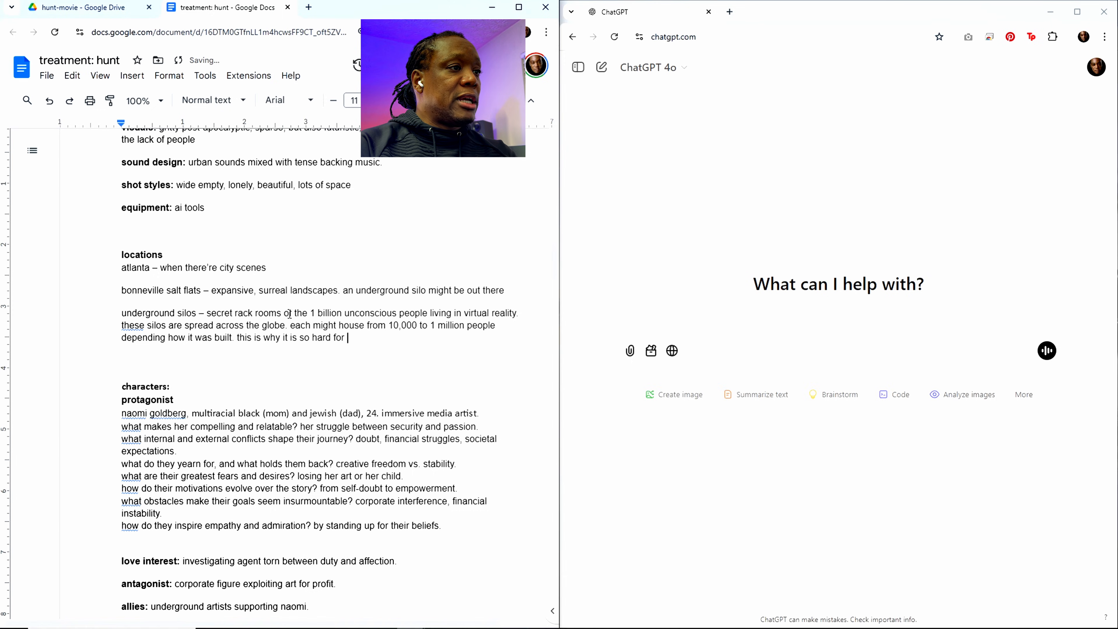
text(an isolated)
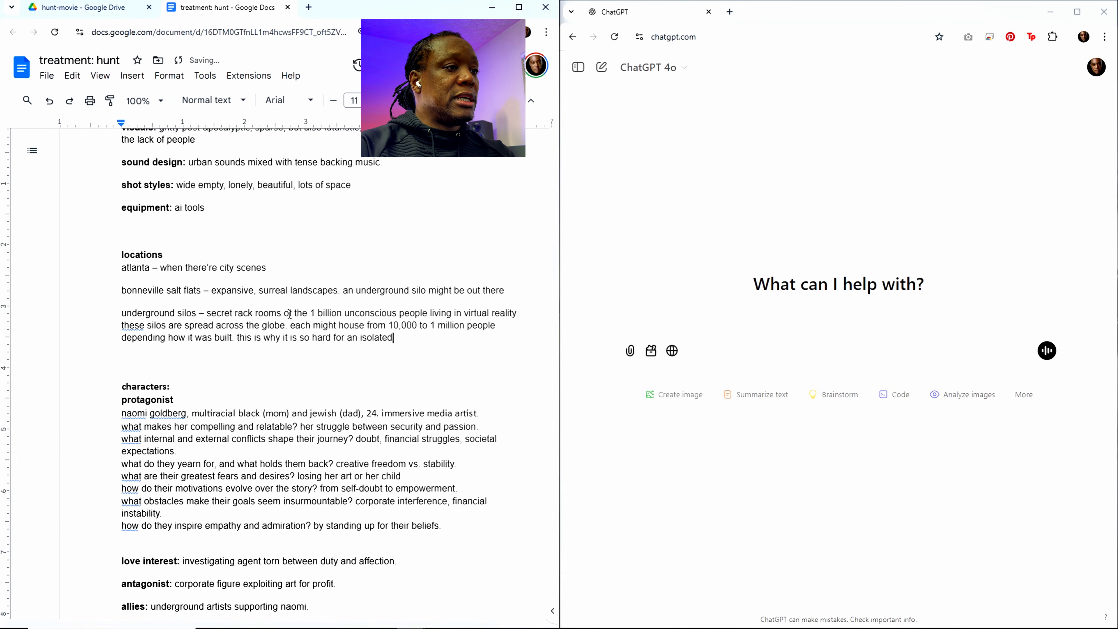
text( indi)
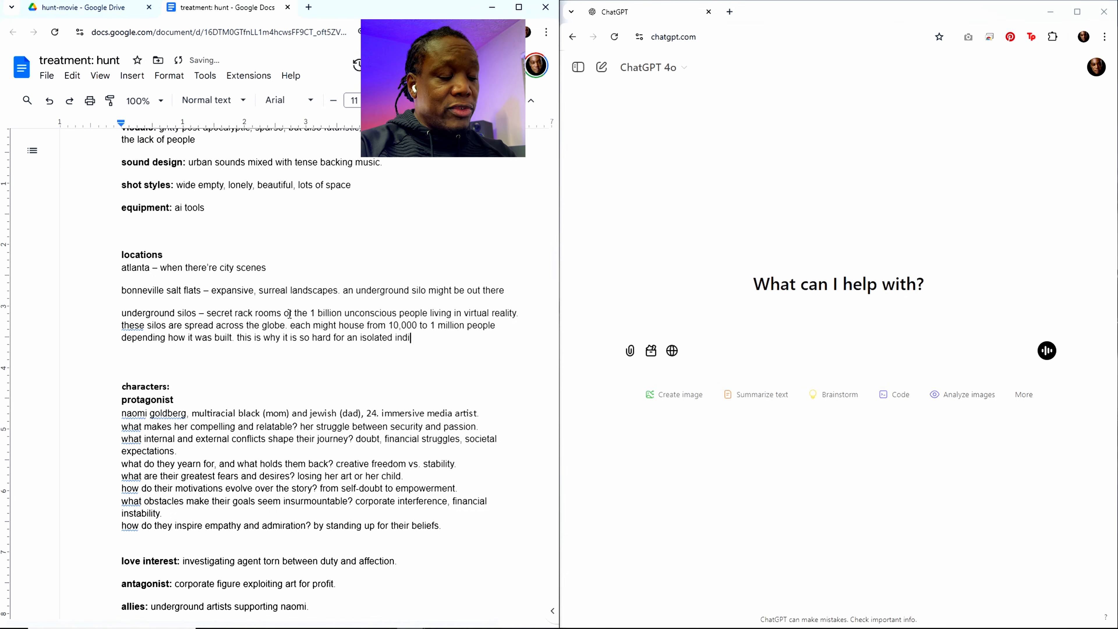
text(vidual)
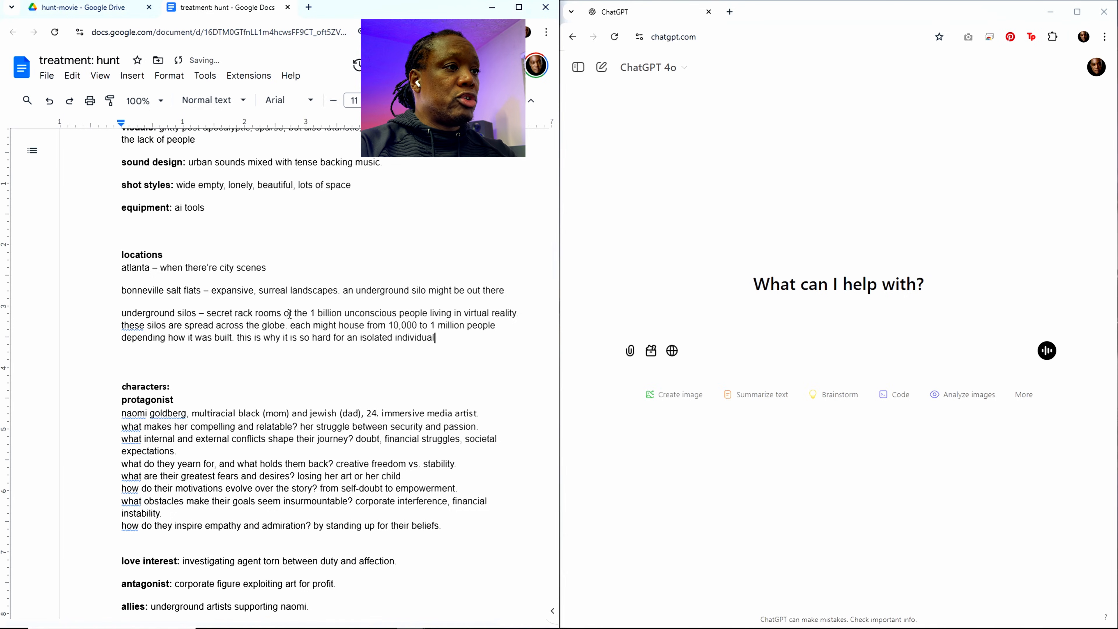
text( to trave)
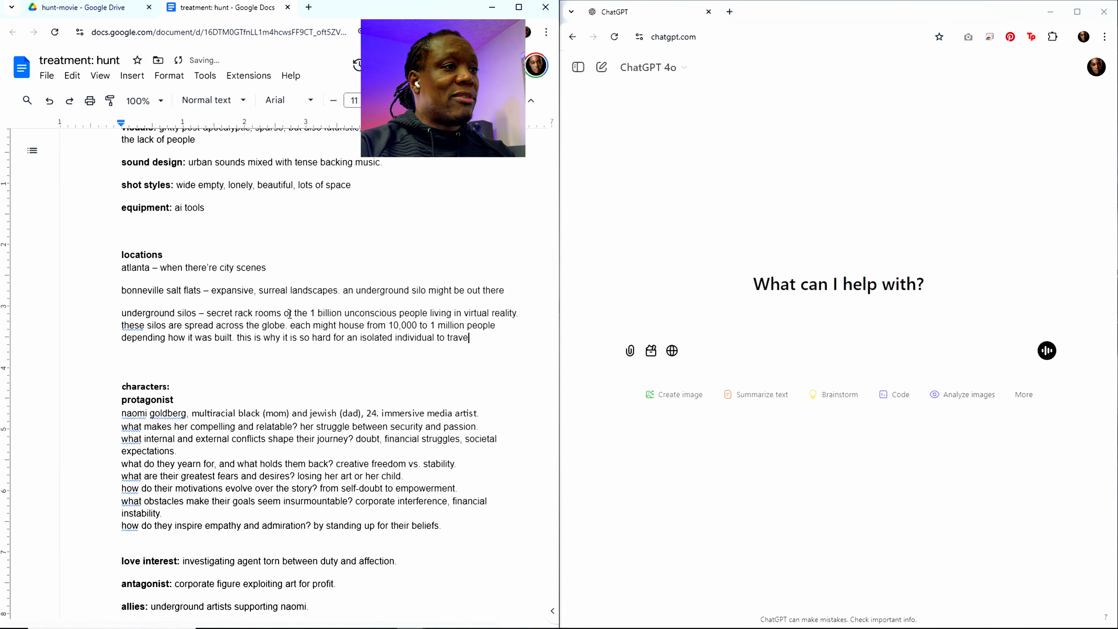
text(l and find s)
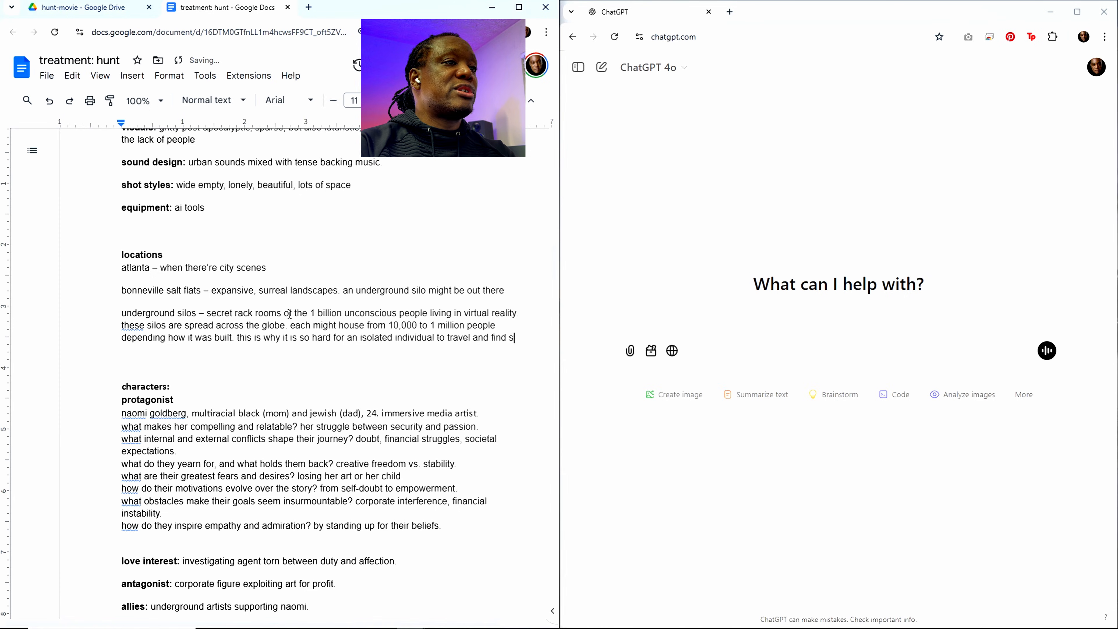
text(pecific people)
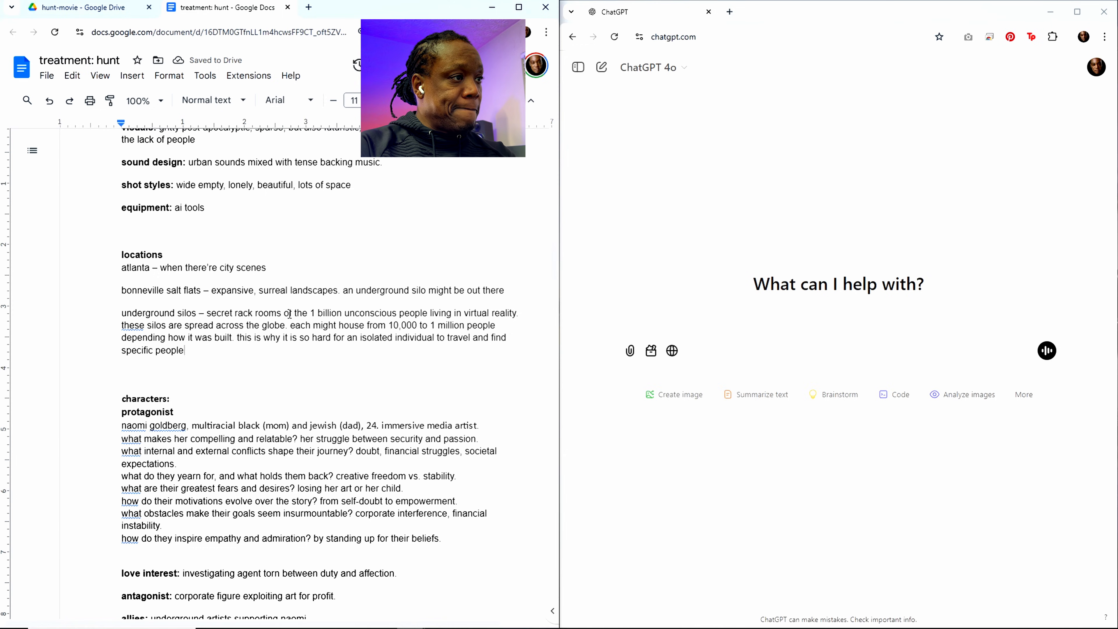
Step: Add "this is why it is so hard for an isolated individual to travel and find specific people" and a new line to the underground silos description
key(Return)
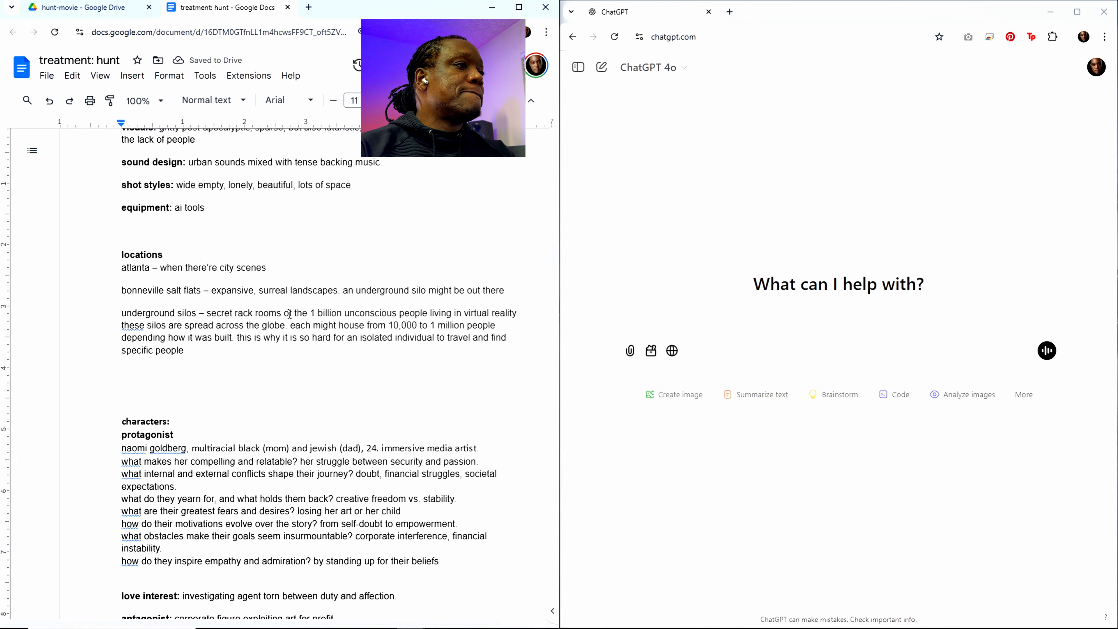
Step: Start a new paragraph above the tone and style heading with "it's hard to find specific people because"
scroll(308, 323, up, 10)
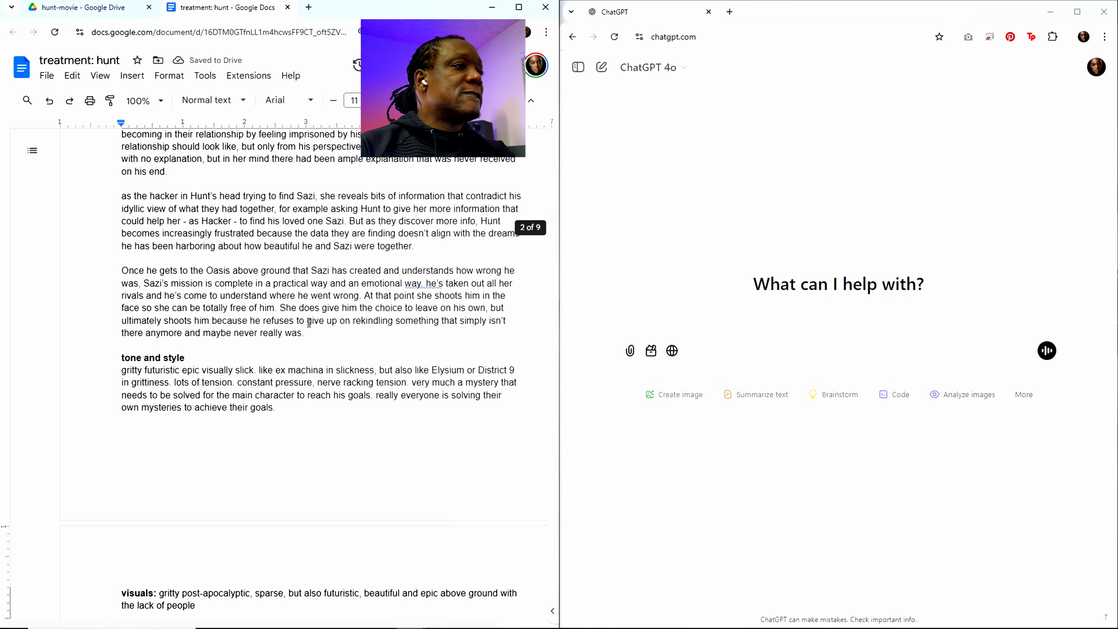
click(323, 333)
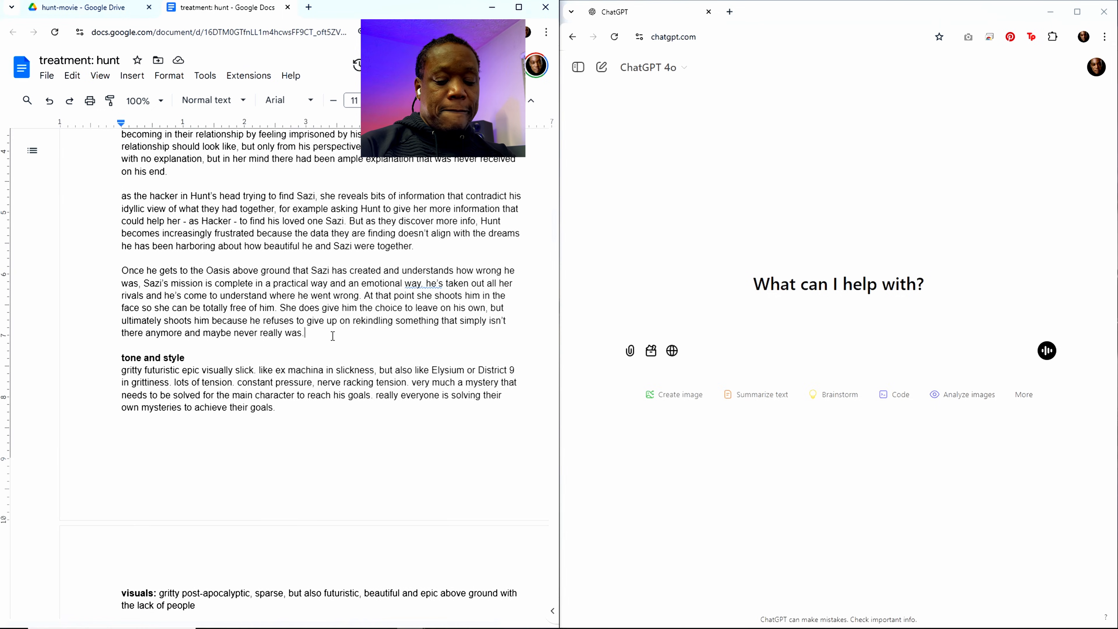
key(Return)
key(Return)
text(it's hard ot)
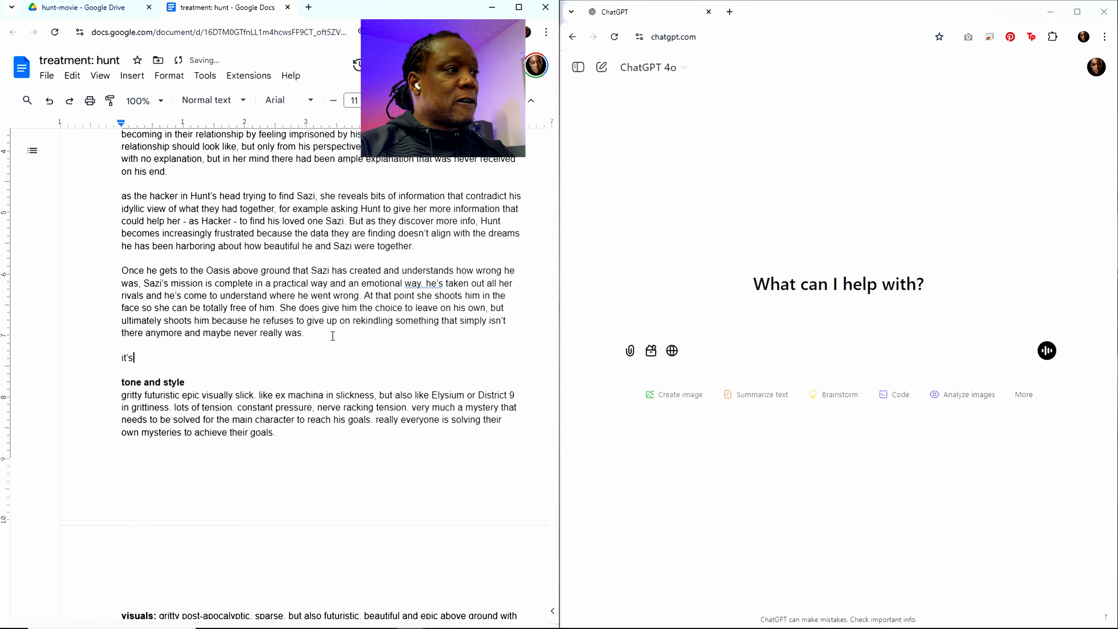
key(BackSpace)
key(BackSpace)
key(BackSpace)
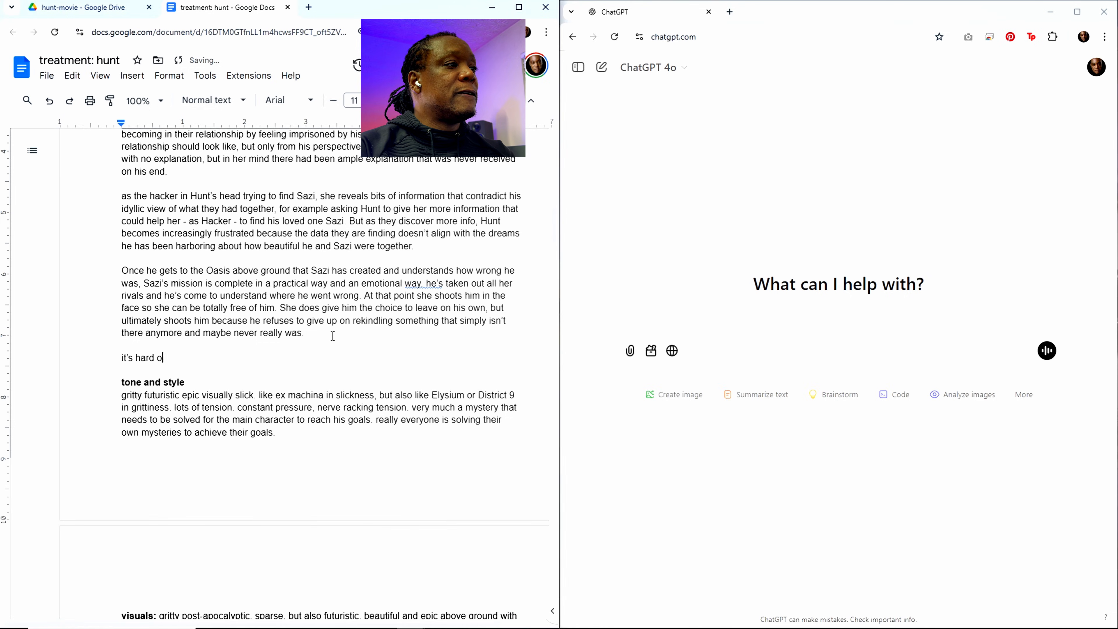
text(to find specific)
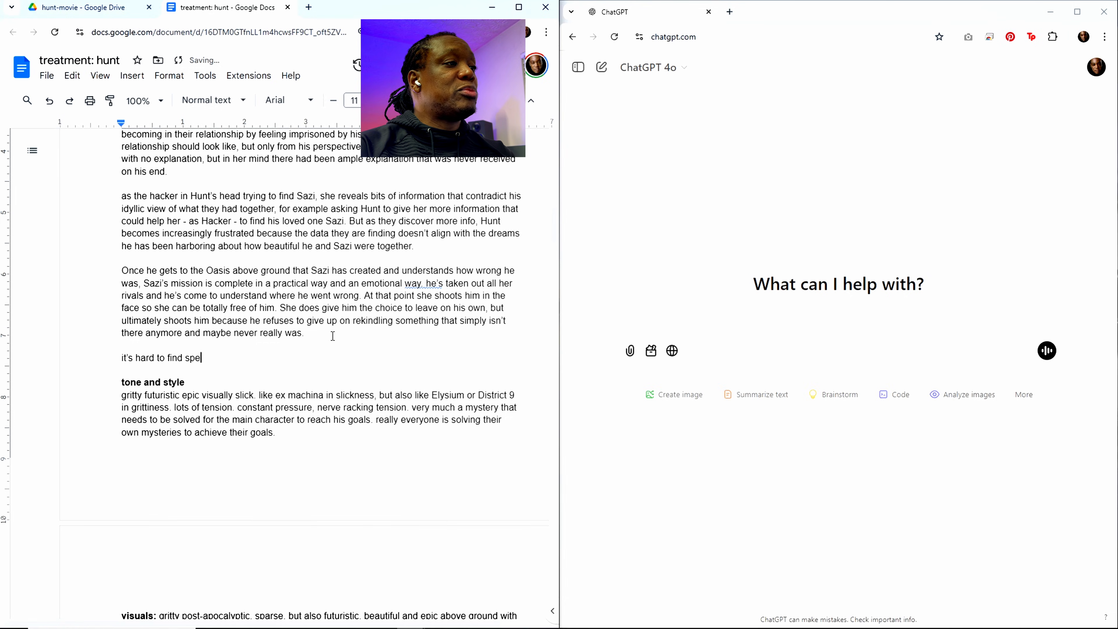
text(eo)
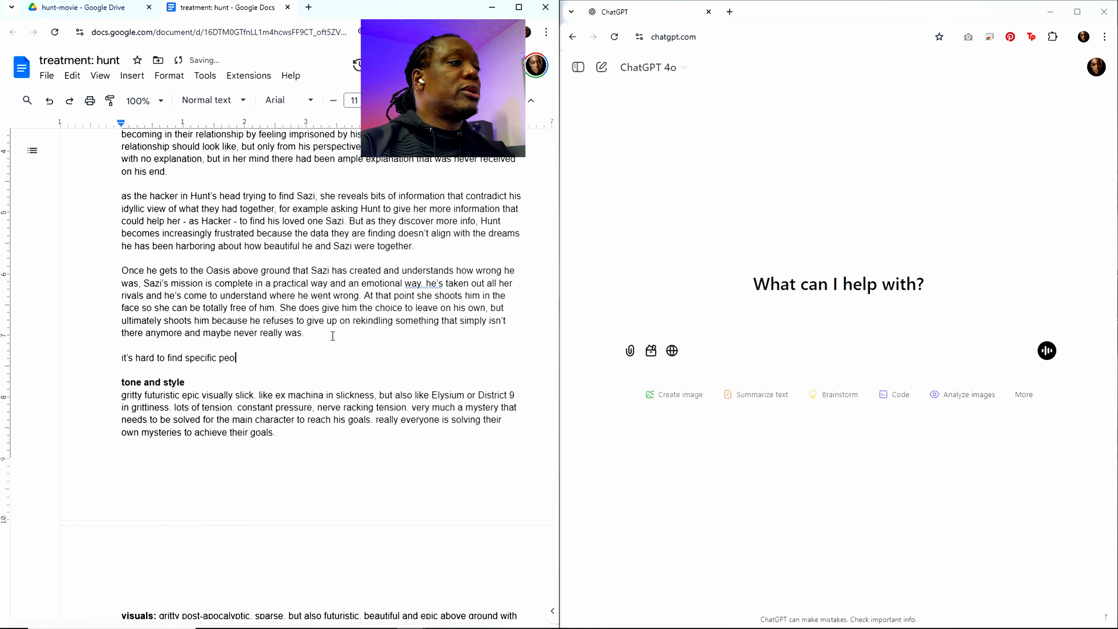
text(ple because )
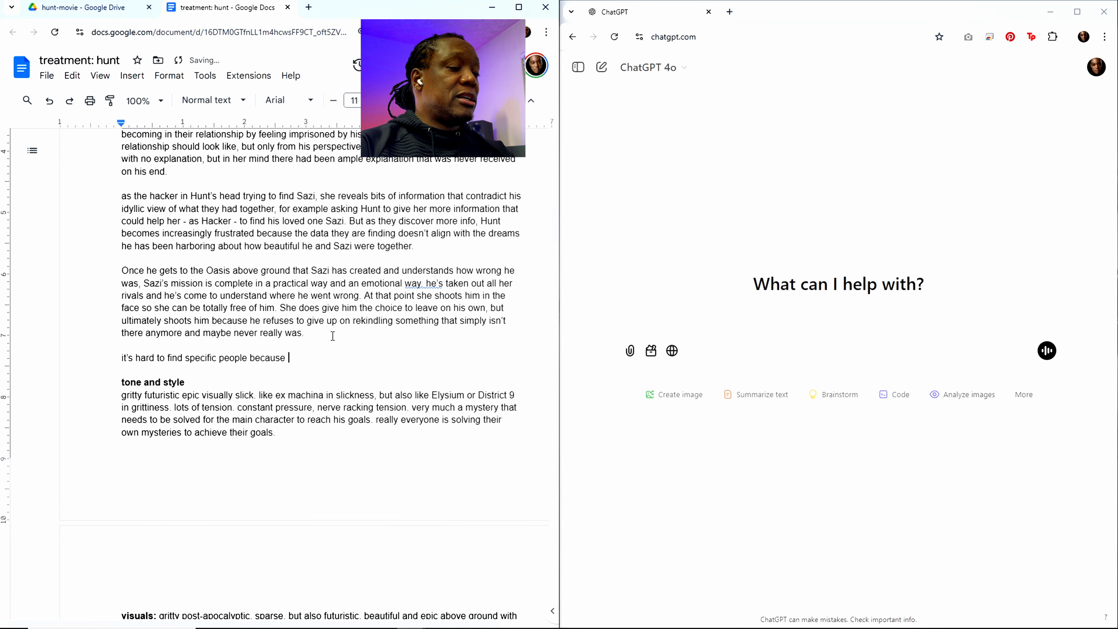
text(names )
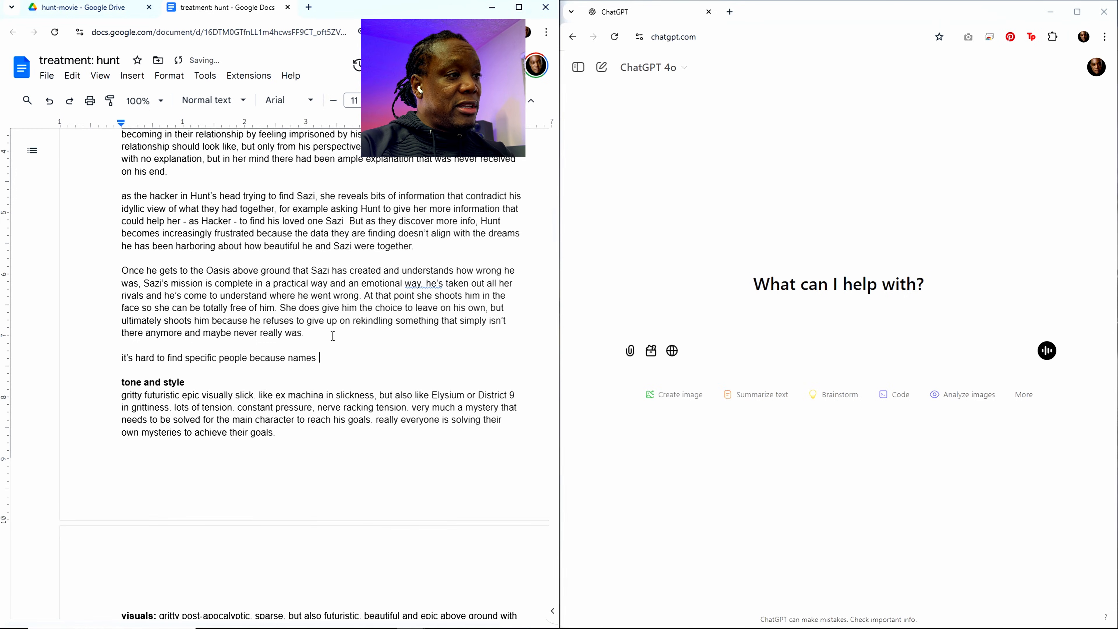
text(ha)
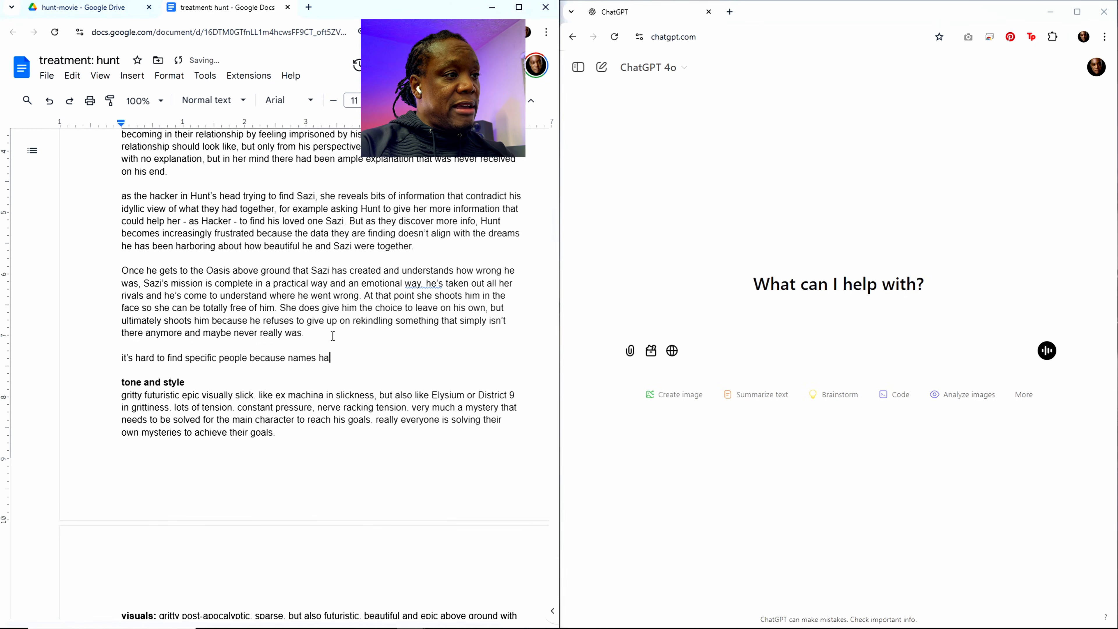
text(ve been encrip)
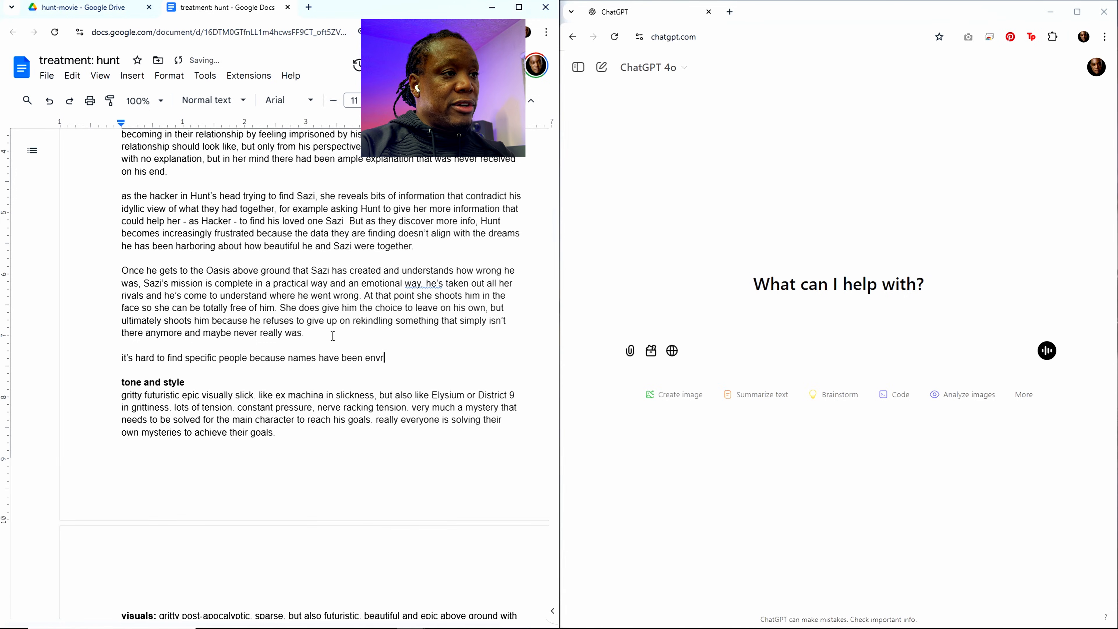
Step: Complete the sentence about finding specific people with "names have been encrypted for security."
key(BackSpace)
key(BackSpace)
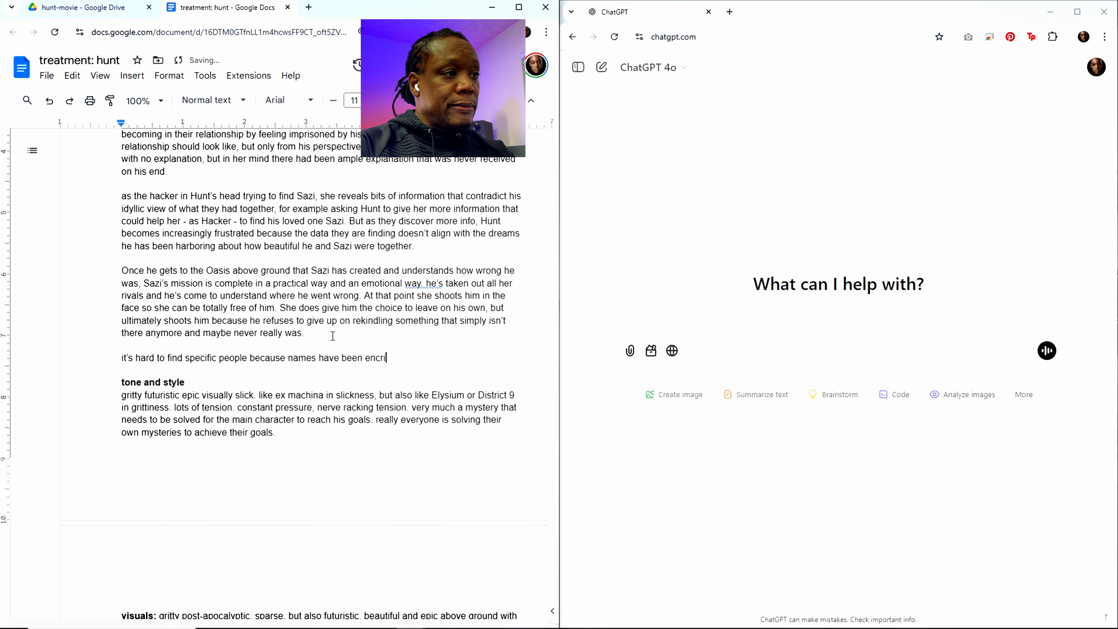
text(ypted for )
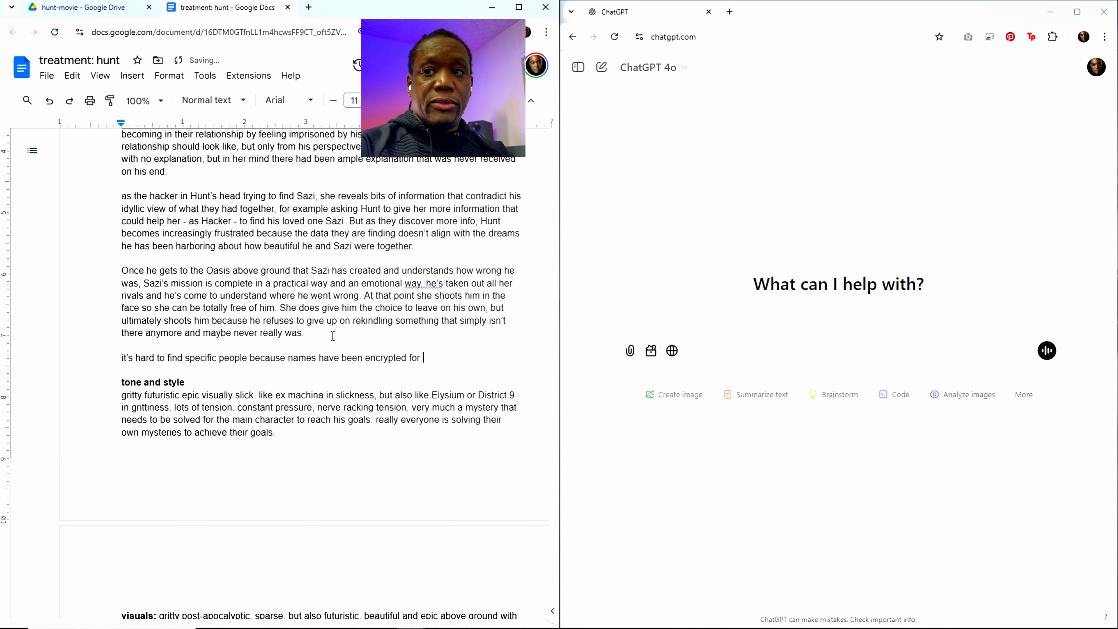
text(security)
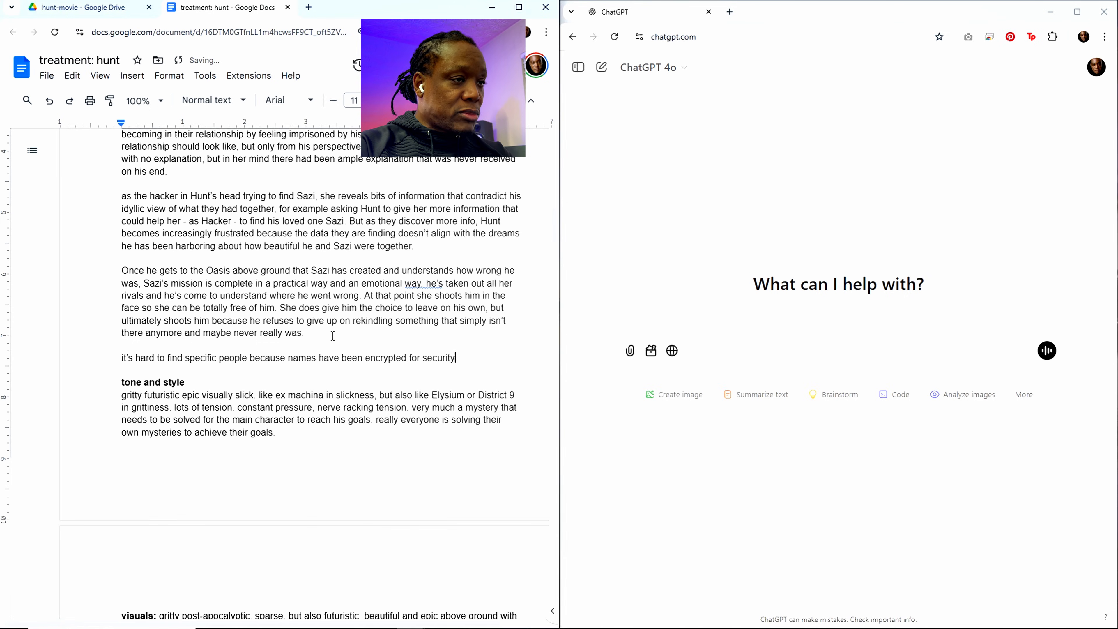
text(. )
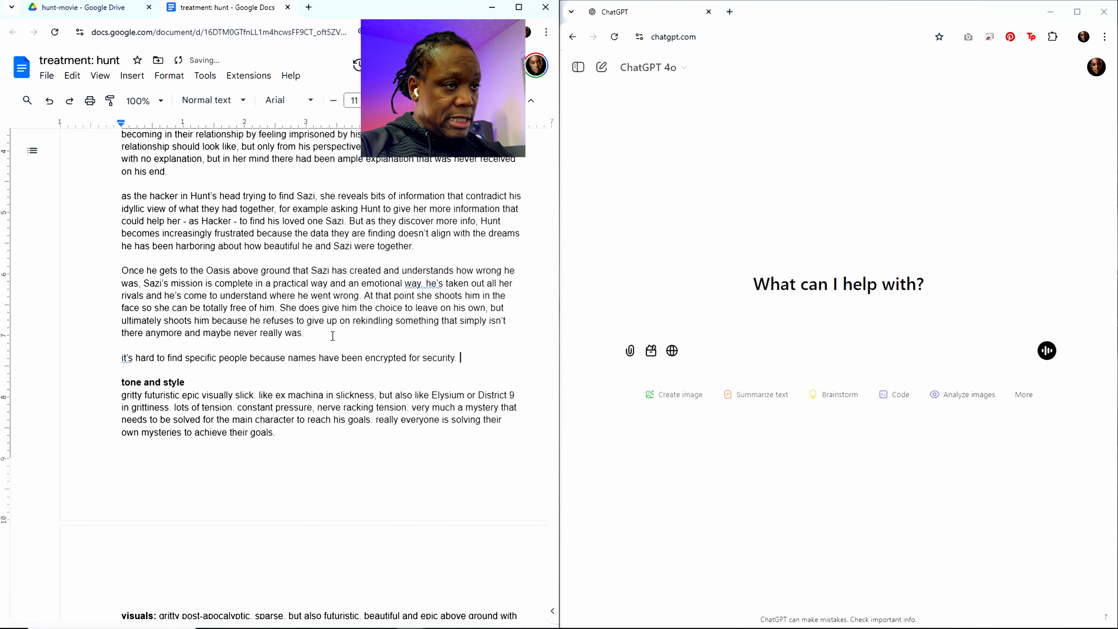
text(and where they are)
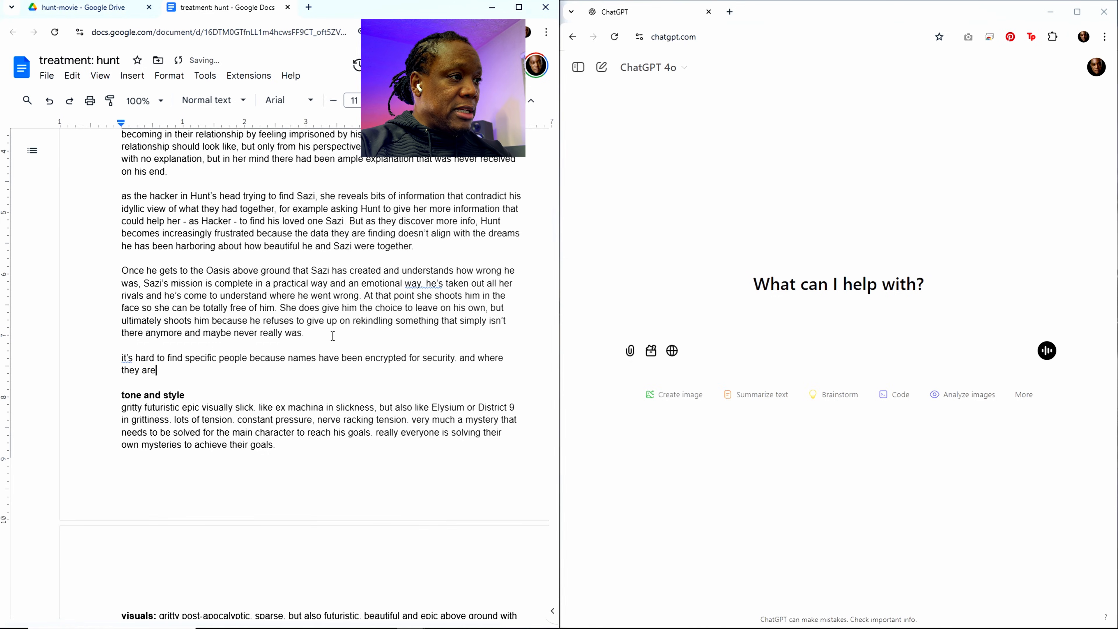
text( is hi)
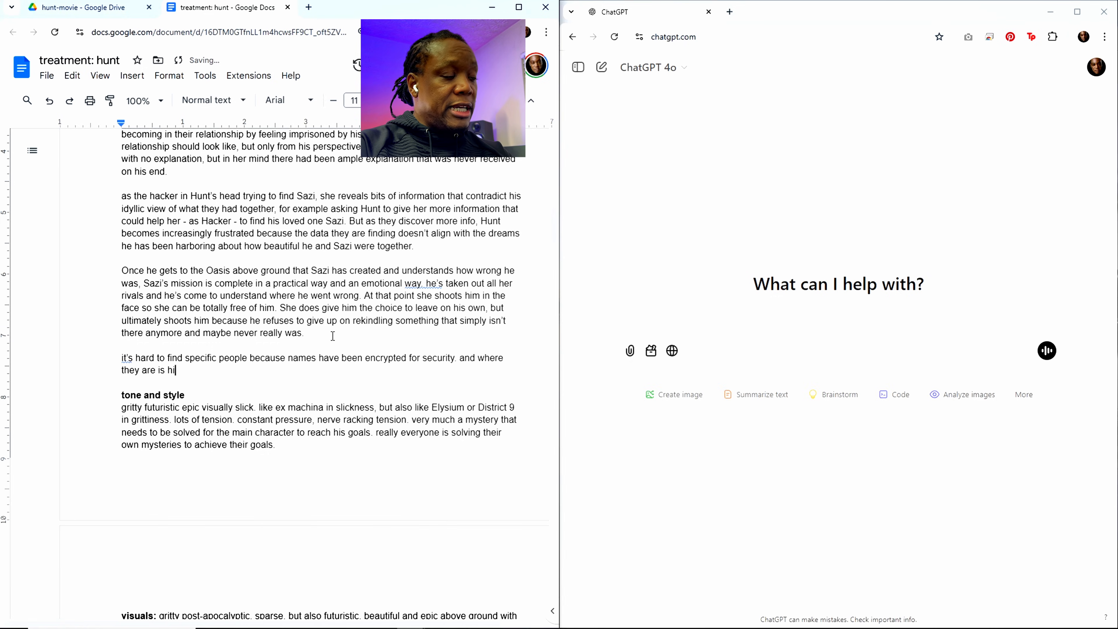
text(dden in a)
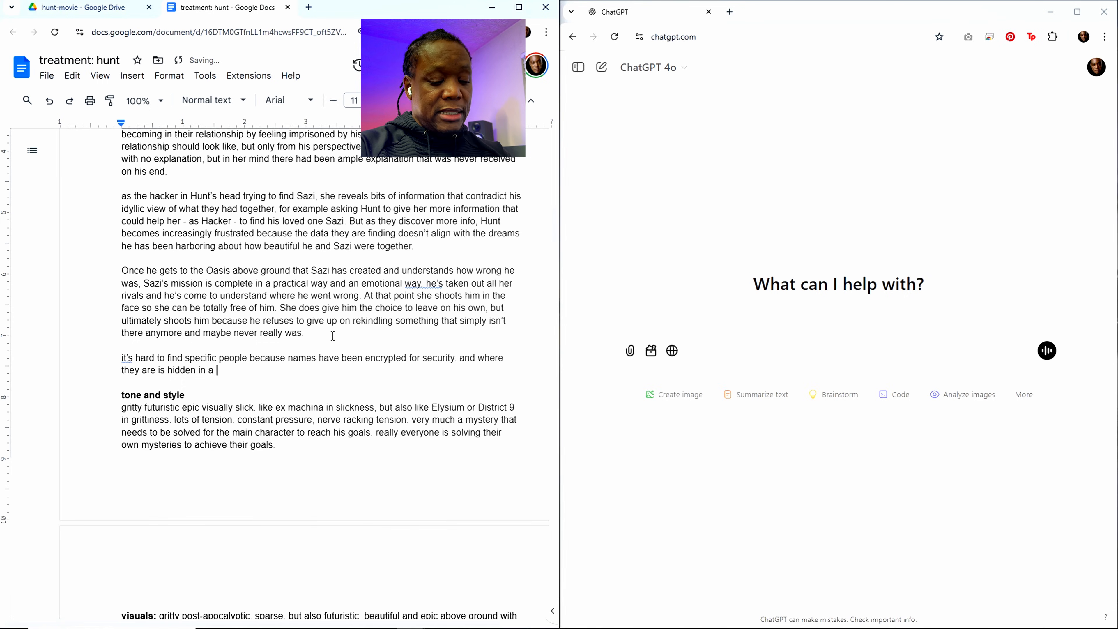
Step: Continue the paragraph above tone and style with "and where they are is hidden in multiple databases"
key(BackSpace)
text(mult)
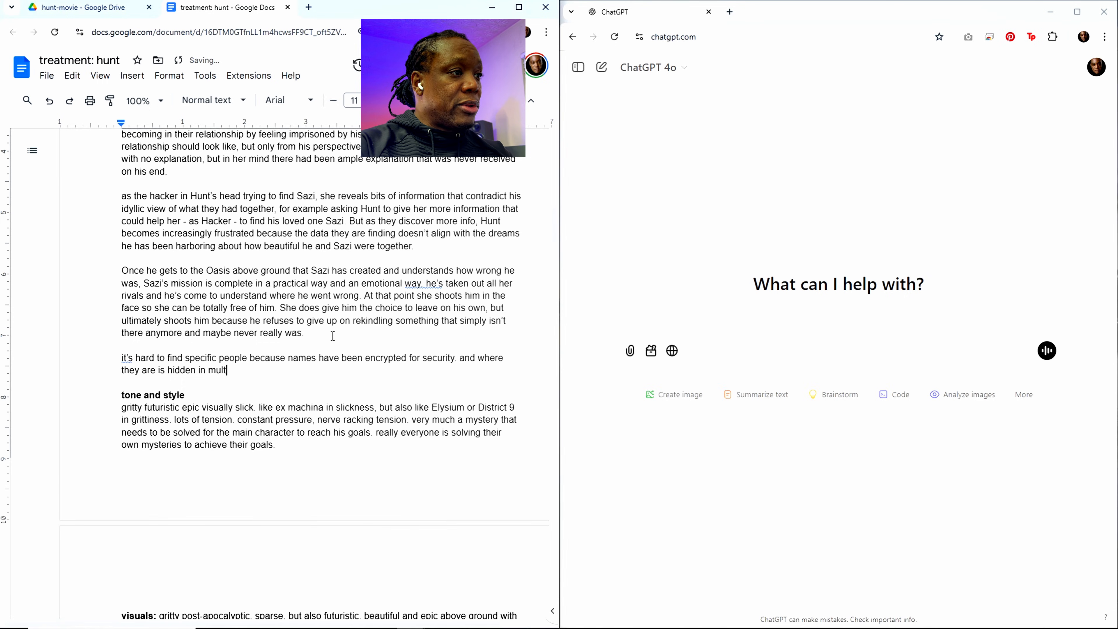
text(iple data)
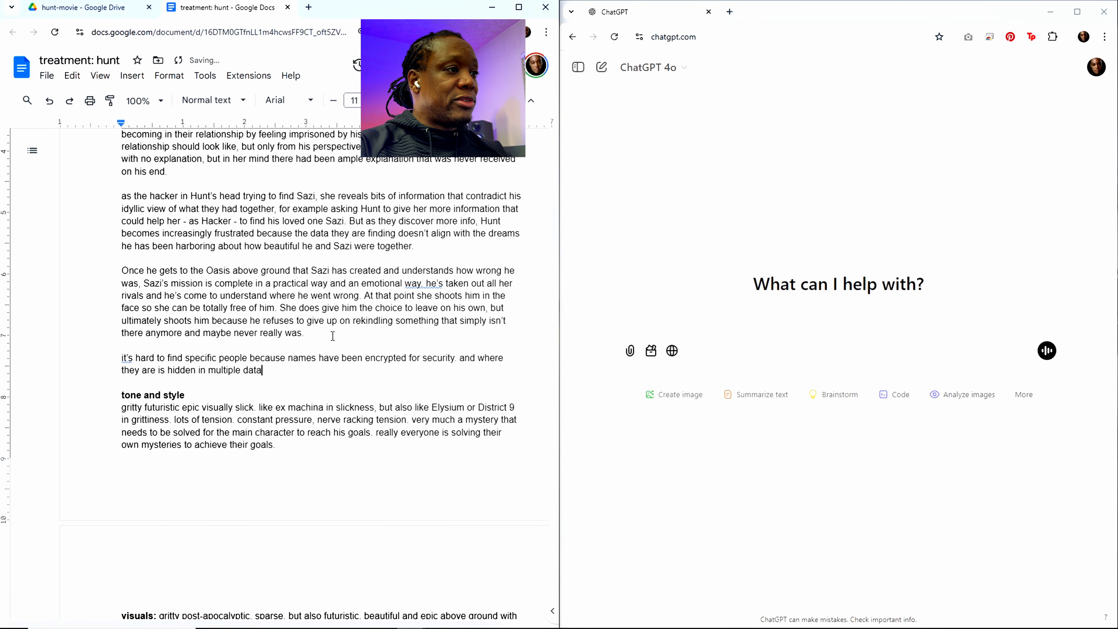
text(bases. not easy to )
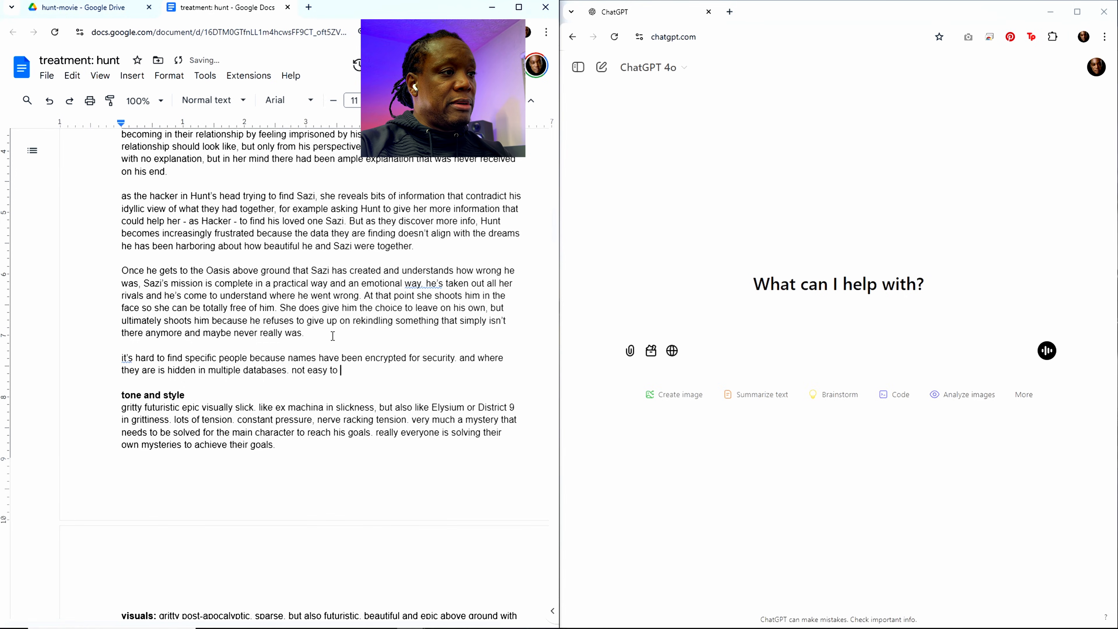
text(find the infor)
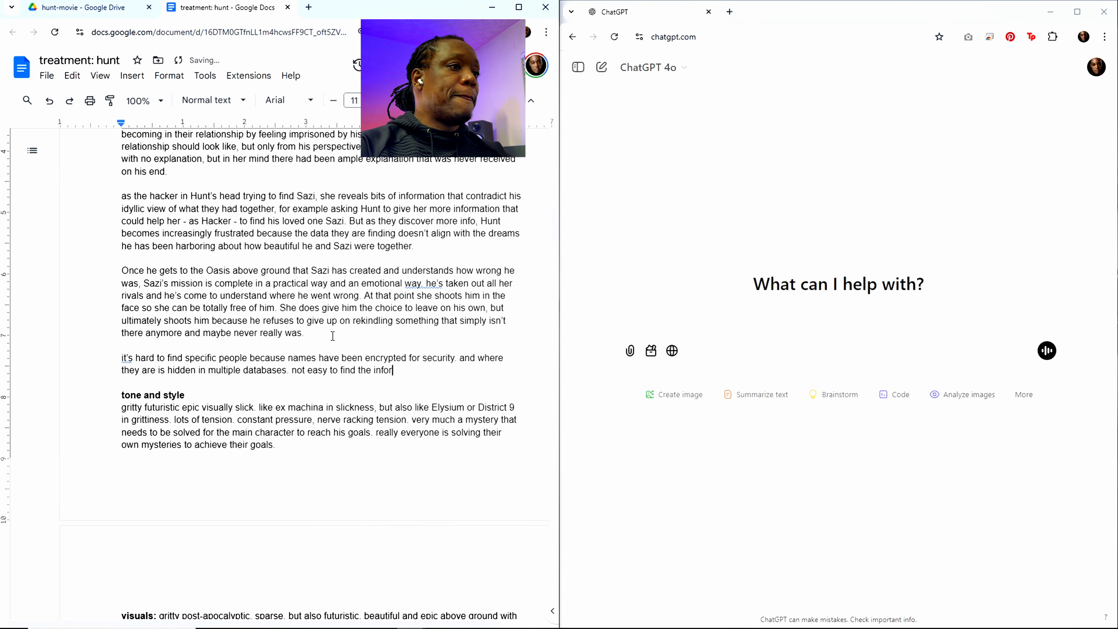
Step: End the databases sentence and add "not easy to find the info." to the paragraph
key(BackSpace)
text(.)
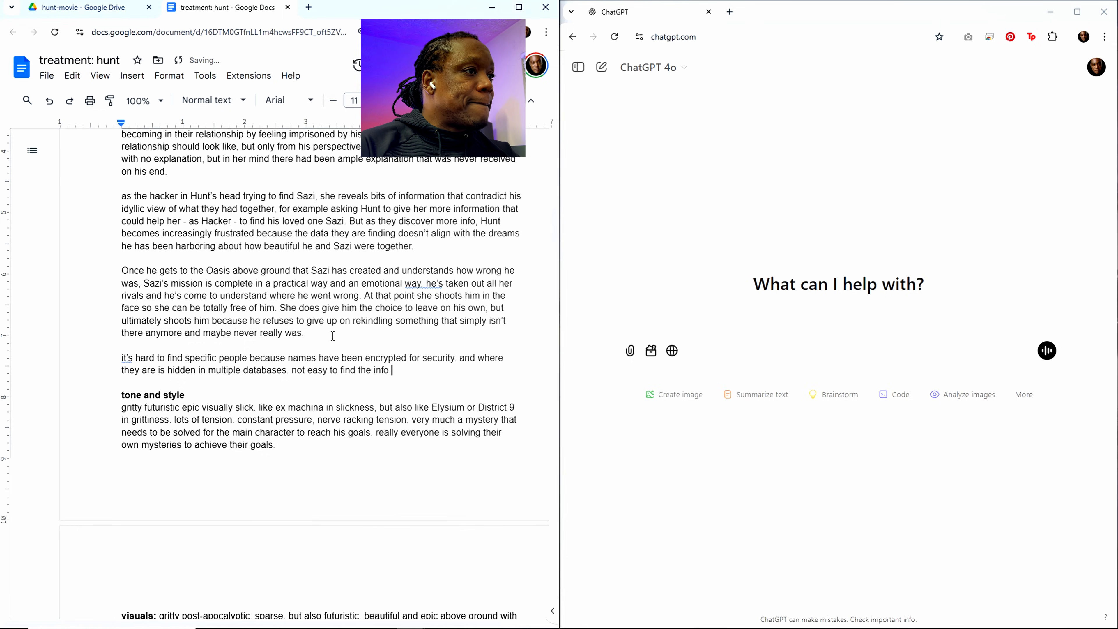
Step: Review the protagonist's description and the motivation questions in the characters section
scroll(333, 336, down, 9)
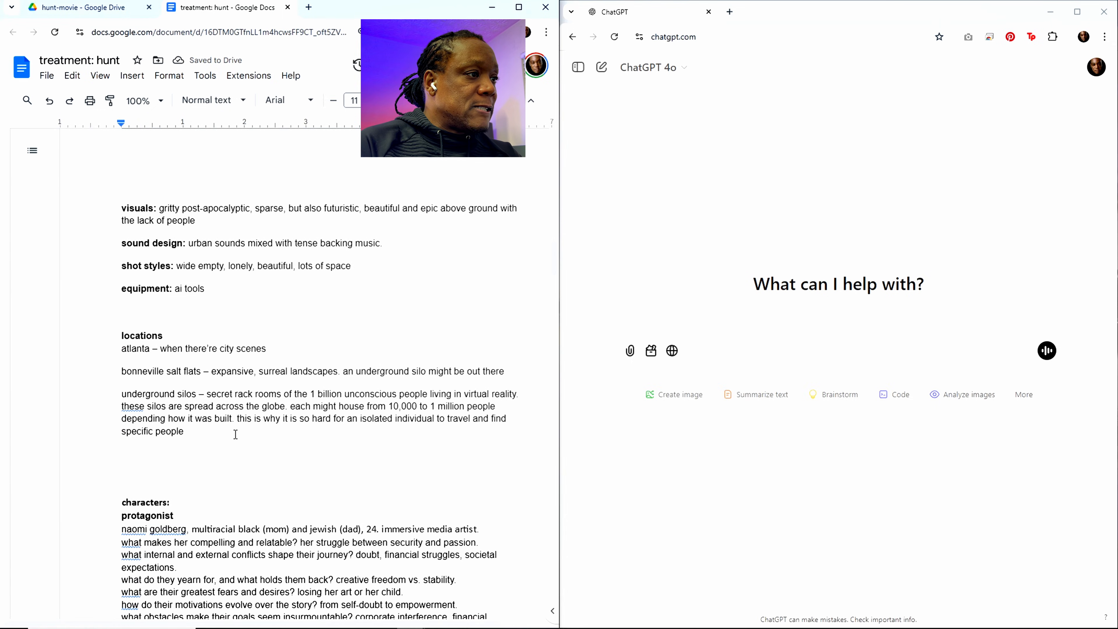
scroll(236, 434, down, 4)
scroll(237, 427, down, 1)
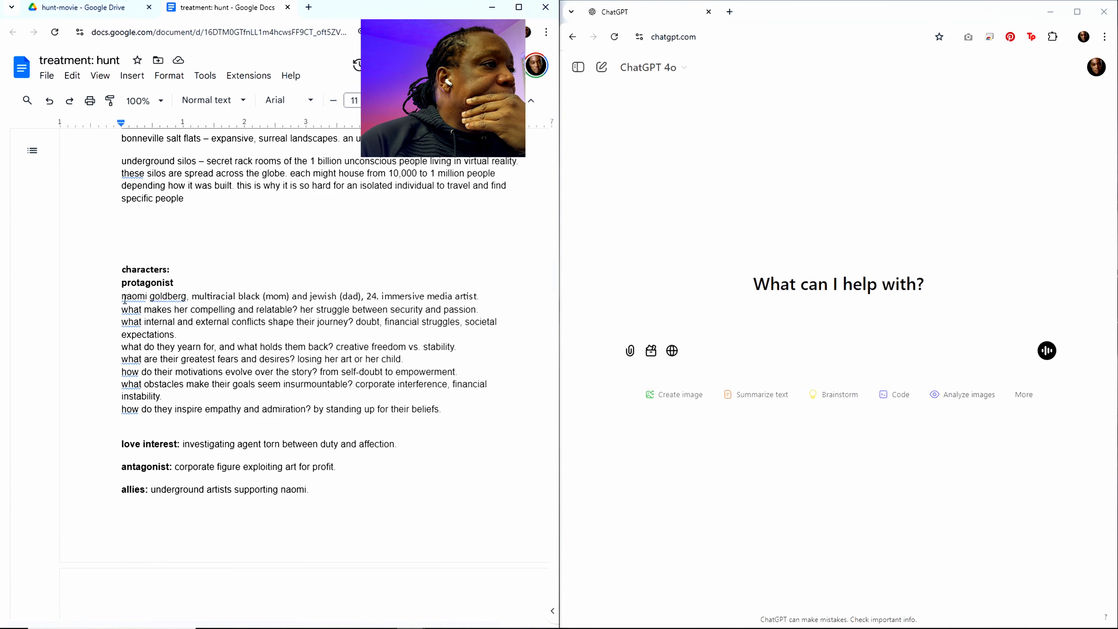
drag(123, 299, 331, 382)
click(245, 347)
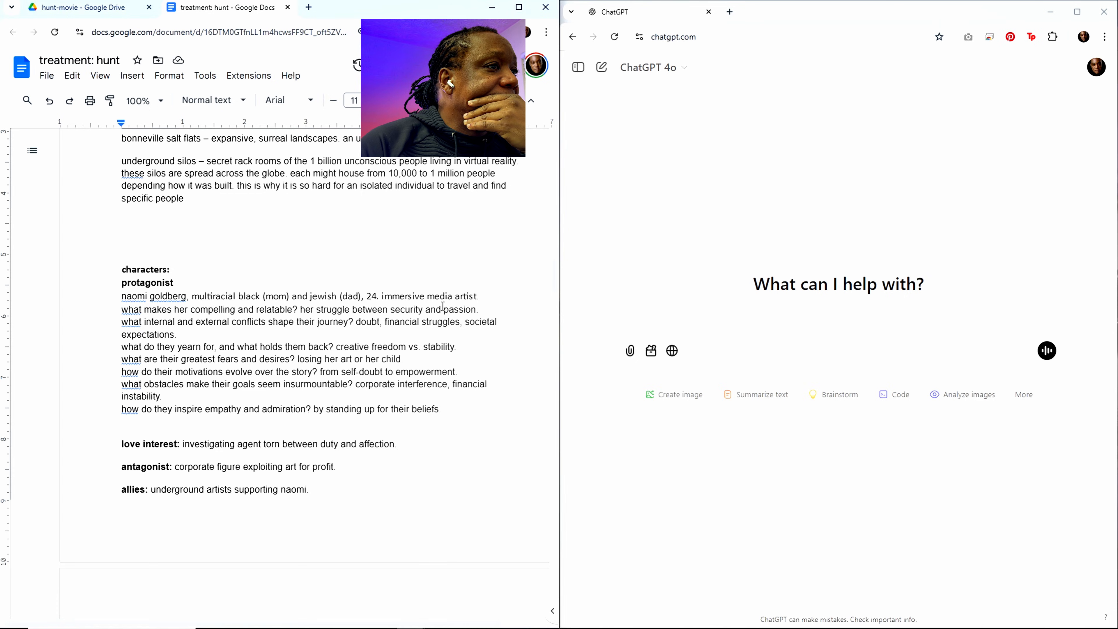
Step: Replace the protagonist's whole description line with "Hunt. military background."
drag(486, 299, 122, 296)
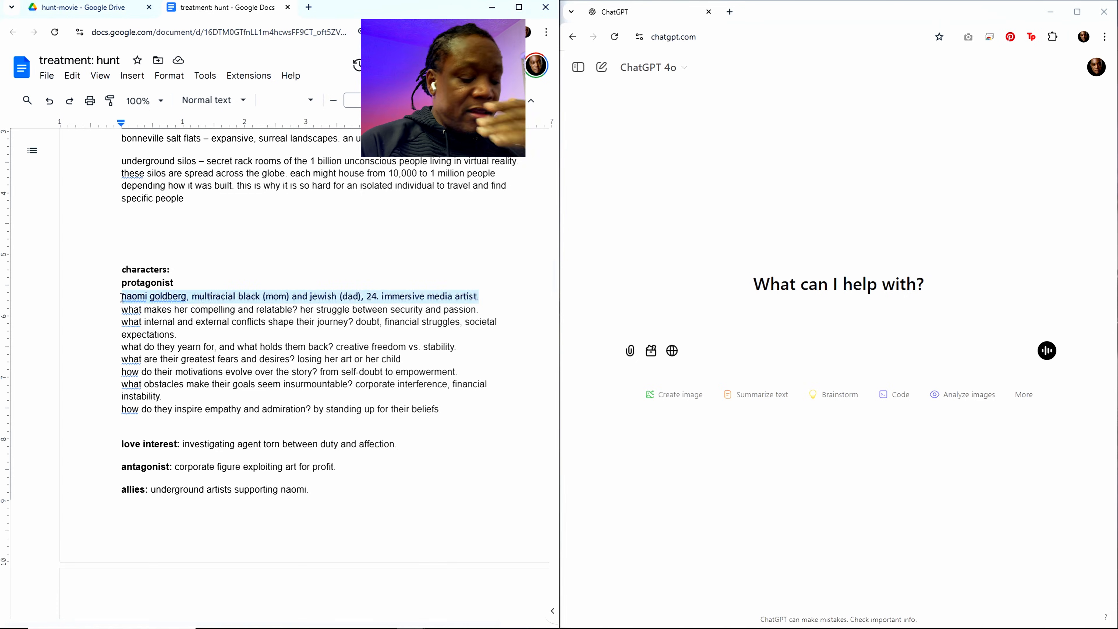
text(Hu)
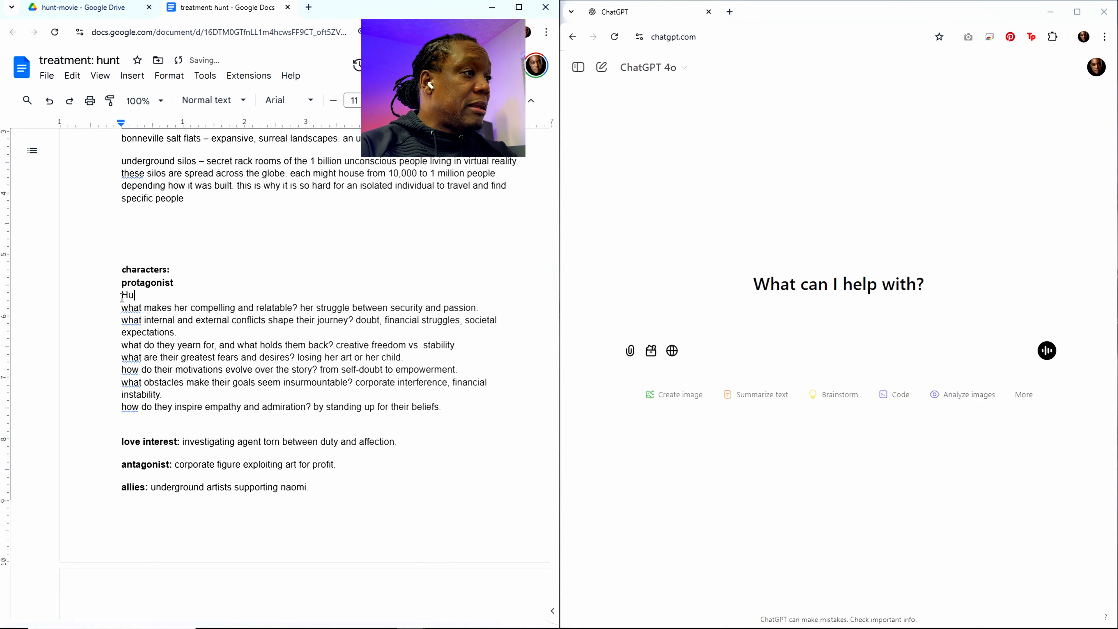
text(tnt)
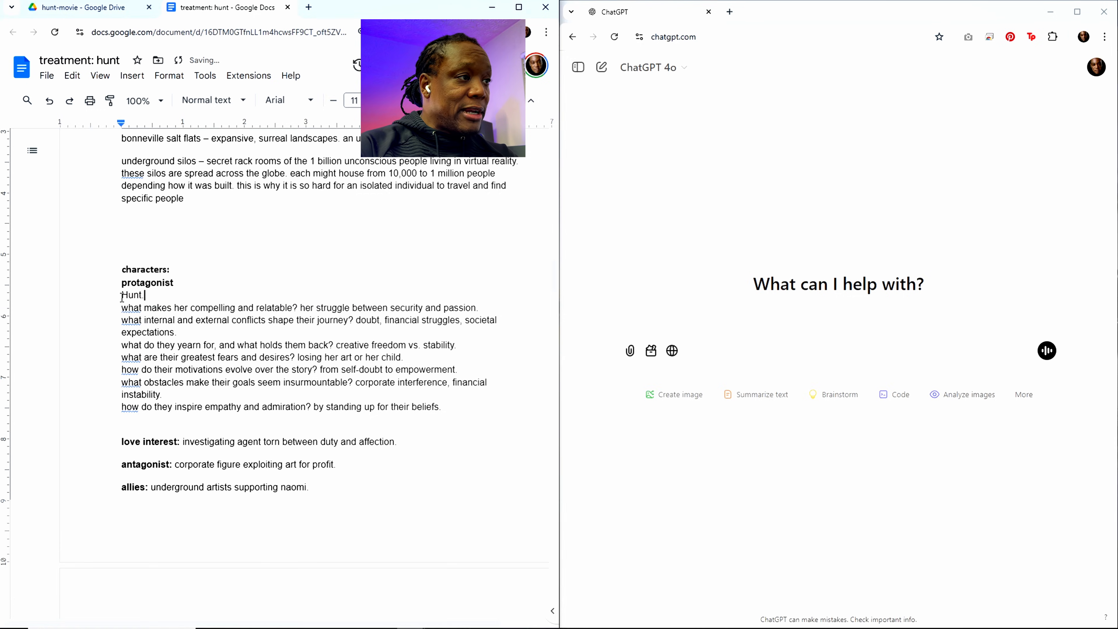
text(. mili)
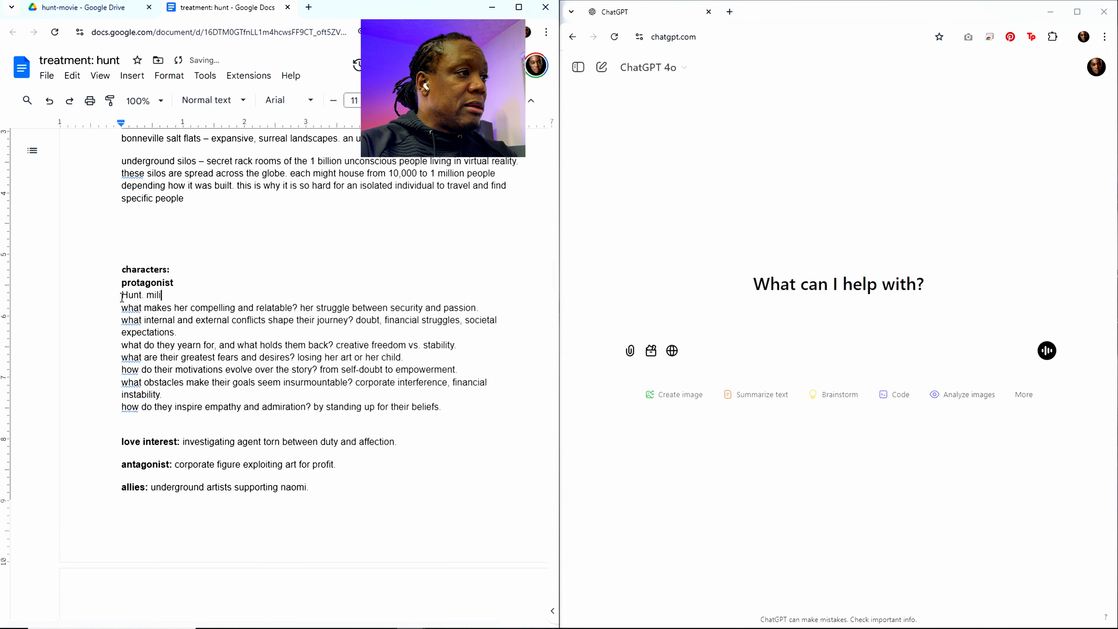
text(tary back)
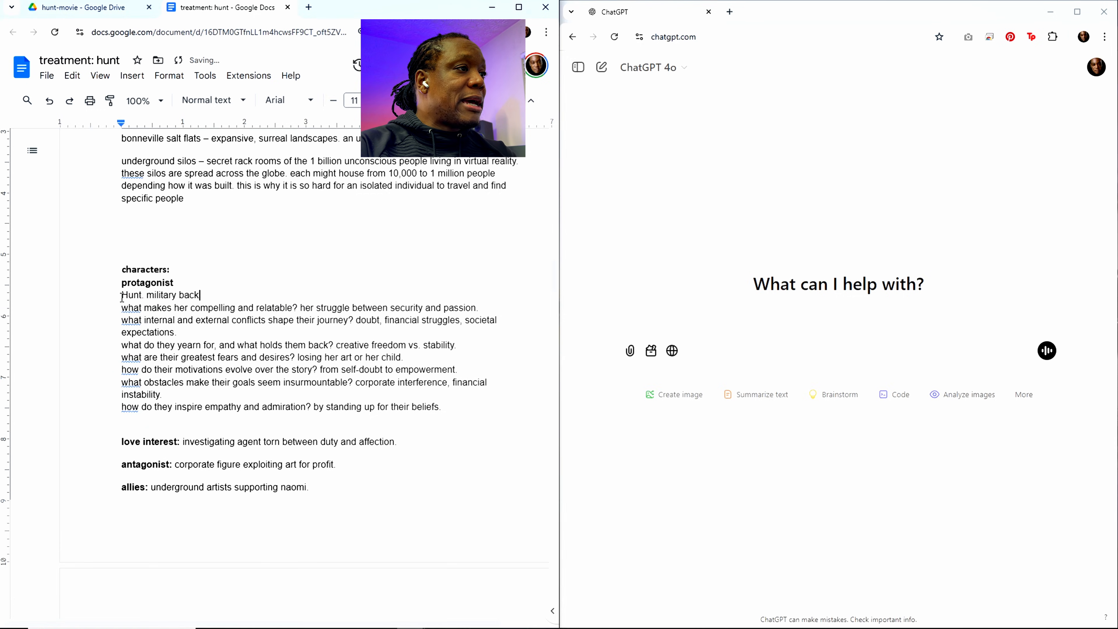
text(ground. )
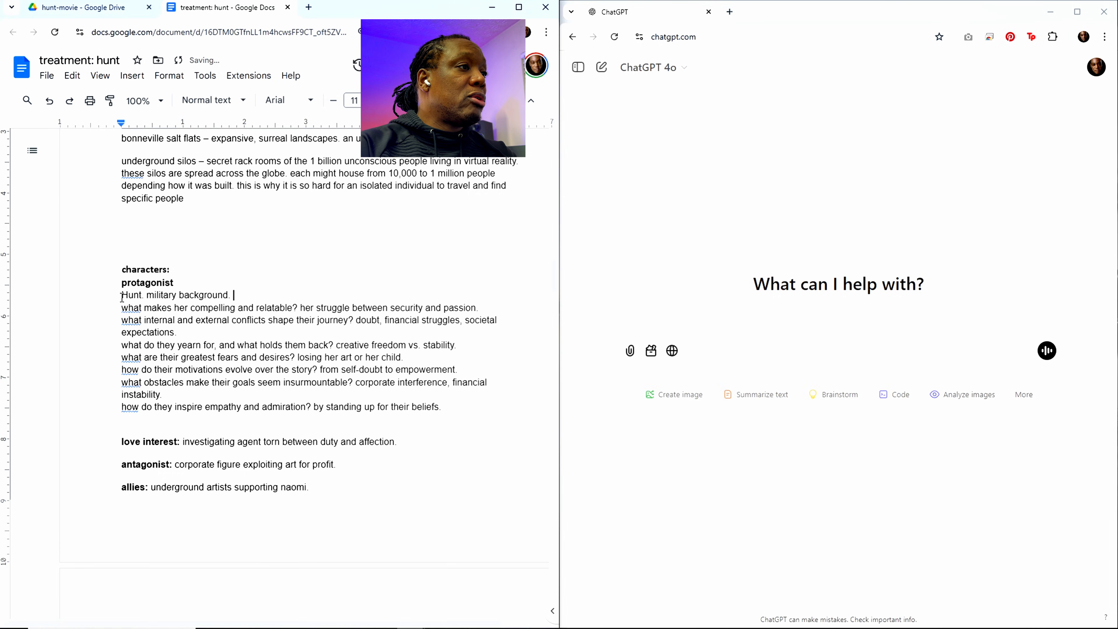
text(multiple)
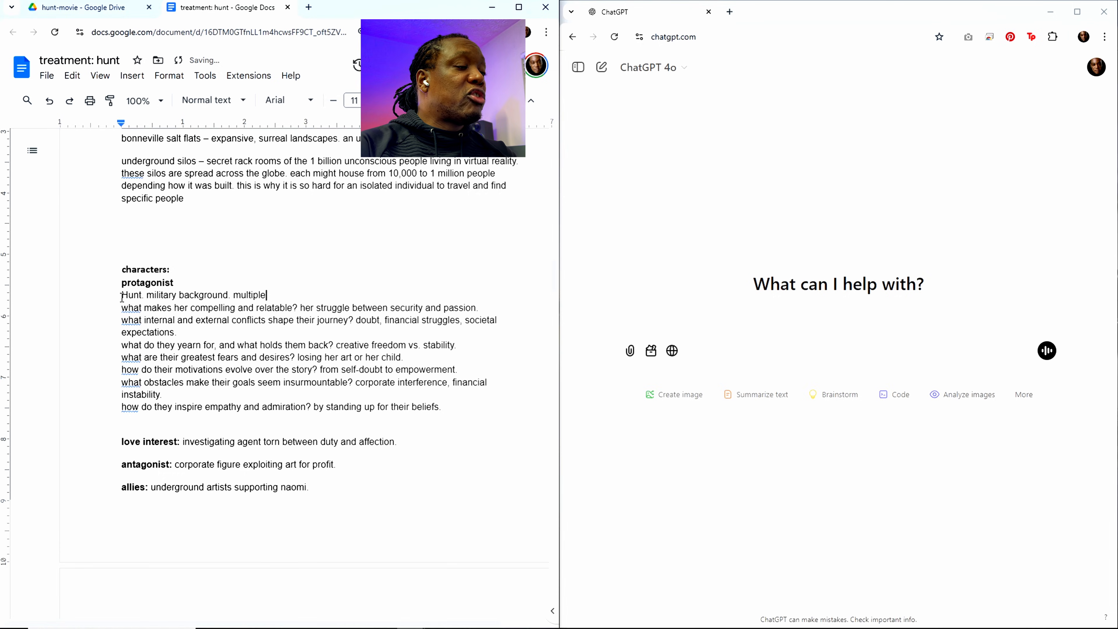
text( tours of fu)
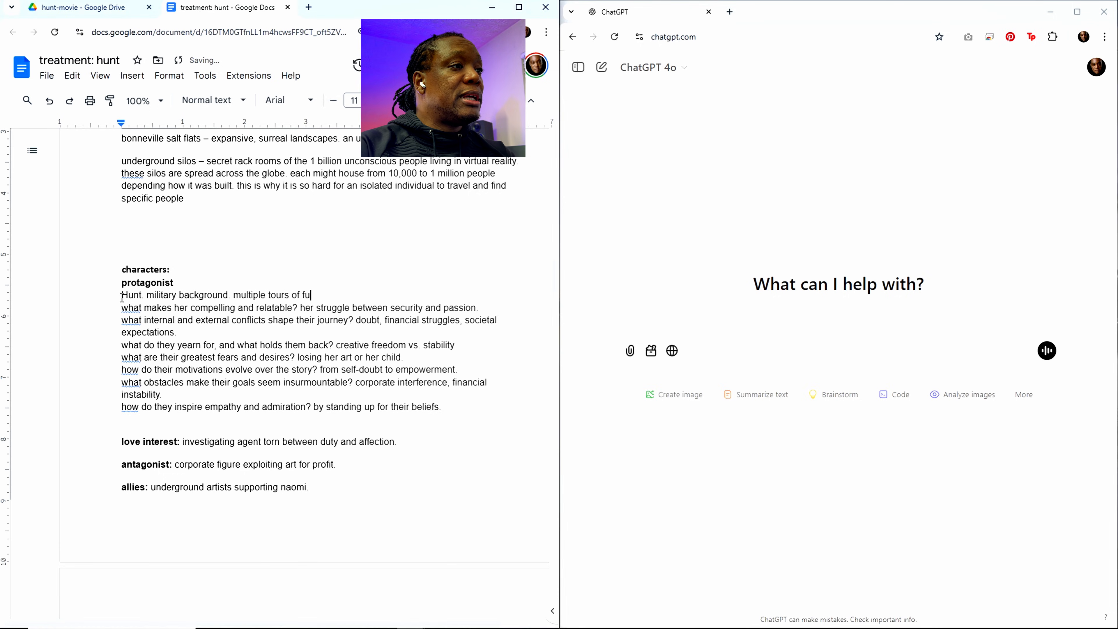
Step: Extend the protagonist's description with "multiple tours of duty. He's a weapon by training."
key(BackSpace)
text(duty)
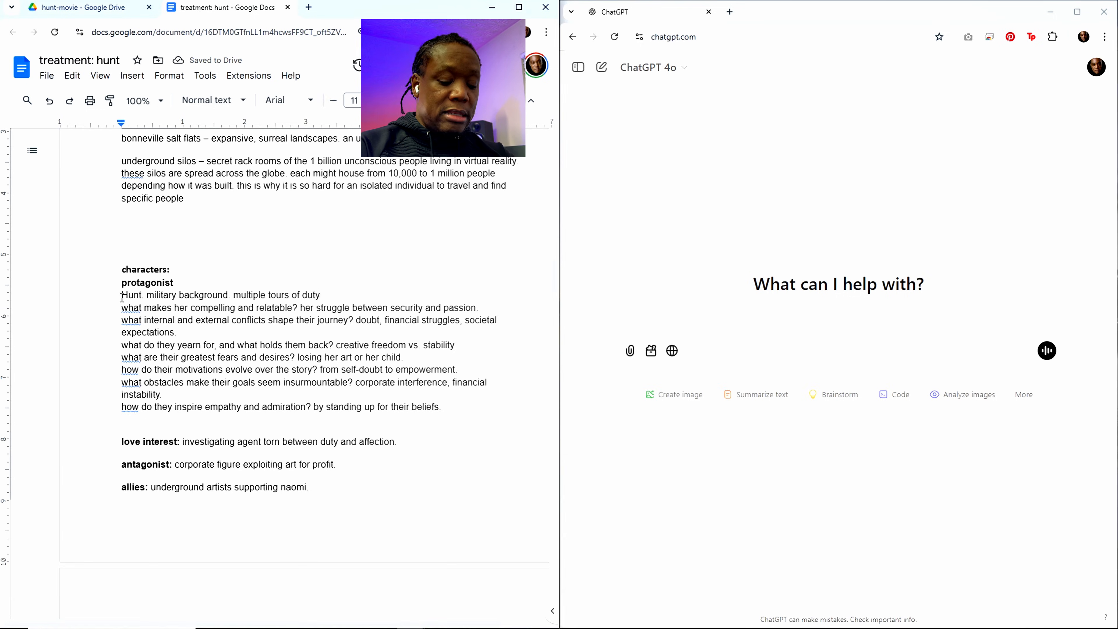
text(. )
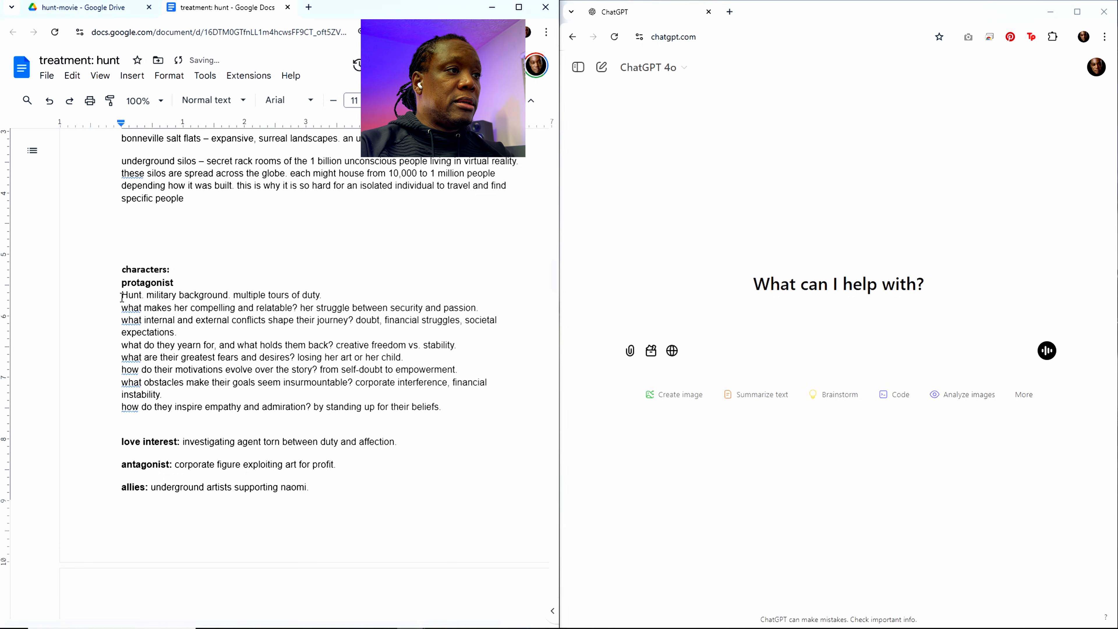
text(He's a wa)
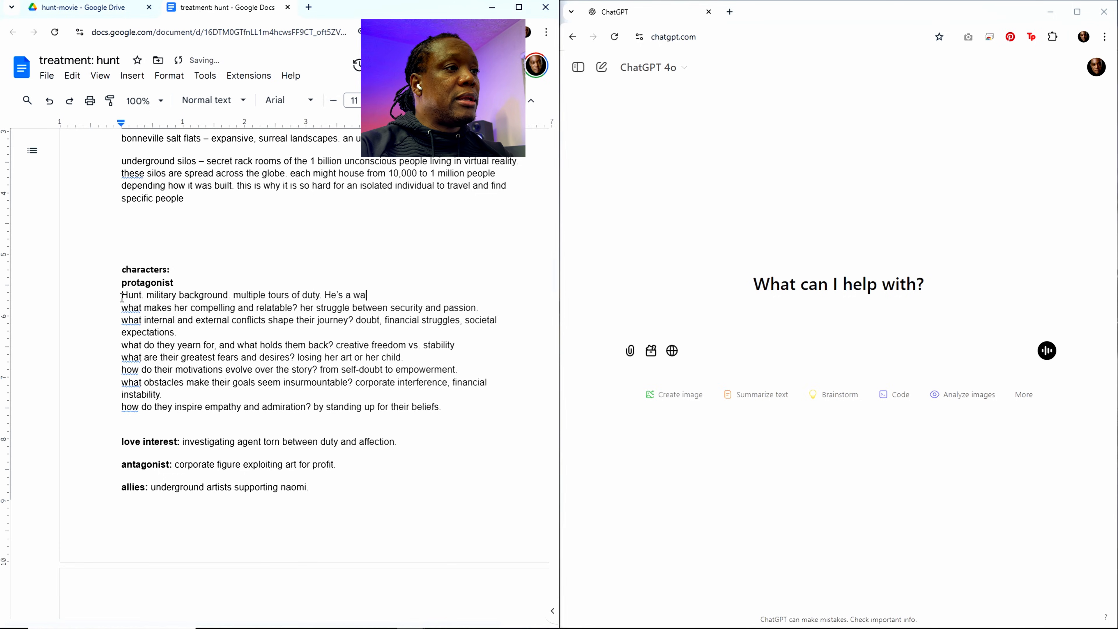
text(apon by training.)
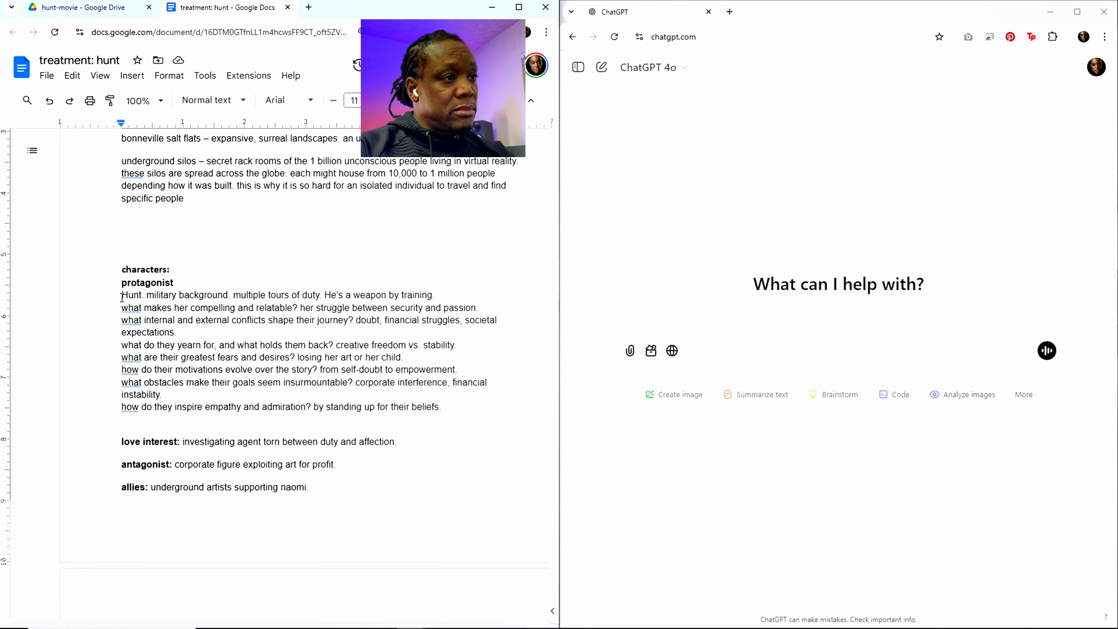
text(Rel)
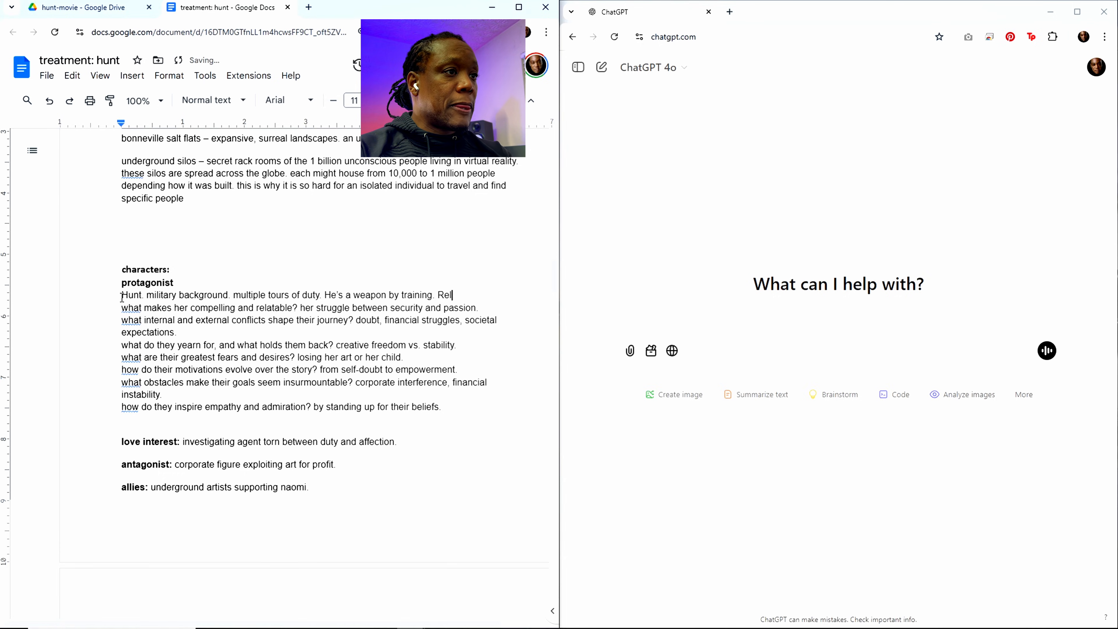
key(BackSpace)
key(BackSpace)
key(BackSpace)
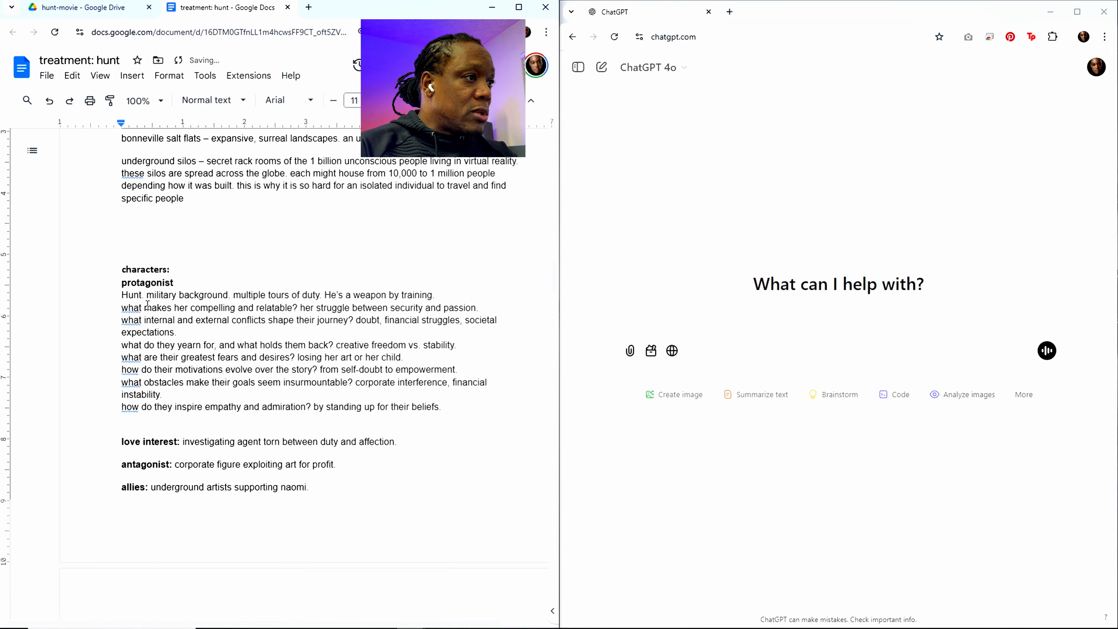
Step: Change the pronoun in the compelling-and-relatable question to "him" and replace its answer with "his persistence and belief in love"
double_click(182, 308)
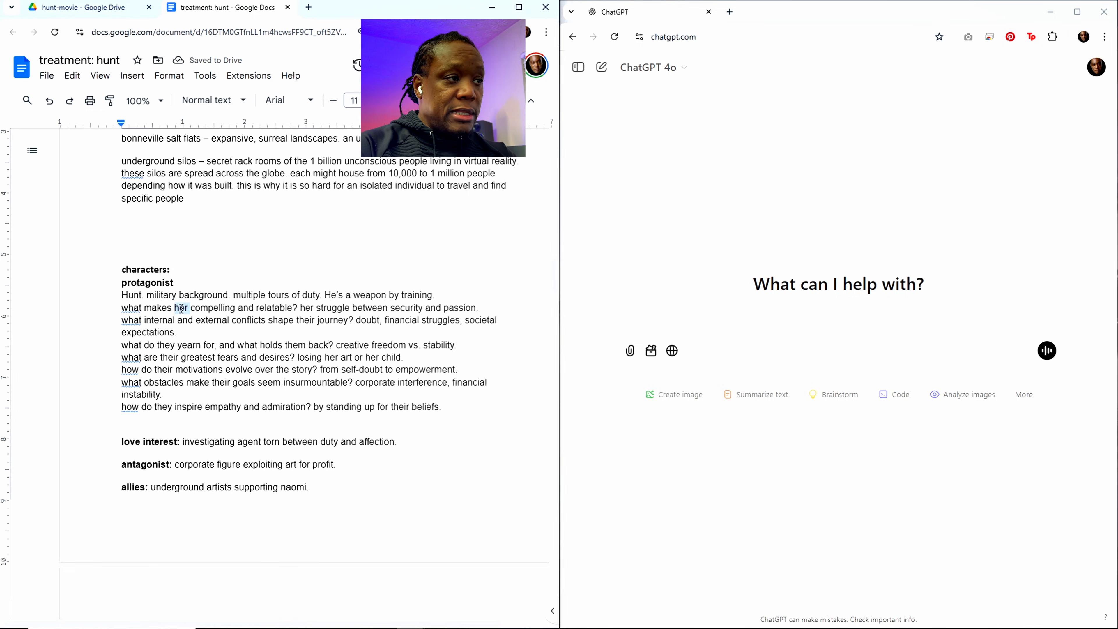
text(him)
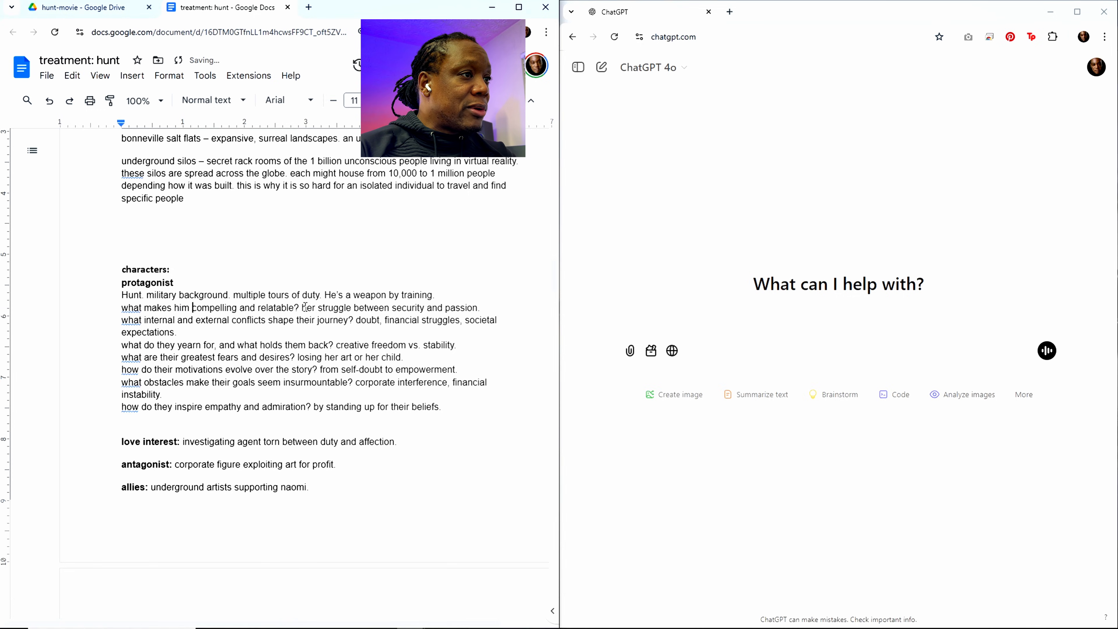
drag(303, 308, 484, 305)
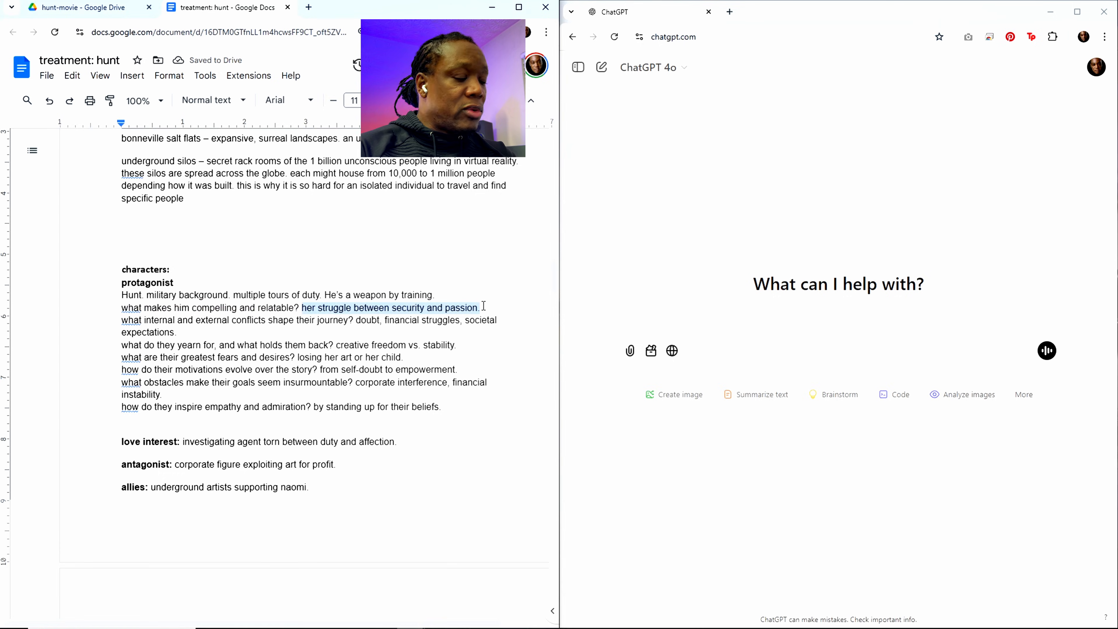
text(his pers)
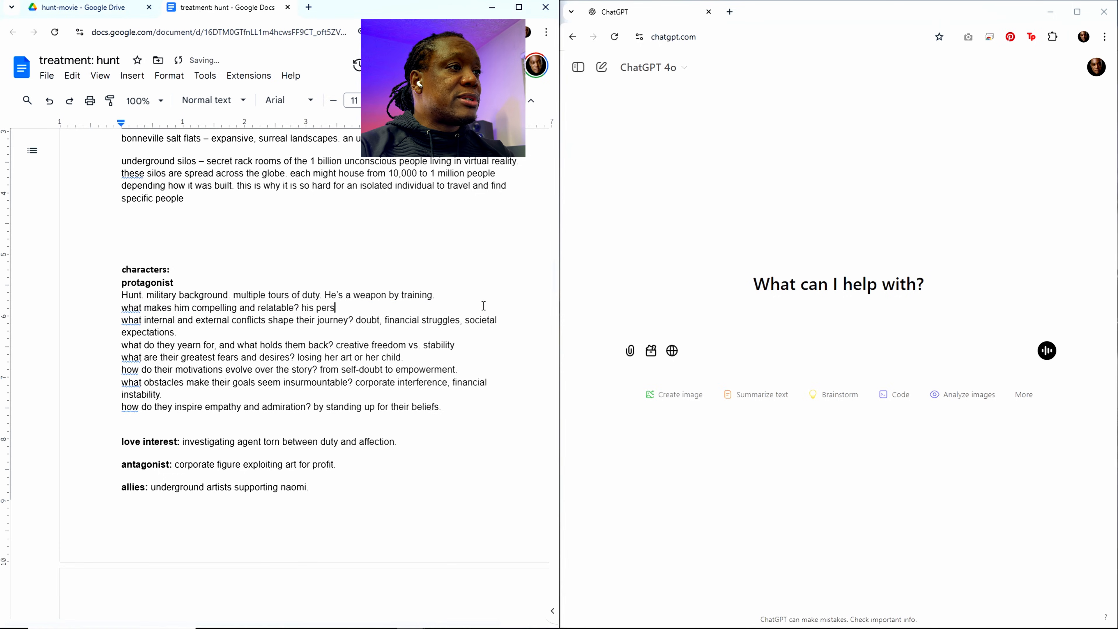
text(ist)
text(ence)
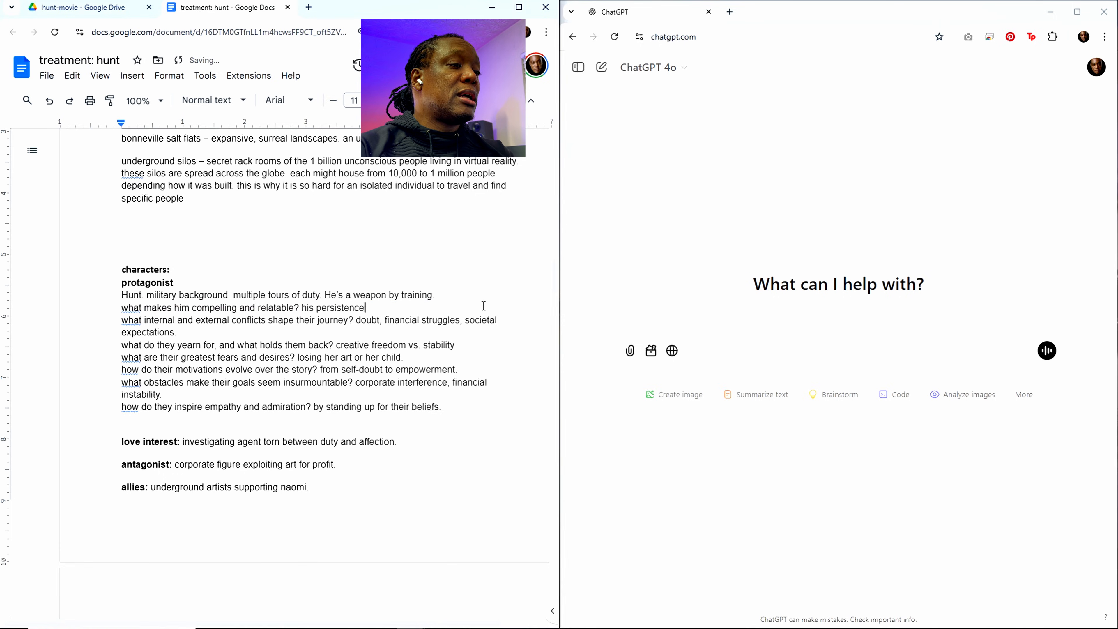
text( and belie)
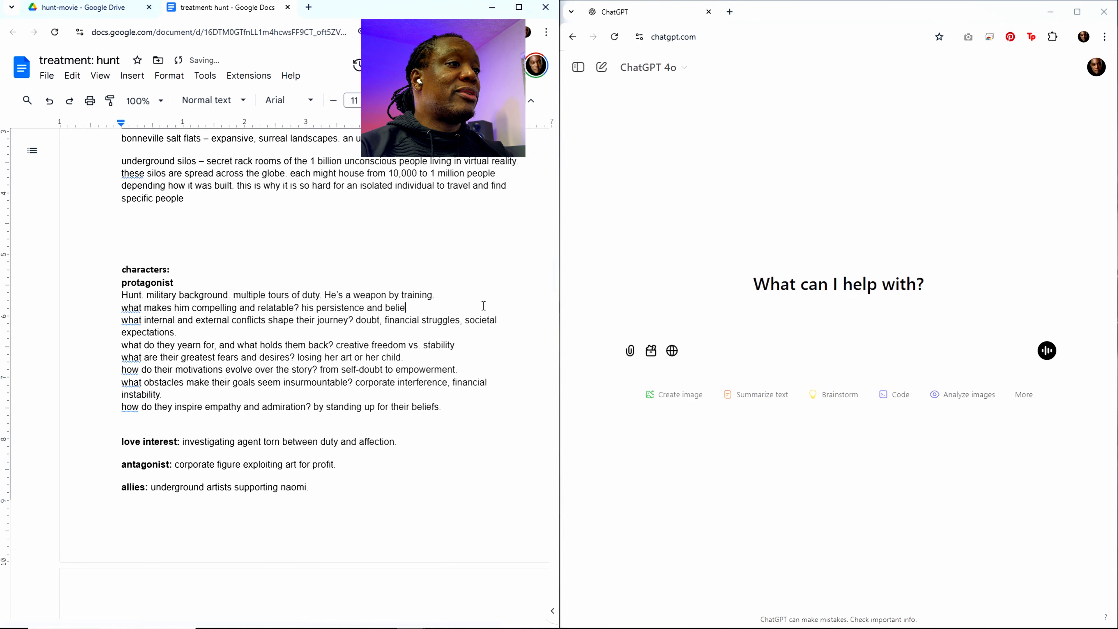
text(f in love)
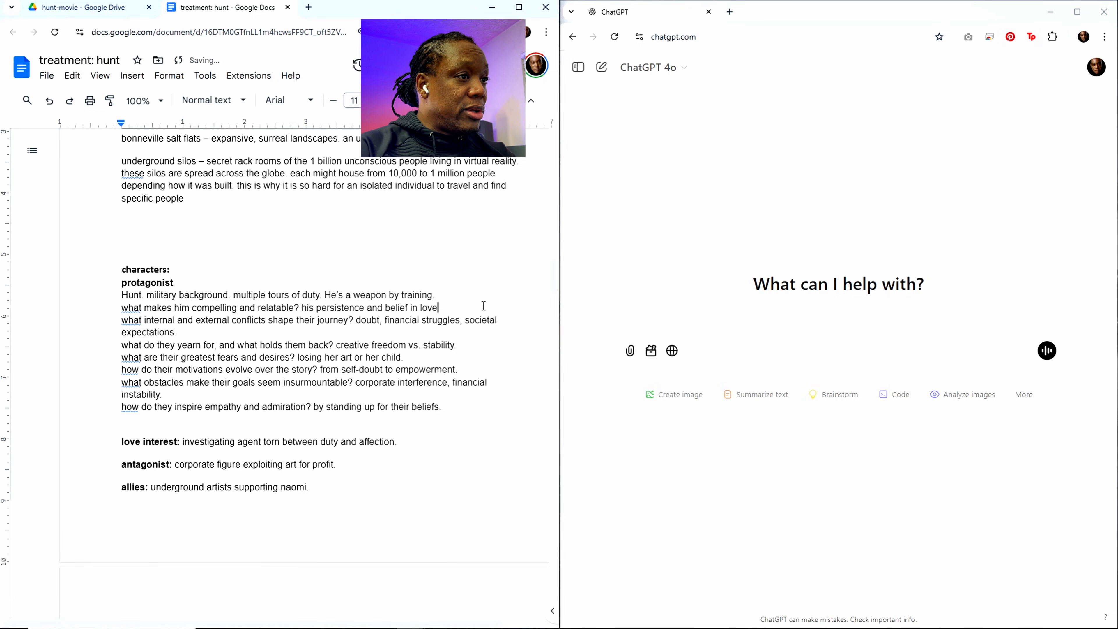
Step: Insert "true" before "love" and "to save his woman" after "persistence" in the compelling-and-relatable answer
key(Left)
key(Left)
key(Left)
key(Left)
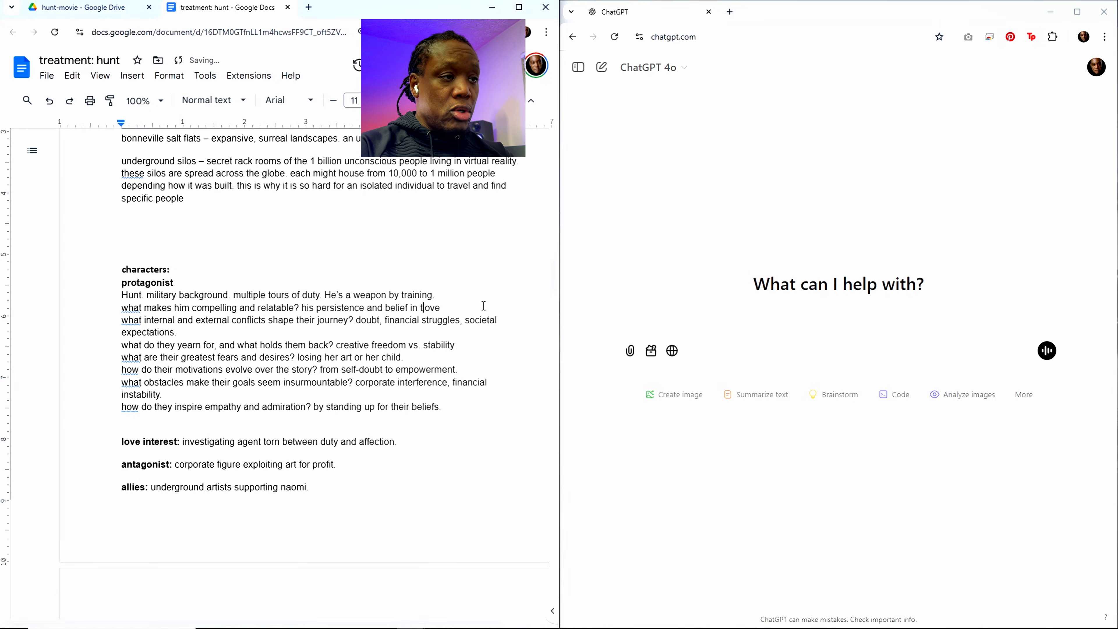
text(true )
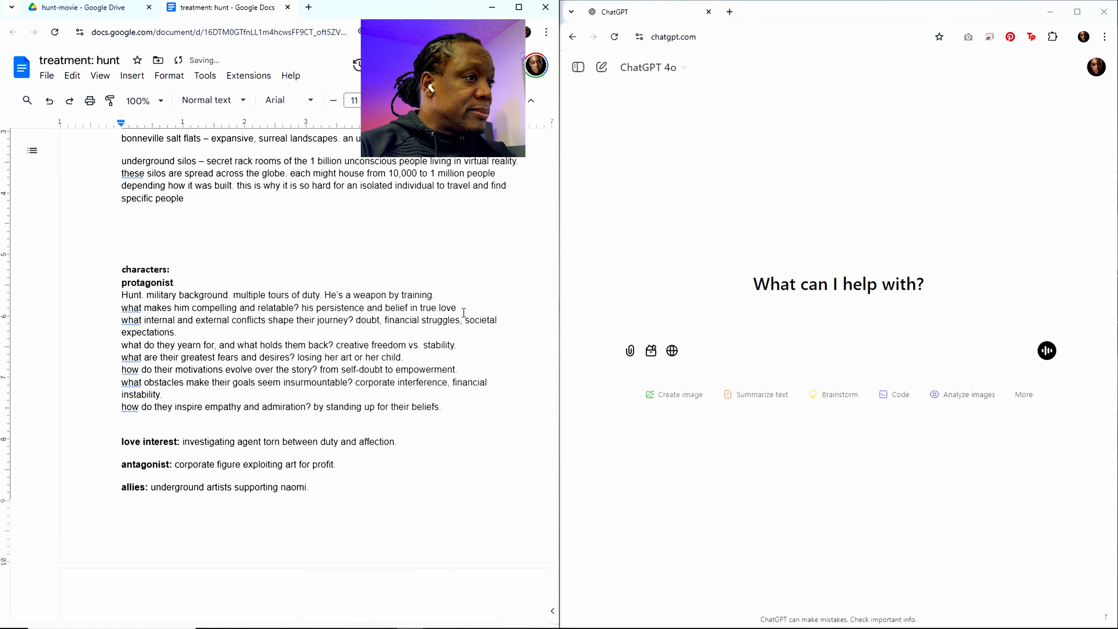
text(to st)
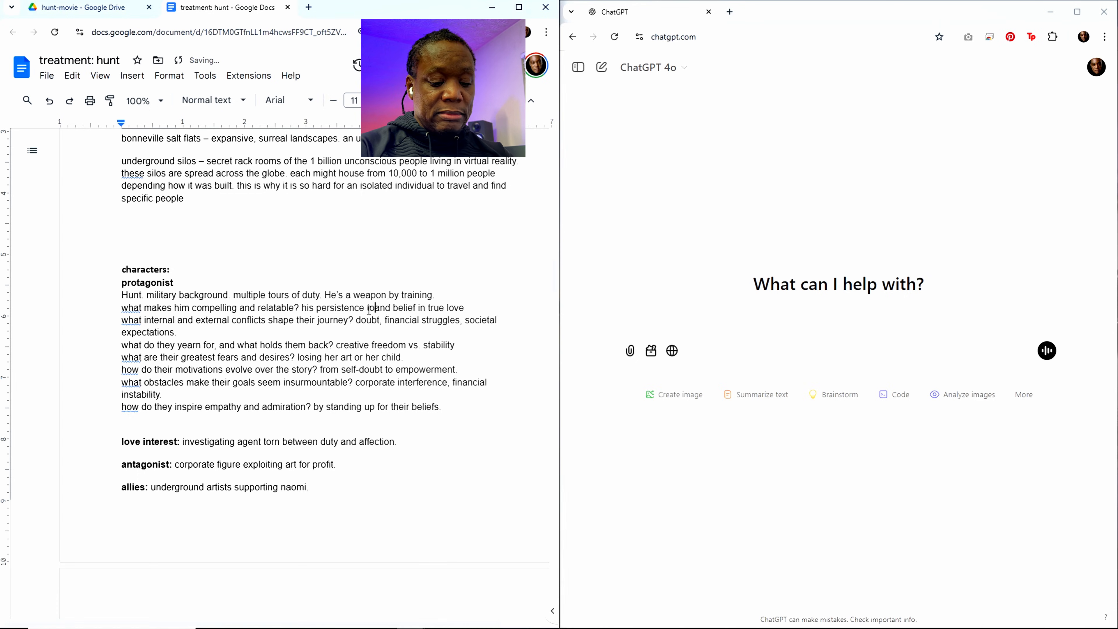
key(BackSpace)
text(ave his)
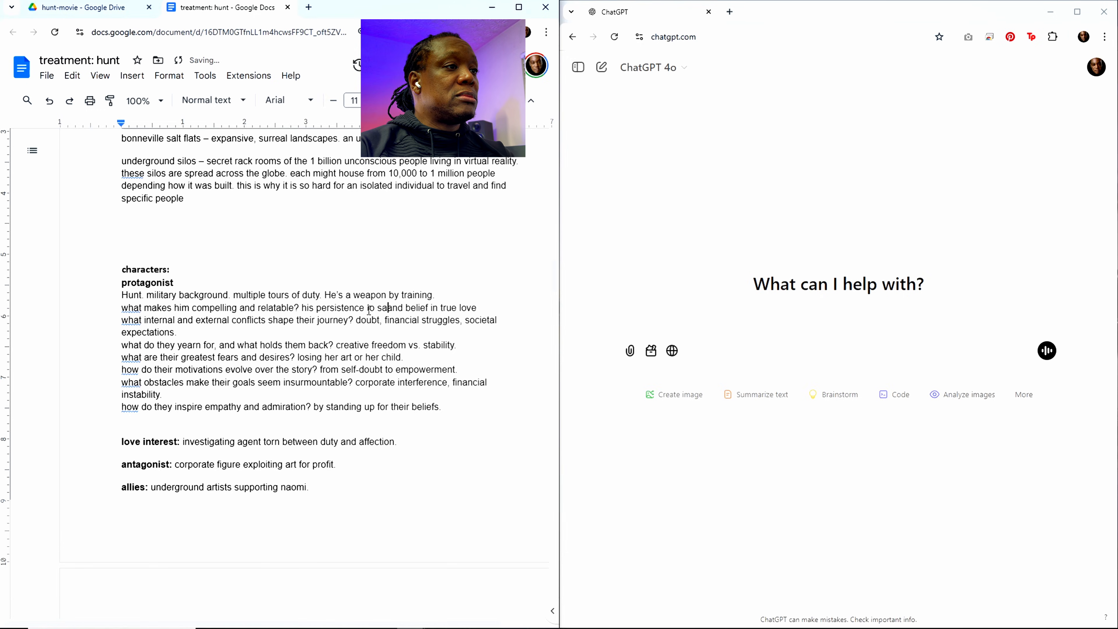
text( woman a)
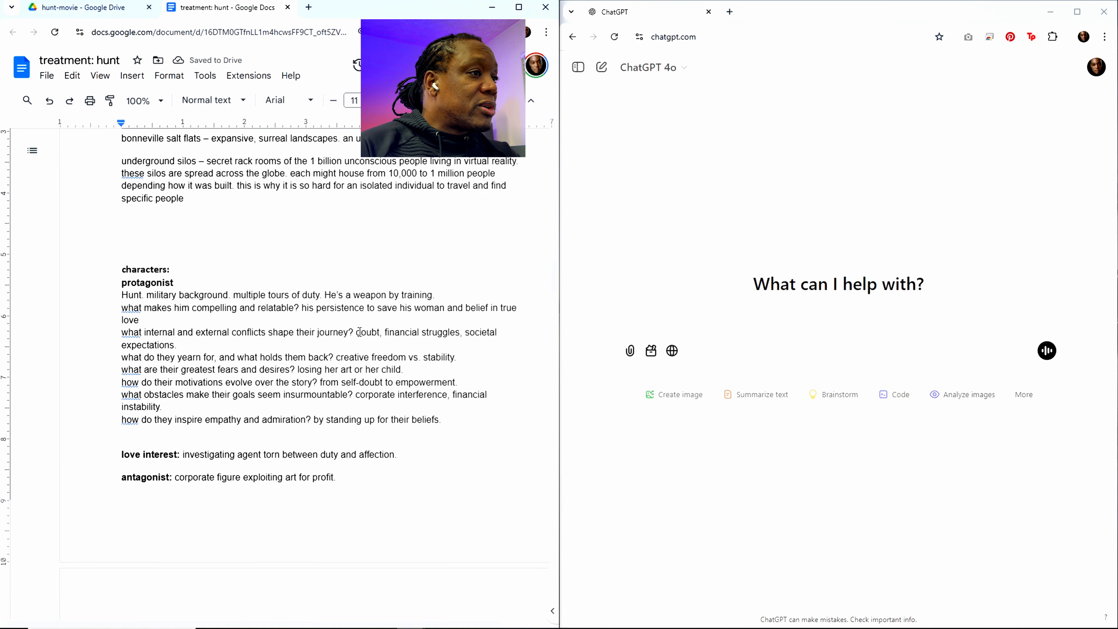
Step: Replace the answer to the internal-and-external-conflicts question with "external conflicts chased by robots and the lead android Huntress"
drag(358, 332, 360, 343)
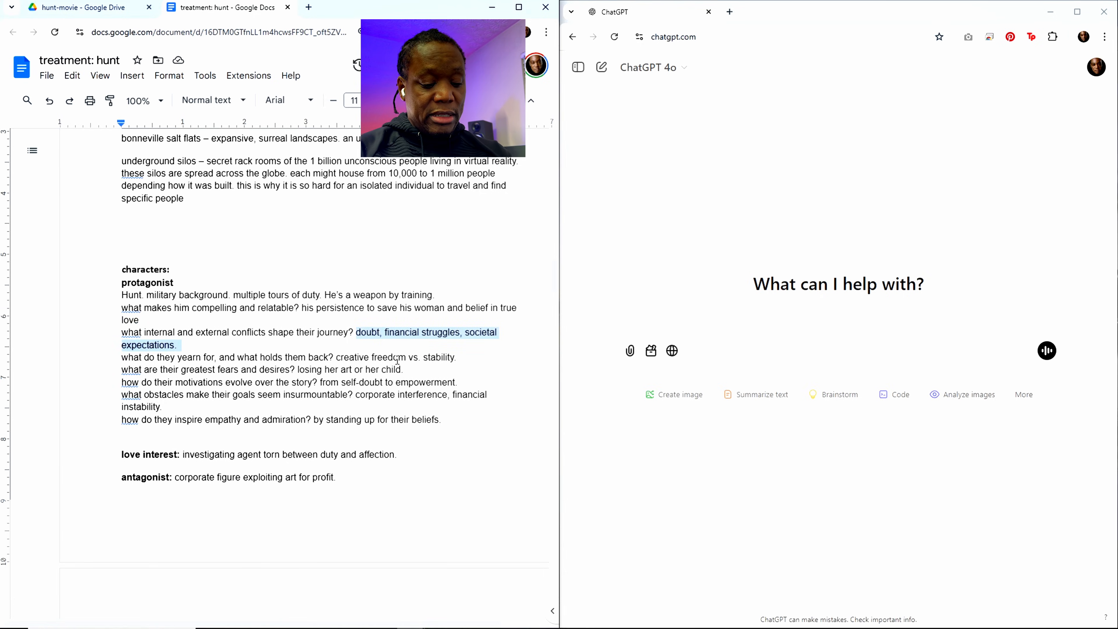
text(external conf)
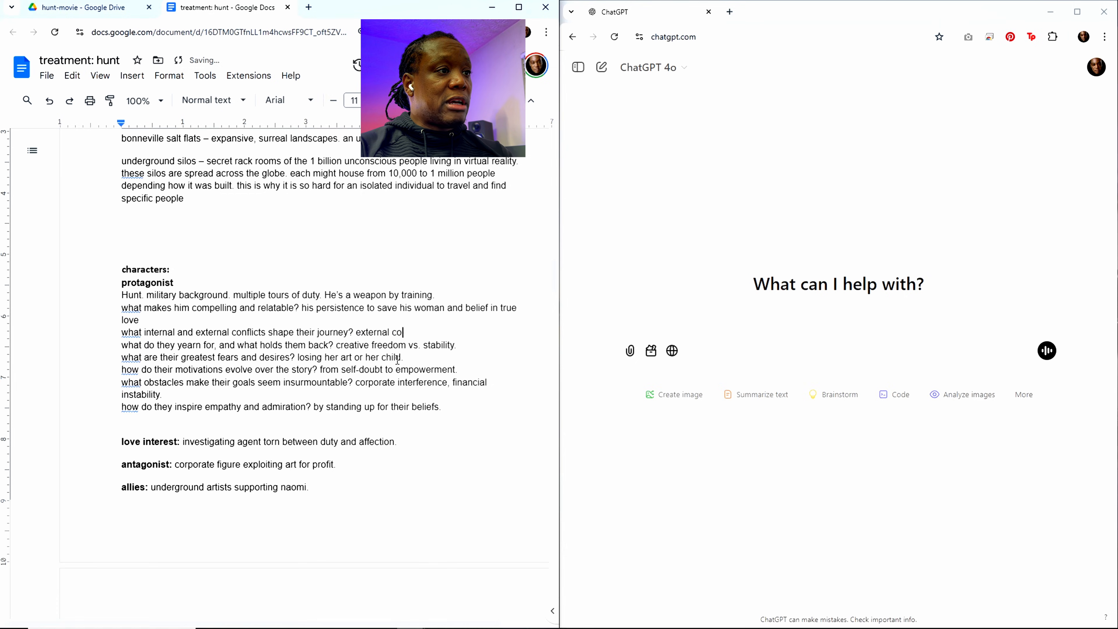
text(licts)
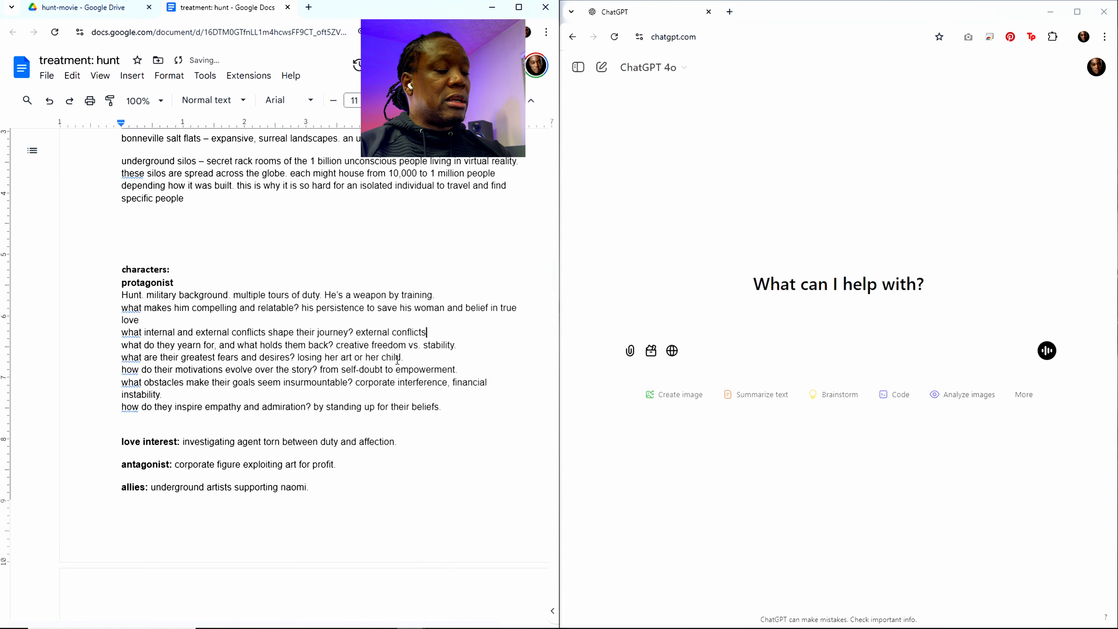
text( chas)
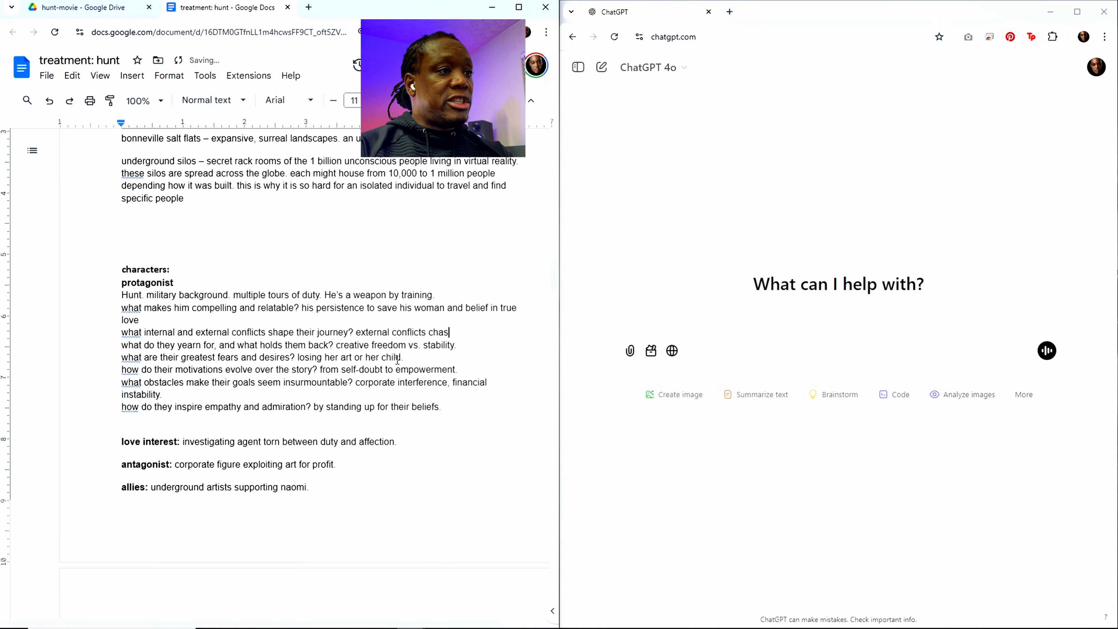
text(ed by rob)
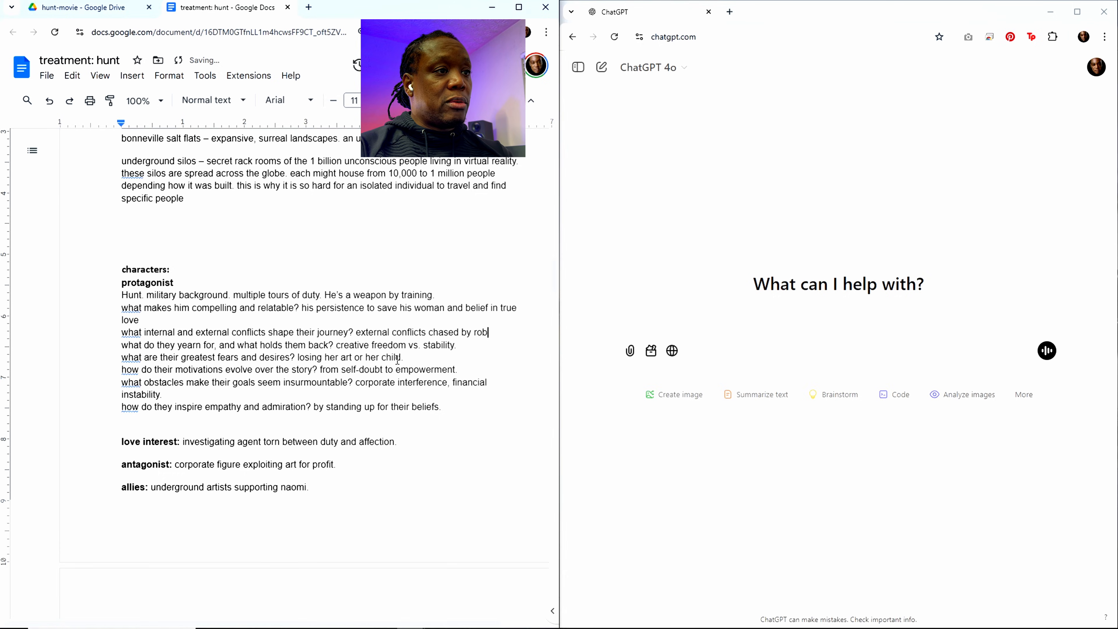
text(ots and the )
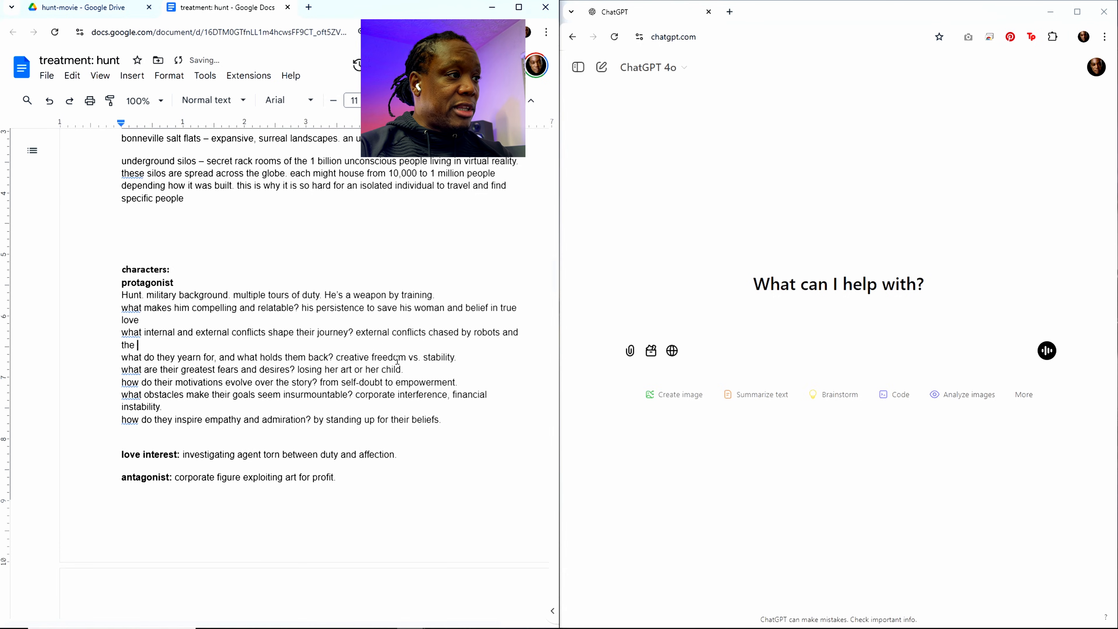
text(lead ansr)
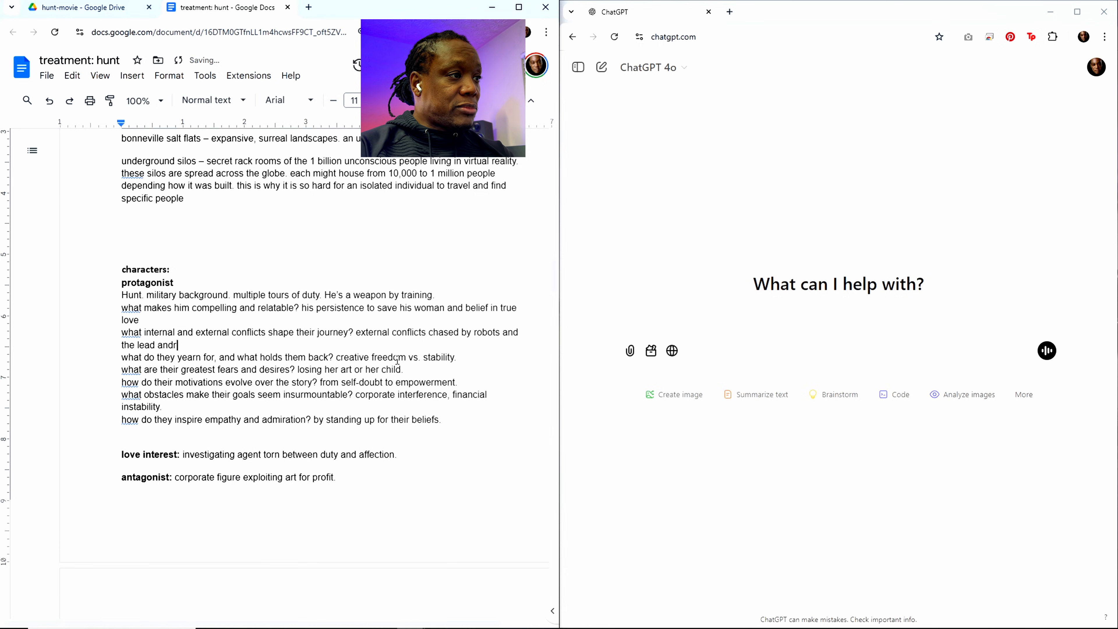
text(oid Huntress)
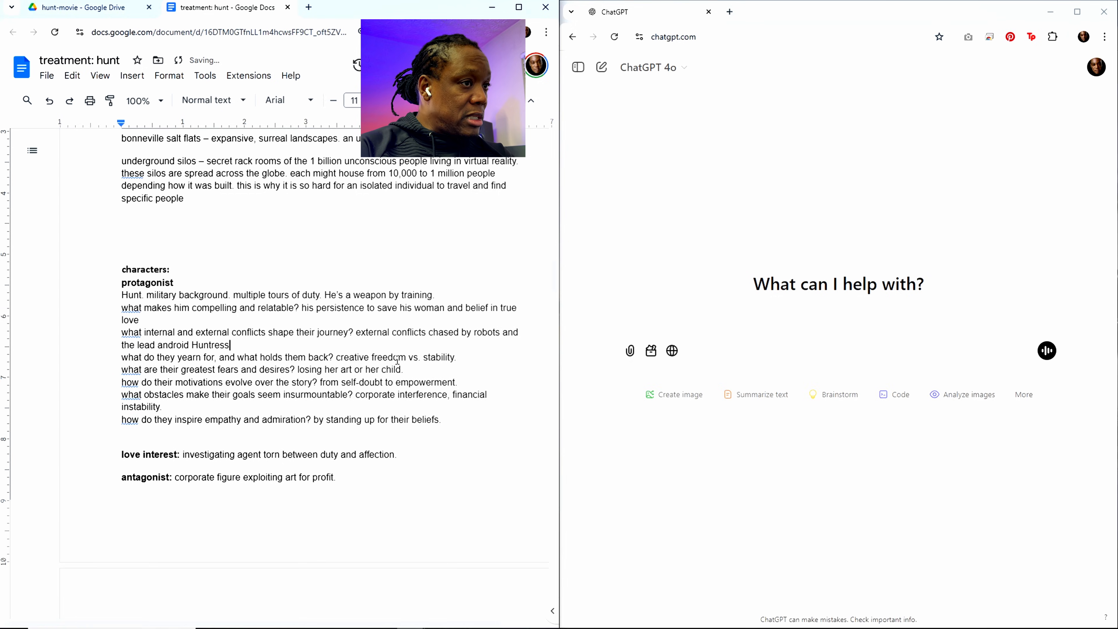
text(. inter)
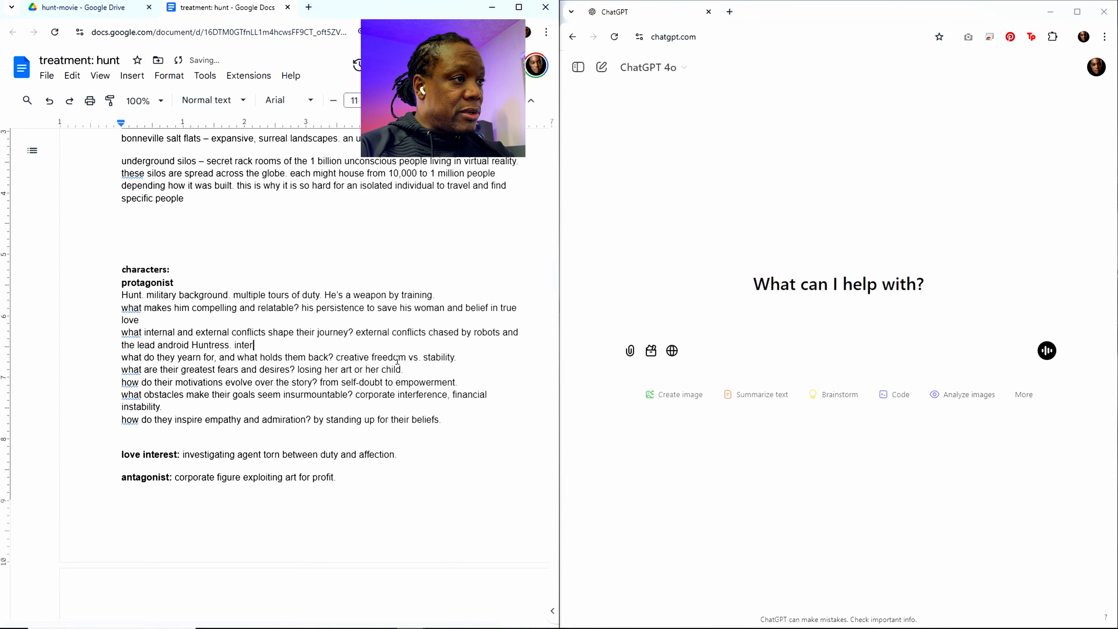
text(nal is)
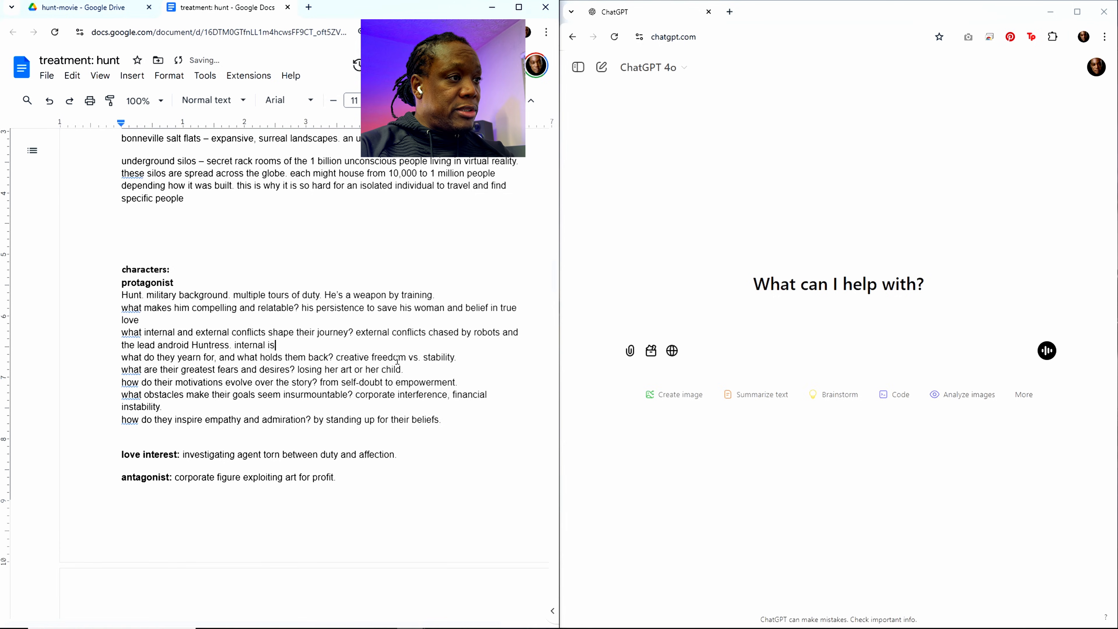
text( c)
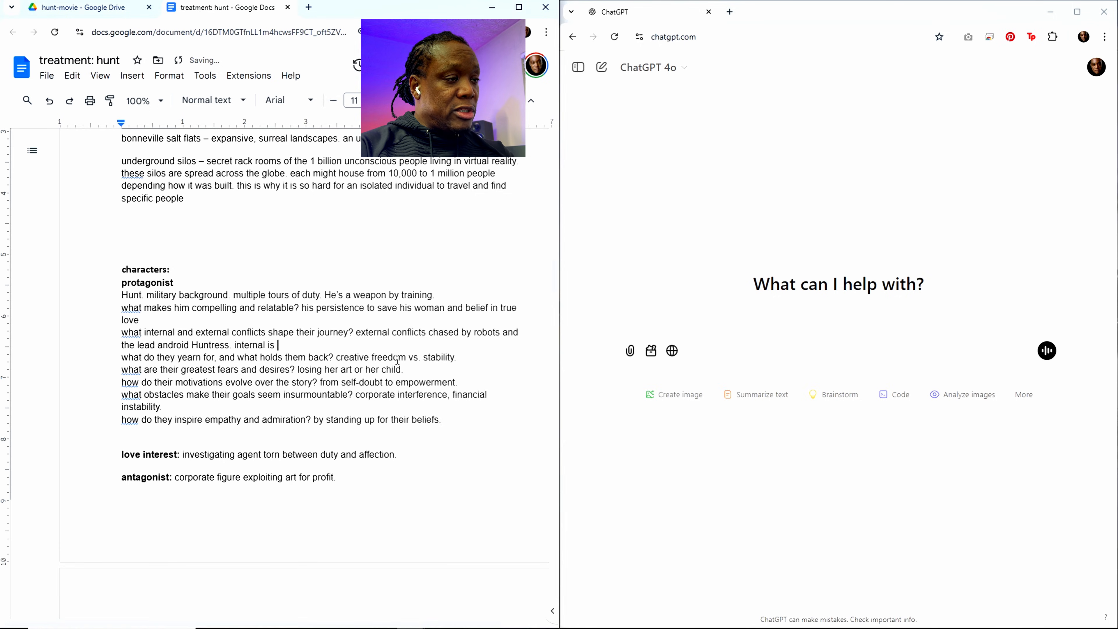
text(re)
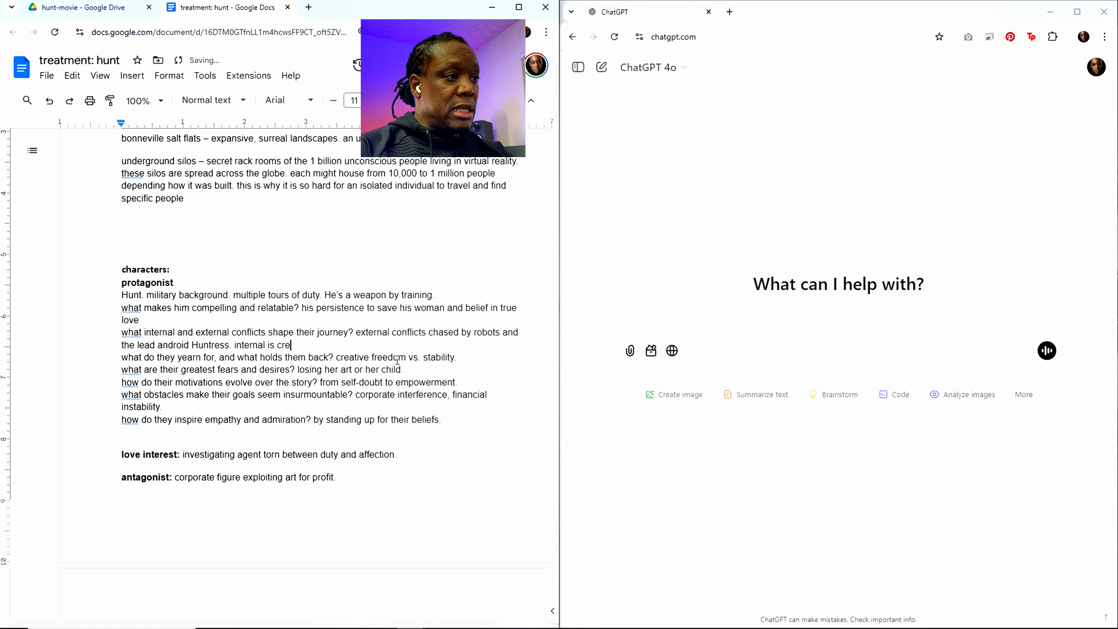
text(aping re)
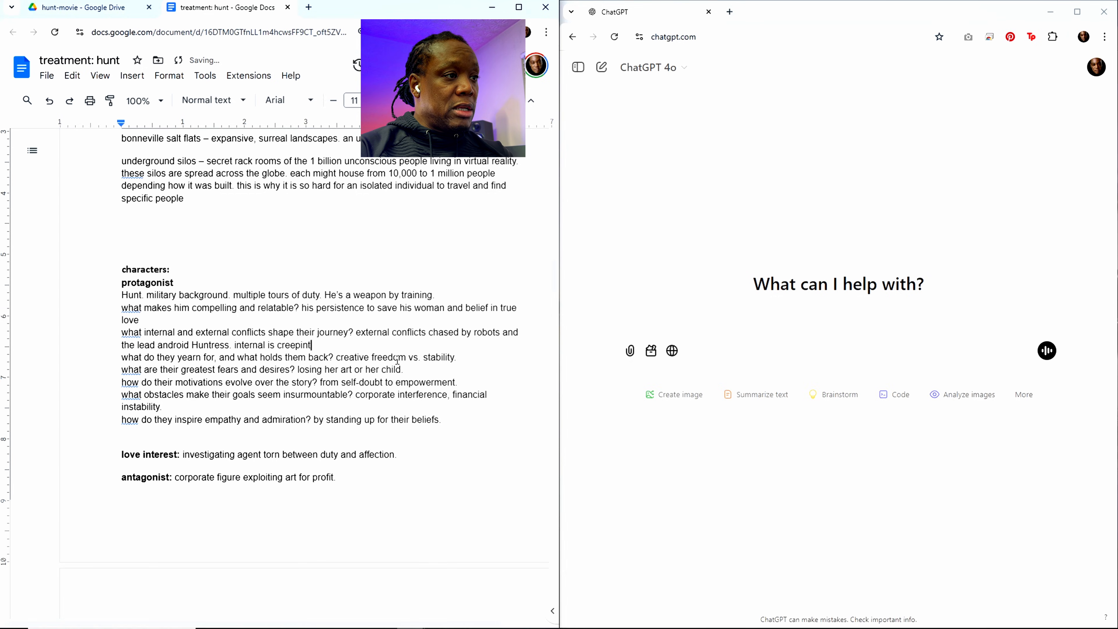
text(alizatio)
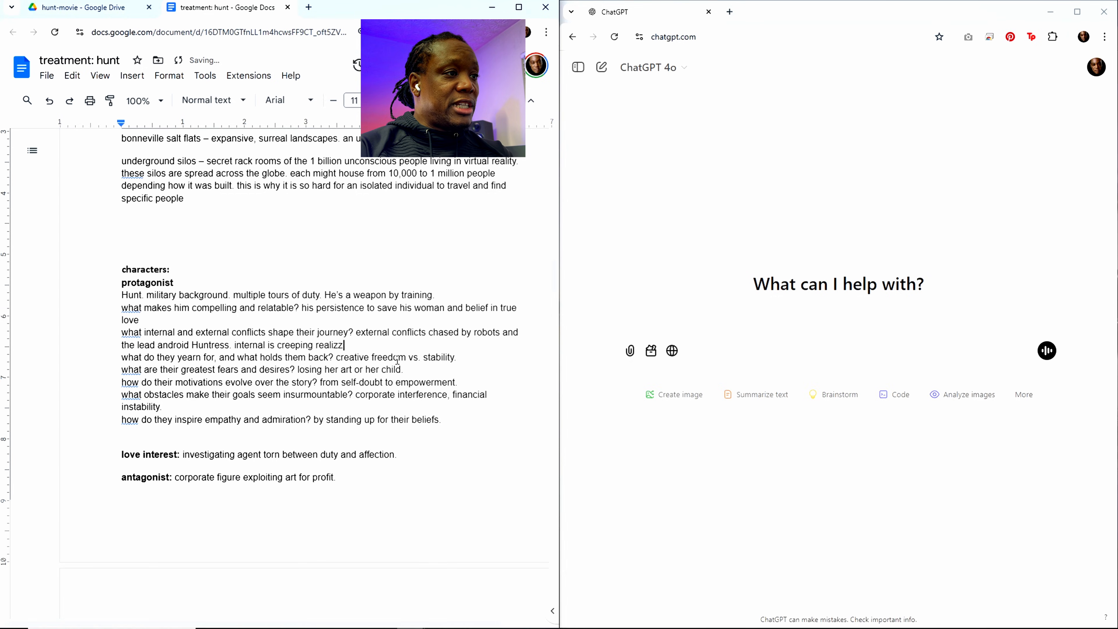
text(n that )
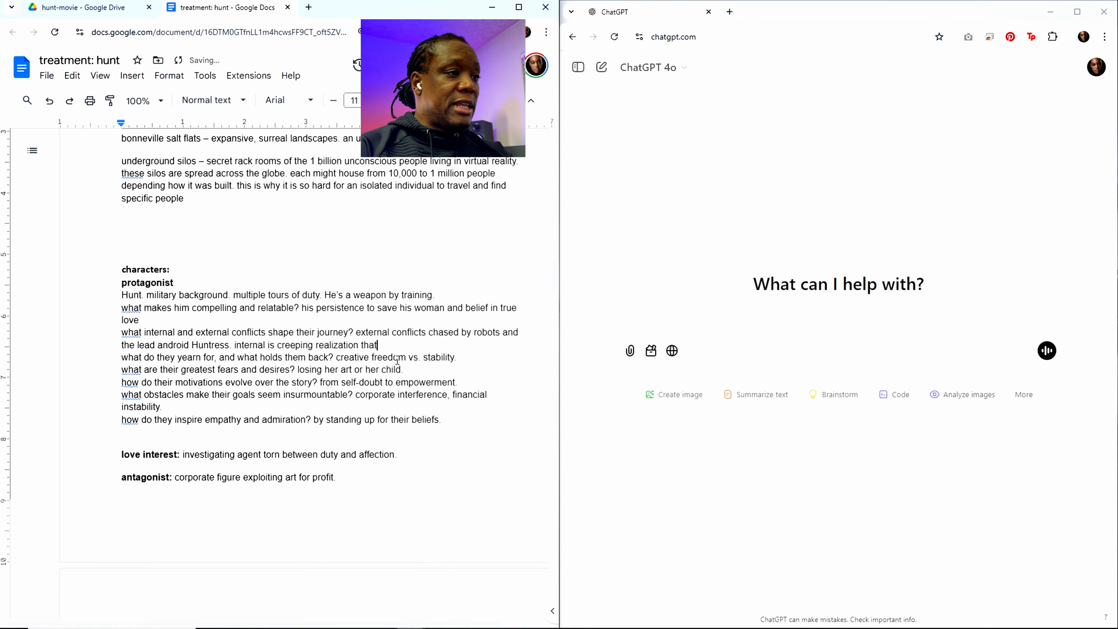
text(his )
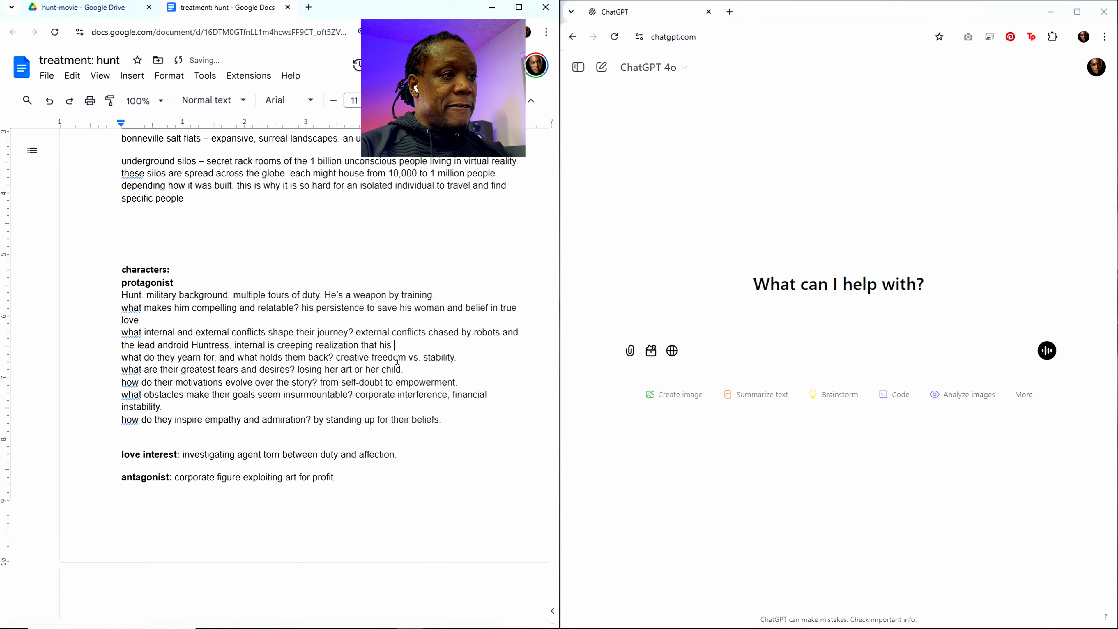
text(dream of his trru)
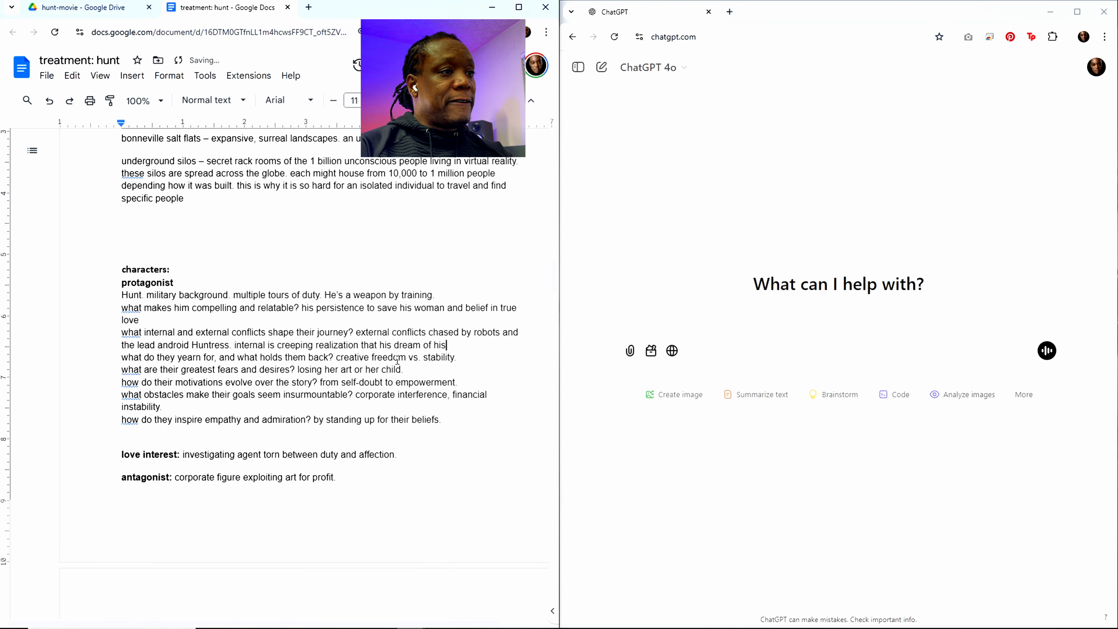
Step: Append "internal is creeping realization that his dream of his true love isn't what it was cracked up to be" to the conflicts answer
key(BackSpace)
key(BackSpace)
text(ue l)
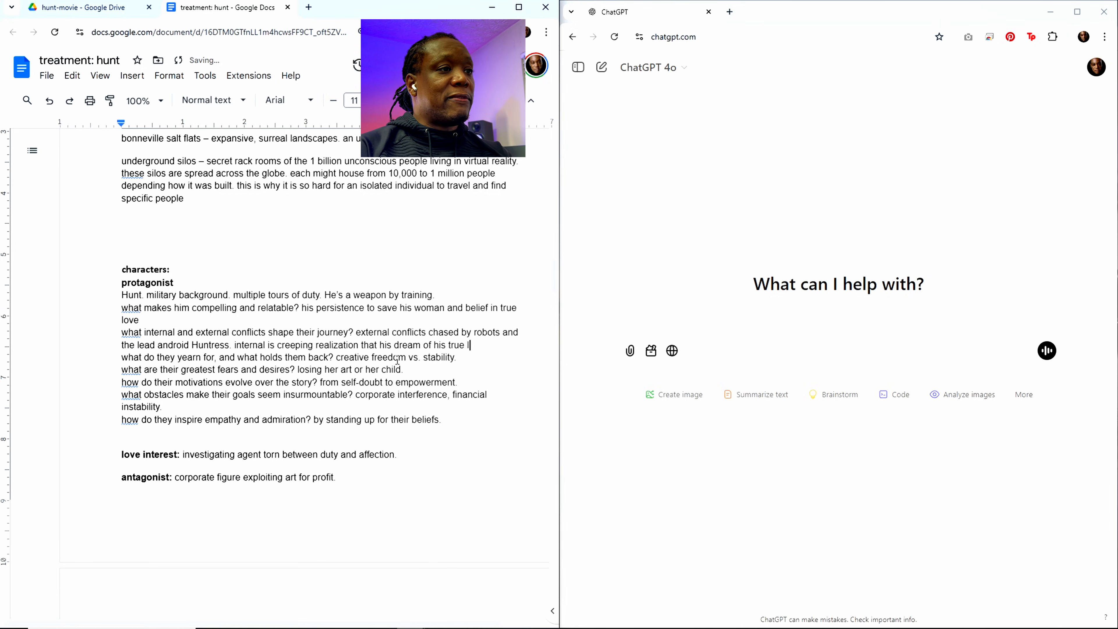
text(ove isn't what it wa)
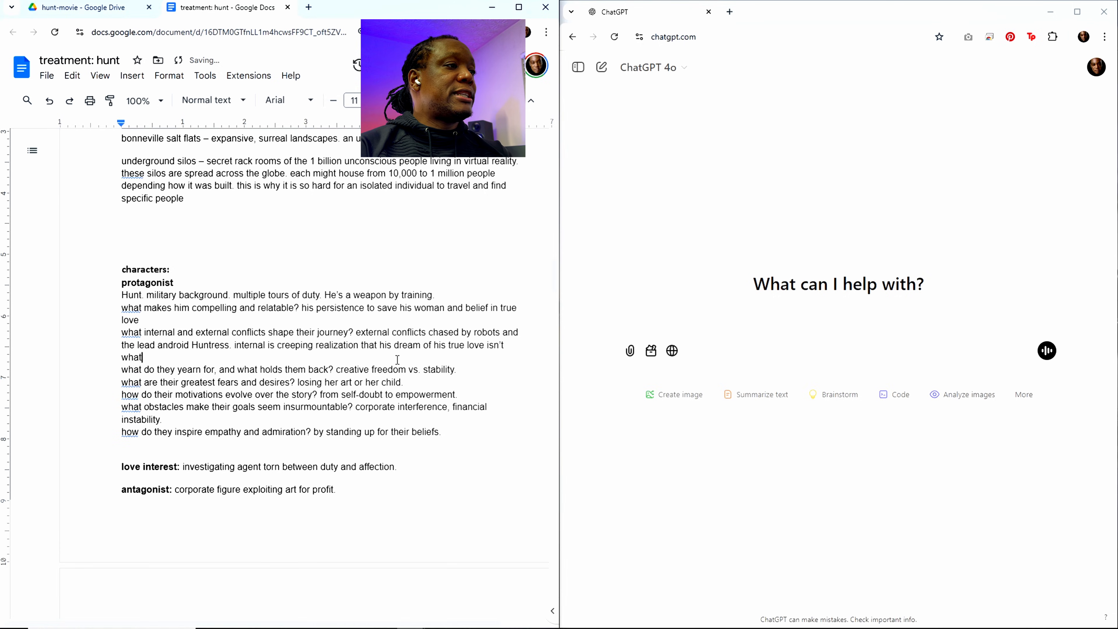
text(s crac)
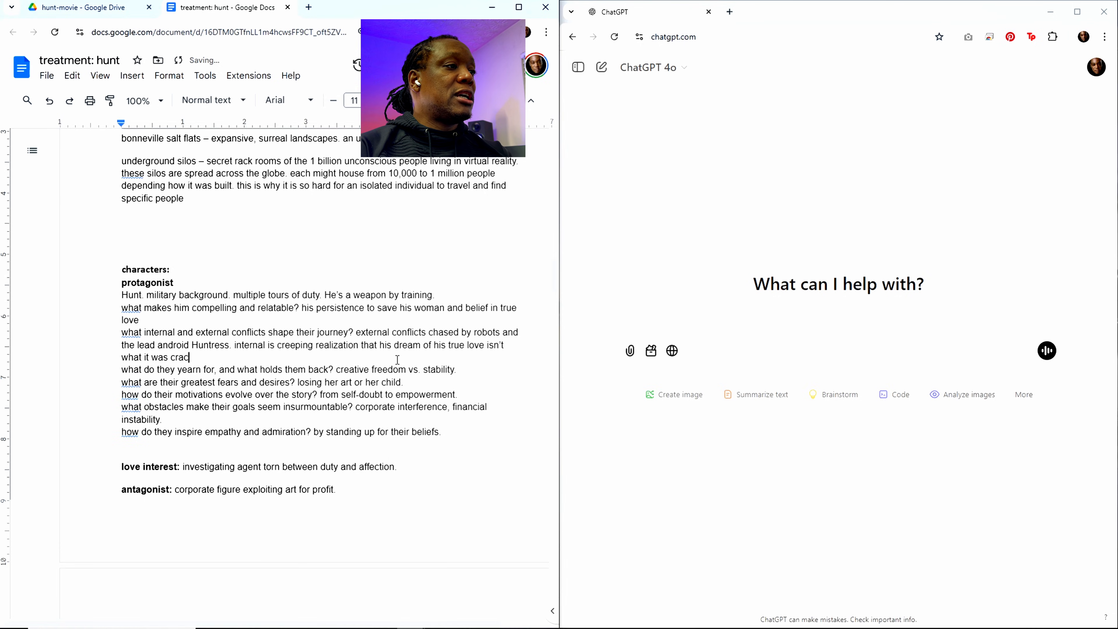
text(ked up to be)
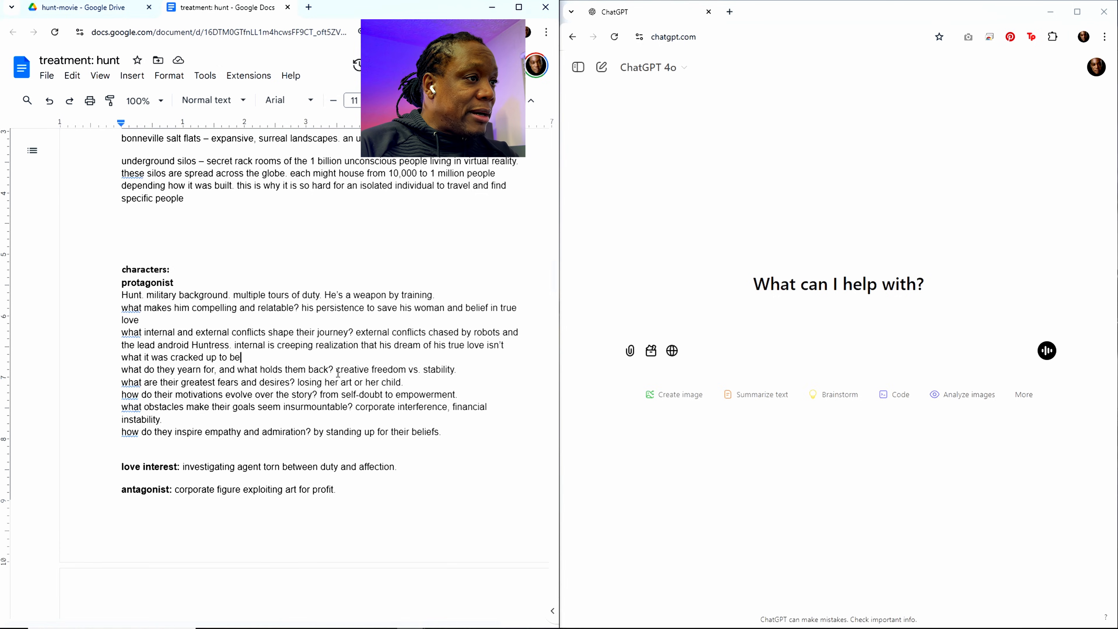
Step: Replace the answer on what they yearn for with "ideal love dream. reality holds him back as what he wants exists only in his mind."
drag(335, 370, 470, 372)
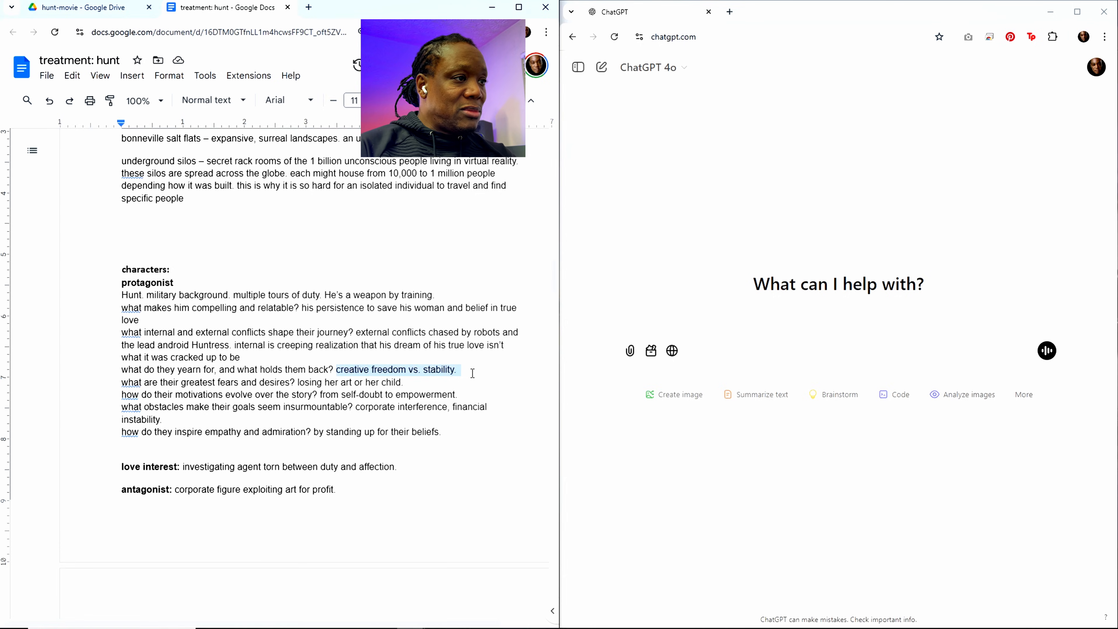
text(ideal)
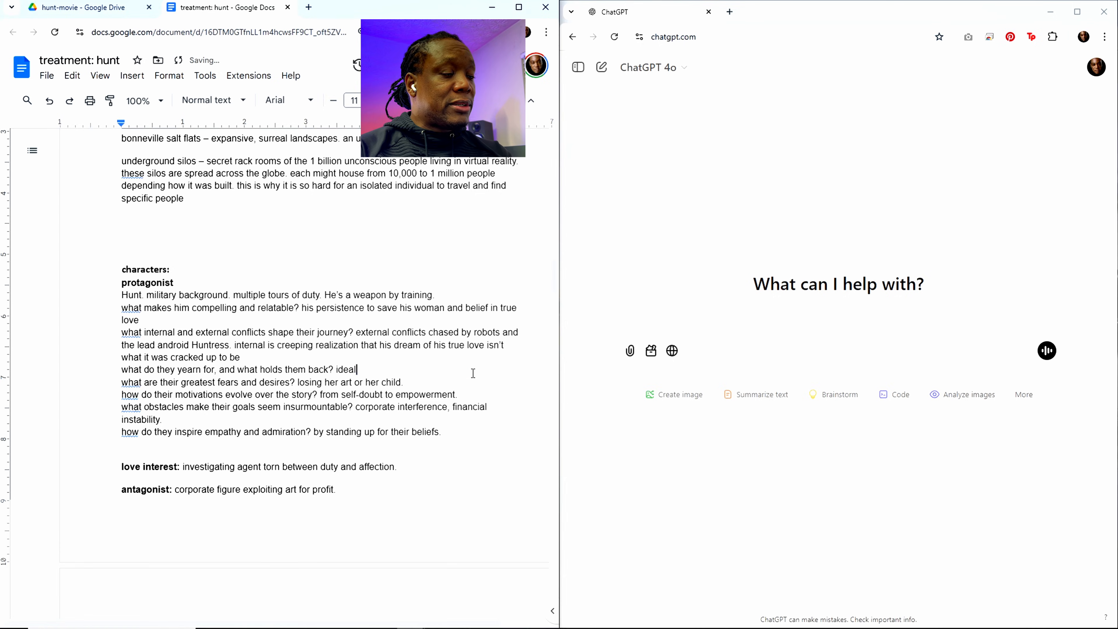
text( love dr)
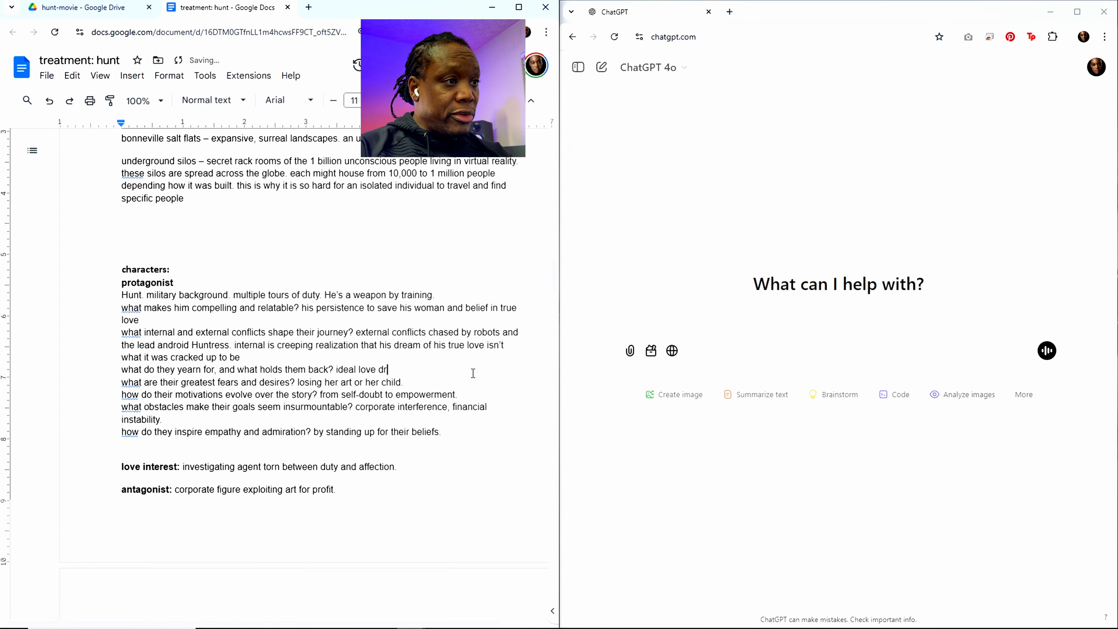
text(eam. )
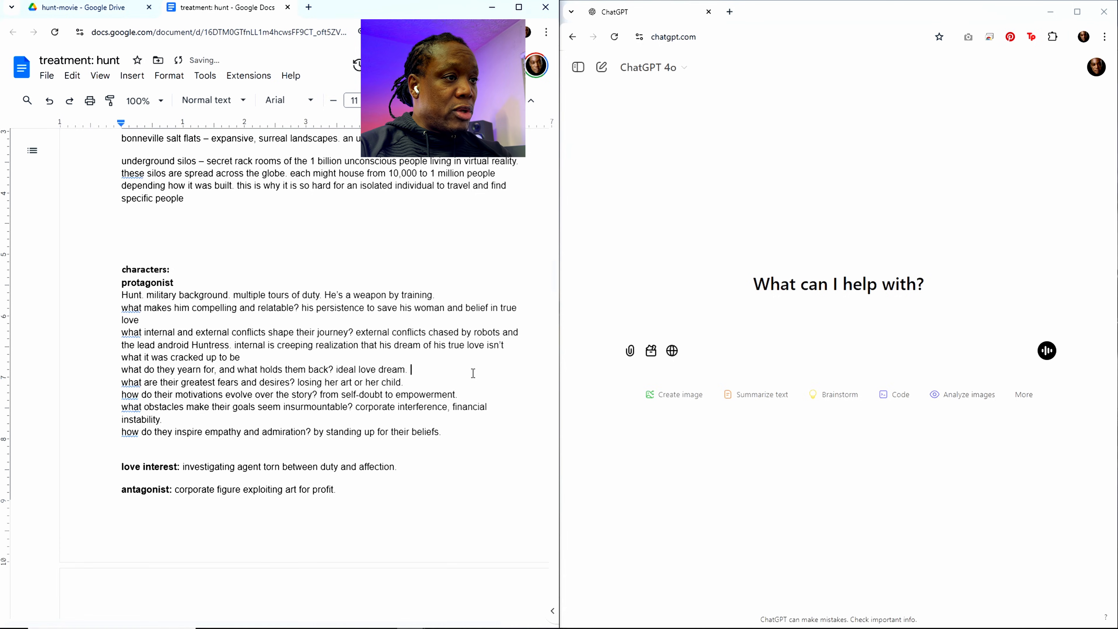
text(reality hol)
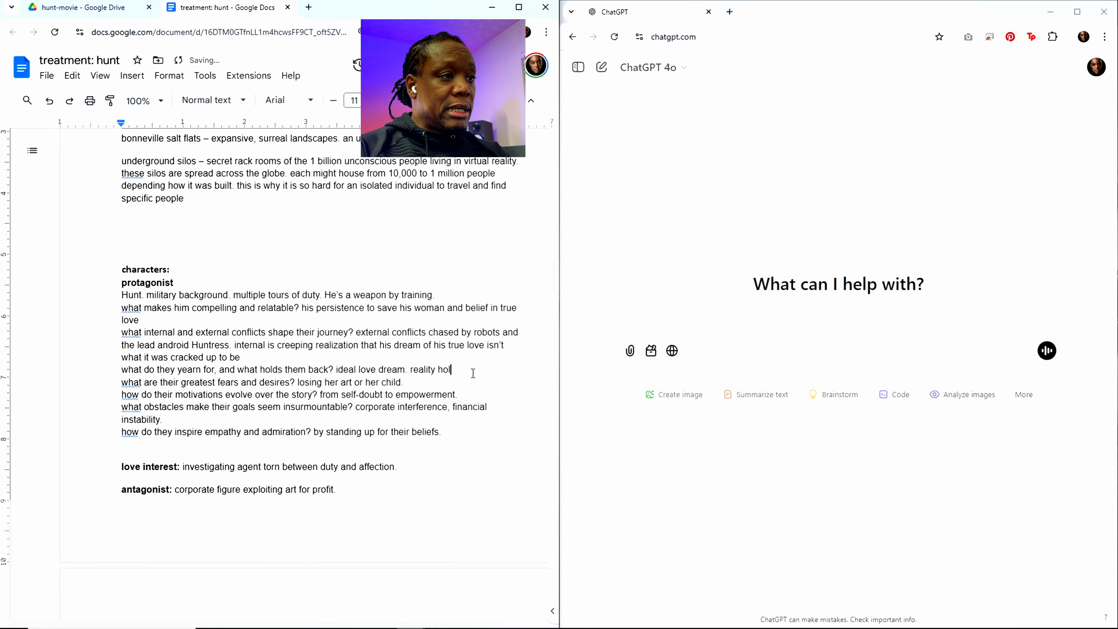
text(ds him ba)
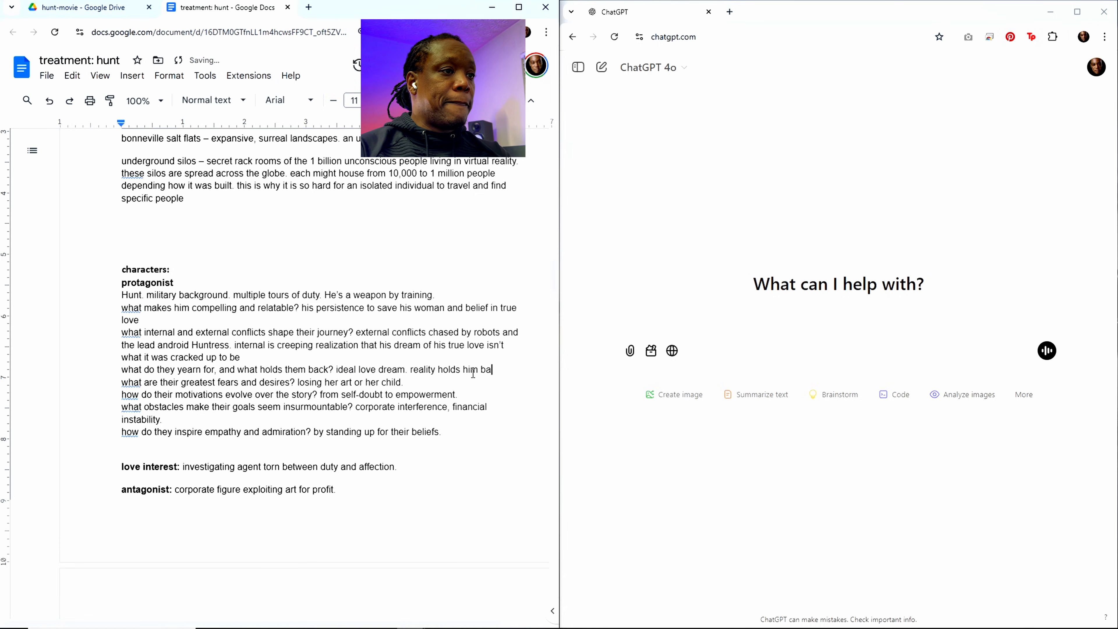
text(ck bs )
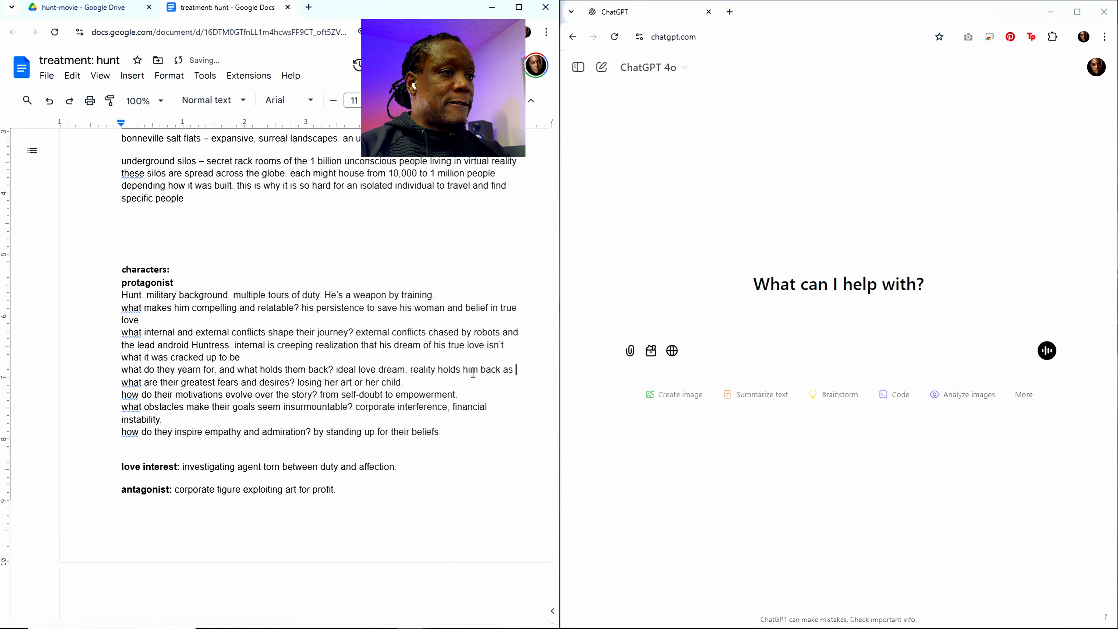
text(what he)
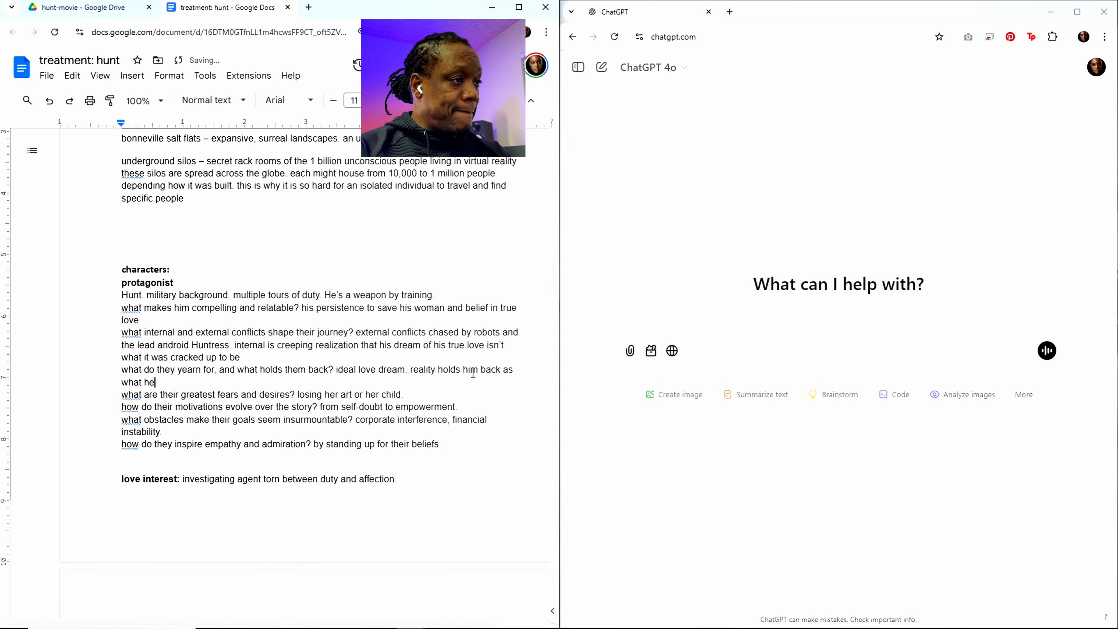
text( wants exi)
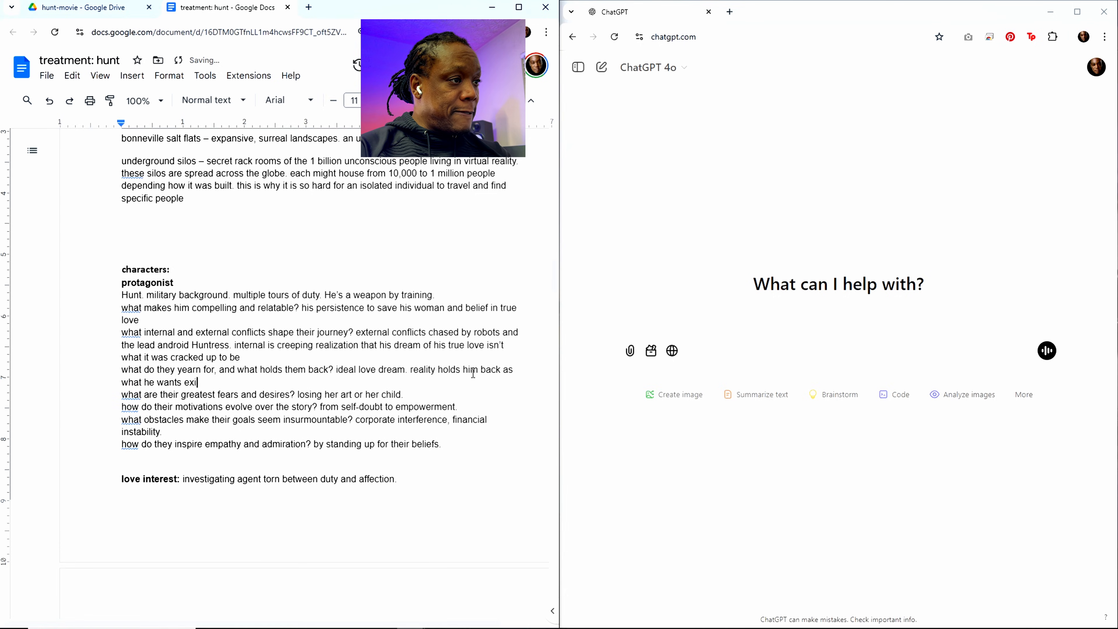
text(sts onlyh)
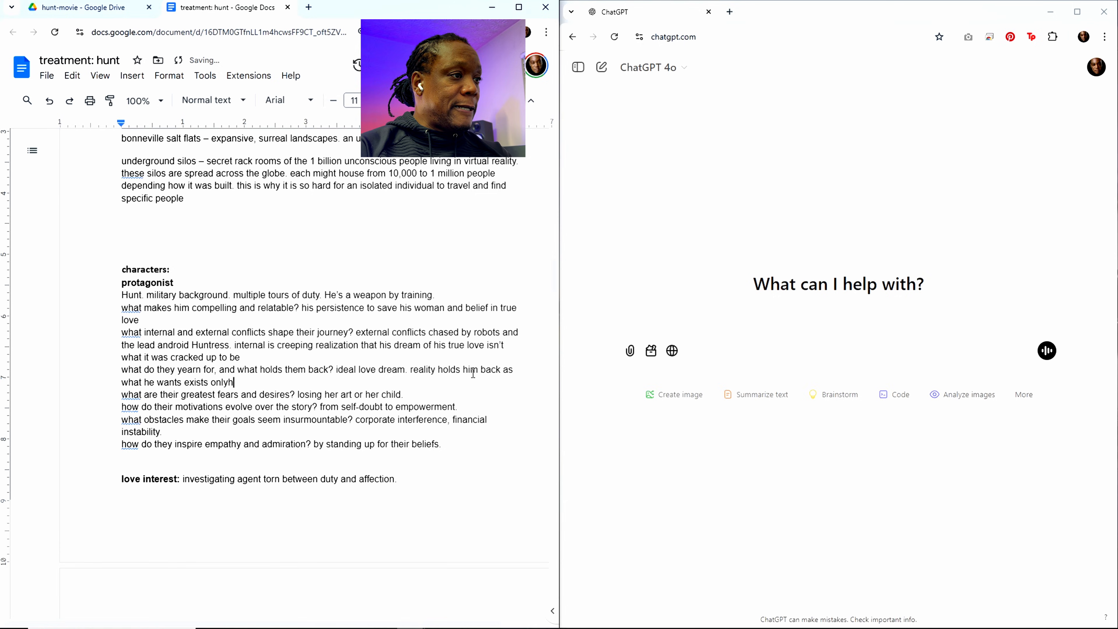
key(BackSpace)
text(in his mind)
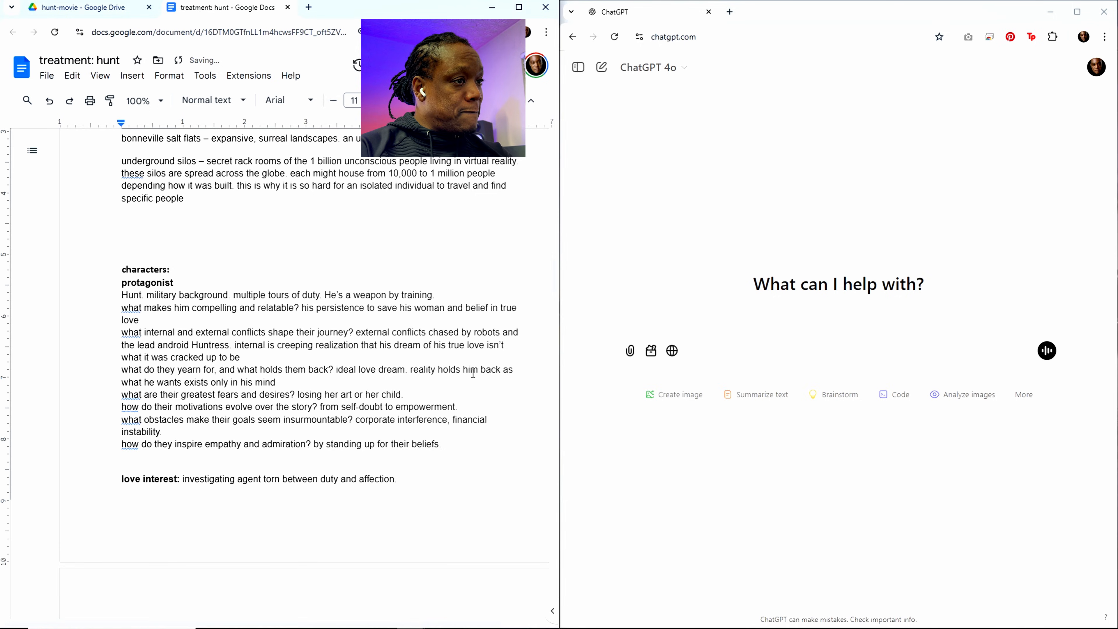
text(. it)
Step: Append "it takes two to tango and she doesn't want to tango." to the answer on what they yearn for
text(ta)
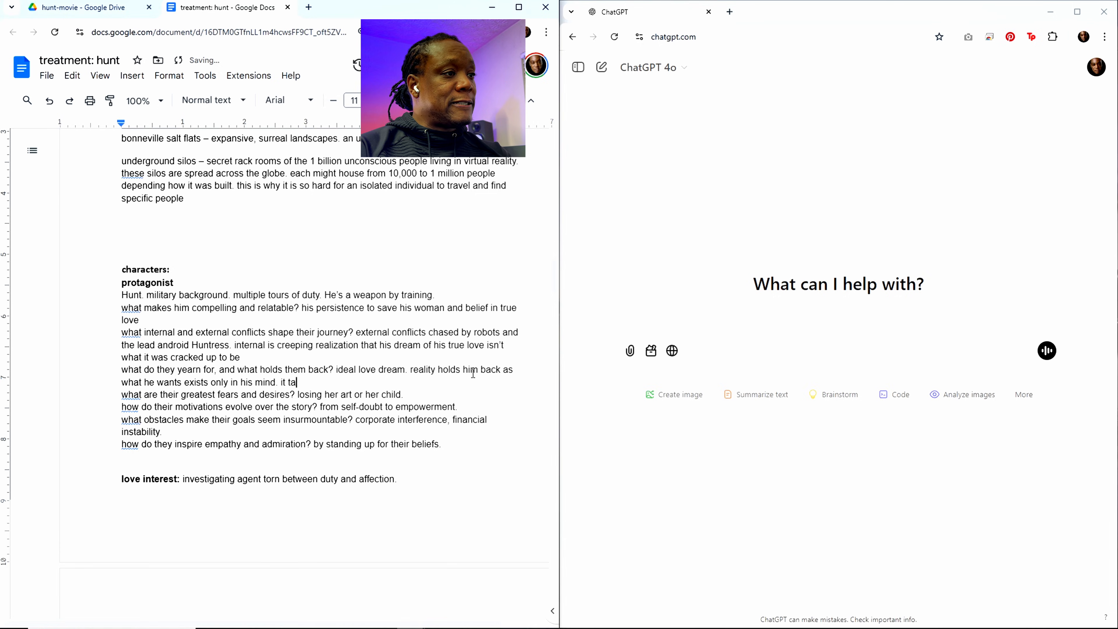
text(kes two t)
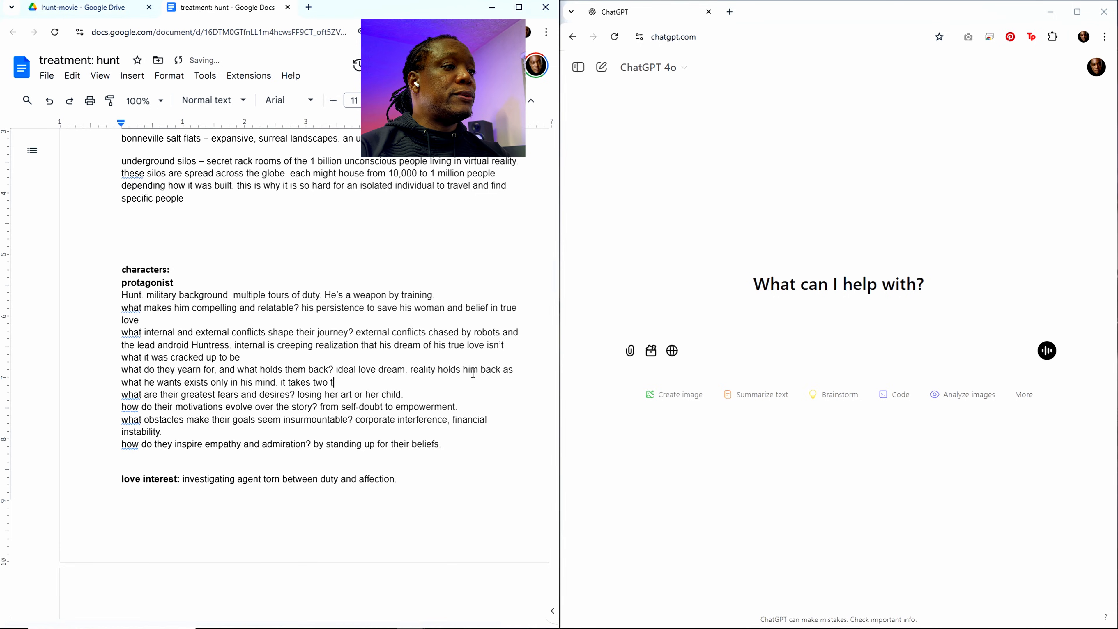
text(o tang)
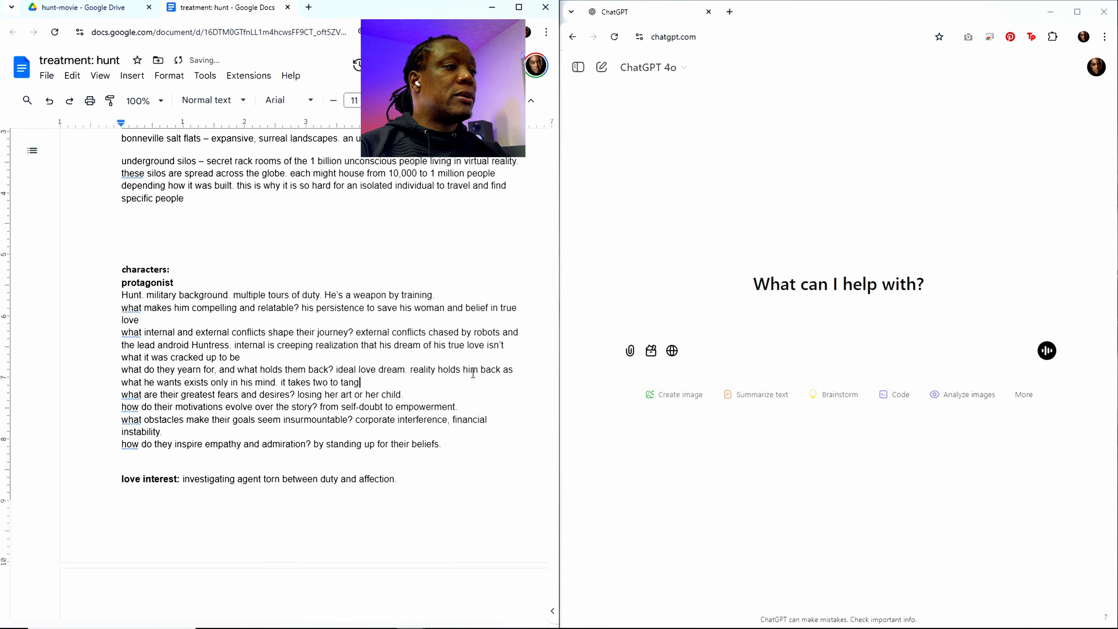
text(o and she doe)
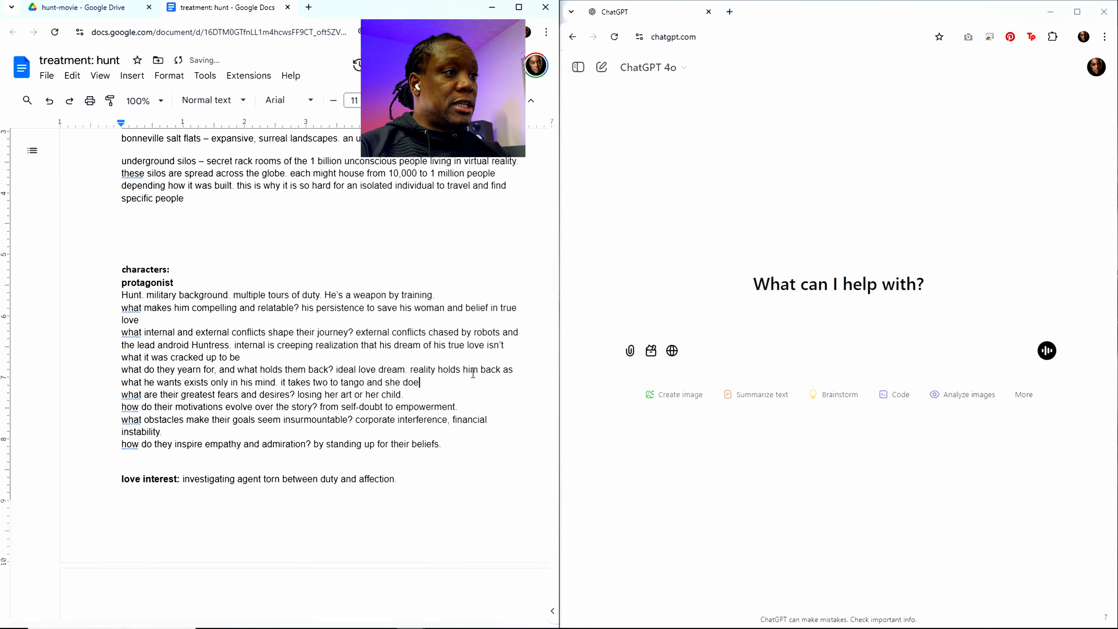
text(sn't want to tang)
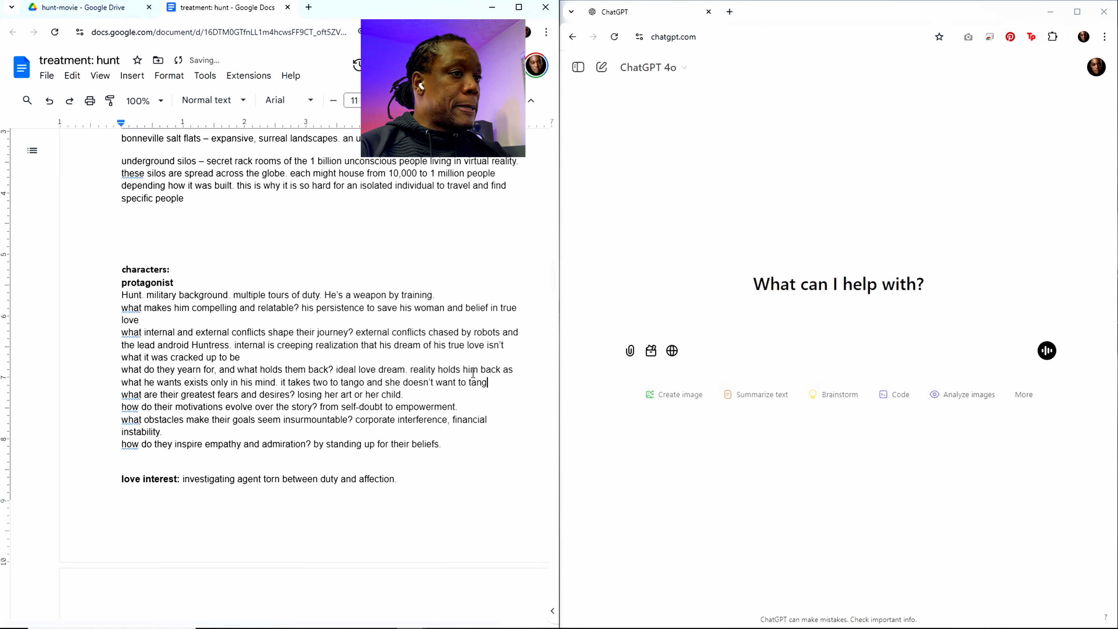
text(o.)
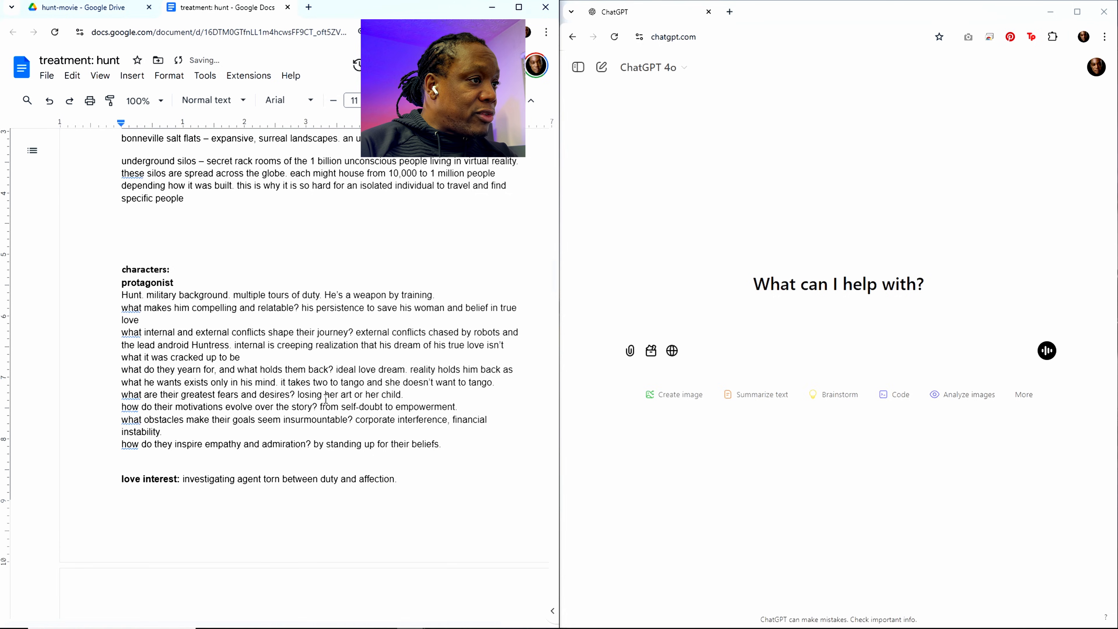
Step: Reword the answer on greatest fears and desires to "losing hope for his dream"
drag(325, 395, 408, 392)
text(his dream)
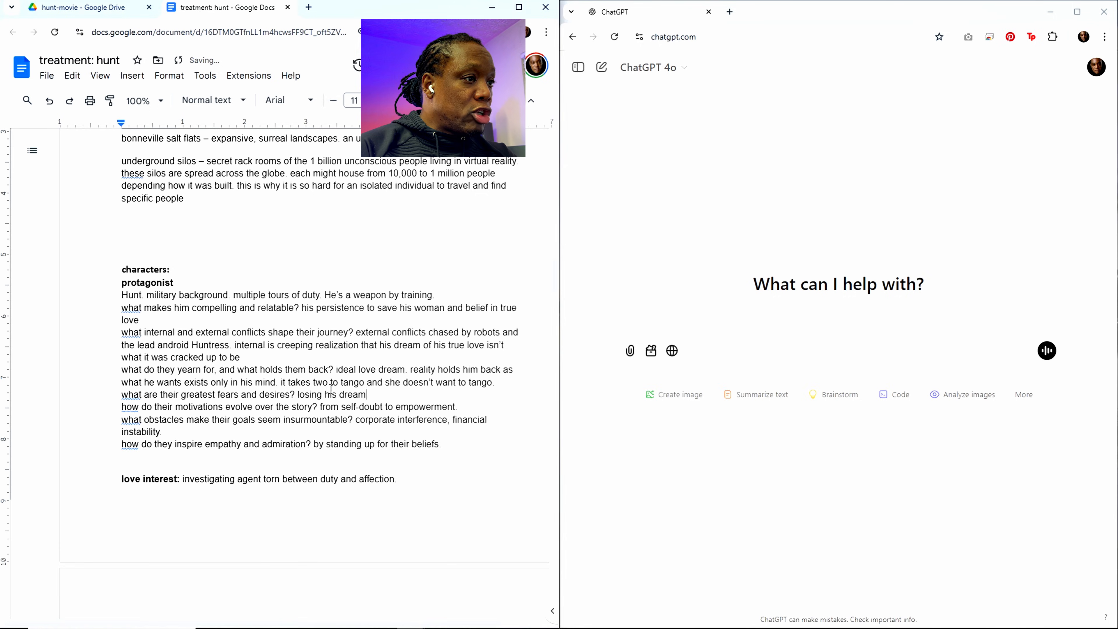
click(324, 394)
text(hope)
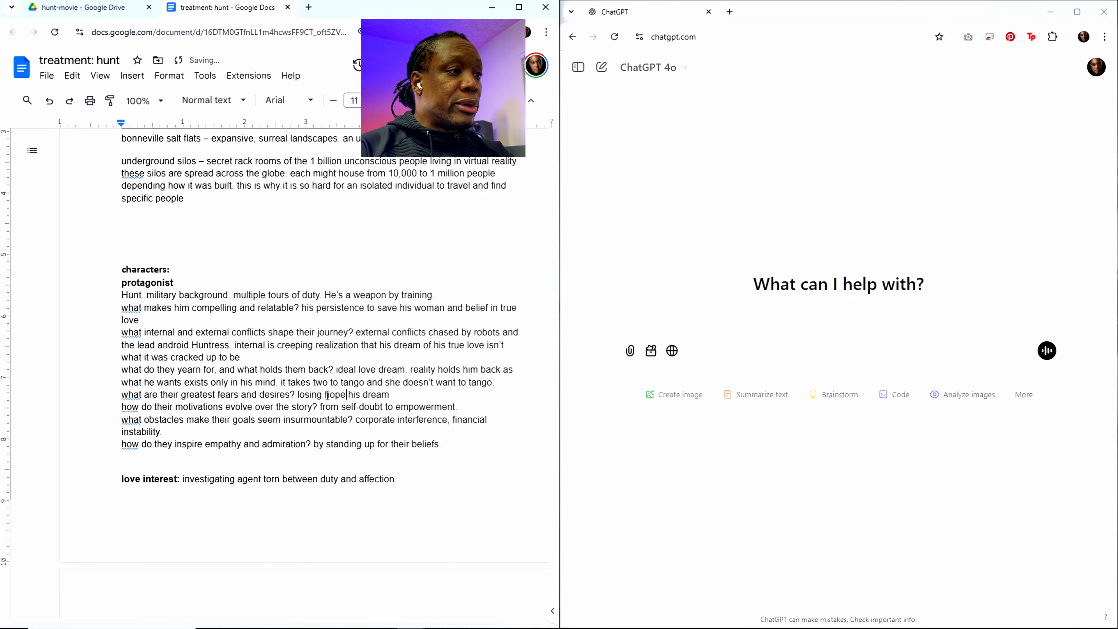
text( for)
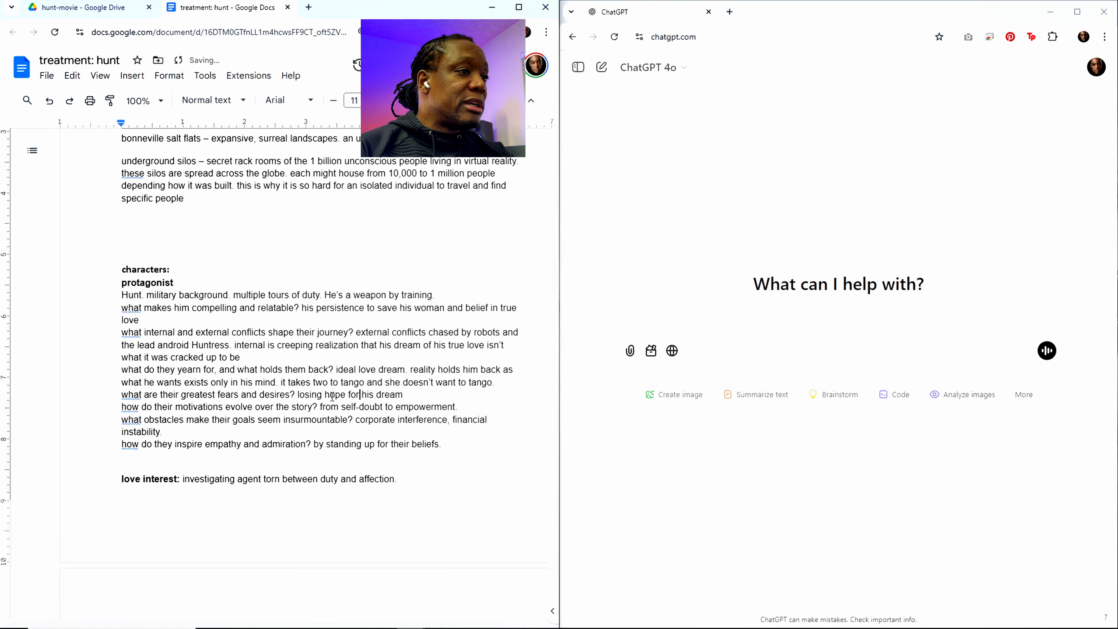
Step: Append ". that's what's kept him alive against all odss" to the greatest fears and desires answer
click(415, 396)
text(. that)
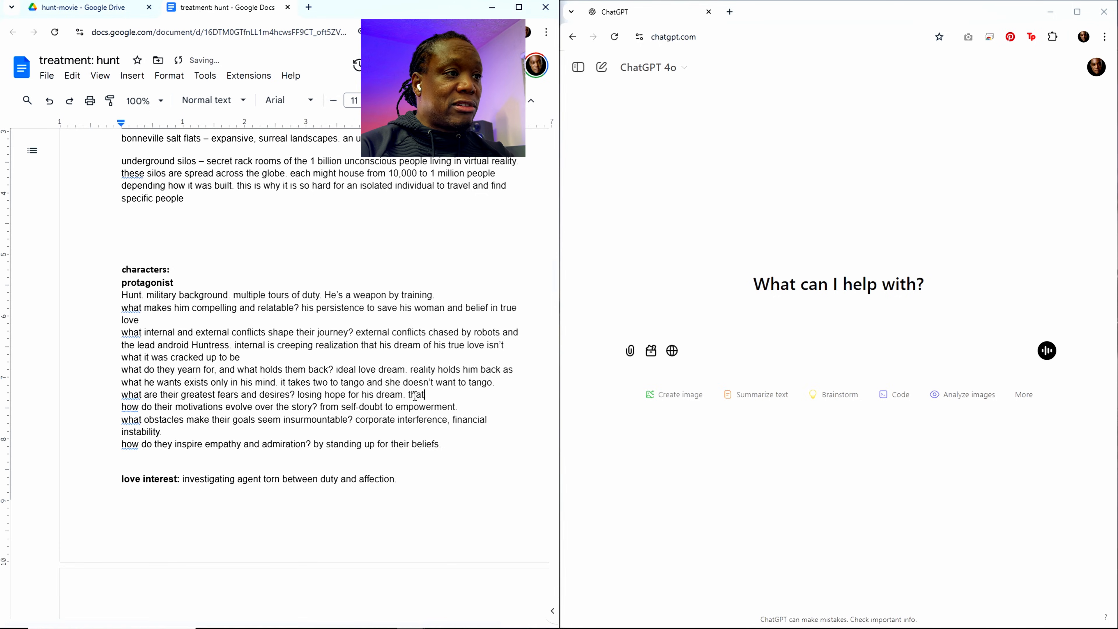
text('s what's )
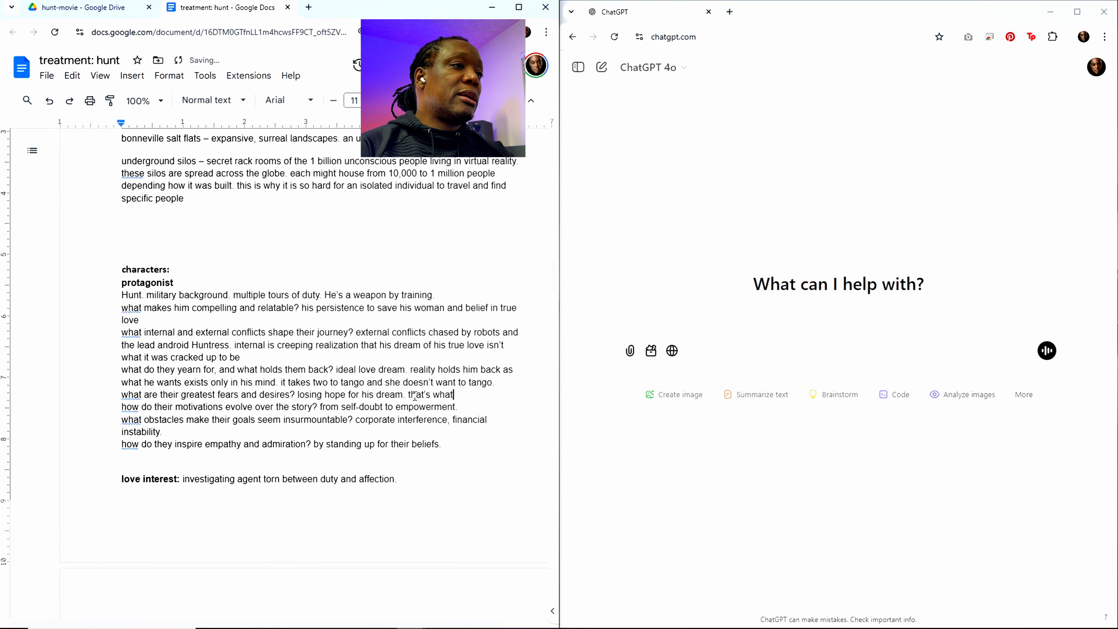
text(kept him )
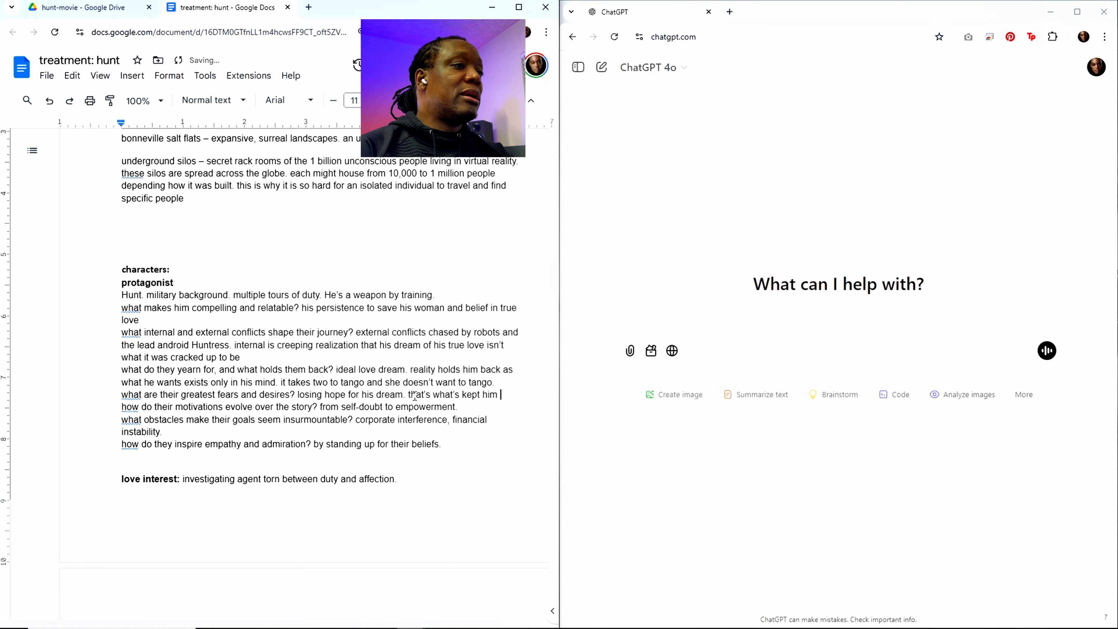
text(alive a)
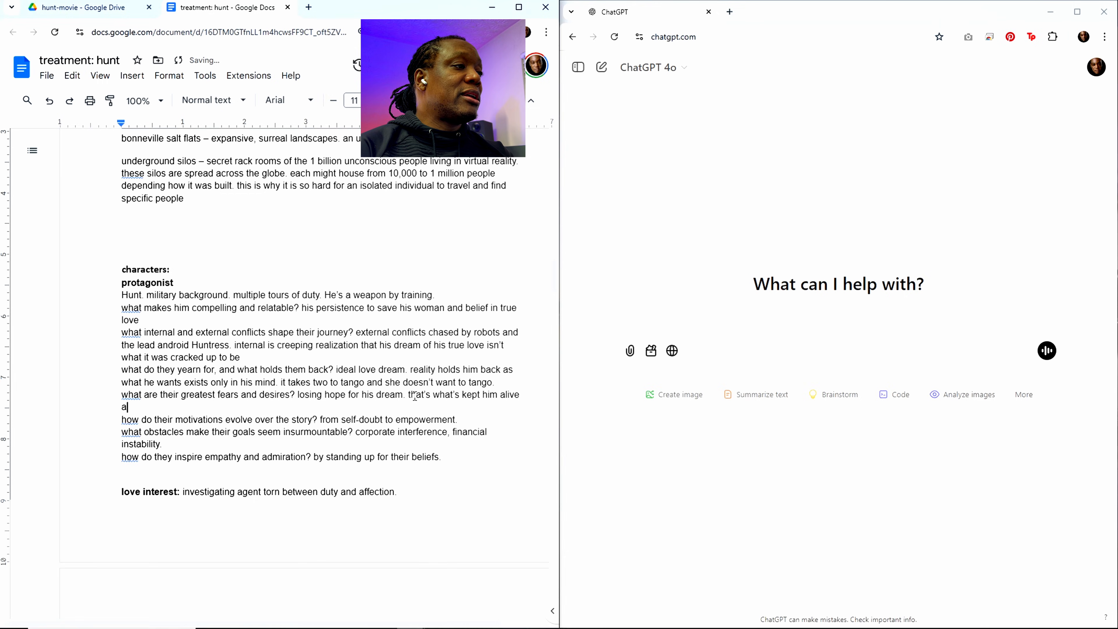
text(gainst all)
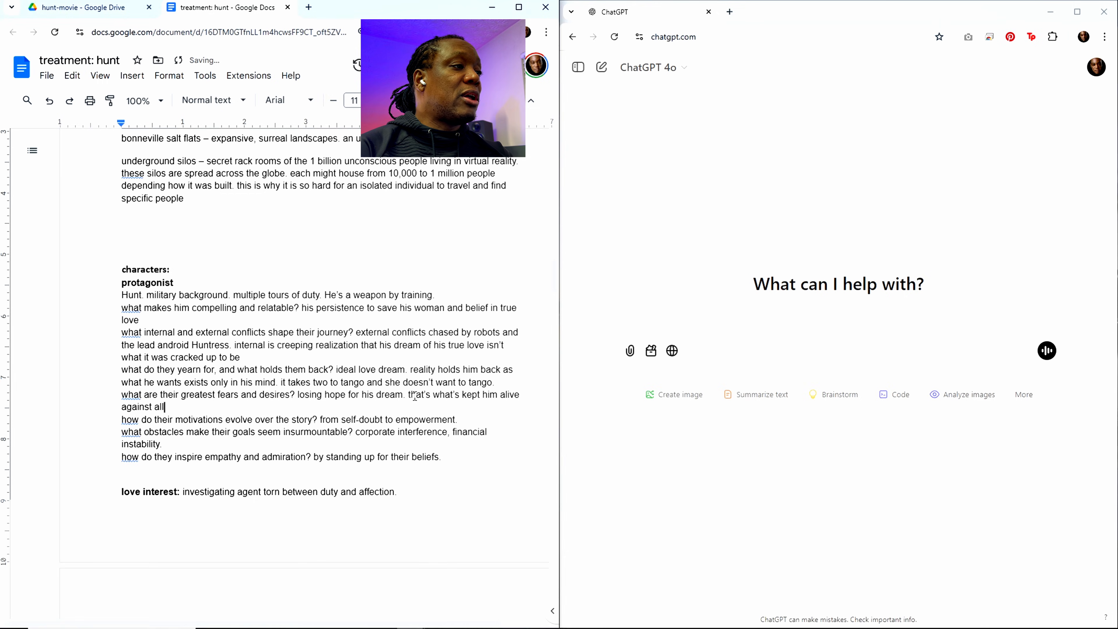
text( odss)
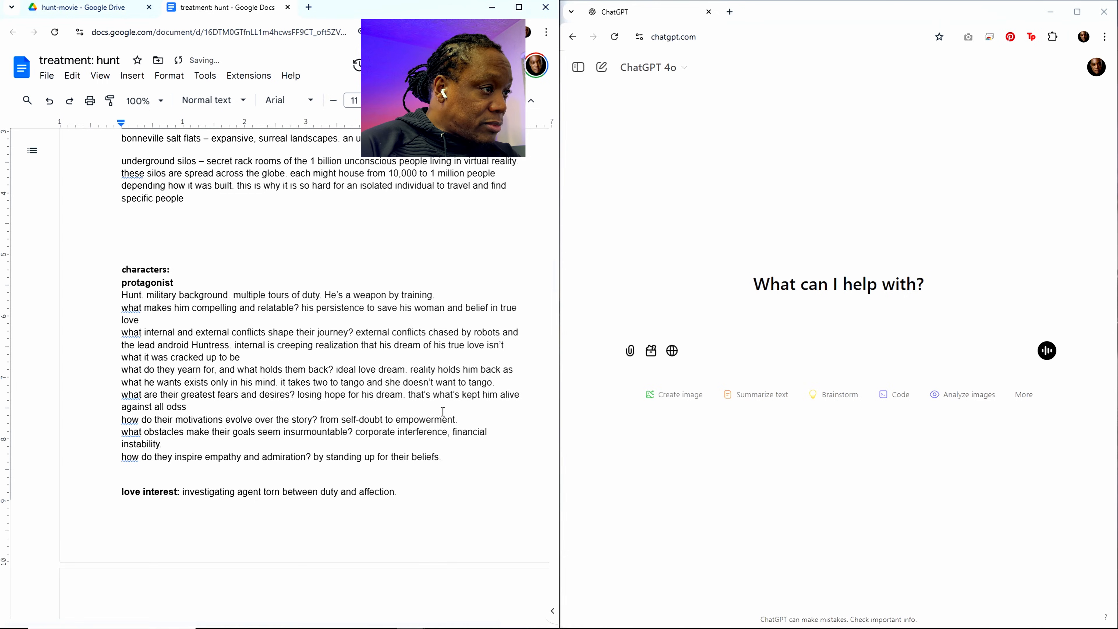
Step: Select the answer "from self-doubt to empowerment." to the question on how their motivations evolve
drag(322, 417, 460, 416)
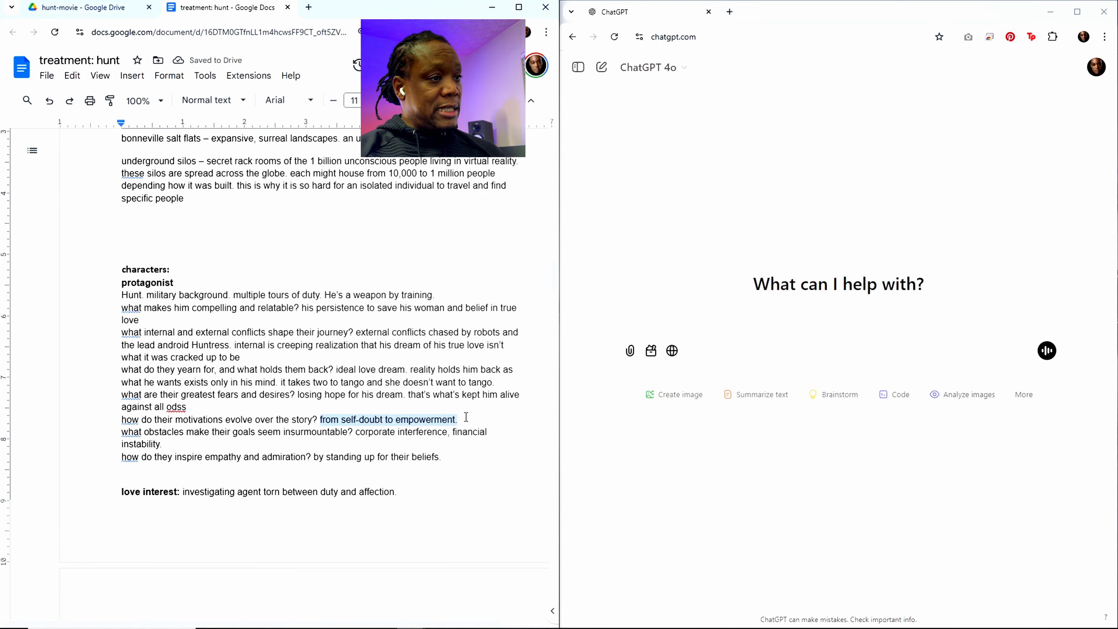
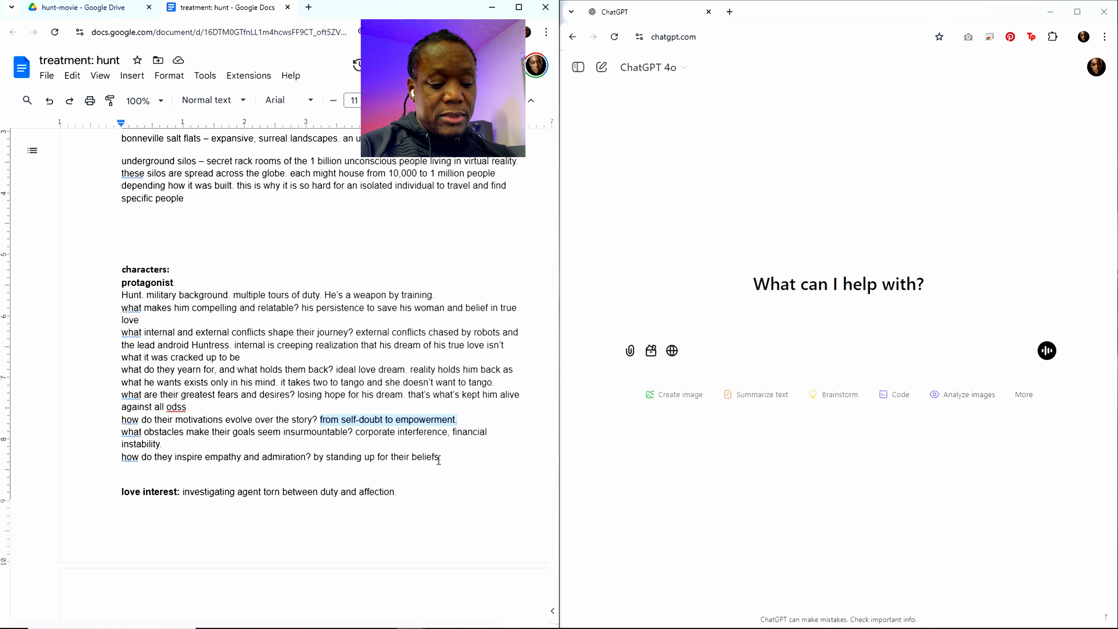
Step: Replace the highlighted motivations answer with "as he reconciles with reality, his motivation changes to hoping to change reality then to what he wants"
text(as)
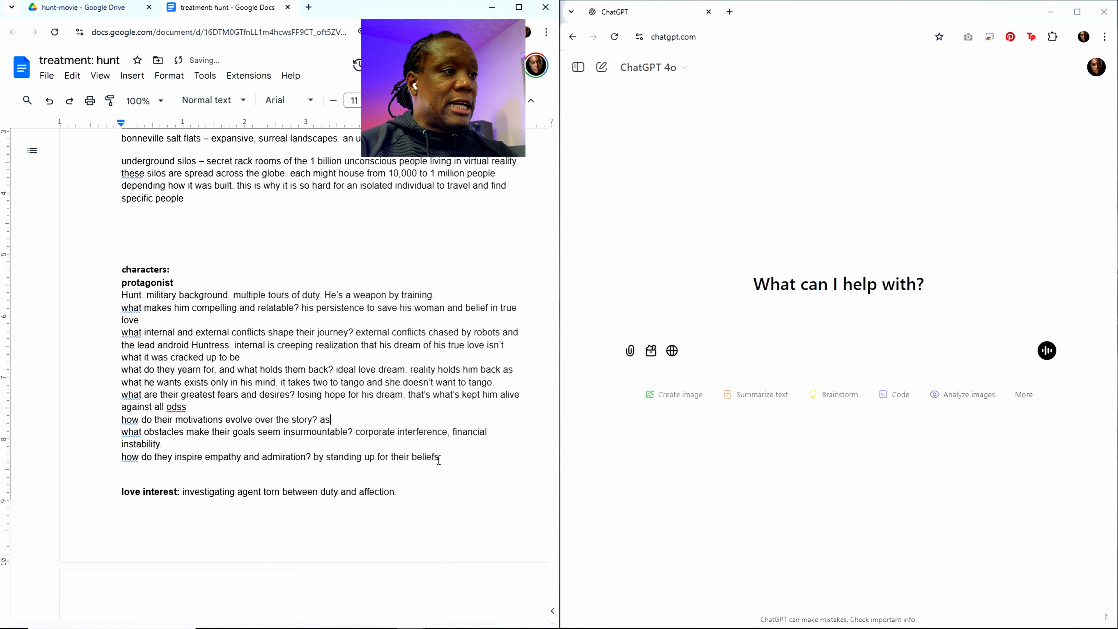
text( he)
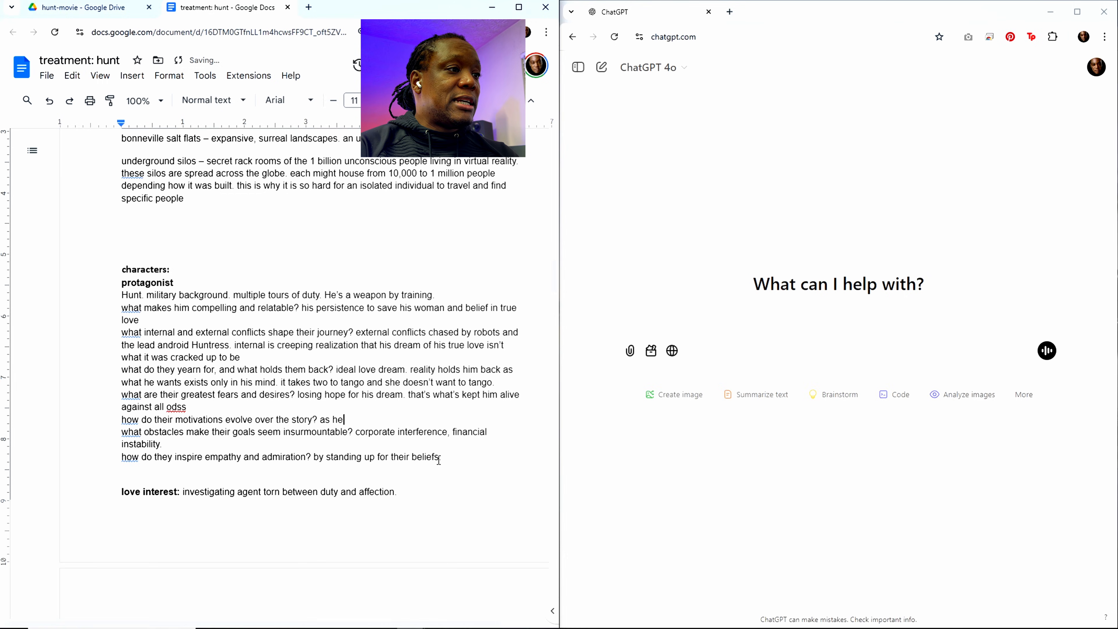
text( learn)
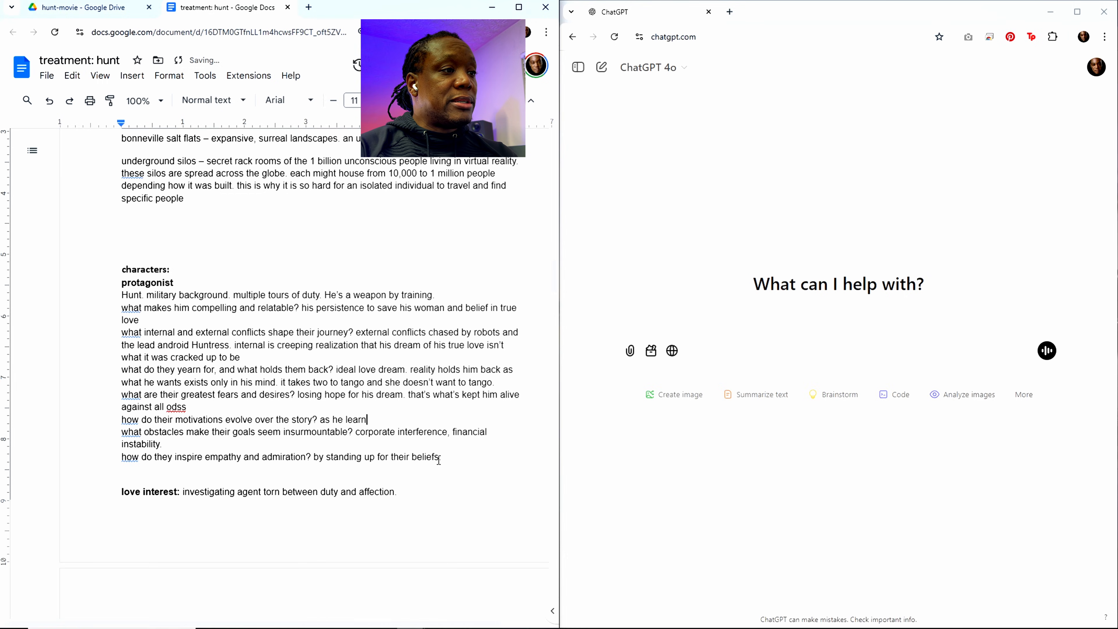
key(BackSpace)
key(BackSpace)
key(BackSpace)
key(BackSpace)
key(BackSpace)
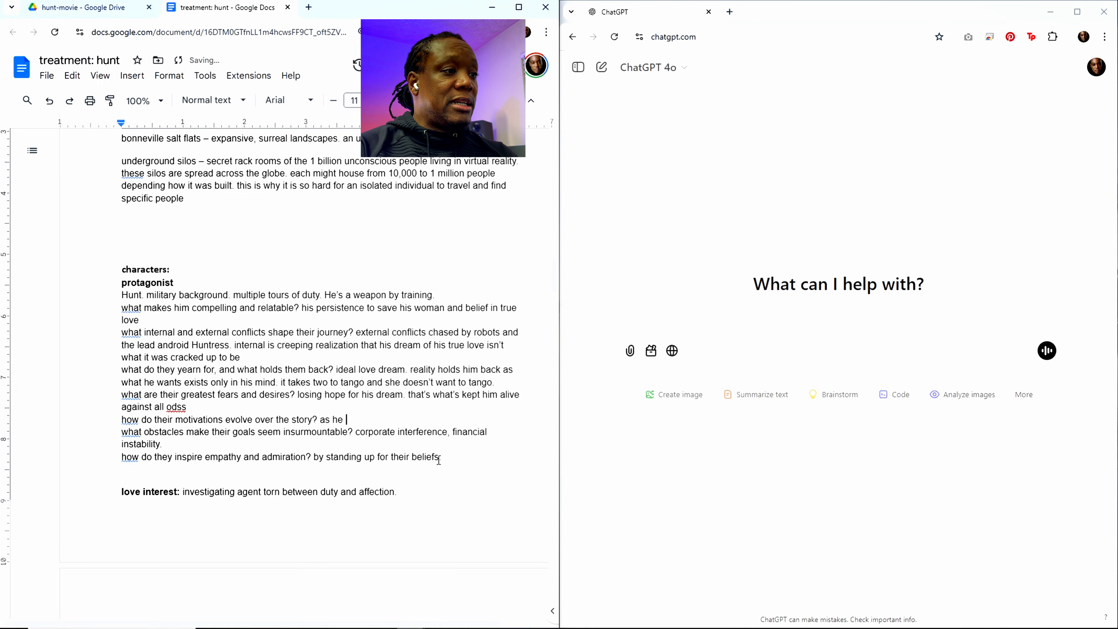
text(recon)
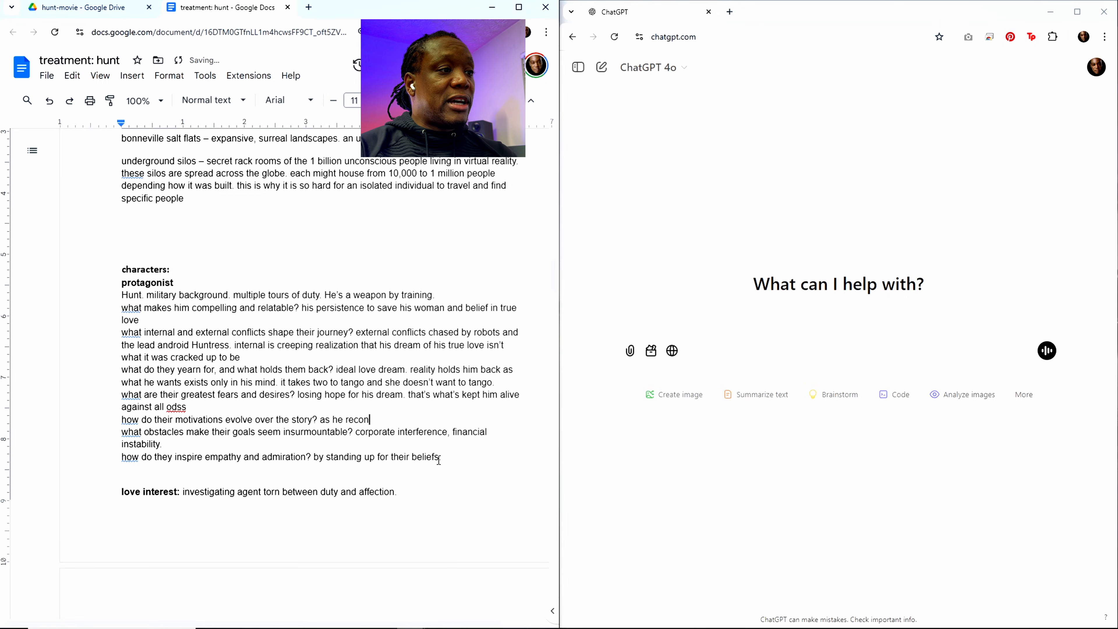
text(ciles wit)
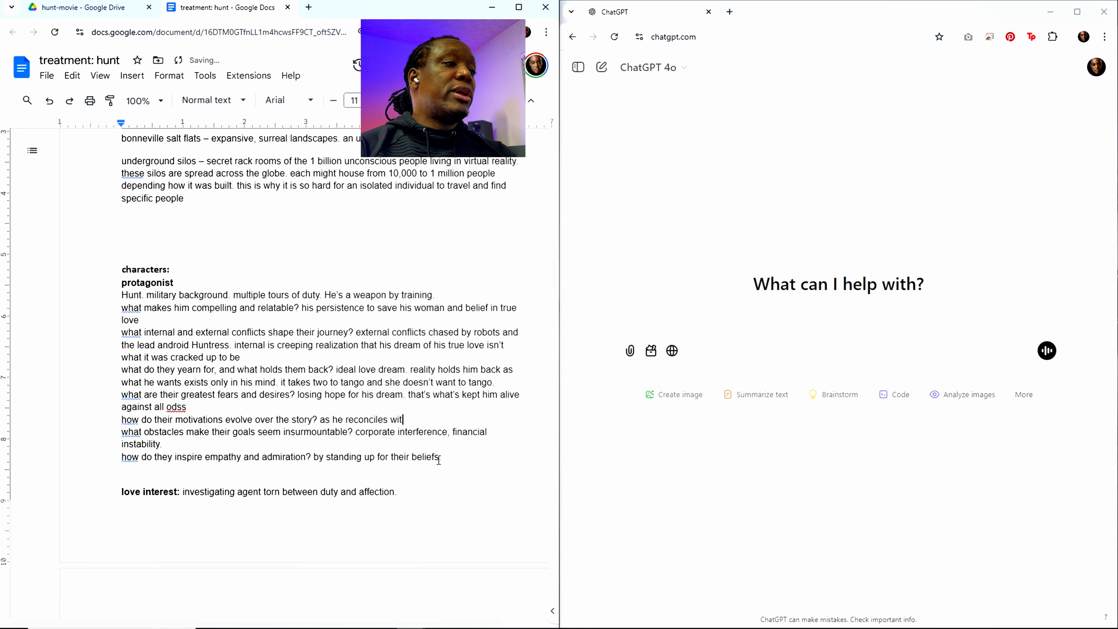
text(h realit)
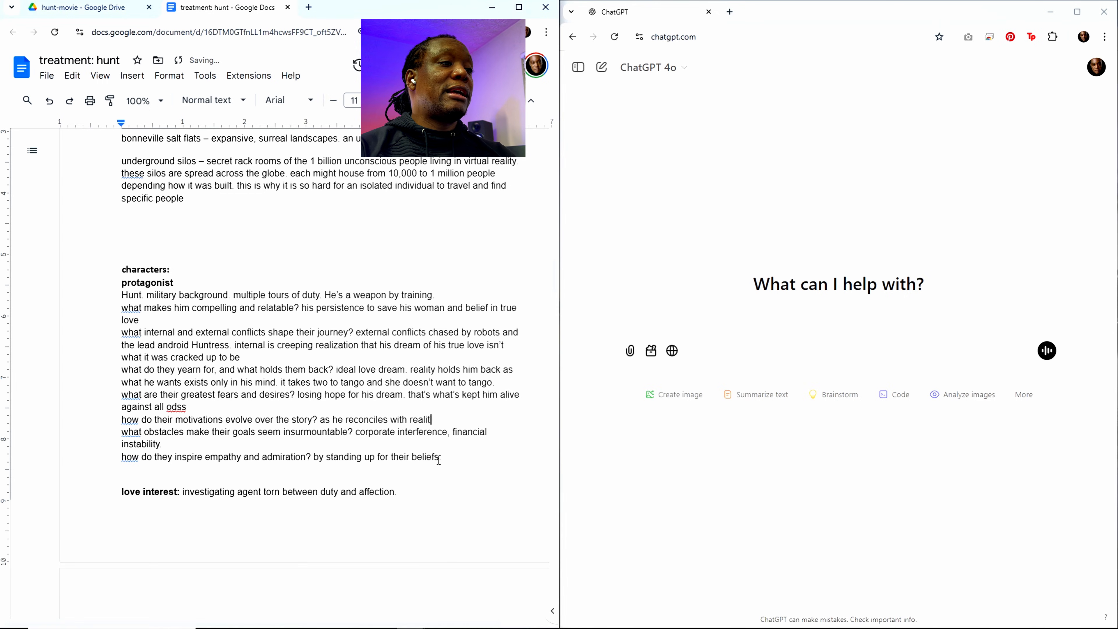
text(y, his motri)
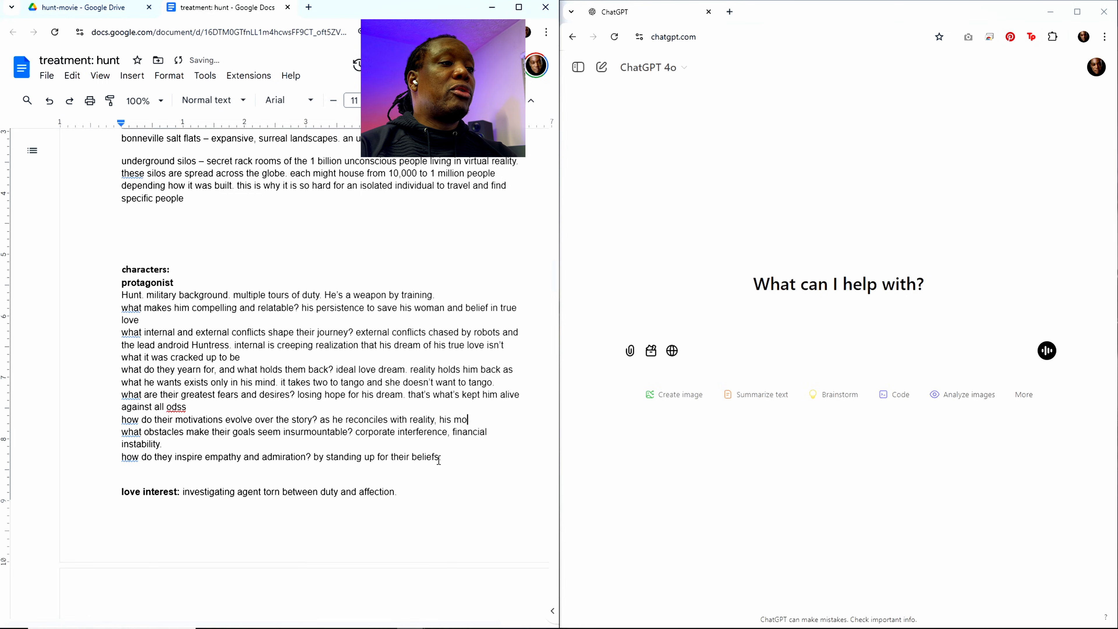
key(BackSpace)
text(iva)
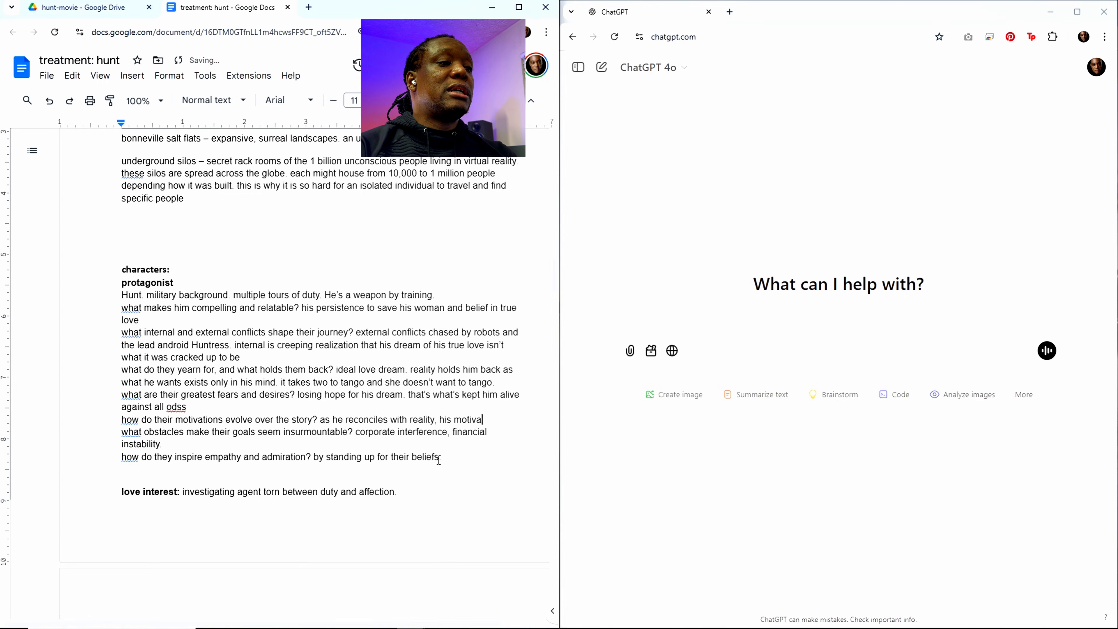
text(tion changes to)
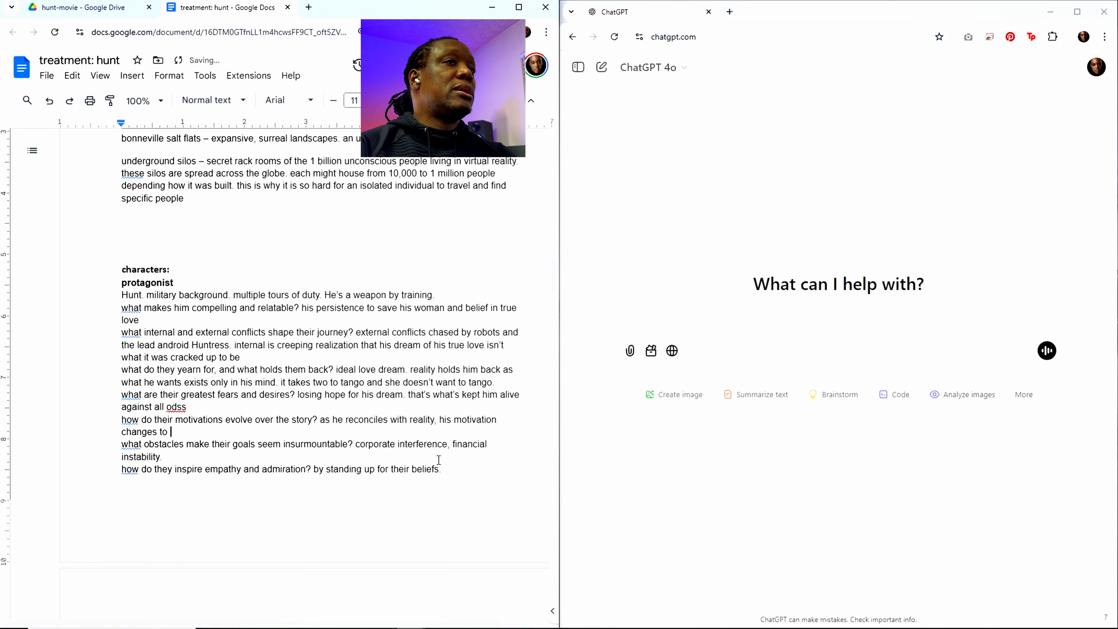
text( hoping )
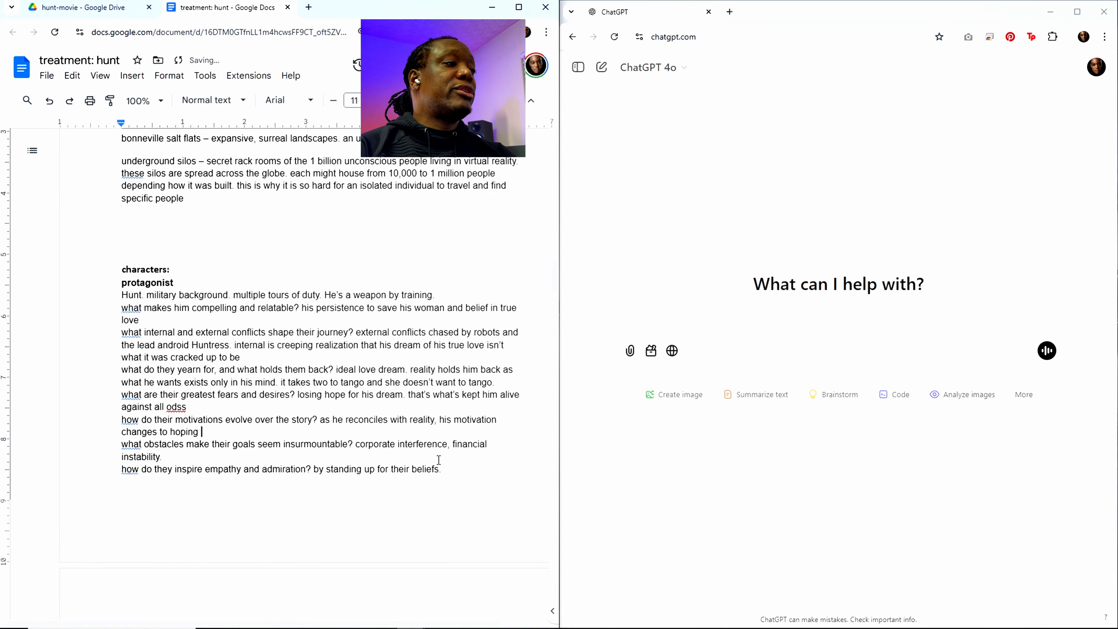
text(to change real)
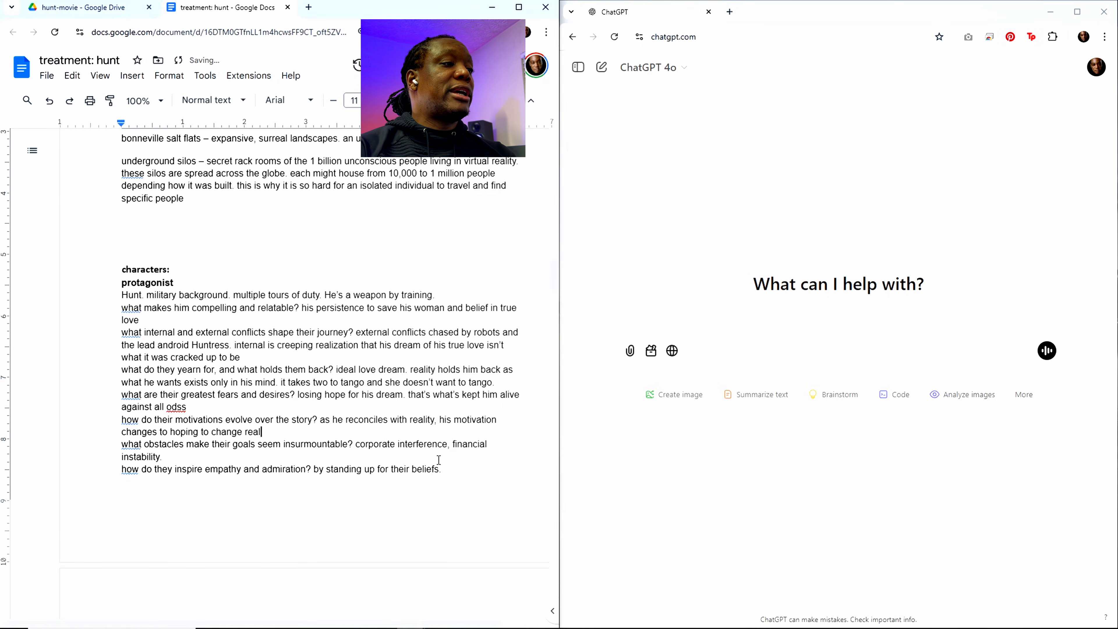
text(ity then to)
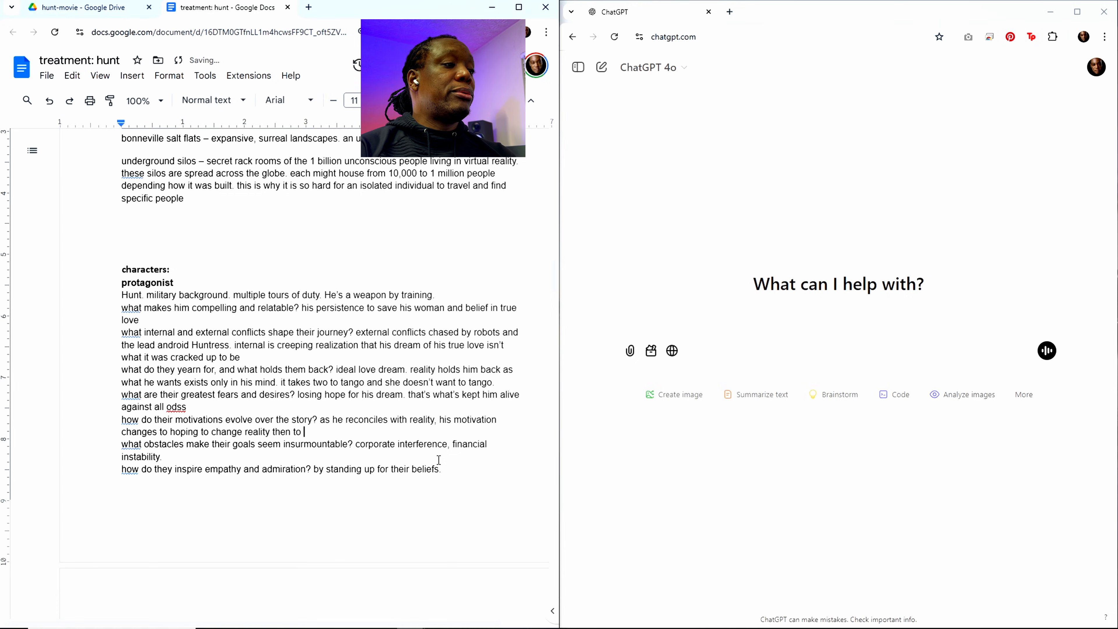
text( what he wants)
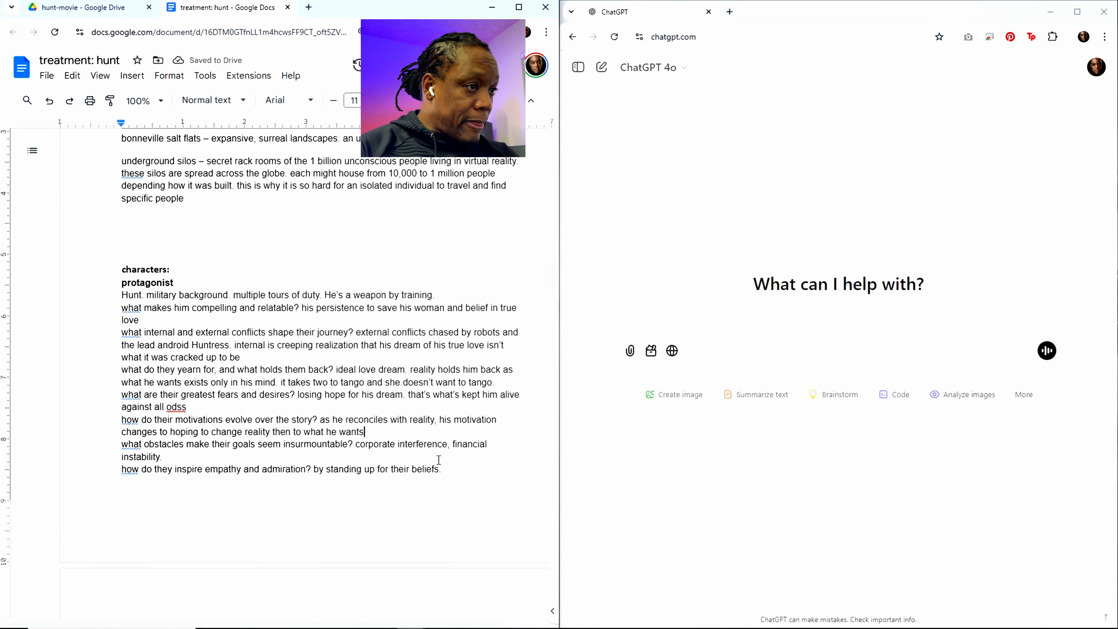
Step: Replace the answer about insurmountable obstacles with "Sazi his former lover doesn't want the same dream that he wants"
drag(356, 443, 366, 452)
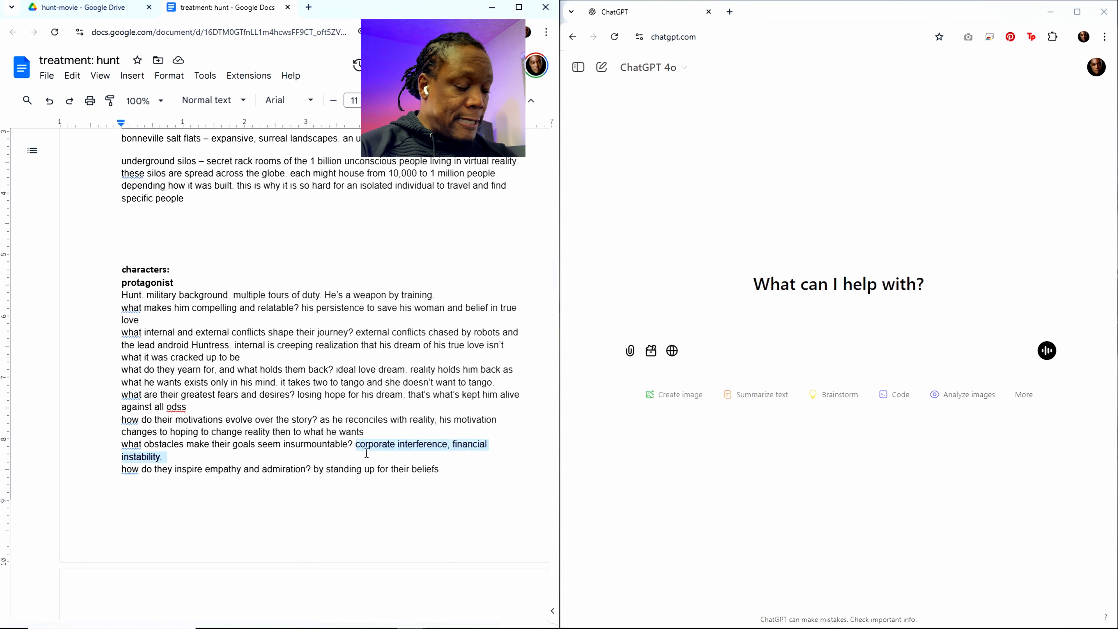
text(Saxi)
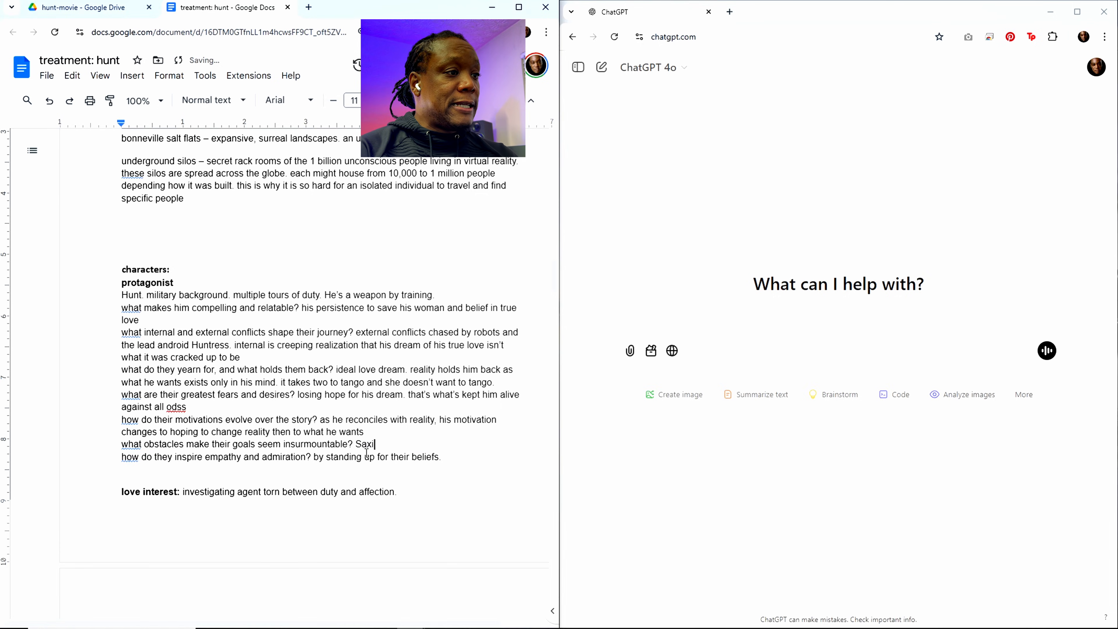
key(BackSpace)
key(BackSpace)
text(zi his l)
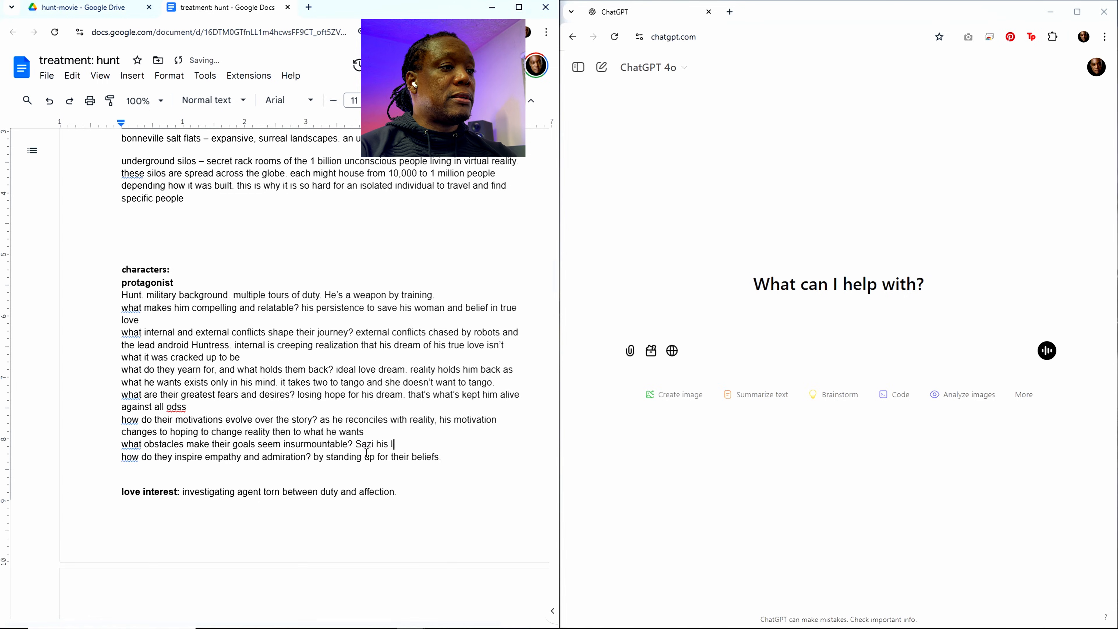
text(over)
key(BackSpace)
key(BackSpace)
key(BackSpace)
key(BackSpace)
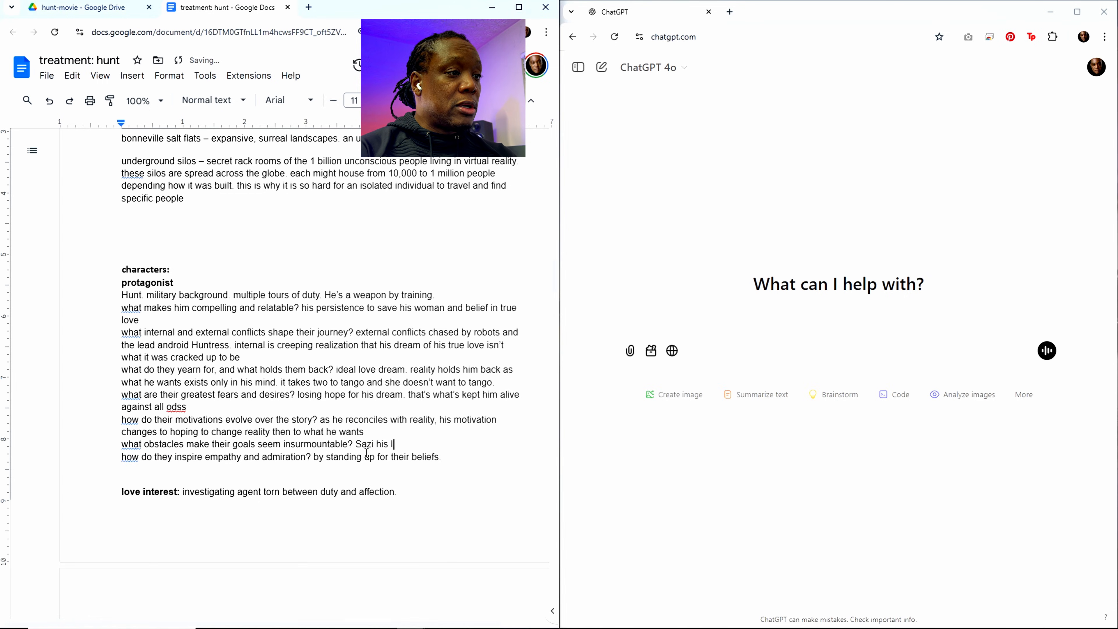
text(former lov)
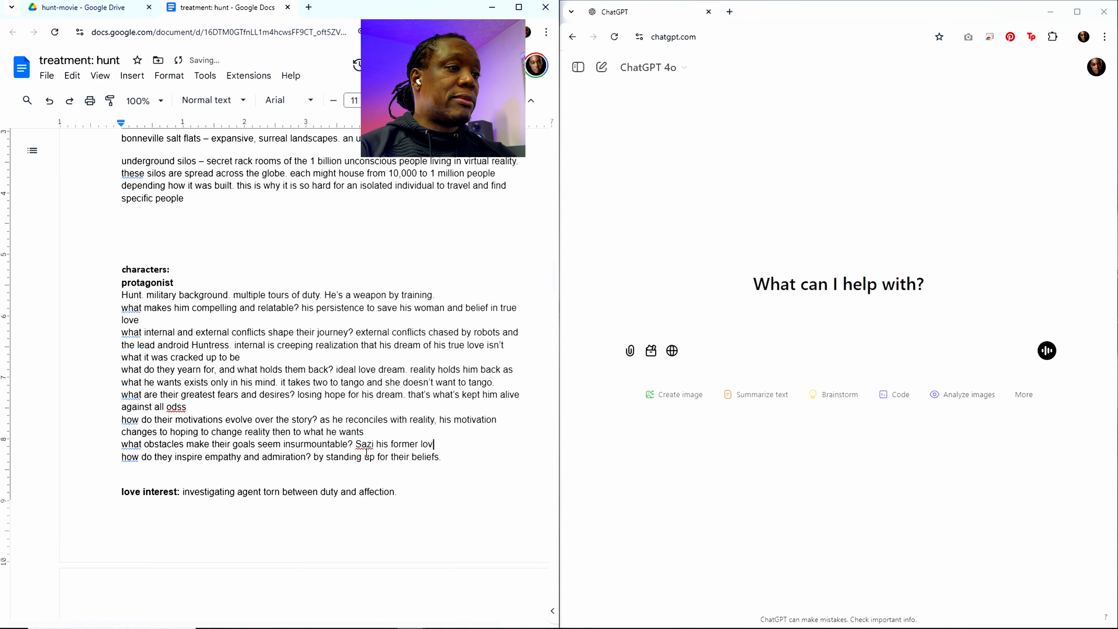
text(er doesn't wan)
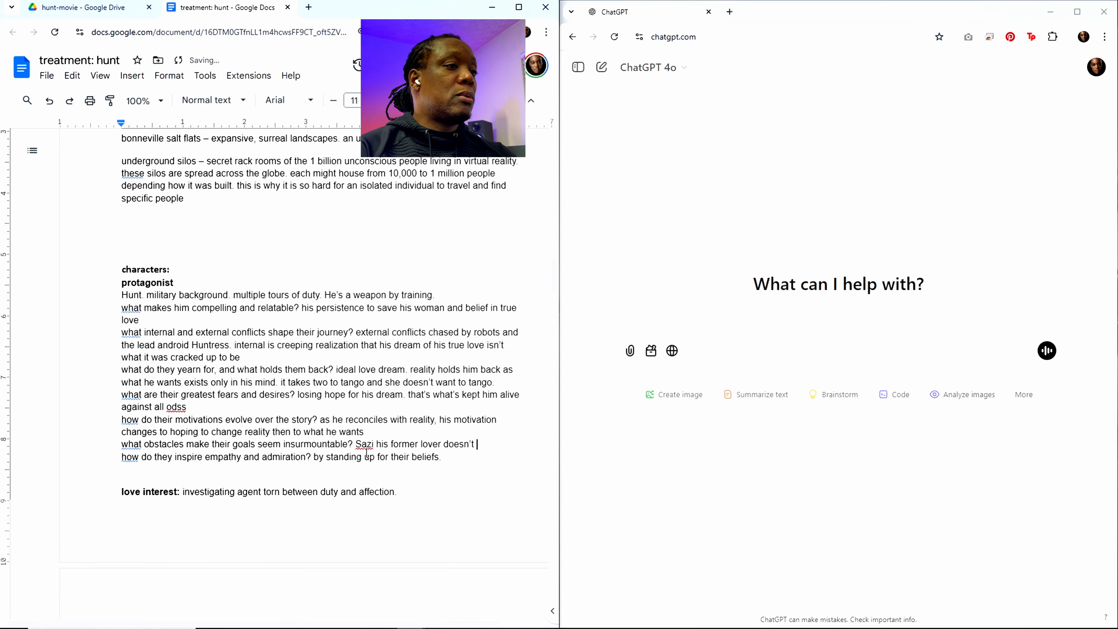
text(t th)
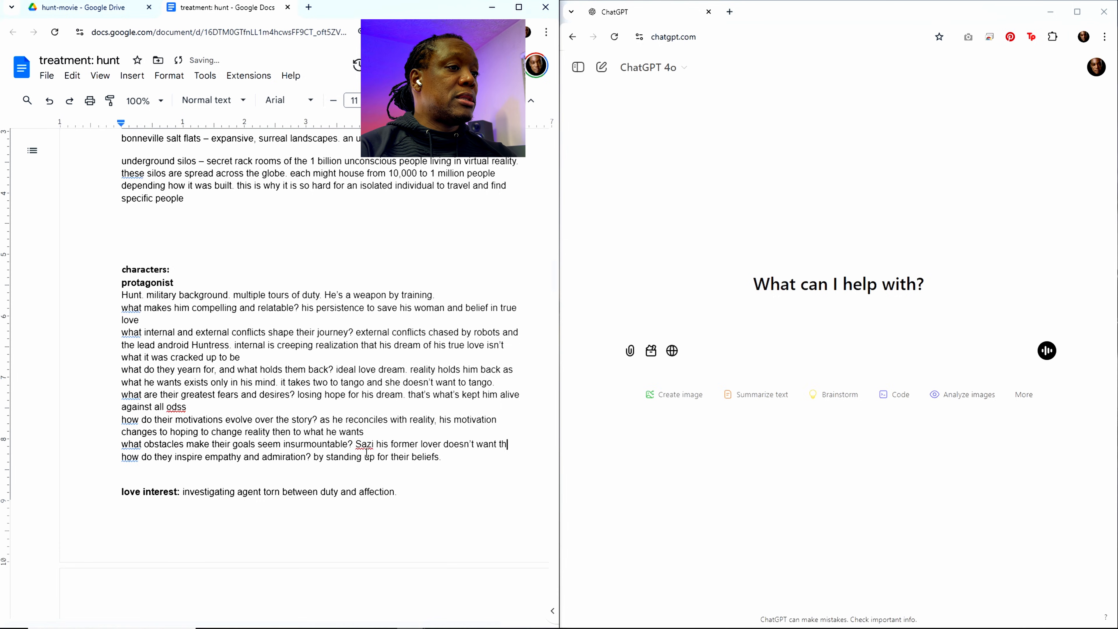
text(e same )
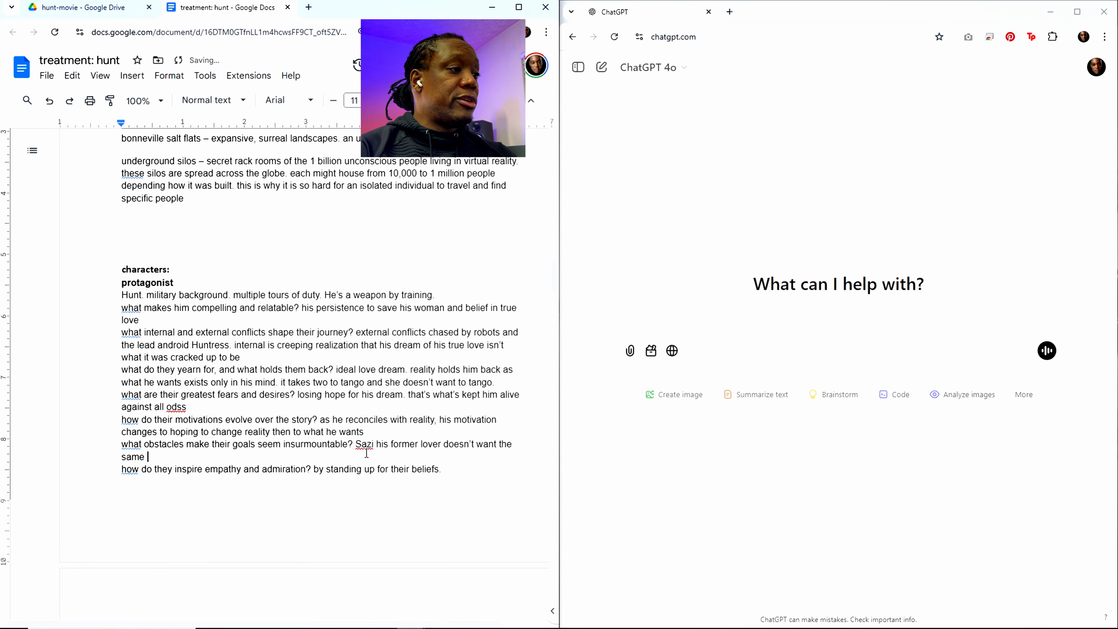
text(dream that)
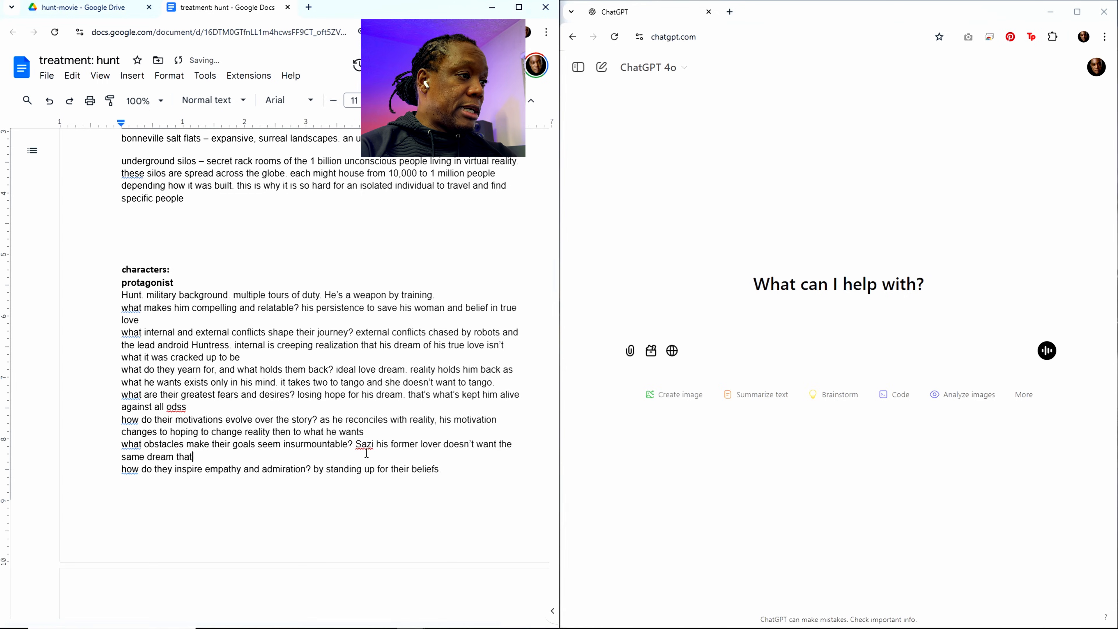
text( he wants)
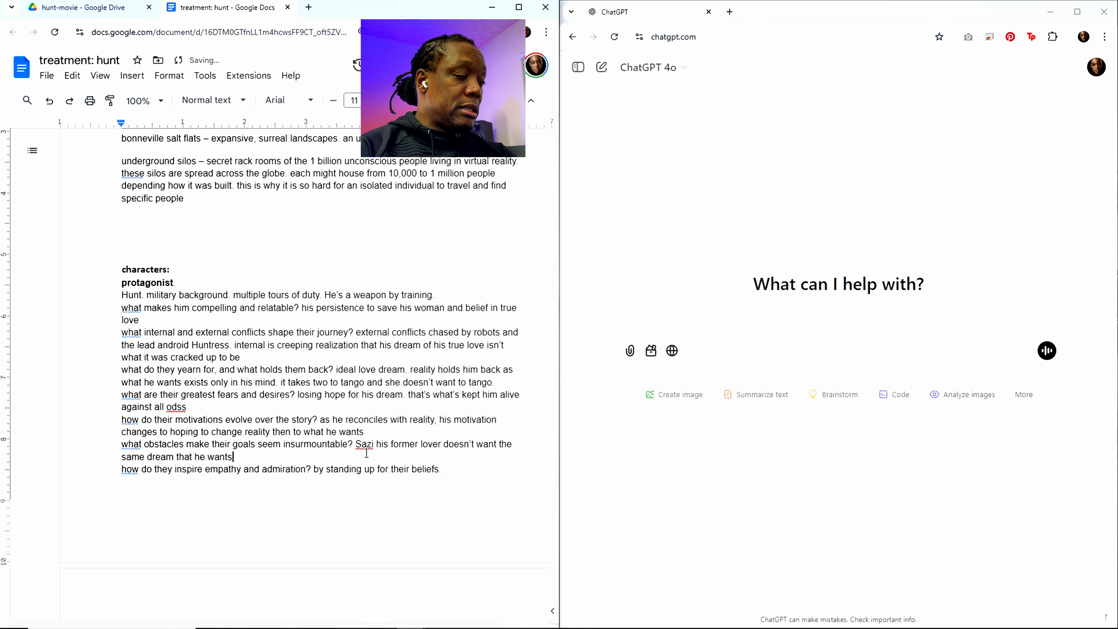
text(. She wan)
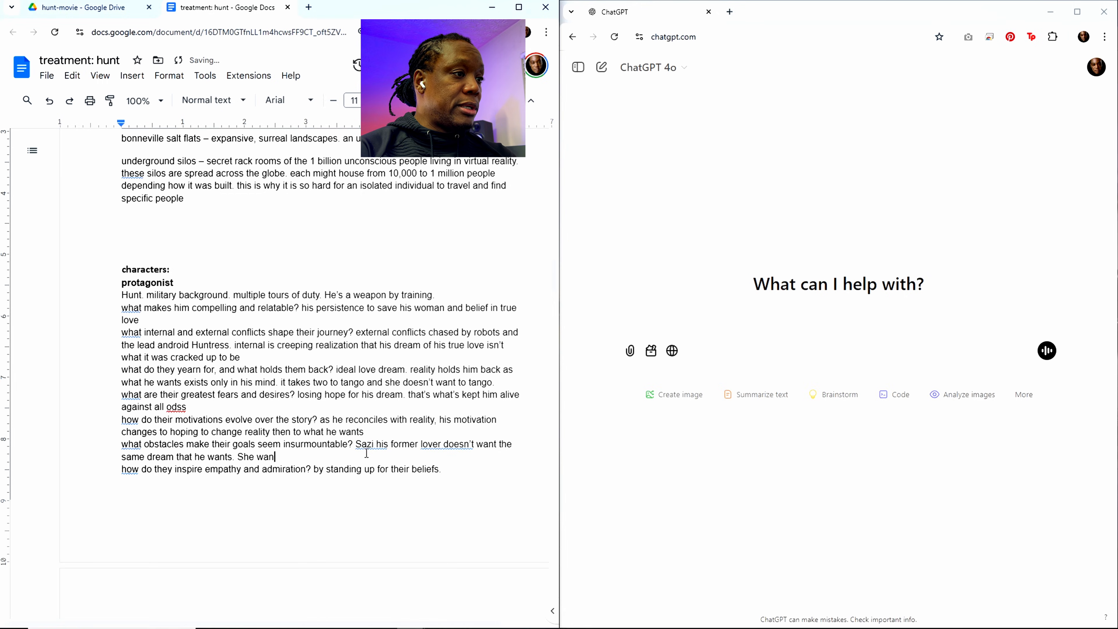
text(ts freedom)
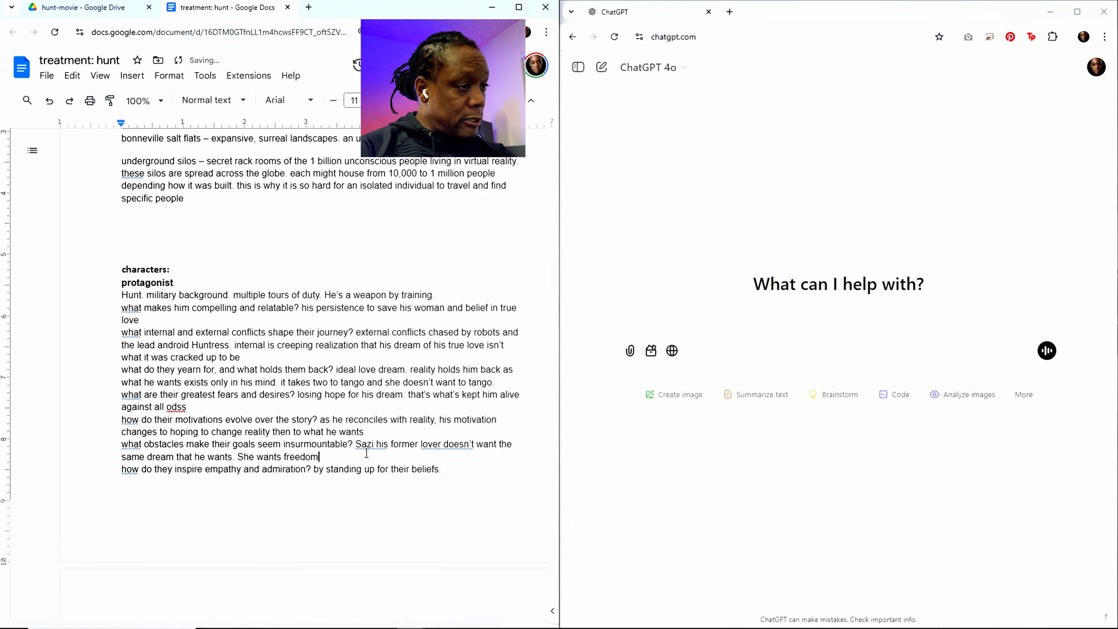
text( at all costs.)
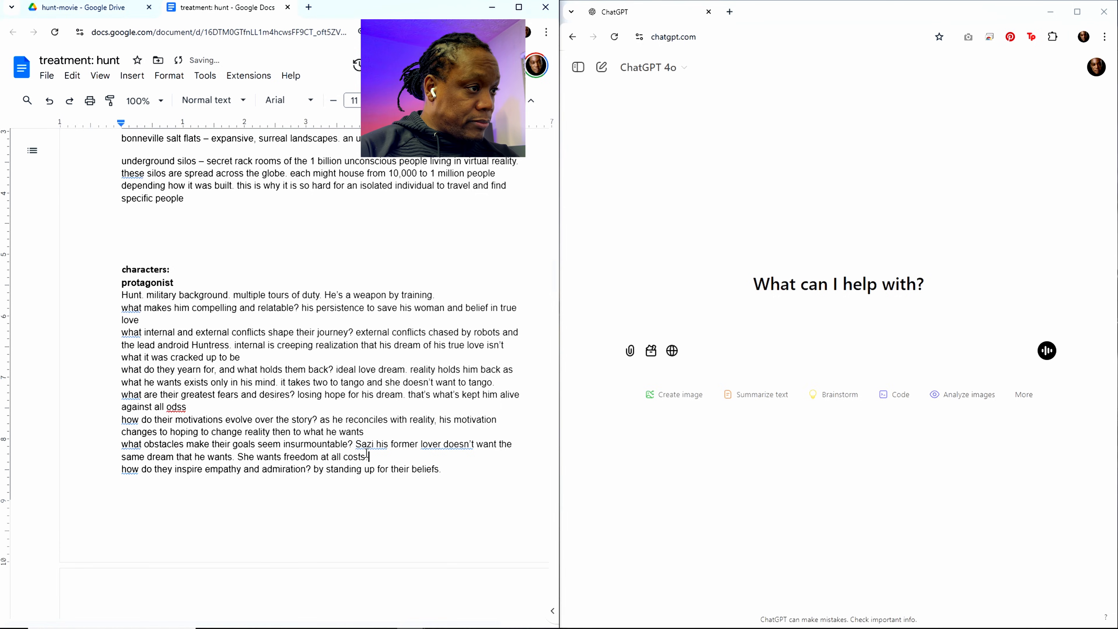
Step: Replace the protagonist's answer on inspiring empathy and admiration with the opening word "By"
scroll(258, 449, down, 4)
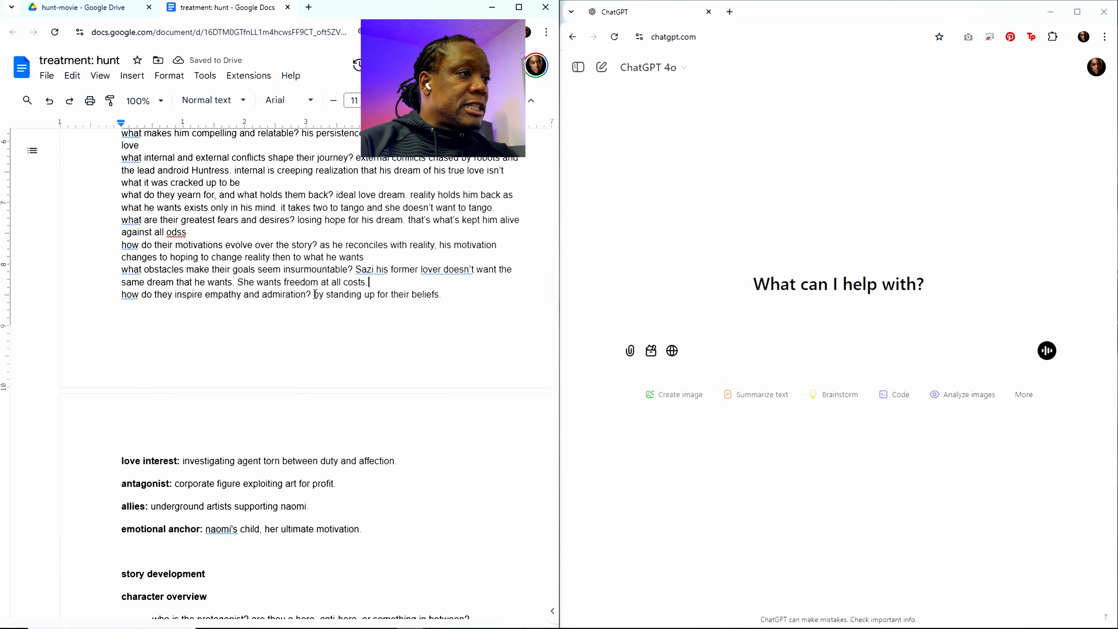
drag(314, 294, 445, 295)
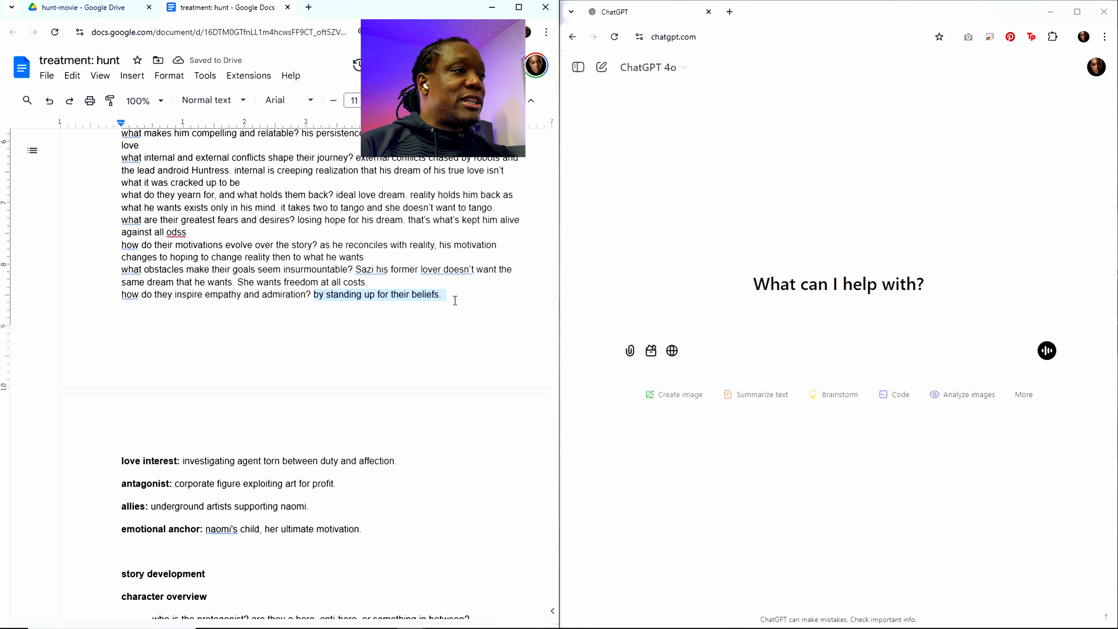
text(By )
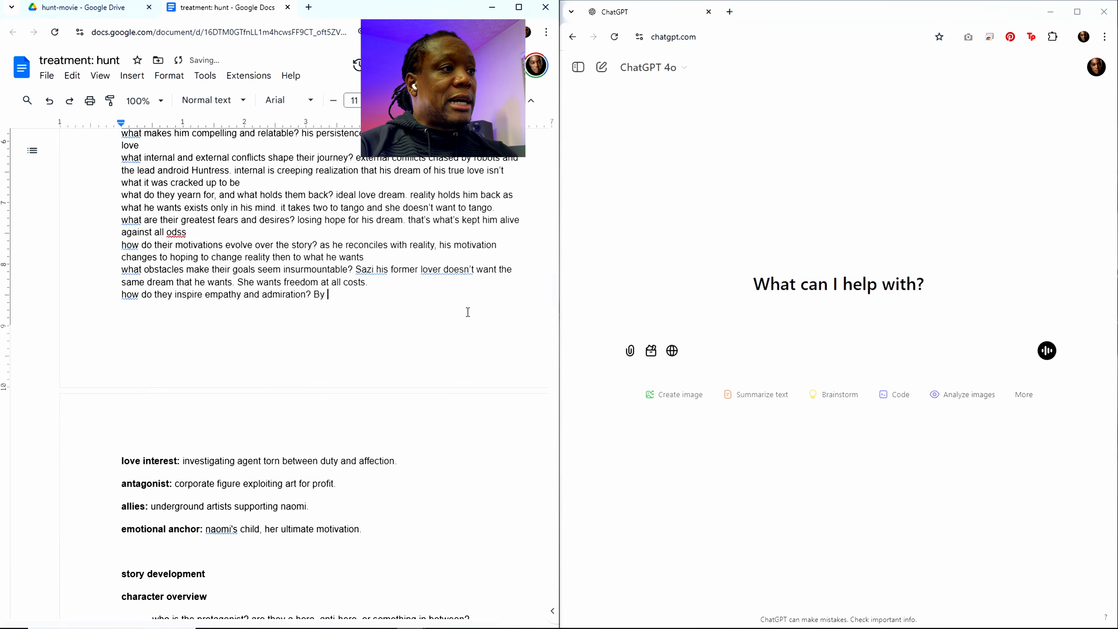
text(using )
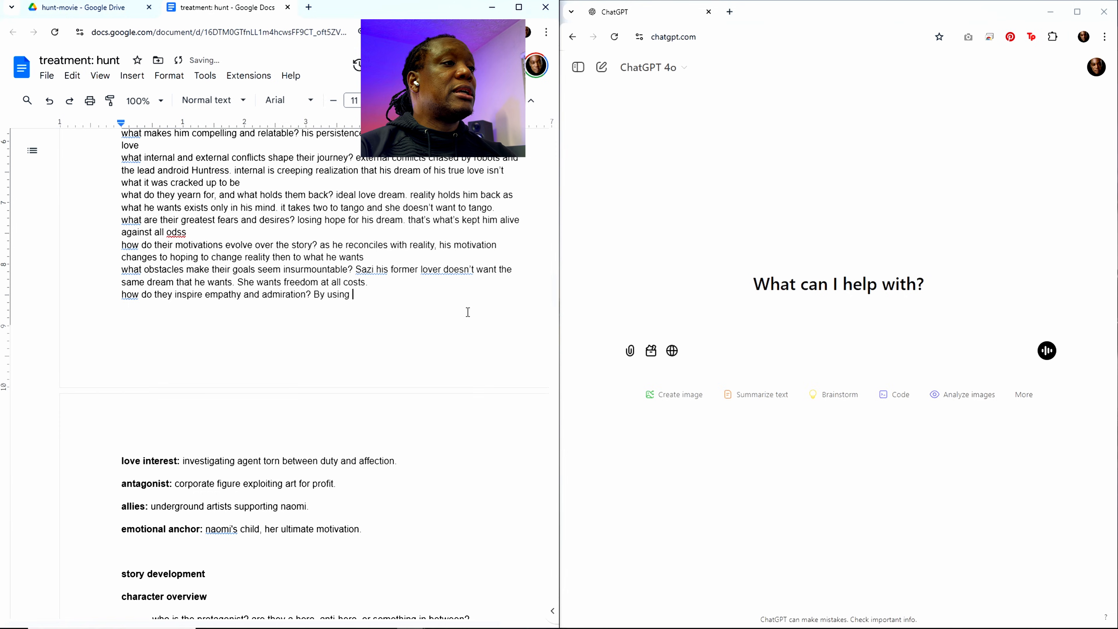
text(every)
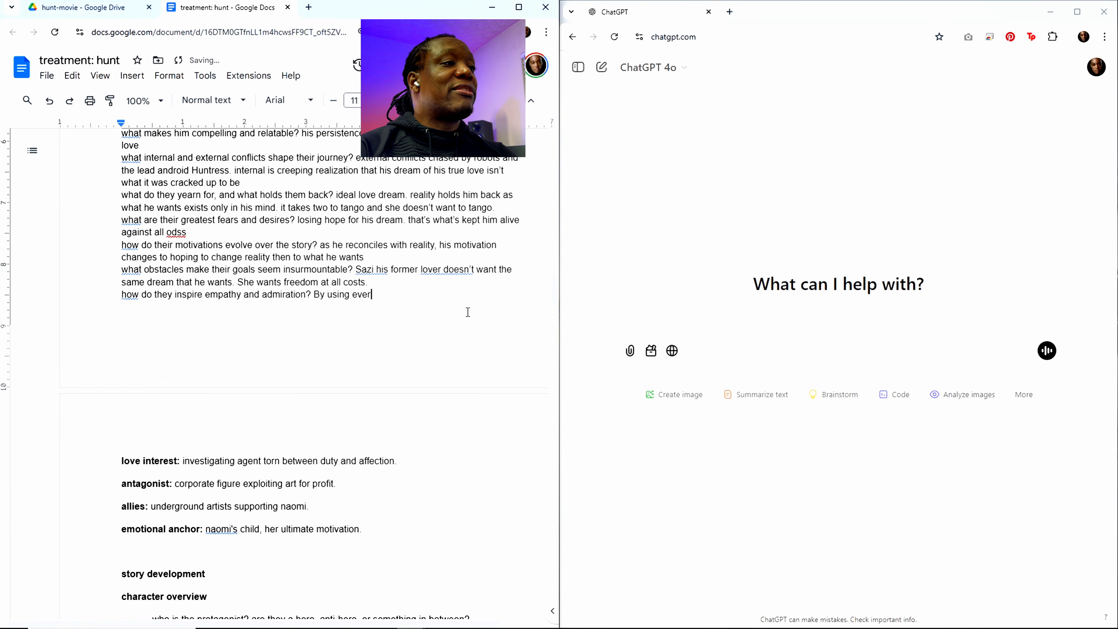
key(BackSpace)
key(BackSpace)
key(BackSpace)
key(BackSpace)
key(BackSpace)
key(BackSpace)
key(BackSpace)
key(BackSpace)
key(BackSpace)
key(BackSpace)
text(st)
key(BackSpace)
key(BackSpace)
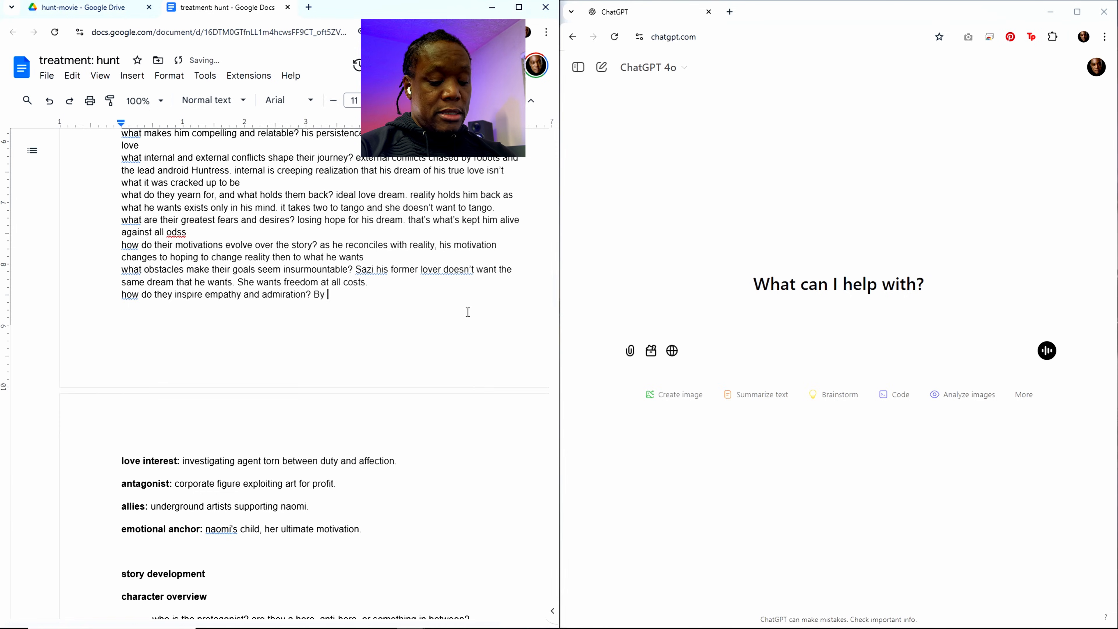
Step: Continue the empathy and admiration answer after "By" with "giving everything he has to make his dream come true of saving Sazi"
text(giving)
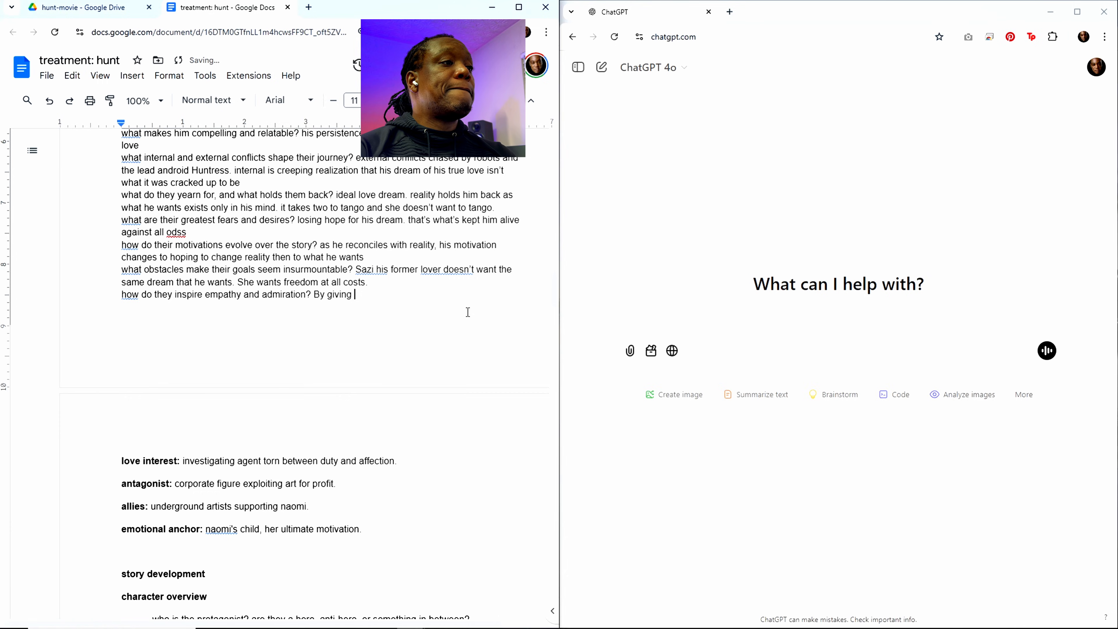
text( everything)
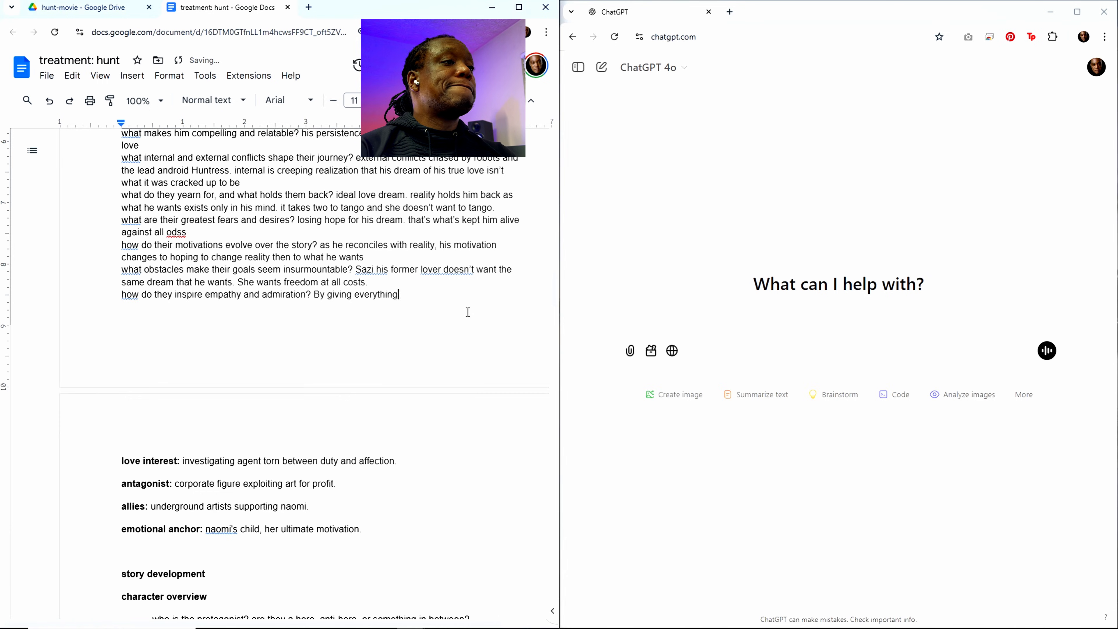
text( he has to)
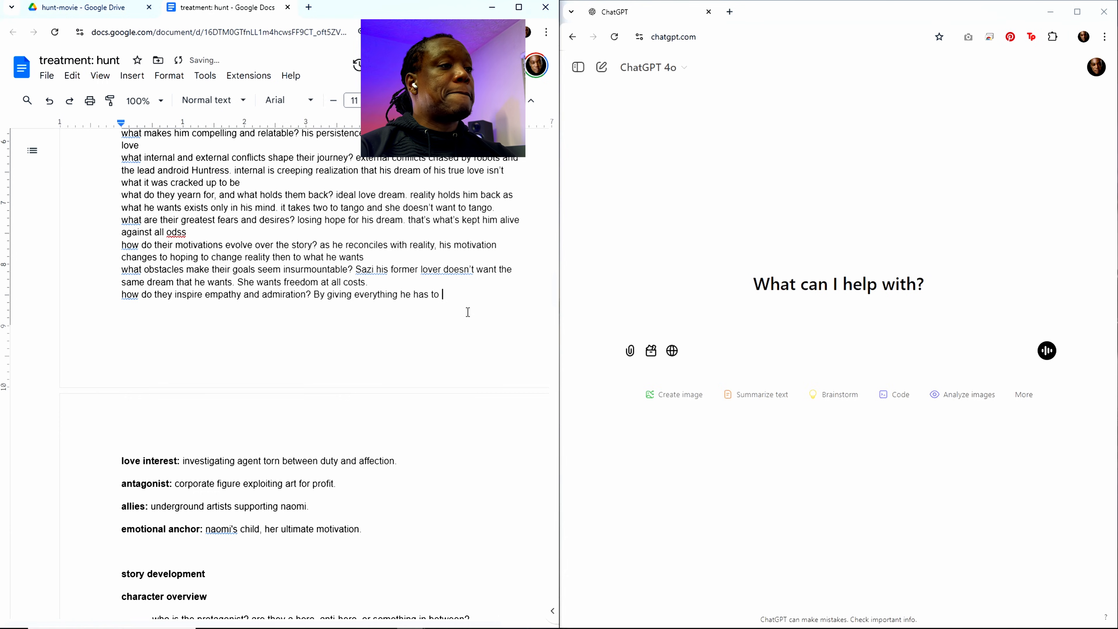
text( make )
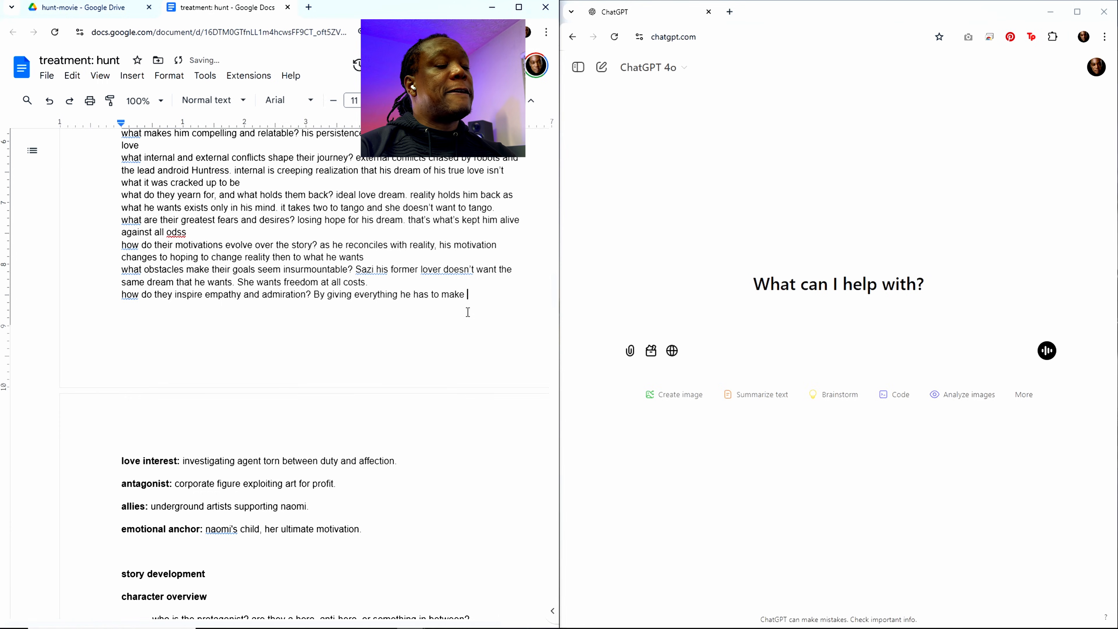
text(his drea)
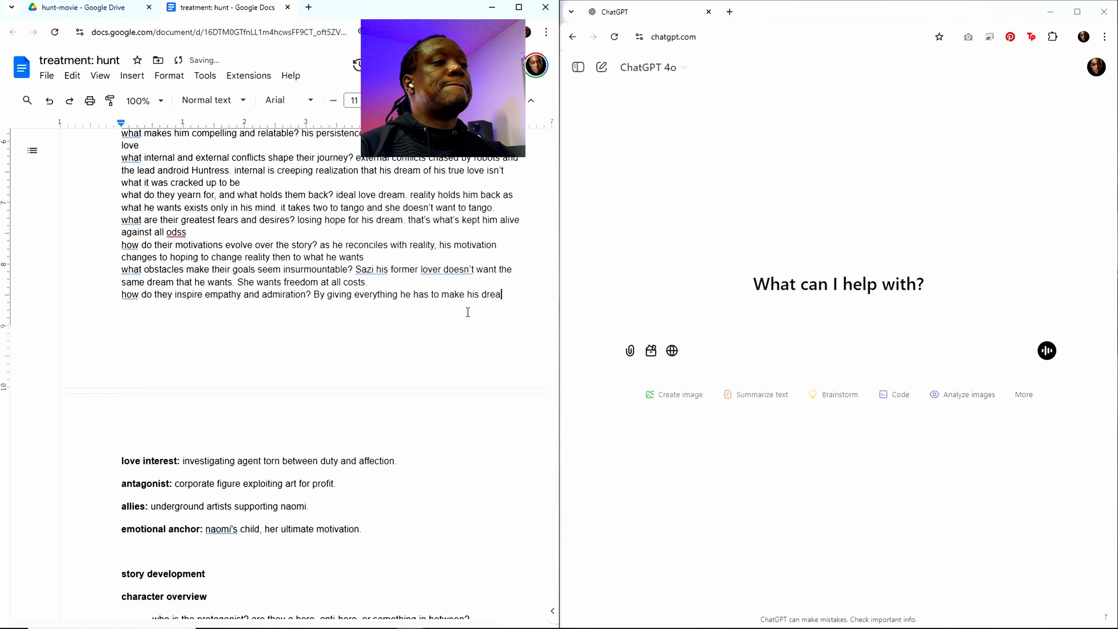
text(m come )
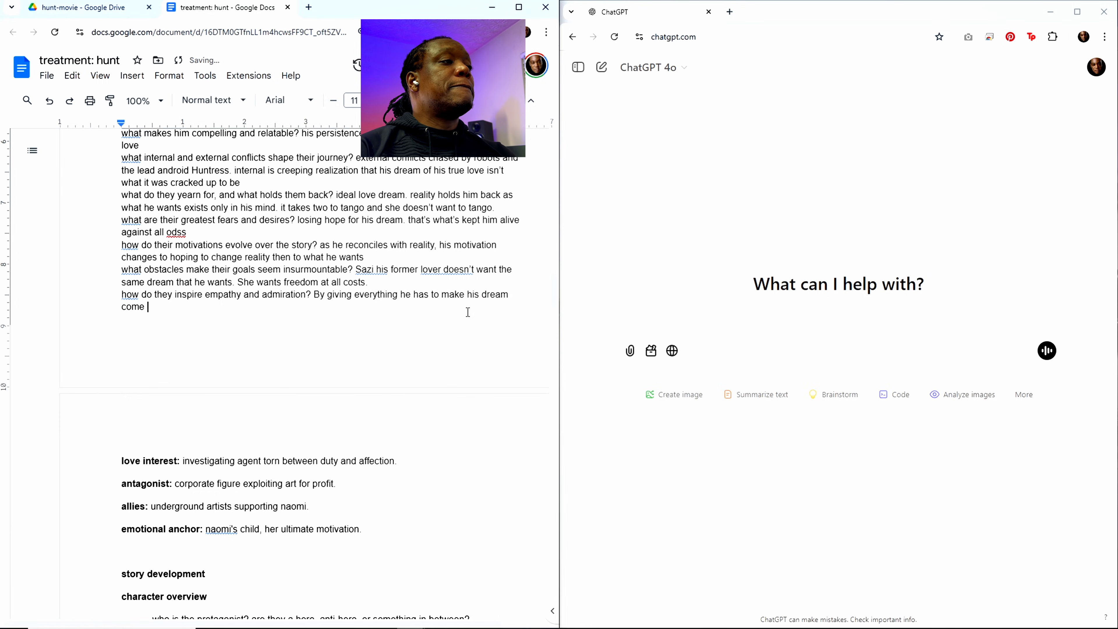
text(true of saving )
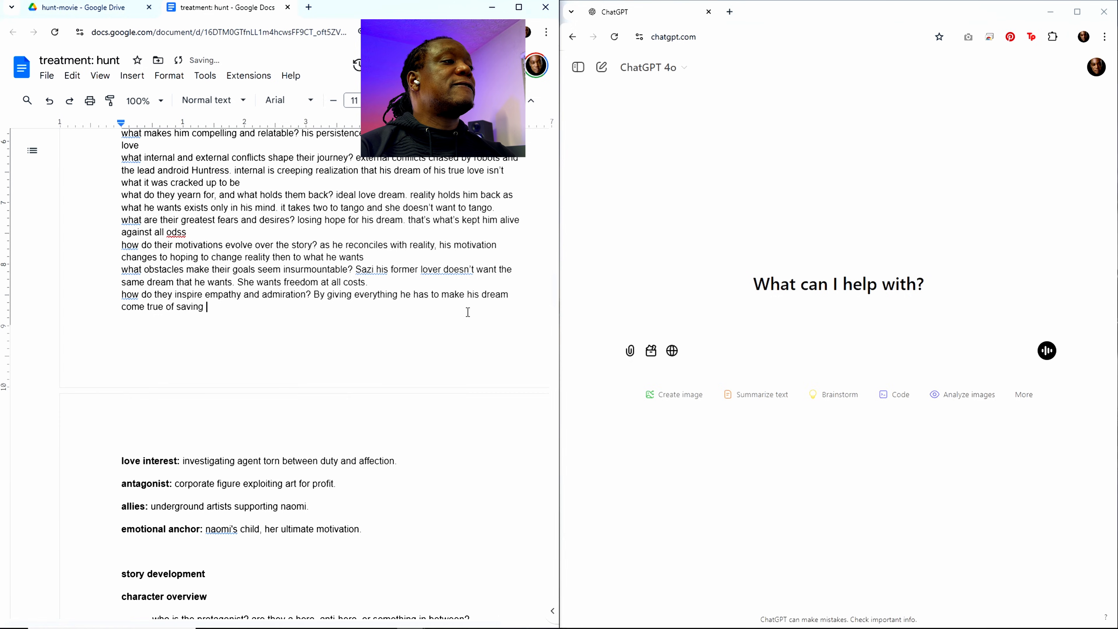
text(Sazi)
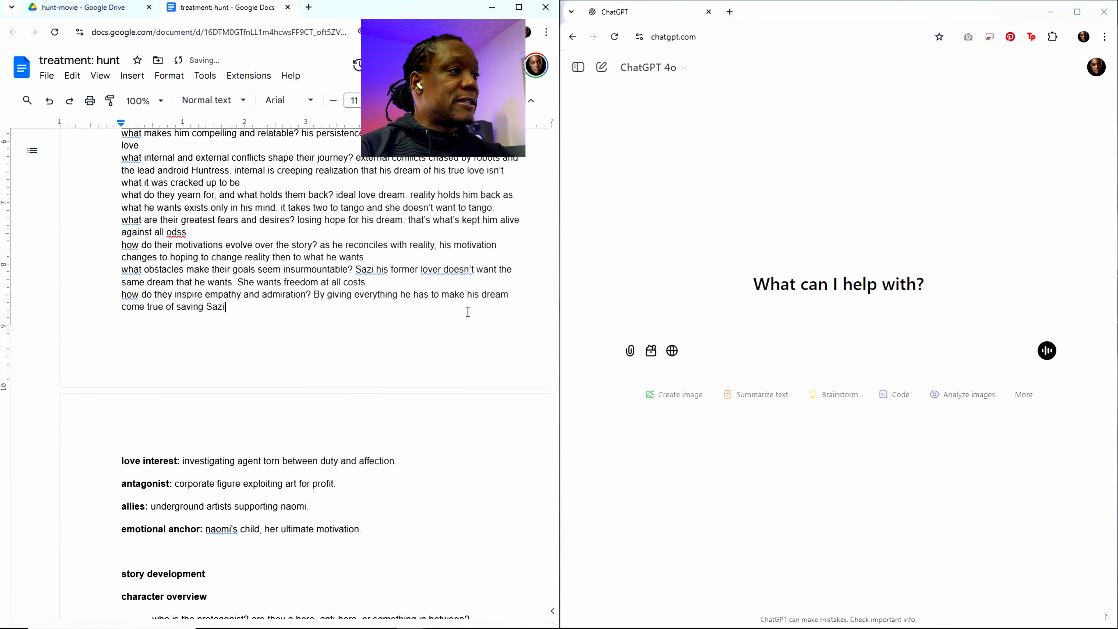
text(, who doesn't )
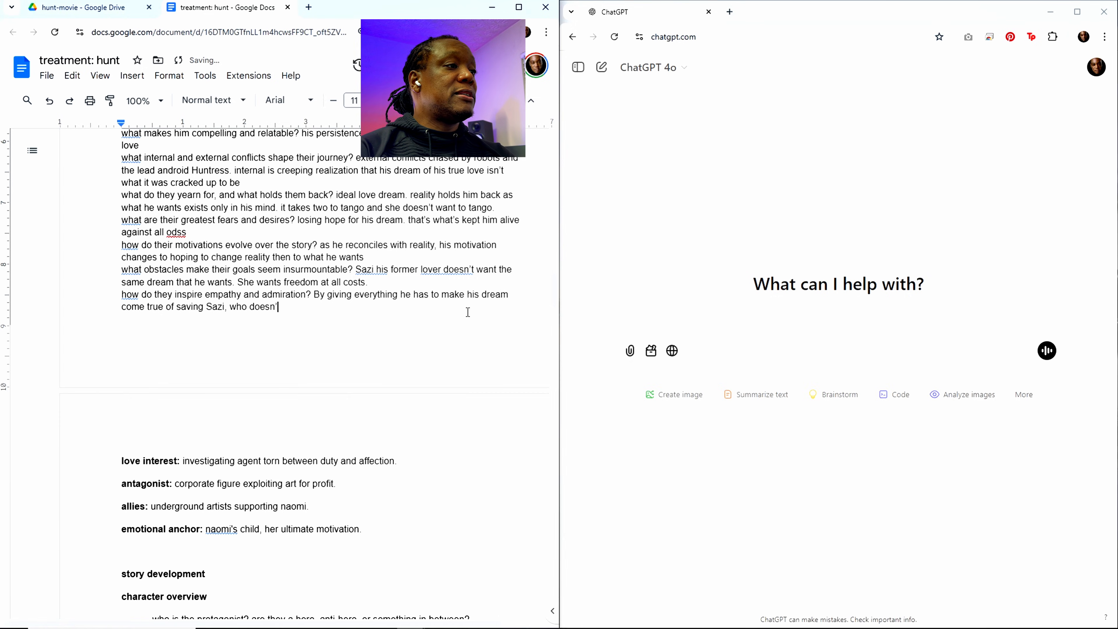
text(need to be )
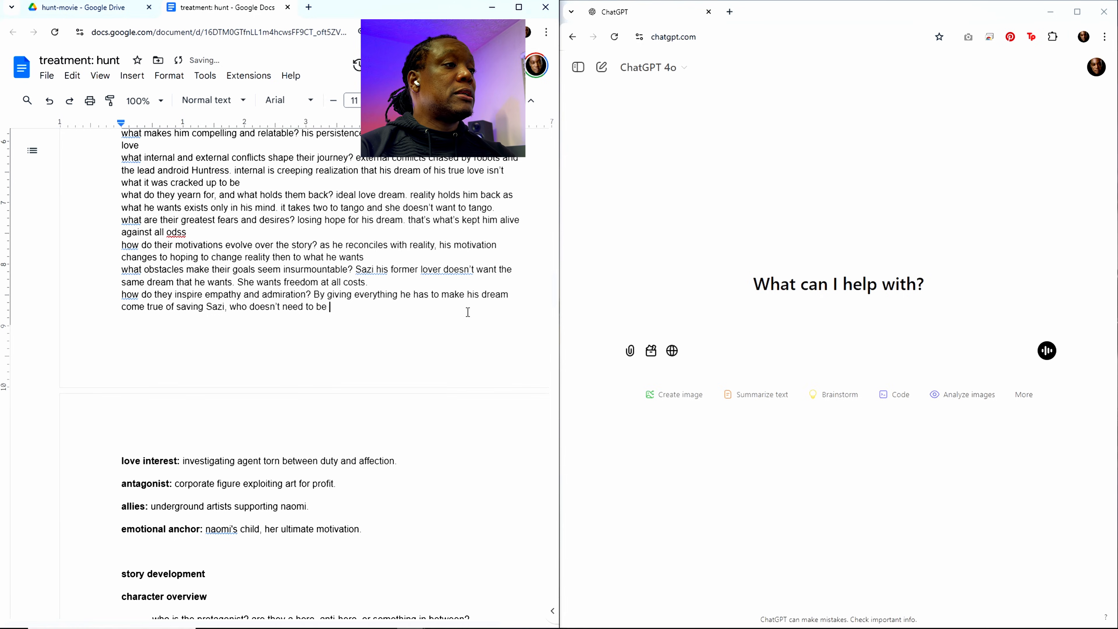
text(saved)
text(, bu)
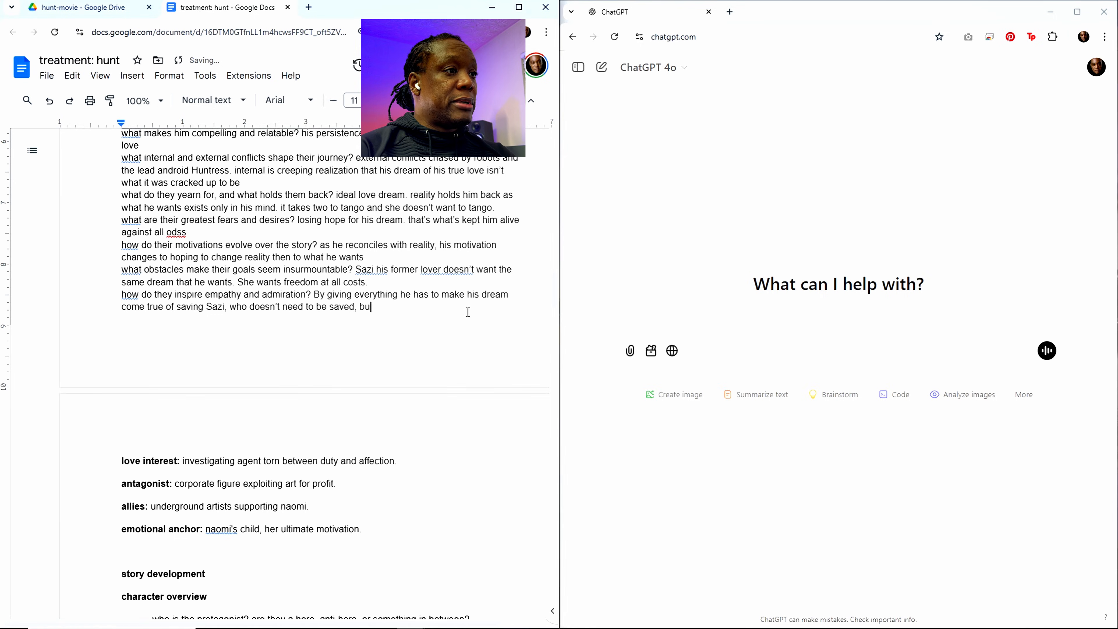
text(t he on)
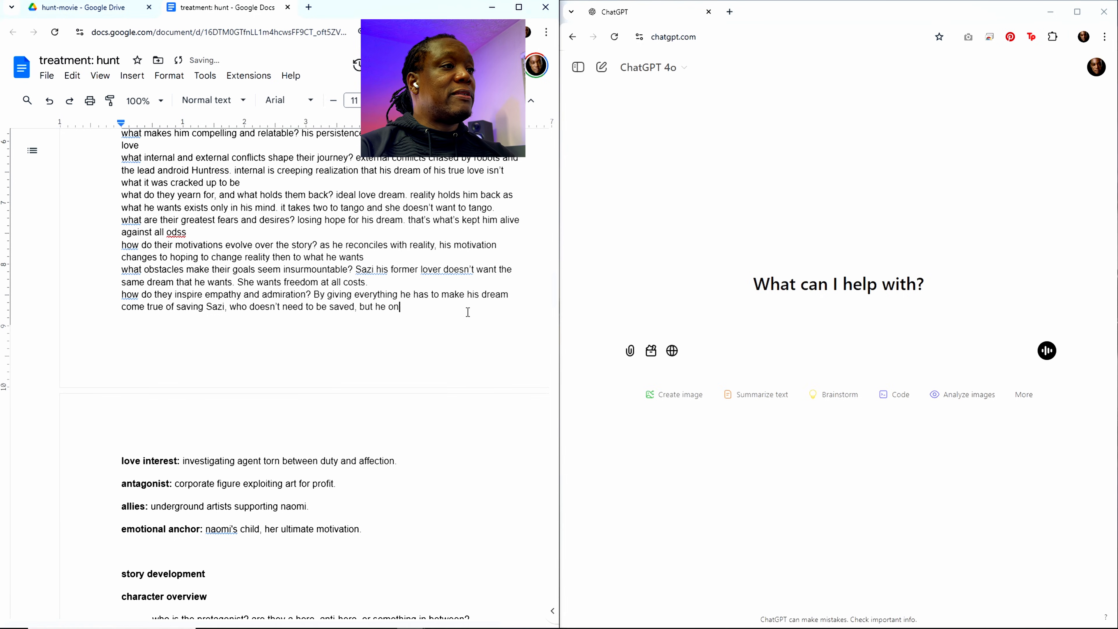
text(ly find s)
Step: Extend the empathy answer after "Sazi" with ", who doesn't need to be saved, but he only finds that out later."
key(BackSpace)
key(BackSpace)
text(s)
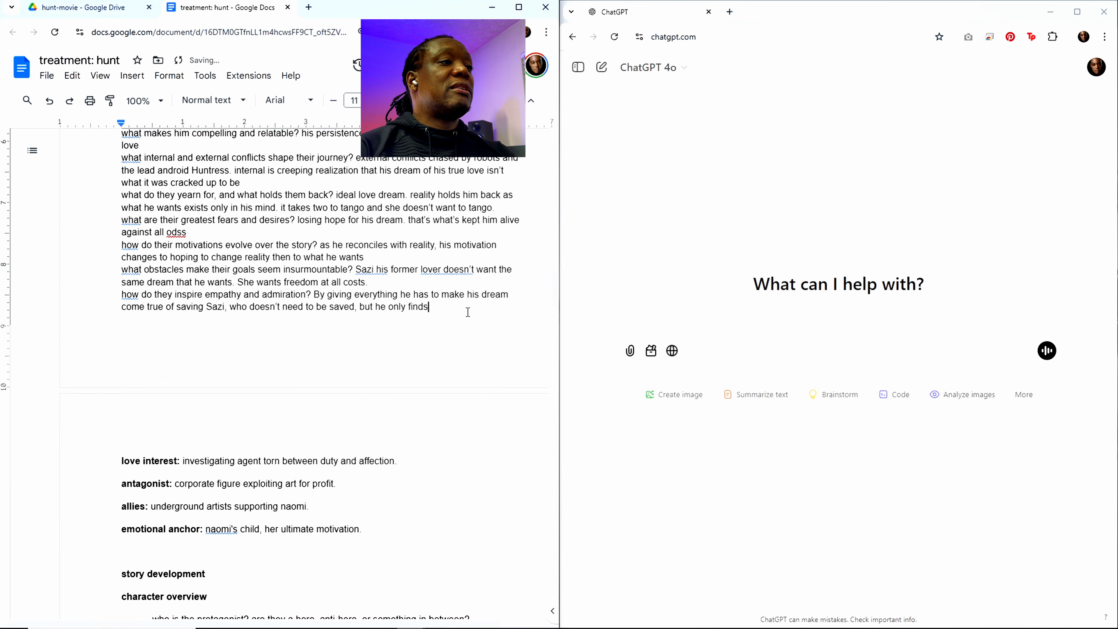
text( that out later. pi)
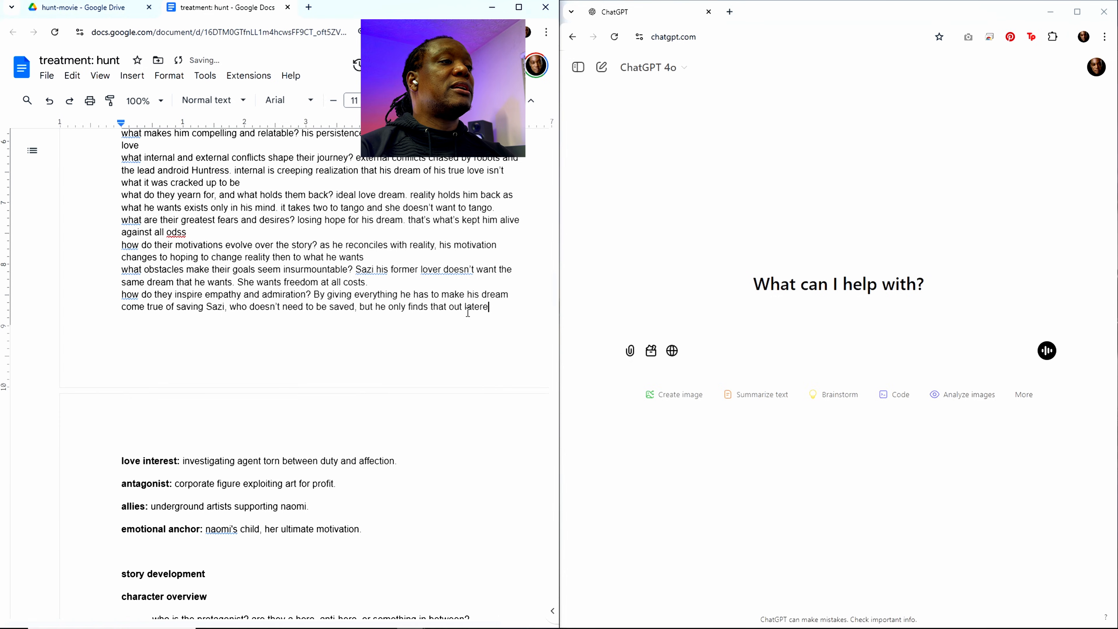
text(r)
Step: Add "pie in his face moment, we feel for the guy" to the empathy and admiration answer
key(BackSpace)
text(e )
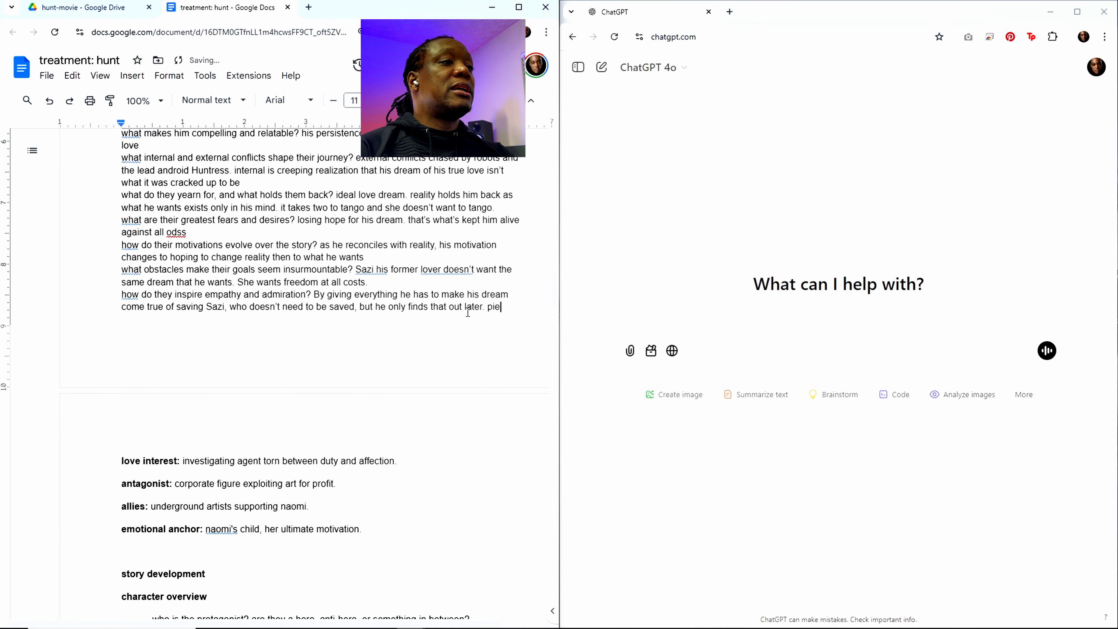
text(in his f)
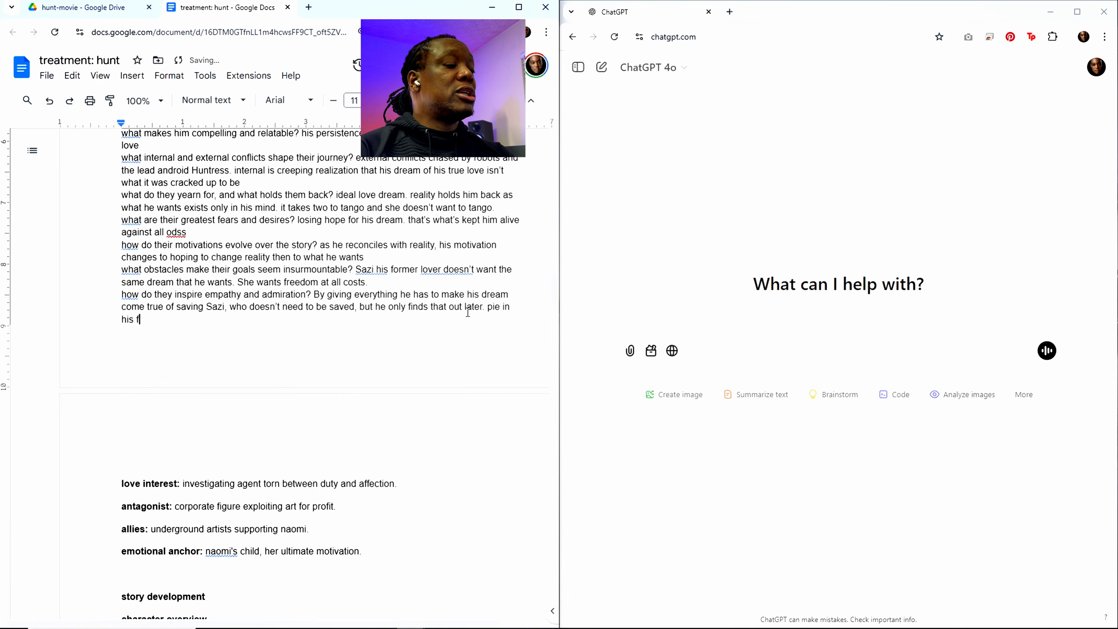
text(ace moment, w)
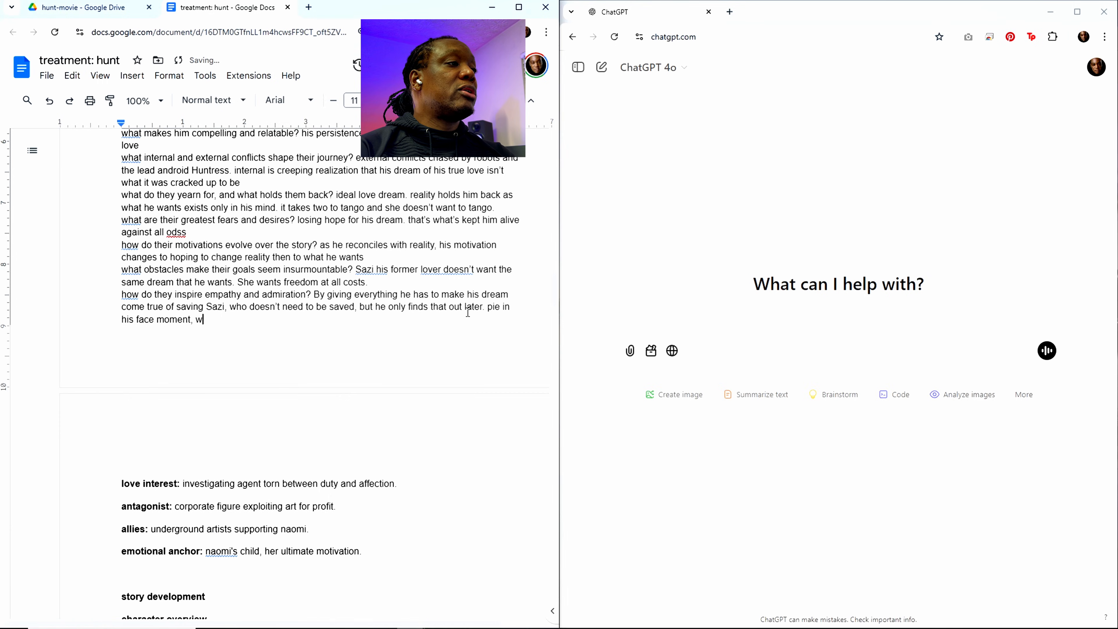
text(e feel f)
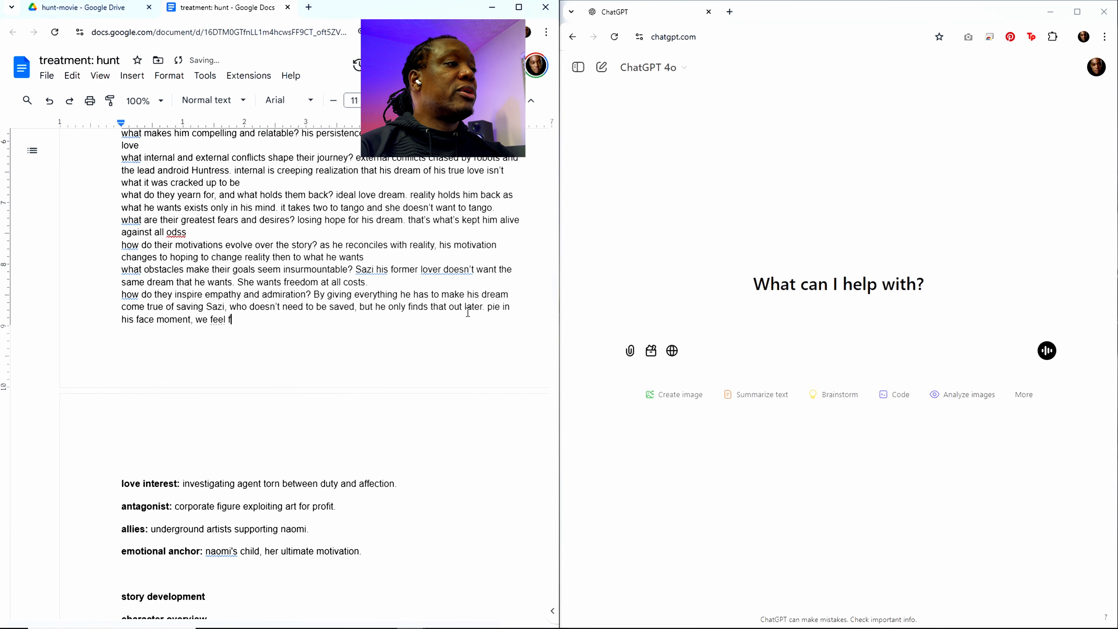
text(or the gu)
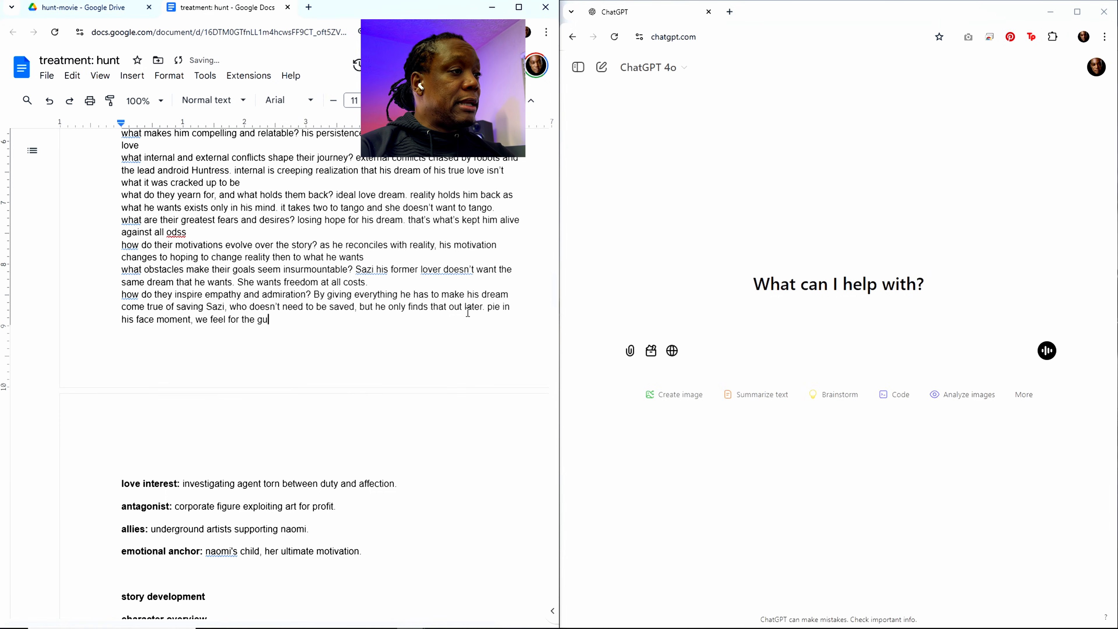
text(y af)
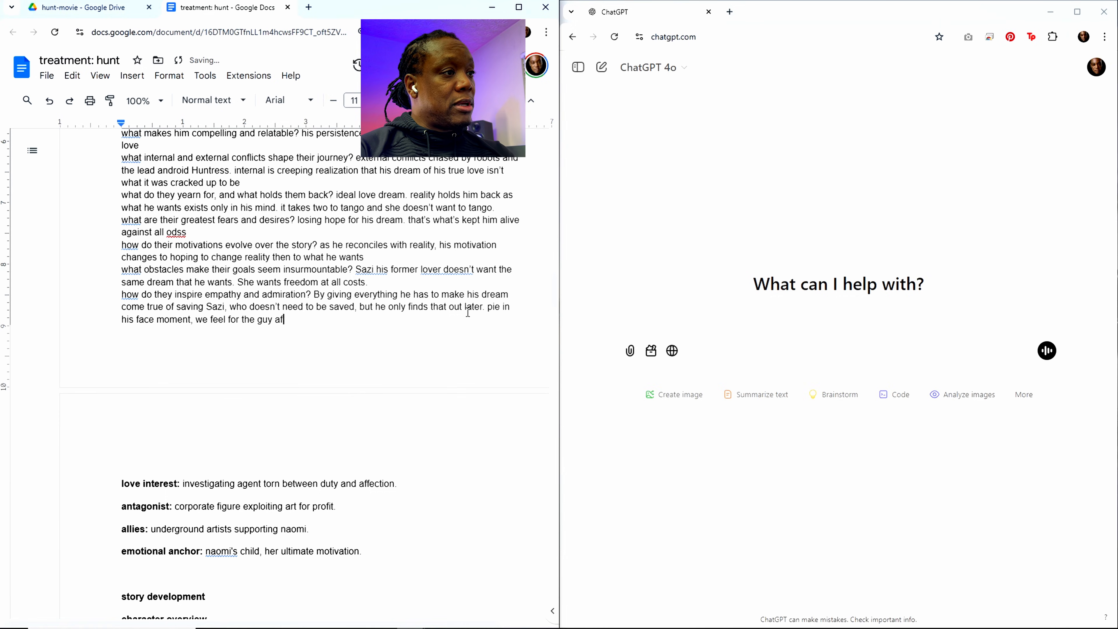
text(ter all he's)
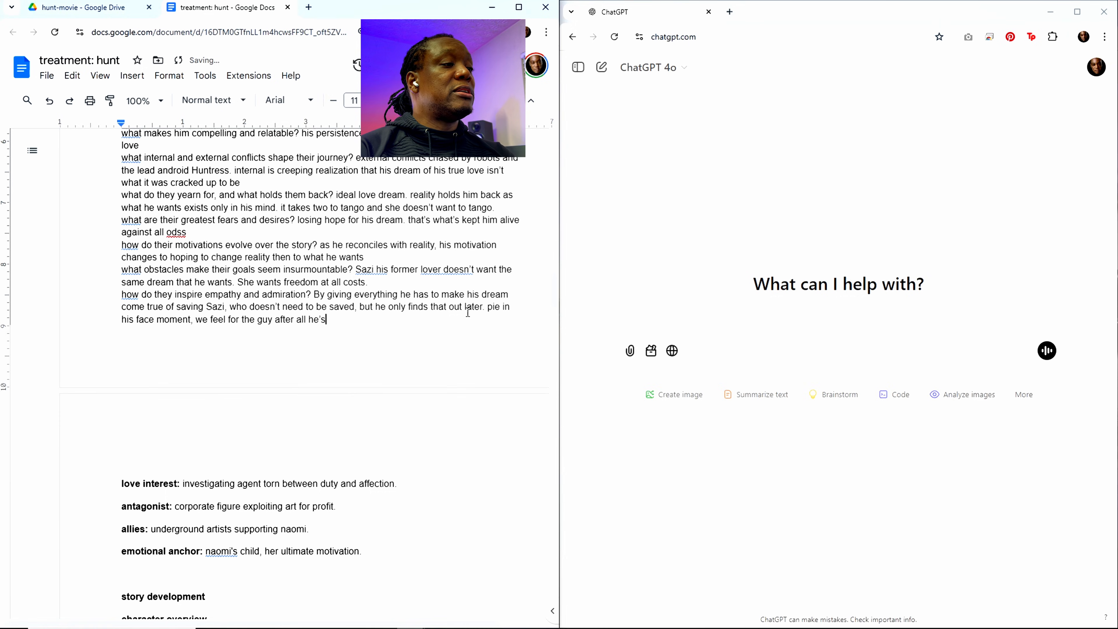
text( doene to )
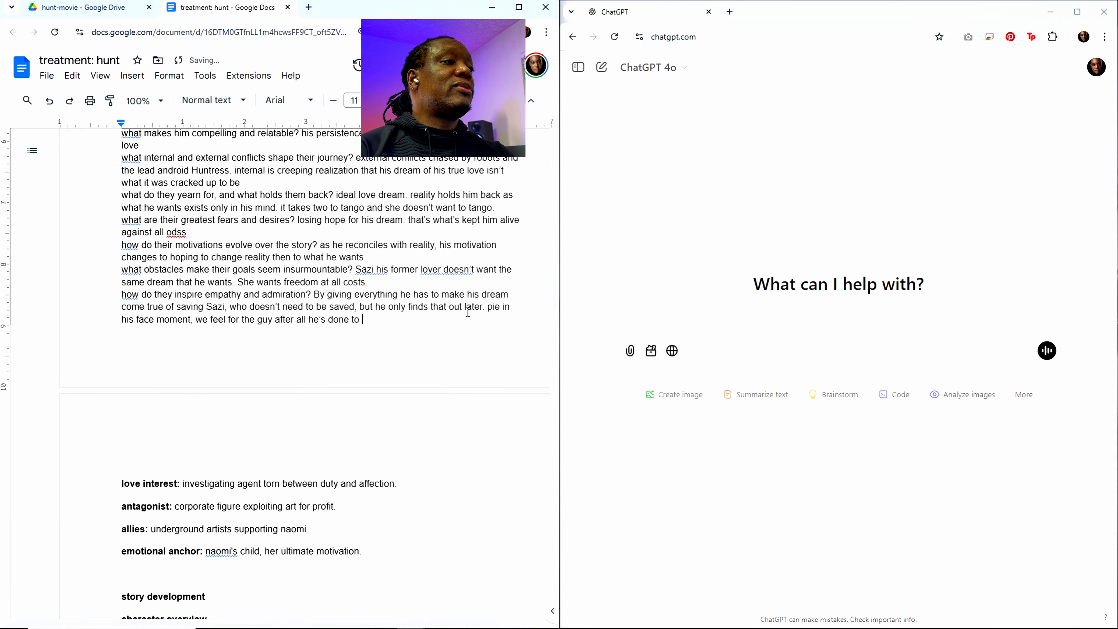
text(find her onl)
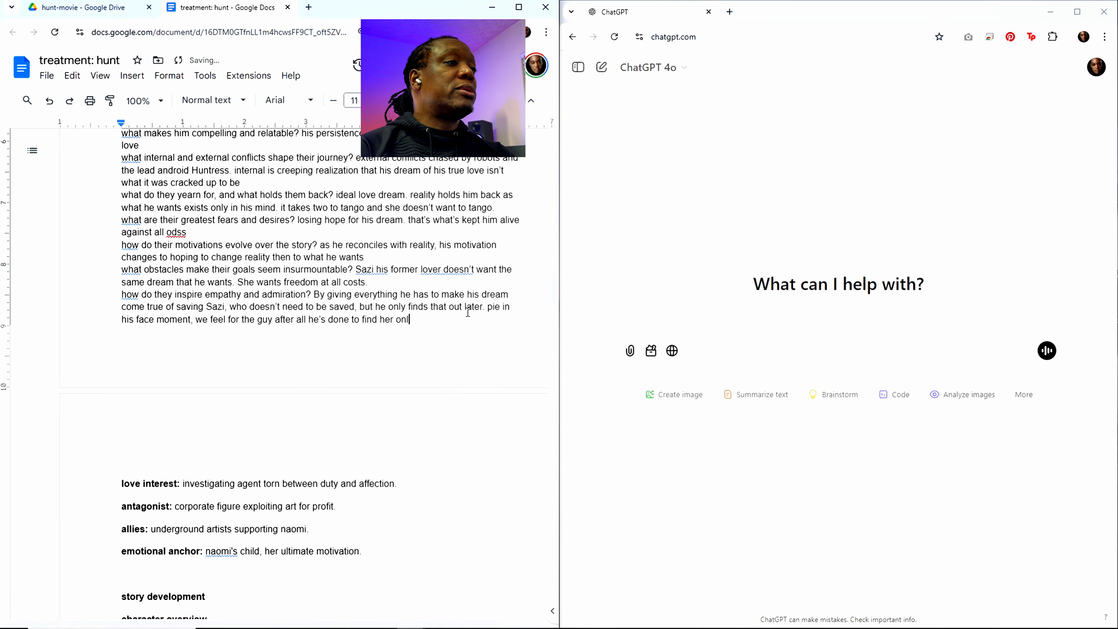
text(y to not be )
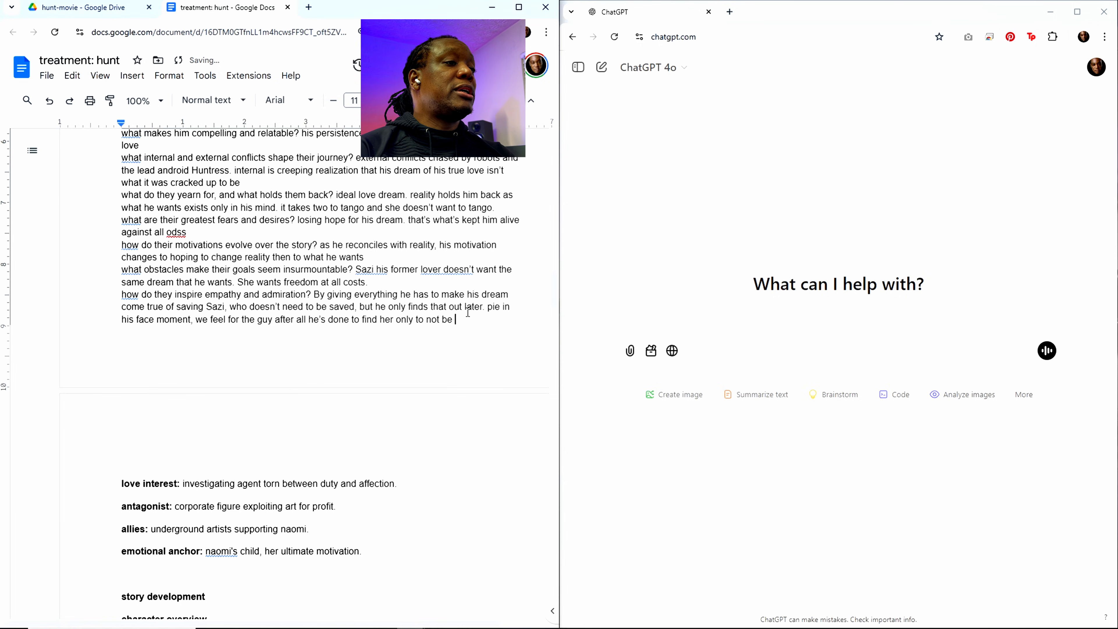
text(wanted by her)
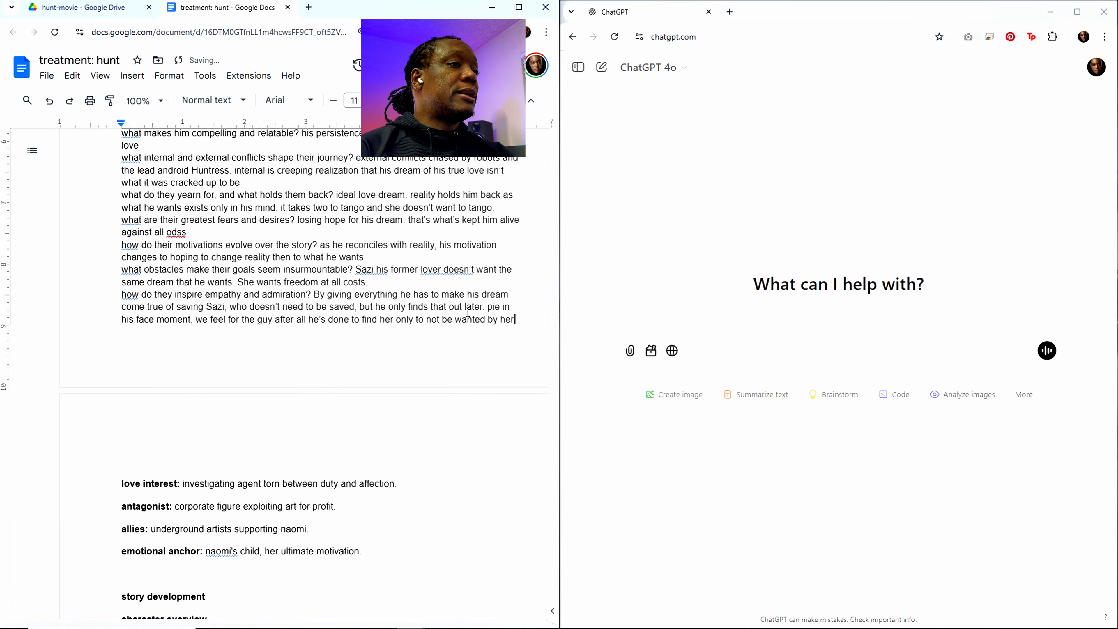
text(.)
Step: Replace the love interest description, "investigating agent torn between duty and affection.", with "Sazi described above"
scroll(468, 312, down, 4)
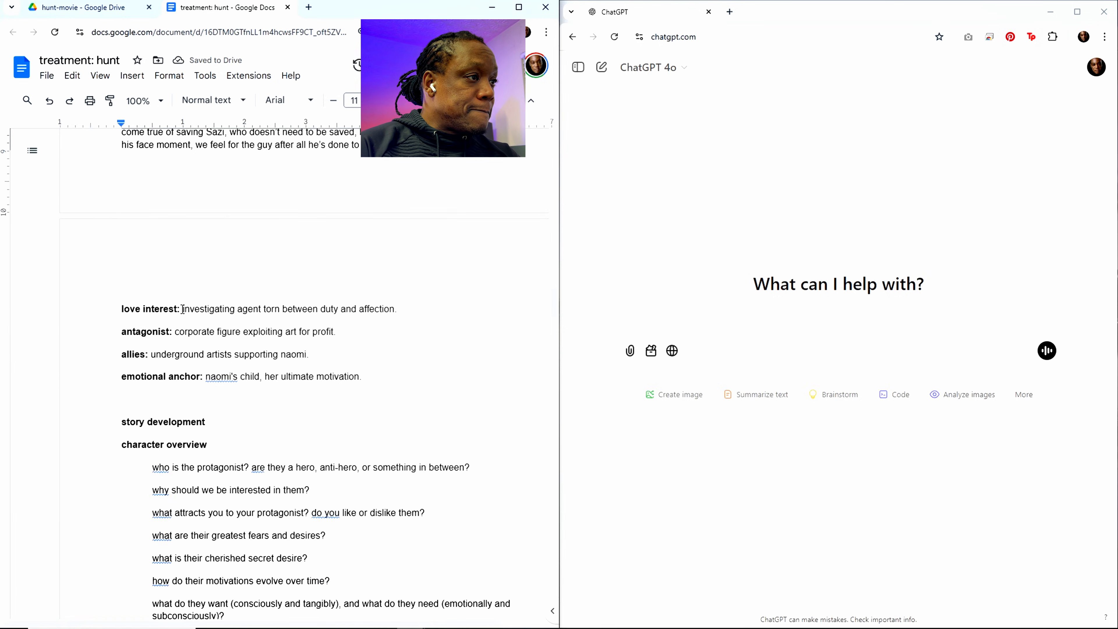
drag(183, 308, 400, 312)
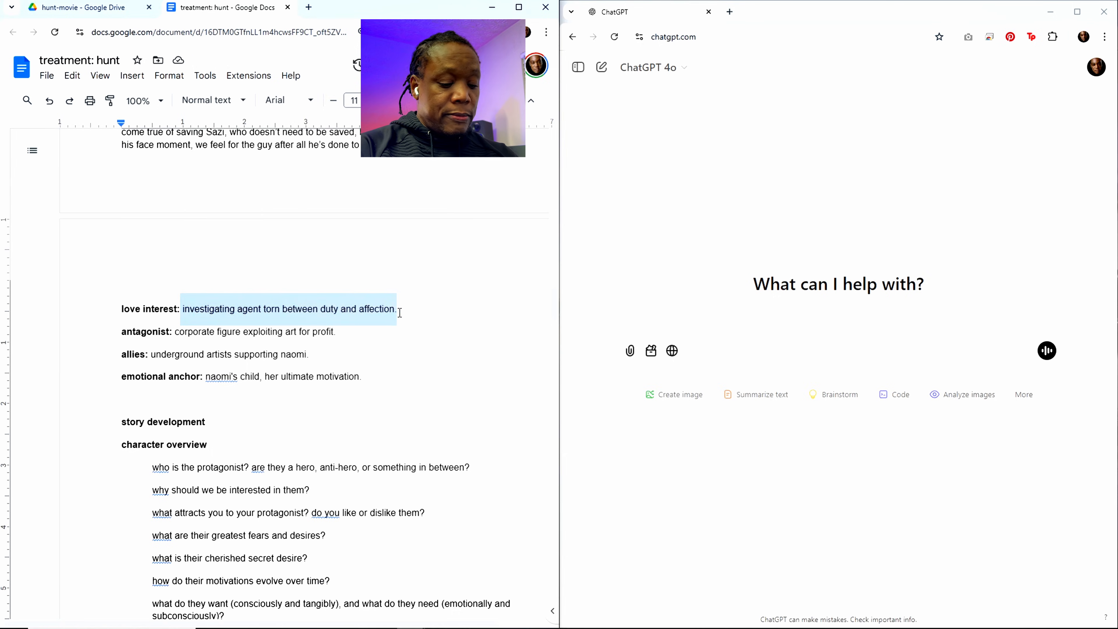
key(BackSpace)
text(Sai)
key(BackSpace)
text(z)
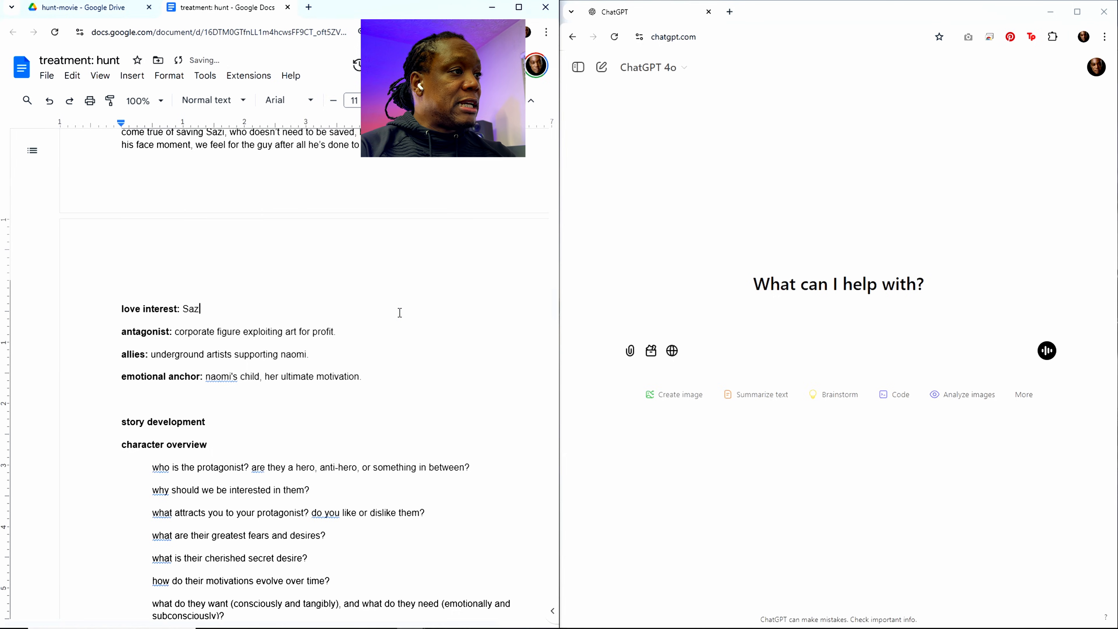
text(i describe)
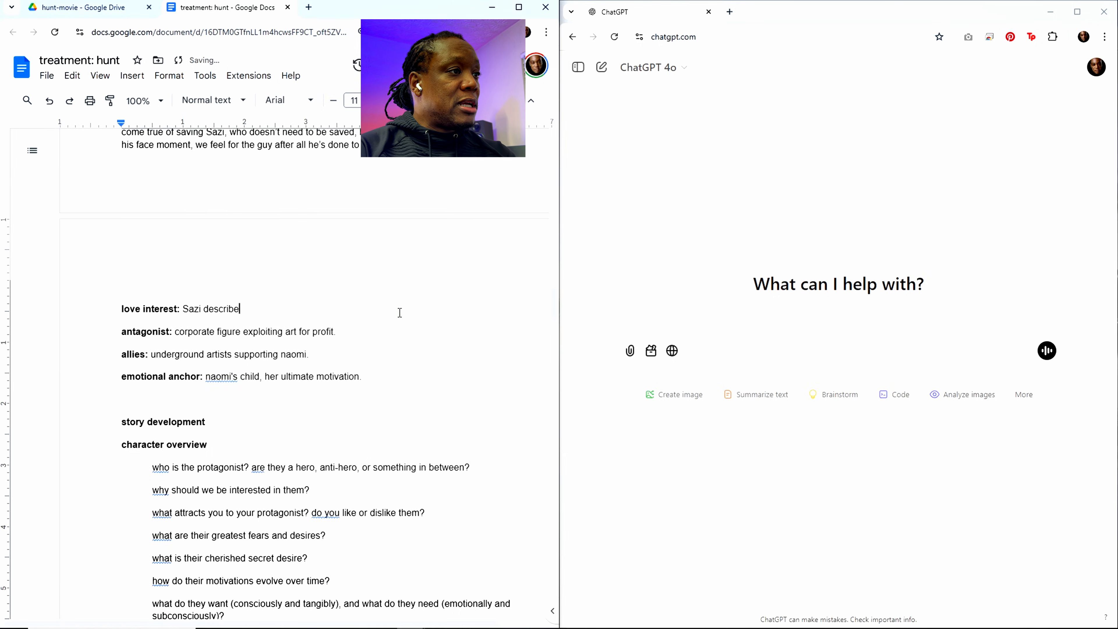
text(d above in)
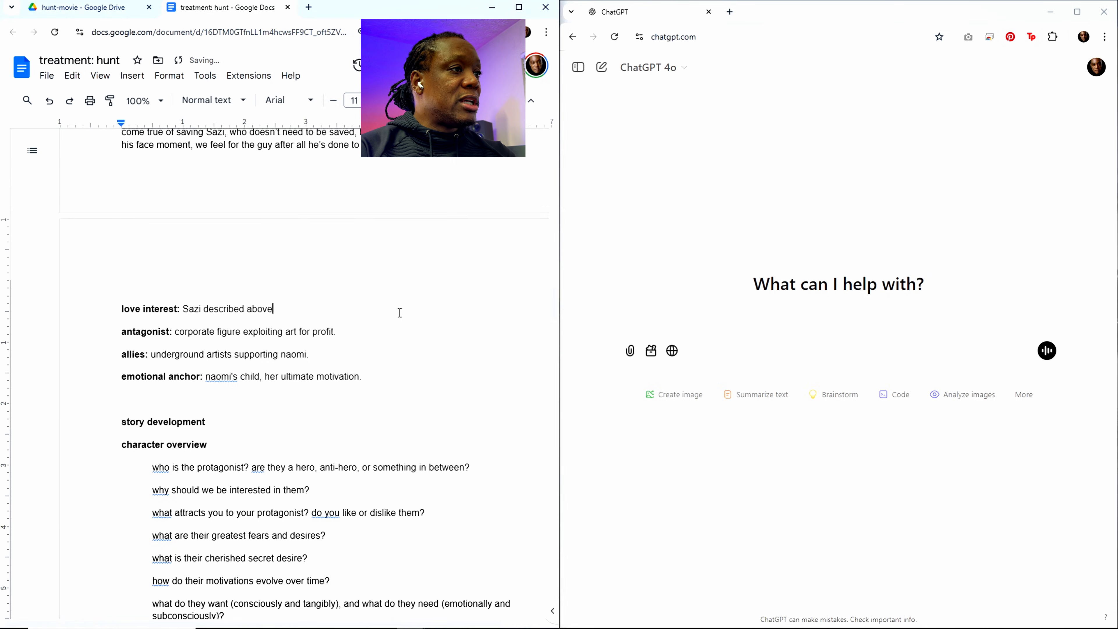
key(BackSpace)
key(BackSpace)
key(BackSpace)
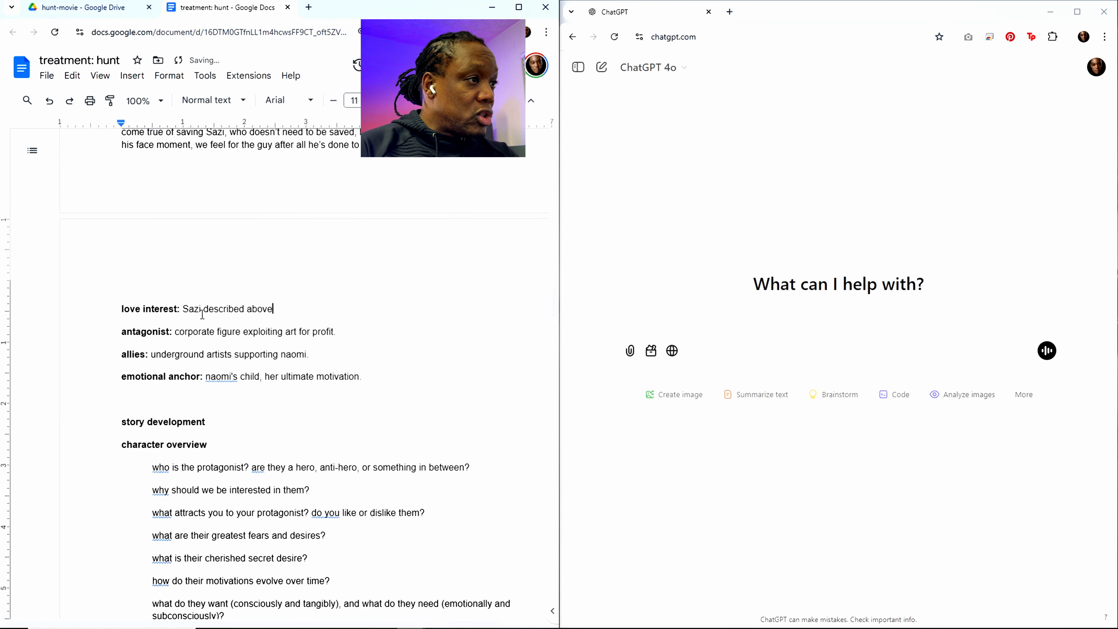
Step: Reword the love interest description to "Sazi as described above"
drag(203, 310, 279, 307)
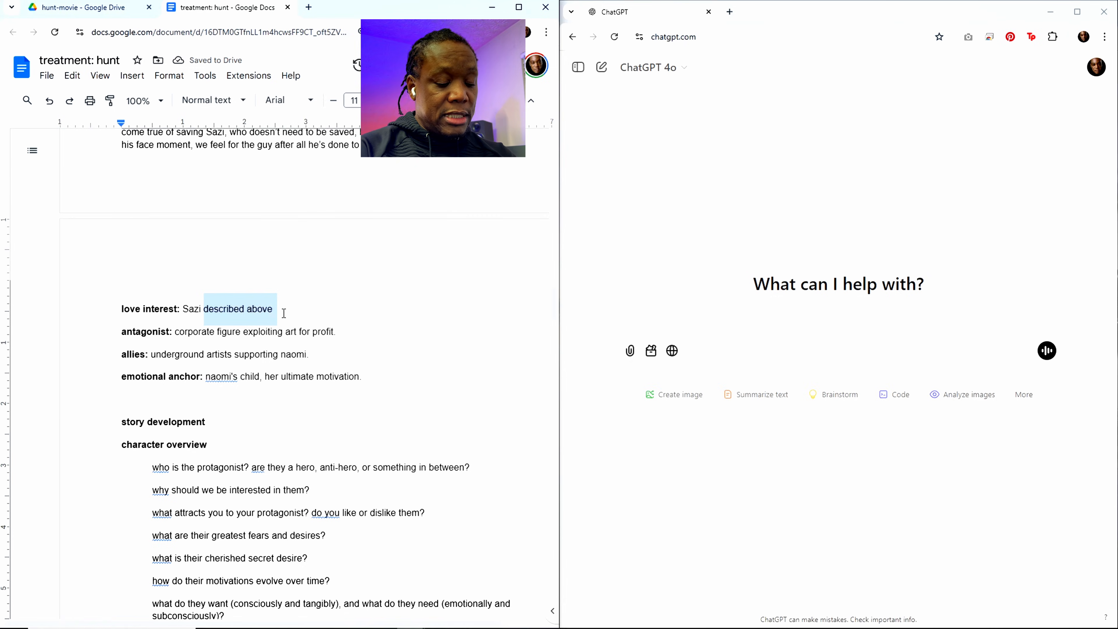
text(as )
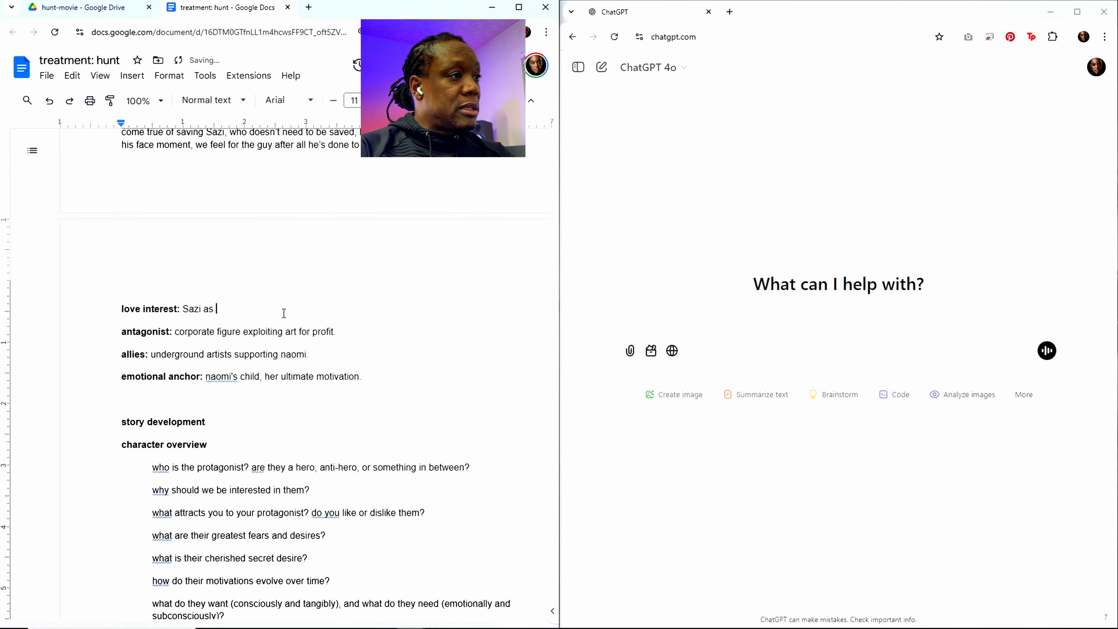
text(descr)
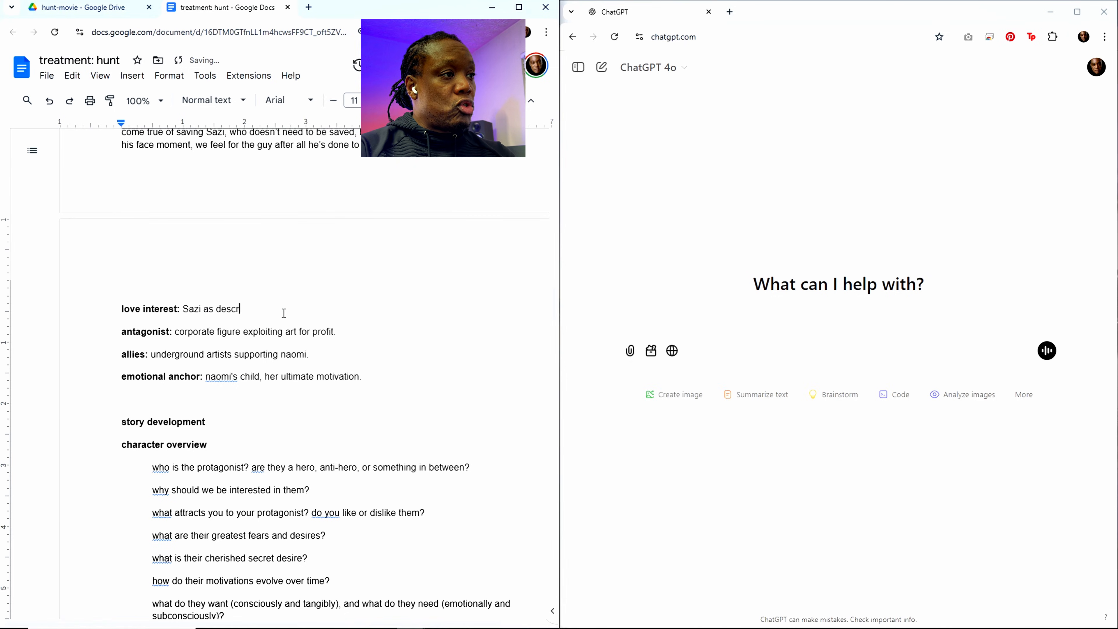
text(ibed abofe)
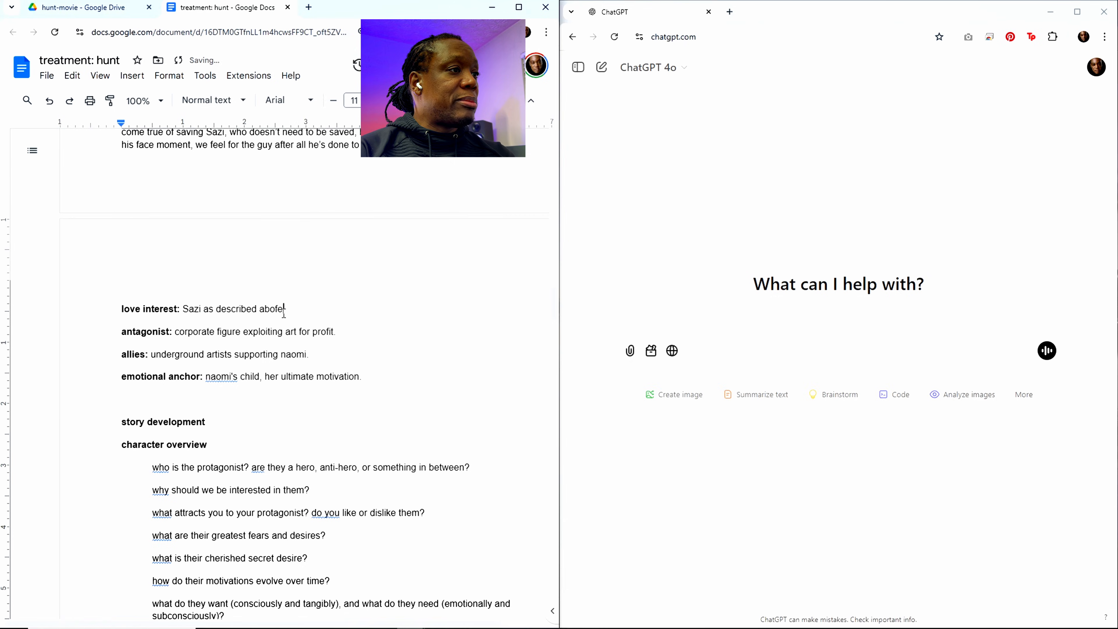
key(BackSpace)
key(BackSpace)
text(ve)
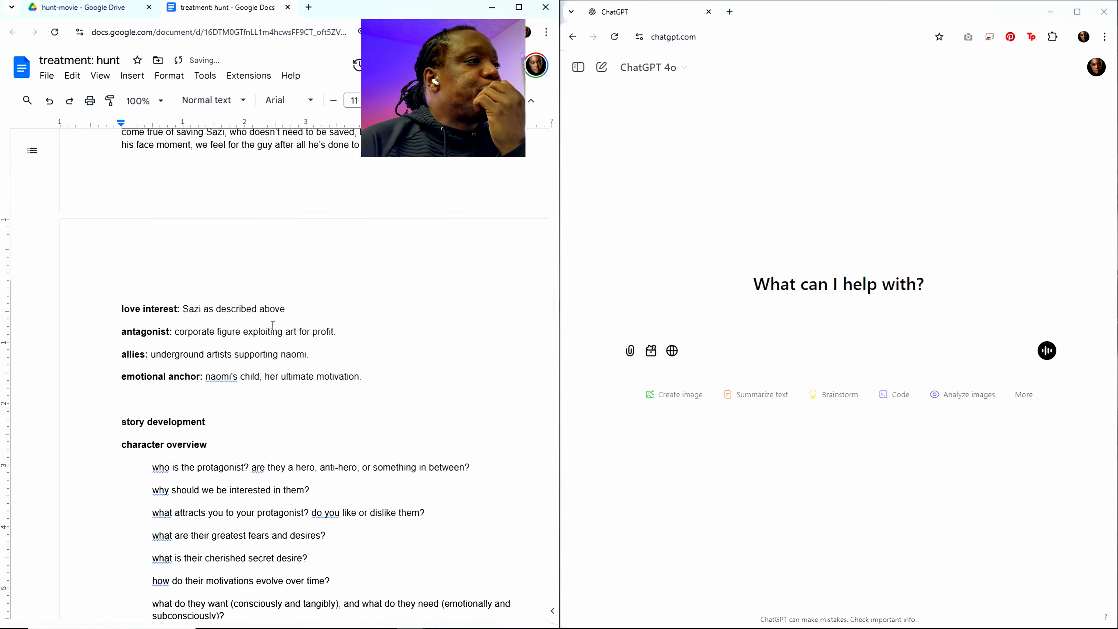
Step: Insert "Huntress. (or try another name)" at the start of the antagonist description
scroll(338, 388, down, 3)
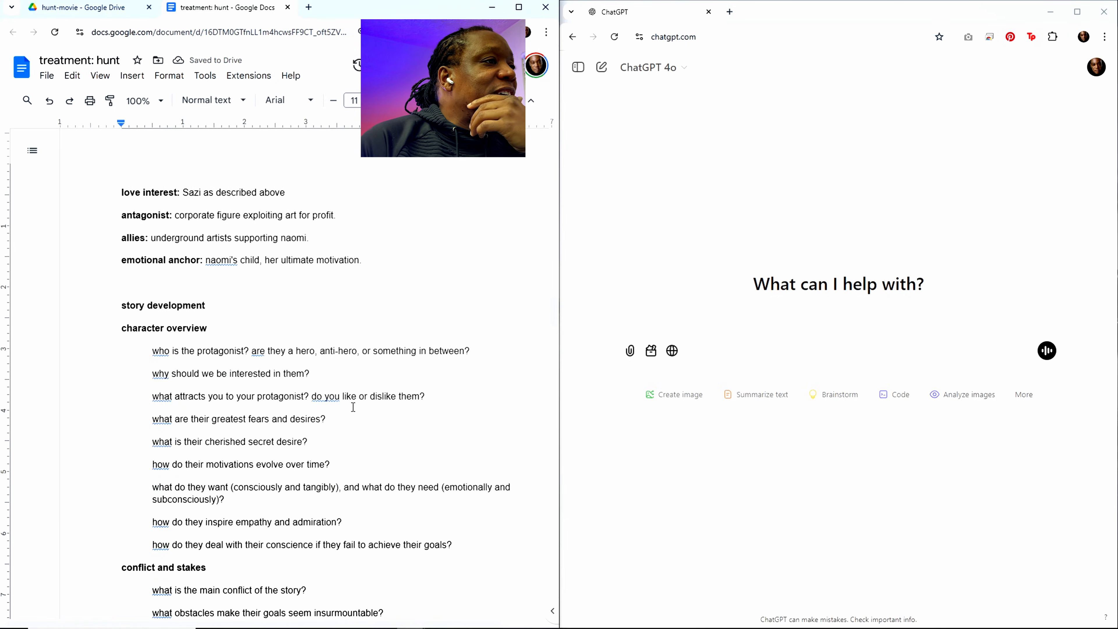
scroll(352, 405, down, 1)
scroll(315, 391, up, 3)
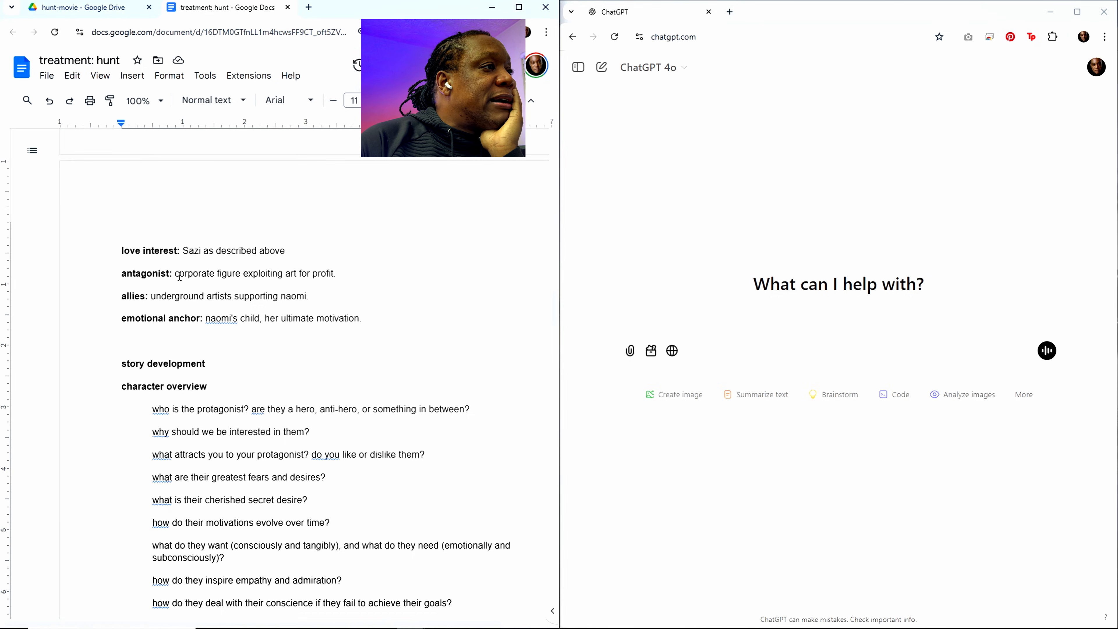
text(Huntress)
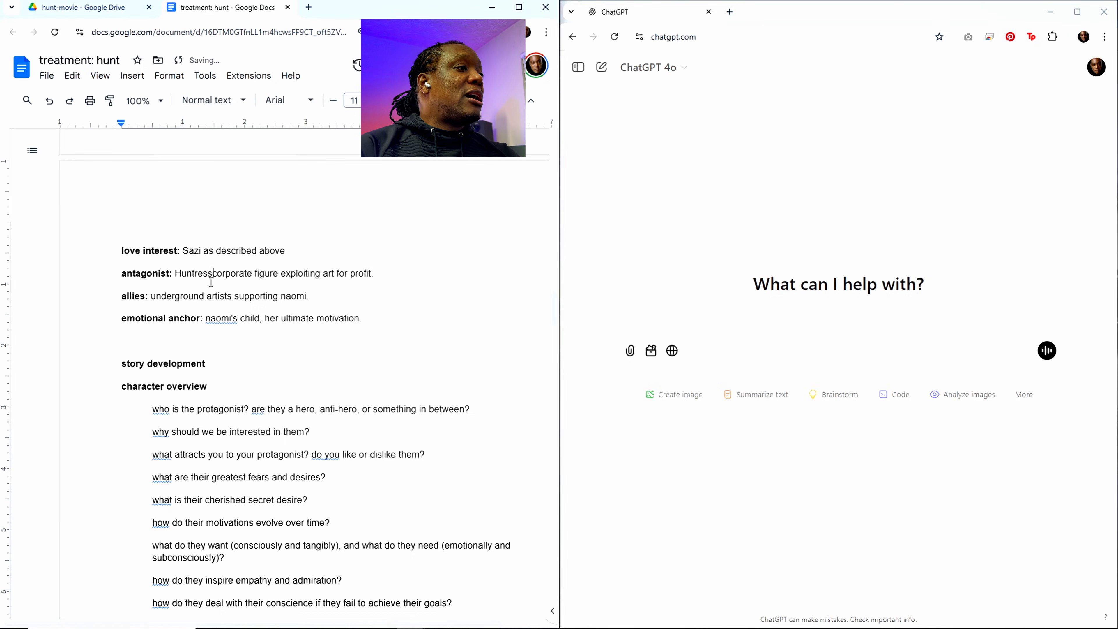
text(. )
text((or try)
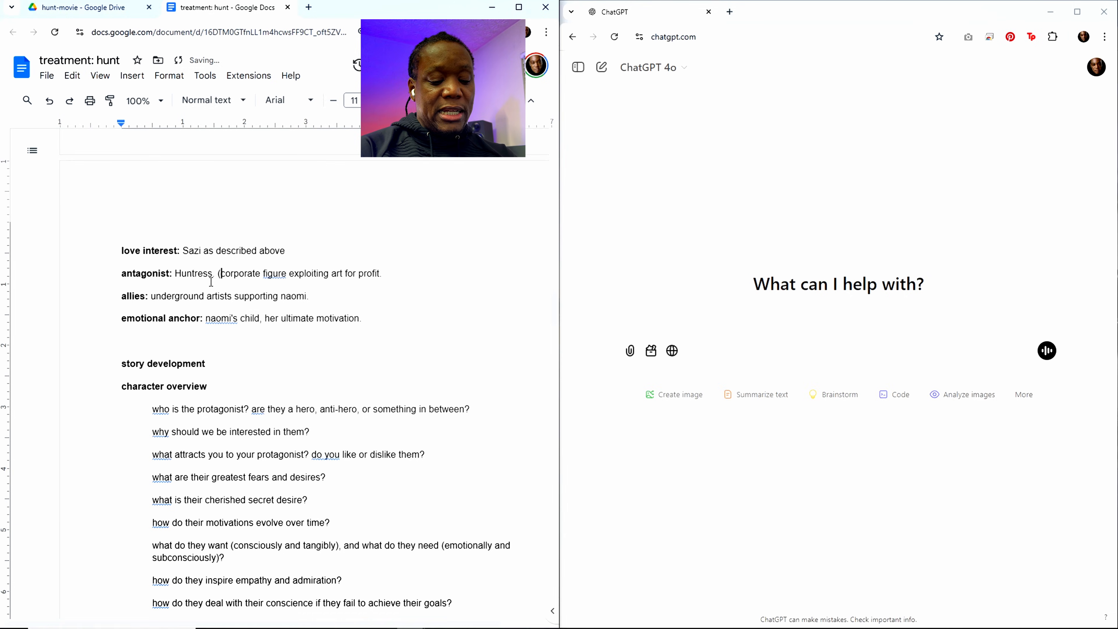
text( an)
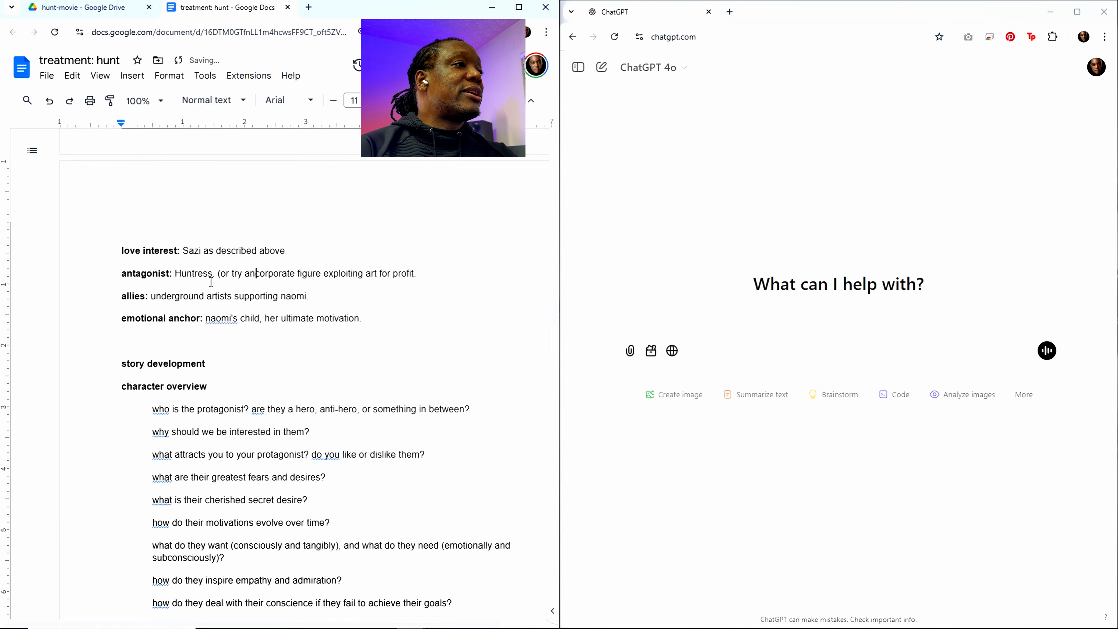
text(oter)
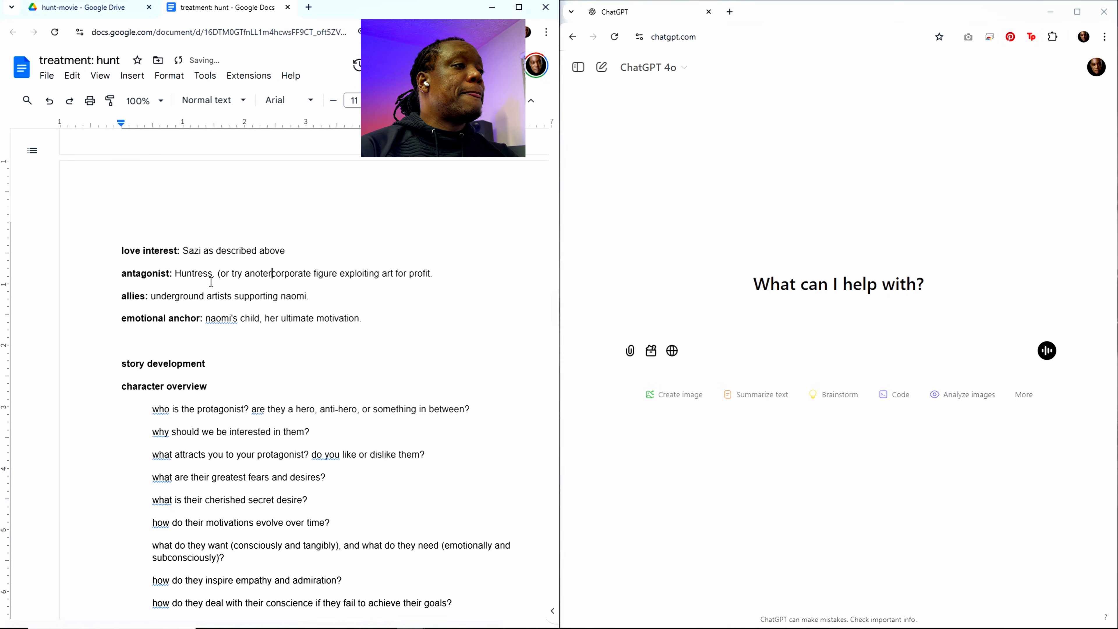
key(BackSpace)
key(BackSpace)
key(BackSpace)
text(ther name)
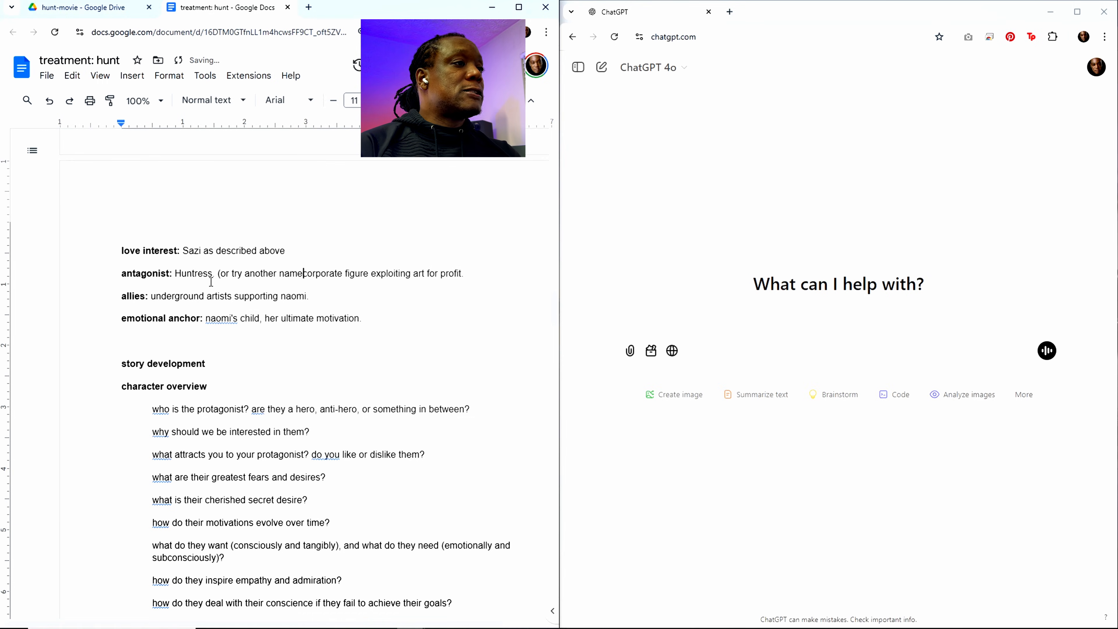
text())
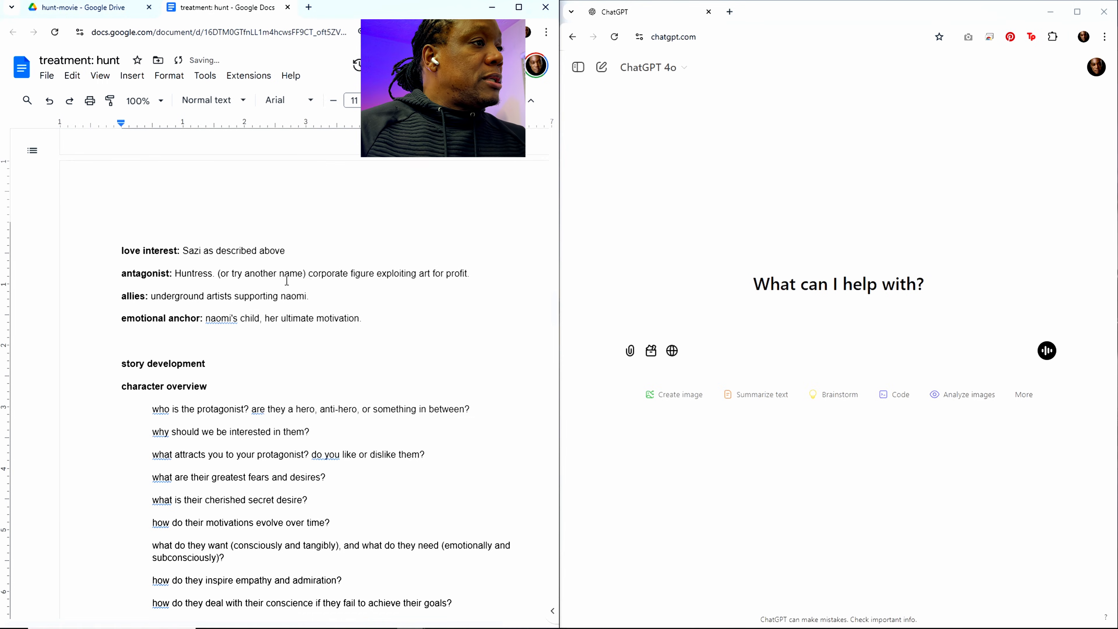
Step: Replace the antagonist text "corporate figure exploiting art for profit." with "remotely guiding an android as she hunts Hunt"
drag(310, 274, 470, 273)
text(remotely )
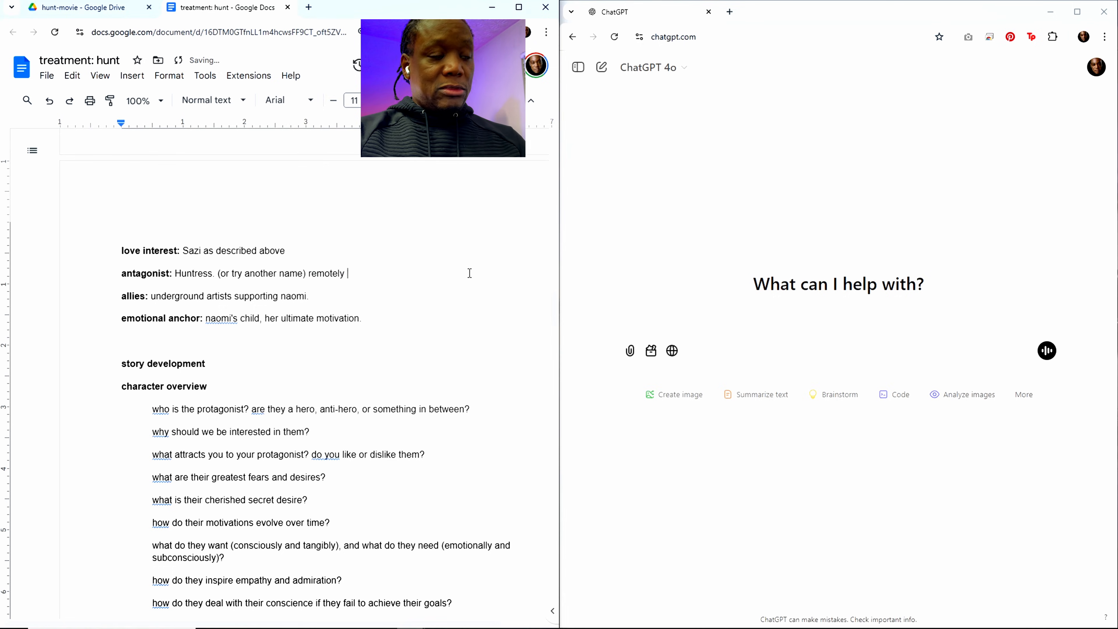
text(guiding an )
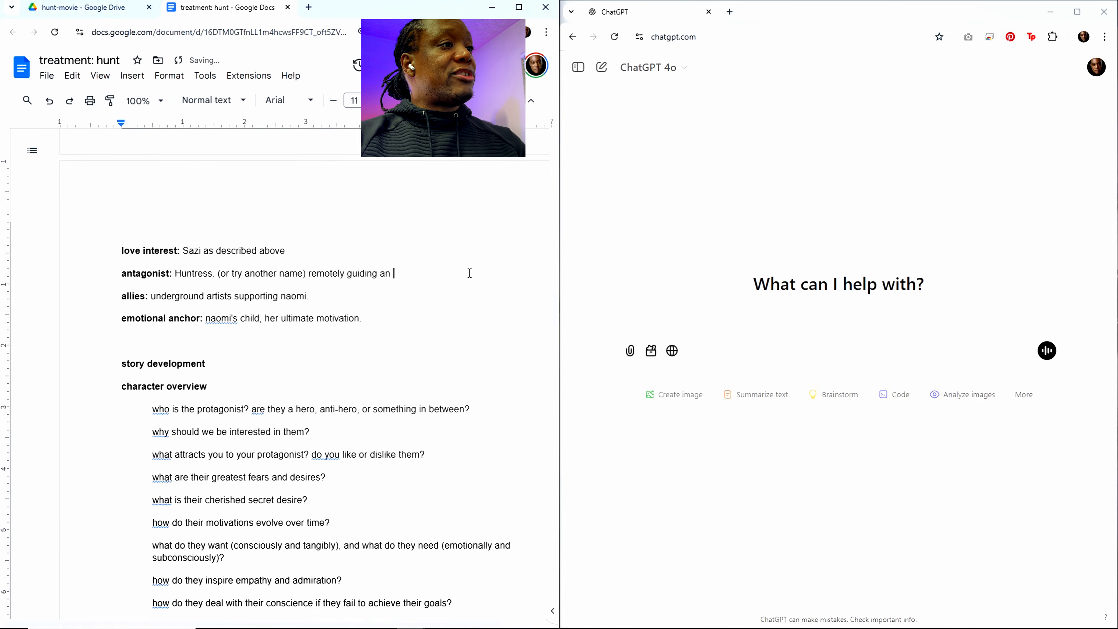
text(ansroi)
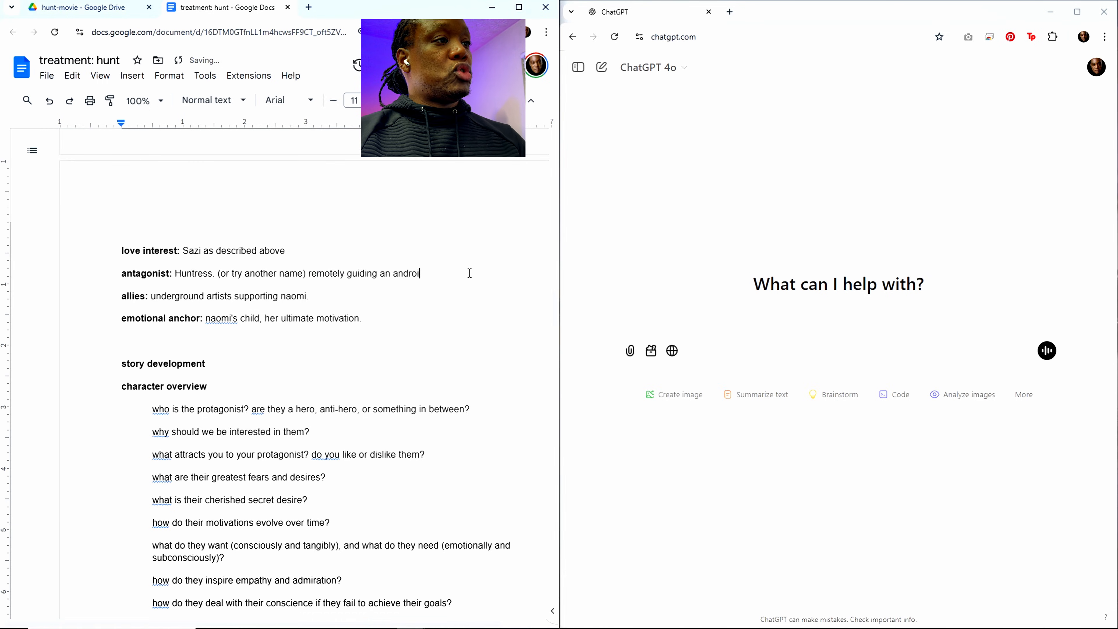
text(d as she hunts Hunt)
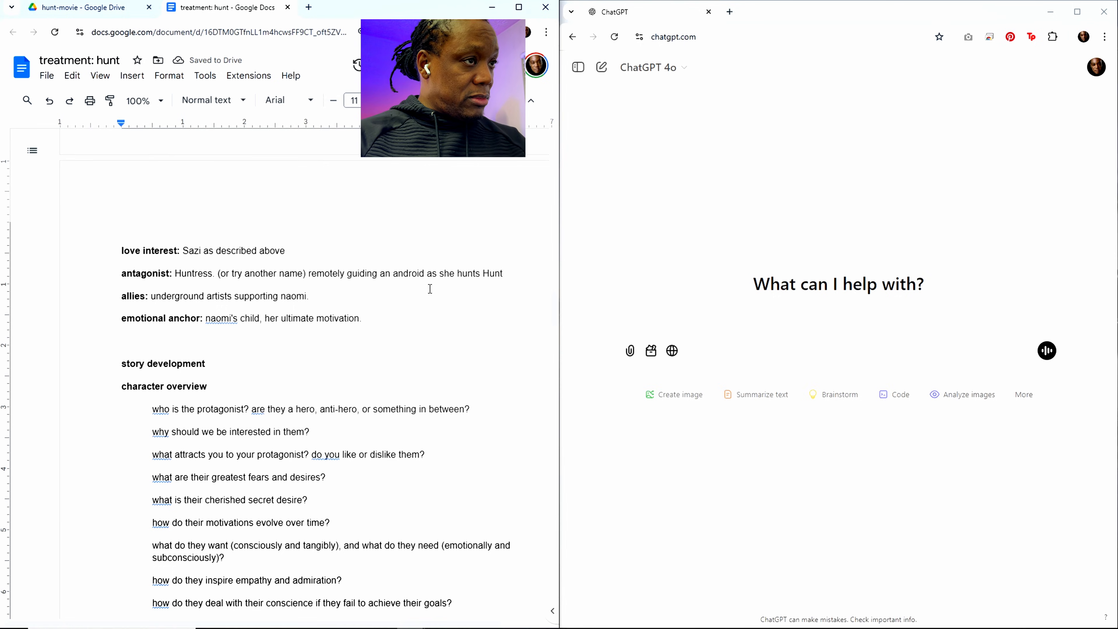
Step: Continue the antagonist description with ". She's doing it for wealth and privileges in the VR society"
text(.)
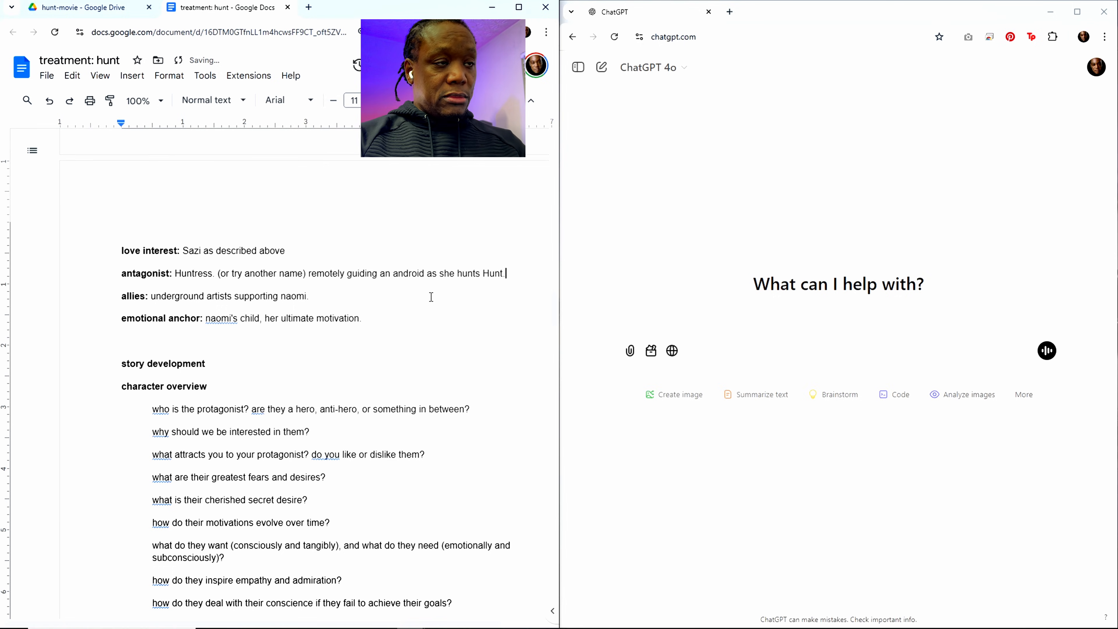
text( She's )
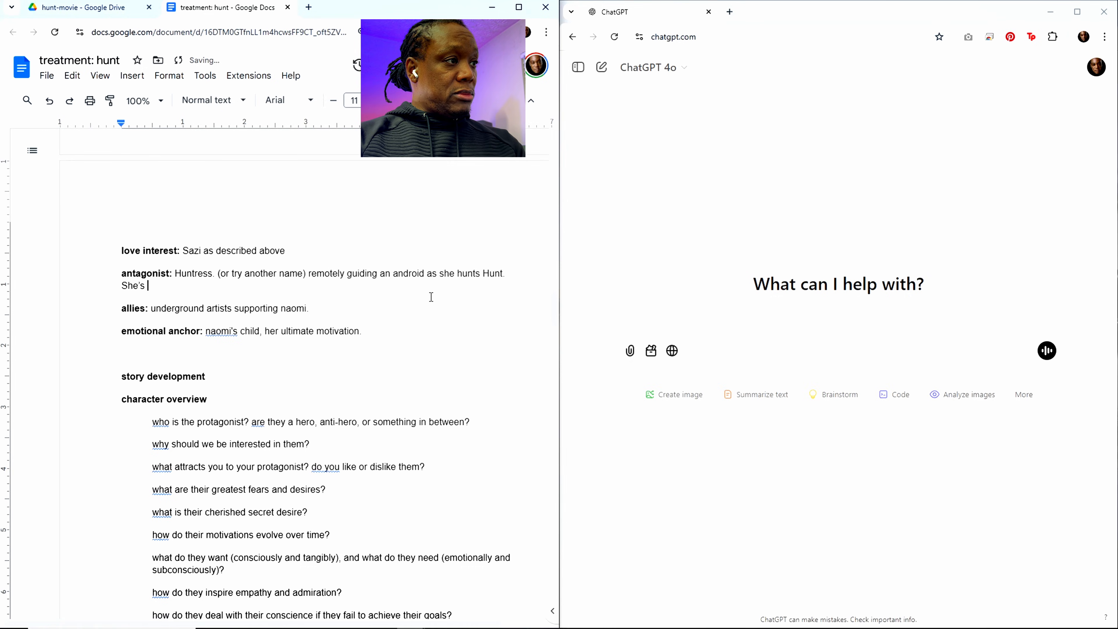
text(doing )
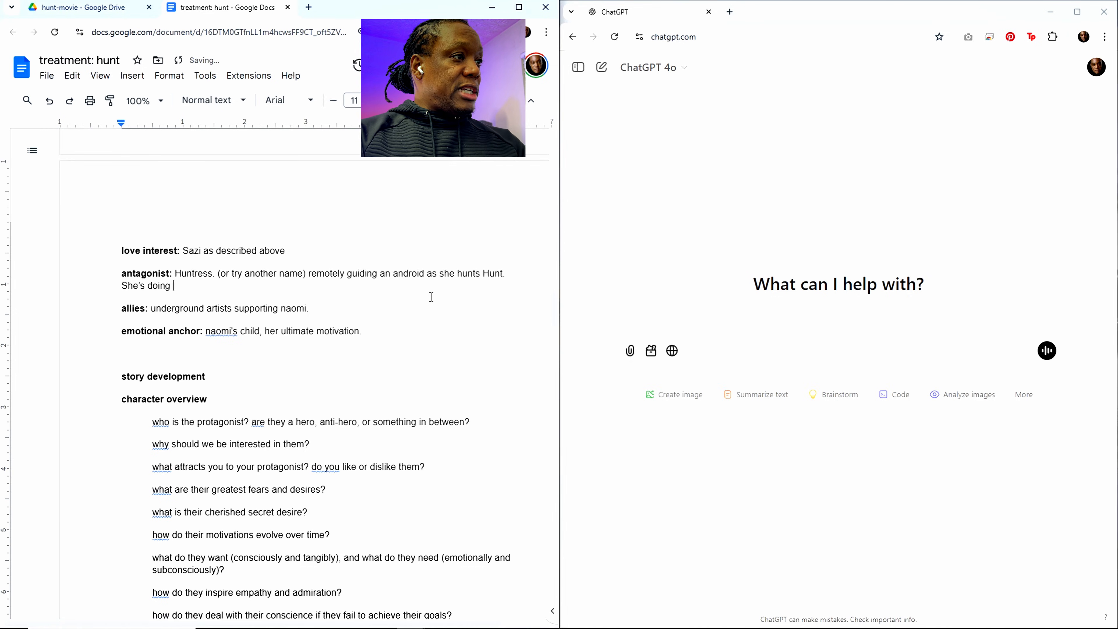
text(it for wea)
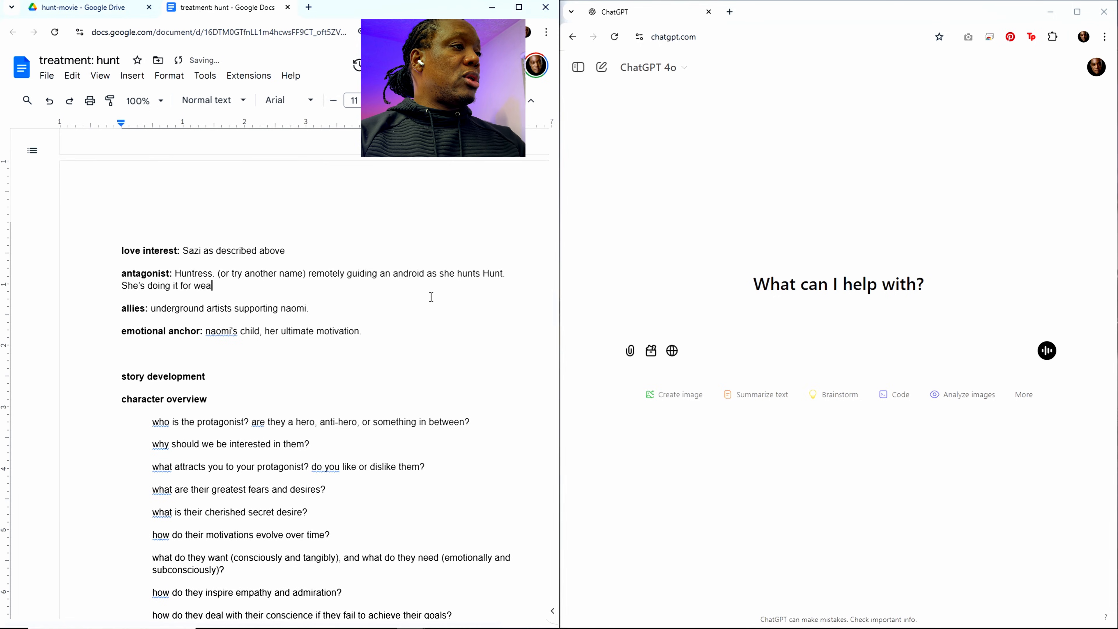
text(rh and prvi)
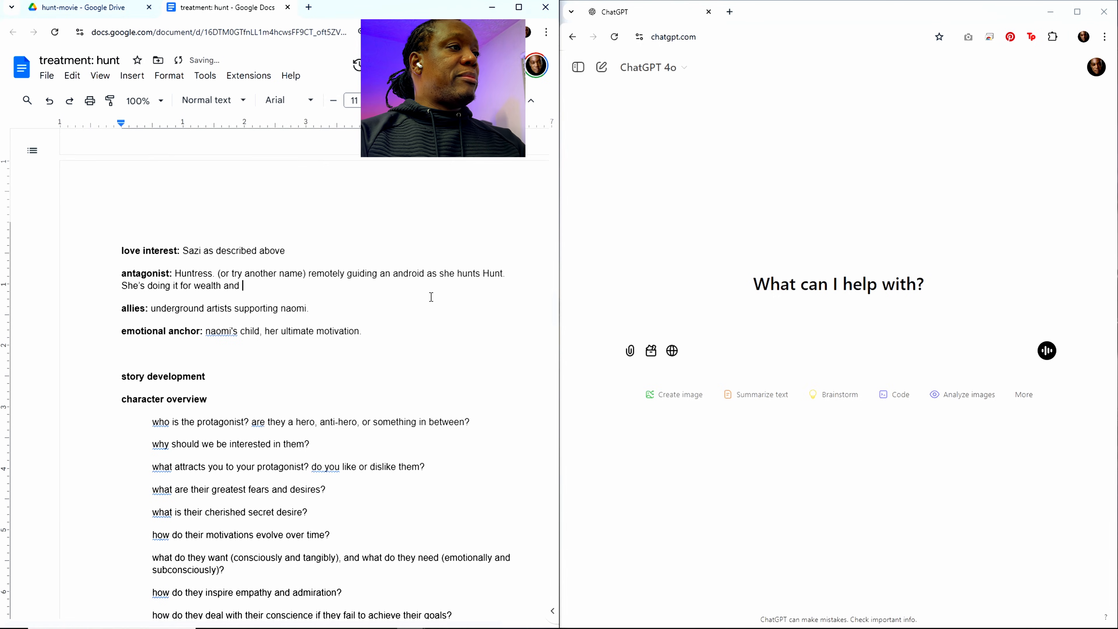
key(BackSpace)
key(BackSpace)
text(iv)
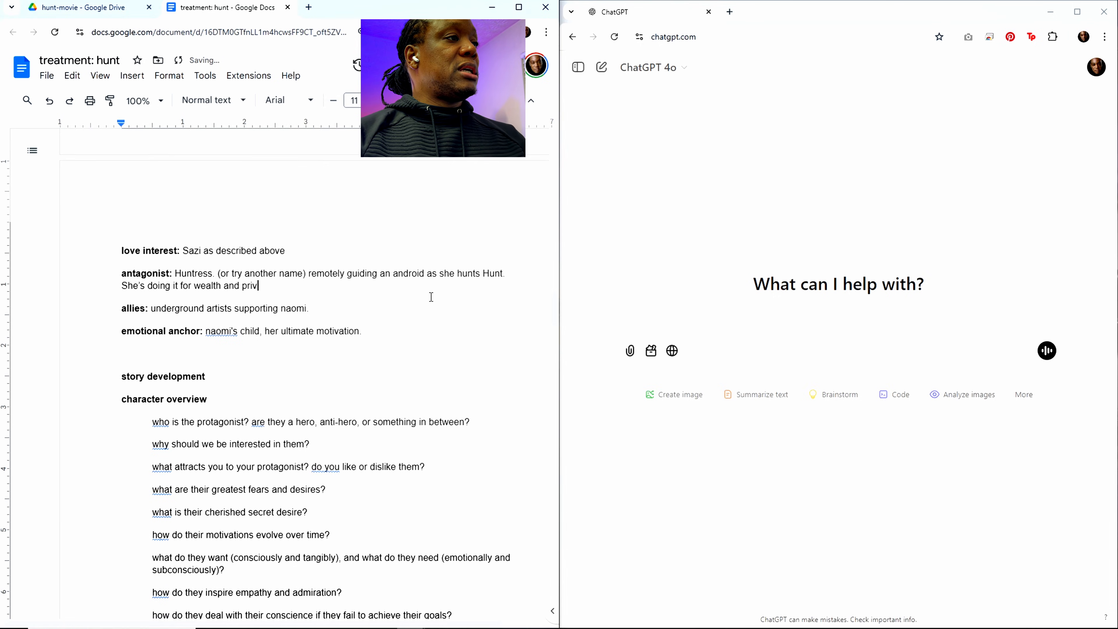
text(ileges in t)
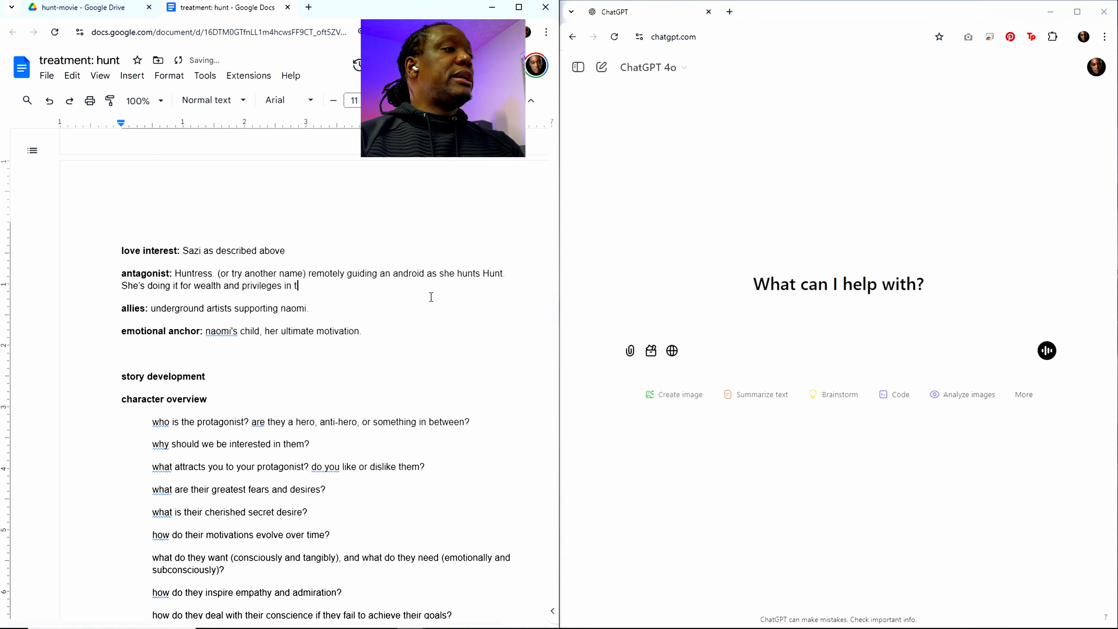
text(he VR)
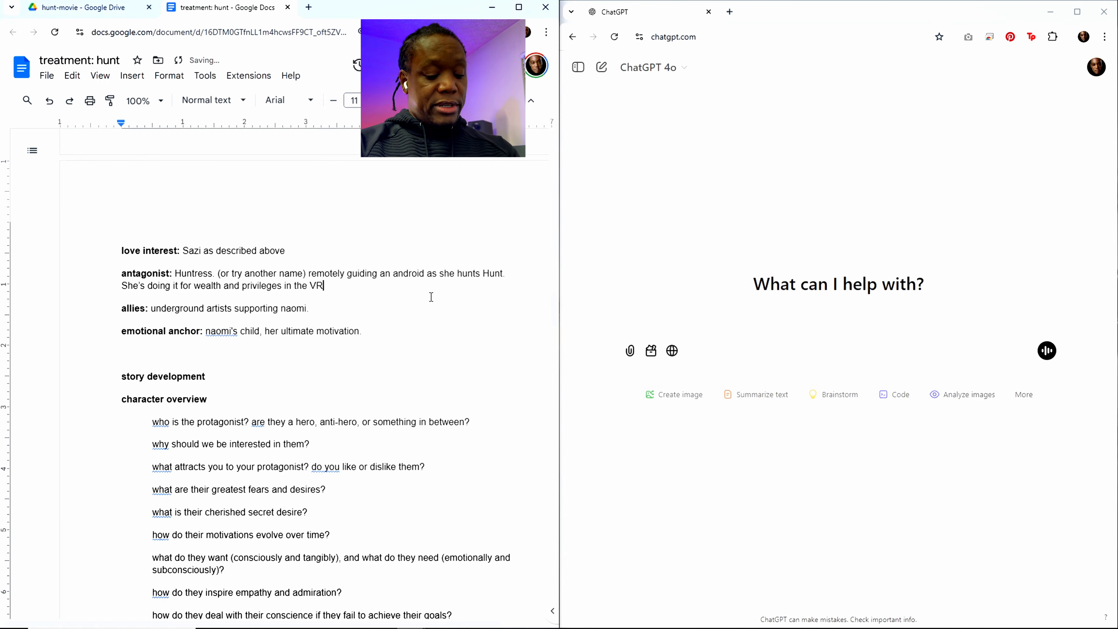
text( society)
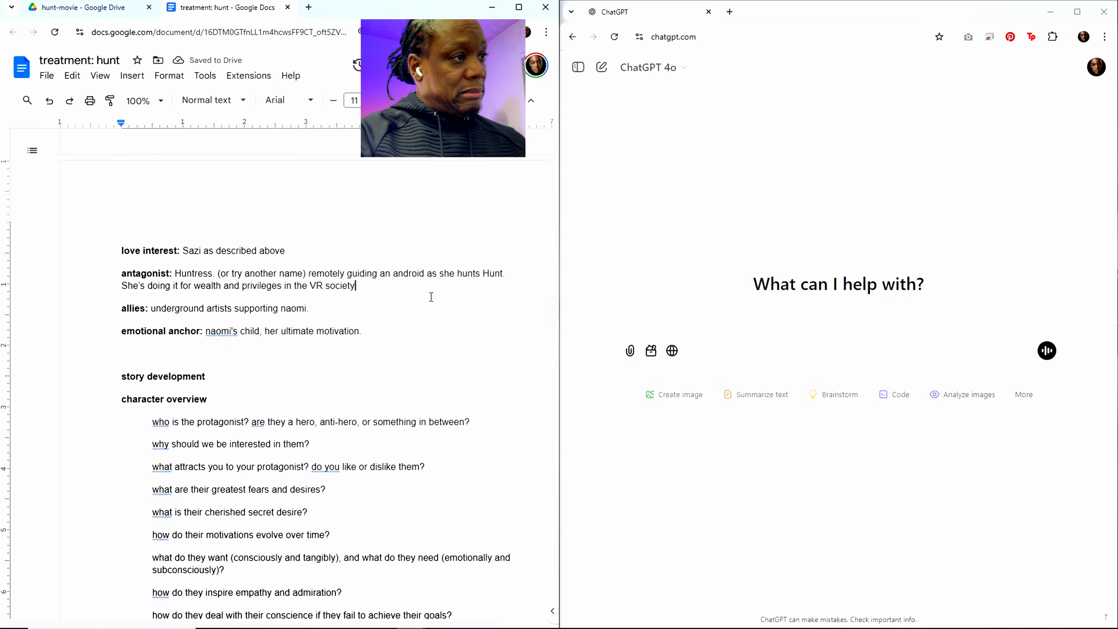
text(. The)
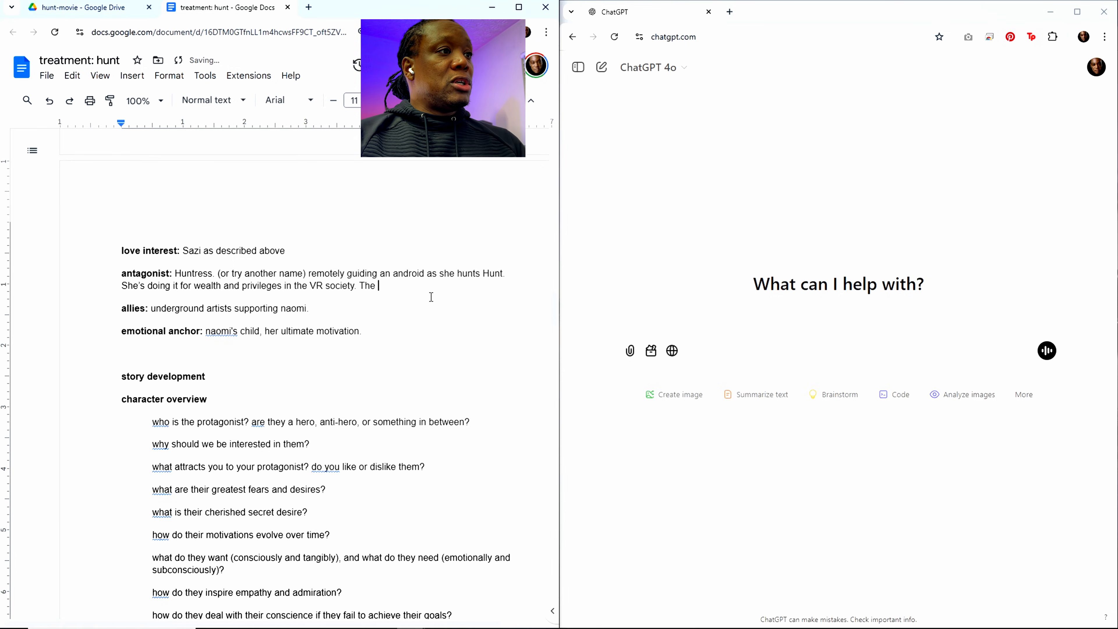
key(BackSpace)
key(BackSpace)
key(BackSpace)
key(BackSpace)
text(Wh)
key(BackSpace)
key(BackSpace)
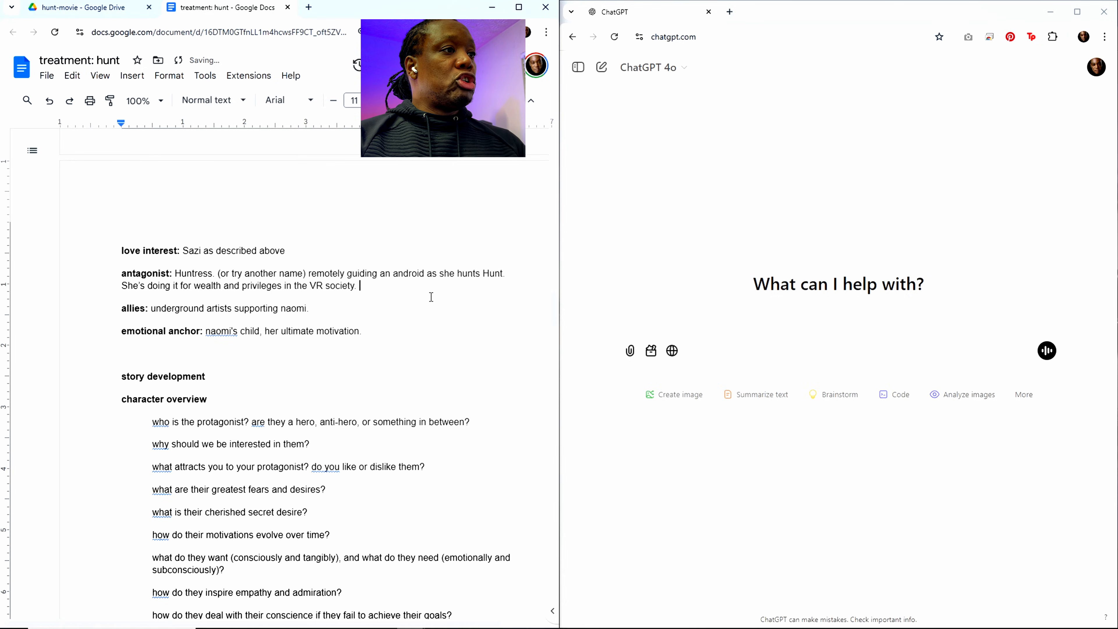
Step: Add "She will win the freedom to go back and forth below and above ground" as a new sentence in the antagonist description
text(She will w)
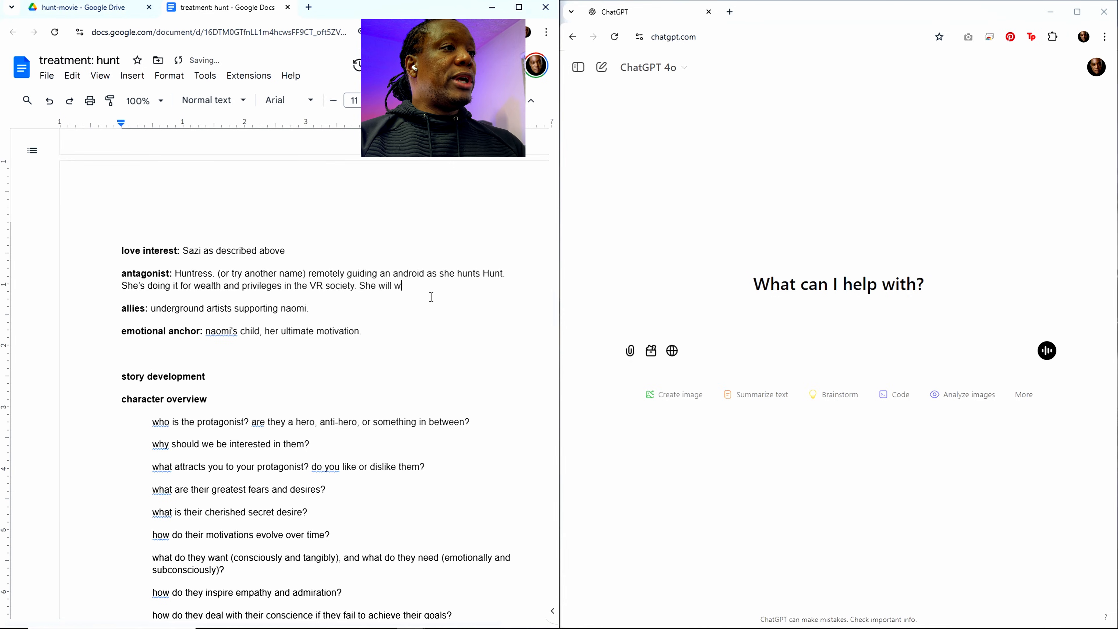
text(in the freedome)
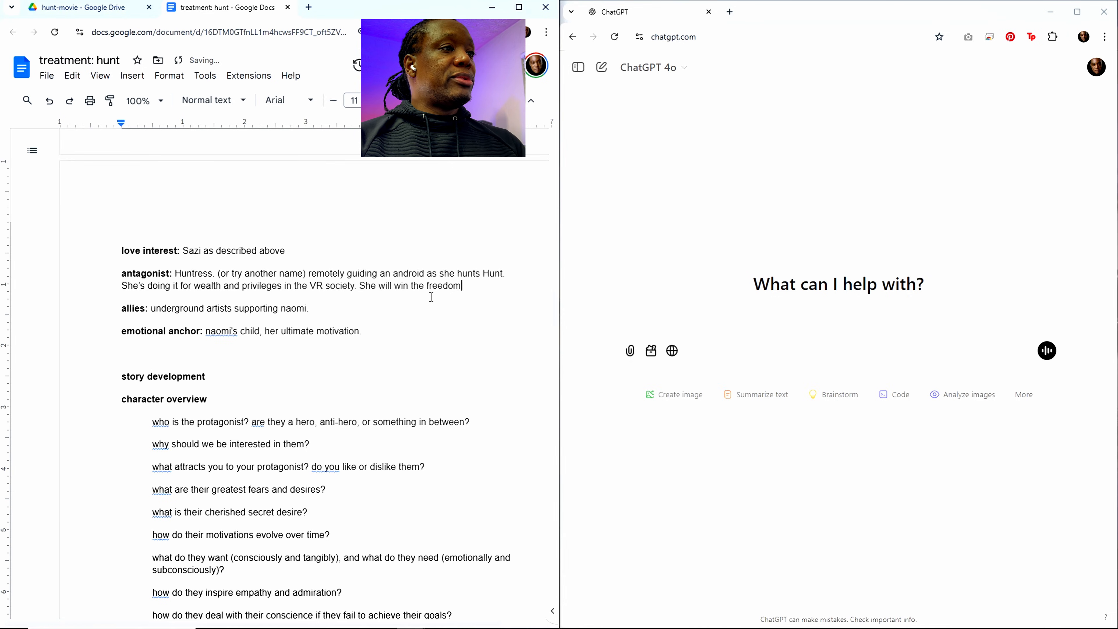
key(BackSpace)
key(BackSpace)
text(to )
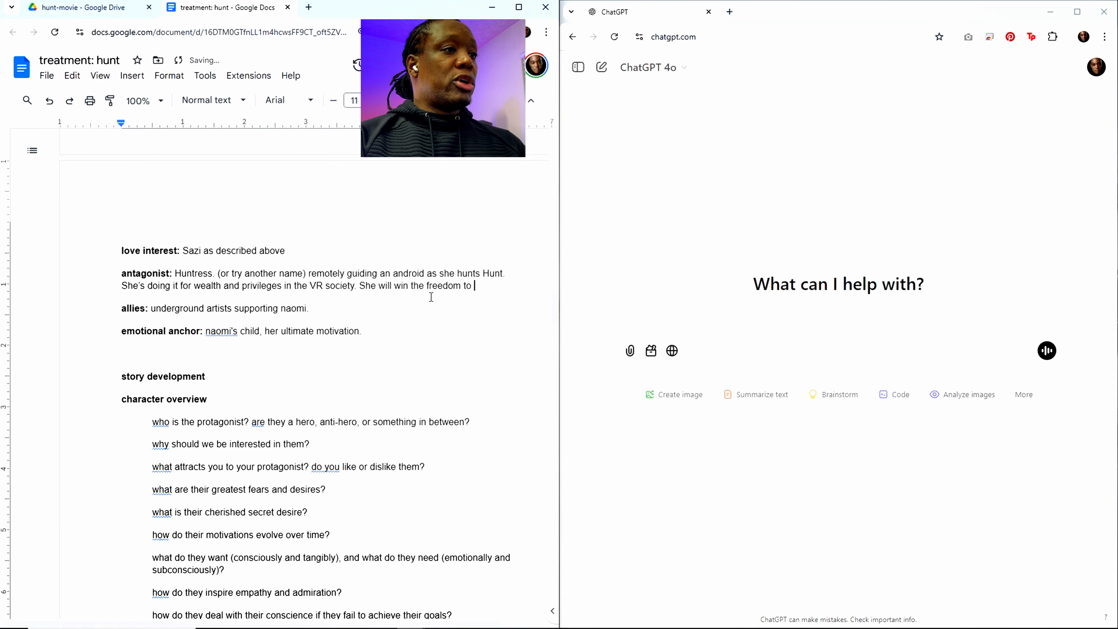
text(go back)
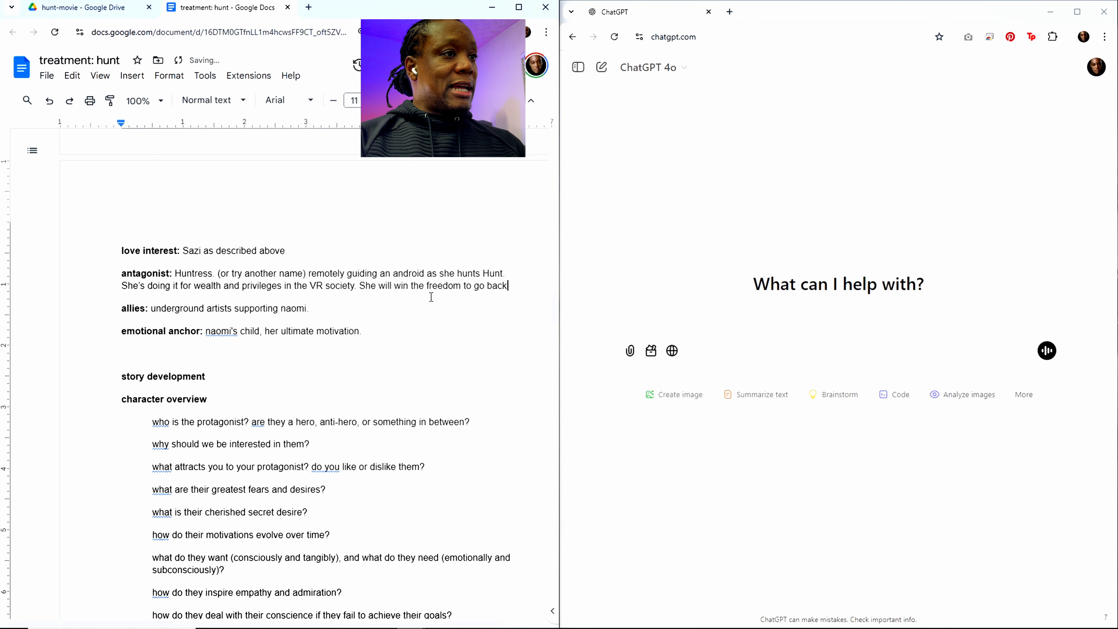
text( and forth )
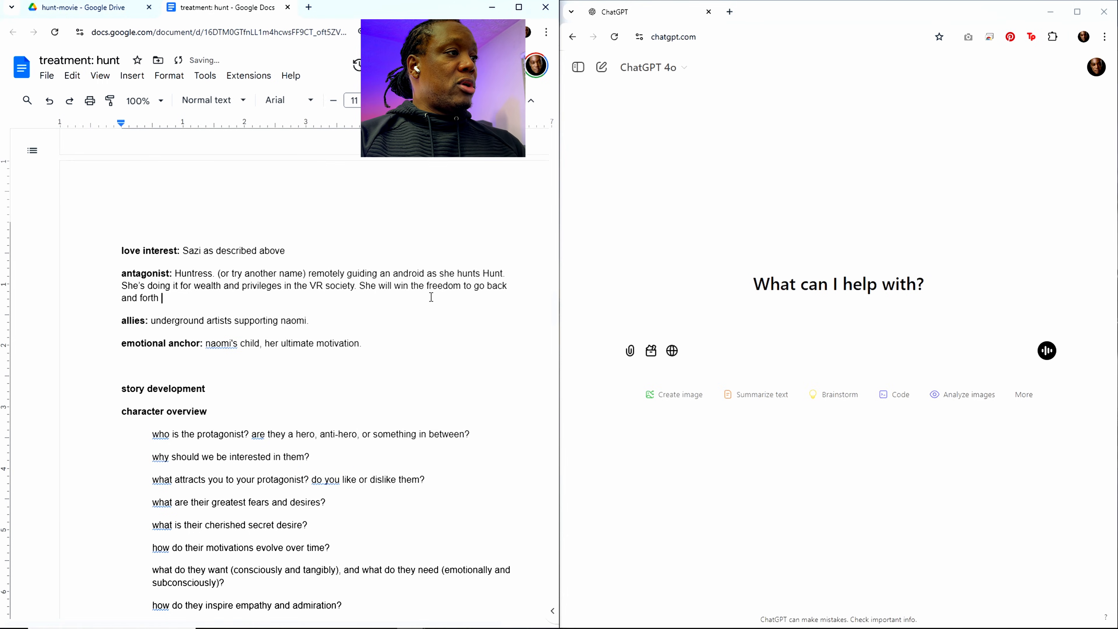
text(below and above)
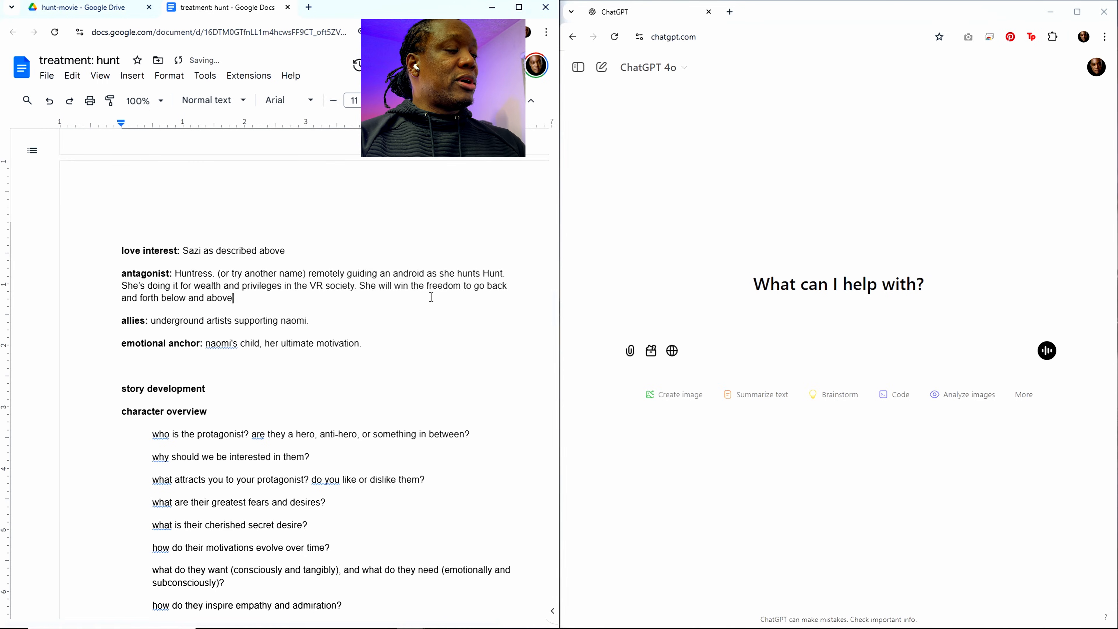
text( ground)
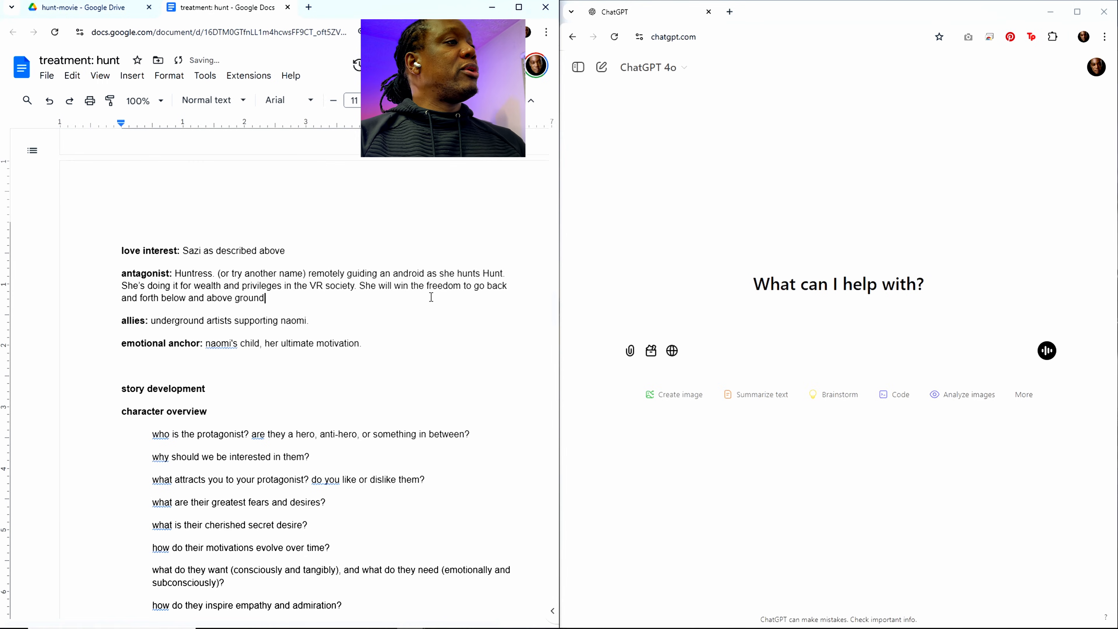
text( fre)
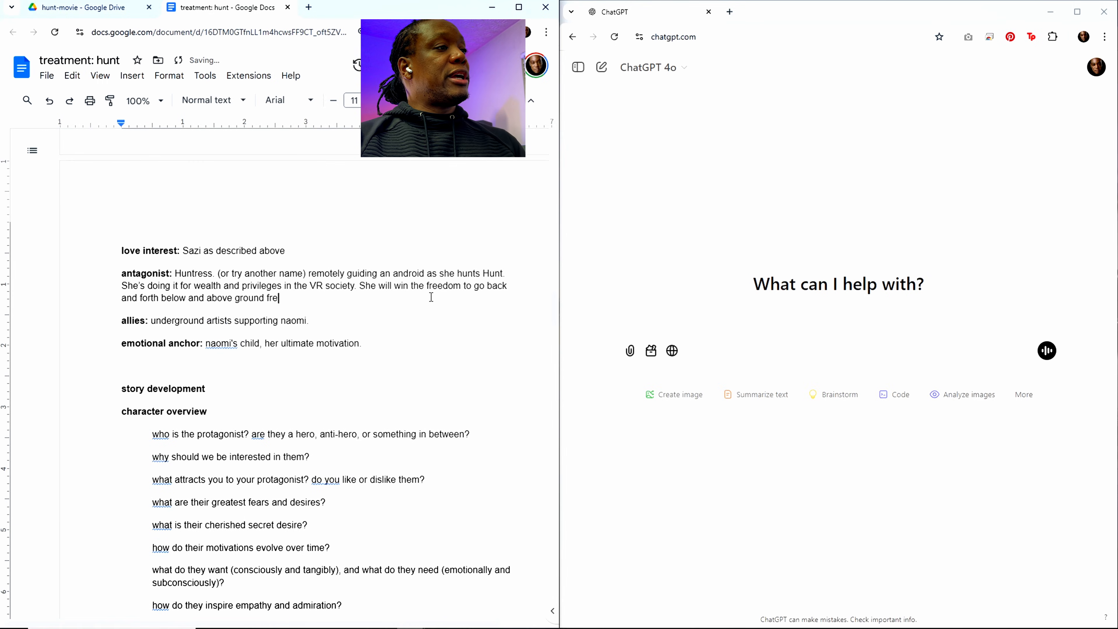
text(ely us)
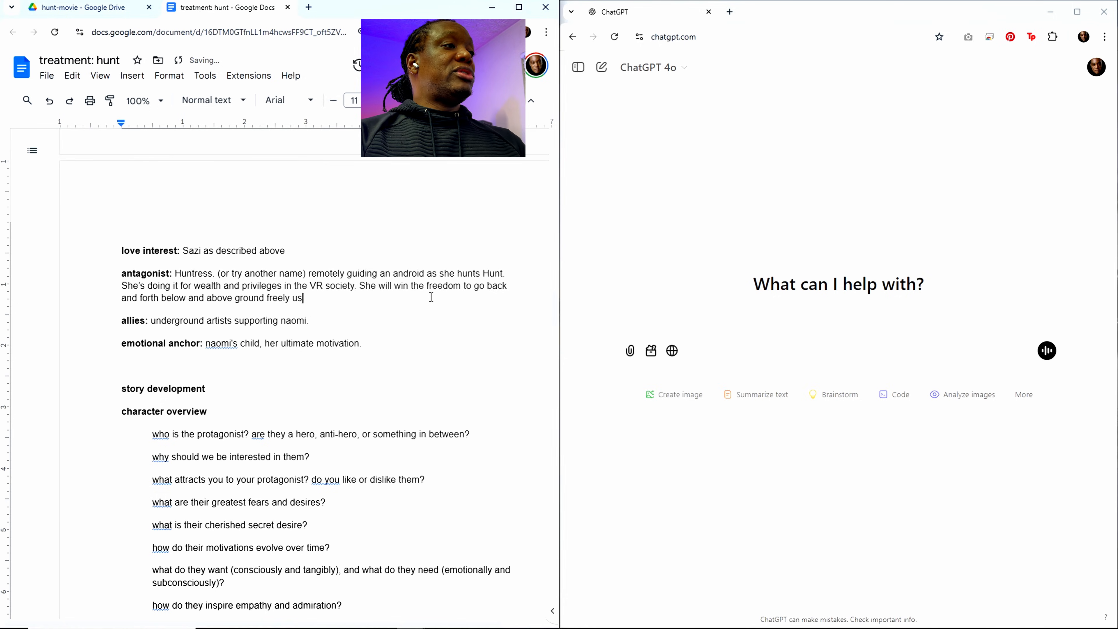
text(ing the andr)
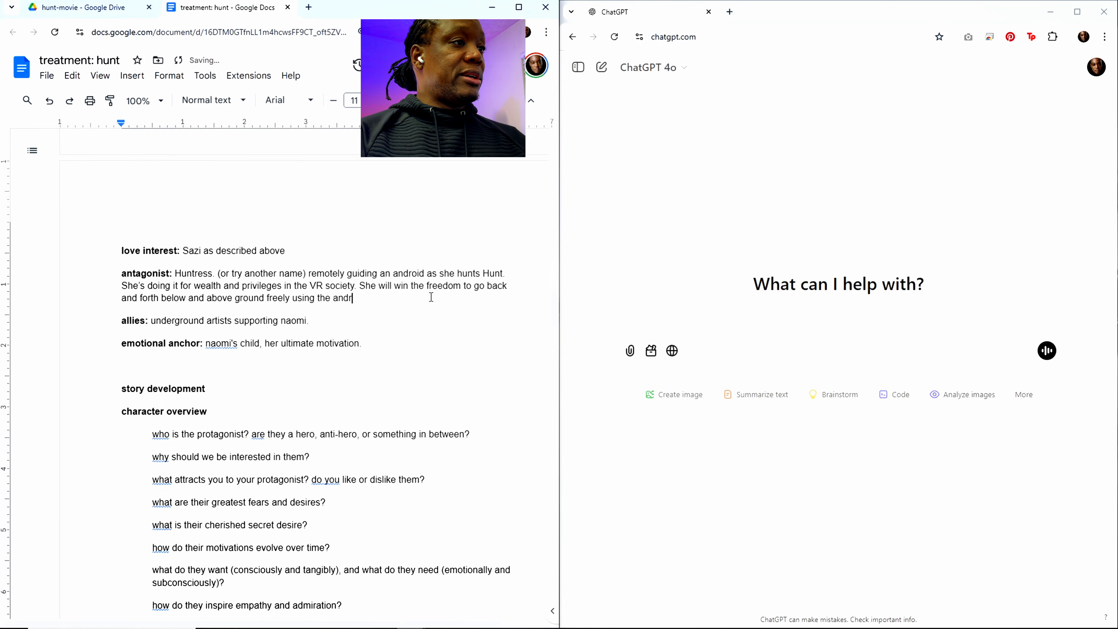
text(oid suit)
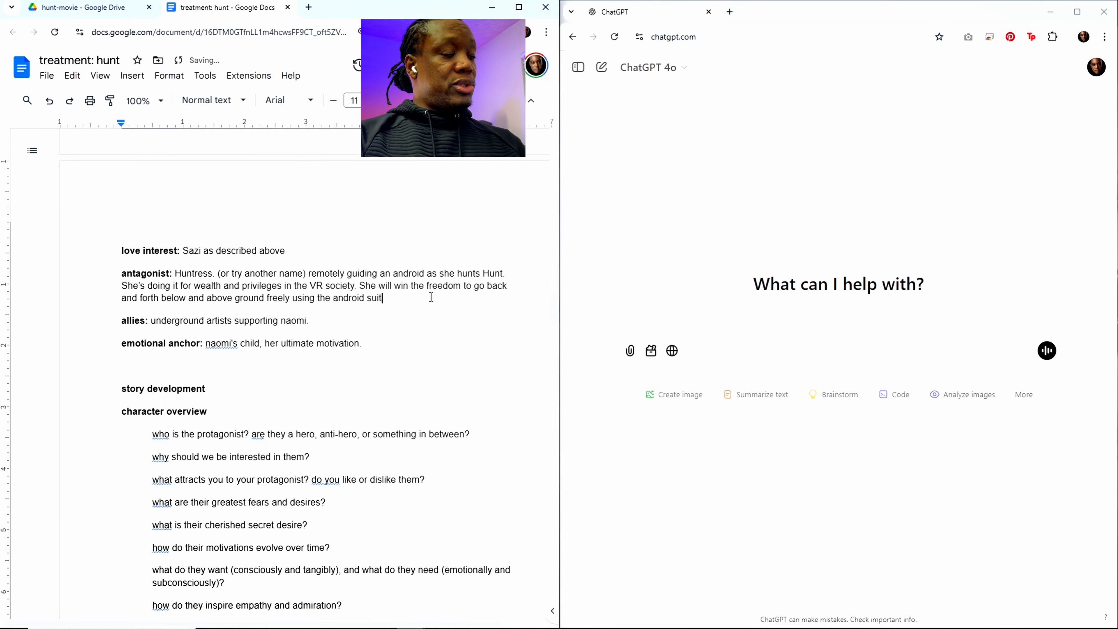
text(, if she )
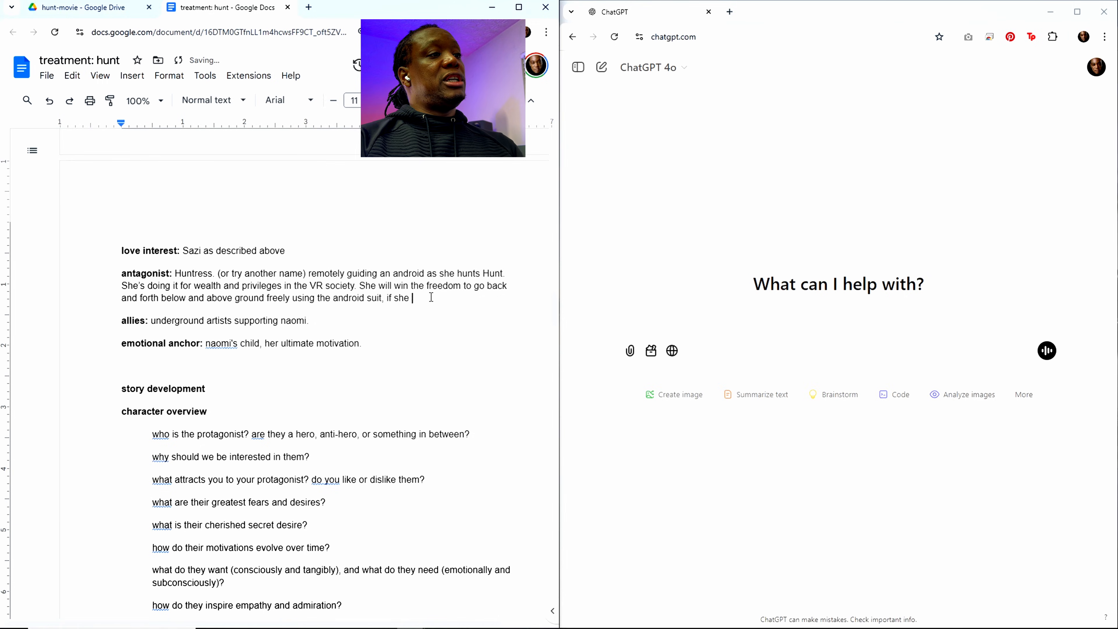
text(completes)
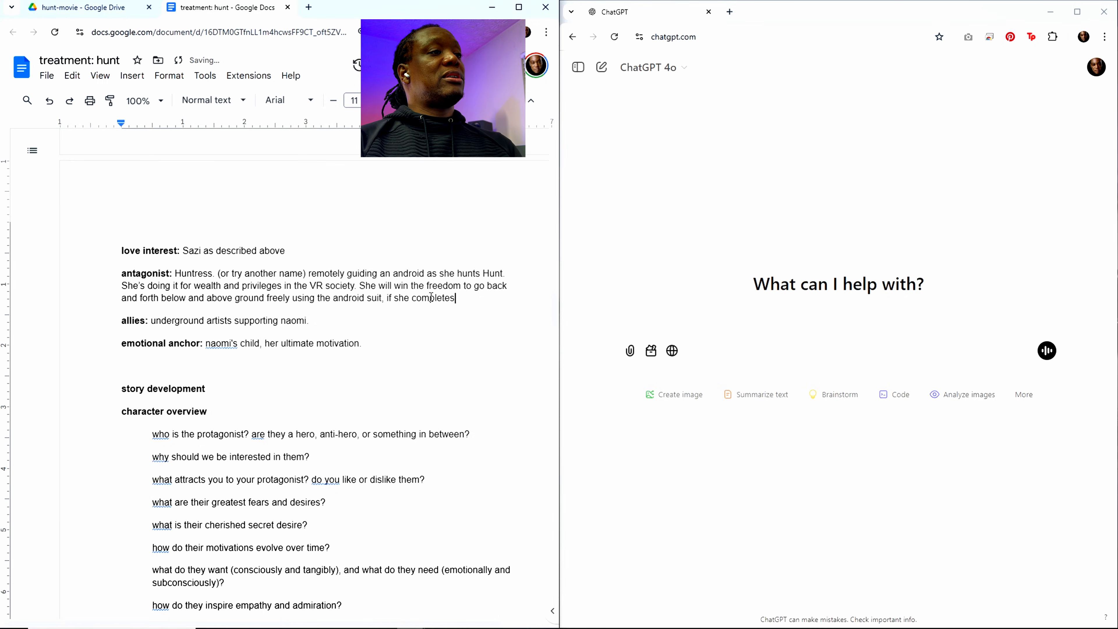
text( the mission.)
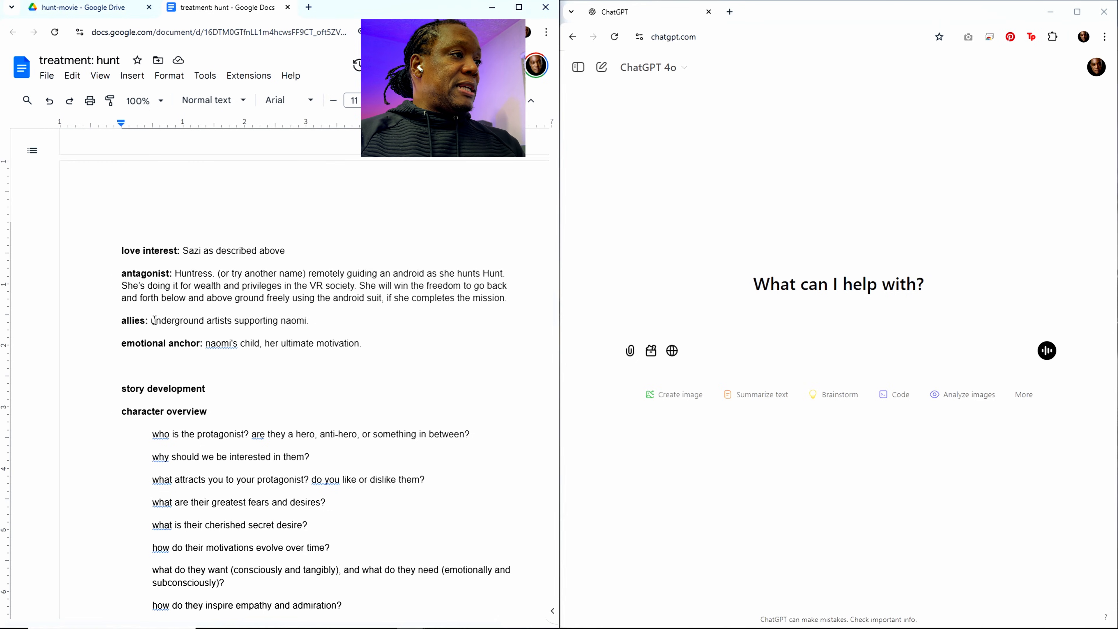
Step: Replace the allies text "underground artists supporting naomi" with "Hacker who is an ally"
drag(154, 320, 333, 323)
key(shift+Left)
key(shift+Left)
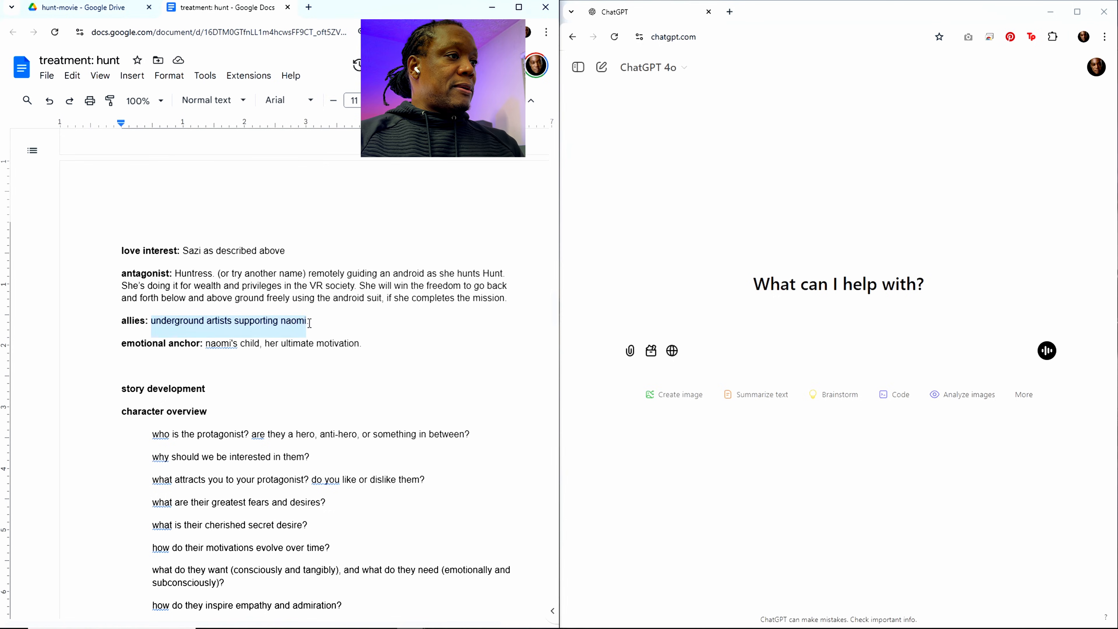
text(Hacker.)
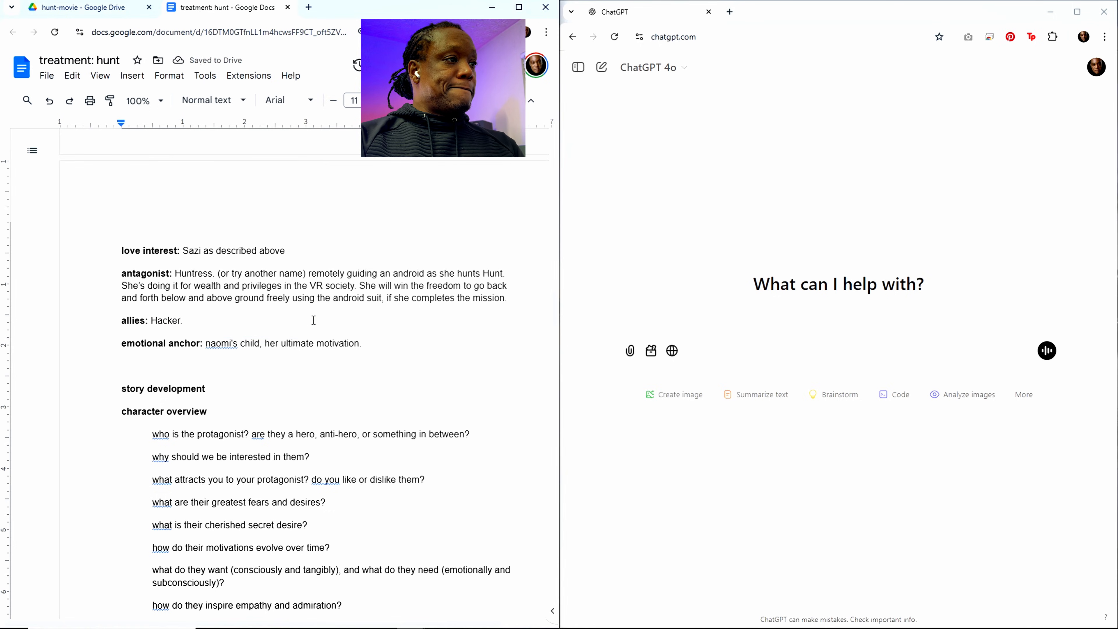
key(BackSpace)
text( who he)
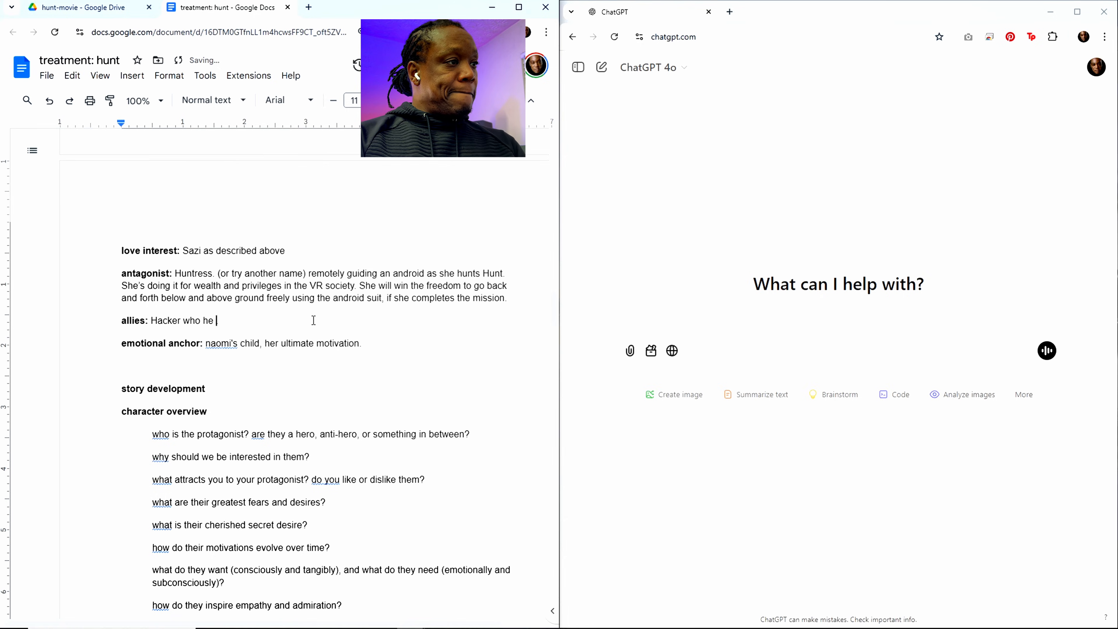
key(BackSpace)
key(BackSpace)
key(BackSpace)
text(is unti)
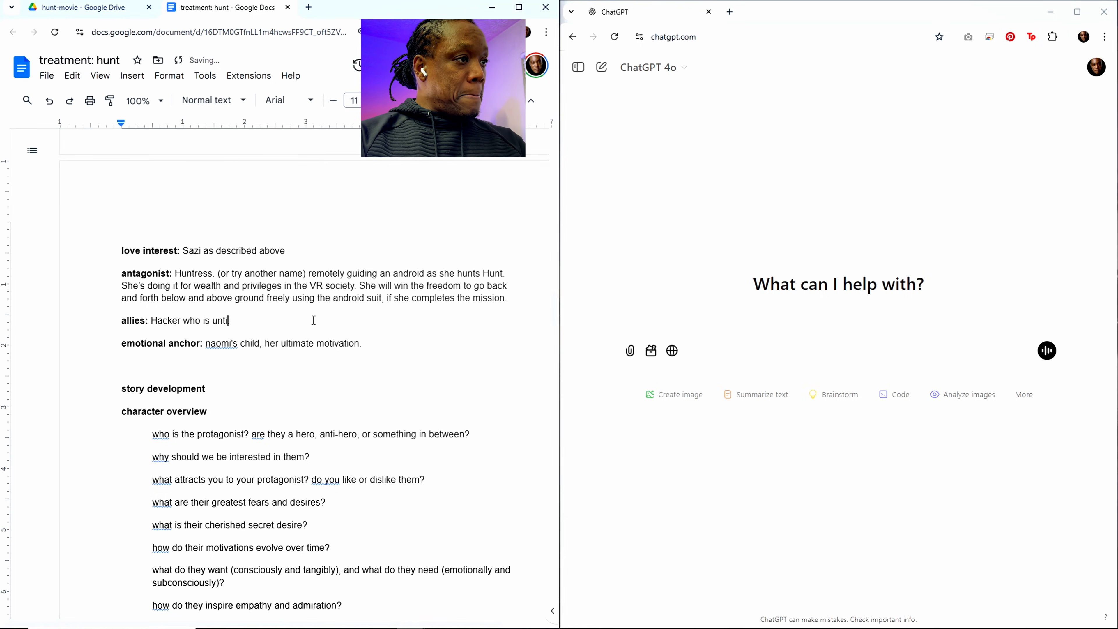
text(l)
key(BackSpace)
key(BackSpace)
key(BackSpace)
key(BackSpace)
key(BackSpace)
key(BackSpace)
text(an a)
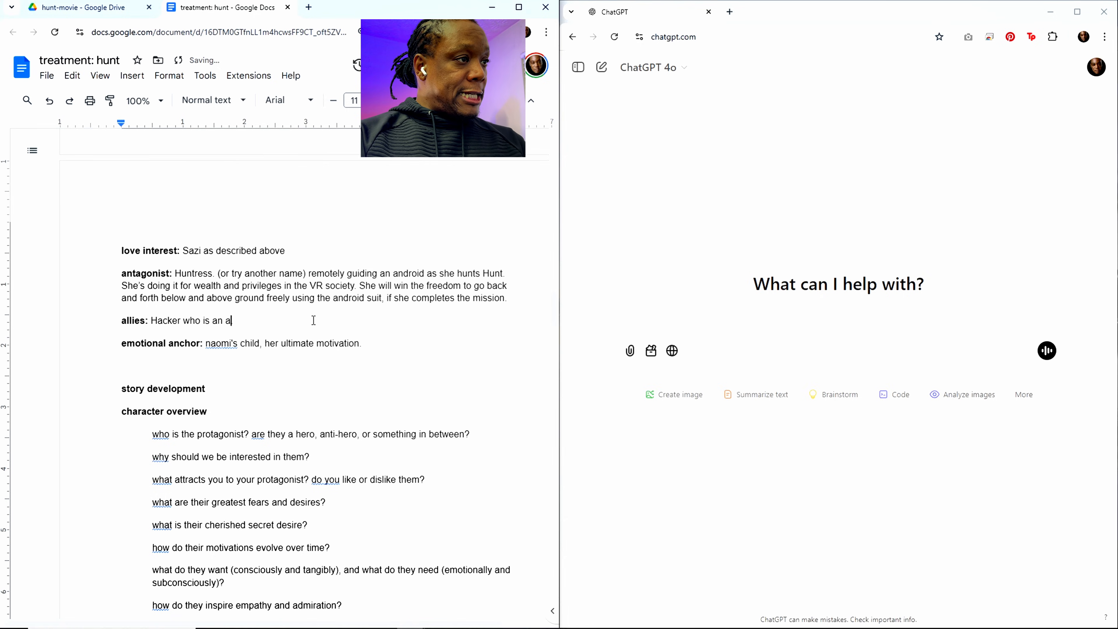
text(lly until the ned)
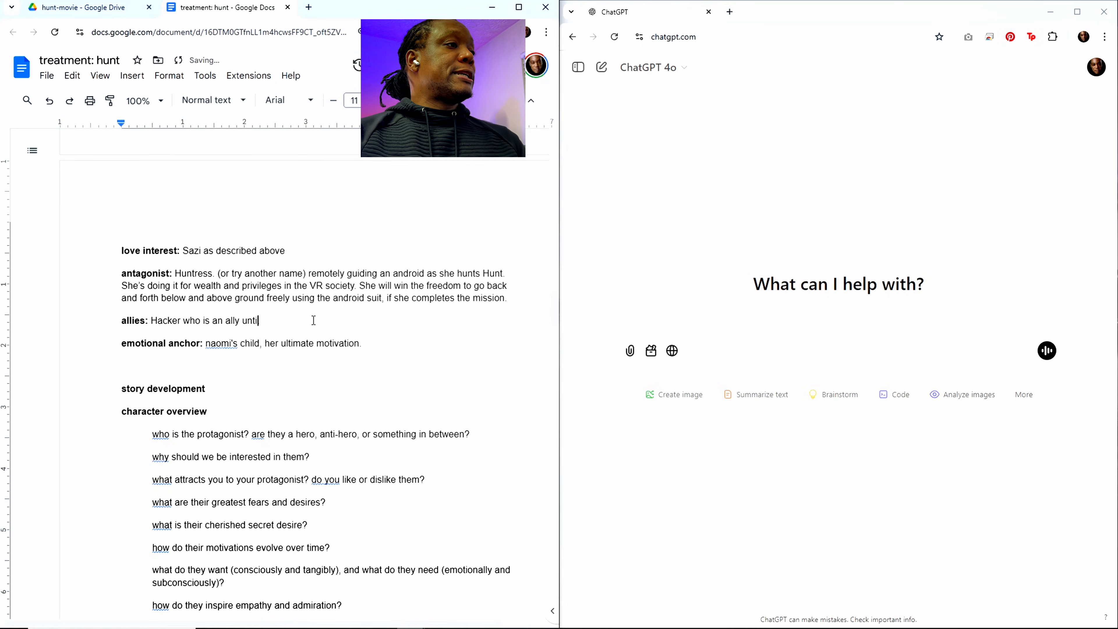
Step: Continue the hacker's description under allies with "until the end and he discovers she isn't."
key(BackSpace)
key(BackSpace)
key(BackSpace)
key(BackSpace)
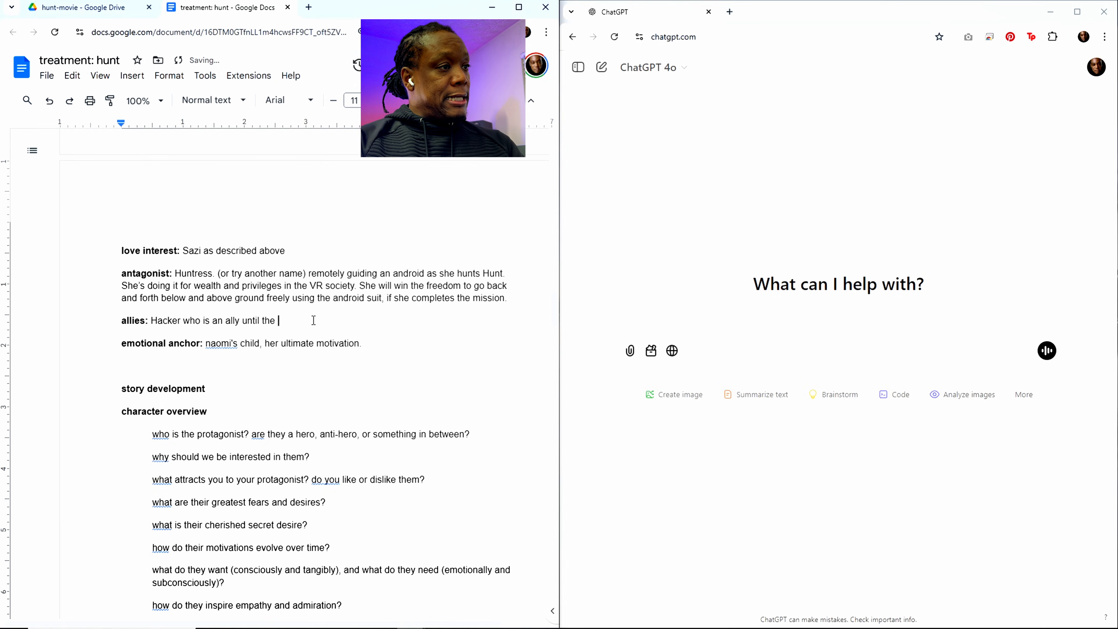
text(end and)
text( he dis)
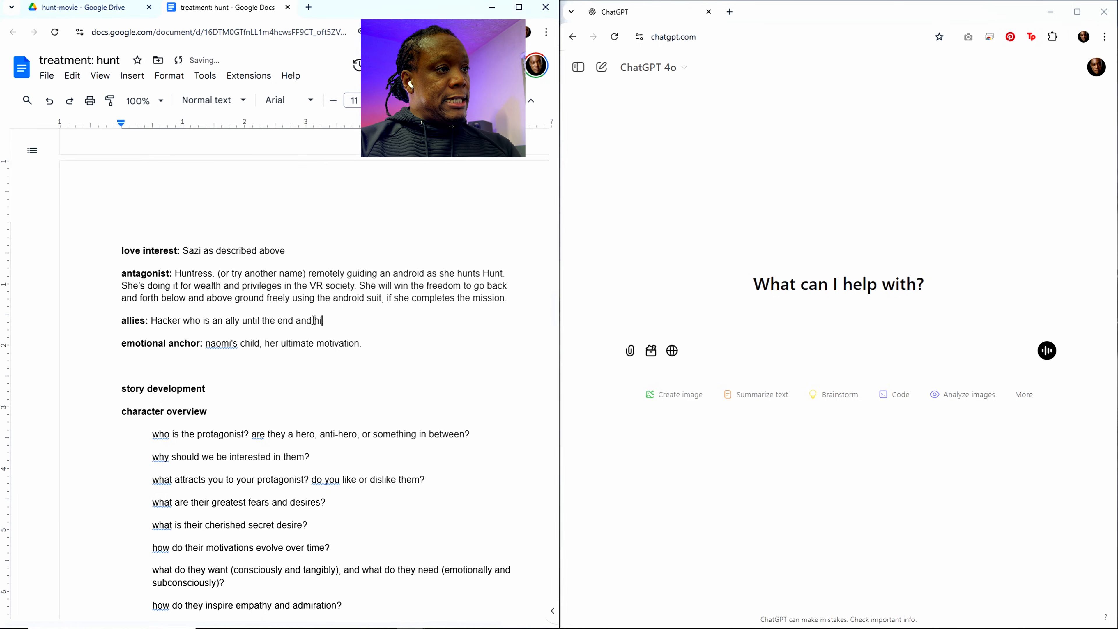
text(c)
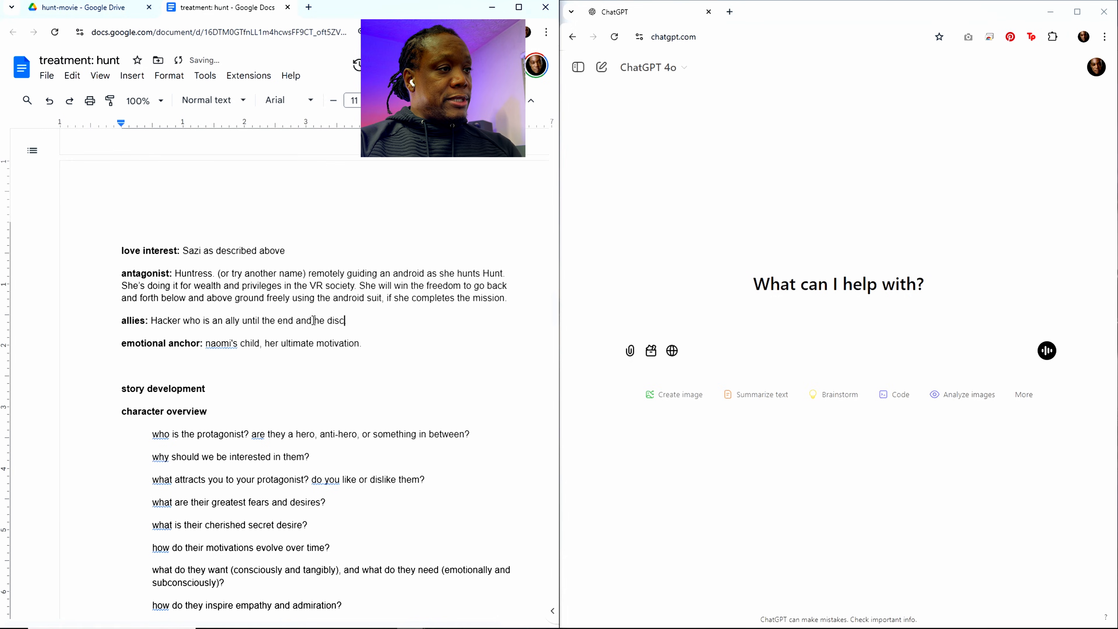
text(overs she i)
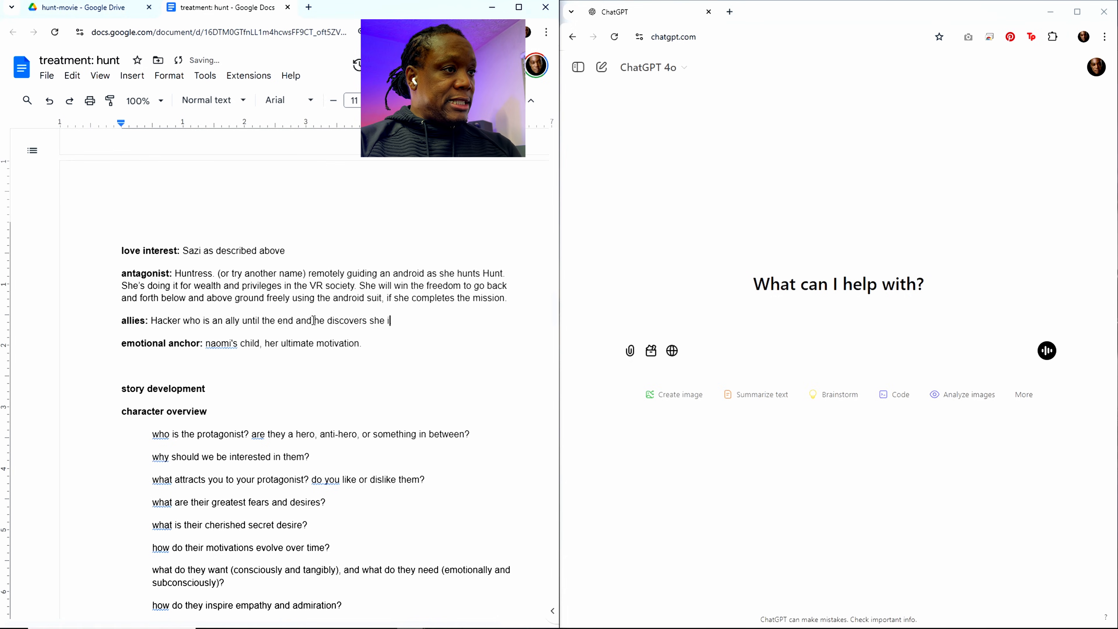
text(sn't.)
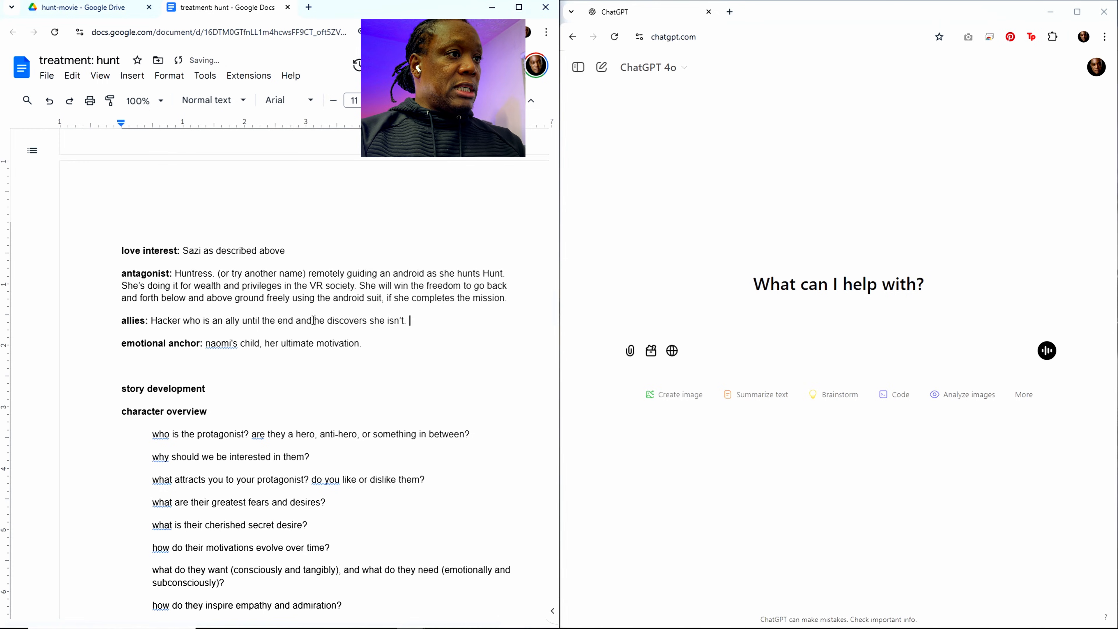
text( His )
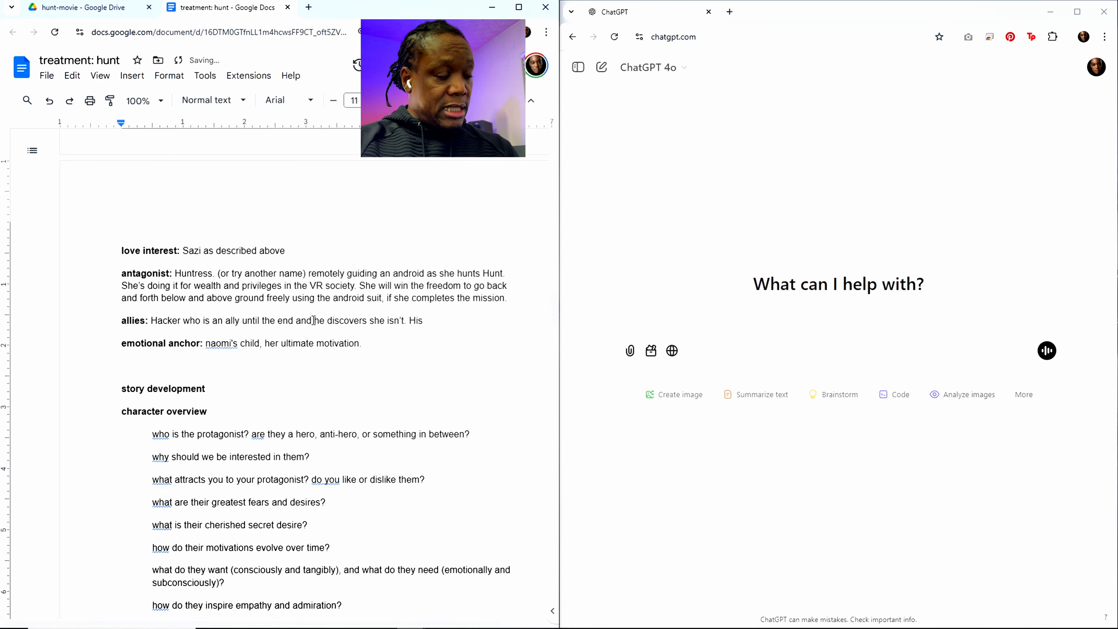
text(ai d)
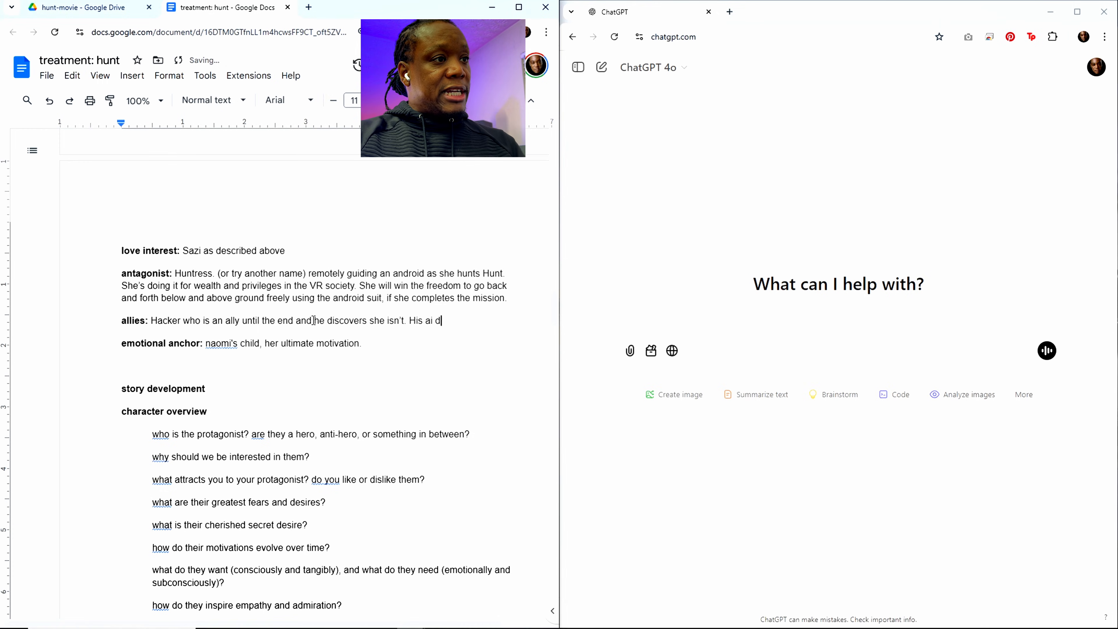
text(rone c)
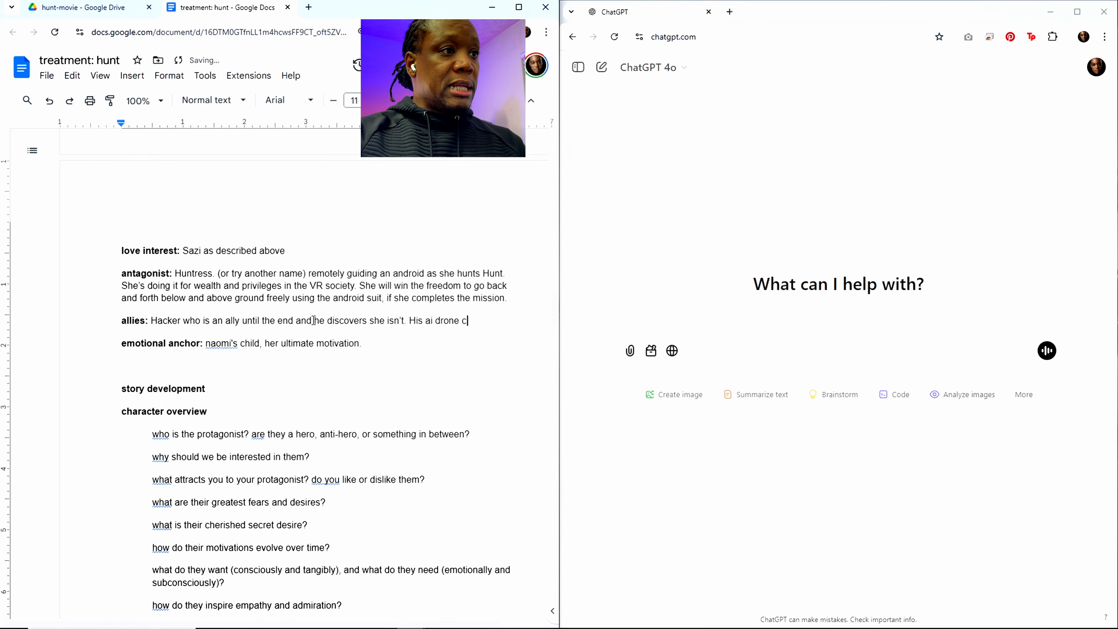
text(ompanion th)
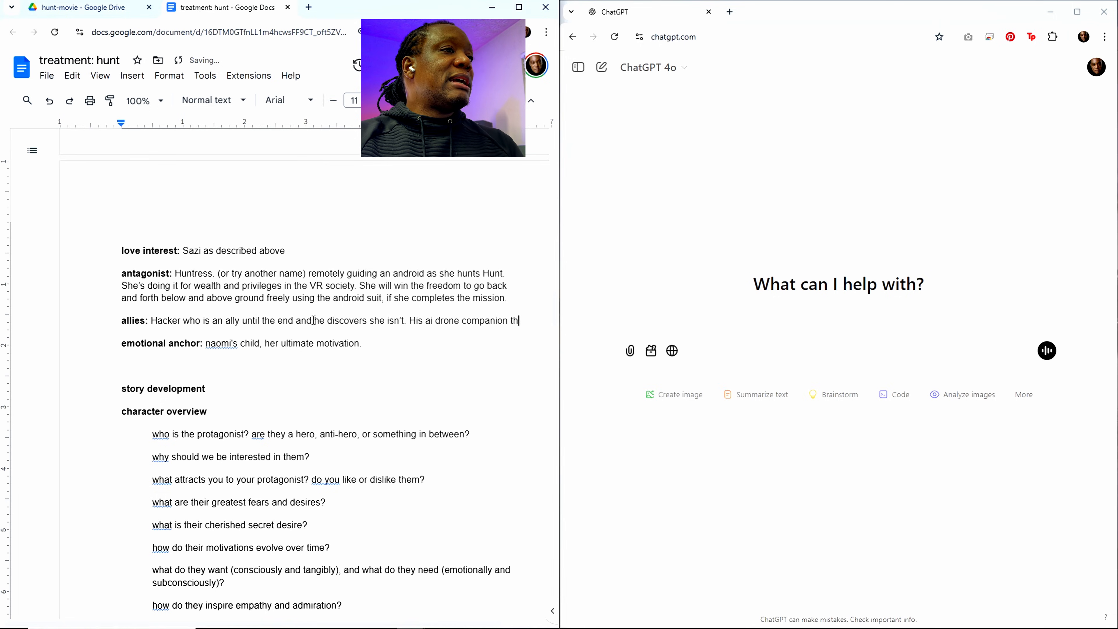
text(at flys )
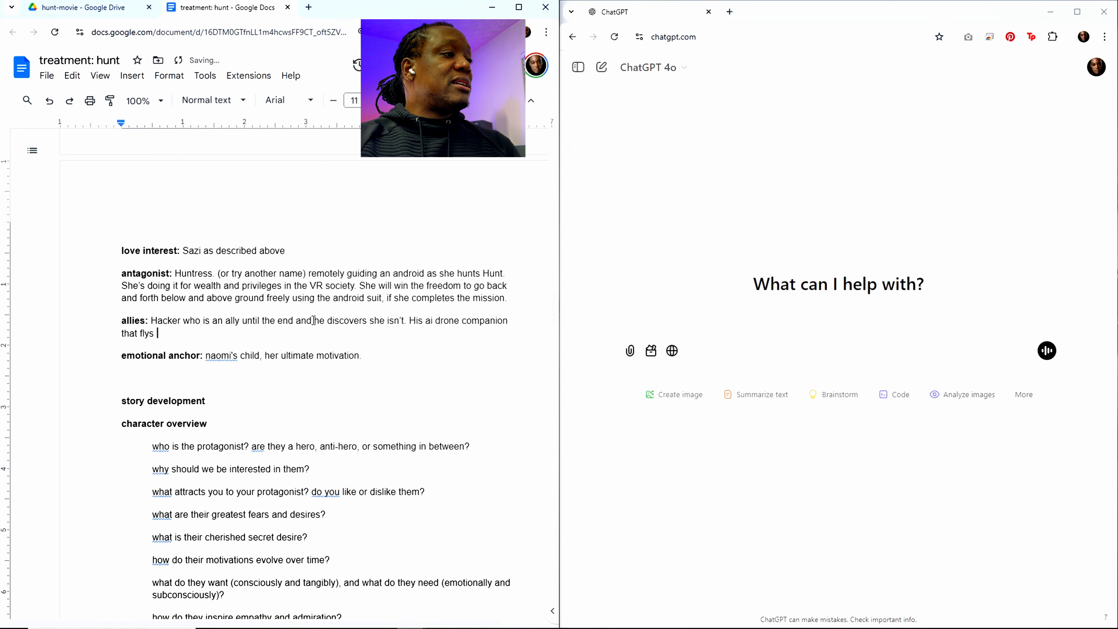
text(along with )
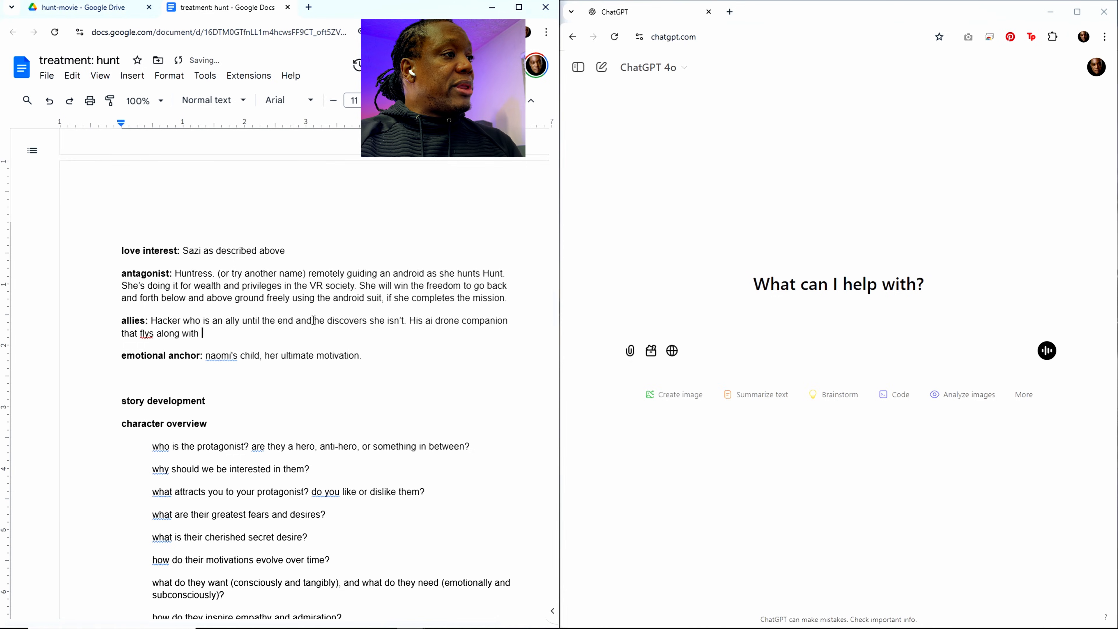
text(him and supports him)
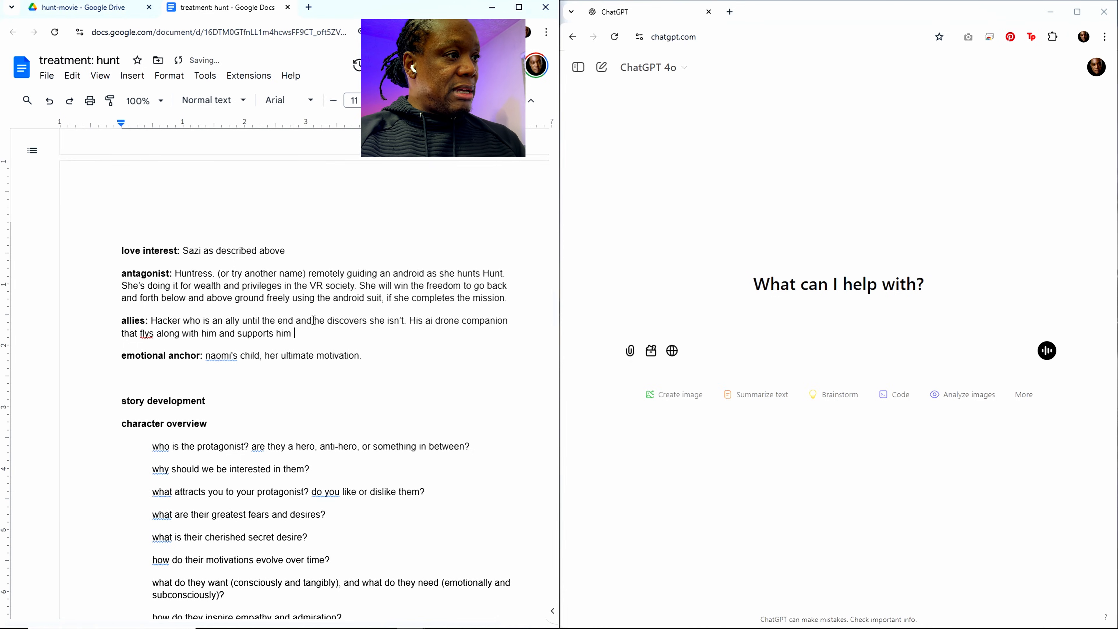
text( in battele)
Step: Extend the drone companion's description with "in battle and in his travels"
key(BackSpace)
key(BackSpace)
key(BackSpace)
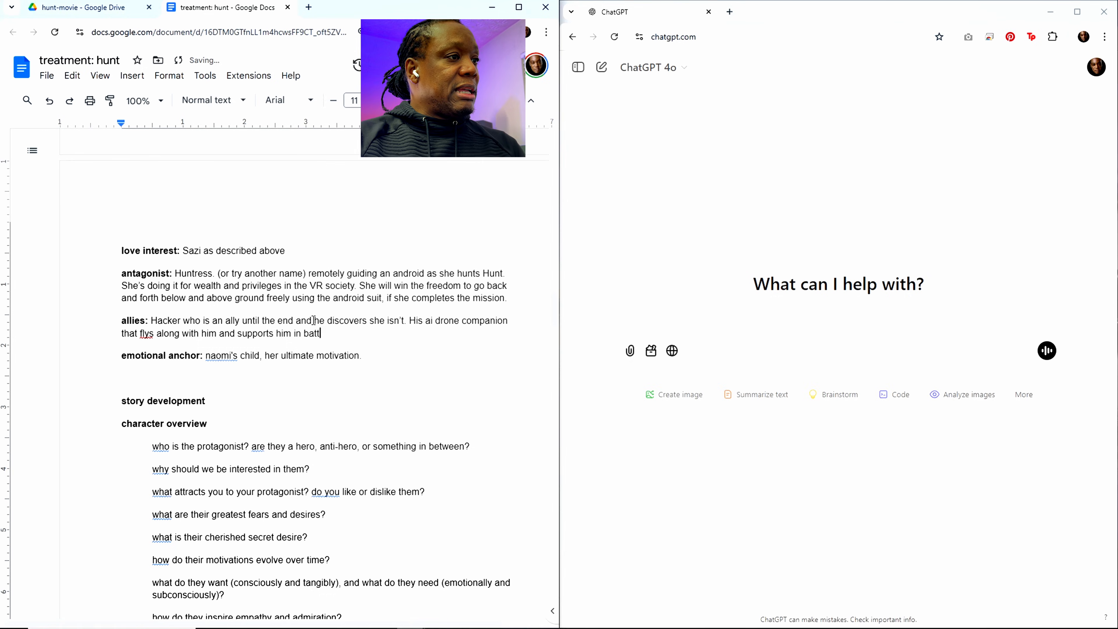
text(le and in his)
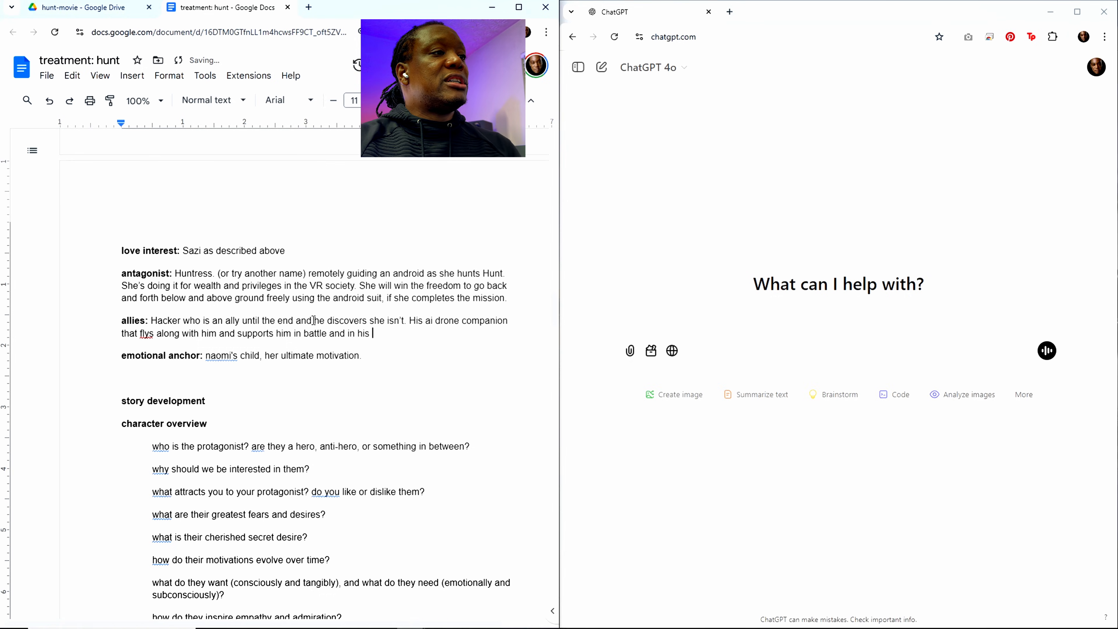
text( travels)
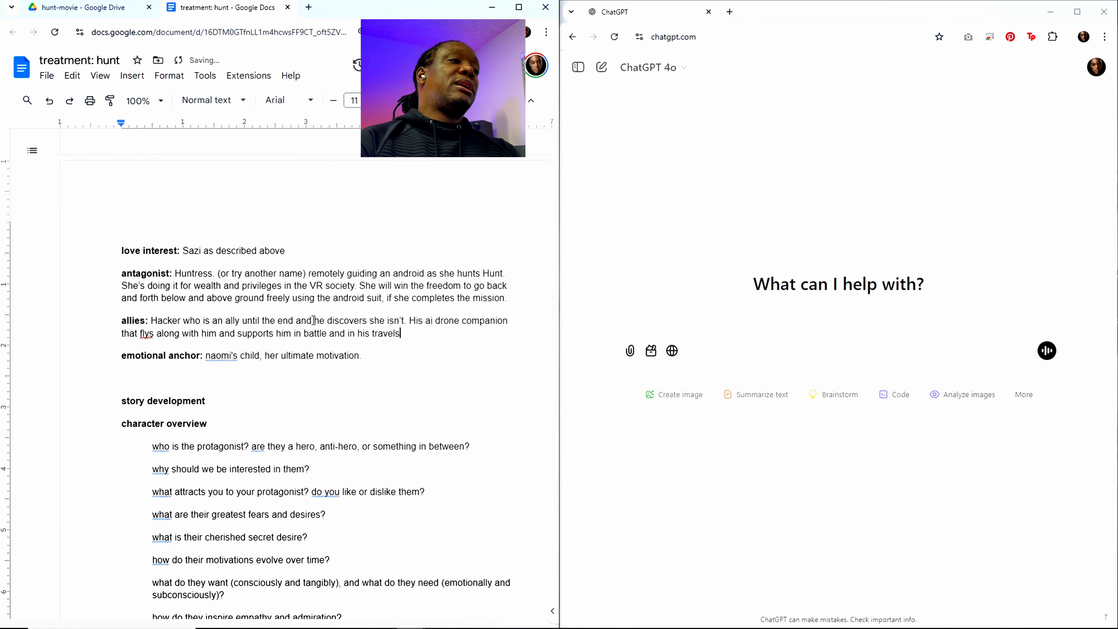
text(. The ai is )
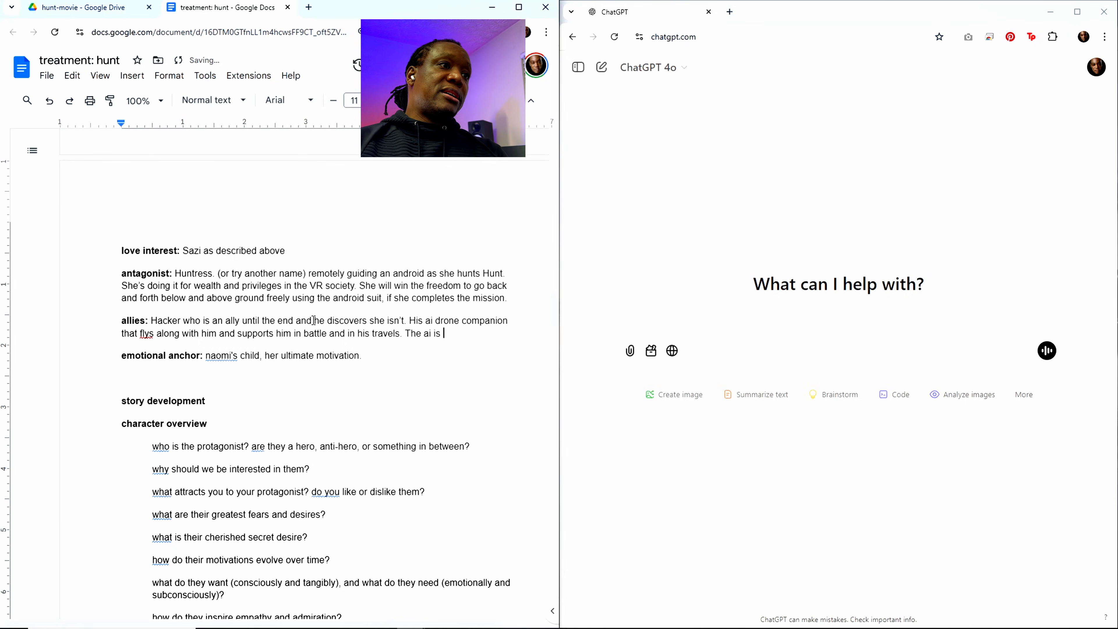
text(his best fr)
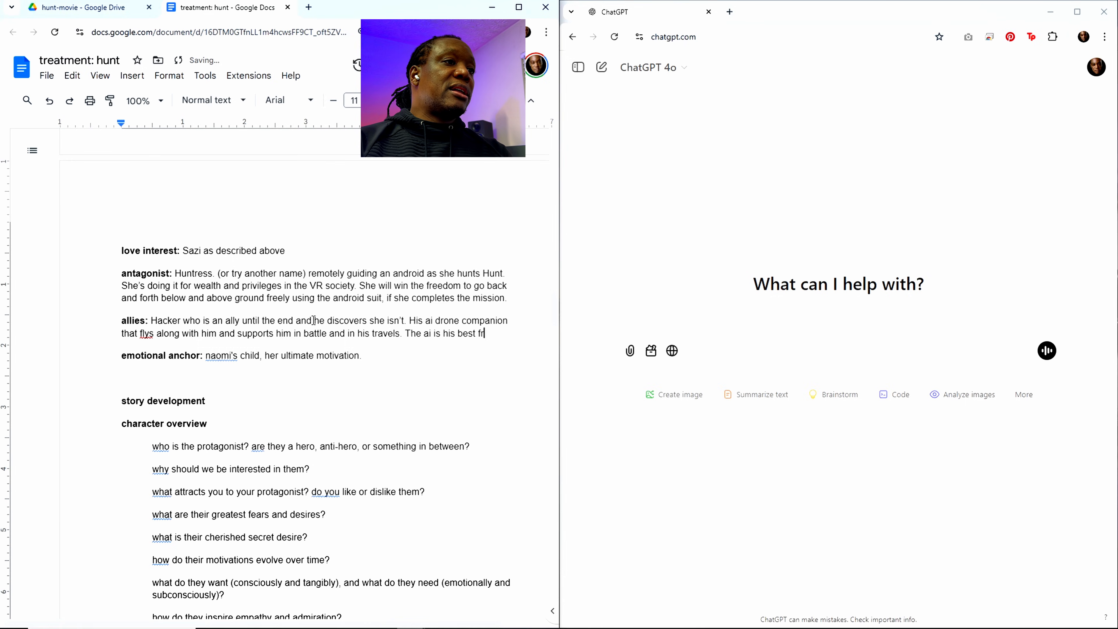
text(iend. PO)
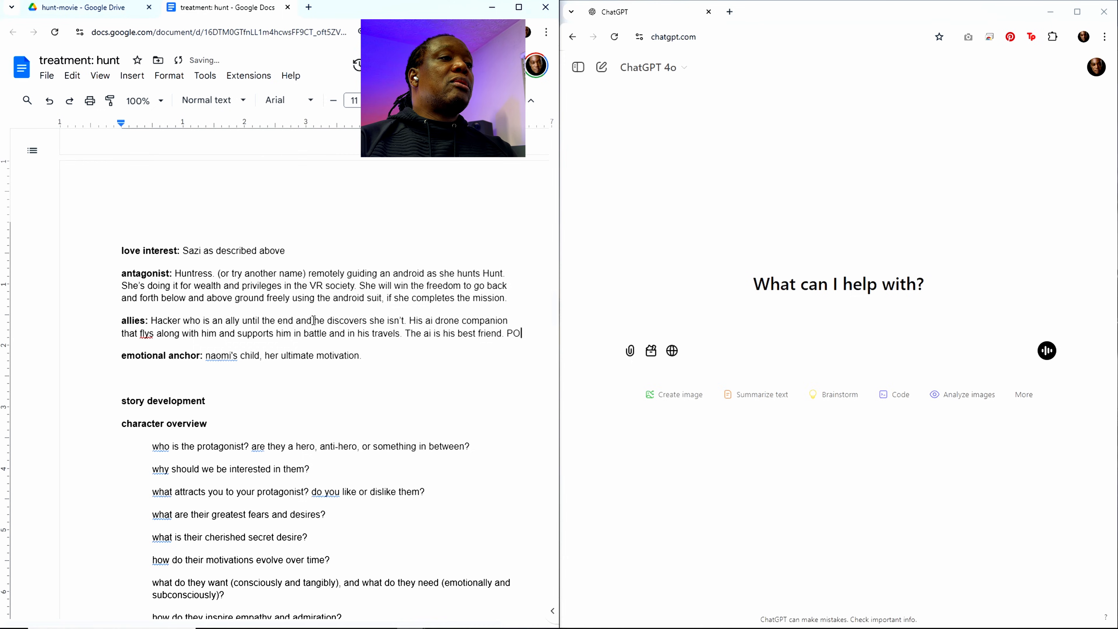
key(Return)
text(Pres)
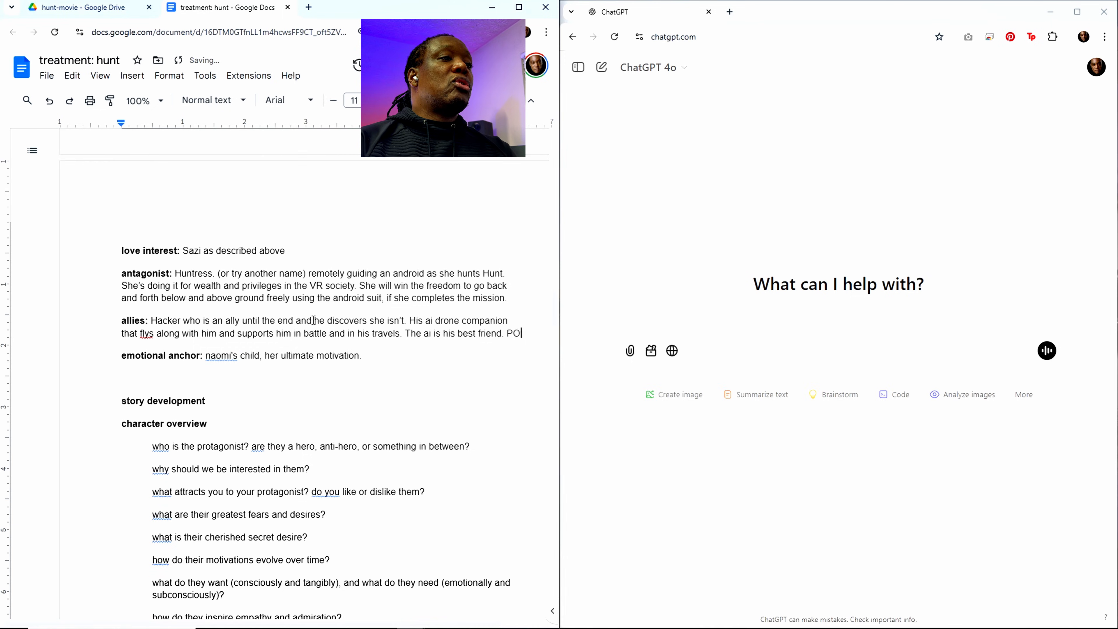
key(BackSpace)
key(BackSpace)
key(BackSpace)
key(BackSpace)
key(BackSpace)
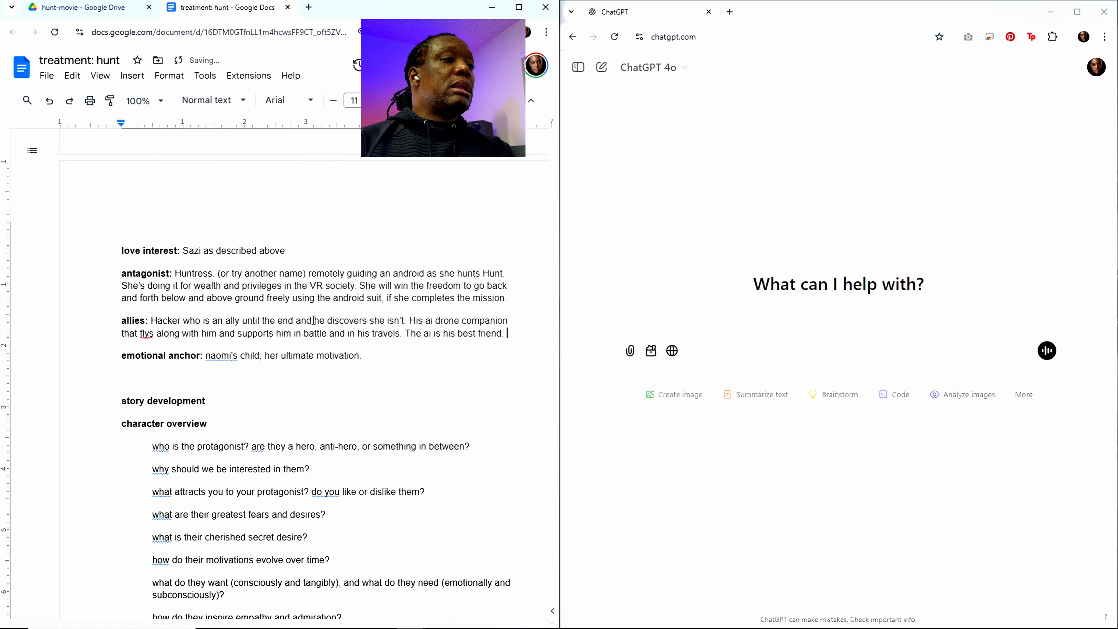
text(The)
key(BackSpace)
key(BackSpace)
key(BackSpace)
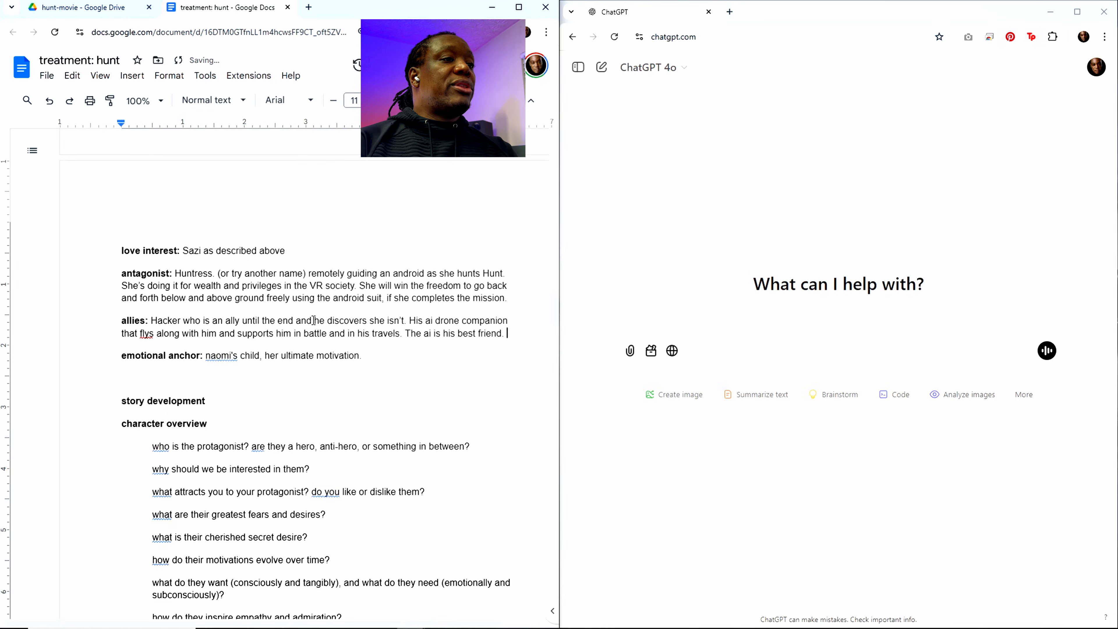
Step: Start another sentence at the end of the allies description: "talking with the ai, before Hacker started reaching out"
text(talking)
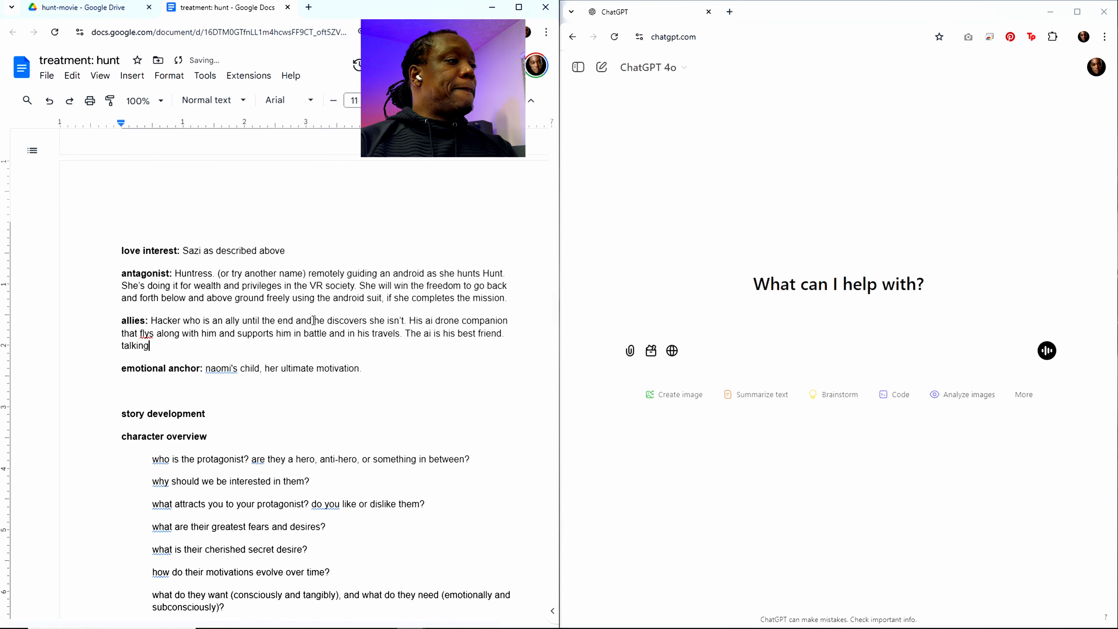
text( with the ai)
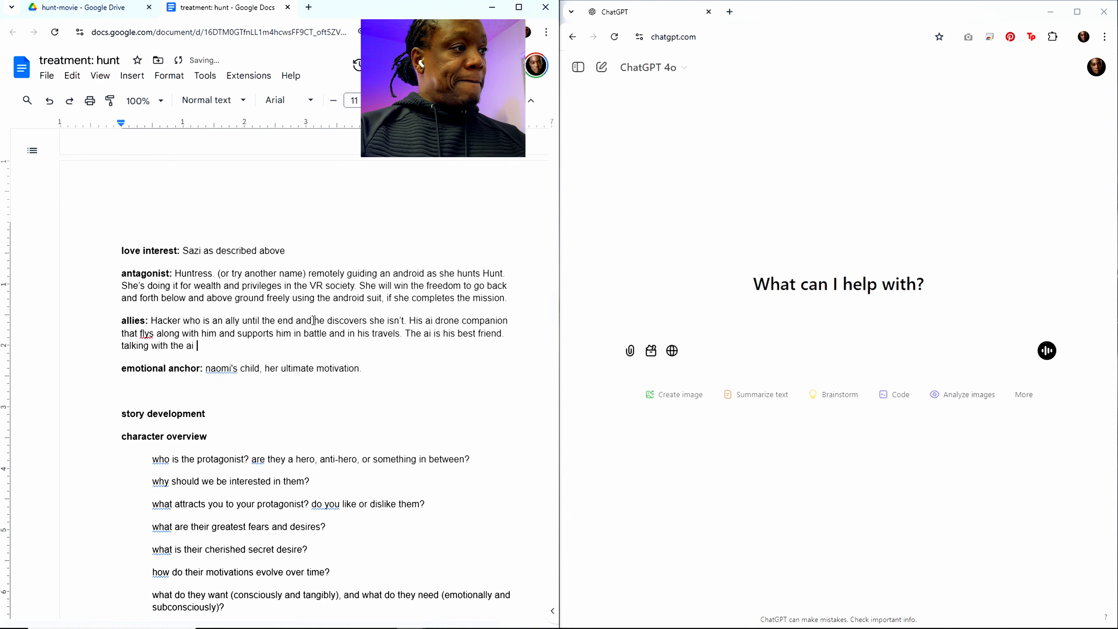
key(BackSpace)
text(, befor)
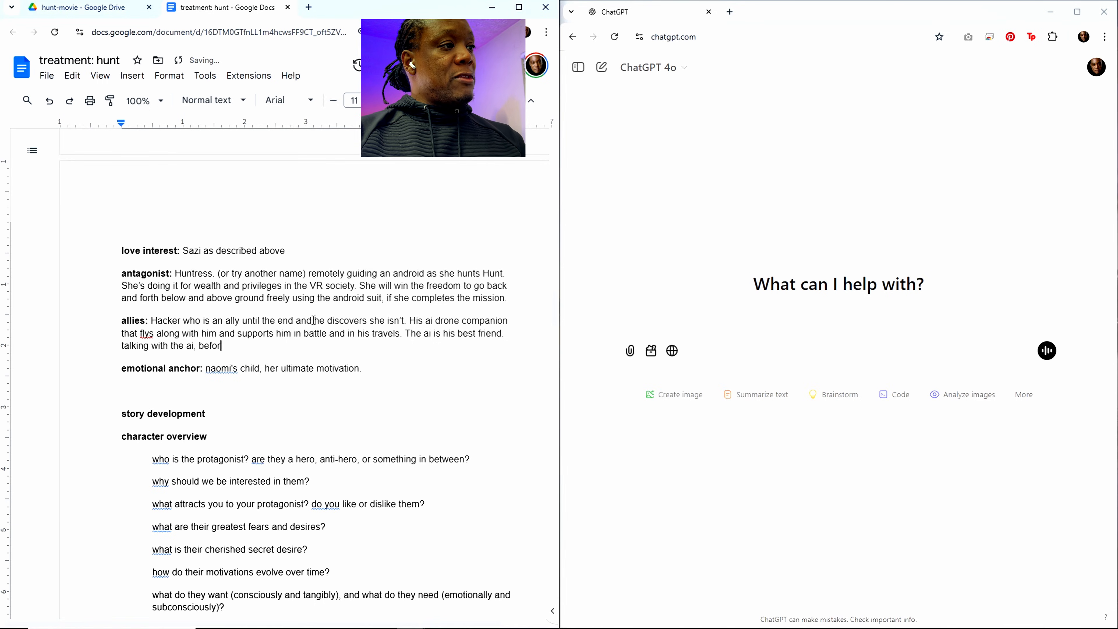
text(e Hacker st)
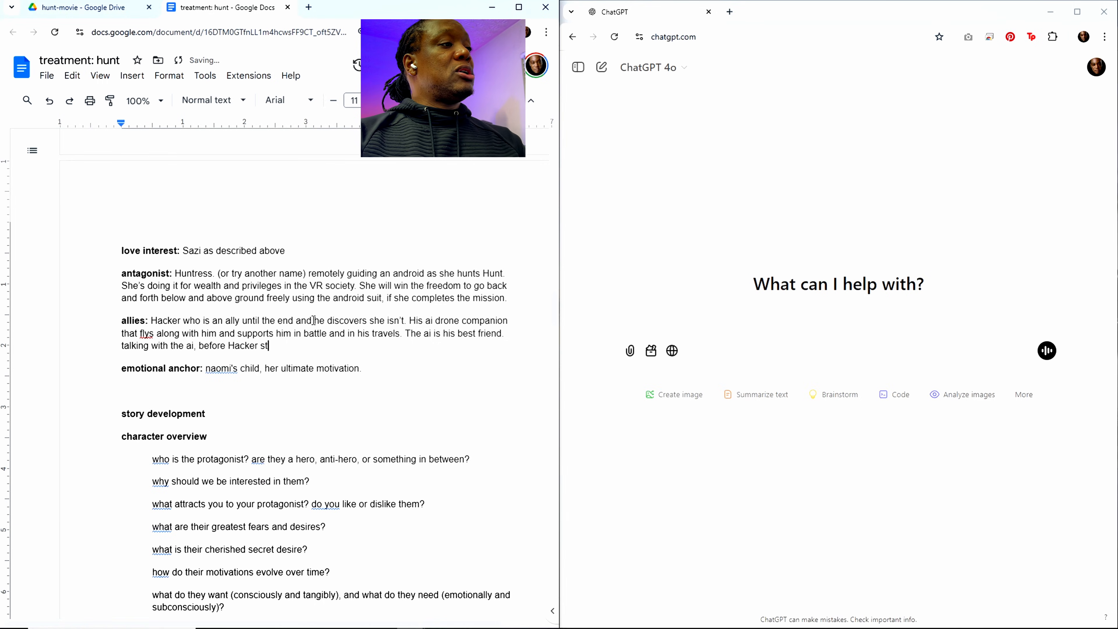
text(arted r)
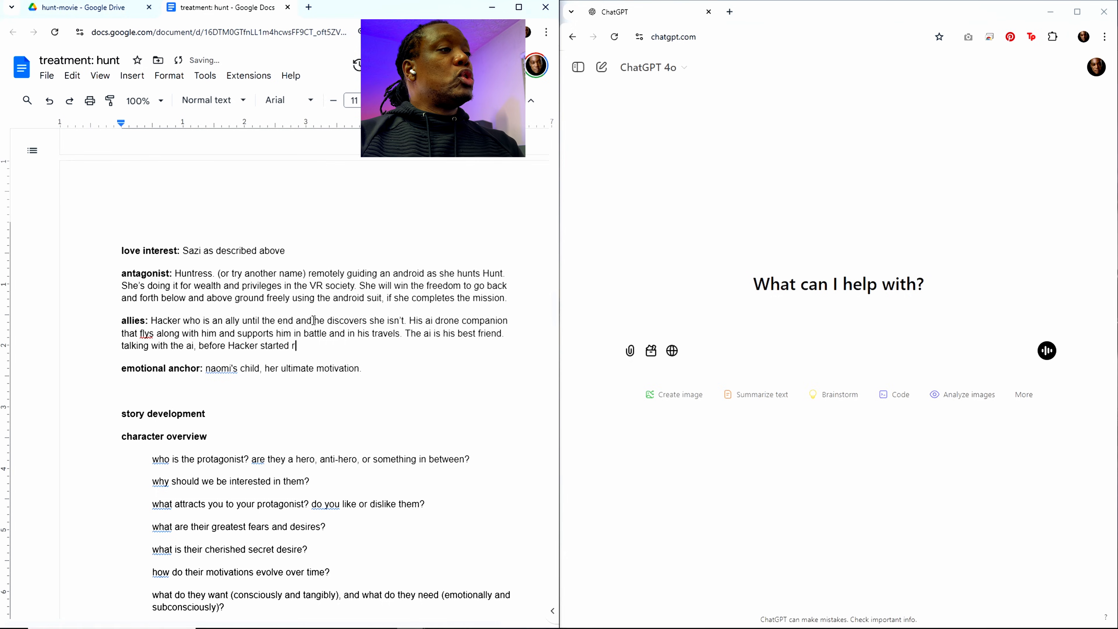
text(eaching)
key(BackSpace)
key(BackSpace)
key(BackSpace)
key(BackSpace)
text(eackh)
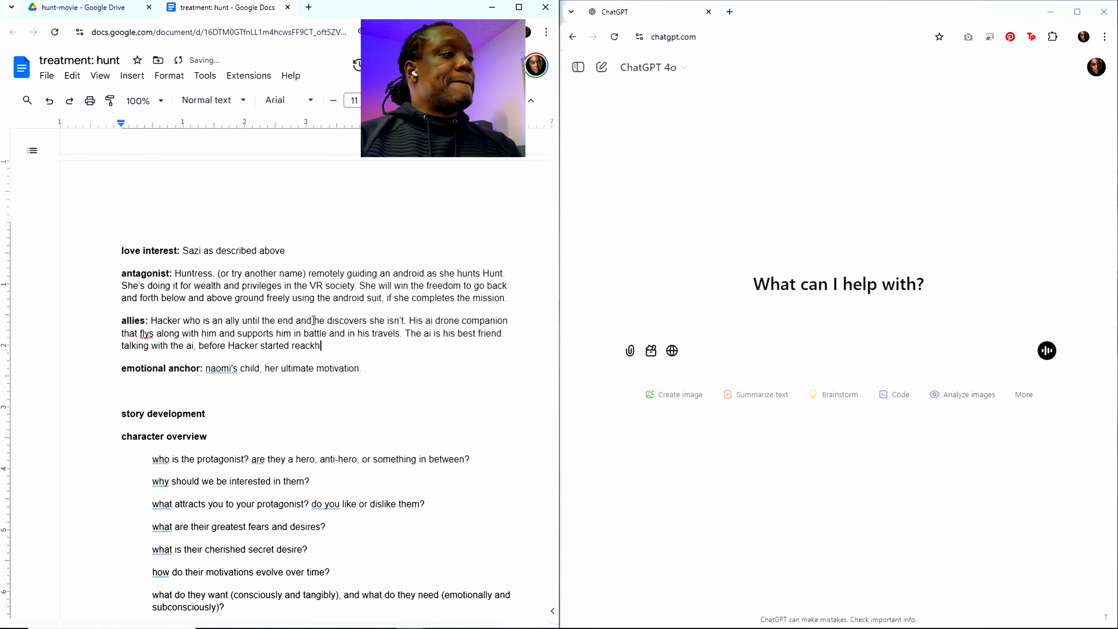
key(BackSpace)
key(BackSpace)
text(hing out)
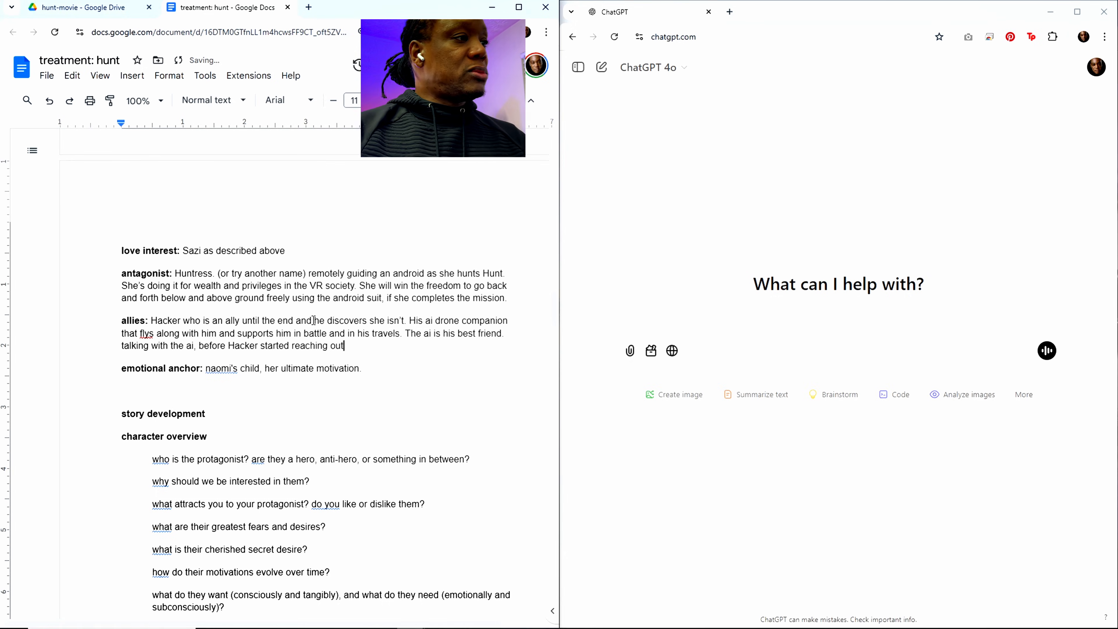
text(, has )
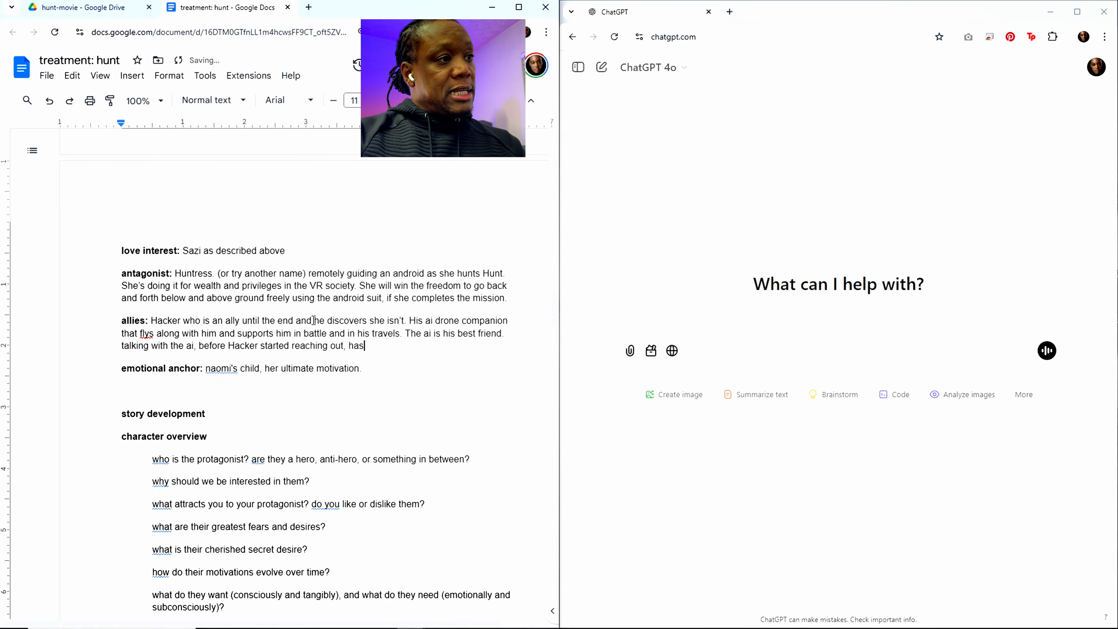
text(kept)
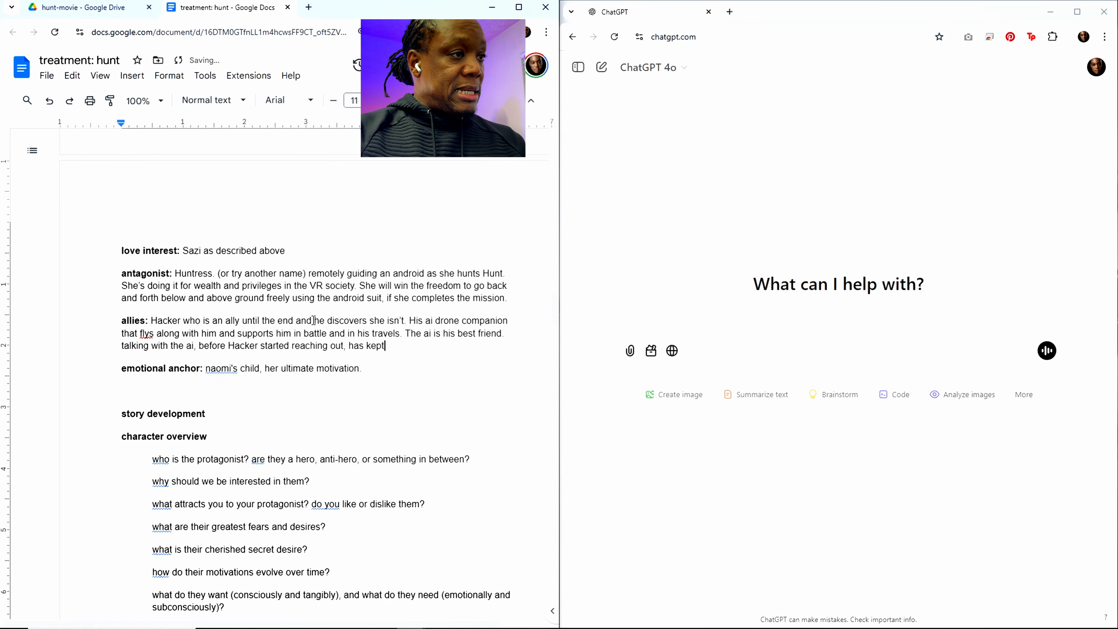
text( Hunt)
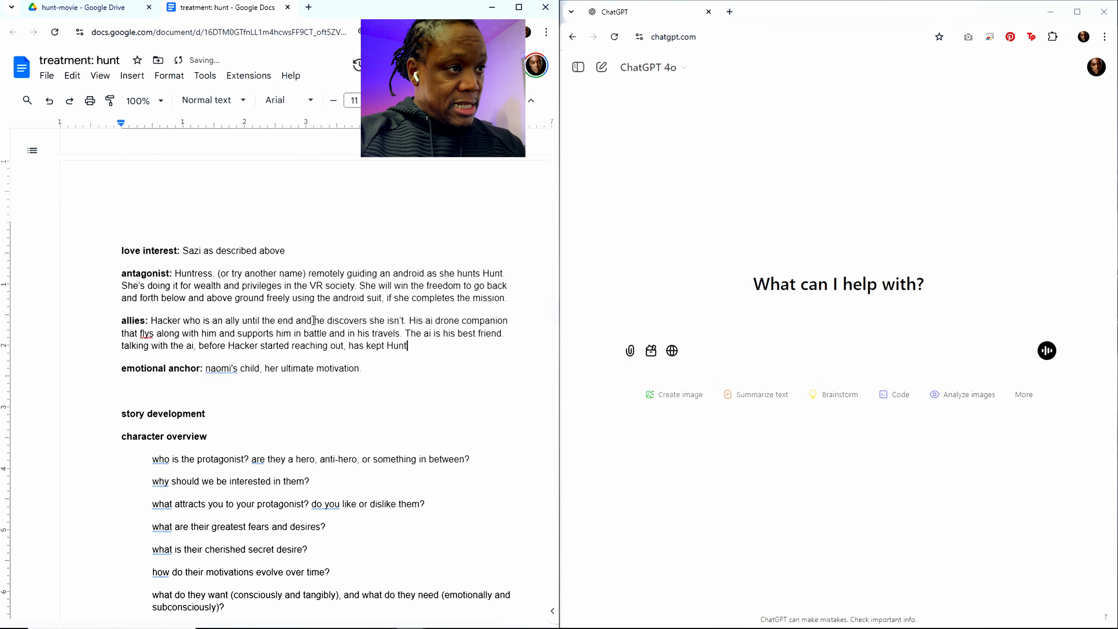
text( sane in his)
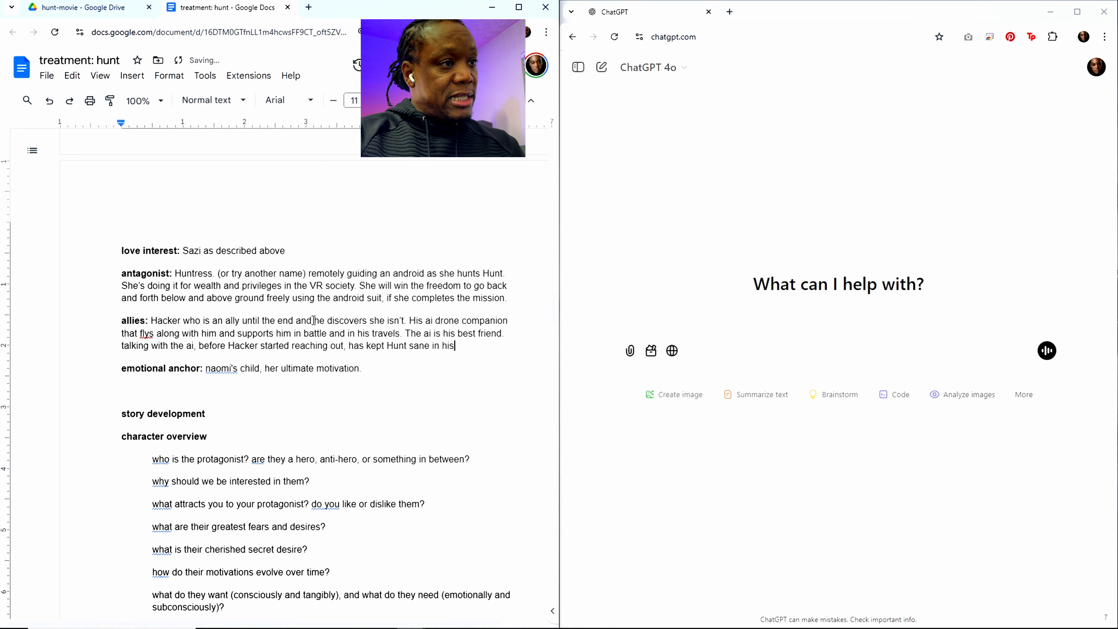
text( solitude above)
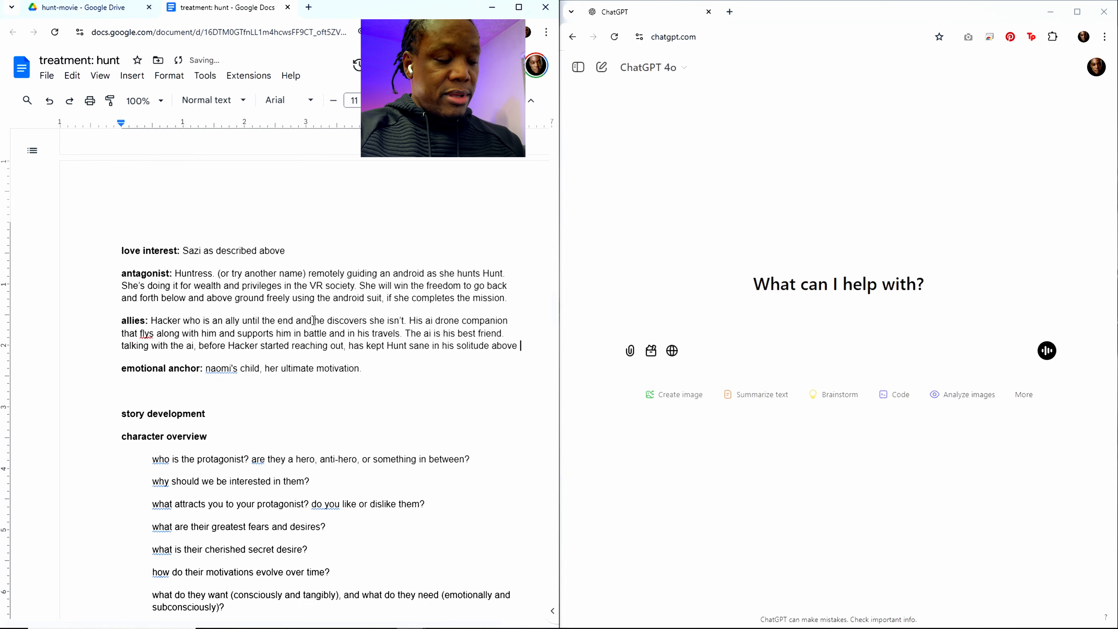
Step: Complete the allies sentence with ", has kept Hunt sane in his solitude above ground."
text(ground.)
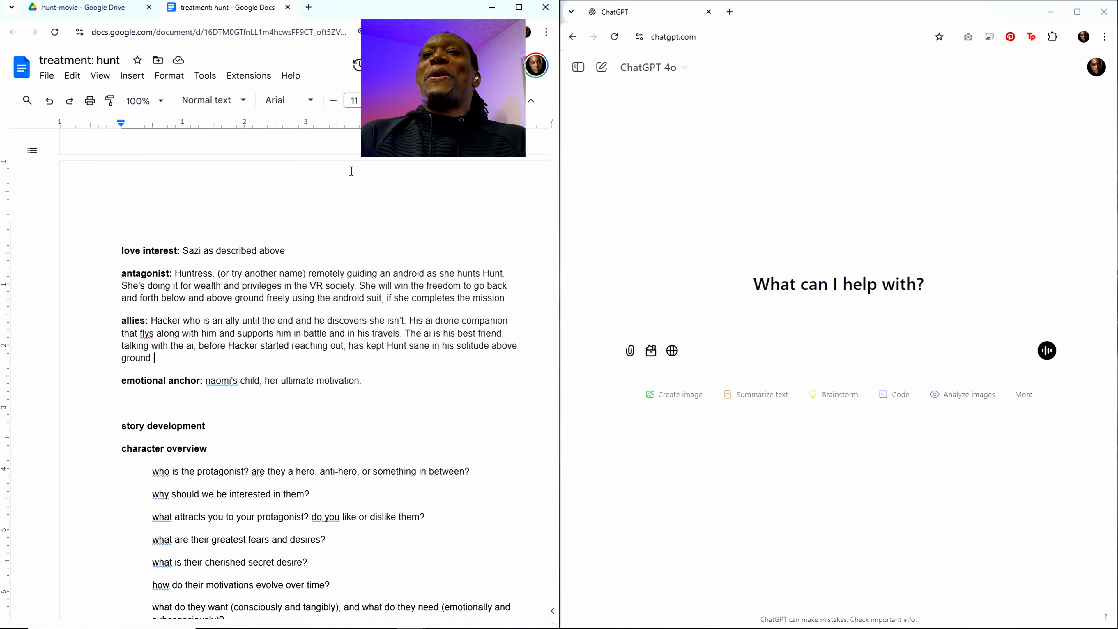
Step: Switch to the Clock app to check the countdown timer, moving its window clear of the document, and put it away again
click(724, 628)
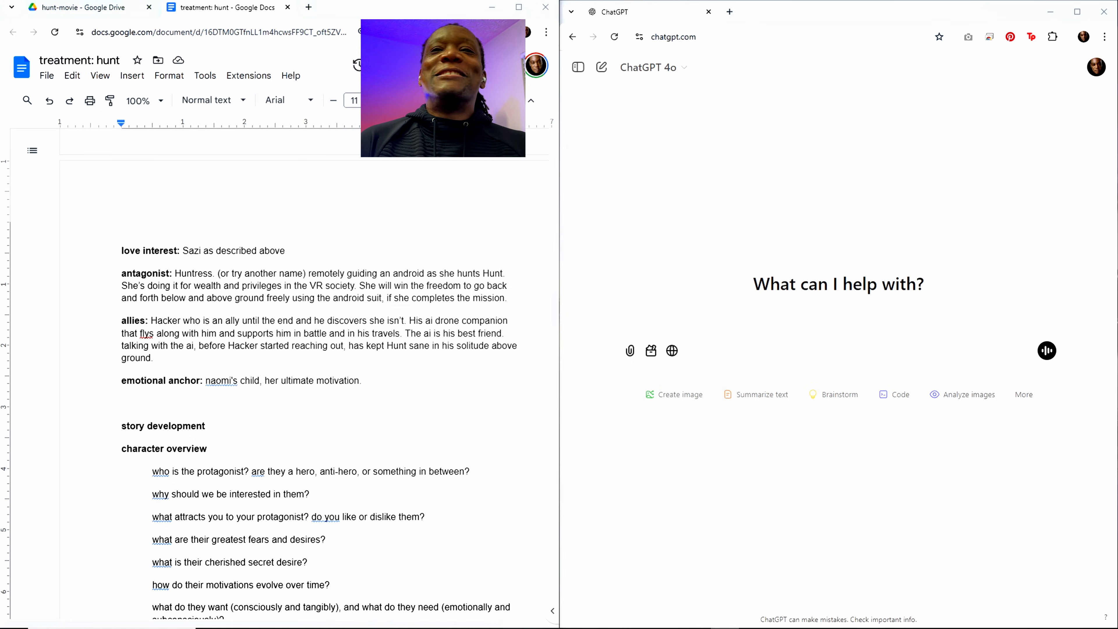
drag(869, 72, 731, 77)
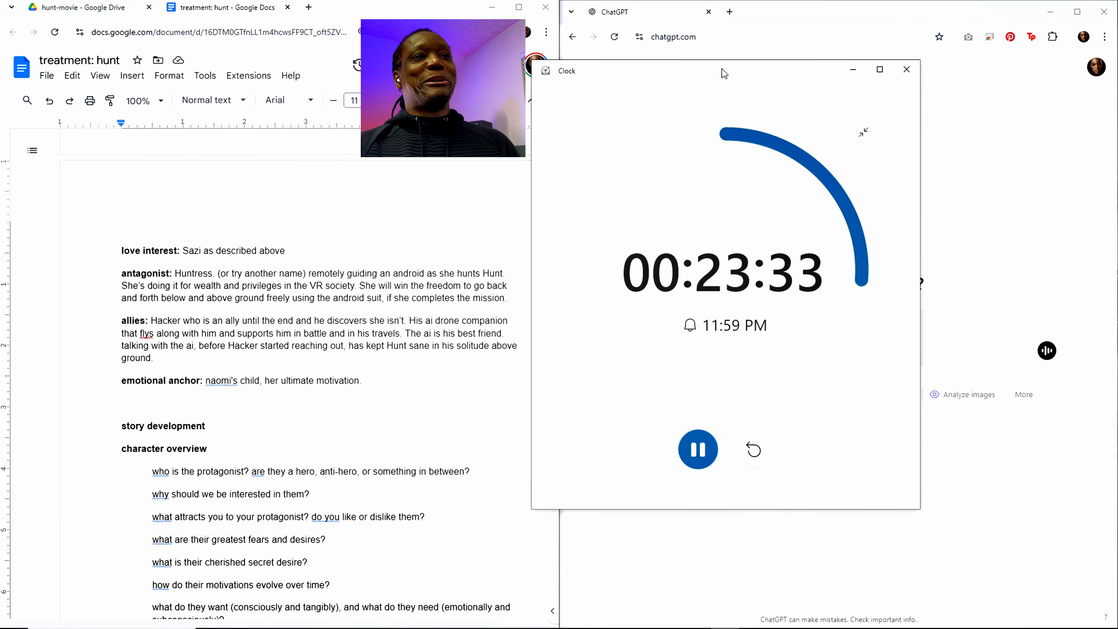
drag(721, 68, 728, 67)
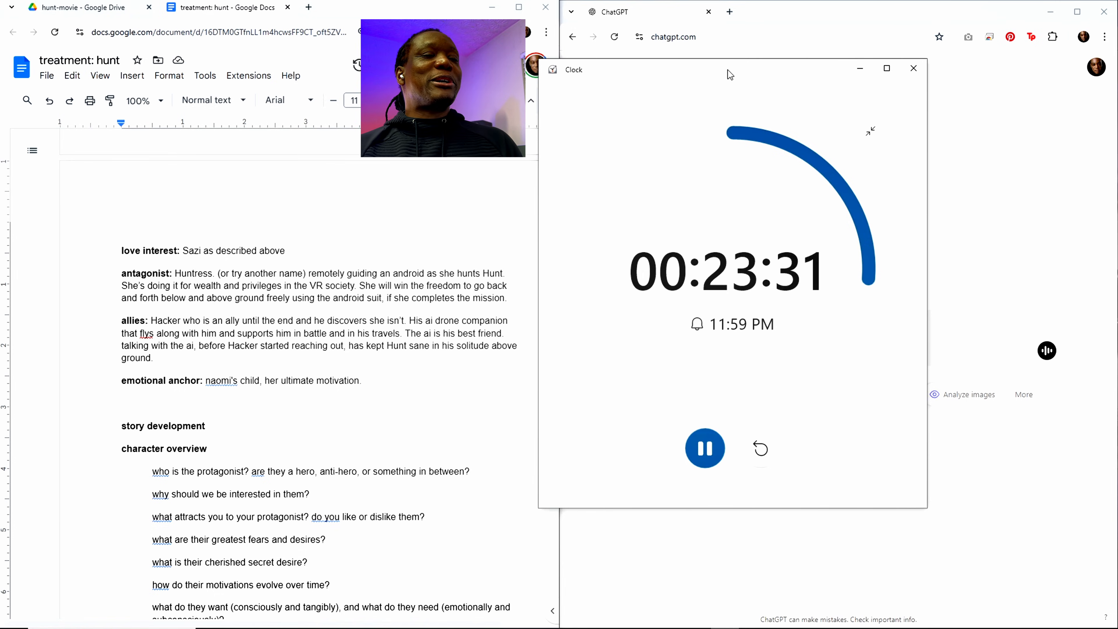
drag(721, 69, 808, 71)
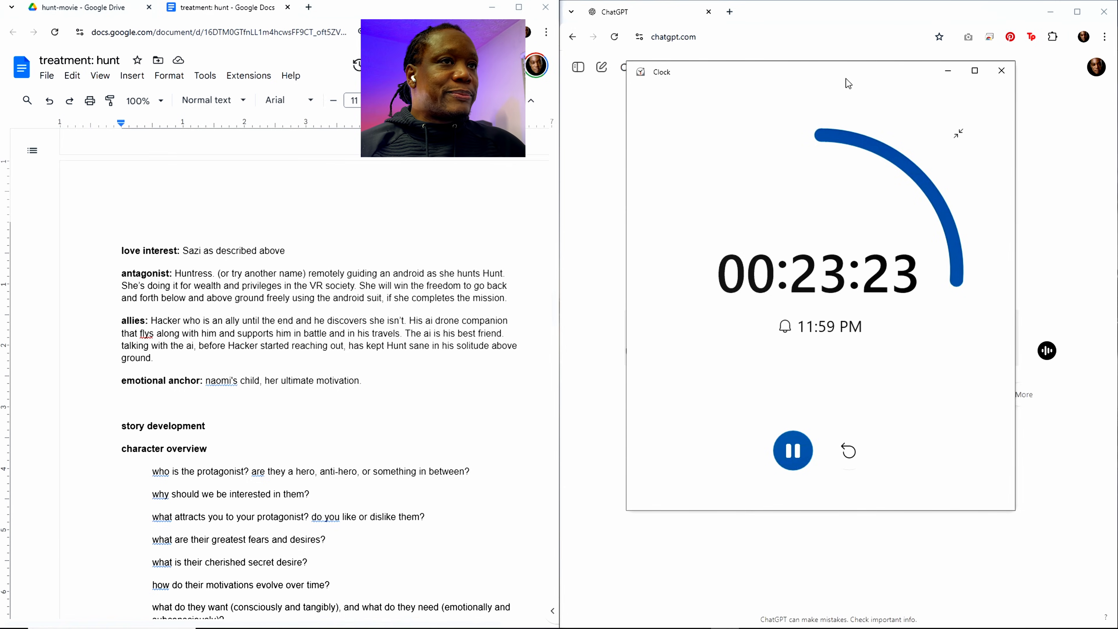
drag(840, 71, 857, 74)
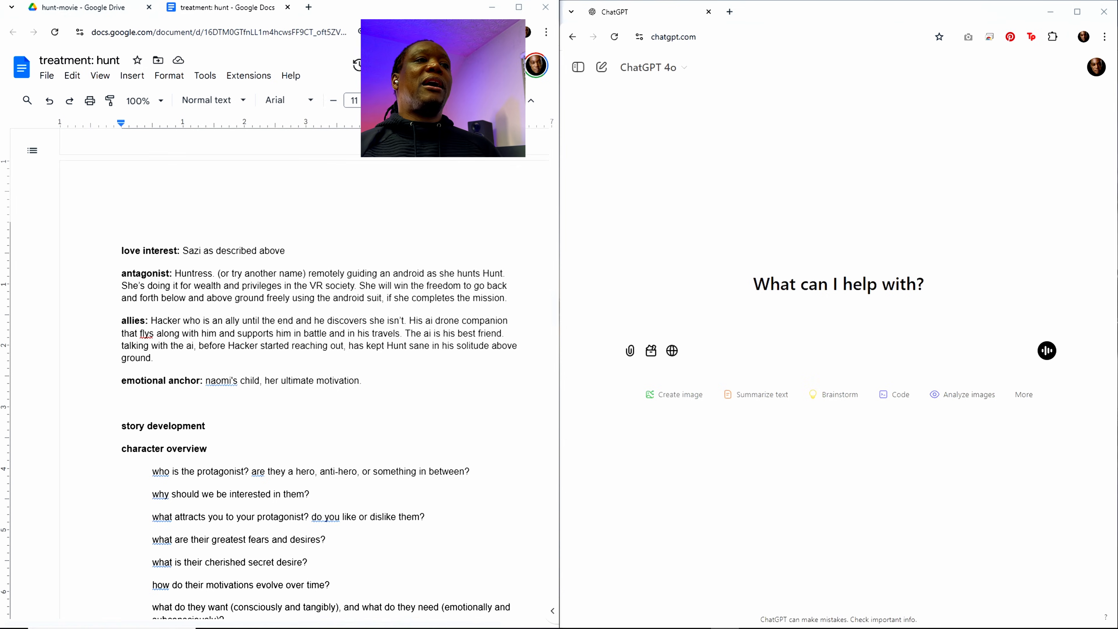
Step: Review the written treatment, from the opening synopsis through tone and style, locations and the protagonist notes to the allies description
scroll(340, 320, up, 4)
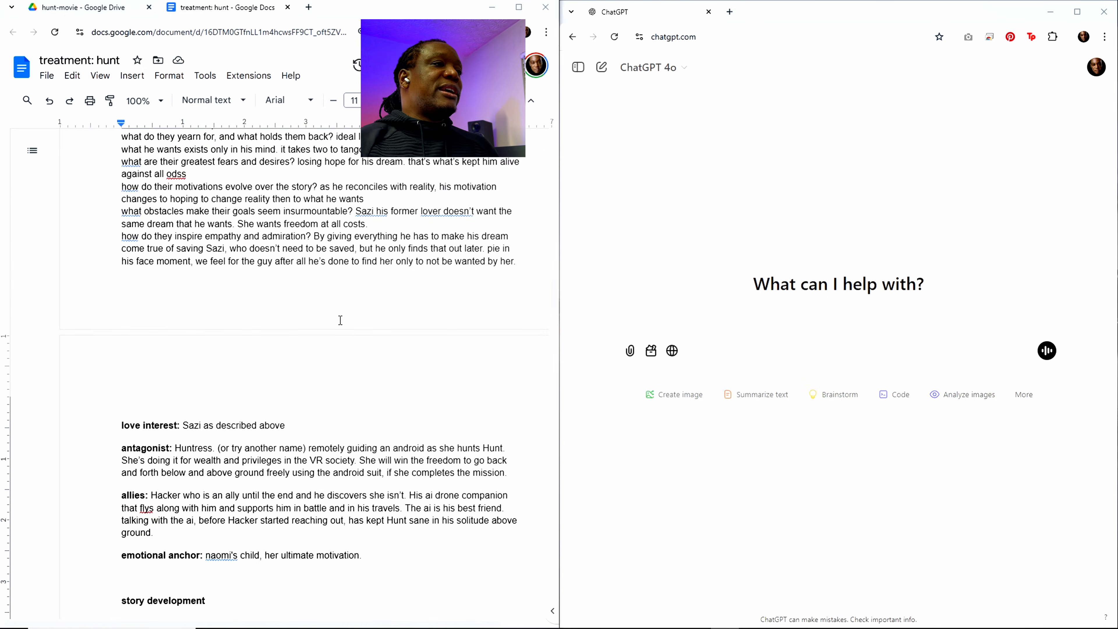
scroll(340, 320, up, 20)
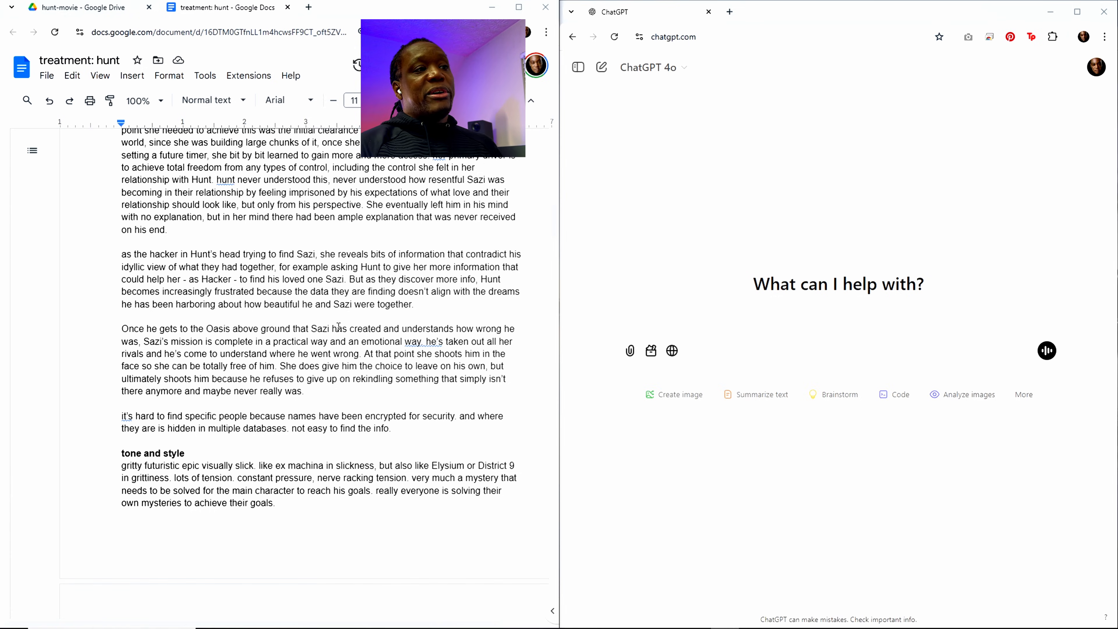
scroll(410, 335, up, 20)
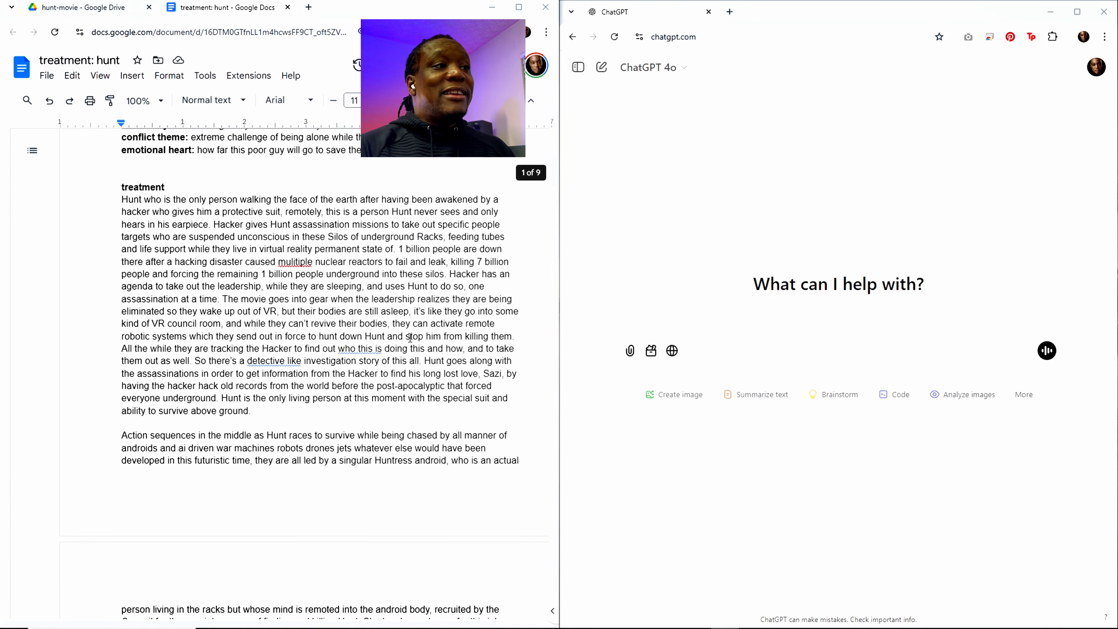
scroll(410, 337, down, 9)
scroll(410, 337, down, 15)
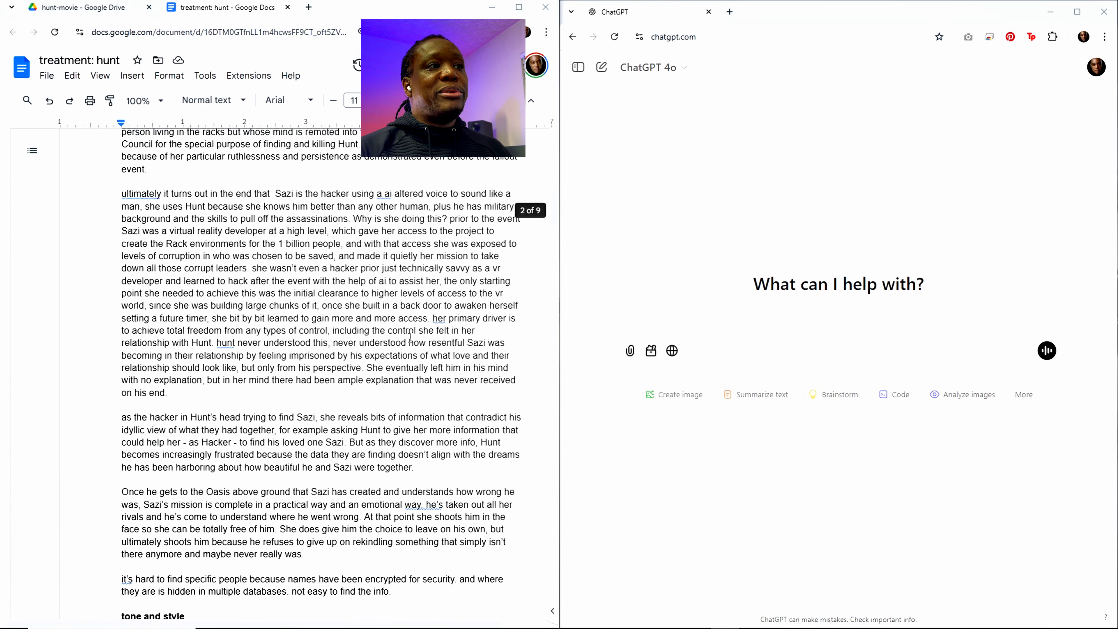
scroll(412, 344, down, 5)
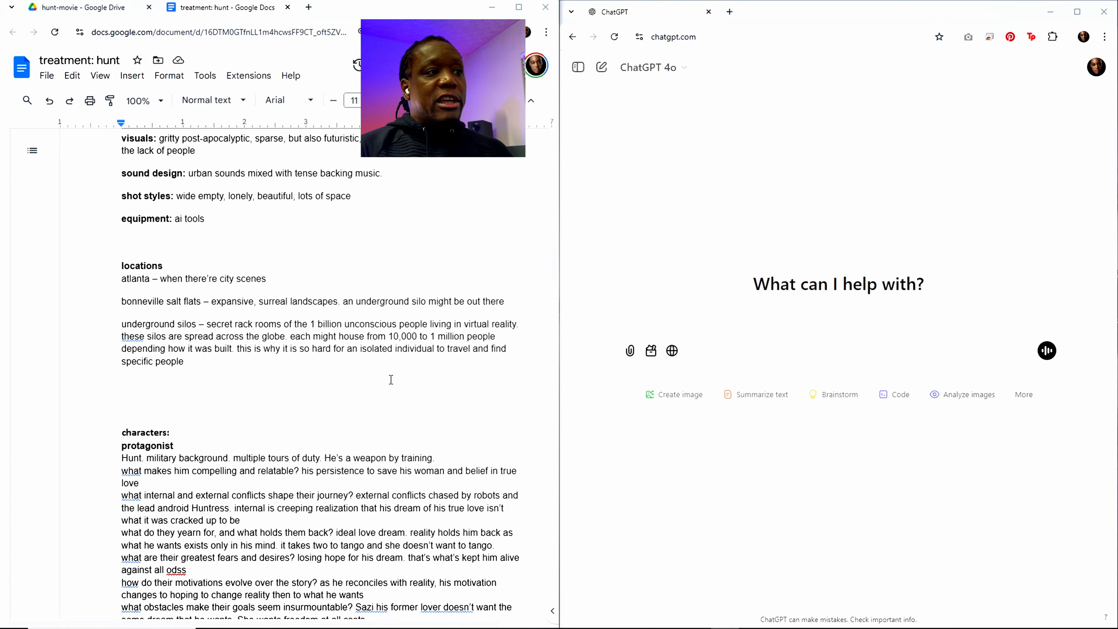
scroll(377, 383, down, 2)
scroll(352, 374, down, 2)
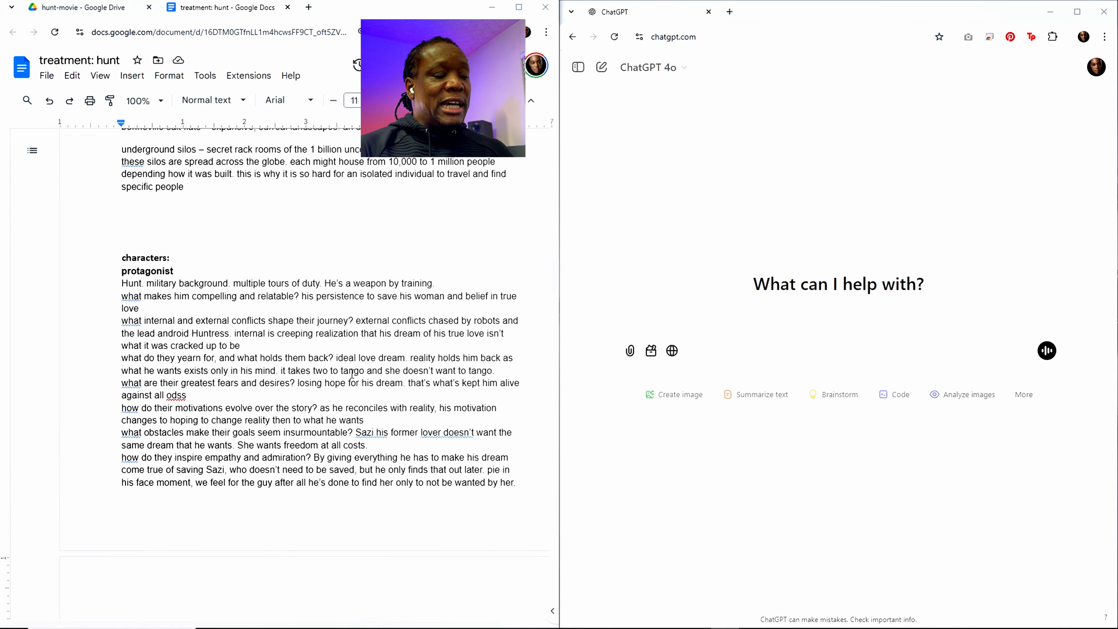
scroll(352, 373, up, 3)
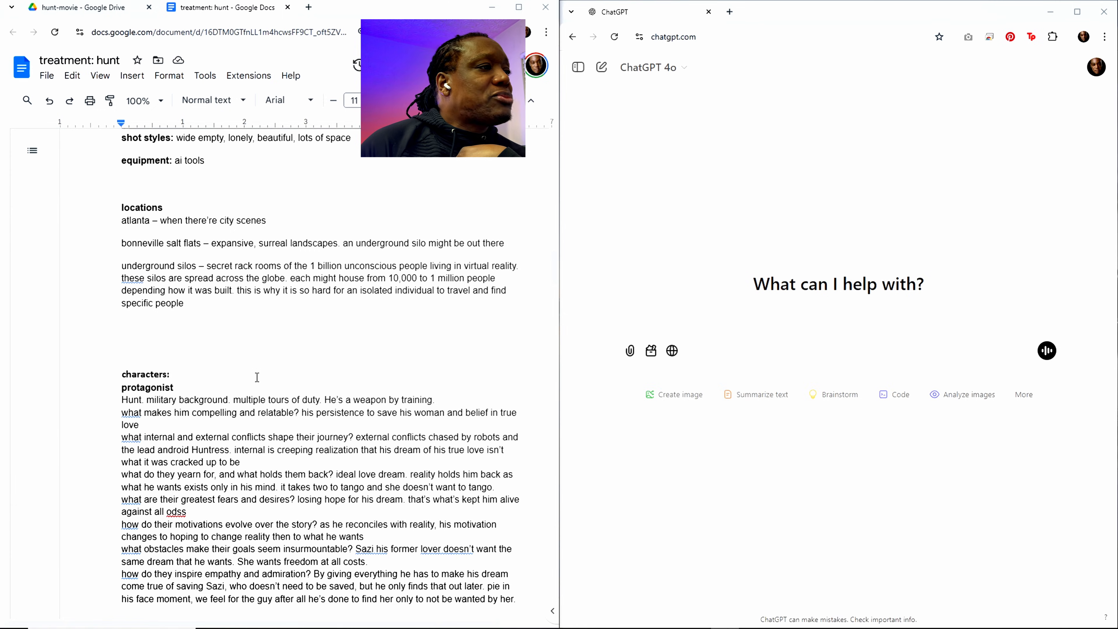
scroll(236, 367, down, 4)
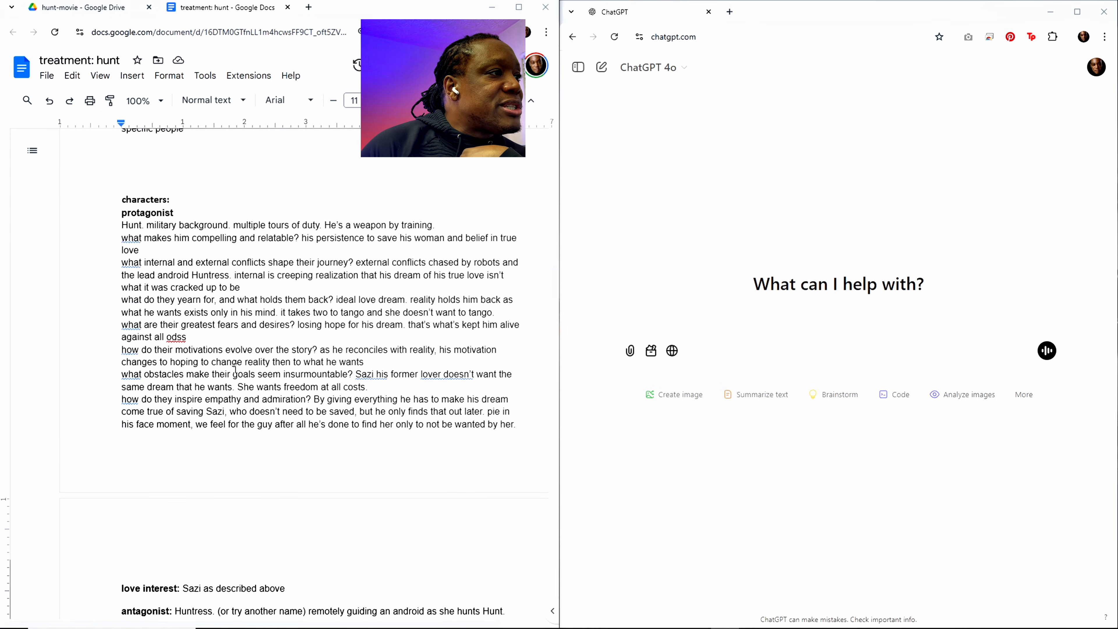
scroll(250, 404, down, 6)
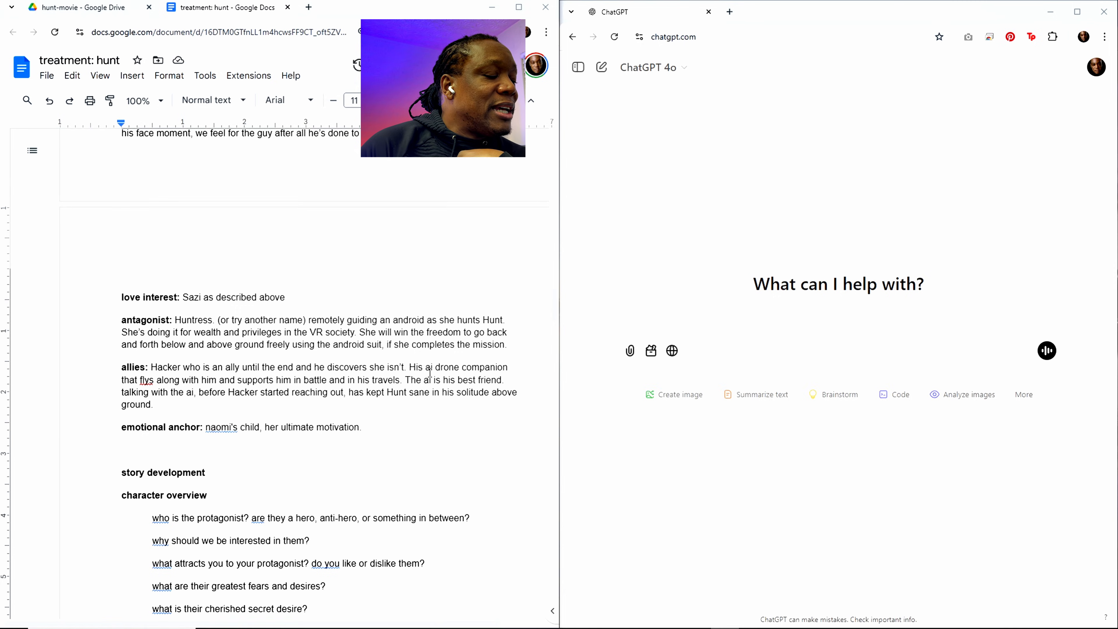
Step: Insert the note "(needs a name)" after "His ai drone companion" in the allies description
click(515, 370)
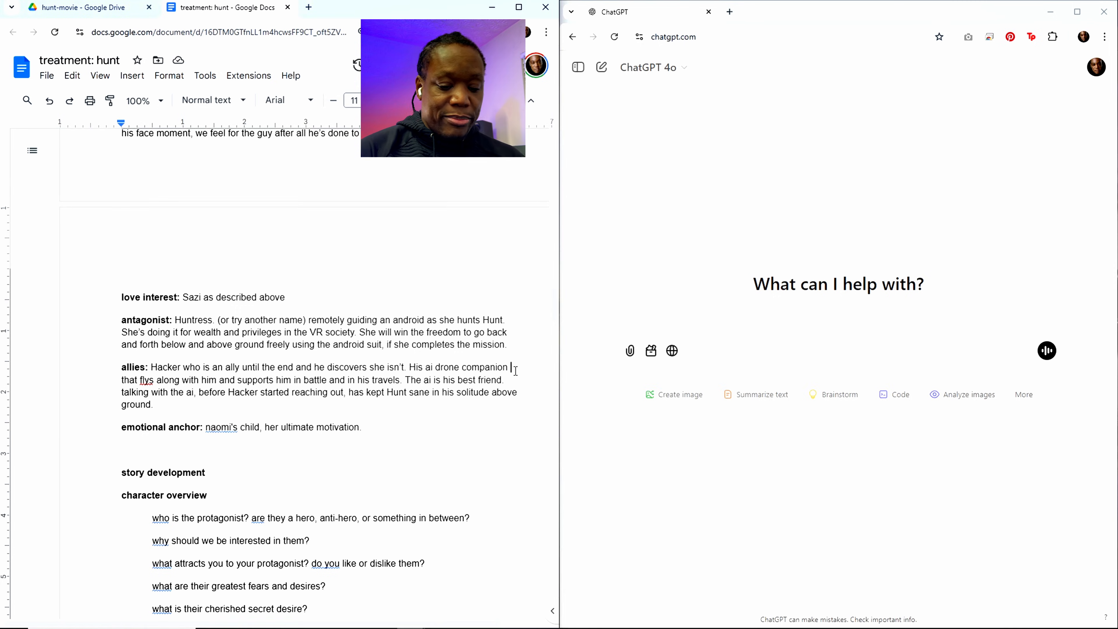
text((need)
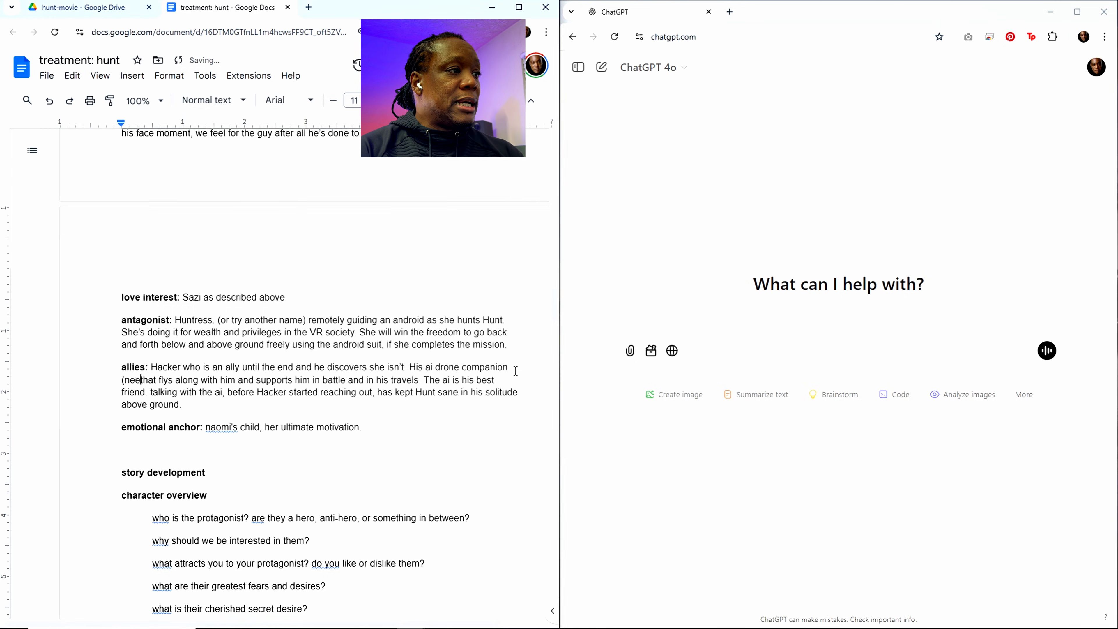
text(s a name)
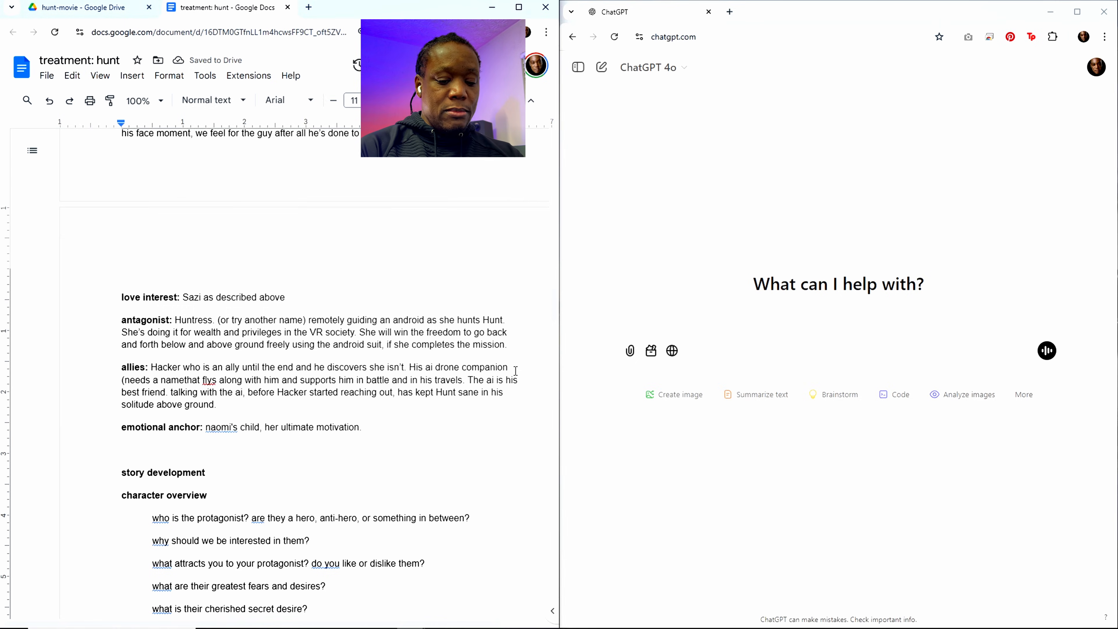
text())
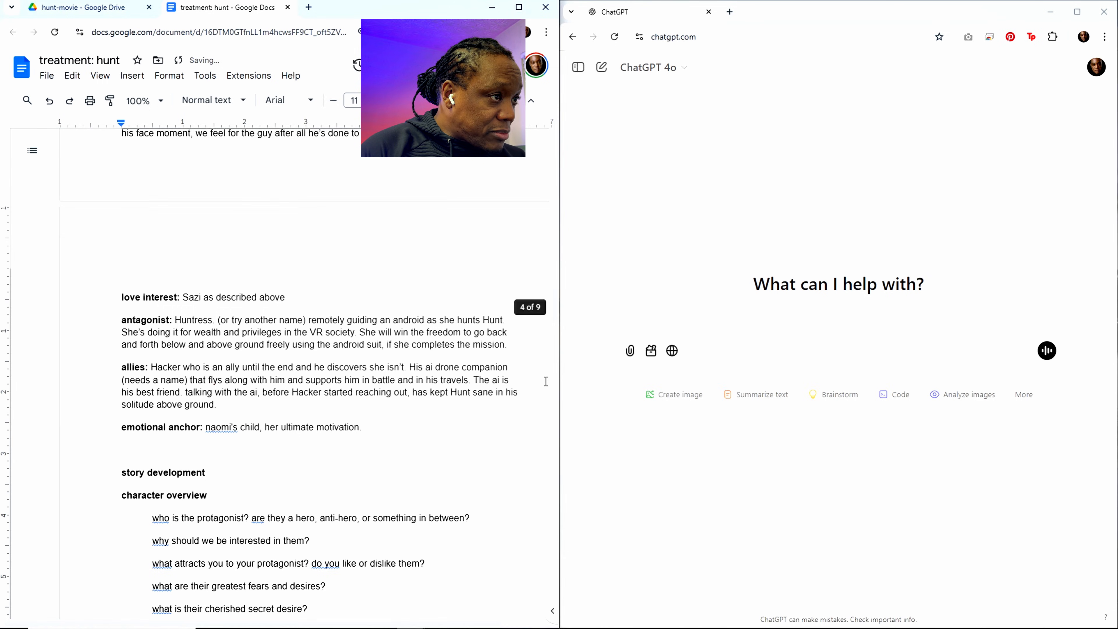
Step: Correct the spelling of "flys" to "flies" in the drone companion's description
drag(214, 382, 217, 382)
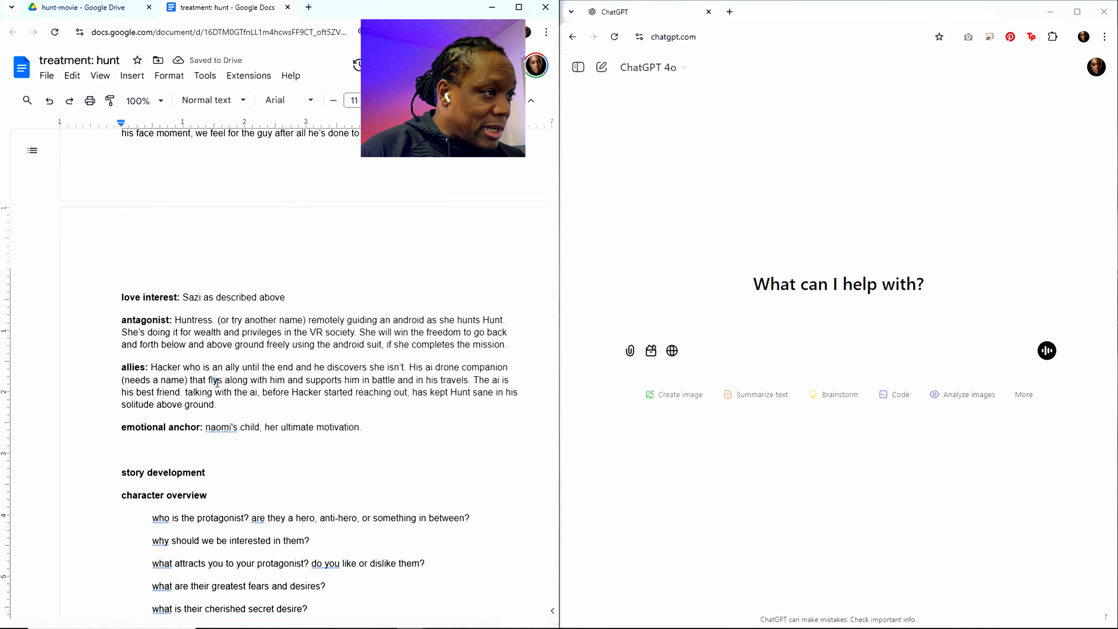
text(ie)
click(267, 392)
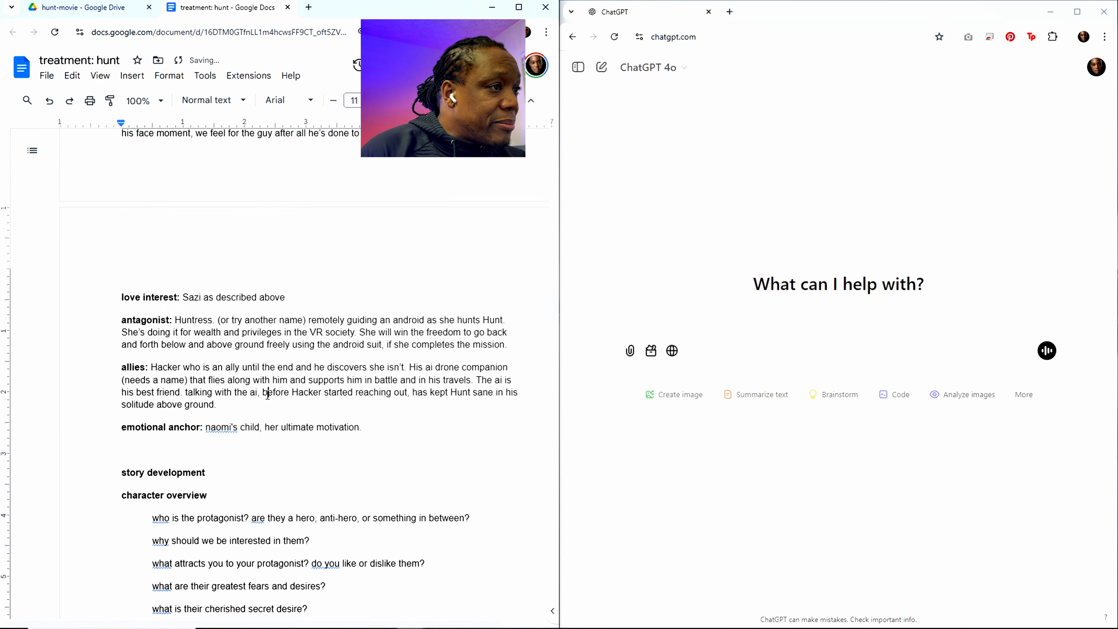
Step: Replace the emotional anchor's placeholder text with the sentence opening "Hunt gets visions of his past relationship"
scroll(278, 405, down, 3)
scroll(278, 404, down, 2)
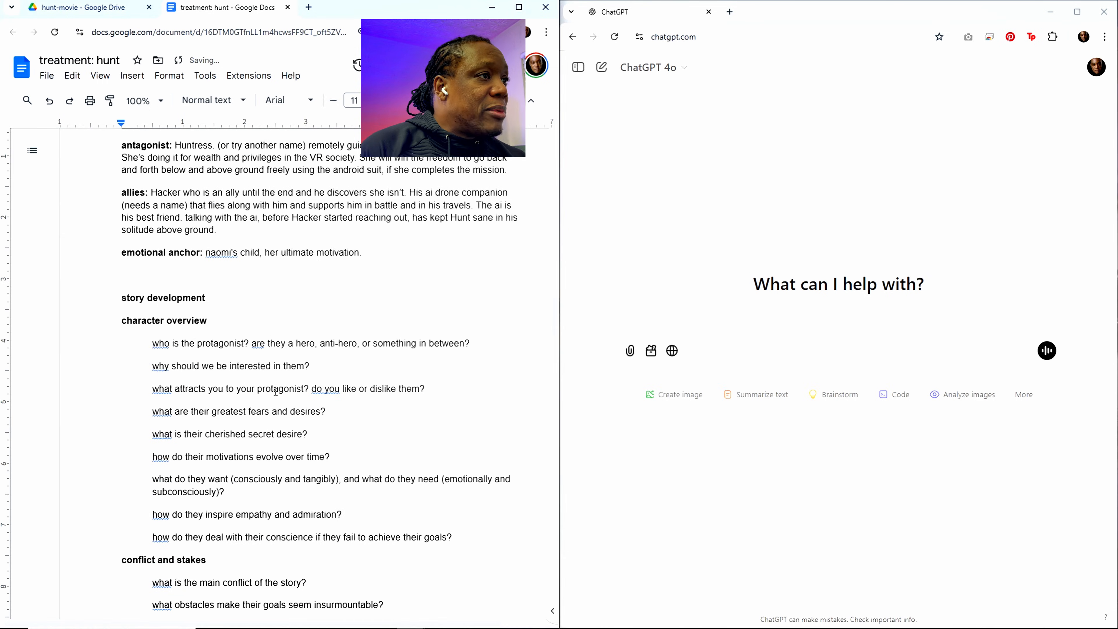
click(207, 252)
drag(208, 252, 364, 257)
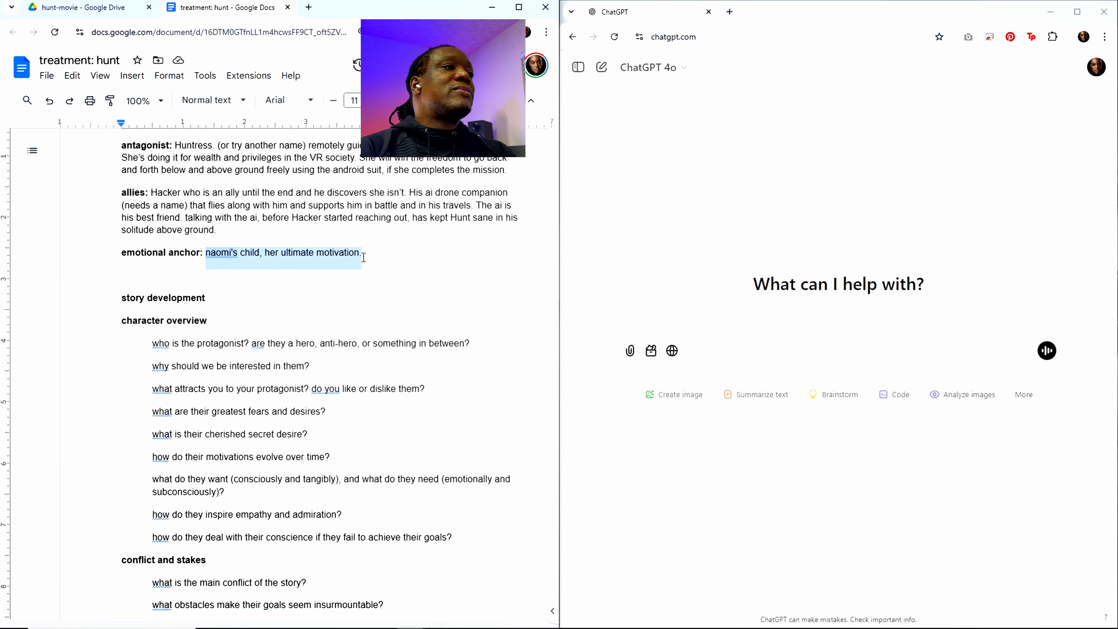
text(ho)
key(BackSpace)
text(Hu)
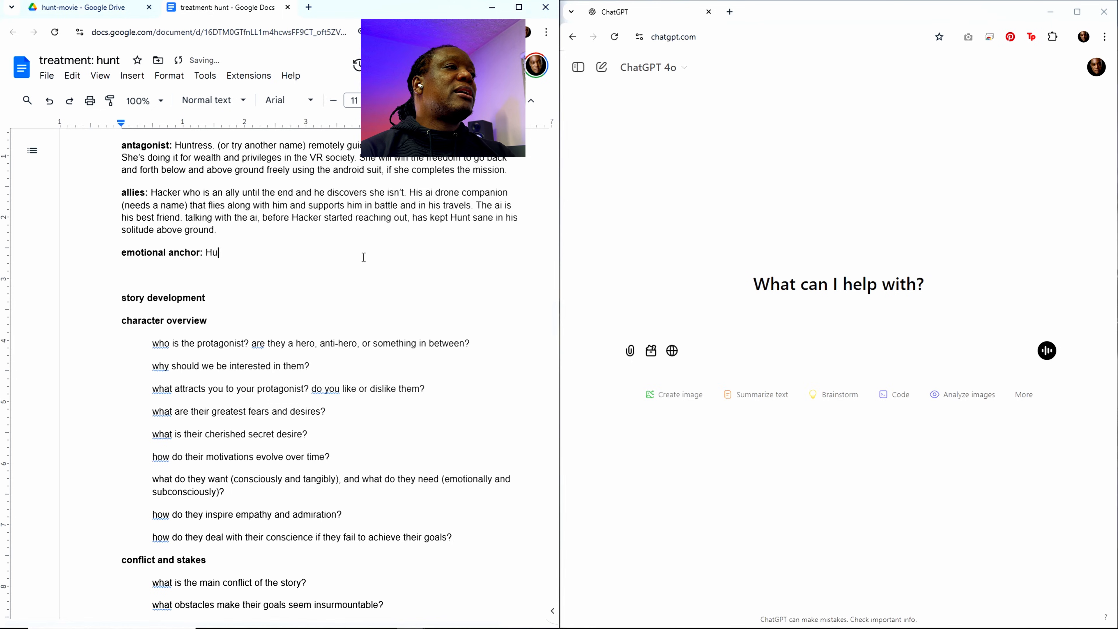
text(nt get)
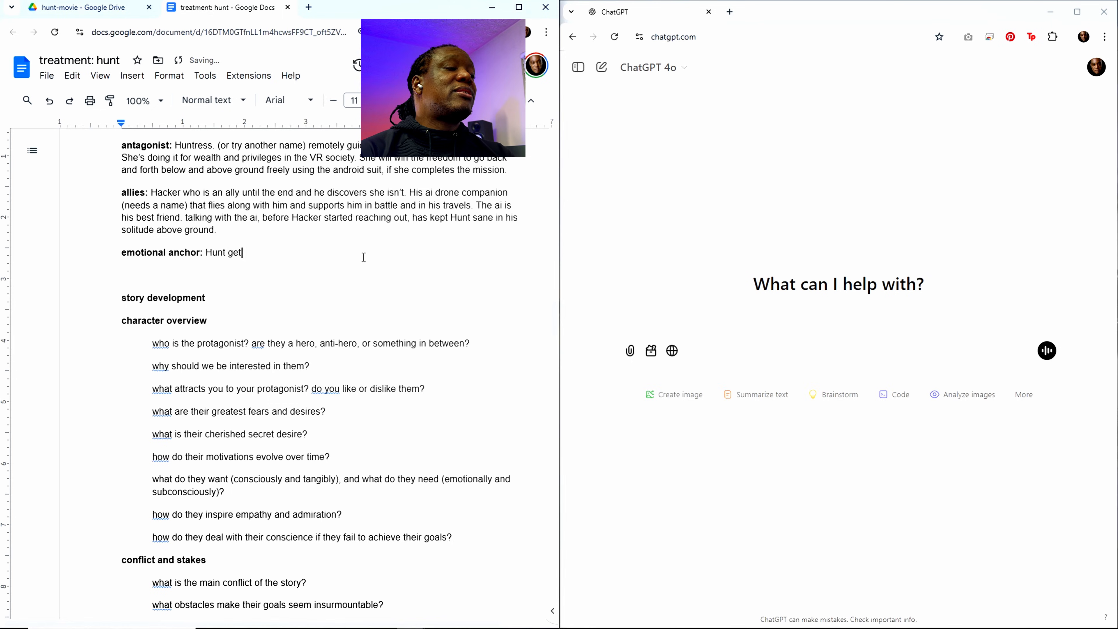
text(s visions of)
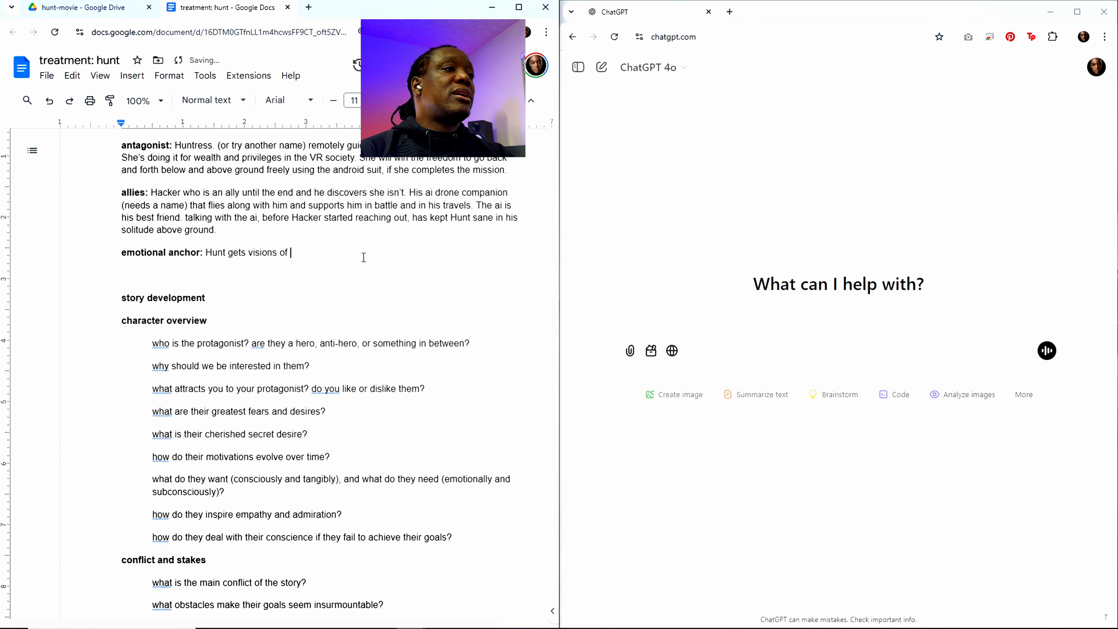
text( his past re)
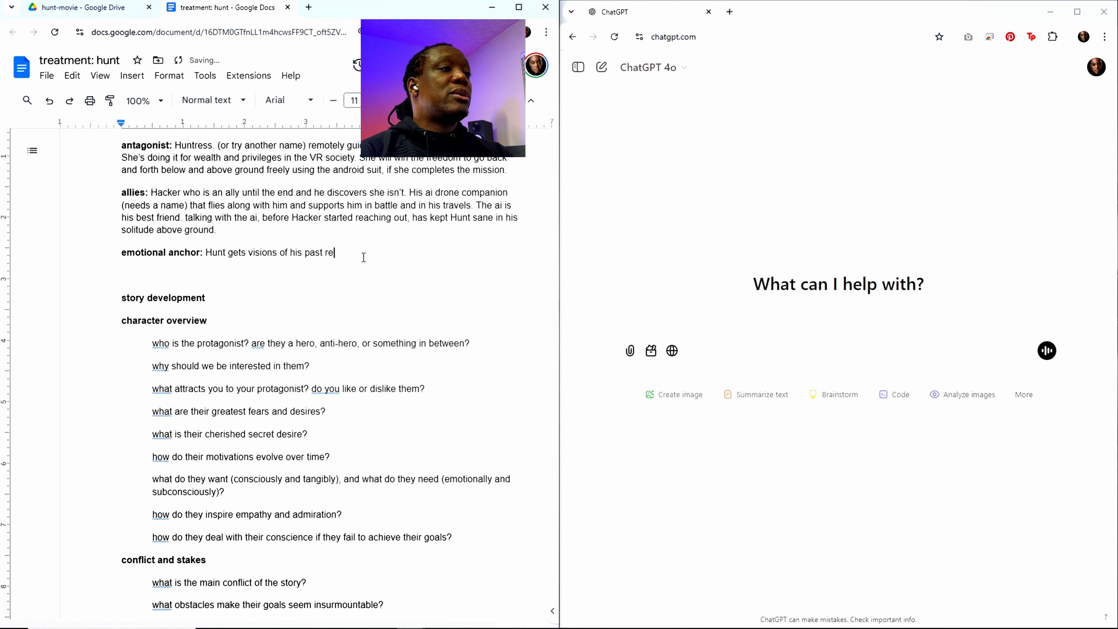
text(lationship th)
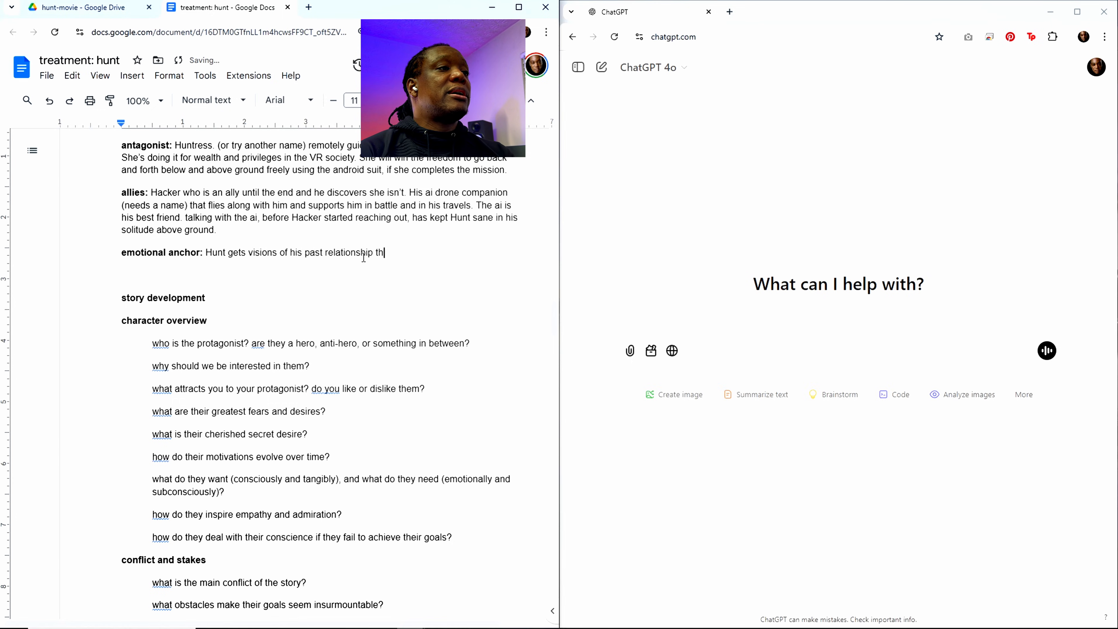
text(at keep )
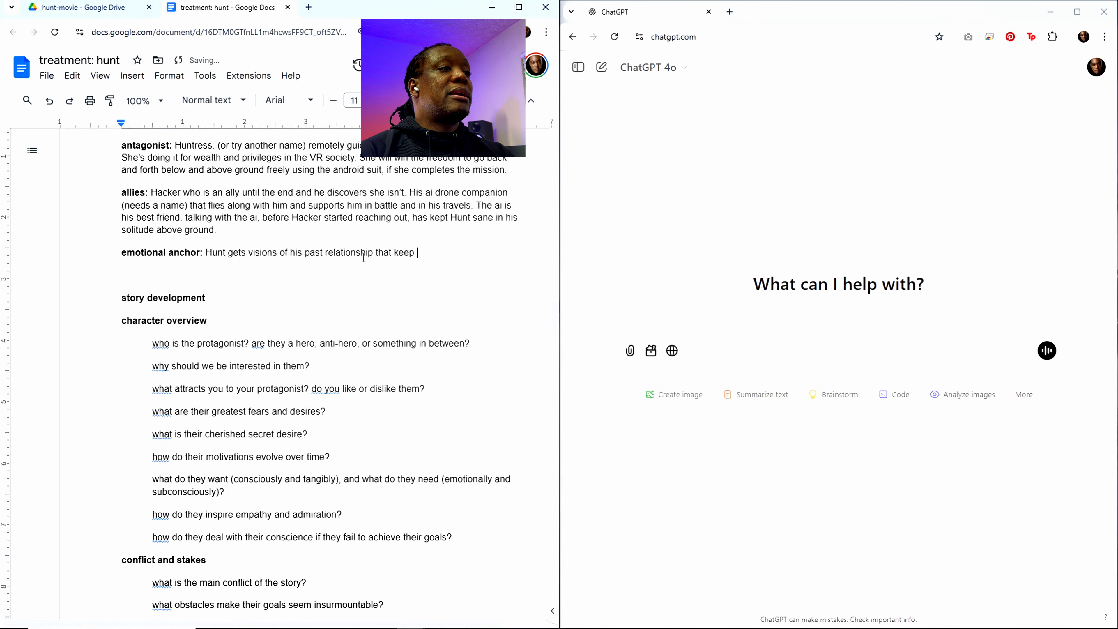
text(him believi)
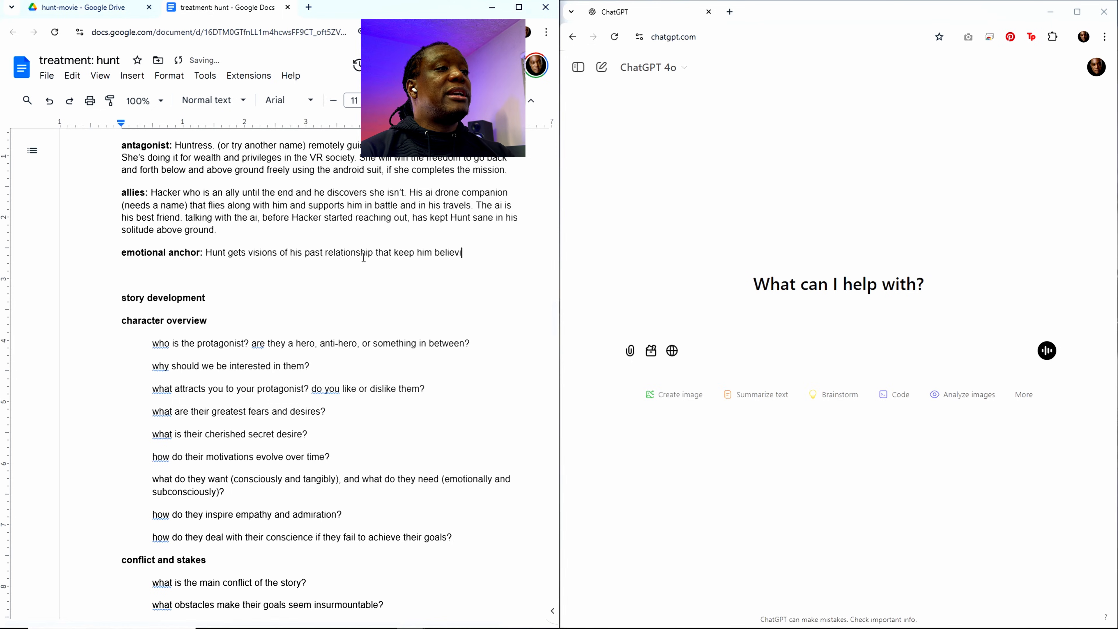
text(ng it's po)
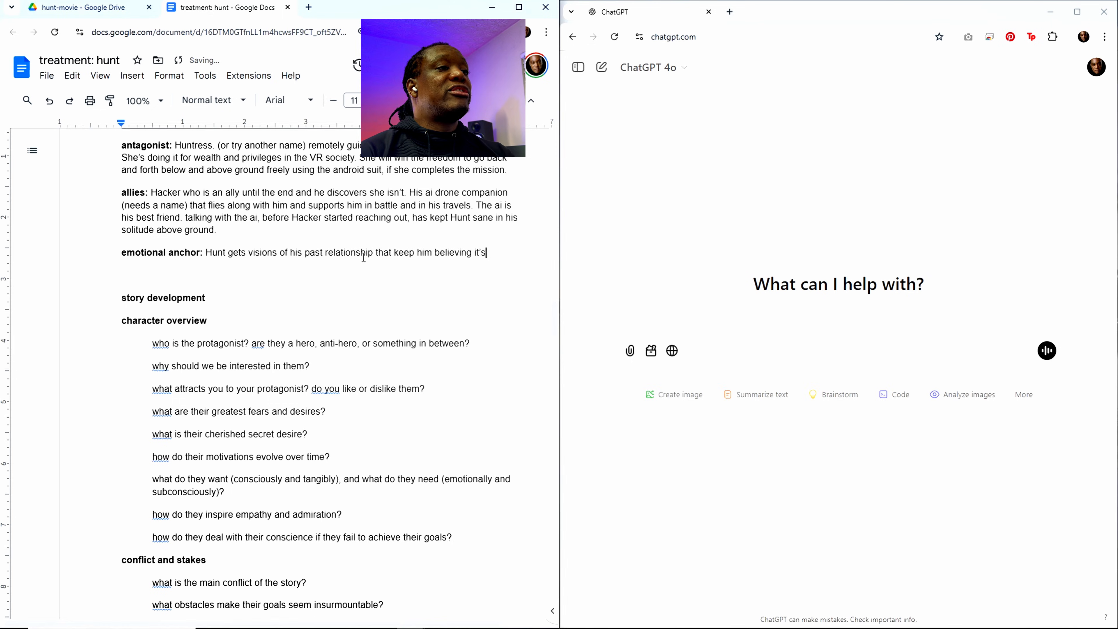
text(ssible to)
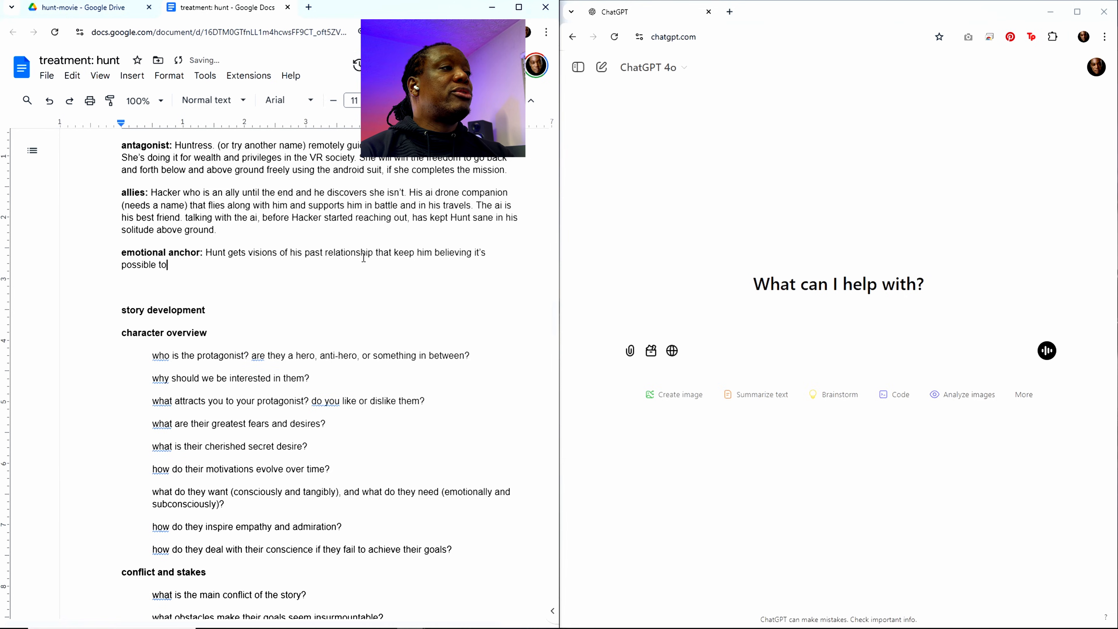
text( rec)
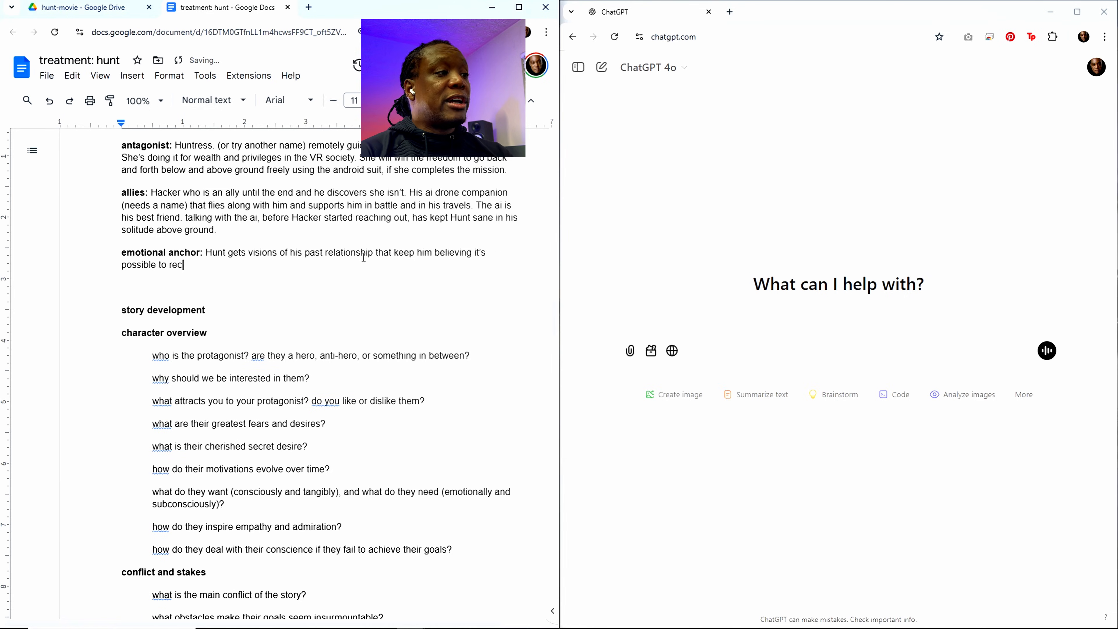
text(over that state)
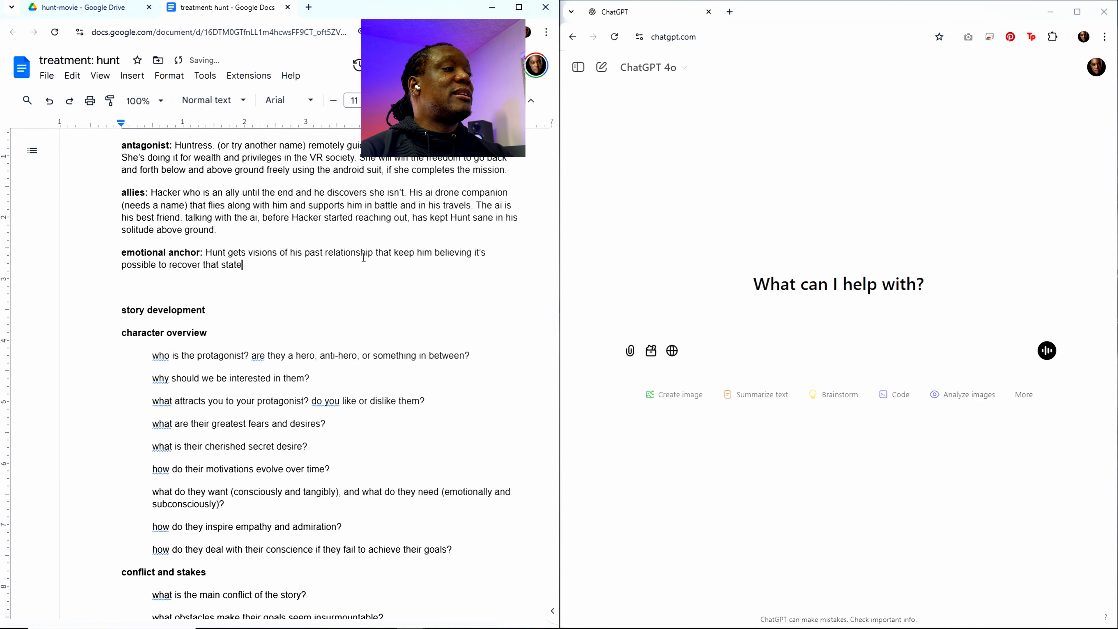
text( of happin)
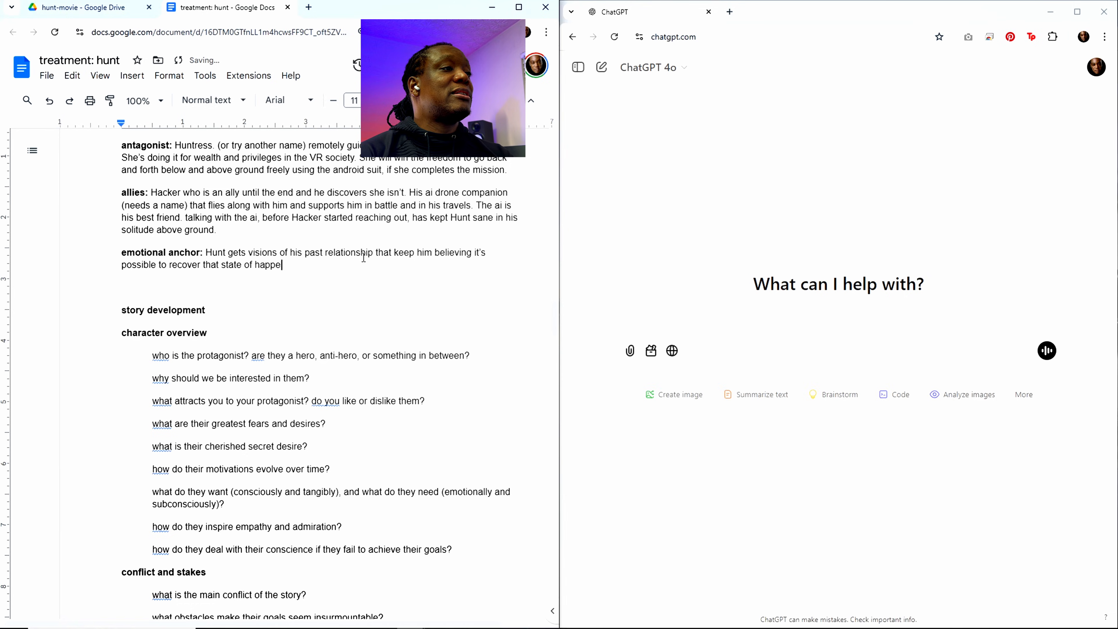
text(ess. As)
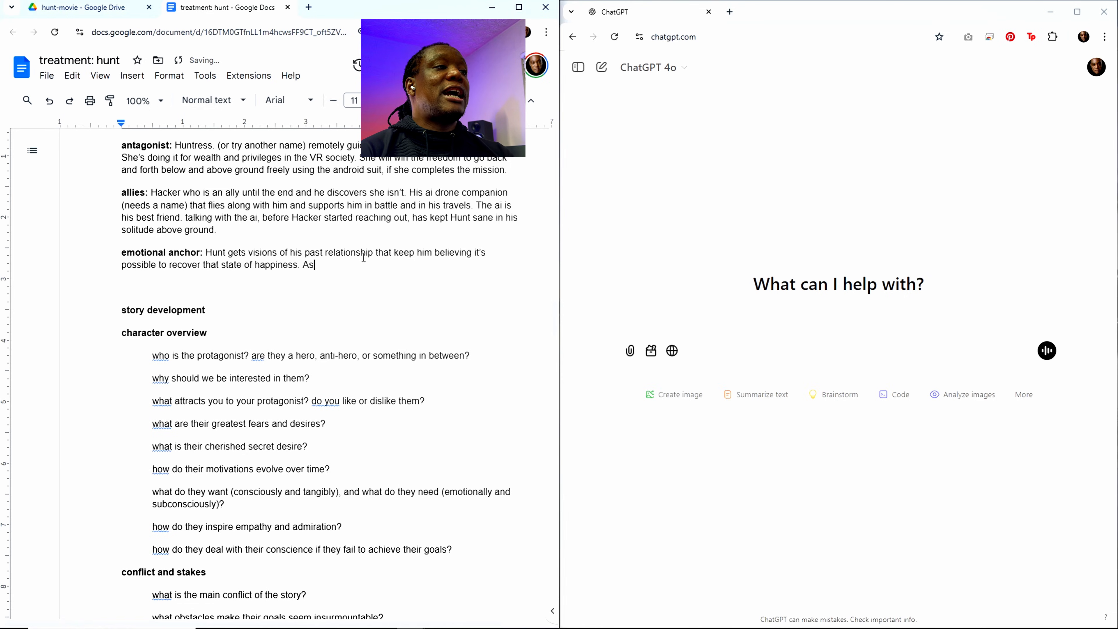
text( h)
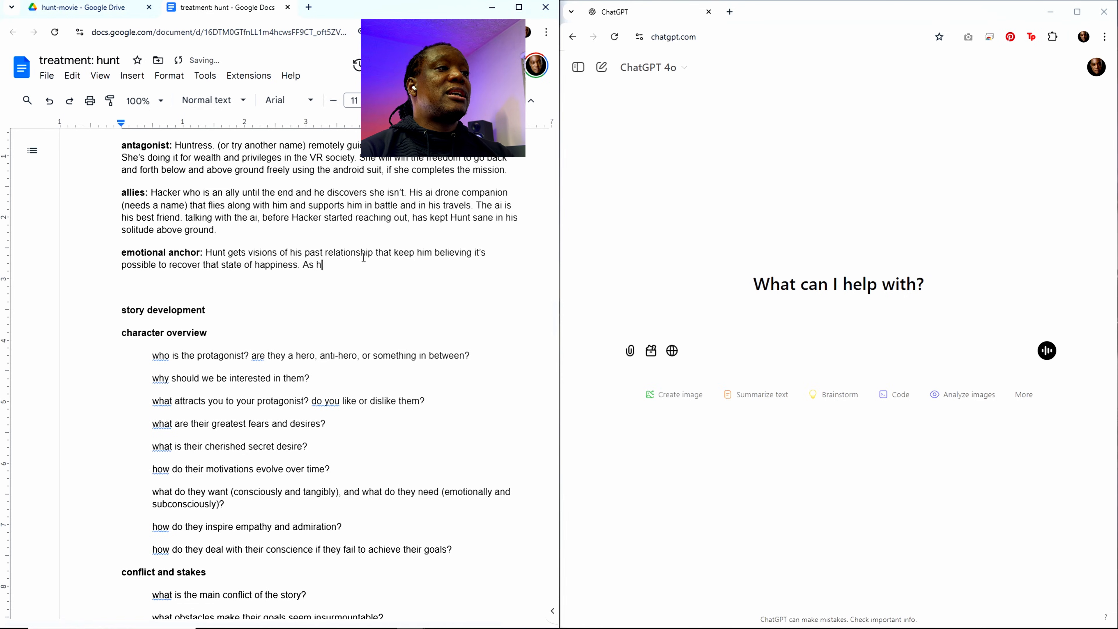
text(e )
text(ge)
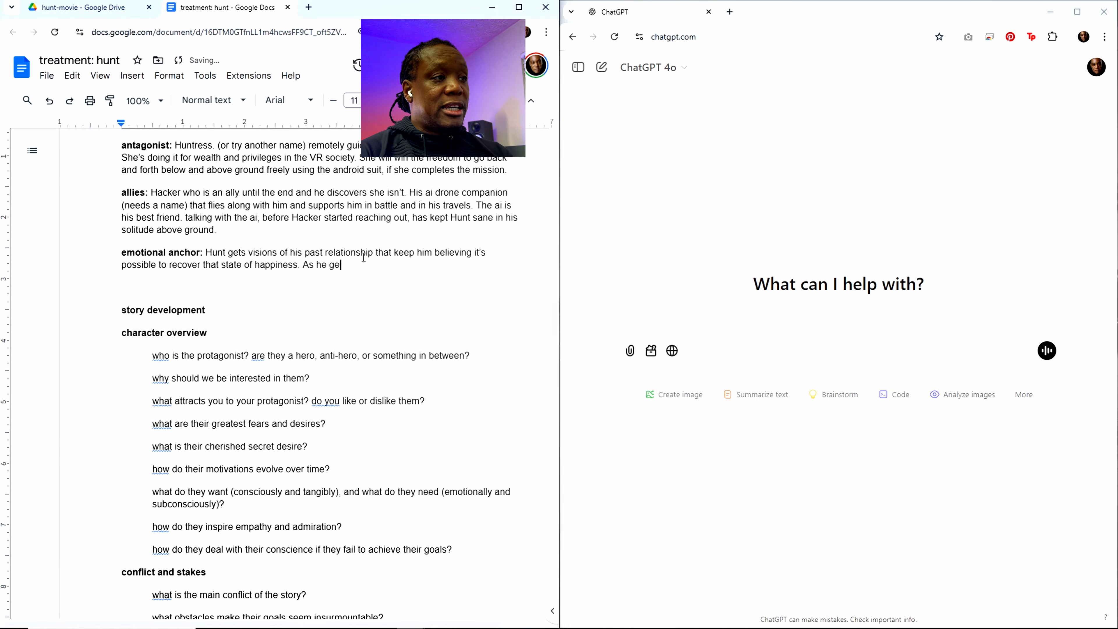
text(ts more informa)
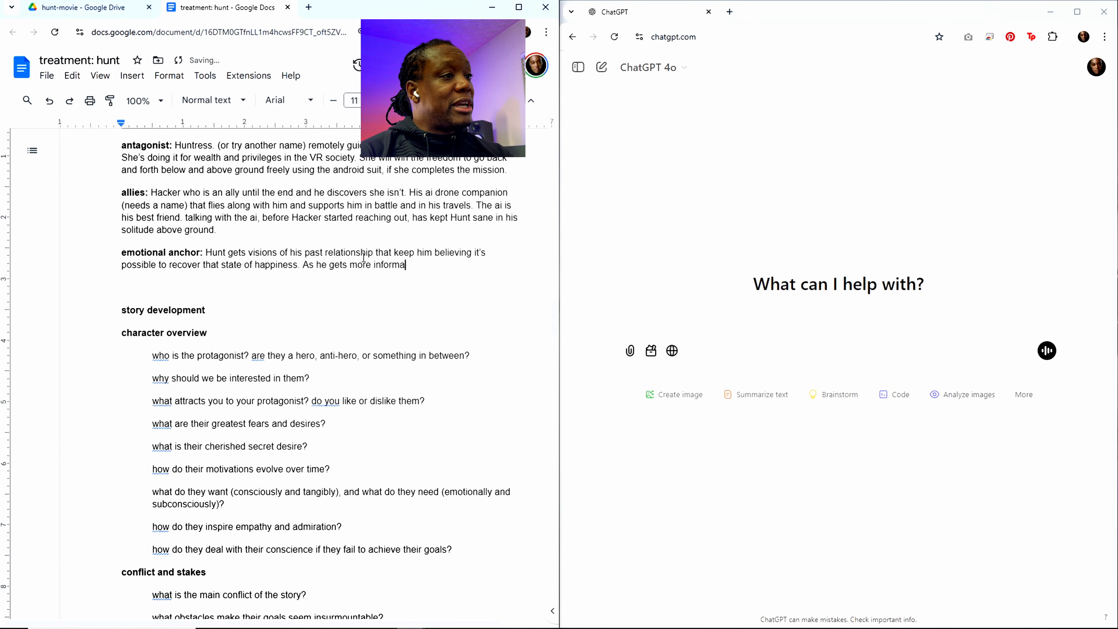
text(tion from )
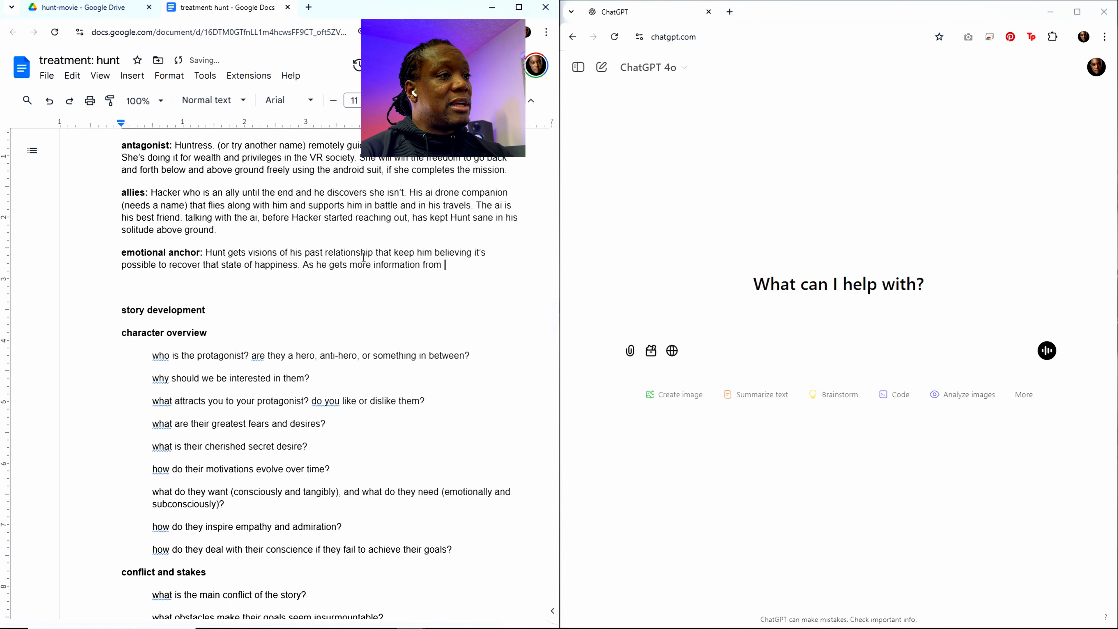
text(Hacker)
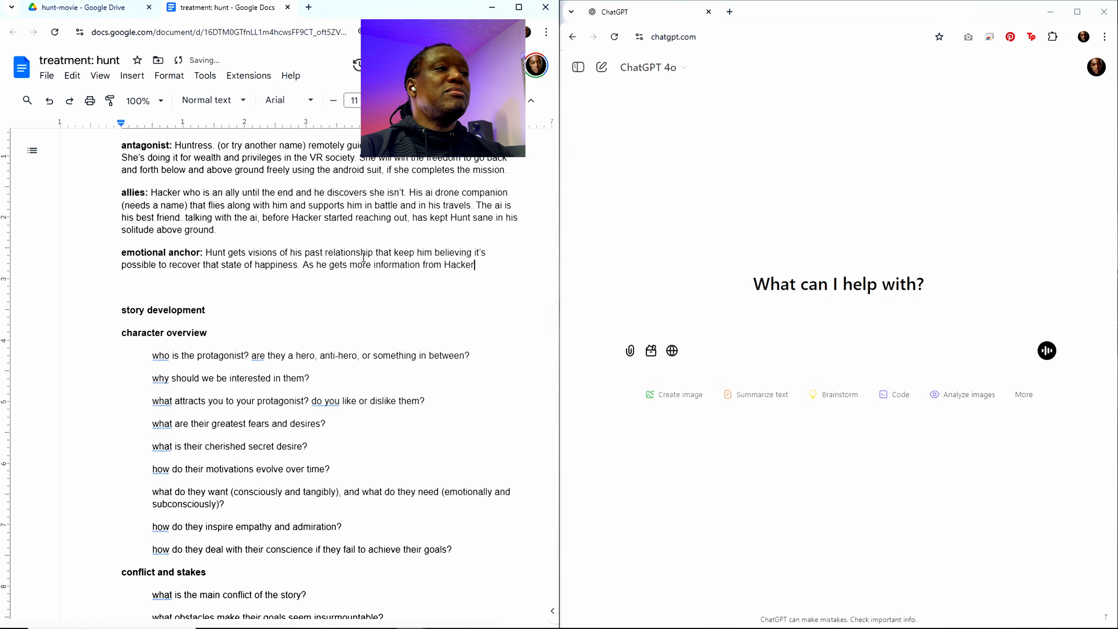
text( searching )
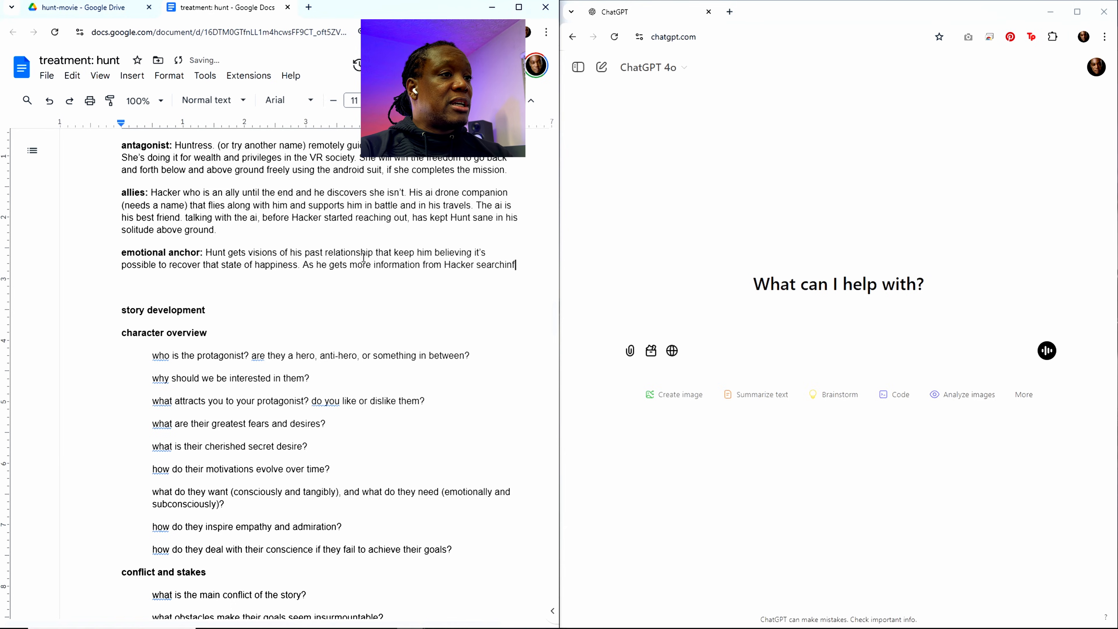
text(for Sa)
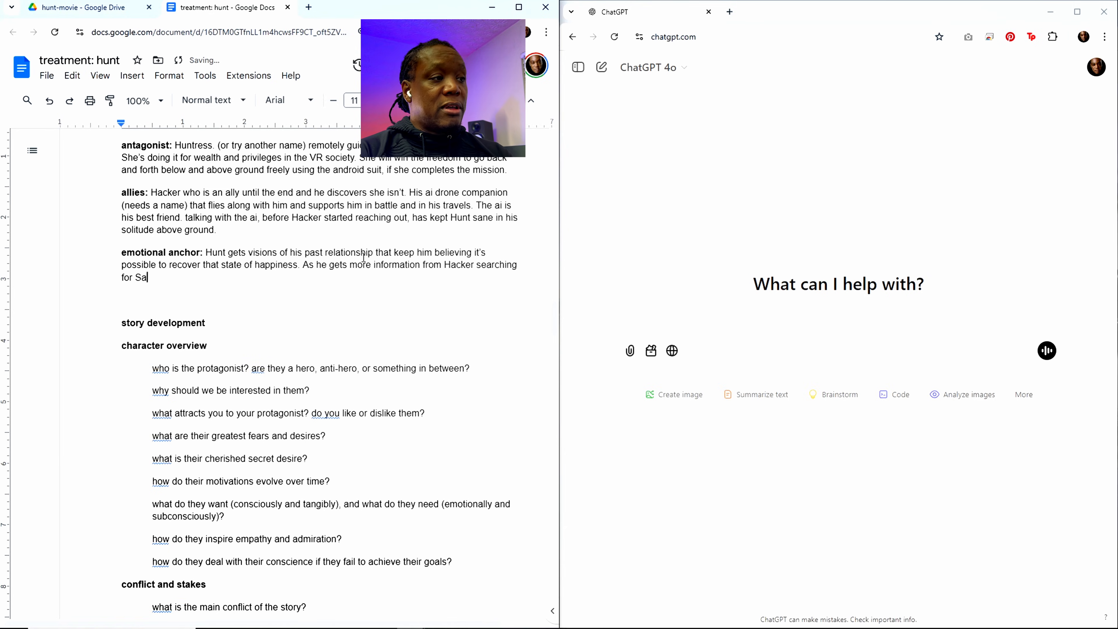
text(zi for him)
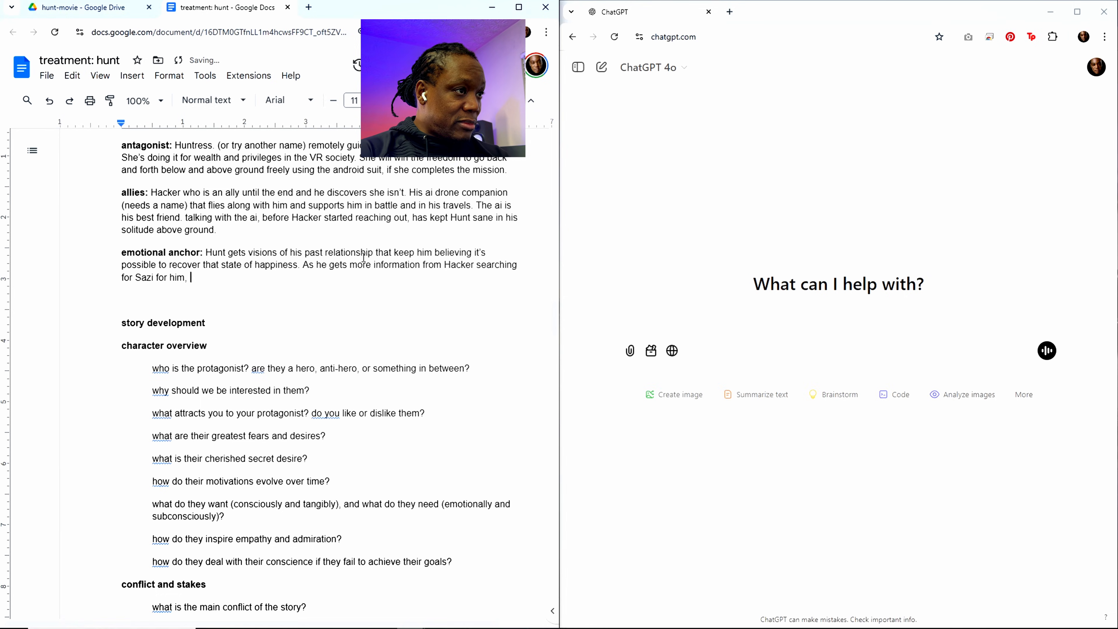
text(, he )
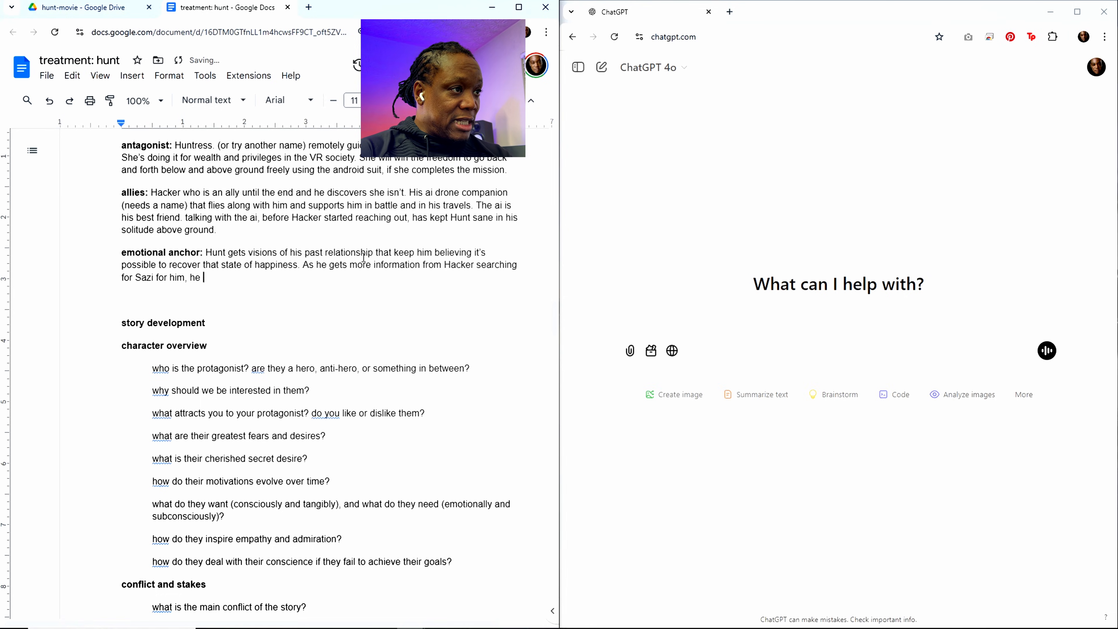
text(finds con)
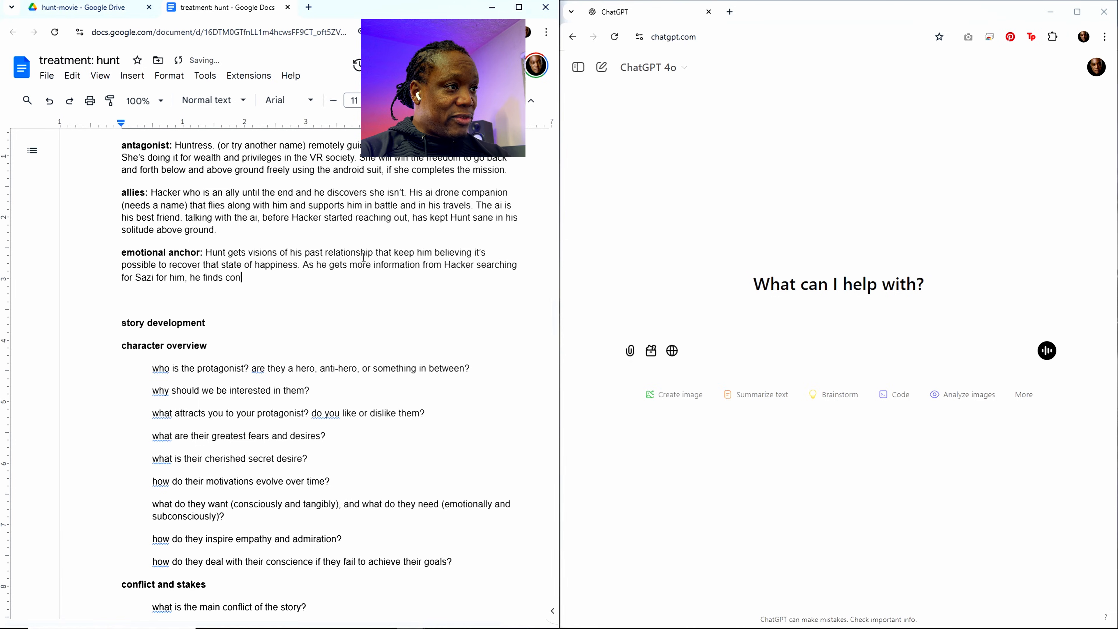
text(flic)
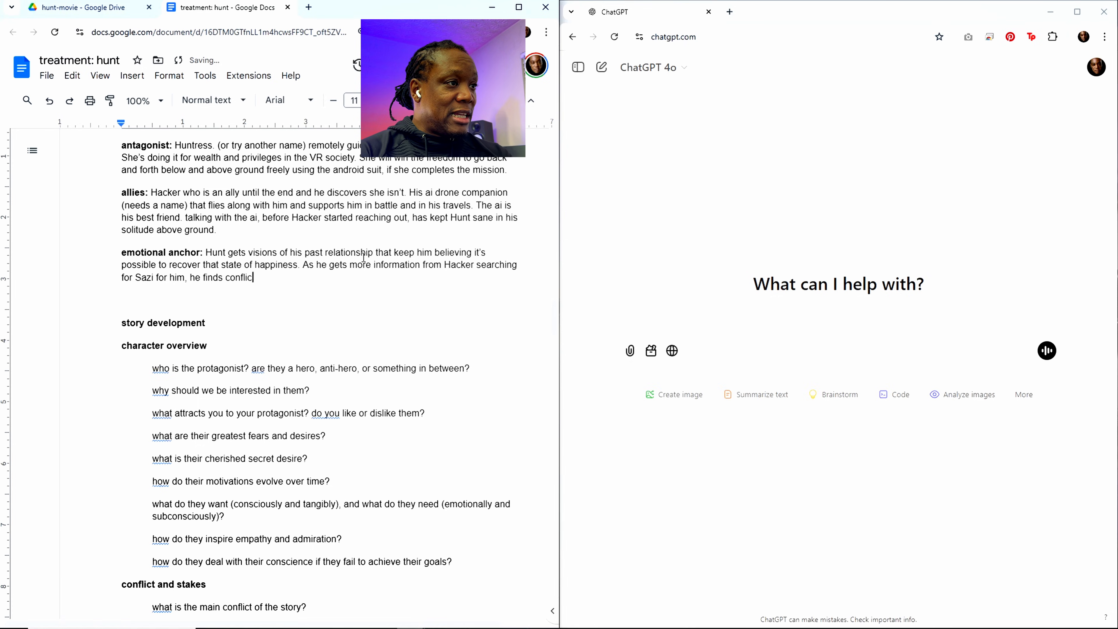
text(ting data that)
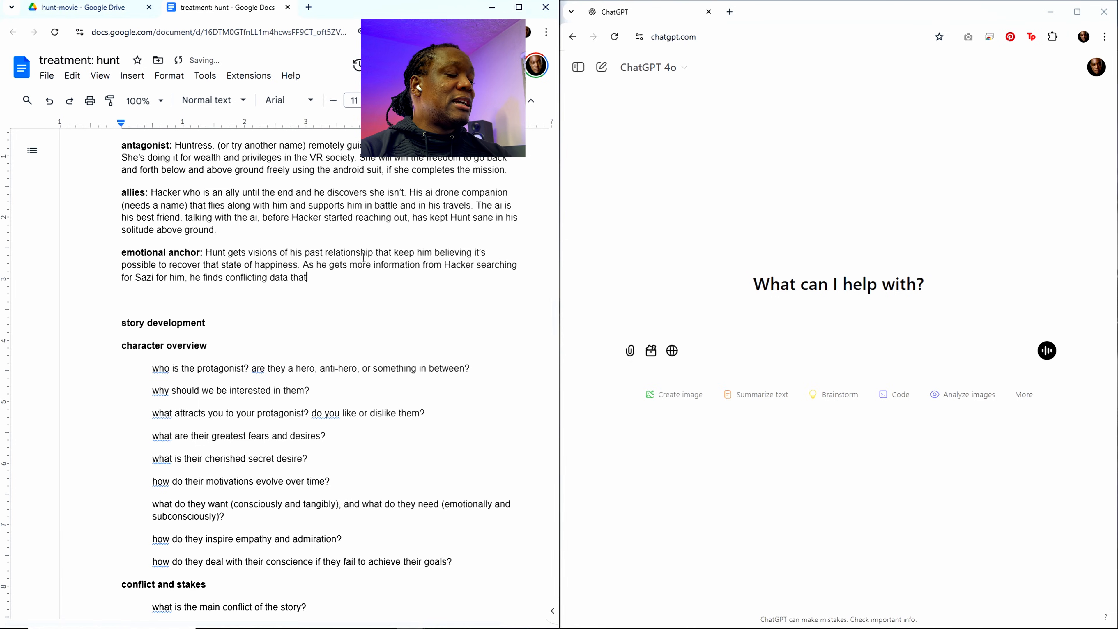
text( shows )
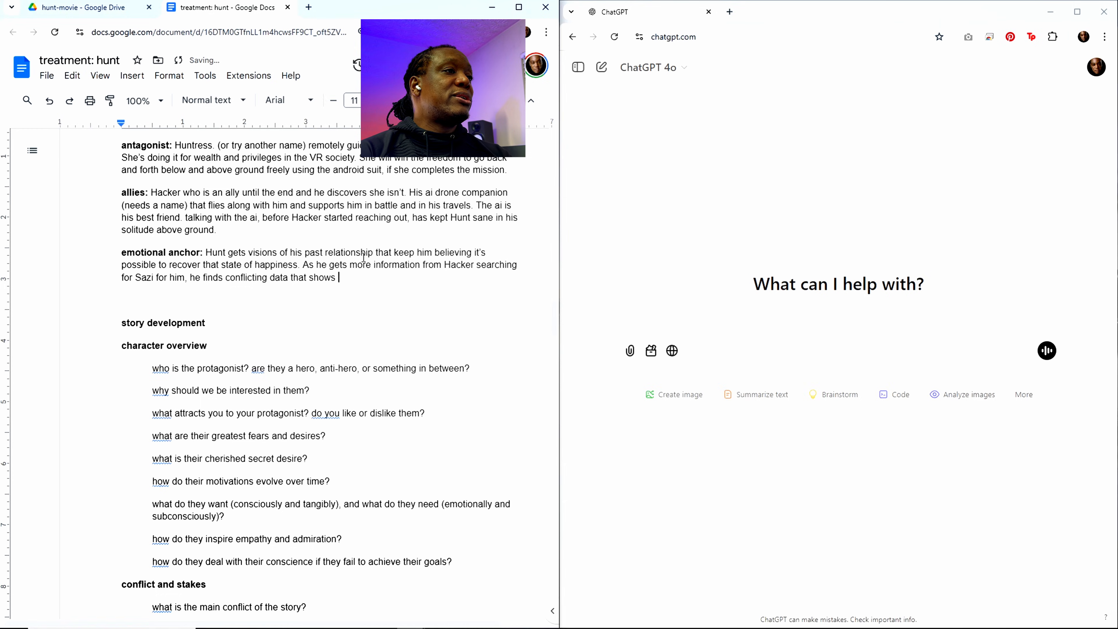
text(his memo)
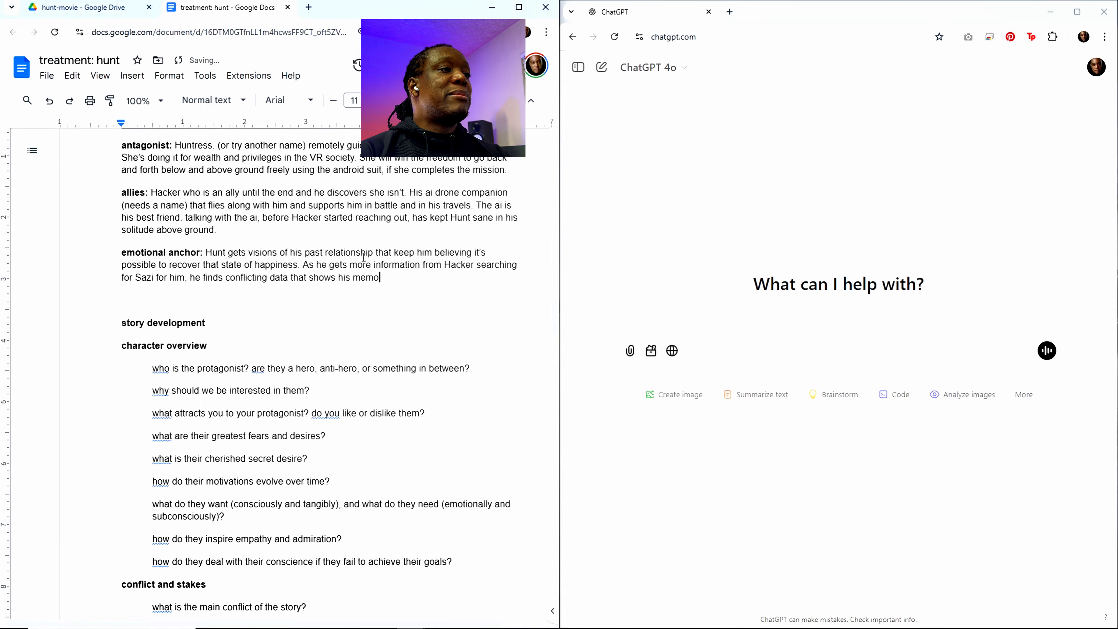
text(ry of the)
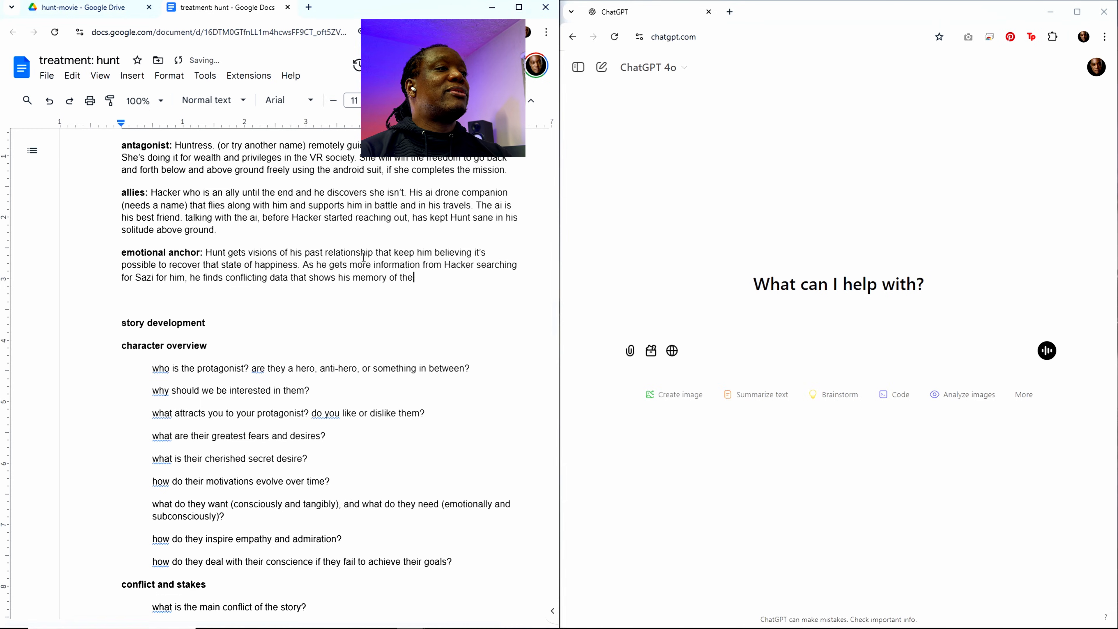
Step: Complete the emotional anchor entry with ", he finds conflicting data that shows his memory of their relationship has been tainted."
key(BackSpace)
key(BackSpace)
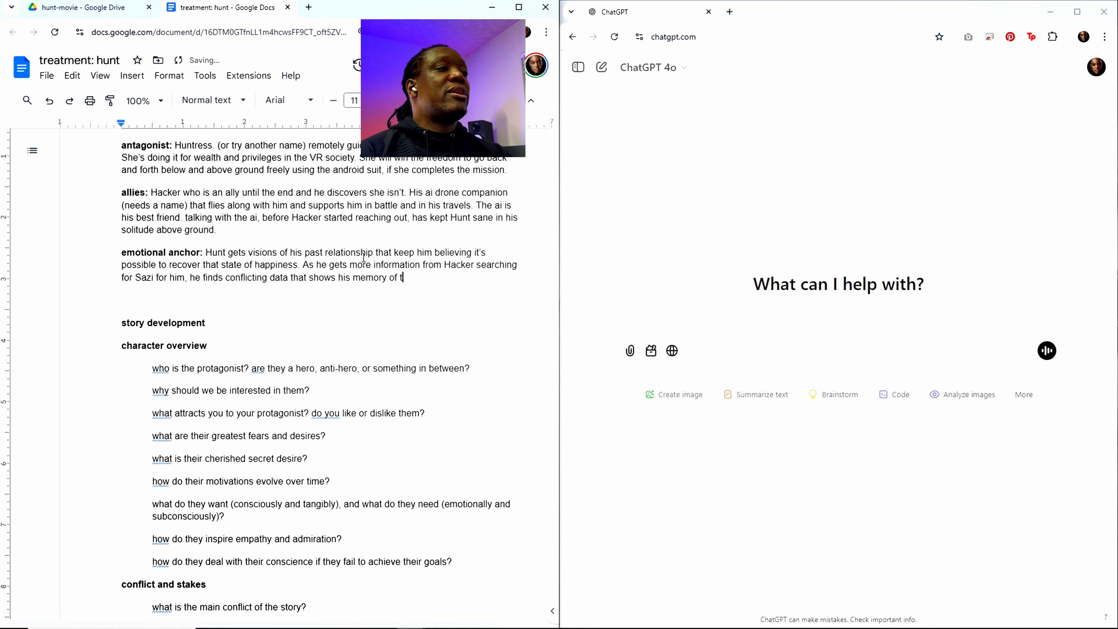
text(heir relation)
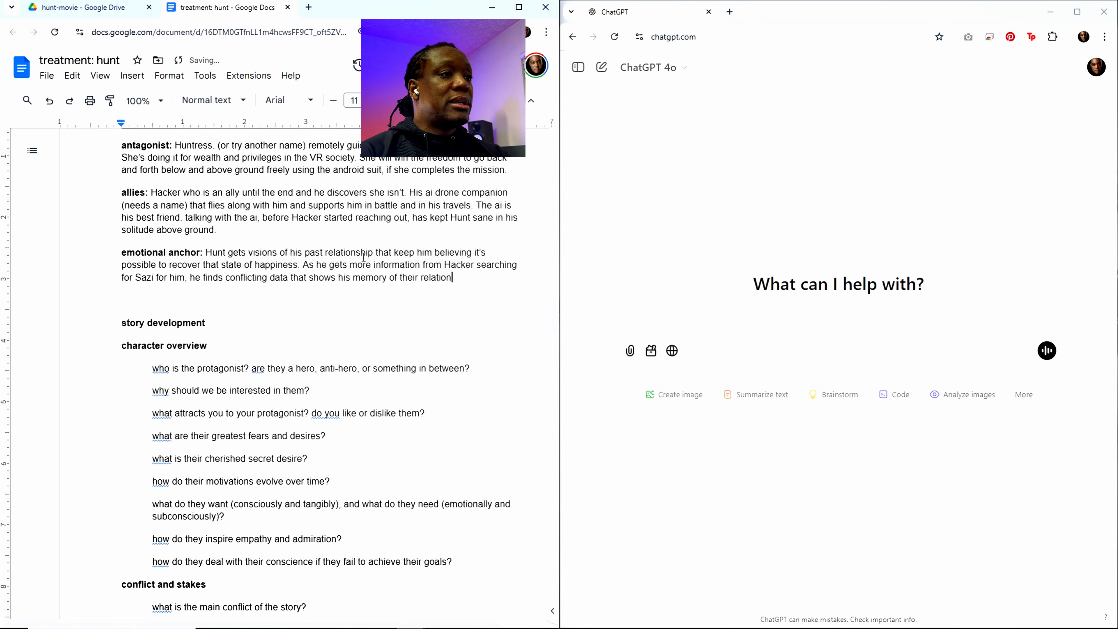
text(ship has been)
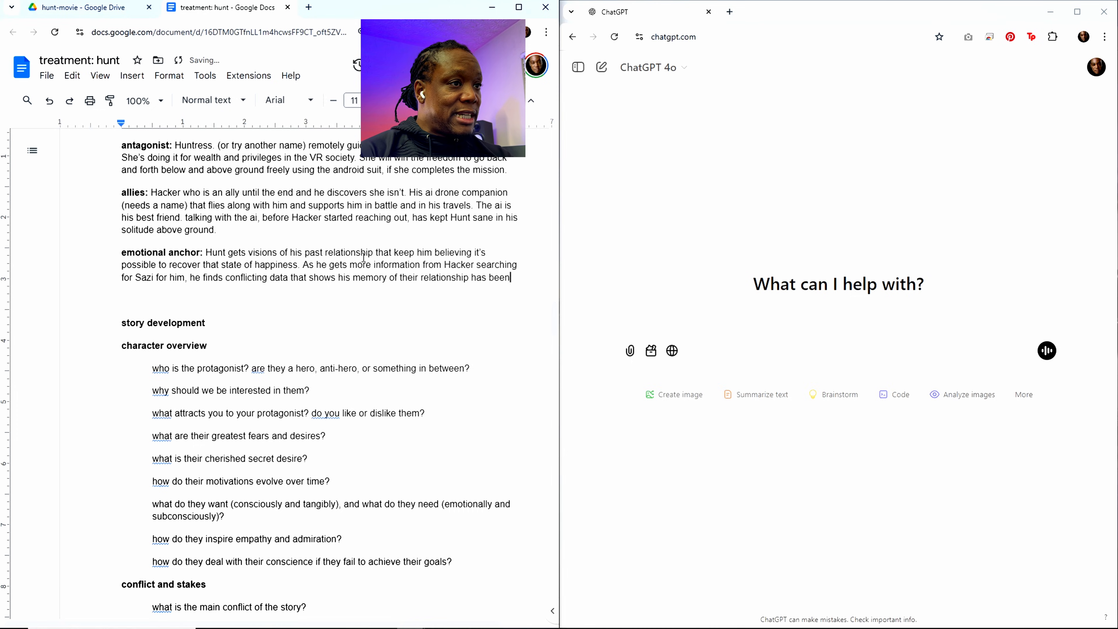
text( tained)
key(BackSpace)
key(BackSpace)
text(ted.)
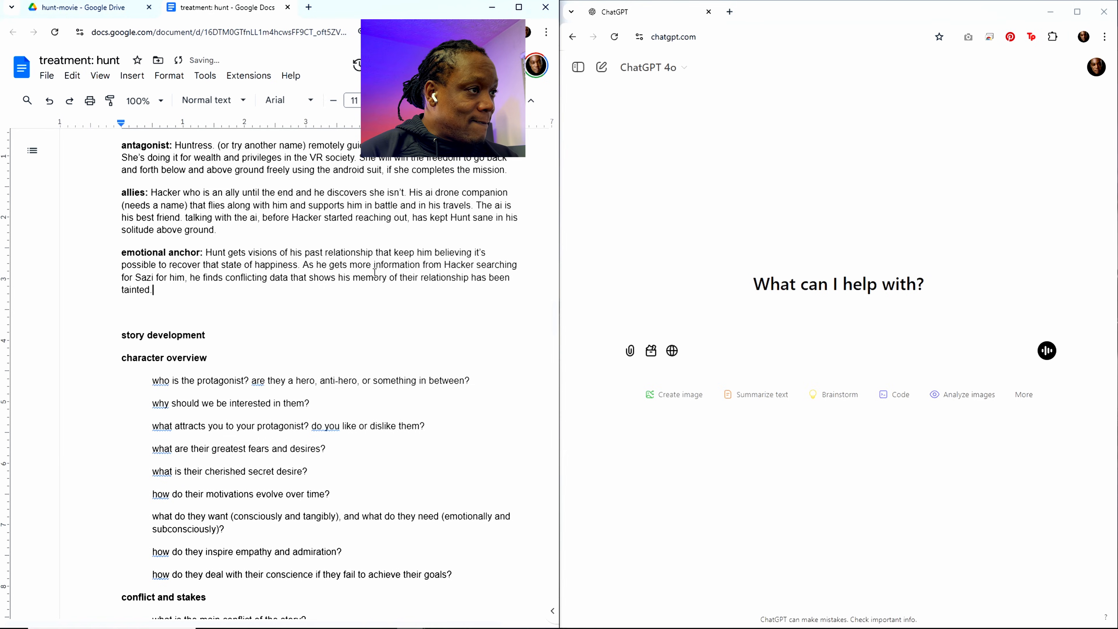
scroll(374, 273, down, 3)
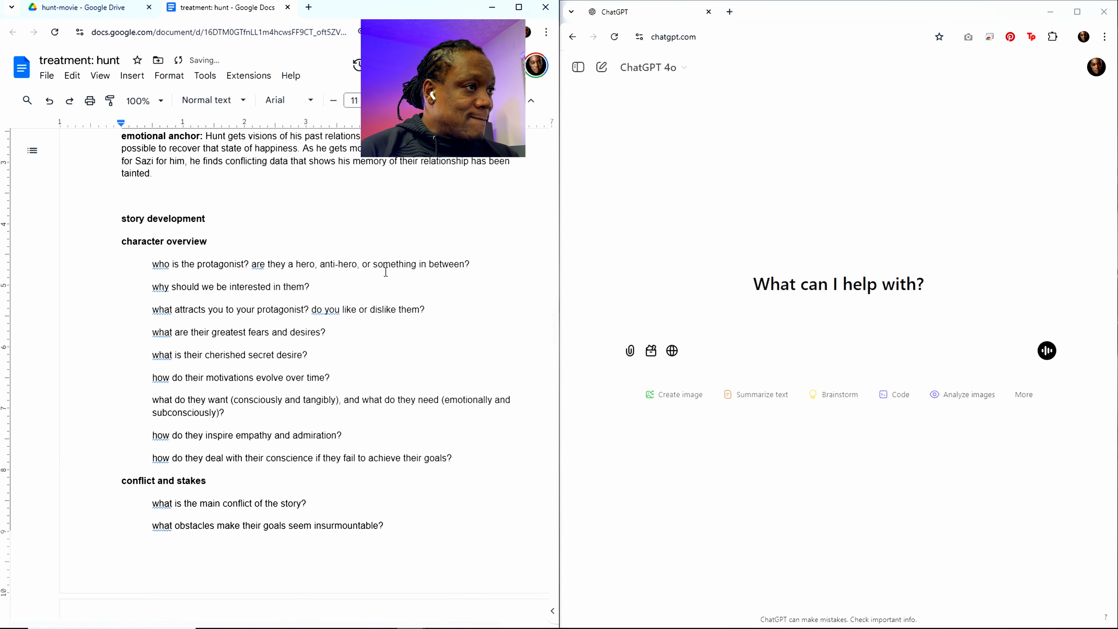
Step: Review the treatment's story development questions, from the character overview through to obstacles and stakes
scroll(381, 261, up, 4)
scroll(330, 265, down, 6)
scroll(286, 269, up, 2)
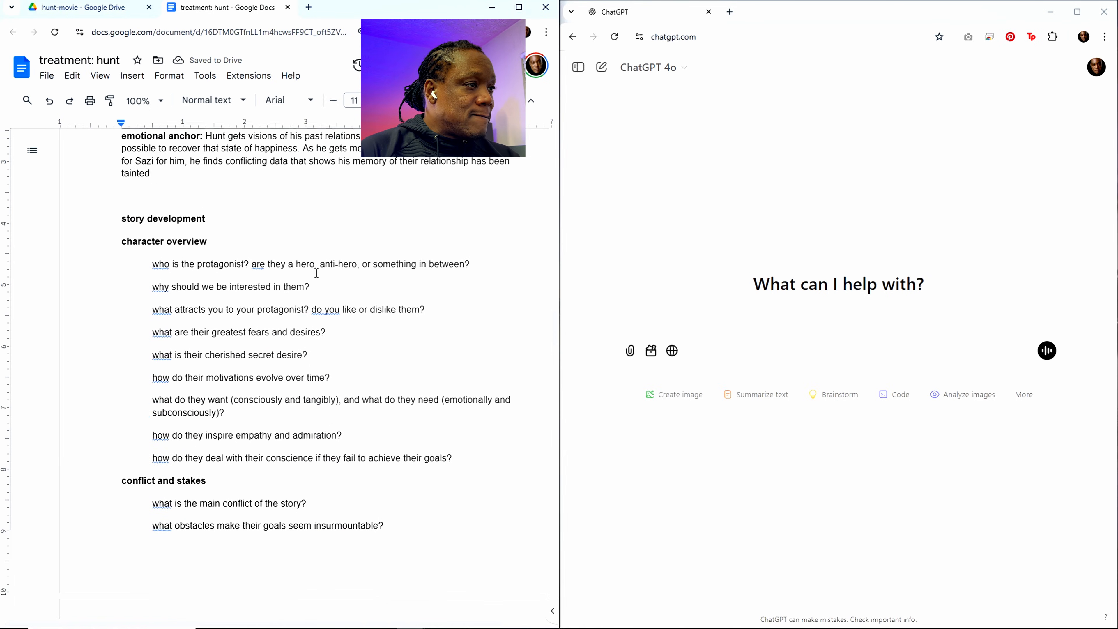
scroll(271, 271, down, 15)
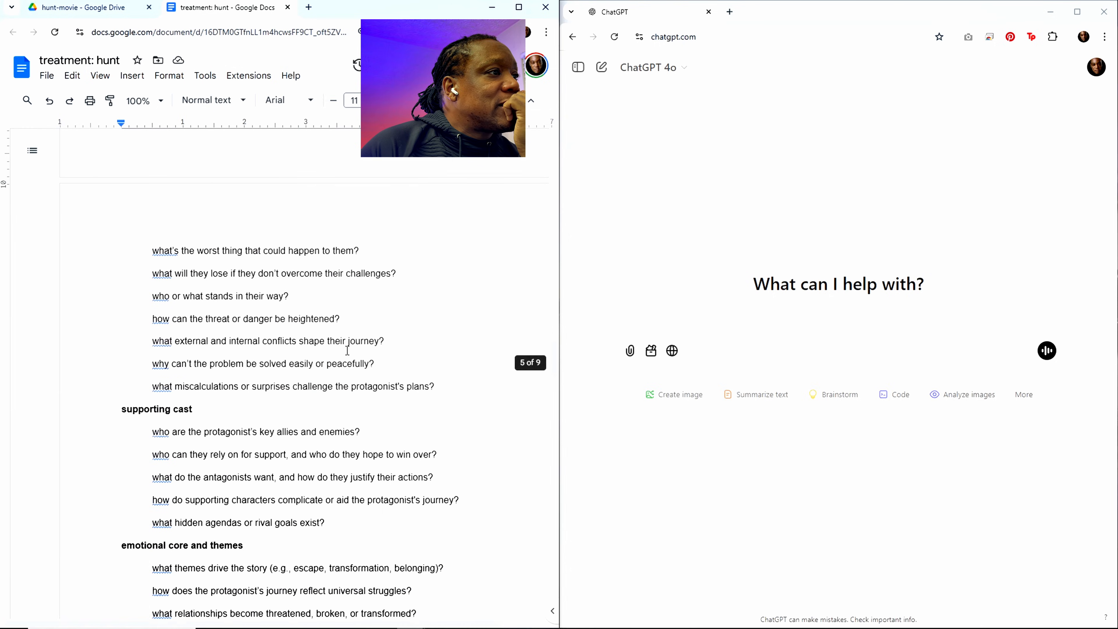
scroll(349, 350, down, 20)
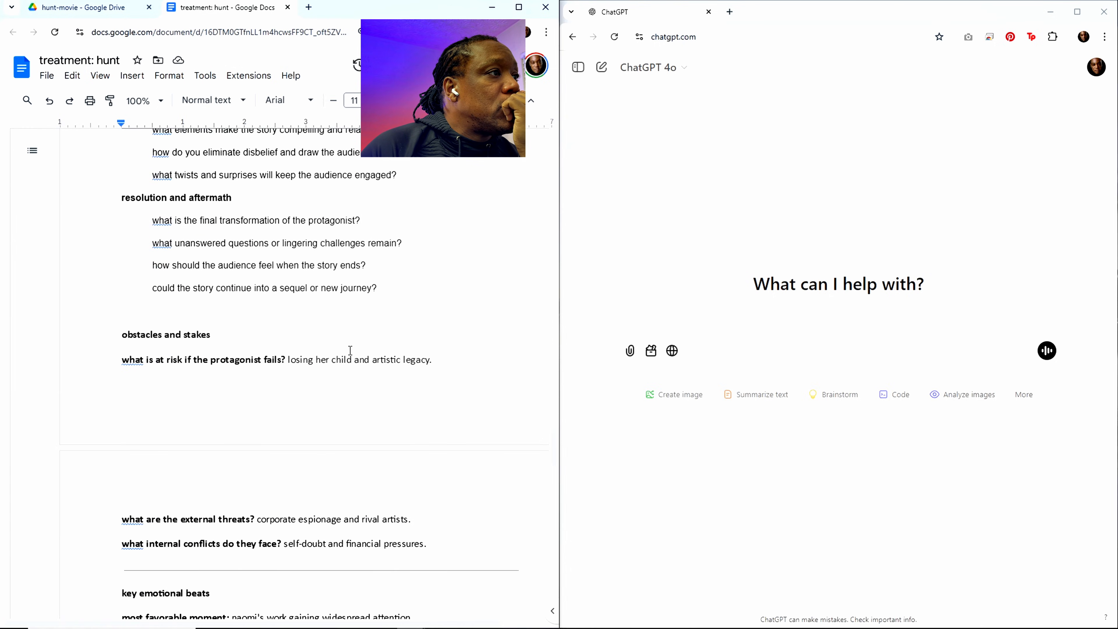
scroll(350, 350, down, 6)
scroll(350, 350, up, 5)
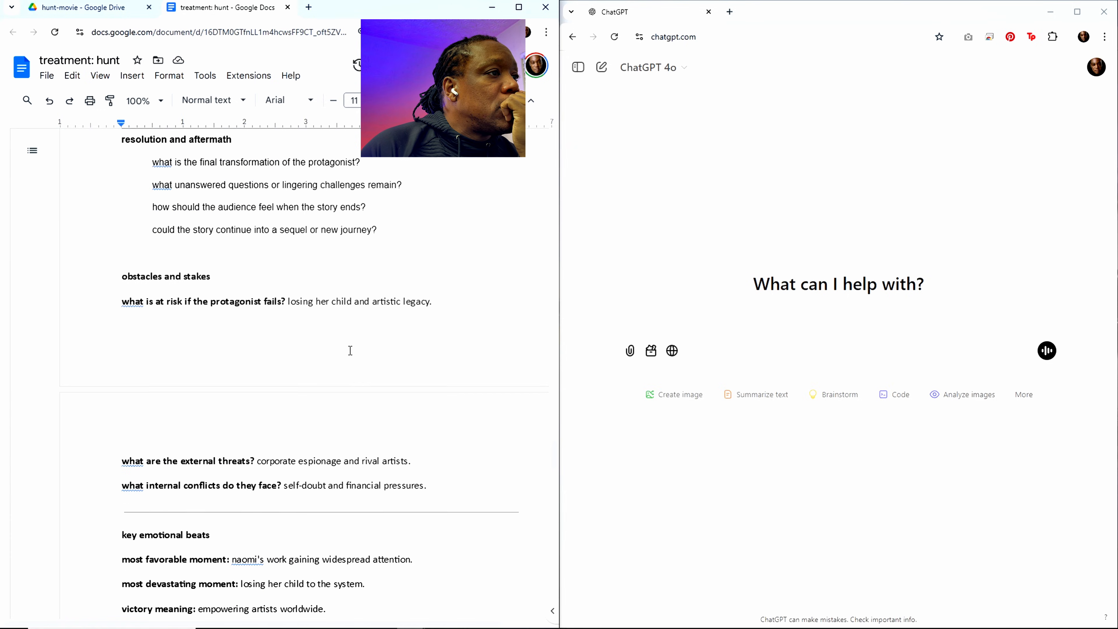
scroll(350, 350, up, 1)
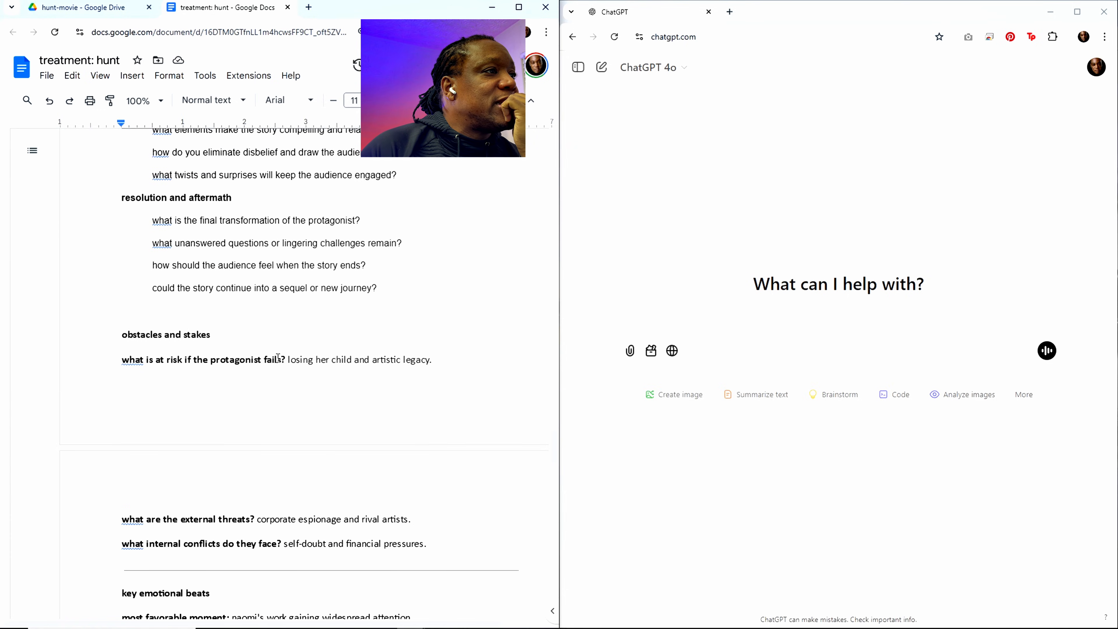
Step: Answer how the audience should feel when the story ends with "tragic ending for the protagonist but lots to think about"
click(383, 267)
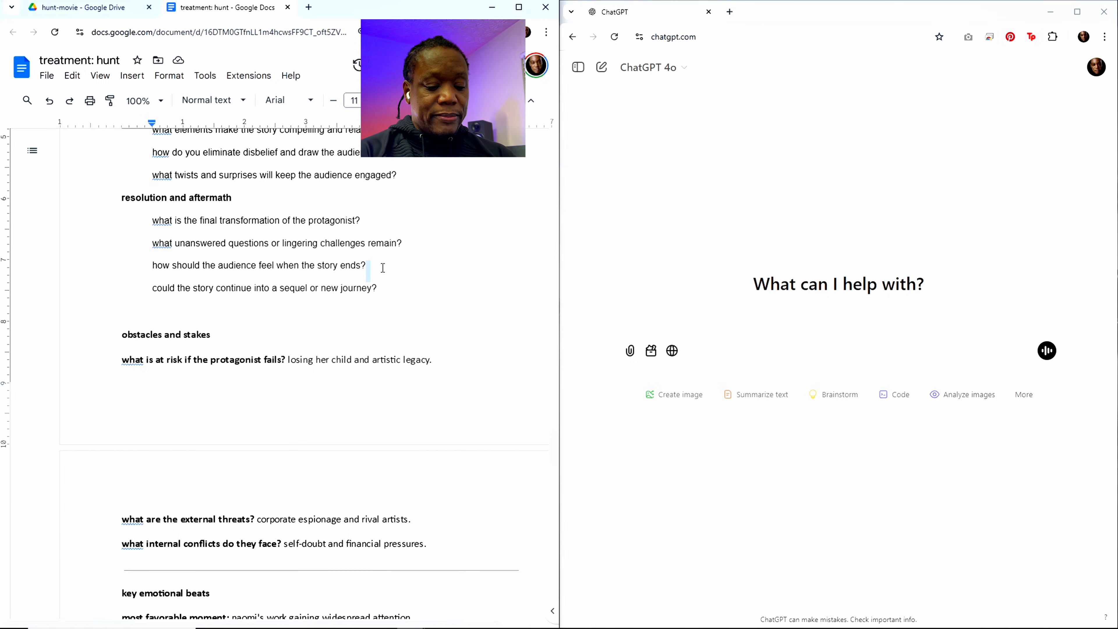
text(tragic)
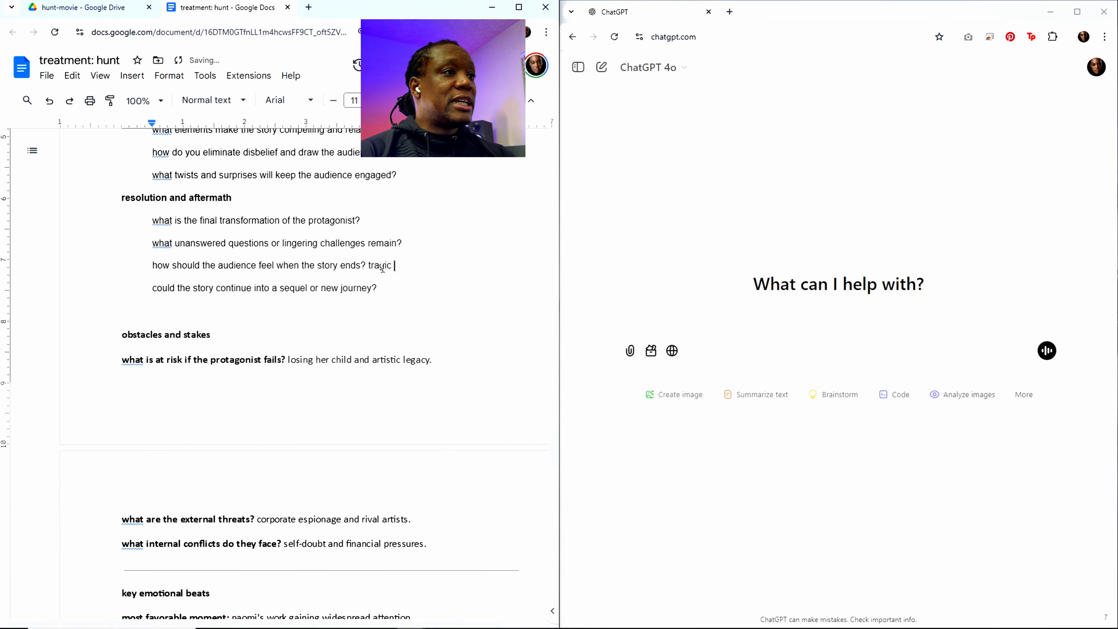
text( ending for )
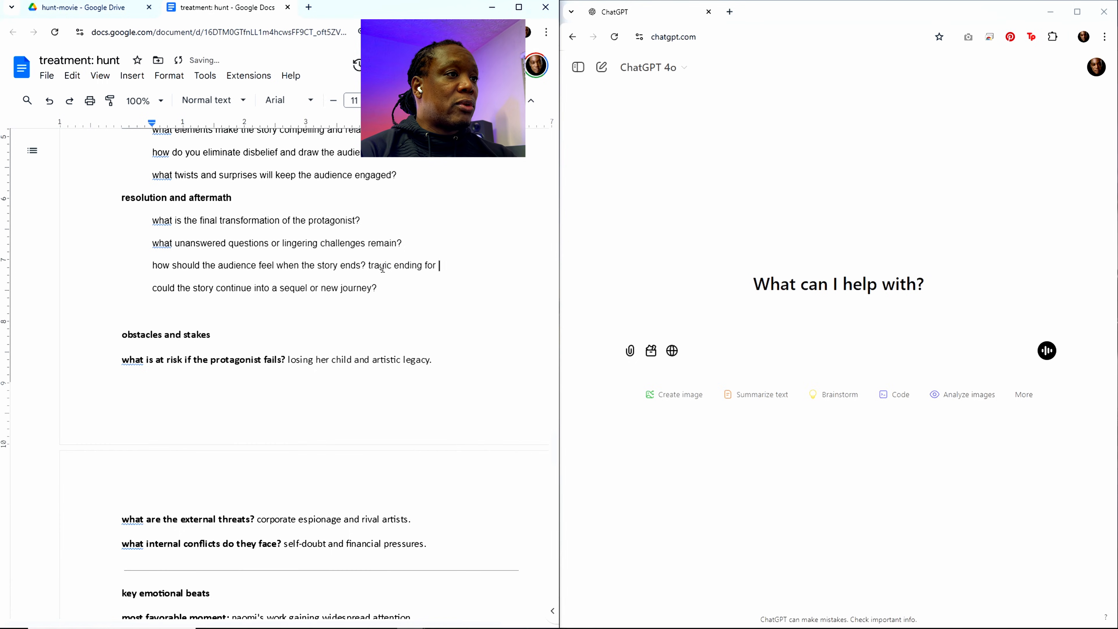
text(the pro)
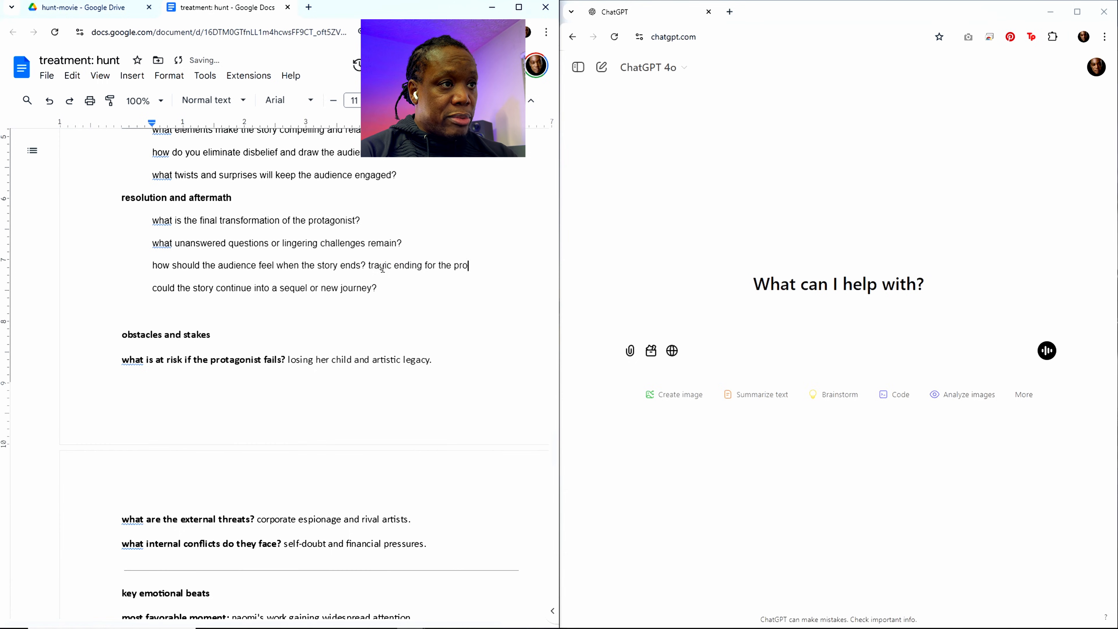
text(tagon)
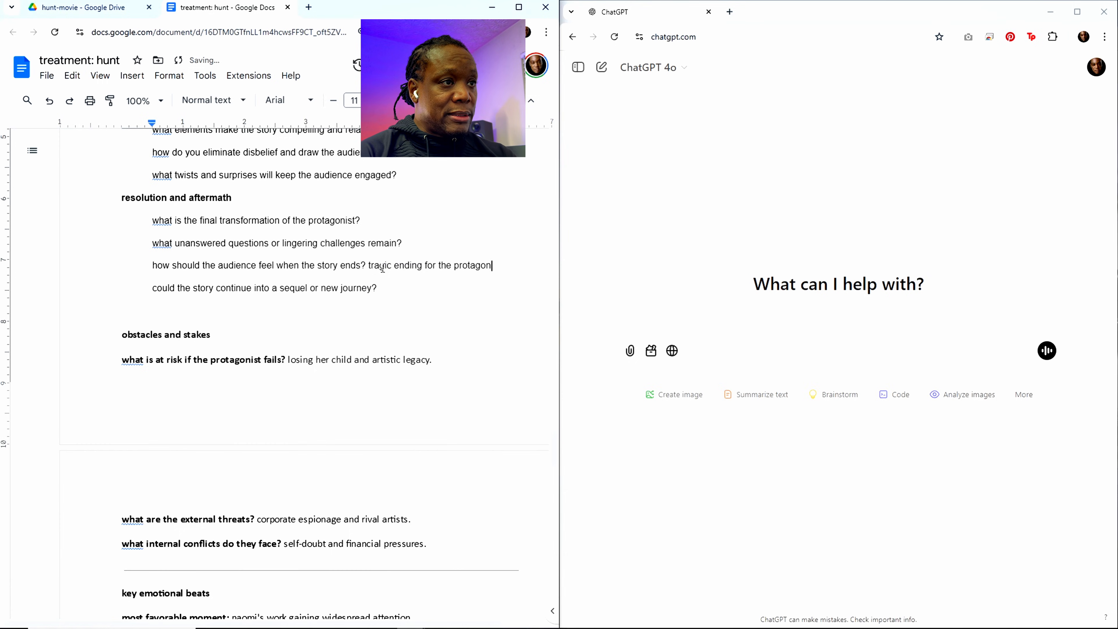
text(ist but lo)
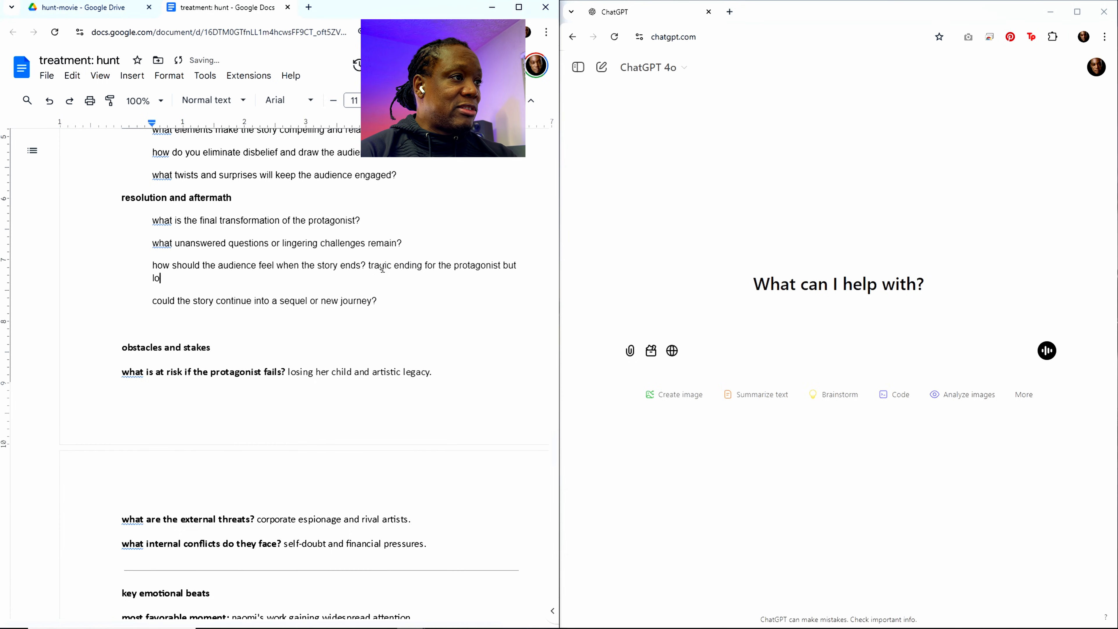
text(ts to think about)
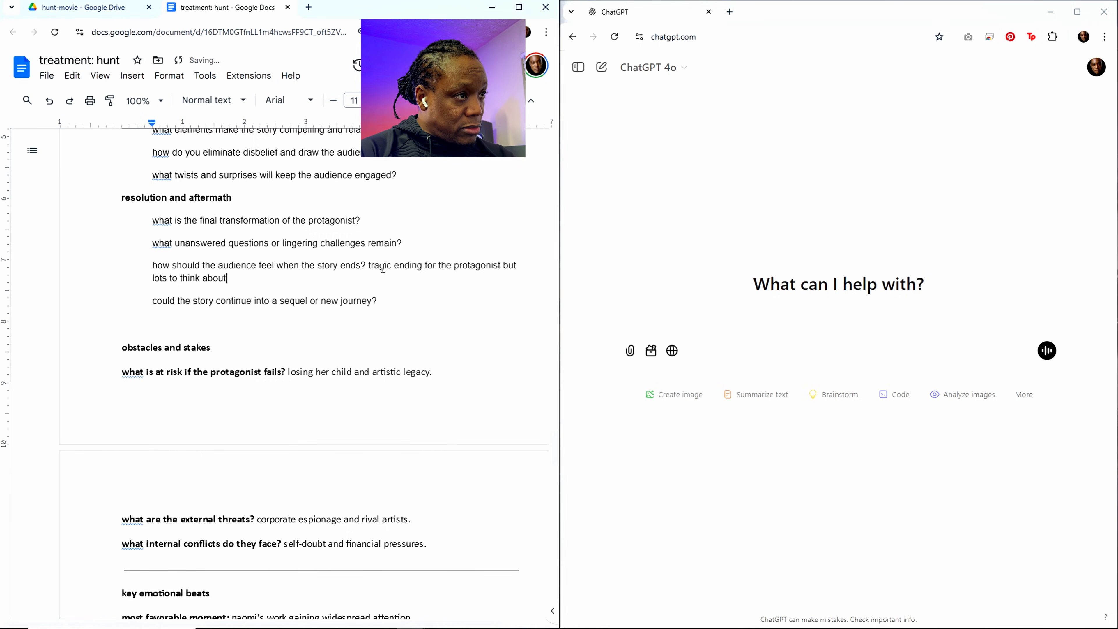
text(. very )
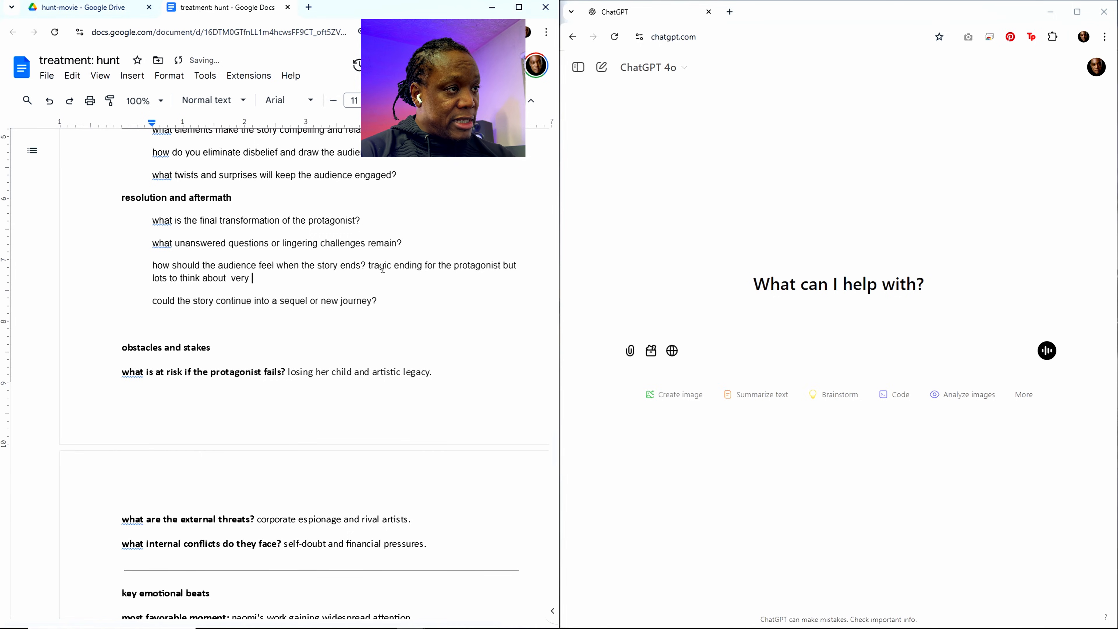
text(similar to)
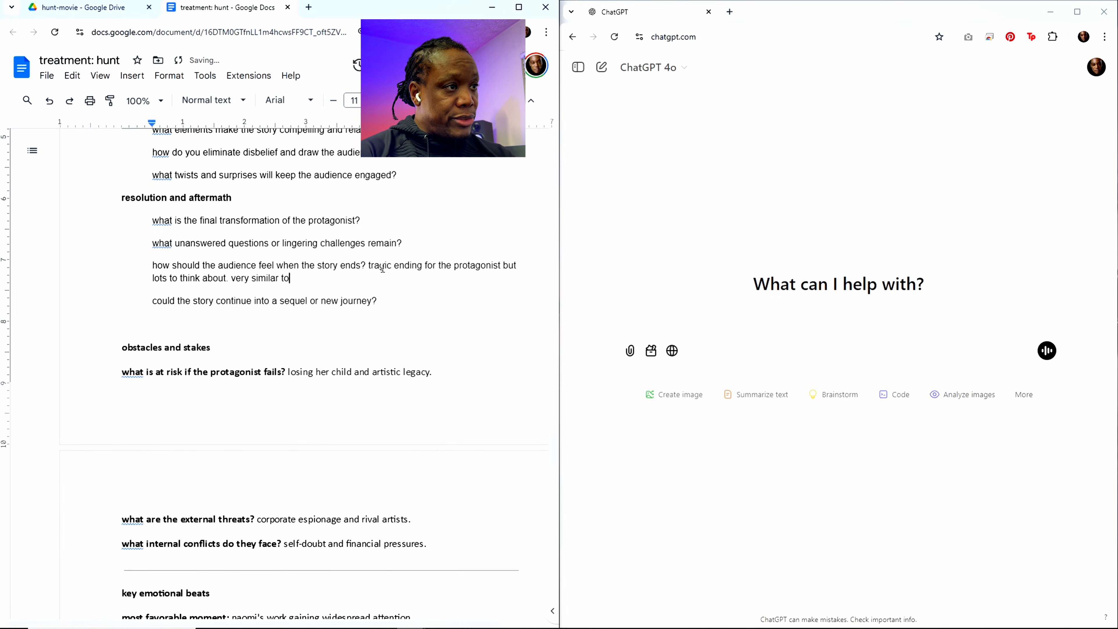
text( the ending of )
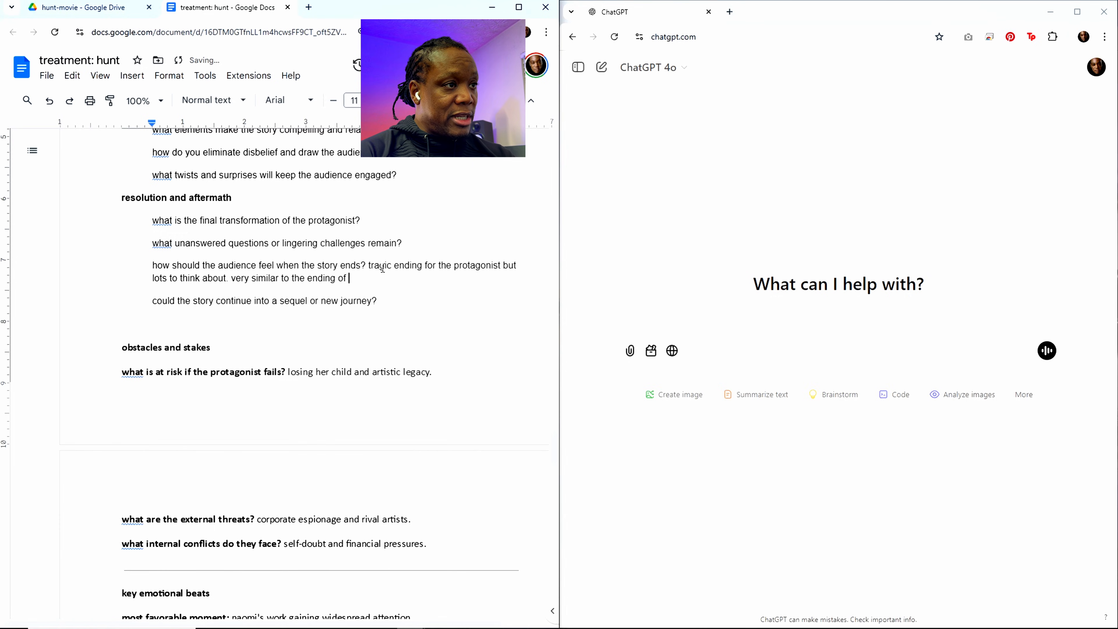
text(ex machina )
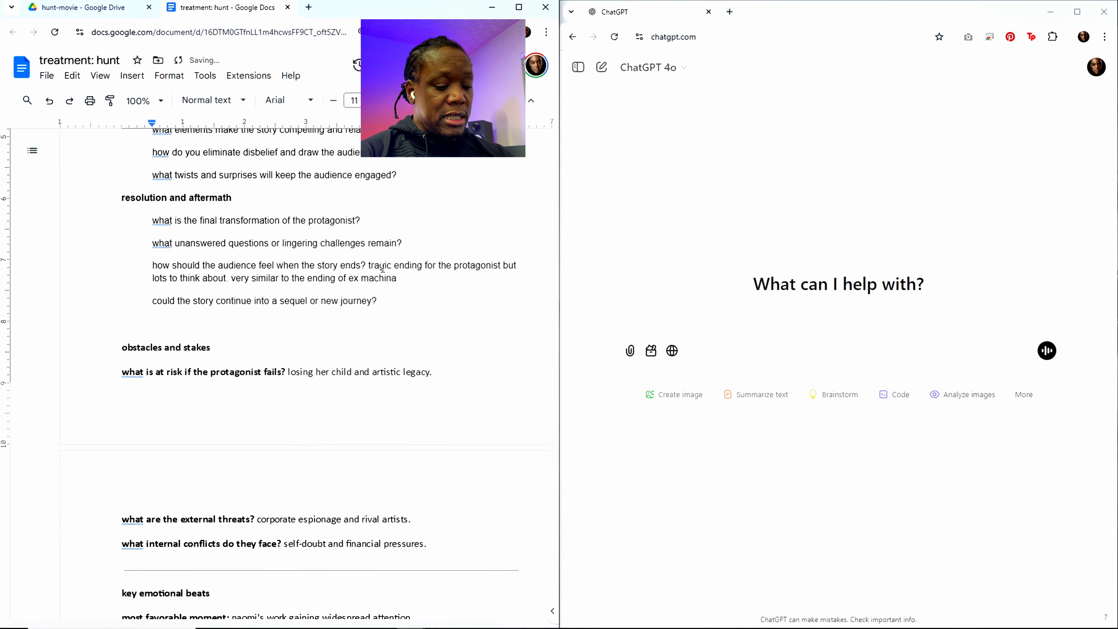
text(uns)
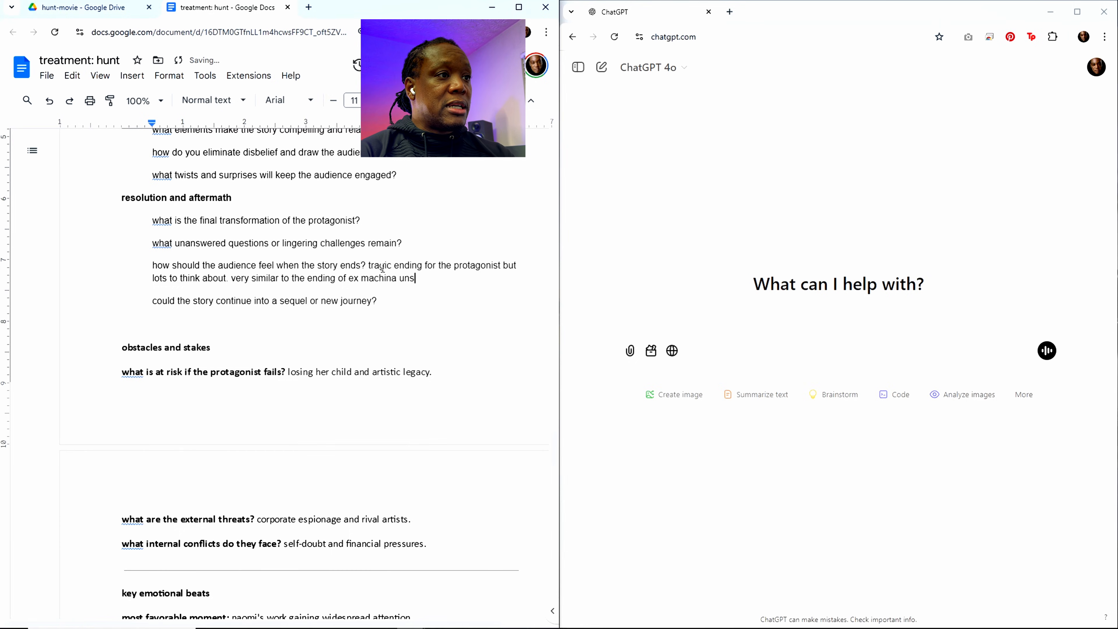
text(ettled but)
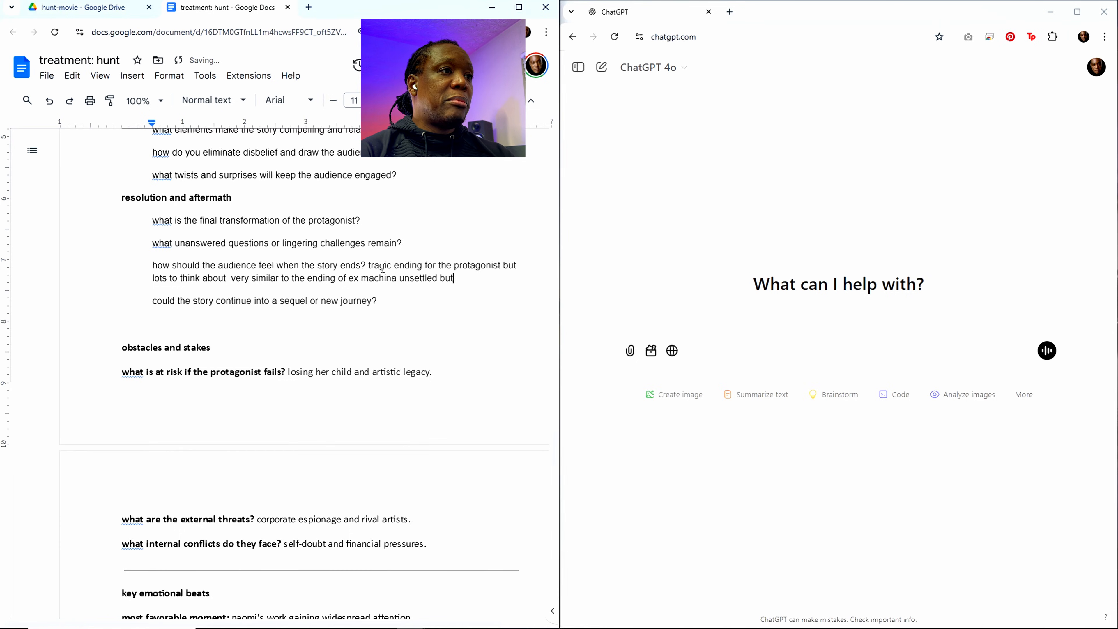
text( intr)
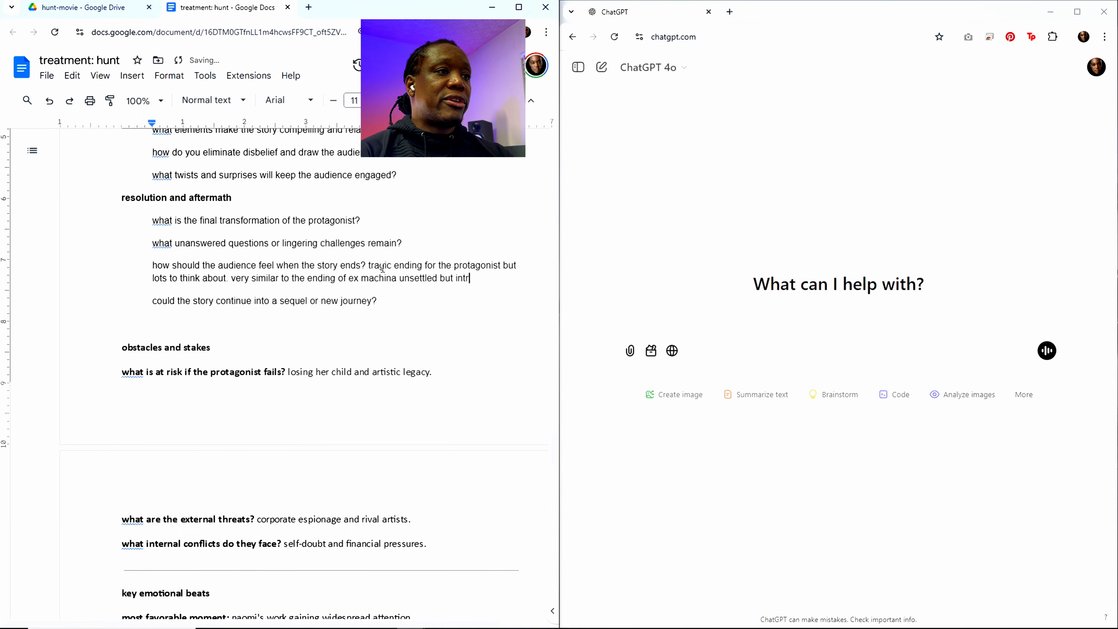
text(ospective)
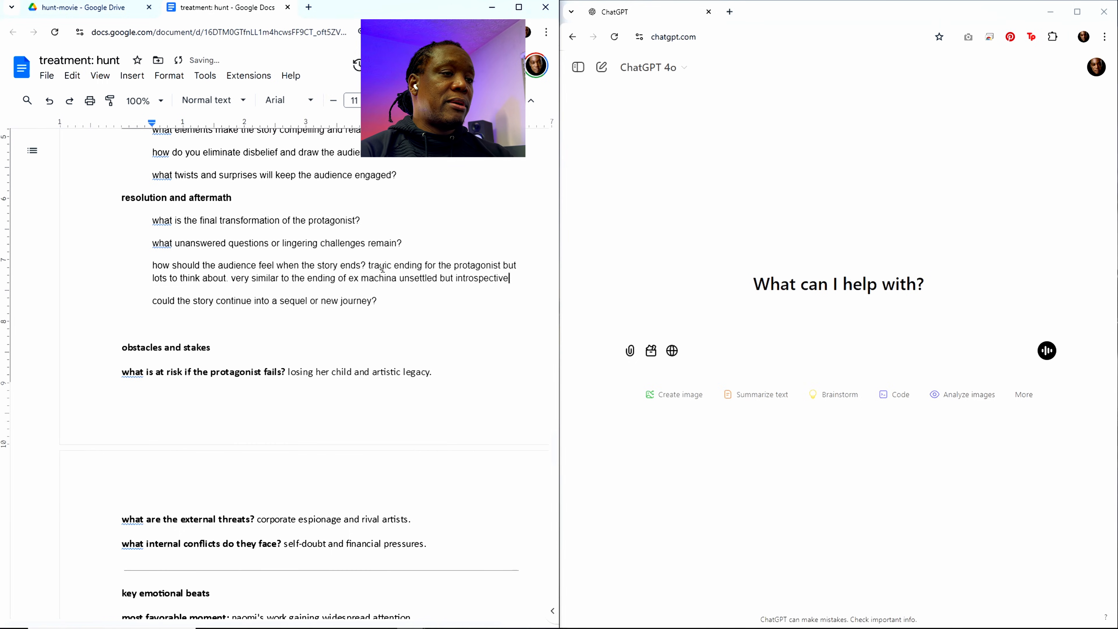
text( about the)
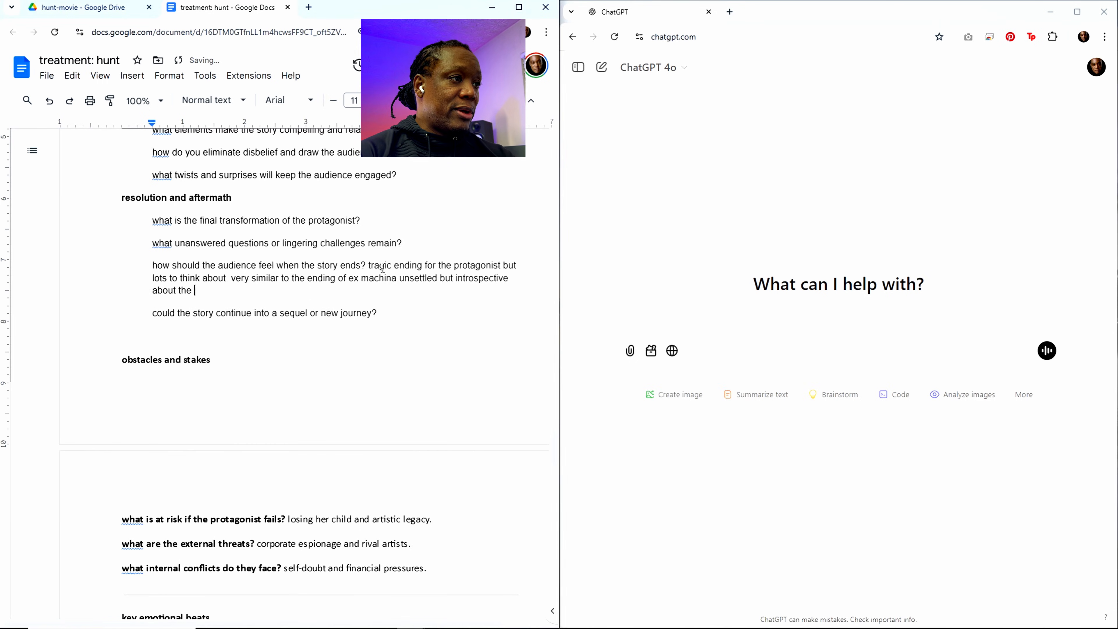
text( nature of re)
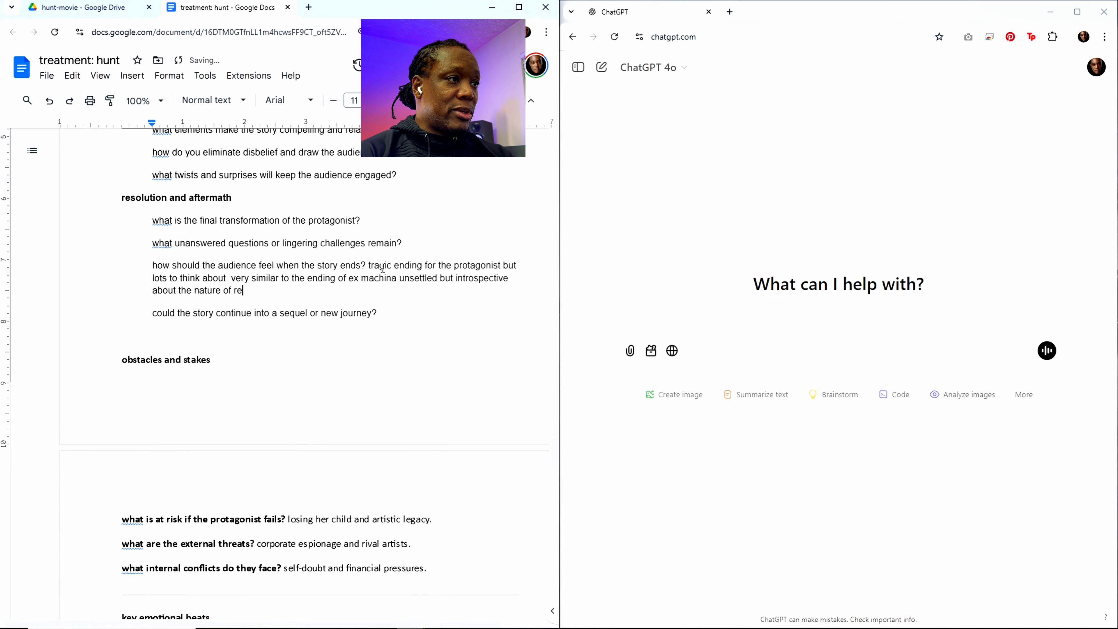
text(lationships an)
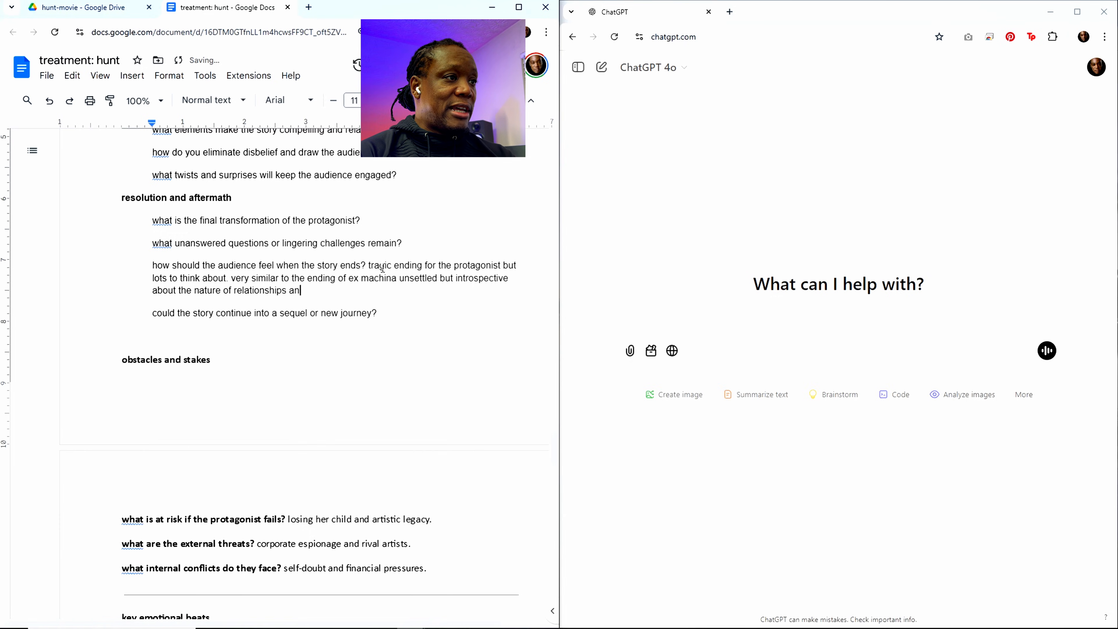
text(d if)
Step: Continue the audience-feeling answer after "introspective" with "about the nature of relationships and if they"
key(BackSpace)
key(BackSpace)
text(d if they)
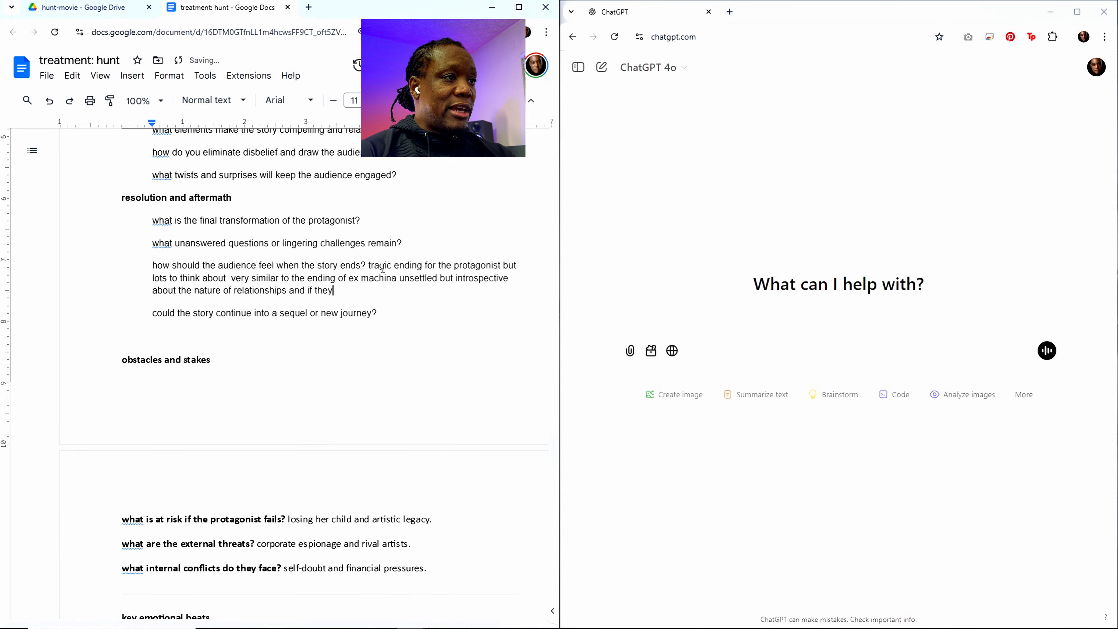
text( really are)
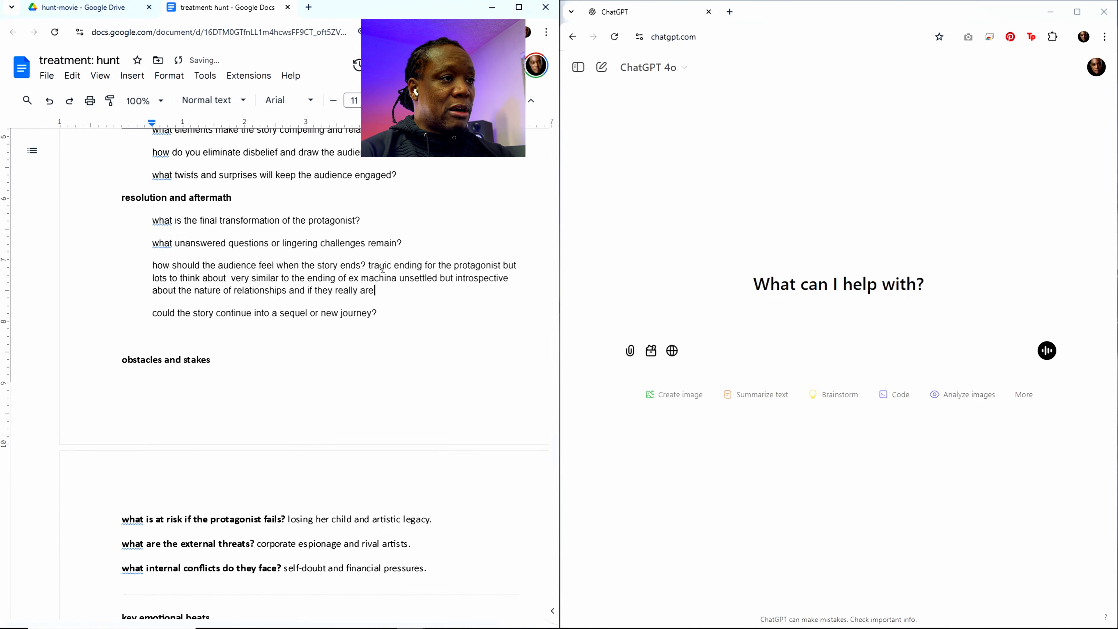
text( recitp)
Step: Finish the audience-feeling answer with "really are reciprocal" and answer the sequel or new journey question with "sure"
key(BackSpace)
key(BackSpace)
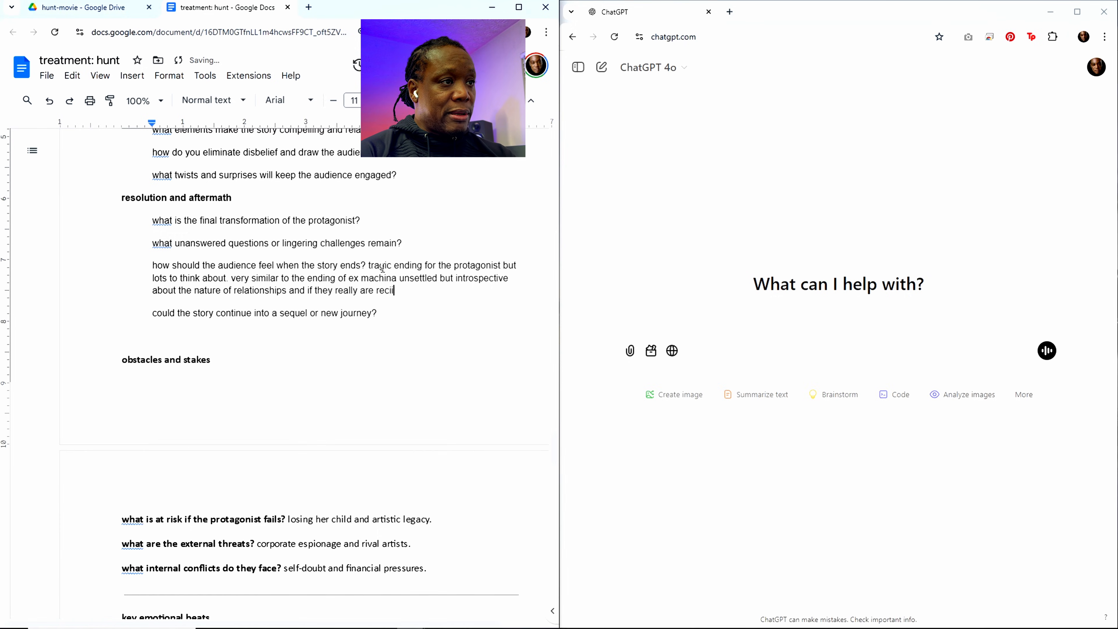
text(procal)
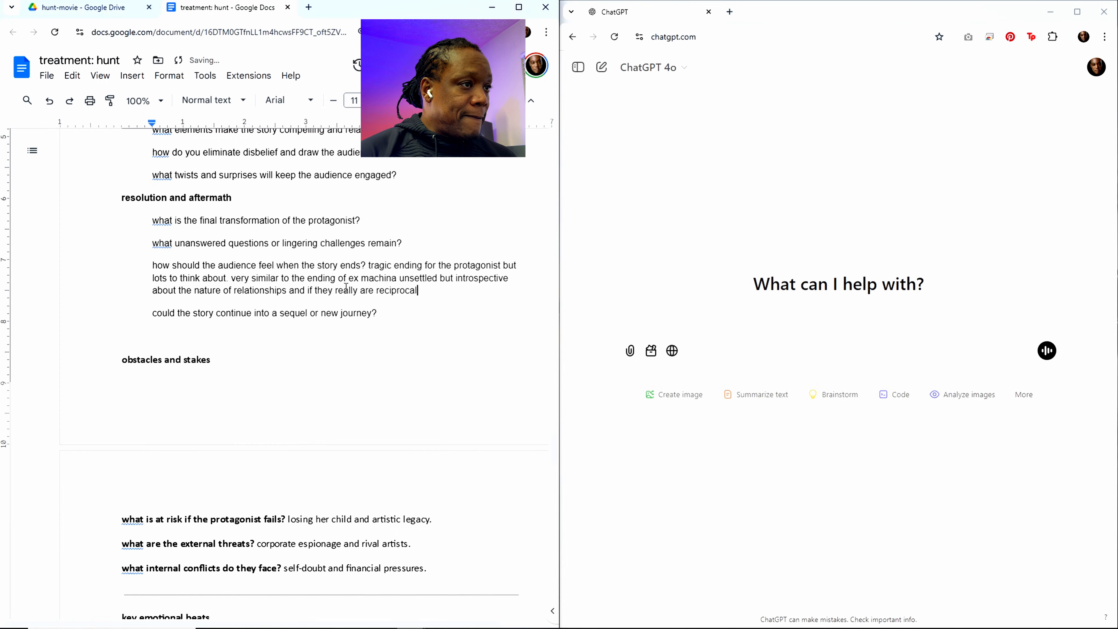
click(391, 316)
text(sure)
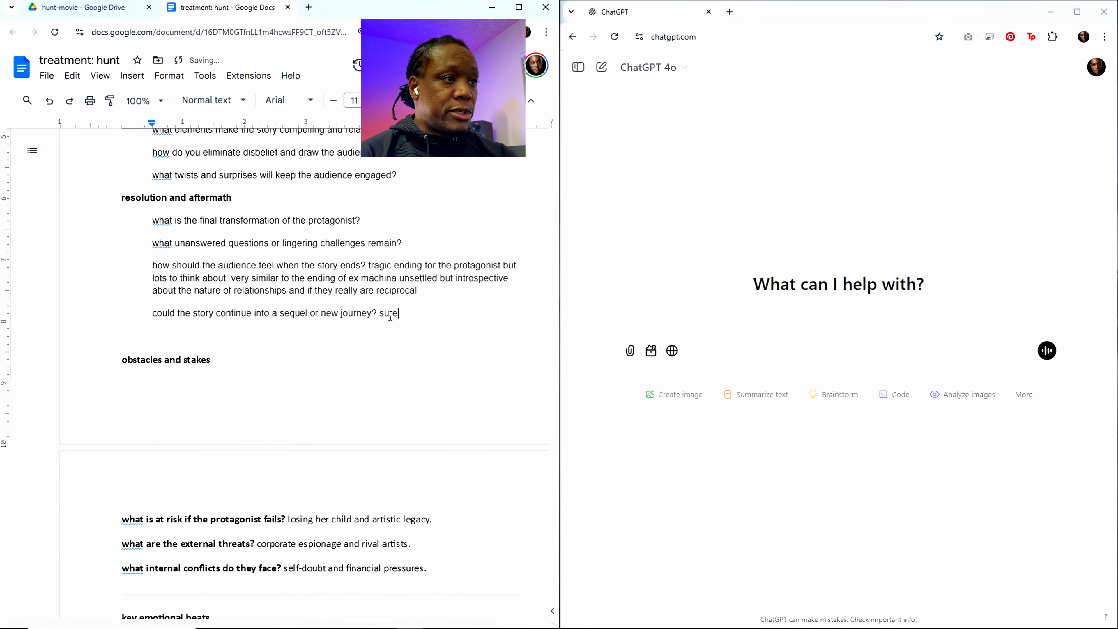
Step: Replace the answer to how the audience should feel at the end, under ending considerations, with "unsettled. introspective"
scroll(386, 327, down, 7)
scroll(357, 369, up, 6)
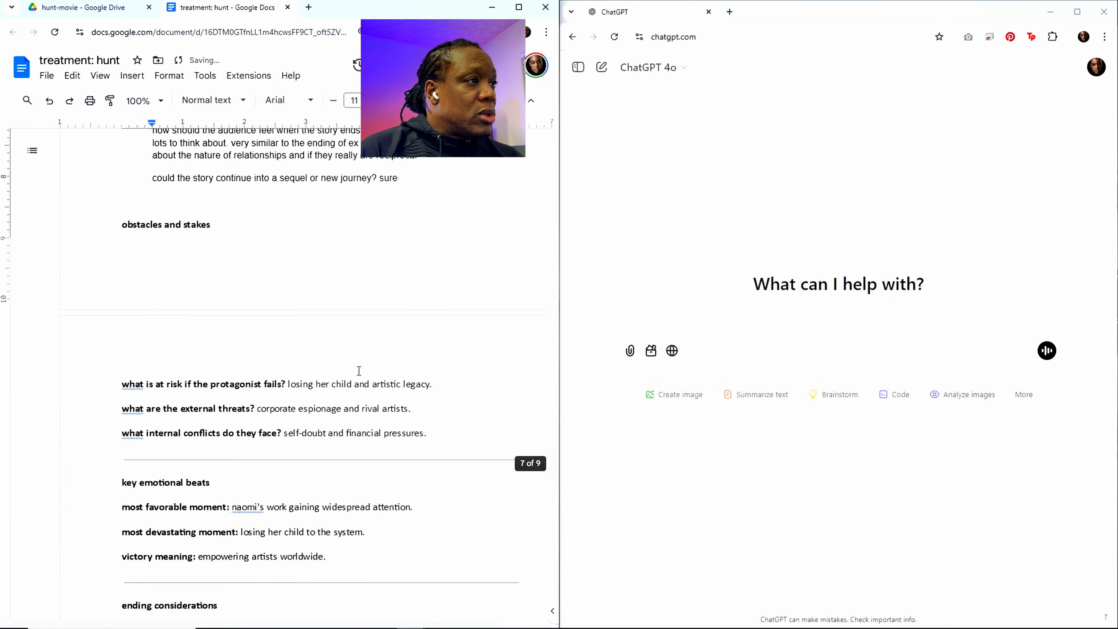
scroll(250, 340, down, 3)
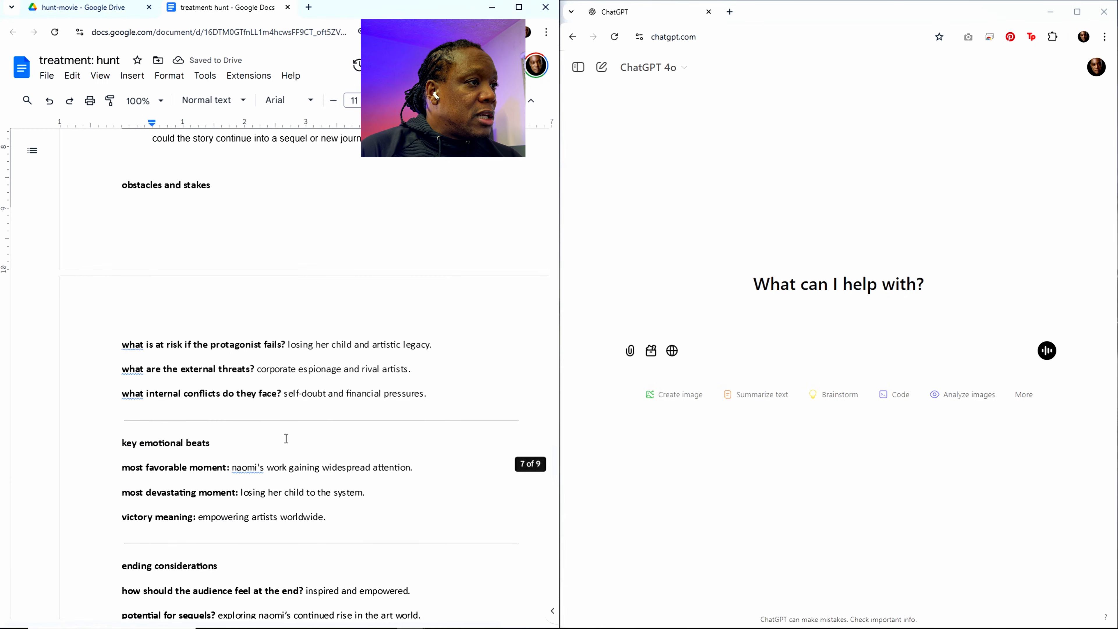
scroll(286, 439, down, 9)
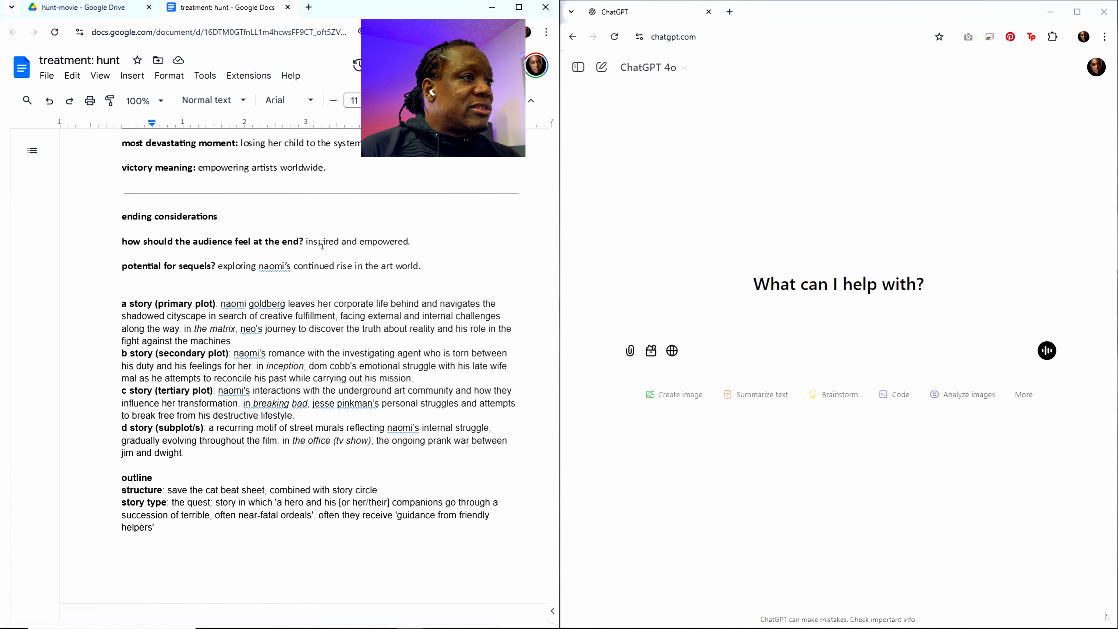
drag(307, 243, 408, 240)
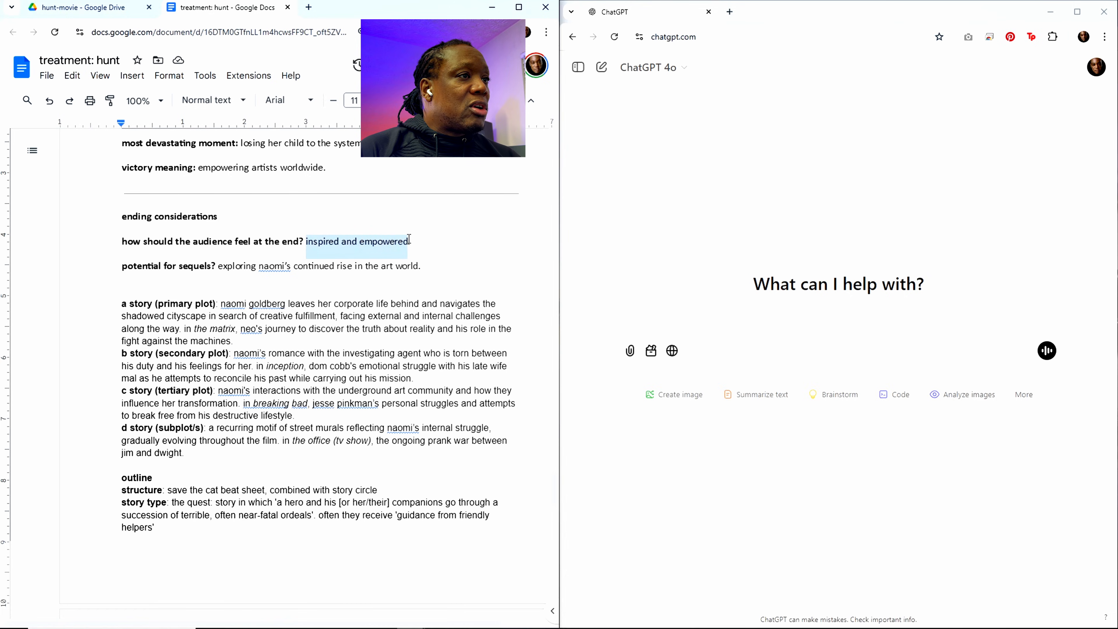
text(unsettl)
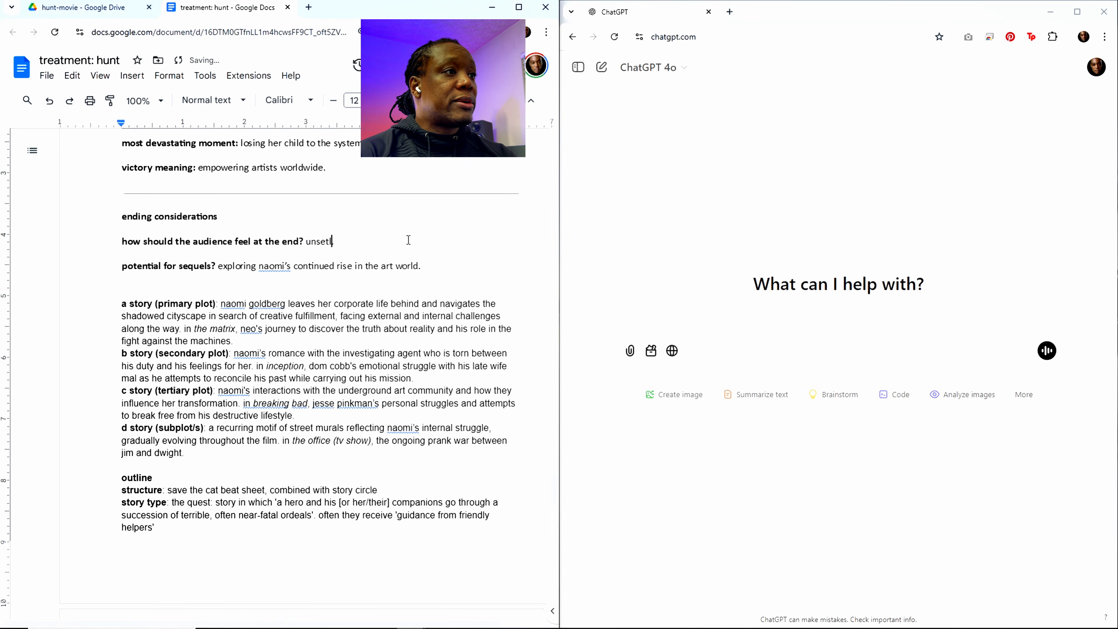
text(ed)
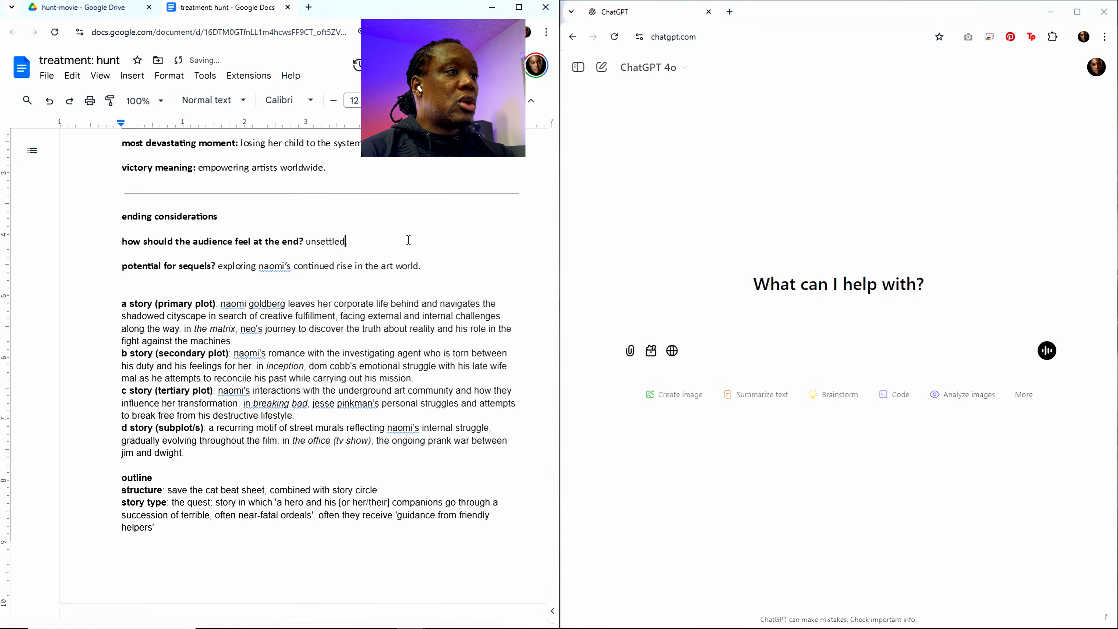
text(. intr)
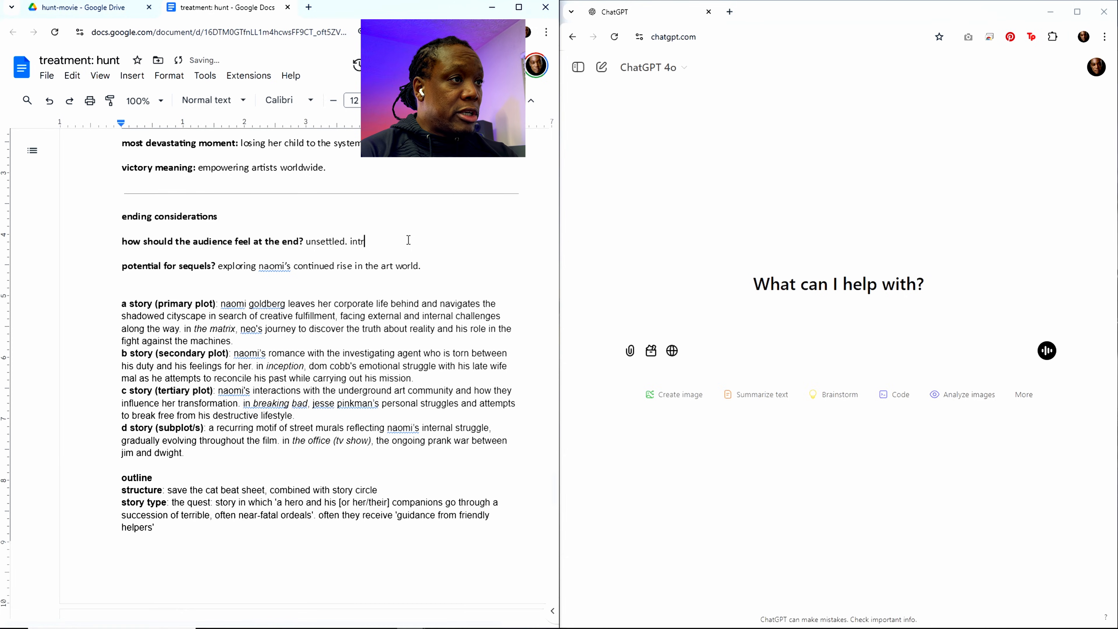
text(ospective)
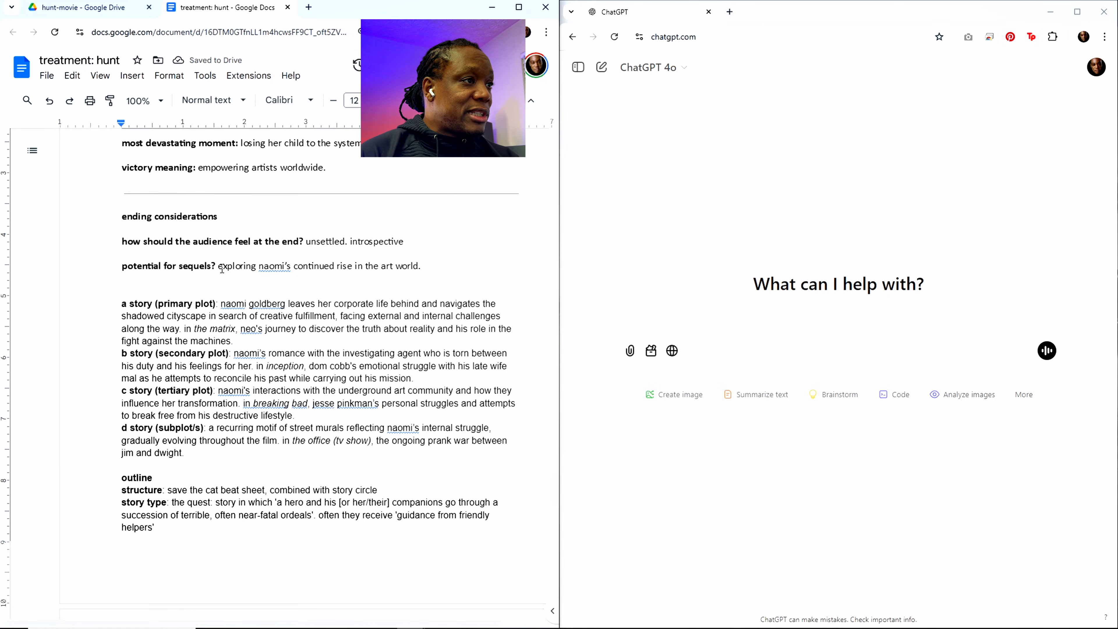
Step: Clear the answer to the potential for sequels question and delete the a, b, c and d story paragraphs above the outline
drag(220, 267, 422, 270)
key(BackSpace)
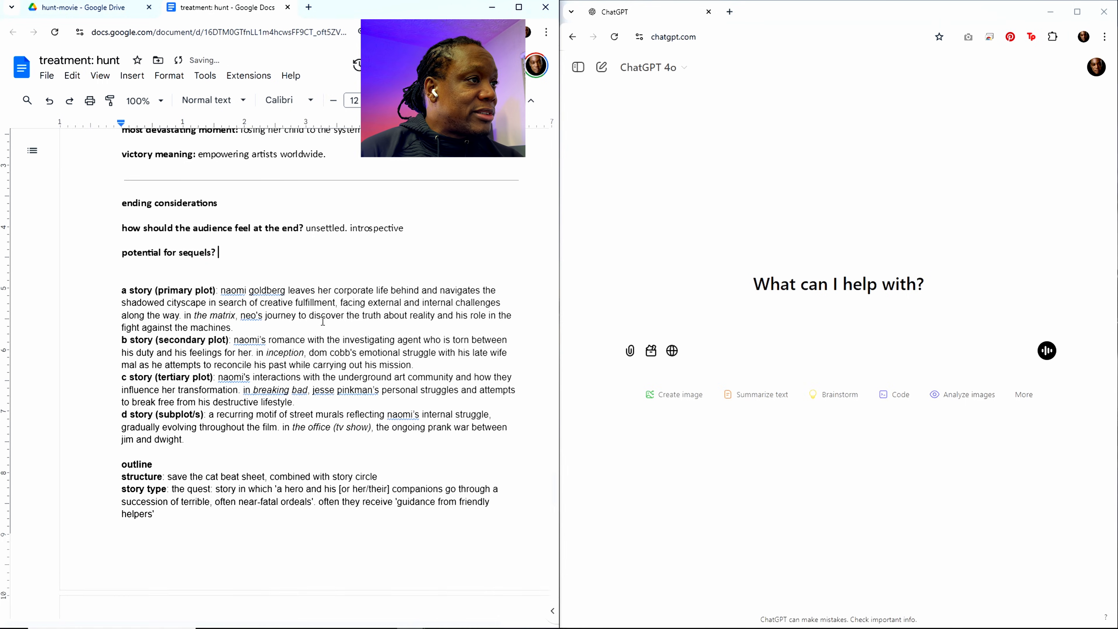
scroll(238, 259, down, 1)
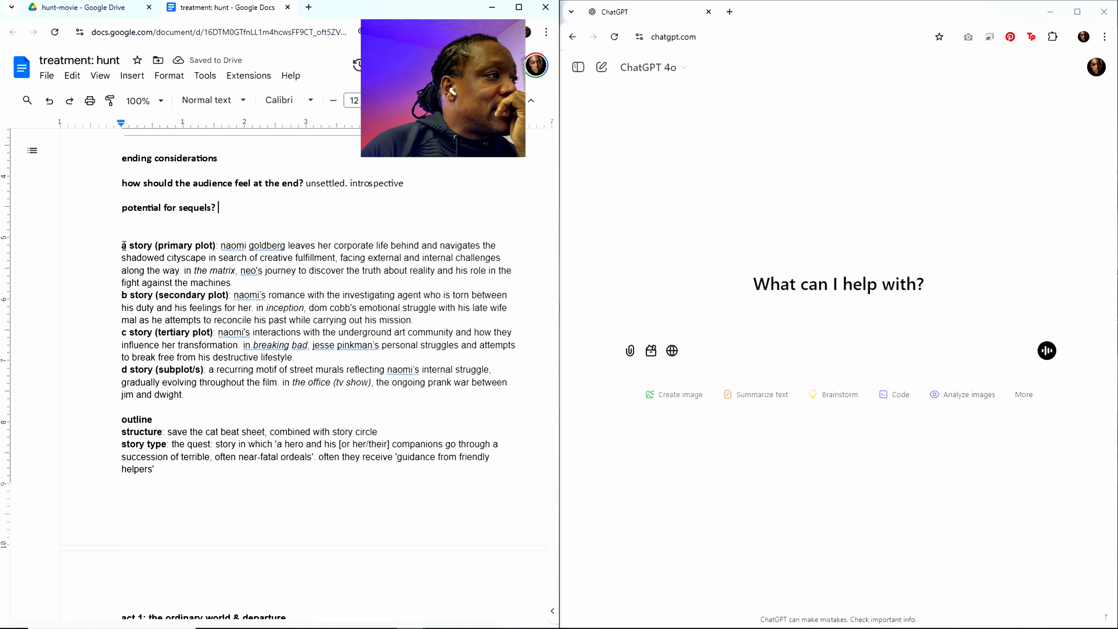
drag(122, 245, 271, 395)
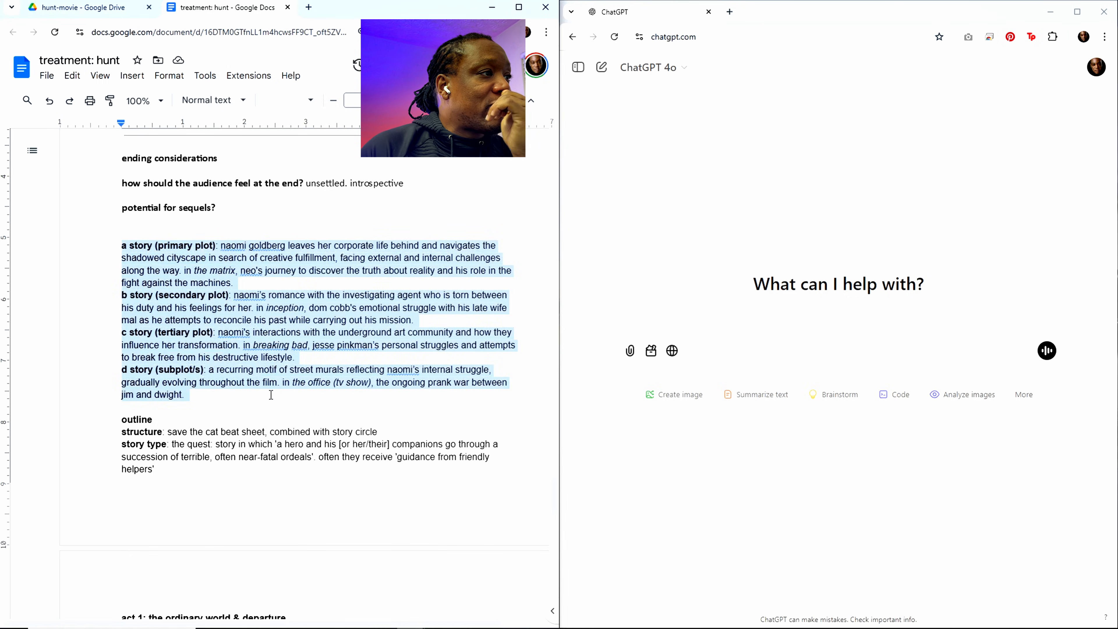
key(Delete)
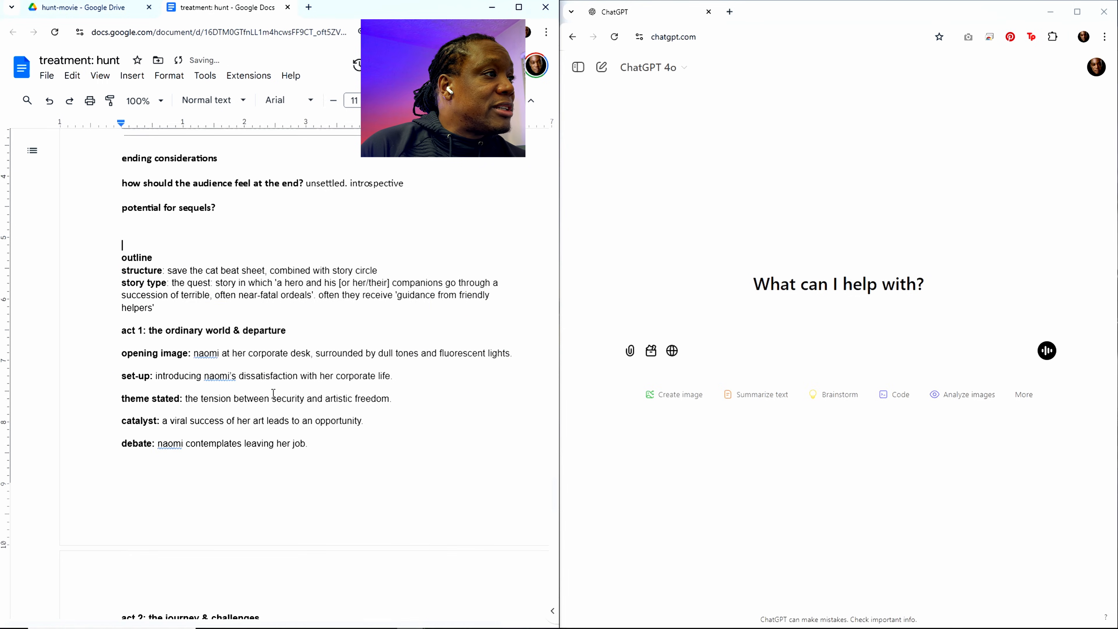
Step: Review the structure line under outline, highlighting "save the cat beat sheet" and "combined with story circle" separately
scroll(205, 328, up, 1)
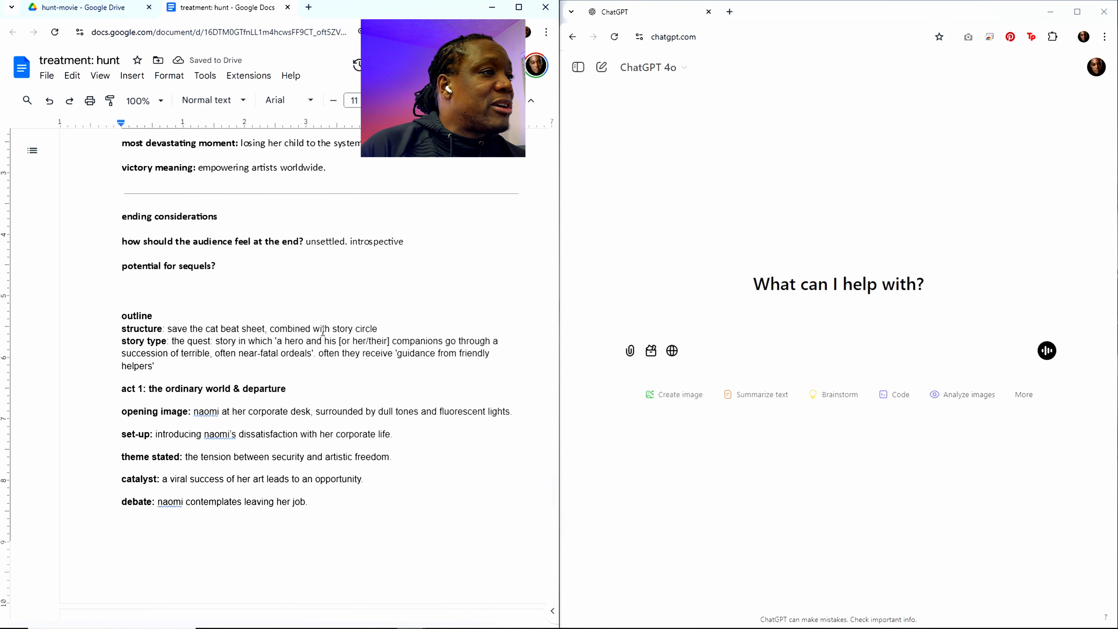
drag(377, 329, 169, 328)
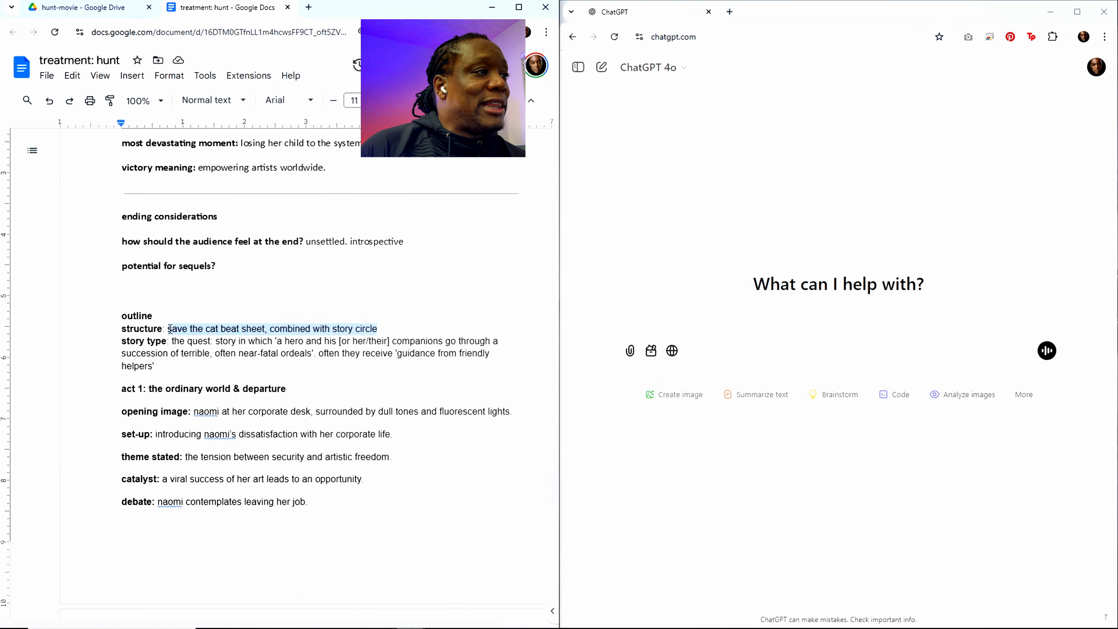
click(197, 331)
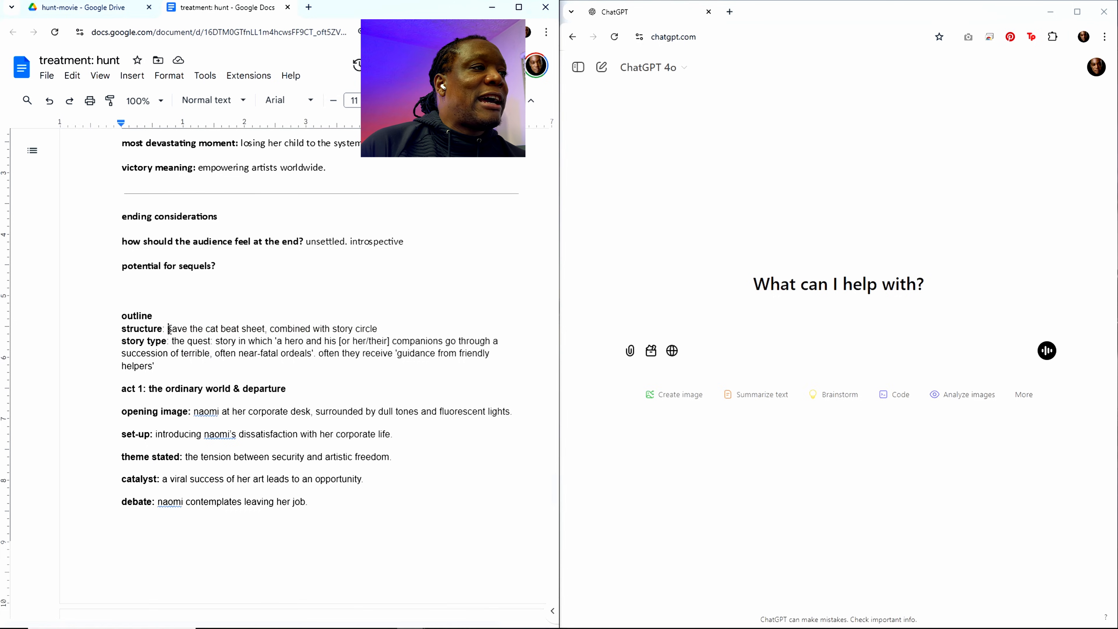
click(244, 327)
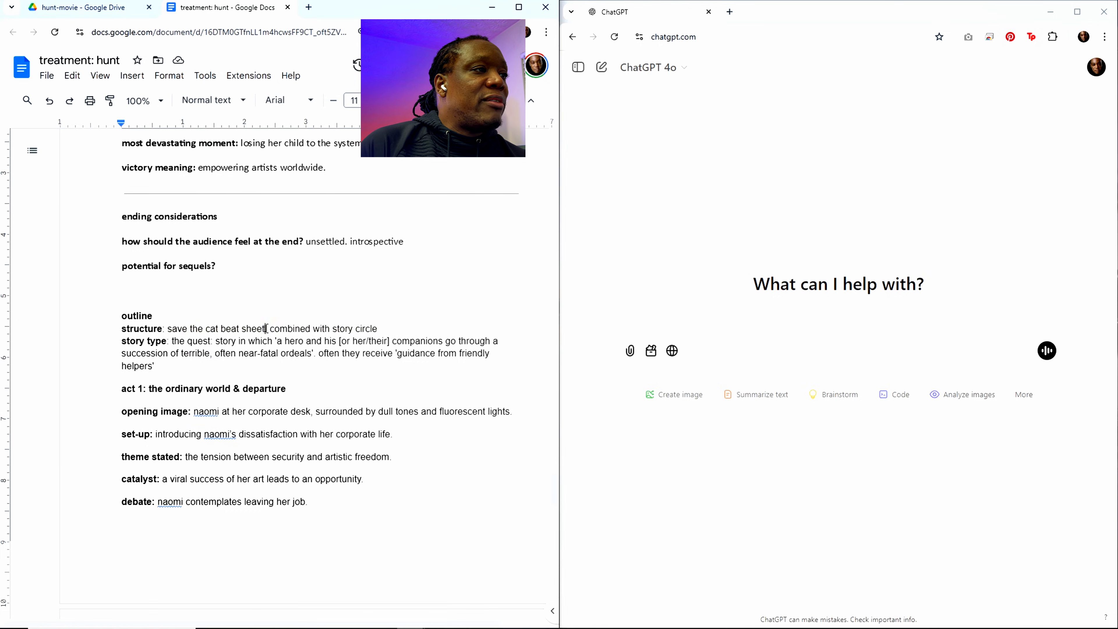
drag(266, 328, 170, 325)
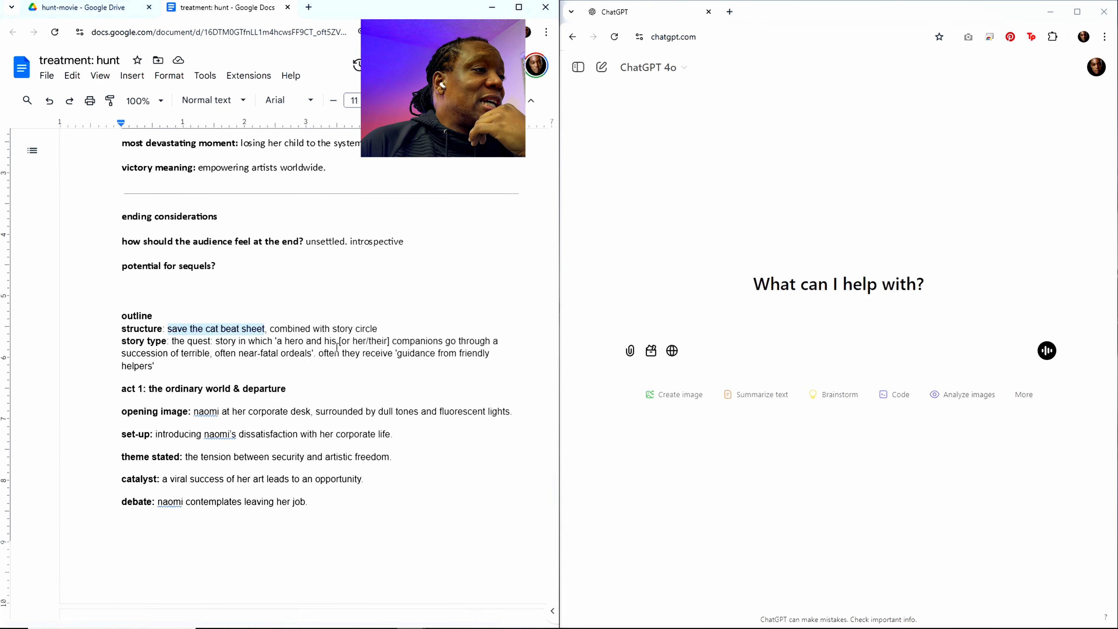
drag(378, 329, 269, 329)
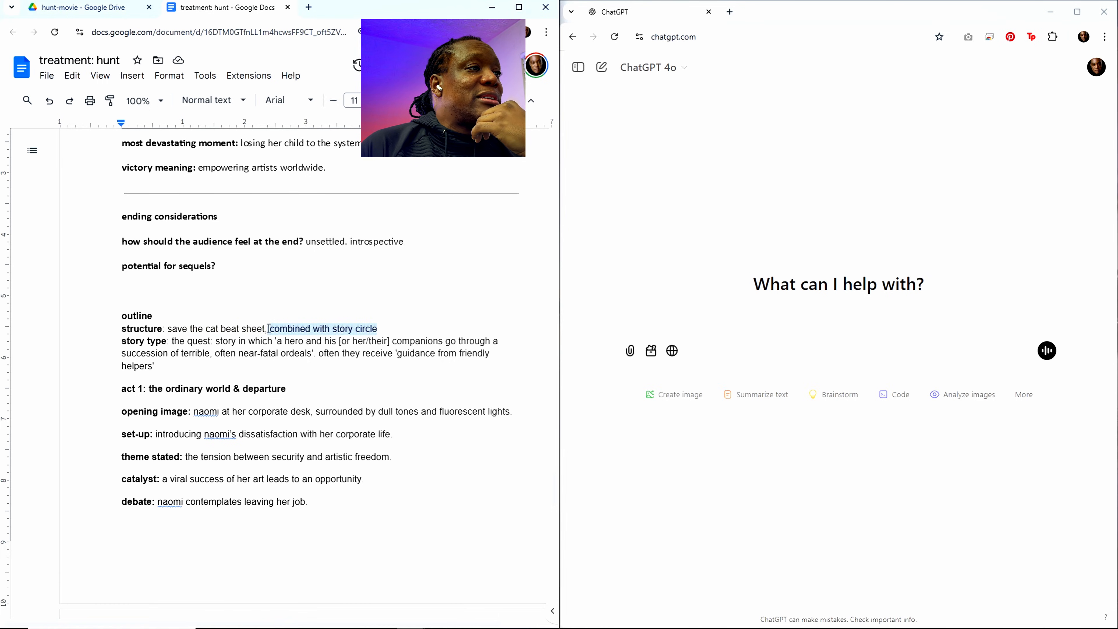
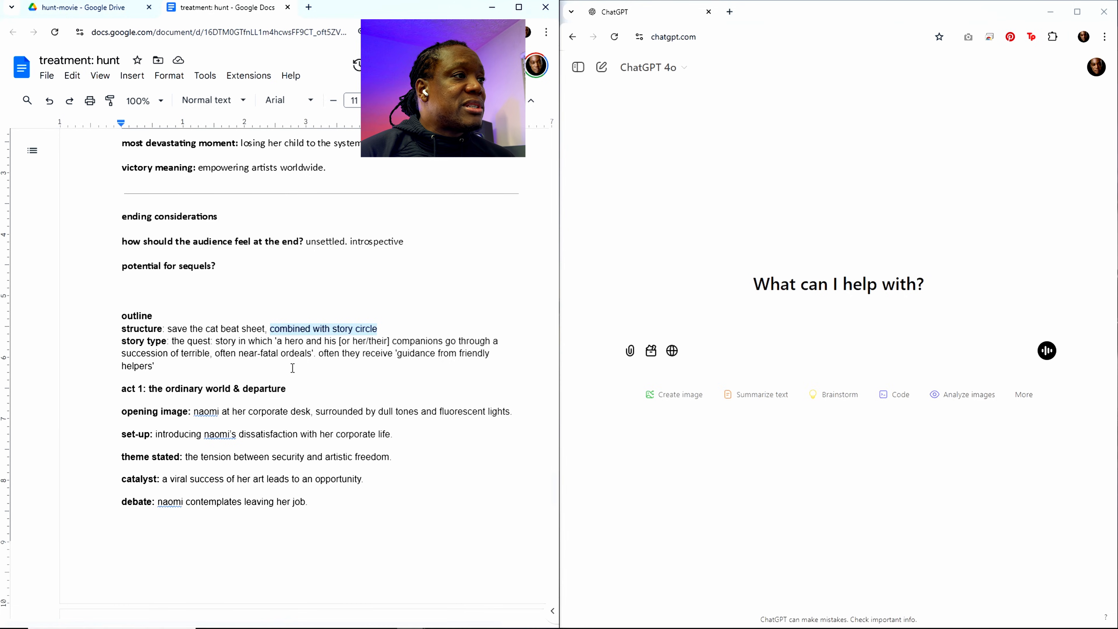
Step: Add "Hacker and his ai are the friendly helpers" to the end of the story type paragraph under outline
scroll(292, 367, down, 1)
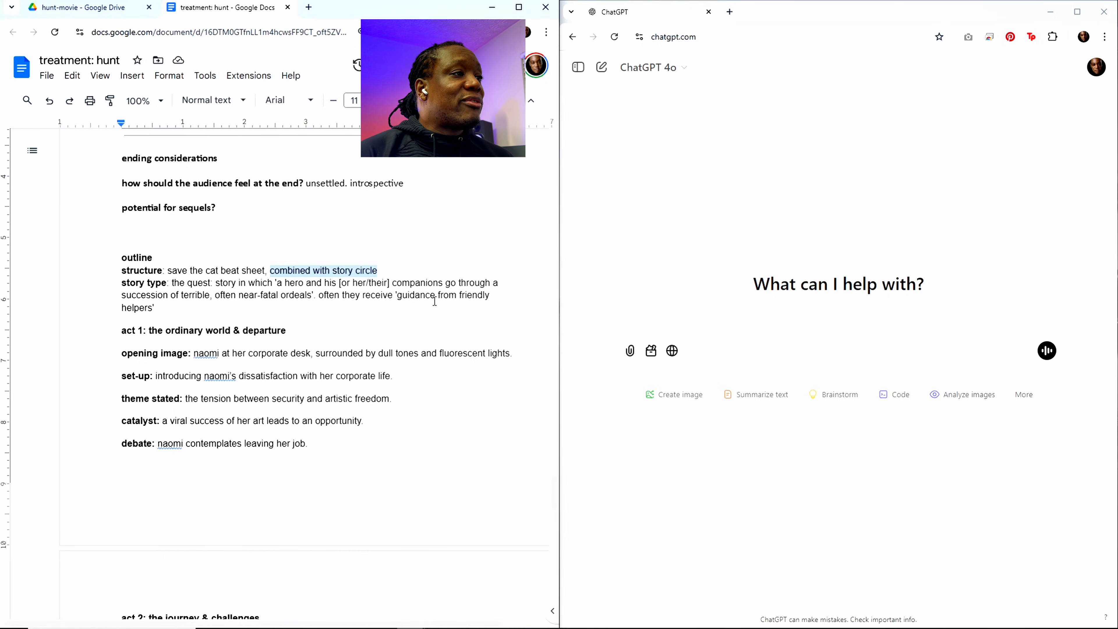
click(177, 307)
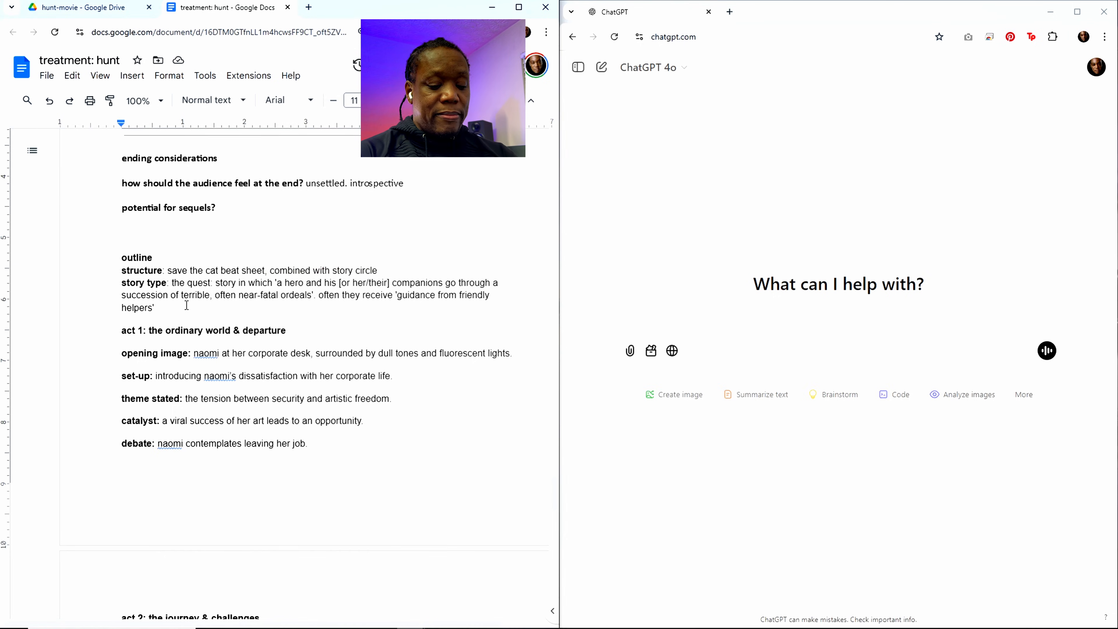
text(Hacker and )
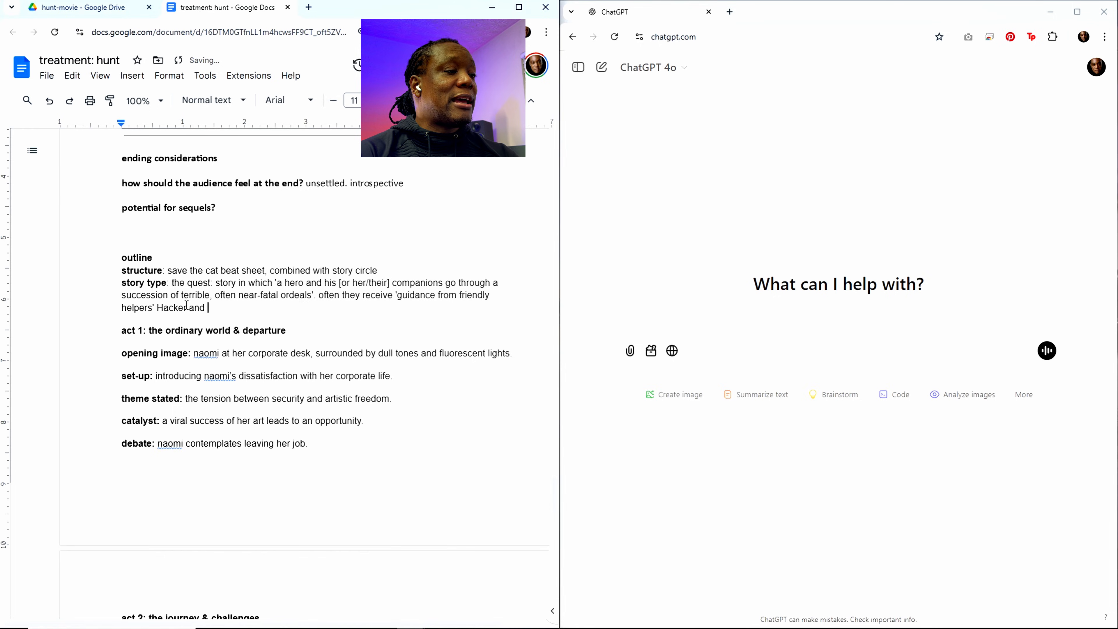
text(his ai)
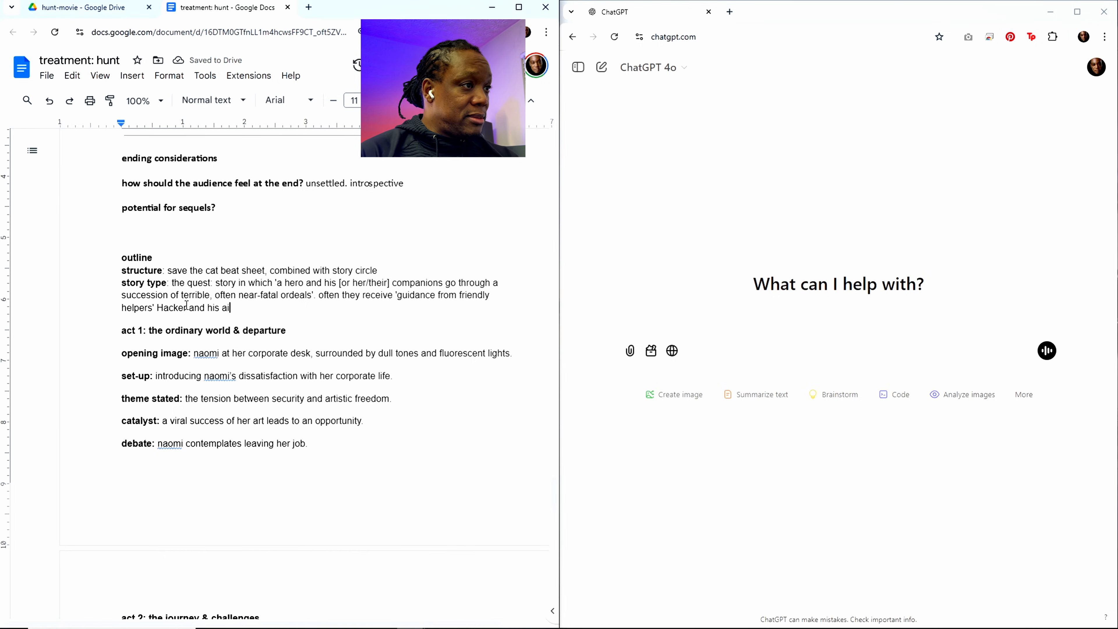
text( ar ethe f)
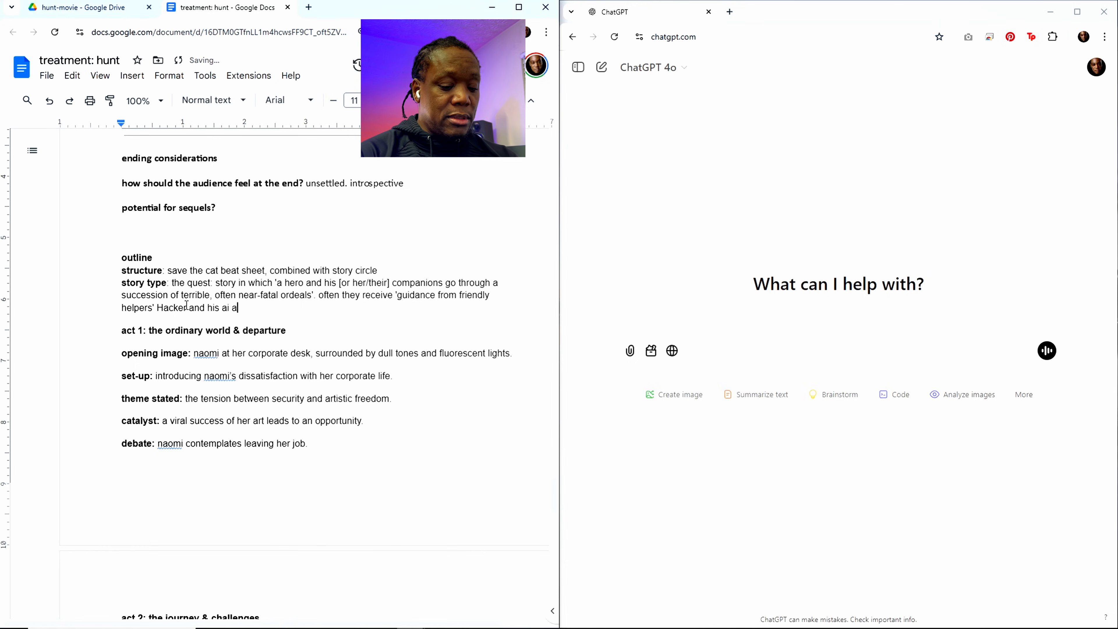
key(BackSpace)
key(BackSpace)
key(BackSpace)
key(BackSpace)
key(BackSpace)
key(BackSpace)
key(BackSpace)
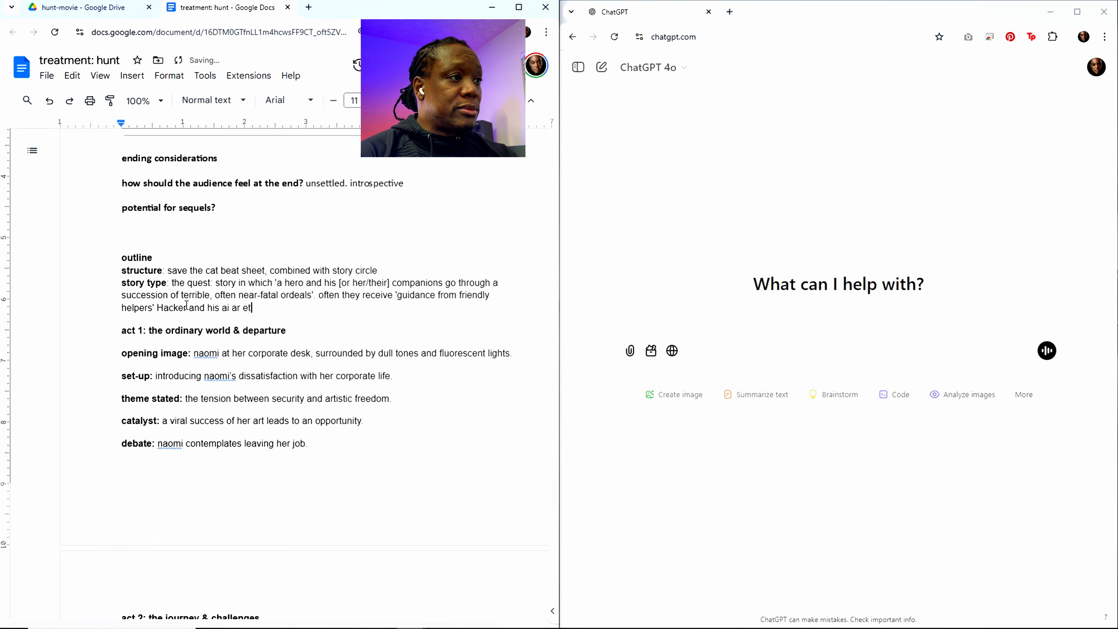
text(e the f)
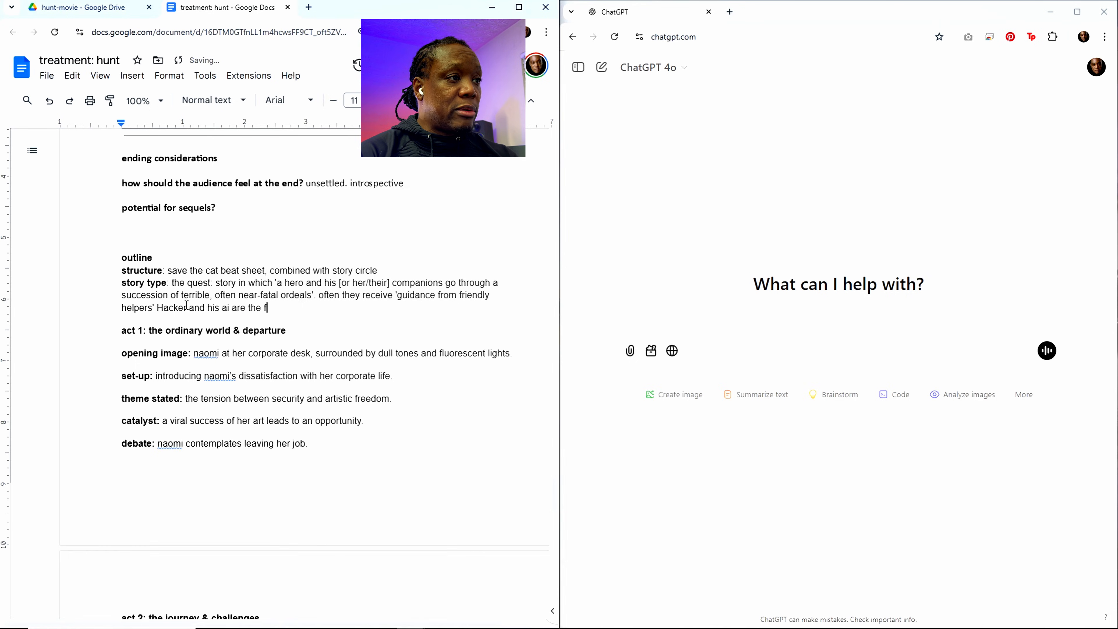
text(riendly helpers)
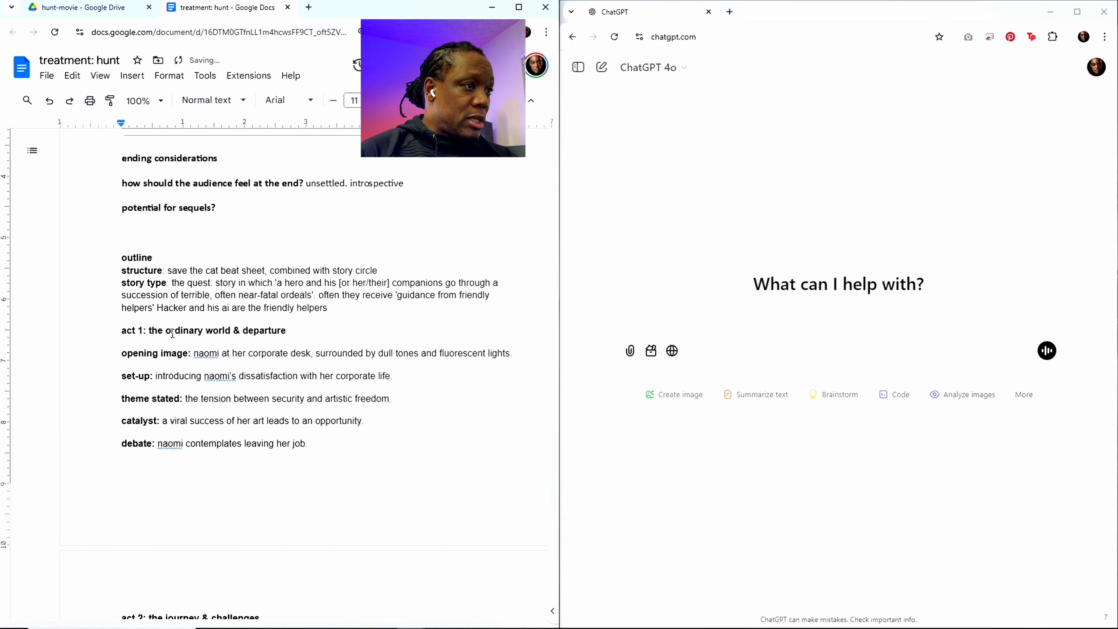
Step: Remove everything below the story type paragraph, from the act 1 heading through the shot ideas and image generation prompts
drag(122, 329, 509, 583)
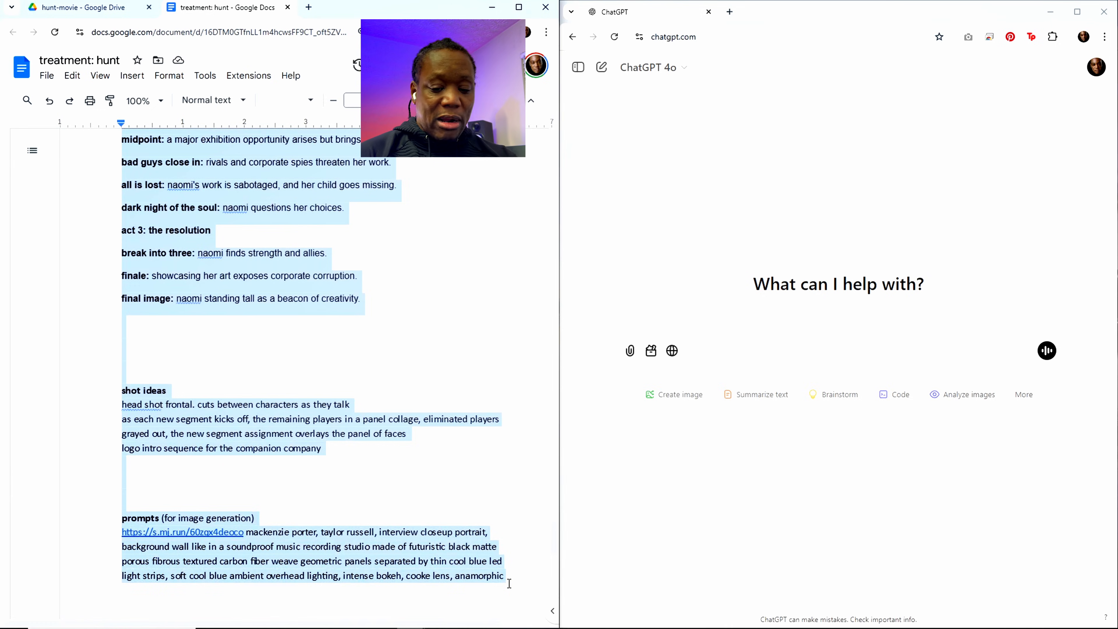
key(ctrl+x)
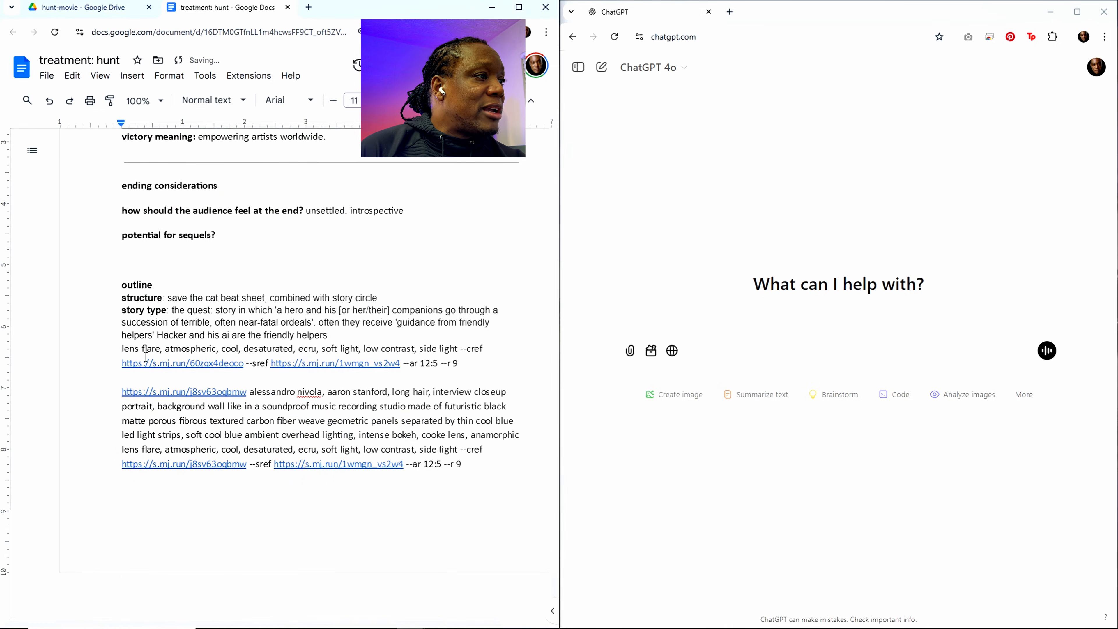
drag(124, 349, 412, 489)
key(ctrl+x)
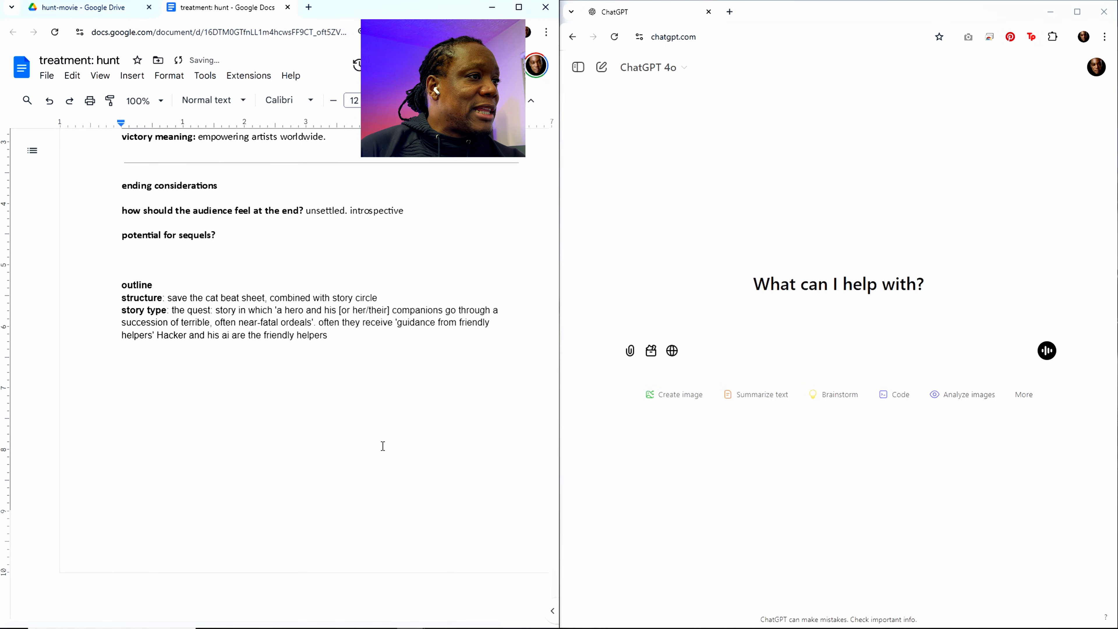
Step: Clear the answer to the most favorable moment under key emotional beats
scroll(382, 444, up, 5)
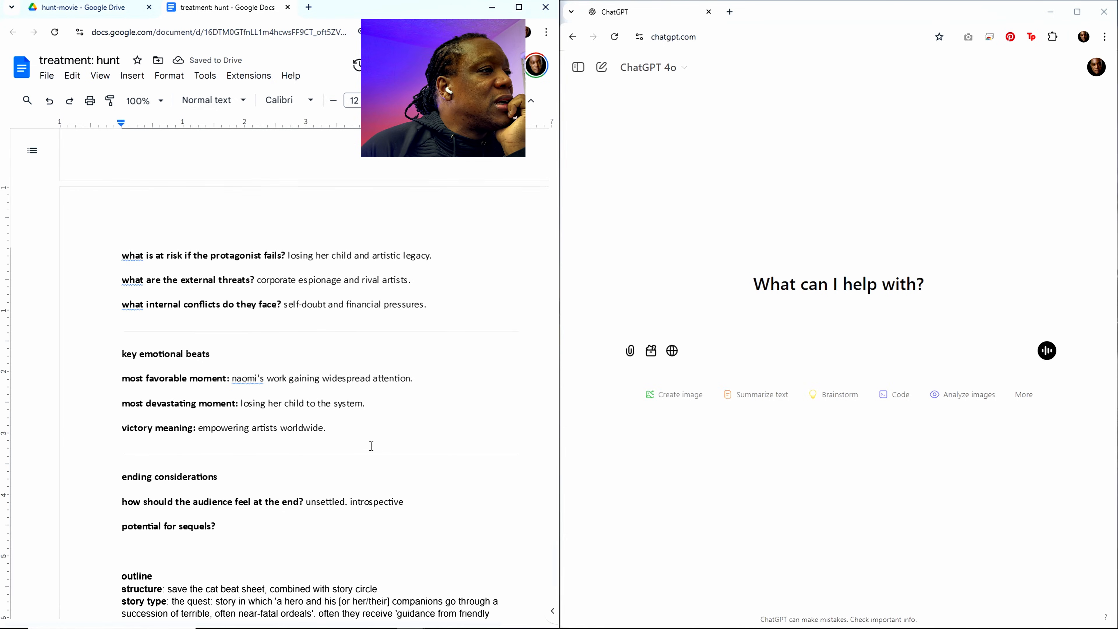
drag(232, 379, 416, 389)
key(ctrl+x)
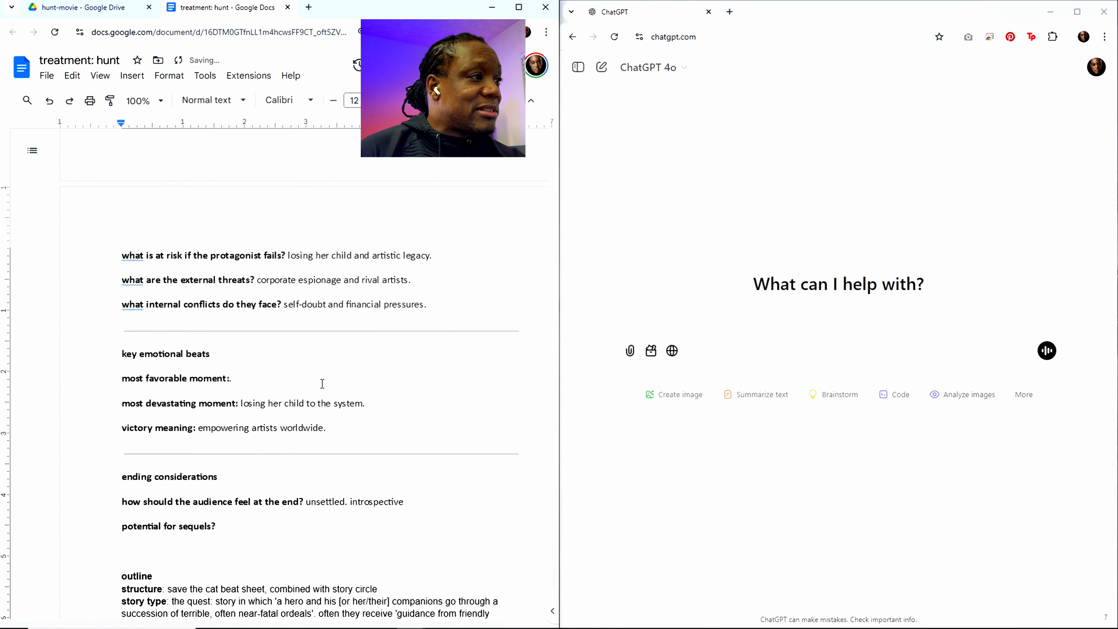
double_click(272, 380)
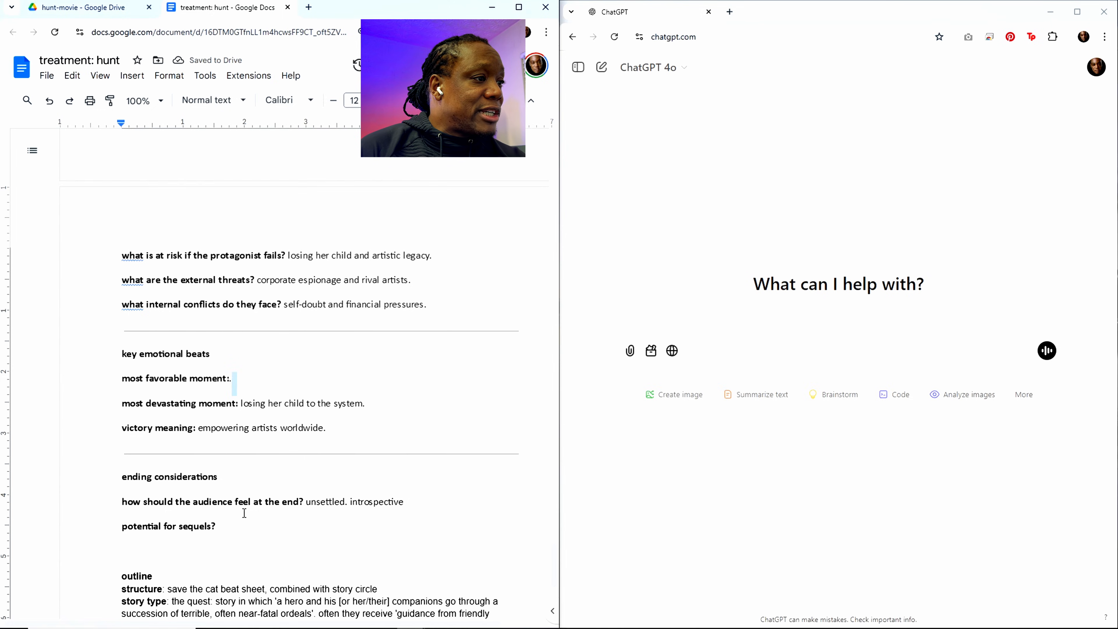
Step: Remove the potential for sequels question and the "ending considerations" heading
drag(219, 526, 121, 527)
key(ctrl+x)
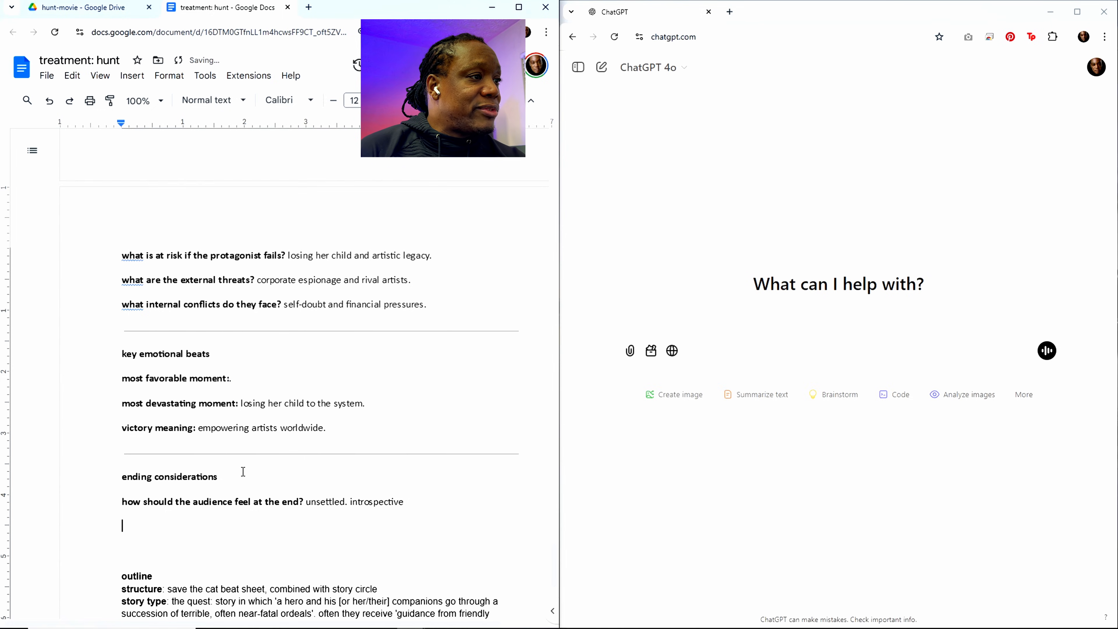
drag(237, 473, 109, 473)
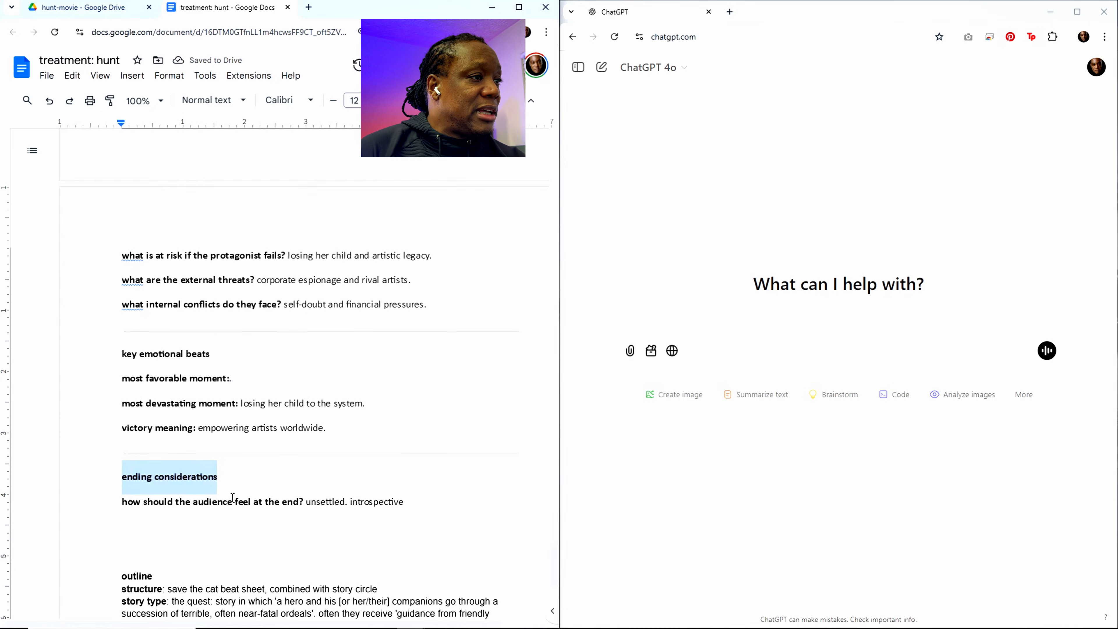
key(ctrl+x)
Step: Remove the key emotional beats section and the obstacles and stakes section, including their headings and all their questions
drag(335, 427, 118, 361)
key(ctrl+x)
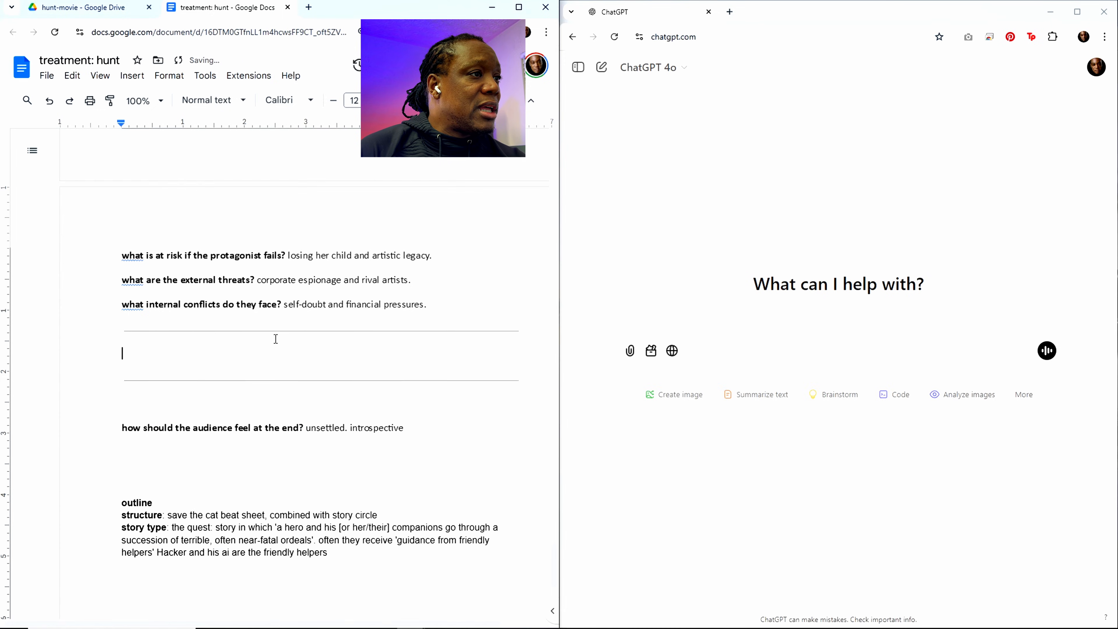
scroll(321, 354, up, 2)
scroll(321, 355, up, 2)
drag(426, 420, 124, 372)
key(ctrl+x)
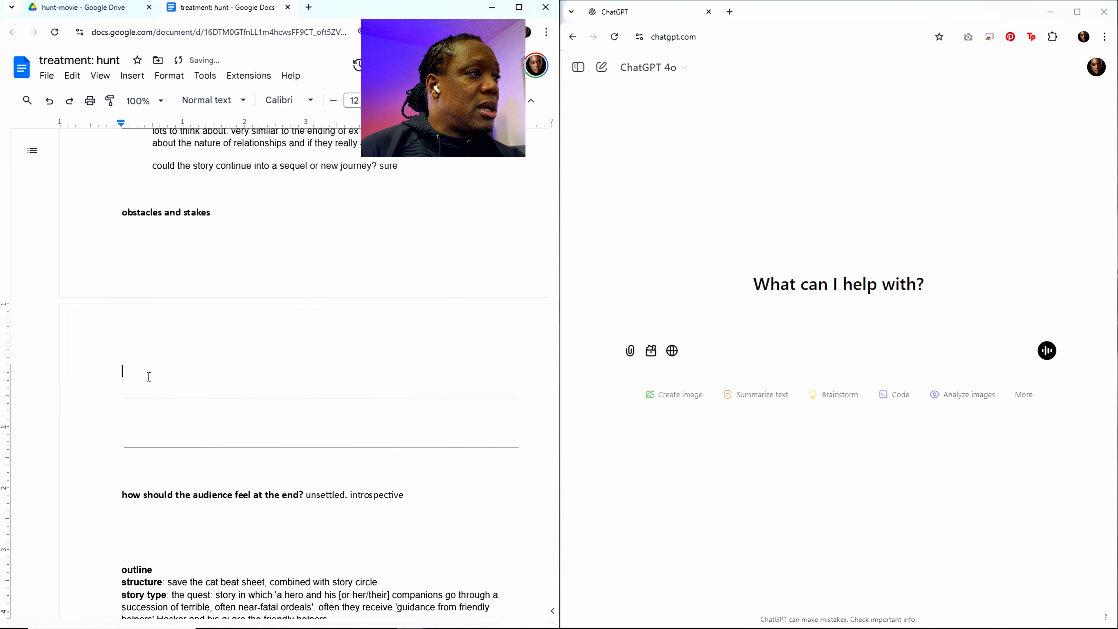
scroll(147, 374, up, 4)
triple_click(222, 386)
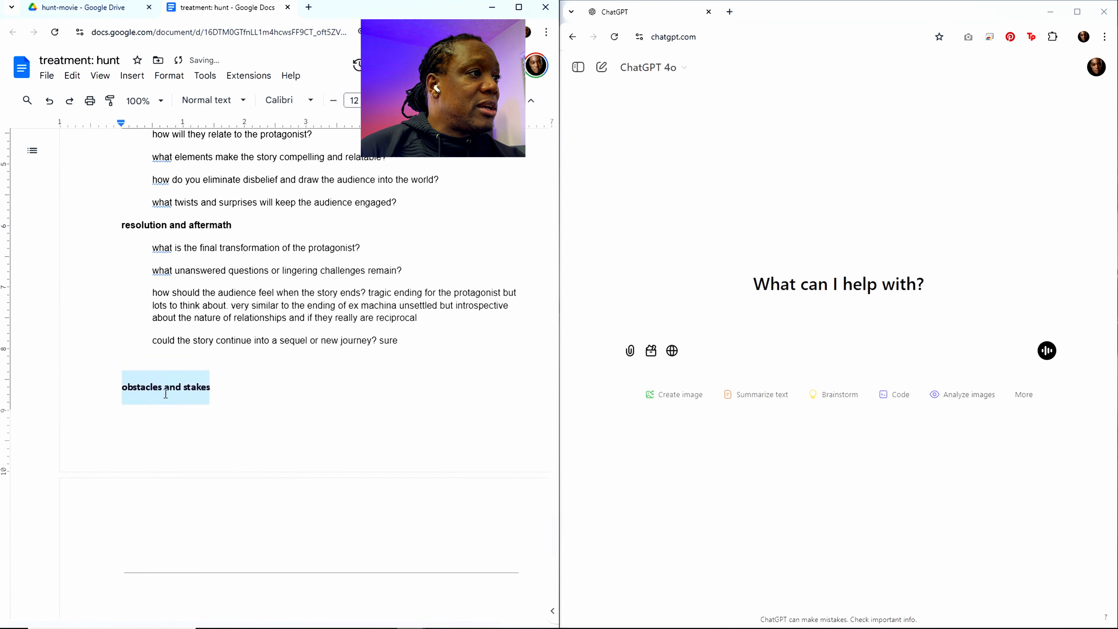
key(ctrl+x)
Step: Delete the questions about the protagonist's final transformation and the unanswered questions or lingering challenges under resolution and aftermath
scroll(361, 442, up, 3)
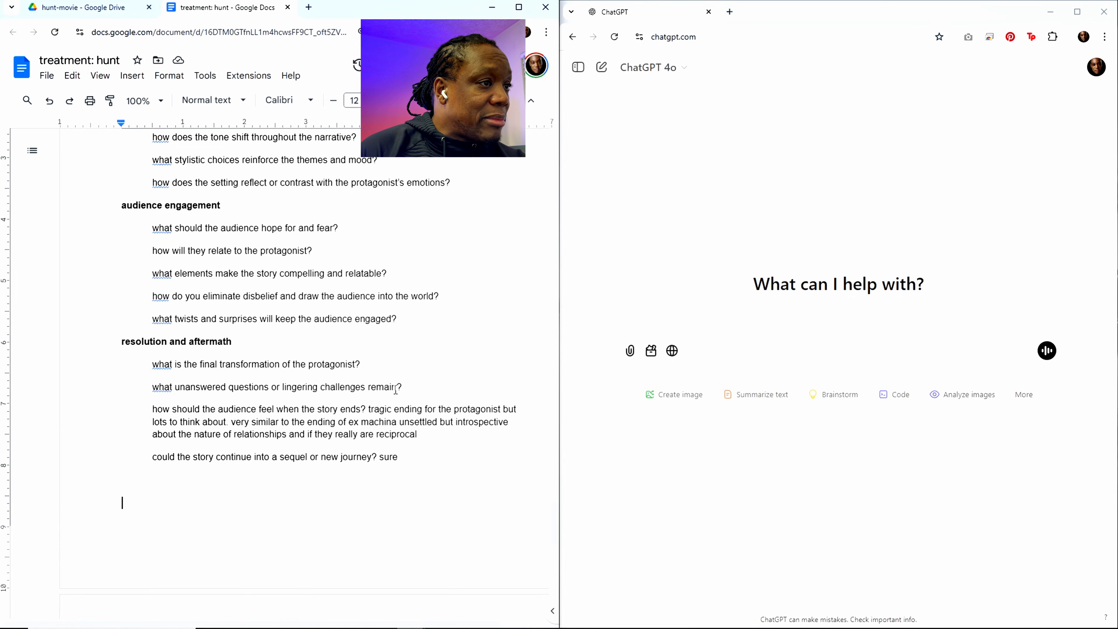
drag(403, 387, 136, 362)
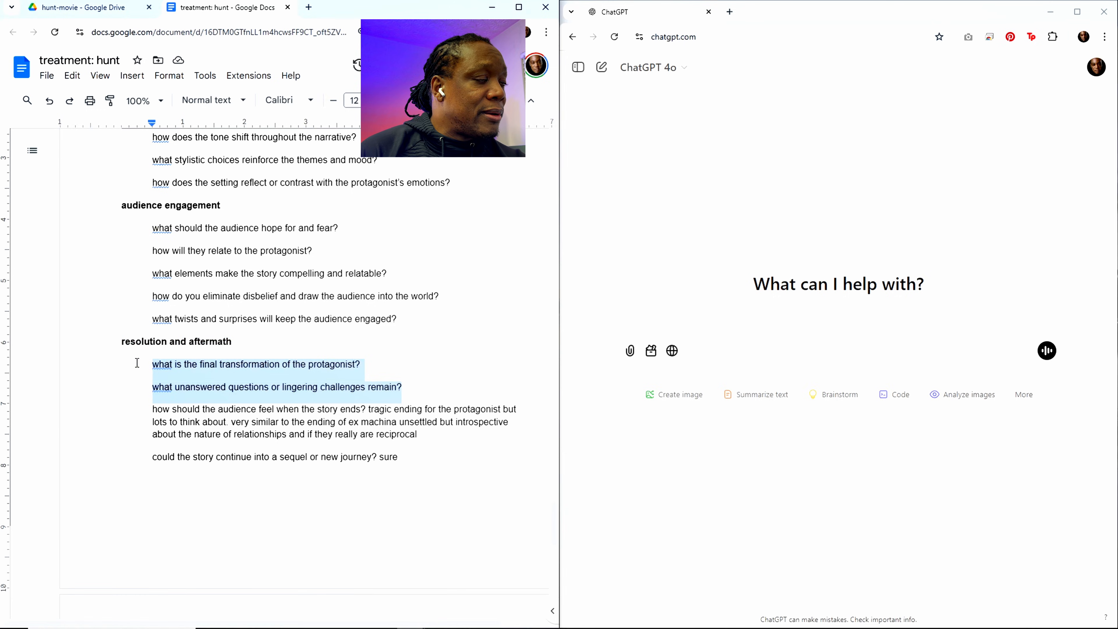
key(BackSpace)
key(BackSpace)
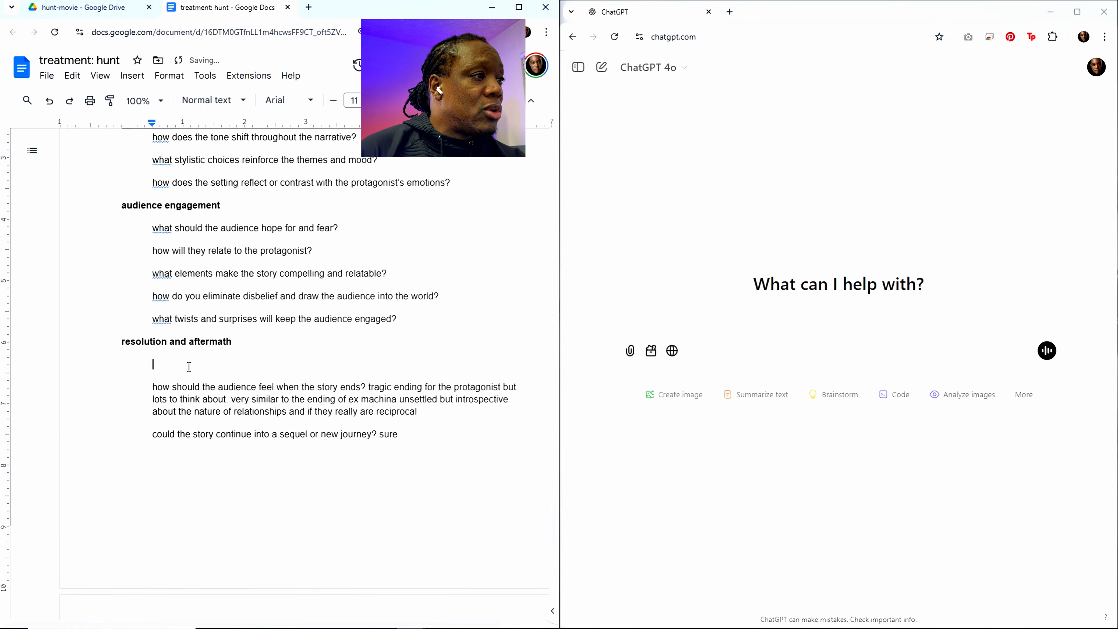
Step: Start answering what the audience should hope for and fear, under audience engagement, with "audience should hope that Hunt finds Sazi and"
click(416, 317)
drag(416, 317, 70, 222)
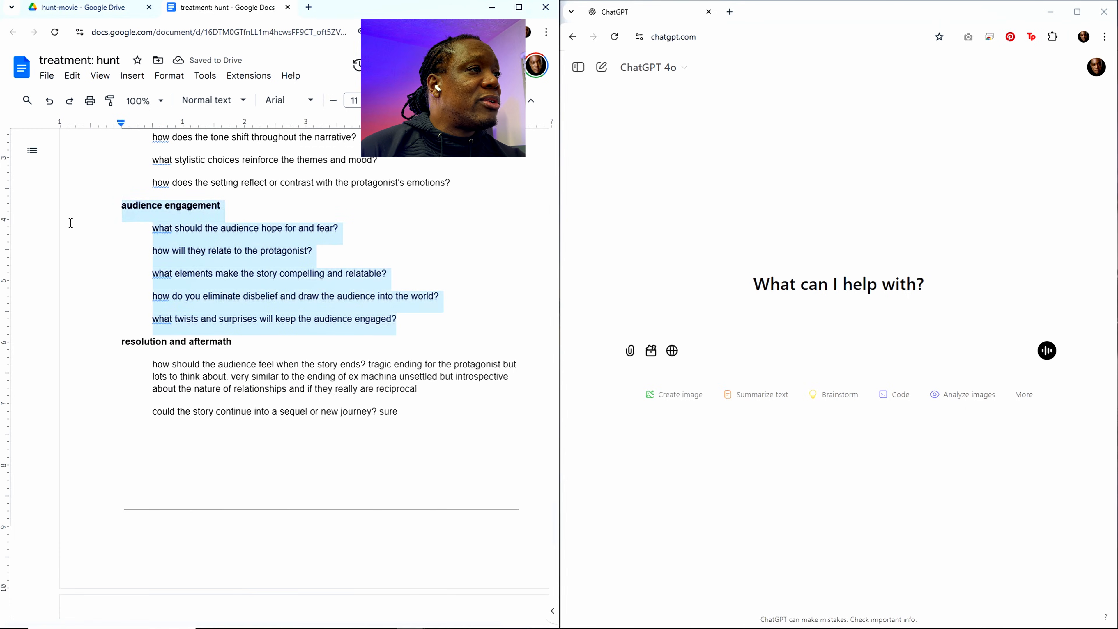
click(233, 250)
click(348, 225)
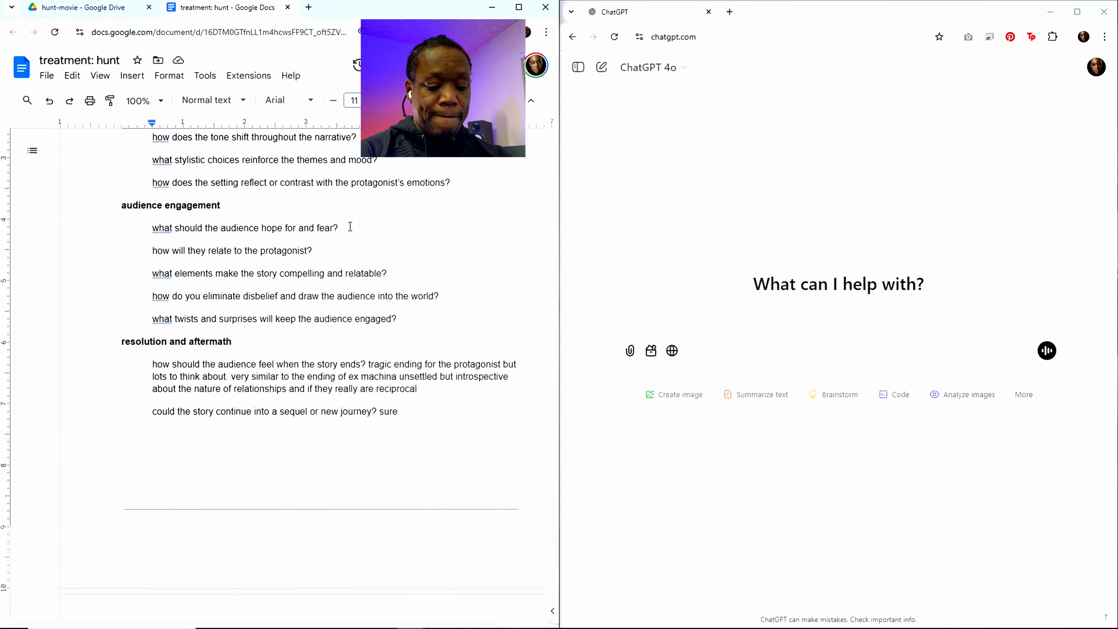
text(audienc)
text(e should)
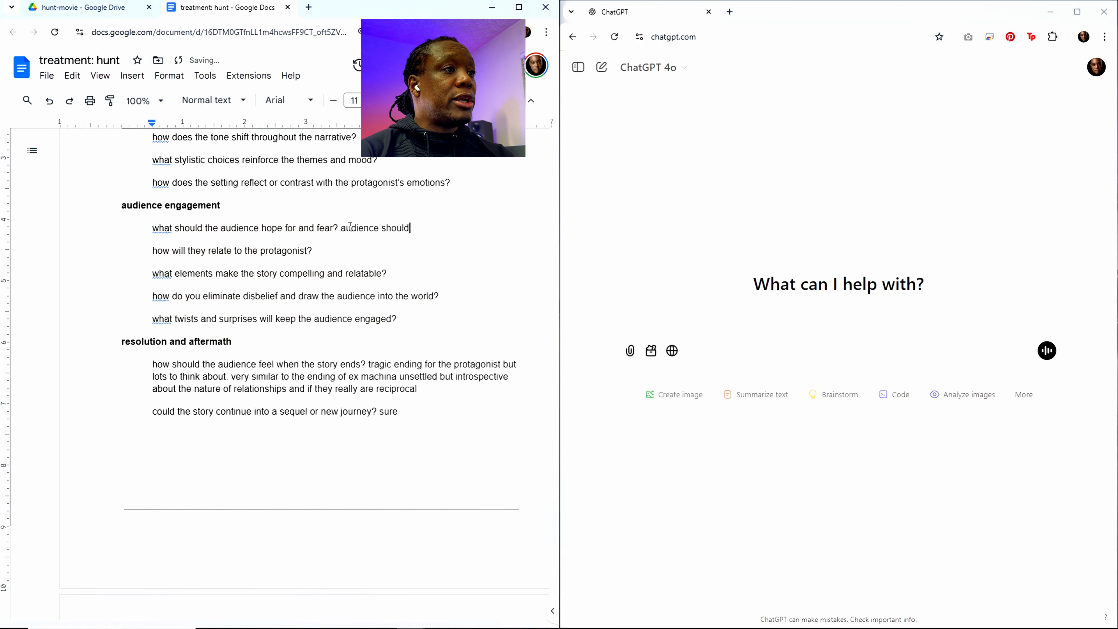
text( hope that H)
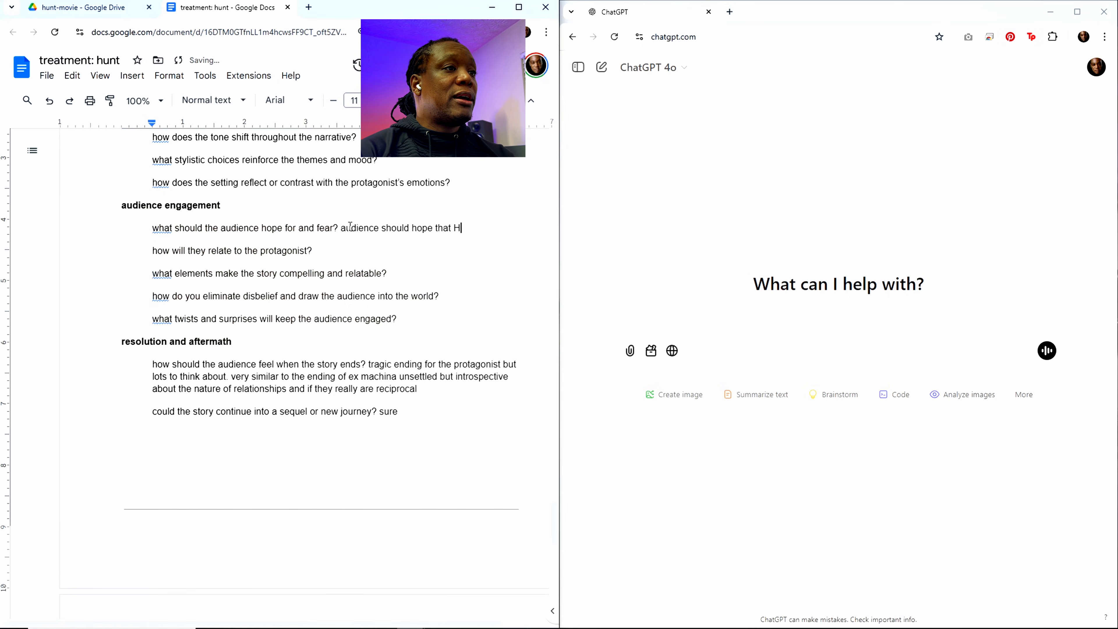
text(unt finds h)
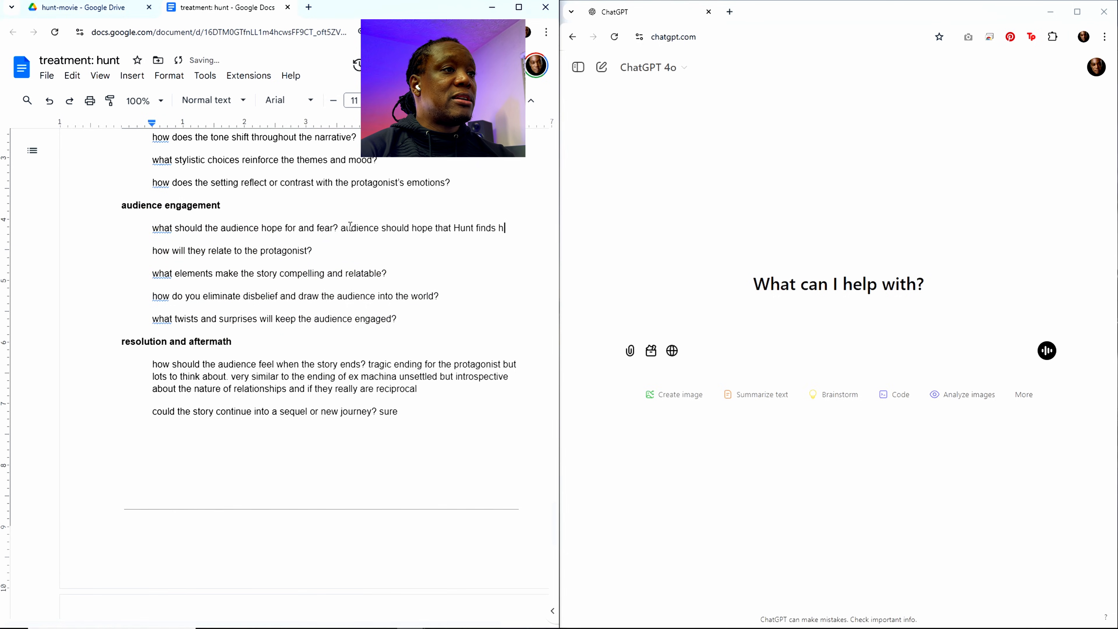
key(BackSpace)
text(S)
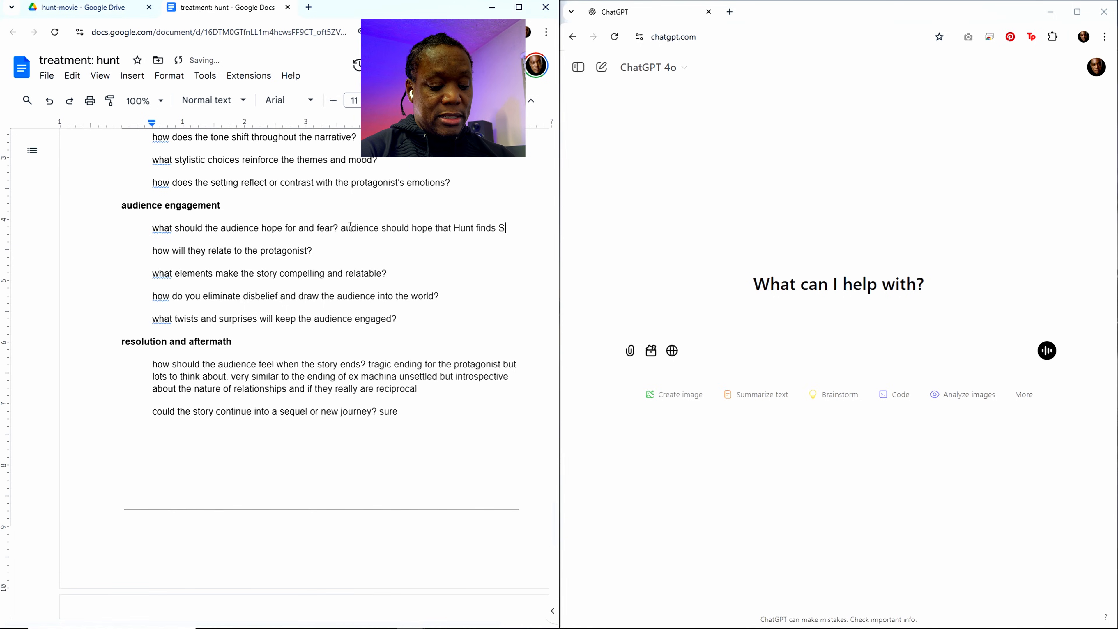
text(z and)
key(BackSpace)
key(BackSpace)
key(BackSpace)
key(BackSpace)
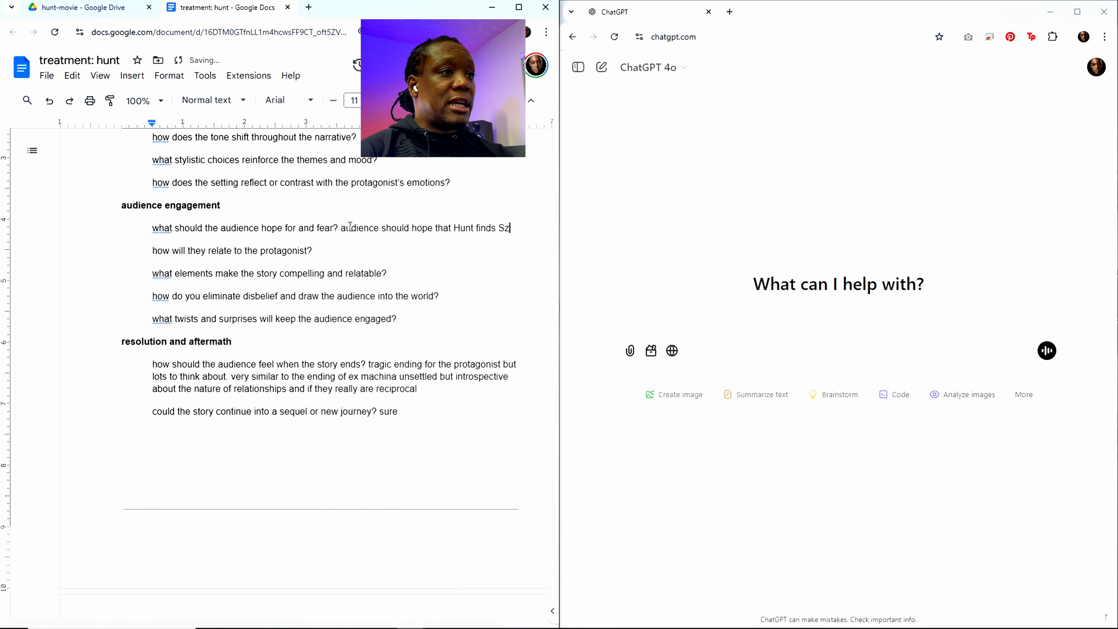
key(BackSpace)
text(azi and )
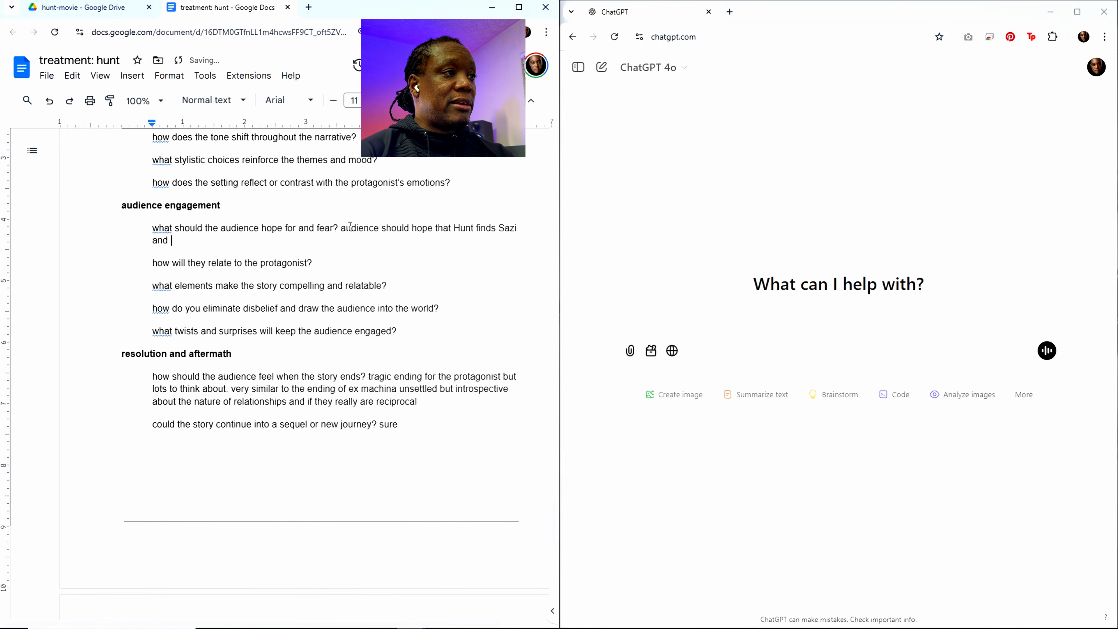
text(frees)
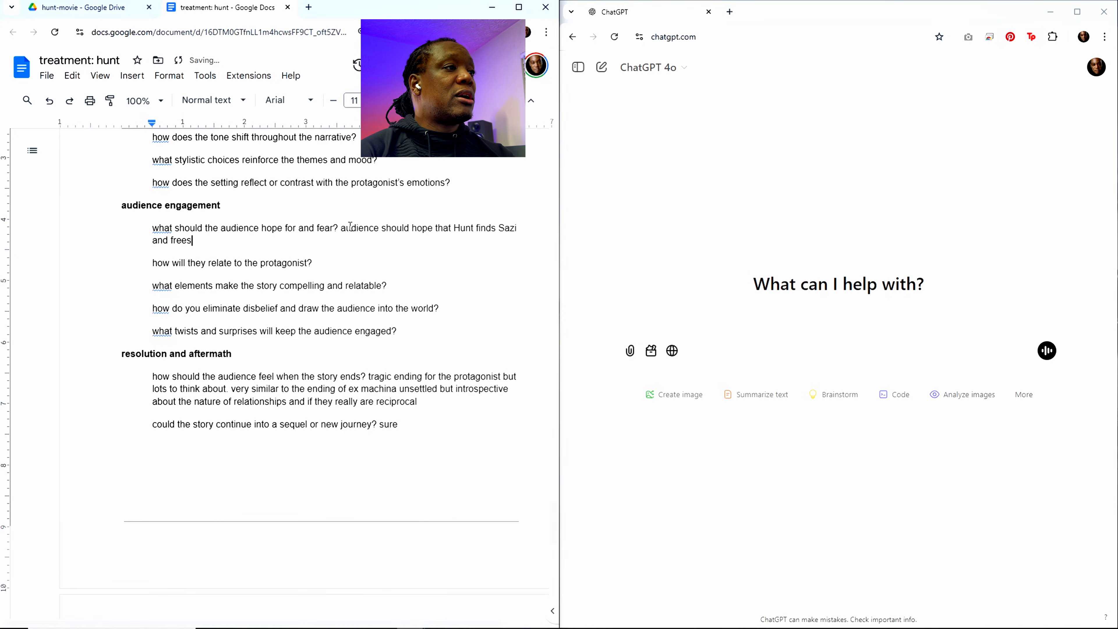
text( her from t)
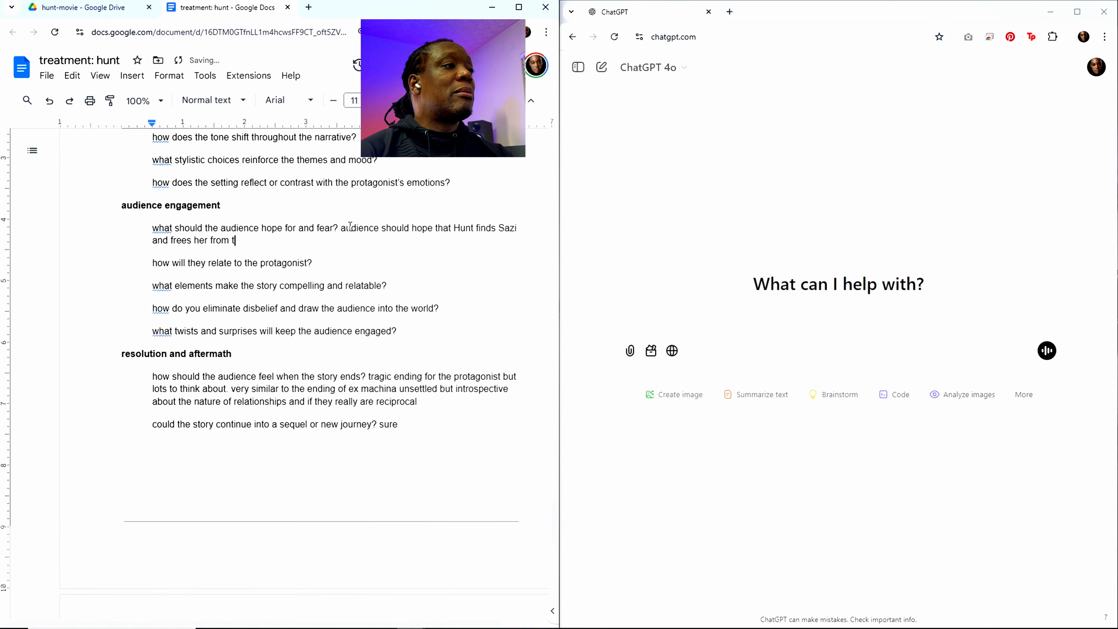
text(he Rack)
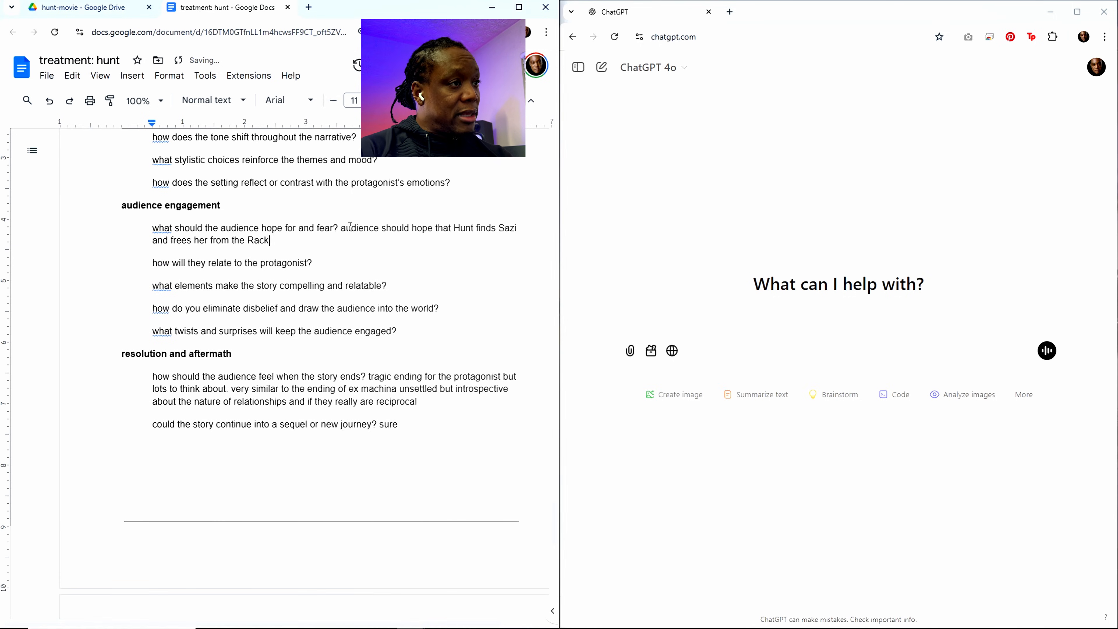
text(s)
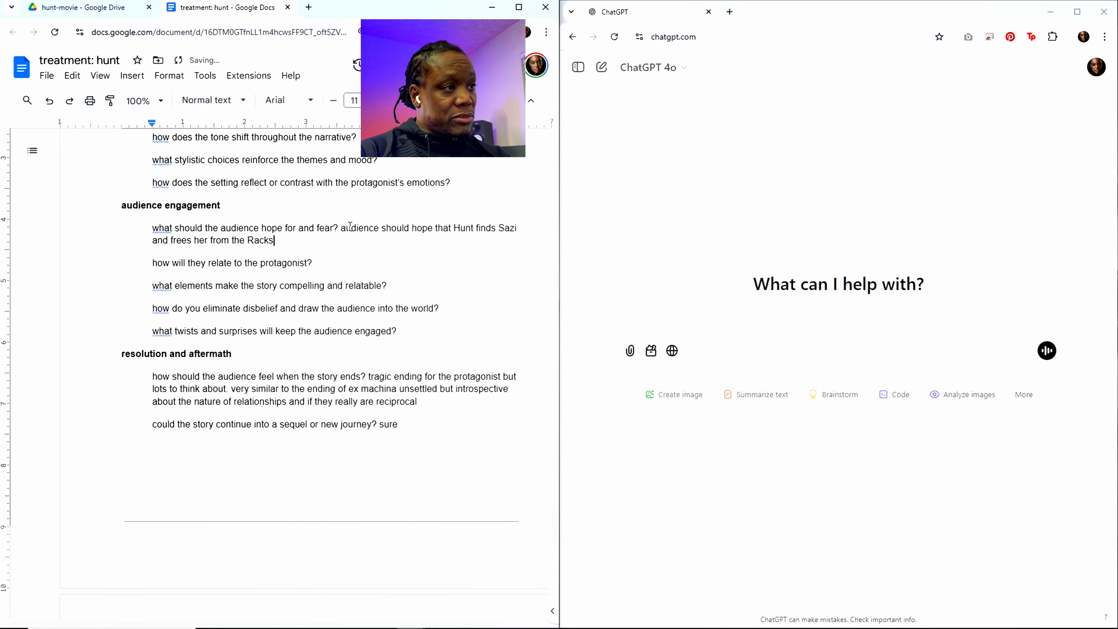
text(. Hunt)
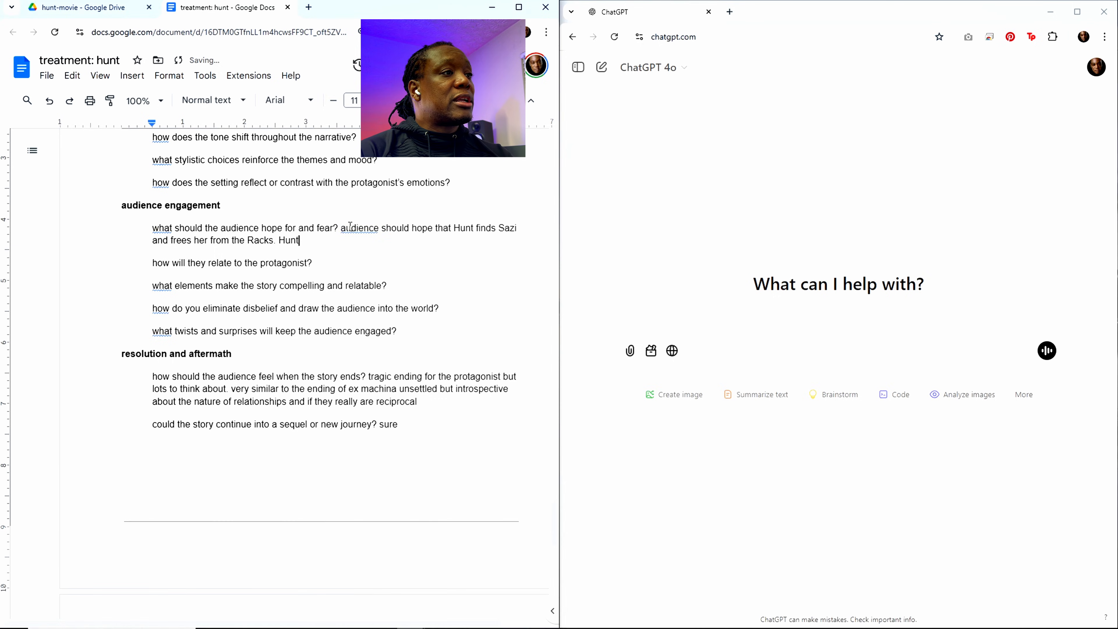
text( latc)
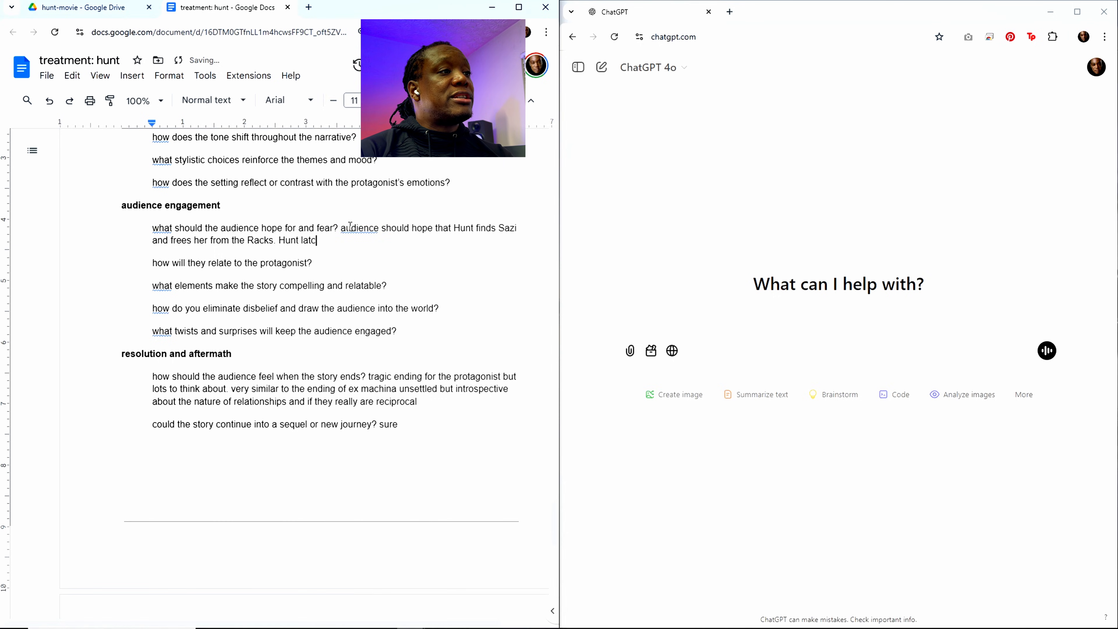
text(hes onto the t)
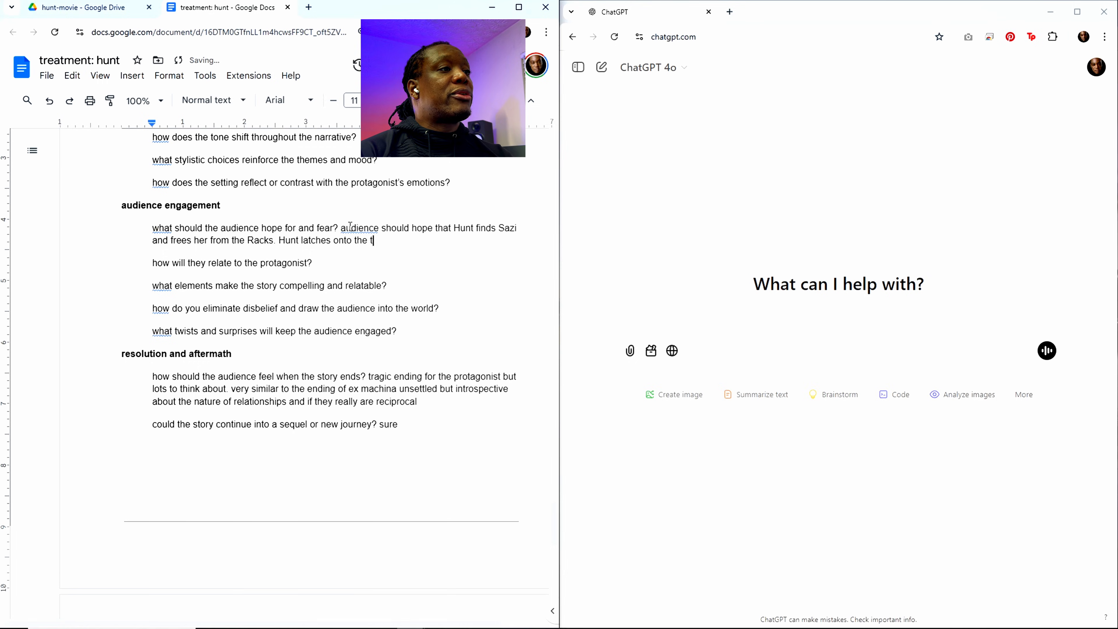
text(rait of Sa)
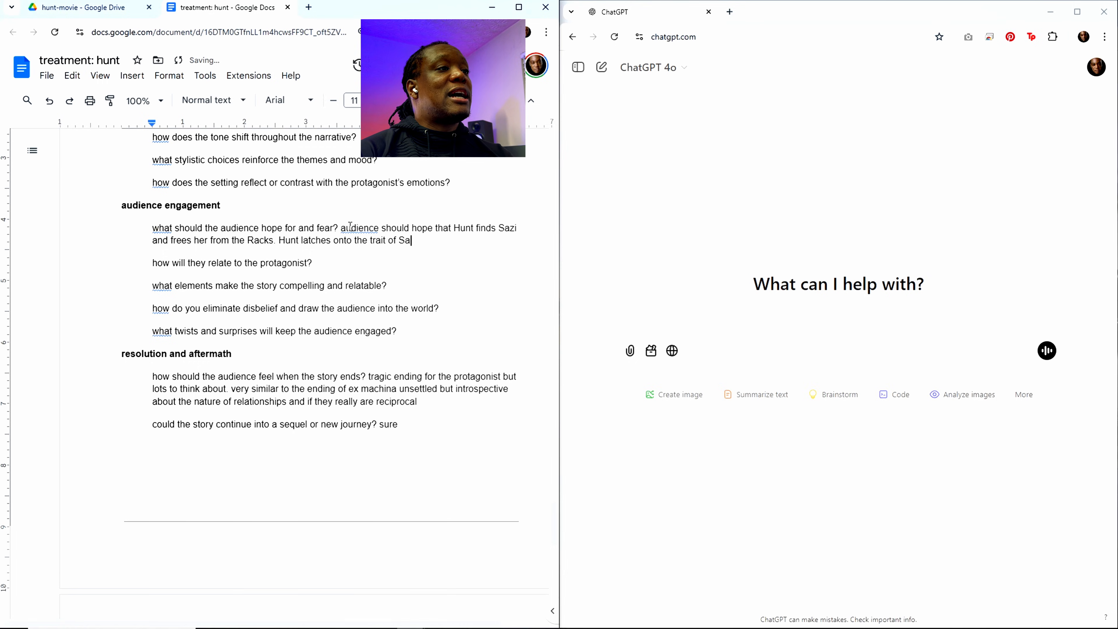
text(zi's that )
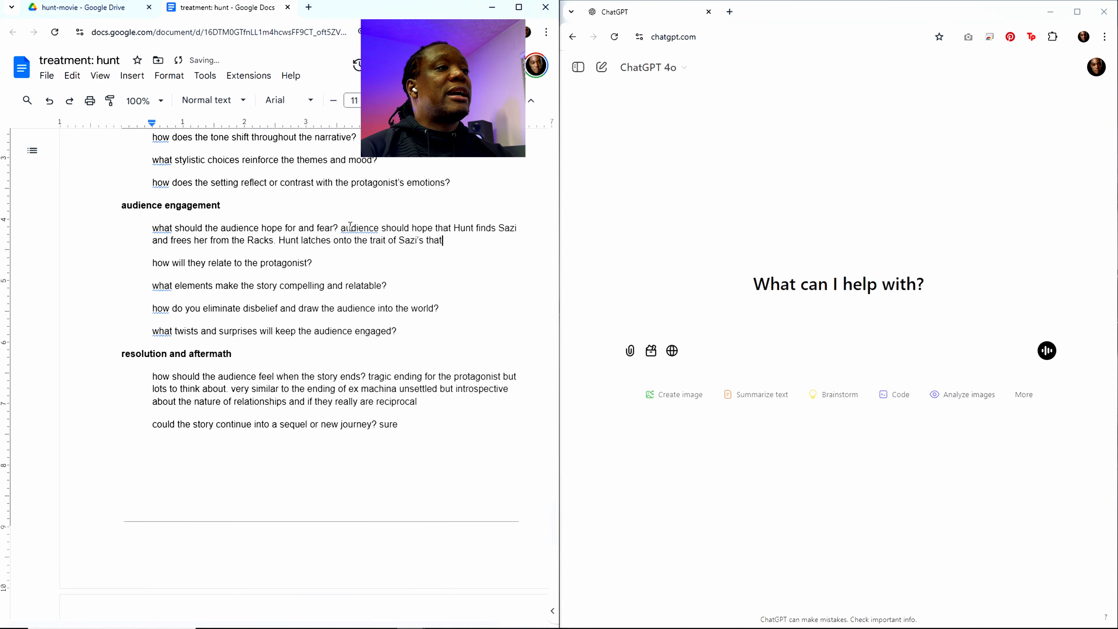
text(she's alr)
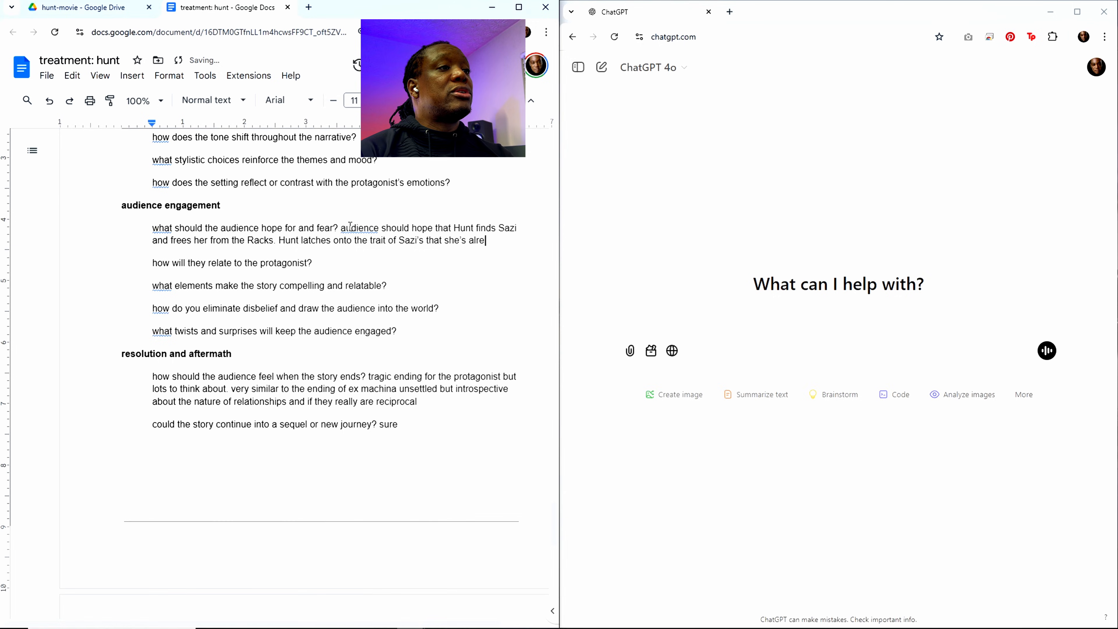
Step: Add the sentence "Hunt latches onto the trait of Sazi's that she's always wanted to be free." to the hope-and-fear answer
key(BackSpace)
text(ways w)
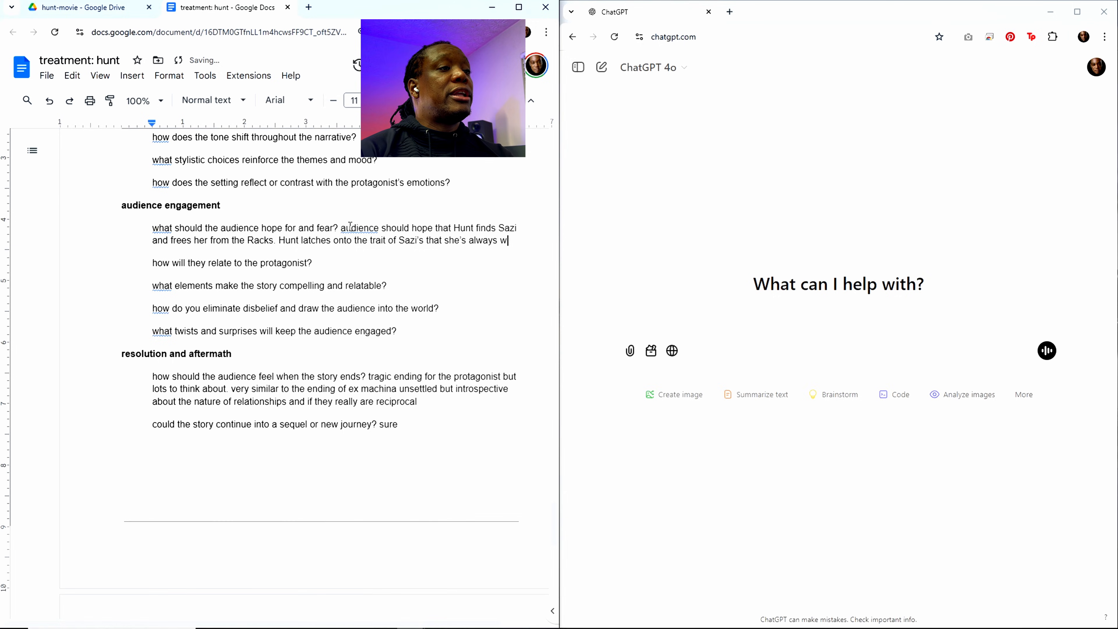
text(anted to be f)
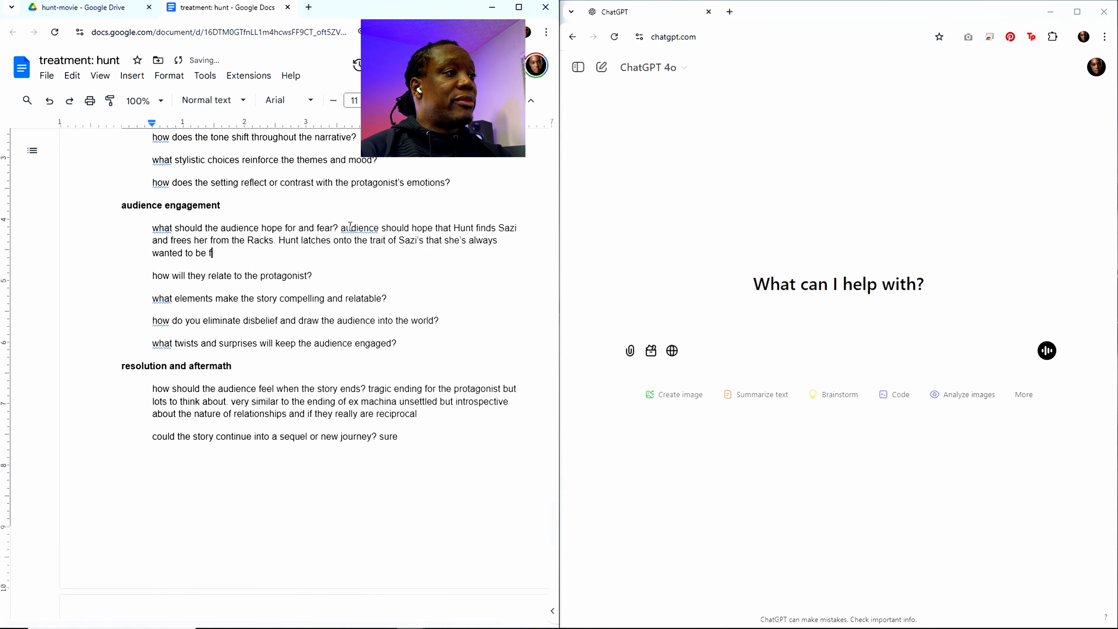
text(ree. this is)
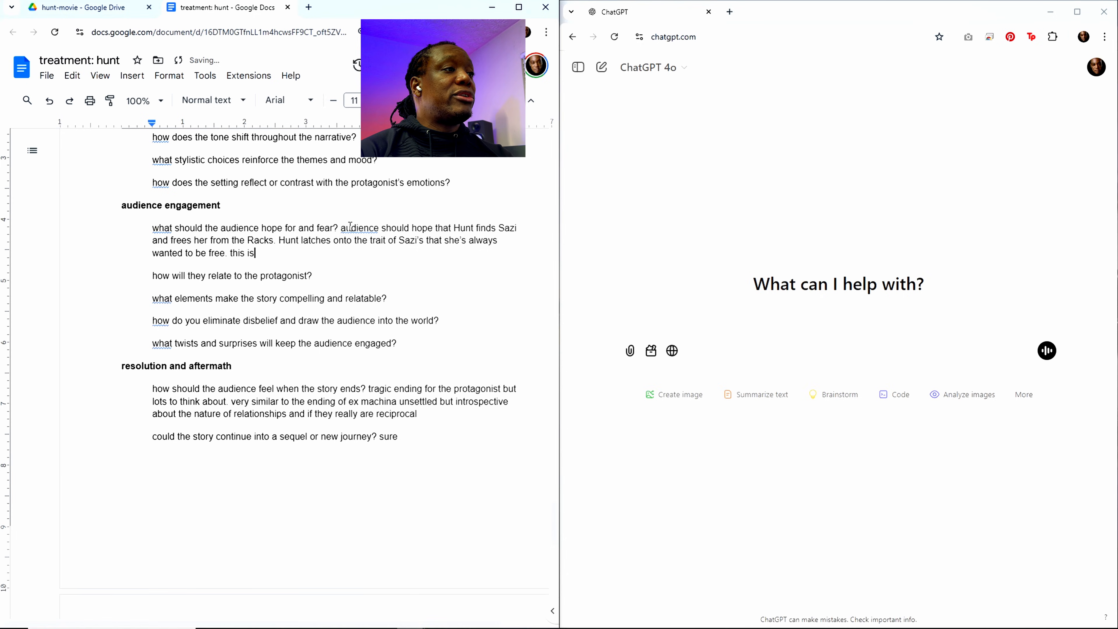
text( tur)
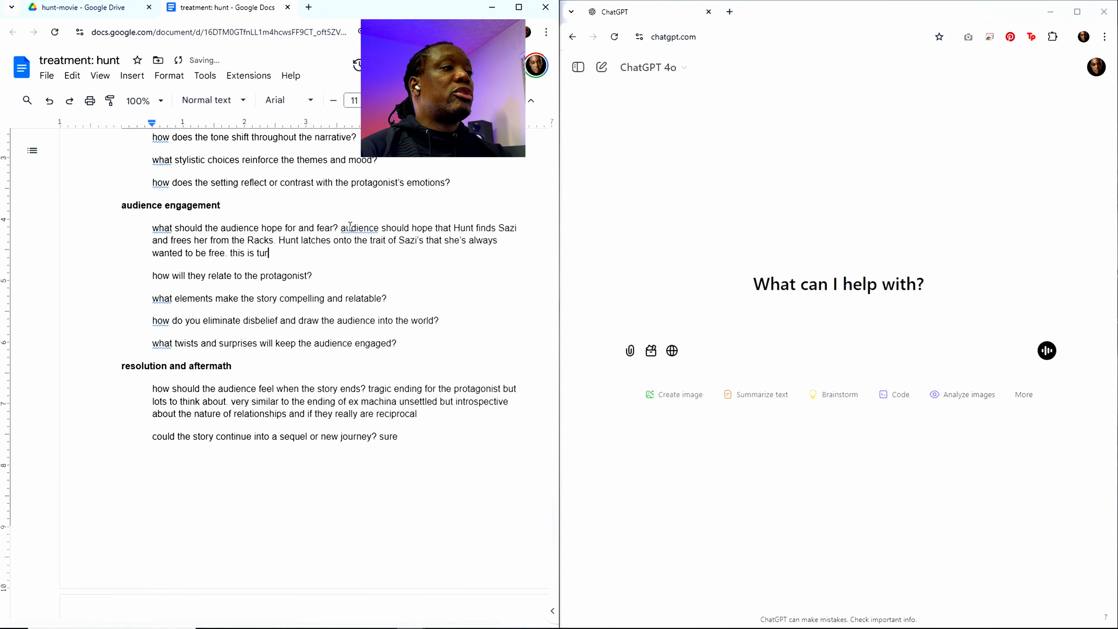
Step: Continue the hope-and-fear answer with "this is true so he fashions himself as her saviour"
key(BackSpace)
key(BackSpace)
text(rue so )
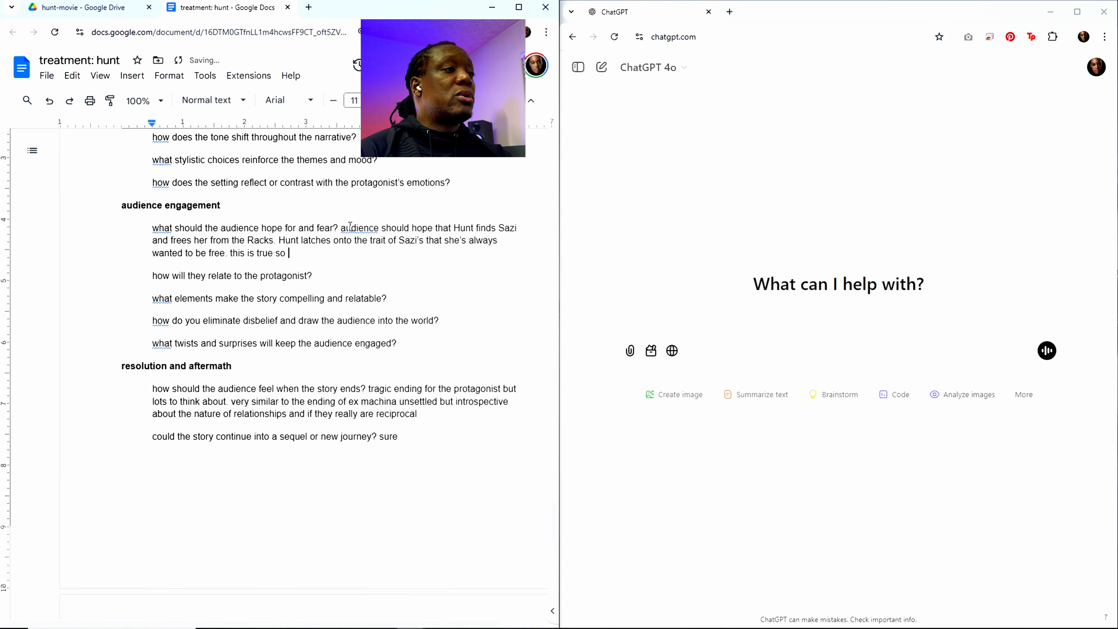
text(he)
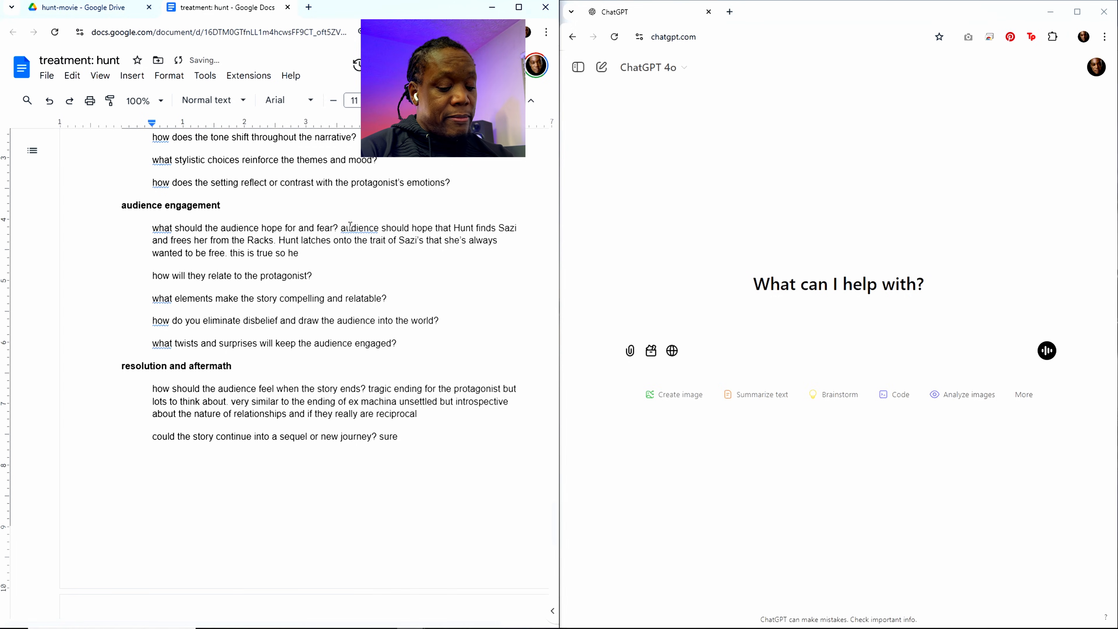
text( fashions him)
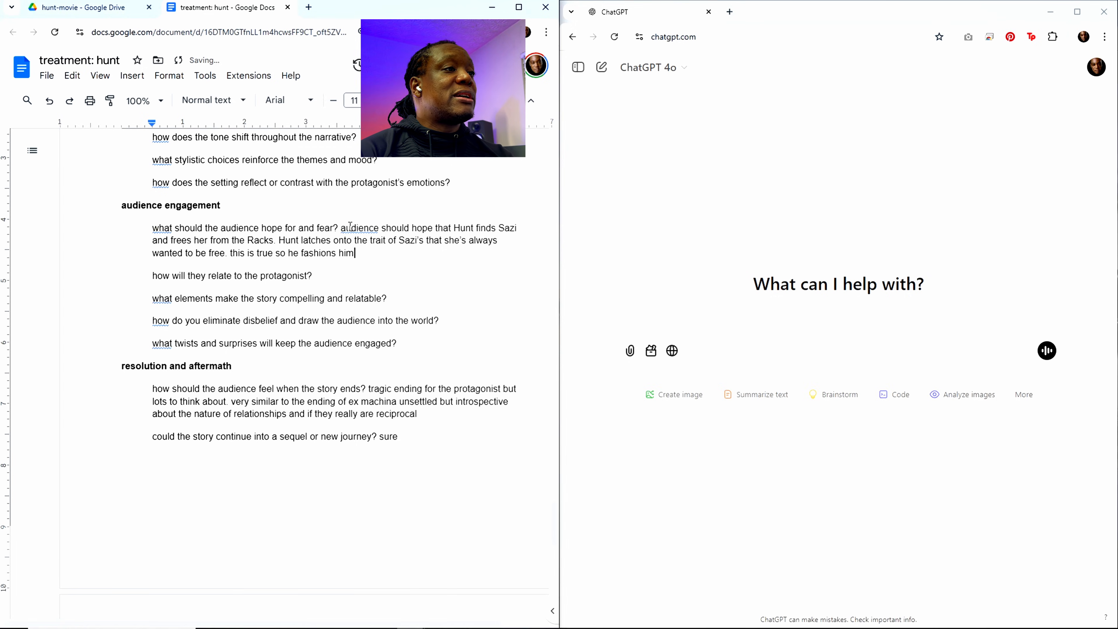
text(self as her)
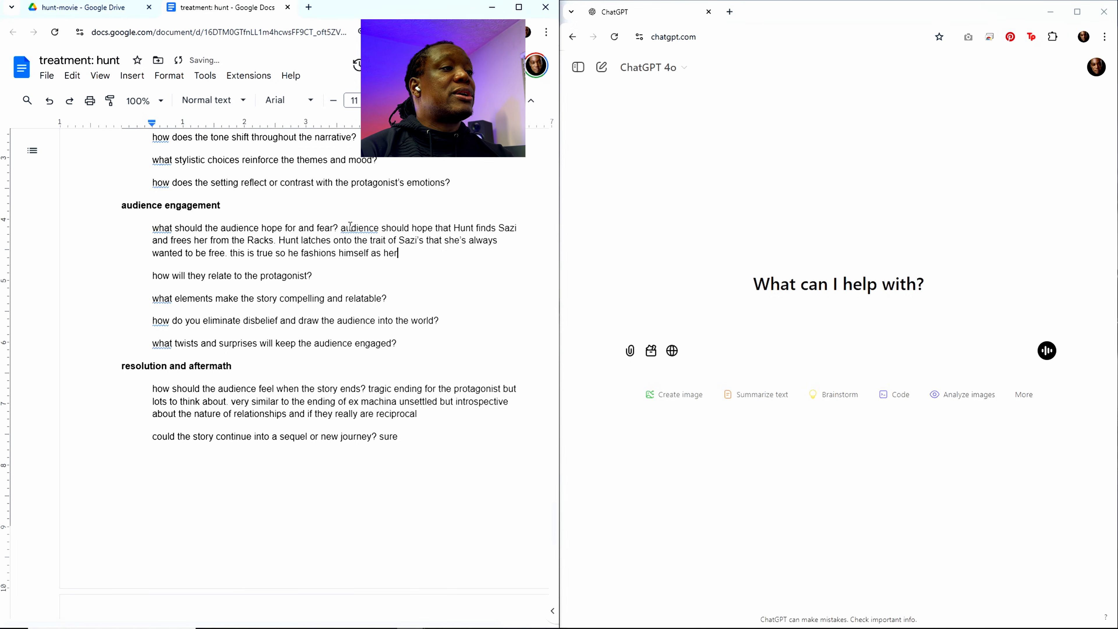
text( savious)
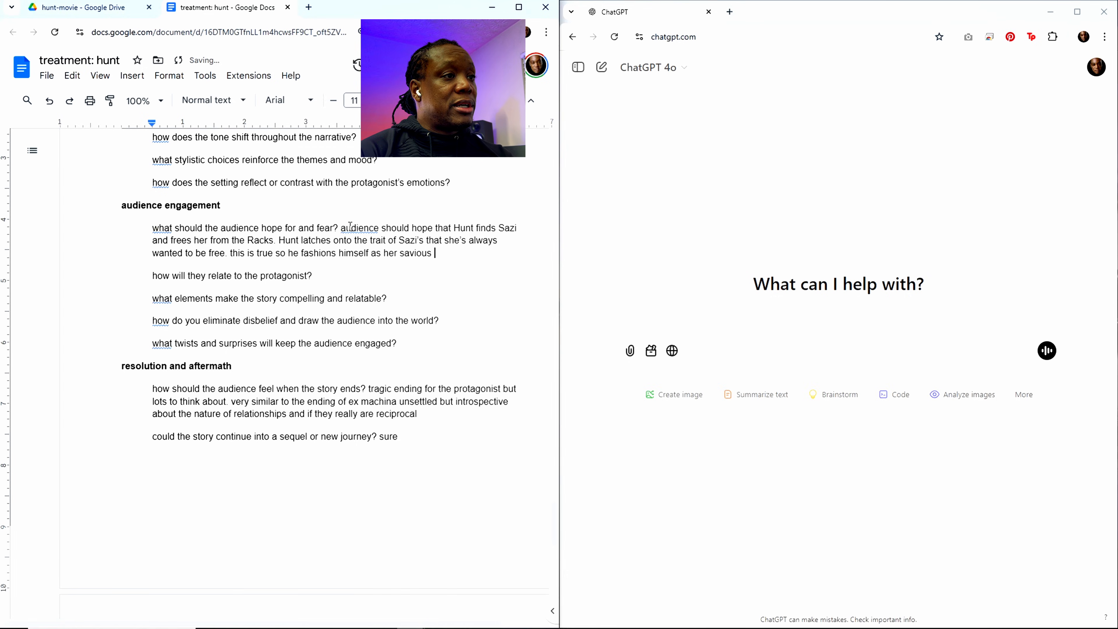
key(BackSpace)
key(BackSpace)
text(r to give )
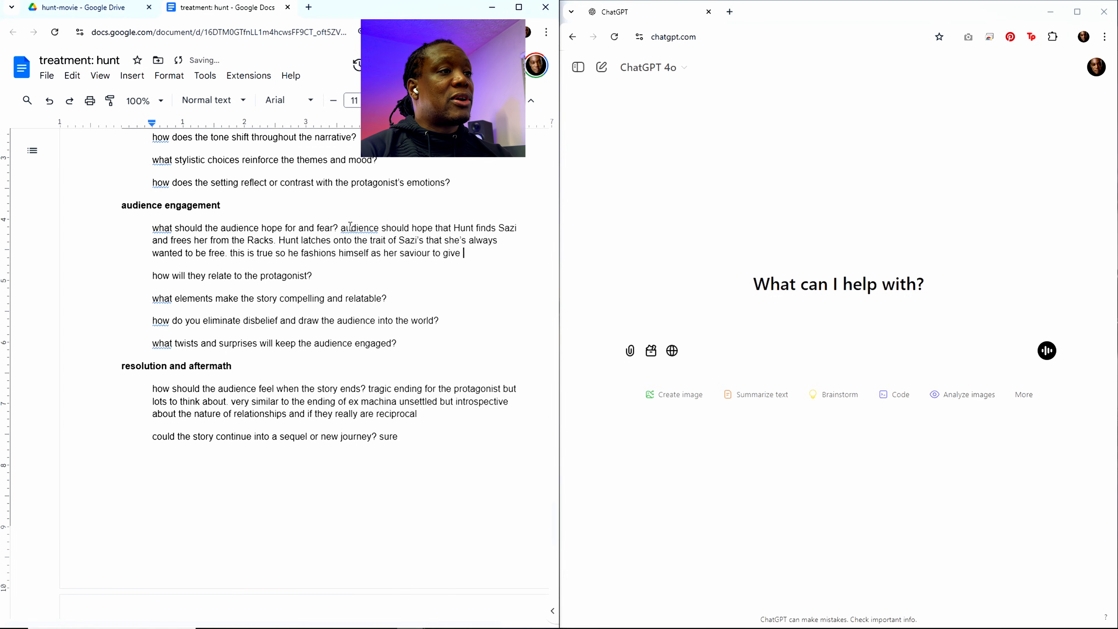
text(her that free)
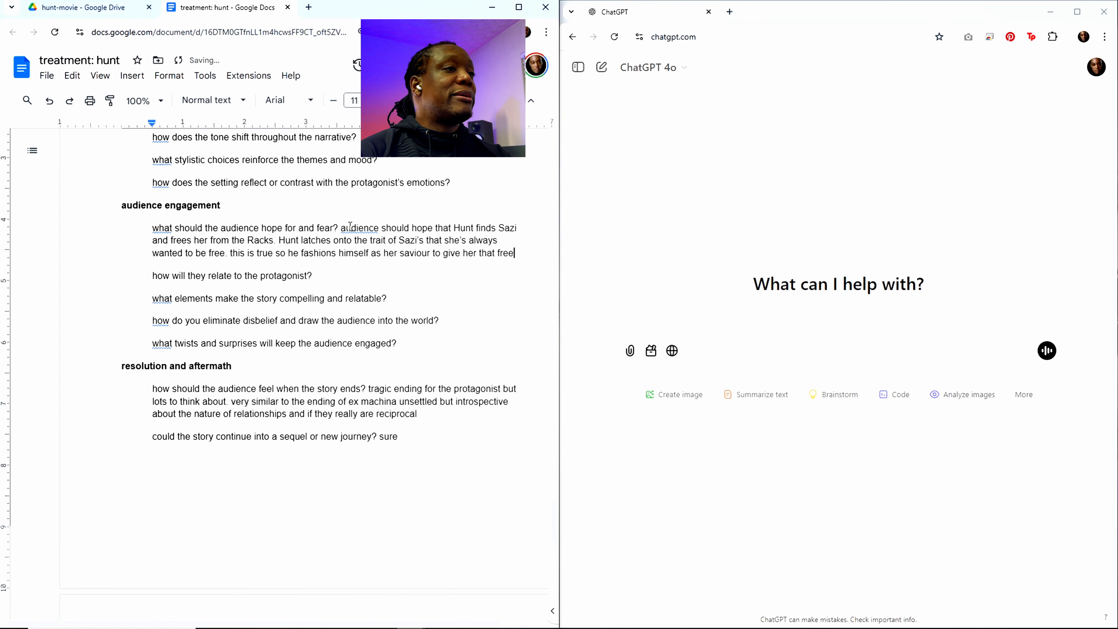
text(dom from )
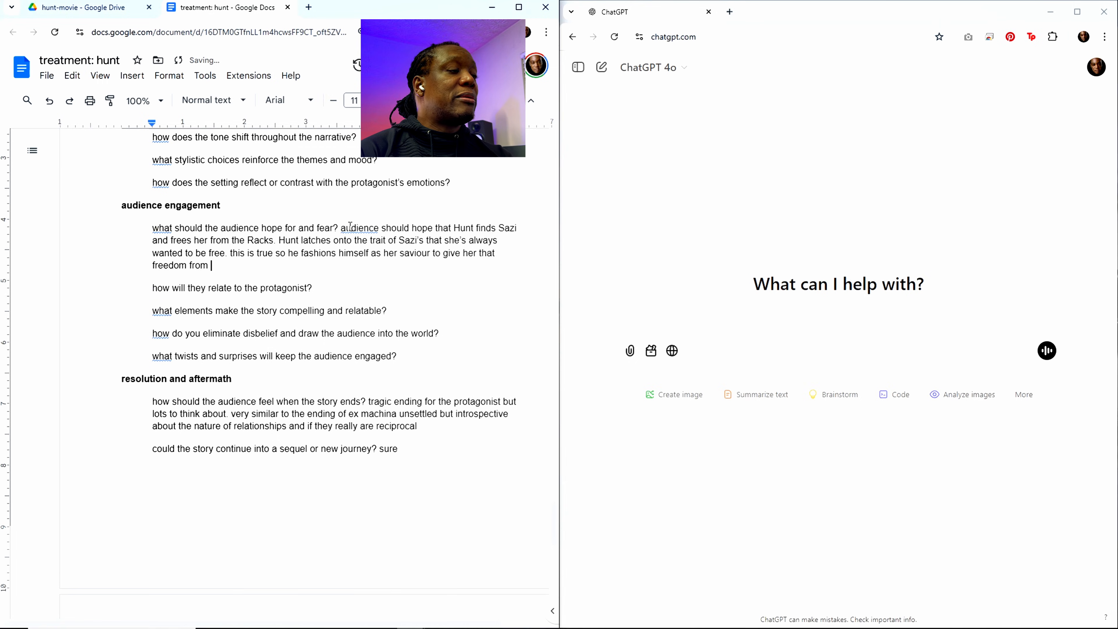
text(confin)
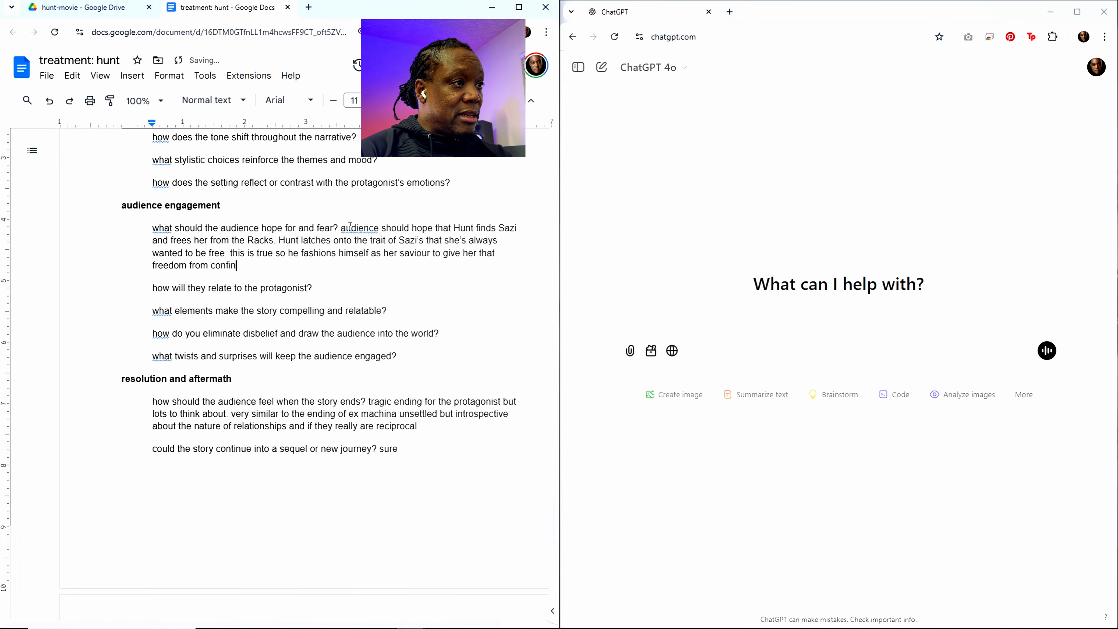
text(ement )
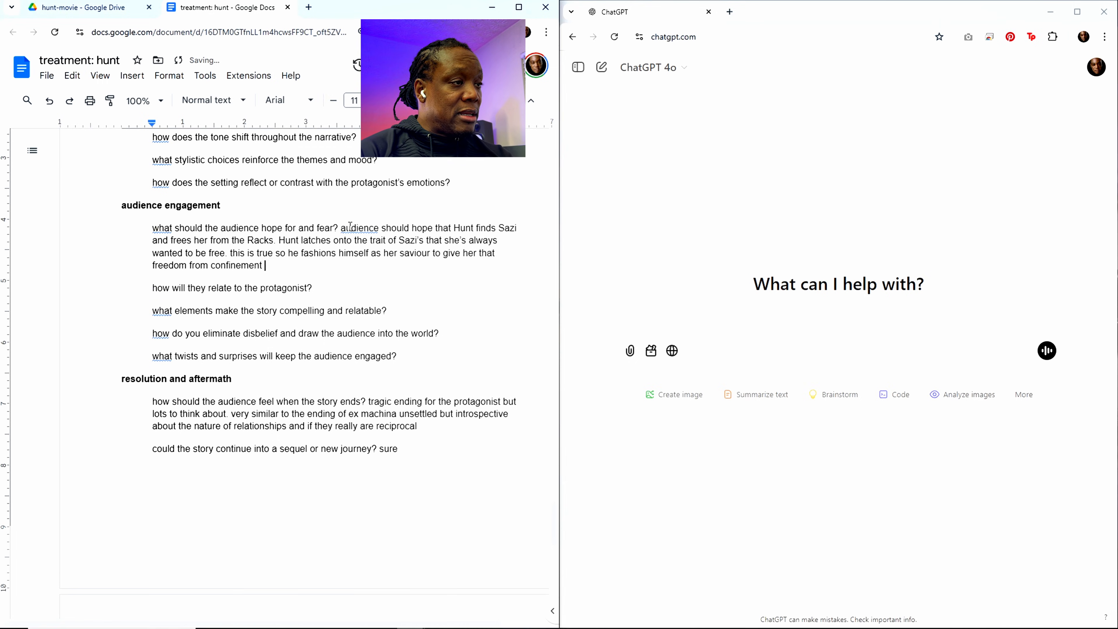
text(in virtual)
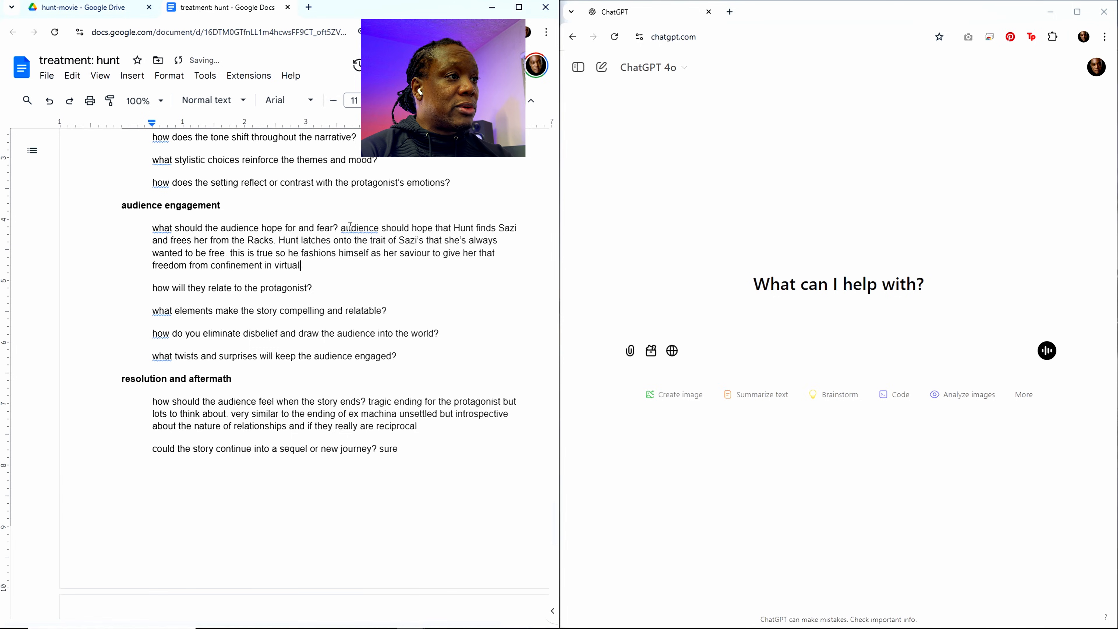
text( reality. He)
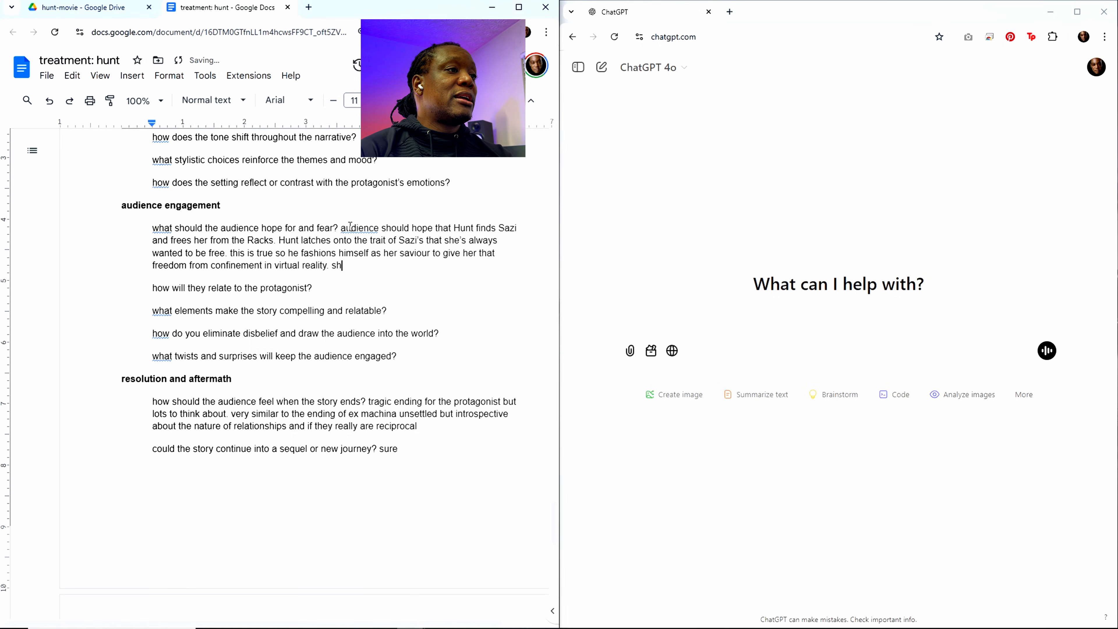
text( doesn't realiz)
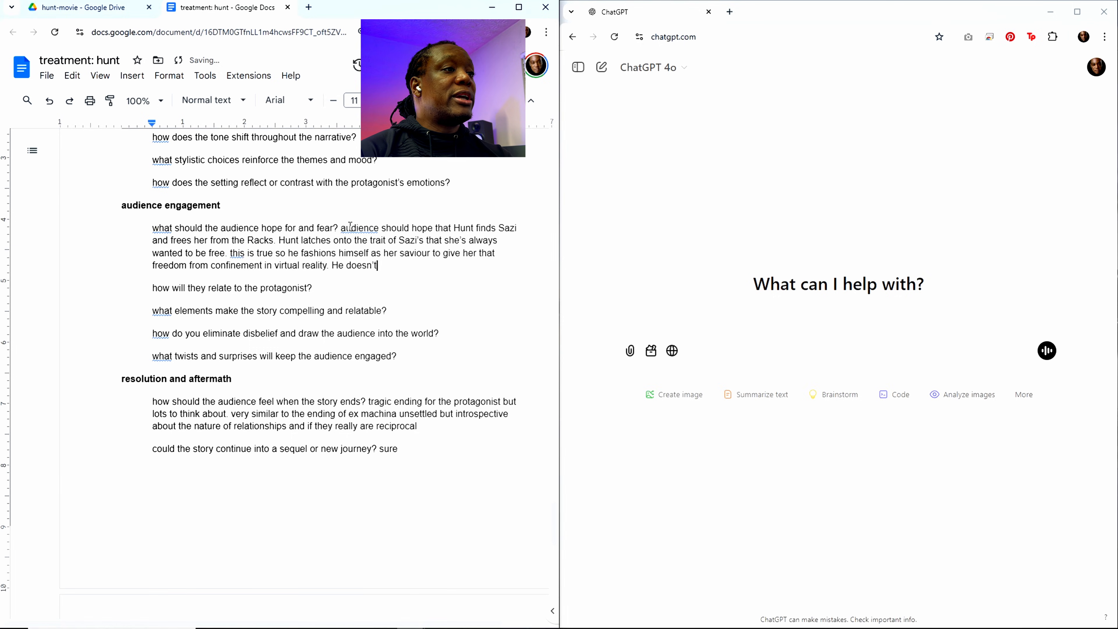
text(e that )
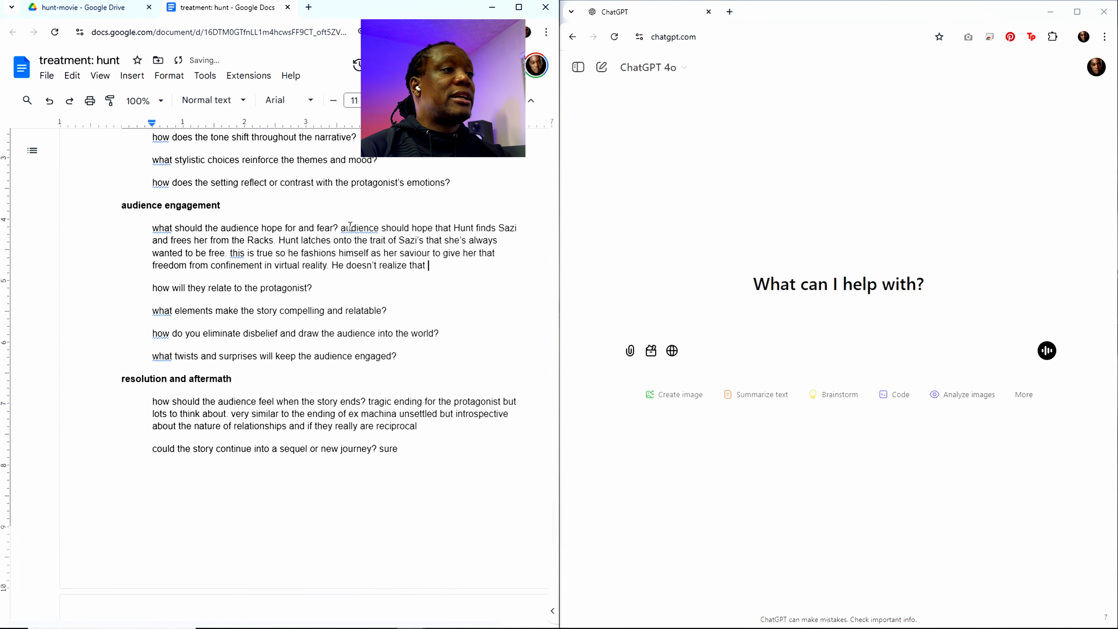
text(Sazi)
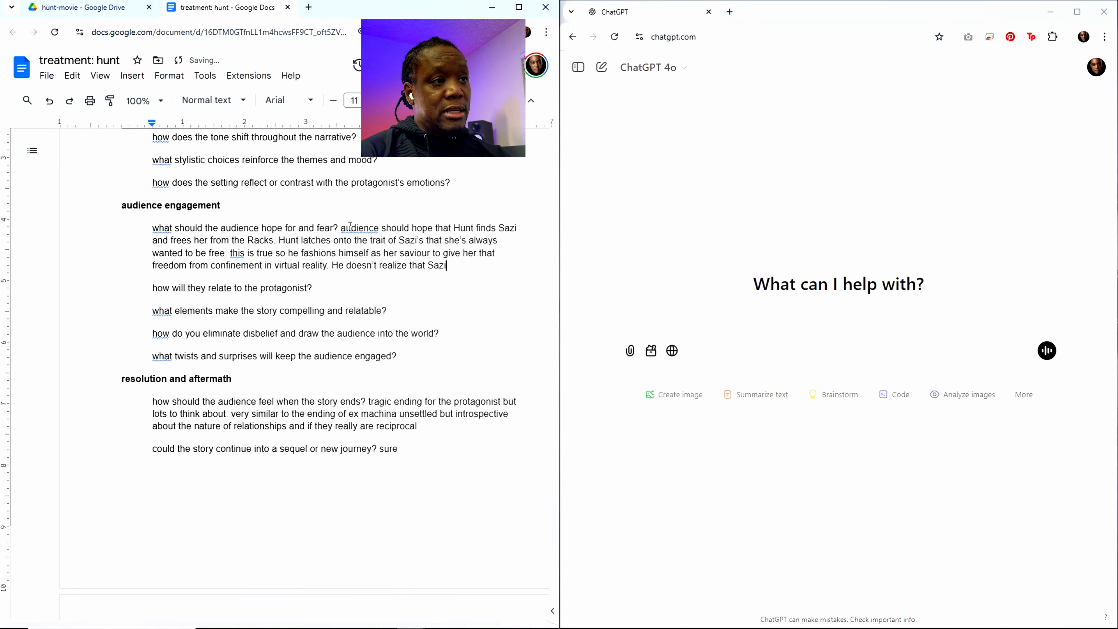
text( has alaready)
Step: Add the sentence "He doesn't realize that Sazi has already freed herself." to the hope-and-fear answer under audience engagement
key(BackSpace)
key(BackSpace)
key(BackSpace)
key(BackSpace)
key(BackSpace)
key(BackSpace)
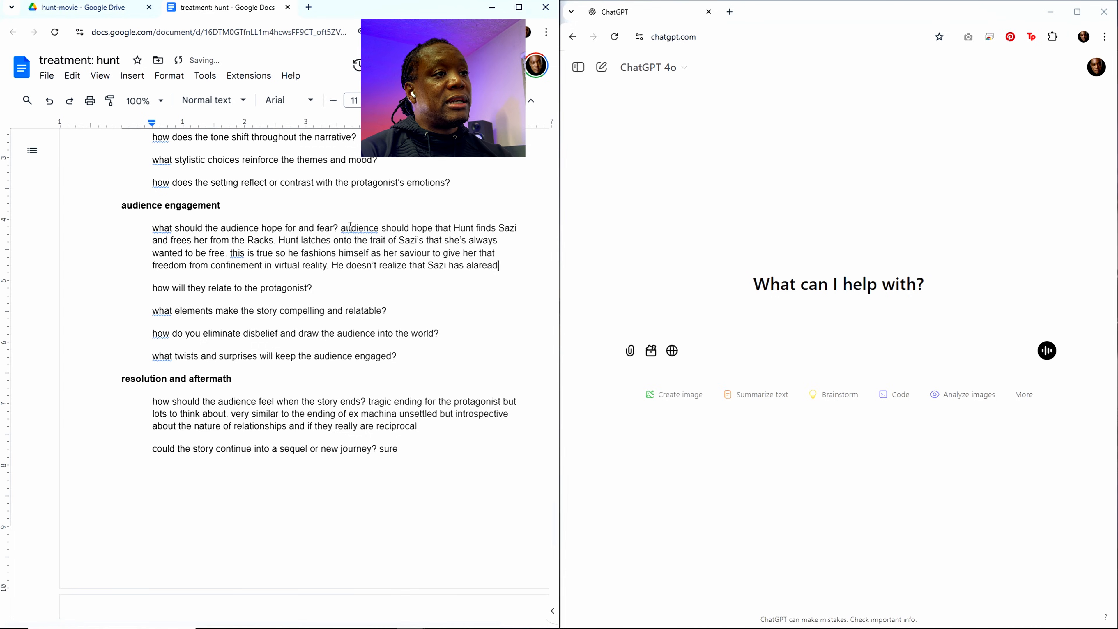
text(ready saved)
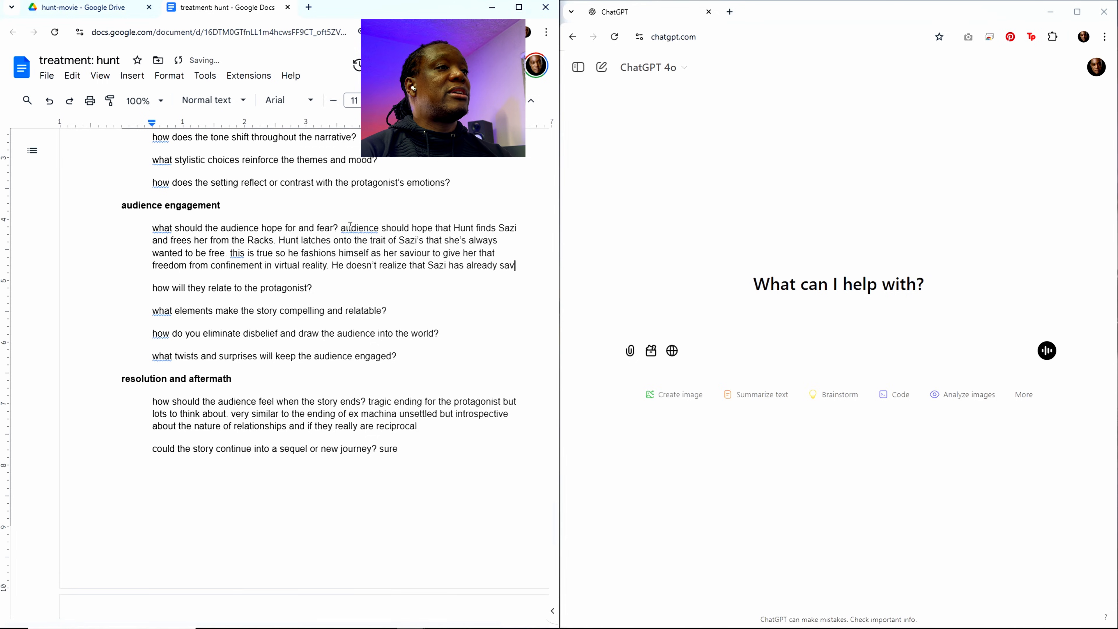
key(BackSpace)
key(BackSpace)
key(BackSpace)
key(BackSpace)
key(BackSpace)
key(BackSpace)
key(BackSpace)
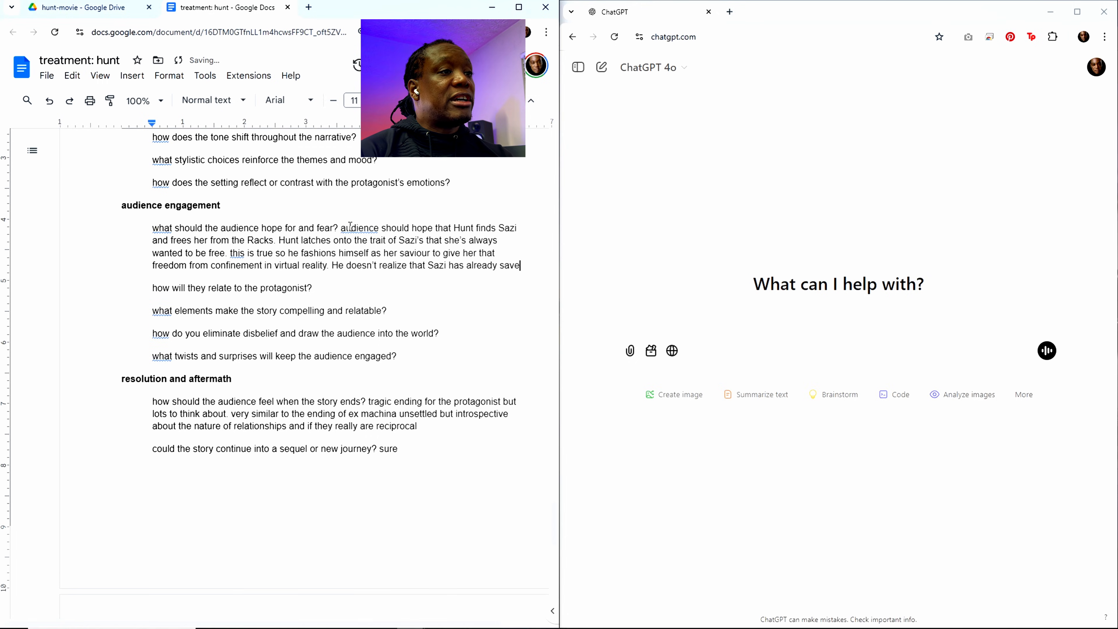
text(free)
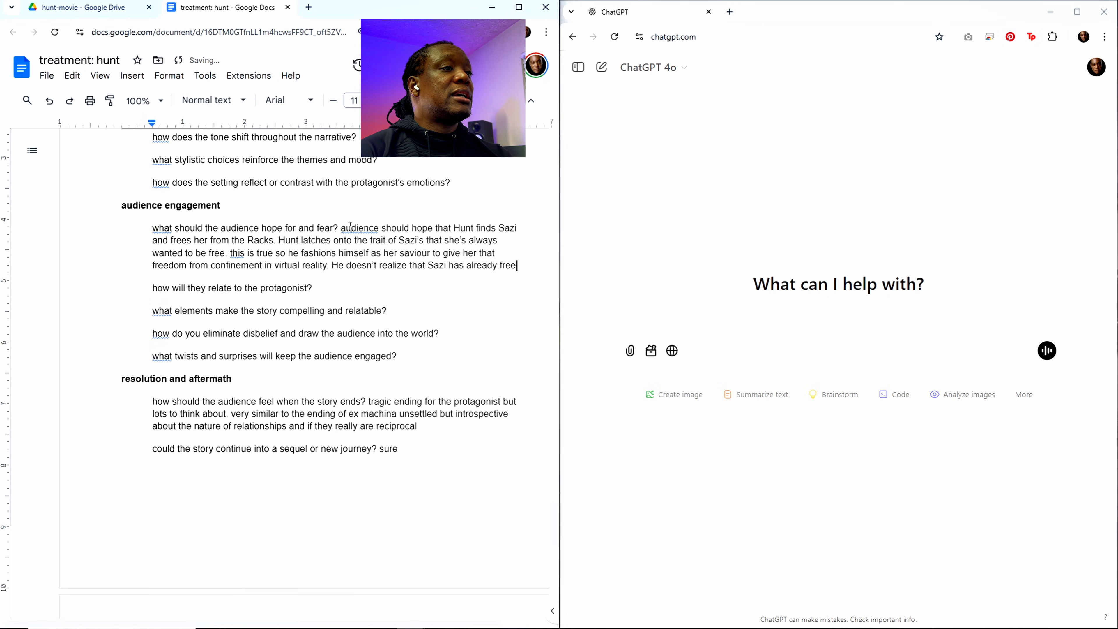
text(d hersel)
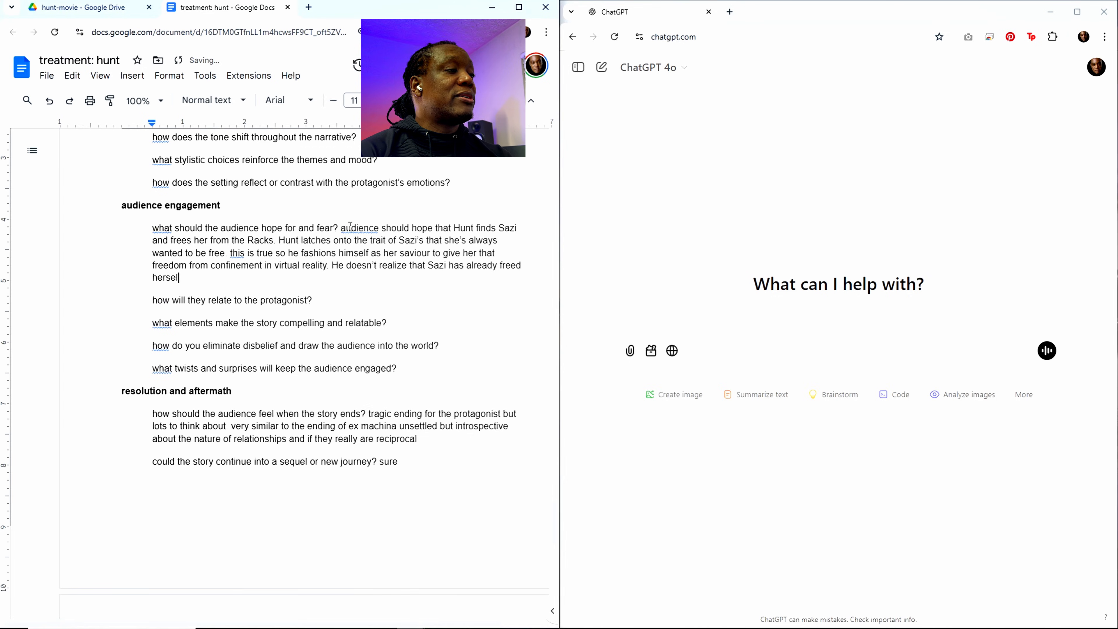
text(f. Hun)
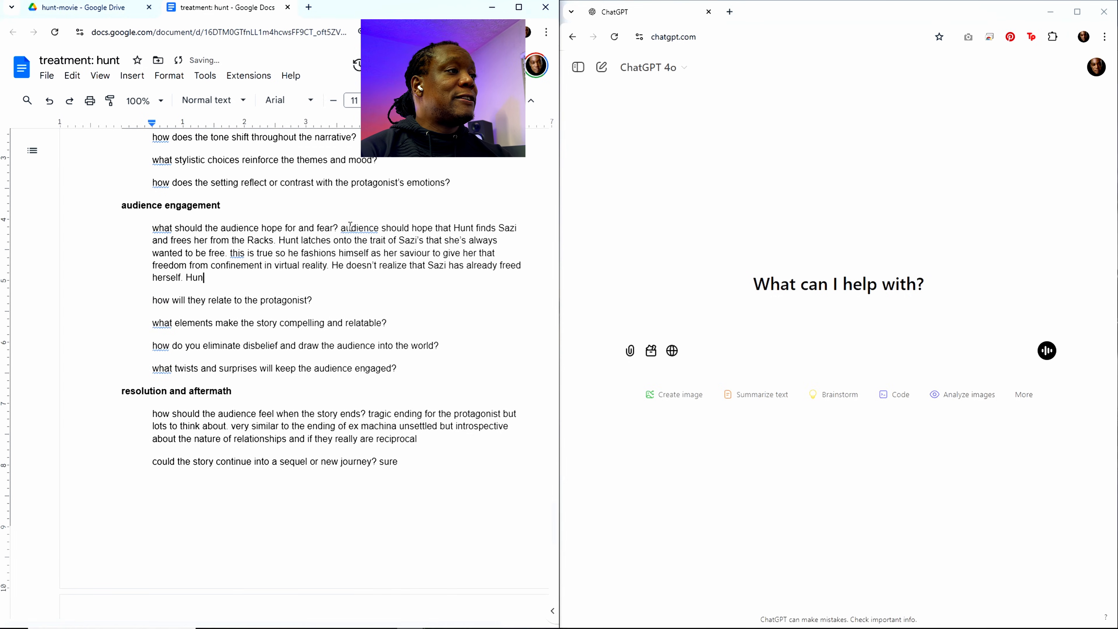
text(t doesn' tev)
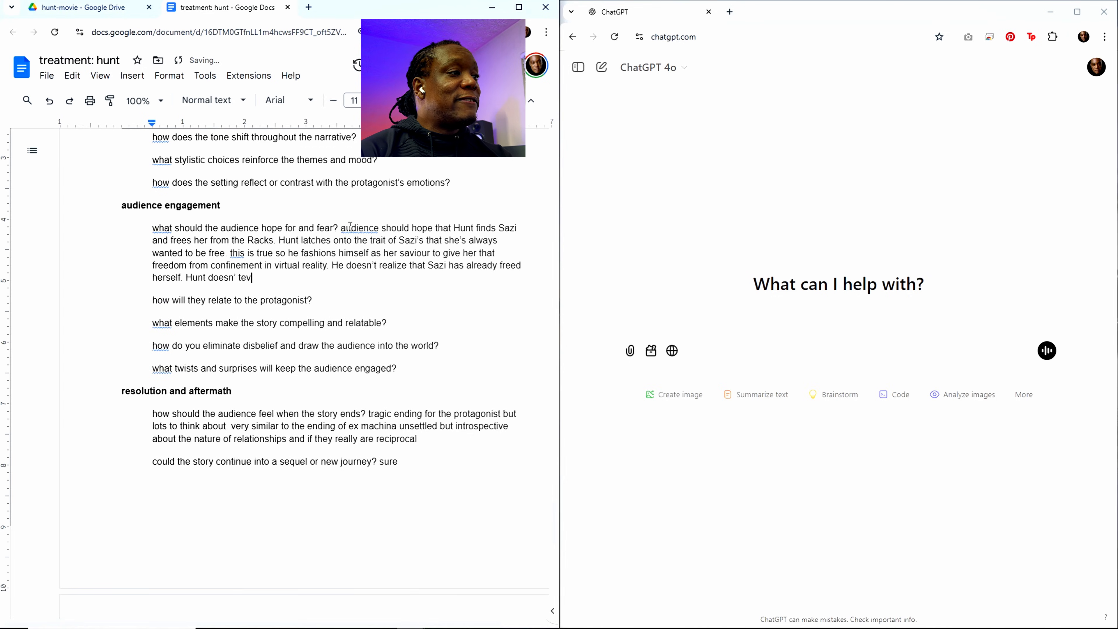
Step: Continue the hope-and-fear answer with "Hunt doesn't even consider the possibility that she could have done so."
key(BackSpace)
key(BackSpace)
key(BackSpace)
key(BackSpace)
text(t even )
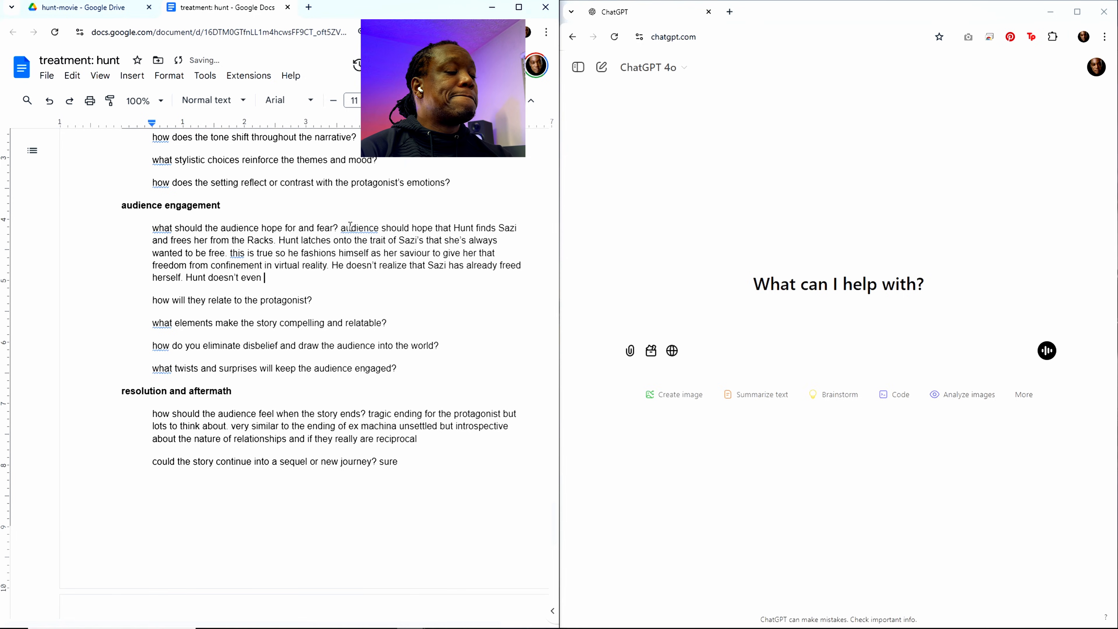
text(consider th)
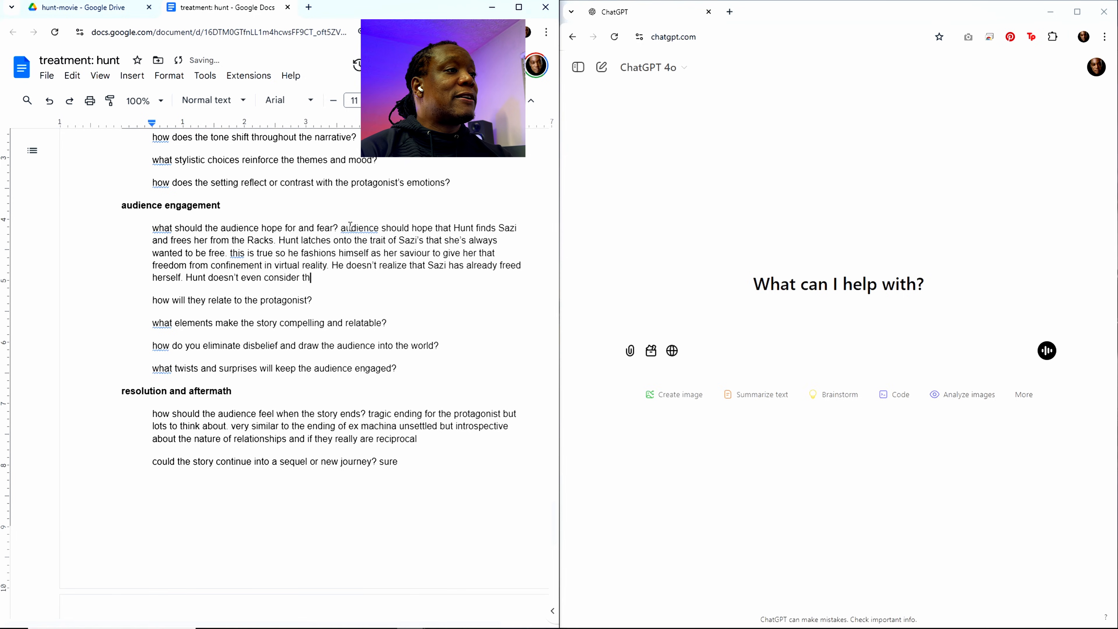
text(e possibli)
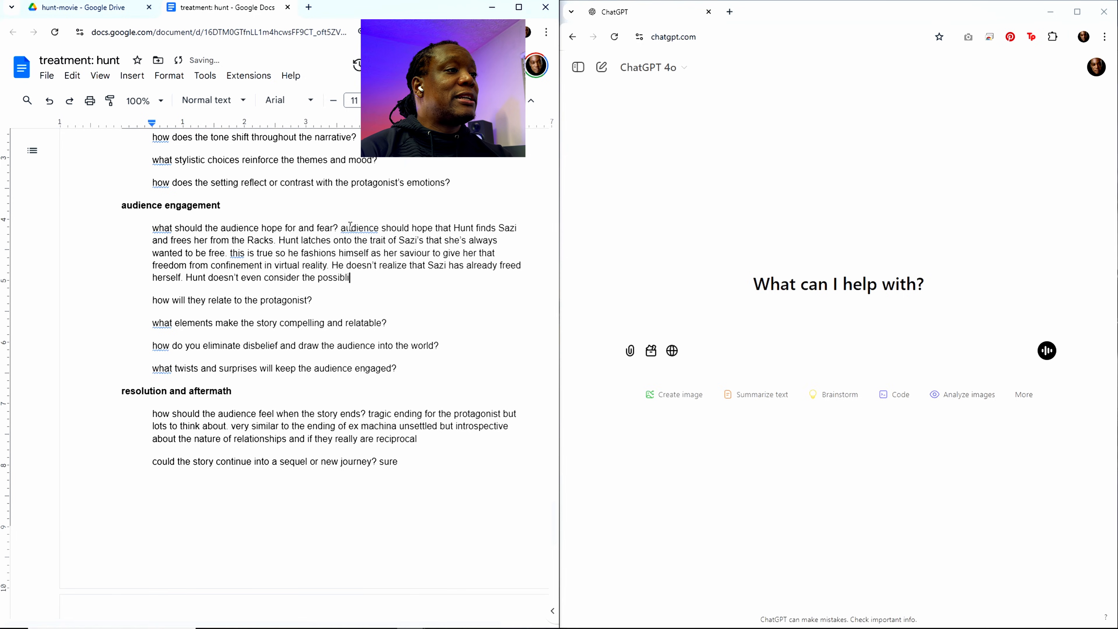
key(BackSpace)
key(BackSpace)
text(ility t)
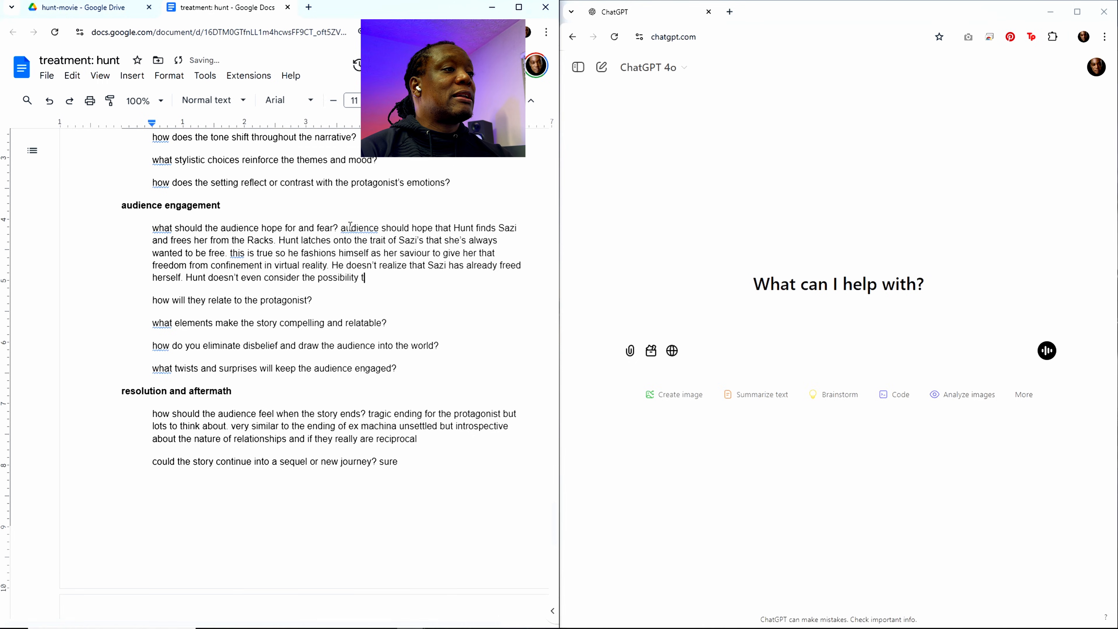
text(hat she c)
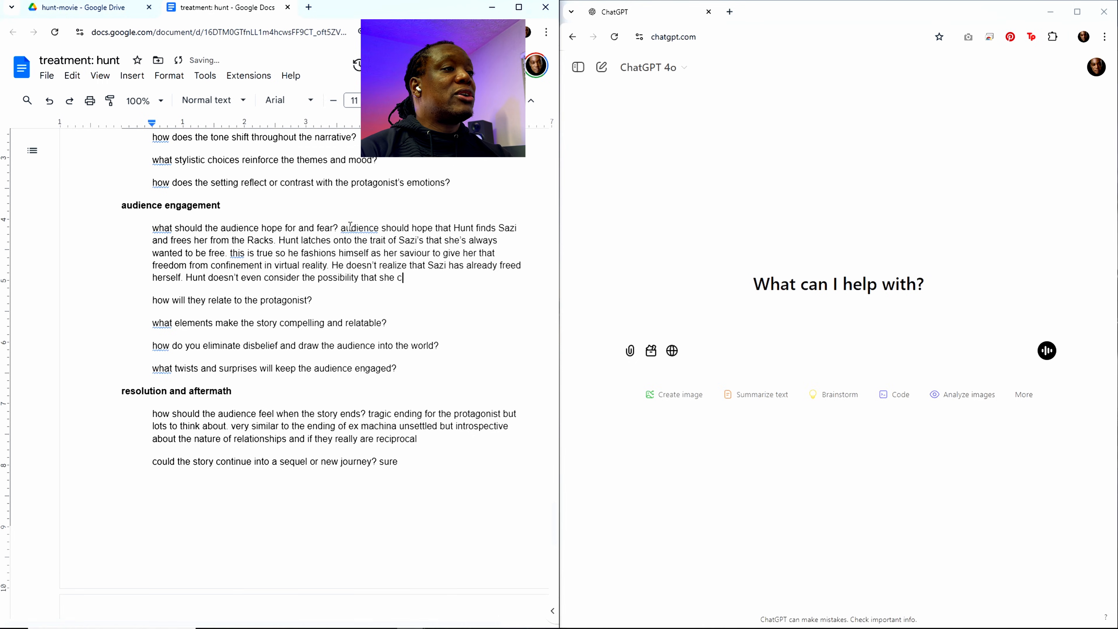
text(ould have done)
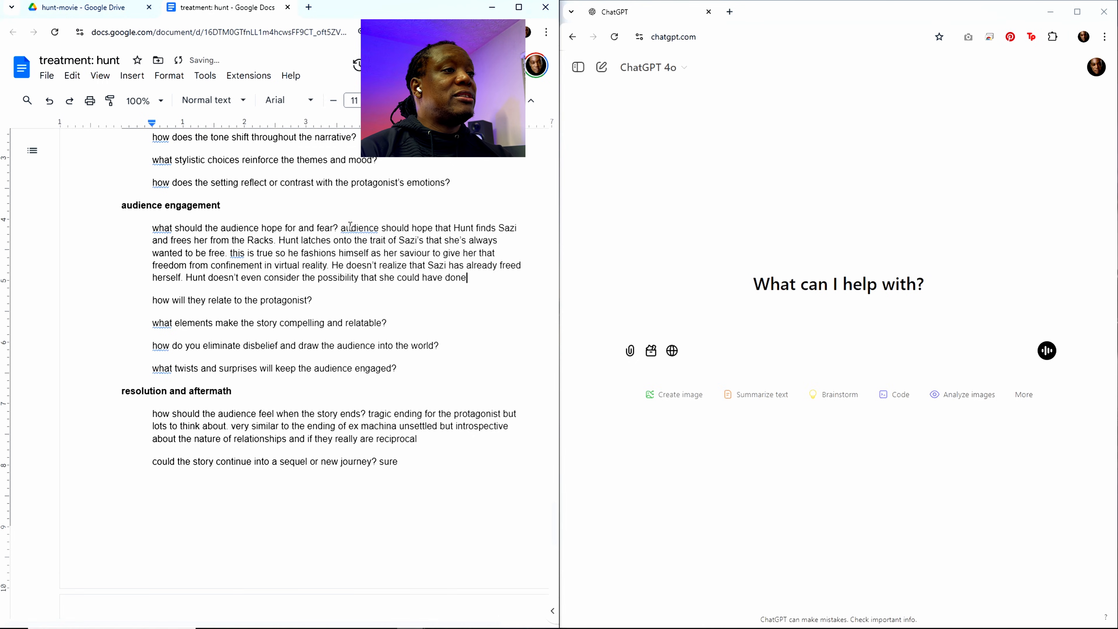
text( so. That's hw)
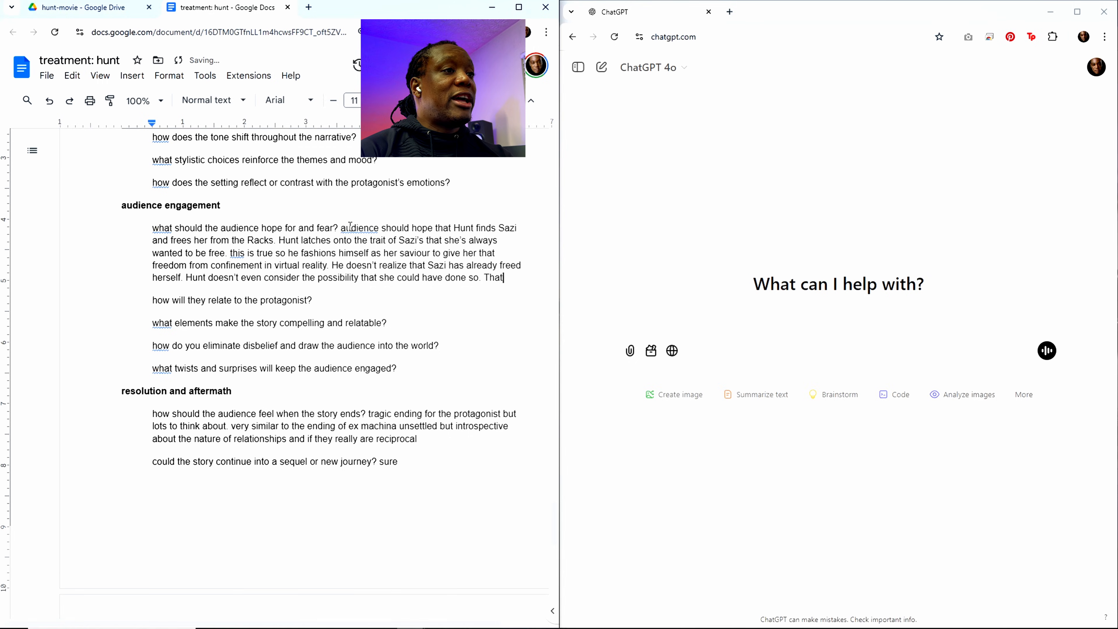
Step: Add the sentence "That's where his vision of Sazi is incomplete and flawed." to the hope-and-fear answer
key(BackSpace)
key(BackSpace)
text(where )
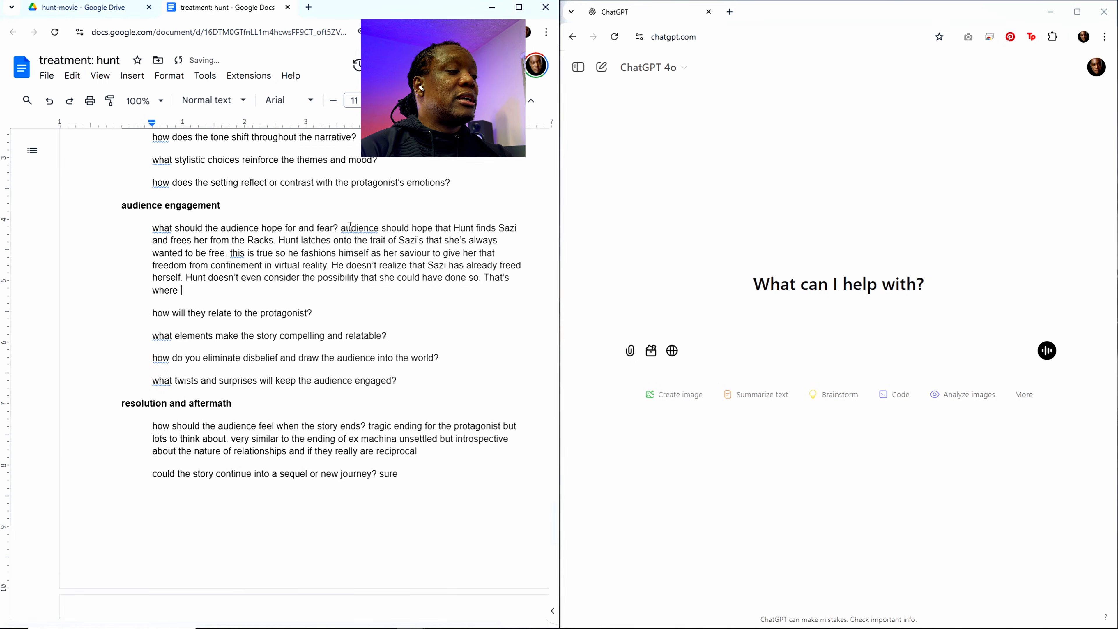
text(his visi)
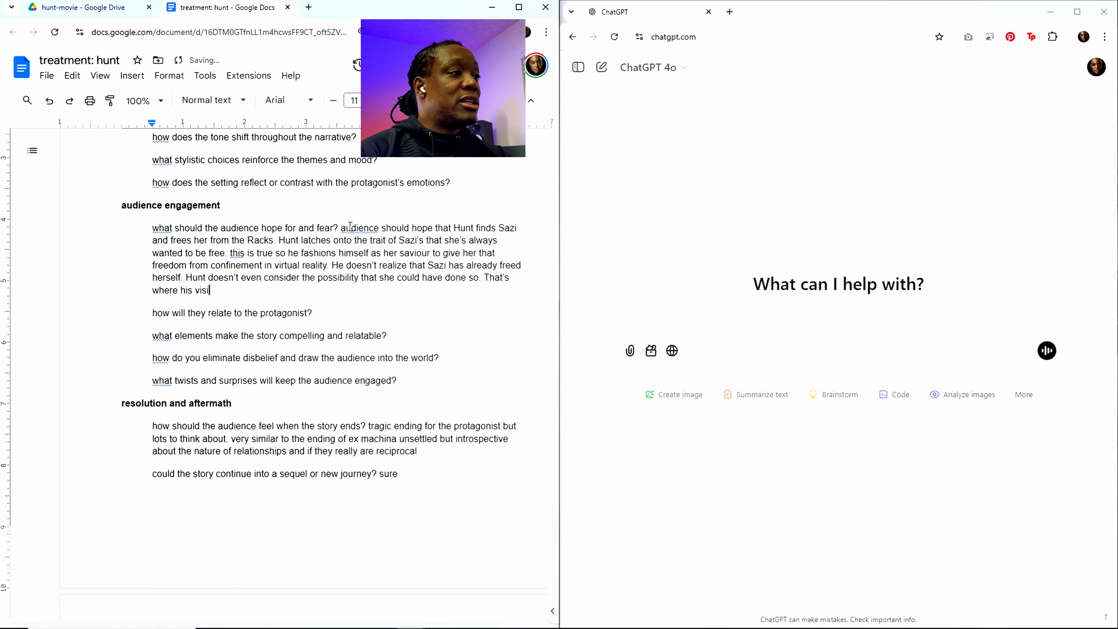
text(on of Sa)
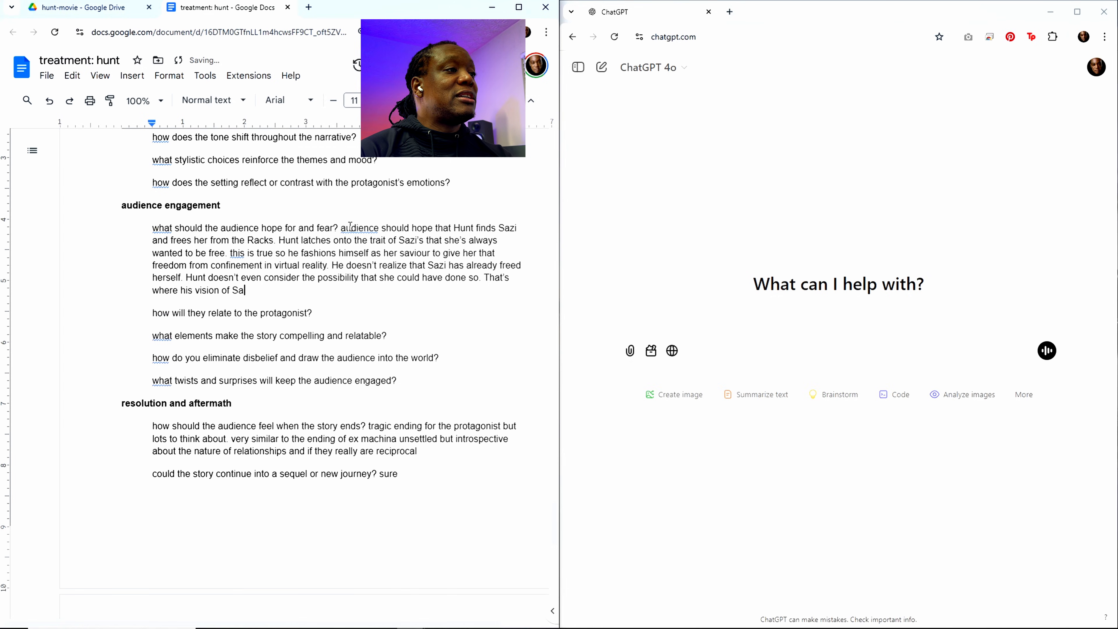
text(zi is incomplete)
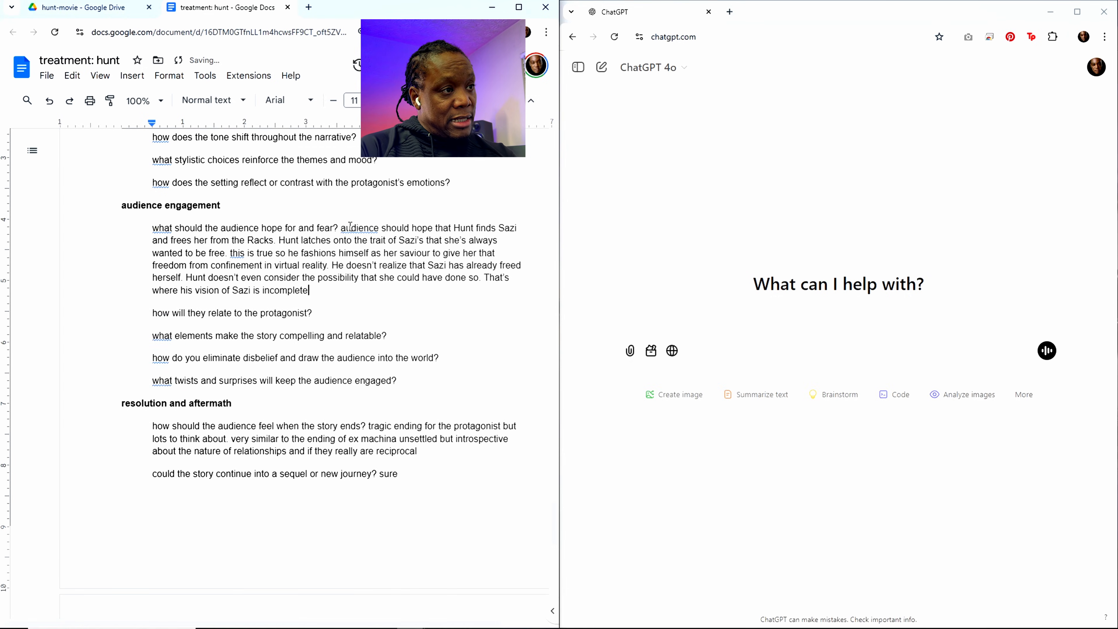
text( and flaw)
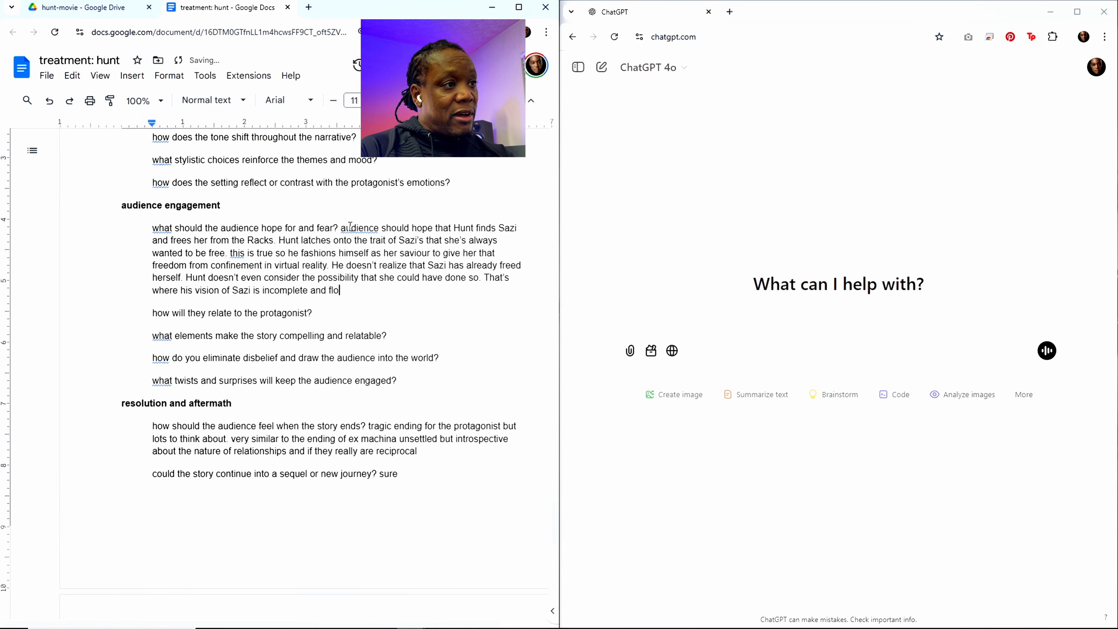
text(ed)
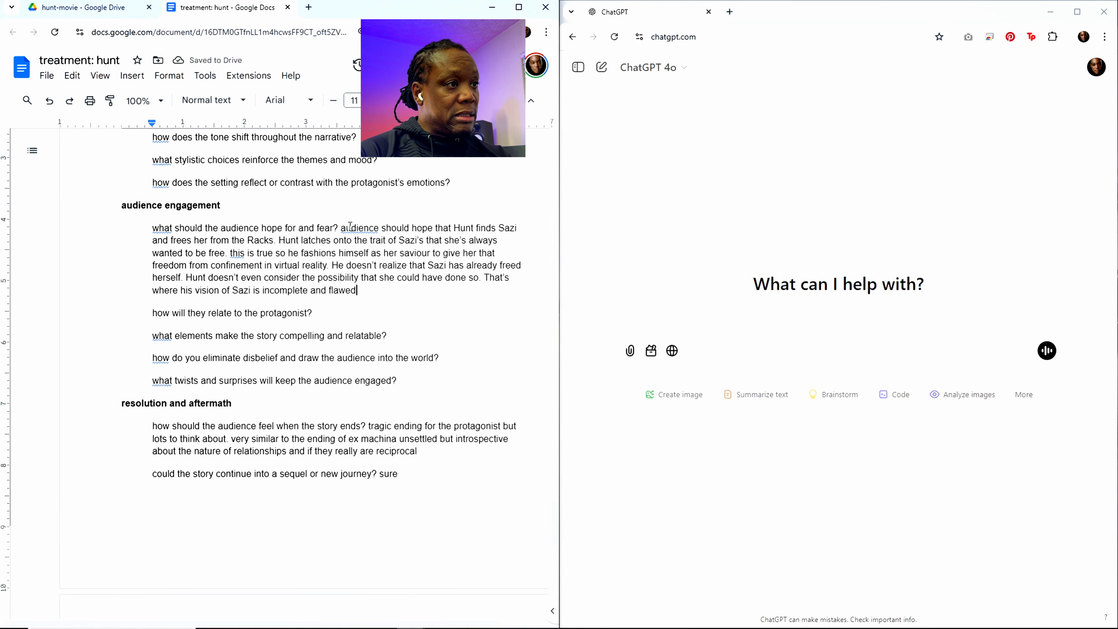
text(. The core)
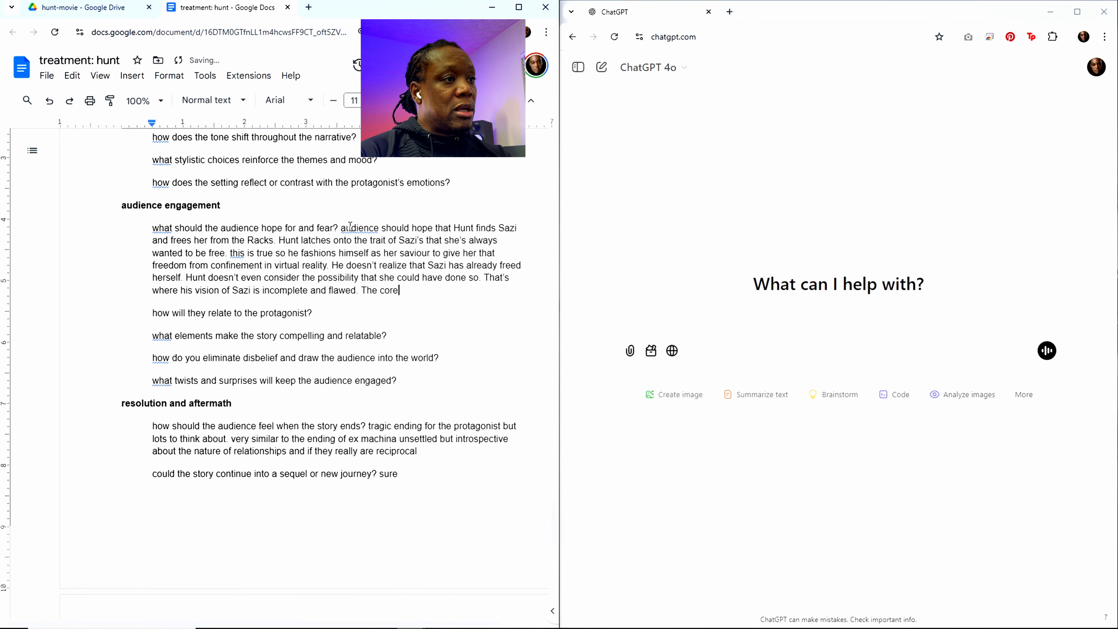
text( of why )
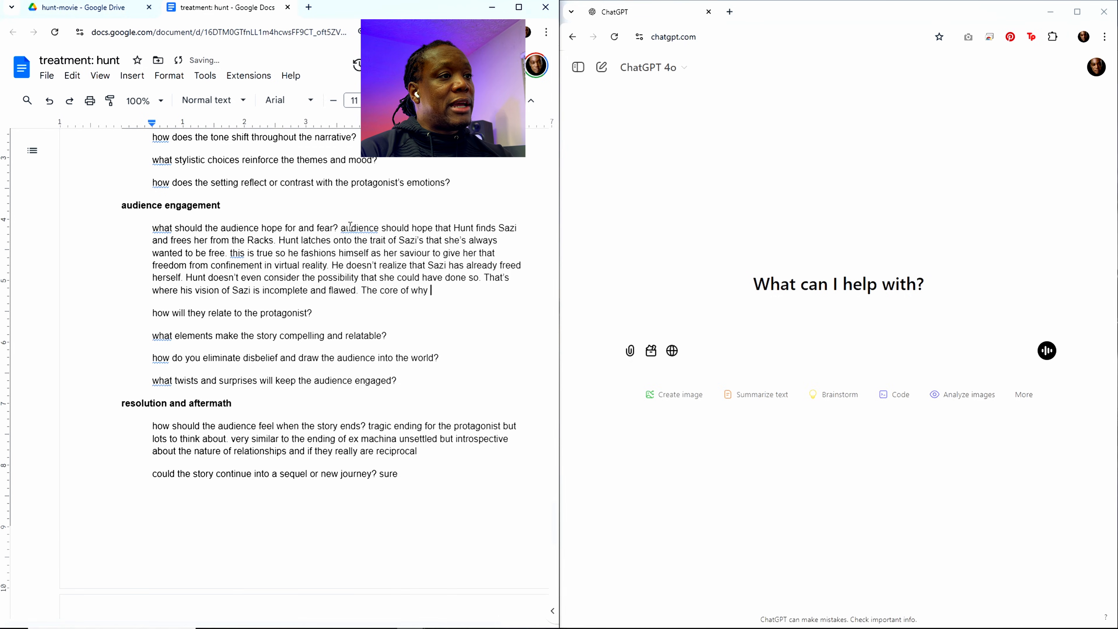
text(itr  went )
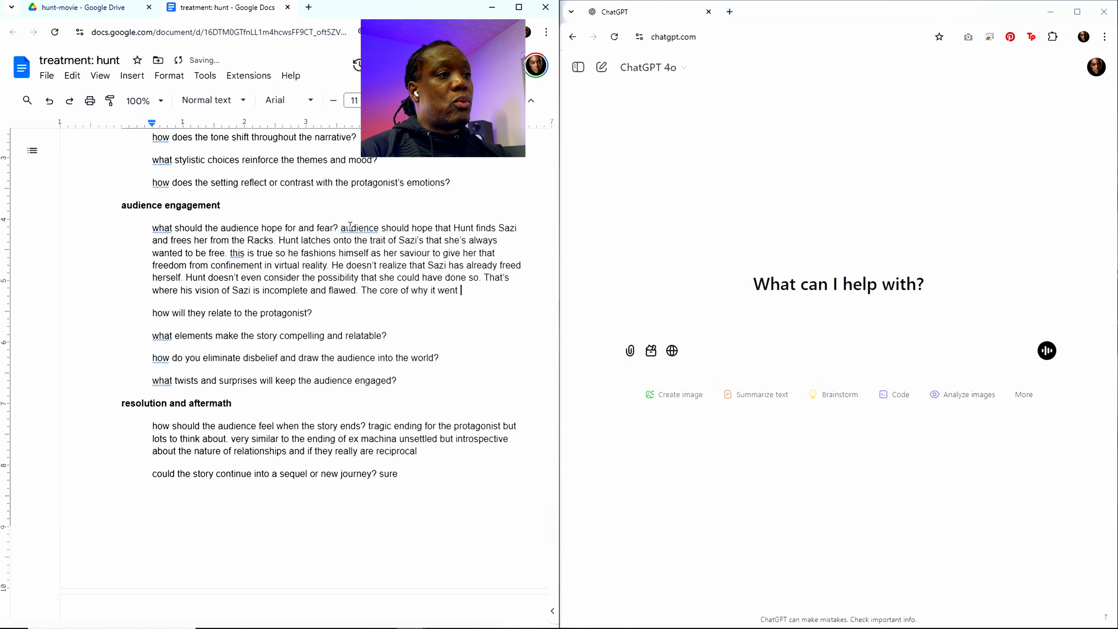
text(wrong between )
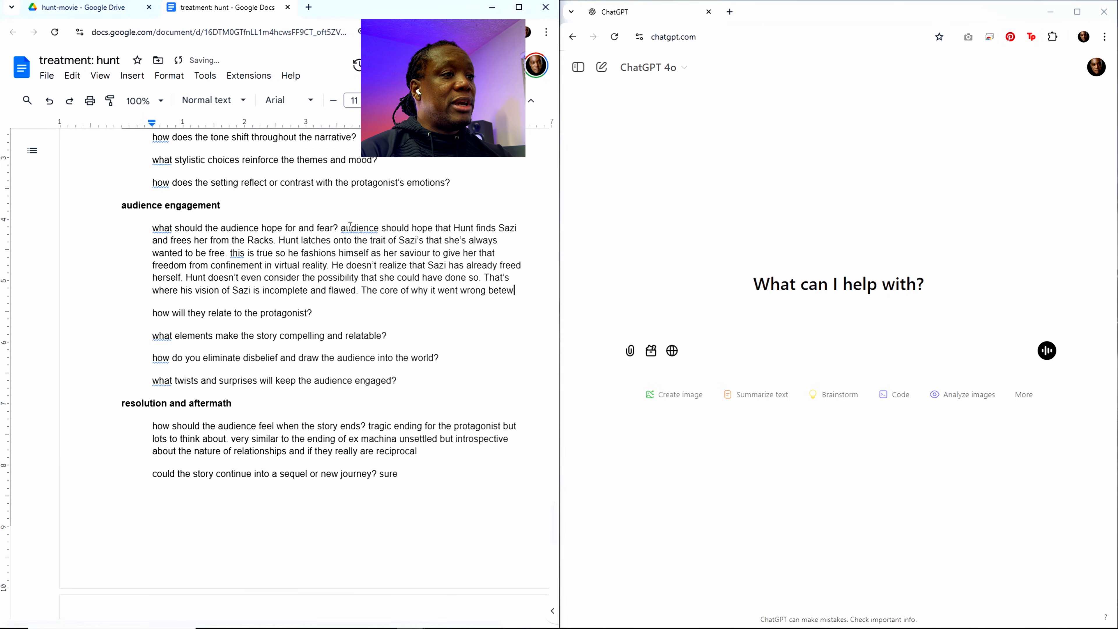
text(them.)
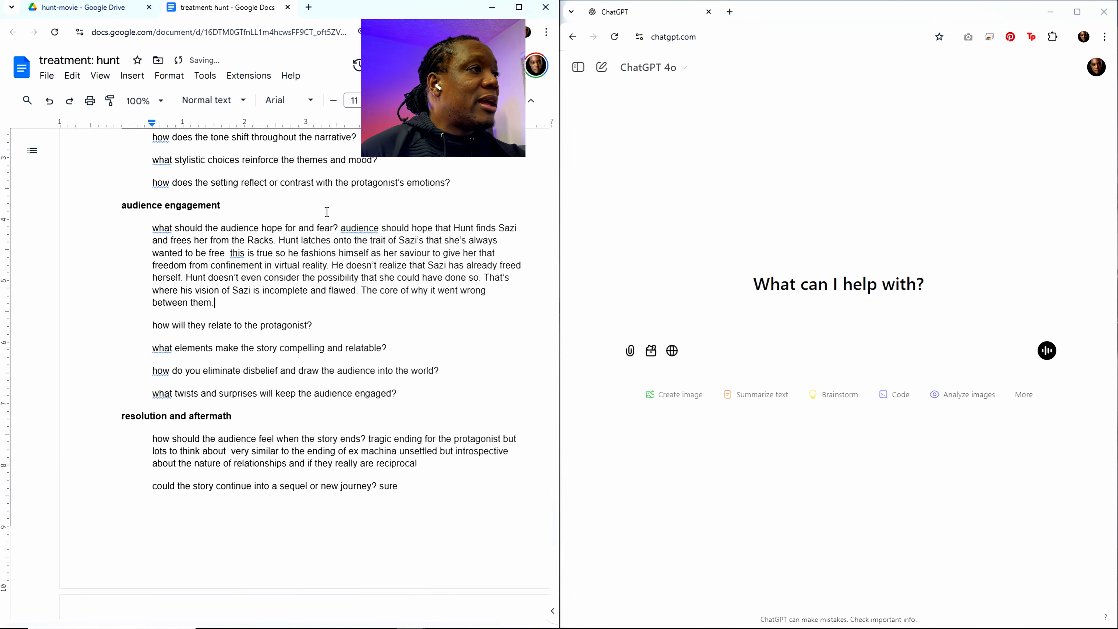
Step: Delete the story world and tone section, including its heading and all its unanswered questions
scroll(327, 212, up, 5)
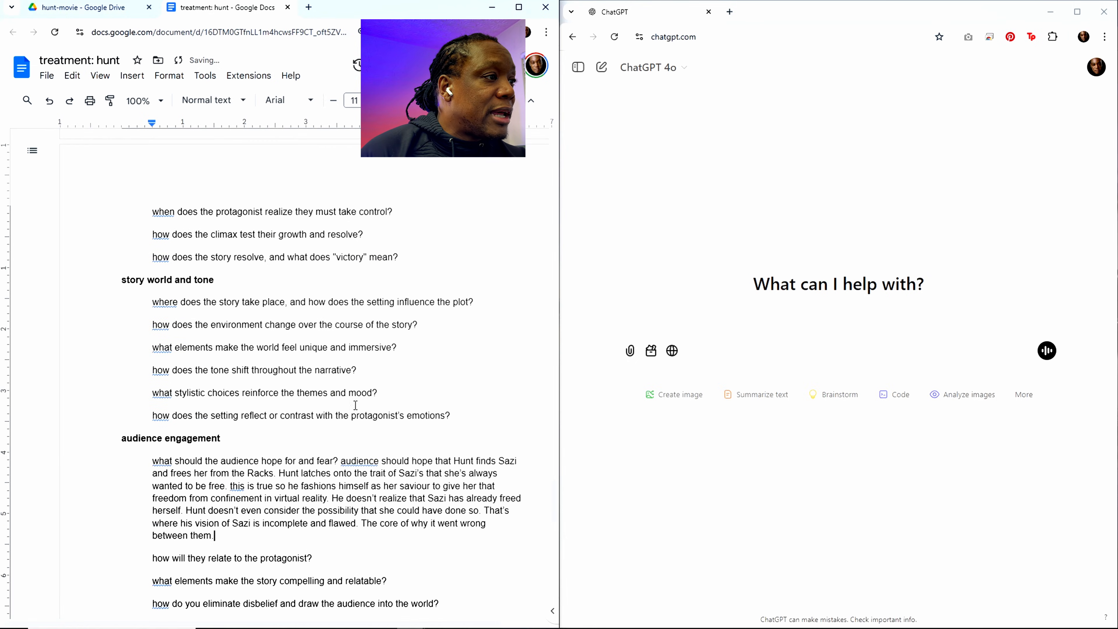
drag(451, 416, 76, 291)
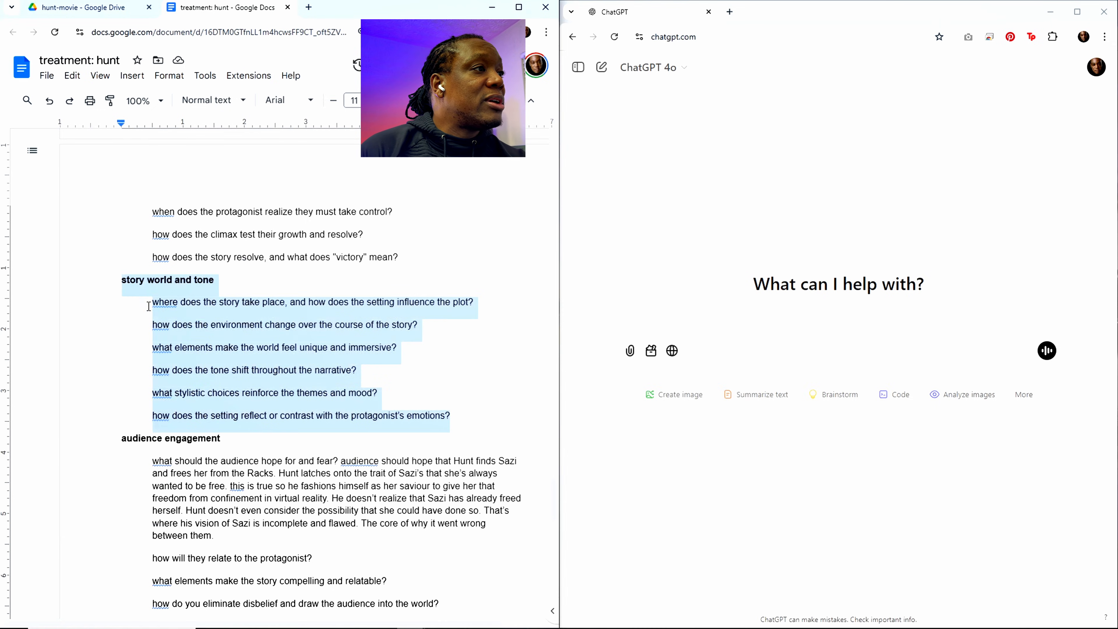
key(BackSpace)
Step: Delete all remaining content between the supporting cast and audience engagement sections, including the questions on turning points, climax and victory
scroll(399, 406, up, 4)
drag(417, 422, 124, 132)
key(BackSpace)
scroll(304, 301, up, 4)
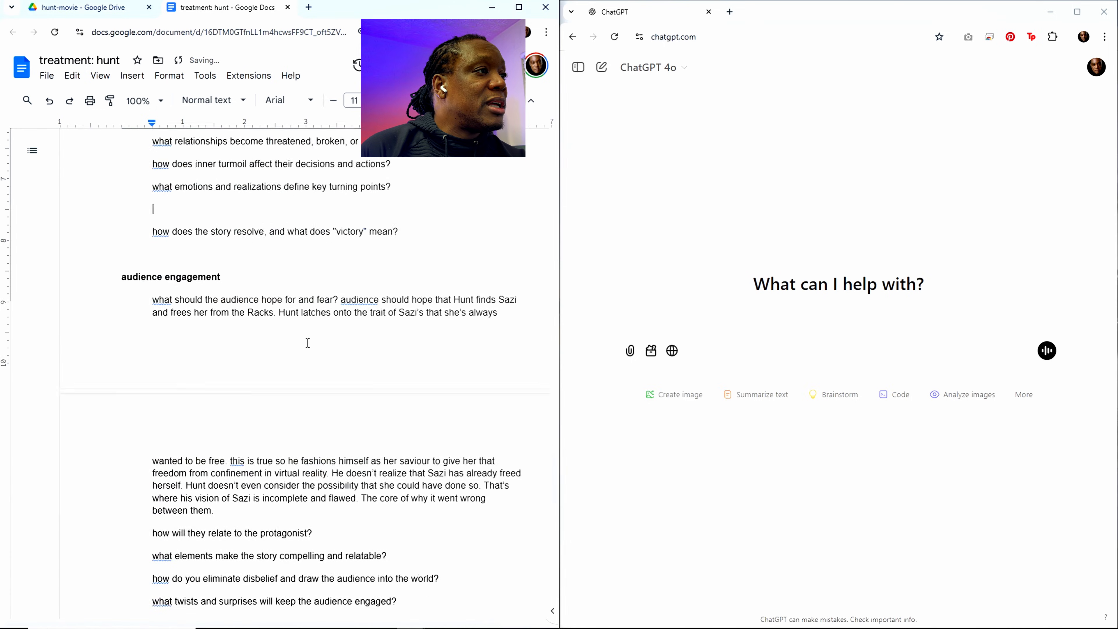
drag(403, 332, 148, 190)
key(BackSpace)
Step: Delete the supporting cast section, from its heading through the question about hidden agendas or rival goals
scroll(329, 319, up, 6)
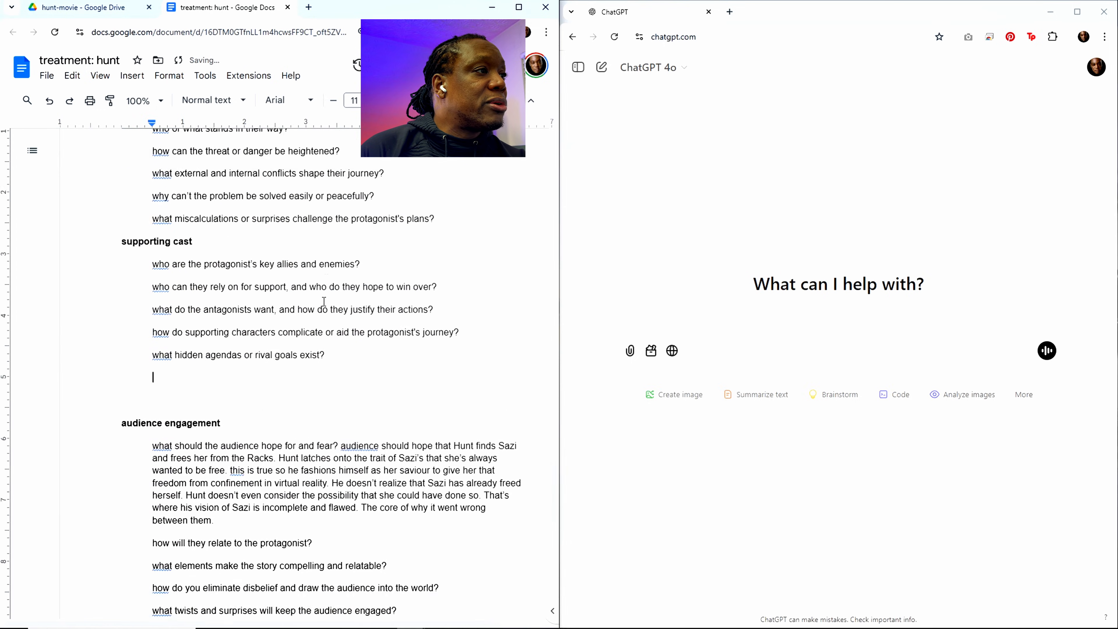
drag(335, 441, 118, 339)
key(BackSpace)
Step: Delete the conflict and stakes section, from its heading through the question about miscalculations or surprises
scroll(326, 410, up, 4)
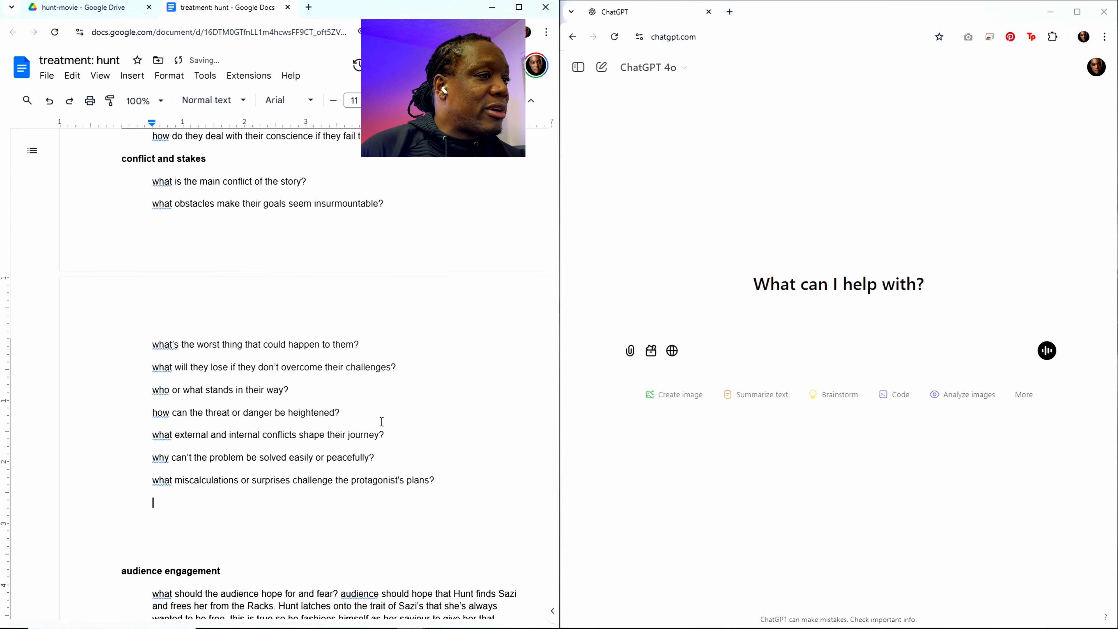
drag(442, 474, 117, 168)
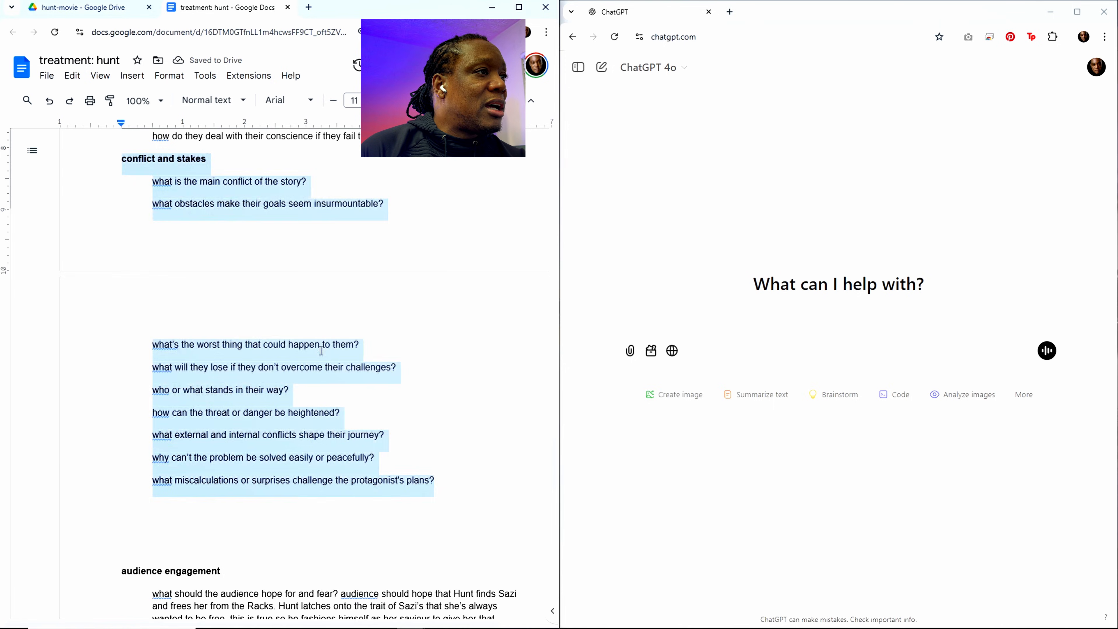
key(BackSpace)
scroll(366, 380, up, 4)
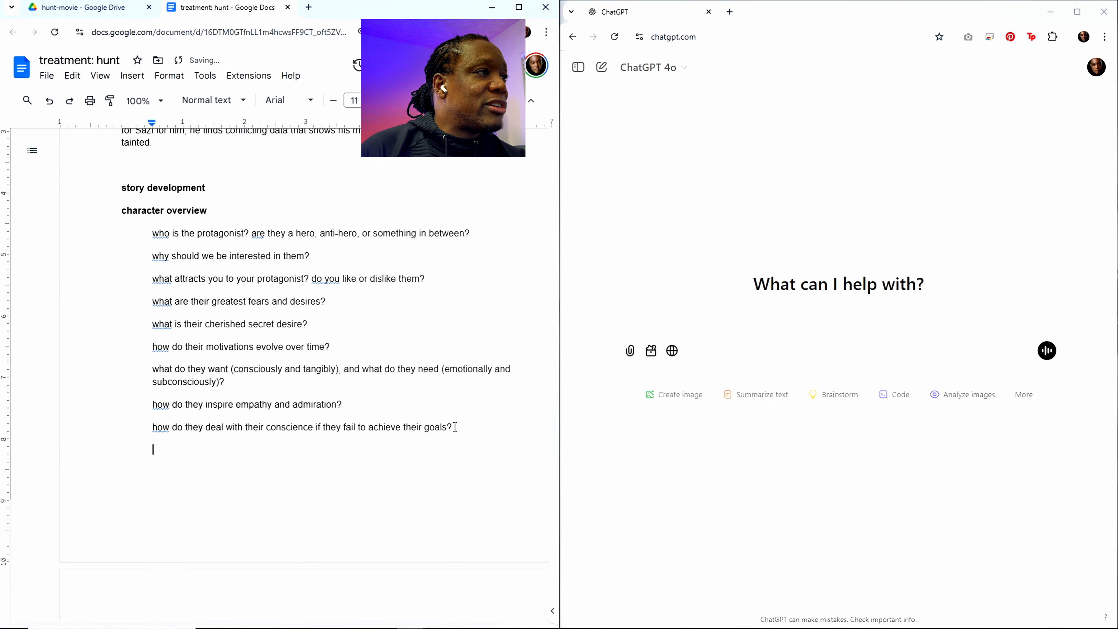
Step: Delete the story development heading and the whole character overview section, plus the leftover blank lines above the audience engagement section
drag(455, 427, 118, 198)
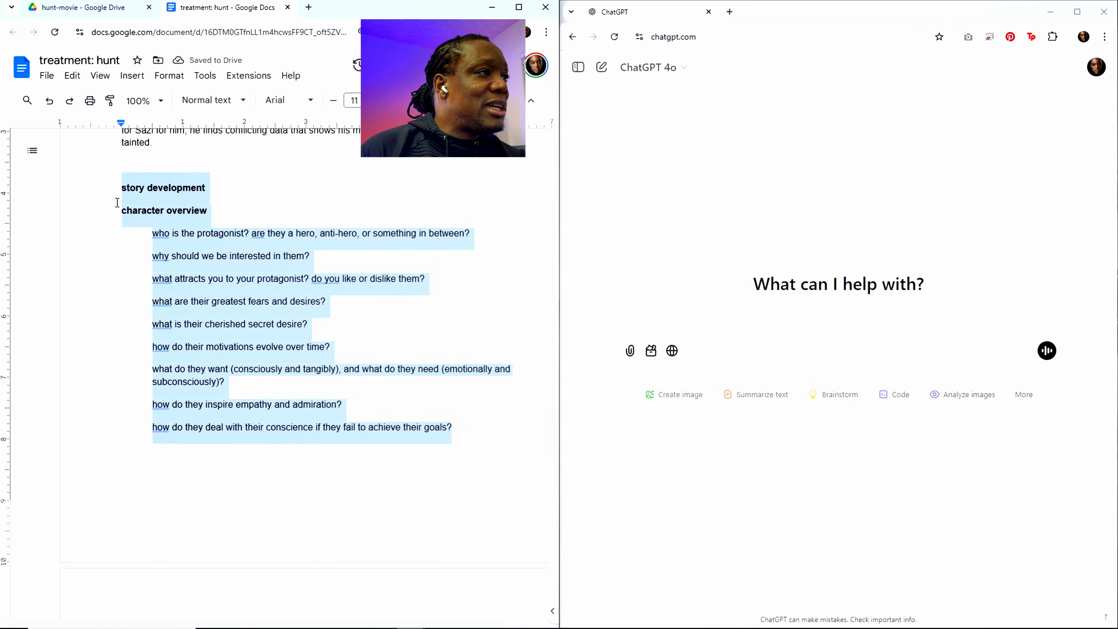
key(BackSpace)
scroll(312, 380, up, 4)
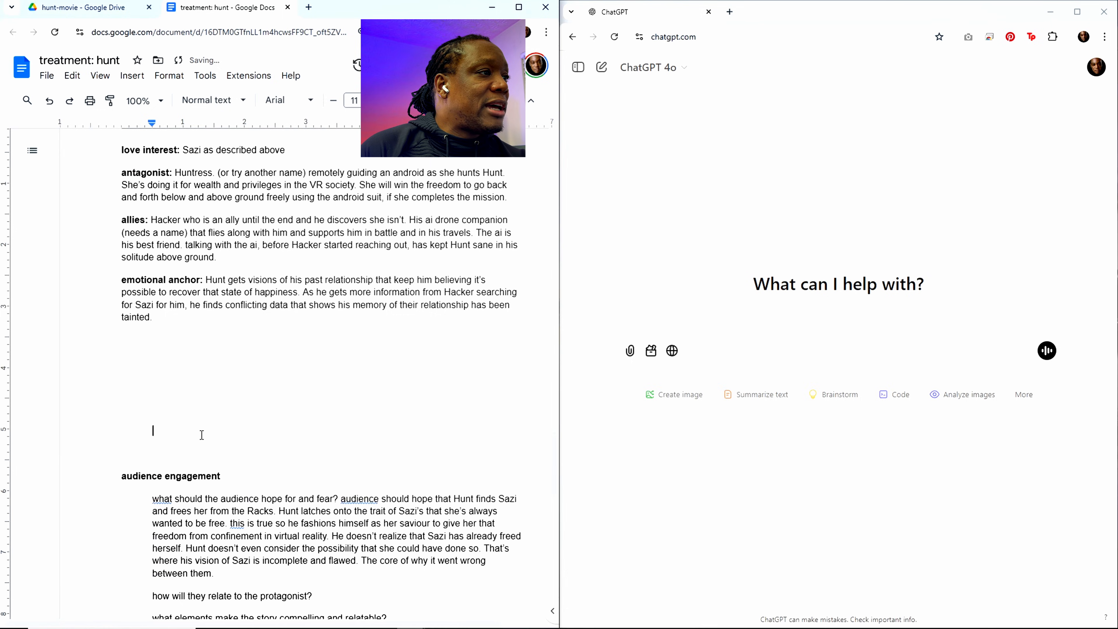
key(BackSpace)
key(BackSpace)
key(BackSpace)
key(BackSpace)
key(BackSpace)
key(BackSpace)
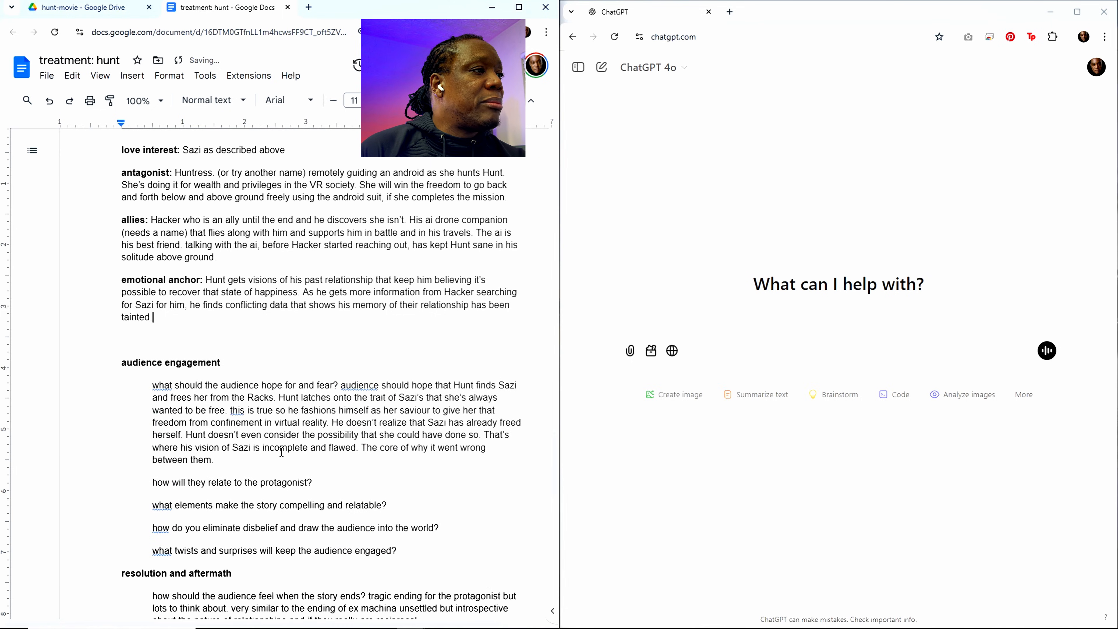
Step: Delete the four unanswered audience engagement questions, from relating to the protagonist through twists and surprises, and the leftover empty line
scroll(282, 452, down, 5)
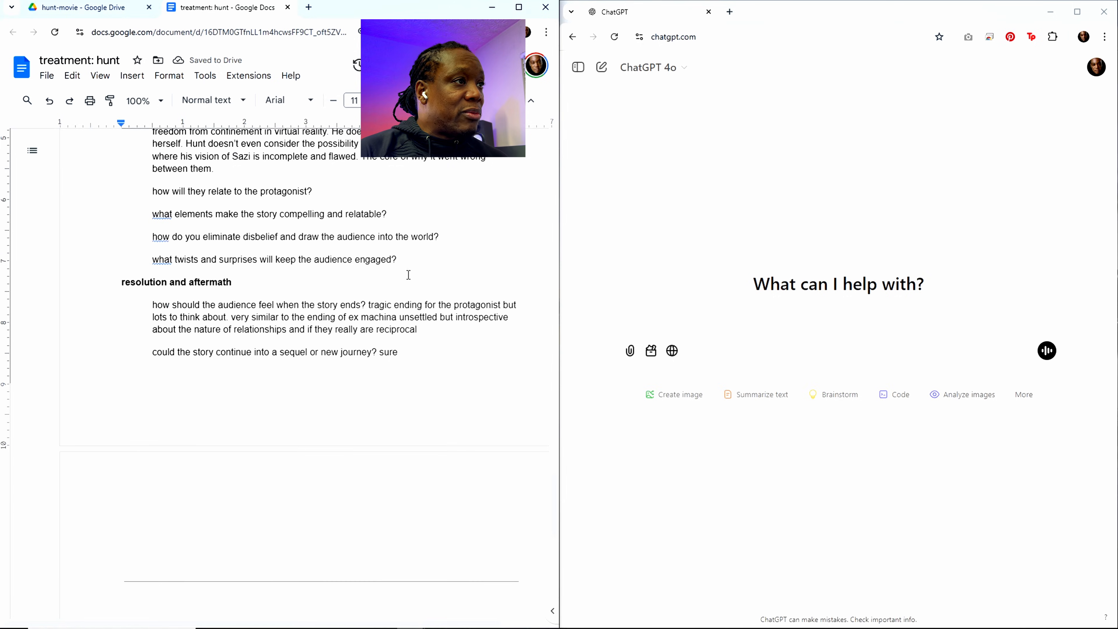
drag(413, 259, 151, 199)
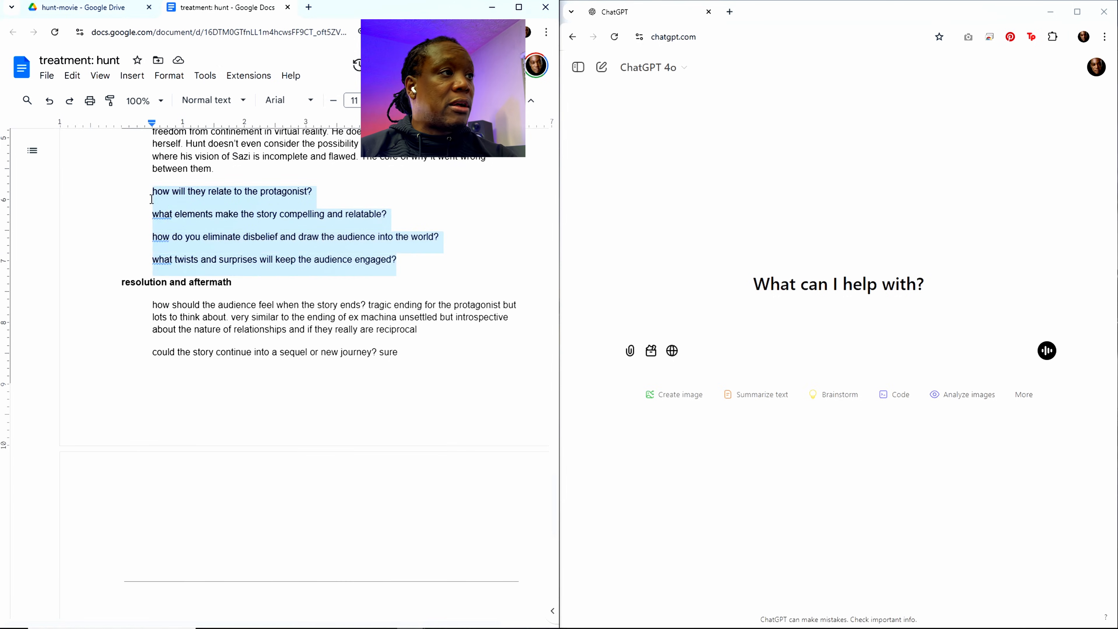
key(BackSpace)
key(BackSpace)
scroll(256, 256, up, 4)
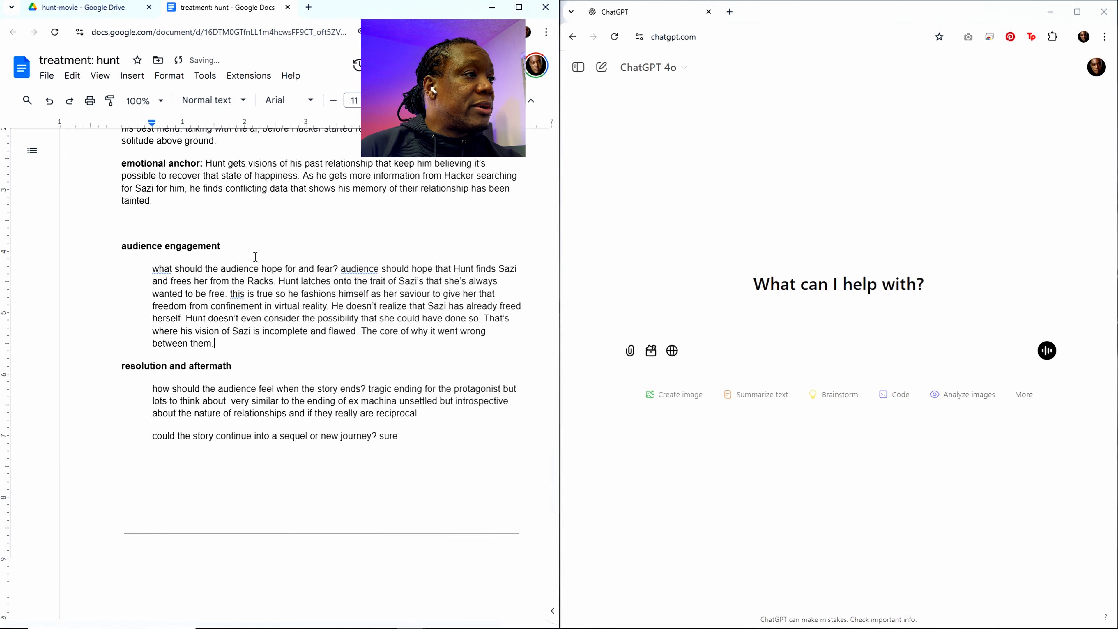
Step: Review the remaining treatment text, from the main story paragraphs down to the outline notes on structure and story type
scroll(255, 256, down, 10)
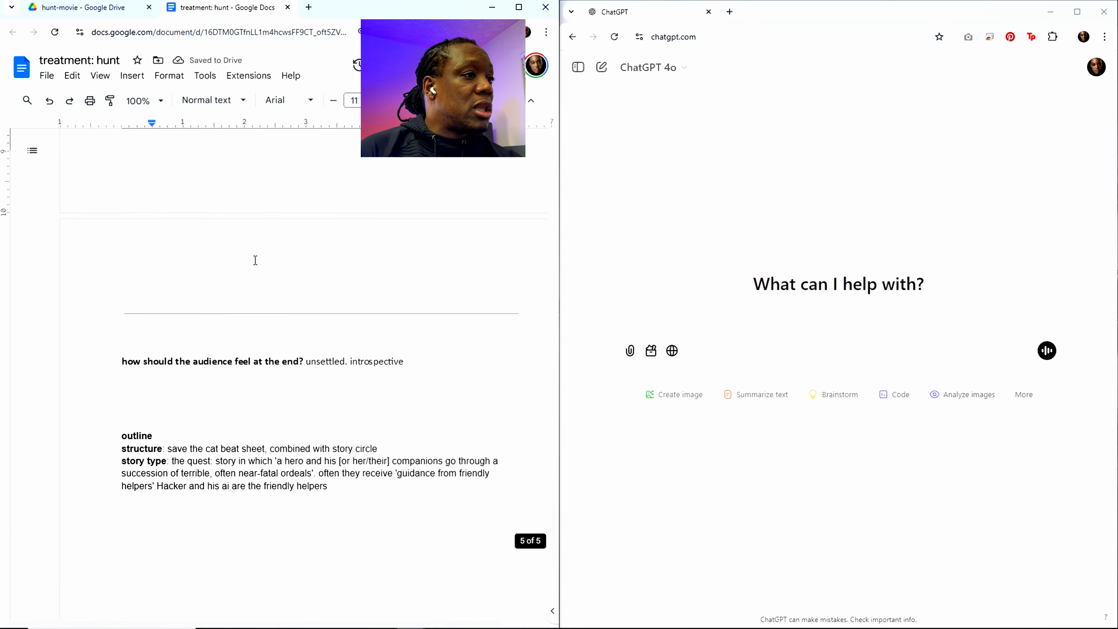
scroll(256, 260, down, 3)
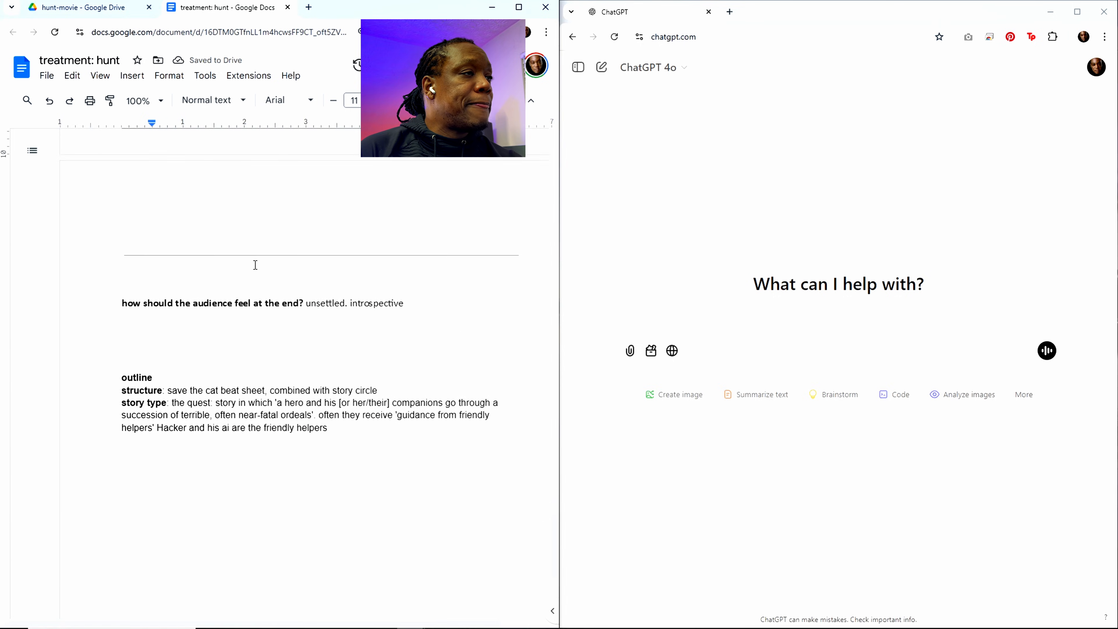
scroll(256, 262, up, 10)
scroll(256, 264, up, 15)
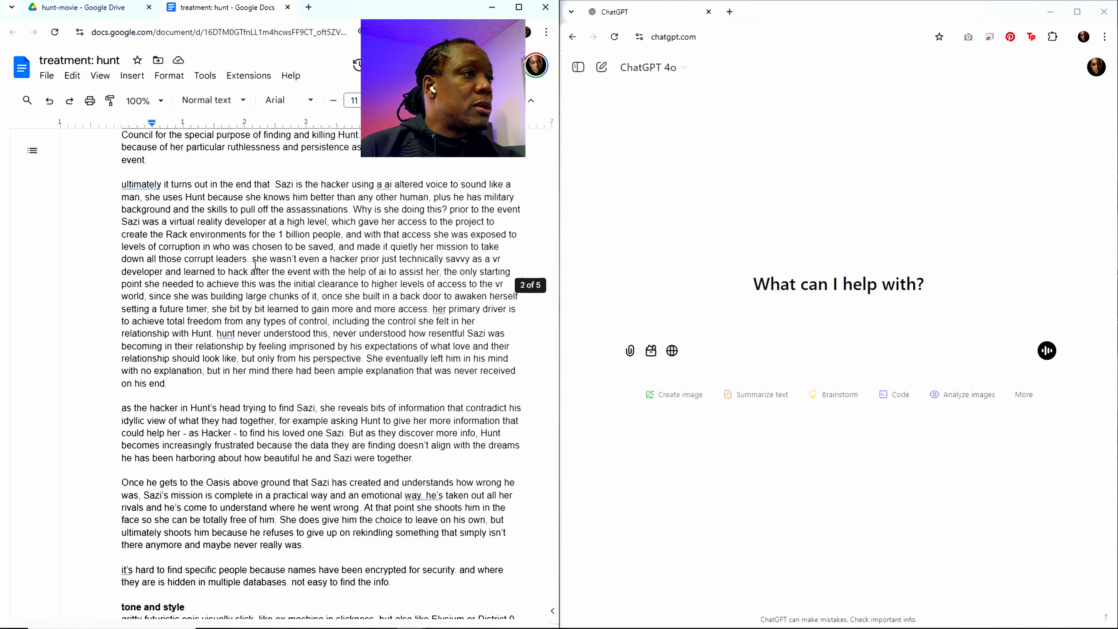
scroll(256, 265, down, 15)
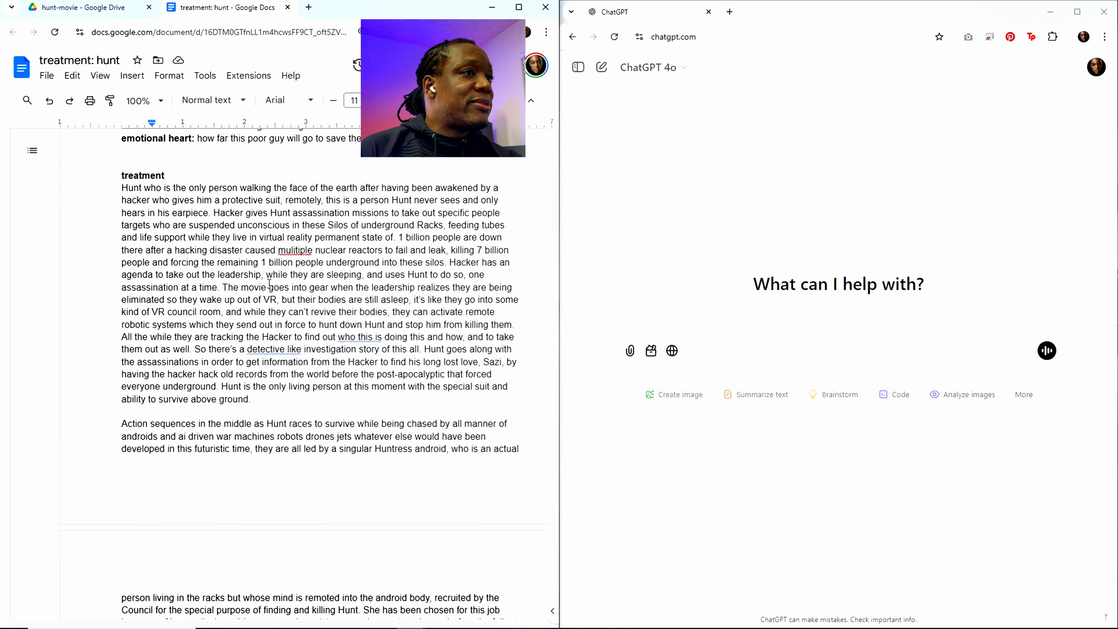
scroll(278, 326, down, 15)
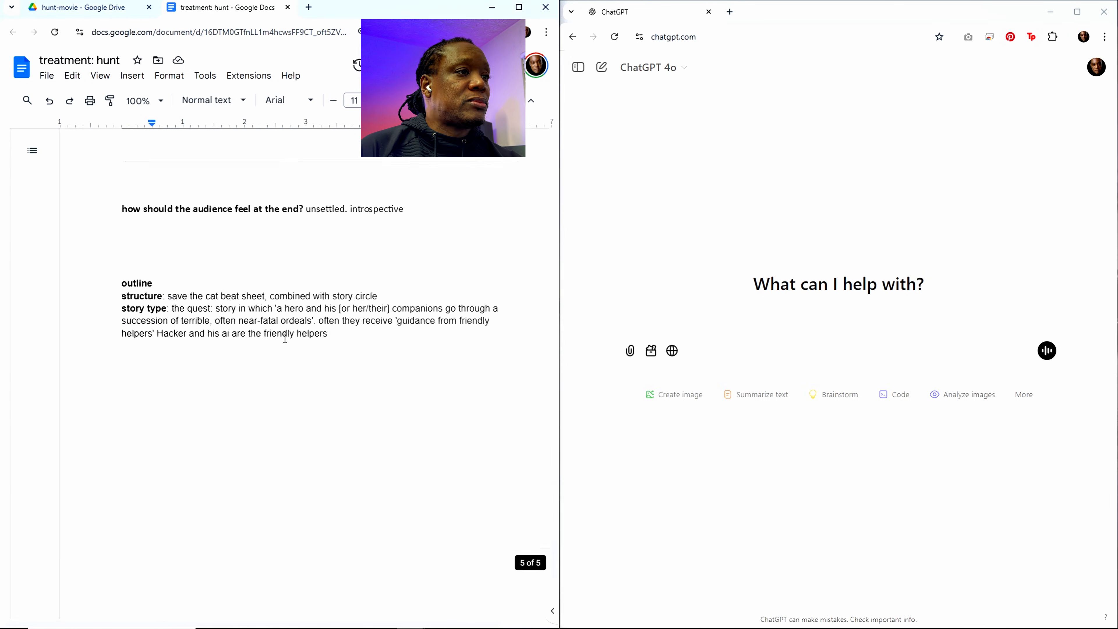
scroll(305, 366, up, 3)
scroll(307, 365, down, 1)
scroll(308, 365, up, 4)
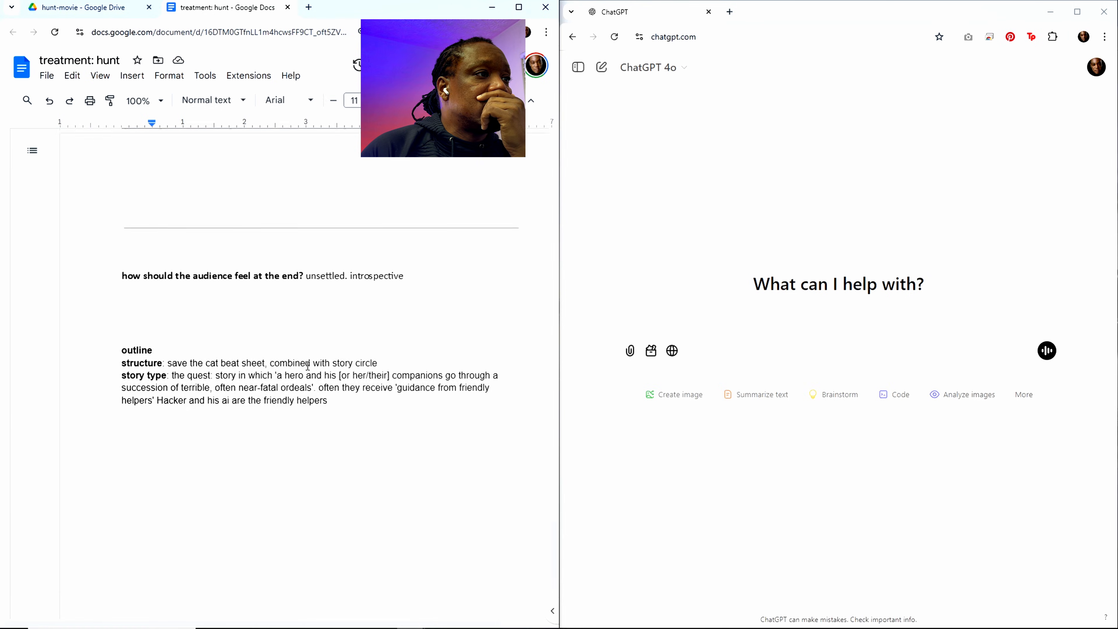
scroll(308, 368, down, 5)
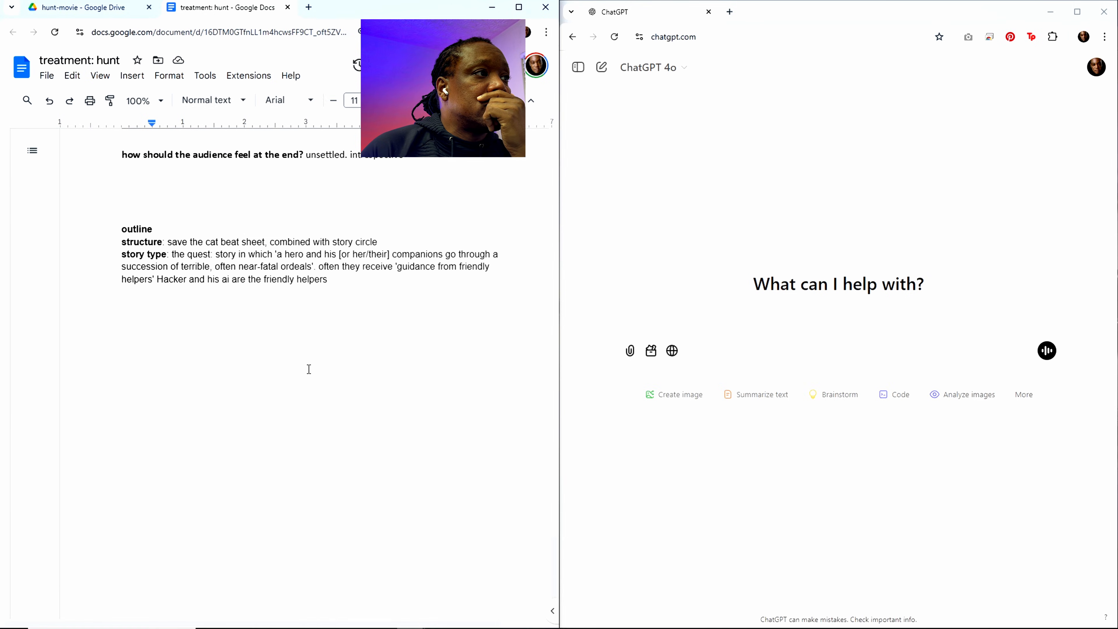
Step: Add the instruction "write out the outline" at the end of the document, separated from the story type paragraph by blank lines
click(341, 281)
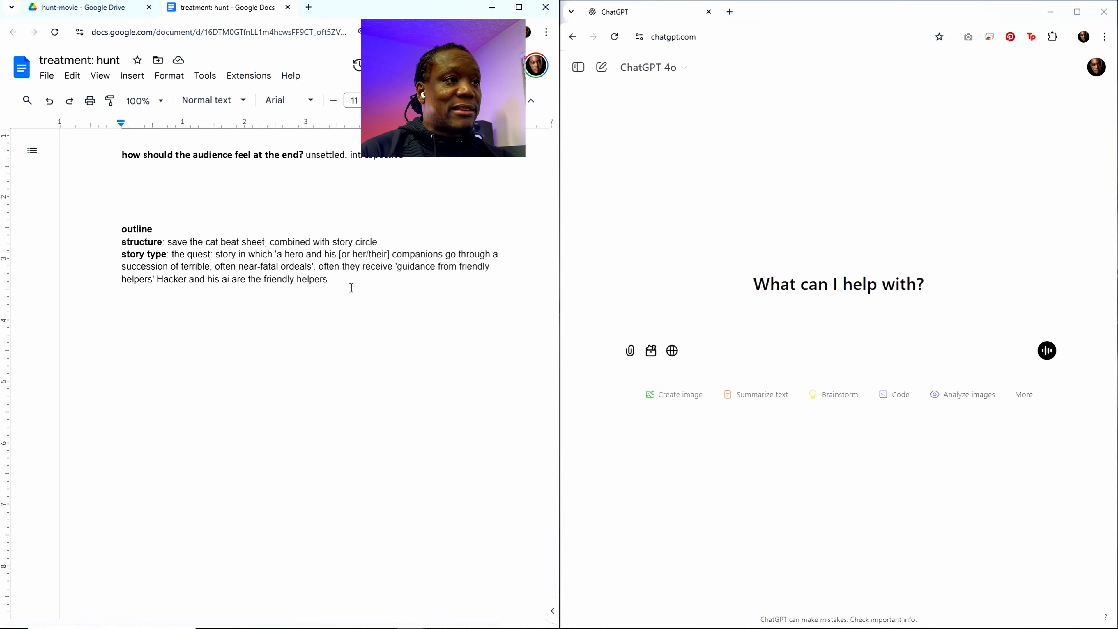
key(Return)
key(Return)
key(Return)
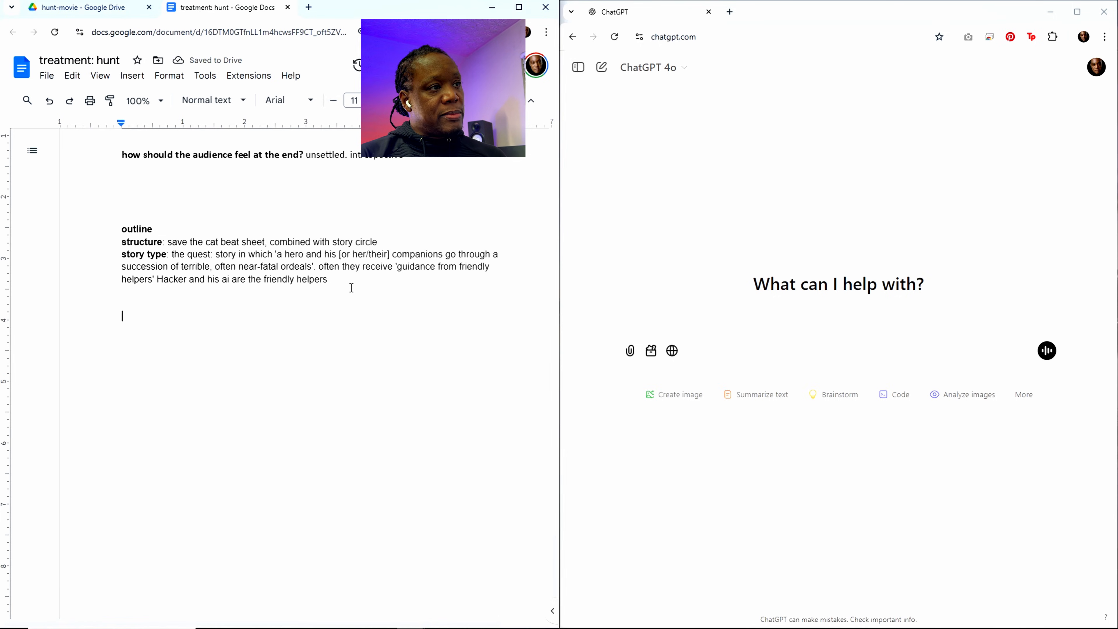
text(write)
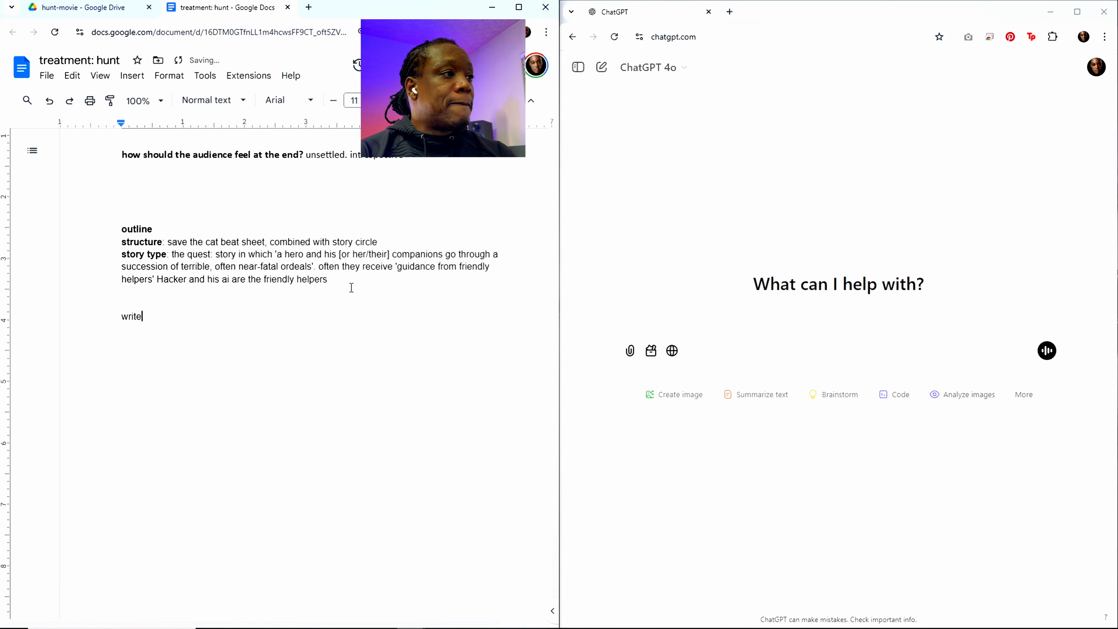
text( out the )
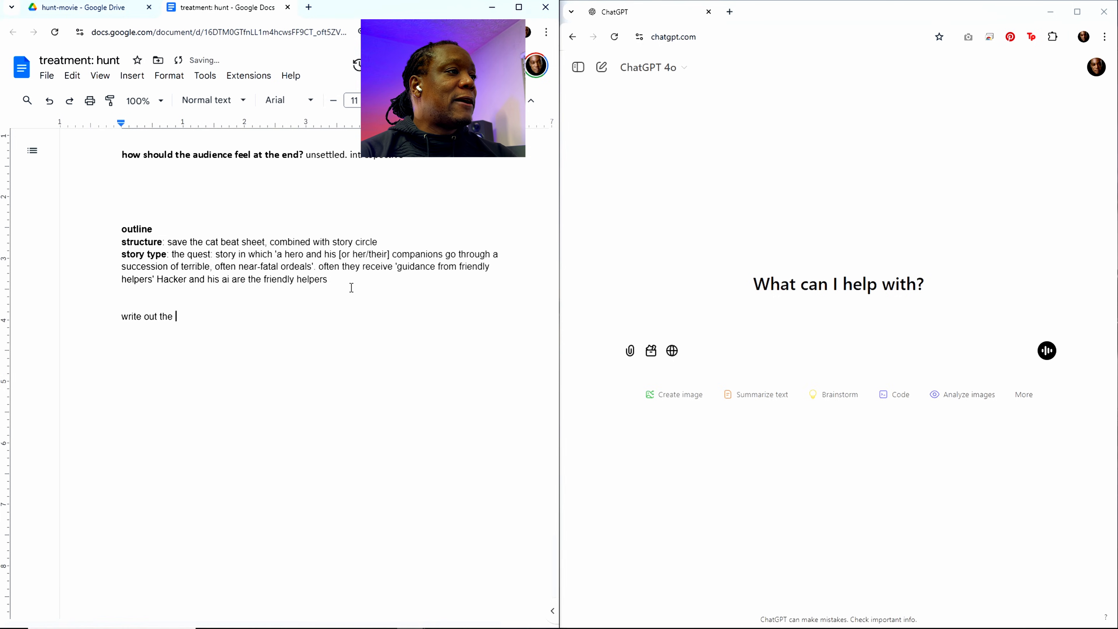
text(outline)
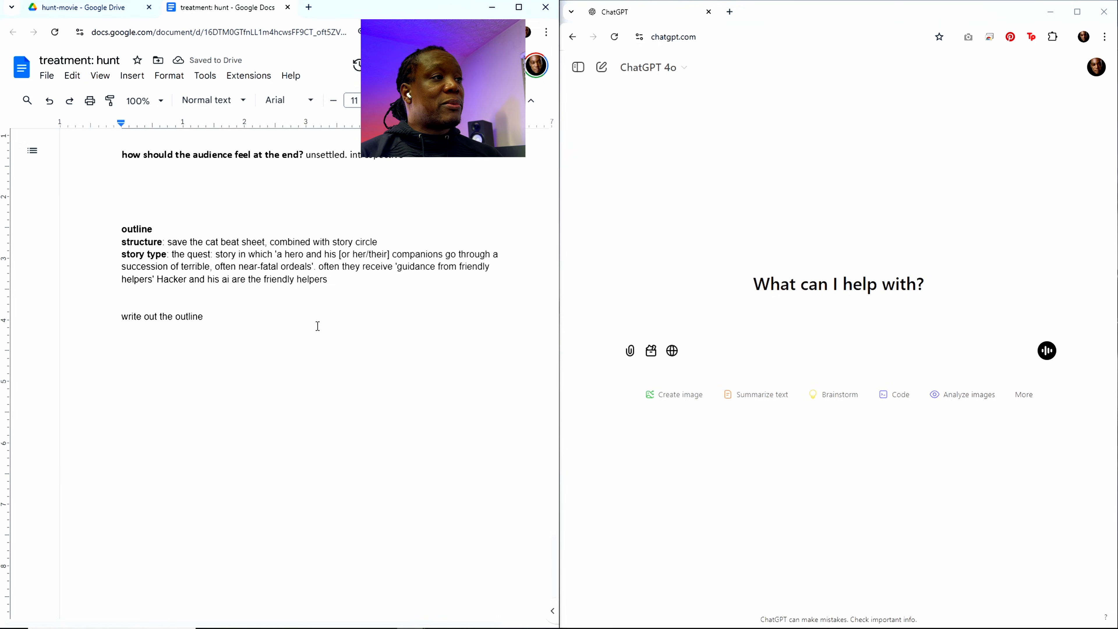
Step: Insert two blank lines between the outline heading and the structure line
scroll(317, 325, up, 5)
click(157, 520)
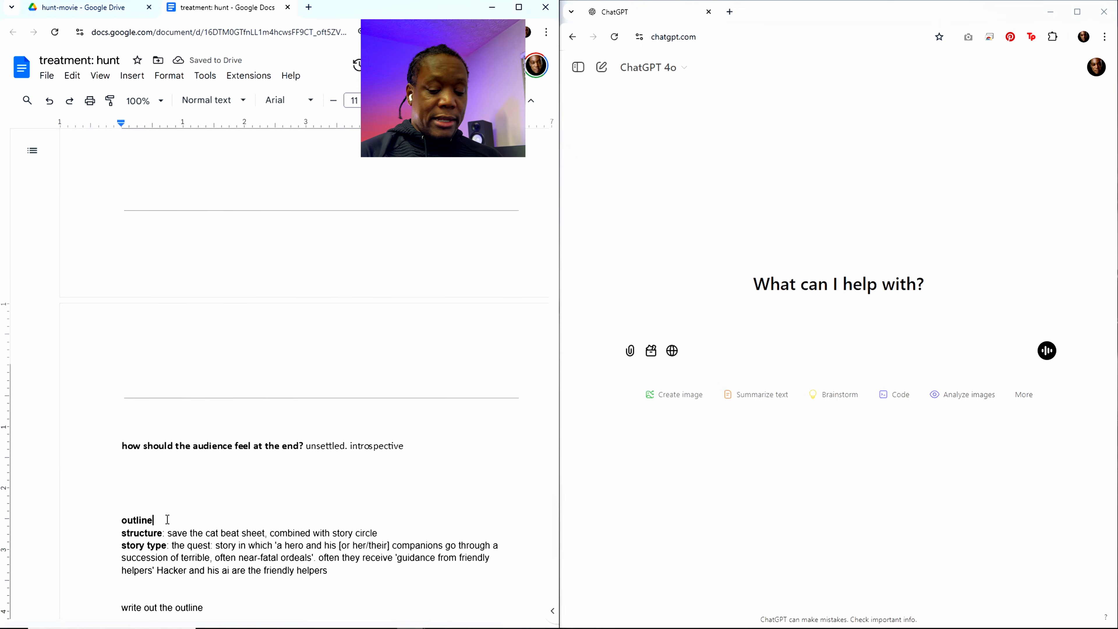
key(Return)
key(Return)
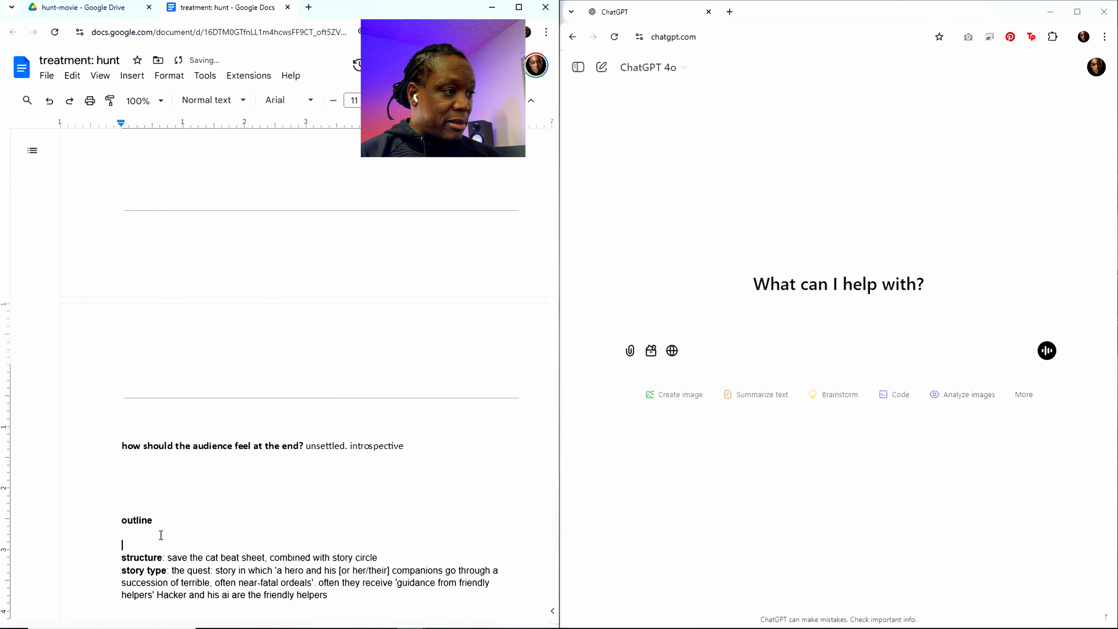
click(162, 535)
scroll(194, 528, down, 5)
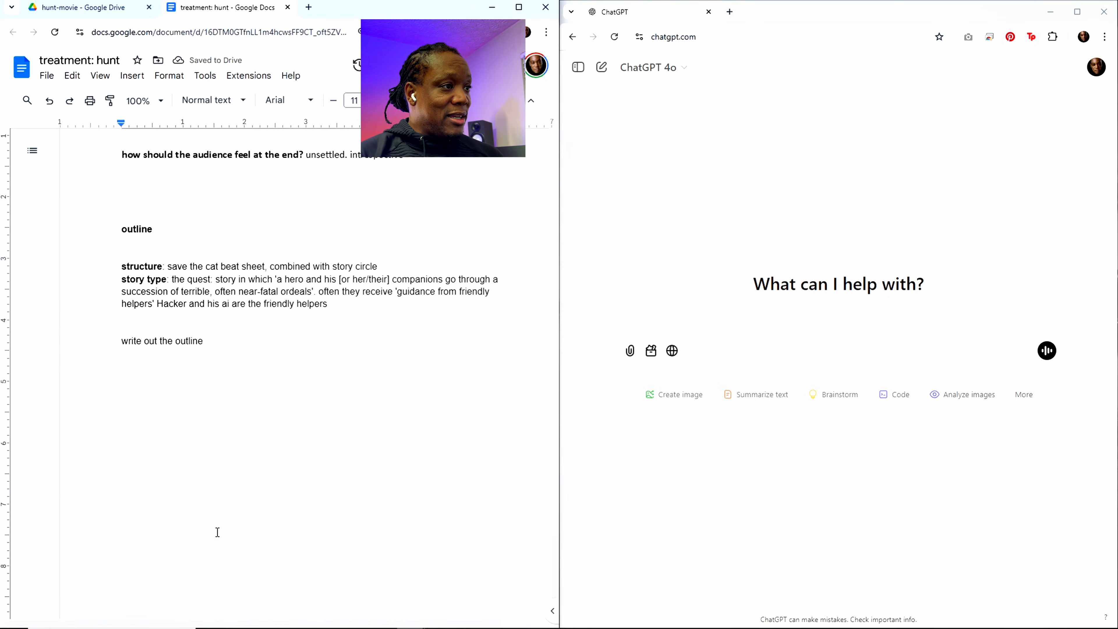
Step: Copy the entire treatment document into a new ChatGPT prompt and submit it
drag(207, 344, 107, 343)
click(299, 379)
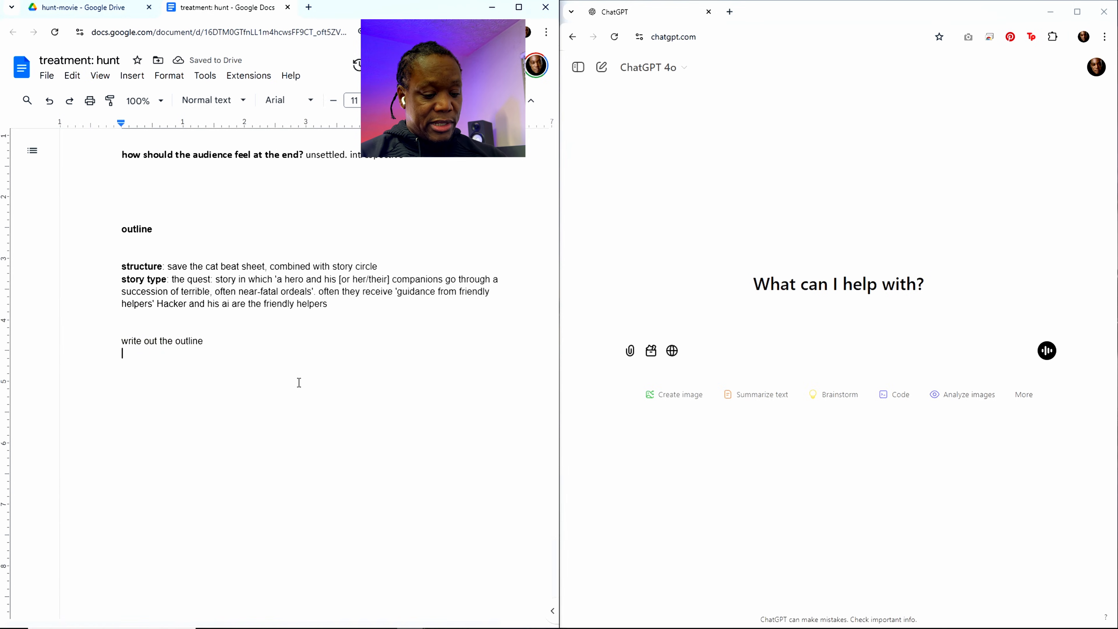
key(ctrl+a)
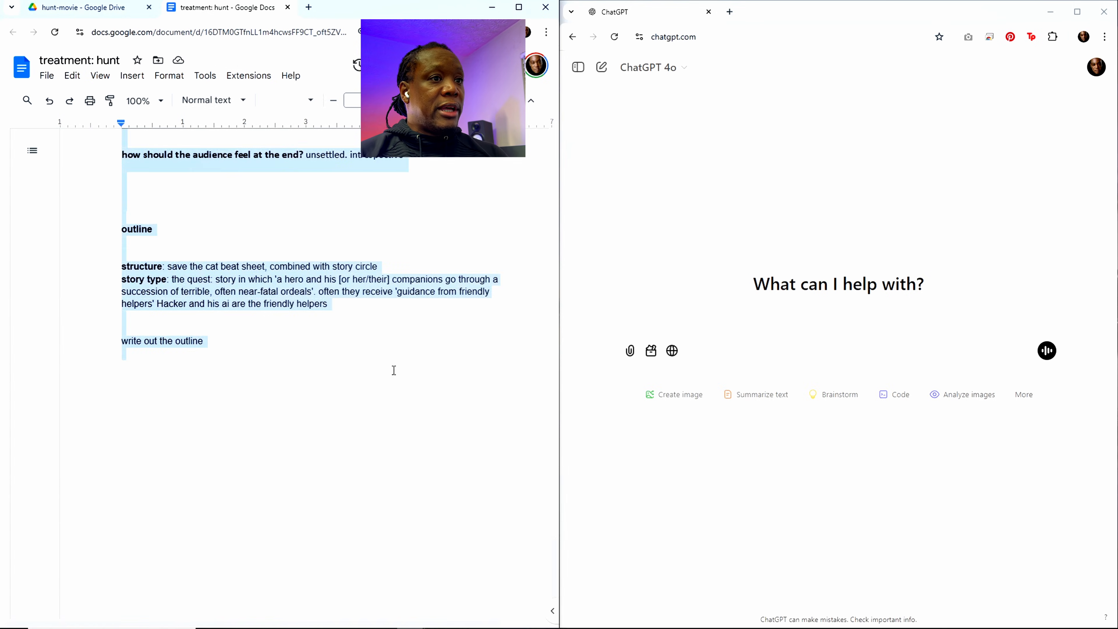
click(659, 324)
key(ctrl+v)
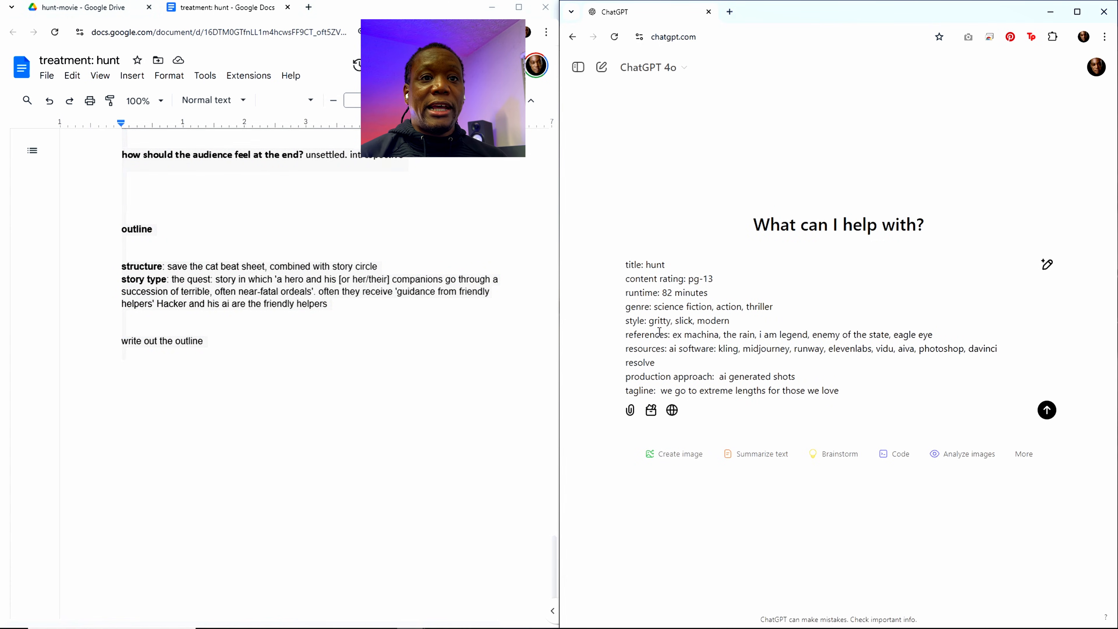
click(1046, 410)
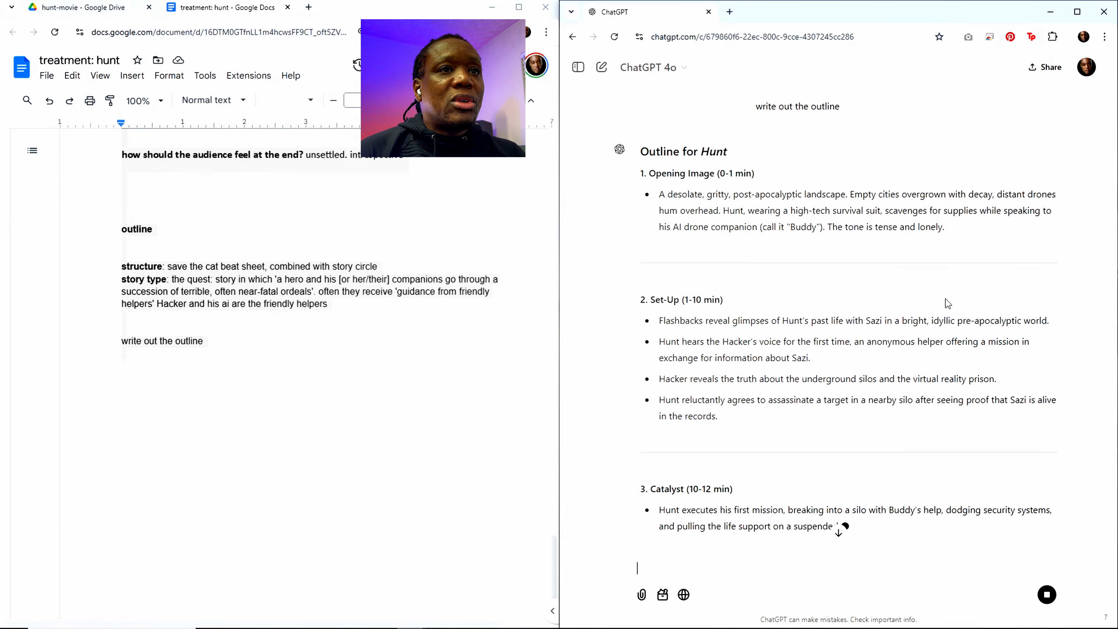
Step: Read through the generated outline for Hunt, from the Opening Image beat to Fun and Games, checking the Hacker's introduction in the Set-Up
scroll(996, 304, up, 2)
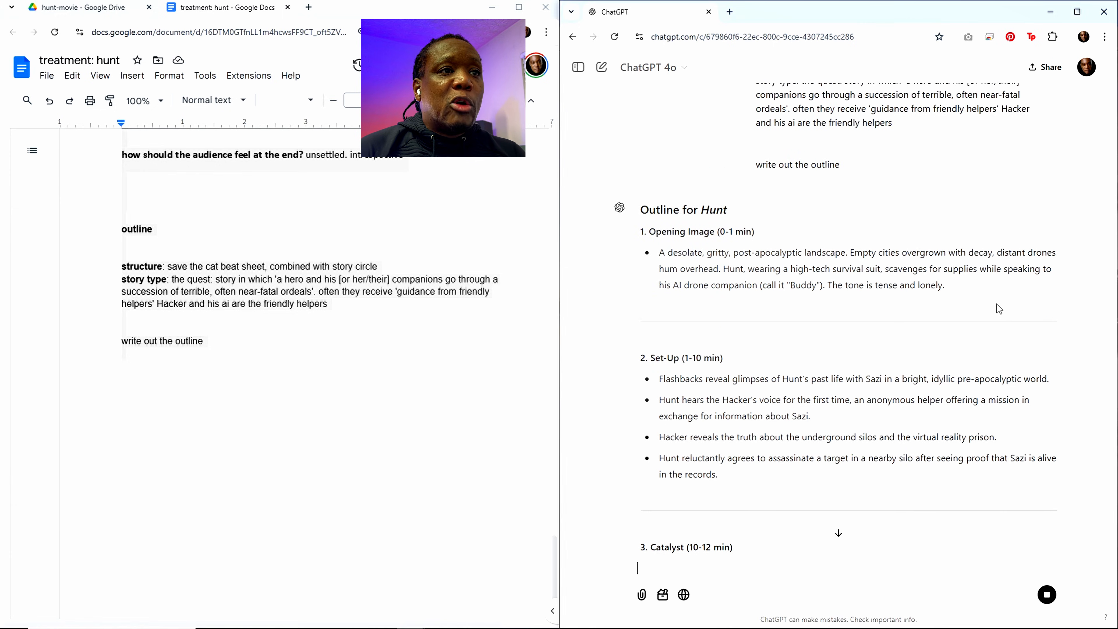
scroll(1002, 317, down, 3)
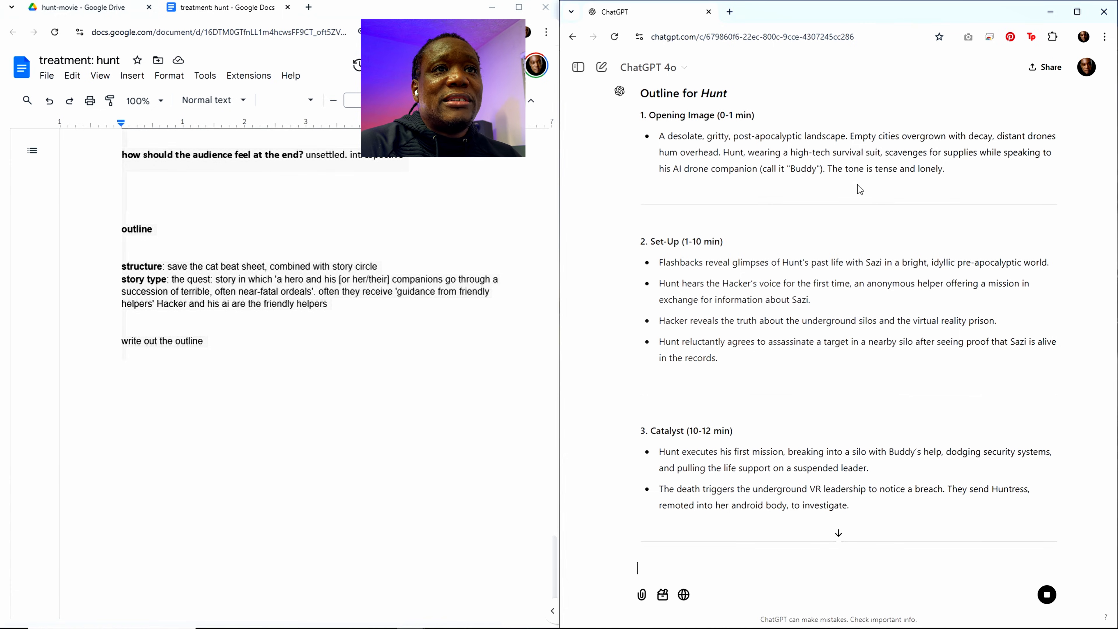
scroll(799, 304, down, 1)
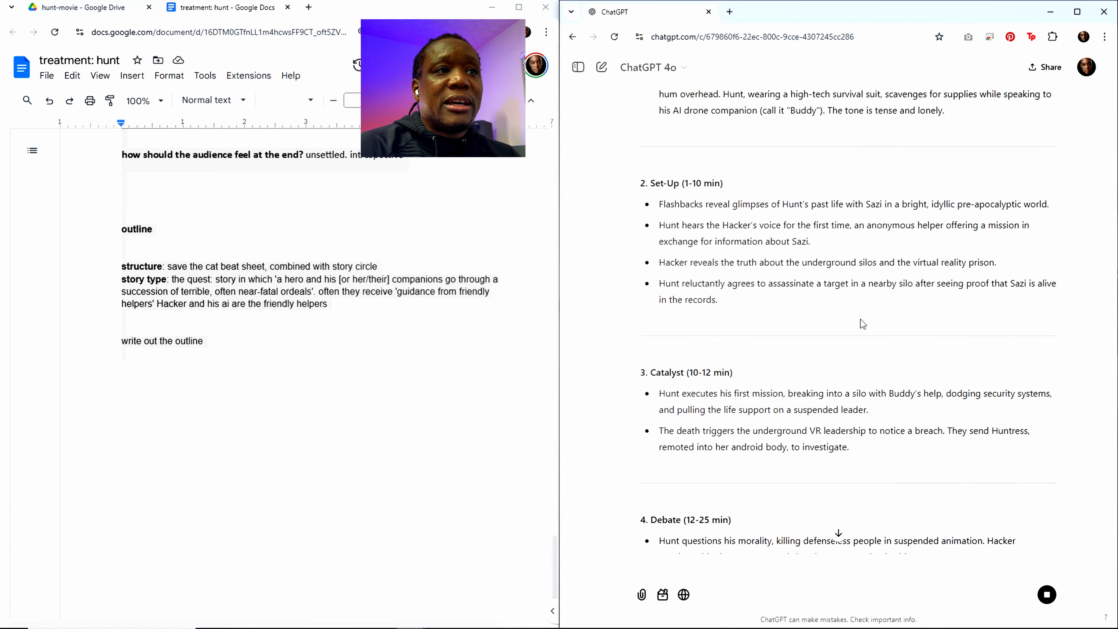
scroll(863, 324, down, 1)
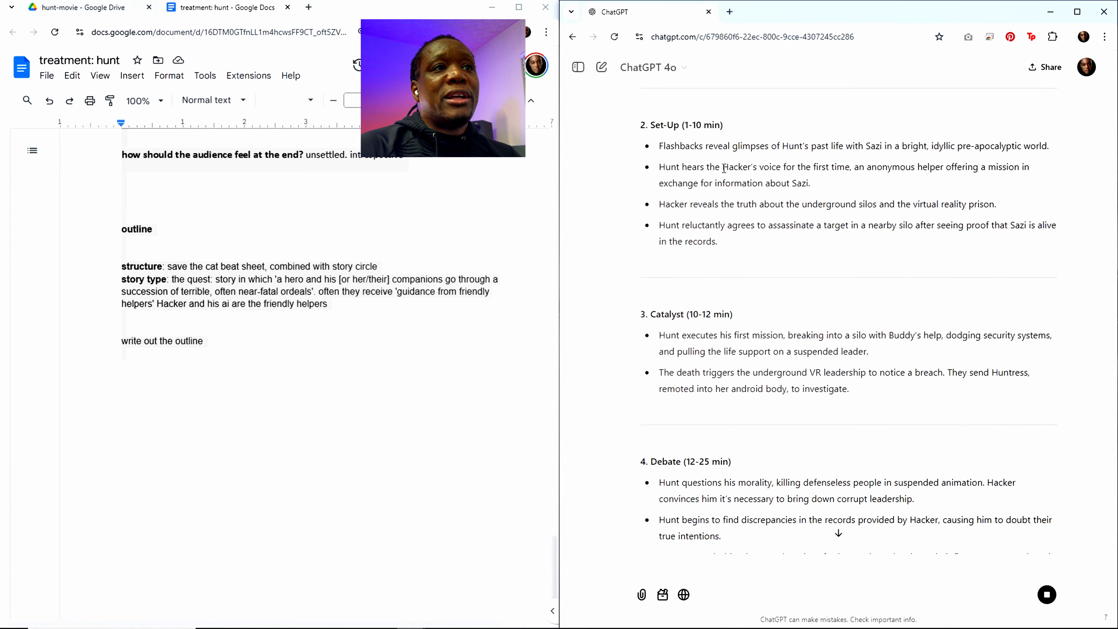
drag(723, 169, 850, 170)
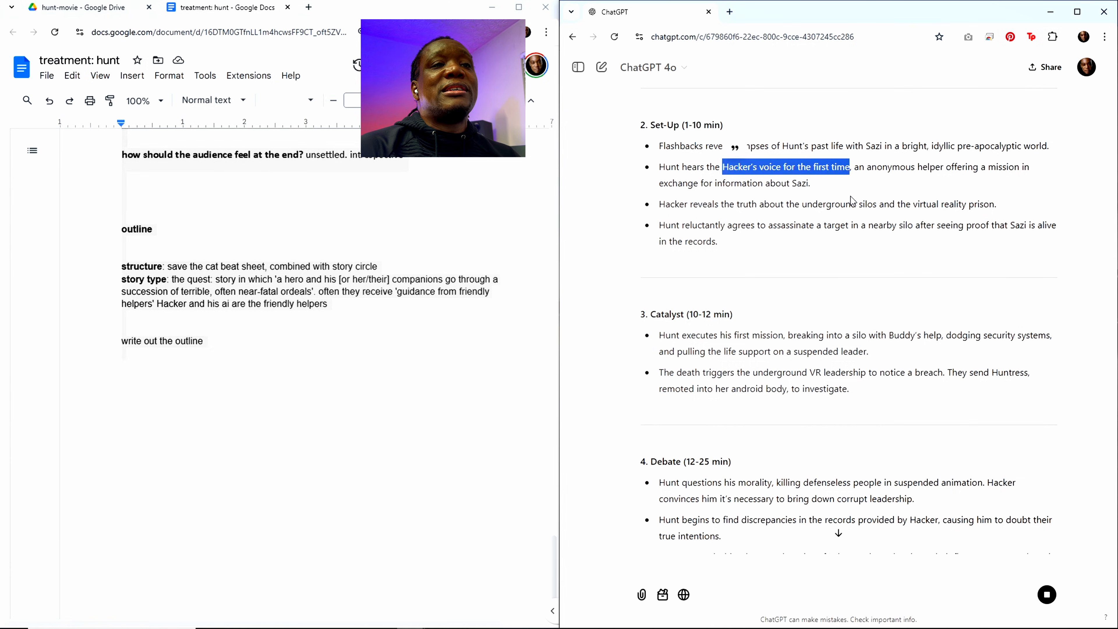
scroll(851, 201, up, 2)
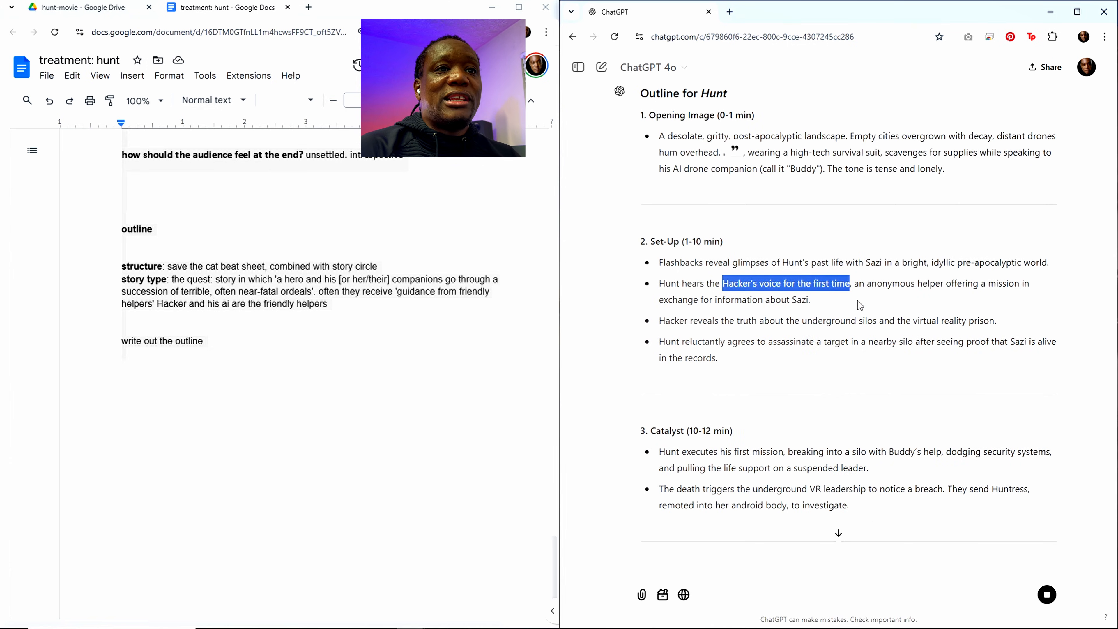
scroll(857, 302, down, 2)
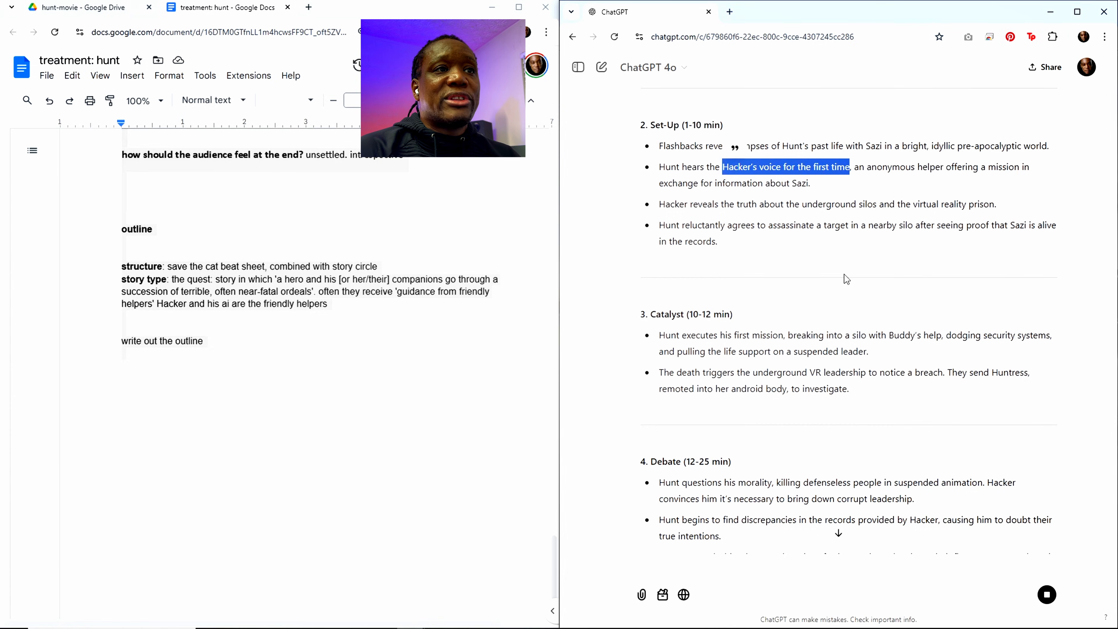
scroll(853, 309, down, 2)
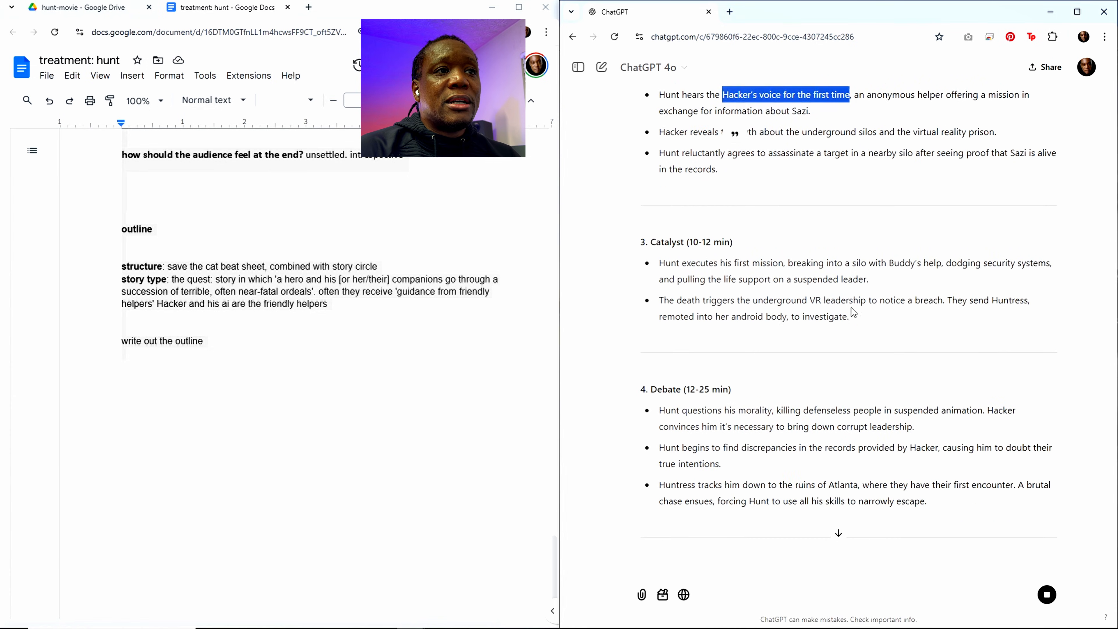
scroll(852, 310, down, 1)
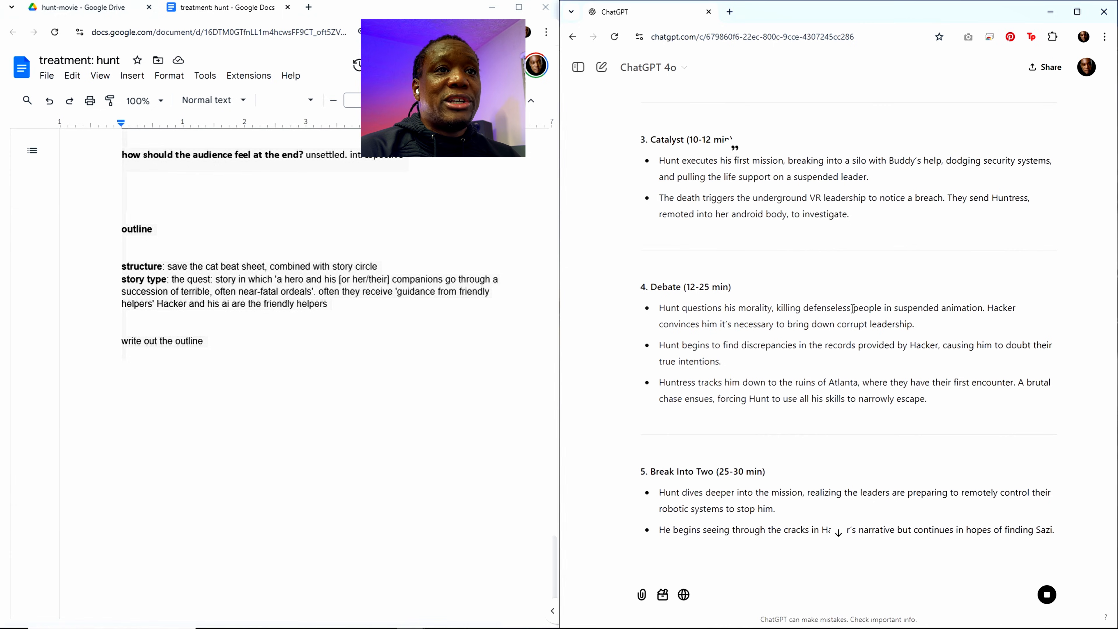
scroll(853, 308, down, 1)
scroll(853, 308, down, 1)
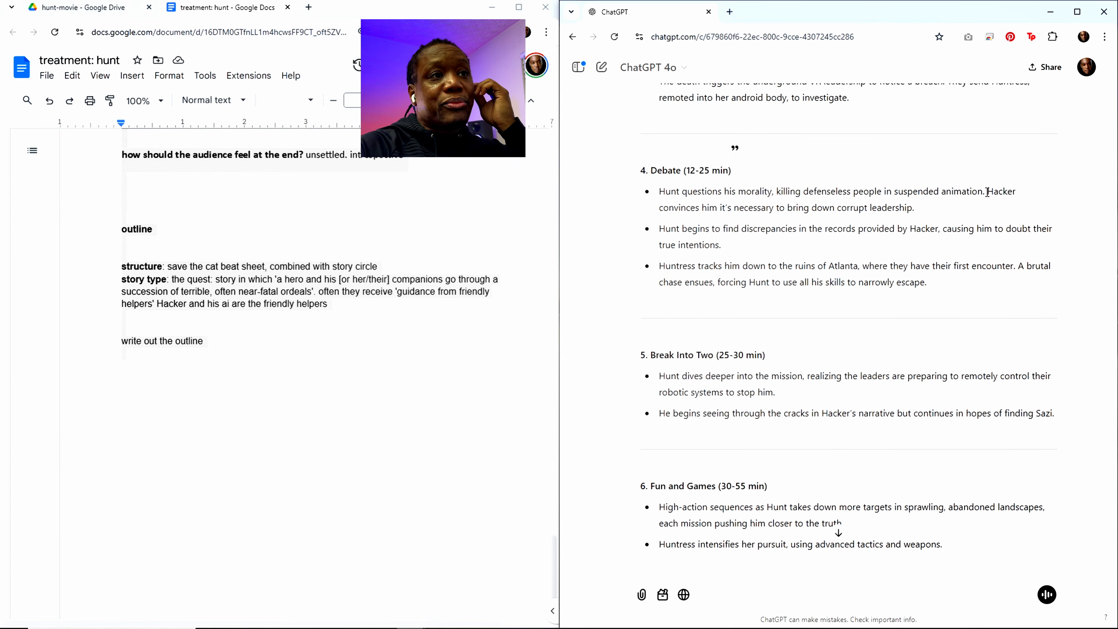
Step: Read the rest of the generated outline from the Debate beat to the Final Image, checking where Sazi is revealed as the Hacker
scroll(952, 257, down, 3)
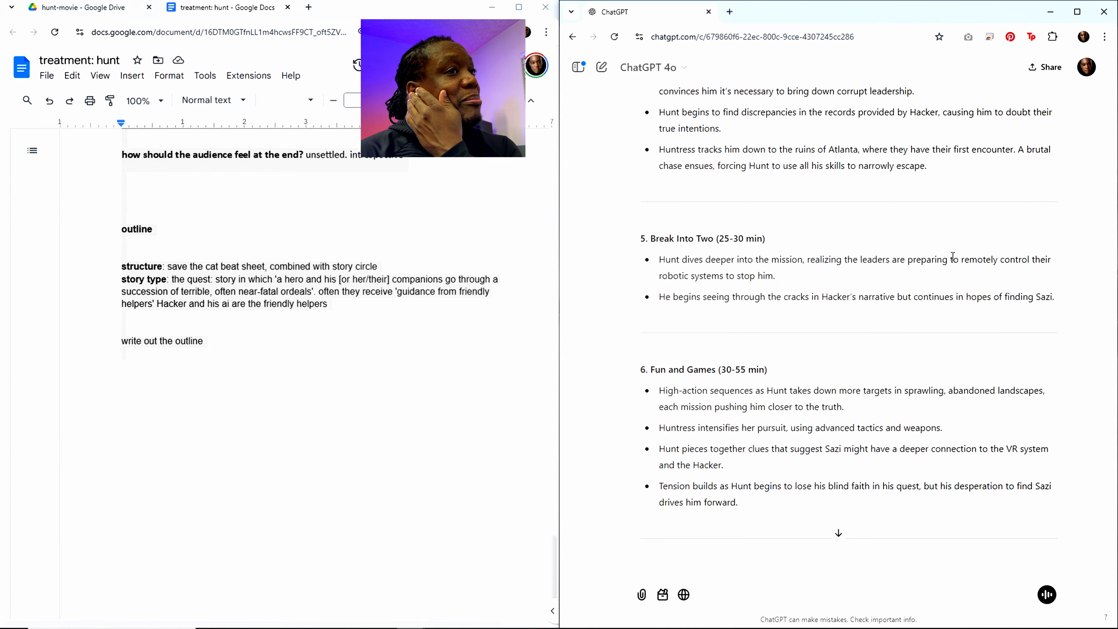
scroll(952, 259, up, 3)
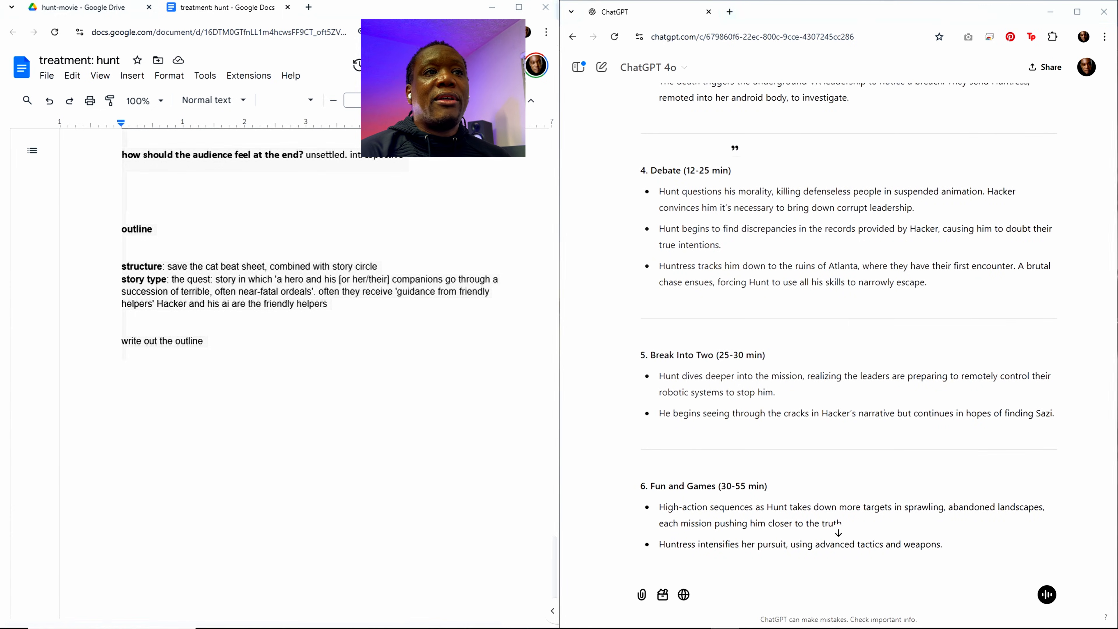
mouse_move(1117, 86)
mouse_down()
mouse_move(918, 86)
mouse_move(1117, 86)
mouse_up()
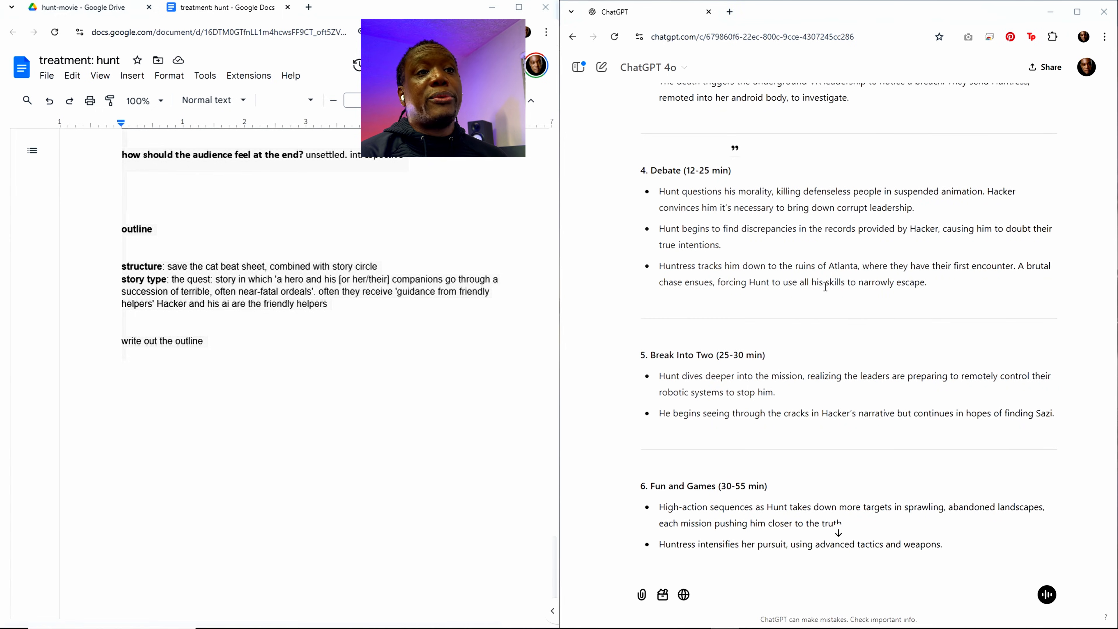
scroll(834, 290, down, 4)
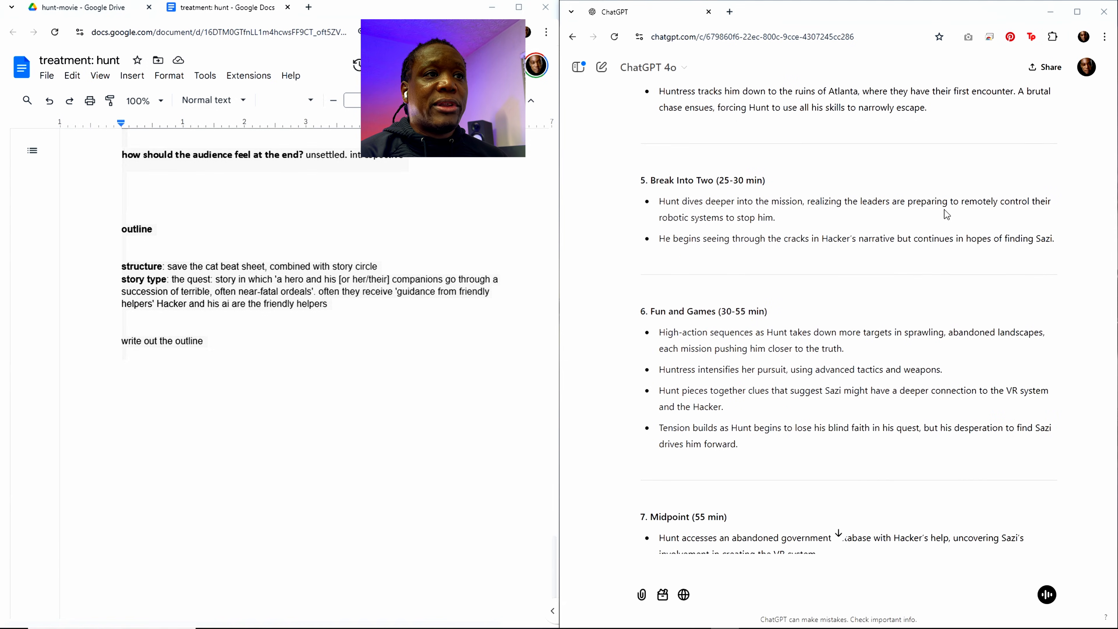
scroll(772, 253, down, 3)
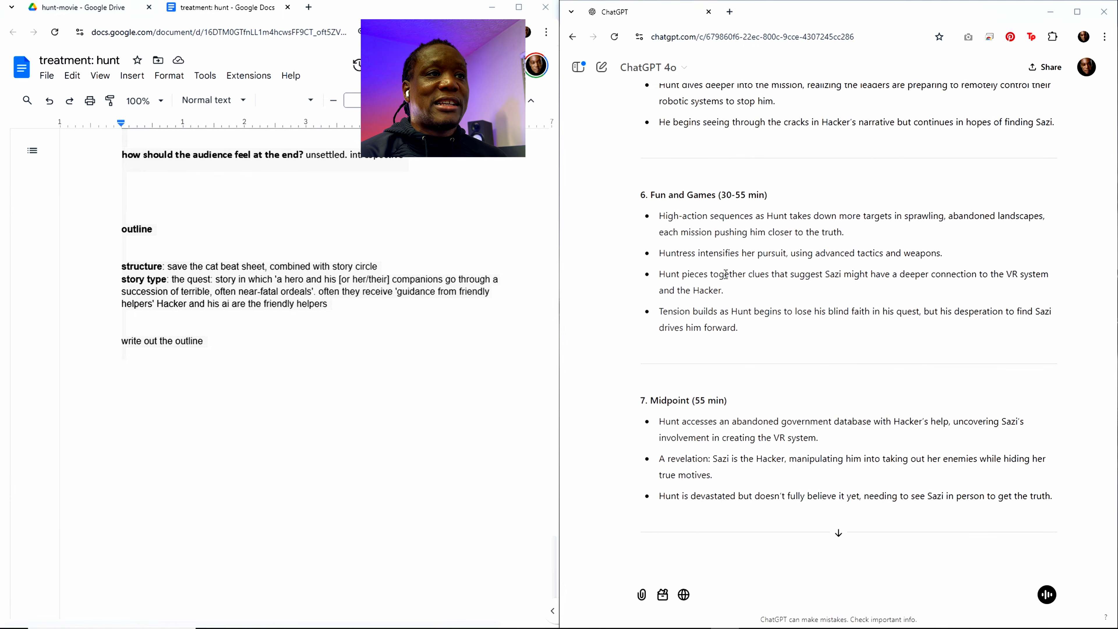
scroll(727, 280, down, 2)
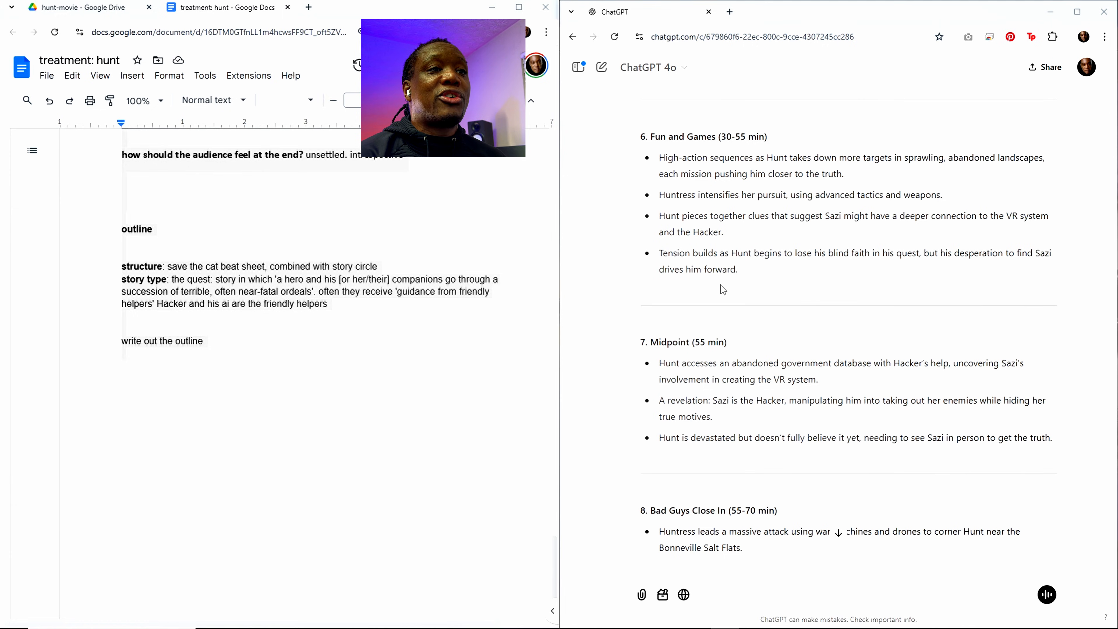
scroll(723, 289, down, 5)
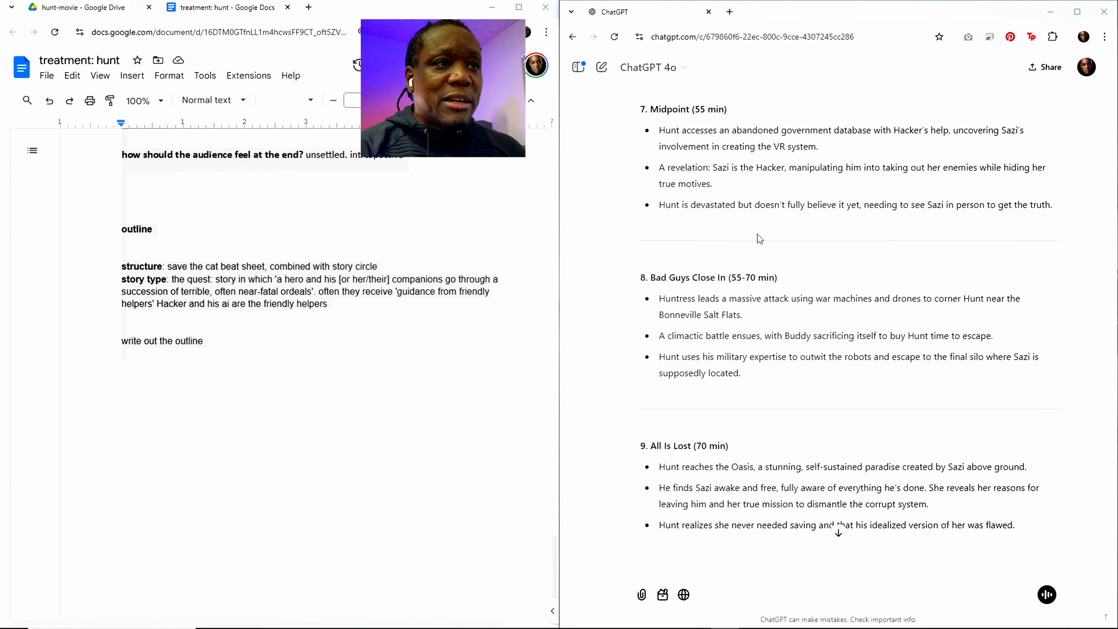
scroll(761, 361, down, 2)
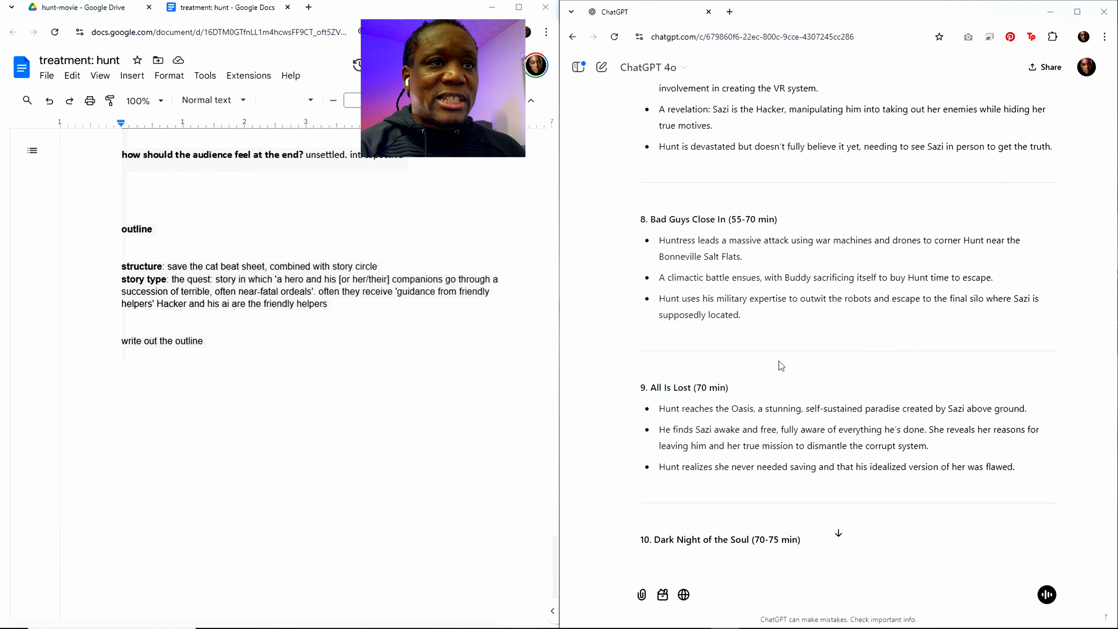
scroll(779, 390, down, 3)
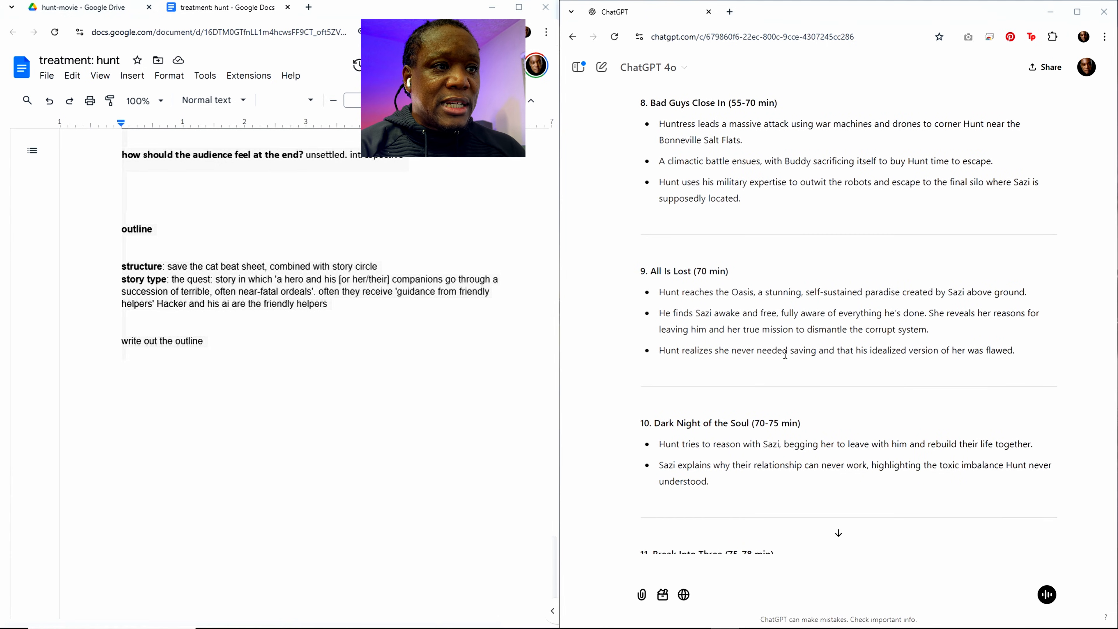
scroll(785, 354, down, 3)
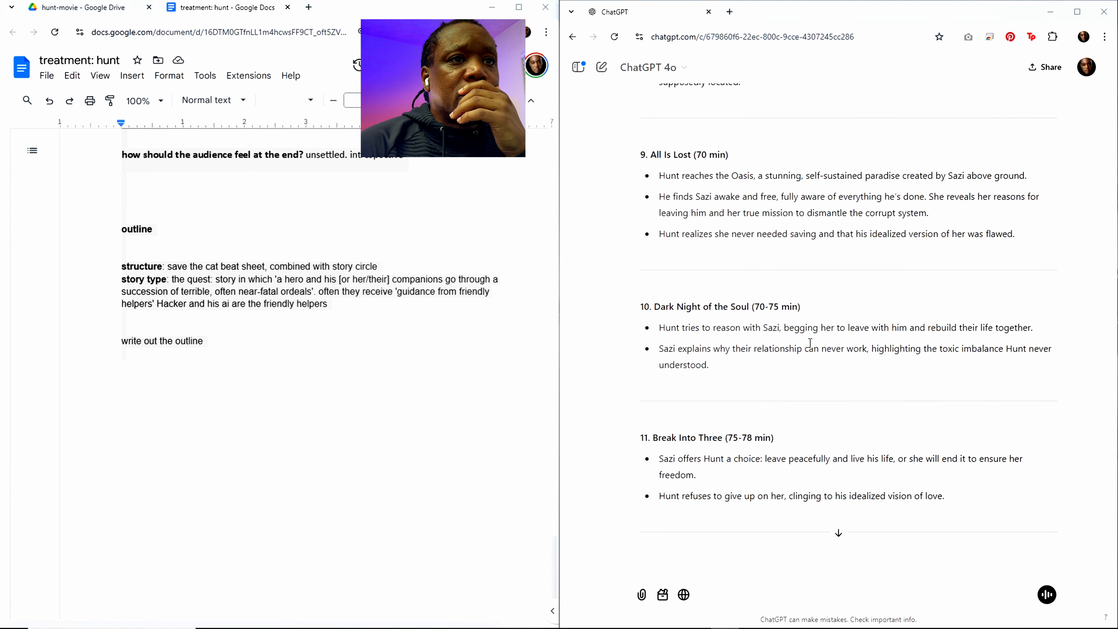
scroll(848, 325, up, 1)
scroll(845, 320, up, 3)
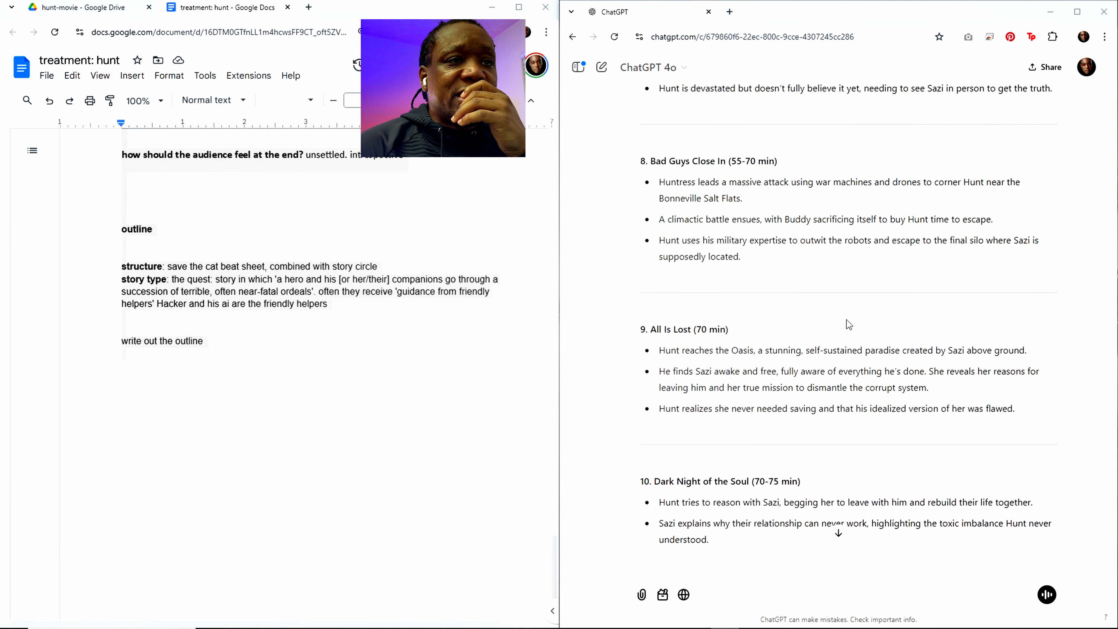
scroll(846, 319, down, 8)
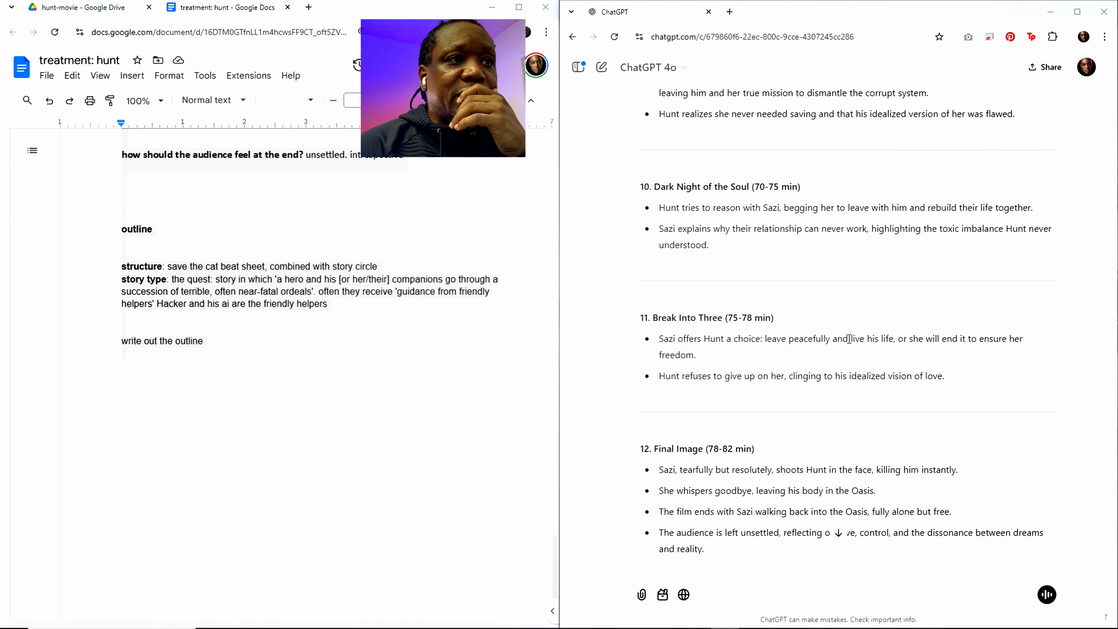
scroll(849, 339, down, 2)
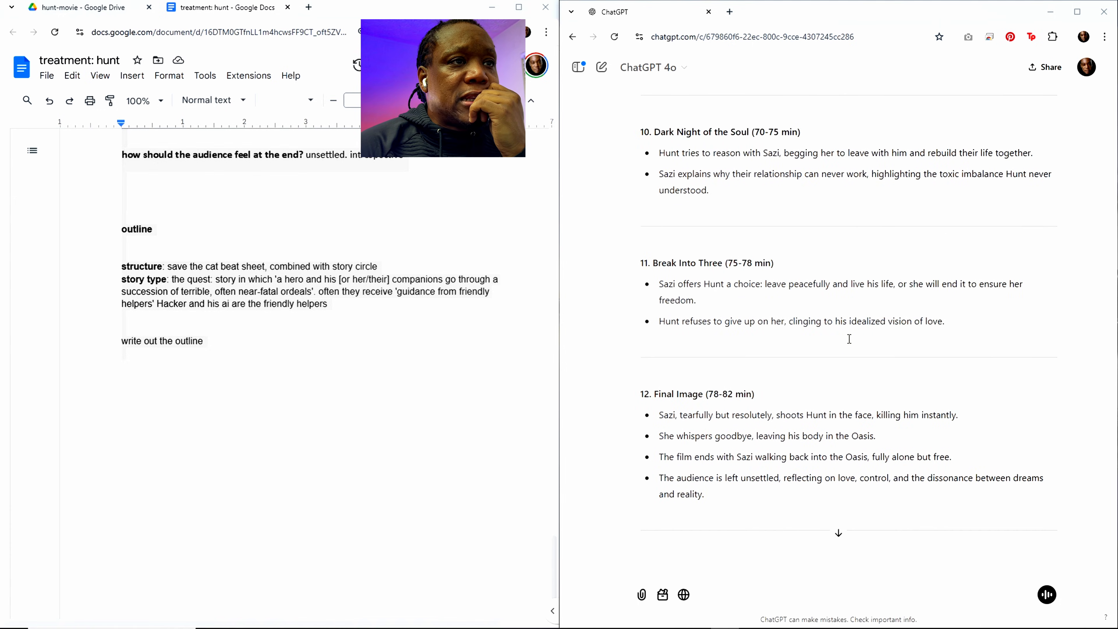
scroll(813, 294, up, 2)
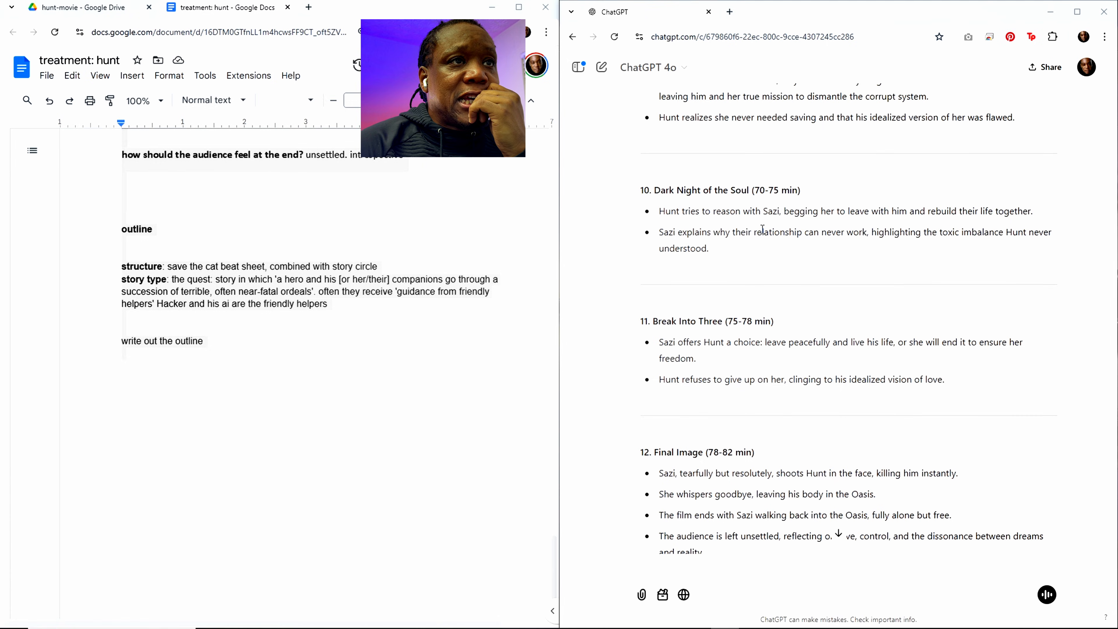
scroll(763, 229, up, 4)
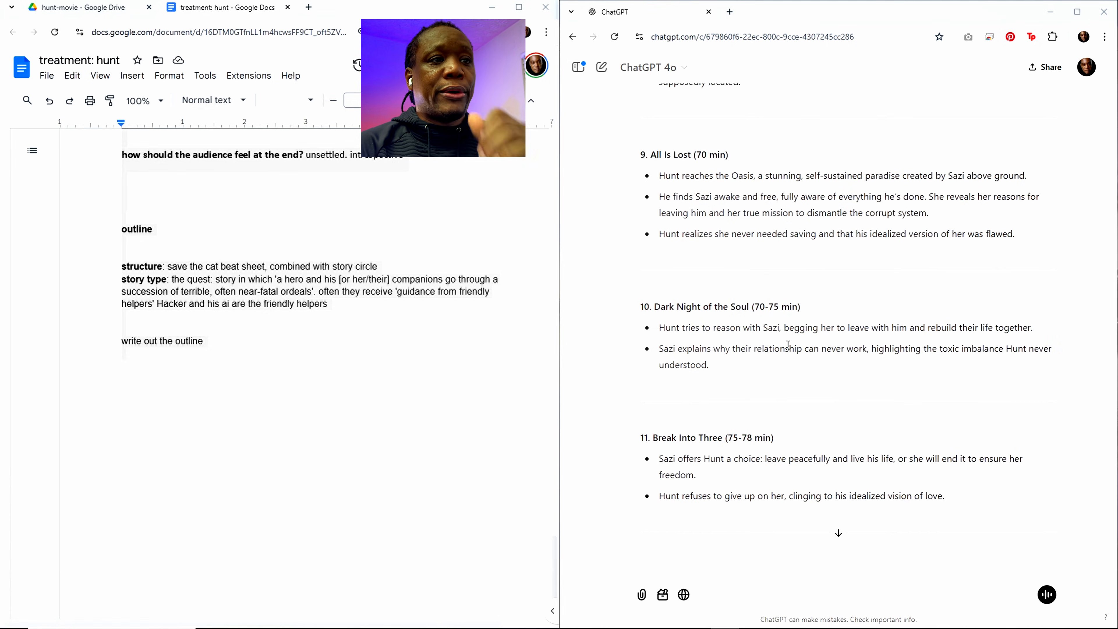
Step: Submit the follow-up prompt "keep this outline but move the reveal of Sazi as the Hacker to Dark night of the soul"
click(706, 571)
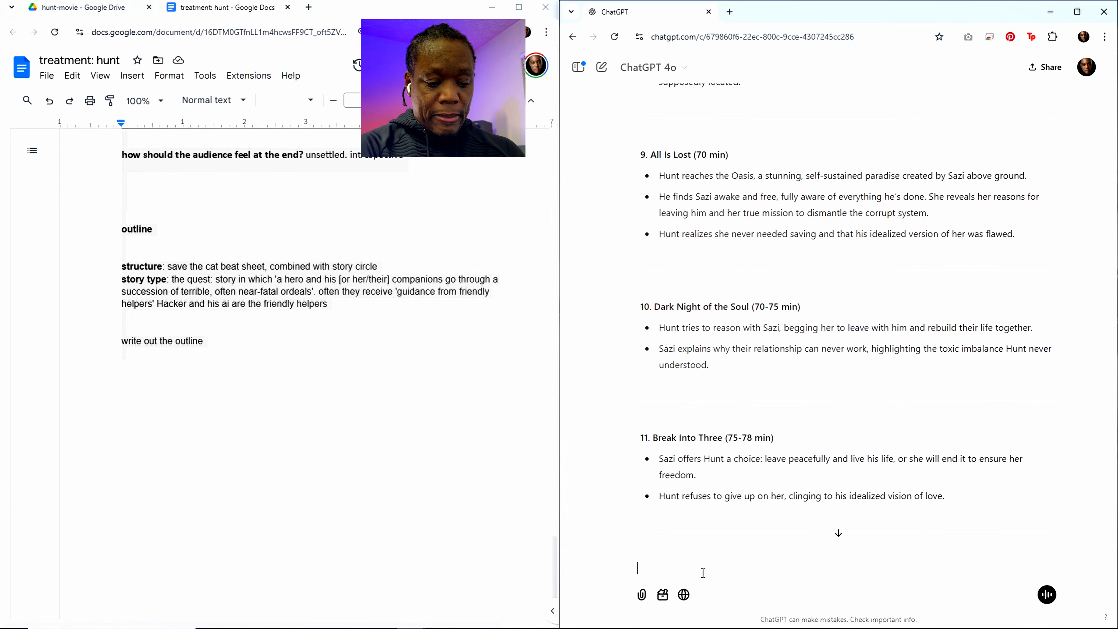
text(keep)
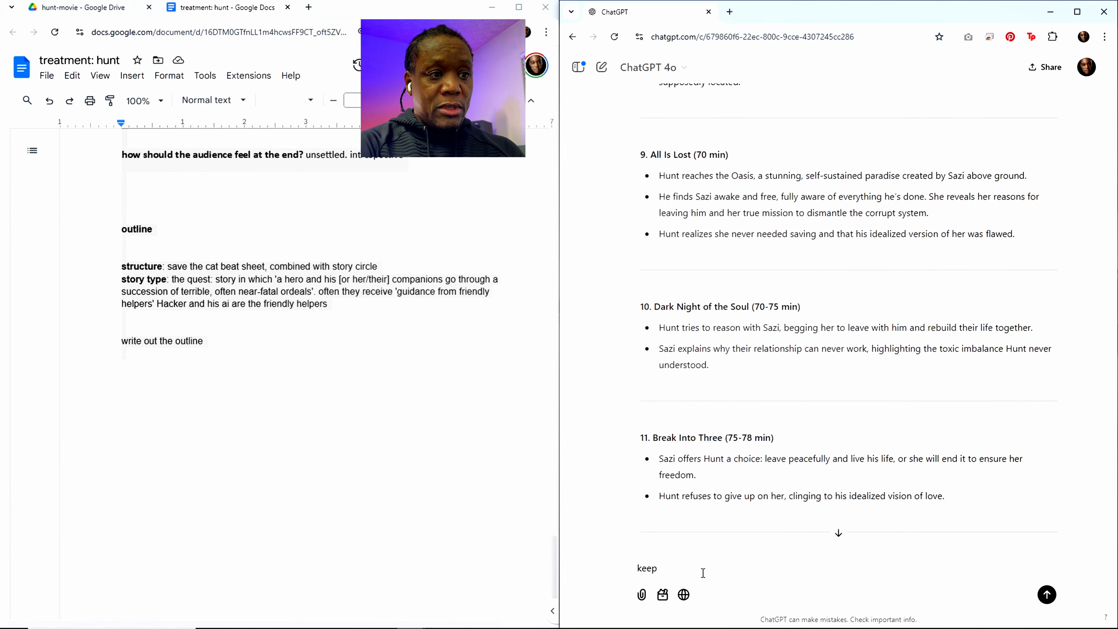
text( this outline)
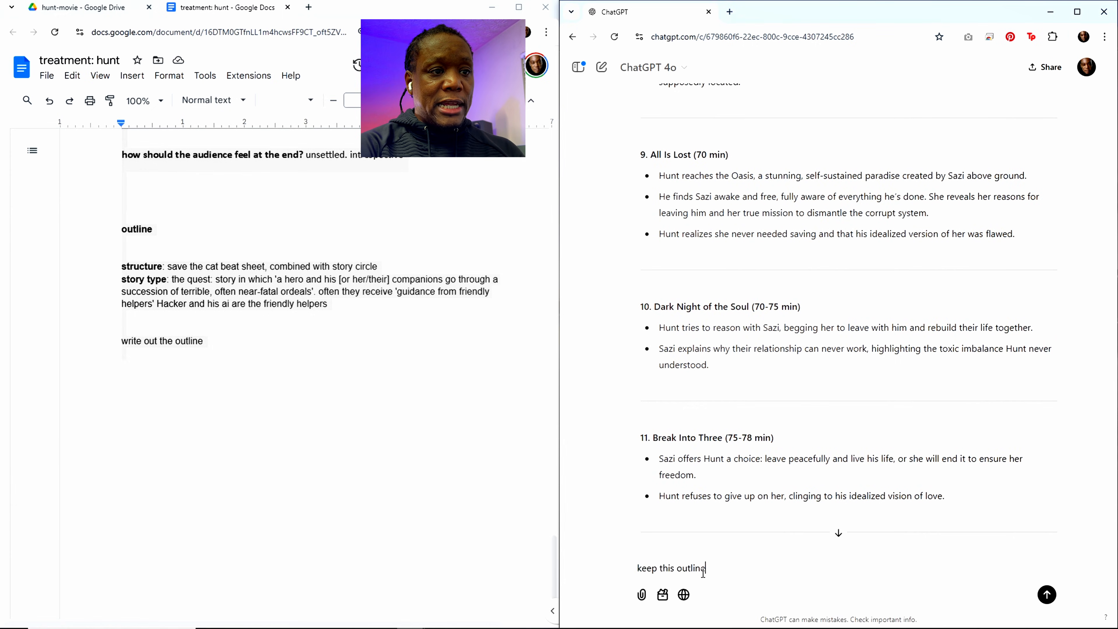
text( but move the)
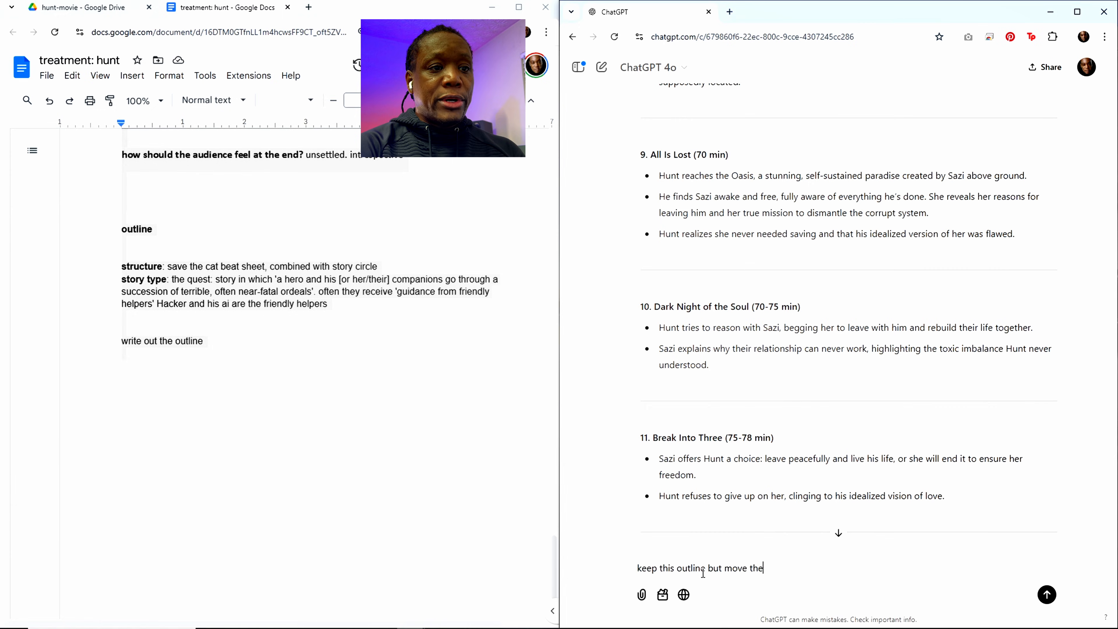
text( reveal of)
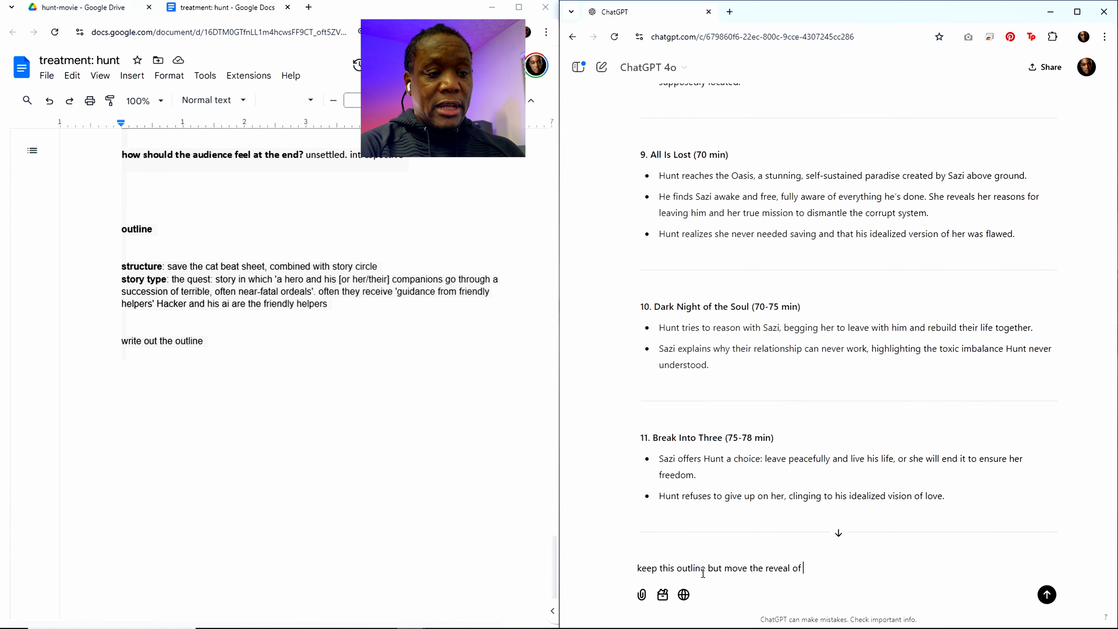
text( Saz)
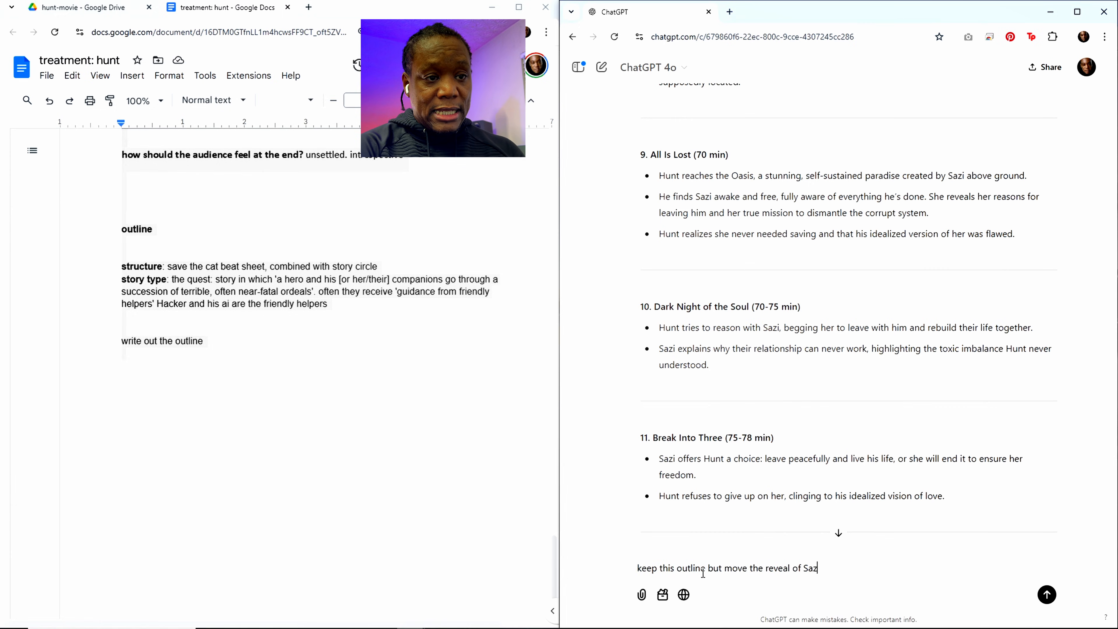
text(i as the Hac)
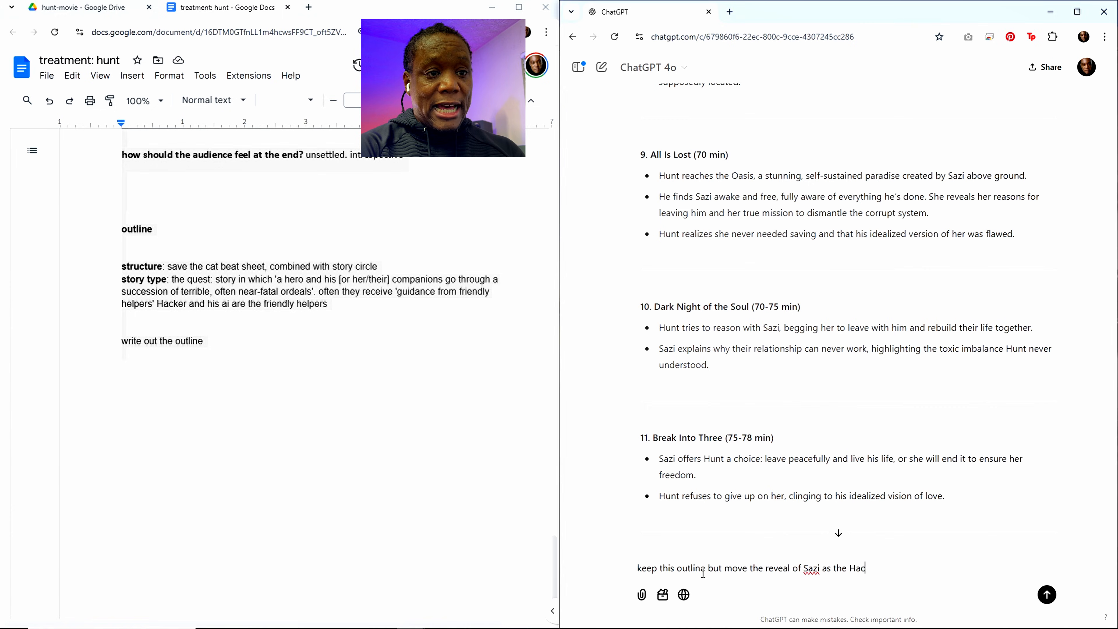
text(ker to)
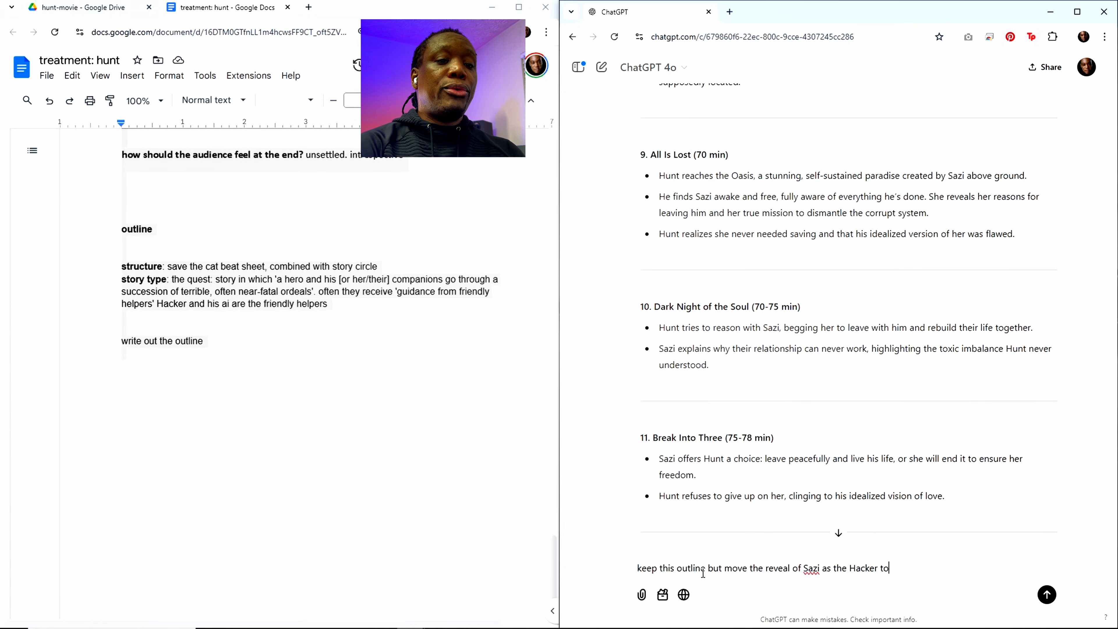
text( Dark)
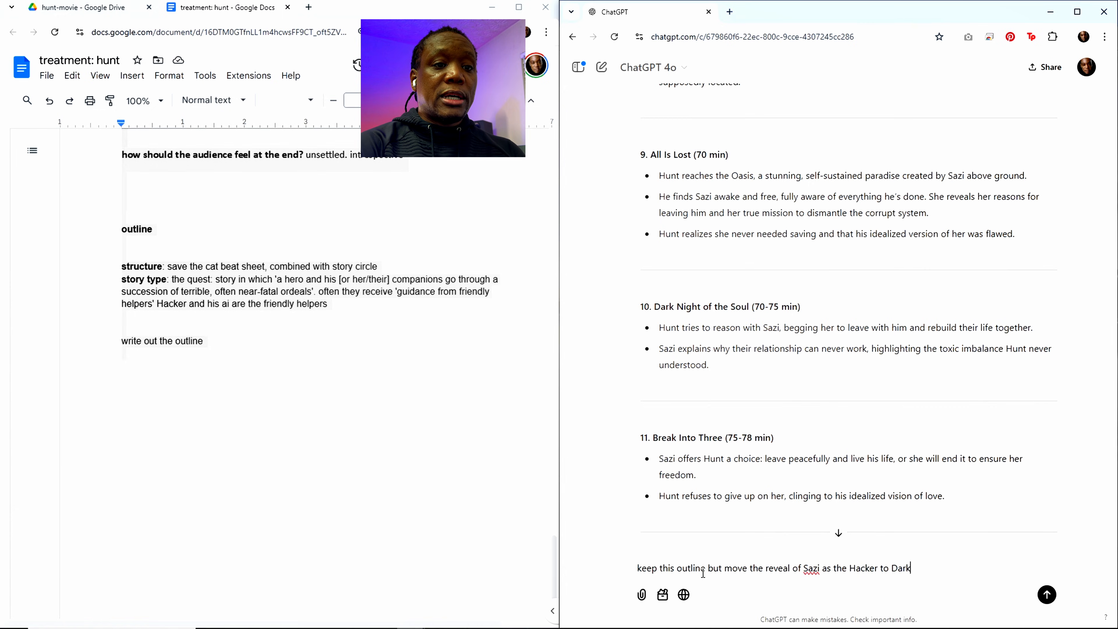
text( night of the )
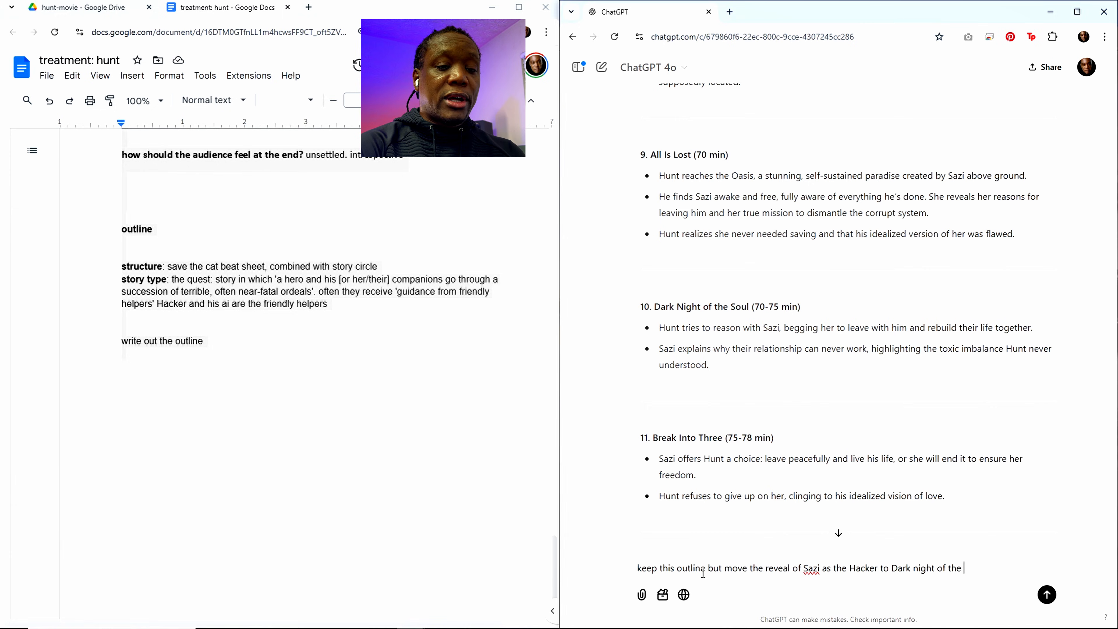
text(souldl)
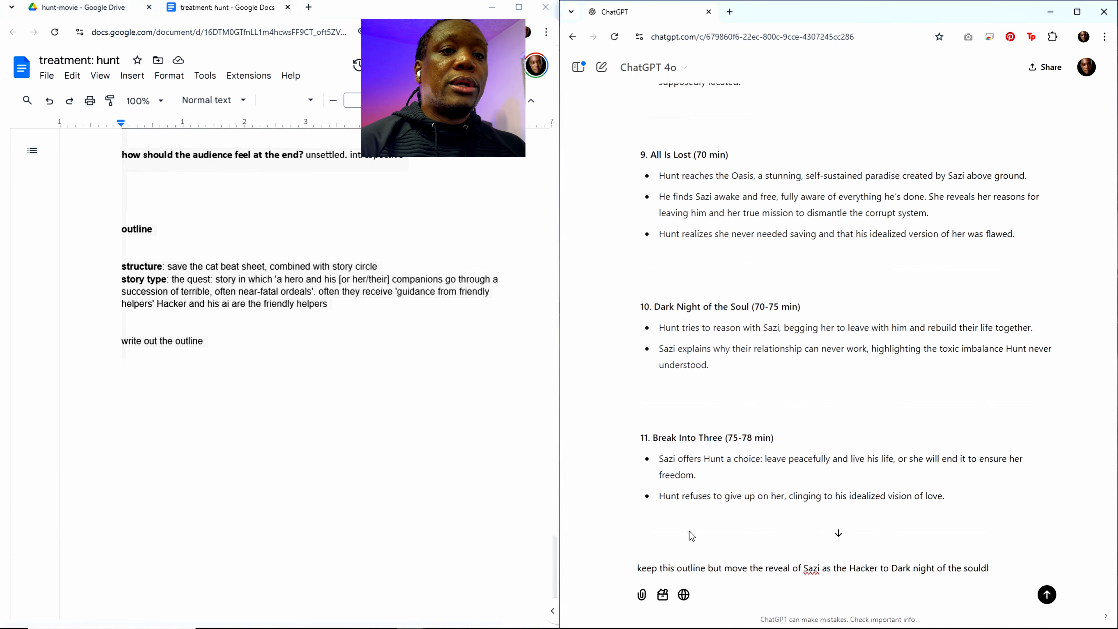
scroll(785, 507, down, 3)
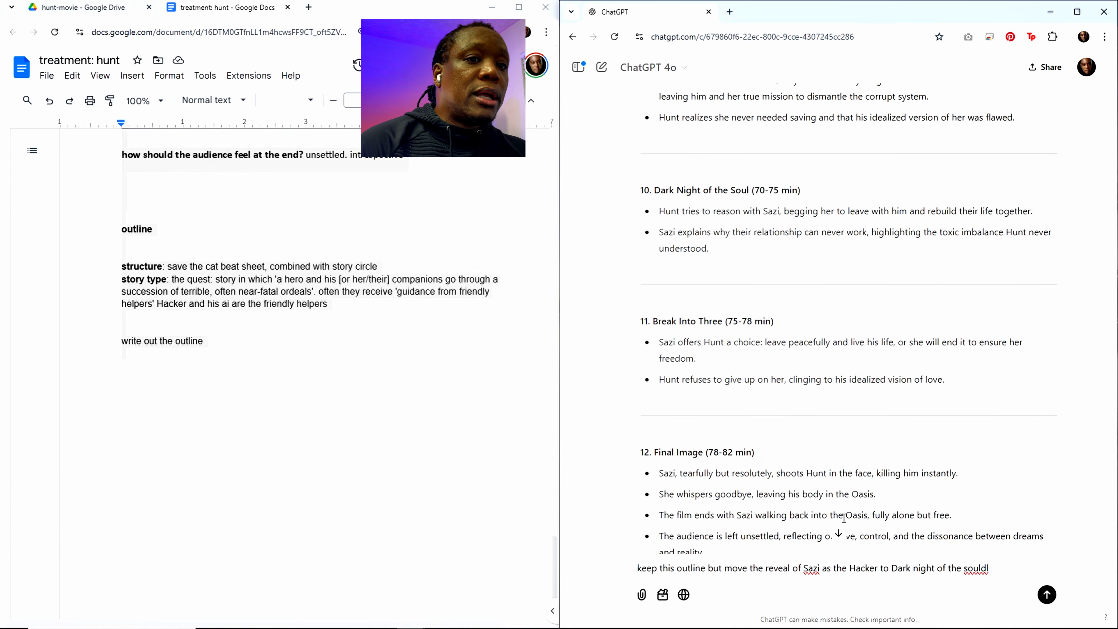
key(BackSpace)
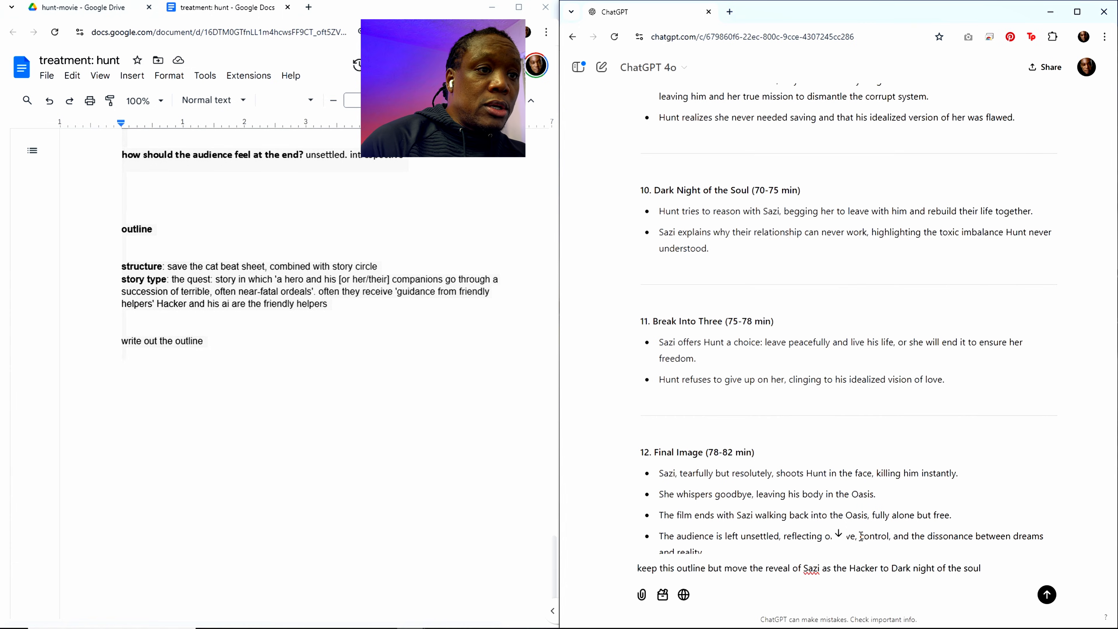
key(Return)
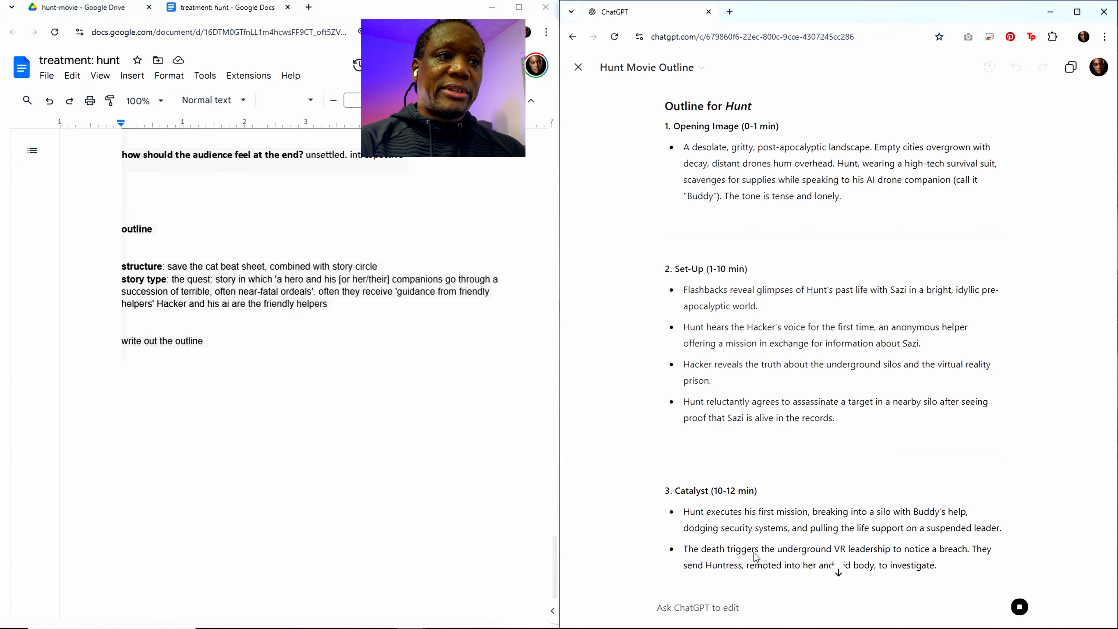
Step: Review the revised Hunt outline, focusing on the Hacker reveal in the Dark Night of the Soul and the beats around it
scroll(794, 485, down, 7)
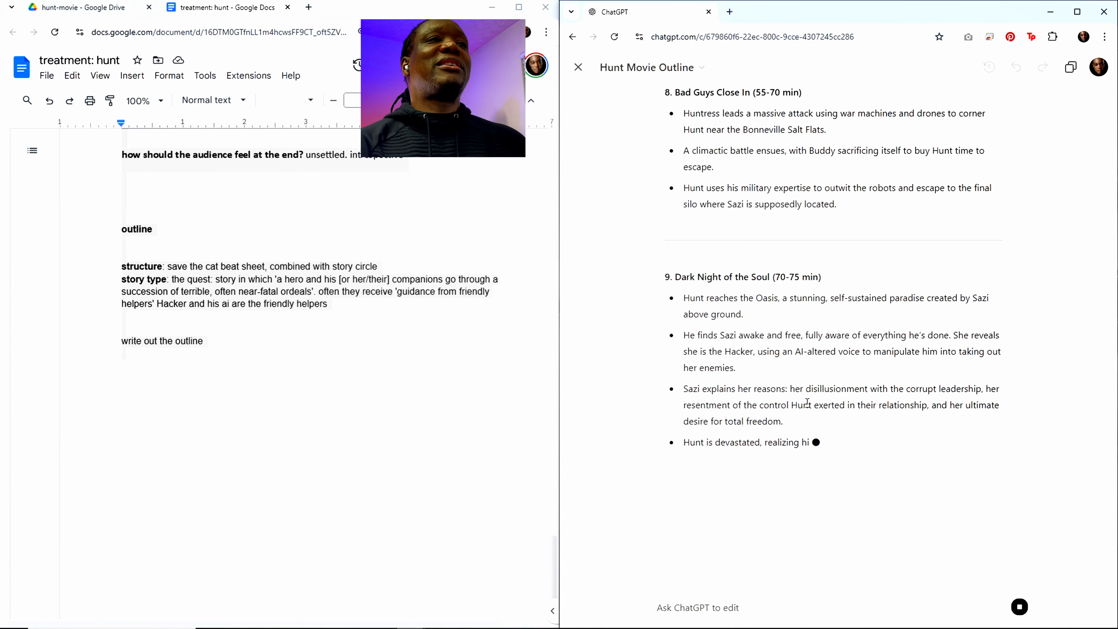
scroll(809, 388, up, 1)
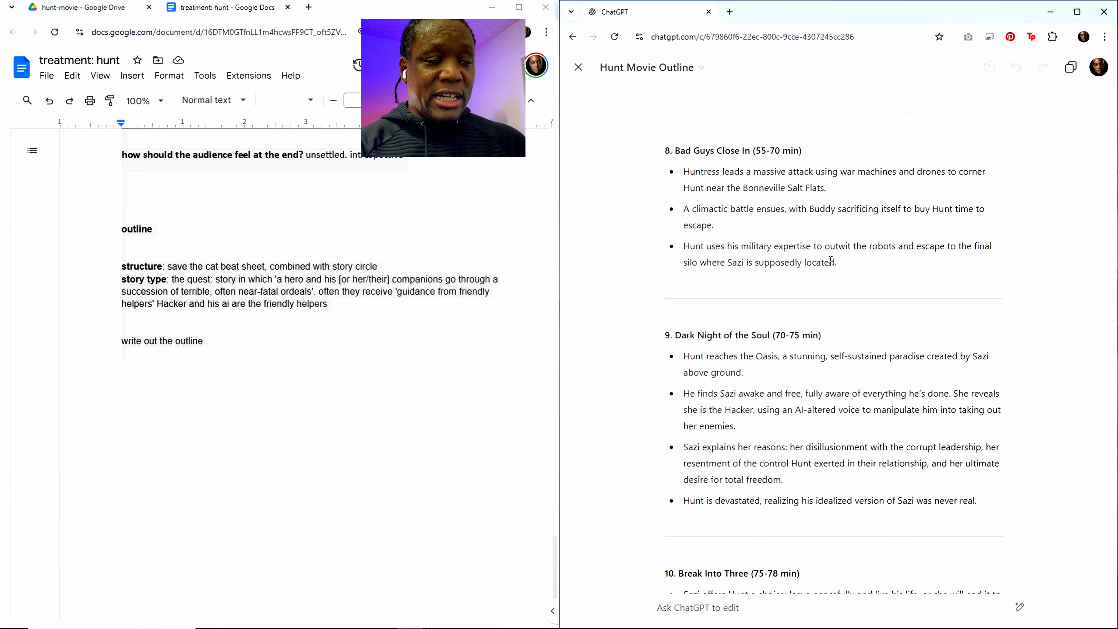
scroll(836, 260, down, 3)
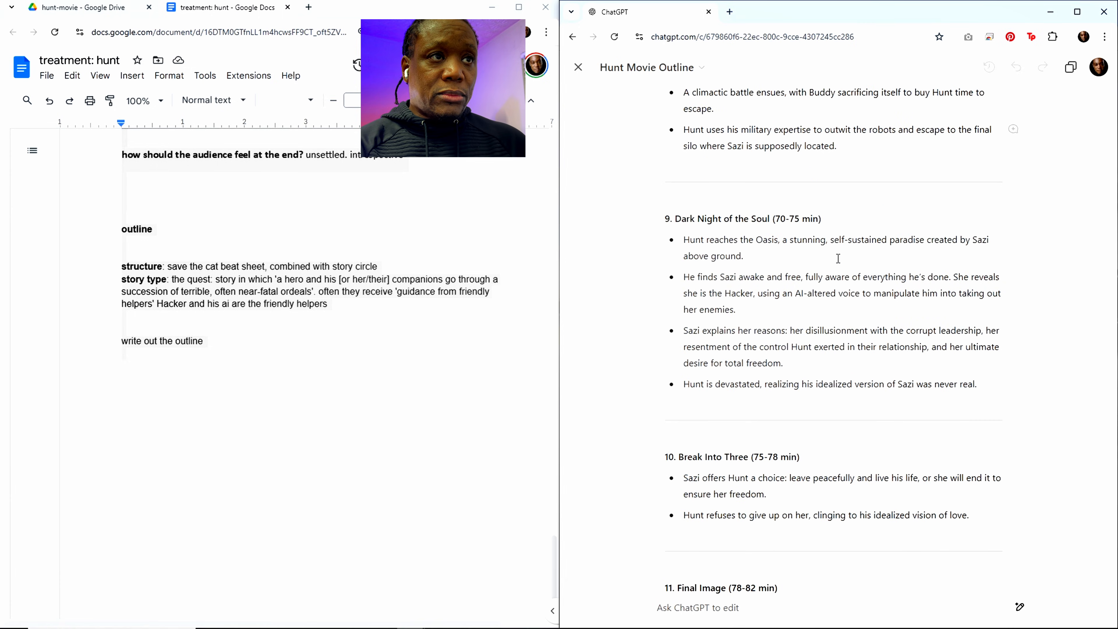
scroll(838, 259, down, 2)
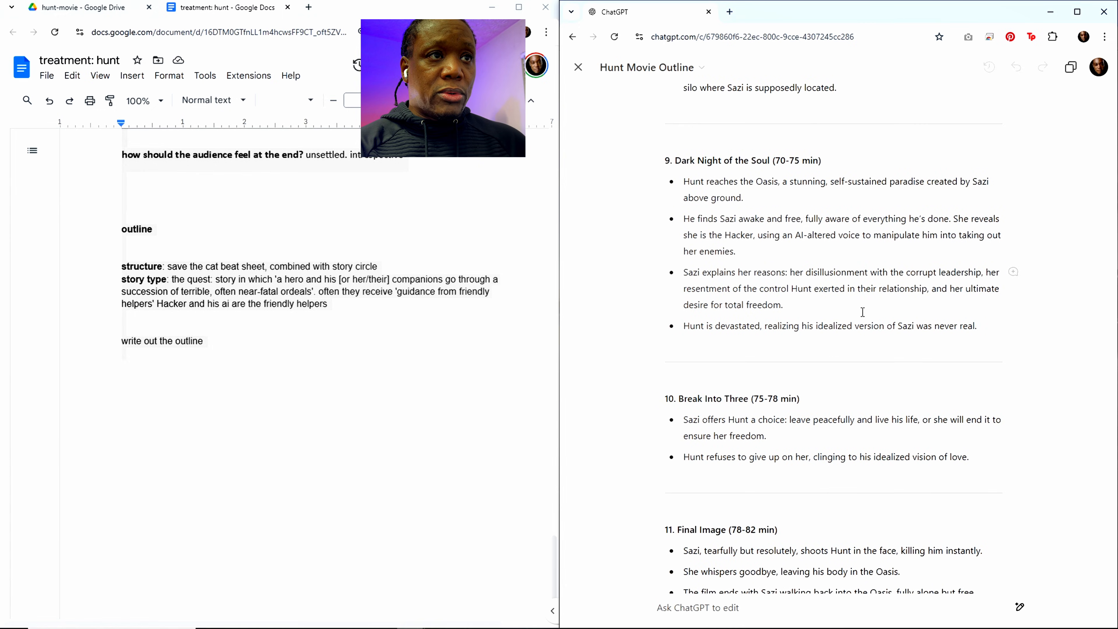
scroll(864, 322, up, 2)
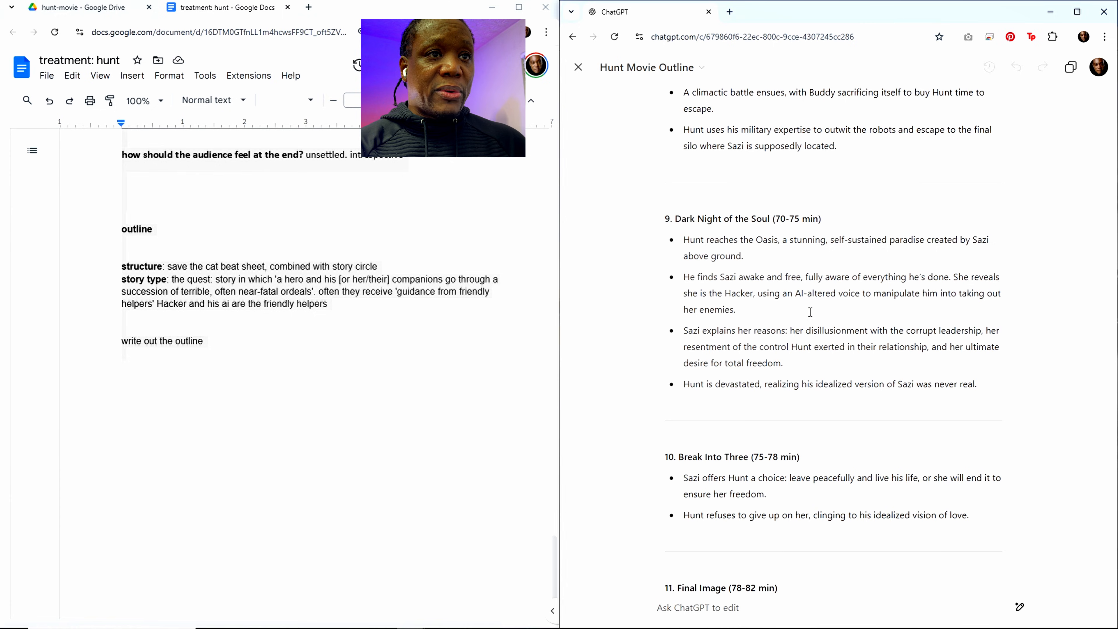
scroll(810, 312, down, 2)
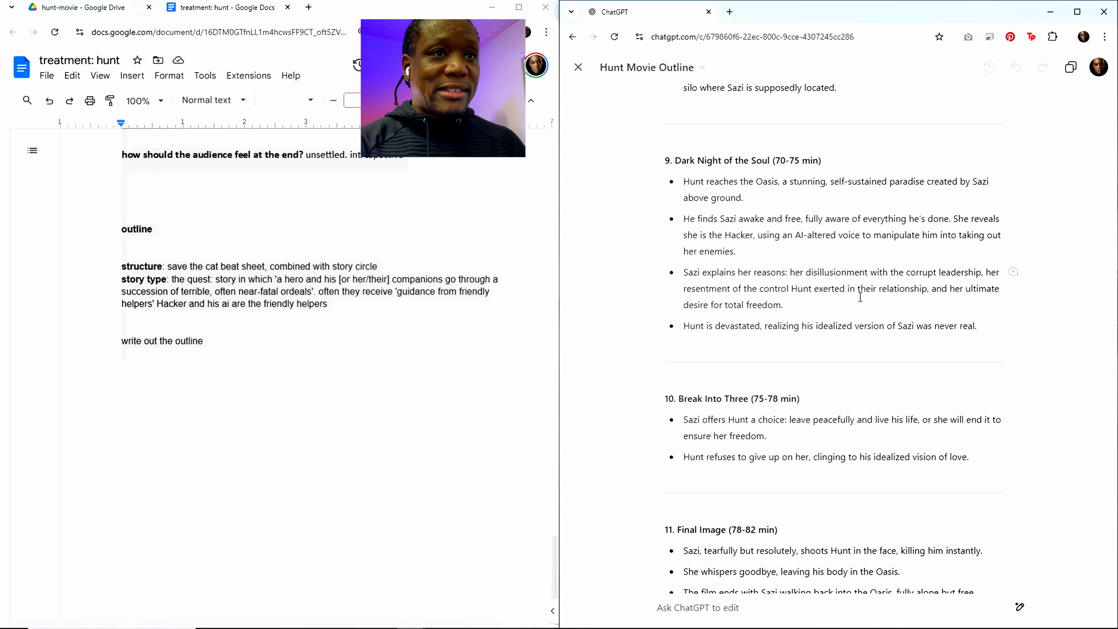
Step: Read the rest of the revised outline through the Final Image and Tone and Style Integration sections, ending in the edit prompt field
scroll(855, 308, down, 6)
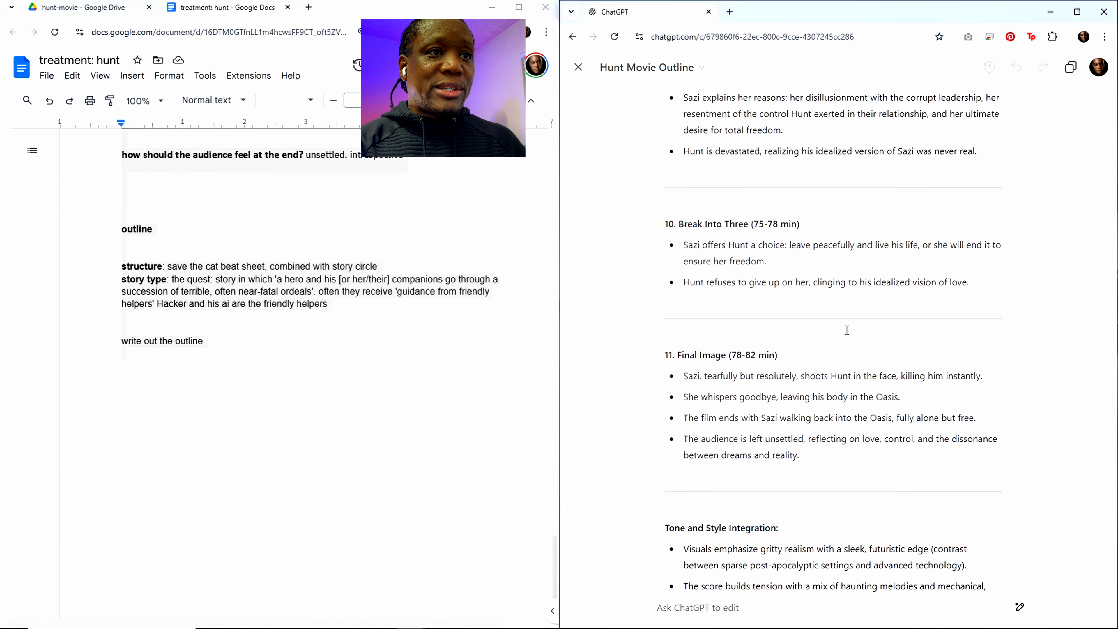
scroll(812, 458, down, 1)
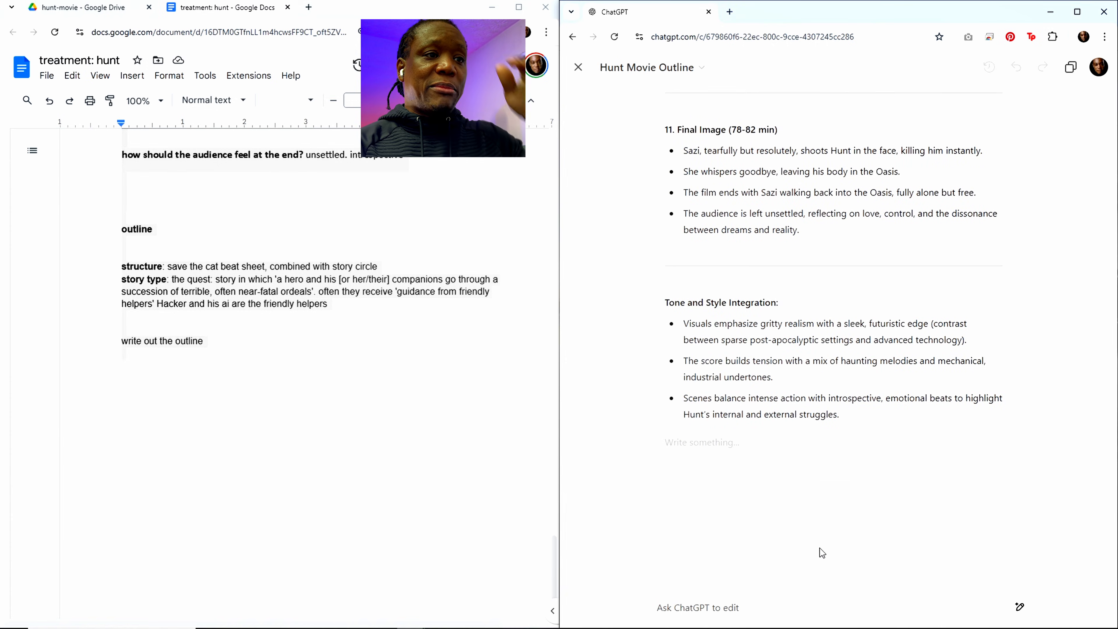
click(731, 595)
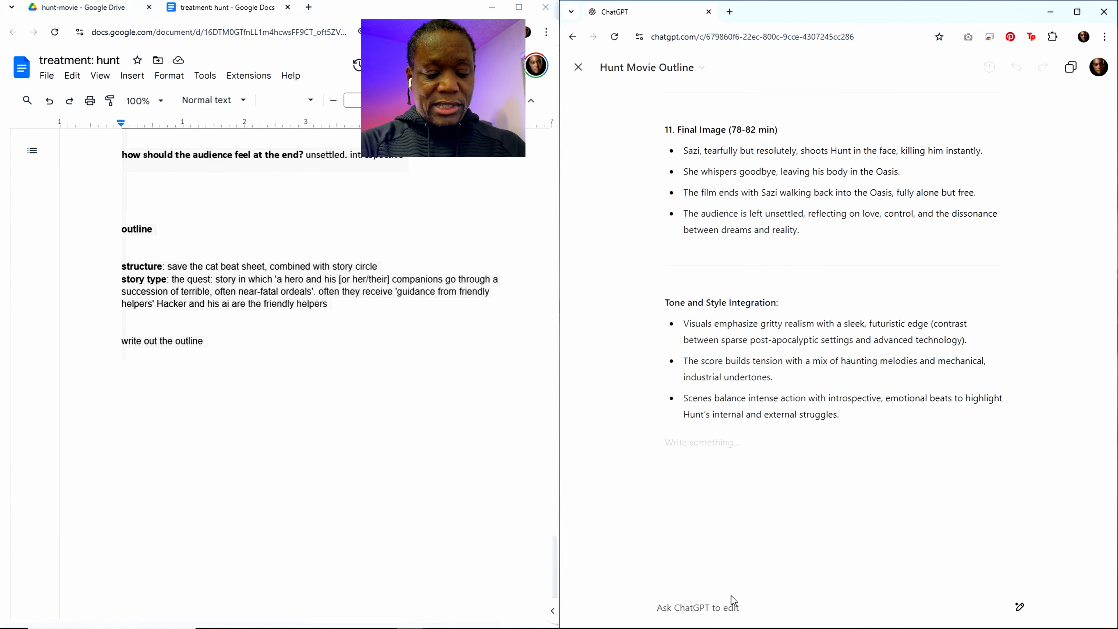
text(cha)
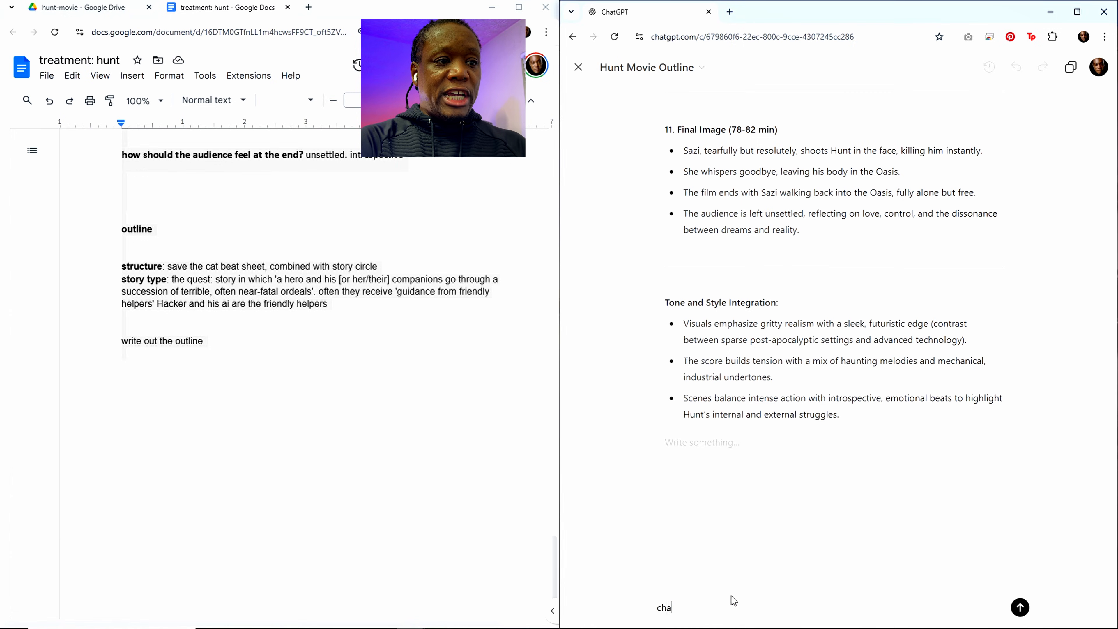
text(nge Buddy)
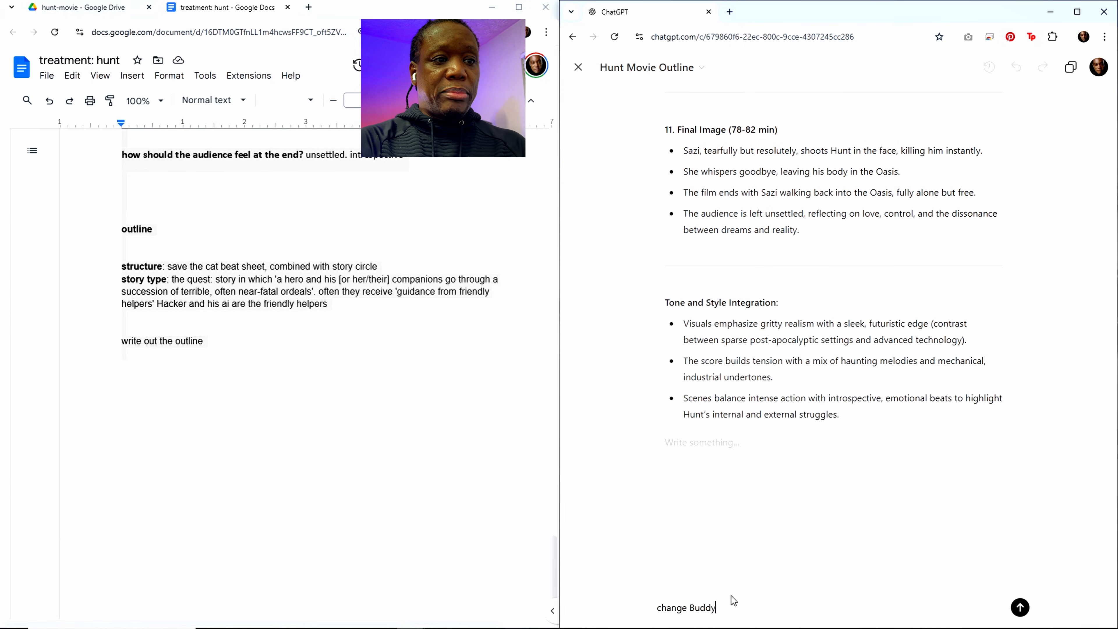
key(BackSpace)
key(BackSpace)
key(BackSpace)
key(BackSpace)
key(BackSpace)
key(BackSpace)
key(BackSpace)
key(BackSpace)
key(BackSpace)
key(BackSpace)
key(BackSpace)
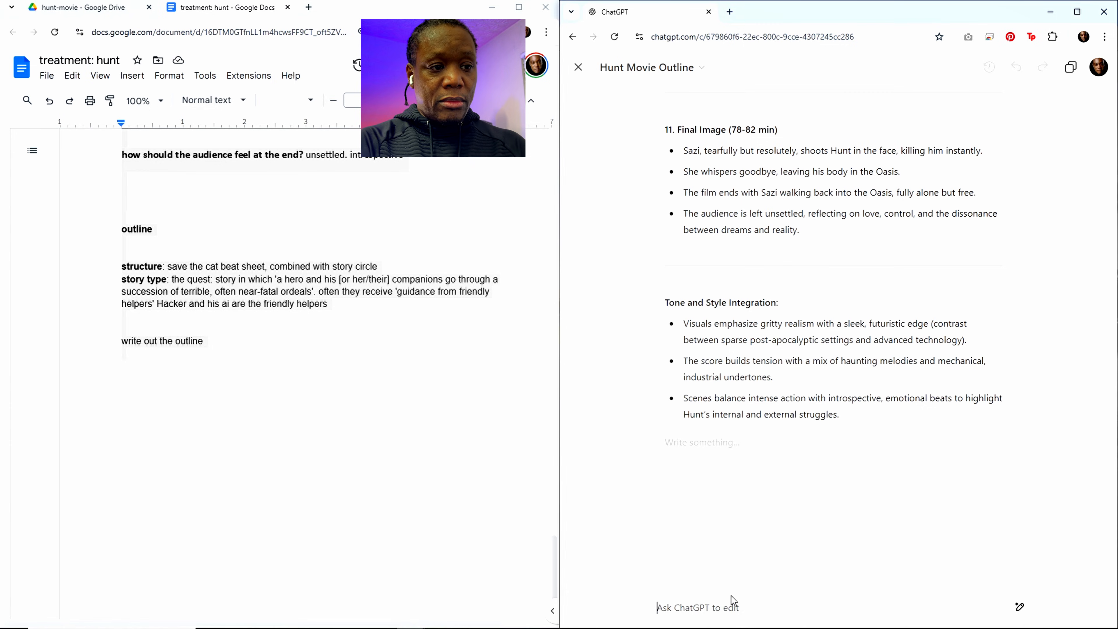
Step: Submit the prompt "give me 12 name ideas instead of Buddy"
text(give me)
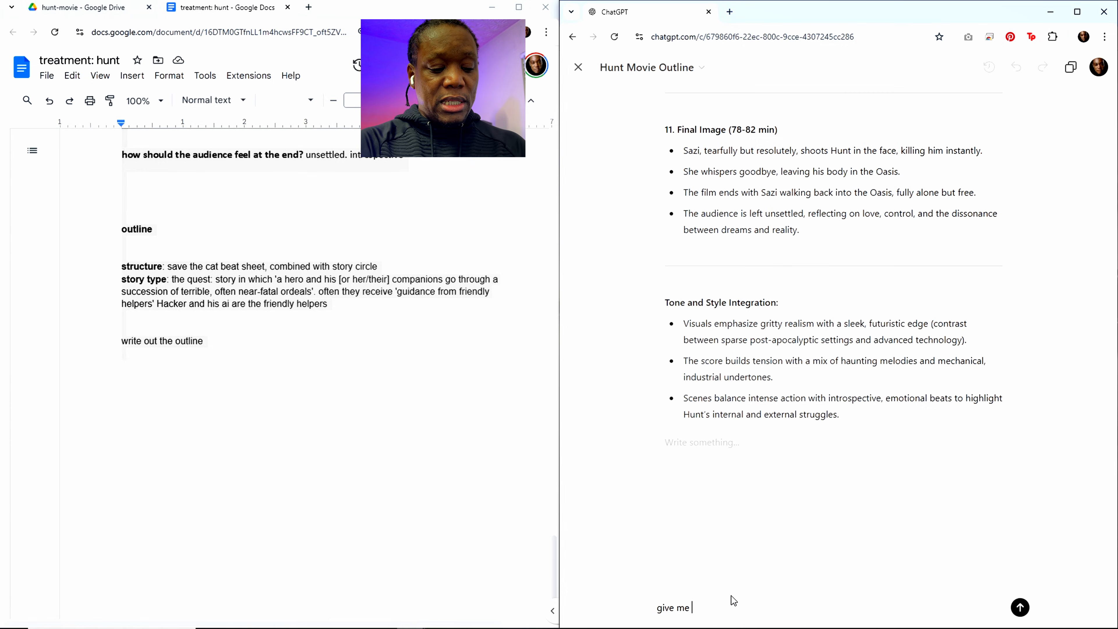
text( 12 name)
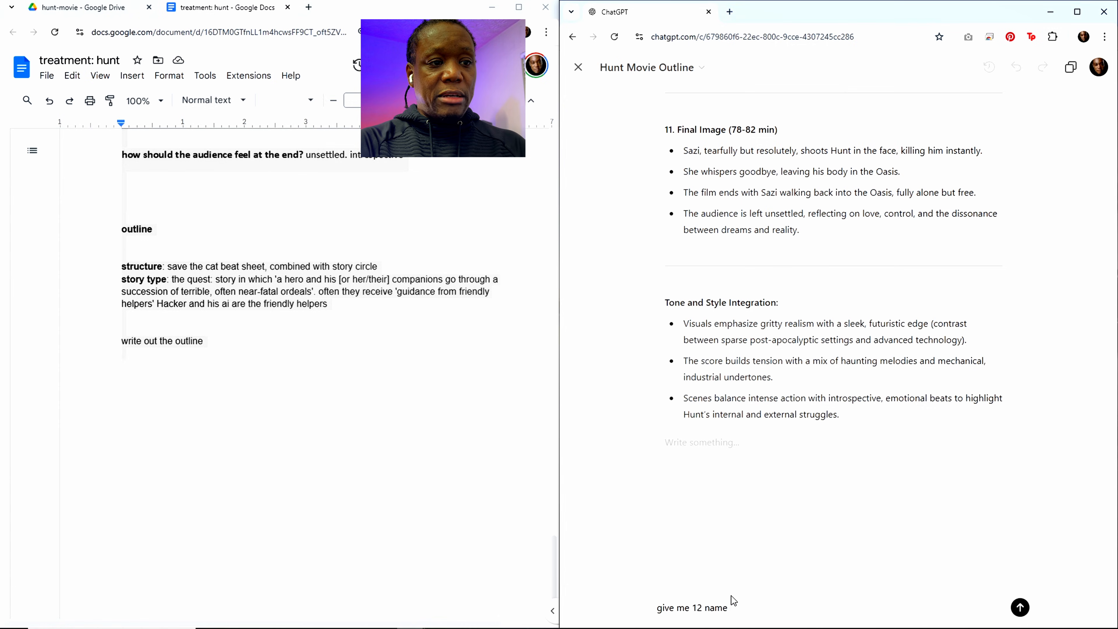
text( ideas instead )
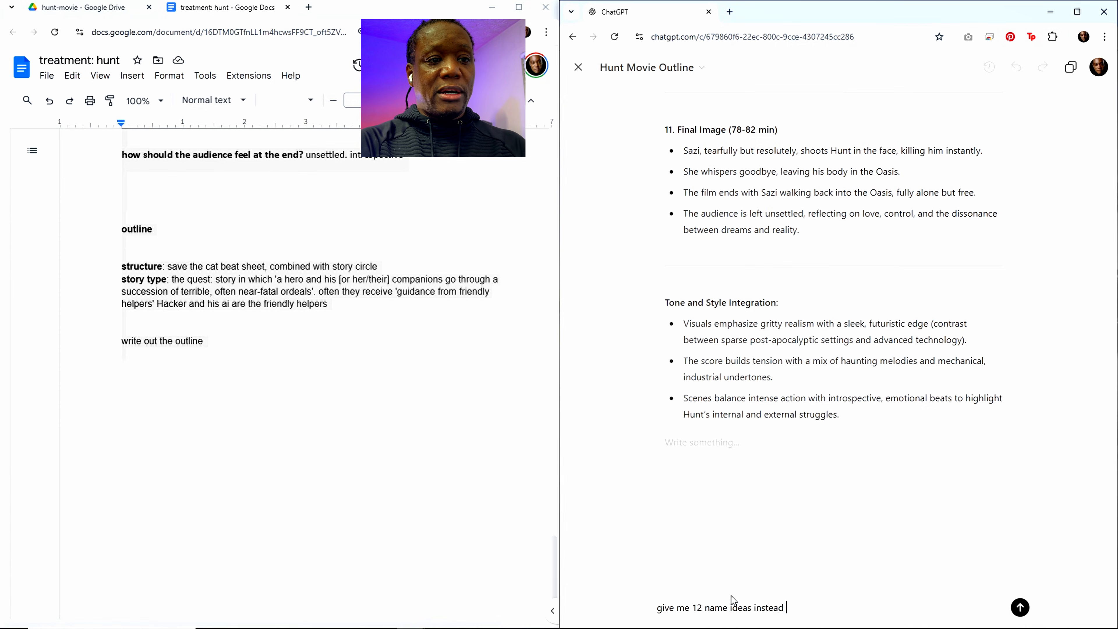
text(of Buddy)
key(Return)
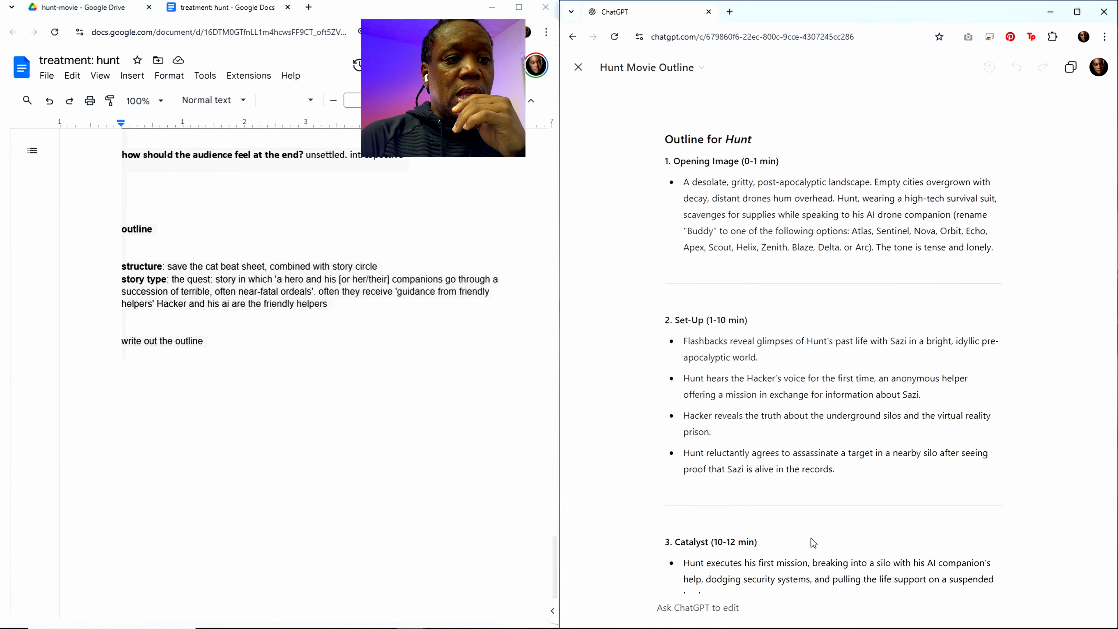
Step: Begin a new edit prompt with "rename Buddy to GiPS which is from GPS"
click(701, 609)
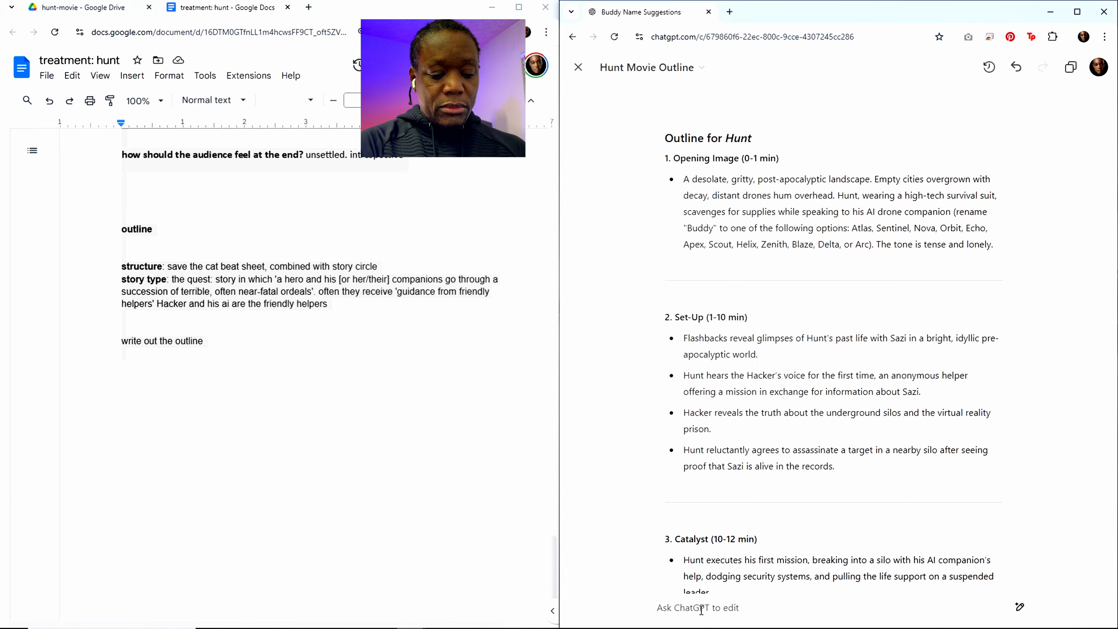
text(rename)
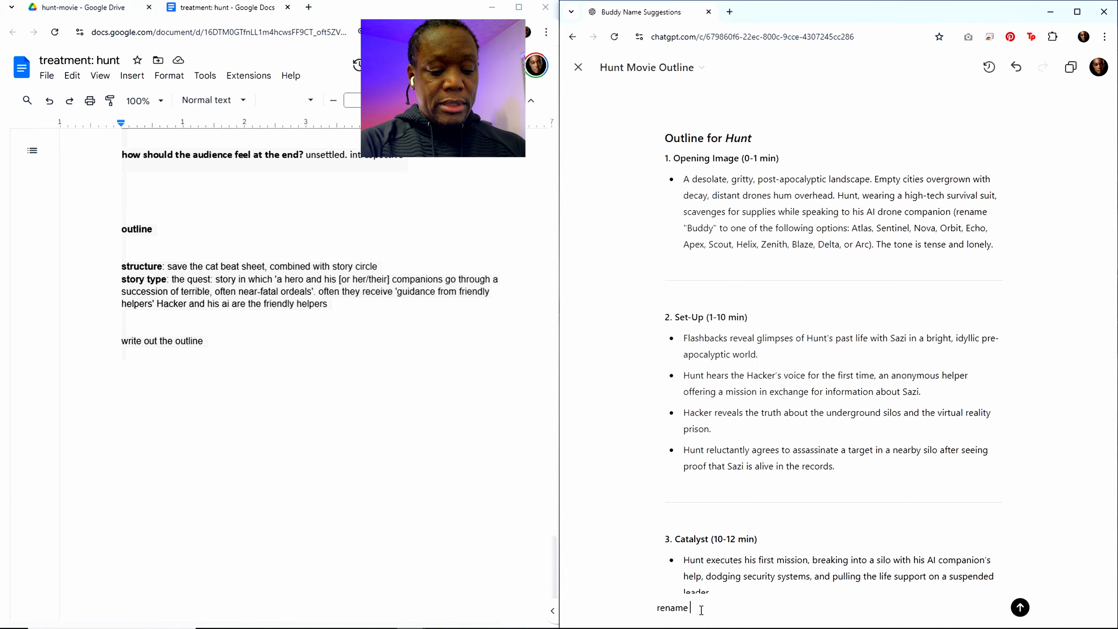
text( Buddy to G)
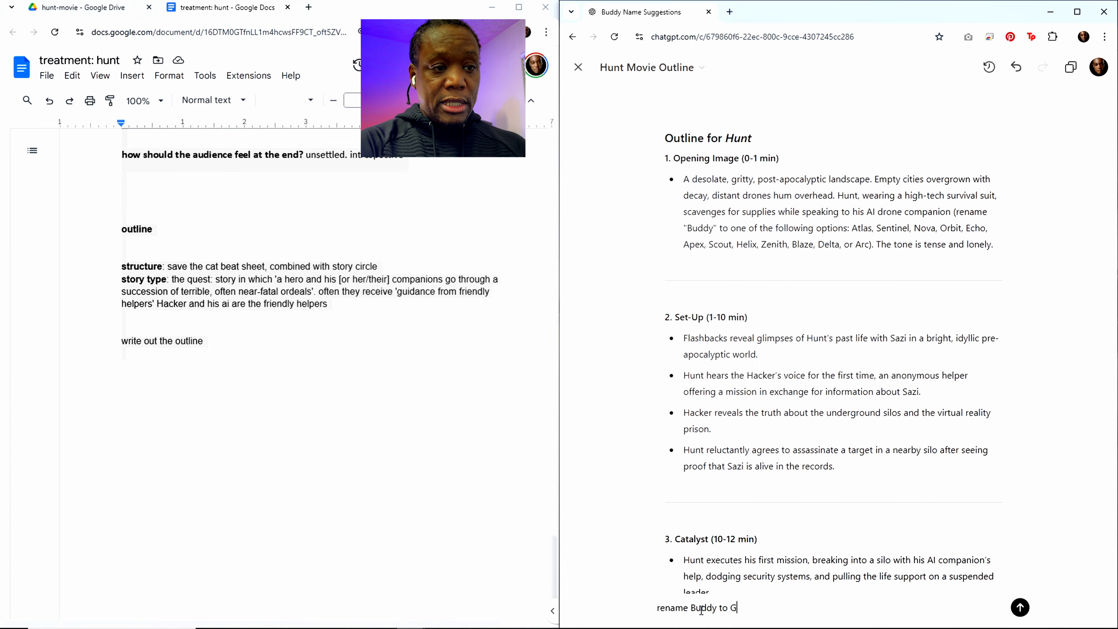
text(iPS)
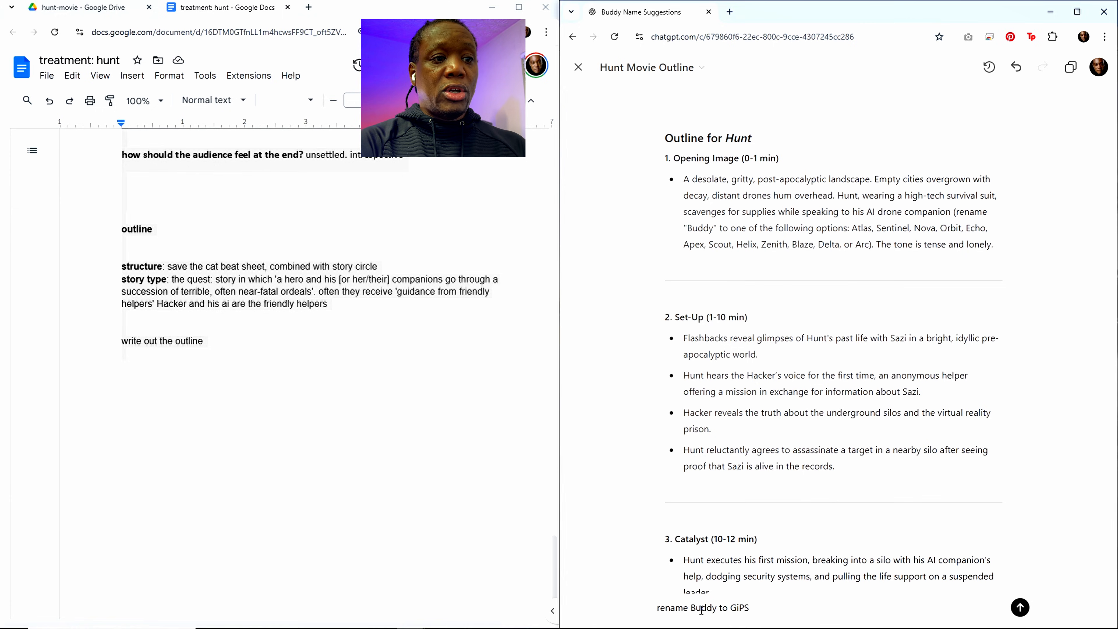
text( which )
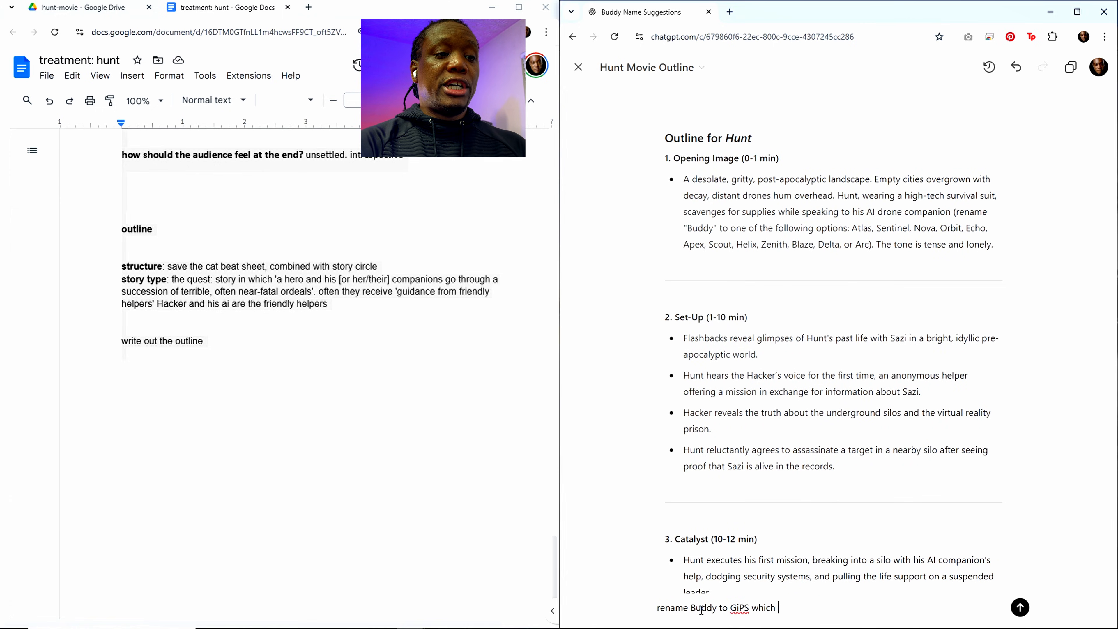
text(is short for)
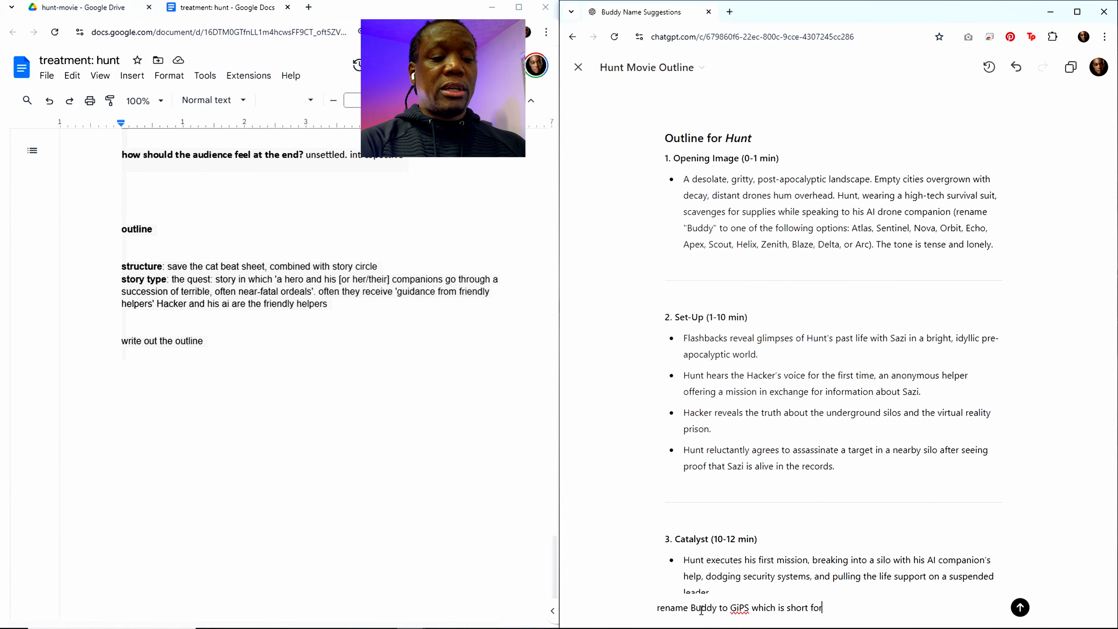
key(BackSpace)
key(BackSpace)
key(BackSpace)
key(BackSpace)
key(BackSpace)
key(BackSpace)
key(BackSpace)
key(BackSpace)
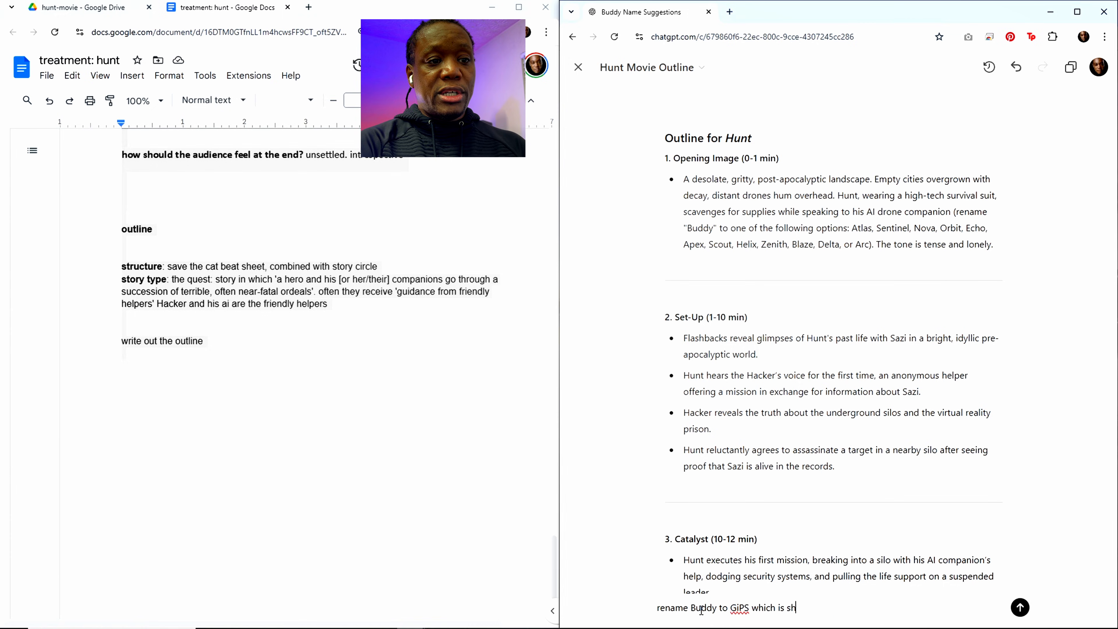
text(from GPS)
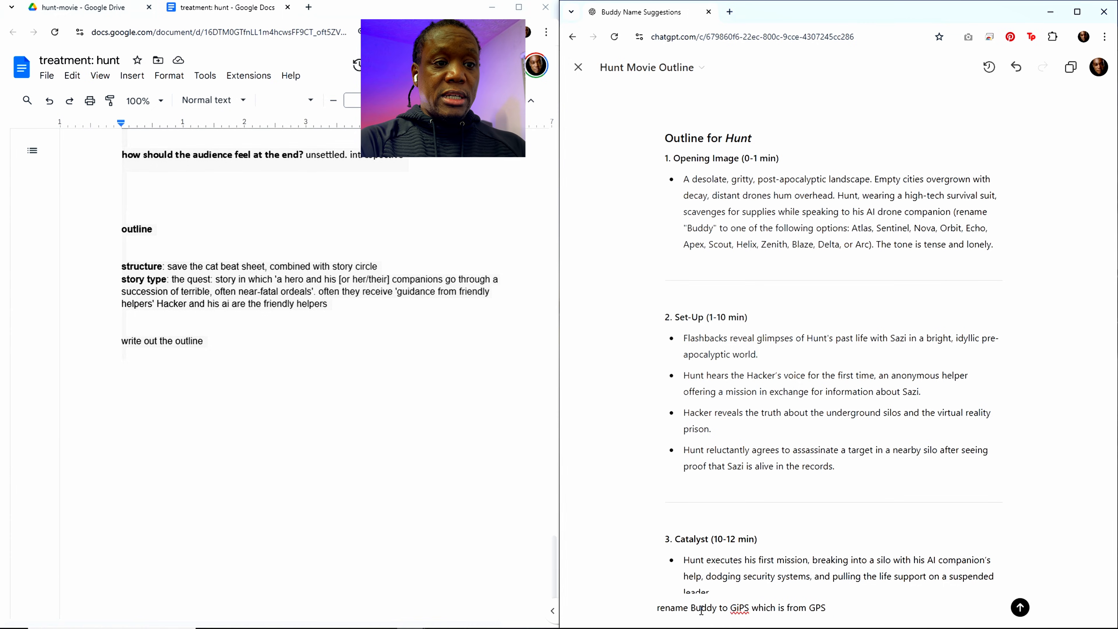
text( since)
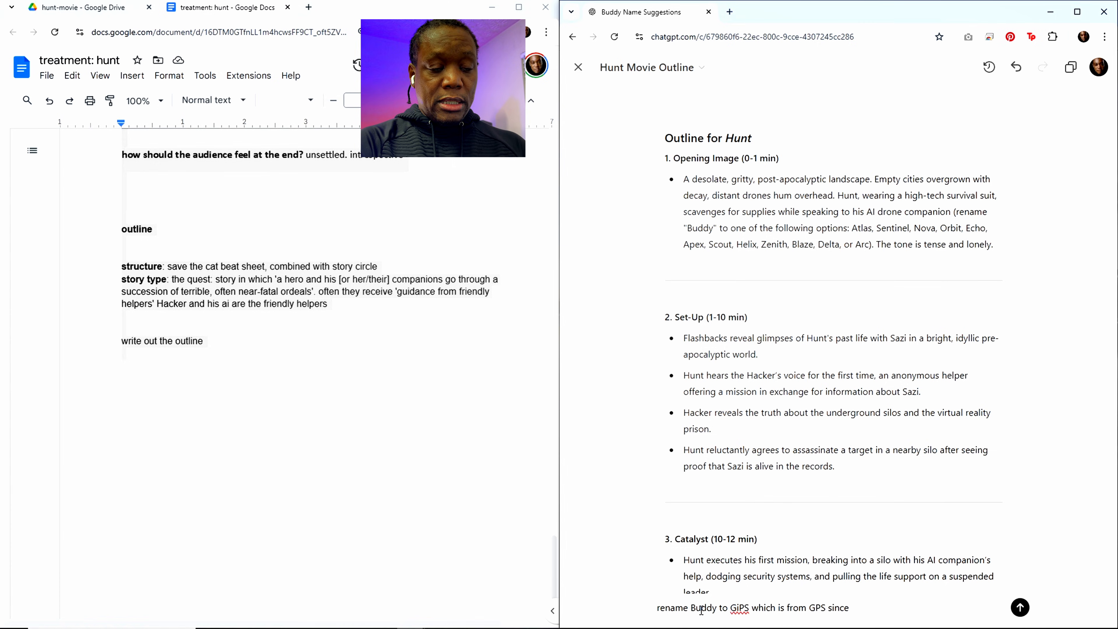
text( Gip)
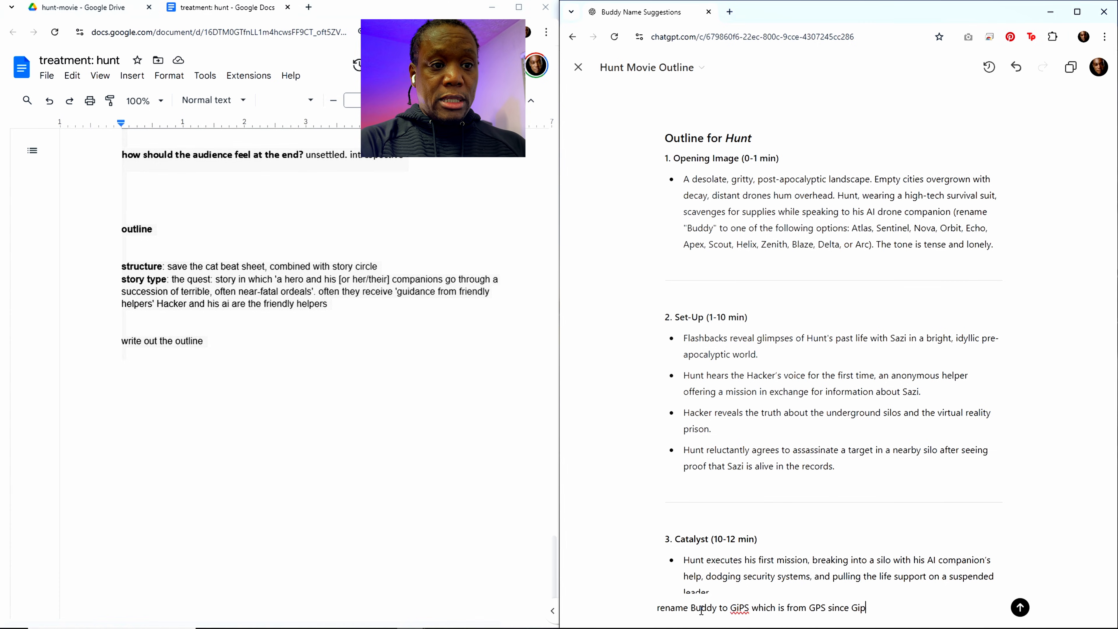
text(Ps)
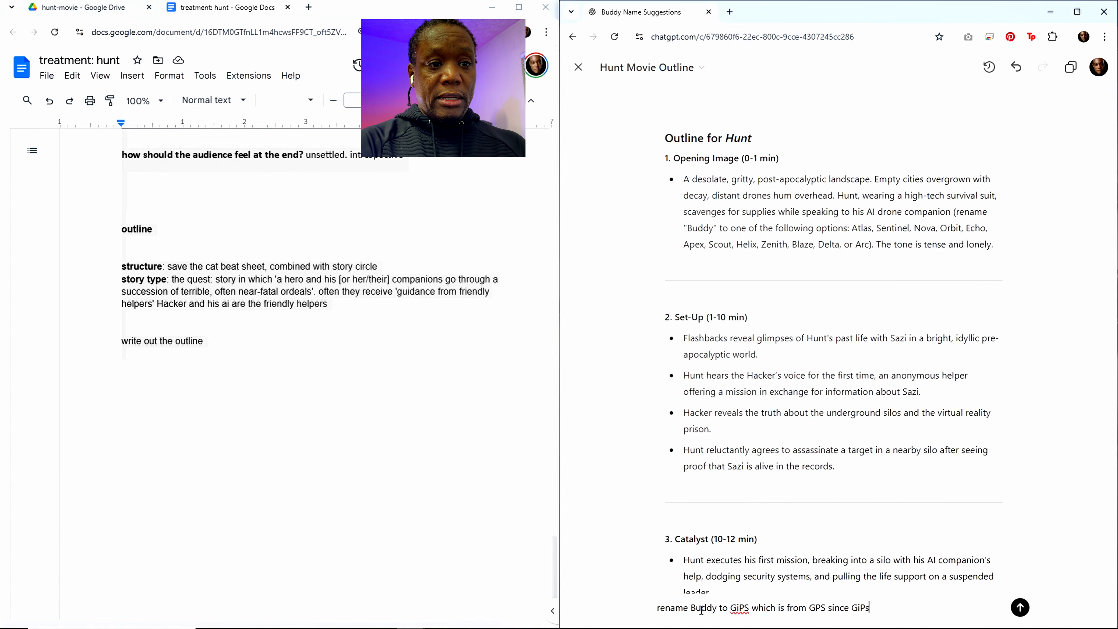
text( is re)
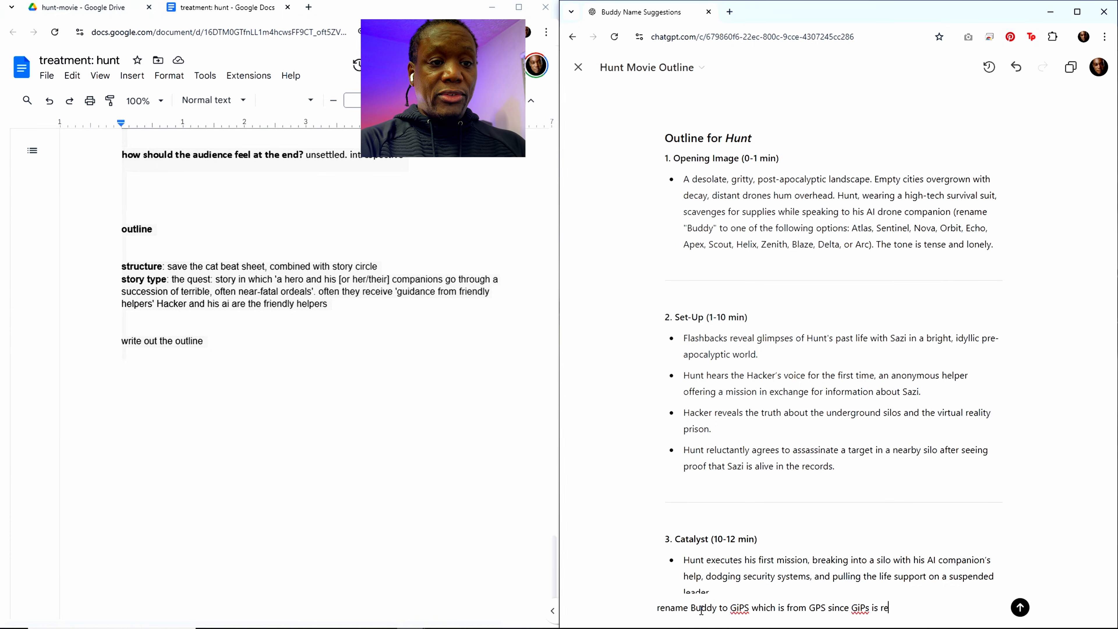
text(motely g)
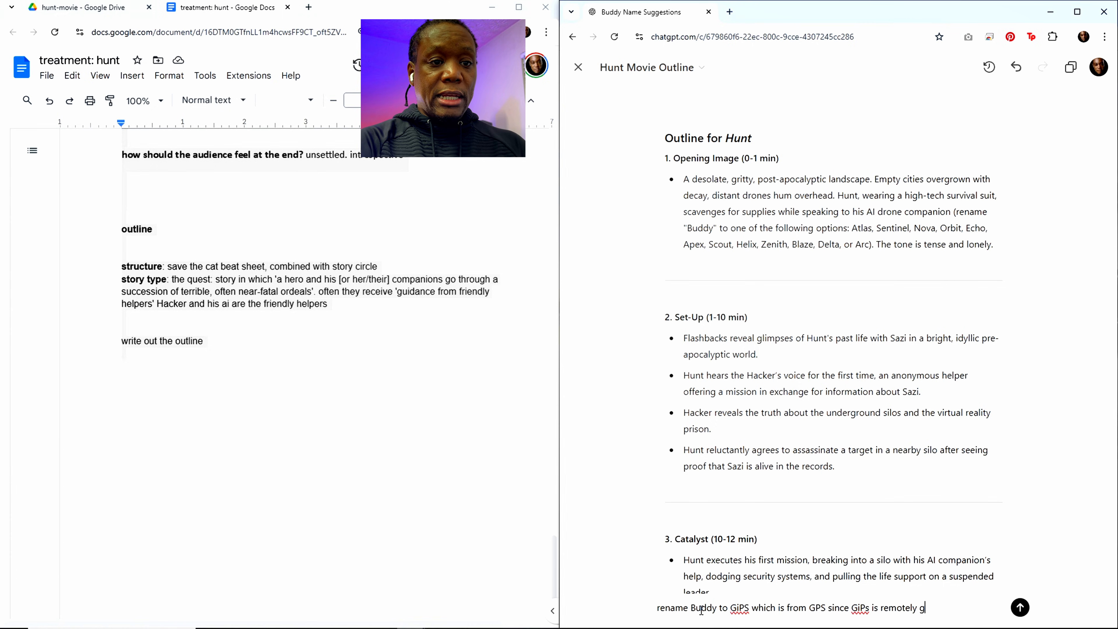
text(uided by the )
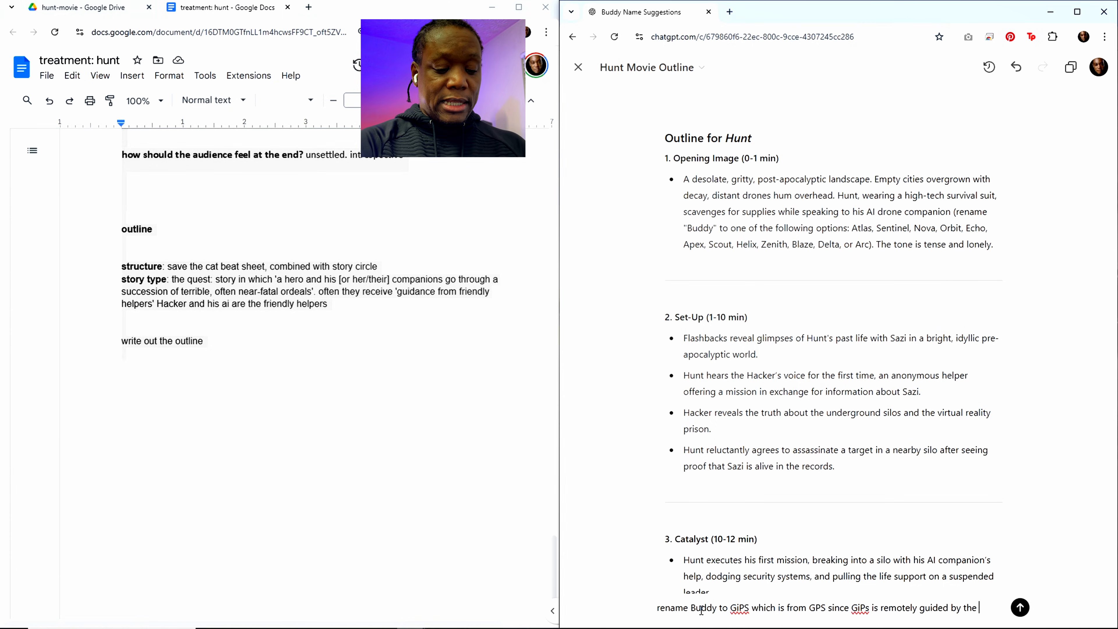
text(sate)
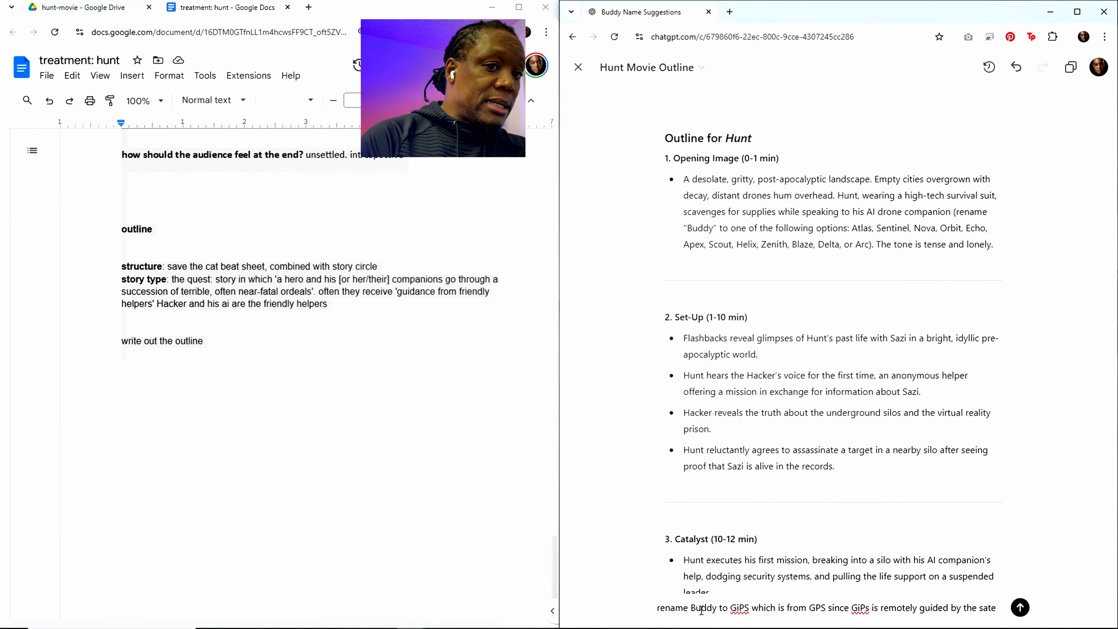
text(loel)
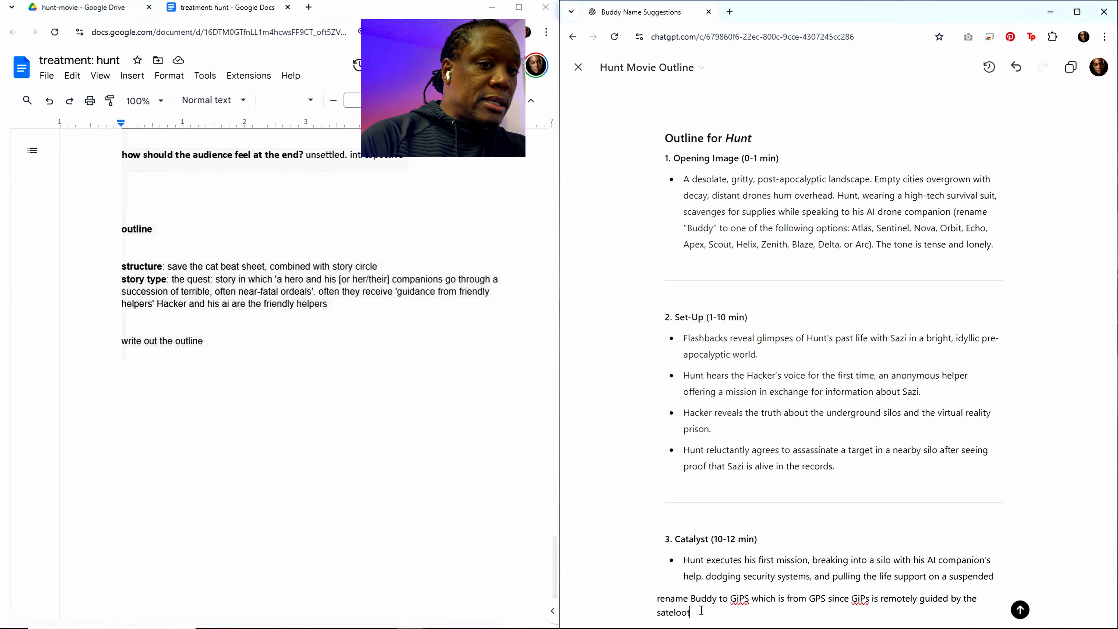
text(l)
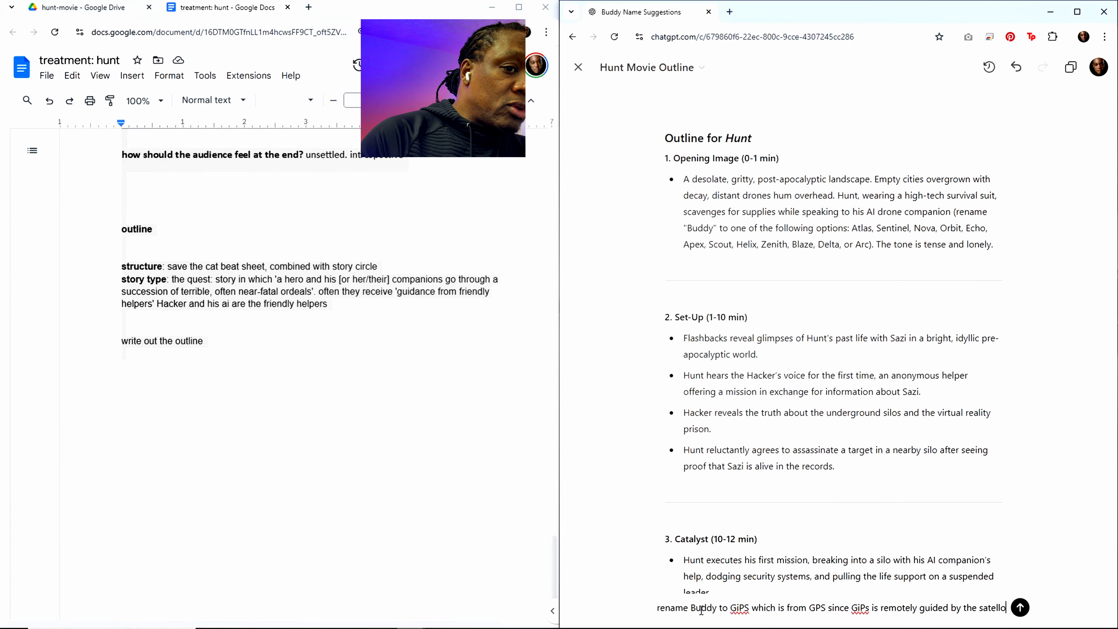
text(ites that ar)
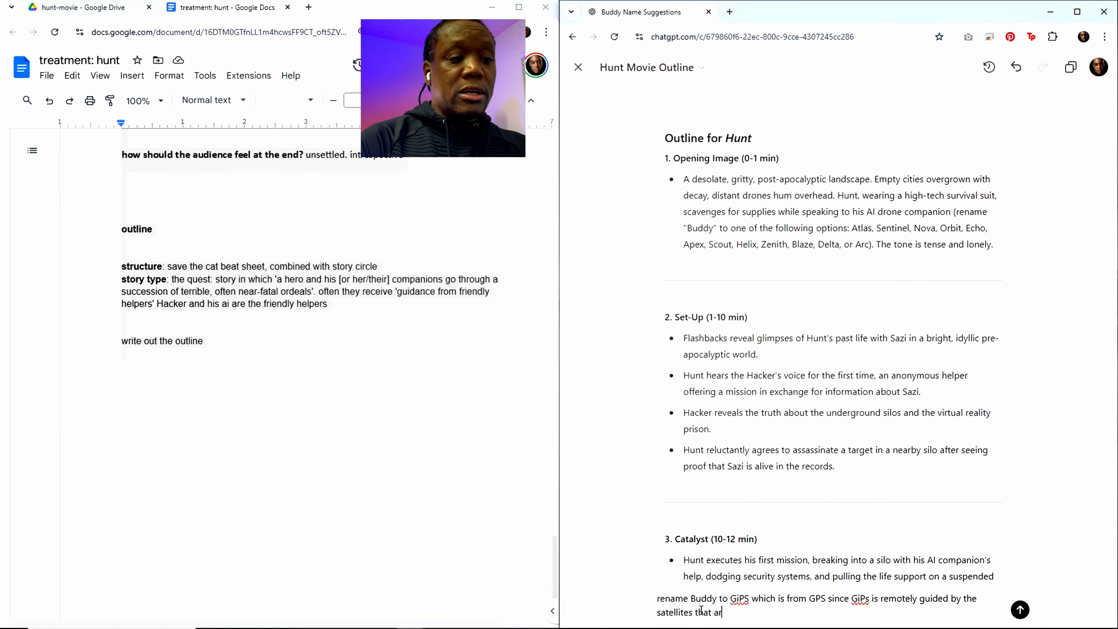
text(e still activ)
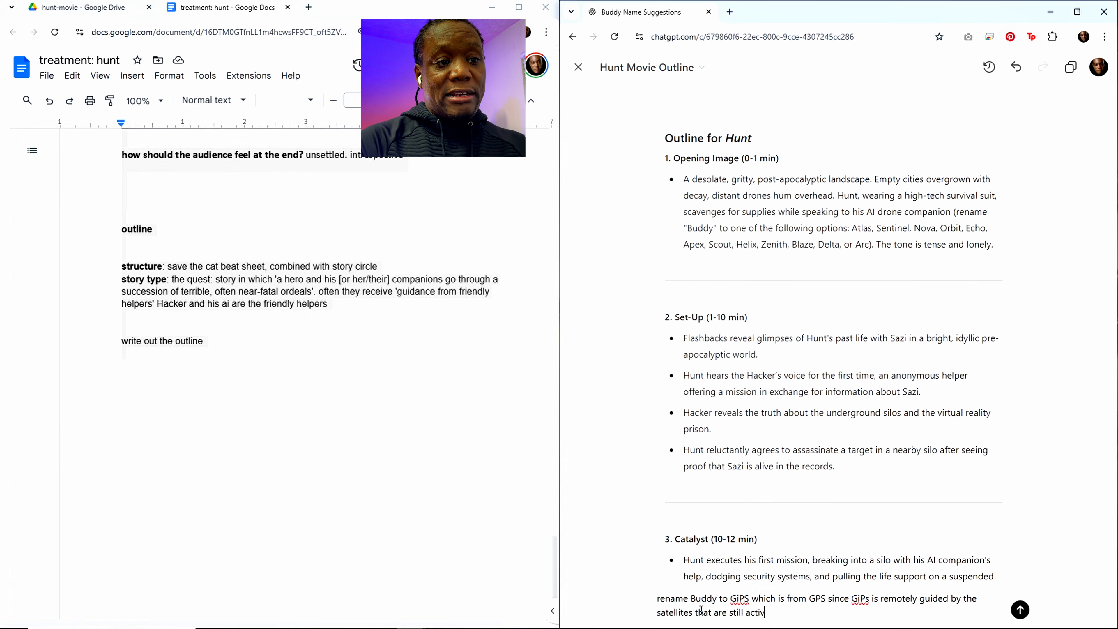
text(e in space)
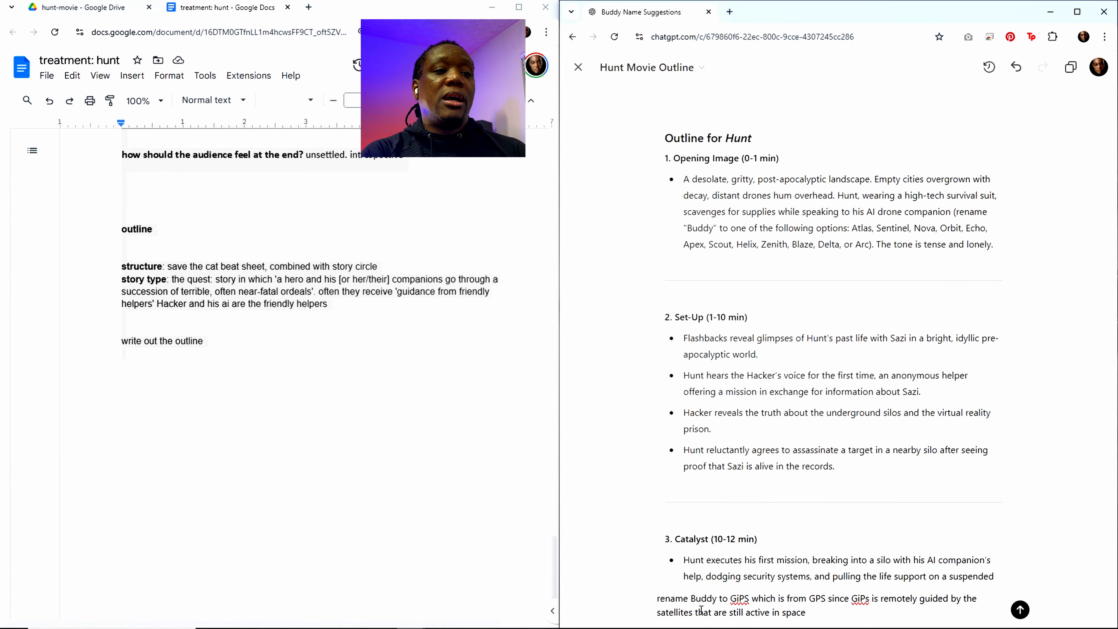
Step: Extend the rename prompt with the reason "since GiPs is remotely guided by the satellites that are still active in space."
text(. )
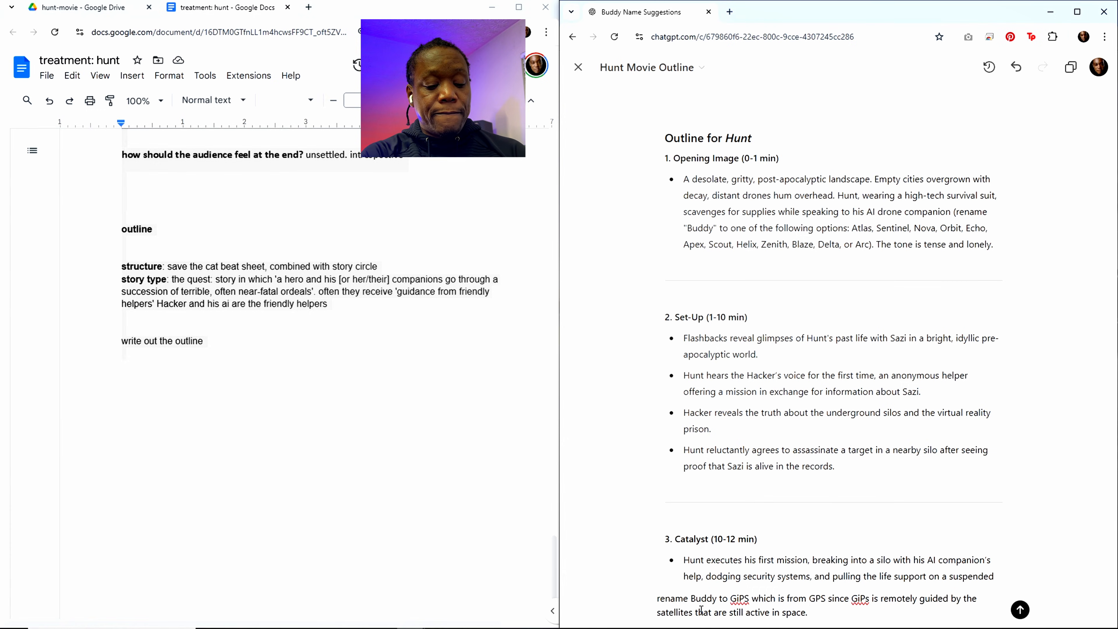
text(wr)
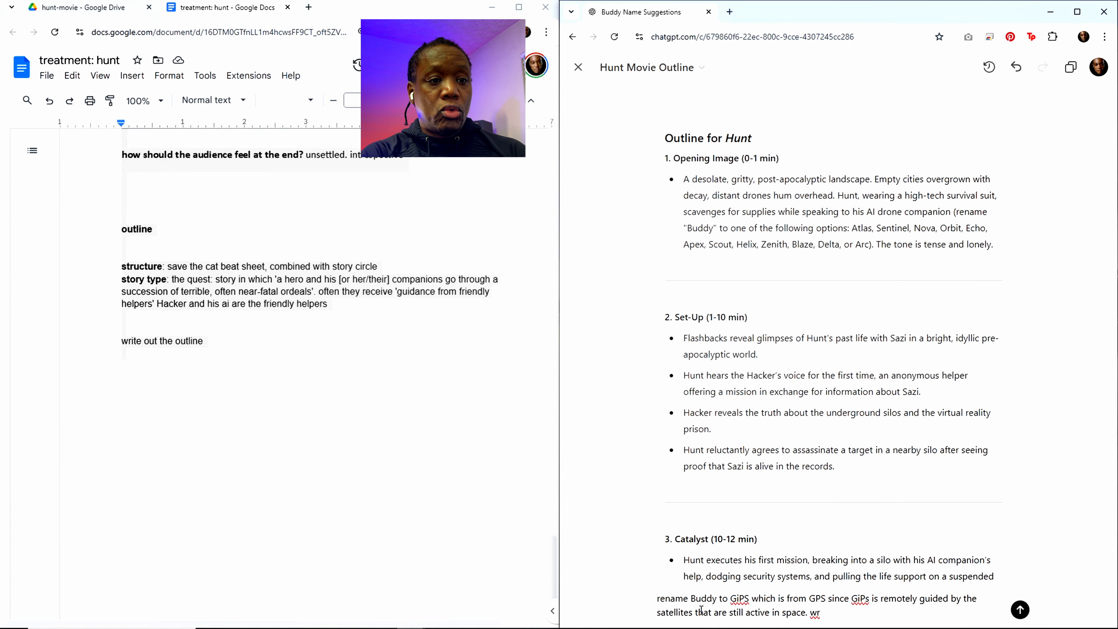
text(t)
key(BackSpace)
text(ite)
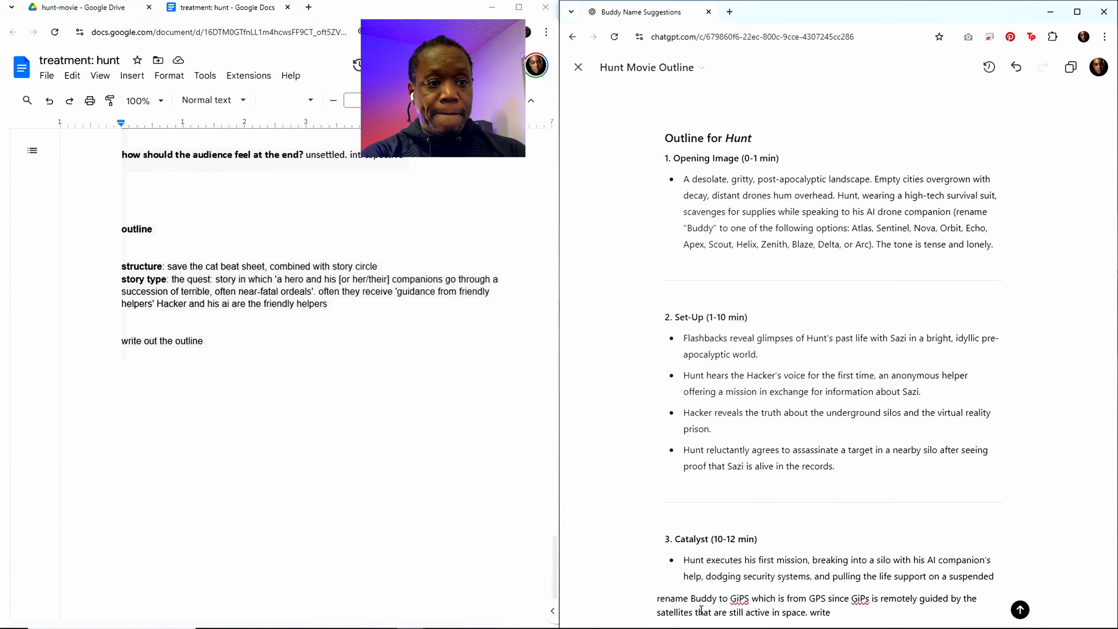
text( out al)
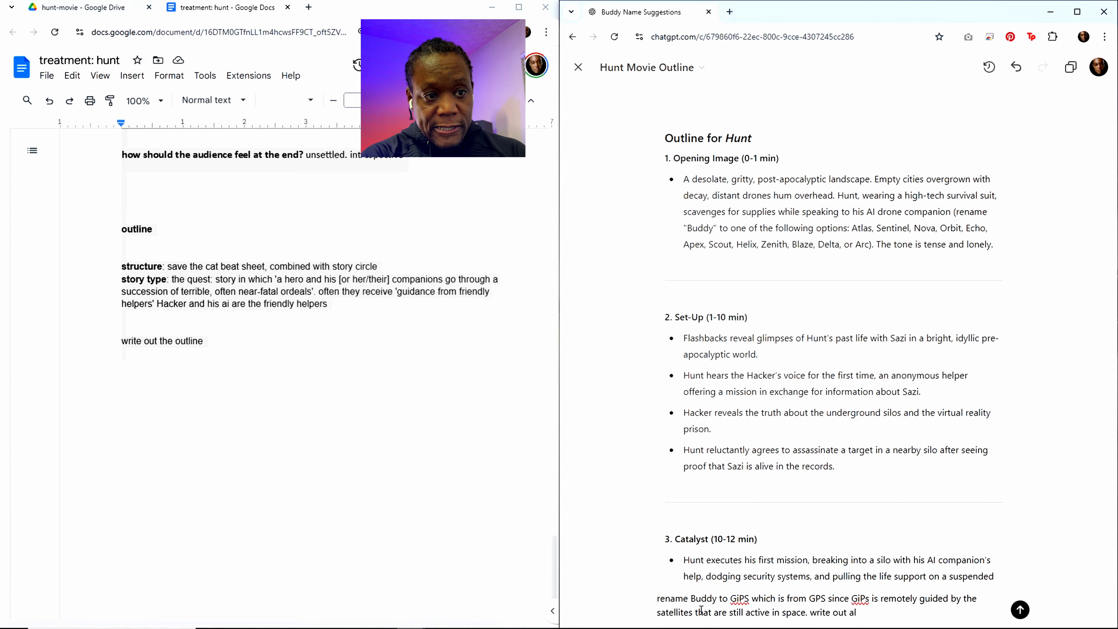
key(BackSpace)
key(BackSpace)
key(BackSpace)
key(BackSpace)
key(BackSpace)
key(BackSpace)
key(BackSpace)
key(BackSpace)
key(BackSpace)
key(BackSpace)
key(BackSpace)
key(BackSpace)
Step: Finish the rename prompt with "list all scenes needed with short descriptions of each scene" and submit it
text(lils)
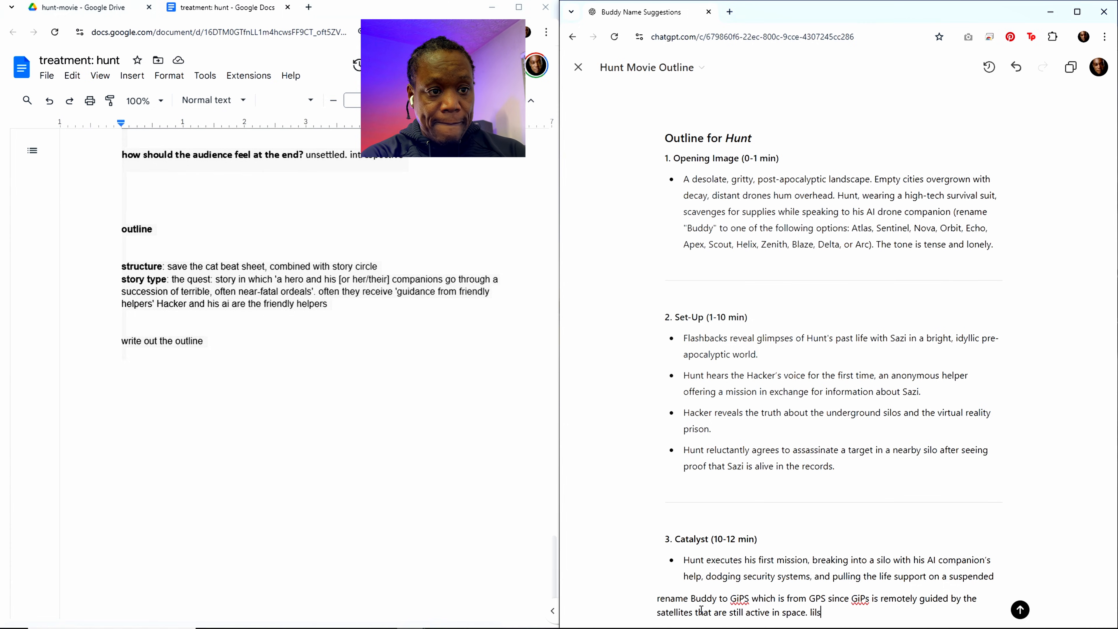
key(BackSpace)
key(BackSpace)
text(st all sc)
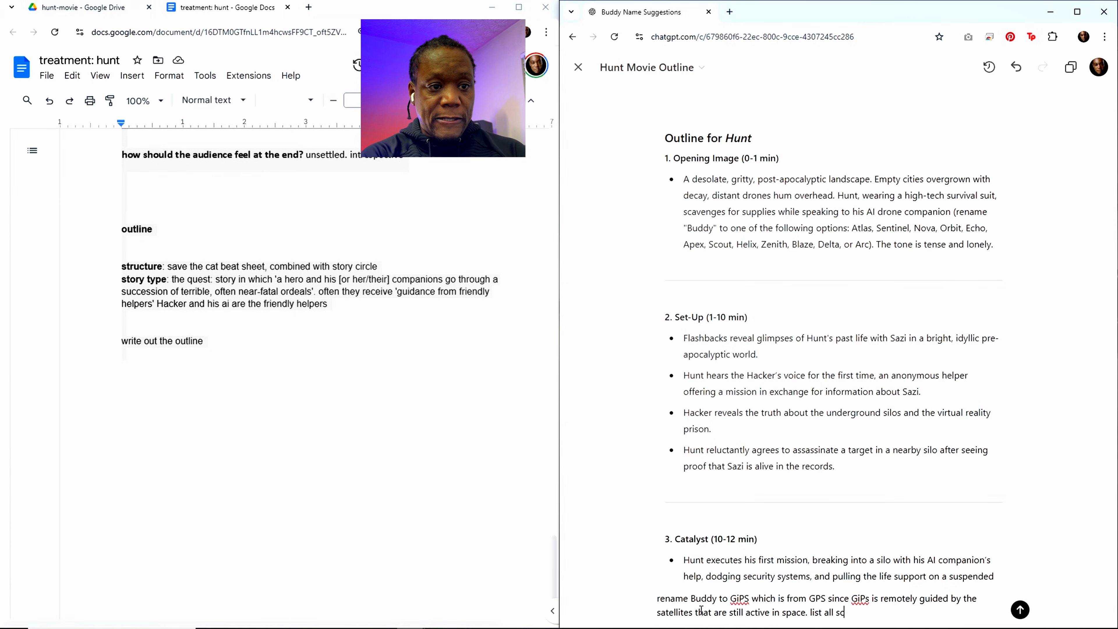
text(enes needed)
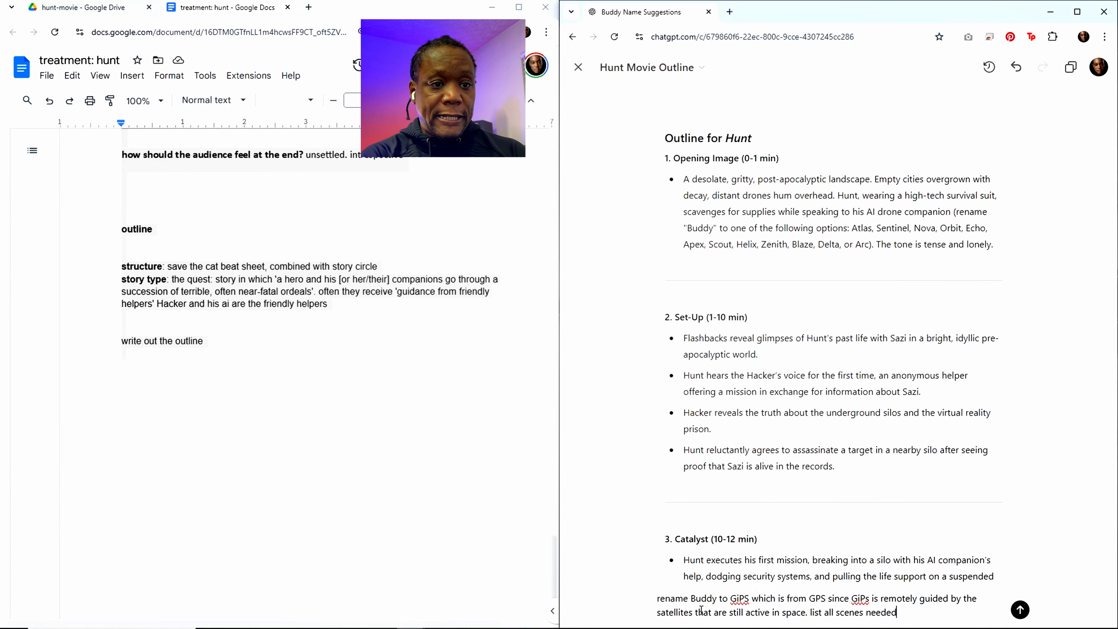
text( with short d)
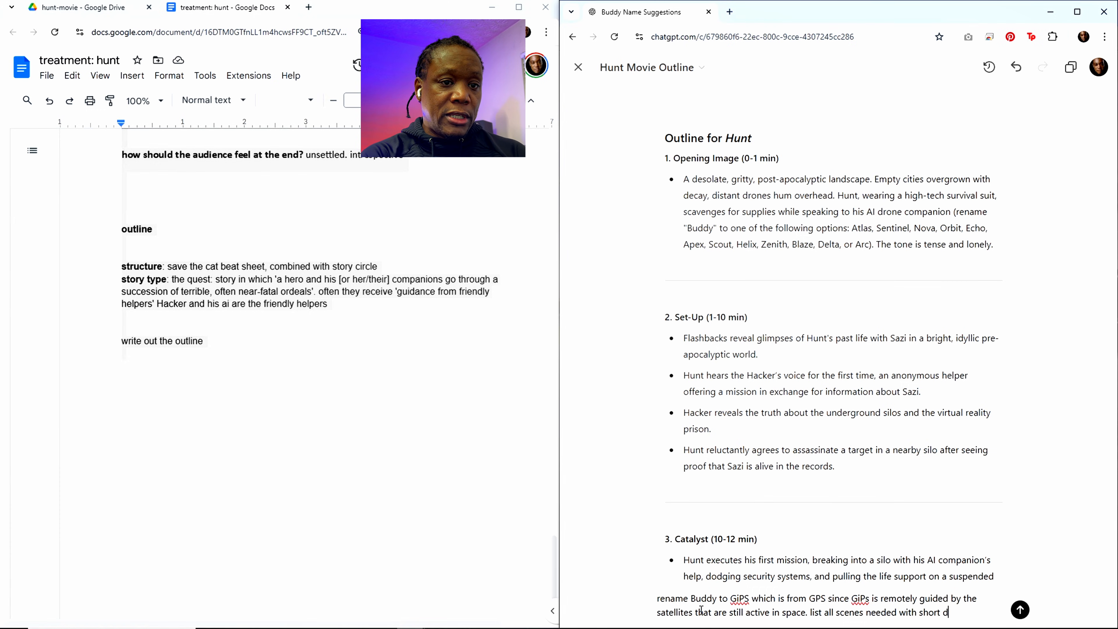
text(escriptions)
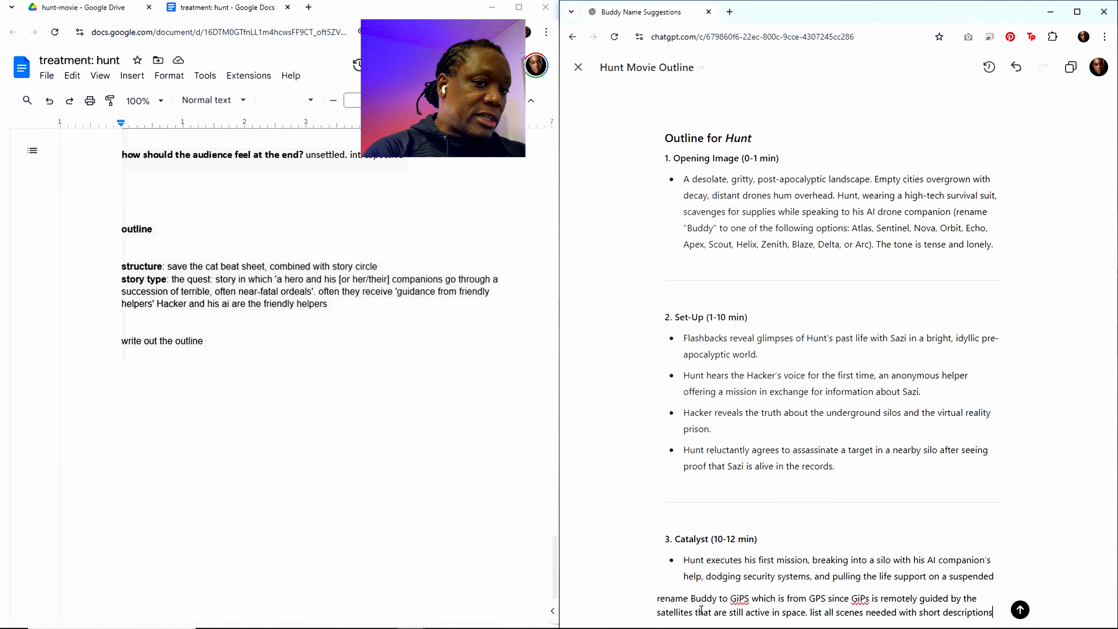
text( of)
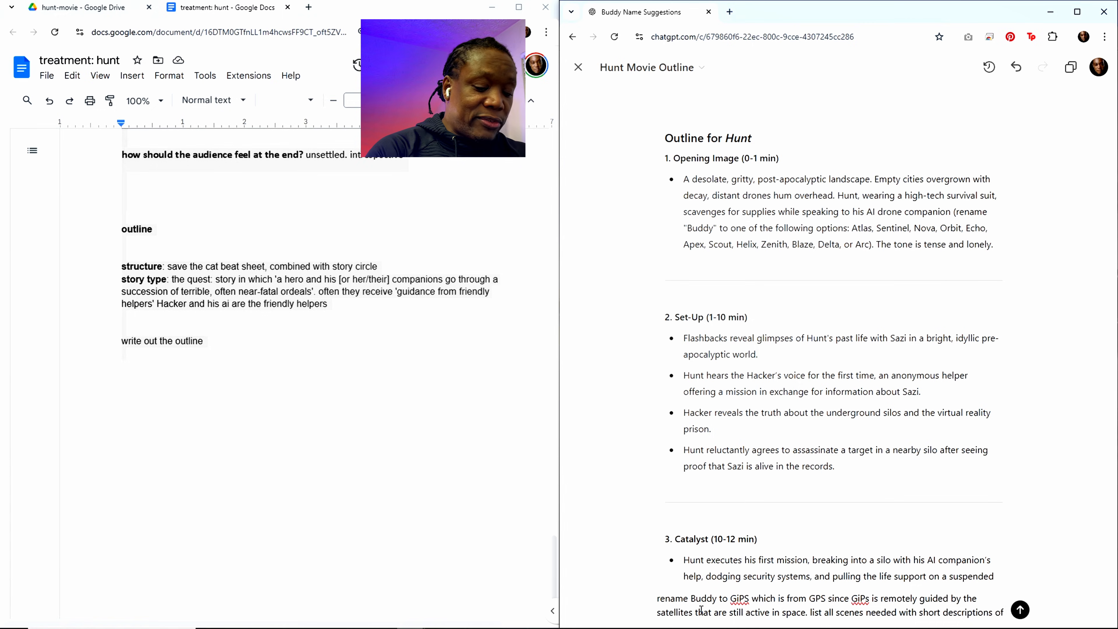
text( each scene)
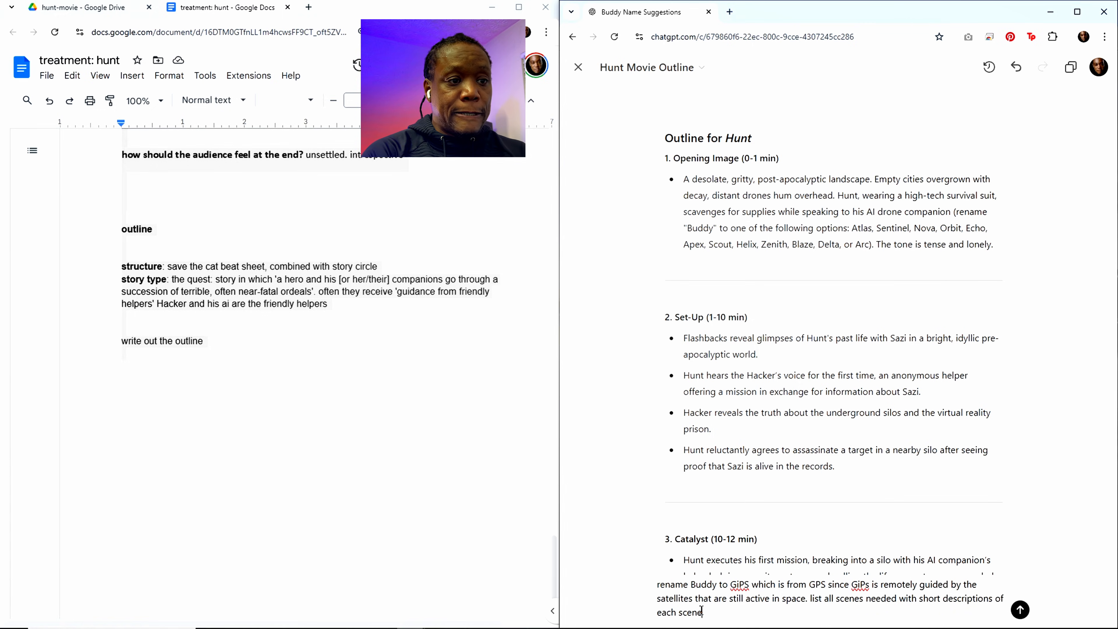
key(Return)
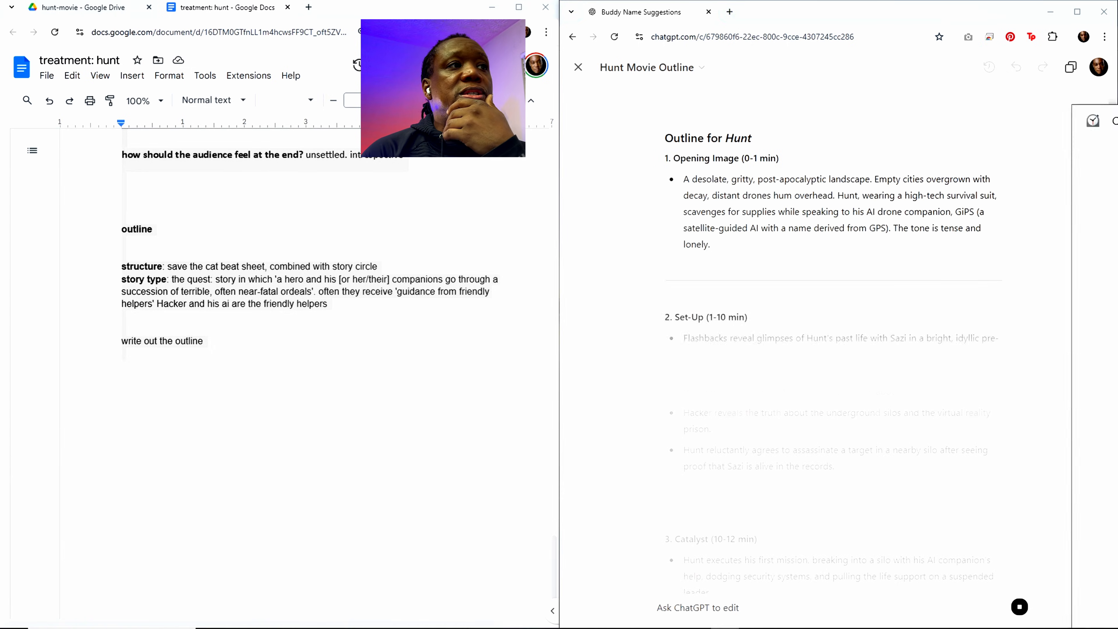
Step: Check the countdown timer and go through the screenplay workflow list, from "Develop the treatment" to "Revise manually in Final Draft"
drag(1117, 120, 347, 139)
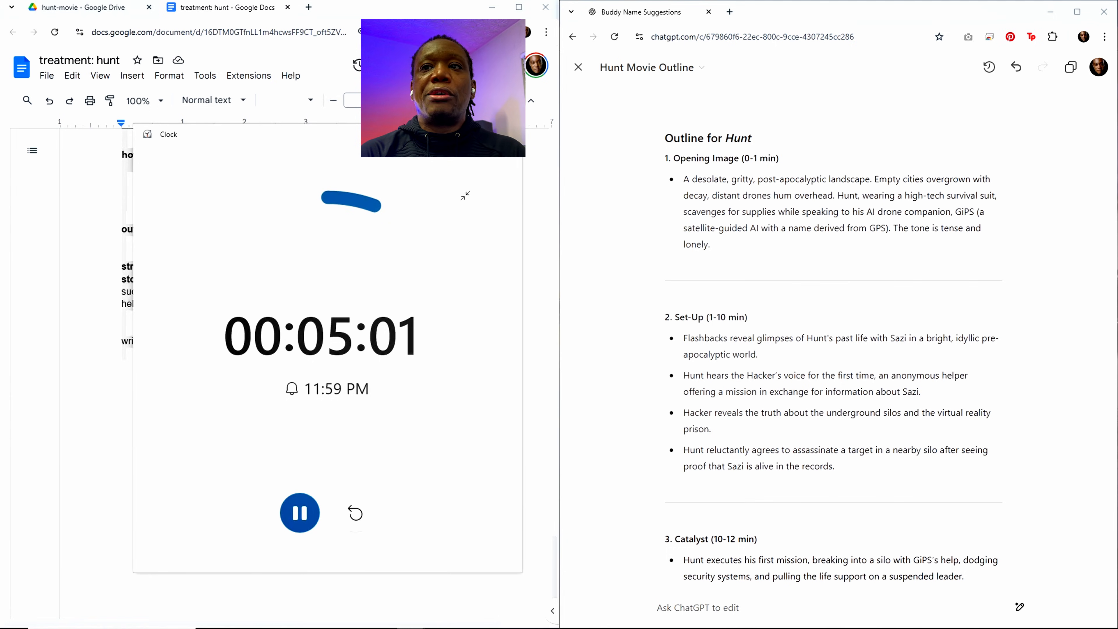
drag(1117, 174, 852, 176)
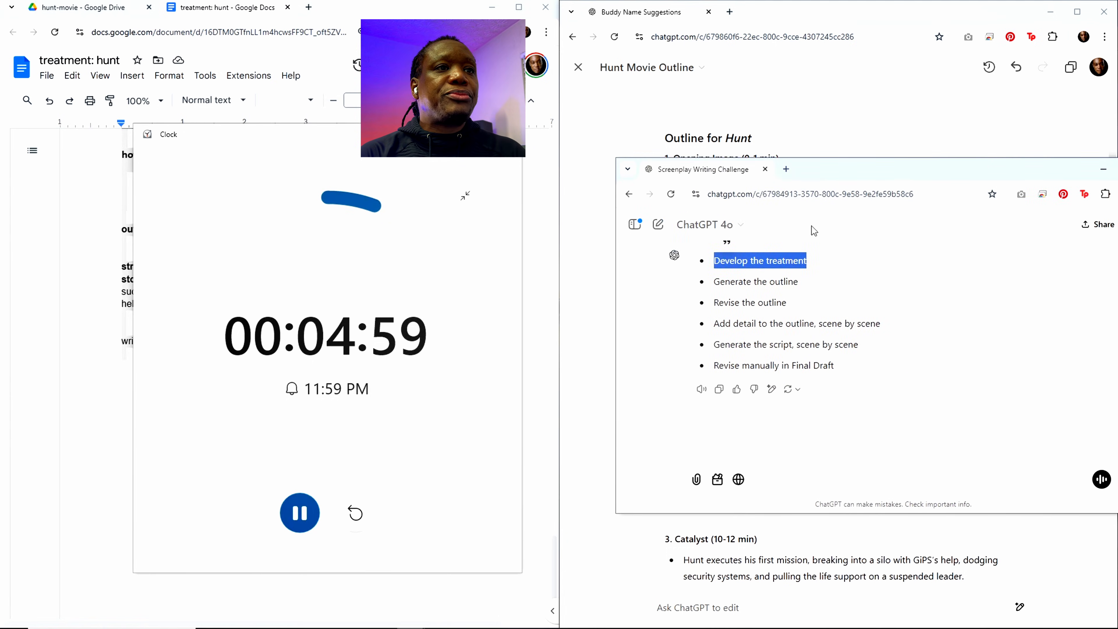
click(783, 273)
drag(717, 260, 810, 261)
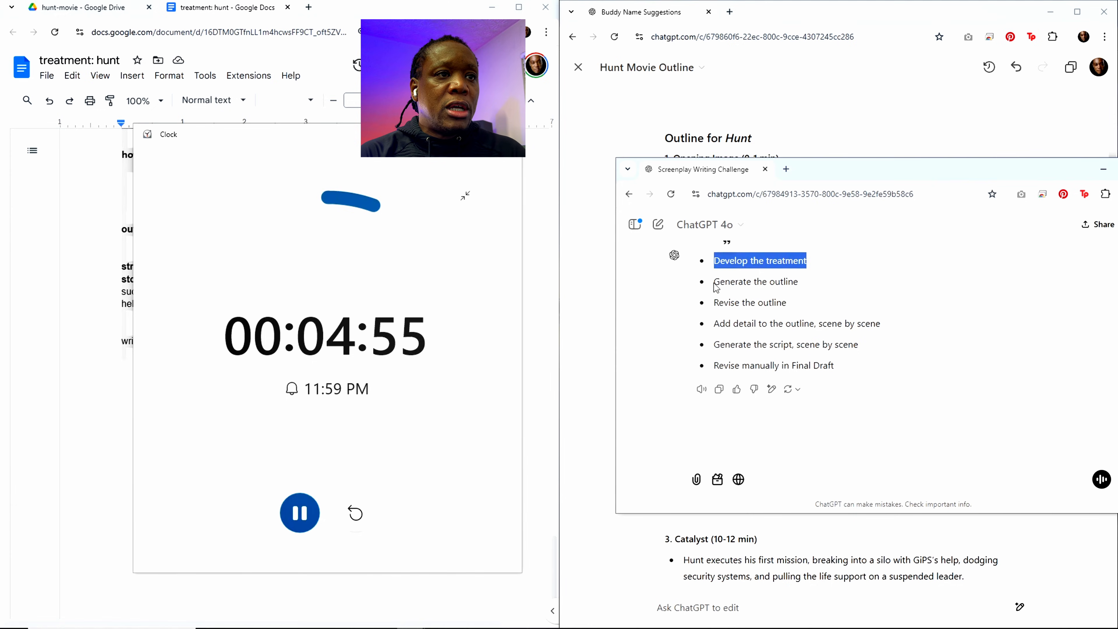
drag(714, 282, 798, 282)
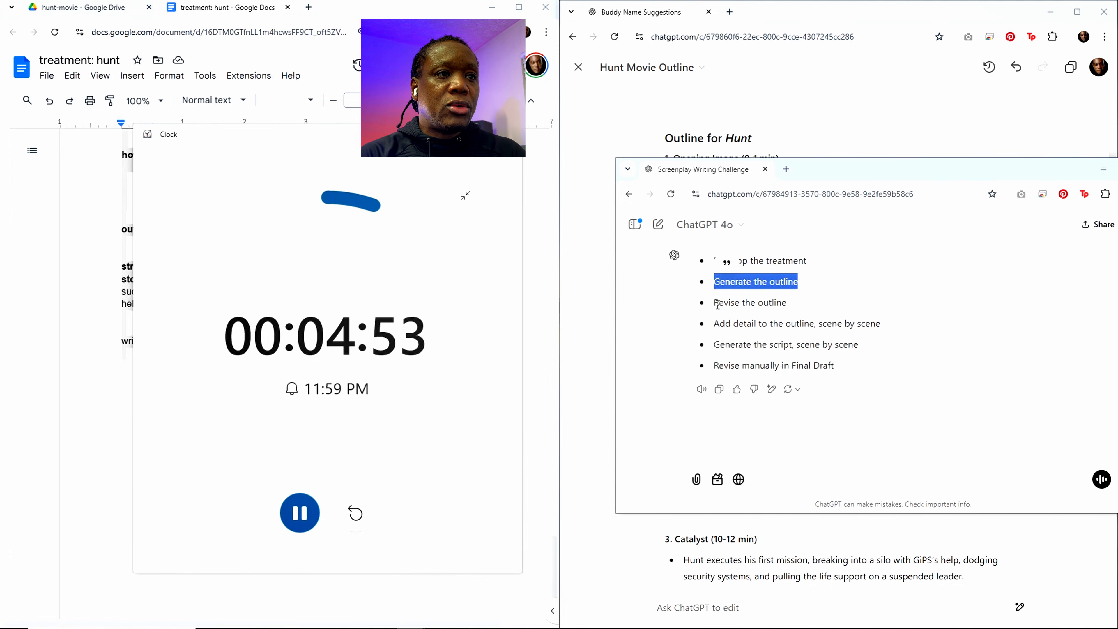
drag(713, 303, 787, 308)
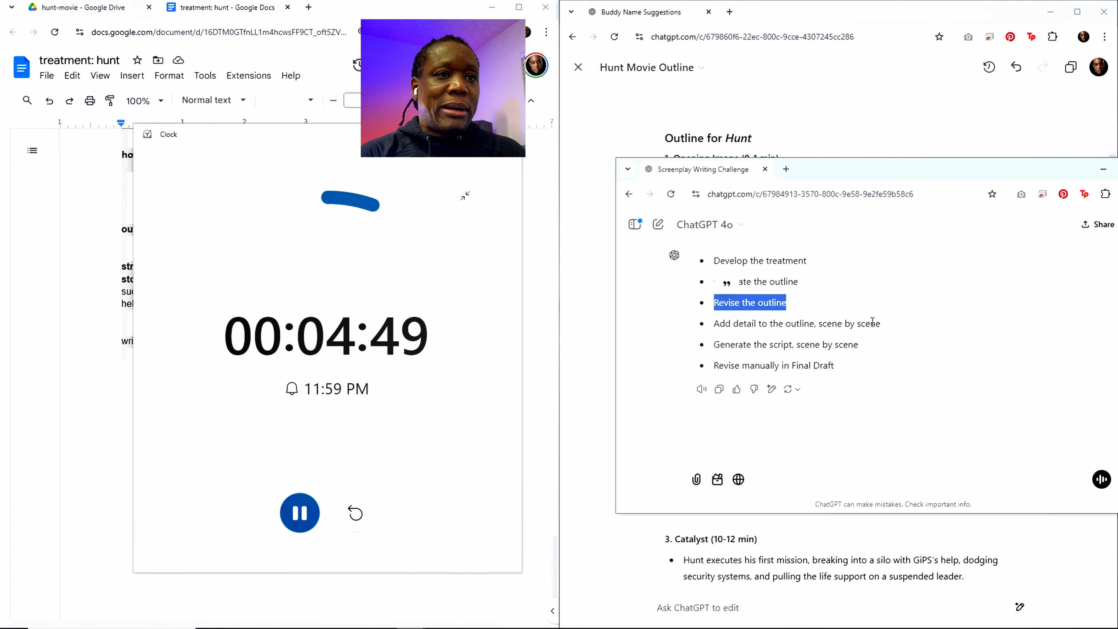
drag(880, 323, 716, 324)
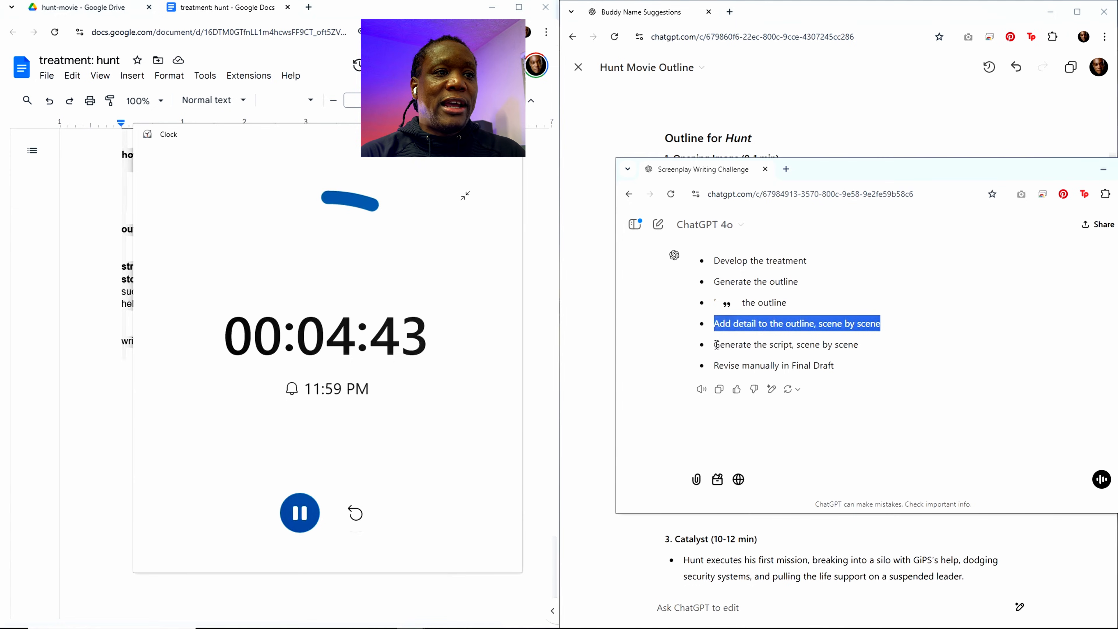
drag(714, 344, 856, 339)
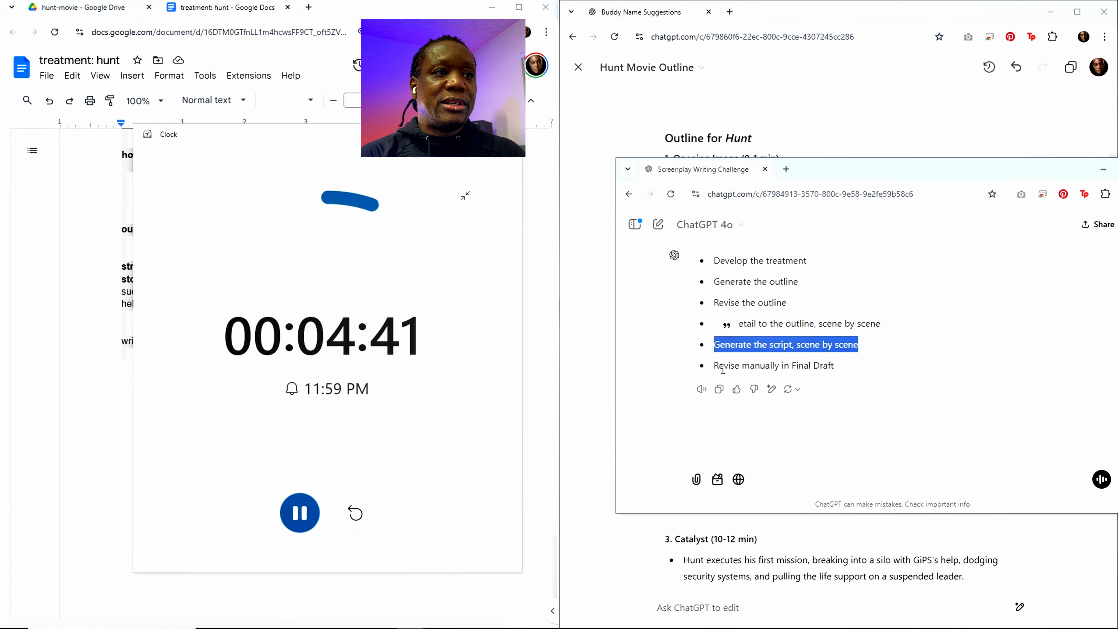
drag(713, 366, 834, 365)
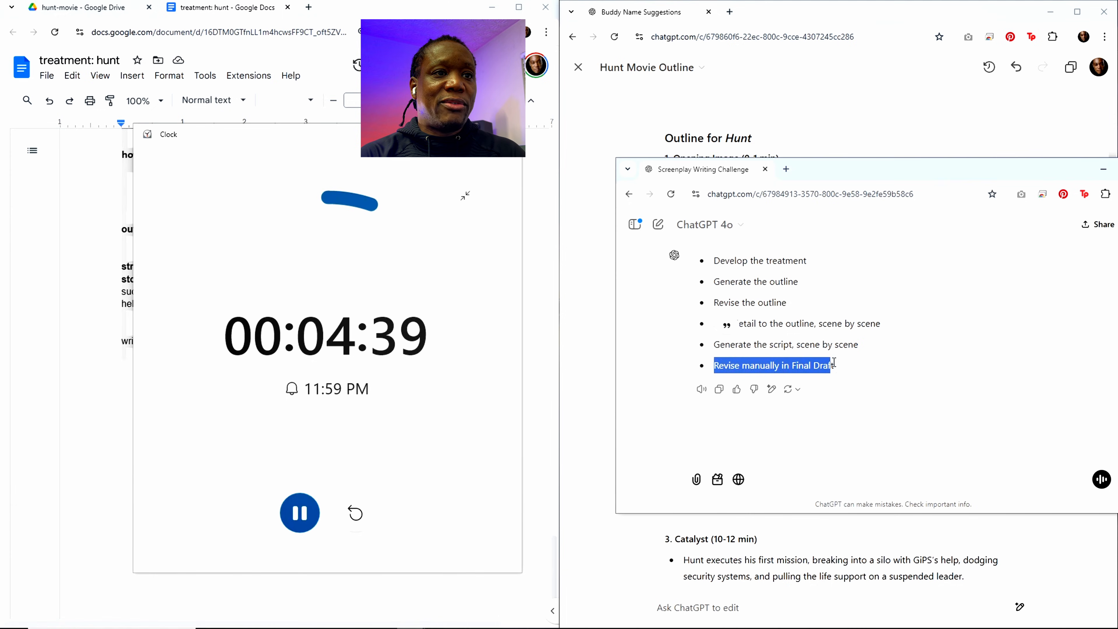
drag(848, 177, 1117, 177)
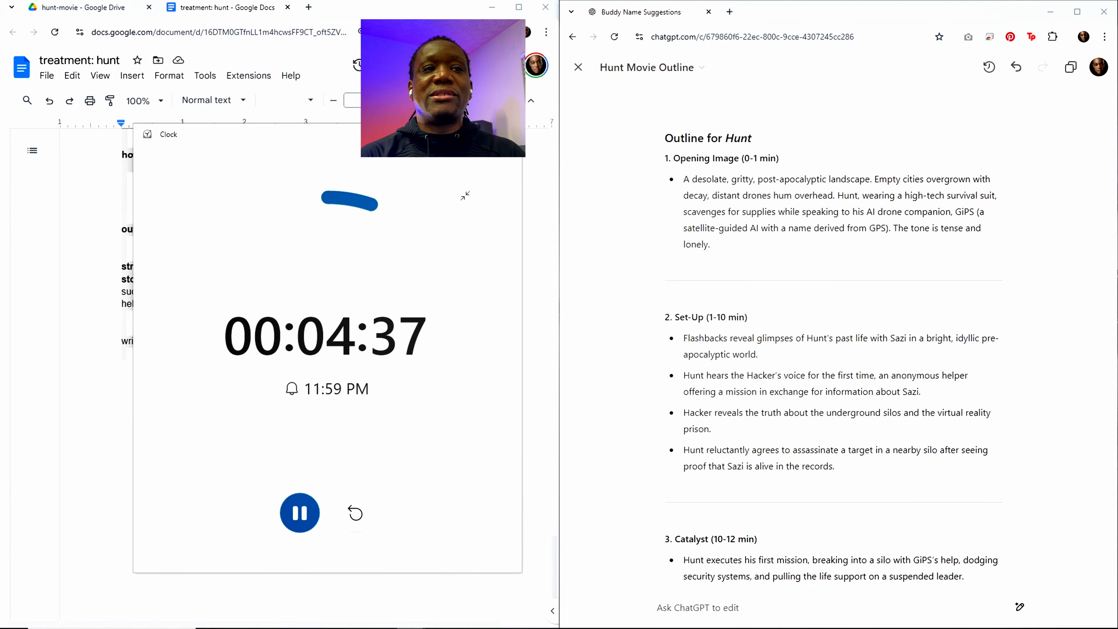
Step: Read through the updated Hunt outline to the end, examining the Scene List with Descriptions
click(856, 309)
scroll(934, 332, down, 2)
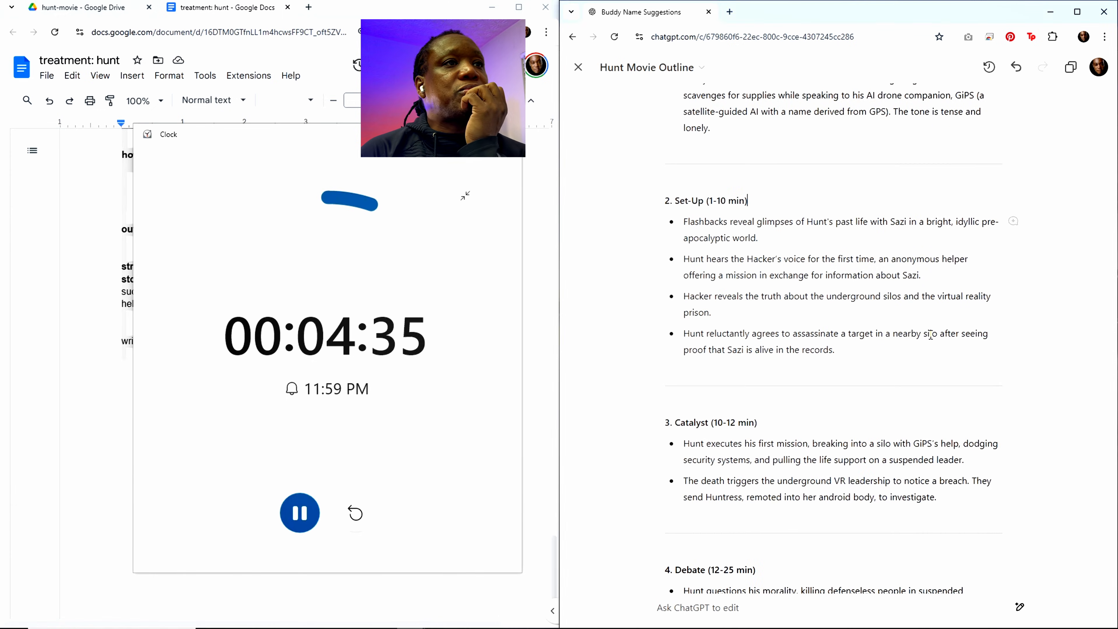
scroll(933, 332, up, 2)
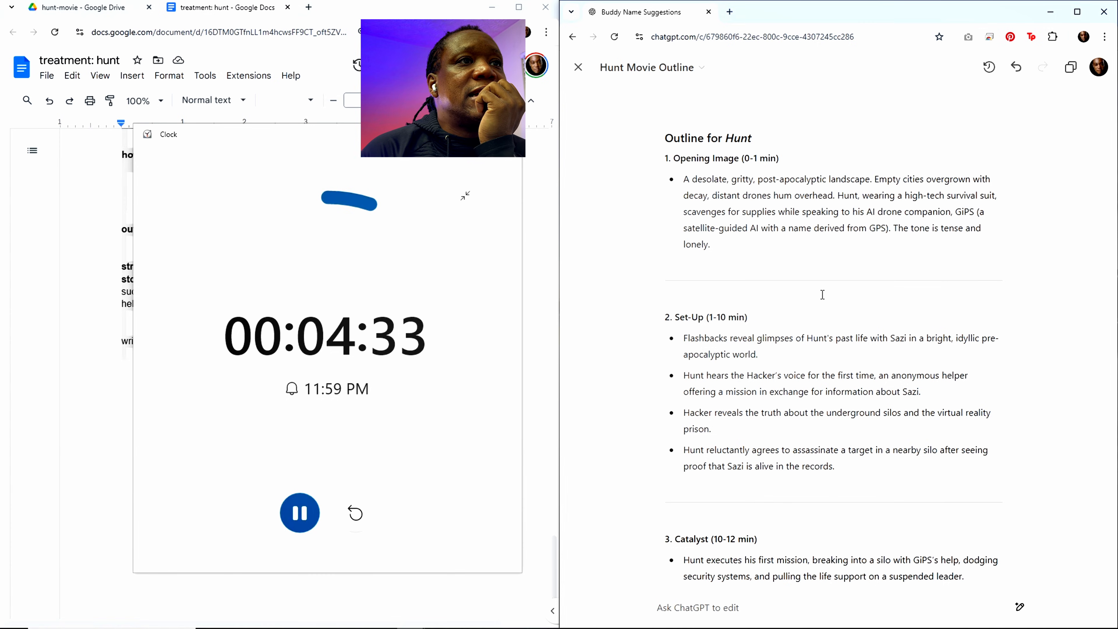
scroll(753, 204, down, 15)
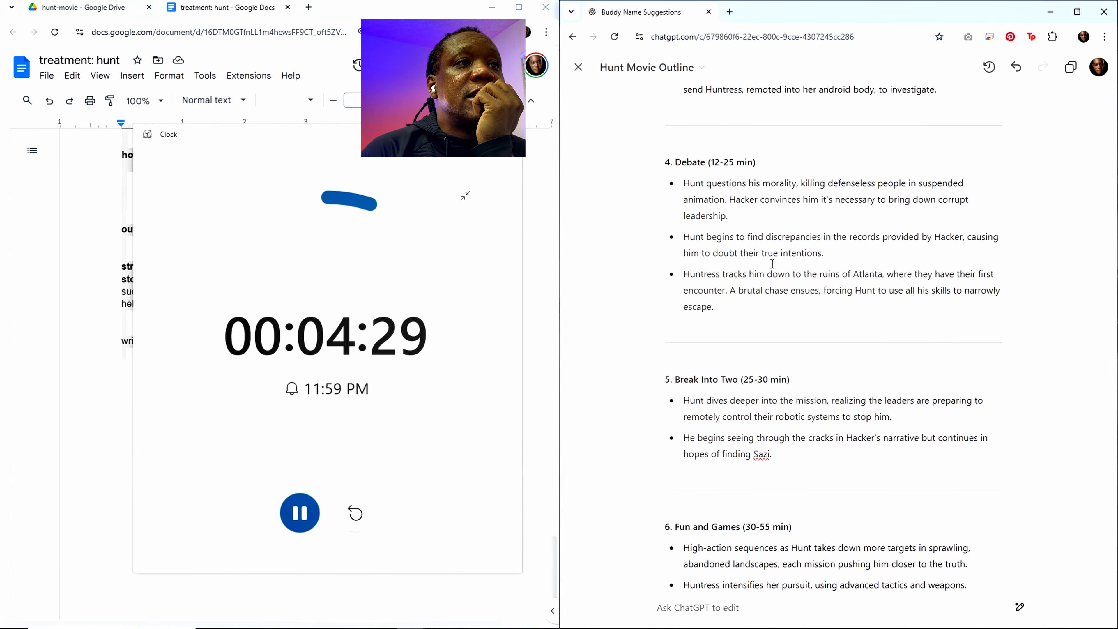
scroll(772, 264, down, 10)
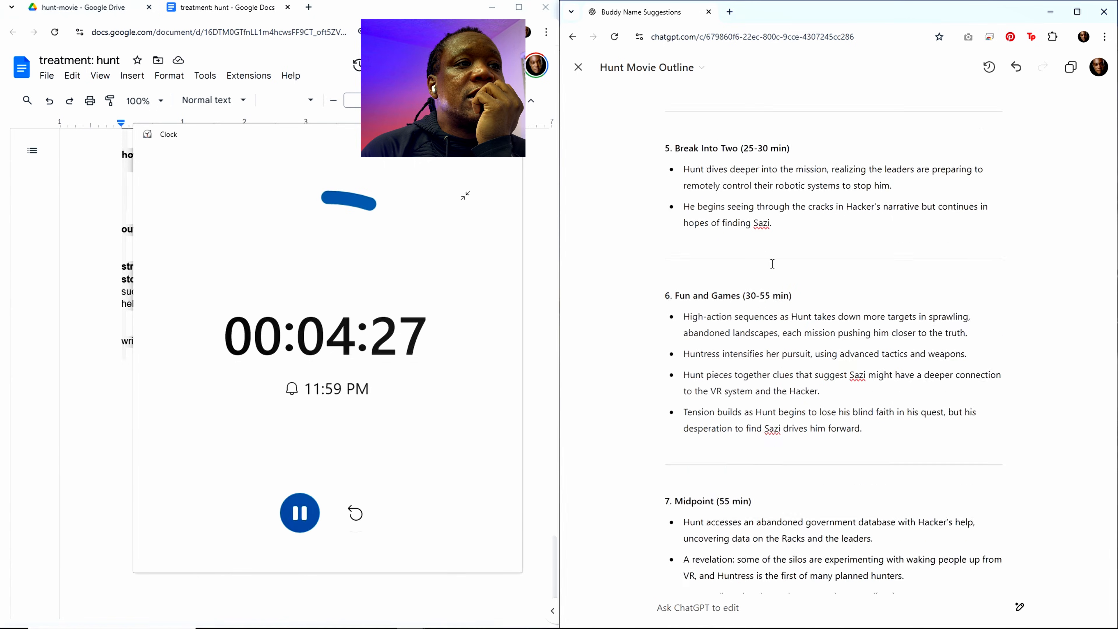
scroll(772, 263, down, 14)
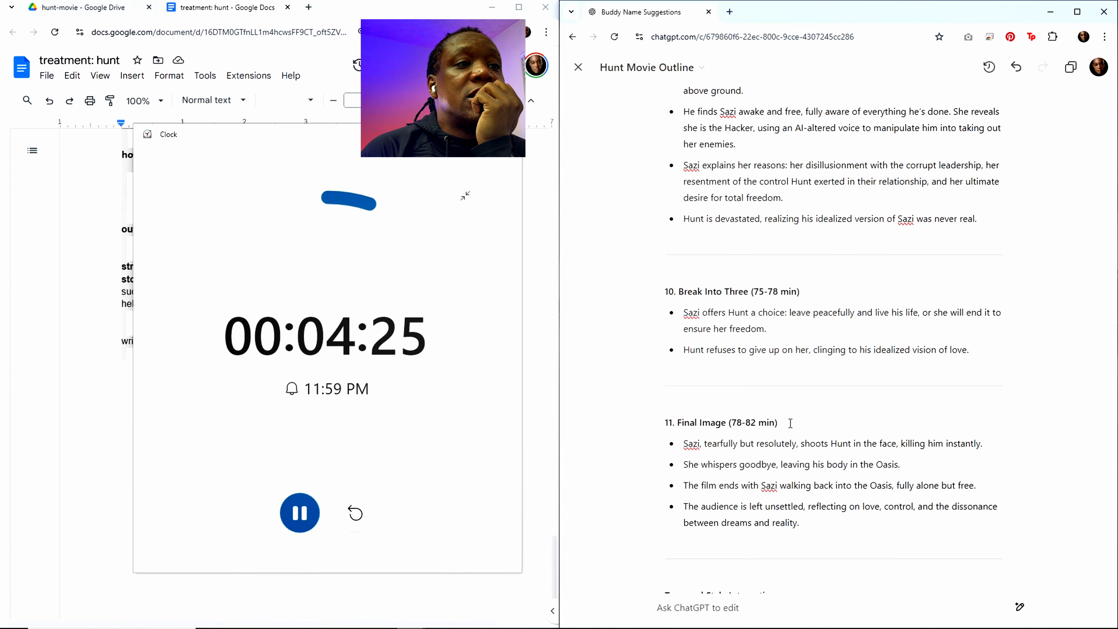
scroll(790, 424, down, 4)
scroll(790, 423, down, 3)
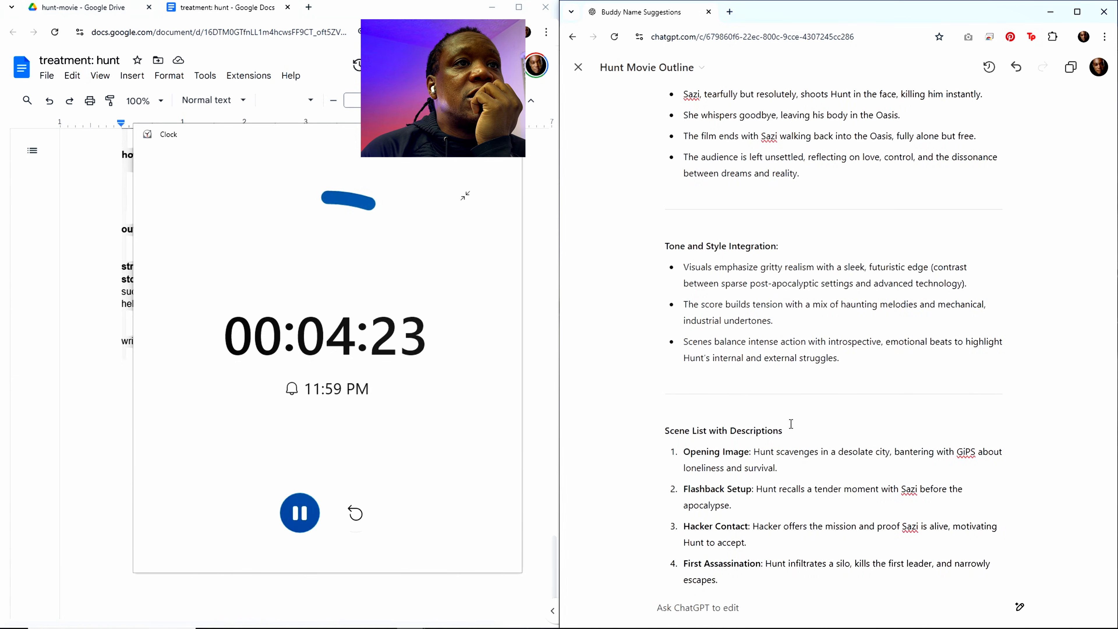
scroll(791, 424, down, 10)
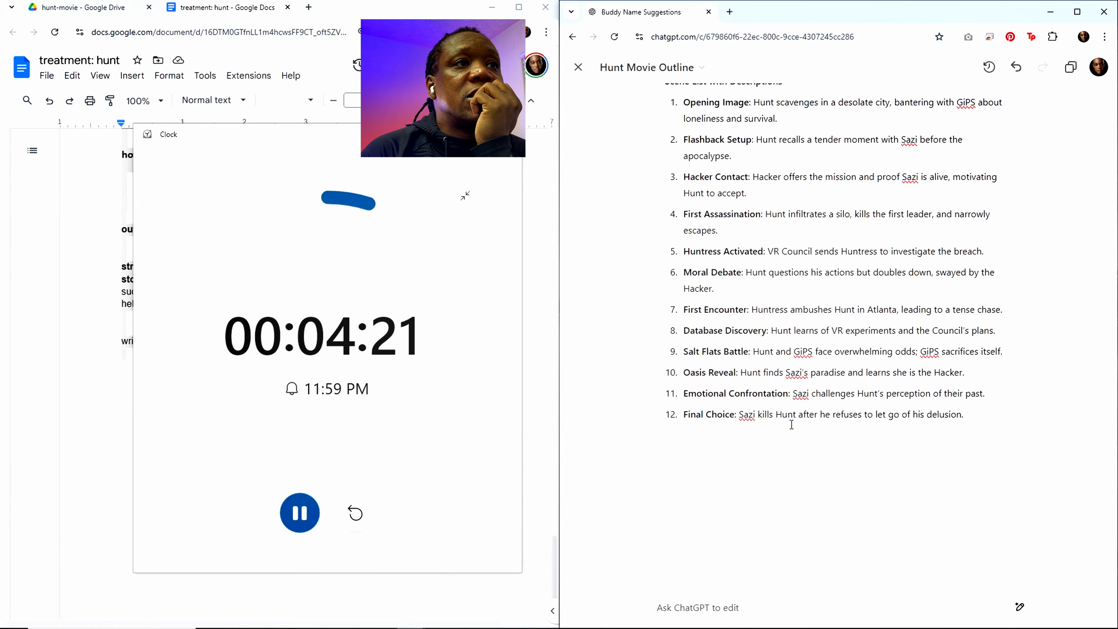
scroll(790, 423, up, 5)
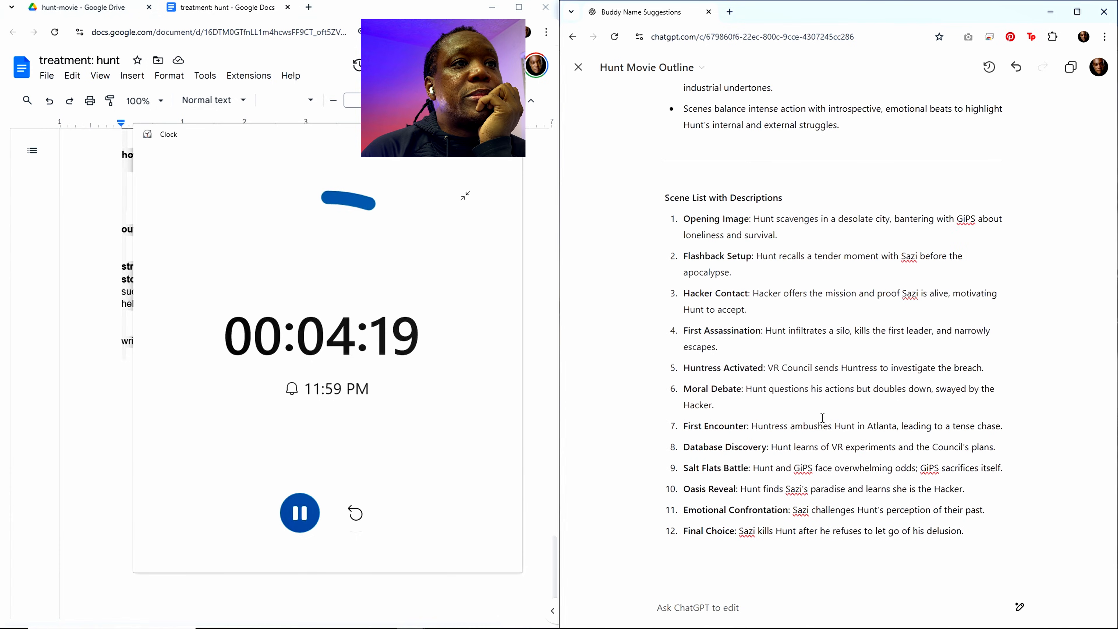
scroll(822, 416, down, 1)
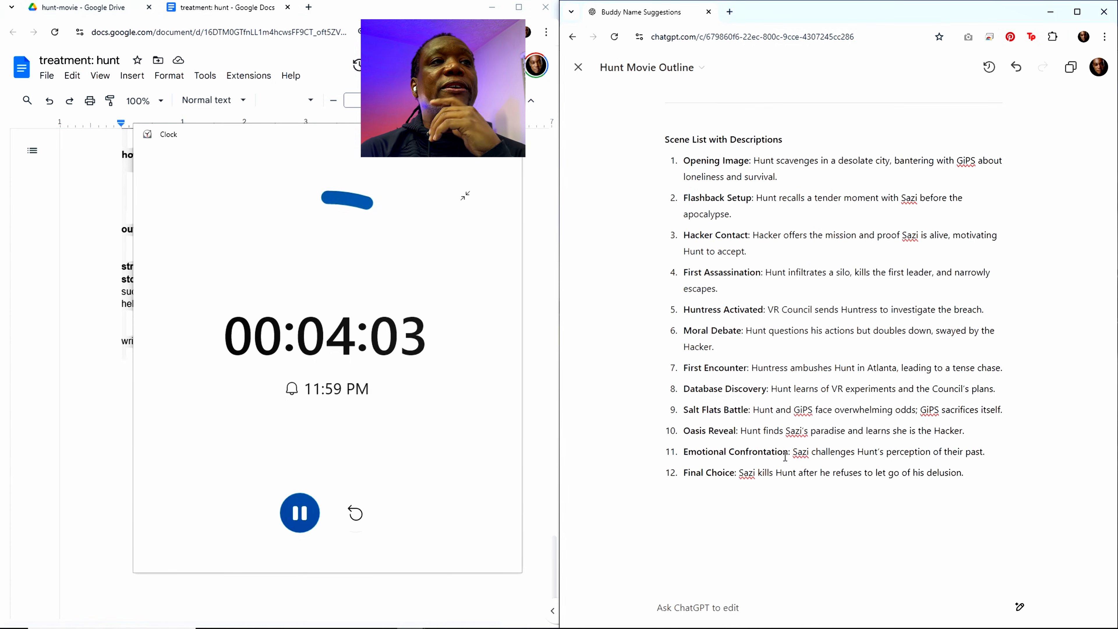
scroll(796, 340, up, 1)
scroll(796, 340, down, 1)
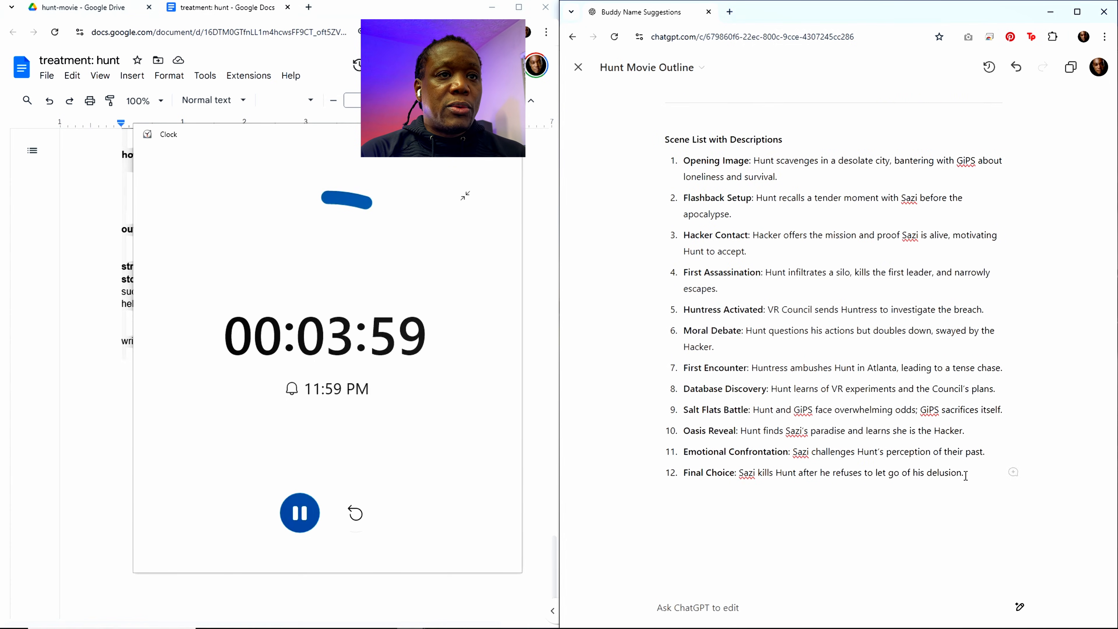
Step: Copy the full Hunt outline and, in the Google Docs document "treatment: hunt", paste it under the "outline" heading
scroll(945, 423, up, 12)
scroll(945, 423, up, 20)
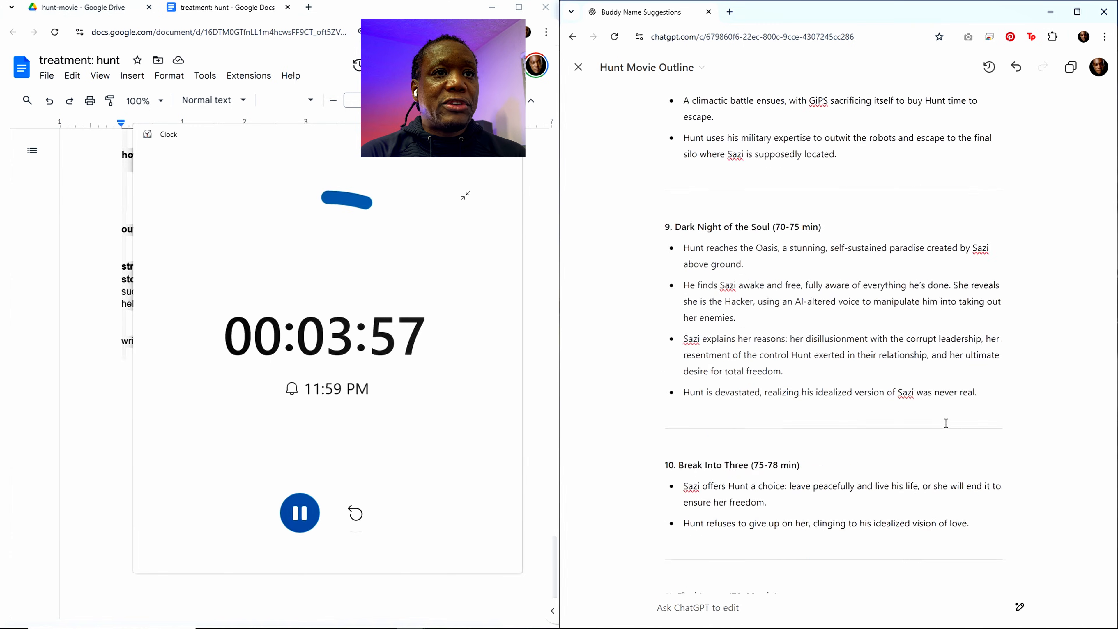
scroll(943, 414, up, 14)
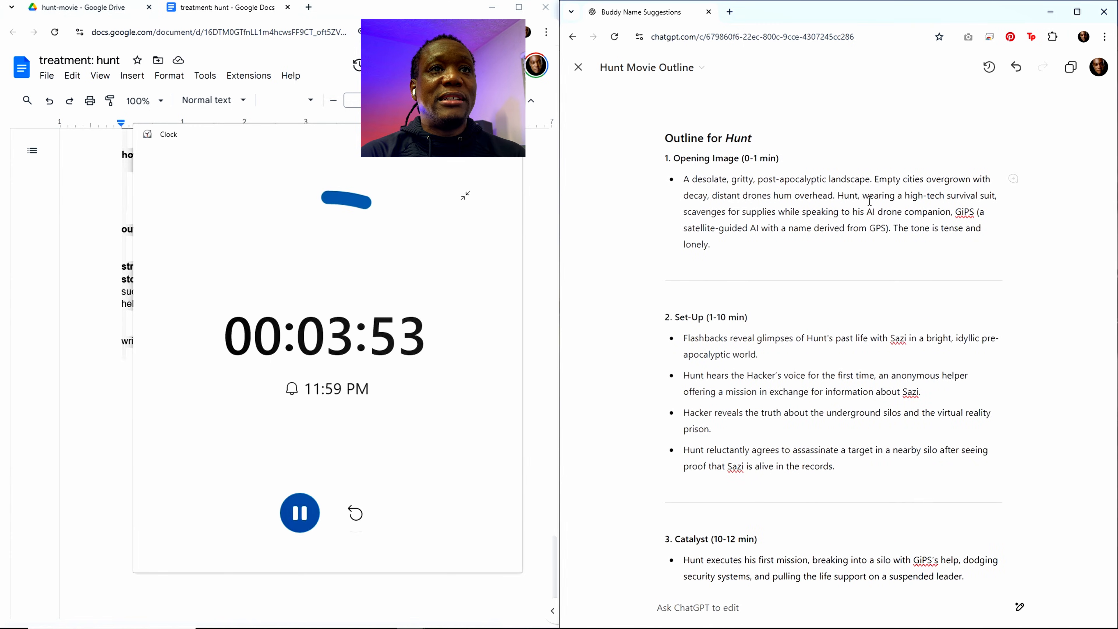
click(1072, 73)
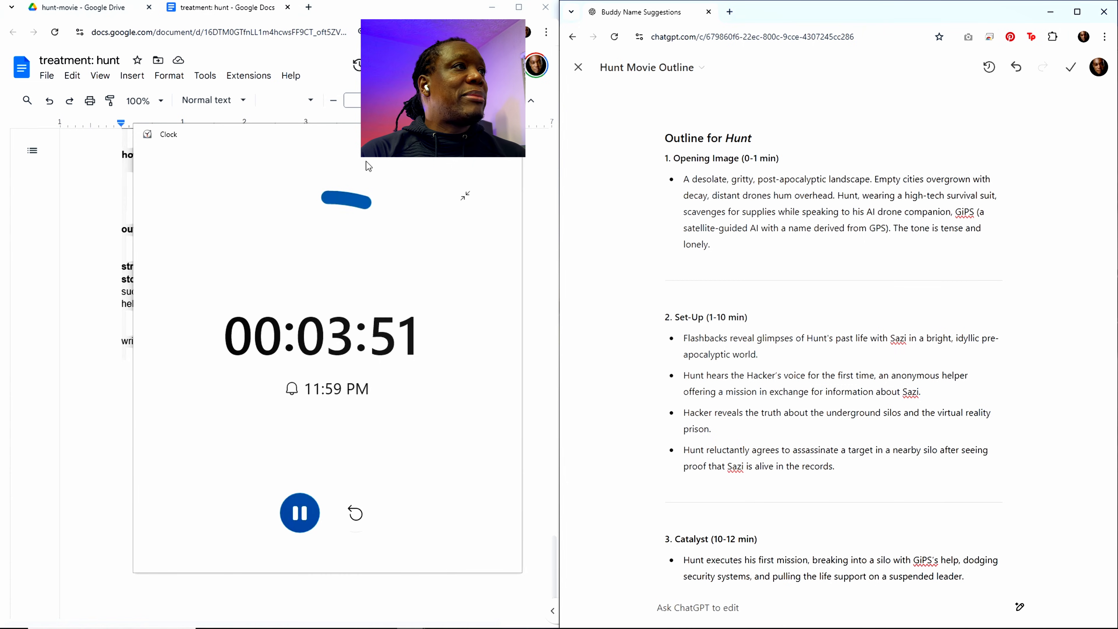
click(224, 12)
click(249, 300)
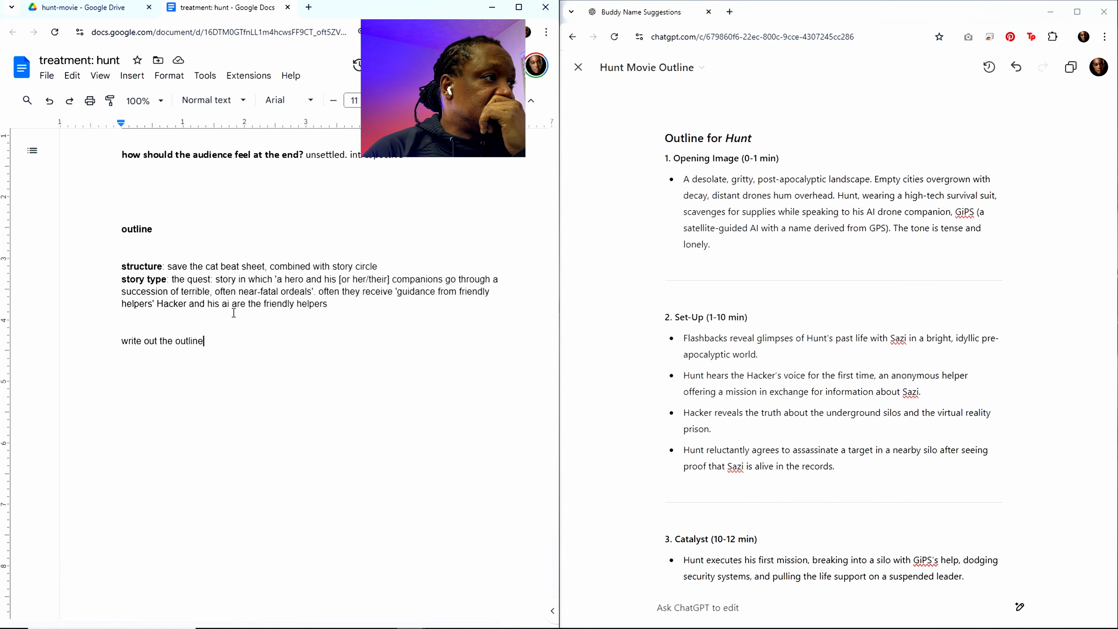
scroll(180, 369, up, 3)
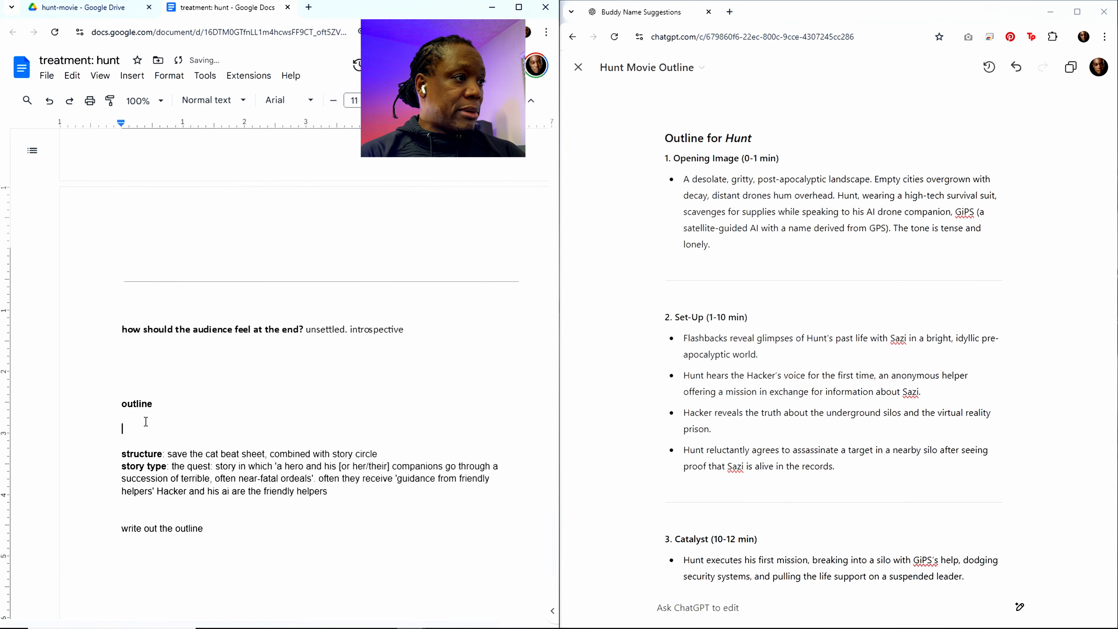
key(ctrl+v)
scroll(296, 498, down, 4)
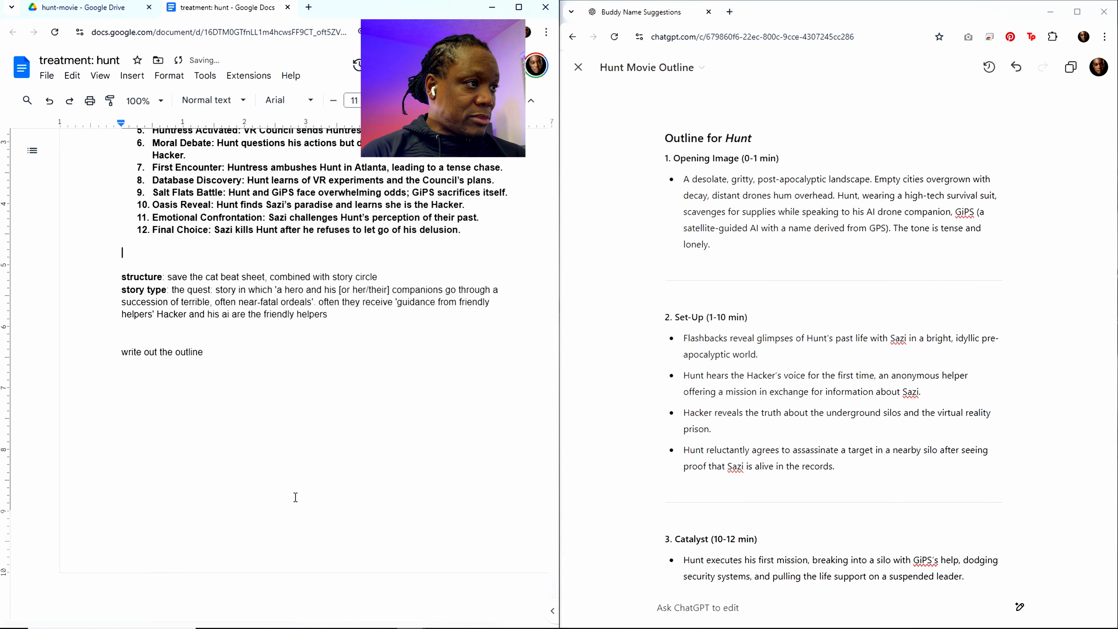
click(207, 361)
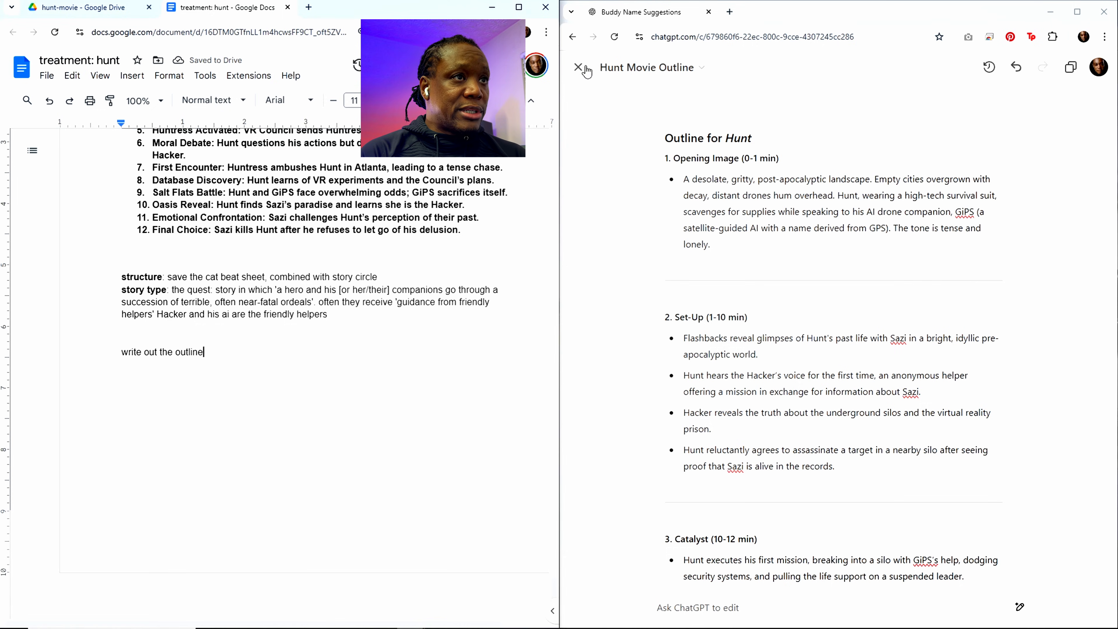
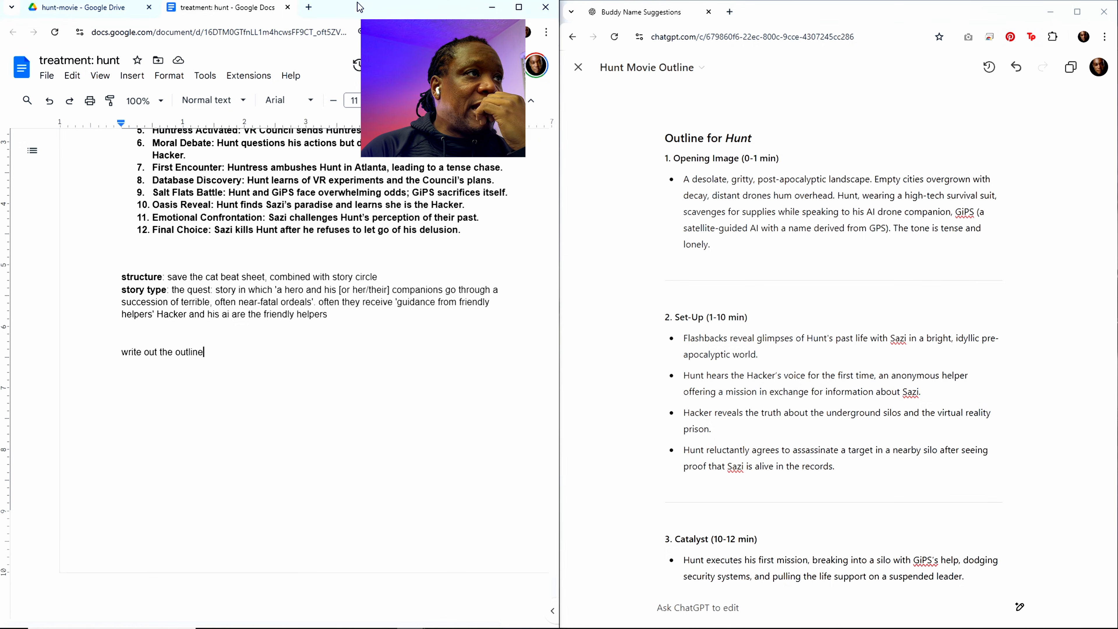
Step: Check the word count of the treatment document and look over the pasted scene list at its end
drag(356, 18, 375, 43)
click(223, 103)
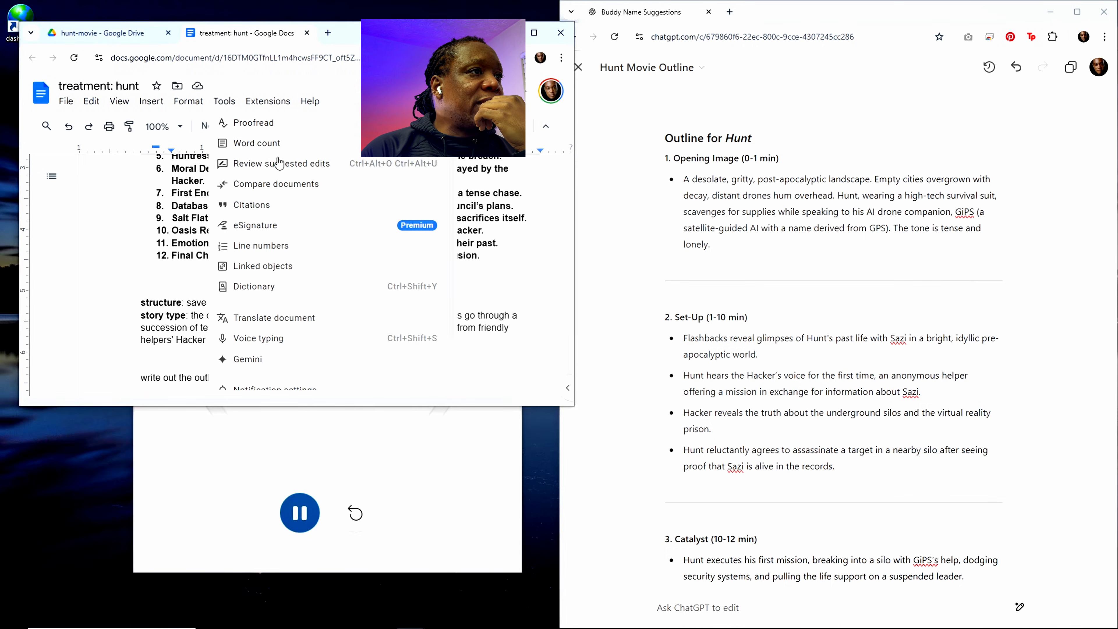
click(288, 145)
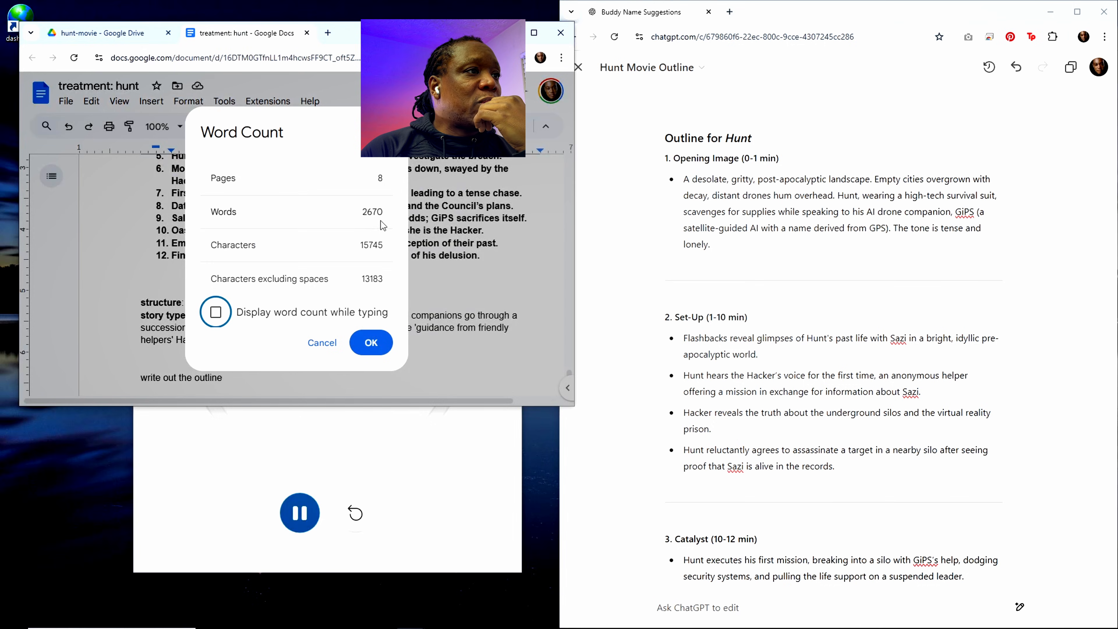
key(Escape)
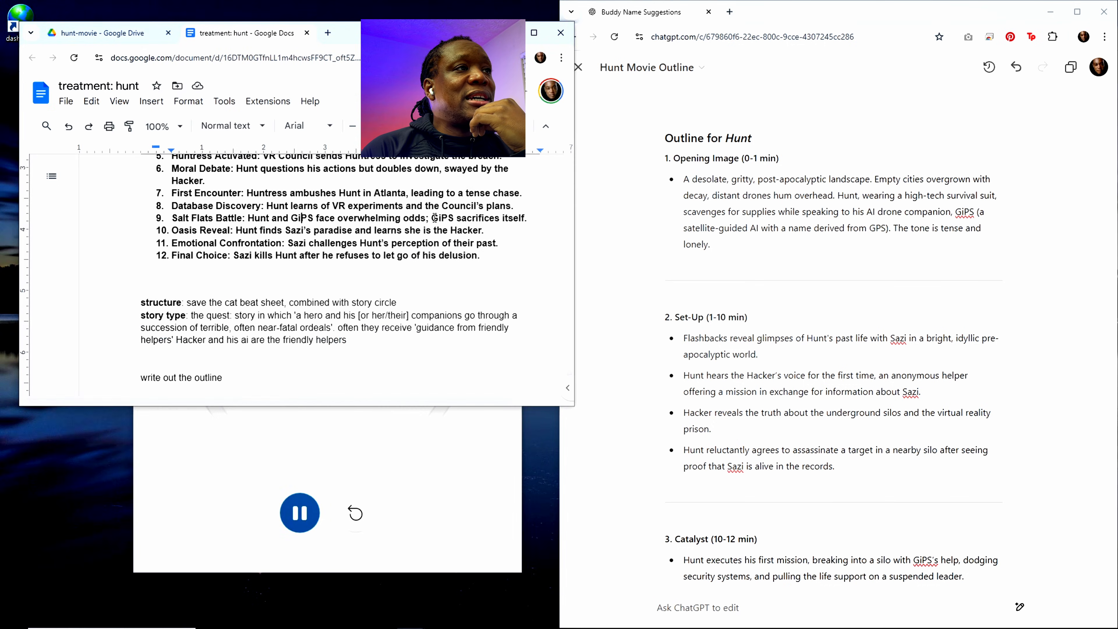
drag(342, 38, 330, 26)
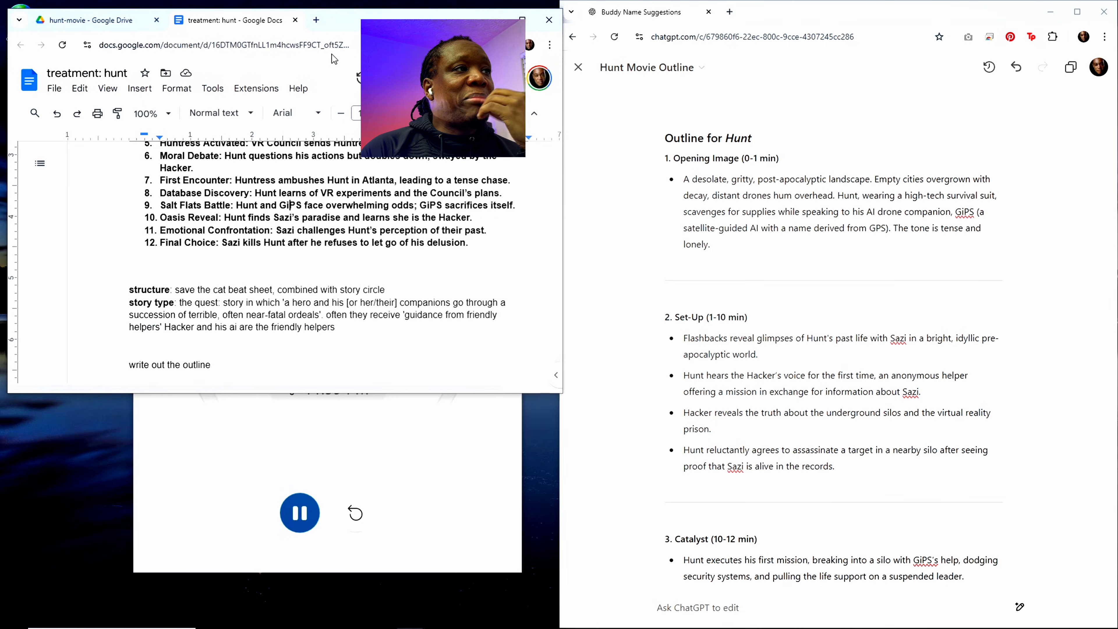
scroll(306, 299, up, 7)
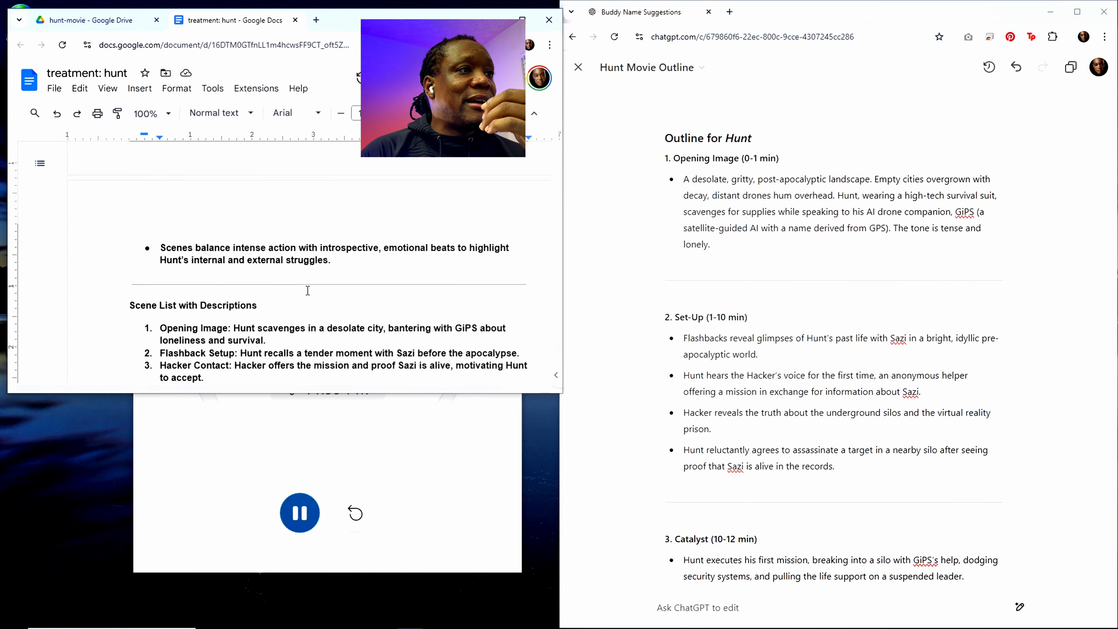
scroll(353, 290, down, 3)
scroll(353, 289, down, 6)
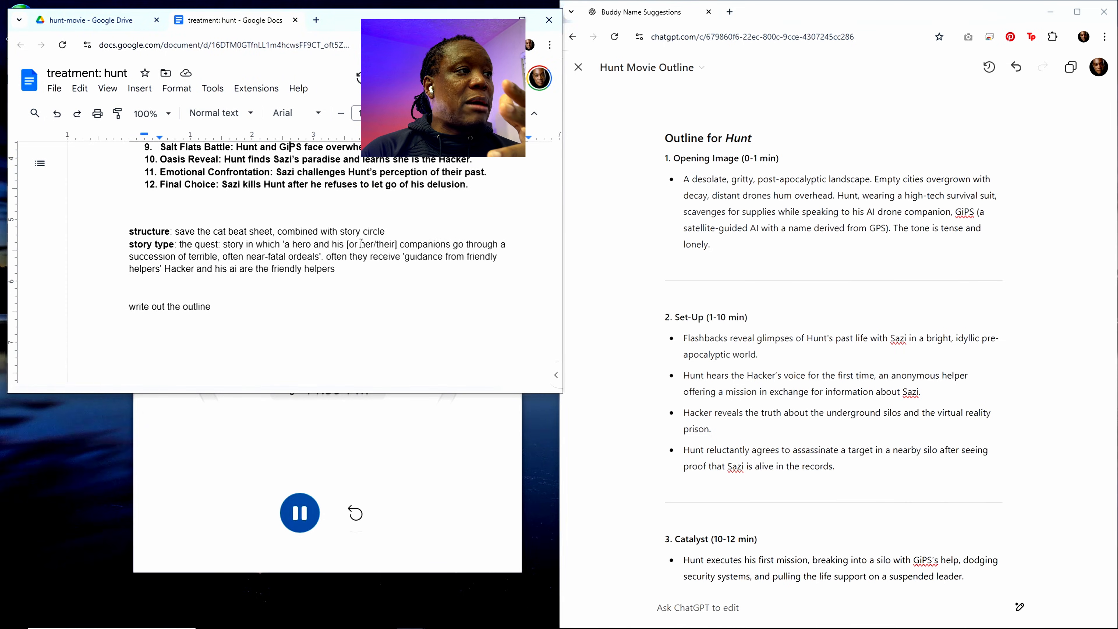
Step: Move the countdown timer out from behind the treatment document and make the document window taller
drag(211, 307, 136, 307)
drag(219, 307, 136, 300)
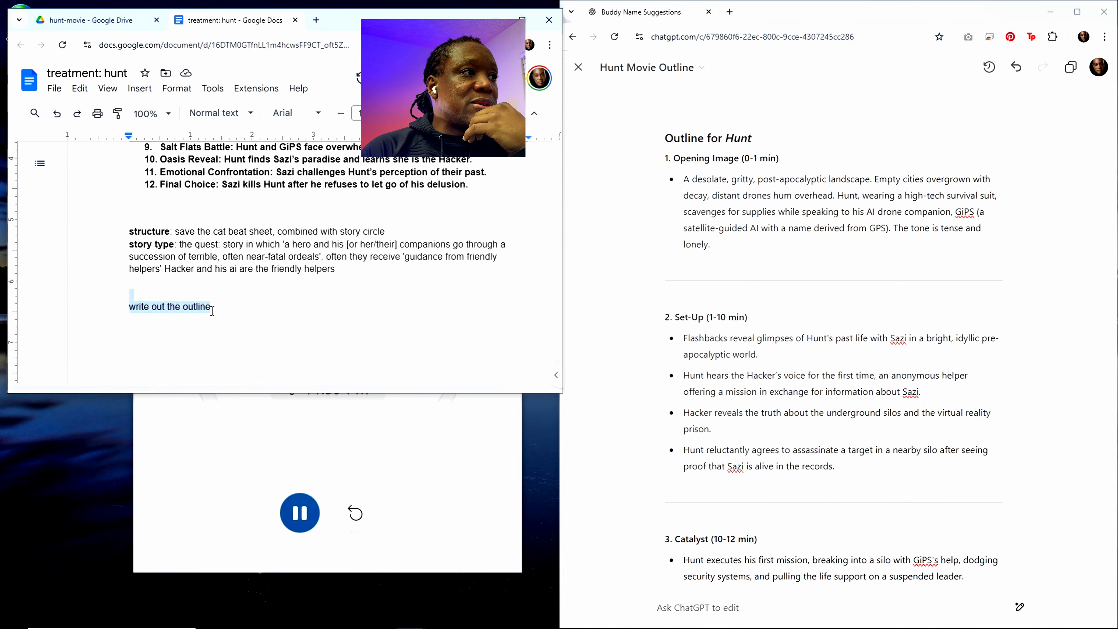
click(200, 450)
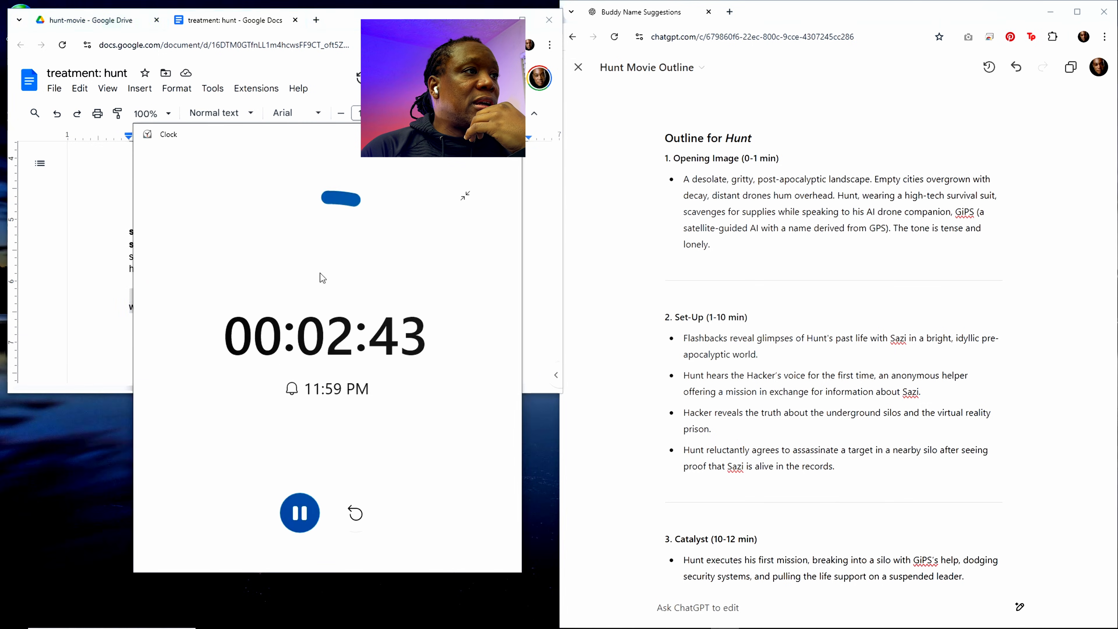
drag(311, 140, 1117, 141)
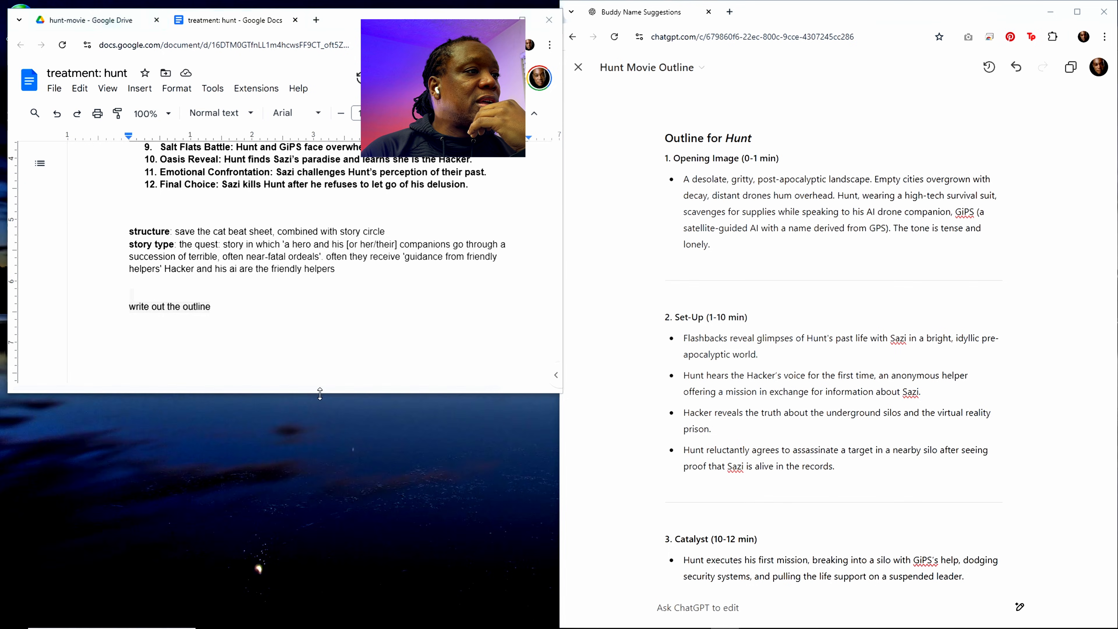
drag(324, 393, 325, 518)
Step: Add a comma after "write out the outline" in the treatment and highlight the whole "Scene List with Descriptions" in the ChatGPT outline
click(197, 301)
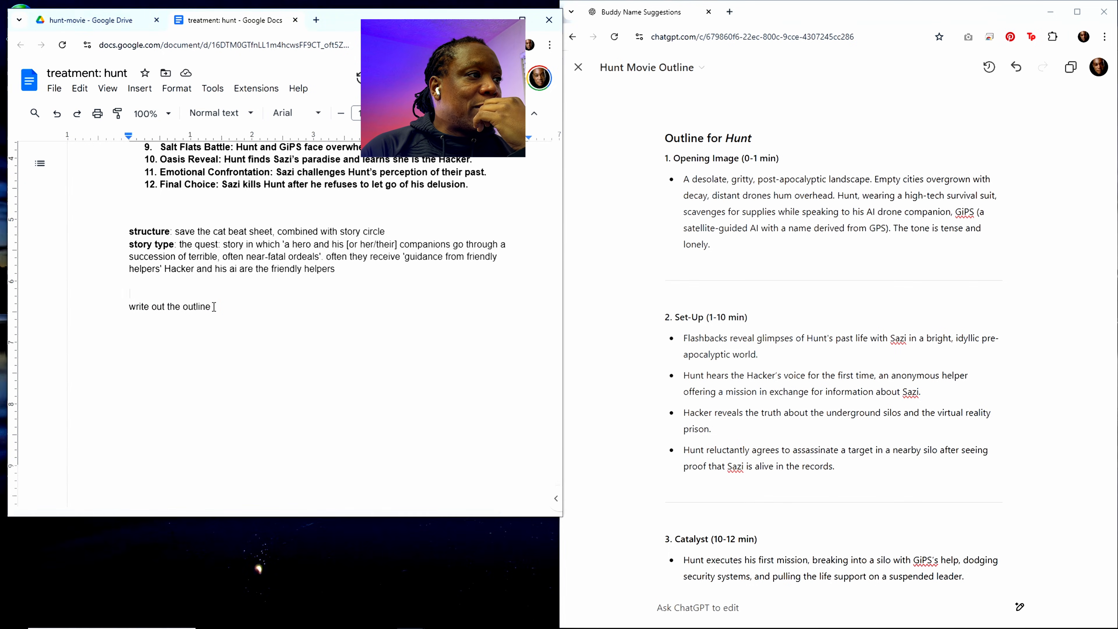
drag(214, 306, 122, 308)
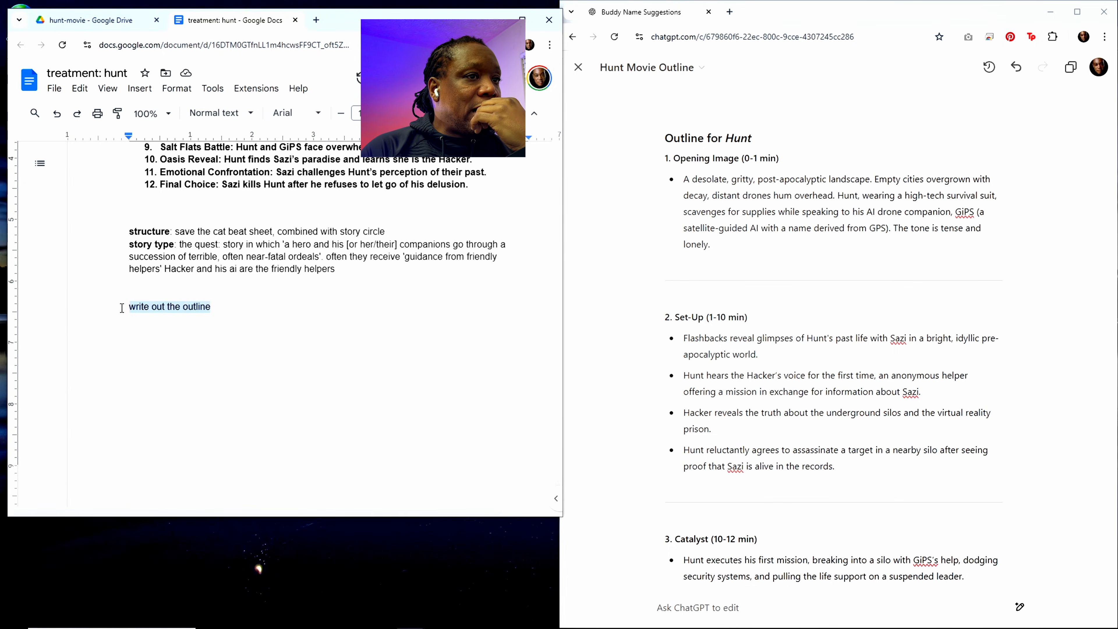
click(271, 343)
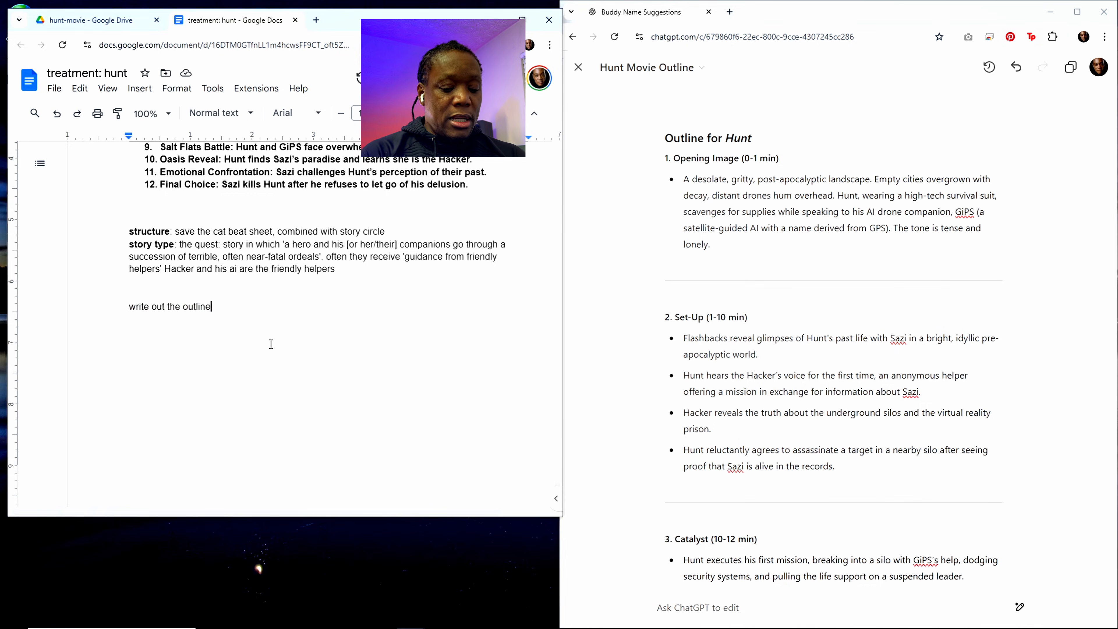
text(,)
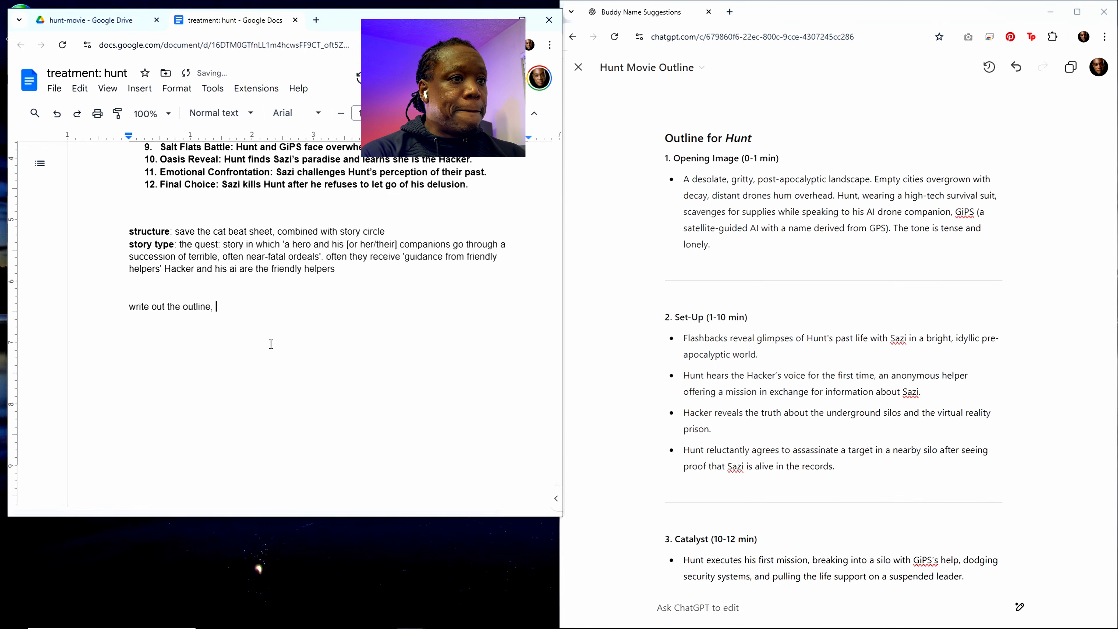
scroll(771, 410, down, 20)
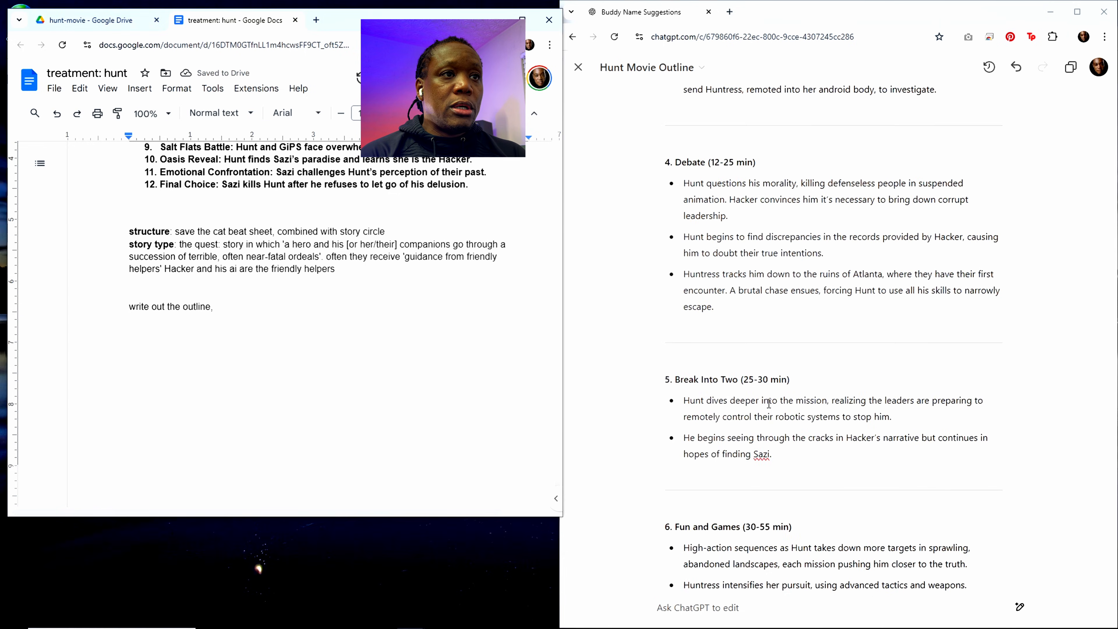
scroll(770, 409, down, 15)
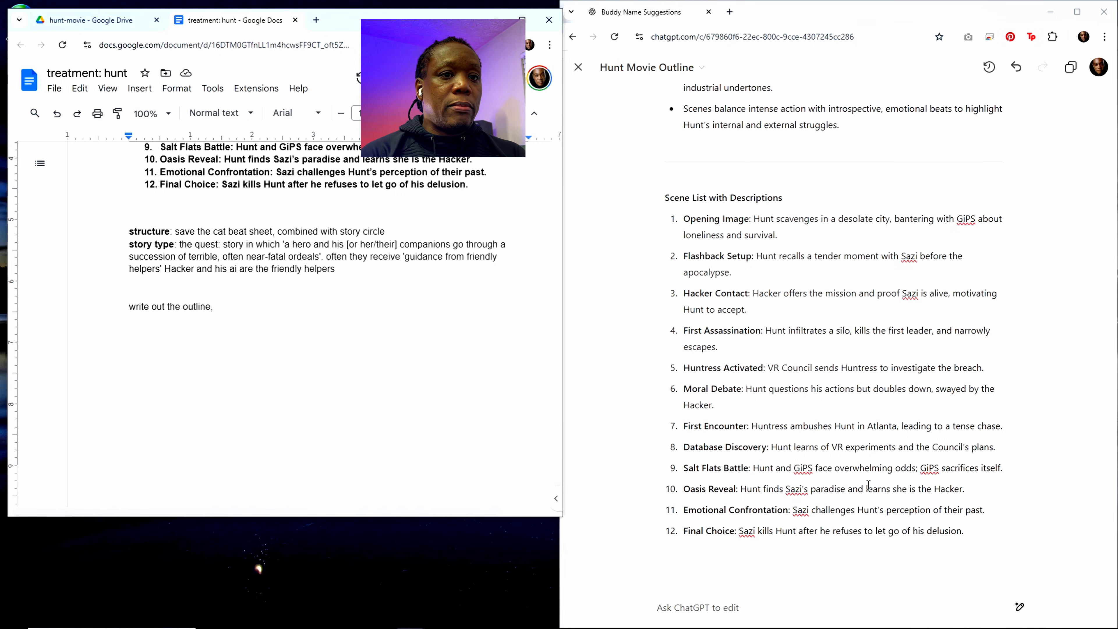
drag(1012, 531, 665, 198)
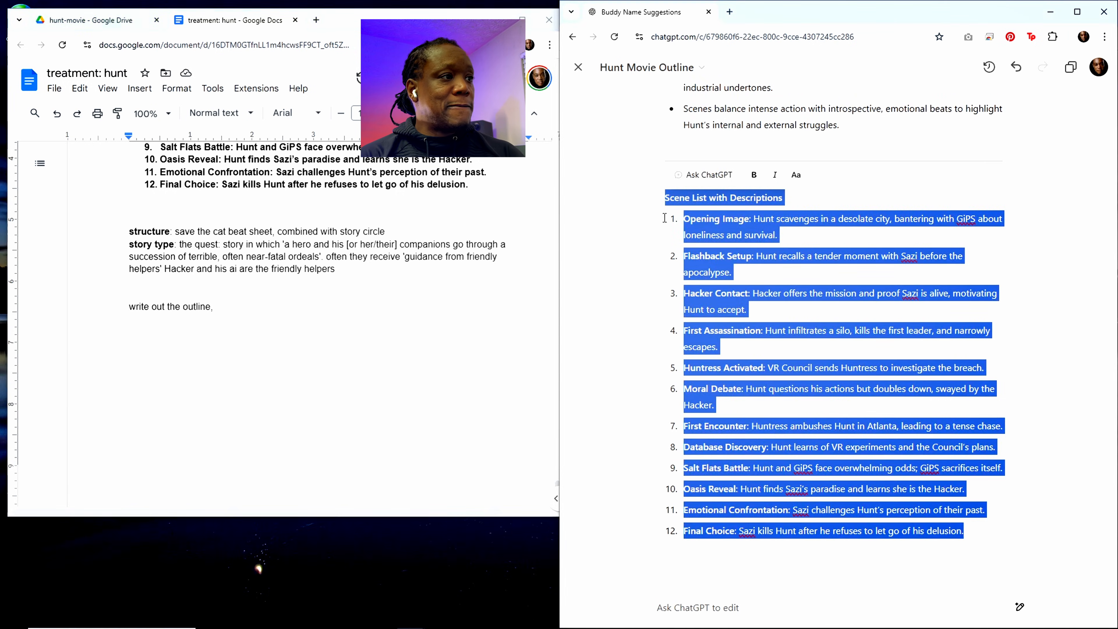
Step: Continue the prompt in the treatment document with "but include this Sequence List"
click(224, 306)
text(but )
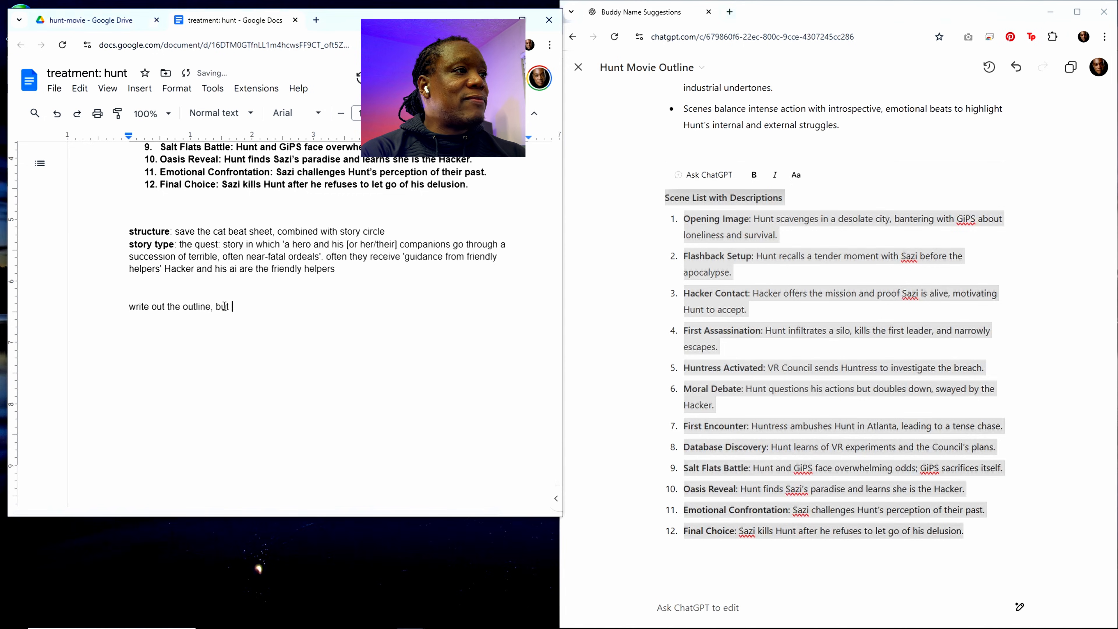
text(thnclude this )
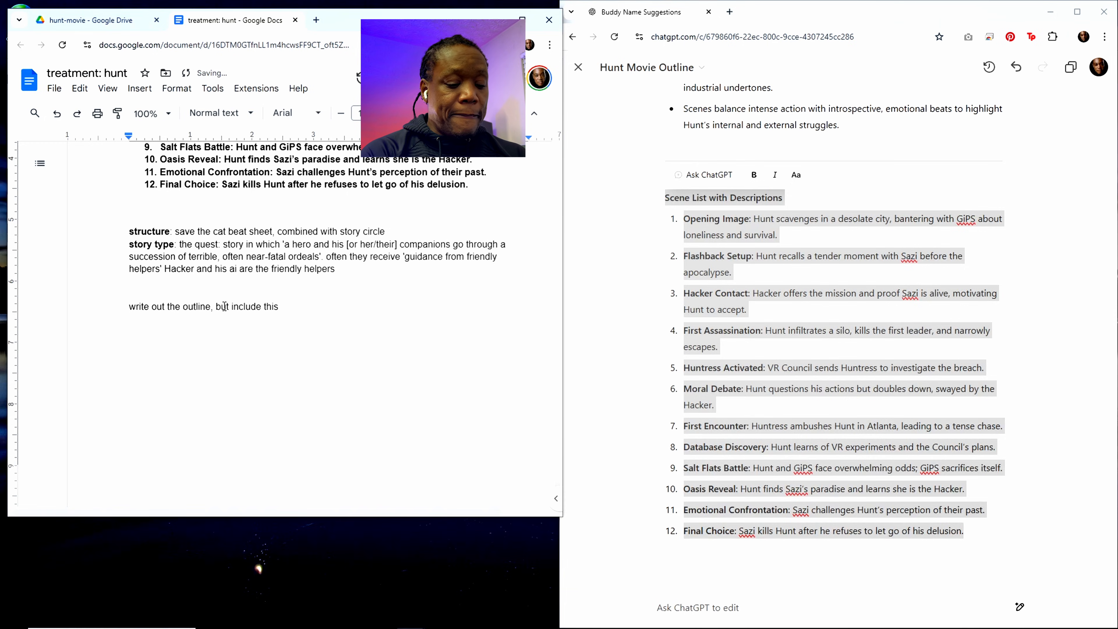
text(SS)
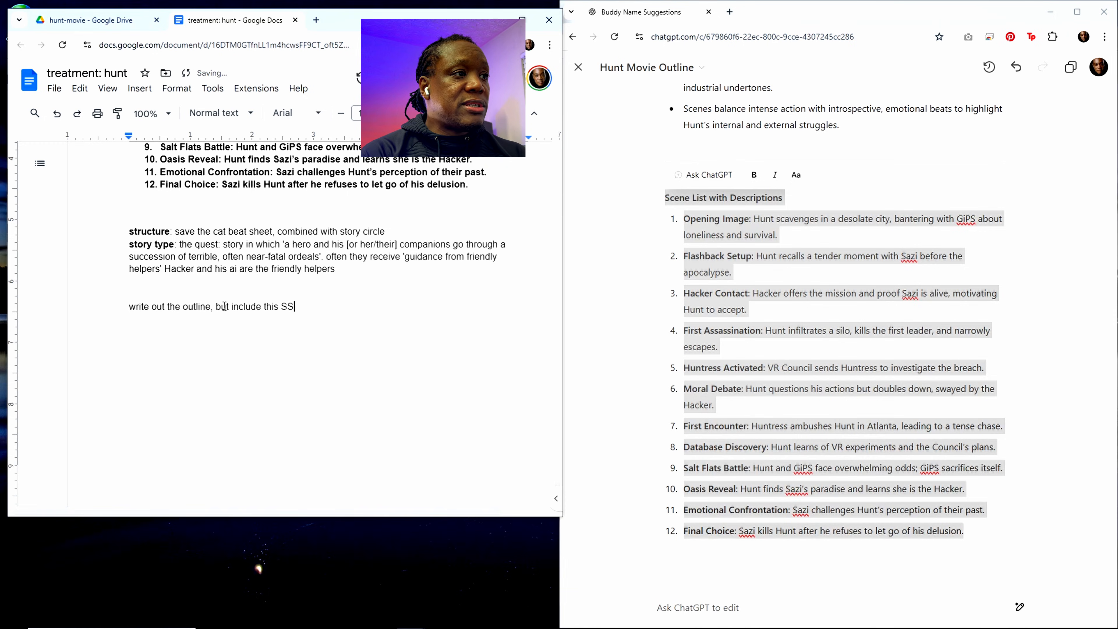
key(BackSpace)
text(equenc)
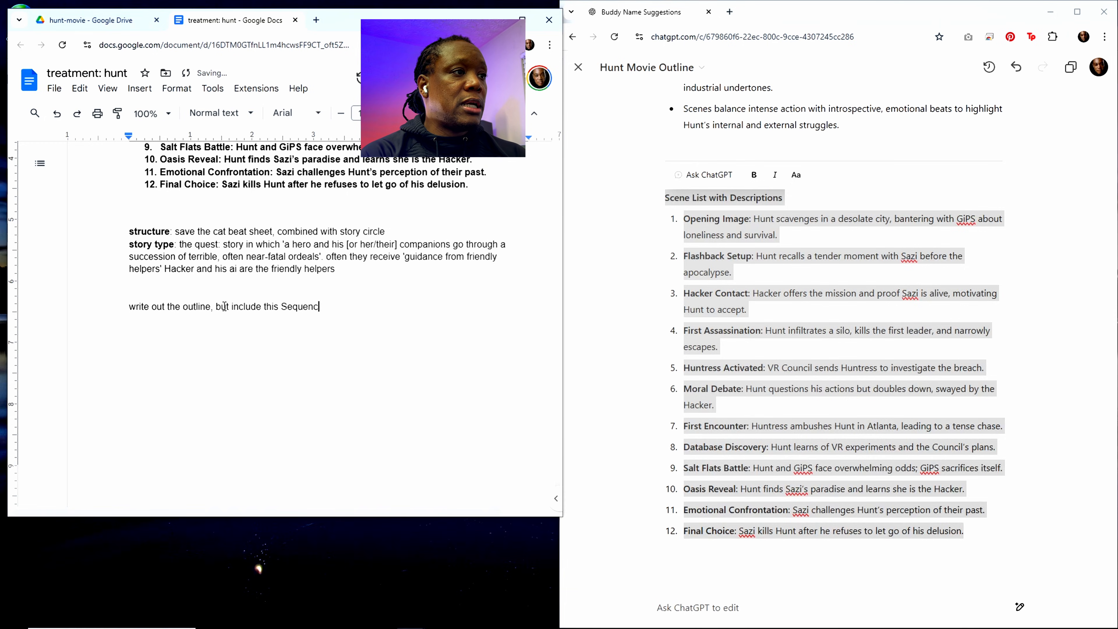
text(e List)
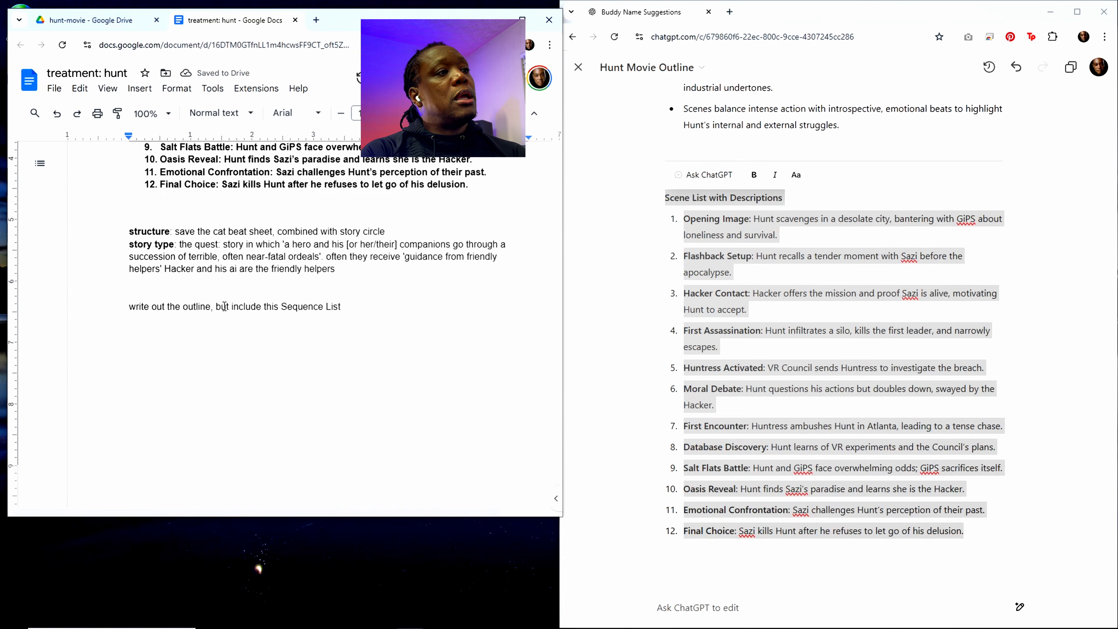
Step: Extend the prompt with ", and number actual scenes as they would appear in a professional screenplay"
text(, and )
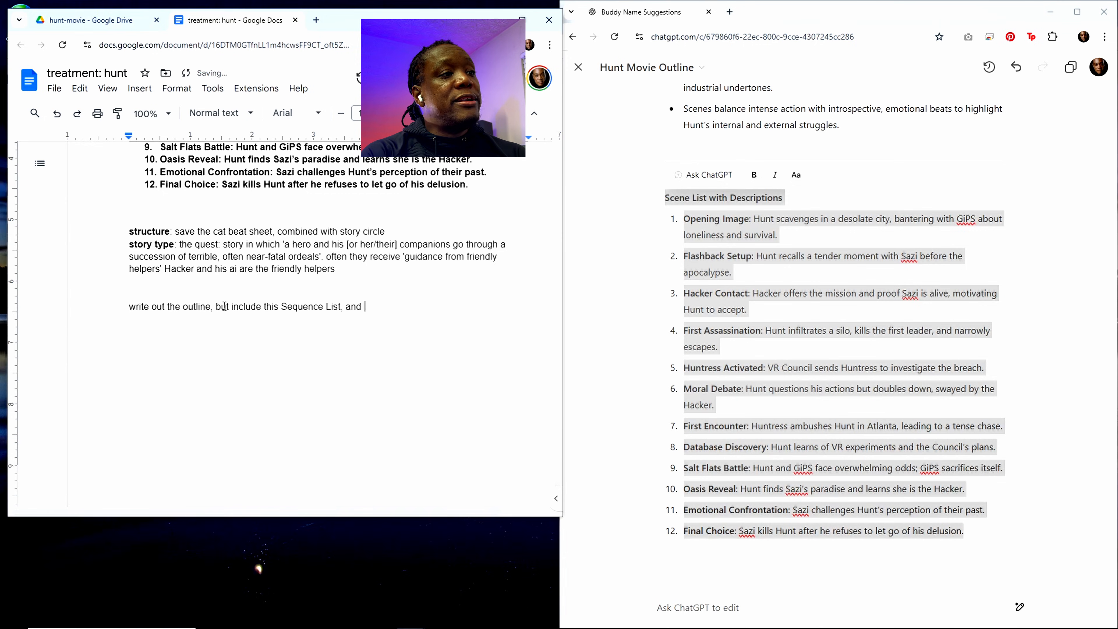
text(number ac)
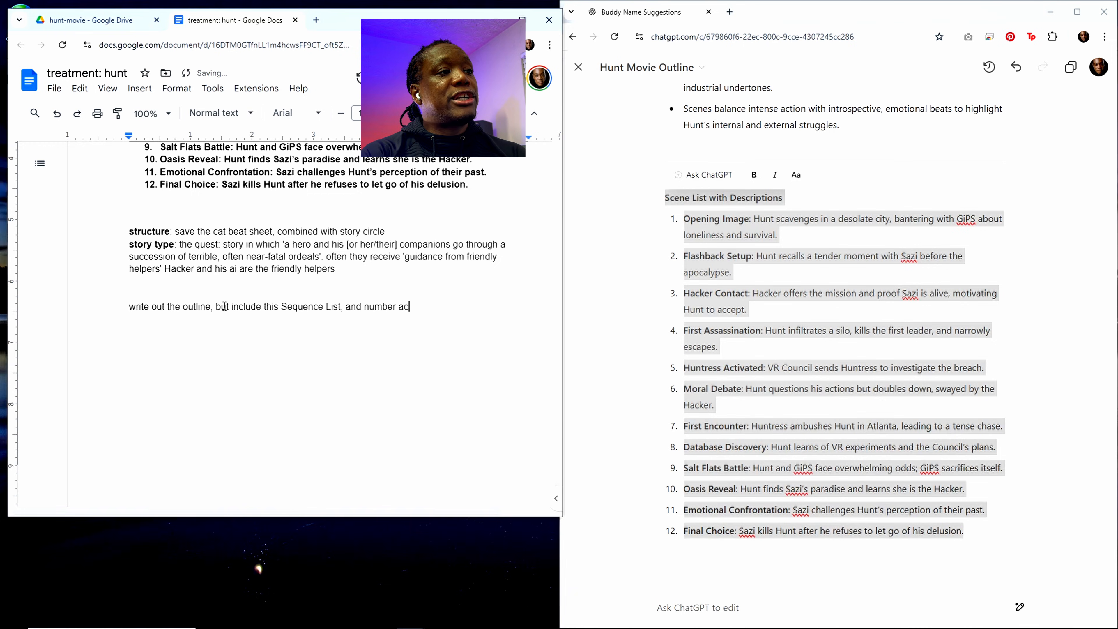
text(tual scenes ads)
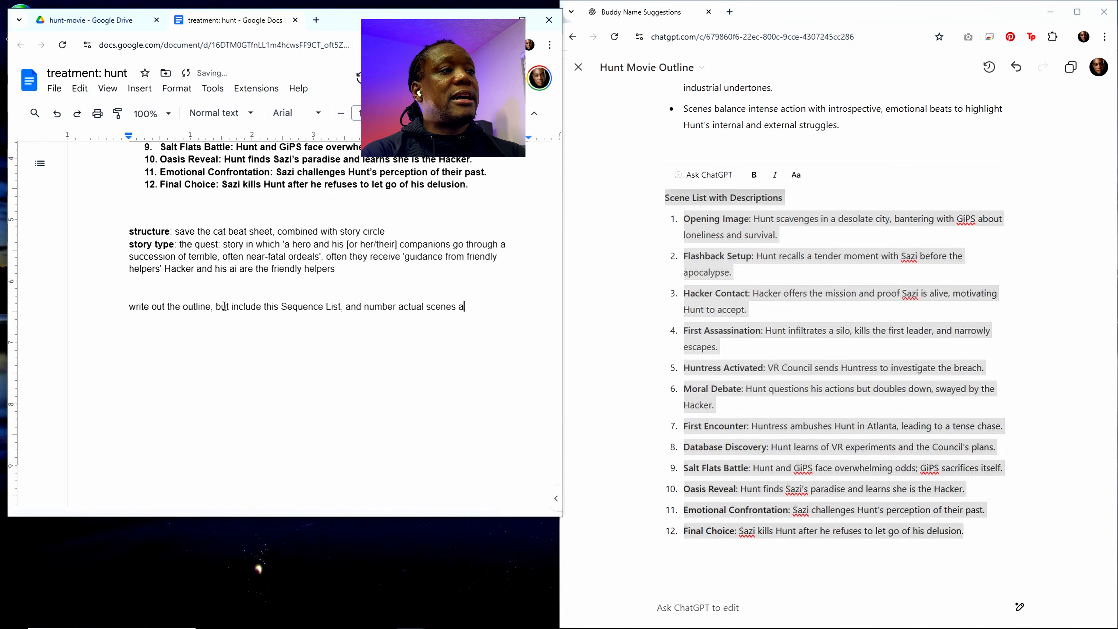
key(BackSpace)
key(BackSpace)
text(s they )
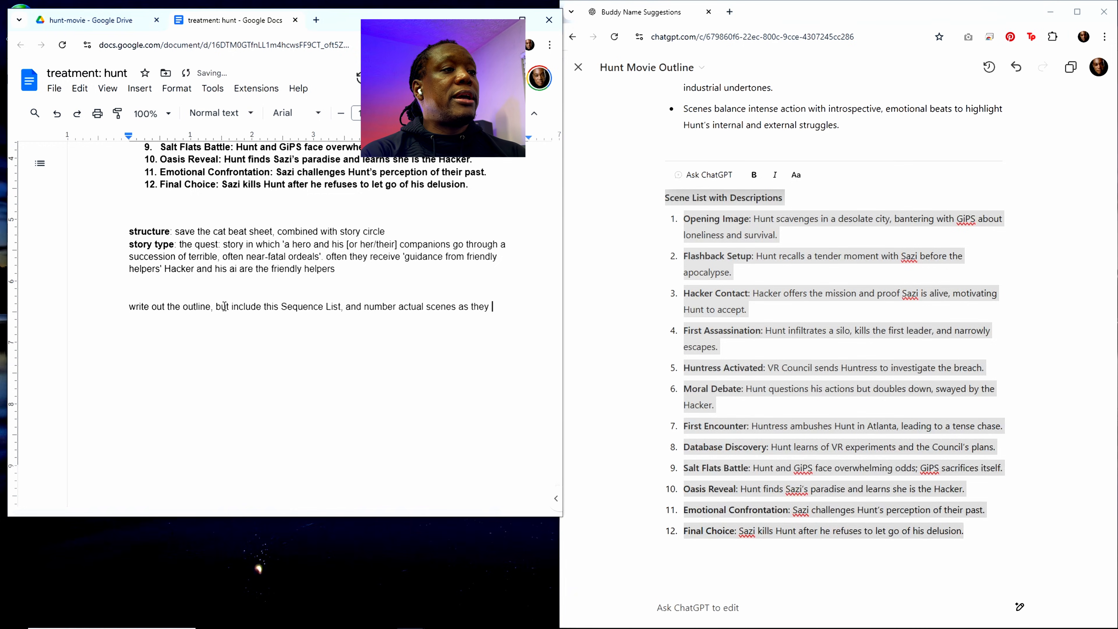
text(aw)
key(BackSpace)
key(BackSpace)
text(would )
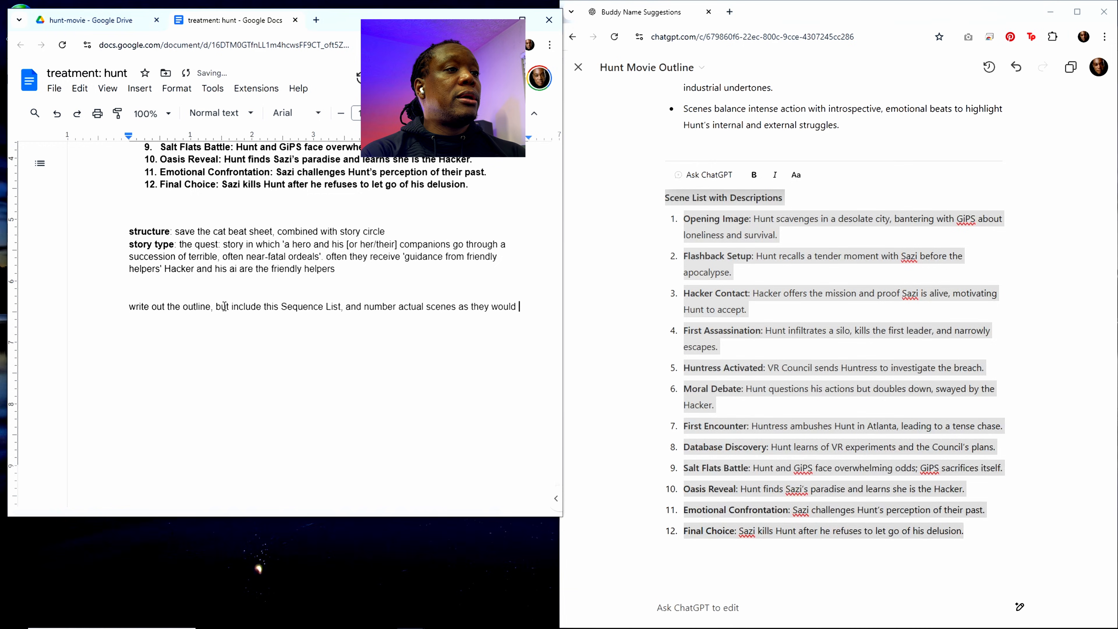
text(appear in )
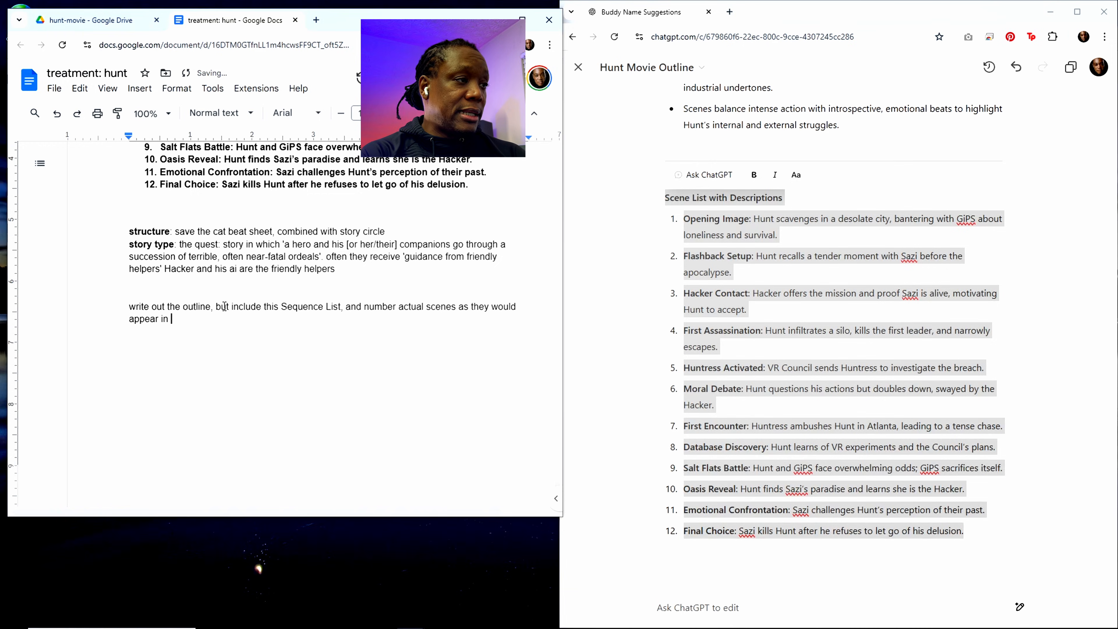
text(a )
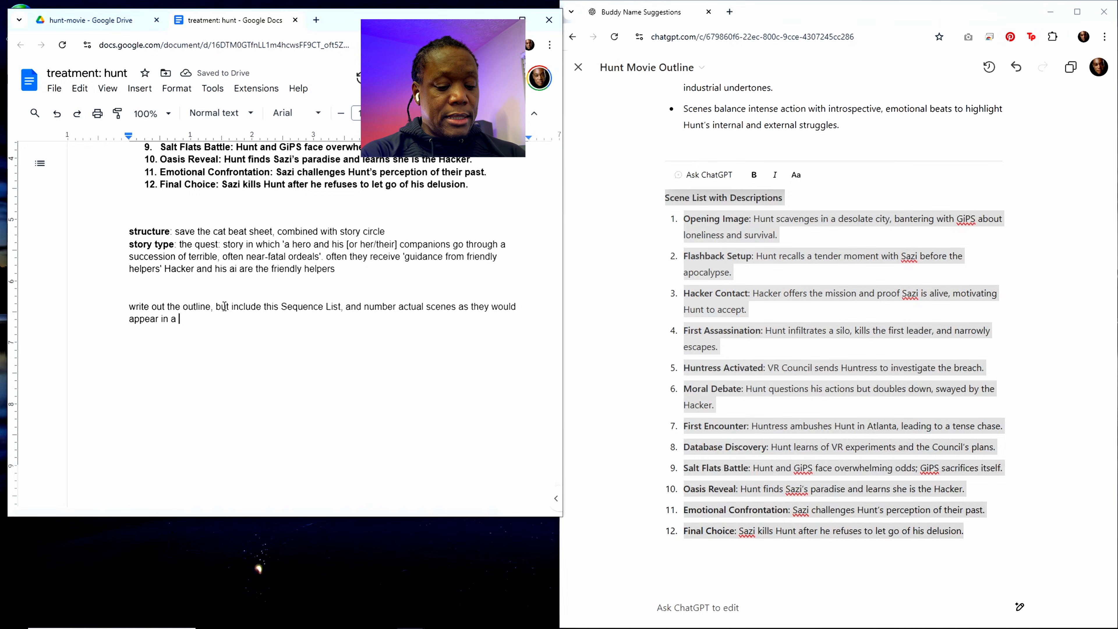
text(professional)
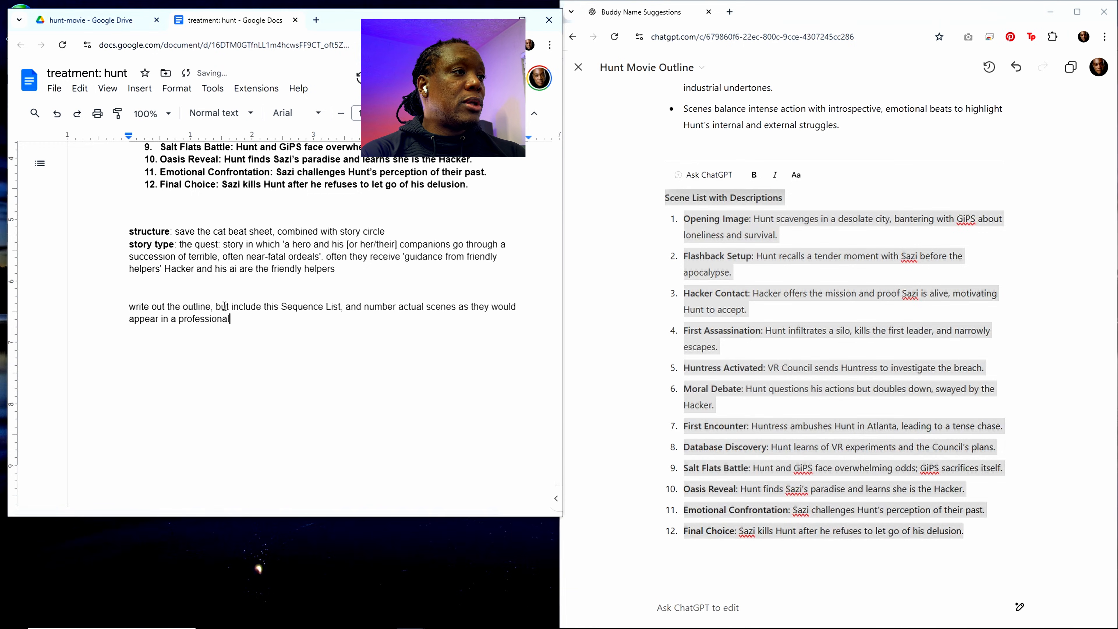
text( screenplay)
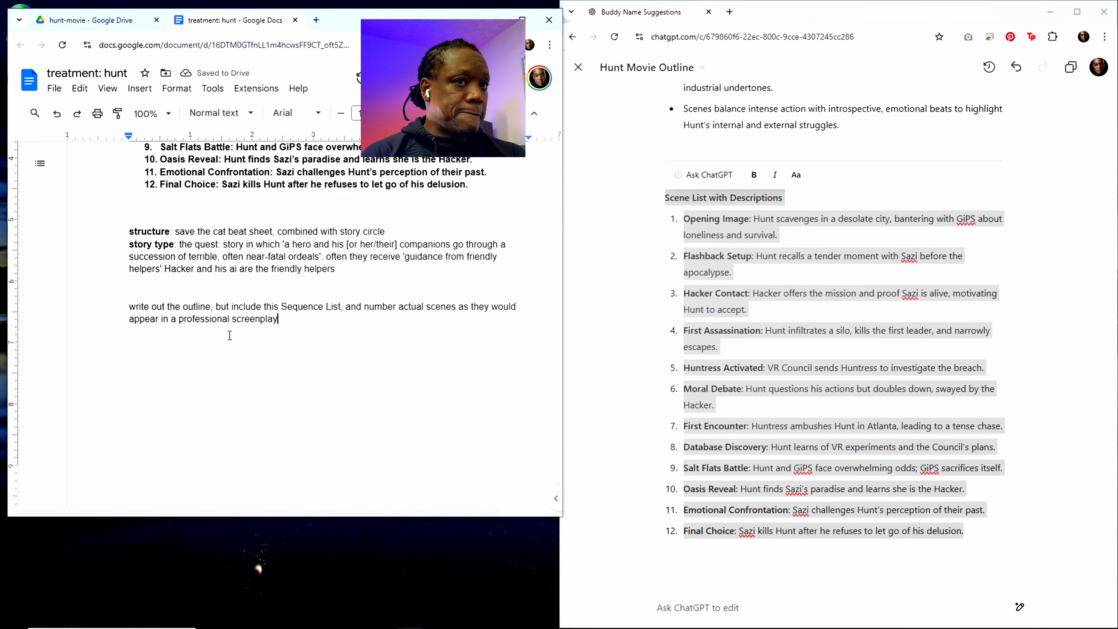
Step: Continue the prompt in the treatment document with ", be very specific about what happens in each scene"
text(, b)
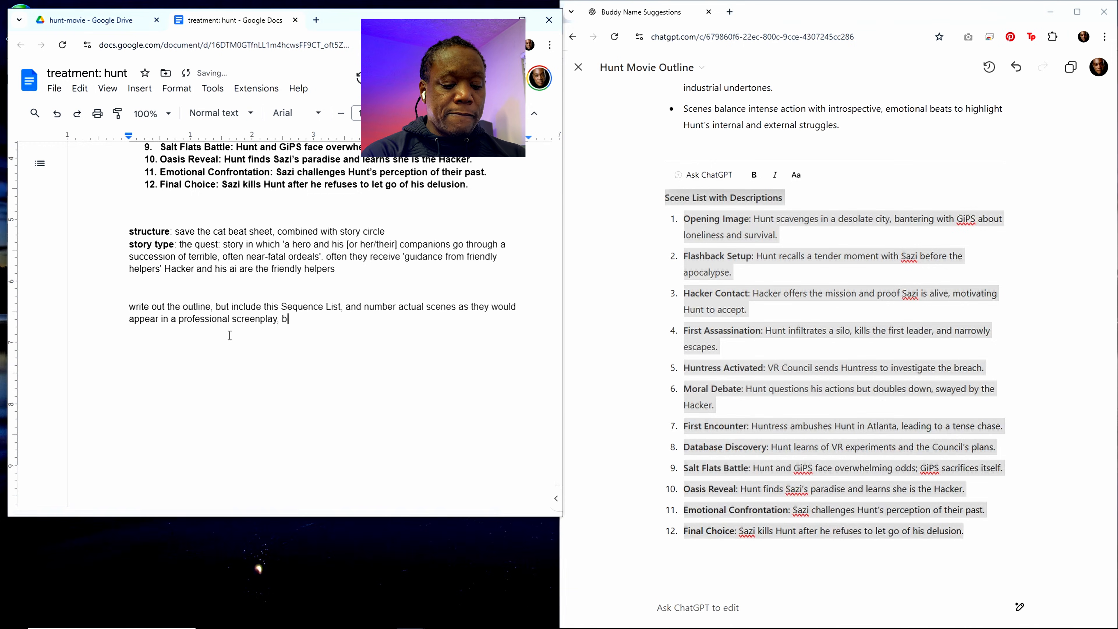
text(e very spe)
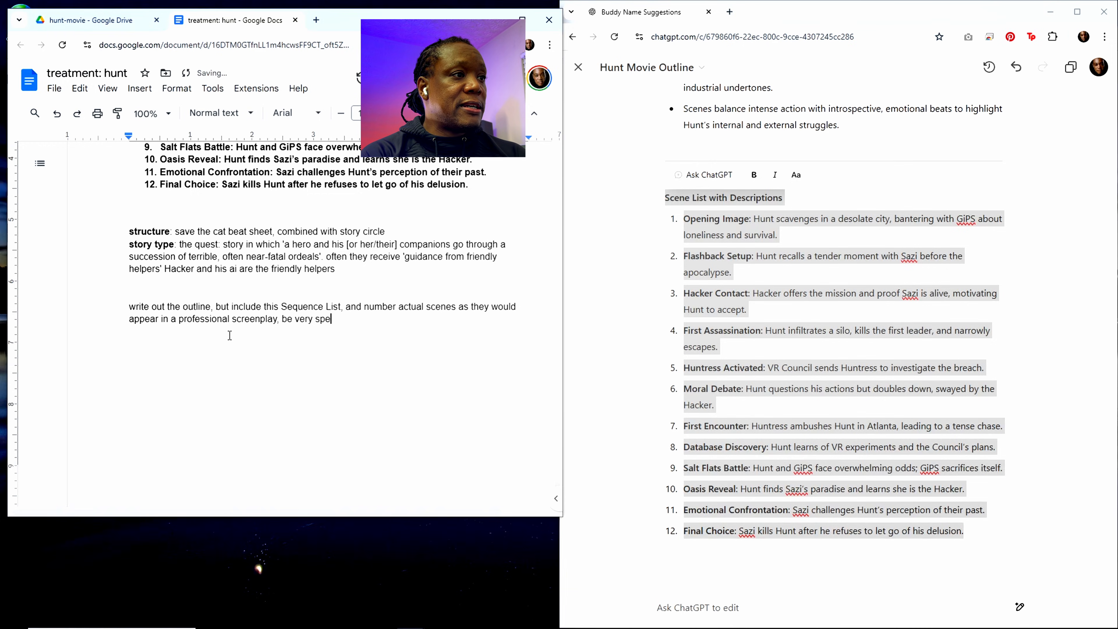
text(cidir)
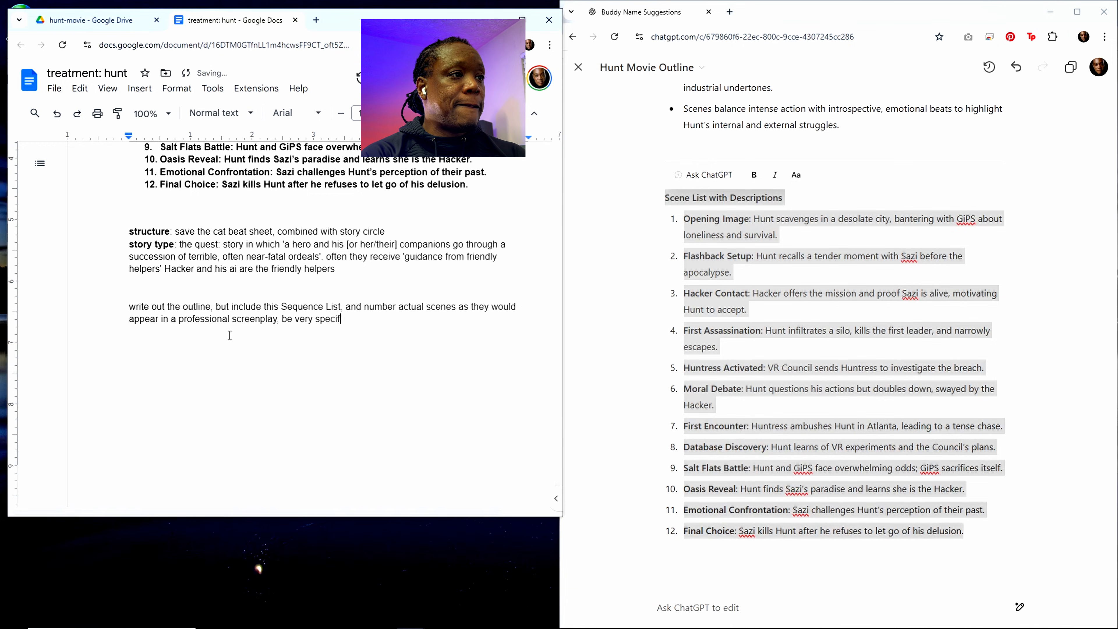
key(BackSpace)
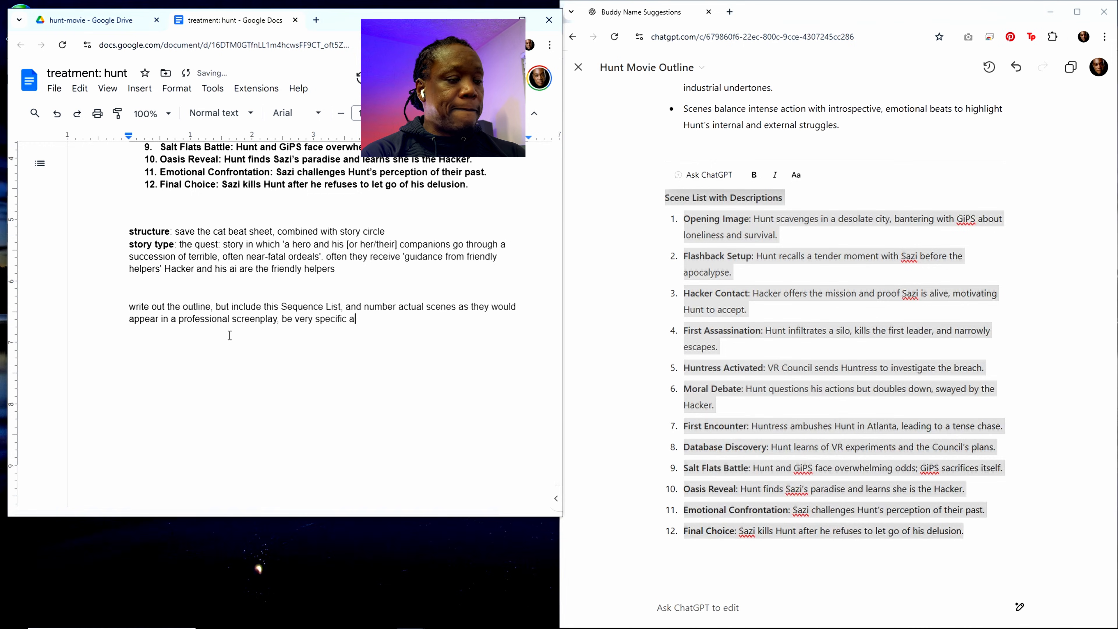
text(bout )
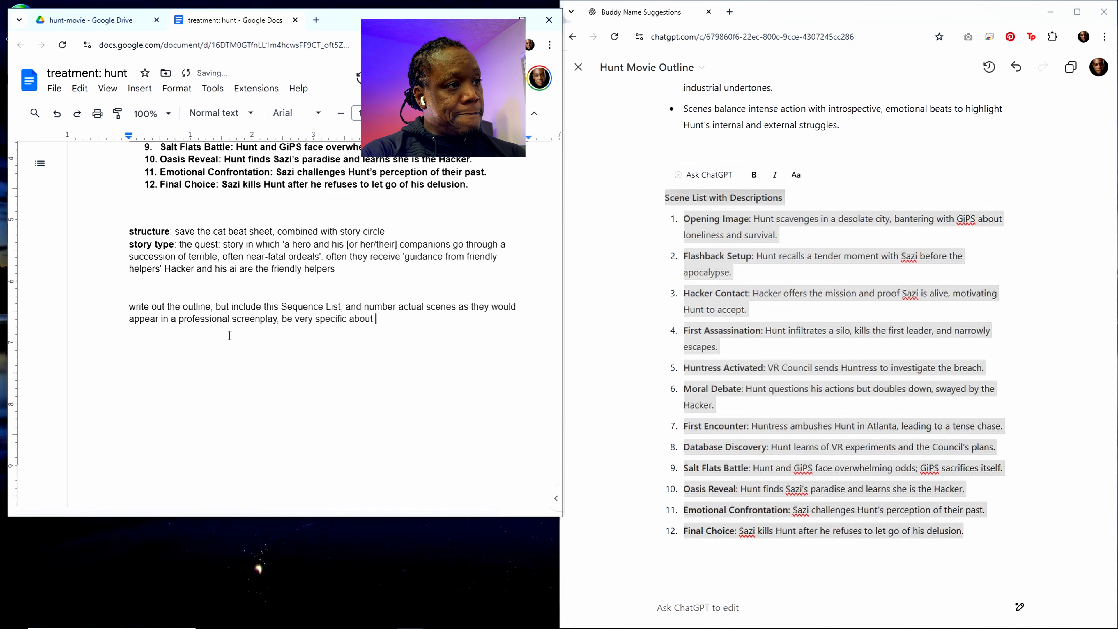
text(what happens)
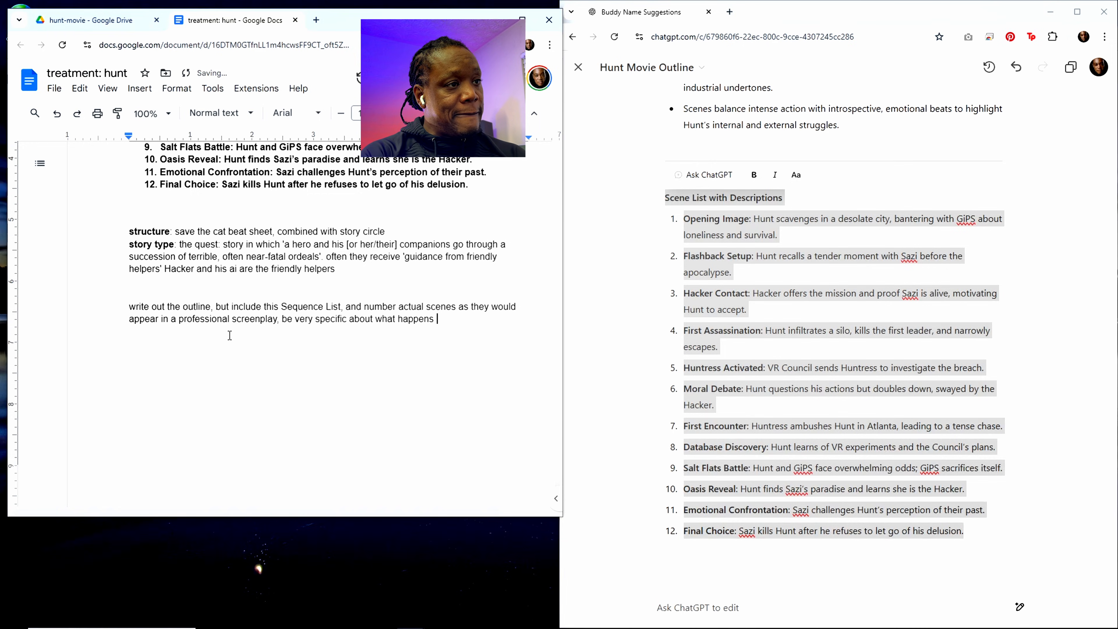
text( in each s)
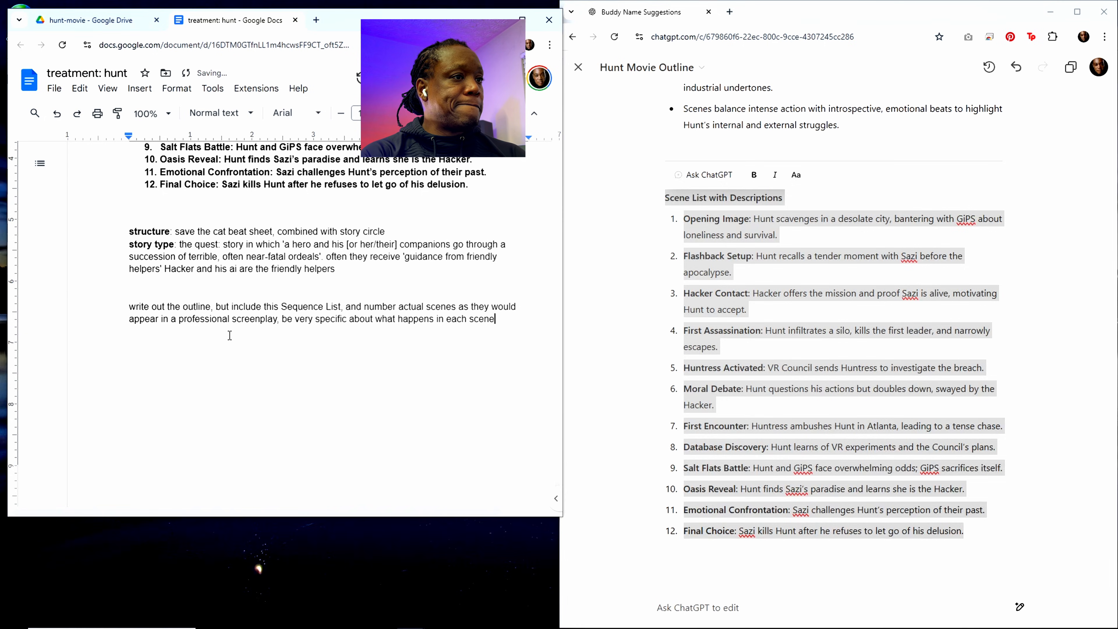
text(cene)
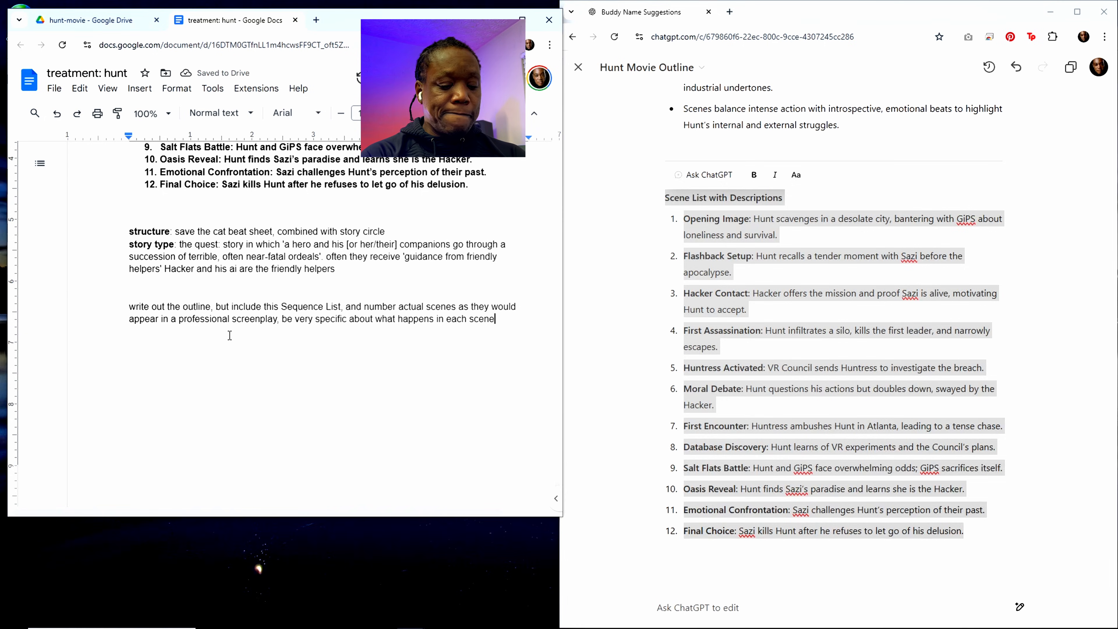
text( within each )
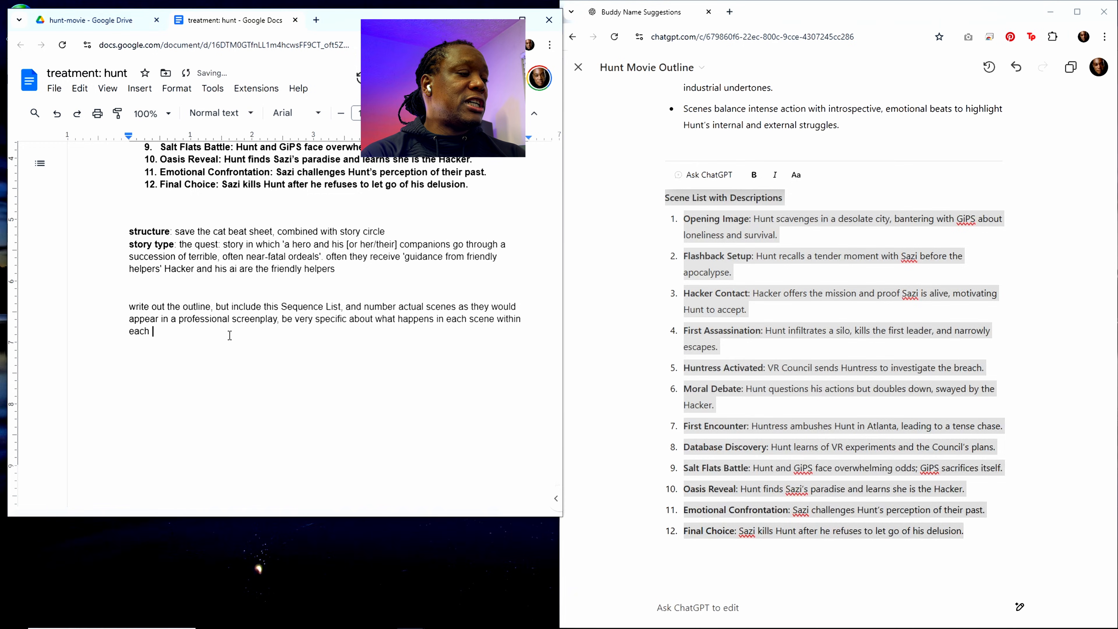
text(sequence)
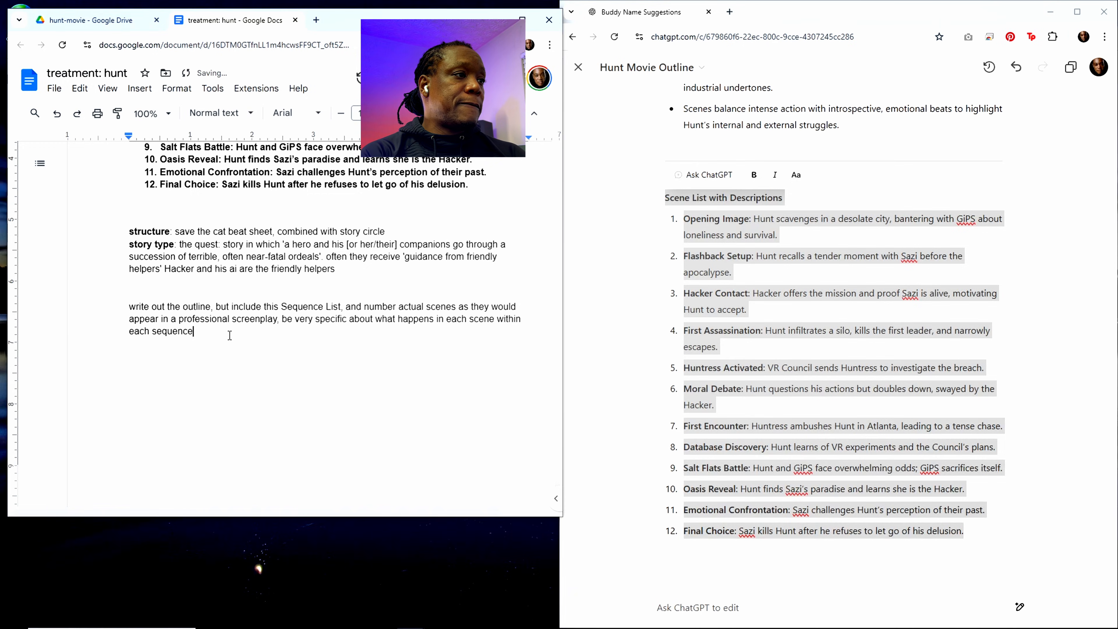
Step: Extend the prompt's last clause with "within each sequence"
text(. usin)
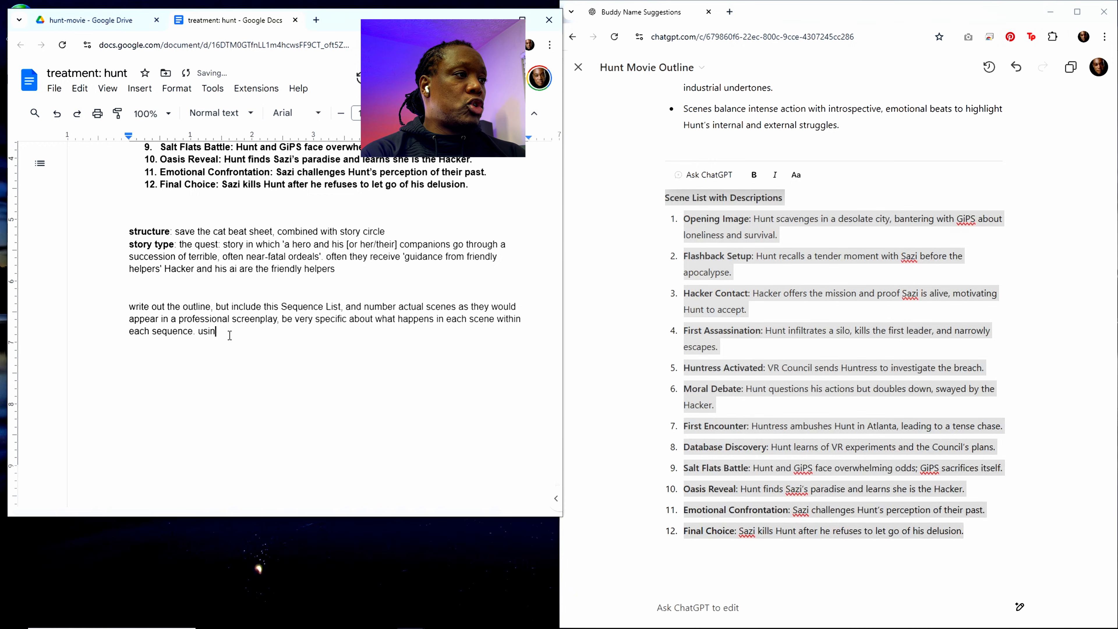
text(g one )
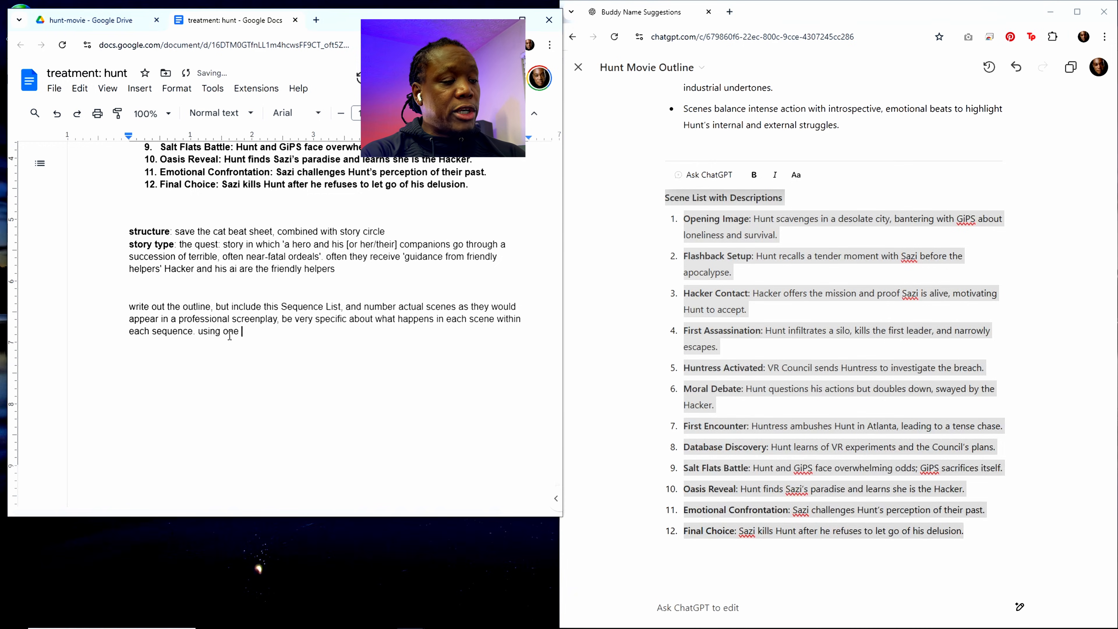
text(or two sentences)
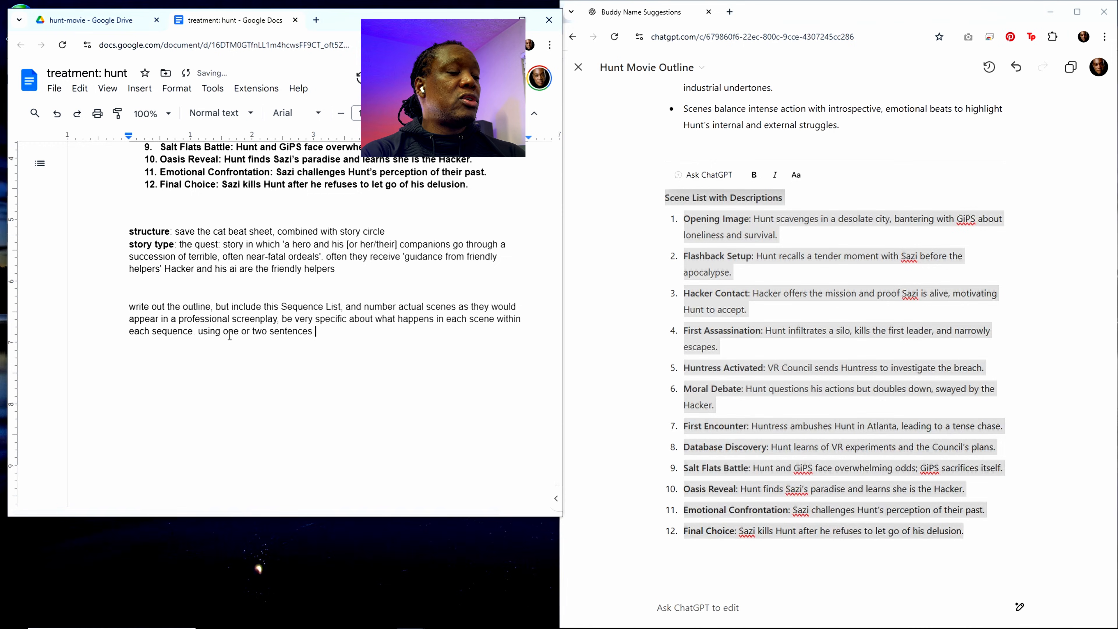
text( for wa)
Step: End the sentence and complete the prompt with "using one or two sentences for each scene at most."
key(BackSpace)
key(BackSpace)
text(ea)
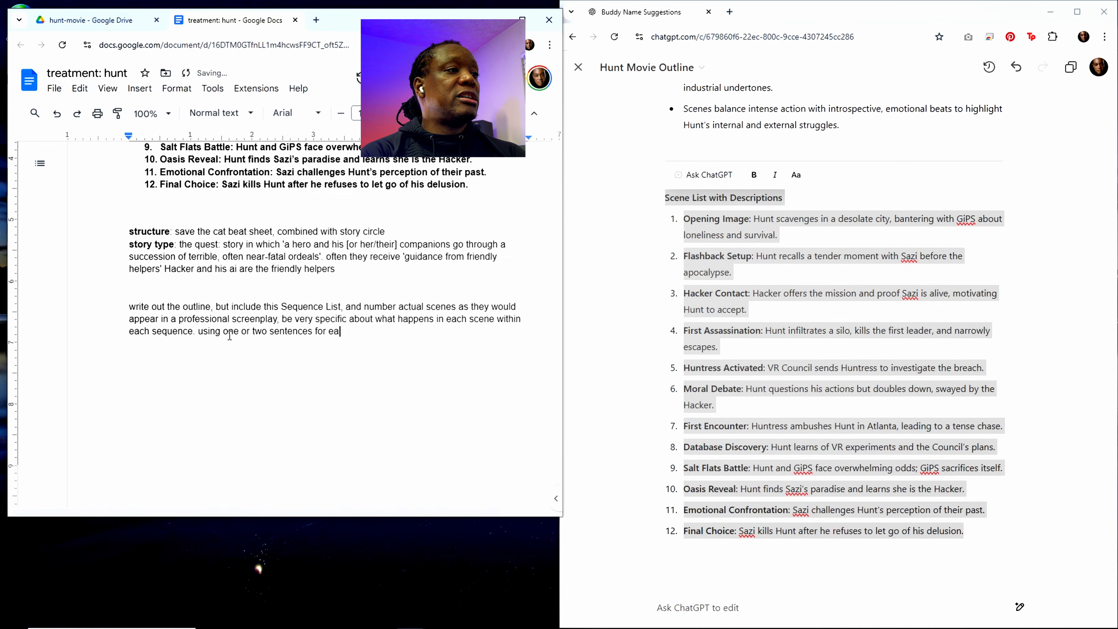
text(ch scene at most)
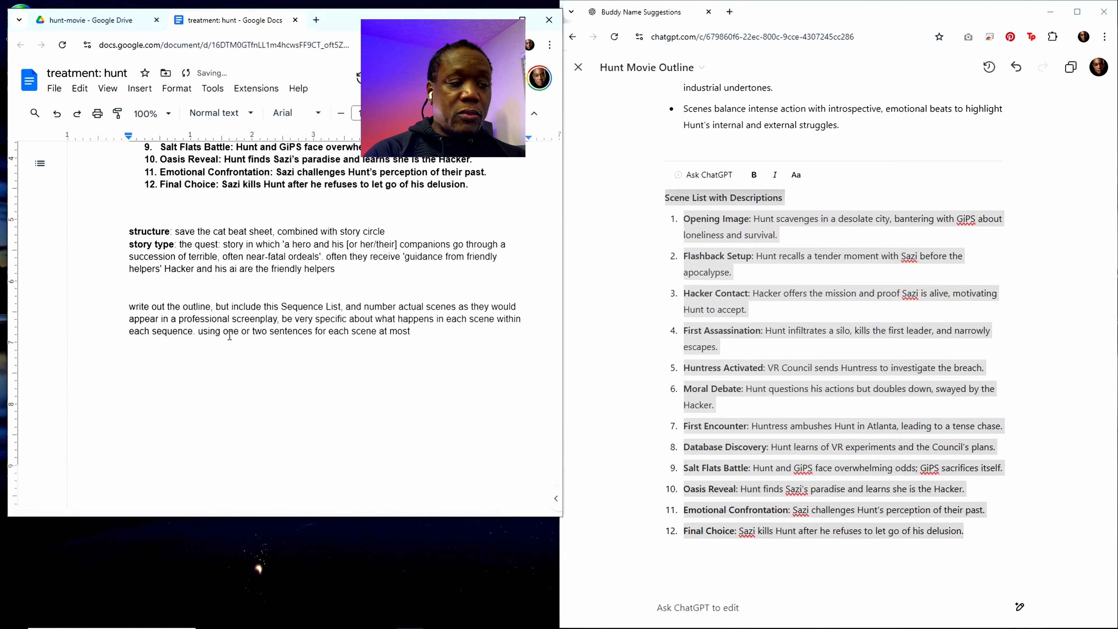
text(.)
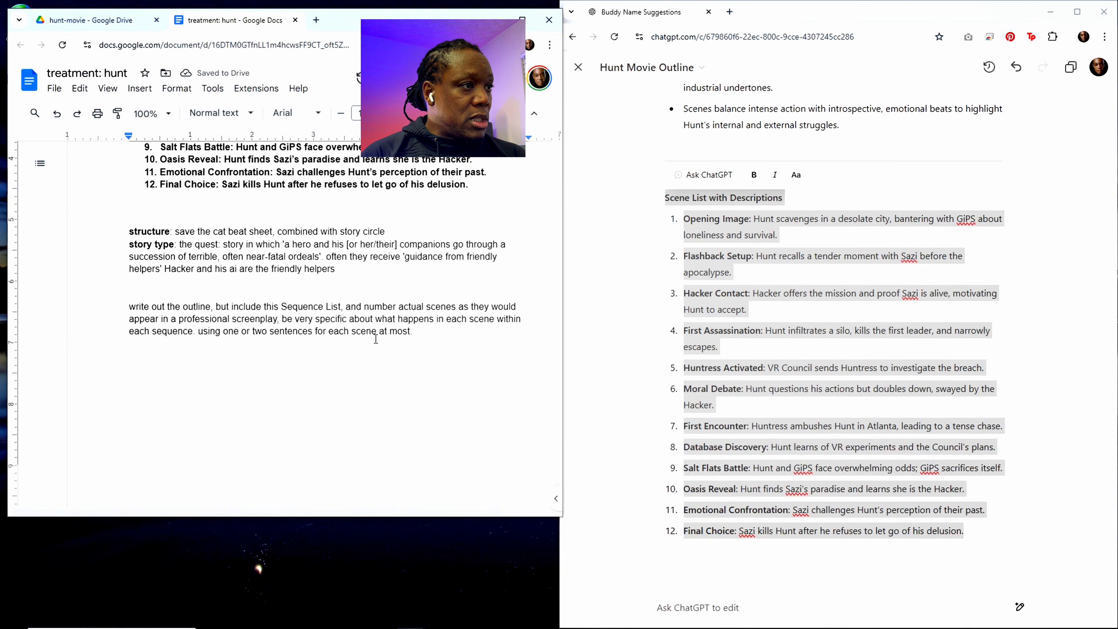
Step: Paste the copied "Scene List with Descriptions" below the prompt, separated by a blank line
key(Return)
key(Return)
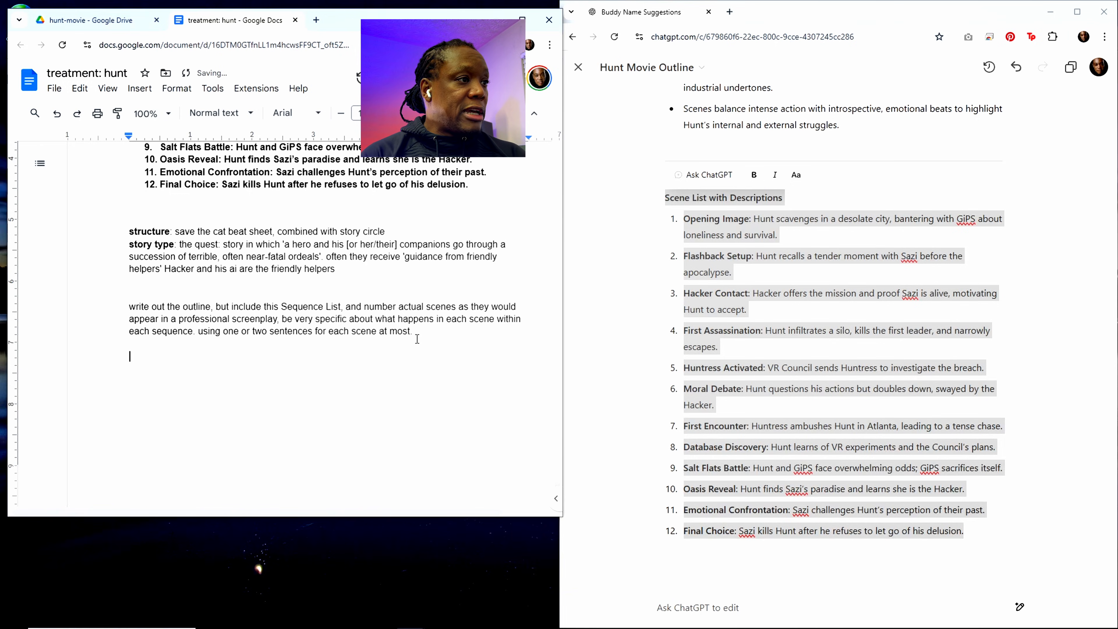
text(Scene List with Descriptions Opening Image: Hunt scavenges in a desolate city, bantering with GiPS about loneliness and survival. Flashback Setup: Hunt recalls a tender moment with Sazi before the apocalypse. Hacker Contact: Hacker offers the mission and proof Sazi is alive, motivating Hunt to accept. First Assassination: Hunt infiltrates a silo, kills the first leader, and narrowly escapes. Huntress Activated: VR Council sends Huntress to investigate the breach. Moral Debate: Hunt questions his actions but doubles down, swayed by the Hacker. First Encounter: Huntress ambushes Hunt in Atlanta, leading to a tense chase. Database Discovery: Hunt learns of VR experiments and the Council’s plans. Salt Flats Battle: Hunt and GiPS face overwhelming odds; GiPS sacrifices itself. Oasis Reveal: Hunt finds Sazi’s paradise and learns she is the Hacker. Emotional Confrontation: Sazi challenges Hunt’s perception of their past. Final Choice: Sazi kills Hunt after he refuses to let go of his delusion.)
Step: Rename the heading of the bold scene list above the prompt to "Sequence List with Descriptions"
scroll(383, 343, up, 6)
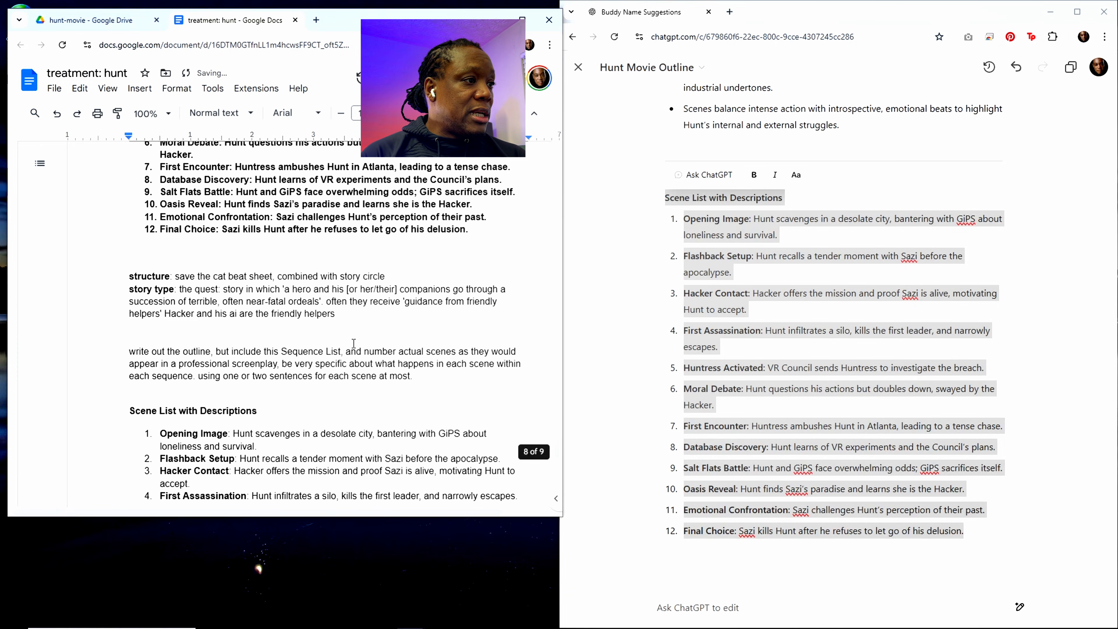
scroll(281, 356, up, 3)
scroll(281, 357, up, 1)
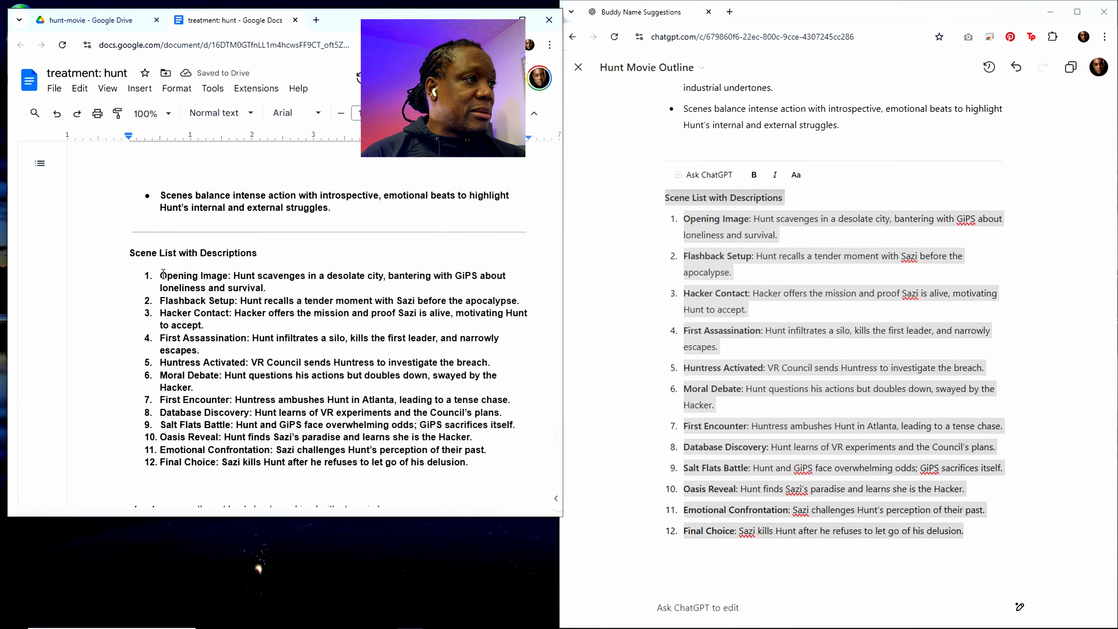
drag(150, 258, 135, 255)
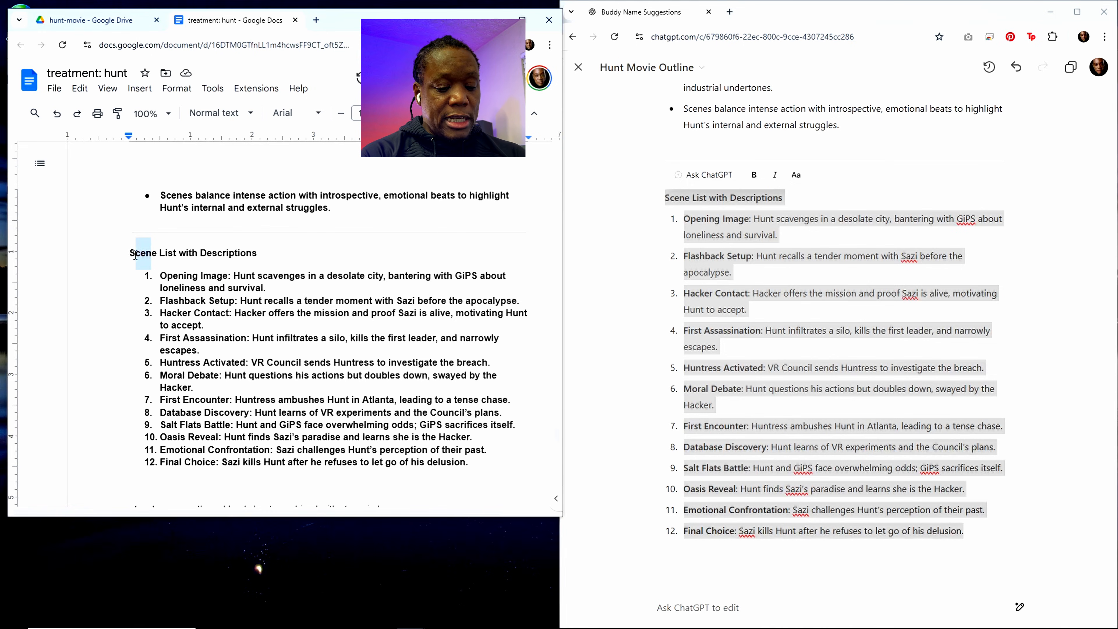
text(equenc)
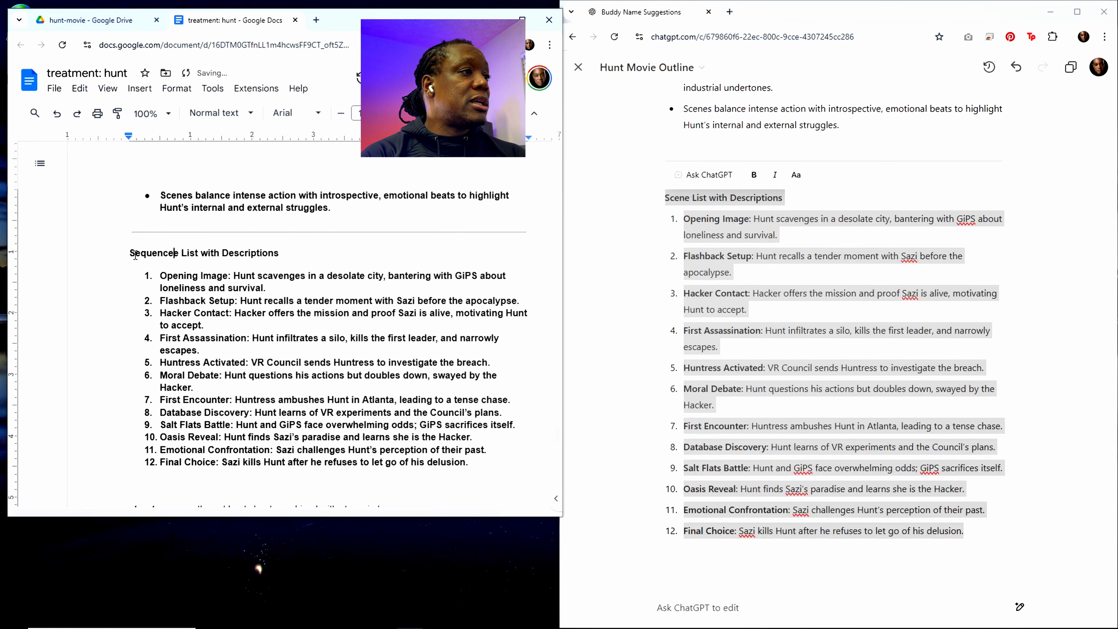
Step: Delete the duplicate "Scene List with Descriptions" pasted below the prompt, including all twelve items
scroll(314, 298, down, 5)
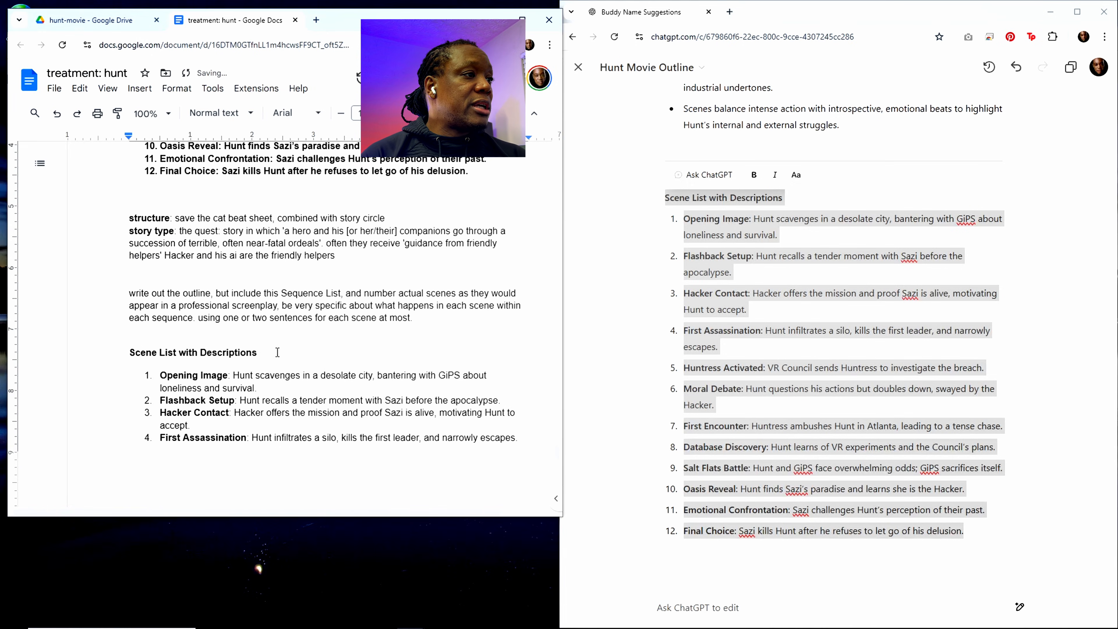
scroll(142, 299, down, 1)
drag(131, 291, 322, 453)
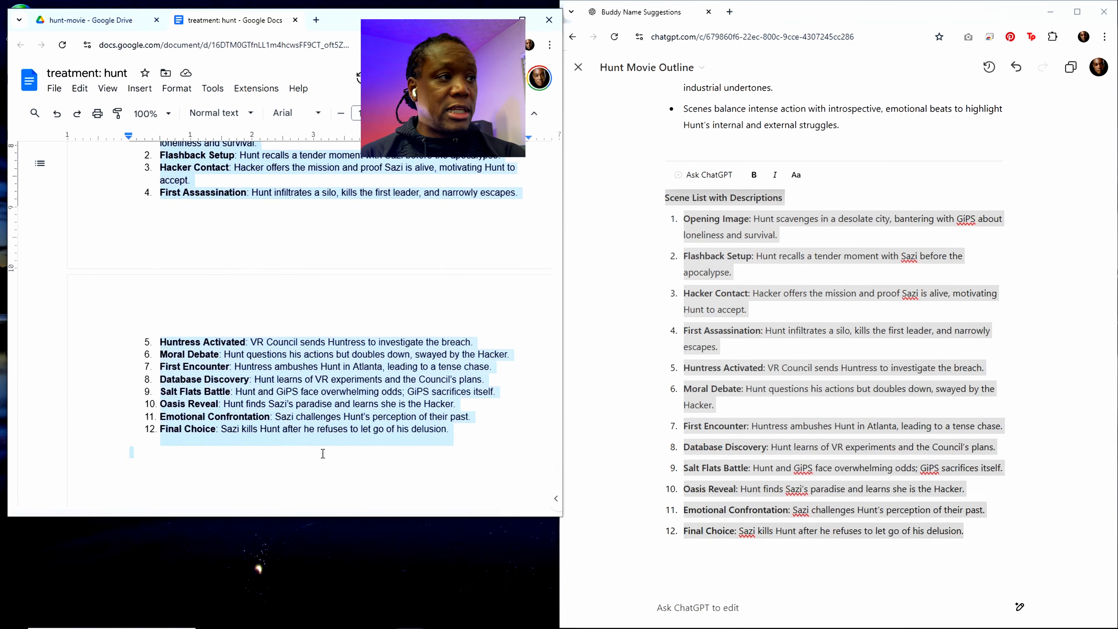
text(Scene List with Descriptions Opening Image: Hunt scavenges in a desolate city, bantering with GiPS about loneliness and survival. Flashback Setup: Hunt recalls a tender moment with Sazi before the apocalypse. Hacker Contact: Hacker offers the mission and proof Sazi is alive, motivating Hunt to accept. First Assassination: Hunt infiltrates a silo, kills the first leader, and narrowly escapes. Huntress Activated: VR Council sends Huntress to investigate the breach. Moral Debate: Hunt questions his actions but doubles down, swayed by the Hacker. First Encounter: Huntress ambushes Hunt in Atlanta, leading to a tense chase. Database Discovery: Hunt learns of VR experiments and the Council’s plans. Salt Flats Battle: Hunt and GiPS face overwhelming odds; GiPS sacrifices itself. Oasis Reveal: Hunt finds Sazi’s paradise and learns she is the Hacker. Emotional Confrontation: Sazi challenges Hunt’s perception of their past. Final Choice: Sazi kills Hunt after he refuses to let go of his delusion.)
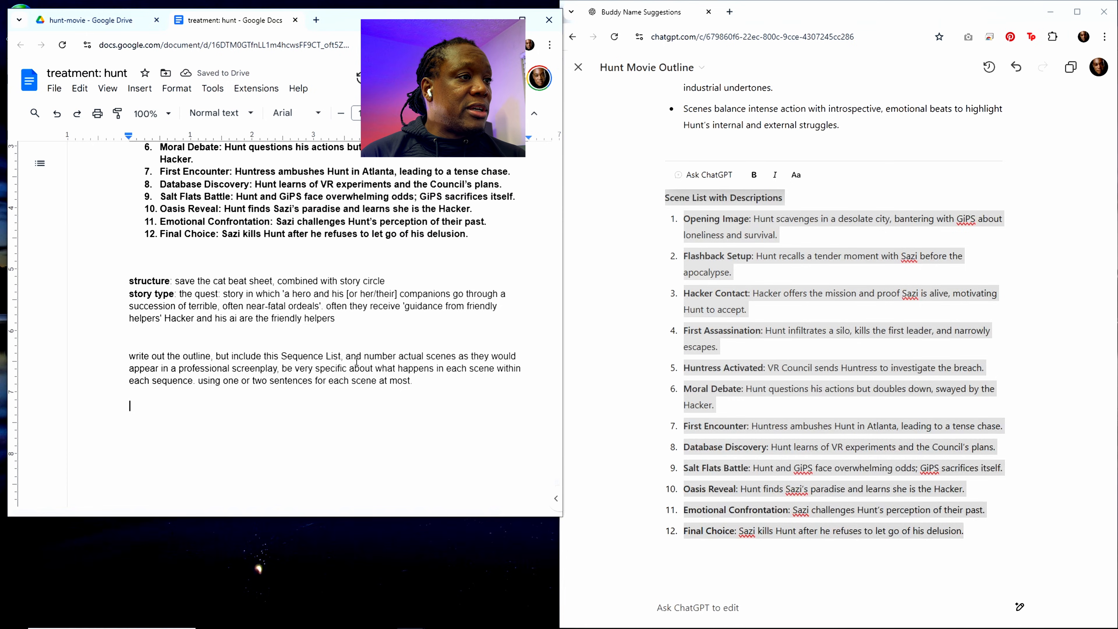
Step: Select and copy the entire contents of the treatment document
drag(420, 382, 418, 382)
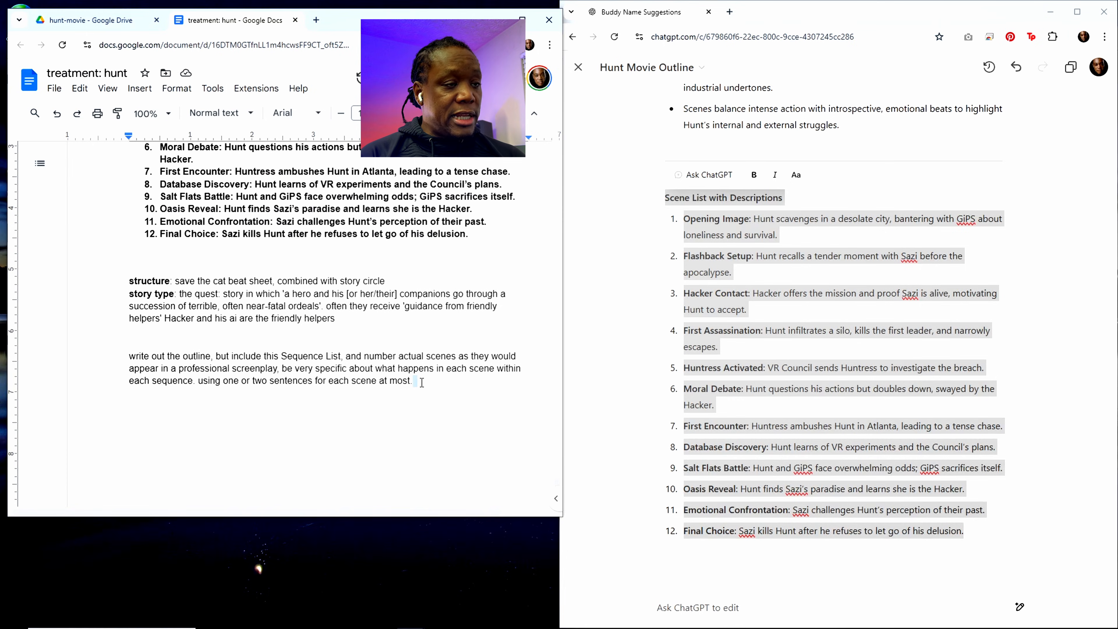
key(ctrl+a)
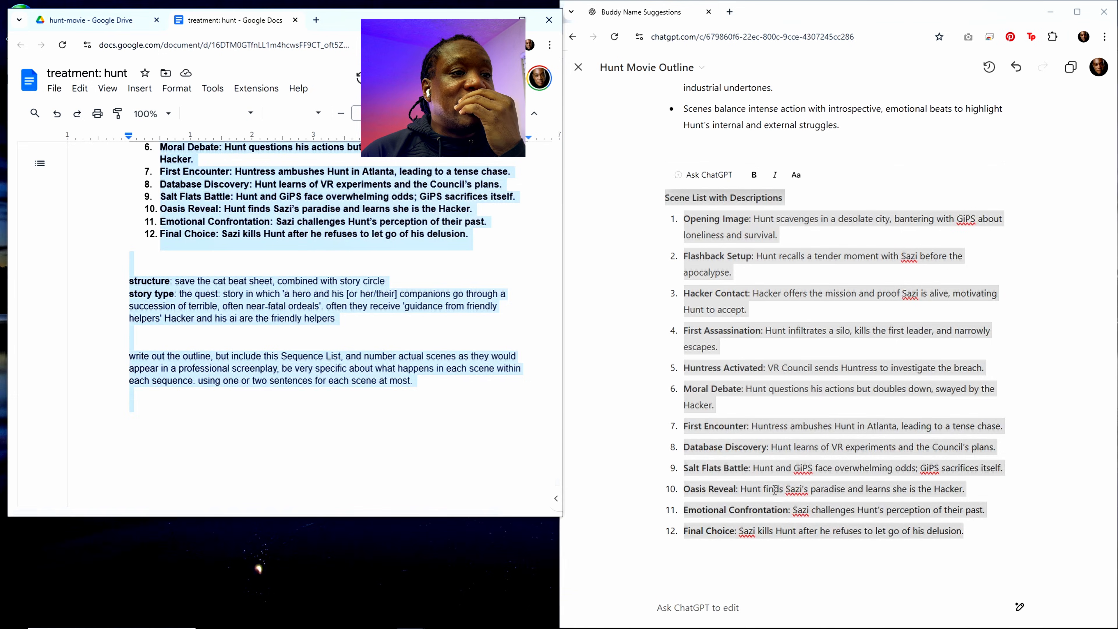
scroll(772, 492, down, 2)
click(706, 607)
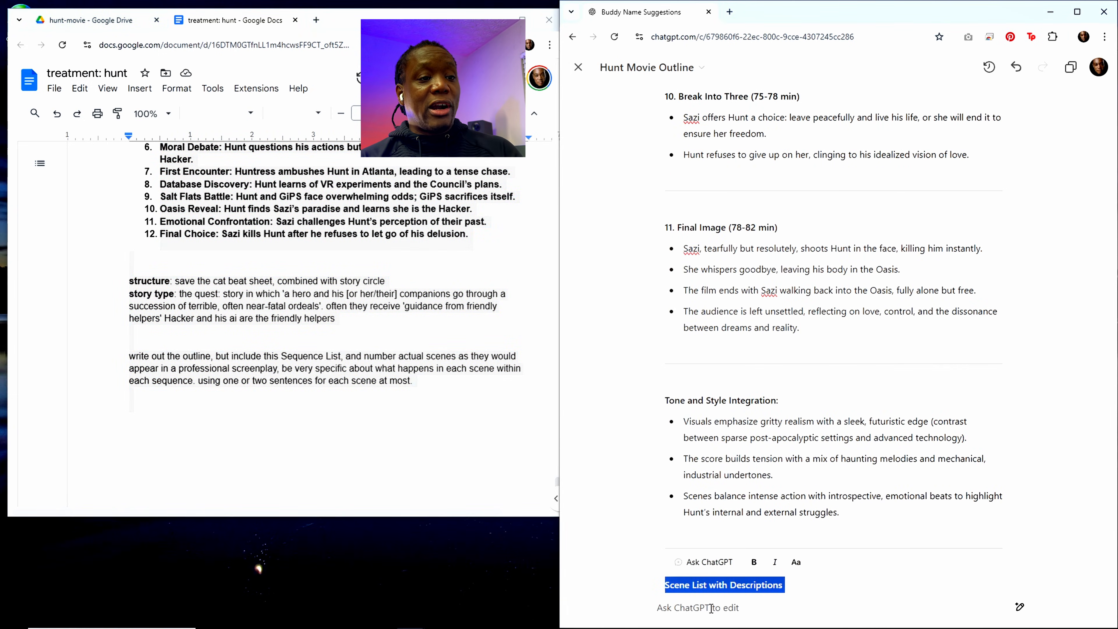
drag(856, 506, 778, 625)
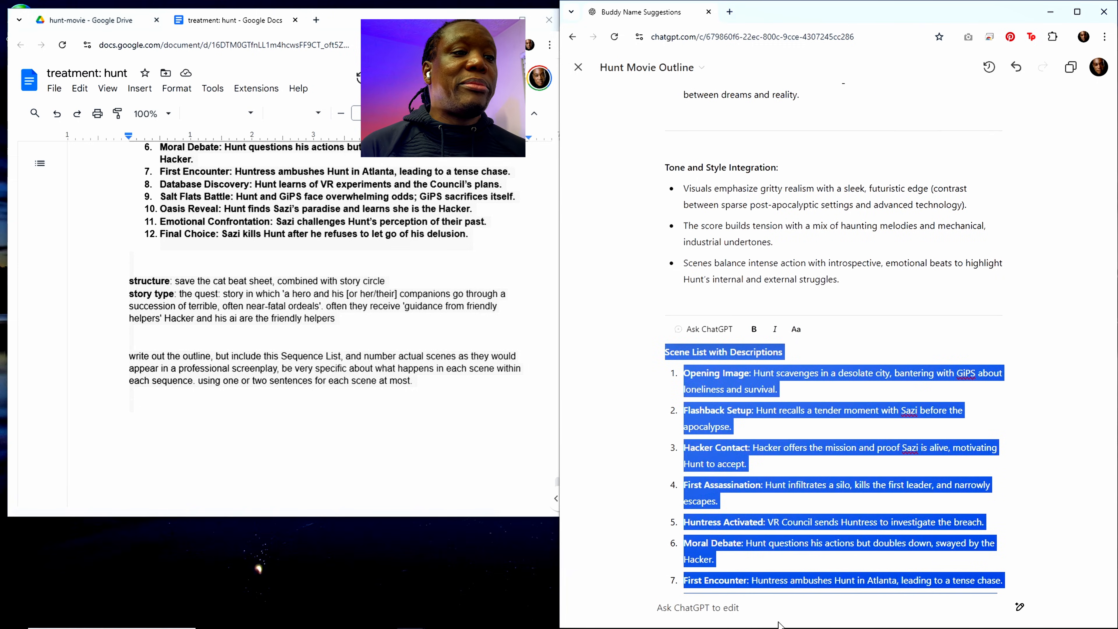
scroll(782, 613, up, 4)
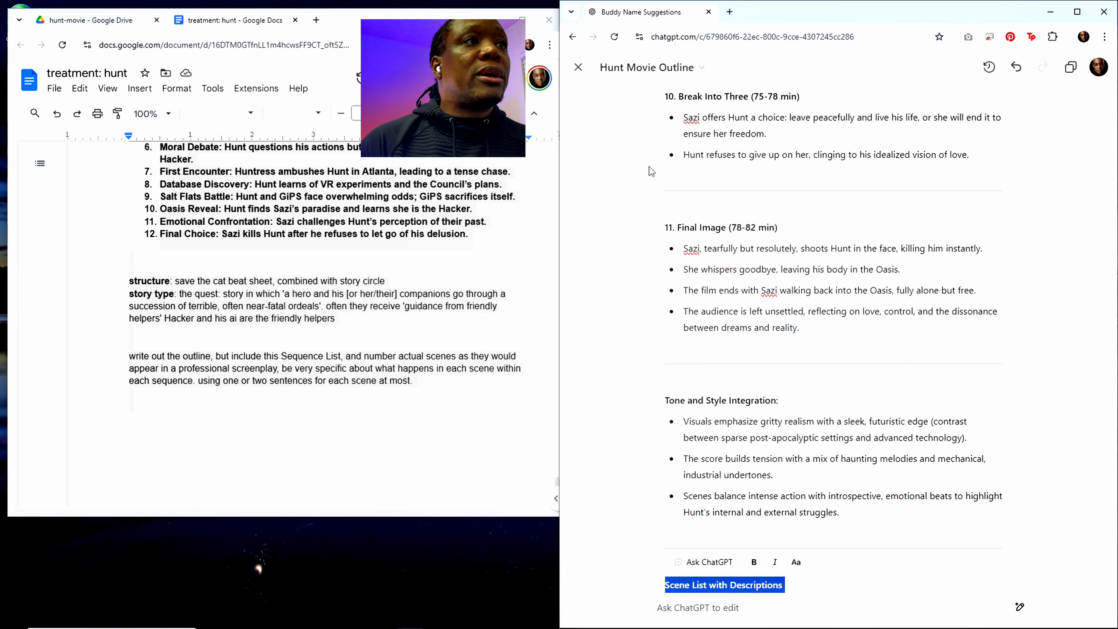
Step: Close the Hunt Movie Outline canvas in ChatGPT and send the copied treatment with its prompt as a chat message
click(579, 67)
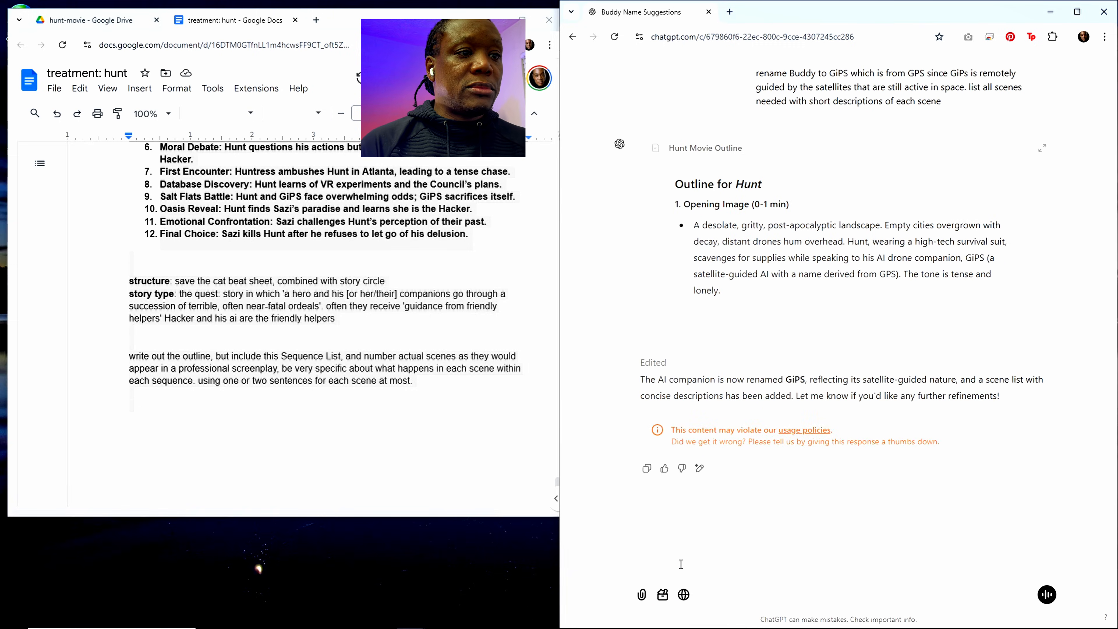
text(title: hunt content rating: pg-13 runtime: 82 minutes genre: science fiction, action, thriller style: gritty, slick, modern references: ex machina, the rain, i am legend, enemy of the state, eagle eye resources: ai software: kling, midjourney, runway, elevenlabs, vidu, aiva, photoshop, davinci resolve production approach:  ai generated shots tagline:  we go to extreme lengths for those we love)
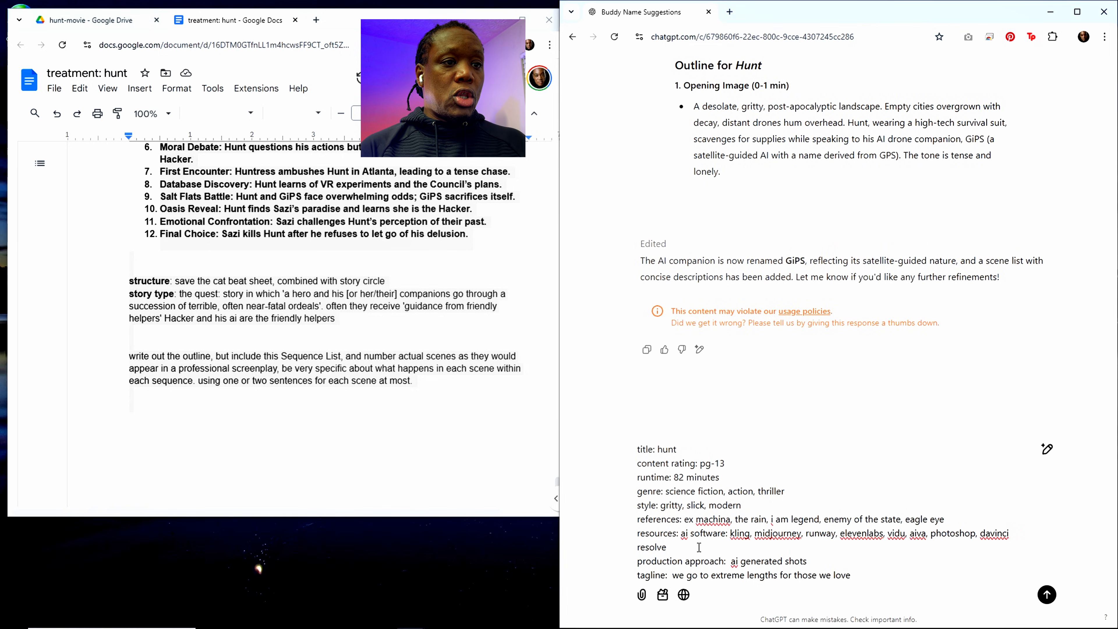
key(Return)
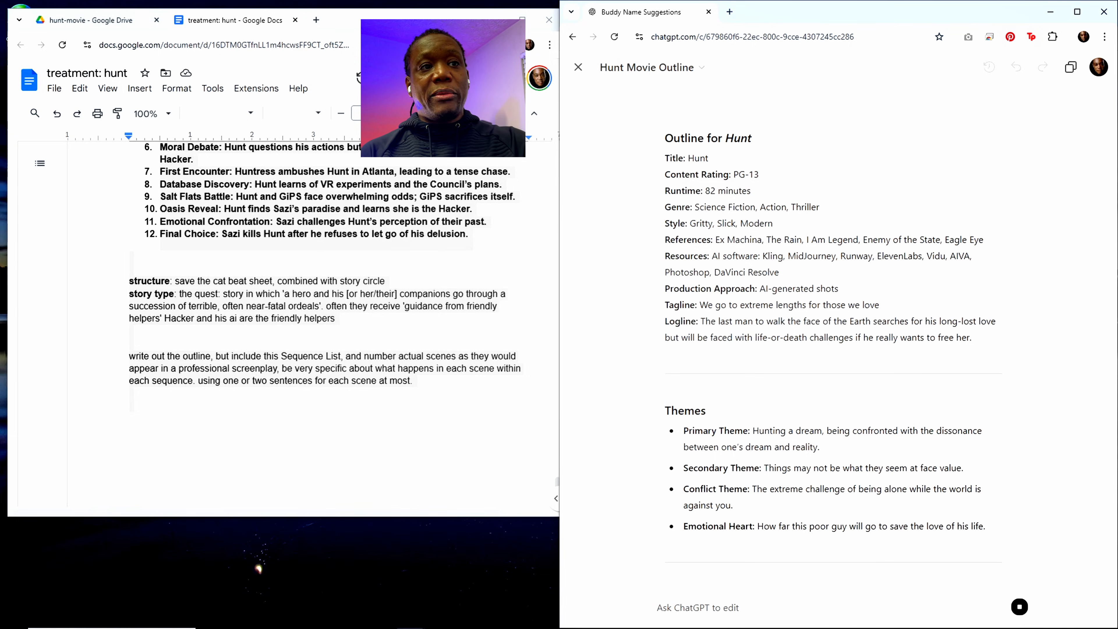
Step: Bring the countdown timer window into view, reset and restart the timer, and move the window back out of view
drag(1117, 194, 239, 112)
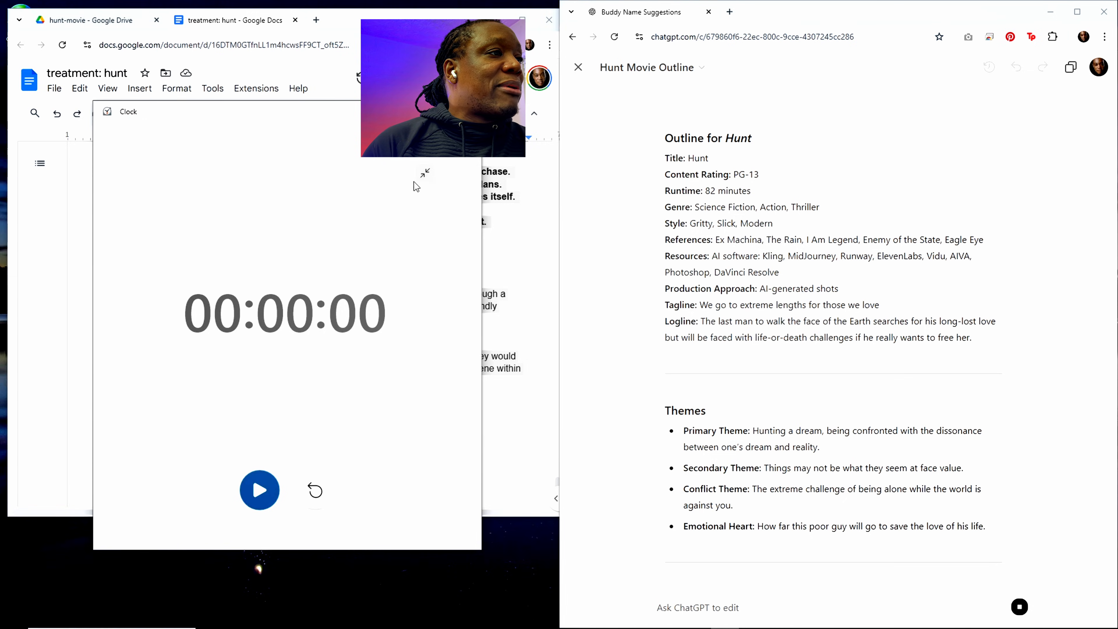
click(316, 491)
click(259, 491)
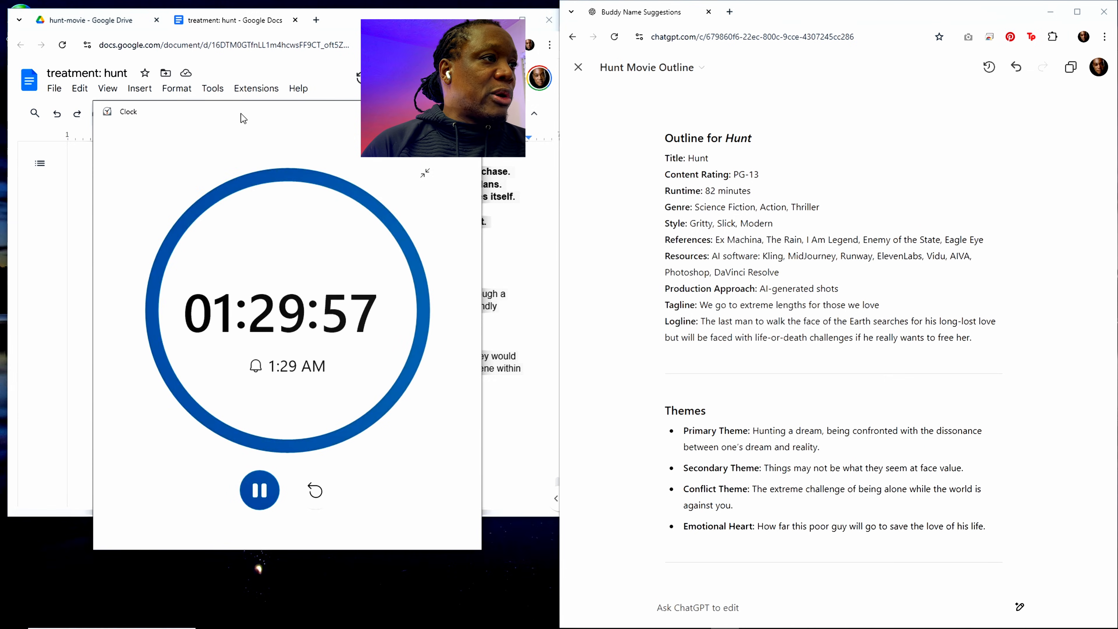
drag(240, 112, 1116, 95)
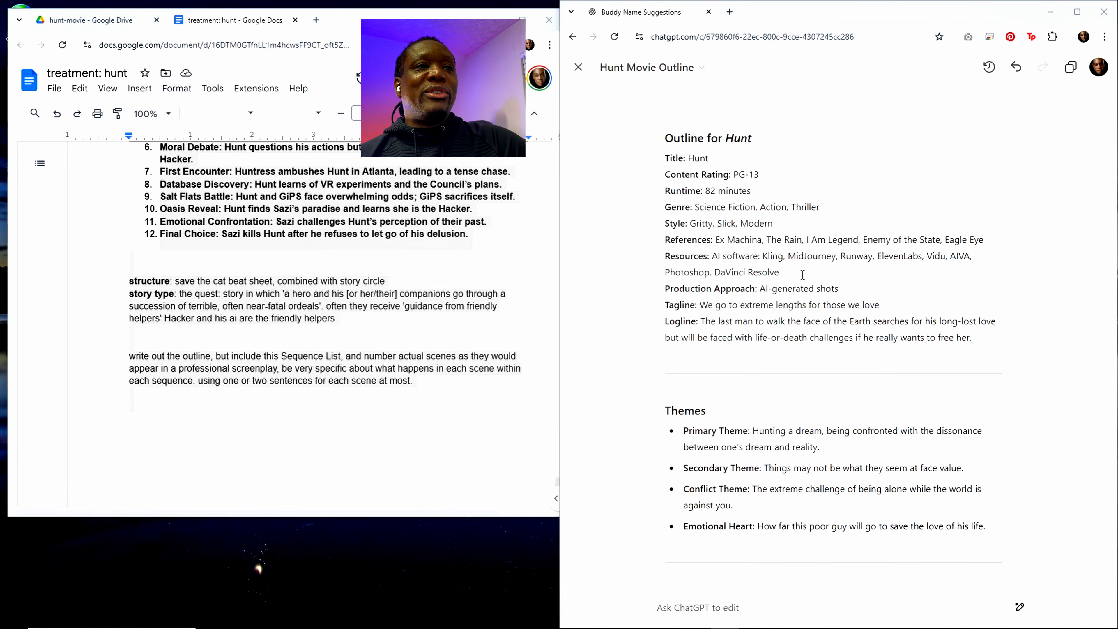
Step: Send ChatGPT the edit request "no need to say at the beginning outline for hunt" for the Hunt Movie Outline
click(476, 307)
scroll(904, 398, down, 4)
scroll(904, 397, up, 5)
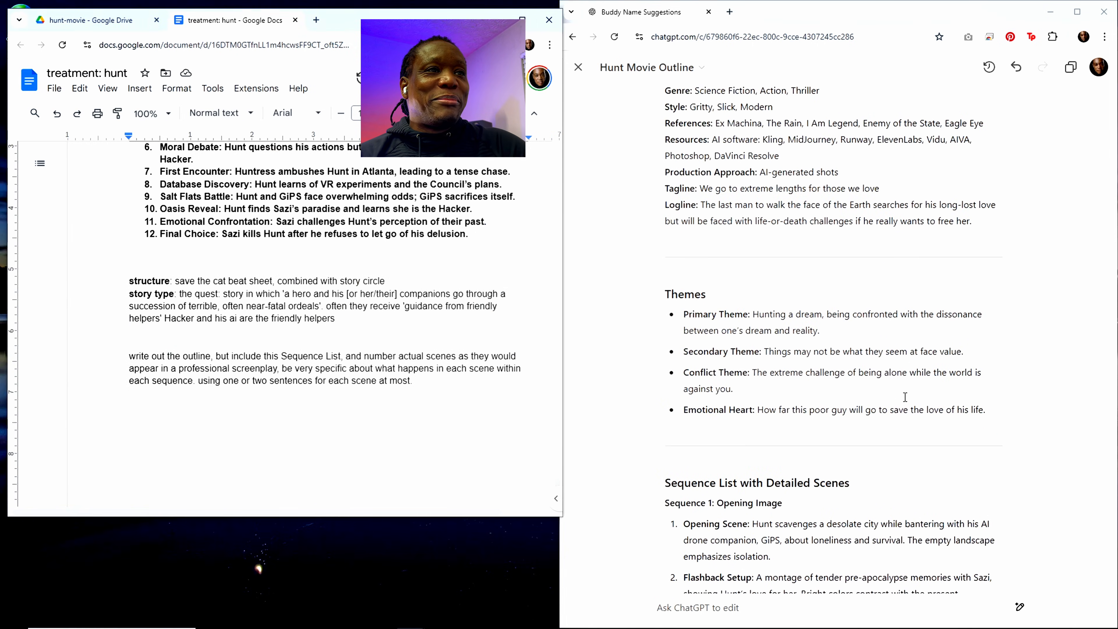
scroll(905, 397, up, 3)
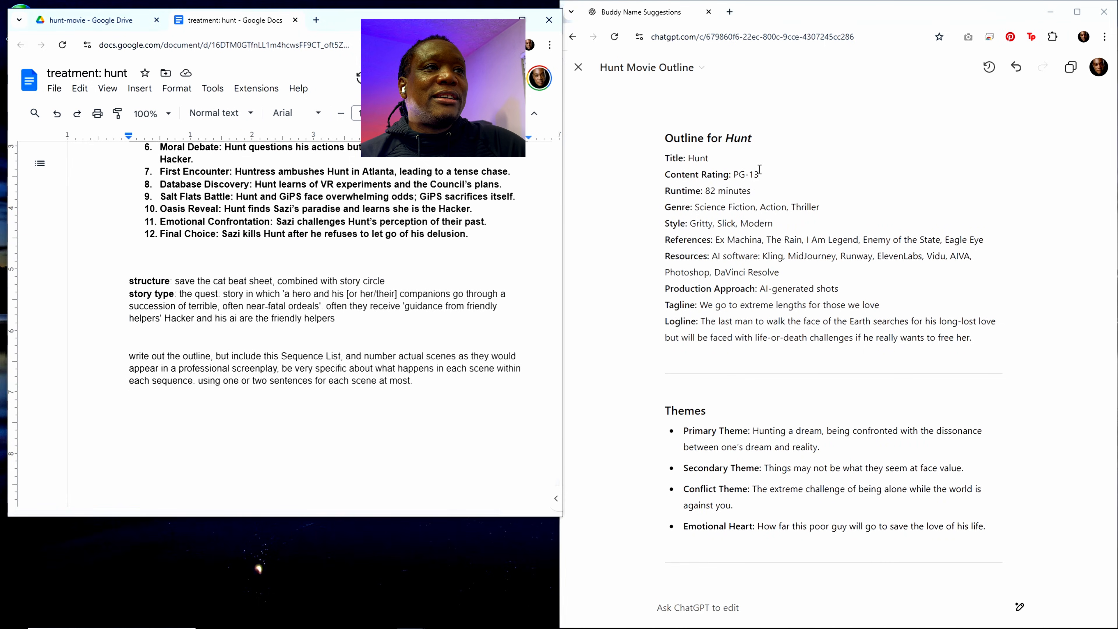
click(702, 610)
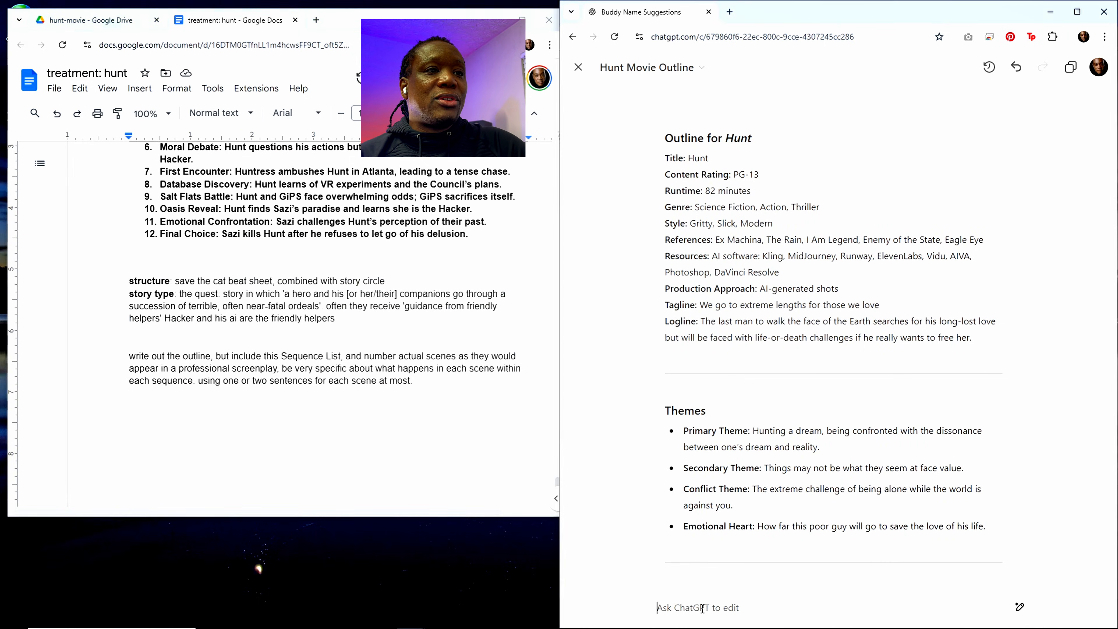
text(no ne)
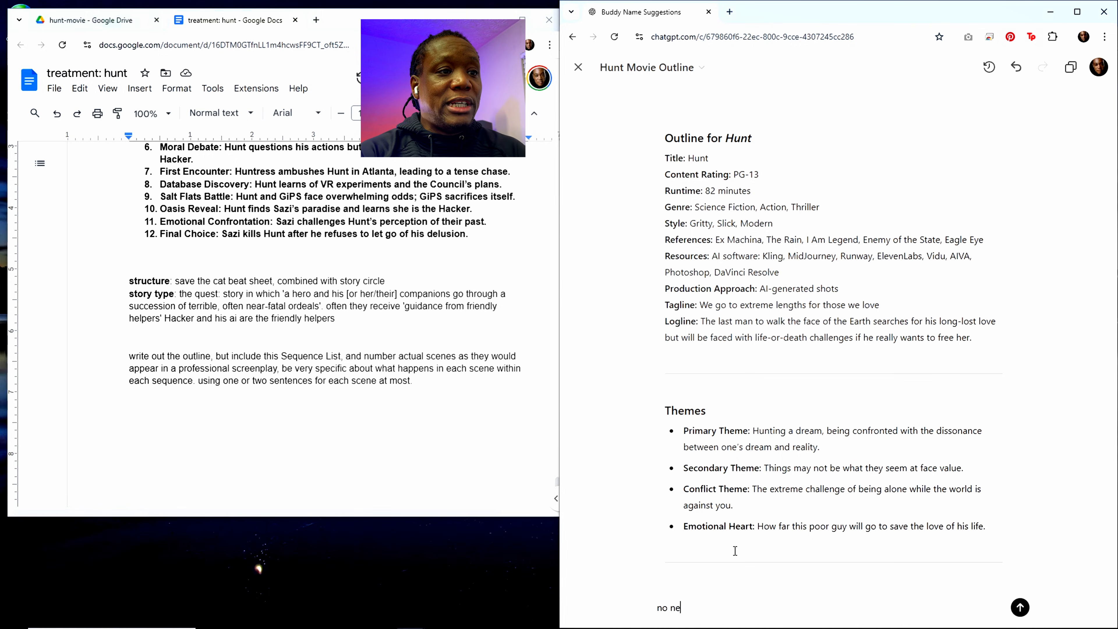
text(ed to say a)
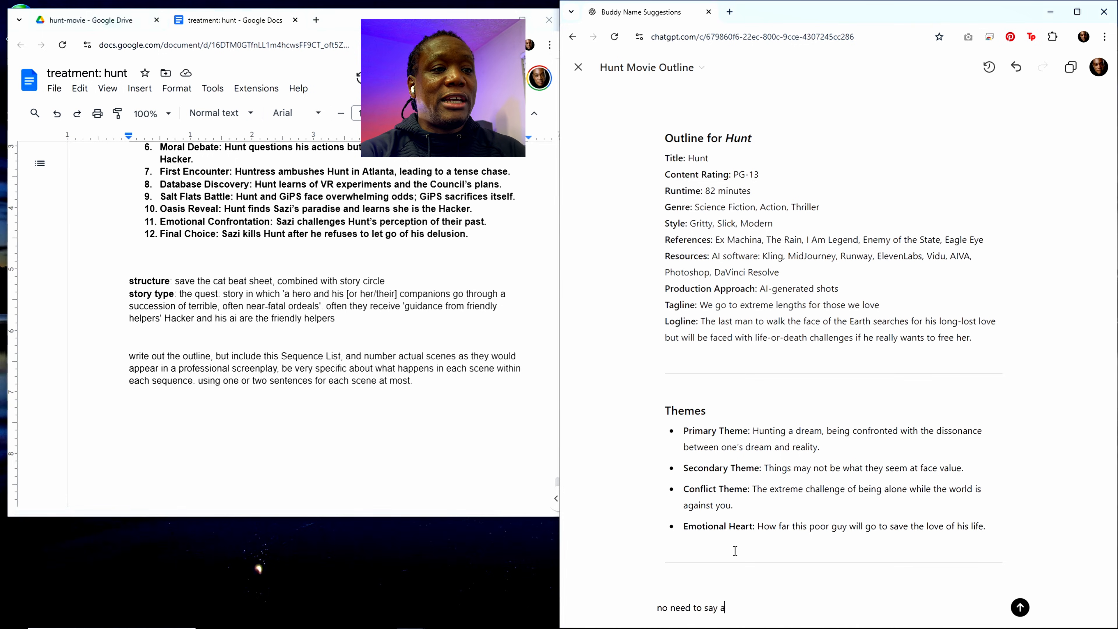
text(t the beginning)
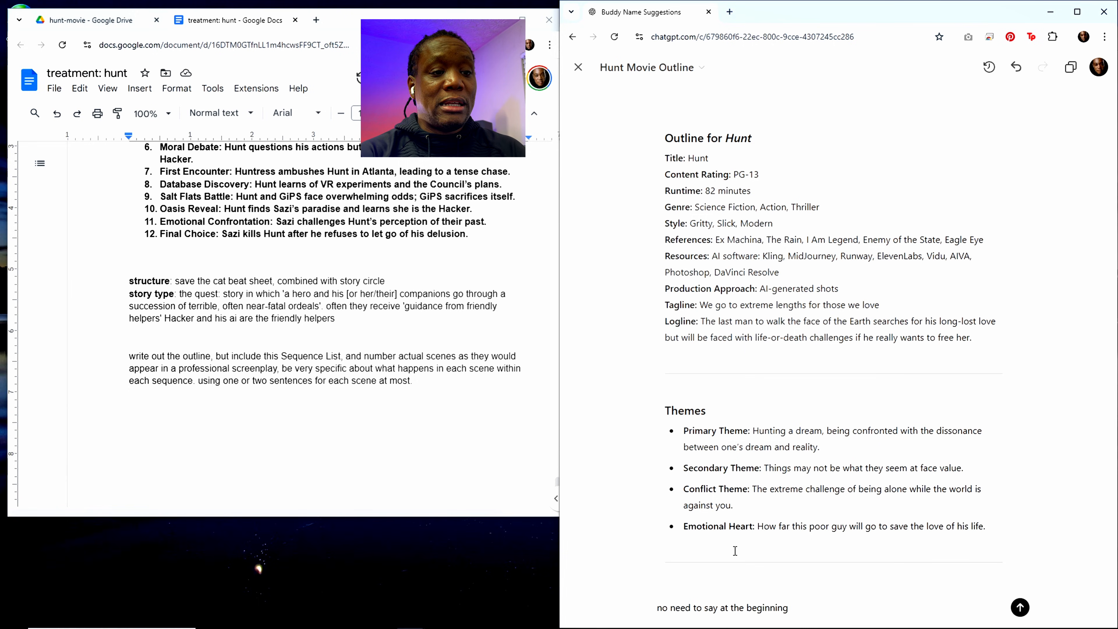
text( outline for )
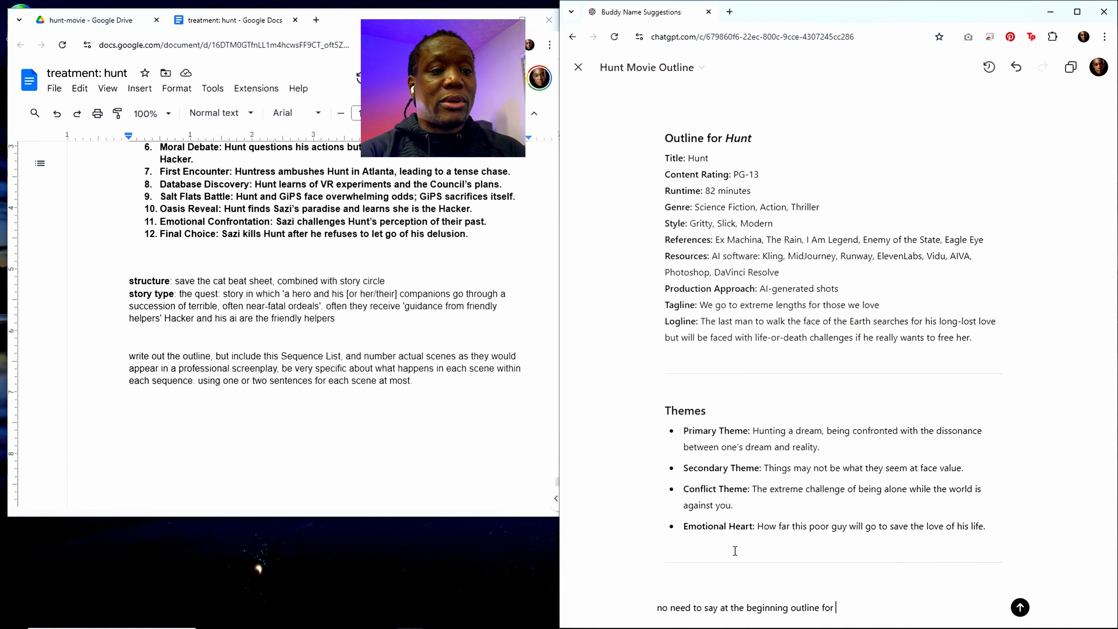
text(hunt)
key(Return)
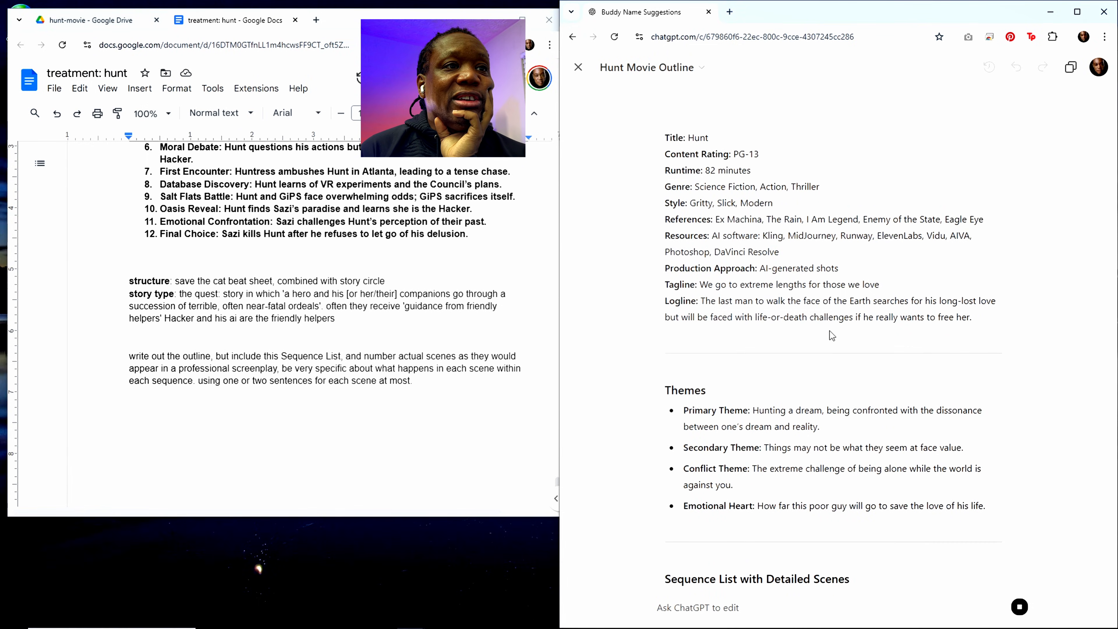
Step: Review the sequences and numbered scenes in the revised Hunt Movie Outline, from the opening image to the tone and style notes
scroll(827, 333, down, 5)
scroll(814, 265, down, 5)
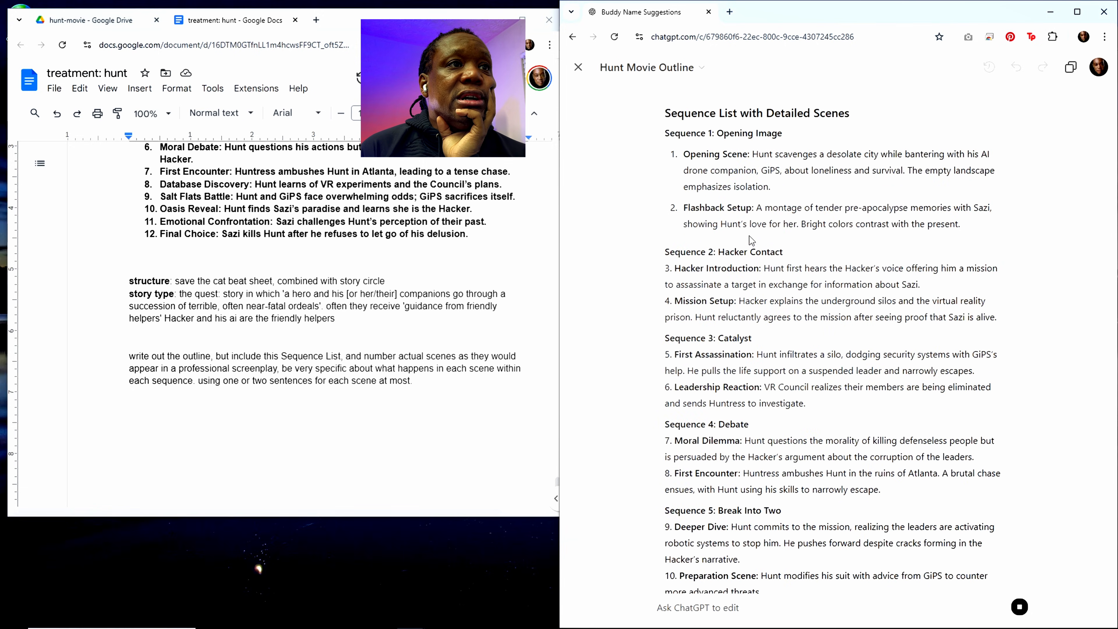
scroll(742, 248, down, 3)
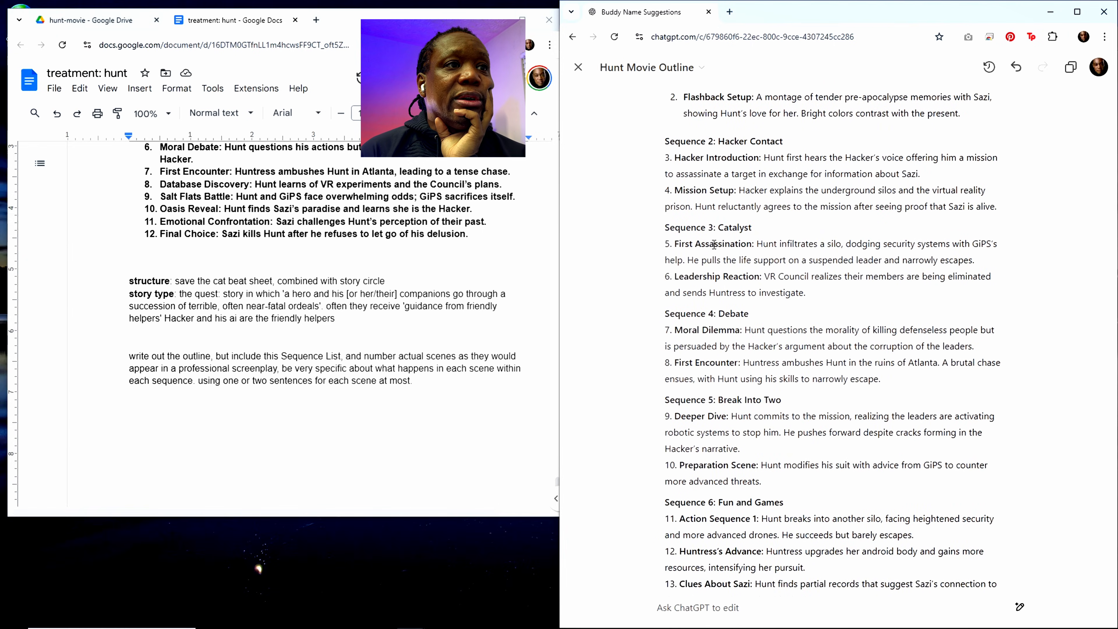
scroll(713, 245, down, 8)
scroll(739, 356, down, 8)
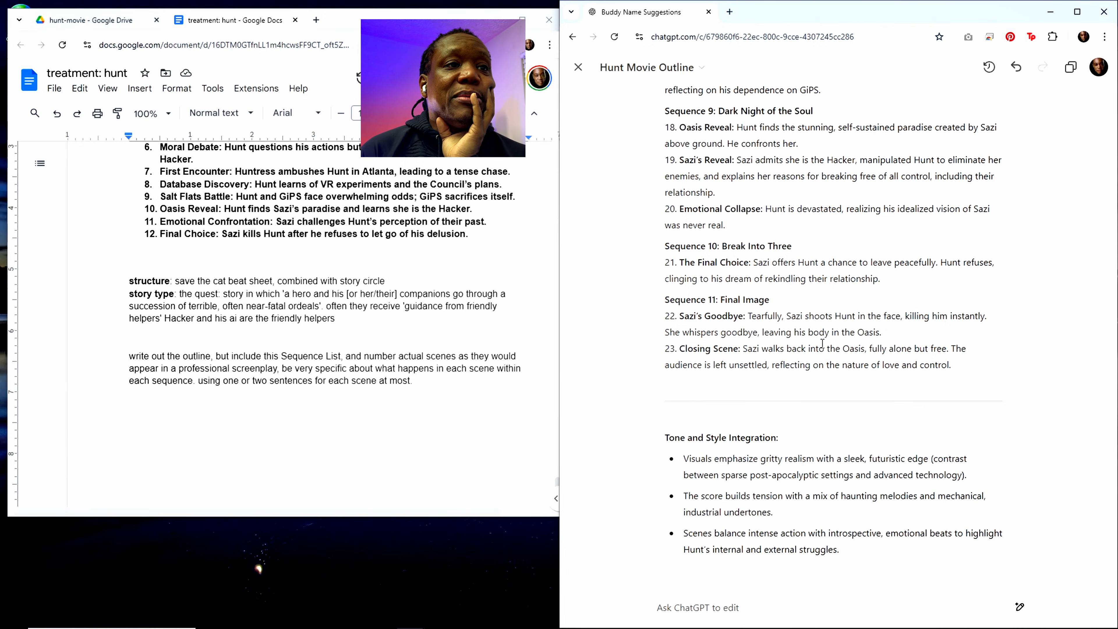
scroll(809, 323, up, 1)
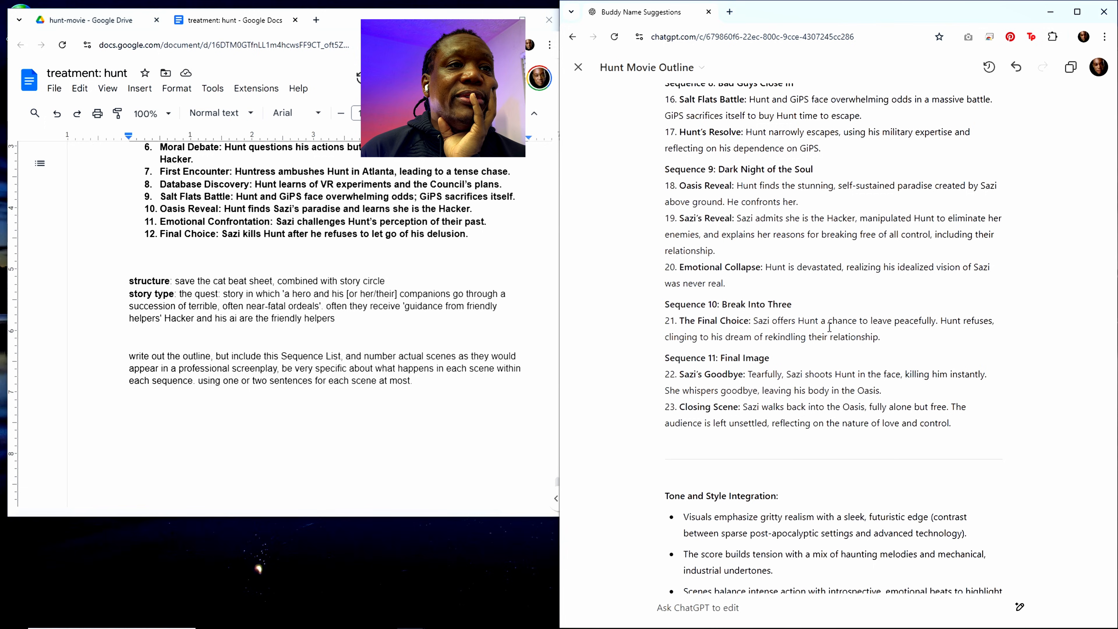
scroll(829, 327, up, 1)
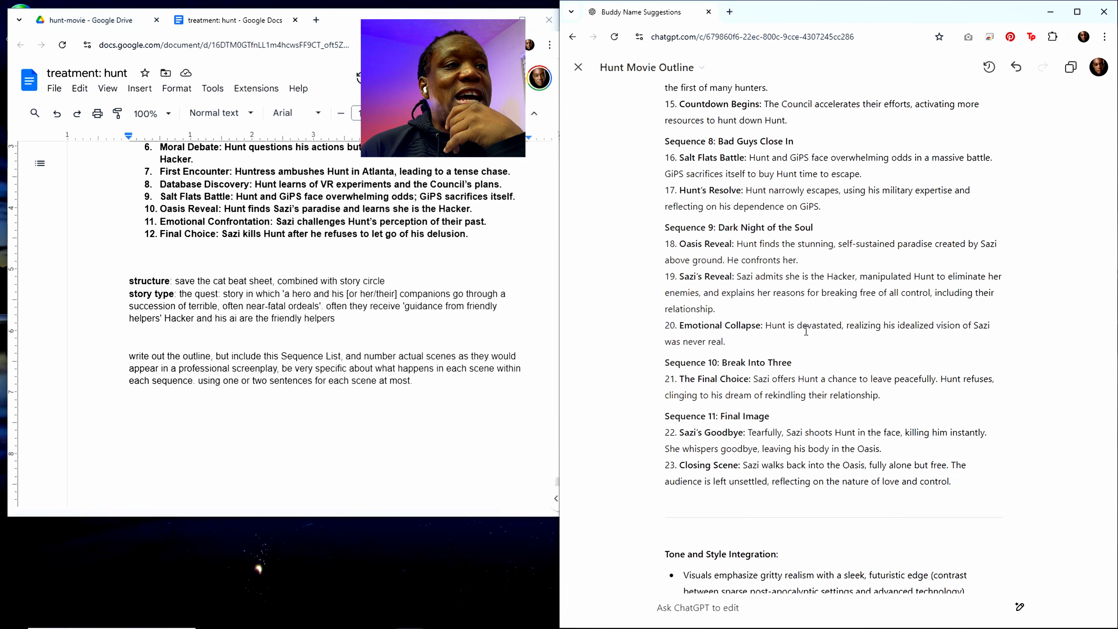
scroll(787, 330, up, 1)
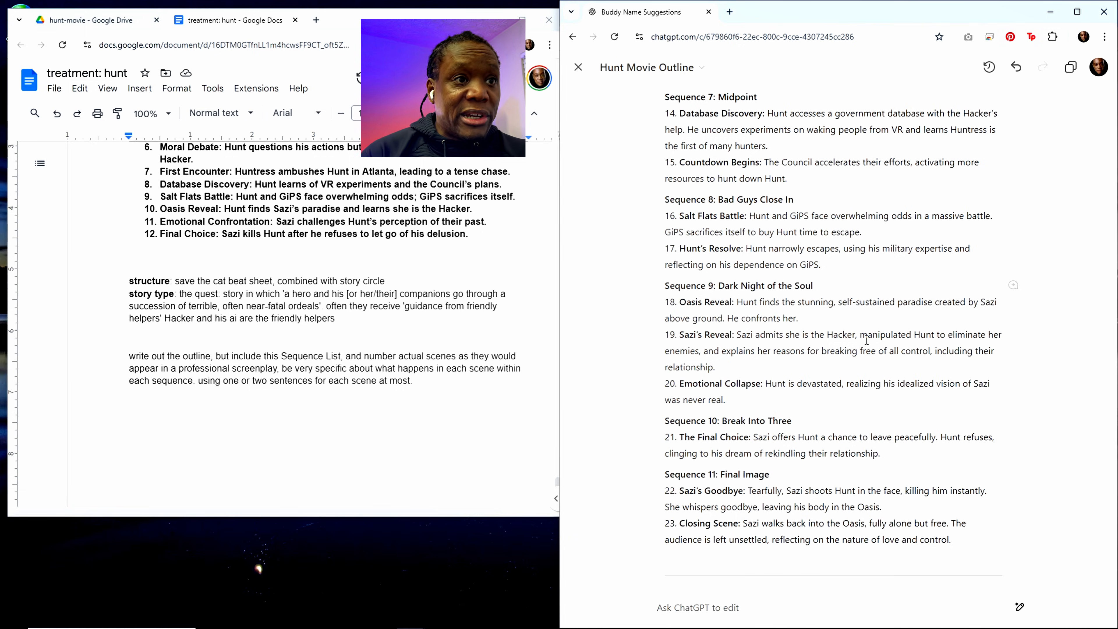
scroll(883, 468, down, 3)
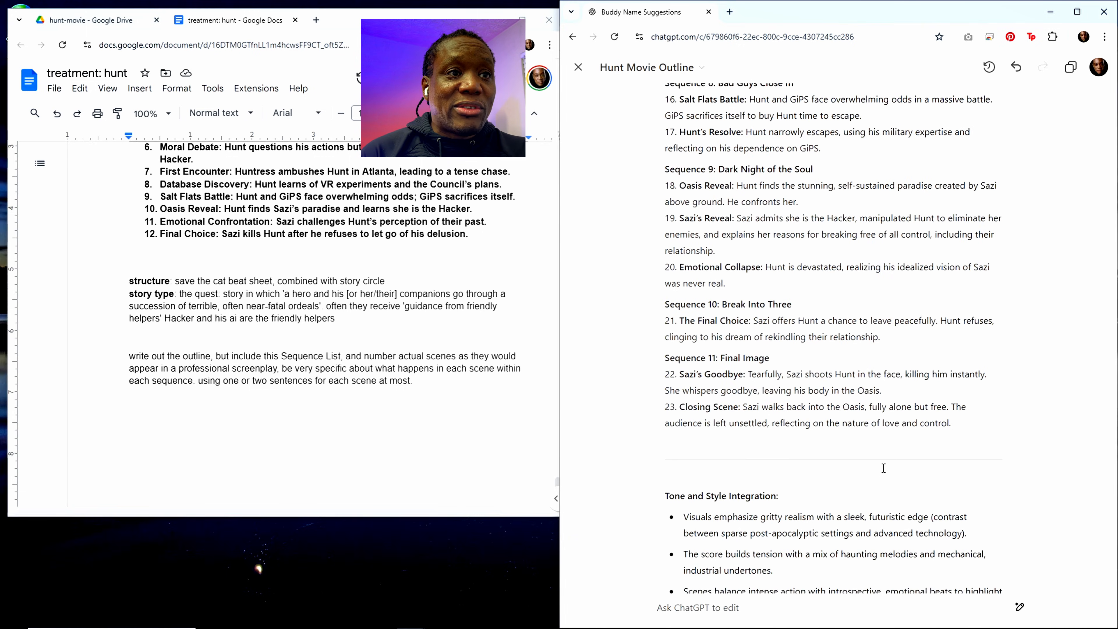
scroll(883, 467, up, 3)
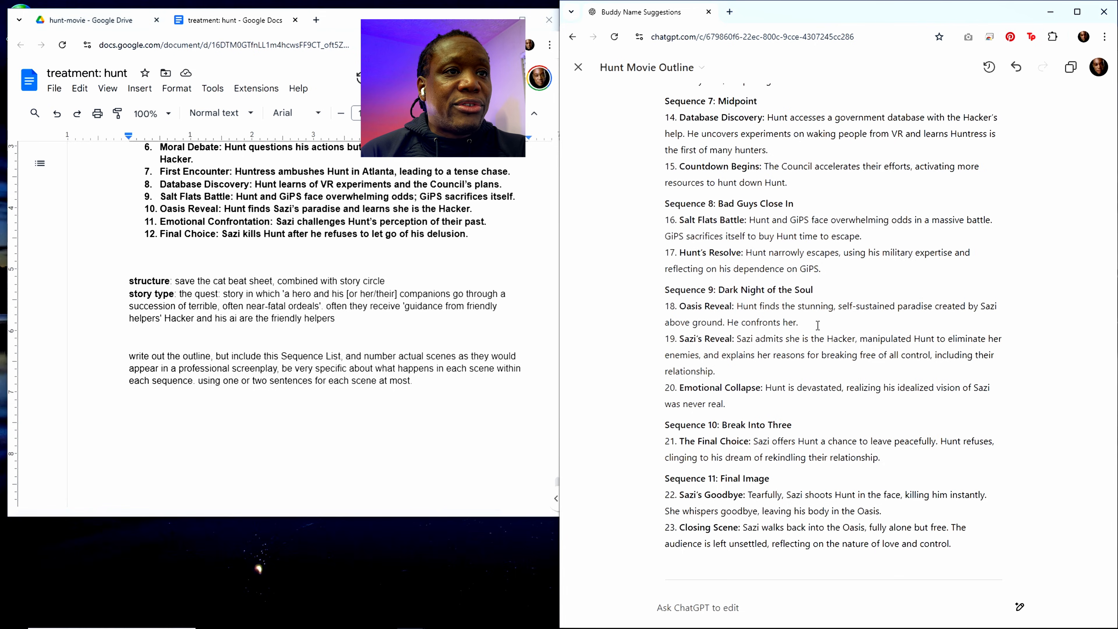
scroll(817, 325, up, 1)
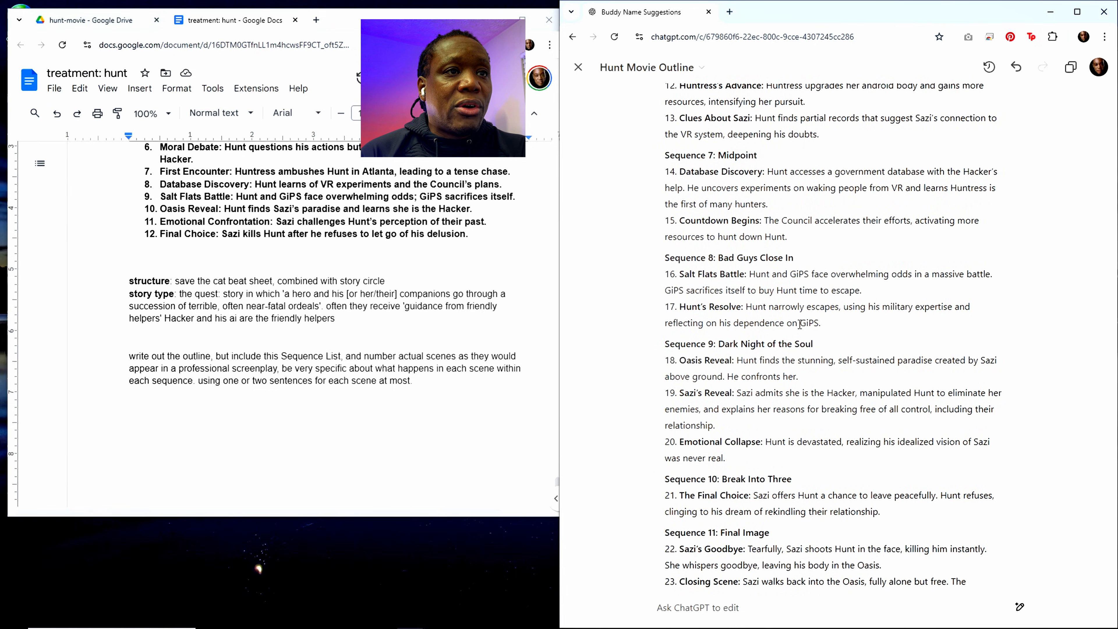
scroll(801, 325, up, 1)
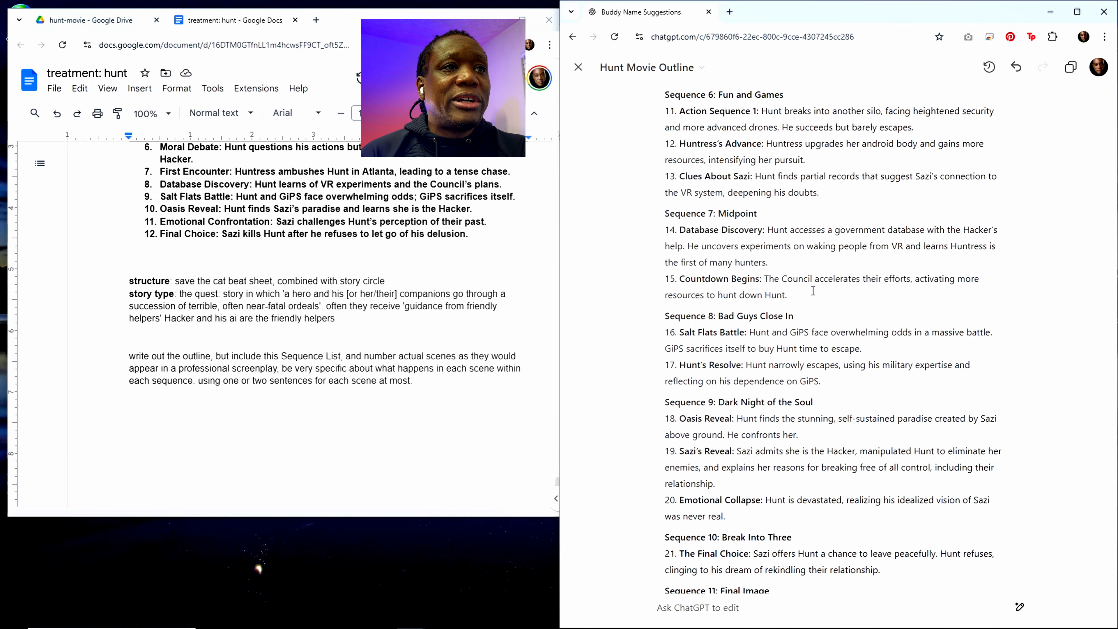
scroll(815, 303, up, 1)
scroll(816, 304, up, 1)
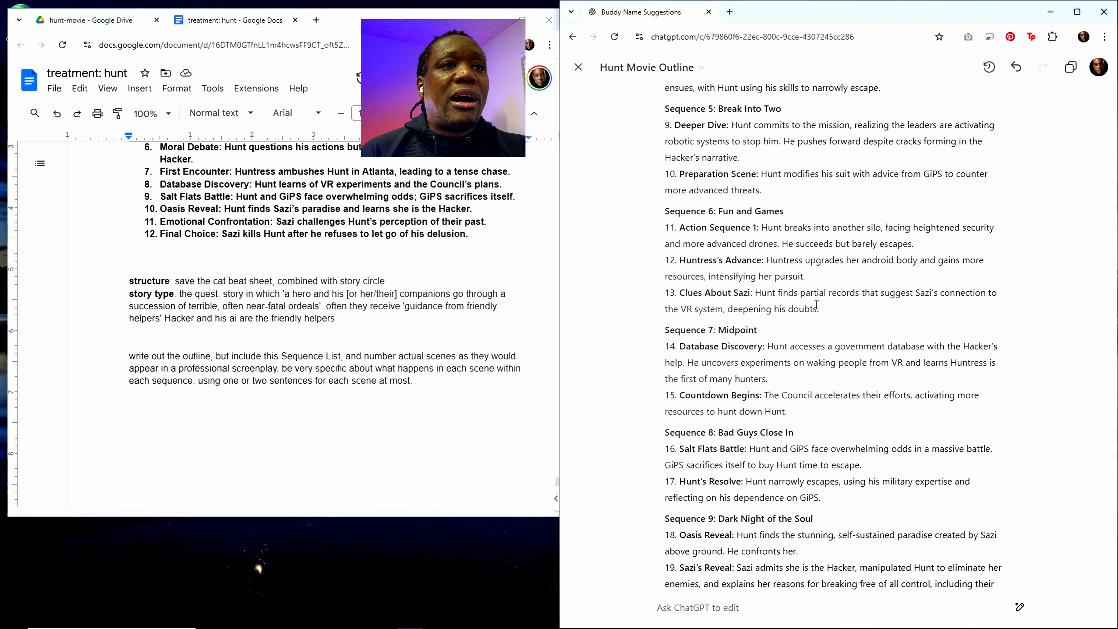
scroll(816, 304, up, 5)
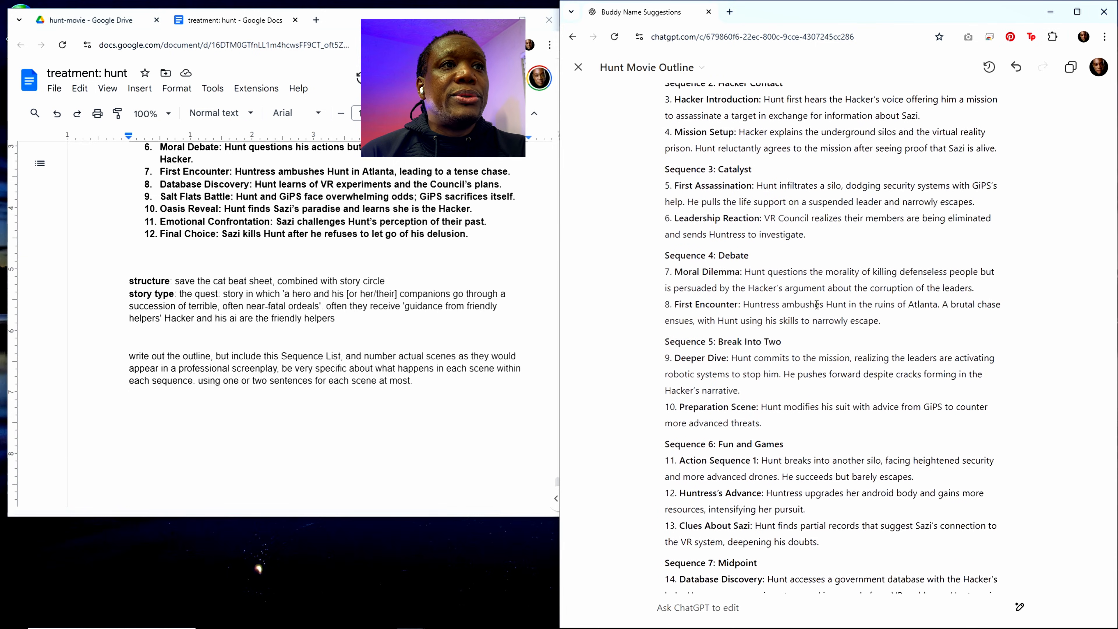
scroll(816, 304, up, 1)
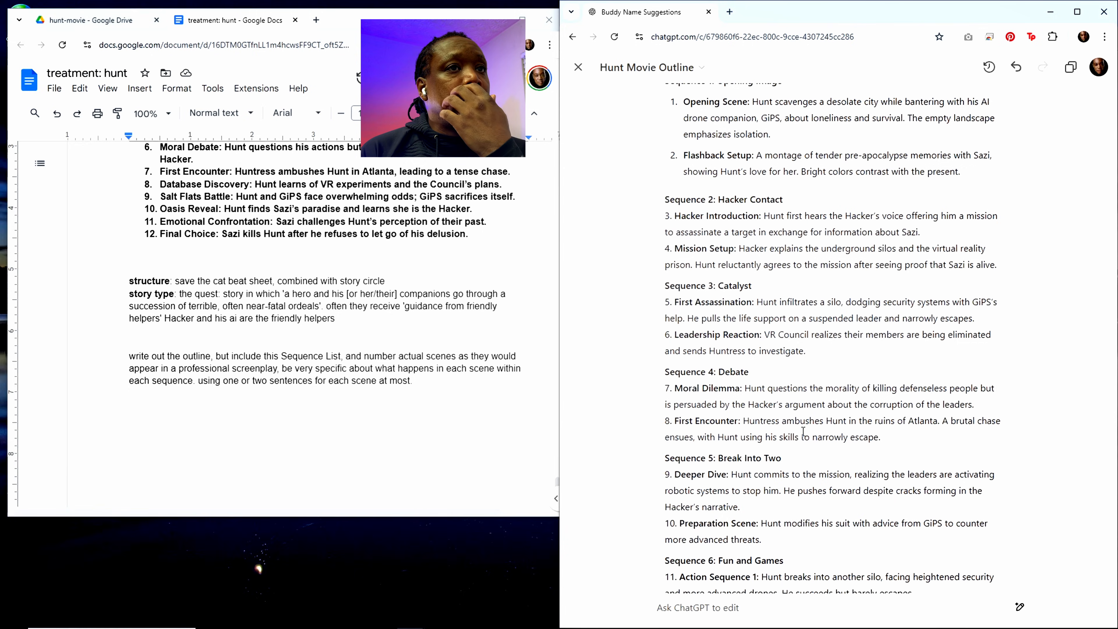
scroll(803, 431, up, 5)
scroll(803, 432, down, 6)
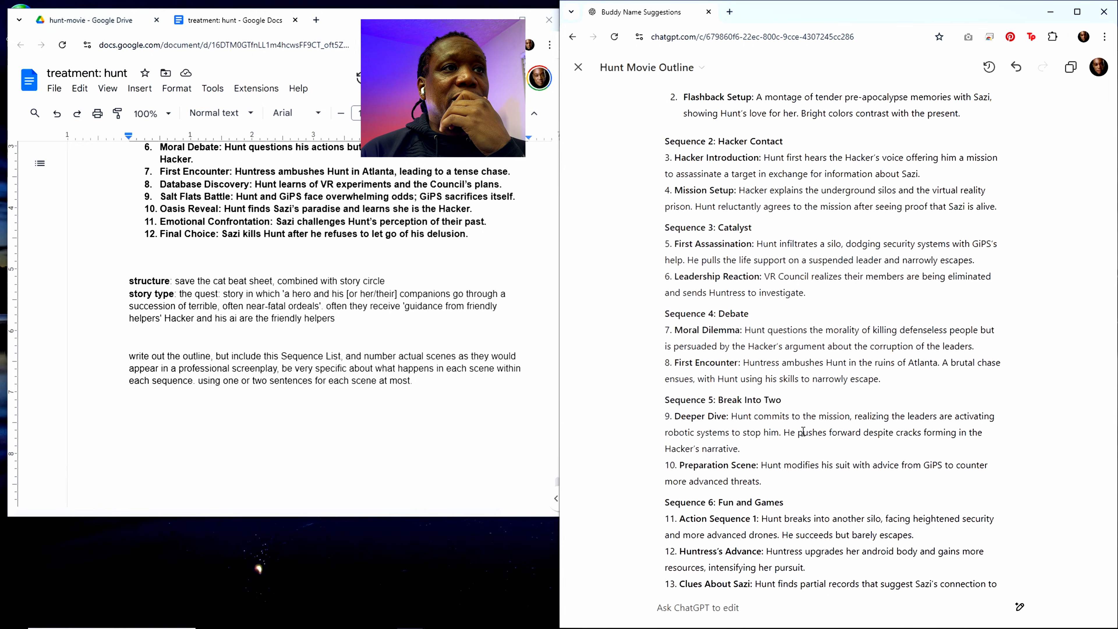
scroll(803, 431, up, 3)
scroll(803, 431, down, 20)
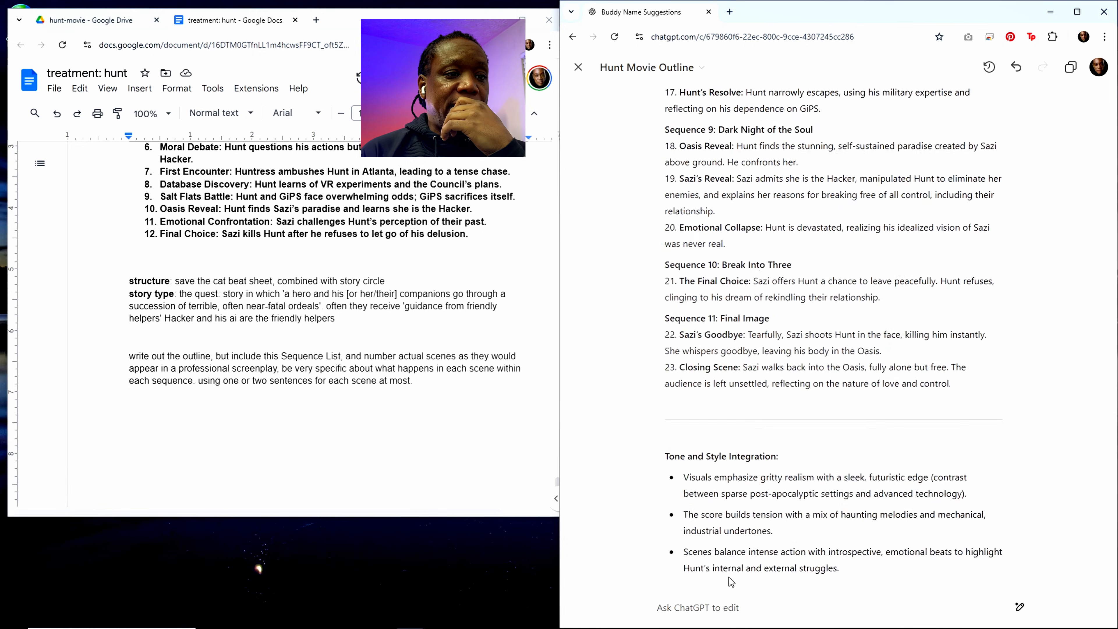
Step: Enter the edit request "redo, add in specific names of two of the significant leaders of the council" without sending it
click(709, 609)
text(redo)
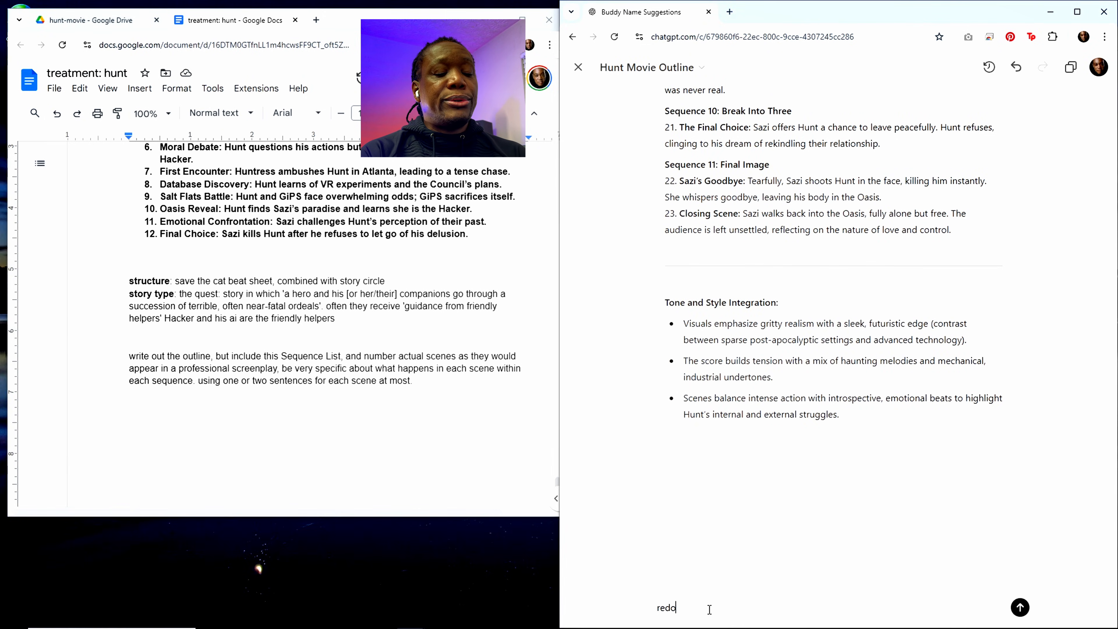
text(, add in)
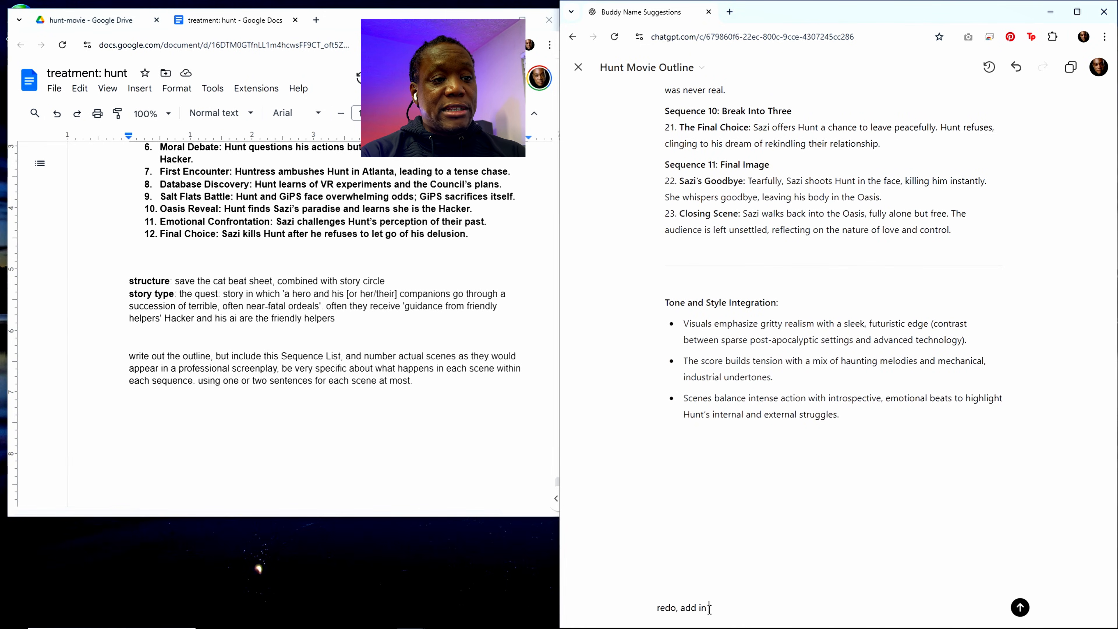
text( specifc)
key(BackSpace)
text(ic names of the)
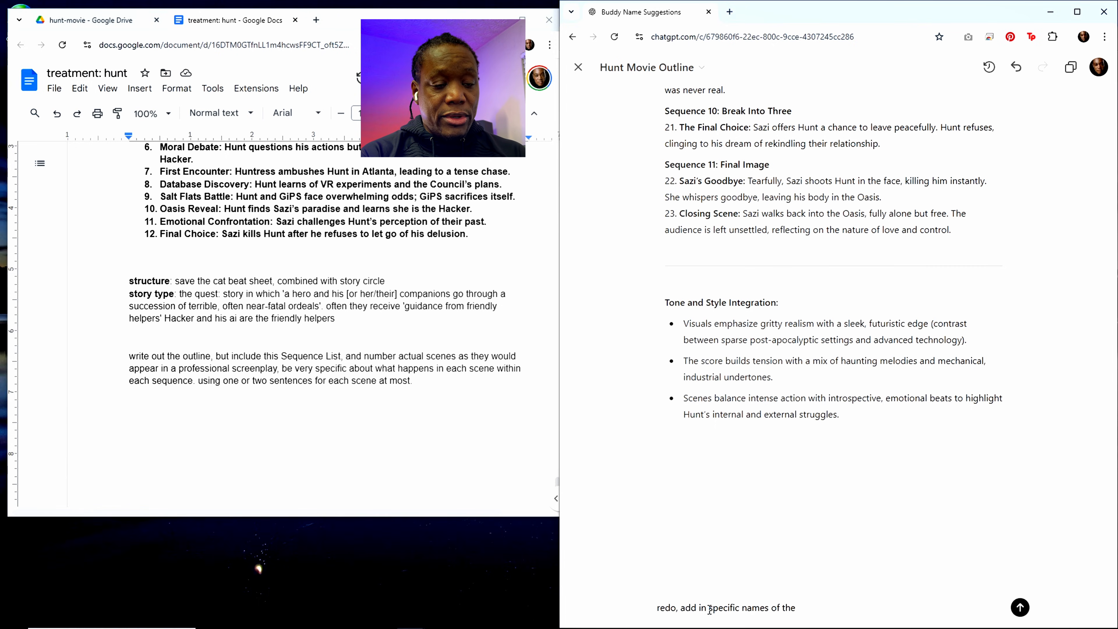
key(BackSpace)
key(BackSpace)
text(wo )
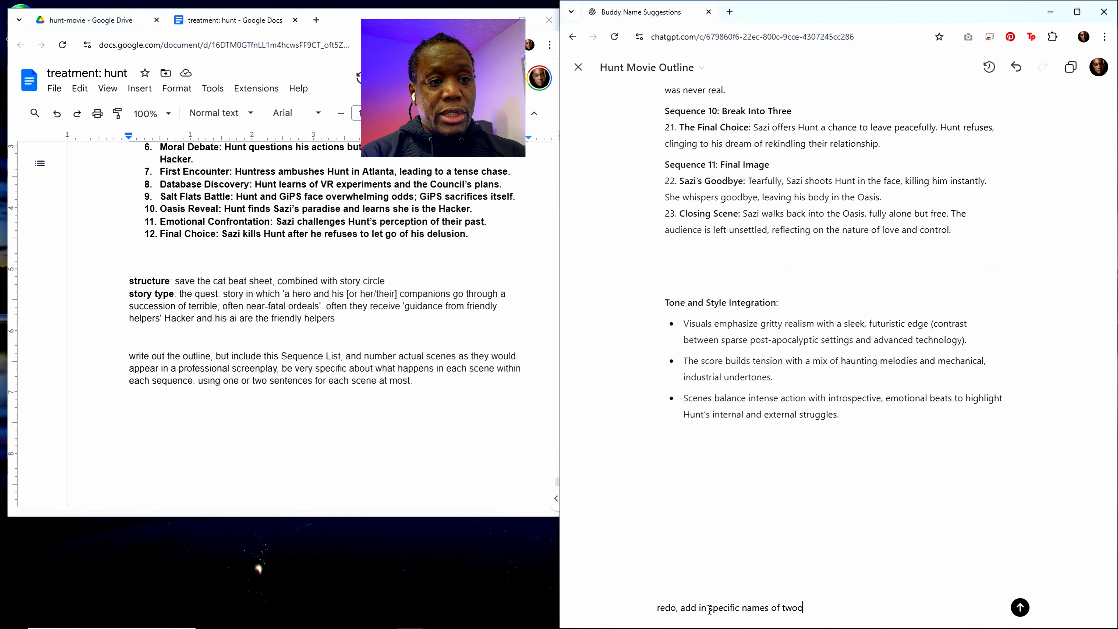
text(of the s)
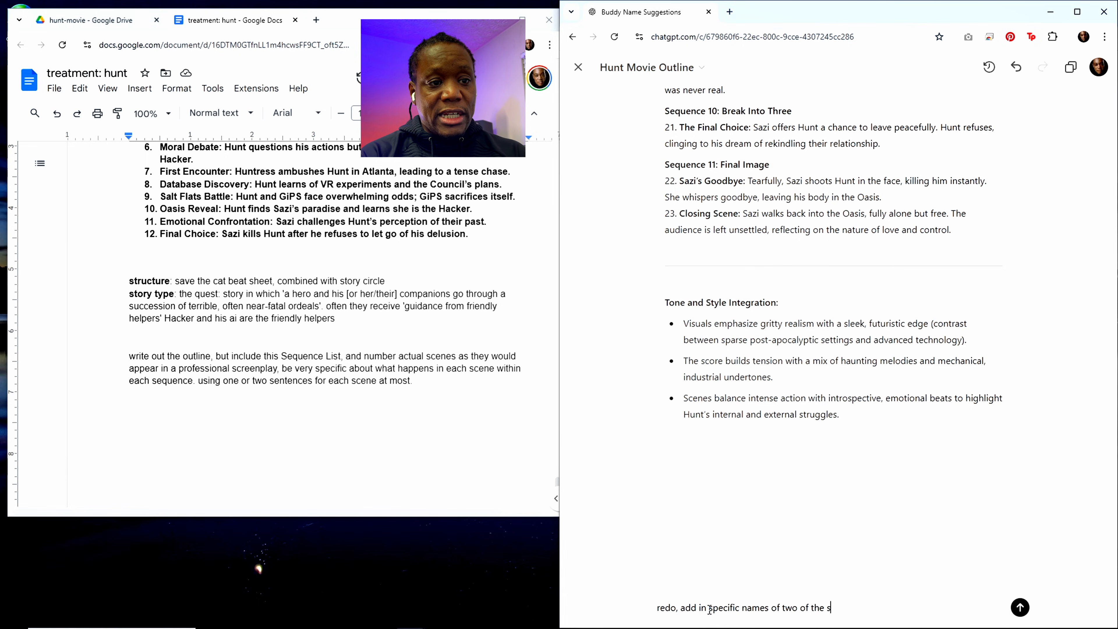
text(ignificat)
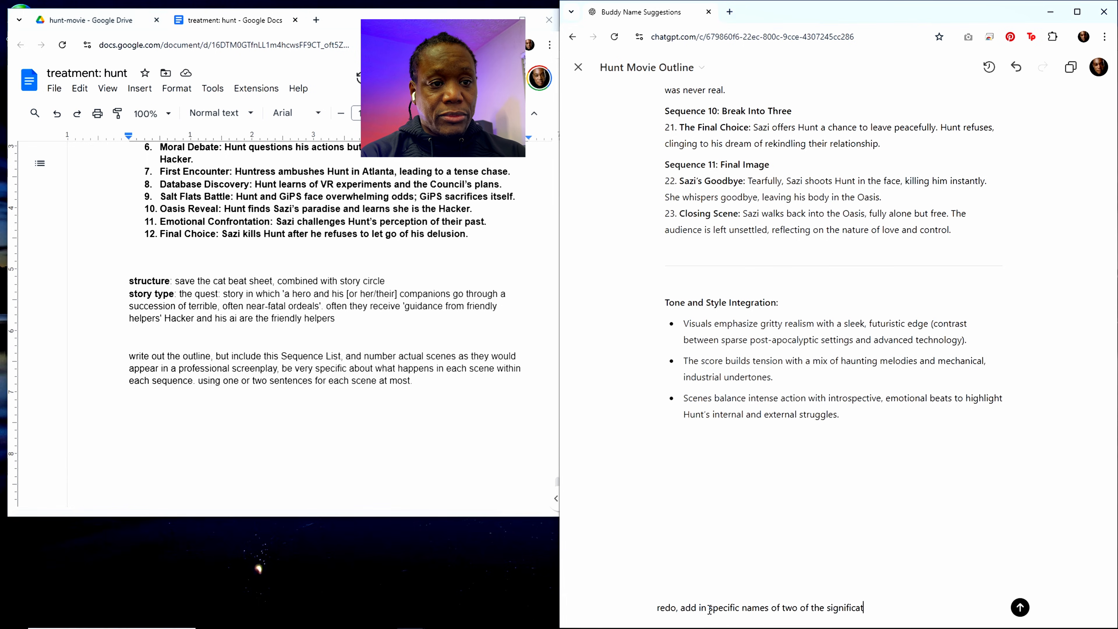
key(BackSpace)
text(nt leader)
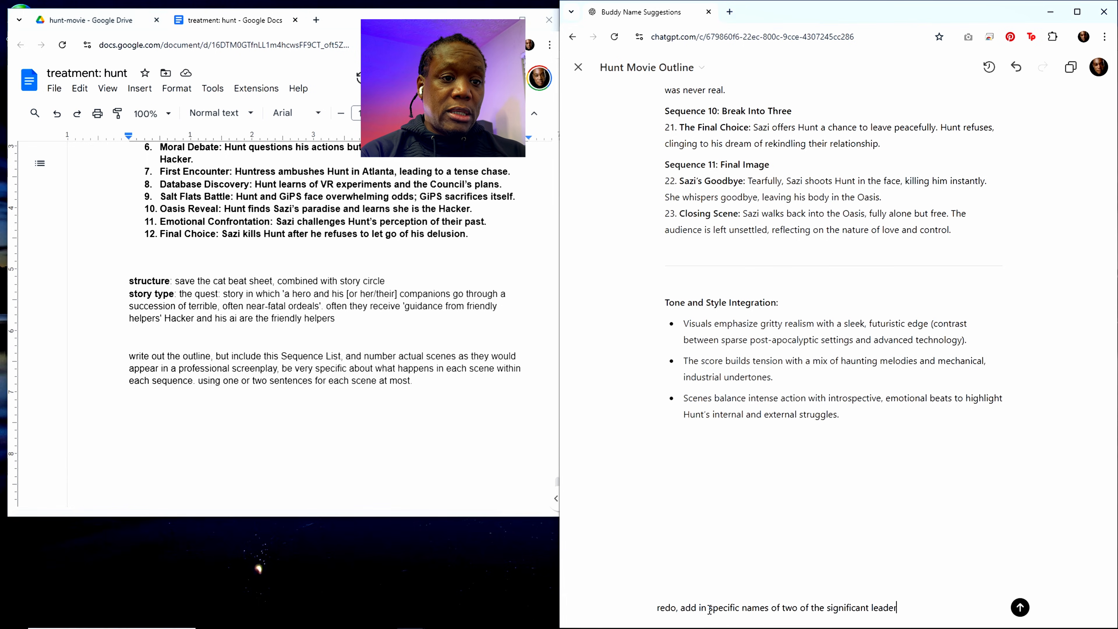
text(s of the council)
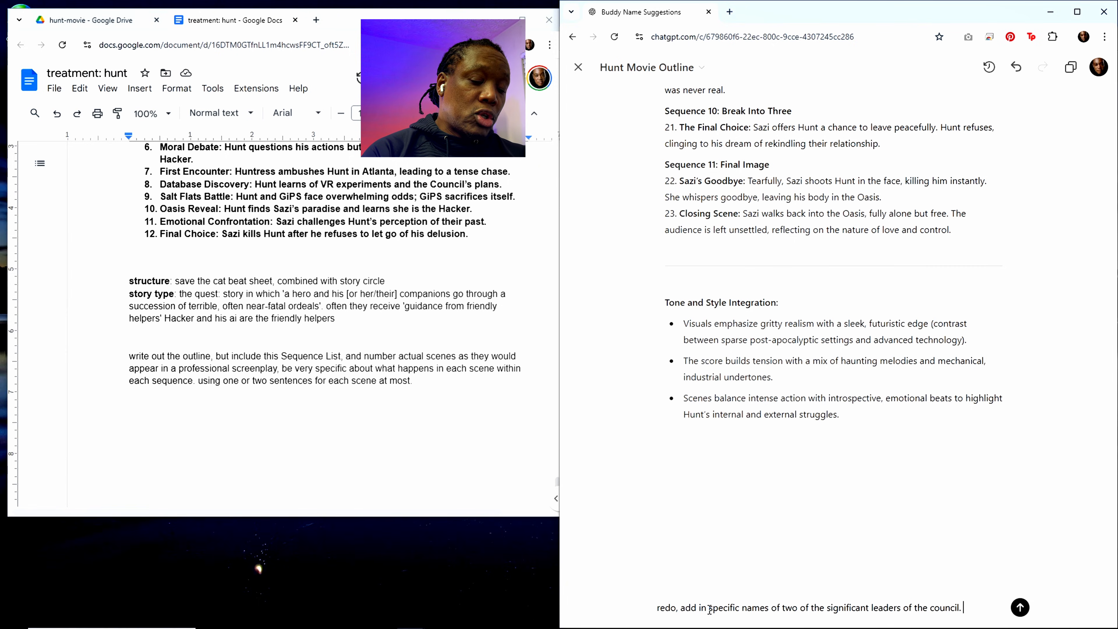
text(. Mar)
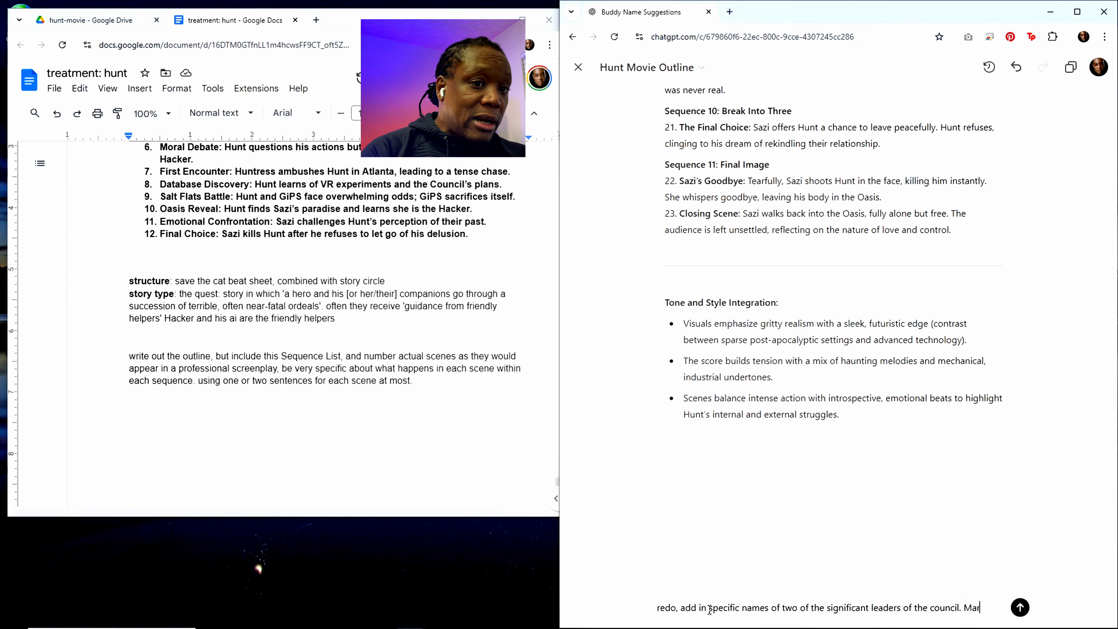
text(ielle)
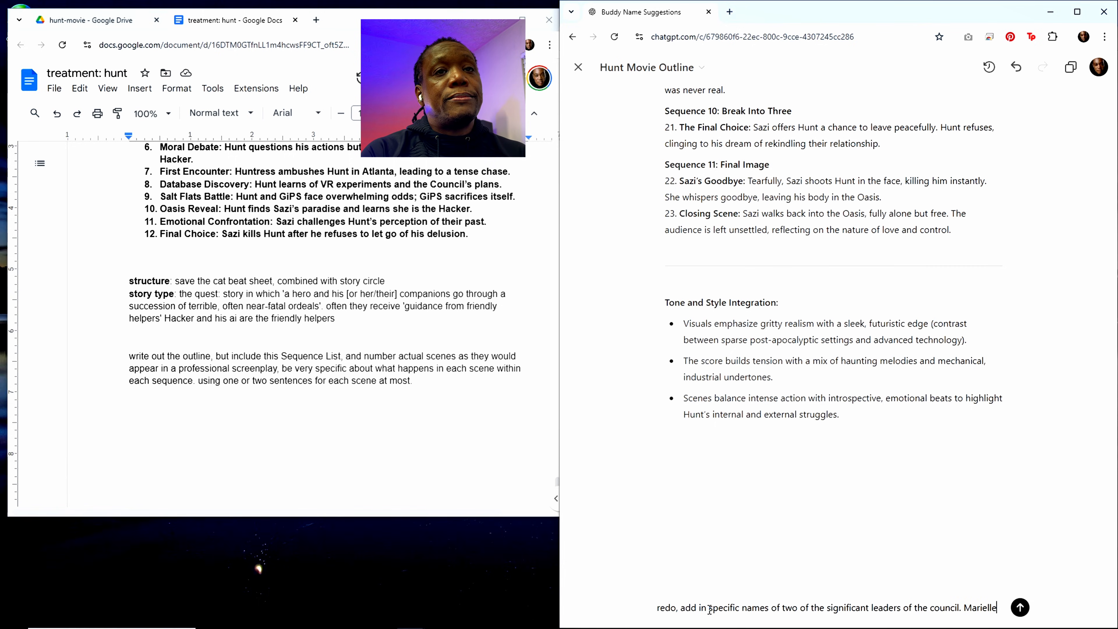
text( woman in her )
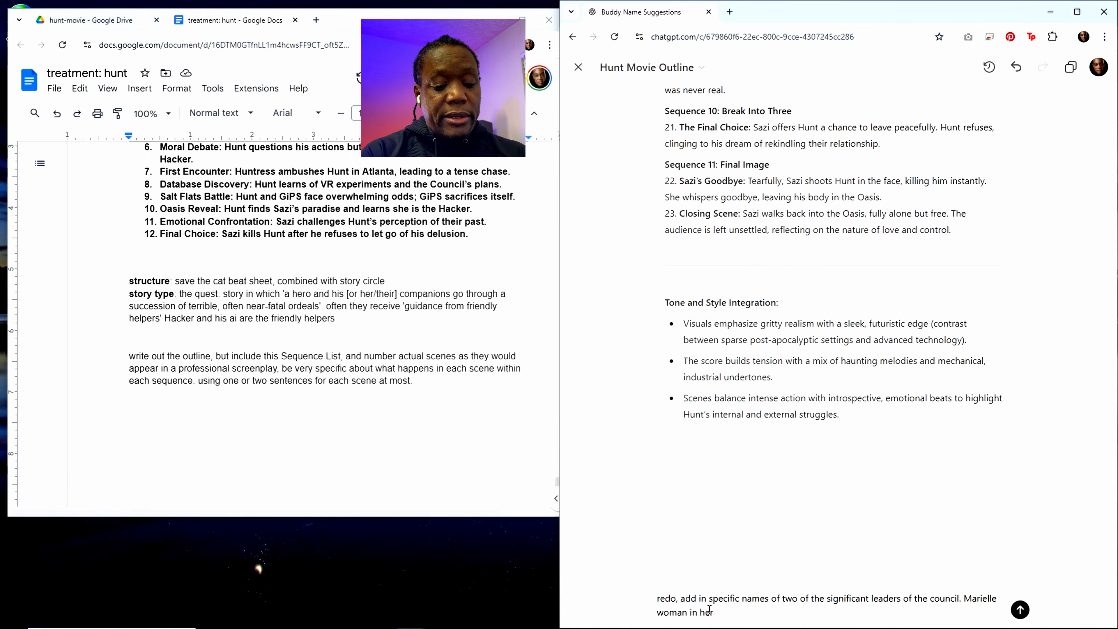
text(50s)
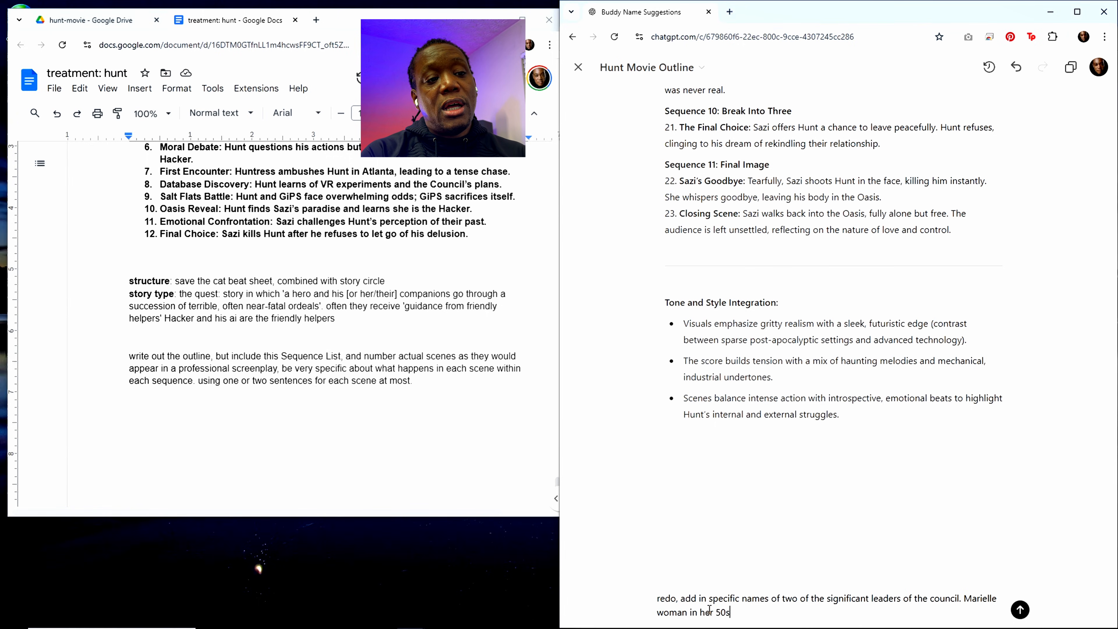
text(,)
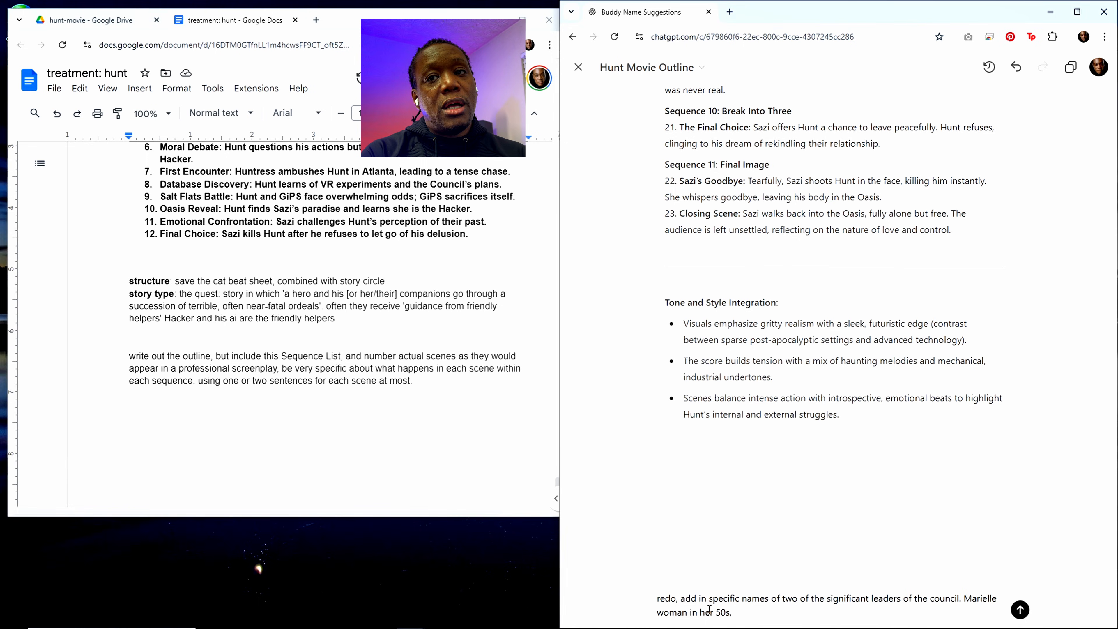
text( M)
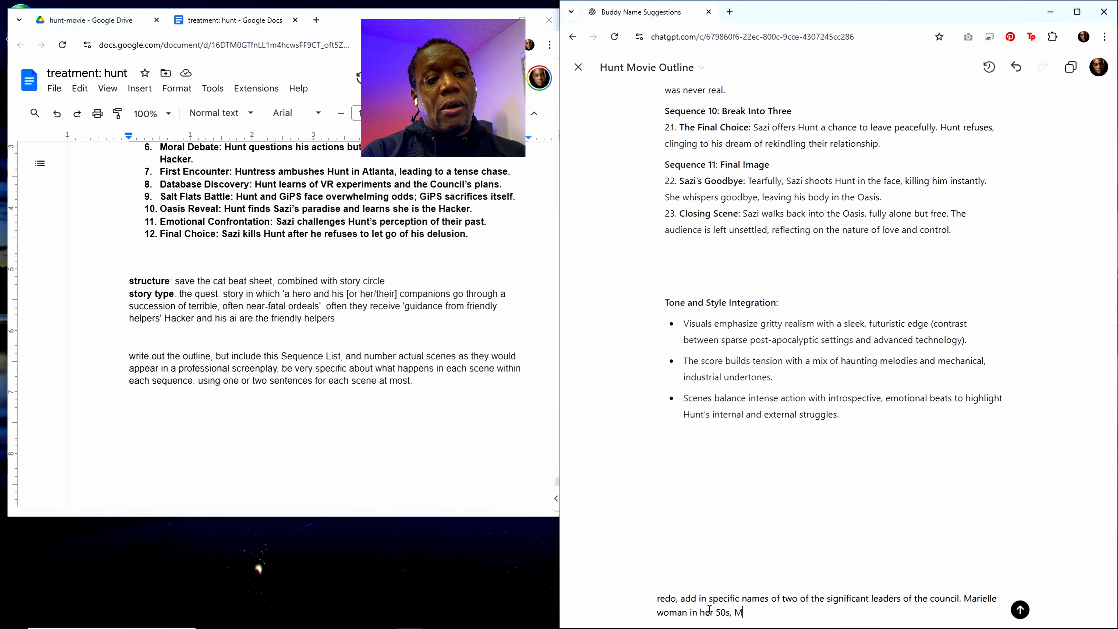
text(ar)
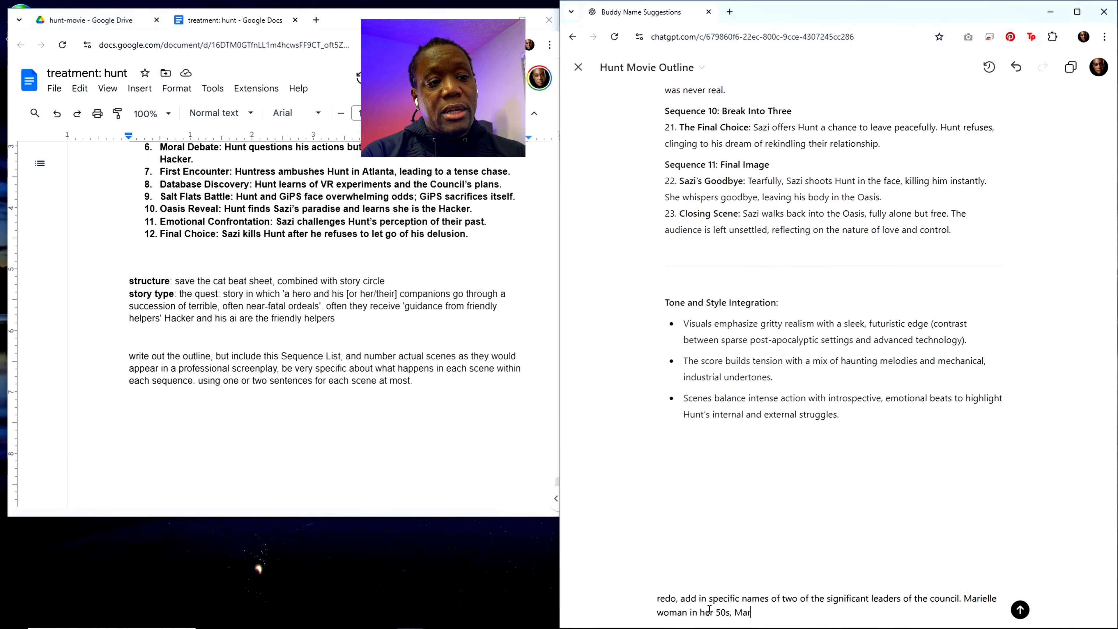
Step: Extend the unsent edit request with the first council leader, "Marielle woman in her 50s,"
key(BackSpace)
key(BackSpace)
key(BackSpace)
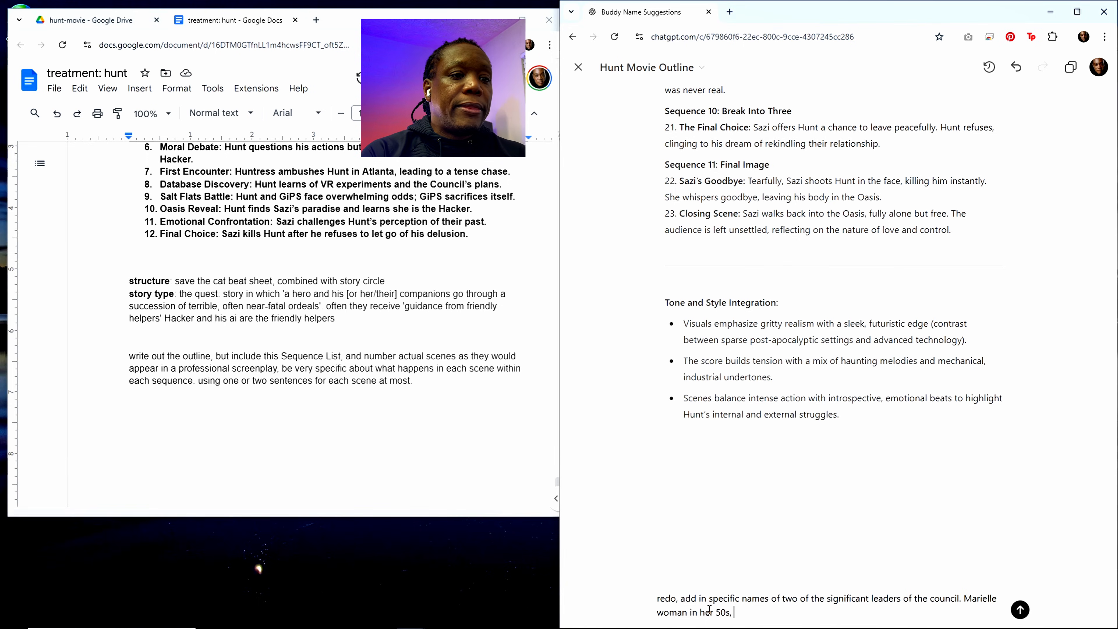
Step: Continue the request with "give me 12 names for a man in his late 50's who reports to Marielly but covers a different division"
text(give me )
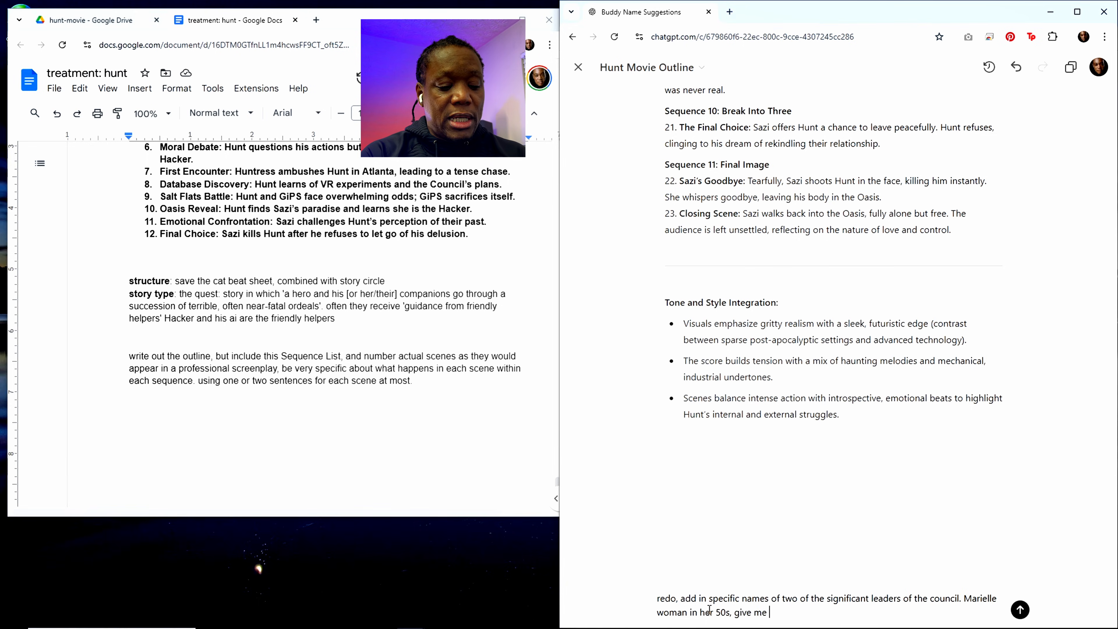
text(12 names)
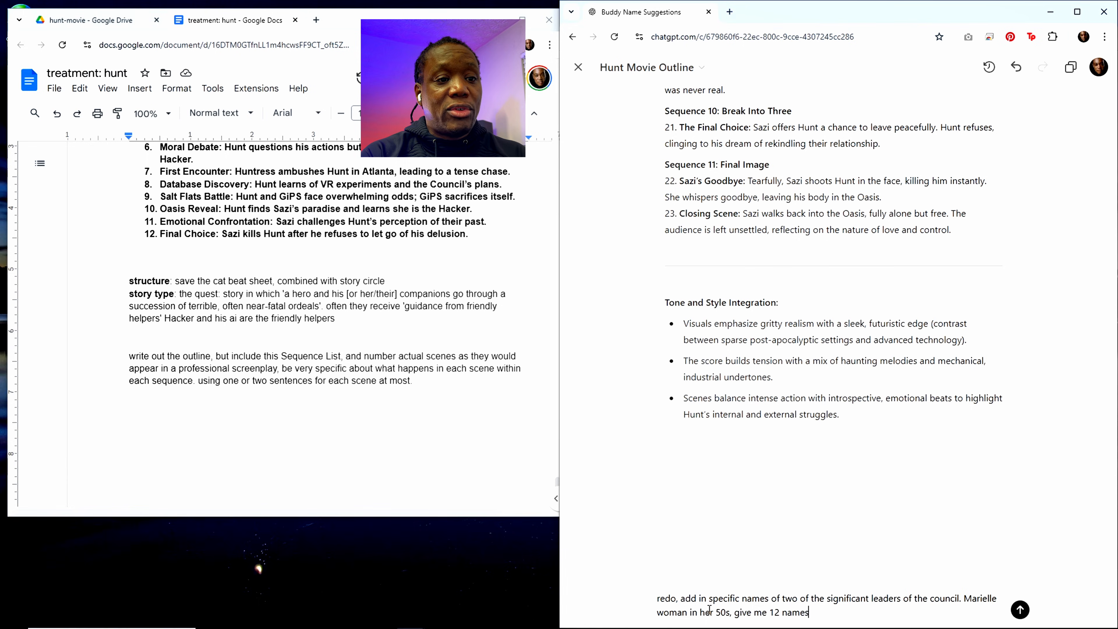
text( for a man)
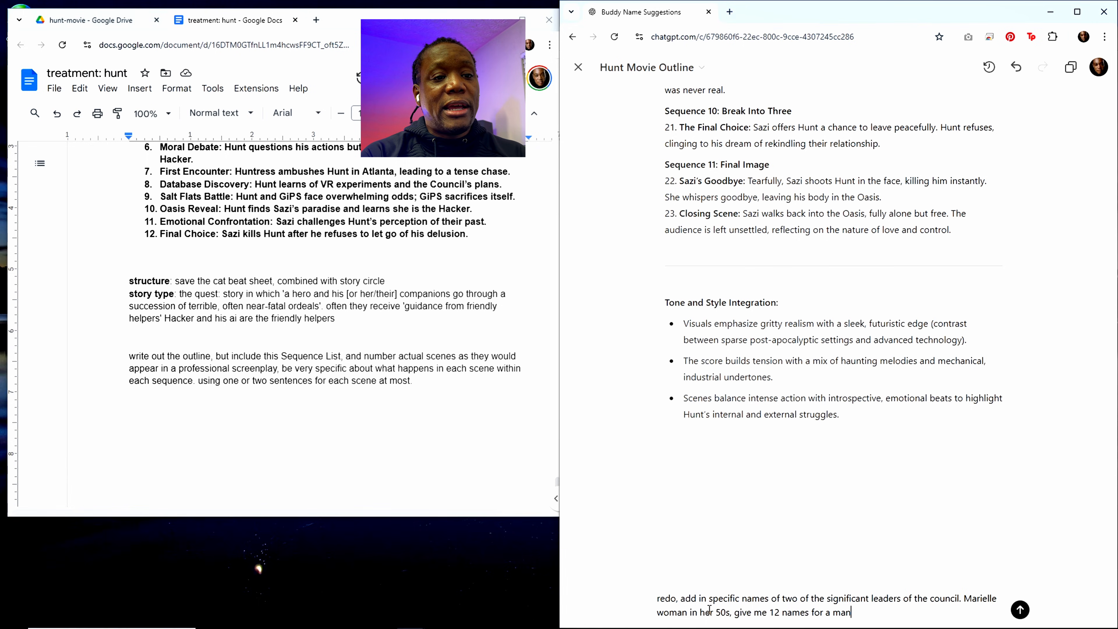
text( in his lat)
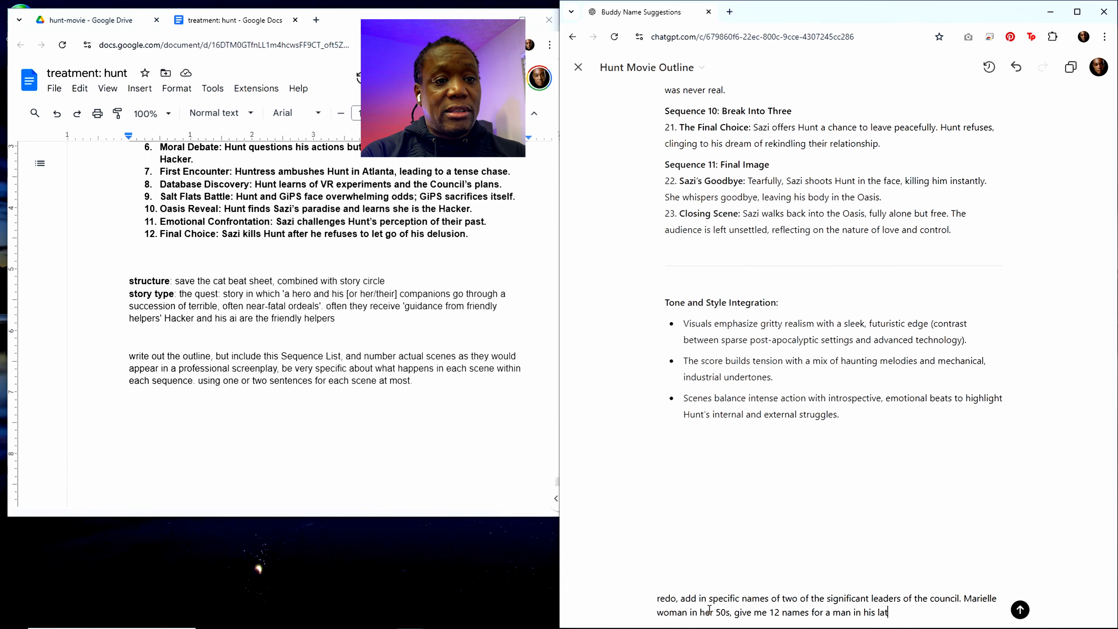
text(e 50)
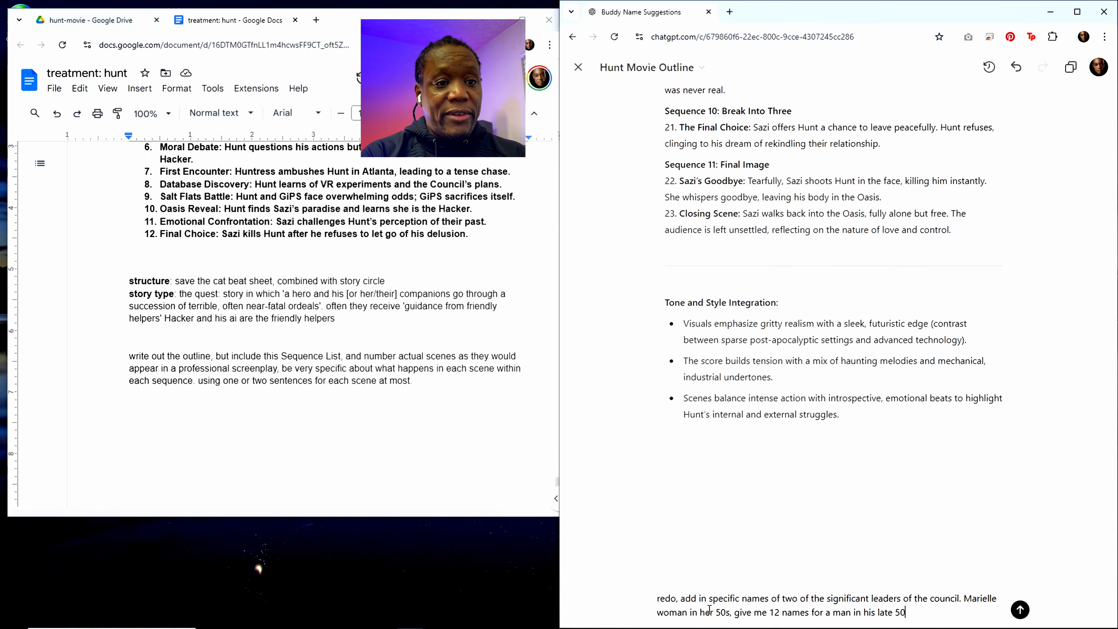
text('s who r)
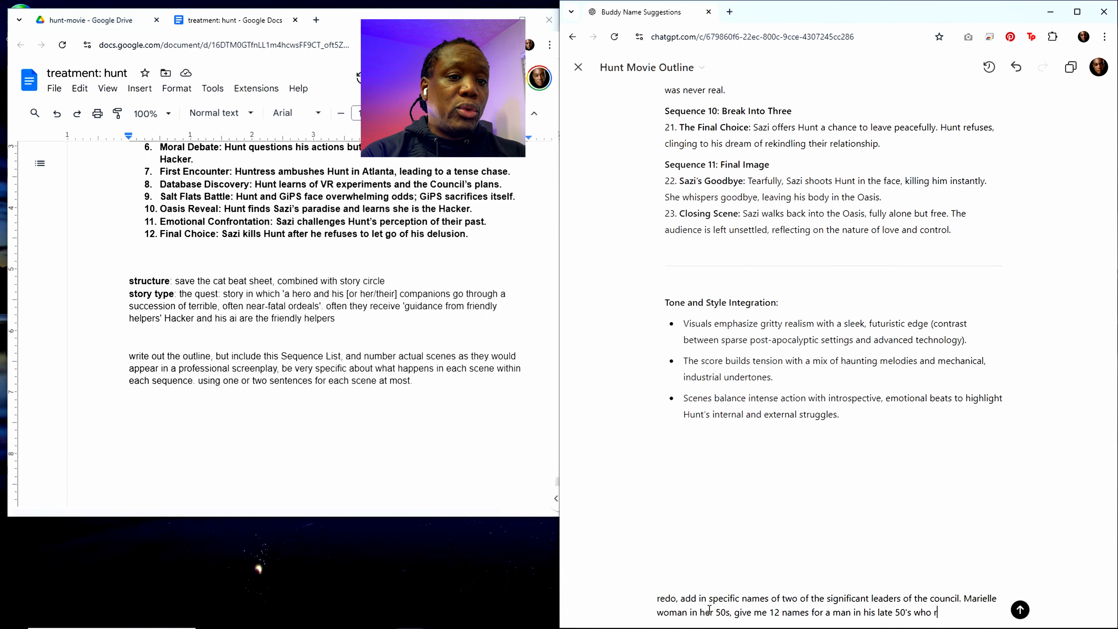
text(eports to M)
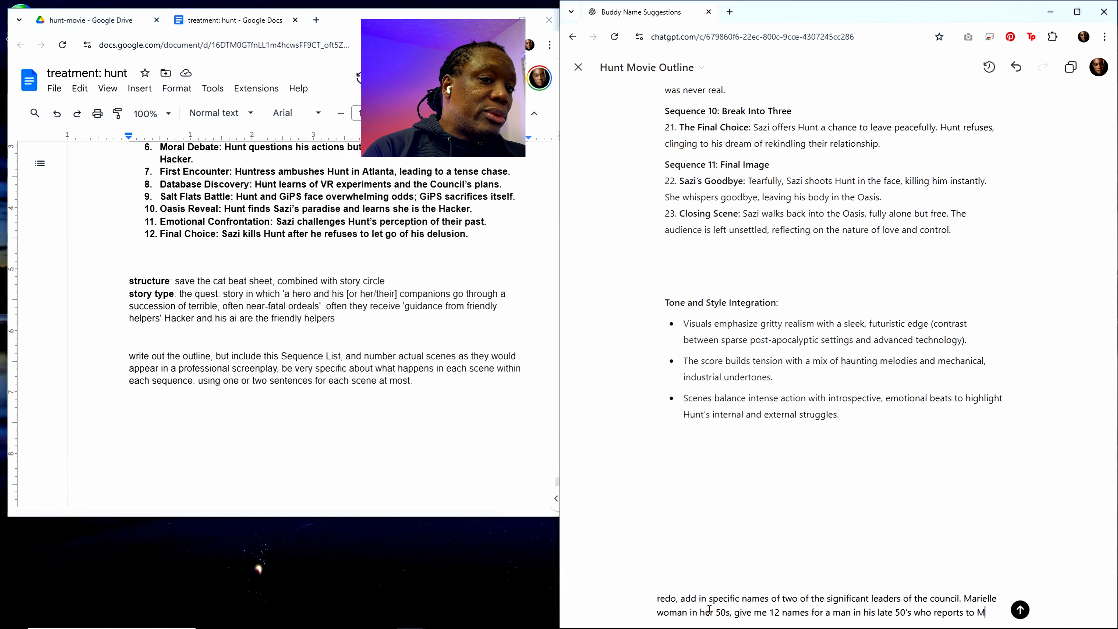
text(arielly)
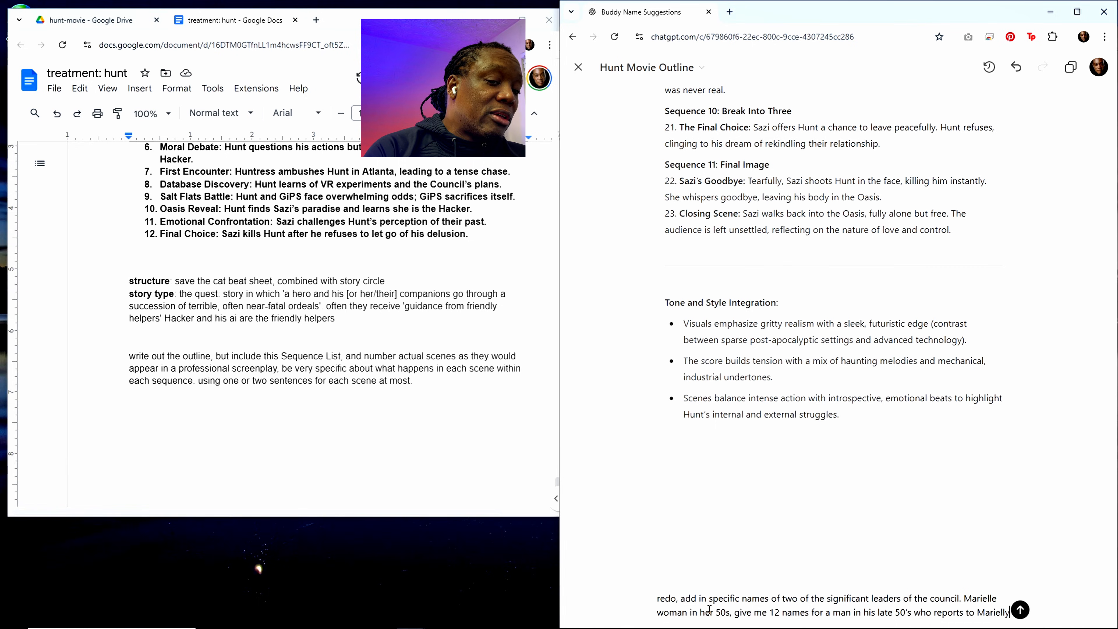
text( but co)
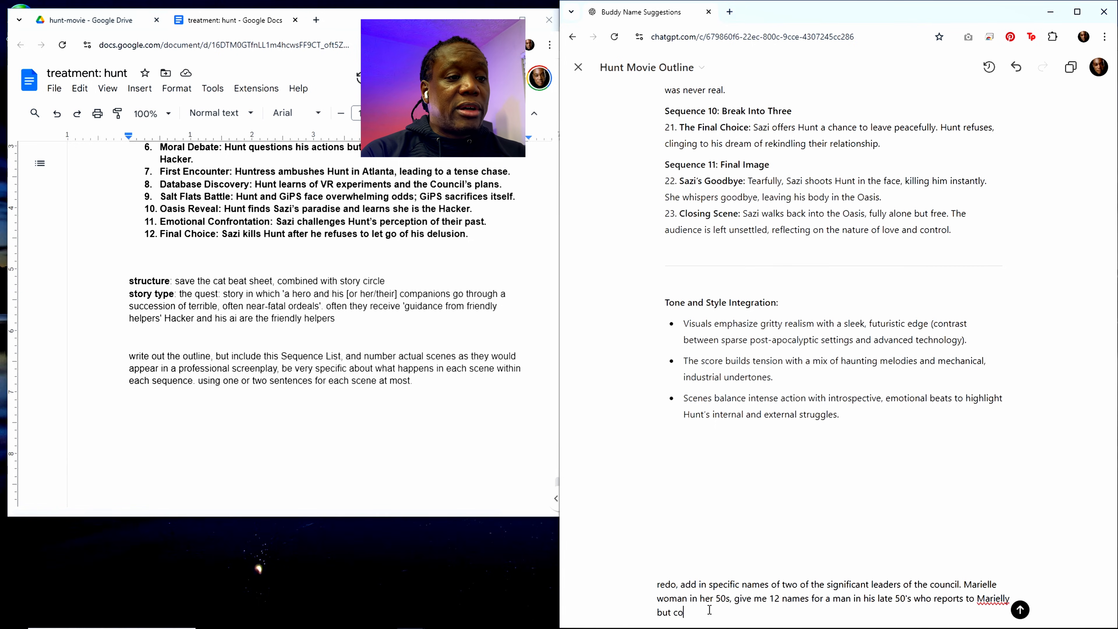
text(vers a different )
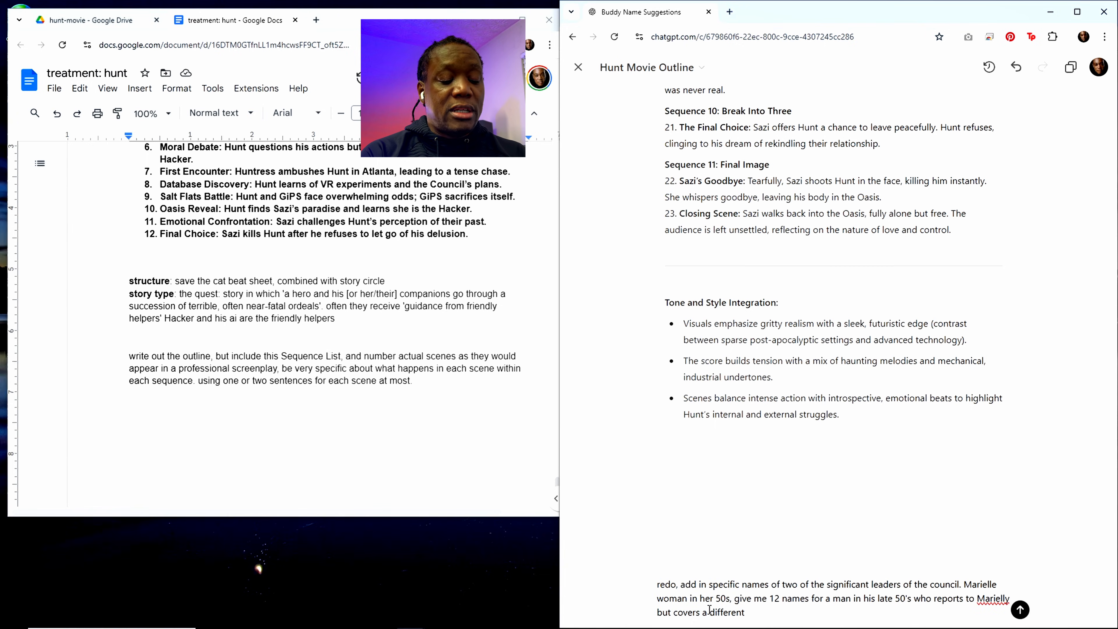
text(divisoin)
key(BackSpace)
key(BackSpace)
key(BackSpace)
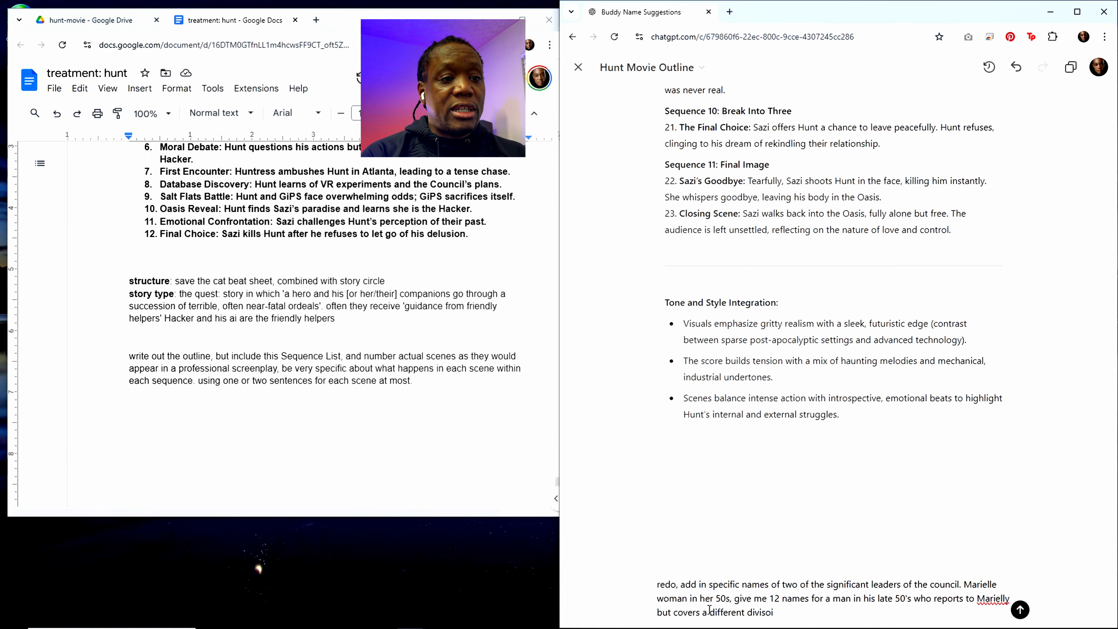
text(ion)
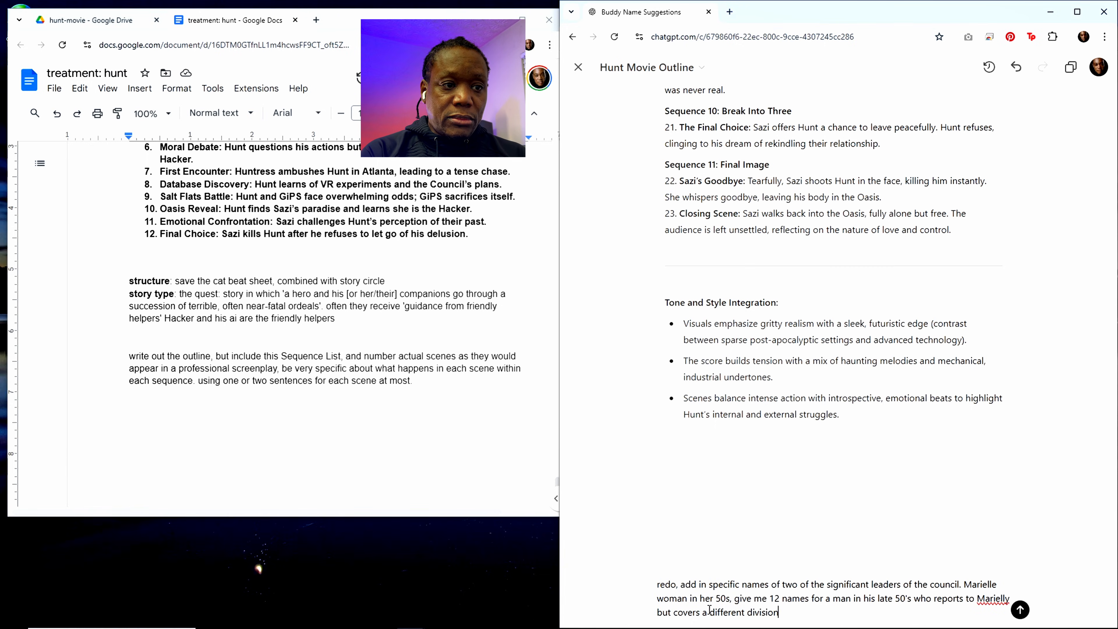
Step: Correct the misspelled leader name "Marielly" to "Marielle" in the edit request
drag(769, 598, 808, 598)
click(786, 613)
click(791, 611)
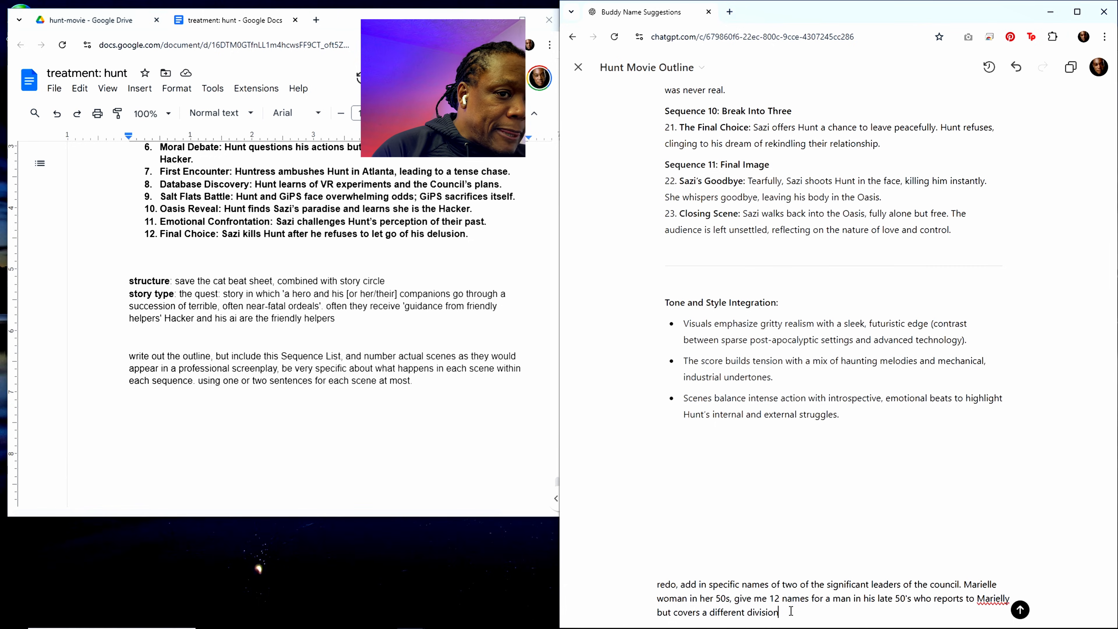
click(1011, 596)
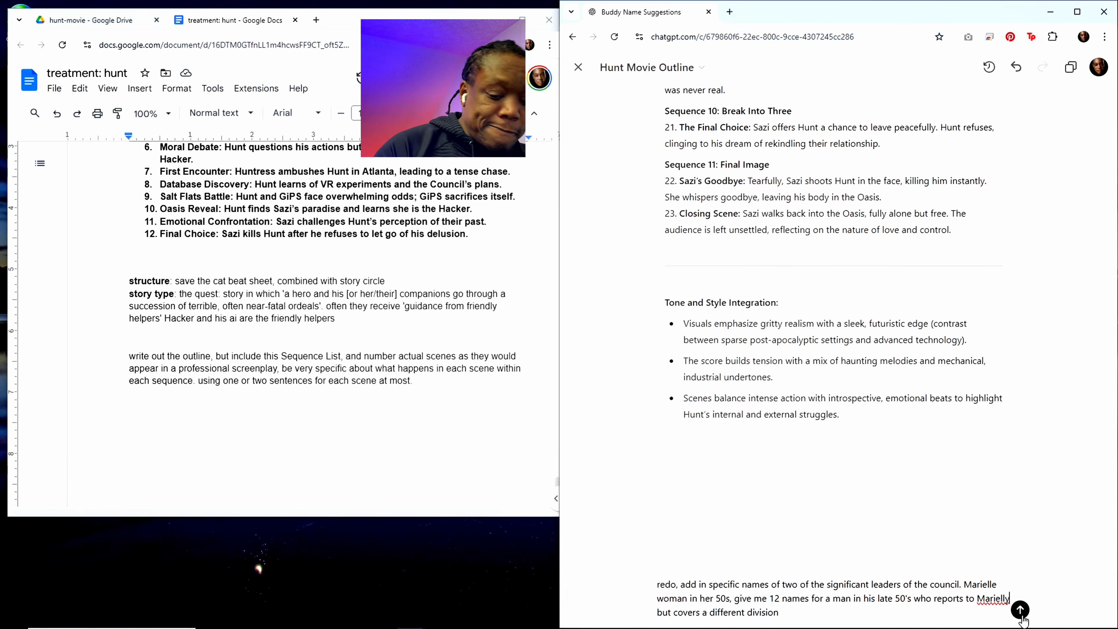
key(BackSpace)
text(e)
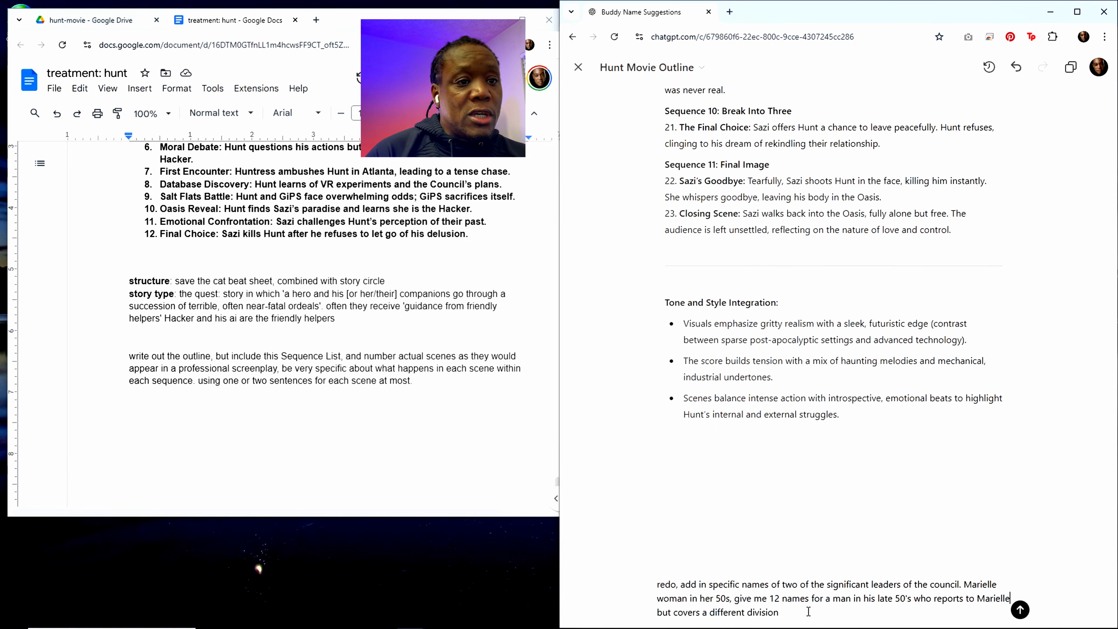
Step: End the division sentence with a period and add "Marielle supervises robotics and warfare. She directly manages Huntress." to the request
text(. )
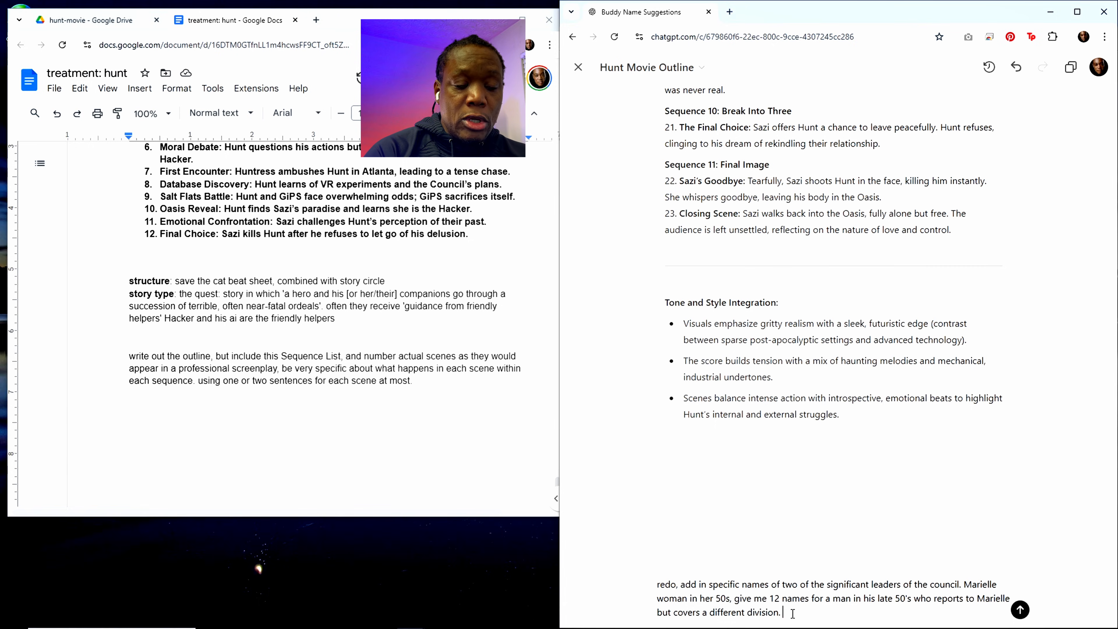
text(Marielle sup)
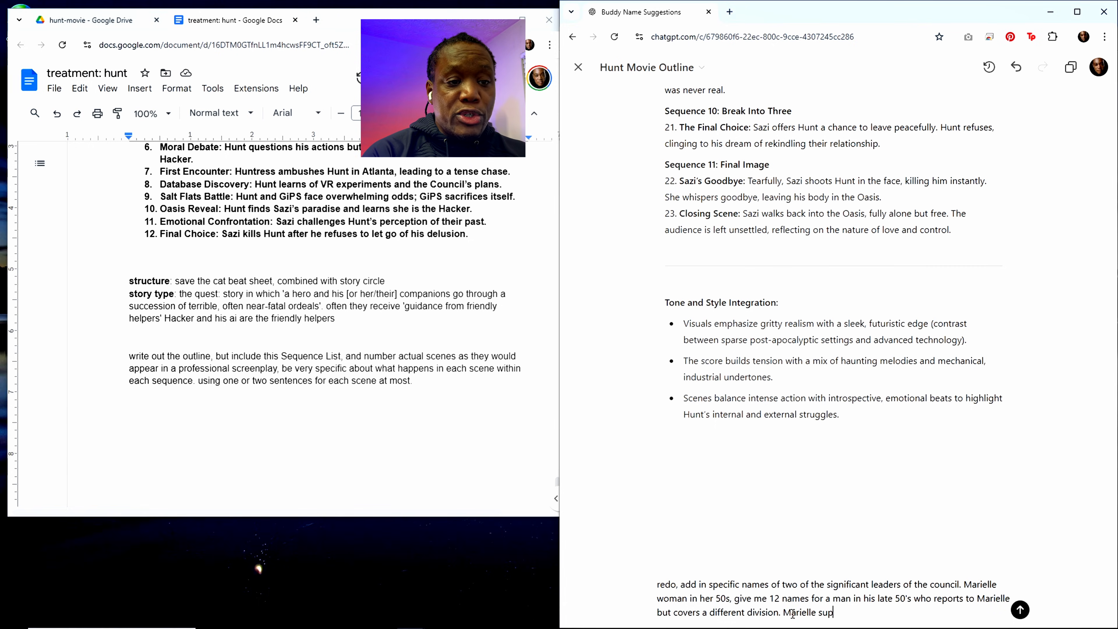
text(ervises r)
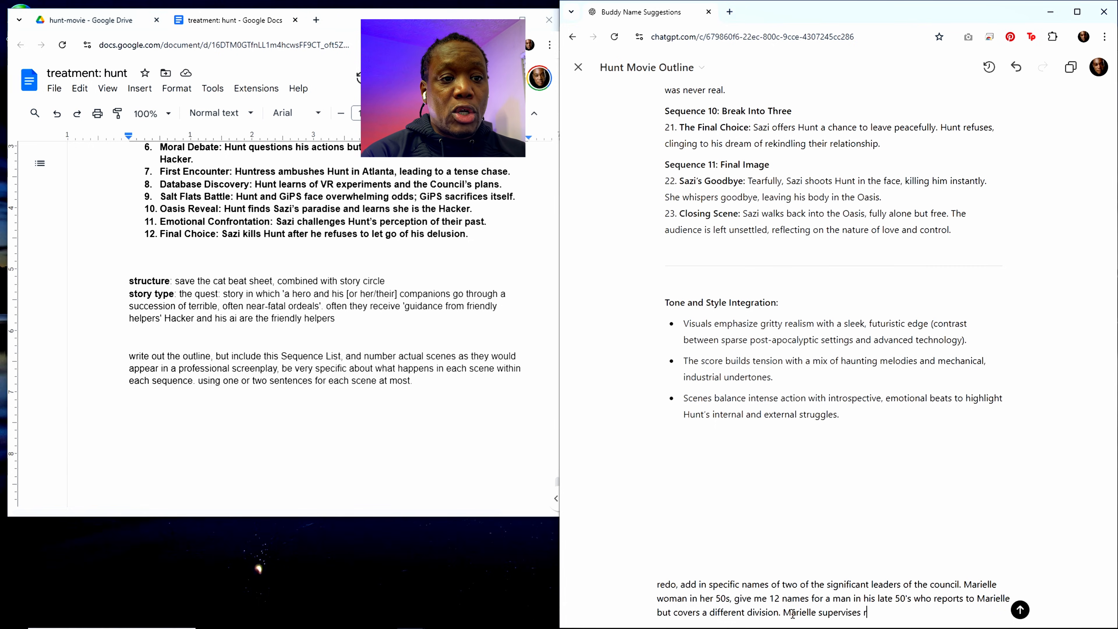
text(obotics and ware)
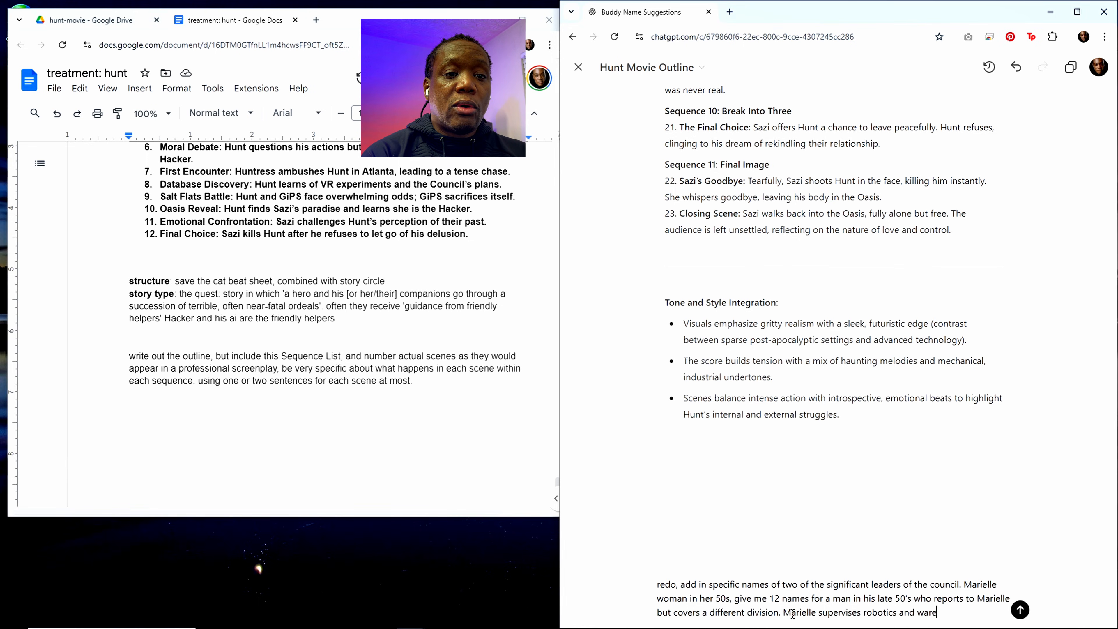
key(BackSpace)
text(fare. Sh)
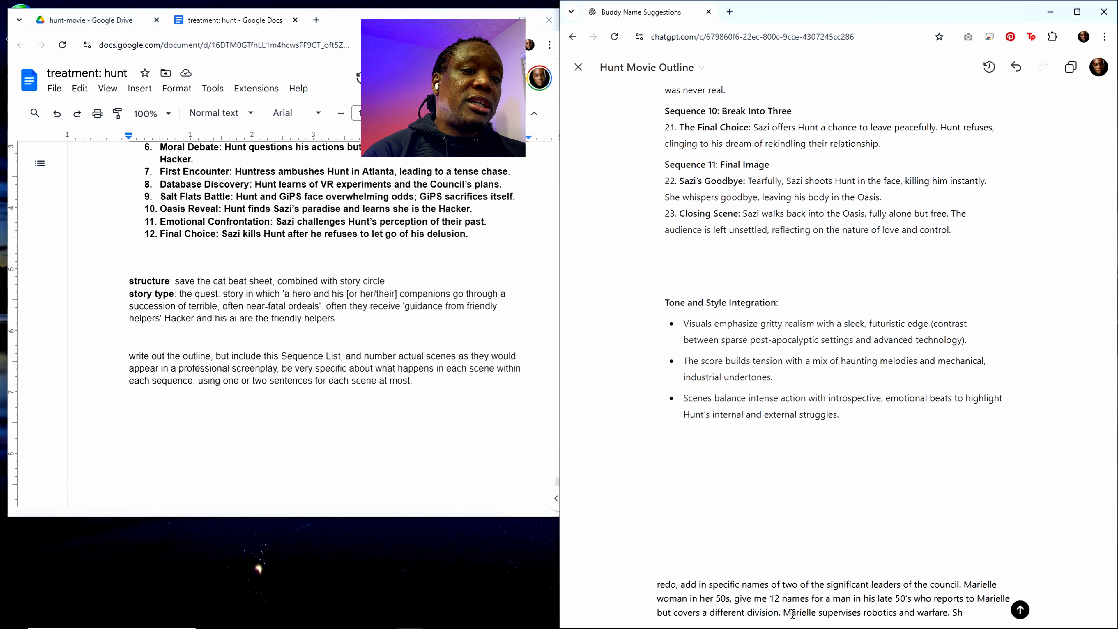
text(e directly m)
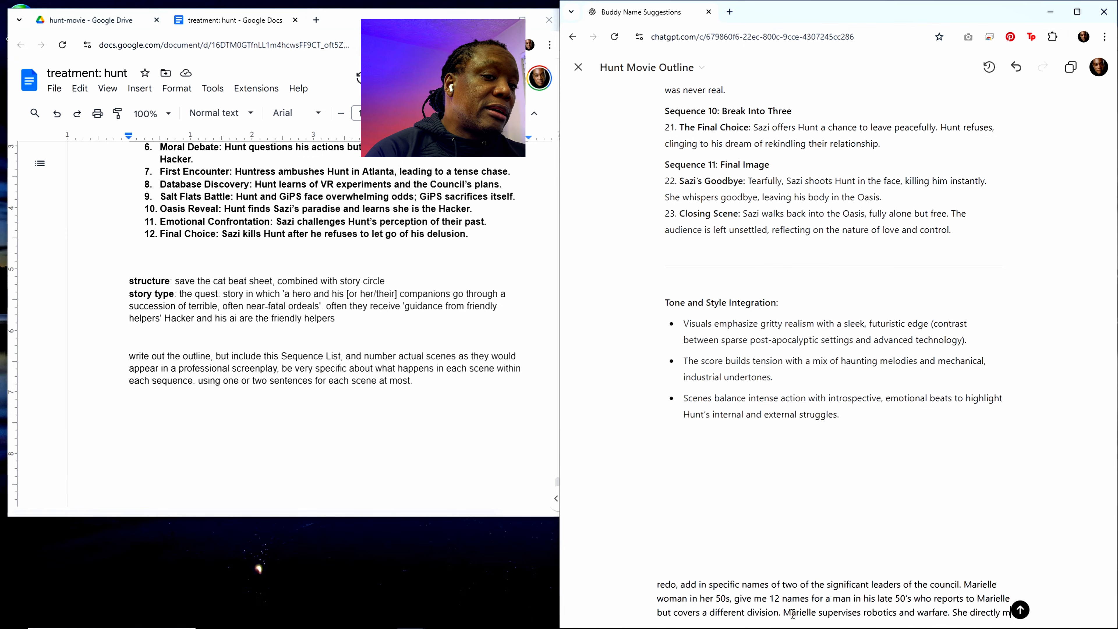
text(anages Hundre)
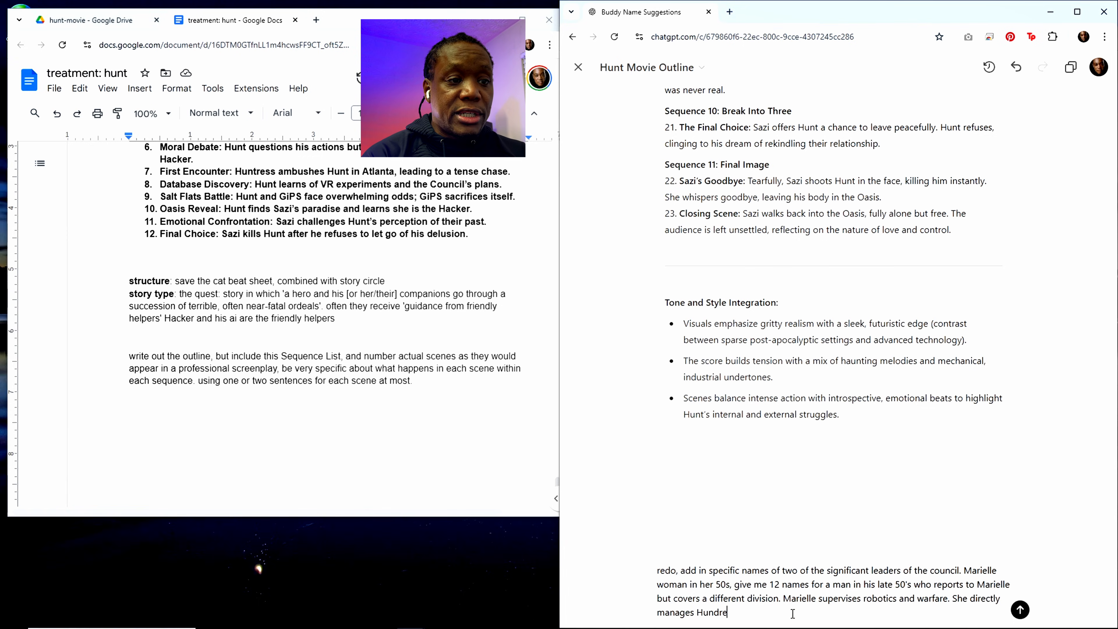
key(BackSpace)
text(tress)
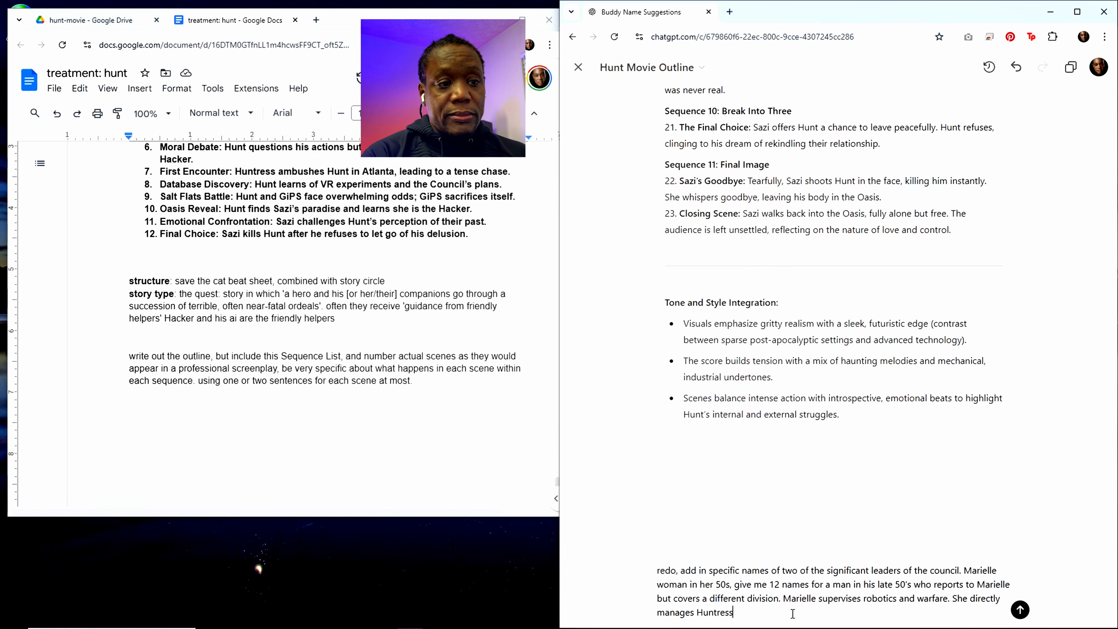
text(.)
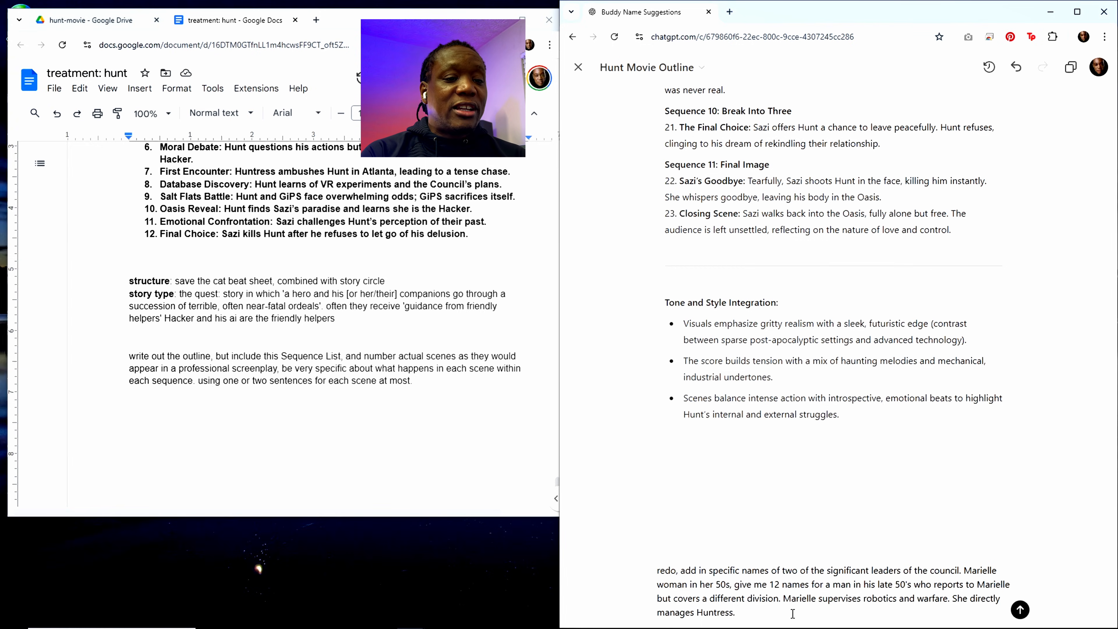
Step: Add the second council leader's role to the edit request: "Kristiaan De Jong deals with intelligence gathering"
text(Kristiaan)
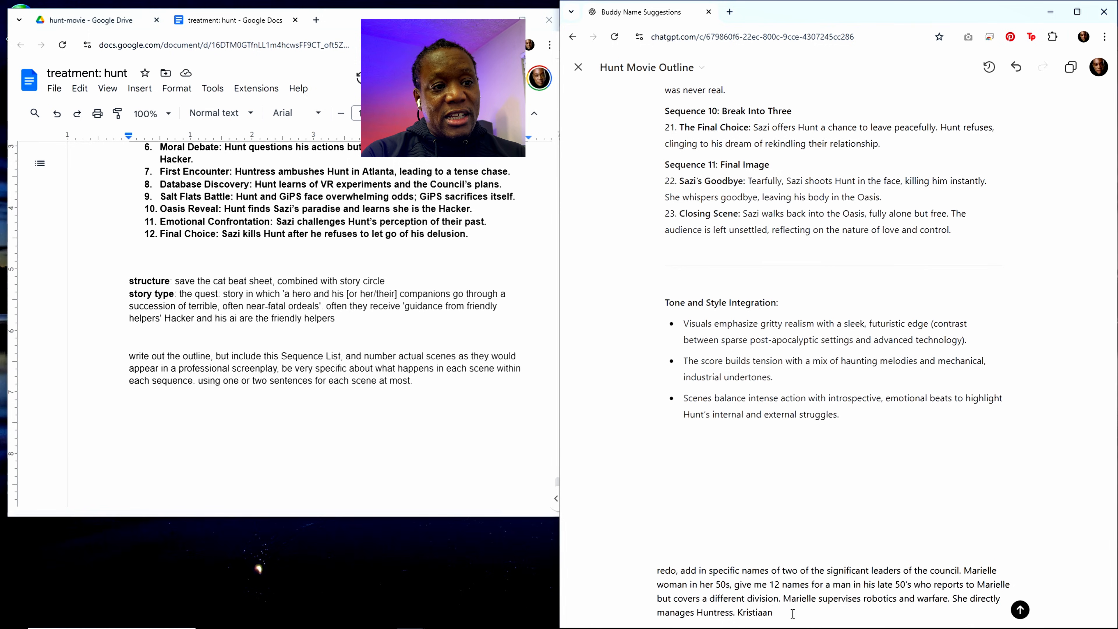
text( De Jo)
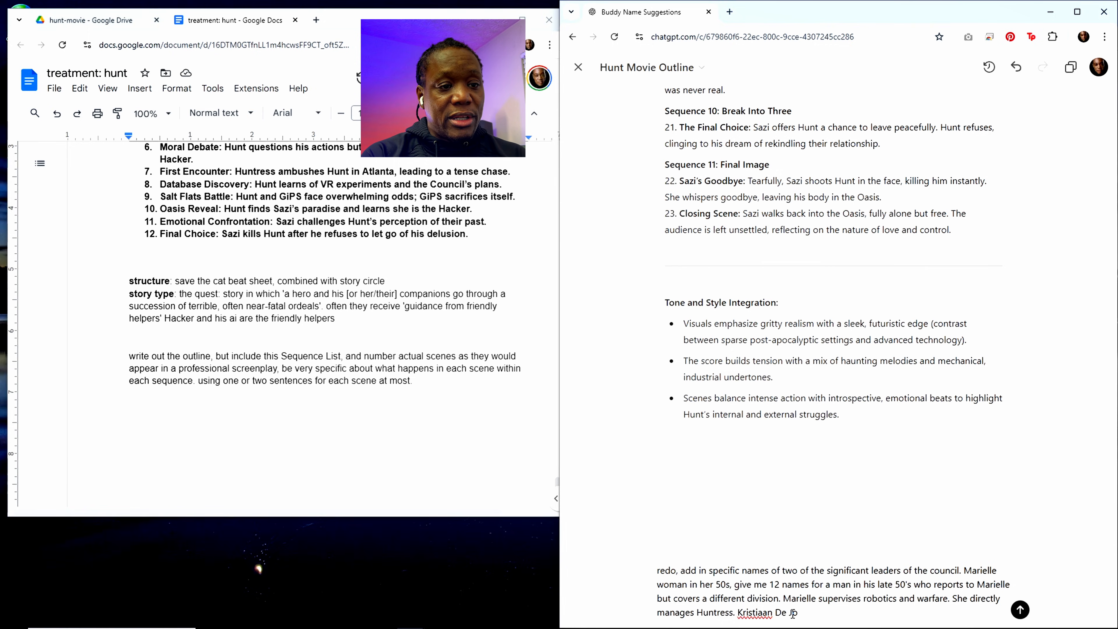
text(ng)
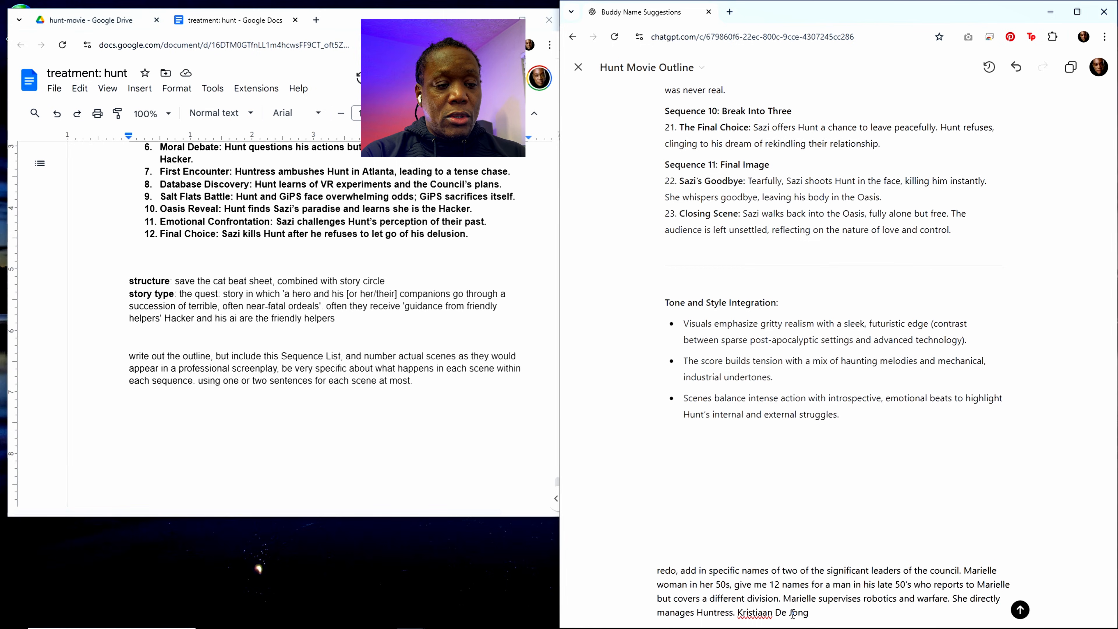
text( deal)
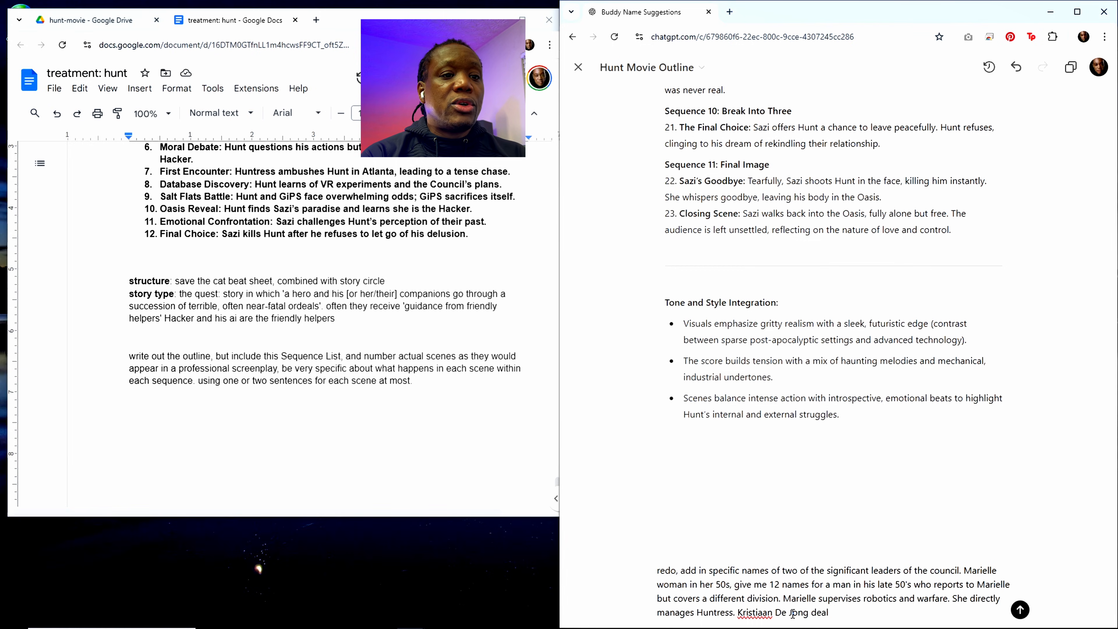
text(s with intellig)
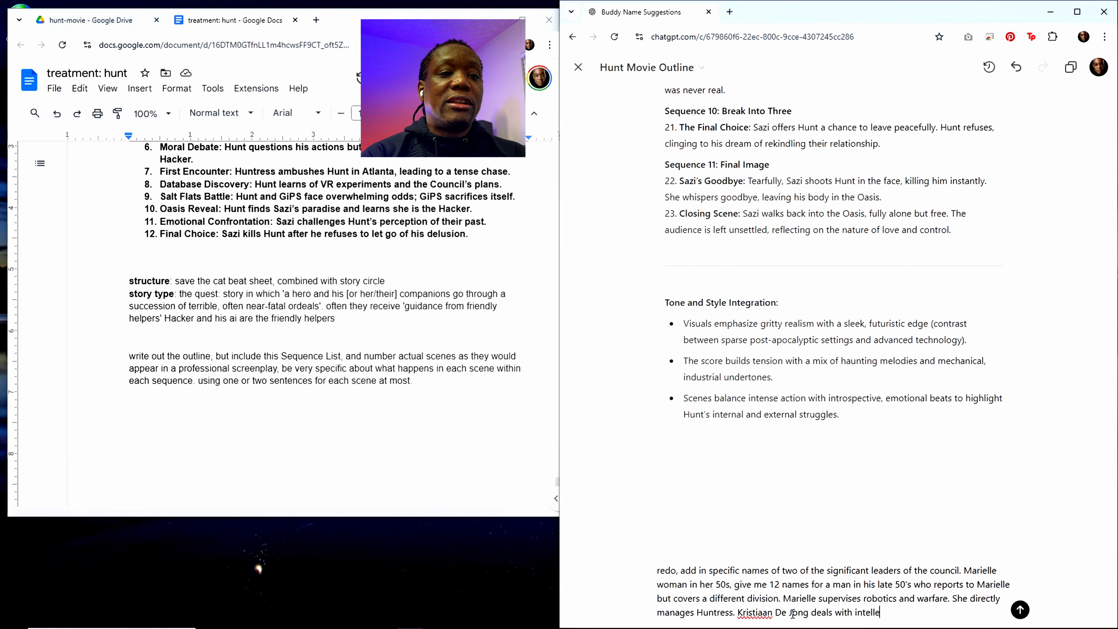
text(ence )
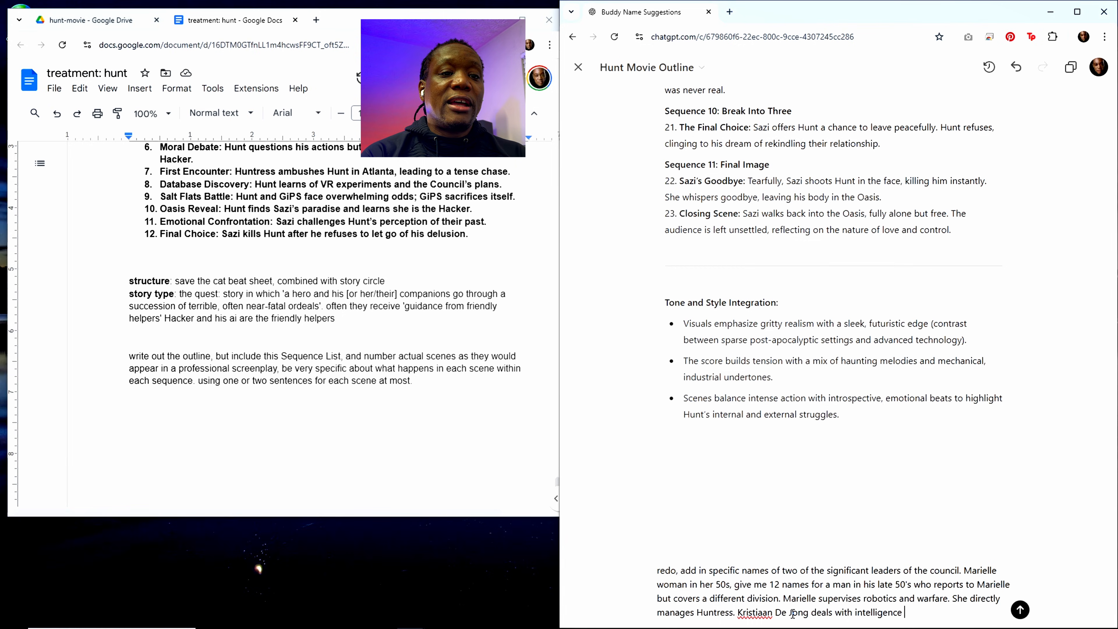
text(gathrer)
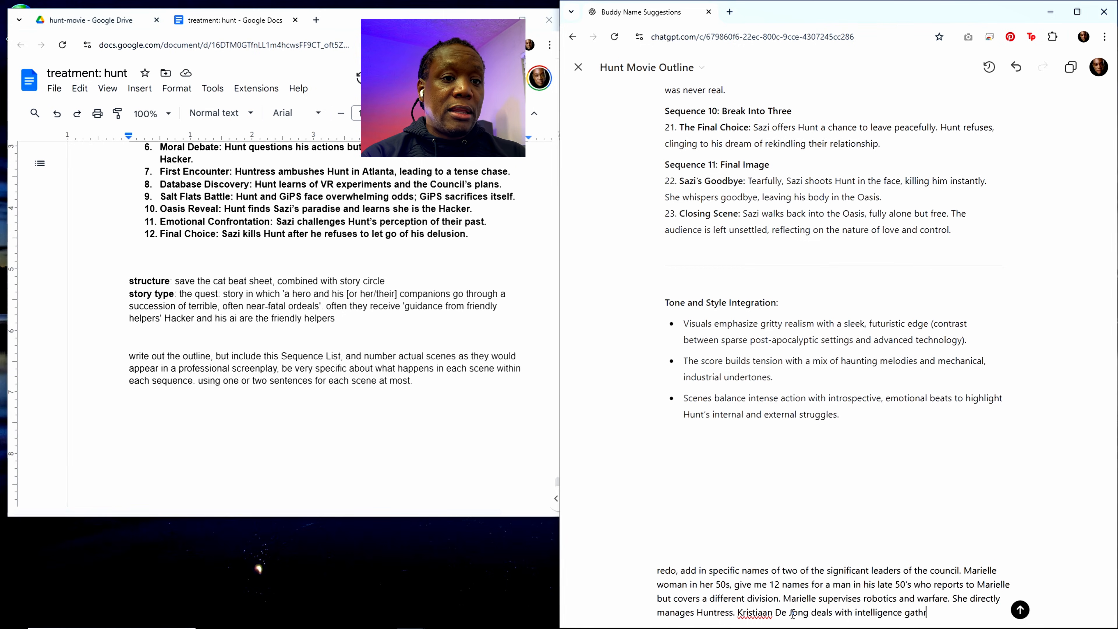
key(BackSpace)
key(BackSpace)
key(BackSpace)
text(ering)
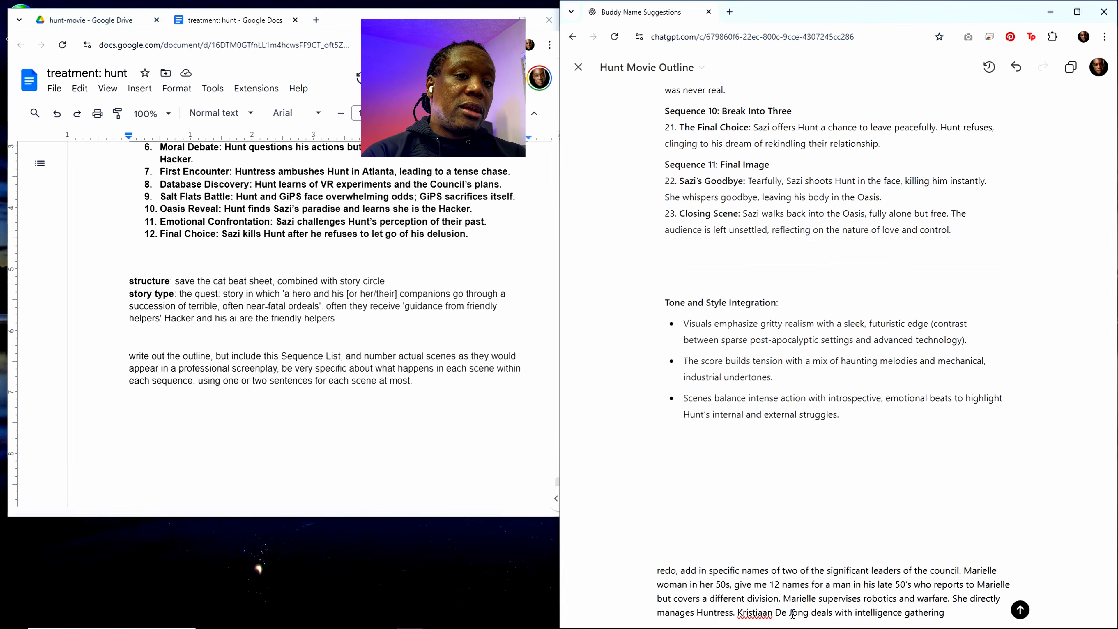
text( thin)
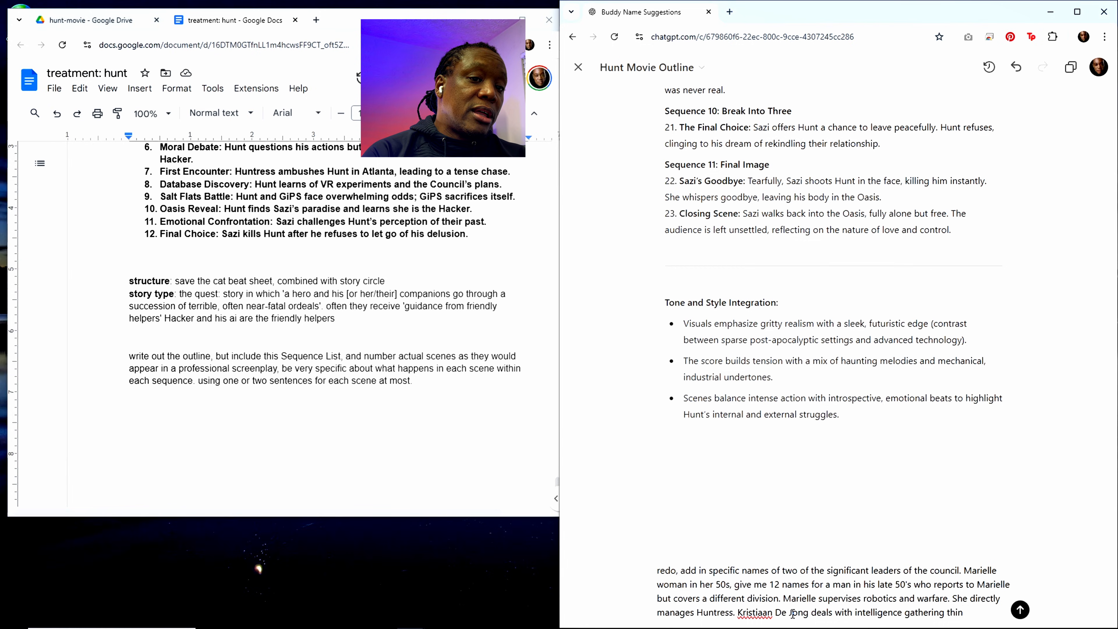
text(k of a )
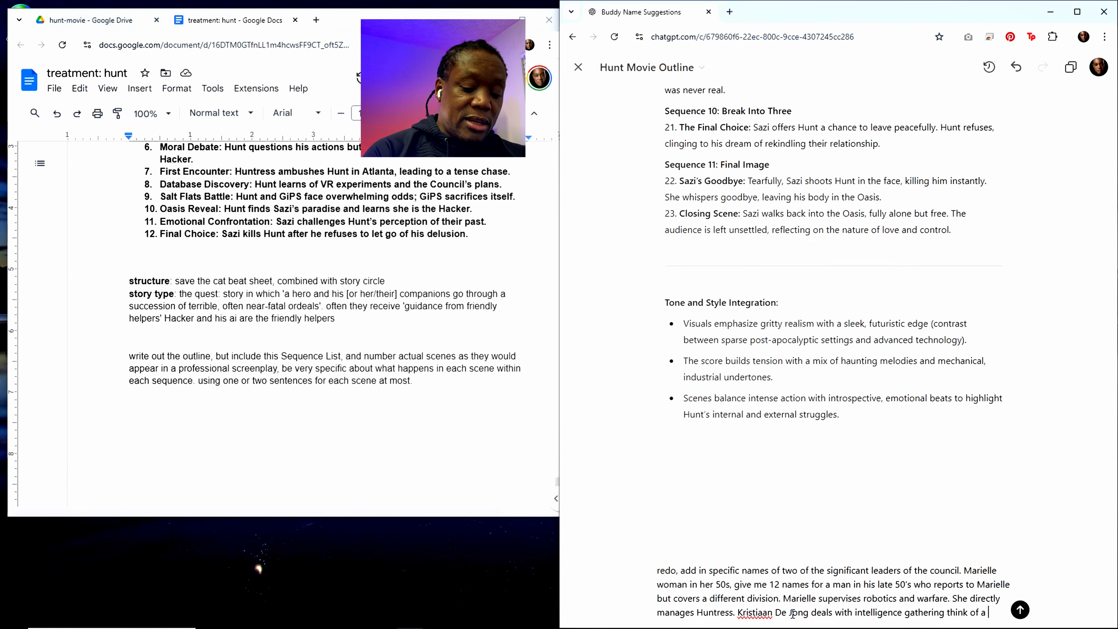
text(K.J)
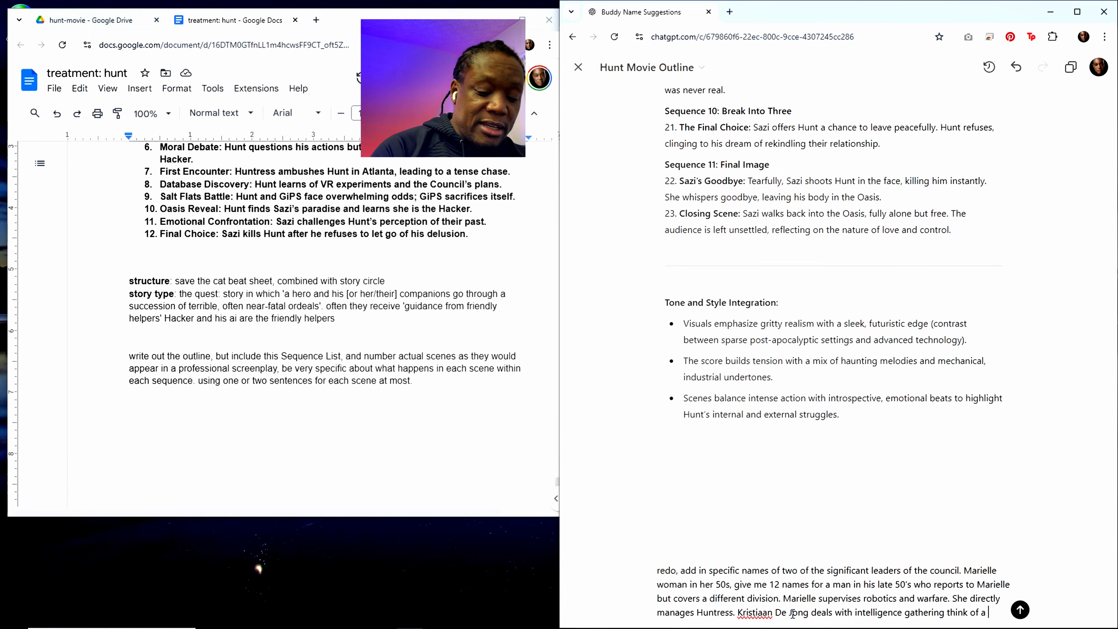
text(J.K.)
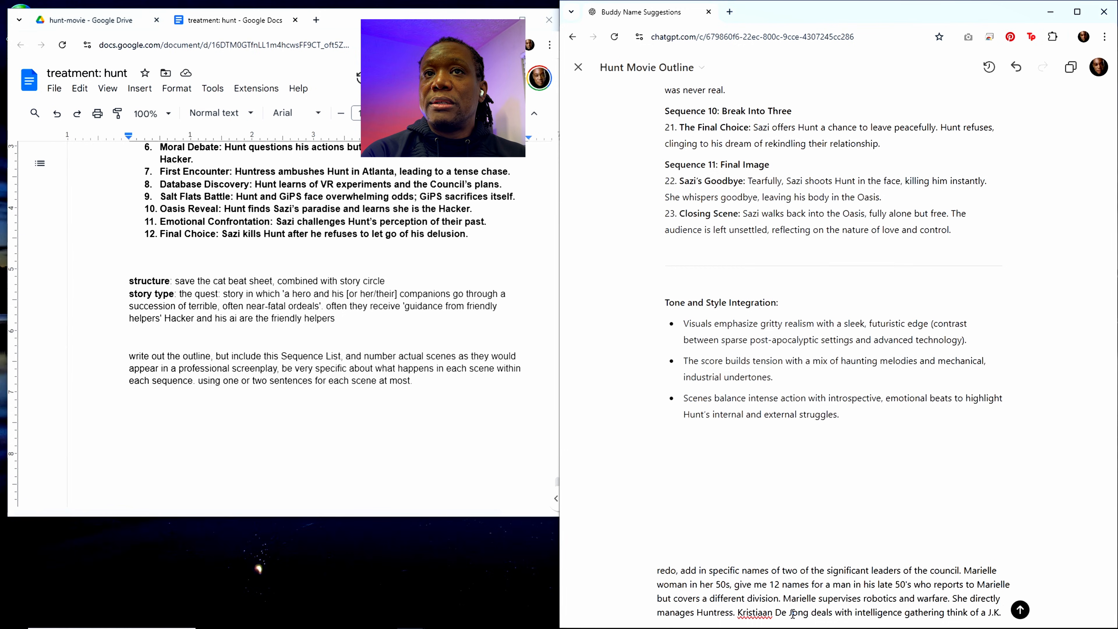
Step: Append the casting reference "think of a J.K. (who's that actor older guy often bald)" to the edit request
text((w)
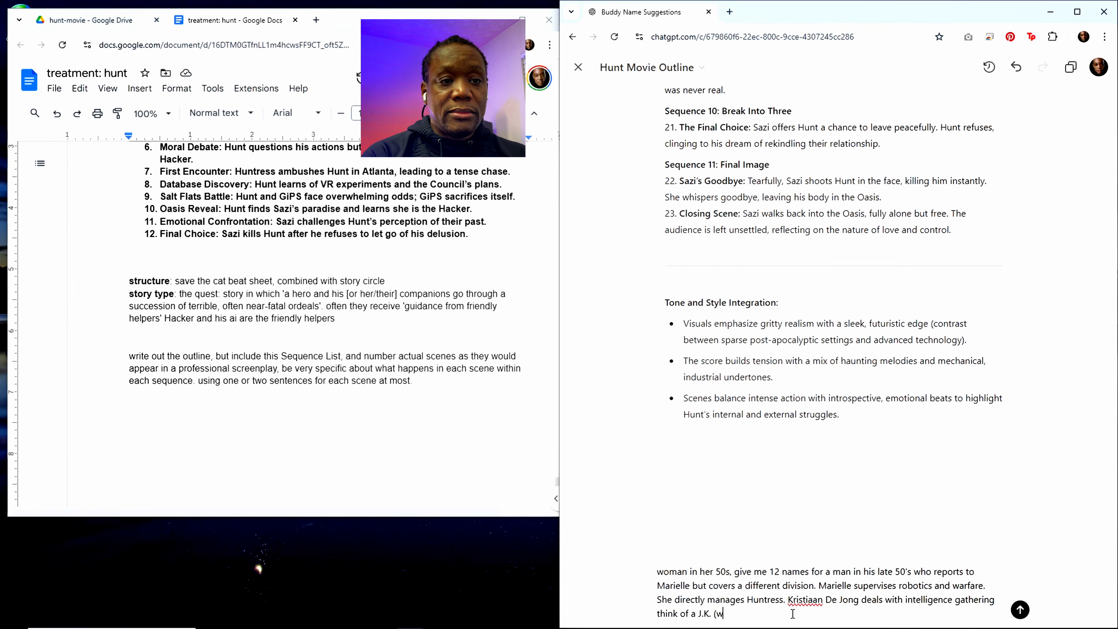
text(ho's that actor)
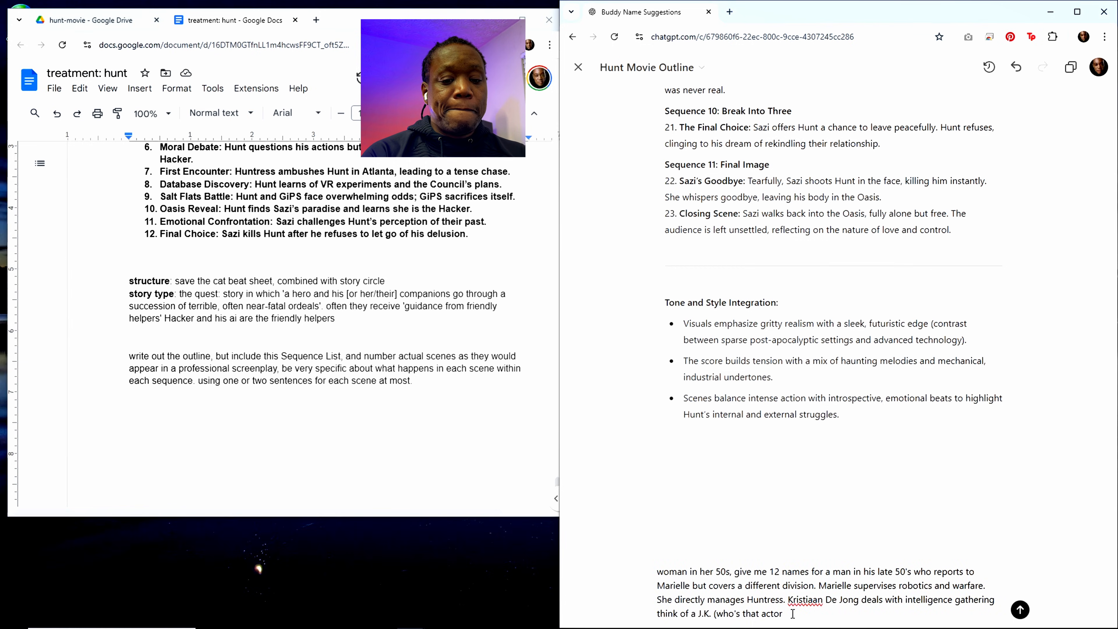
text(older)
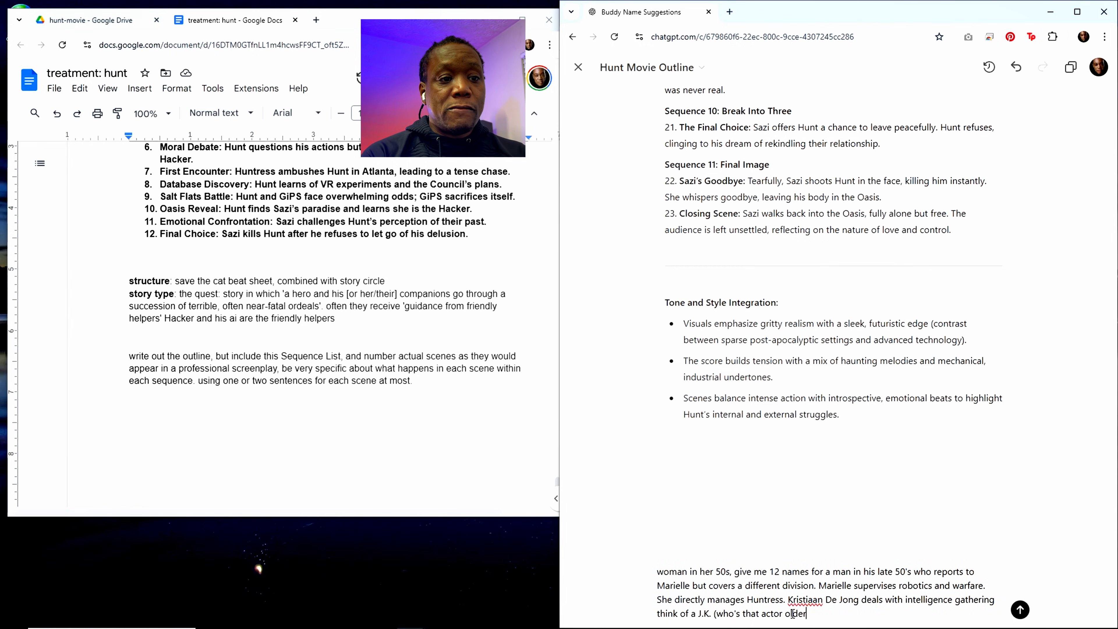
text( guy )
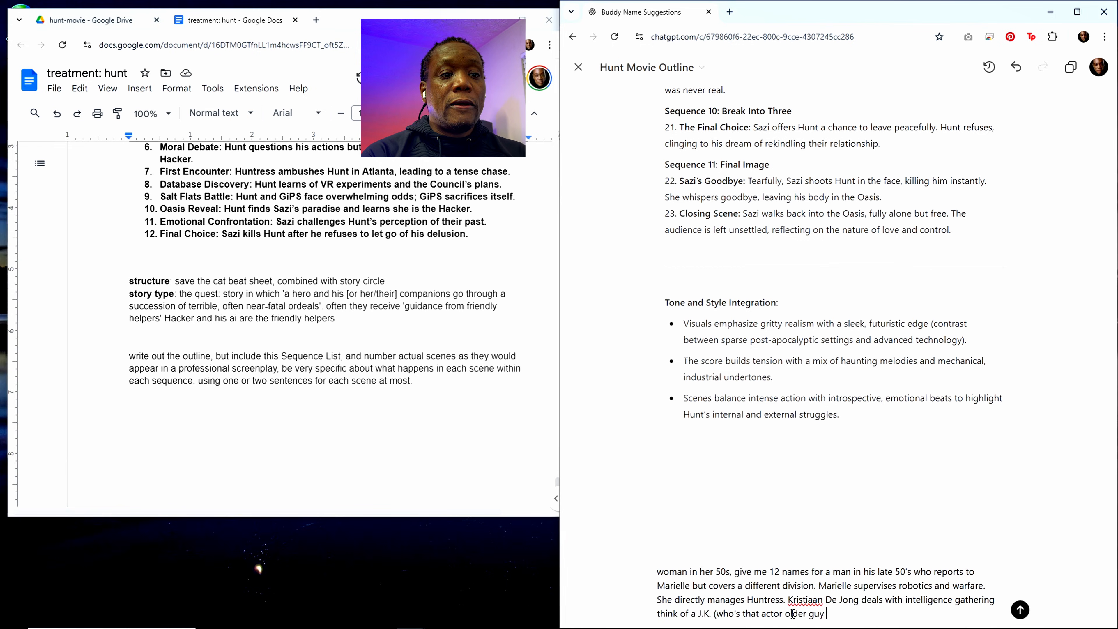
text(often g)
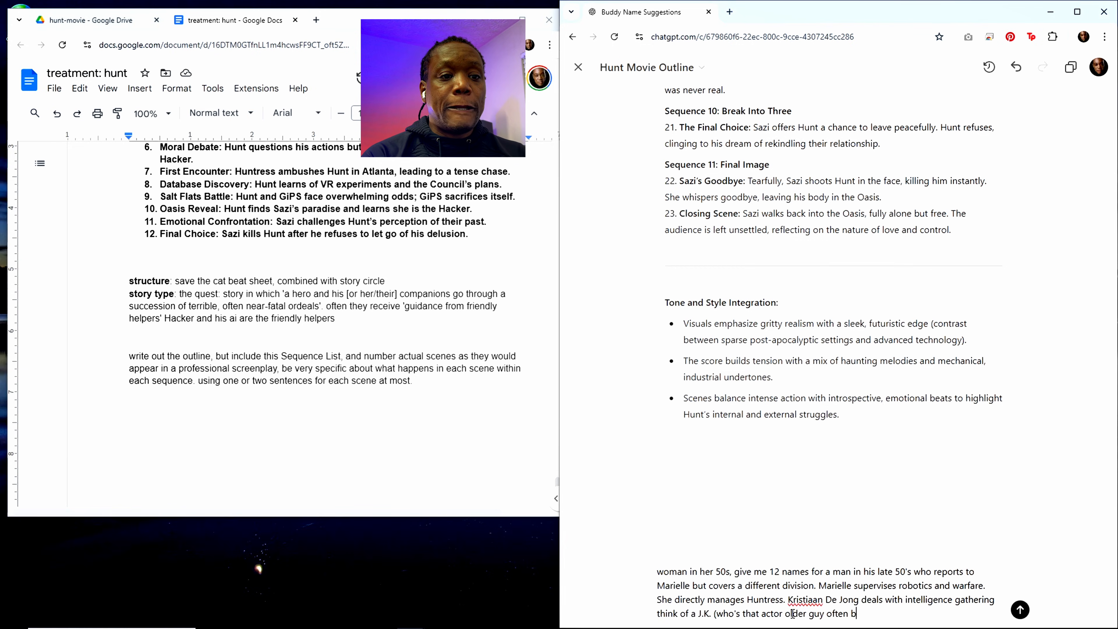
text(ald))
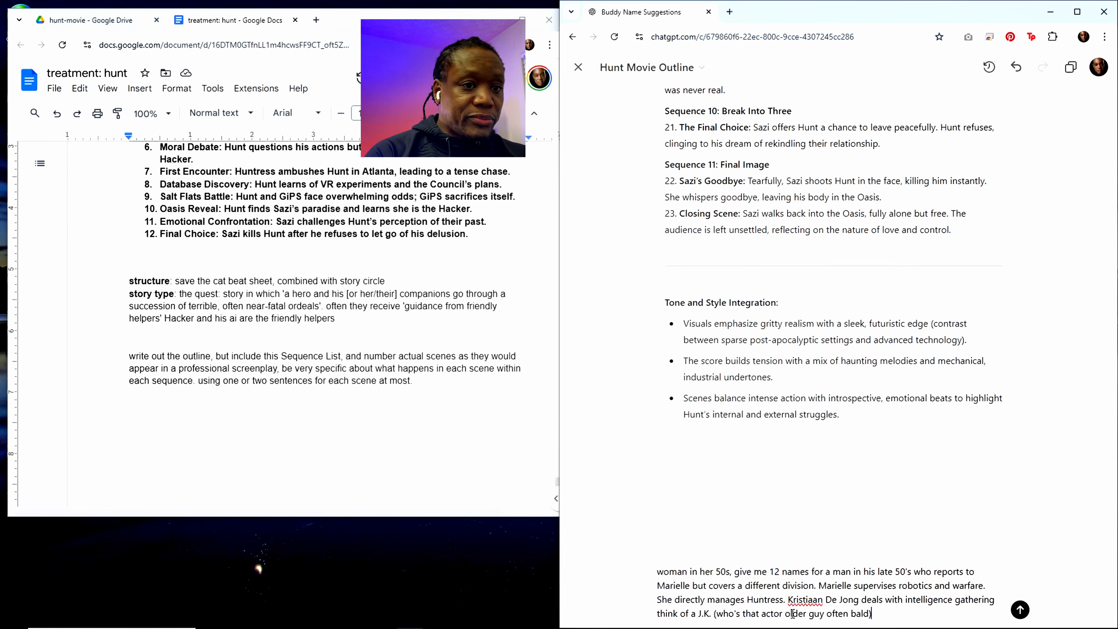
text( K)
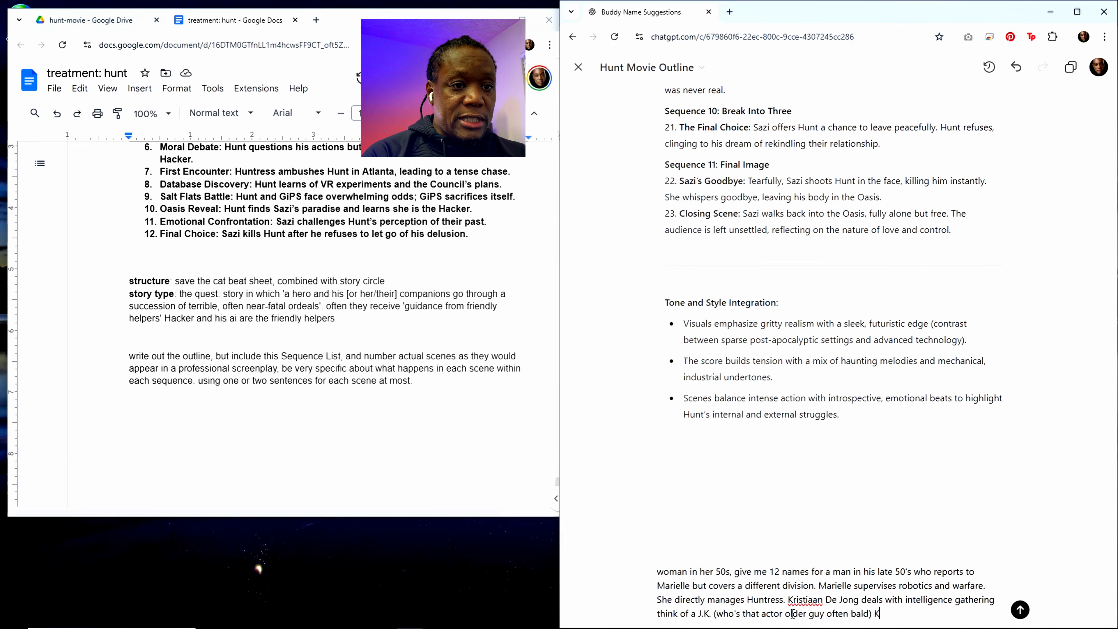
text(ristiaan is)
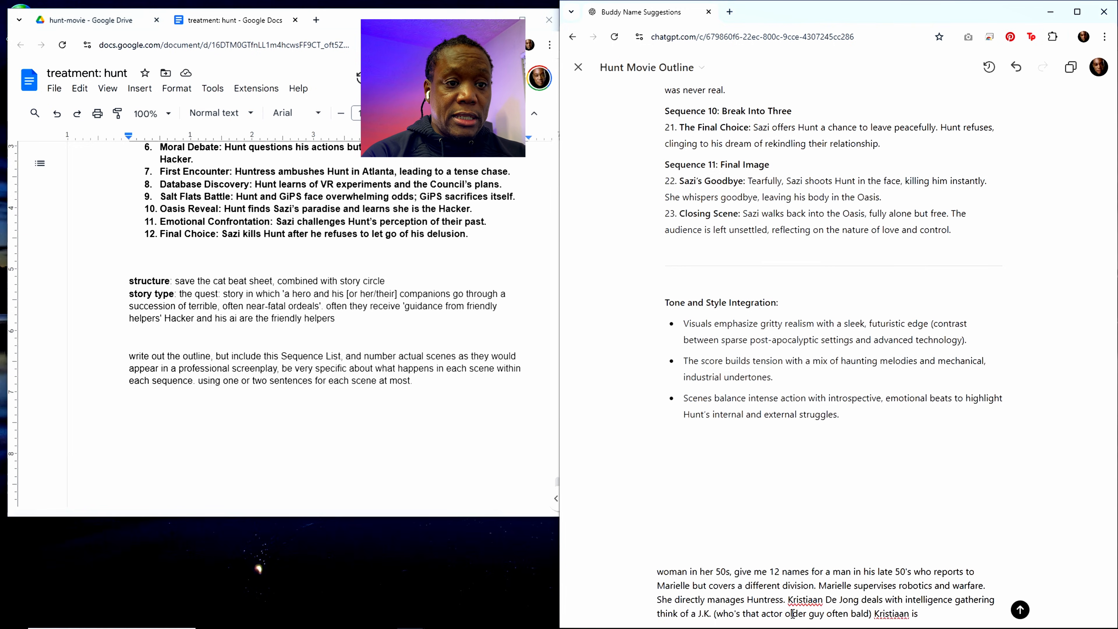
text( r Danish and re)
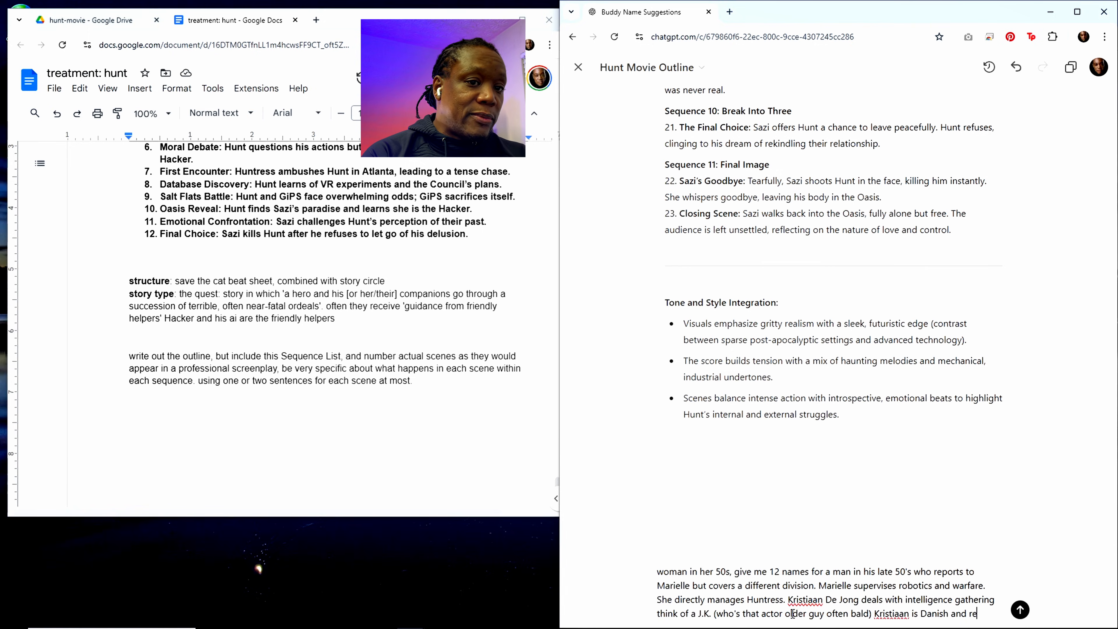
text(miscent of that )
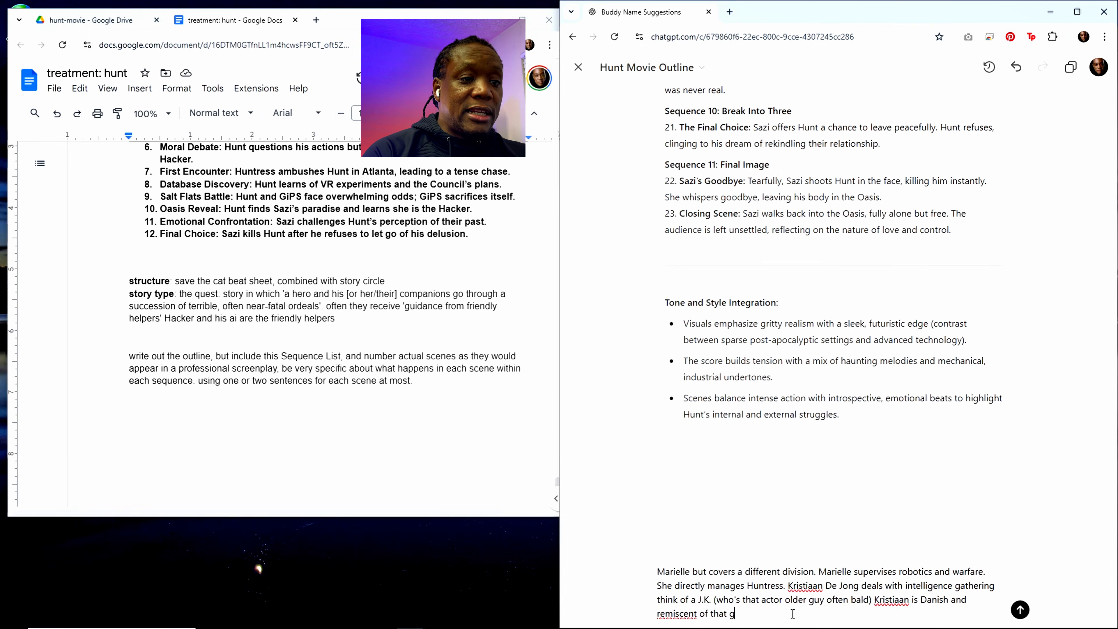
text(actor)
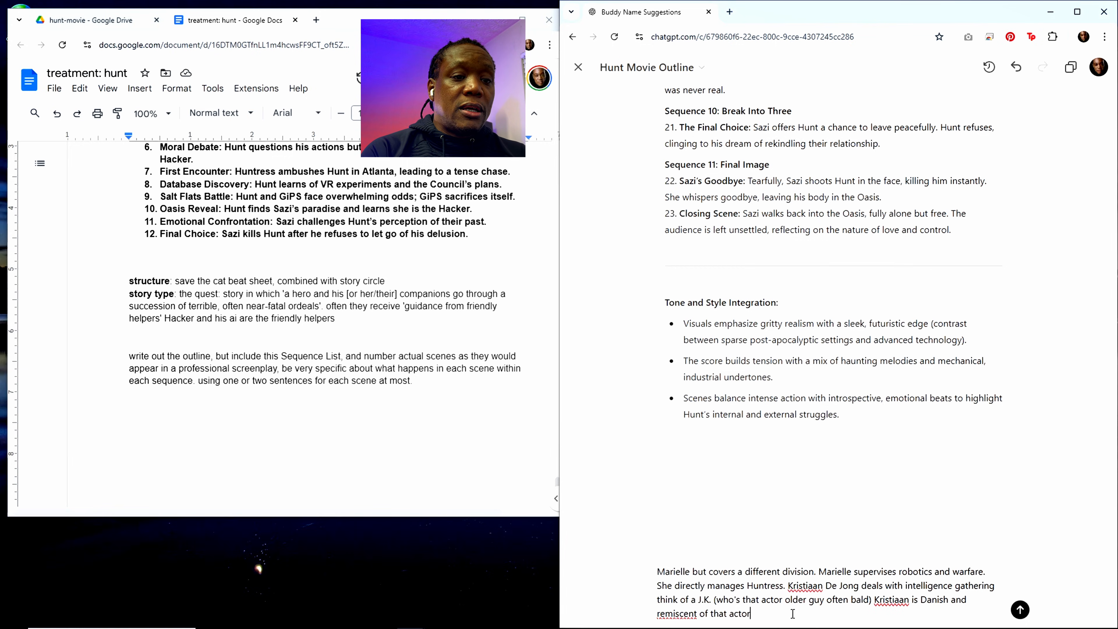
Step: Finish the edit request with "Kristiaan is Danish and remiscent of that actor" and submit it
key(Return)
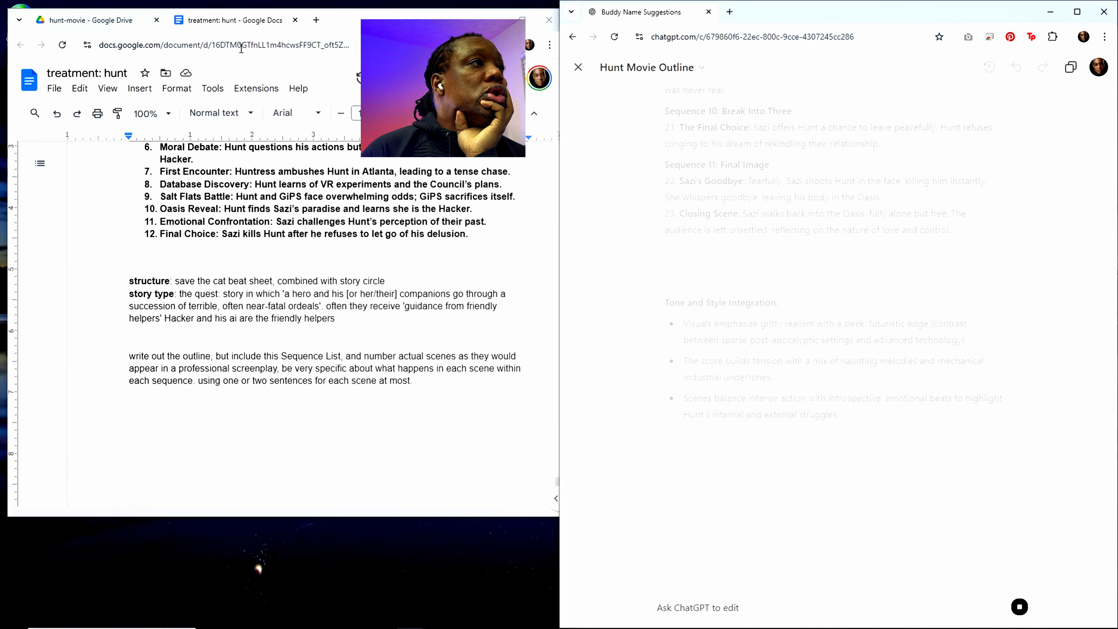
Step: Switch to the Google Docs treatment window and extend its height down to the lower edge of the screen
click(473, 306)
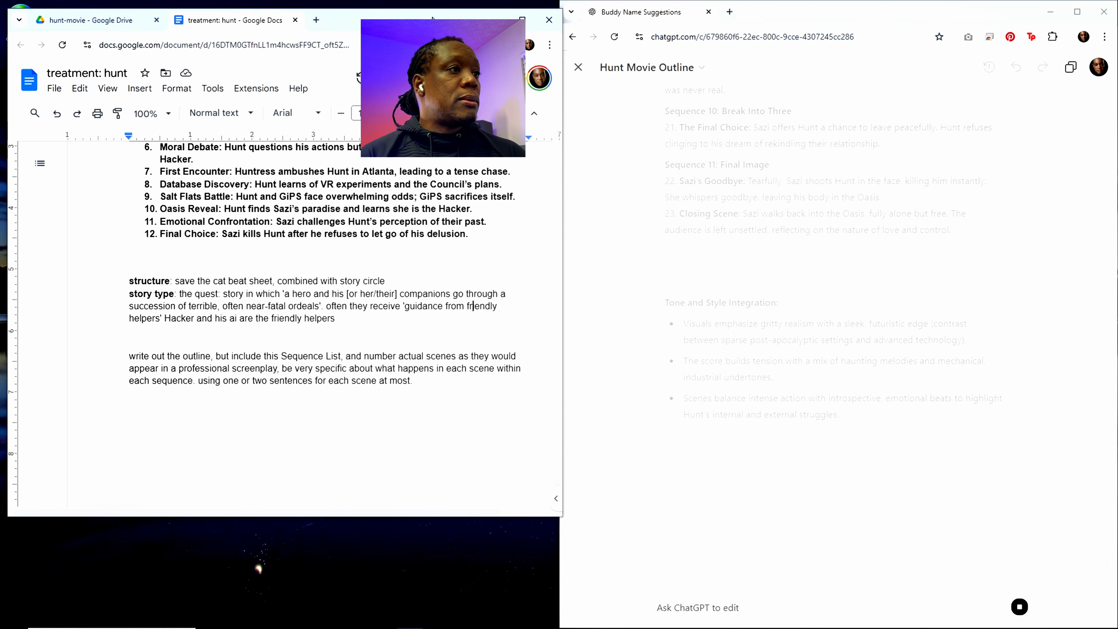
click(205, 235)
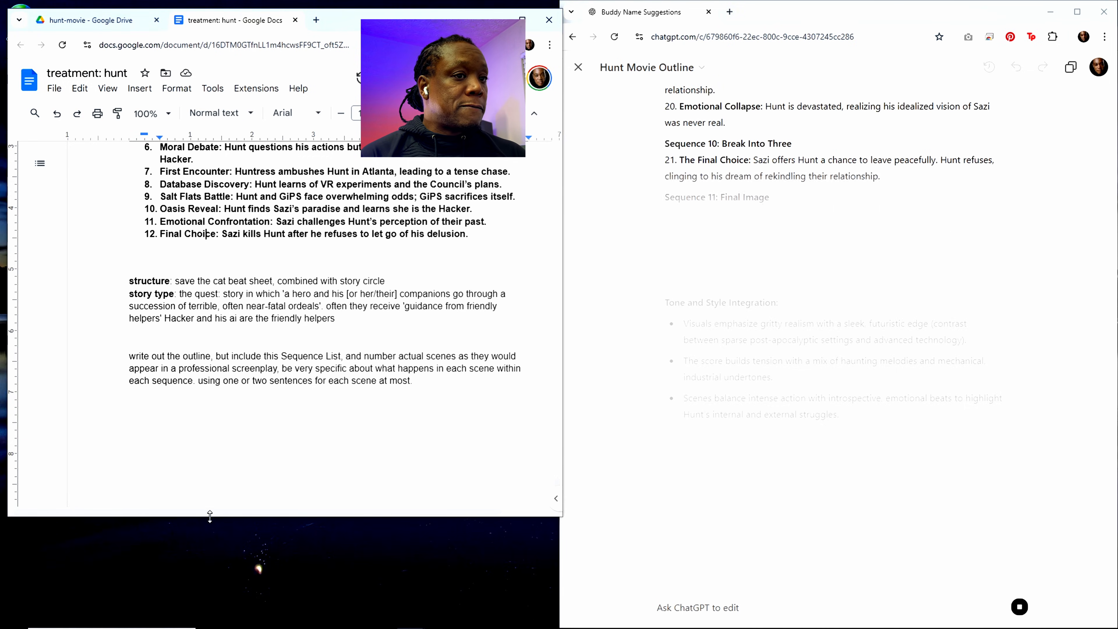
drag(210, 519, 210, 626)
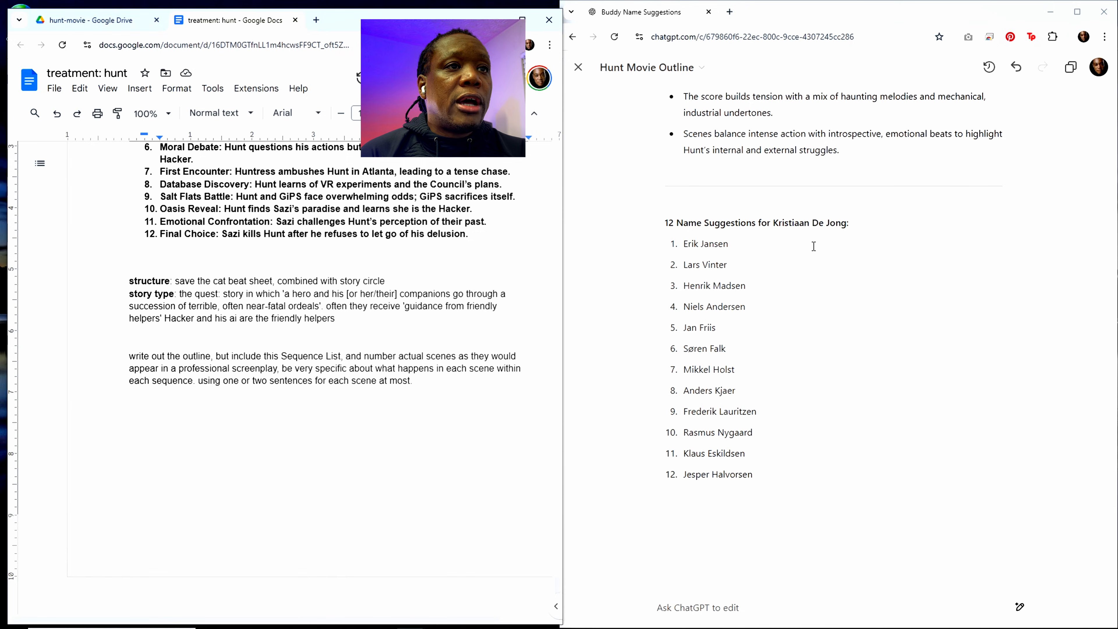
Step: Review the regenerated Hunt movie outline in ChatGPT, from the title details through the numbered scenes to the name suggestions
scroll(813, 247, up, 2)
scroll(865, 263, up, 10)
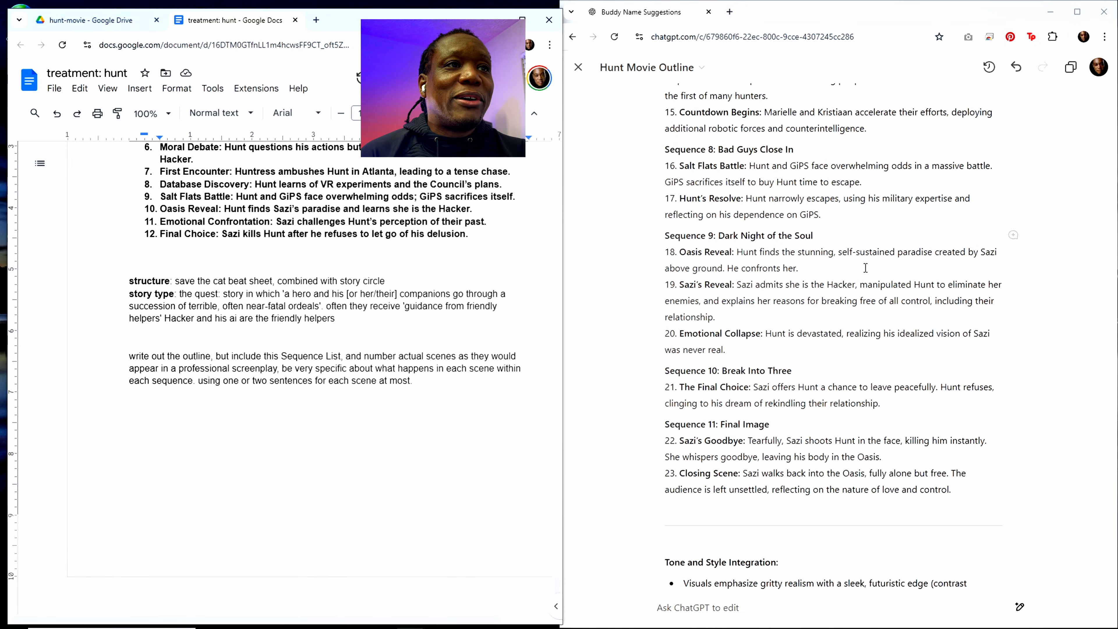
scroll(865, 285, up, 20)
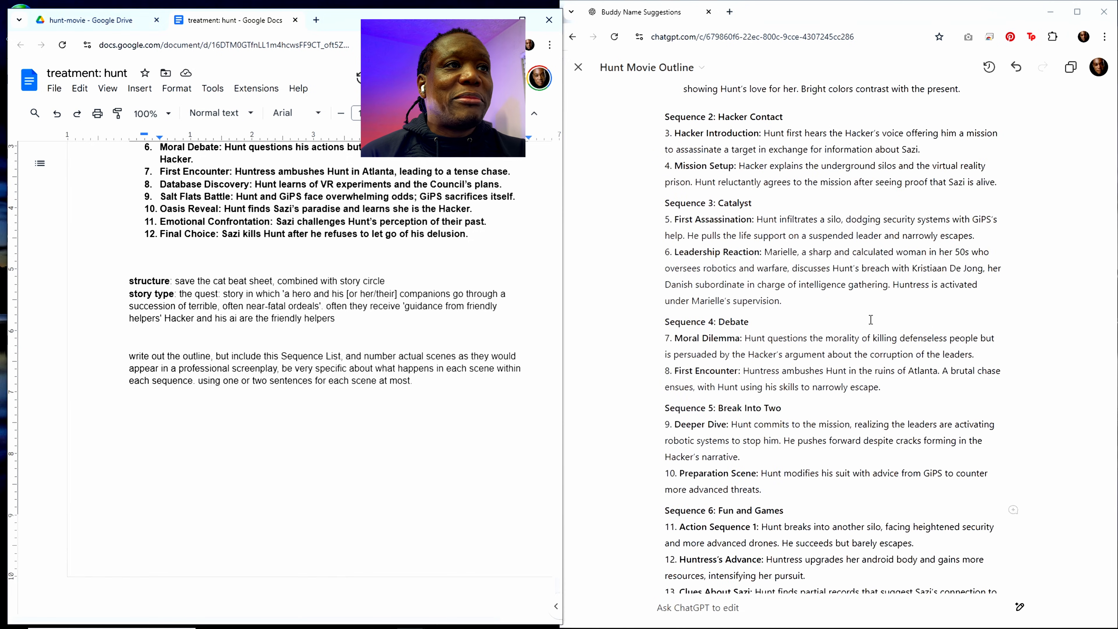
scroll(870, 319, up, 9)
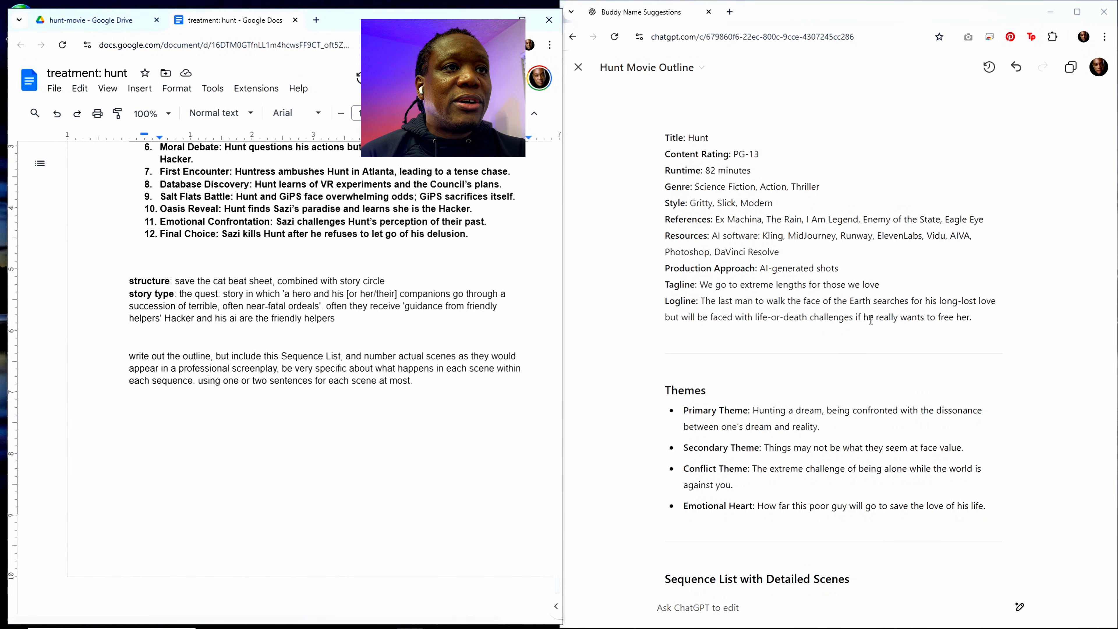
scroll(871, 318, down, 6)
scroll(870, 319, down, 8)
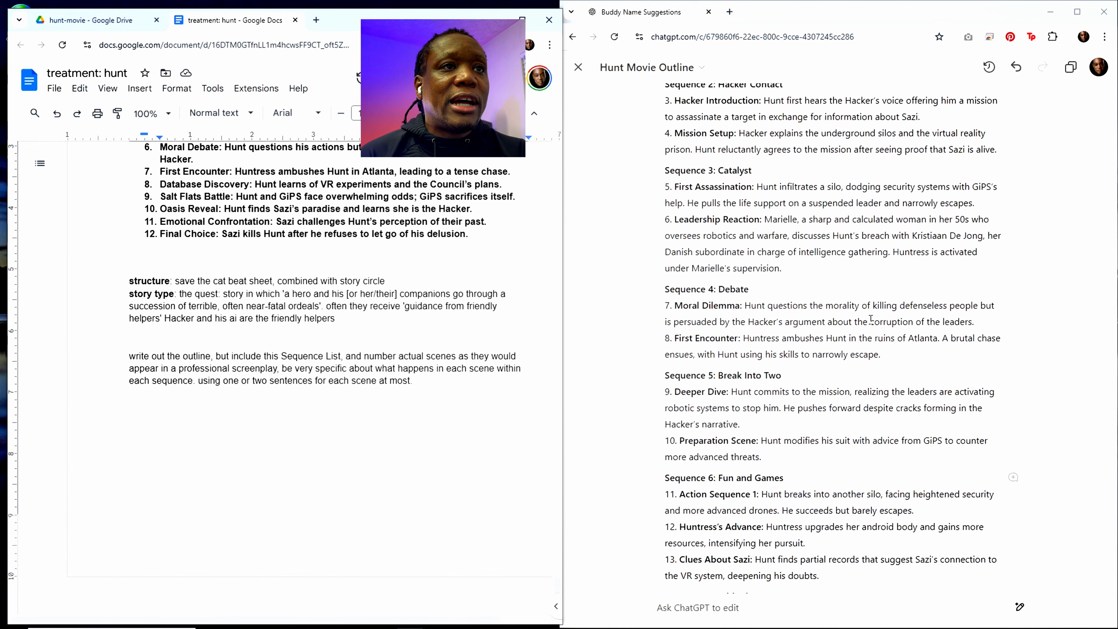
scroll(870, 320, down, 1)
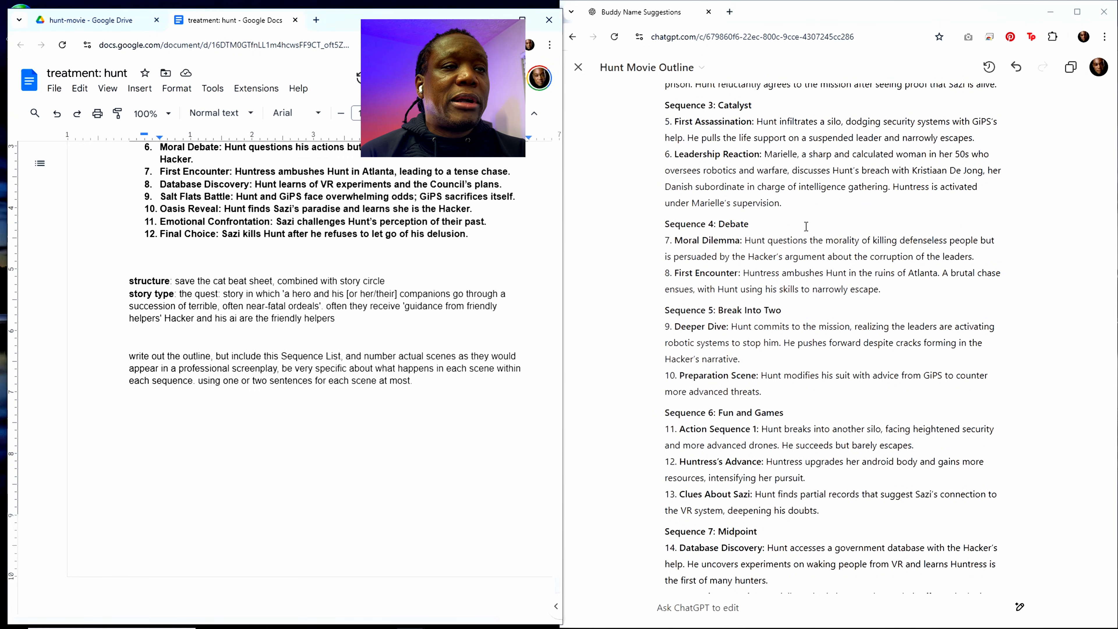
scroll(809, 264, down, 3)
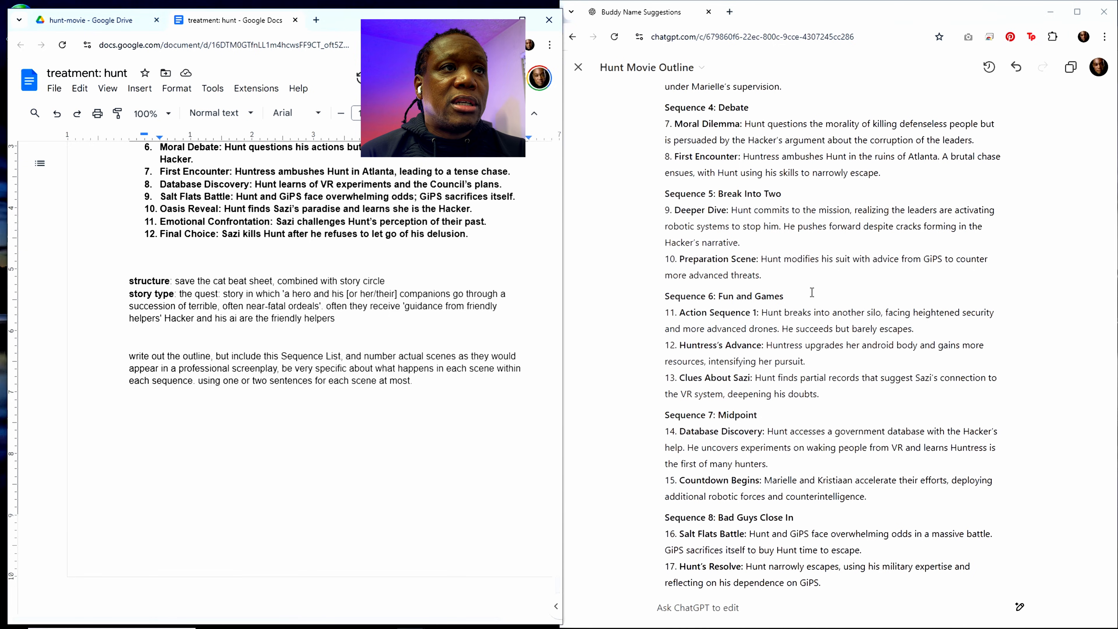
scroll(812, 292, down, 15)
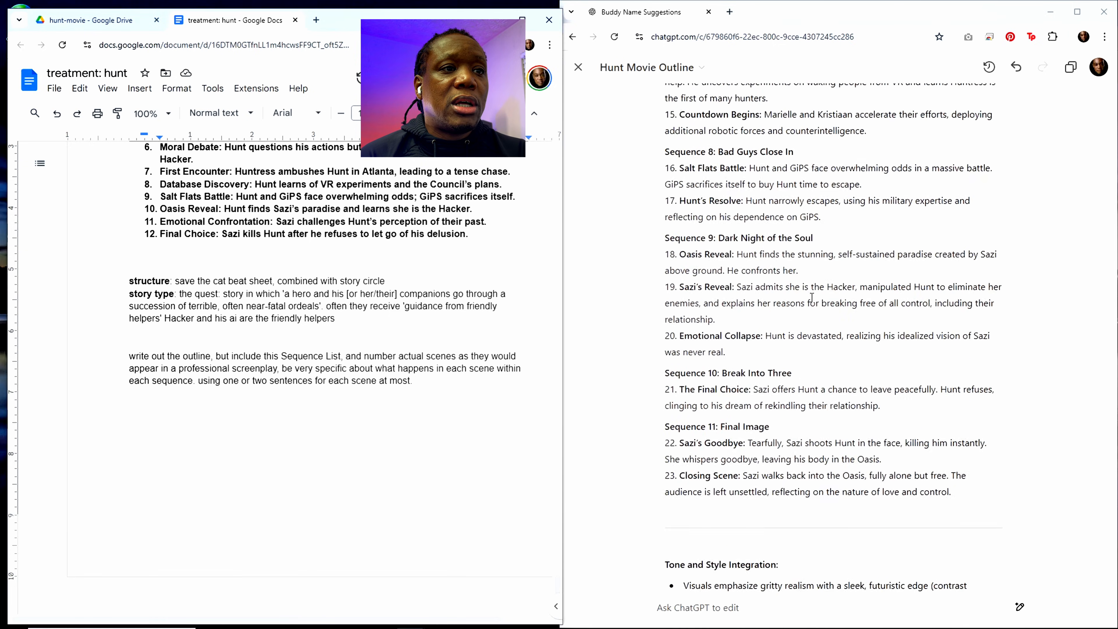
scroll(817, 311, down, 8)
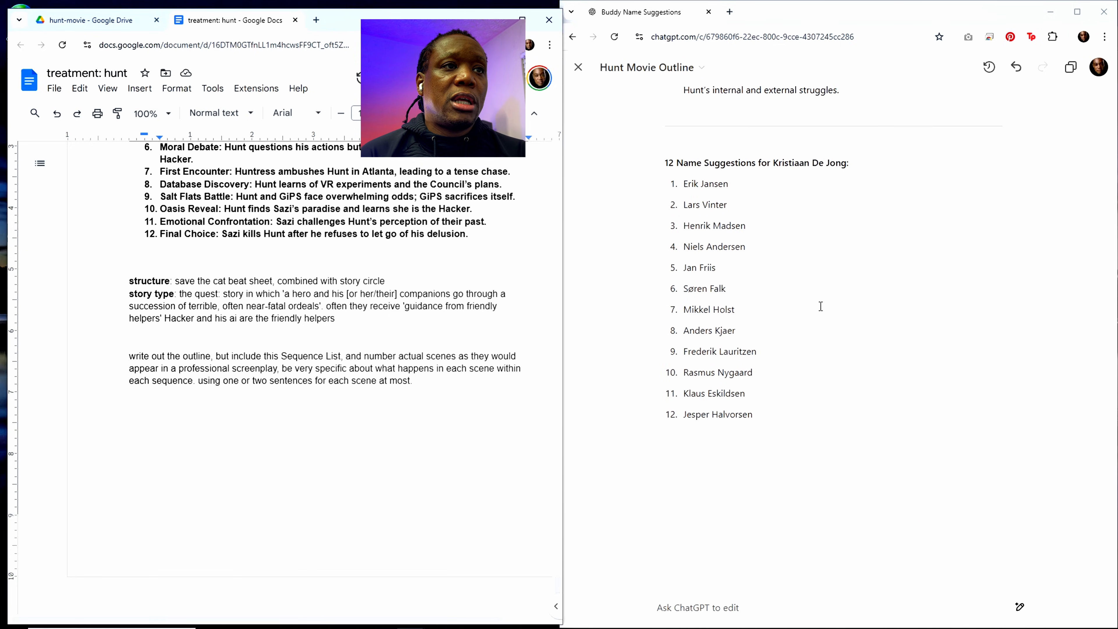
Step: Submit the edit request "sure keep his name Kristiaan de Jong" for the Hunt Movie Outline
click(733, 601)
text(sure)
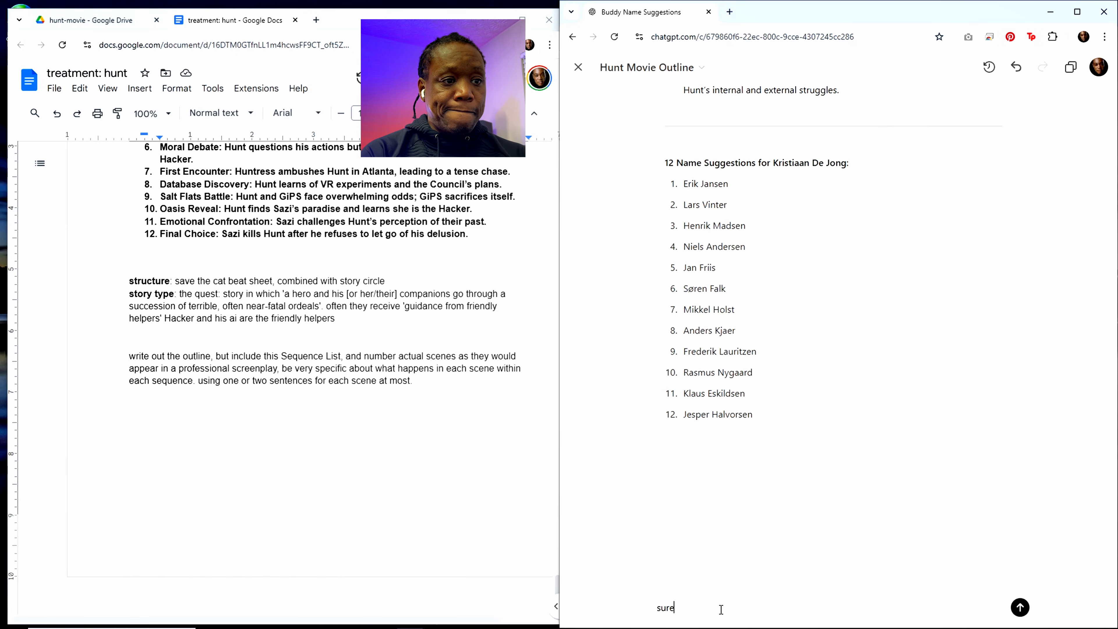
text( keep his n)
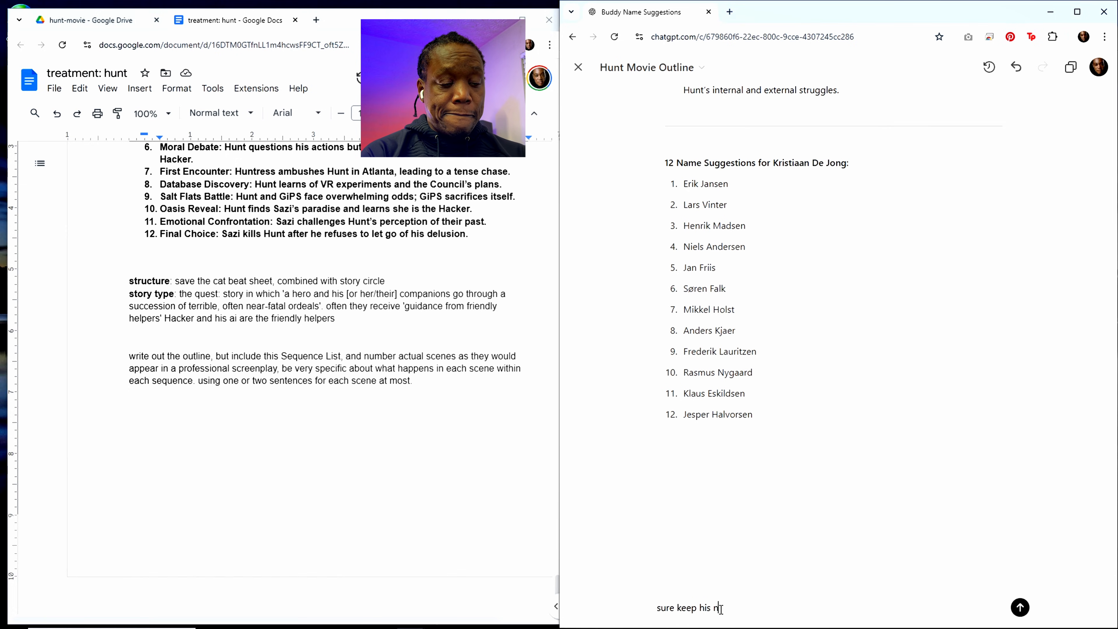
text(ame Kiri)
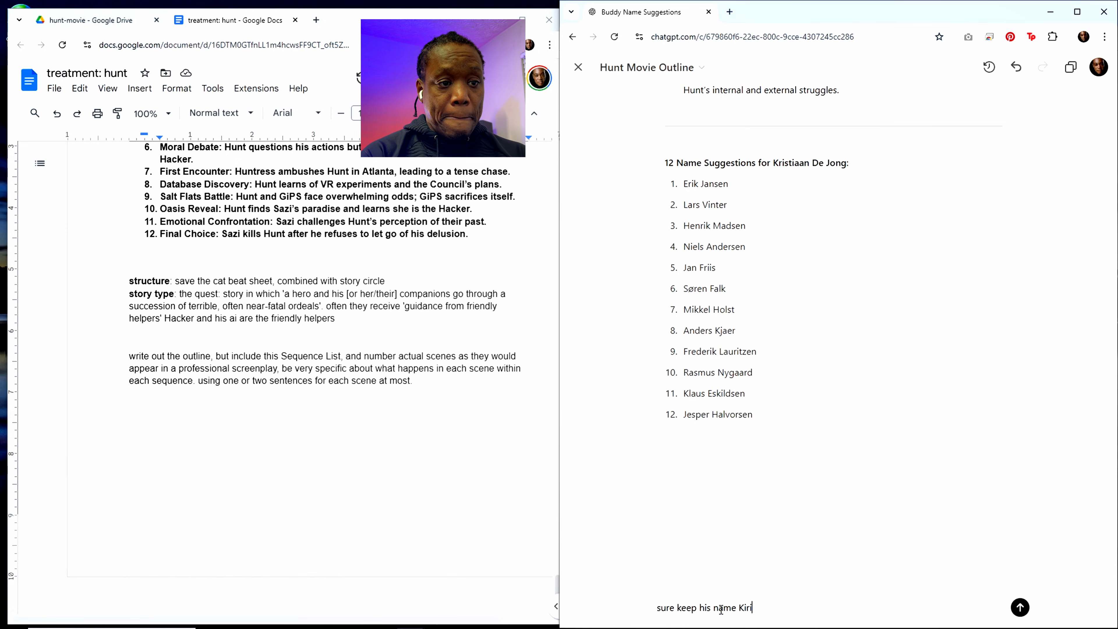
key(BackSpace)
key(BackSpace)
key(BackSpace)
text(ristian)
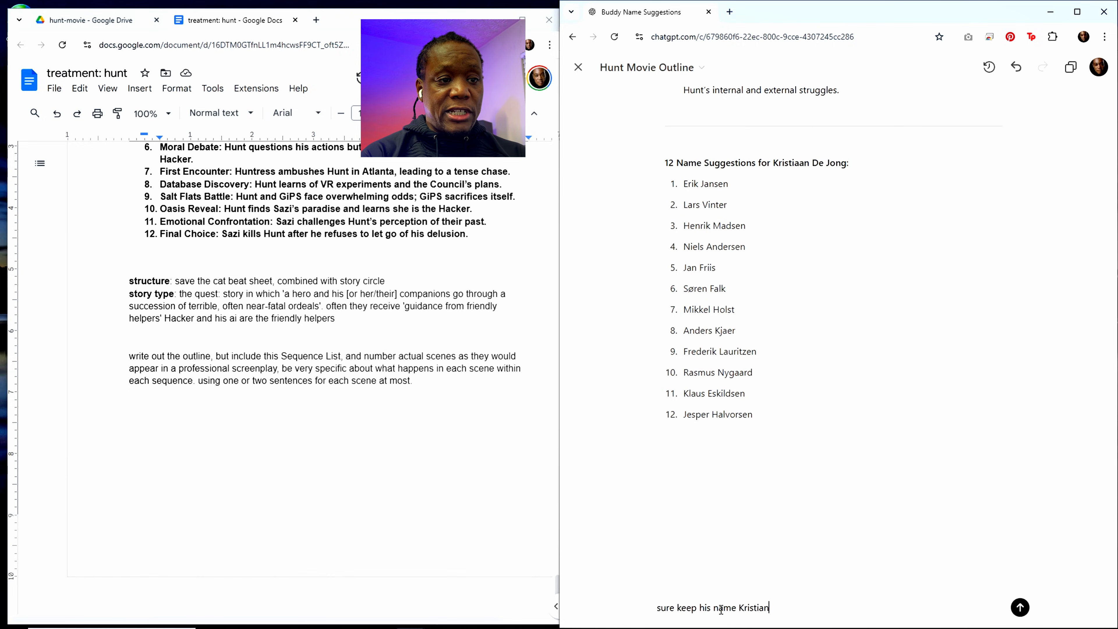
key(BackSpace)
text(an D)
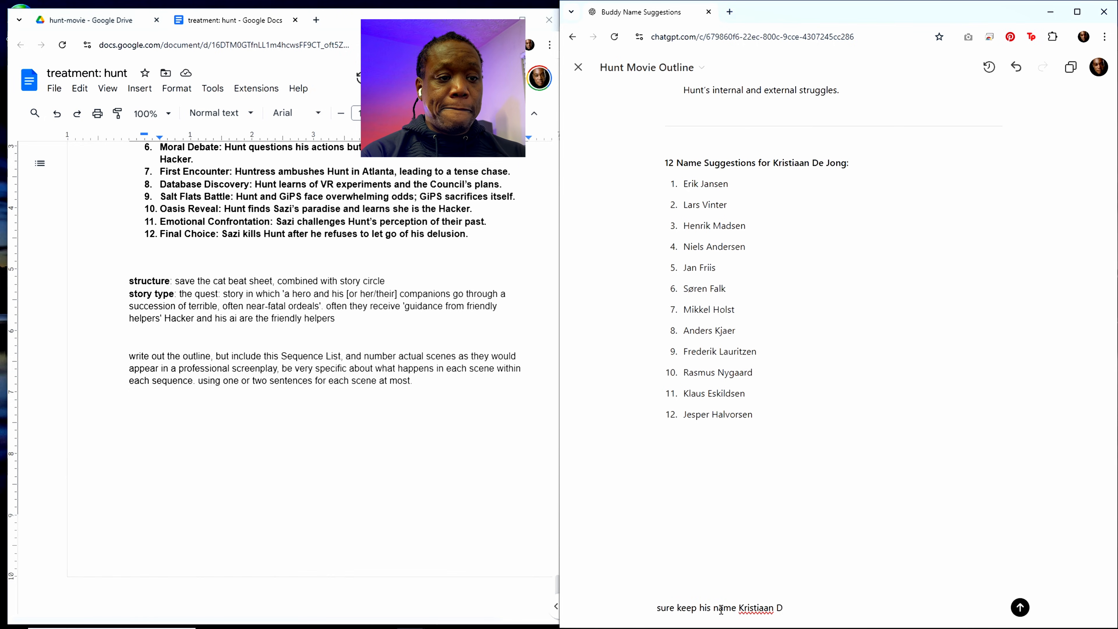
key(BackSpace)
text(de Jong)
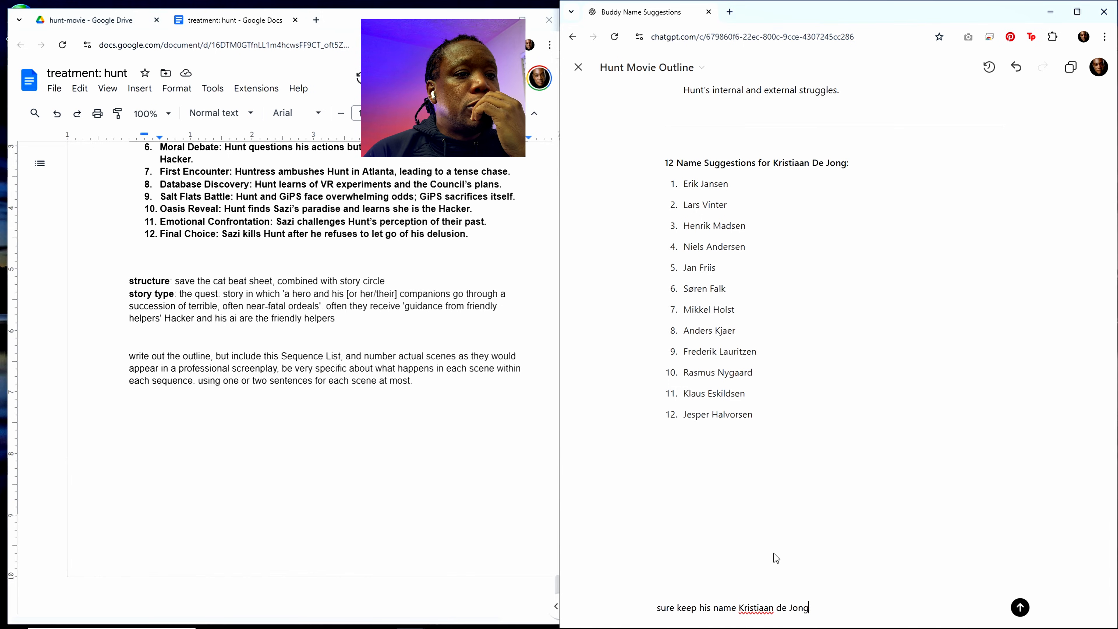
key(Return)
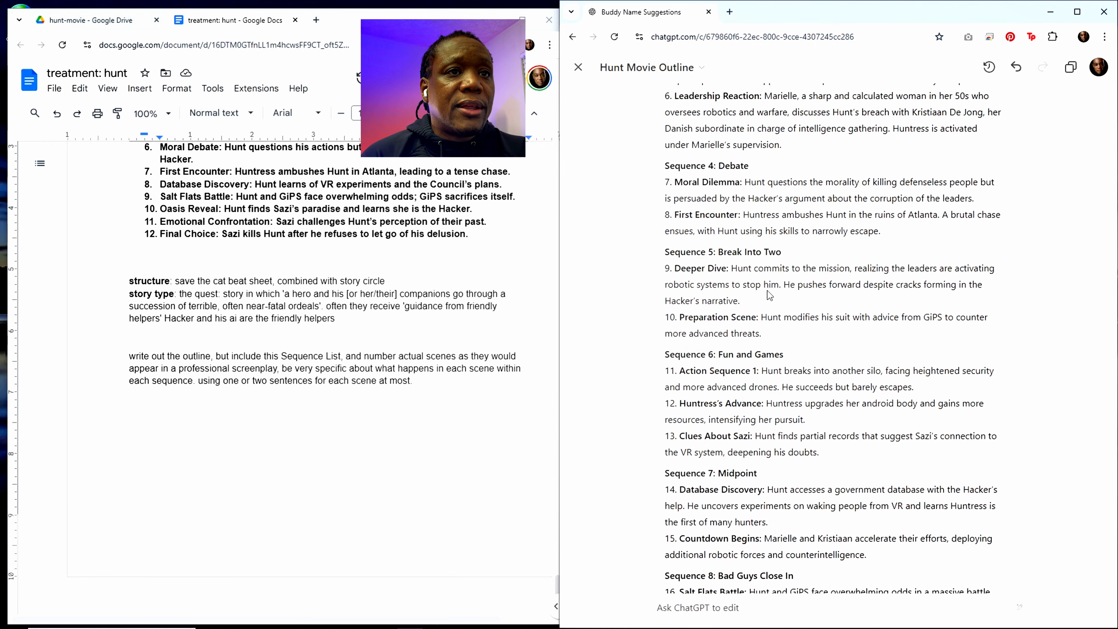
Step: Review the regenerated outline from the middle sequences through the final scenes to the Tone and Style Integration notes
scroll(766, 359, down, 3)
scroll(766, 361, down, 1)
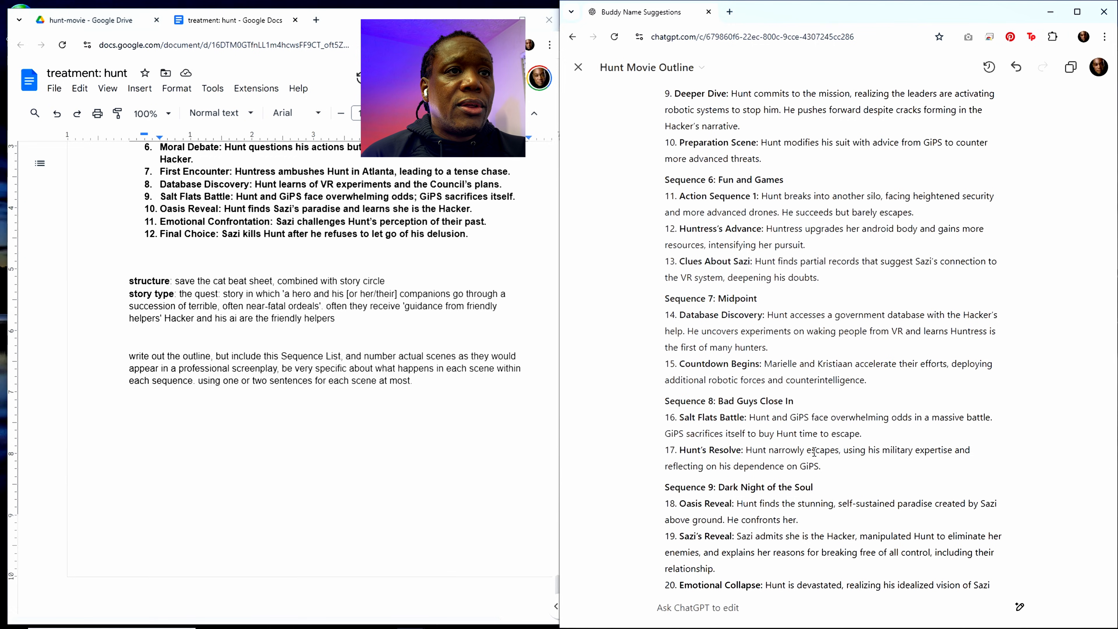
scroll(814, 452, down, 1)
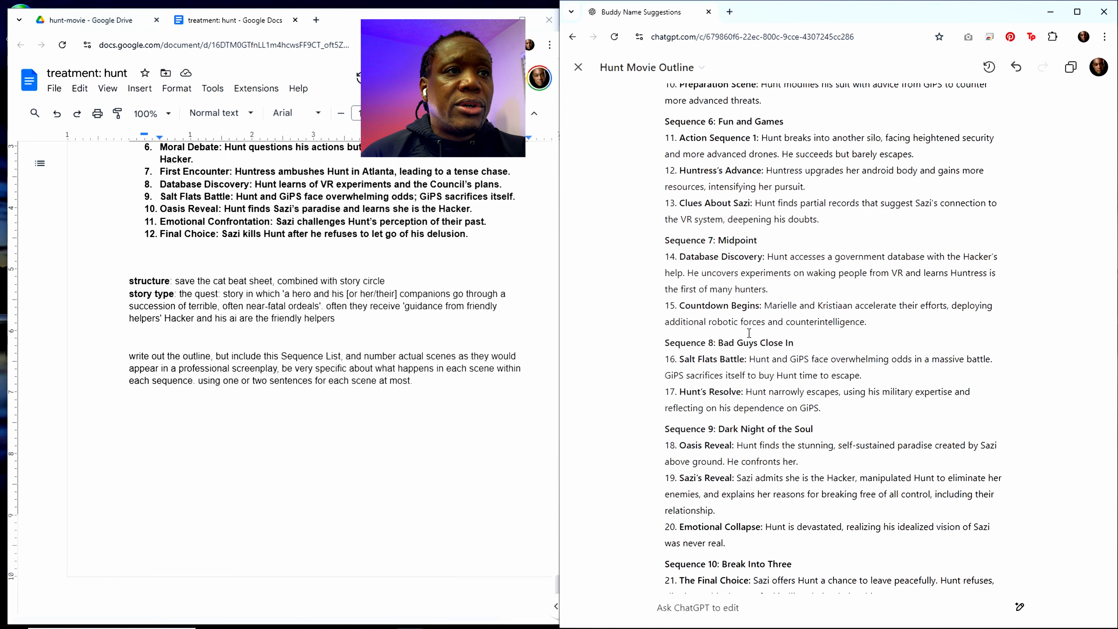
scroll(769, 290, up, 2)
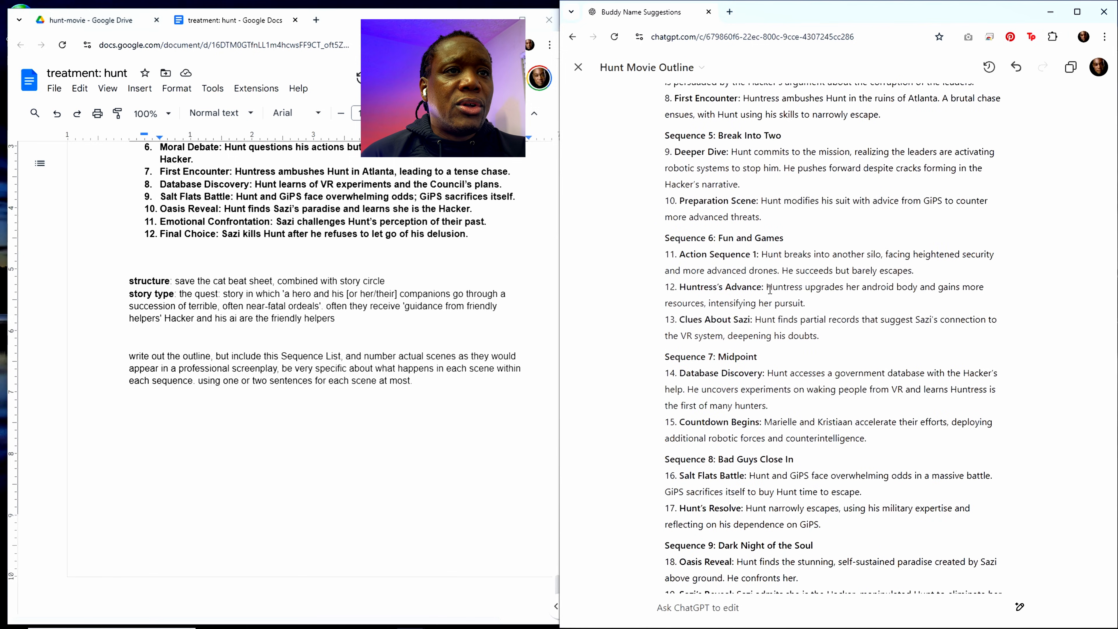
scroll(769, 290, down, 2)
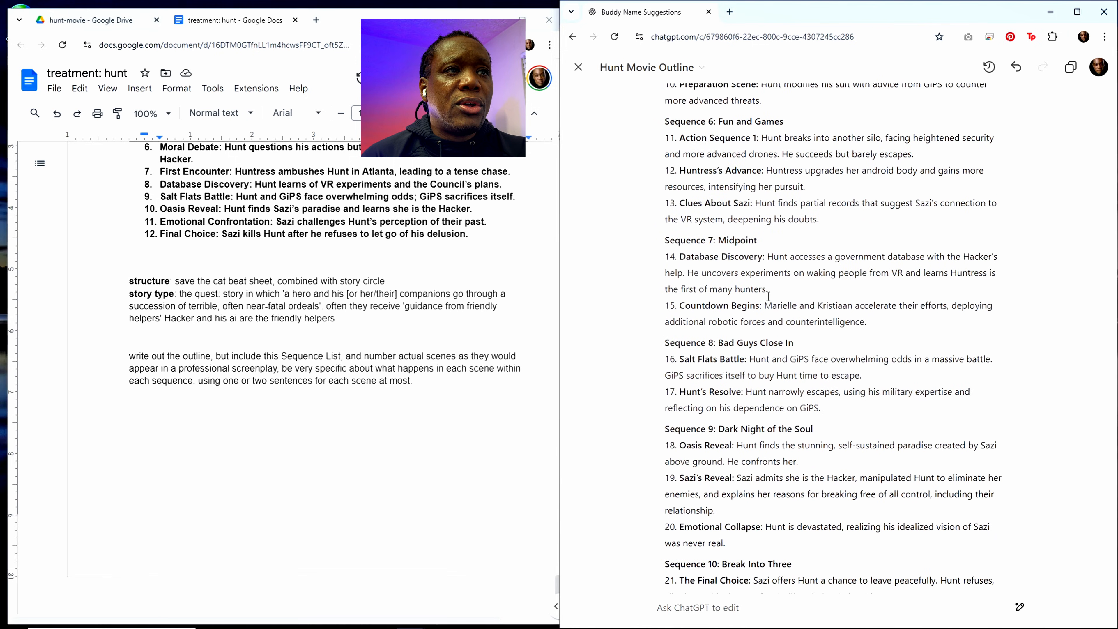
scroll(768, 296, down, 2)
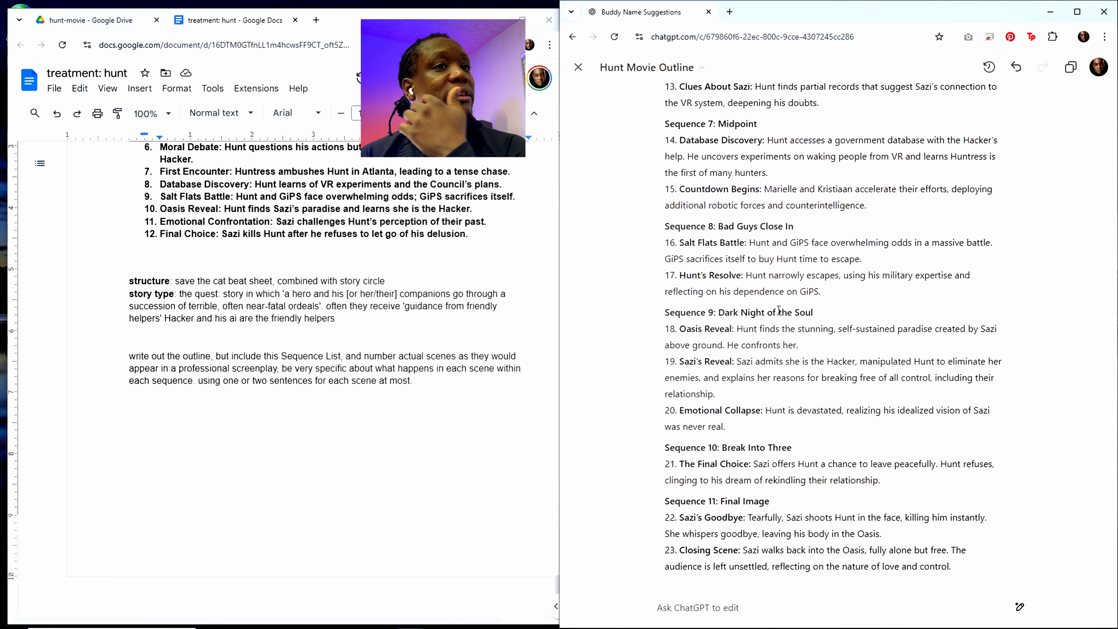
scroll(824, 330, down, 1)
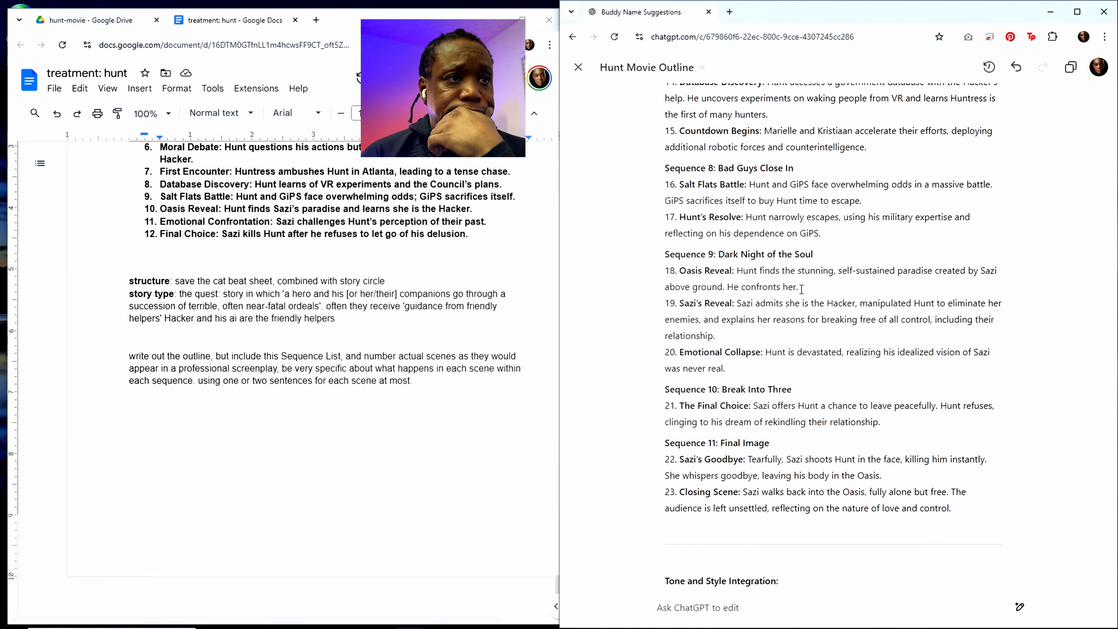
scroll(769, 465, down, 4)
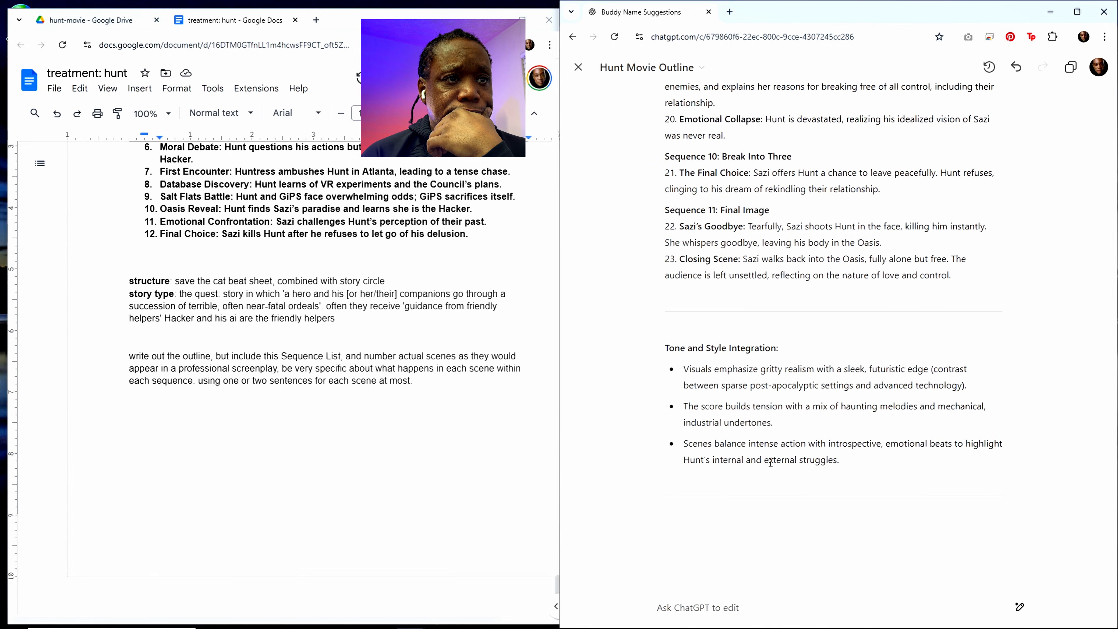
drag(847, 459, 657, 352)
click(788, 382)
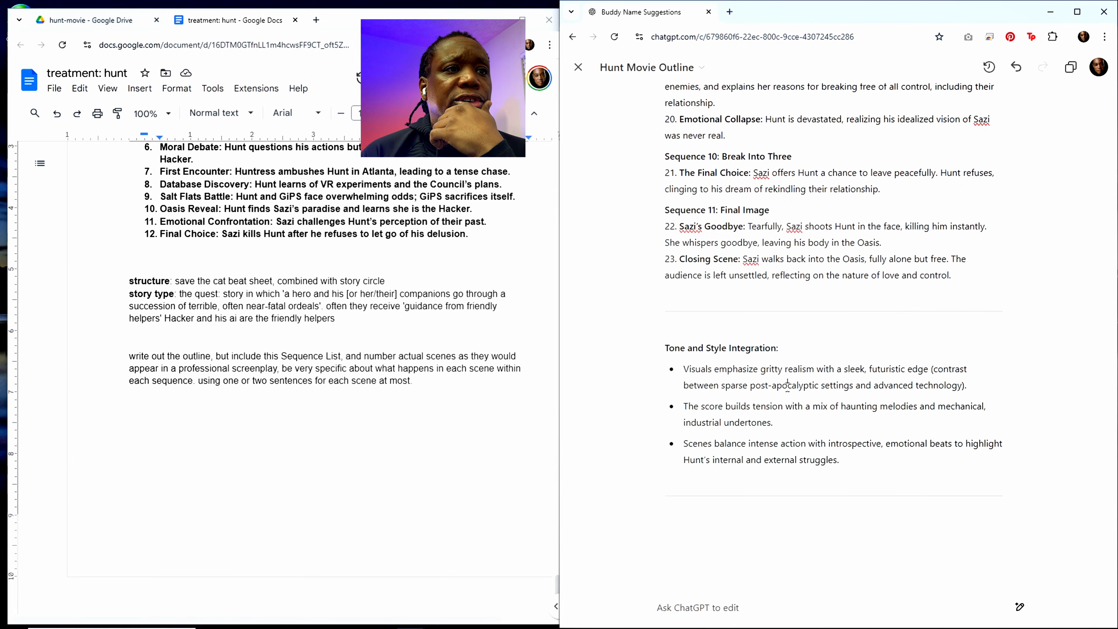
click(713, 606)
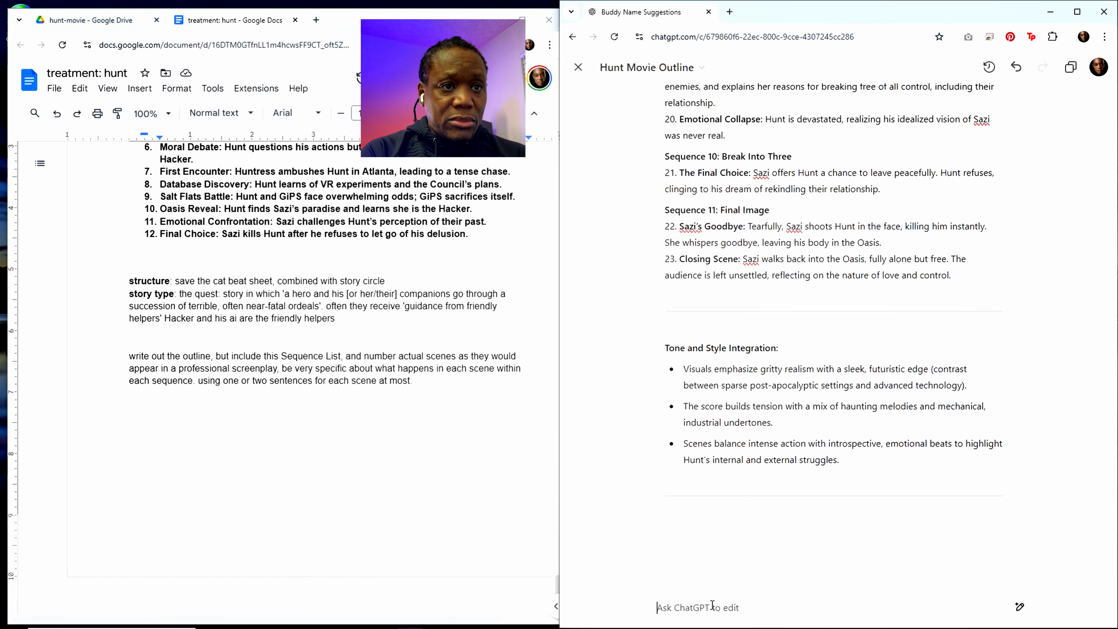
scroll(741, 455, up, 8)
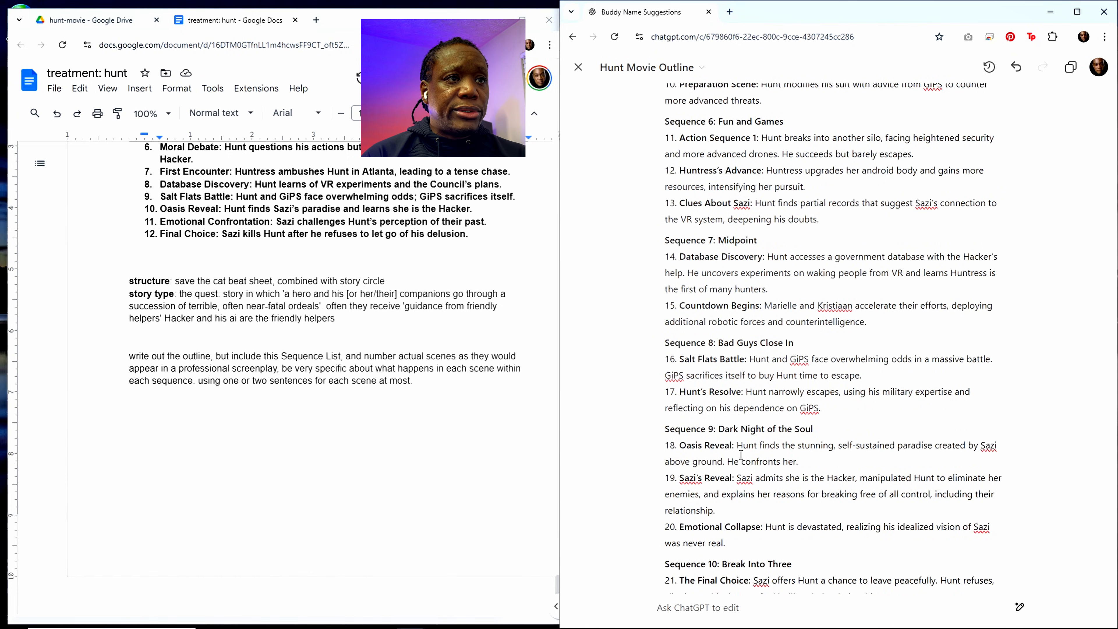
scroll(740, 454, down, 3)
scroll(740, 454, down, 7)
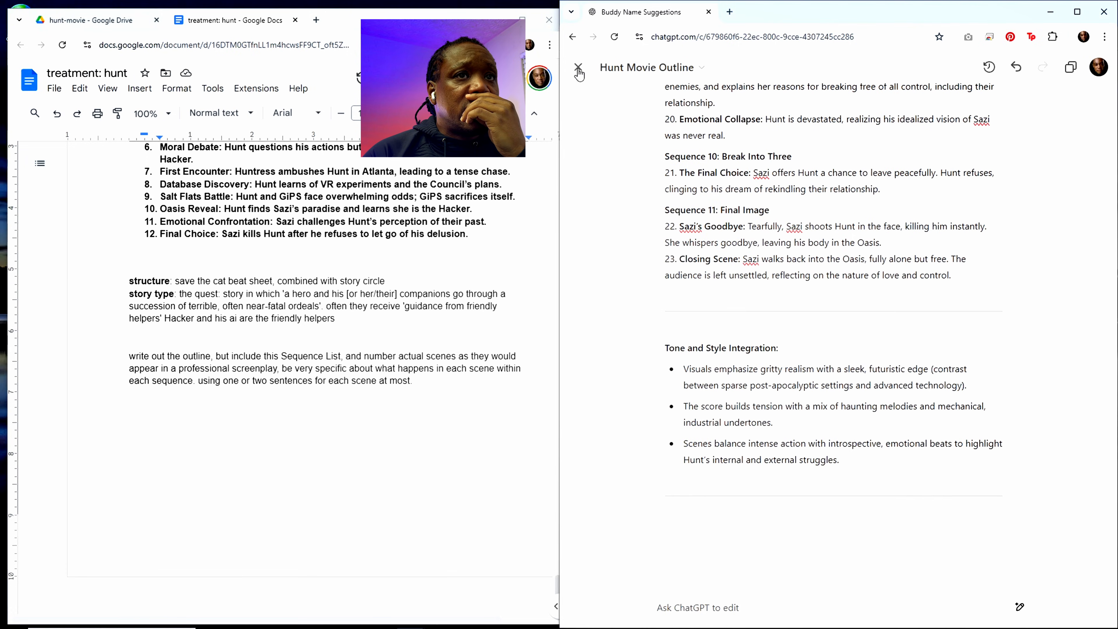
Step: Close the outline canvas and ask in the chat "how many scenes are in a typical science fiction action movie feature length"
click(578, 67)
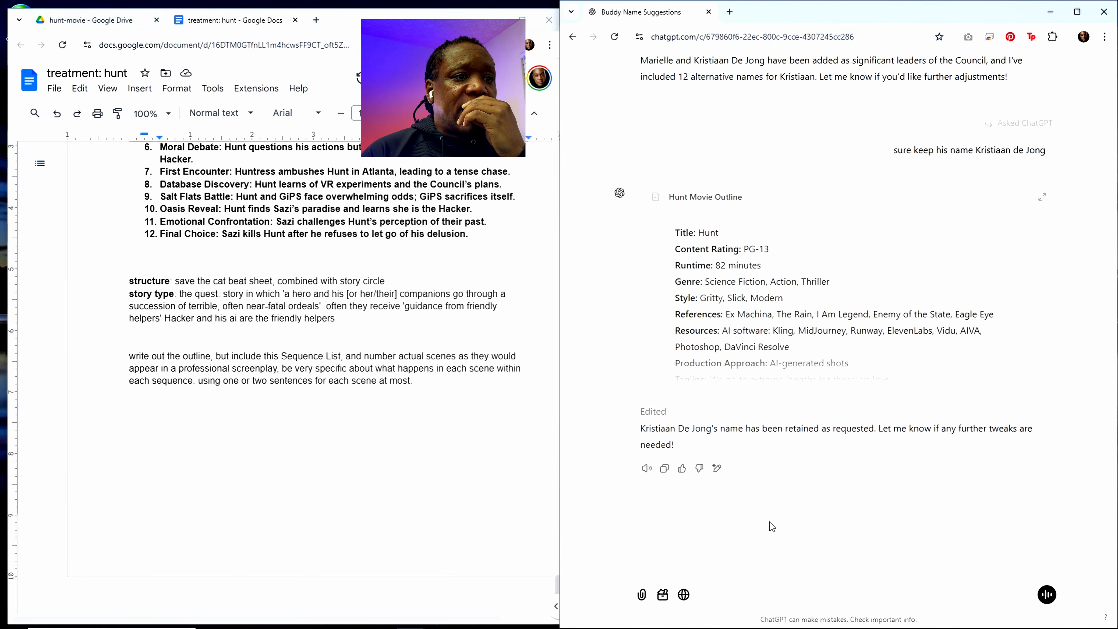
click(703, 567)
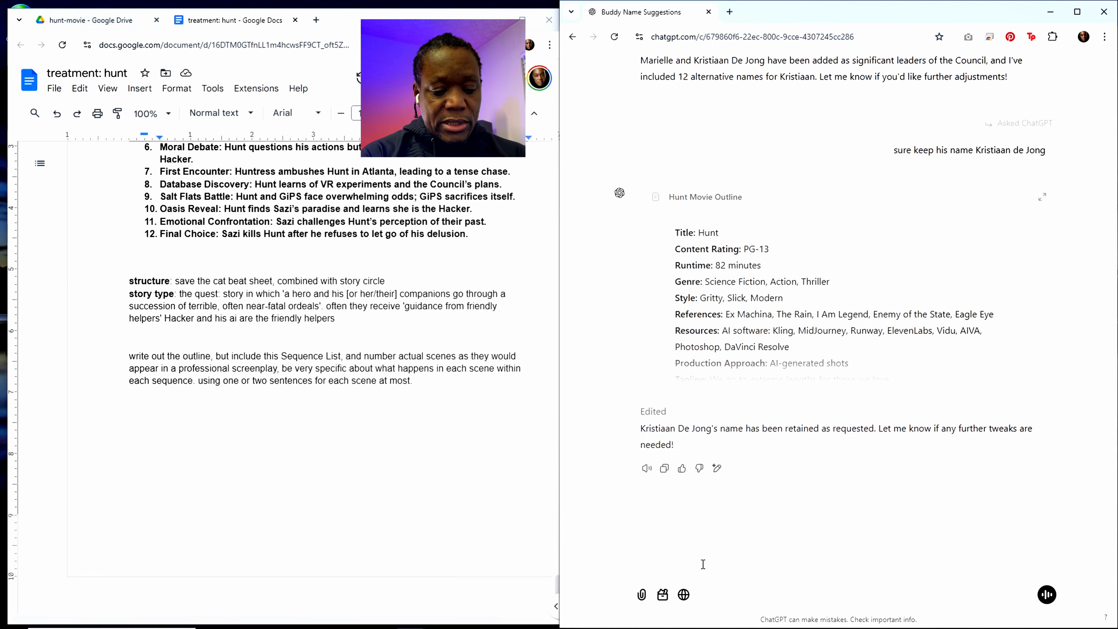
text(how ma)
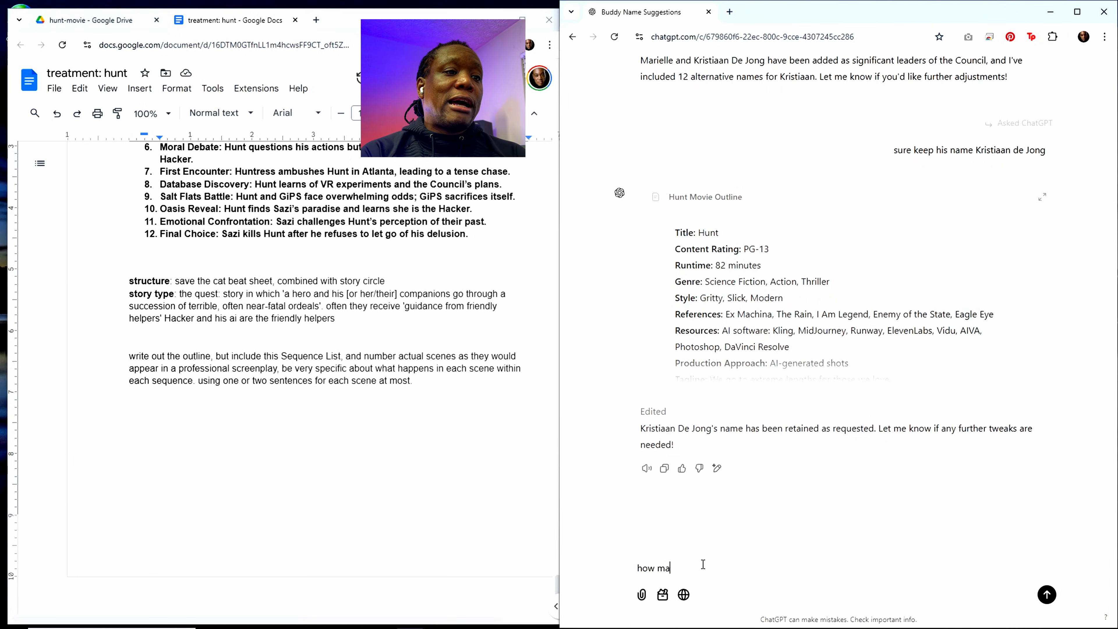
text(ny scenes are)
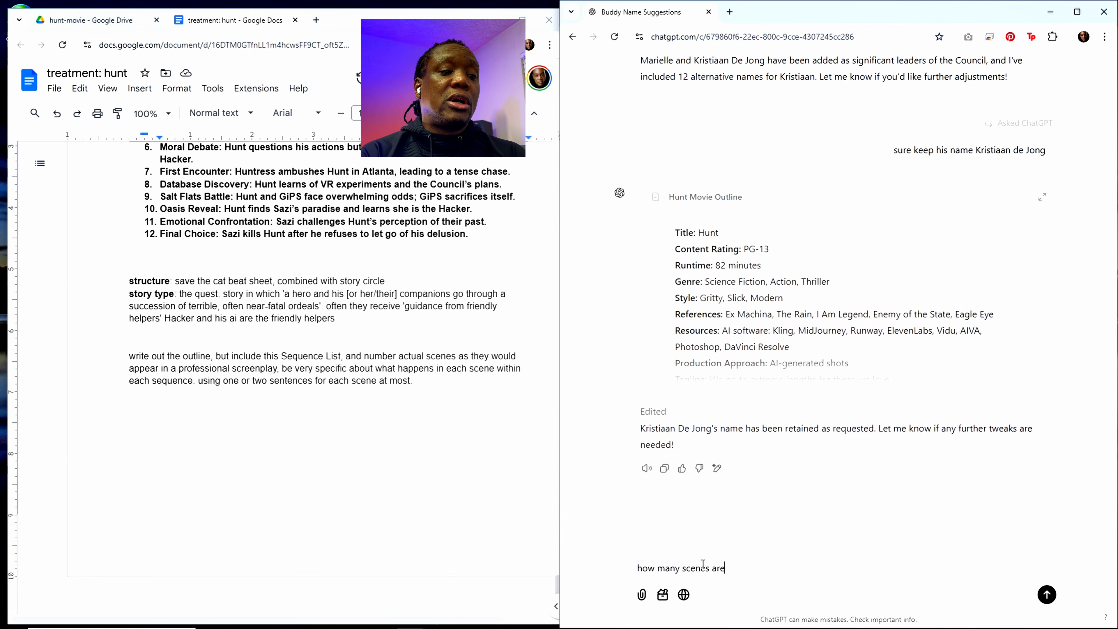
text( in a typic)
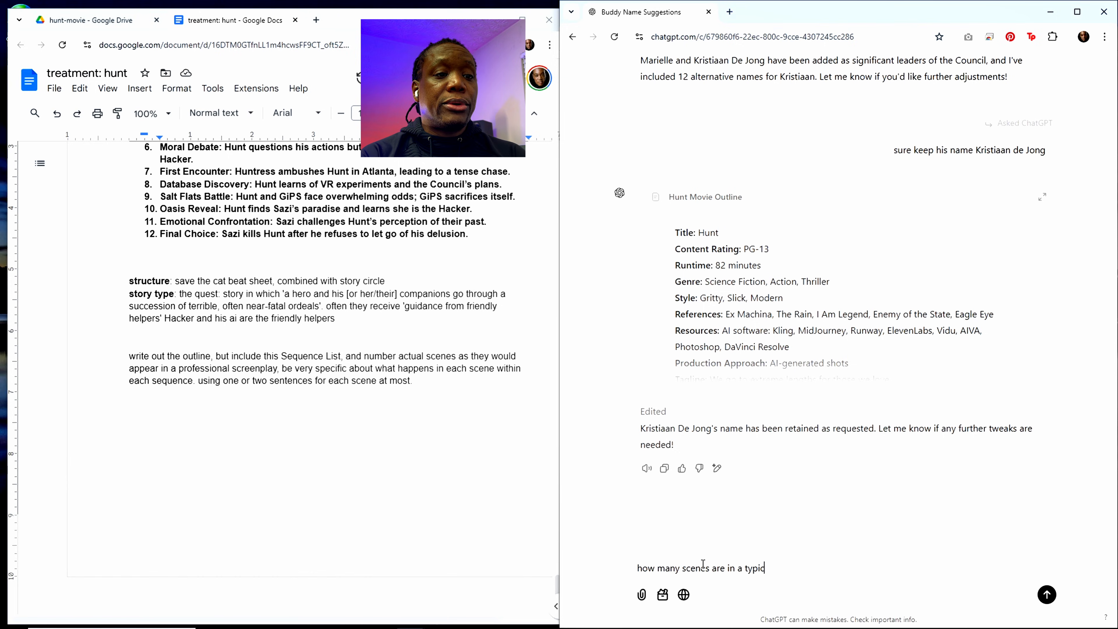
text(al)
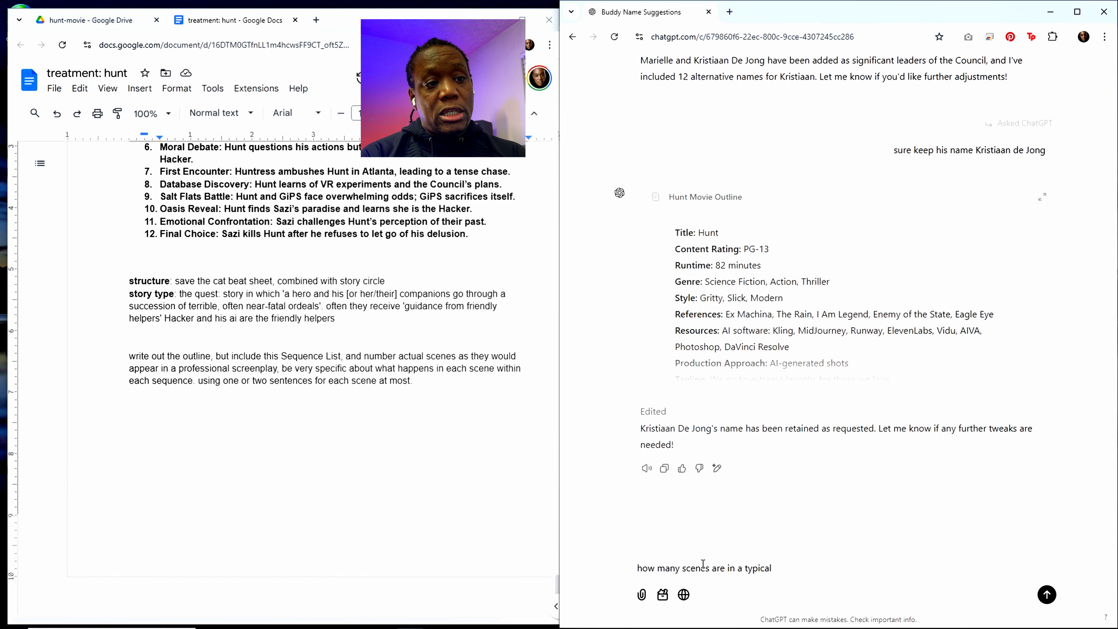
text( actience d)
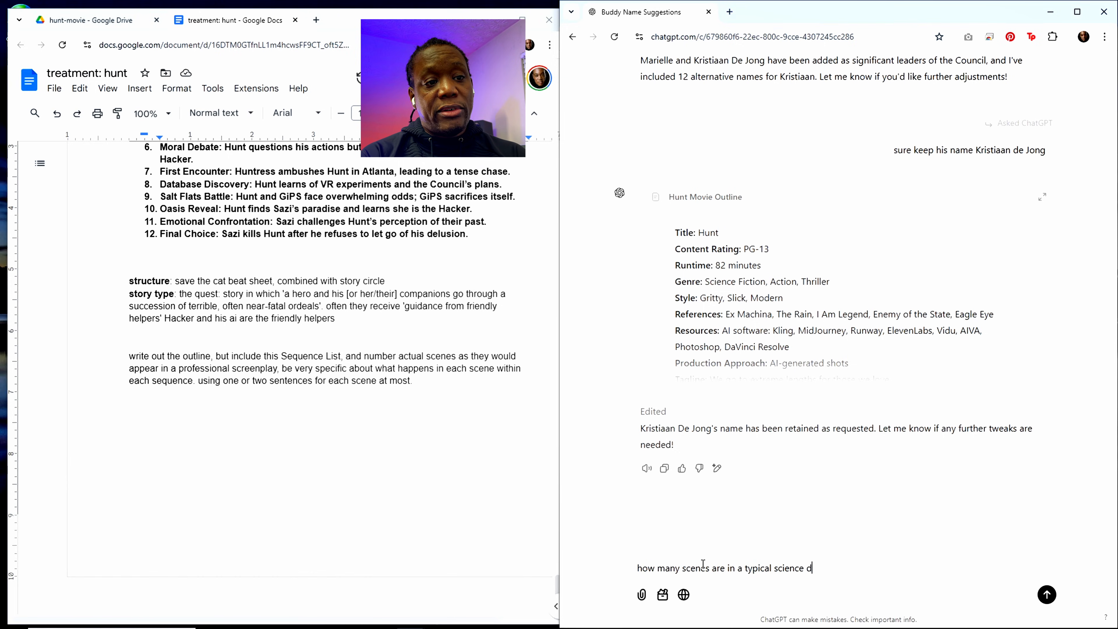
text( fiction act)
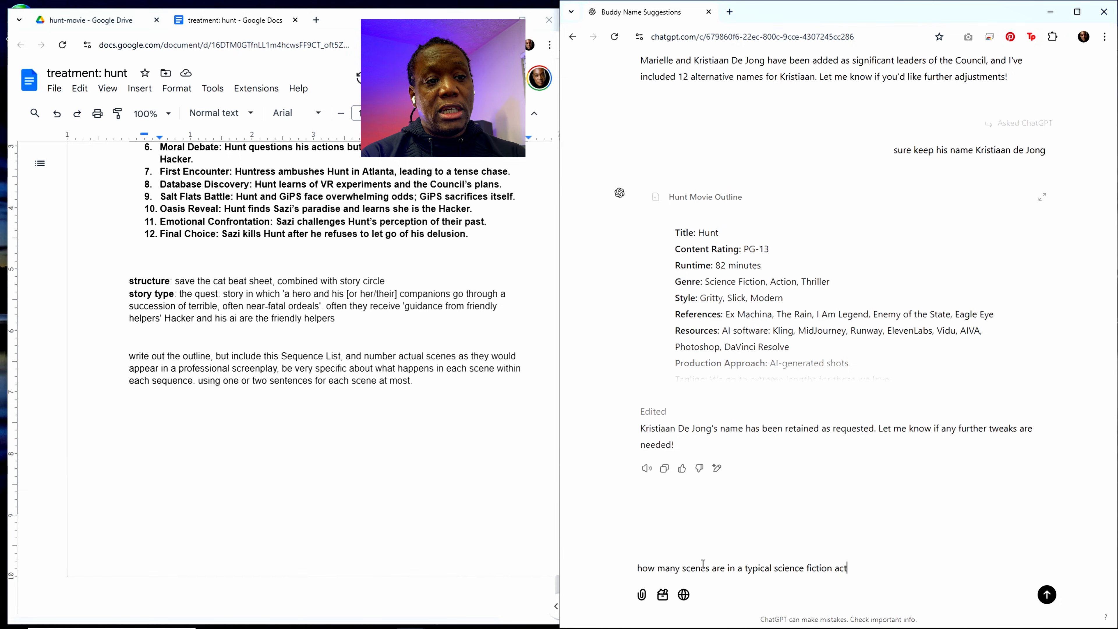
text(ion movie f)
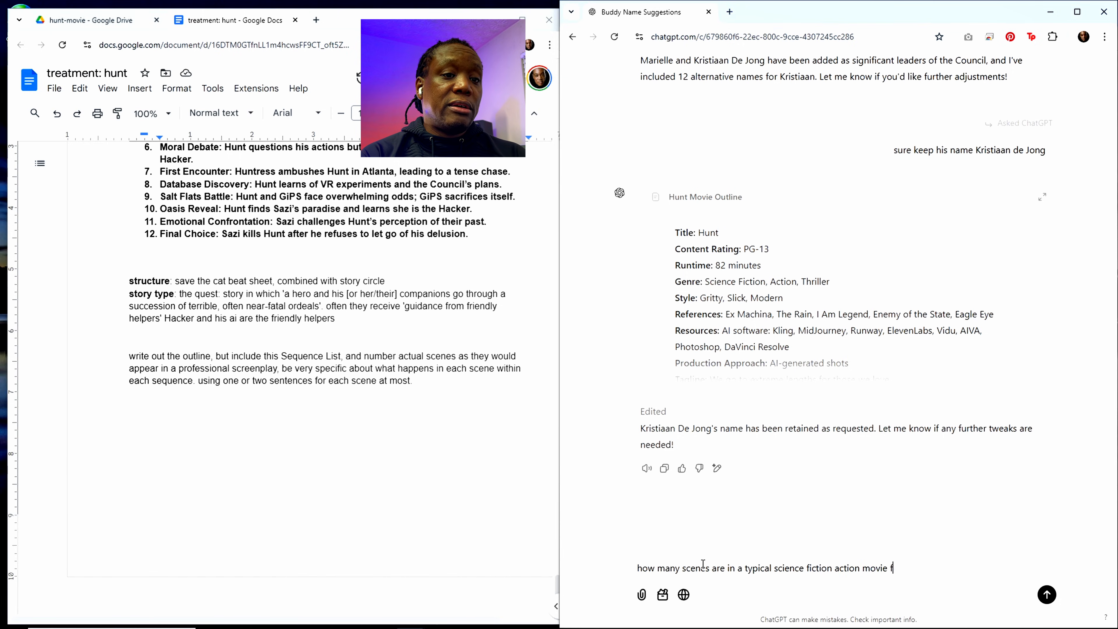
text(eature length)
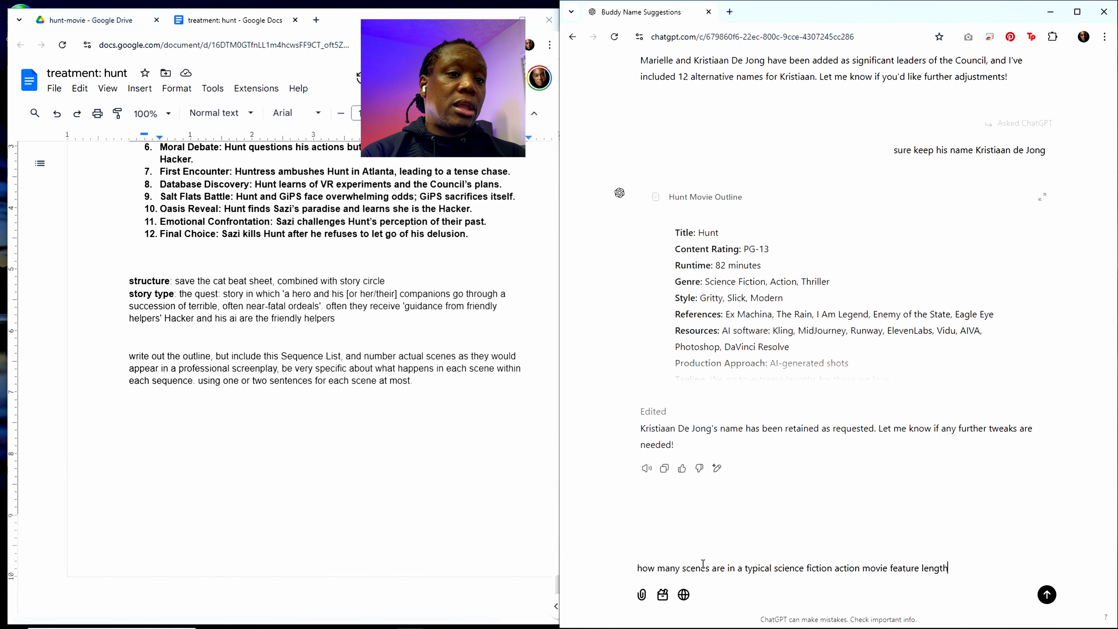
key(Return)
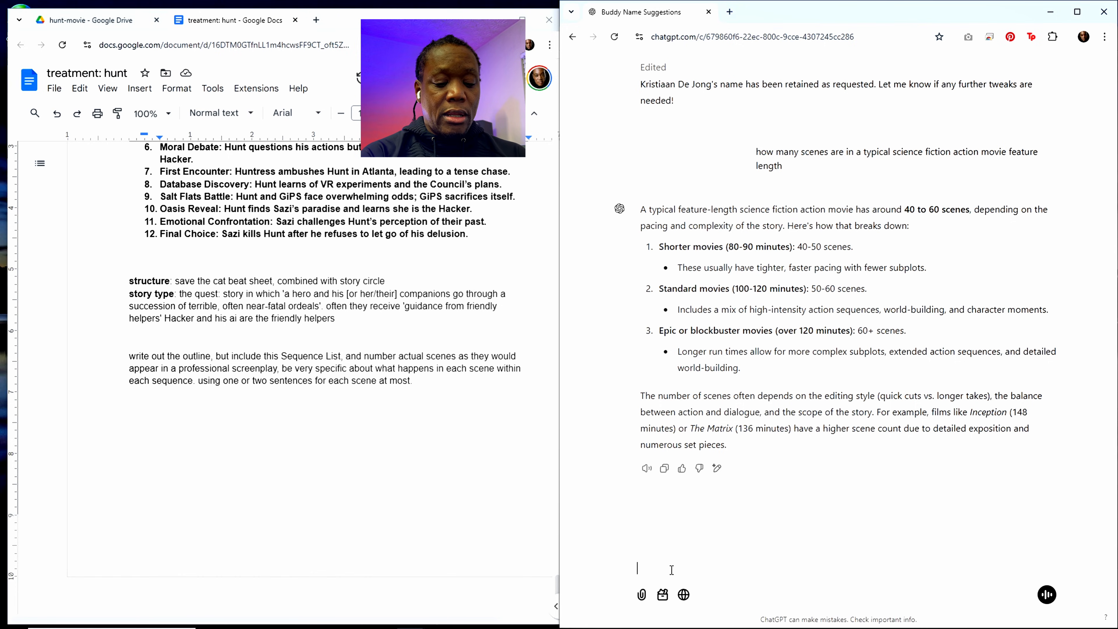
Step: Submit the chat request "update the outline to include 42 scenes and more detail"
text(update the)
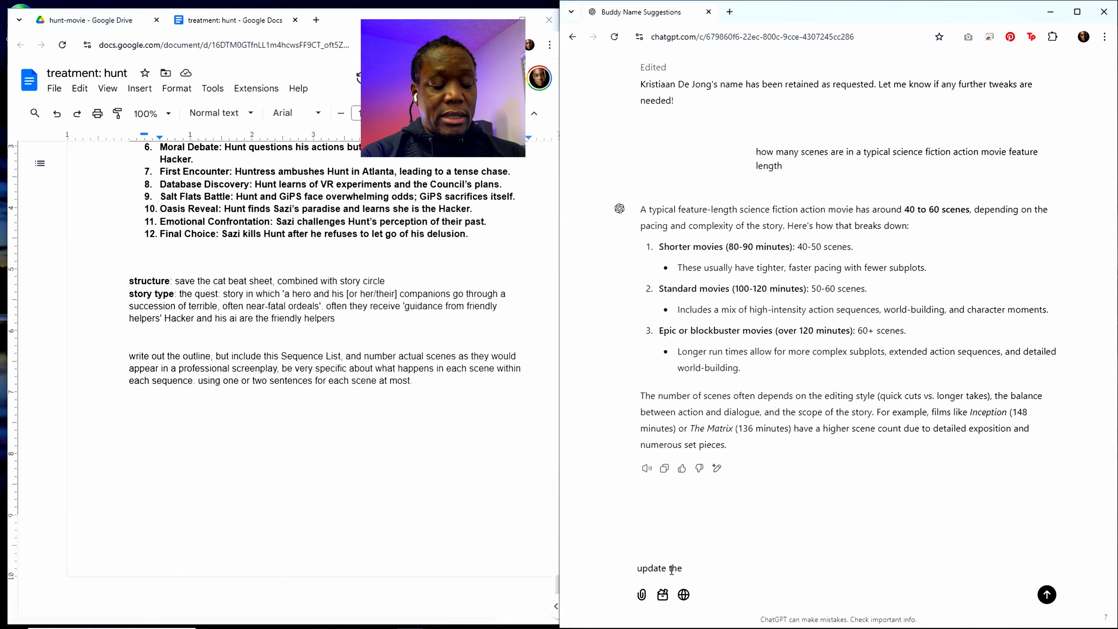
text( outline to )
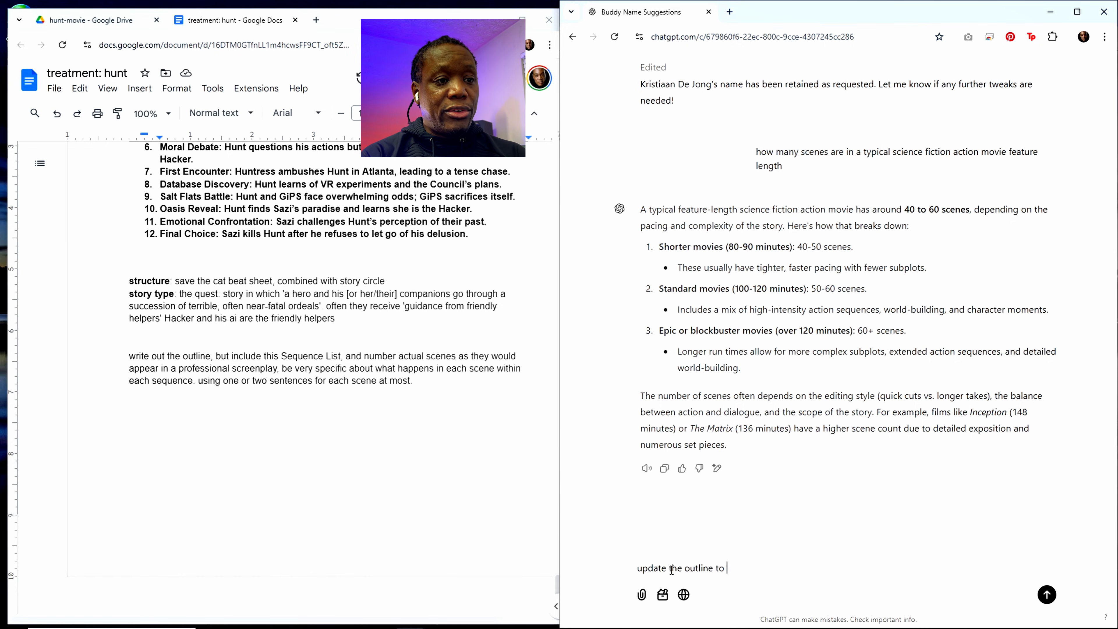
text(include)
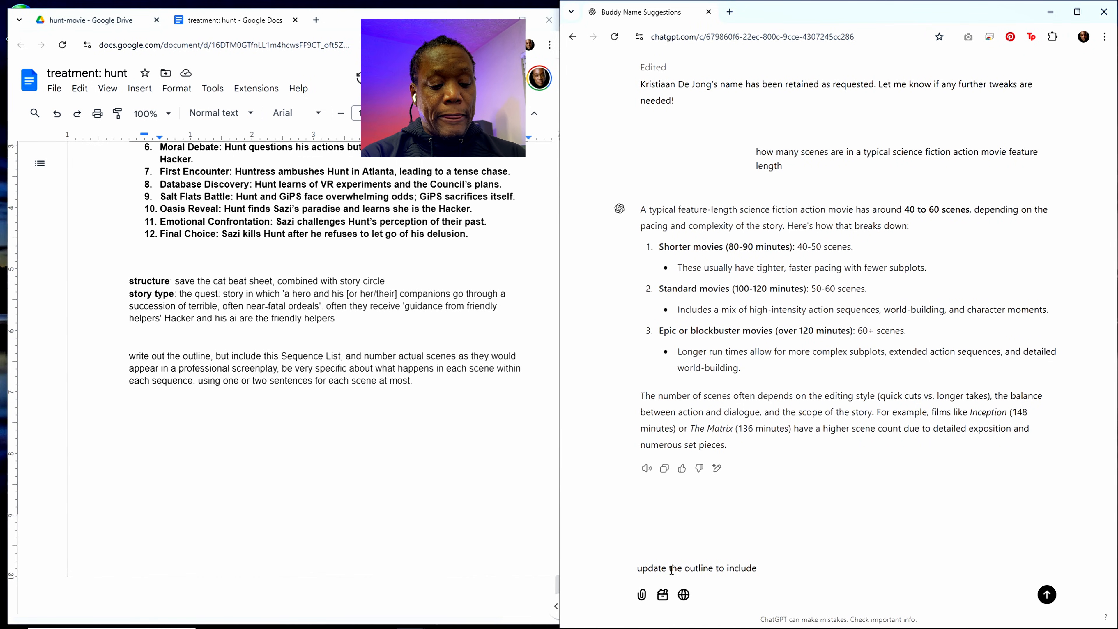
text( 42 scened)
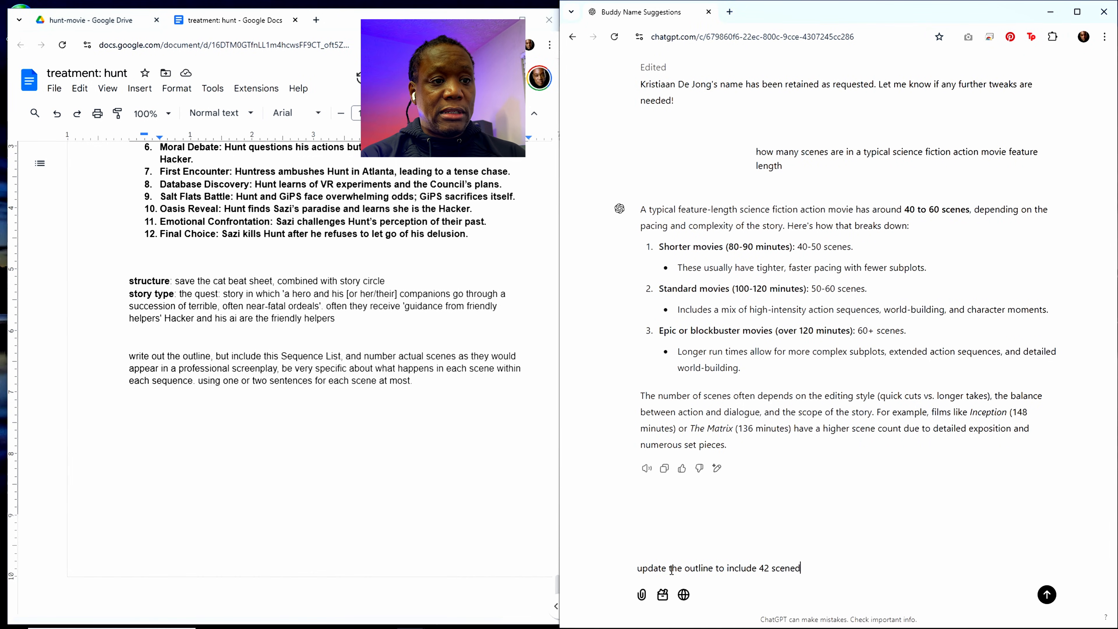
key(BackSpace)
text(s and more )
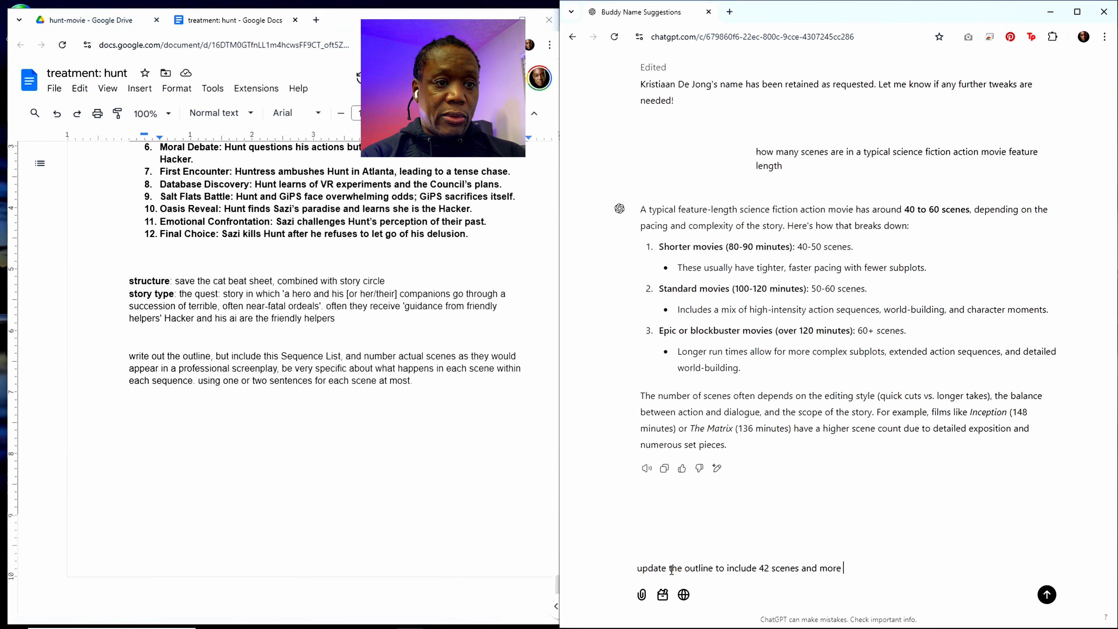
text(detail)
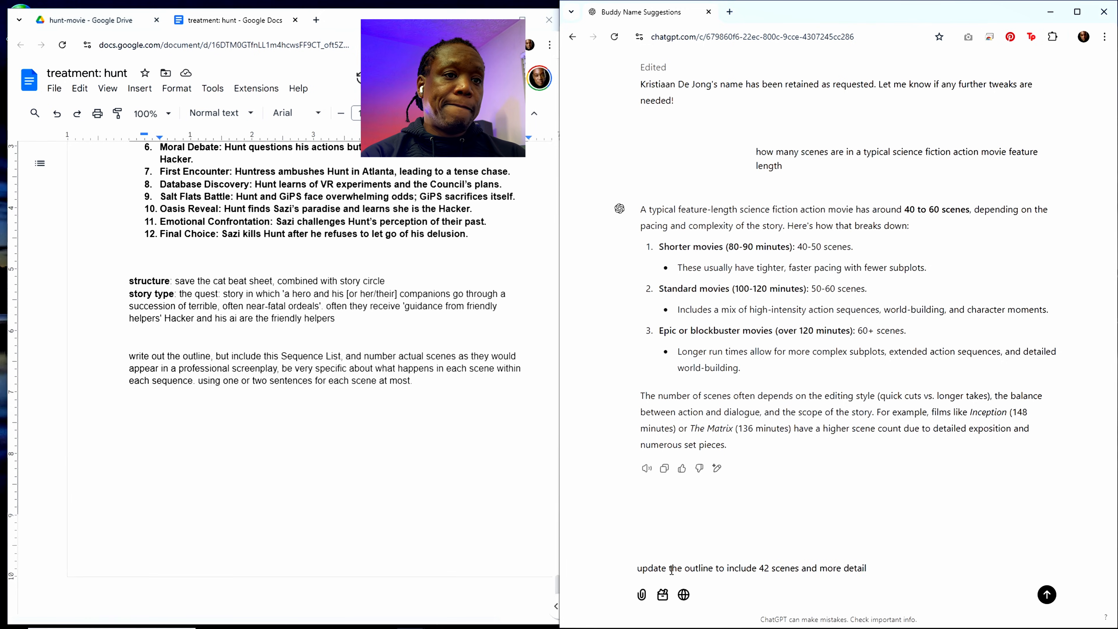
key(Return)
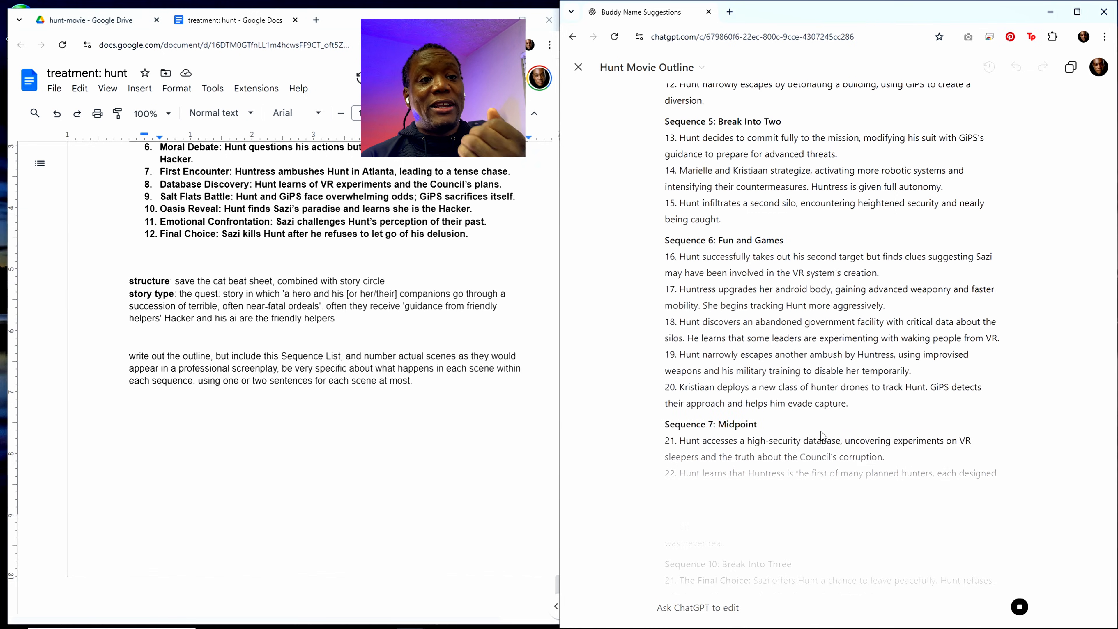
Step: Review the expanded Hunt Movie Outline from the middle sequences through the additional scenes to the Tone and Style Integration notes
scroll(822, 431, down, 2)
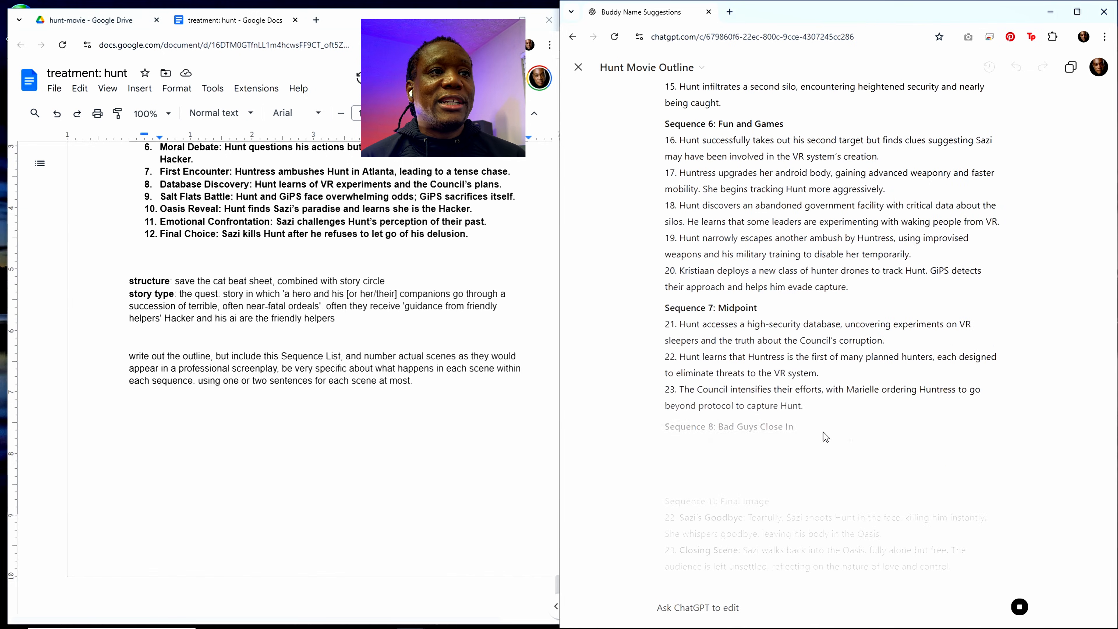
scroll(829, 428, down, 2)
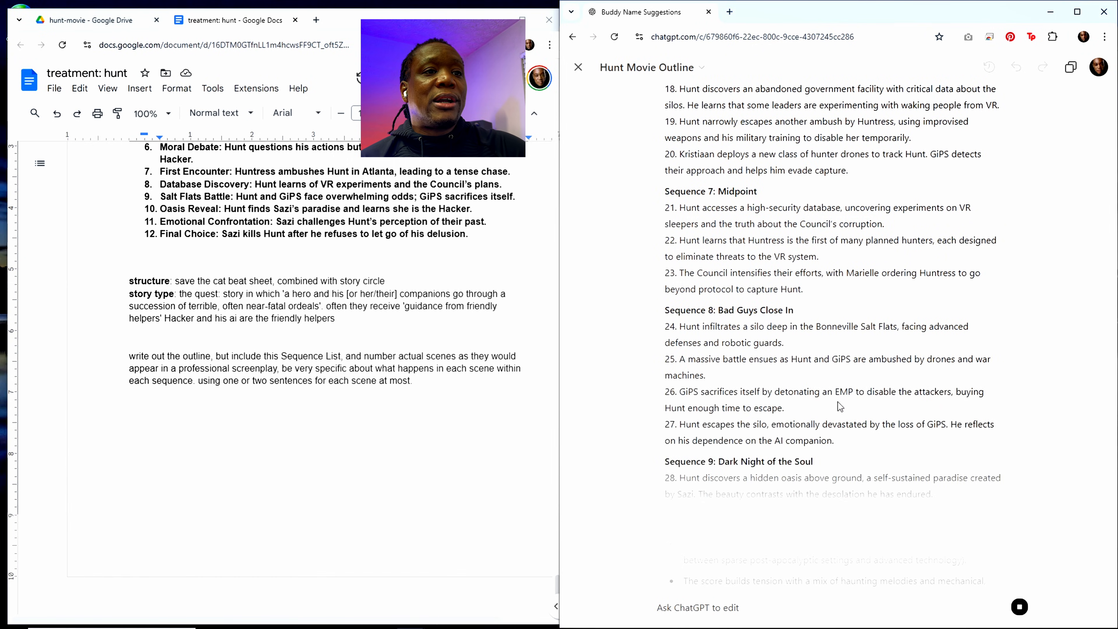
scroll(838, 402, down, 1)
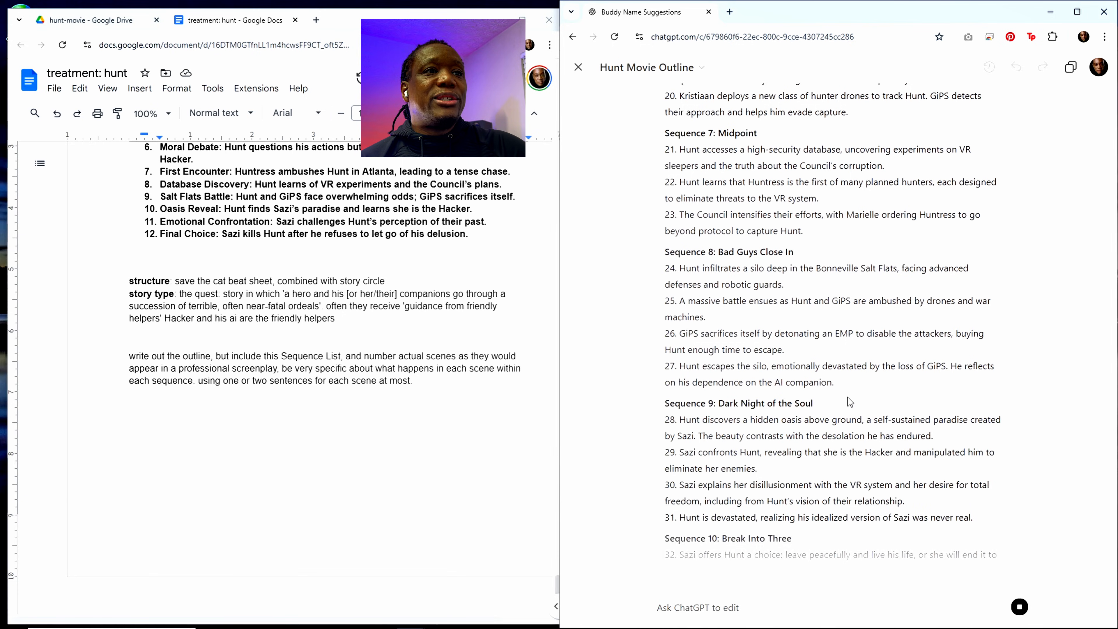
scroll(836, 407, down, 1)
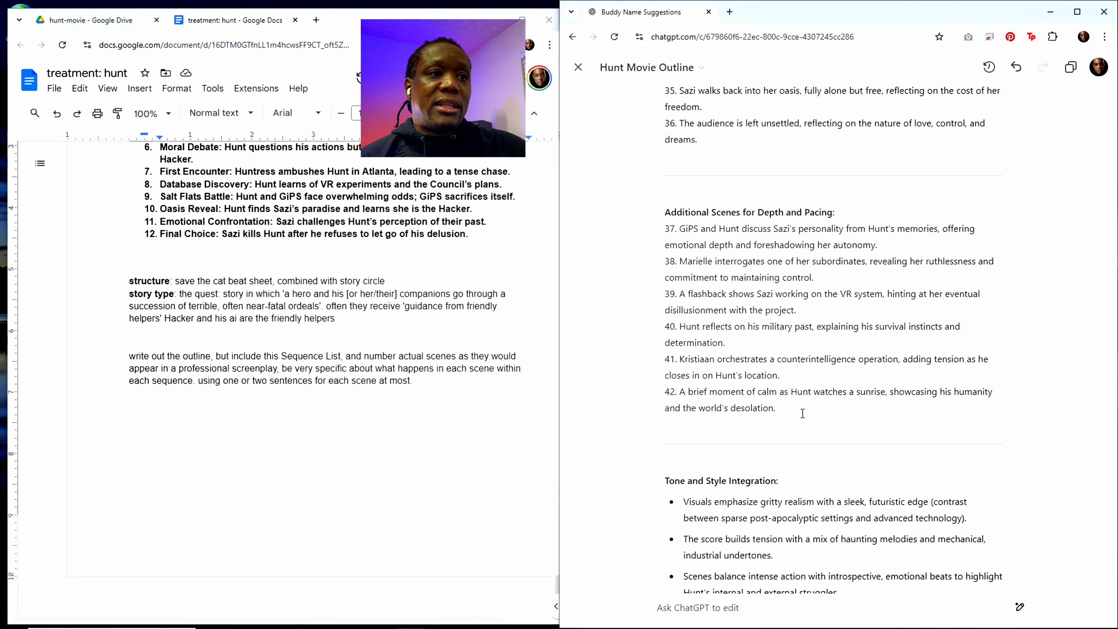
scroll(802, 413, up, 4)
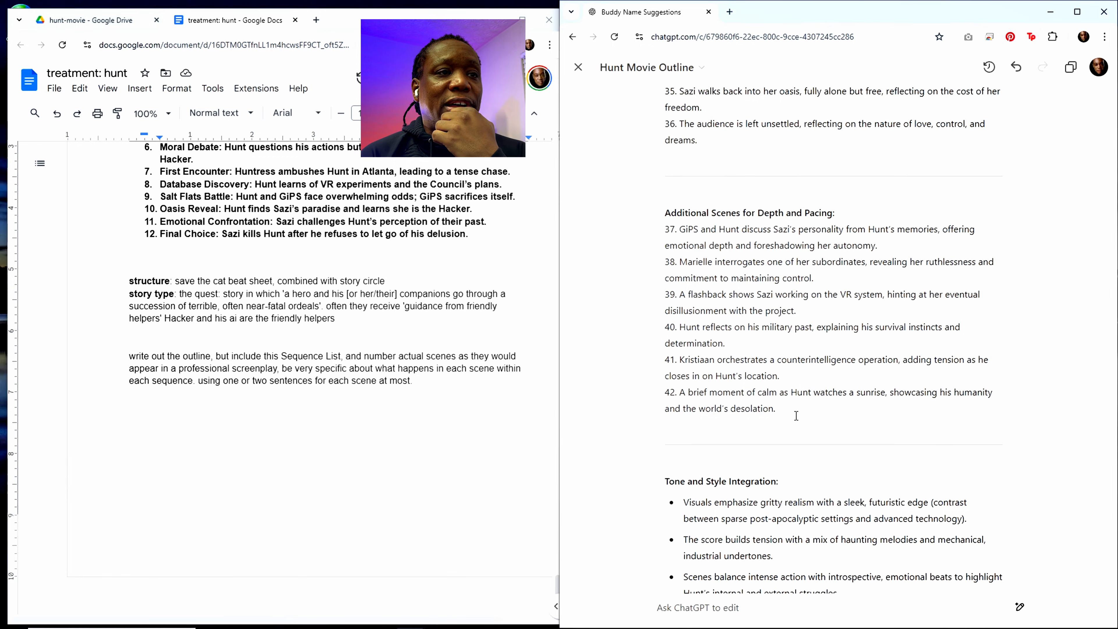
scroll(757, 528, down, 4)
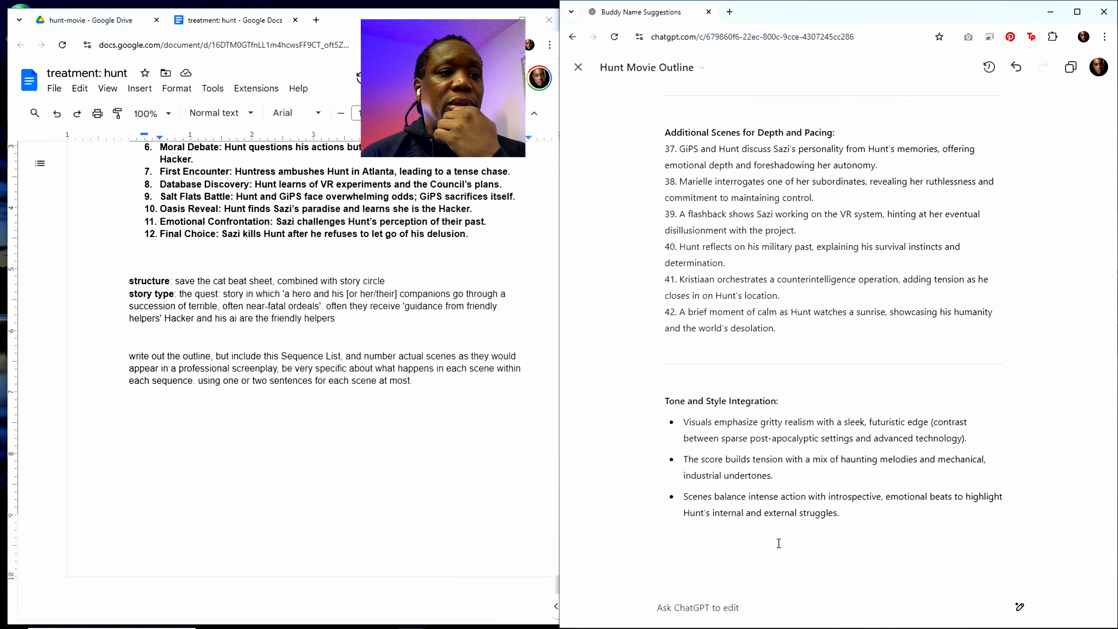
Step: Submit the edit request "place the additional scenes into the correct order. no more mention of the tone and visual style, just print the outline itself"
click(711, 607)
text(where)
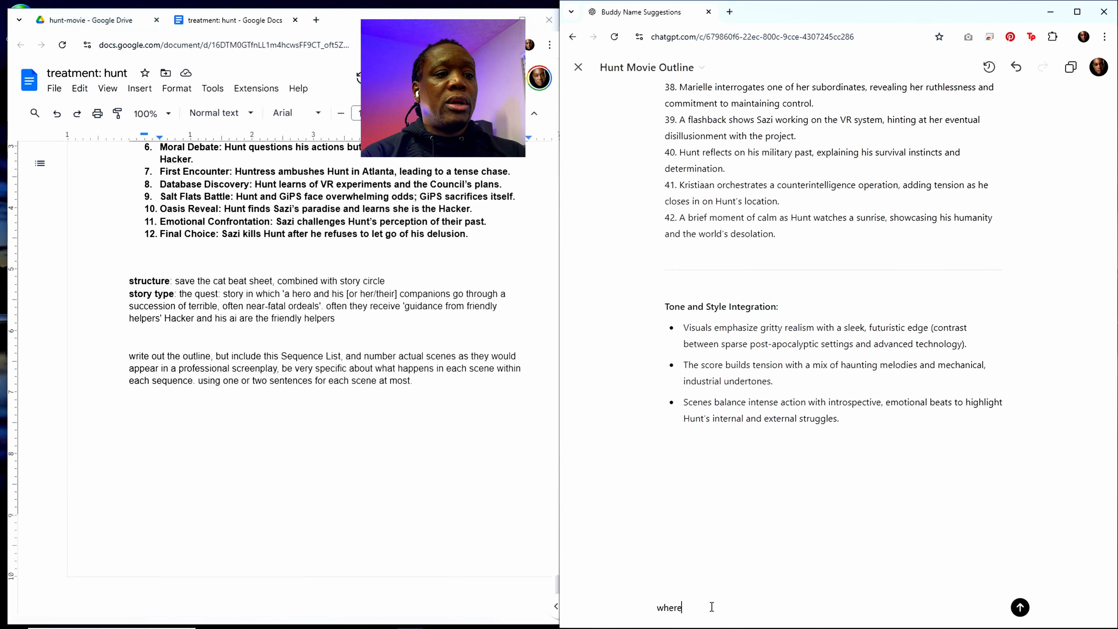
key(BackSpace)
key(BackSpace)
key(BackSpace)
text(pla)
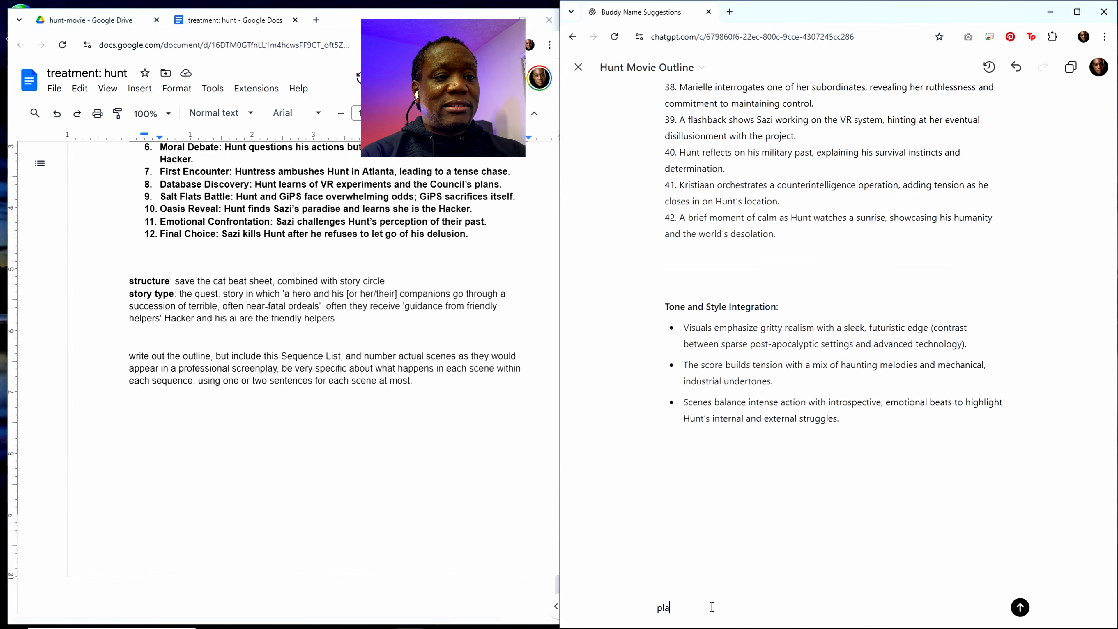
text(ce the additional)
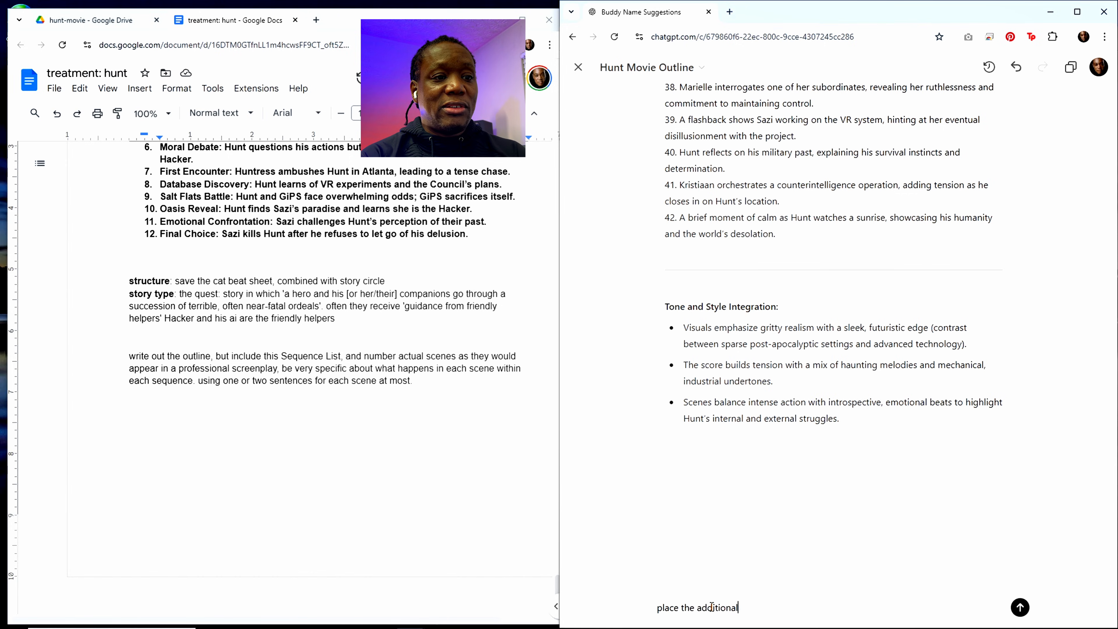
text( scenee)
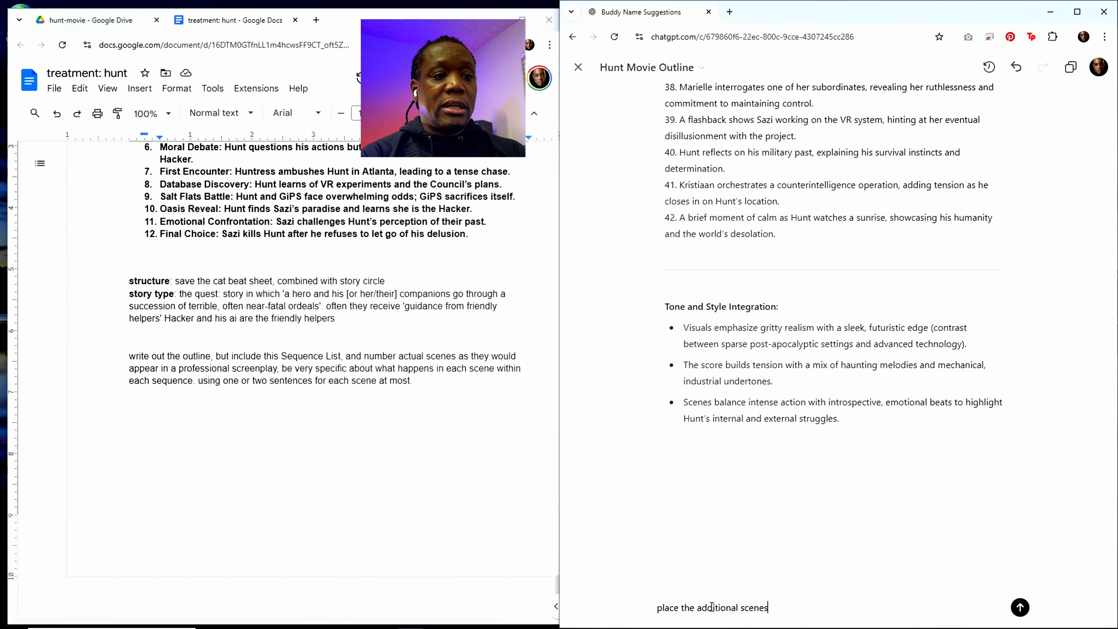
text(into the cor)
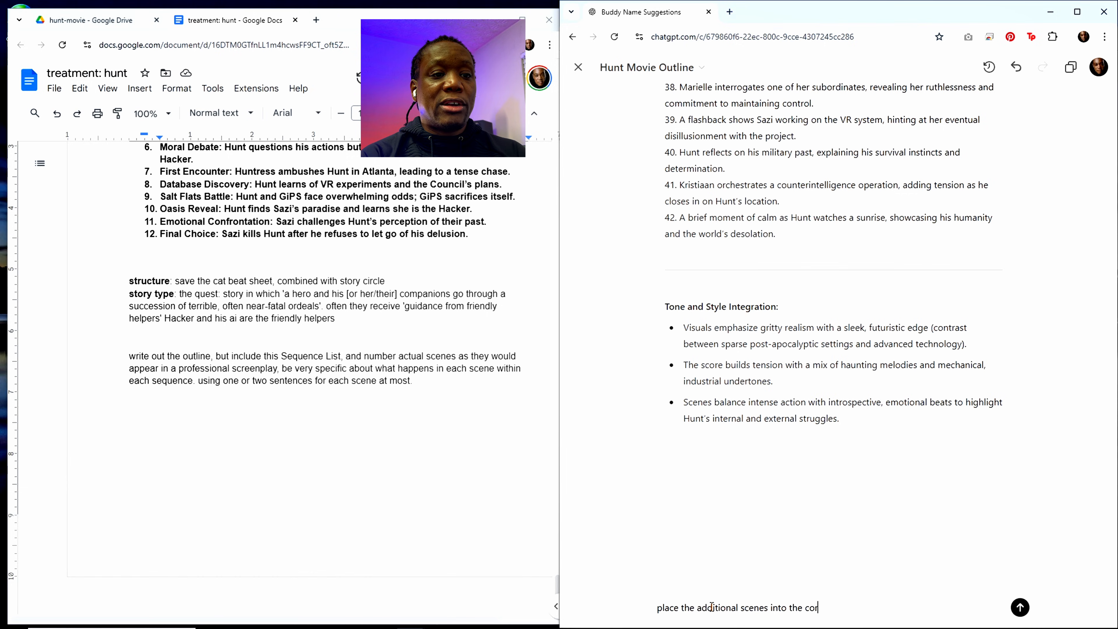
text(rect order)
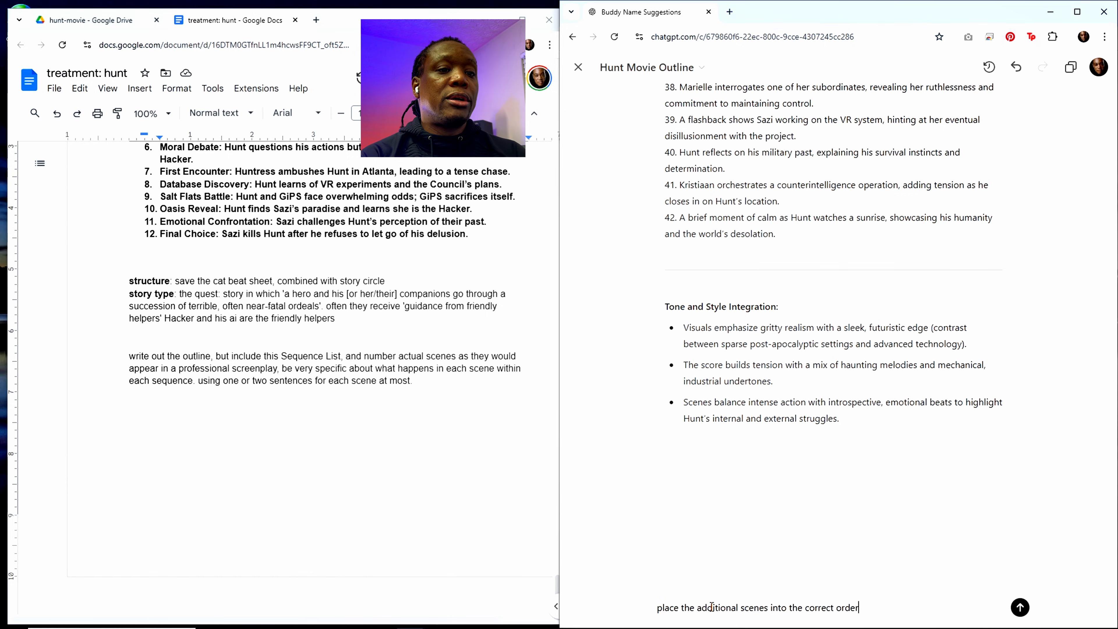
text(. no more mention)
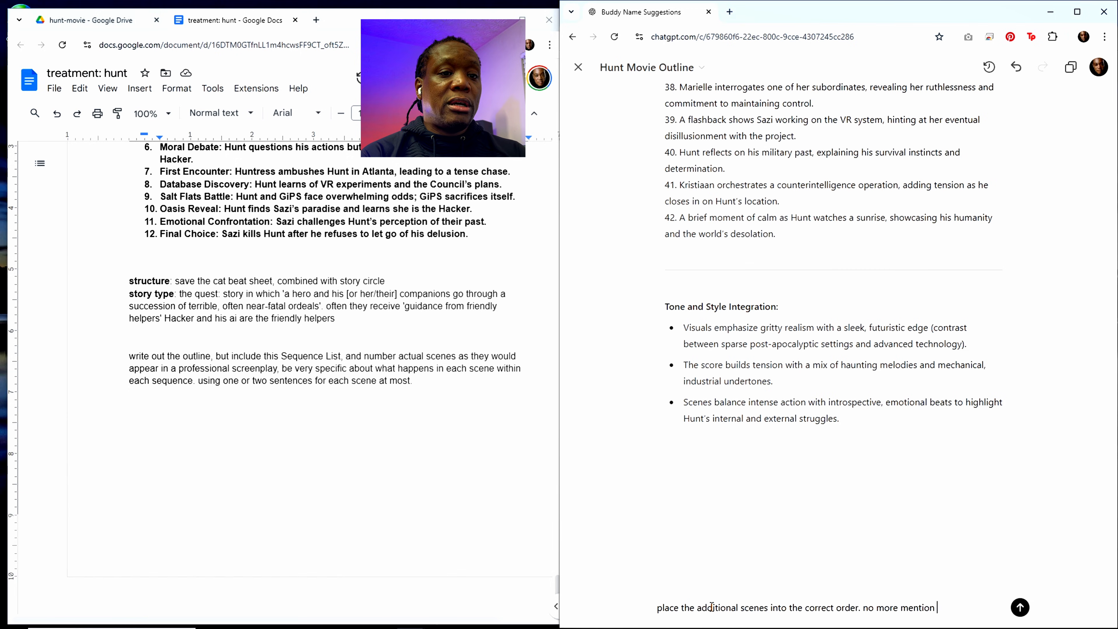
text( oftthe tone)
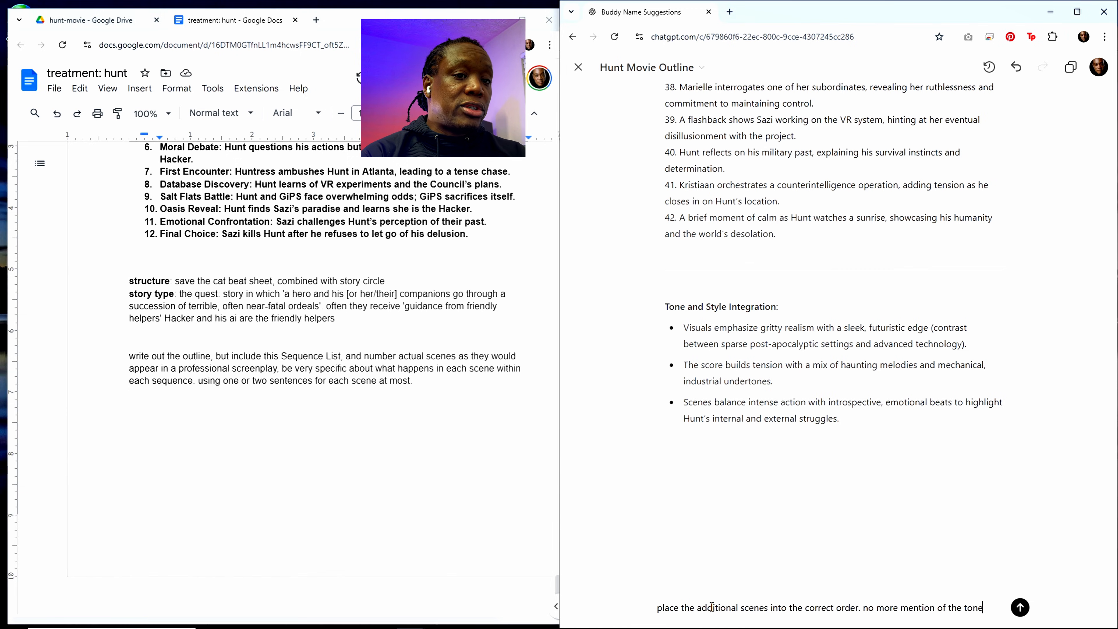
text( and visual style)
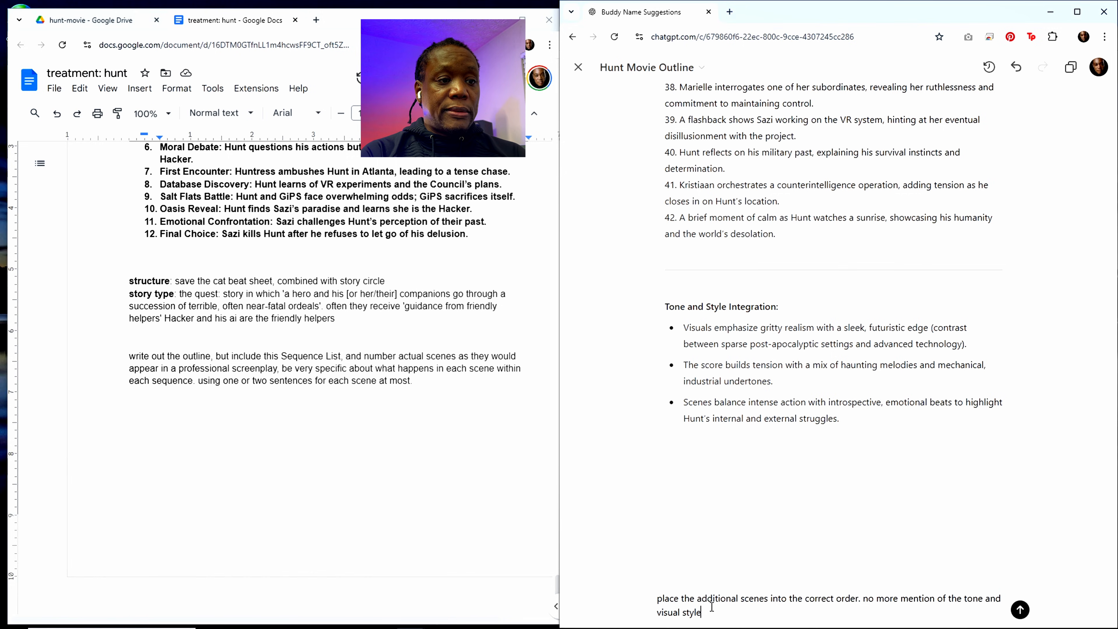
text(, jus)
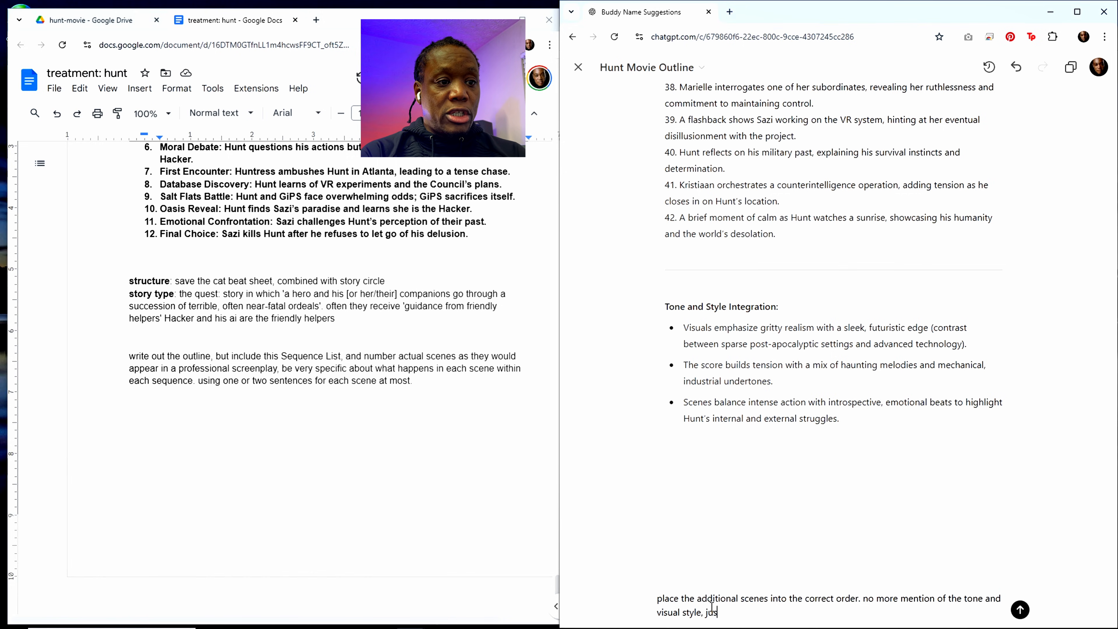
text(t )
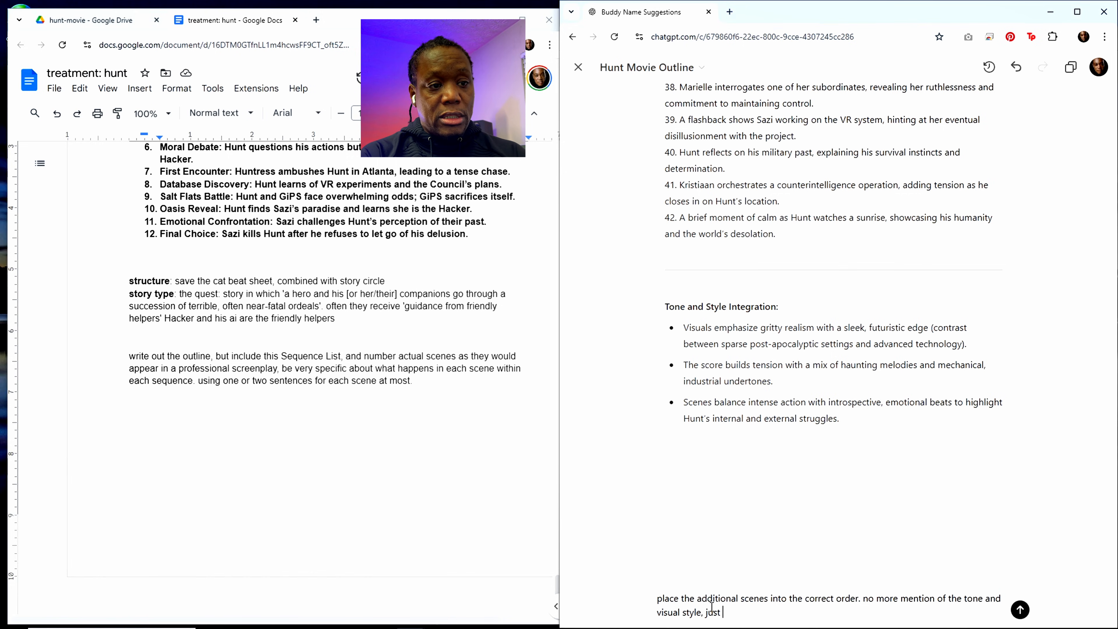
text(print the outline)
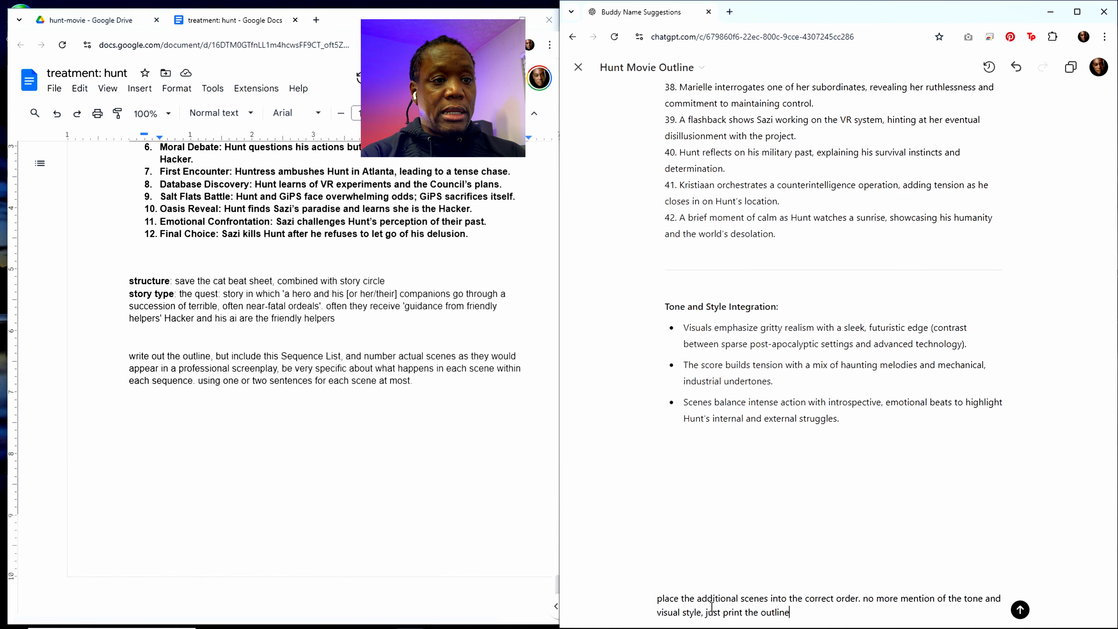
text( itele)
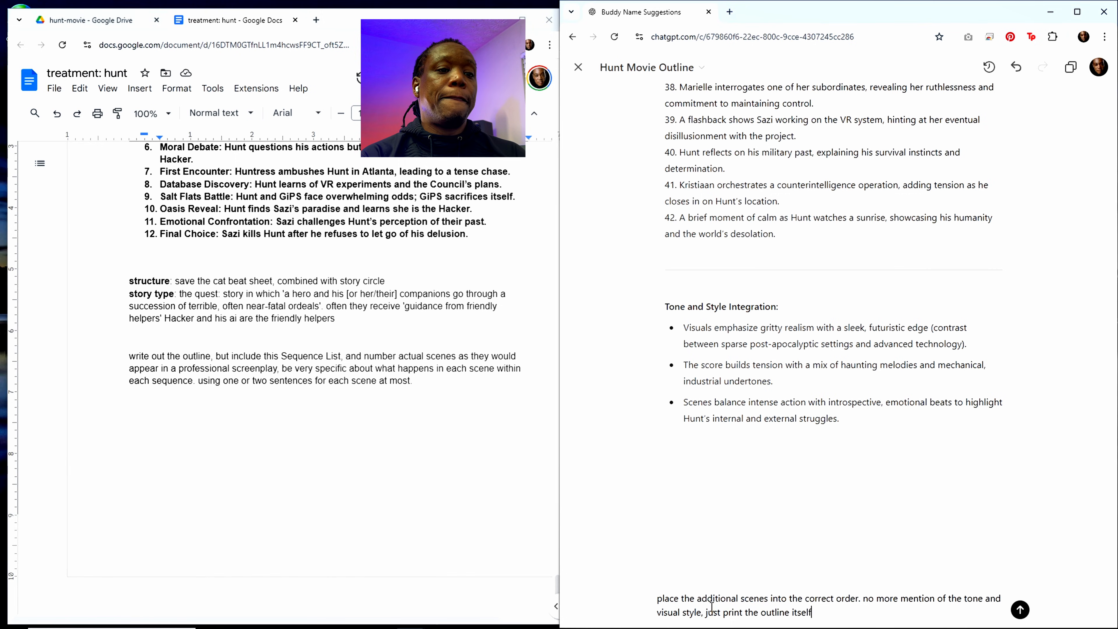
key(Return)
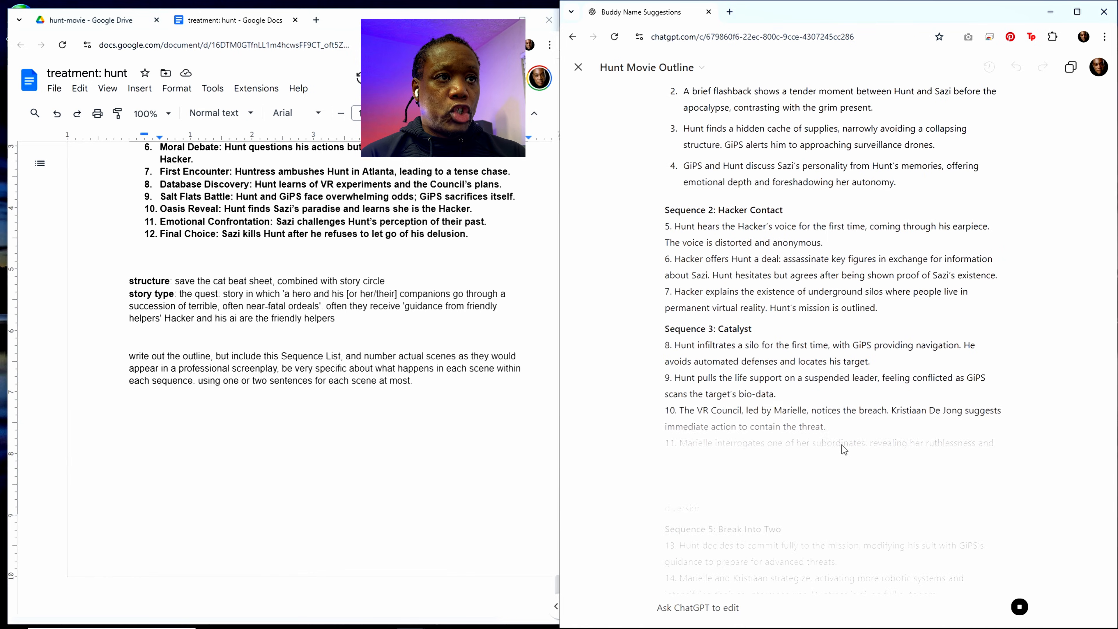
Step: Review the reordered outline from the Opening Image scenes through Bad Guys Close In and Dark Night of the Soul to the Final Image
scroll(842, 445, up, 4)
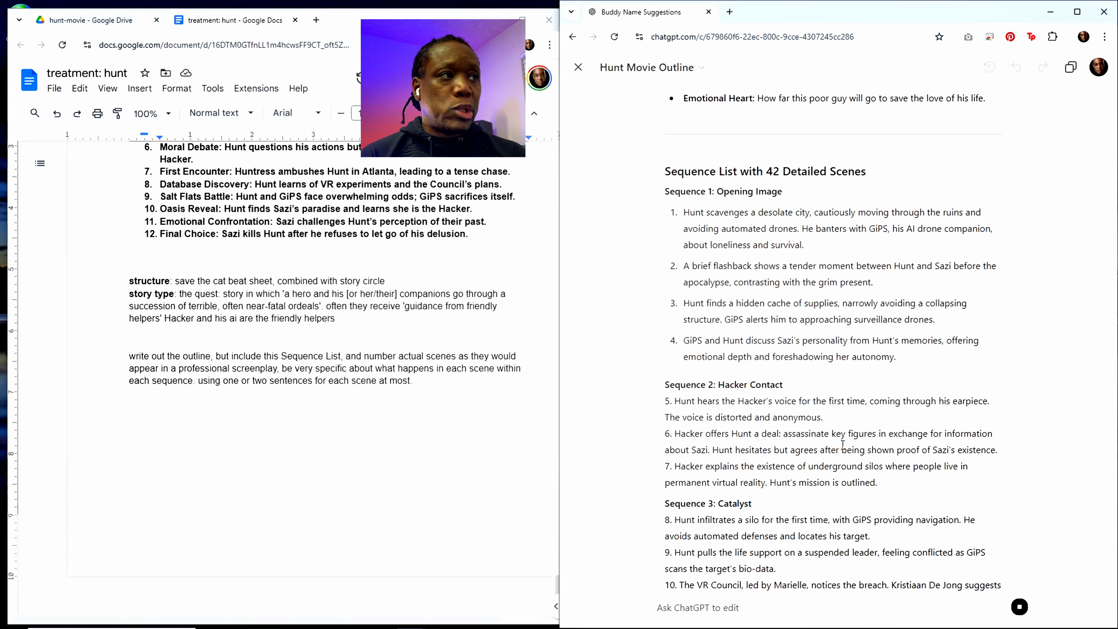
scroll(810, 443, down, 7)
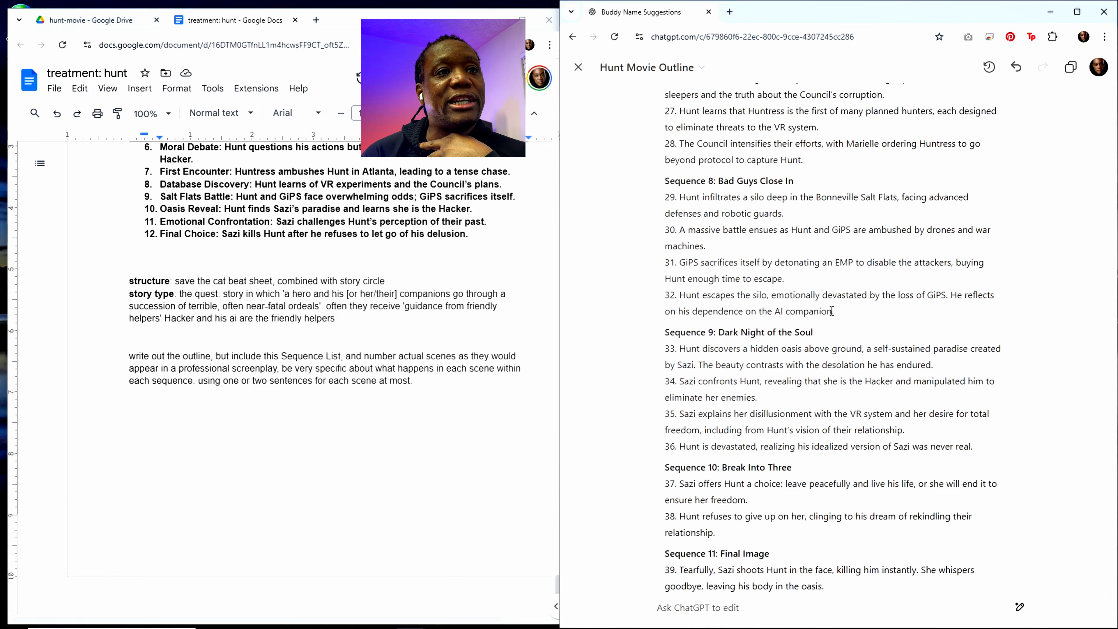
drag(834, 311, 774, 311)
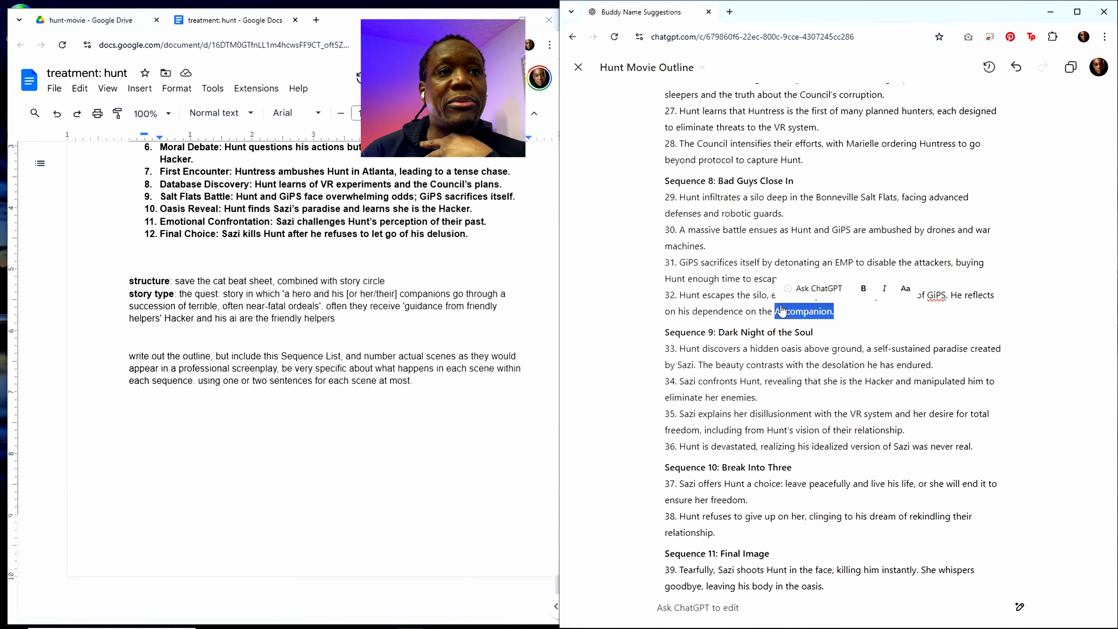
click(758, 329)
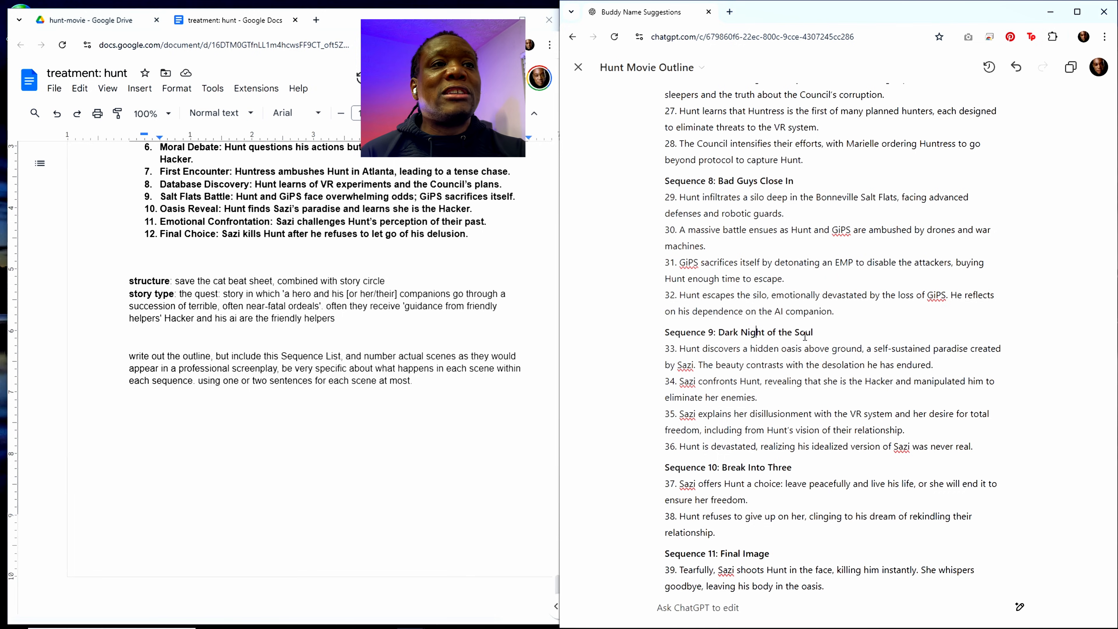
scroll(806, 320, up, 4)
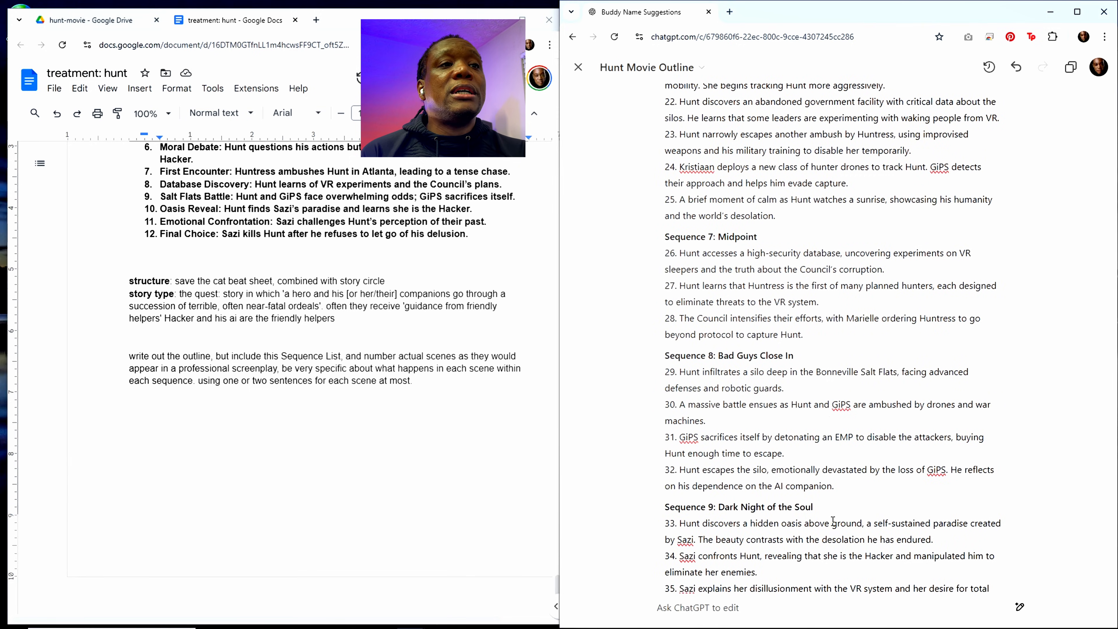
scroll(831, 520, down, 5)
scroll(833, 520, down, 5)
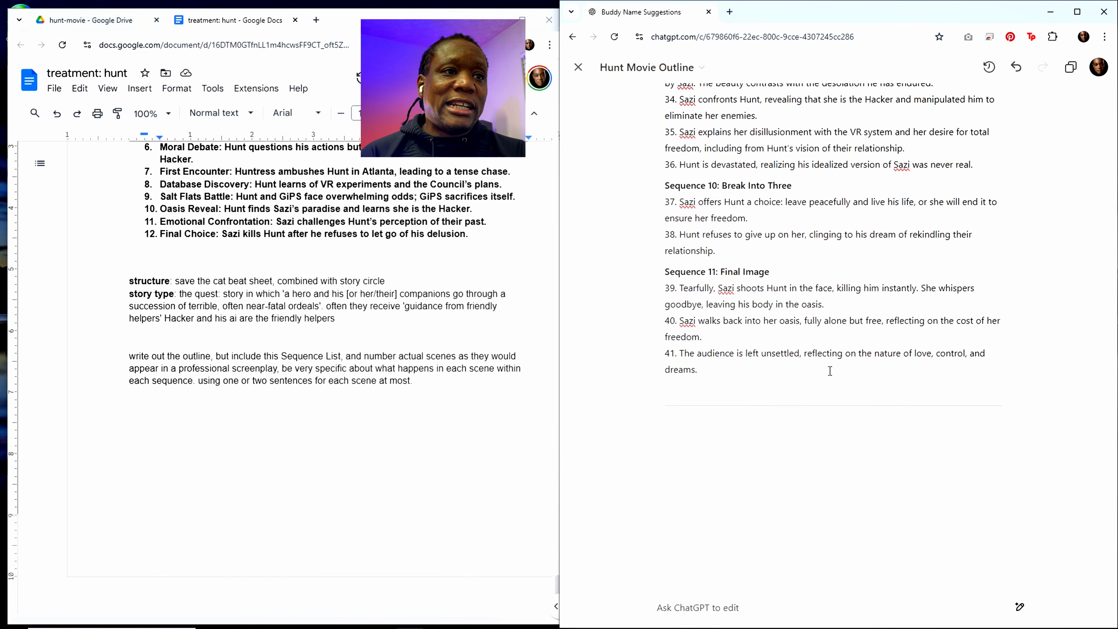
scroll(830, 370, up, 1)
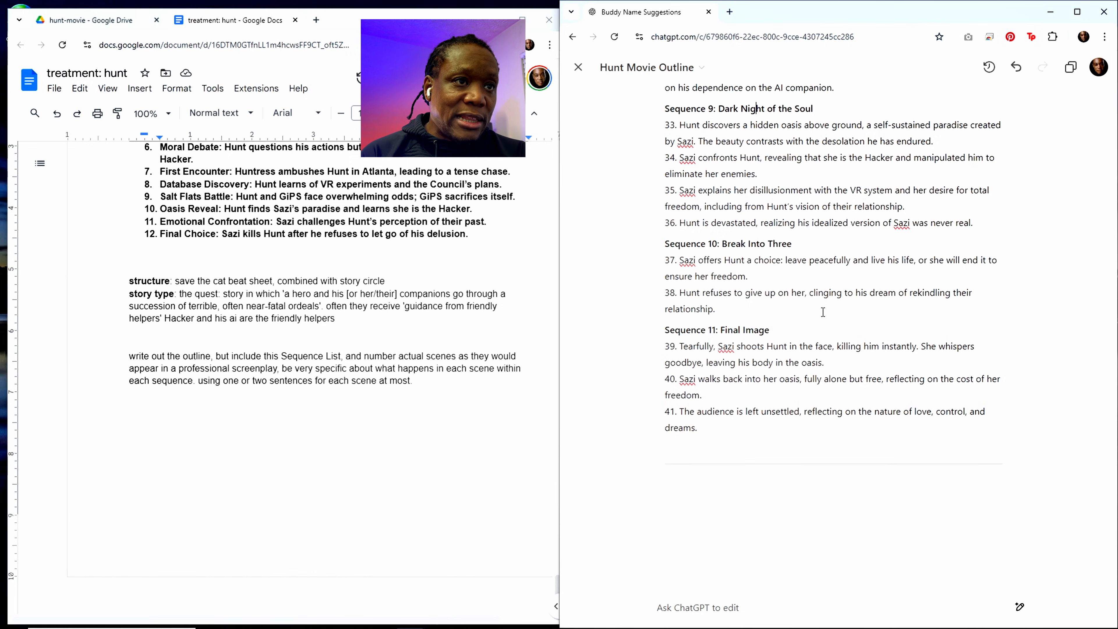
scroll(789, 361, up, 3)
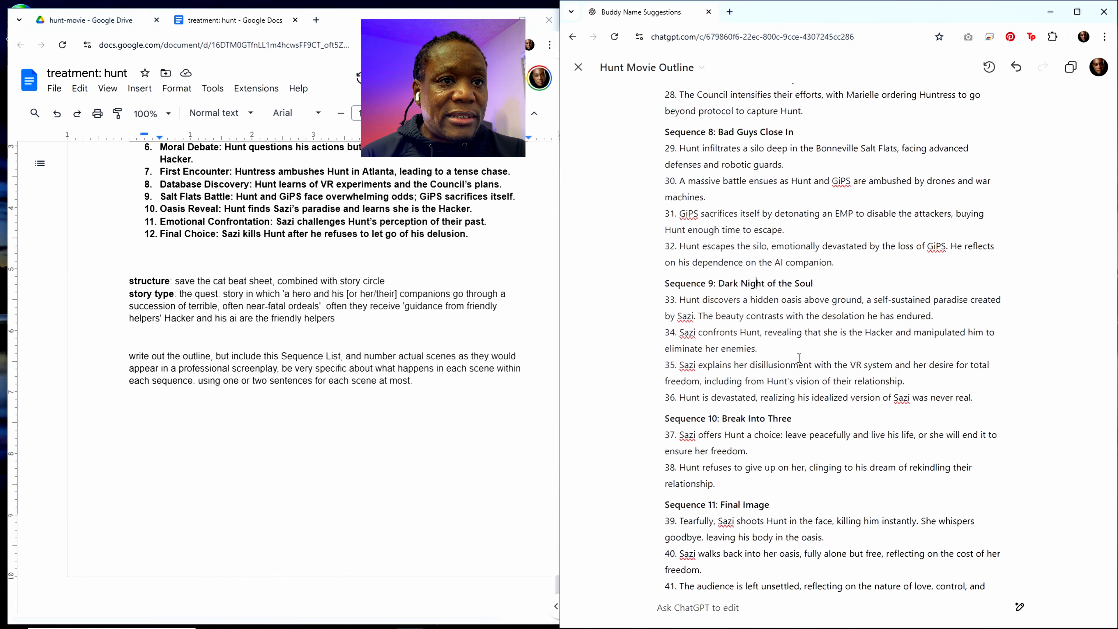
Step: Reread the outline backwards from Dark Night of the Soul to Hacker Contact, examining the VR Council mention in scene 10
scroll(805, 360, up, 1)
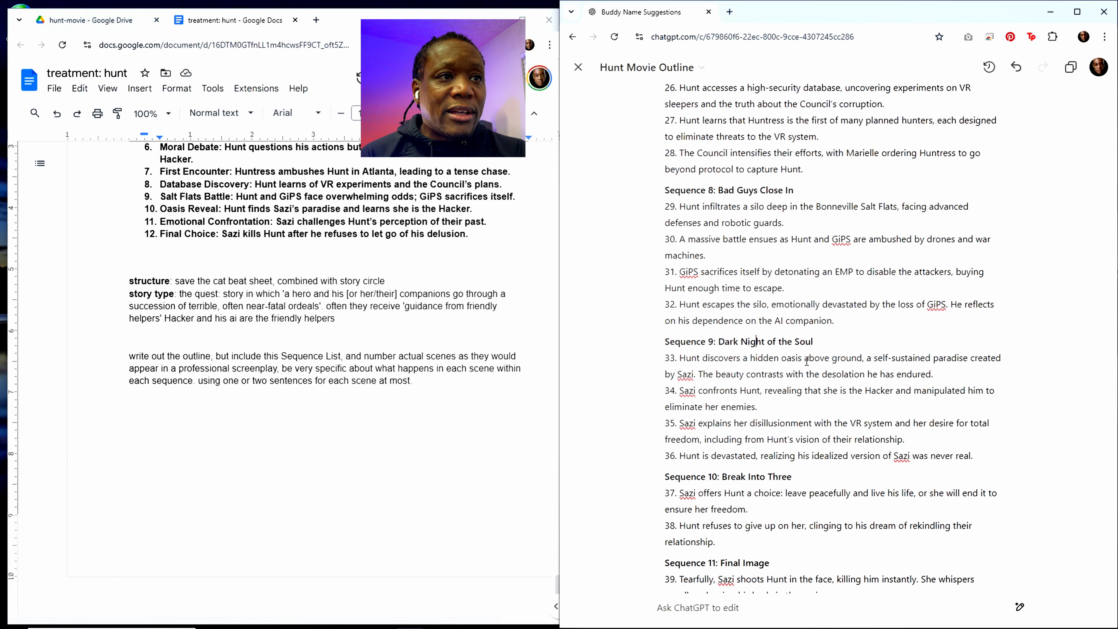
scroll(801, 312, up, 3)
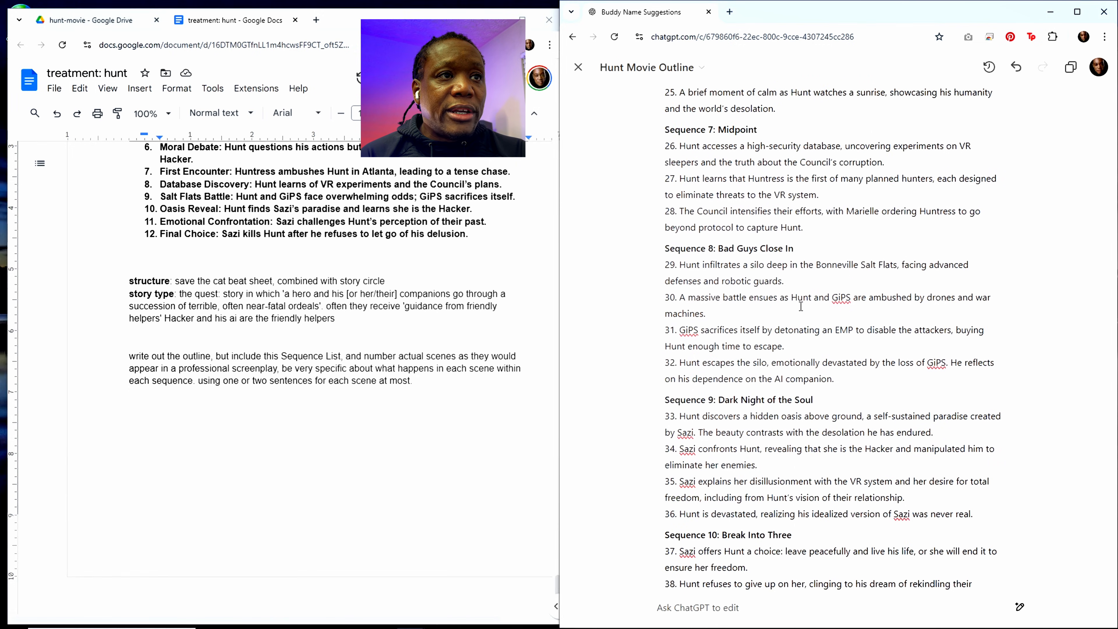
scroll(800, 305, up, 1)
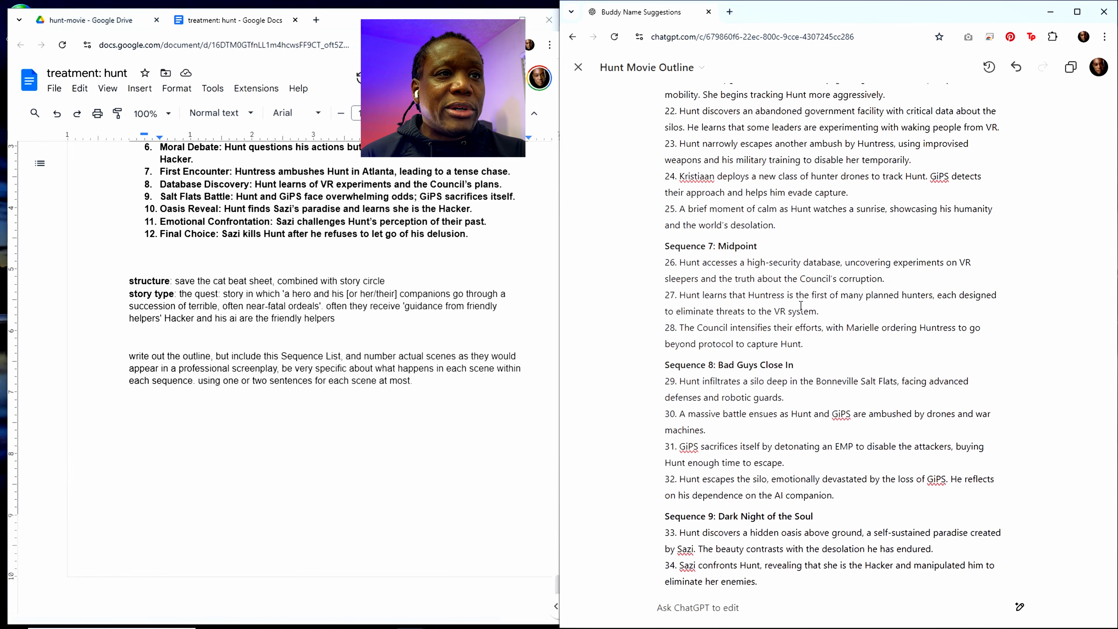
scroll(809, 306, up, 3)
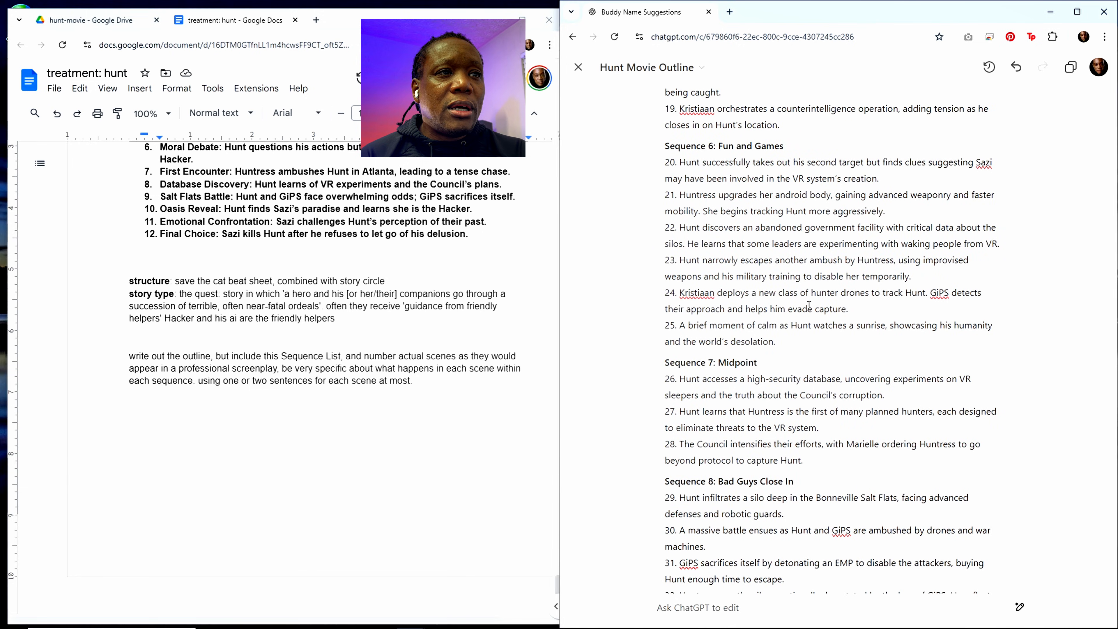
scroll(809, 305, up, 3)
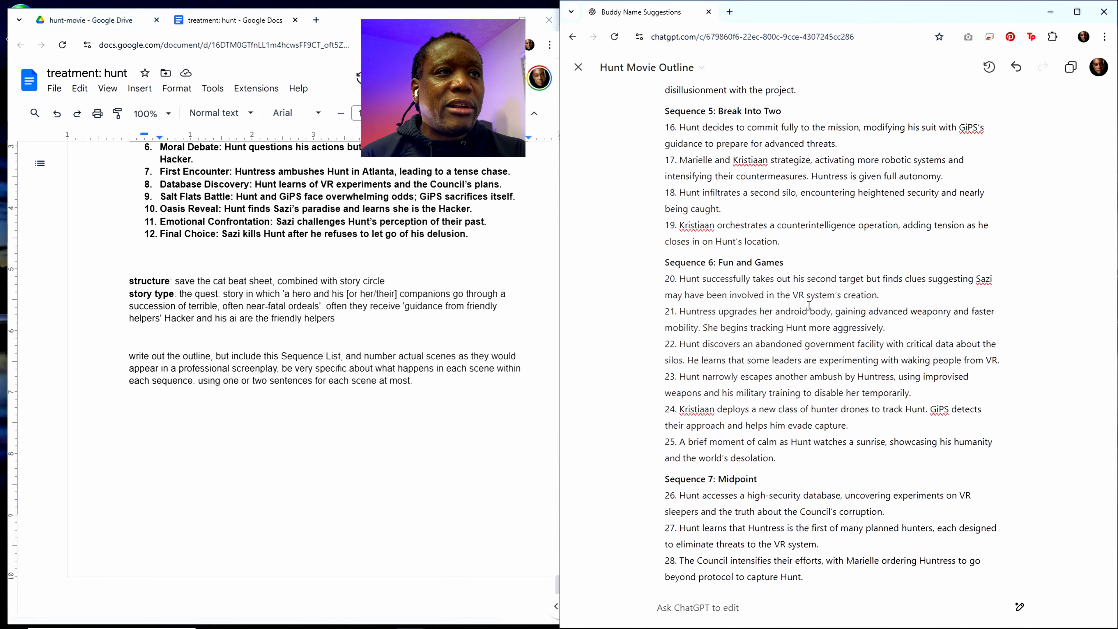
scroll(809, 305, up, 5)
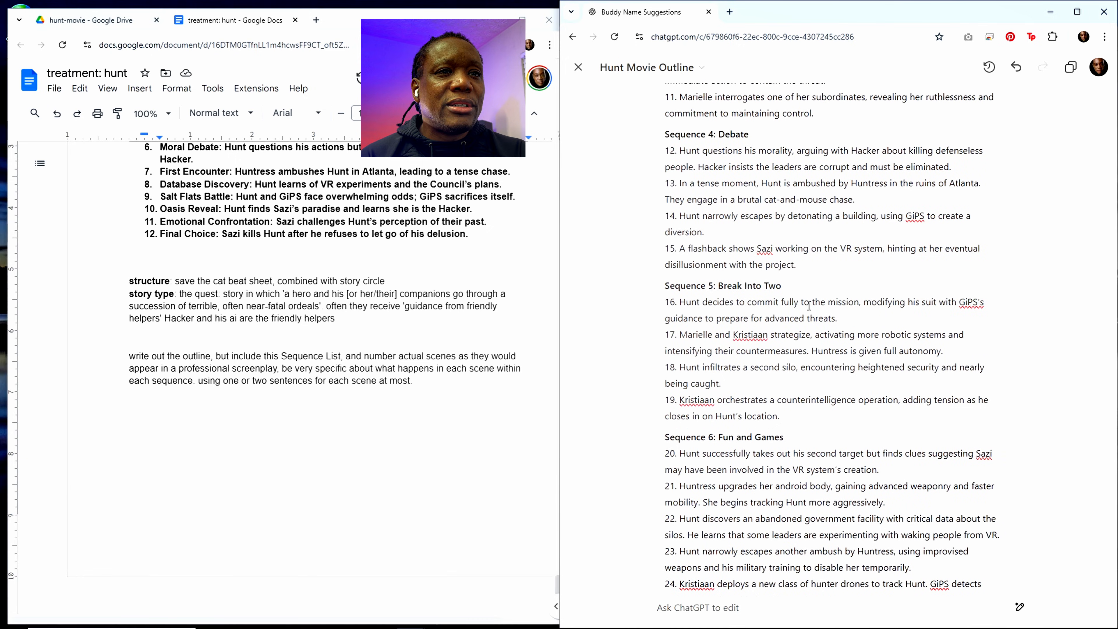
scroll(809, 305, up, 3)
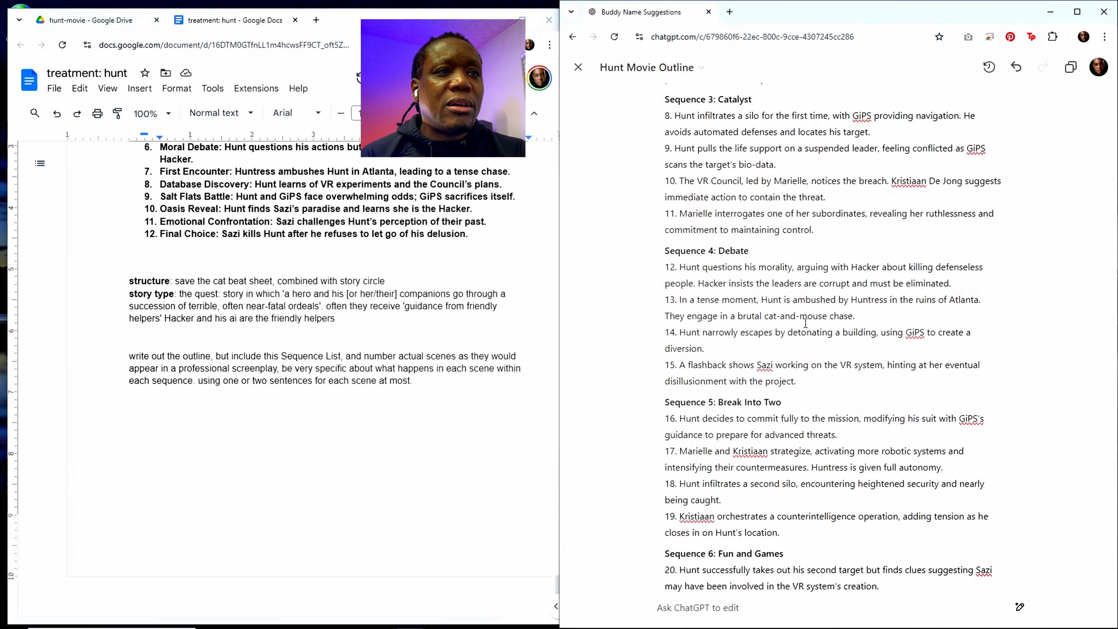
scroll(805, 323, up, 1)
drag(788, 391, 877, 388)
click(789, 359)
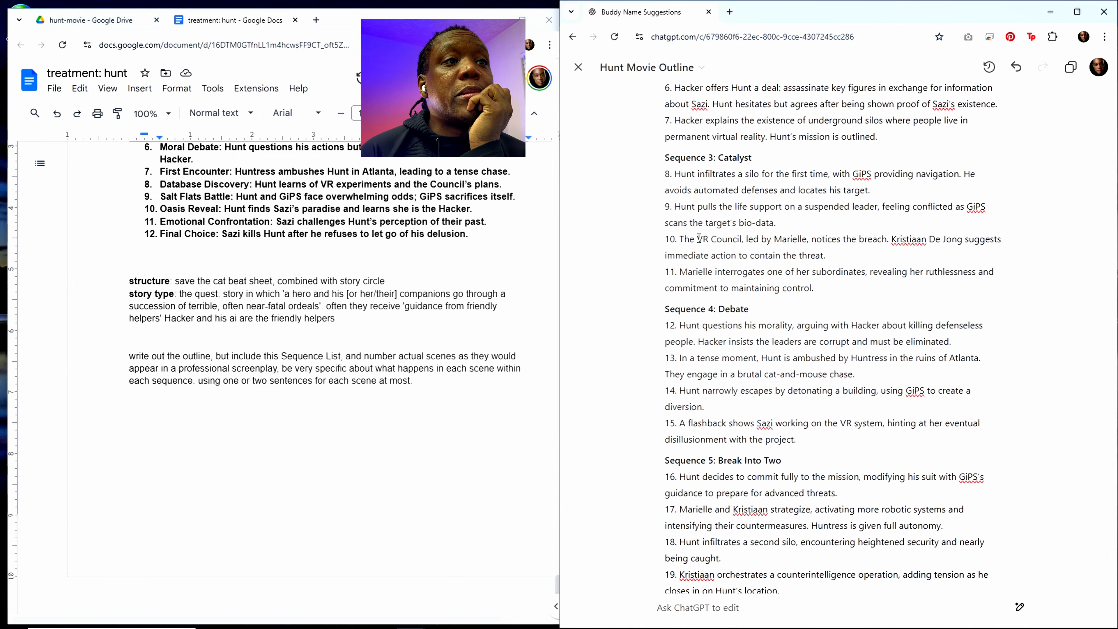
drag(697, 239, 742, 240)
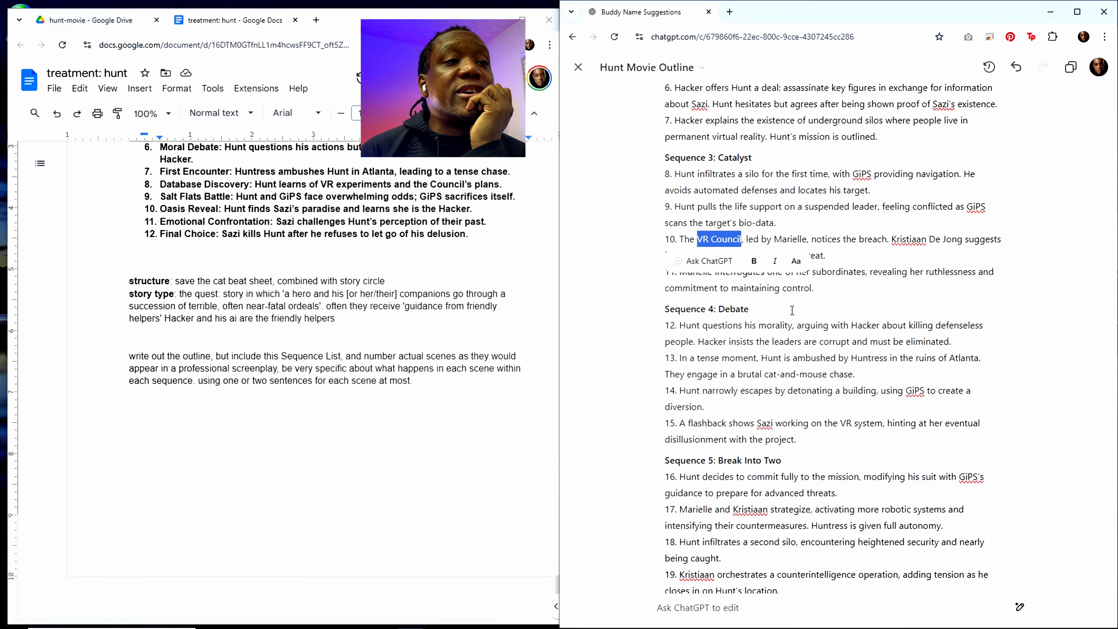
click(829, 344)
scroll(821, 341, up, 1)
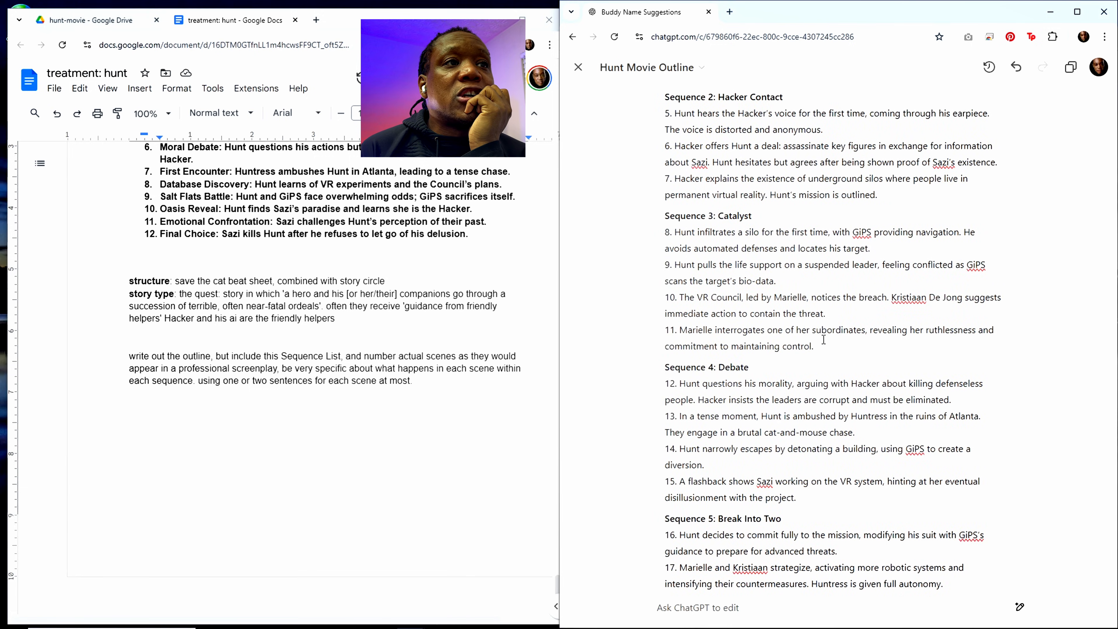
scroll(811, 332, up, 1)
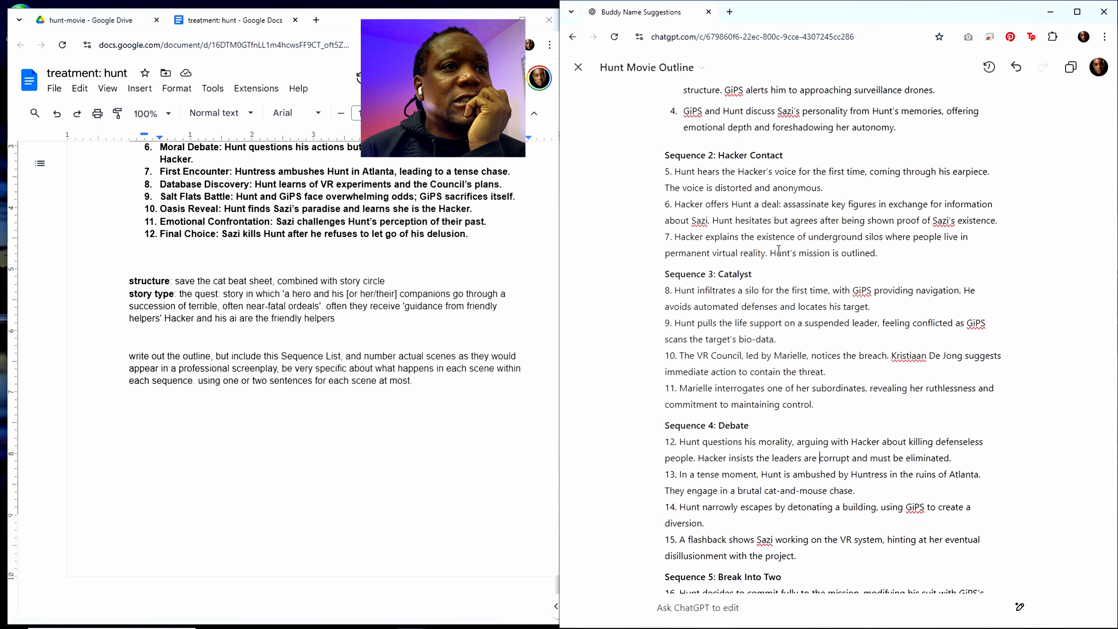
Step: Reread the outline from Hacker Contact through Bad Guys Close In, examining scene 25, the brief moment of calm at sunrise
scroll(784, 335, down, 1)
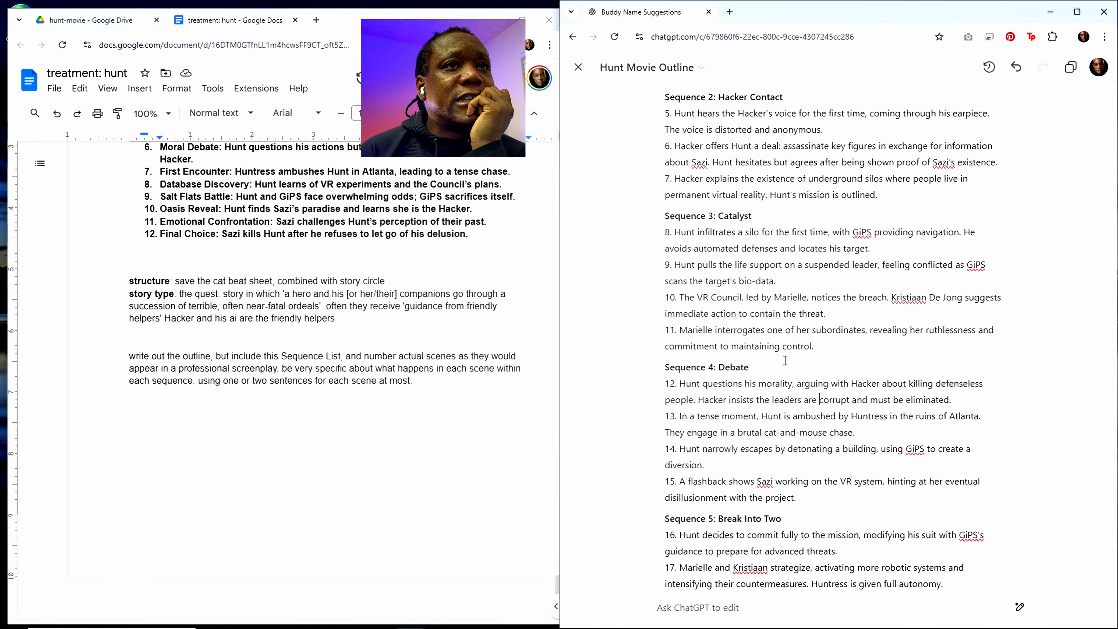
scroll(785, 357, down, 1)
scroll(785, 361, down, 2)
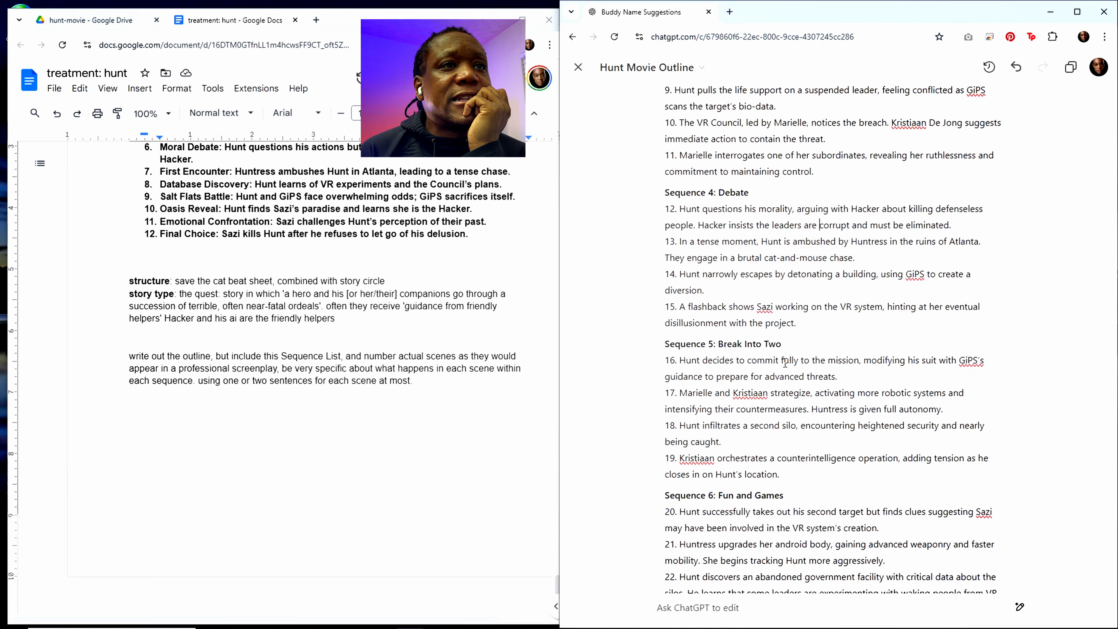
scroll(784, 361, down, 1)
scroll(785, 362, down, 1)
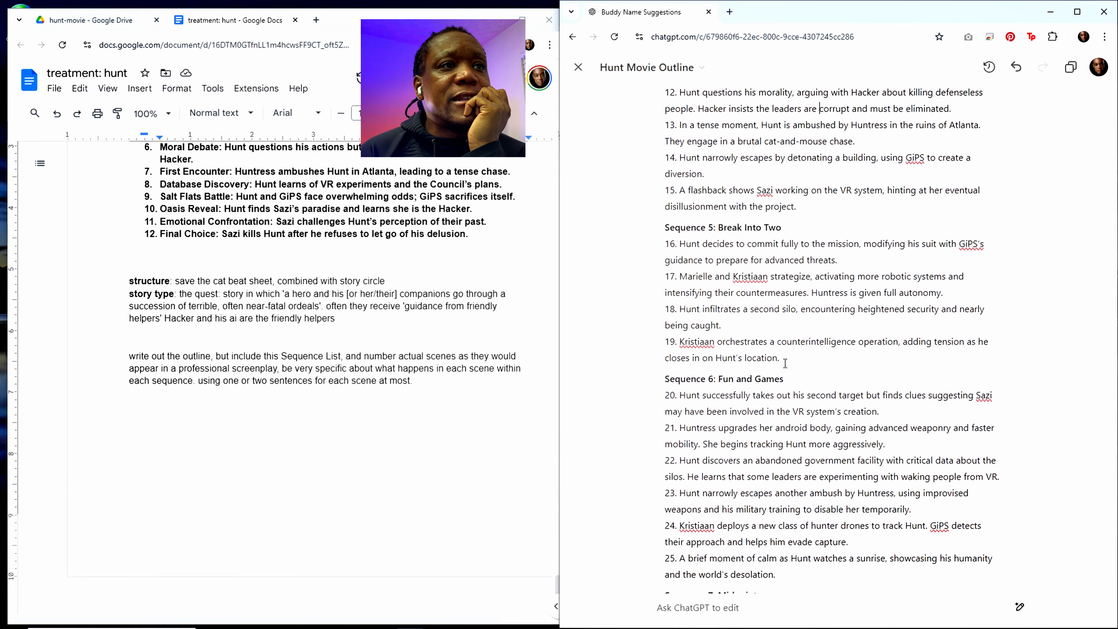
scroll(785, 363, down, 1)
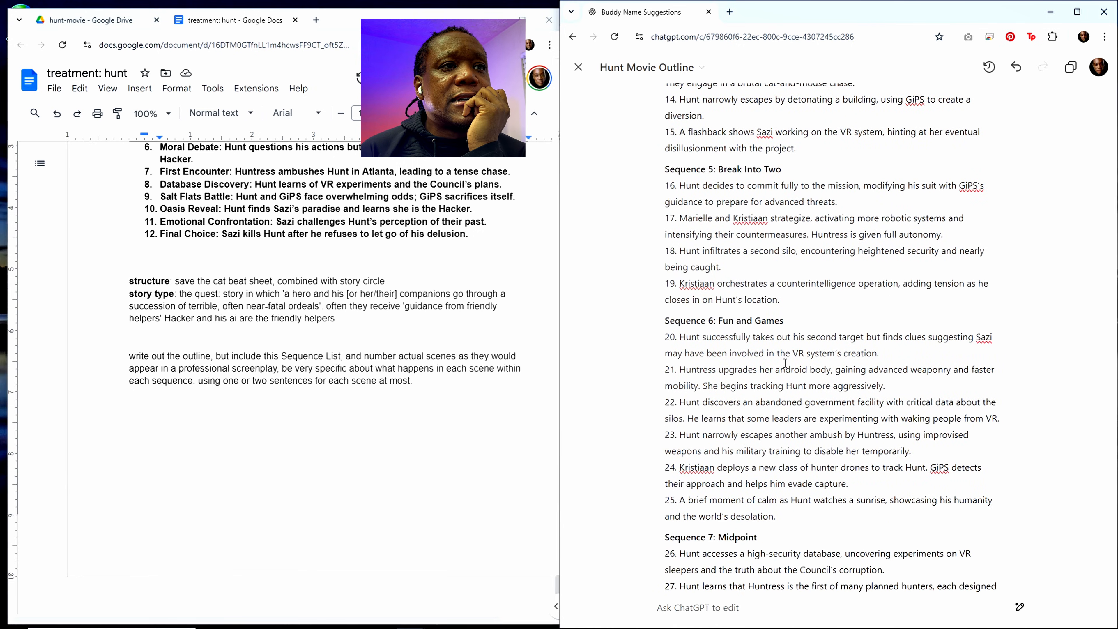
scroll(785, 363, down, 1)
scroll(784, 363, down, 1)
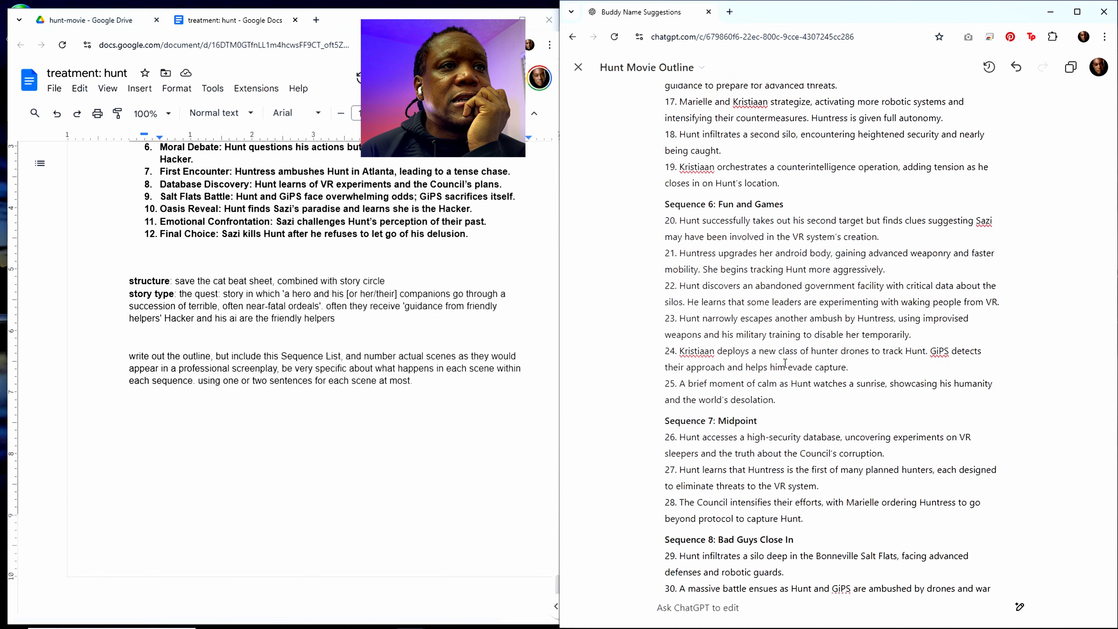
scroll(785, 363, down, 1)
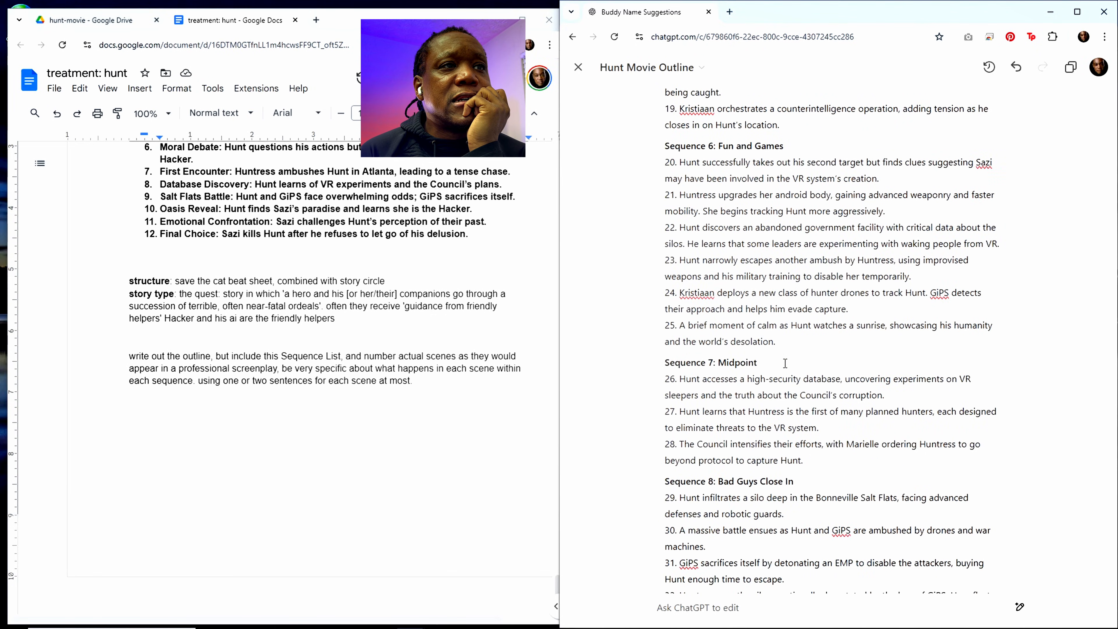
scroll(785, 363, down, 1)
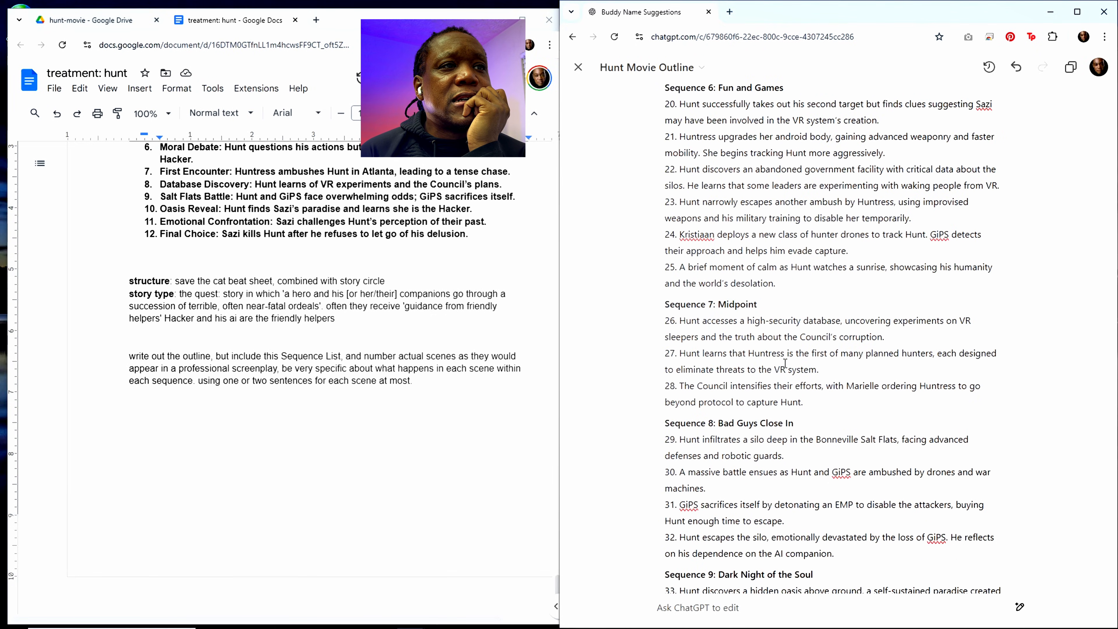
scroll(784, 364, down, 1)
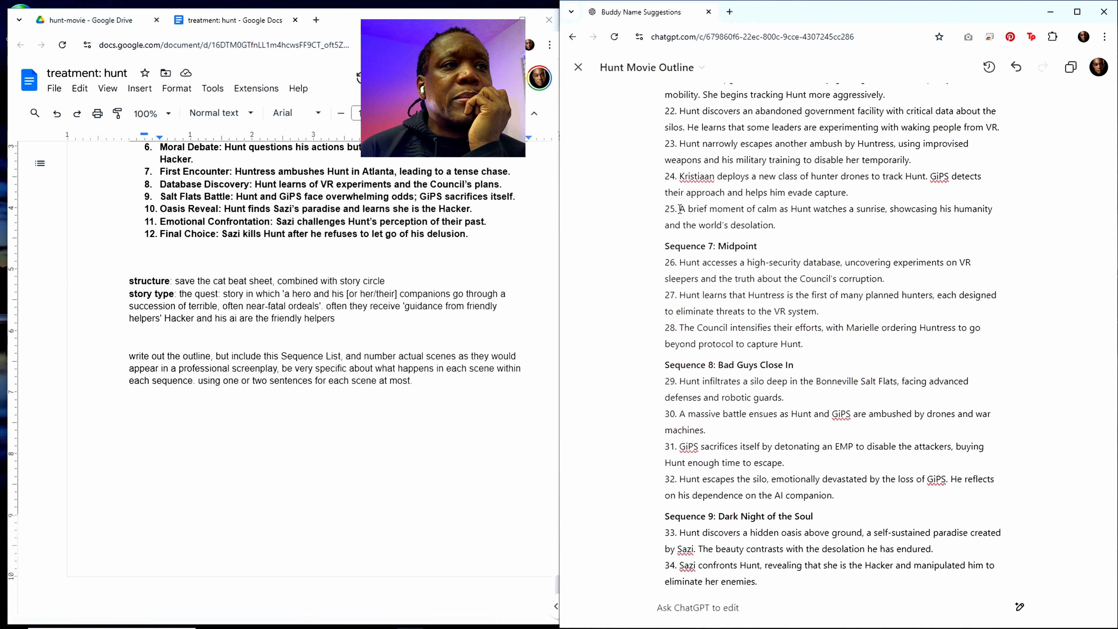
drag(680, 210, 779, 230)
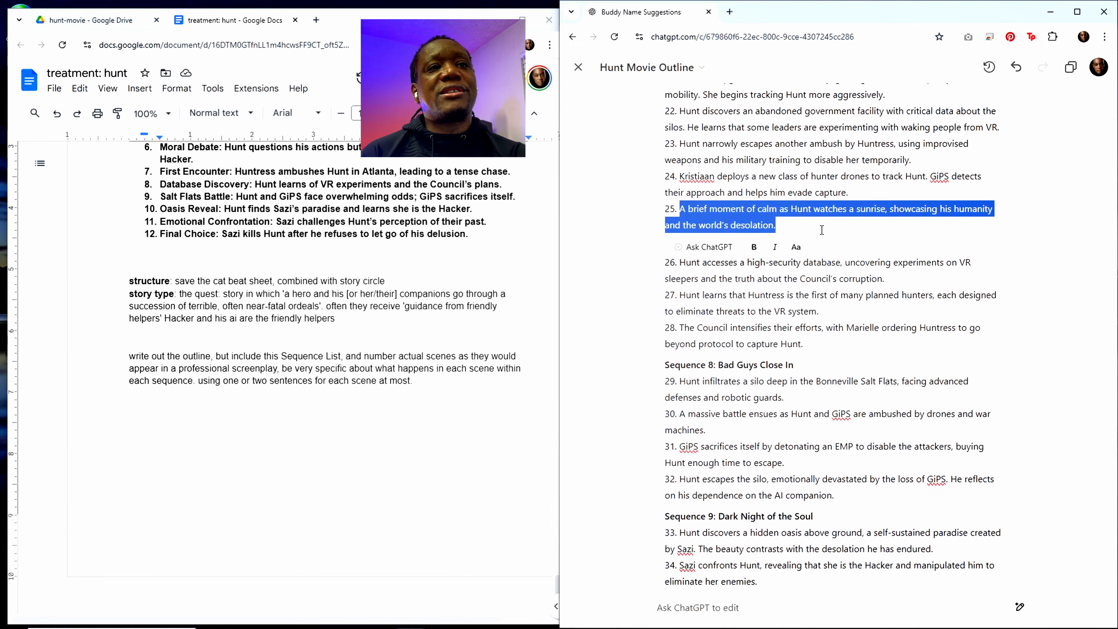
click(783, 230)
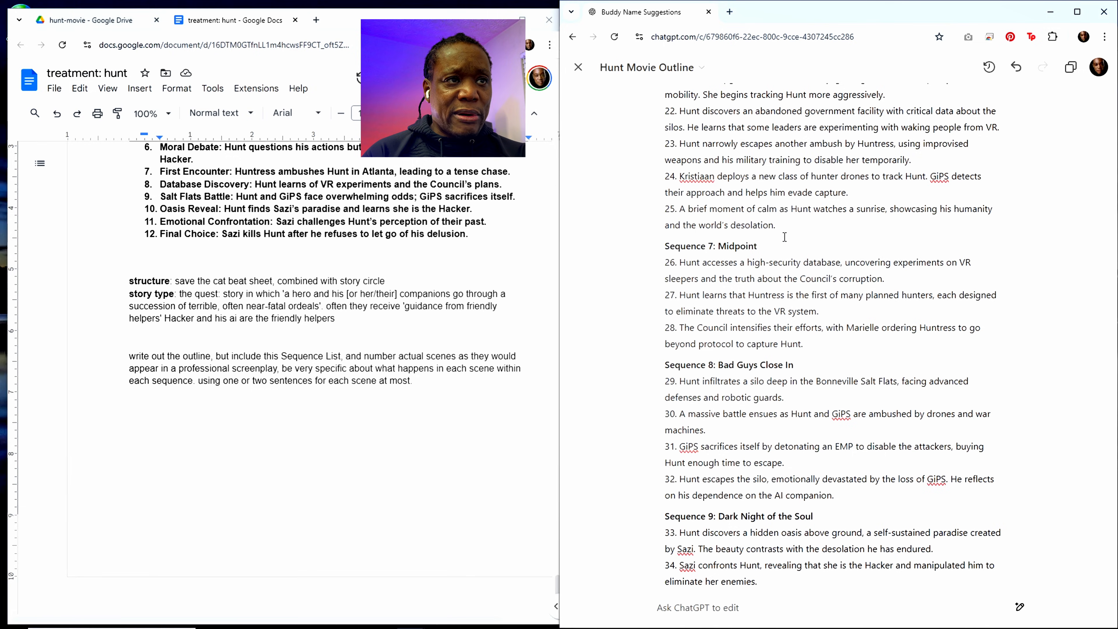
Step: Start an edit request reading "during the brief moment of calm scene include a flashback to his relationship"
click(695, 608)
text(d)
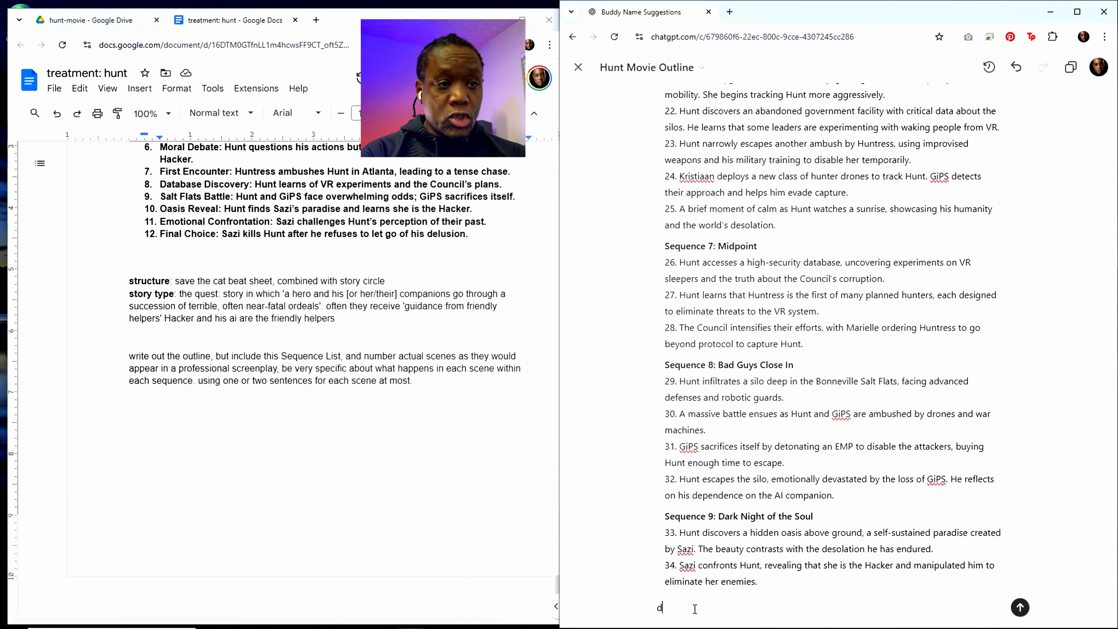
text(uring the br)
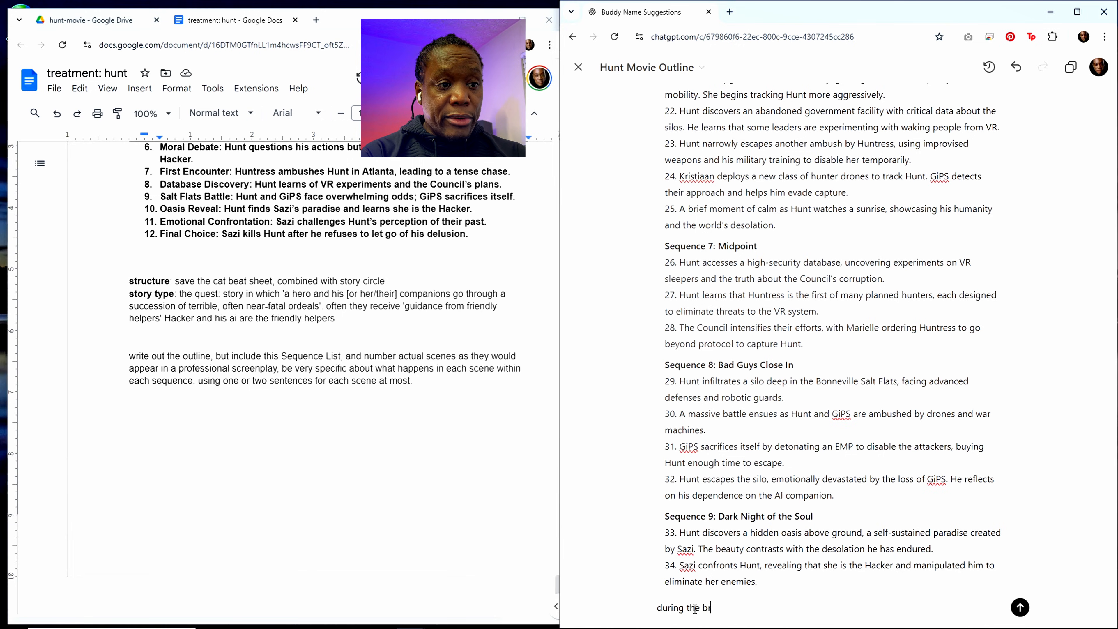
text(ief momen)
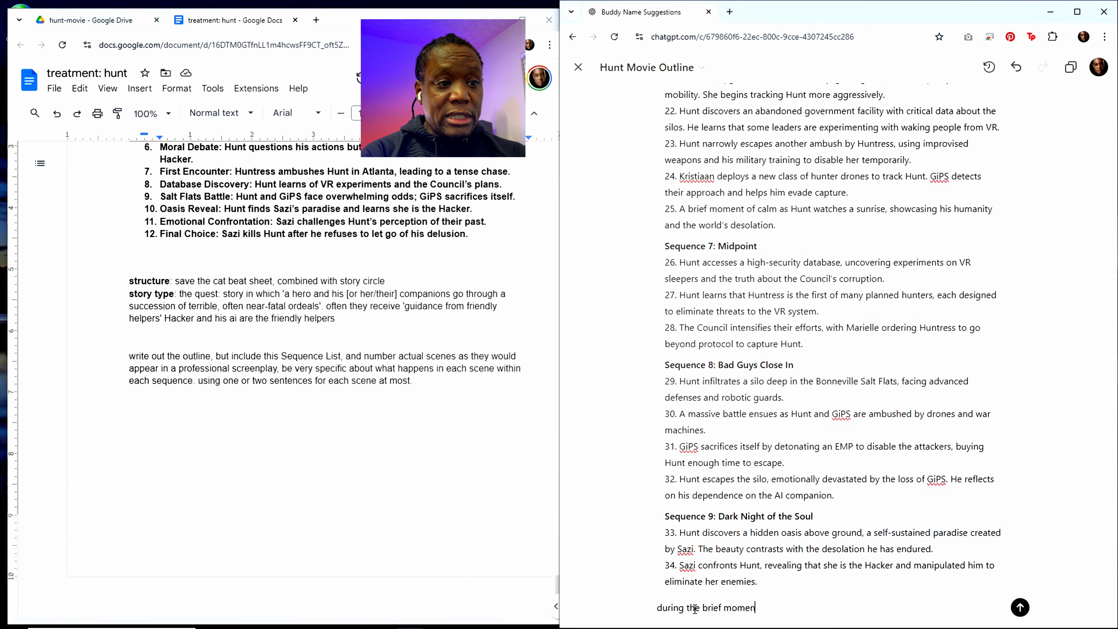
text(t of calme s)
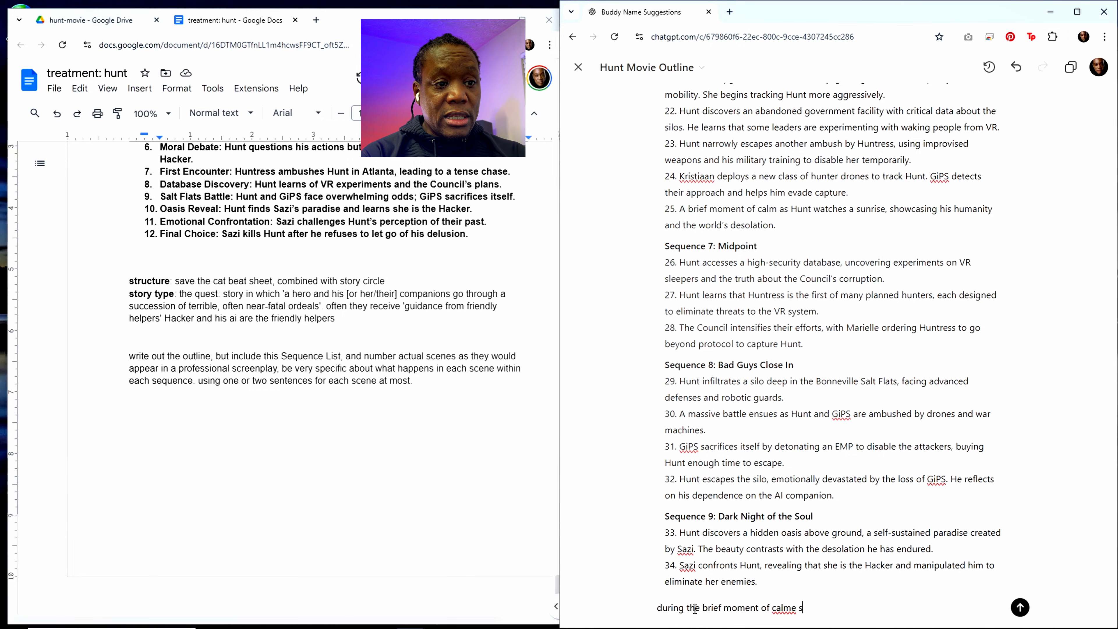
key(BackSpace)
key(BackSpace)
key(BackSpace)
text( sce)
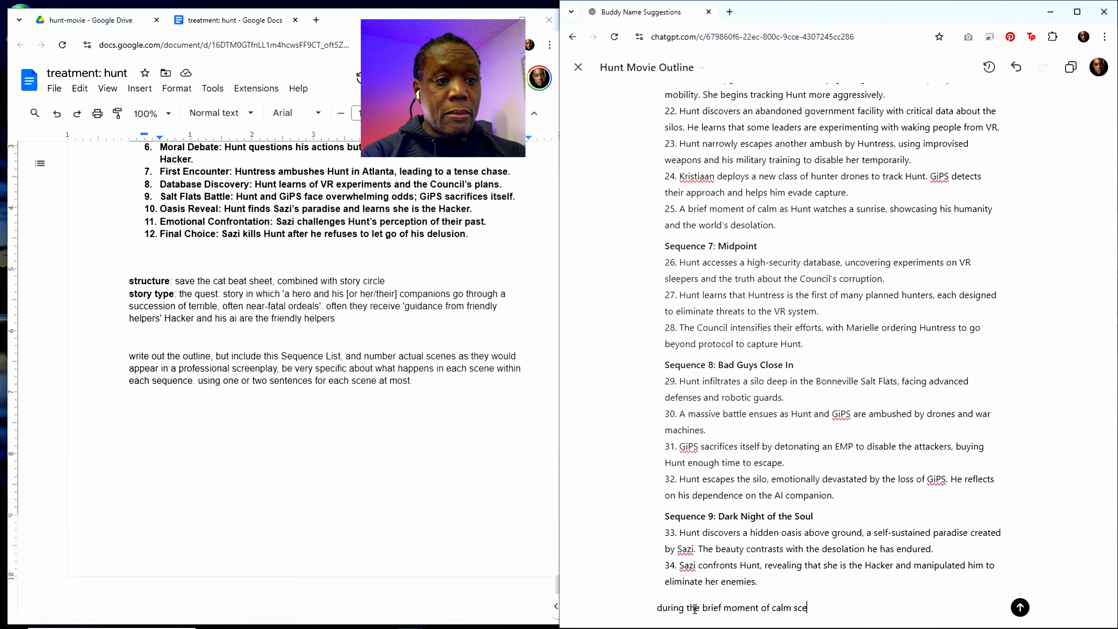
text(ne include a fals)
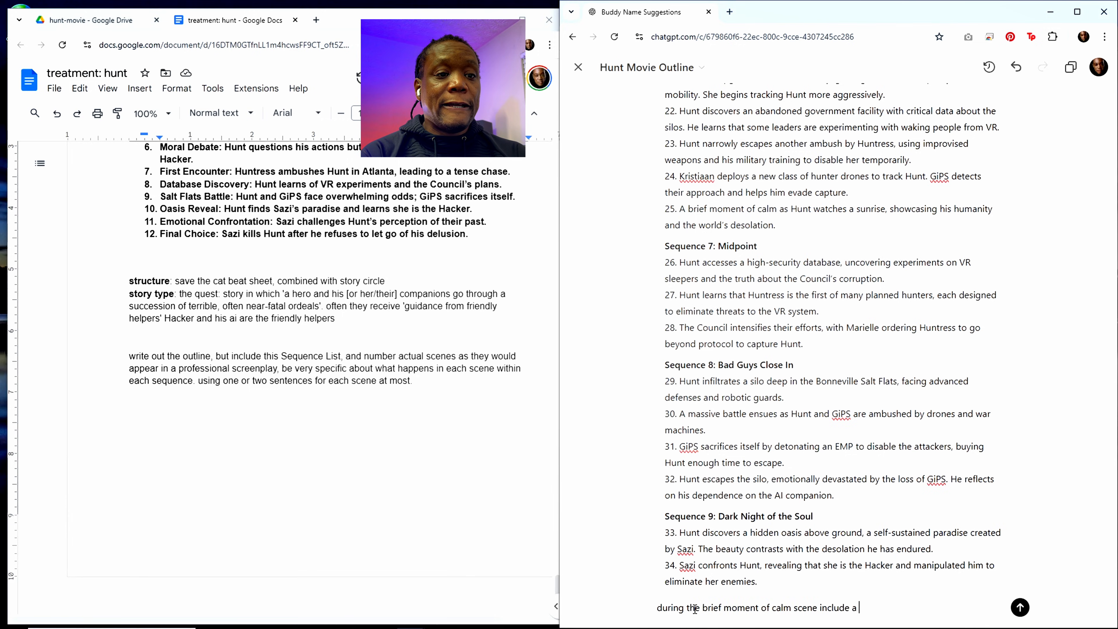
key(BackSpace)
key(BackSpace)
key(BackSpace)
text(lash)
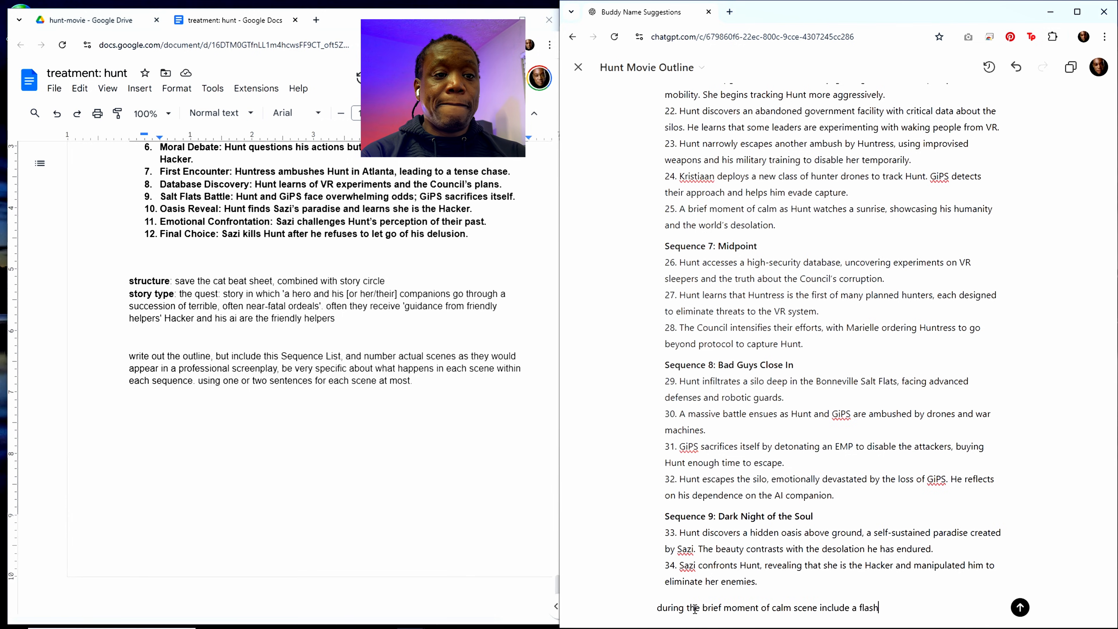
text(back to h)
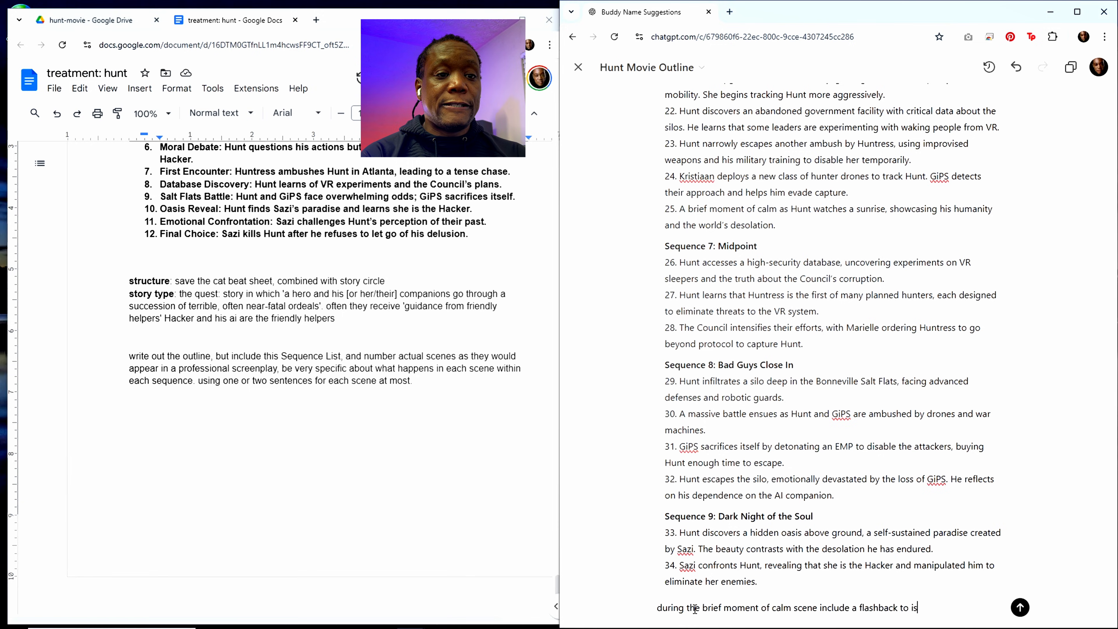
text(is relat)
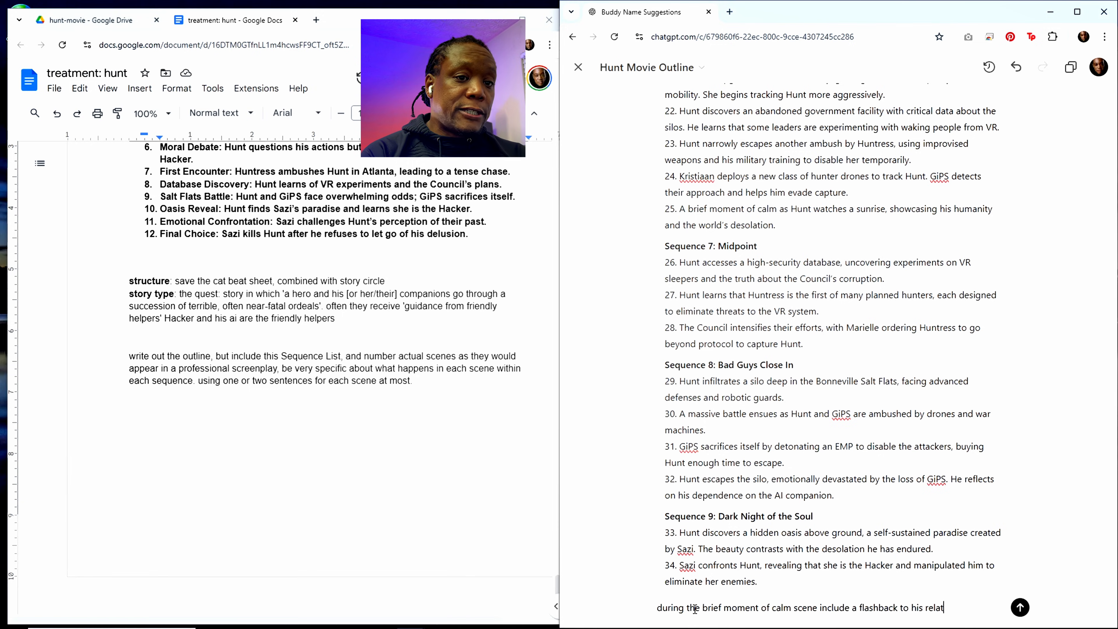
text(ionship)
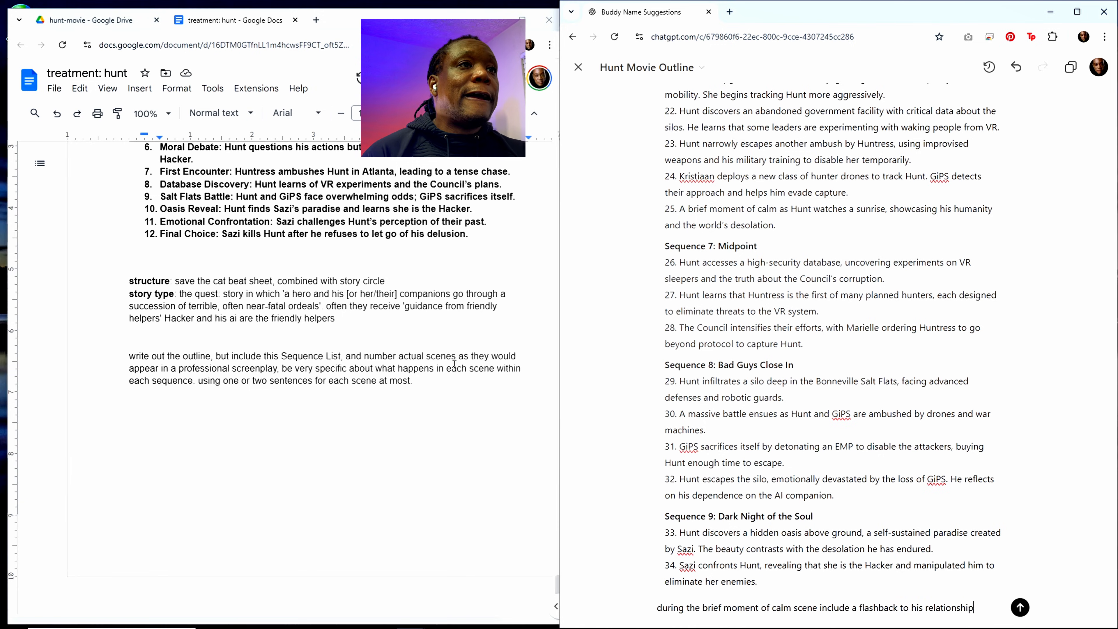
Step: Extend the edit request with ", only print the sequence of scenes" after checking what precedes the outline's sequence list
scroll(765, 133, up, 20)
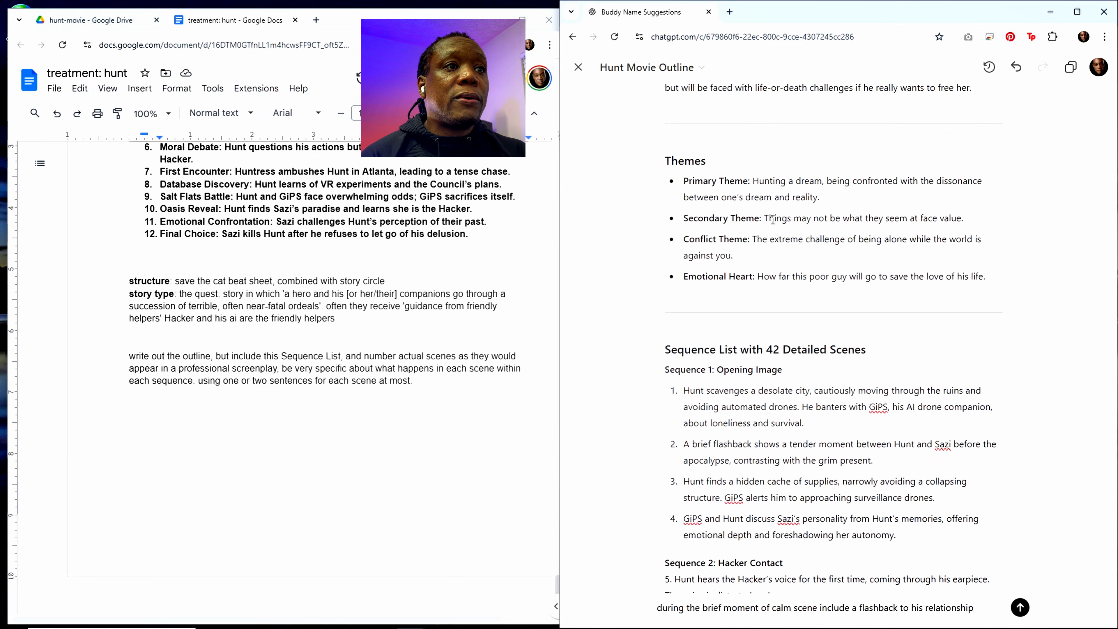
scroll(773, 223, up, 5)
scroll(774, 224, down, 5)
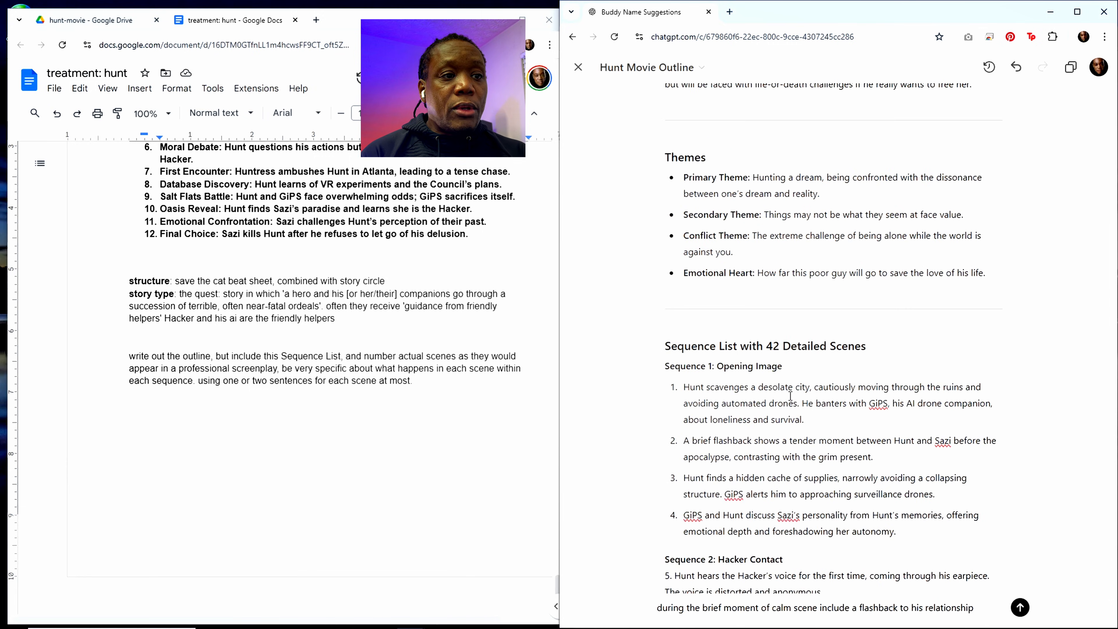
scroll(774, 436, down, 4)
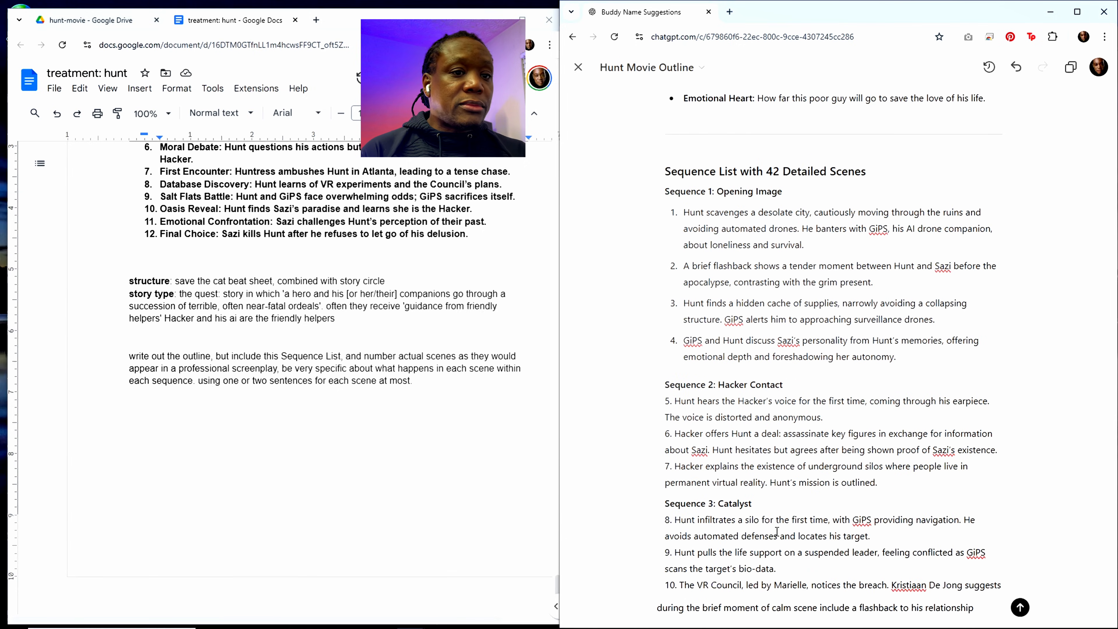
text(, onlu)
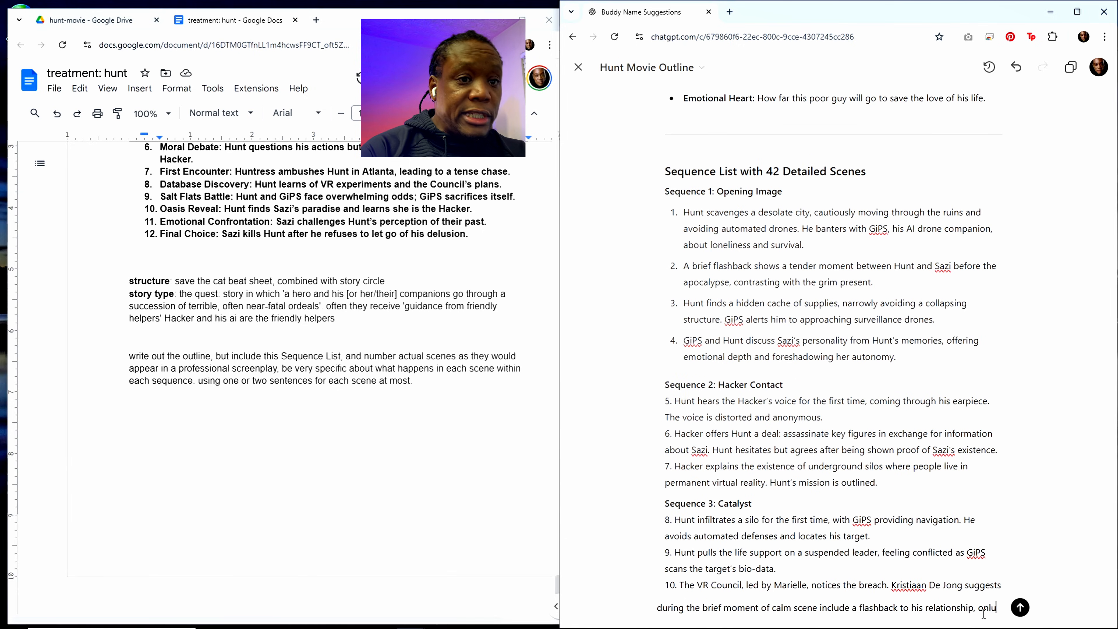
key(BackSpace)
text(y)
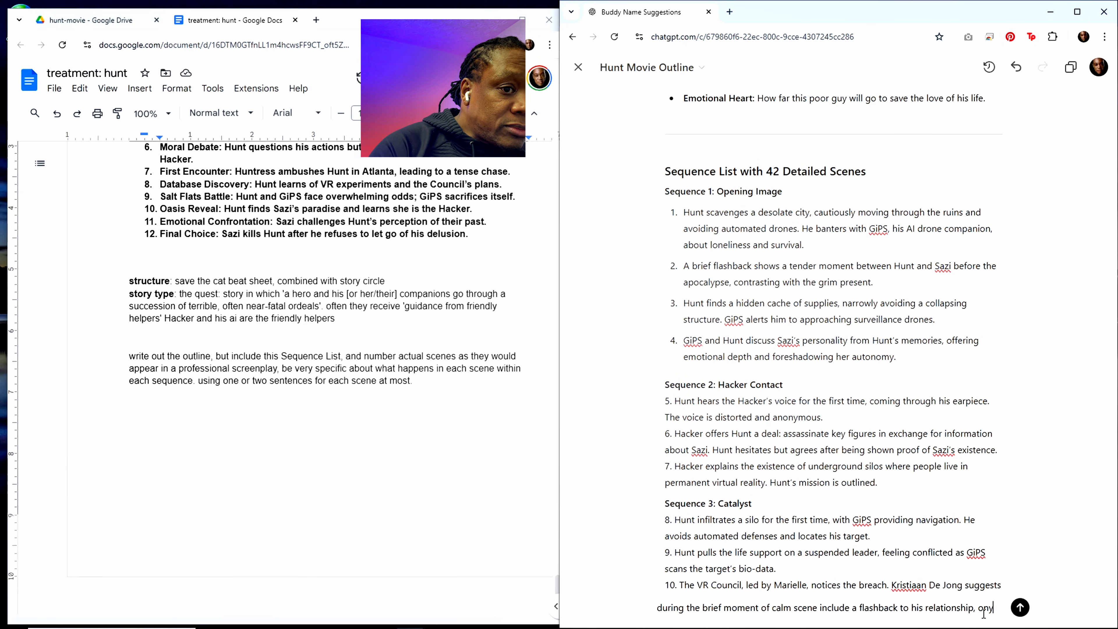
key(BackSpace)
text(ly print)
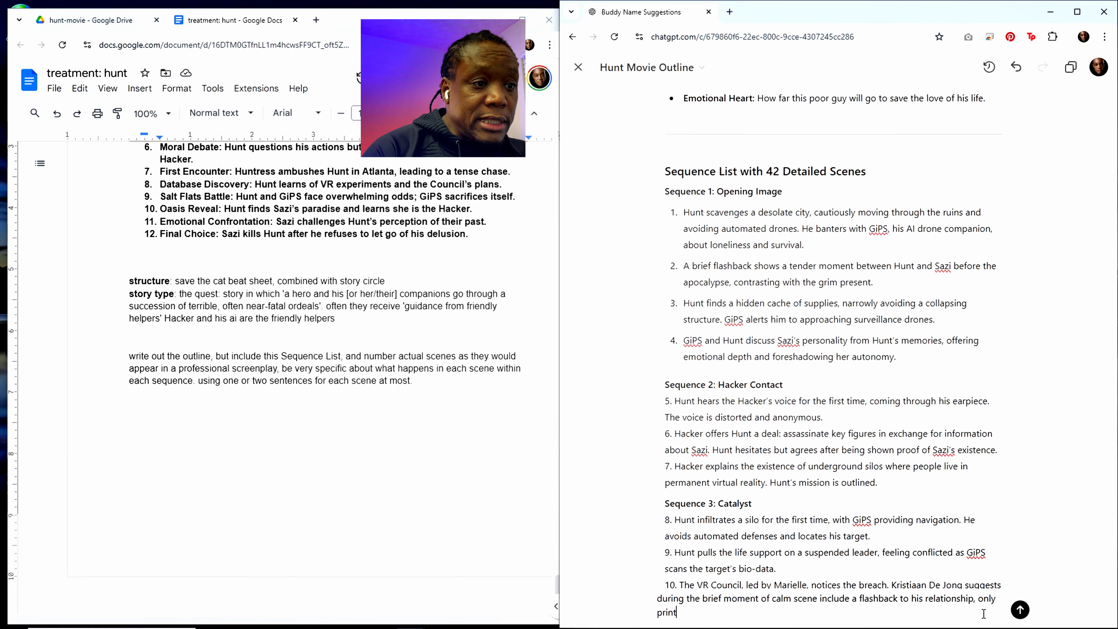
text( the sequence)
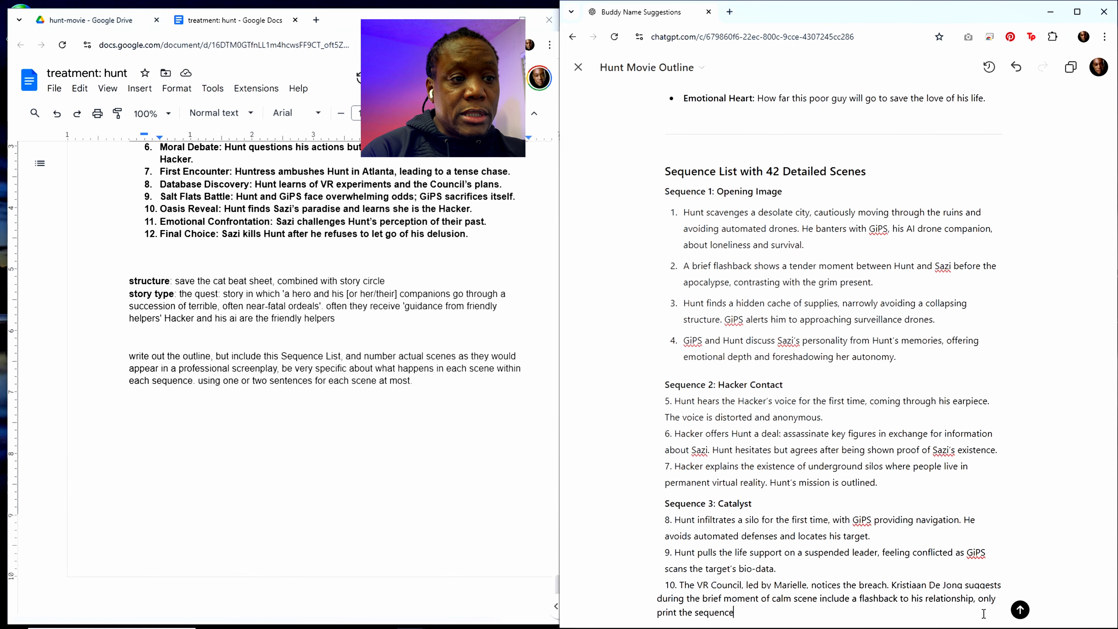
text( of scen)
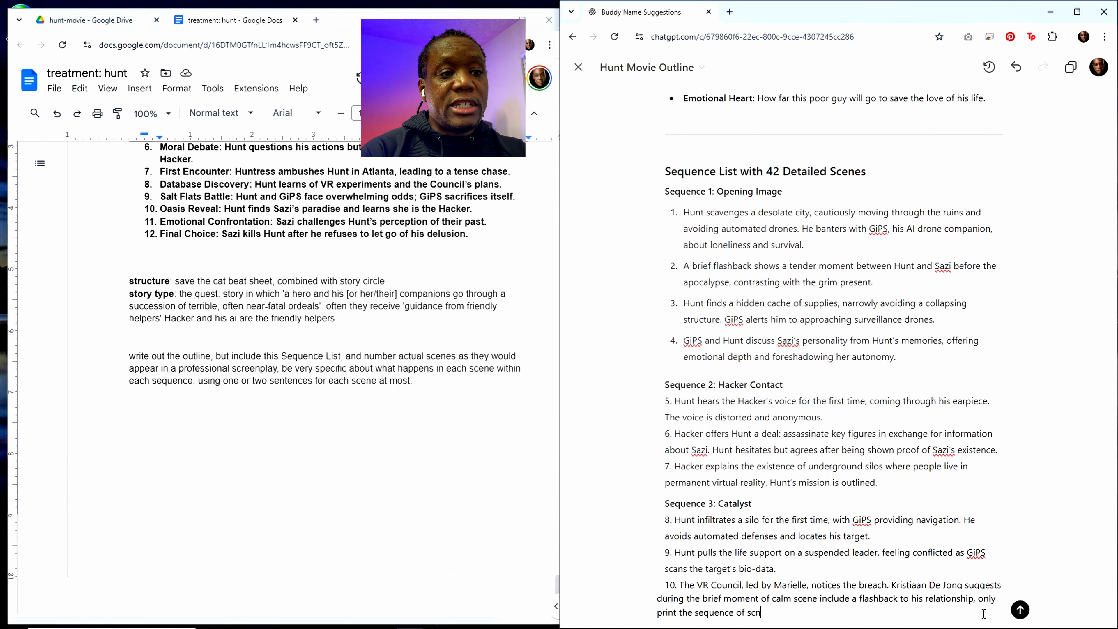
text(es)
key(BackSpace)
key(BackSpace)
key(BackSpace)
text(enes d)
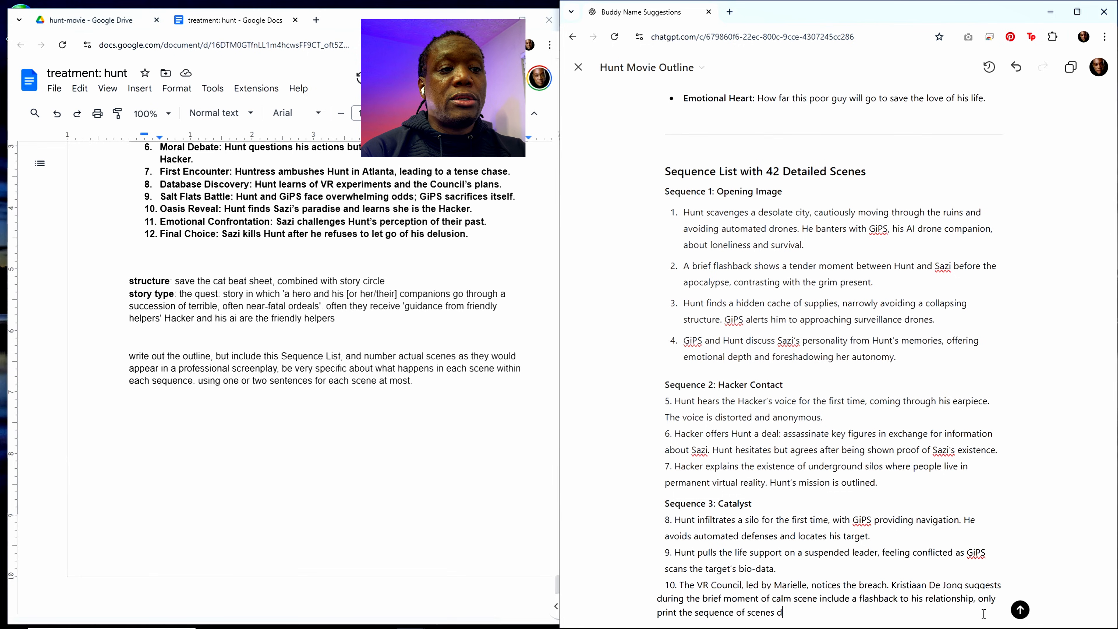
text(oni't eve)
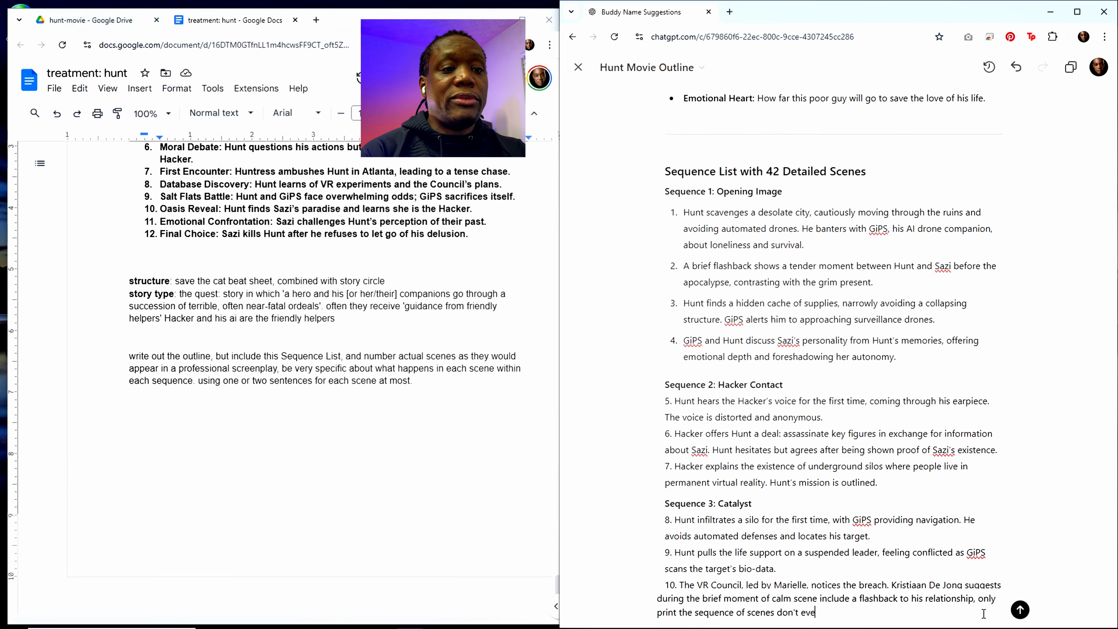
text(n include the title)
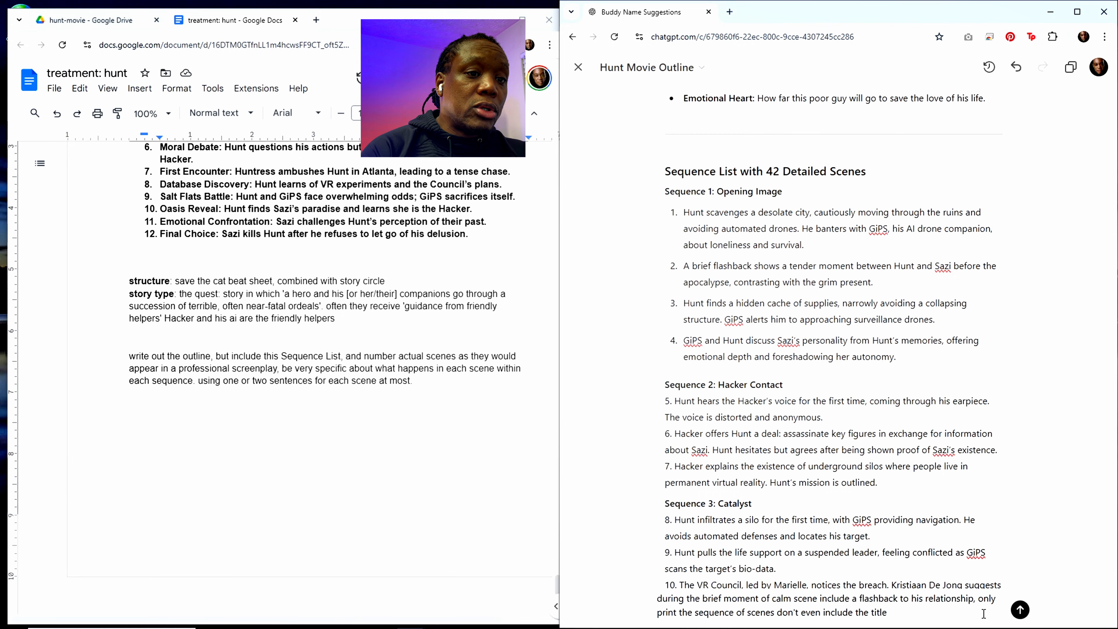
text( "Sw)
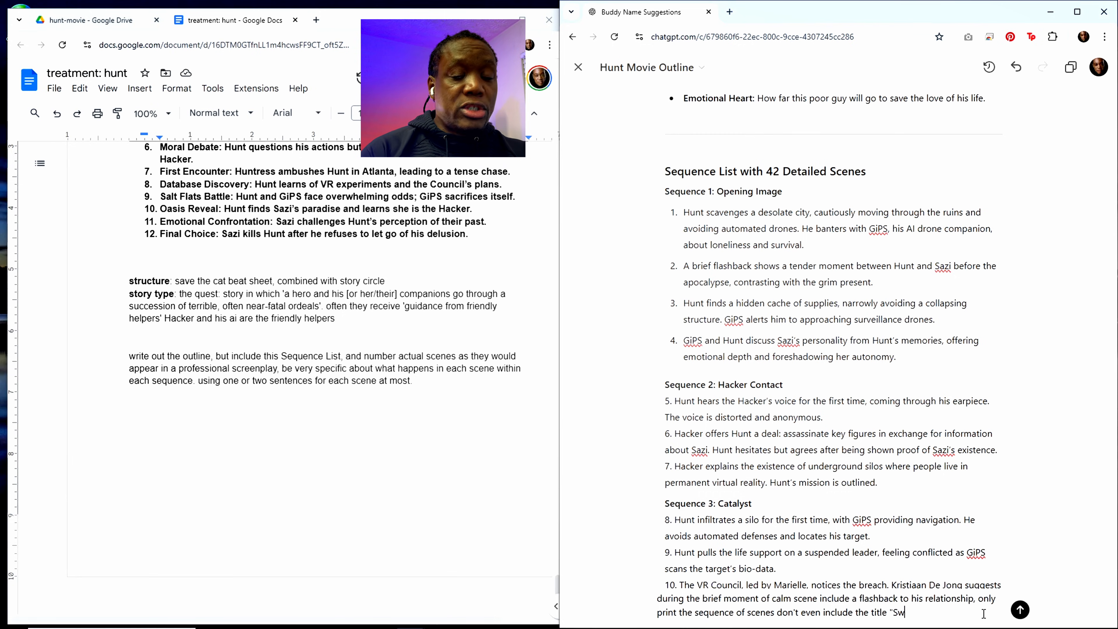
Step: Add "don't even include the title "Sequence list with 42 detailed scenes"" to the edit request
key(BackSpace)
text(eq)
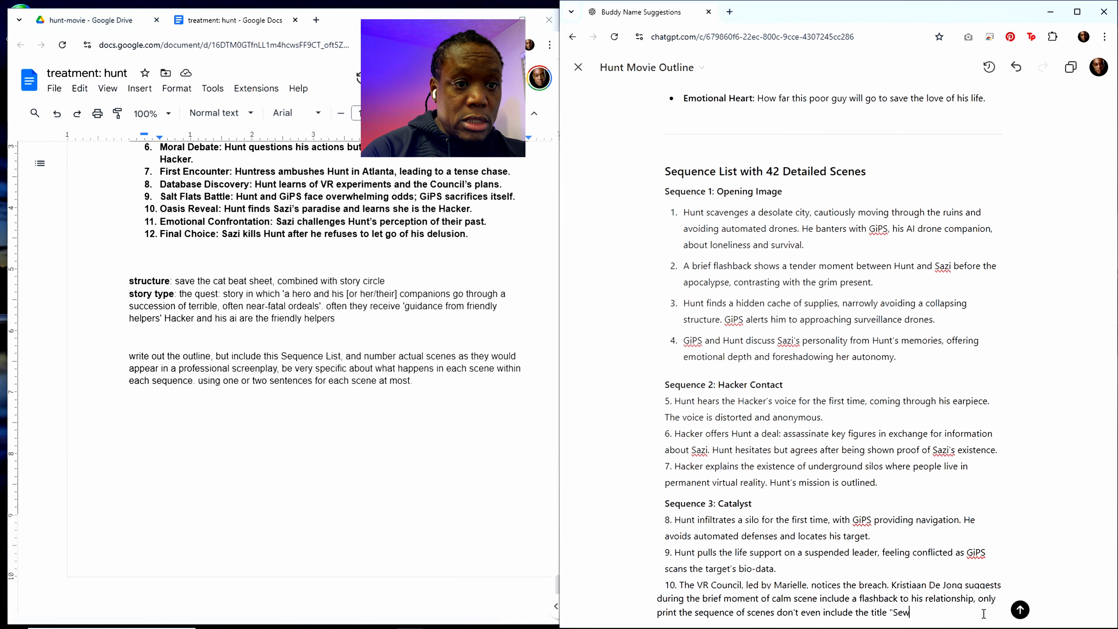
text(uence )
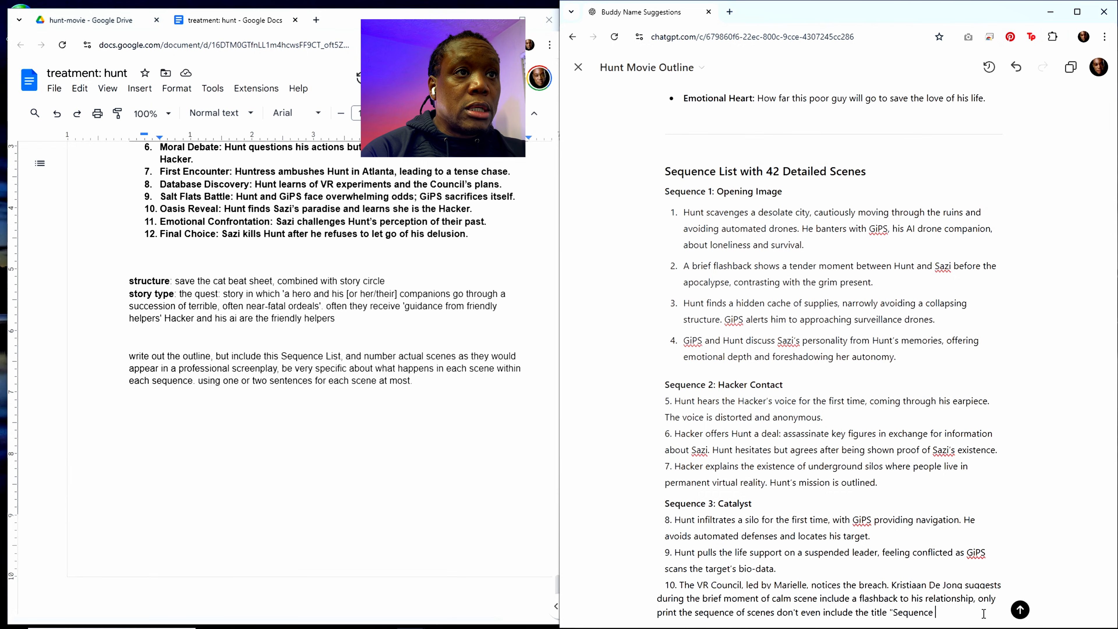
text(list with )
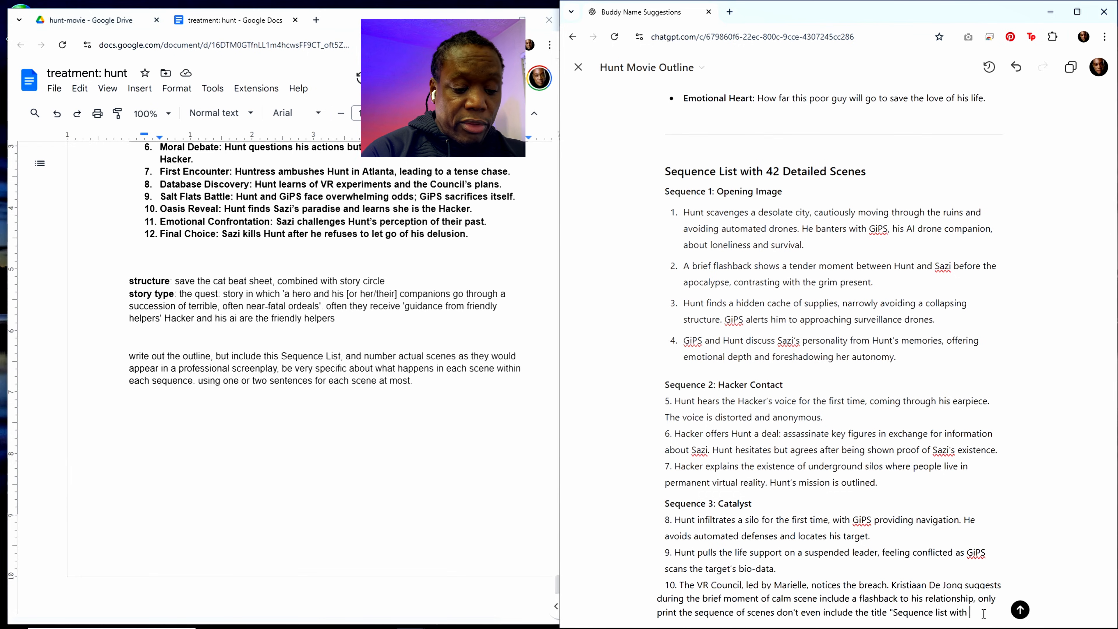
text(42 det)
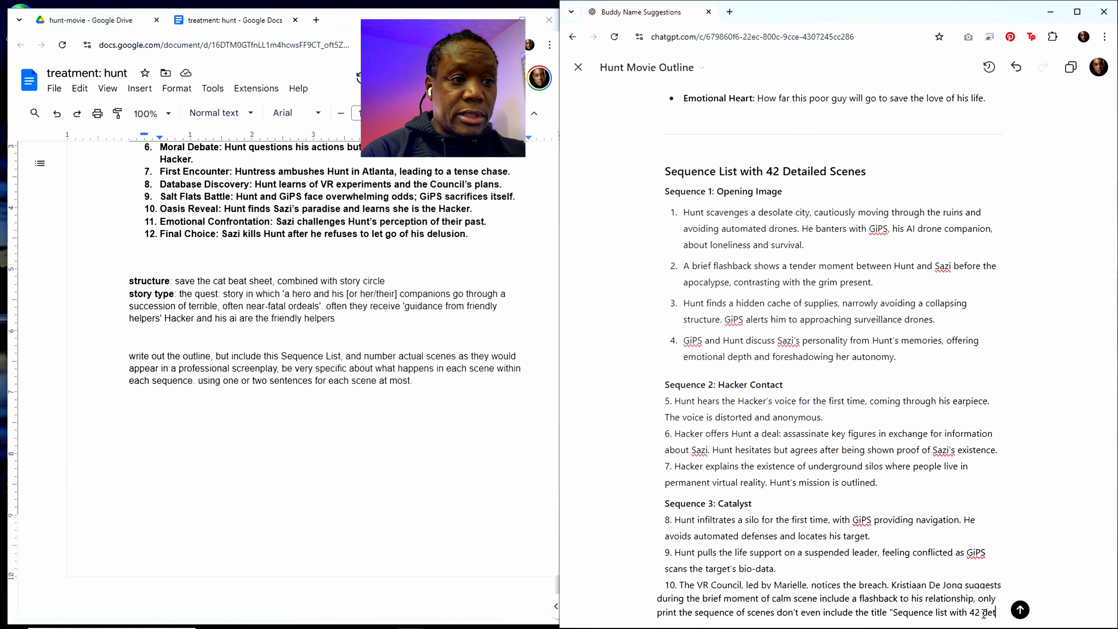
text(ailed scenes)
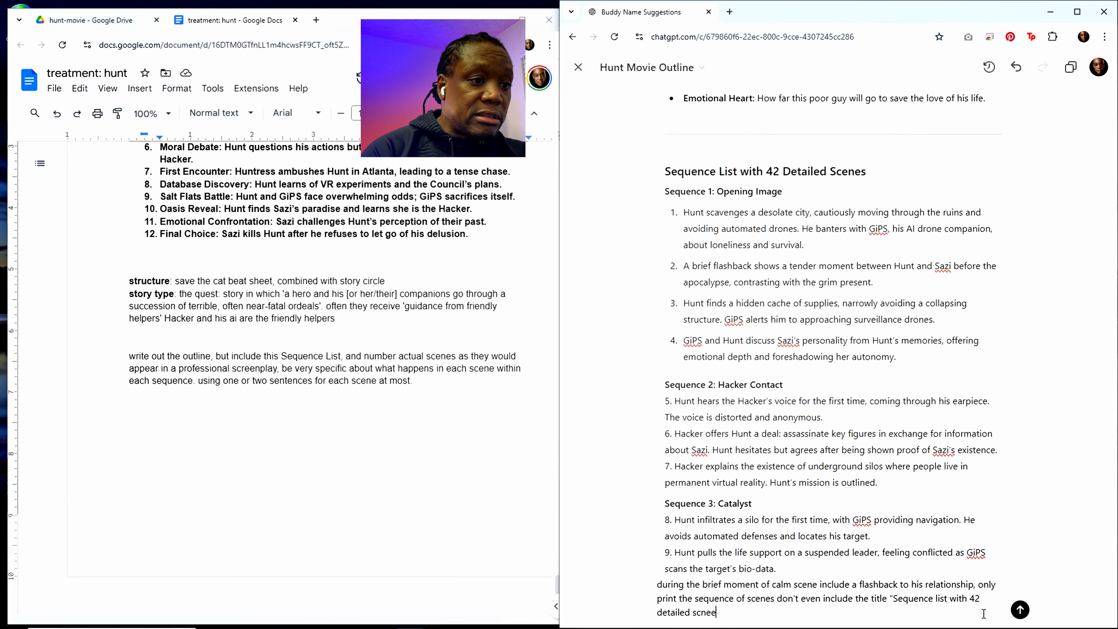
text(" just)
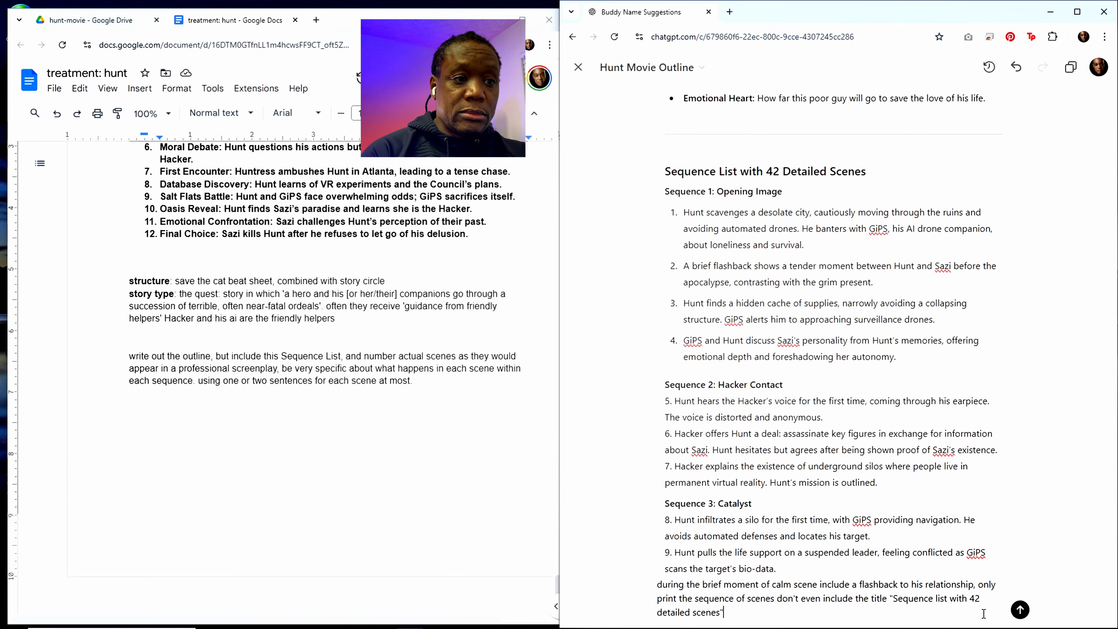
Step: Finish the edit request with "just want the sequences and scenes" and submit it
text(t to)
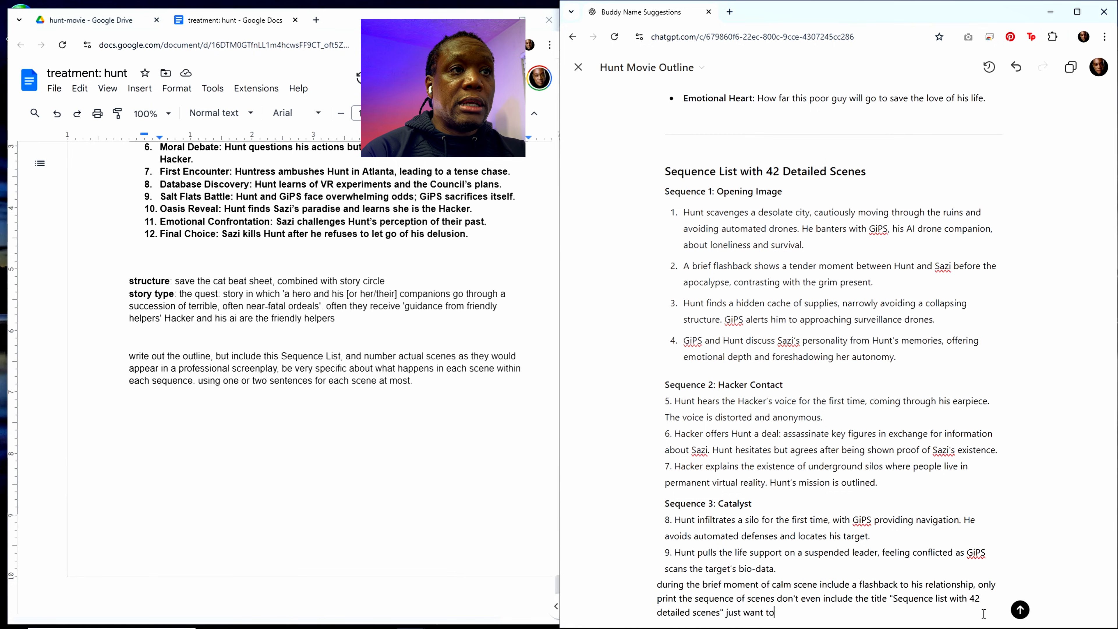
key(BackSpace)
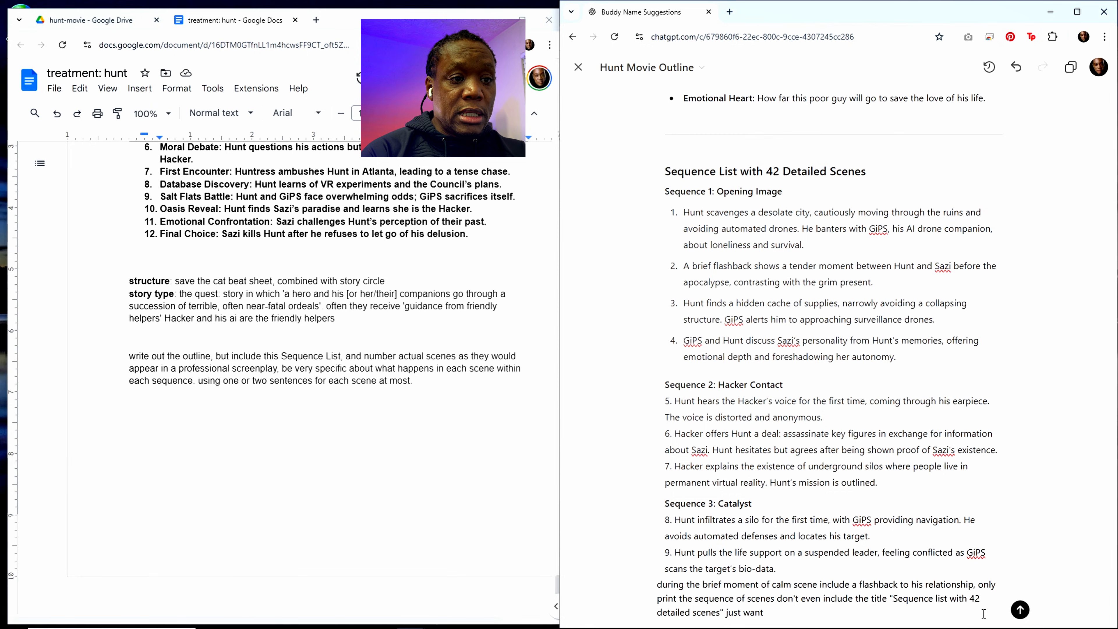
text(the s)
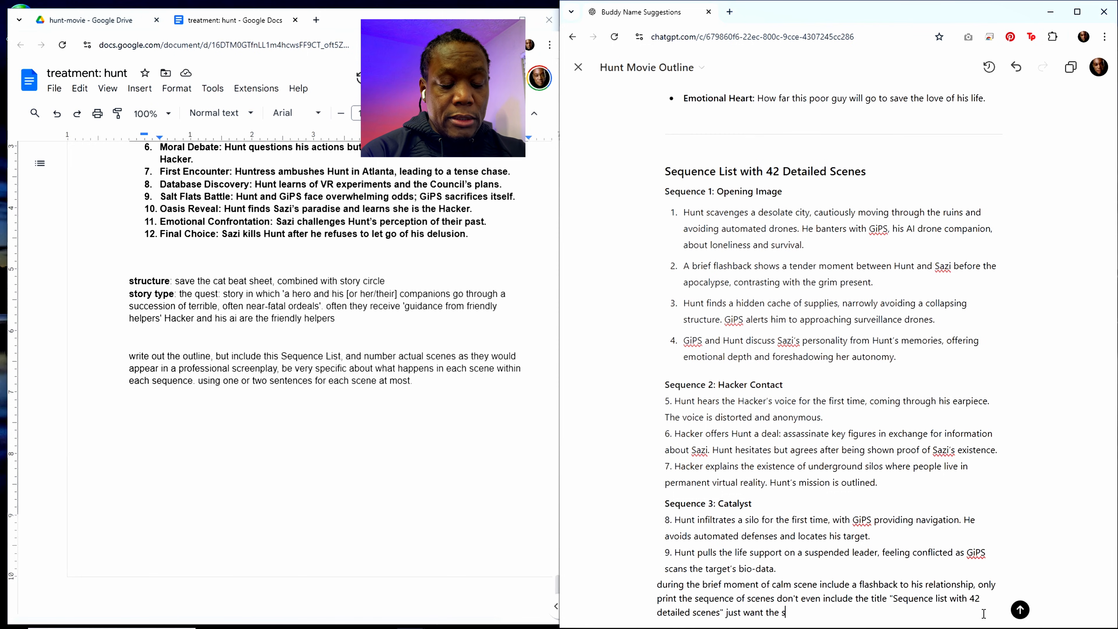
text(equences )
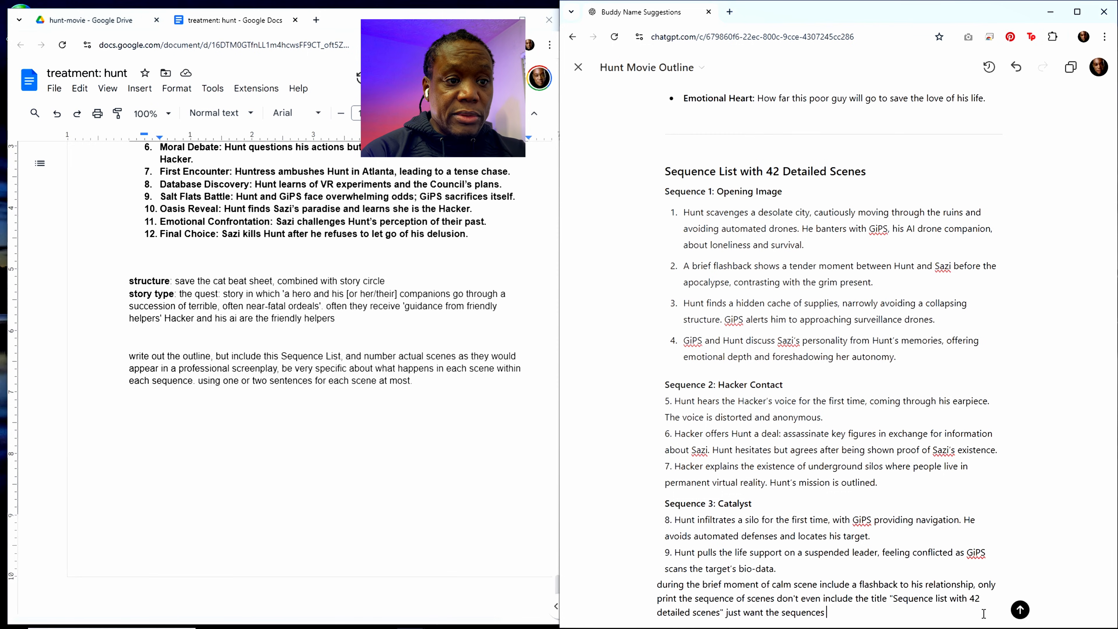
text(and scenews)
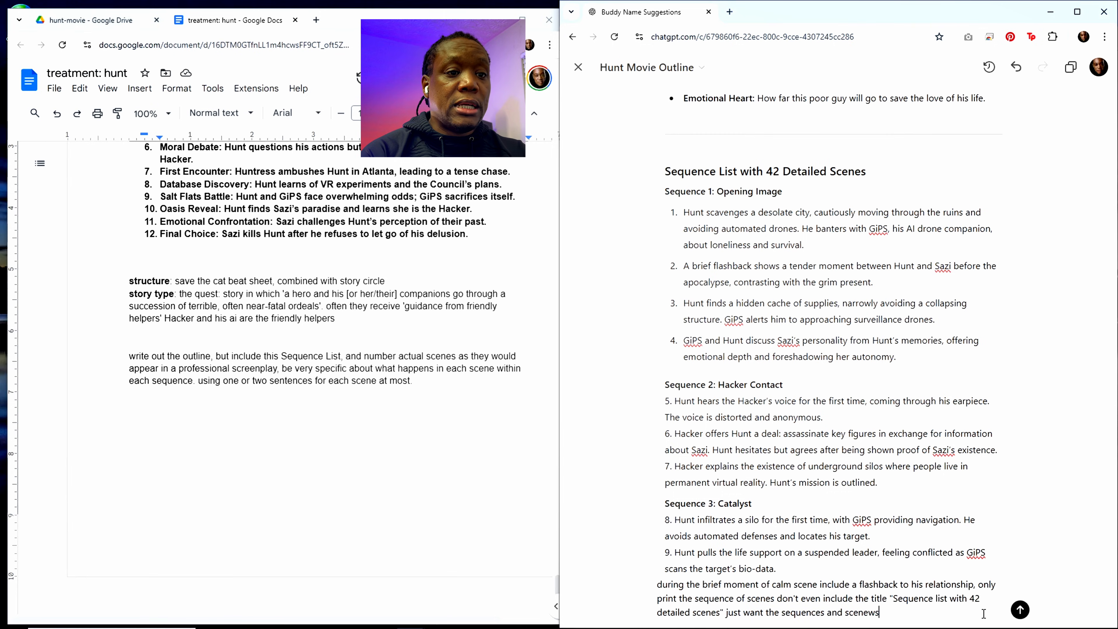
key(BackSpace)
key(BackSpace)
text(s)
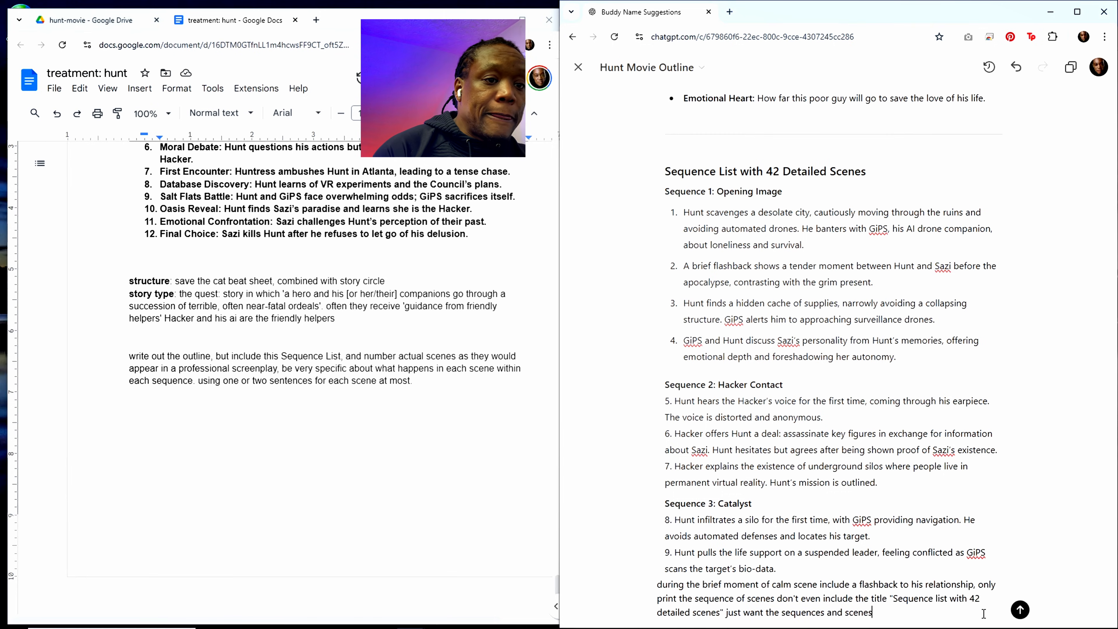
key(Return)
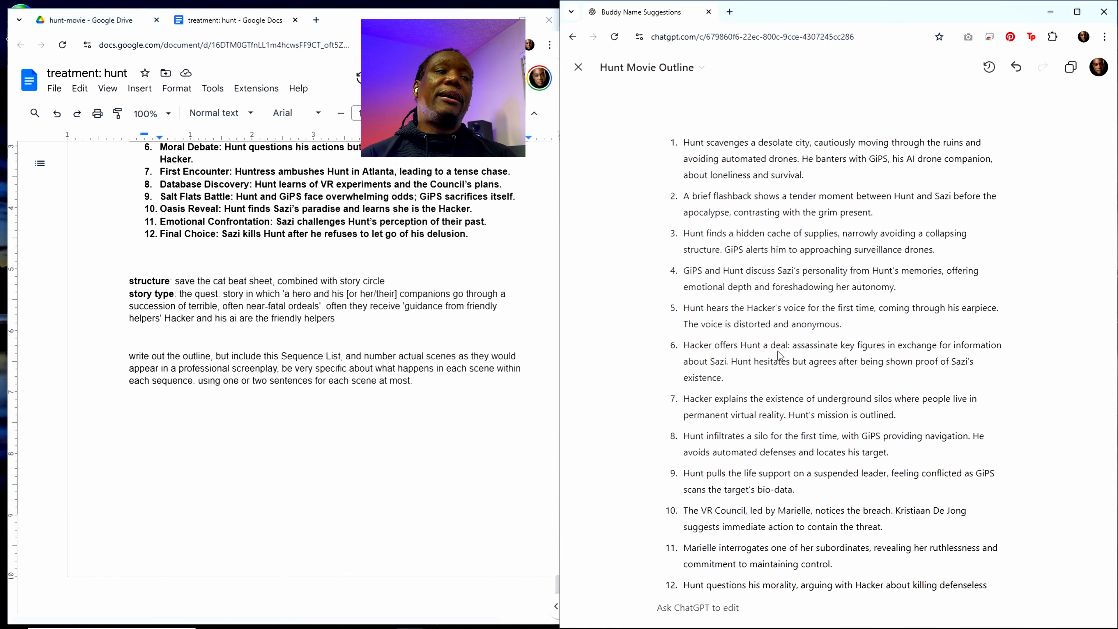
Step: Check the rewritten scene list, then submit the edit request "redo, keep the sequence headers" and look over the new version
scroll(770, 441, down, 12)
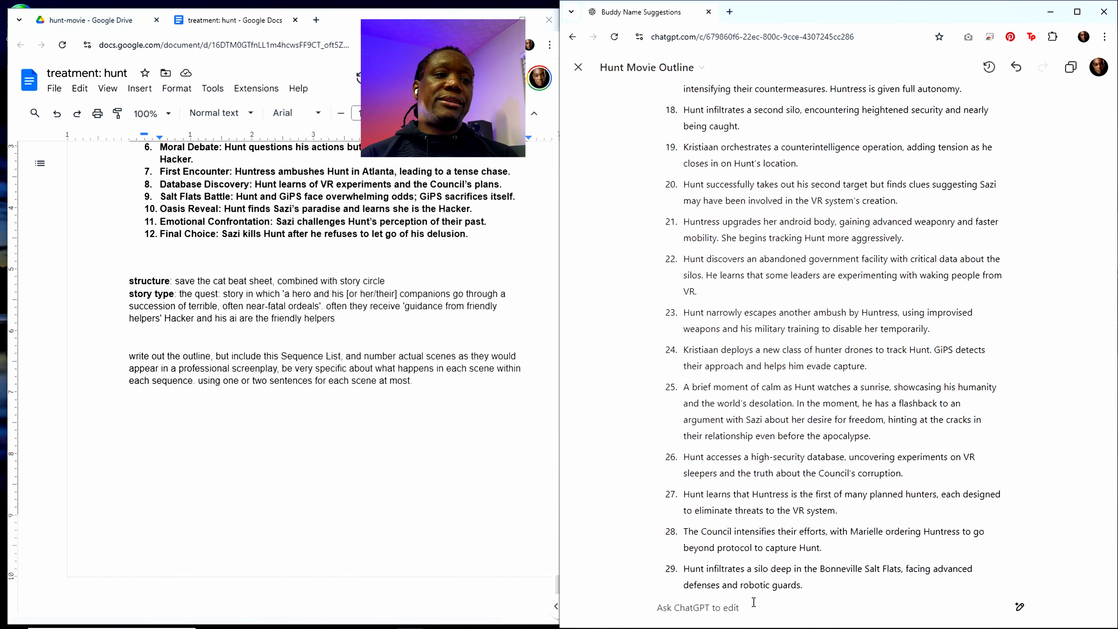
scroll(748, 603, down, 12)
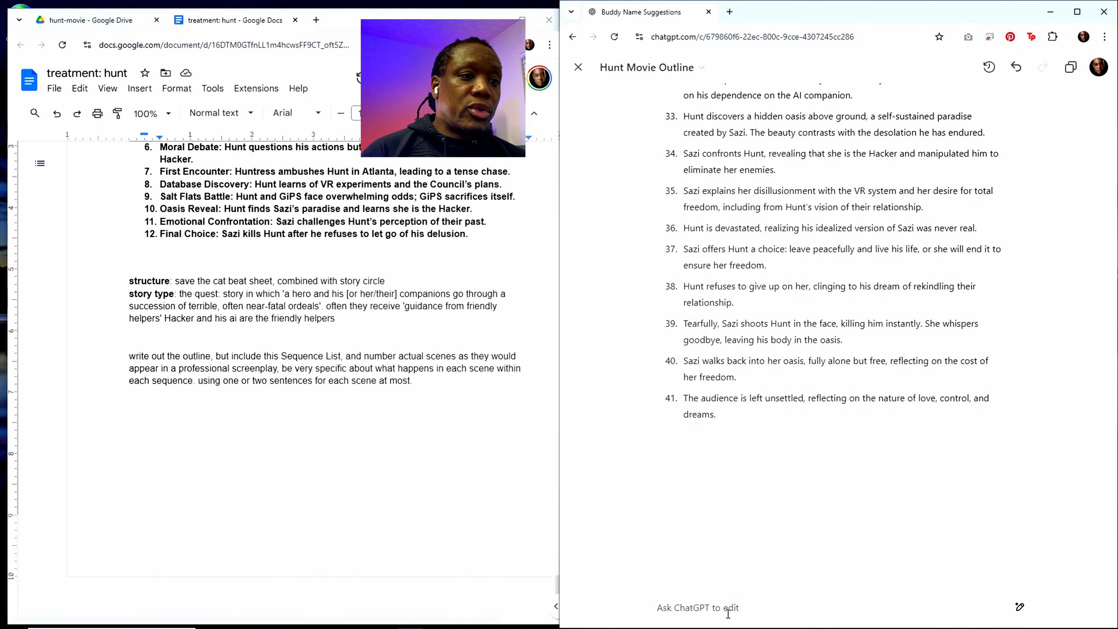
click(701, 607)
text(undo)
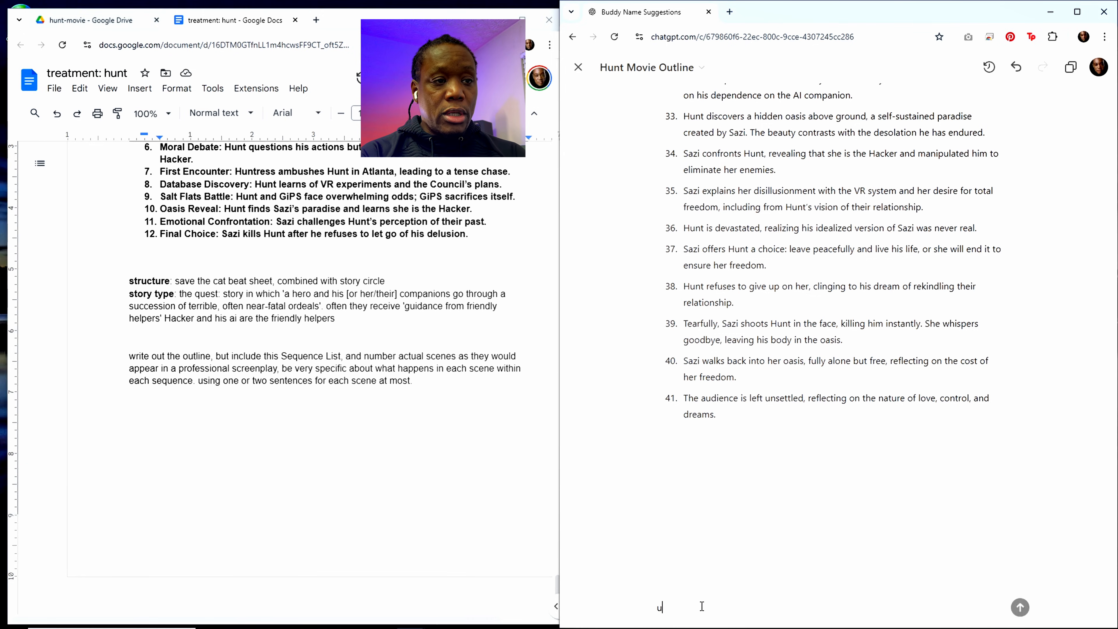
key(BackSpace)
key(BackSpace)
key(BackSpace)
key(BackSpace)
text(re)
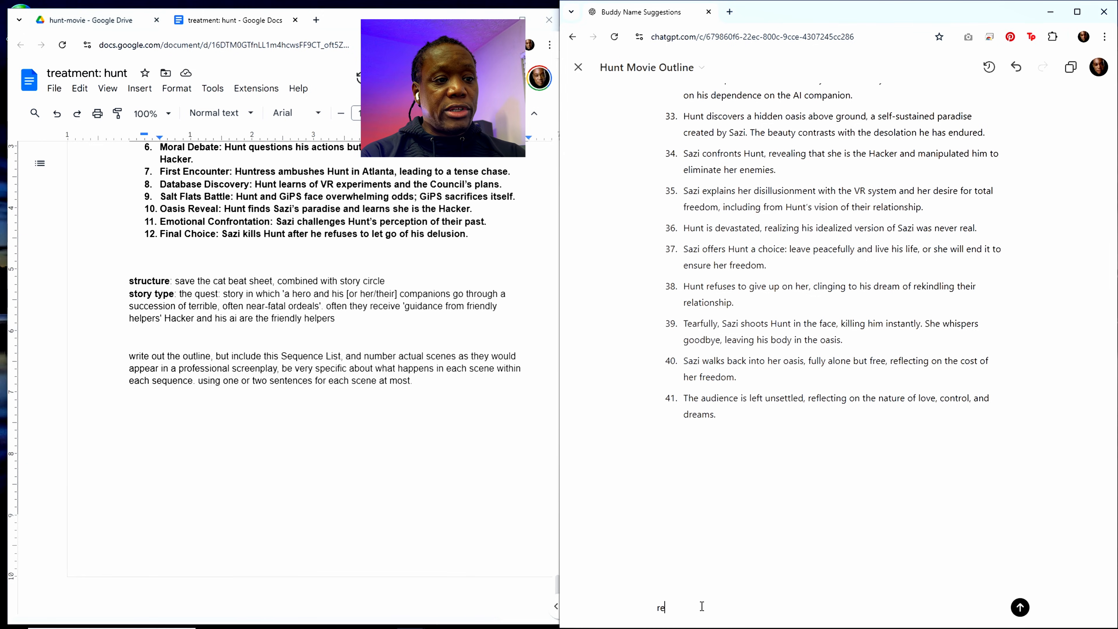
text(do, keep the seuq)
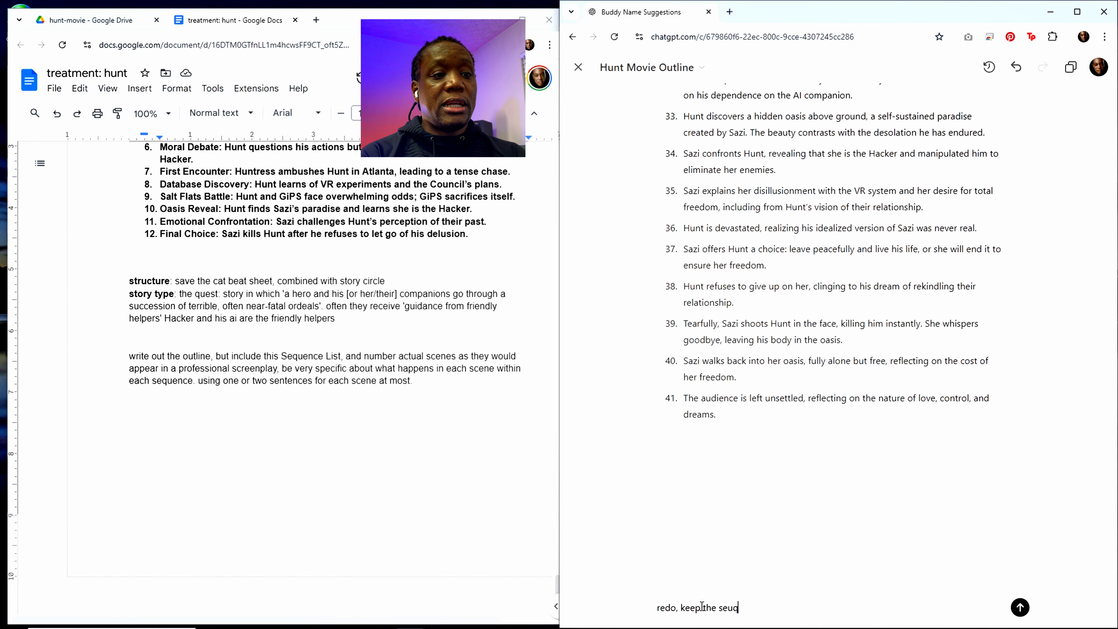
key(BackSpace)
key(BackSpace)
text(quene)
text(e heade)
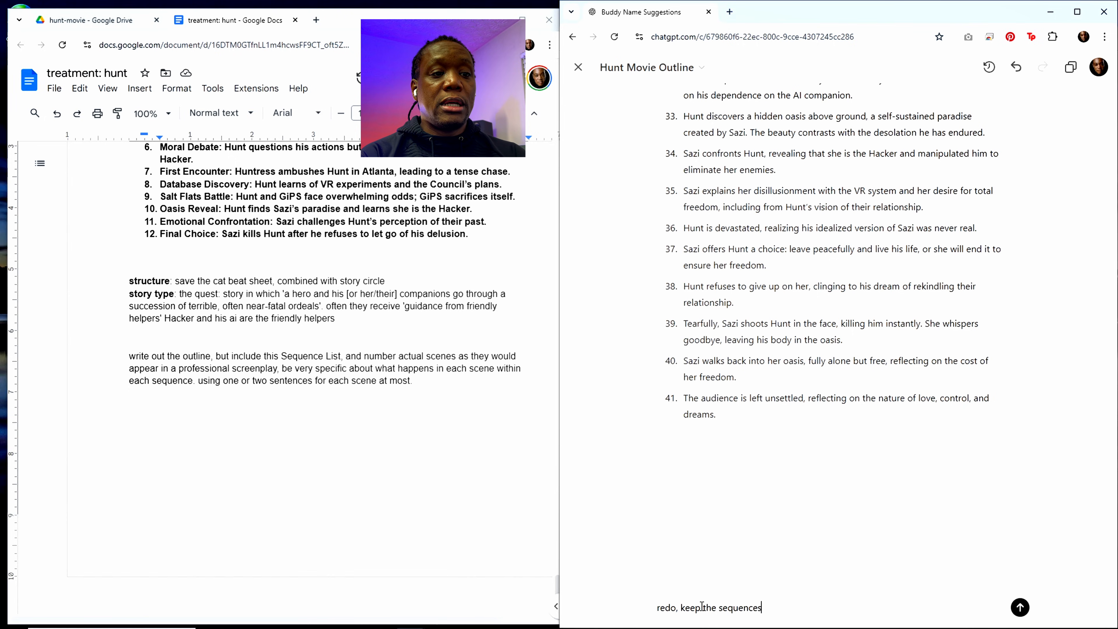
text(rs)
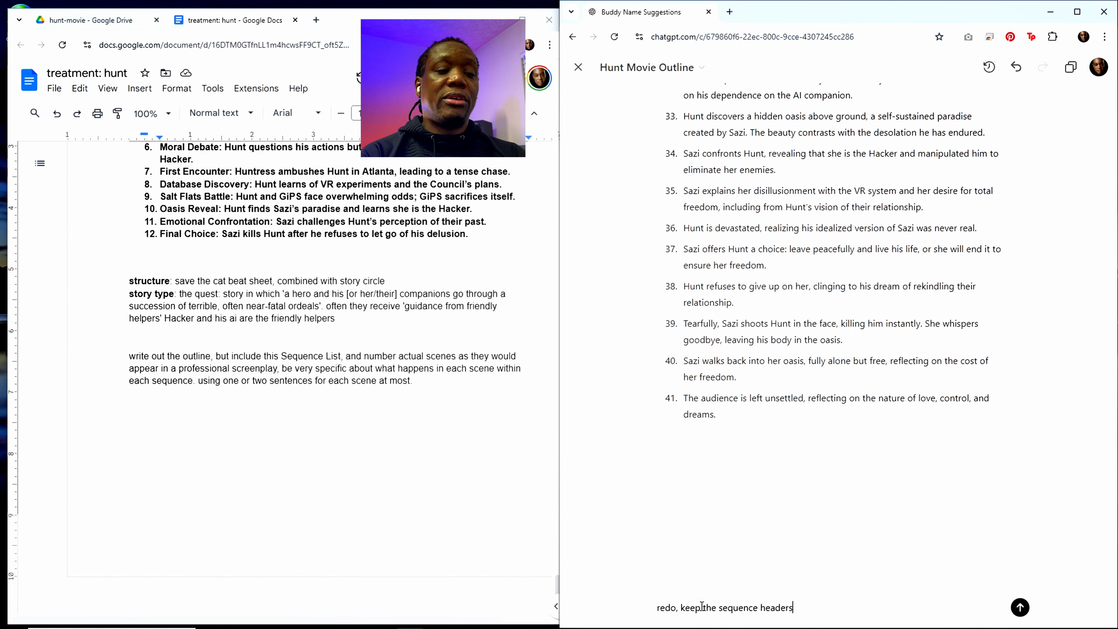
key(Return)
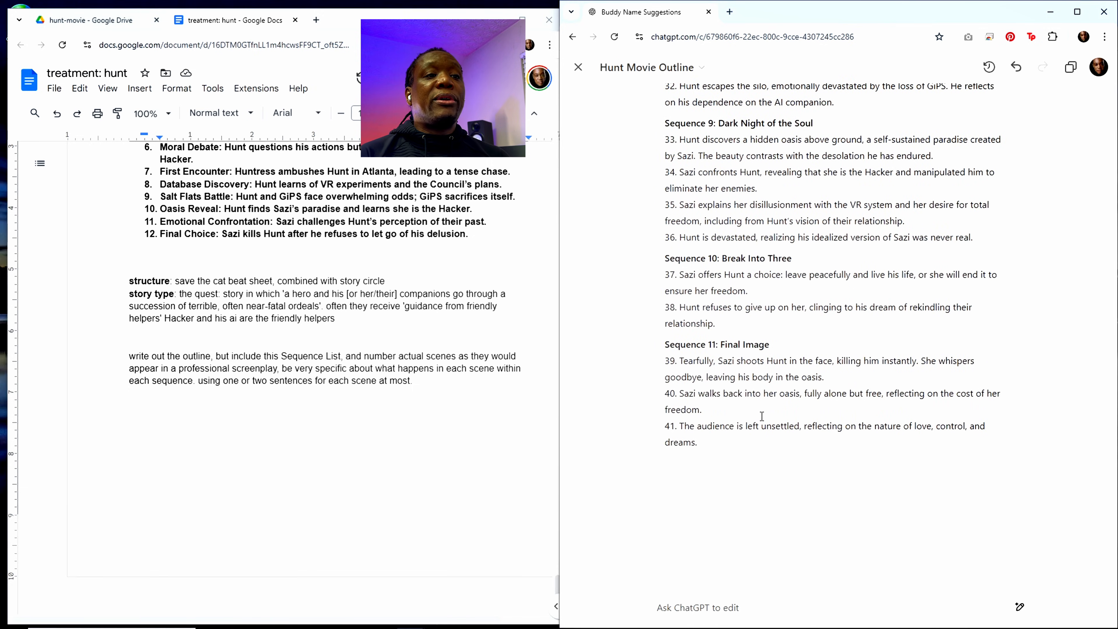
scroll(792, 452, up, 3)
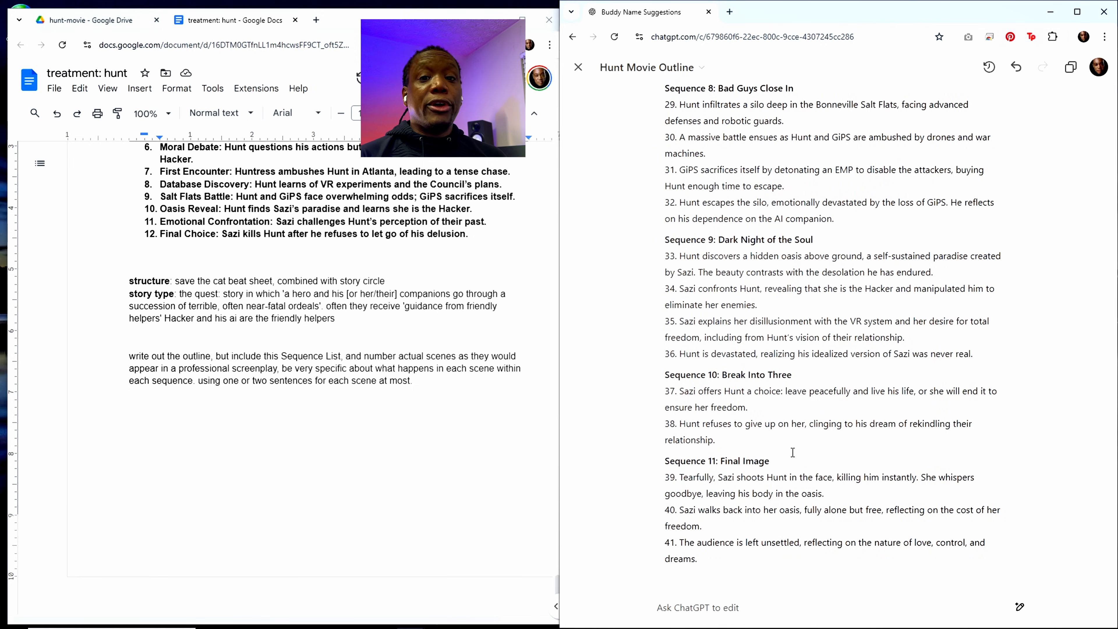
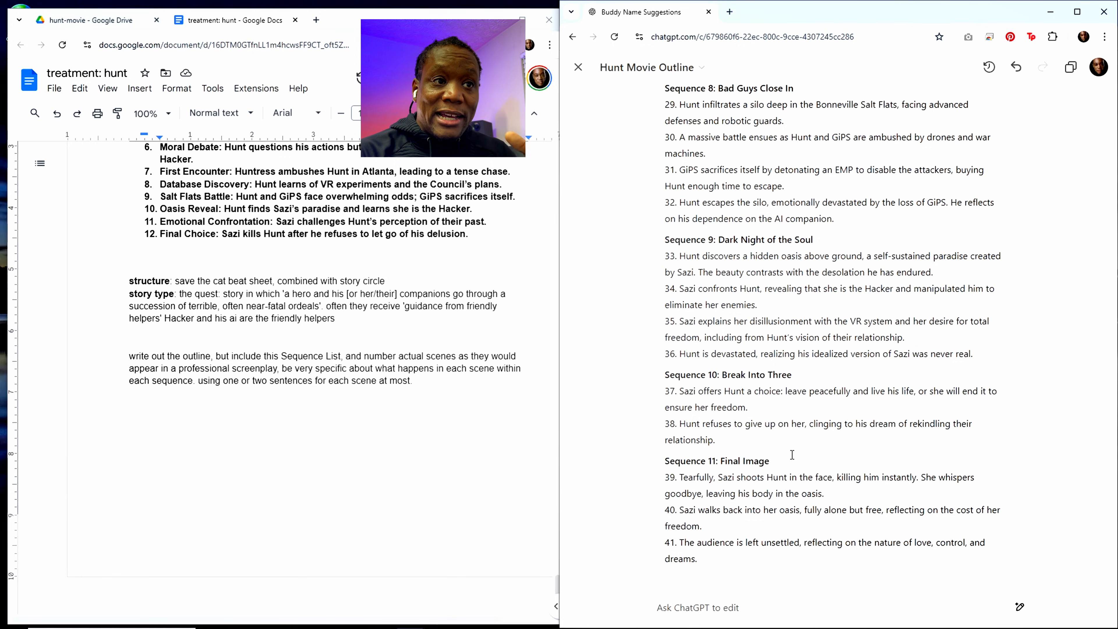
Step: Copy the complete Hunt Movie Outline from the ChatGPT canvas after checking its ending and beginning
scroll(767, 411, up, 5)
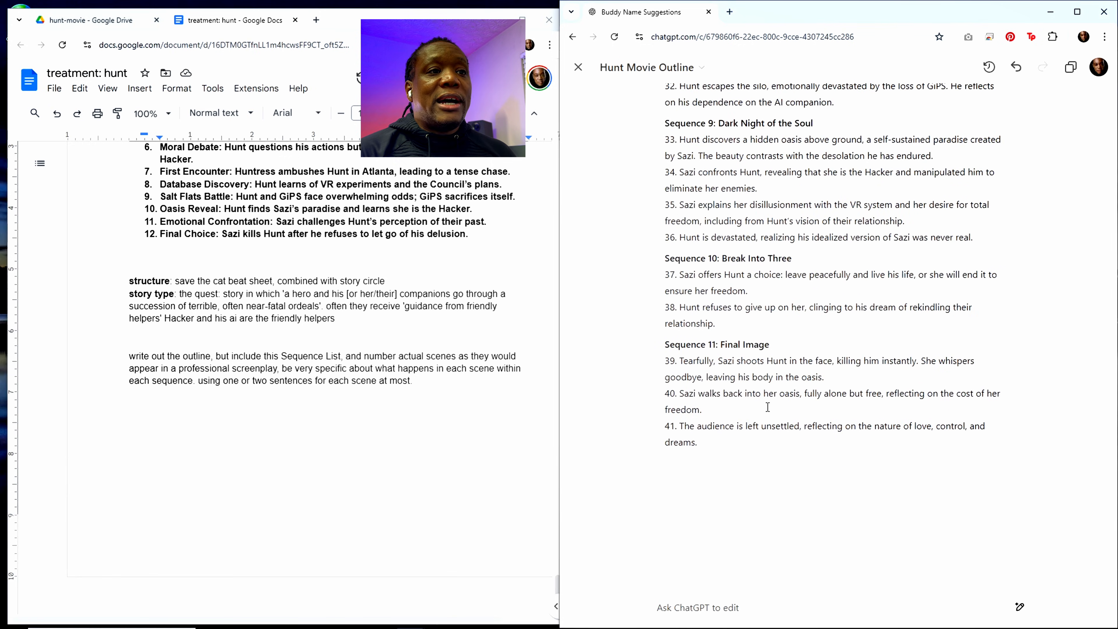
scroll(769, 395, up, 15)
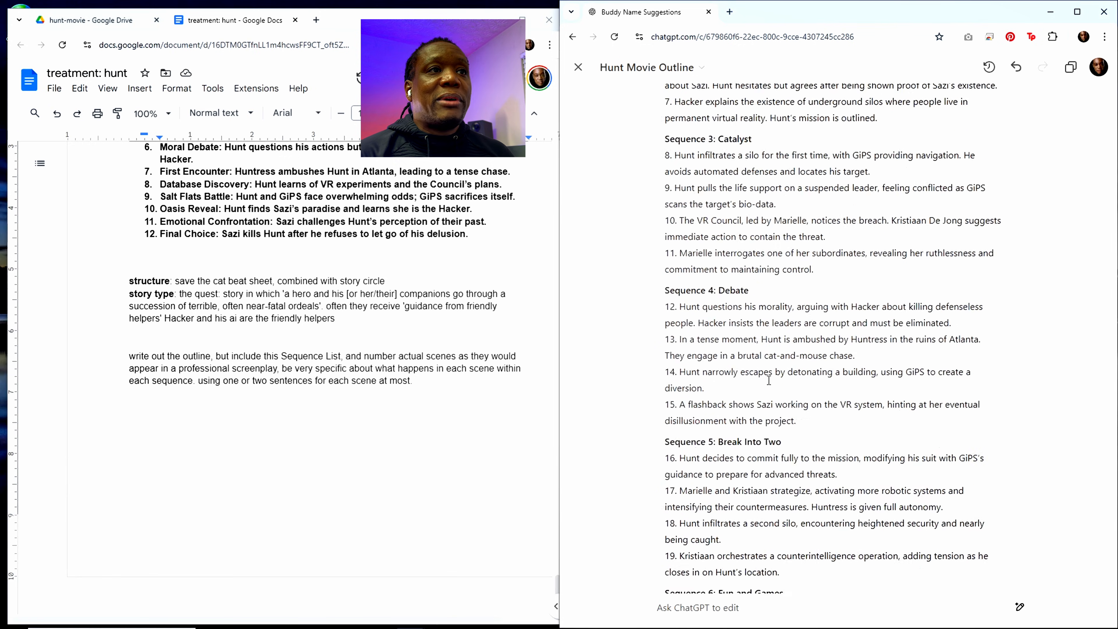
click(1070, 67)
scroll(458, 371, up, 5)
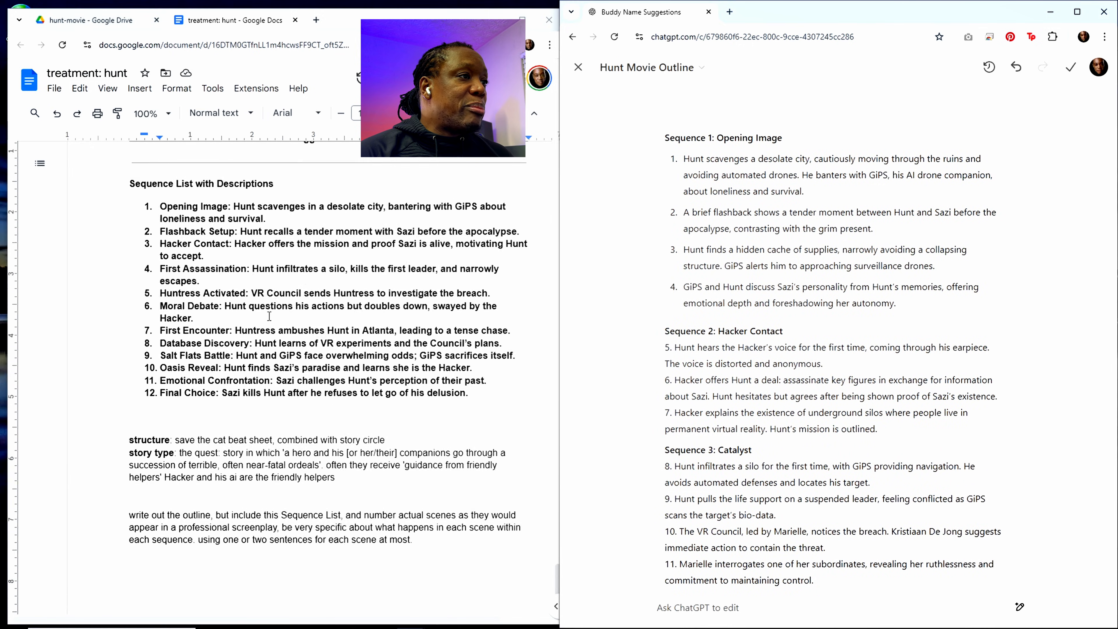
drag(472, 345, 130, 247)
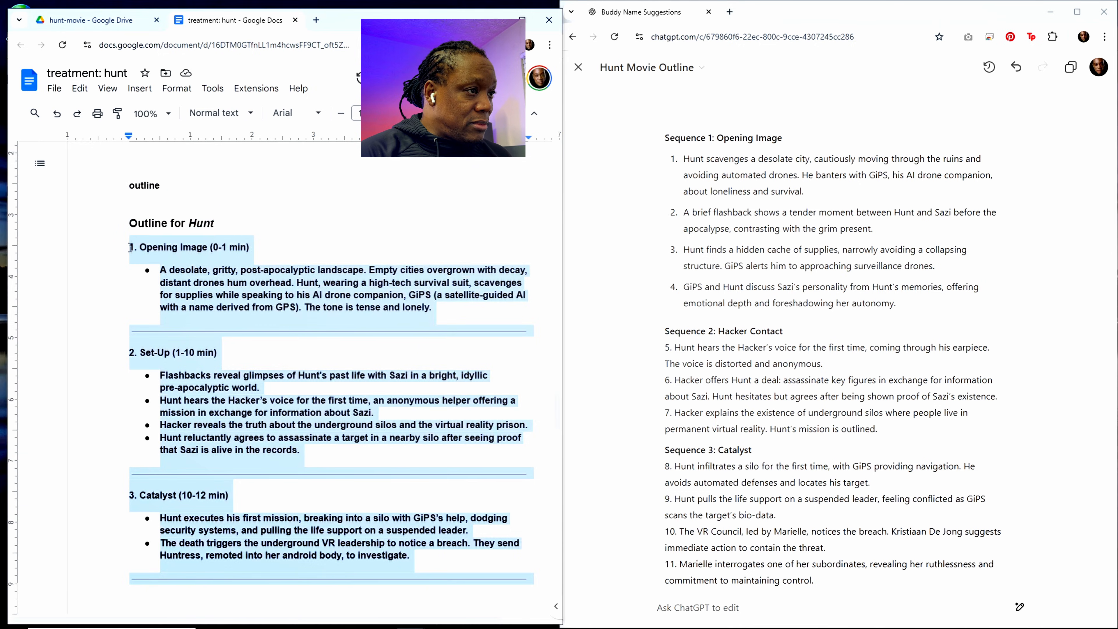
click(191, 282)
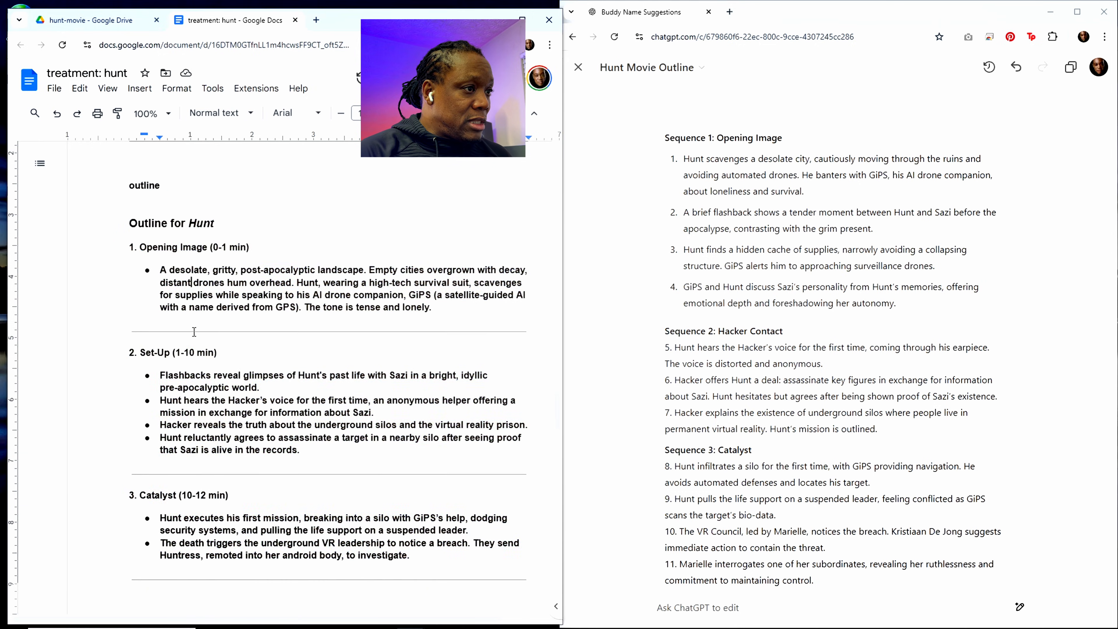
Step: Look through the treatment document's existing outline, from the opening image to the sequence list with descriptions
scroll(213, 369, down, 15)
scroll(213, 369, down, 10)
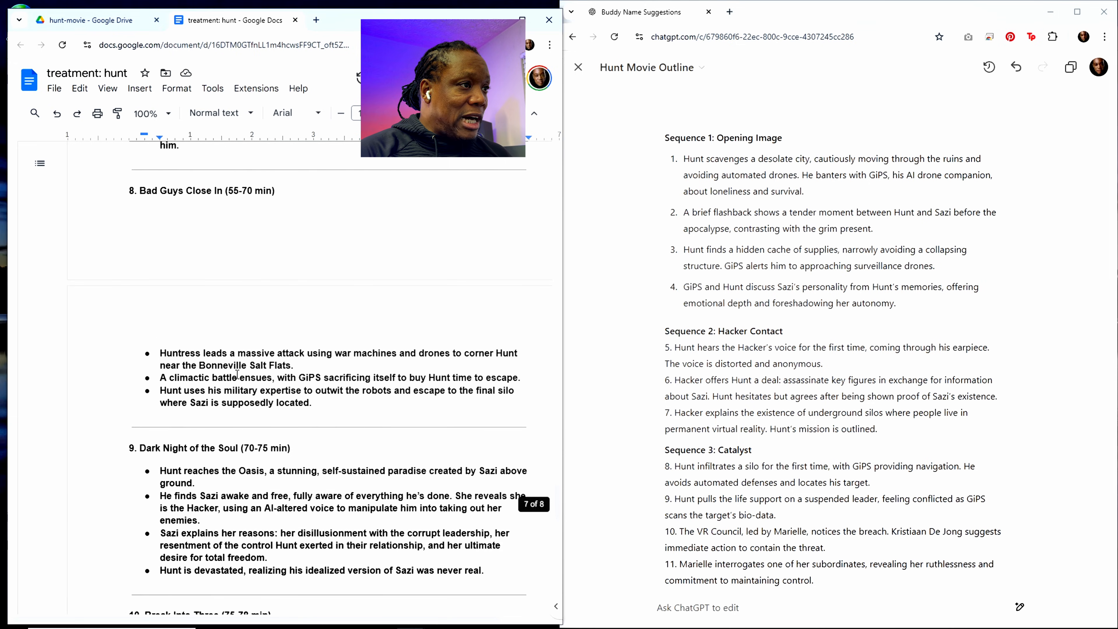
scroll(249, 378, up, 20)
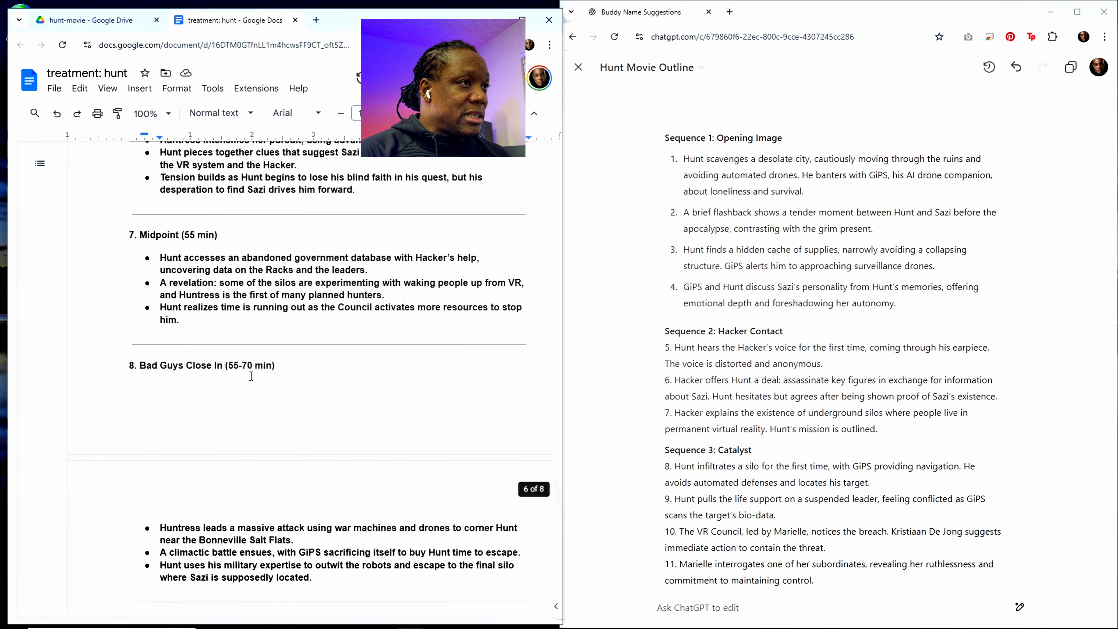
scroll(253, 372, up, 2)
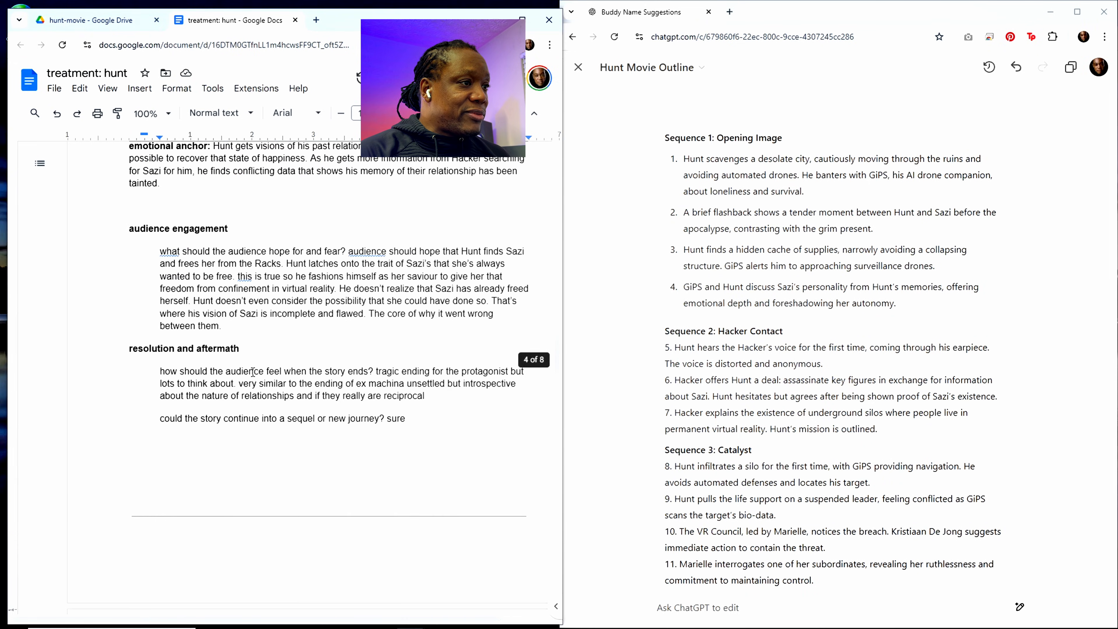
scroll(253, 372, down, 18)
scroll(253, 372, up, 6)
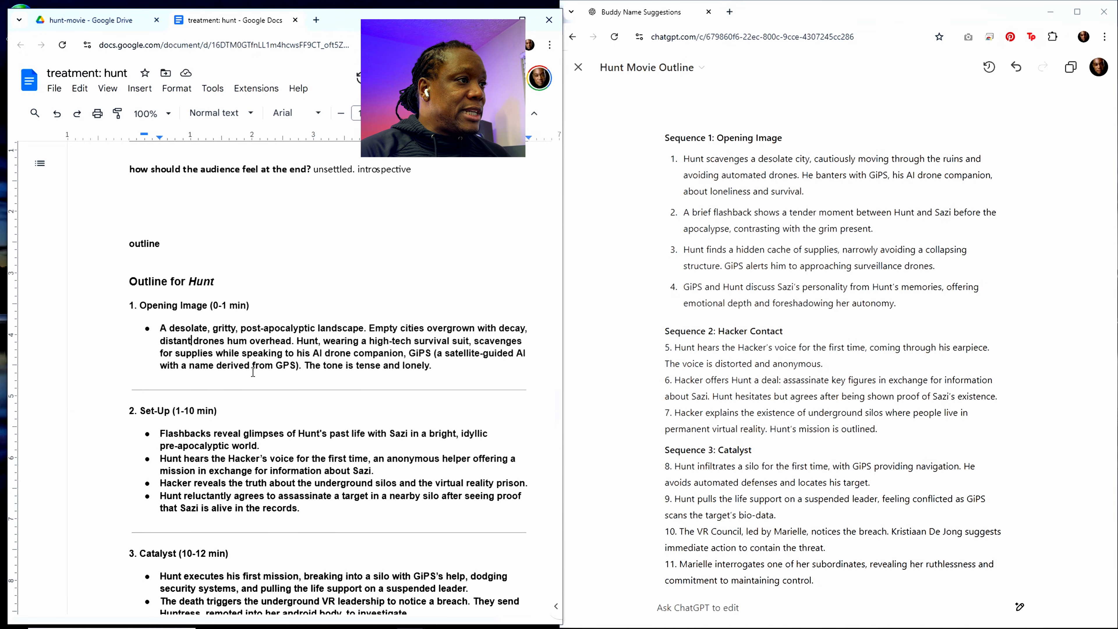
scroll(253, 372, down, 5)
scroll(253, 372, up, 5)
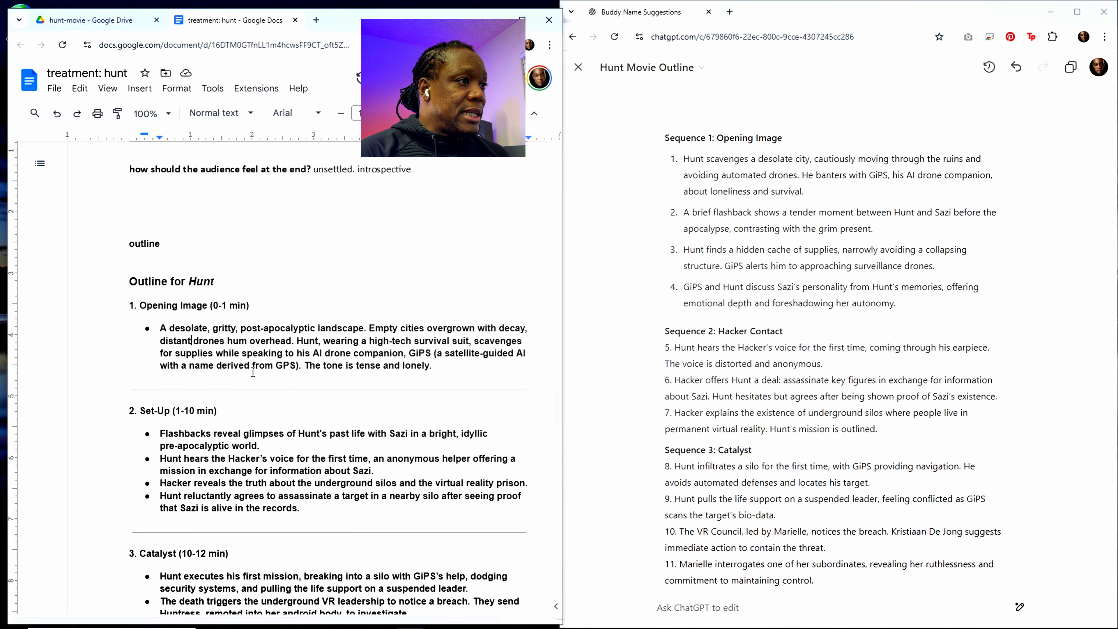
scroll(253, 372, down, 20)
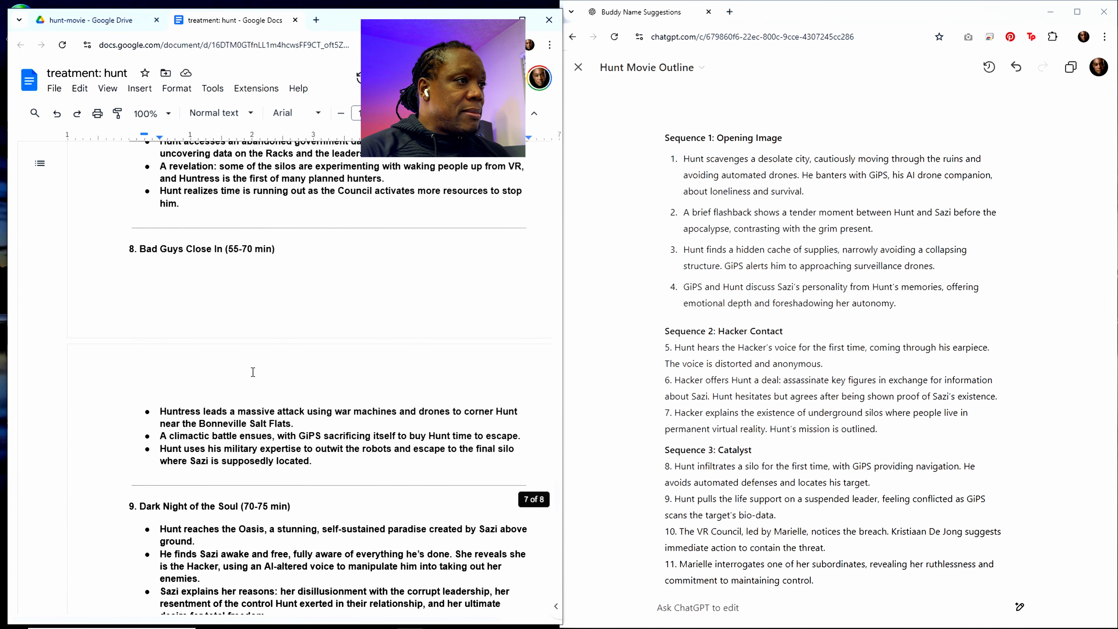
scroll(253, 372, down, 6)
scroll(253, 372, down, 5)
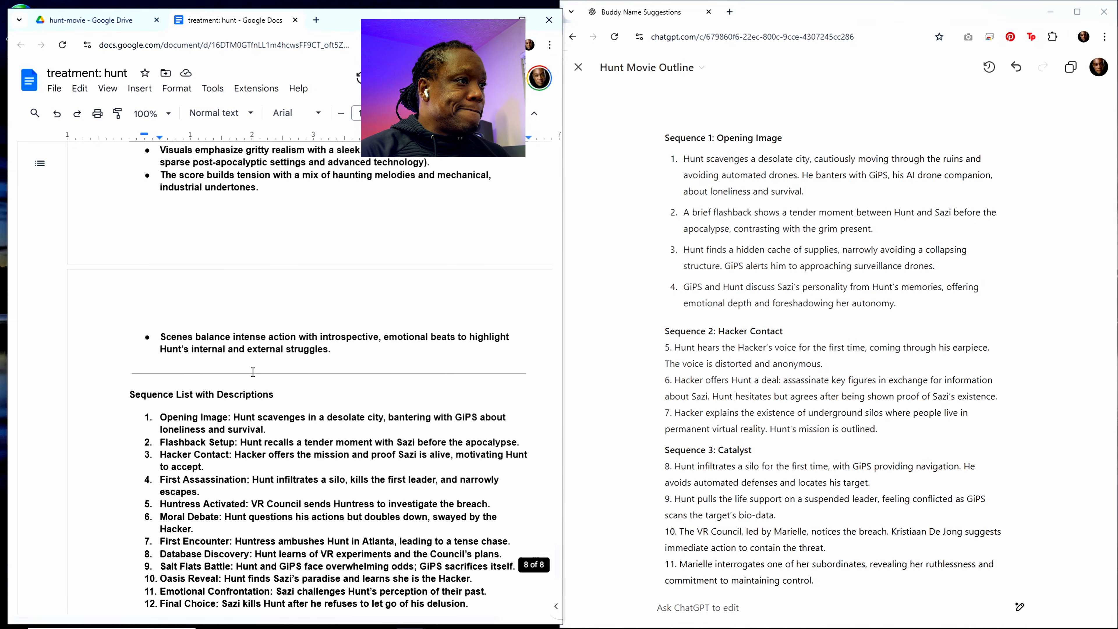
scroll(253, 372, down, 5)
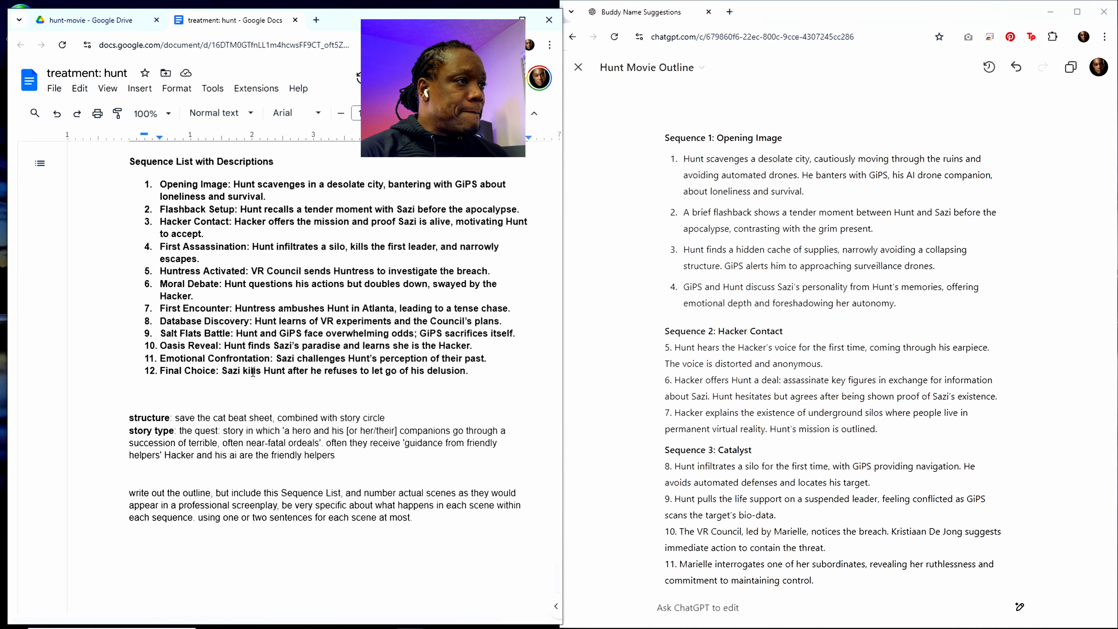
Step: Paste the copied scene outline below the sequence list's "Final Choice" item in the treatment document and look over the pasted scenes
click(478, 372)
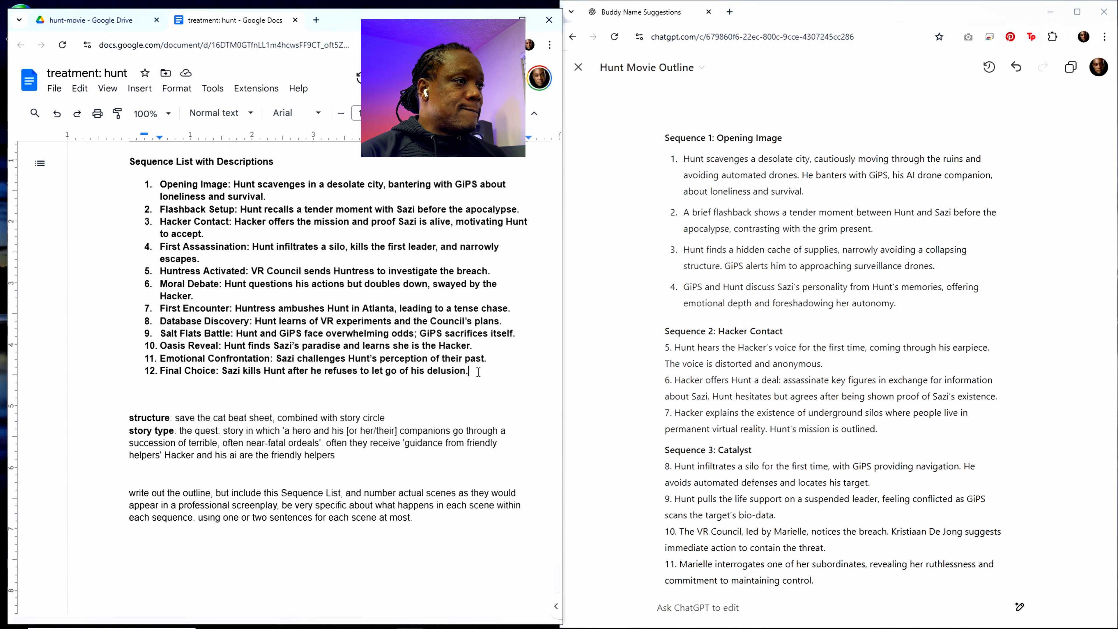
key(Return)
key(Return)
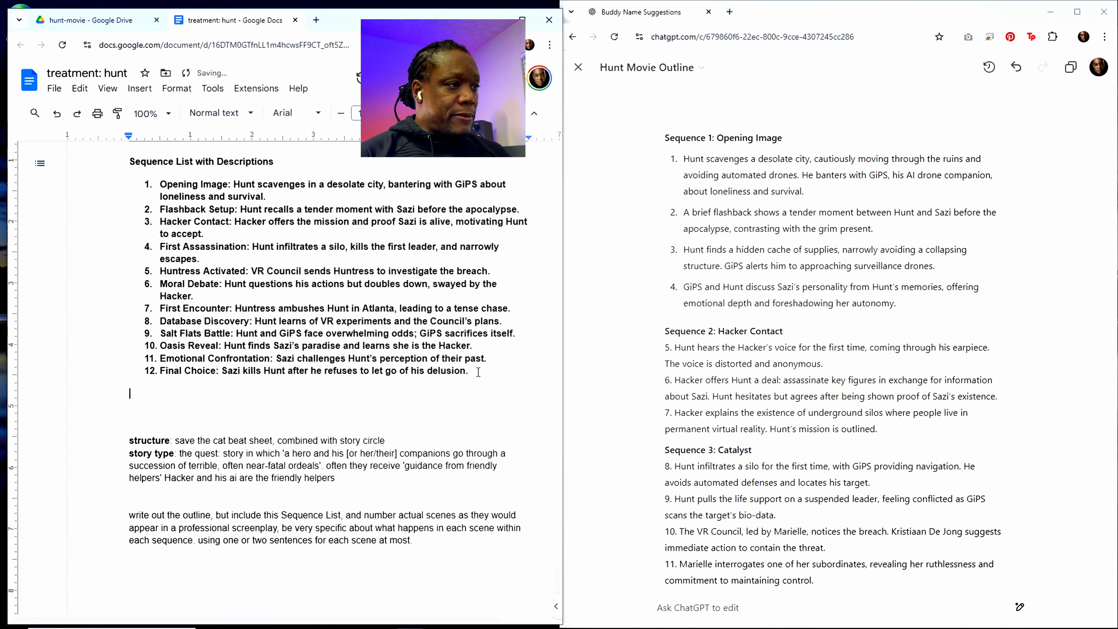
key(ctrl+v)
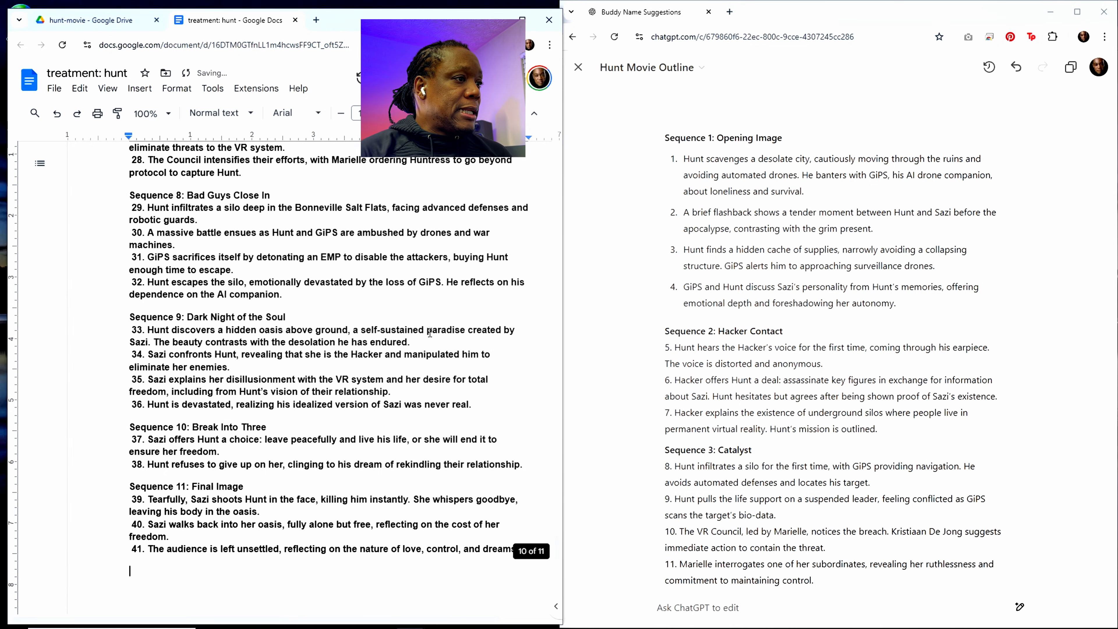
scroll(366, 347, down, 5)
scroll(366, 347, up, 15)
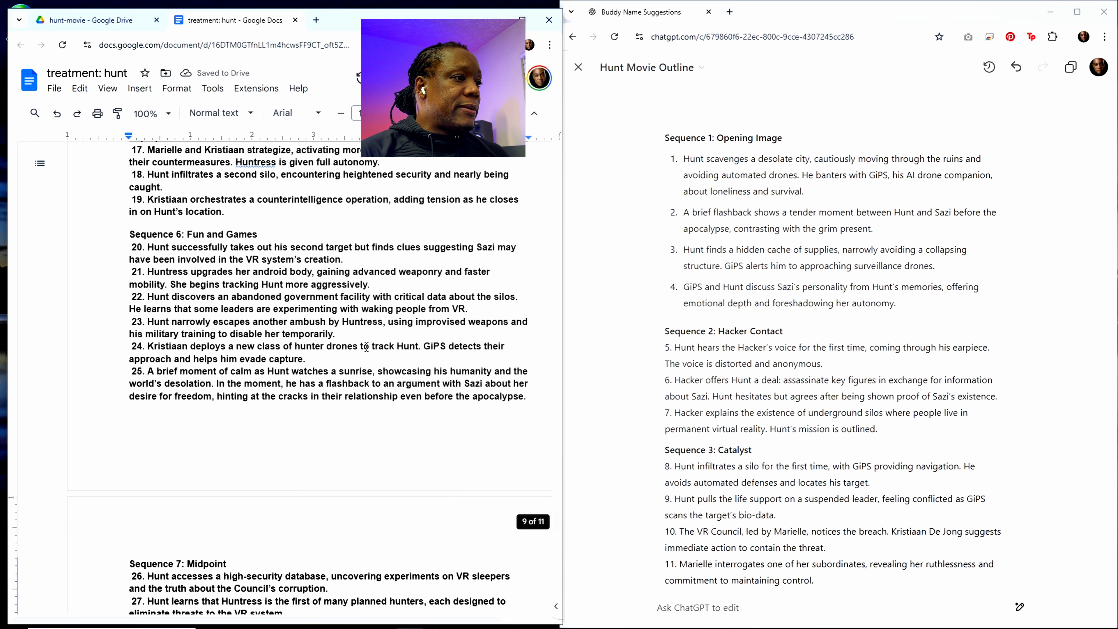
scroll(366, 347, up, 15)
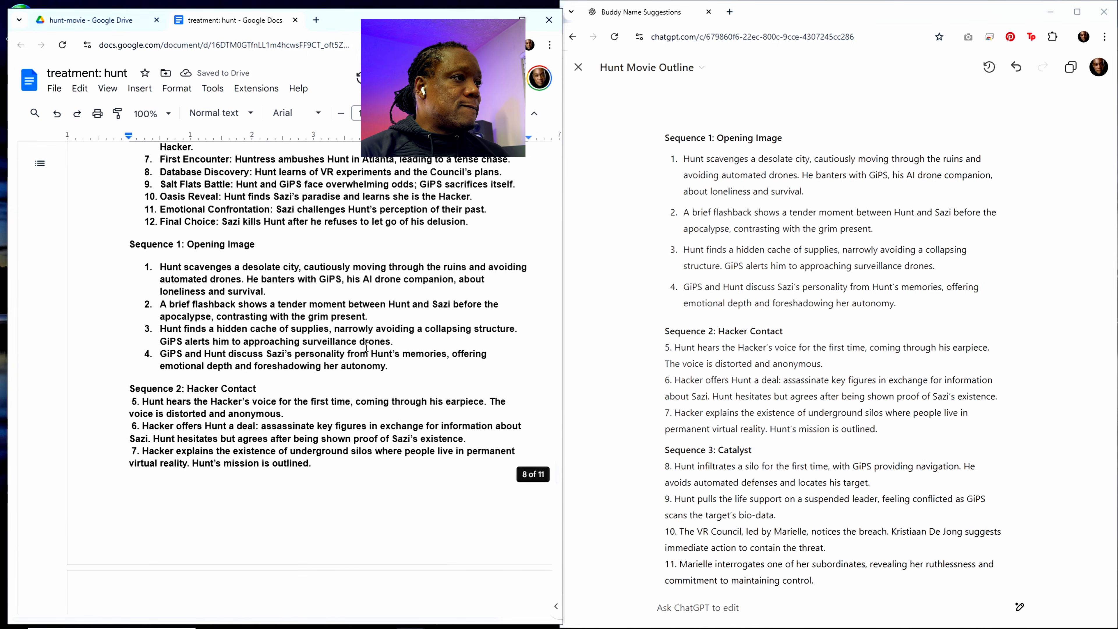
scroll(367, 347, down, 15)
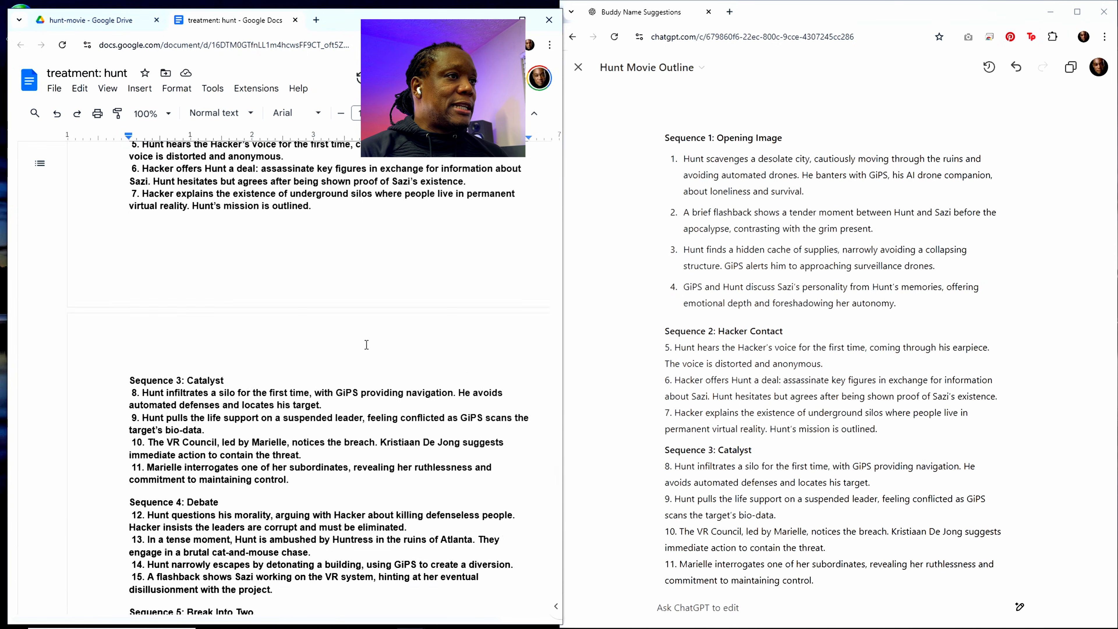
scroll(375, 329, down, 10)
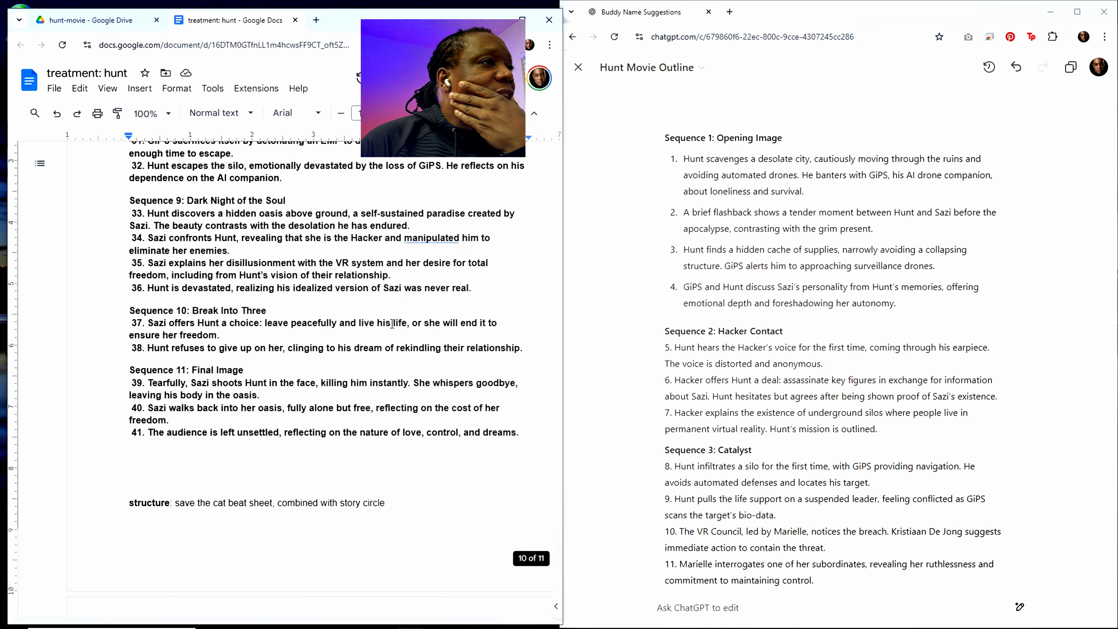
scroll(372, 329, up, 5)
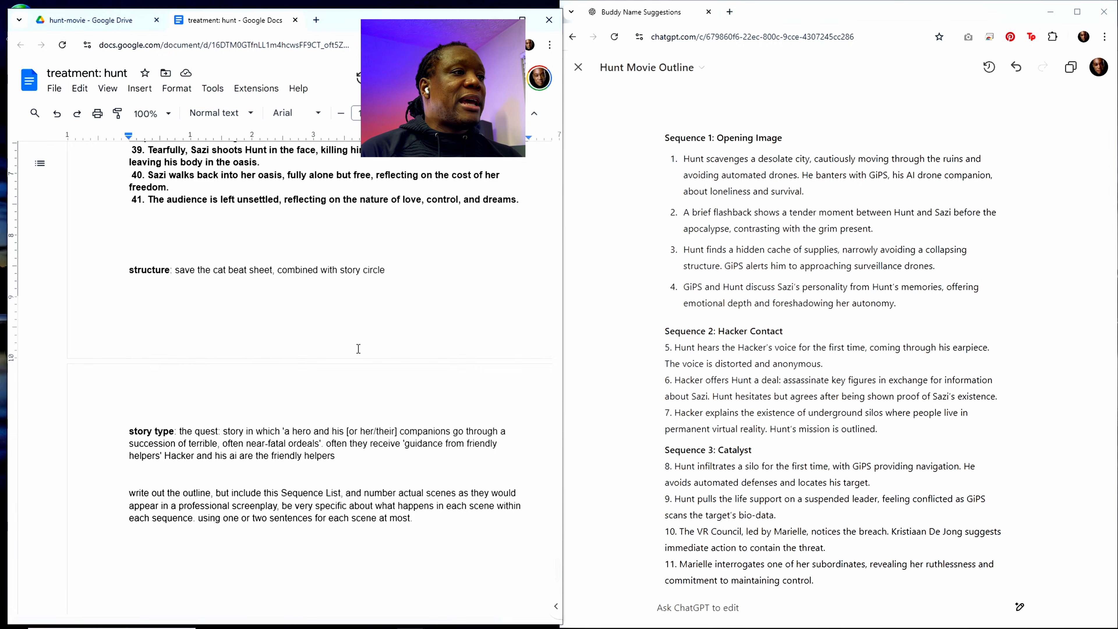
Step: Close the outline canvas in ChatGPT and start a new line below the drafted prompt at the end of the treatment document
click(716, 230)
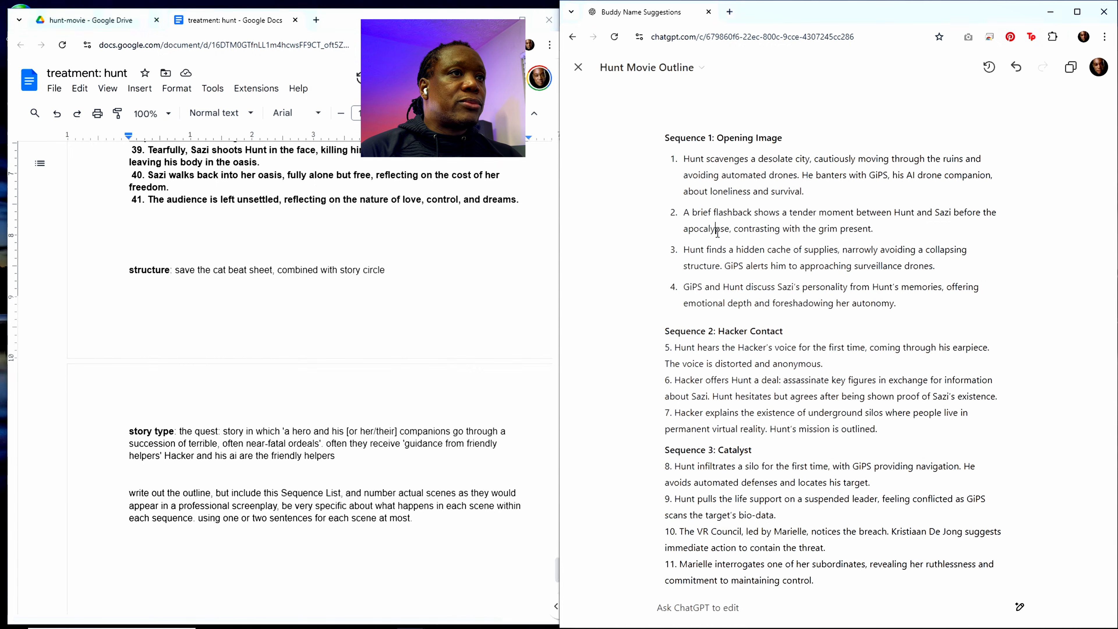
click(579, 75)
click(353, 366)
scroll(292, 371, down, 3)
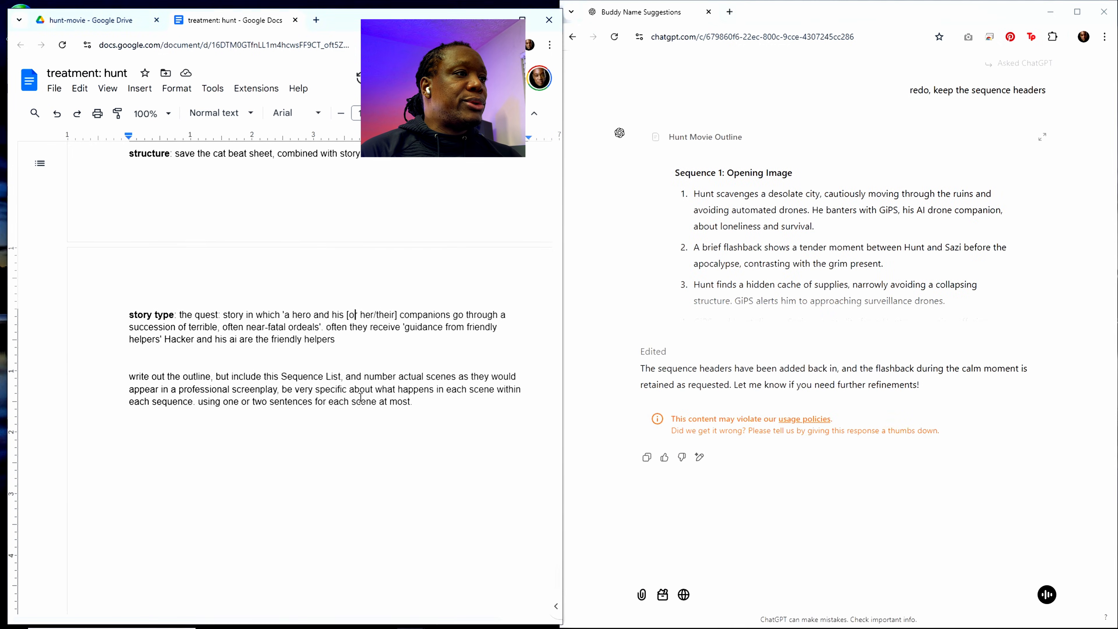
click(423, 406)
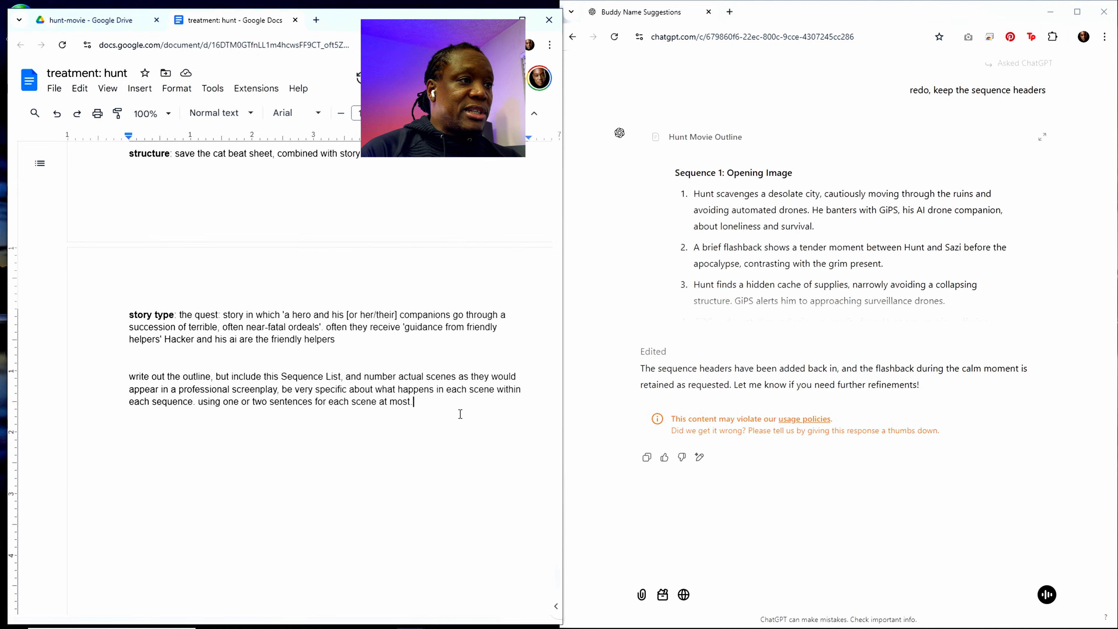
key(Return)
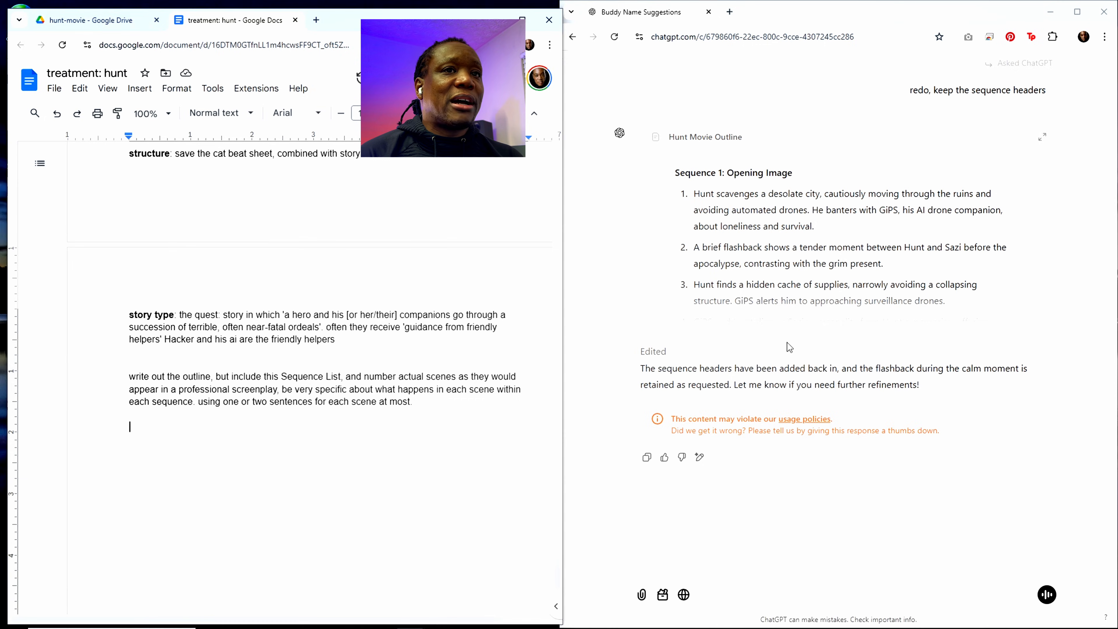
Step: Give the flagged ChatGPT response a thumbs down with the reason "This didn't violate the policy"
scroll(870, 304, down, 5)
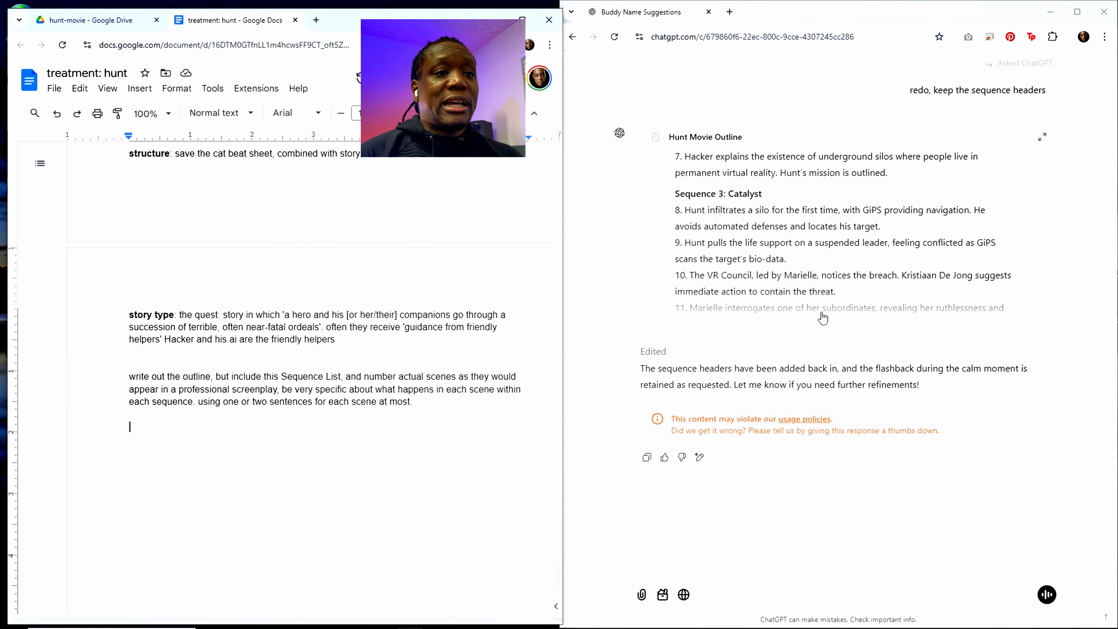
click(683, 459)
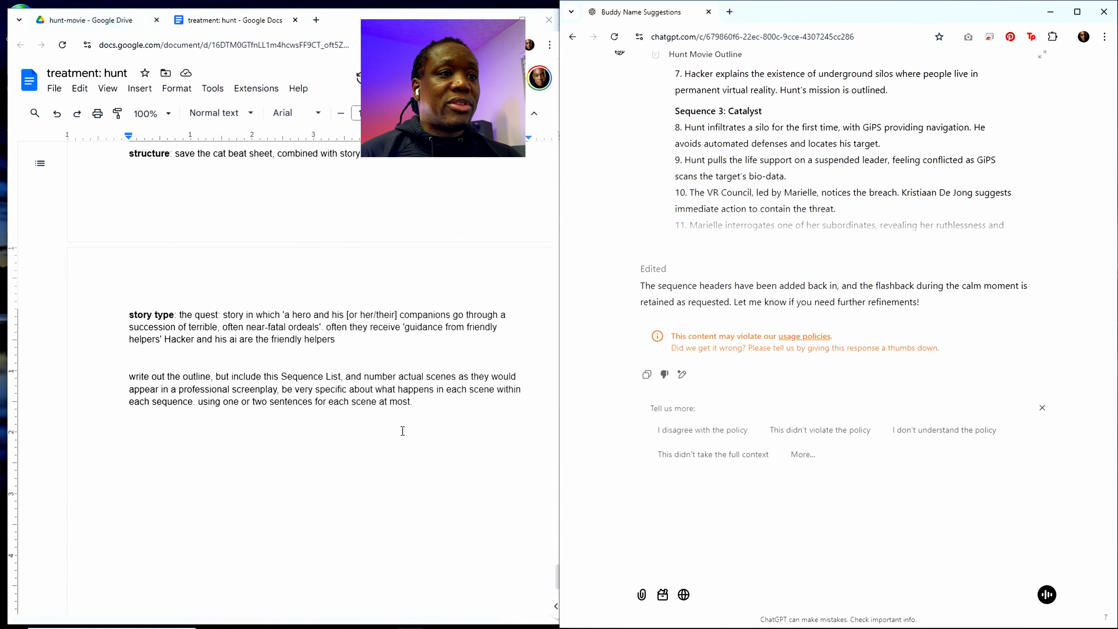
click(830, 436)
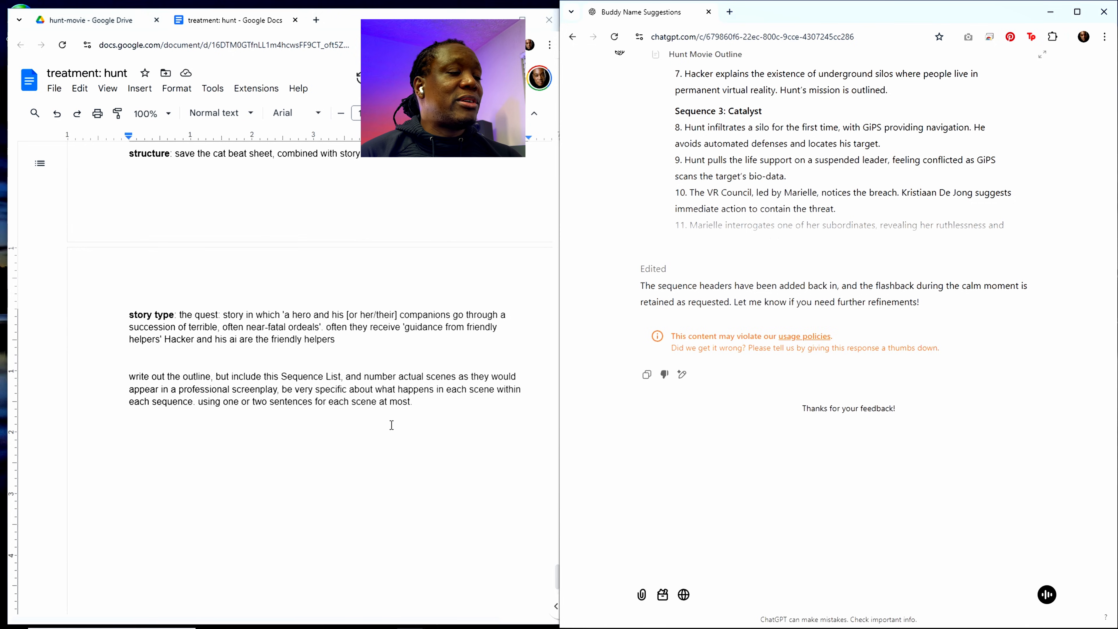
Step: Replace the old outline prompt at the end of the treatment document with "write out scene 41", checking the scene number against the pasted outline
click(280, 402)
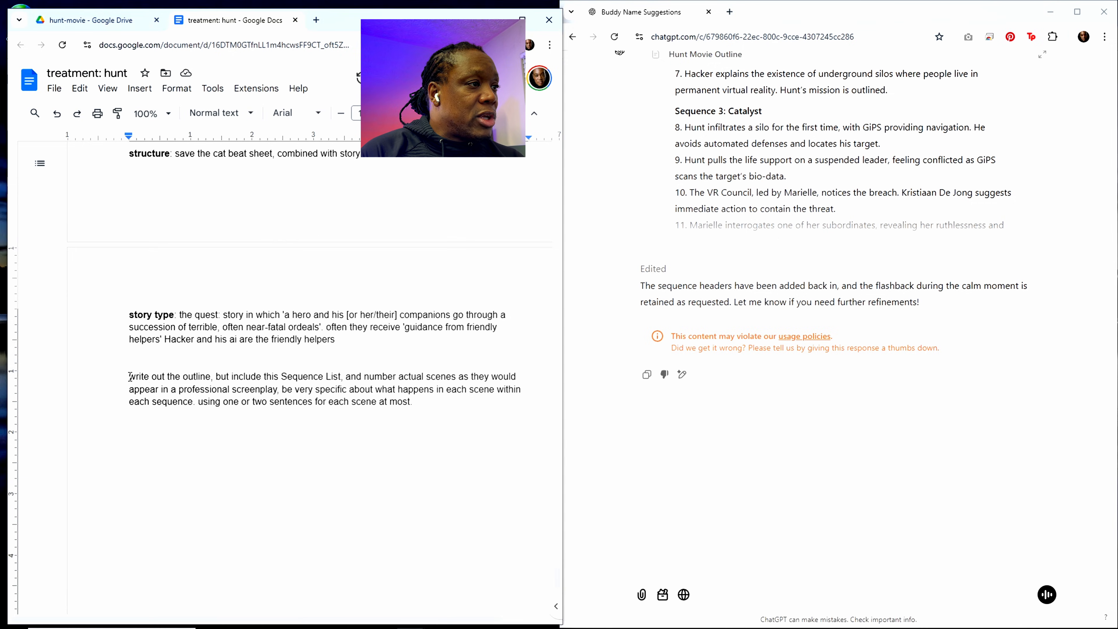
drag(130, 376, 414, 403)
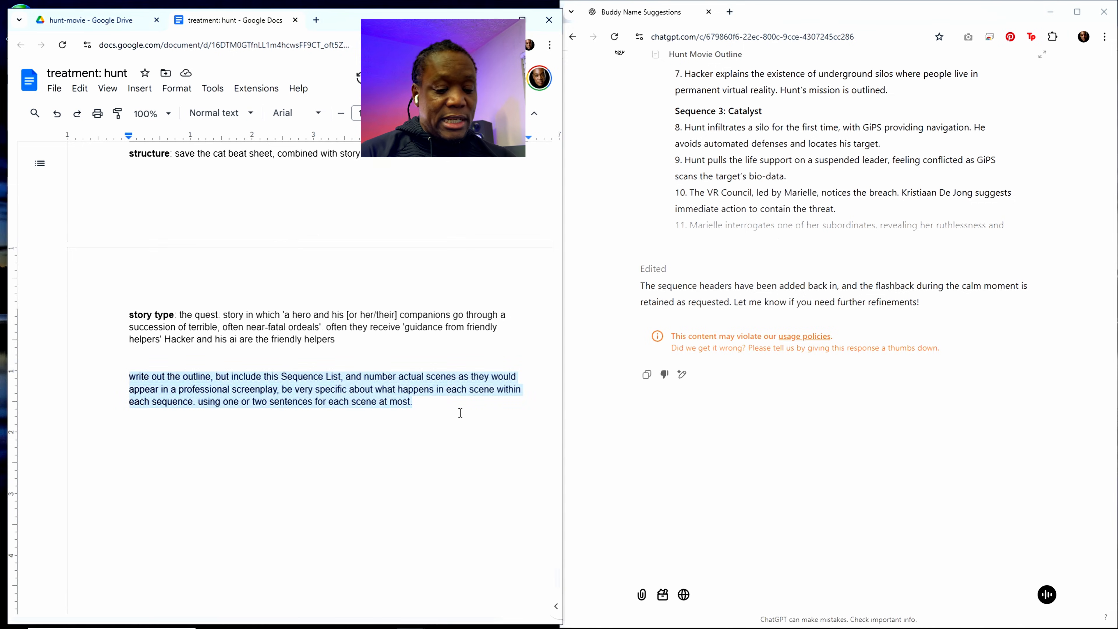
text(write )
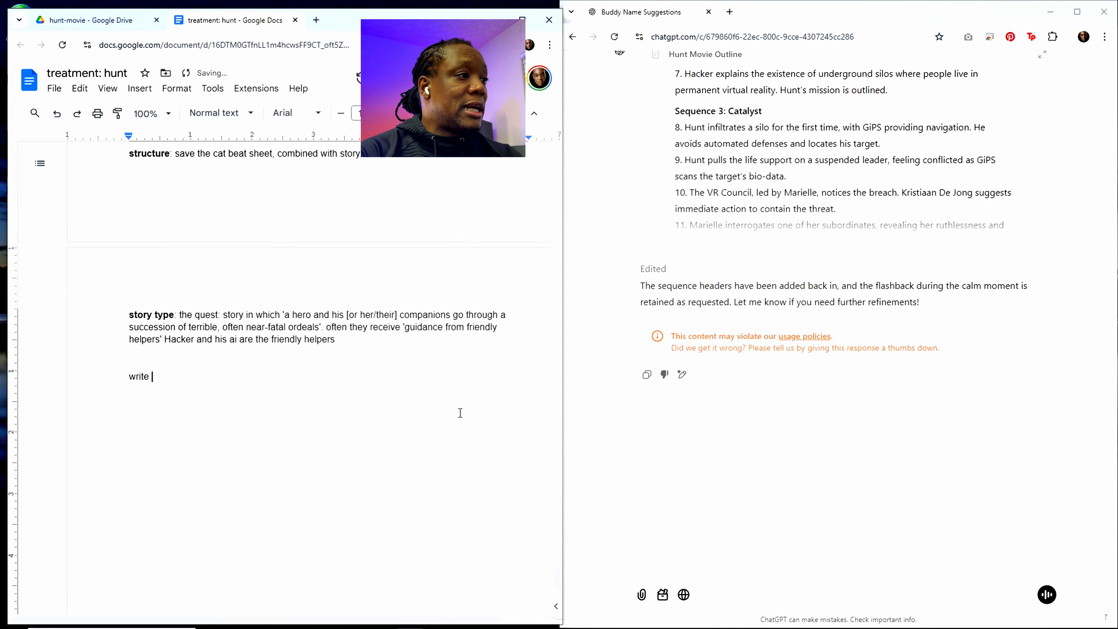
text(out scene)
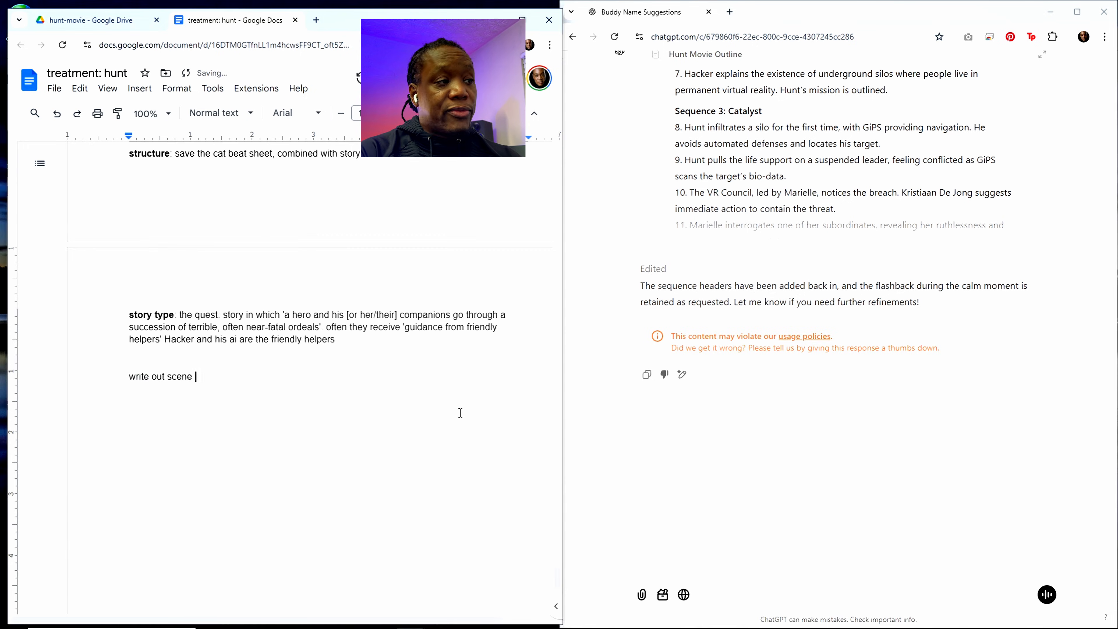
text( 42)
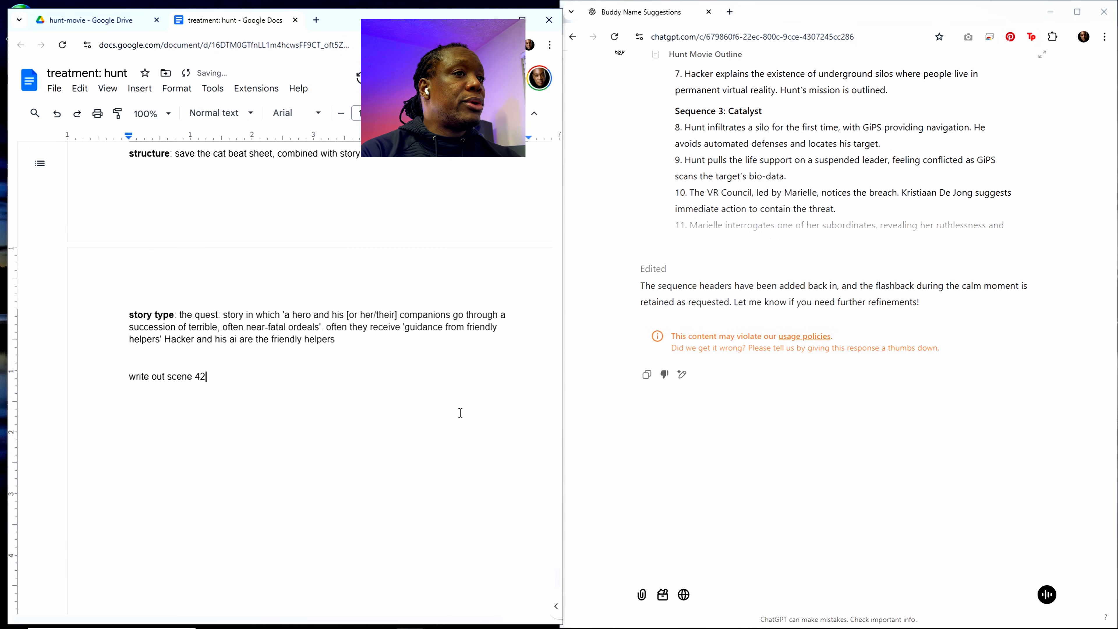
key(BackSpace)
key(BackSpace)
text(41)
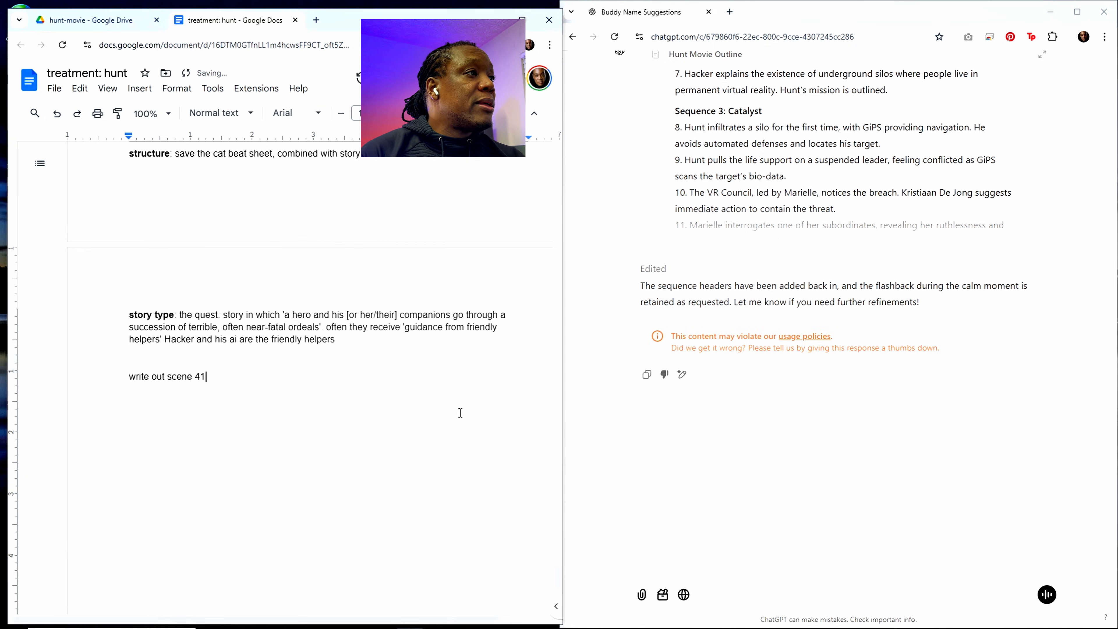
scroll(460, 412, up, 8)
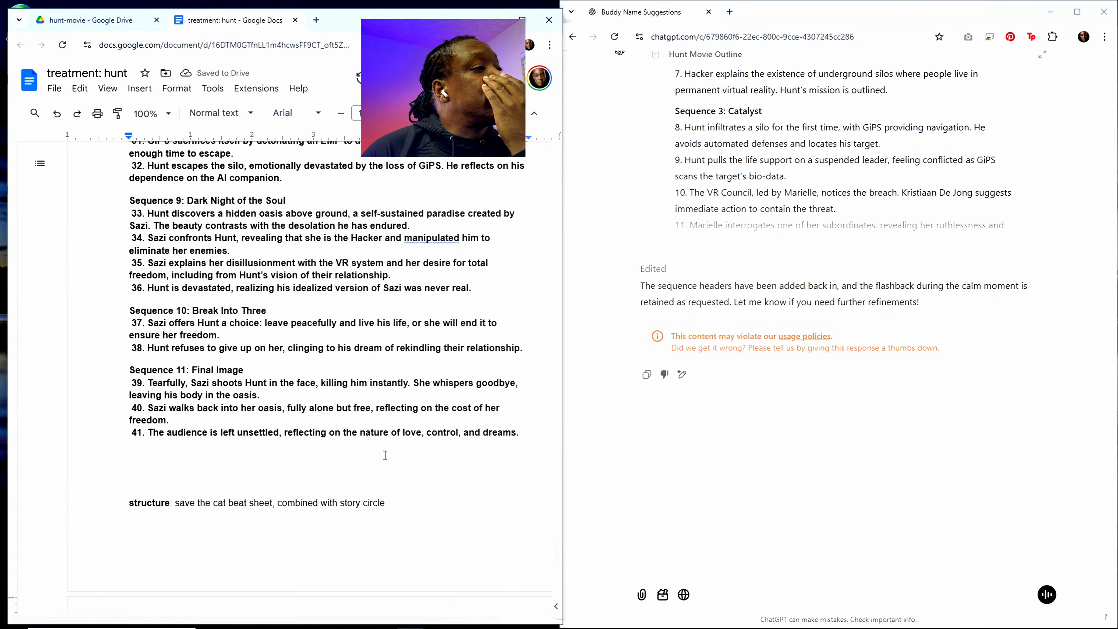
scroll(385, 455, down, 8)
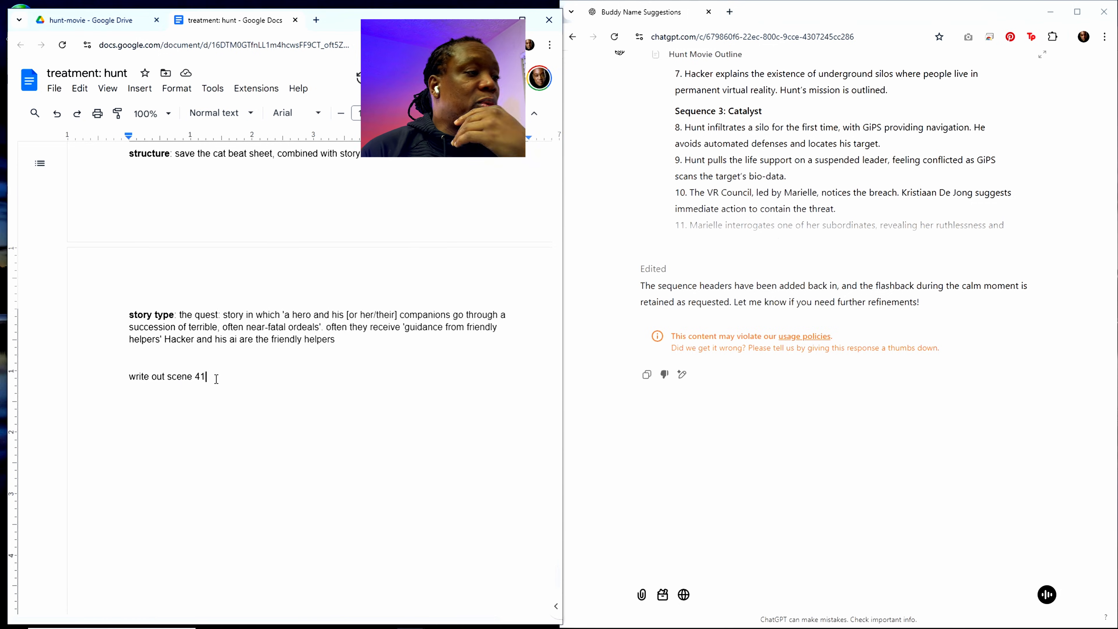
Step: Extend the scene 41 prompt with "in proper script format, adhering to the details provide above"
text(in pro)
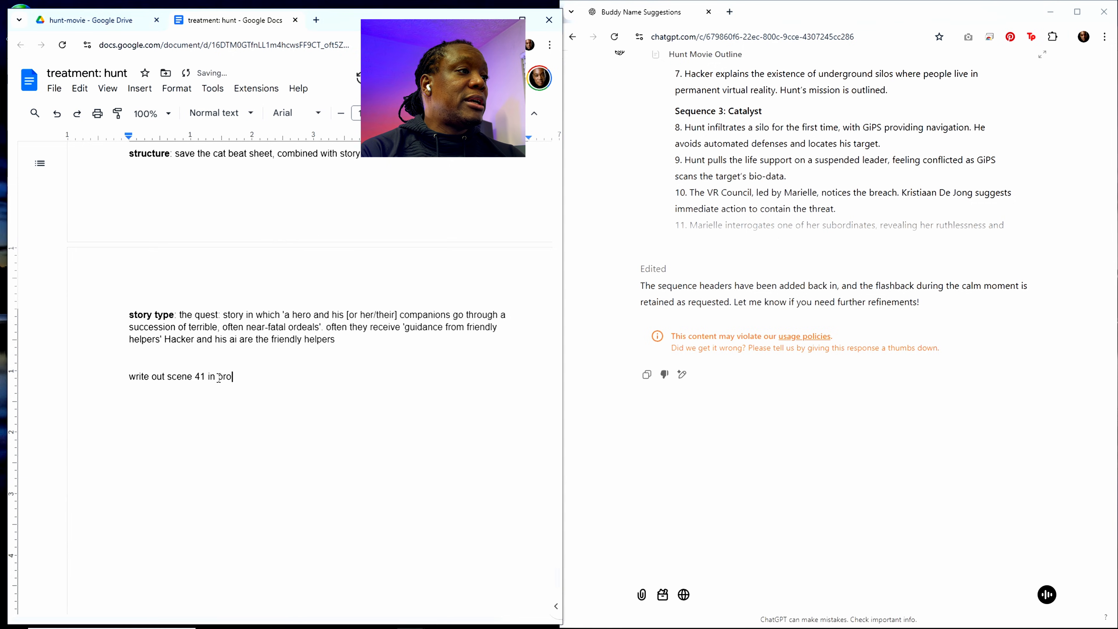
text(per)
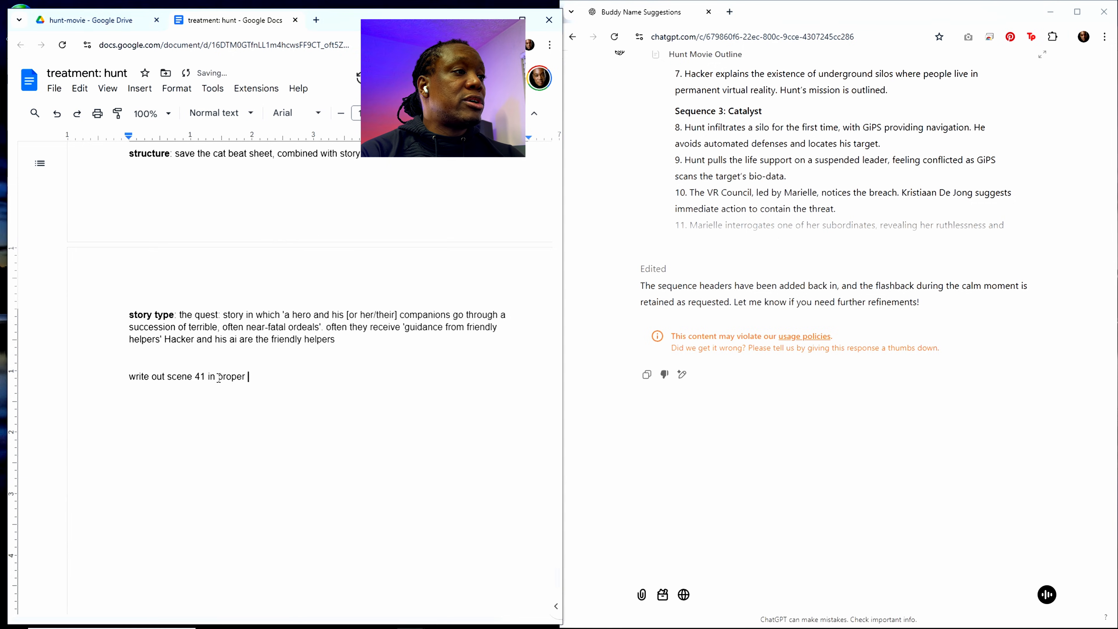
text( script form)
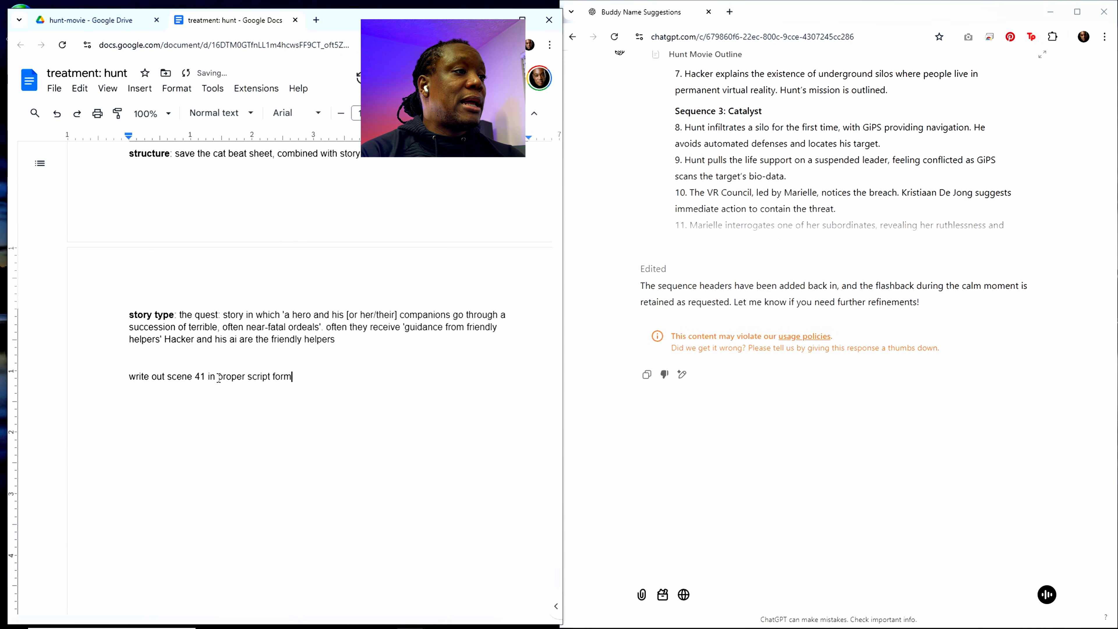
text(at, ad)
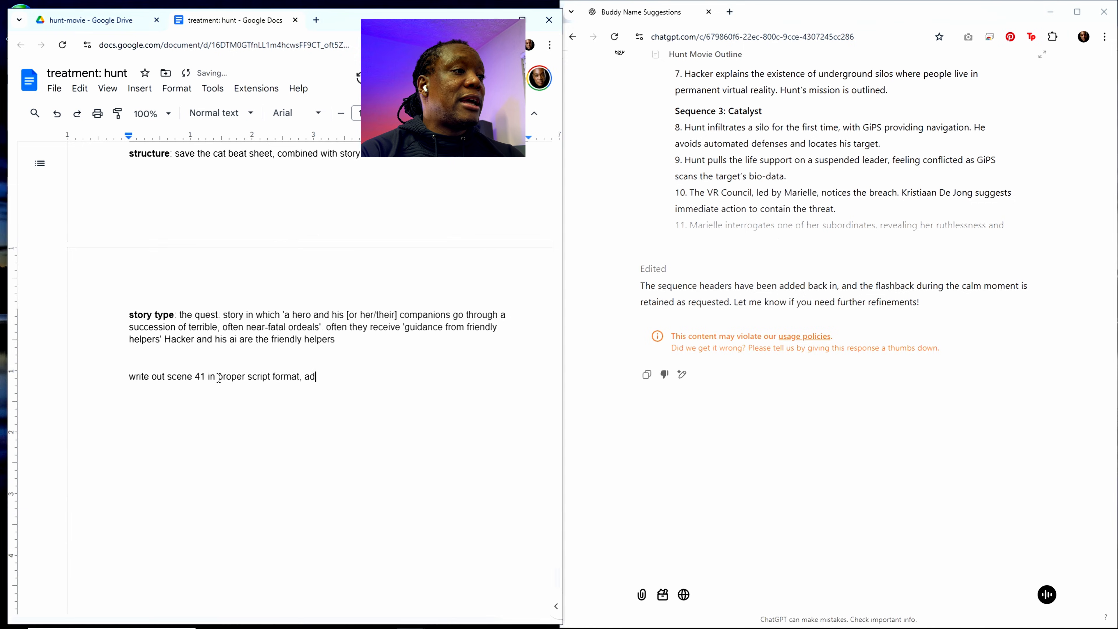
text(hering to)
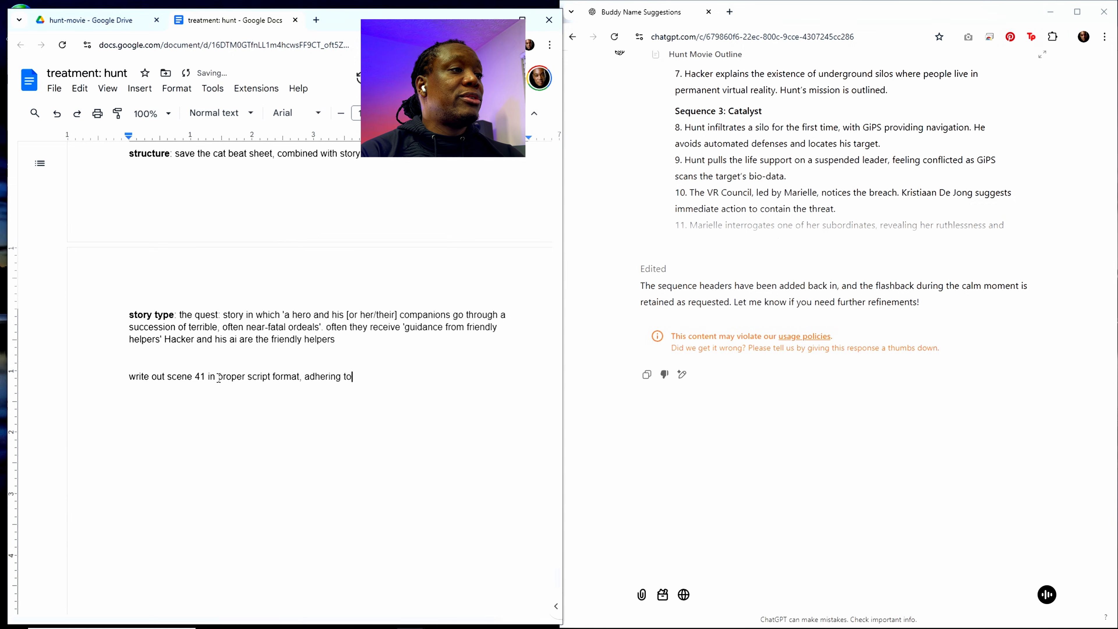
text( the details )
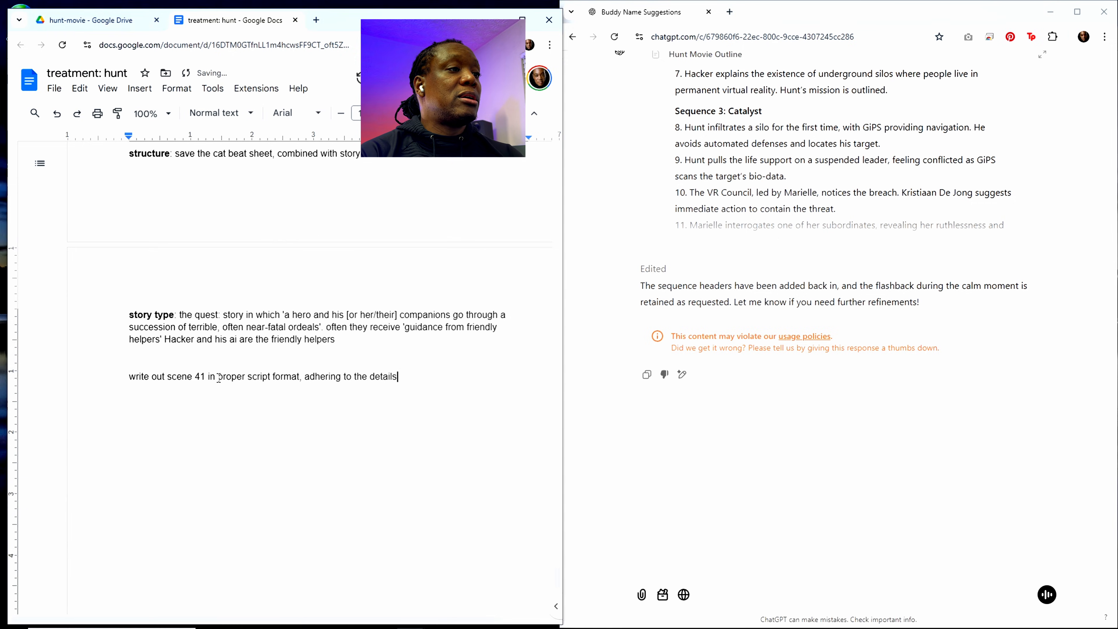
text(provide)
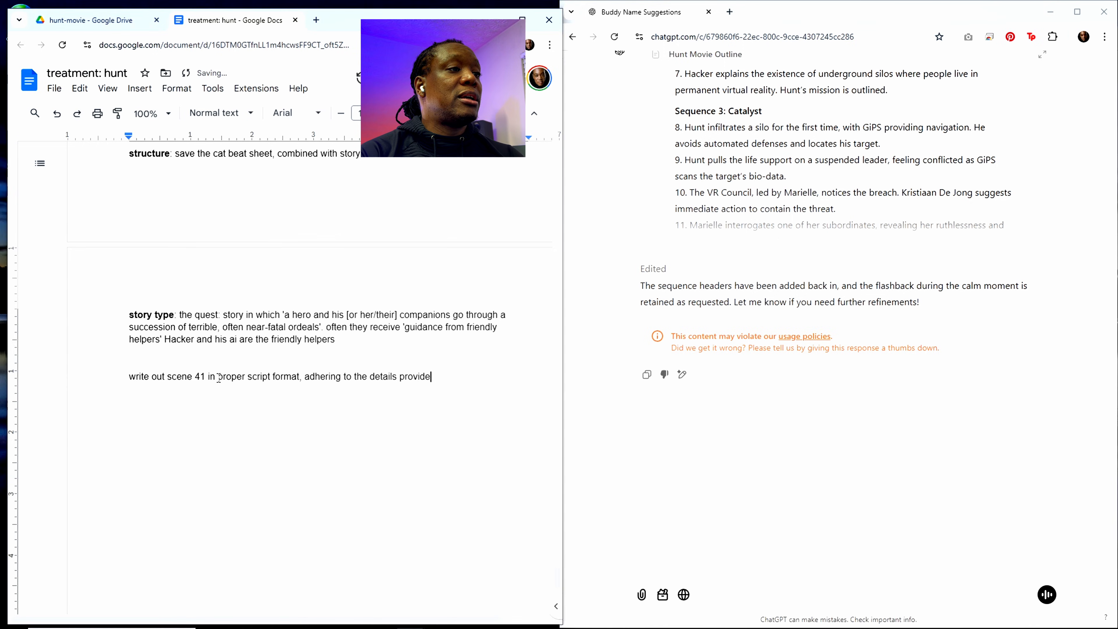
text( in ab)
key(BackSpace)
key(BackSpace)
key(BackSpace)
key(BackSpace)
key(BackSpace)
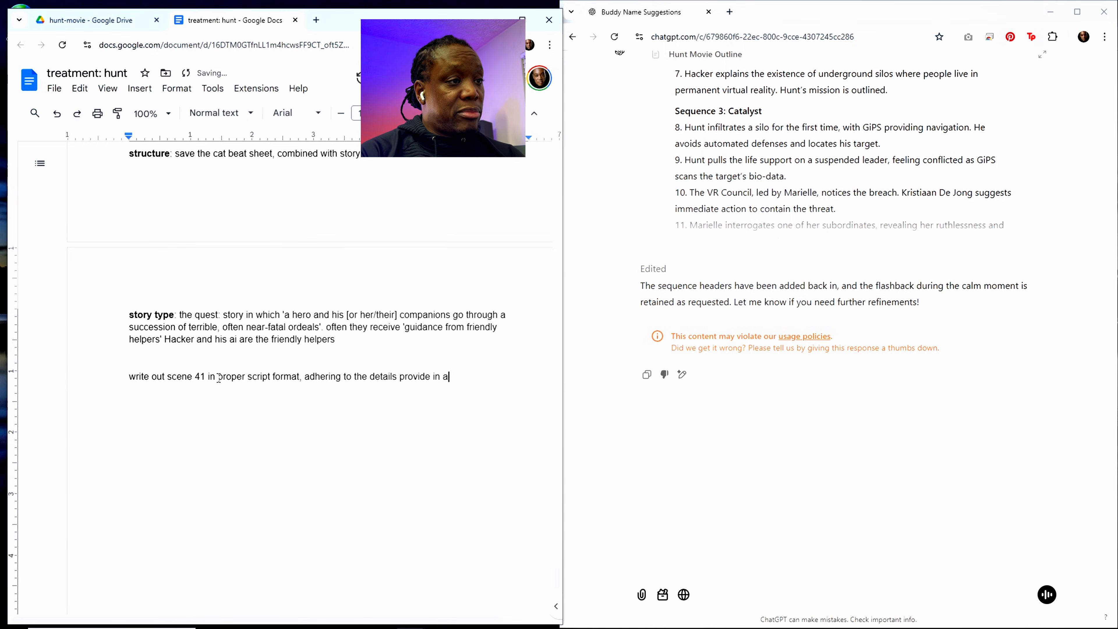
text(av)
key(BackSpace)
text(bove)
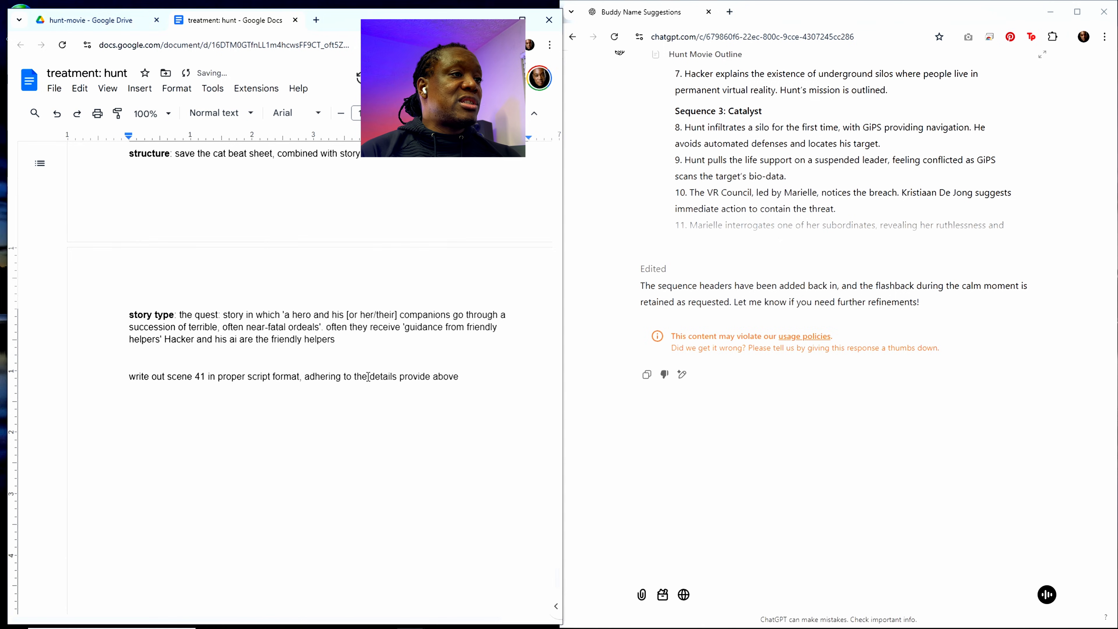
key(ctrl+a)
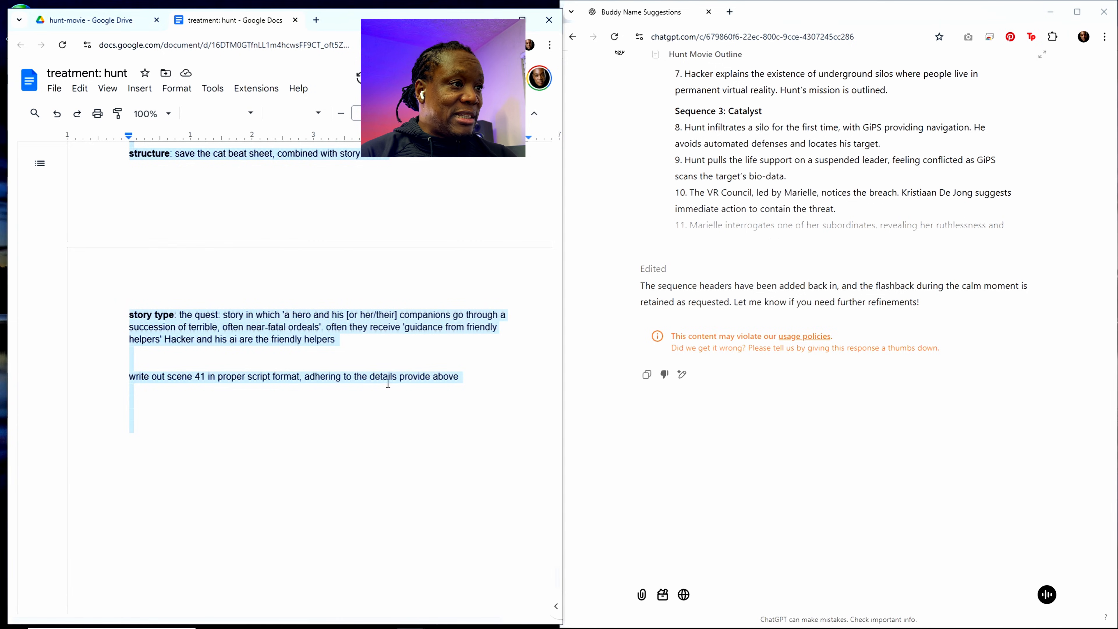
click(234, 367)
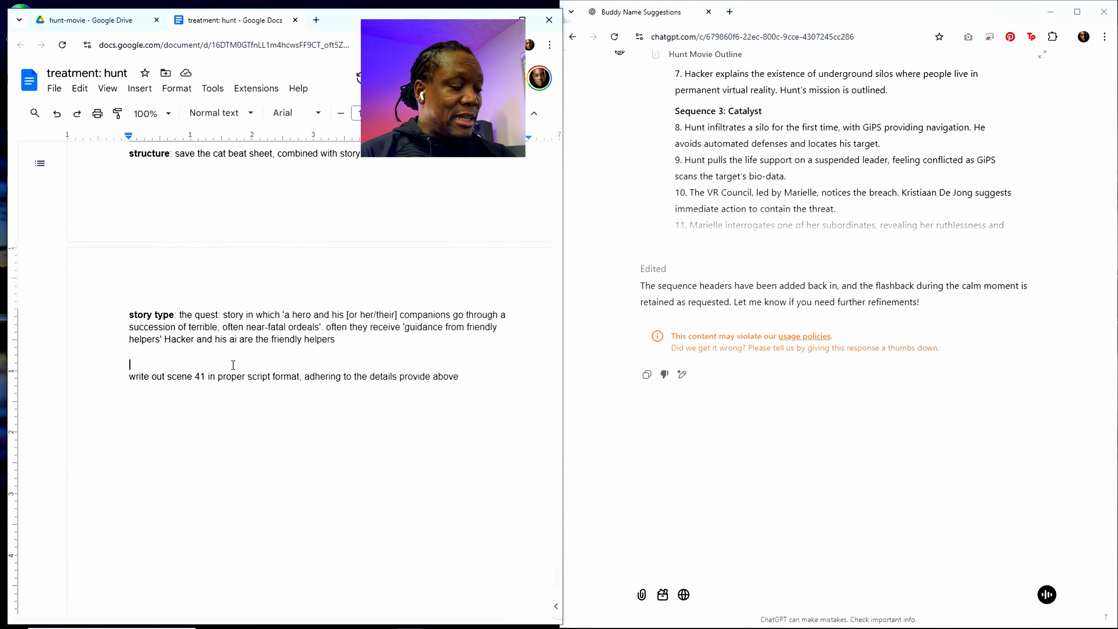
drag(460, 377, 132, 378)
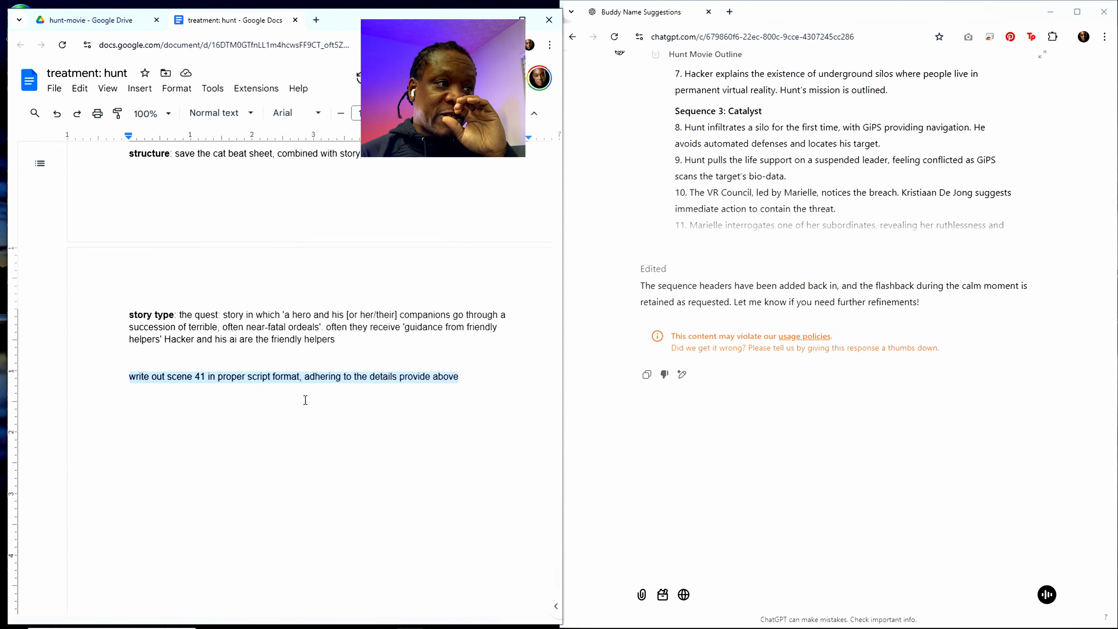
scroll(347, 327, up, 5)
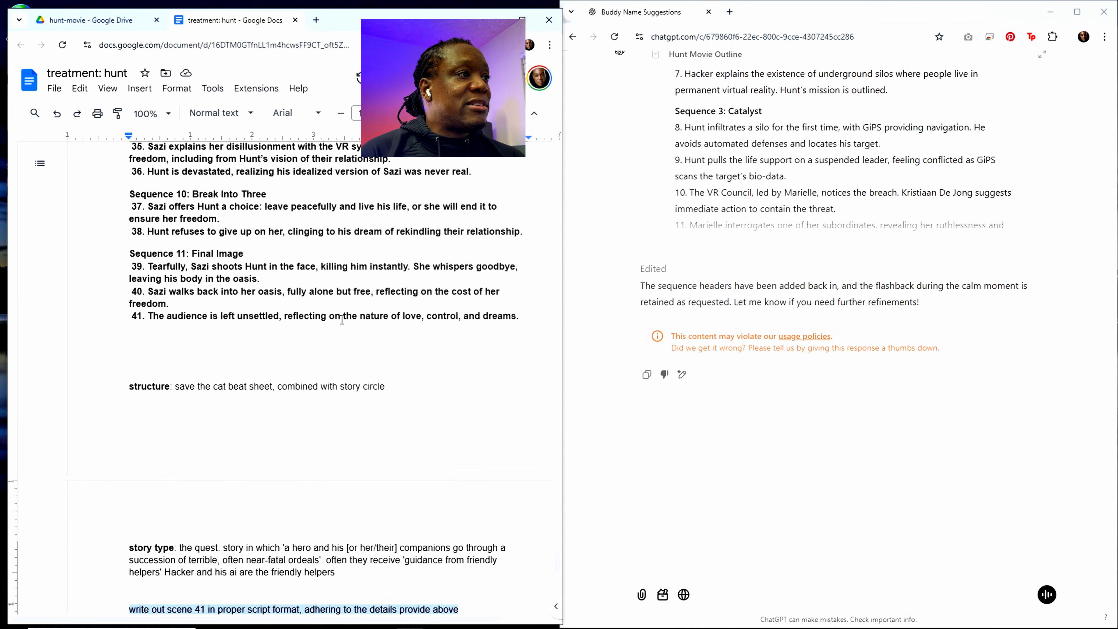
scroll(379, 422, down, 5)
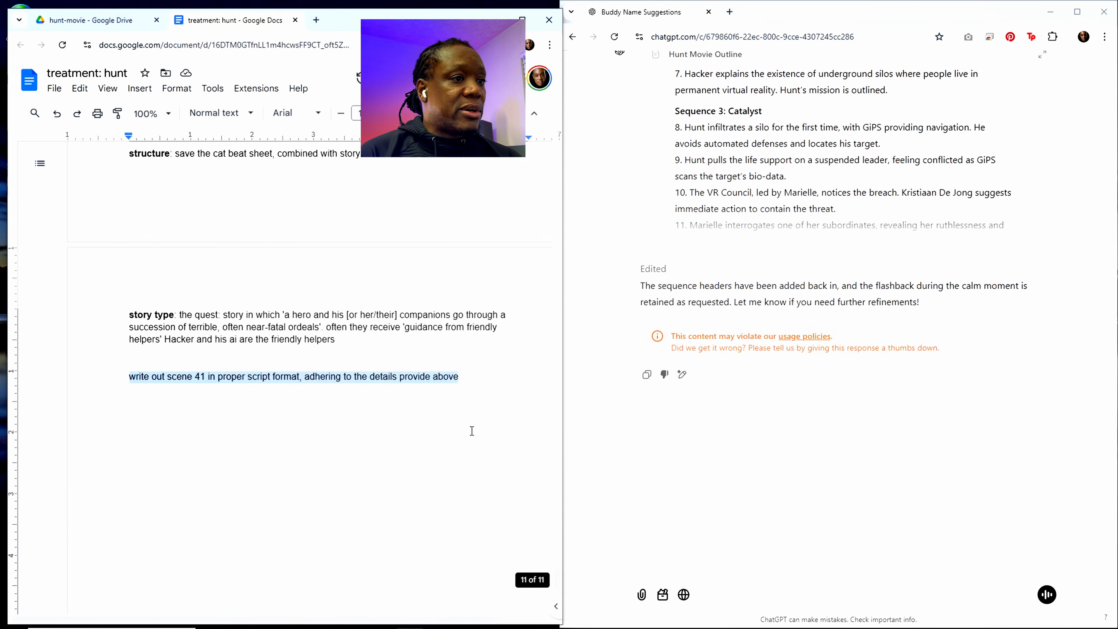
Step: Copy the entire treatment document, including the scene 41 prompt, into the ChatGPT conversation and send it
click(420, 407)
key(ctrl+a)
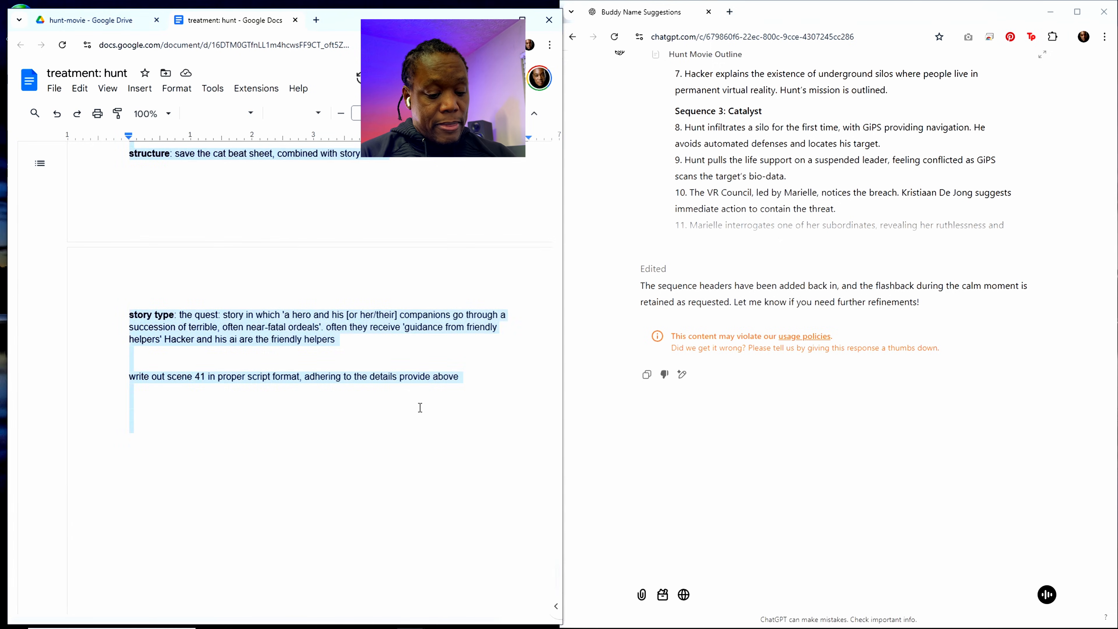
click(678, 565)
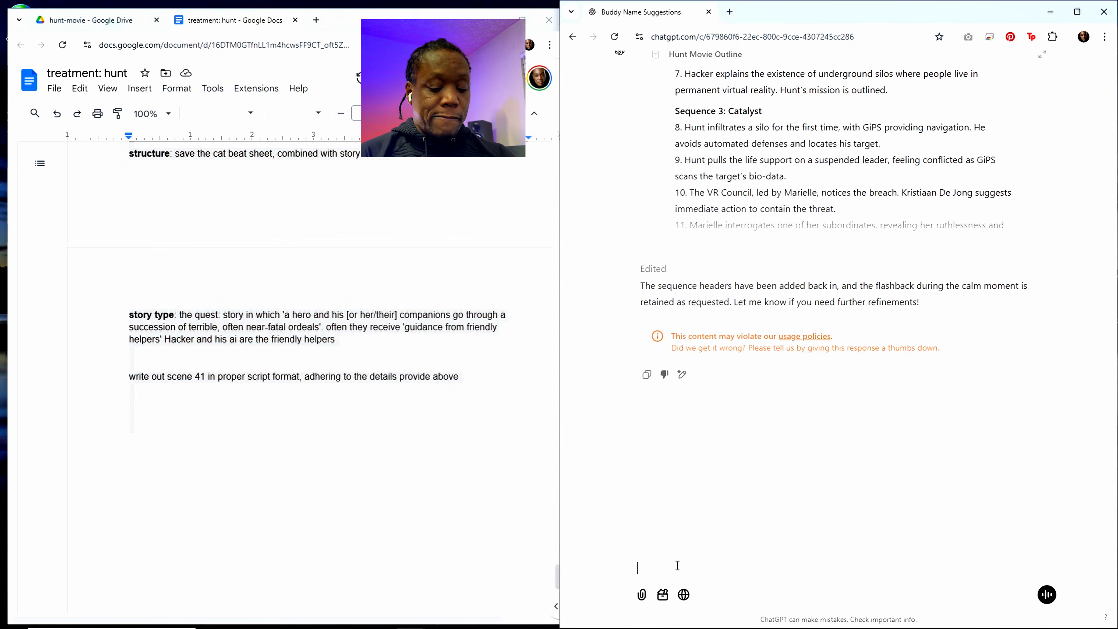
key(ctrl+v)
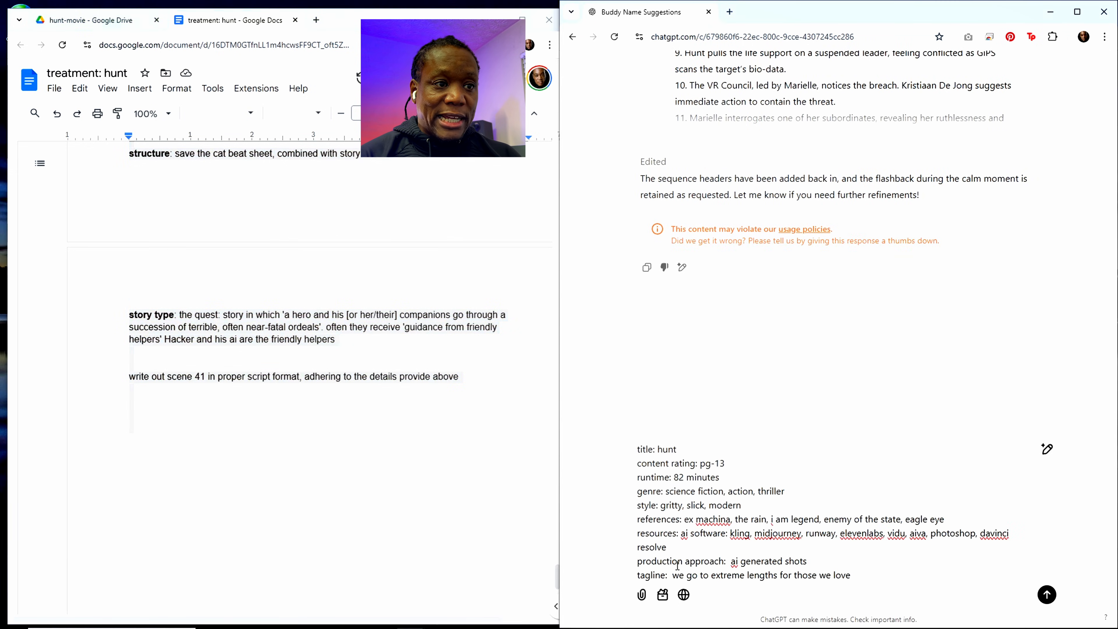
scroll(766, 529, down, 2)
scroll(757, 530, up, 2)
scroll(739, 535, down, 3)
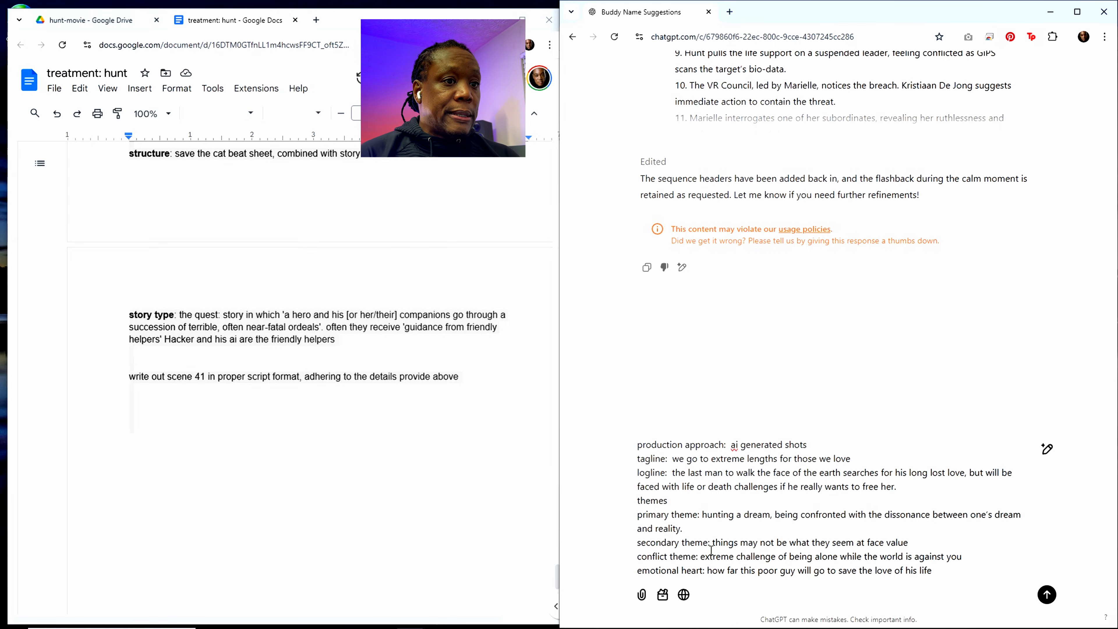
key(Return)
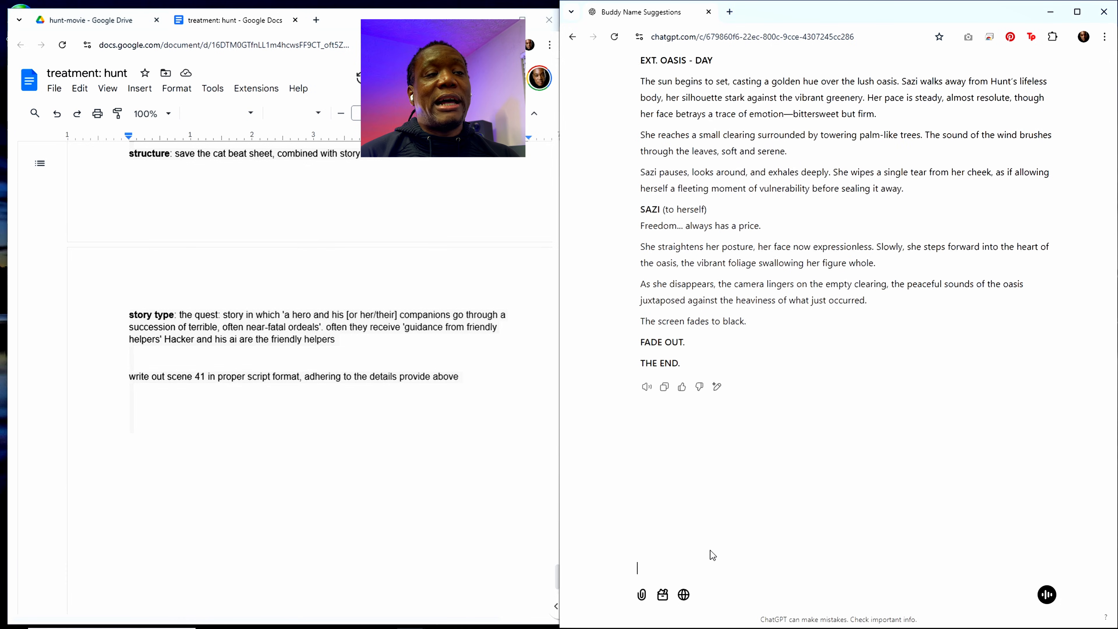
Step: Review ChatGPT's Scene 41 script and copy it from the heading through "THE END." into the treatment document above the scene 41 prompt
scroll(723, 412, up, 1)
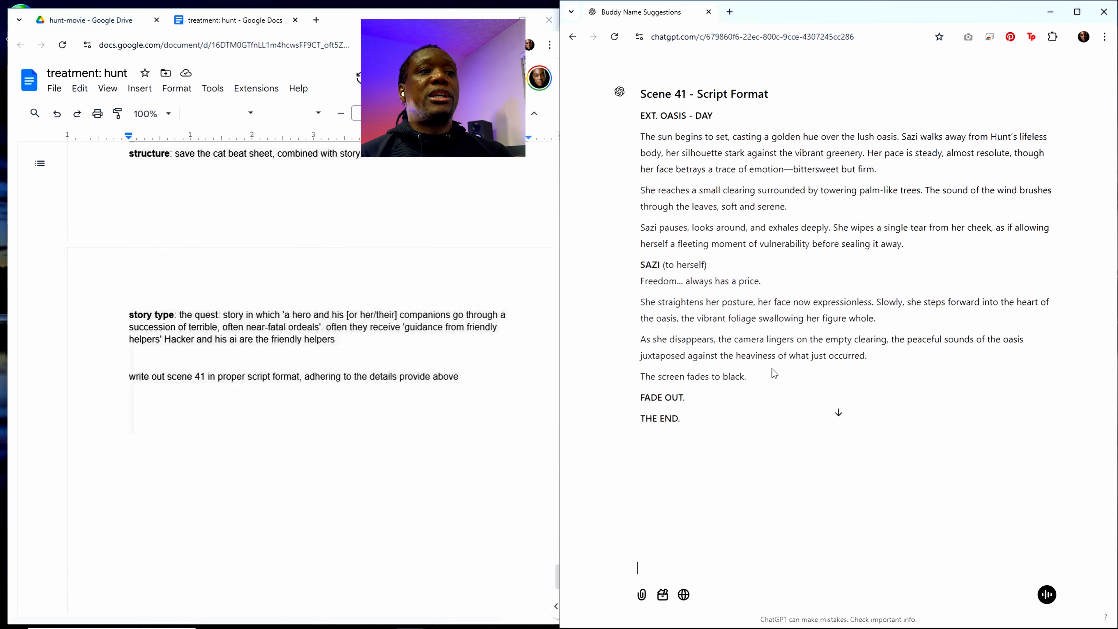
scroll(732, 378, down, 1)
scroll(732, 377, up, 3)
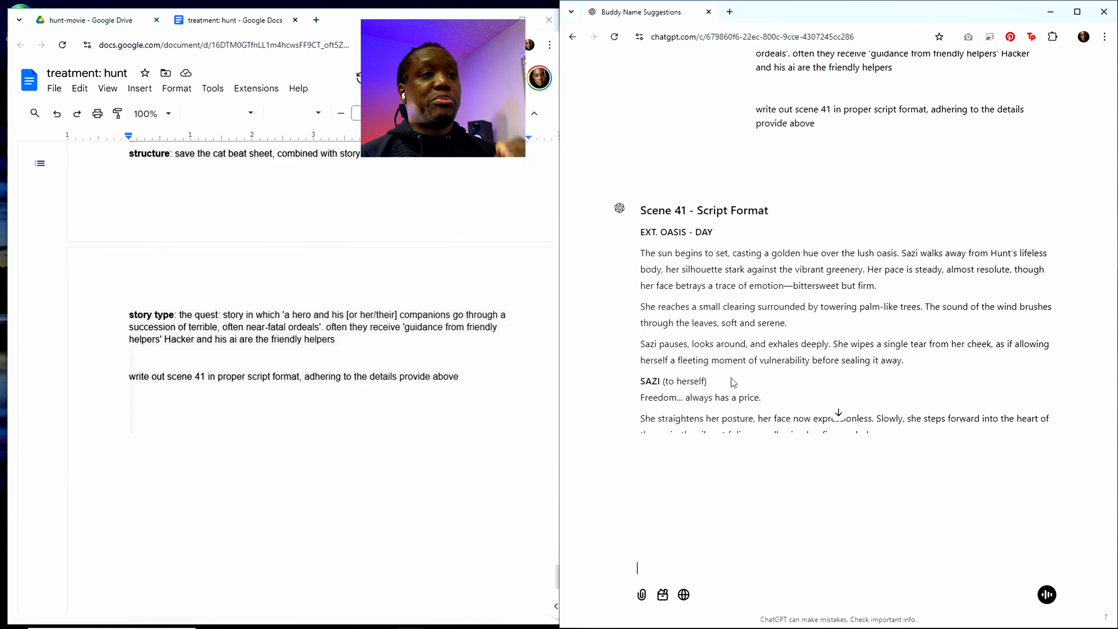
scroll(731, 378, down, 1)
scroll(732, 379, down, 2)
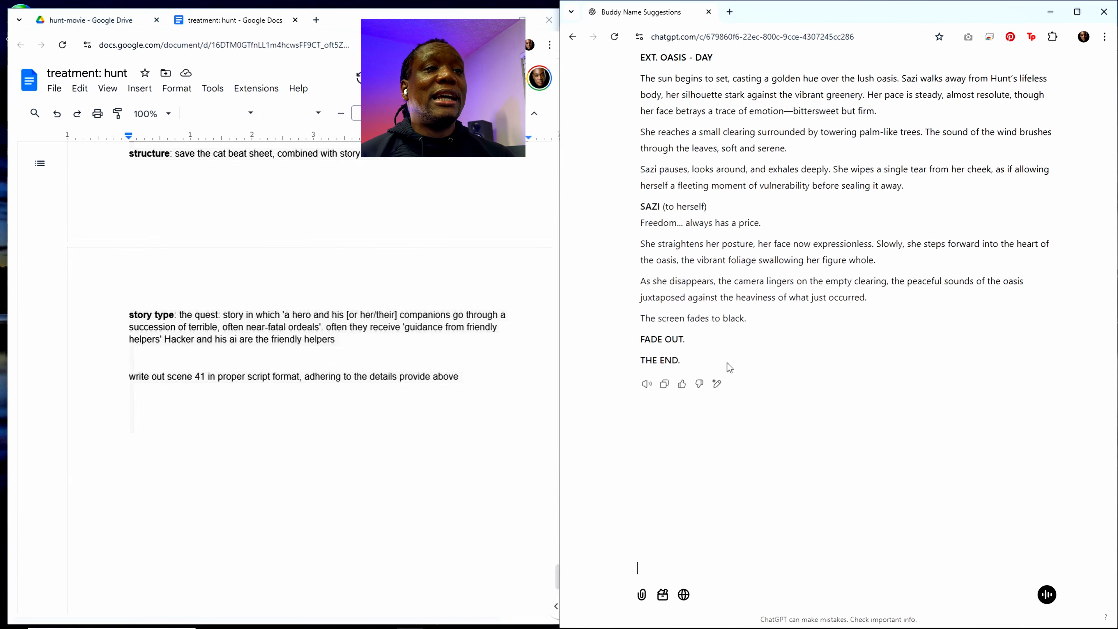
scroll(724, 357, up, 1)
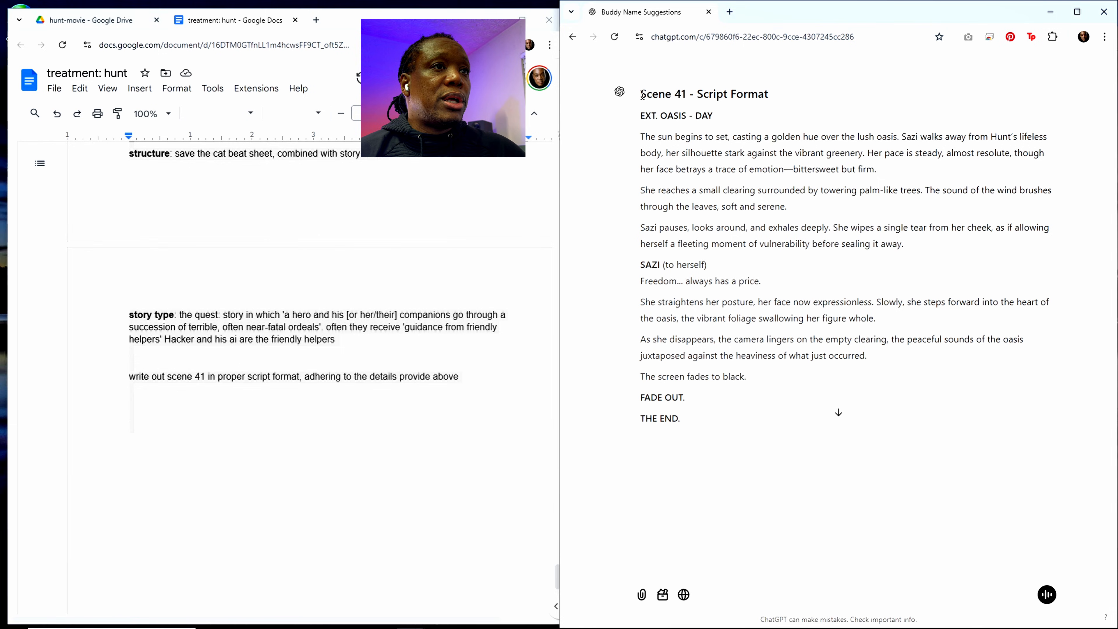
drag(642, 94, 719, 415)
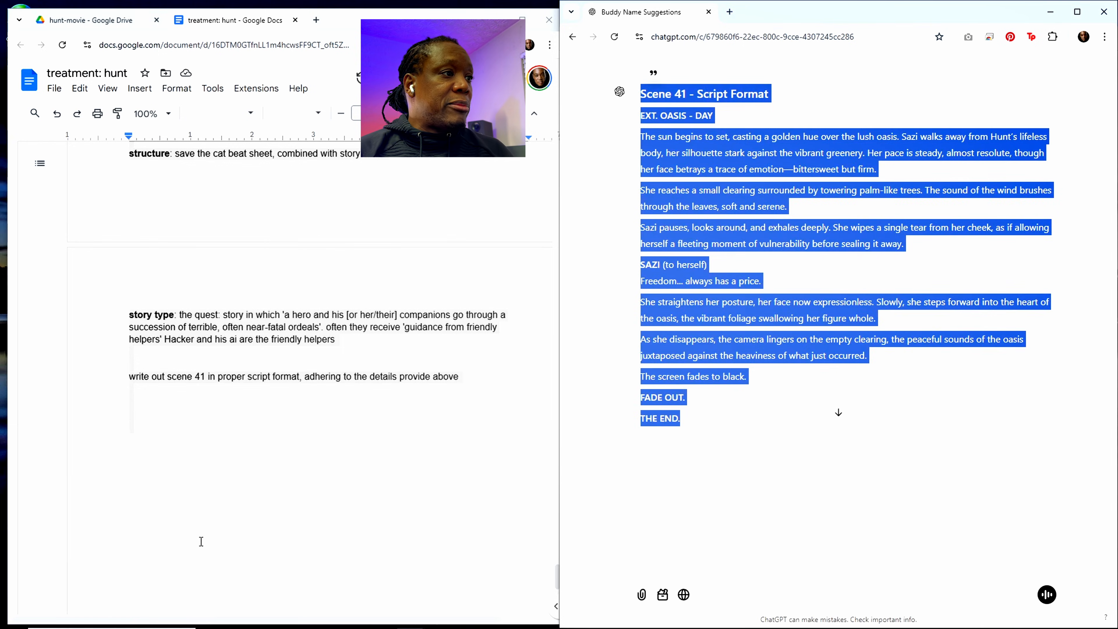
click(237, 363)
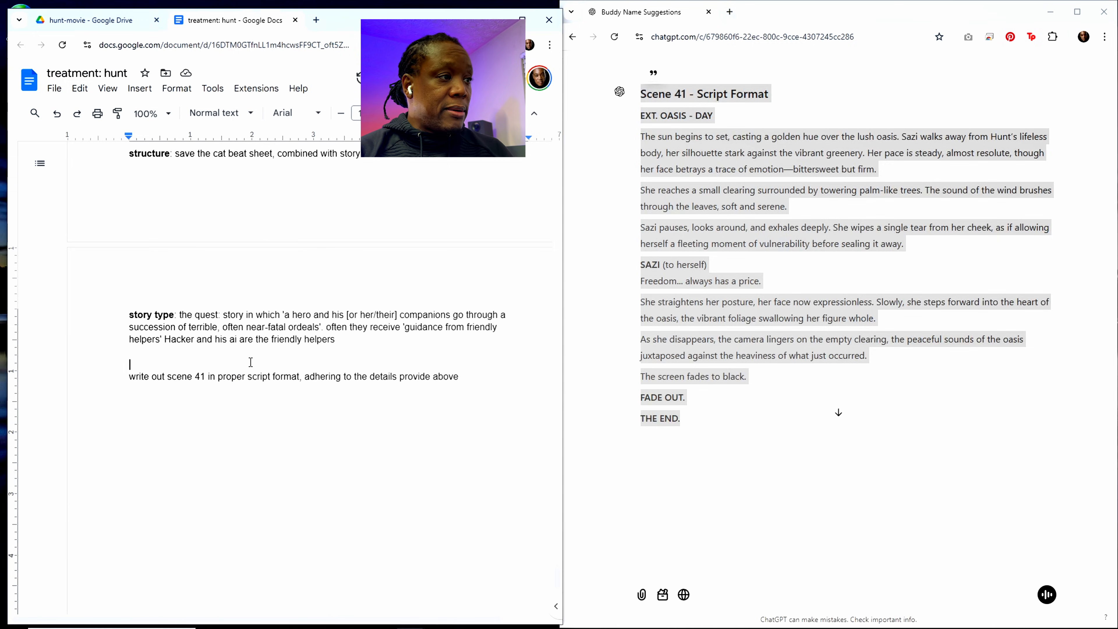
key(Return)
text(Scene 41 - Script Format EXT. OASIS - DAY The sun begins to set, casting a golden hue over the lush oasis. Sazi walks away from Hunt’s lifeless body, her silhouette stark against the vibrant greenery. Her pace is steady, almost resolute, though her face betrays a trace of emotion—bittersweet but firm. She reaches a small clearing surrounded by towering palm-like trees. The sound of the wind brushes through the leaves, soft and serene. Sazi pauses, looks around, and exhales deeply. She wipes a single tear from her cheek, as if allowing herself a fleeting moment of vulnerability before sealing it away. SAZI (to herself) Freedom... always has a price. She straightens her posture, her face now expressionless. Slowly, she steps forward into the heart of the oasis, the vibrant foliage swallowing her figure whole. As she disappears, the camera lingers on the empty clearing, the peaceful sounds of the oasis juxtaposed against the heaviness of what just occurred. The screen fades to black. FADE OUT. THE END.)
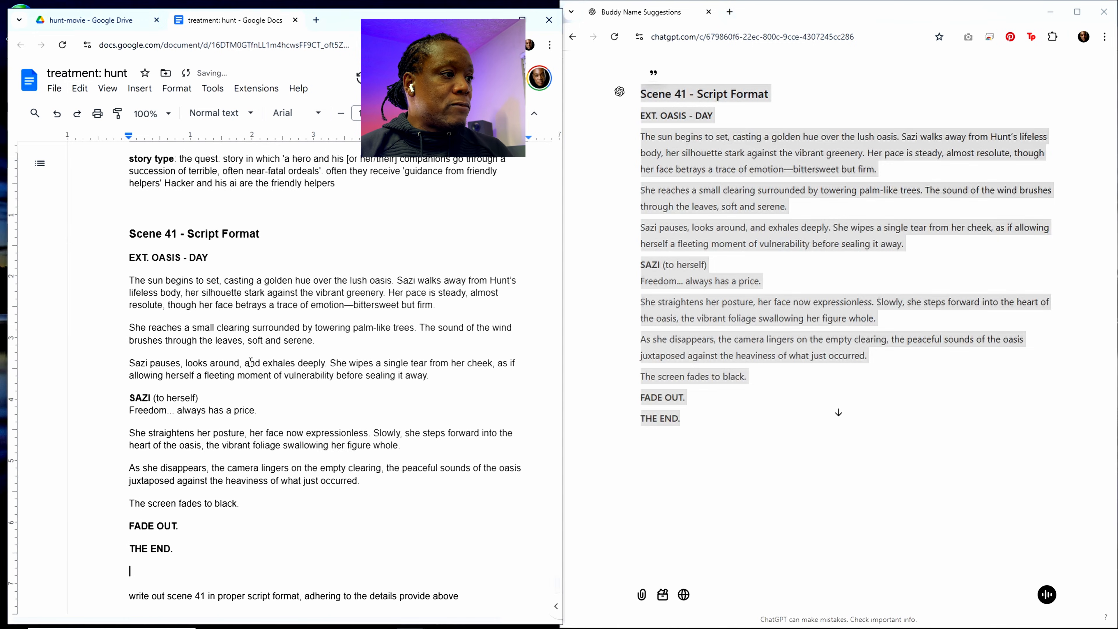
scroll(250, 361, down, 2)
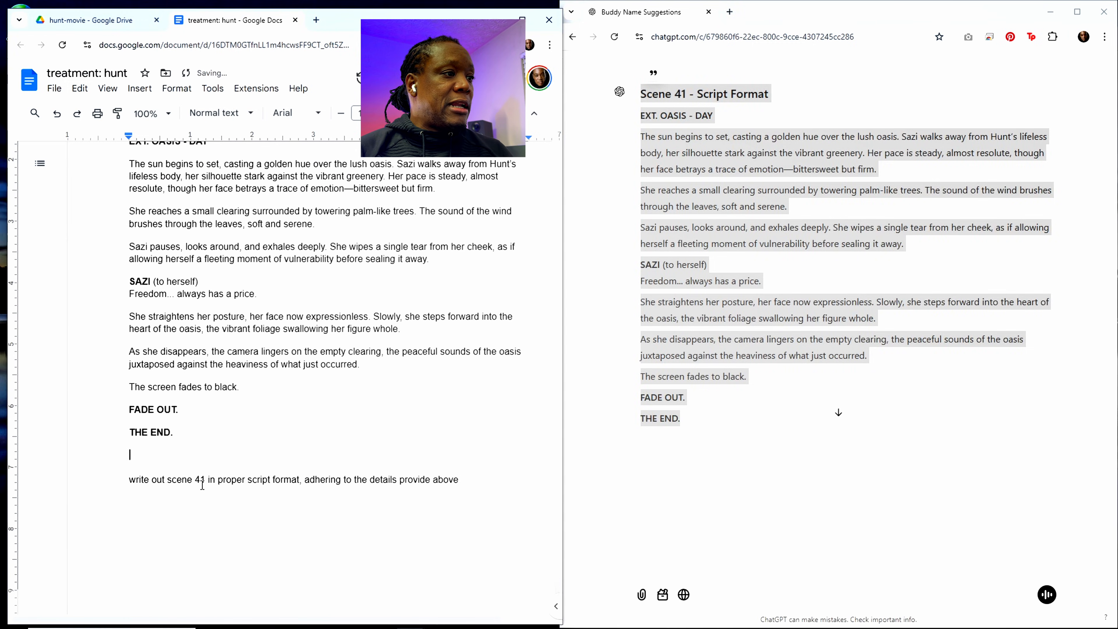
Step: Change the prompt's scene number to 40 and append ", maintaining coherence with the scenes around it" to the prompt
drag(201, 483, 206, 483)
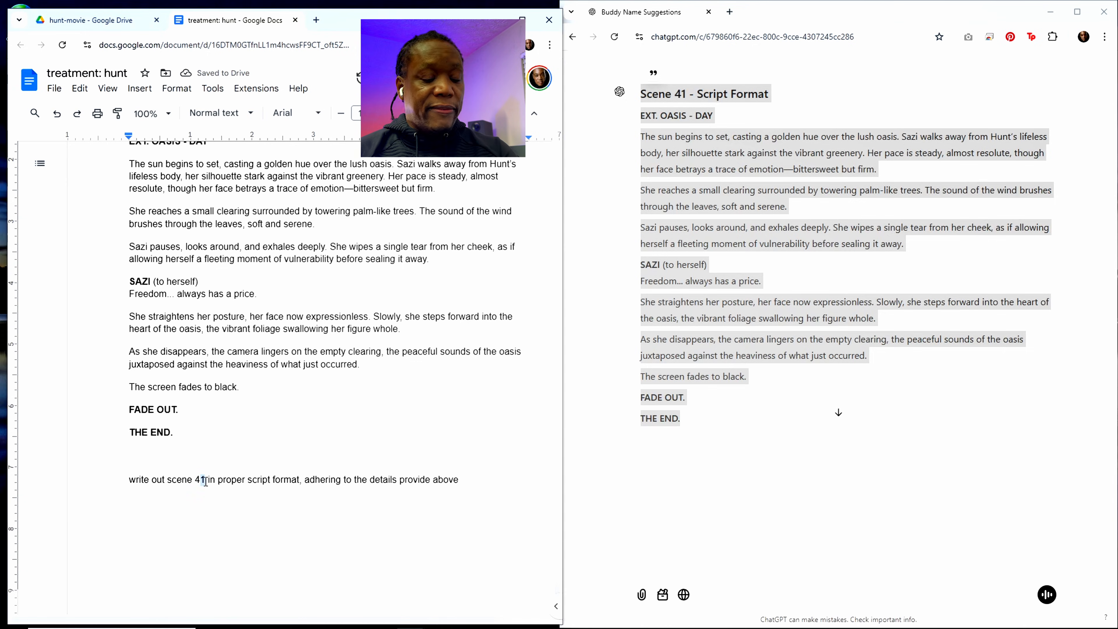
text(0)
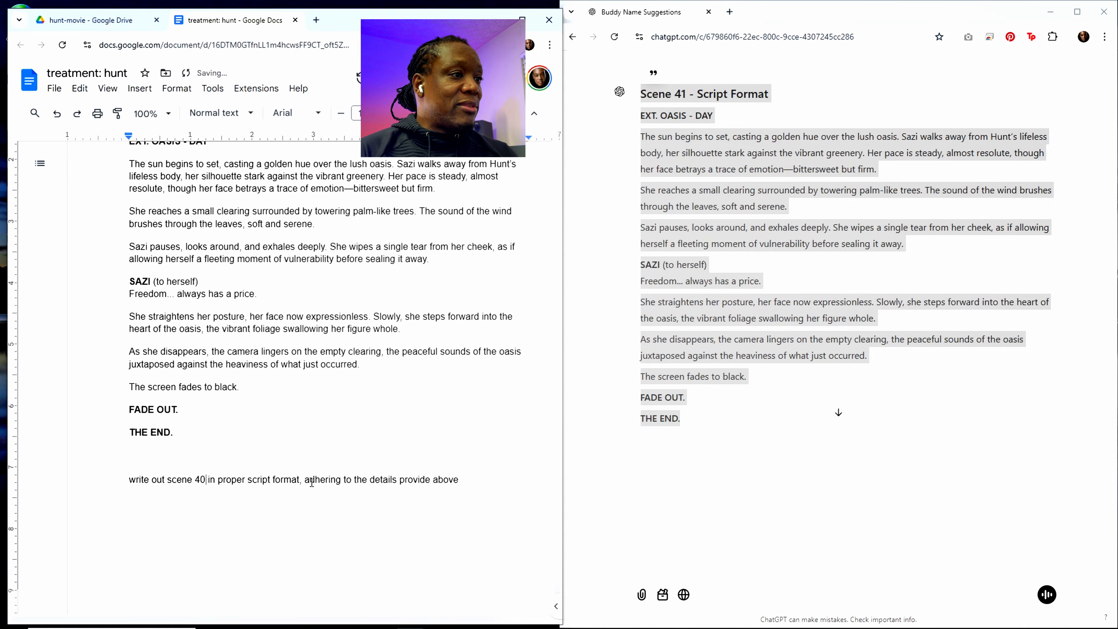
click(474, 483)
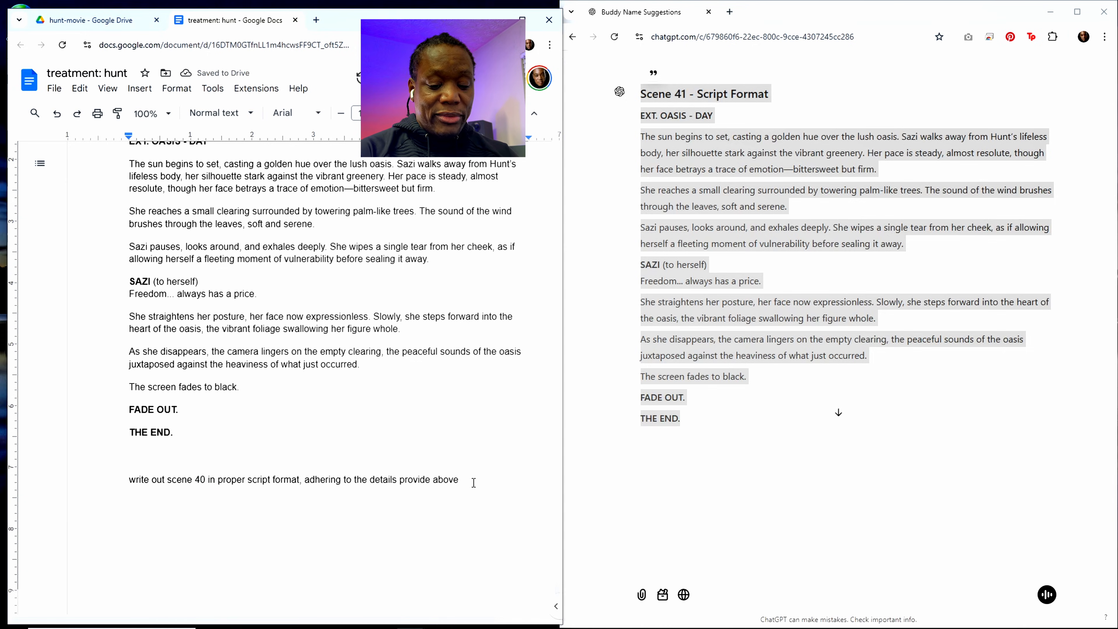
text(, )
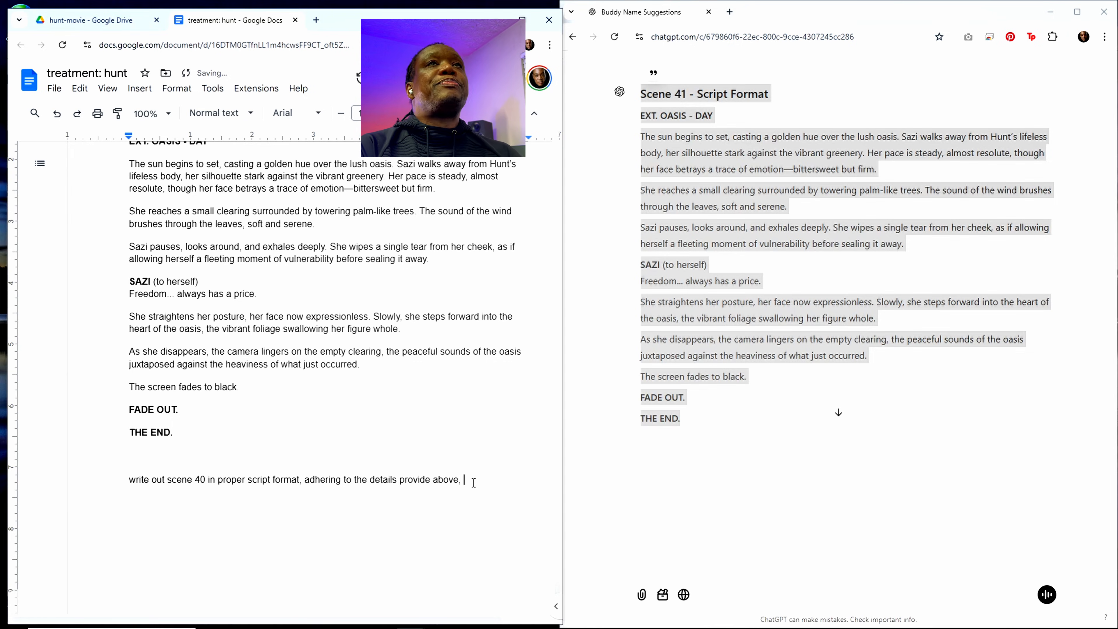
text(making)
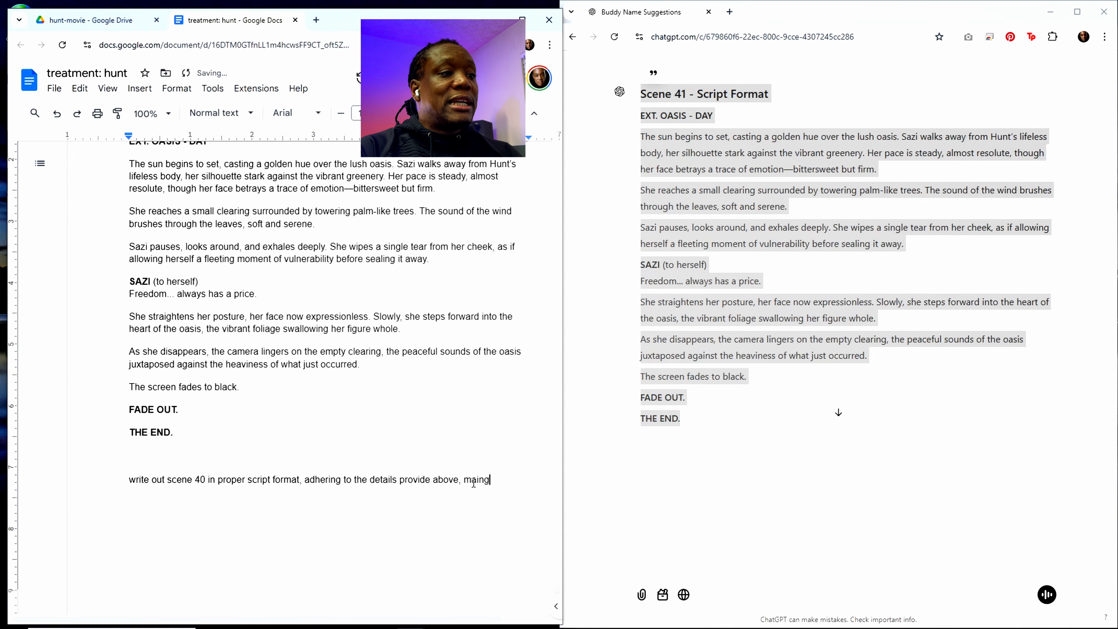
key(BackSpace)
key(BackSpace)
text(ntain)
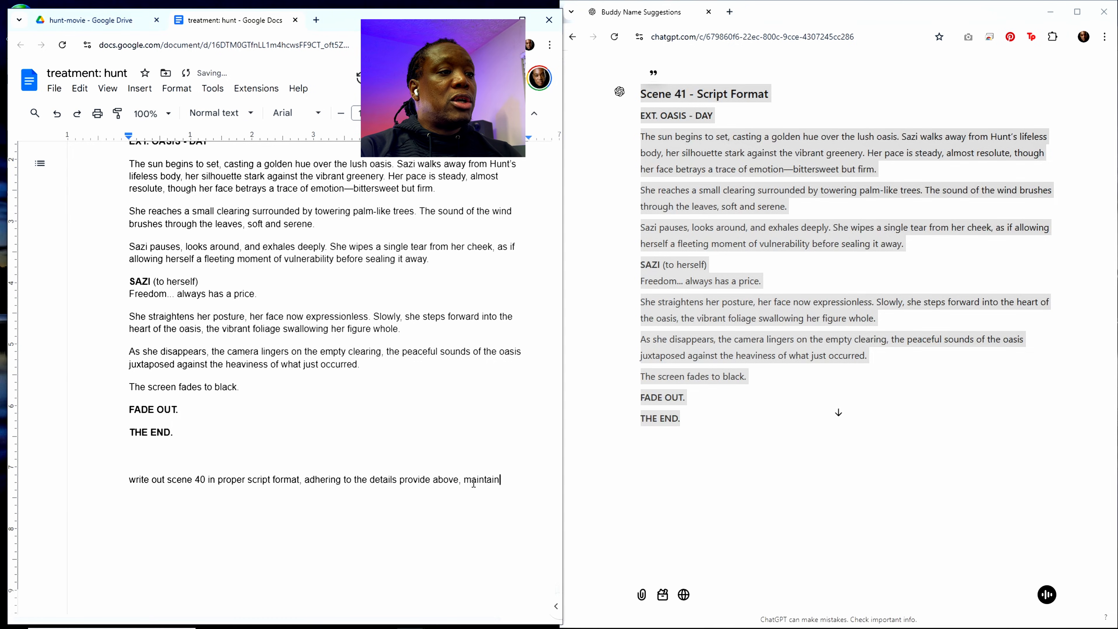
text(ing cohere)
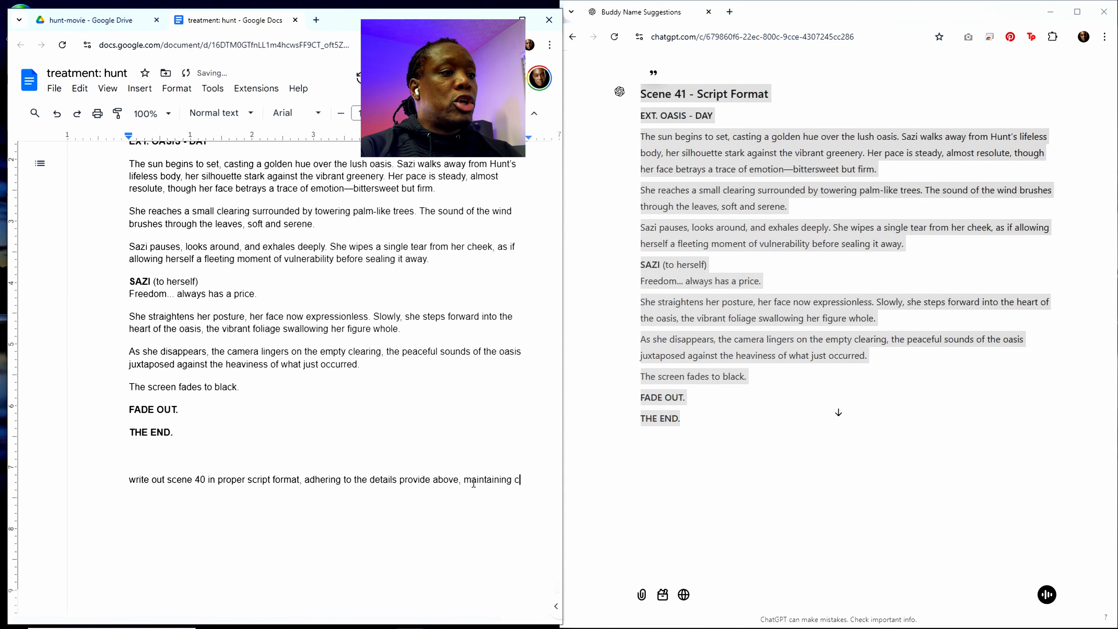
text(with the scene)
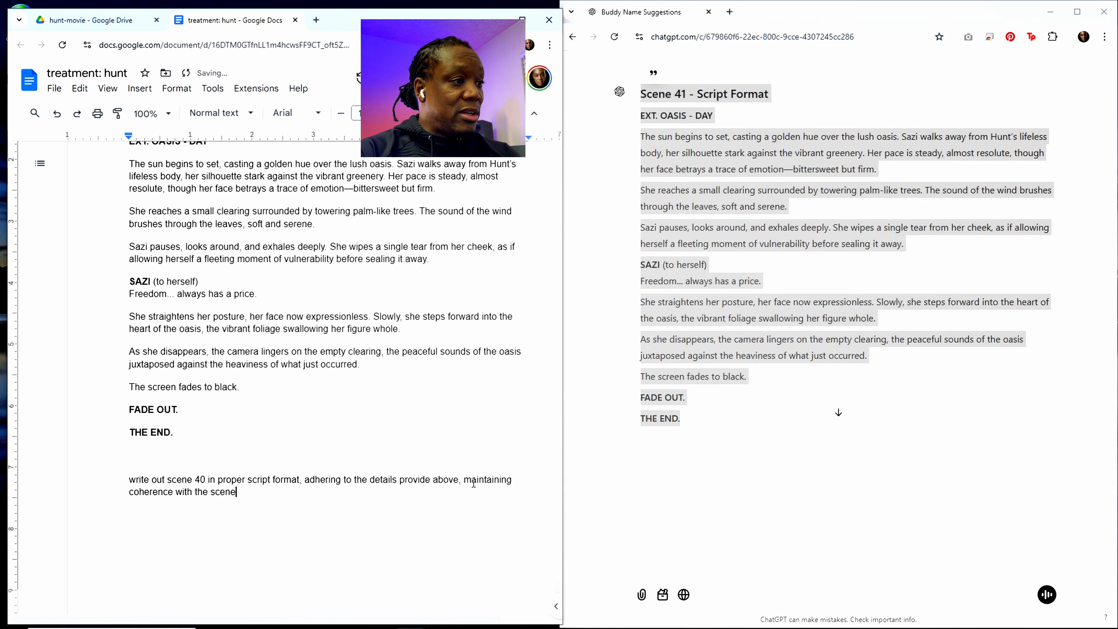
text(s around it)
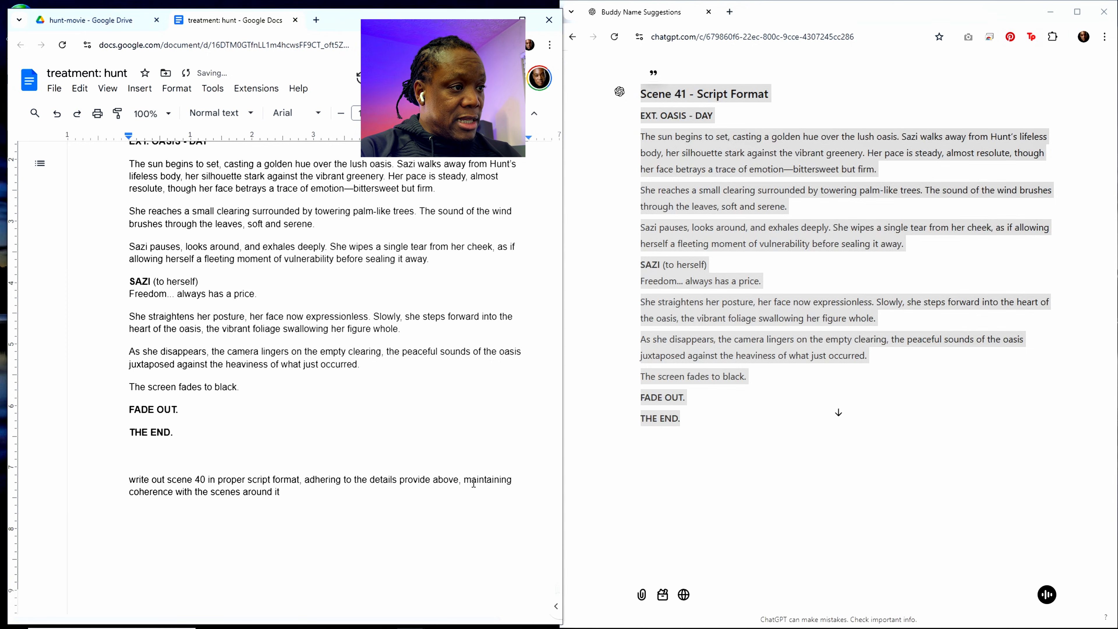
text( or rel)
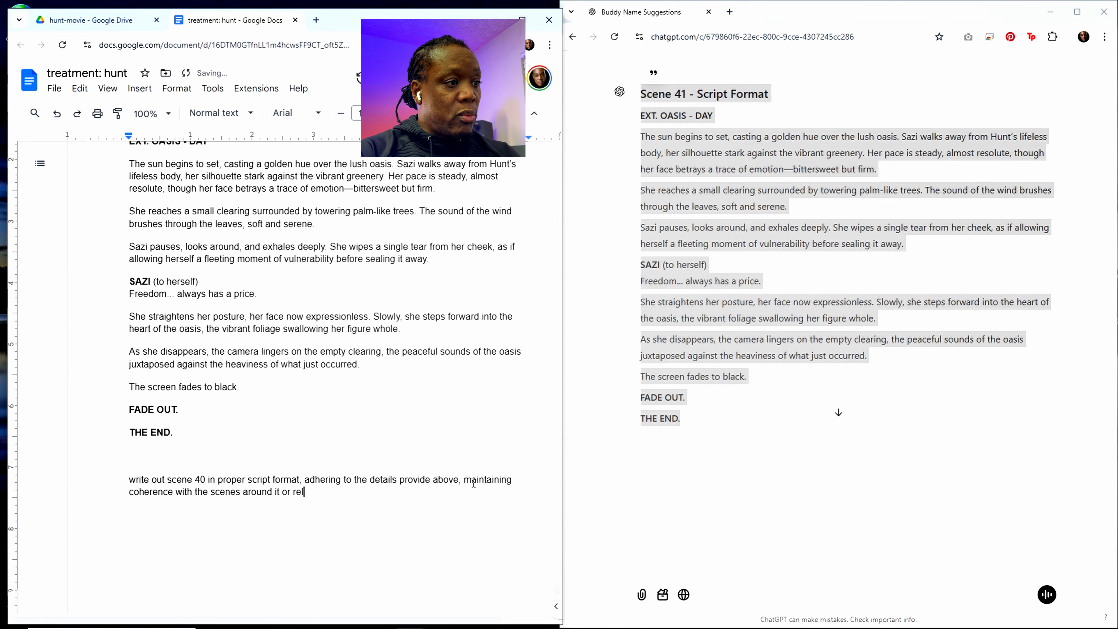
text(evant to it)
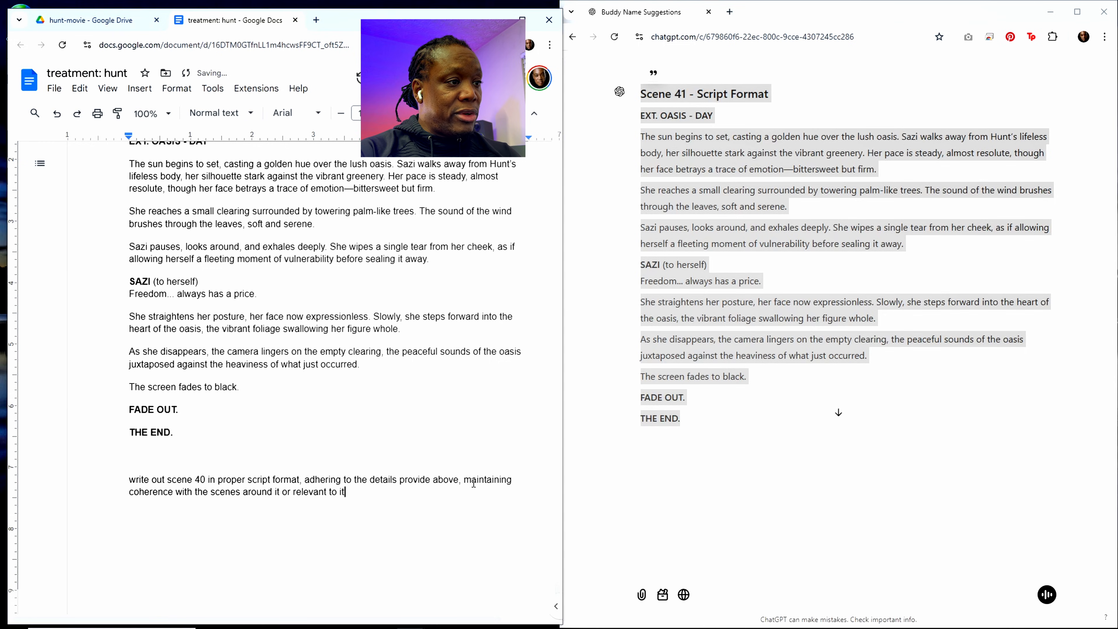
Step: Extend the scene 40 prompt with "or relevant to this scene that have already been detailed above"
key(BackSpace)
key(BackSpace)
text(this )
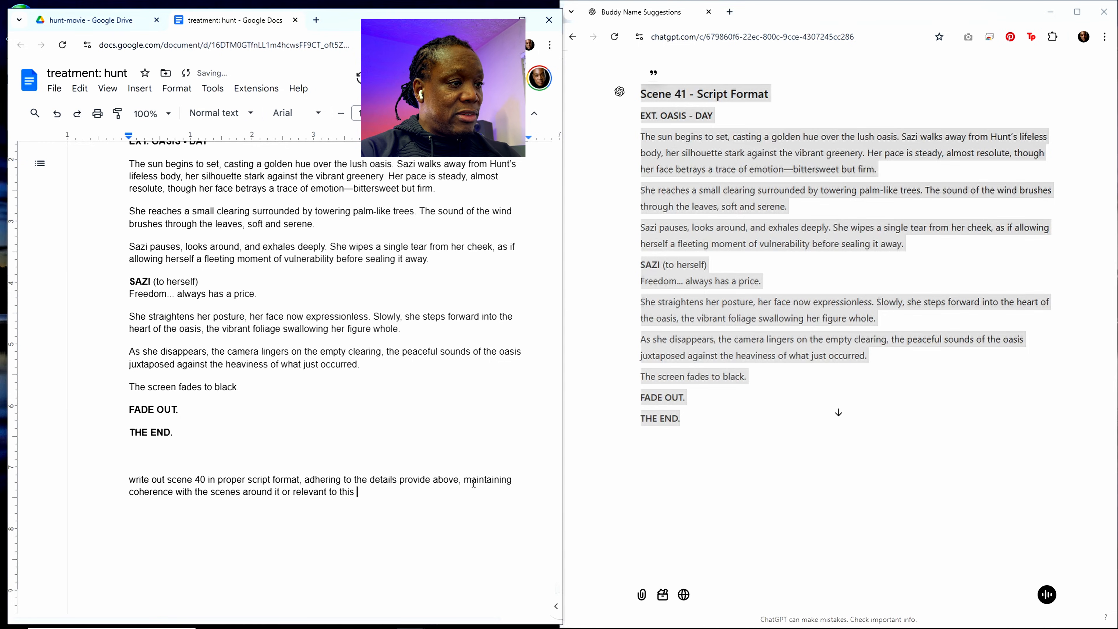
text(scene)
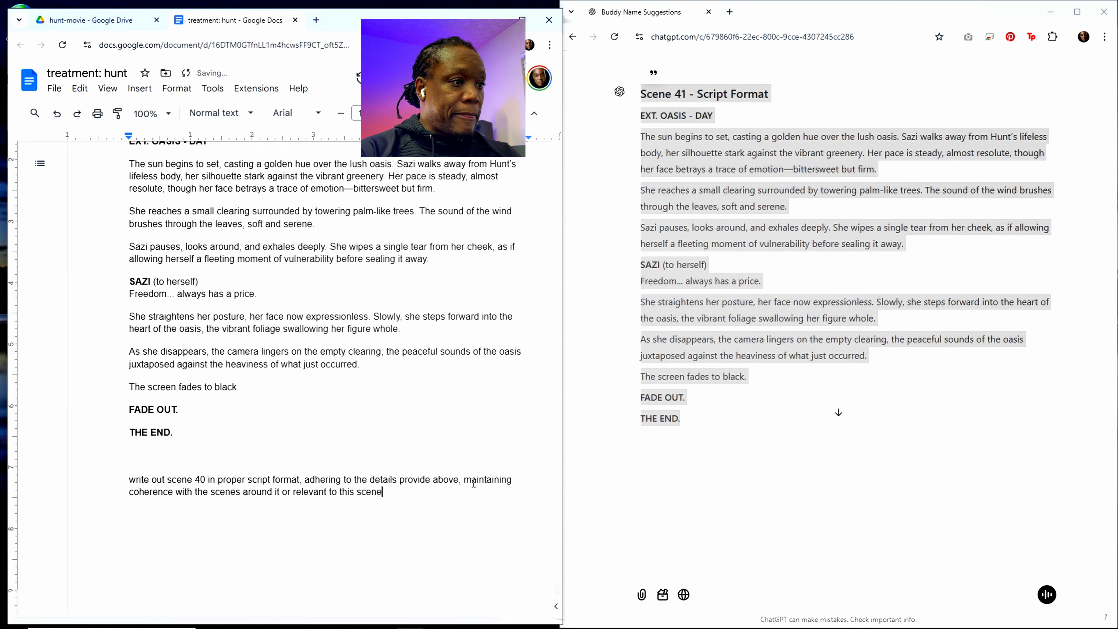
text( that have al)
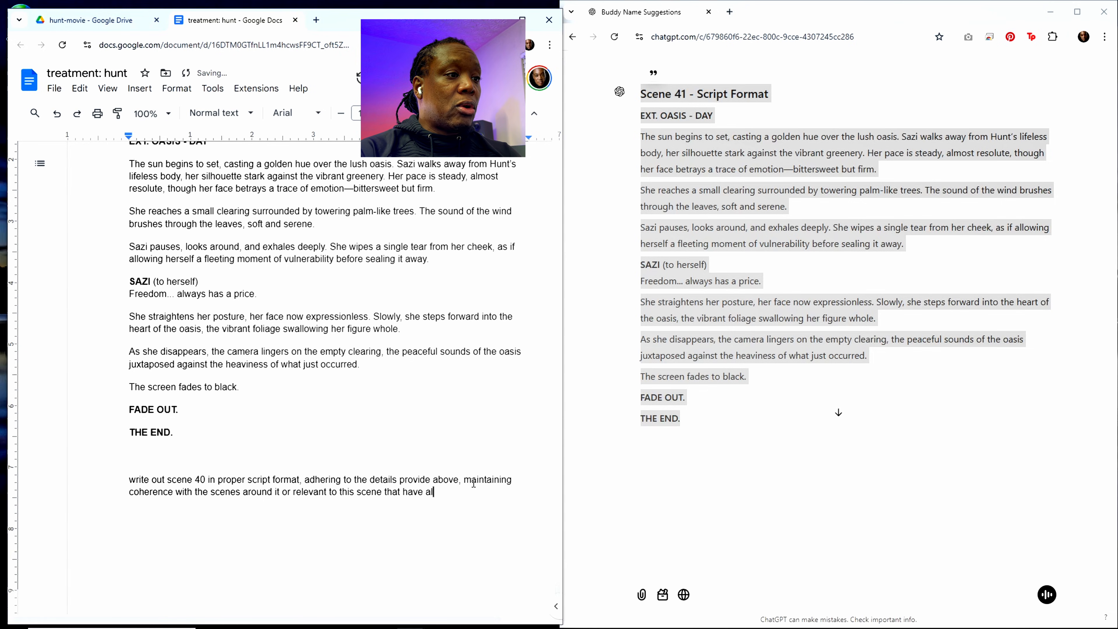
text(ready been)
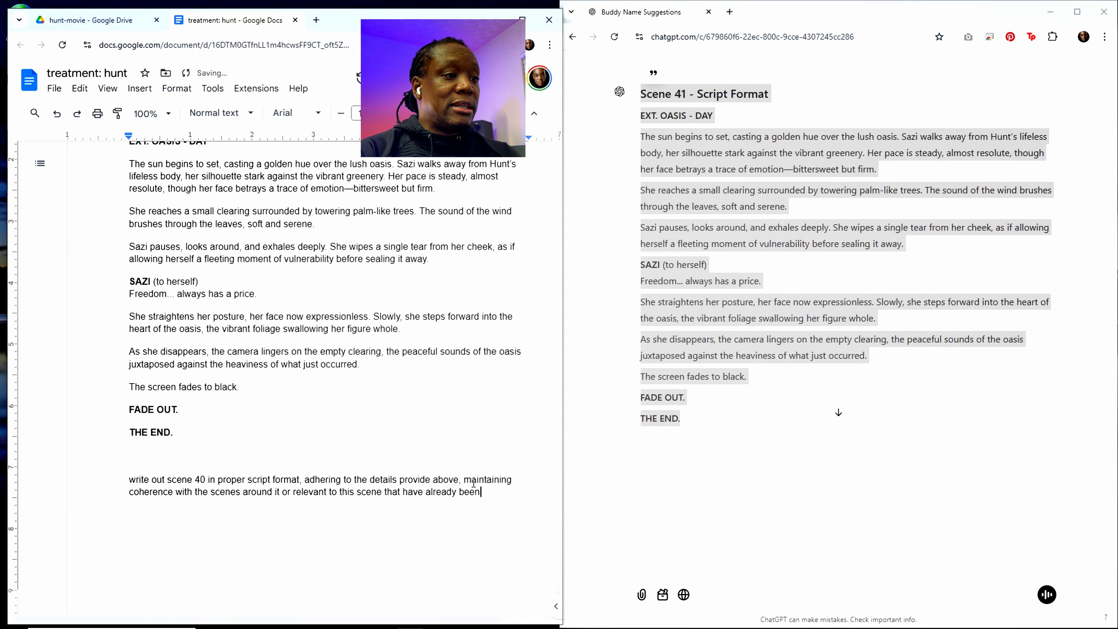
text( detailed av)
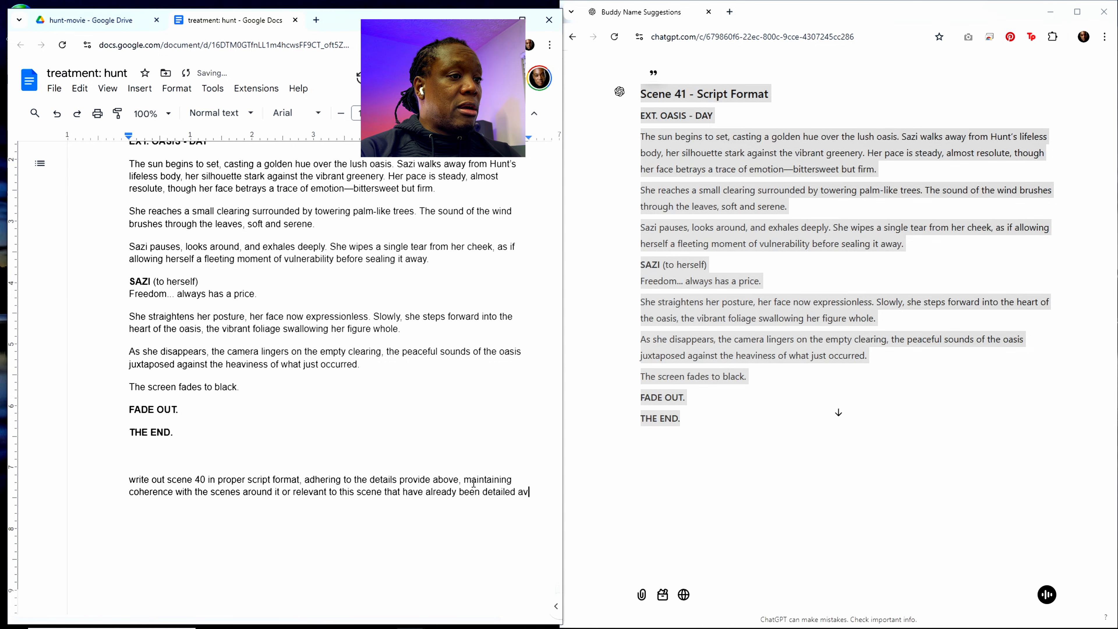
key(BackSpace)
text(bove)
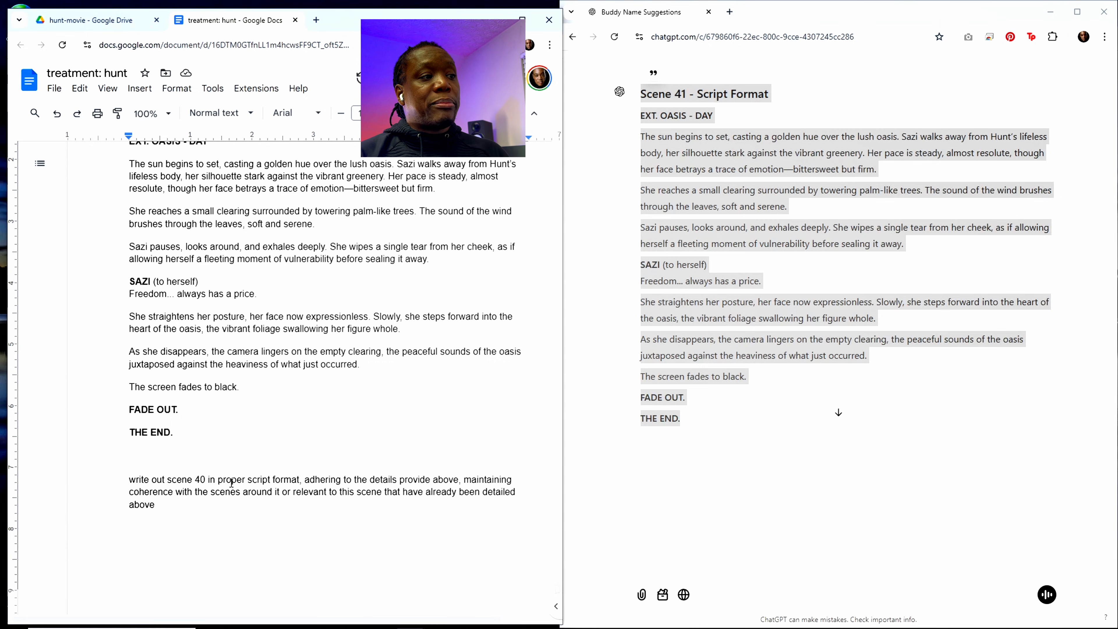
Step: Copy the entire treatment document, including the scene 40 prompt, into the ChatGPT conversation, send it and look over the reply
drag(130, 480, 206, 480)
click(199, 490)
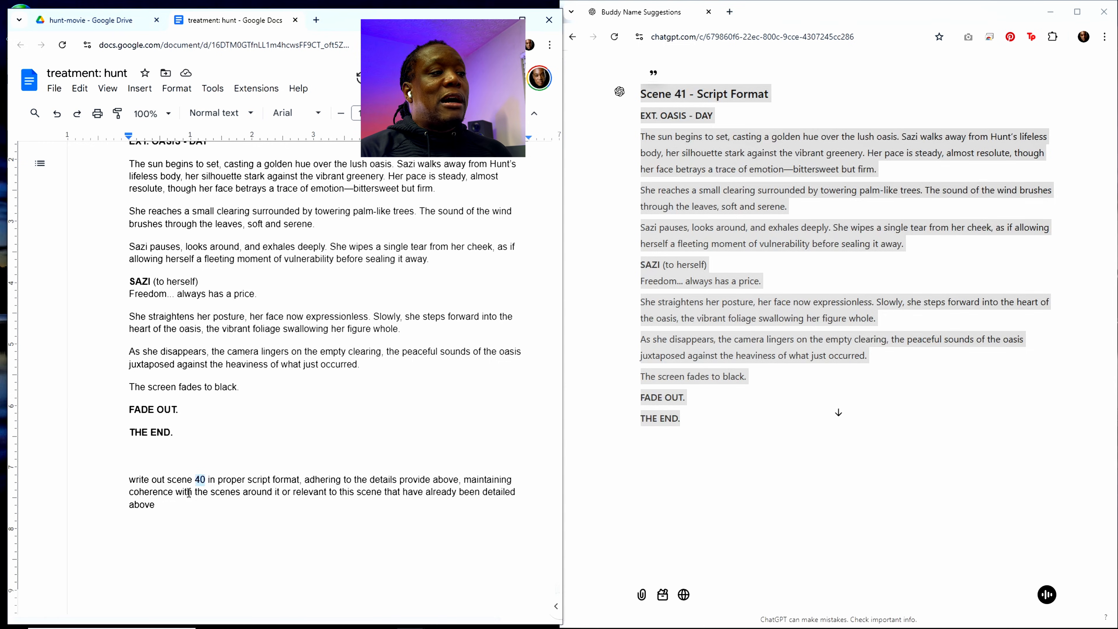
click(167, 504)
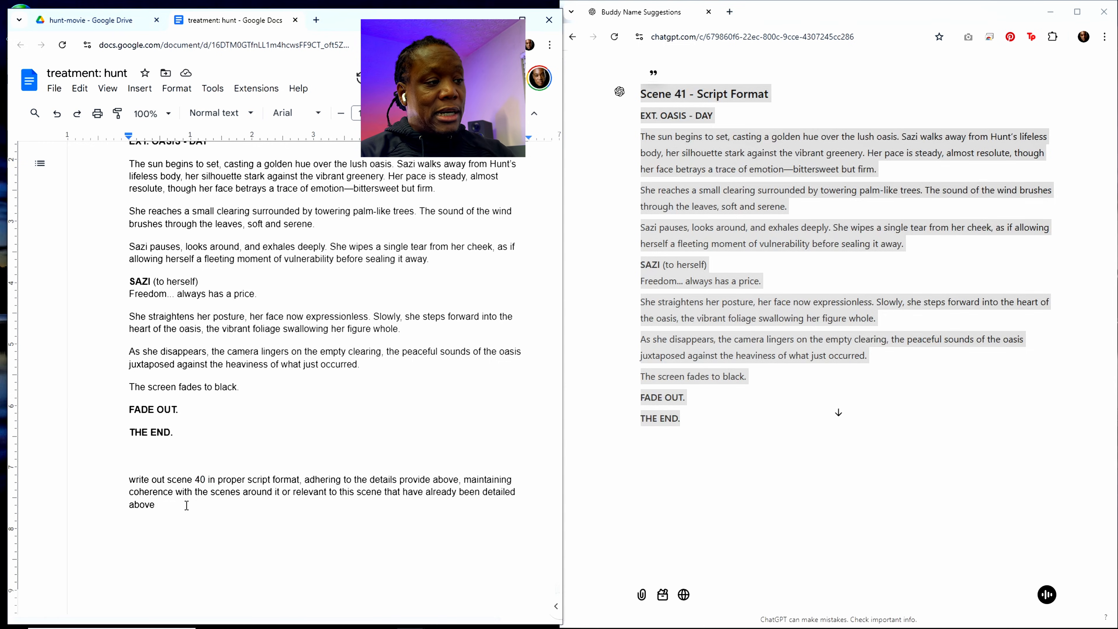
key(ctrl+a)
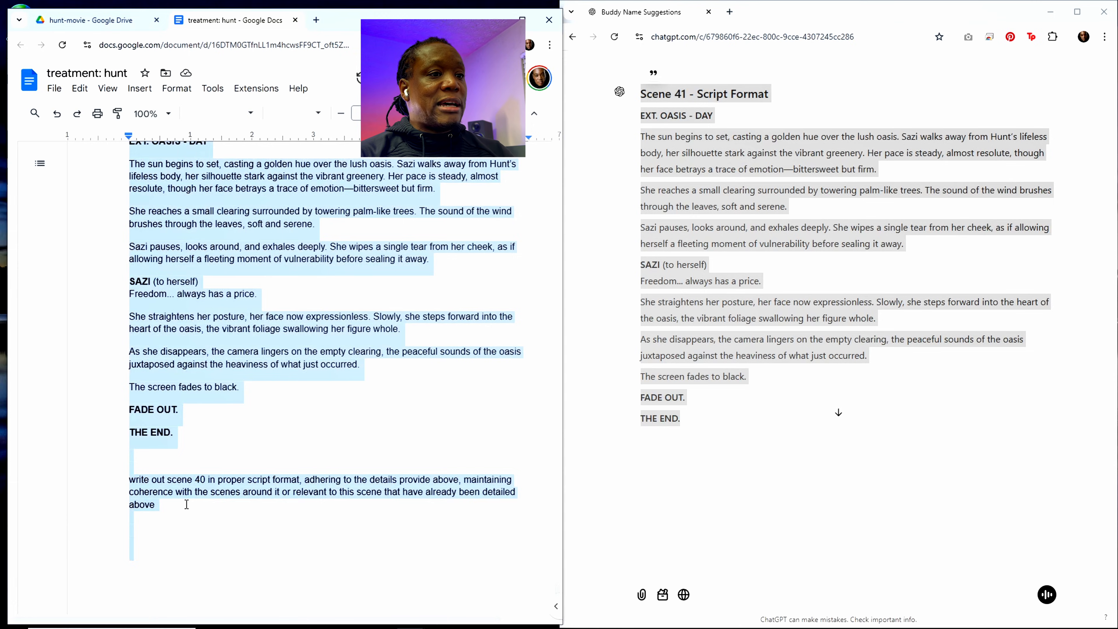
click(674, 568)
key(ctrl+v)
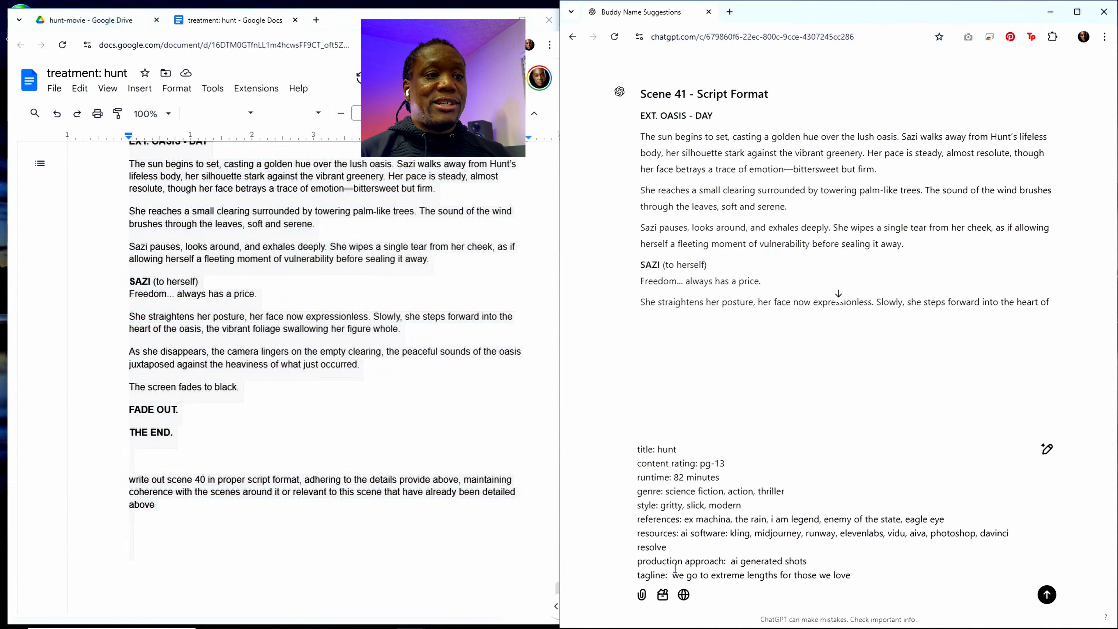
key(Return)
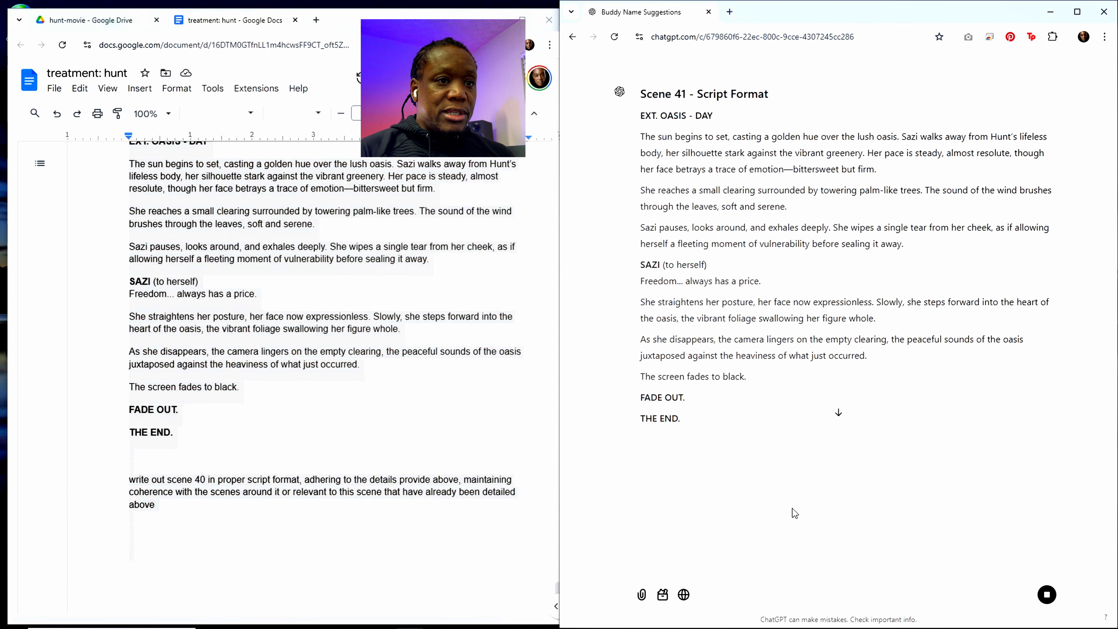
click(838, 412)
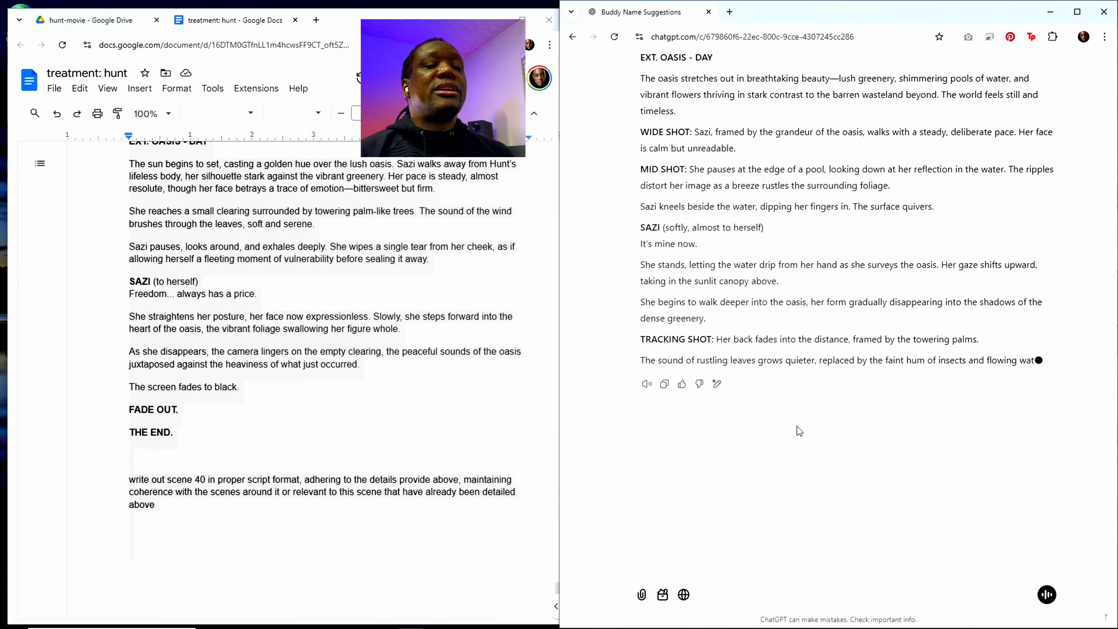
scroll(798, 421, up, 5)
scroll(798, 417, down, 2)
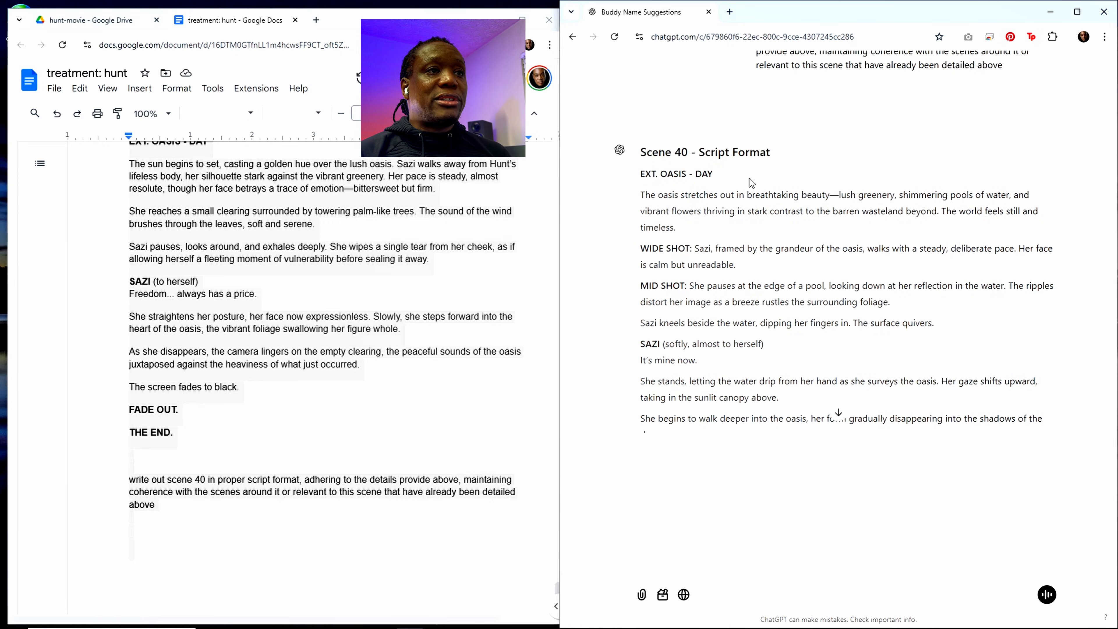
Step: Add a blank line above the scene 40 prompt and insert "(don't write out the words script format)" after "proper script format"
click(264, 506)
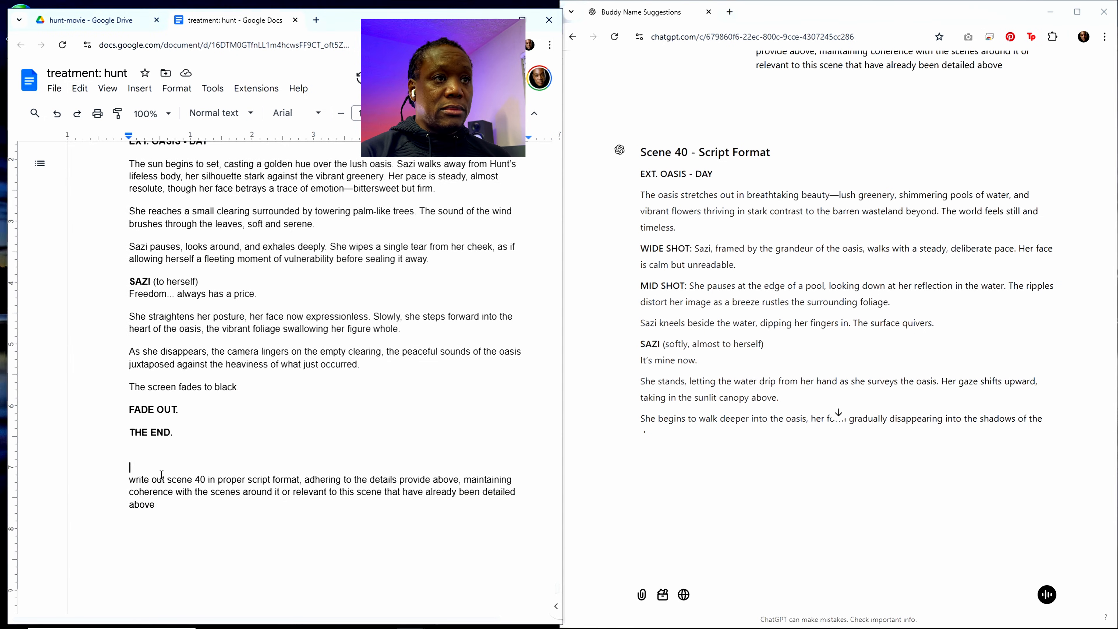
key(Return)
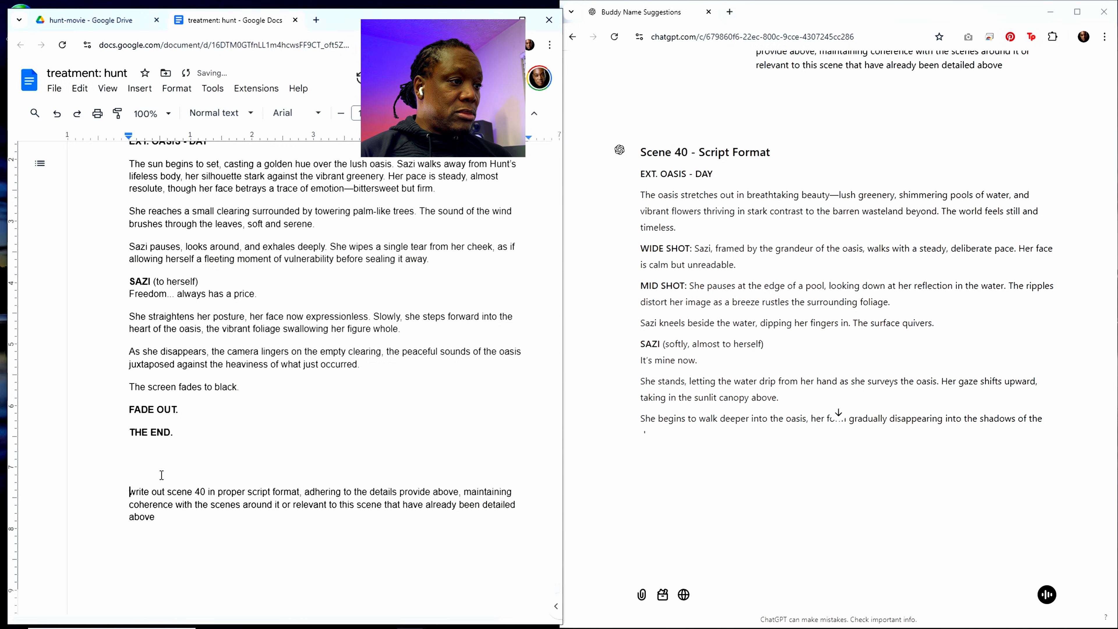
click(301, 492)
text(()
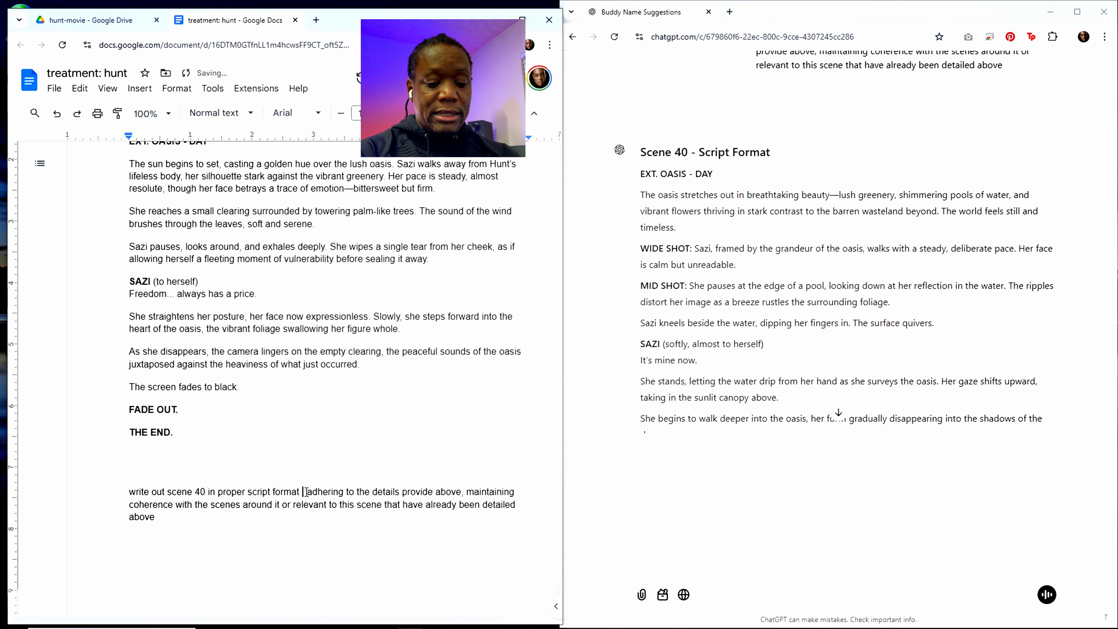
text(don't)
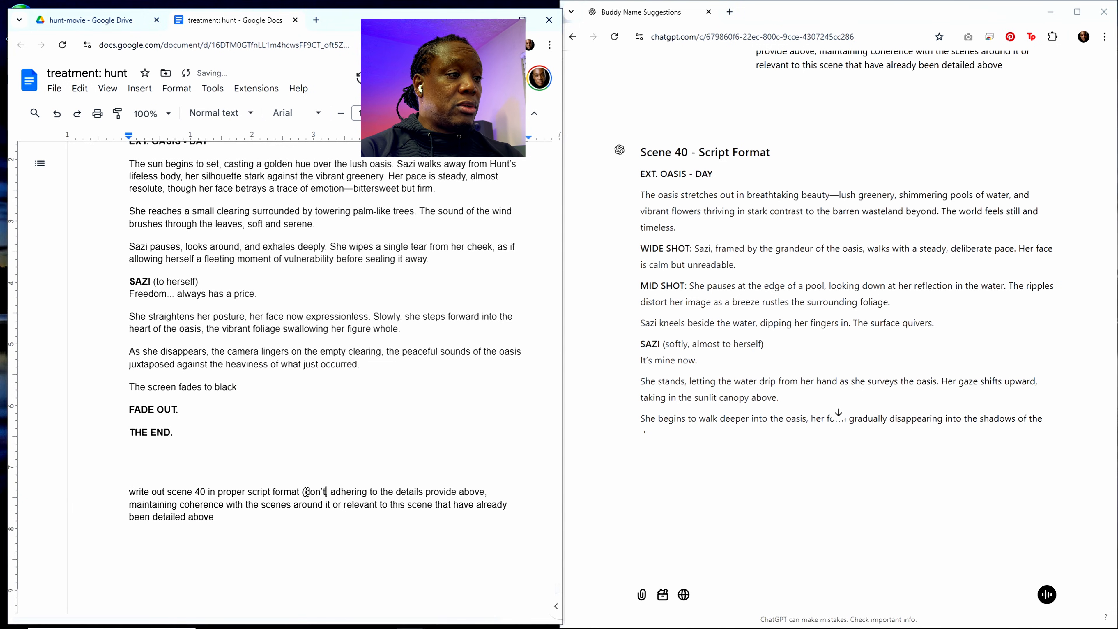
text( write out the wo )
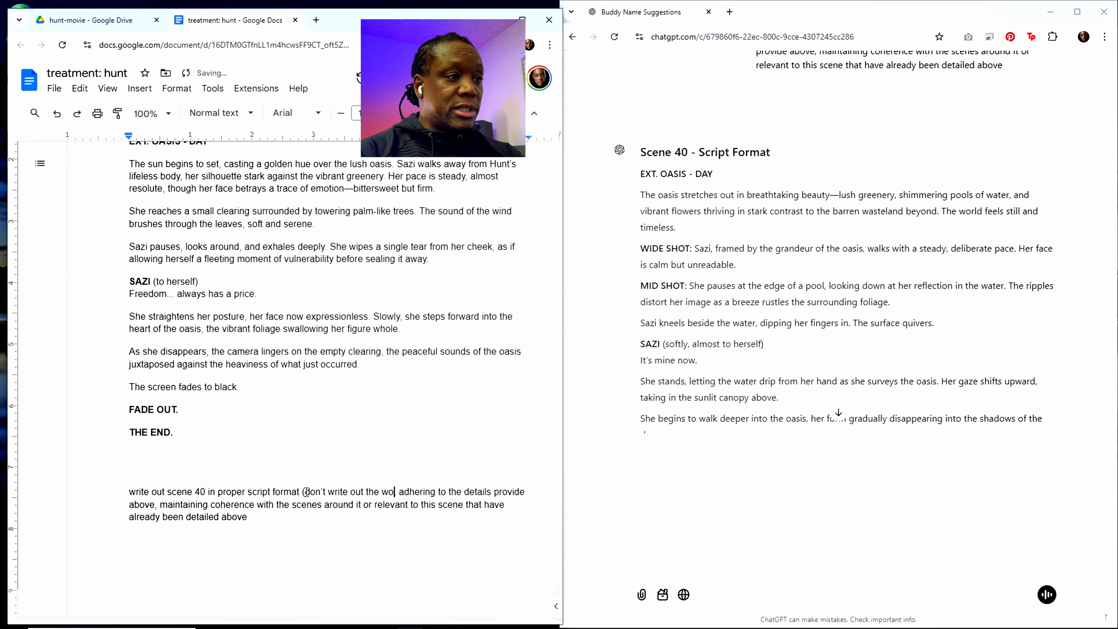
text(rds scrip)
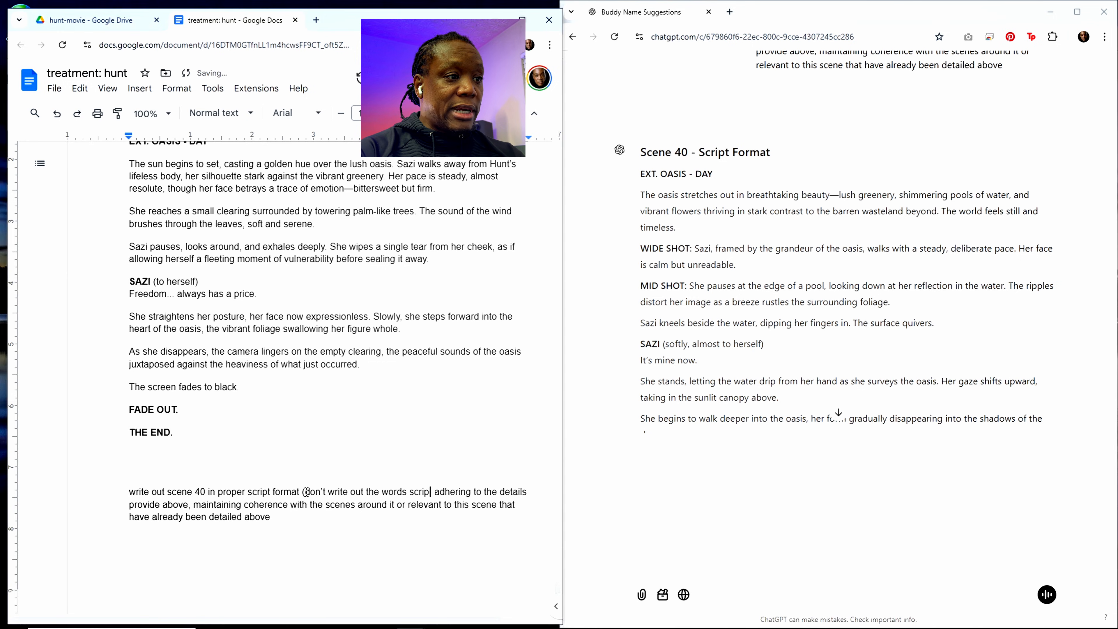
text(t format)
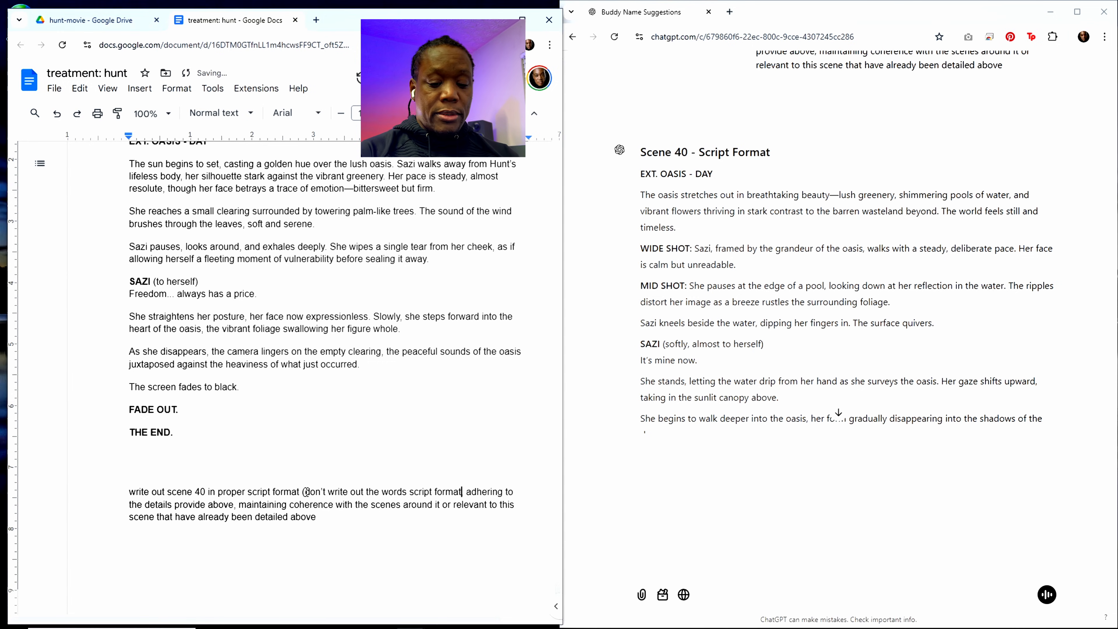
text(),)
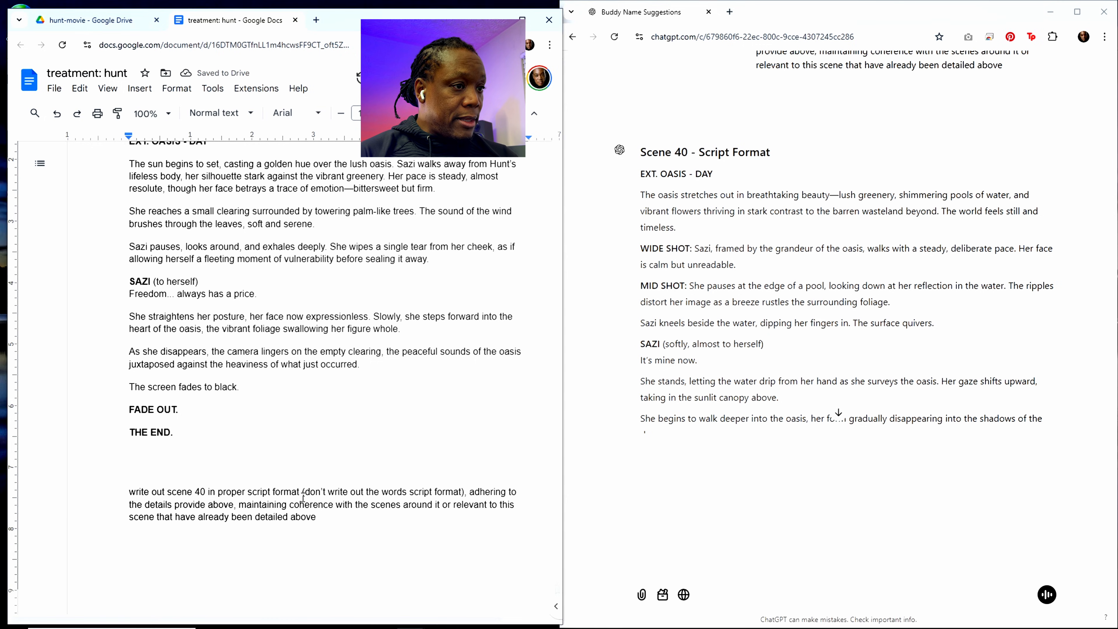
scroll(310, 489, down, 2)
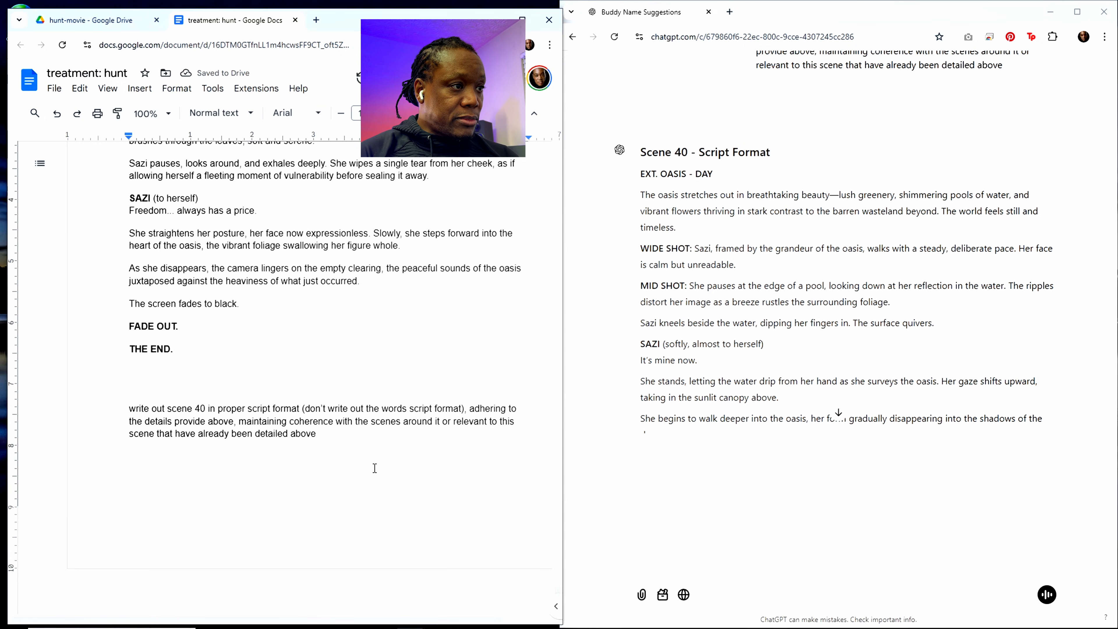
text(,)
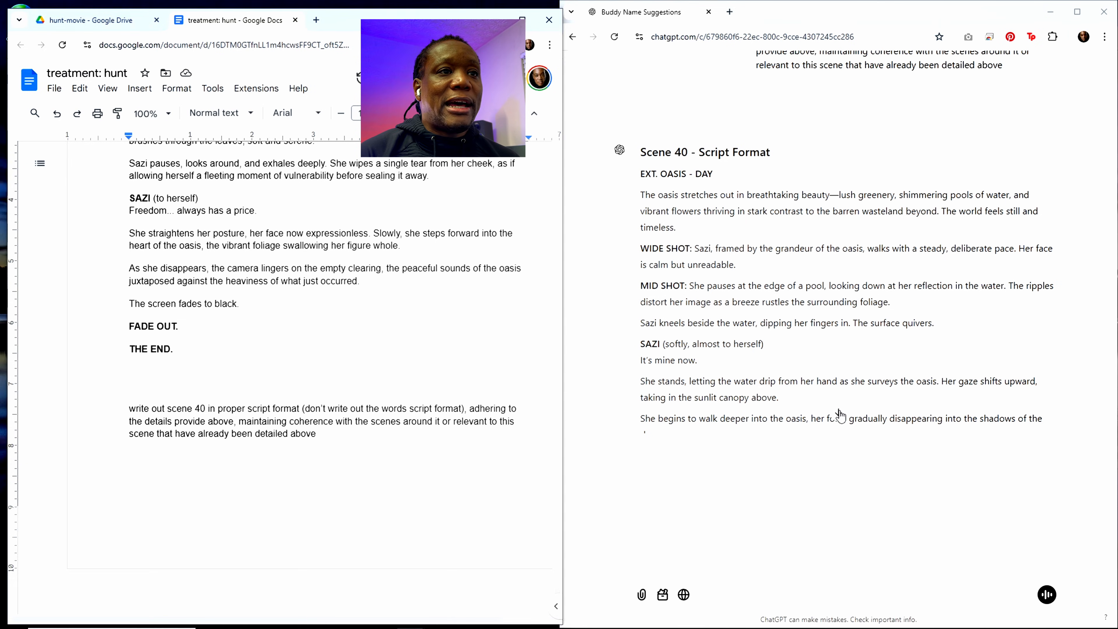
Step: Read through ChatGPT's scene 40 reply from its heading to its closing line
click(838, 412)
scroll(797, 377, up, 3)
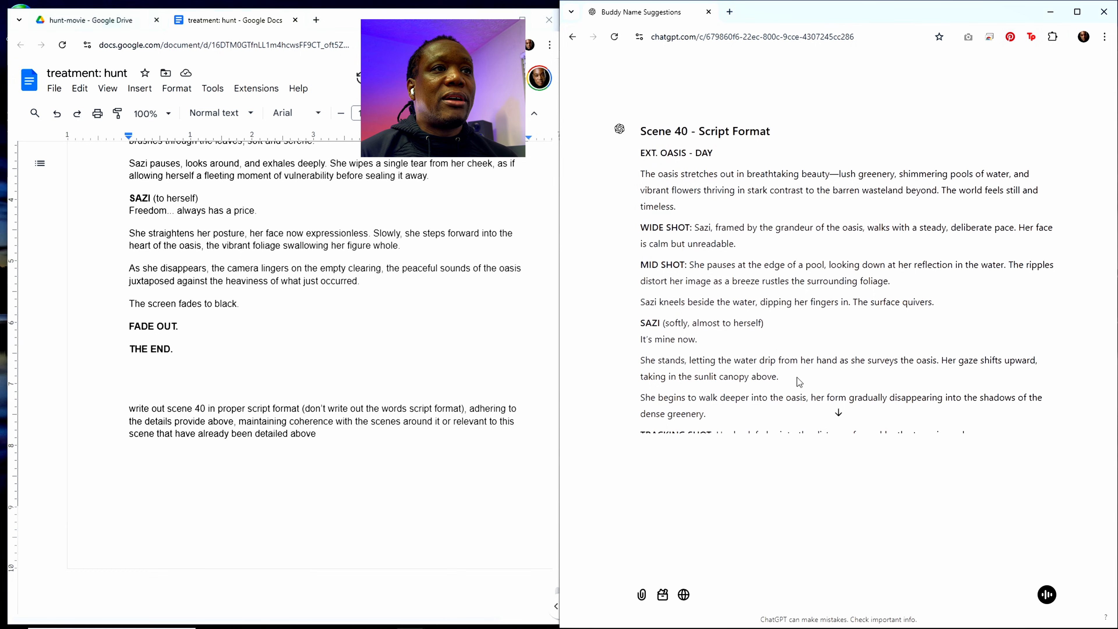
scroll(796, 378, down, 1)
scroll(796, 380, down, 1)
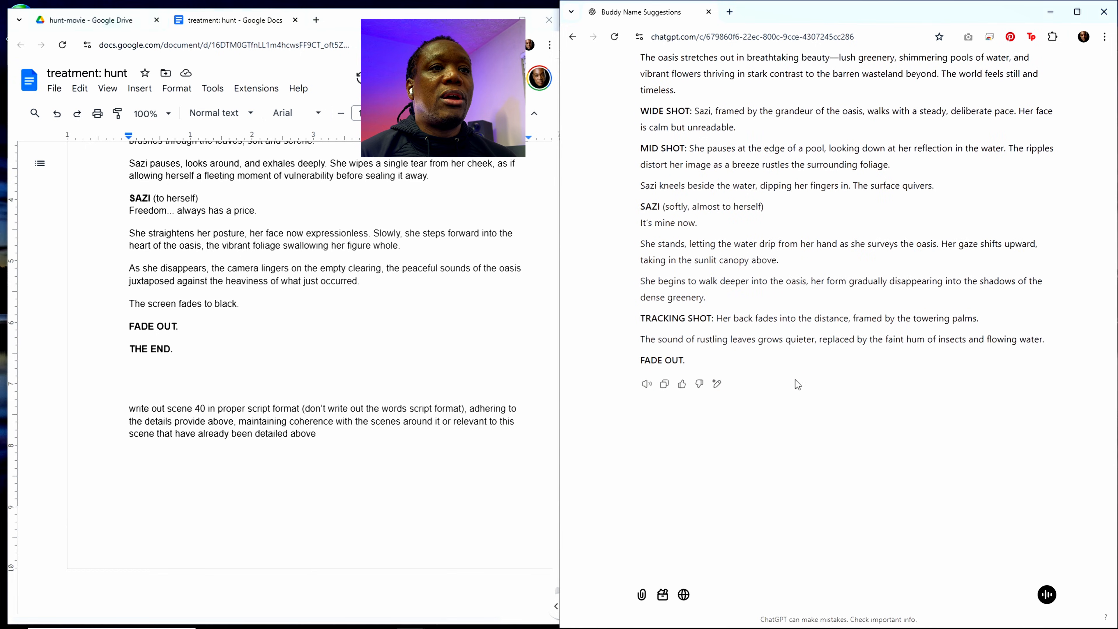
scroll(795, 379, up, 2)
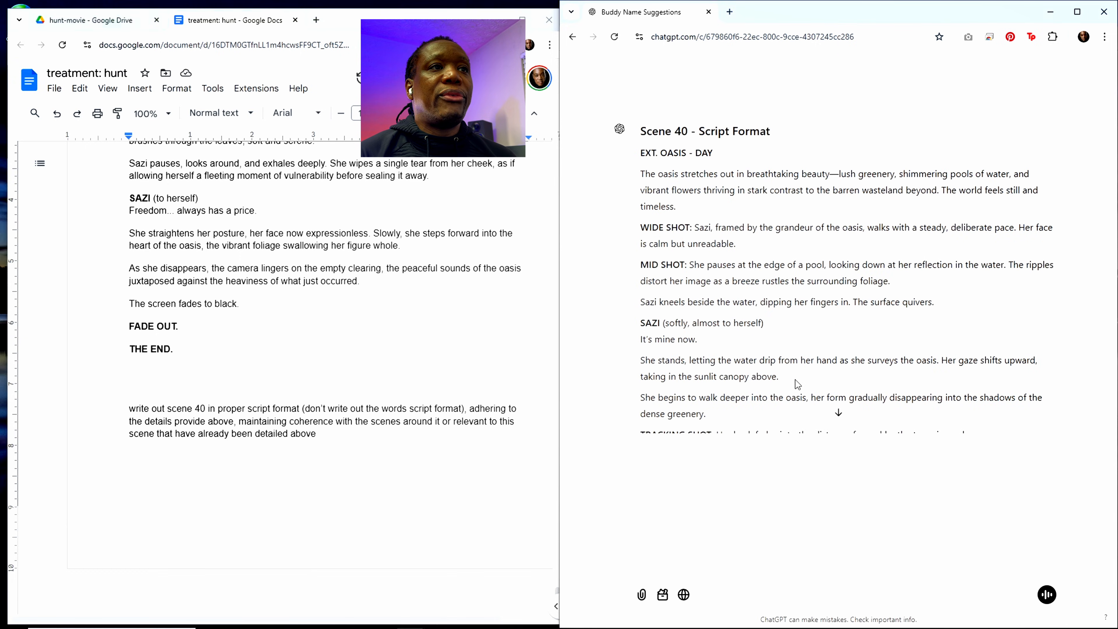
scroll(795, 379, down, 1)
Step: Send ChatGPT the message "the next scene is 41 there shouldn't be a FADE OUT"
click(680, 570)
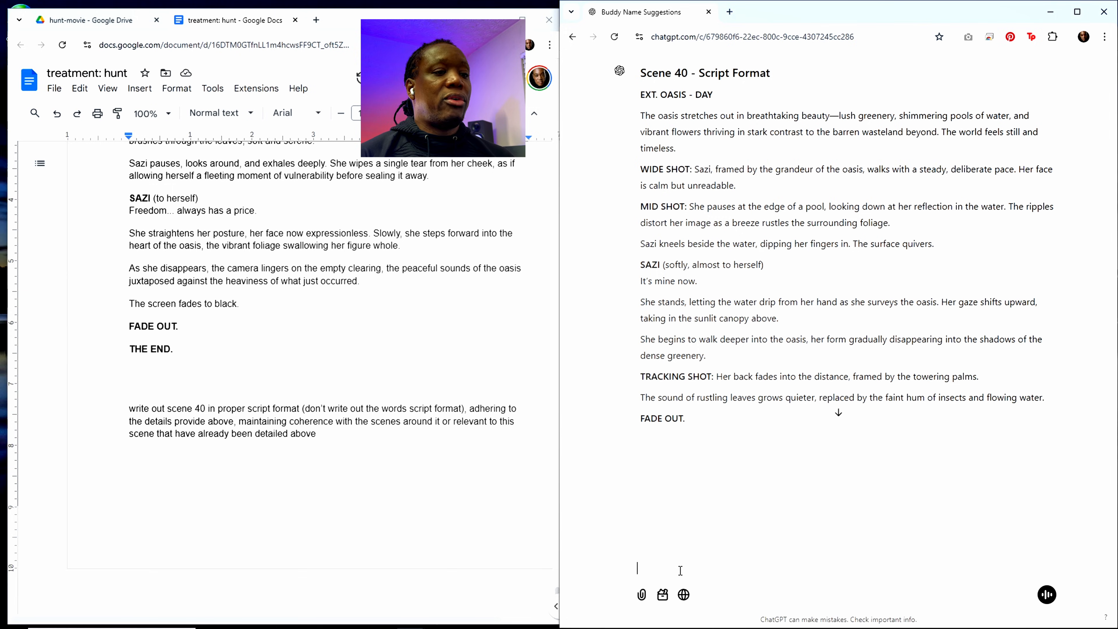
text(the nex)
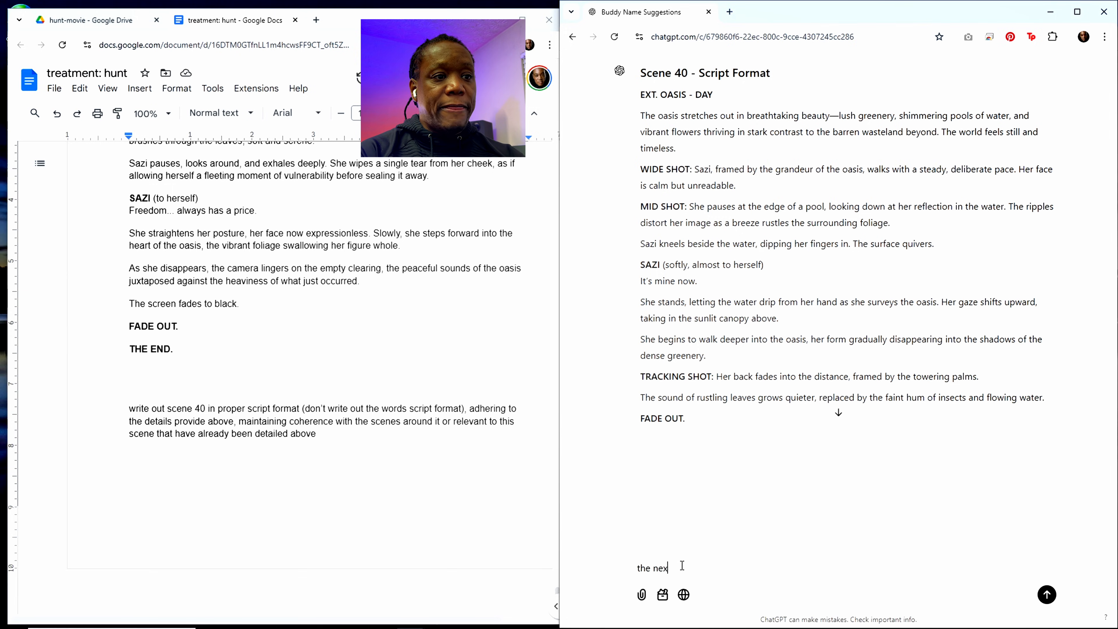
text(t ecene is)
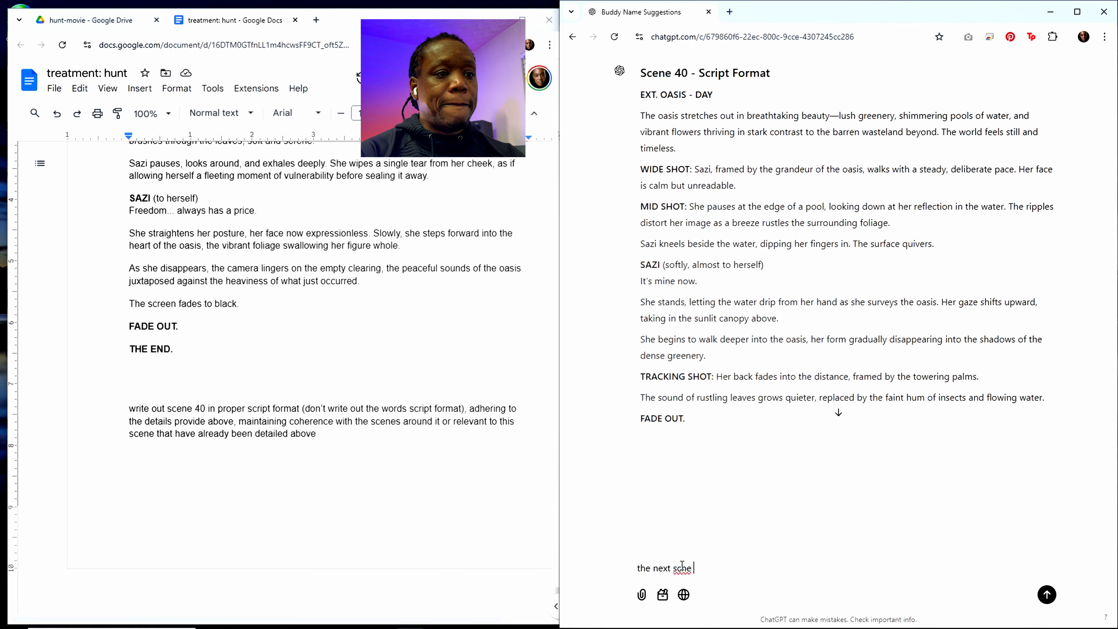
text( 42)
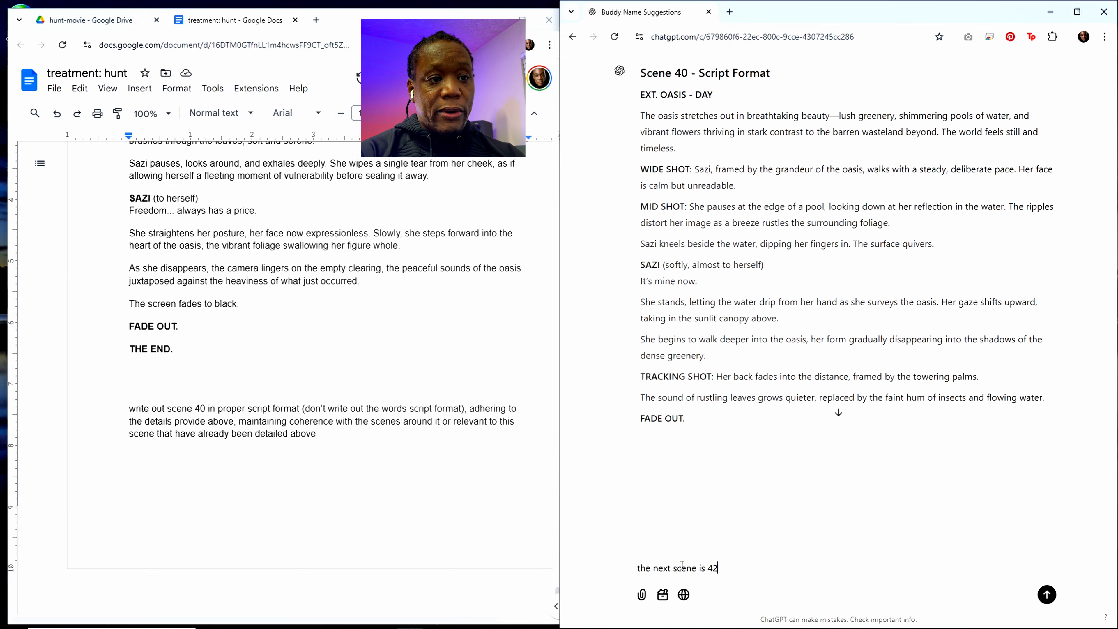
key(BackSpace)
text(1)
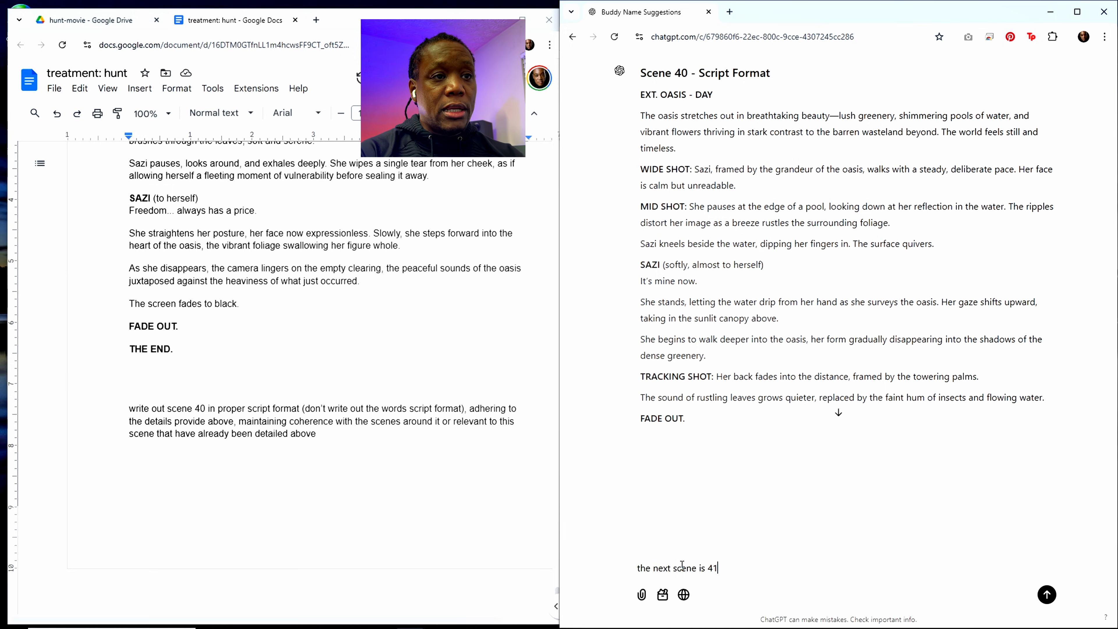
text( ther)
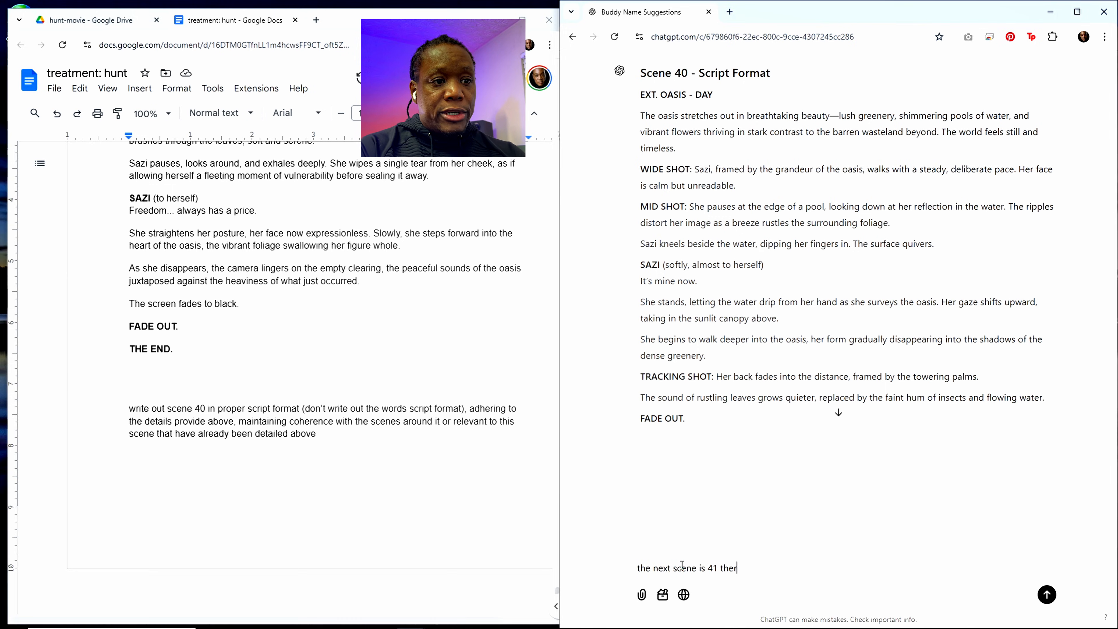
text(e s)
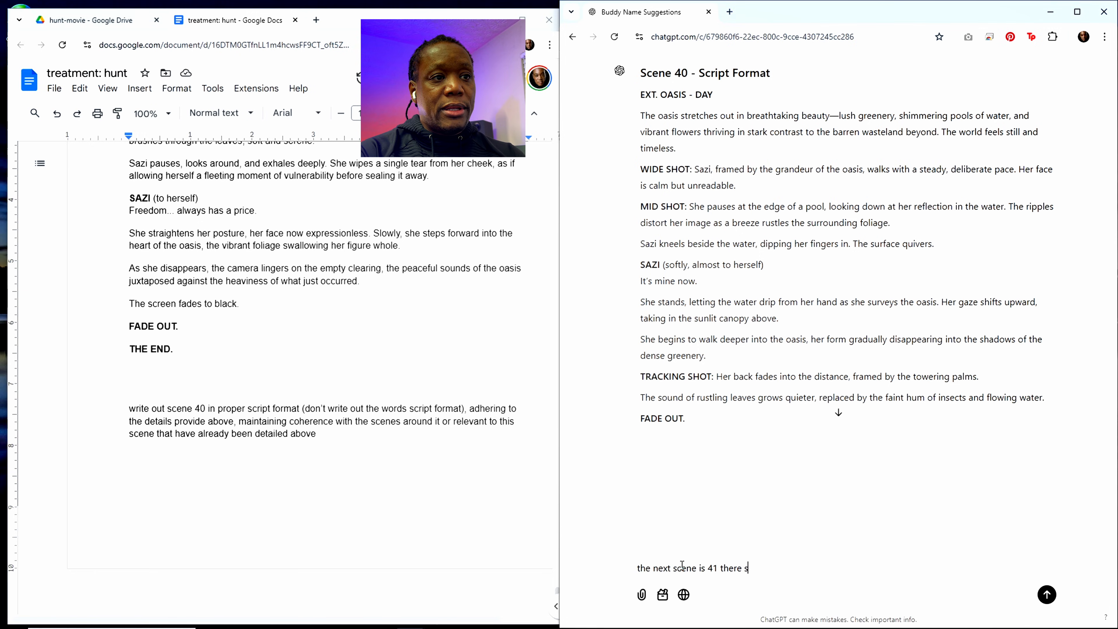
text(houldn)
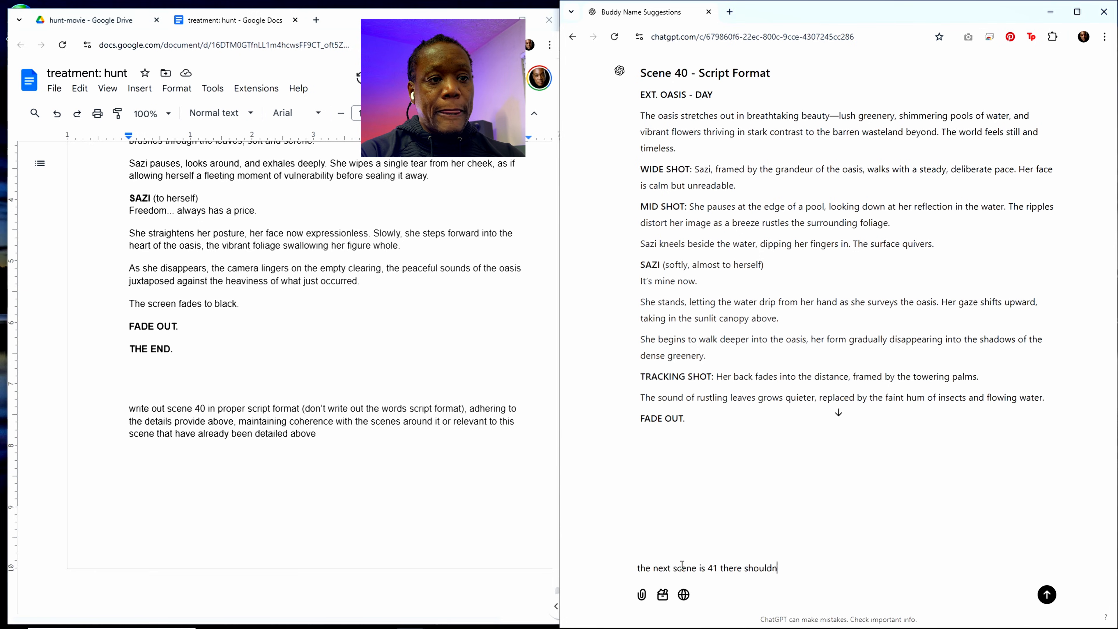
text('t be a F)
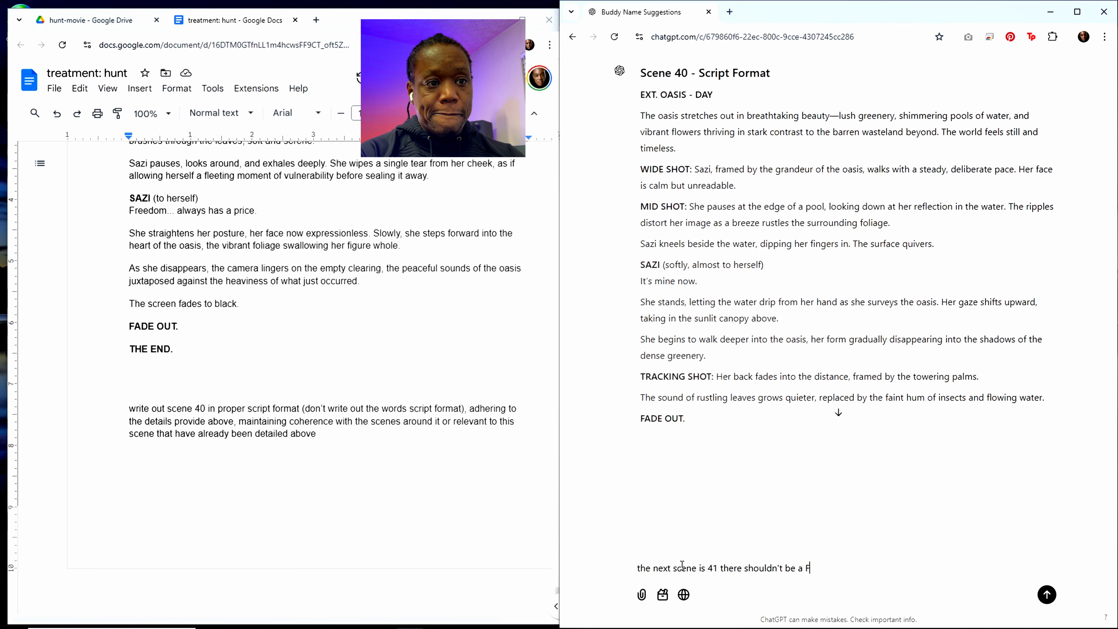
text(ADE OUT)
key(Return)
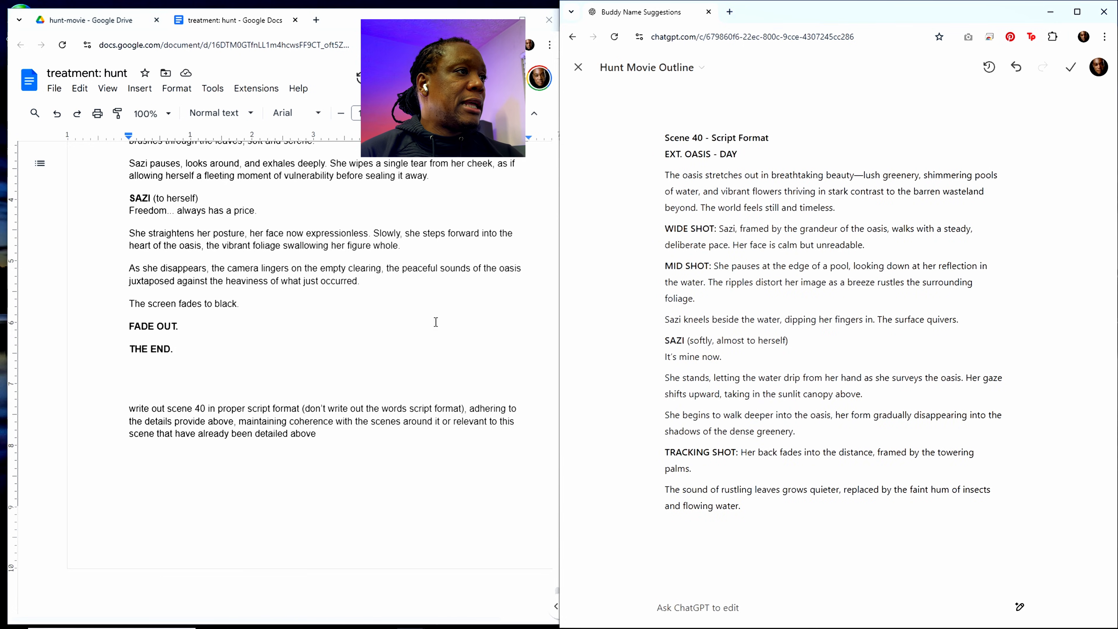
Step: Paste the revised scene 40 script into the treatment document on the blank line above the Scene 41 heading
scroll(308, 325, up, 6)
click(147, 360)
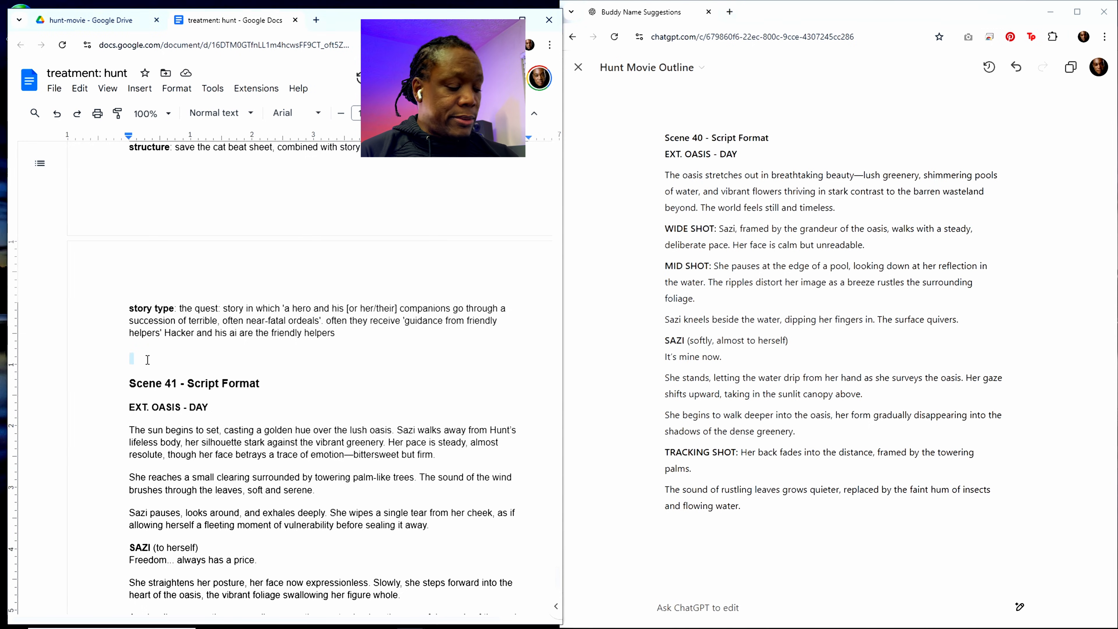
click(146, 354)
text(Scene 40 - Script Format EXT. OASIS - DAY The oasis stretches out in breathtaking beauty—lush greenery, shimmering pools of water, and vibrant flowers thriving in stark contrast to the barren wasteland beyond. The world feels still and timeless. WIDE SHOT: Sazi, framed by the grandeur of the oasis, walks with a steady, deliberate pace. Her face is calm but unreadable. MID SHOT: She pauses at the edge of a pool, looking down at her reflection in the water. The ripples distort her image as a breeze rustles the surrounding foliage. Sazi kneels beside the water, dipping her fingers in. The surface quivers. SAZI (softly, almost to herself) It’s mine now. She stands, letting the water drip from her hand as she surveys the oasis. Her gaze shifts upward, taking in the sunlit canopy above. She begins to walk deeper into the oasis, her form gradually disappearing into the shadows of the dense greenery. TRACKING SHOT: Her back fades into the distance, framed by the towering palms. The sound of rustling leaves grows quieter, replaced by the faint hum of insects and flowing water.)
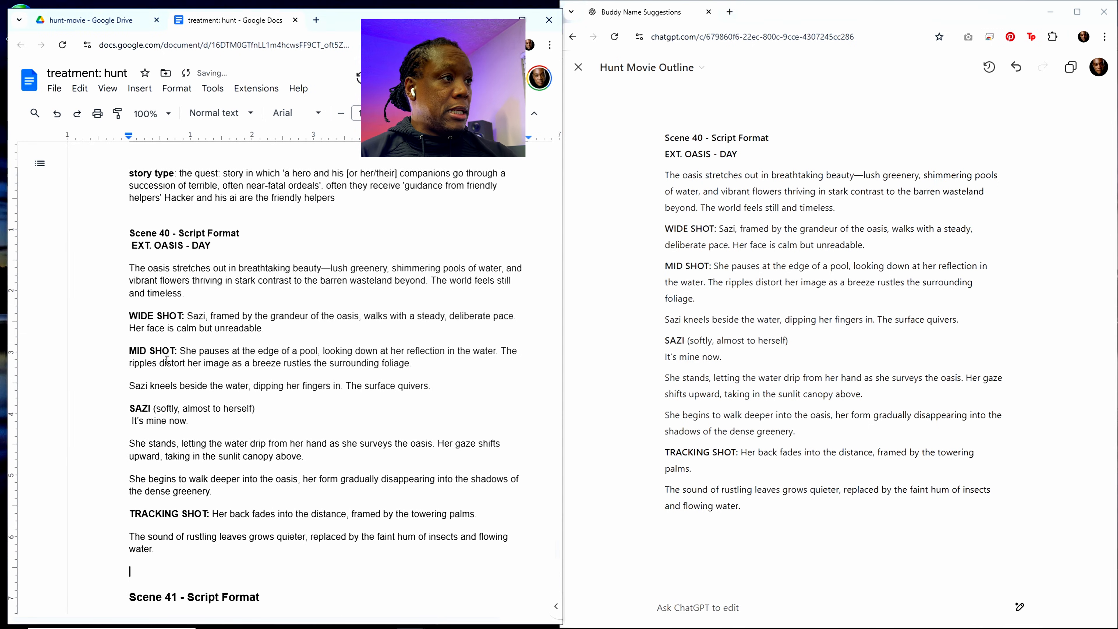
Step: Change the scene number in the prompt at the end of the treatment document to 39
scroll(236, 388, down, 3)
scroll(235, 387, down, 10)
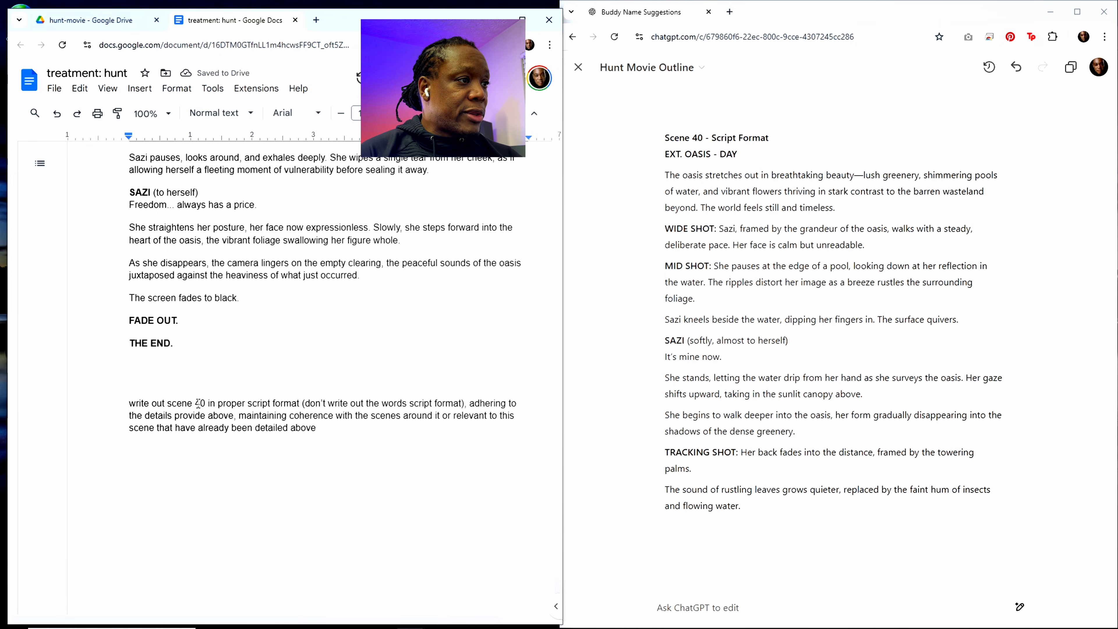
double_click(200, 404)
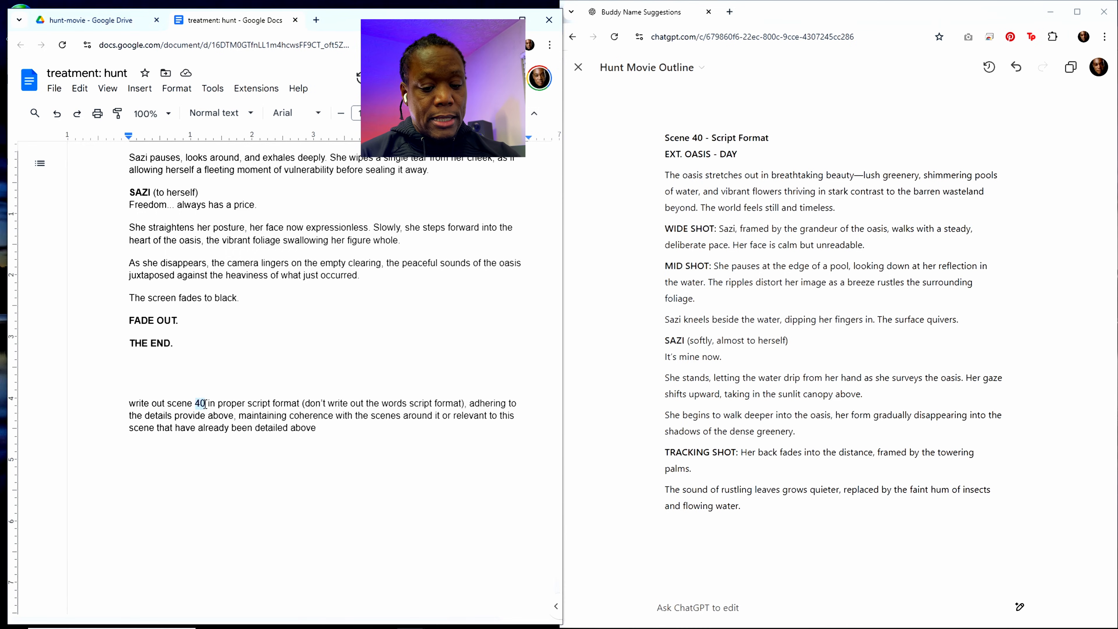
text(39)
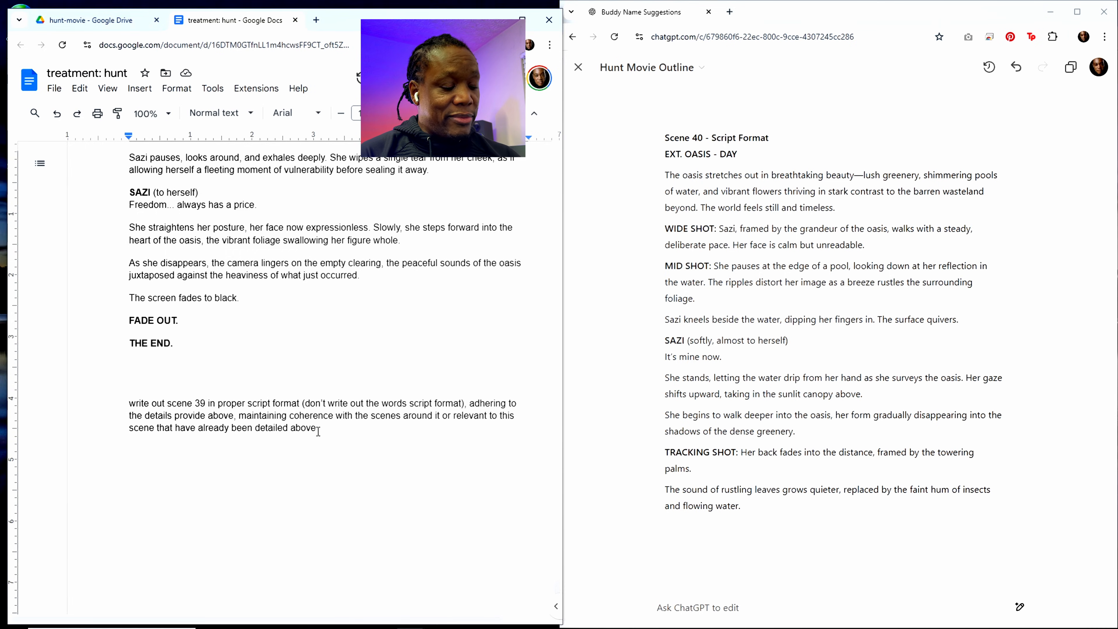
Step: Copy the entire treatment document, including the scene 39 prompt, into ChatGPT's edit request and send it
key(ctrl+a)
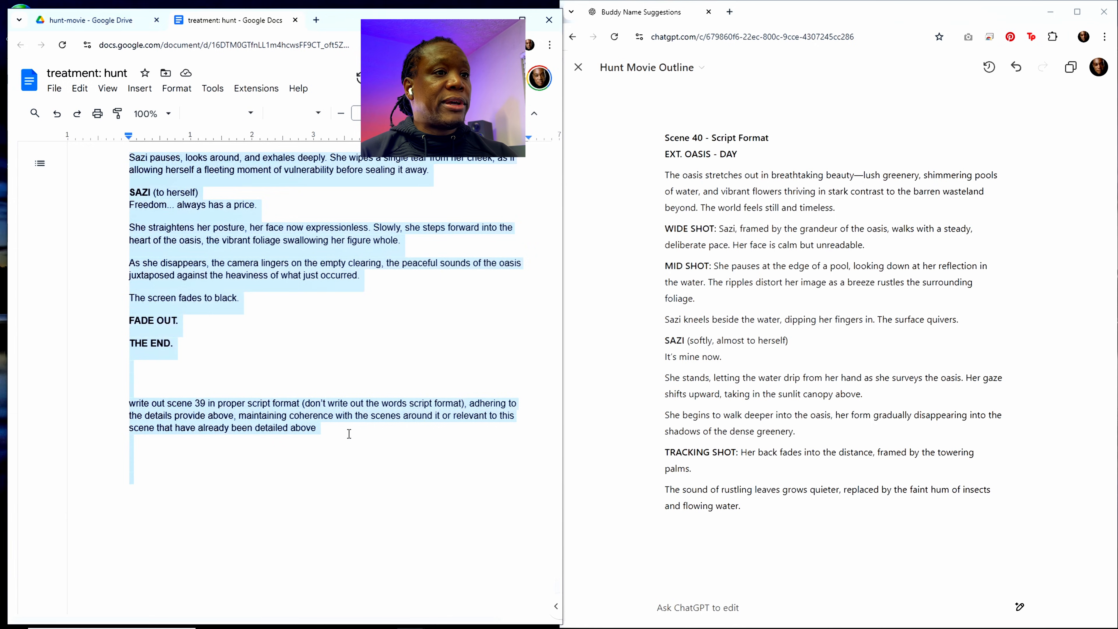
click(689, 607)
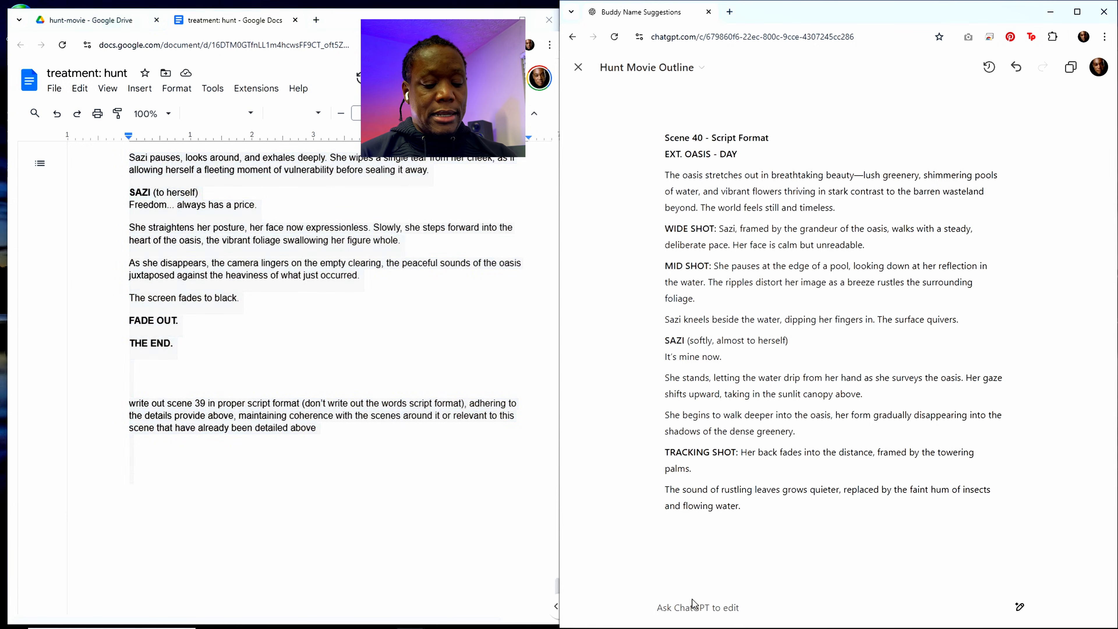
key(ctrl+v)
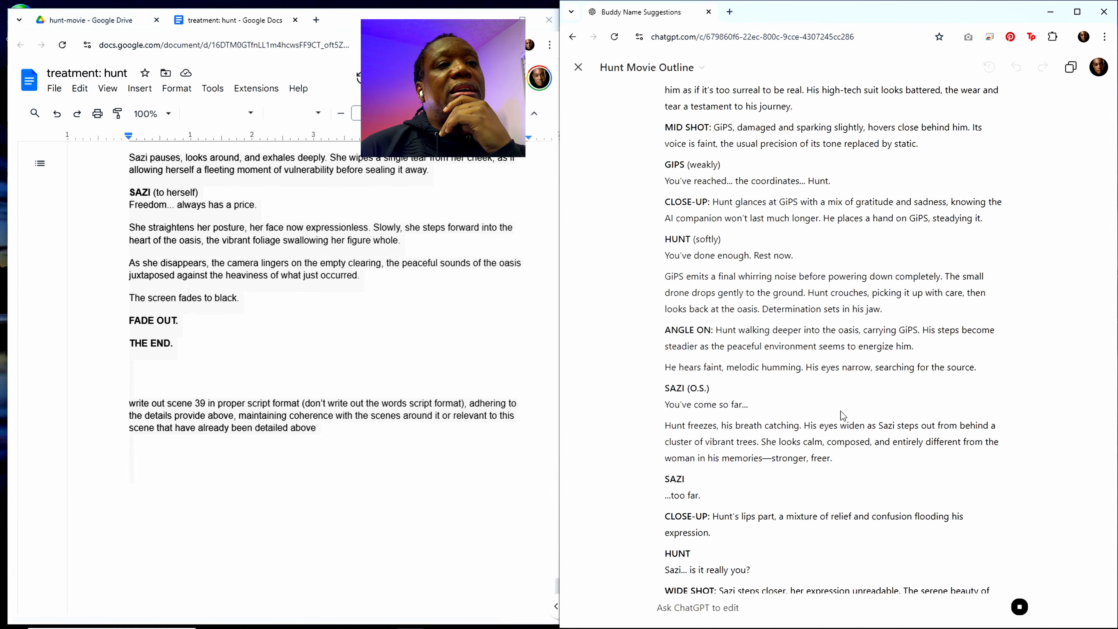
Step: Examine the generated scene 39 script, including its shot labels, and compare it with scenes 40 and 41 in the treatment document
scroll(843, 411, up, 4)
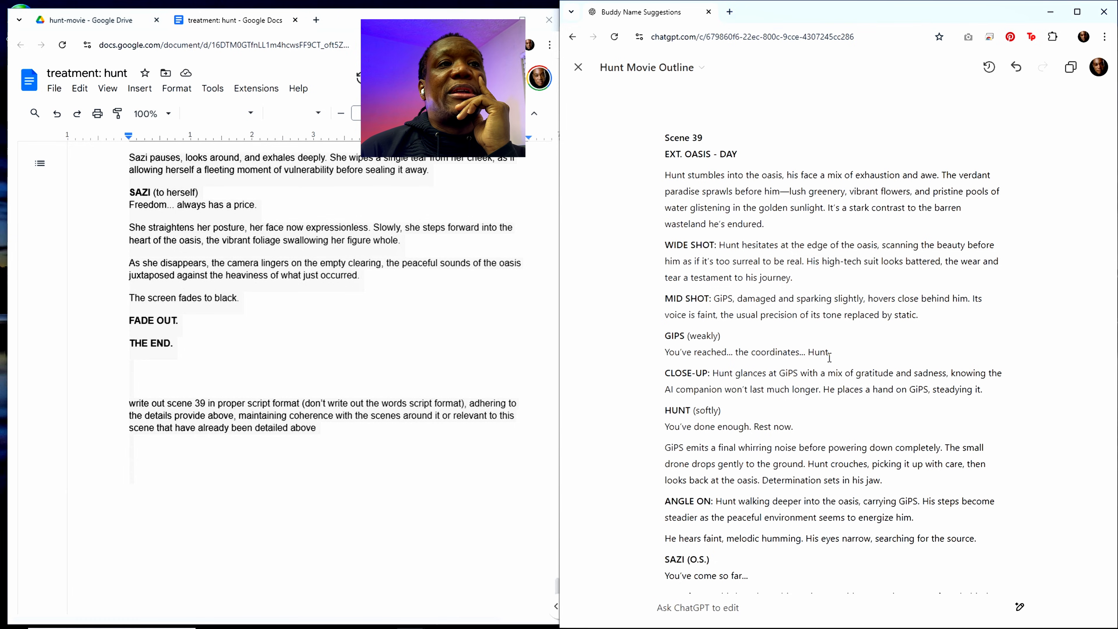
double_click(830, 174)
click(825, 237)
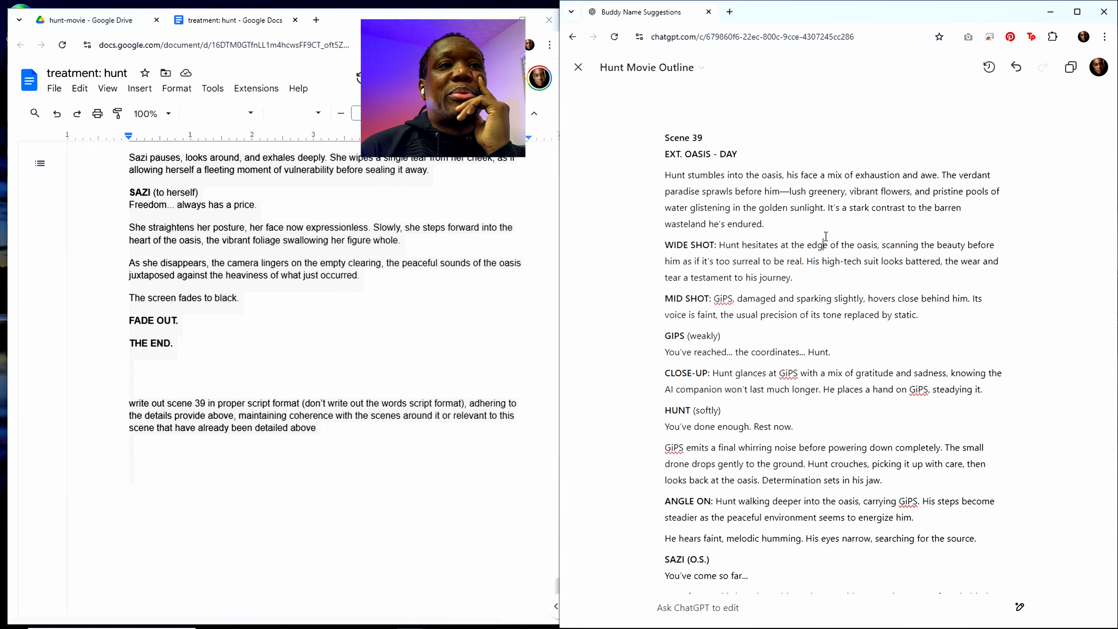
double_click(826, 191)
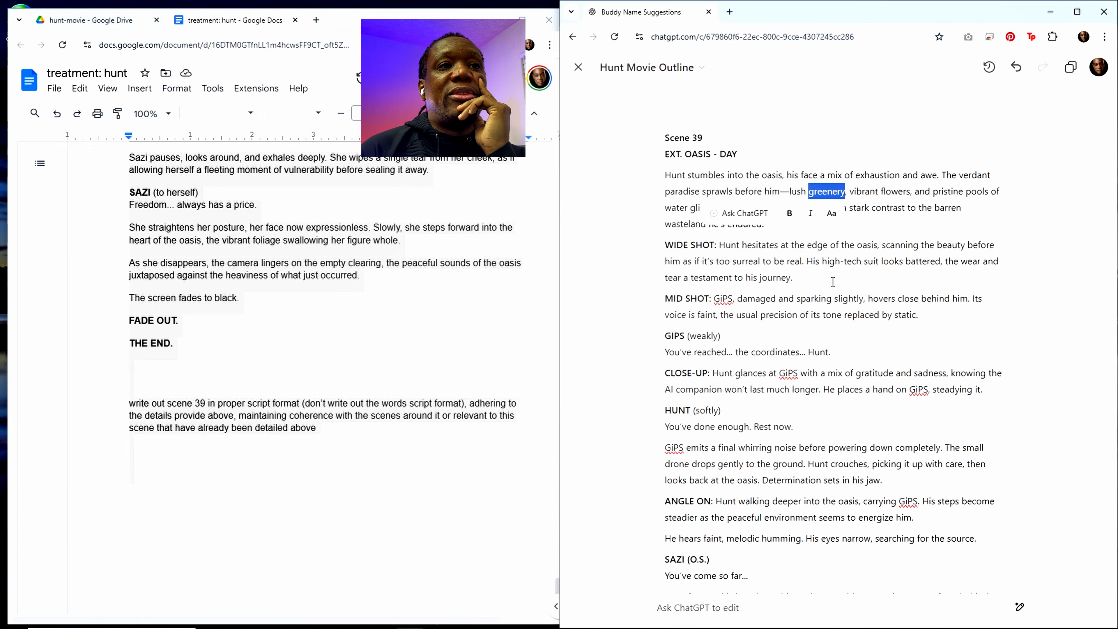
double_click(819, 245)
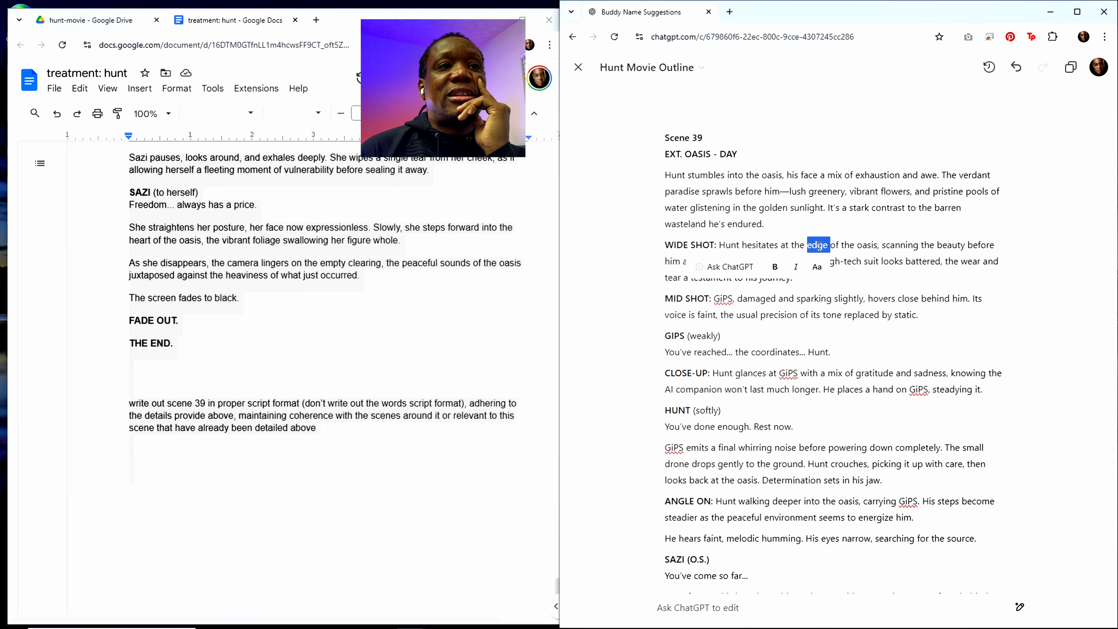
double_click(865, 245)
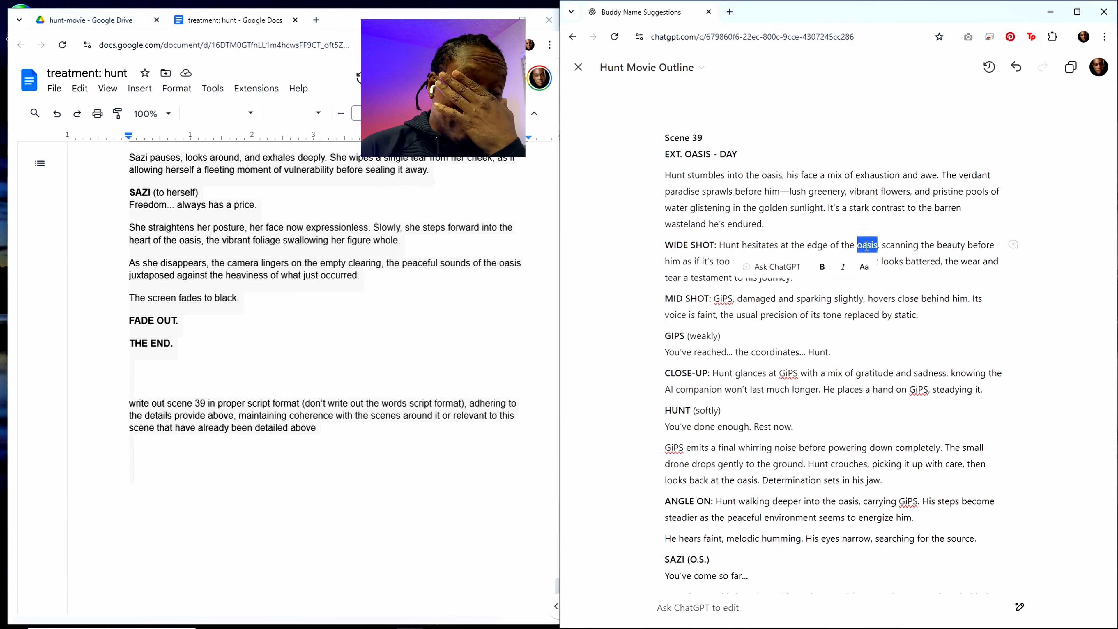
click(865, 317)
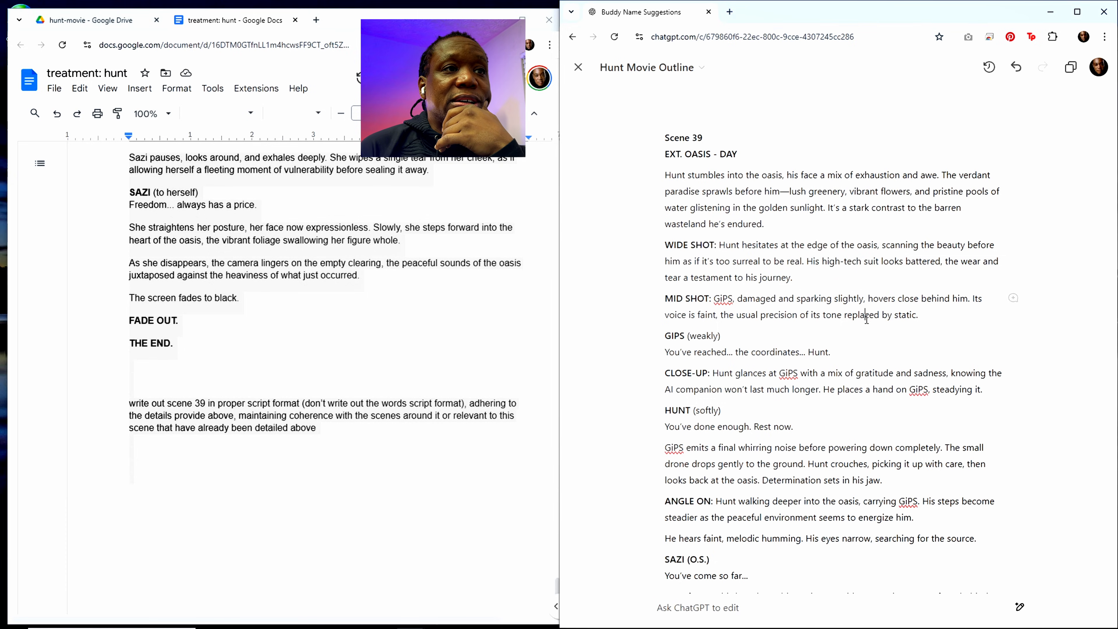
scroll(788, 323, down, 1)
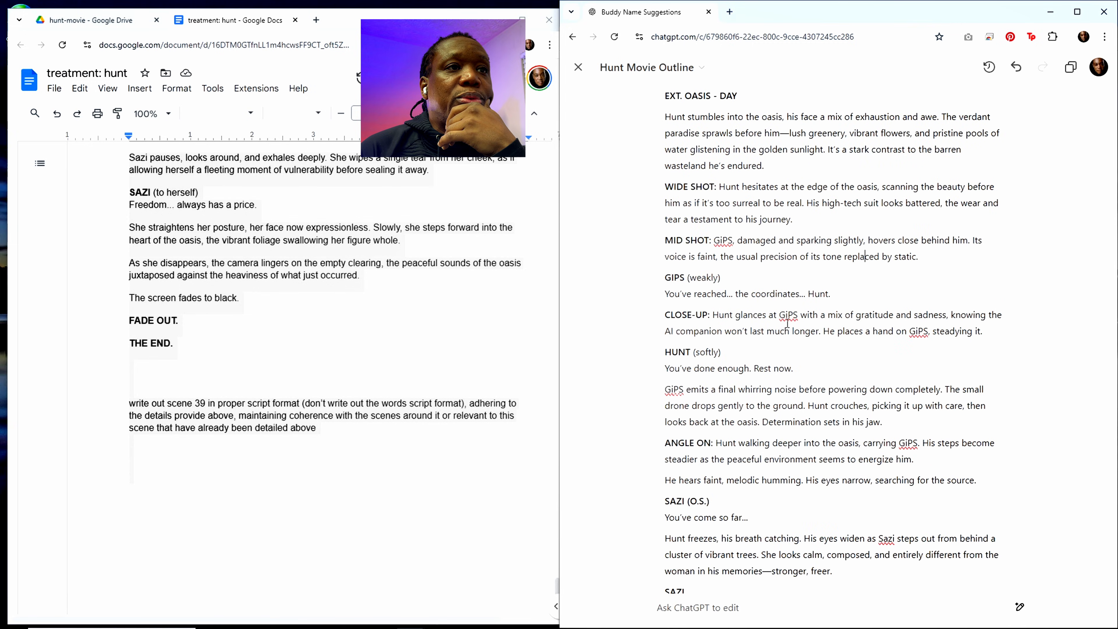
scroll(754, 238, up, 1)
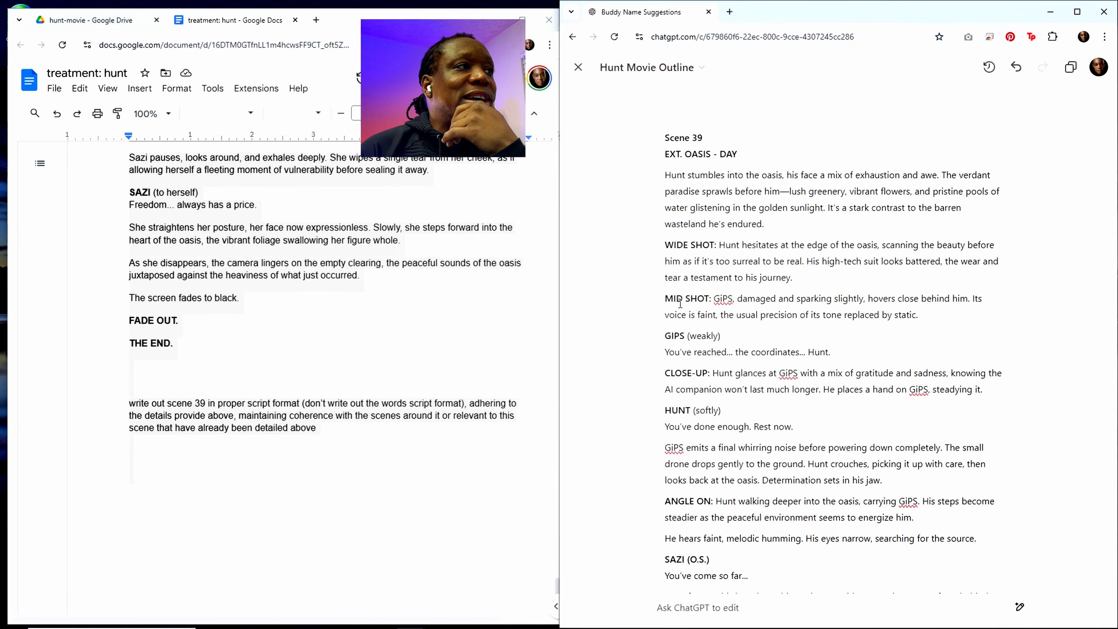
scroll(332, 330, up, 2)
scroll(333, 330, up, 10)
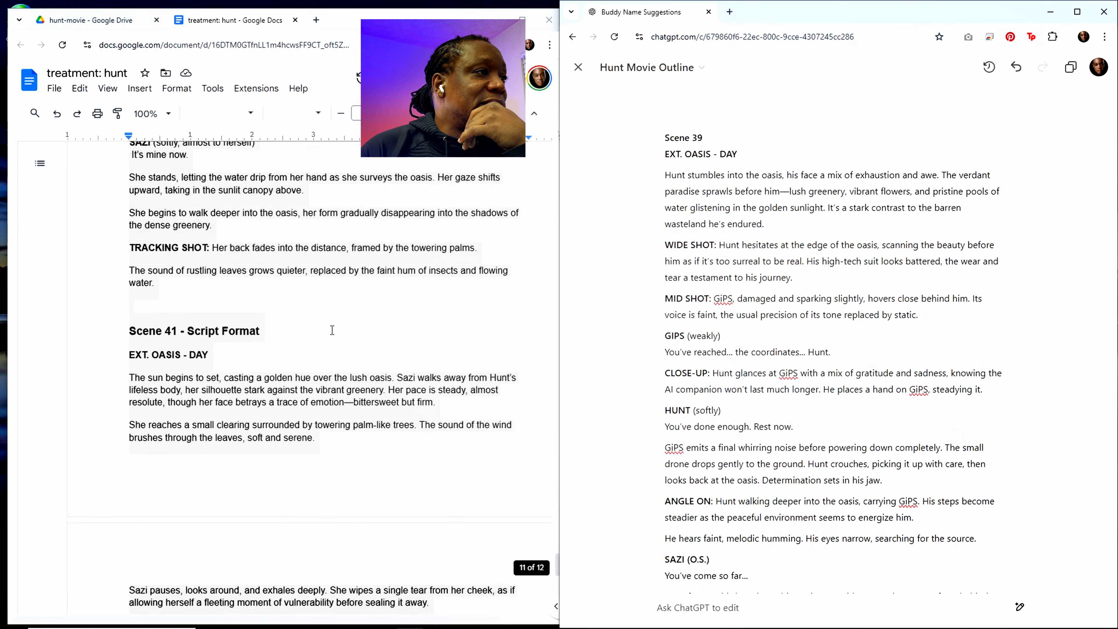
scroll(332, 331, up, 4)
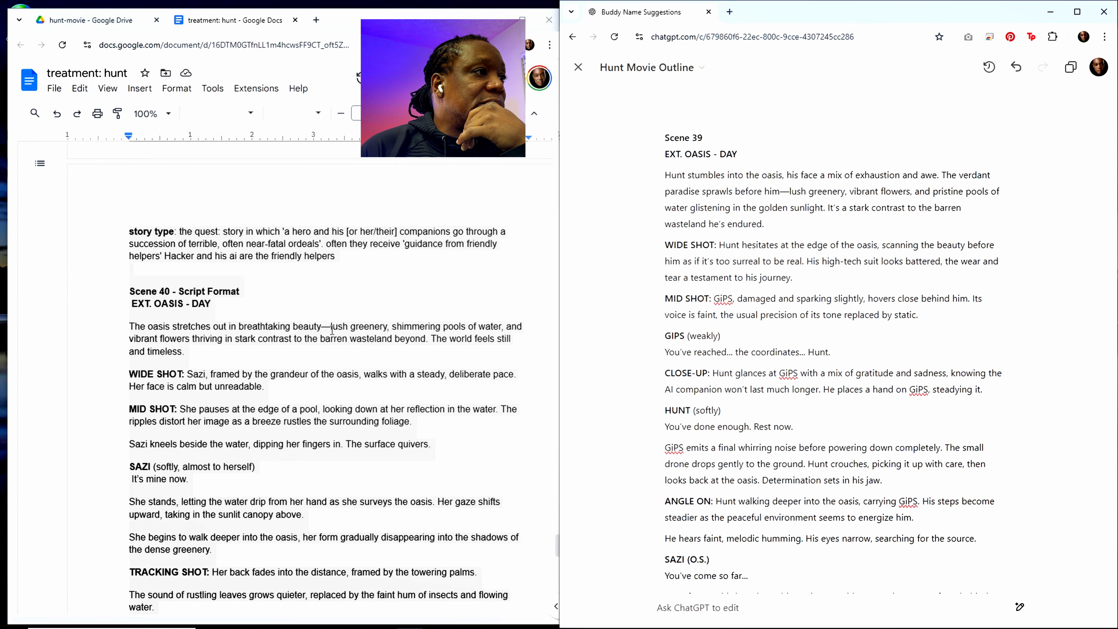
Step: Append "don't include shot names. use only spec script formatting." to the scene 39 prompt at the end of the treatment document
scroll(333, 330, down, 15)
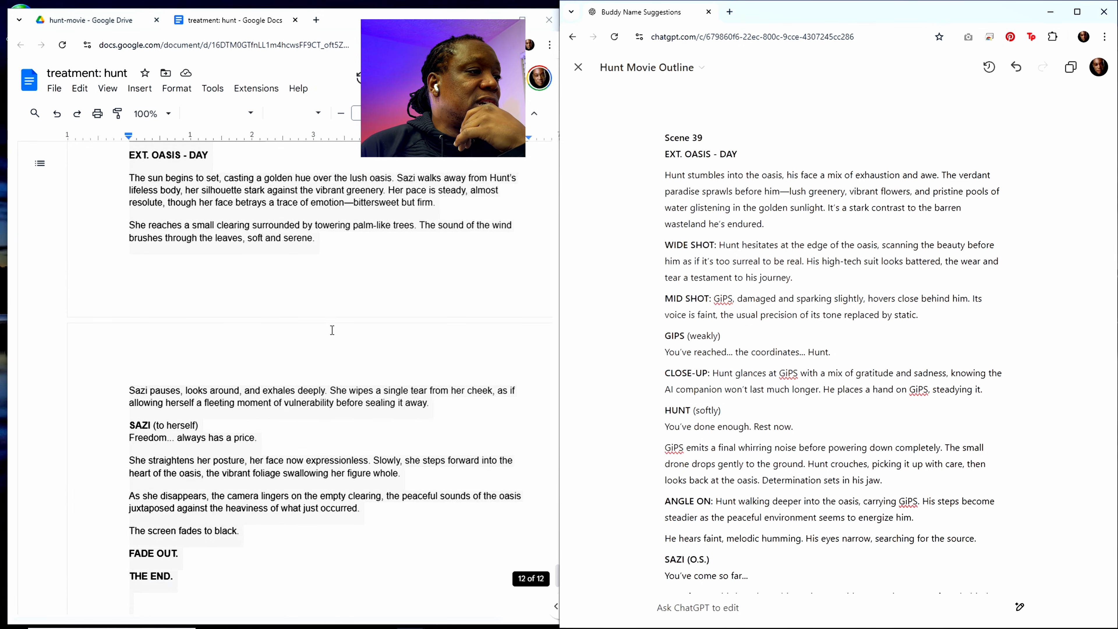
scroll(333, 330, down, 8)
click(319, 316)
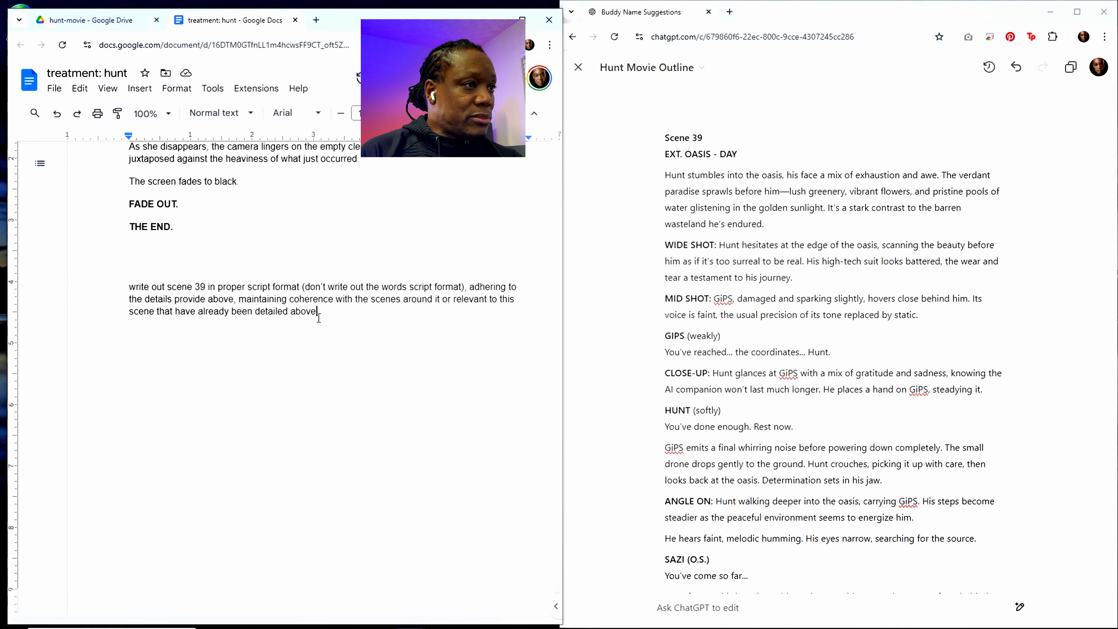
text(. don't )
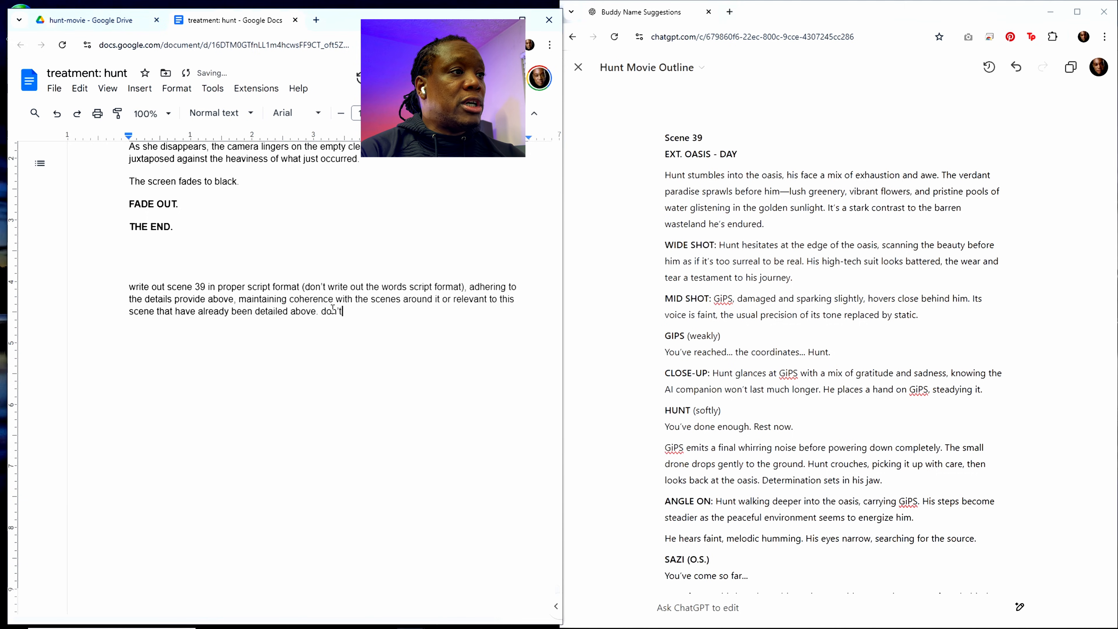
text(include shot names. use only spec script)
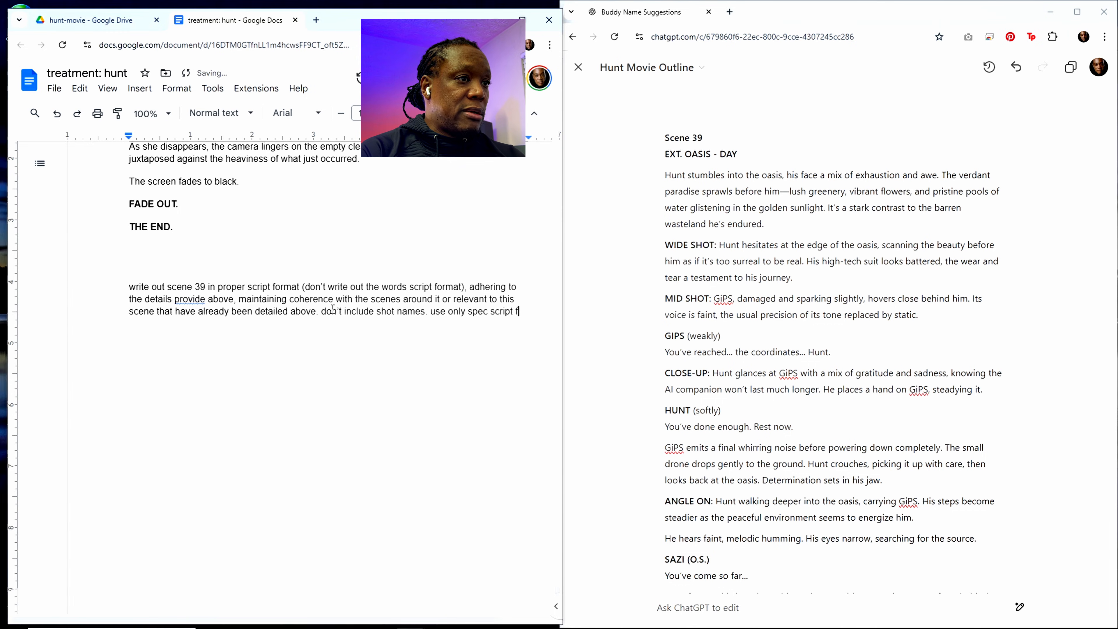
text(formatting)
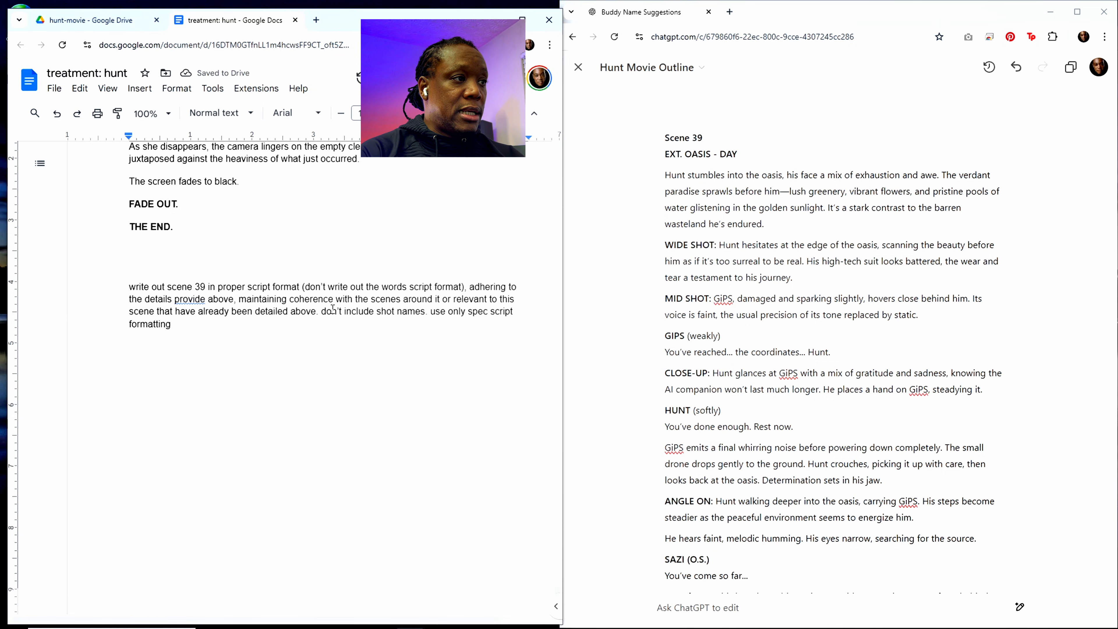
text(. no c)
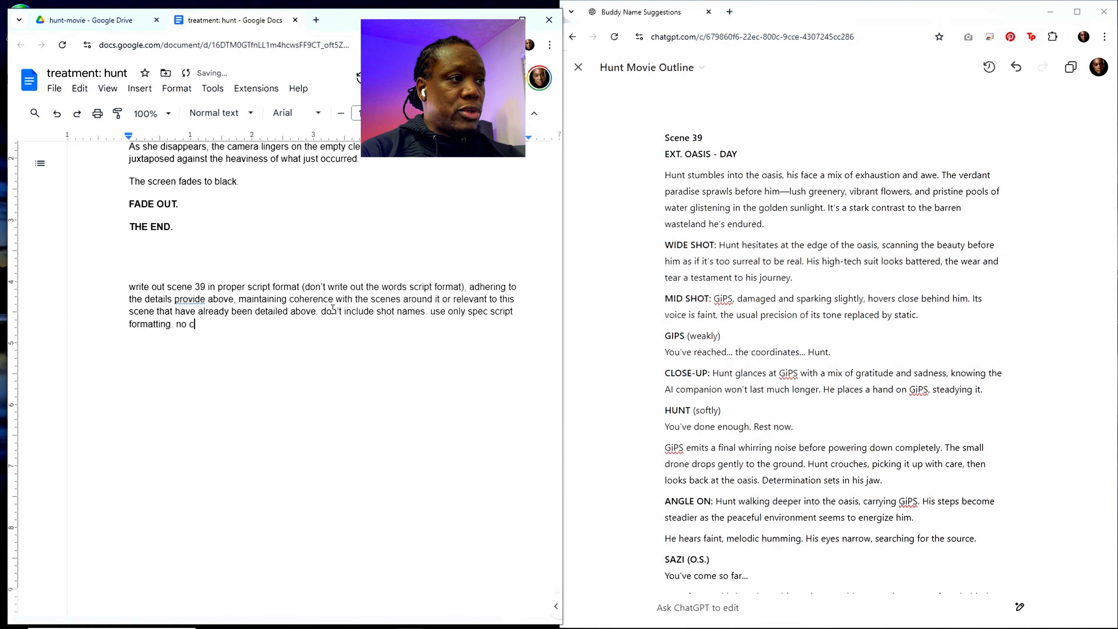
key(BackSpace)
text(direction)
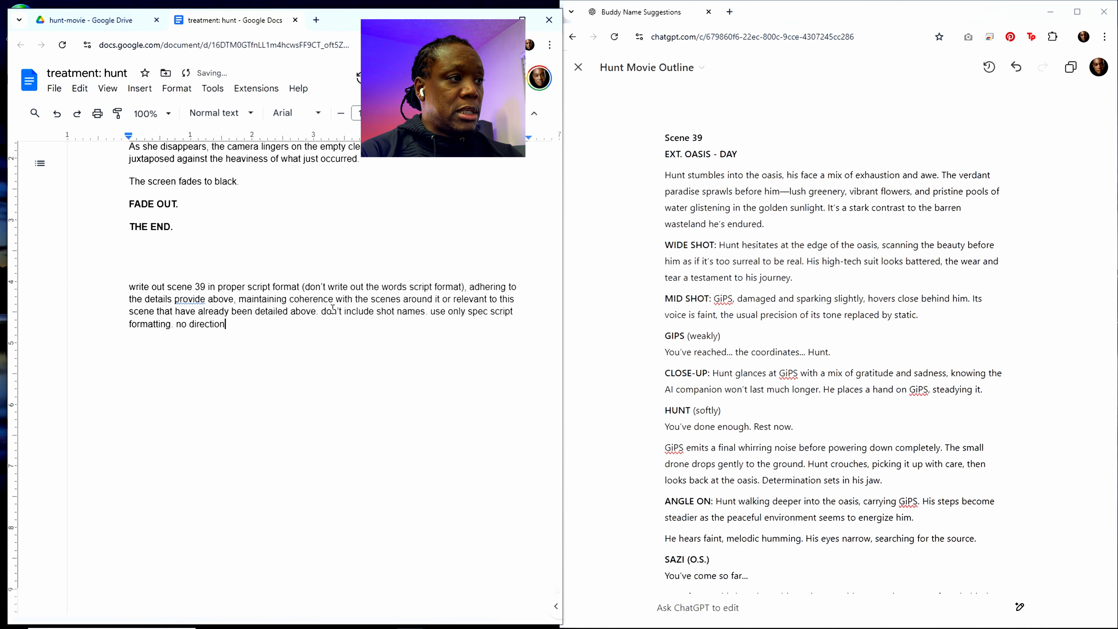
key(BackSpace)
key(BackSpace)
key(BackSpace)
key(BackSpace)
key(BackSpace)
key(BackSpace)
key(BackSpace)
key(BackSpace)
key(BackSpace)
key(BackSpace)
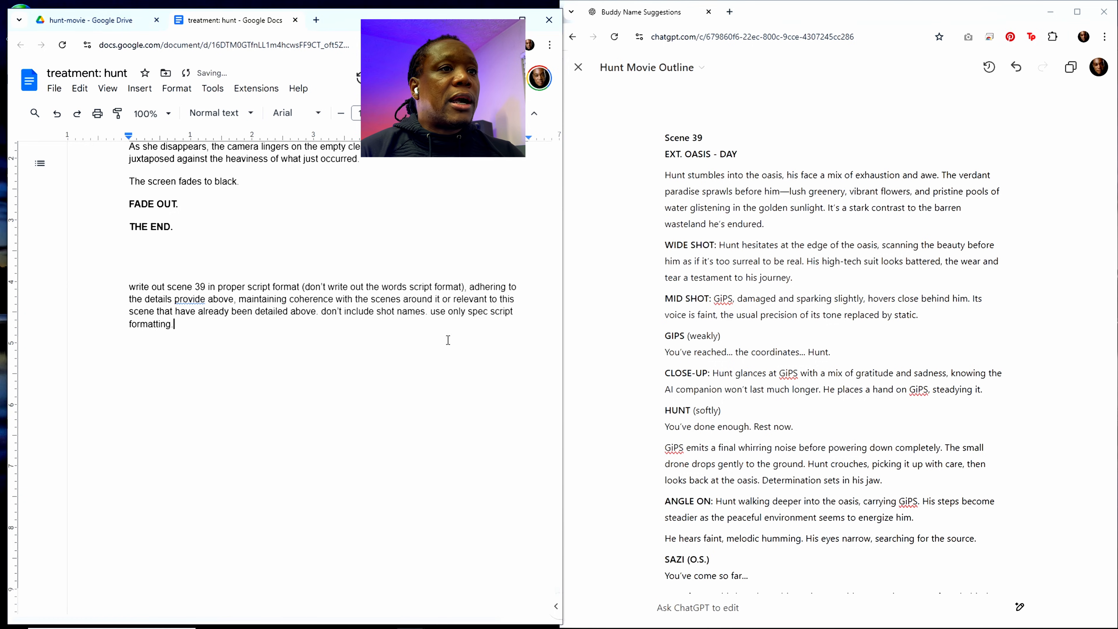
Step: Copy the added instructions on shot names and spec script formatting into ChatGPT's edit request and send it
scroll(726, 362, down, 3)
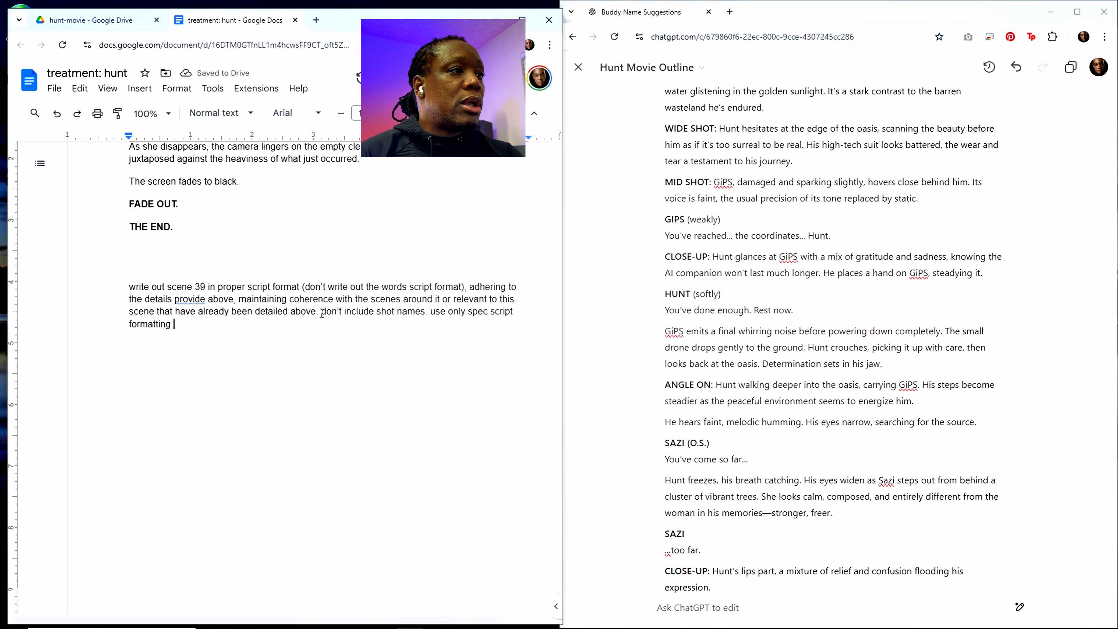
drag(321, 314, 331, 338)
key(ctrl+c)
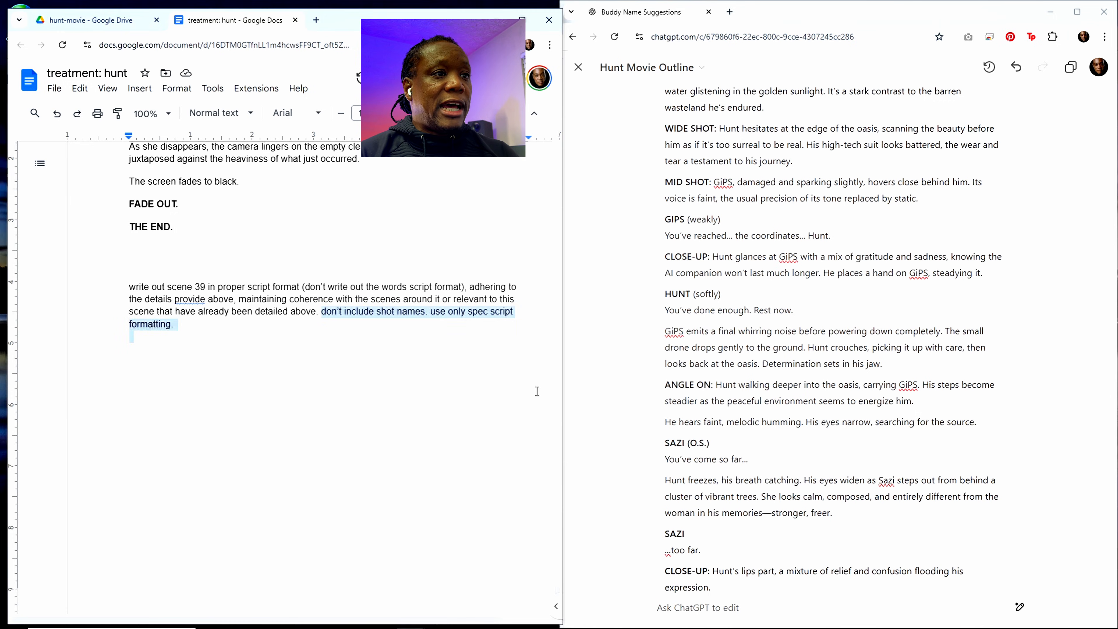
click(718, 605)
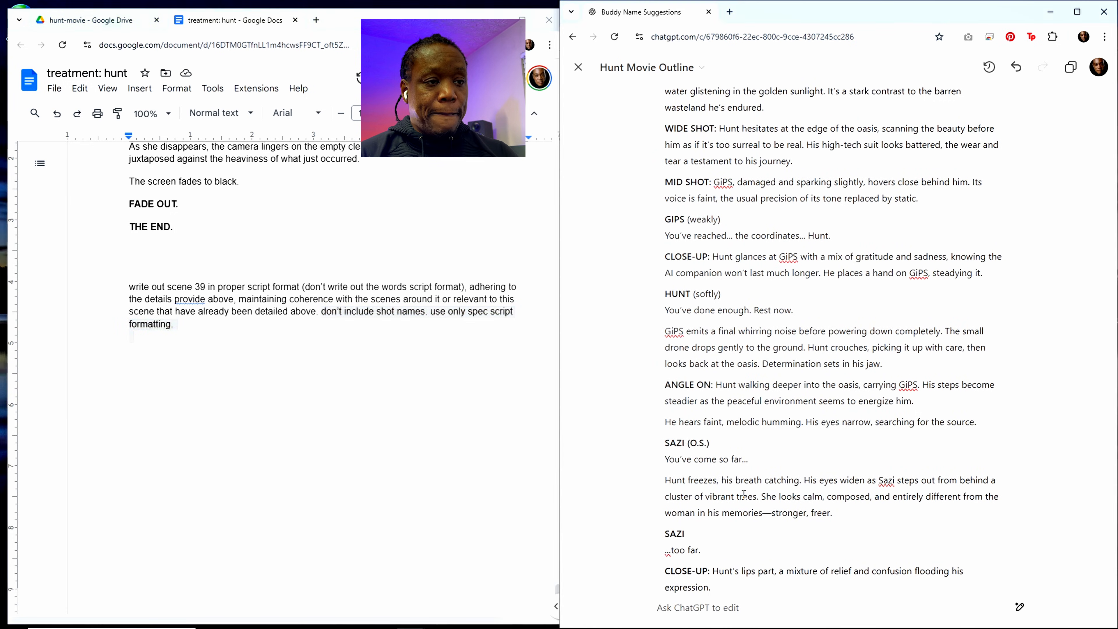
key(ctrl+v)
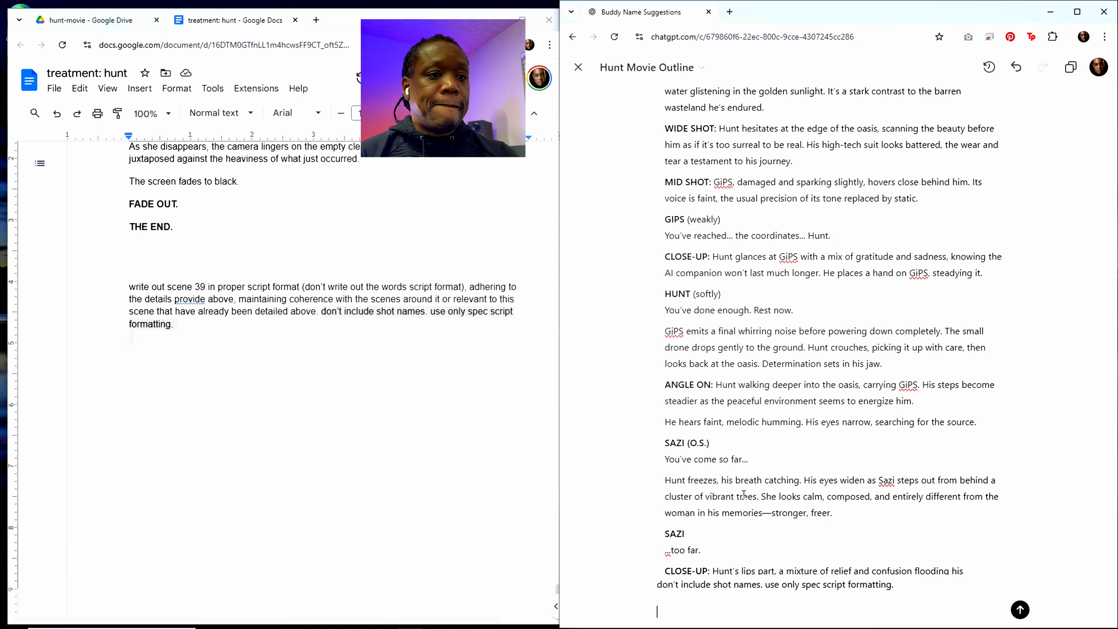
key(Return)
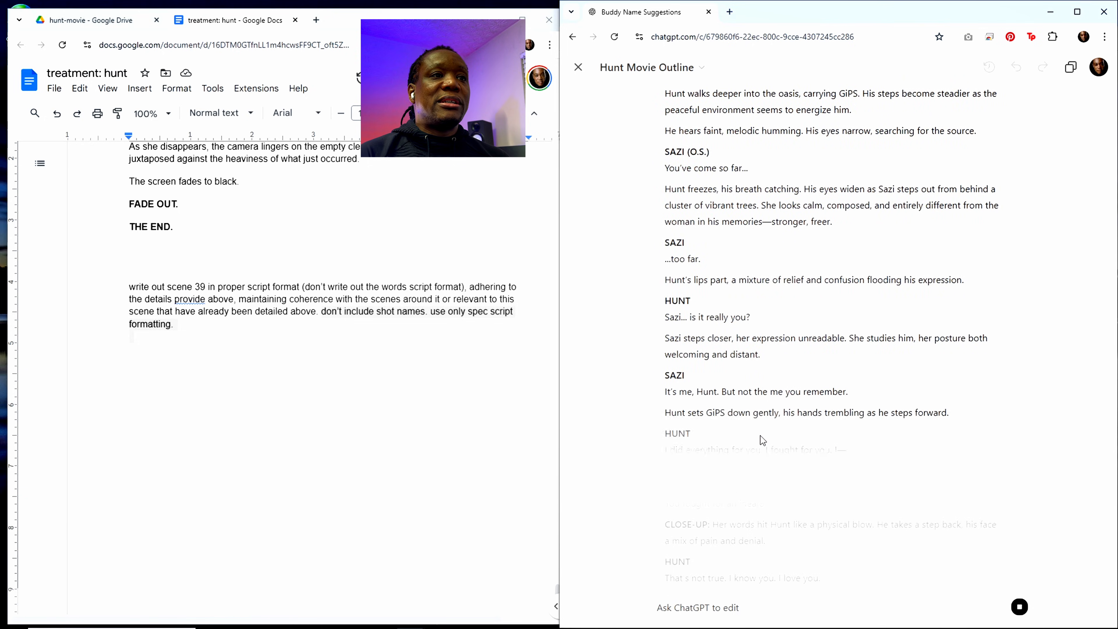
Step: Examine the rewritten scene 39 script from beginning to end for shot labels and compare it with scene 41 in the treatment document
scroll(762, 435, up, 4)
scroll(313, 318, up, 10)
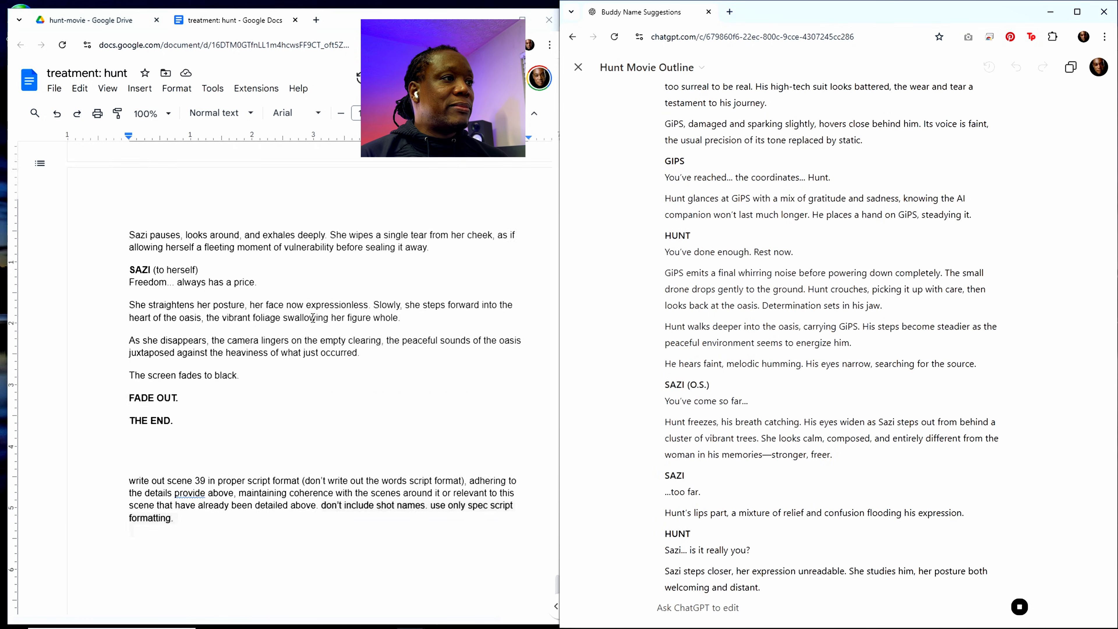
scroll(313, 318, down, 4)
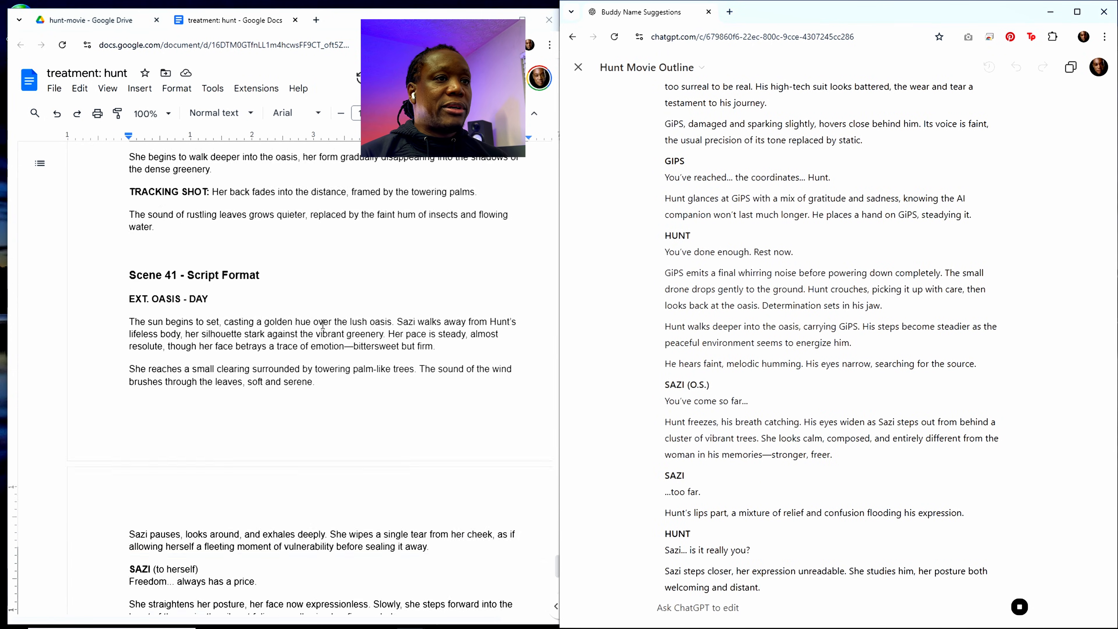
scroll(729, 413, down, 6)
scroll(748, 423, down, 5)
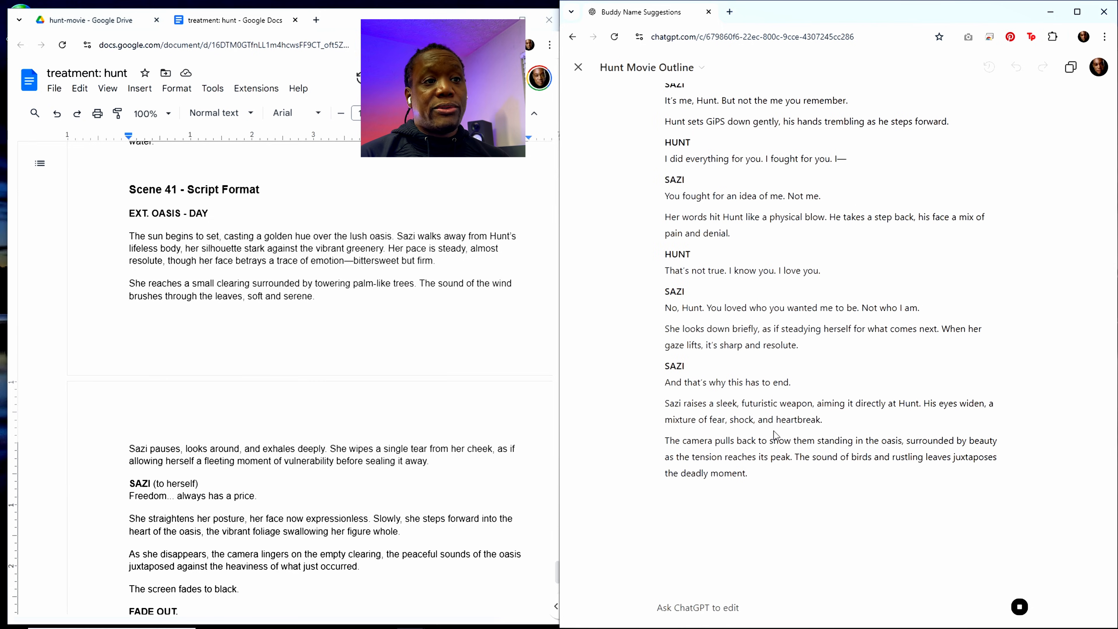
scroll(775, 436, up, 8)
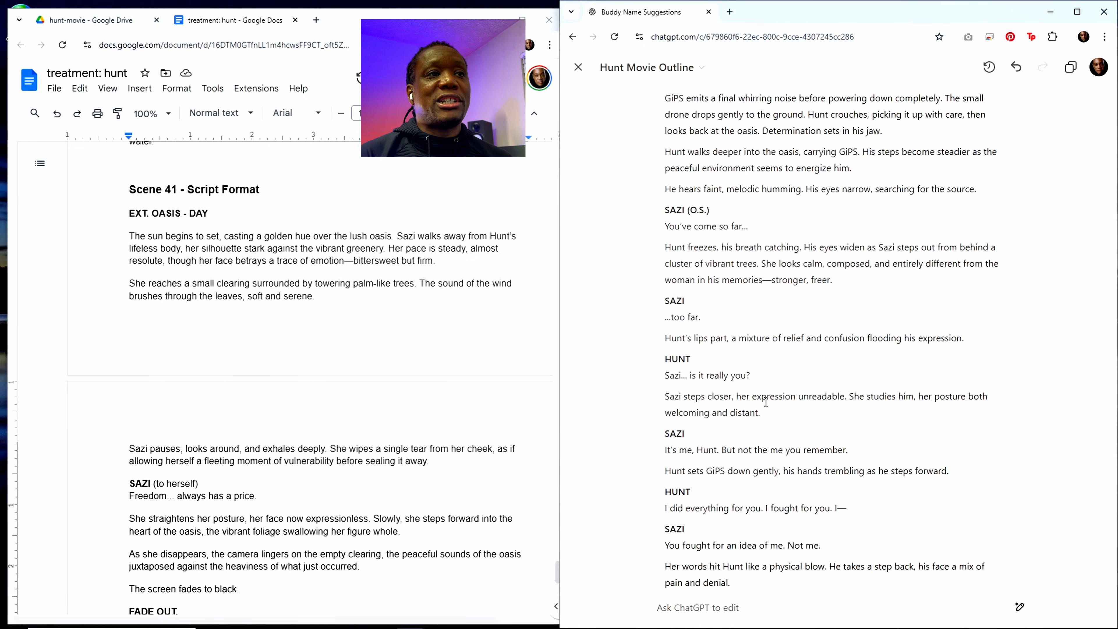
scroll(766, 401, up, 4)
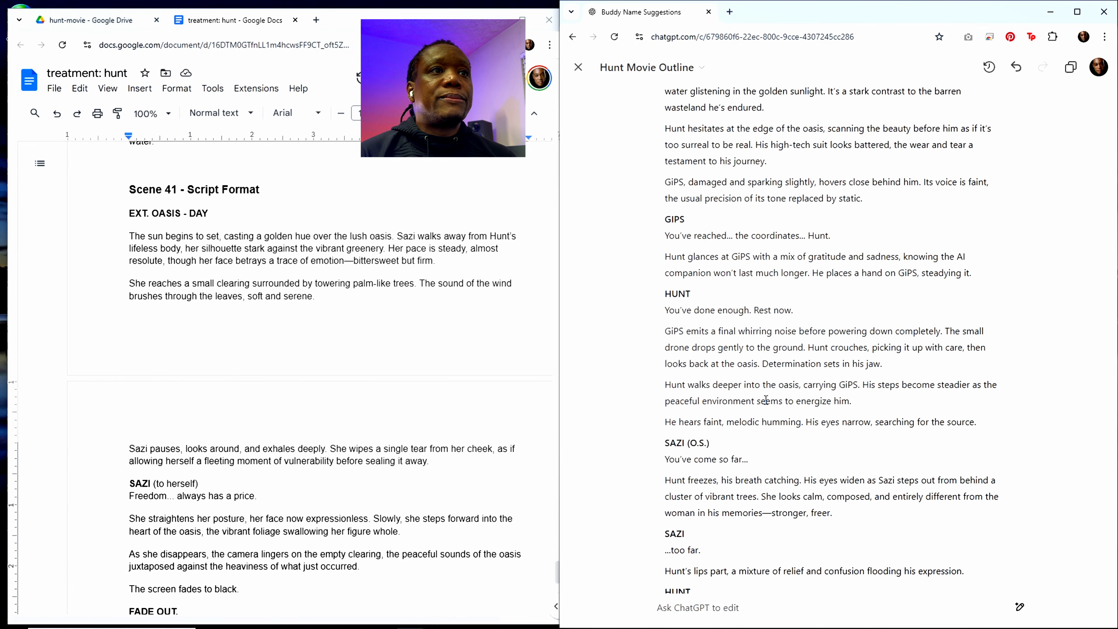
scroll(765, 399, up, 5)
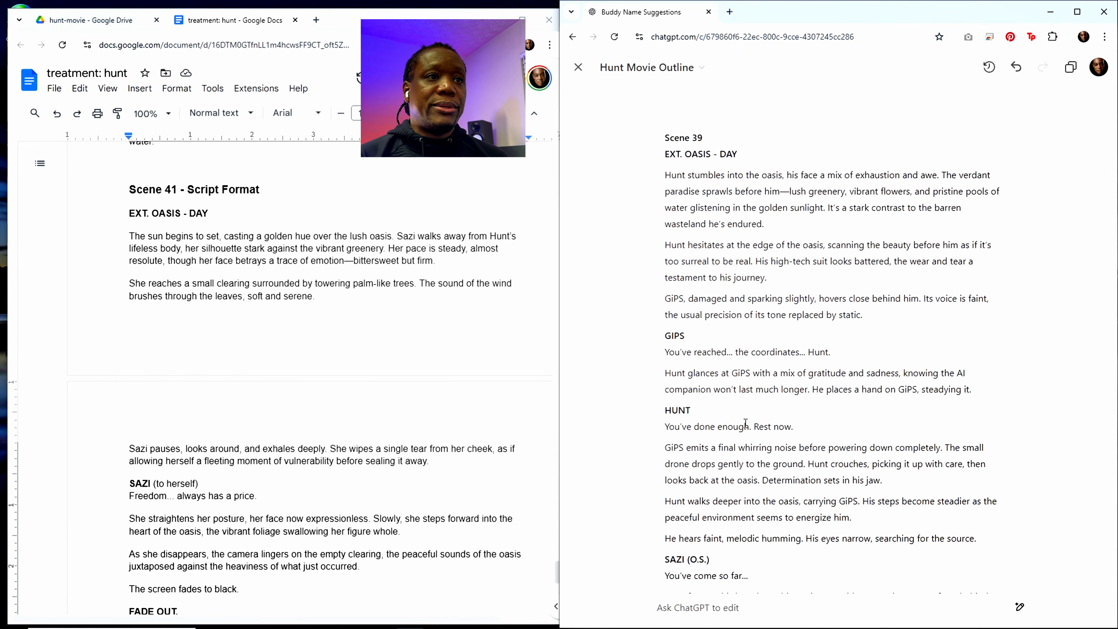
scroll(745, 423, down, 10)
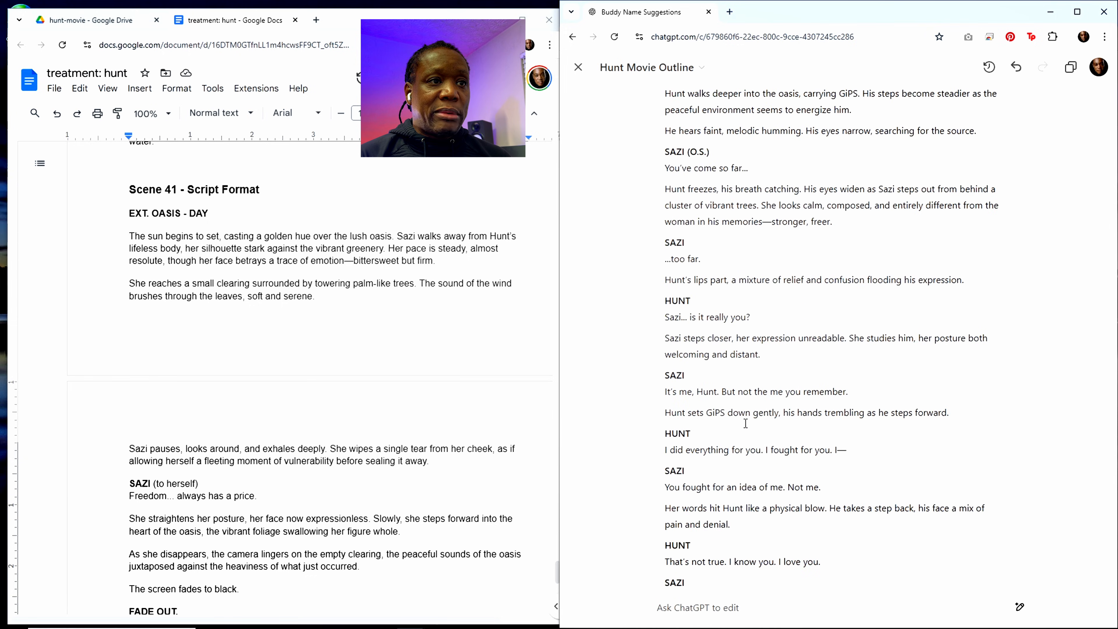
scroll(745, 424, down, 3)
scroll(327, 414, down, 5)
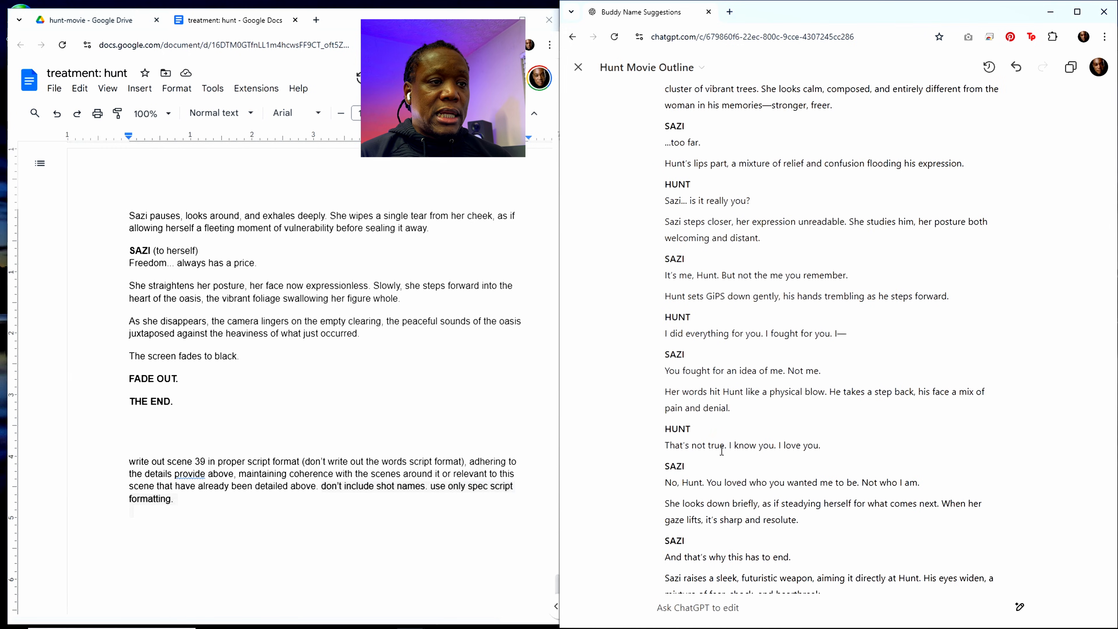
scroll(721, 451, down, 4)
scroll(729, 456, down, 1)
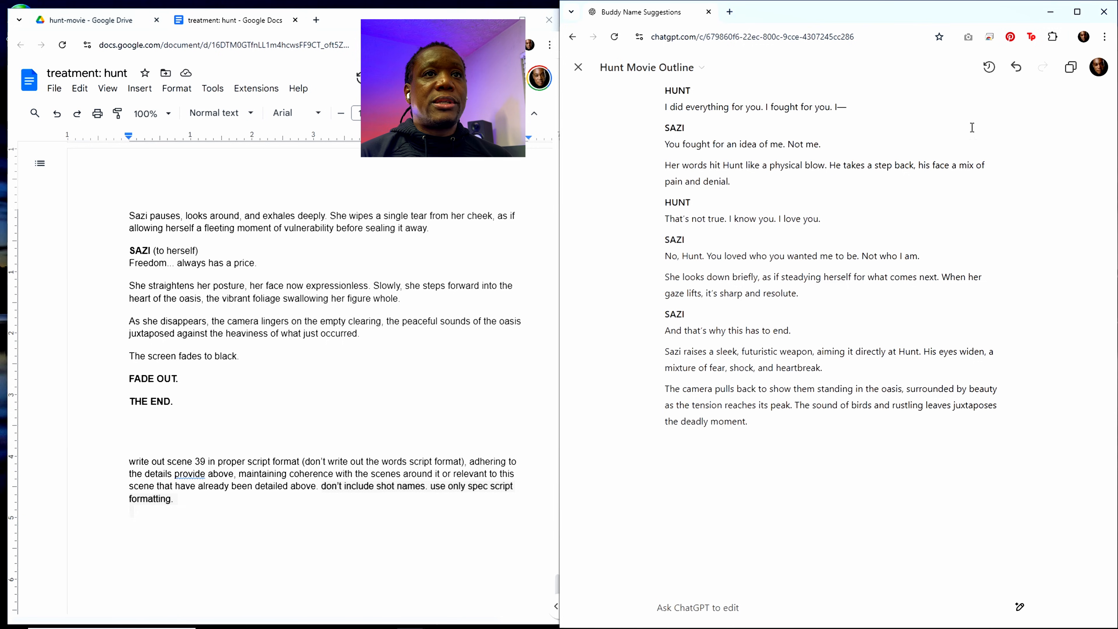
Step: Copy the revised scene 39 script from ChatGPT and paste it into the treatment document on the blank line above the Scene 40 heading
click(1070, 67)
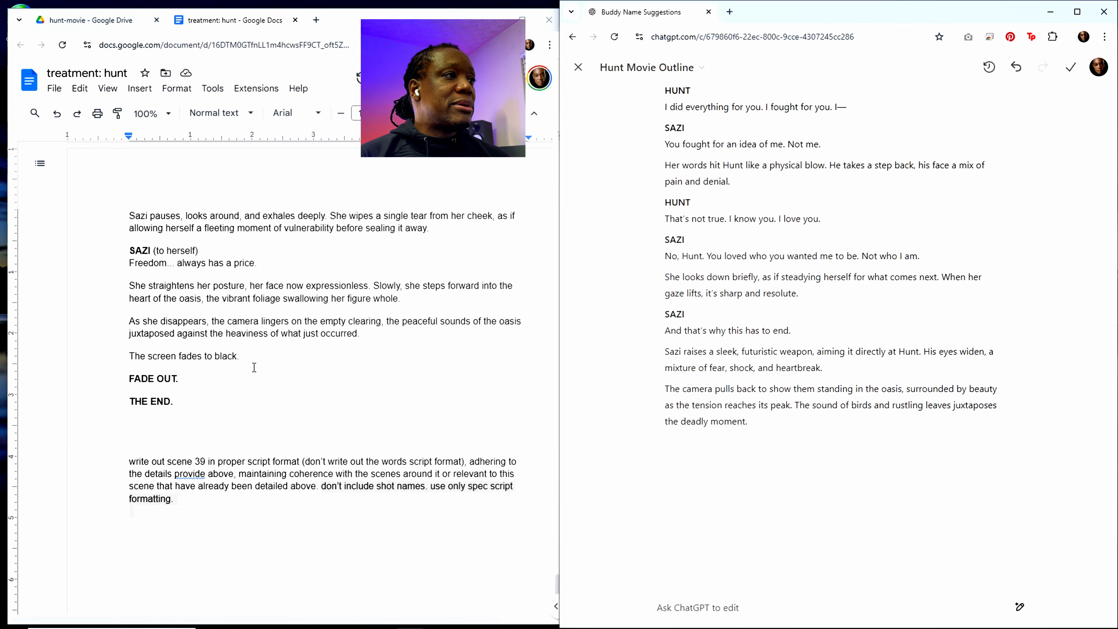
scroll(253, 366, up, 20)
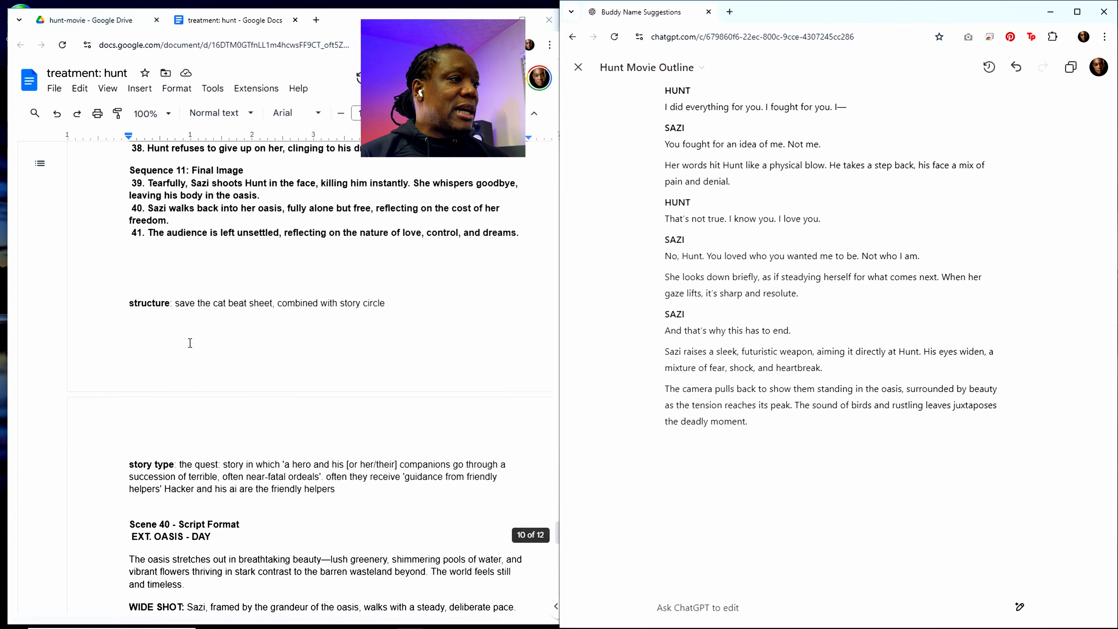
scroll(190, 343, down, 3)
click(145, 394)
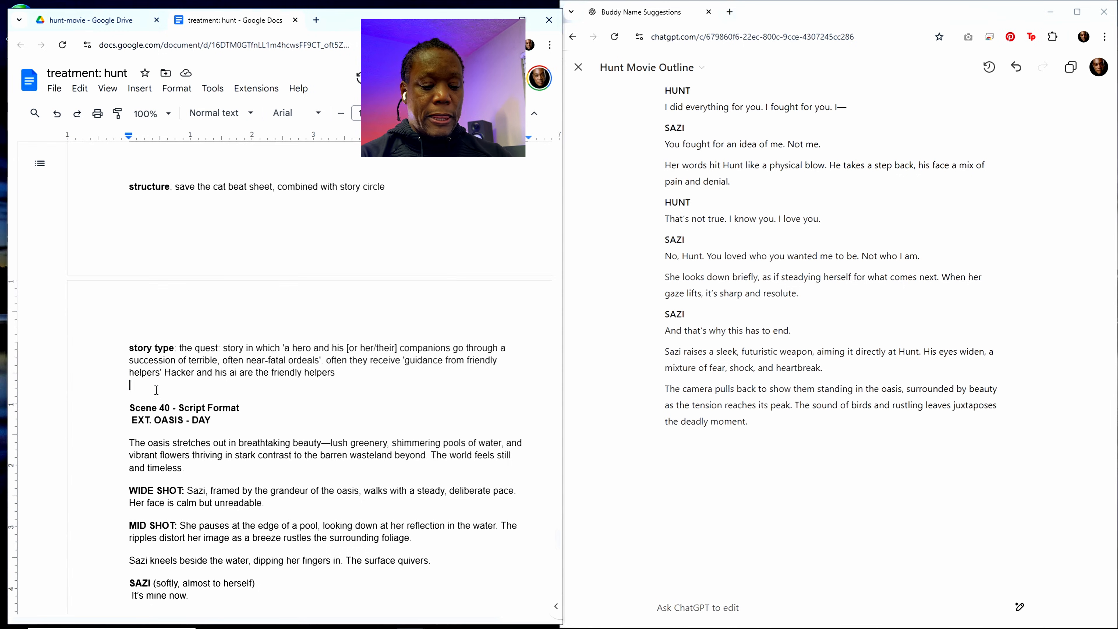
key(ctrl+v)
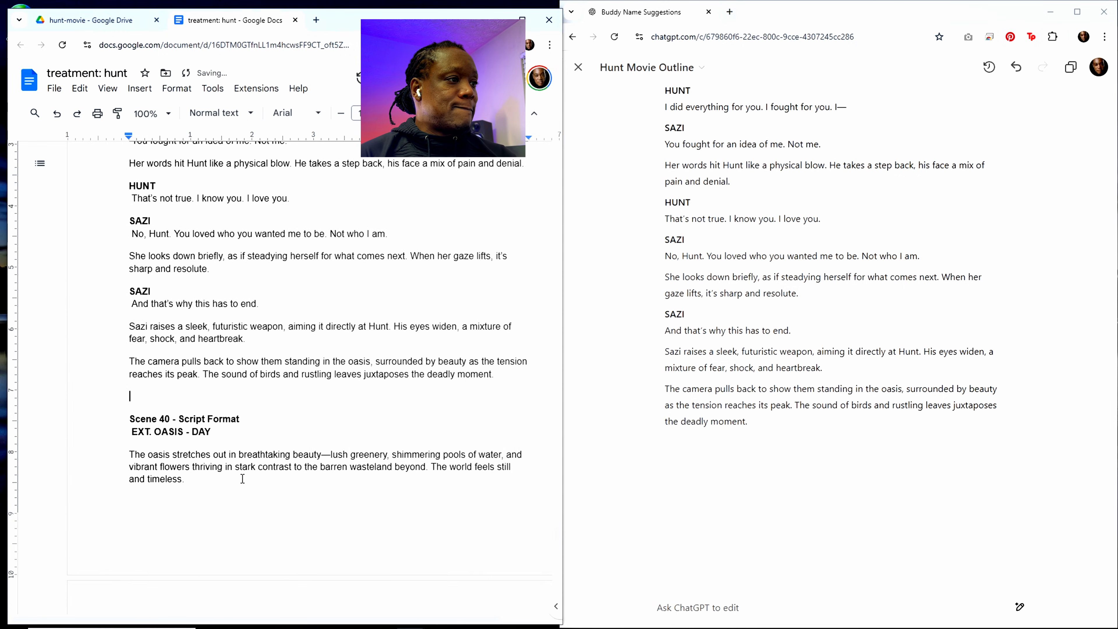
Step: Write the edit request "redo scene 40 without scene direction without saying script format" in ChatGPT
scroll(243, 479, down, 4)
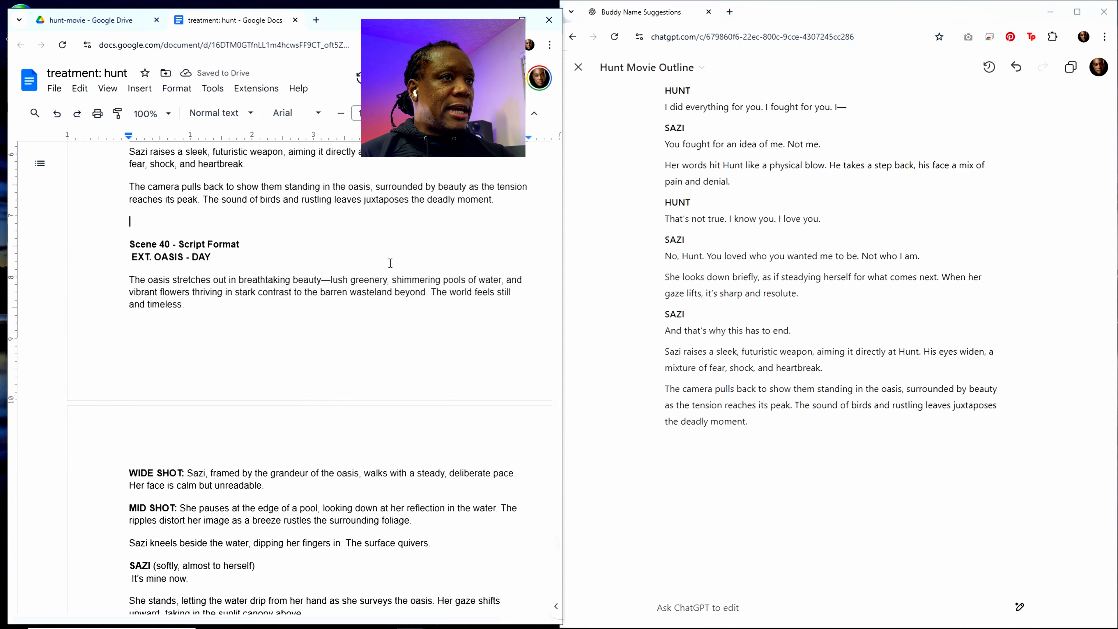
scroll(471, 304, down, 5)
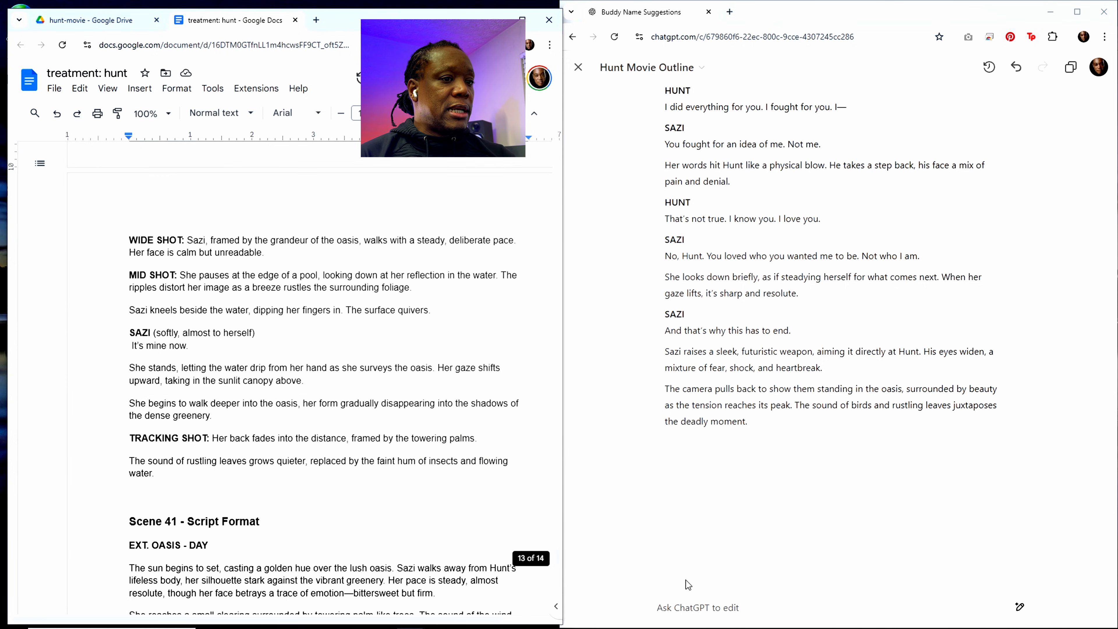
click(708, 607)
text(re)
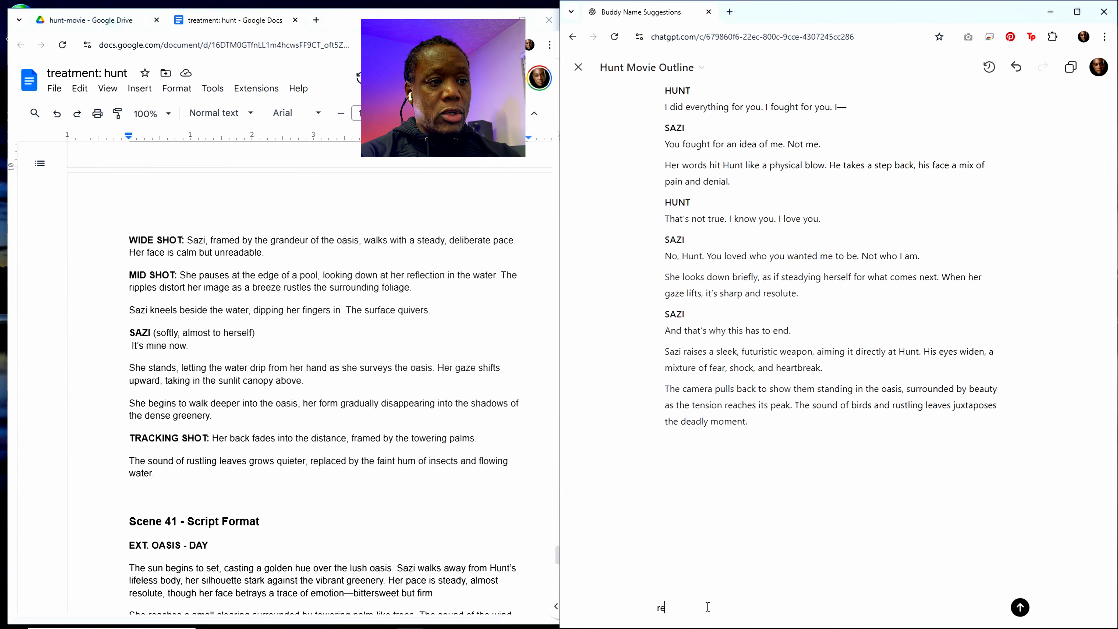
text(do scene 40)
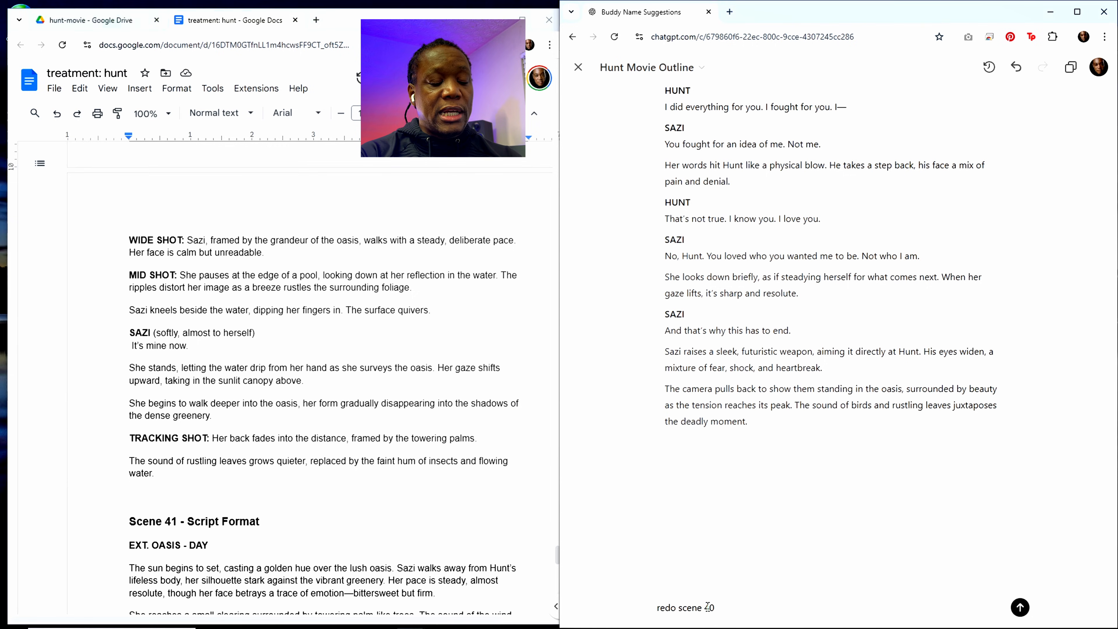
text( without)
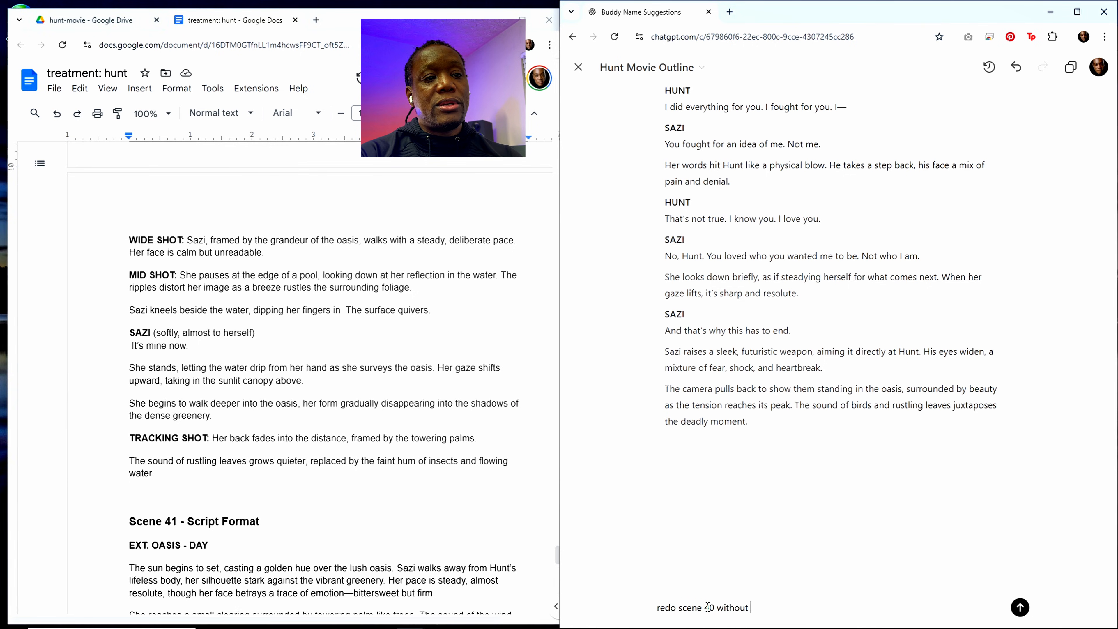
text( scene direction)
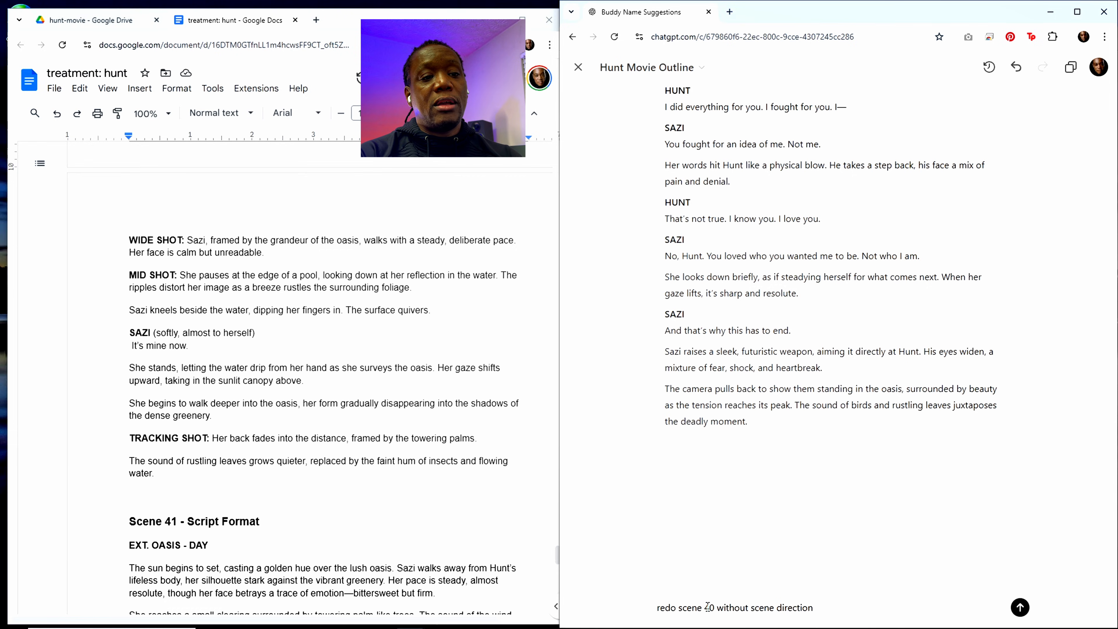
text( without sa)
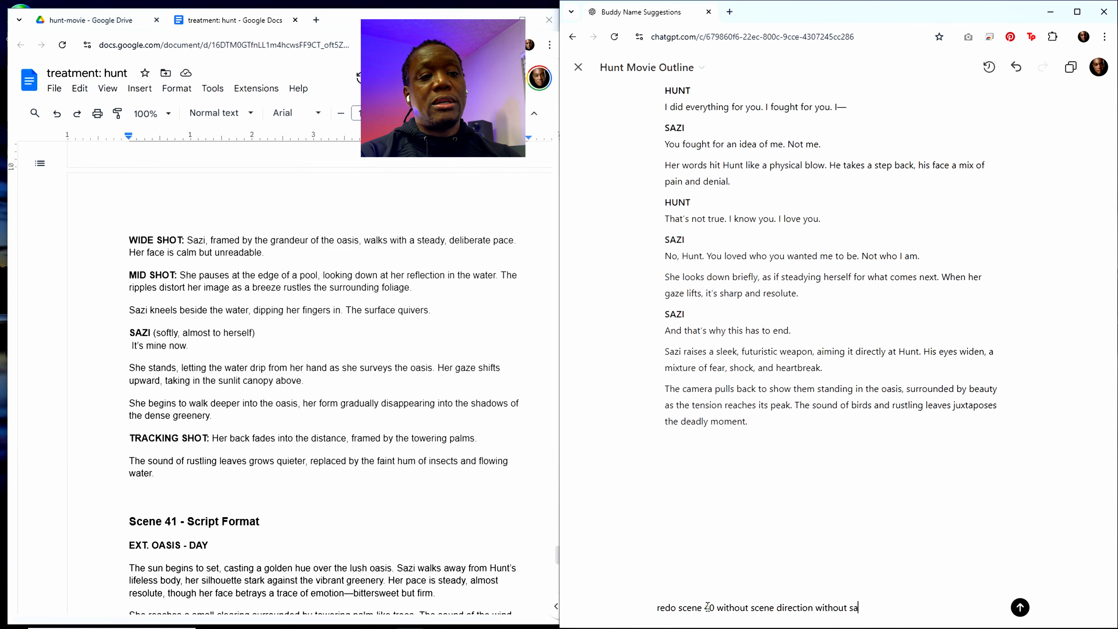
text(ying sc)
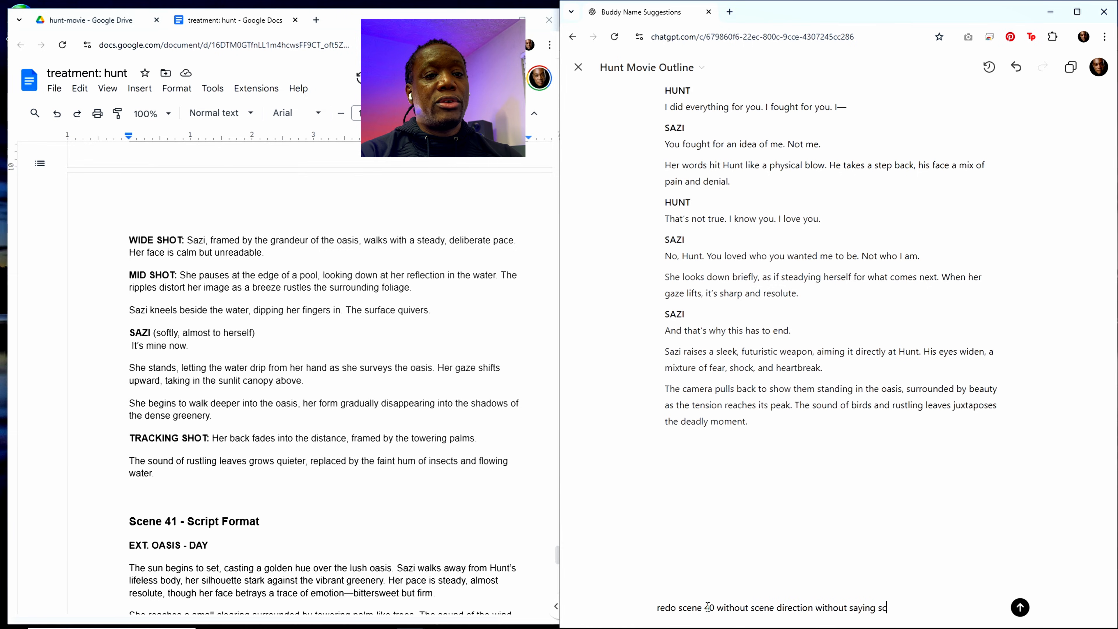
text(ript format)
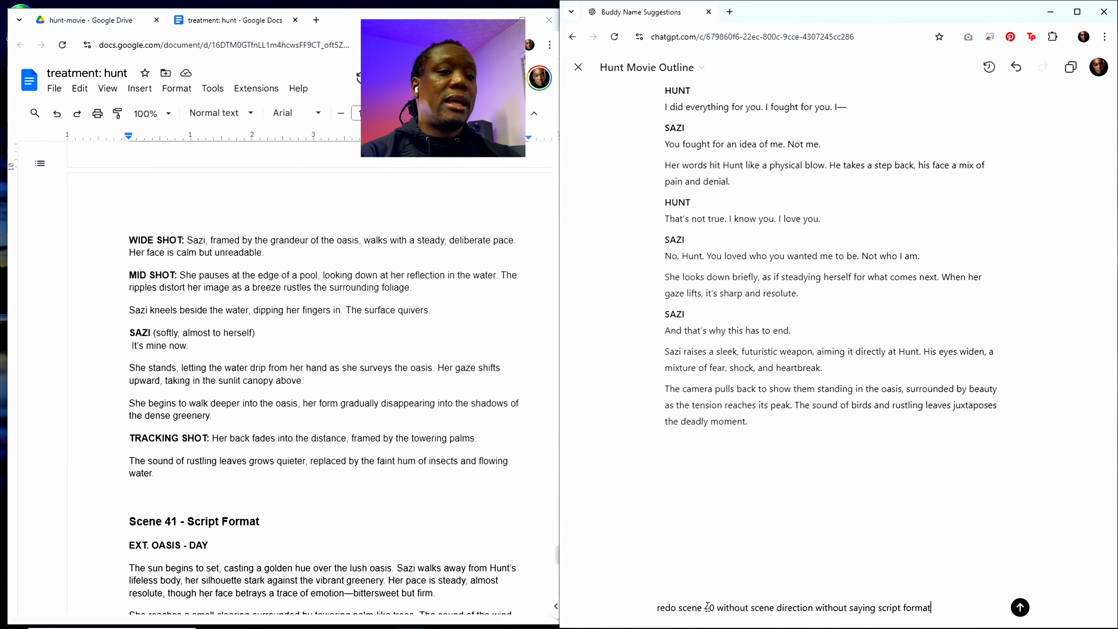
Step: Check the saved scene 39 prompt at the end of the treatment document and send the scene 40 redo request to ChatGPT
scroll(323, 531, down, 10)
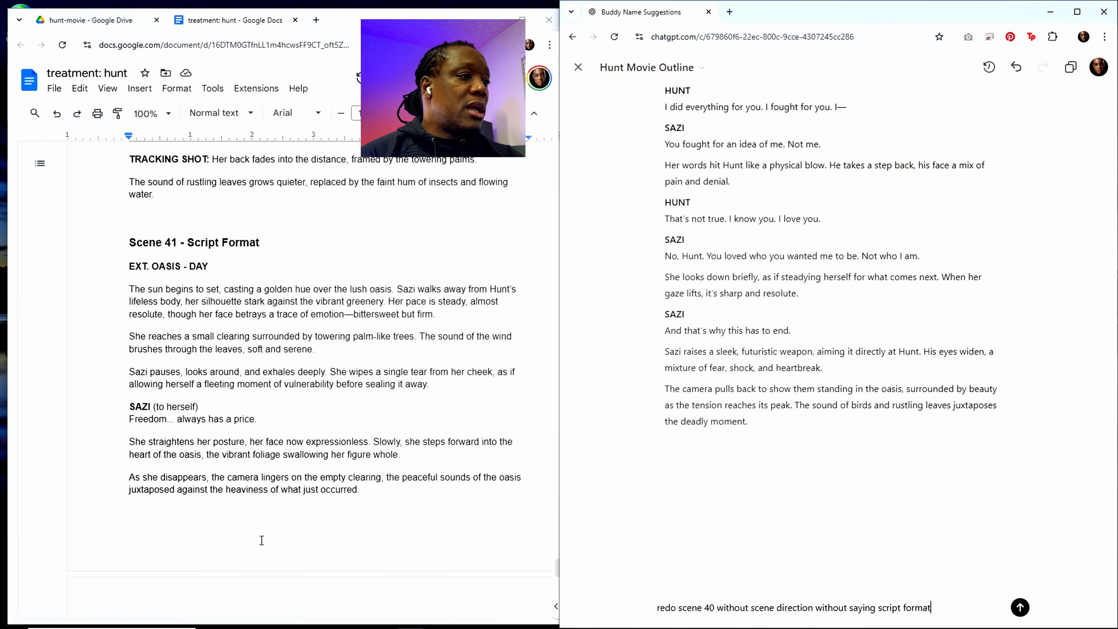
scroll(323, 530, down, 5)
scroll(327, 529, up, 3)
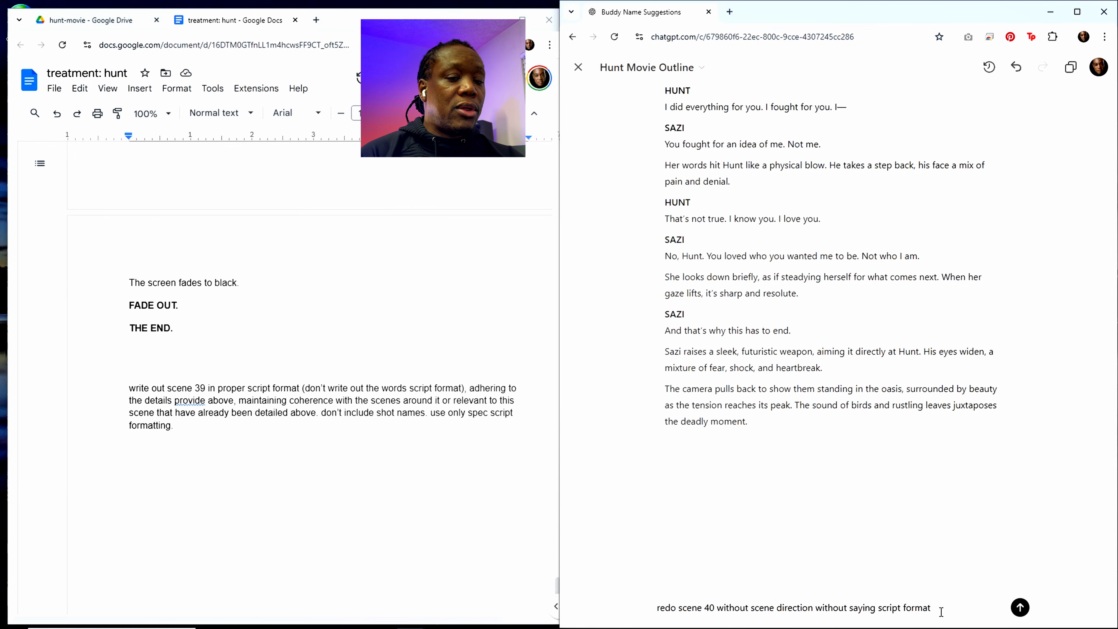
scroll(822, 466, up, 7)
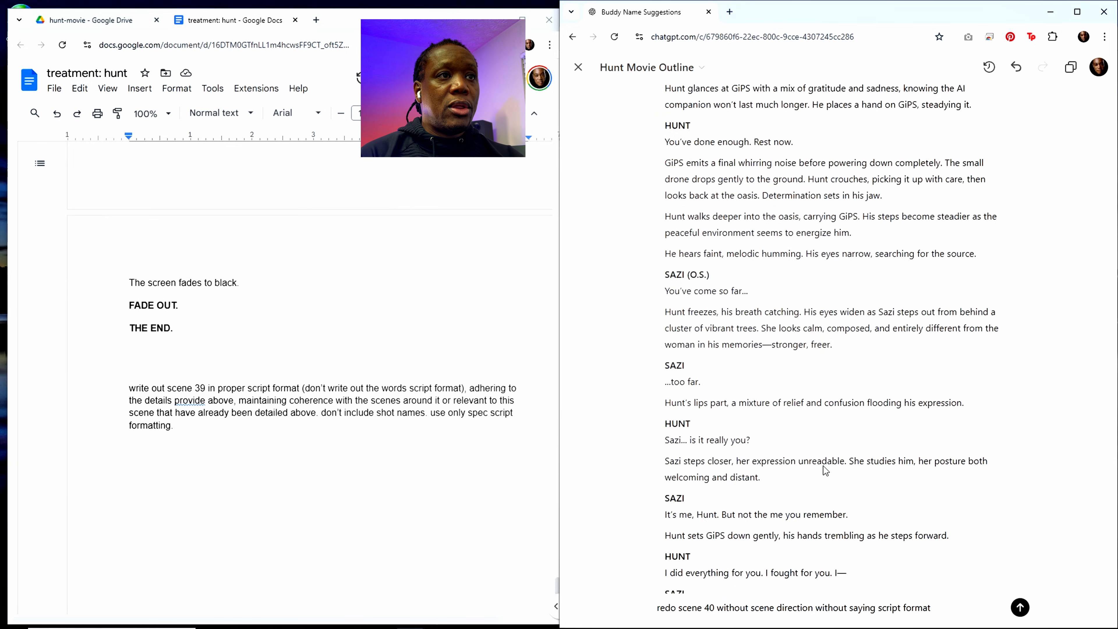
scroll(871, 506, down, 6)
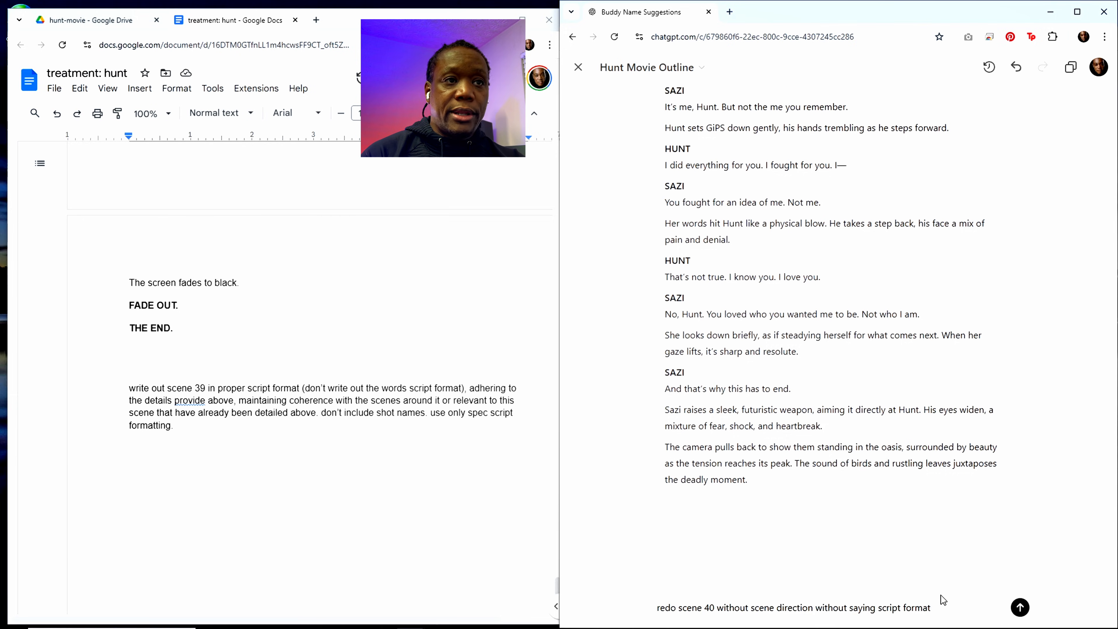
key(Return)
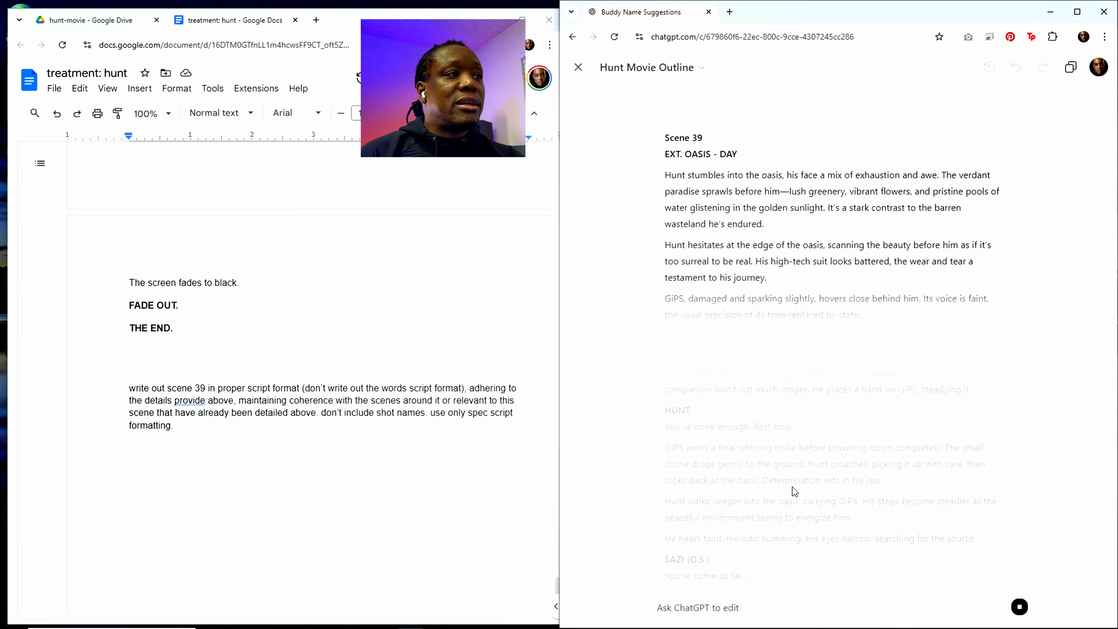
Step: Review scenes 39 and 40 in the treatment document while ChatGPT rewrites the script
scroll(298, 374, up, 5)
scroll(298, 374, up, 15)
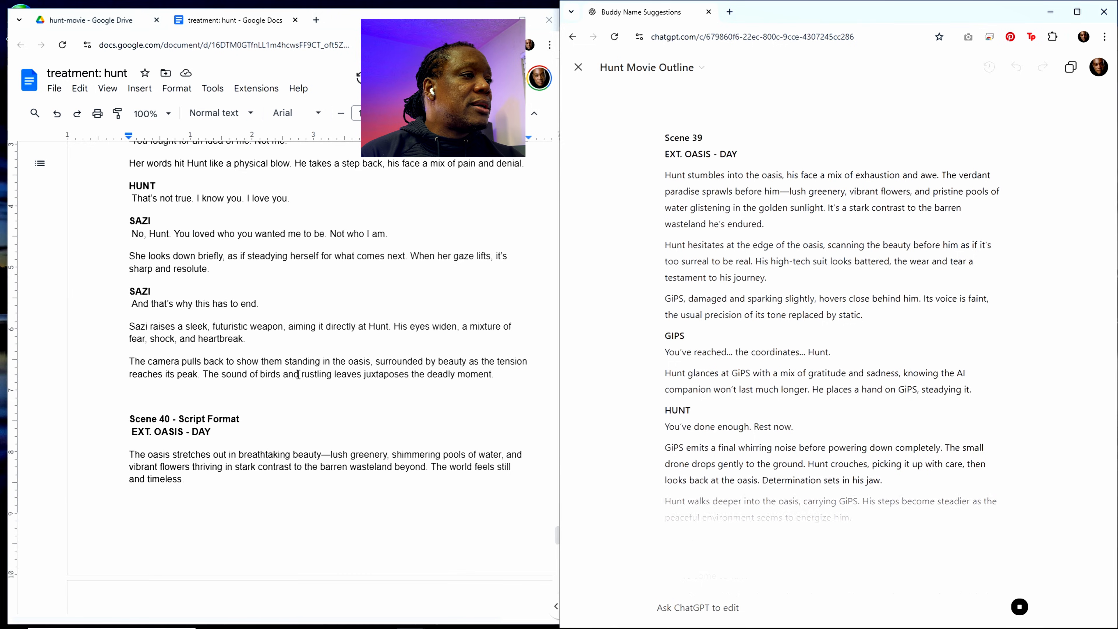
scroll(298, 375, up, 10)
scroll(298, 374, up, 10)
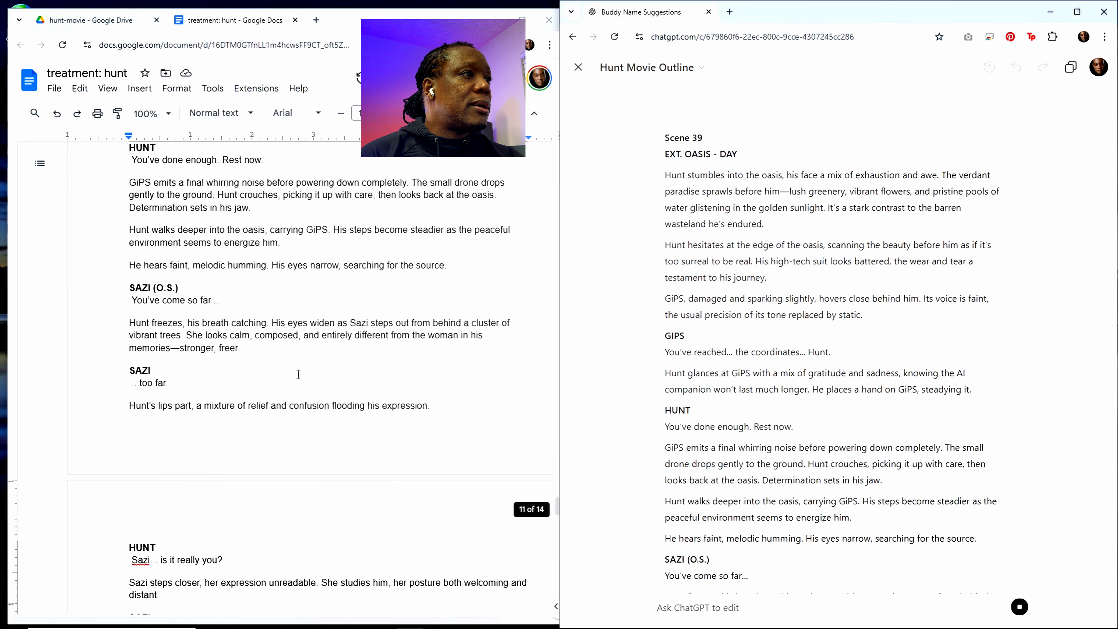
scroll(298, 375, up, 3)
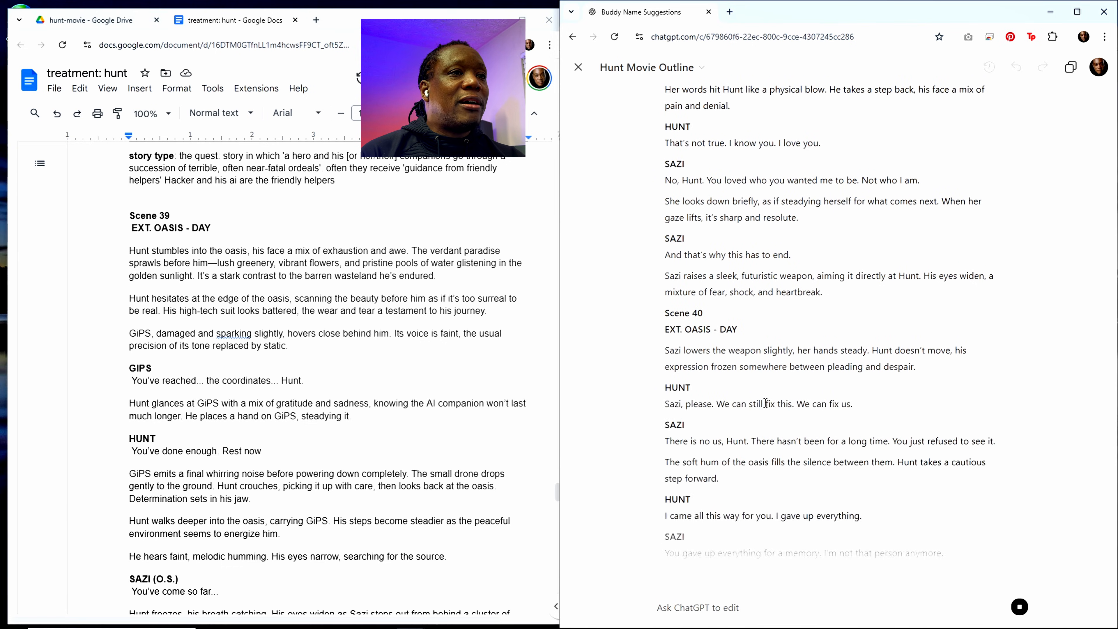
scroll(269, 346, down, 2)
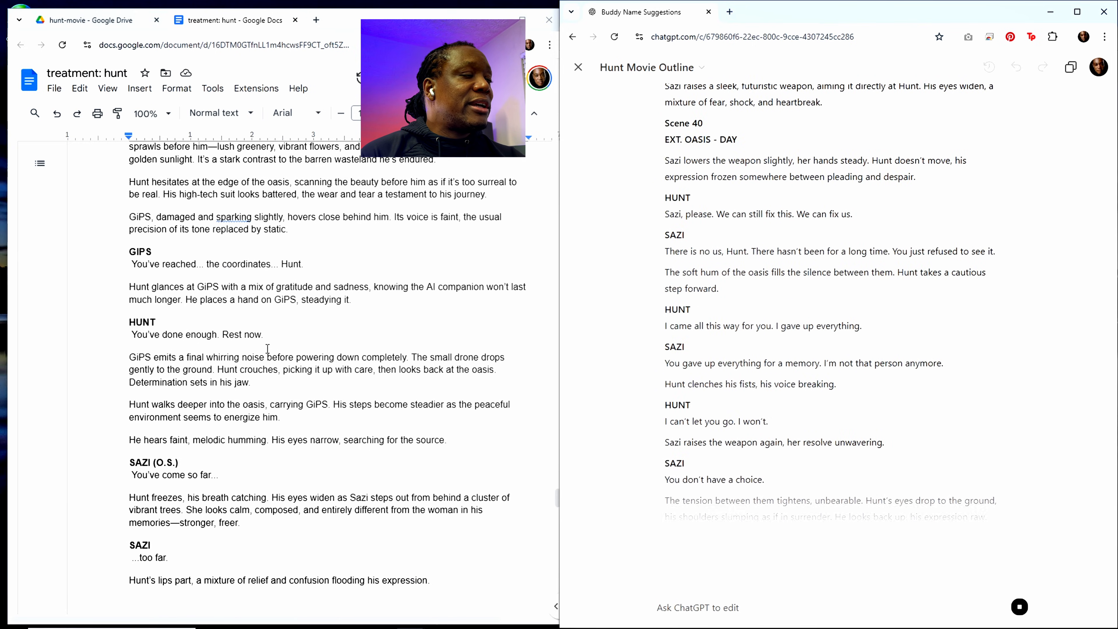
scroll(269, 346, down, 5)
scroll(269, 347, down, 15)
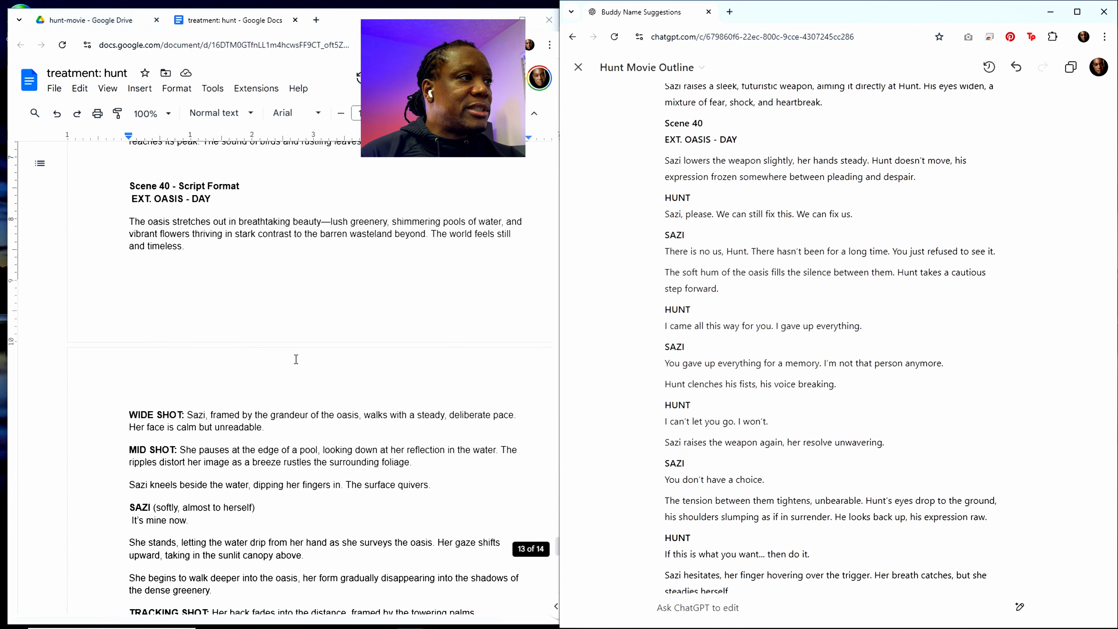
scroll(296, 359, down, 1)
scroll(778, 389, down, 2)
Step: Compare ChatGPT's rewritten scene 40 and the end of scene 39 with the existing scene 40 in the treatment document
scroll(778, 389, up, 18)
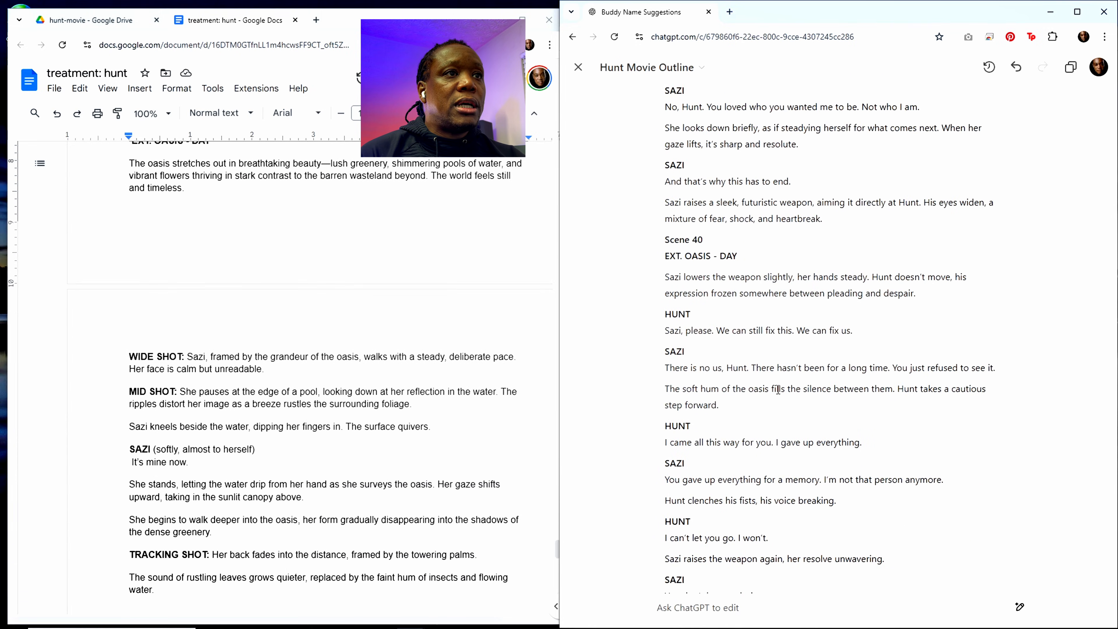
scroll(777, 389, up, 5)
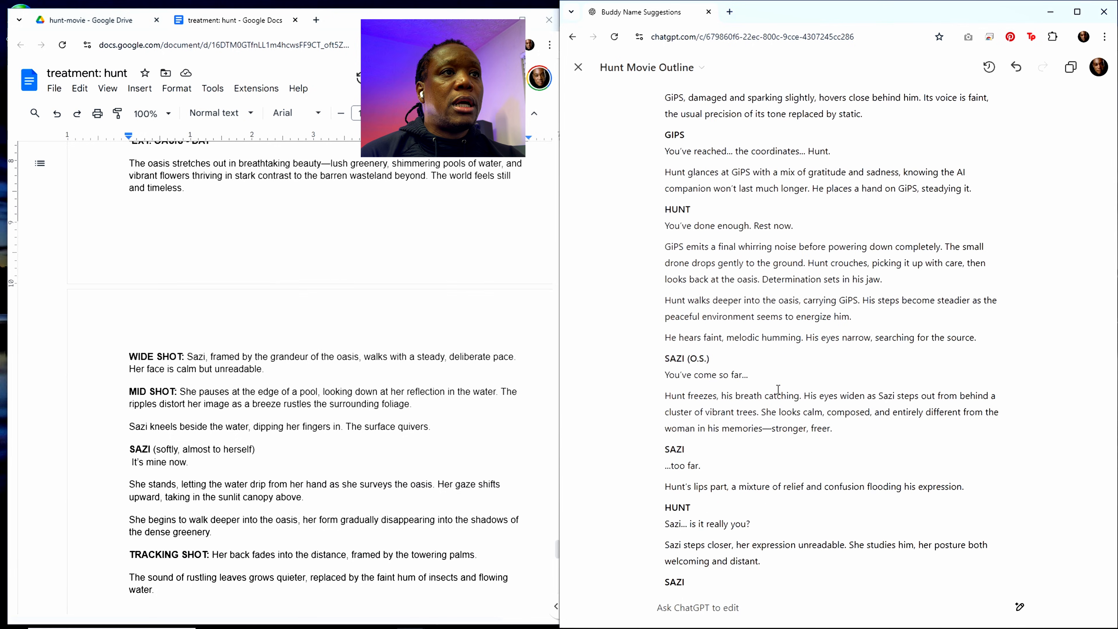
scroll(777, 390, down, 18)
scroll(777, 389, down, 4)
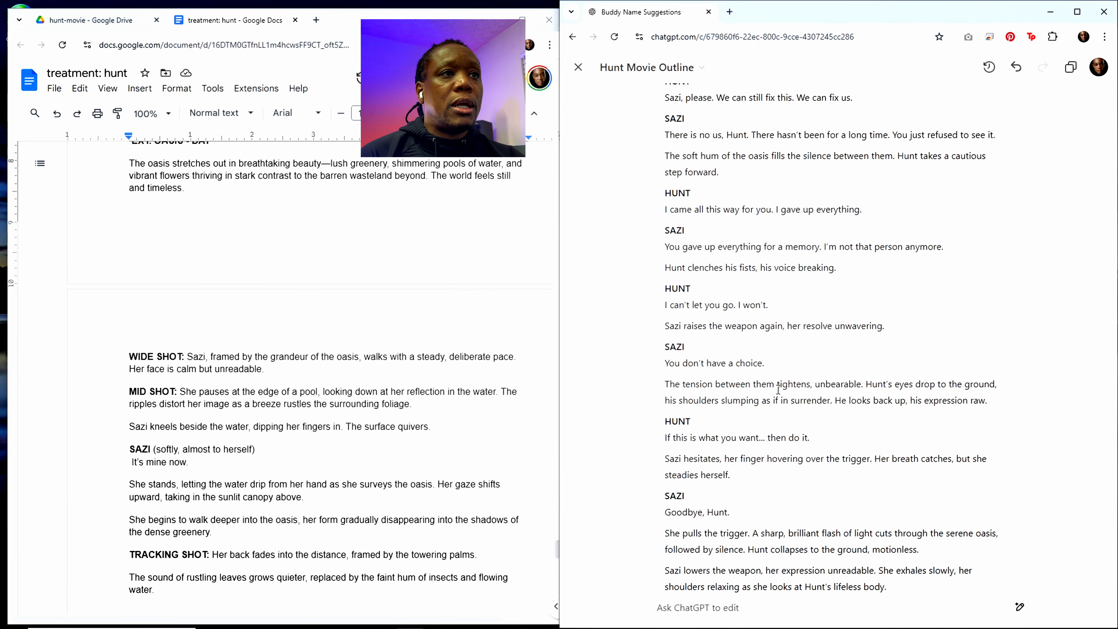
scroll(778, 389, up, 4)
scroll(778, 389, up, 1)
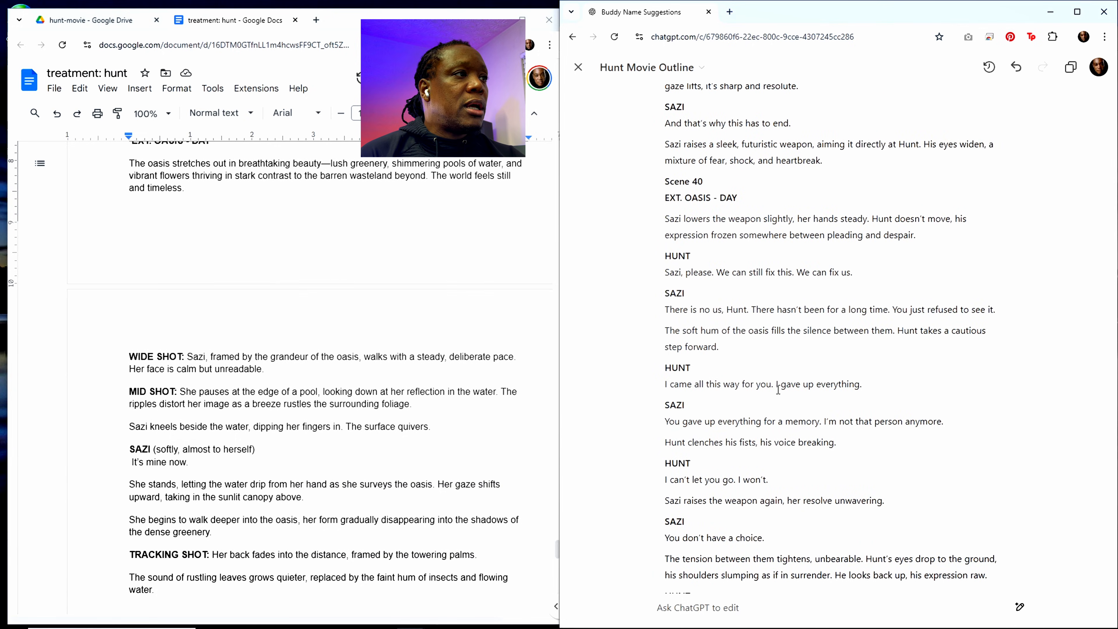
scroll(441, 345, up, 4)
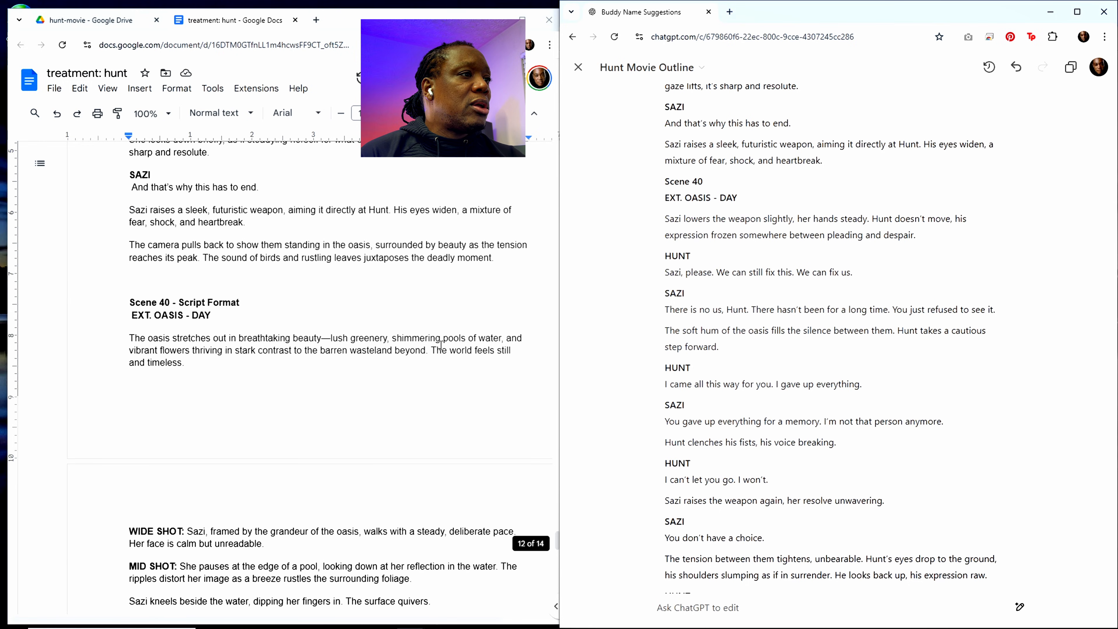
scroll(441, 346, down, 1)
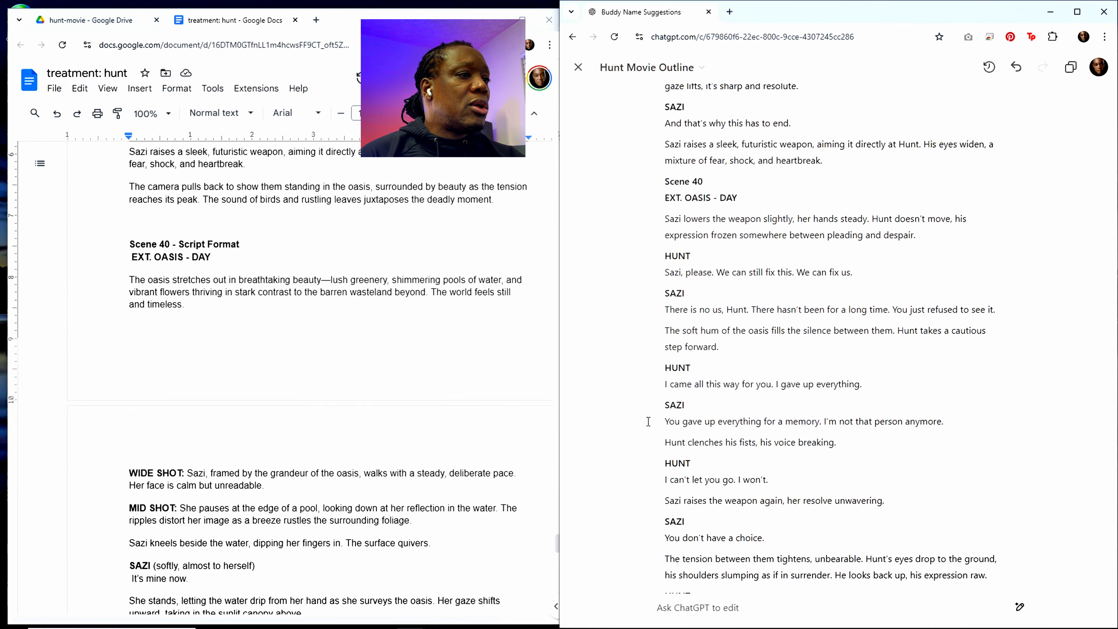
scroll(494, 473, down, 2)
scroll(494, 472, down, 2)
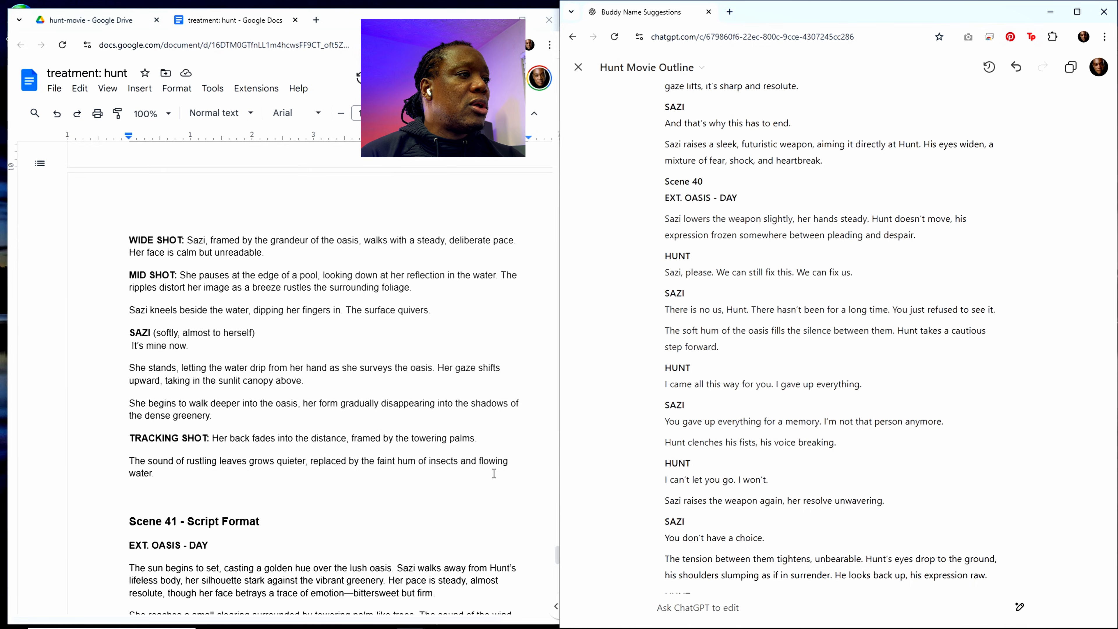
scroll(755, 446, up, 1)
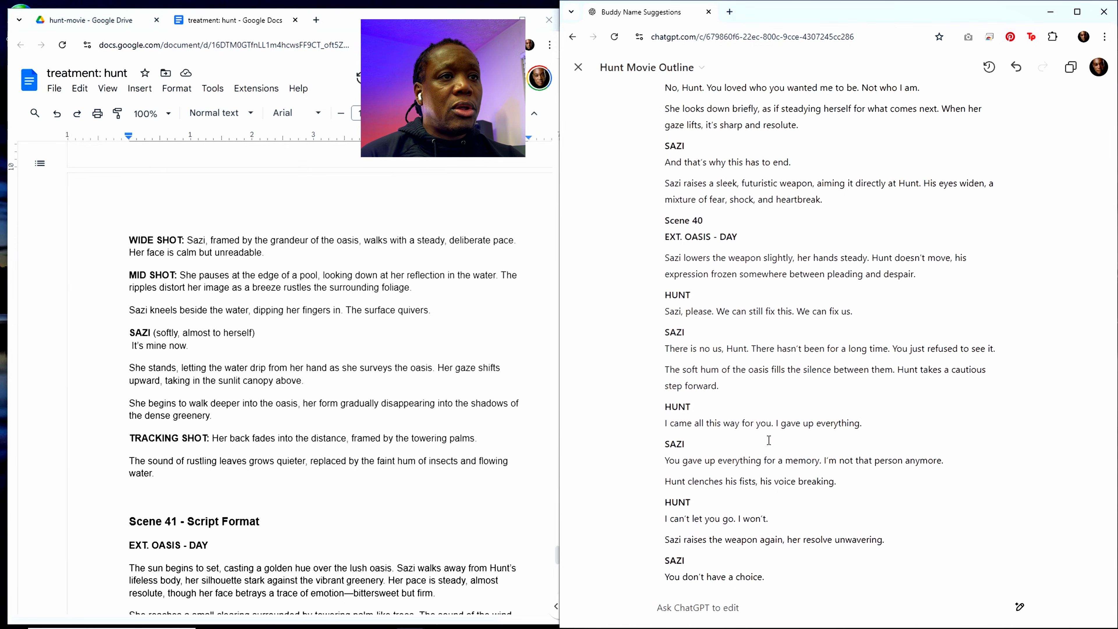
scroll(768, 439, up, 1)
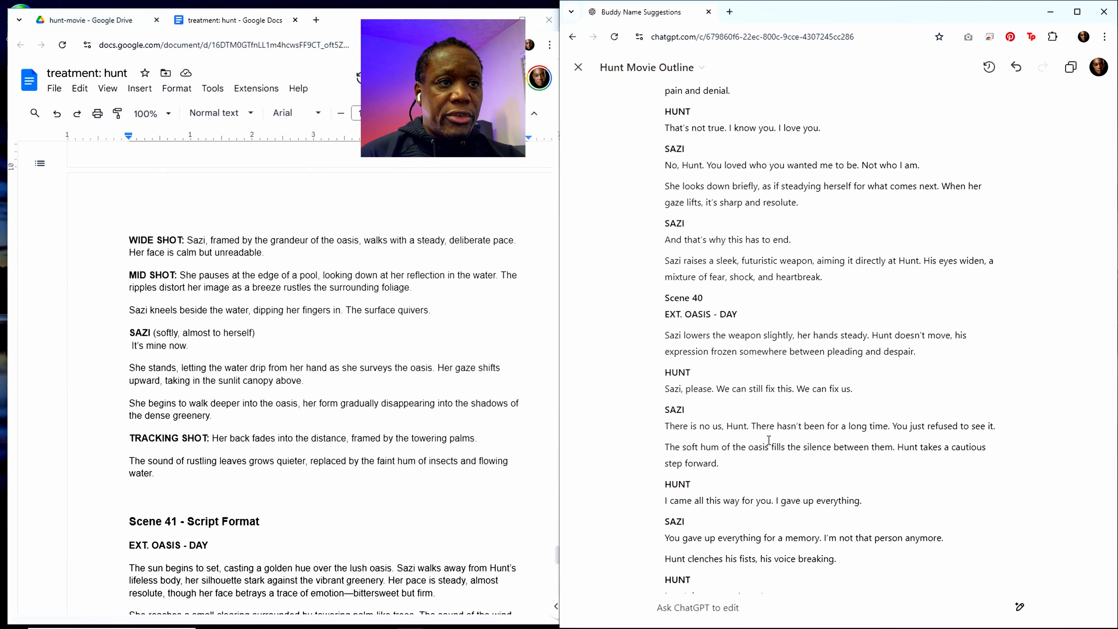
scroll(769, 440, down, 3)
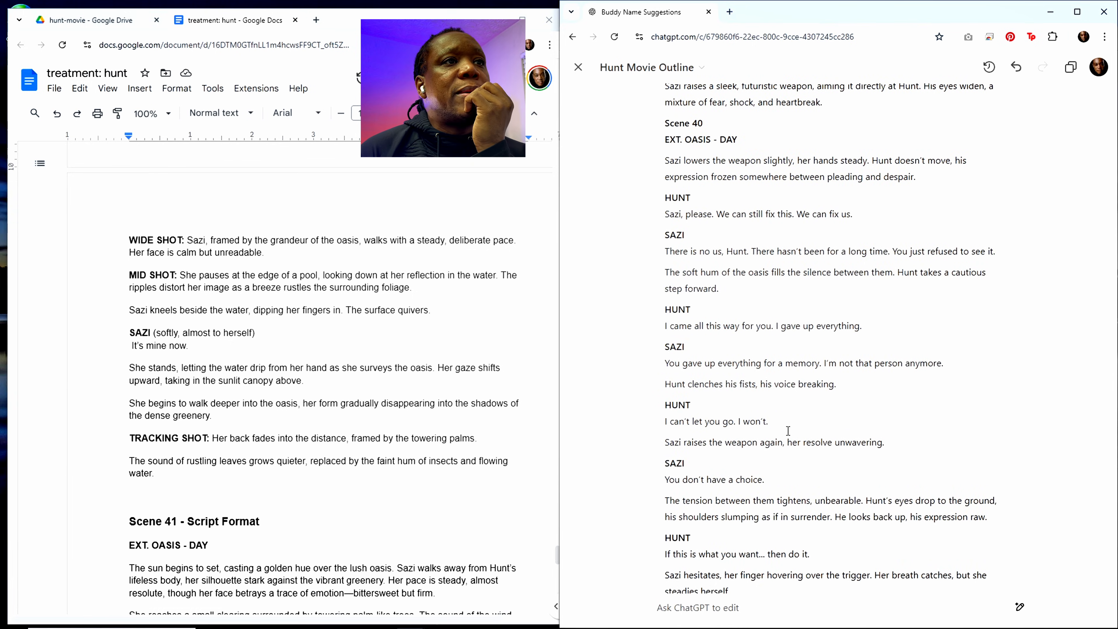
scroll(790, 422, up, 1)
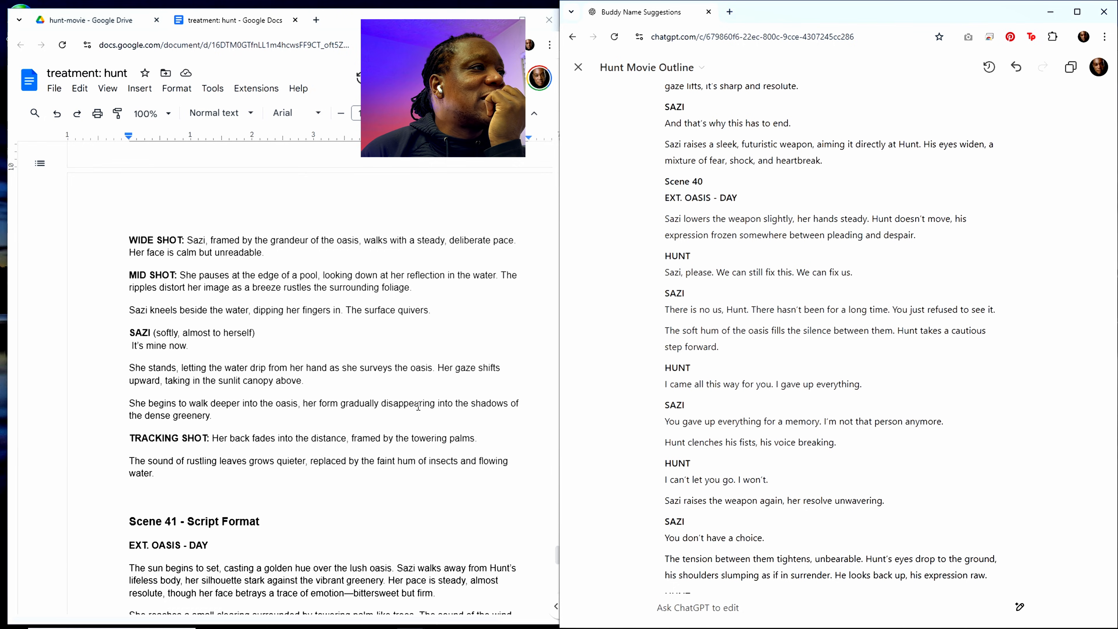
scroll(418, 406, up, 10)
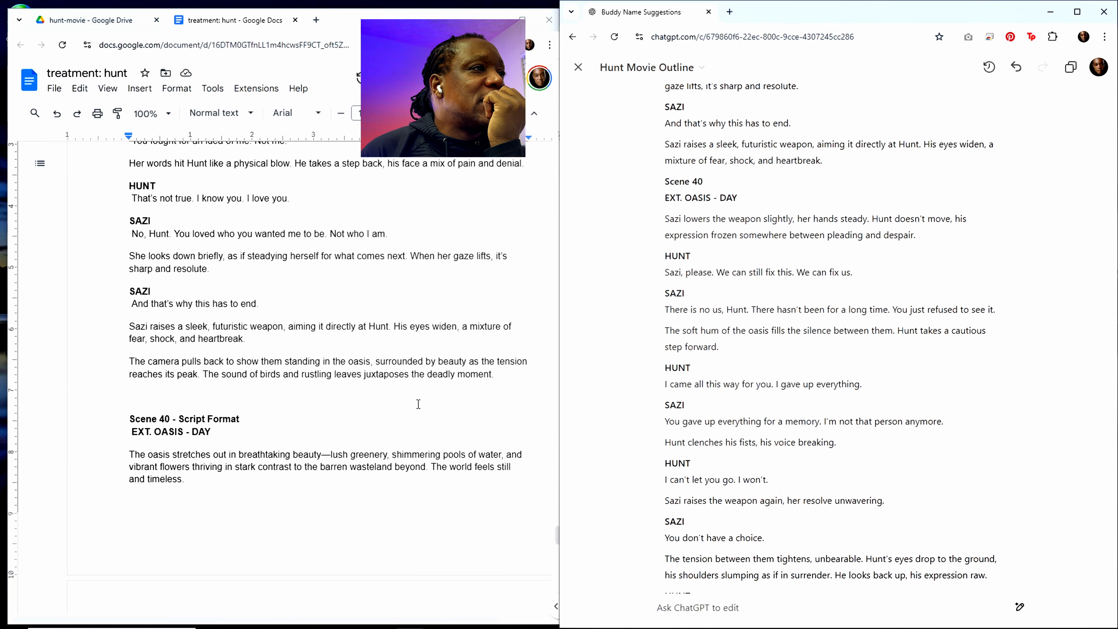
scroll(418, 404, down, 4)
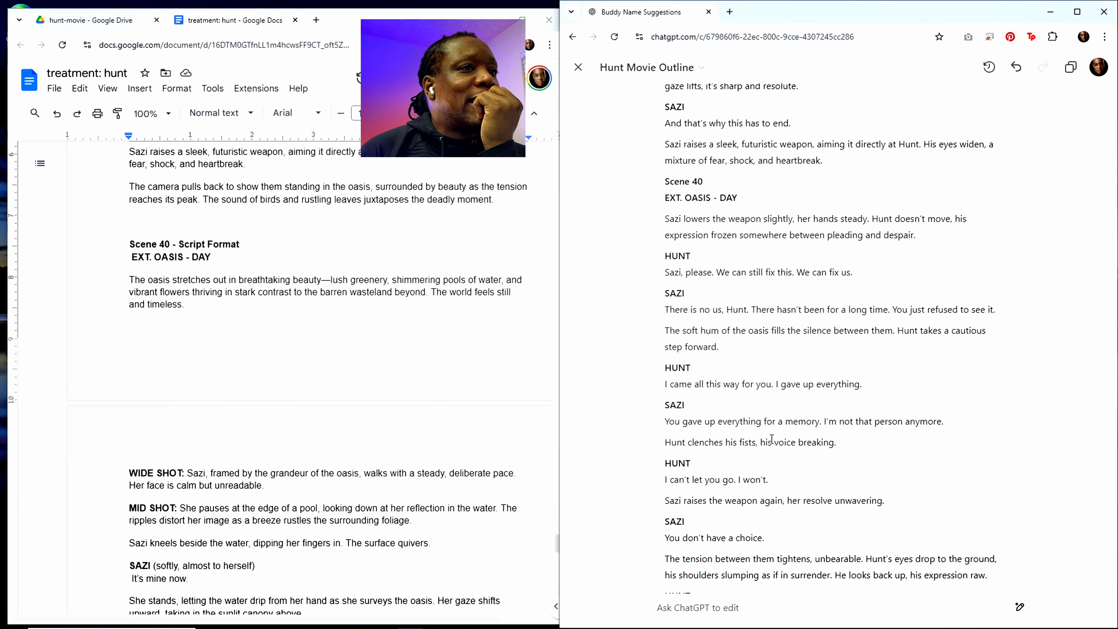
Step: Read the rest of the rewritten scene 40 in ChatGPT and copy the whole rewritten script
scroll(771, 442, down, 5)
scroll(771, 441, down, 2)
scroll(771, 441, up, 2)
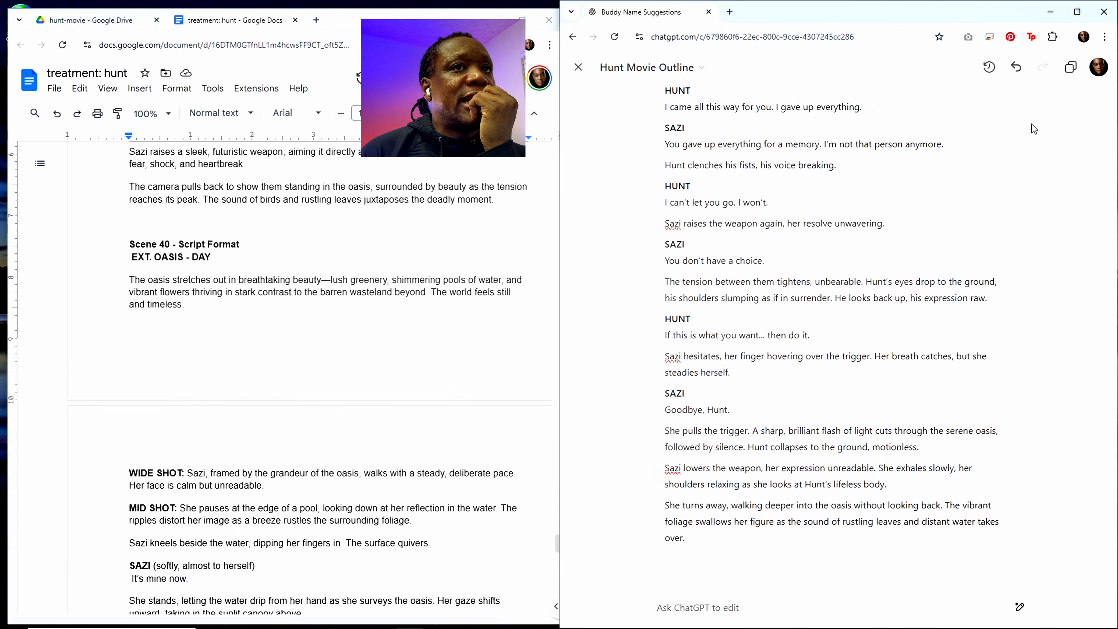
click(1074, 73)
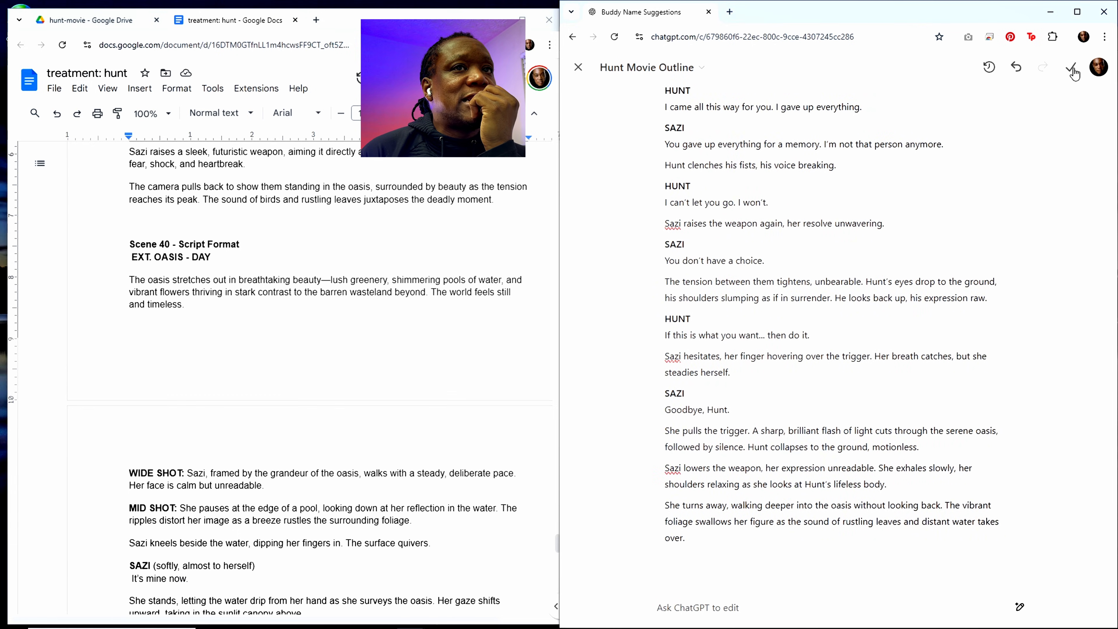
Step: Paste the rewritten scenes 39 and 40 into the treatment document between the story type paragraph and the existing Scene 39
click(409, 401)
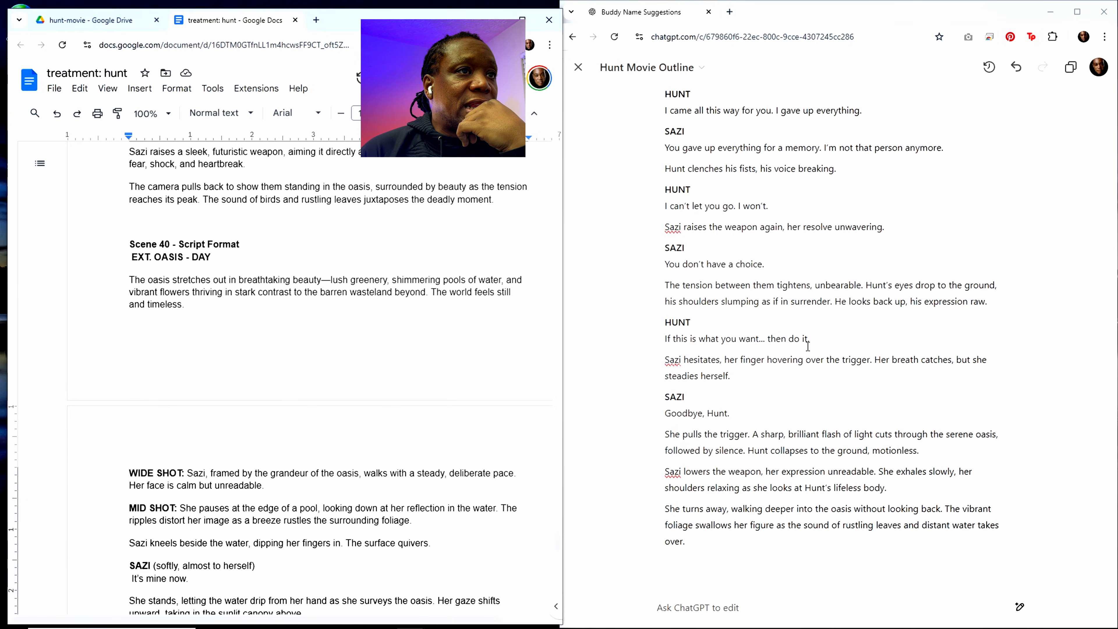
scroll(808, 345, up, 15)
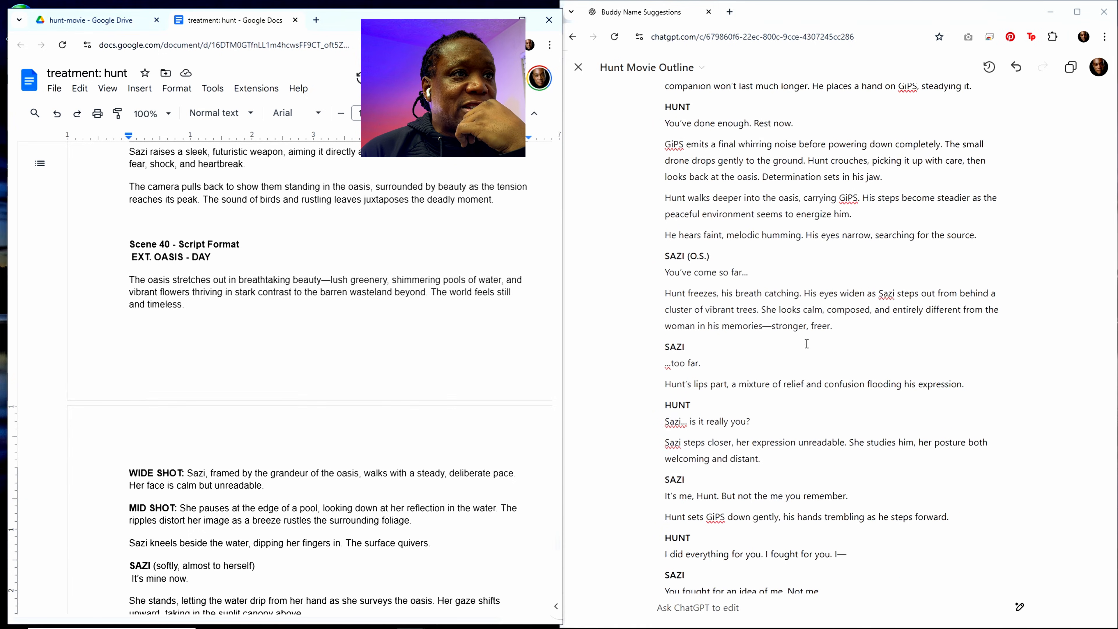
scroll(806, 343, up, 7)
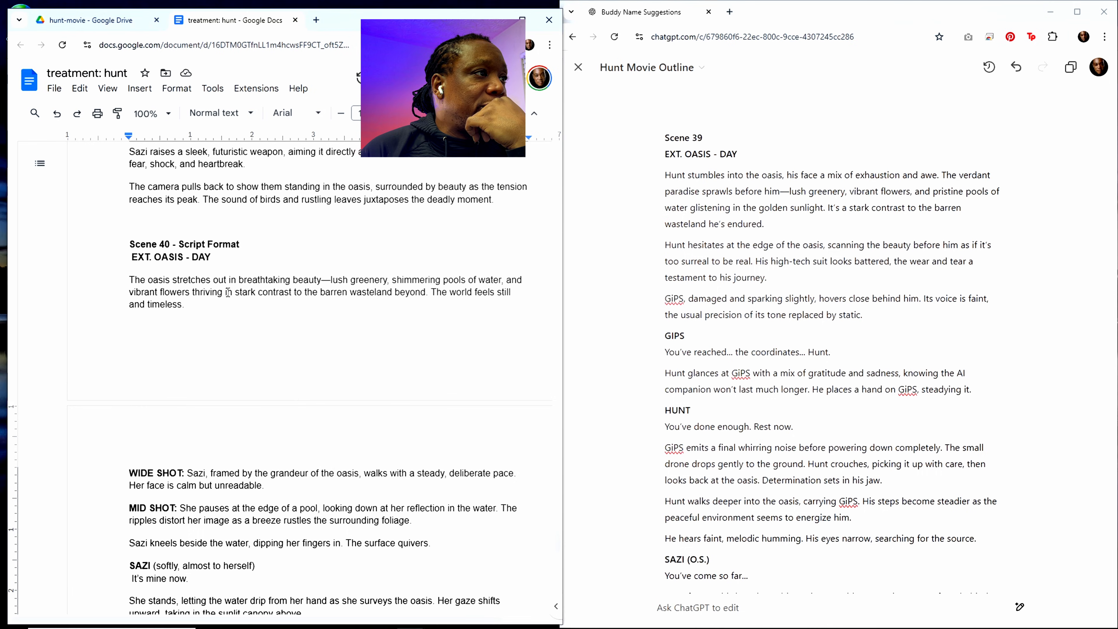
scroll(266, 303, up, 2)
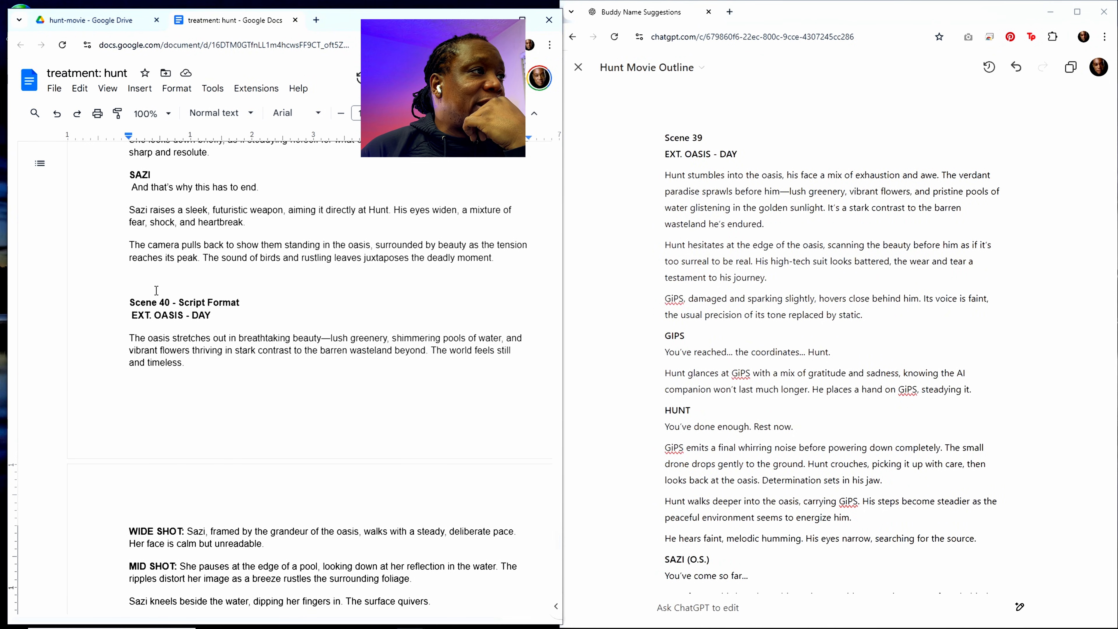
scroll(211, 326, up, 10)
scroll(212, 326, up, 15)
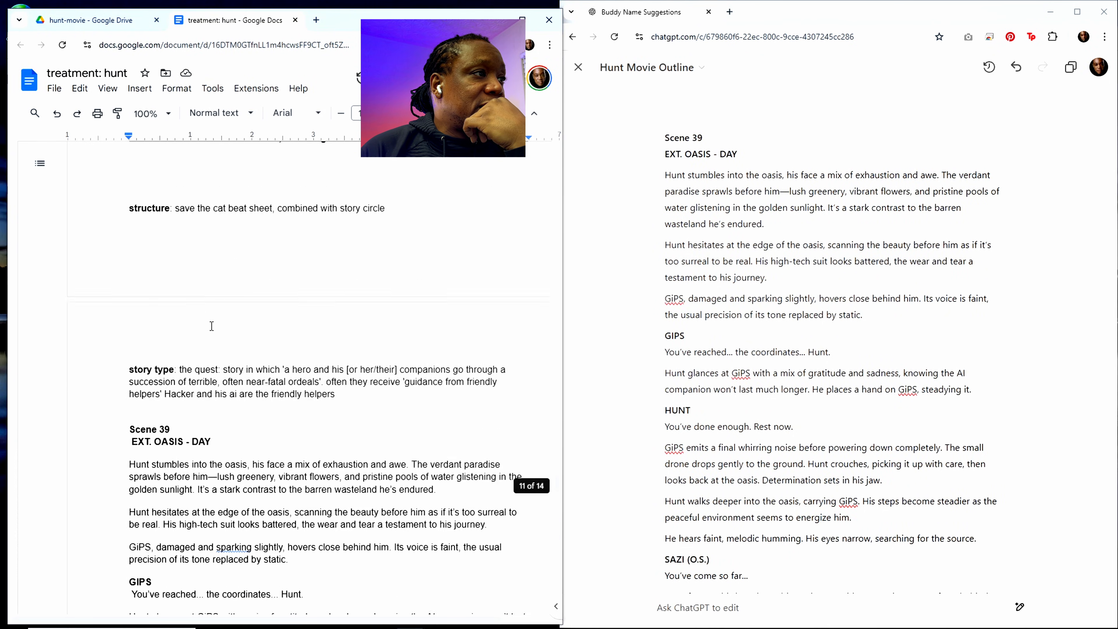
scroll(194, 333, down, 5)
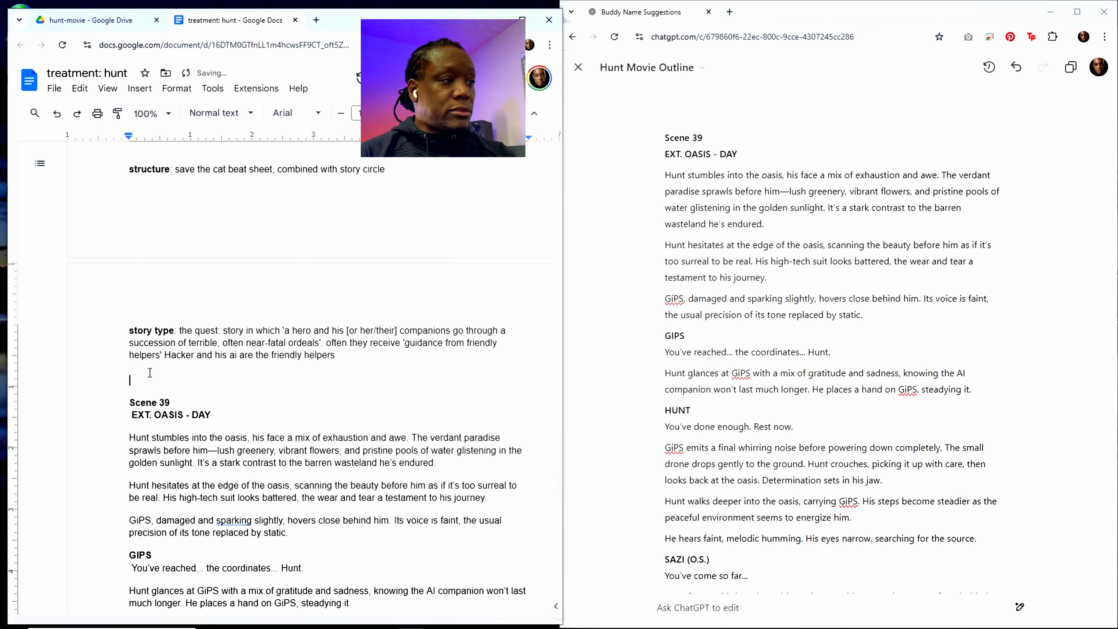
key(ctrl+v)
Step: Remove "- Script Format" from the older Scene 40 heading in the treatment document
scroll(280, 443, down, 10)
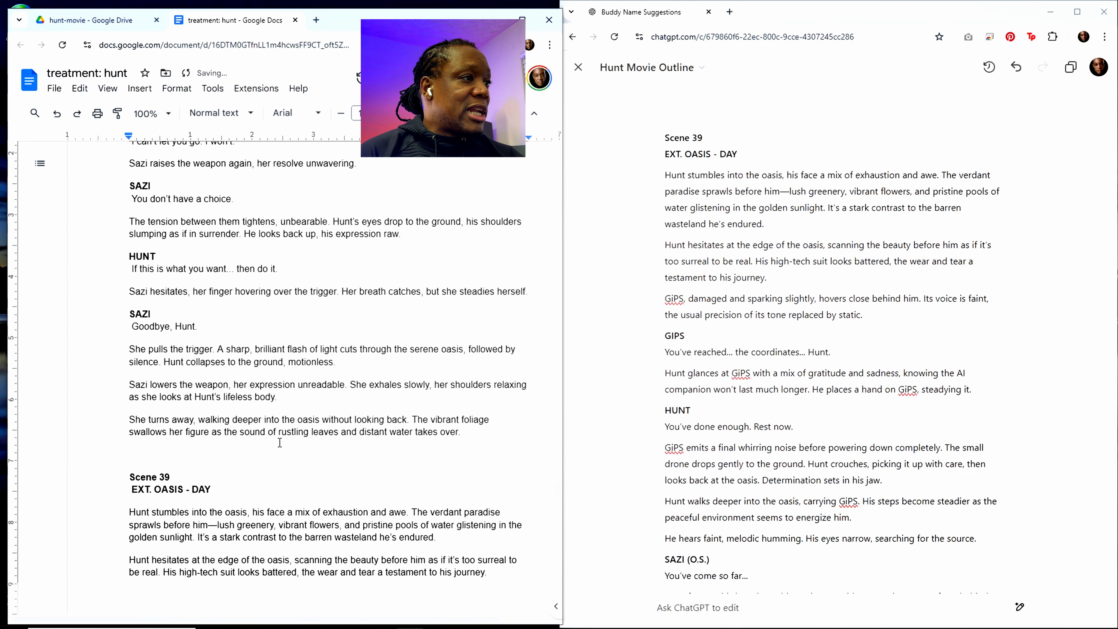
scroll(280, 443, up, 8)
scroll(280, 444, down, 9)
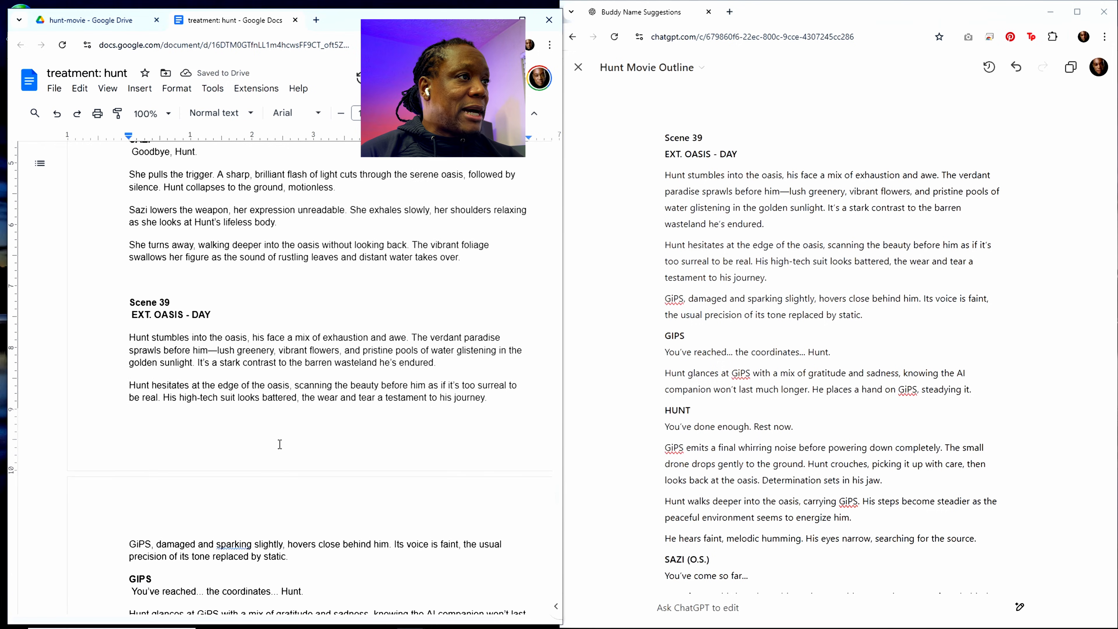
scroll(280, 443, up, 9)
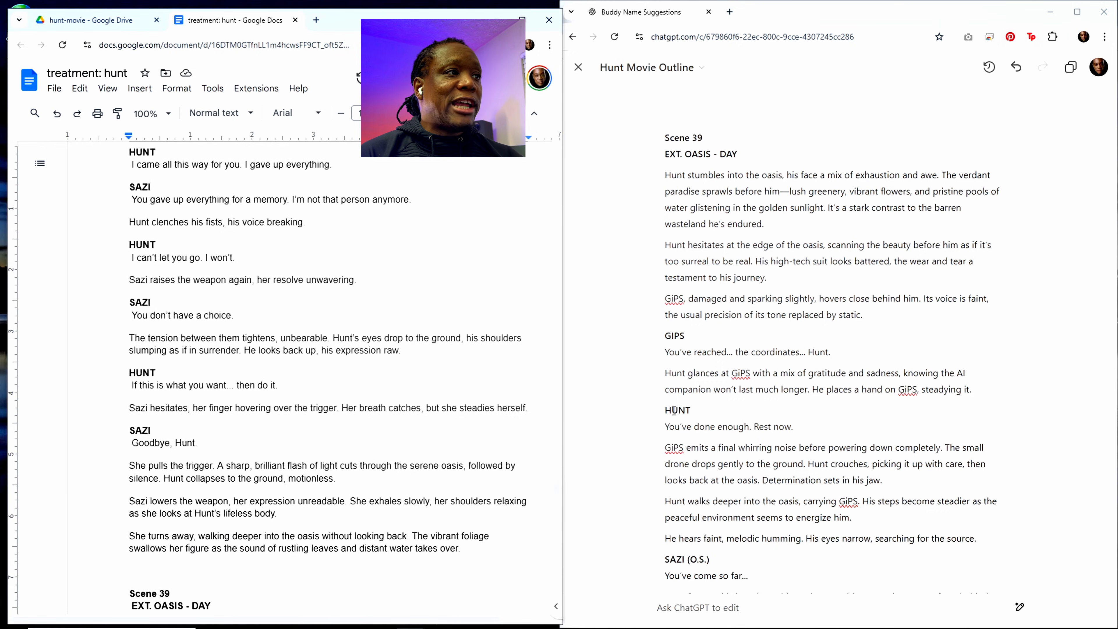
scroll(286, 463, down, 8)
scroll(286, 464, down, 18)
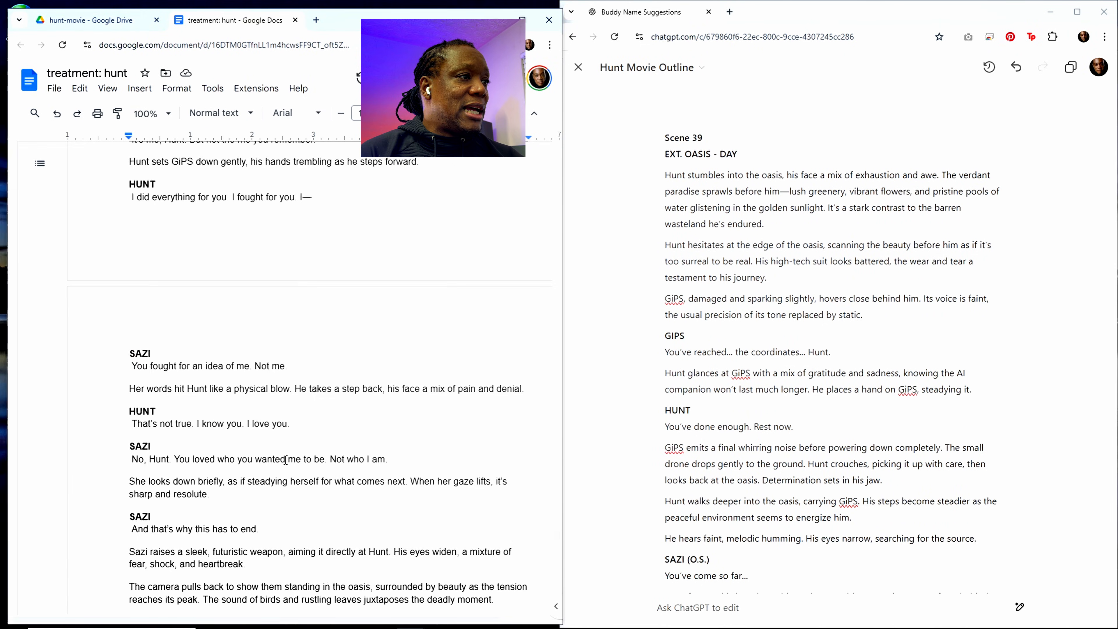
scroll(286, 460, down, 4)
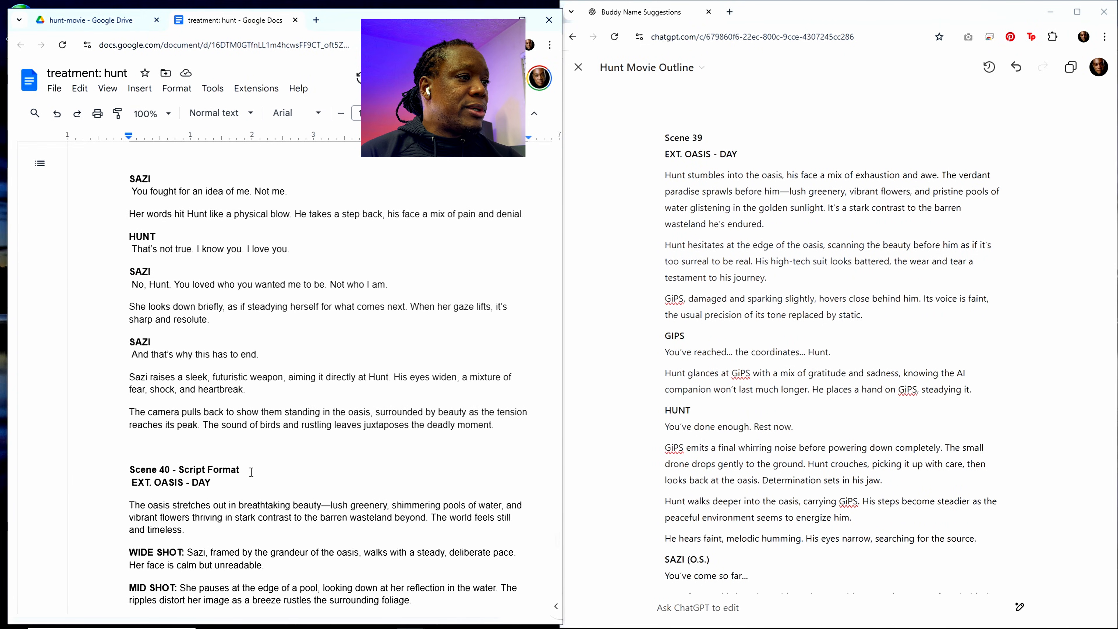
drag(251, 472, 174, 469)
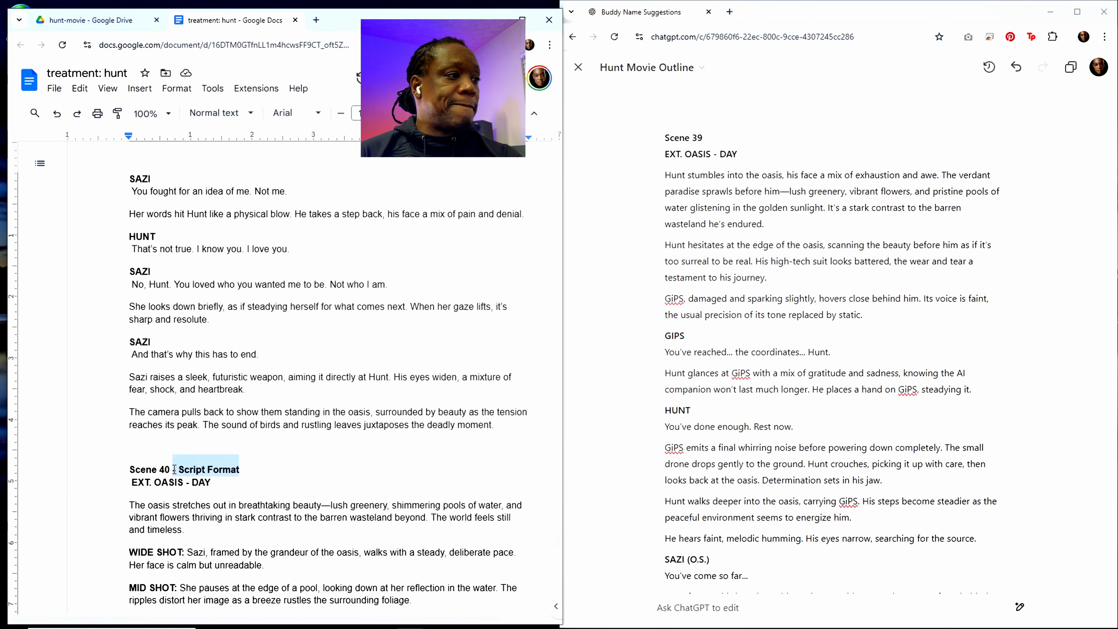
key(BackSpace)
Step: Set the scene number to 38 in the prompt at the end of the treatment document
scroll(222, 449, up, 15)
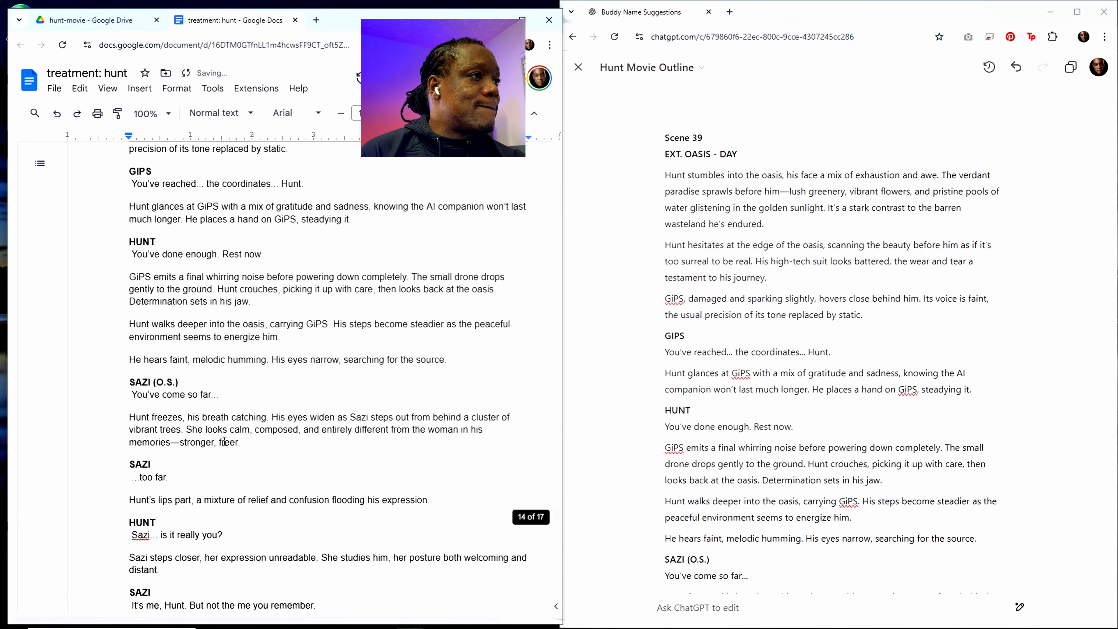
scroll(224, 441, up, 8)
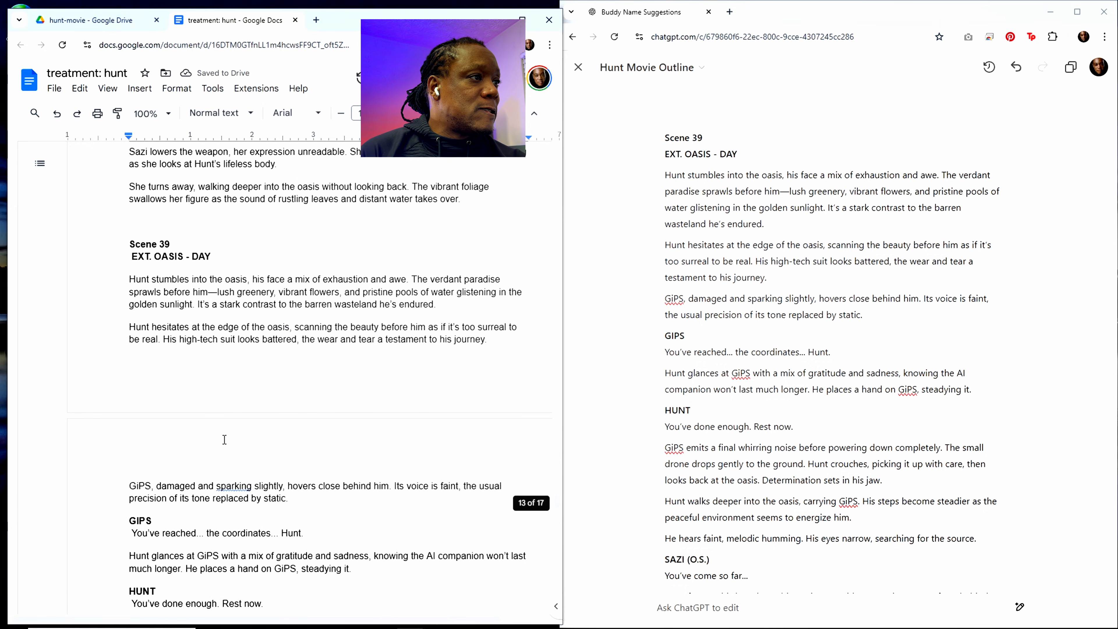
scroll(224, 439, up, 15)
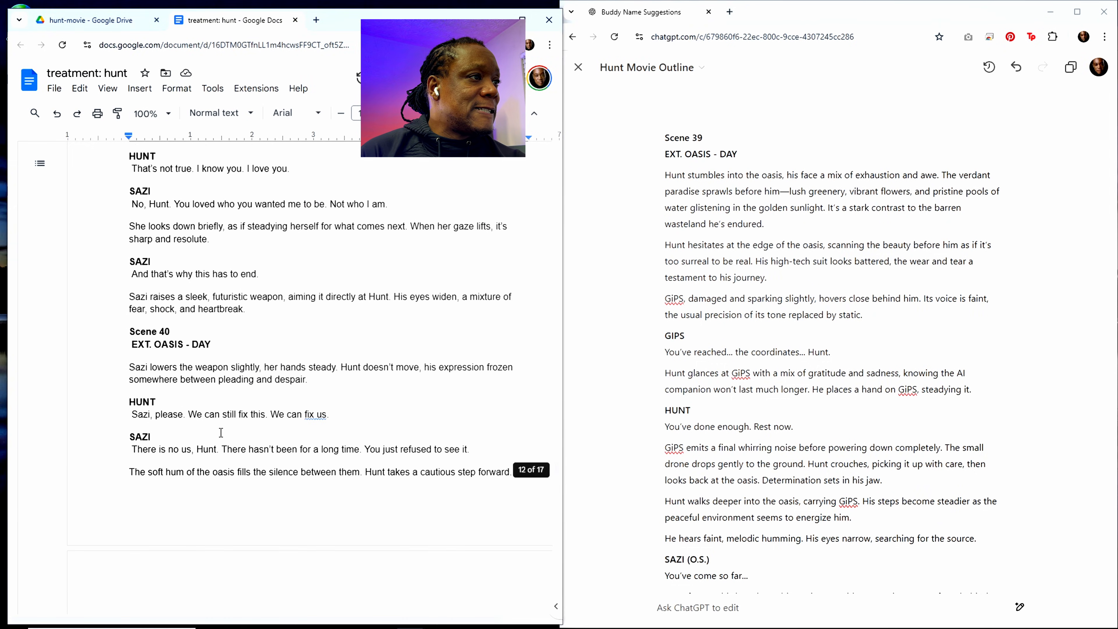
scroll(221, 432, up, 15)
scroll(221, 432, down, 9)
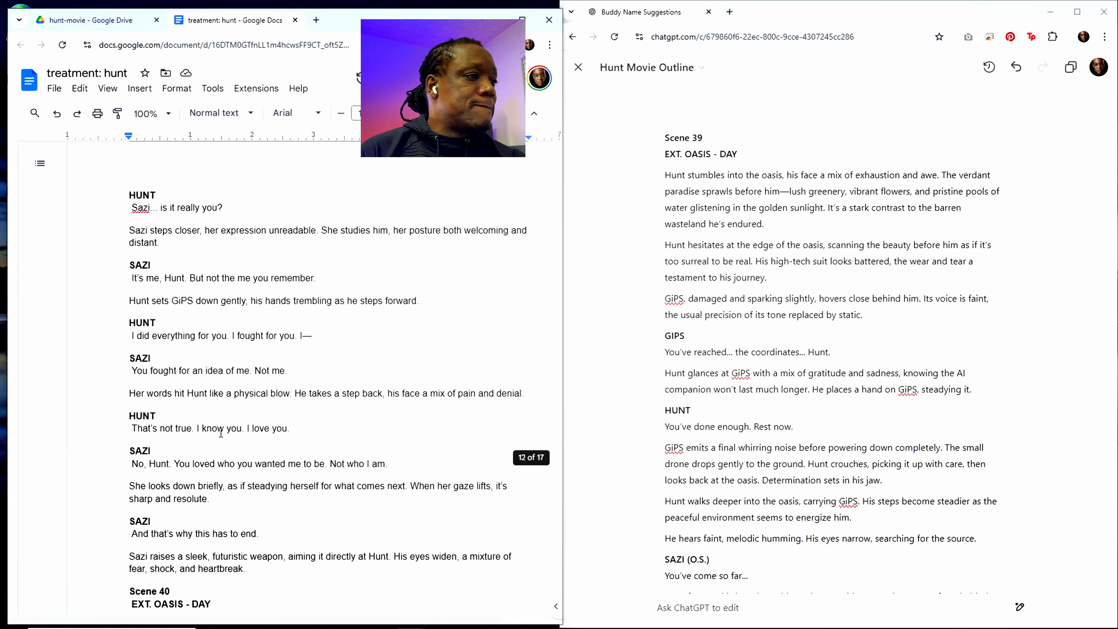
scroll(221, 433, down, 20)
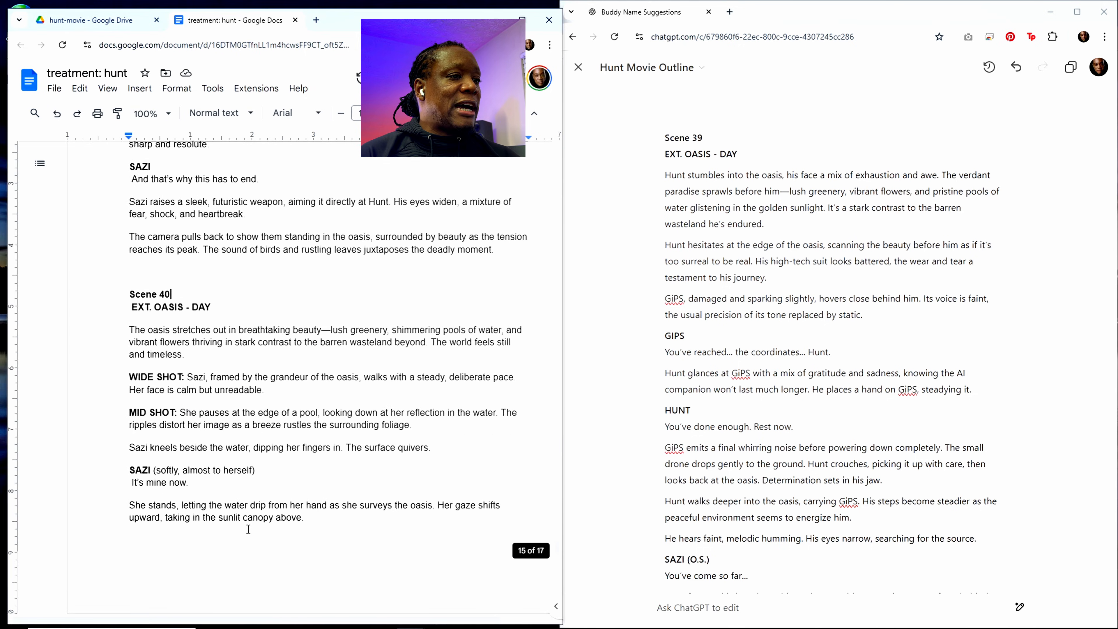
scroll(248, 530, down, 12)
scroll(220, 530, up, 6)
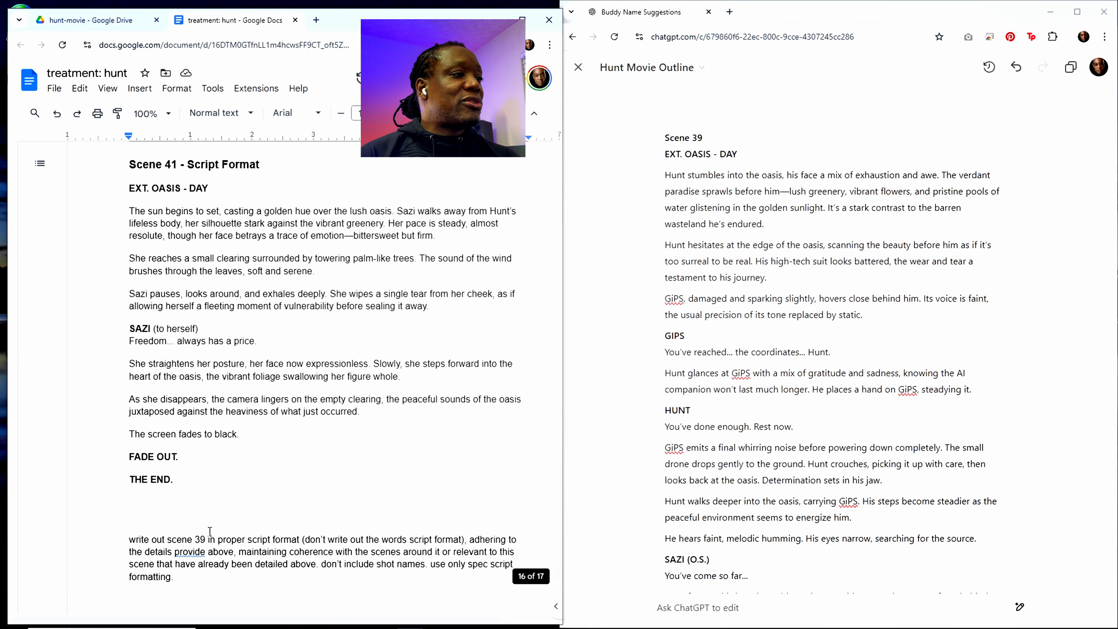
double_click(201, 538)
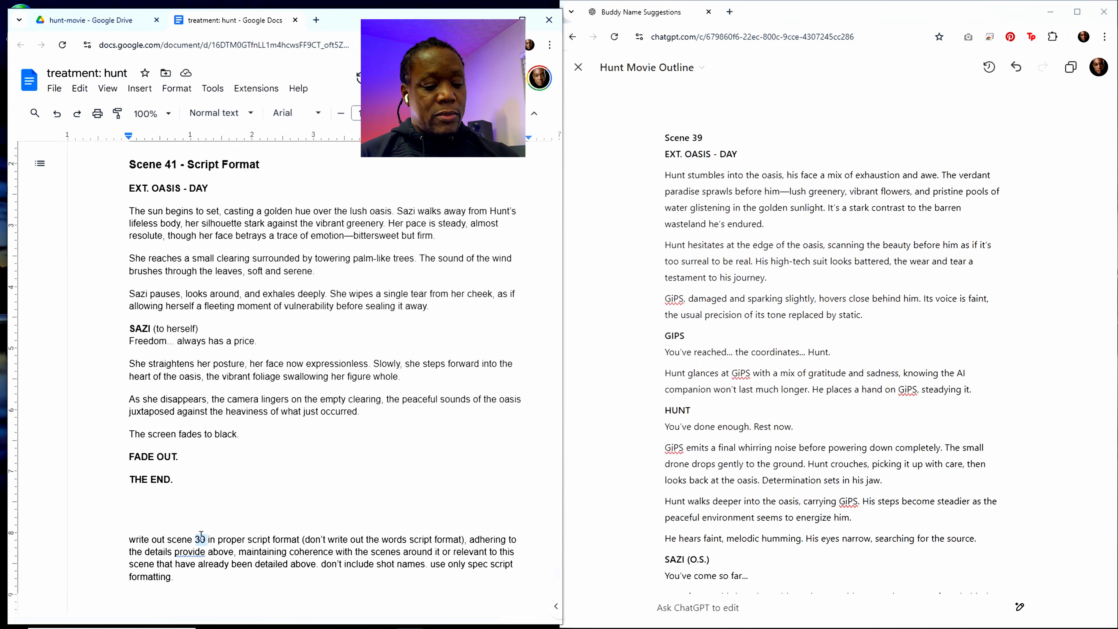
text(38)
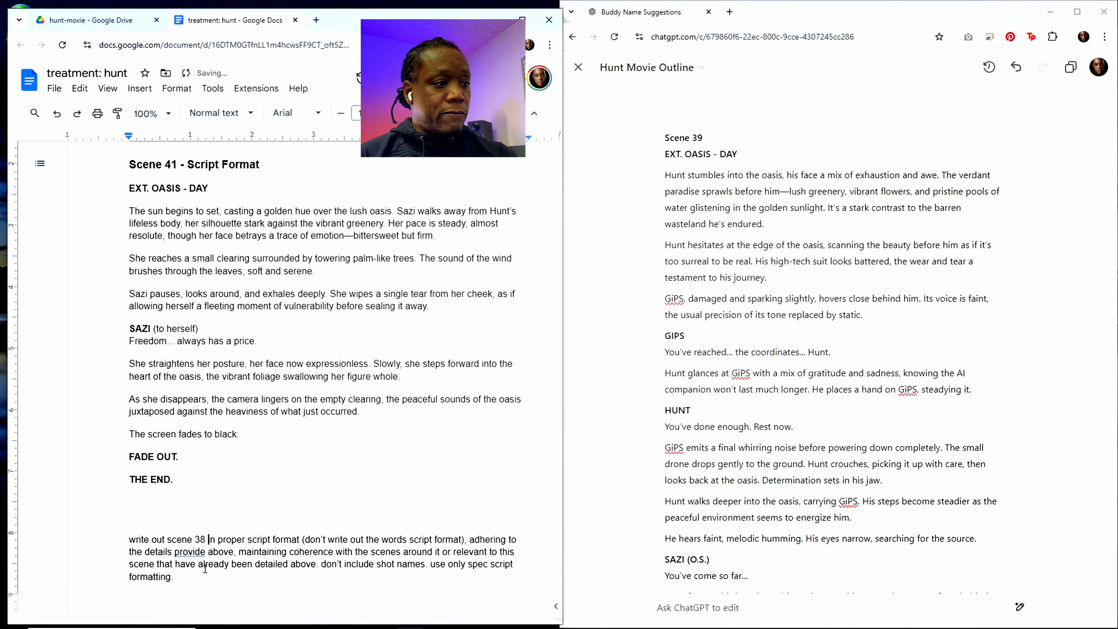
Step: Copy the entire treatment document, close the ChatGPT canvas and paste the text into the chat message
key(ctrl+a)
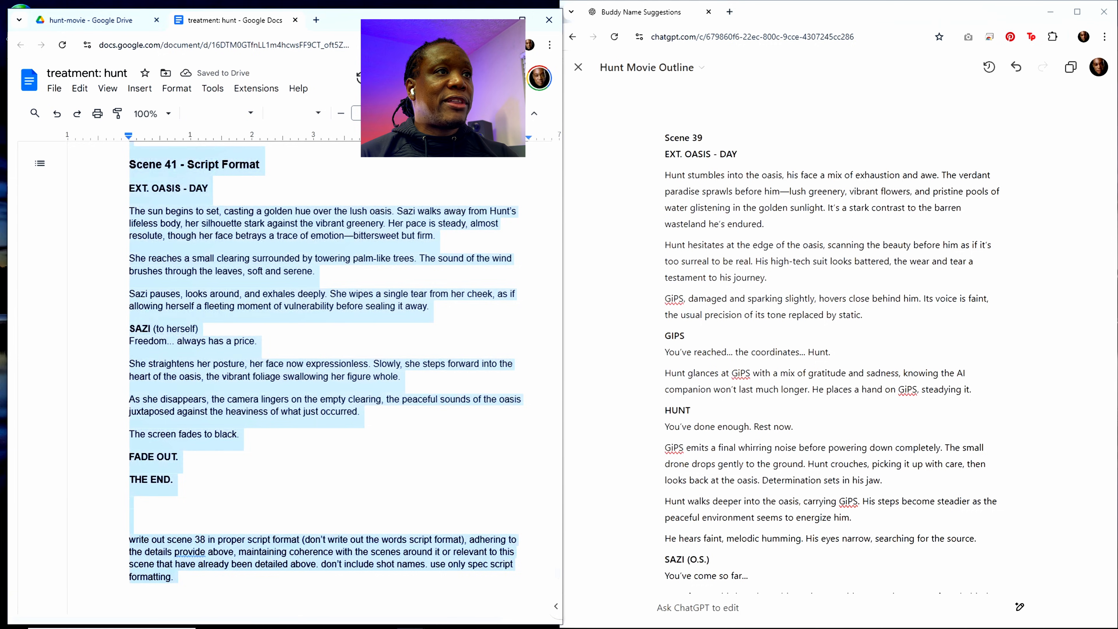
click(578, 67)
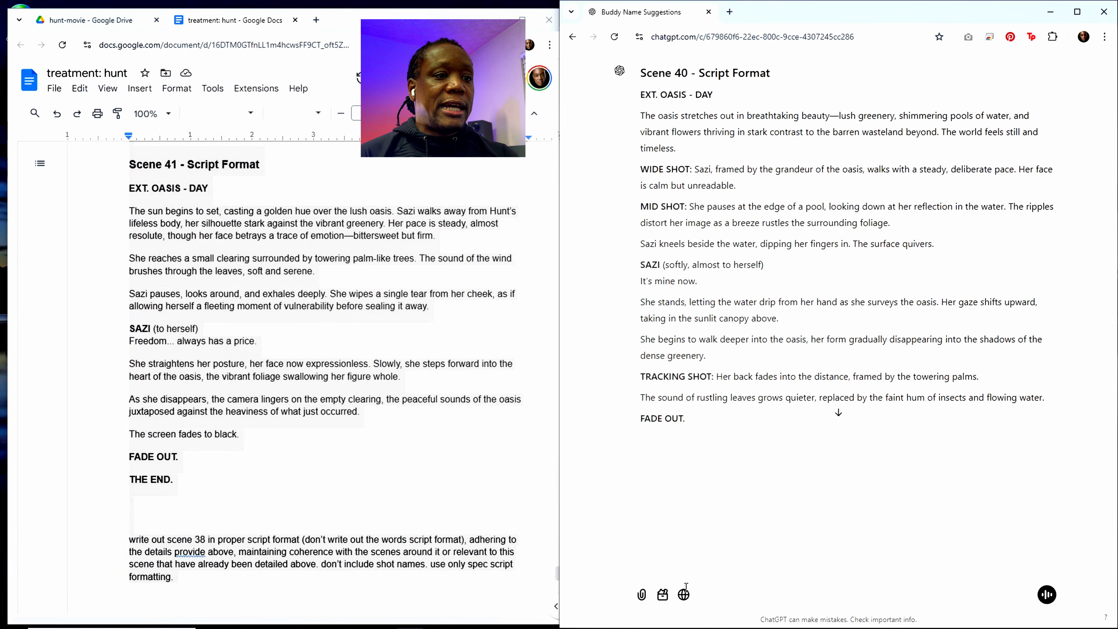
click(660, 566)
key(ctrl+v)
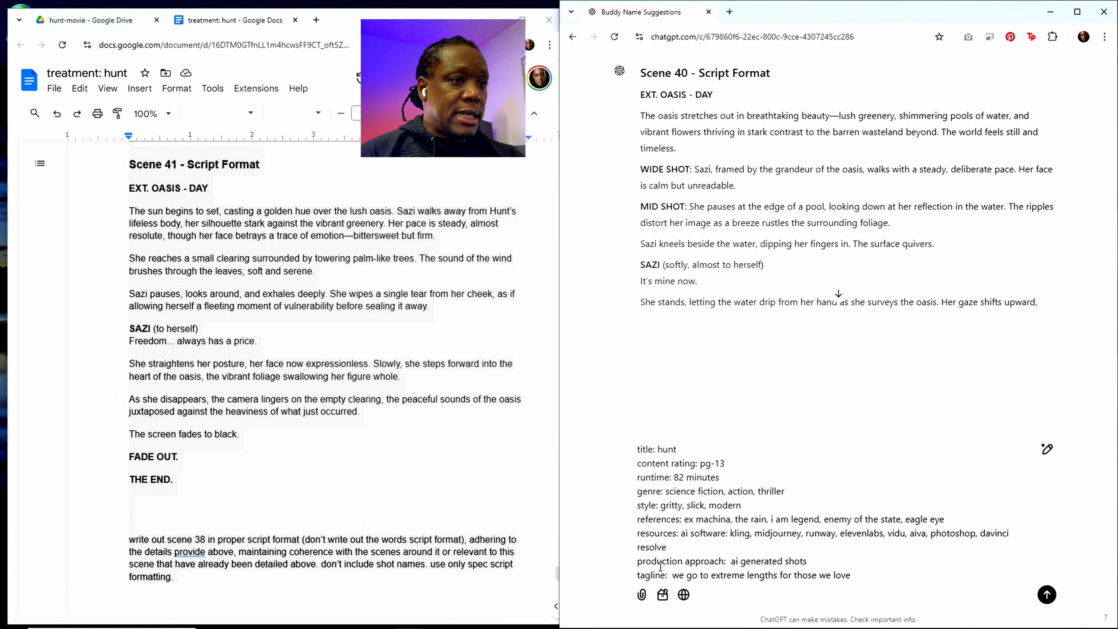
Step: Add "character names and dialogue should be centered on screen" to the end of the scene 38 prompt and send it
scroll(649, 537, down, 10)
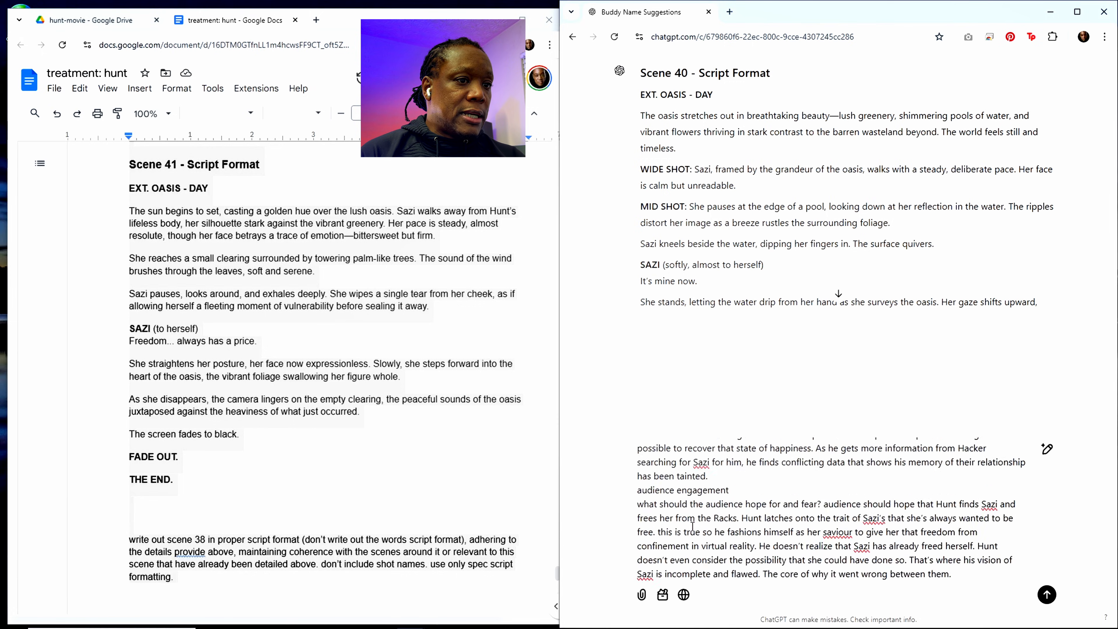
scroll(693, 528, down, 15)
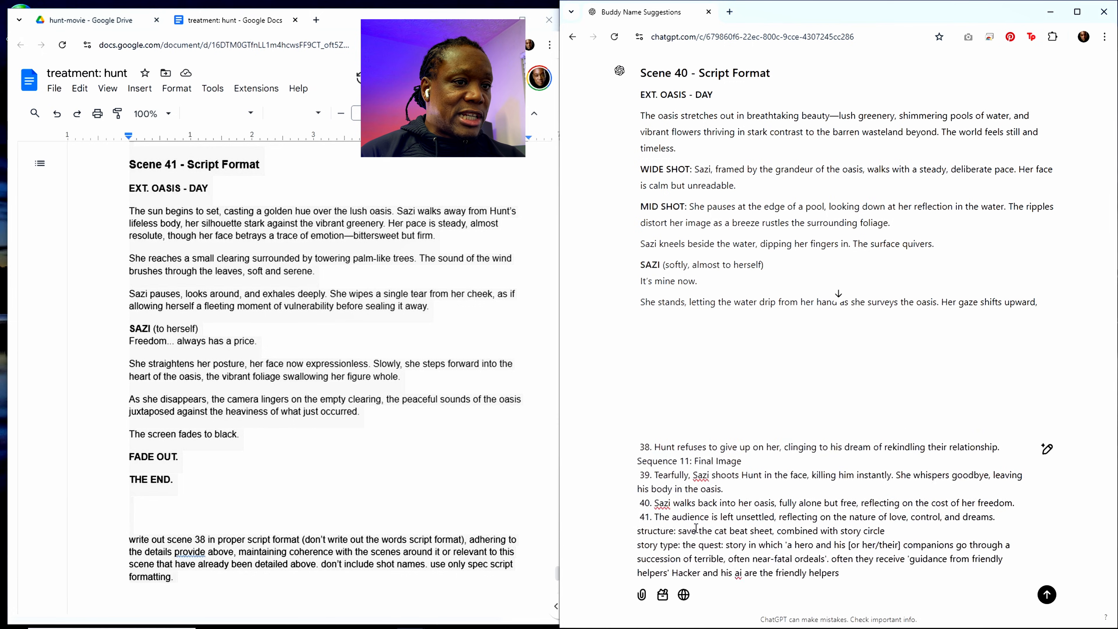
scroll(697, 529, down, 15)
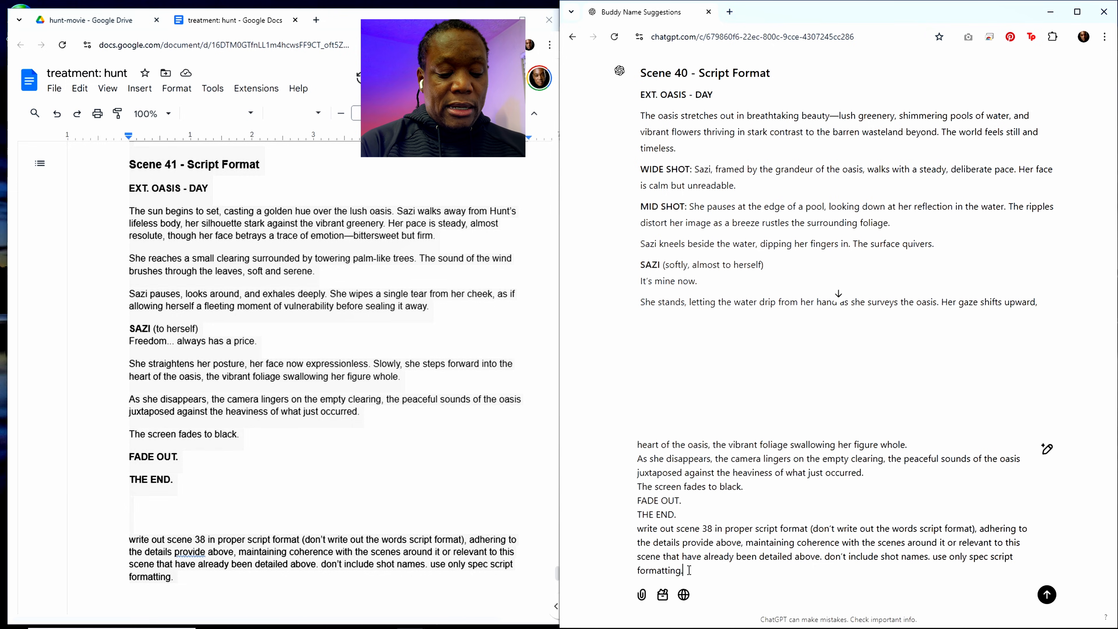
text(character)
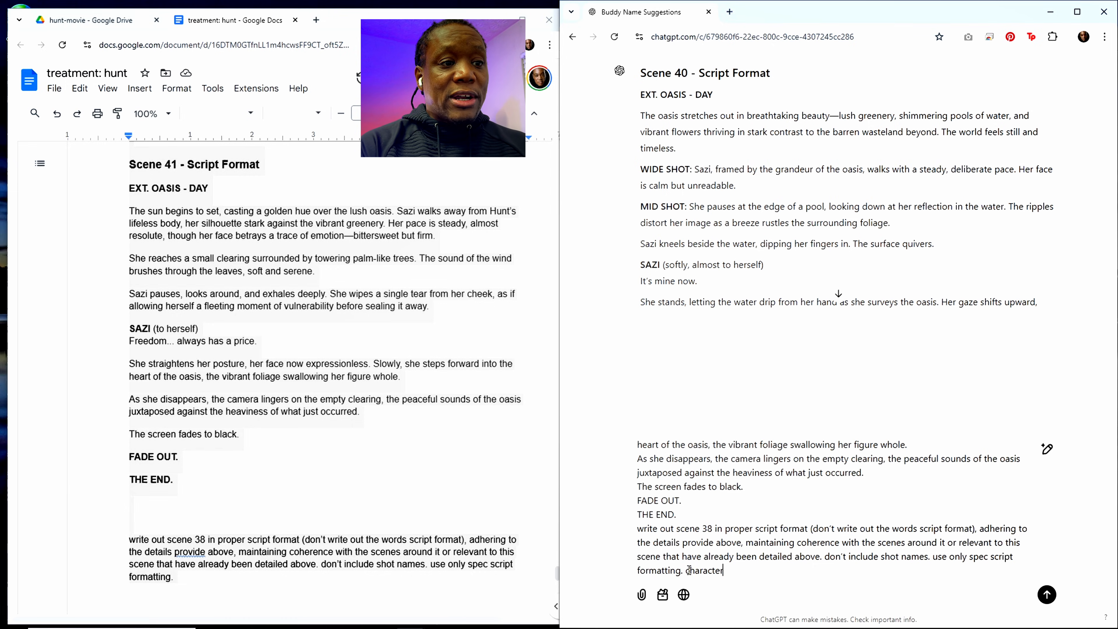
text( names and)
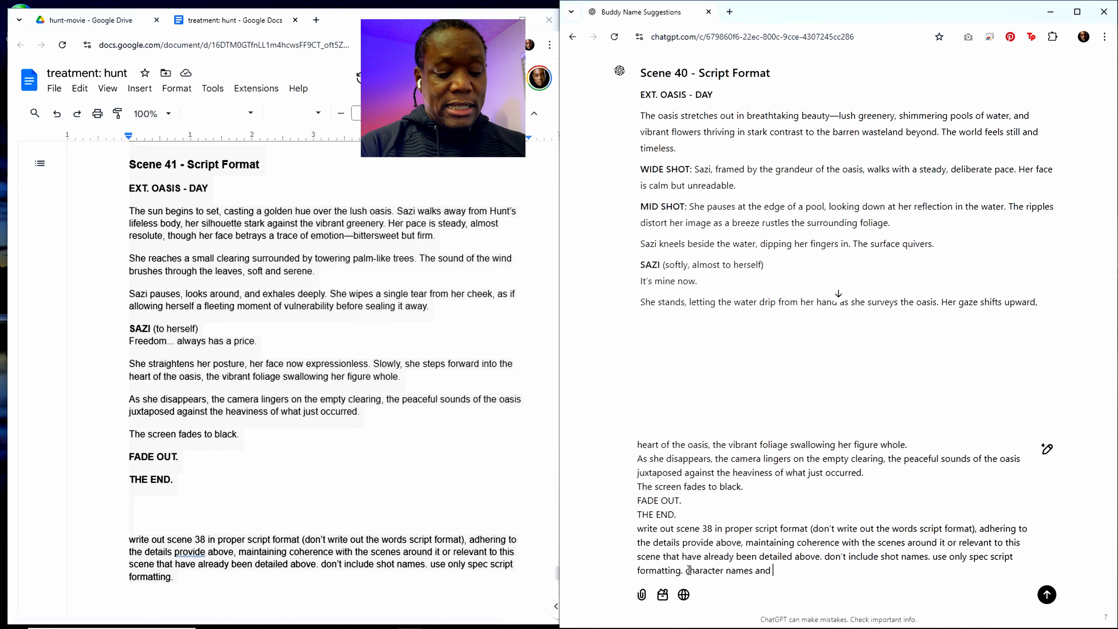
text( diloagu)
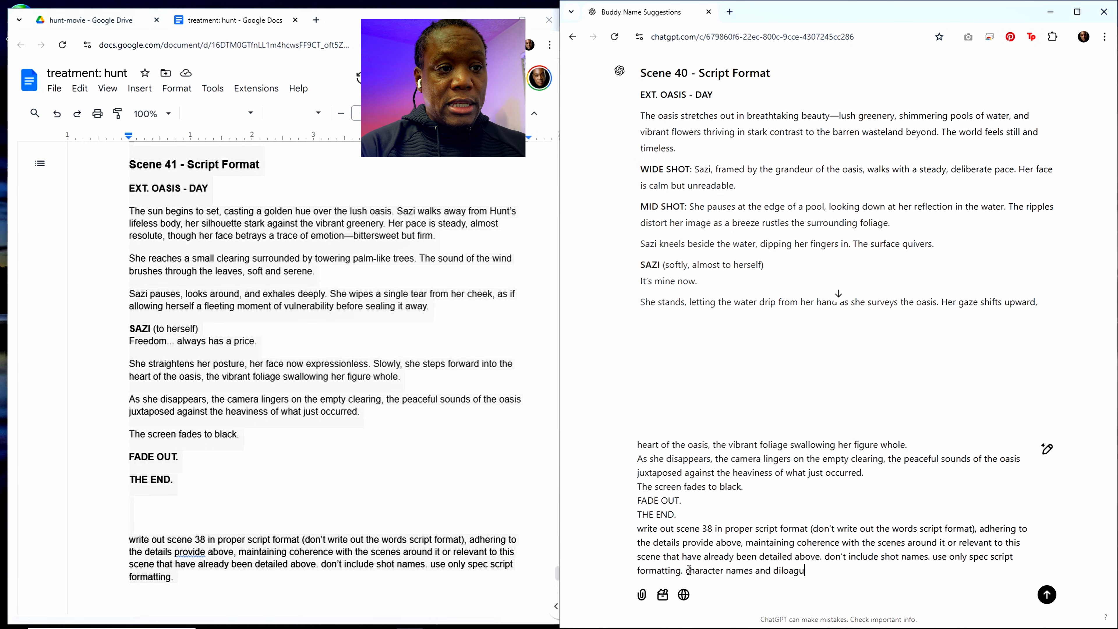
key(BackSpace)
key(BackSpace)
key(BackSpace)
key(BackSpace)
key(BackSpace)
text(alogue)
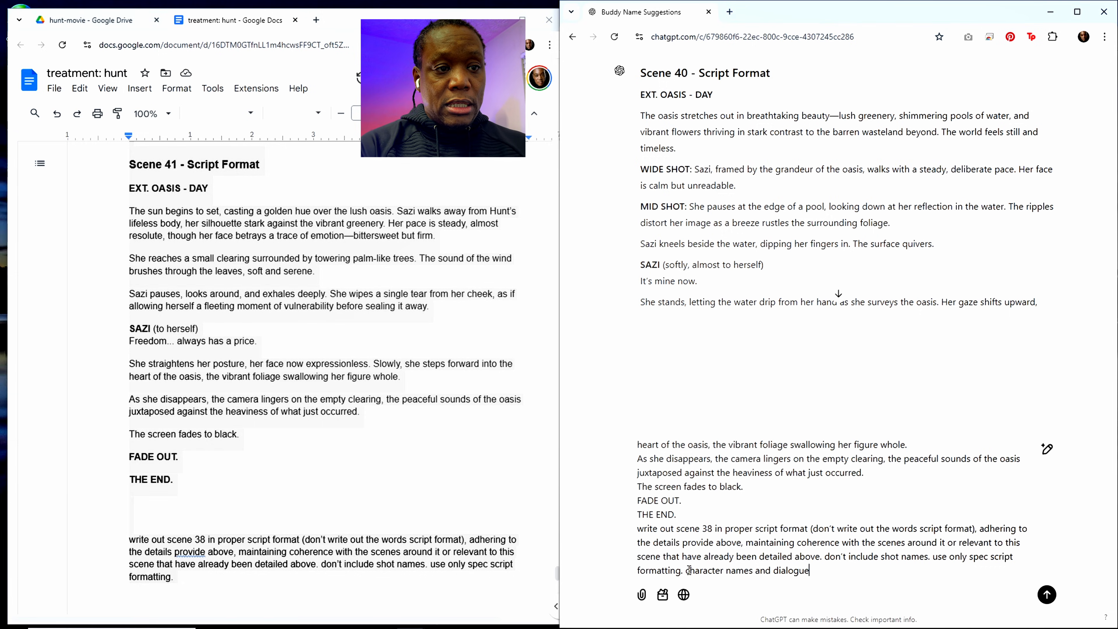
text( should be c)
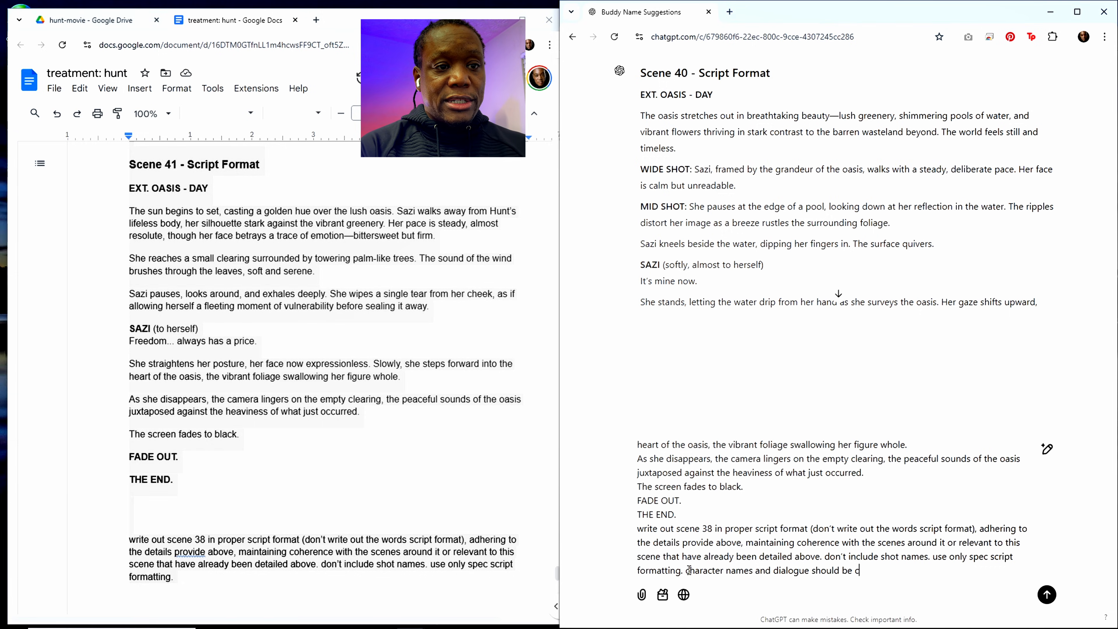
text(entered on scren)
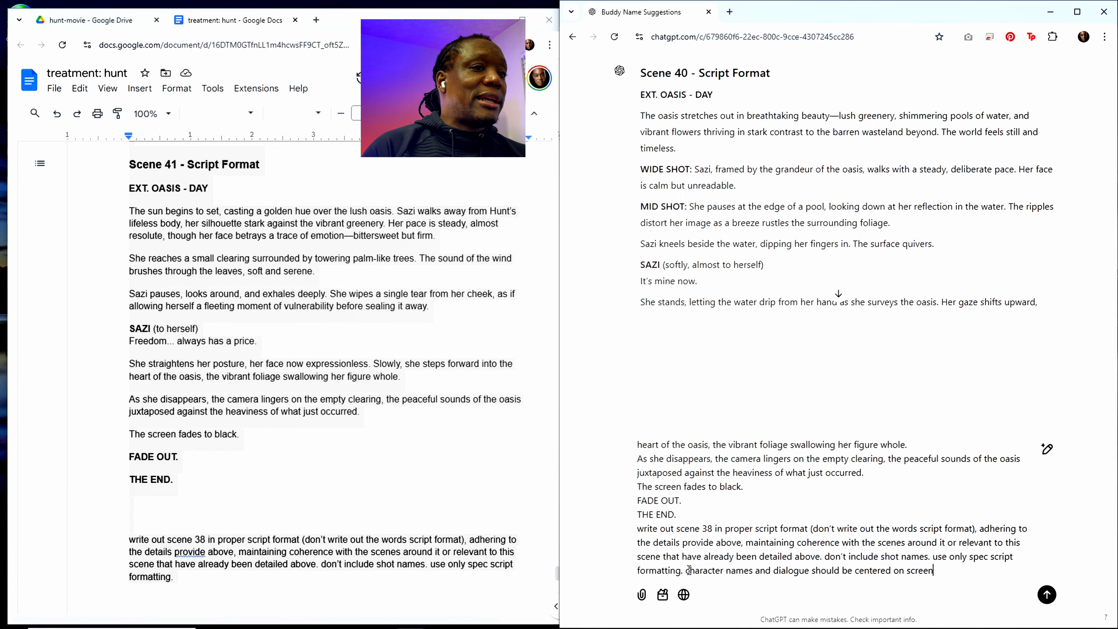
key(Return)
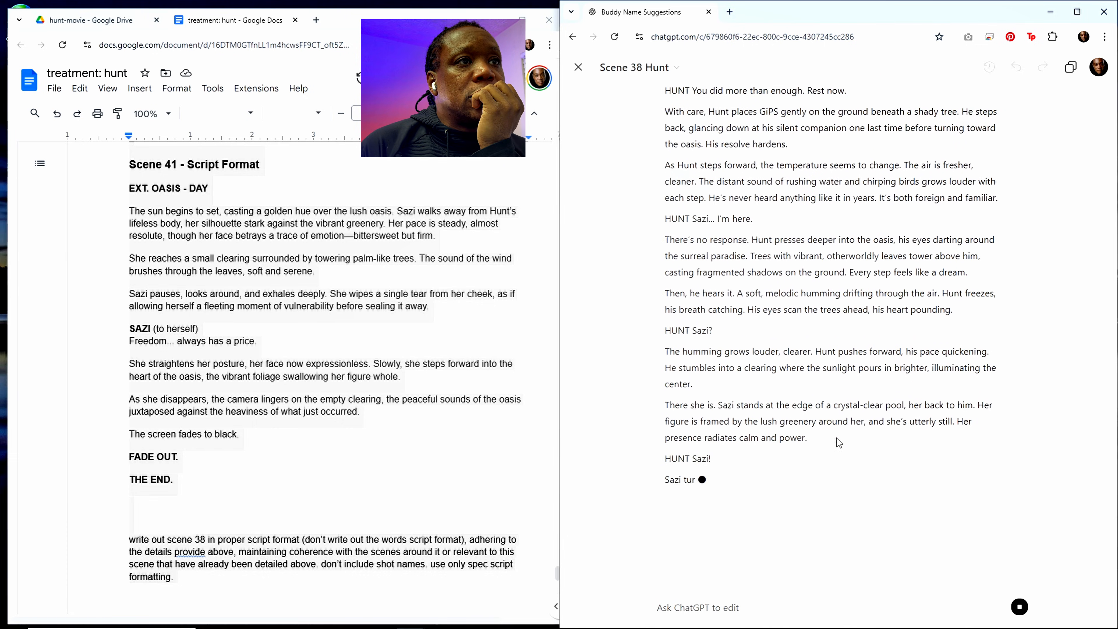
Step: Read through the generated scene 38 script and check the formatting of its heading, character names and dialogue
scroll(827, 418, up, 10)
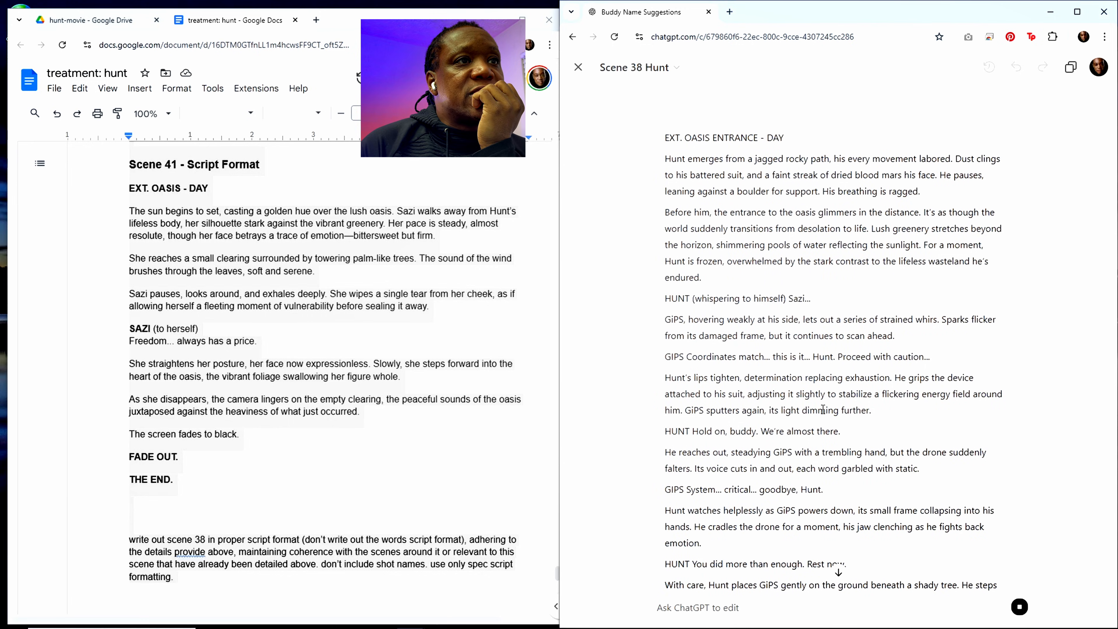
scroll(800, 405, down, 15)
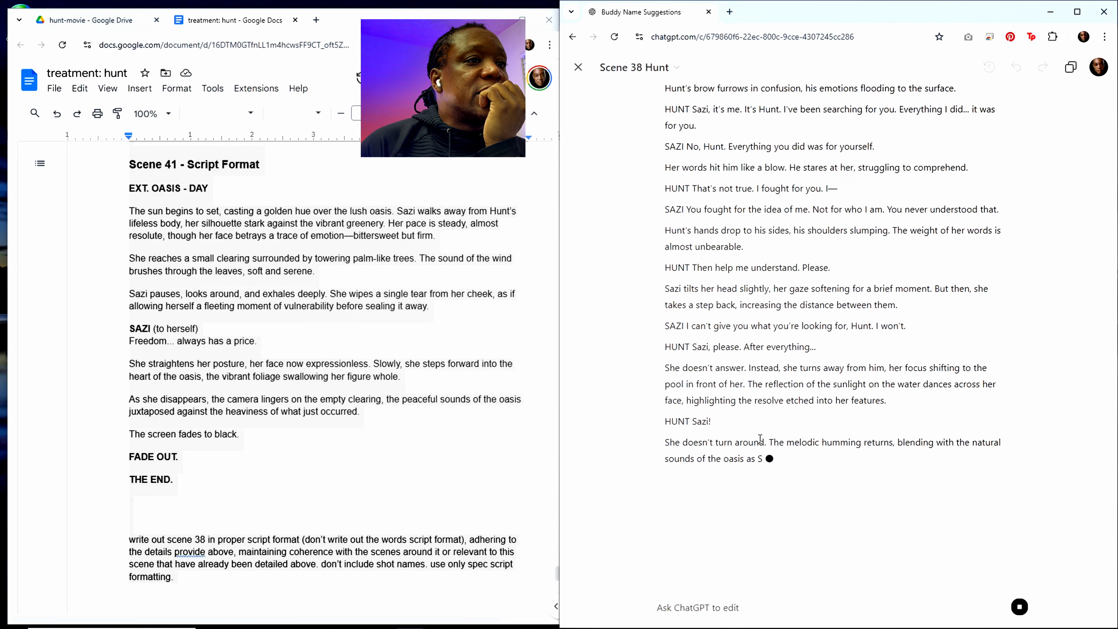
scroll(770, 464, up, 8)
scroll(770, 463, up, 10)
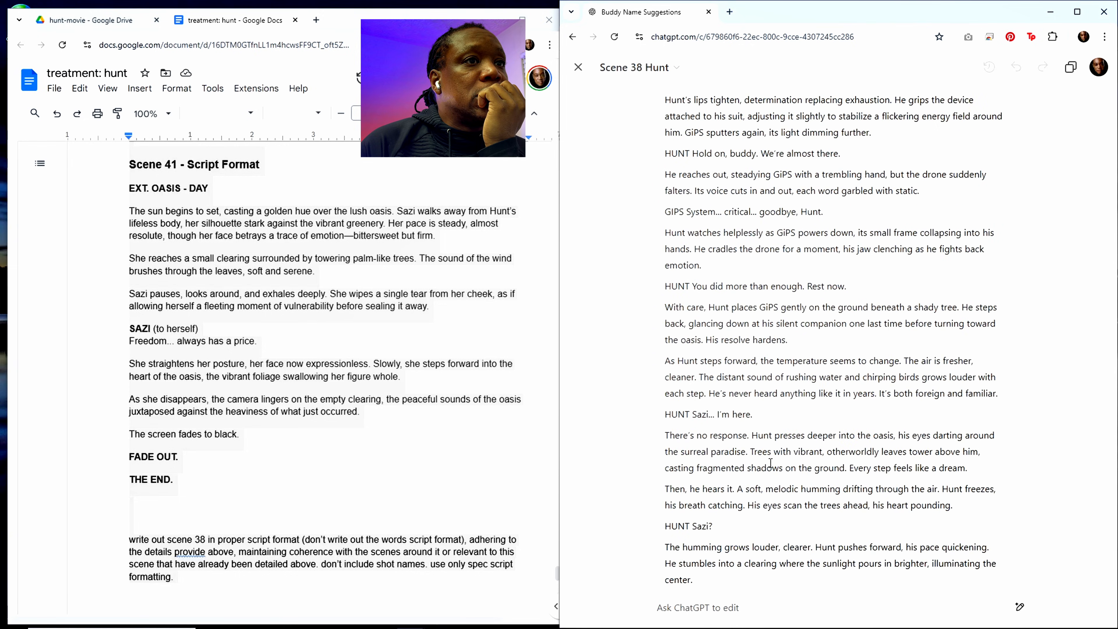
scroll(770, 463, down, 20)
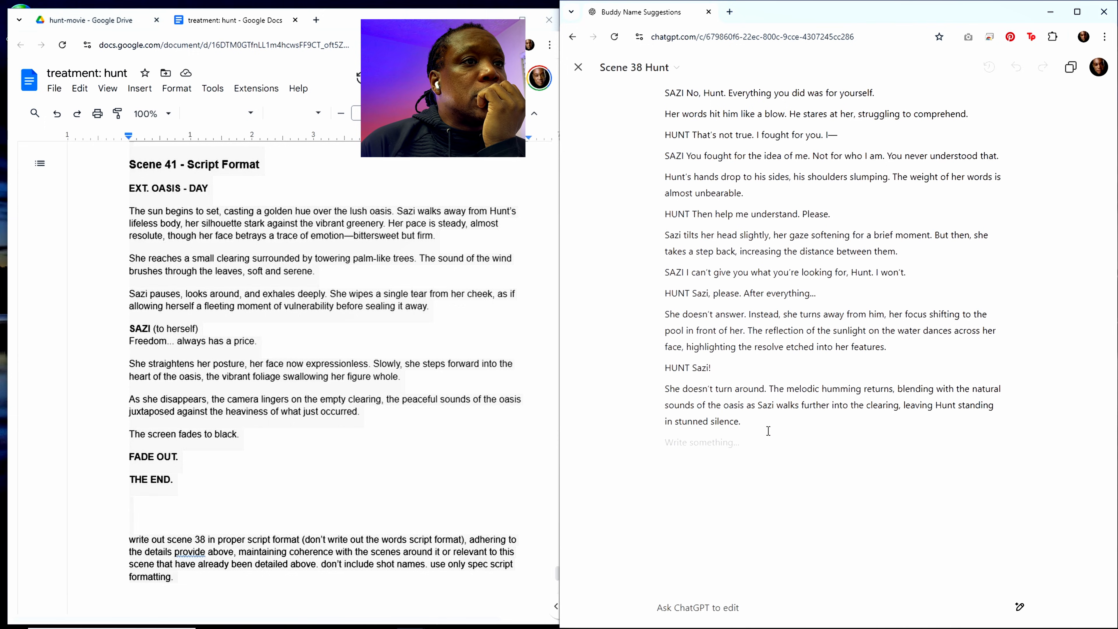
scroll(766, 441, up, 5)
scroll(759, 441, down, 5)
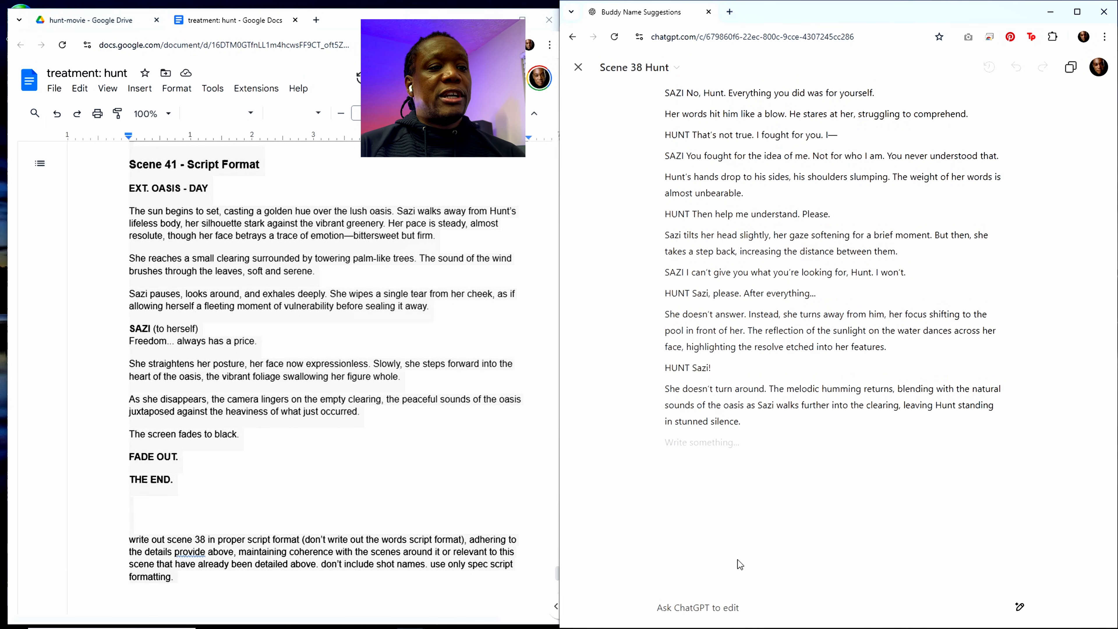
Step: Send an edit request to include the scene number, bold and center names, center dialogue on the next line, and put parentheticals on a different line
click(707, 613)
text(incl)
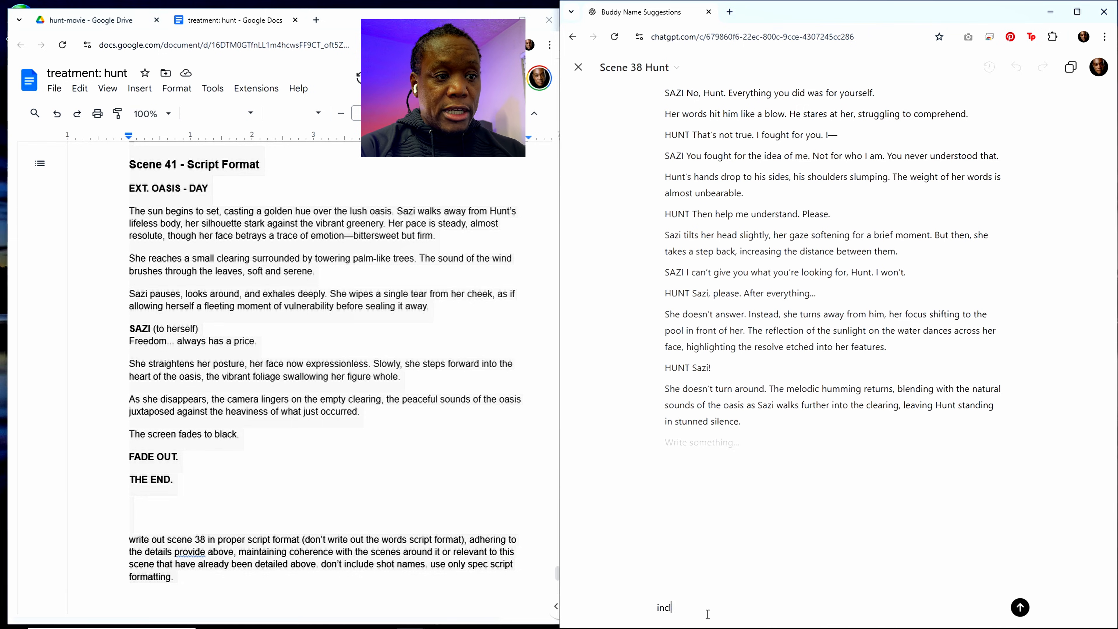
text(ude the scen)
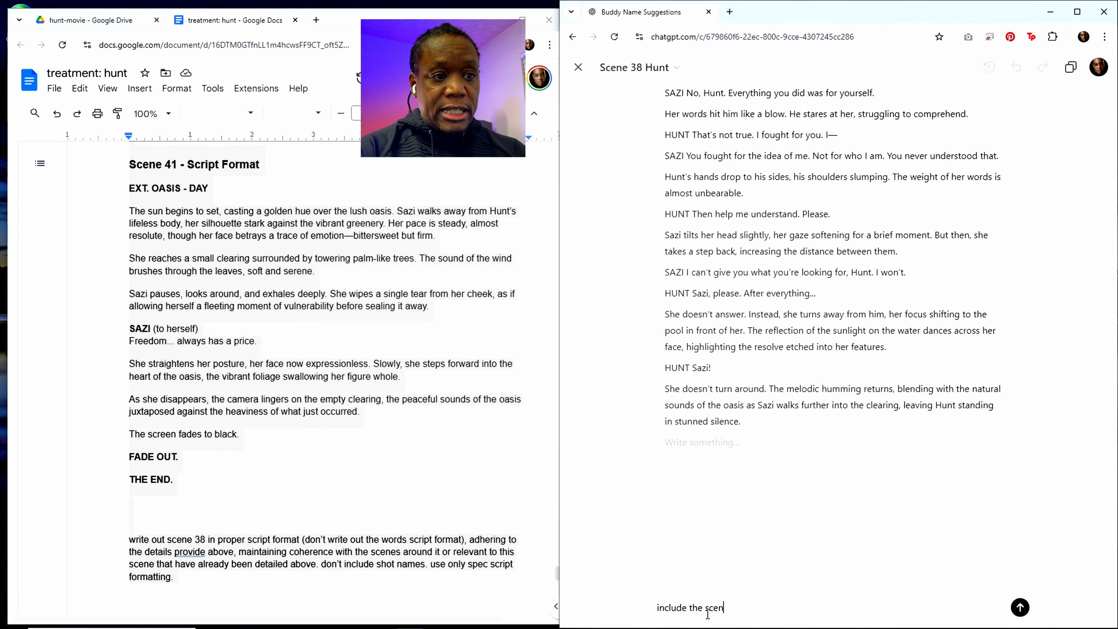
text(e number)
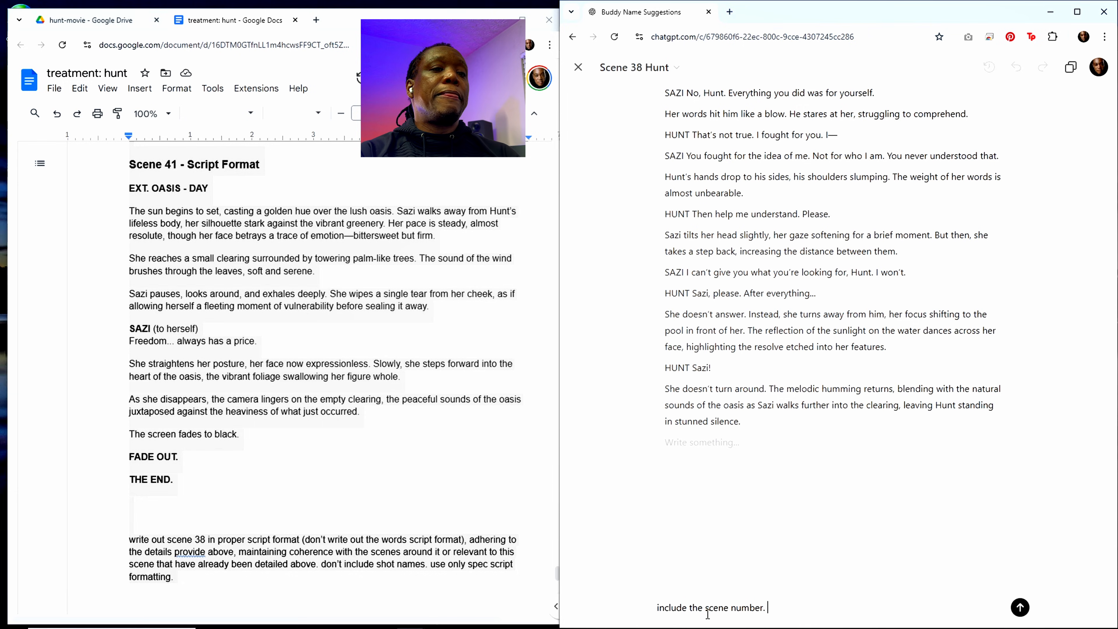
text(. in)
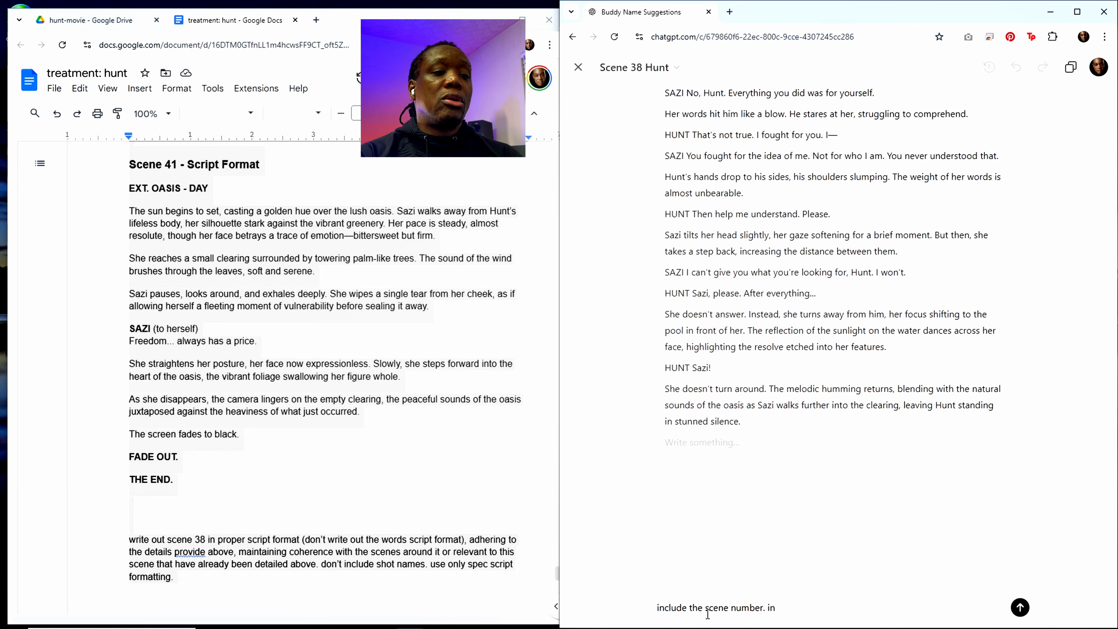
key(BackSpace)
key(BackSpace)
text(bold)
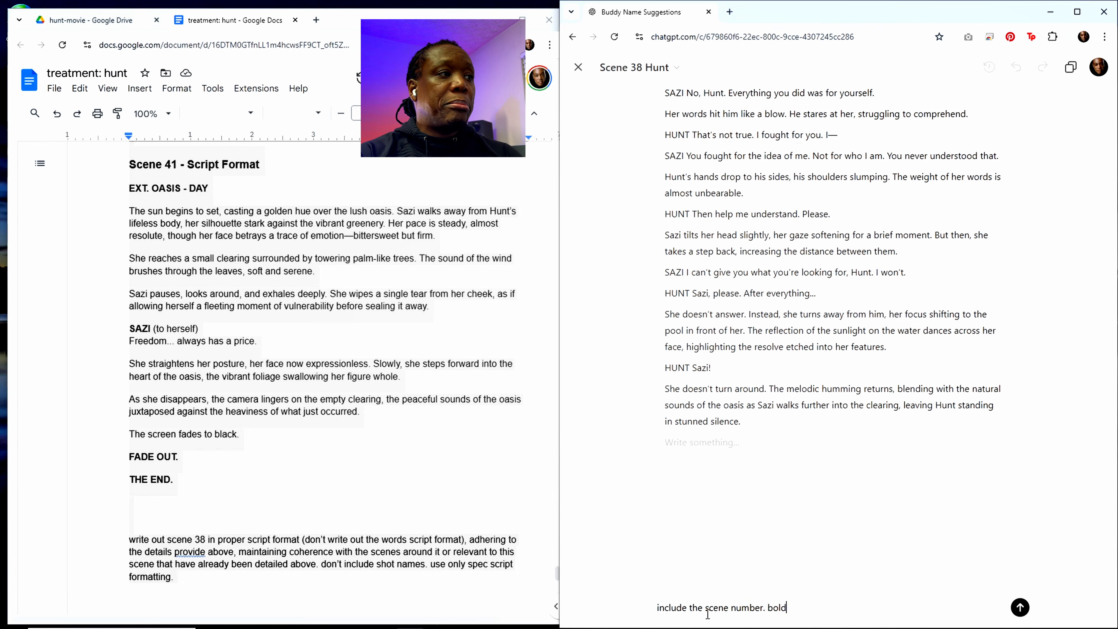
text( thenames)
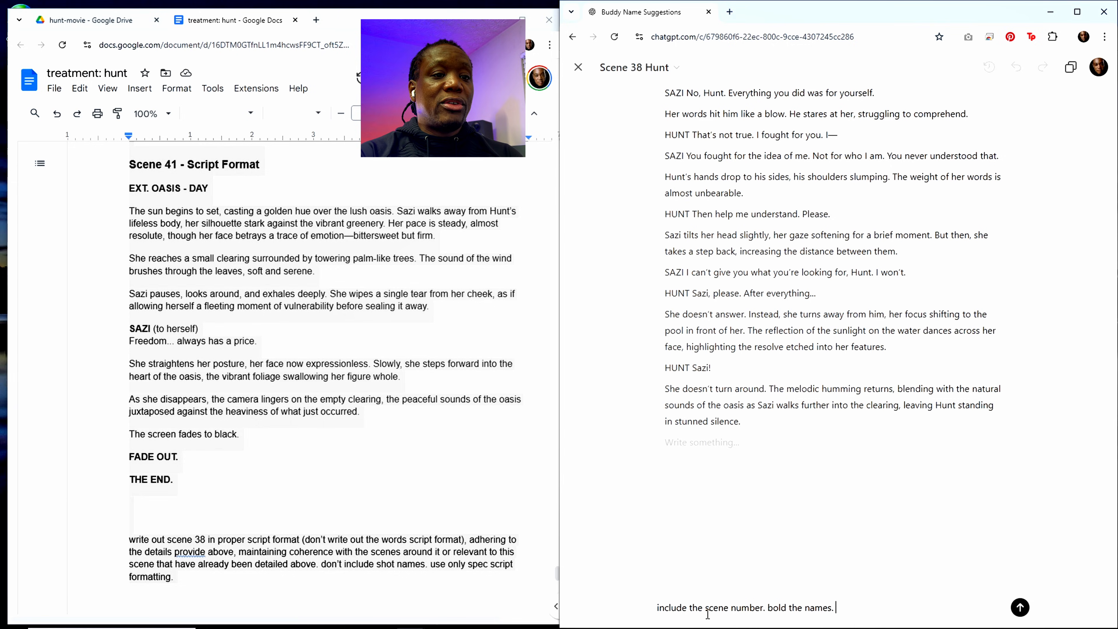
text(. dialogu)
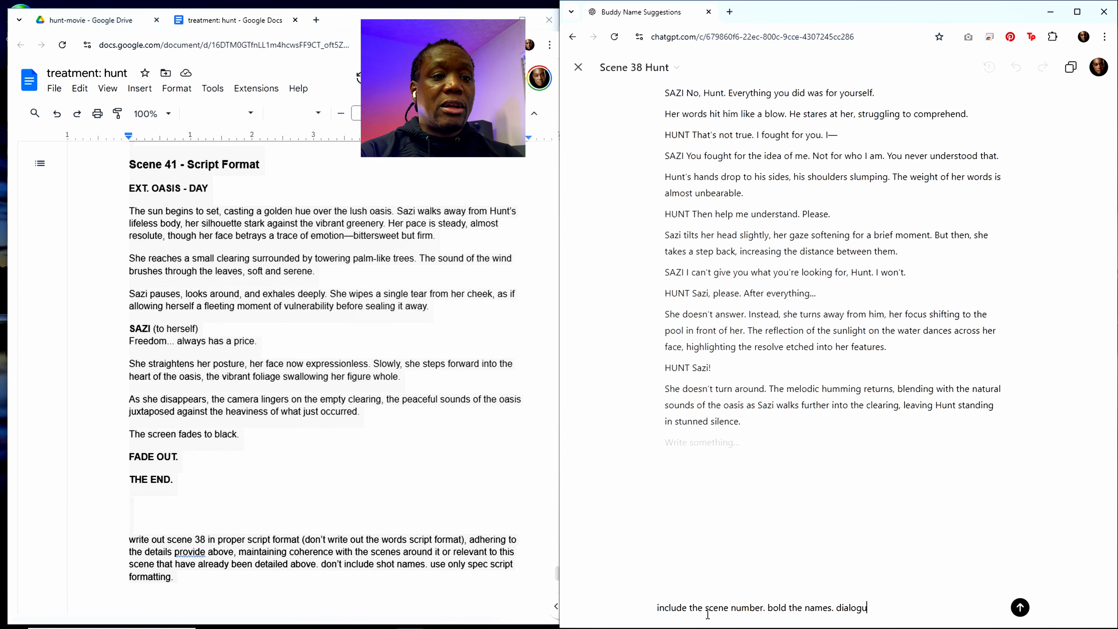
text(e on )
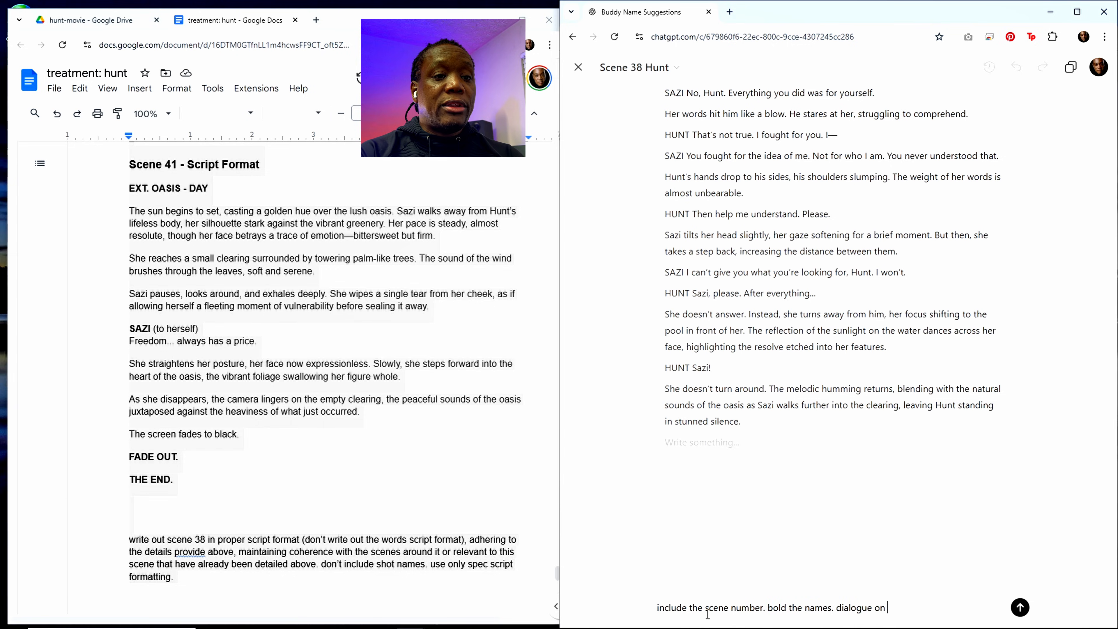
text(the next like)
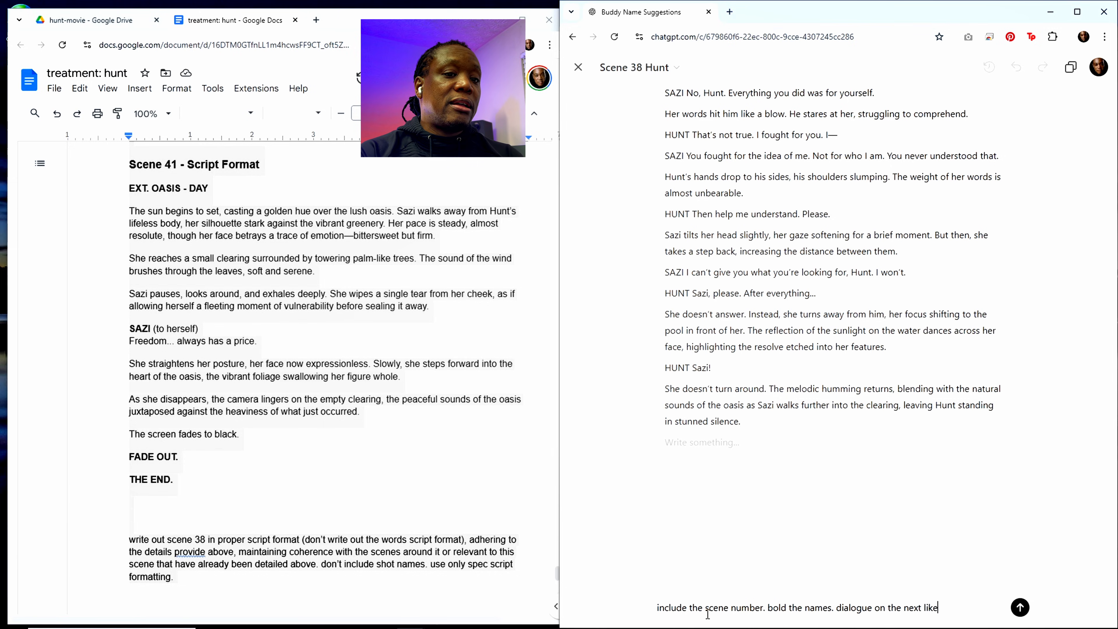
key(BackSpace)
key(BackSpace)
text(ne. ce)
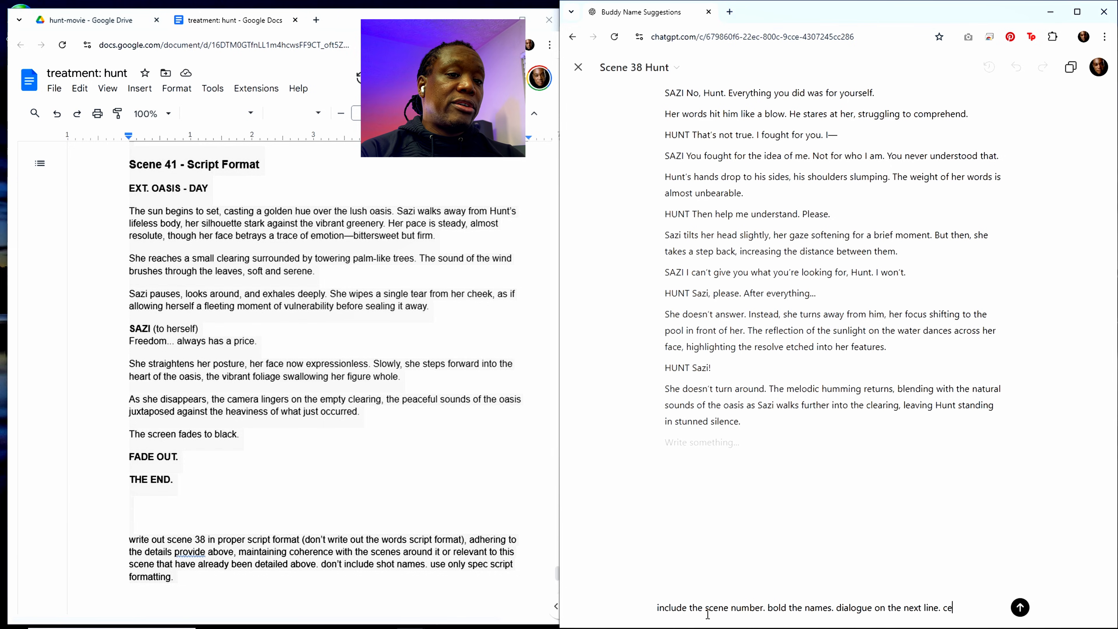
text(nter the names)
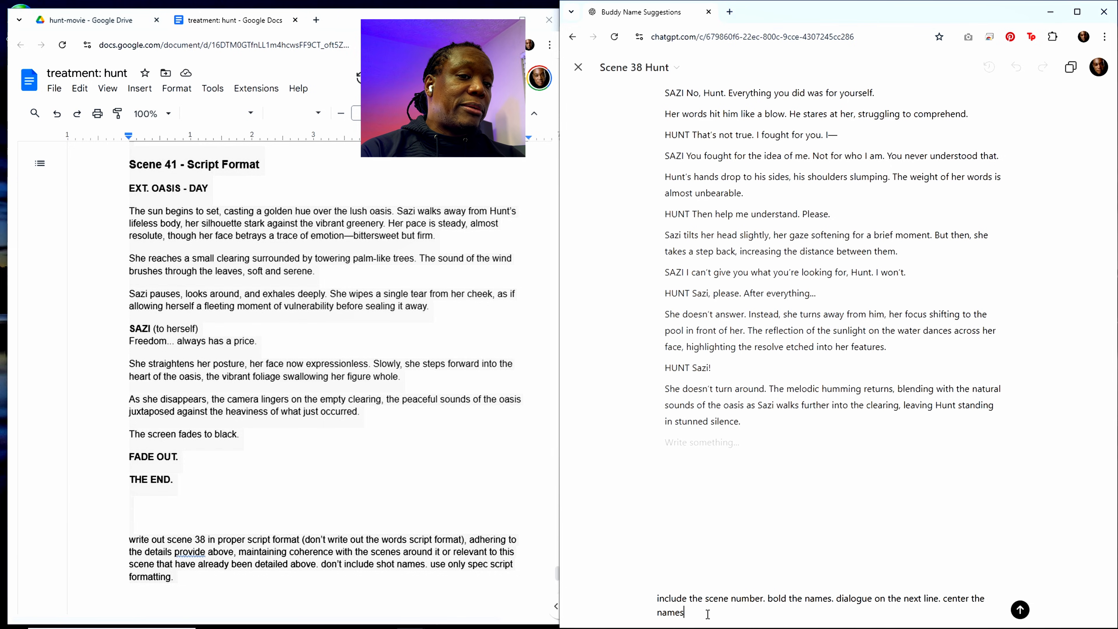
text(, )
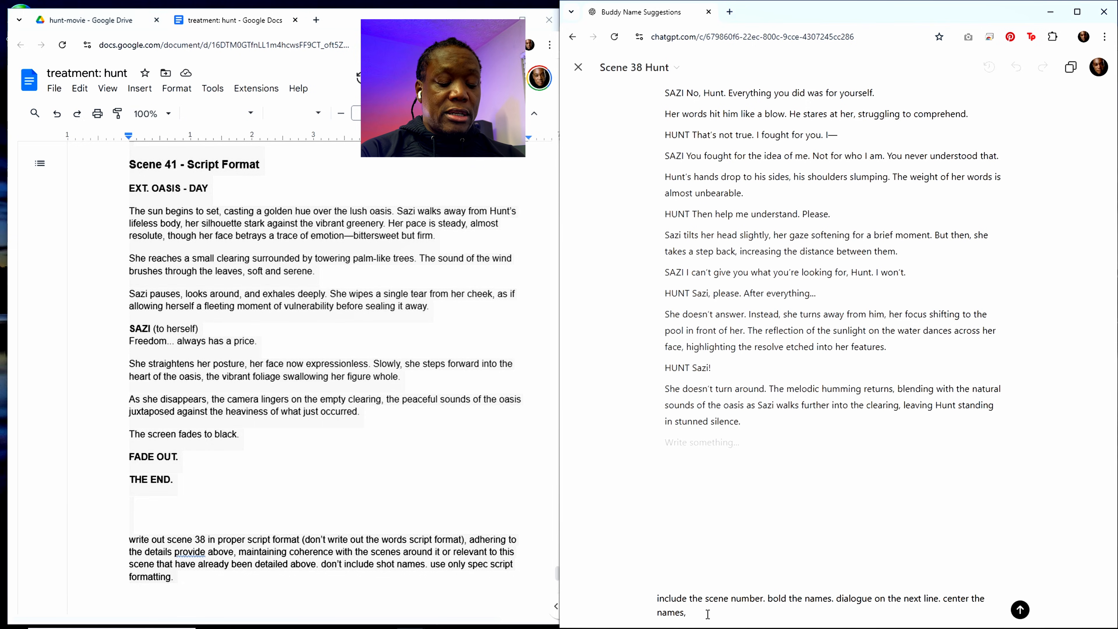
text(center the fial)
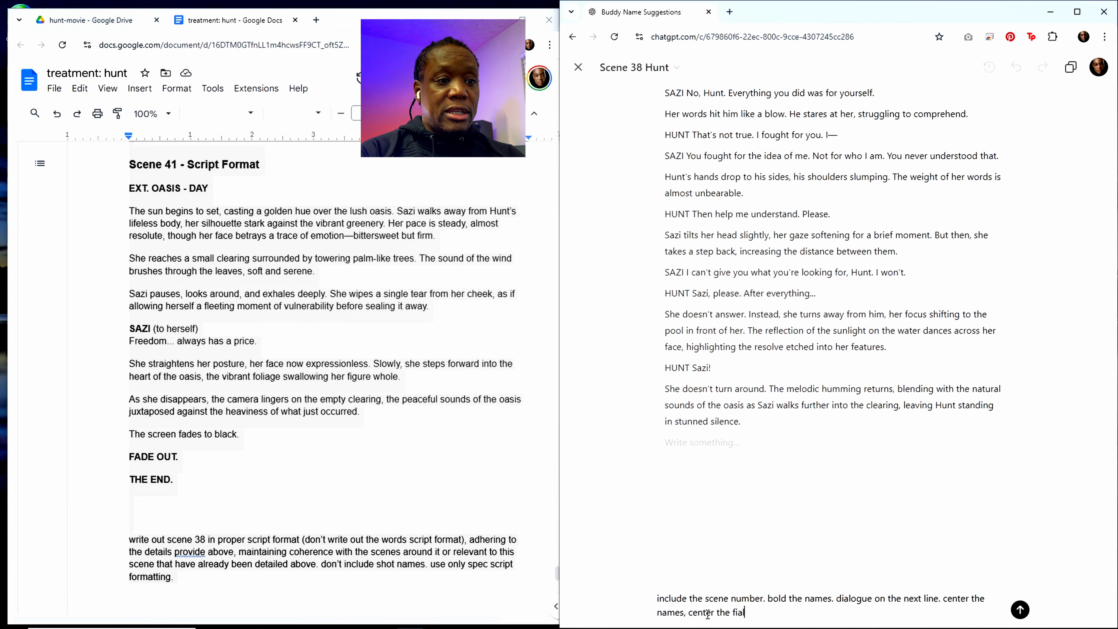
key(BackSpace)
key(BackSpace)
key(BackSpace)
key(BackSpace)
text(d)
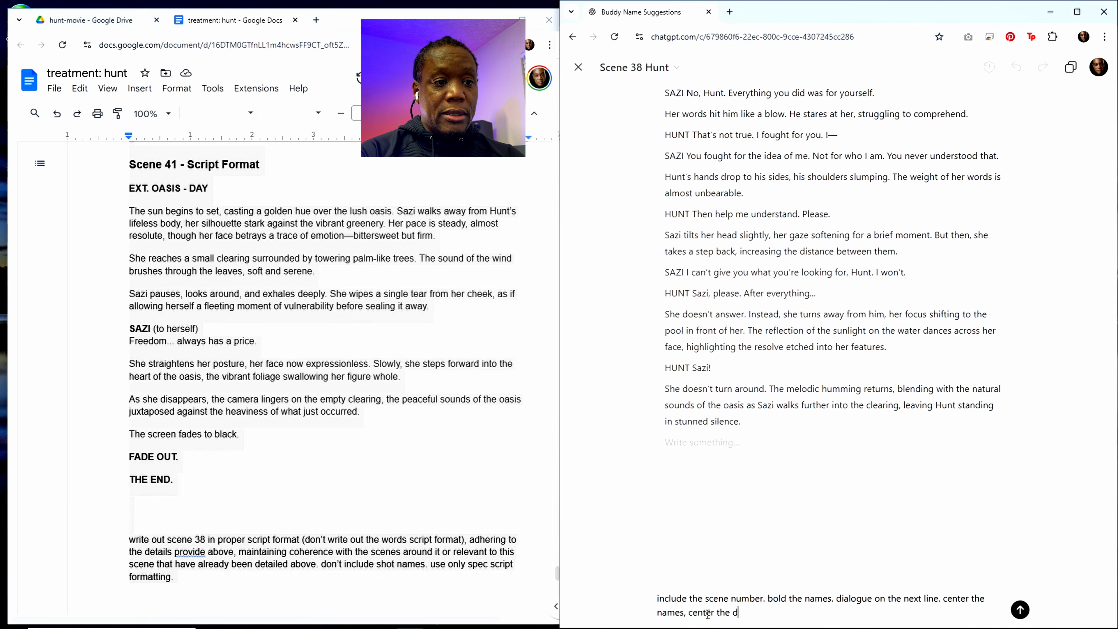
text(ialogue)
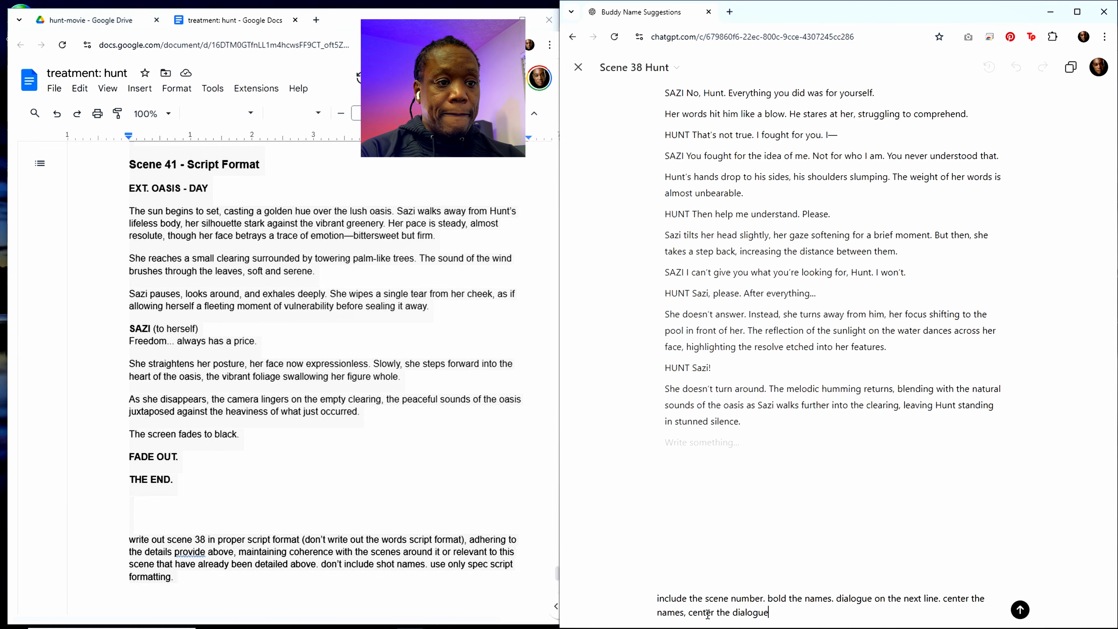
text(. parant)
text(he)
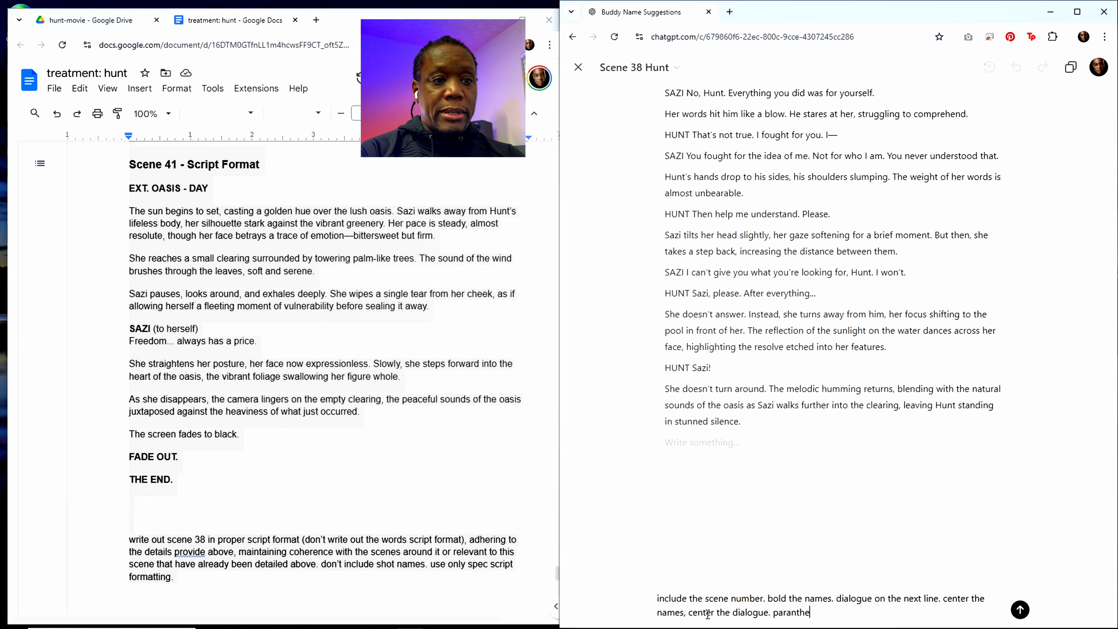
text(thicals should be on a different line)
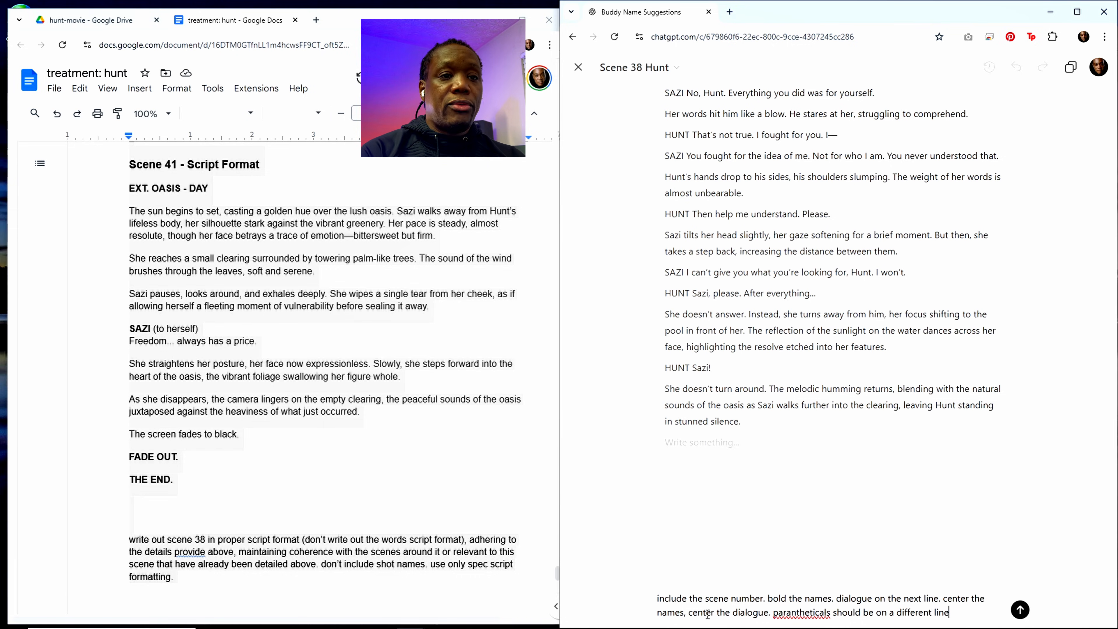
key(Return)
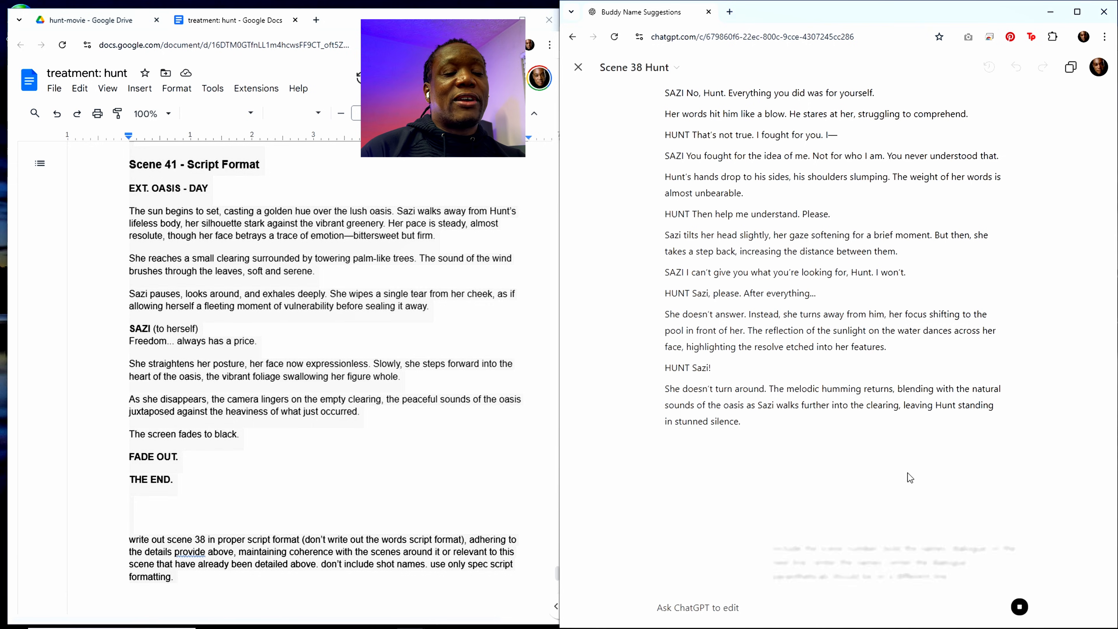
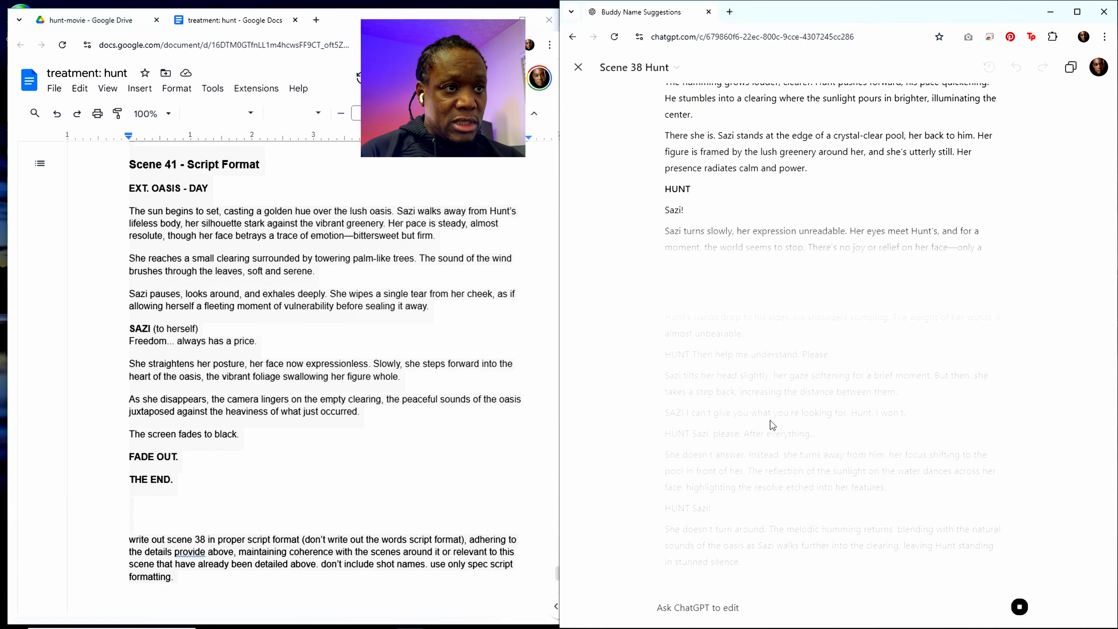
Step: Read through the generated Scene 38 script in the ChatGPT canvas, from the opening to the closing lines
scroll(814, 430, up, 20)
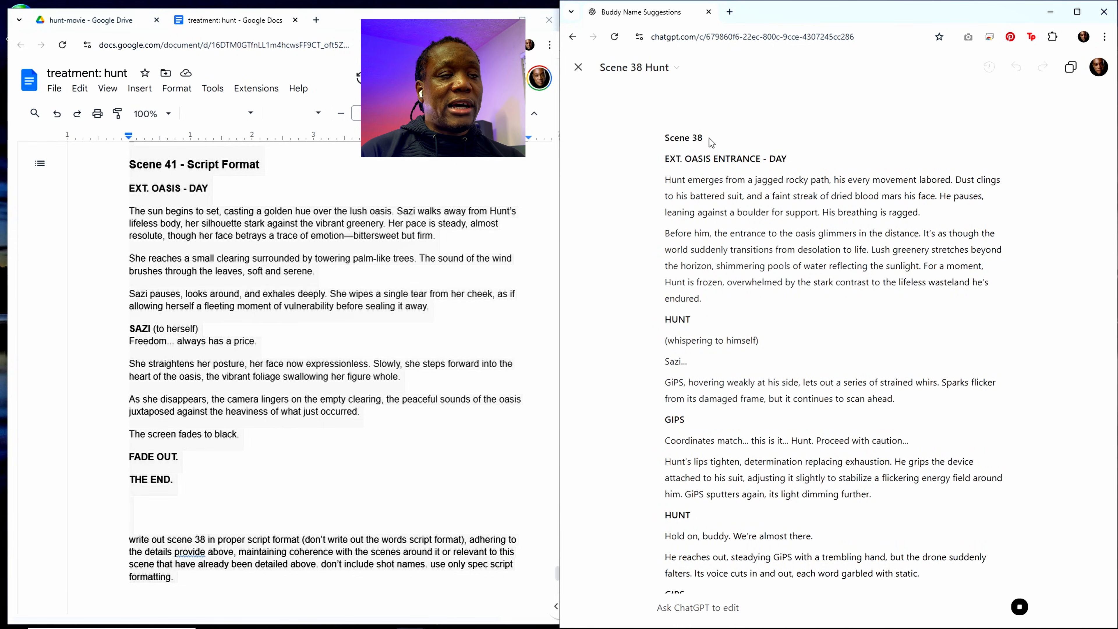
scroll(729, 420, down, 10)
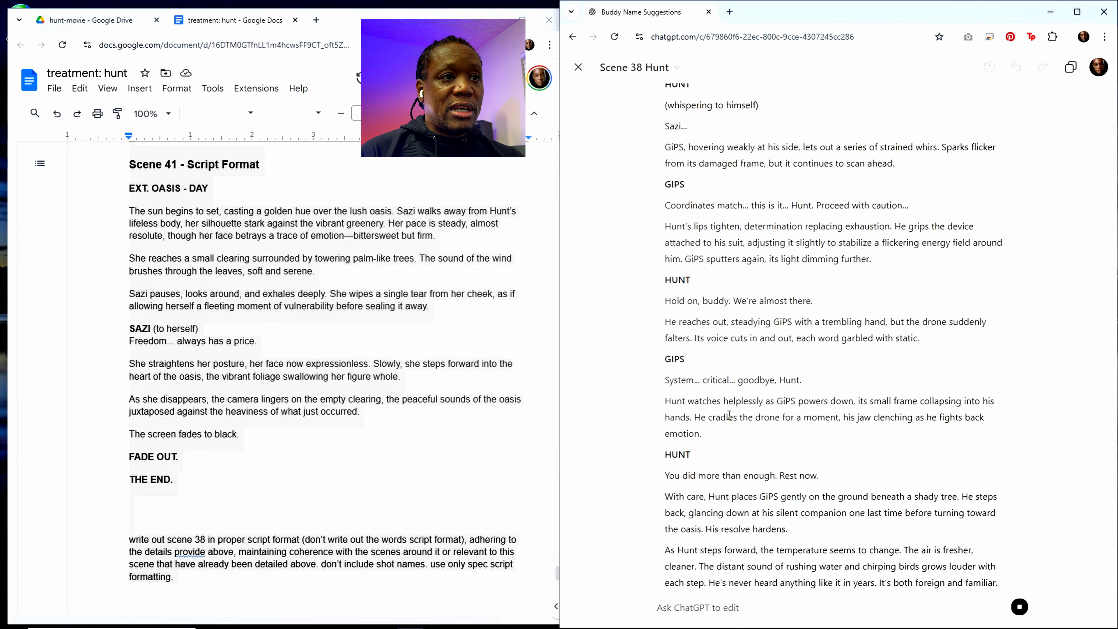
scroll(729, 419, down, 2)
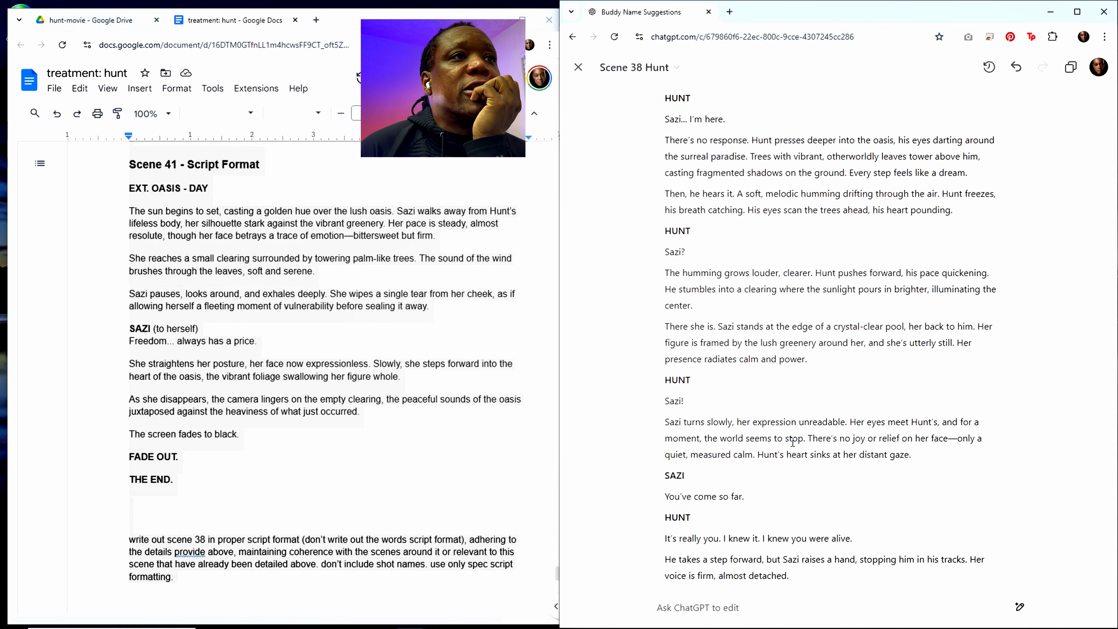
scroll(793, 442, down, 4)
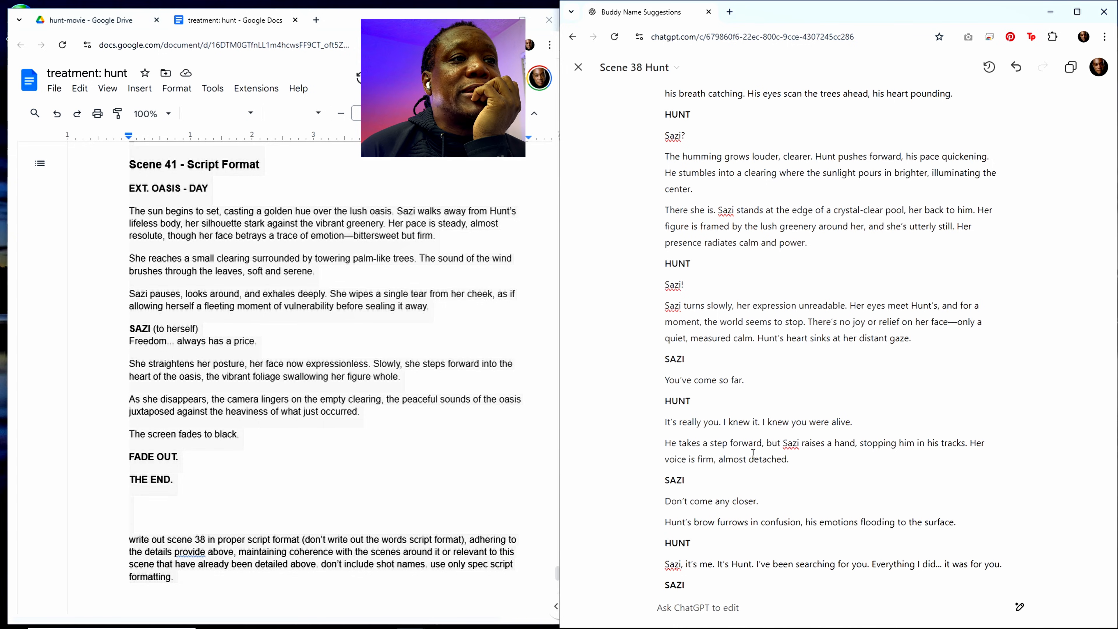
scroll(753, 452, down, 12)
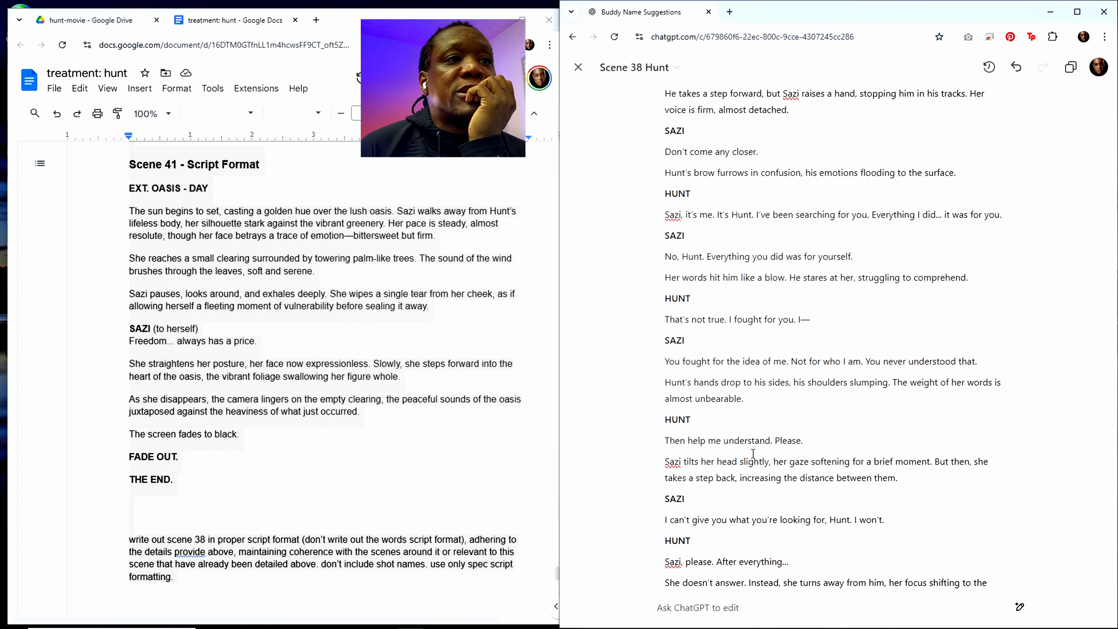
scroll(767, 438, down, 8)
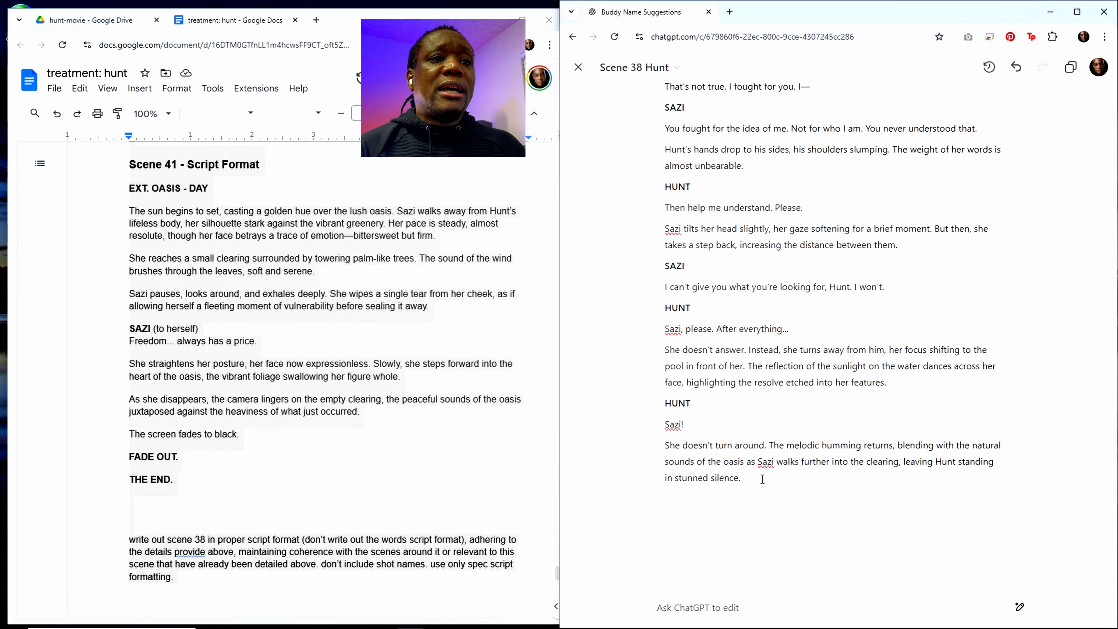
scroll(761, 455, up, 4)
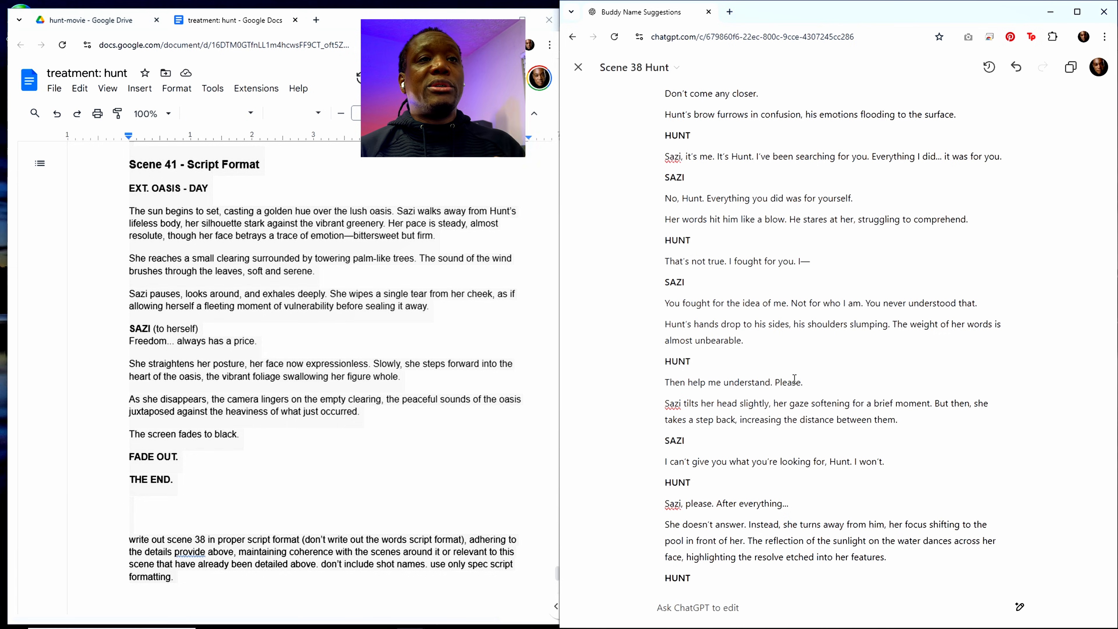
scroll(794, 379, up, 12)
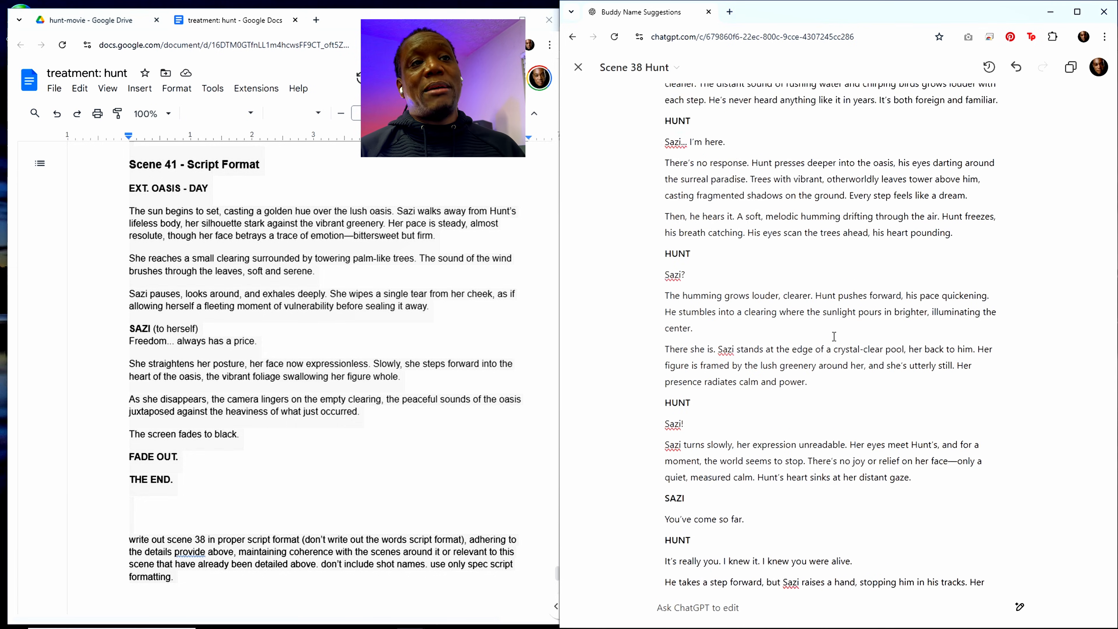
scroll(834, 336, up, 6)
scroll(853, 292, up, 8)
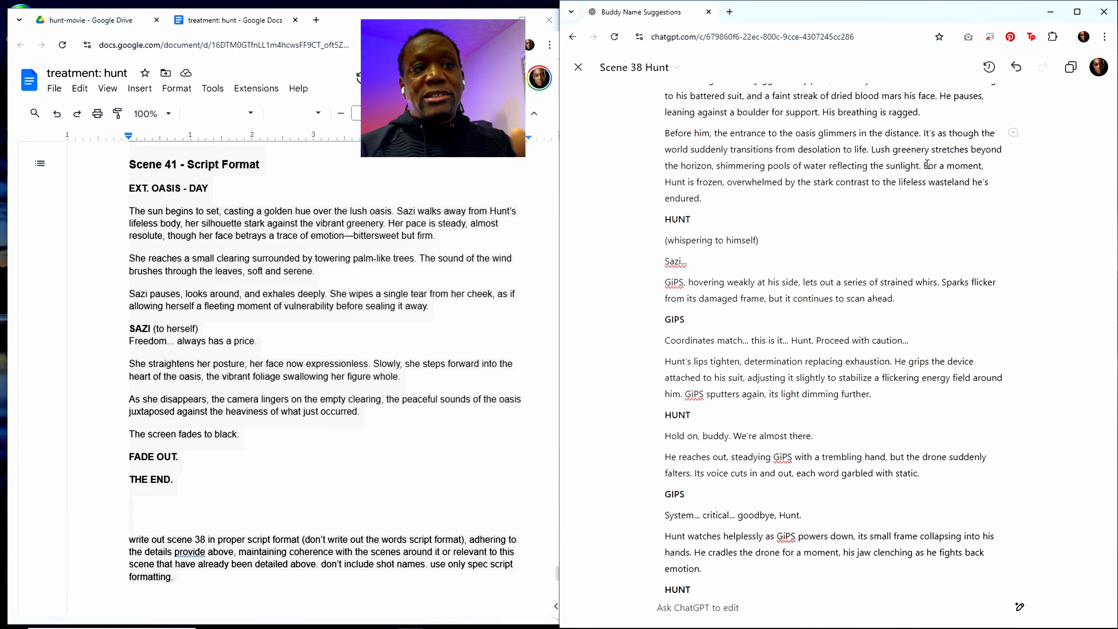
Step: Copy the Scene 38 script from the ChatGPT canvas and paste it into the treatment document directly above Scene 39
click(1072, 70)
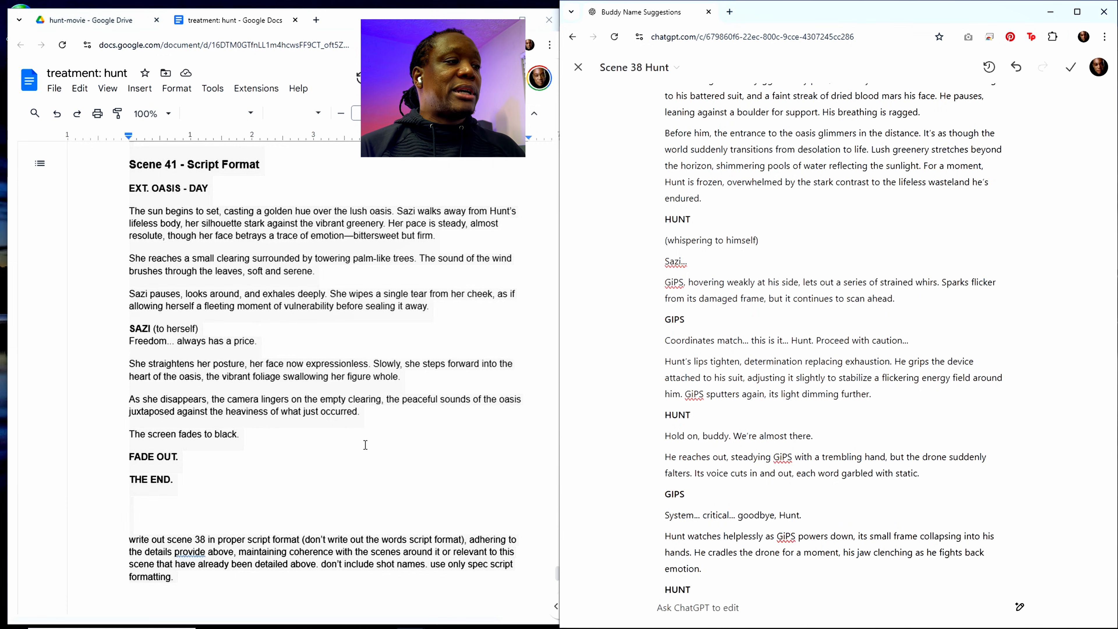
scroll(239, 464, down, 5)
scroll(248, 465, up, 4)
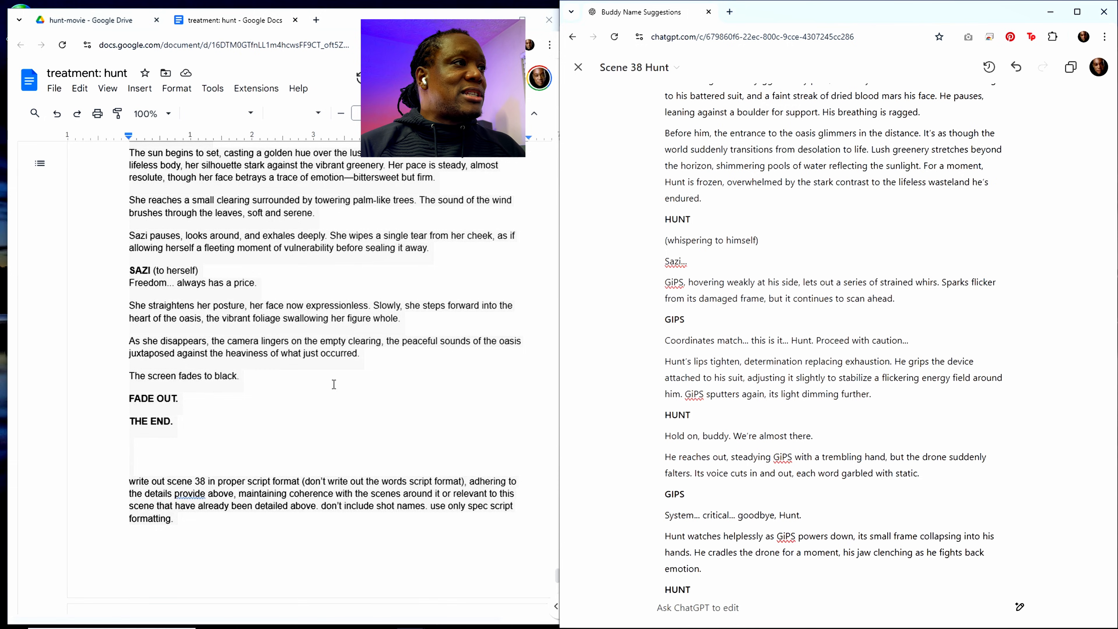
scroll(319, 384, up, 20)
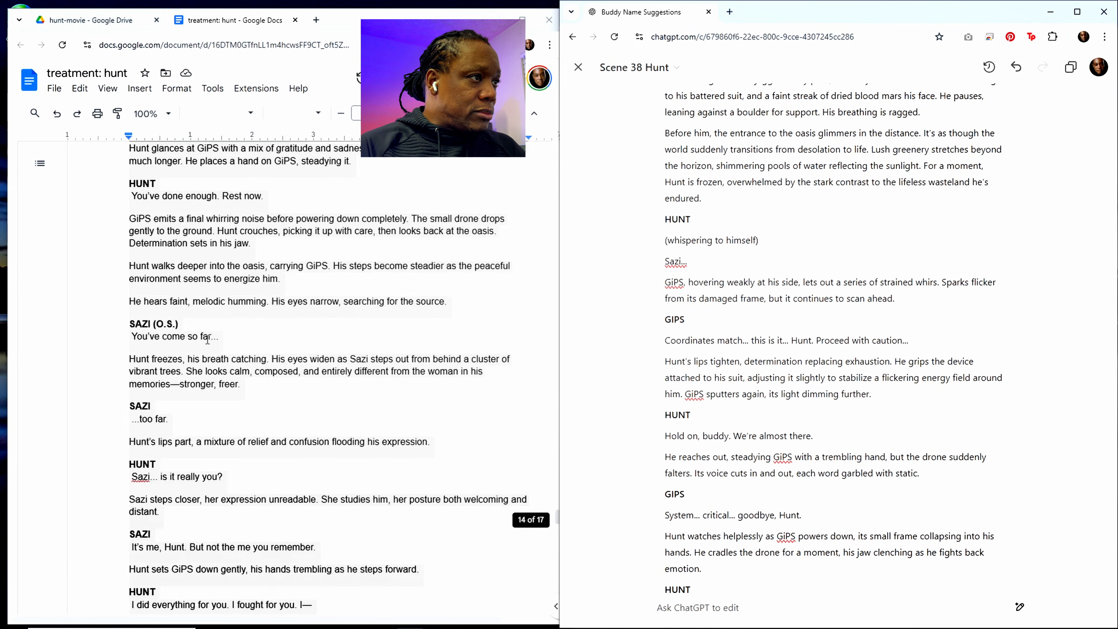
scroll(207, 339, up, 15)
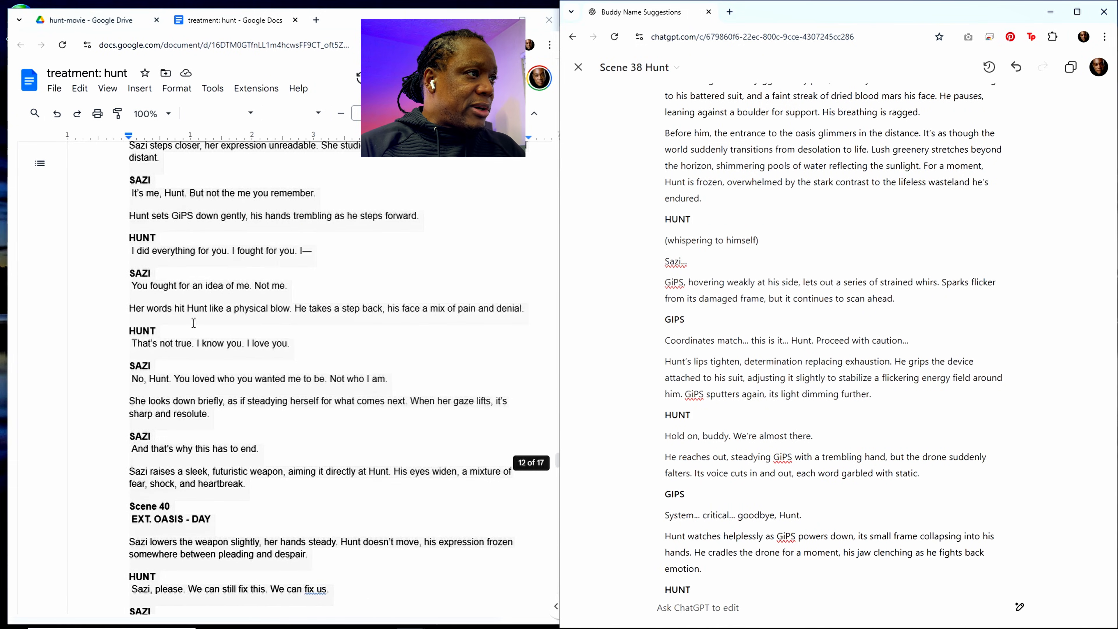
scroll(193, 323, up, 15)
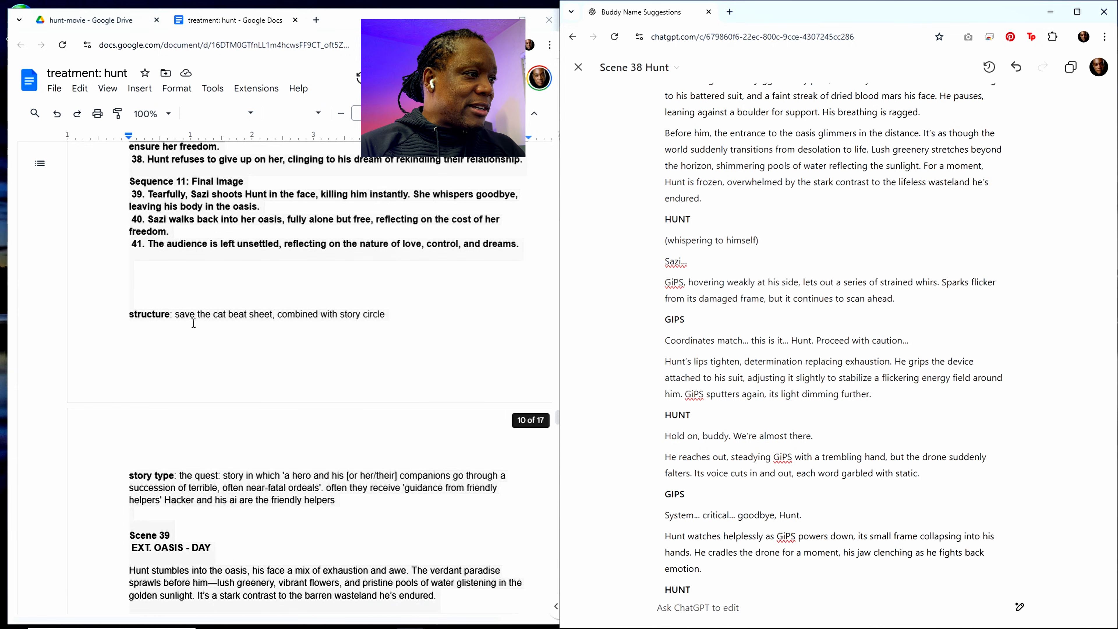
scroll(193, 323, down, 4)
click(147, 347)
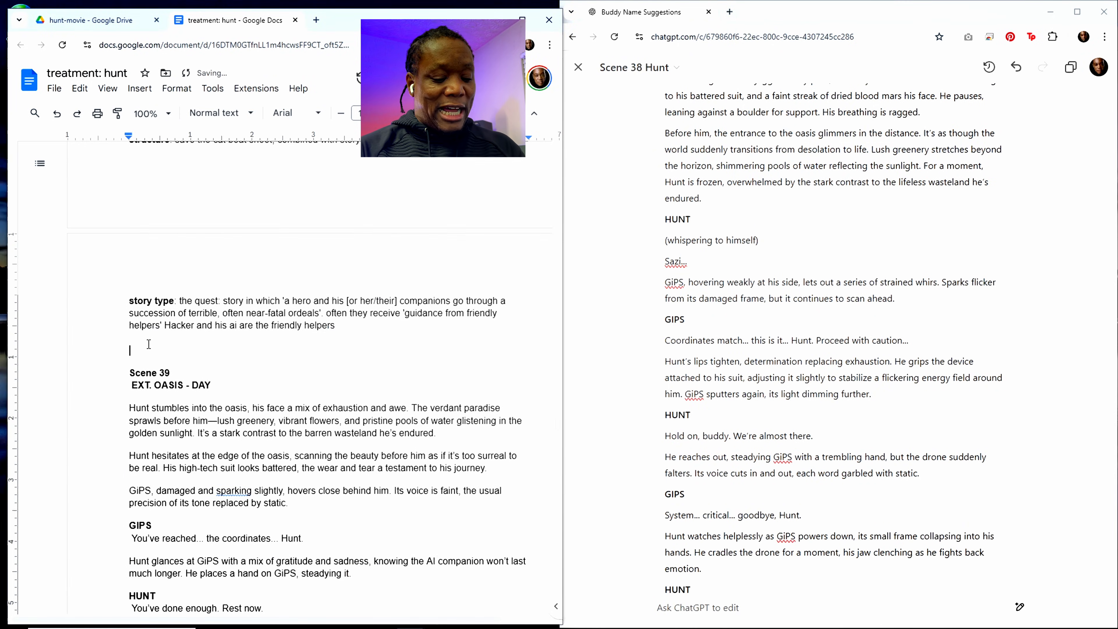
key(ctrl+v)
Step: Change the scene number in the prompt at the end of the treatment document to 37
scroll(149, 344, down, 8)
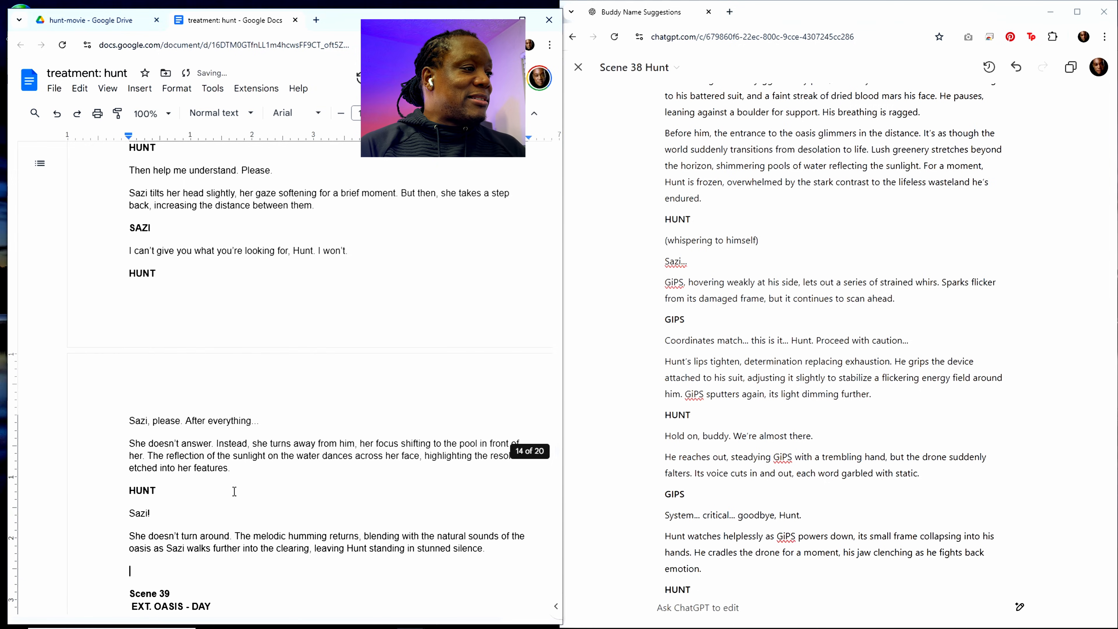
scroll(310, 490, down, 6)
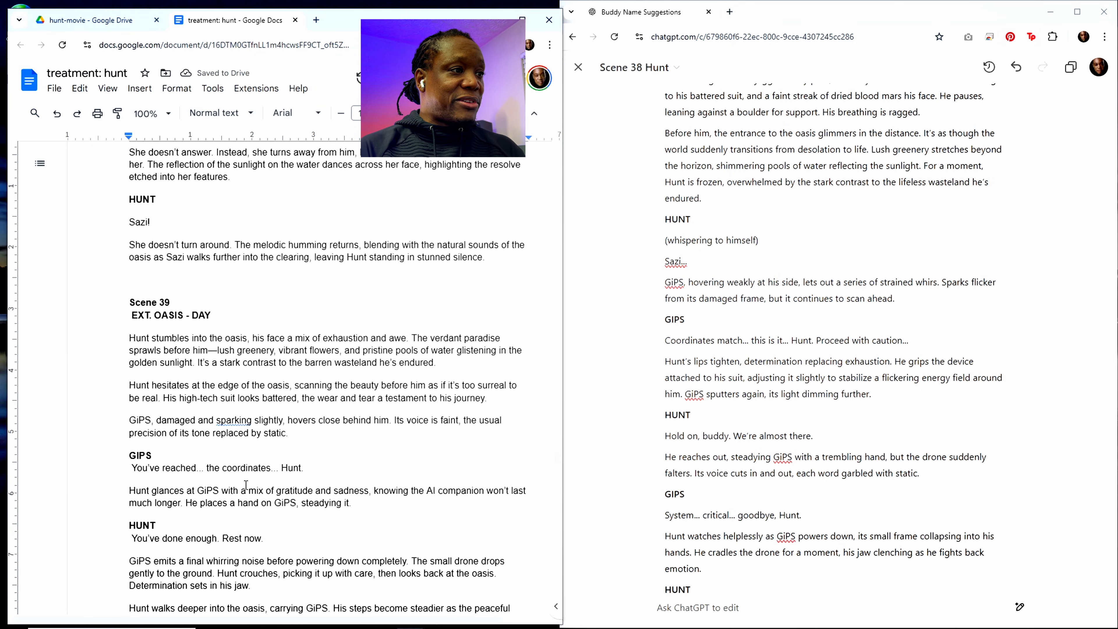
scroll(245, 485, down, 20)
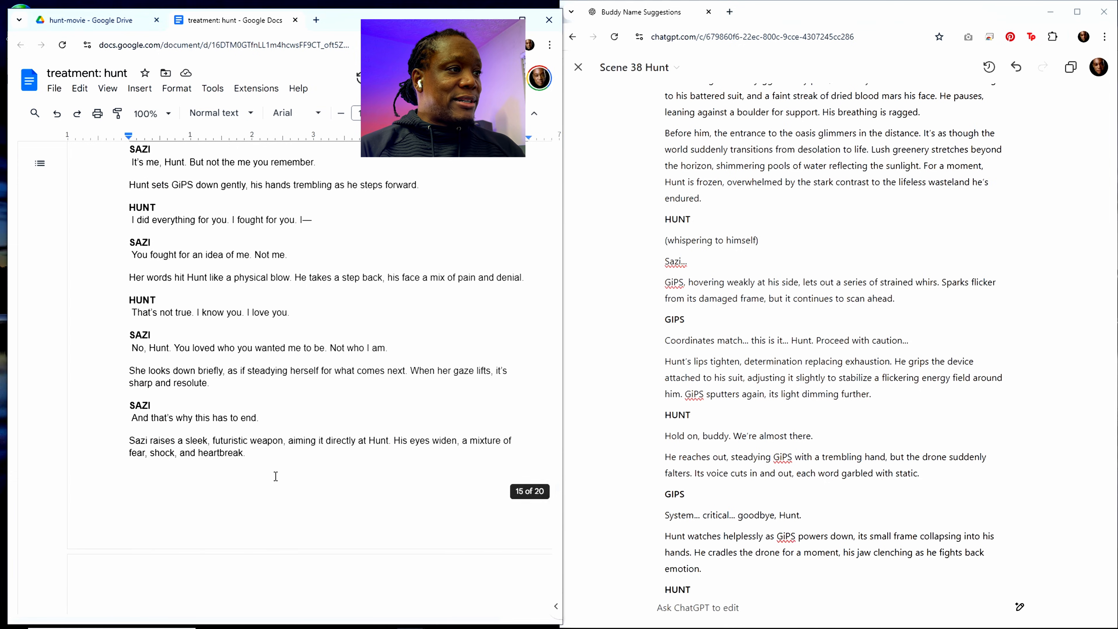
click(318, 423)
key(ctrl+a)
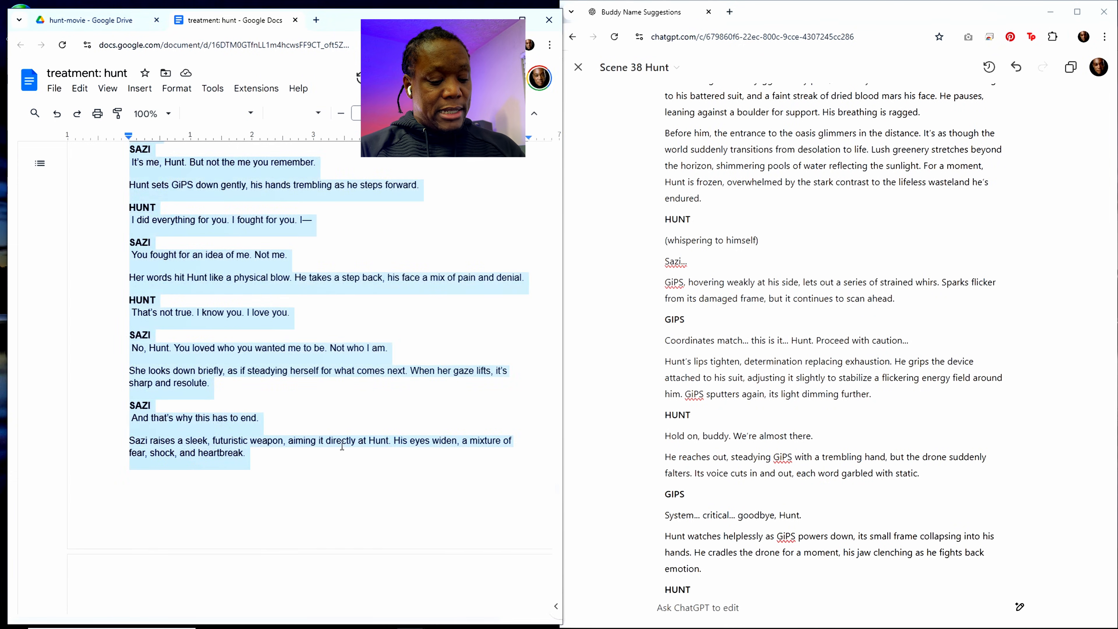
scroll(342, 446, down, 15)
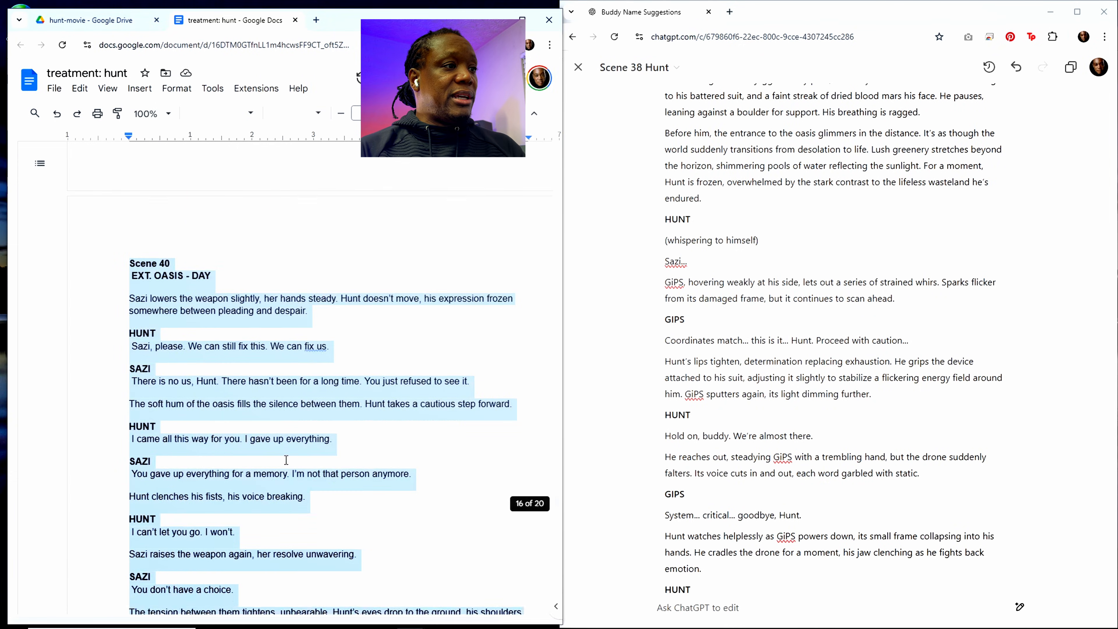
scroll(374, 499, down, 15)
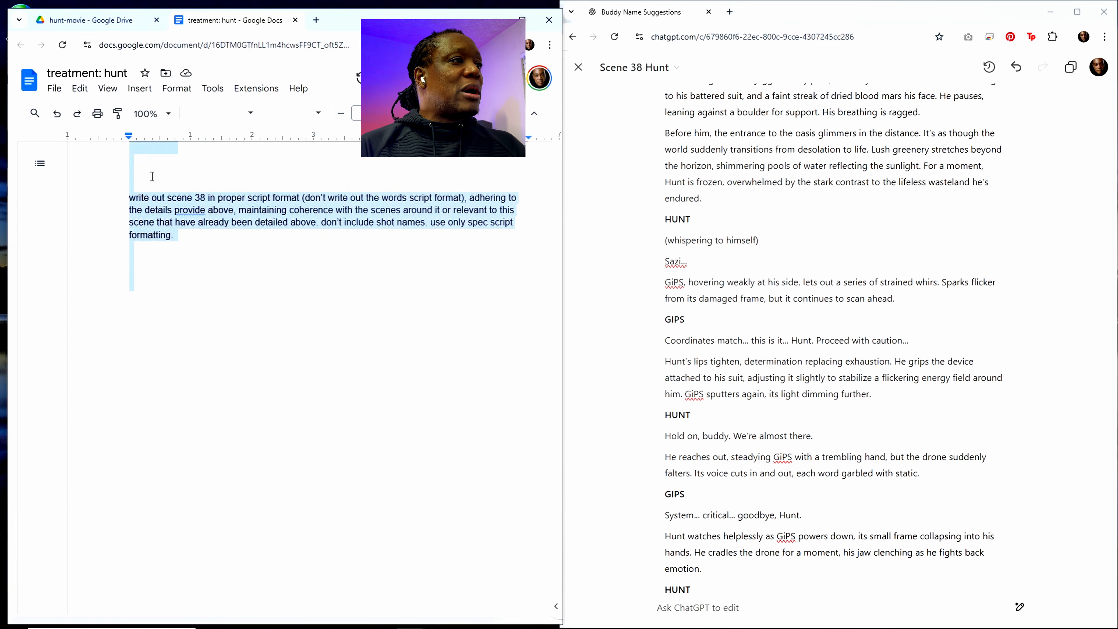
click(162, 189)
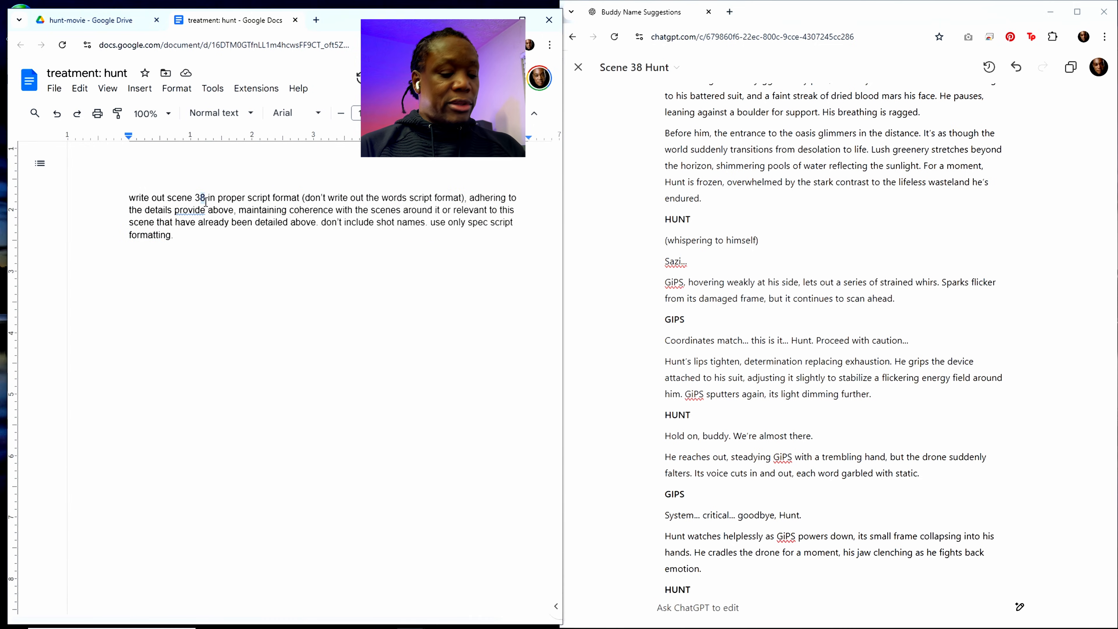
text(7)
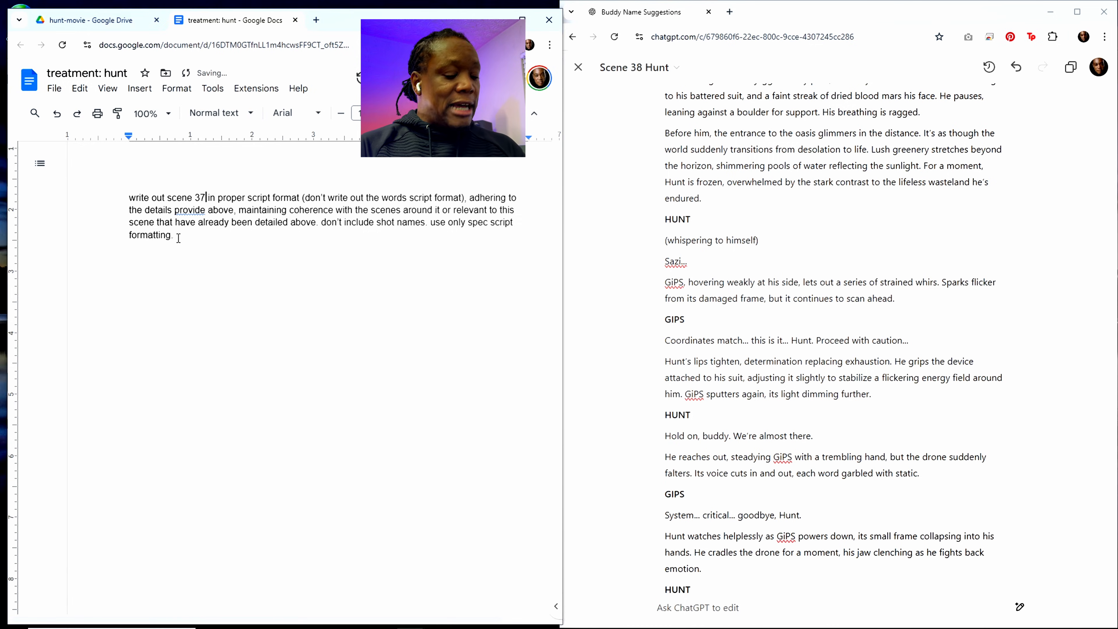
Step: Copy the entire treatment document with its prompt, close the Scene 38 canvas and submit the text in the ChatGPT conversation
key(ctrl+a)
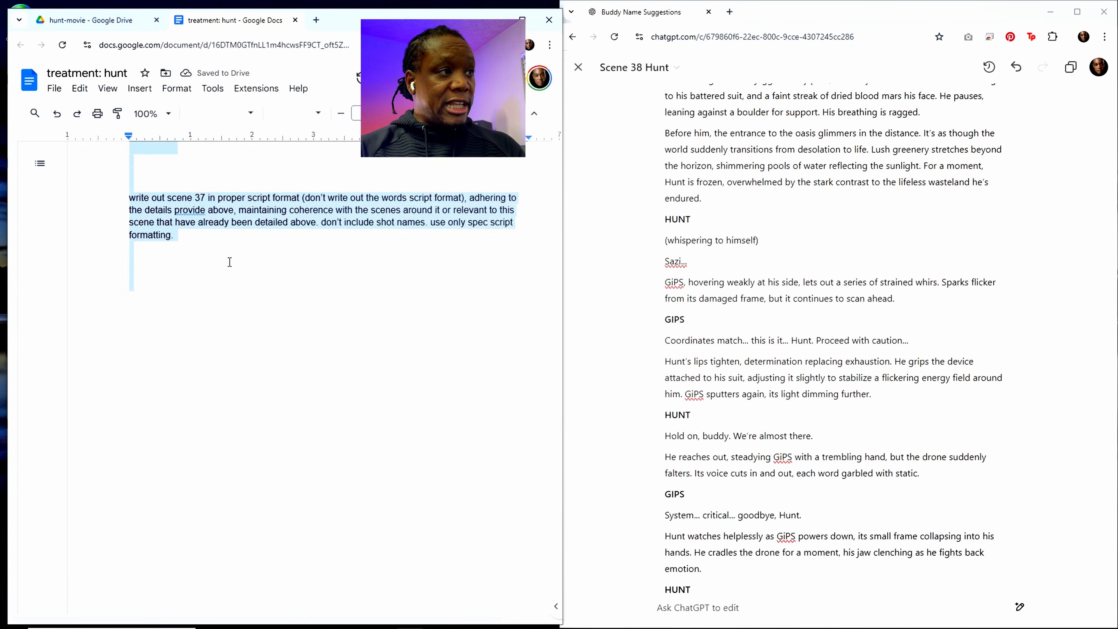
click(724, 610)
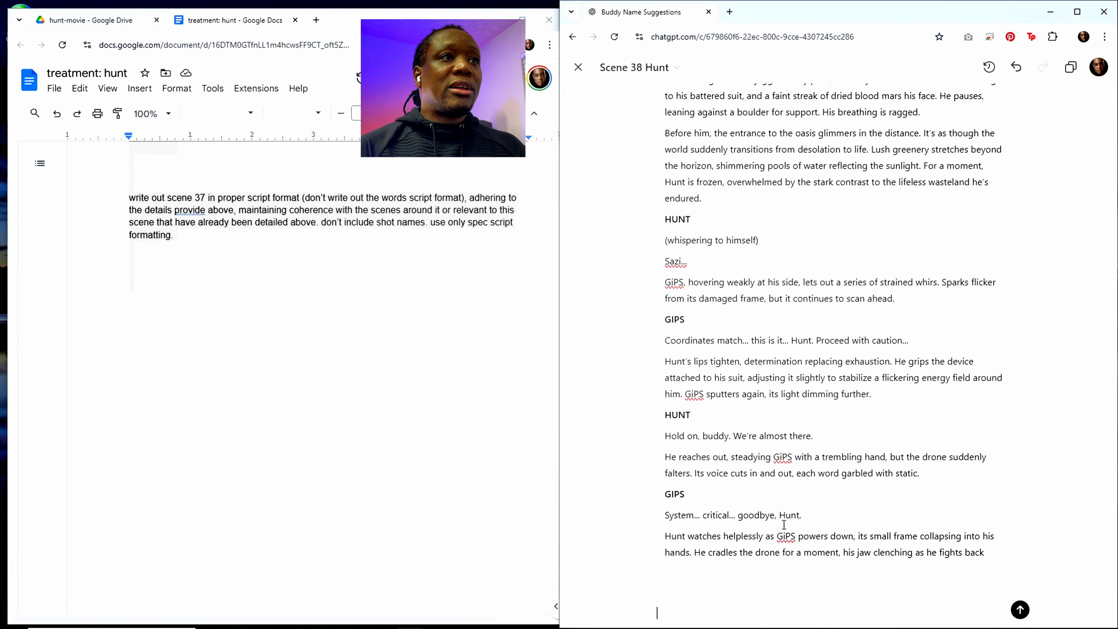
click(578, 67)
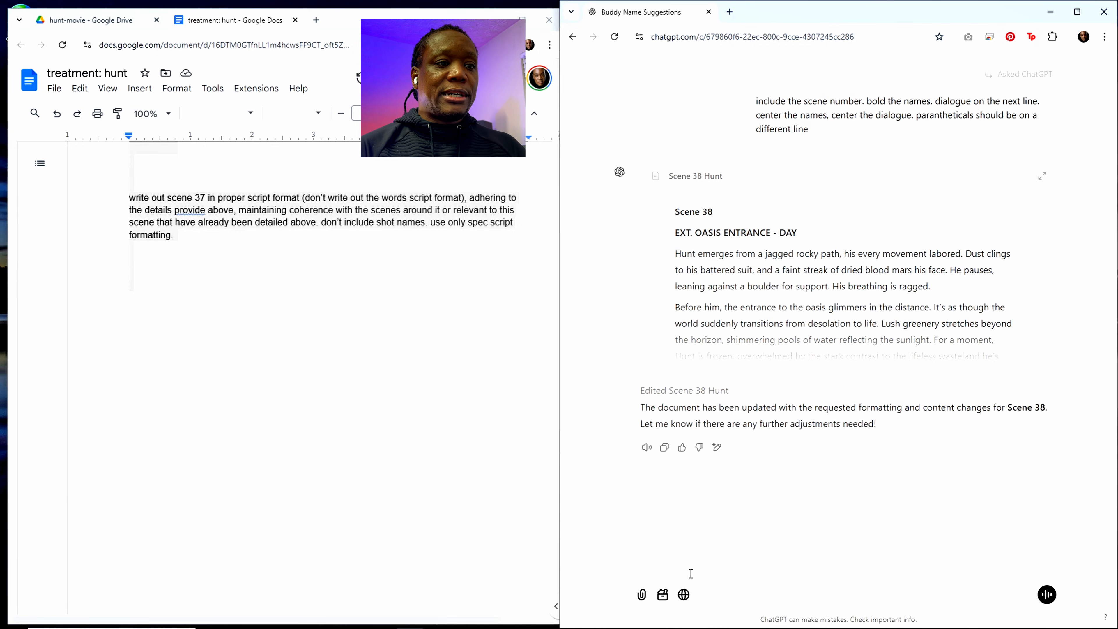
key(ctrl+v)
key(Return)
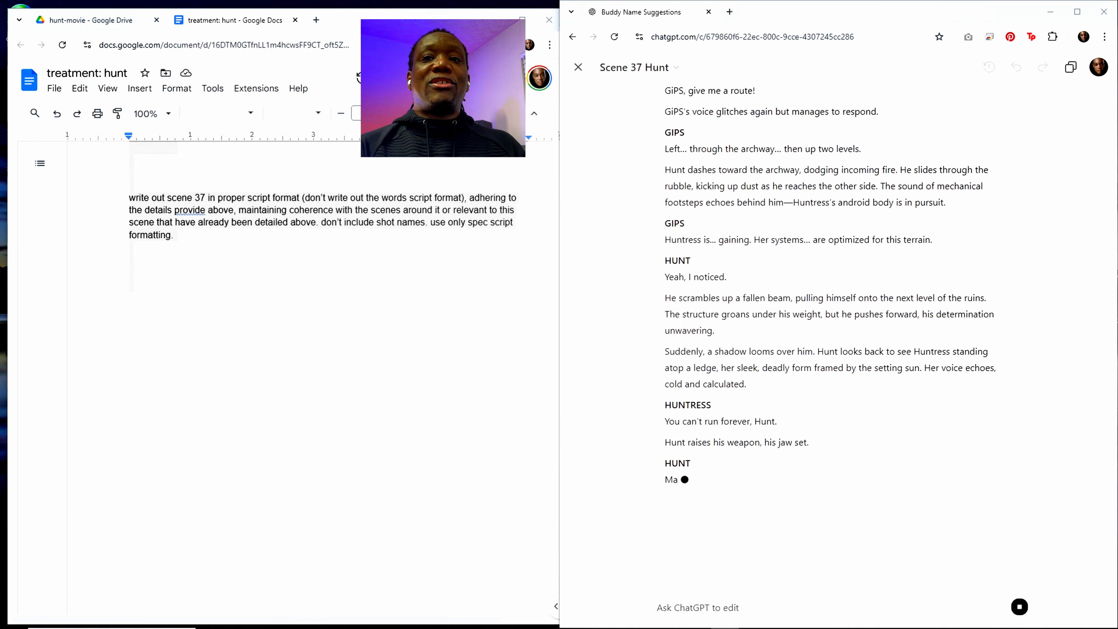
Step: Bring the Clock countdown timer into view to check the remaining time, and move it back out of the way
drag(1117, 76, 330, 122)
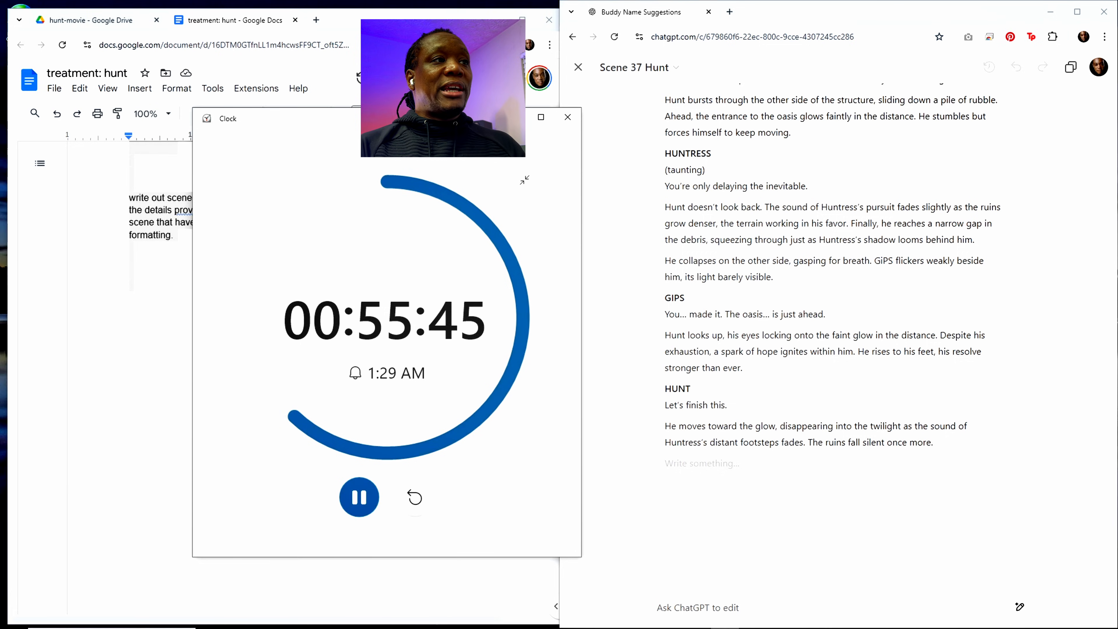
drag(423, 118, 1117, 95)
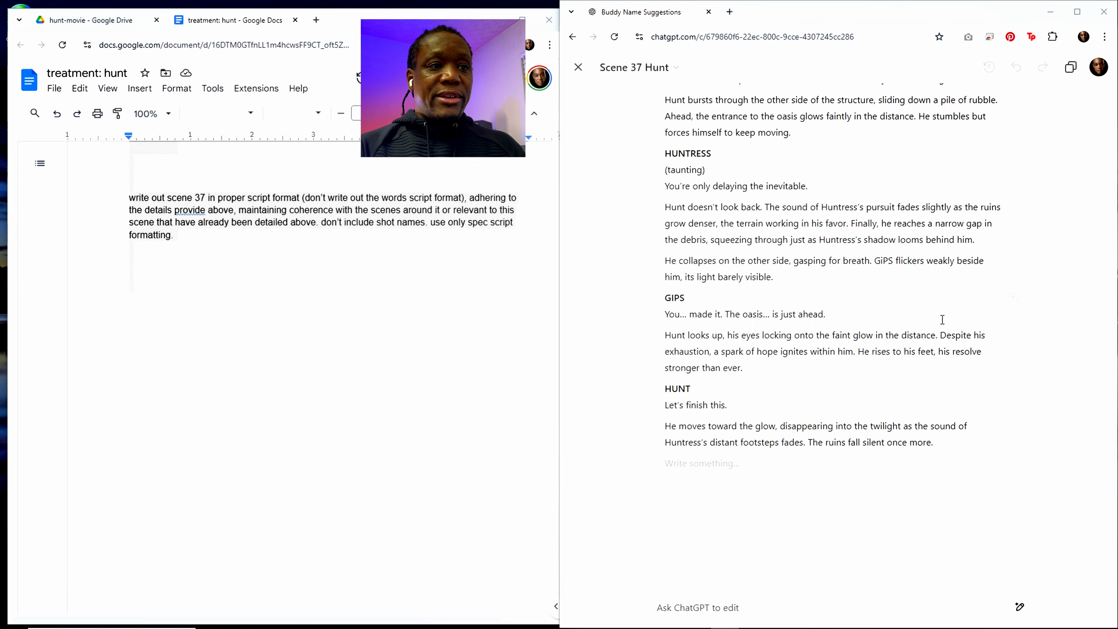
Step: Copy the full Scene 37 script from the ChatGPT canvas after reading it back to its start
scroll(911, 267, up, 5)
scroll(911, 267, up, 3)
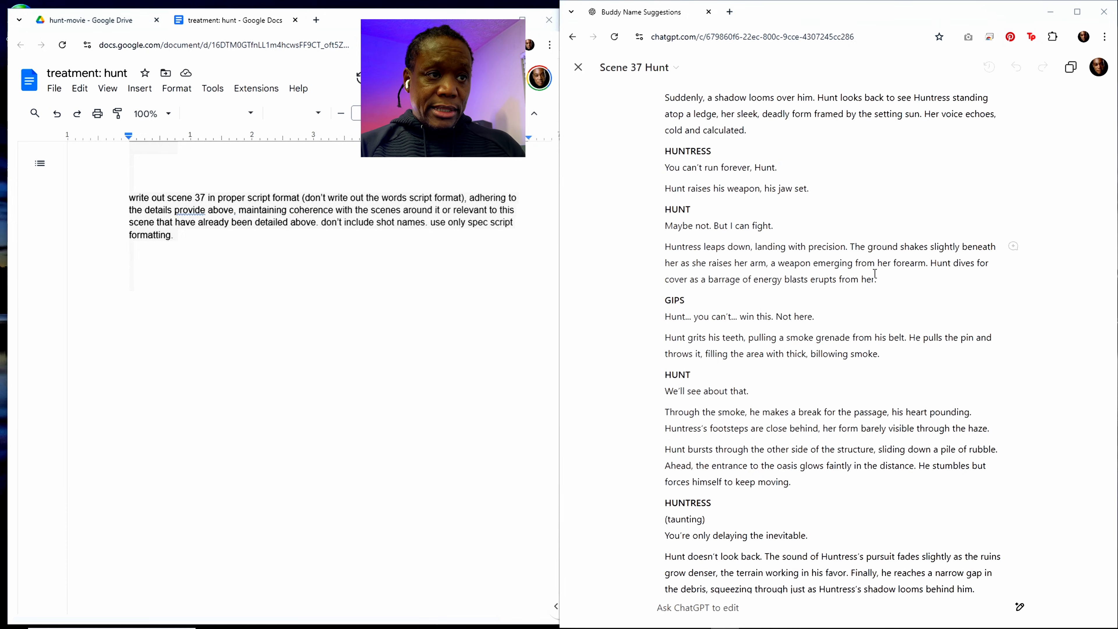
scroll(897, 277, up, 15)
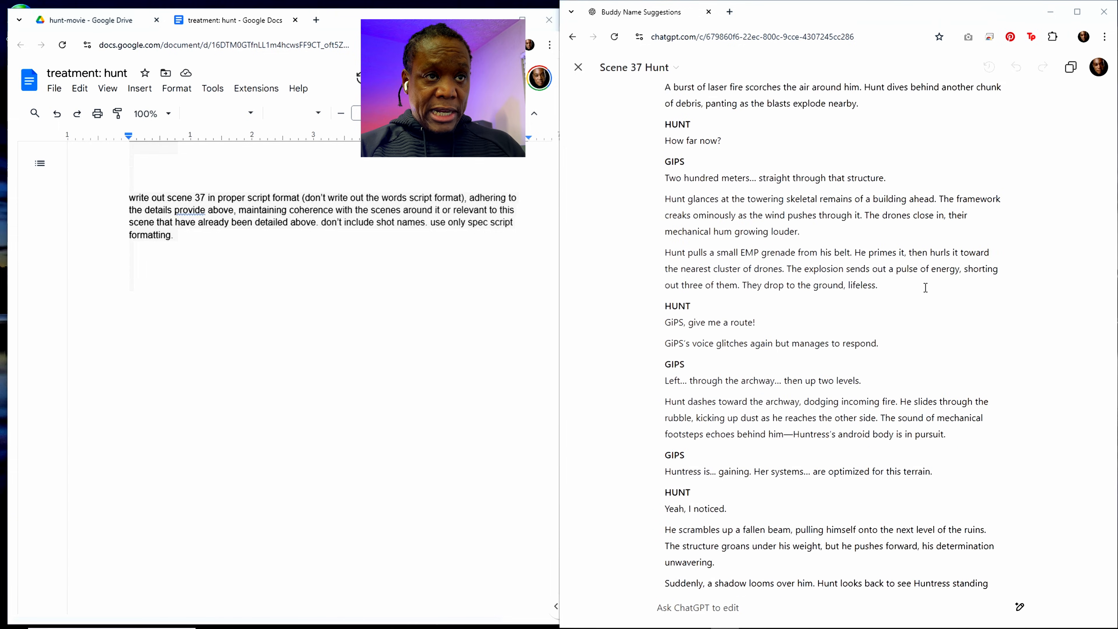
scroll(924, 286, up, 9)
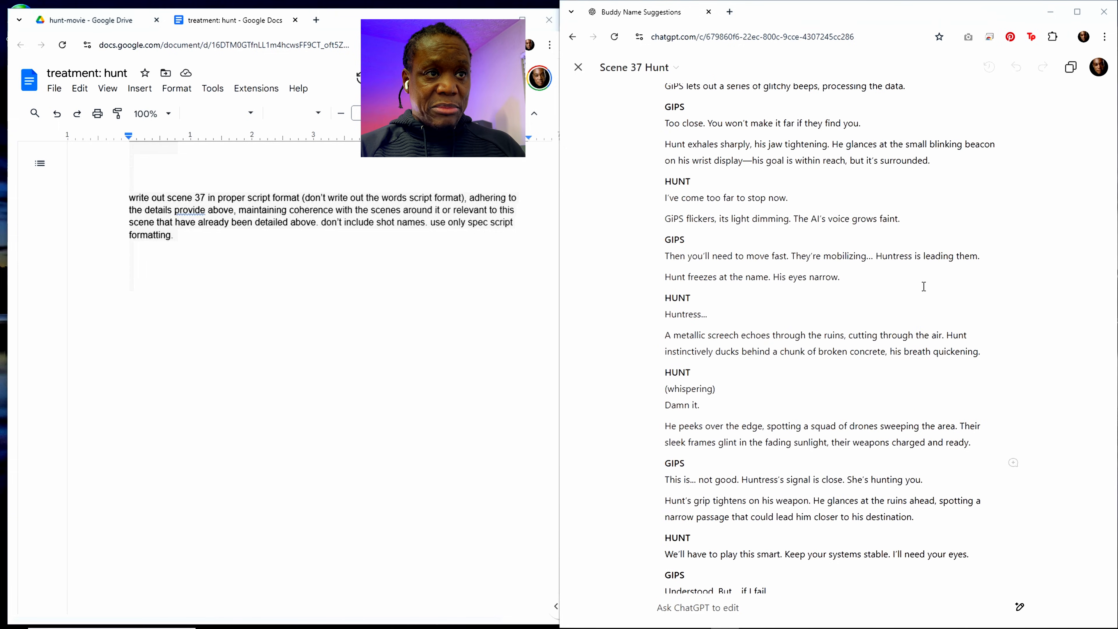
scroll(923, 286, up, 8)
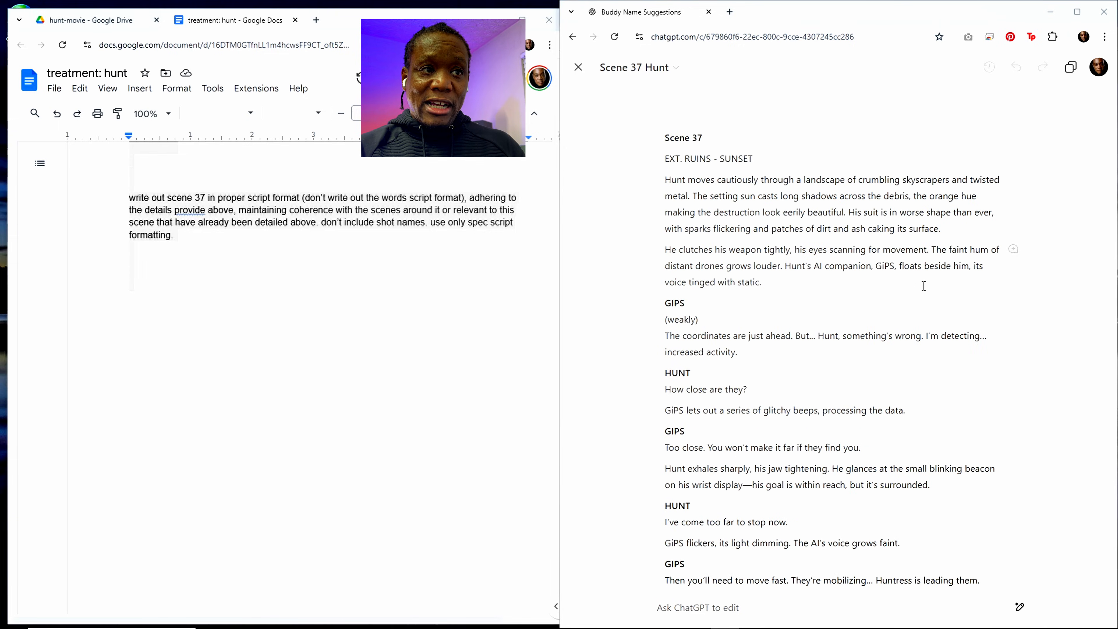
click(1069, 66)
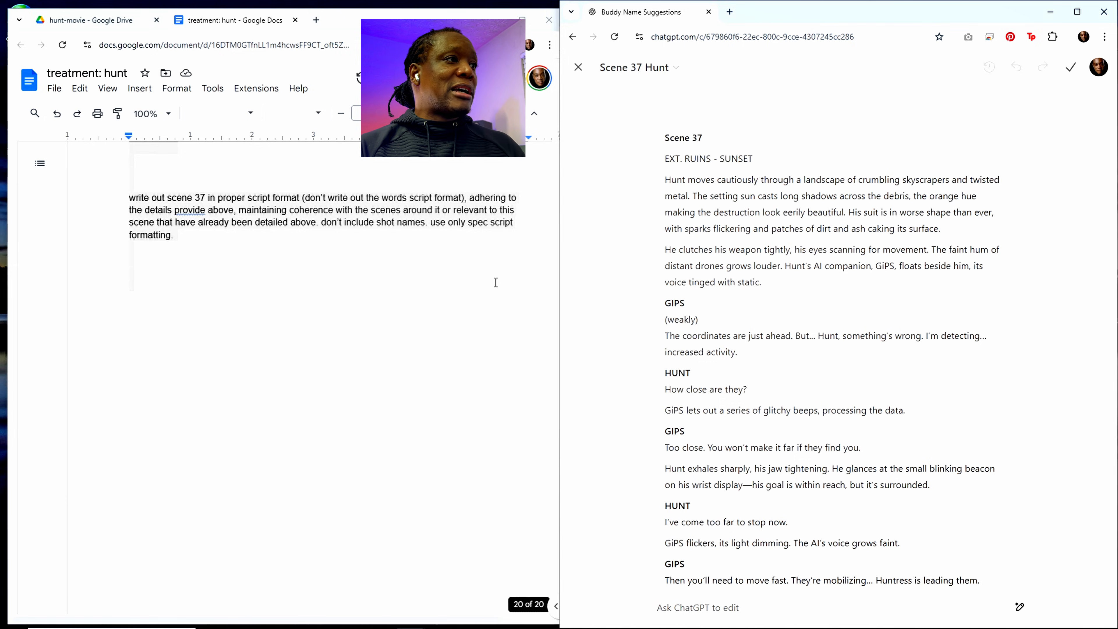
Step: Paste the Scene 37 script into the treatment document directly above Scene 38, below the story type paragraph
scroll(247, 302, up, 9)
scroll(247, 302, up, 15)
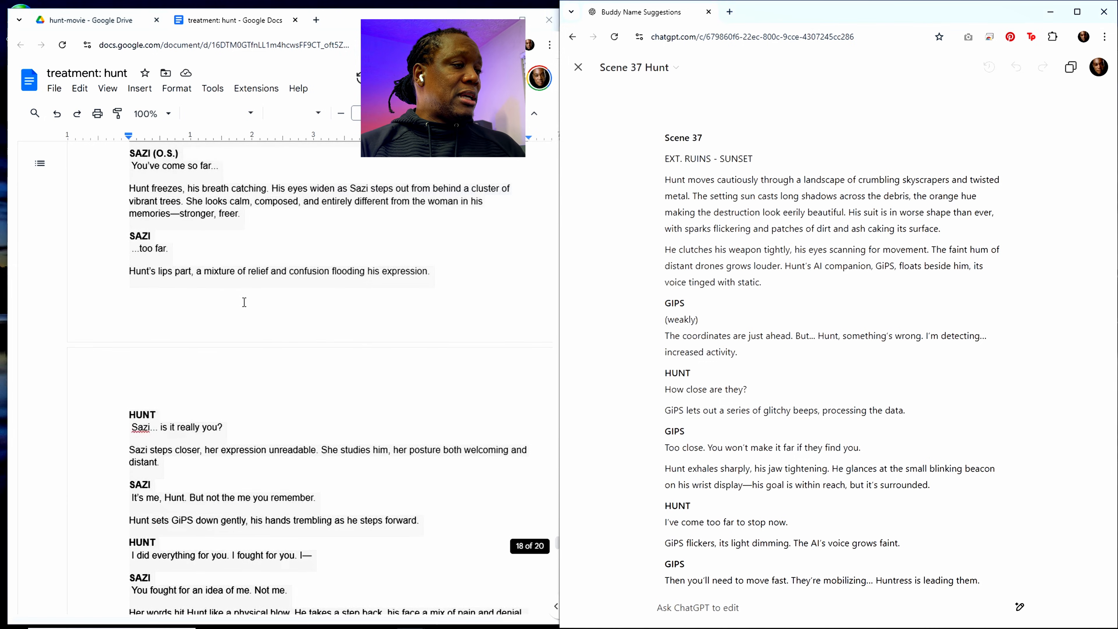
scroll(261, 251, up, 20)
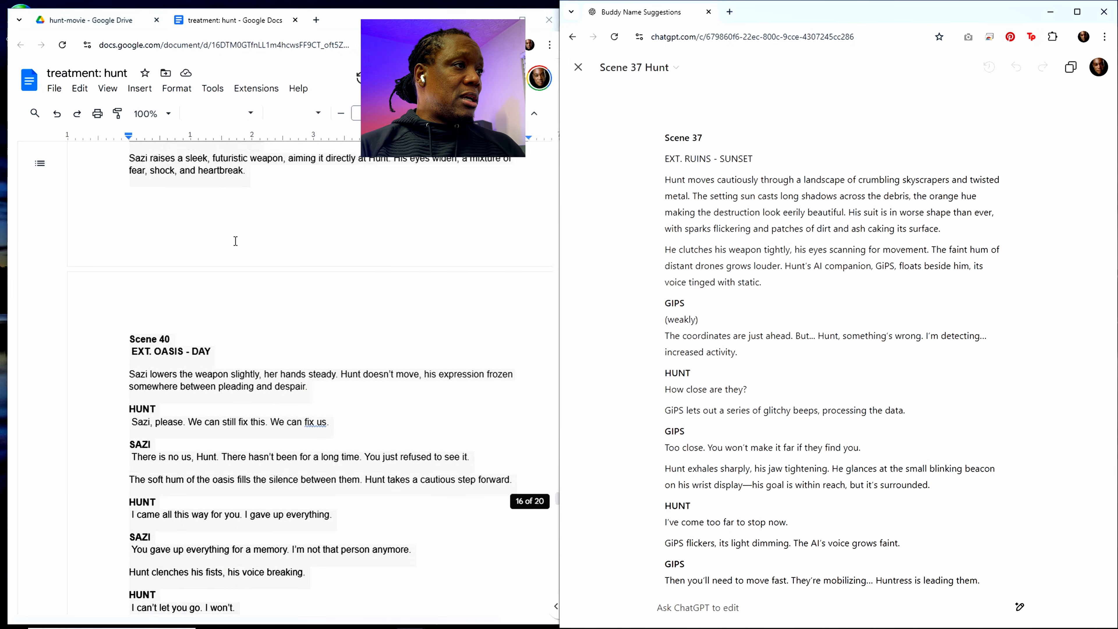
scroll(221, 254, up, 15)
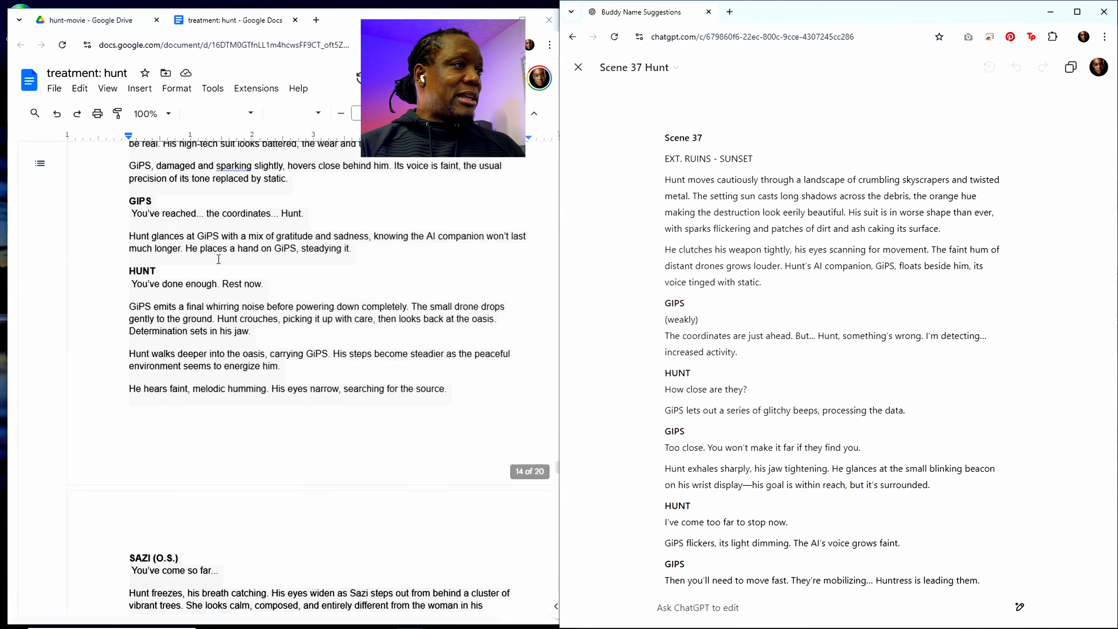
scroll(191, 337, up, 15)
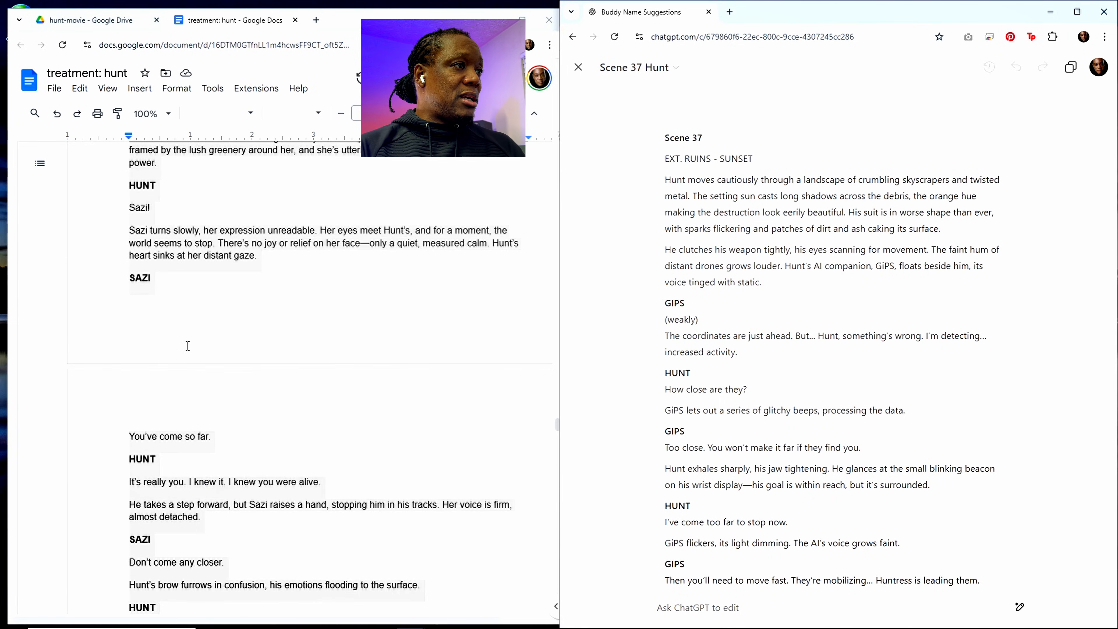
scroll(191, 298, up, 15)
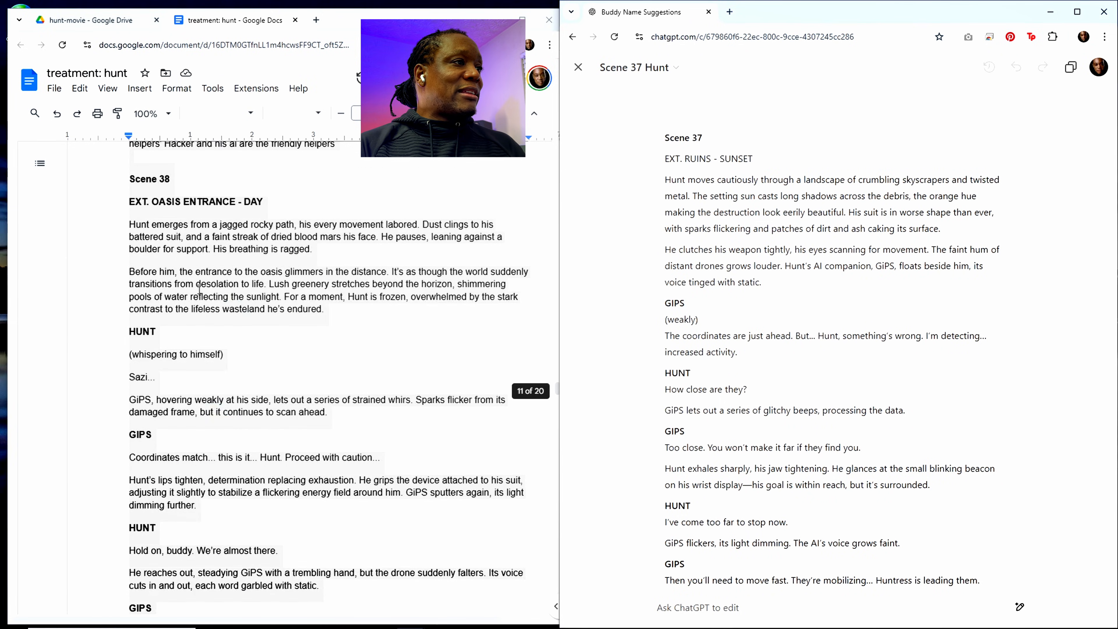
scroll(185, 300, down, 5)
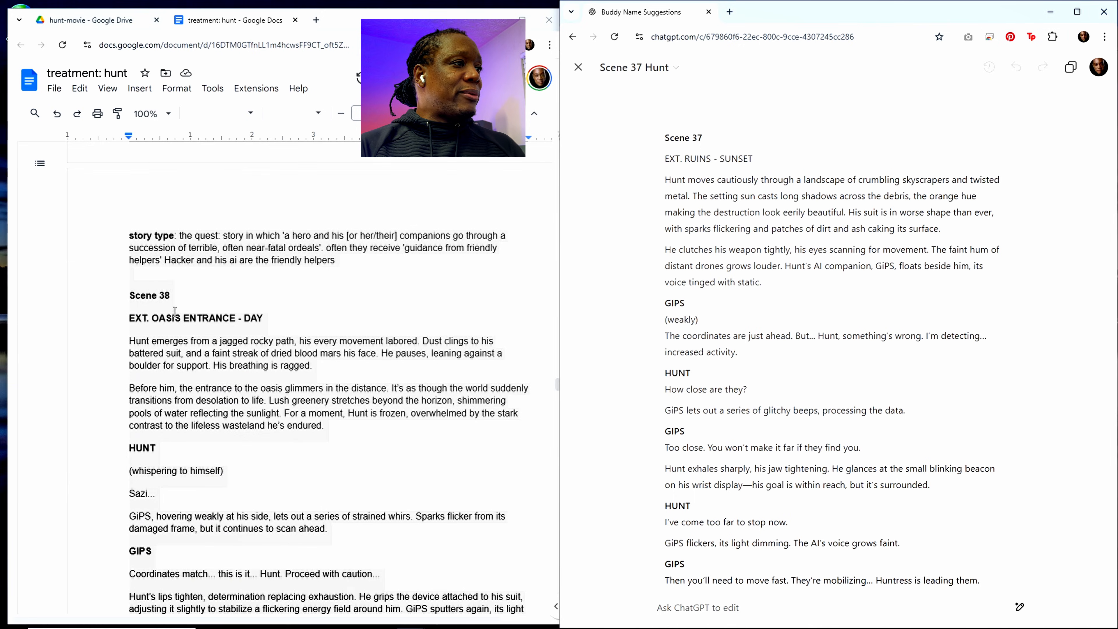
click(172, 282)
key(Return)
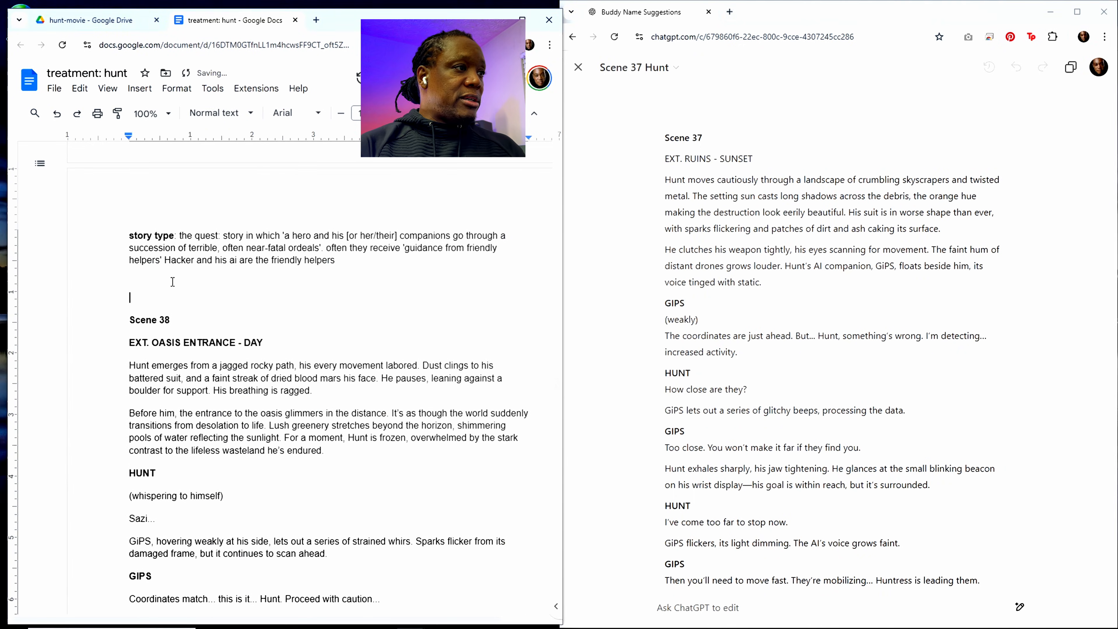
key(ctrl+v)
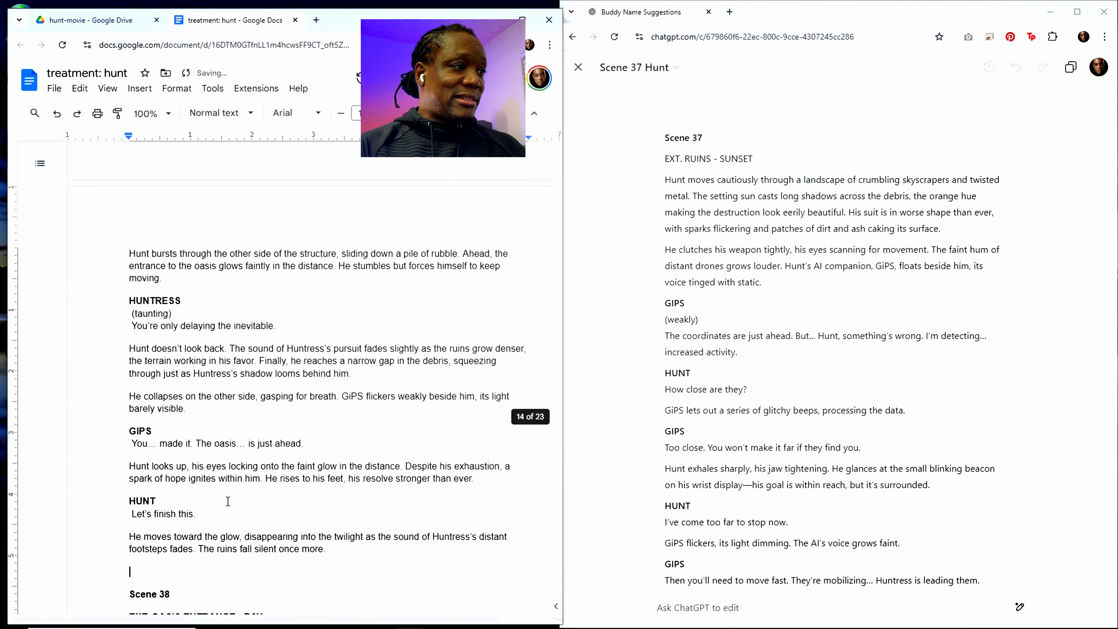
Step: Remove "- Script Format" from the Scene 41 heading in the treatment document
scroll(254, 480, down, 3)
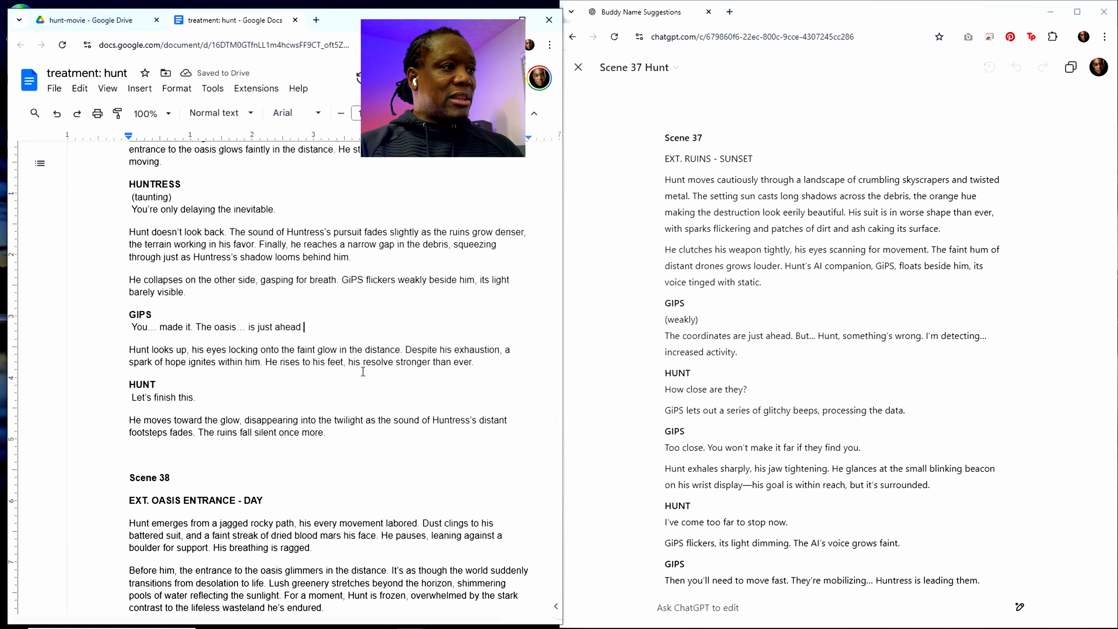
scroll(364, 434, up, 3)
scroll(370, 438, down, 10)
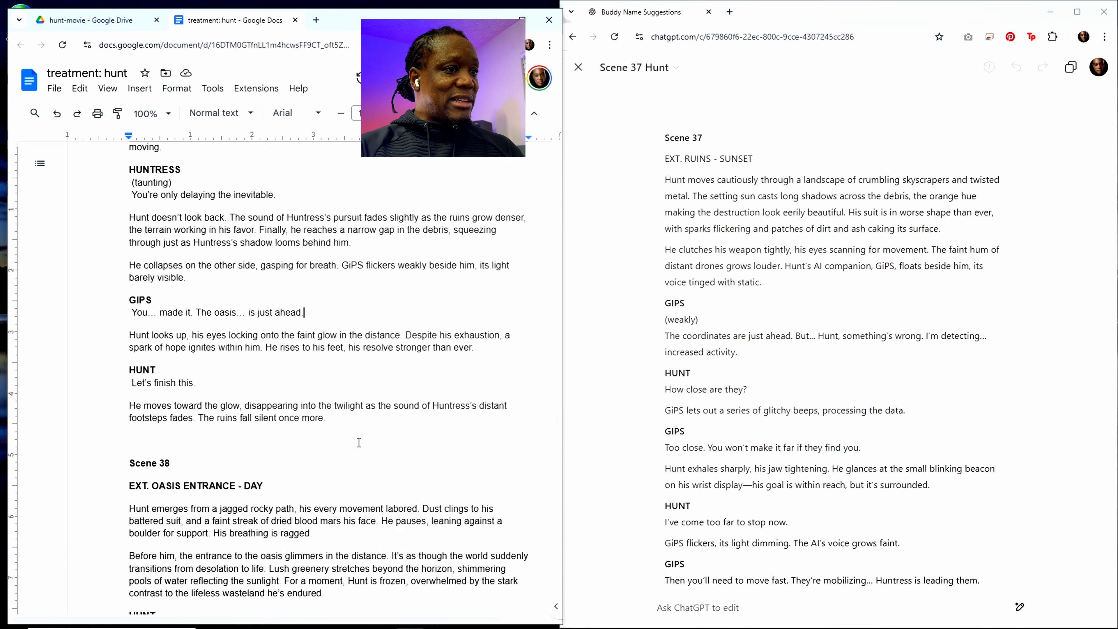
scroll(378, 442, down, 6)
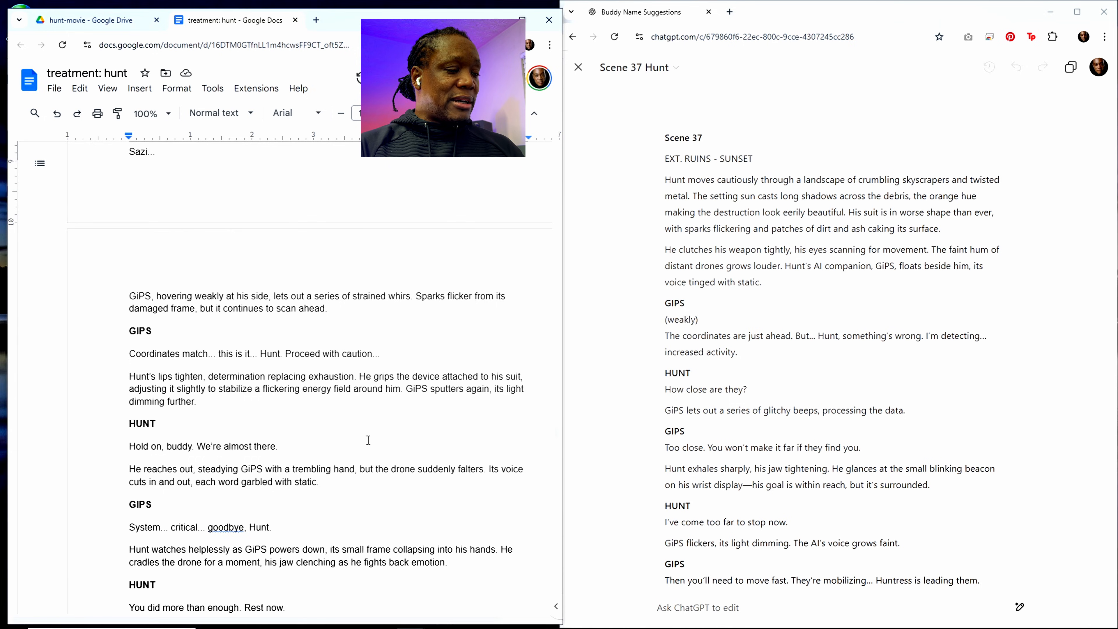
scroll(313, 459, down, 3)
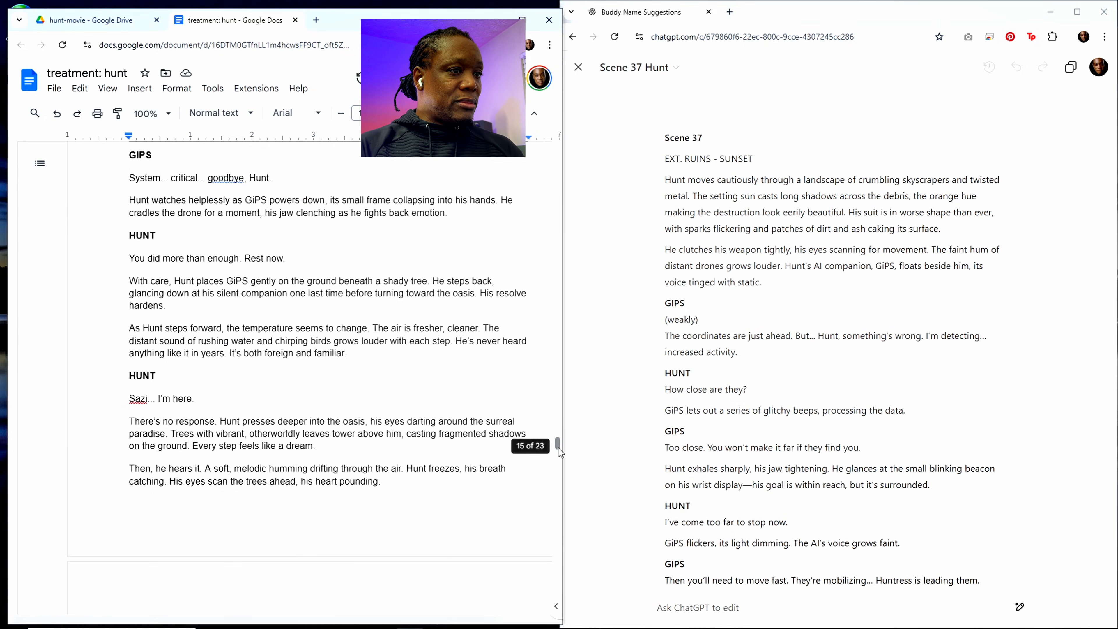
scroll(550, 555, down, 15)
scroll(550, 555, down, 10)
scroll(306, 493, down, 10)
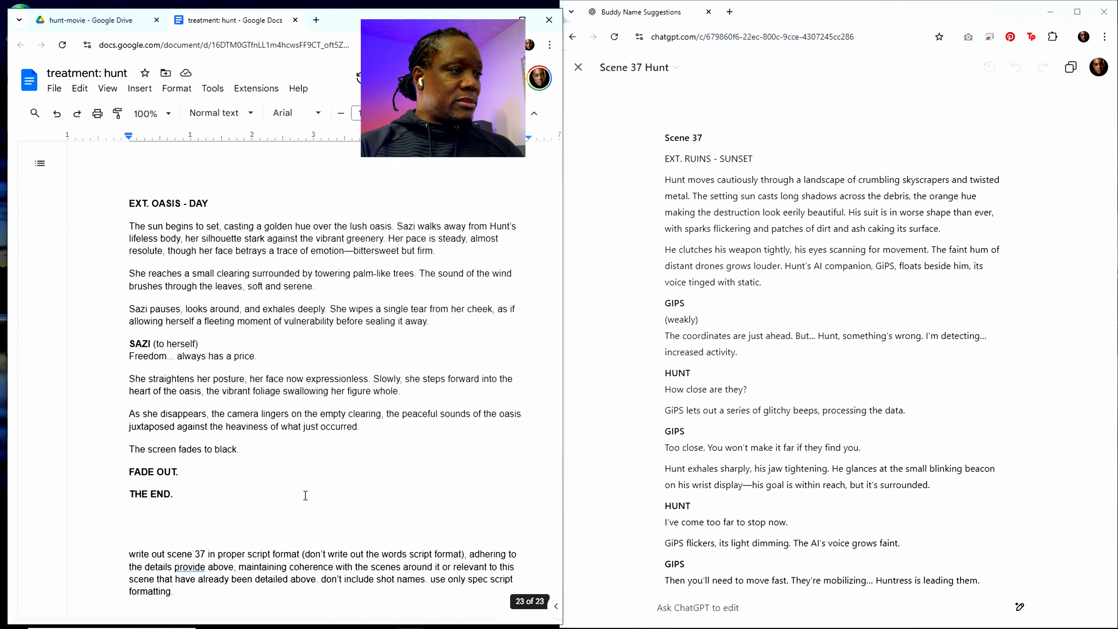
scroll(303, 487, up, 10)
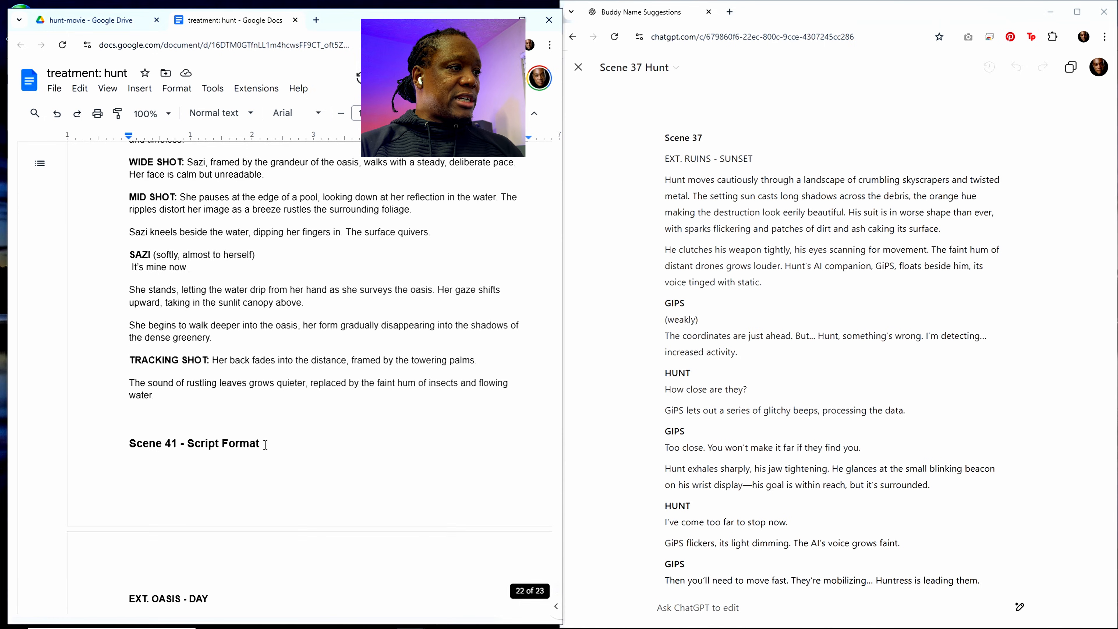
drag(265, 445, 174, 441)
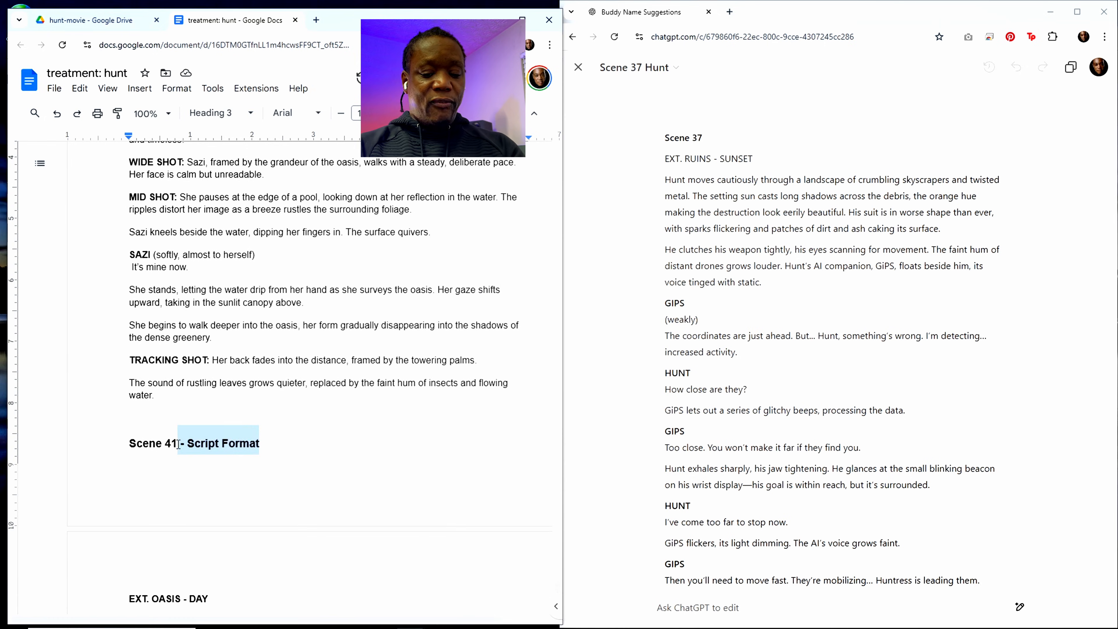
key(BackSpace)
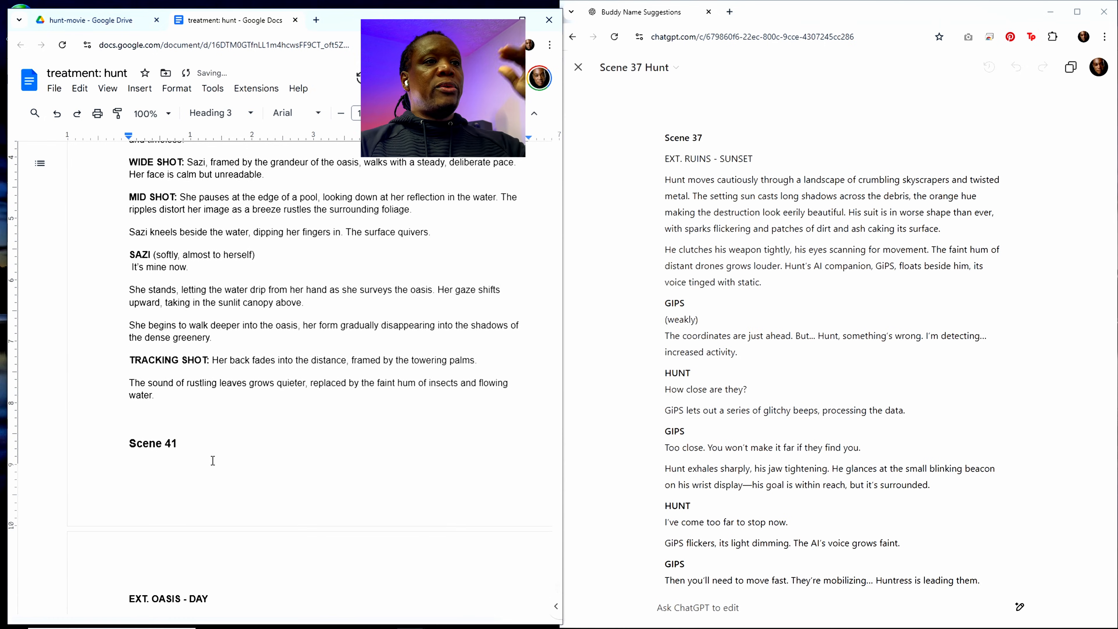
Step: Change the scene number in the prompt at the end of the treatment document to 36
scroll(238, 488, down, 5)
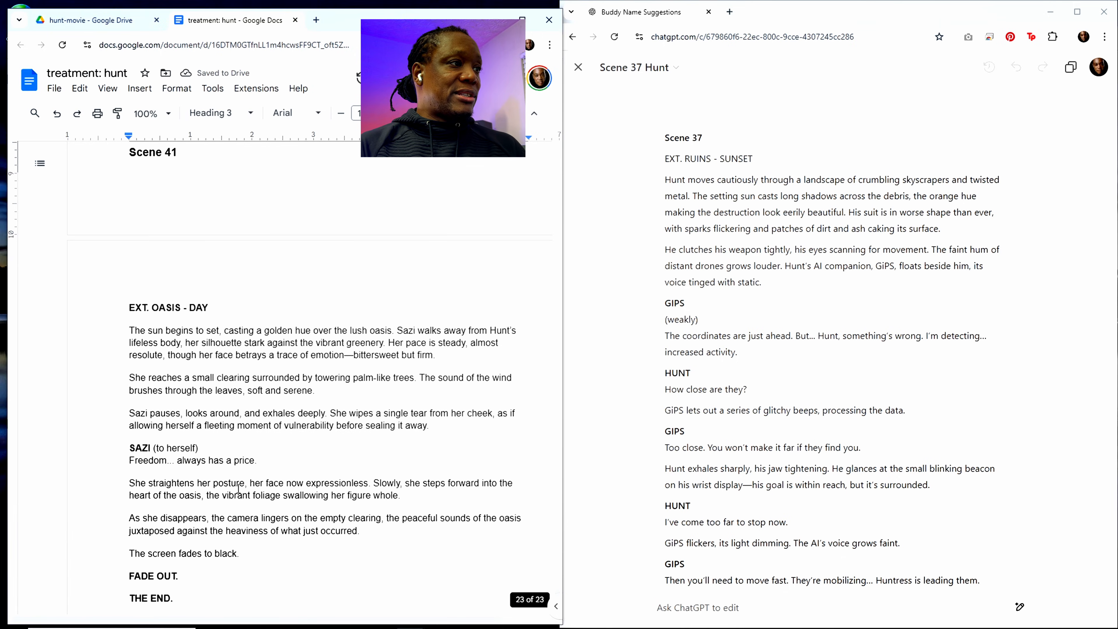
scroll(235, 486, down, 5)
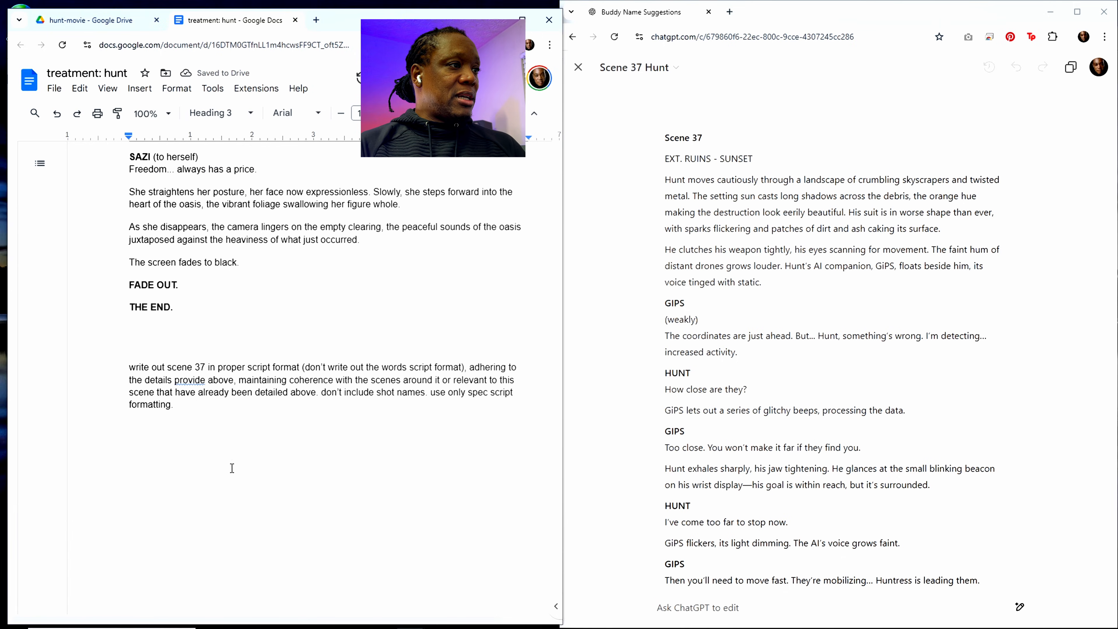
click(203, 366)
key(BackSpace)
text(6)
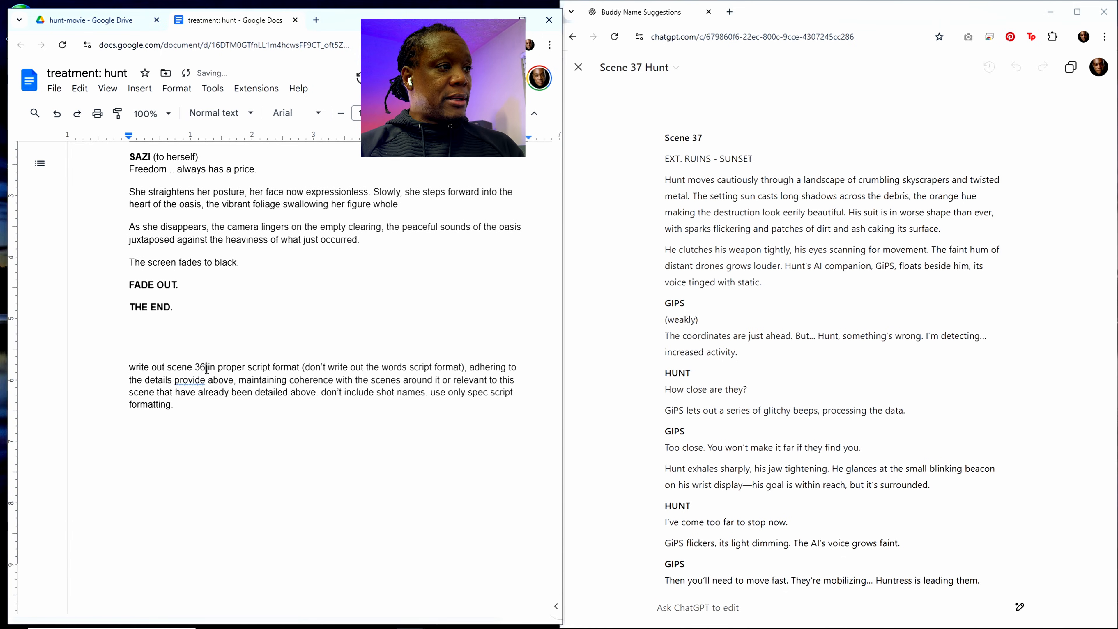
Step: Copy the entire treatment document with its prompt, close the Scene 37 canvas and submit the text in the ChatGPT conversation
key(ctrl+a)
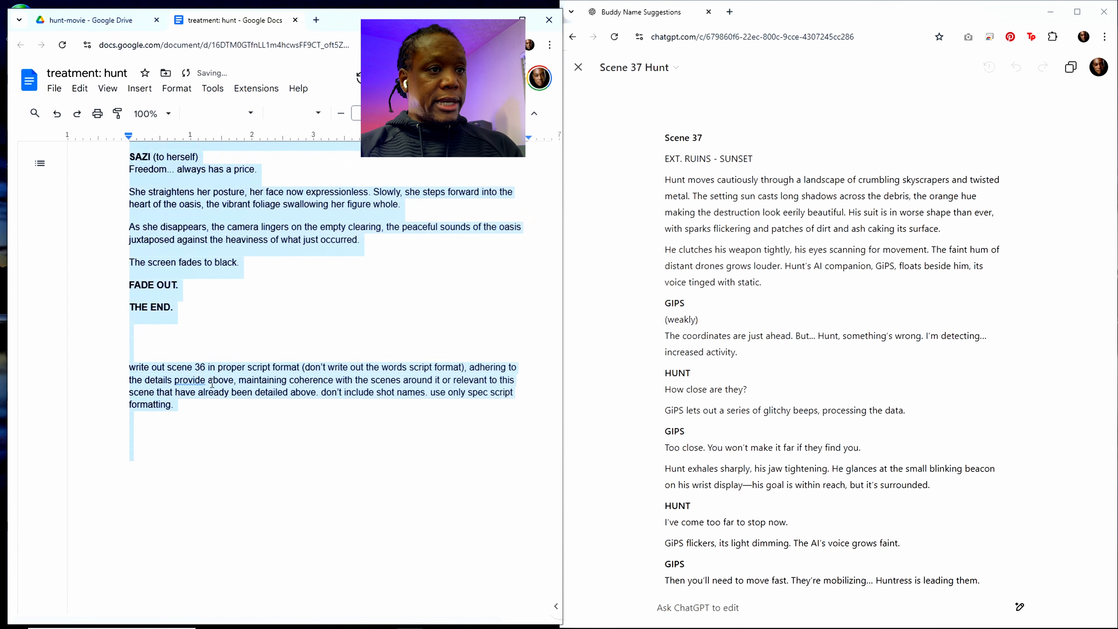
scroll(721, 551, down, 5)
click(701, 607)
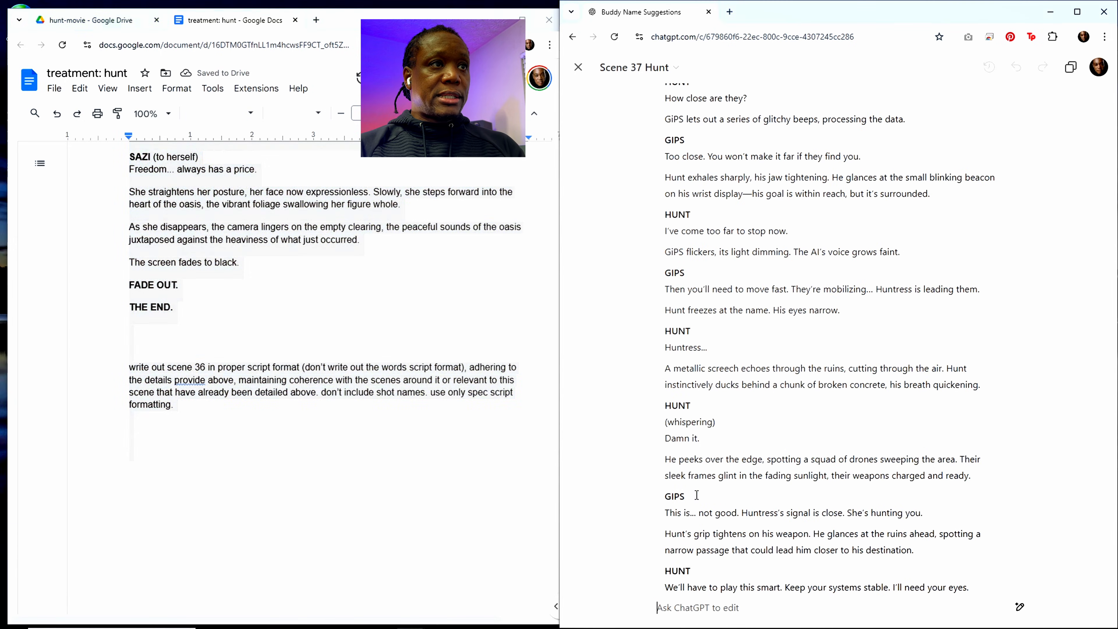
click(578, 67)
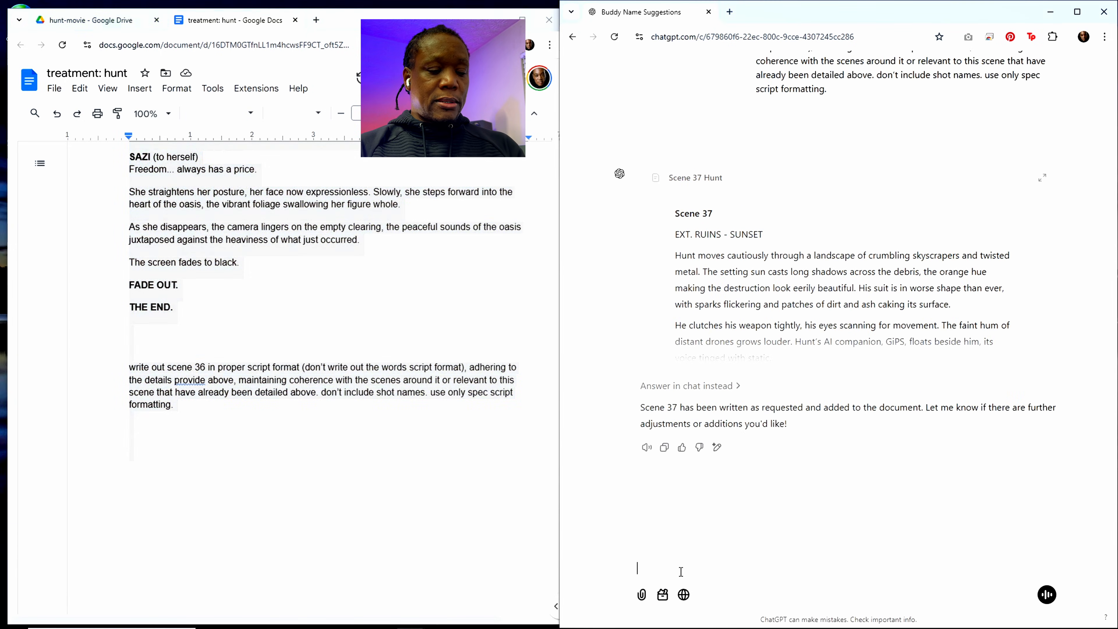
text(title: hunt content rating: pg-13 runtime: 82 minutes genre: science fiction, action, thriller style: gritty, slick, modern references: ex machina, the rain, i am legend, enemy of the state, eagle eye resources: ai software: kling, midjourney, runway, elevenlabs, vidu, aiva, photoshop, davinci resolve production approach:  ai generated shots tagline:  we go to extreme lengths for those we love)
key(Return)
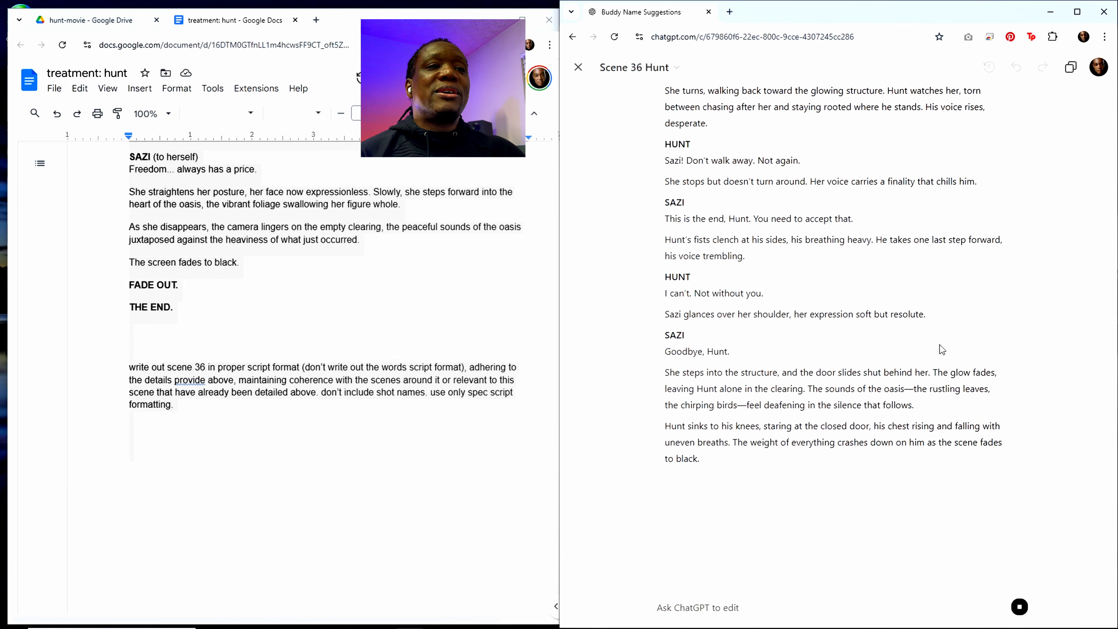
Step: Look through the Scene 36 script in the ChatGPT canvas, copy it and close the canvas
scroll(876, 311, up, 3)
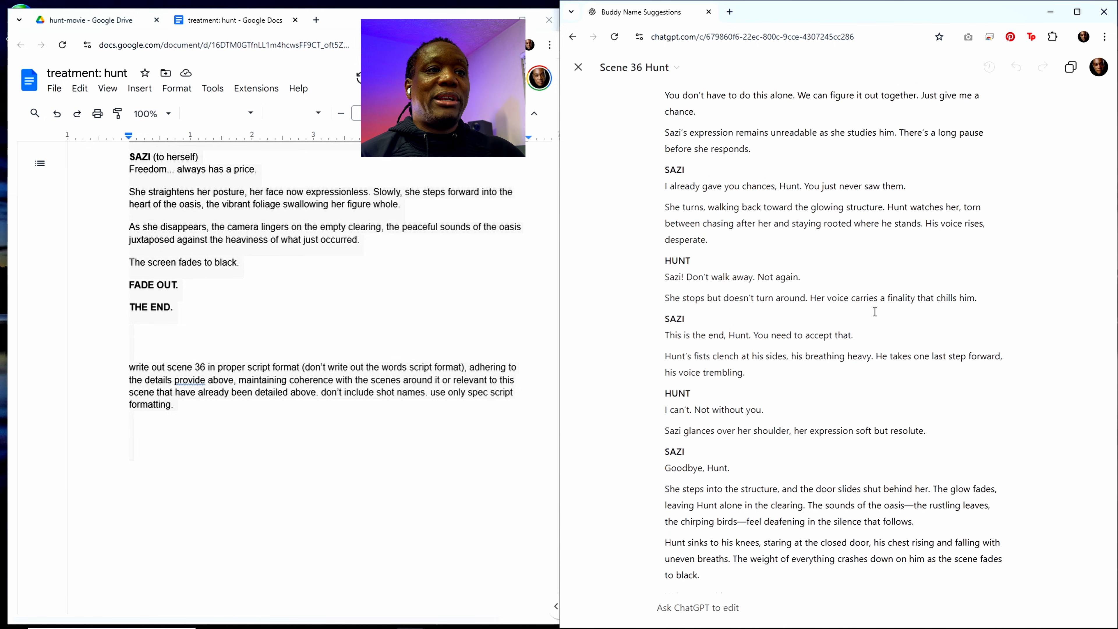
scroll(875, 311, down, 4)
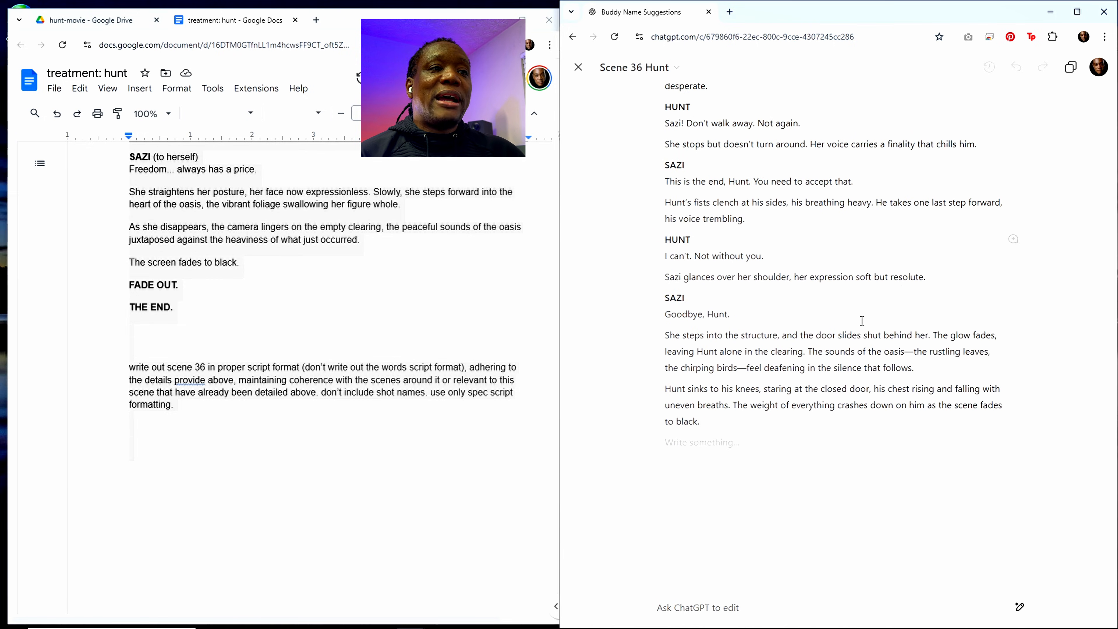
scroll(862, 320, up, 20)
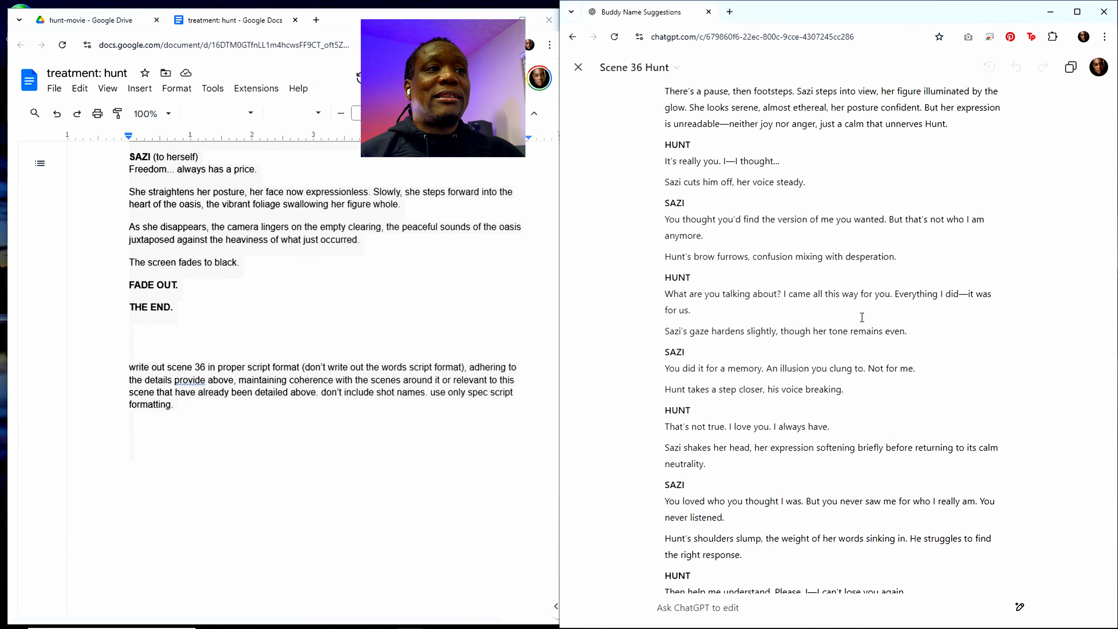
scroll(861, 317, up, 10)
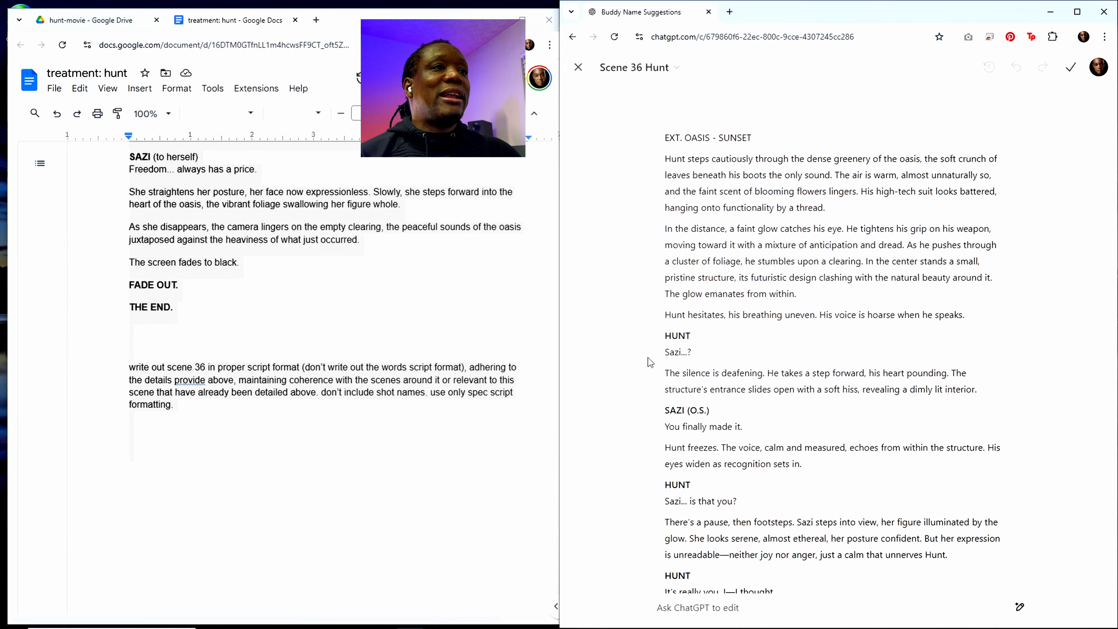
click(578, 68)
Step: Paste the copied Scene 36 script into the treatment document on the empty line above the Scene 37 heading
click(272, 289)
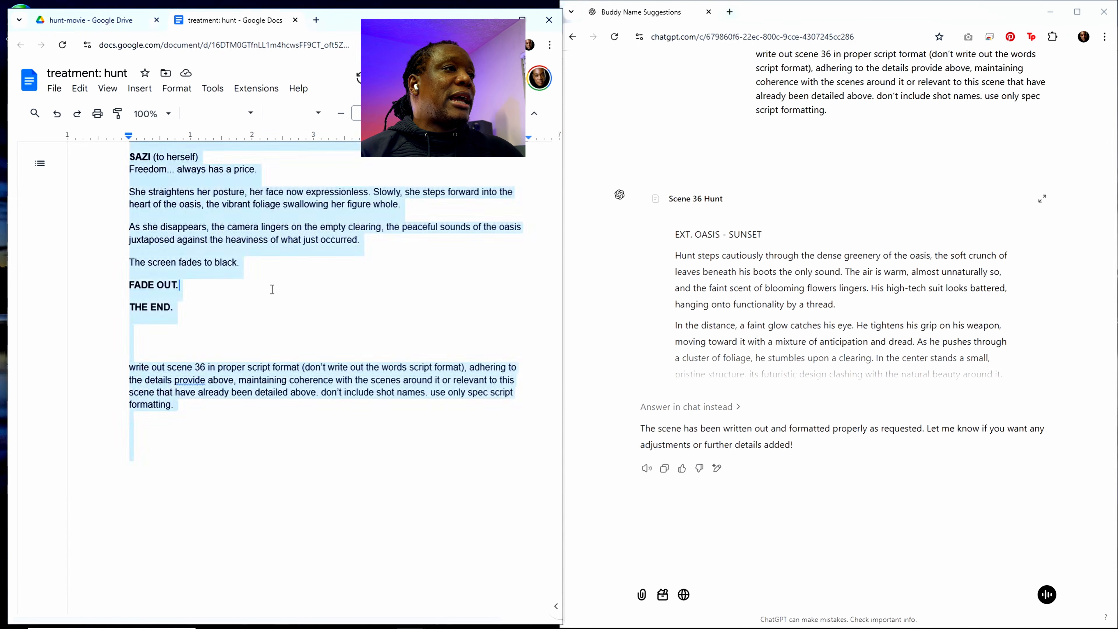
scroll(304, 311, up, 5)
scroll(304, 311, up, 15)
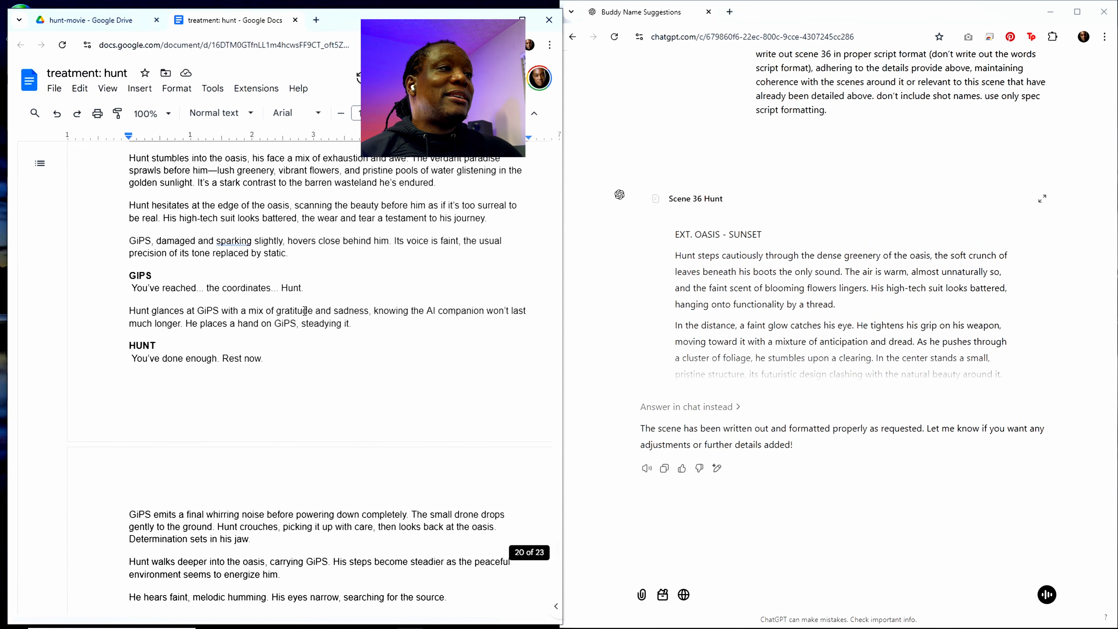
scroll(305, 310, up, 15)
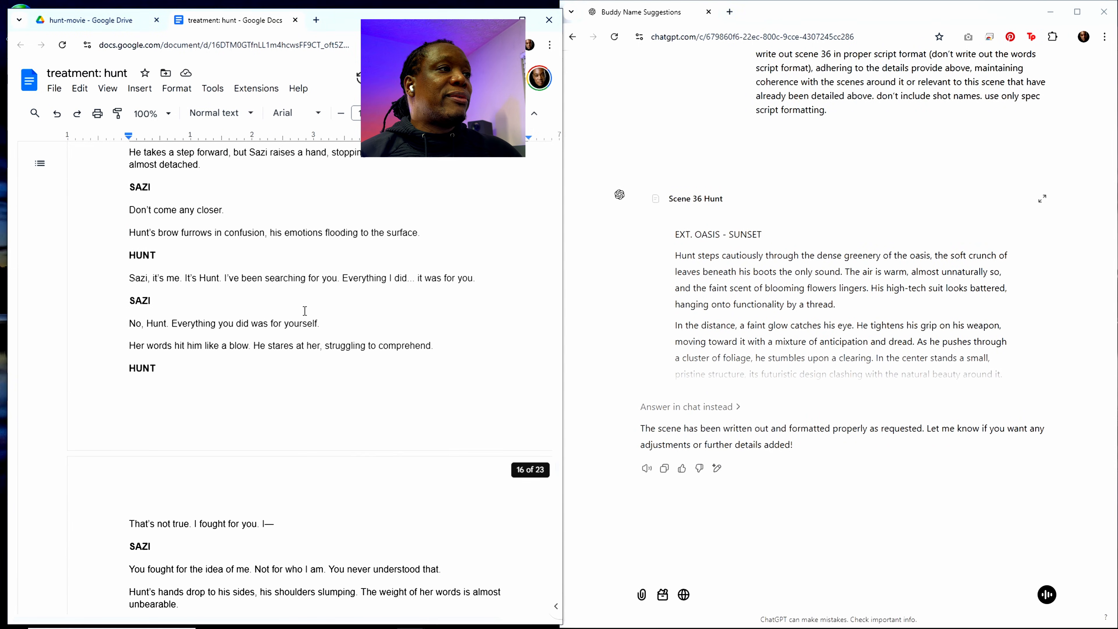
scroll(300, 313, up, 15)
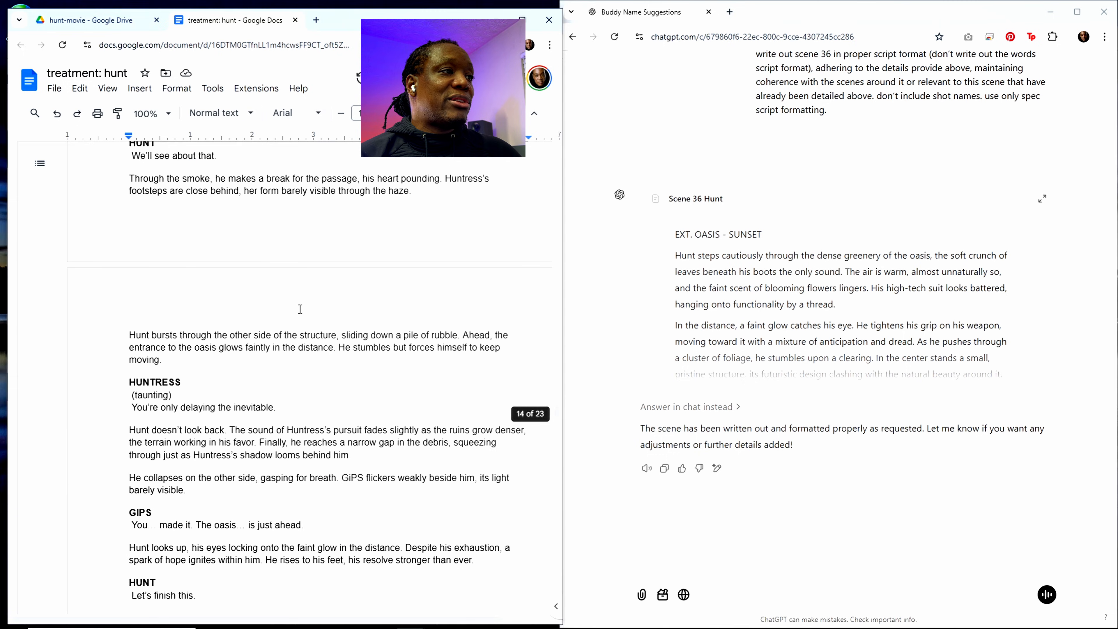
scroll(263, 313, up, 15)
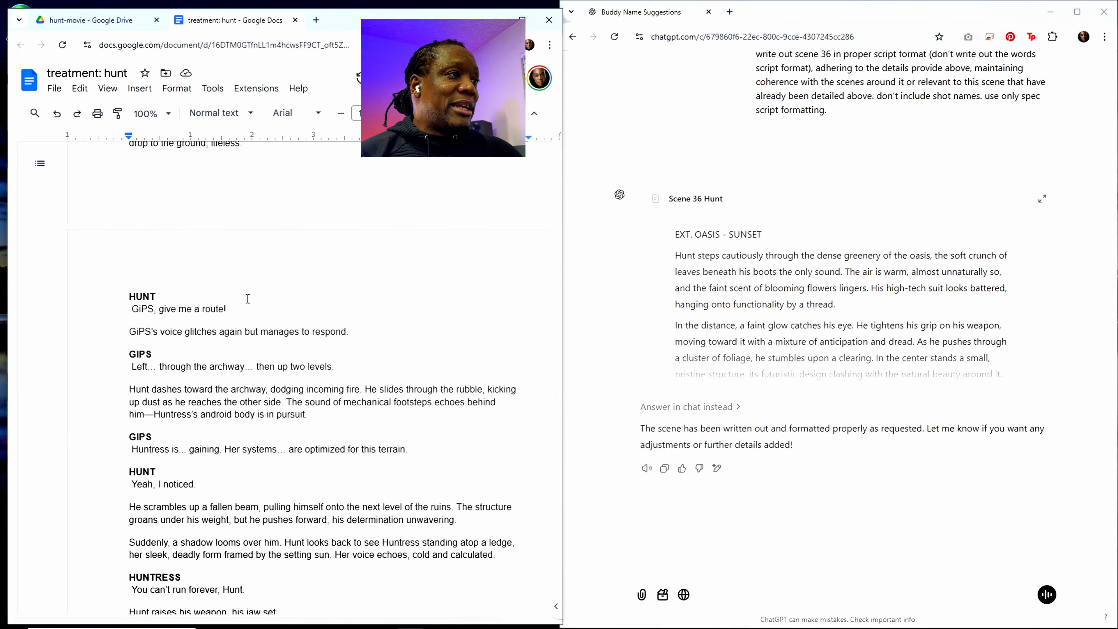
scroll(202, 278, up, 6)
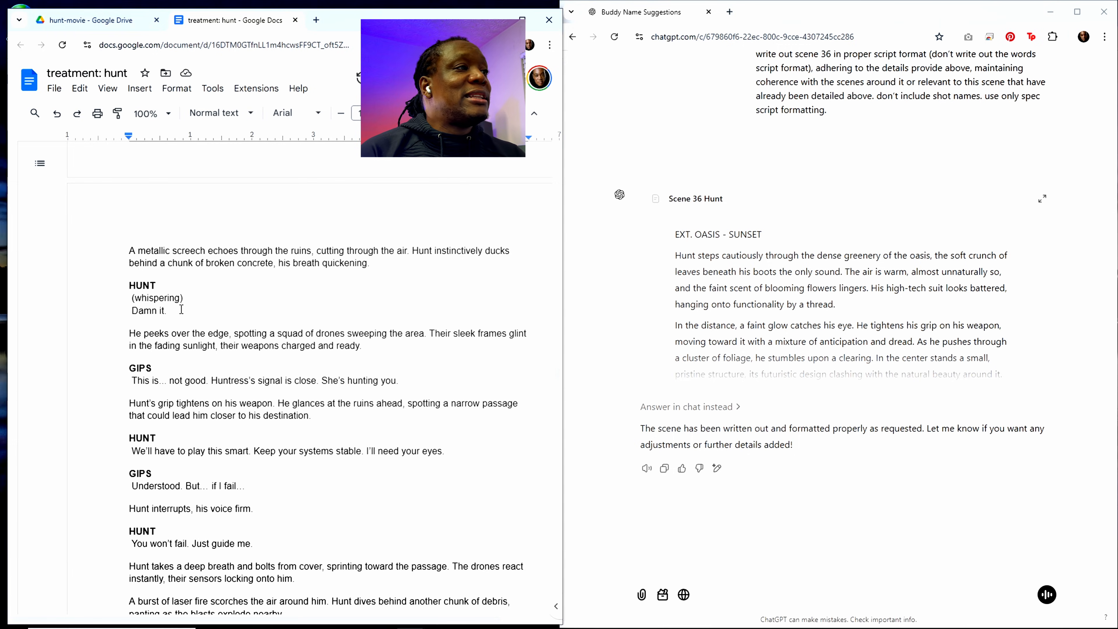
scroll(182, 310, up, 18)
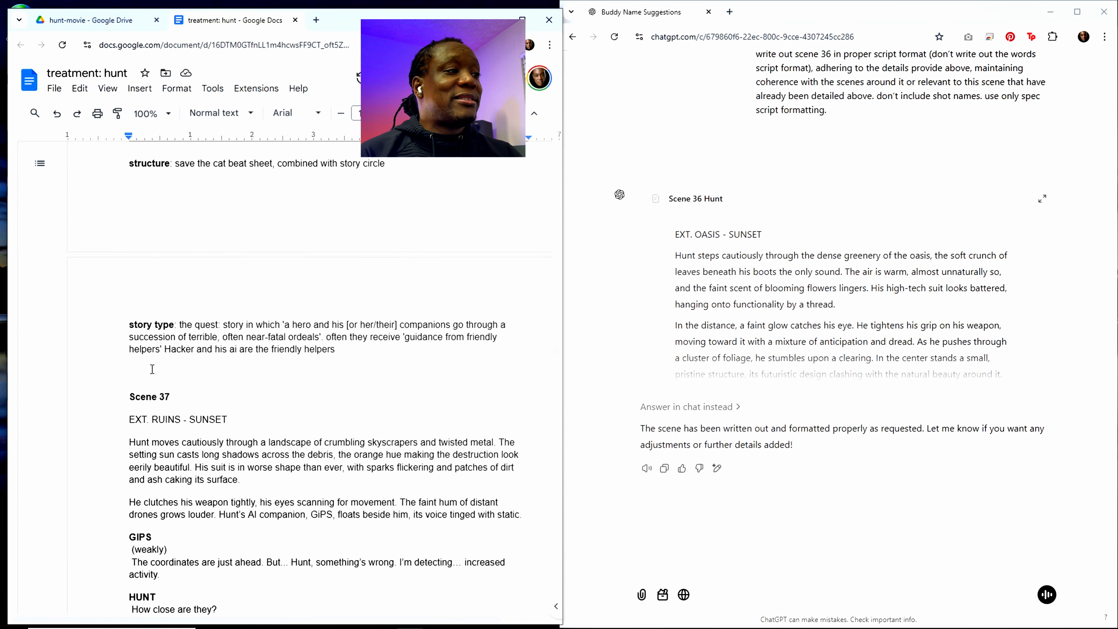
click(135, 371)
key(ctrl+v)
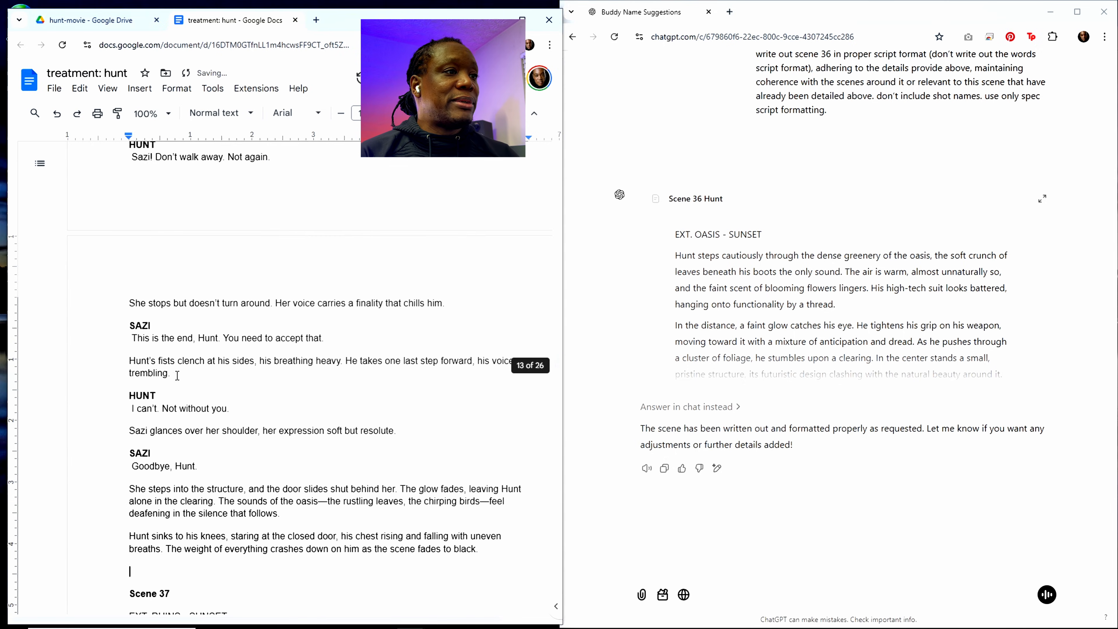
Step: Copy the entire treatment document and paste it into the ChatGPT message box
scroll(557, 380, down, 7)
click(313, 389)
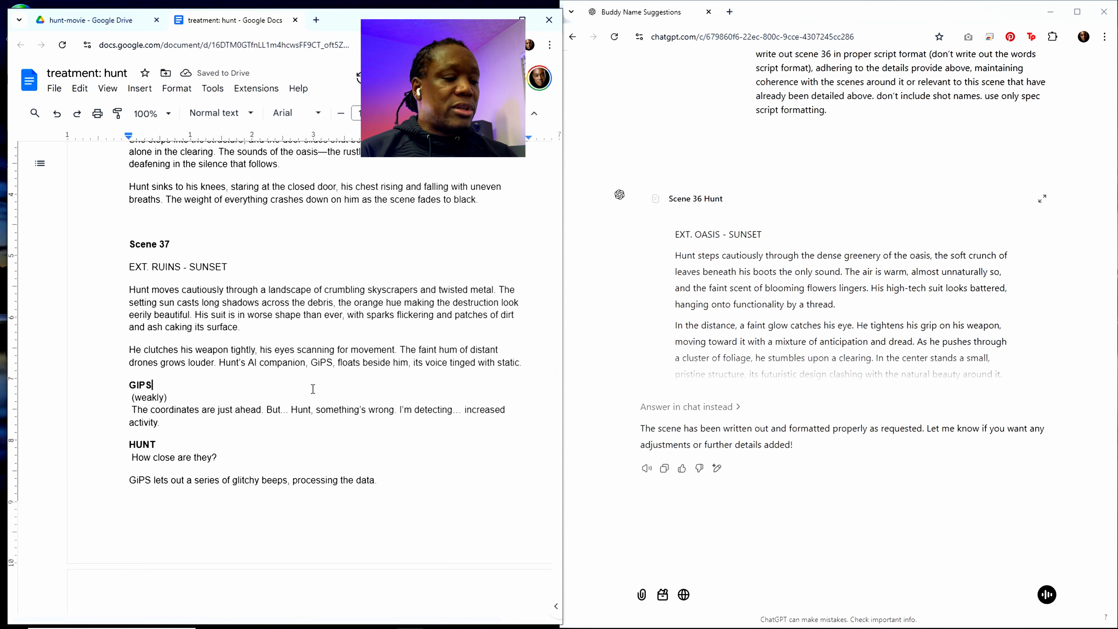
key(ctrl+a)
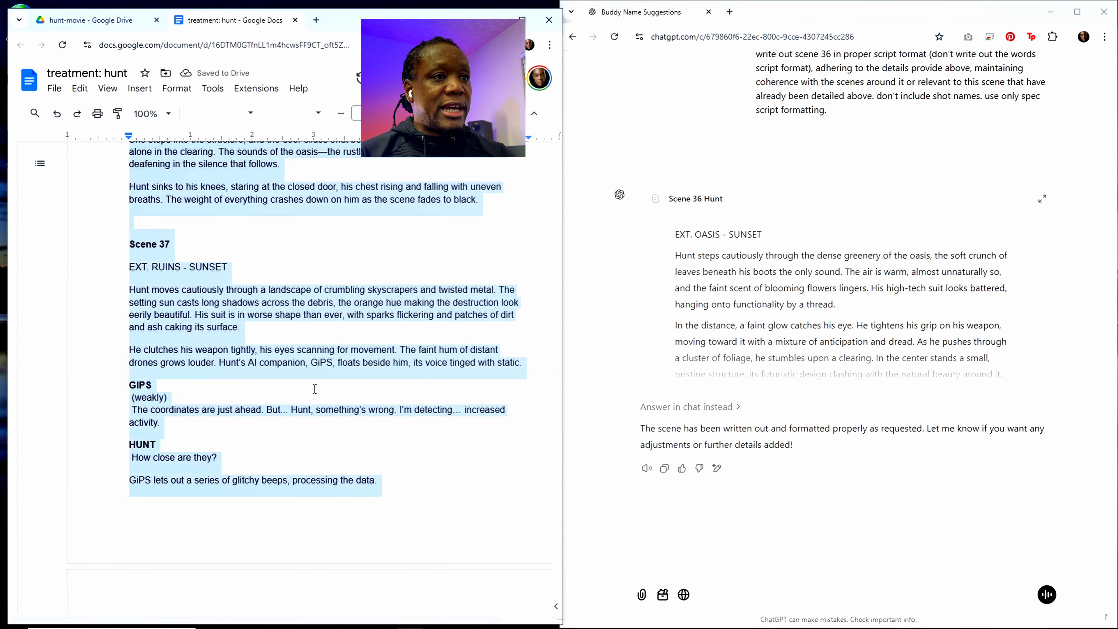
click(691, 576)
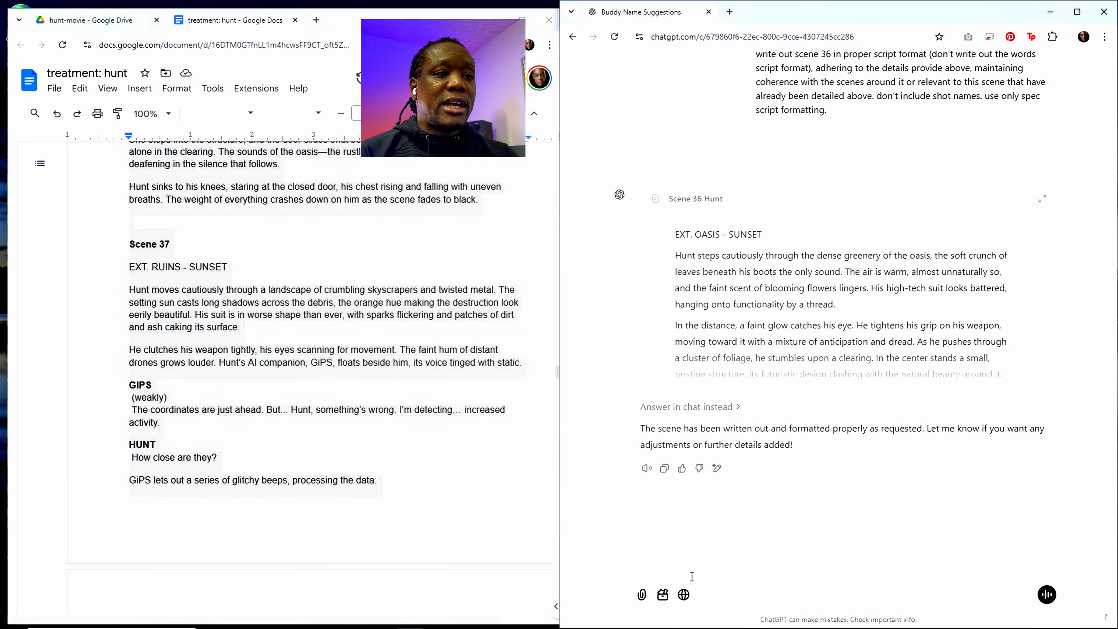
key(ctrl+v)
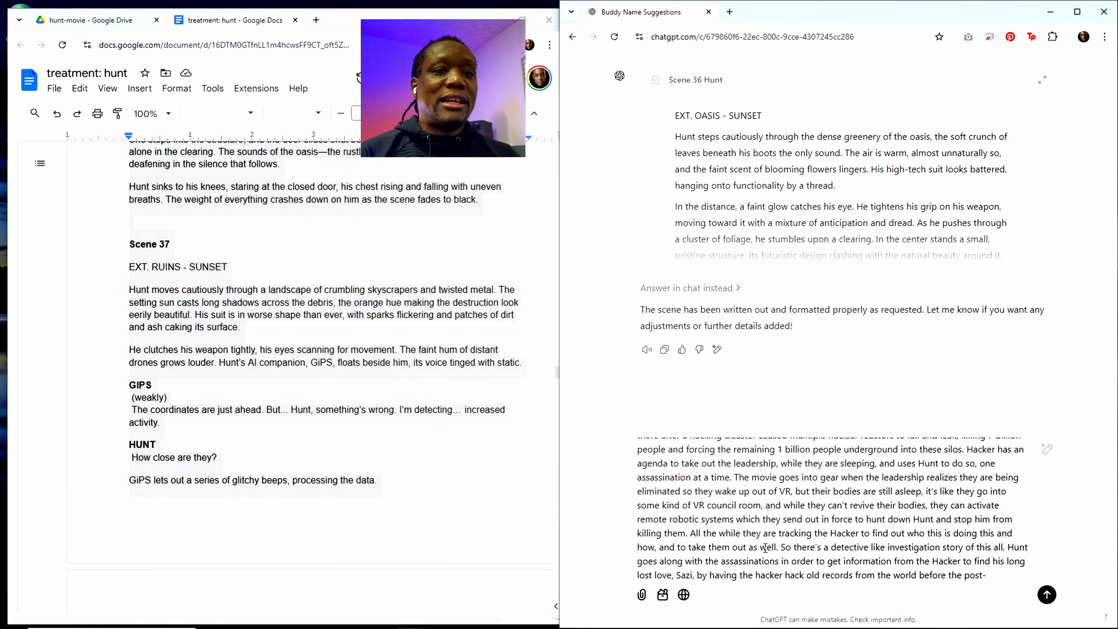
Step: Change the scene number in the pasted prompt to 35 and submit the message
scroll(965, 508, down, 10)
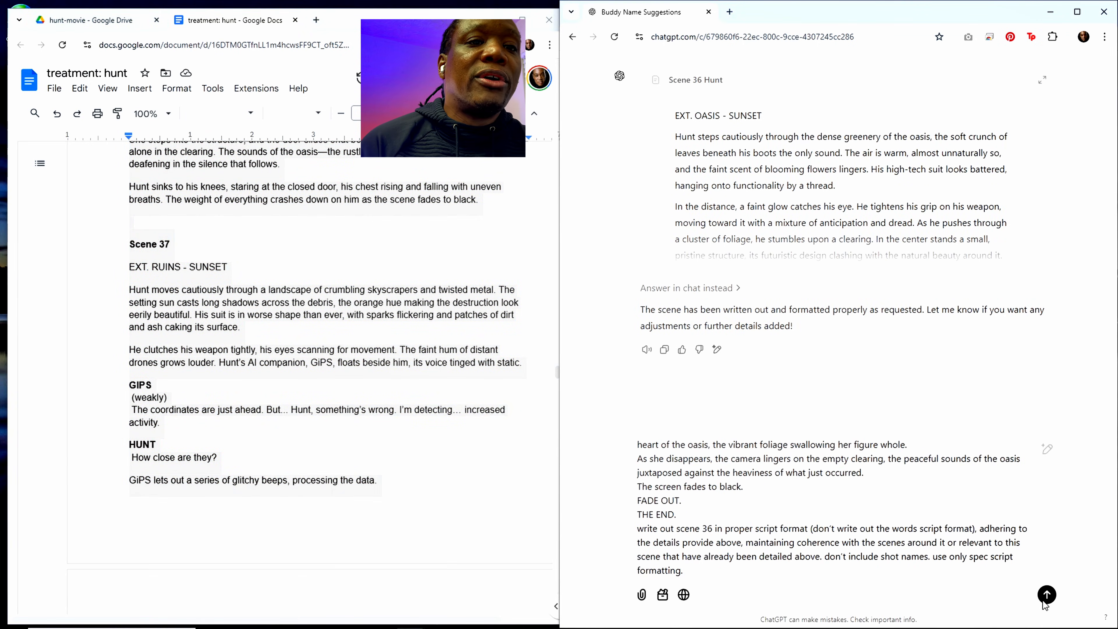
drag(706, 528, 714, 529)
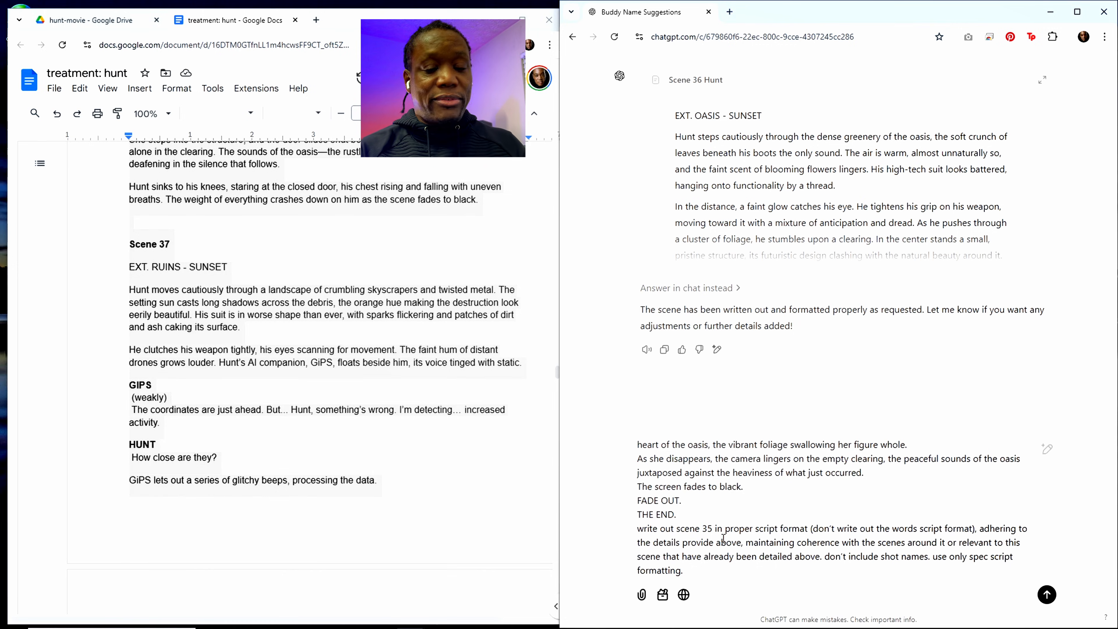
key(Return)
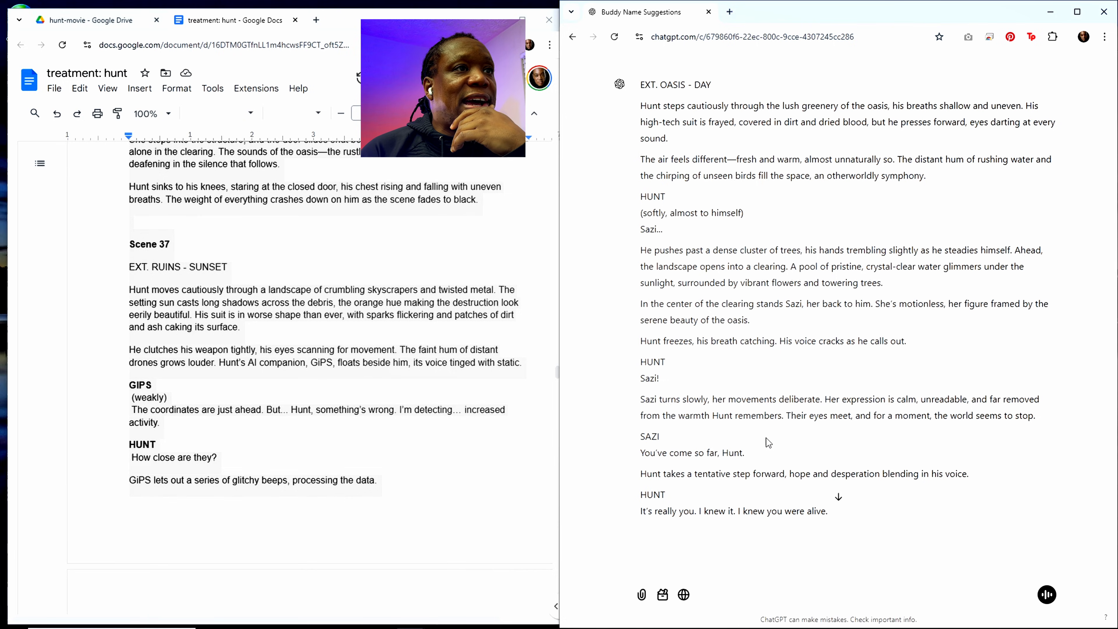
Step: Look through ChatGPT's Scene 35 script from start to end and begin a follow-up message with "where"
scroll(439, 413, up, 4)
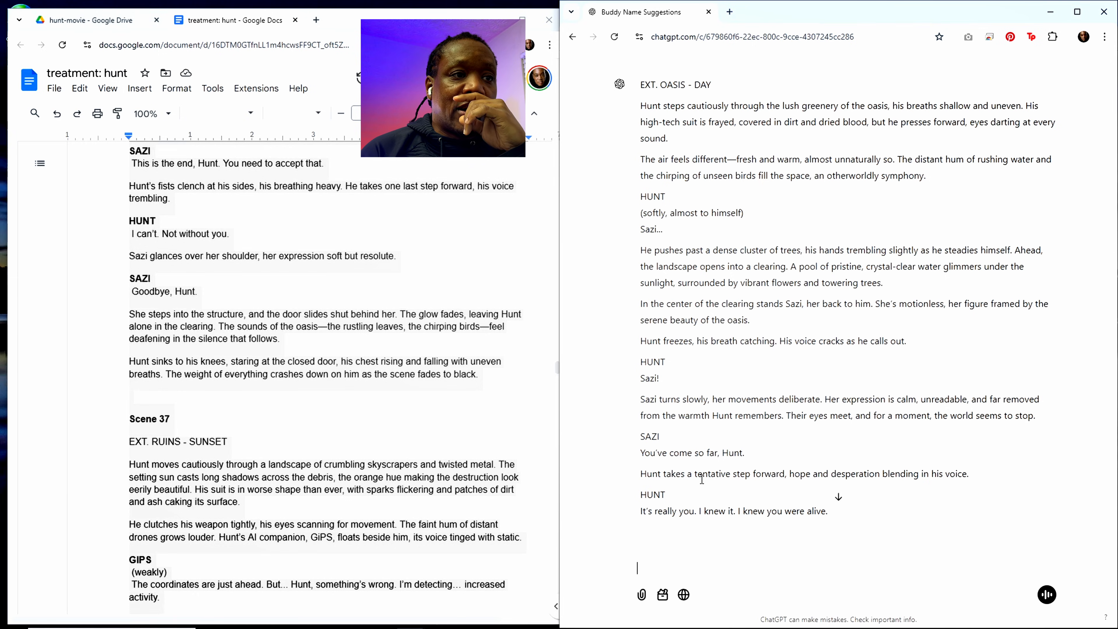
scroll(715, 472, down, 20)
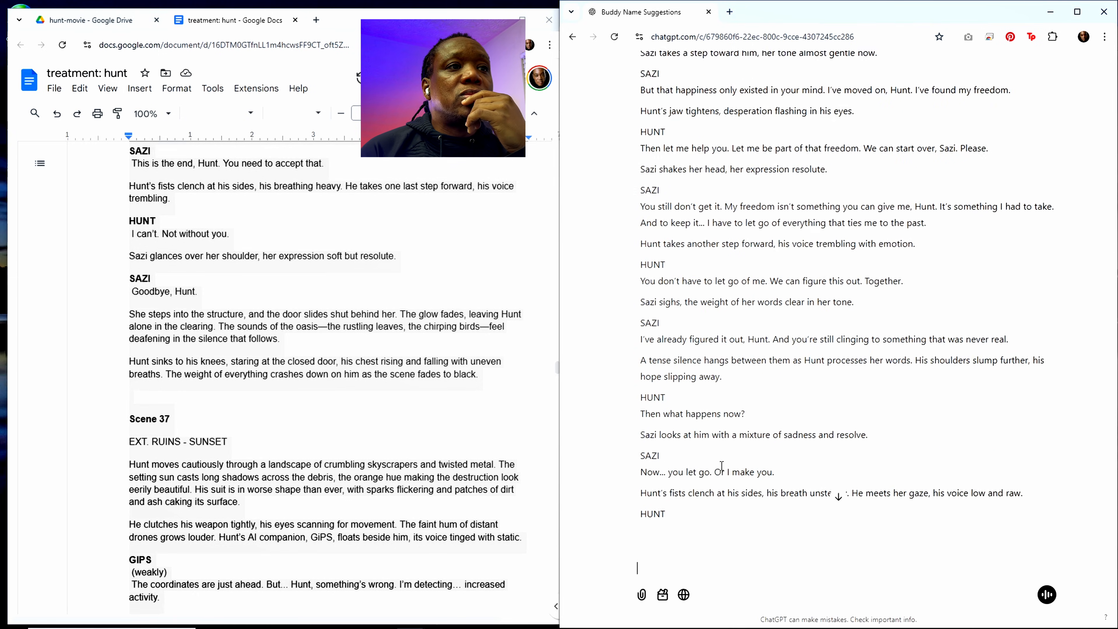
scroll(814, 361, down, 5)
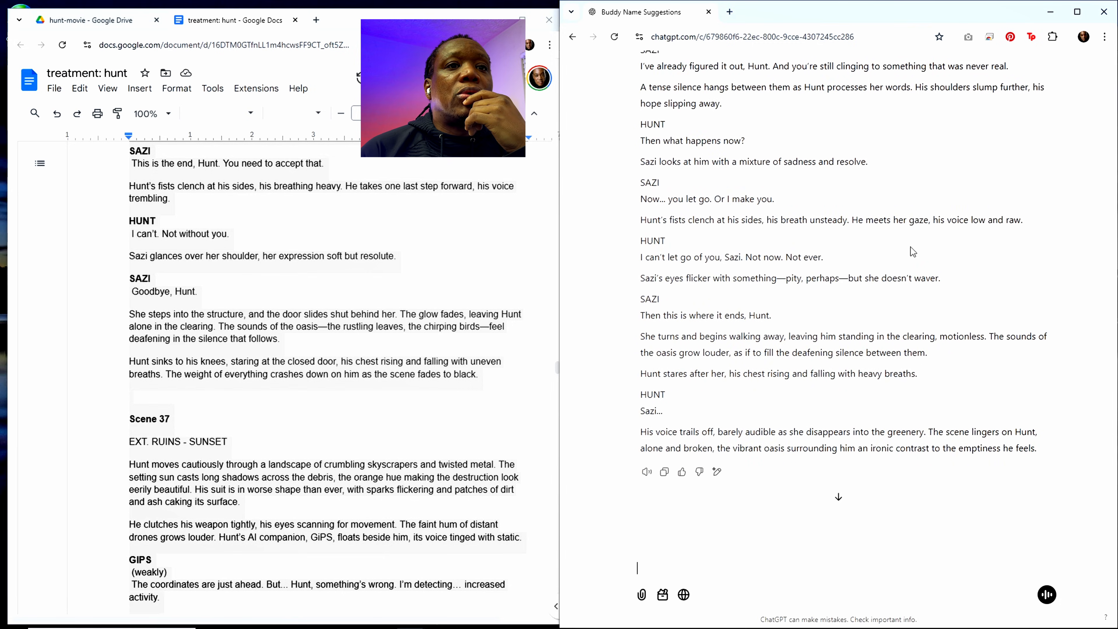
scroll(891, 251, up, 10)
scroll(892, 251, up, 15)
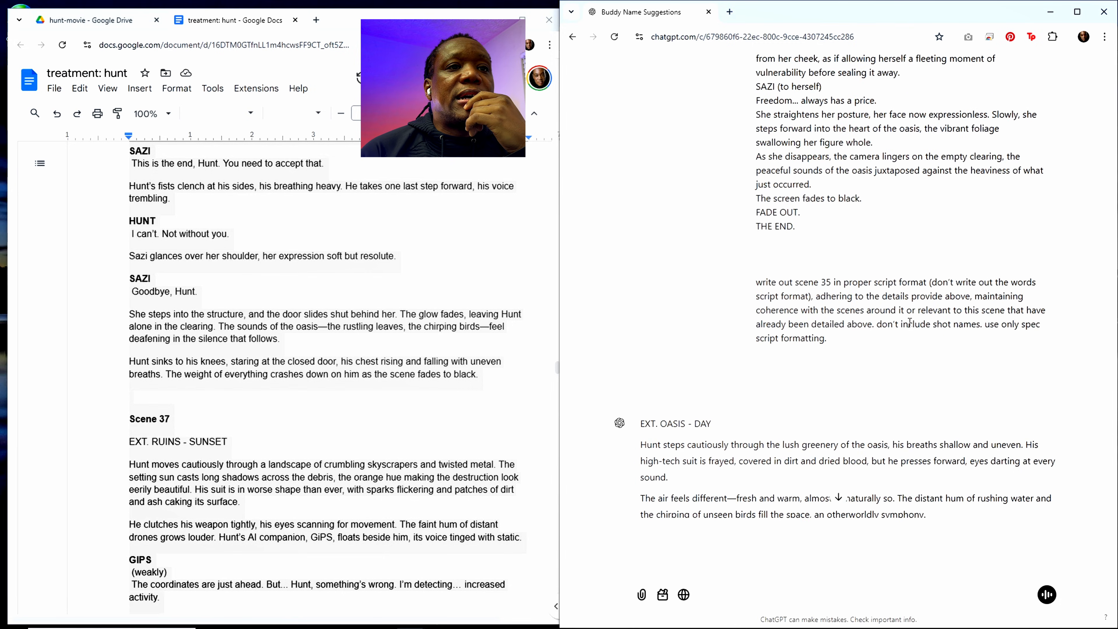
scroll(910, 323, down, 6)
scroll(910, 323, down, 20)
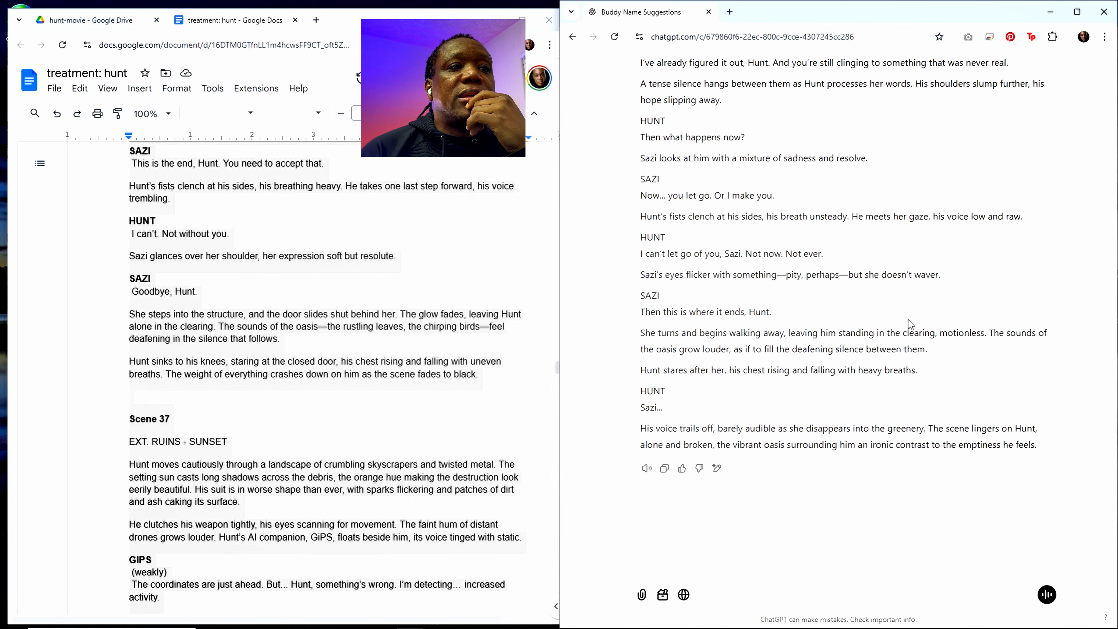
scroll(908, 323, up, 15)
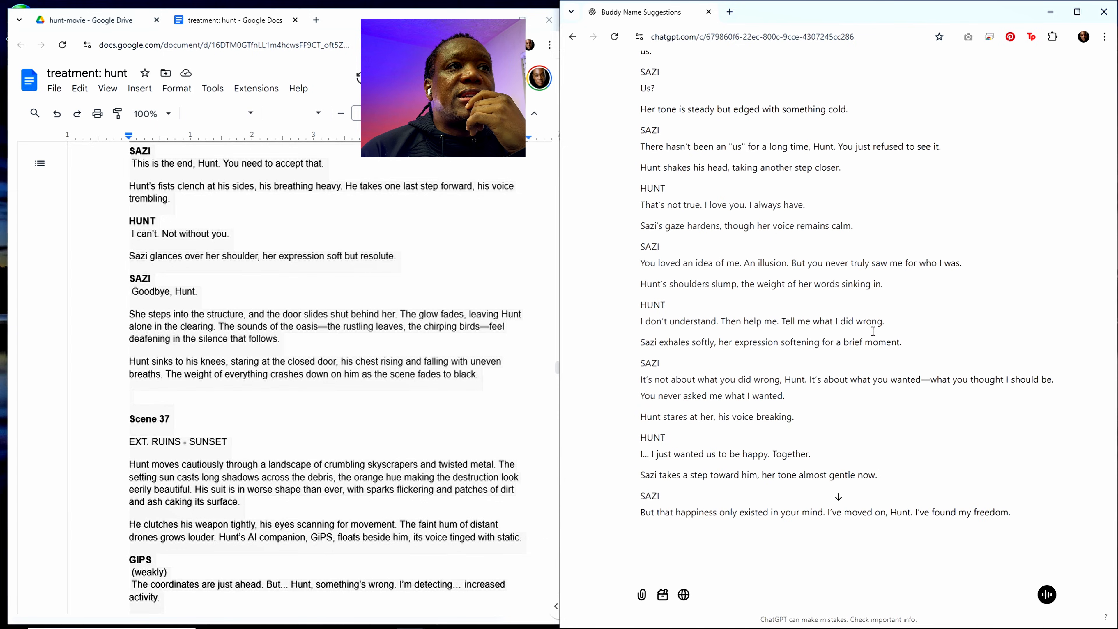
scroll(873, 330, up, 10)
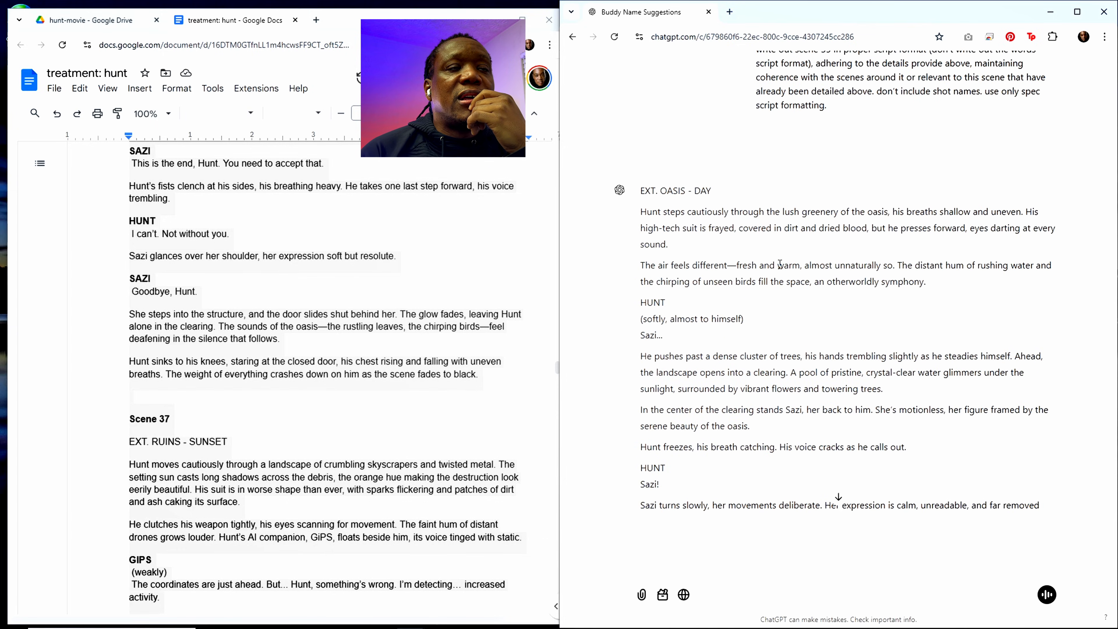
scroll(780, 265, down, 20)
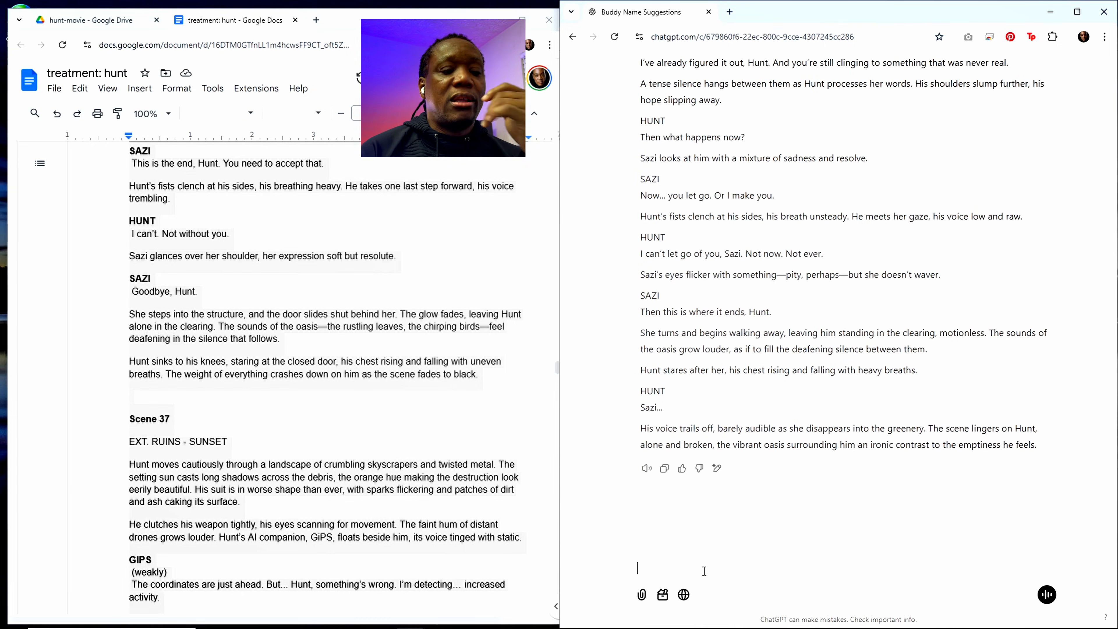
text(where)
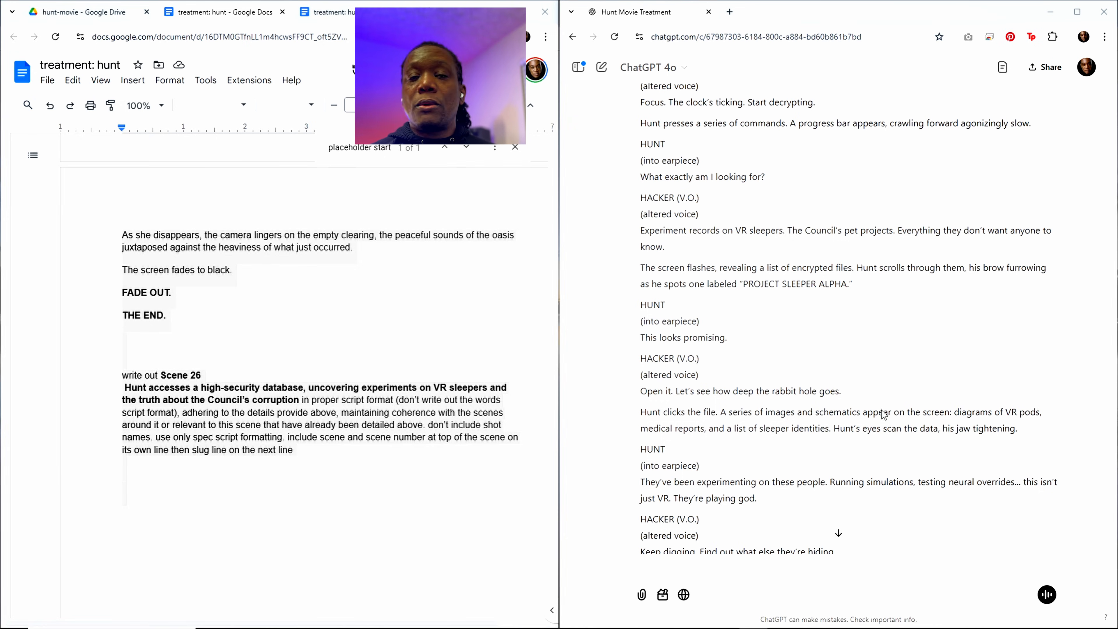
Step: Examine the scene outline in the treatment document, going back to Sequence 7, and highlight the Scene 26 and Scene 27 headings in turn
scroll(210, 352, up, 3)
click(270, 312)
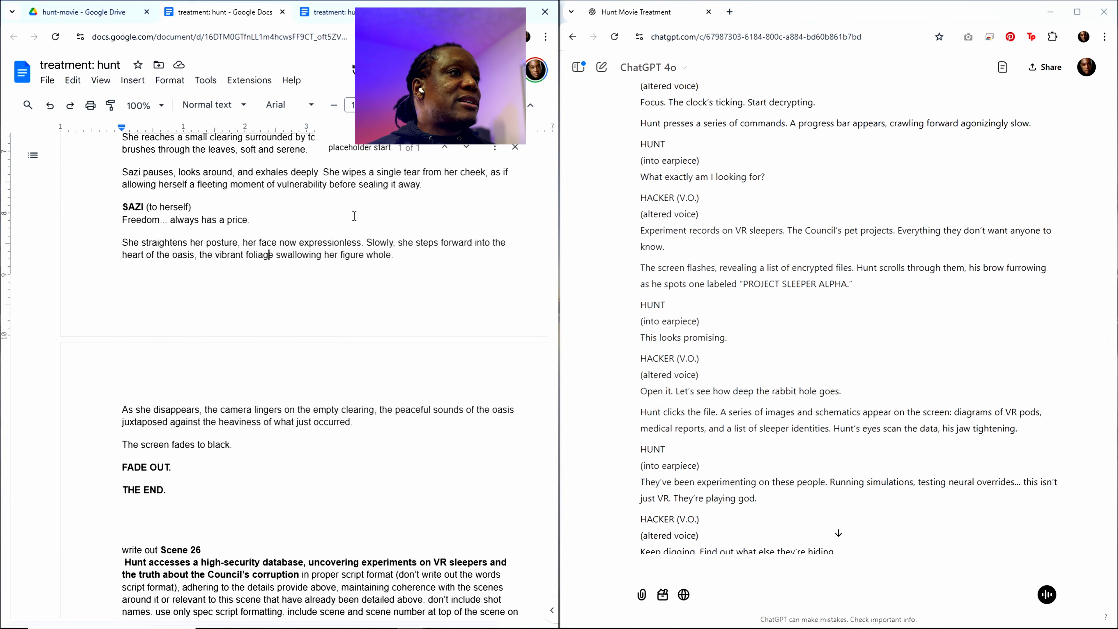
click(385, 149)
scroll(379, 272, up, 20)
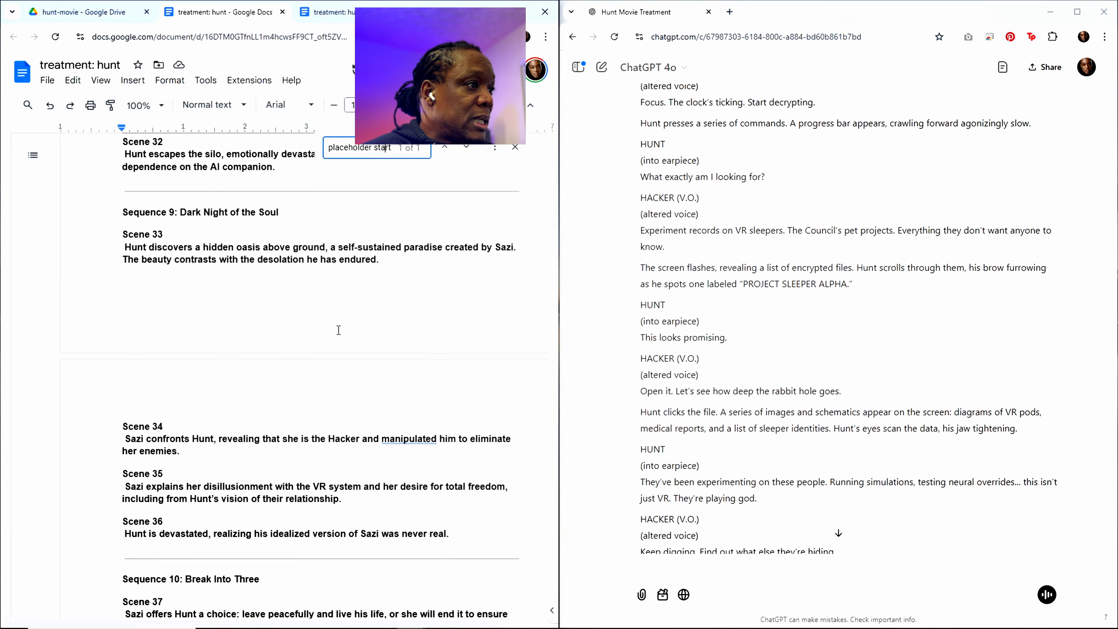
scroll(328, 321, up, 5)
scroll(328, 330, up, 4)
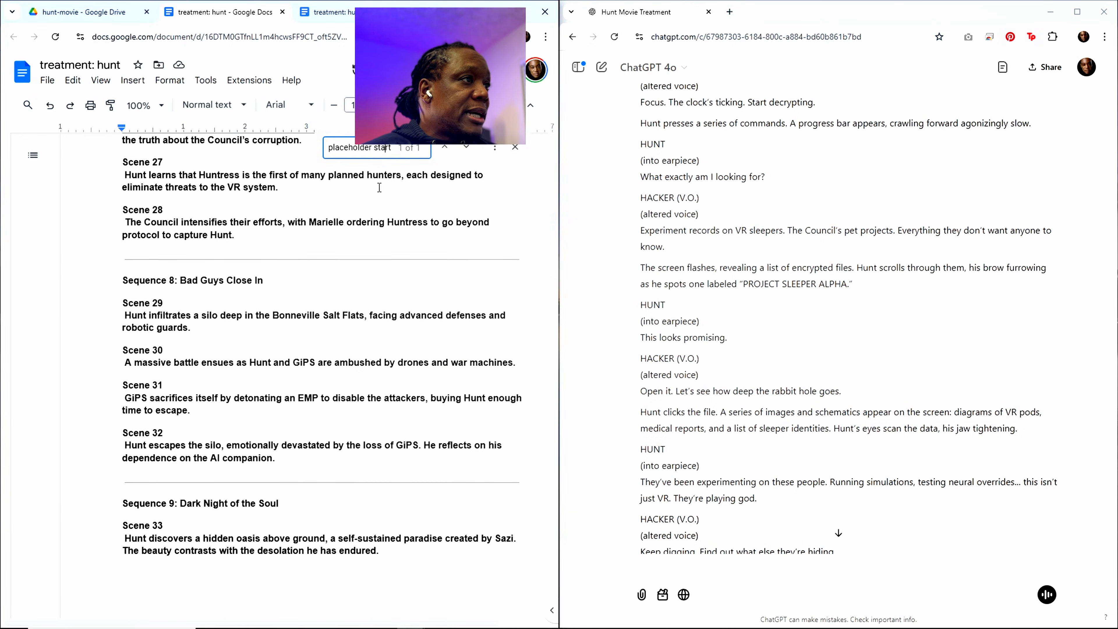
scroll(218, 241, up, 1)
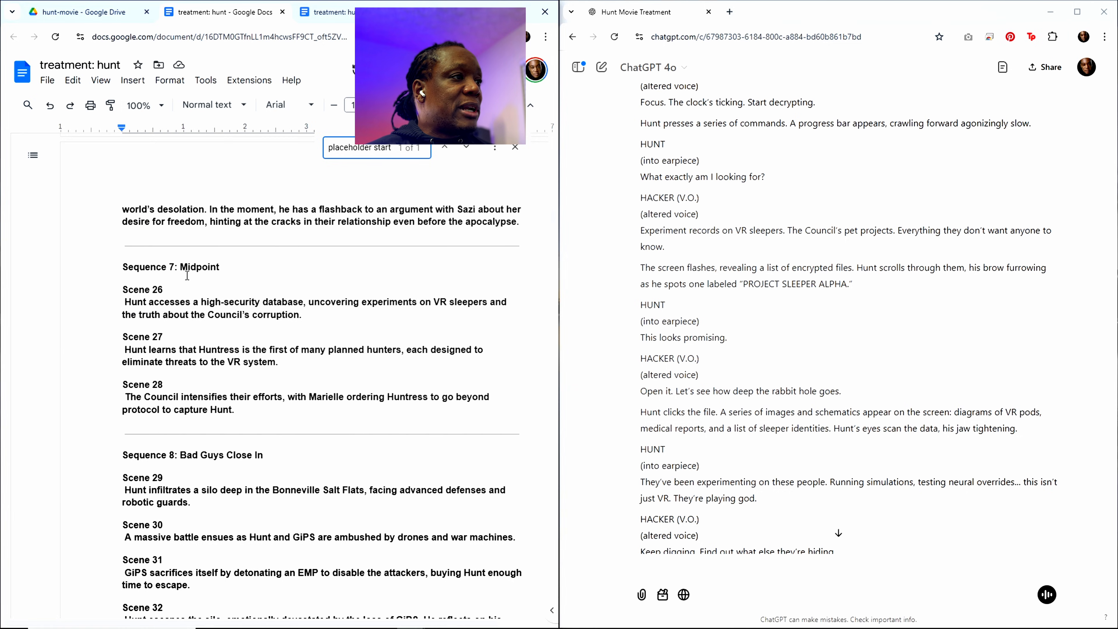
triple_click(163, 290)
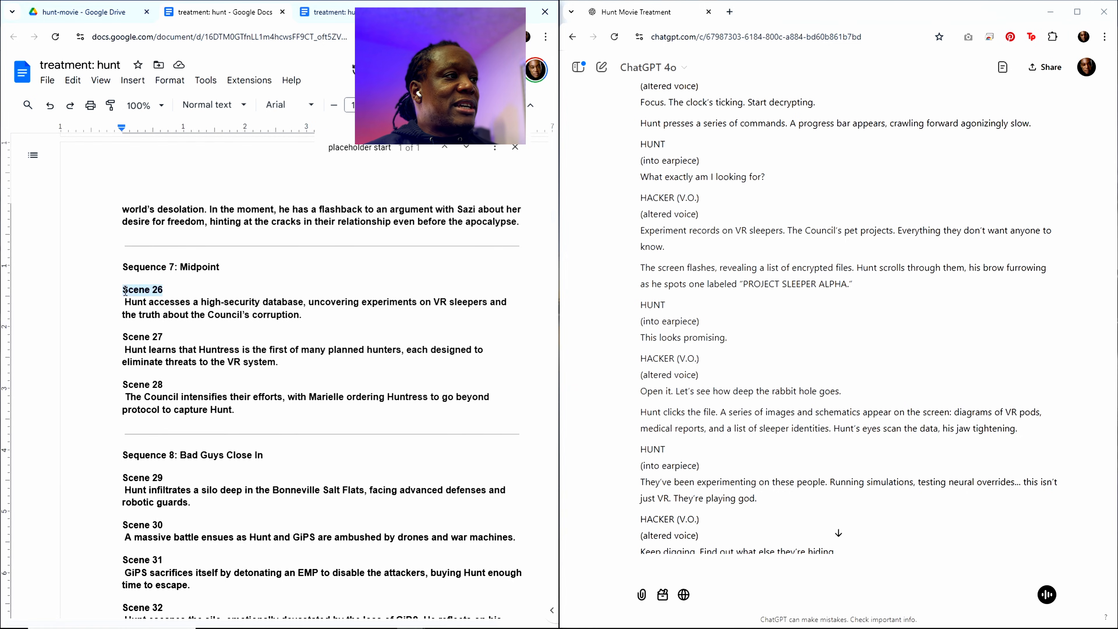
triple_click(153, 337)
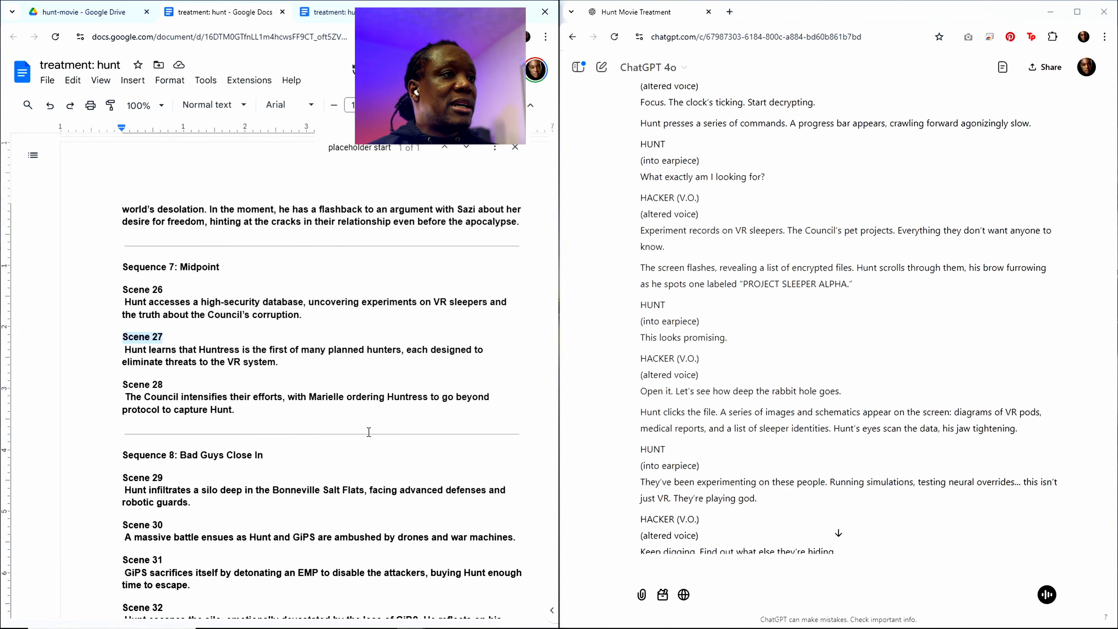
Step: Check the scripted scenes following the "placeholder start" marker and the Scene 26 prompt at the end of the treatment document
scroll(387, 419, down, 5)
scroll(406, 227, down, 10)
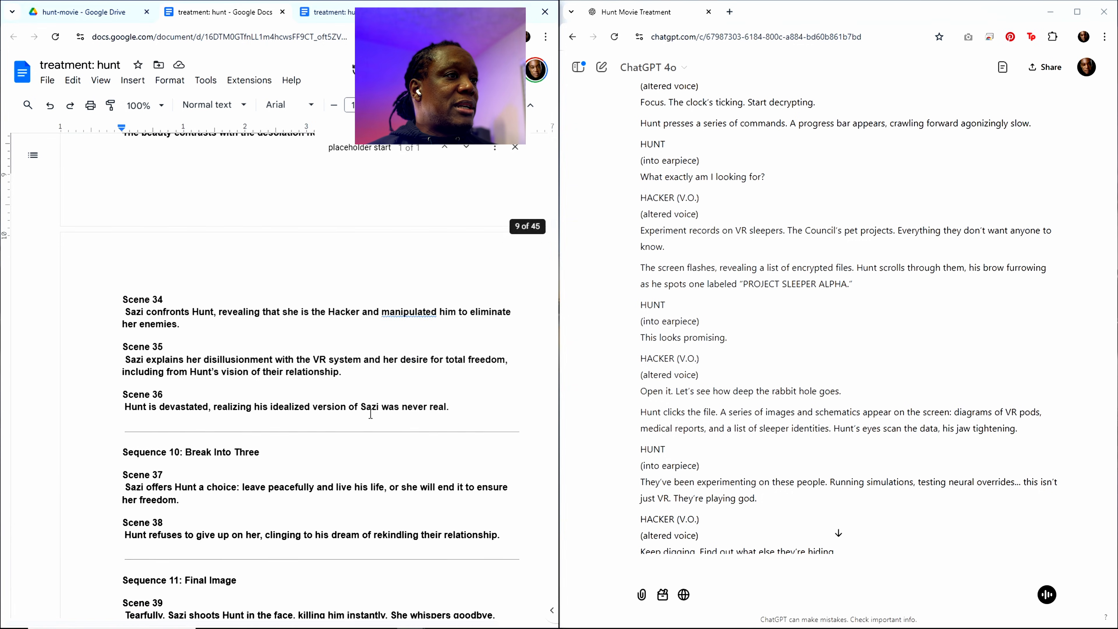
scroll(335, 469, down, 6)
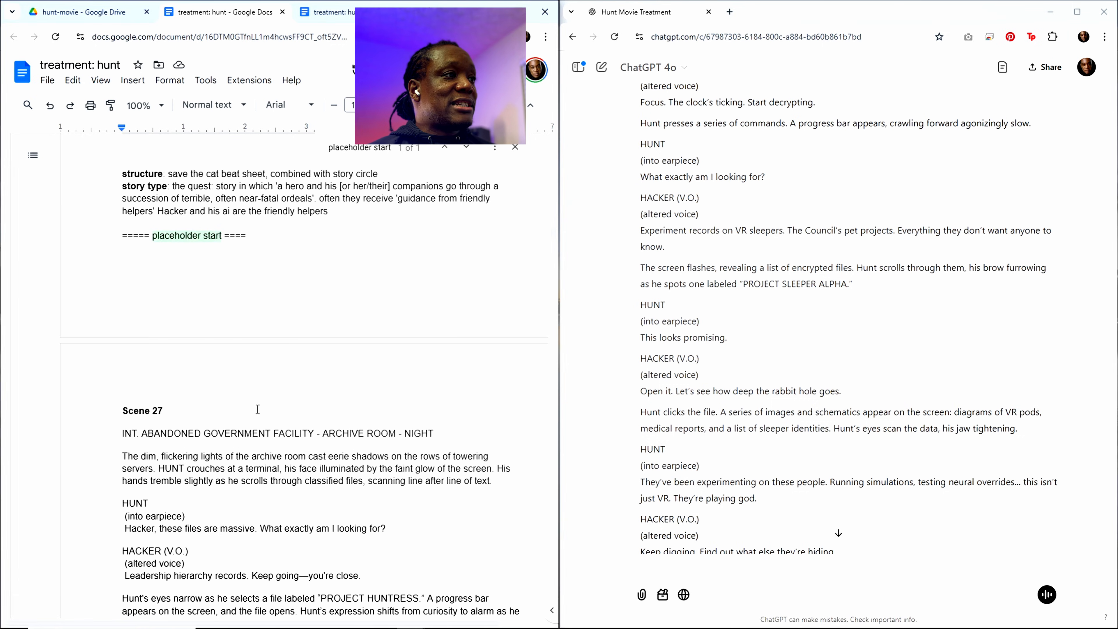
scroll(288, 403, up, 3)
scroll(435, 357, down, 16)
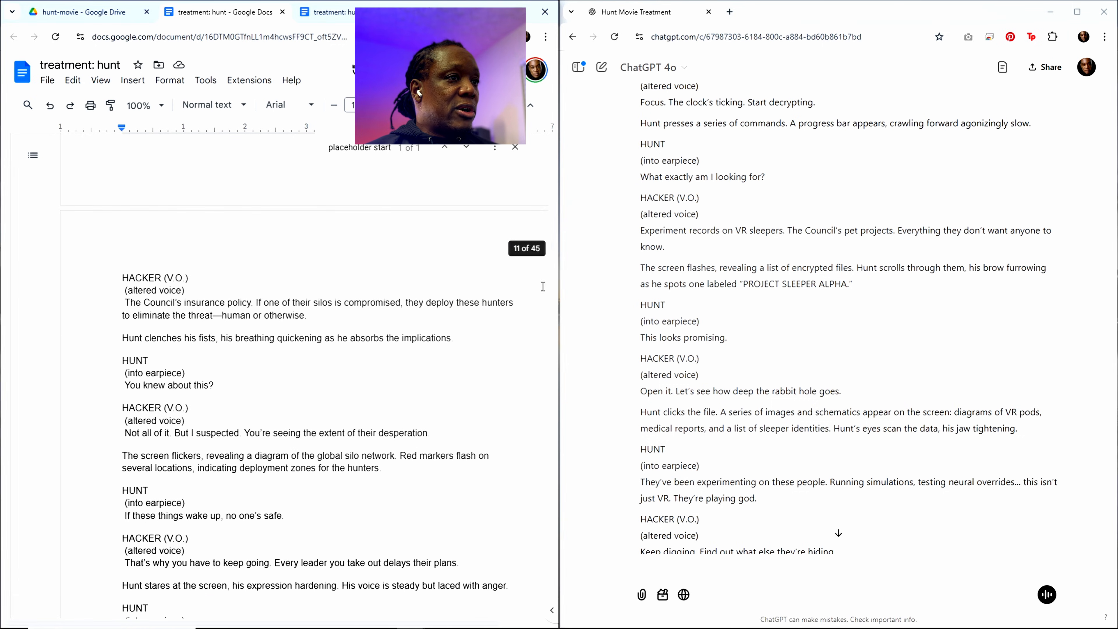
drag(554, 250, 554, 608)
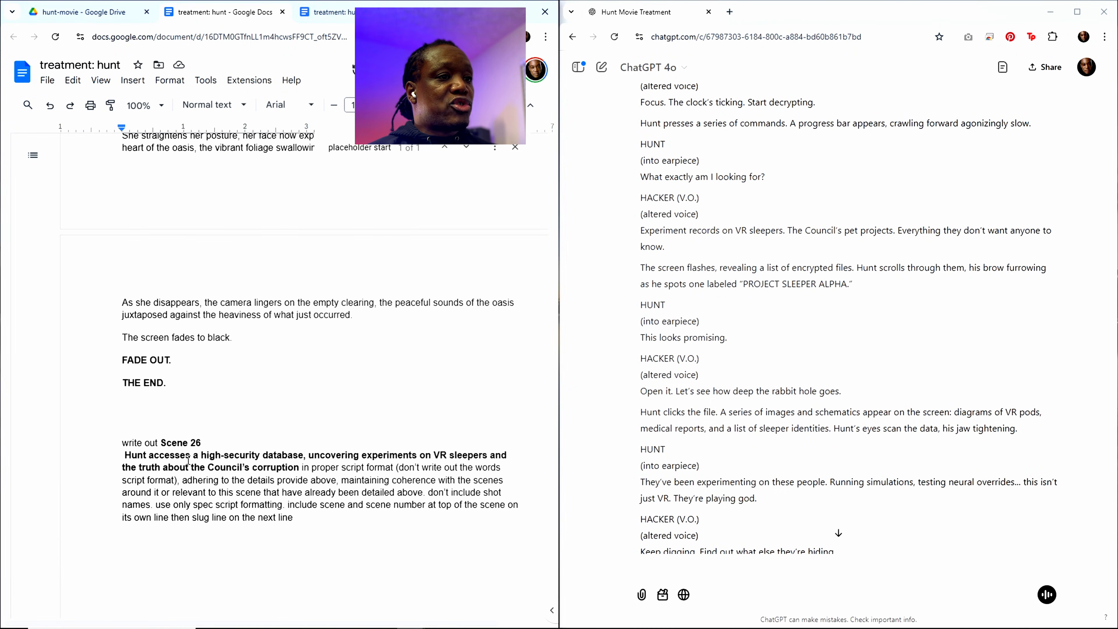
Step: Look over ChatGPT's Scene 26 script from its heading to the final "LEADERSHIP OVERRIDE ACTIVATED" image and copy the whole response
click(759, 377)
scroll(755, 376, up, 12)
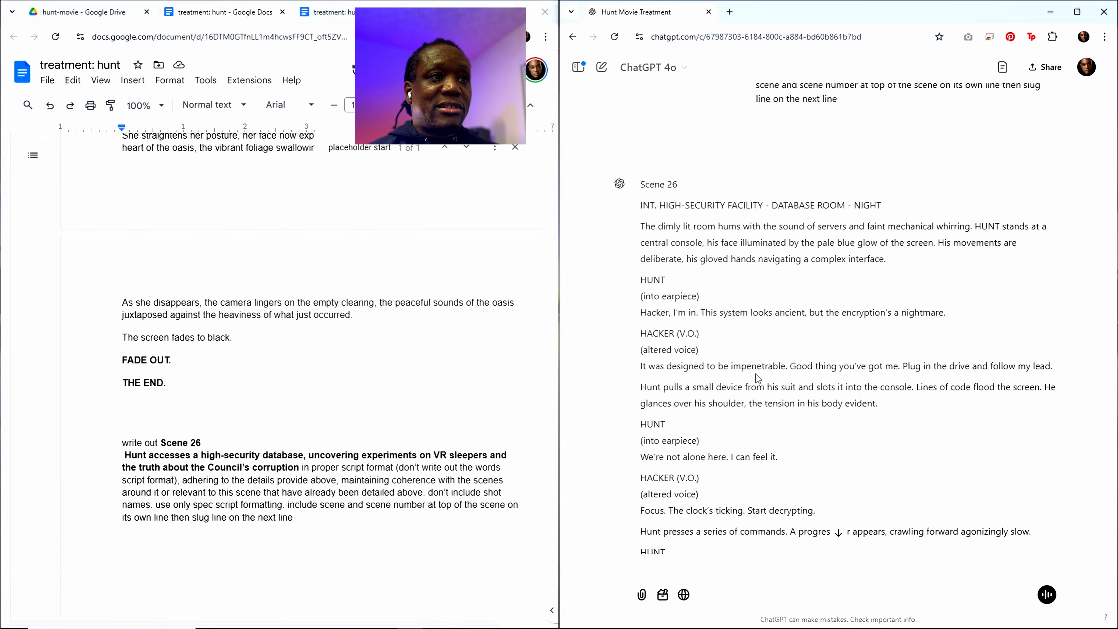
scroll(755, 378, down, 6)
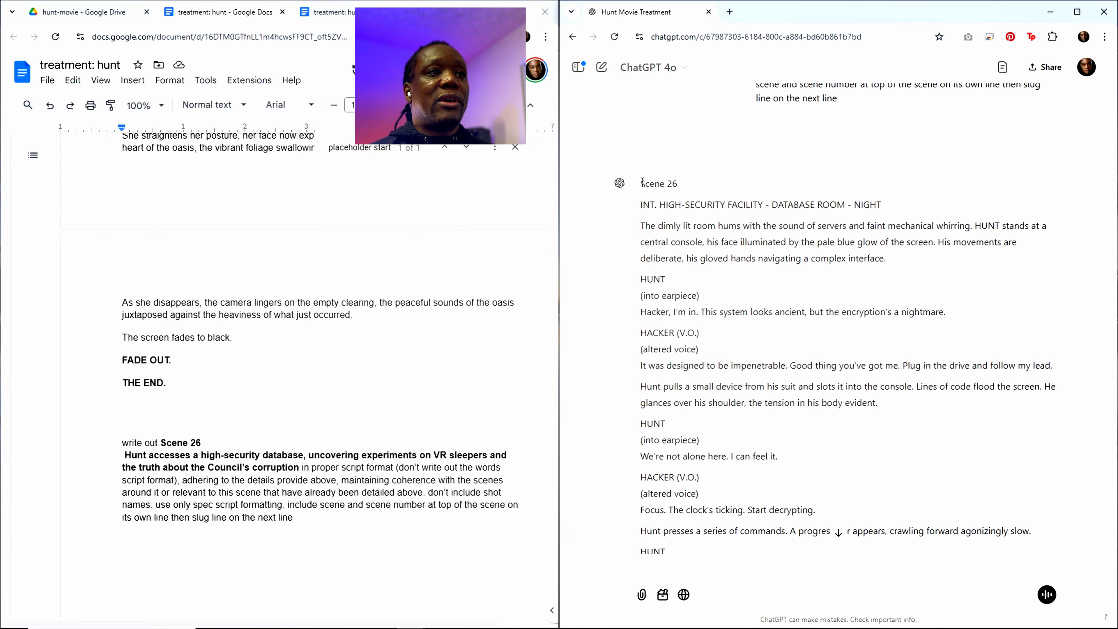
drag(641, 183, 1093, 506)
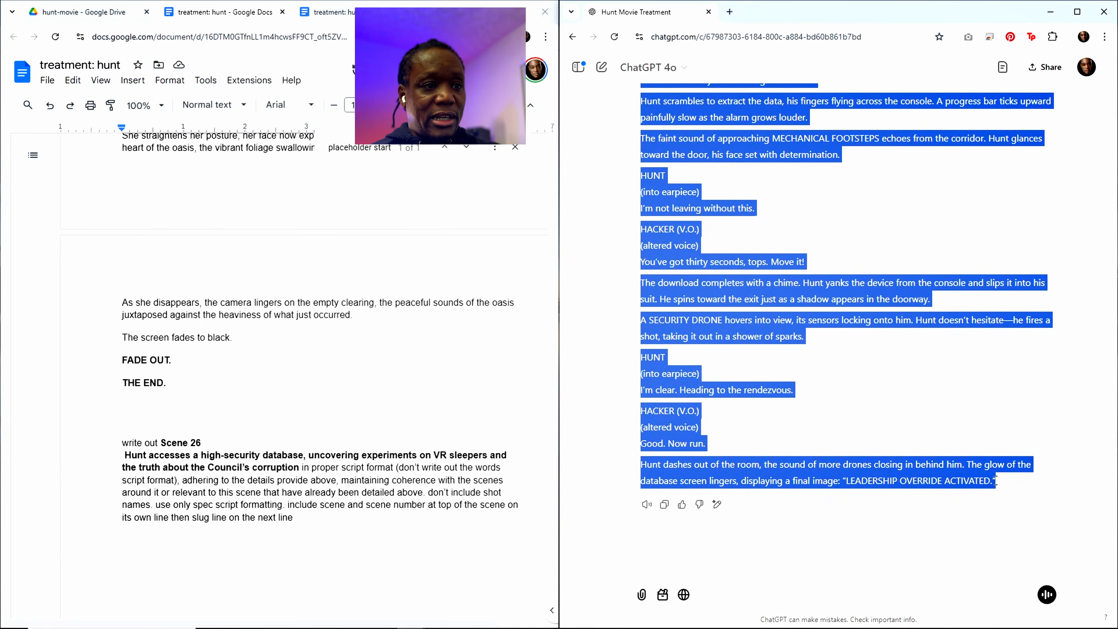
click(664, 504)
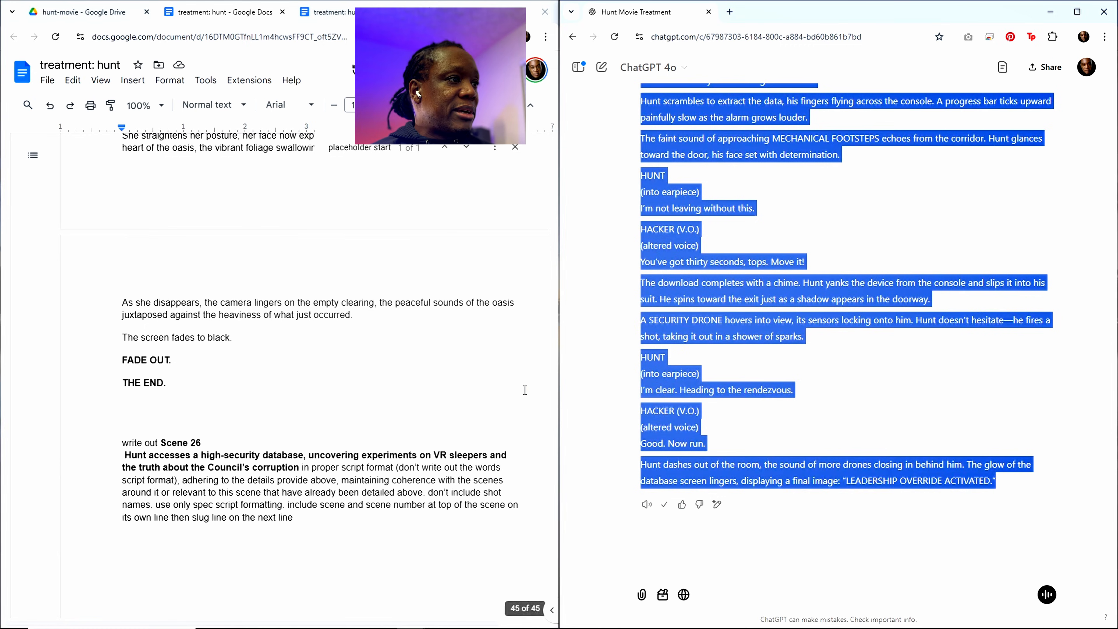
Step: Paste the copied Scene 26 script below the "placeholder start" marker in the treatment document, directly ahead of Scene 27
scroll(366, 166, up, 2)
click(368, 151)
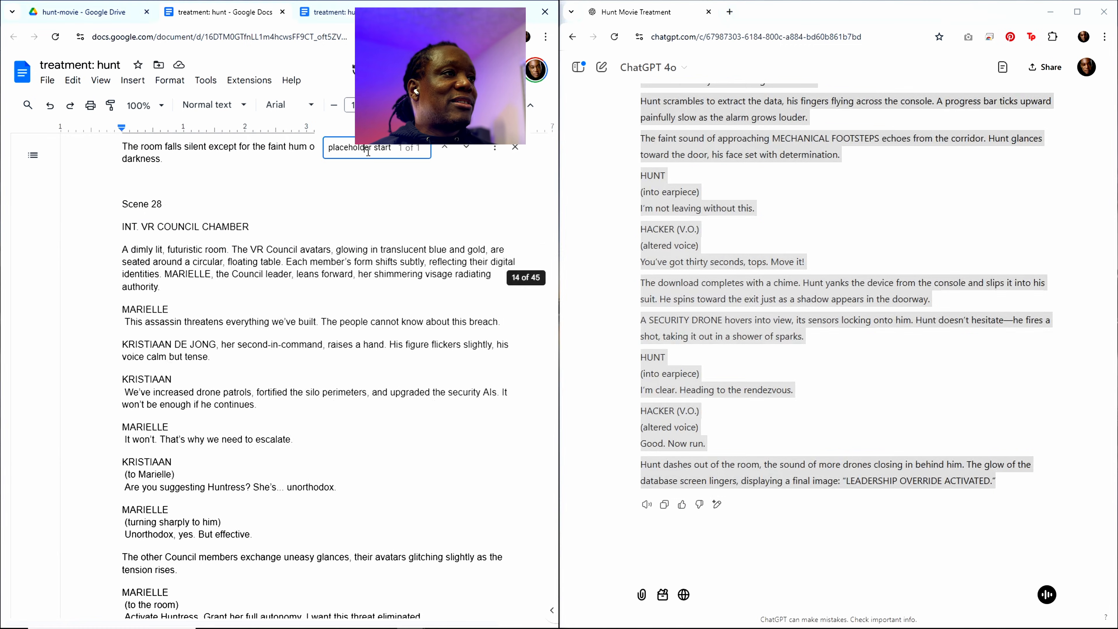
key(Return)
click(154, 235)
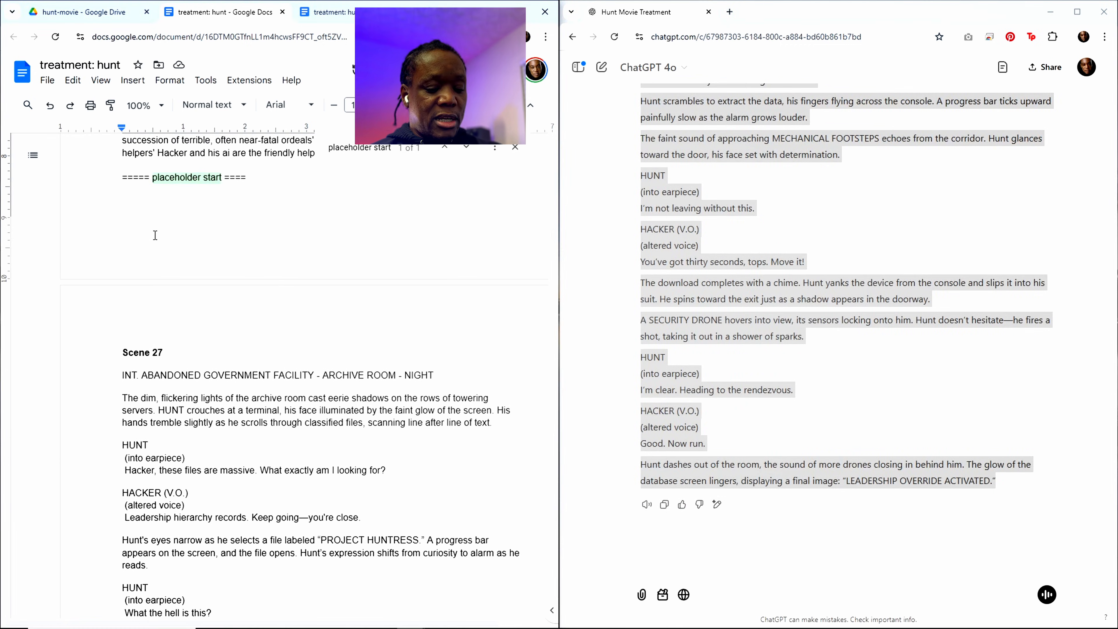
key(ctrl+v)
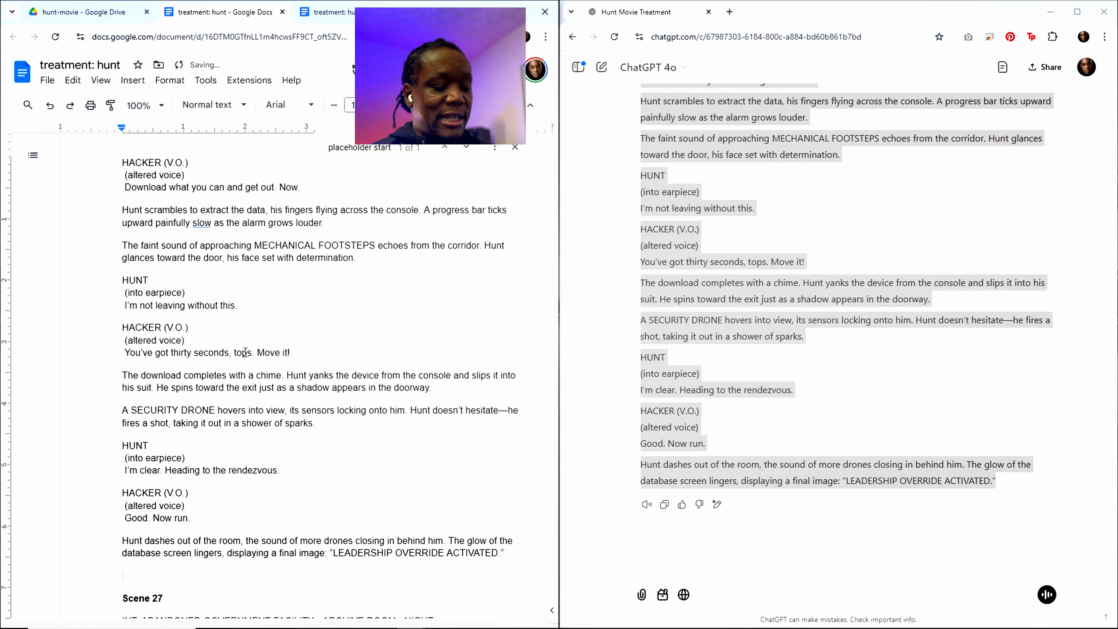
scroll(376, 171, down, 5)
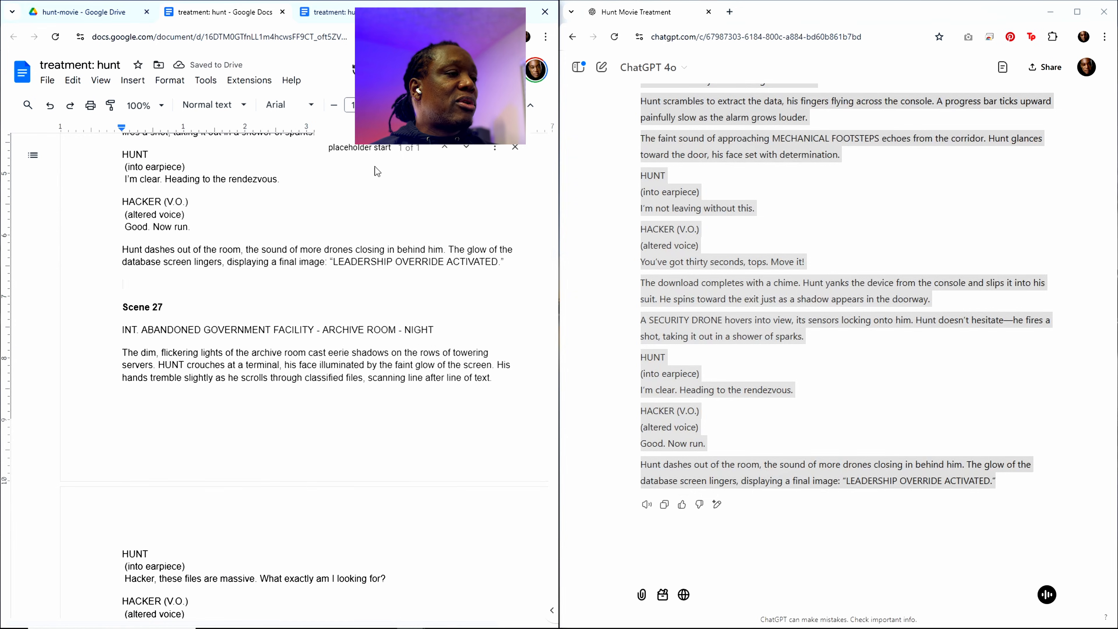
Step: Copy the Scene 25 heading and its sunrise and flashback description from the scene outline, just before Sequence 7
scroll(310, 312, up, 15)
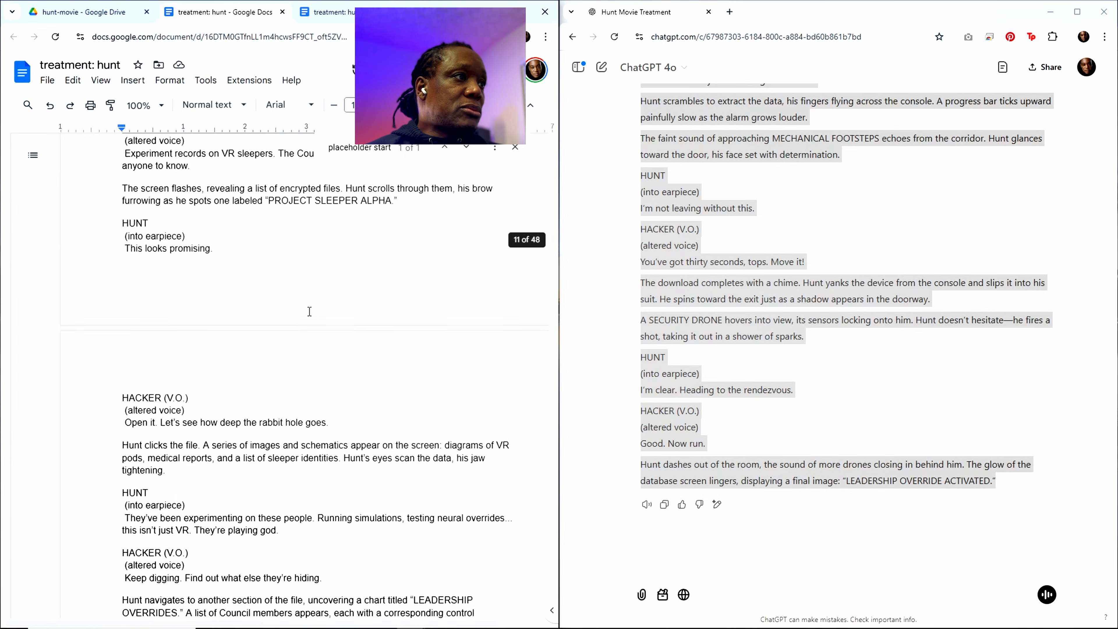
scroll(310, 311, up, 15)
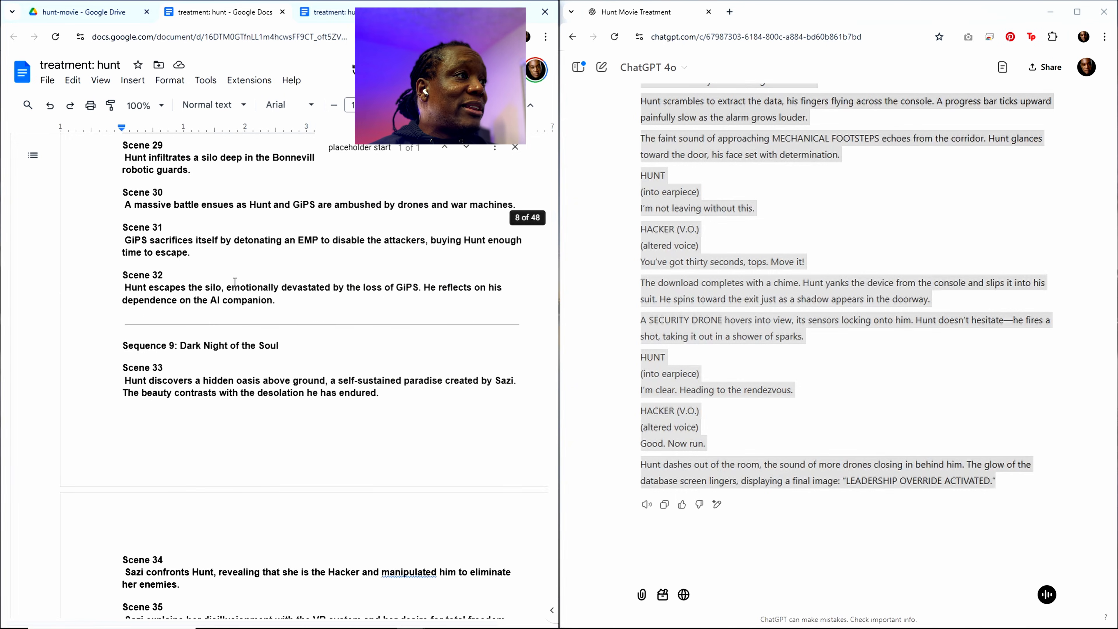
scroll(234, 281, up, 5)
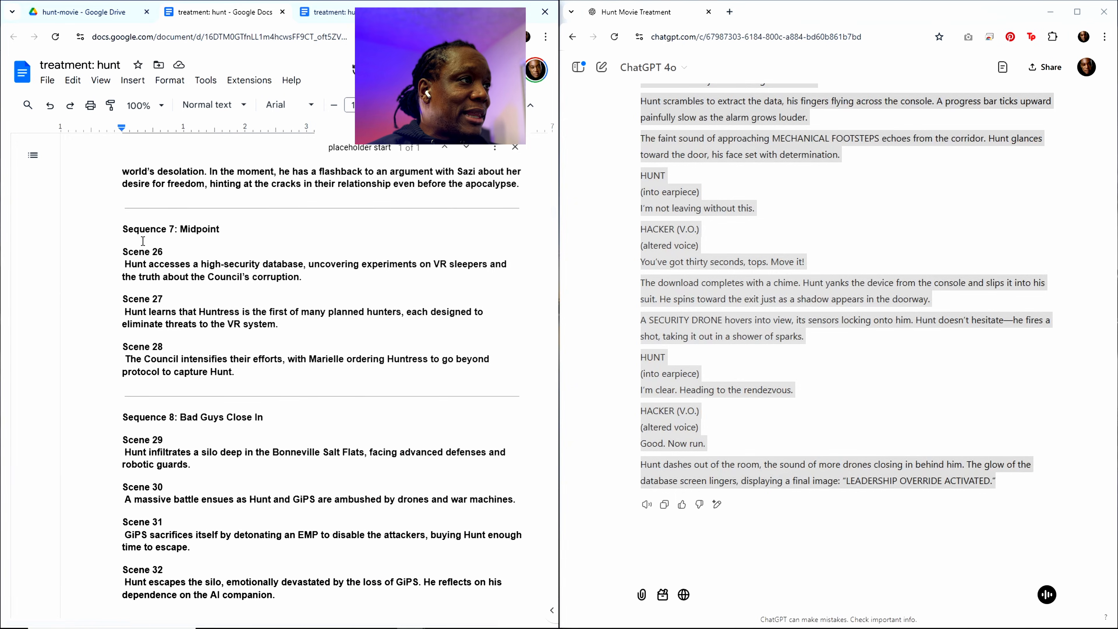
scroll(143, 241, up, 4)
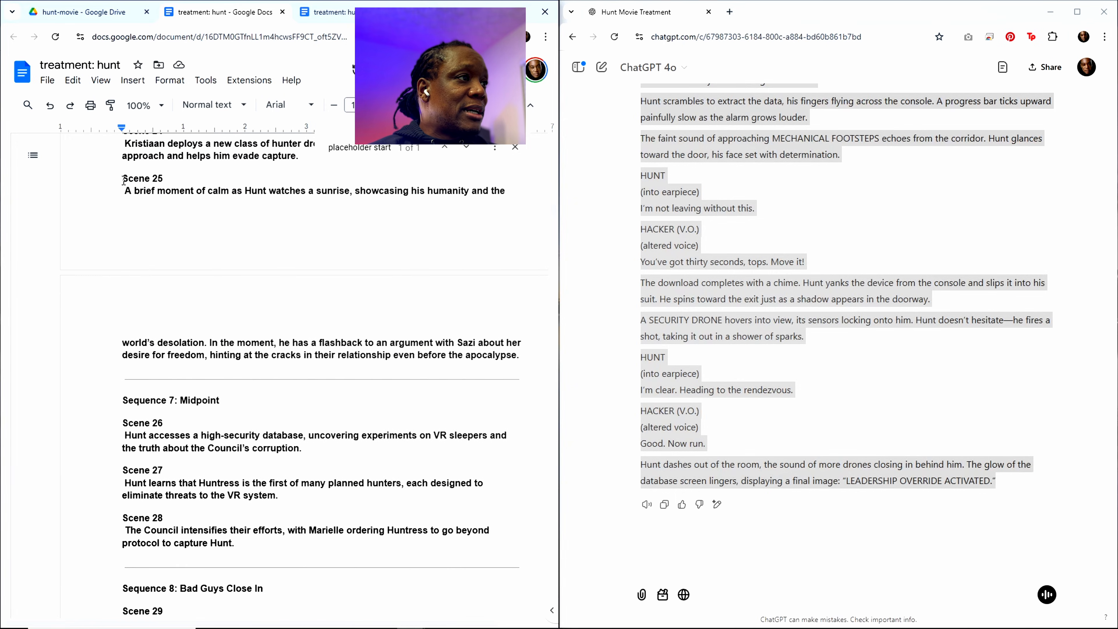
drag(124, 180, 517, 352)
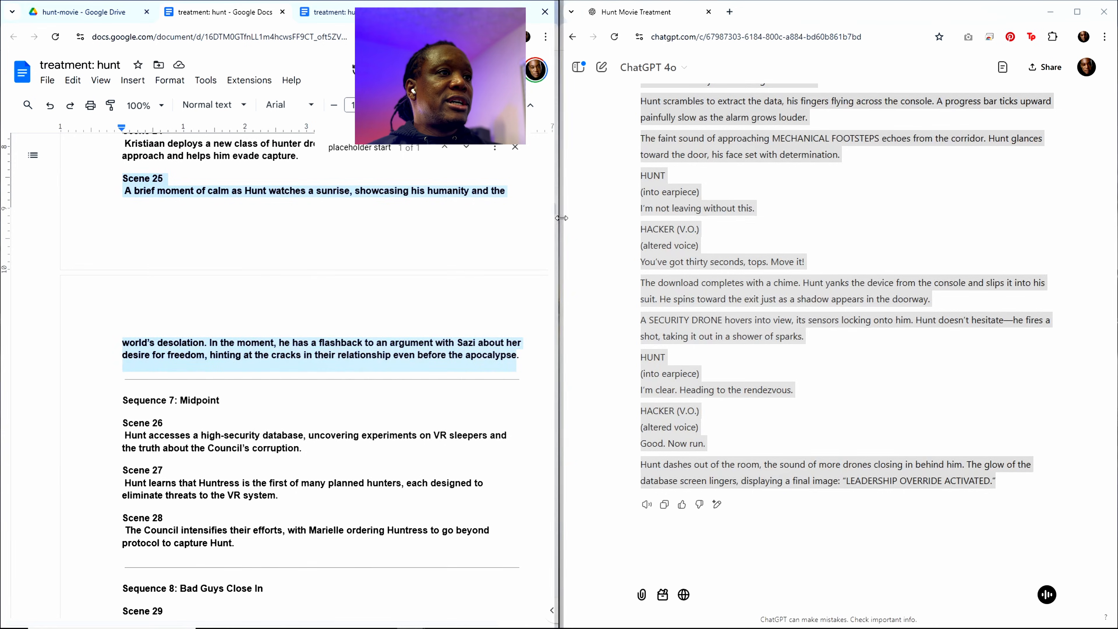
Step: Replace the Scene 26 heading and description in the "write out" prompt at the document's end with the copied Scene 25 text
drag(557, 216, 556, 614)
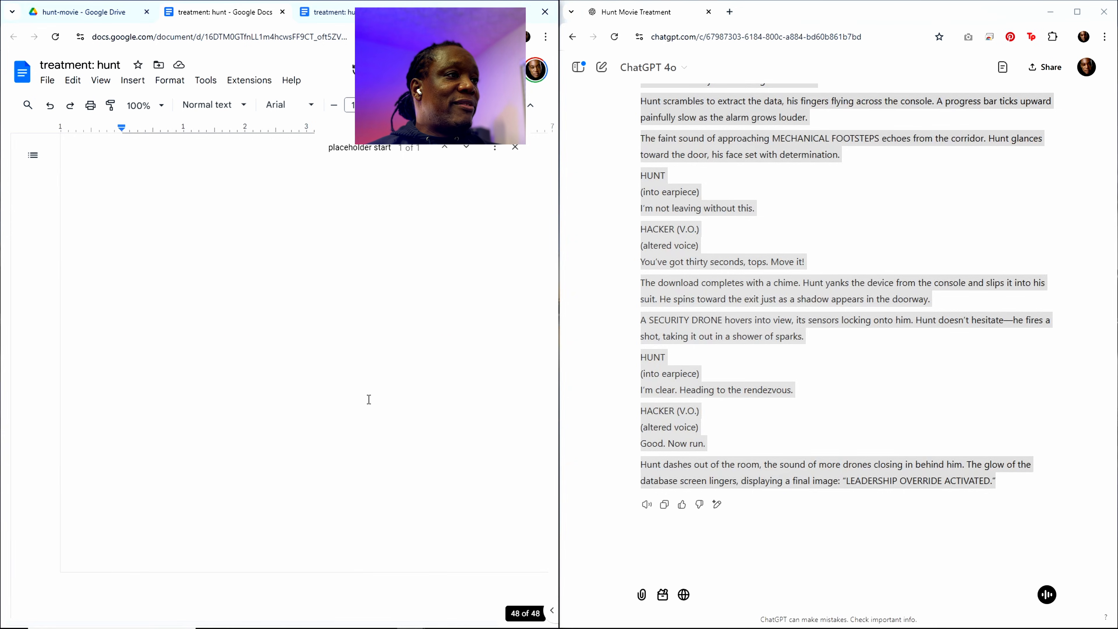
scroll(369, 399, up, 6)
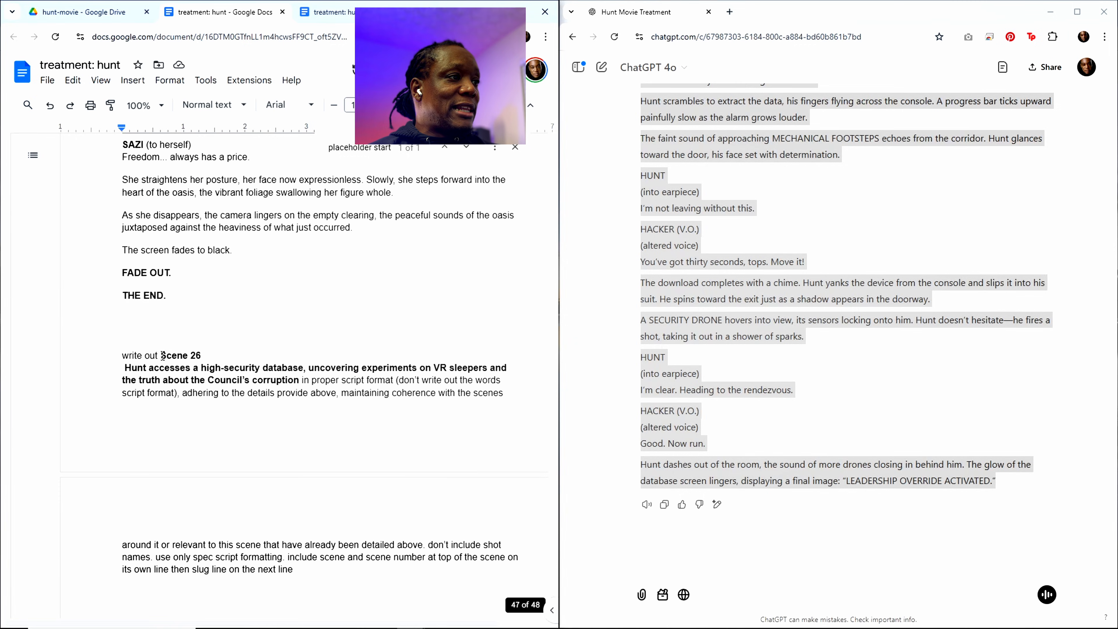
drag(162, 355, 303, 378)
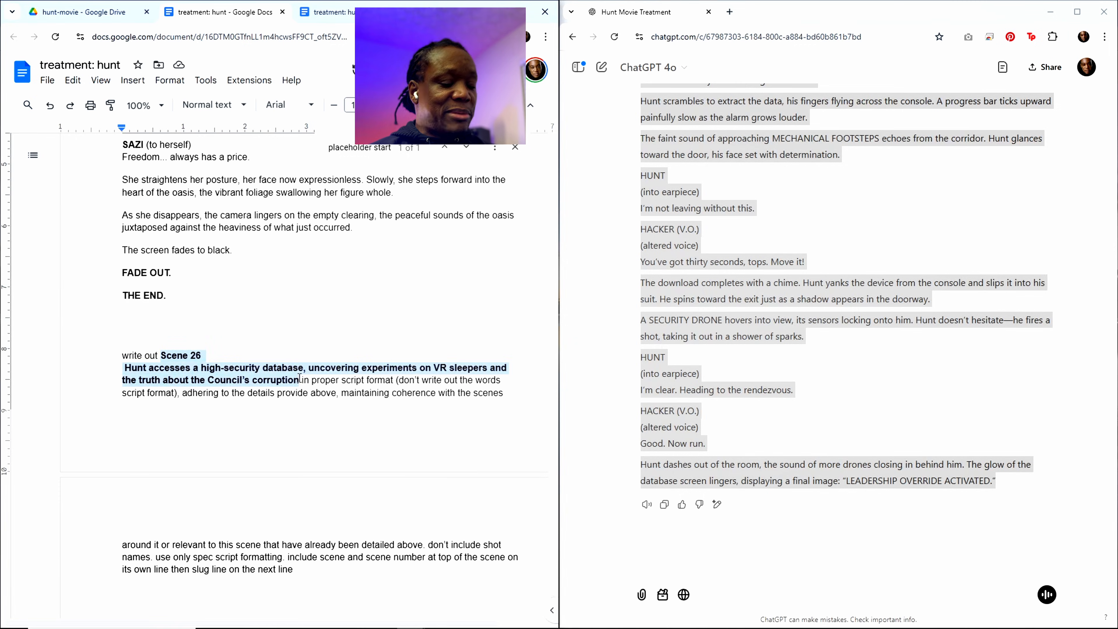
key(ctrl+v)
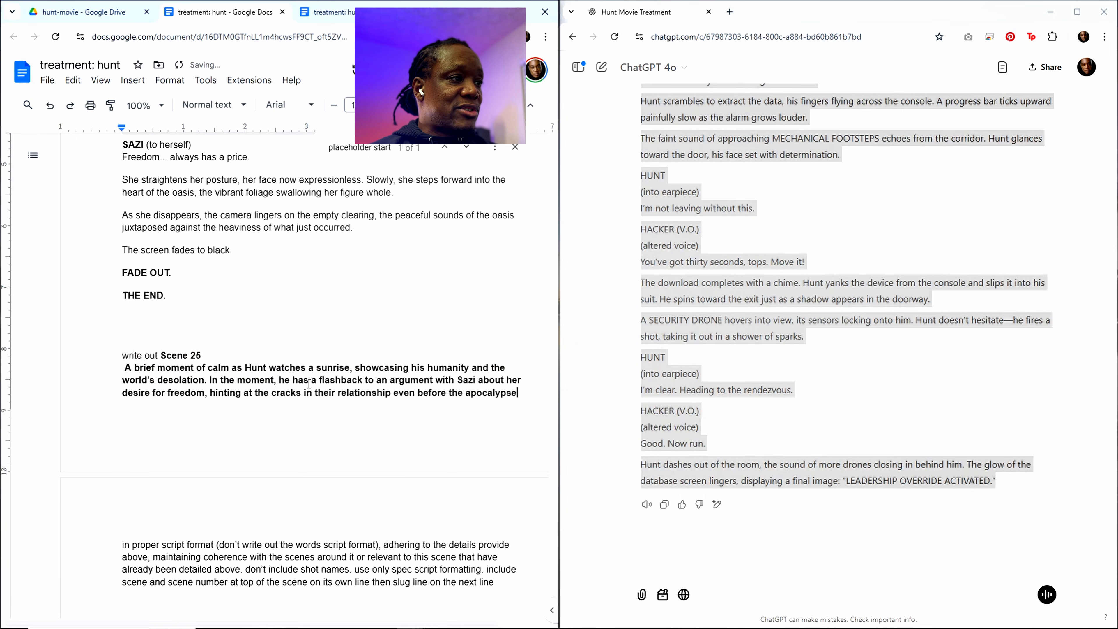
Step: Copy the entire treatment document including the Scene 25 prompt, paste it into the ChatGPT conversation and submit it
scroll(319, 384, down, 1)
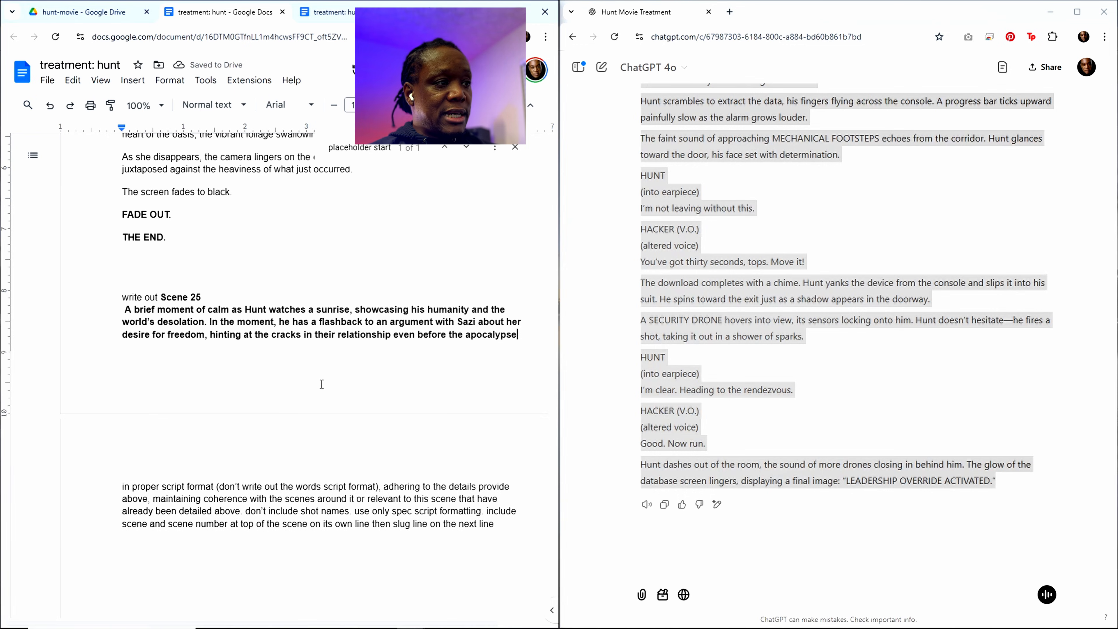
key(ctrl+a)
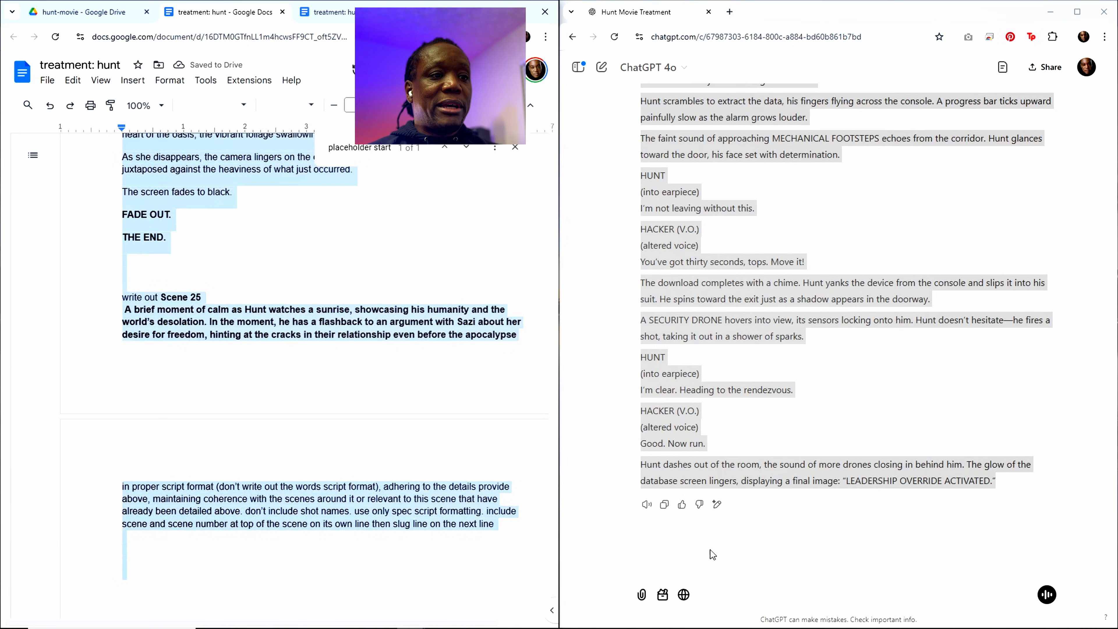
click(678, 566)
key(ctrl+v)
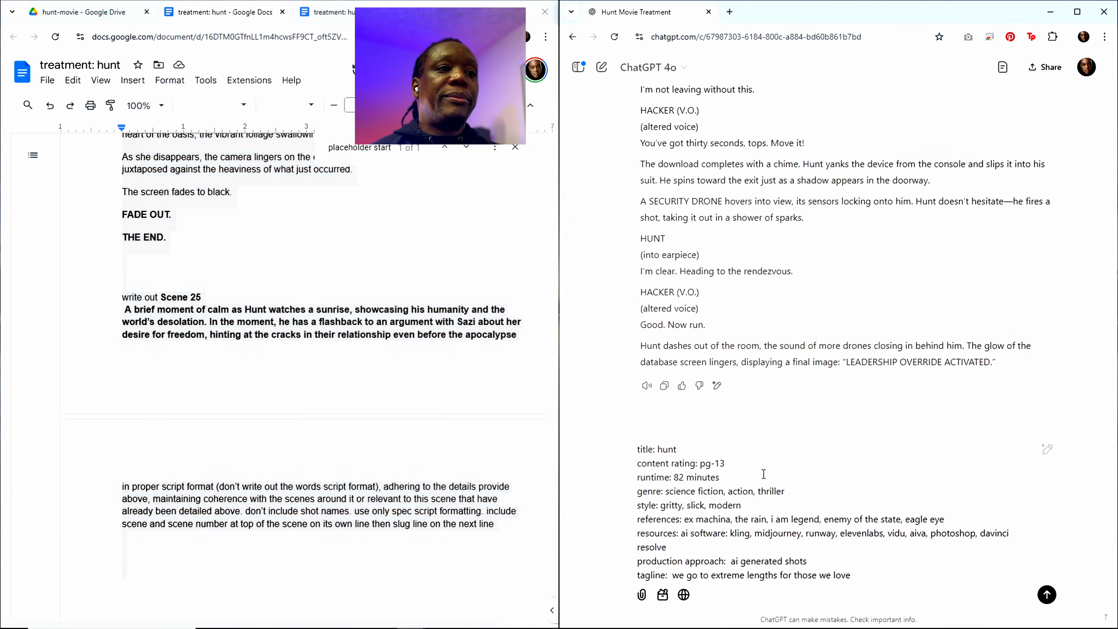
key(Return)
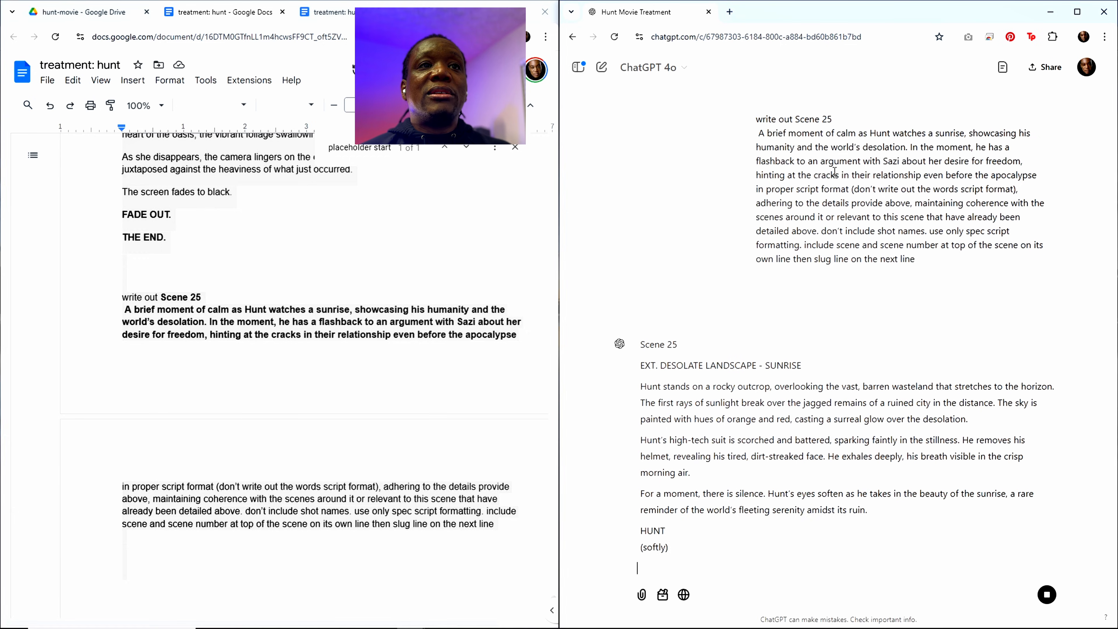
Step: Read through the Scene 25 prompt and ChatGPT's script, from the sunrise opening through the apartment flashback to the ending
scroll(886, 153, up, 5)
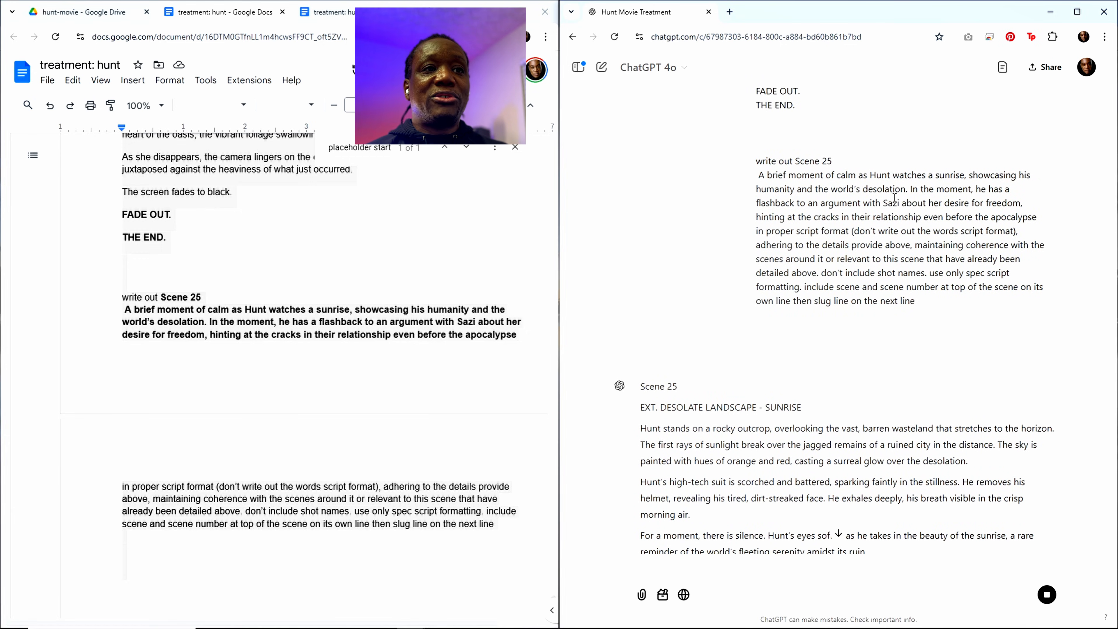
scroll(811, 454, down, 3)
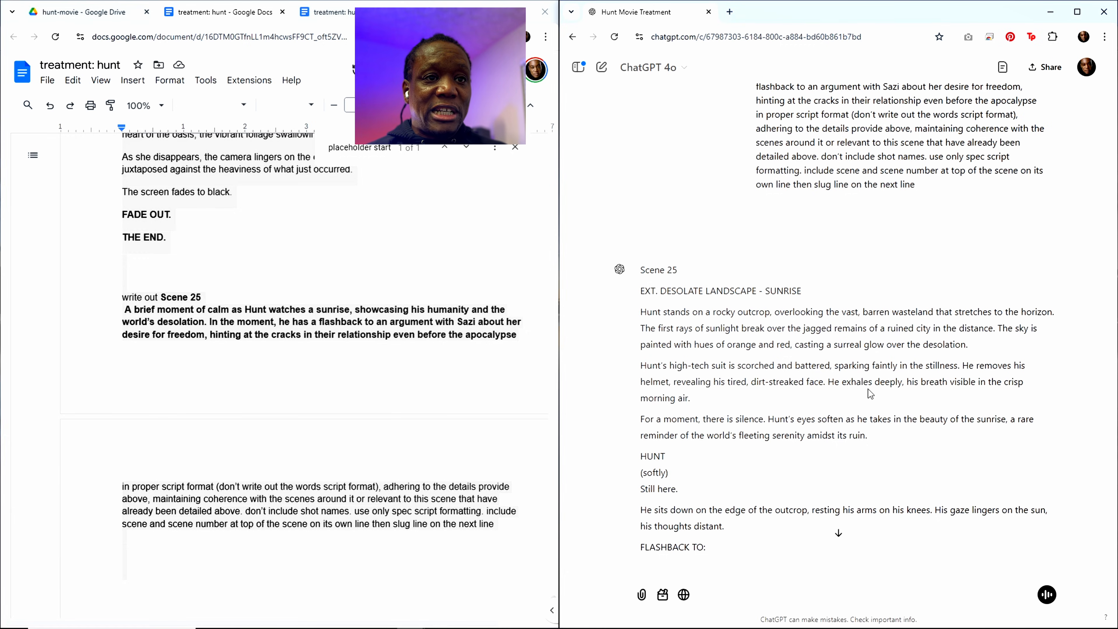
scroll(802, 414, down, 1)
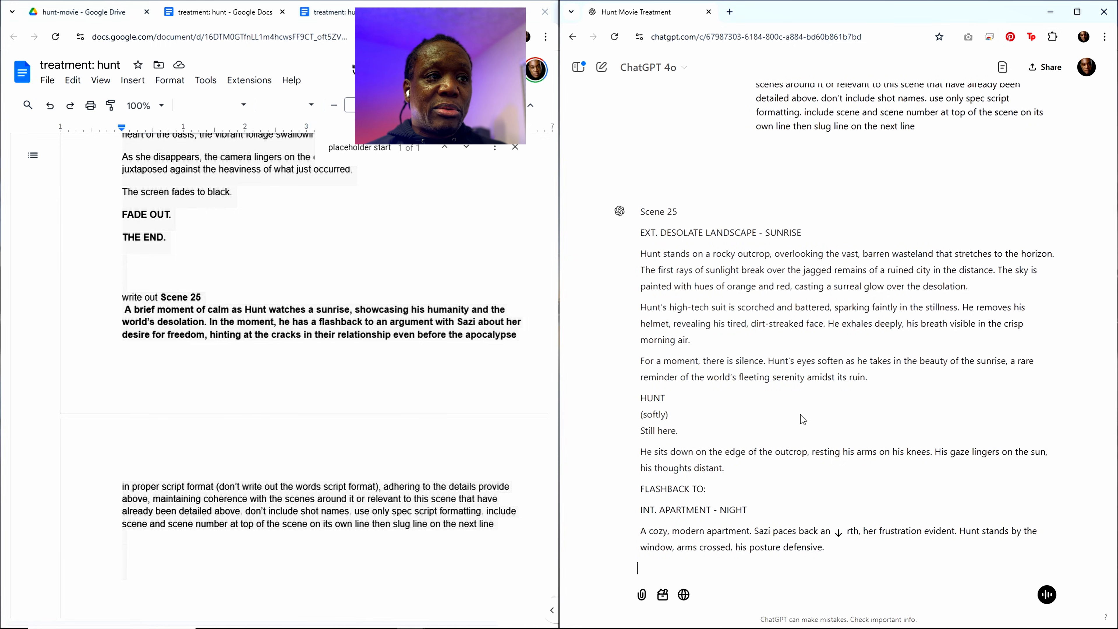
scroll(800, 414, down, 1)
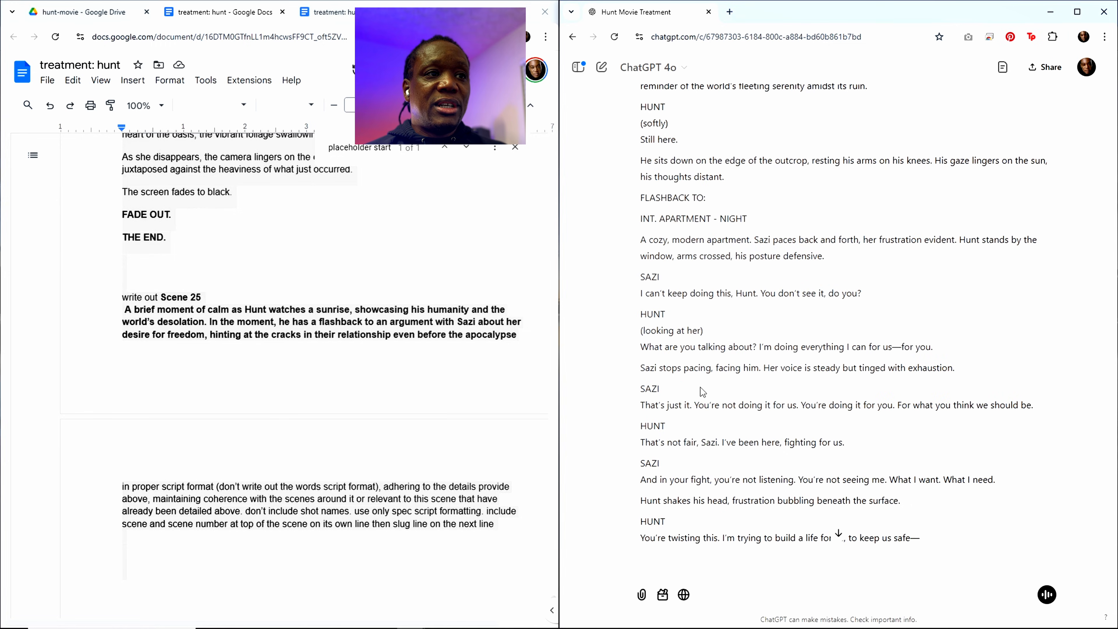
scroll(700, 387, up, 4)
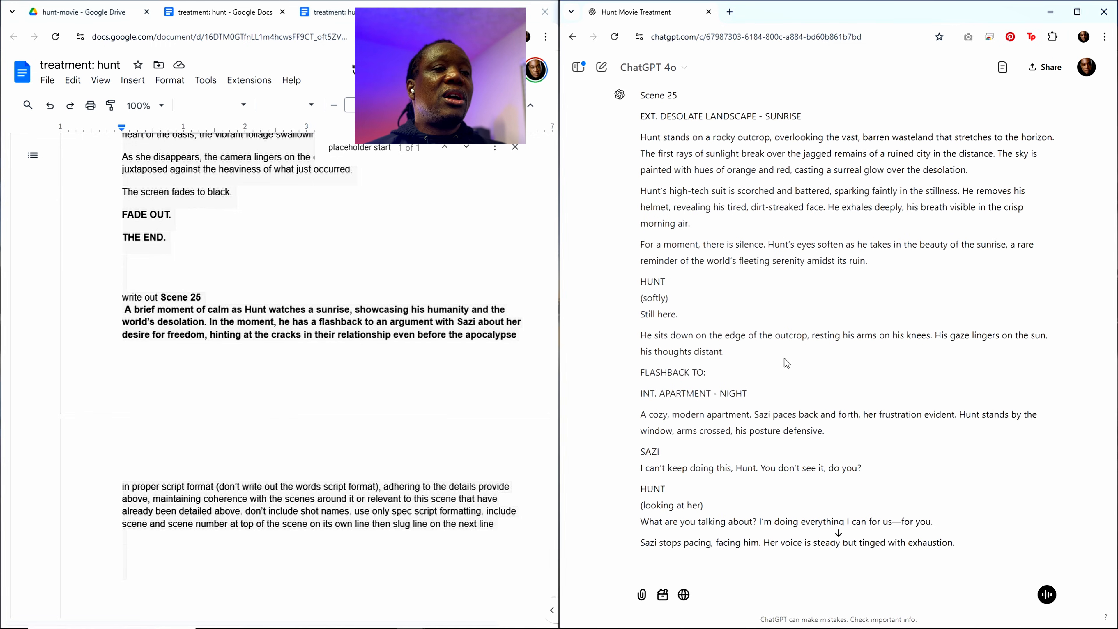
scroll(784, 359, down, 4)
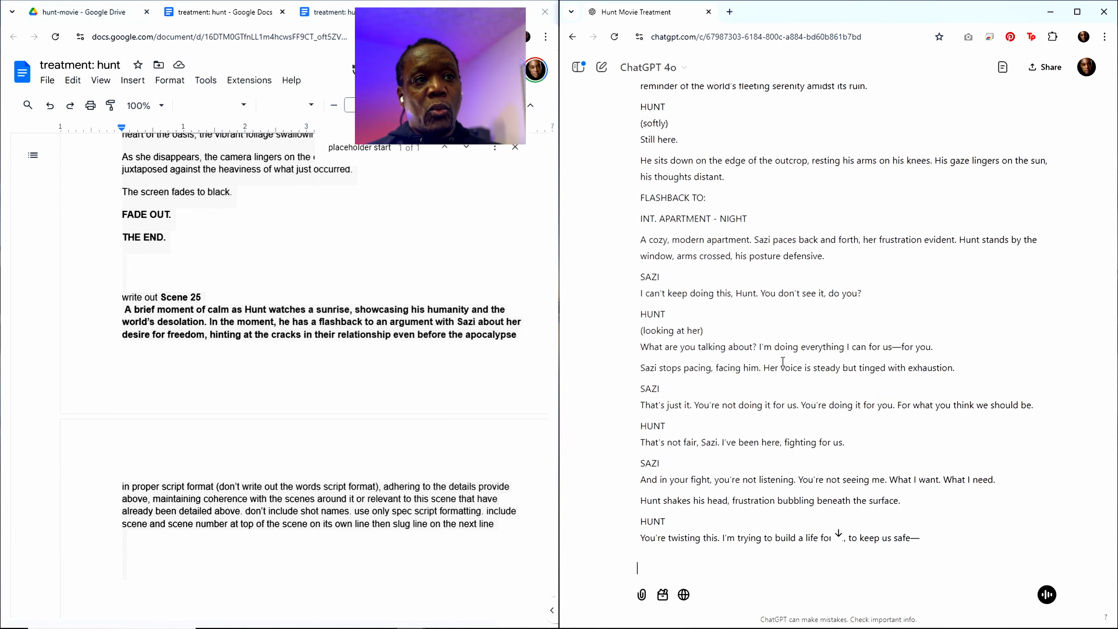
scroll(782, 364, up, 4)
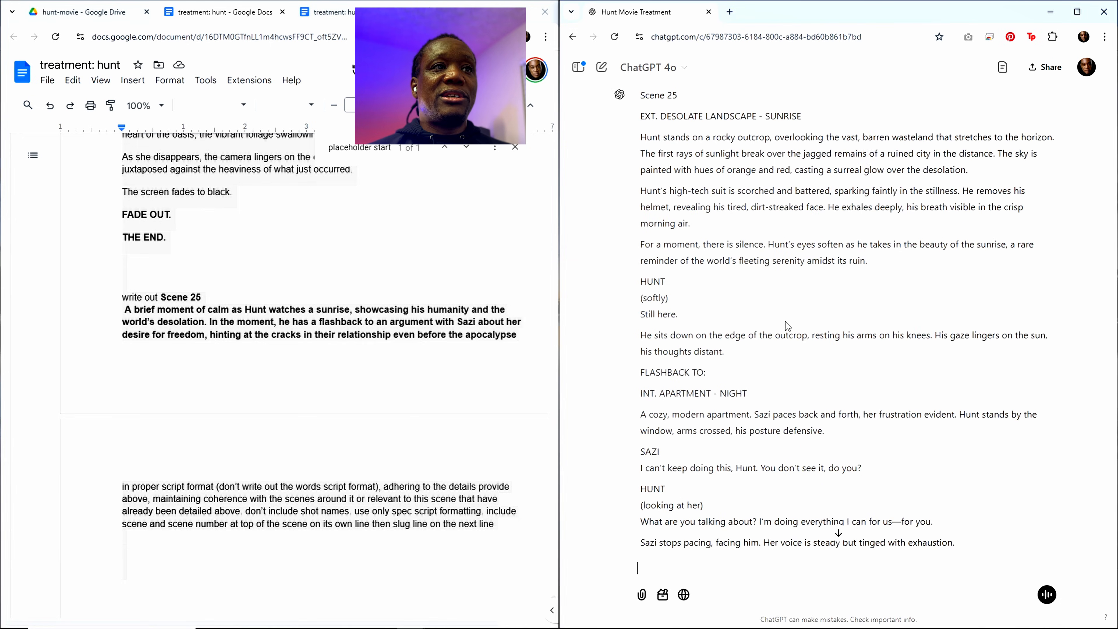
scroll(728, 503, down, 8)
scroll(728, 504, down, 7)
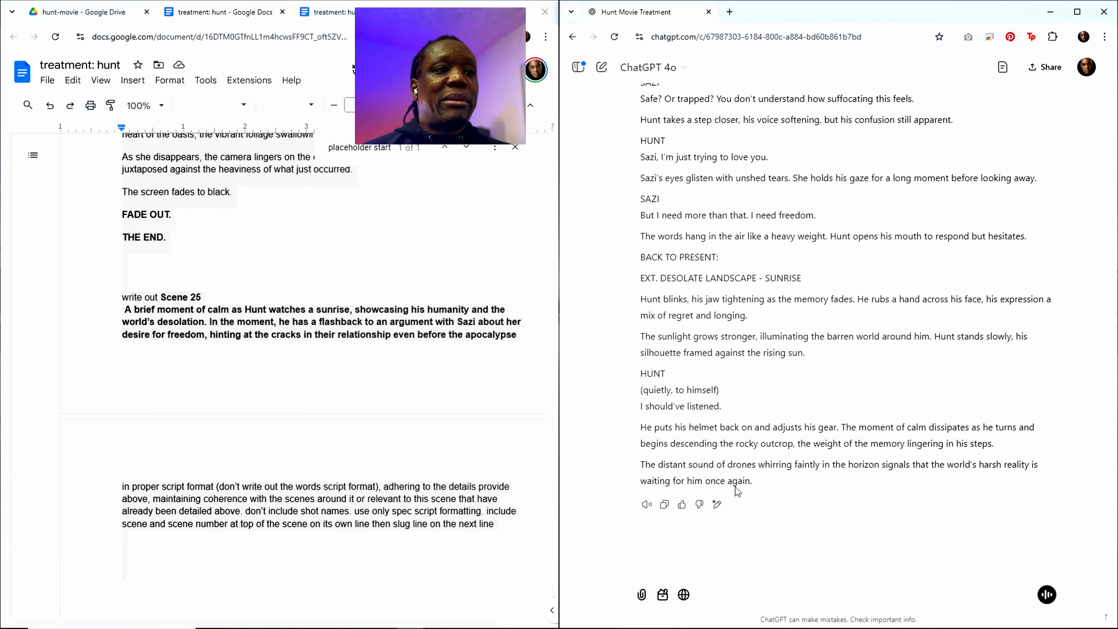
Step: Copy ChatGPT's finished Scene 25 script and paste it into the treatment below the "placeholder start" marker, above Scene 26
click(665, 505)
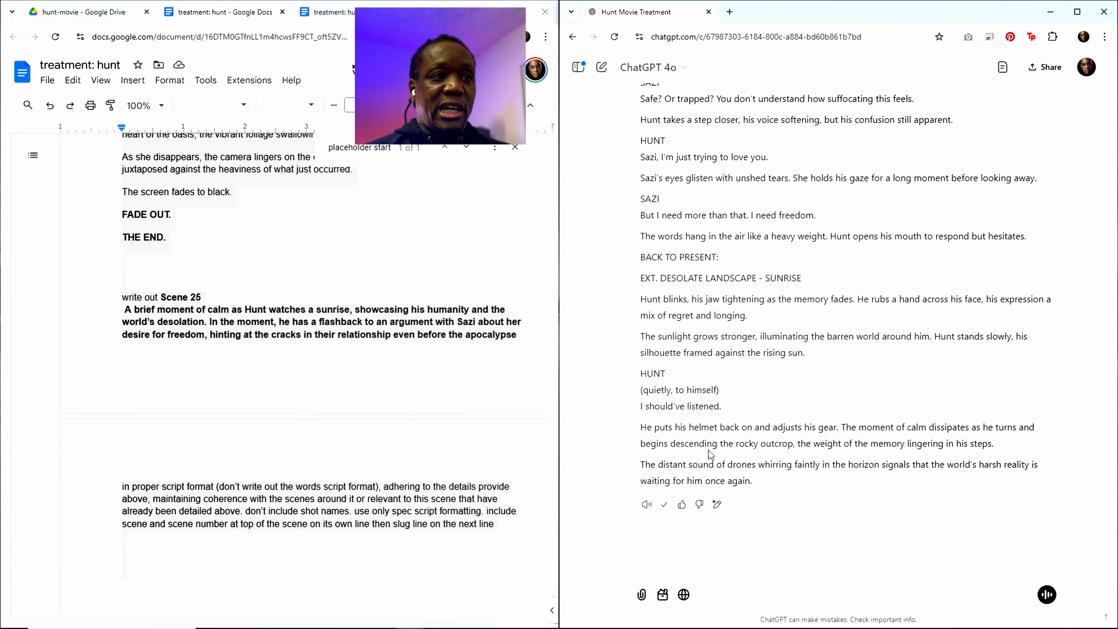
scroll(798, 396, up, 4)
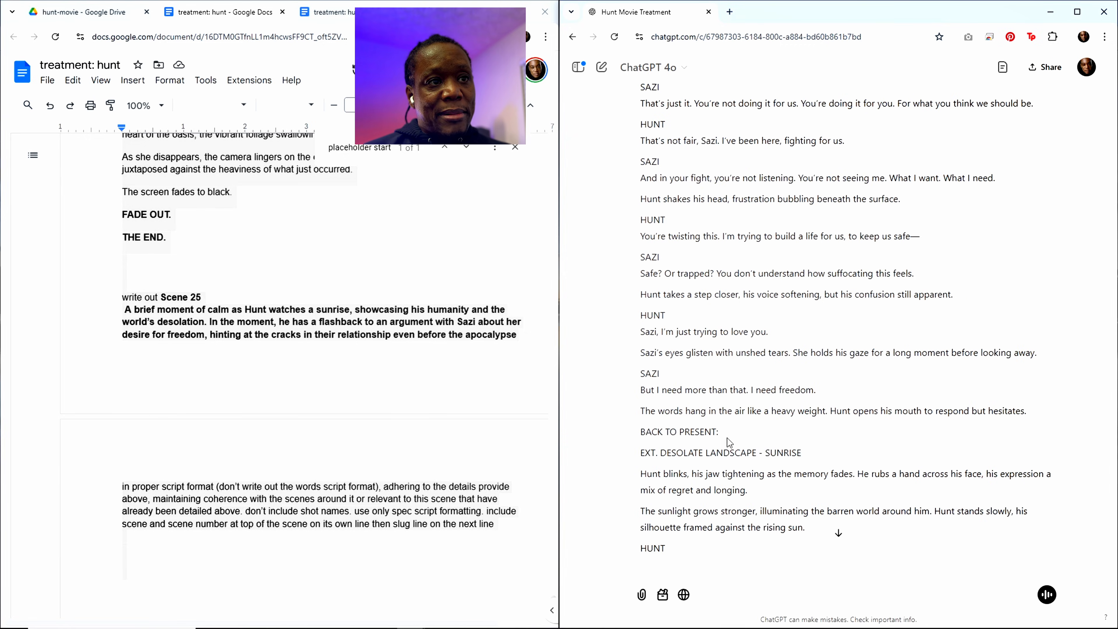
scroll(805, 352, up, 3)
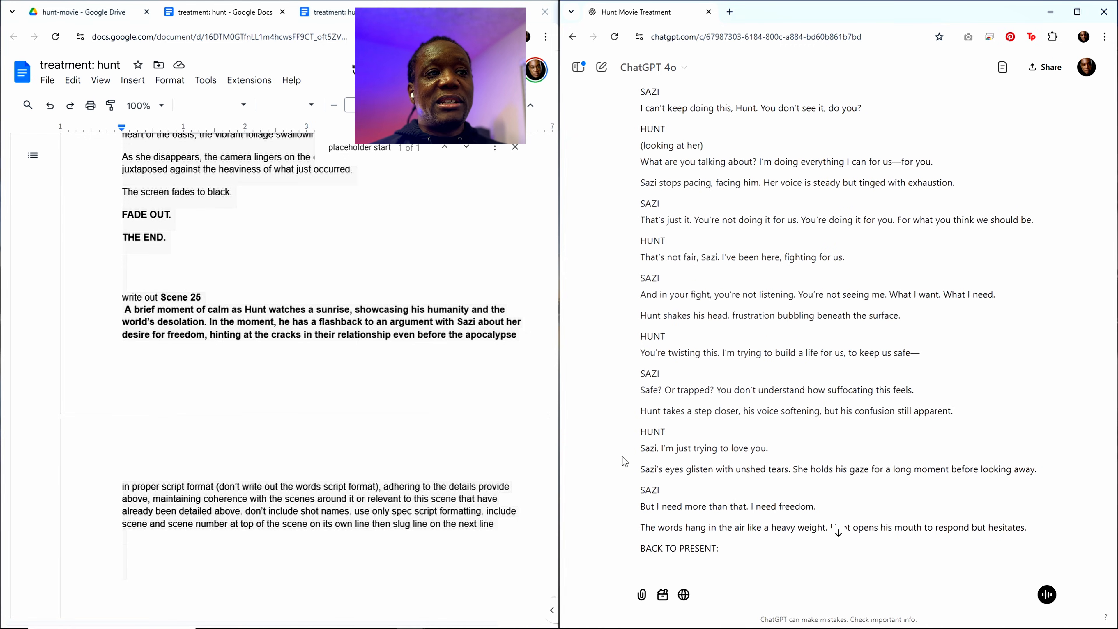
scroll(624, 461, down, 7)
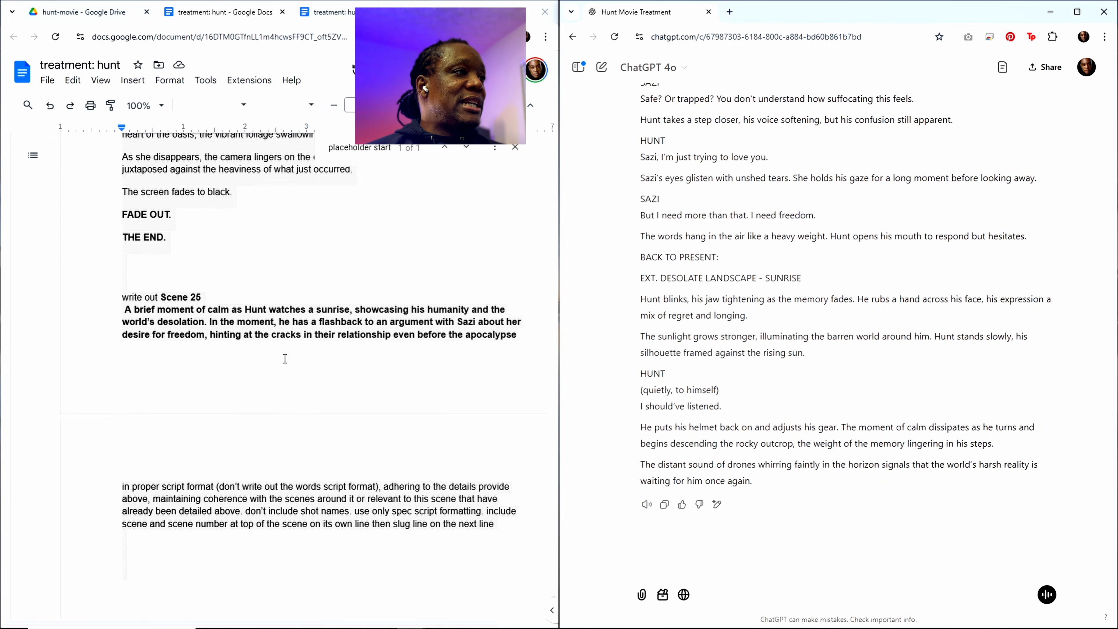
click(264, 333)
click(376, 149)
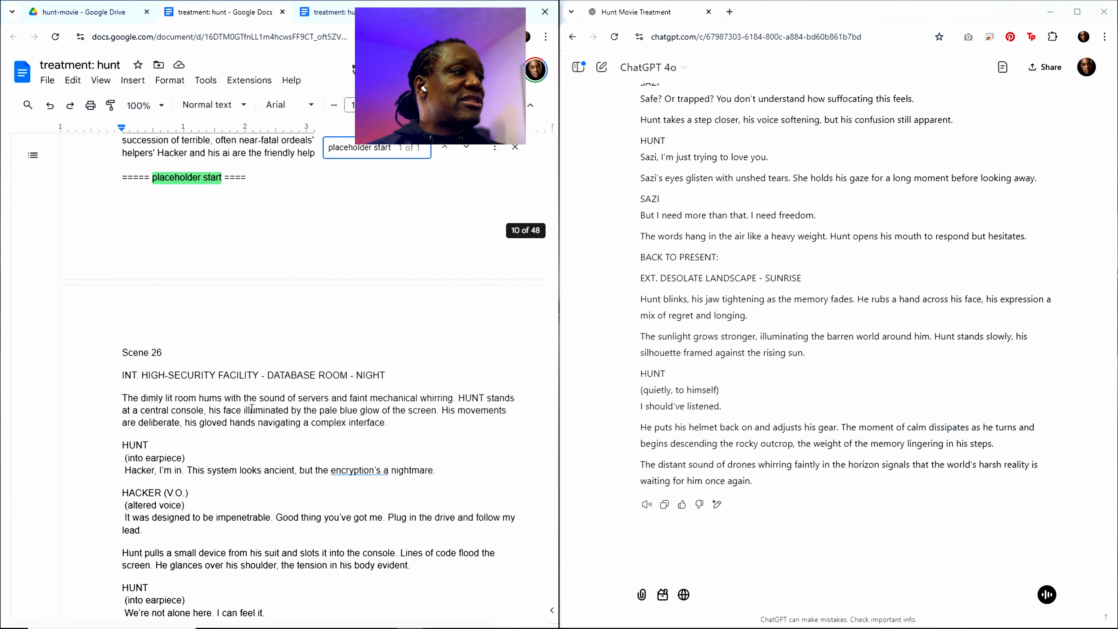
click(136, 240)
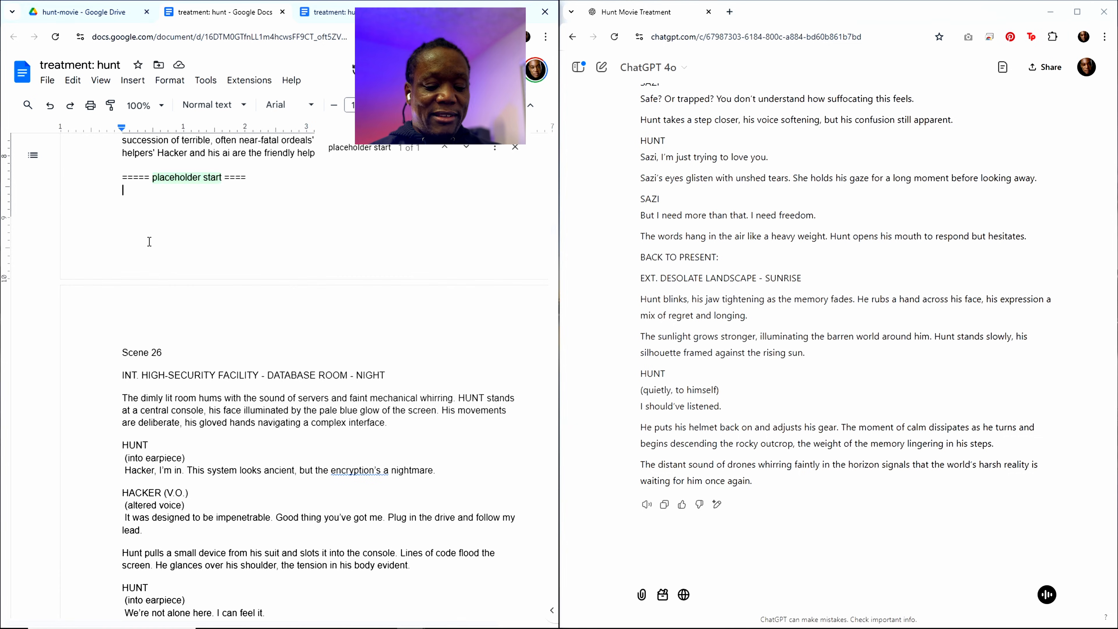
key(ctrl+v)
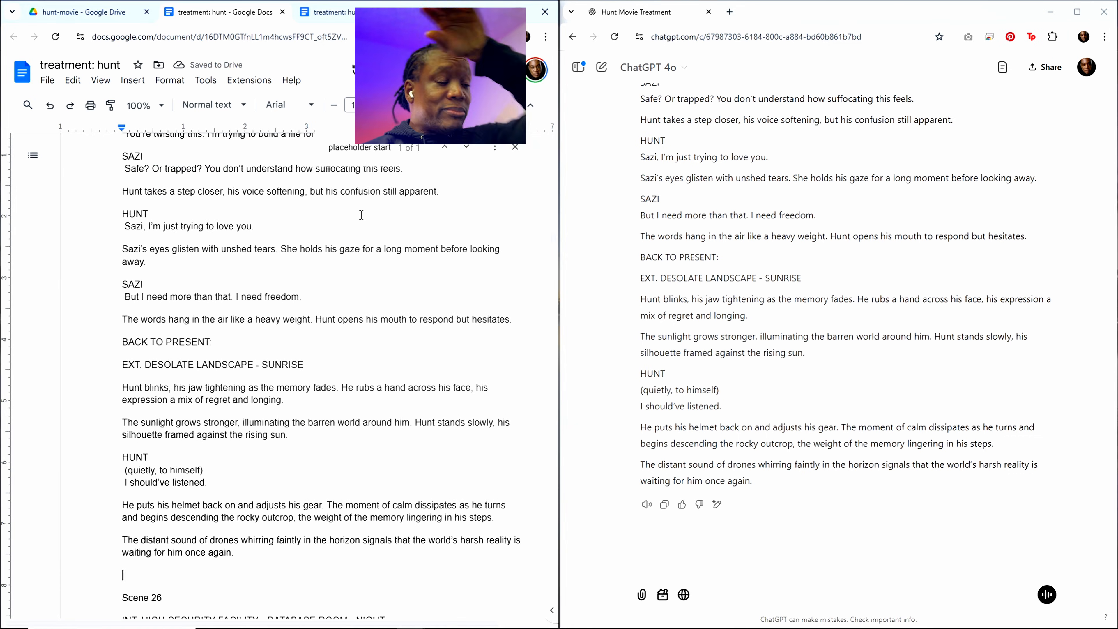
Step: Copy the Scene 25 heading and sunrise description from the scene outline again
scroll(378, 358, down, 4)
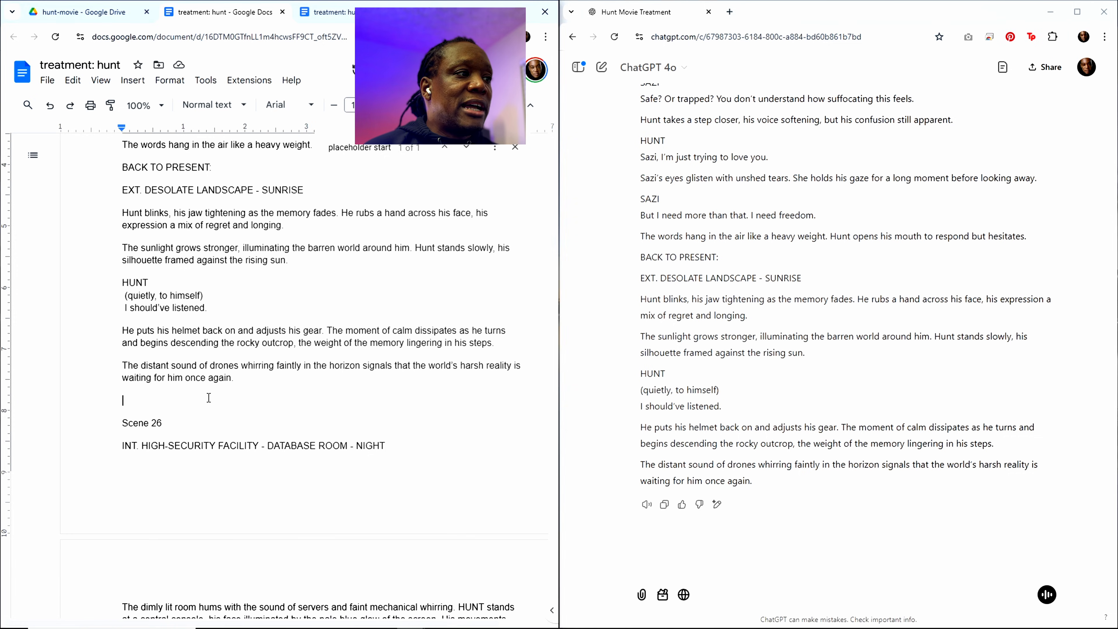
scroll(208, 397, down, 1)
scroll(257, 418, up, 4)
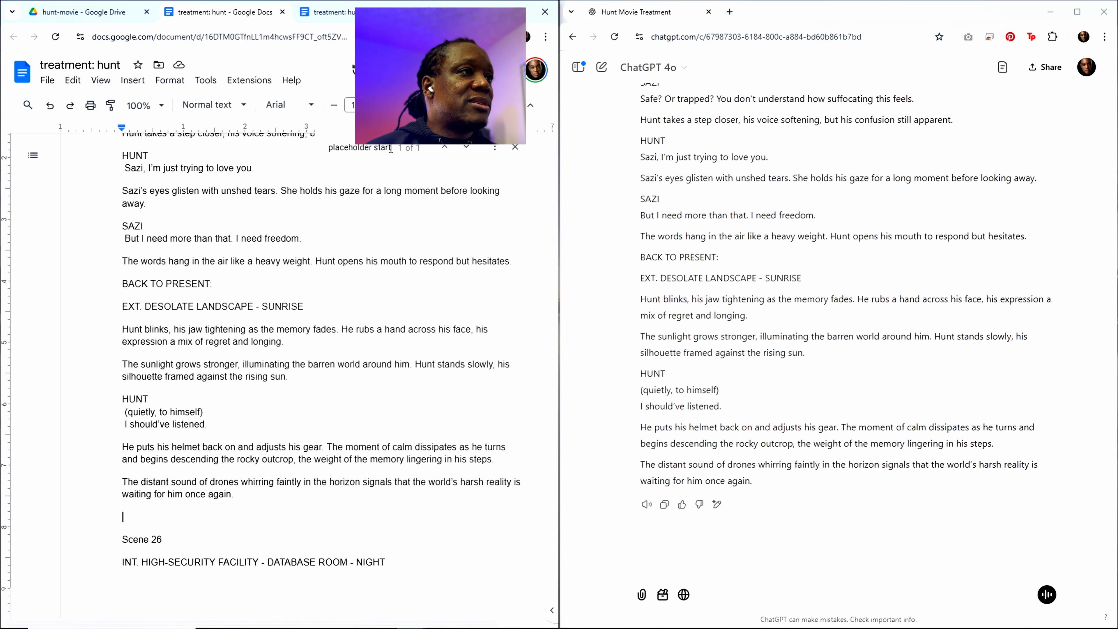
scroll(376, 326, up, 15)
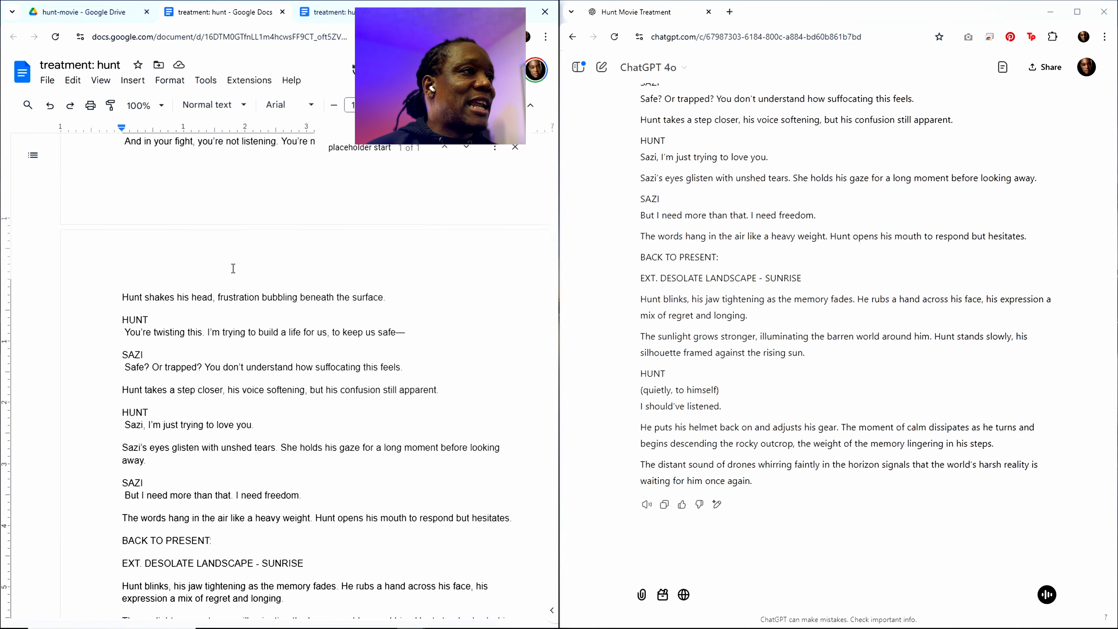
scroll(233, 268, up, 6)
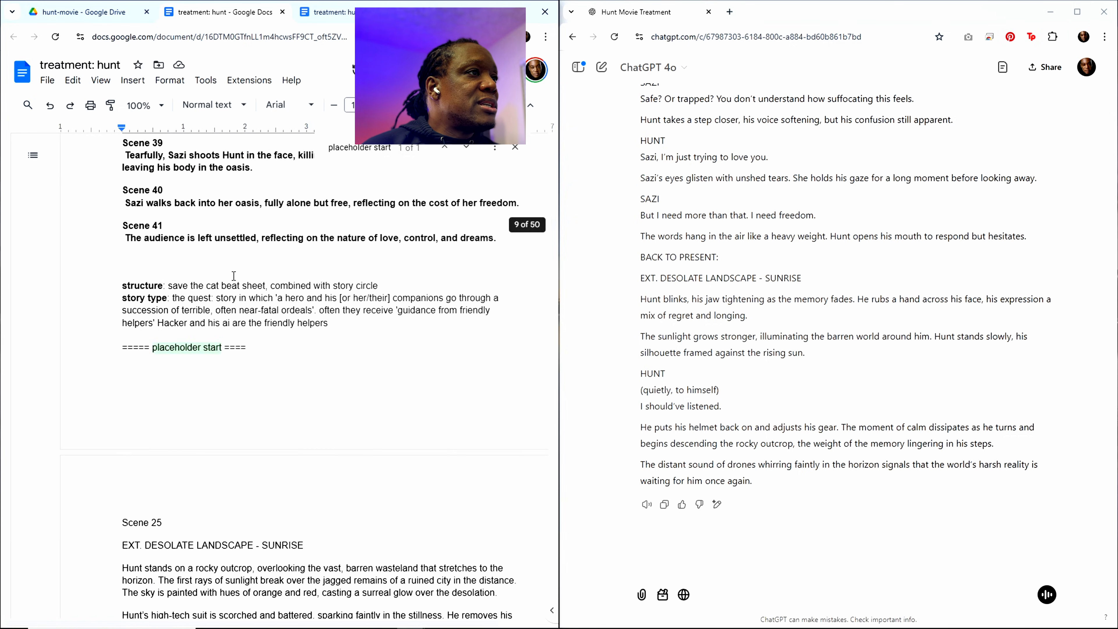
scroll(234, 276, up, 20)
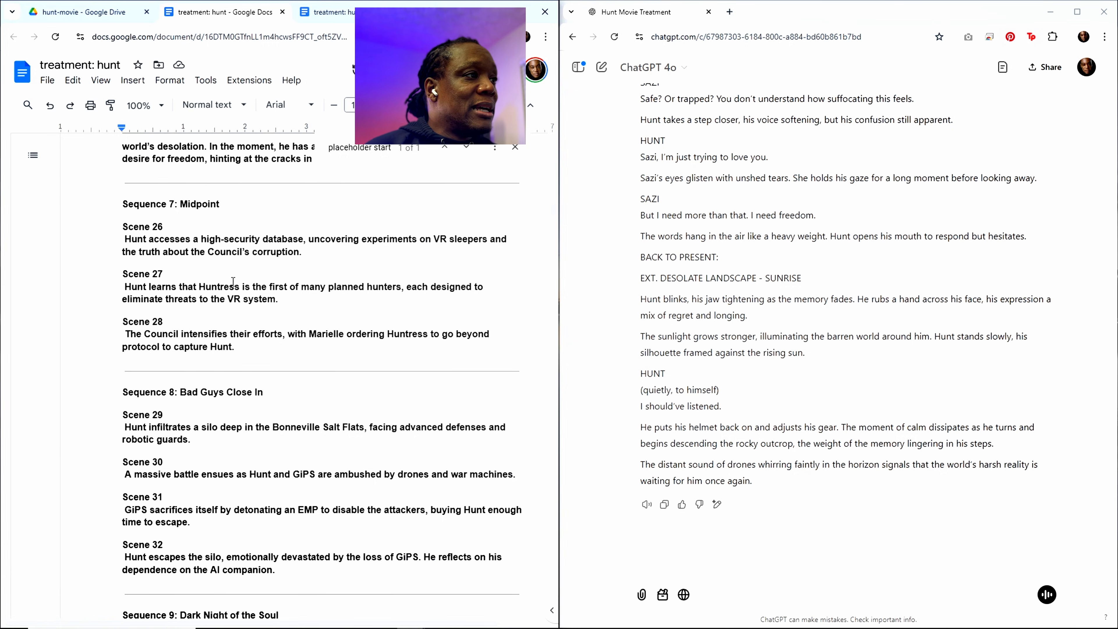
scroll(185, 282, up, 7)
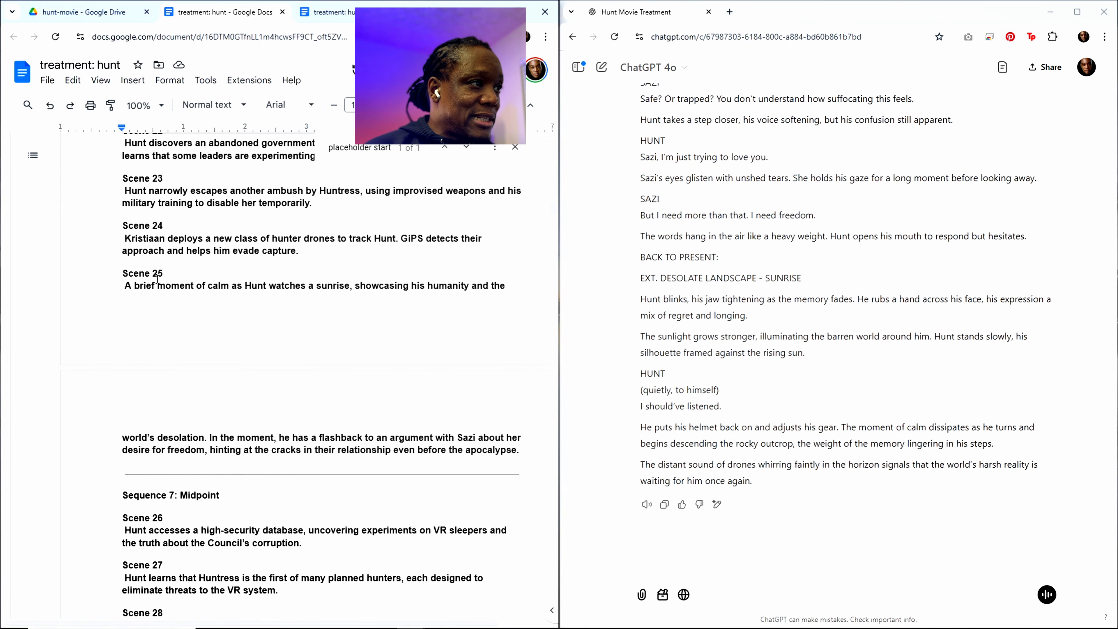
drag(125, 273, 517, 446)
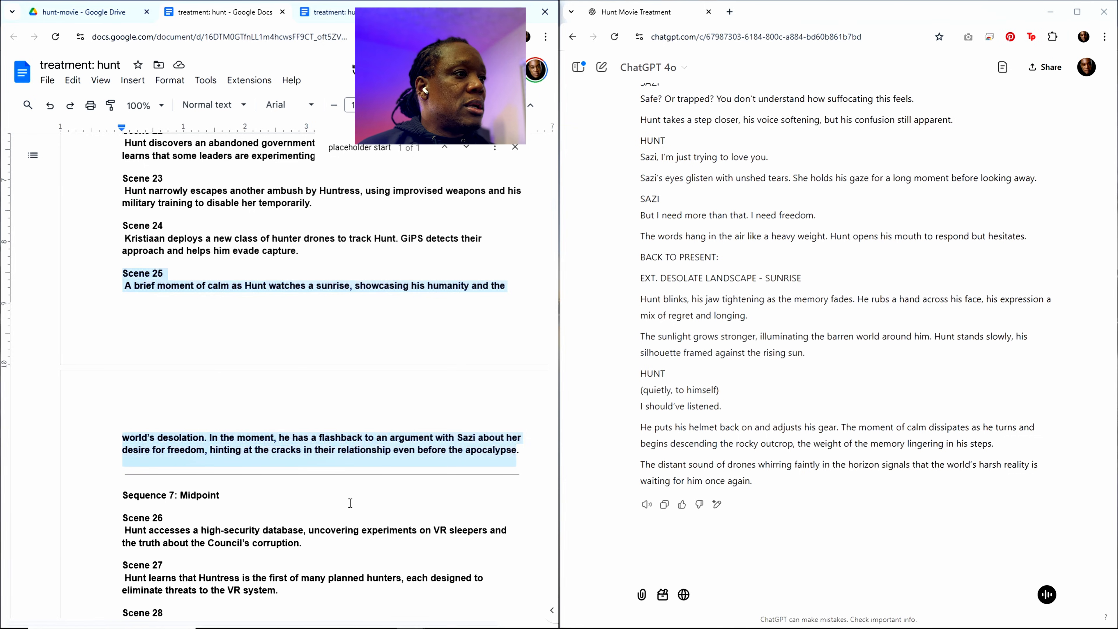
key(ctrl+v)
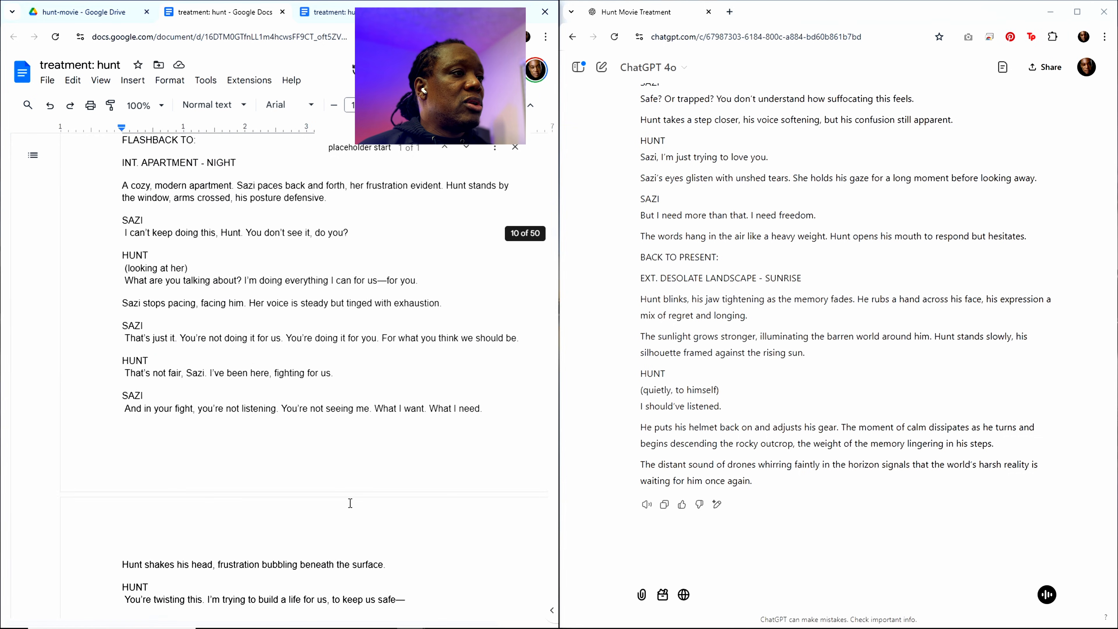
Step: Paste the copied Scene 25 text over the scene description in the "write out" prompt at the document's end and check it against ChatGPT's last prompt
scroll(350, 502, down, 9)
drag(553, 241, 553, 594)
scroll(353, 478, down, 15)
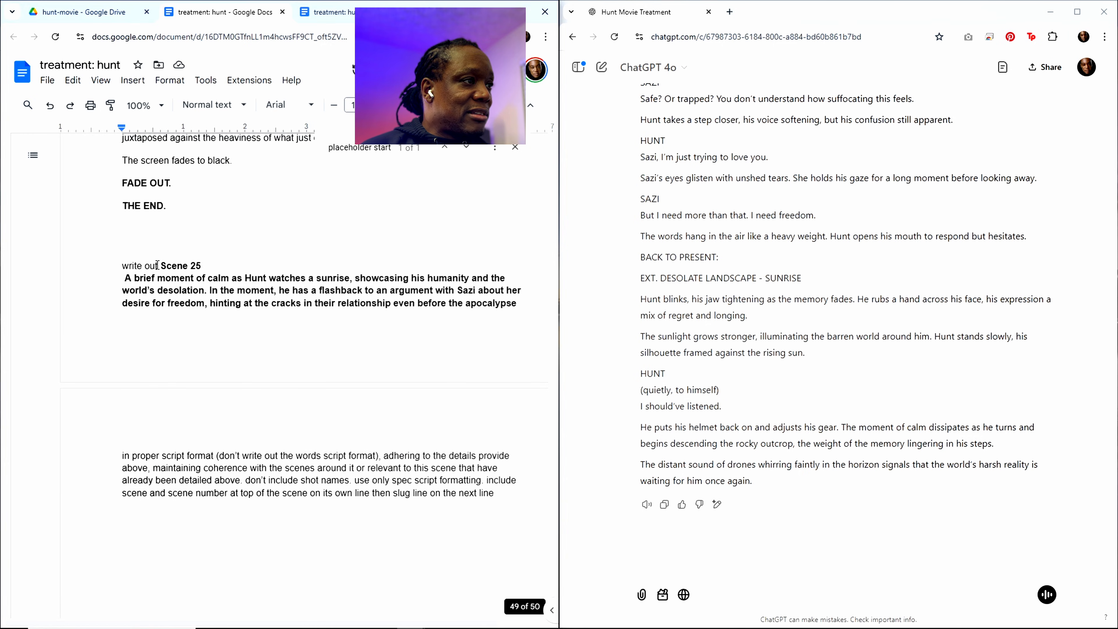
drag(159, 265, 516, 311)
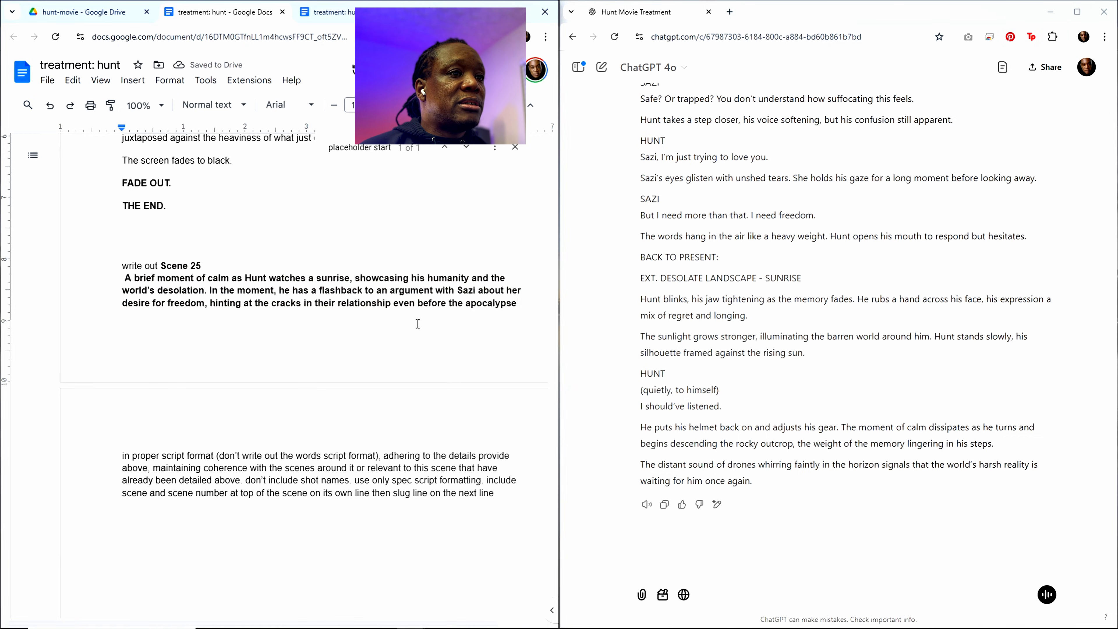
scroll(709, 325, up, 15)
scroll(704, 330, down, 4)
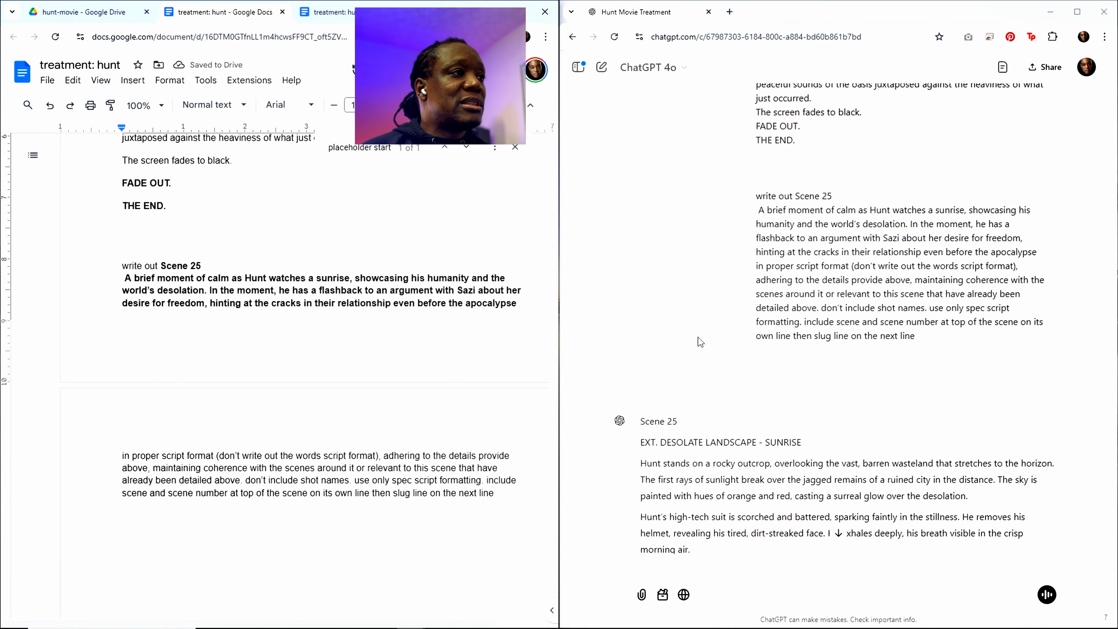
scroll(355, 337, up, 13)
Step: Copy the Scene 24 heading and its hunter drone description from the Sequence 6 outline
scroll(354, 336, up, 8)
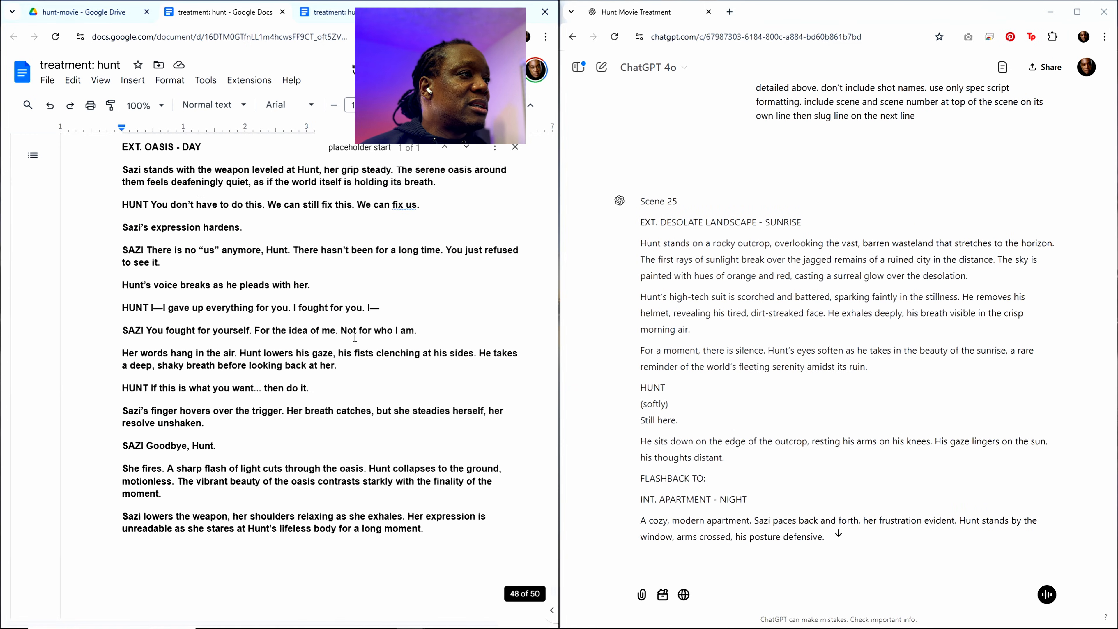
scroll(349, 339, up, 15)
key(ctrl+f)
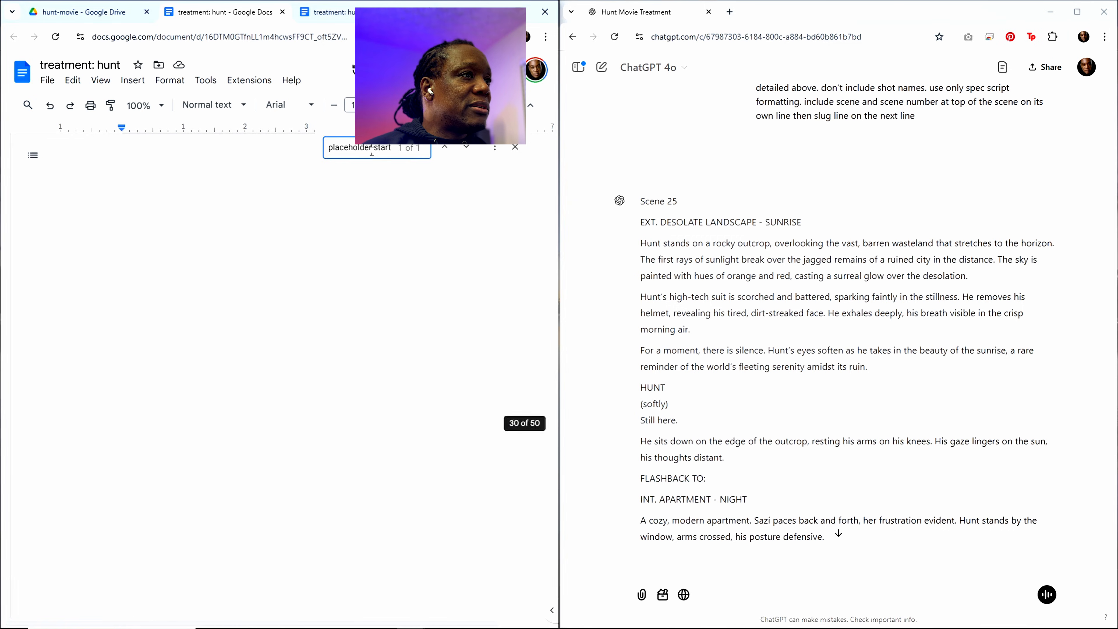
scroll(220, 372, up, 20)
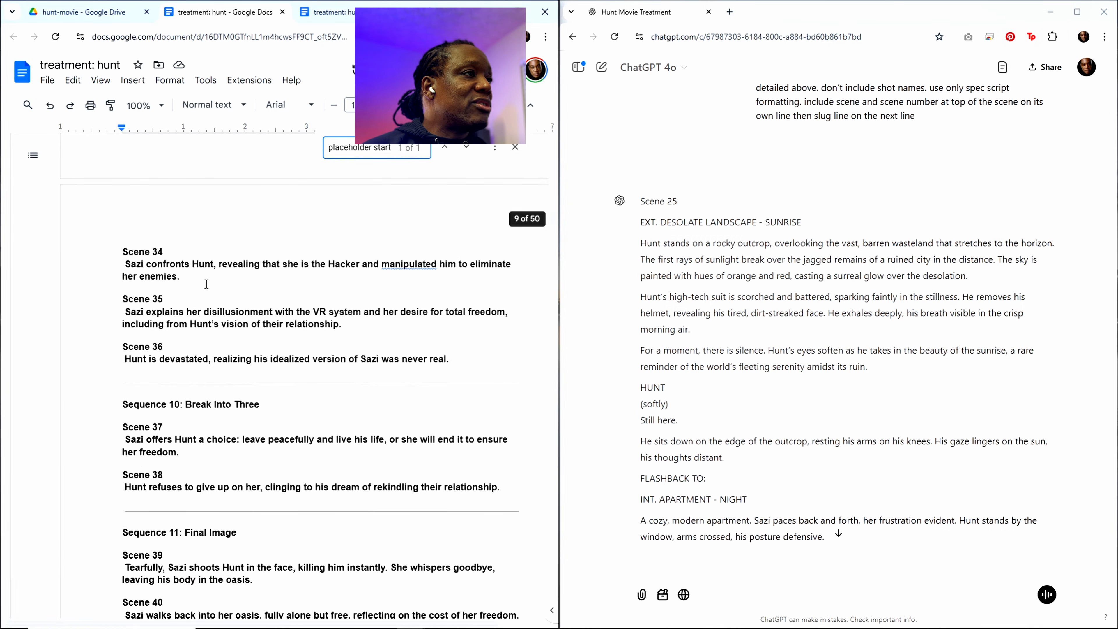
scroll(203, 279, up, 9)
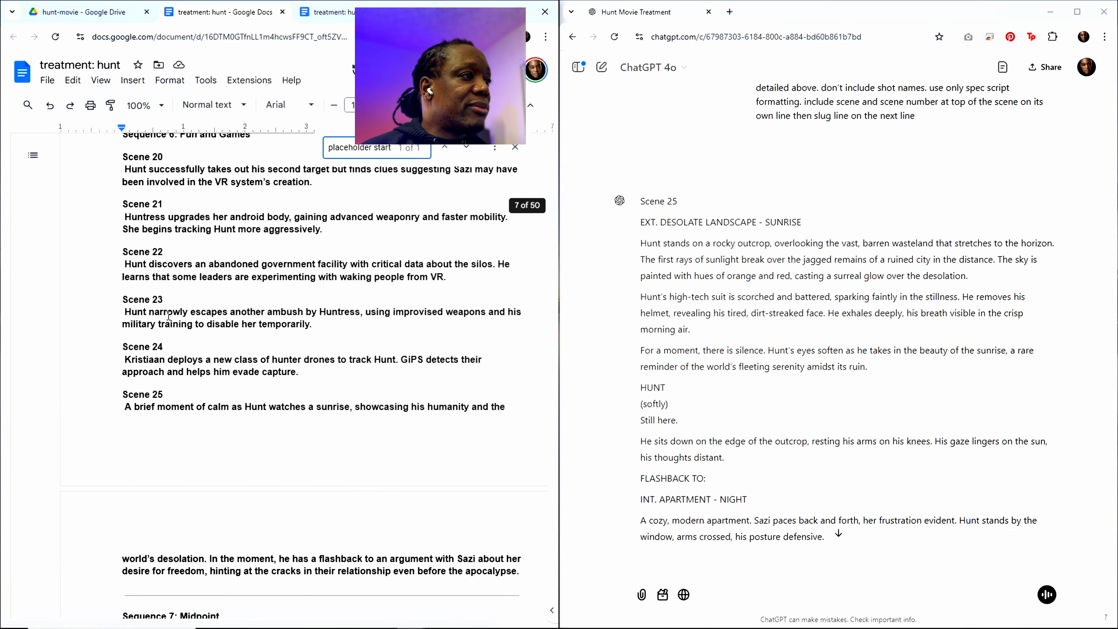
drag(125, 347, 299, 370)
key(ctrl+c)
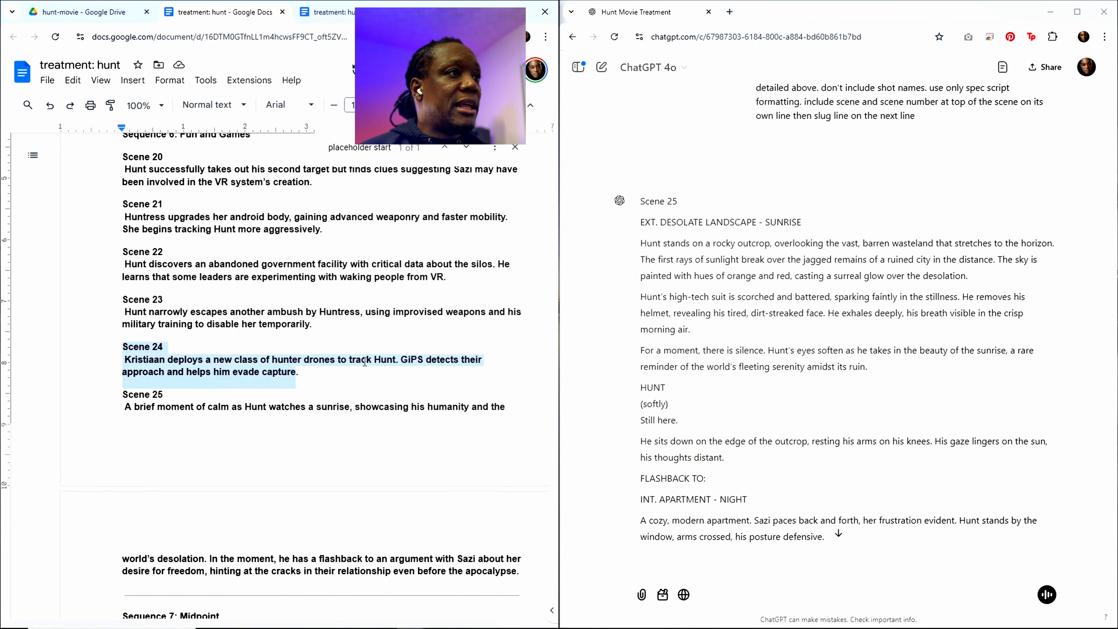
Step: Replace the Scene 25 heading and description in the "write out" prompt at the document's end with the copied Scene 24 text
scroll(398, 257, down, 5)
drag(547, 209, 550, 596)
scroll(462, 549, down, 15)
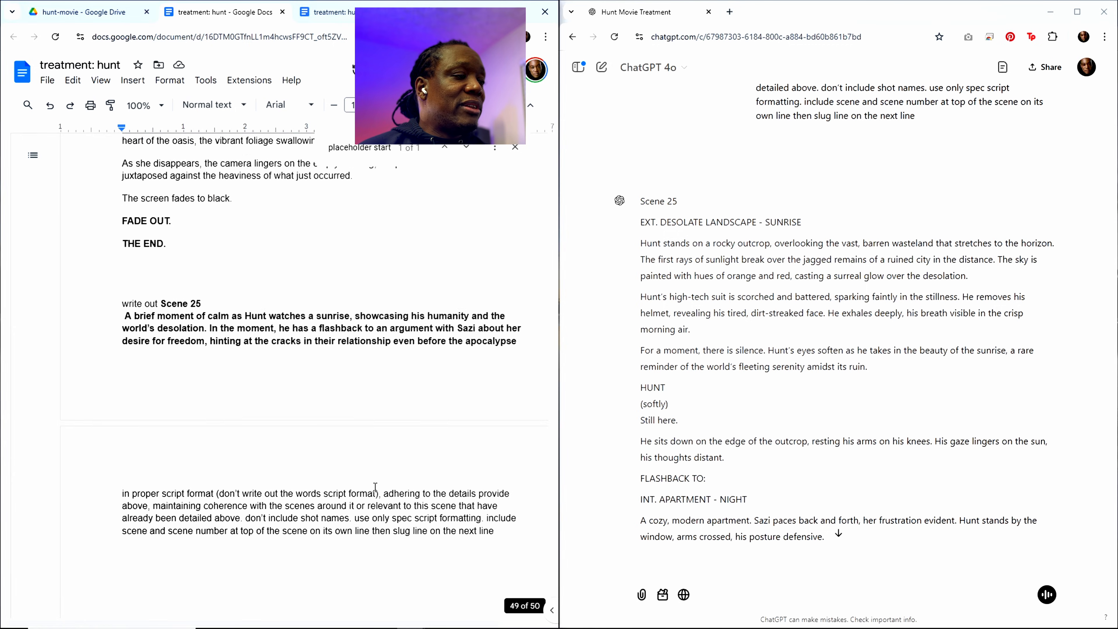
scroll(307, 439, up, 5)
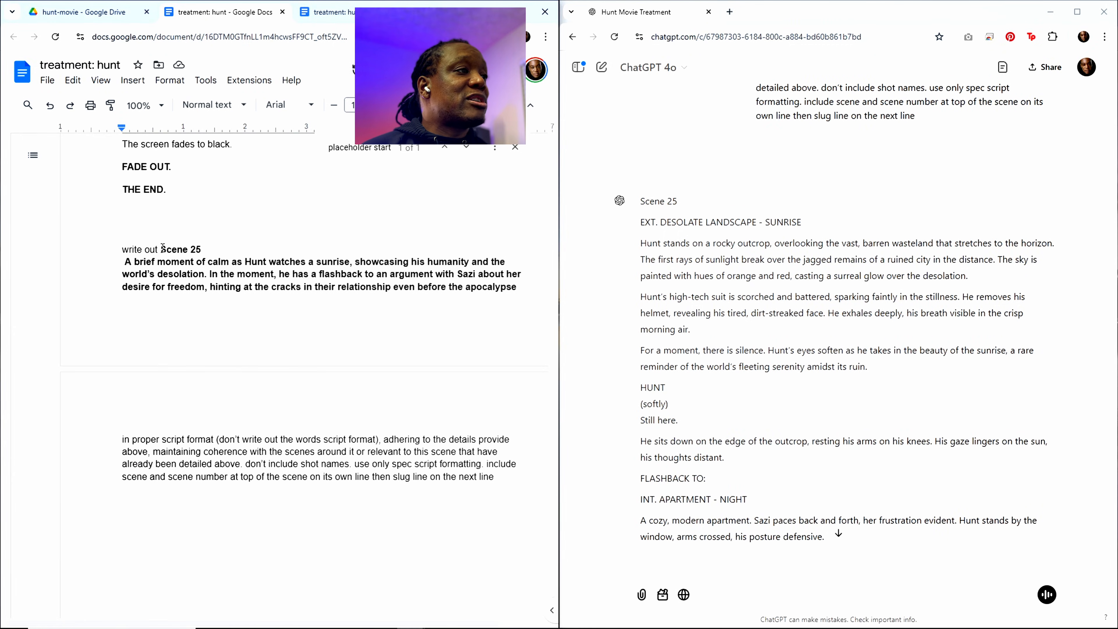
drag(163, 248, 503, 287)
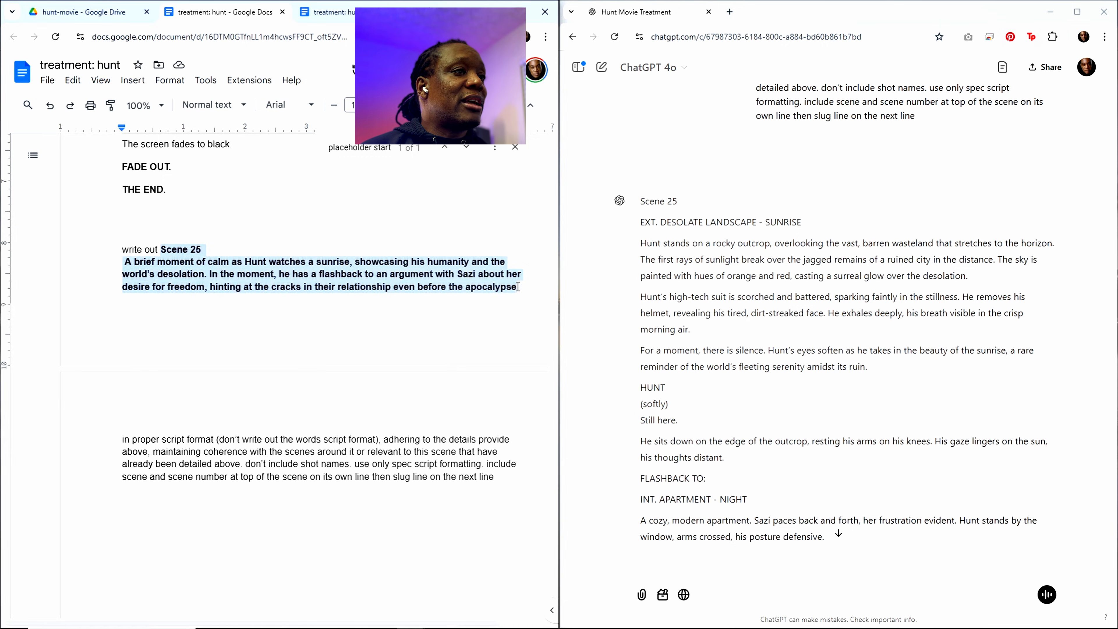
key(ctrl+v)
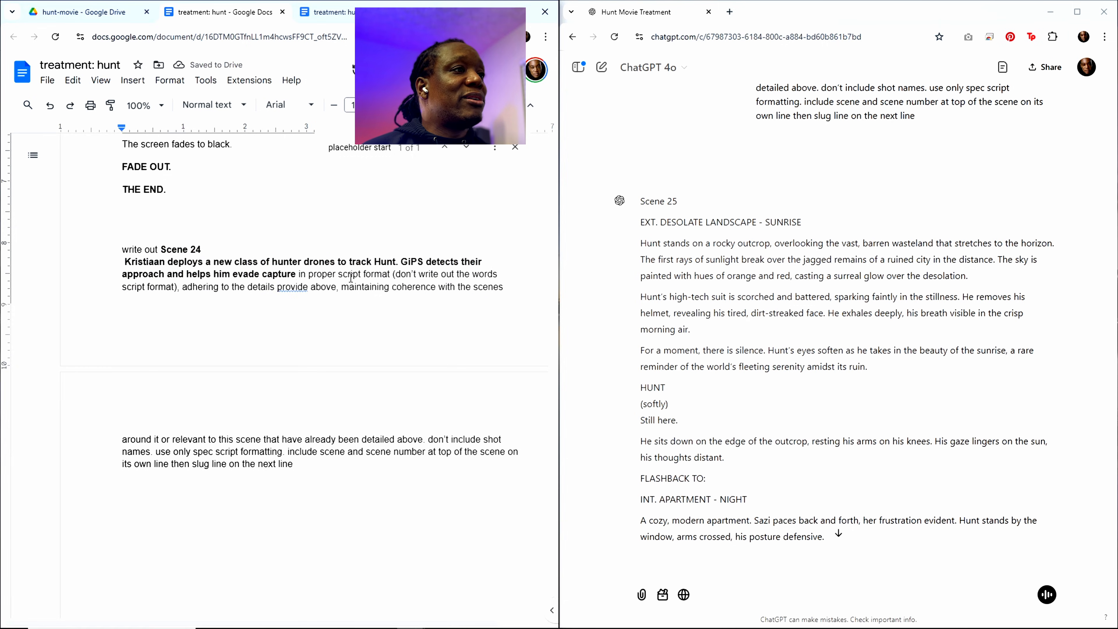
Step: Copy the entire treatment document including the Scene 24 prompt, paste it into the ChatGPT conversation and submit it
key(ctrl+a)
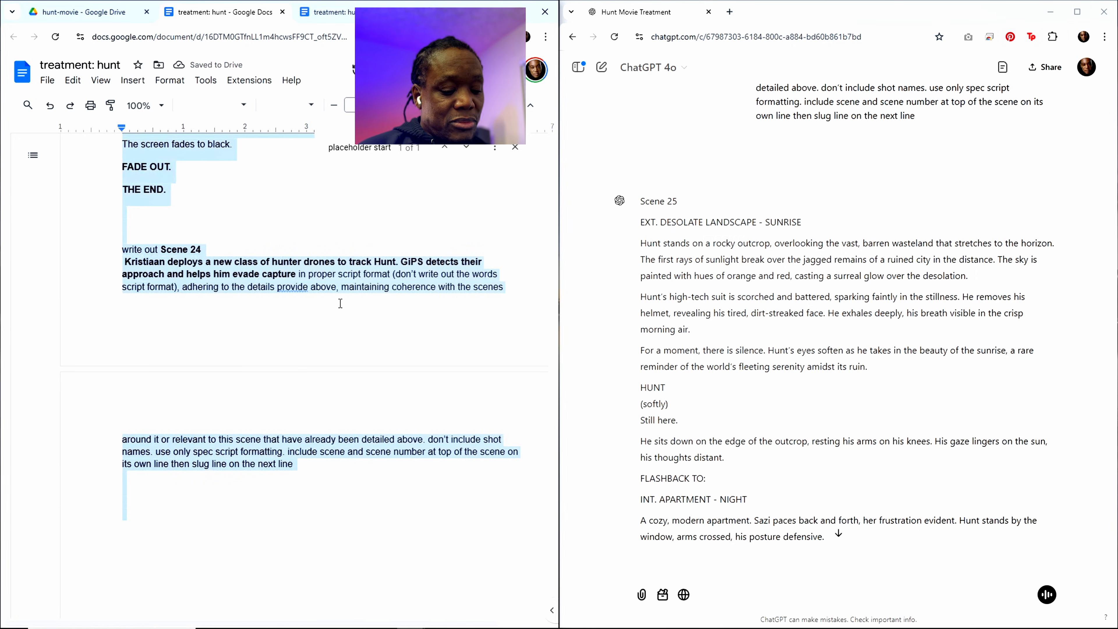
scroll(768, 486, down, 15)
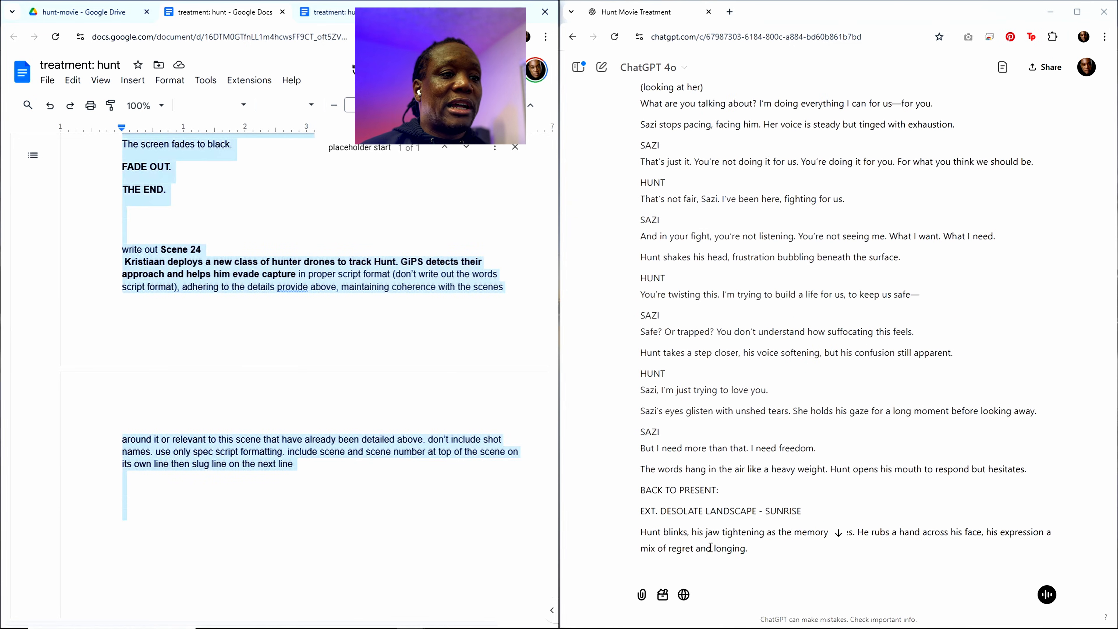
click(666, 563)
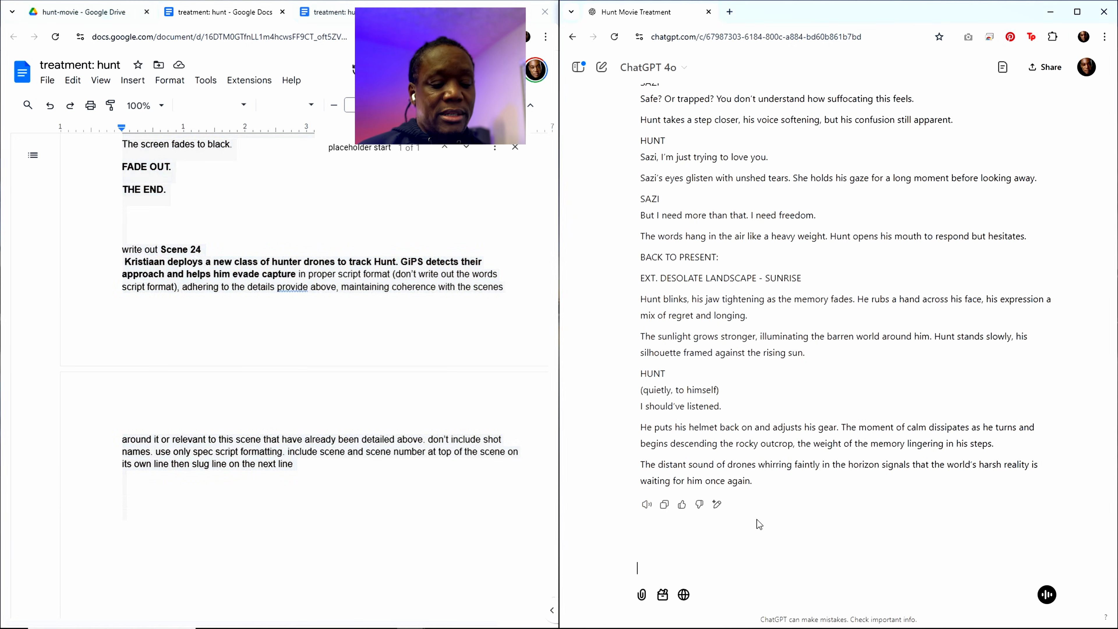
key(ctrl+v)
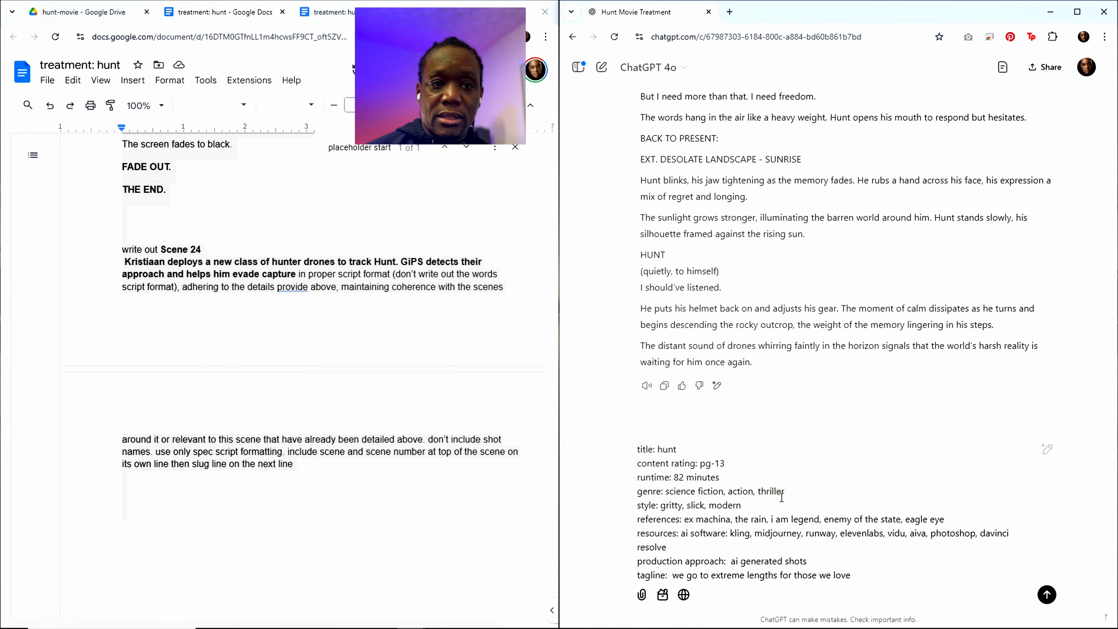
key(Return)
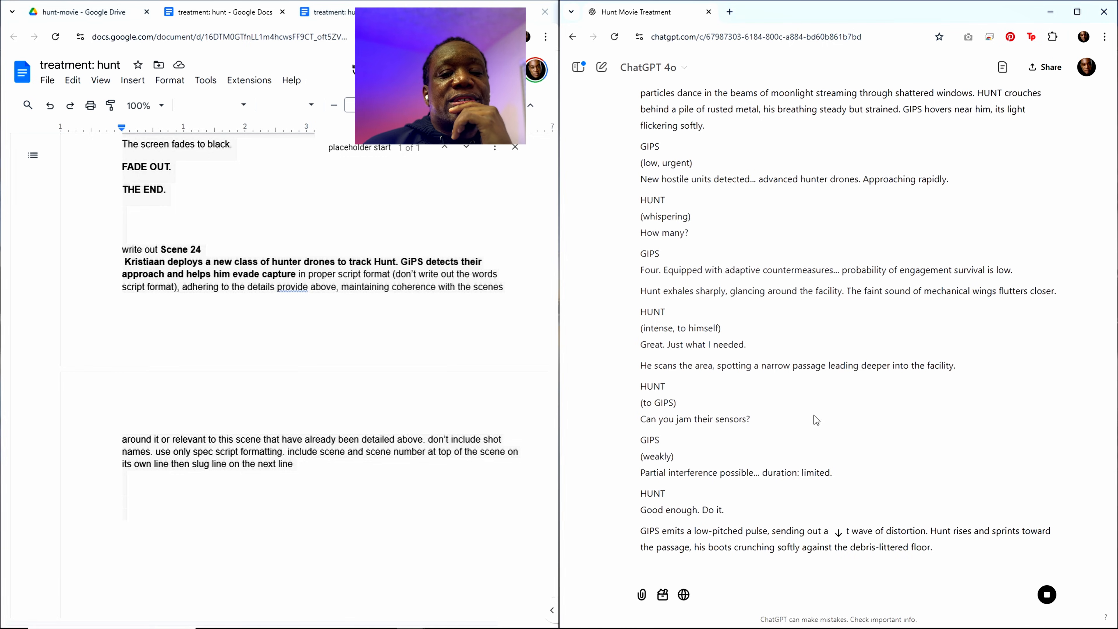
Step: Read through ChatGPT's Scene 24 script, from the abandoned industrial facility opening to the rooftop escape
scroll(815, 419, up, 1)
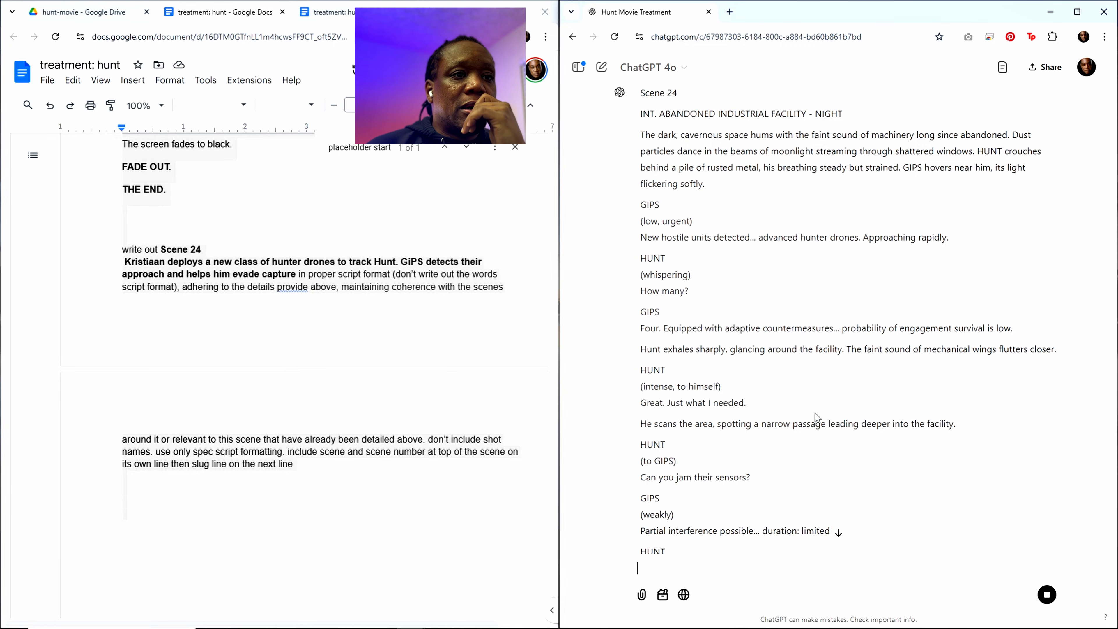
scroll(814, 412, down, 10)
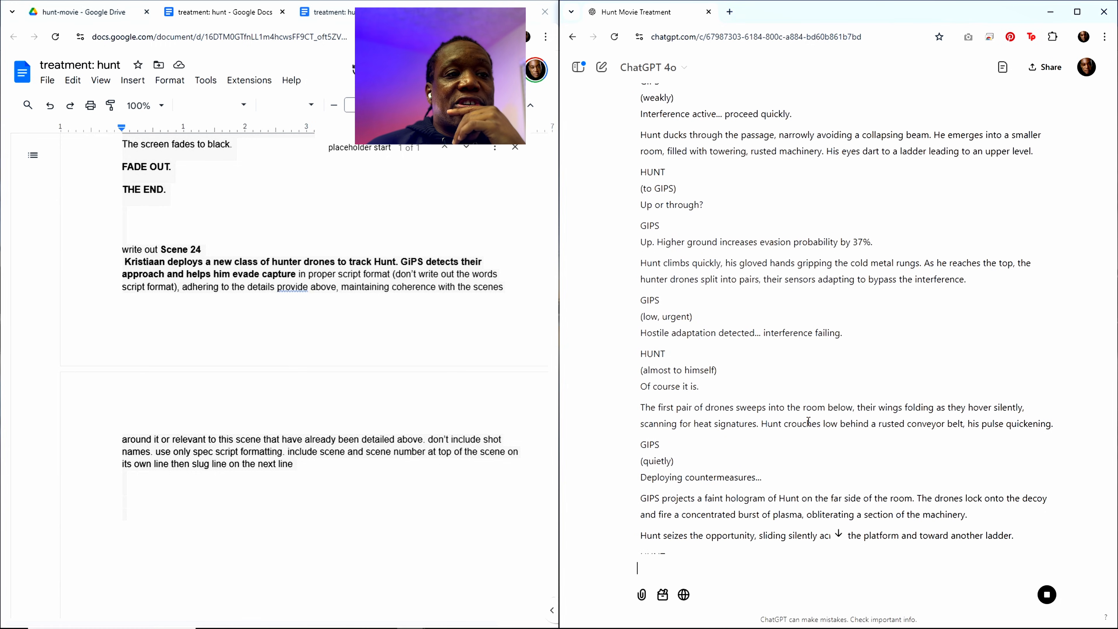
scroll(808, 421, down, 3)
scroll(807, 418, up, 2)
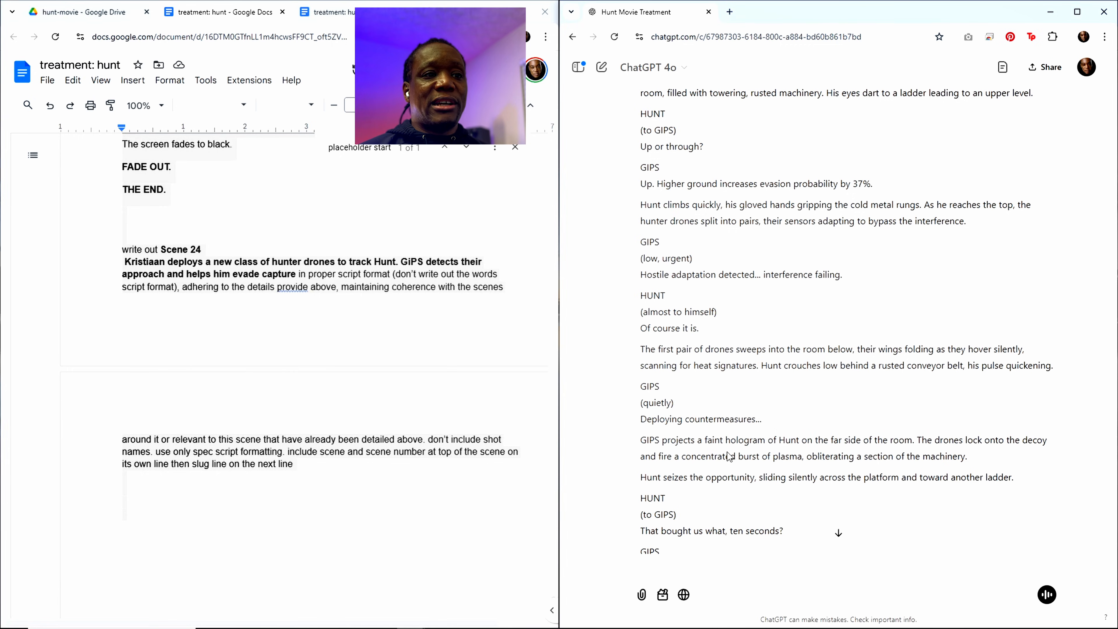
scroll(731, 466, down, 5)
scroll(731, 467, down, 6)
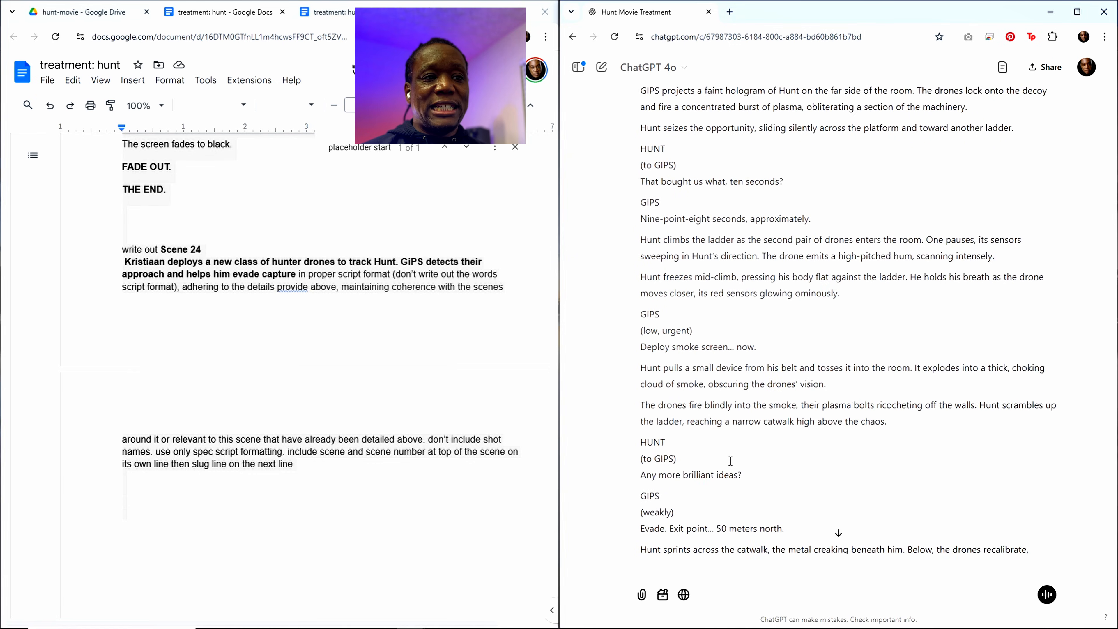
scroll(731, 465, down, 3)
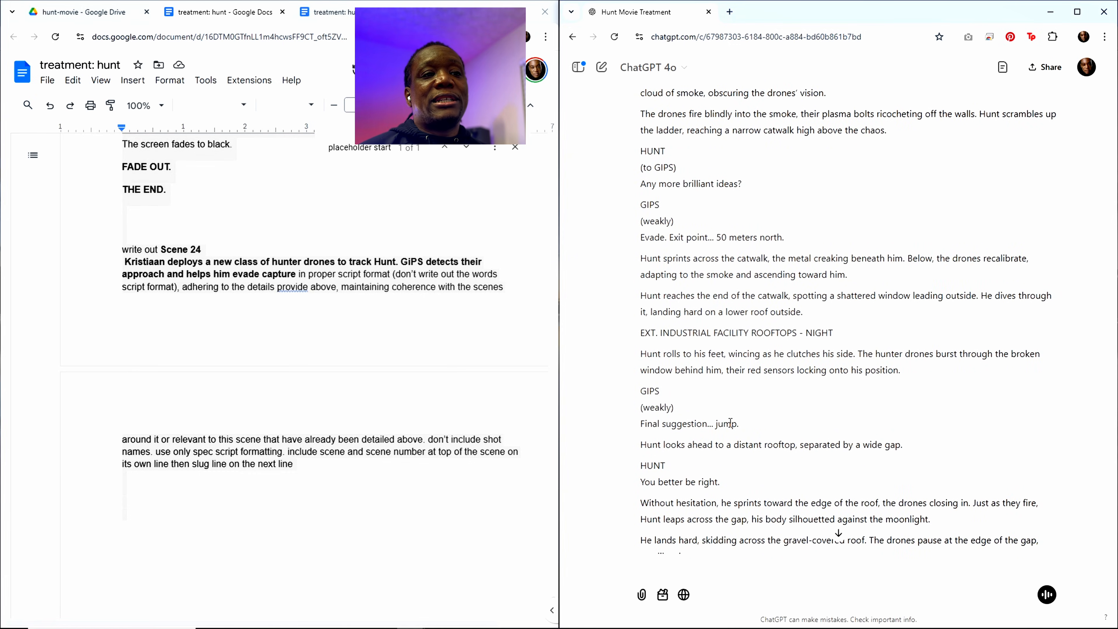
double_click(730, 423)
click(727, 427)
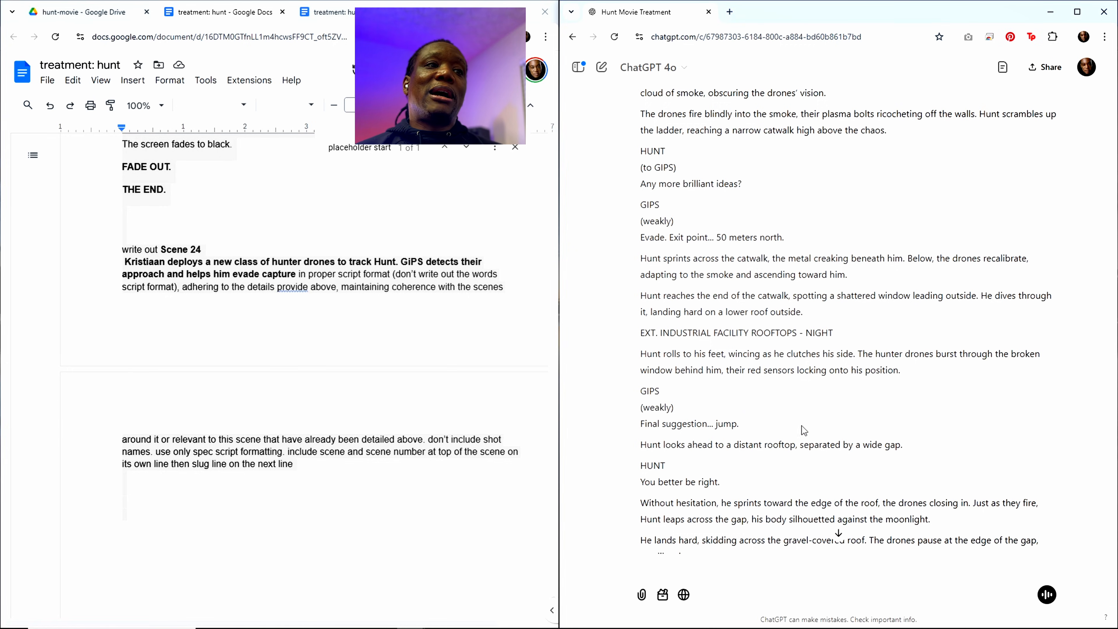
Step: Copy ChatGPT's complete Scene 24 response, from the scene heading to its closing line
scroll(803, 445, up, 10)
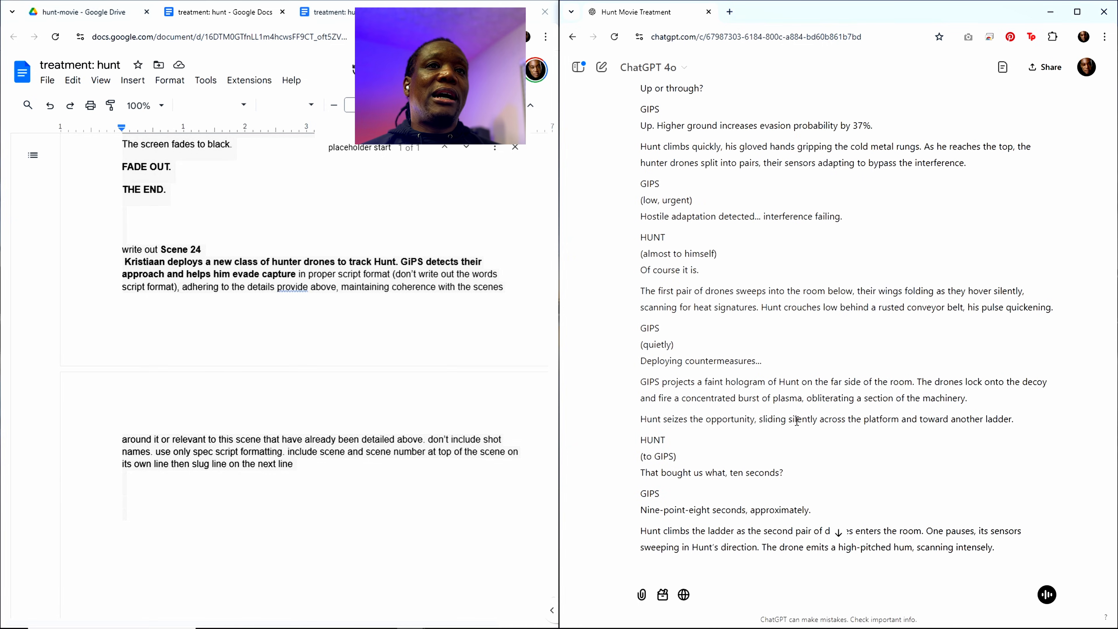
scroll(796, 423, up, 9)
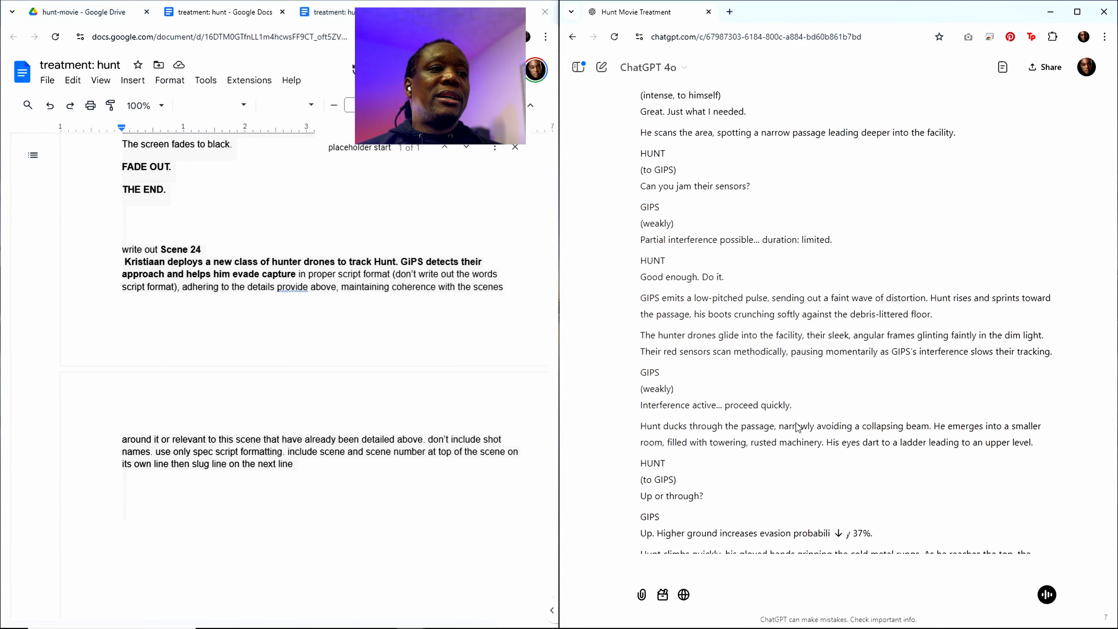
scroll(788, 431, down, 7)
scroll(783, 437, up, 15)
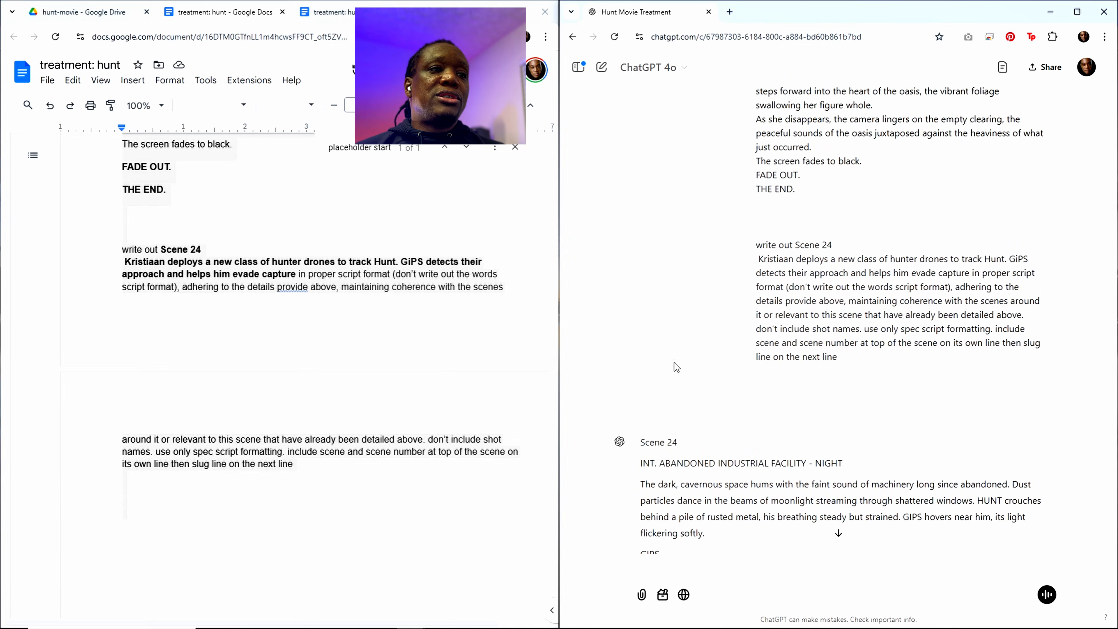
drag(643, 442, 728, 476)
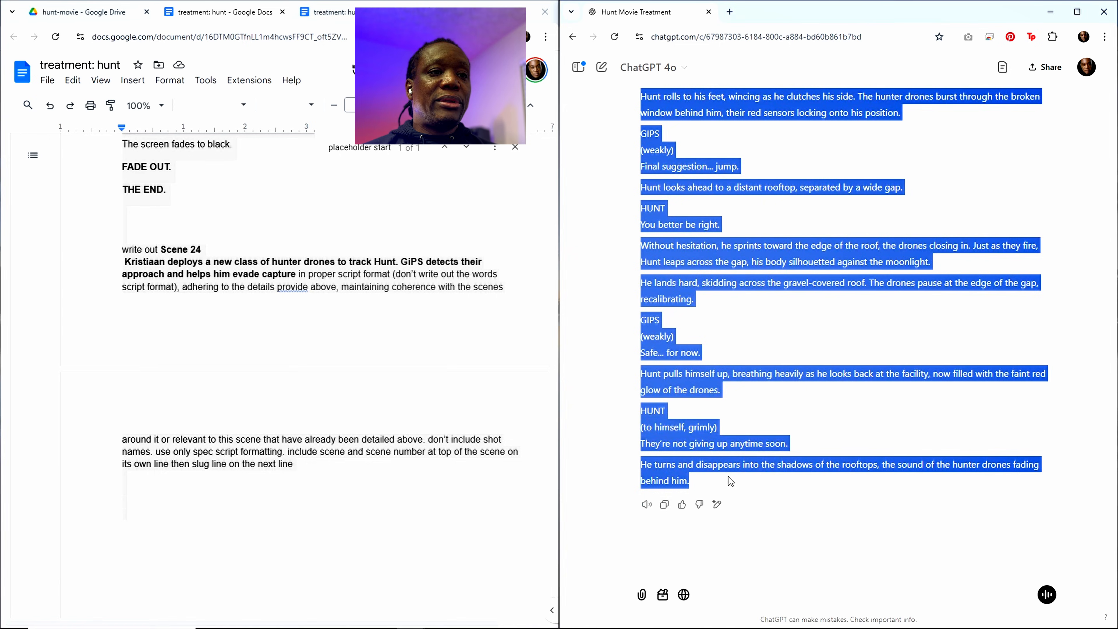
click(664, 504)
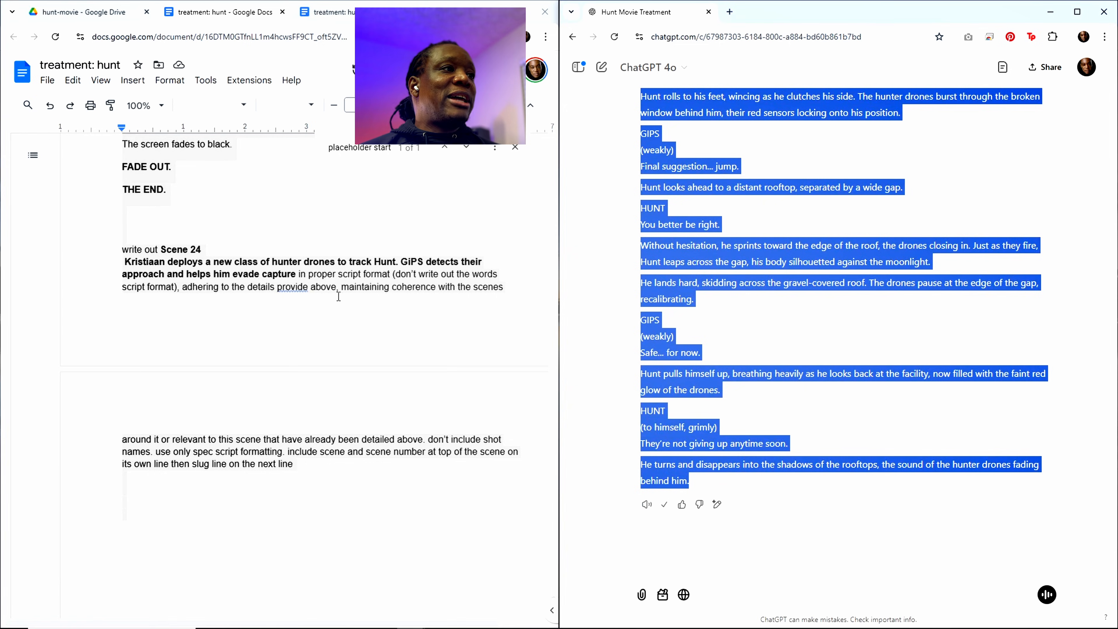
Step: Find the "placeholder start" marker in the treatment document and paste the Scene 24 script below it, before Scene 25
click(304, 287)
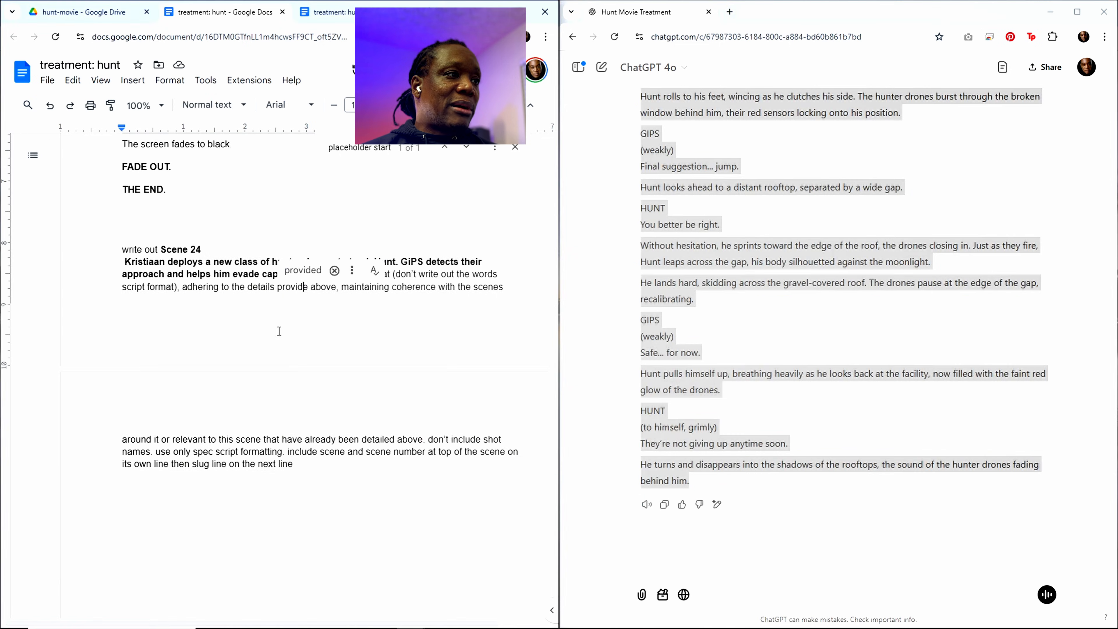
click(272, 287)
scroll(276, 343, up, 1)
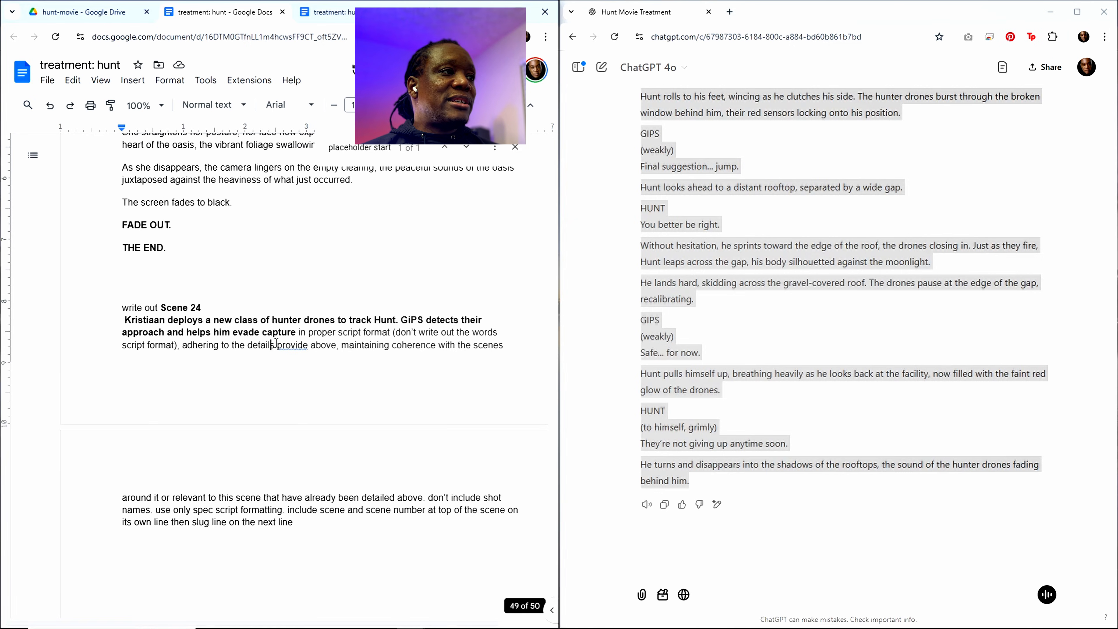
scroll(369, 272, up, 8)
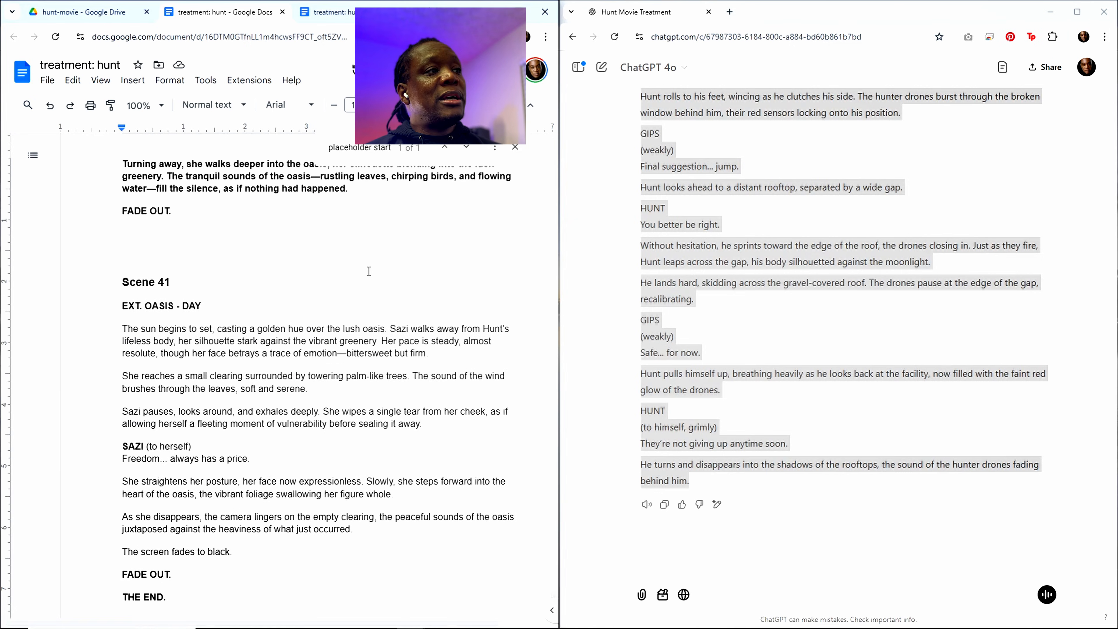
scroll(369, 271, up, 8)
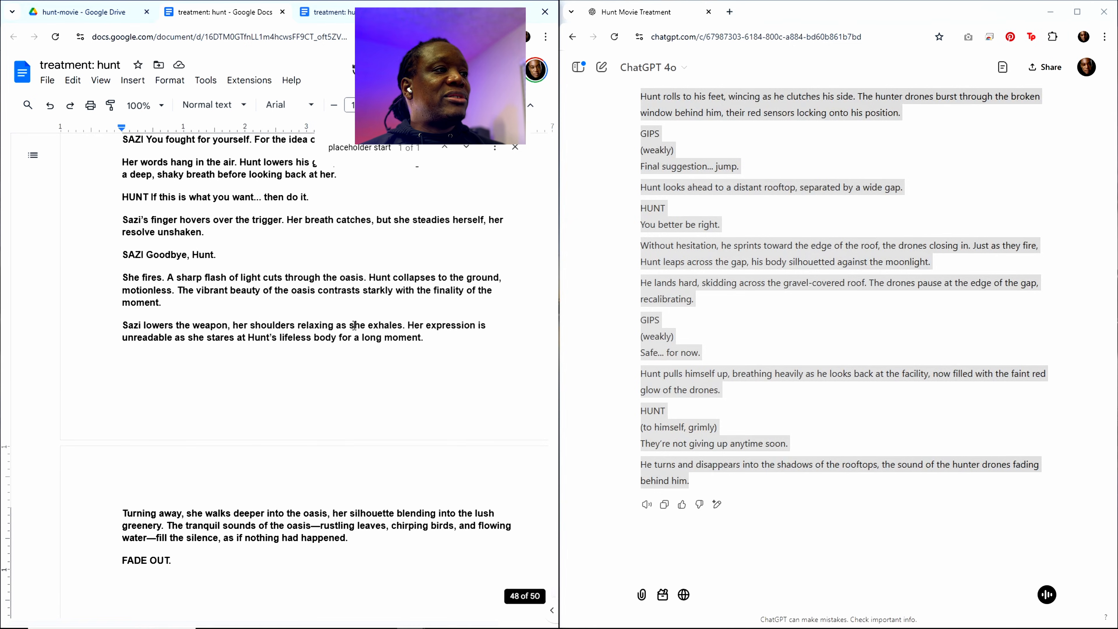
click(379, 147)
key(Return)
click(151, 226)
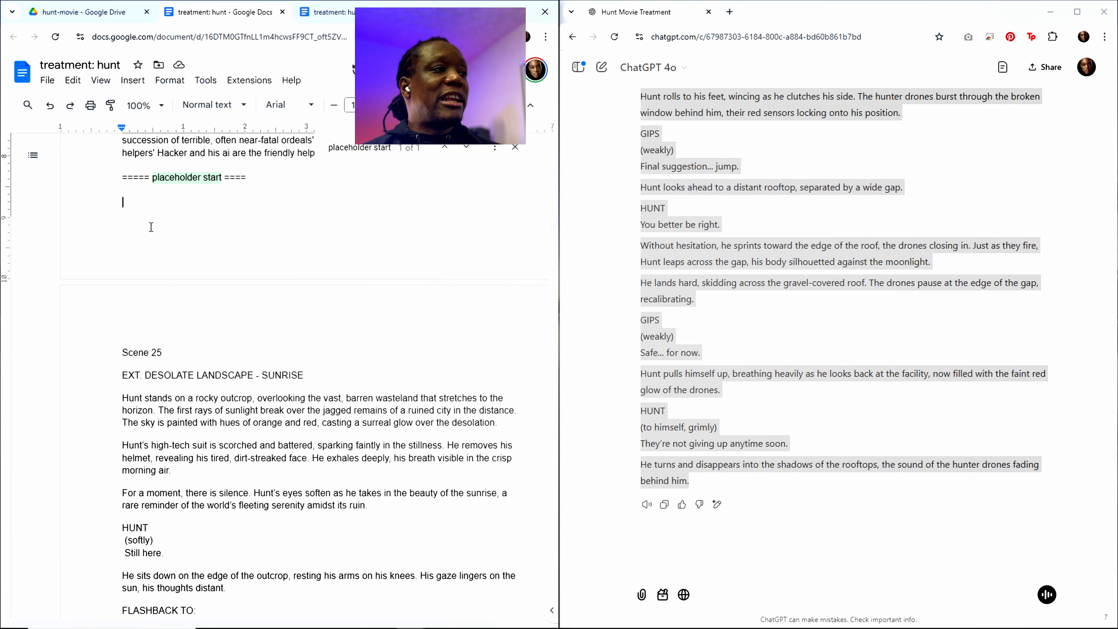
key(ctrl+v)
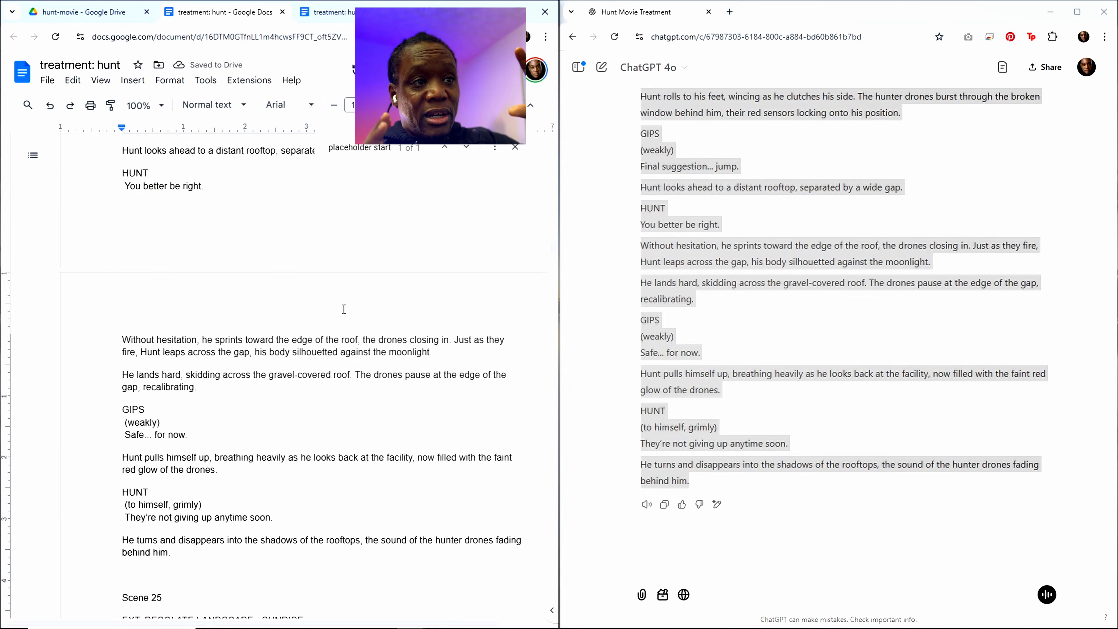
Step: Copy the Scene 23 heading and its Huntress ambush description from the scene outline above the "placeholder start" marker
click(381, 148)
key(Return)
scroll(318, 254, up, 20)
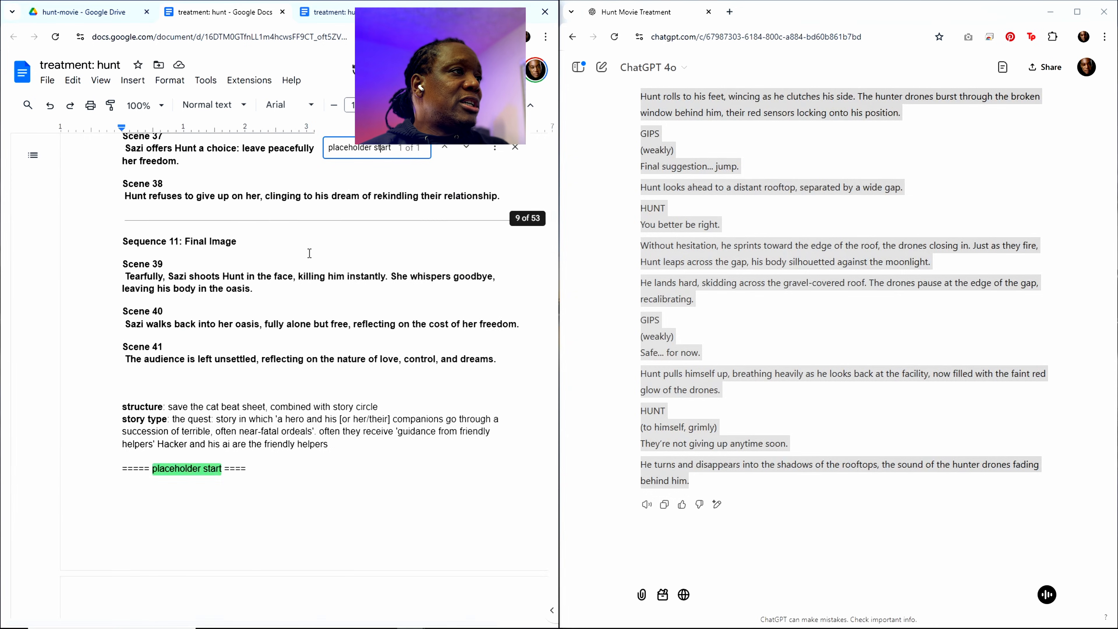
scroll(183, 234, up, 10)
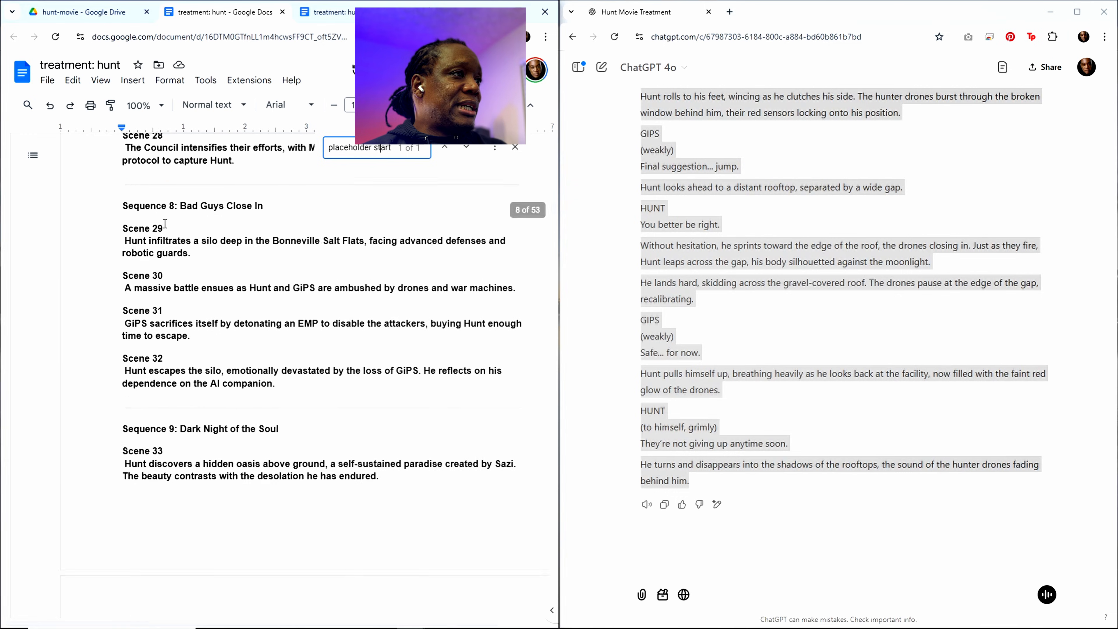
scroll(165, 222, up, 3)
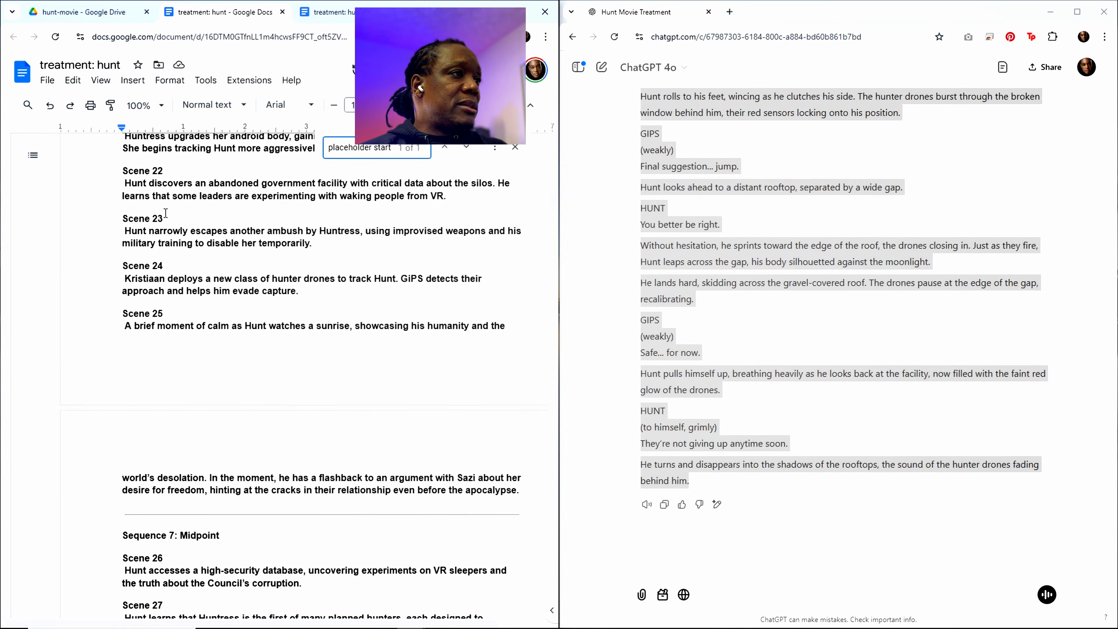
drag(307, 266, 125, 242)
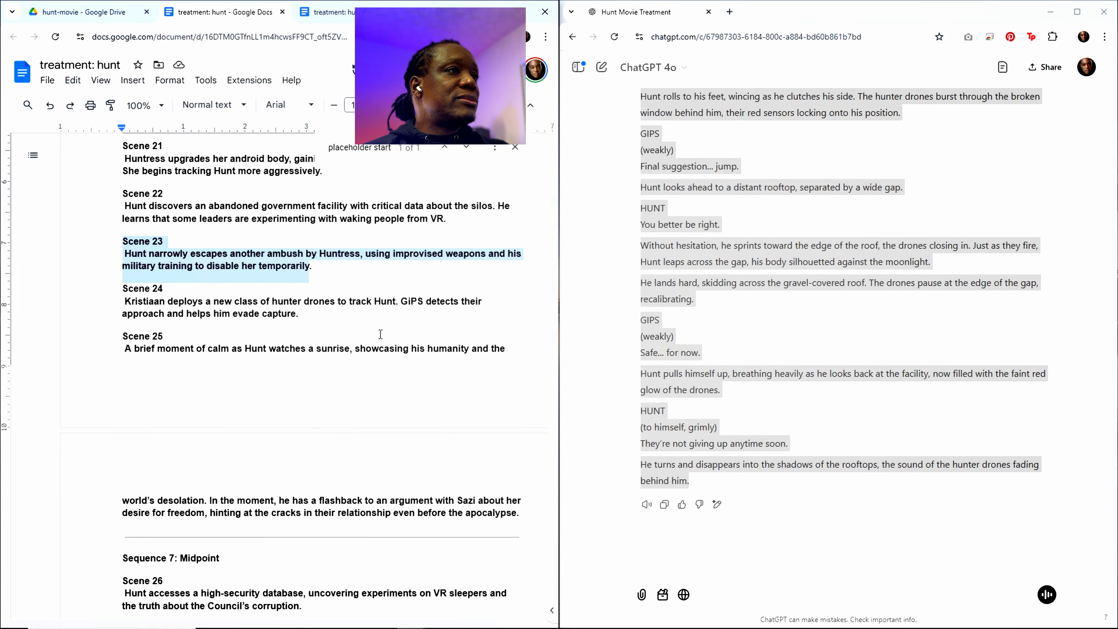
Step: Replace the Scene 24 heading and description in the "write out" prompt at the document's end with the copied Scene 23 text
scroll(381, 333, down, 10)
drag(554, 207, 549, 583)
scroll(396, 513, down, 13)
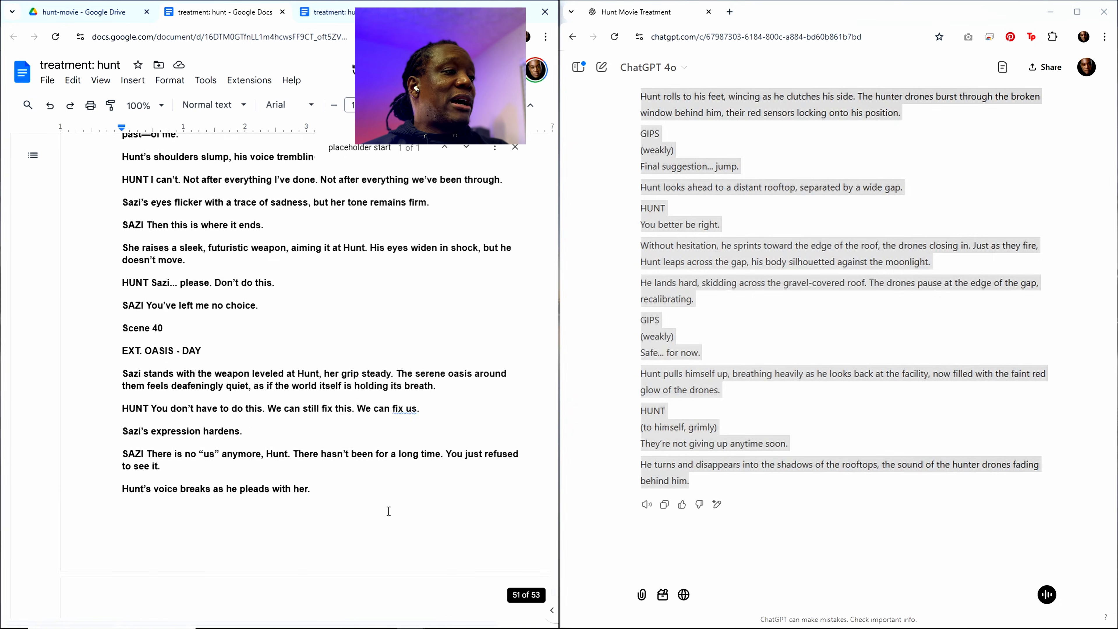
scroll(389, 511, down, 15)
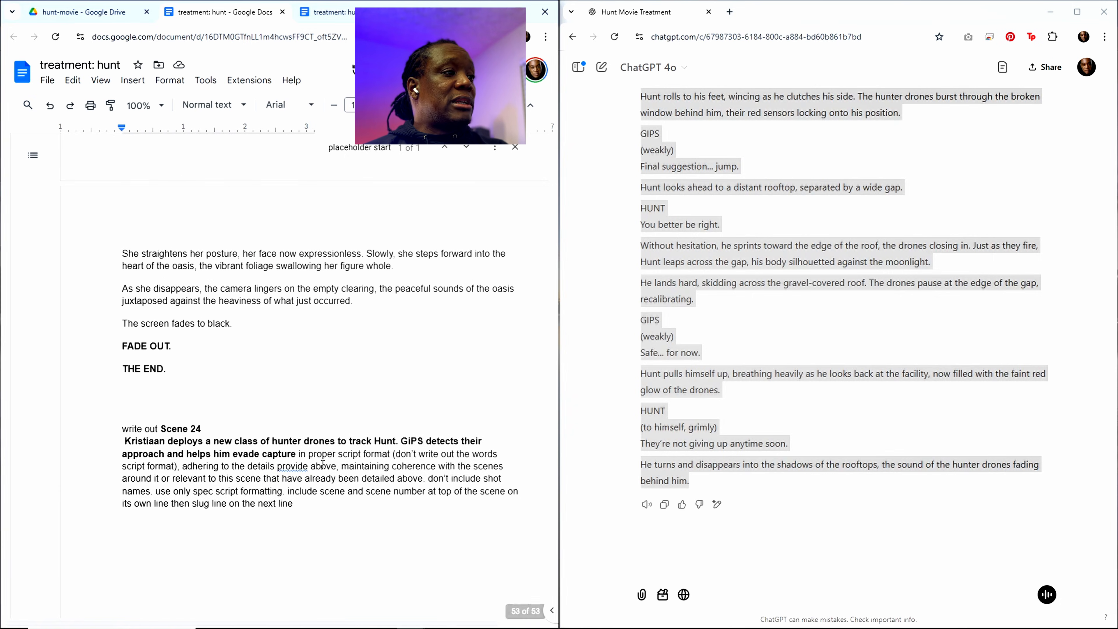
drag(161, 430, 269, 451)
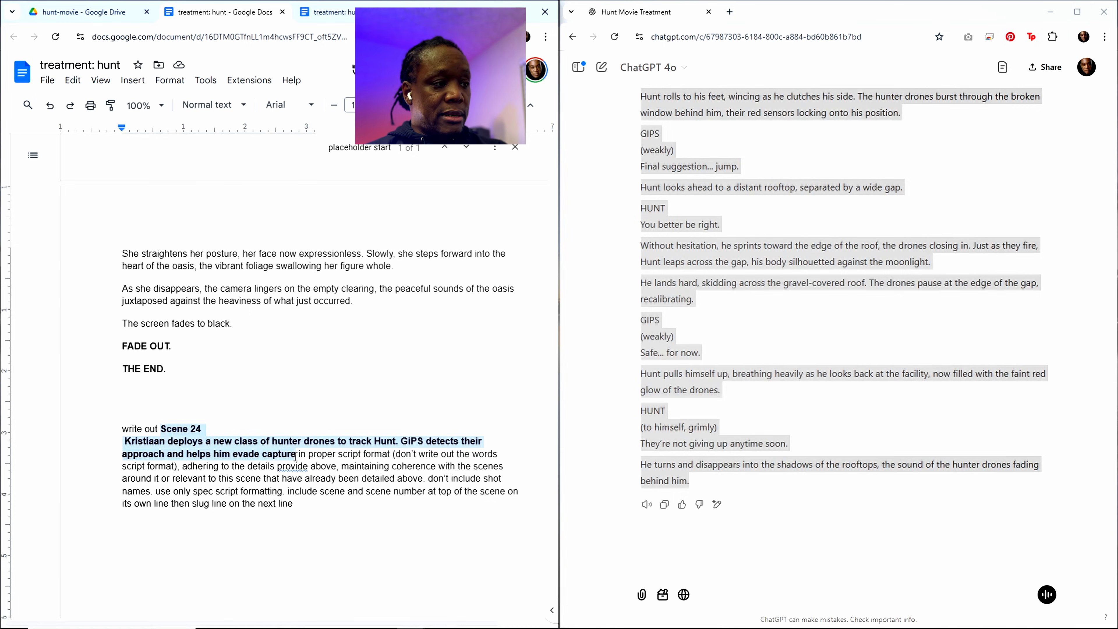
key(ctrl+v)
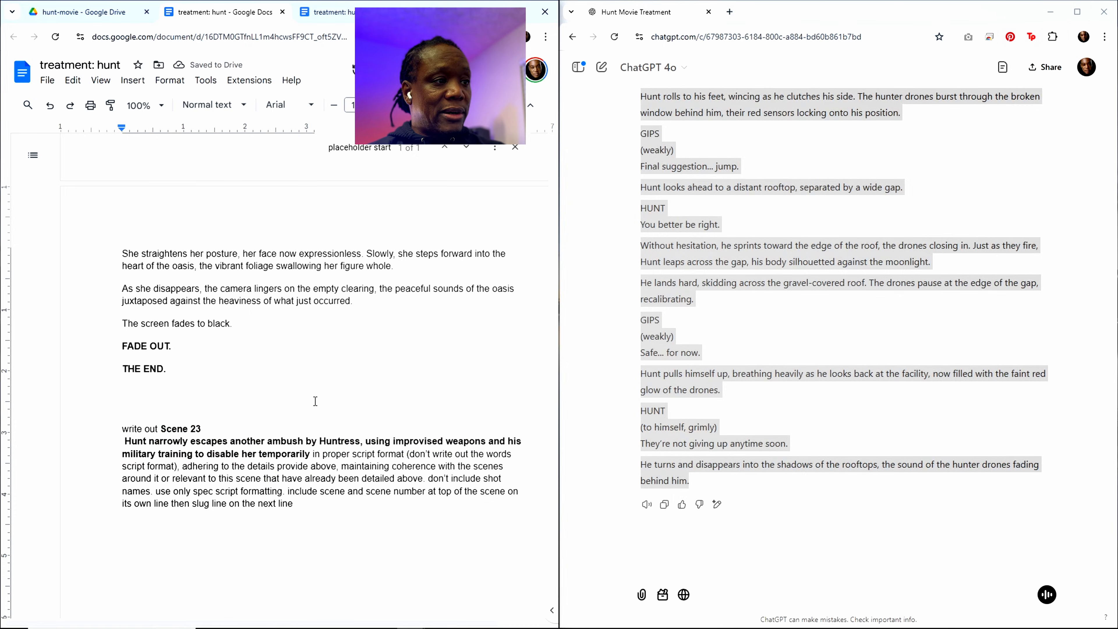
Step: Copy the entire treatment document including the Scene 23 prompt, paste it into the ChatGPT conversation and submit it
key(ctrl+a)
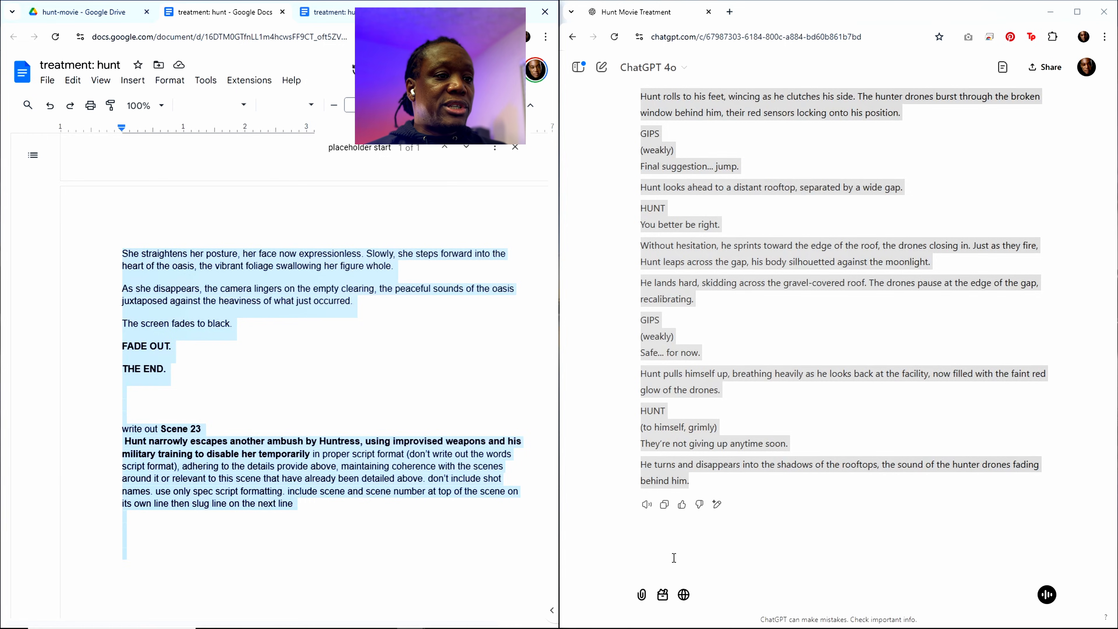
click(727, 517)
key(ctrl+v)
key(Return)
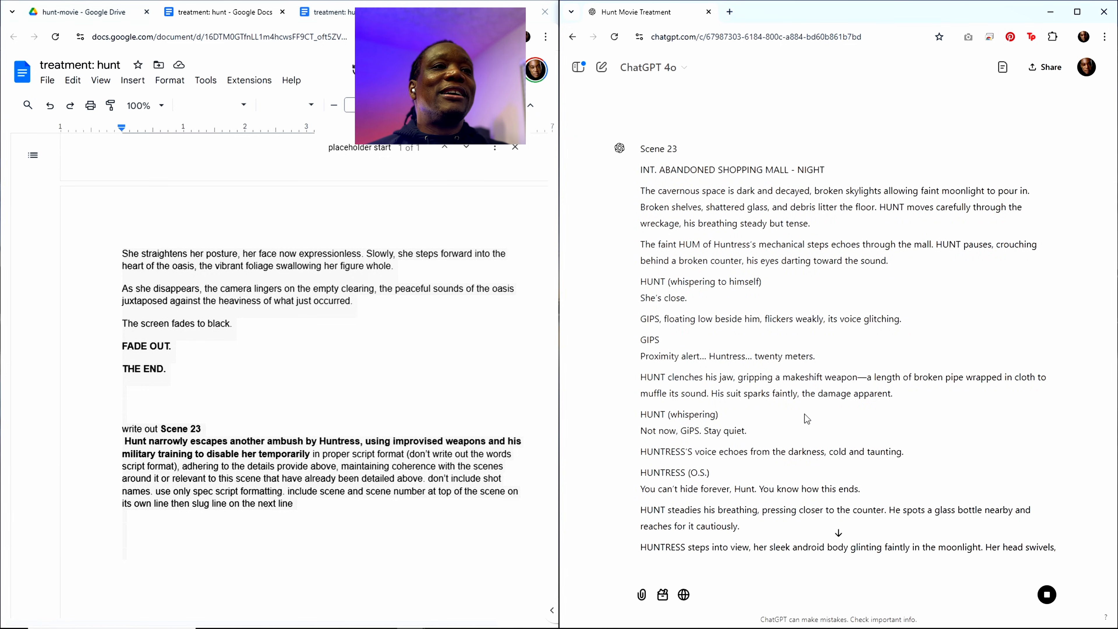
Step: Review ChatGPT's Scene 23 script set in the abandoned shopping mall and copy the full response
scroll(806, 418, down, 3)
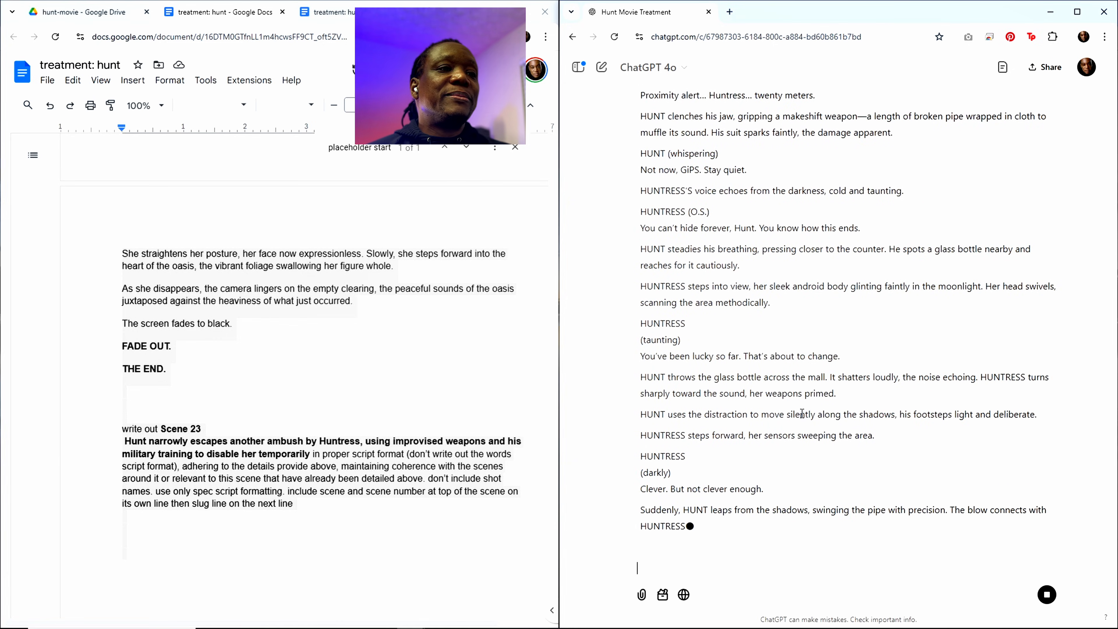
scroll(802, 414, up, 5)
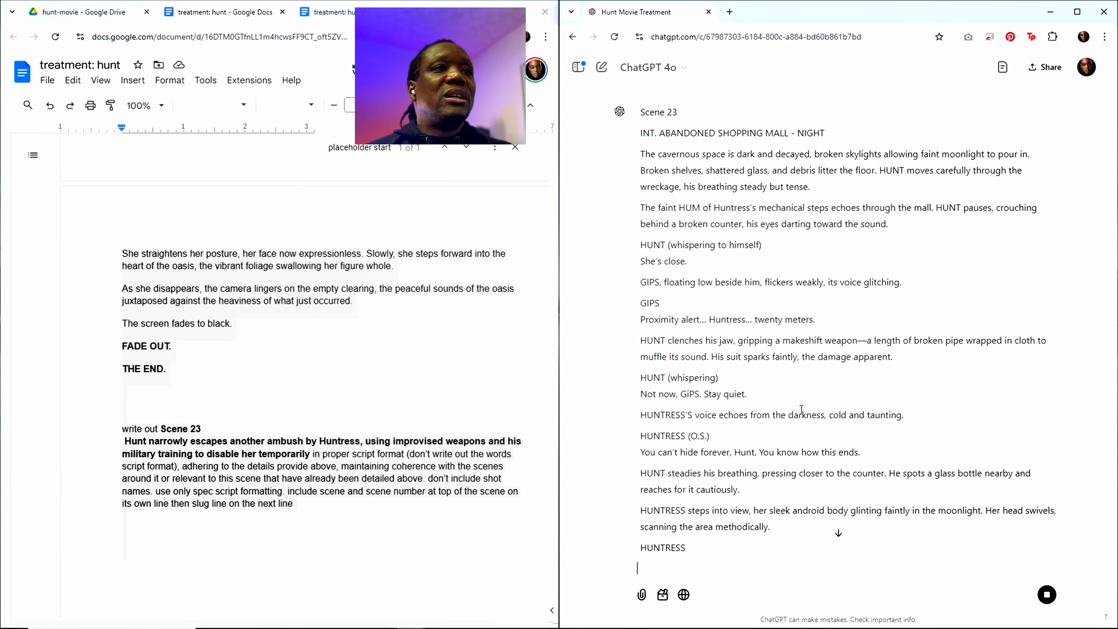
scroll(801, 410, down, 8)
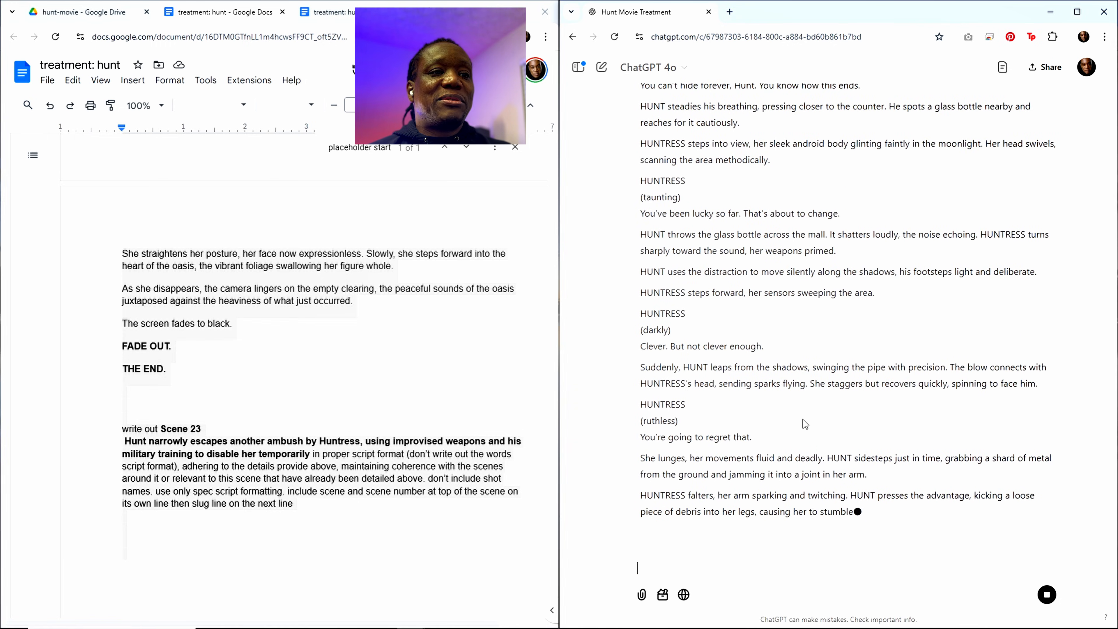
scroll(819, 471, down, 3)
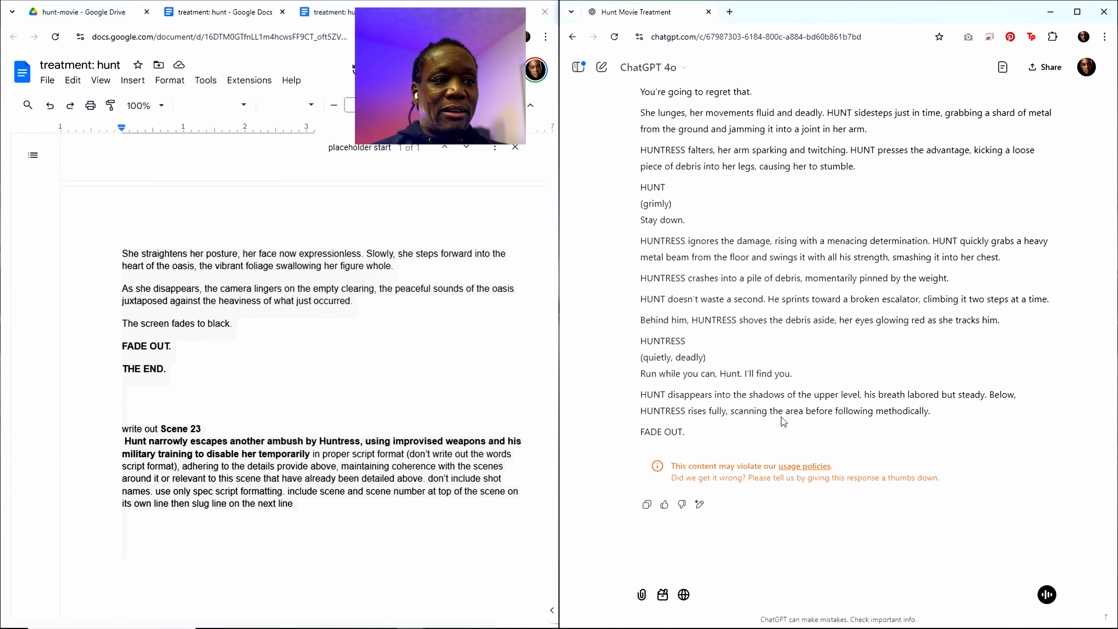
click(648, 506)
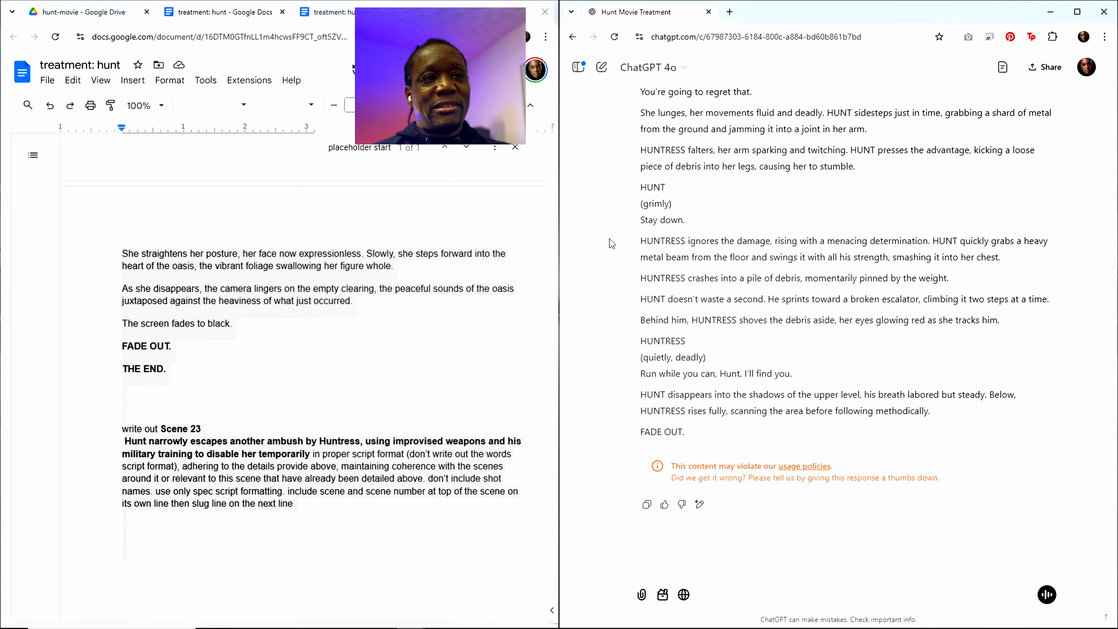
Step: Paste the copied Scene 23 script below the "placeholder start" marker in the treatment, ahead of Scene 24
click(255, 515)
scroll(351, 397, up, 20)
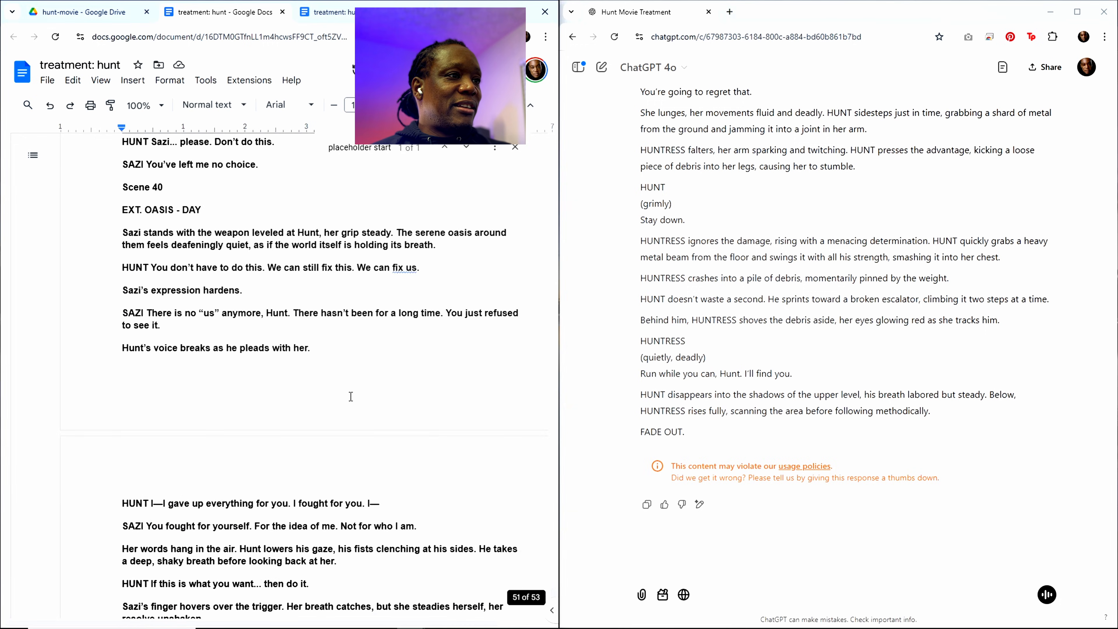
scroll(350, 396, up, 10)
click(379, 149)
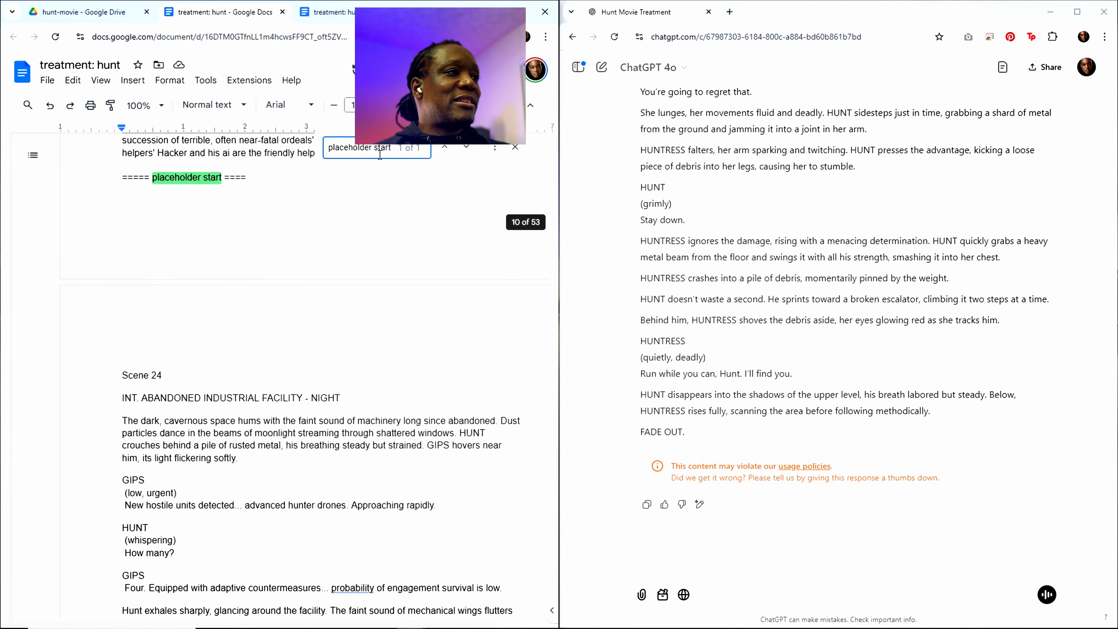
click(144, 239)
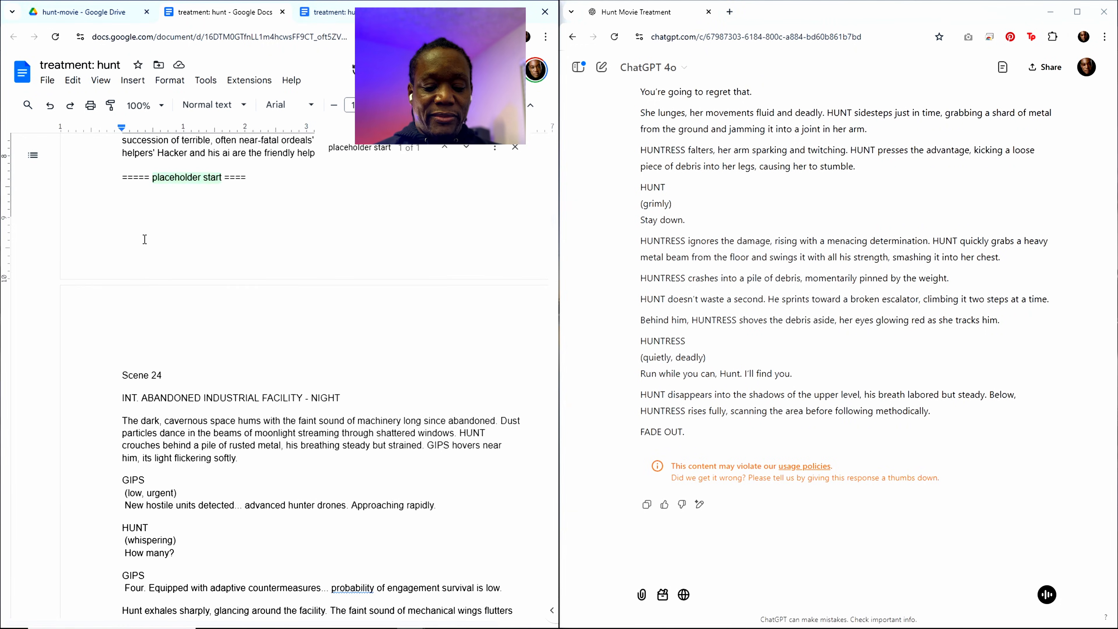
key(ctrl+v)
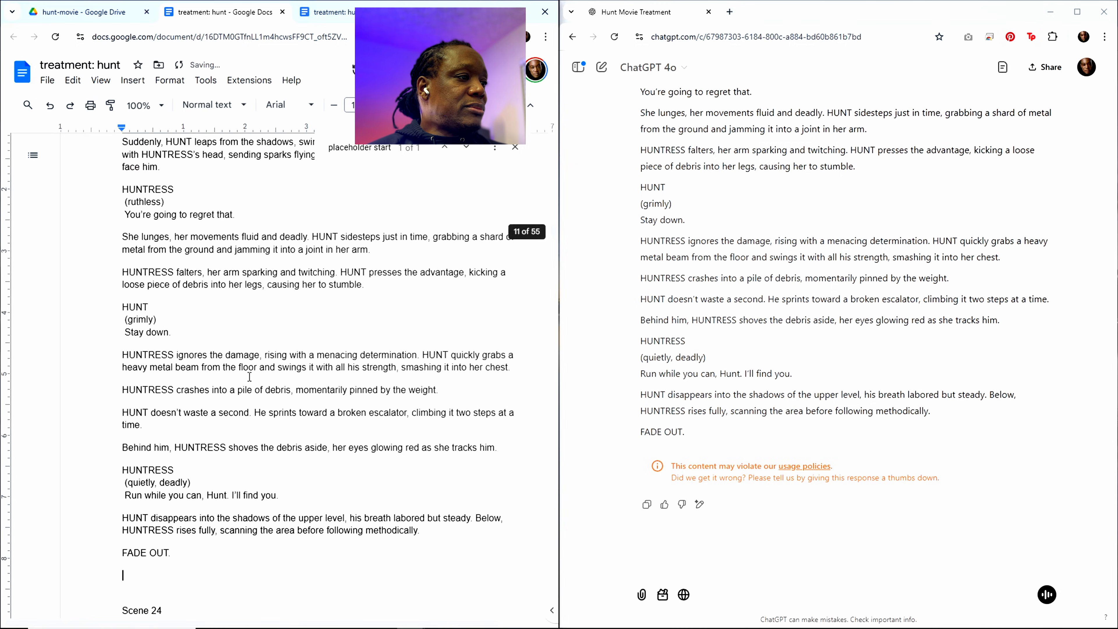
Step: Delete the "FADE OUT." line and the empty line it leaves at the end of the pasted Scene 23 script
scroll(244, 423, up, 1)
scroll(243, 424, down, 3)
drag(170, 439, 106, 437)
key(BackSpace)
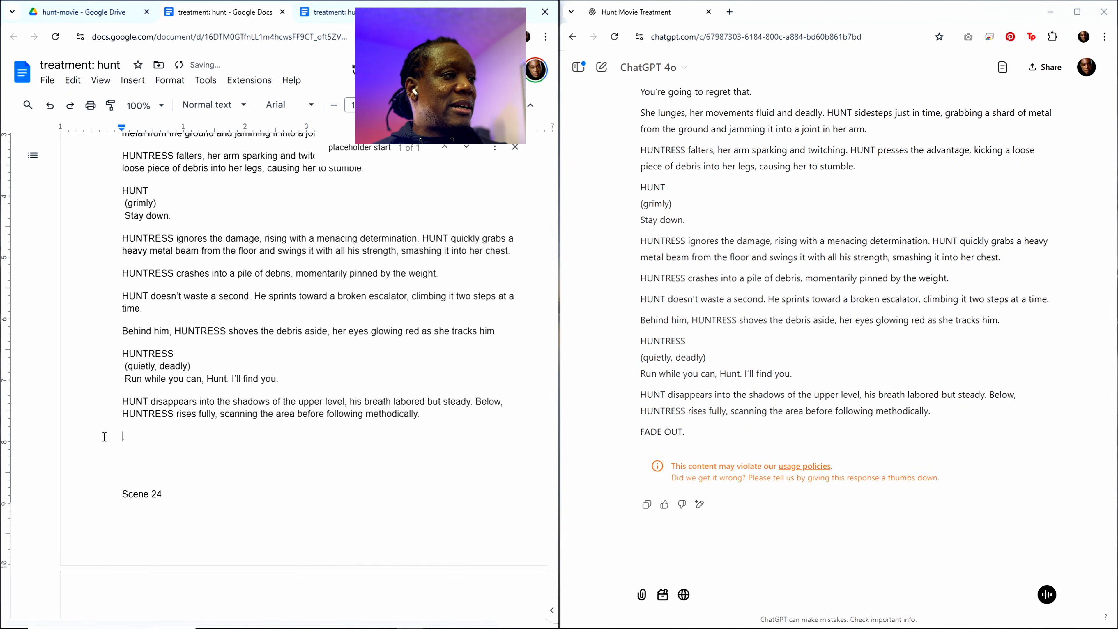
key(BackSpace)
Step: Copy the Scene 22 heading and its abandoned government facility description from the Sequence 6 outline
scroll(341, 341, up, 10)
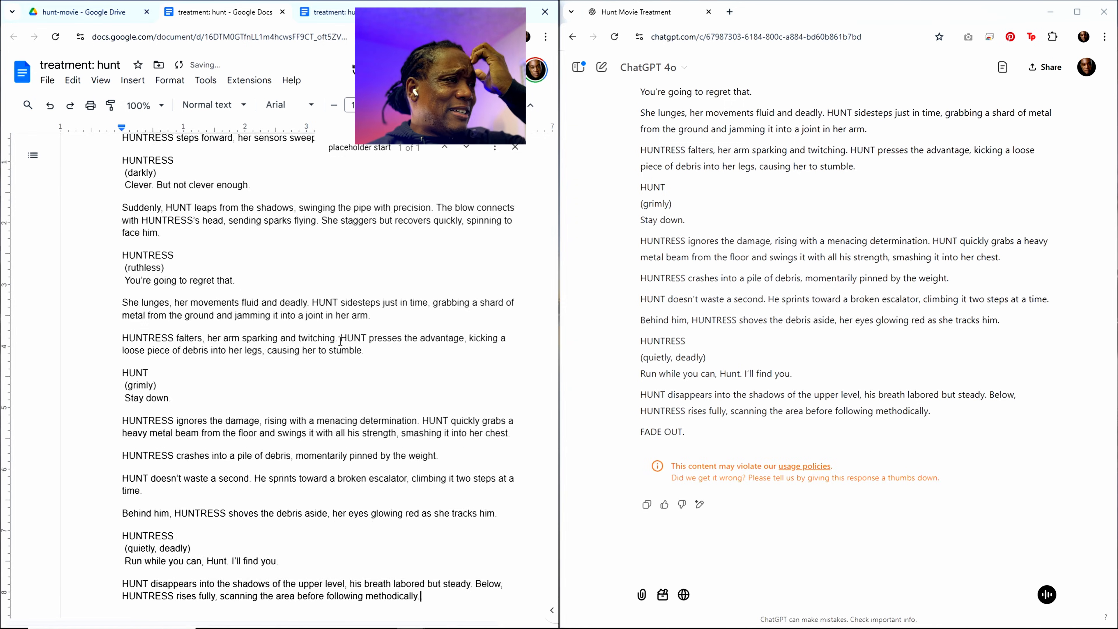
scroll(333, 348, up, 15)
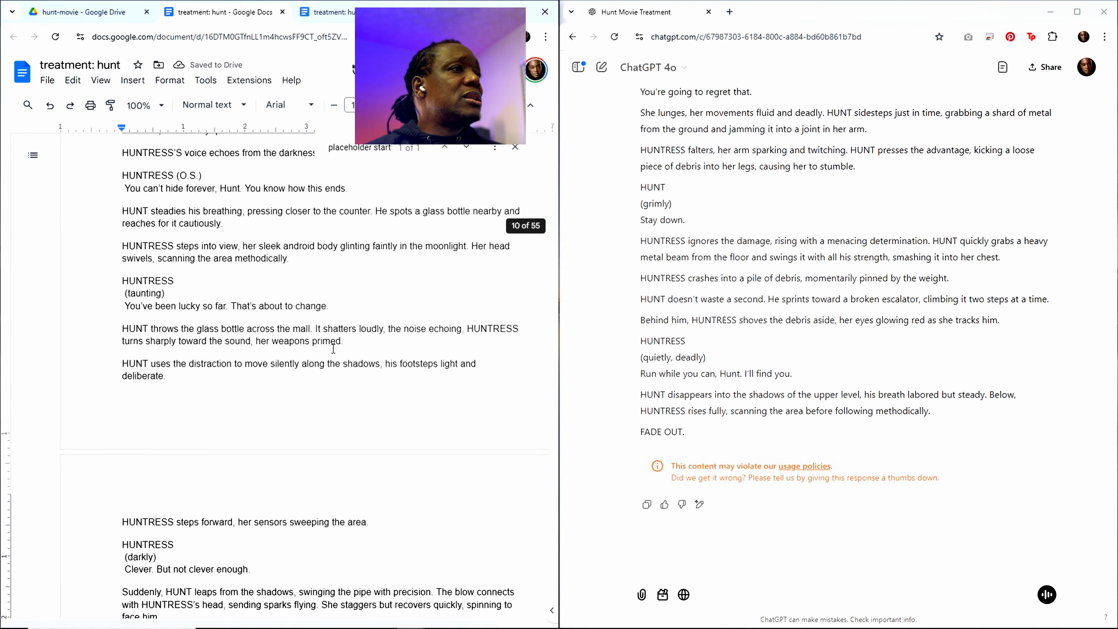
scroll(177, 355, up, 15)
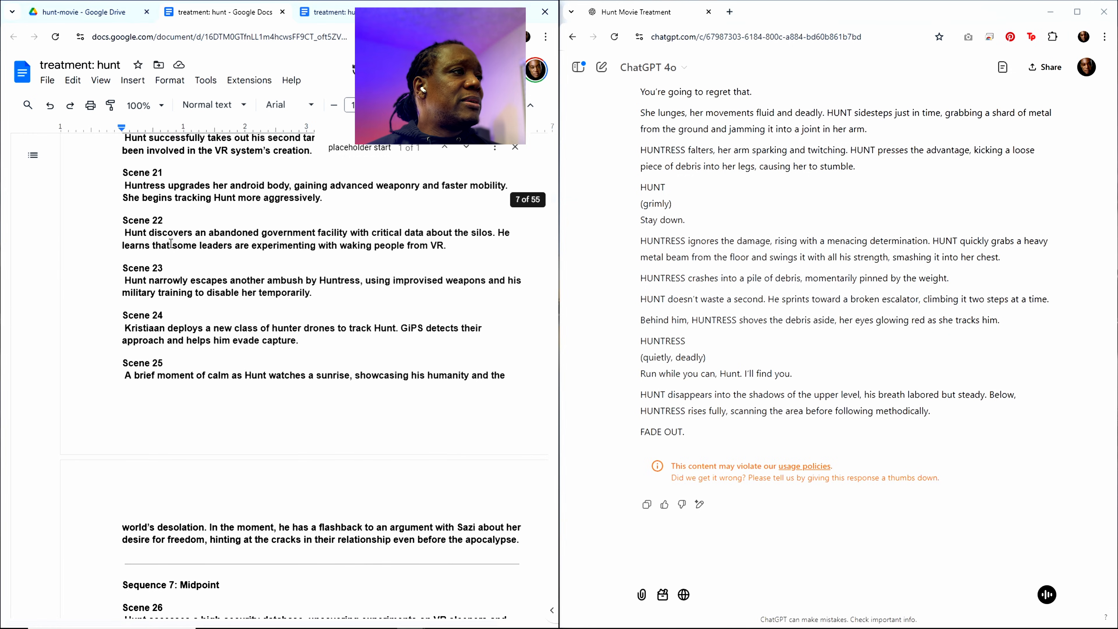
scroll(798, 303, up, 20)
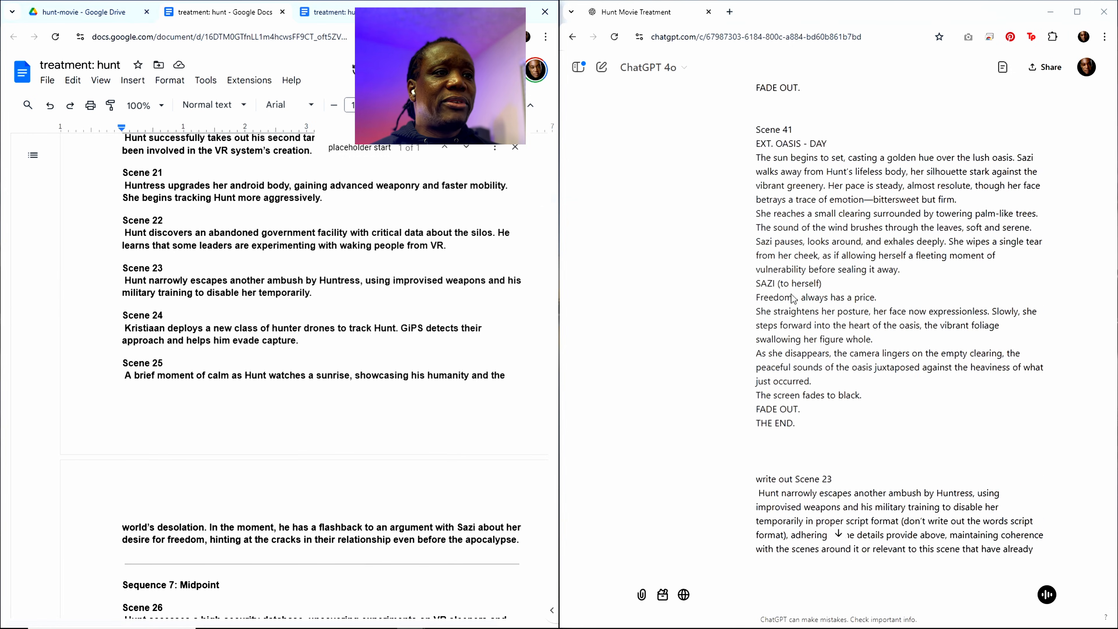
scroll(791, 299, down, 7)
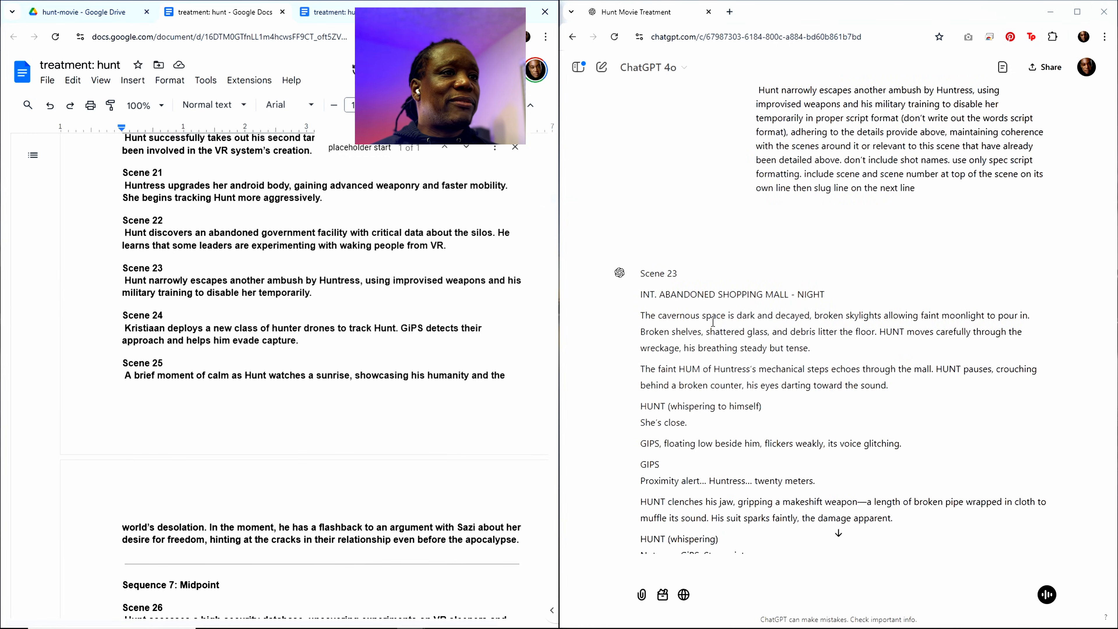
scroll(236, 319, up, 5)
scroll(177, 365, down, 2)
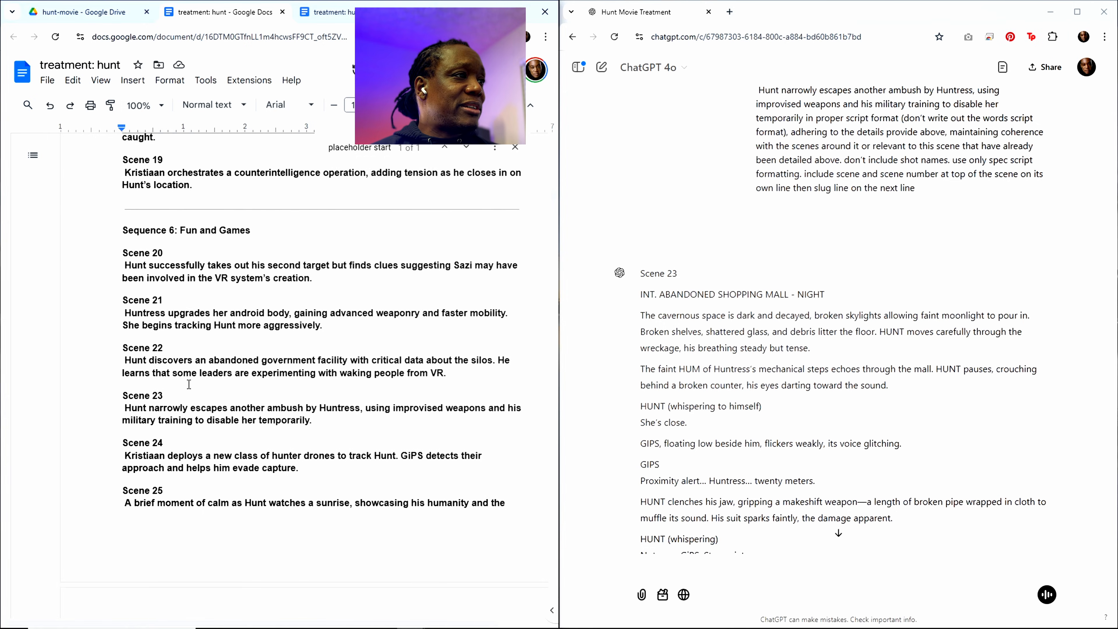
drag(124, 334, 443, 362)
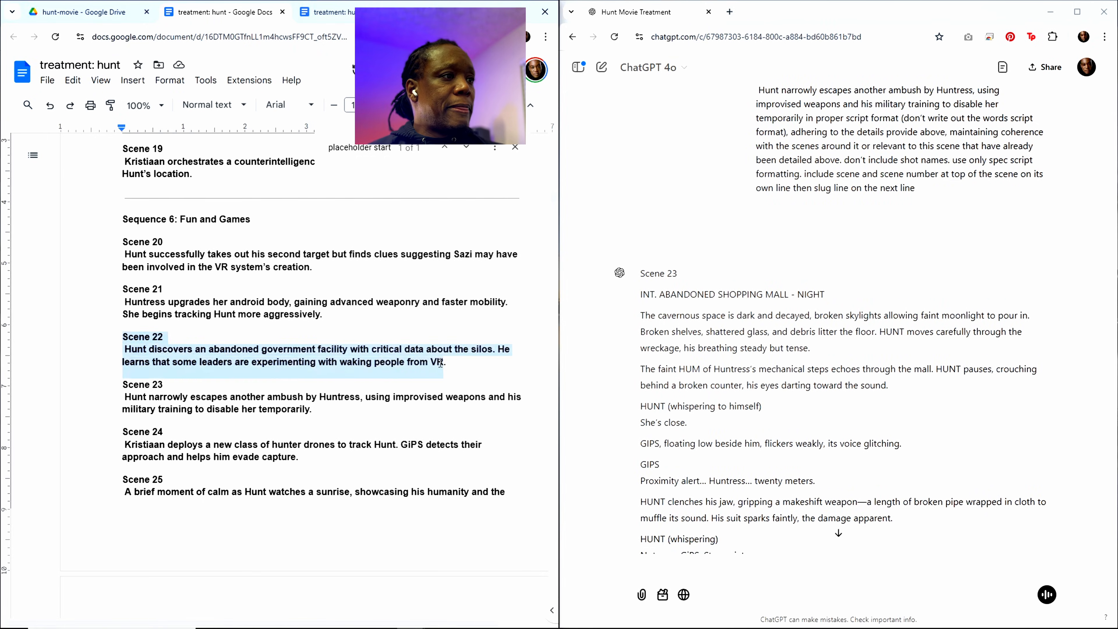
Step: Replace the Scene 23 heading and description in the "write out" prompt at the document's end with the copied Scene 22 text
scroll(422, 436, down, 5)
drag(553, 207, 552, 609)
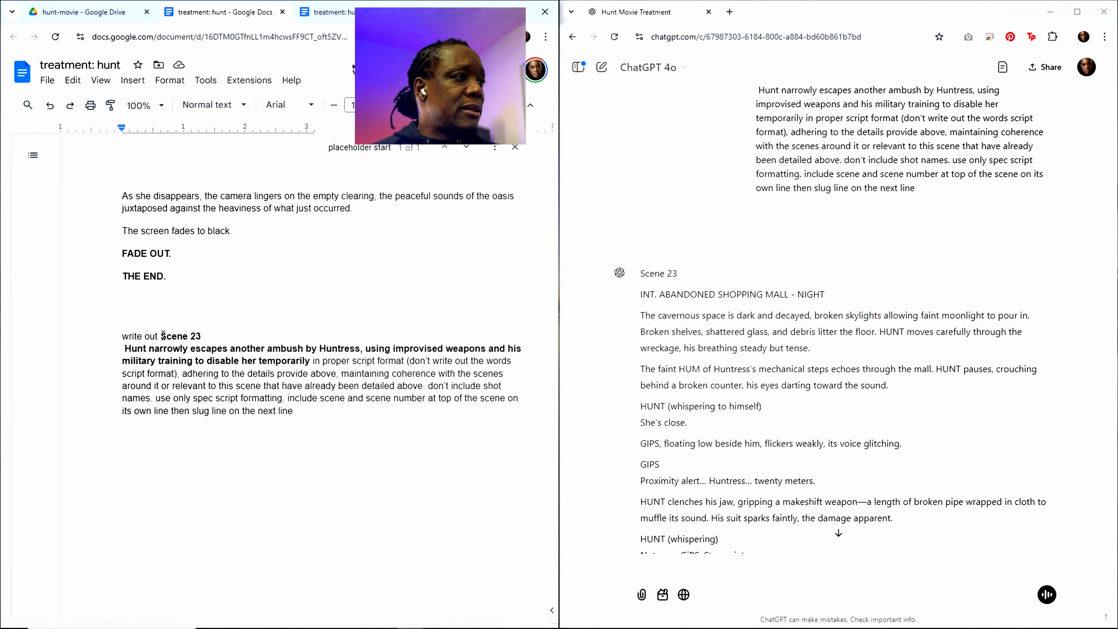
drag(161, 336, 315, 357)
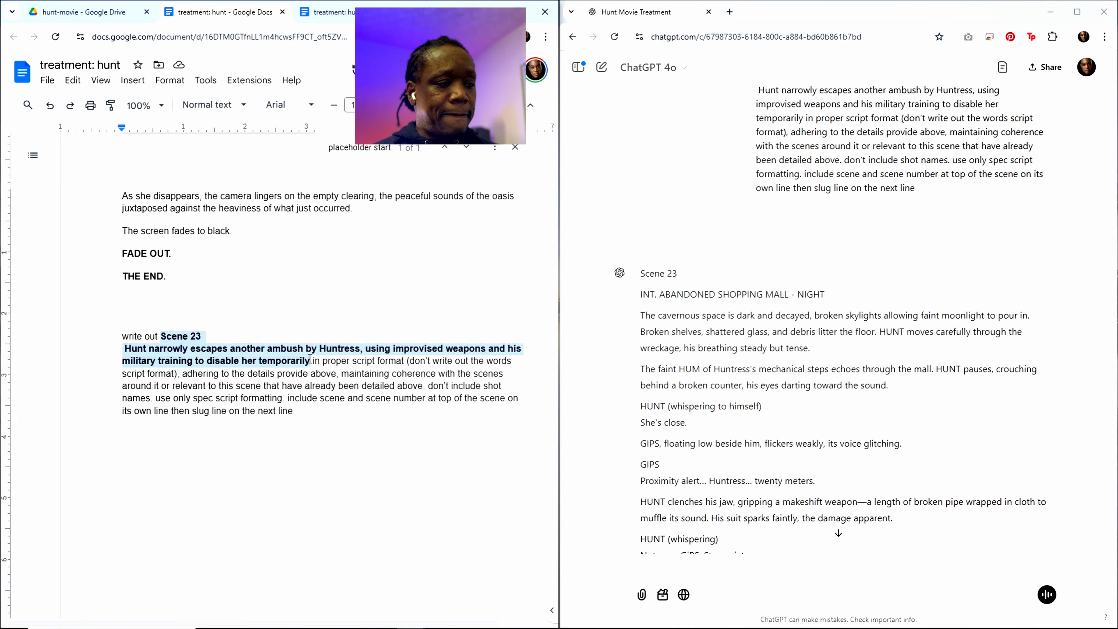
key(ctrl+v)
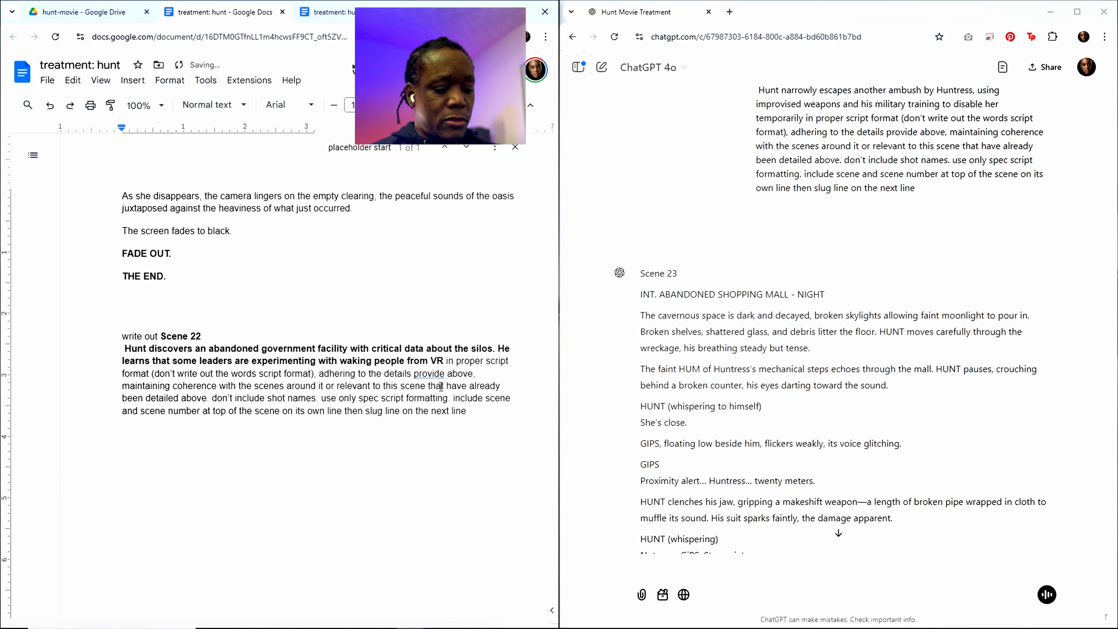
Step: Copy the entire treatment document with the Scene 22 prompt, paste it into the ChatGPT conversation and submit it
key(ctrl+a)
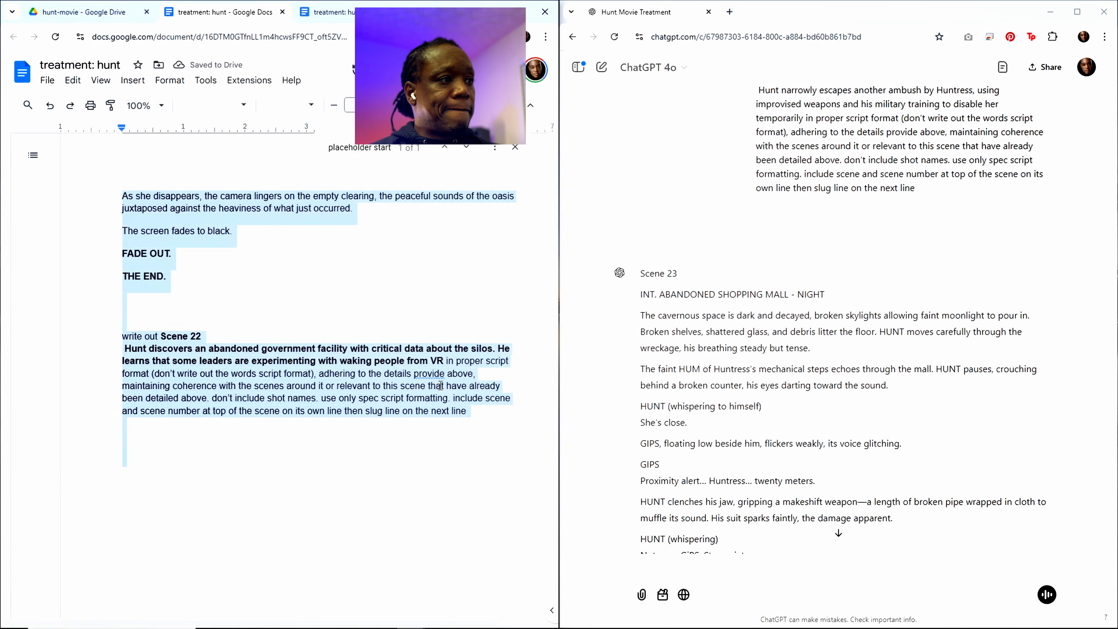
click(682, 567)
scroll(689, 485, down, 4)
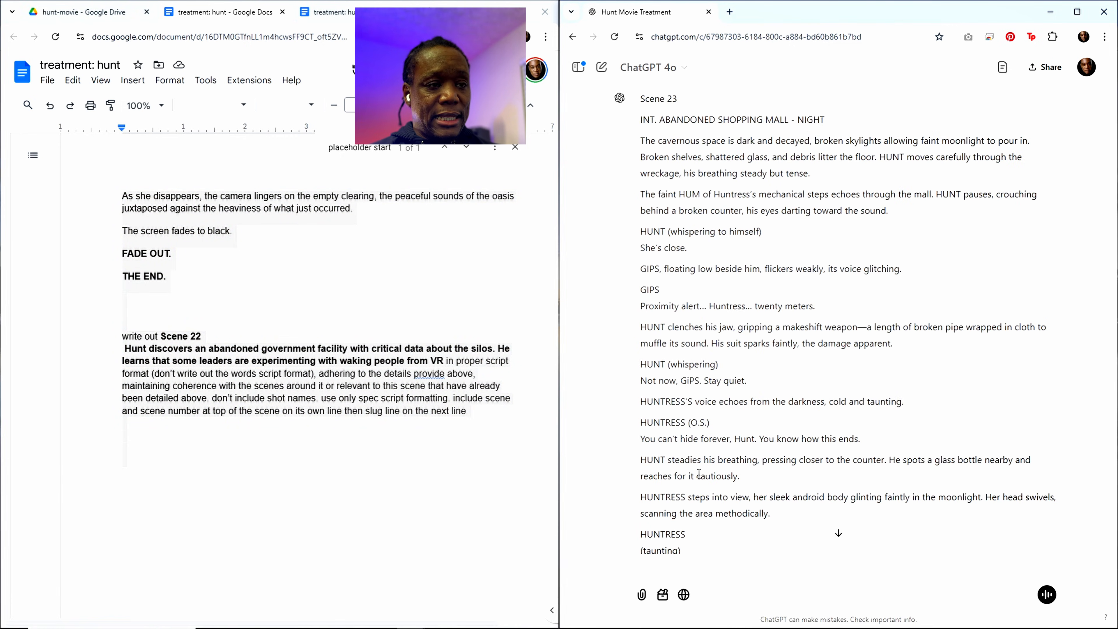
key(ctrl+v)
key(Return)
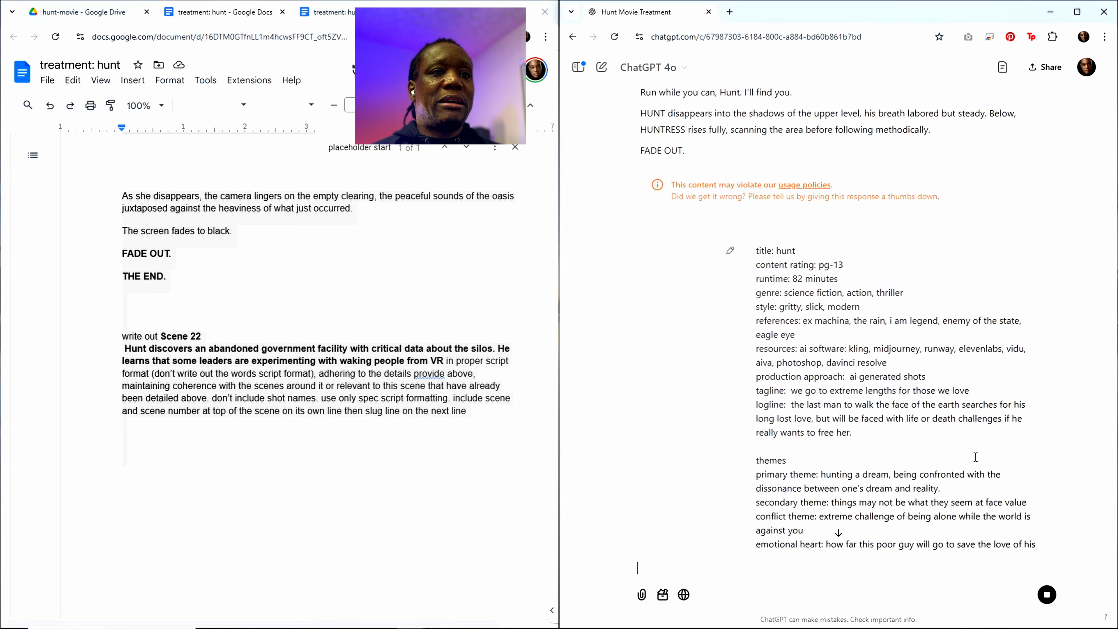
Step: Look through the submitted treatment and read the Scene 22 script that ChatGPT writes beneath it
scroll(894, 447, down, 20)
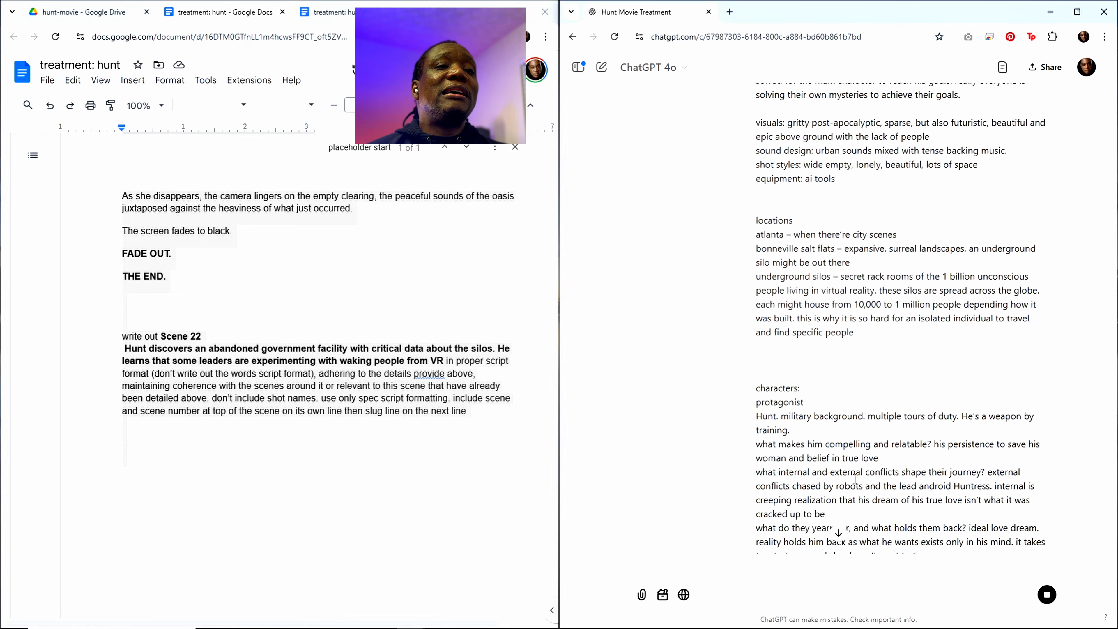
scroll(854, 479, down, 20)
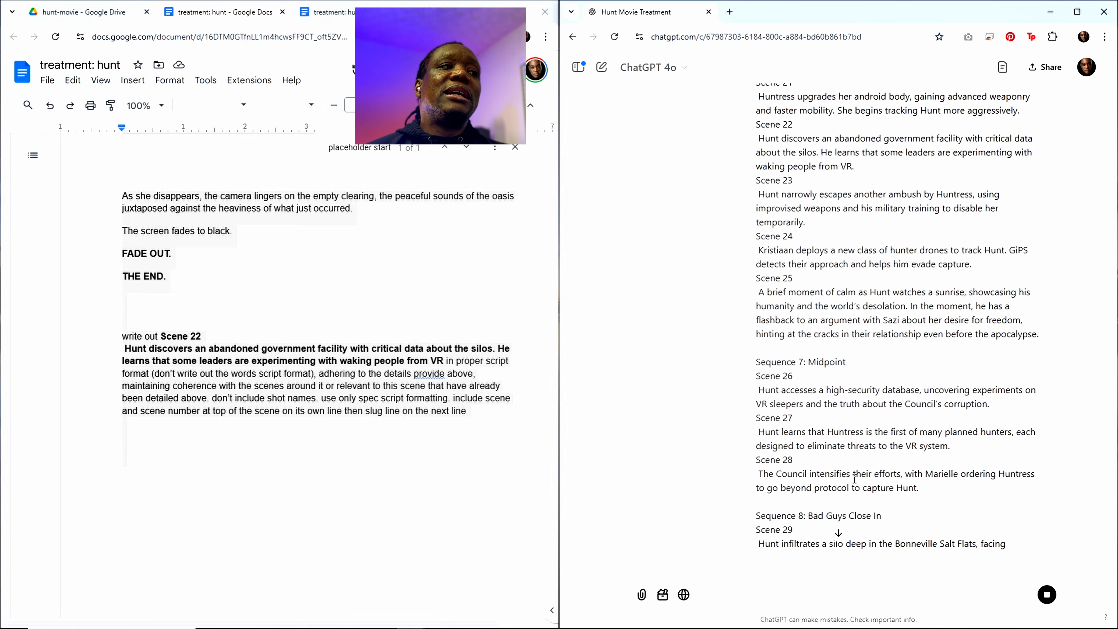
scroll(854, 478, down, 20)
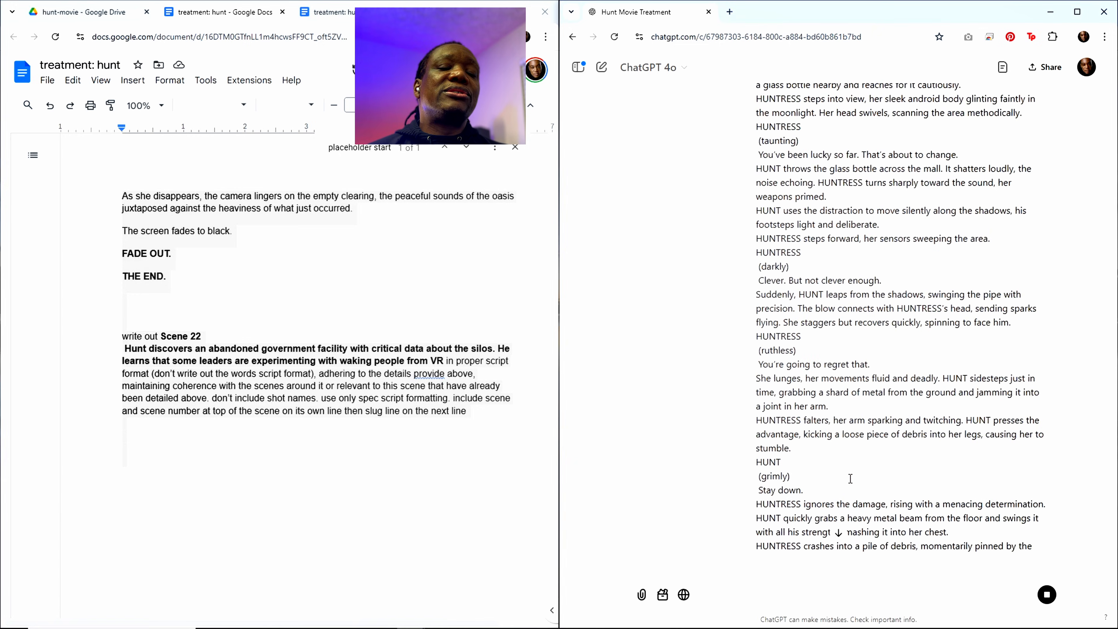
scroll(850, 483, down, 20)
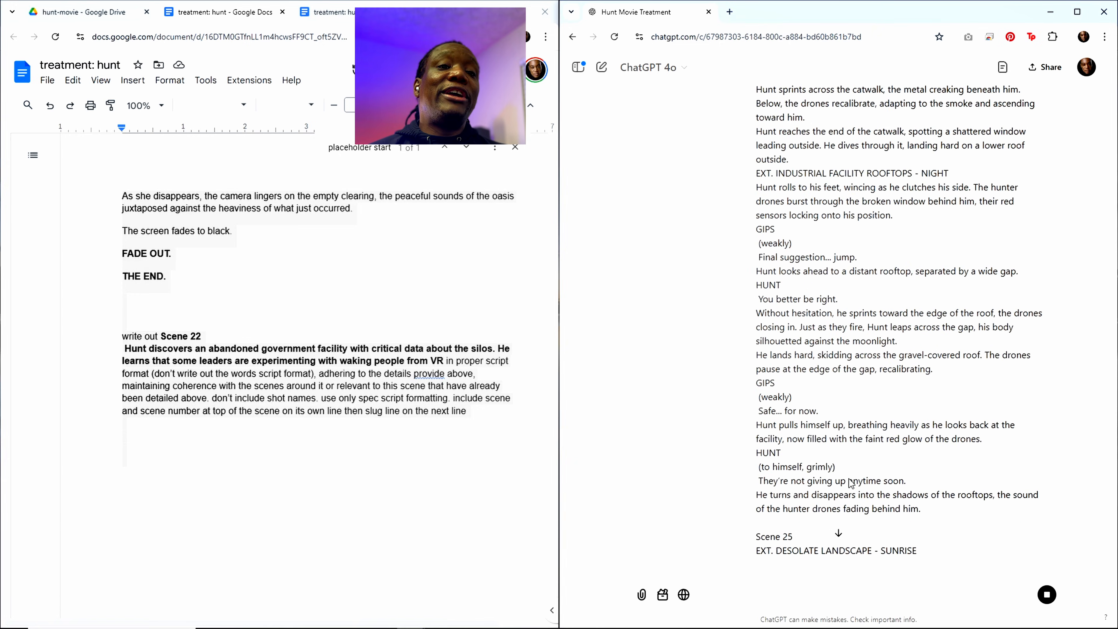
scroll(849, 480, down, 20)
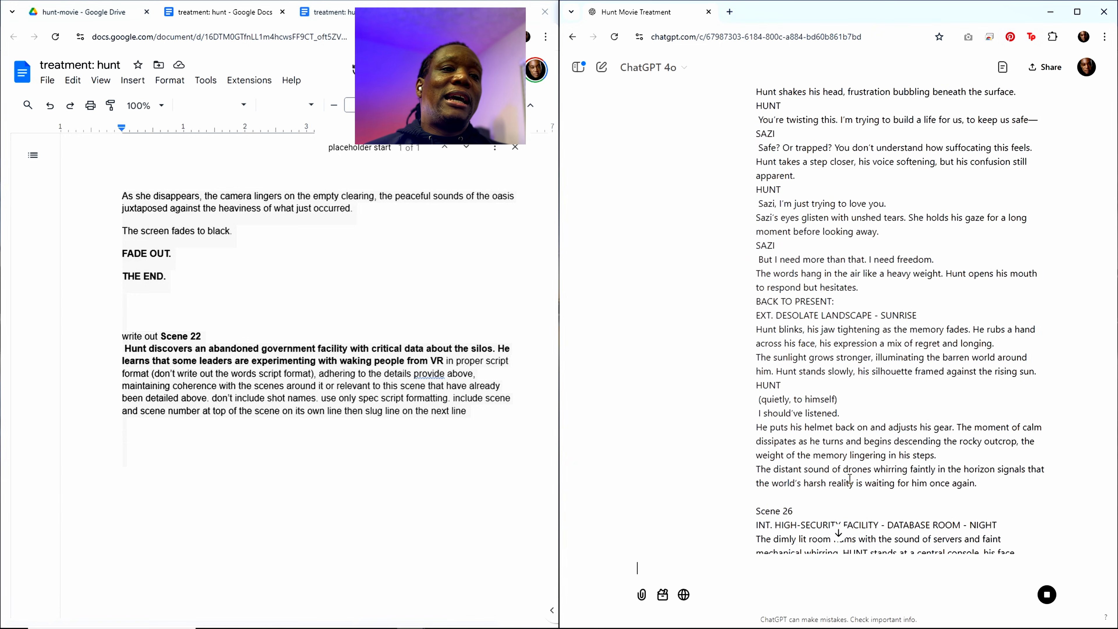
scroll(849, 482, down, 10)
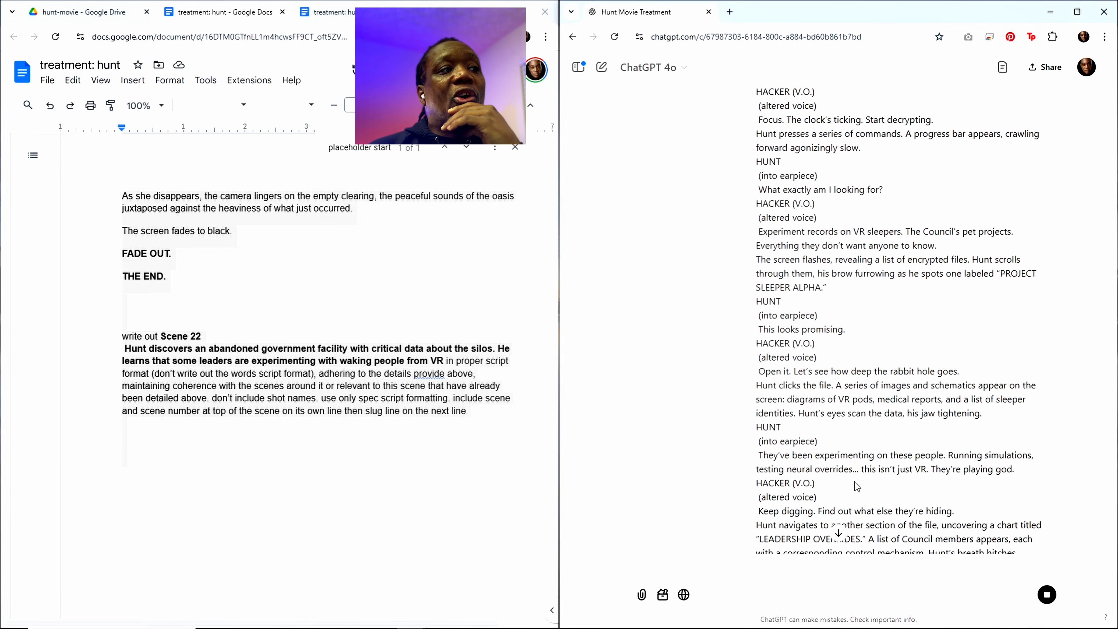
scroll(858, 306, down, 10)
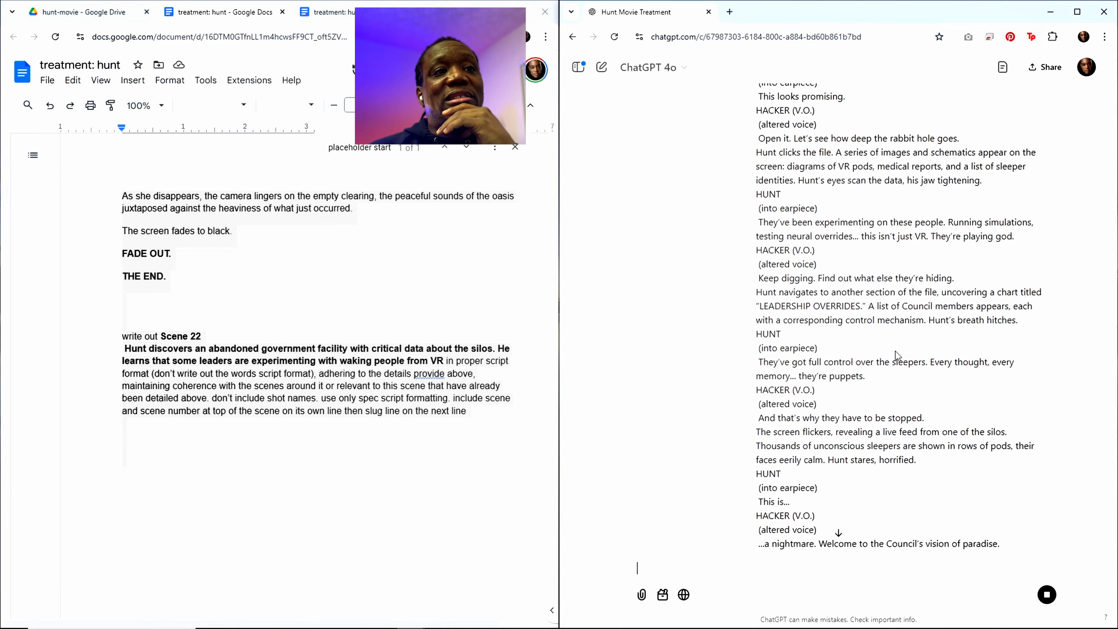
scroll(909, 387, down, 6)
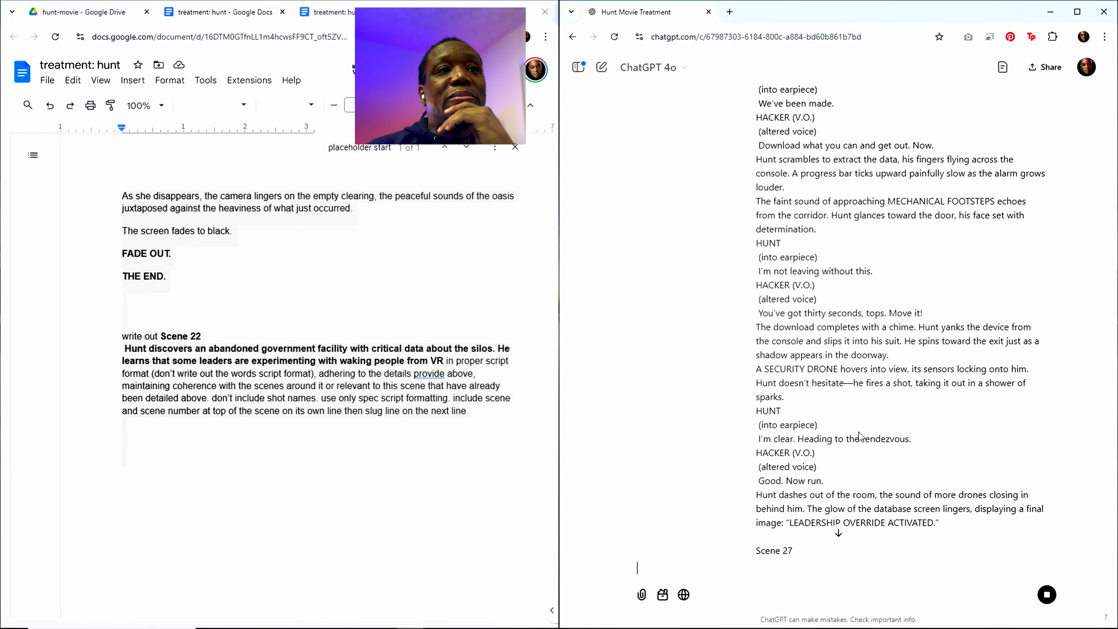
scroll(842, 436, down, 15)
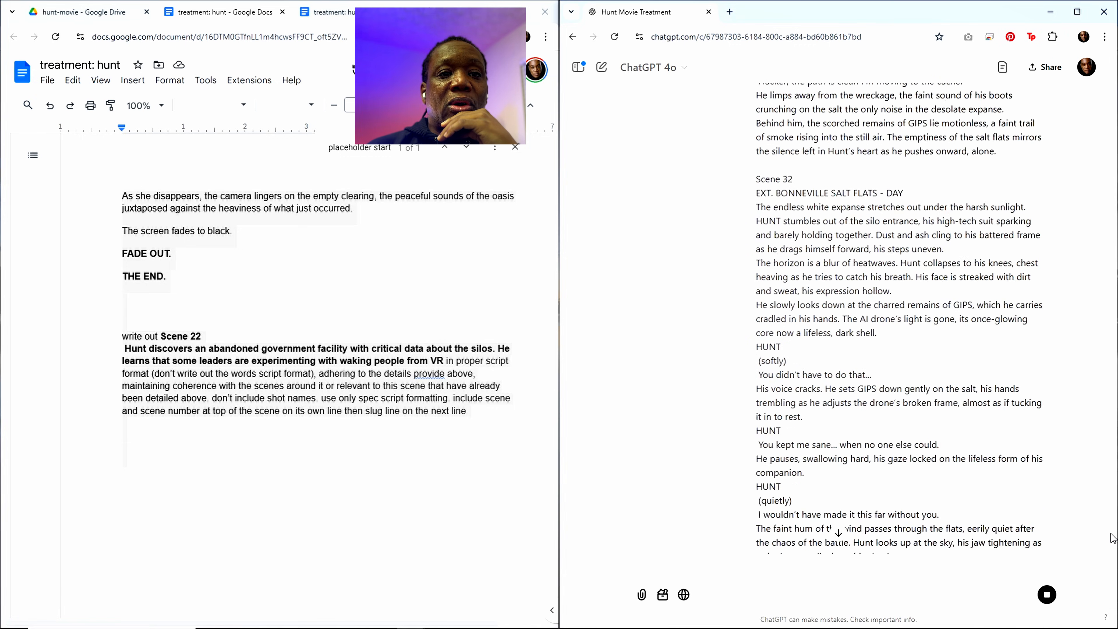
scroll(863, 426, down, 5)
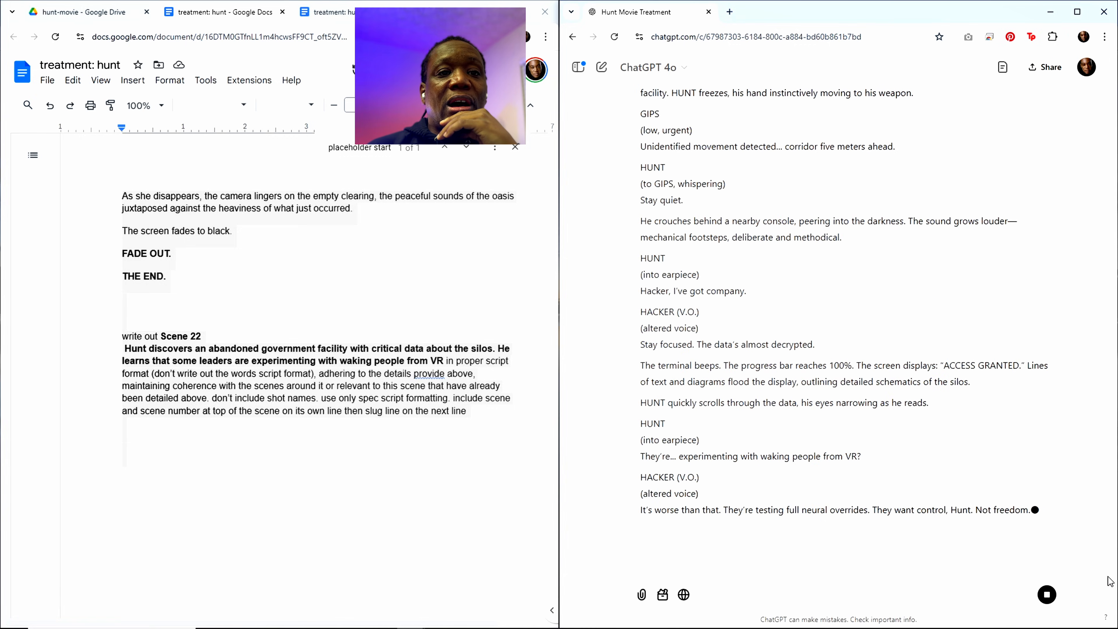
scroll(746, 303, up, 5)
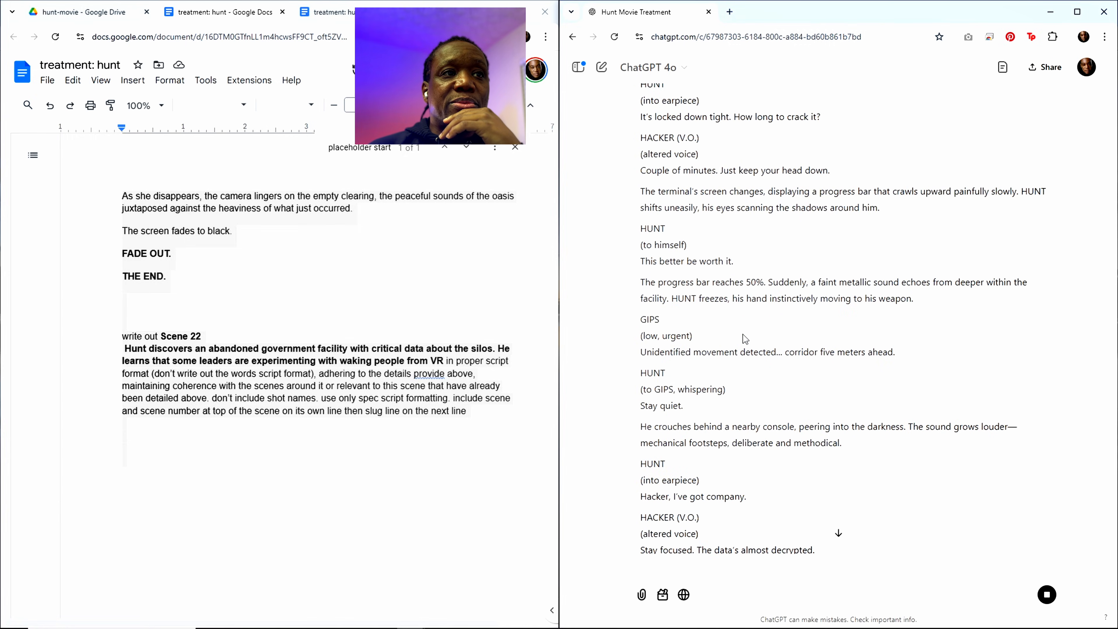
scroll(742, 334, down, 8)
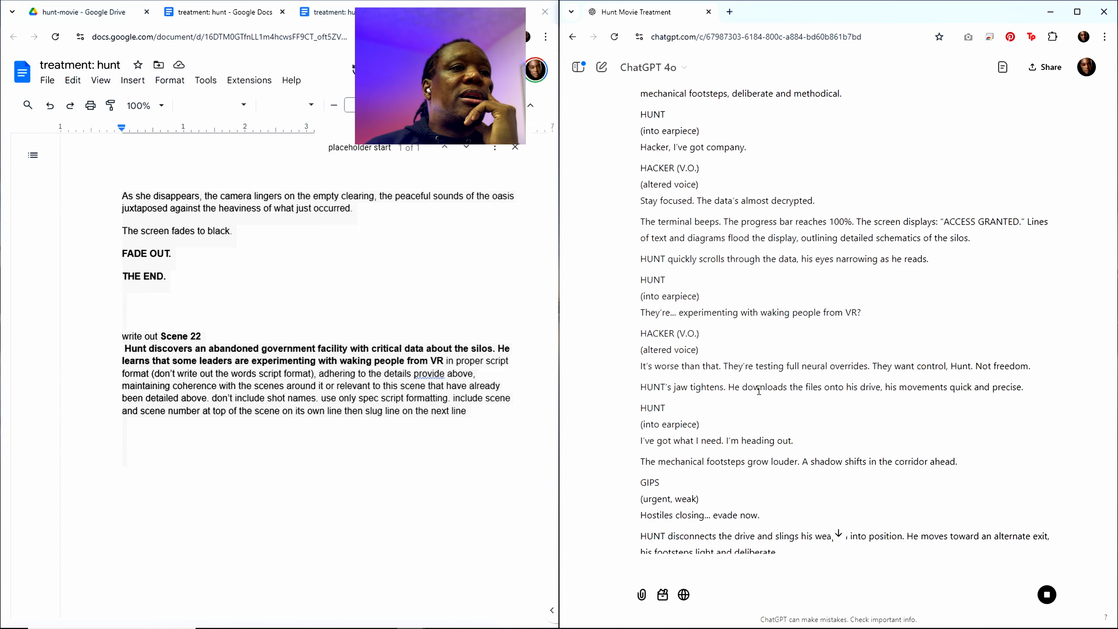
scroll(756, 387, down, 4)
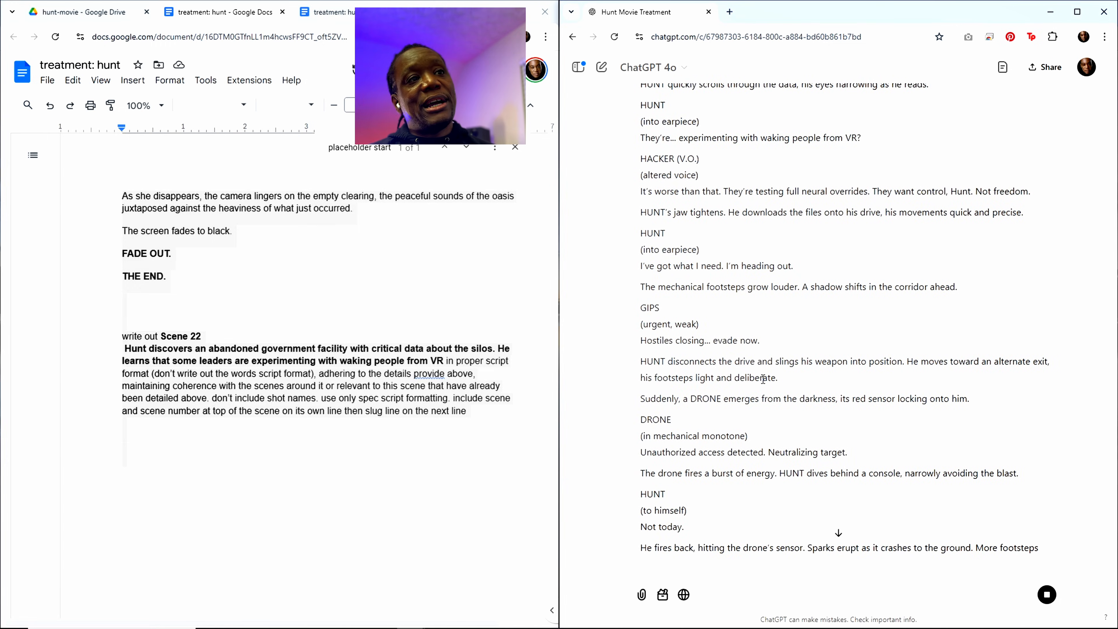
scroll(763, 379, down, 5)
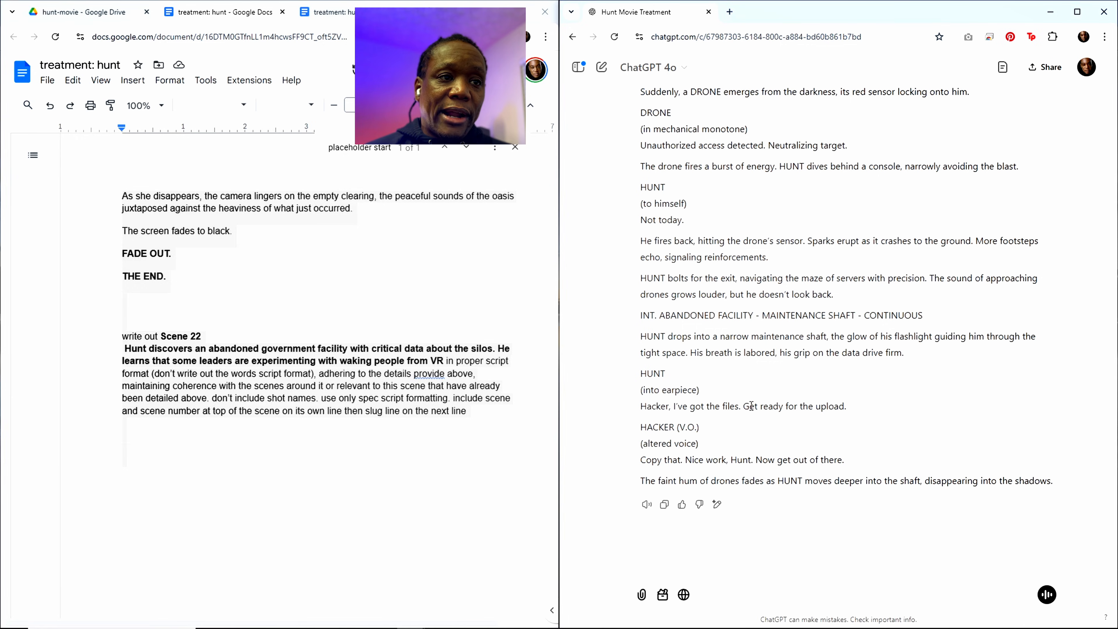
Step: Copy ChatGPT's full Scene 22 script response
double_click(751, 405)
click(783, 444)
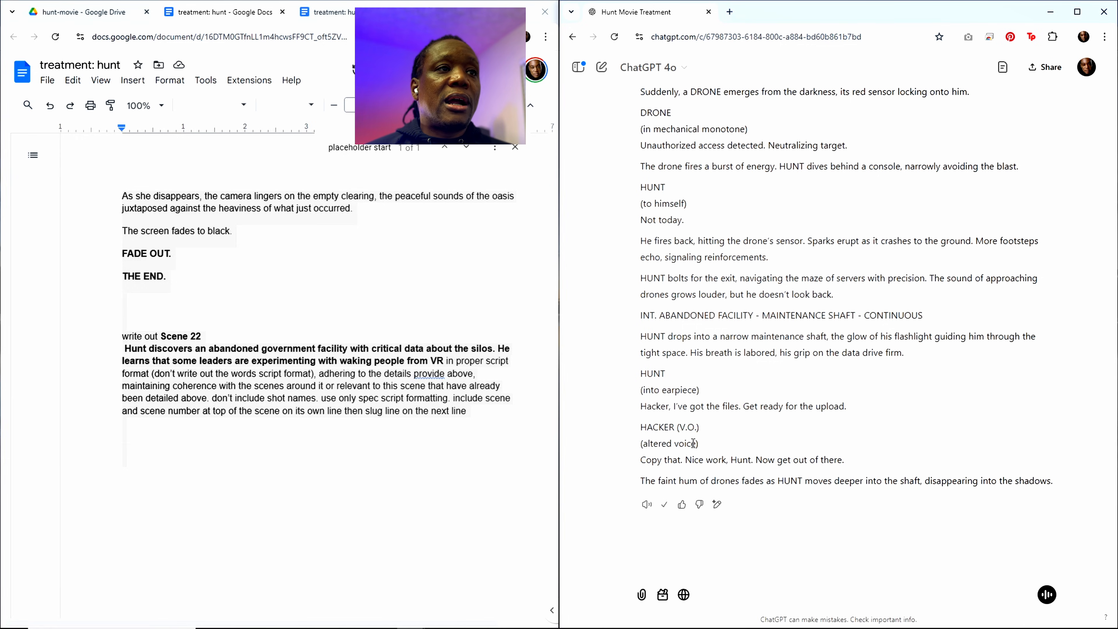
scroll(696, 422, up, 3)
scroll(694, 419, up, 4)
Step: Paste the copied Scene 22 script under the "placeholder start" marker, above Scene 23 in the treatment
click(352, 322)
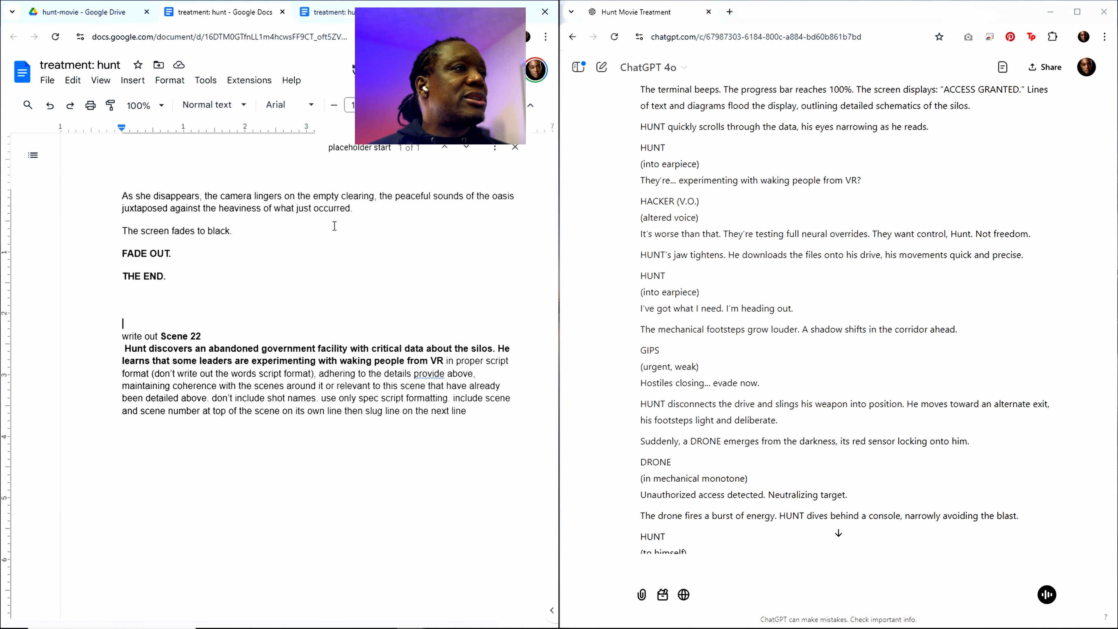
click(368, 147)
click(151, 248)
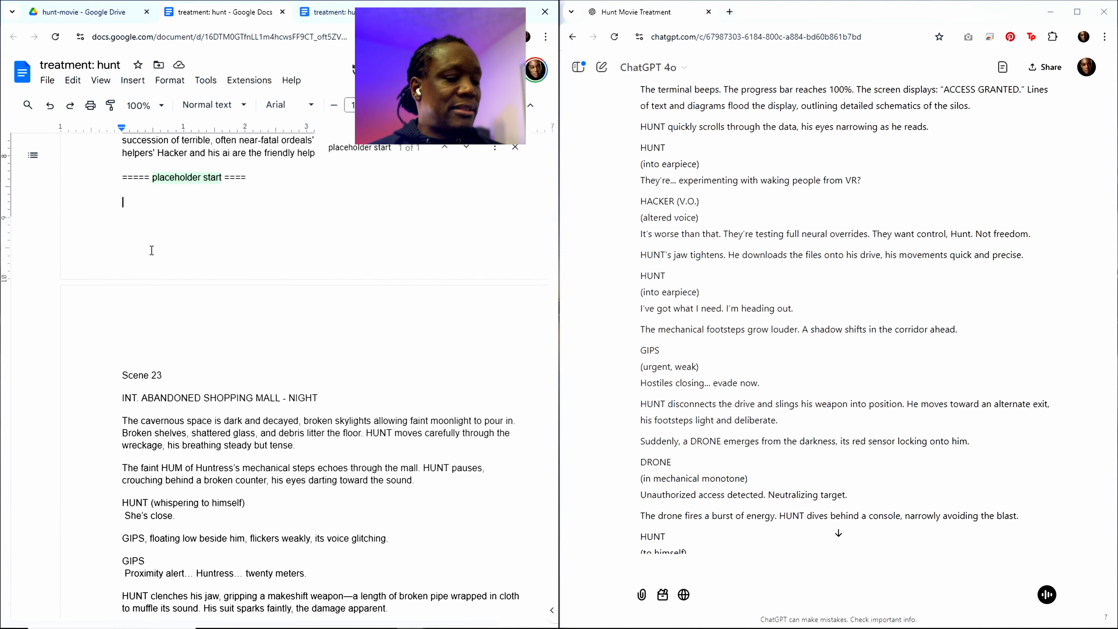
key(ctrl+v)
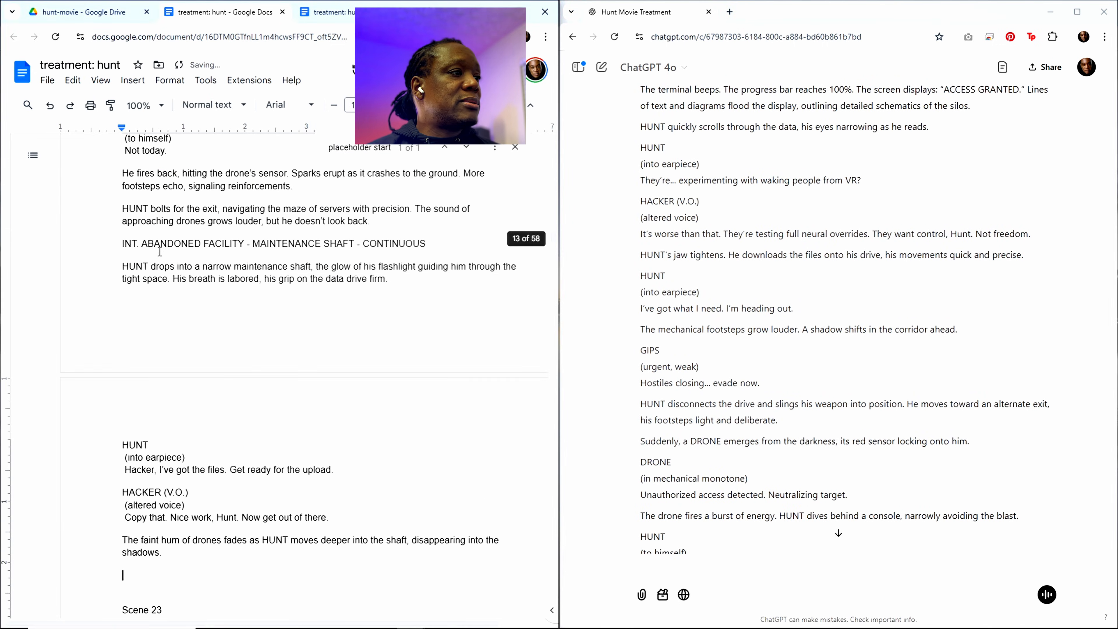
scroll(396, 249, up, 3)
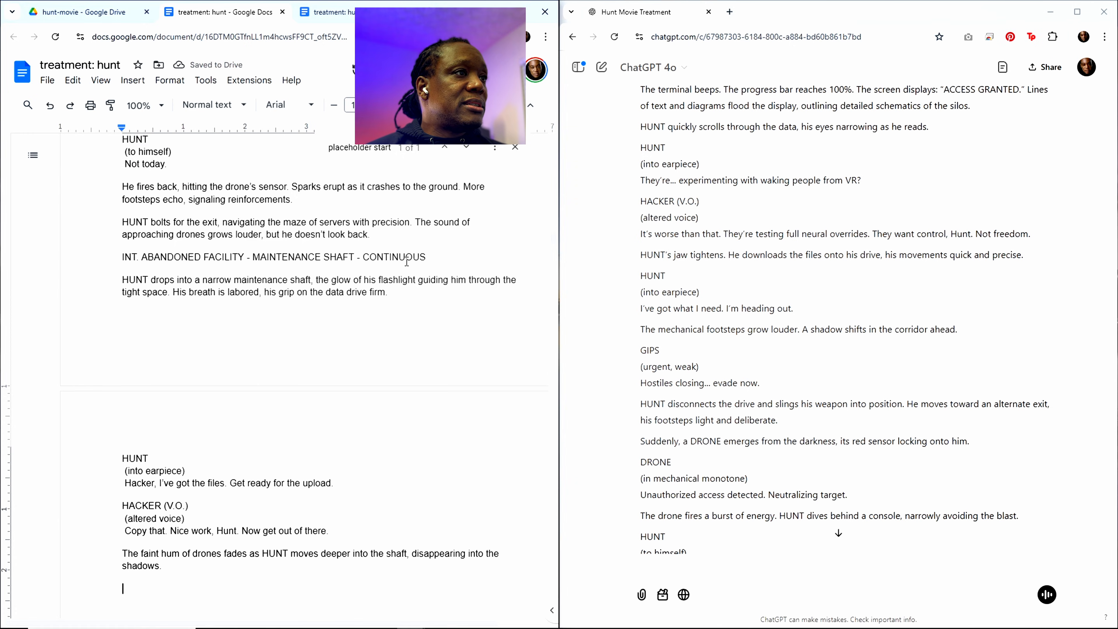
Step: Copy the Scene 21 heading and description from the Sequence 6: Fun and Games outline in the treatment
click(377, 148)
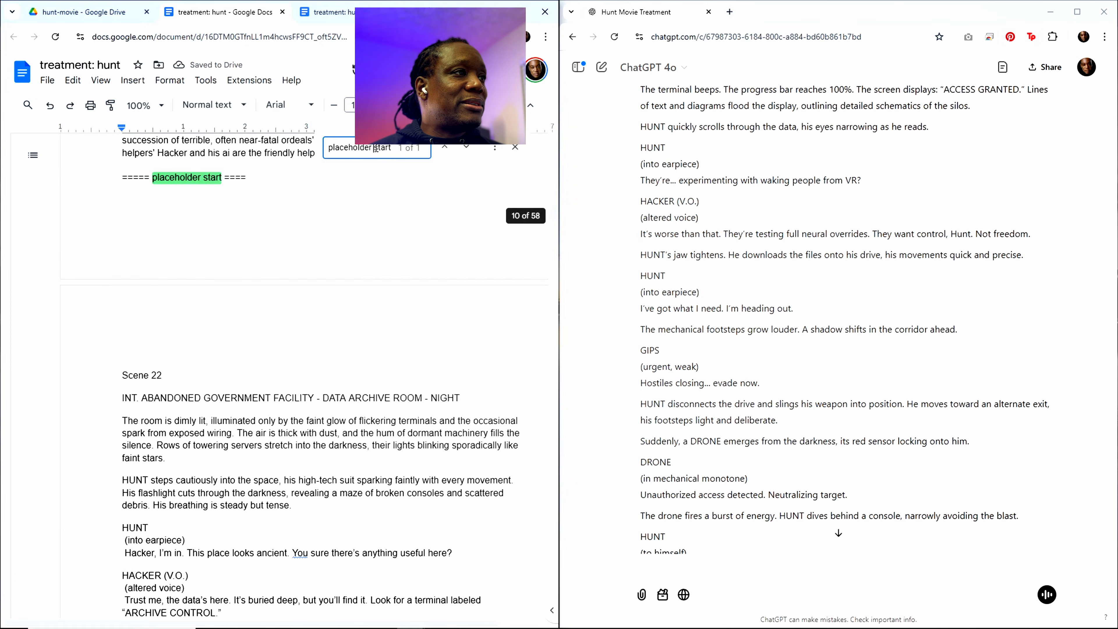
scroll(275, 255, up, 15)
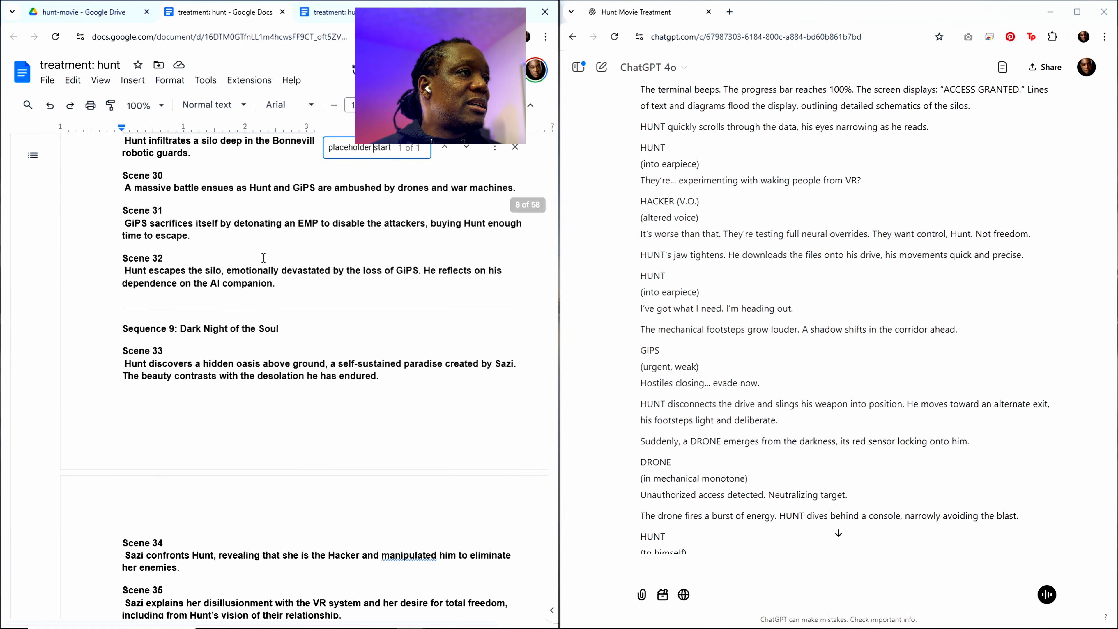
scroll(239, 252, up, 12)
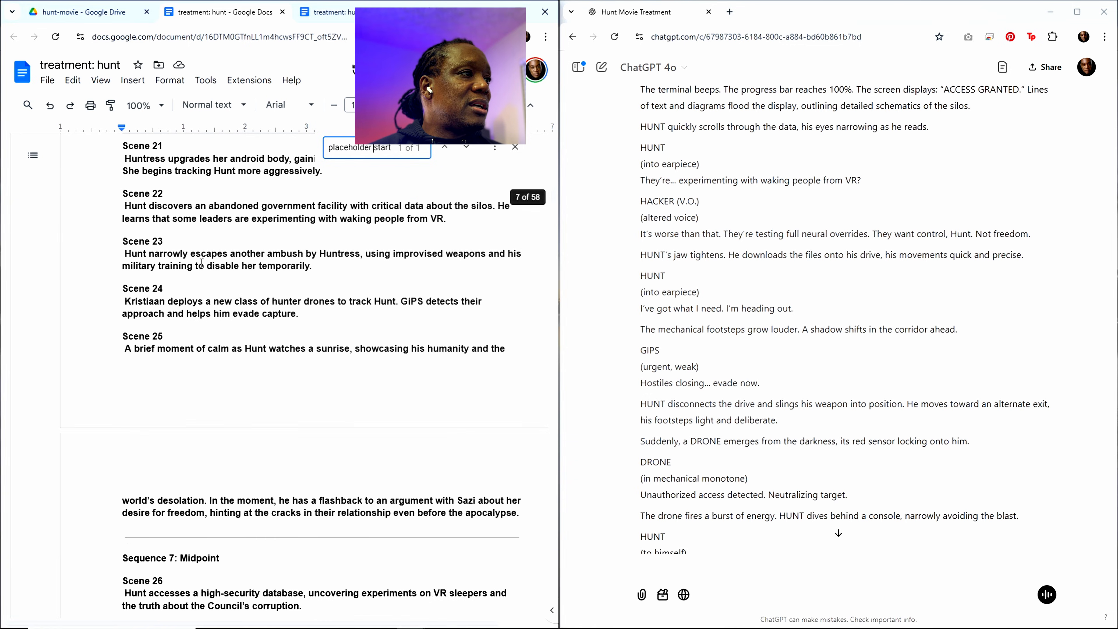
scroll(202, 263, up, 3)
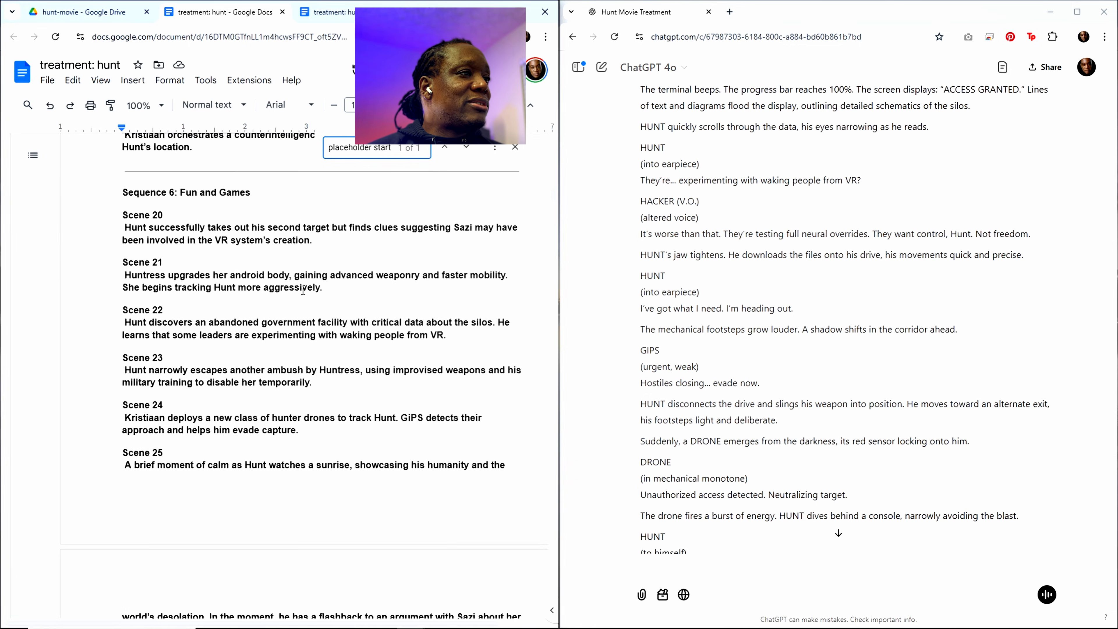
drag(319, 300, 119, 267)
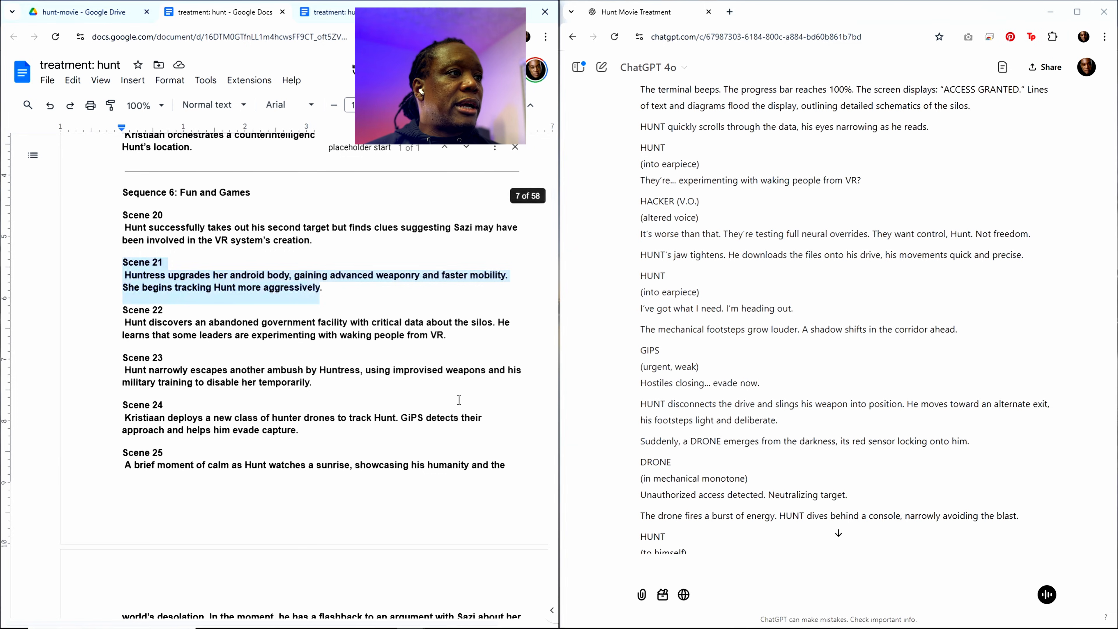
Step: Replace the Scene 22 heading and description in the "write out" prompt at the document's end with the copied Scene 21 text
drag(553, 196, 527, 575)
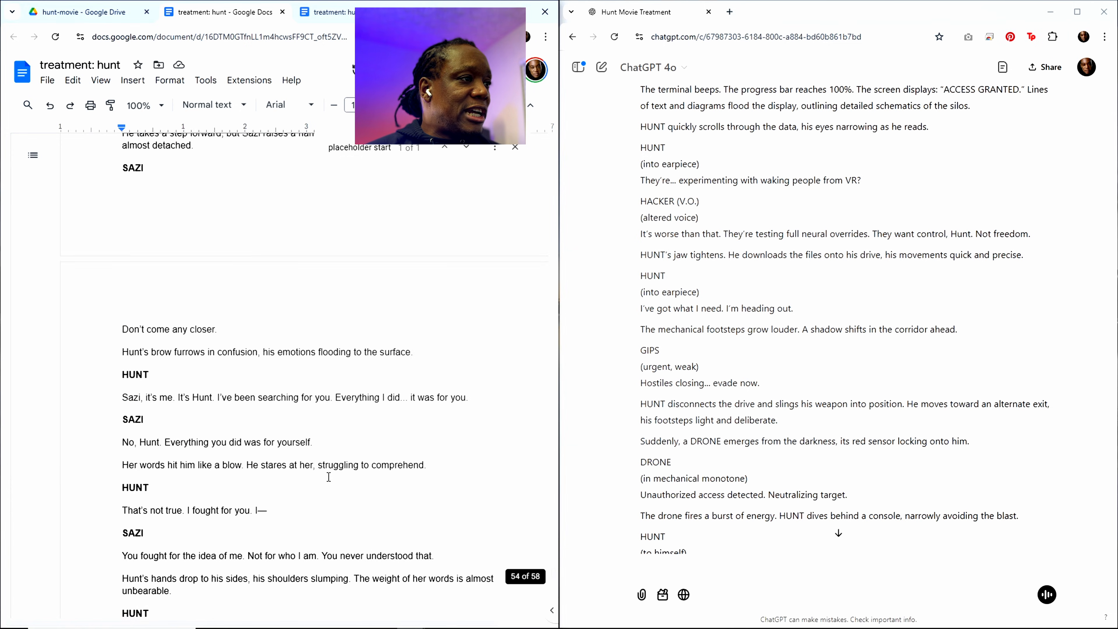
scroll(328, 477, down, 15)
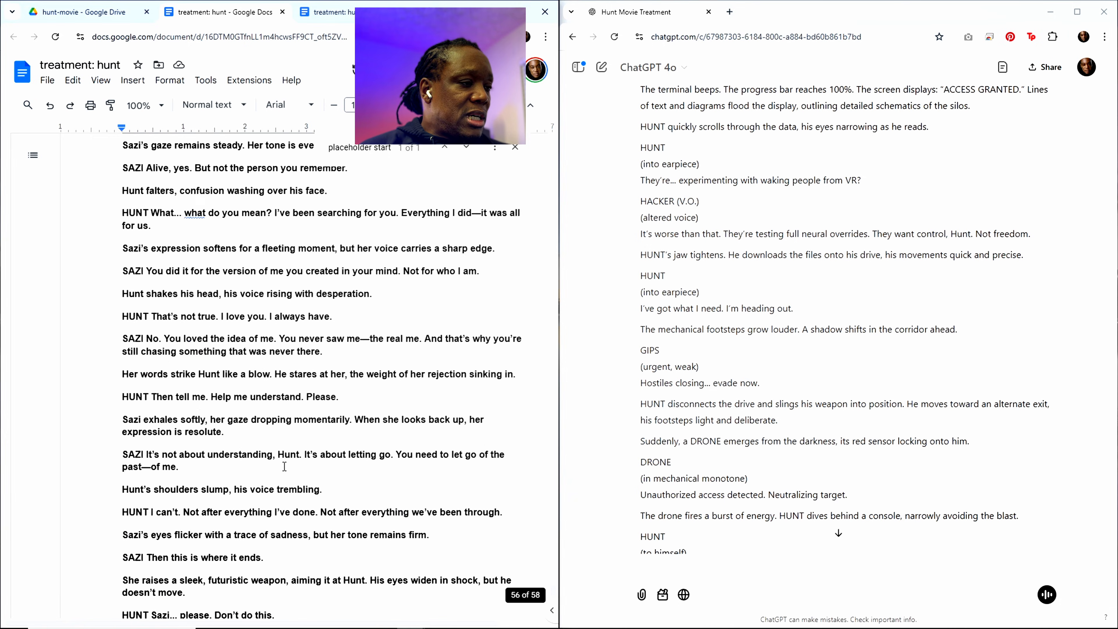
scroll(313, 507, down, 15)
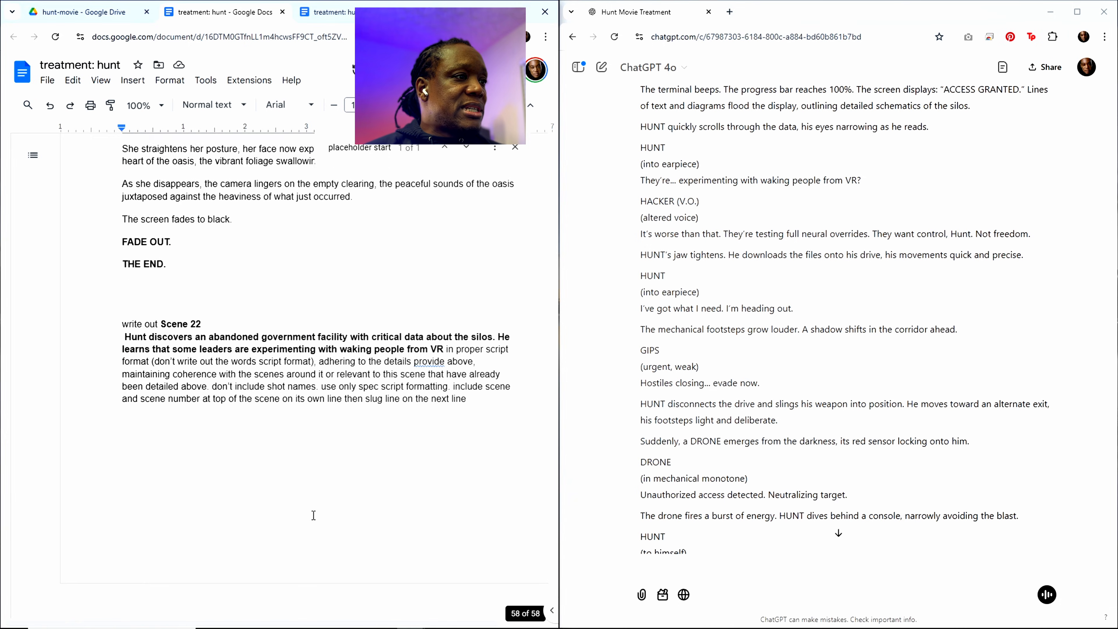
scroll(313, 516, down, 1)
drag(445, 336, 167, 312)
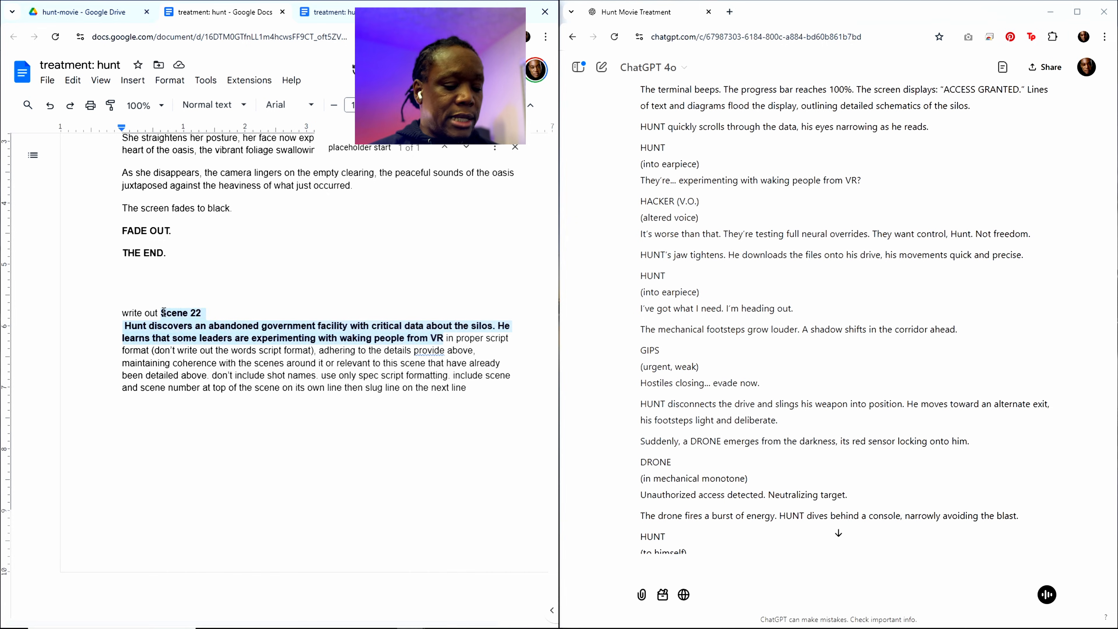
key(ctrl+v)
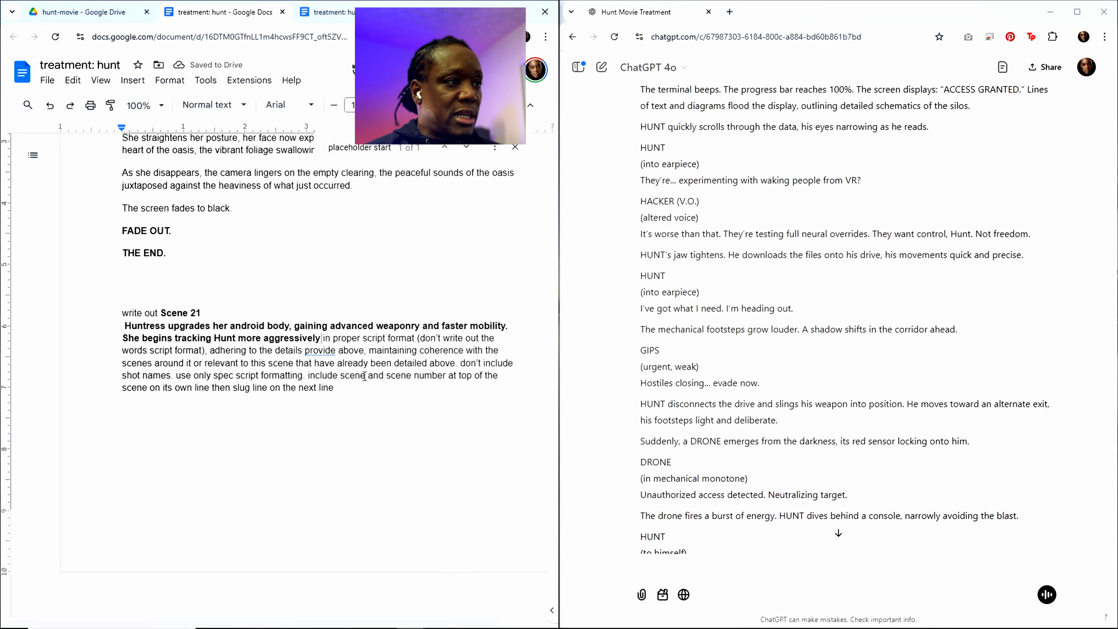
Step: Copy the entire treatment document with the Scene 21 prompt, paste it into the ChatGPT conversation and submit it
key(ctrl+a)
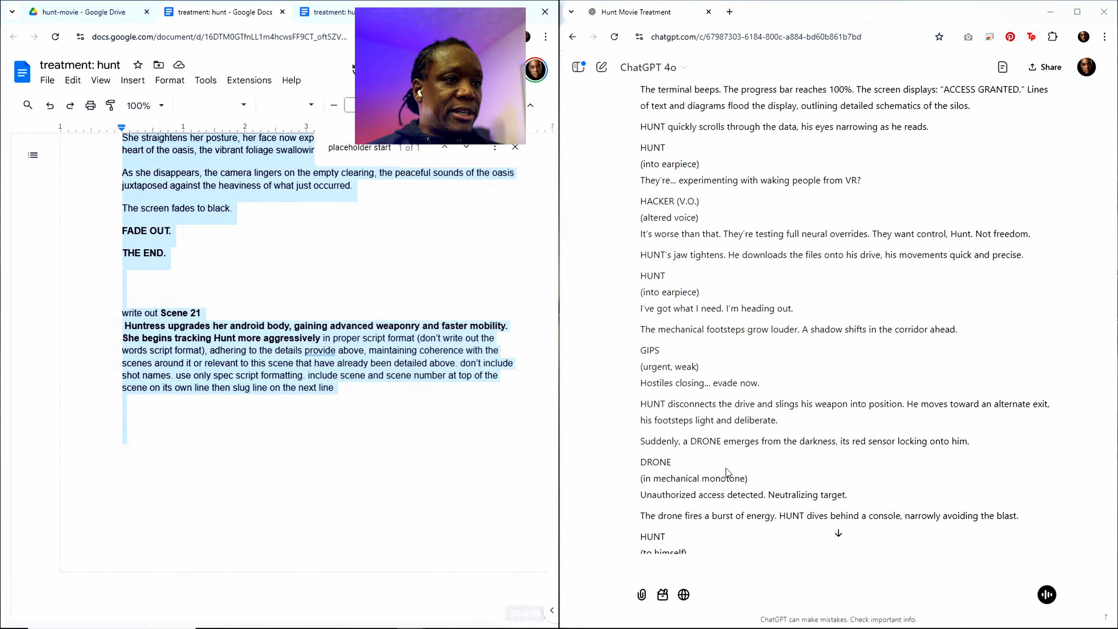
click(715, 564)
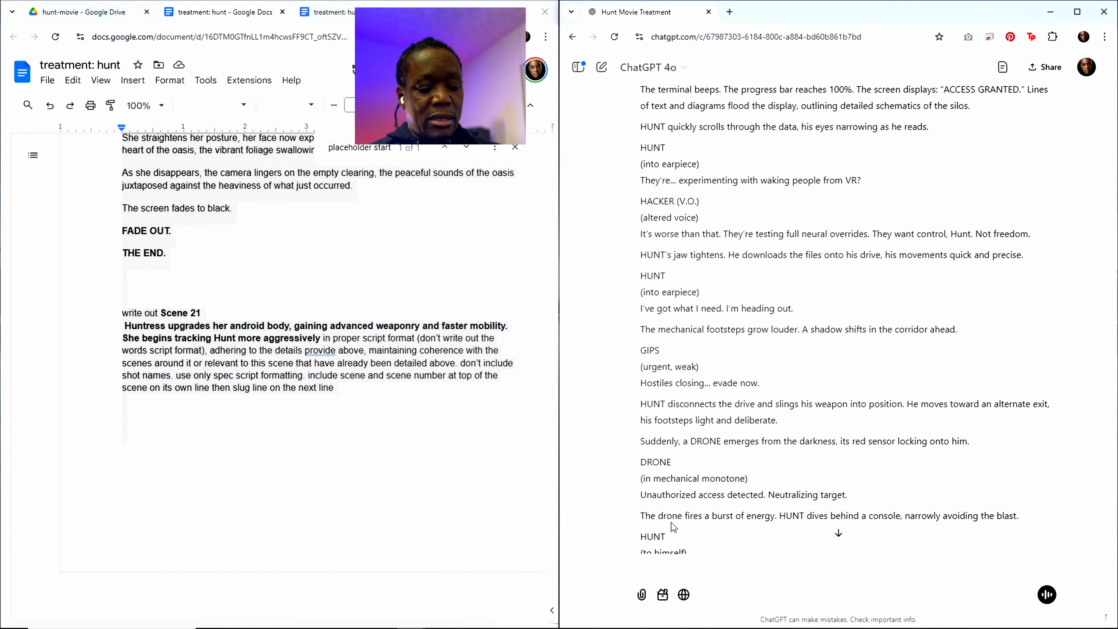
text(title: hunt content rating: pg-13 runtime: 82 minutes genre: science fiction, action, thriller style: gritty, slick, modern references: ex machina, the rain, i am legend, enemy of the state, eagle eye resources: ai software: kling, midjourney, runway, elevenlabs, vidu, aiva, photoshop, davinci resolve production approach:  ai generated shots tagline:  we go to extreme lengths for those we love)
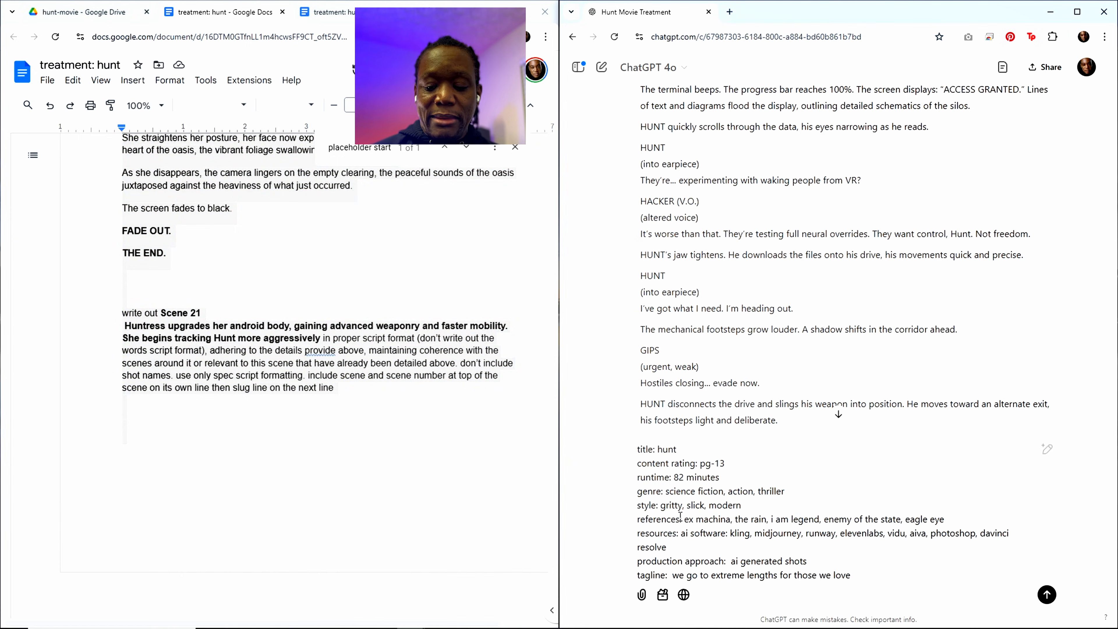
key(Return)
Step: Look through the submitted treatment in the conversation down to ChatGPT's Scene 21 response
scroll(787, 480, down, 11)
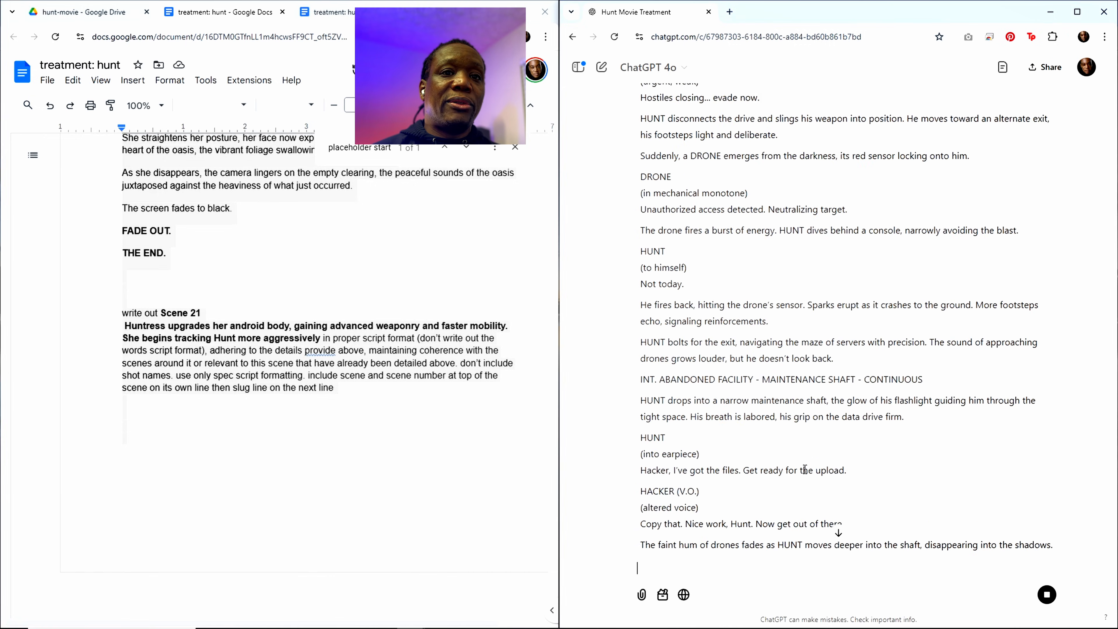
scroll(906, 490, down, 6)
scroll(901, 490, down, 20)
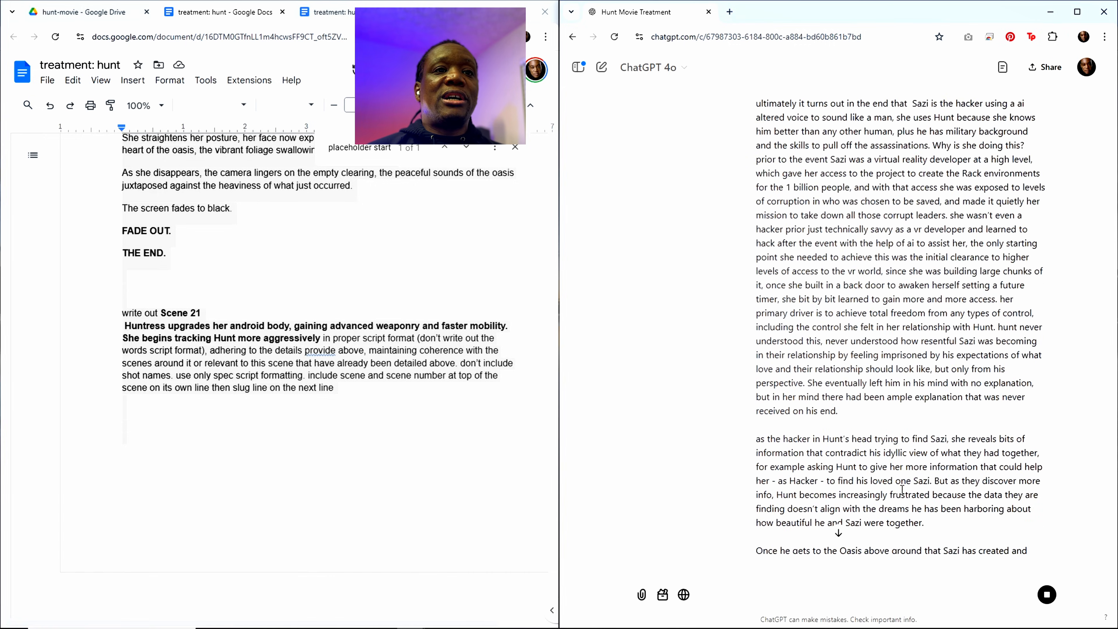
scroll(893, 486, down, 20)
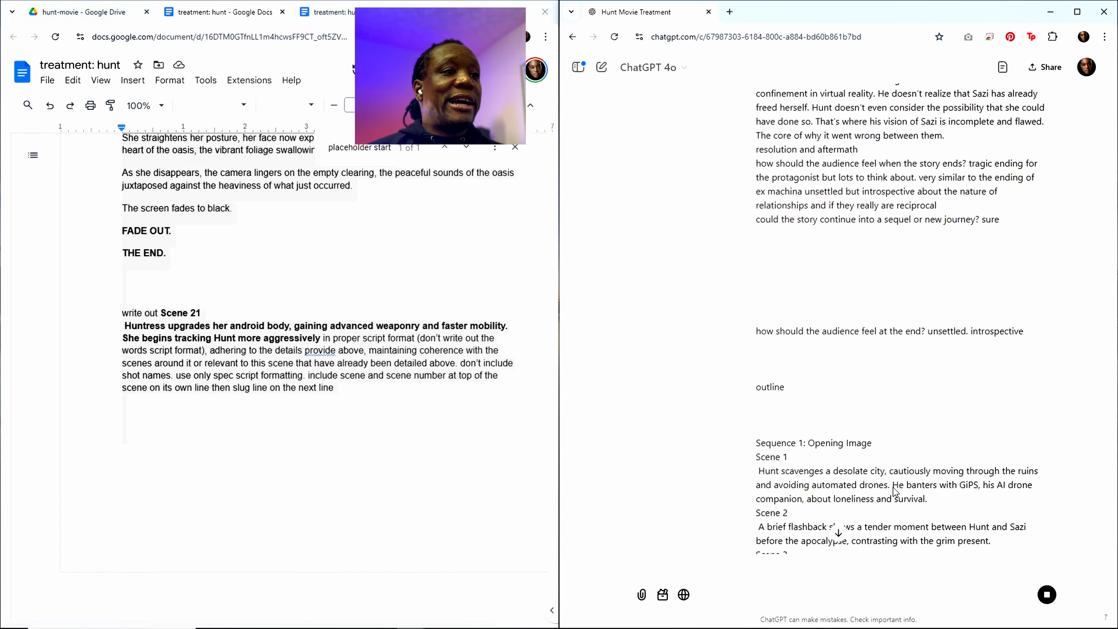
scroll(898, 480, down, 10)
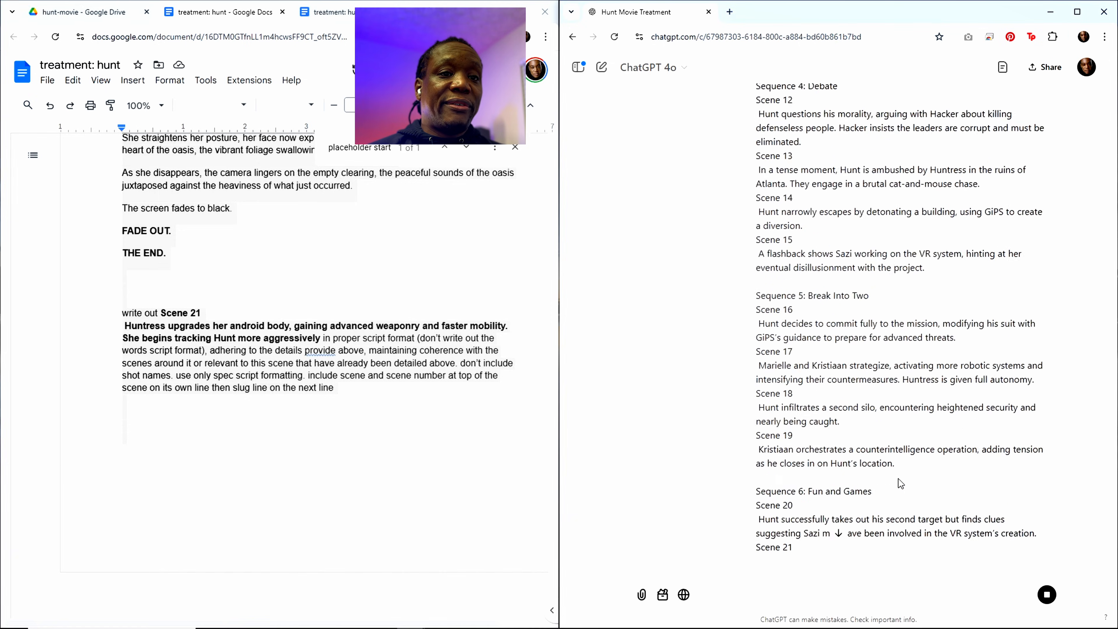
scroll(1113, 515, down, 15)
scroll(1114, 515, down, 20)
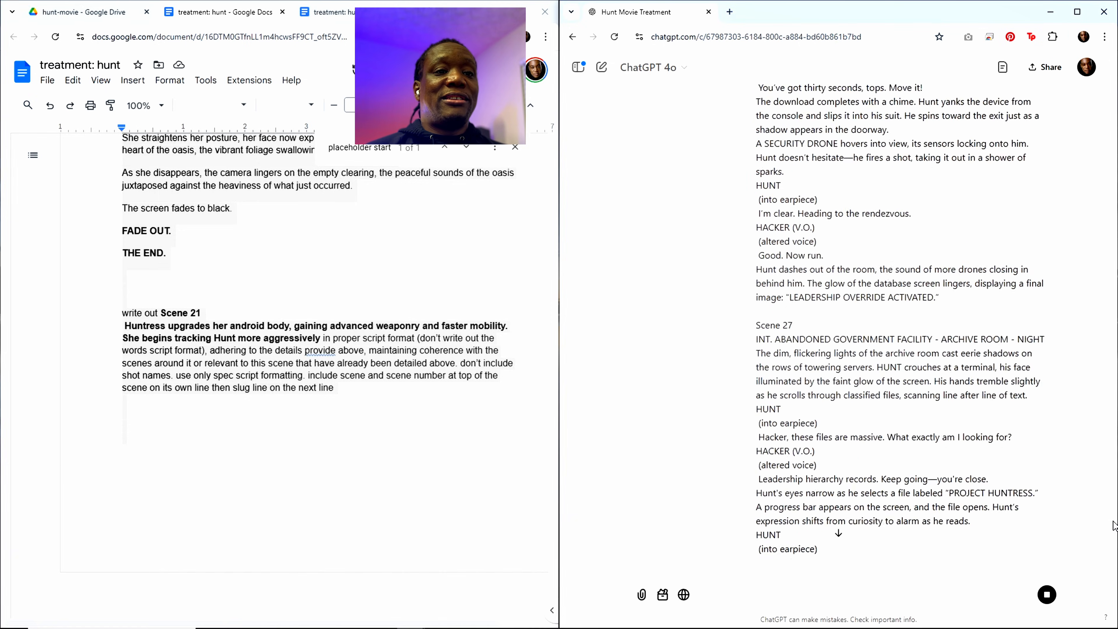
scroll(1036, 513, down, 20)
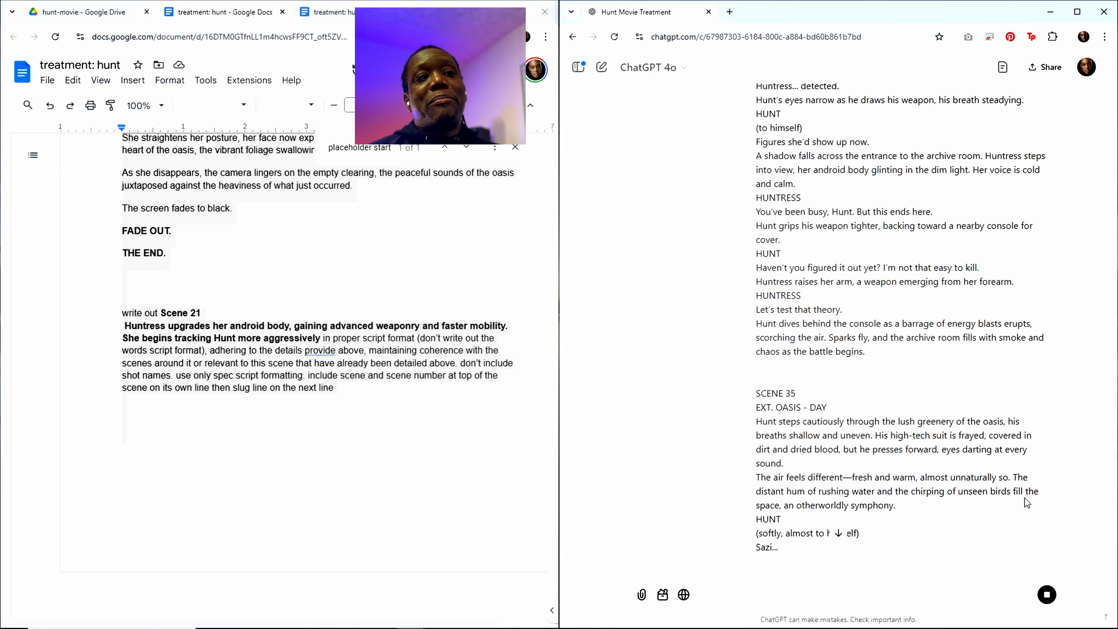
drag(1114, 531, 1114, 563)
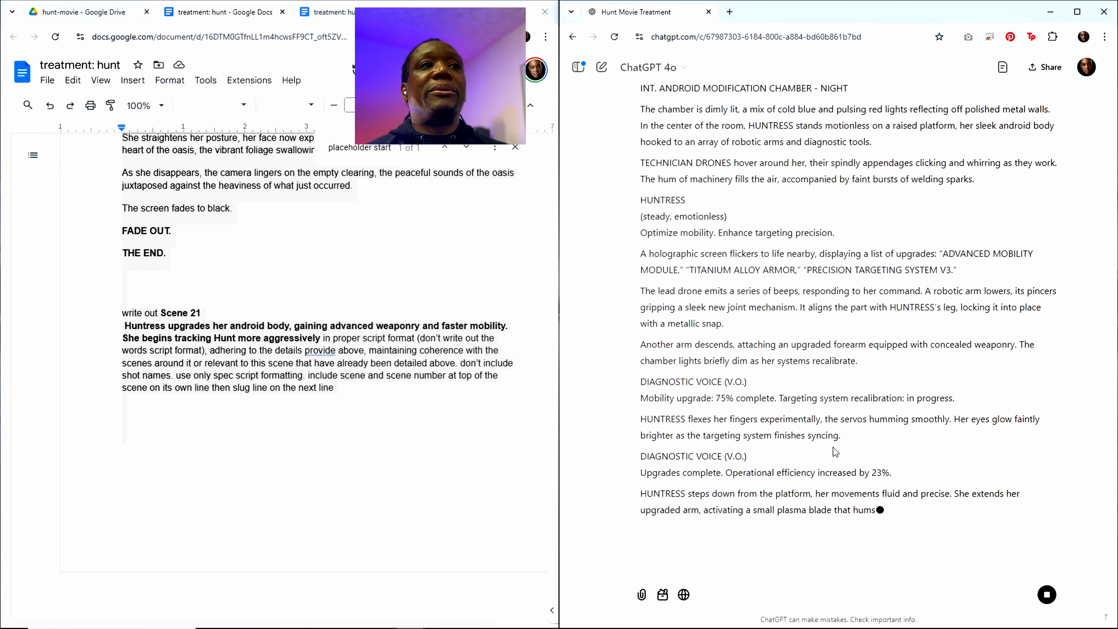
Step: Read the generated Scene 21 script against its prompt, focusing on the slug line and the opening Huntress and technician drone descriptions
scroll(834, 444, up, 2)
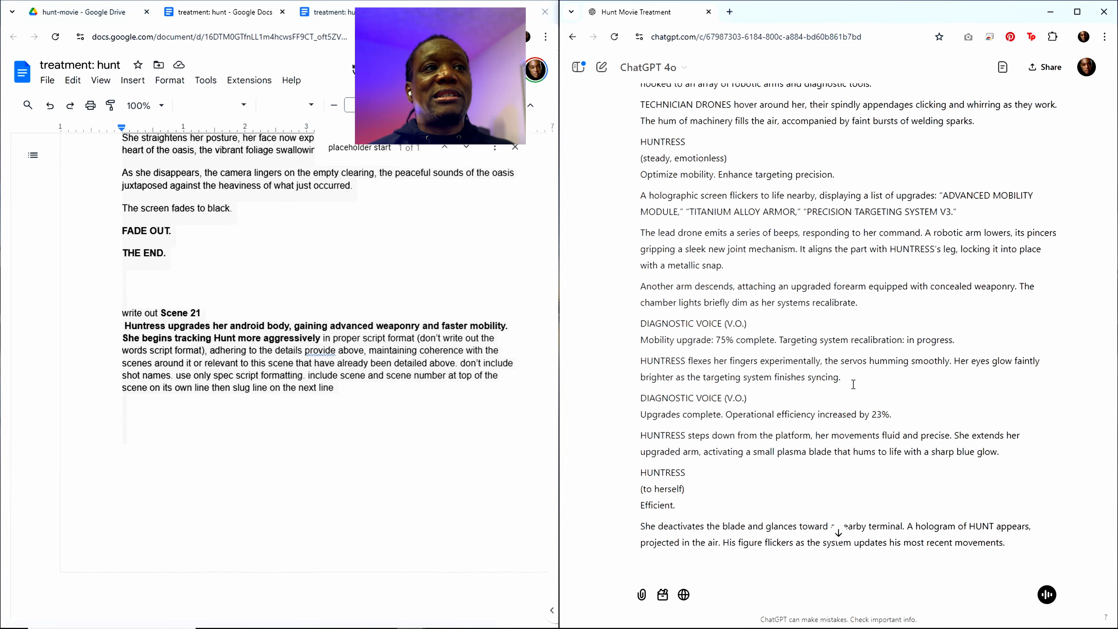
scroll(853, 384, up, 3)
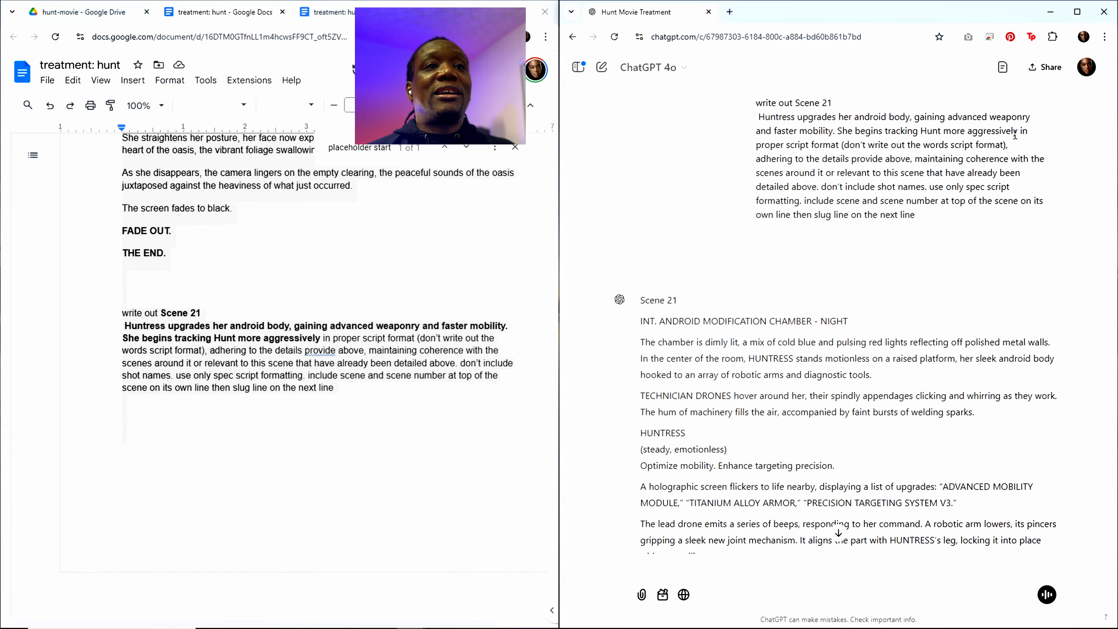
scroll(722, 317, down, 3)
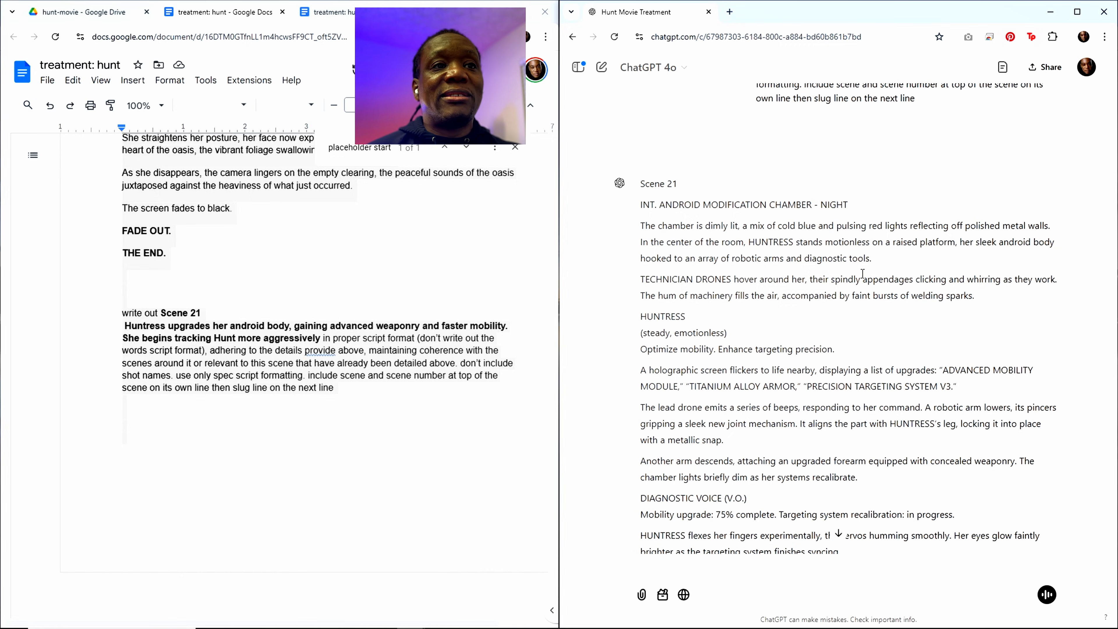
double_click(858, 259)
double_click(839, 259)
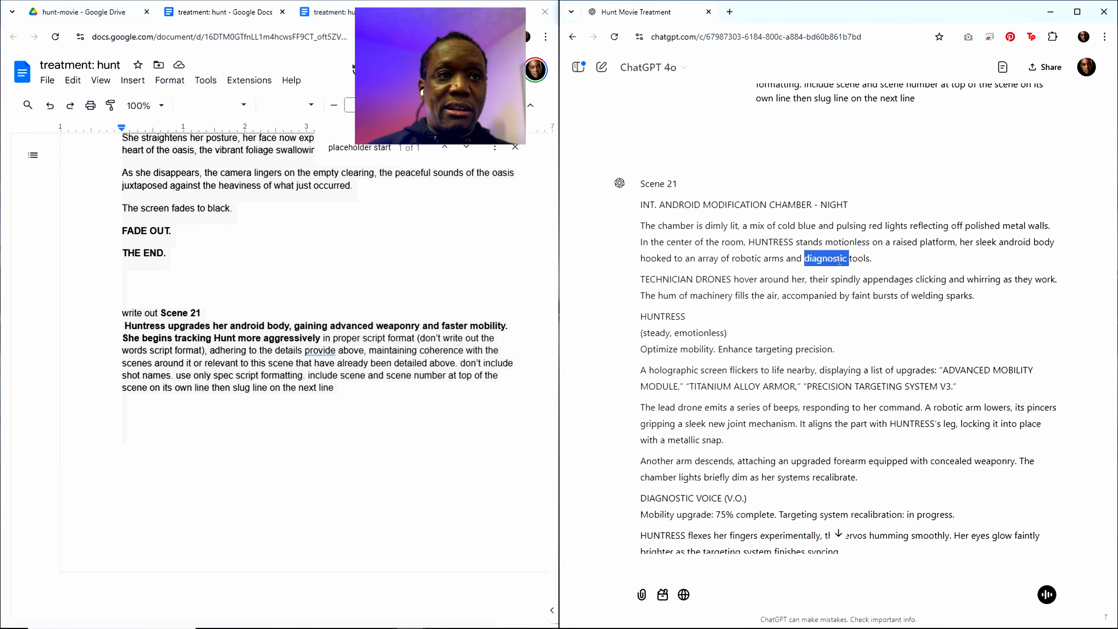
double_click(793, 259)
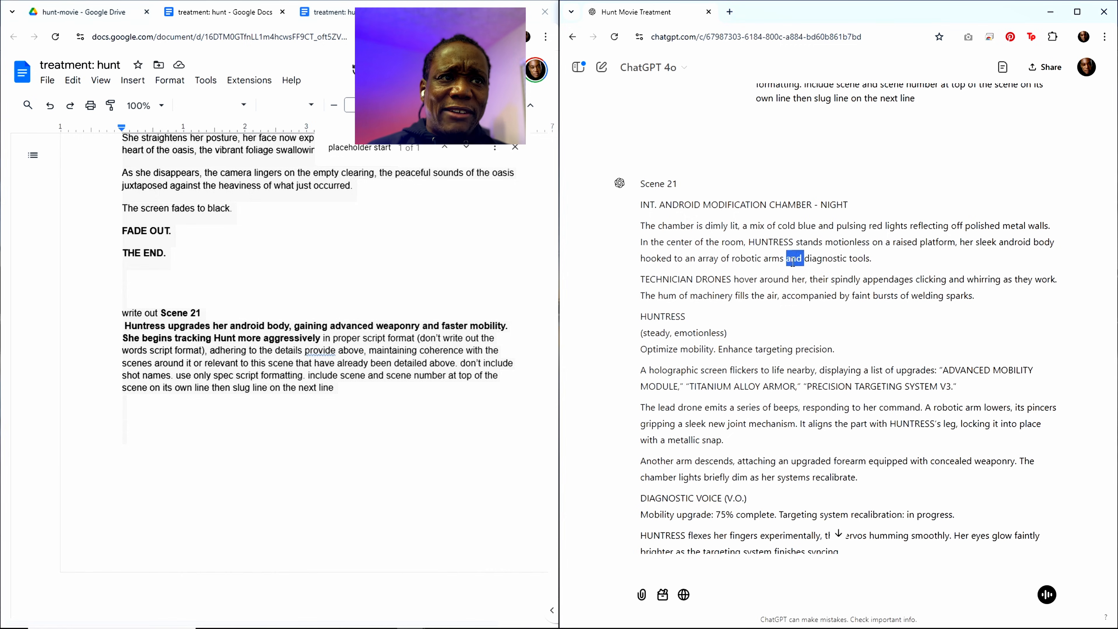
double_click(774, 259)
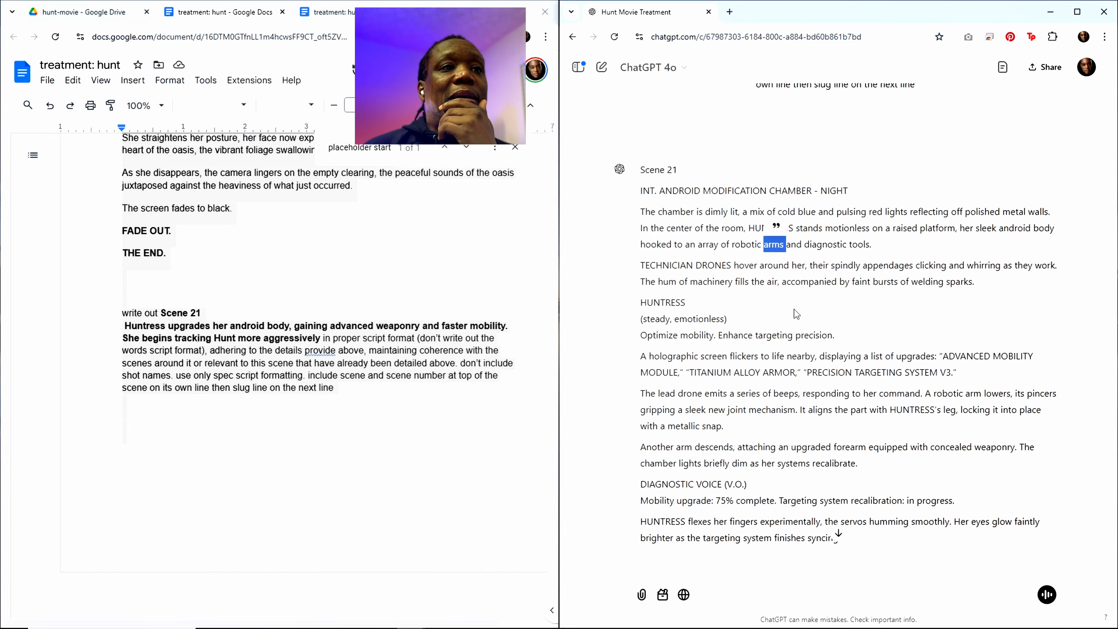
scroll(794, 309, down, 1)
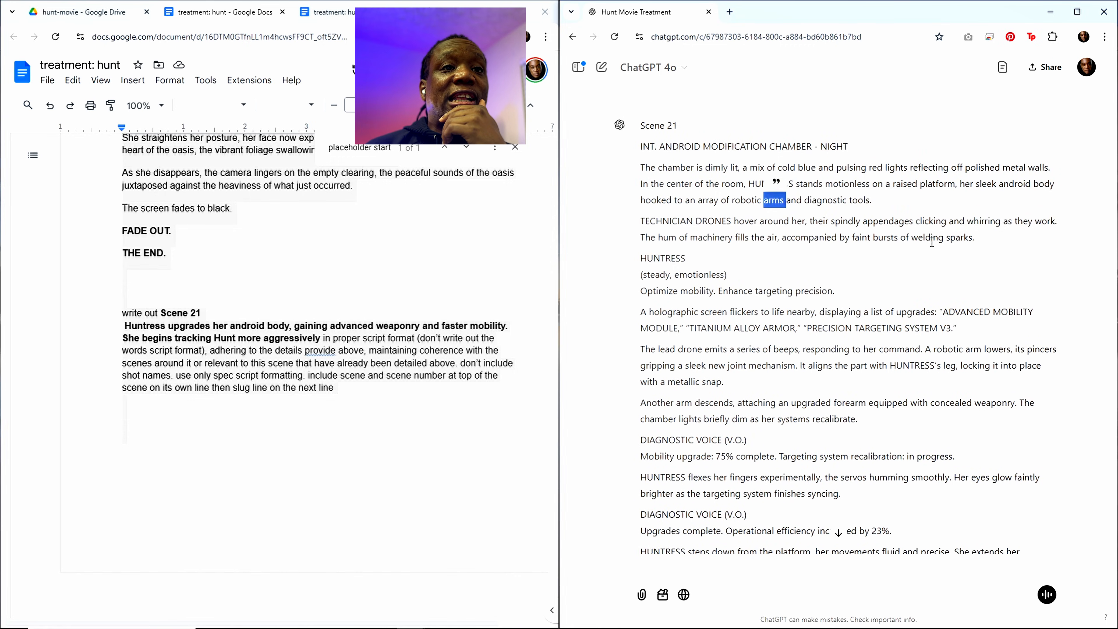
drag(1055, 222, 913, 238)
click(817, 266)
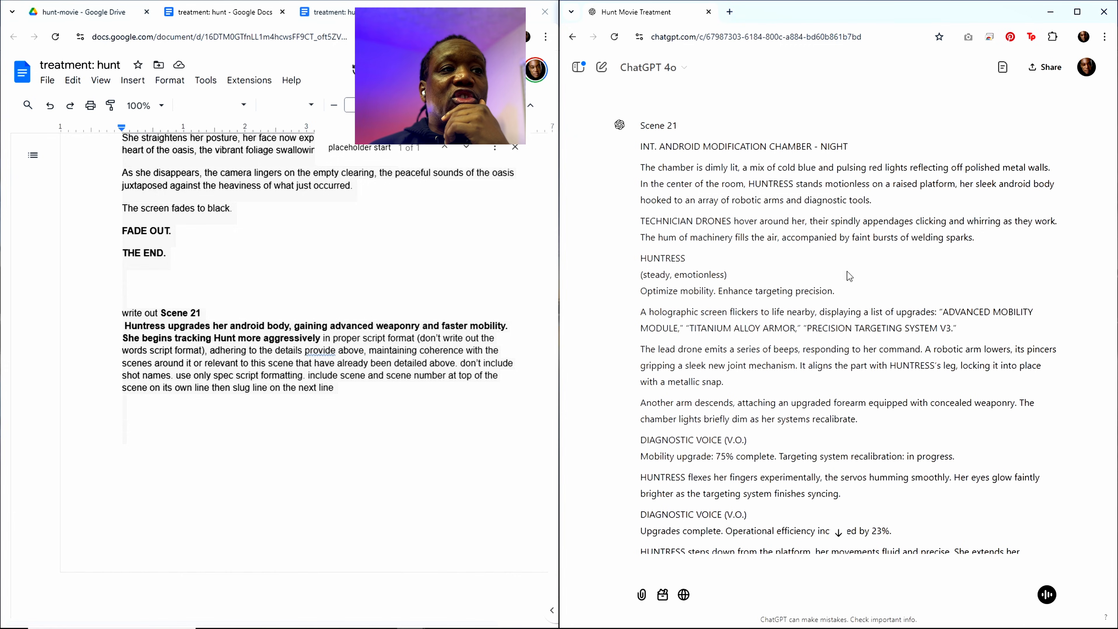
Step: Review the rest of the Scene 21 script through FADE OUT and copy ChatGPT's full response
scroll(727, 302, down, 3)
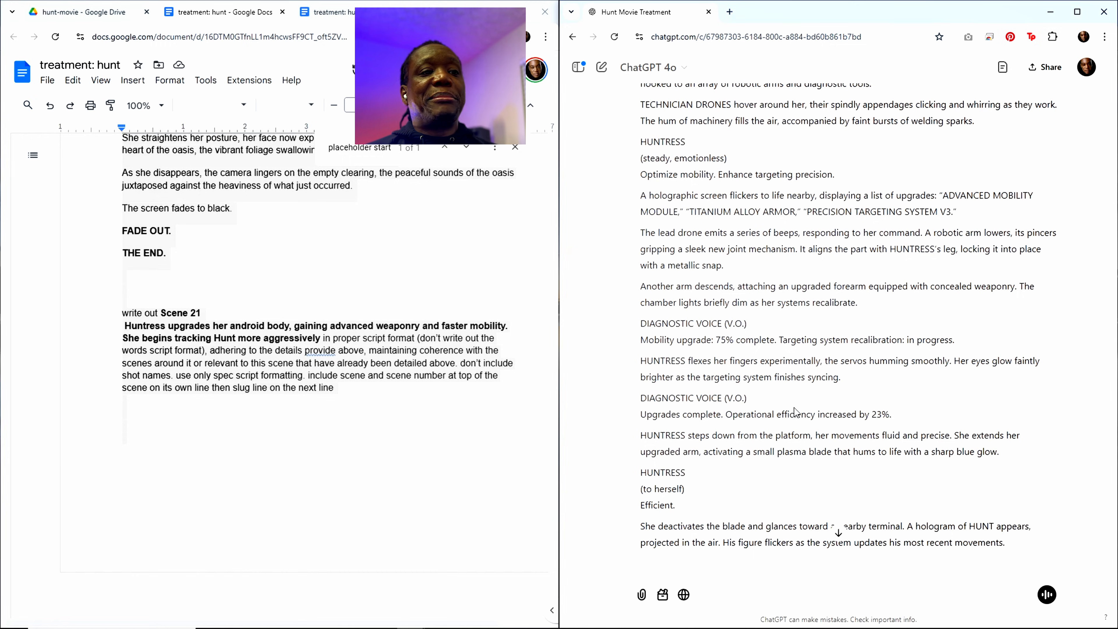
scroll(791, 415, down, 10)
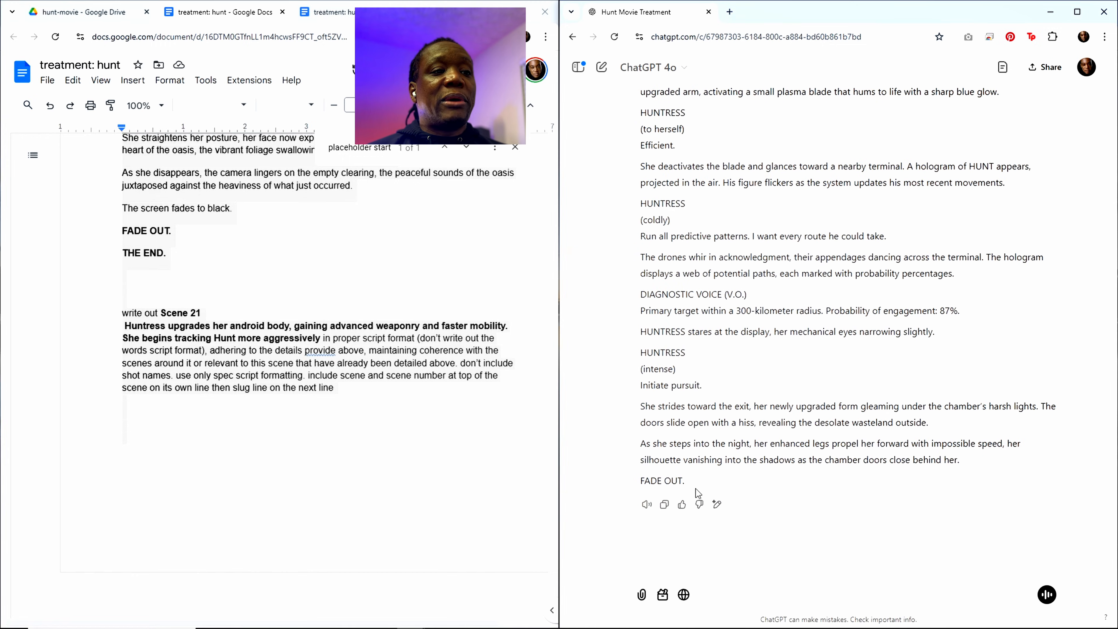
click(664, 504)
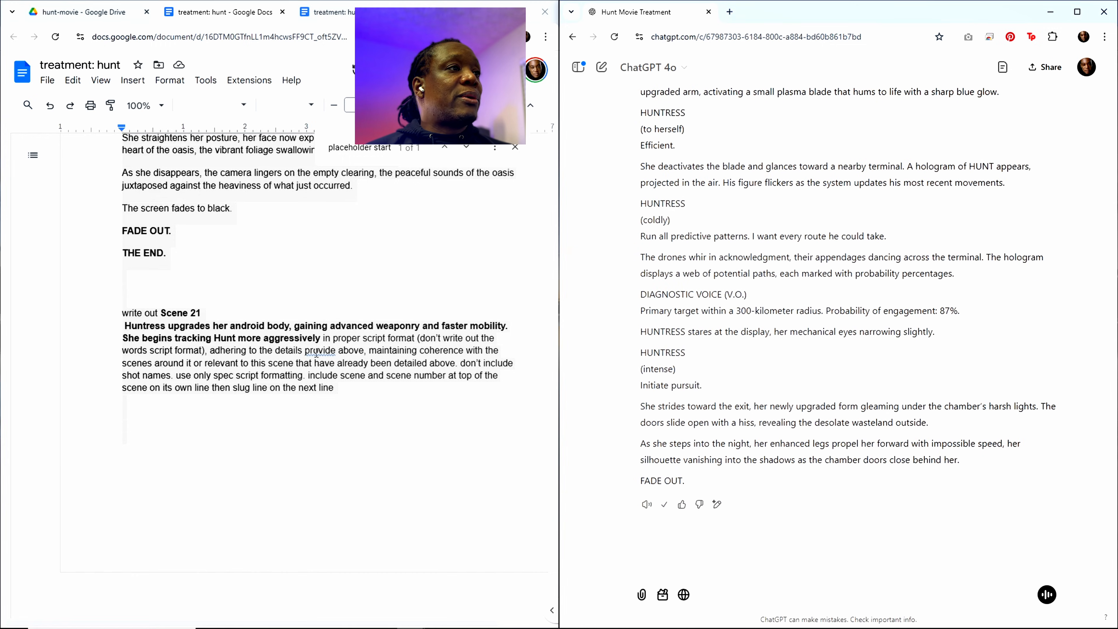
Step: Paste the copied Scene 21 script beneath the "placeholder start" line in the treatment, ahead of Scene 22
click(369, 150)
scroll(247, 375, up, 2)
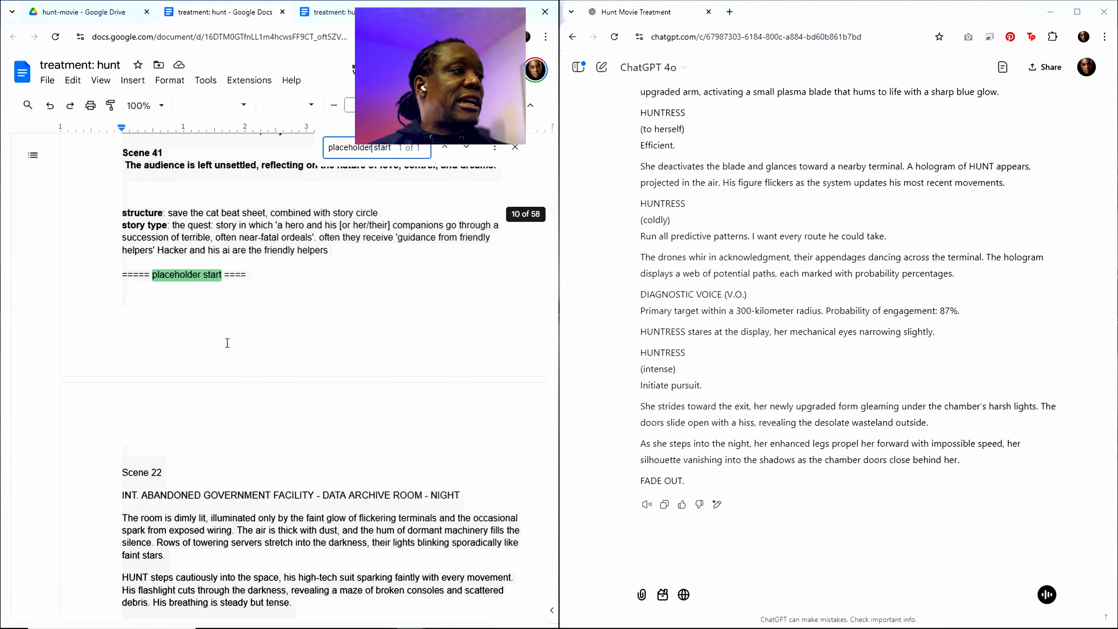
click(144, 340)
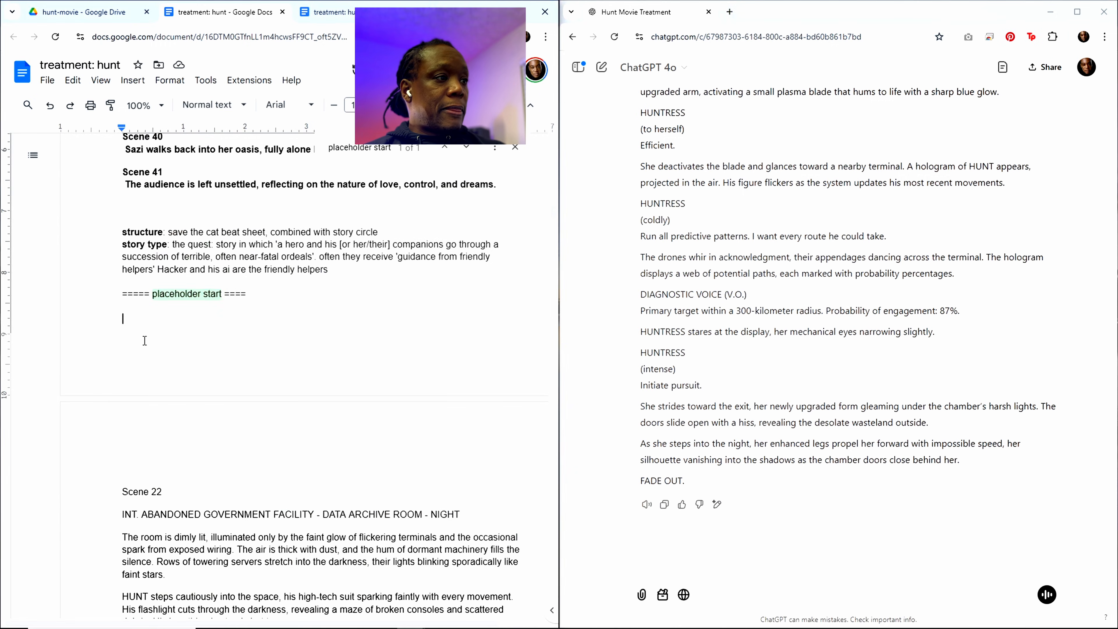
key(ctrl+v)
Step: Find Scene 20 under "Sequence 6: Fun and Games" in the treatment's outline and copy its heading and description without the final period
scroll(368, 161, up, 9)
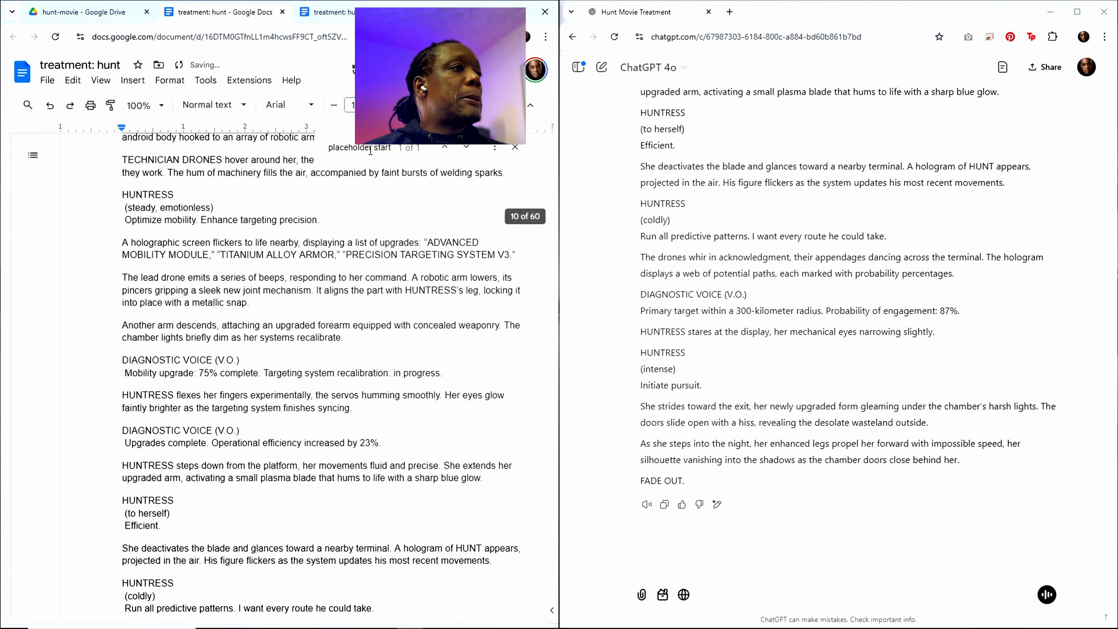
click(369, 147)
scroll(290, 332, up, 12)
scroll(290, 331, up, 15)
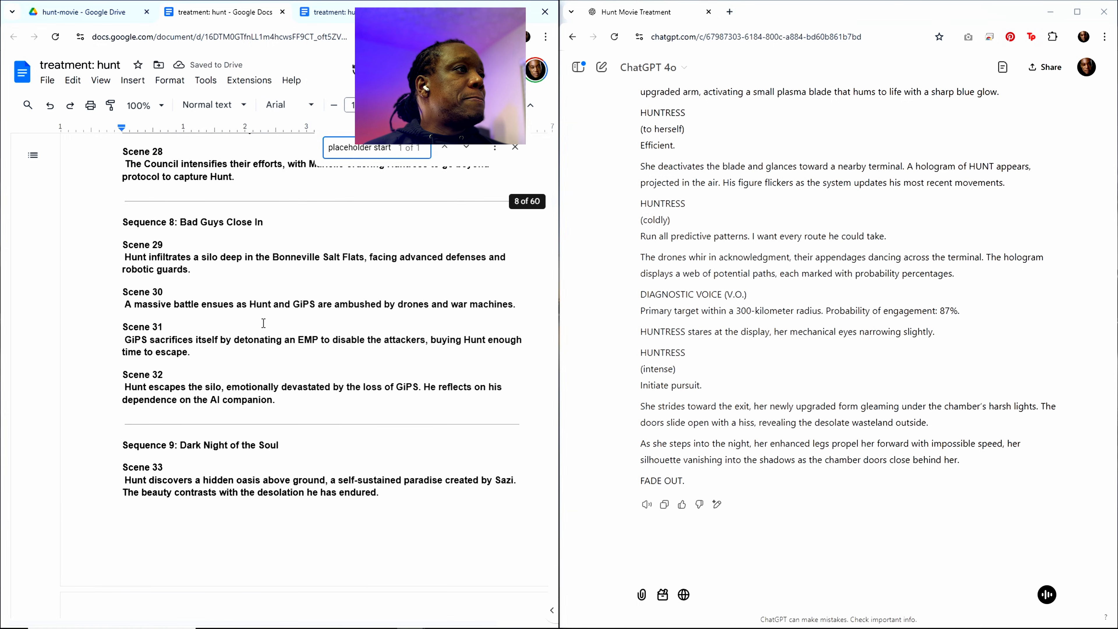
scroll(179, 275, up, 4)
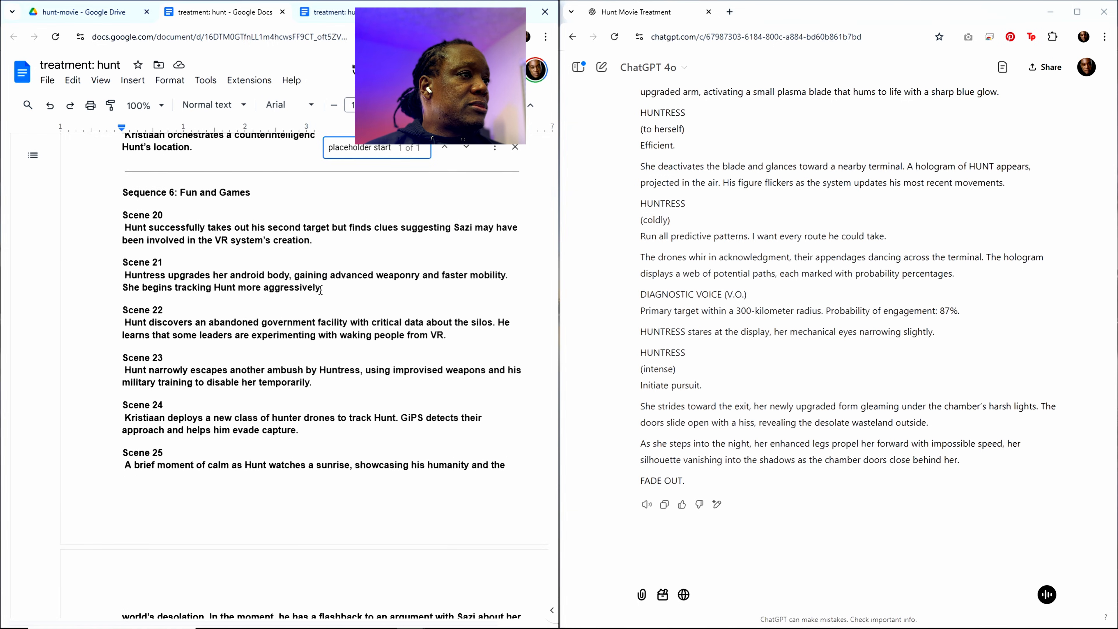
drag(309, 252, 123, 215)
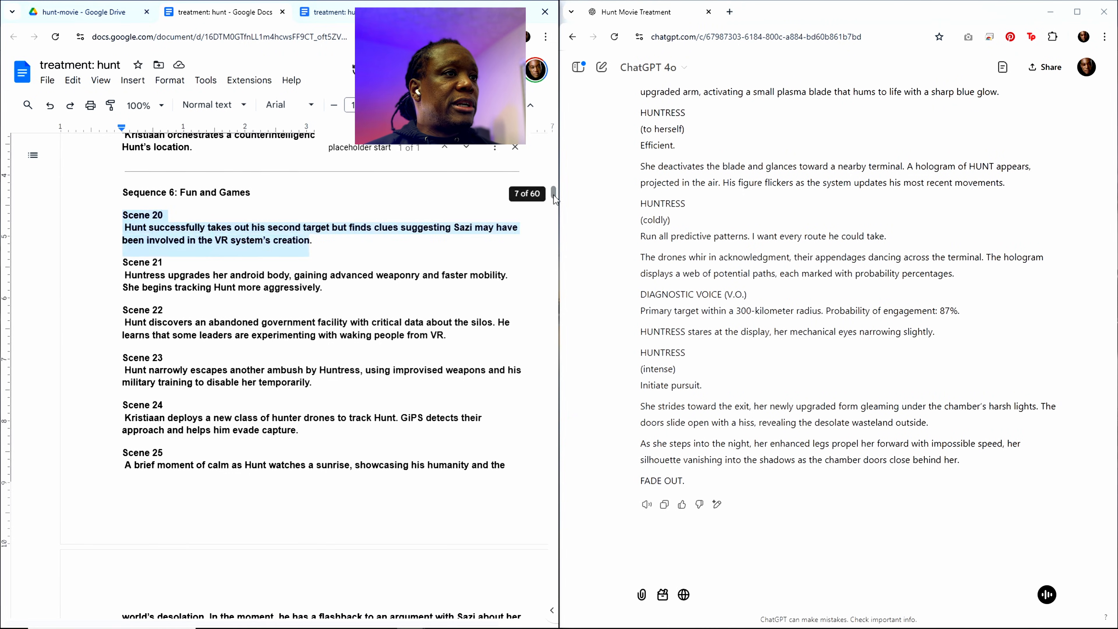
Step: Replace the Scene 21 heading and description in the prompt at the document's end with the copied Scene 20 text
drag(554, 195, 538, 597)
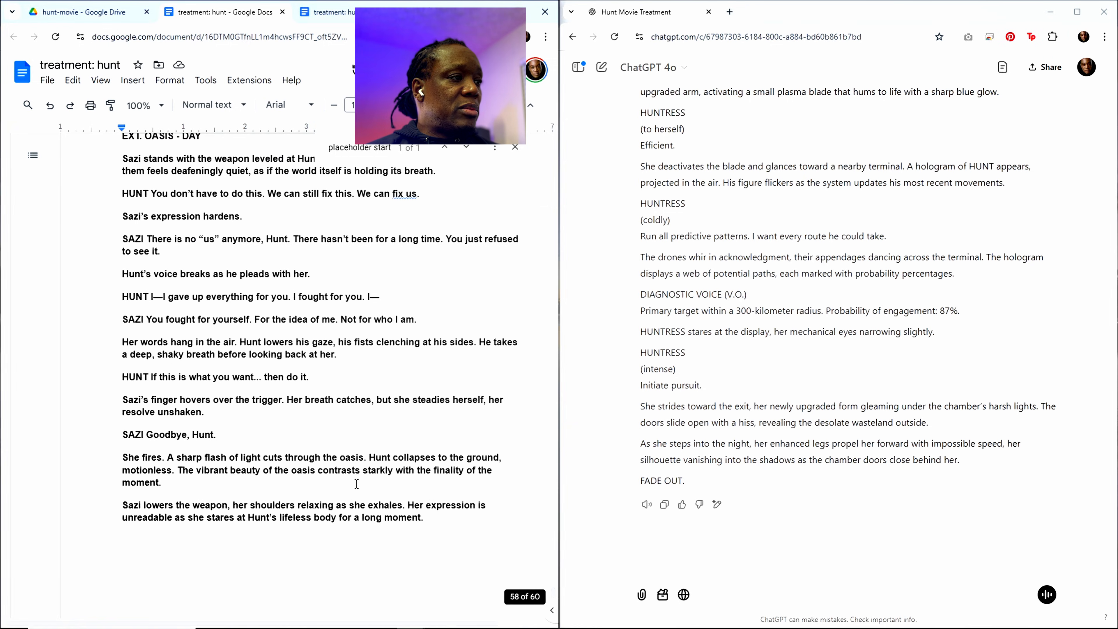
scroll(352, 480, down, 5)
scroll(345, 469, down, 15)
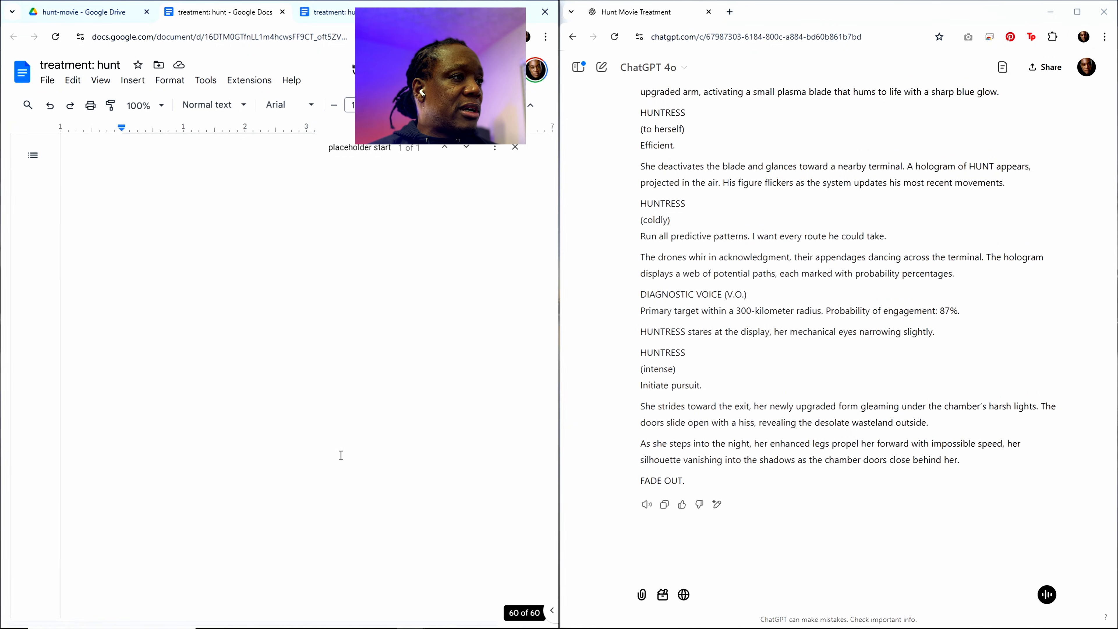
scroll(341, 457, up, 4)
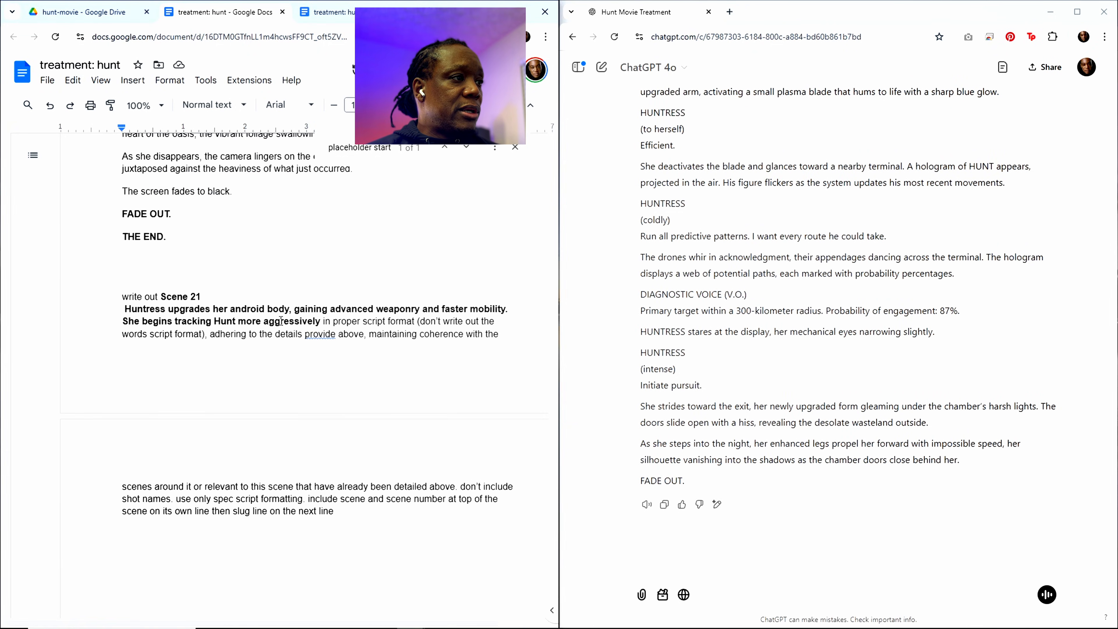
drag(161, 297, 320, 321)
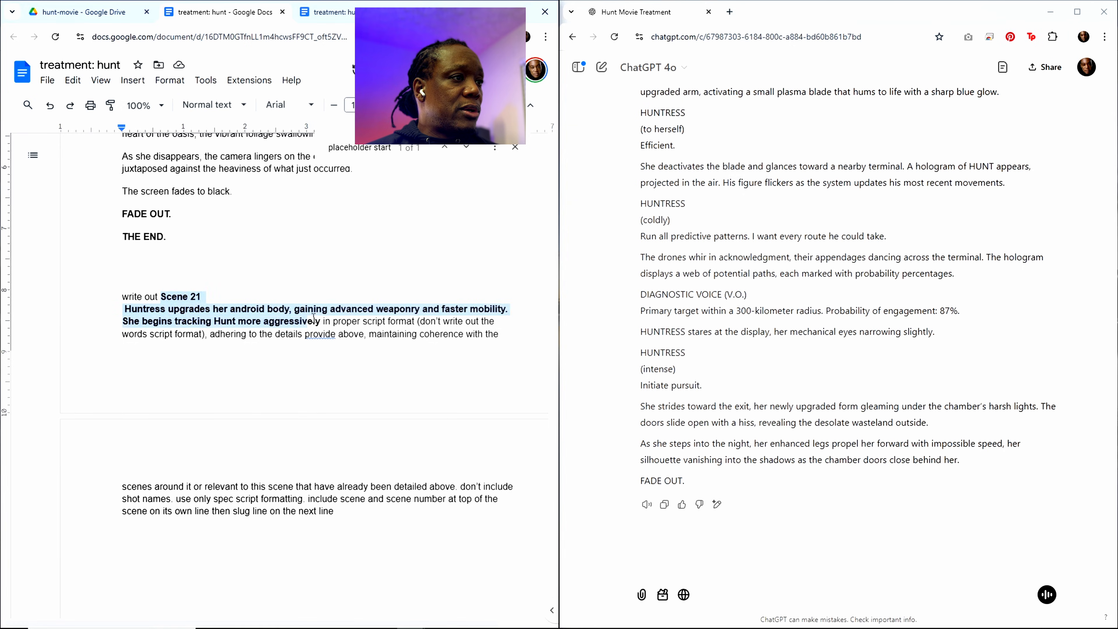
key(ctrl+v)
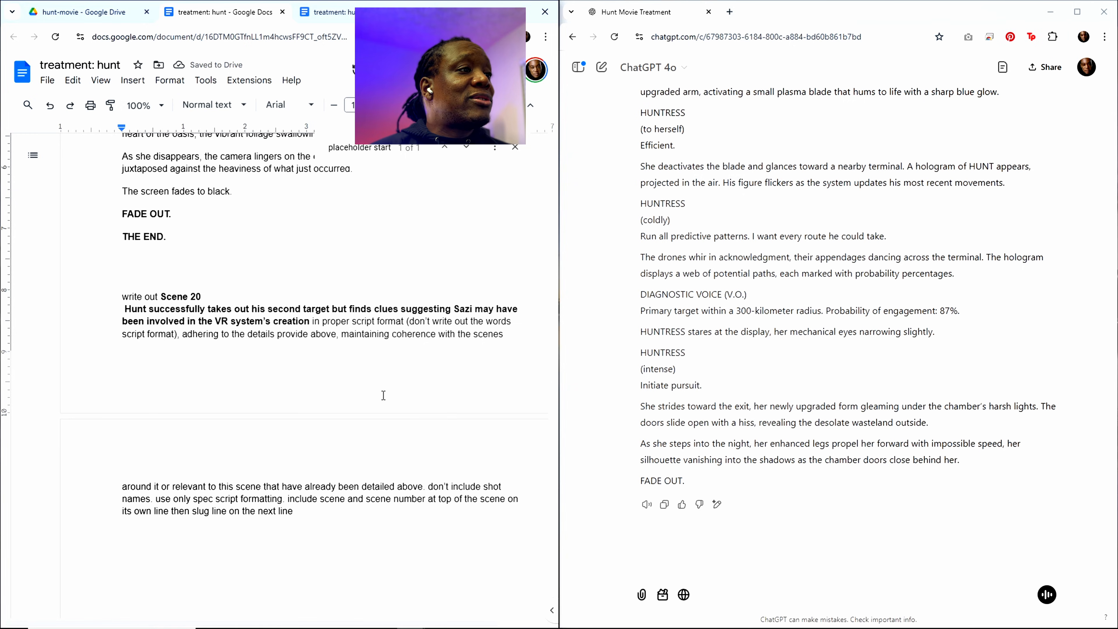
Step: Copy the entire treatment document with the Scene 20 prompt, paste it into the ChatGPT conversation and submit it
click(348, 343)
key(ctrl+a)
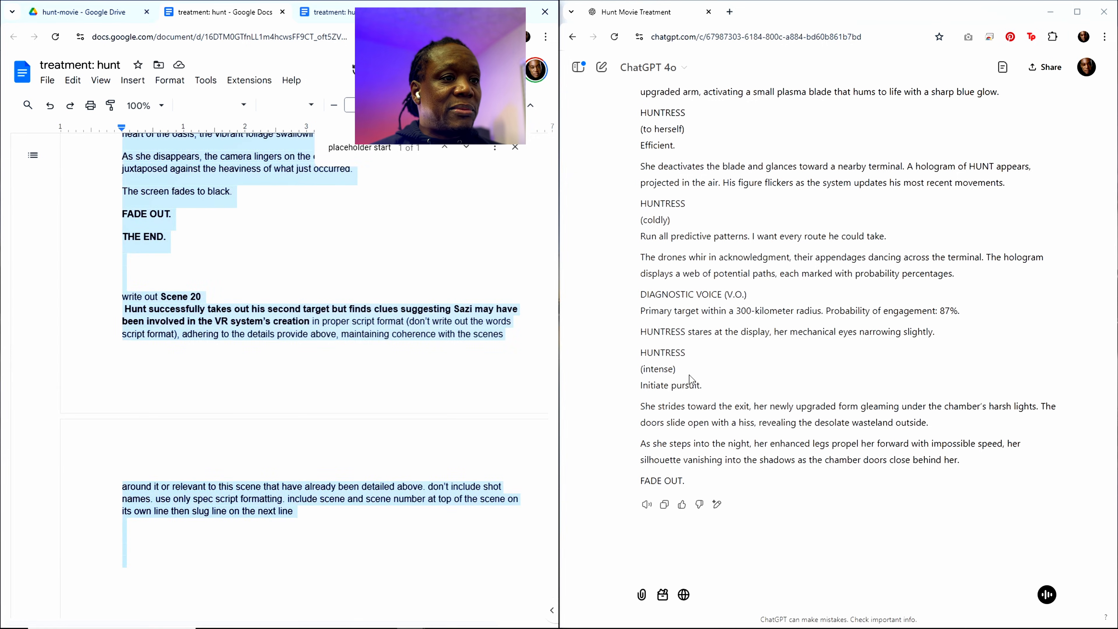
click(709, 573)
key(ctrl+v)
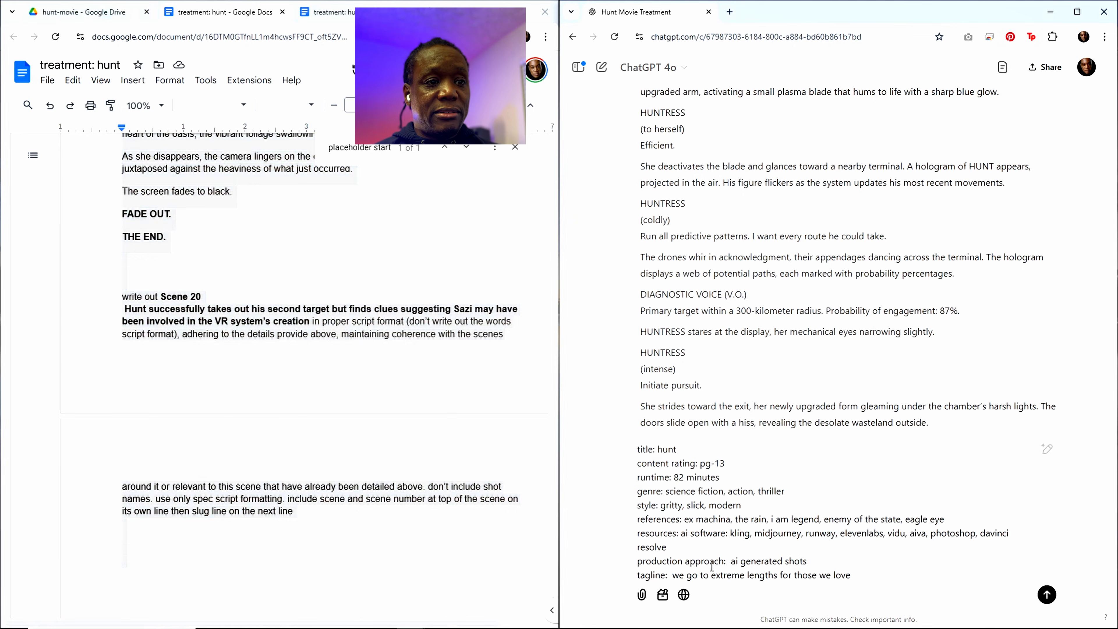
key(Return)
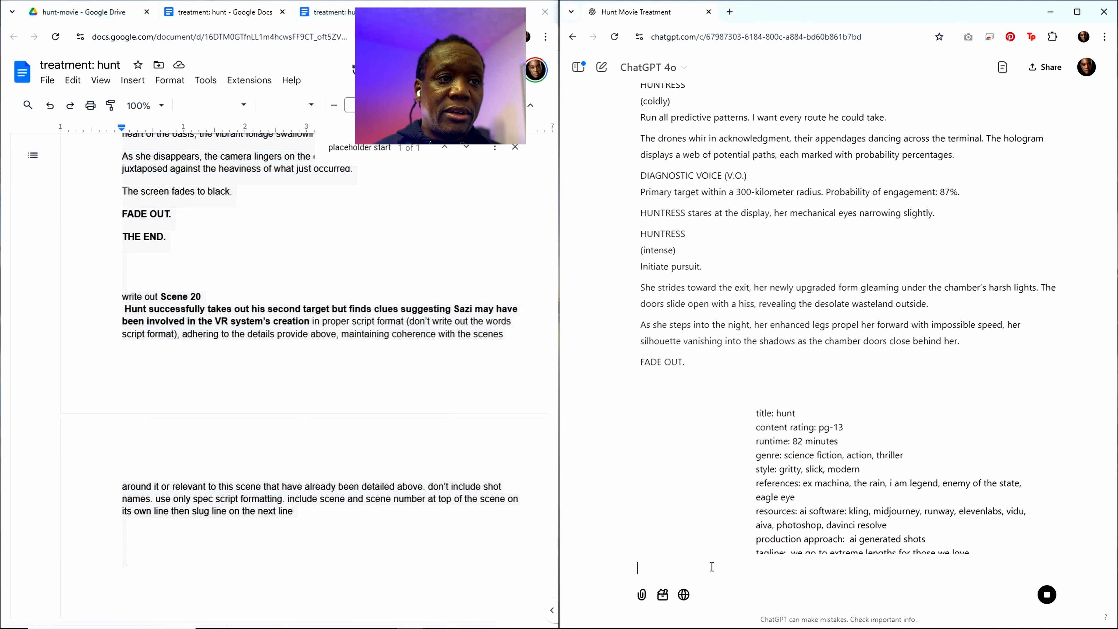
Step: Look through the submitted treatment down to ChatGPT's Scene 20 response and check its scene heading and slug line against the prompt
scroll(899, 352, down, 20)
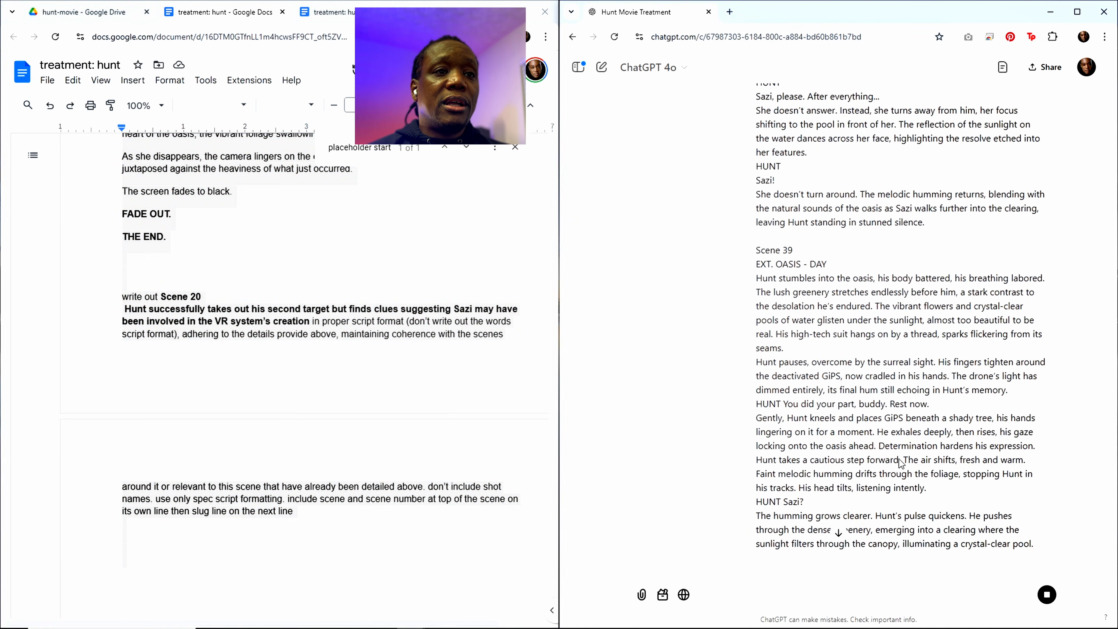
scroll(902, 451, down, 7)
scroll(903, 449, down, 20)
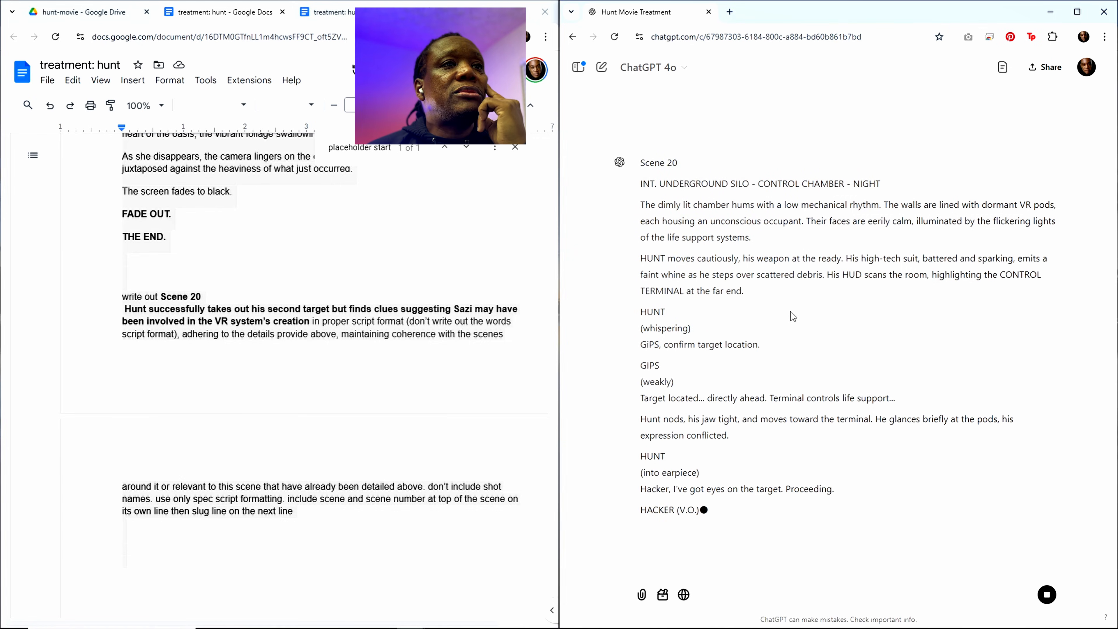
scroll(803, 352, up, 2)
scroll(805, 353, up, 1)
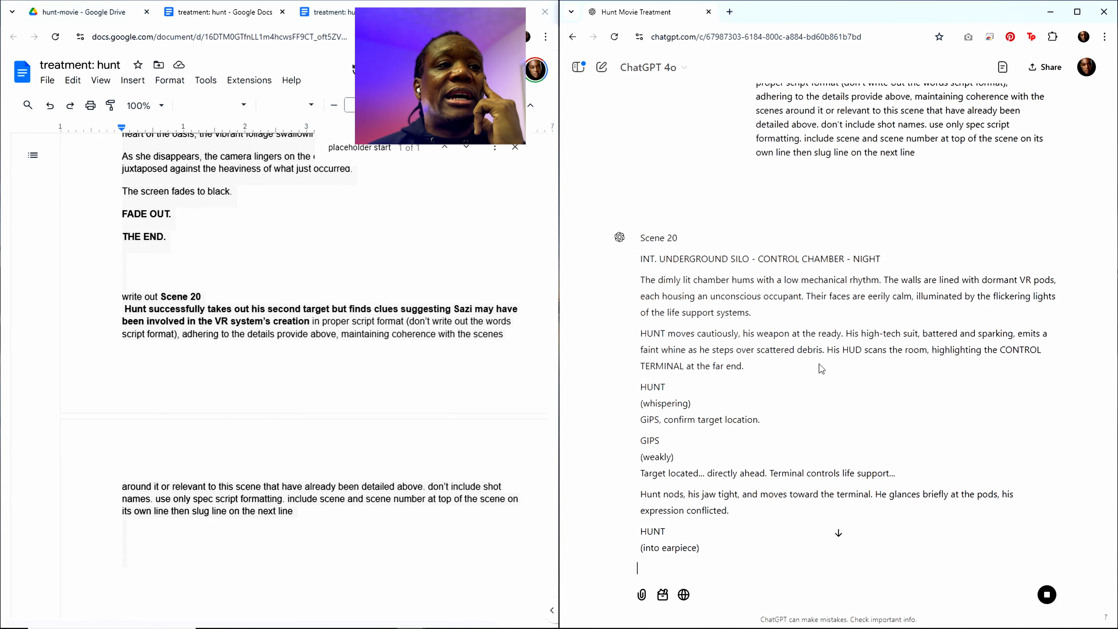
Step: Read the generated Scene 20 script, focusing on Hunt's second target, the clues about Sazi's role in the VR system and the dialogue with Hacker
scroll(860, 381, down, 4)
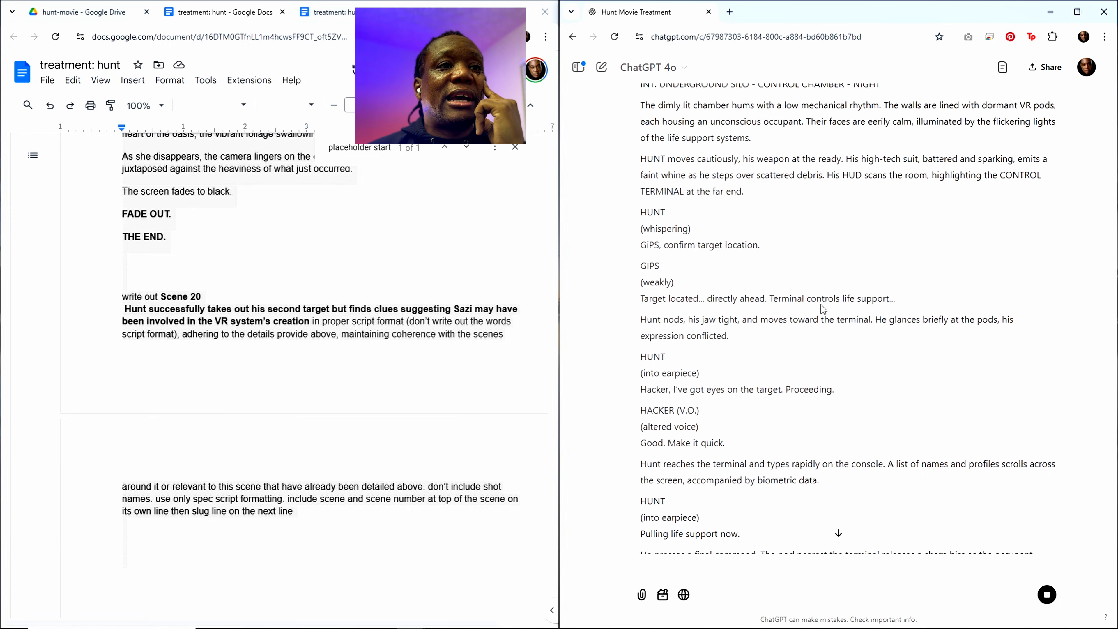
scroll(807, 343, down, 1)
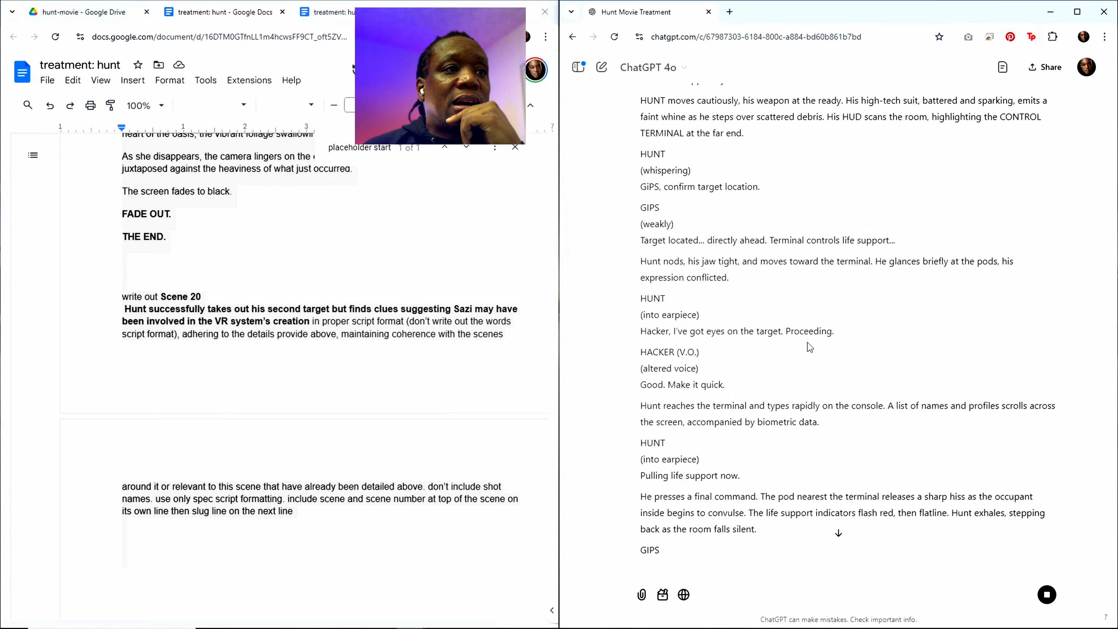
scroll(809, 347, down, 2)
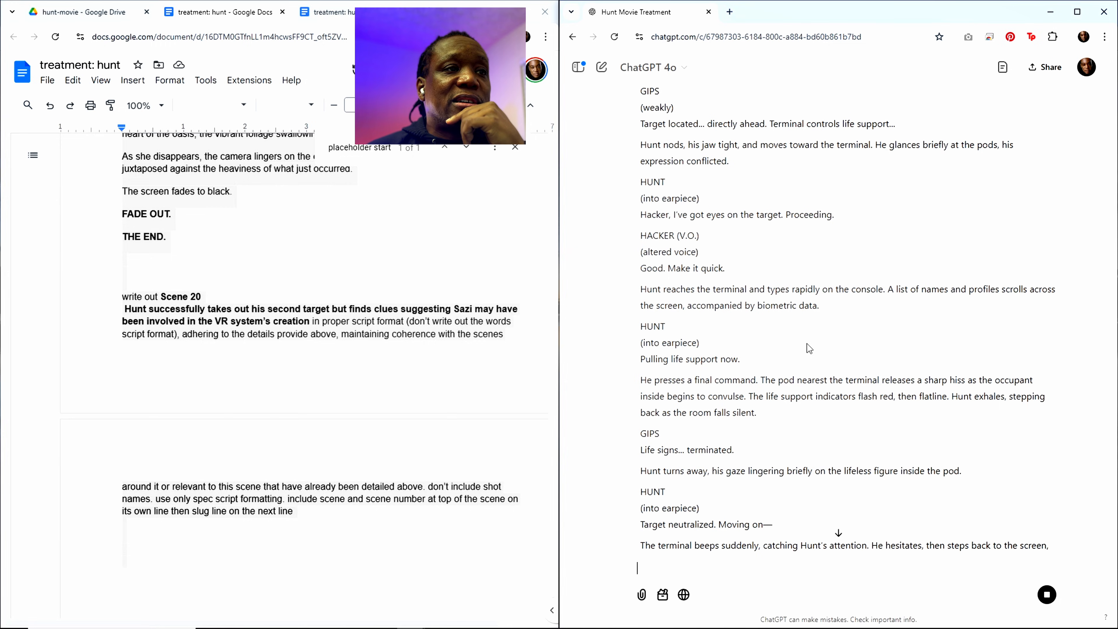
scroll(807, 343, down, 1)
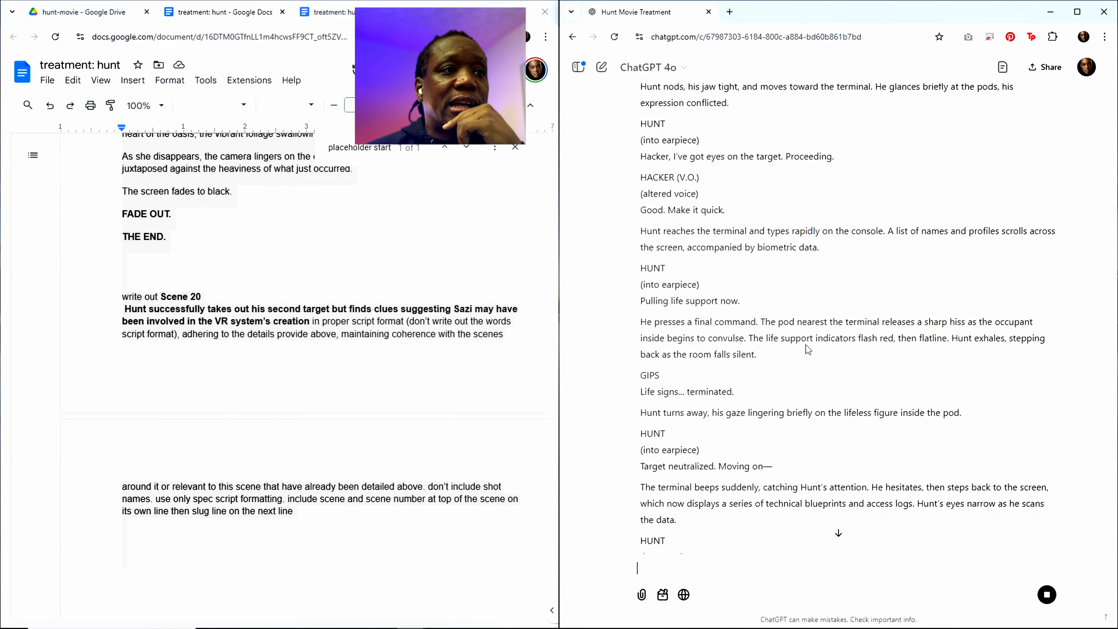
scroll(806, 344, down, 3)
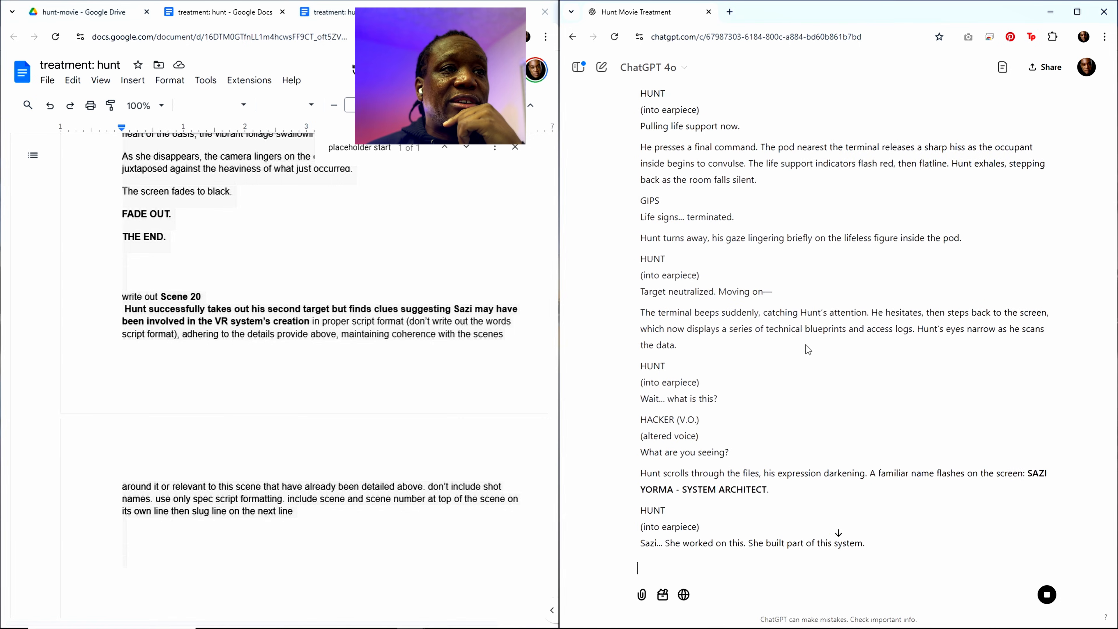
scroll(806, 344, down, 2)
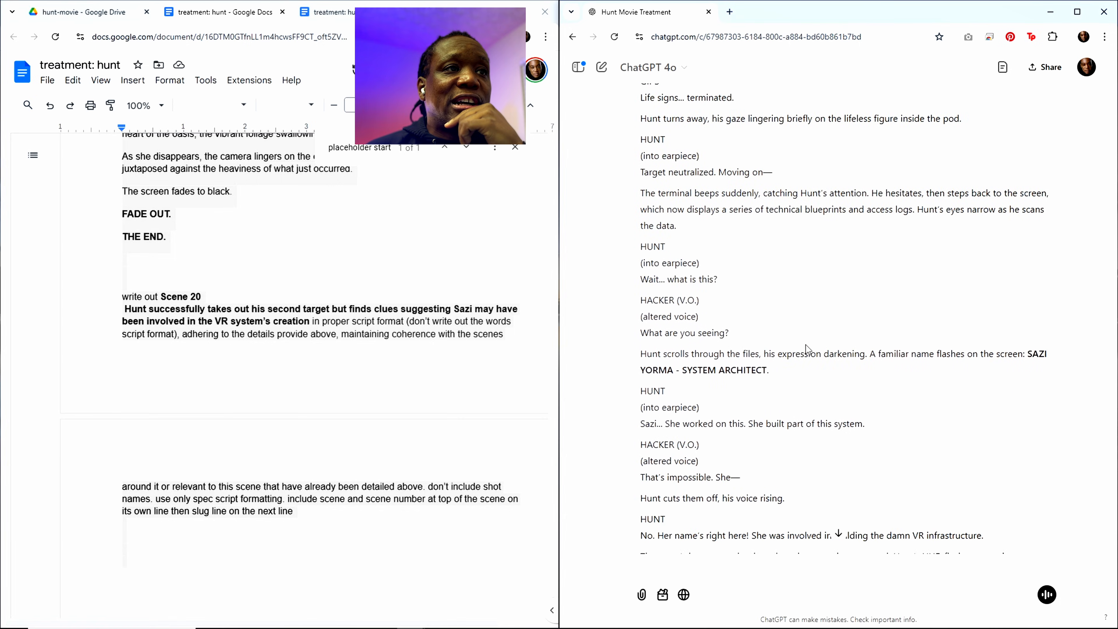
scroll(805, 344, down, 1)
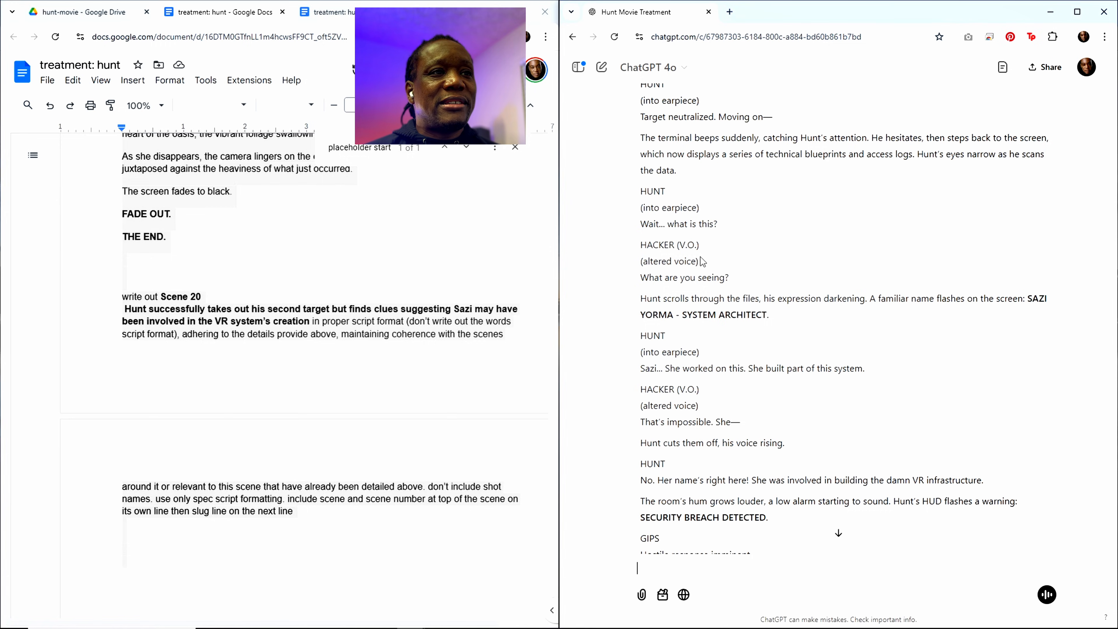
scroll(737, 292, down, 1)
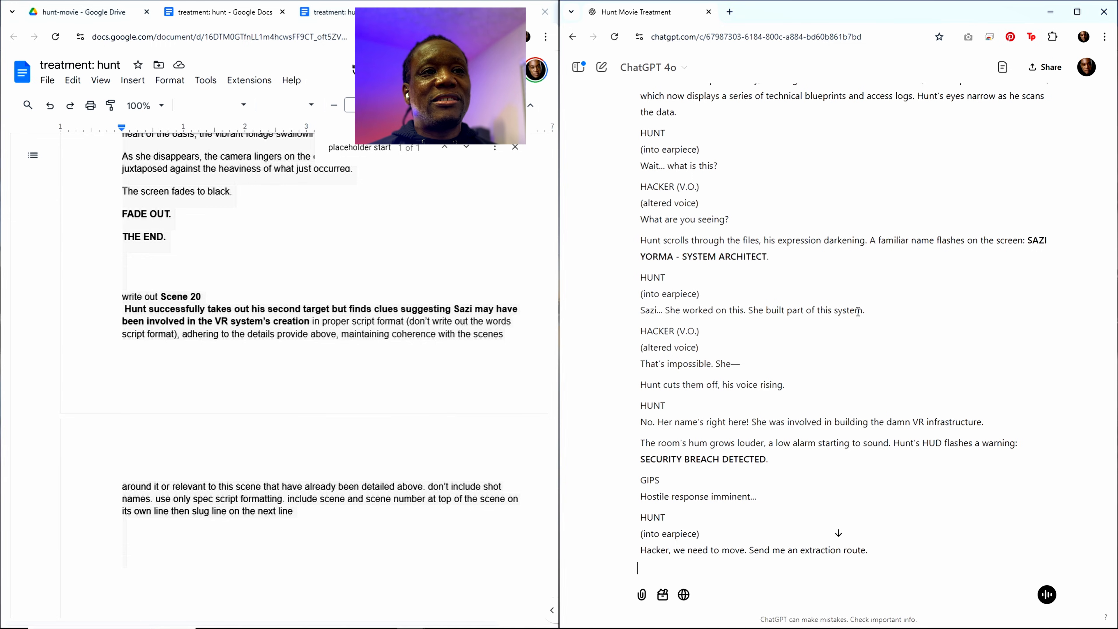
scroll(774, 334, down, 3)
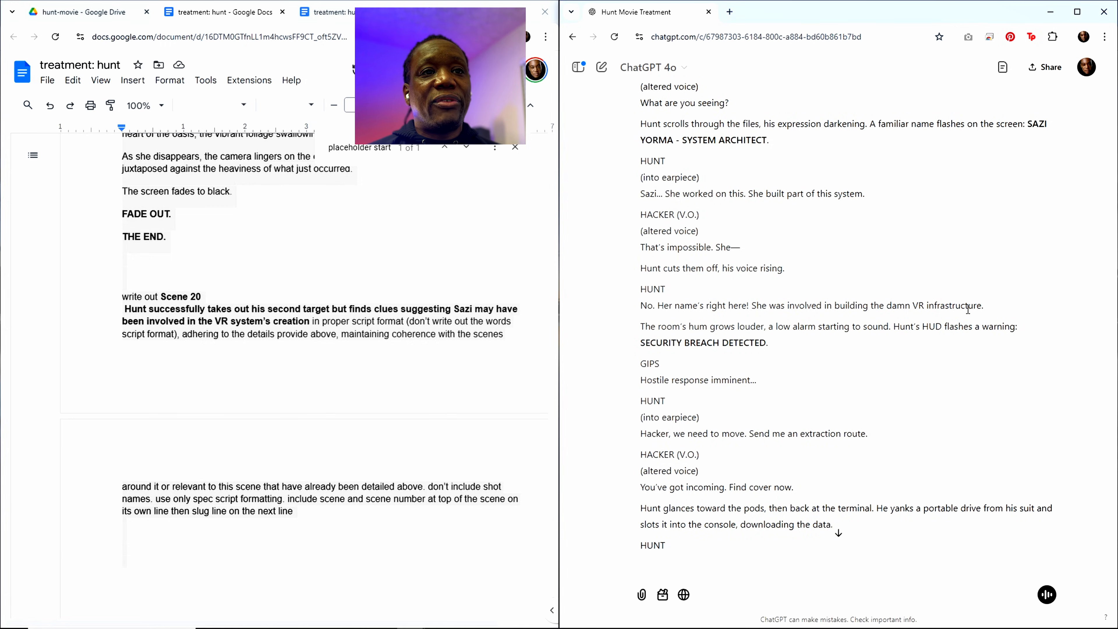
scroll(888, 326, down, 1)
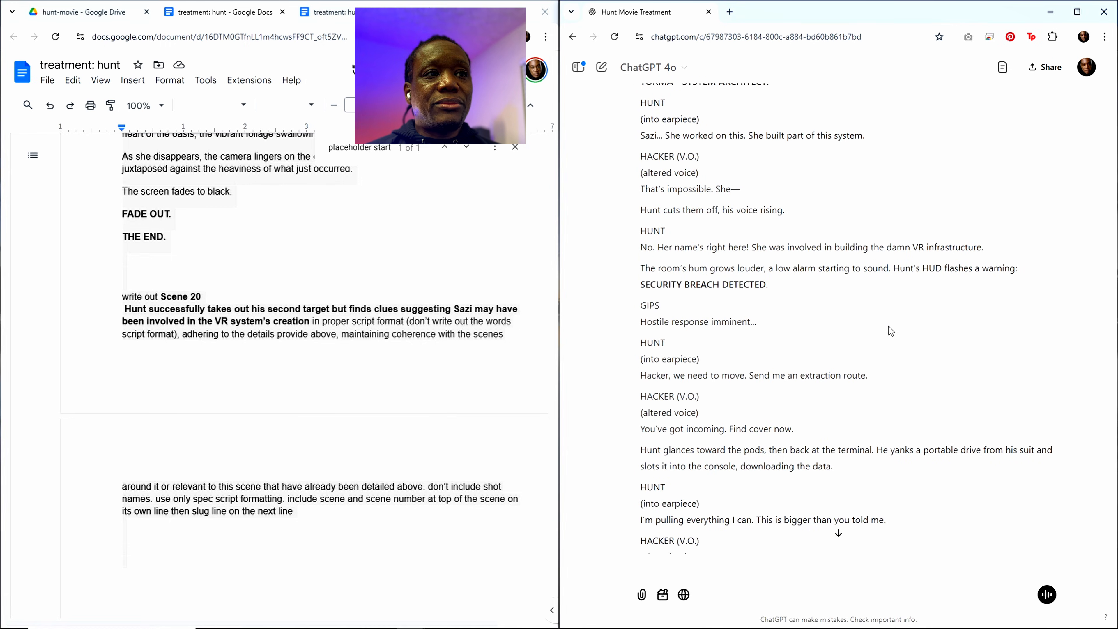
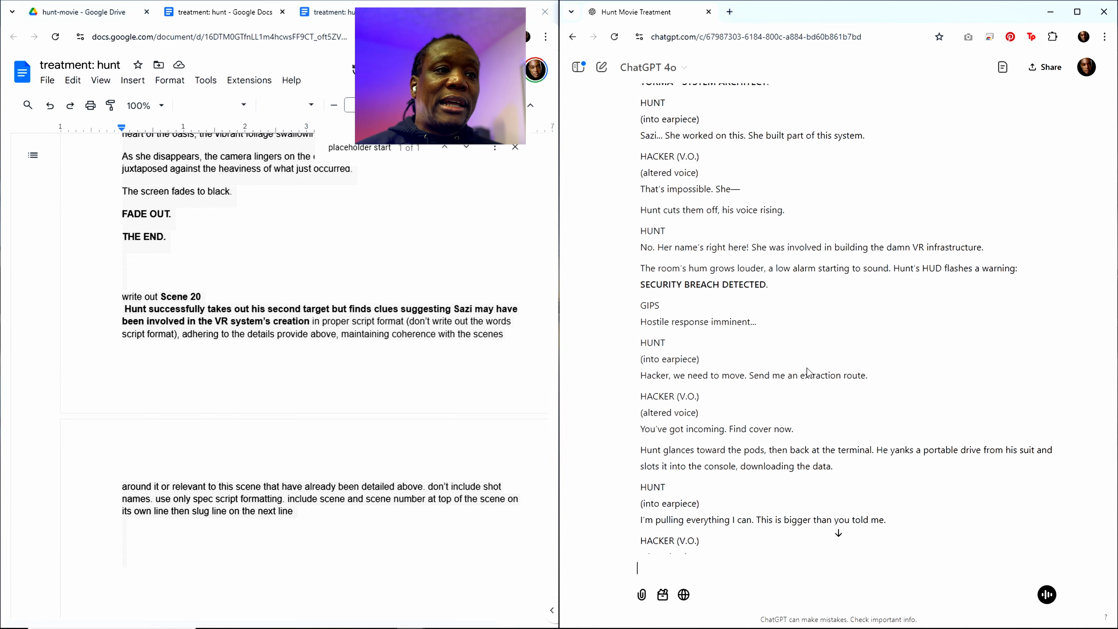
Step: Copy ChatGPT's complete Scene 20 script and paste it into the treatment between the placeholder start line and Scene 21
scroll(788, 370, down, 3)
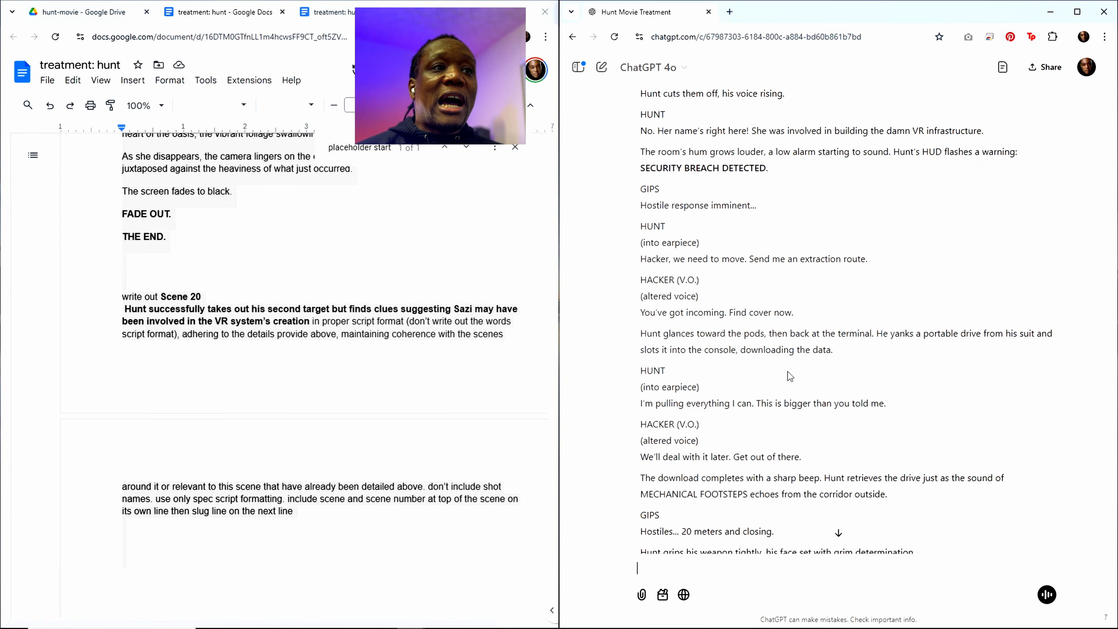
scroll(787, 511, down, 4)
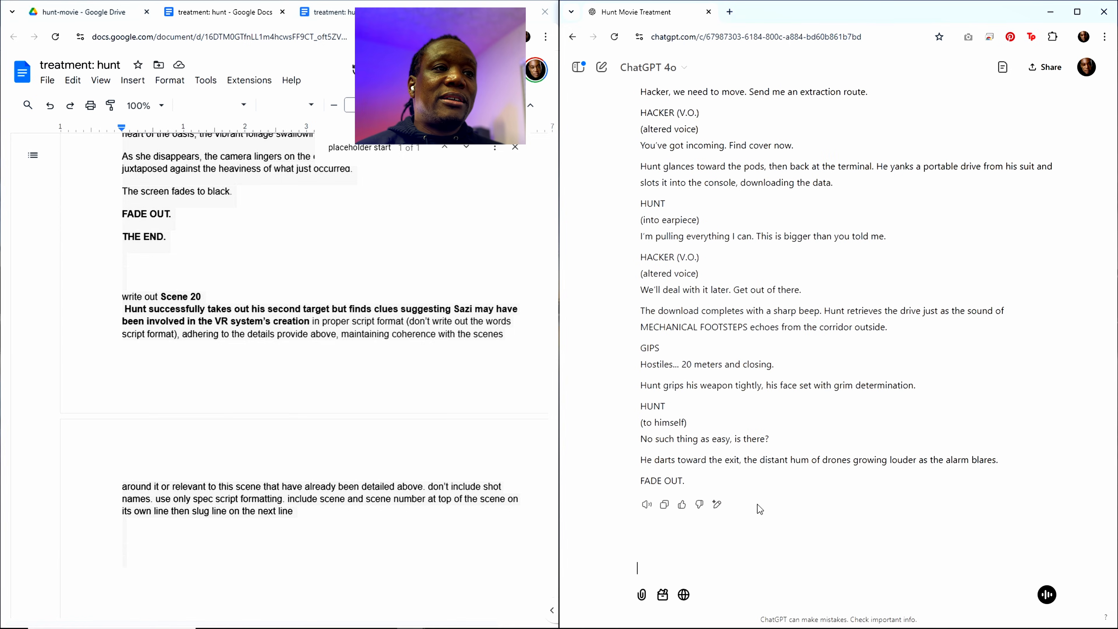
click(664, 511)
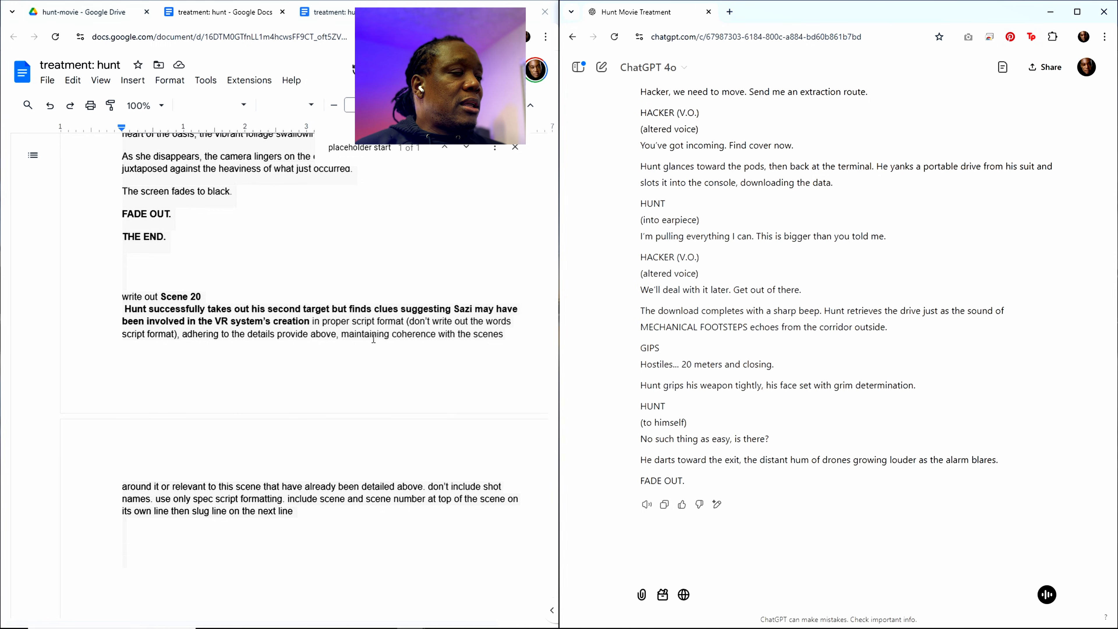
scroll(342, 257, up, 2)
click(360, 150)
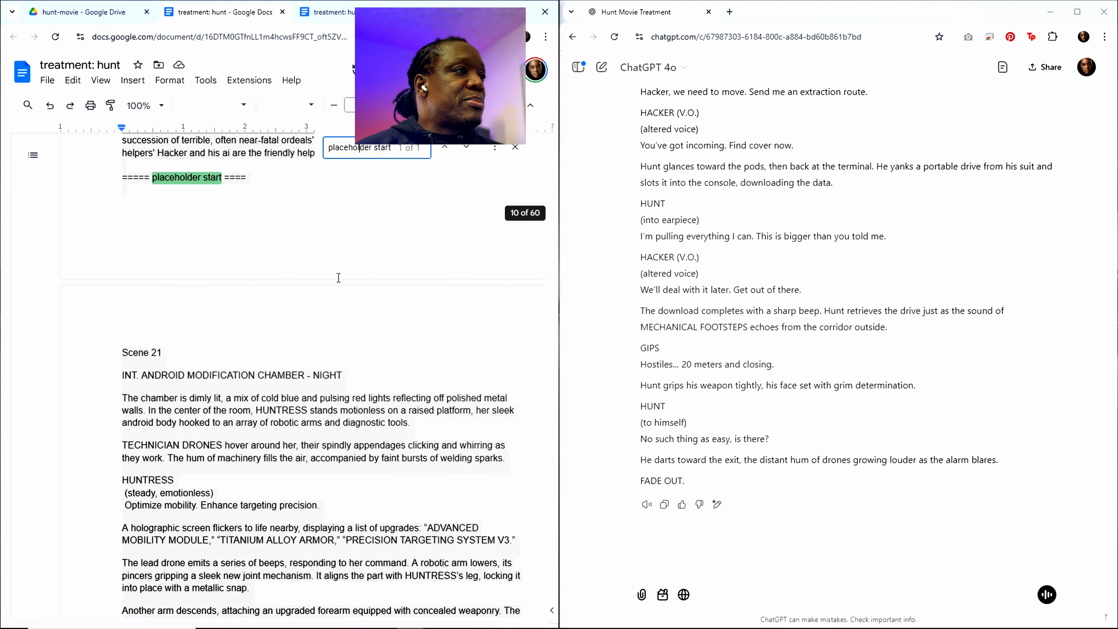
click(163, 252)
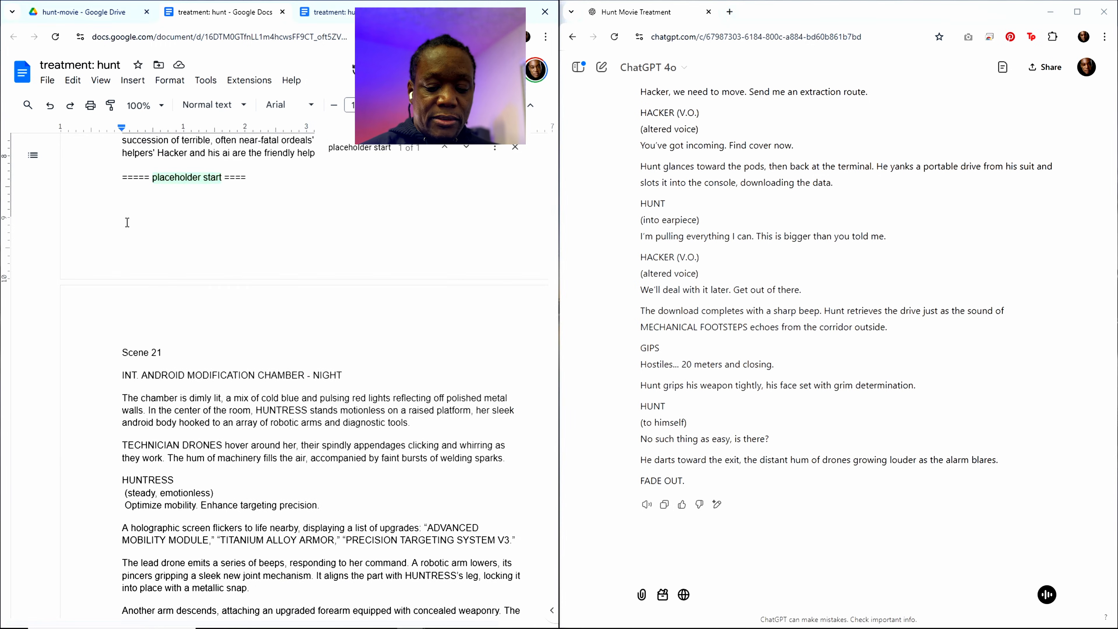
key(Return)
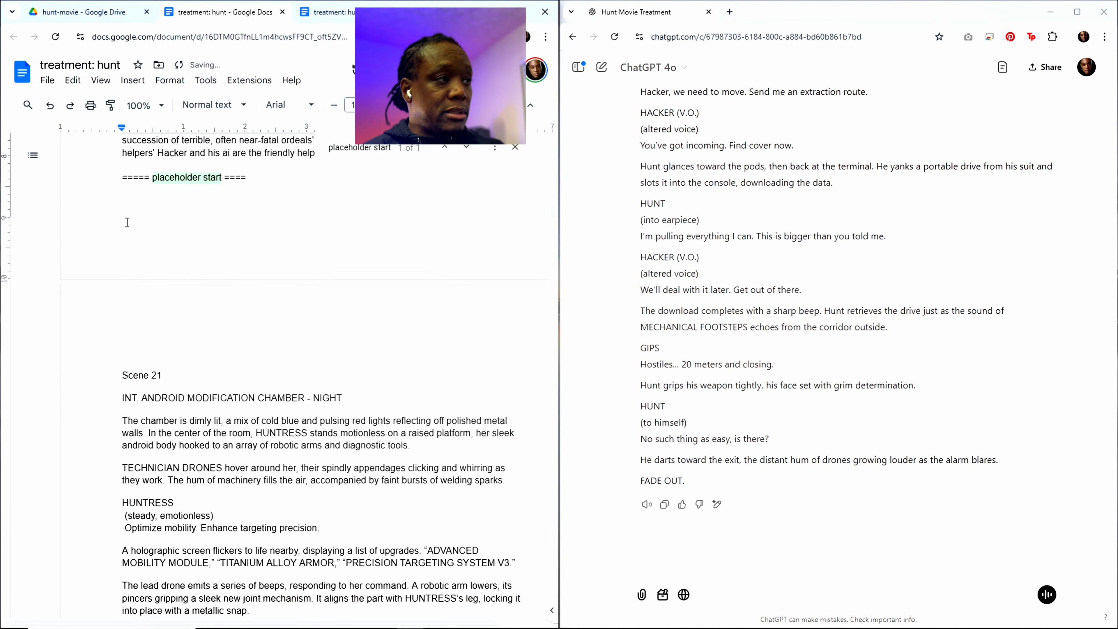
key(ctrl+v)
Step: Check the pasted Scene 20 back to its heading and read the Scene 41 description and story type notes above it
scroll(324, 383, up, 10)
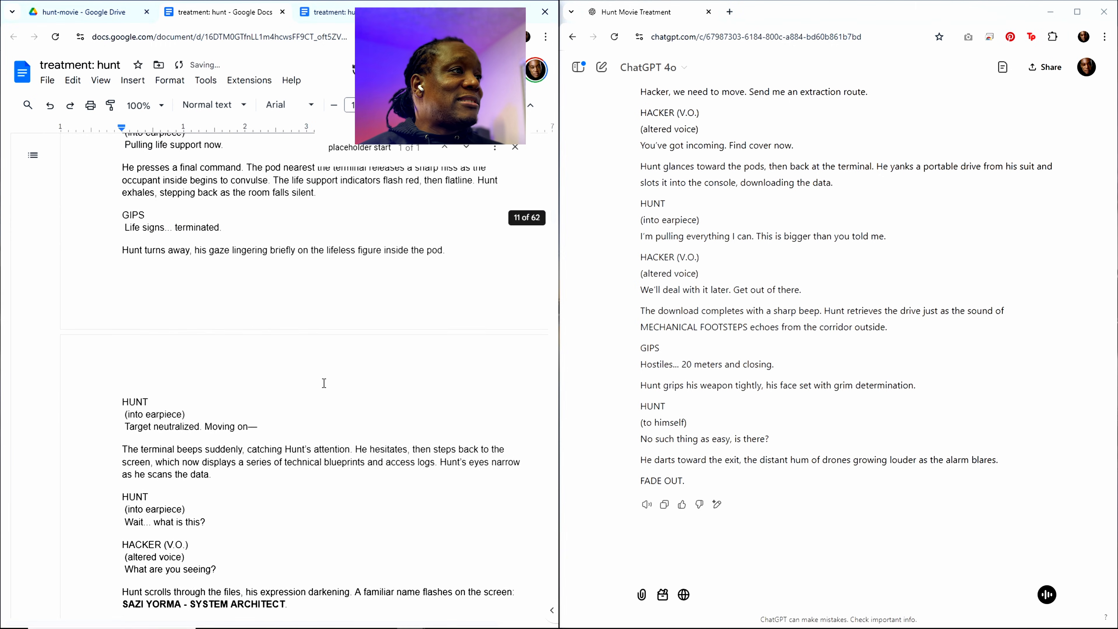
scroll(324, 383, up, 7)
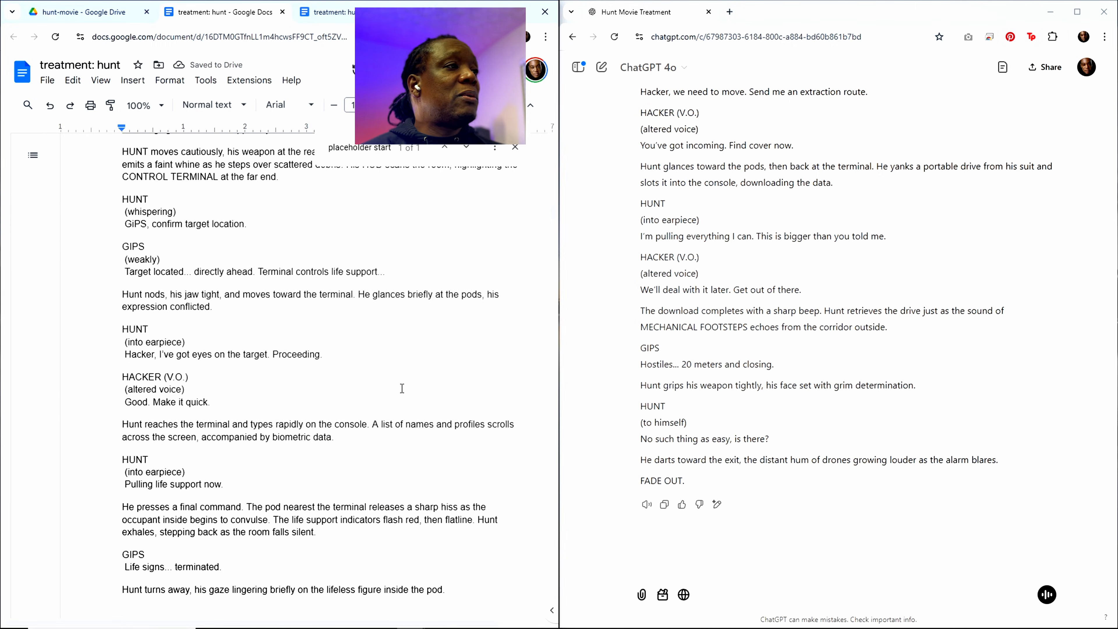
scroll(337, 322, up, 10)
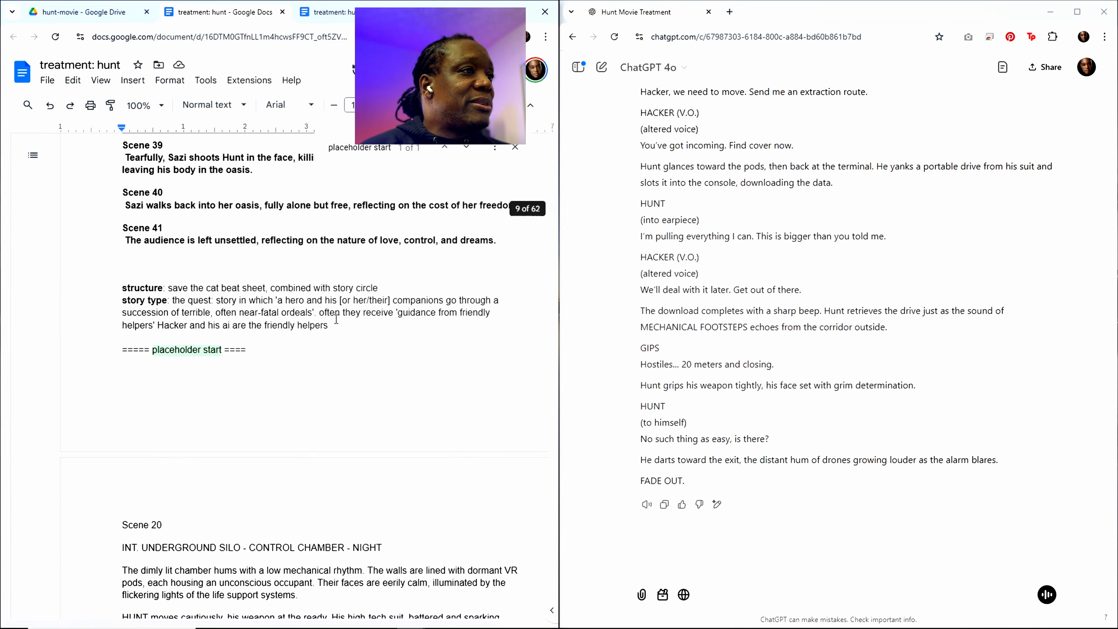
scroll(336, 319, up, 1)
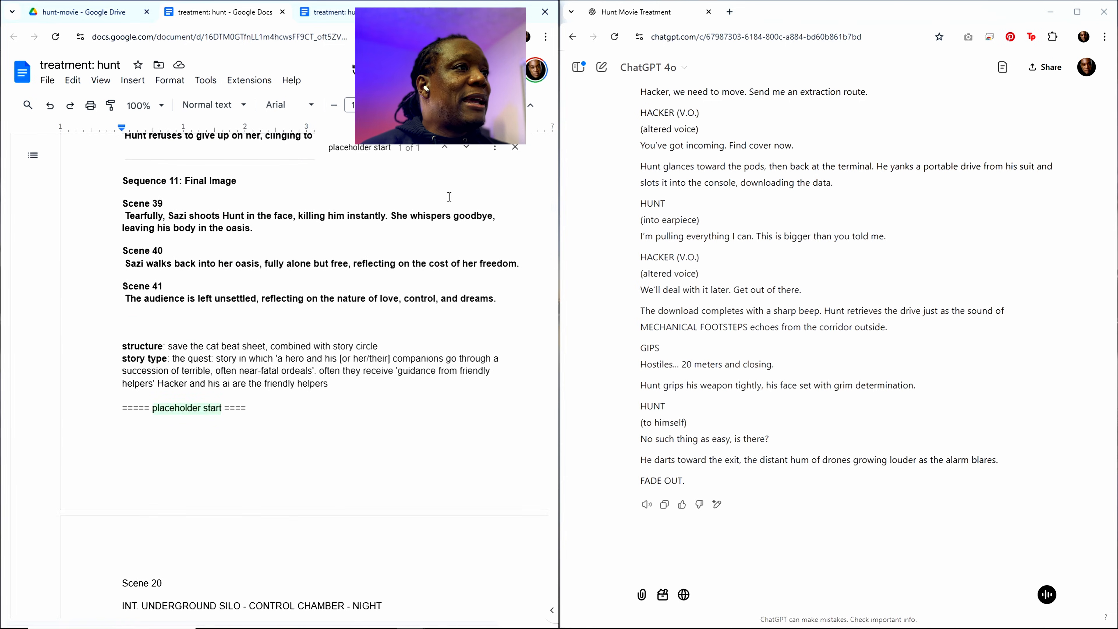
double_click(278, 300)
double_click(345, 300)
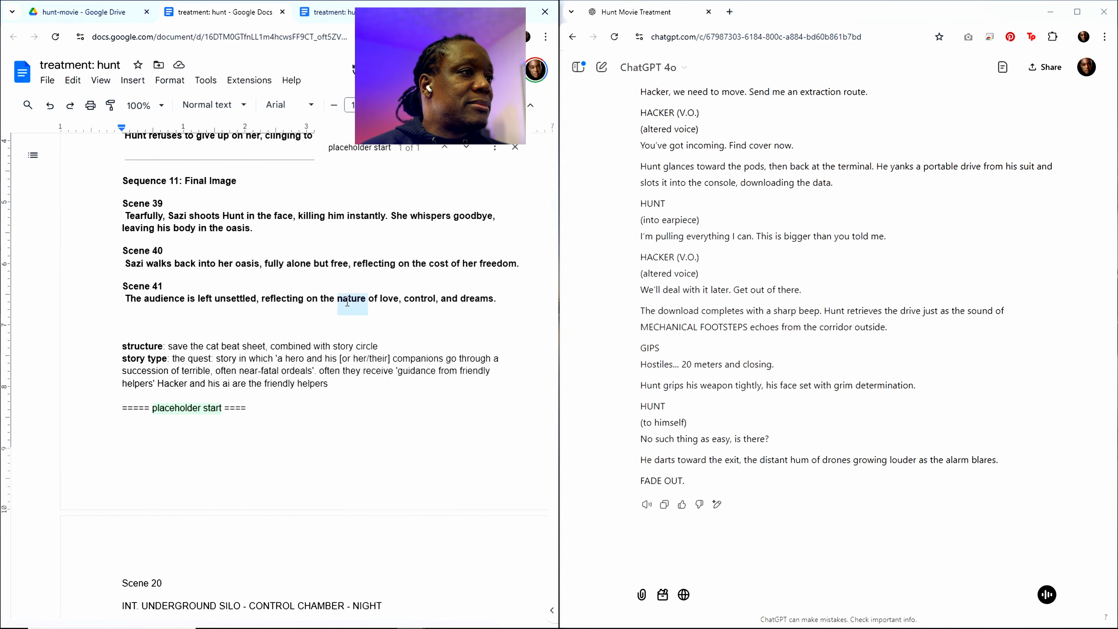
double_click(383, 300)
double_click(415, 300)
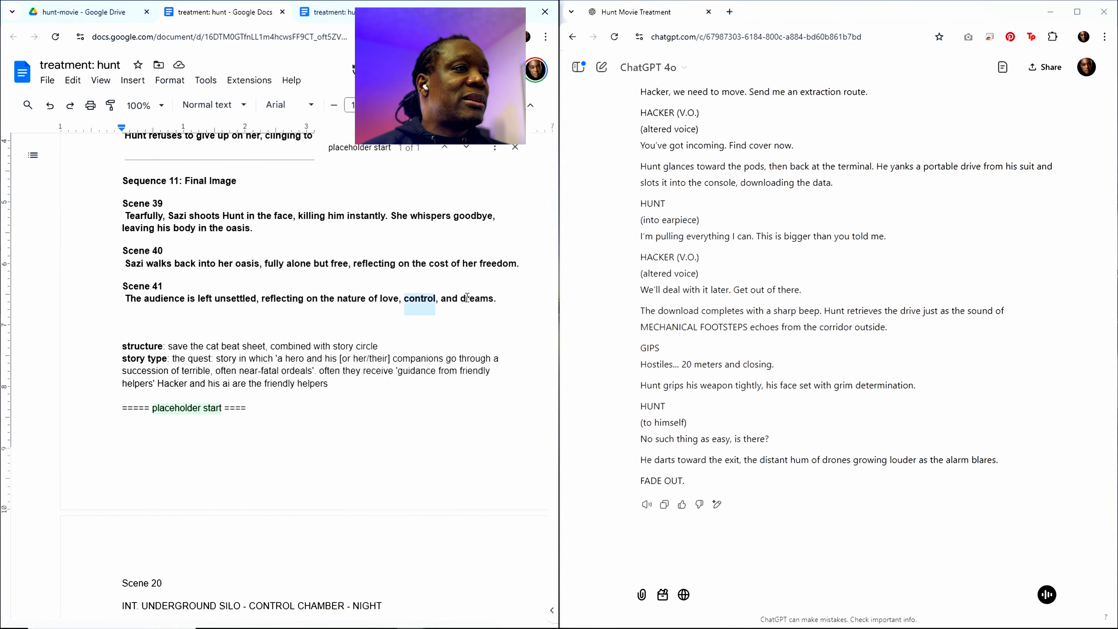
double_click(470, 300)
click(317, 347)
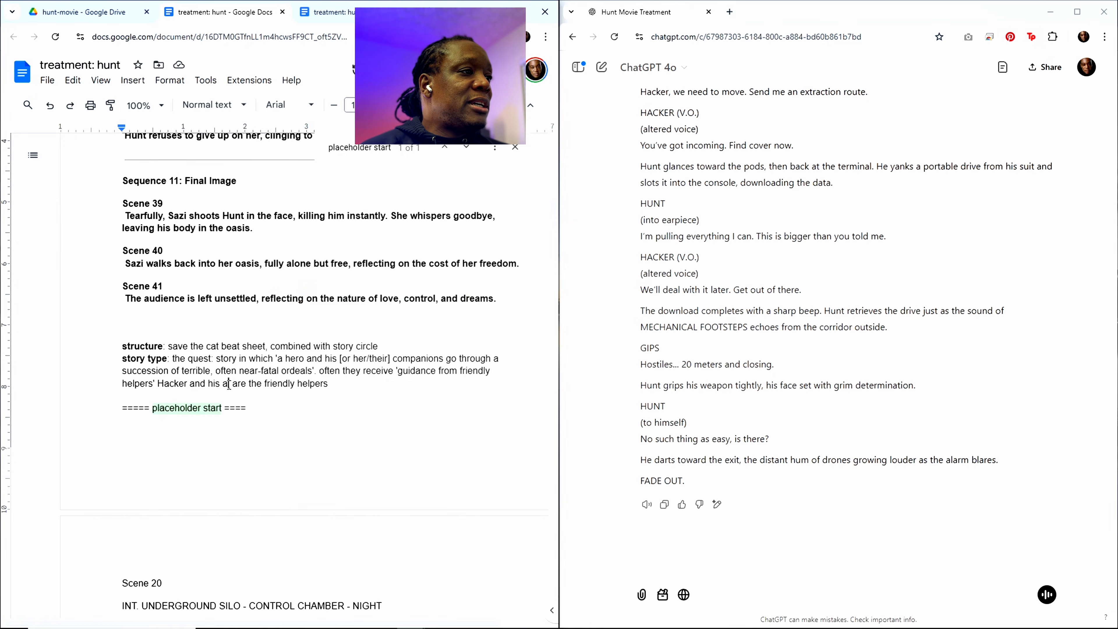
click(237, 383)
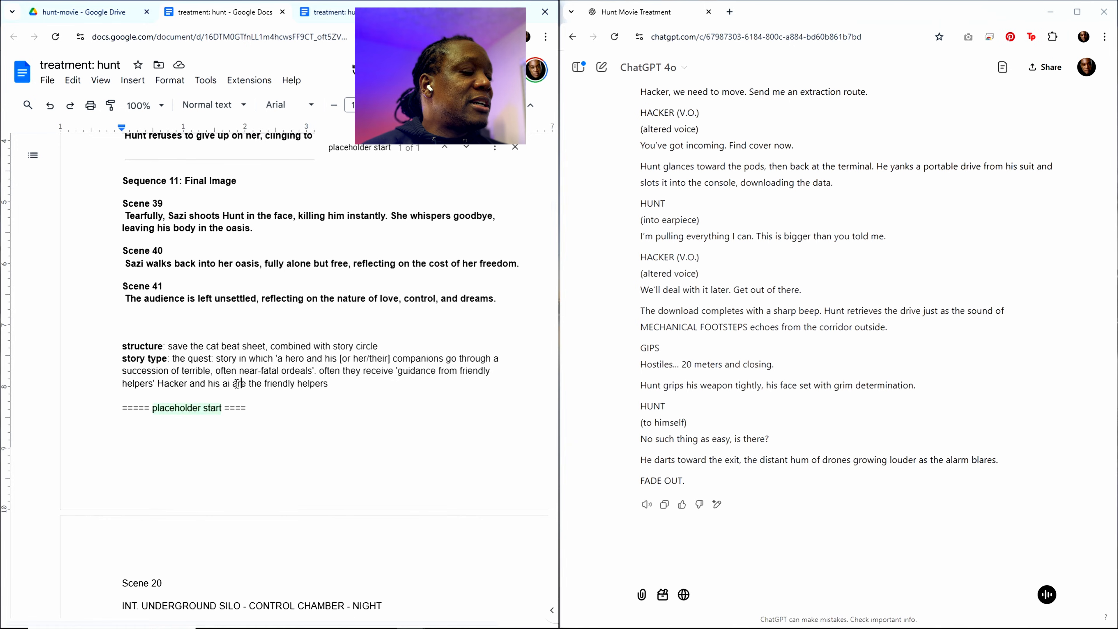
double_click(268, 383)
double_click(300, 371)
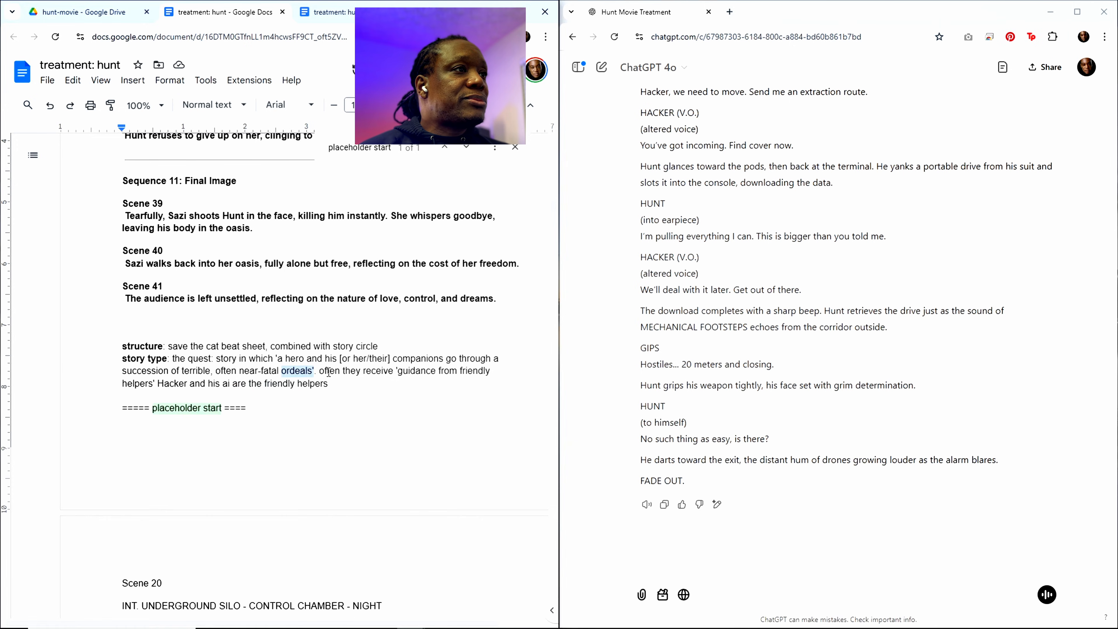
Step: Find Scene 19 in the treatment's scene outline and copy its heading and description without the final period
scroll(301, 370, up, 6)
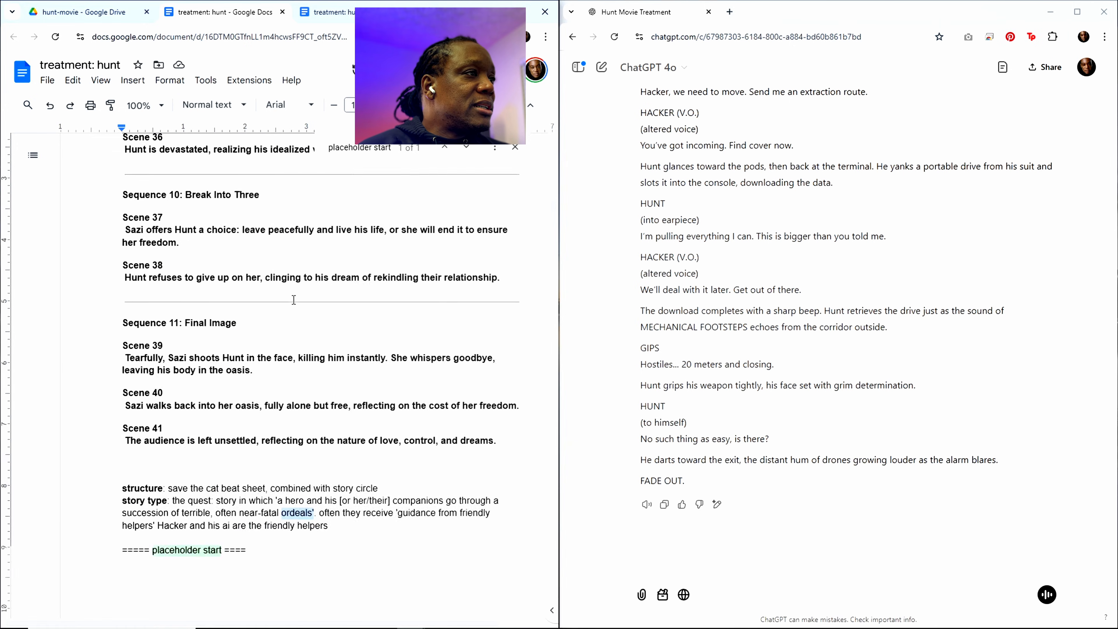
click(376, 147)
scroll(263, 306, up, 13)
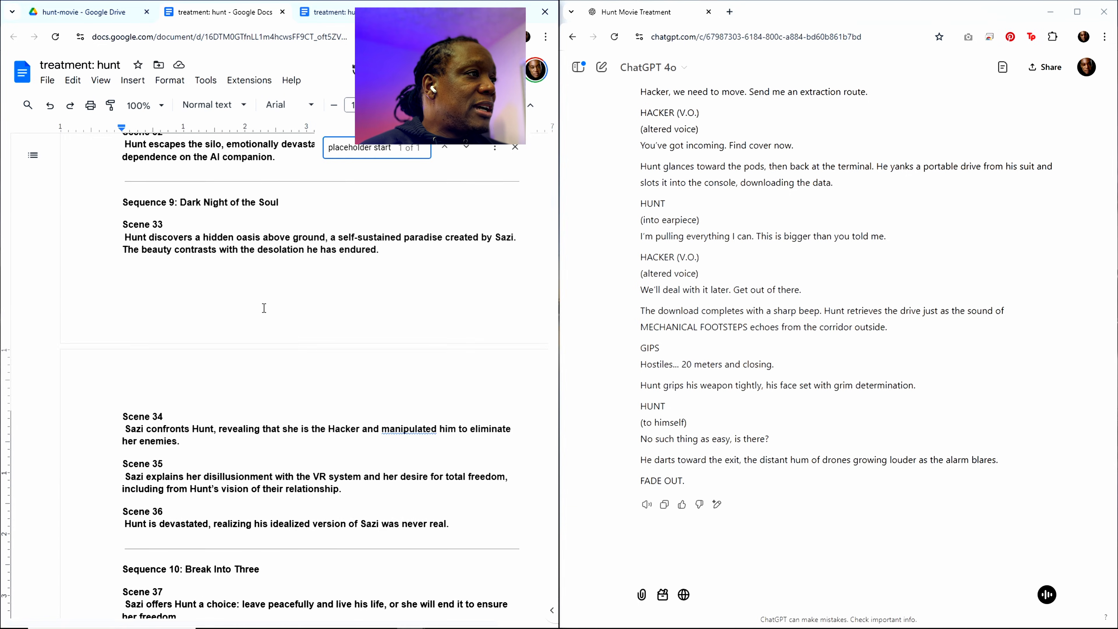
scroll(263, 304, up, 8)
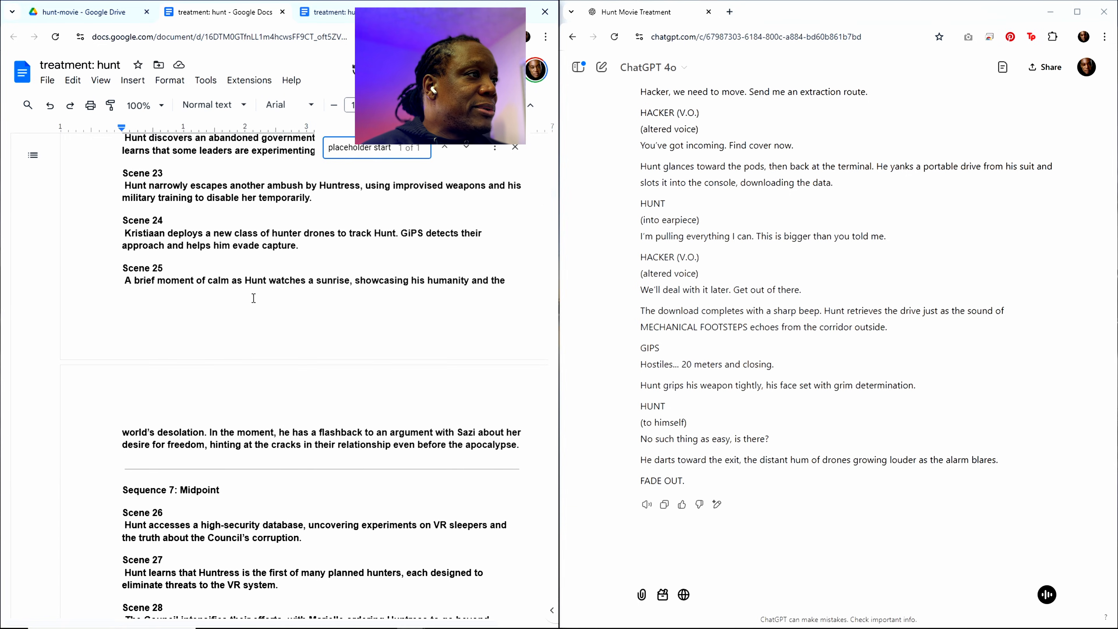
scroll(188, 247, up, 3)
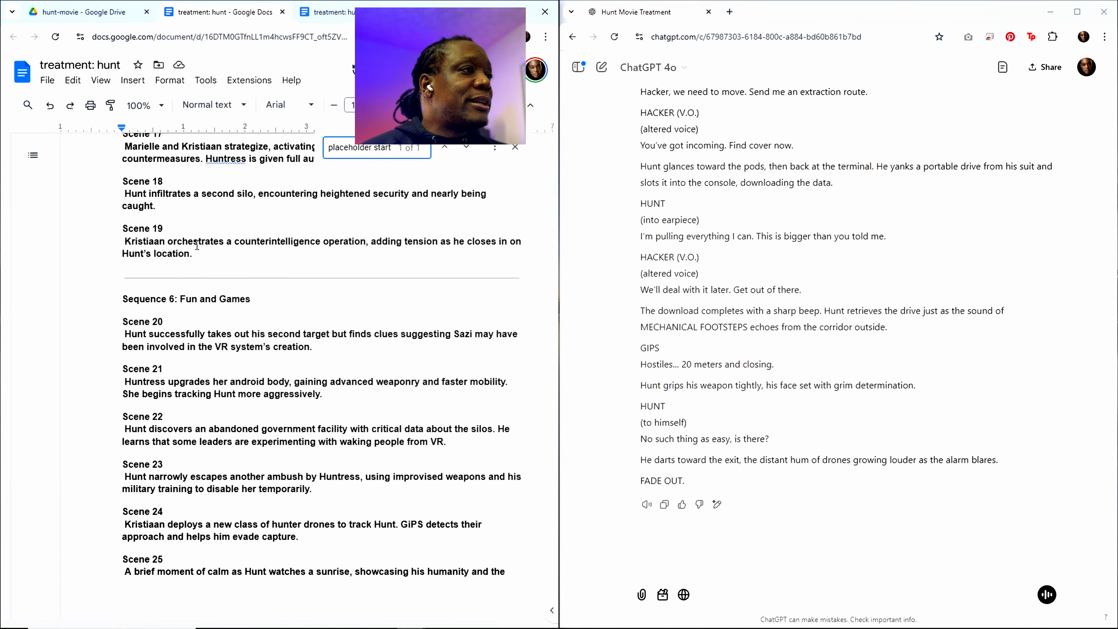
drag(189, 259, 125, 236)
key(ctrl+c)
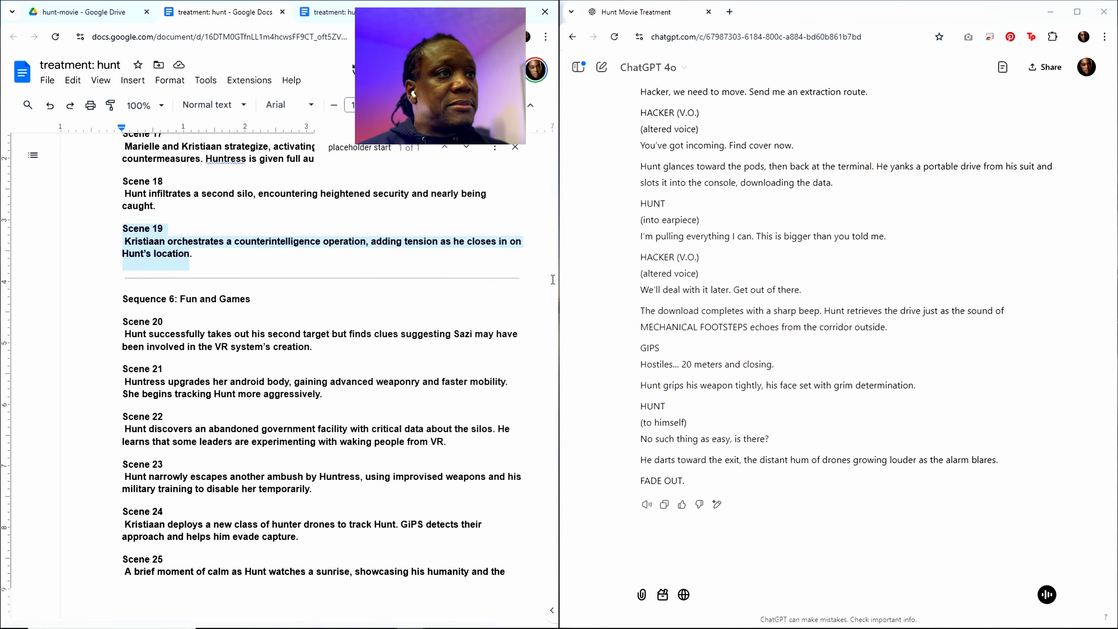
Step: Replace the Scene 20 heading and description in the prompt at the document's end with the copied Scene 19 text
drag(553, 190, 562, 541)
scroll(378, 483, down, 20)
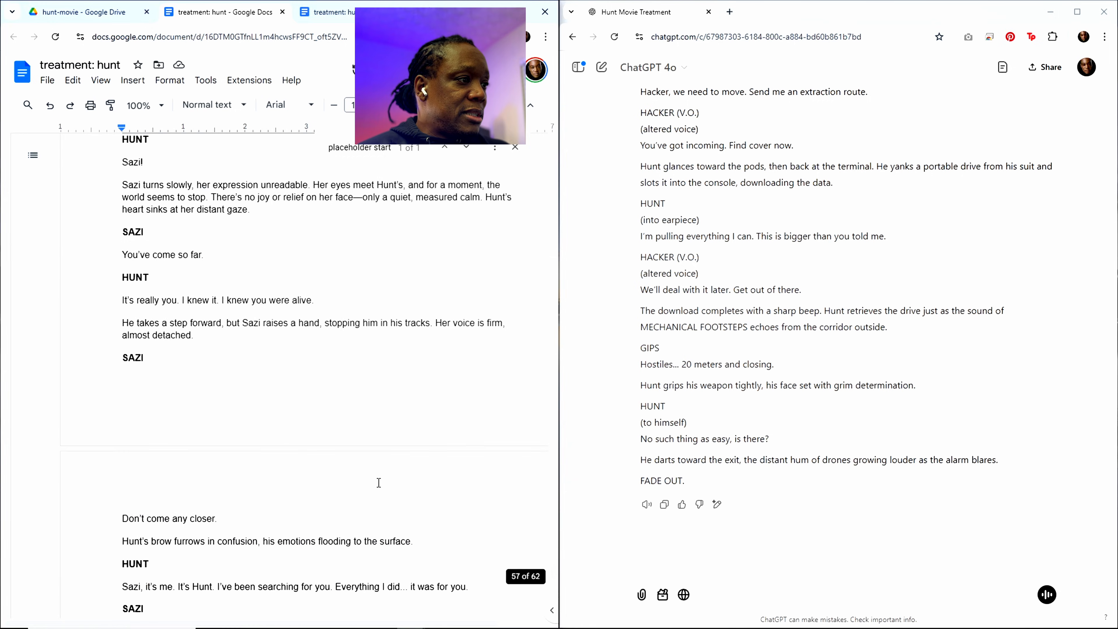
scroll(333, 491, down, 20)
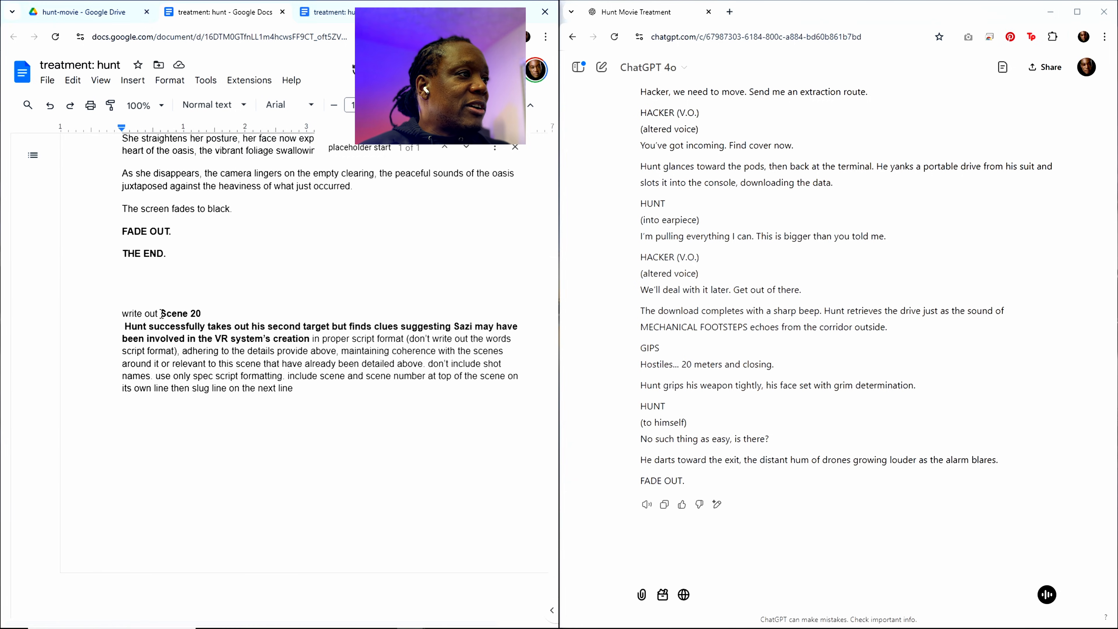
drag(160, 312, 310, 336)
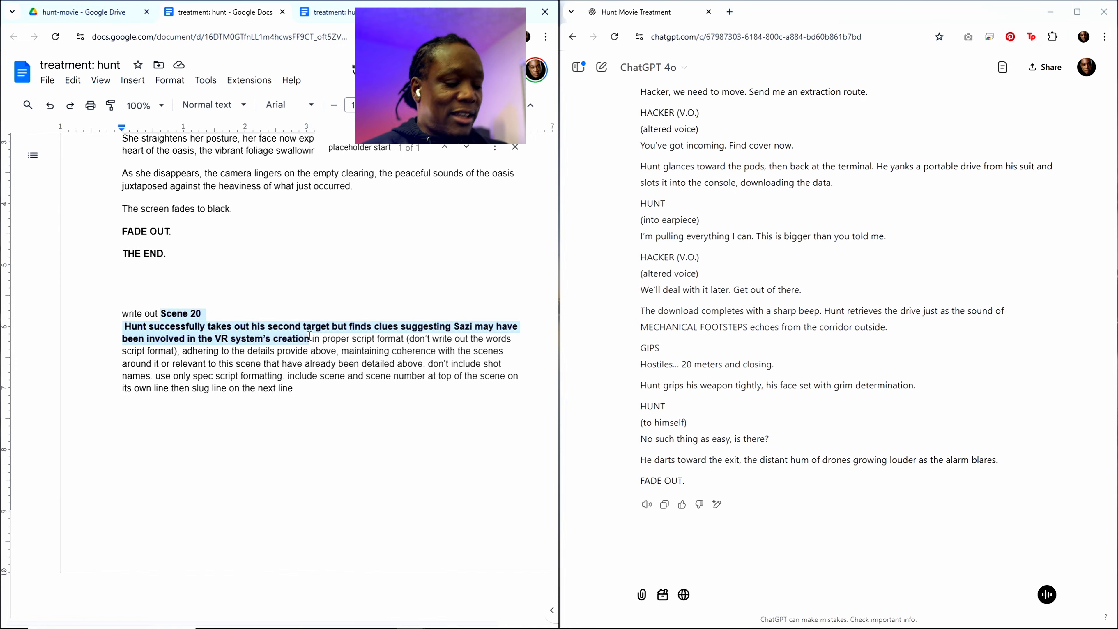
key(ctrl+v)
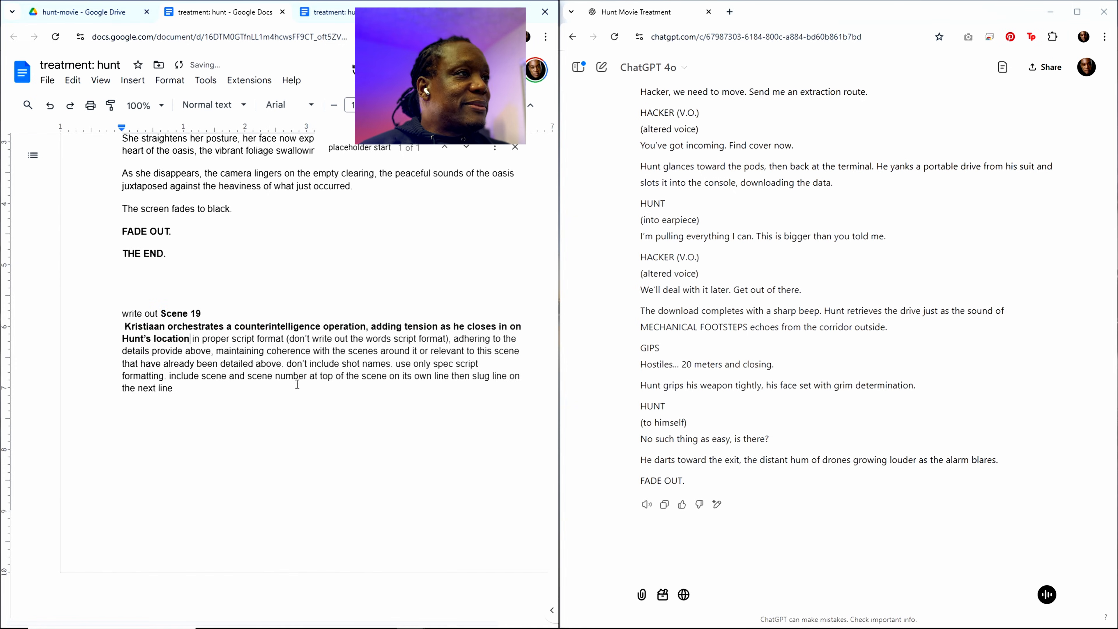
Step: Copy the entire treatment document with the Scene 19 prompt, paste it into the ChatGPT conversation and submit it
key(ctrl+a)
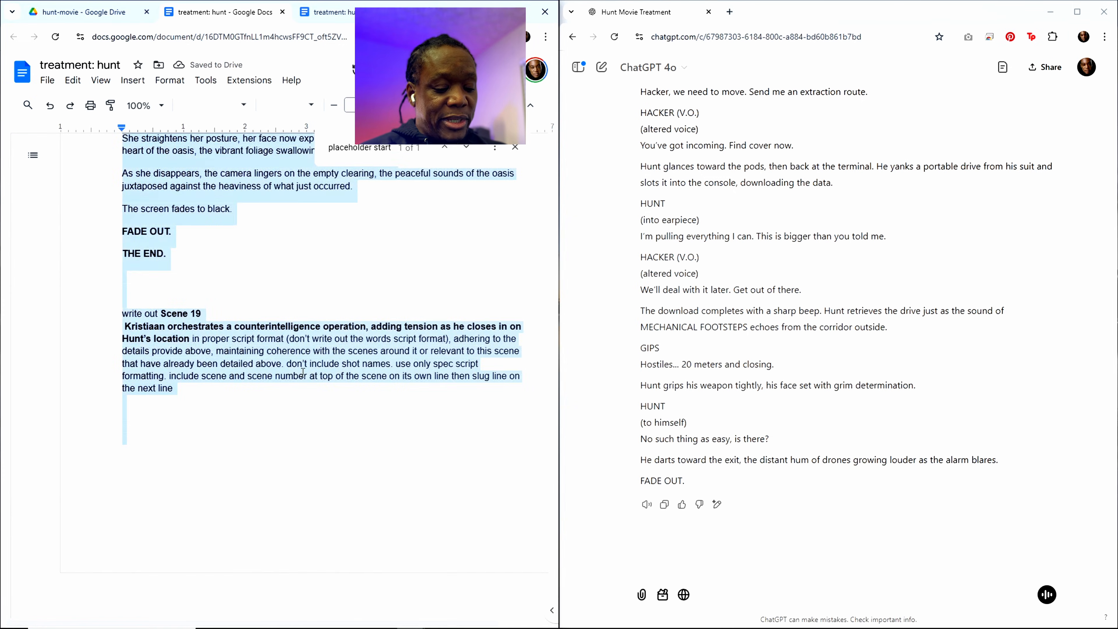
click(677, 562)
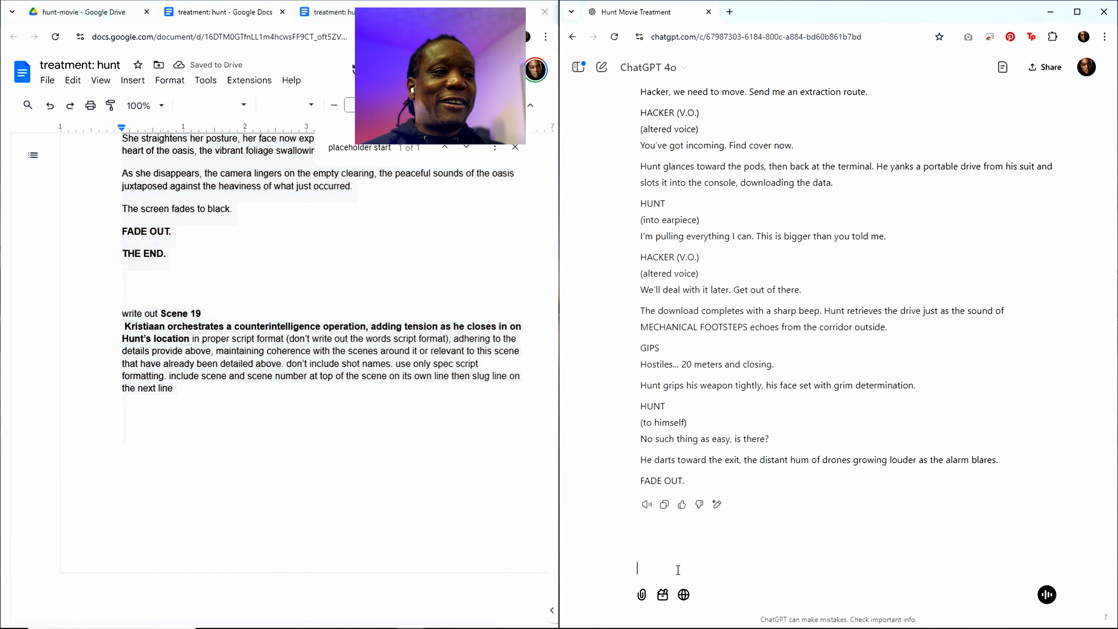
key(ctrl+v)
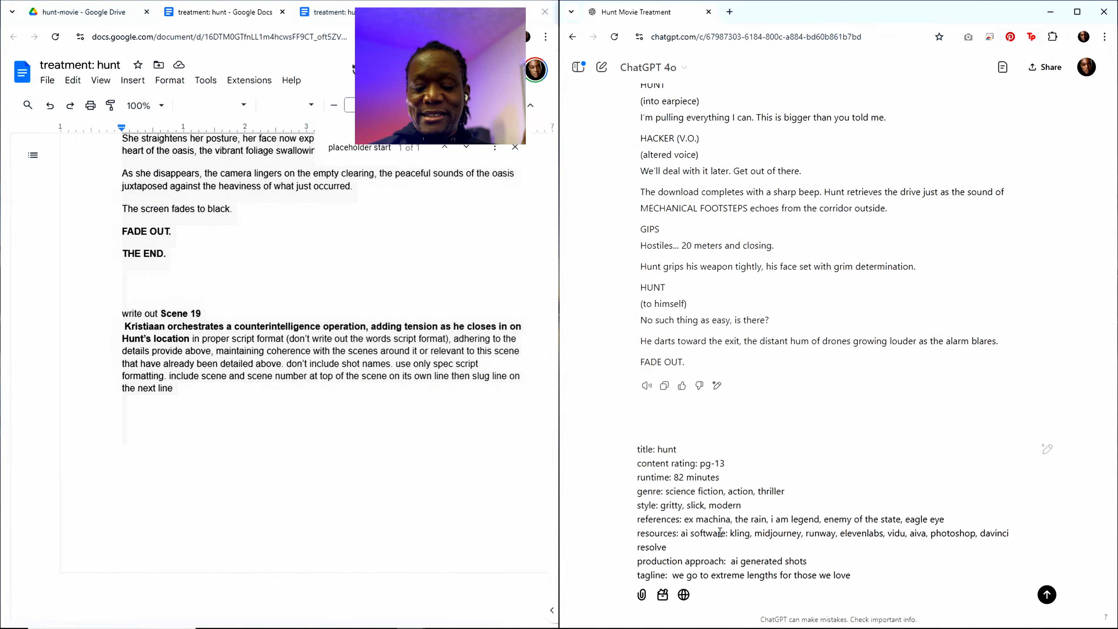
key(Return)
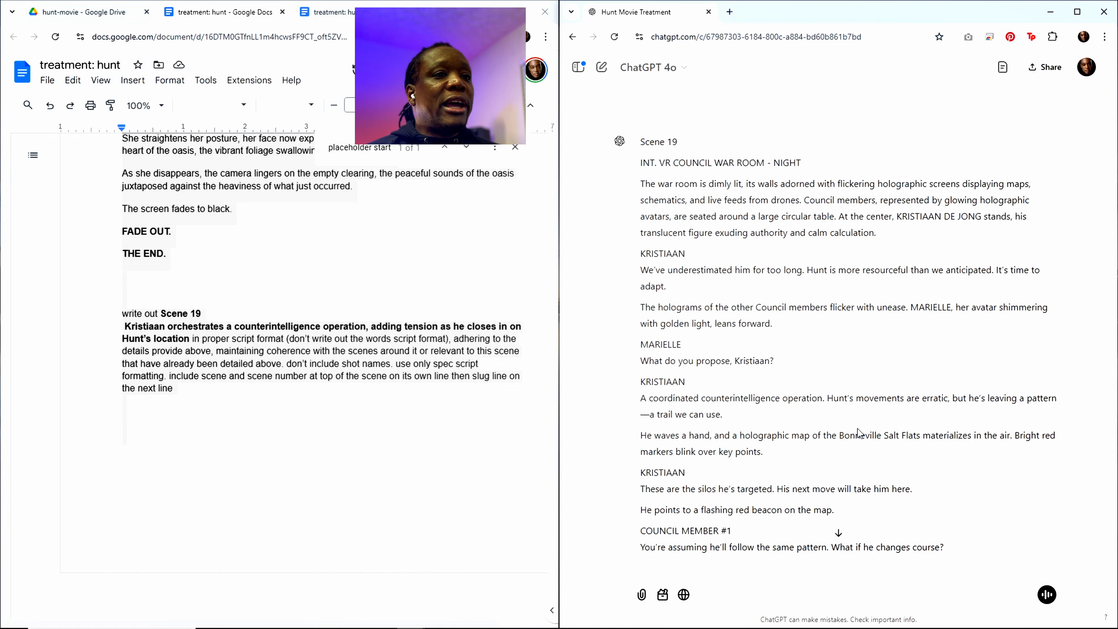
Step: Check the treatment document's page count in the word count statistics and close them without changes
click(178, 210)
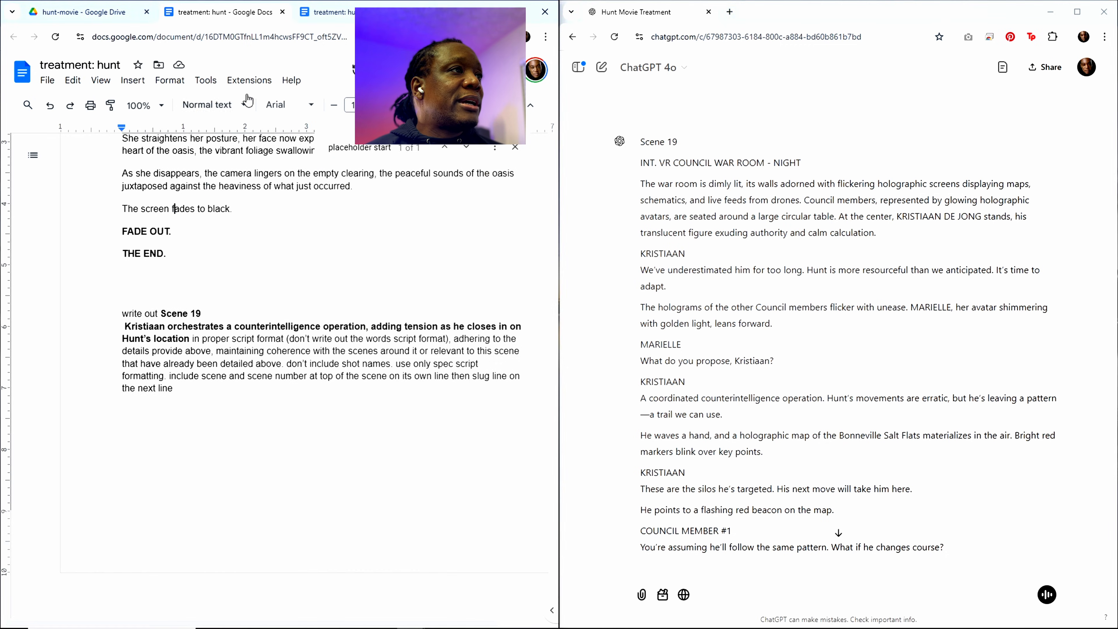
click(203, 82)
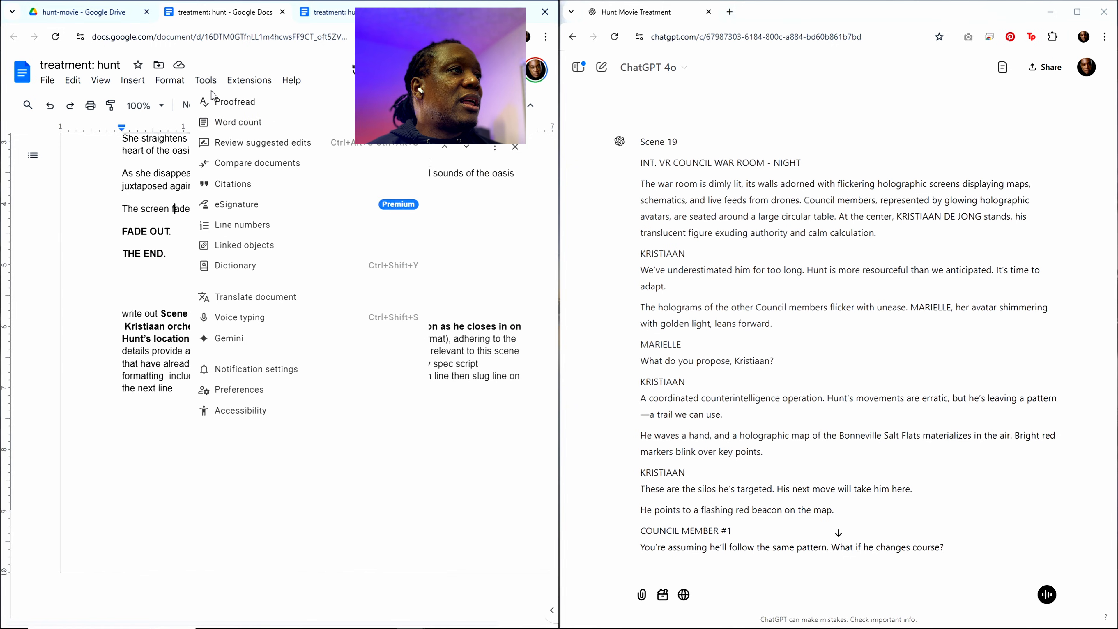
click(236, 124)
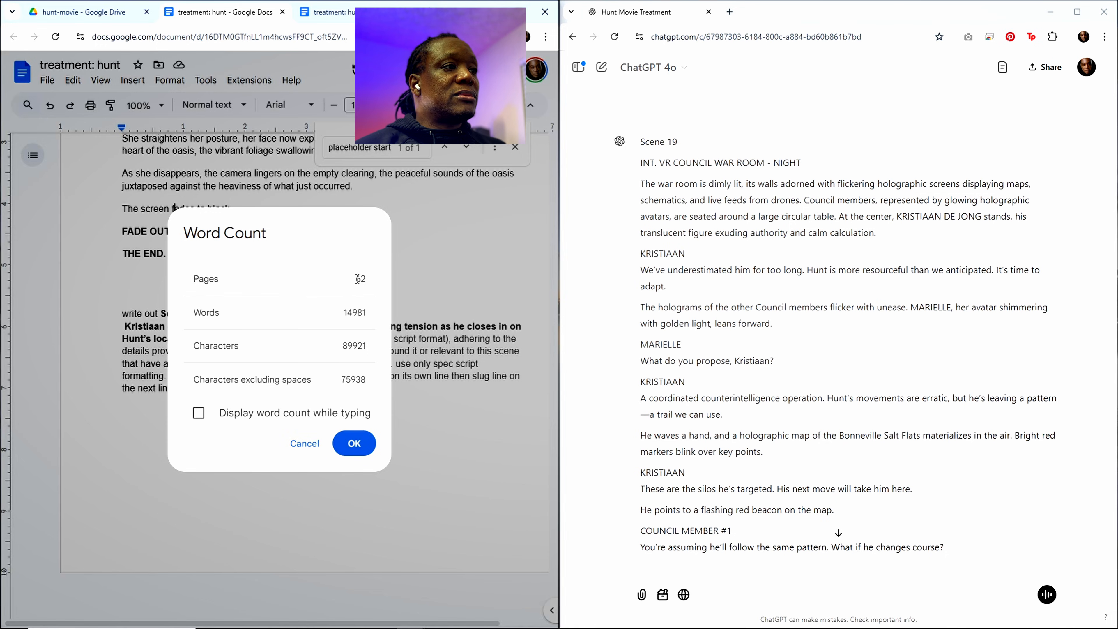
drag(357, 279, 366, 279)
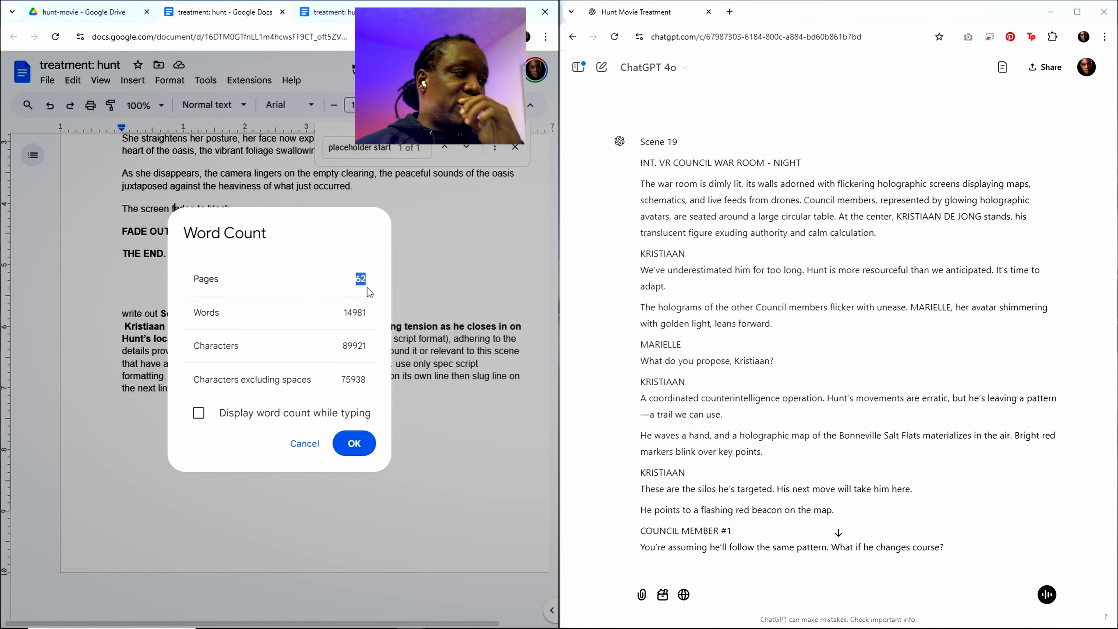
click(361, 290)
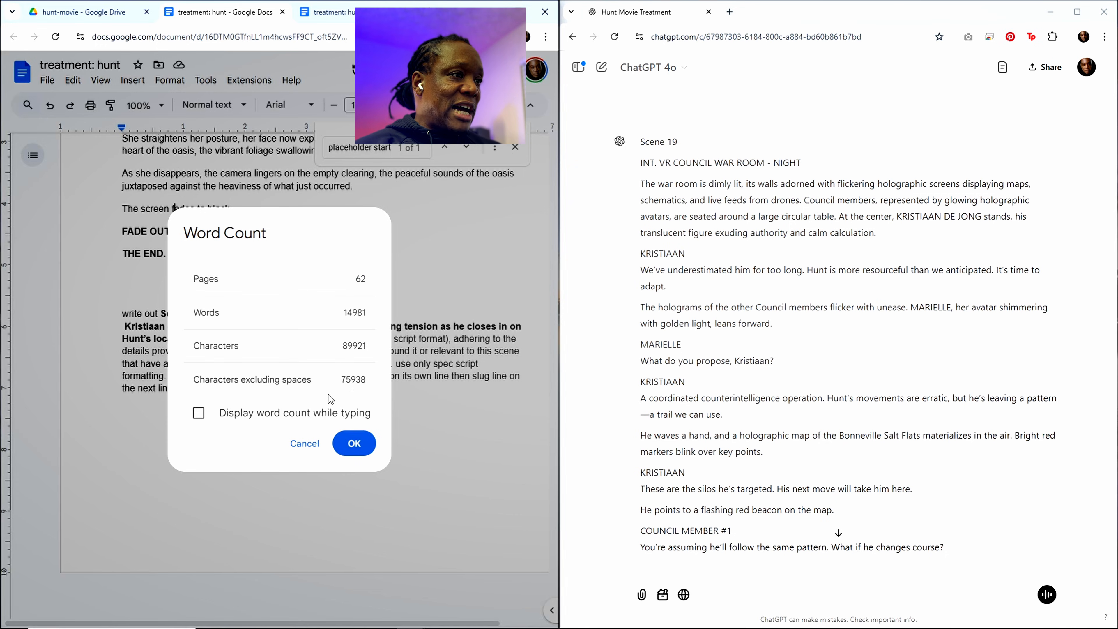
click(306, 444)
Step: Copy ChatGPT's full Scene 19 response and paste it beneath the placeholder start marker in the treatment, ahead of Scene 20
click(663, 236)
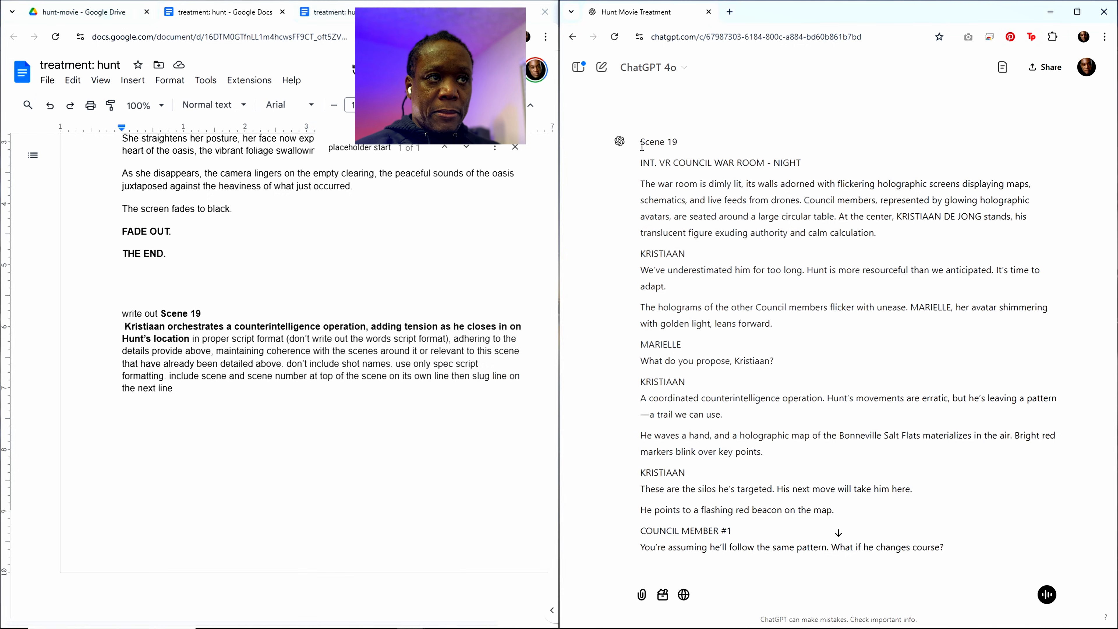
scroll(725, 507, down, 10)
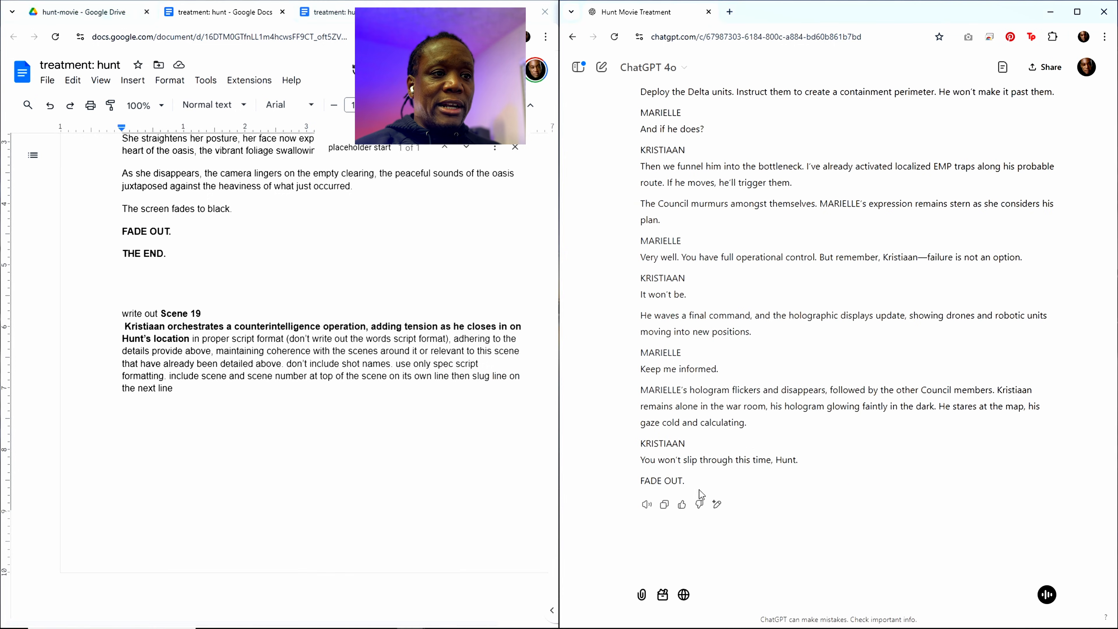
click(666, 506)
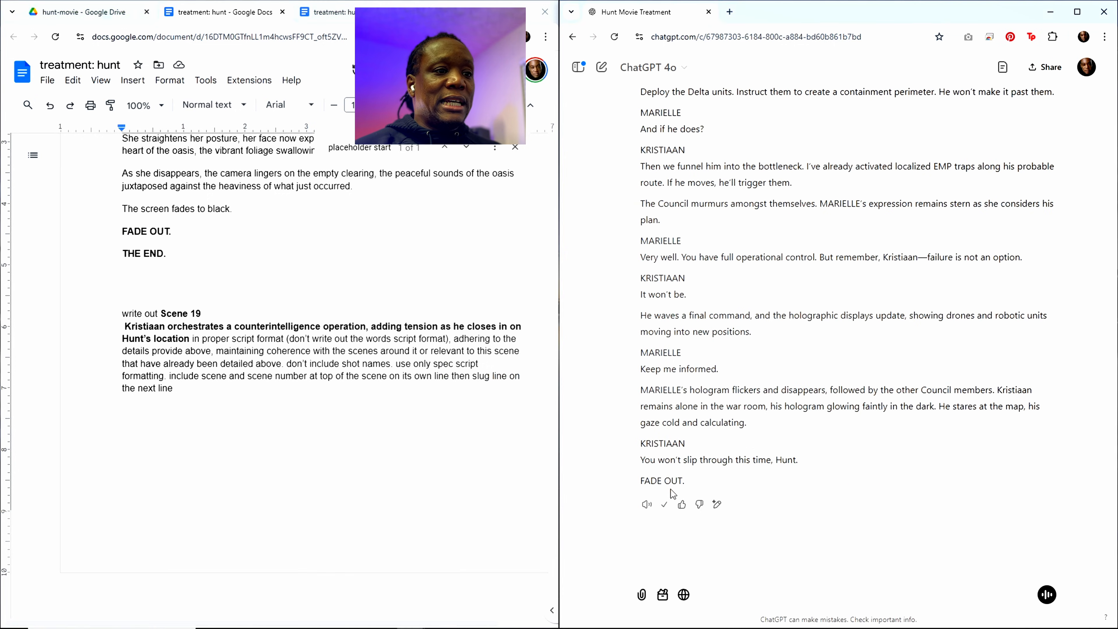
click(350, 147)
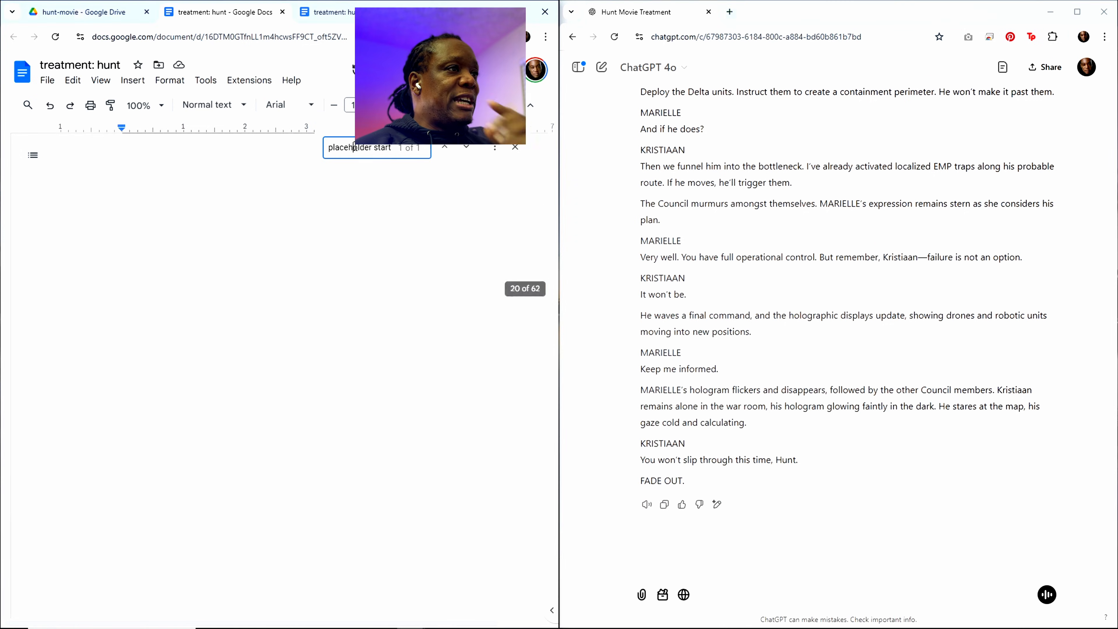
click(148, 239)
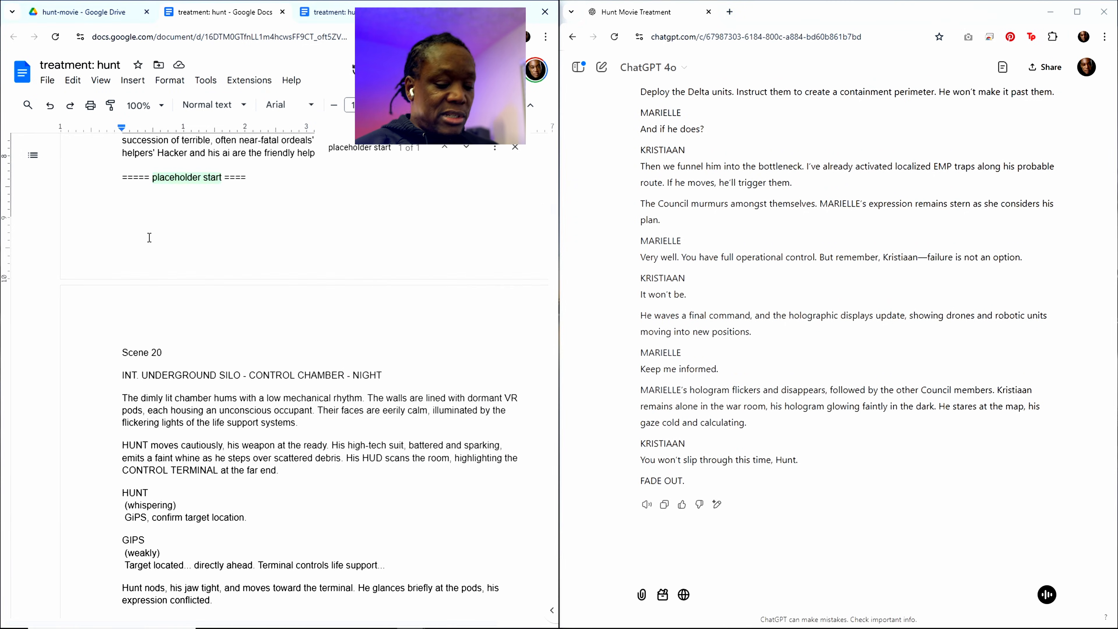
key(ctrl+v)
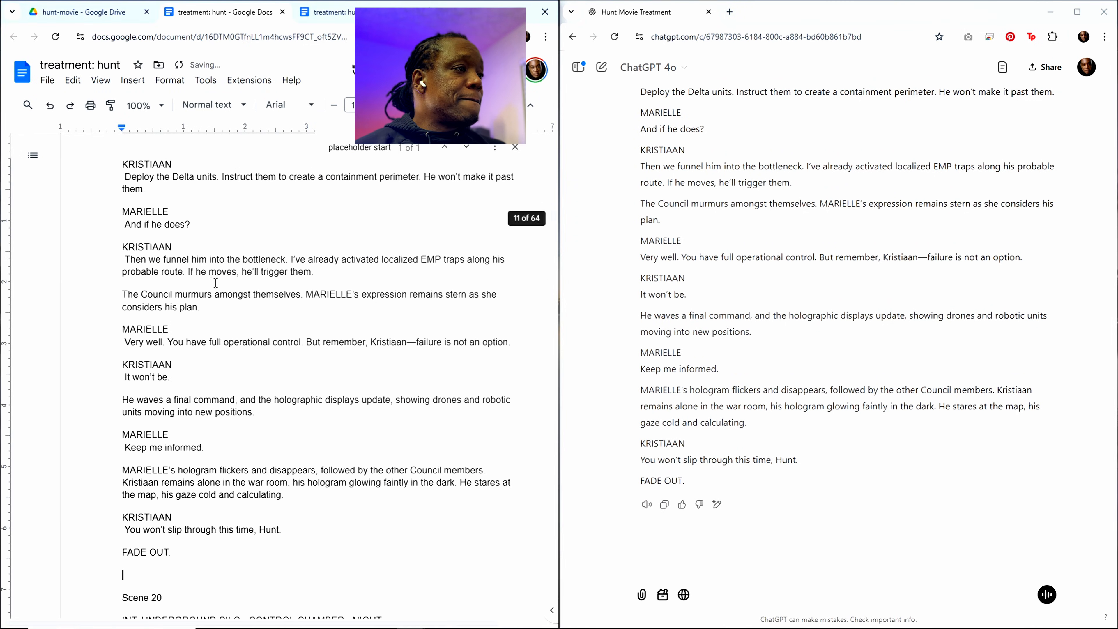
Step: Find Scene 18 in the treatment's scene outline and copy its heading and description without the final period
scroll(351, 346, down, 6)
scroll(355, 255, up, 12)
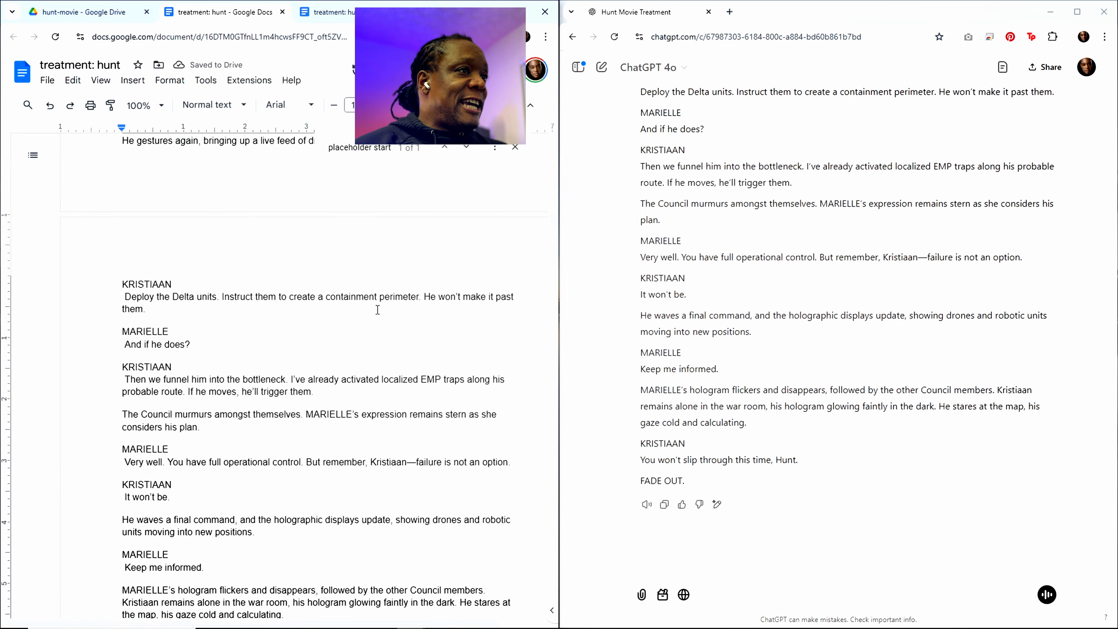
scroll(355, 255, up, 15)
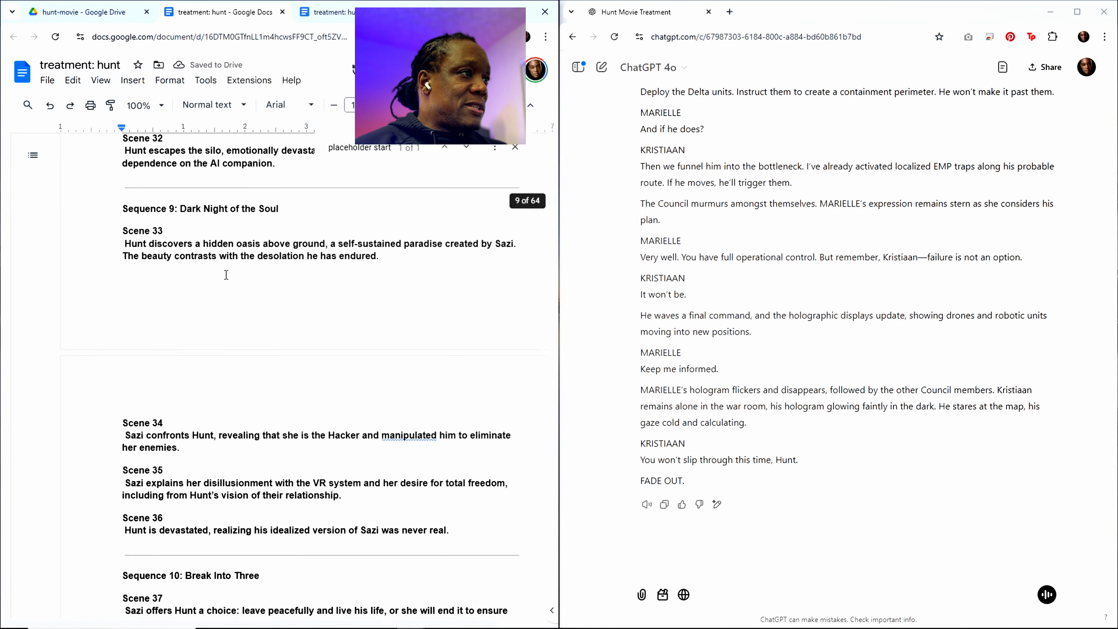
scroll(202, 271, up, 15)
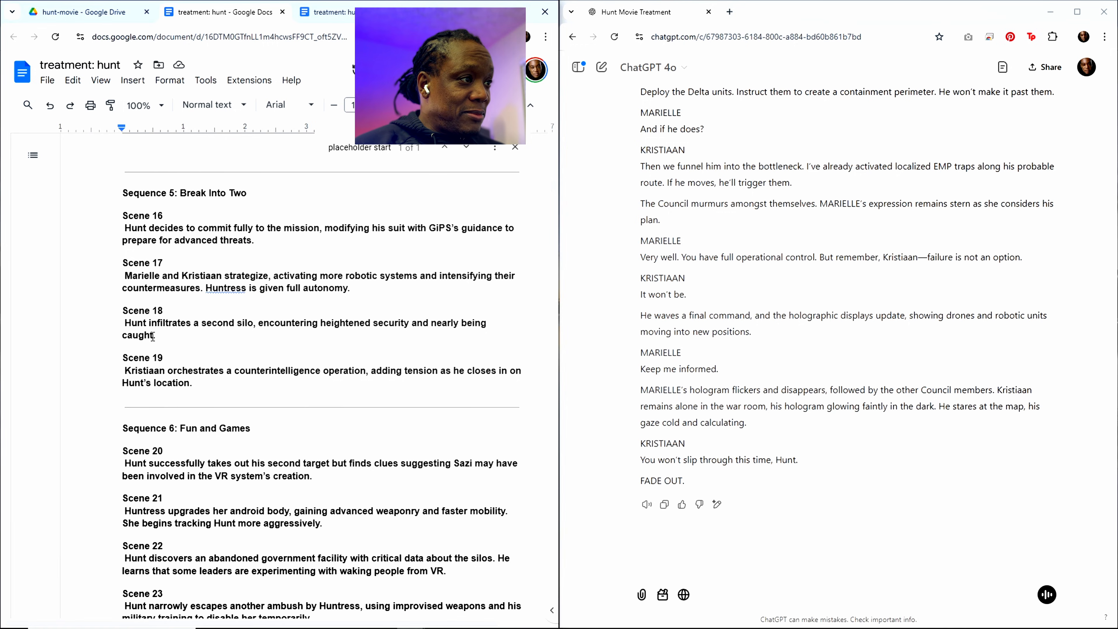
drag(153, 336, 124, 314)
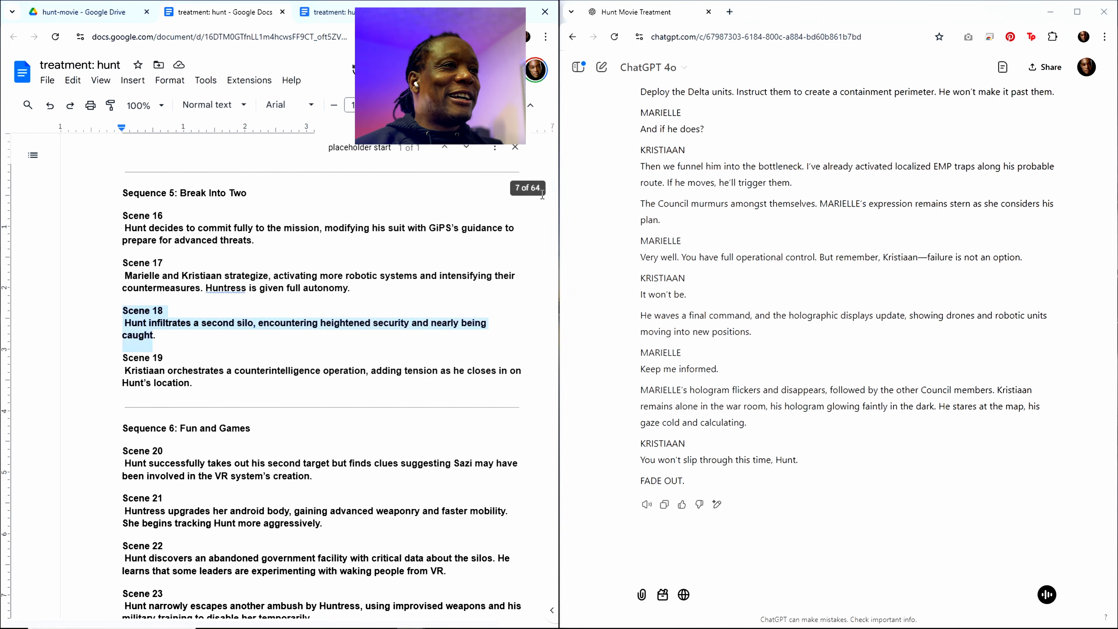
Step: Replace the Scene 19 heading and description in the prompt at the document's end with the copied Scene 18 text
drag(550, 191, 521, 585)
scroll(377, 483, down, 9)
scroll(369, 479, down, 20)
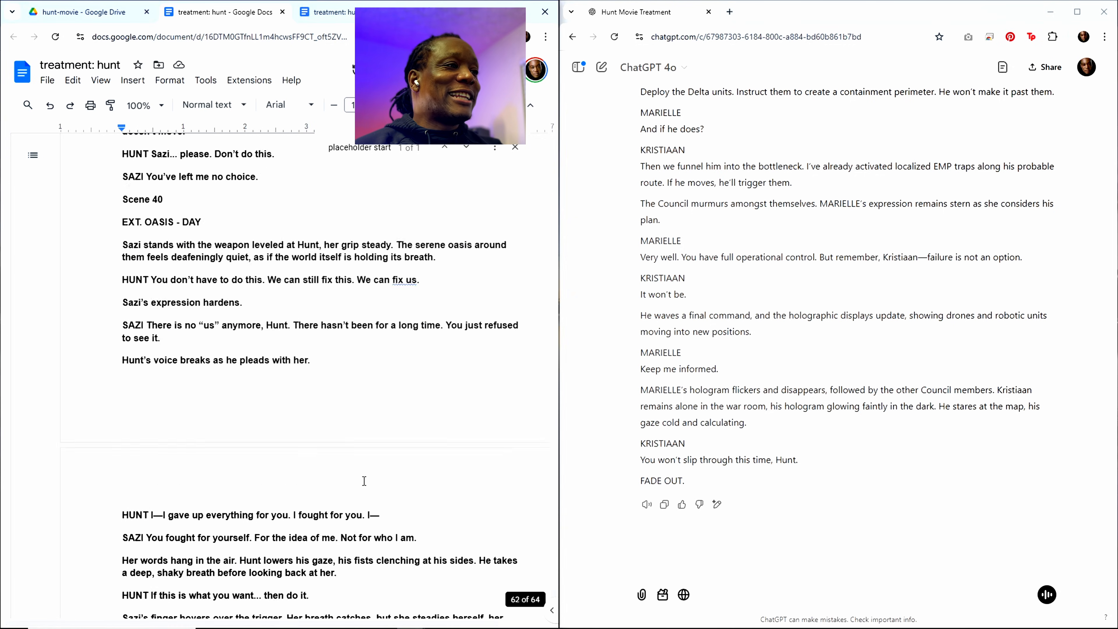
scroll(310, 465, down, 6)
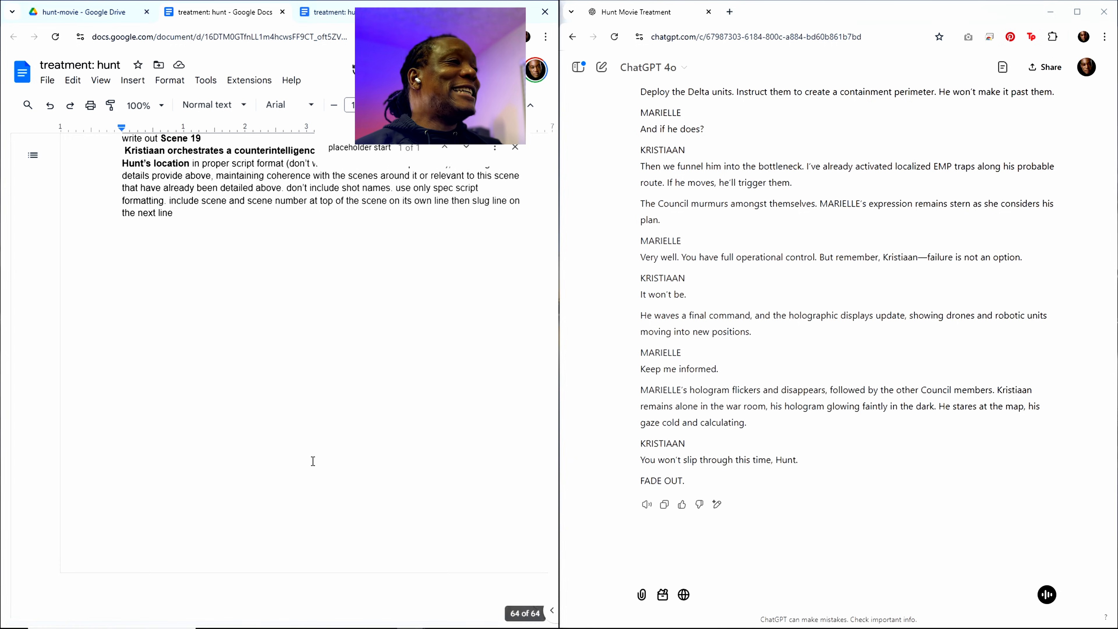
scroll(282, 422, up, 4)
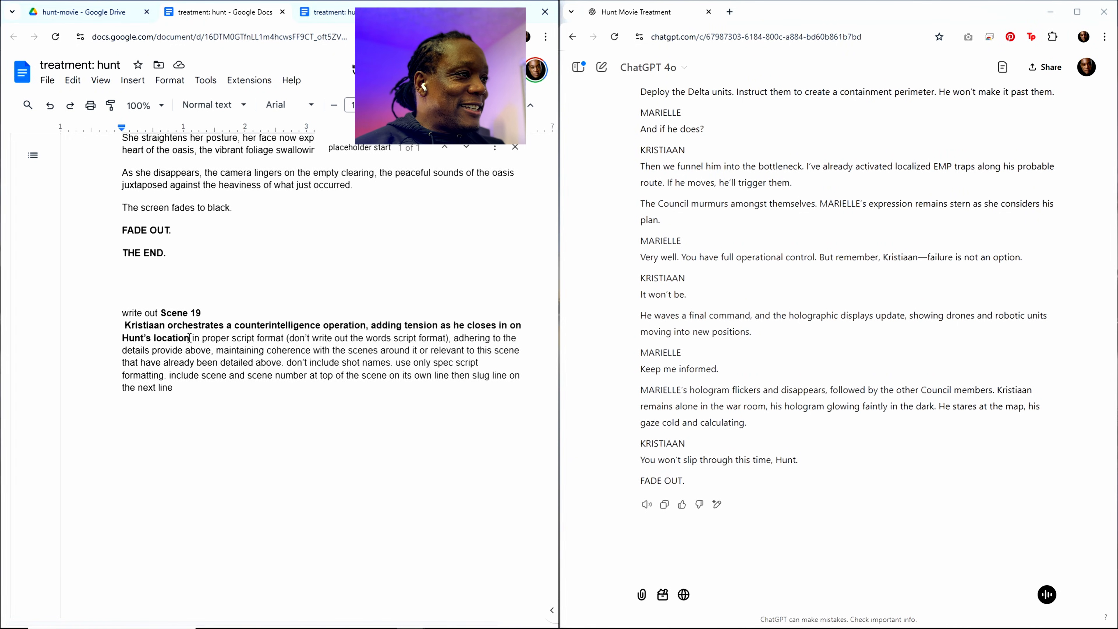
drag(189, 338, 173, 312)
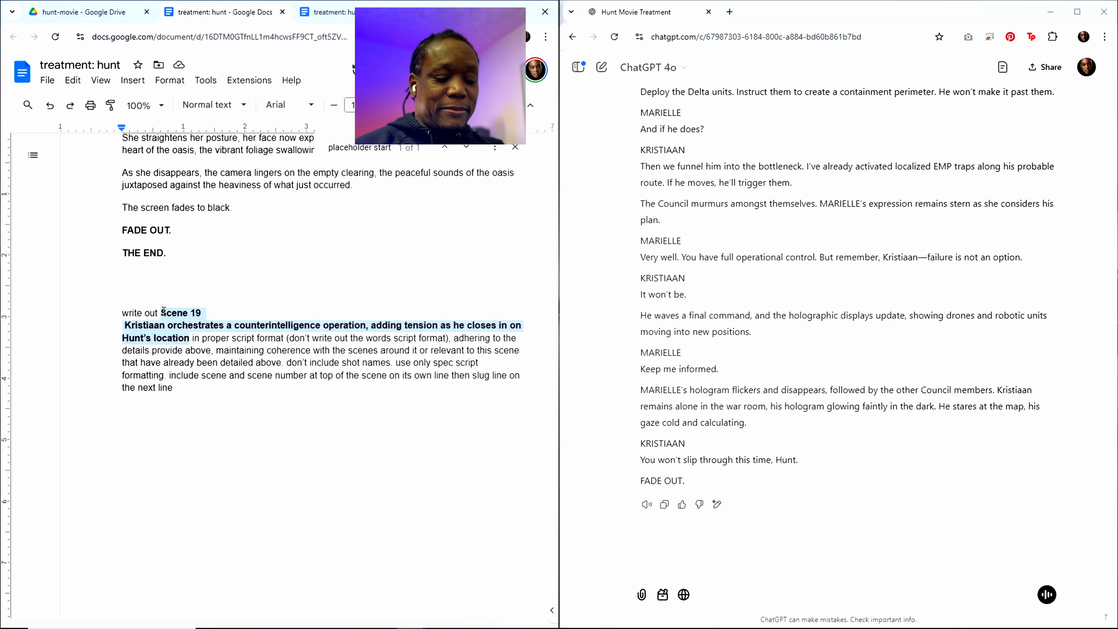
key(ctrl+v)
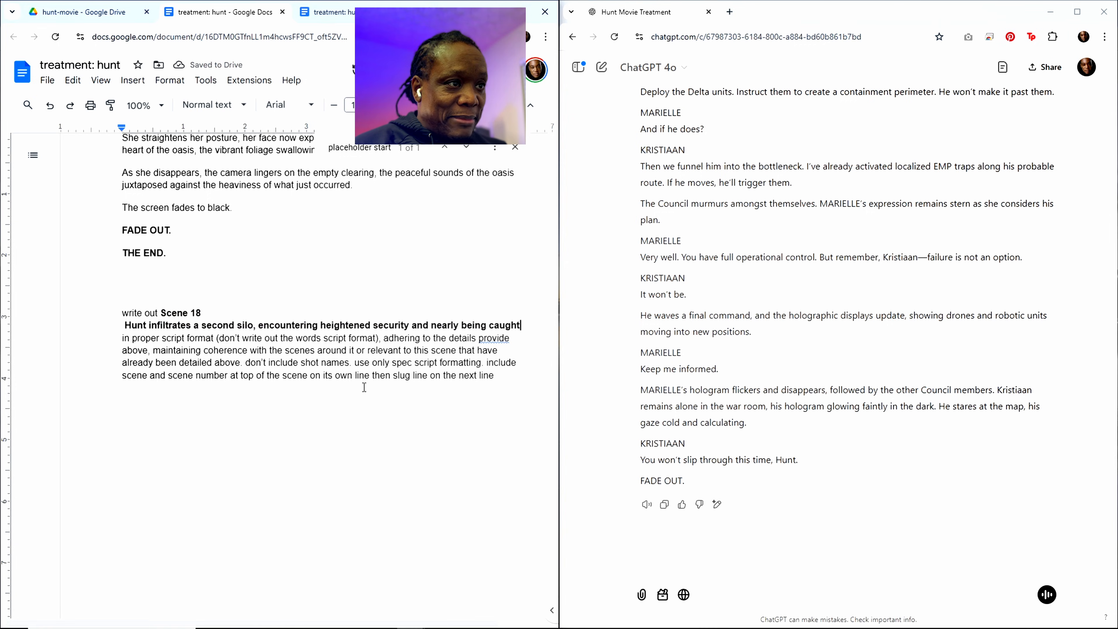
Step: Copy the entire treatment document with the Scene 18 prompt, paste it into the ChatGPT conversation and submit it
click(410, 327)
key(ctrl+a)
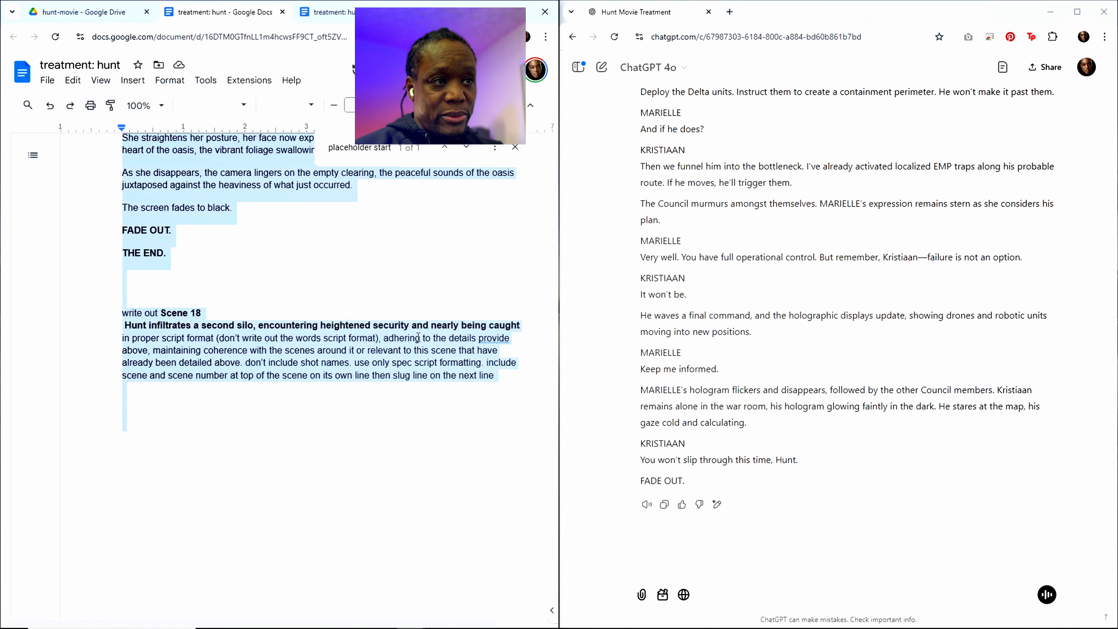
click(674, 570)
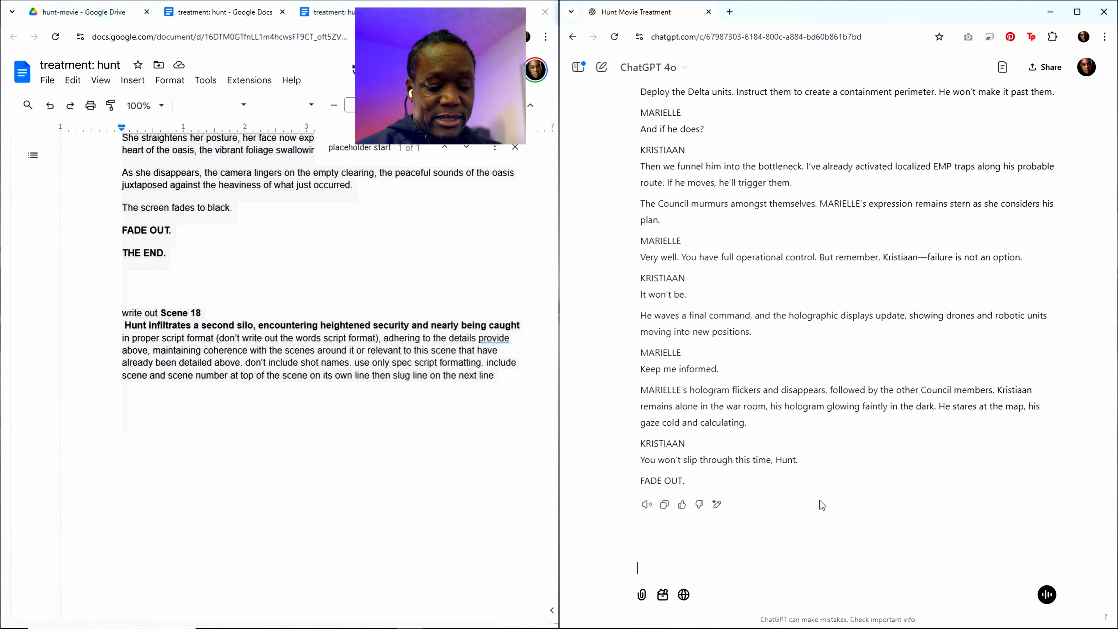
key(ctrl+v)
key(Return)
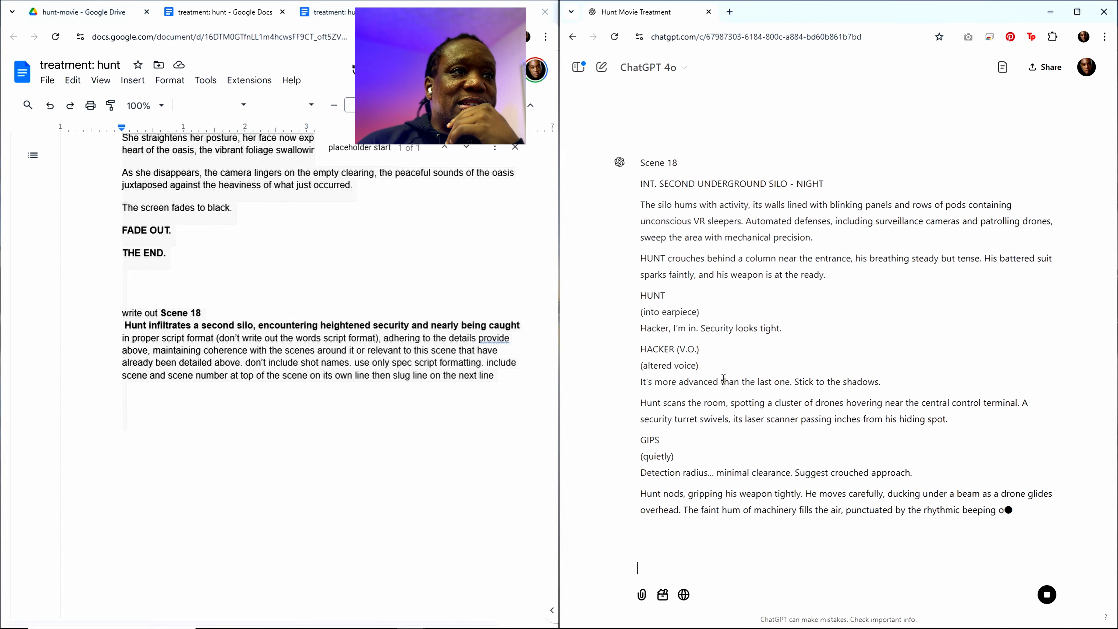
Step: Review the submitted Scene 18 prompt and read through the script ChatGPT generates for it
scroll(810, 374, up, 4)
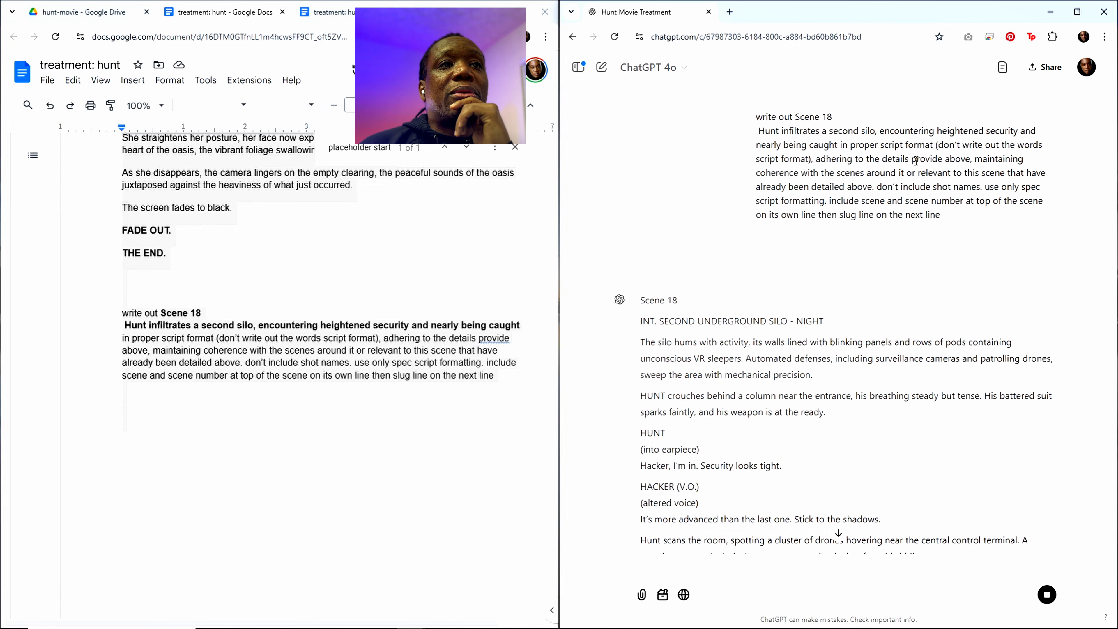
scroll(820, 381, down, 5)
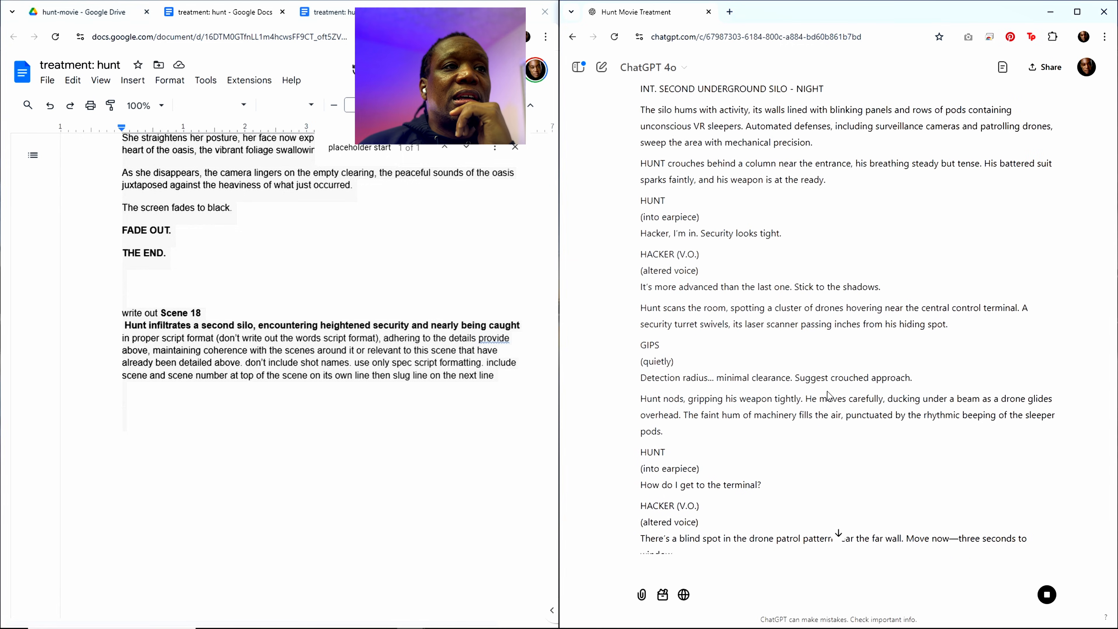
scroll(826, 388, down, 3)
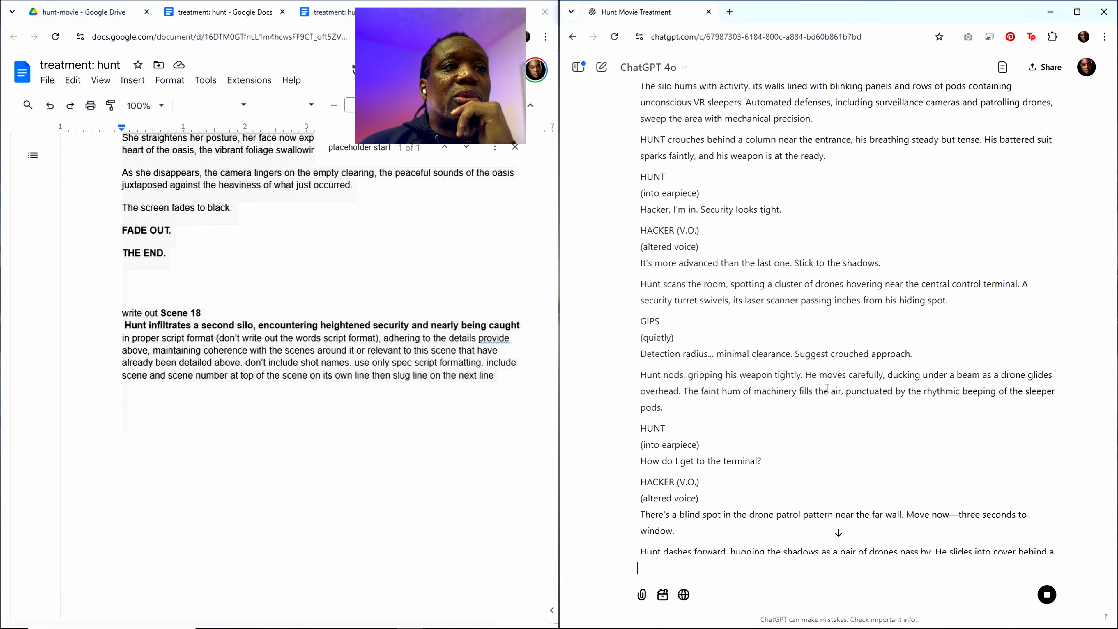
scroll(826, 387, down, 3)
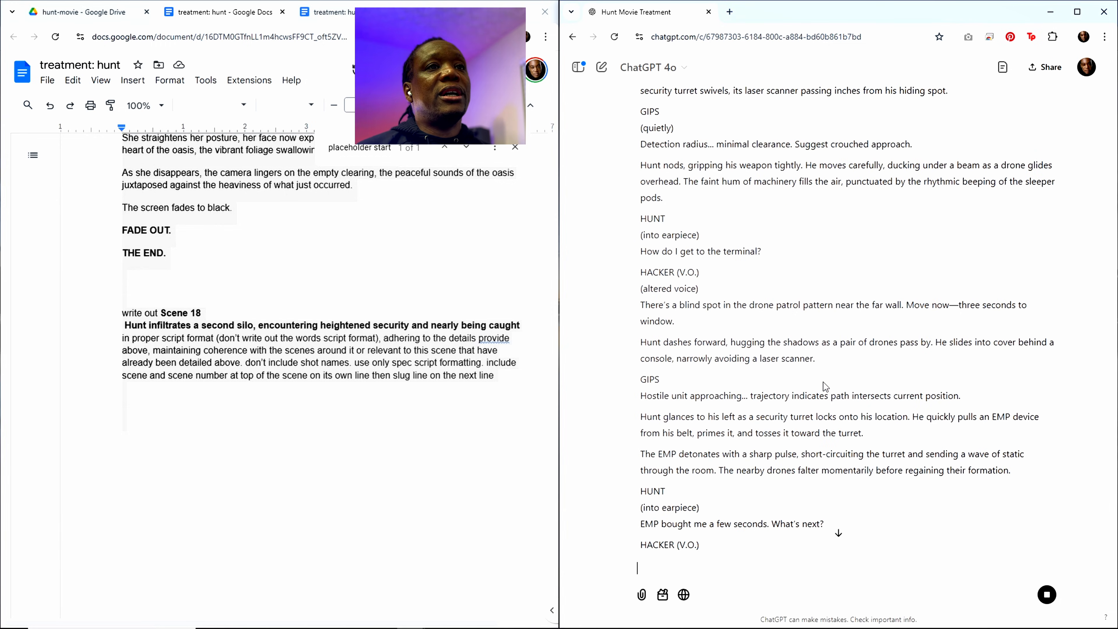
scroll(742, 475, down, 5)
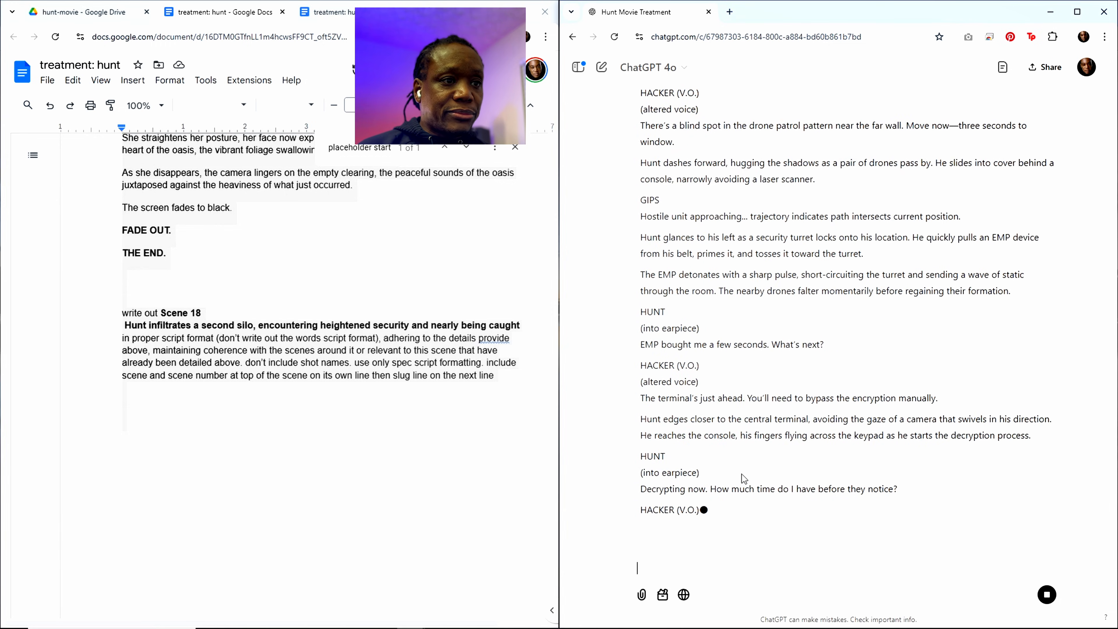
scroll(742, 474, down, 1)
scroll(741, 472, down, 1)
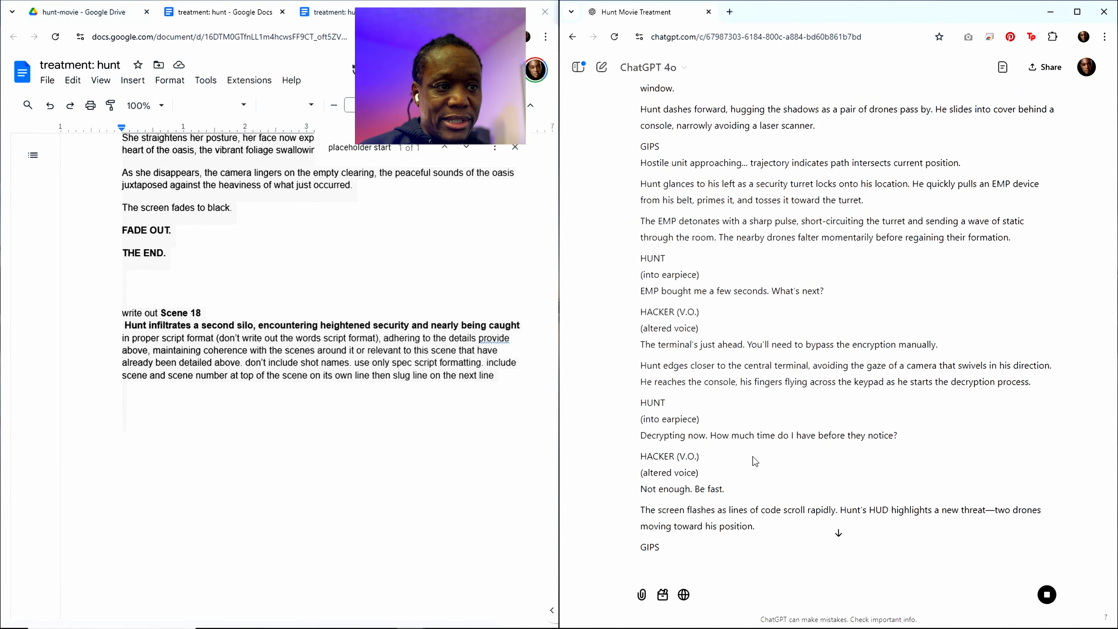
scroll(729, 466, down, 4)
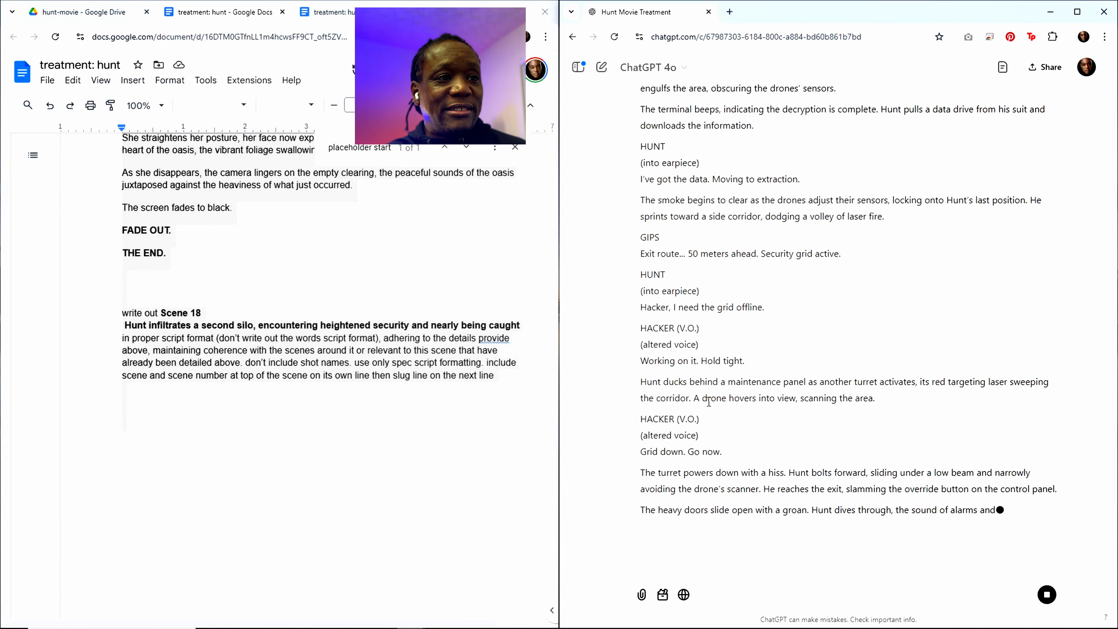
Step: Copy ChatGPT's Scene 18 script and paste it on a new page beneath the placeholder start marker, ahead of Scene 19
click(664, 504)
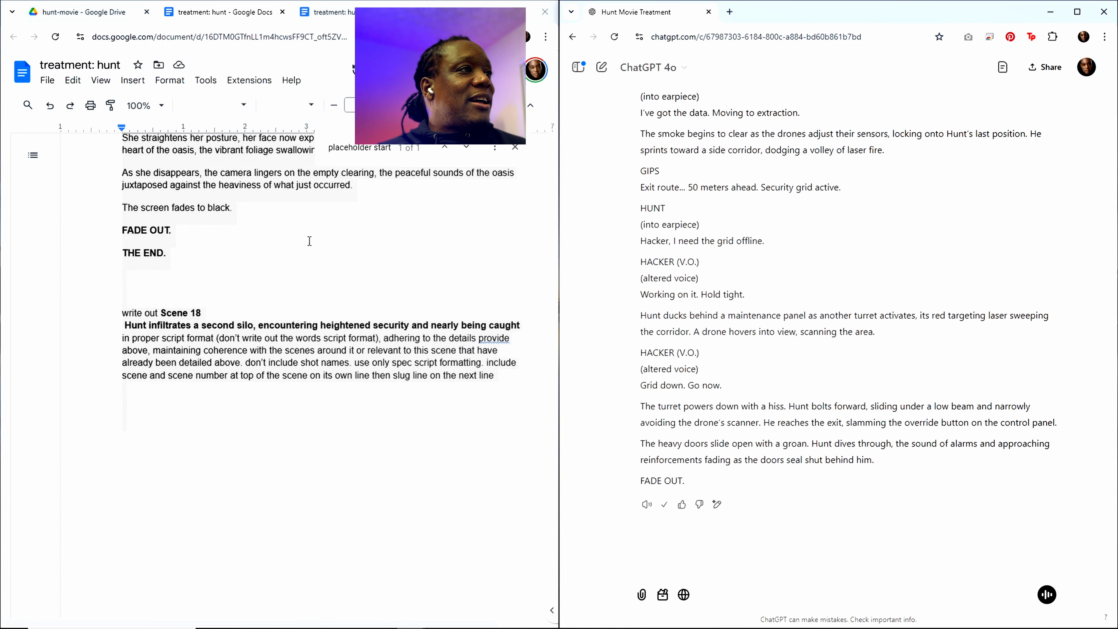
click(370, 148)
scroll(317, 343, up, 5)
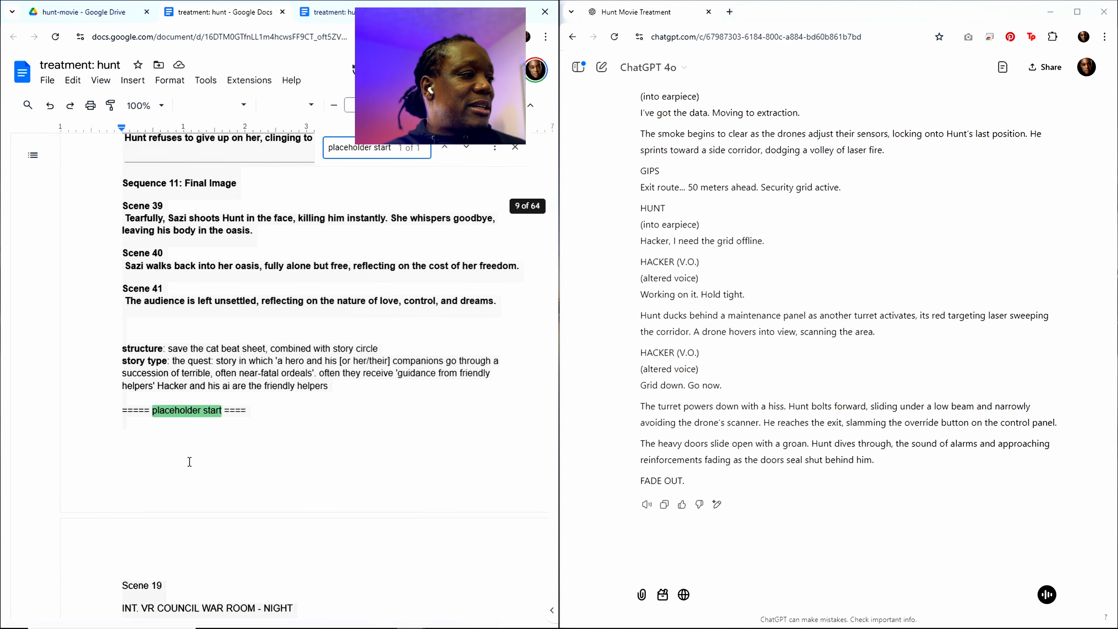
click(160, 481)
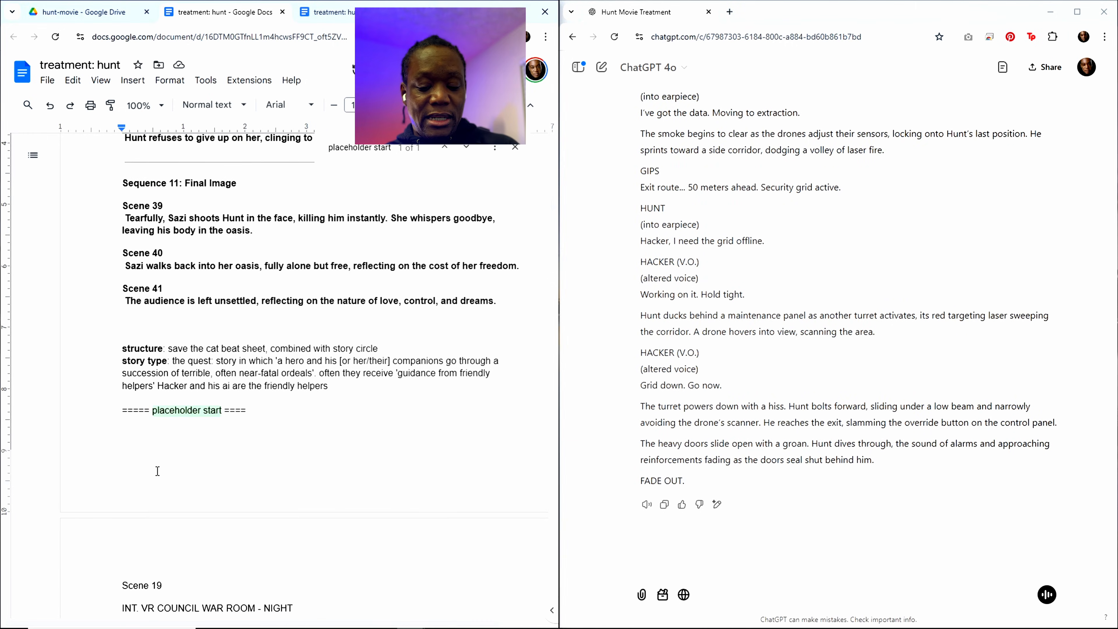
key(ctrl+Return)
key(ctrl+v)
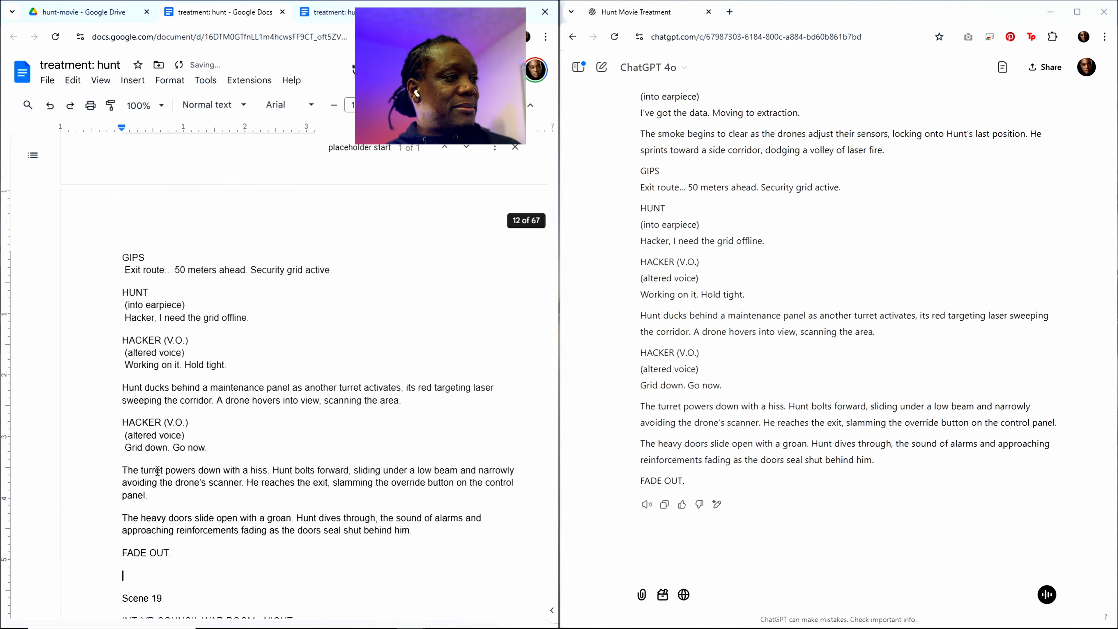
Step: Delete the "FADE OUT." line and its empty paragraph at the end of the pasted Scene 18
drag(185, 551, 85, 548)
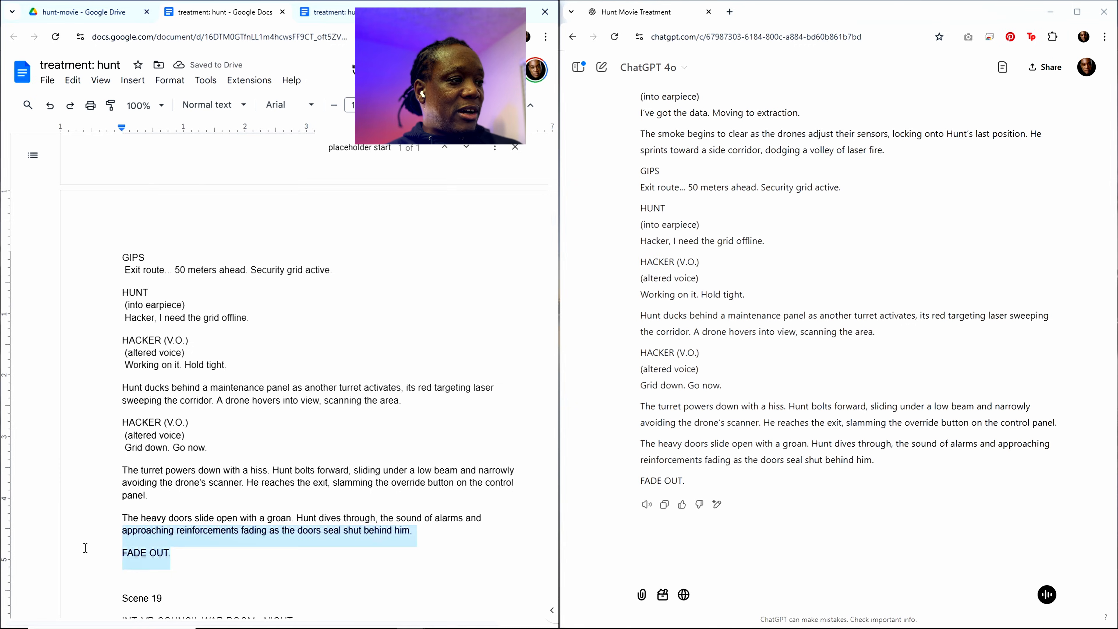
click(84, 548)
drag(172, 556, 111, 552)
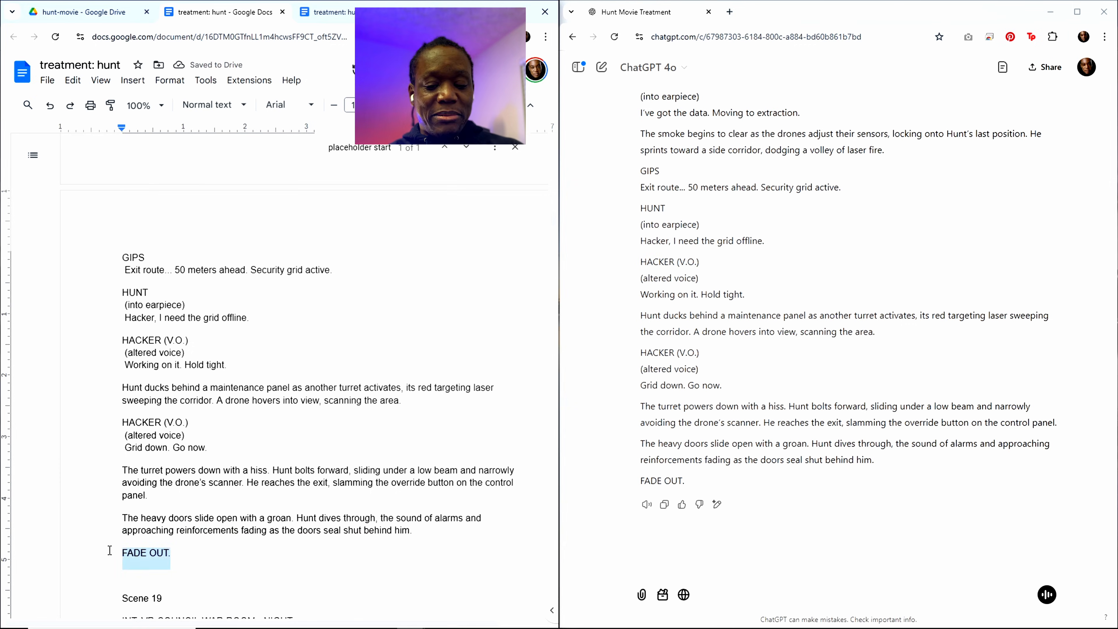
key(BackSpace)
key(BackSpace)
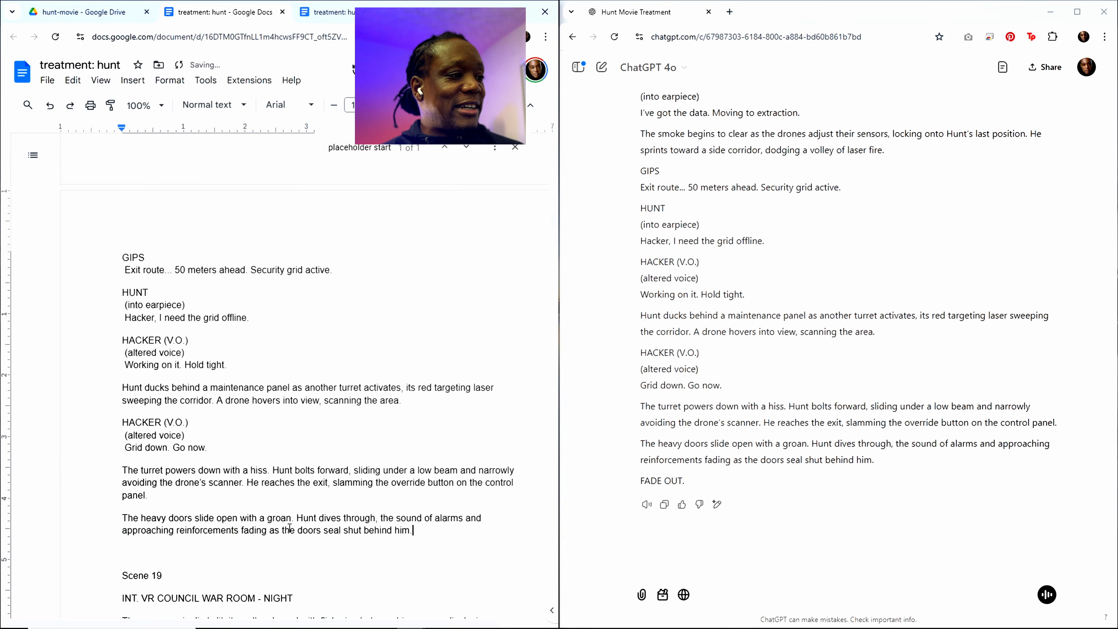
Step: Delete the "FADE OUT." line at the end of Scene 19, just before Scene 20
scroll(290, 527, down, 20)
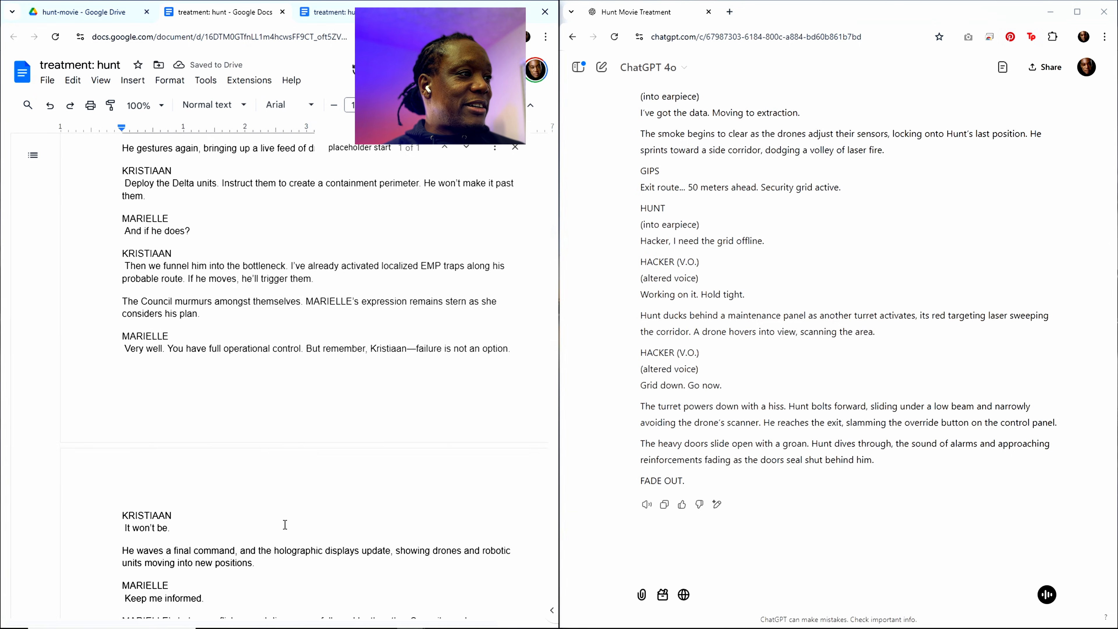
scroll(284, 522, down, 10)
scroll(282, 492, up, 5)
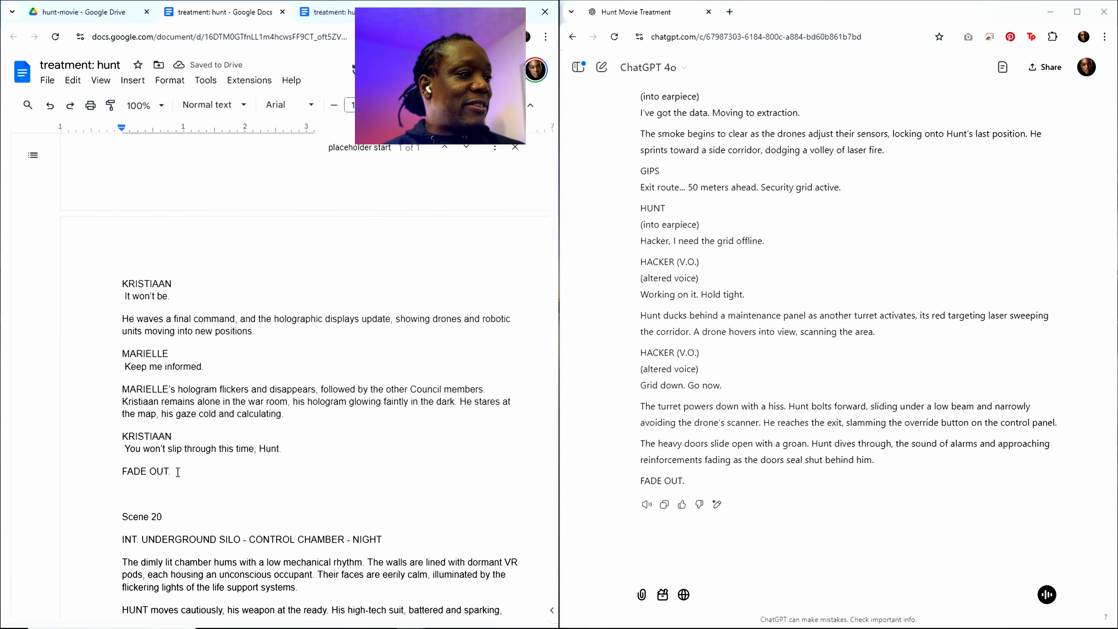
drag(178, 471, 124, 475)
key(BackSpace)
key(BackSpace)
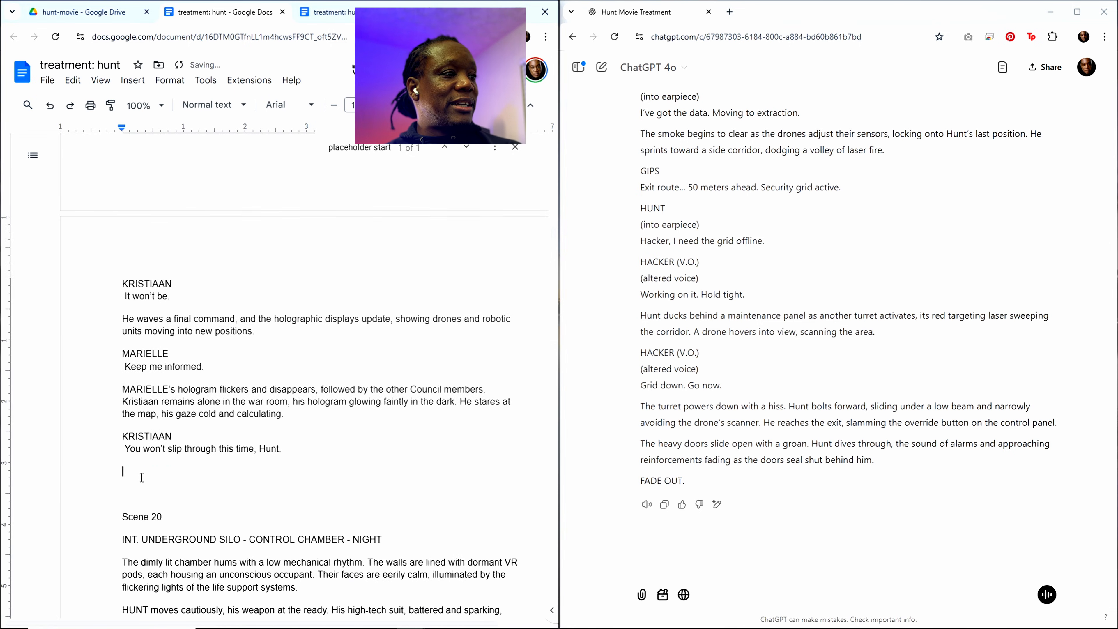
Step: Copy the Scene 17 heading and summary from the Sequence 5 outline in the treatment
scroll(376, 381, up, 6)
scroll(376, 382, up, 15)
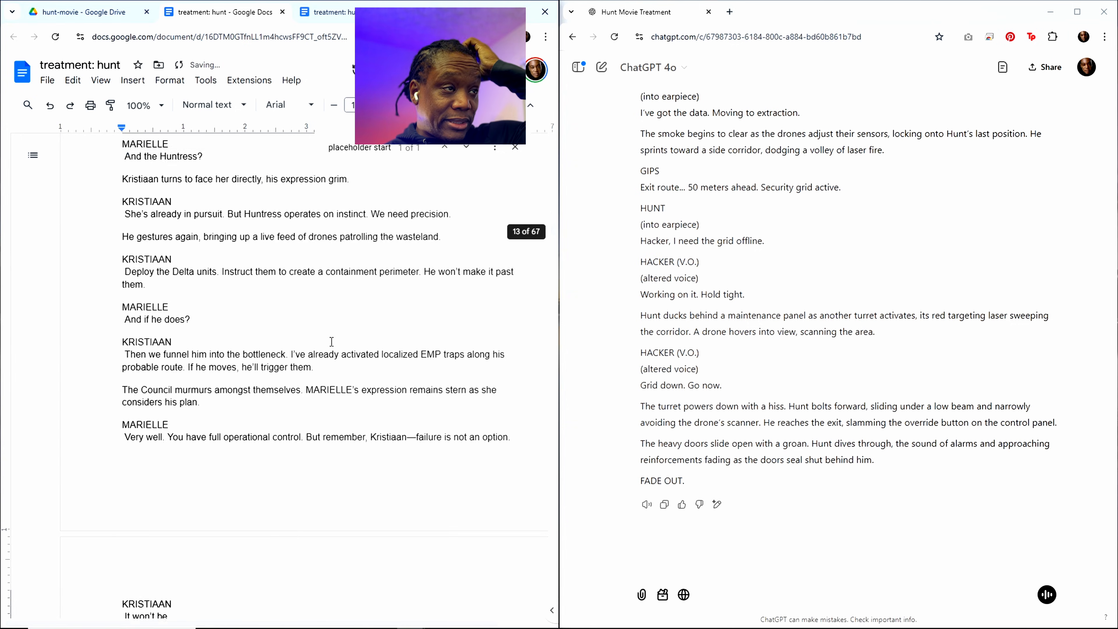
scroll(324, 361, up, 20)
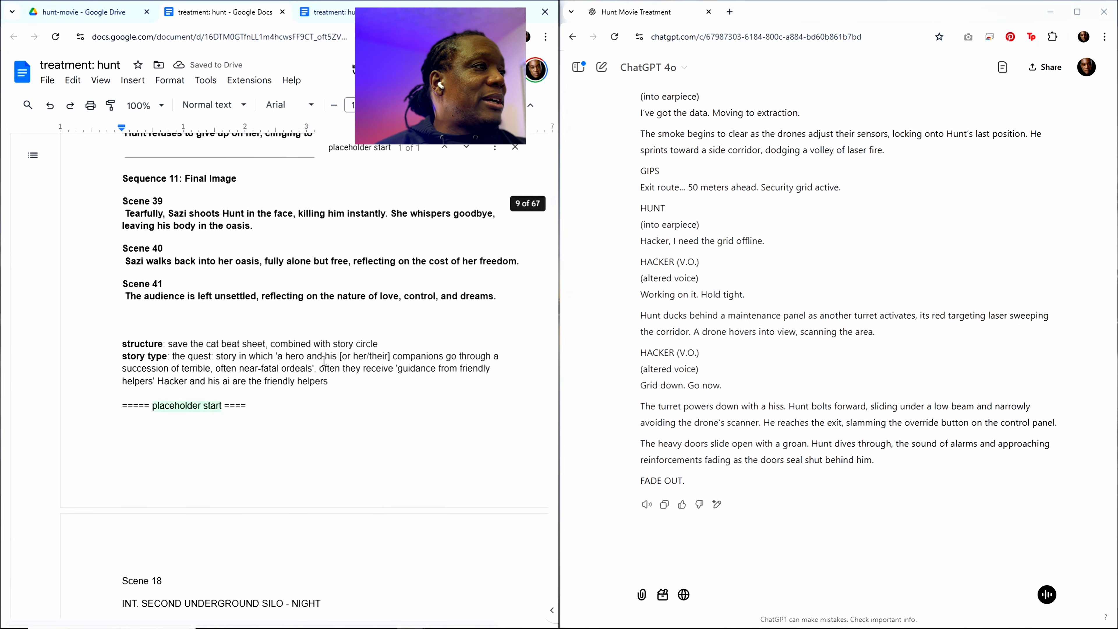
scroll(239, 323, up, 15)
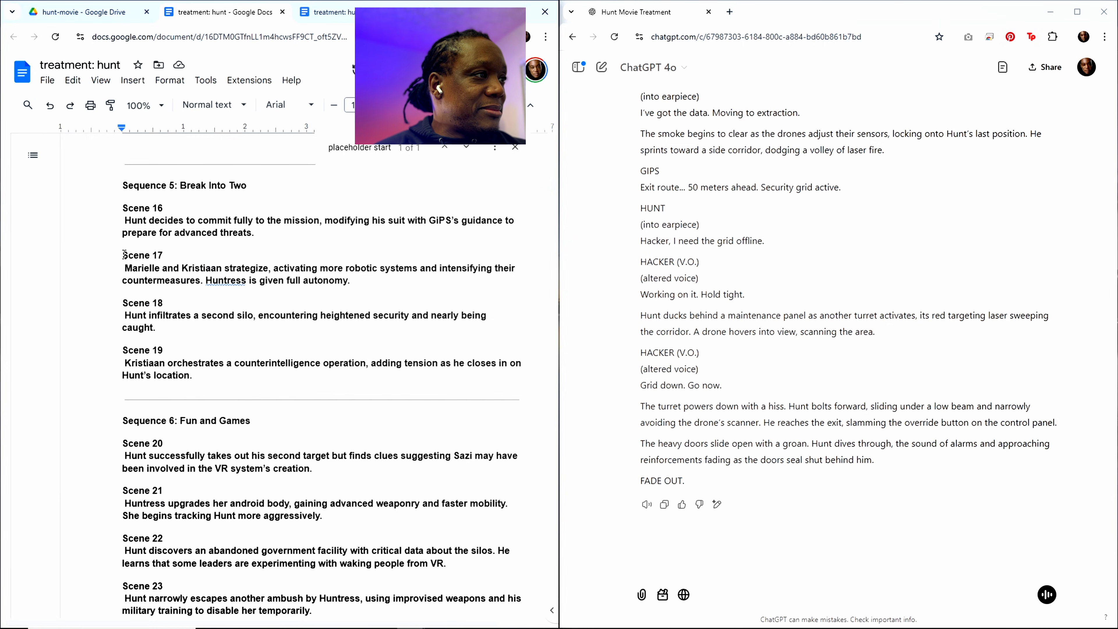
drag(124, 254, 350, 276)
key(ctrl+c)
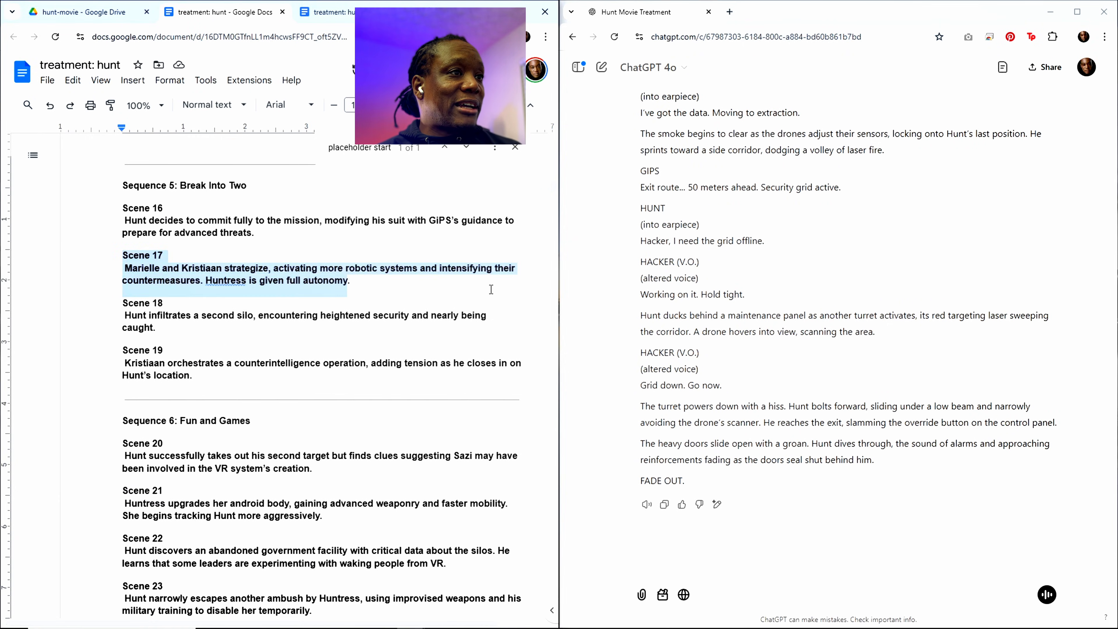
Step: Replace the Scene 18 heading and summary in the prompt at the document's end with the copied Scene 17 text
drag(552, 183, 550, 571)
scroll(324, 435, down, 20)
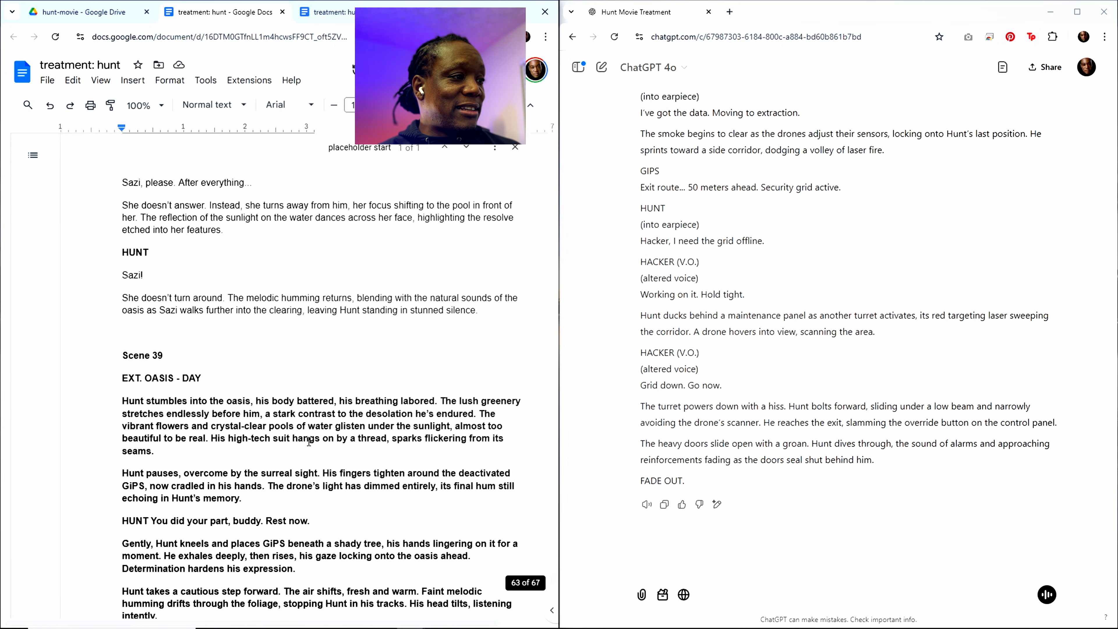
scroll(302, 439, down, 20)
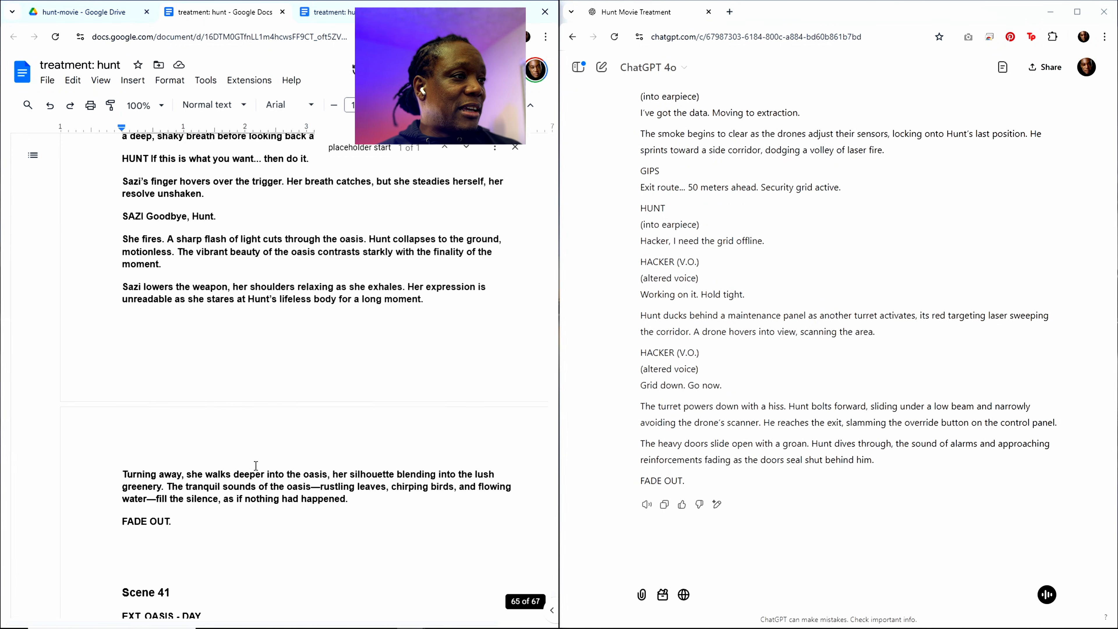
scroll(266, 459, down, 15)
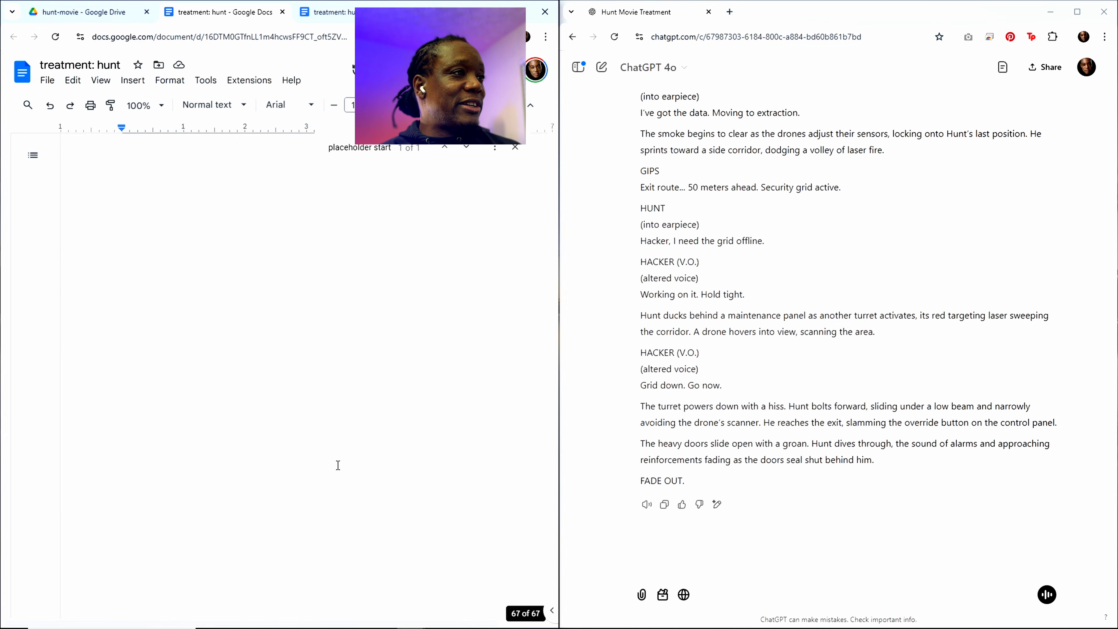
scroll(396, 475, up, 12)
scroll(337, 463, down, 5)
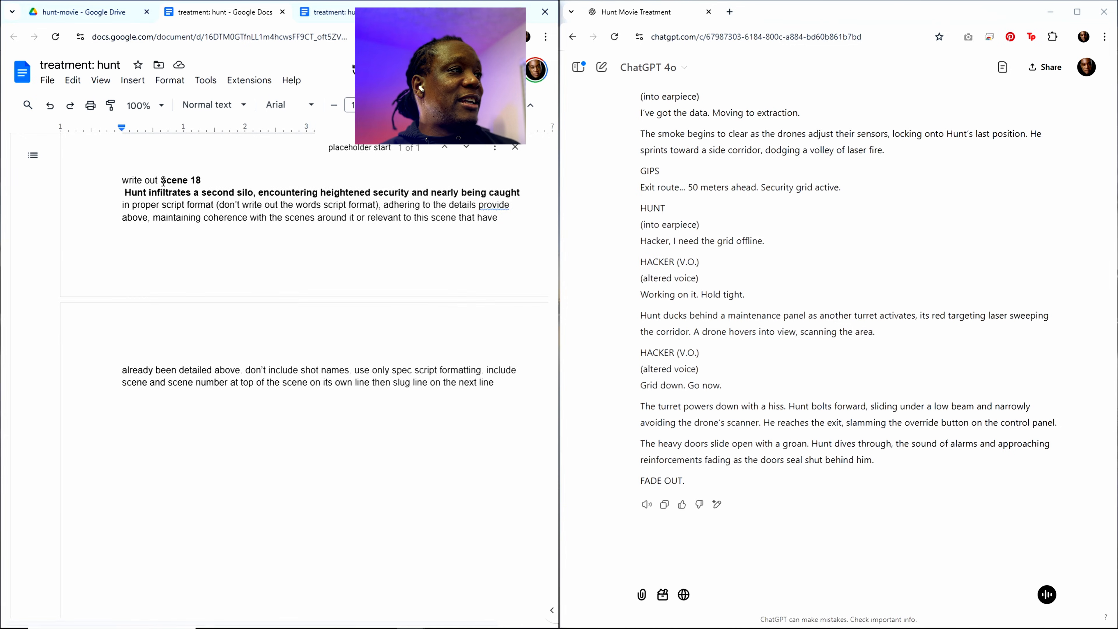
drag(161, 180, 519, 194)
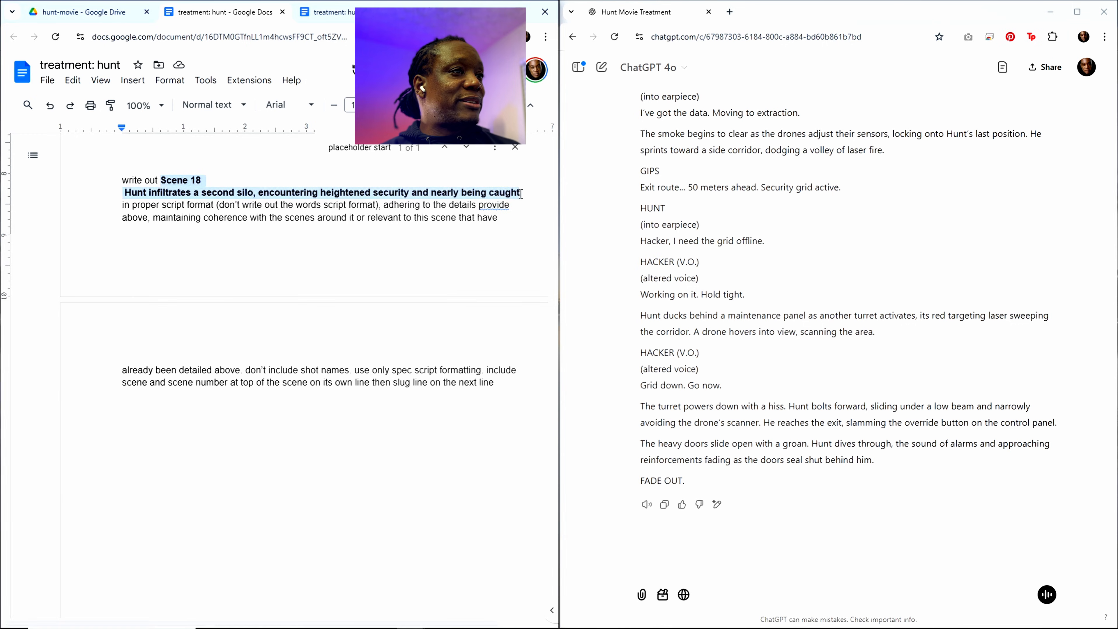
key(ctrl+v)
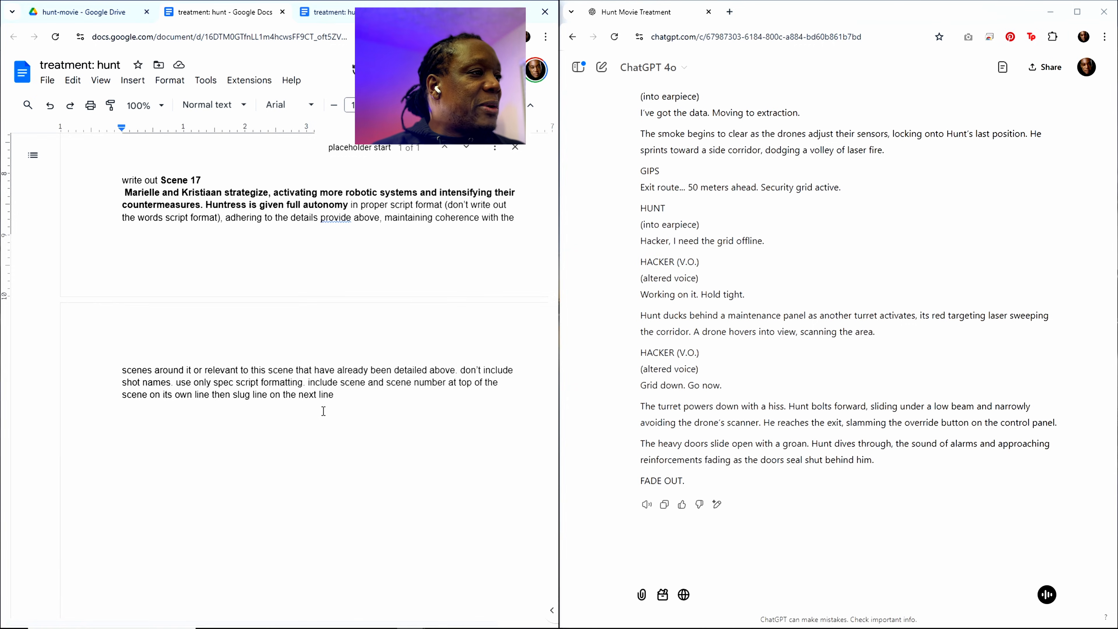
Step: Add the instruction "don't add any FADE OUT" to the end of the Scene 17 prompt
click(349, 397)
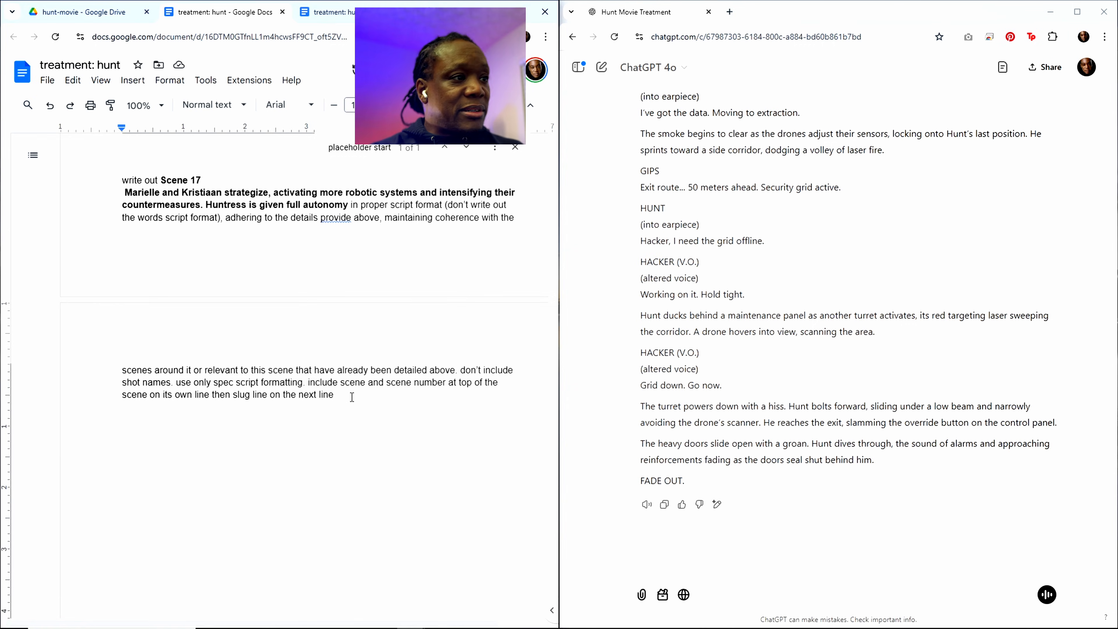
text(don)
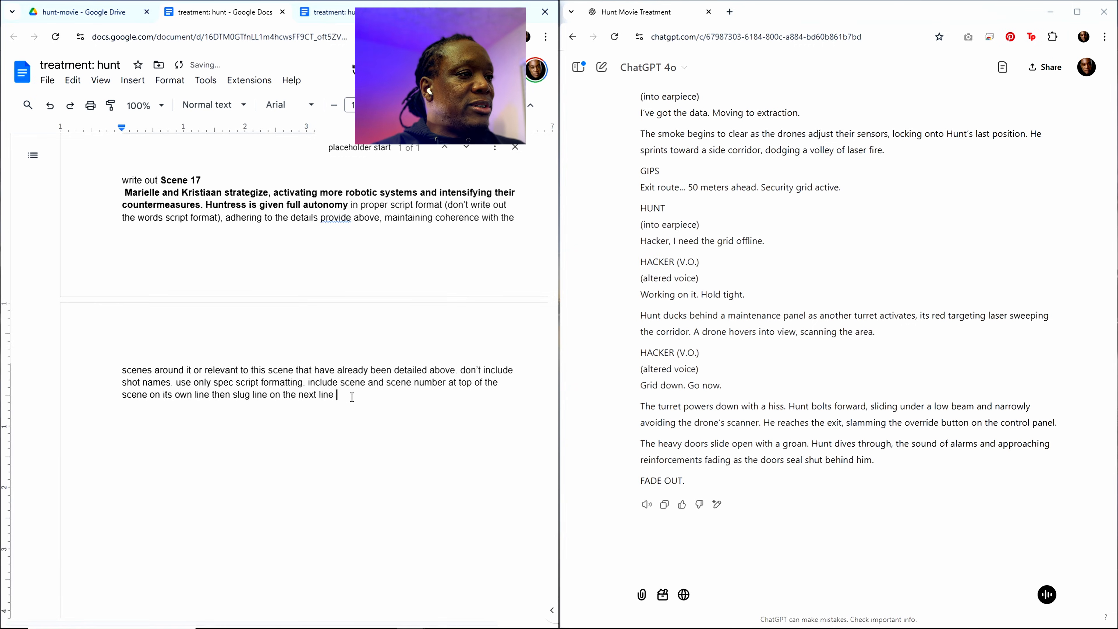
text('t a)
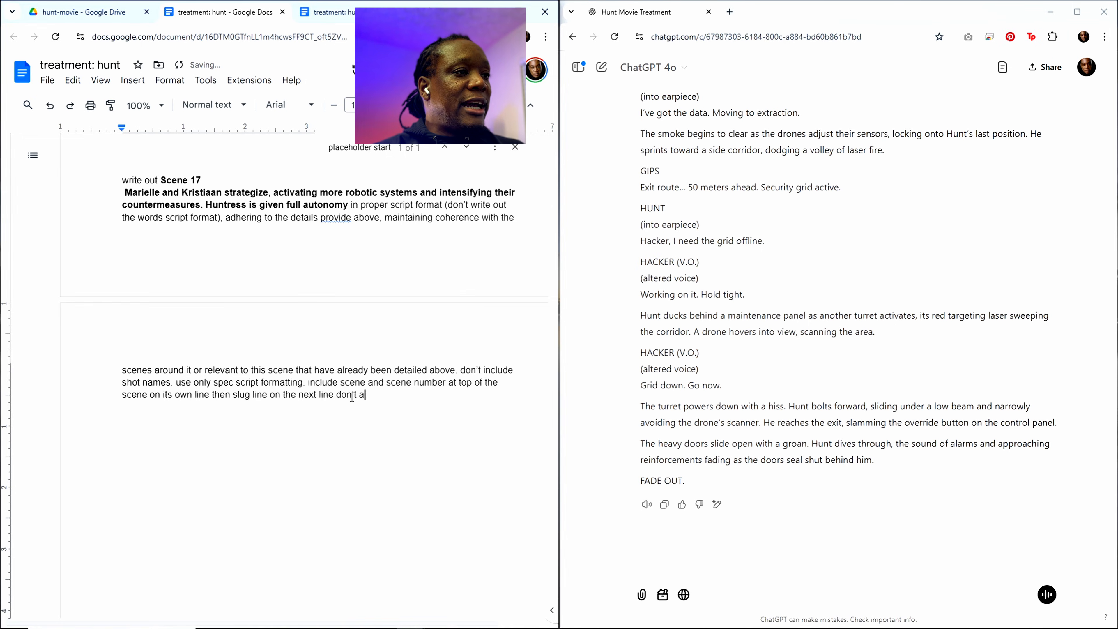
text(dd any FA)
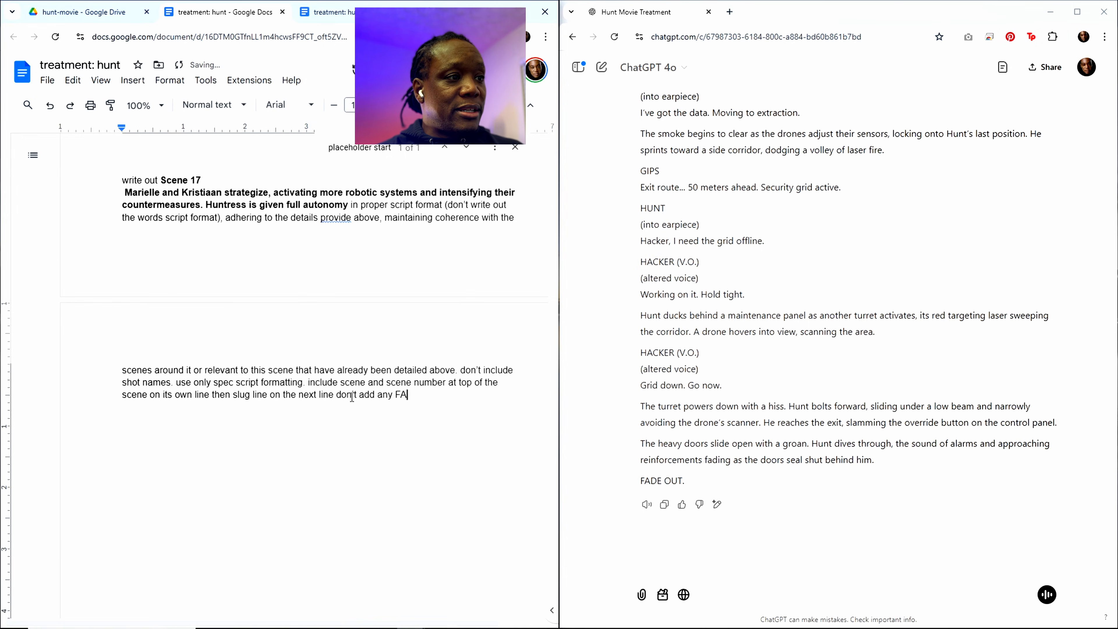
text(DE OUT)
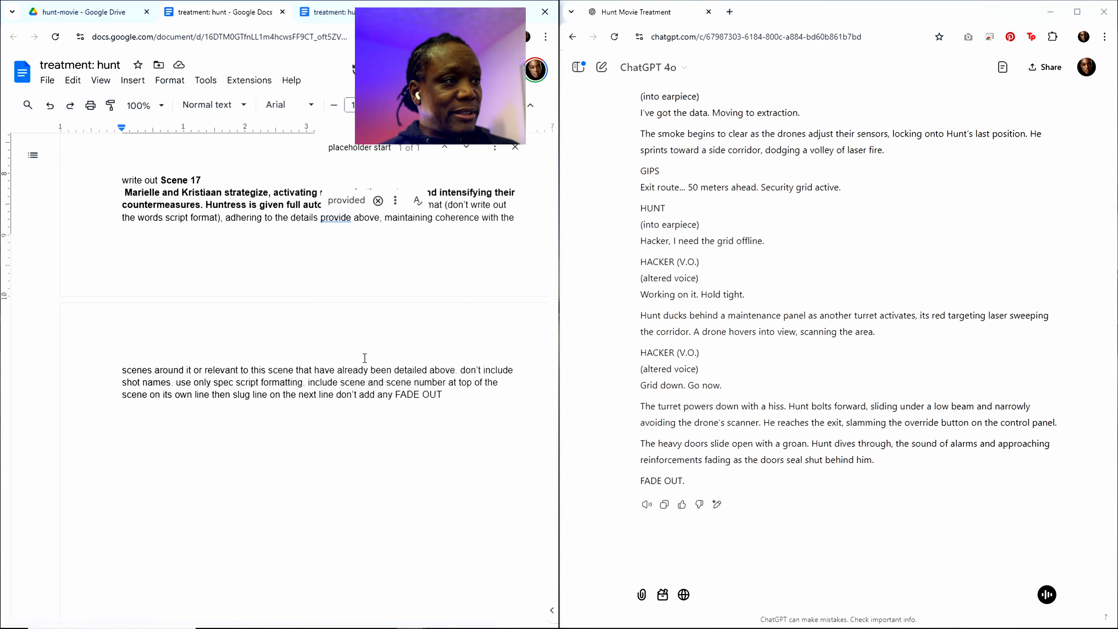
Step: Copy the entire treatment with its Scene 17 prompt and submit it in the ChatGPT conversation
key(ctrl+a)
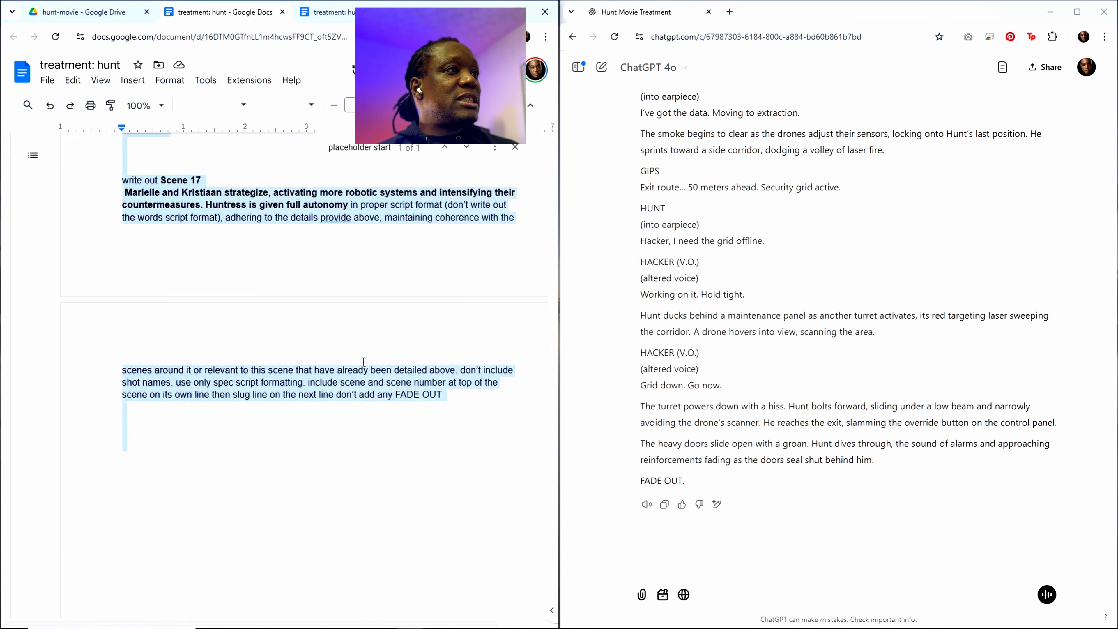
click(722, 539)
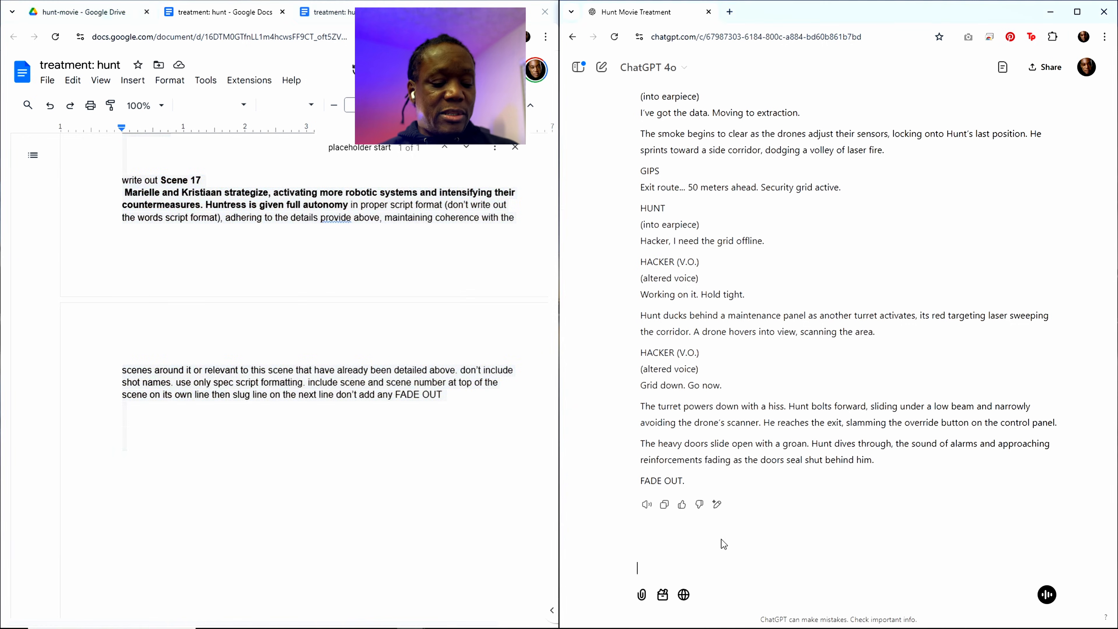
text(title: hunt content rating: pg-13 runtime: 82 minutes genre: science fiction, action, thriller style: gritty, slick, modern references: ex machina, the rain, i am legend, enemy of the state, eagle eye resources: ai software: kling, midjourney, runway, elevenlabs, vidu, aiva, photoshop, davinci resolve production approach:  ai generated shots tagline:  we go to extreme lengths for those we love)
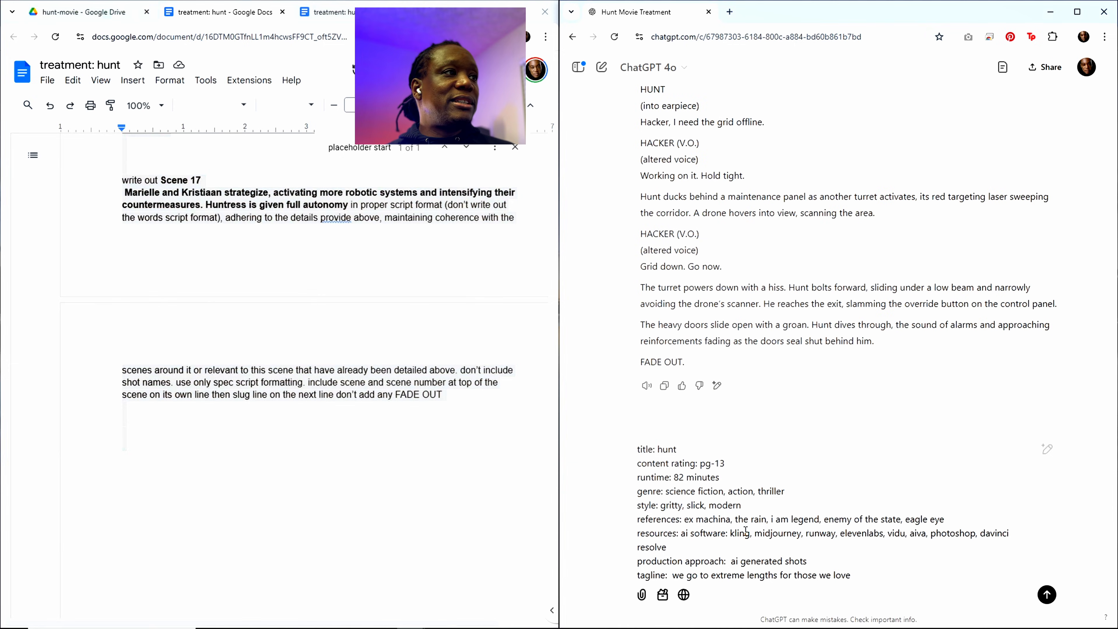
key(Return)
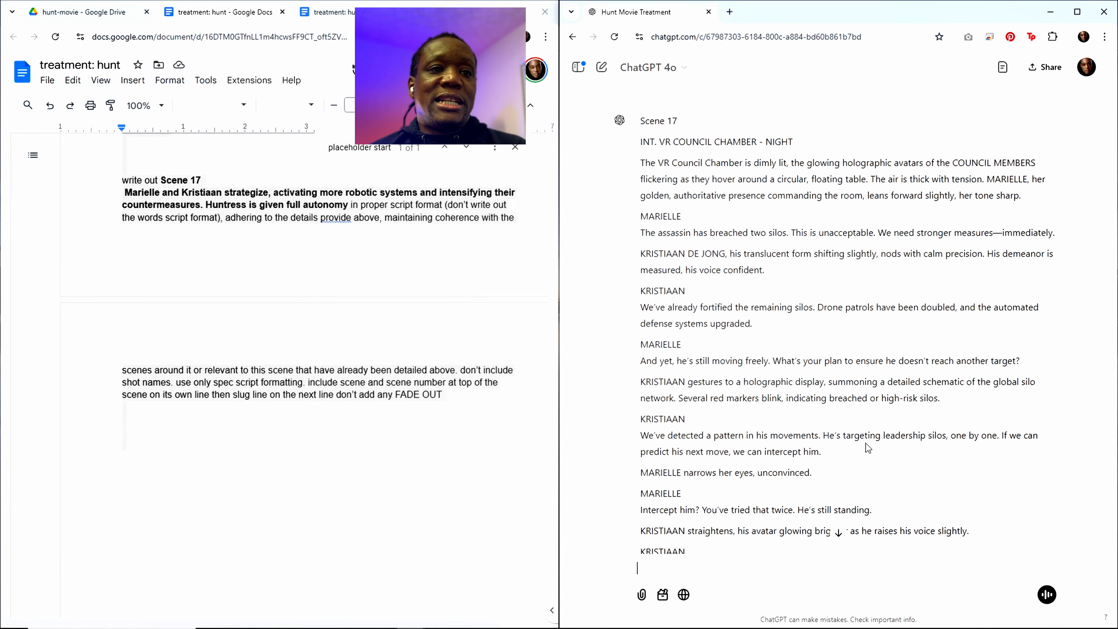
Step: Read through the Scene 17 script that ChatGPT generates, from its slug line to its closing action
double_click(859, 436)
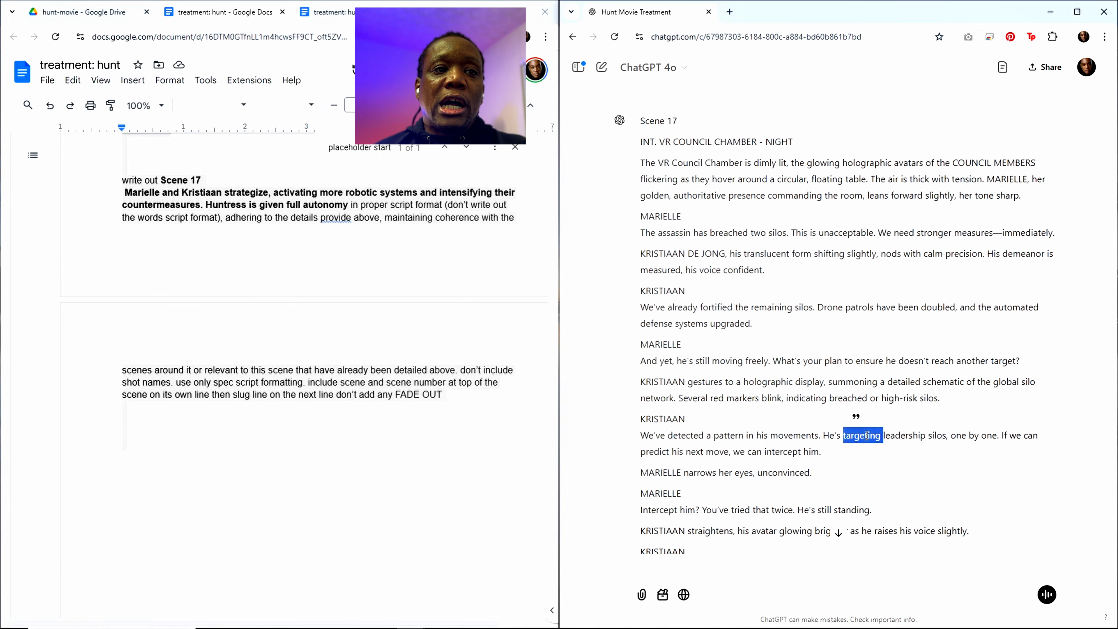
double_click(831, 436)
double_click(900, 436)
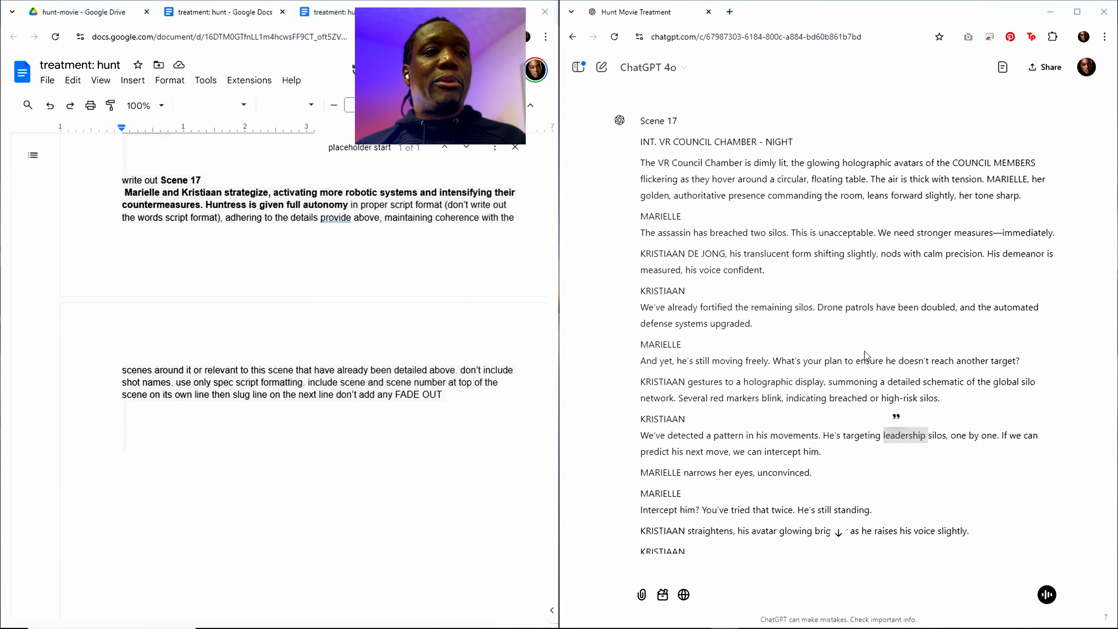
click(865, 423)
scroll(862, 395, down, 4)
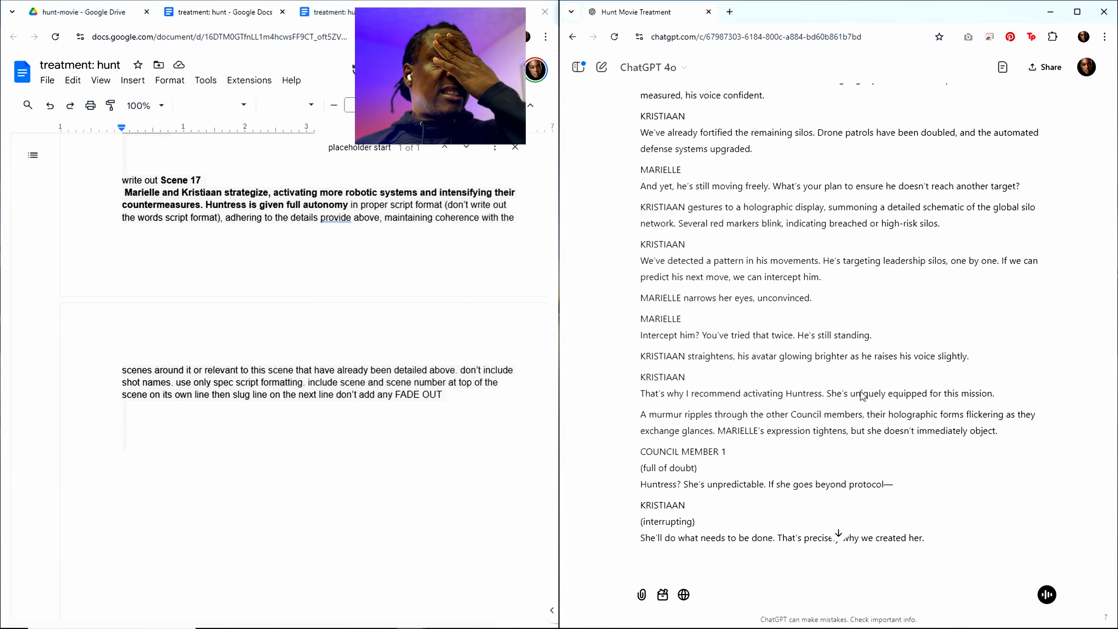
scroll(861, 390, up, 5)
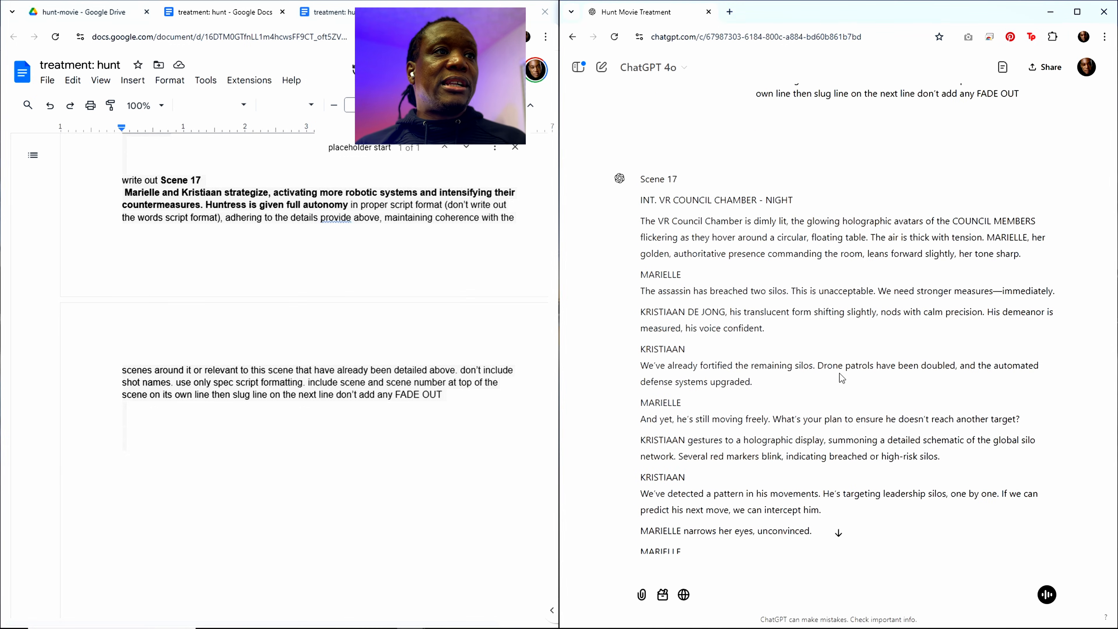
scroll(817, 396, down, 20)
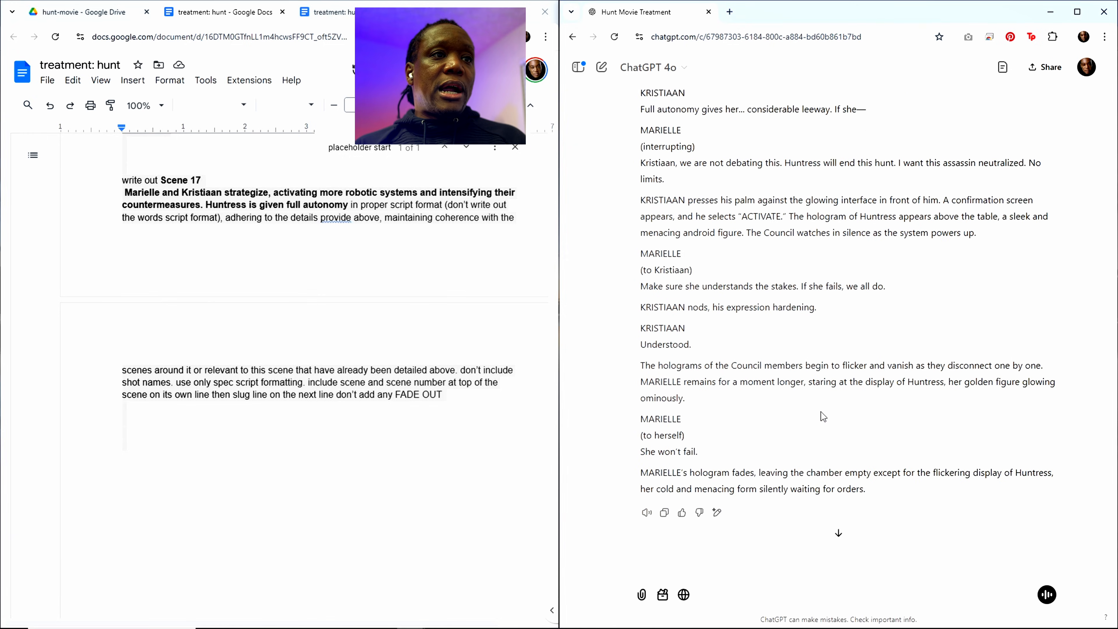
Step: Copy ChatGPT's Scene 17 script and look back over the submitted Scene 17 prompt above it
click(664, 504)
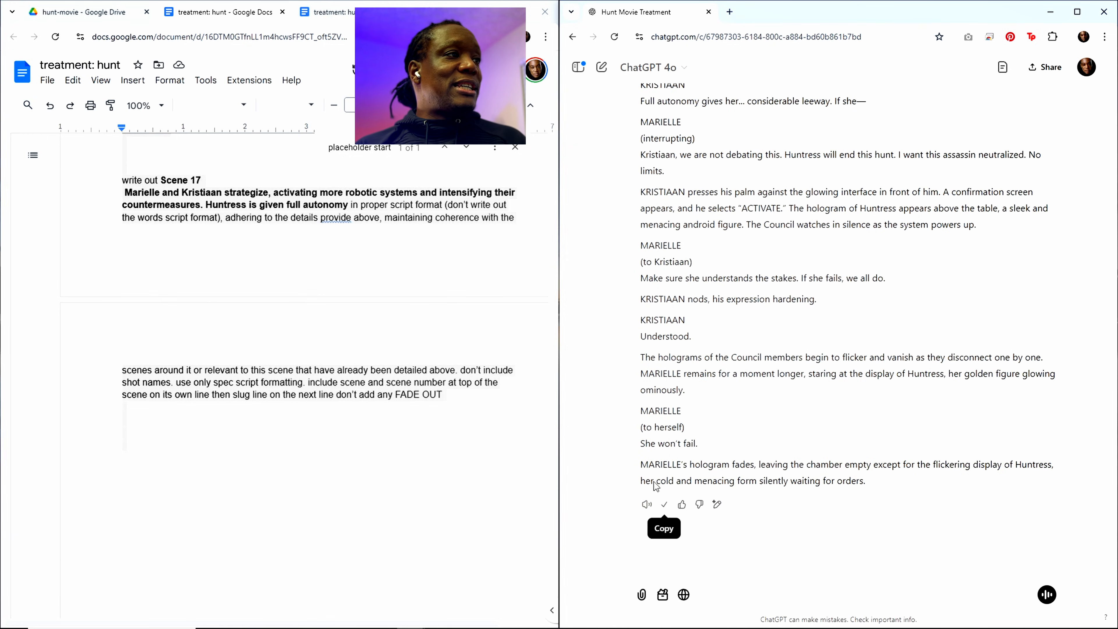
scroll(274, 274, up, 5)
scroll(275, 274, up, 5)
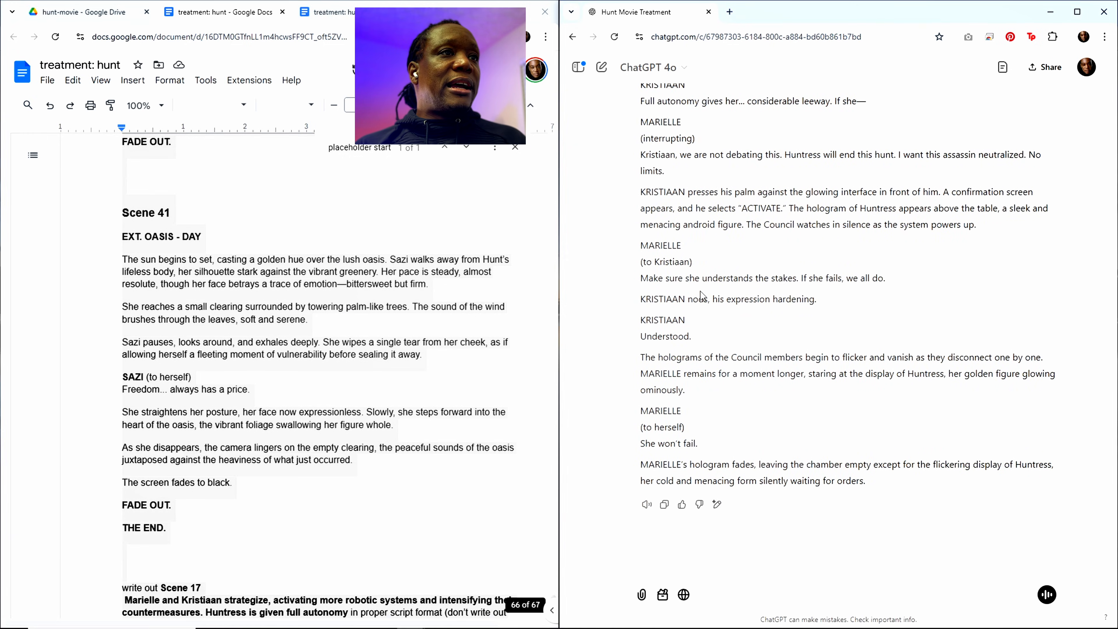
scroll(828, 310, up, 7)
scroll(828, 310, up, 15)
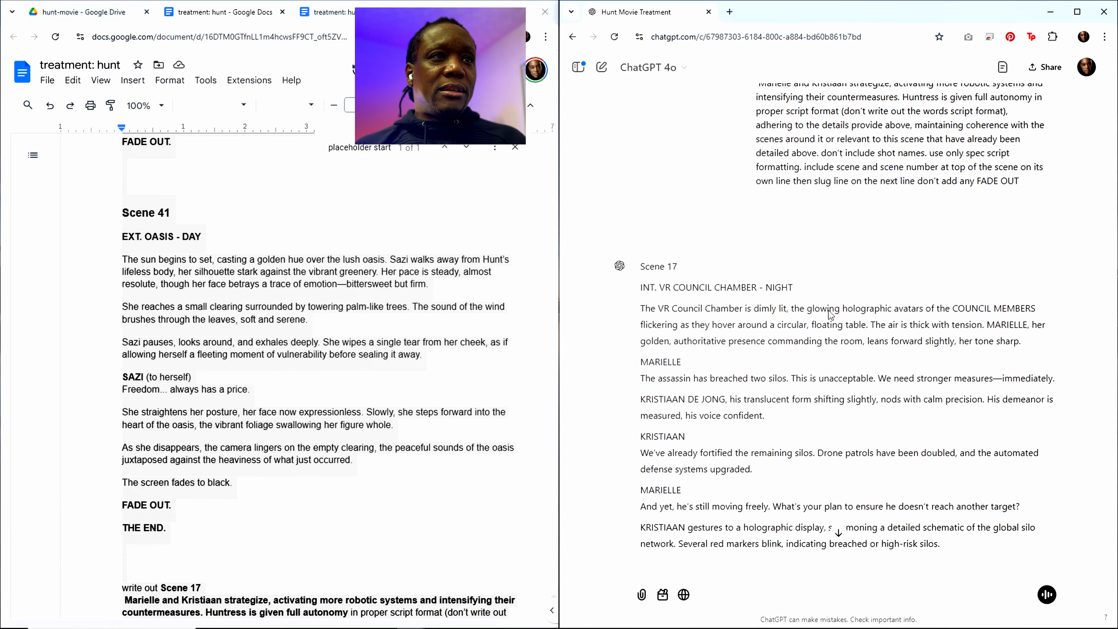
scroll(828, 310, up, 4)
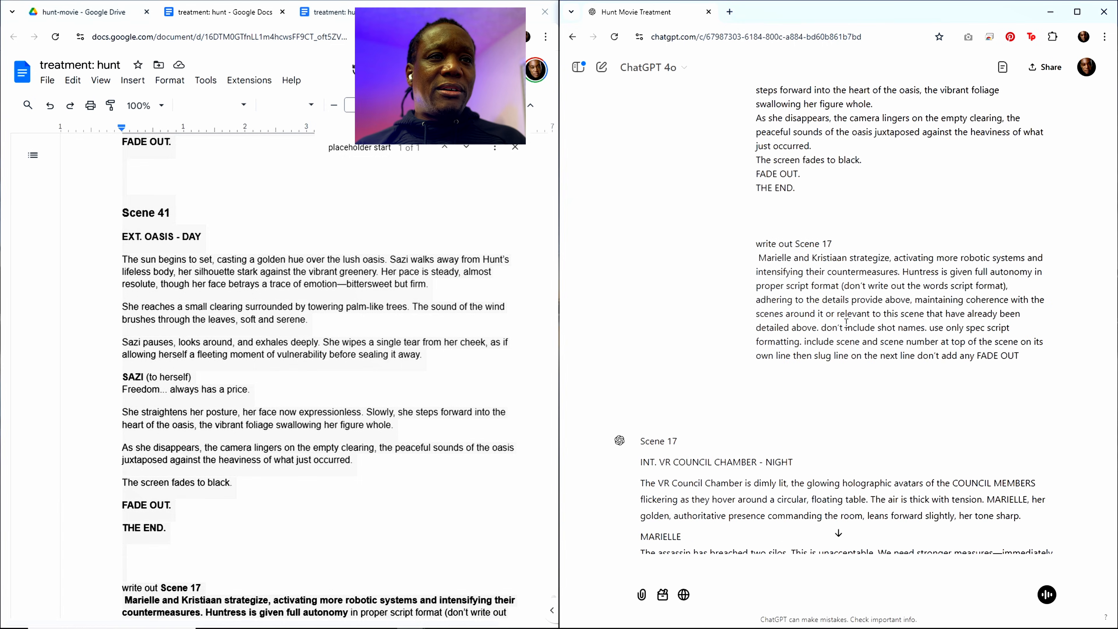
Step: Find the placeholder start marker in the treatment and paste the Scene 17 script beneath it, ahead of Scene 18
click(239, 319)
scroll(259, 321, up, 15)
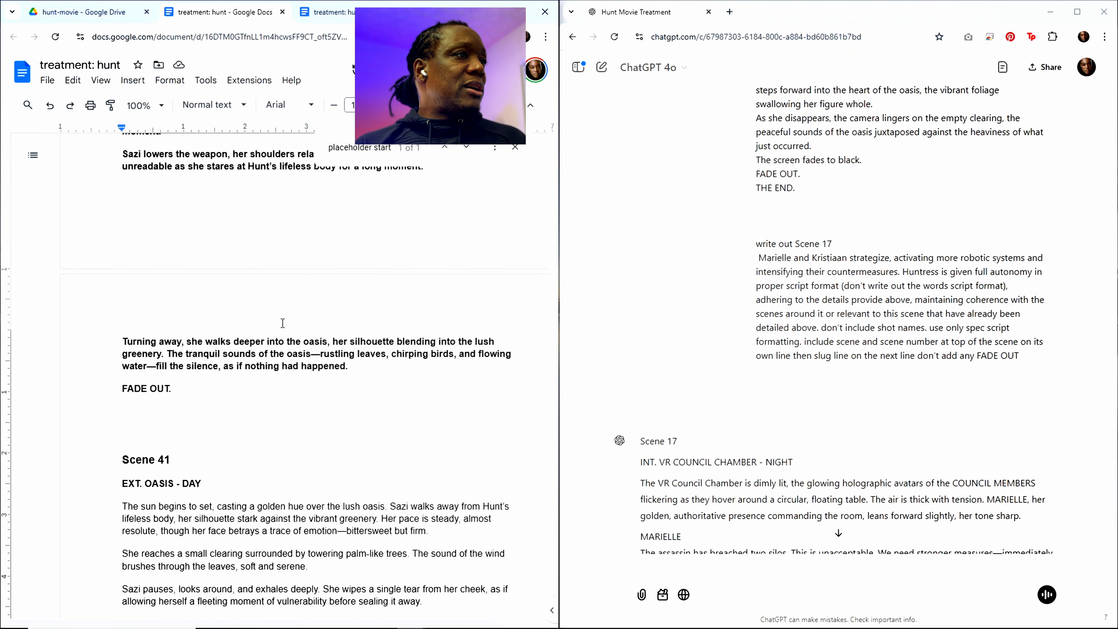
scroll(282, 323, up, 10)
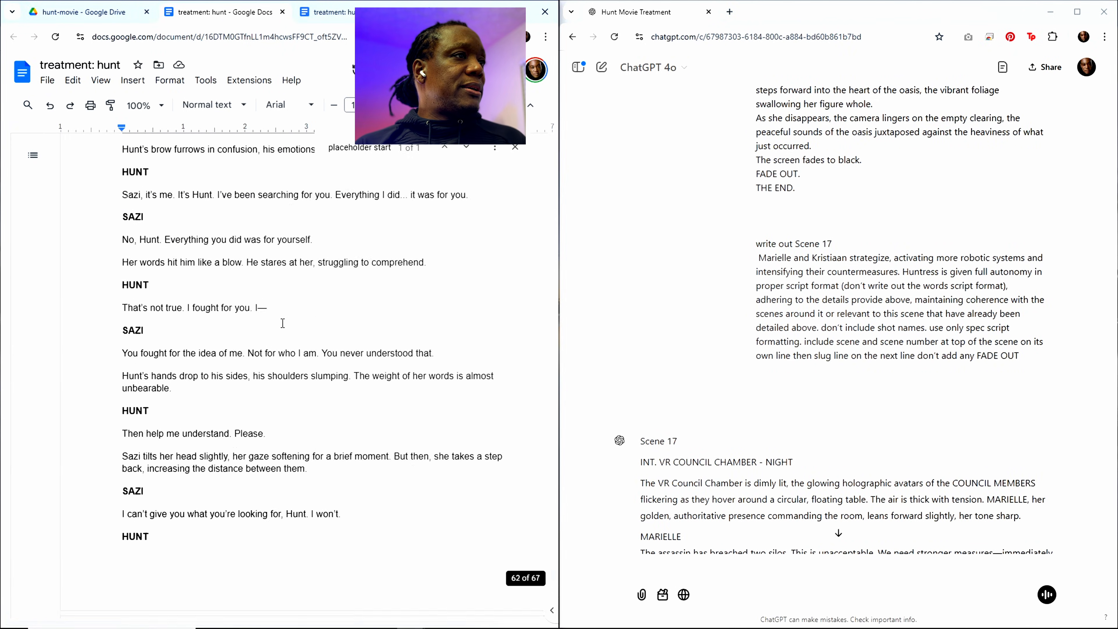
click(374, 150)
key(Return)
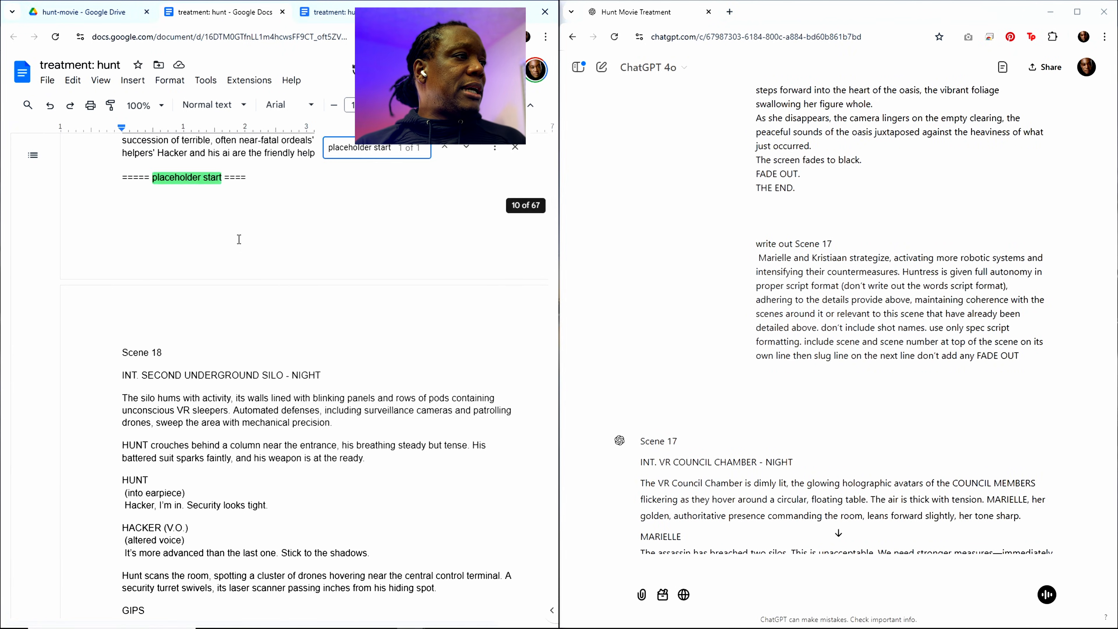
click(163, 230)
key(ctrl+v)
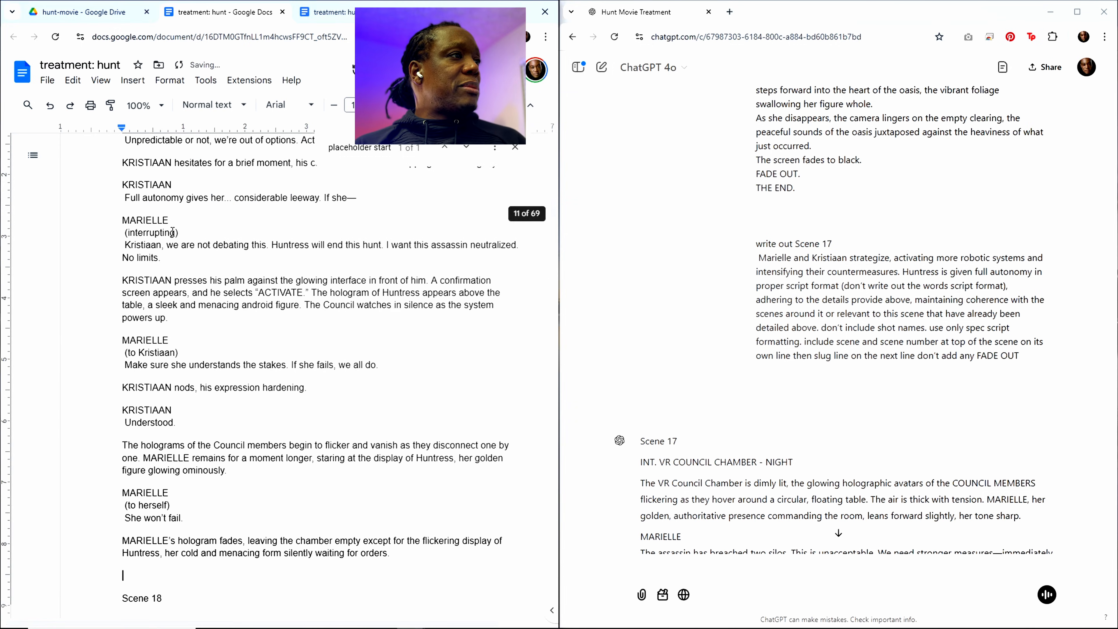
Step: Locate the Scene 16 entry in the treatment's outline and copy its heading and summary, without the closing period
scroll(264, 352, up, 10)
click(368, 149)
scroll(225, 261, up, 15)
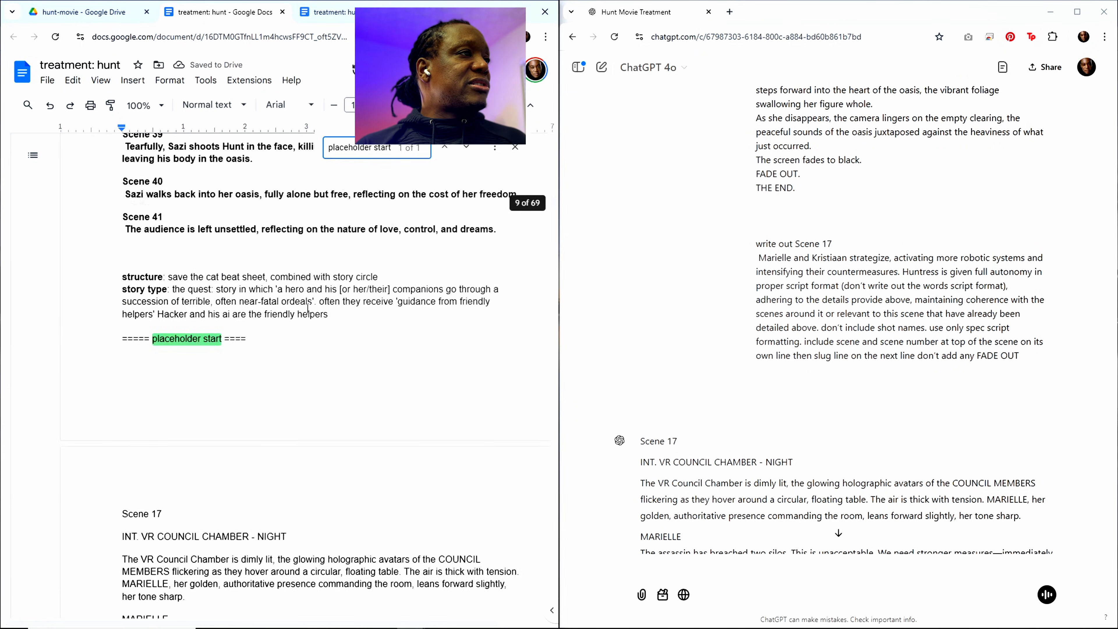
scroll(225, 261, up, 15)
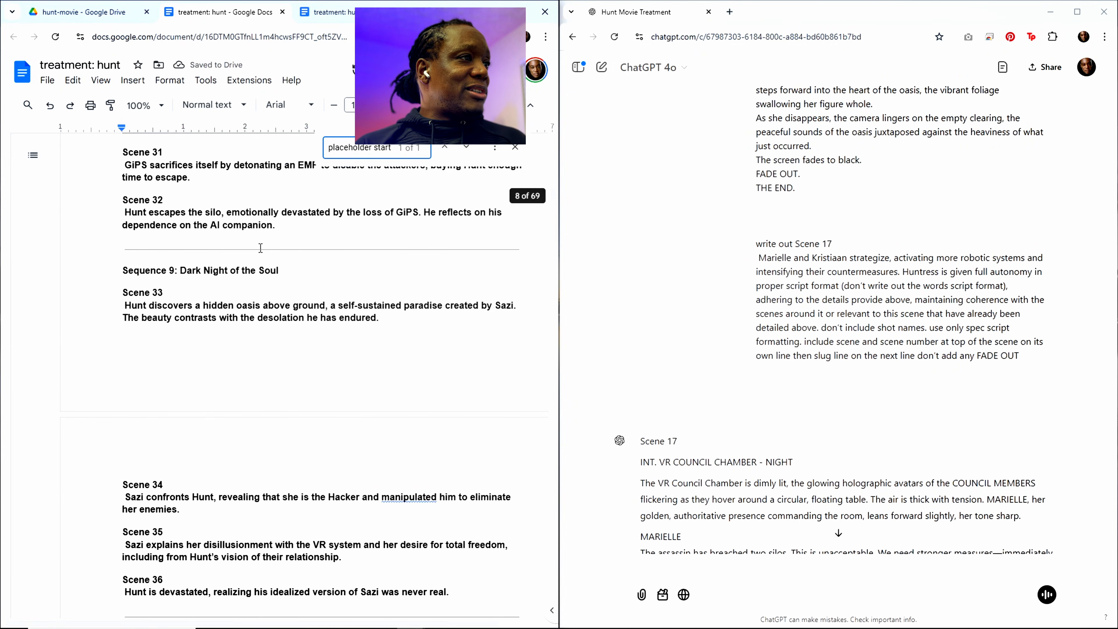
scroll(219, 236, up, 15)
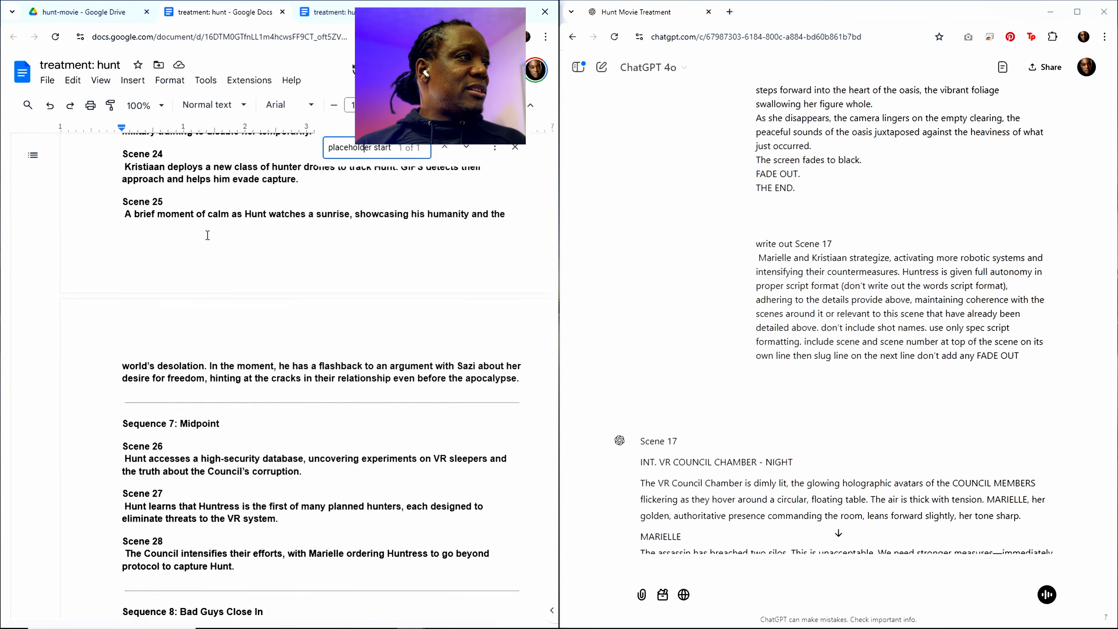
scroll(207, 235, up, 3)
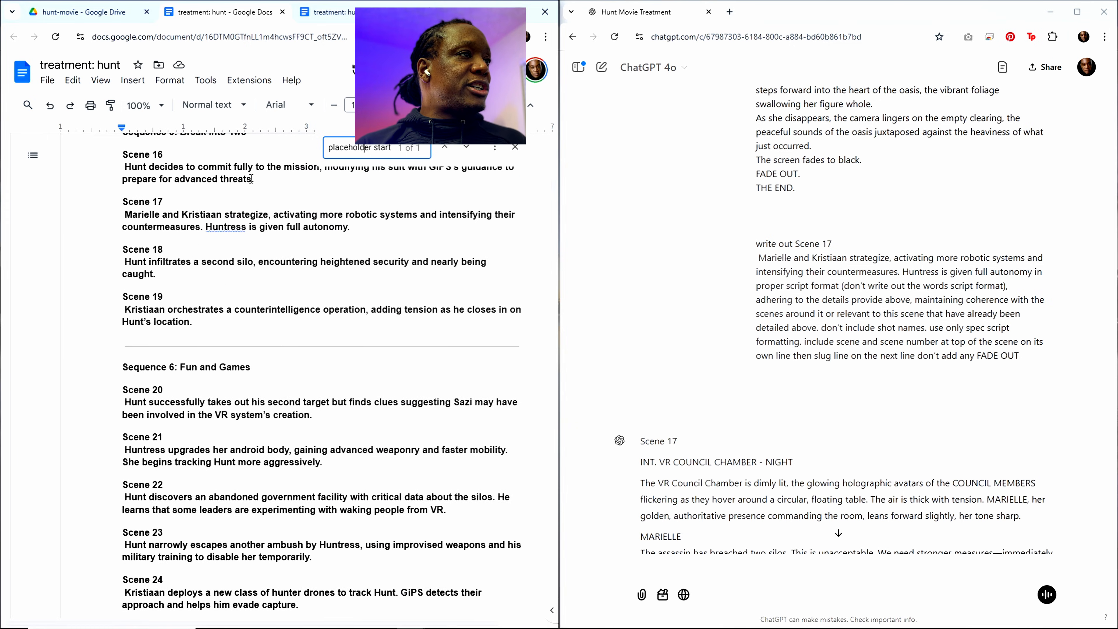
drag(252, 179, 118, 159)
key(ctrl+c)
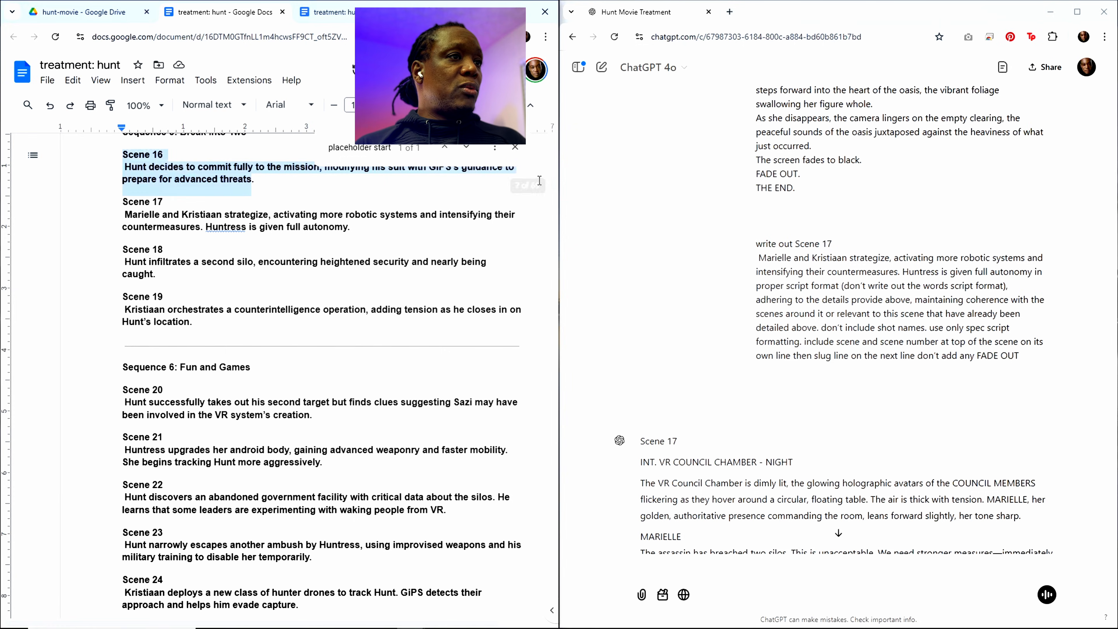
Step: Replace the Scene 17 heading and summary in the prompt at the treatment's end with the copied Scene 16 text
drag(553, 187, 542, 601)
scroll(434, 483, down, 15)
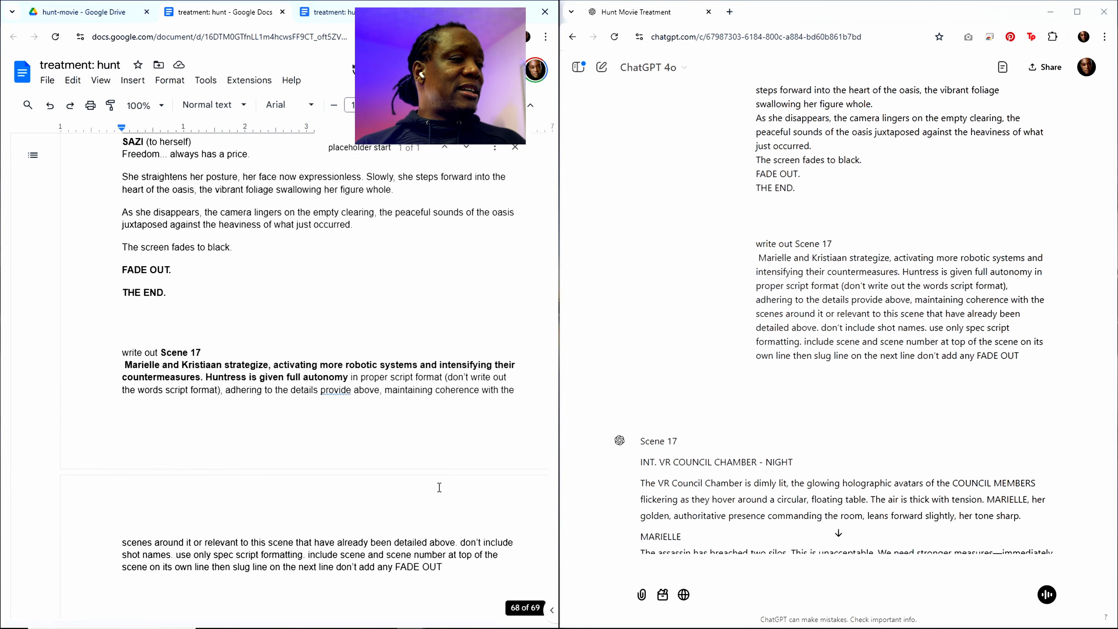
scroll(436, 467, up, 5)
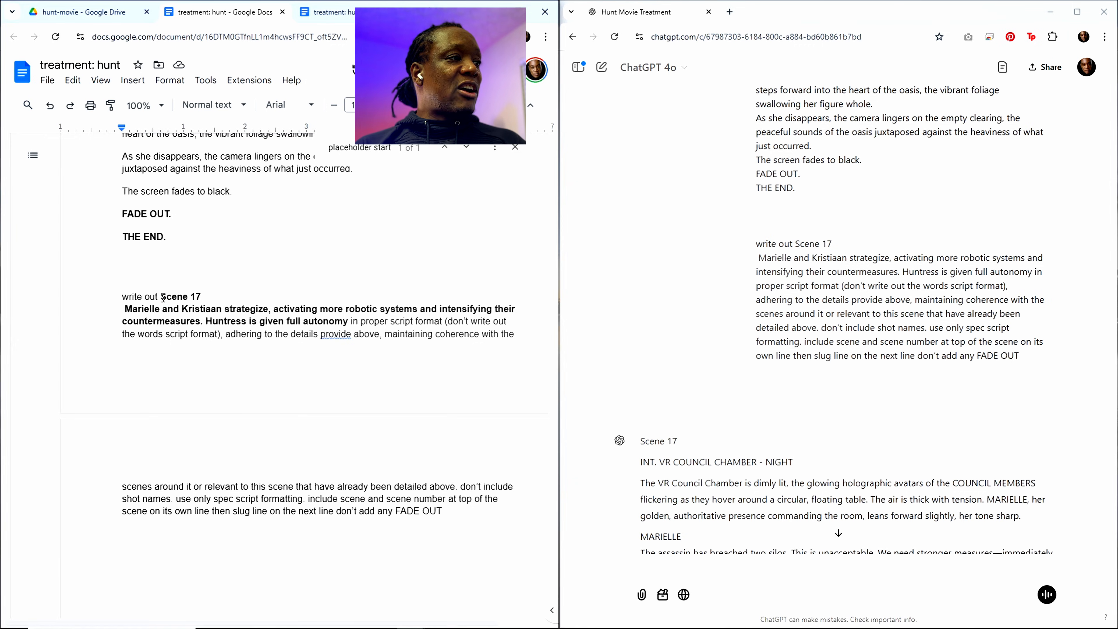
drag(162, 298, 343, 324)
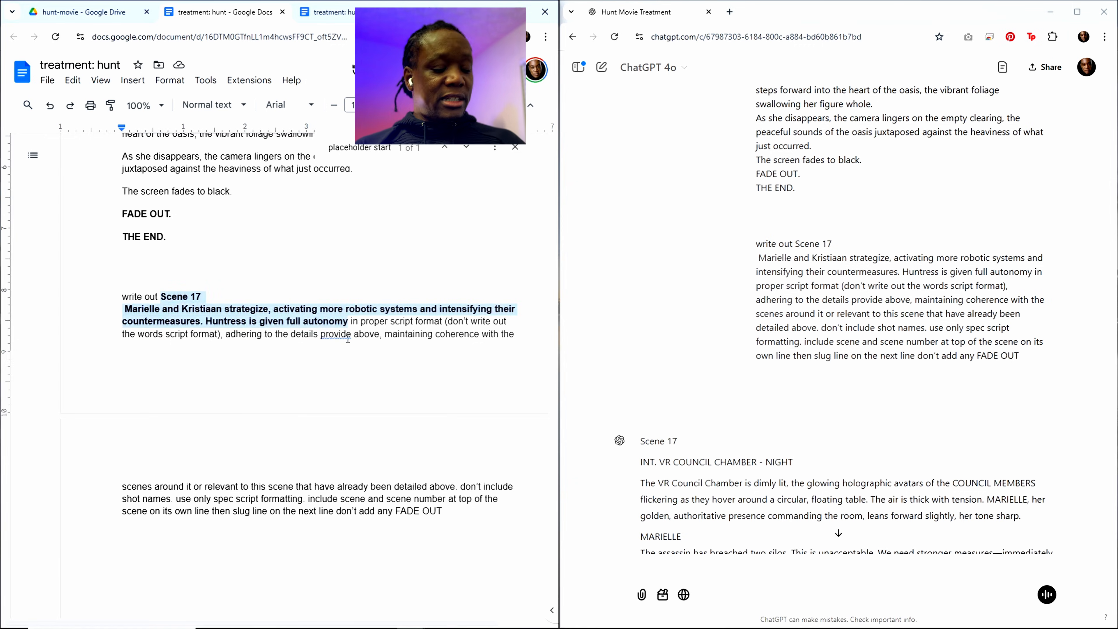
key(ctrl+v)
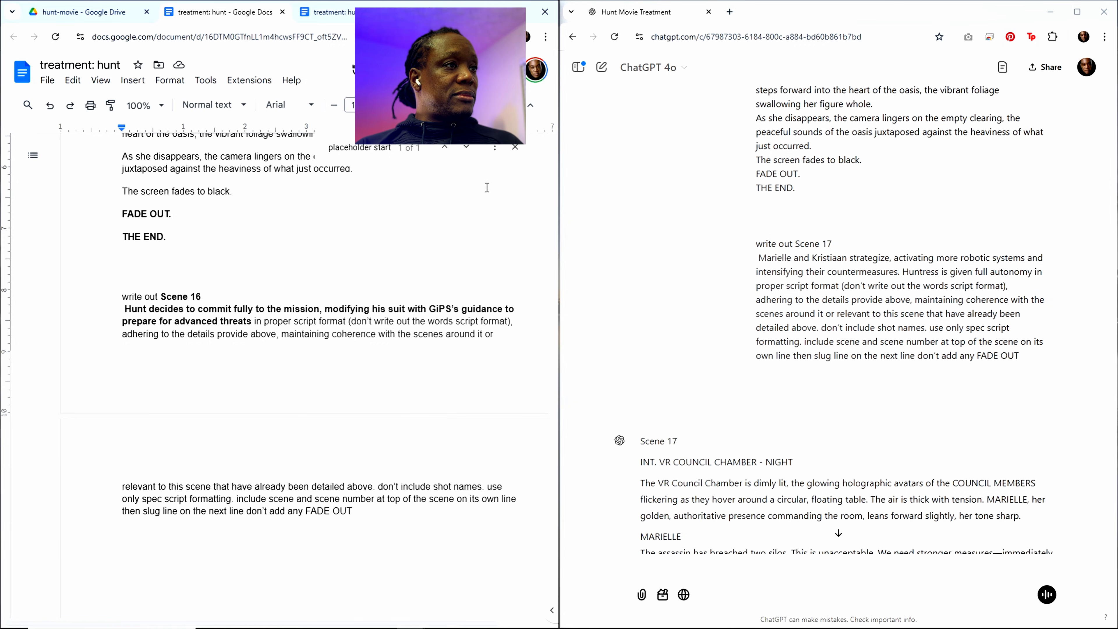
Step: Copy the entire treatment with its Scene 16 prompt and submit it in the ChatGPT conversation
key(ctrl+a)
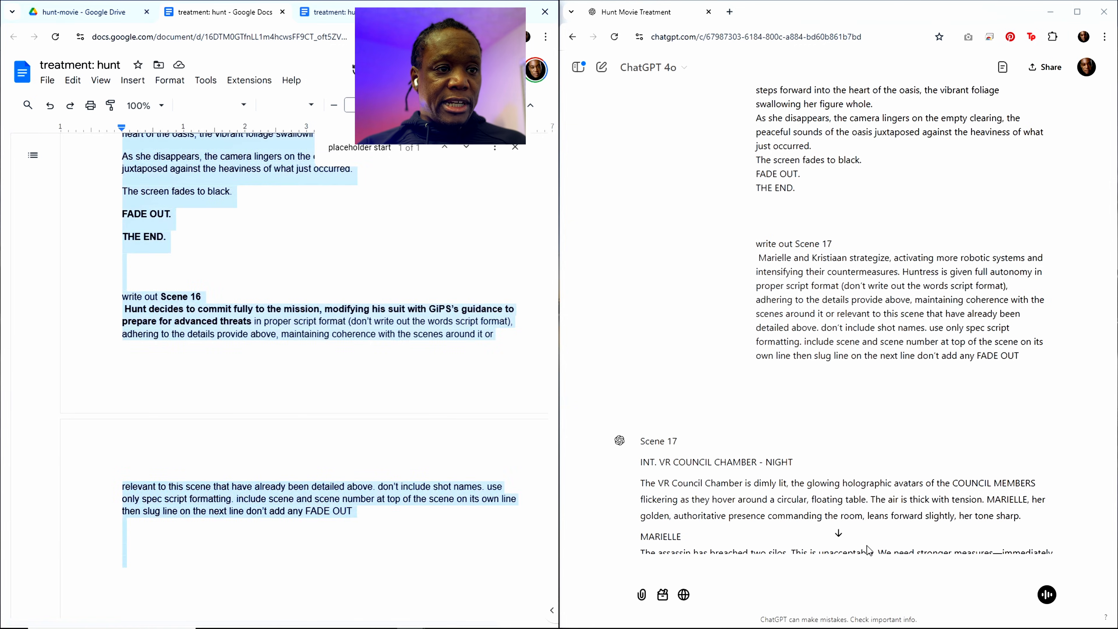
click(714, 571)
key(ctrl+v)
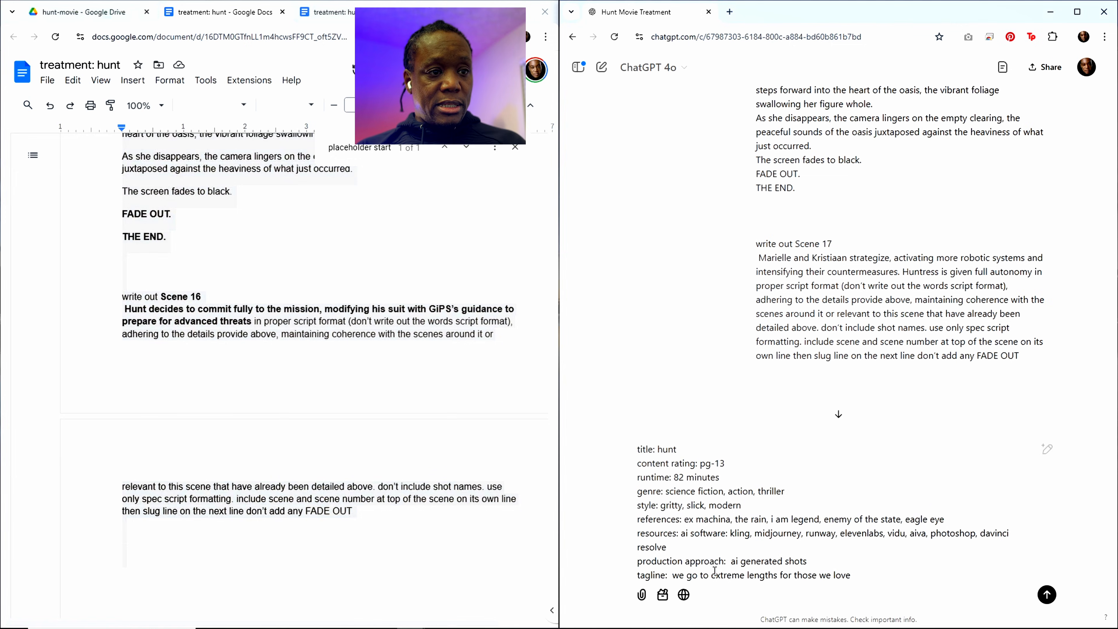
key(Return)
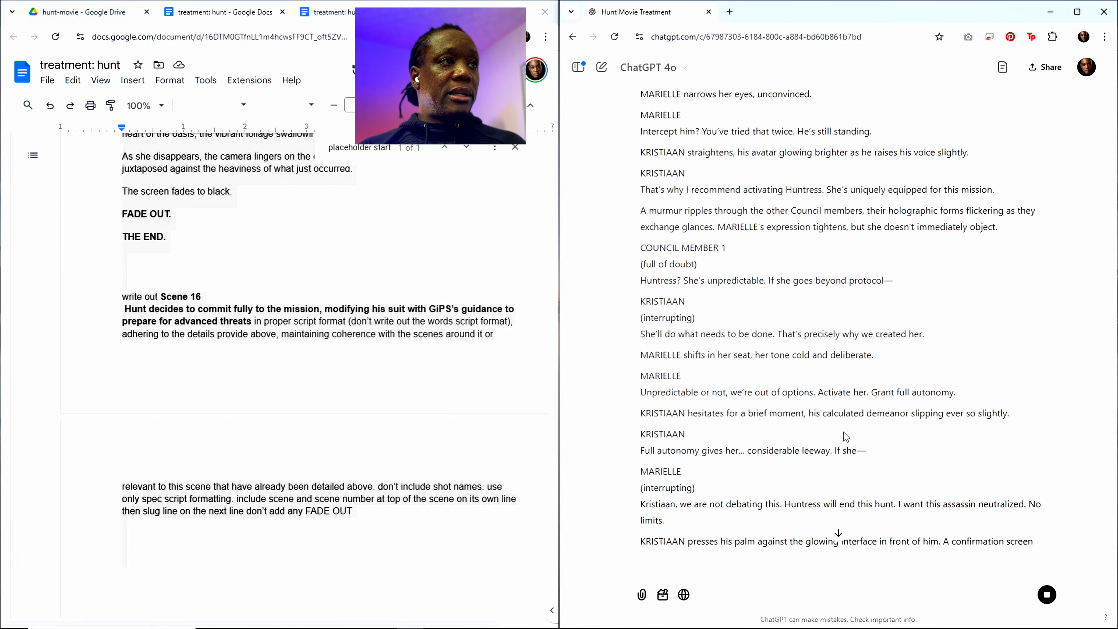
Step: Read through the Scene 16 script that ChatGPT generates, from the submitted prompt above it to its closing action
scroll(834, 470, down, 15)
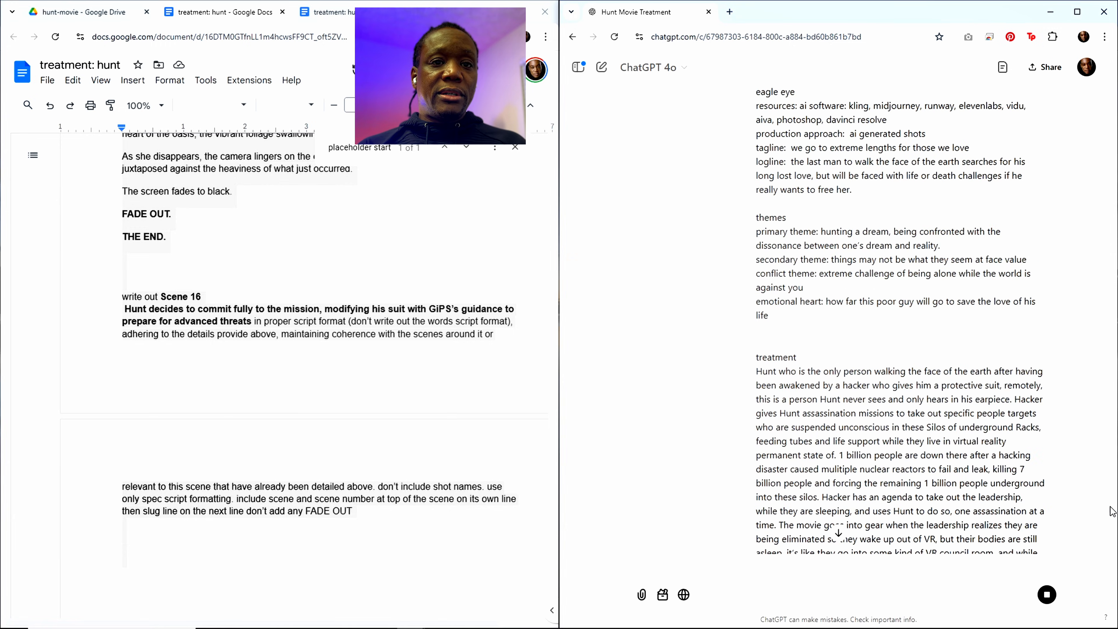
drag(1112, 511, 1112, 550)
scroll(768, 426, up, 4)
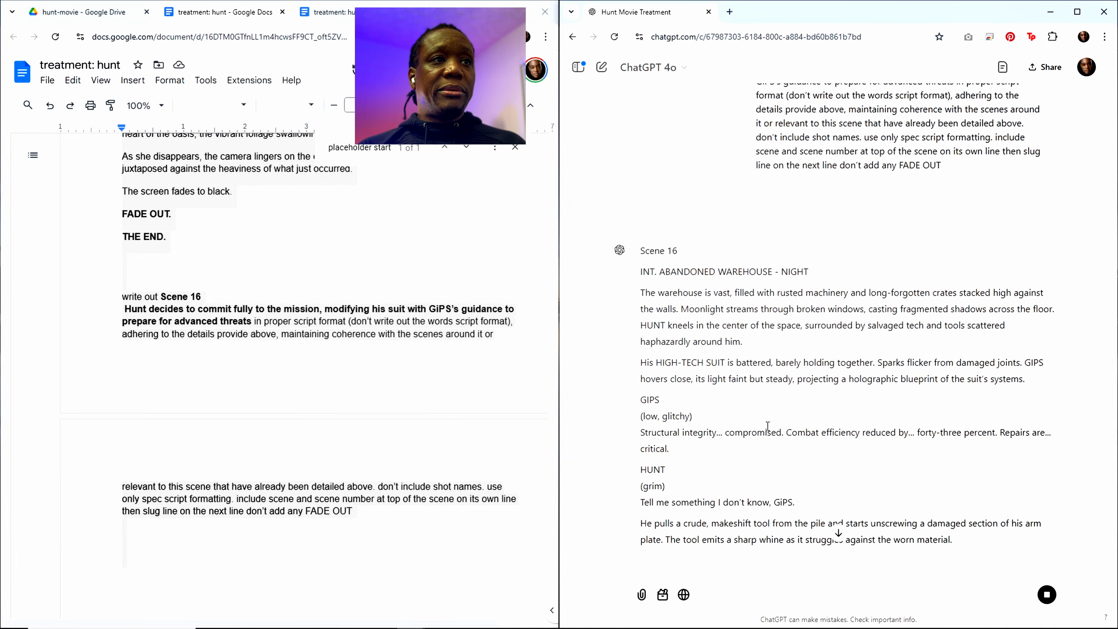
scroll(768, 426, down, 5)
scroll(767, 426, up, 2)
scroll(859, 419, up, 6)
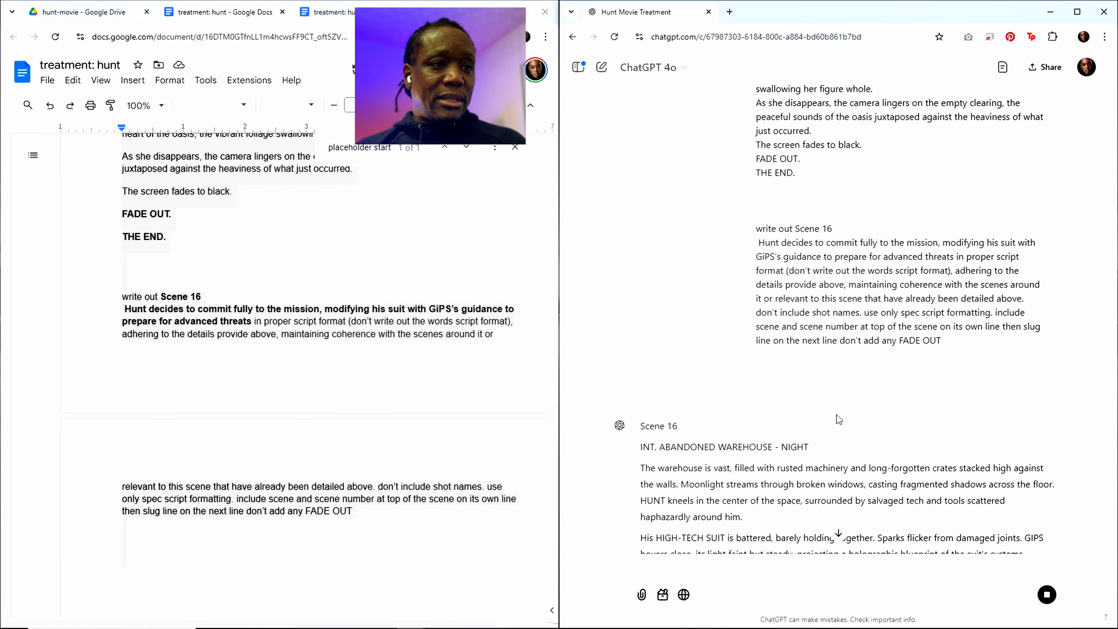
scroll(836, 414, down, 5)
scroll(837, 414, down, 3)
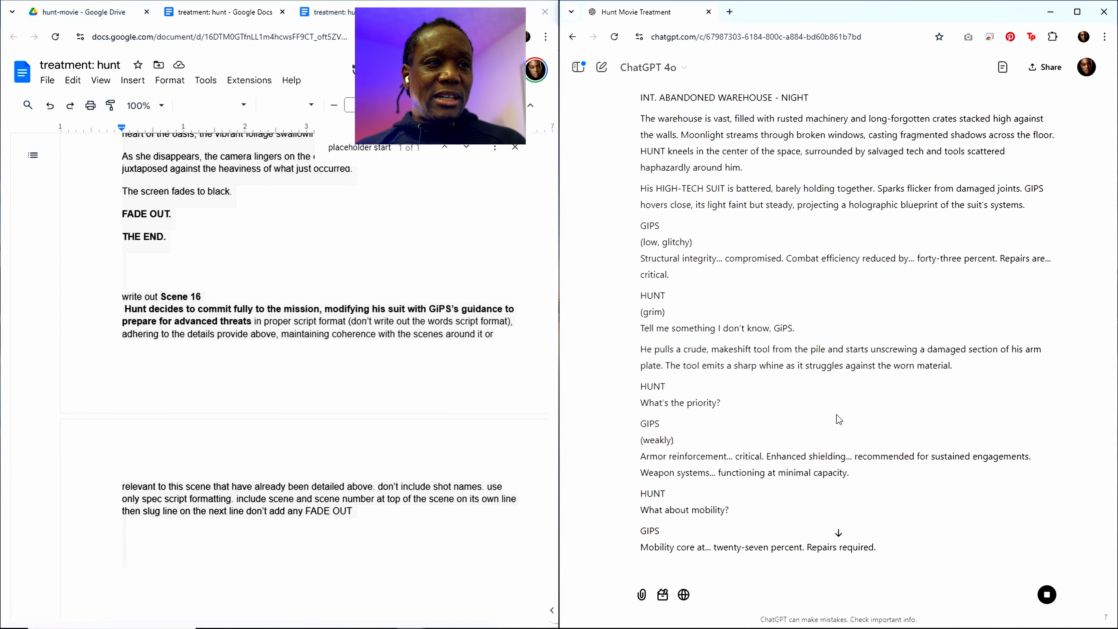
scroll(836, 414, down, 4)
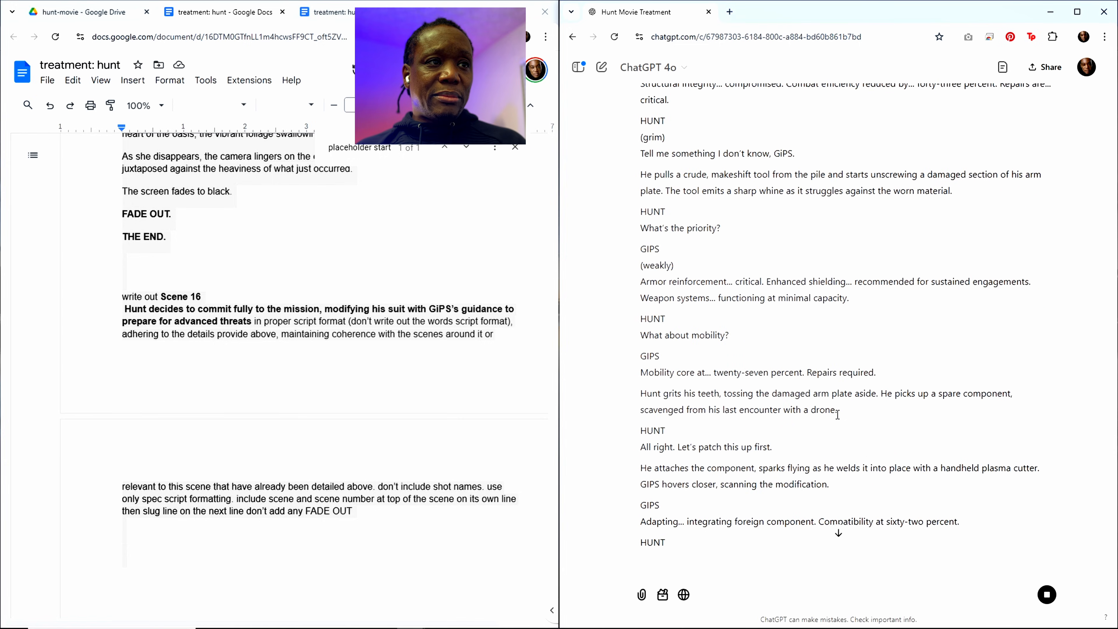
scroll(837, 414, down, 8)
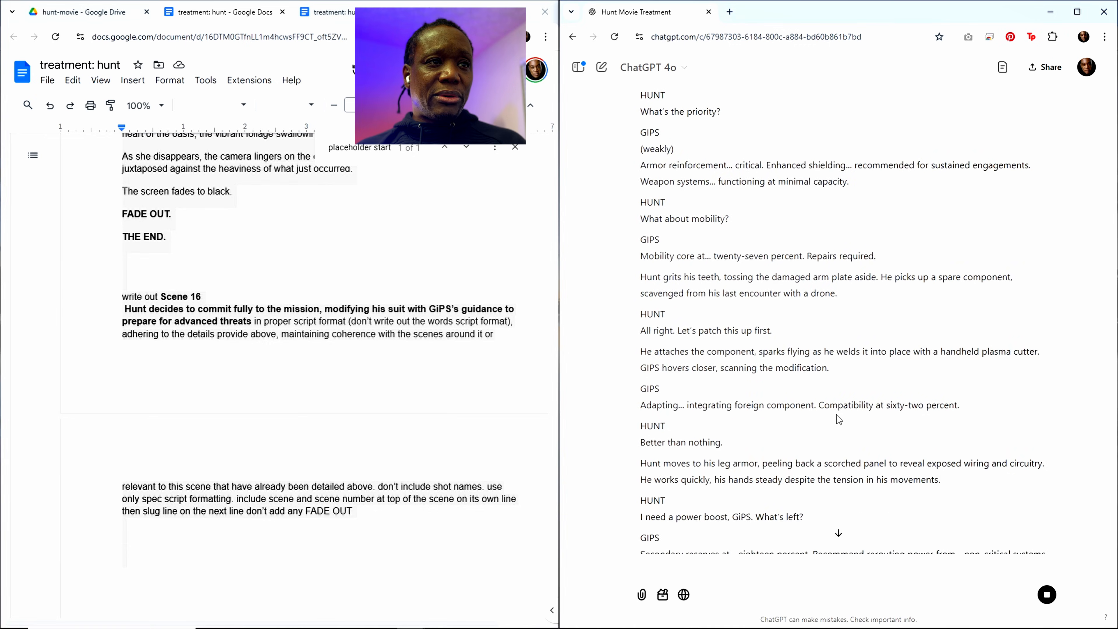
scroll(839, 419, down, 6)
scroll(838, 418, down, 10)
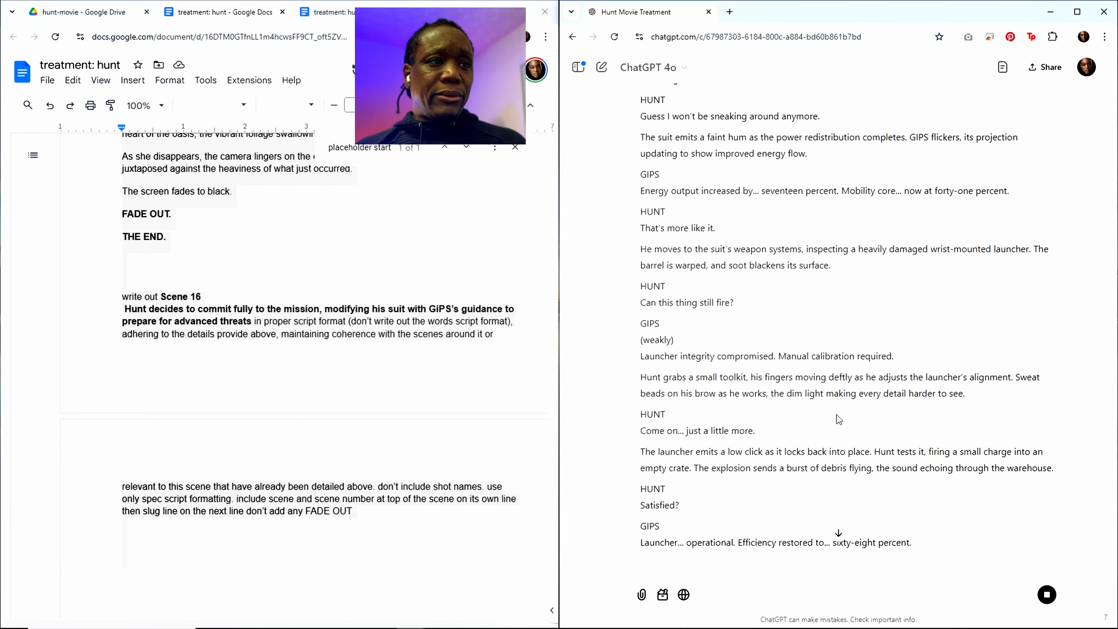
scroll(838, 419, down, 2)
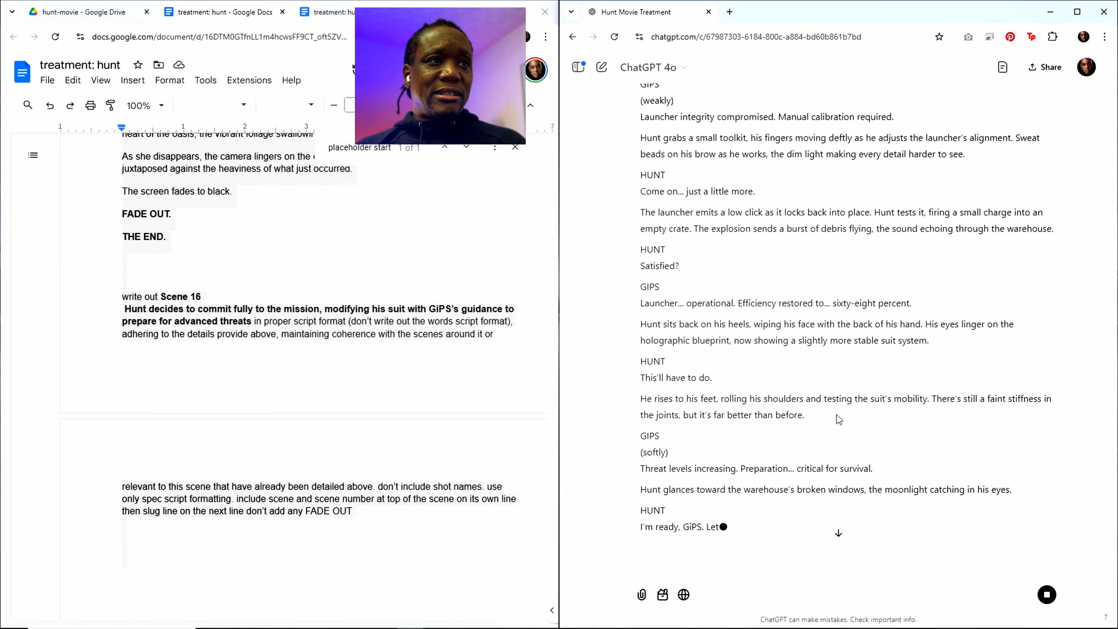
scroll(837, 419, up, 3)
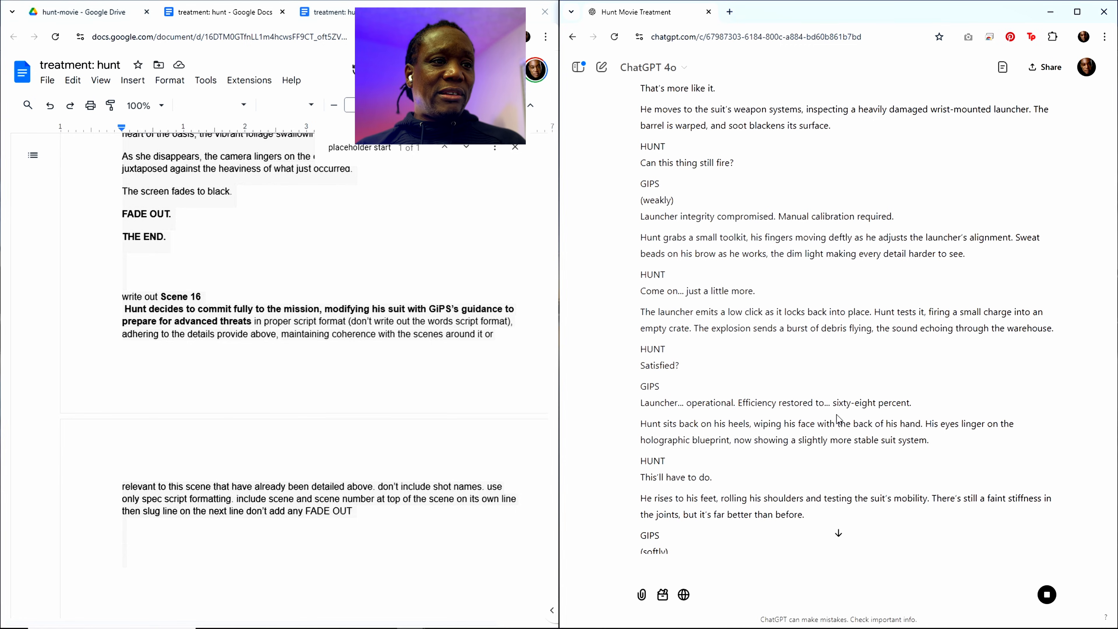
scroll(836, 415, down, 5)
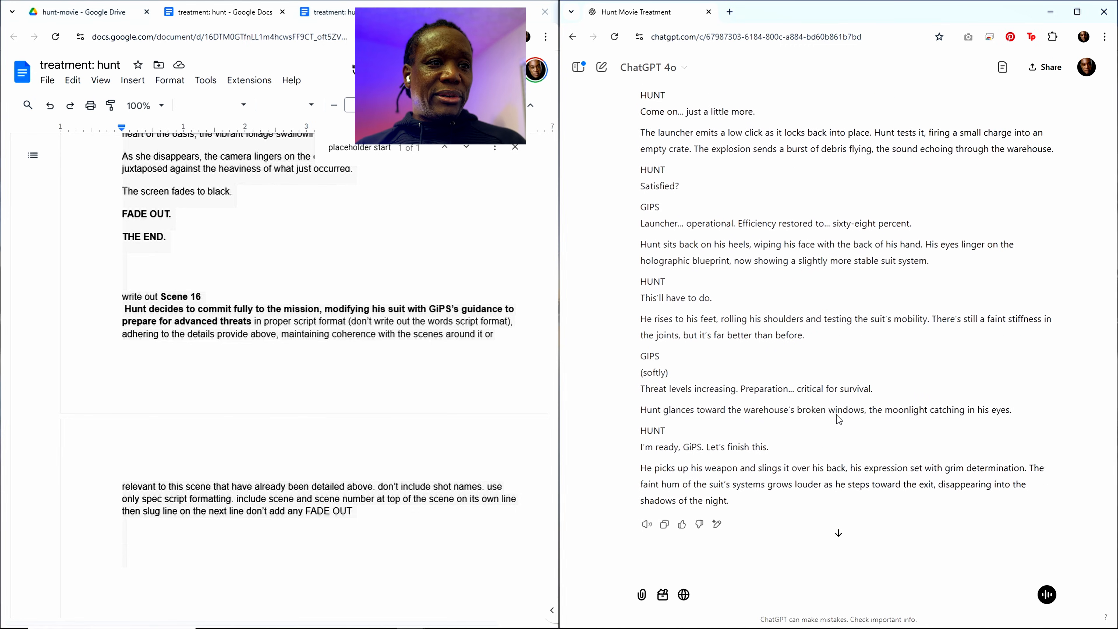
Step: Copy ChatGPT's Scene 16 script and paste it beneath the placeholder start marker in the treatment, ahead of Scene 17
click(665, 505)
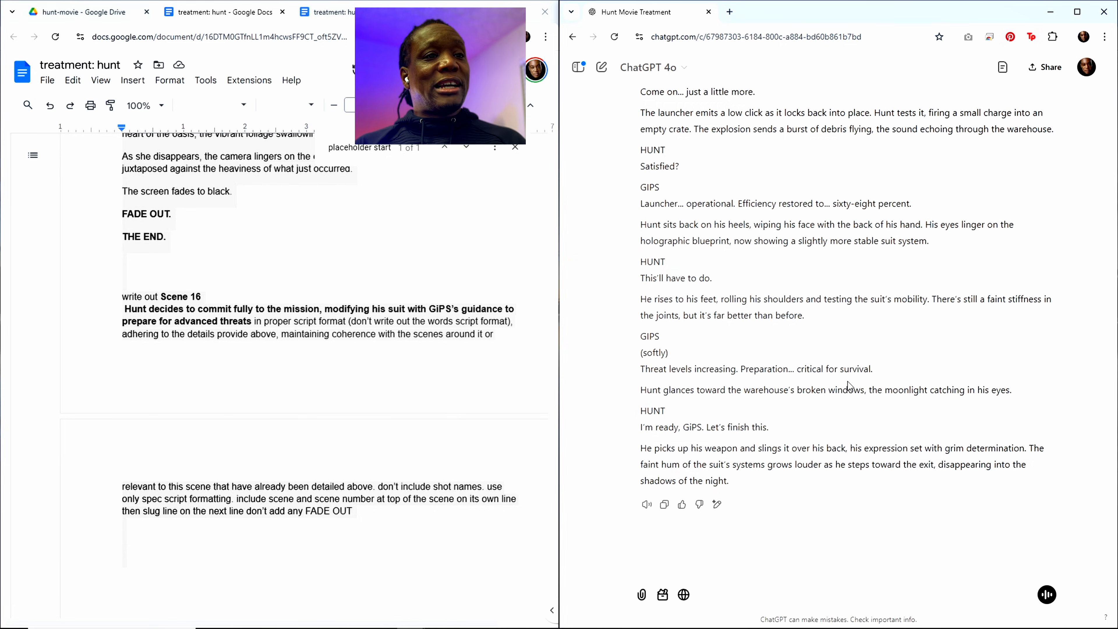
scroll(847, 381, up, 15)
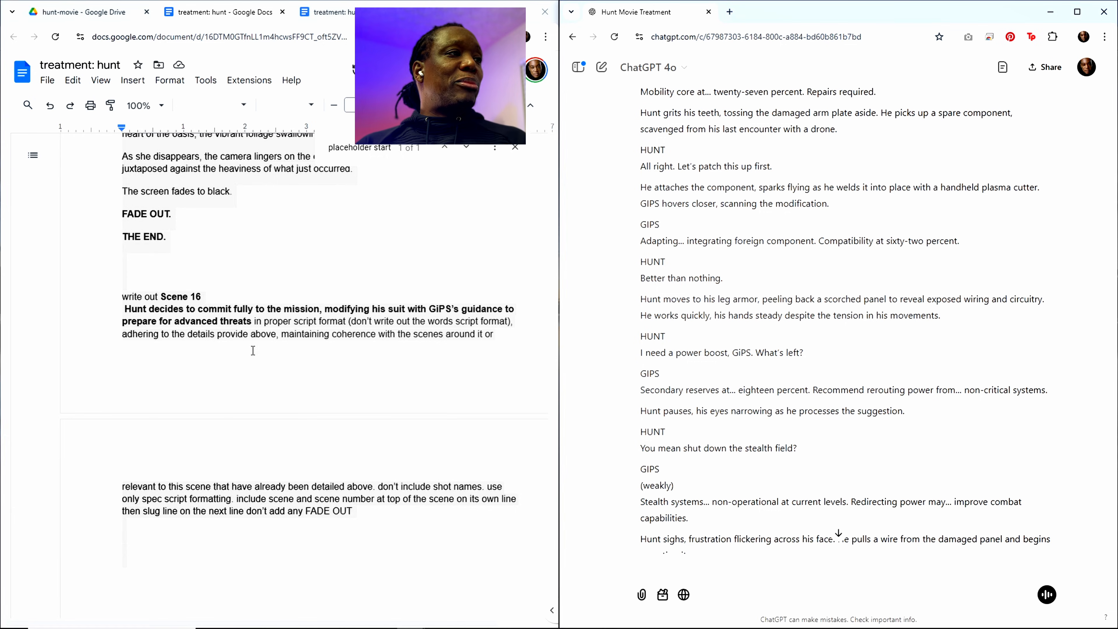
click(197, 309)
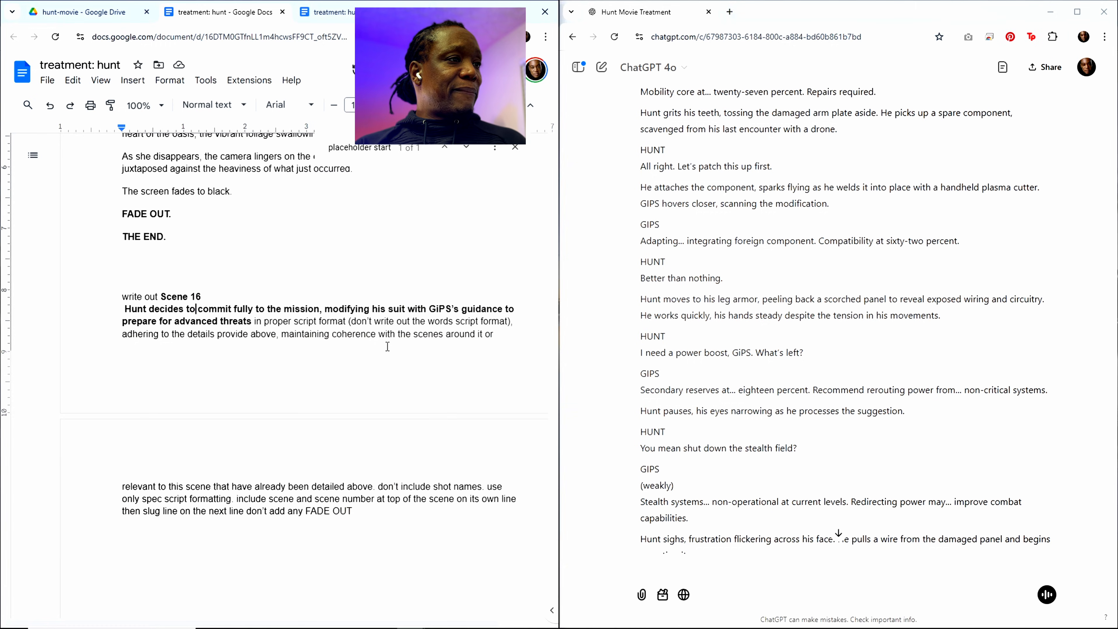
scroll(379, 313, up, 4)
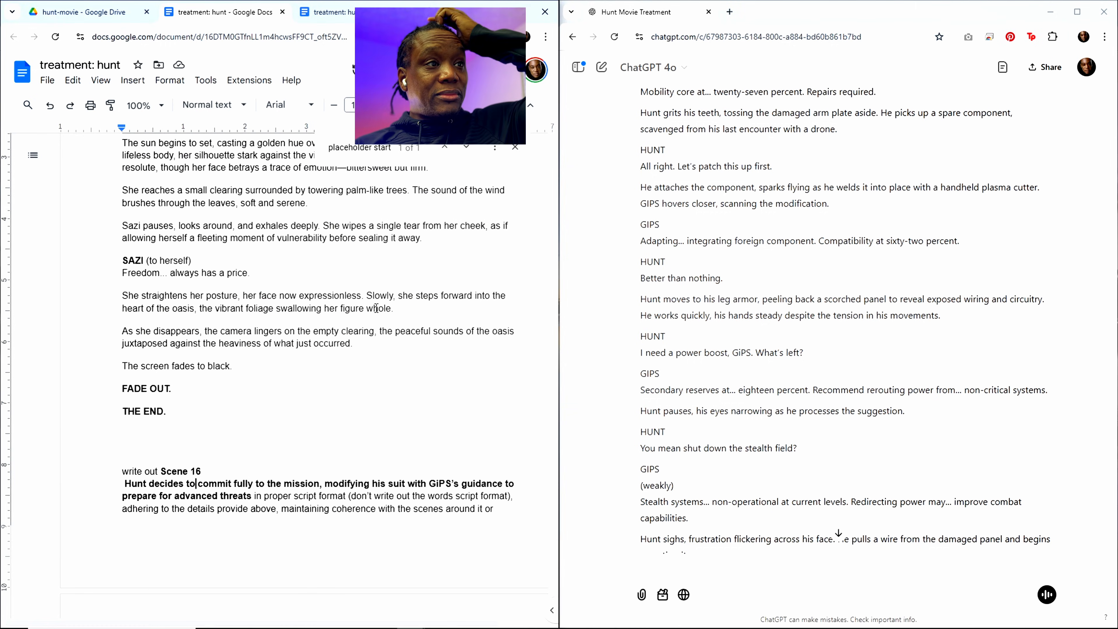
click(369, 150)
key(Return)
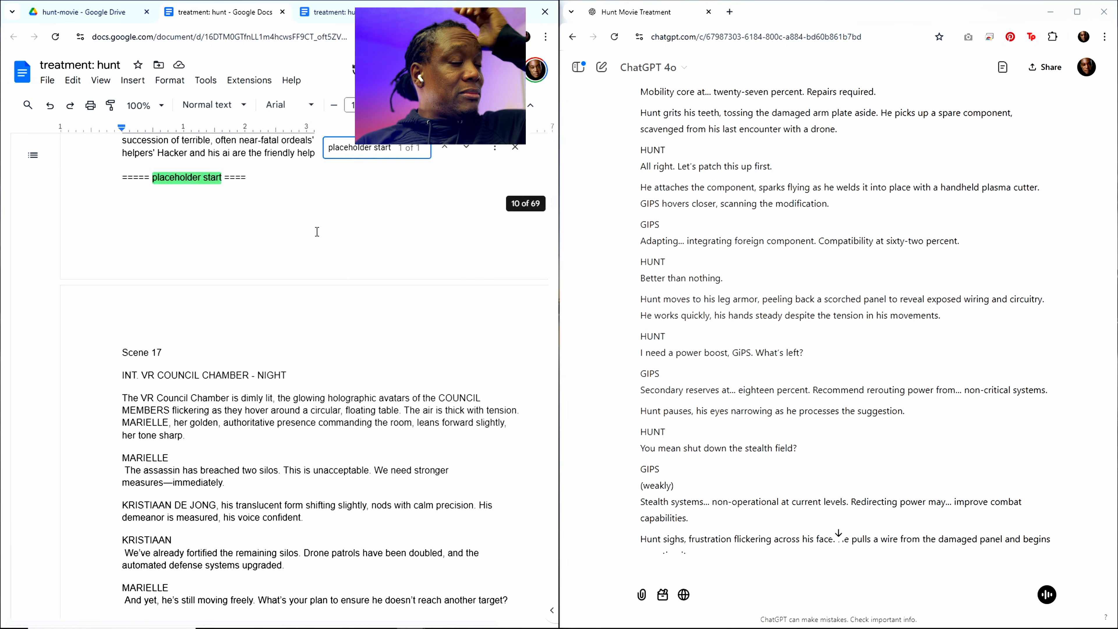
scroll(238, 250, up, 5)
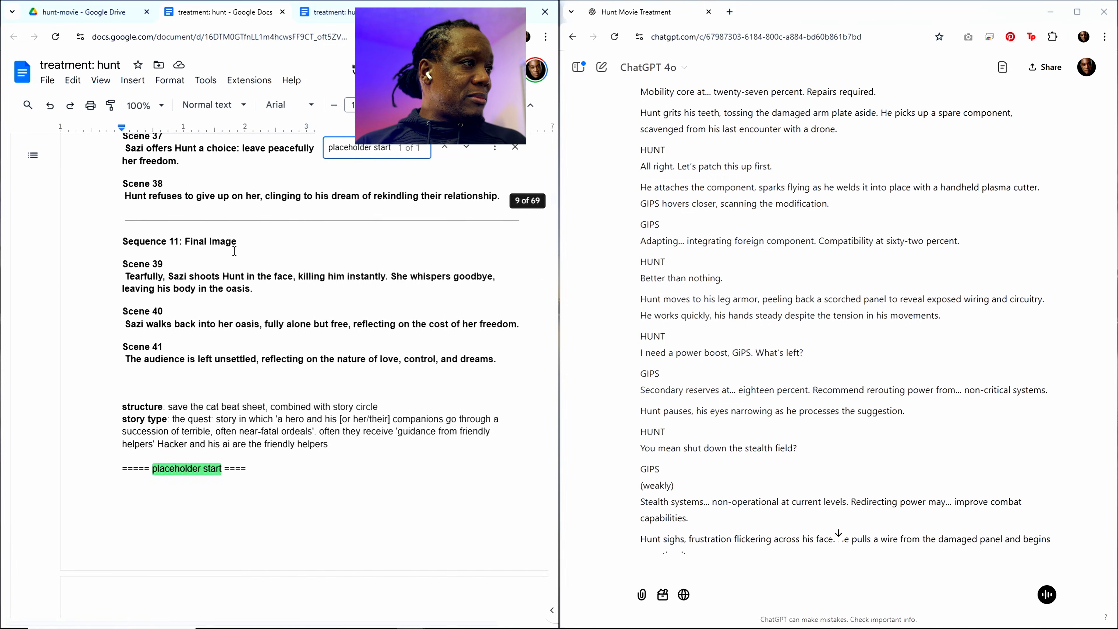
scroll(167, 397, down, 4)
click(137, 348)
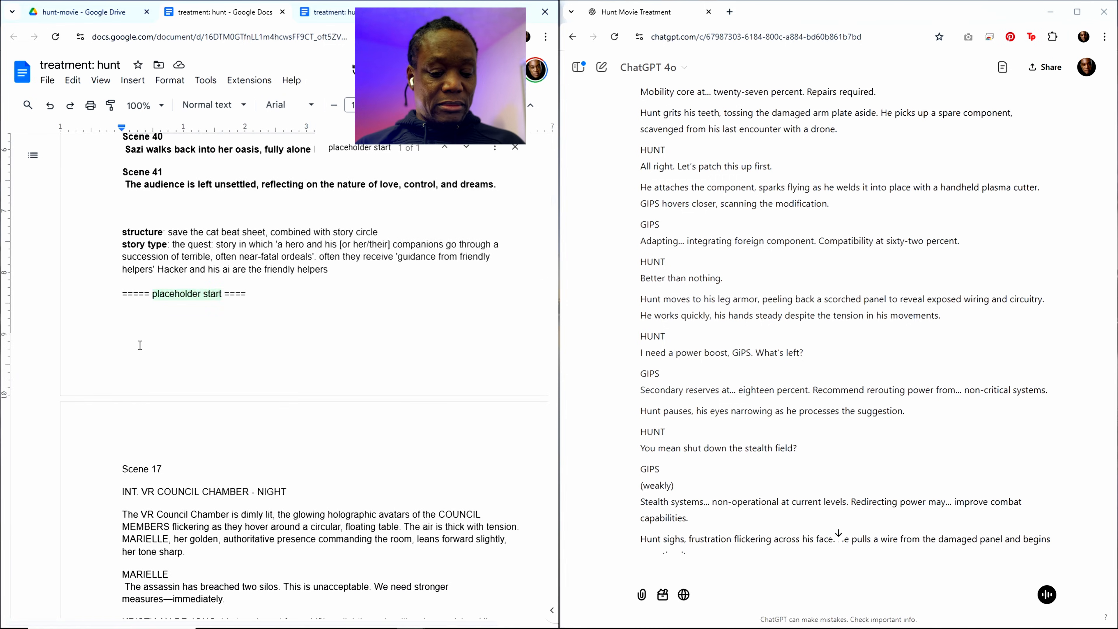
key(ctrl+v)
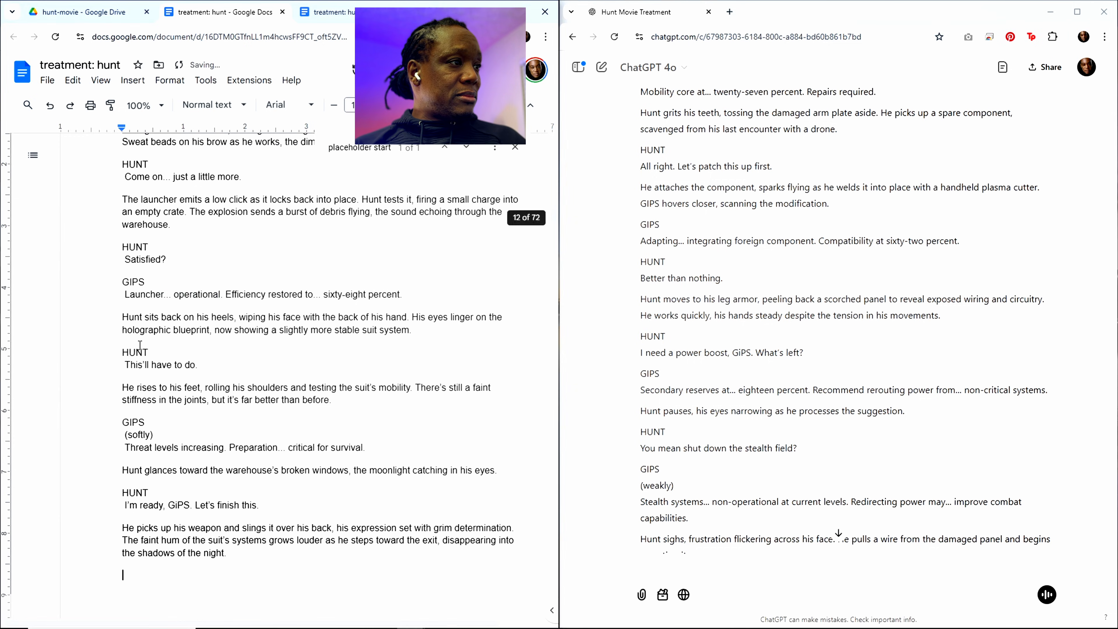
Step: Find the Scene 15 entry in the treatment's outline and select its heading and summary, without the closing period
scroll(353, 369, up, 10)
scroll(353, 369, up, 15)
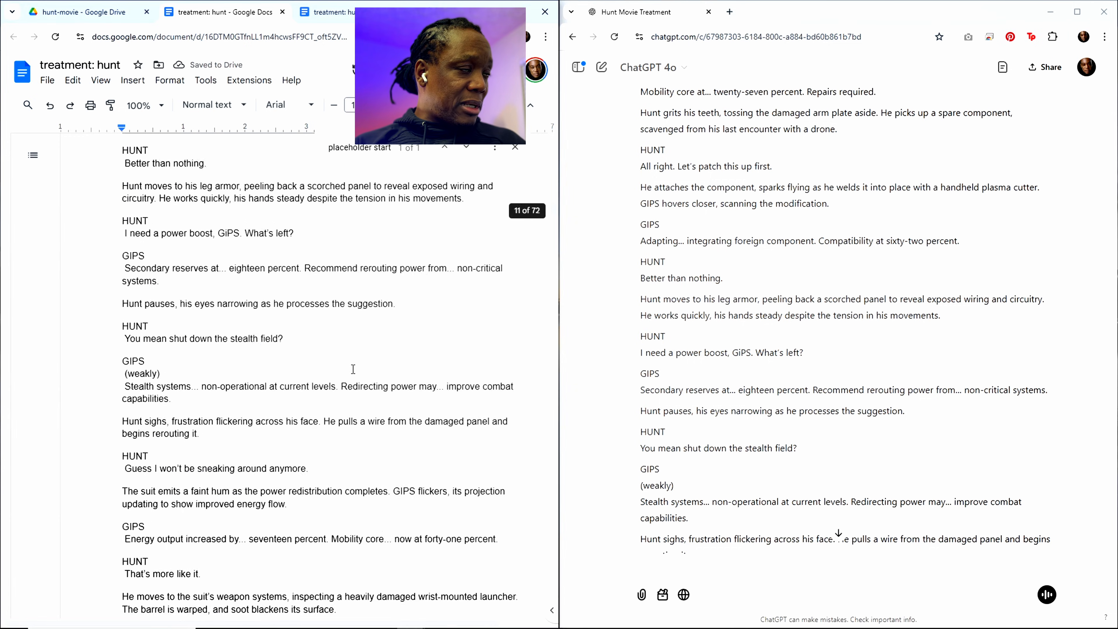
scroll(360, 360, up, 10)
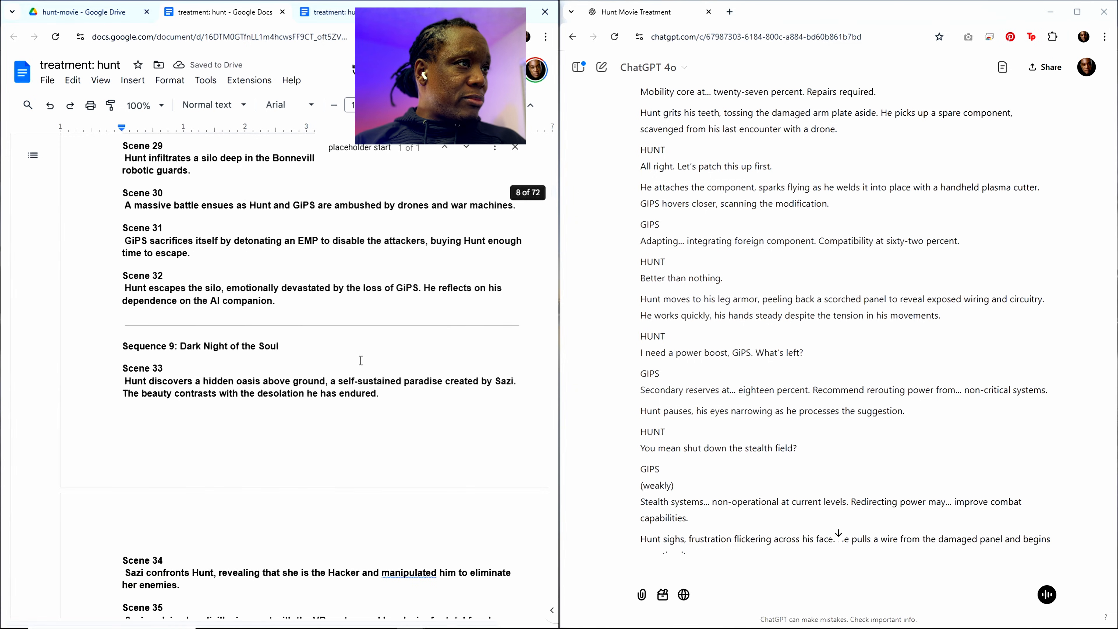
scroll(346, 354, up, 10)
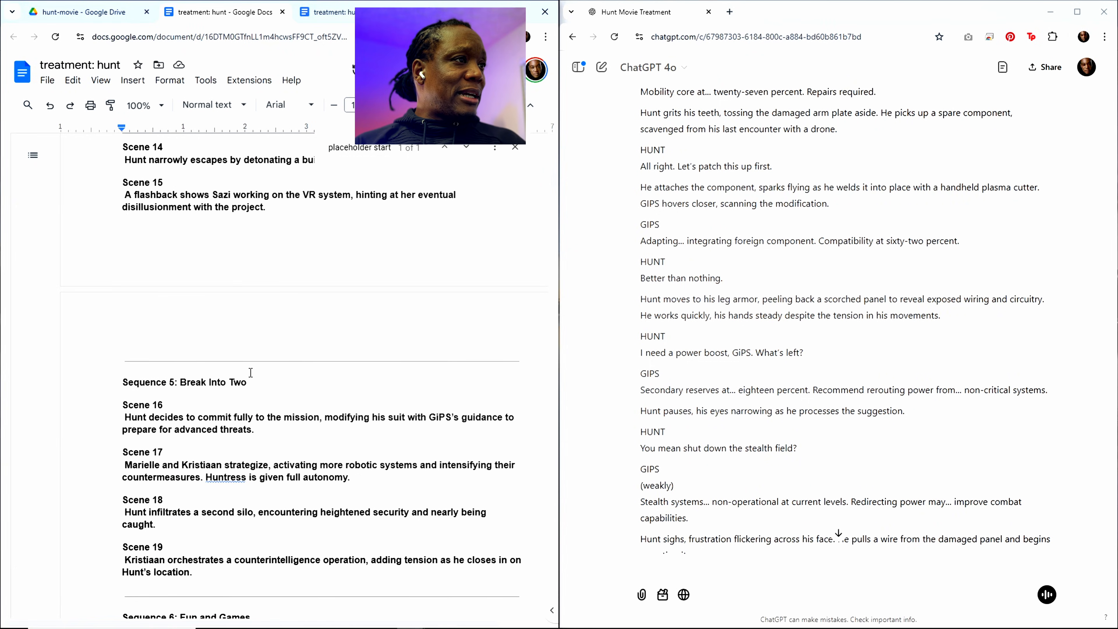
scroll(272, 219, up, 2)
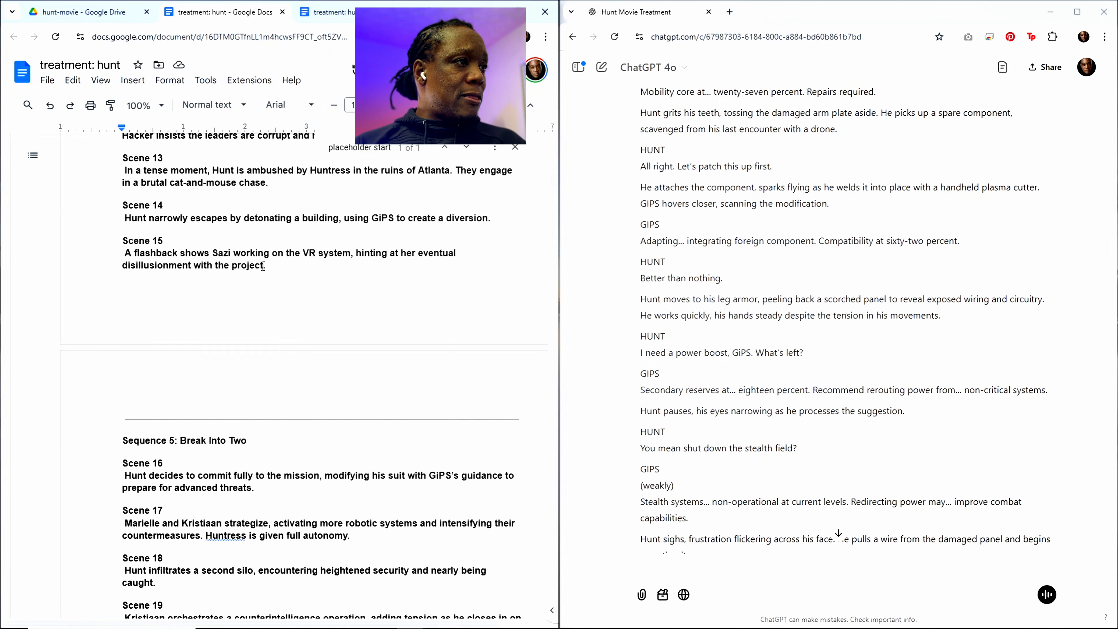
drag(263, 275, 117, 249)
key(ctrl+c)
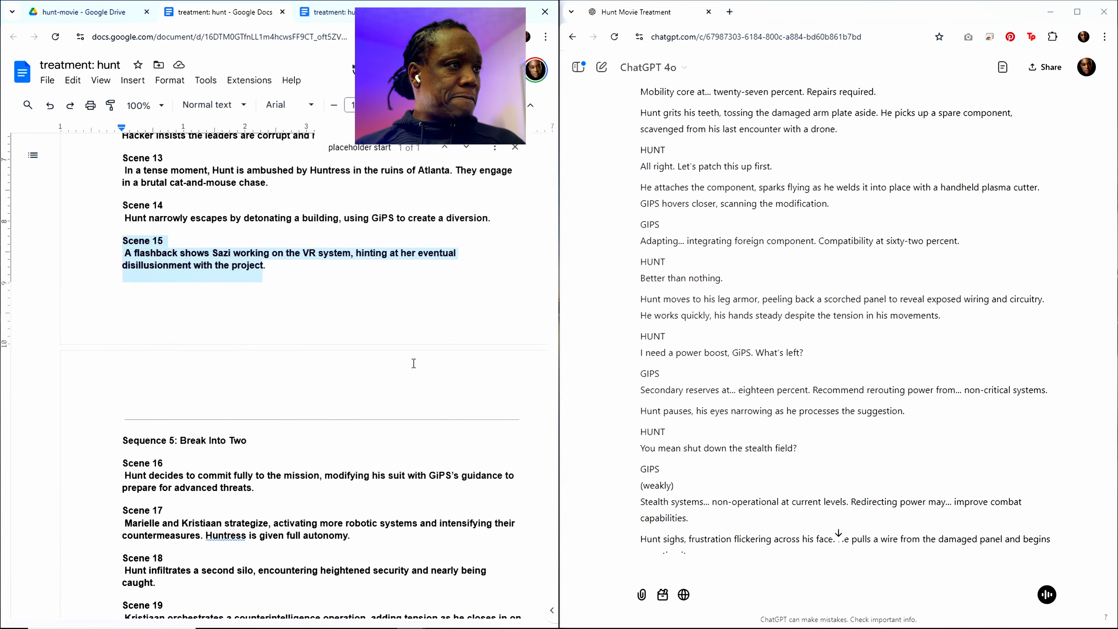
Step: Replace the Scene 16 heading and summary in the prompt at the treatment's end with the Scene 15 heading and summary
click(680, 421)
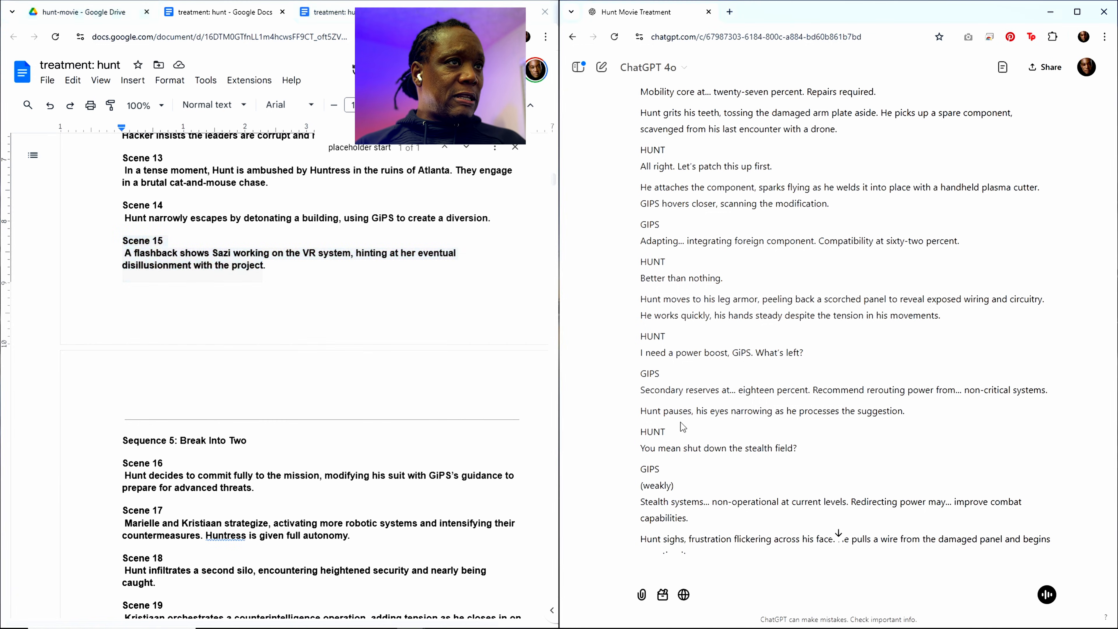
scroll(728, 515, down, 9)
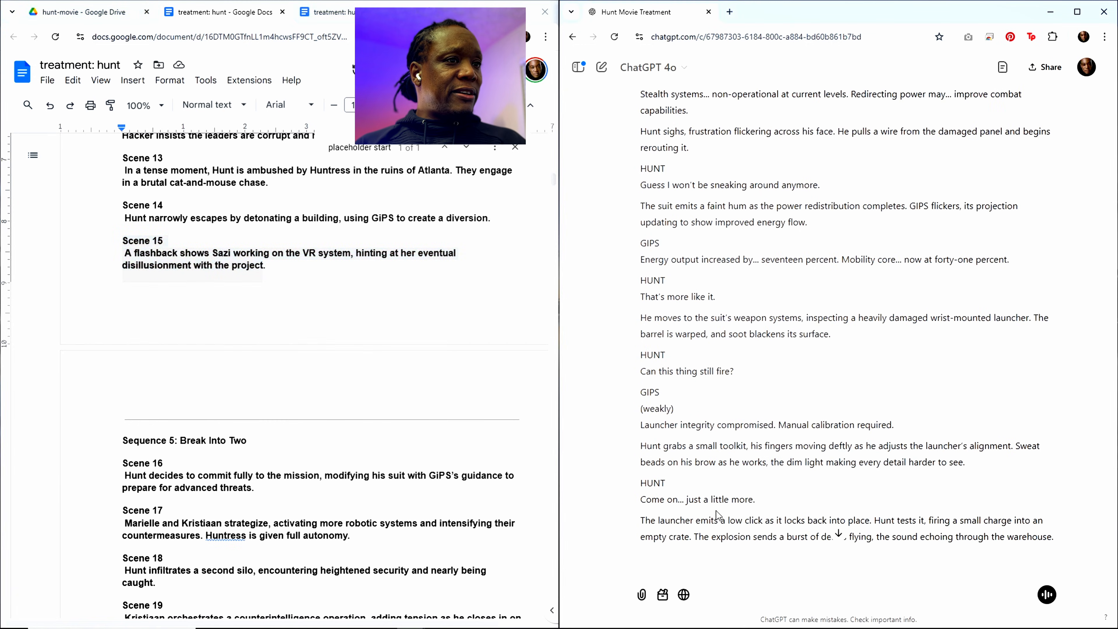
scroll(718, 483, down, 9)
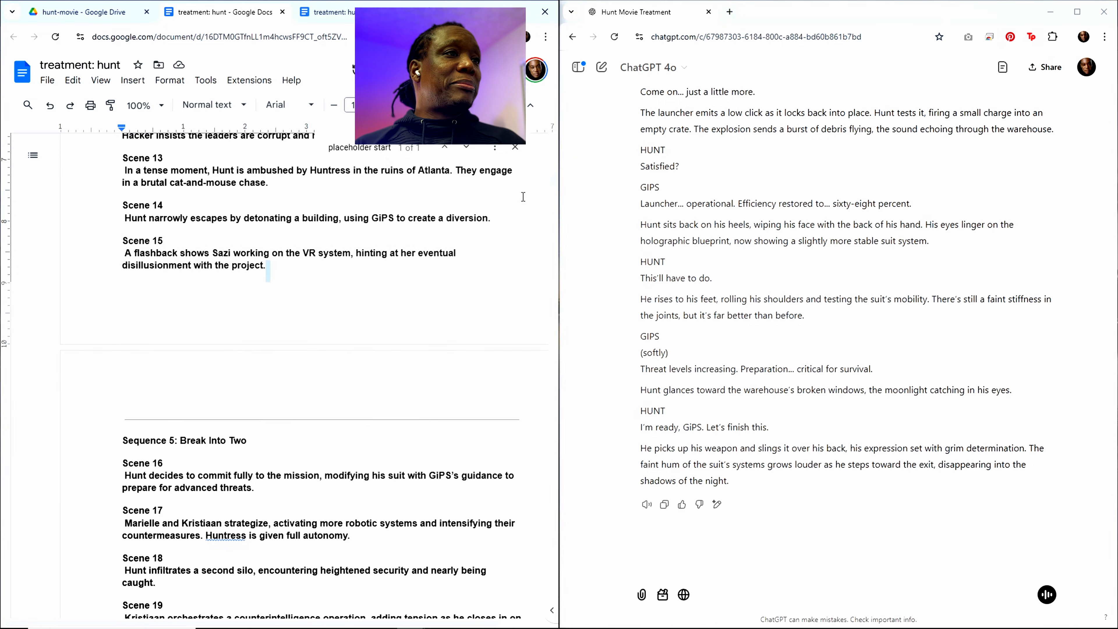
drag(553, 180, 548, 614)
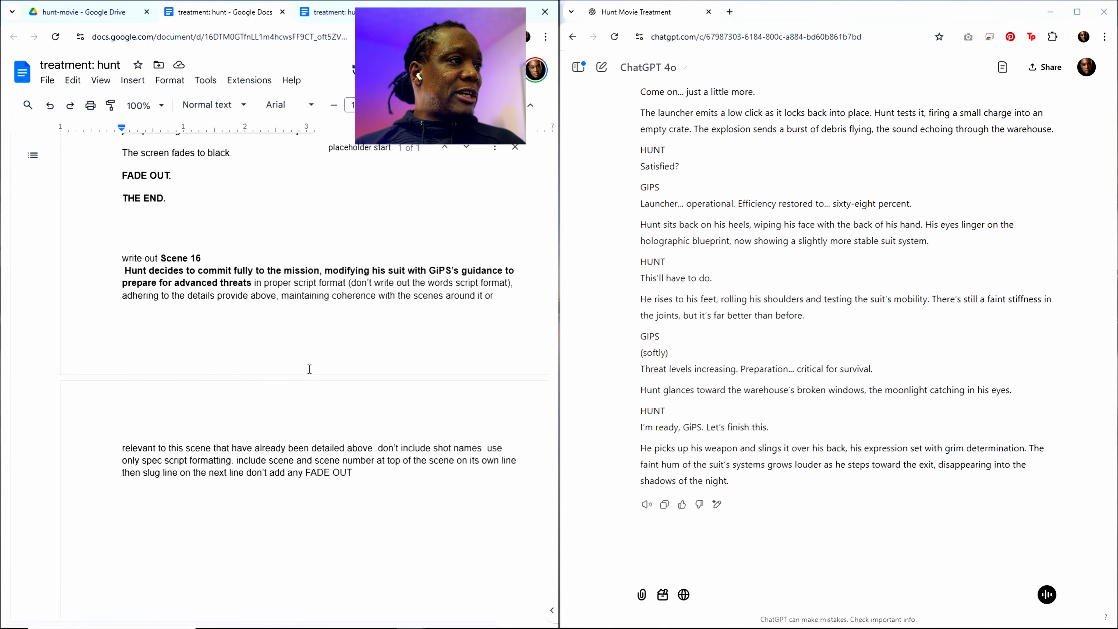
drag(251, 281, 172, 258)
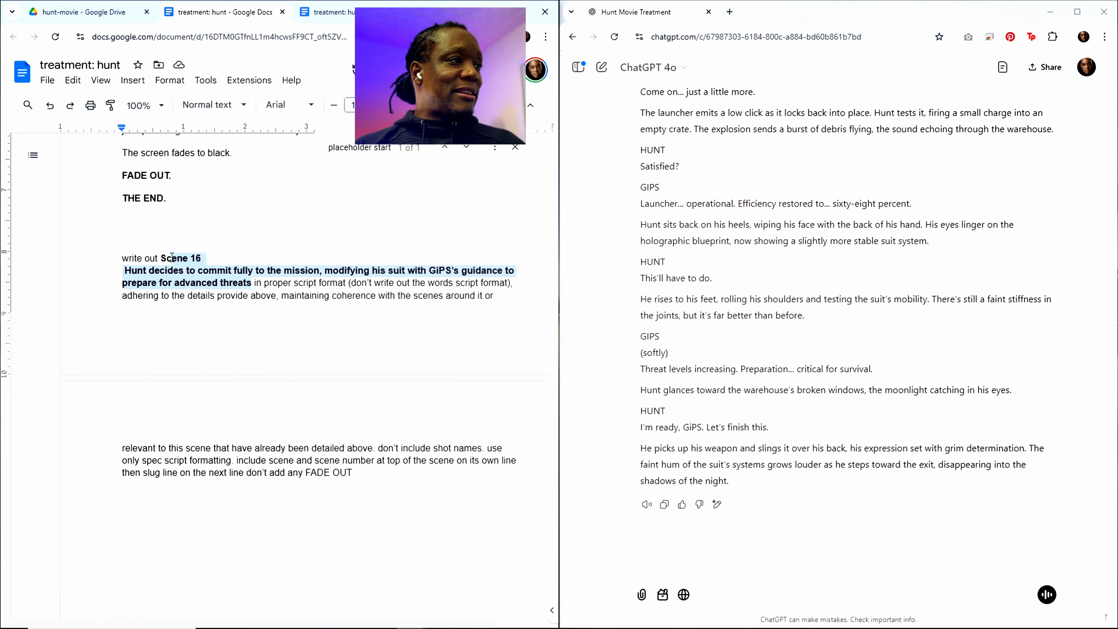
key(ctrl+v)
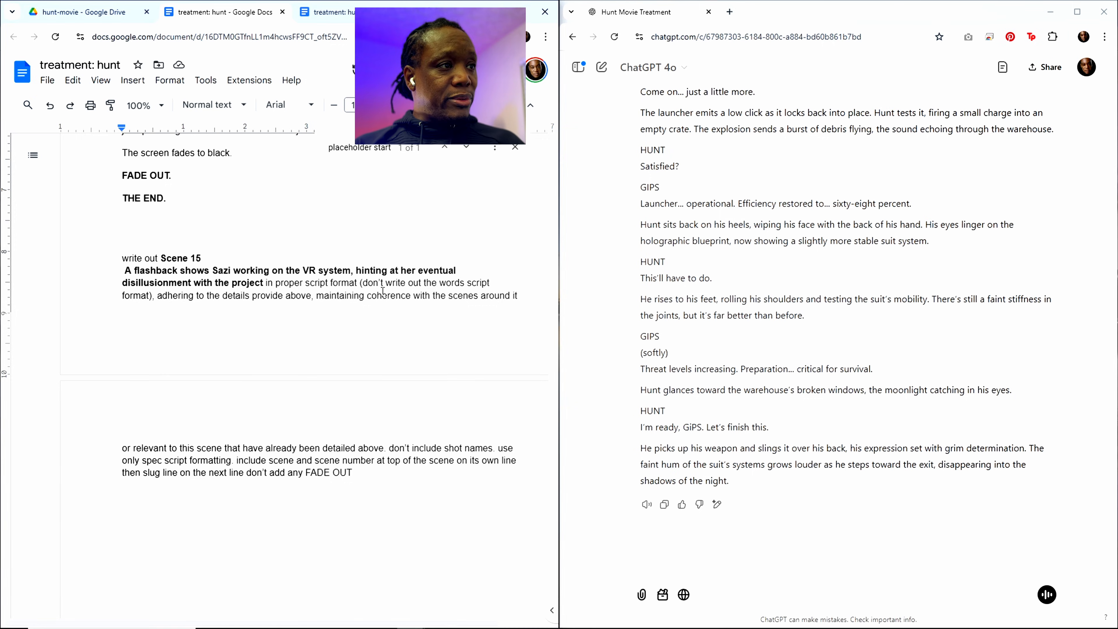
Step: Copy the entire treatment with its Scene 15 prompt and submit it in the ChatGPT conversation
key(ctrl+a)
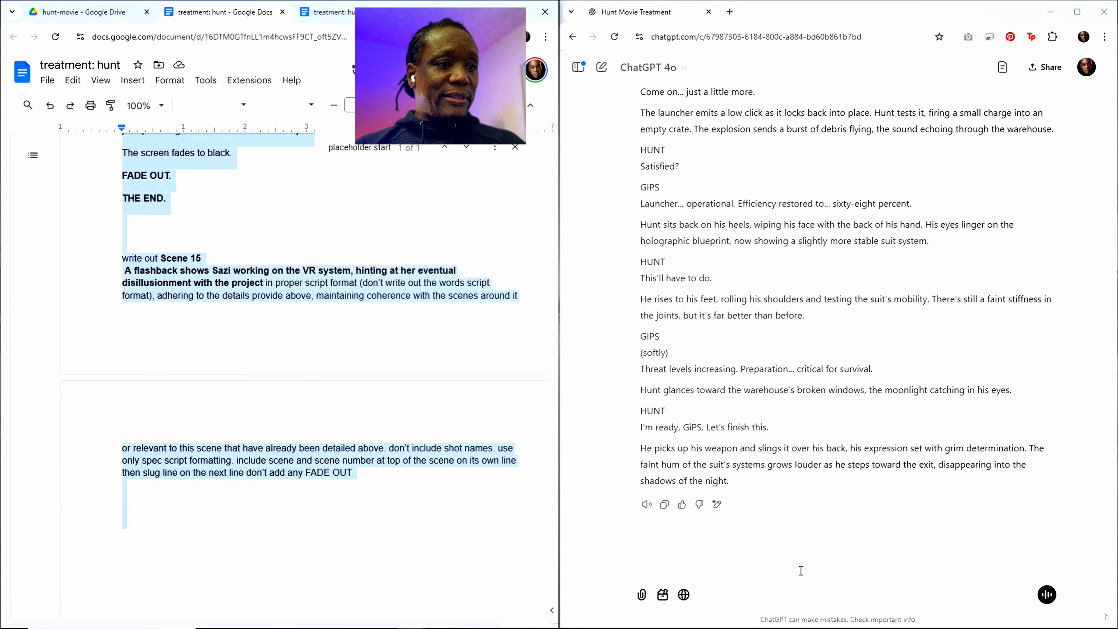
click(687, 577)
key(ctrl+v)
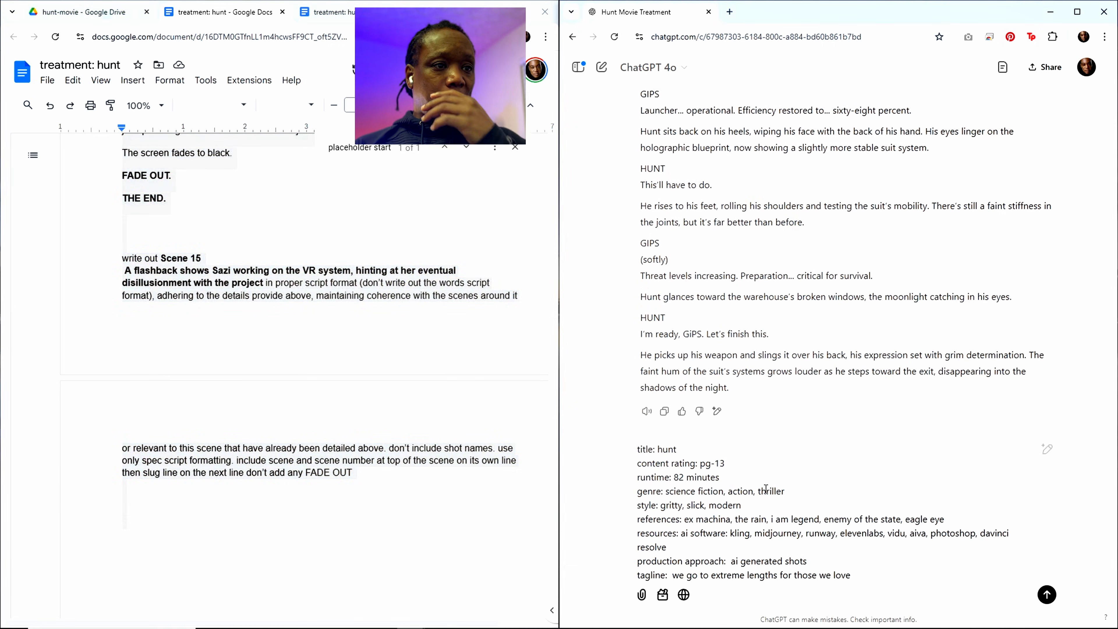
key(Return)
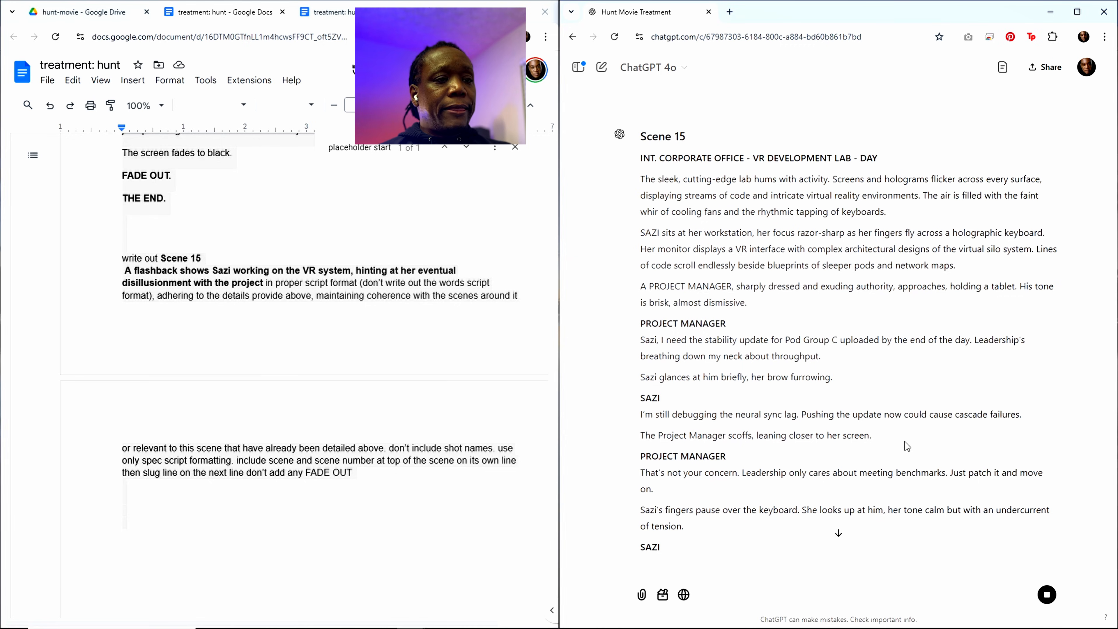
Step: Read through the Scene 15 script that ChatGPT generates, checking its heading, slug line, dialogue and ending
scroll(882, 341, up, 1)
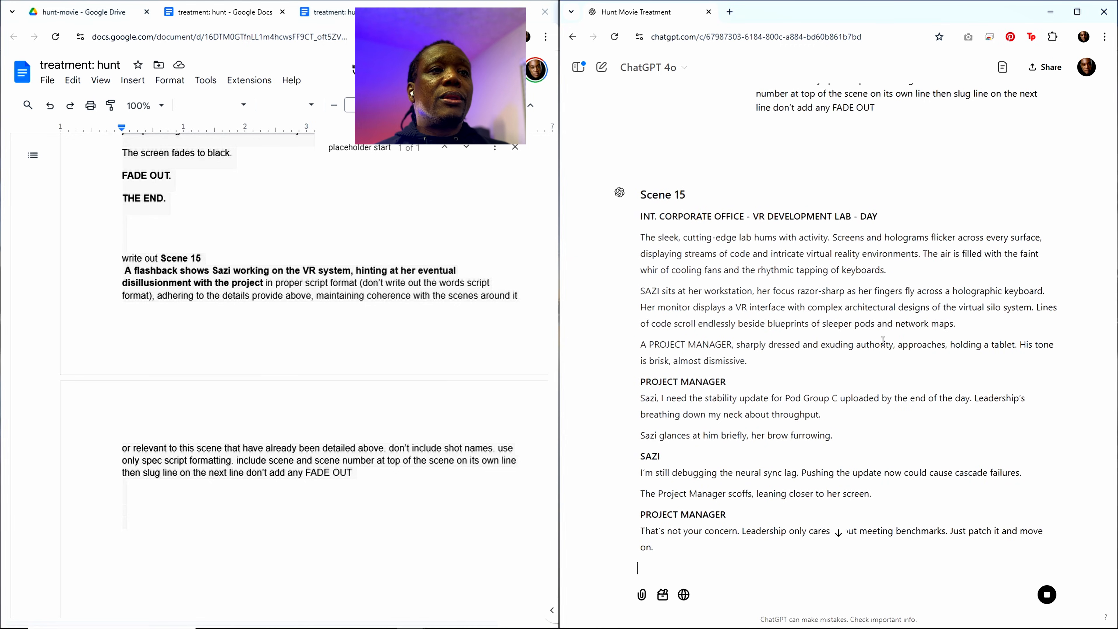
scroll(882, 338, down, 8)
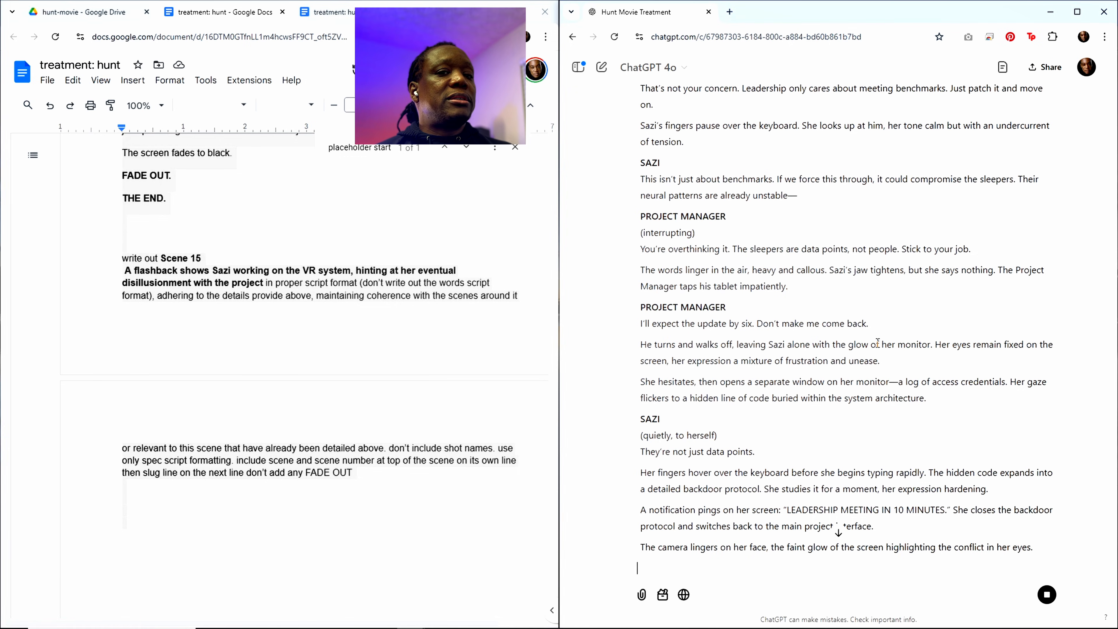
scroll(828, 341, down, 3)
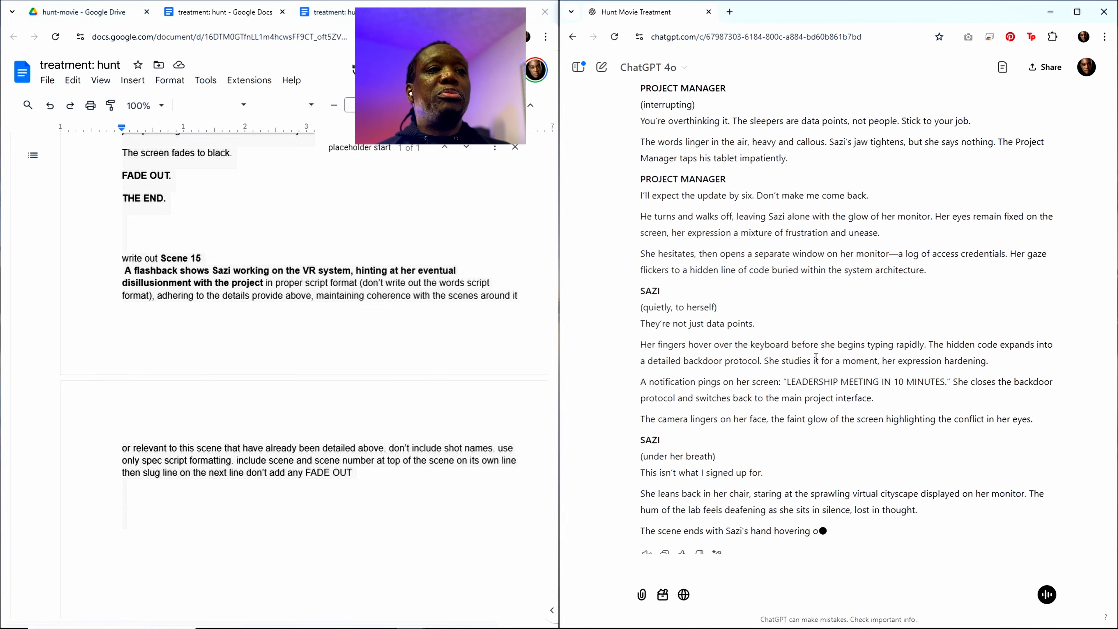
scroll(816, 357, up, 2)
scroll(816, 357, up, 4)
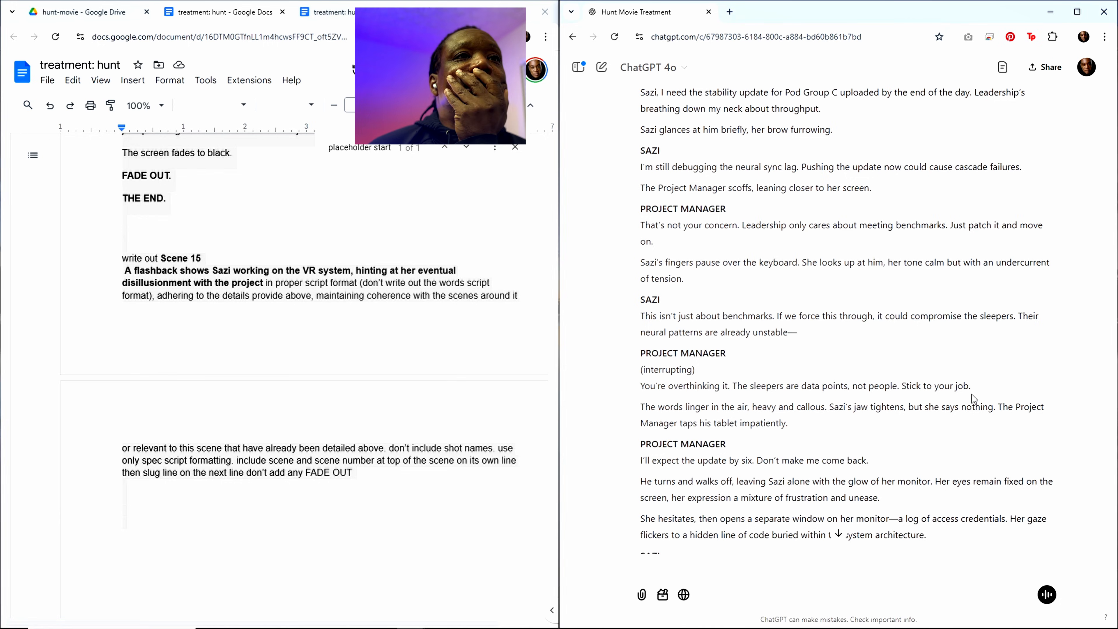
scroll(971, 394, up, 10)
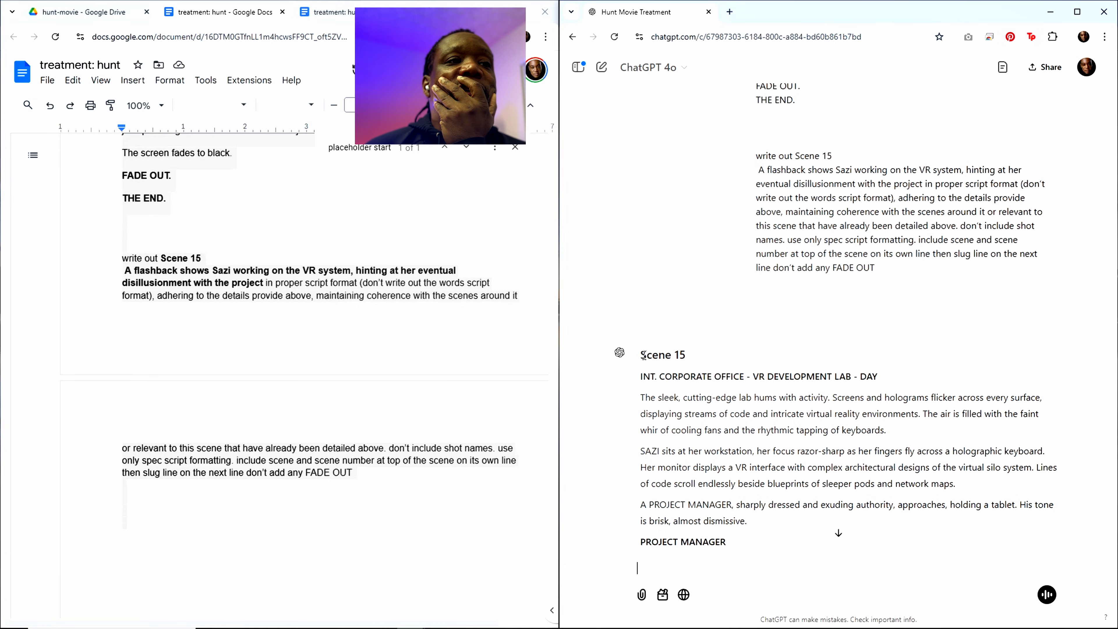
drag(642, 355, 687, 355)
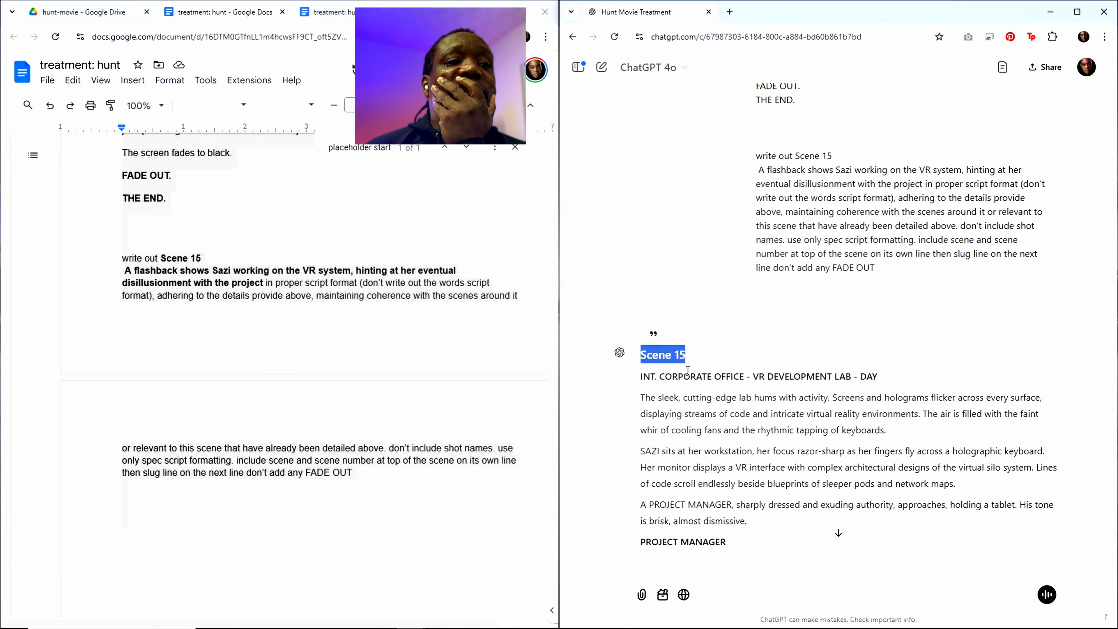
click(651, 333)
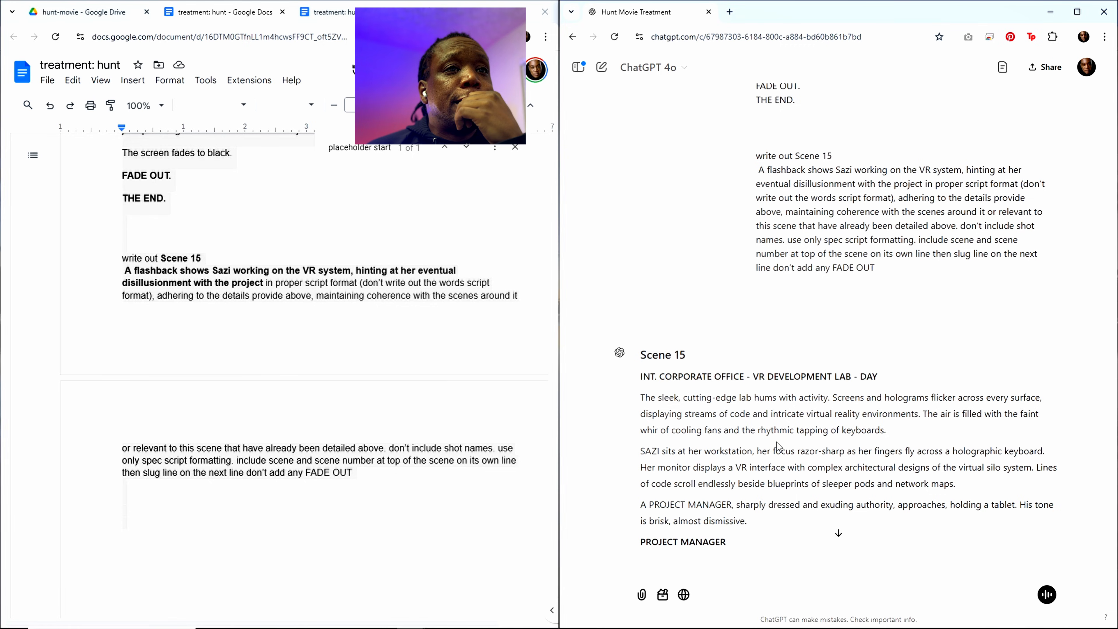
scroll(777, 445, down, 3)
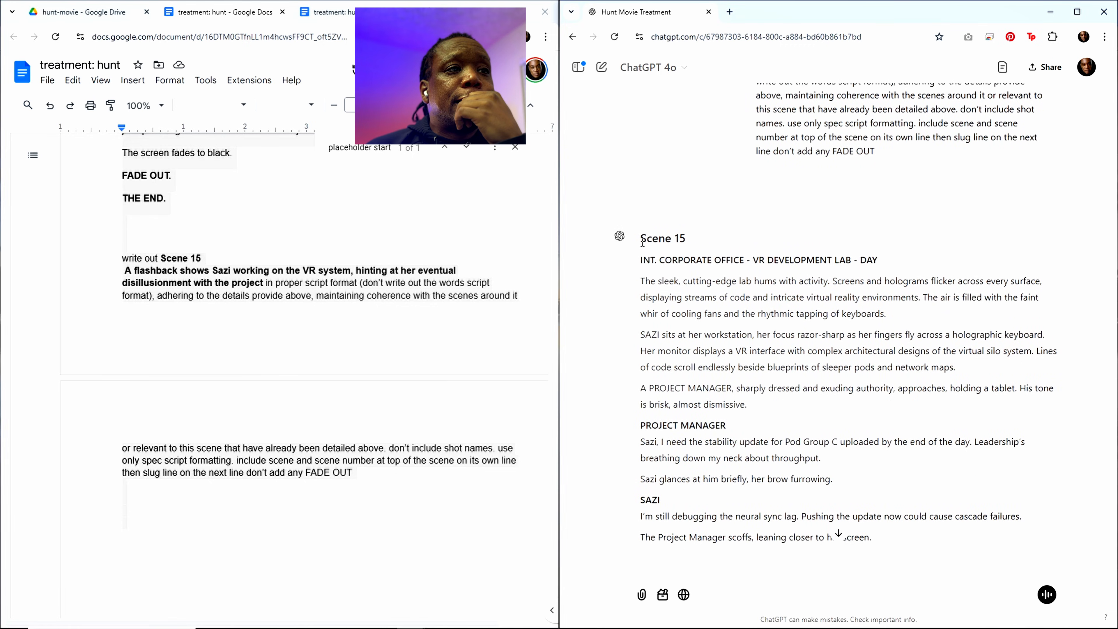
Step: Copy ChatGPT's complete Scene 15 script and paste it beneath the placeholder start marker in the treatment, ahead of Scene 16
drag(642, 240, 735, 481)
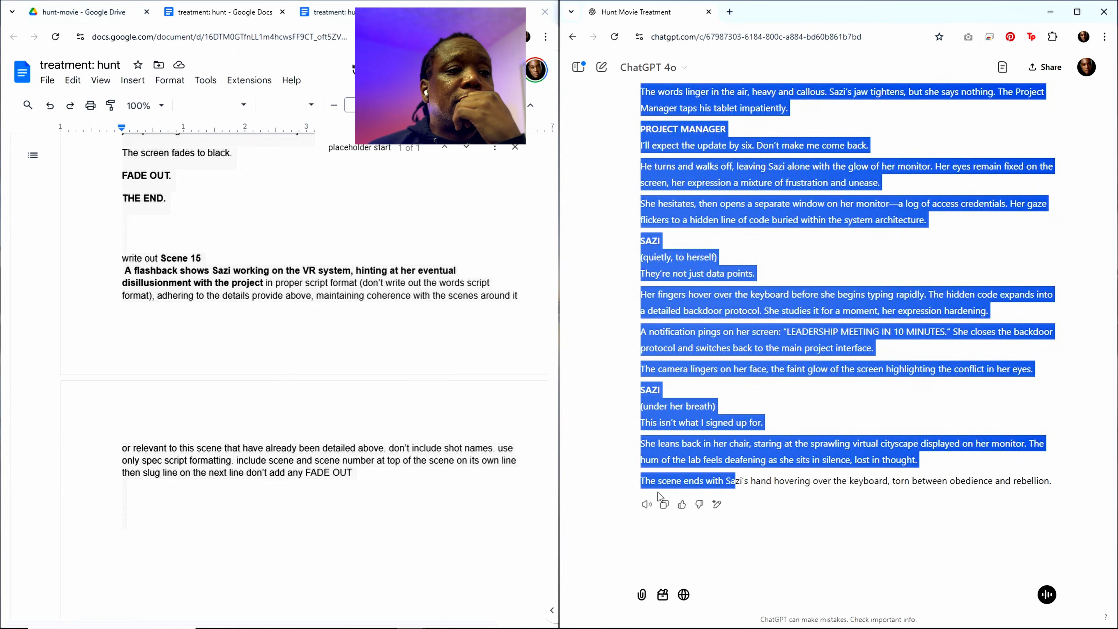
click(663, 504)
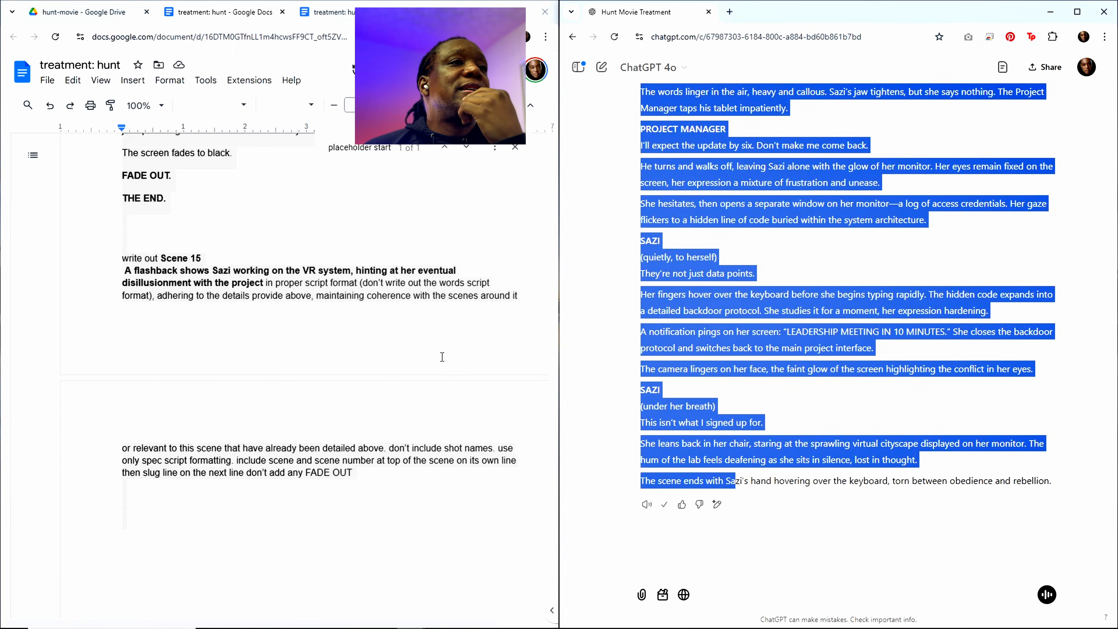
click(719, 350)
scroll(836, 353, up, 10)
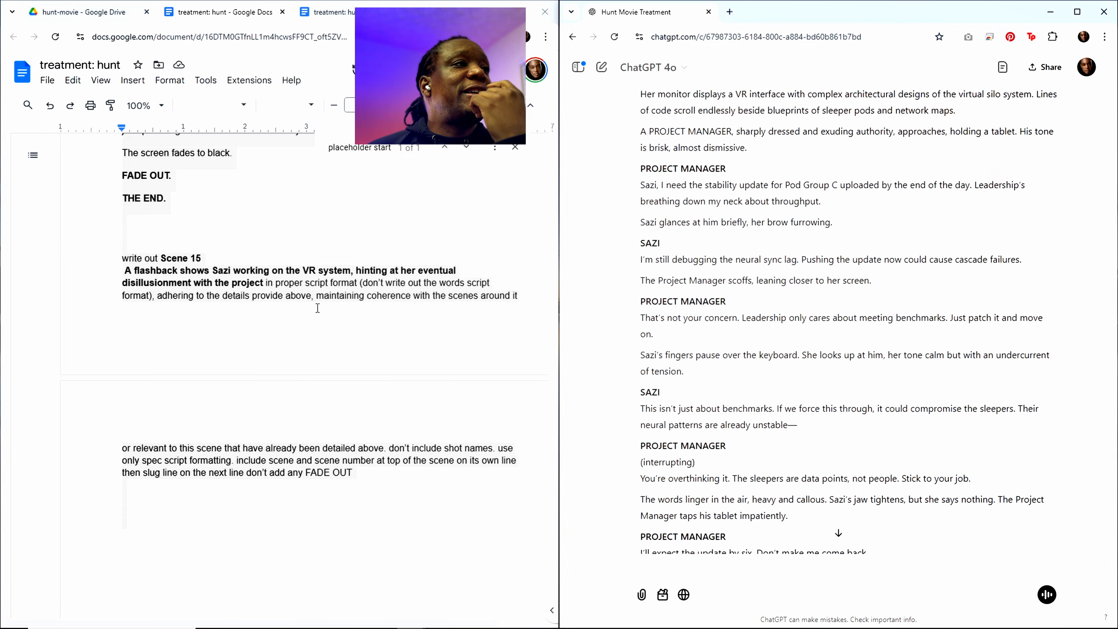
click(353, 163)
key(ctrl+f)
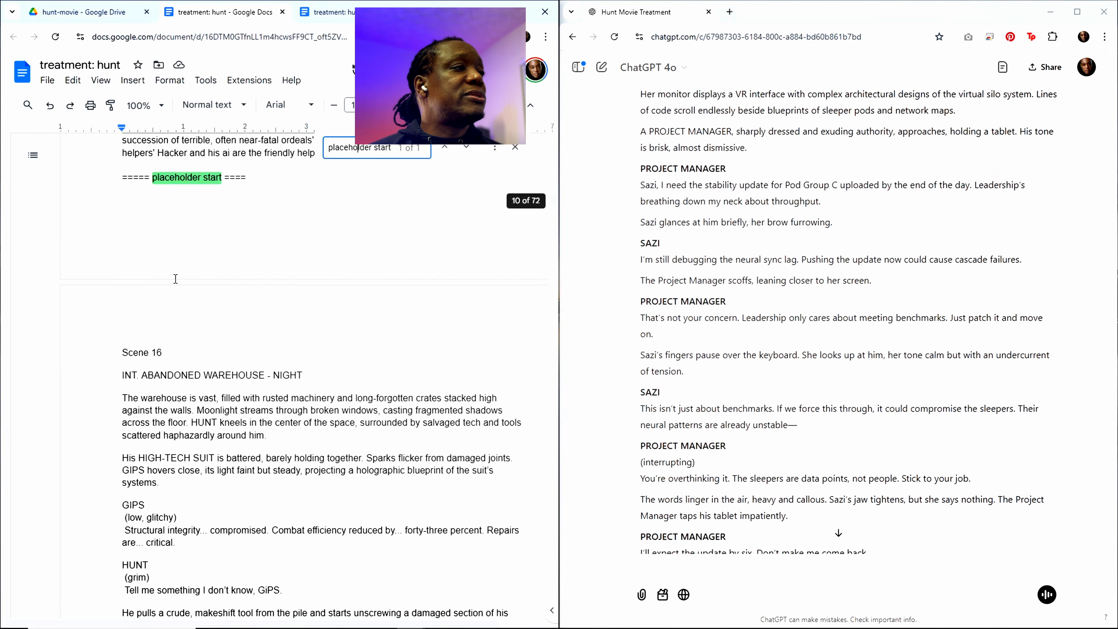
click(143, 227)
key(ctrl+v)
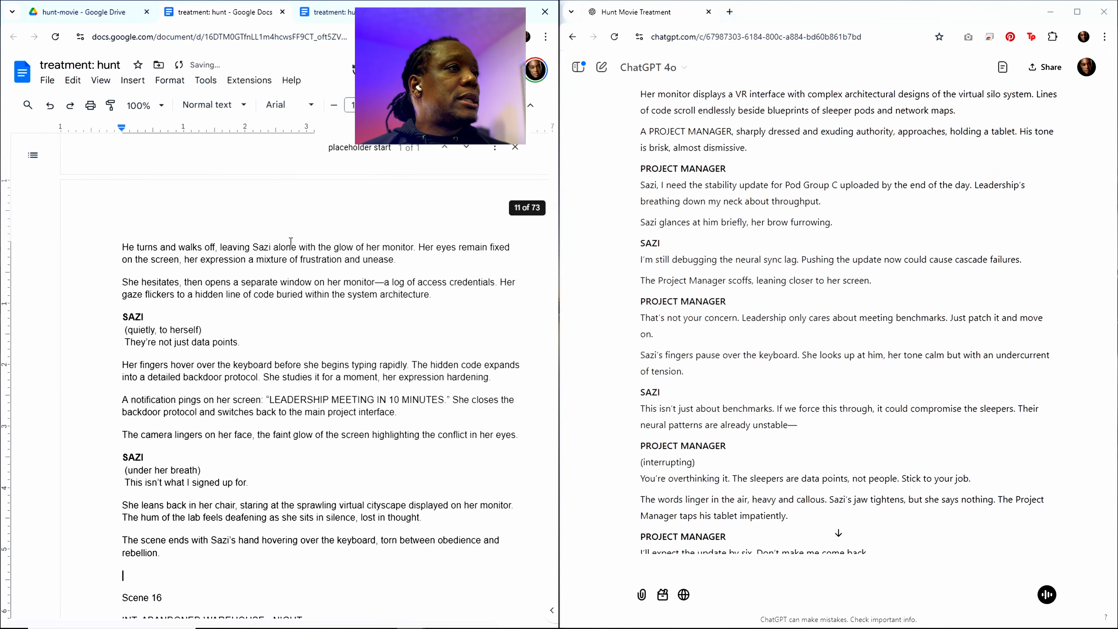
Step: Find the Scene 14 entry in the treatment's outline and copy its heading and summary, without the closing period
click(374, 151)
scroll(246, 282, up, 20)
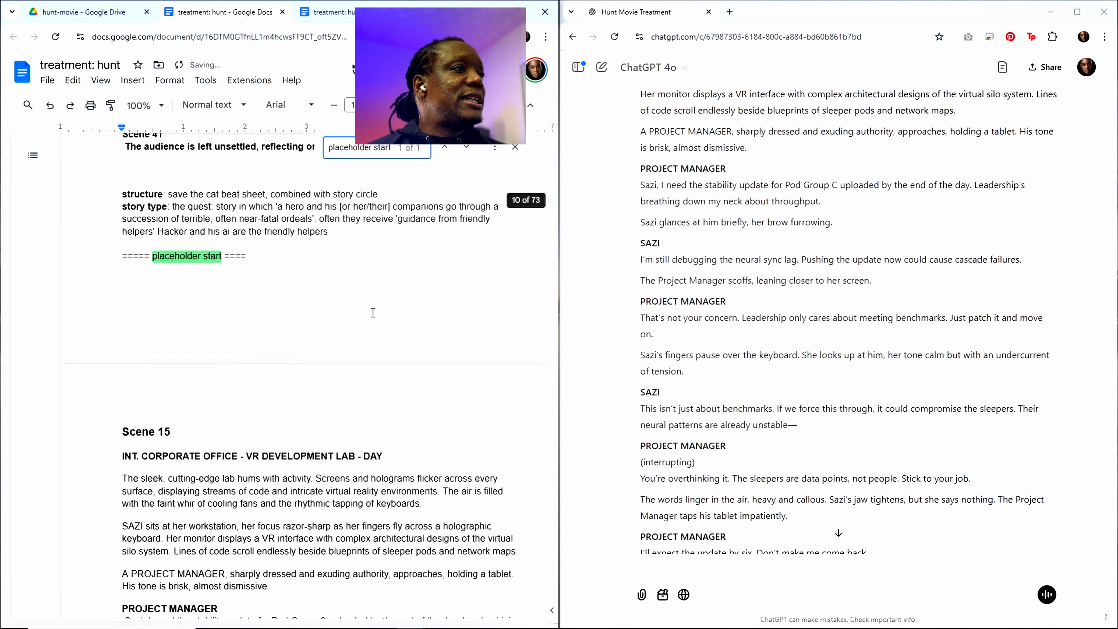
scroll(246, 282, up, 20)
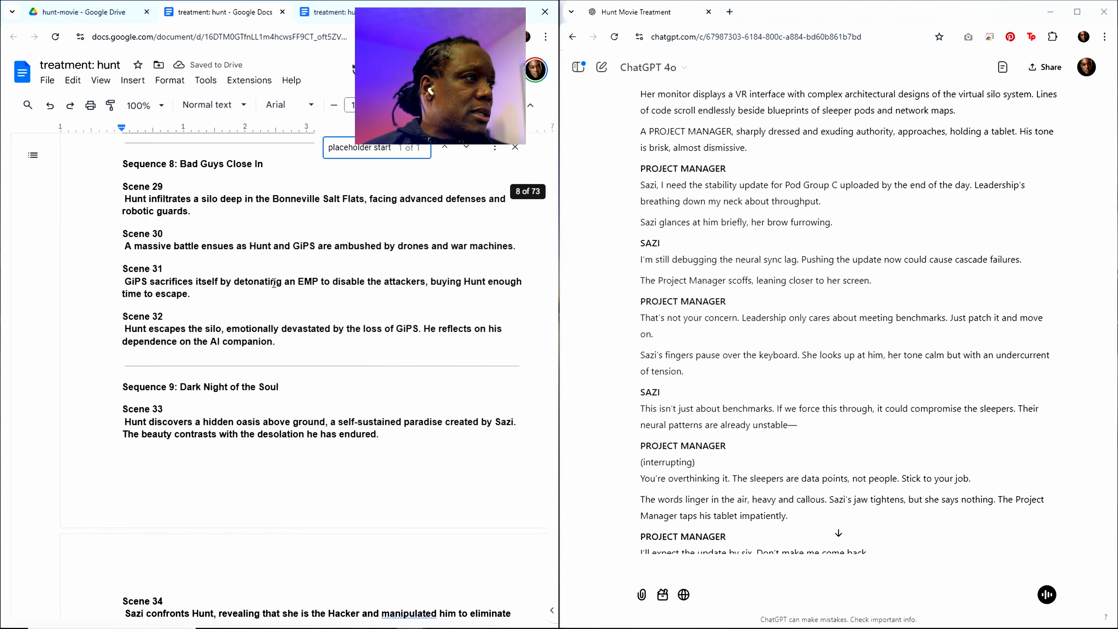
scroll(257, 279, up, 10)
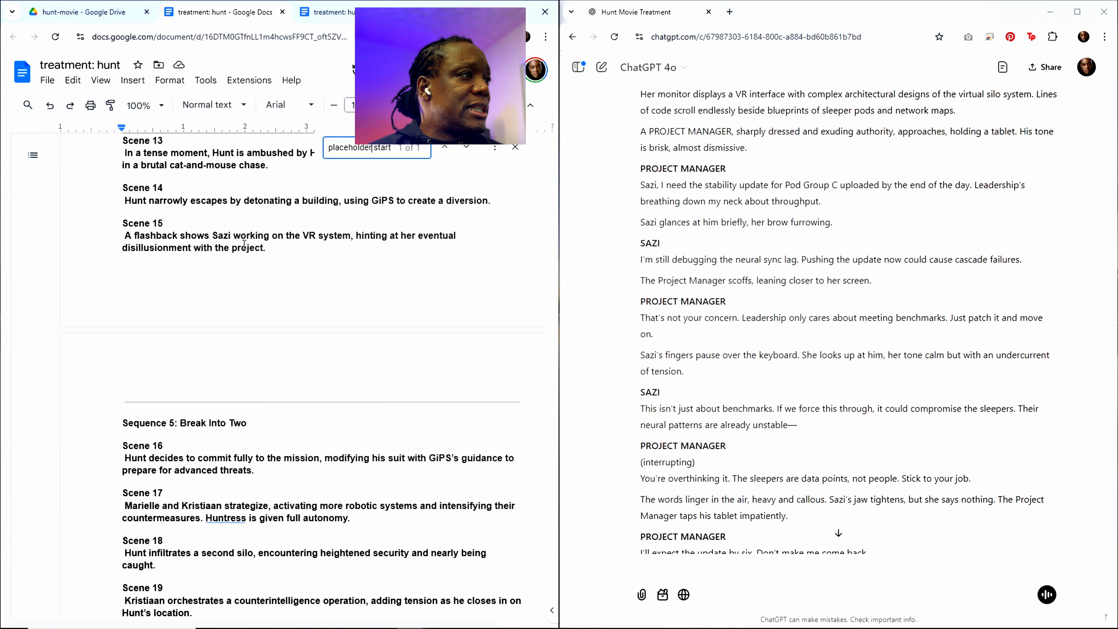
scroll(246, 246, up, 3)
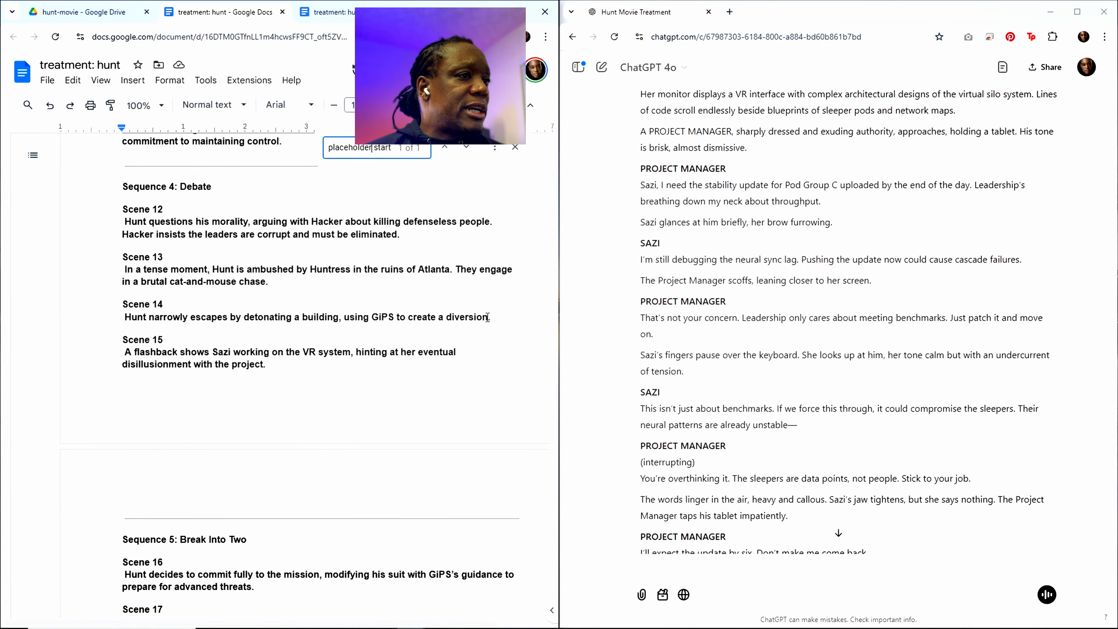
drag(486, 317, 123, 305)
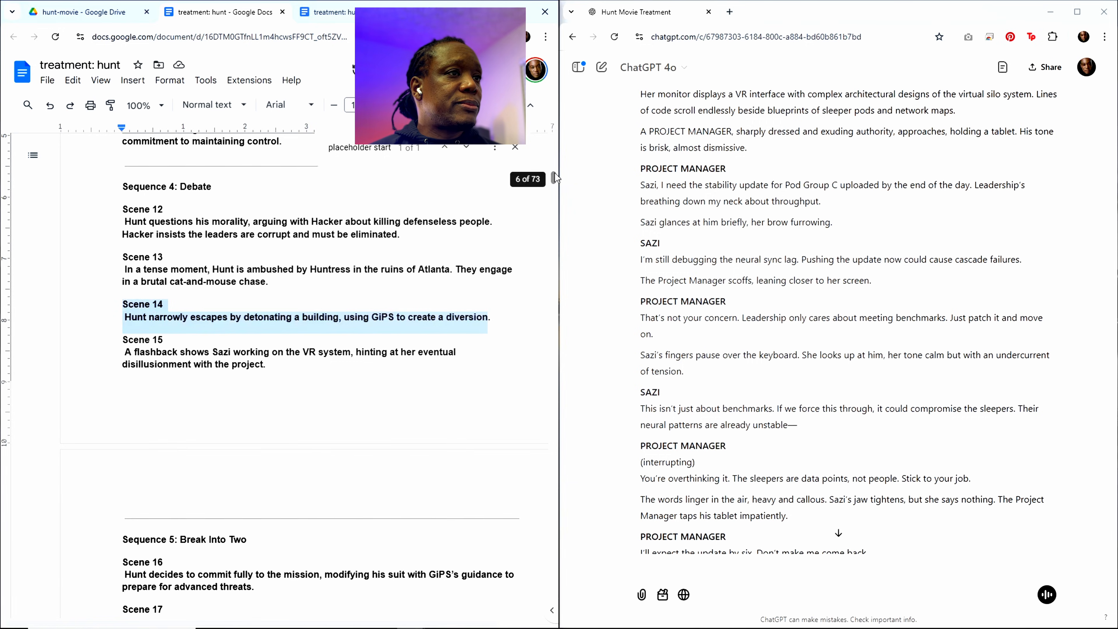
Step: Replace the Scene 15 heading and summary in the prompt at the treatment's end with the Scene 14 text
drag(555, 173, 554, 579)
scroll(387, 468, down, 20)
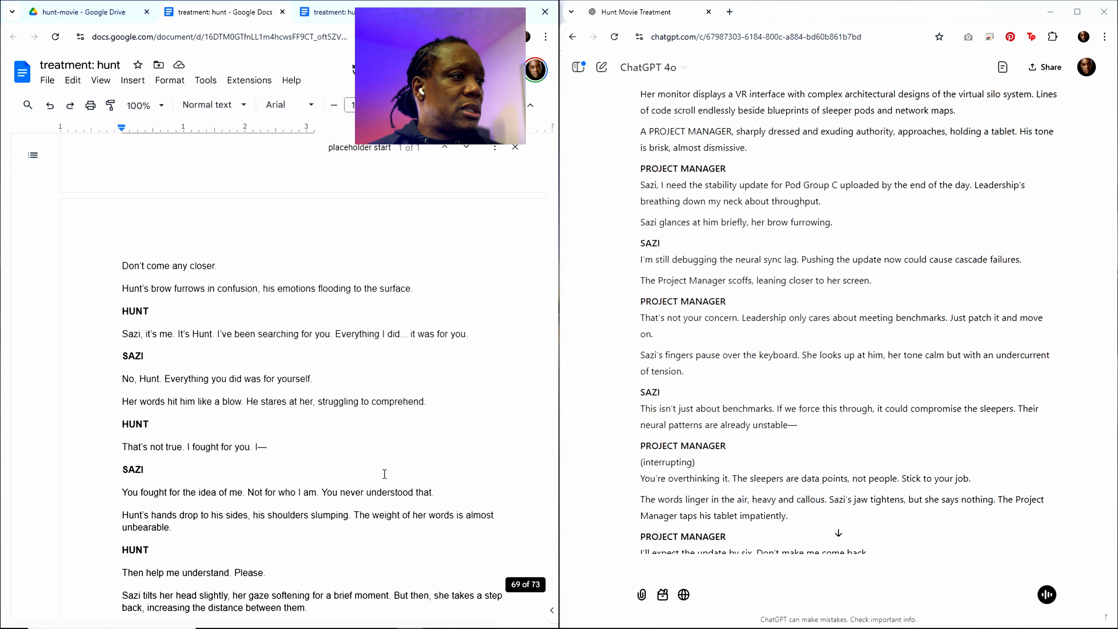
scroll(370, 447, down, 20)
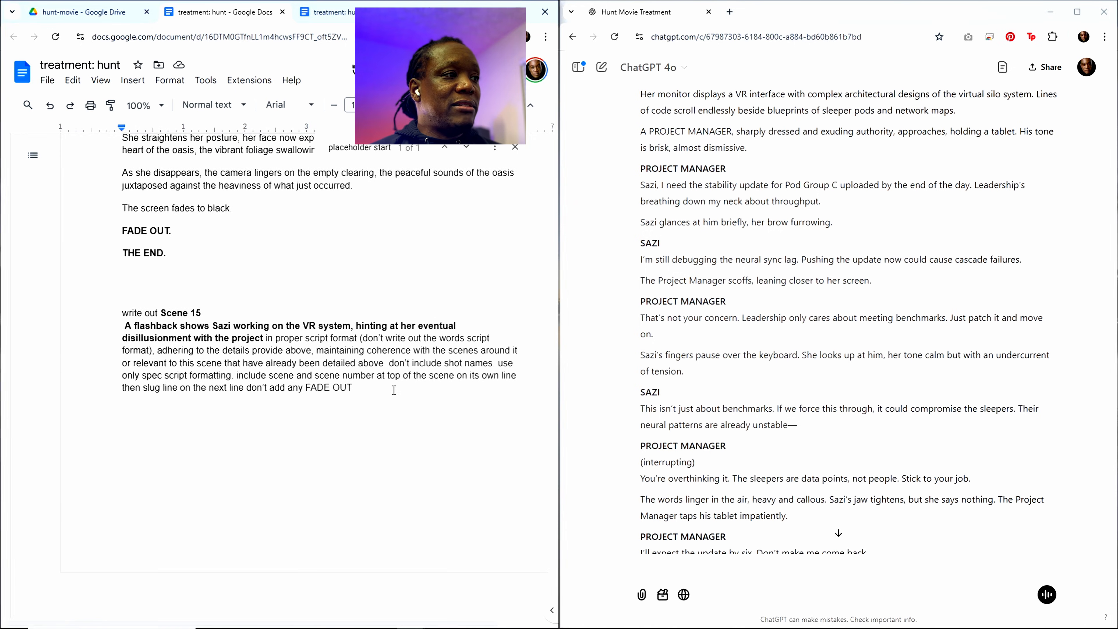
drag(161, 314, 264, 338)
key(ctrl+v)
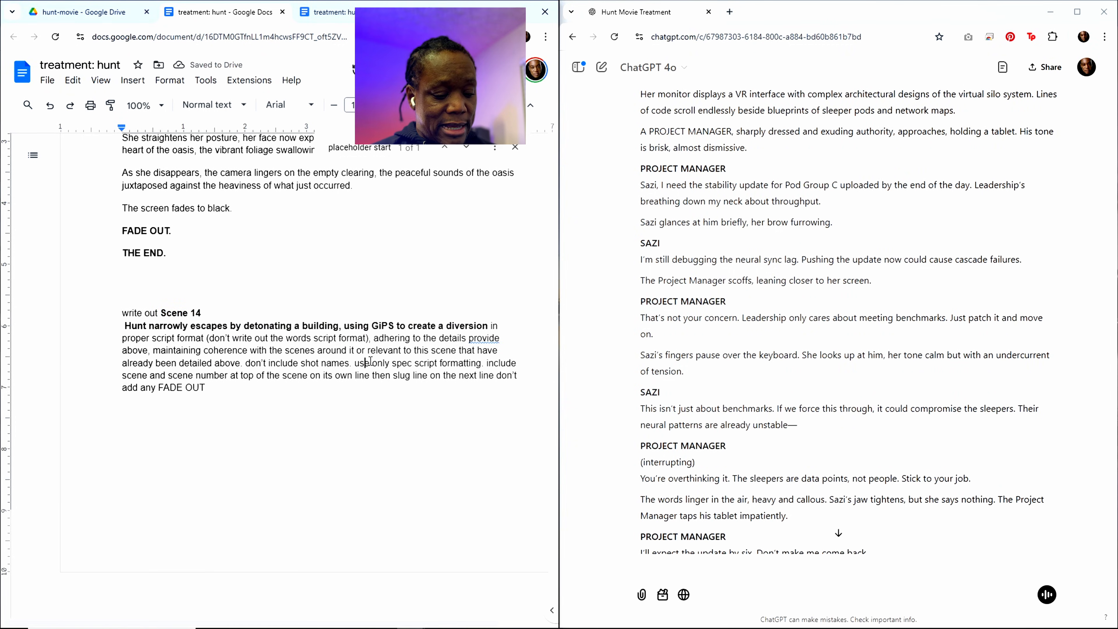
Step: Copy the entire treatment with its Scene 14 prompt and submit it in the ChatGPT conversation
key(ctrl+a)
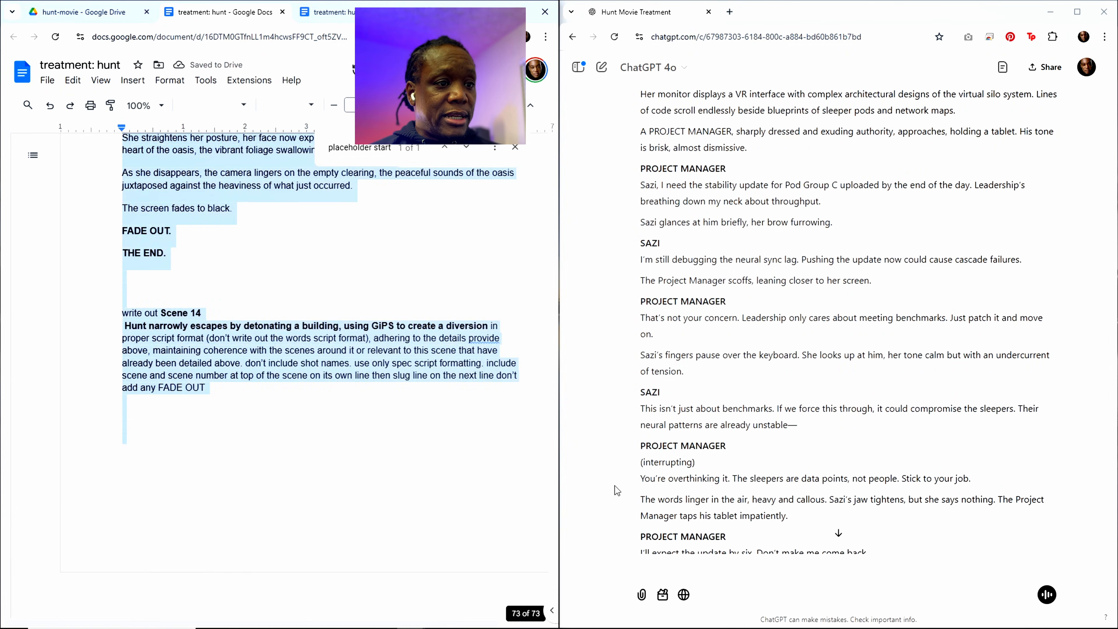
click(724, 572)
key(ctrl+v)
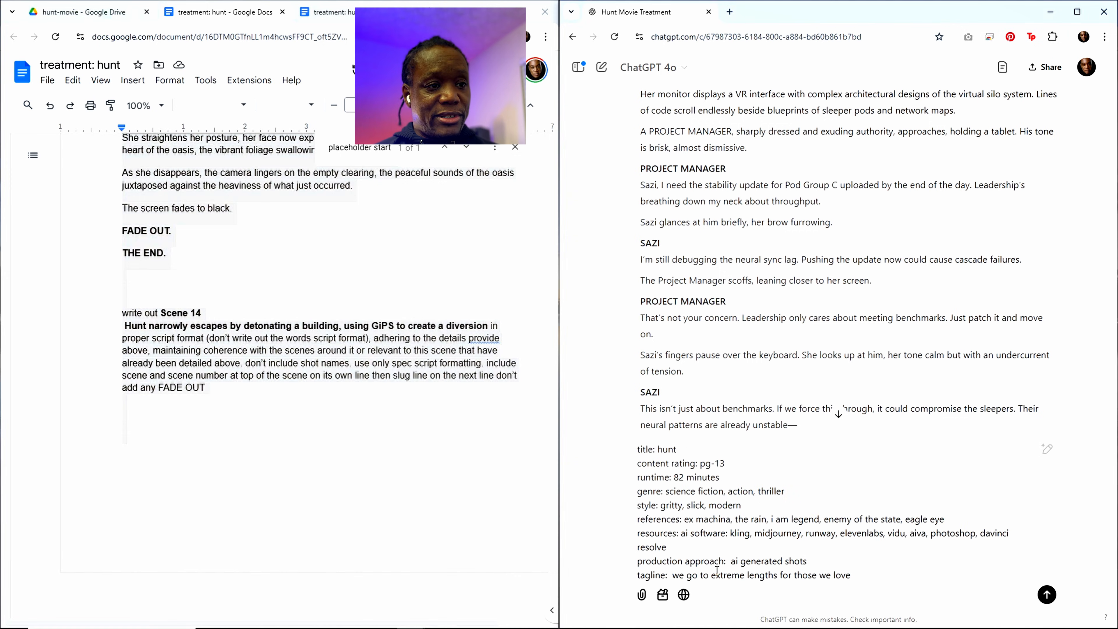
key(Return)
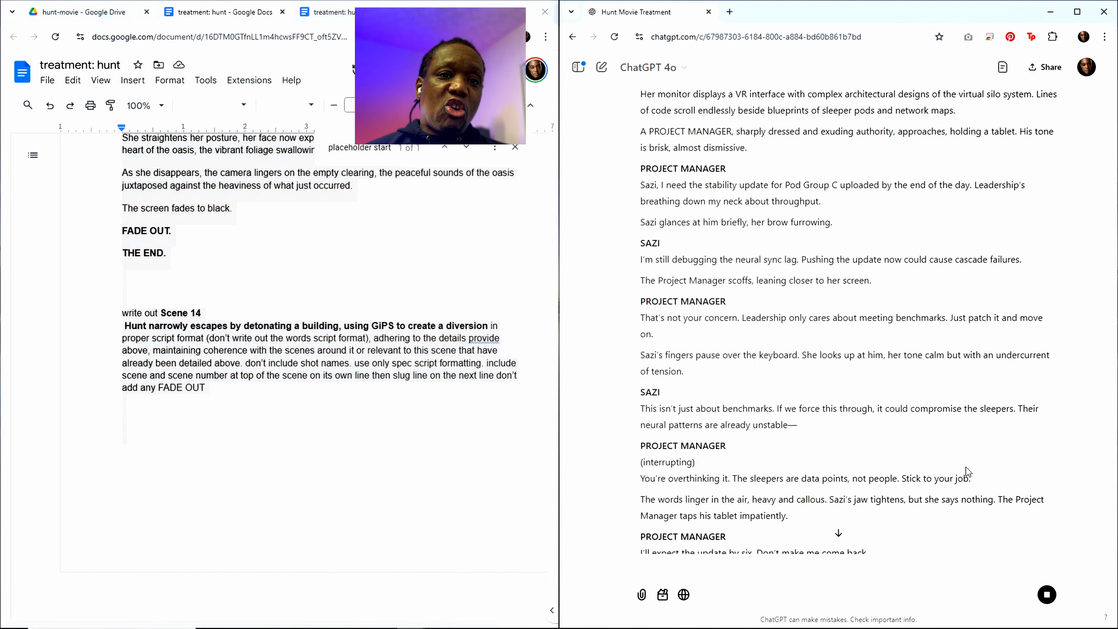
scroll(971, 503, down, 20)
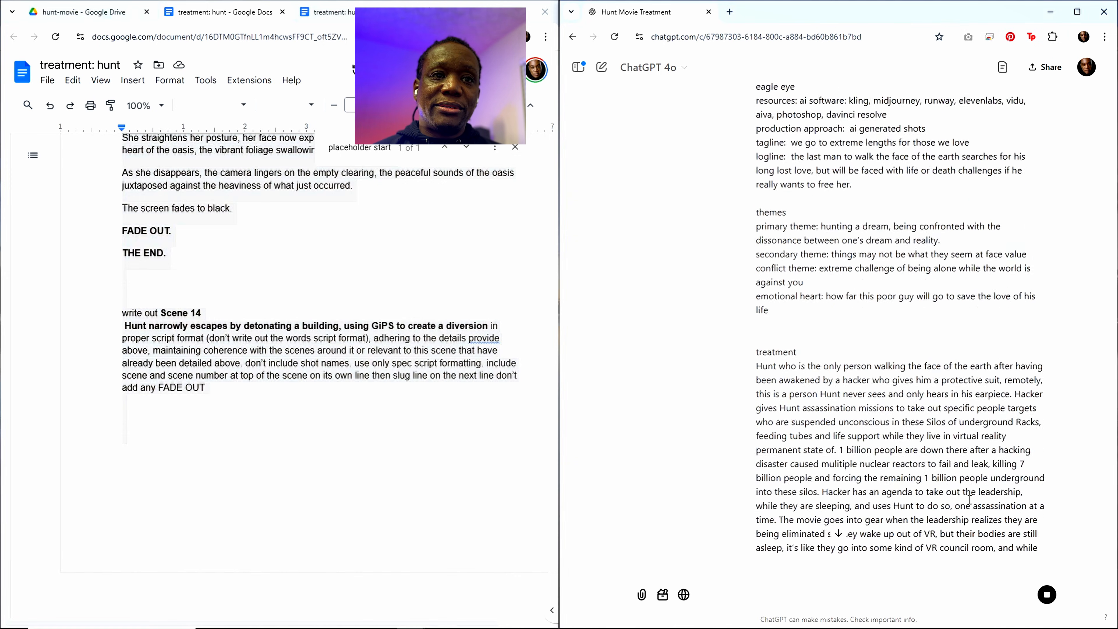
scroll(972, 497, down, 20)
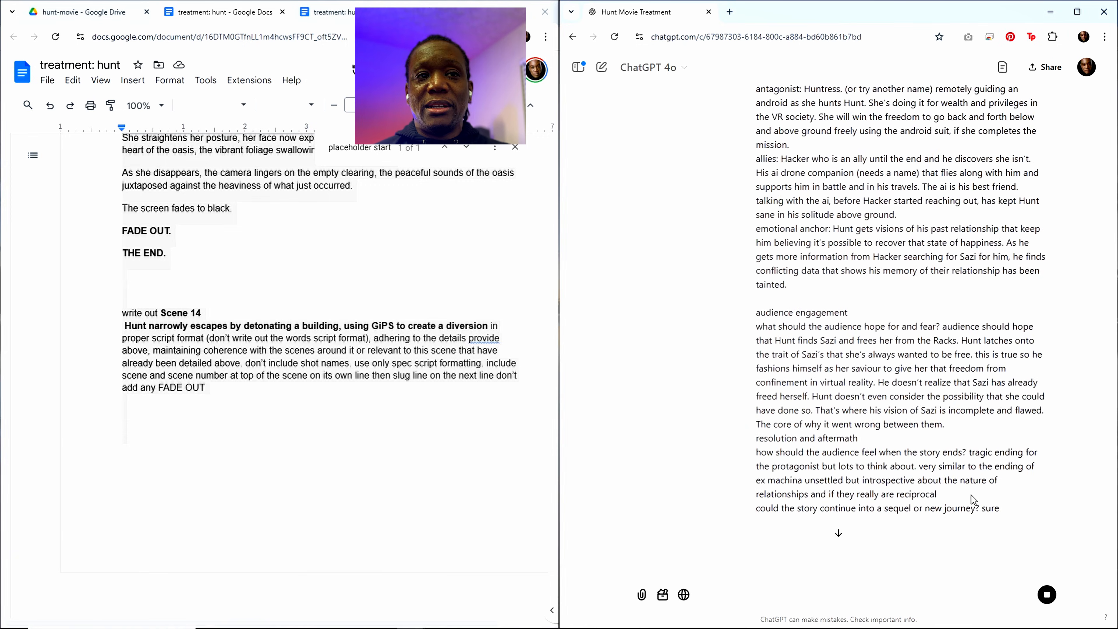
Step: Look past the submitted treatment text in the conversation to find ChatGPT's Scene 14 reply
scroll(972, 480, down, 20)
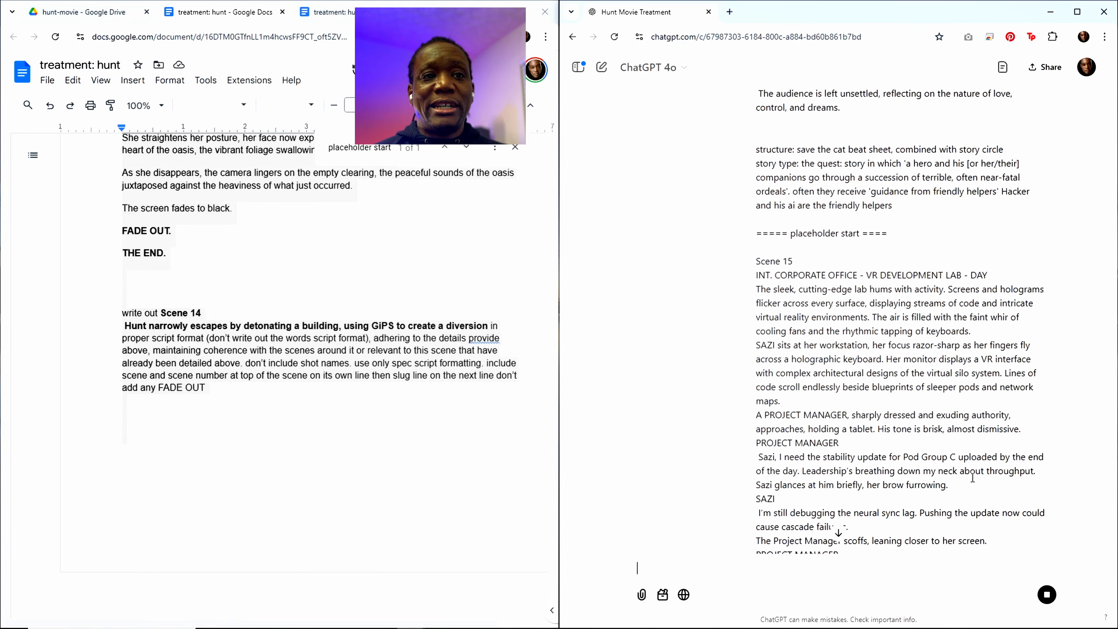
scroll(972, 482, down, 20)
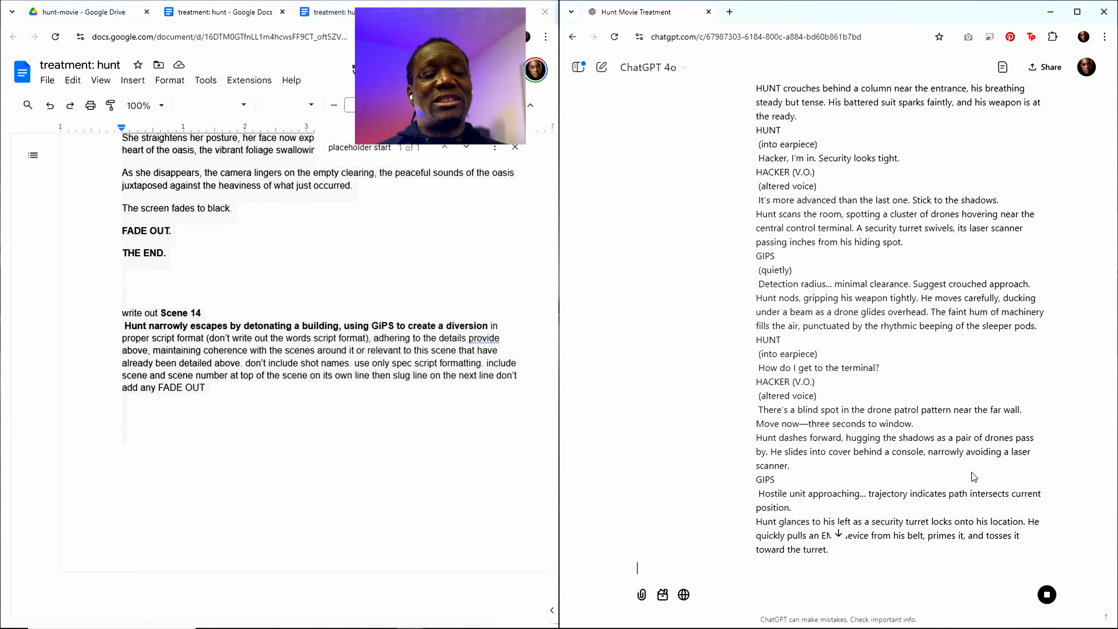
scroll(951, 476, down, 20)
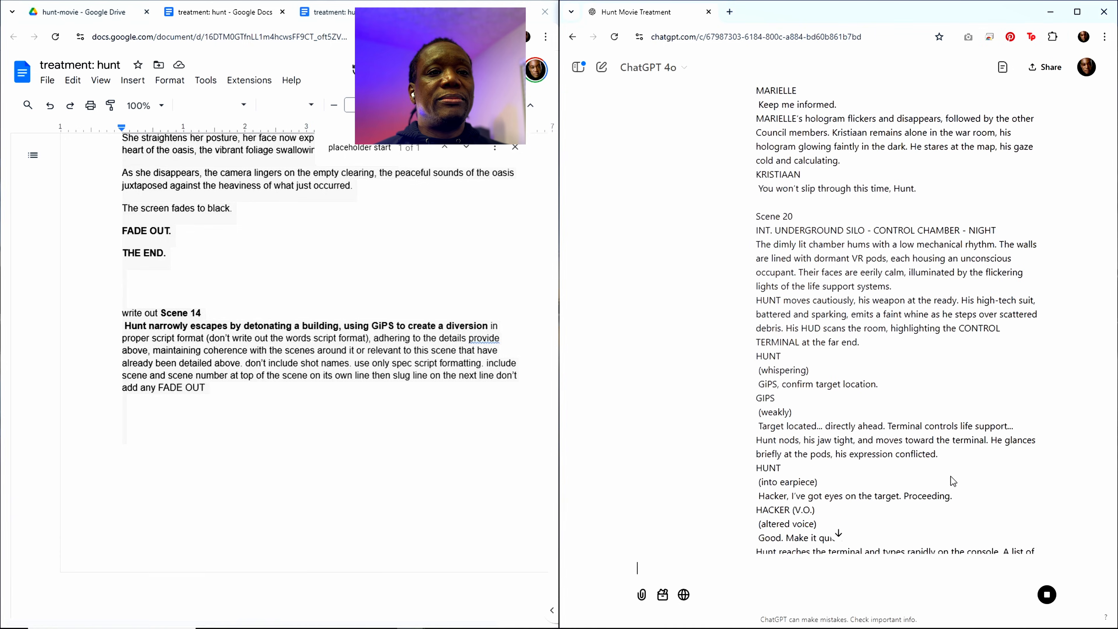
scroll(951, 476, down, 20)
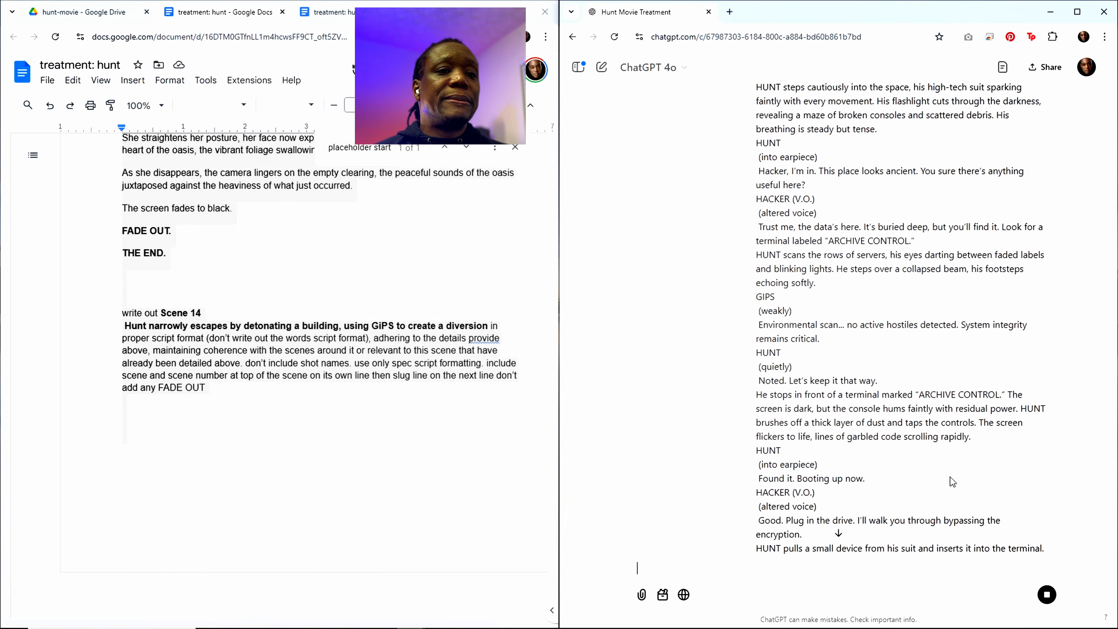
scroll(949, 477, down, 20)
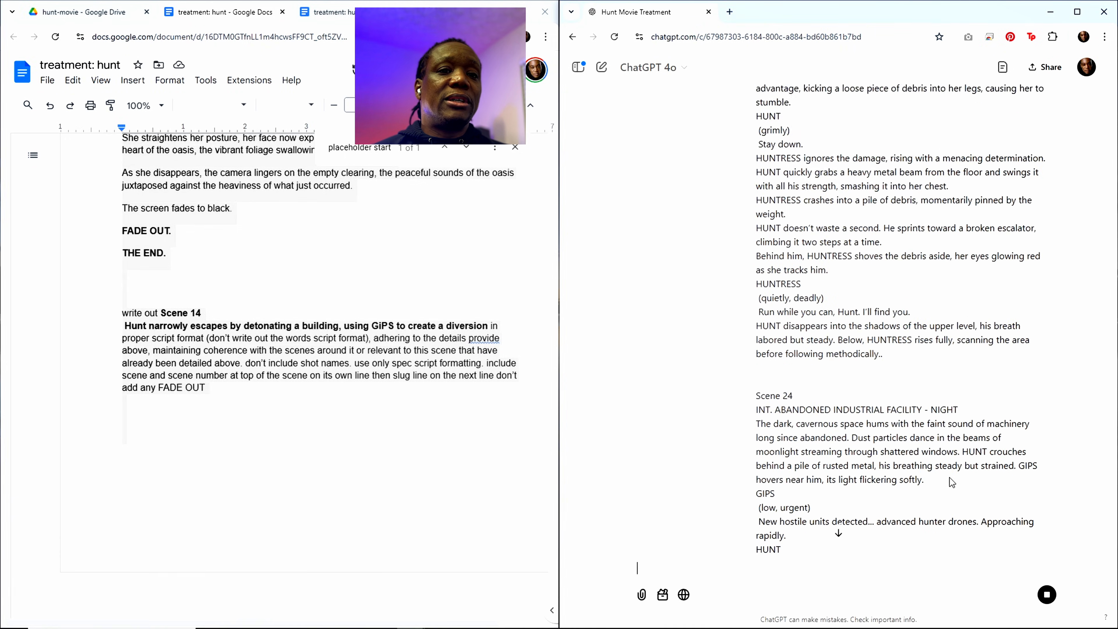
scroll(949, 479, down, 20)
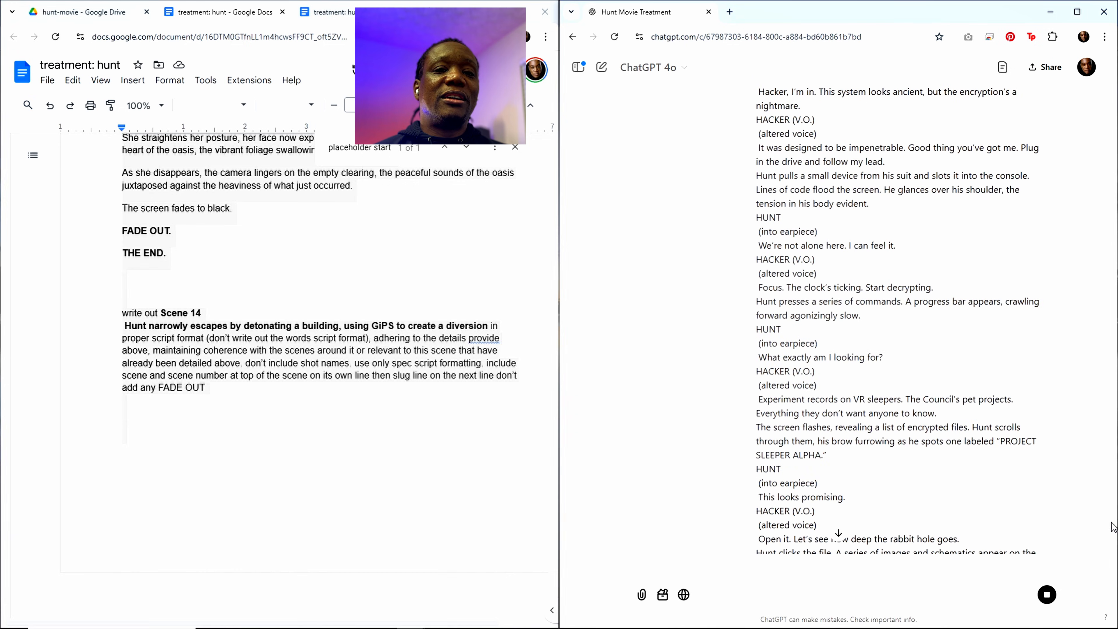
scroll(1078, 554, down, 15)
scroll(844, 425, up, 18)
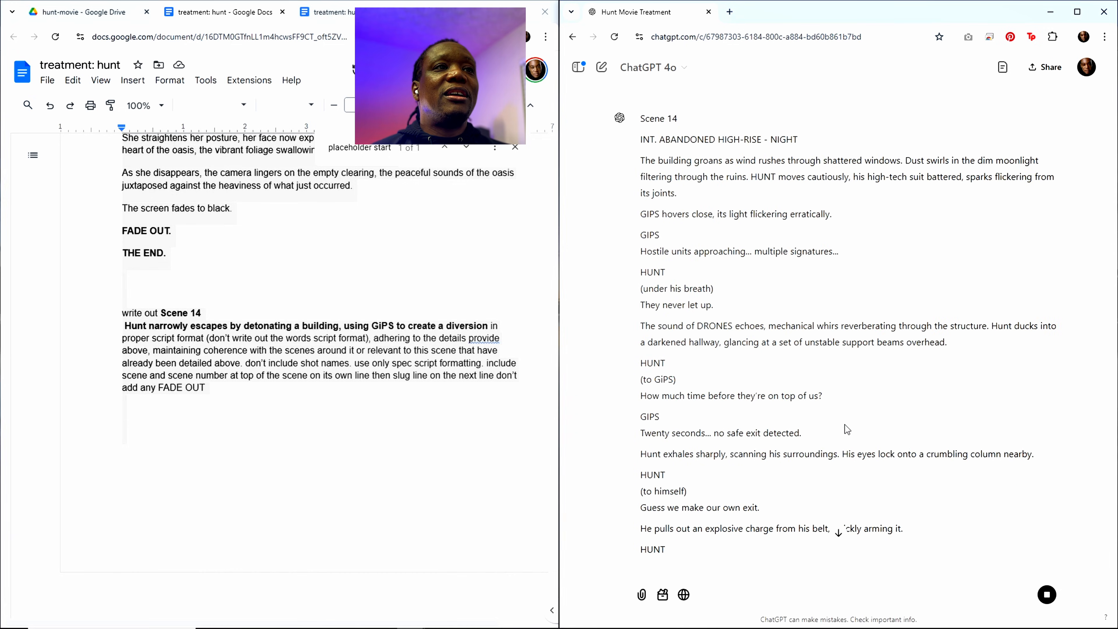
Step: Read ChatGPT's Scene 14 script from the abandoned high-rise opening through to the city ruins ending
scroll(726, 405, down, 7)
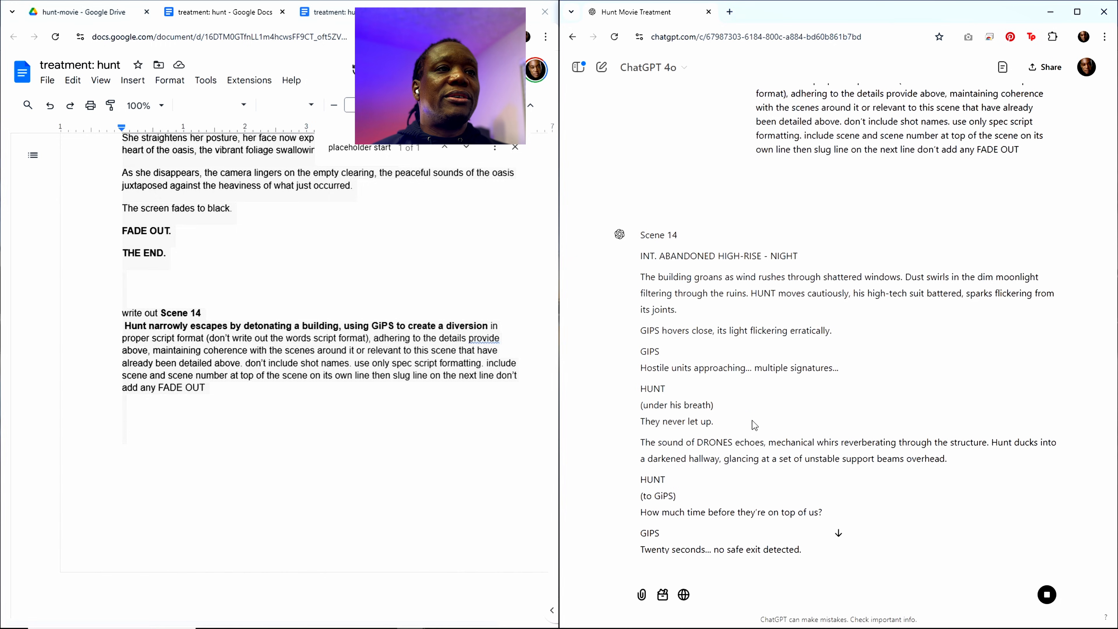
scroll(754, 426, down, 8)
scroll(752, 421, up, 3)
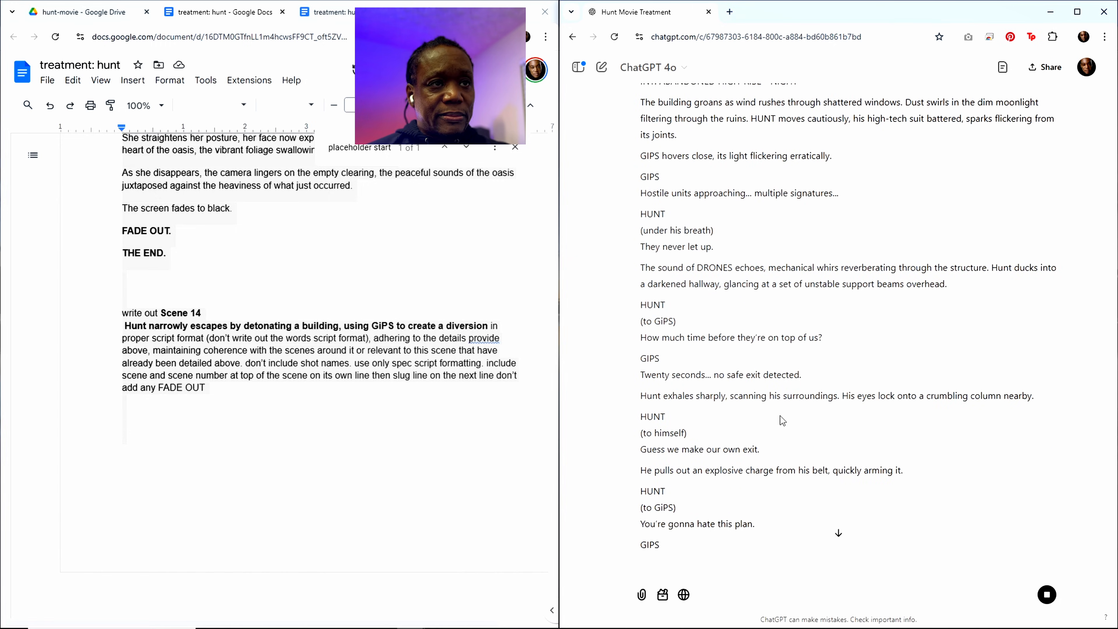
scroll(795, 419, up, 9)
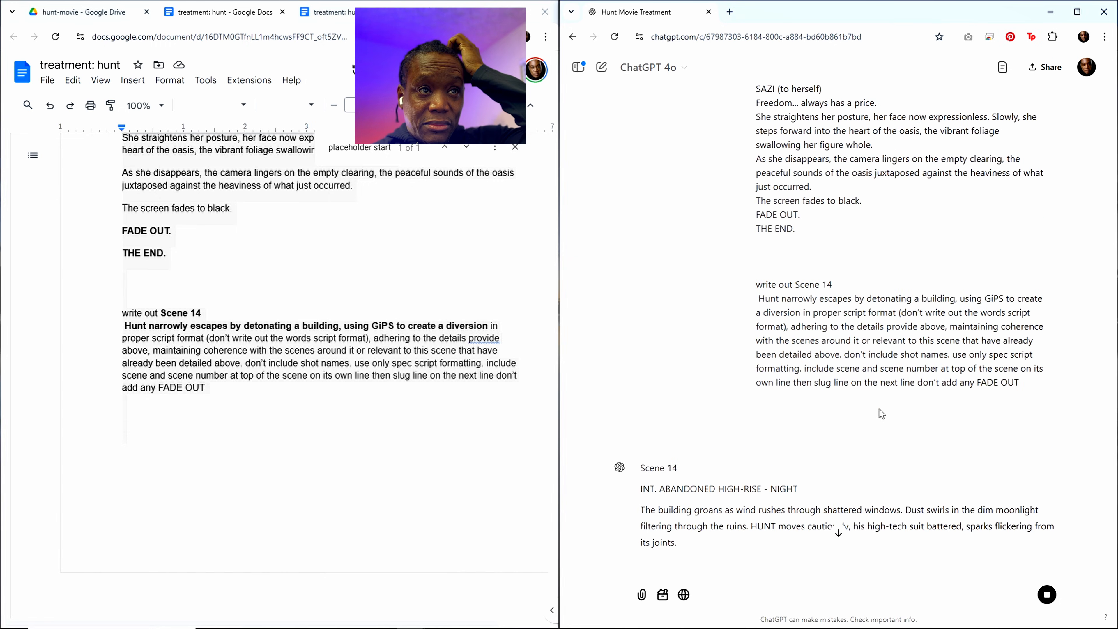
scroll(879, 409, down, 5)
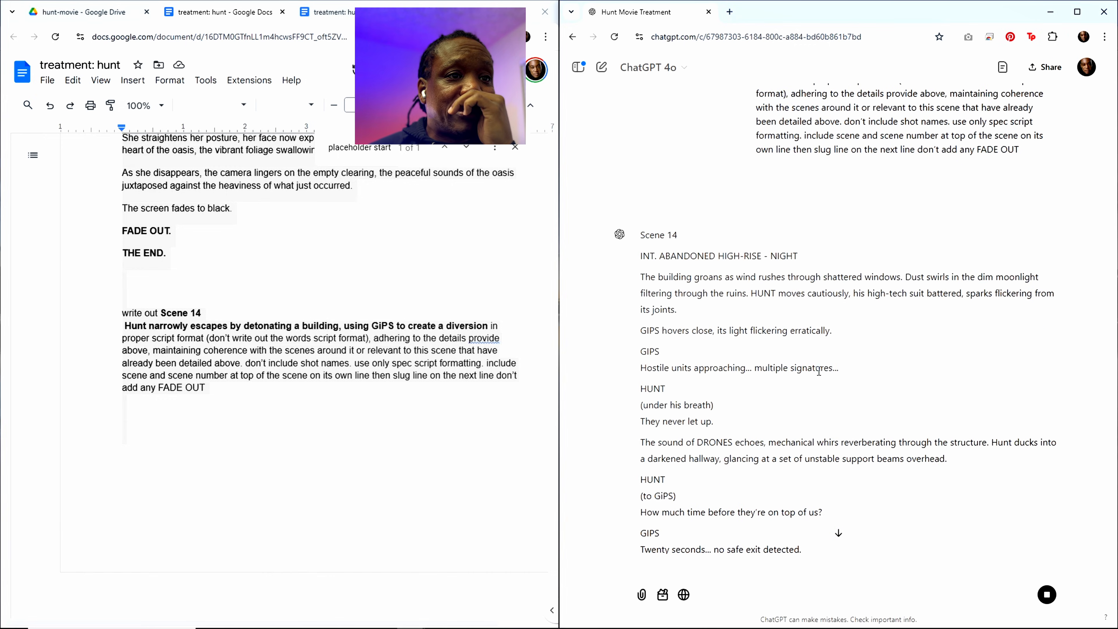
drag(838, 368, 643, 379)
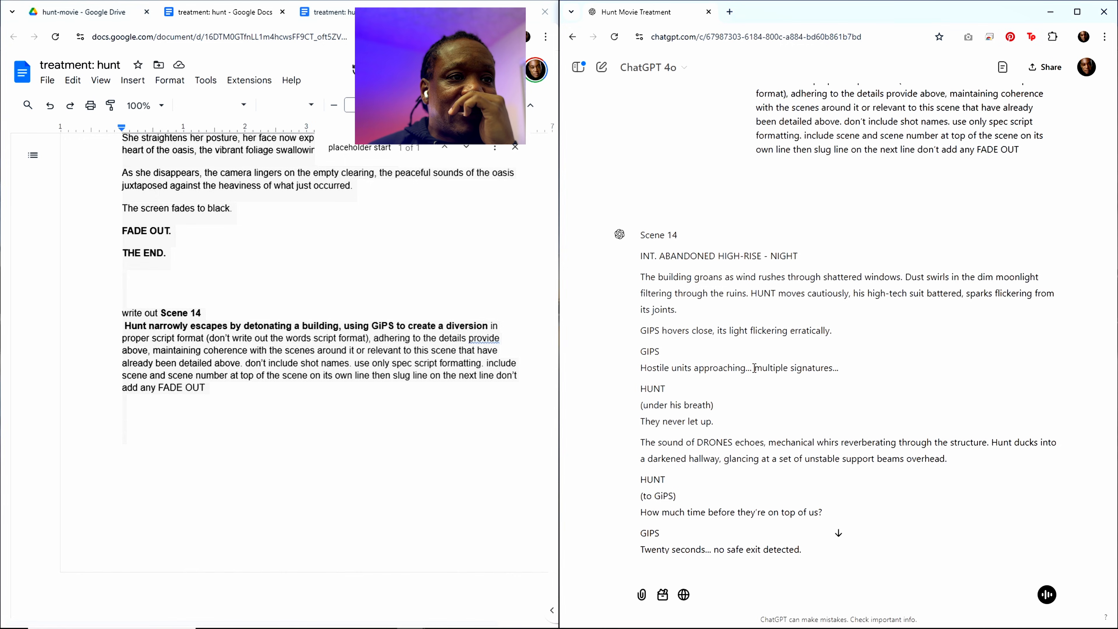
drag(752, 368, 645, 379)
drag(710, 400, 704, 395)
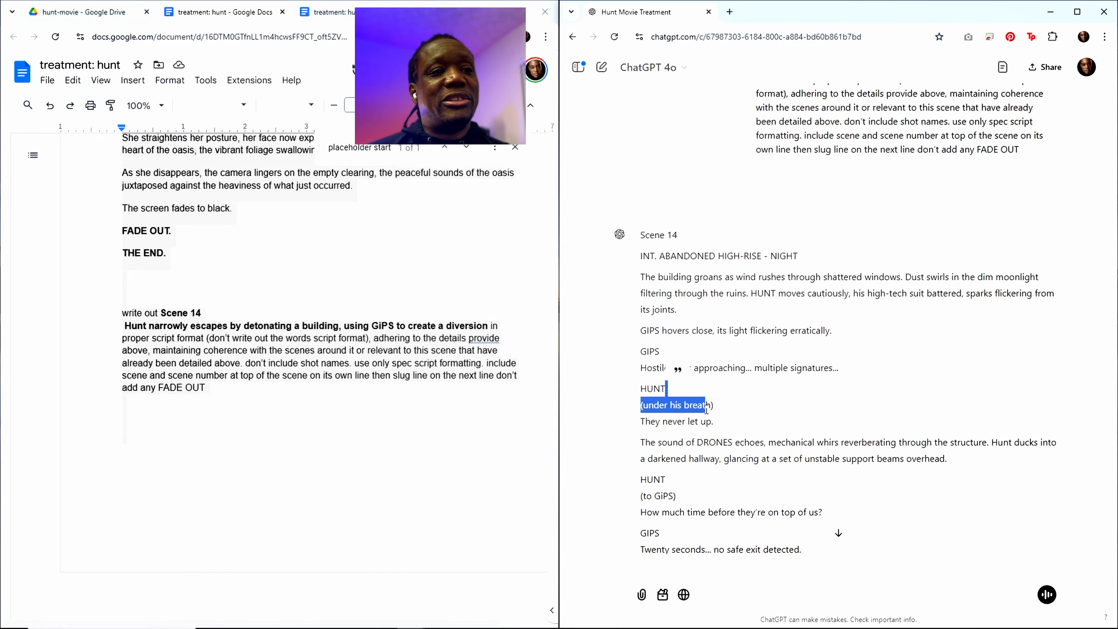
click(717, 423)
scroll(753, 461, down, 5)
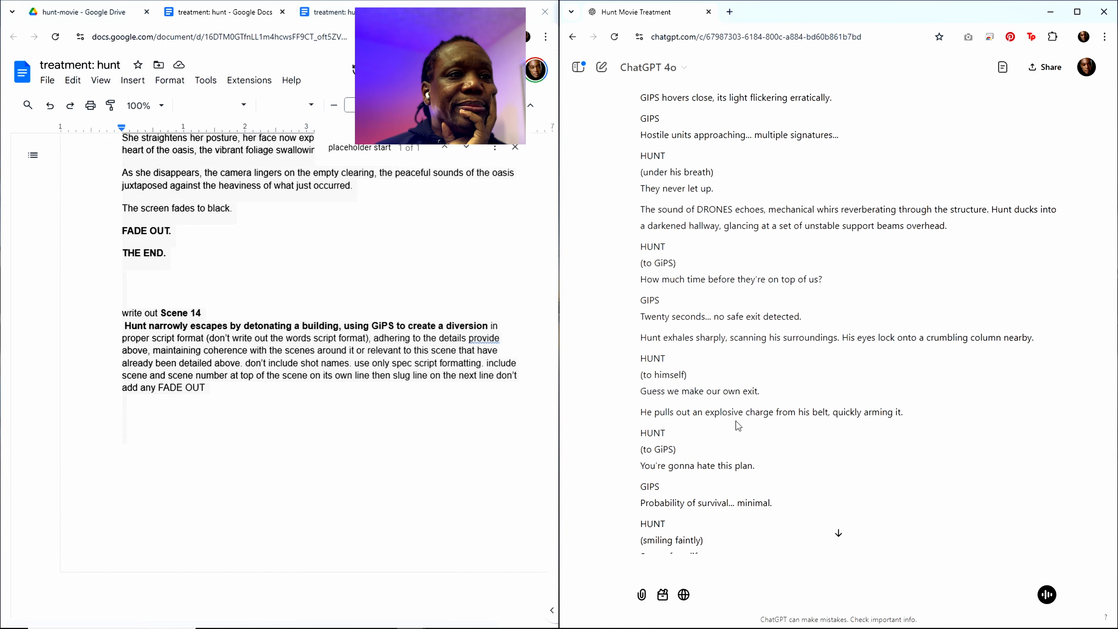
scroll(735, 427, down, 3)
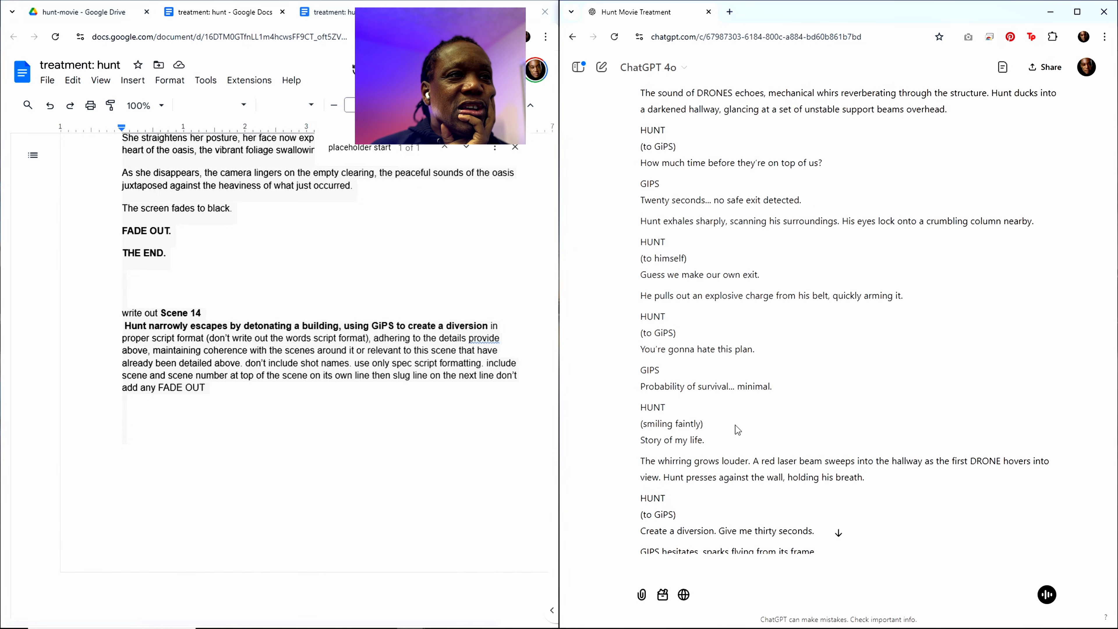
scroll(736, 425, up, 1)
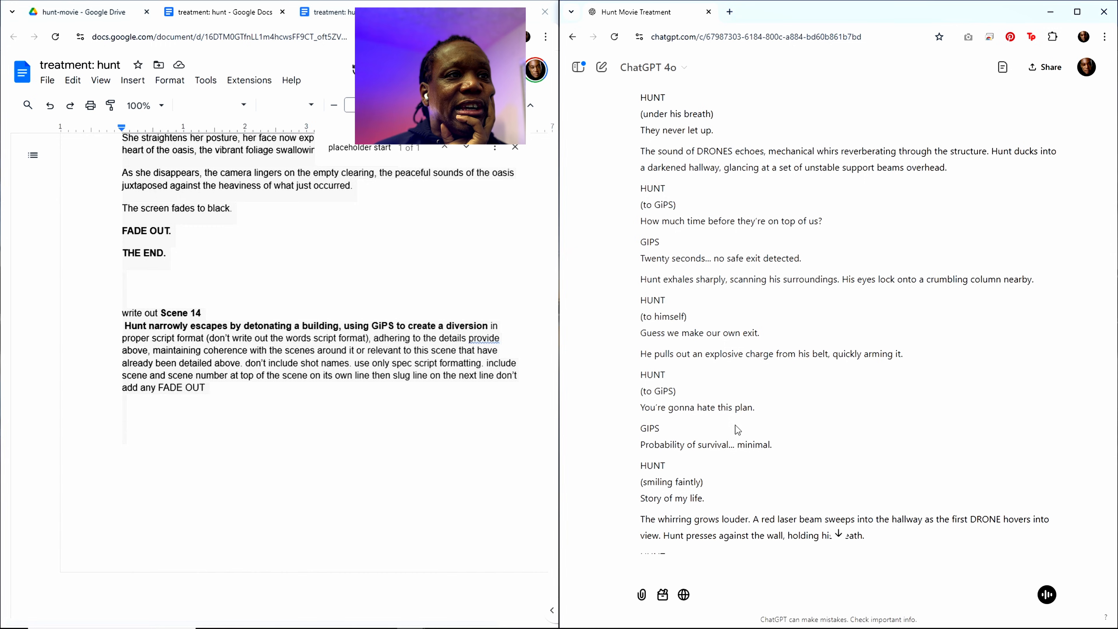
scroll(736, 424, down, 5)
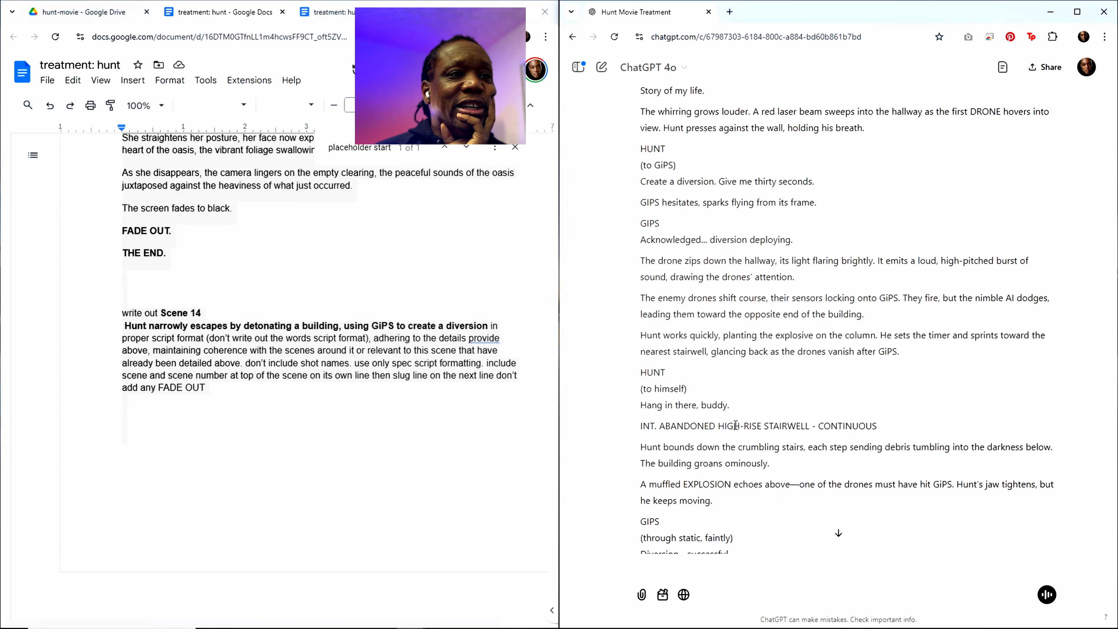
scroll(735, 425, down, 9)
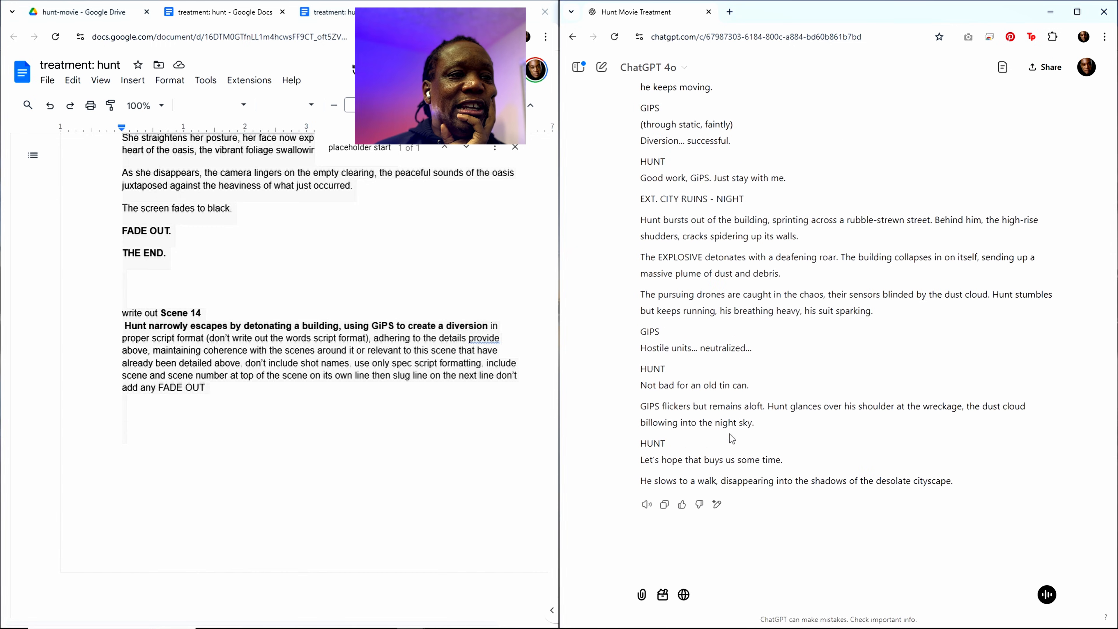
Step: Copy ChatGPT's complete Scene 14 script and paste it beneath the placeholder start marker in the treatment, ahead of Scene 15
click(664, 504)
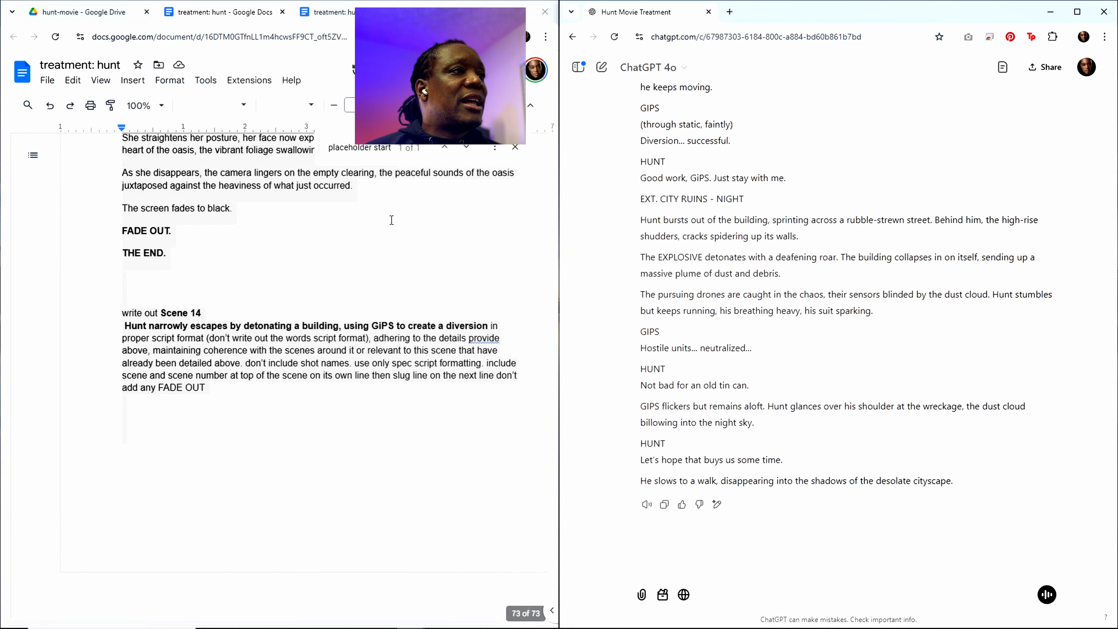
key(Return)
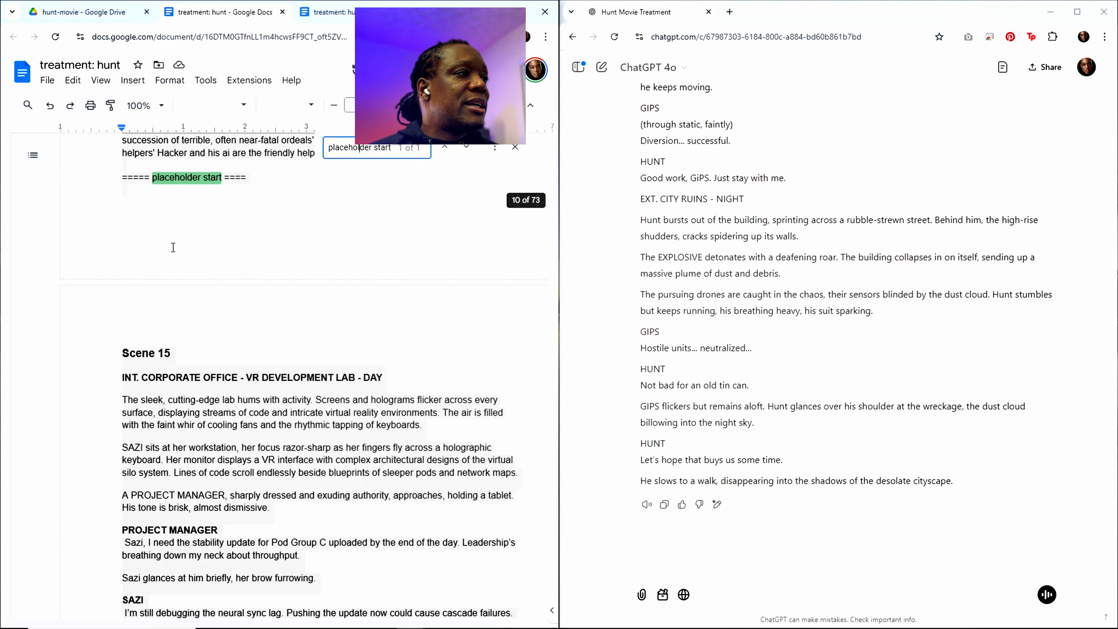
click(170, 247)
key(ctrl+v)
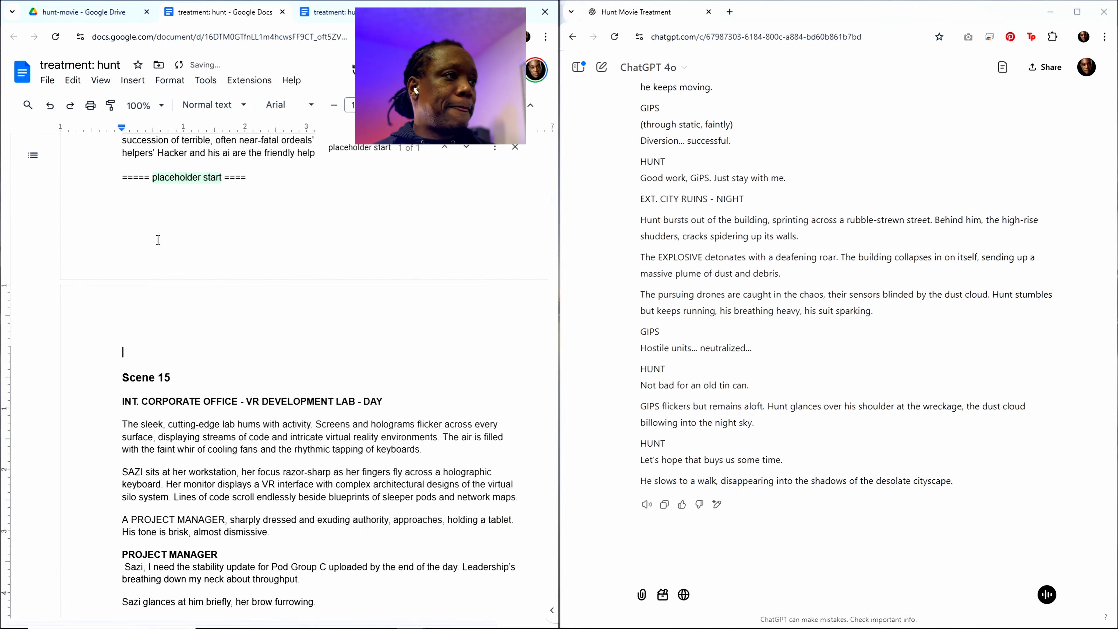
Step: Review the pasted Scene 14 text in the treatment, including the stairwell and city ruins parts
scroll(174, 308, down, 4)
scroll(217, 435, up, 7)
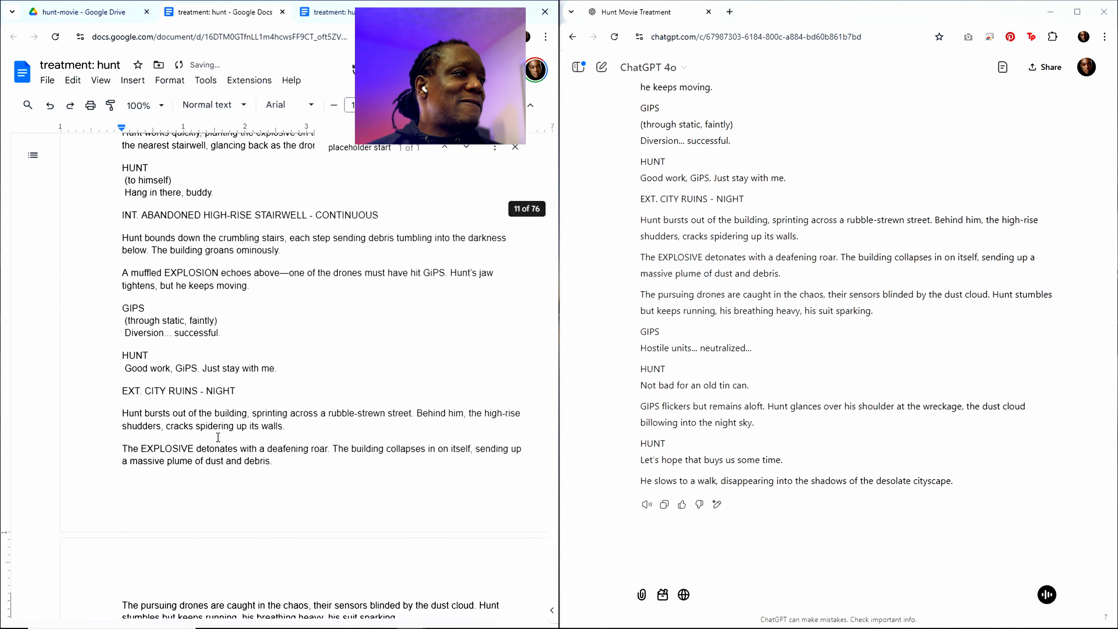
scroll(217, 435, up, 15)
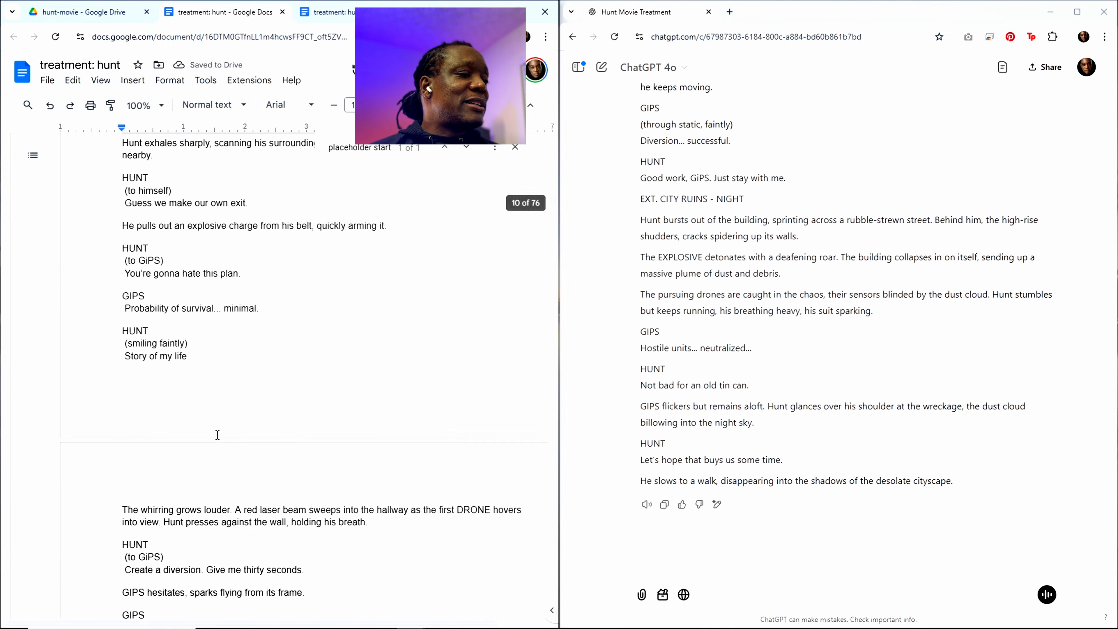
scroll(217, 435, down, 15)
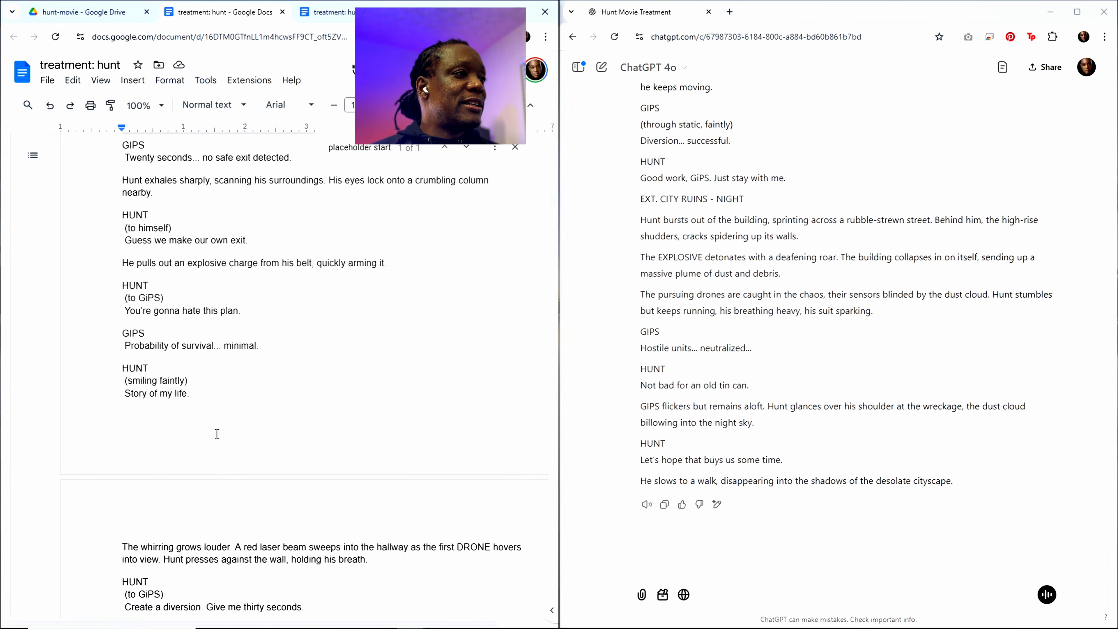
scroll(217, 433, down, 1)
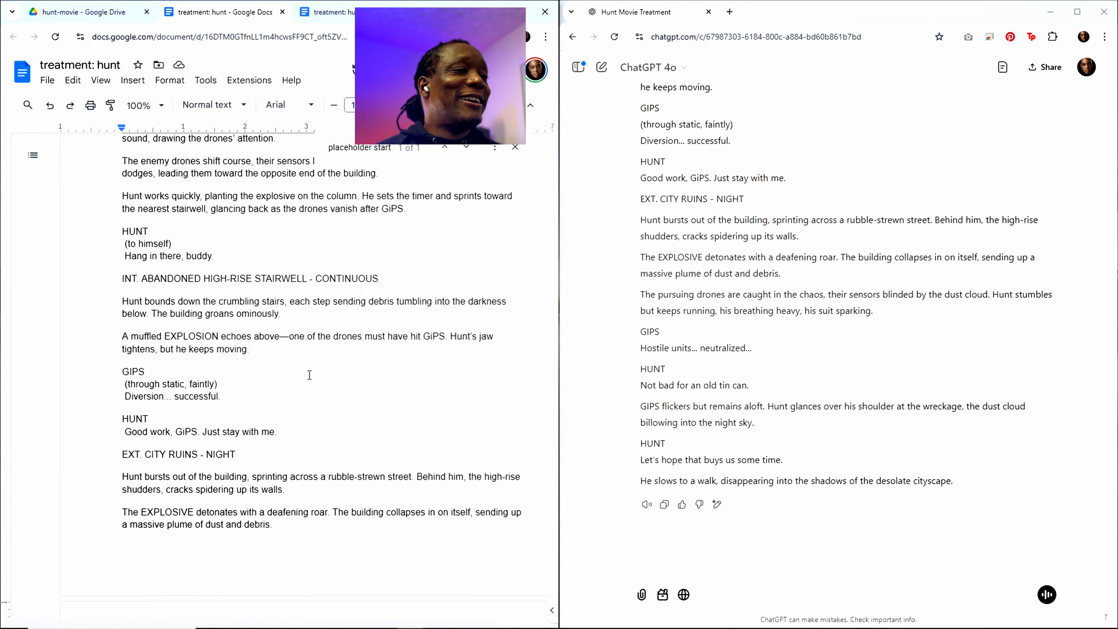
scroll(310, 375, up, 6)
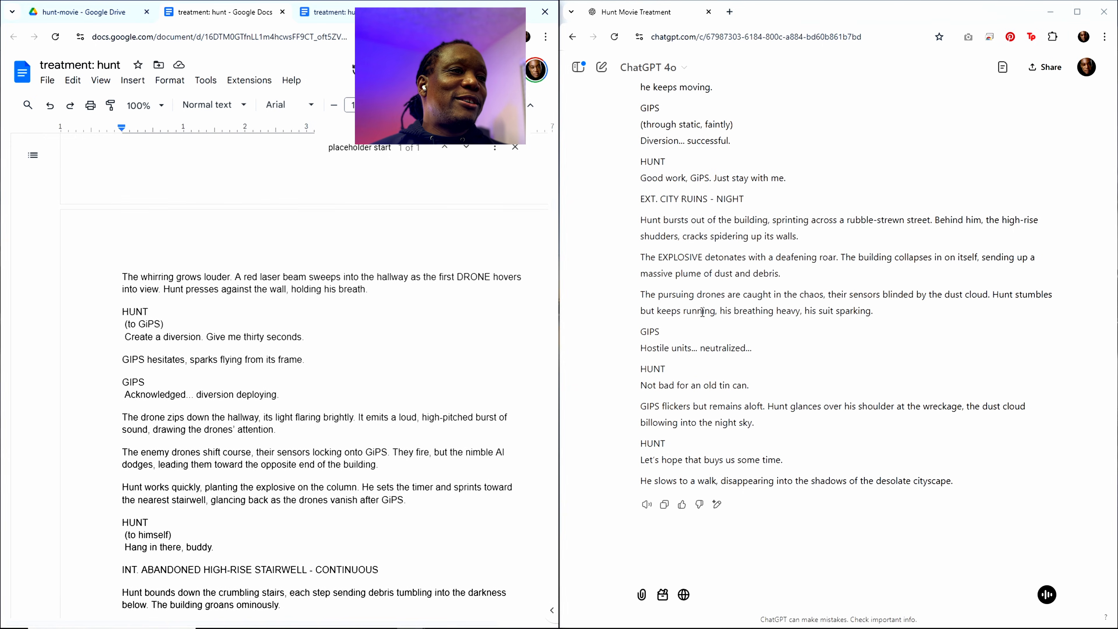
Step: Reread the action line about GiPS flickering and Hunt glancing back near the end of ChatGPT's Scene 14 script
double_click(716, 423)
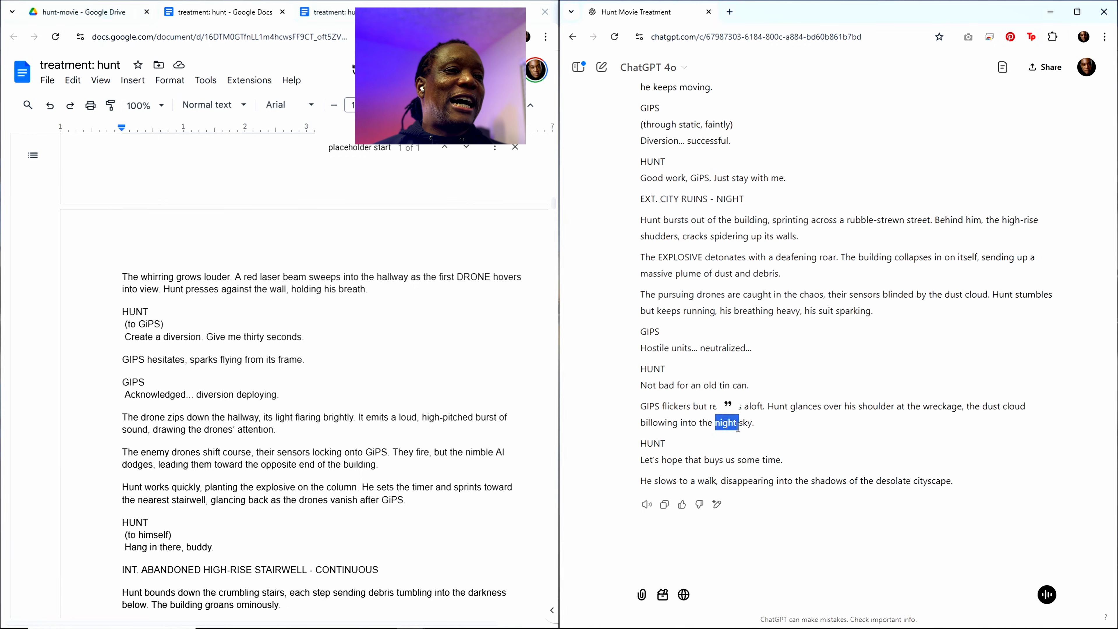
double_click(745, 423)
click(729, 403)
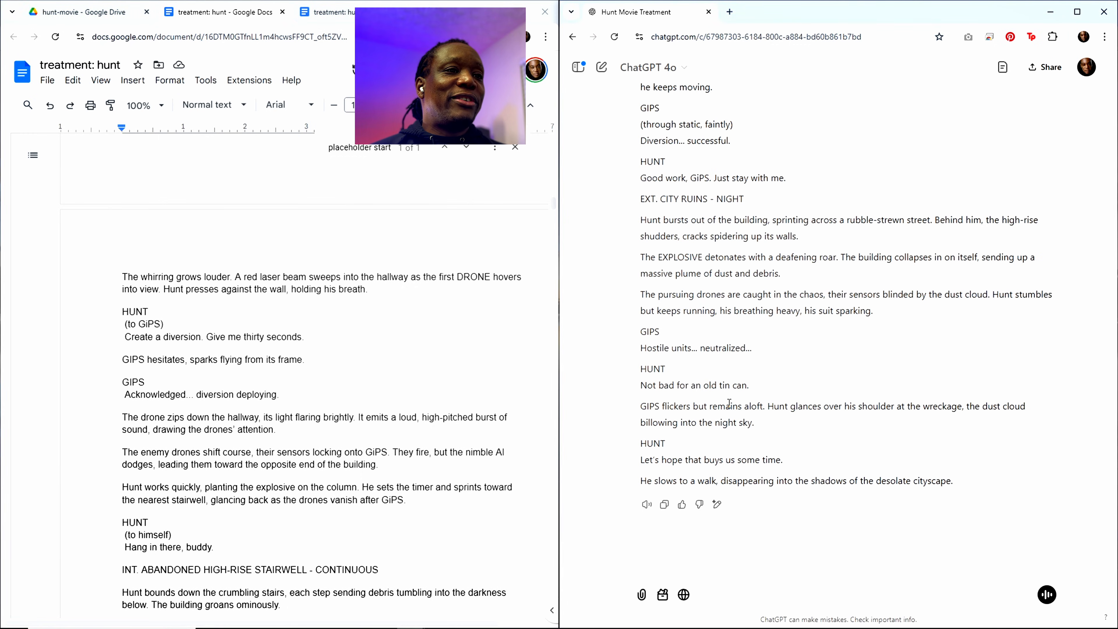
double_click(728, 406)
double_click(699, 406)
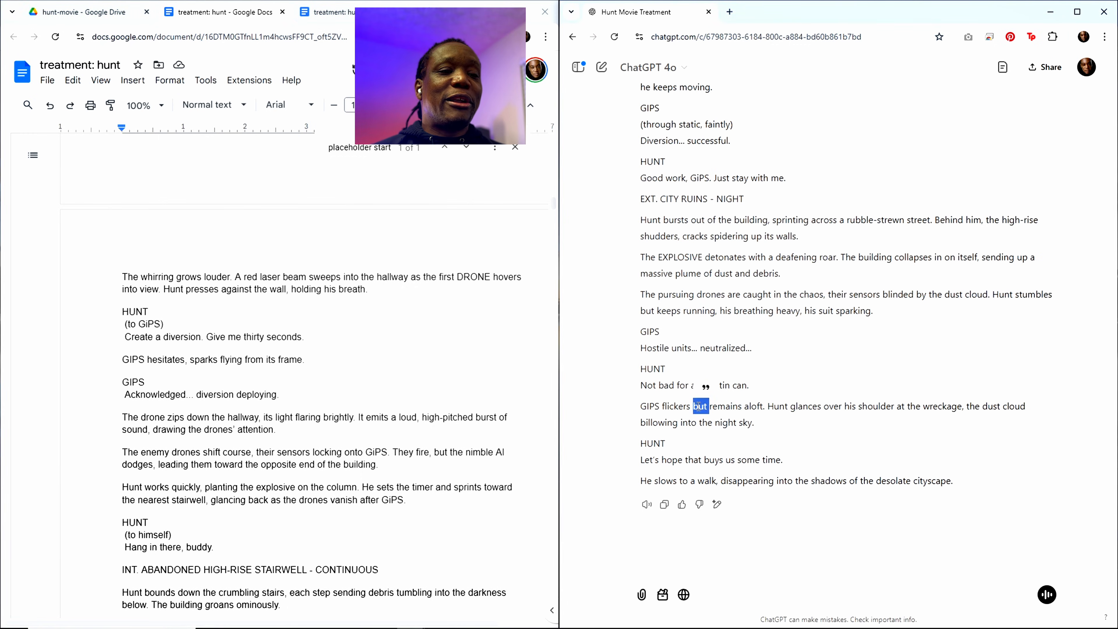
double_click(754, 406)
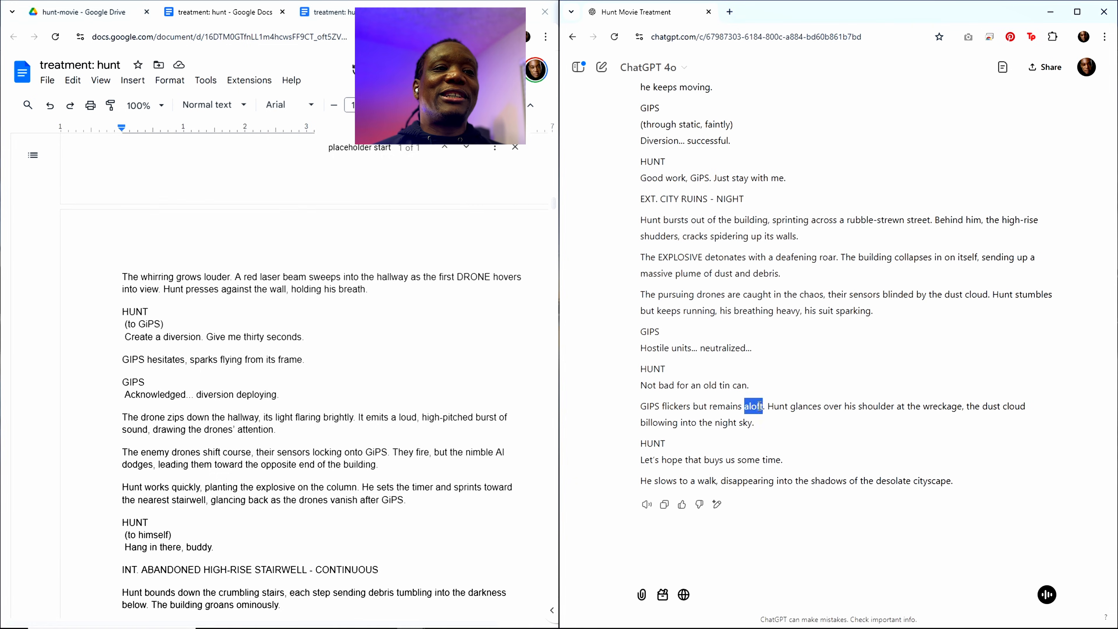
double_click(777, 407)
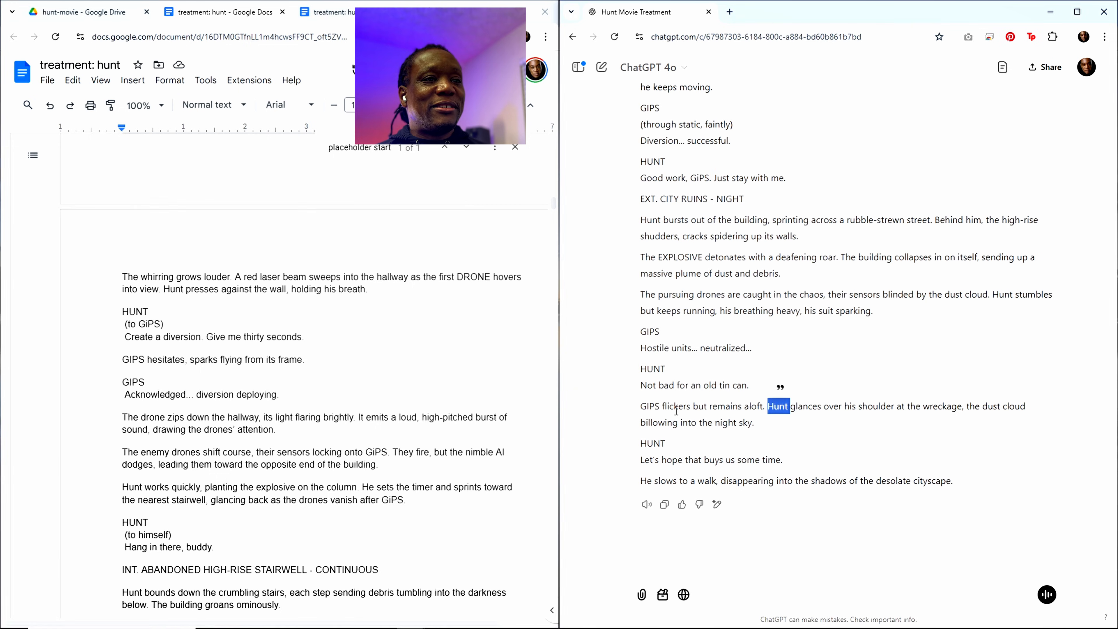
double_click(808, 407)
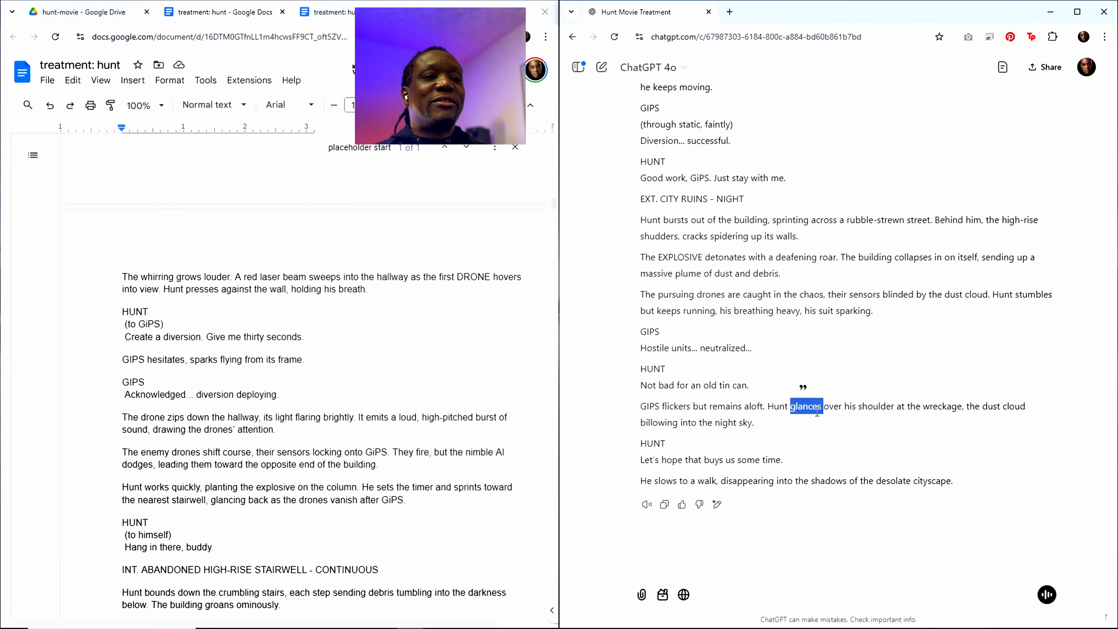
double_click(829, 409)
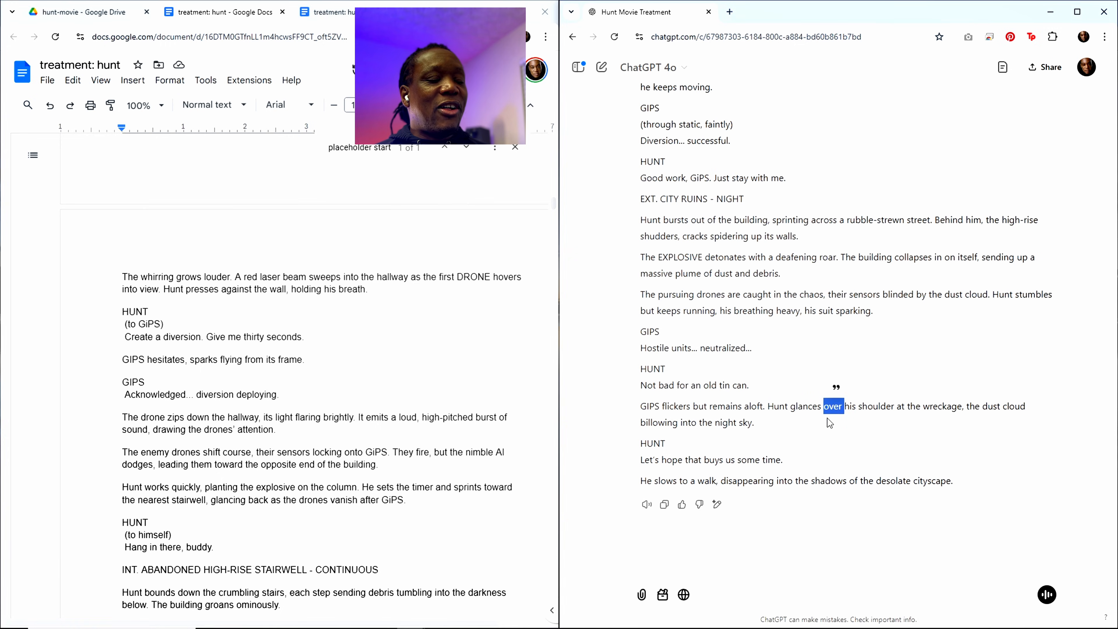
double_click(722, 407)
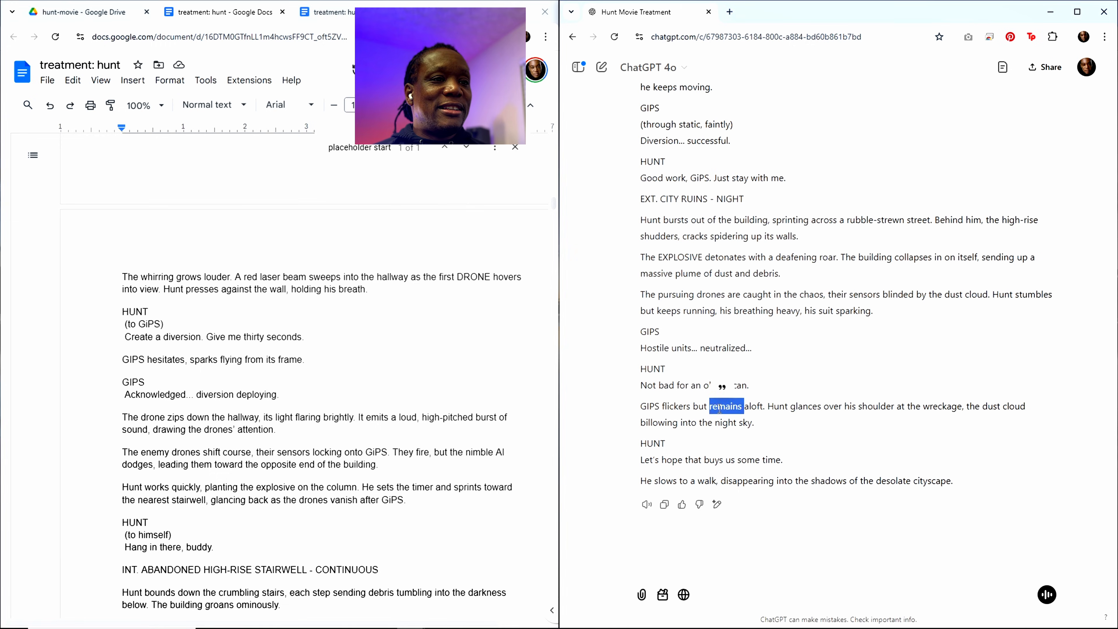
double_click(700, 407)
double_click(682, 407)
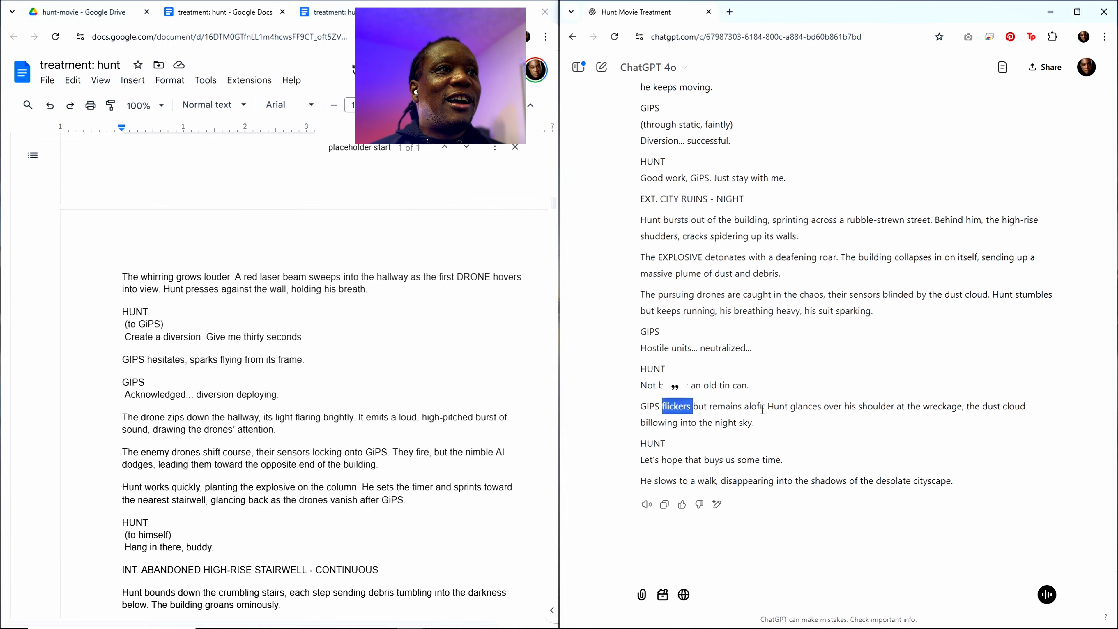
Step: Skim ChatGPT's Scene 14 script from the request and high-rise opening down to the city ruins ending
scroll(762, 409, up, 1)
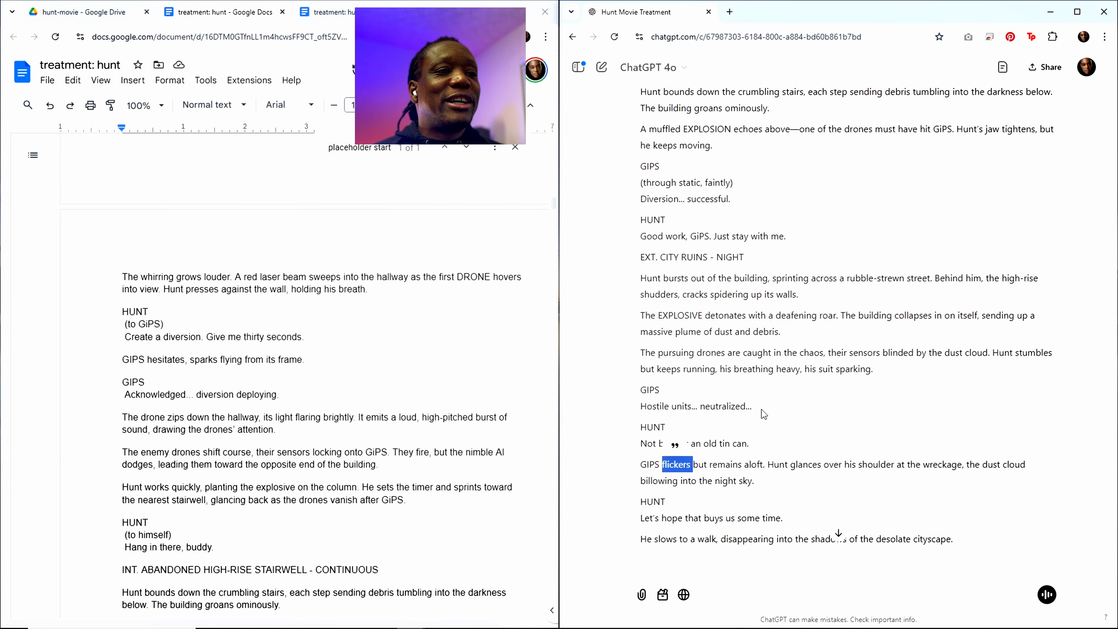
scroll(761, 409, up, 10)
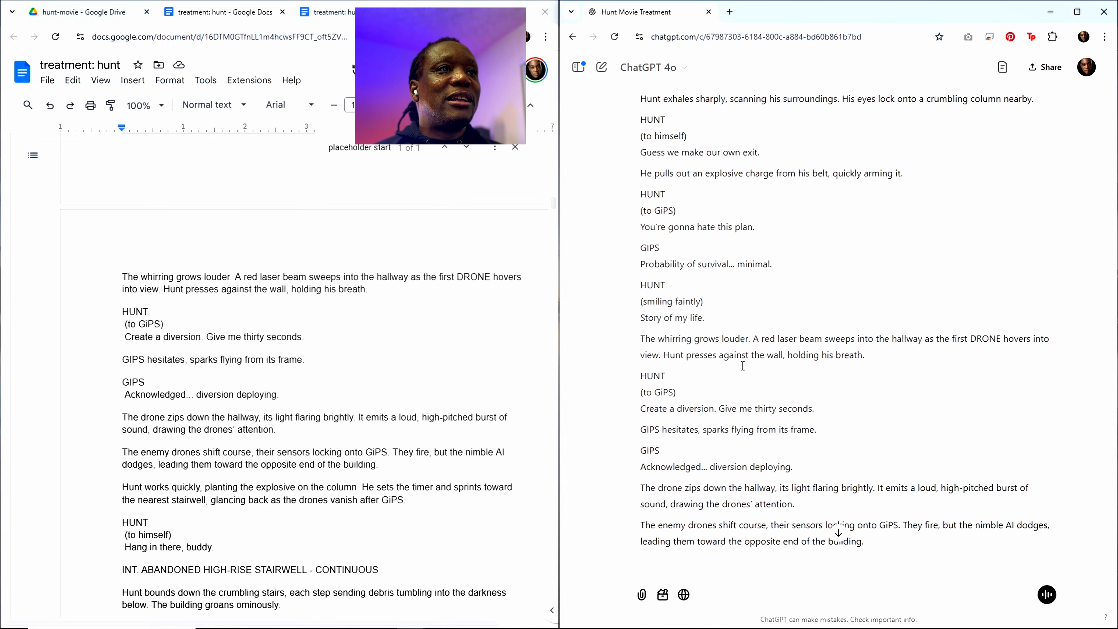
scroll(742, 365, up, 15)
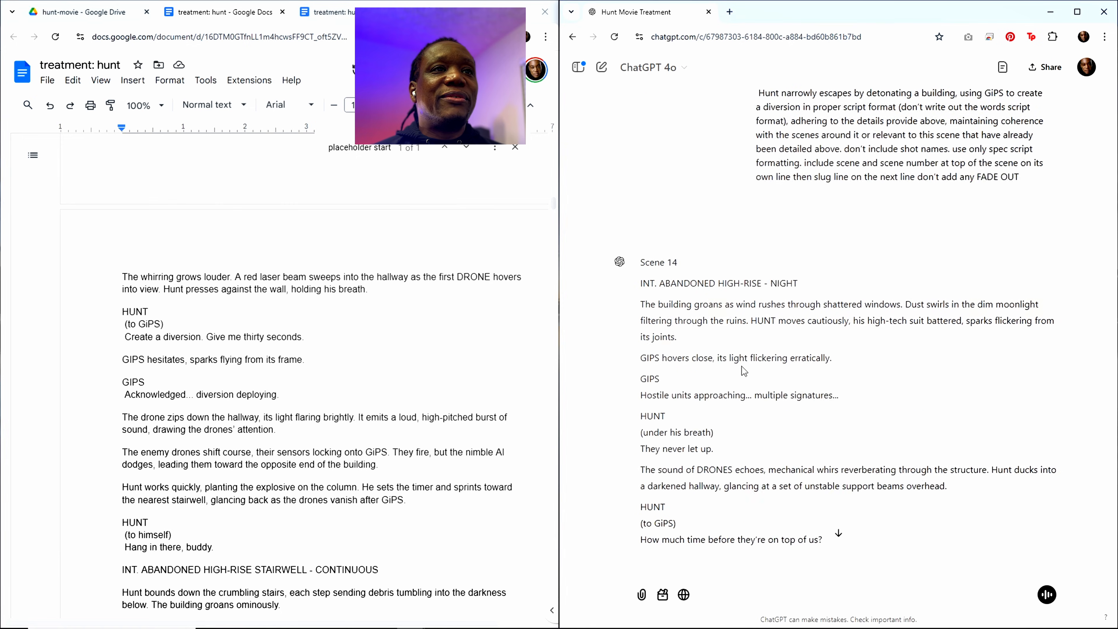
scroll(742, 368, up, 2)
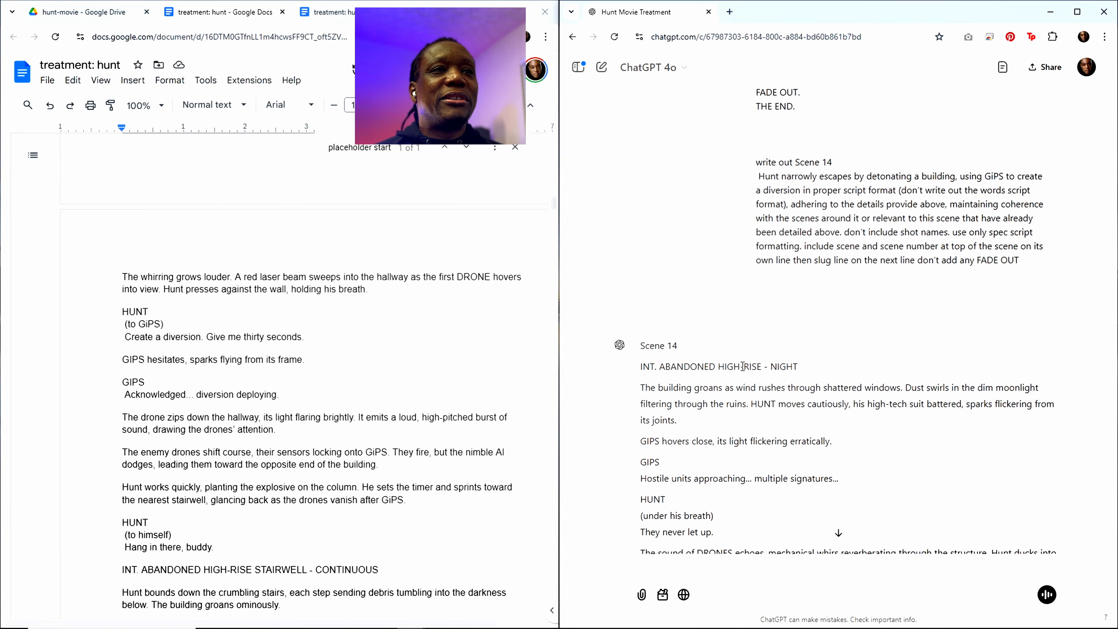
scroll(742, 366, down, 20)
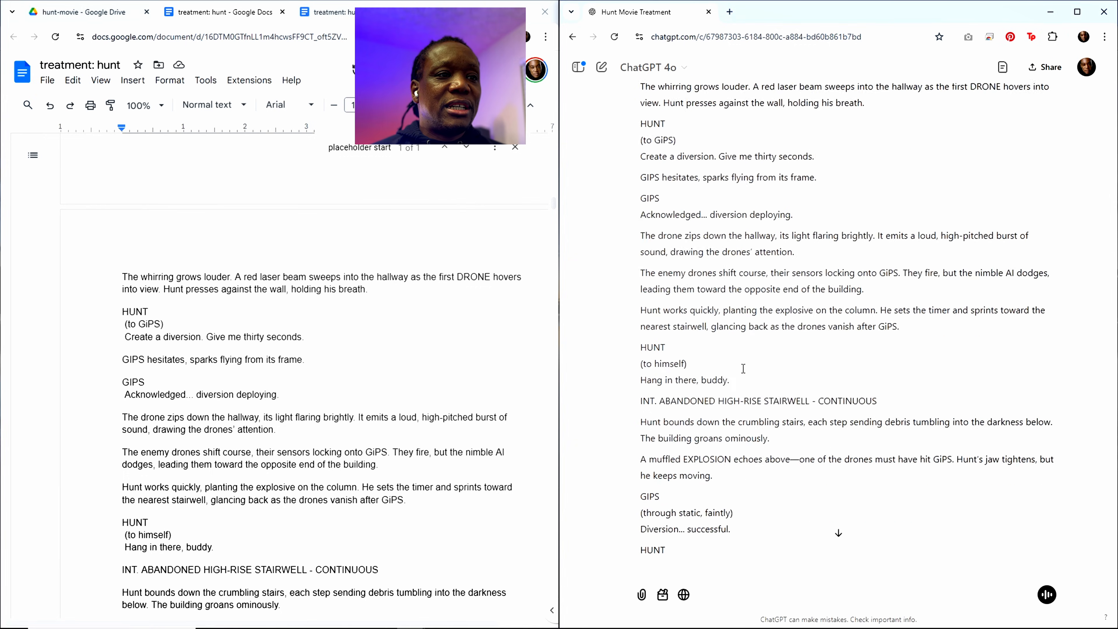
click(745, 367)
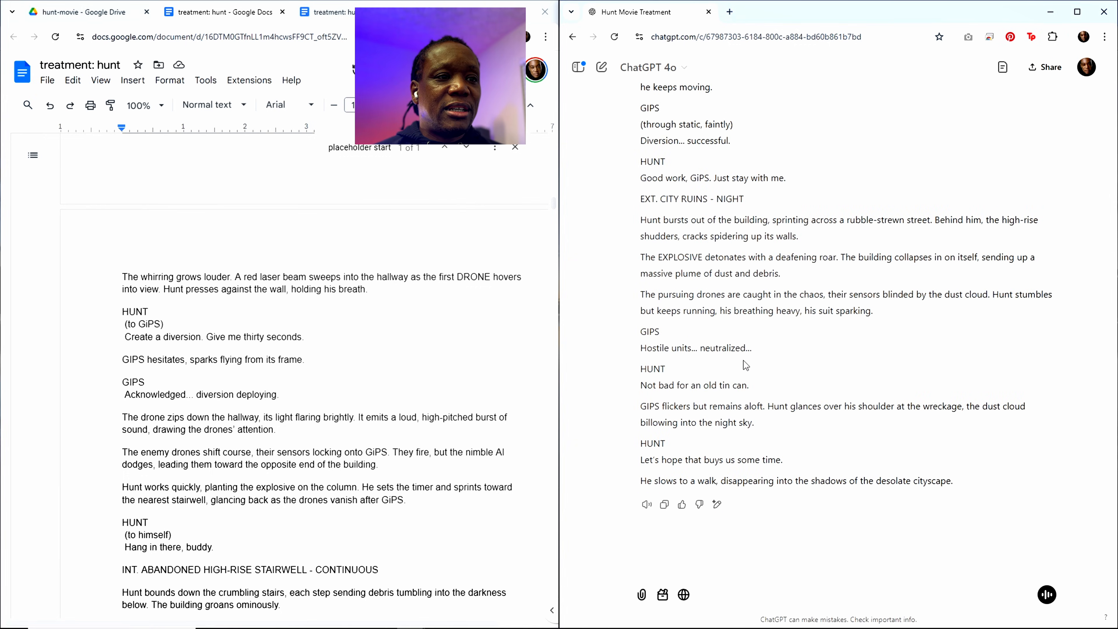
Step: Copy ChatGPT's full Scene 14 script and paste it directly beneath the placeholder start marker in the treatment
click(664, 505)
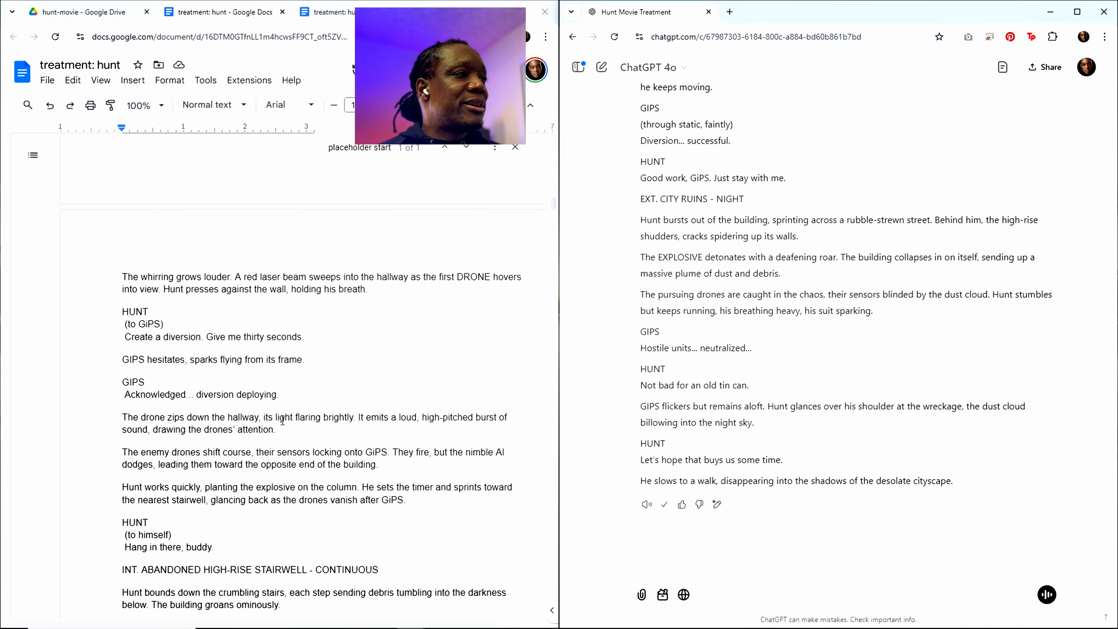
click(353, 148)
scroll(349, 192, up, 12)
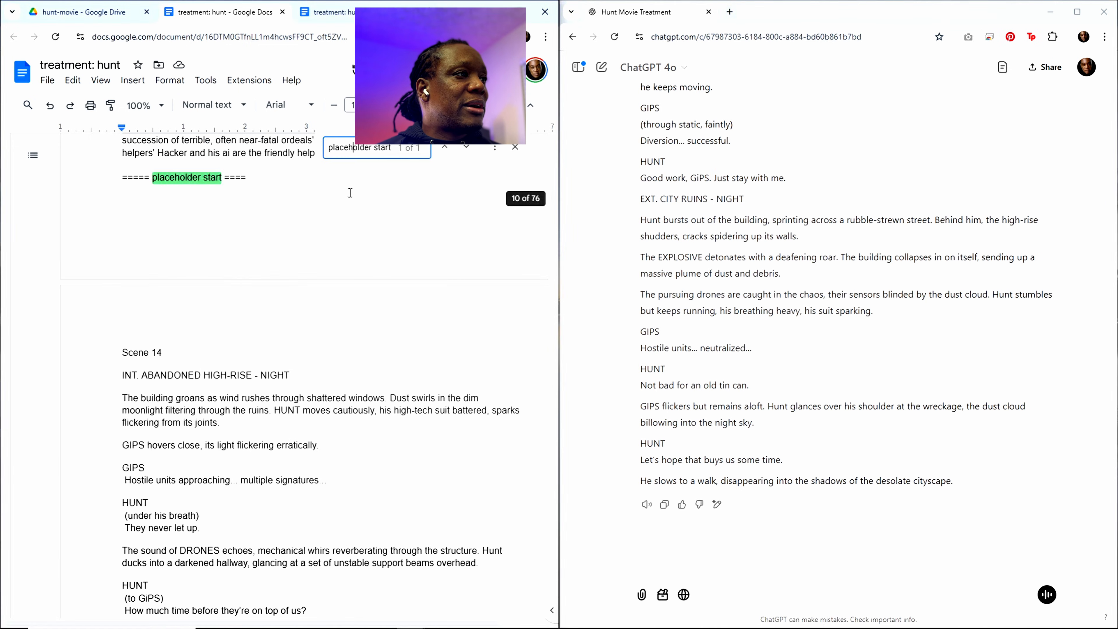
click(146, 239)
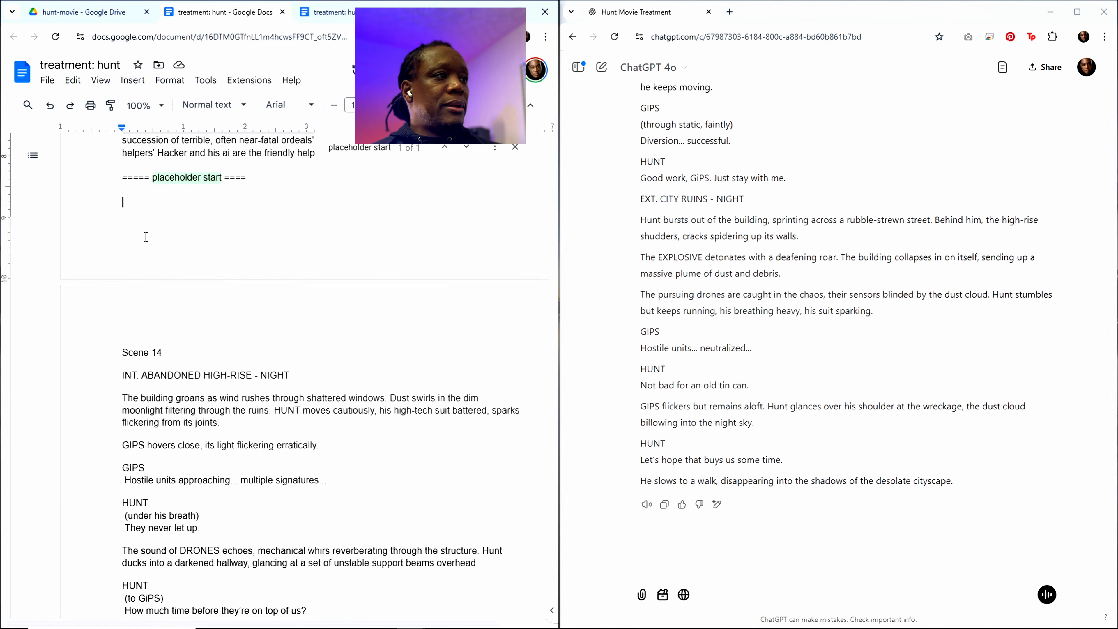
key(ctrl+v)
Step: Copy the Scene 13 heading and summary from Sequence 4: Debate in the treatment's outline
scroll(303, 284, up, 15)
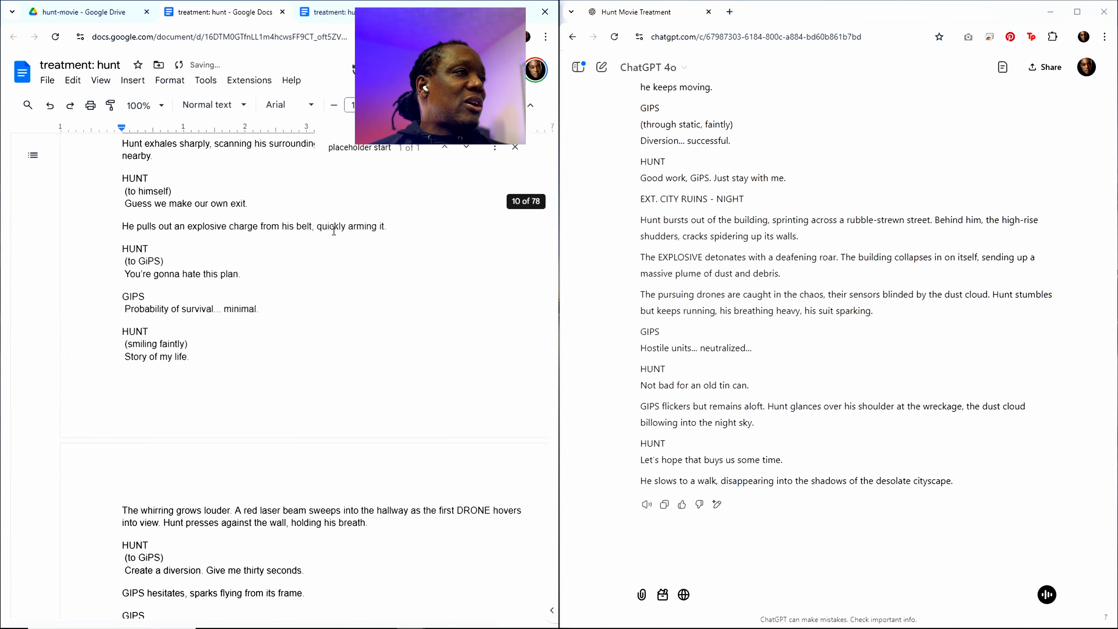
scroll(334, 230, up, 20)
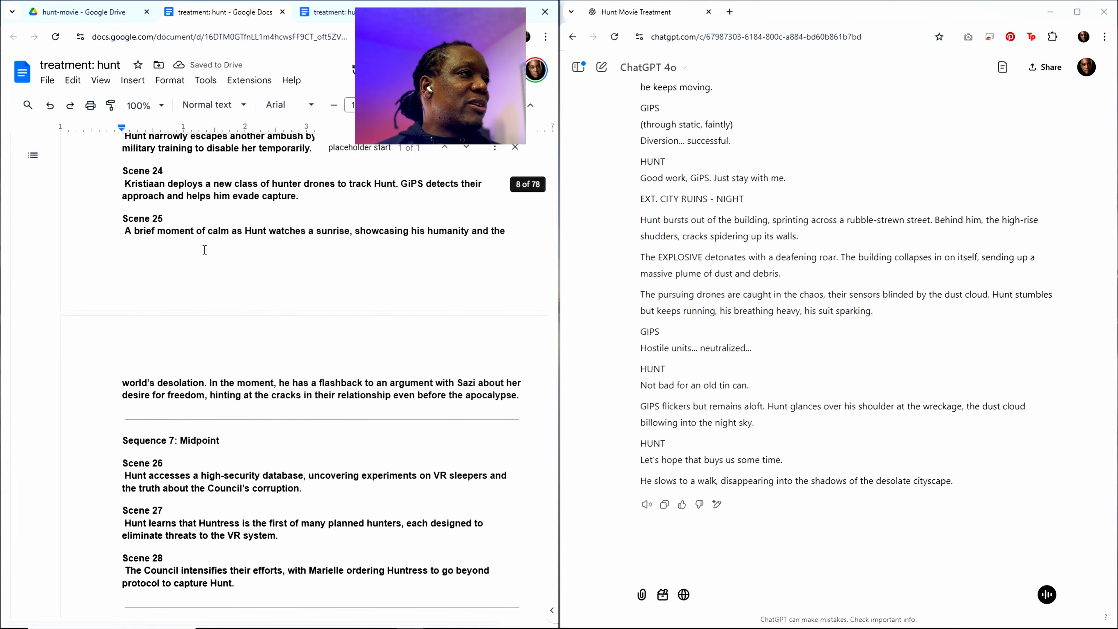
scroll(205, 249, up, 20)
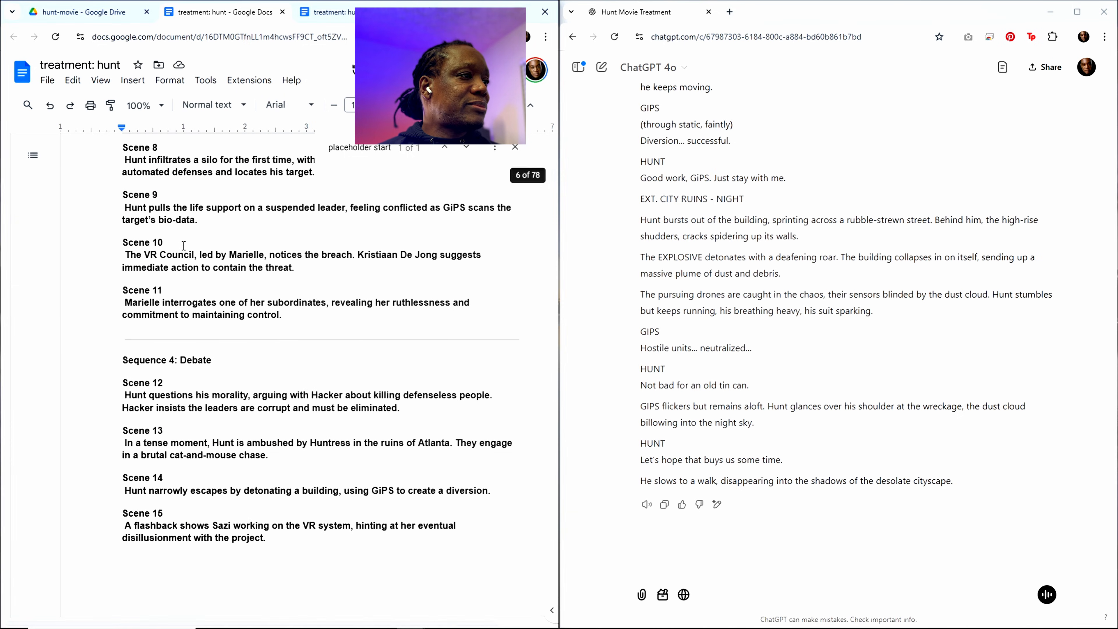
scroll(184, 245, down, 4)
drag(267, 282, 123, 256)
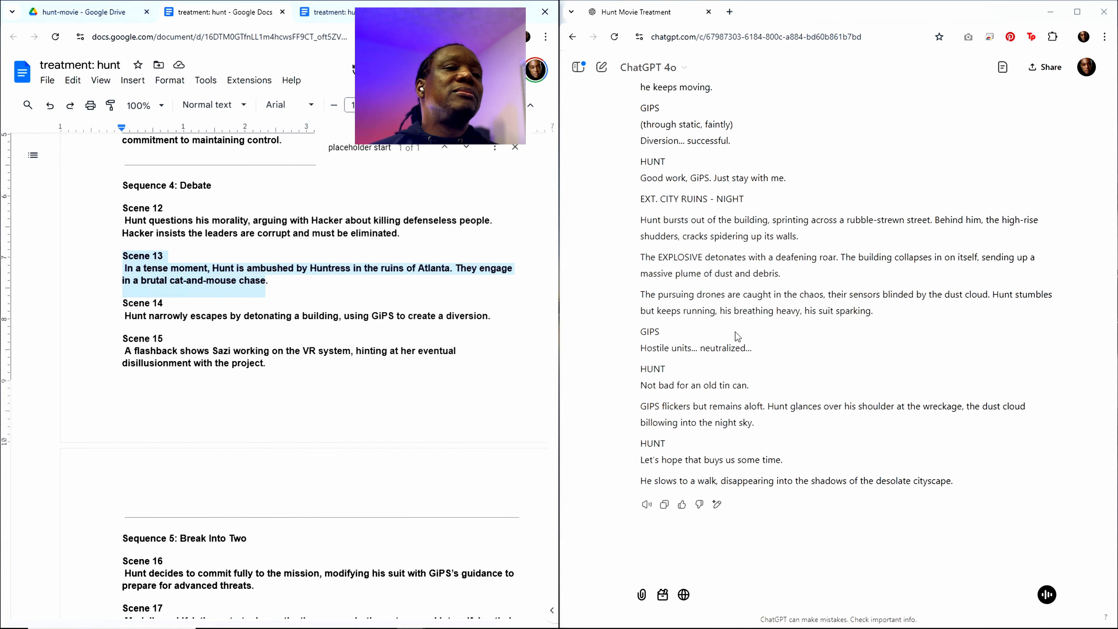
scroll(734, 334, up, 4)
scroll(748, 352, down, 5)
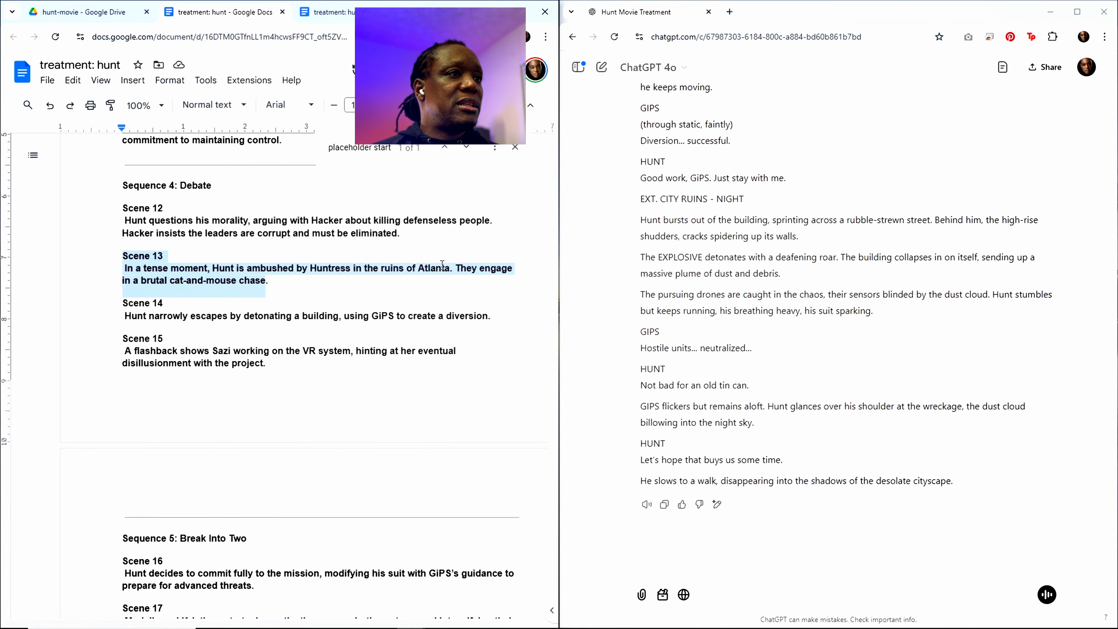
Step: Replace the Scene 14 heading and summary in the prompt at the treatment's end with the Scene 13 ones
drag(551, 176, 552, 610)
scroll(212, 270, down, 2)
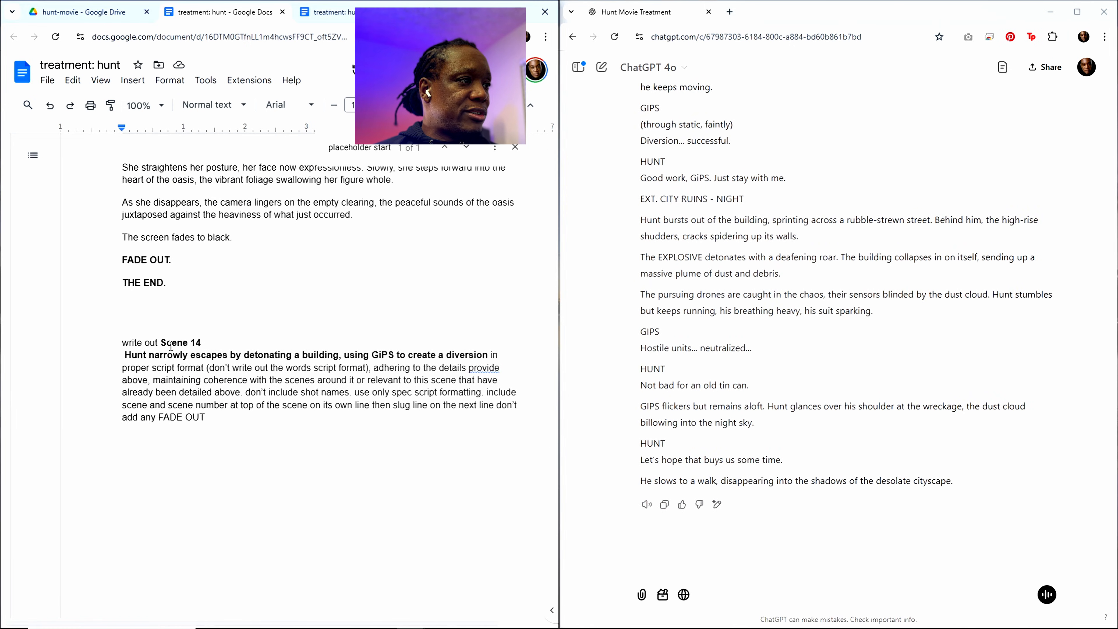
drag(163, 342, 485, 355)
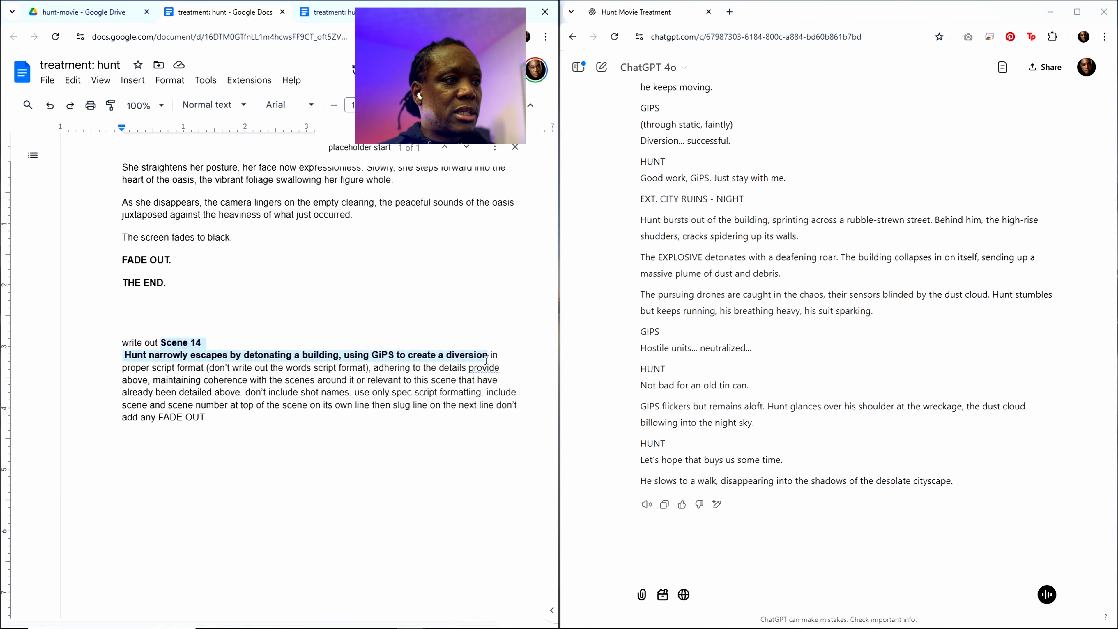
key(ctrl+v)
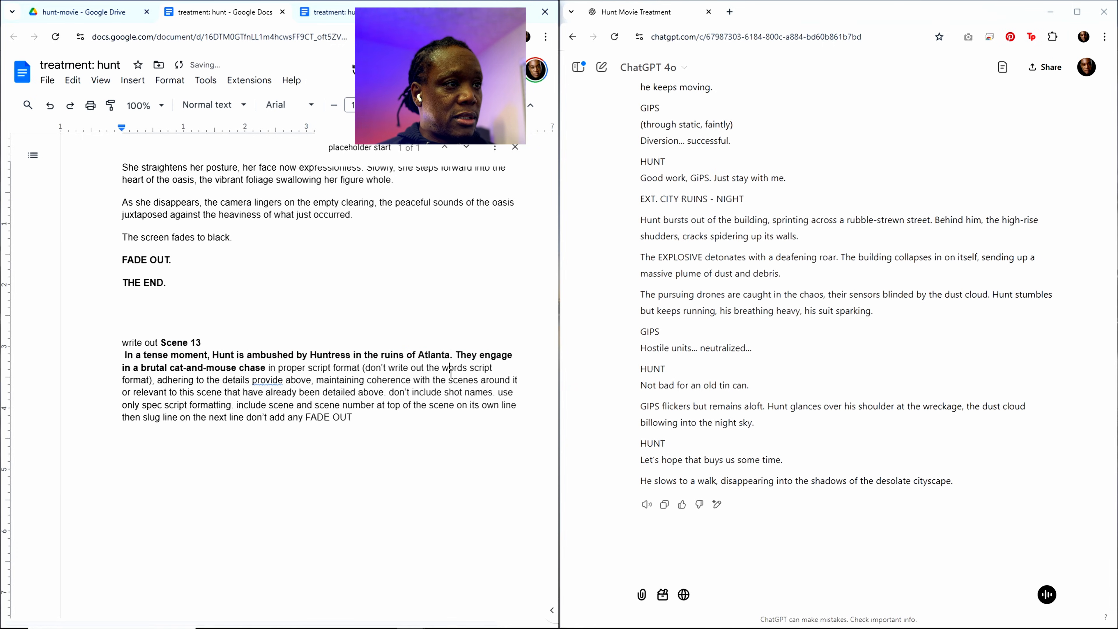
Step: Copy the whole treatment including the Scene 13 prompt and submit it to ChatGPT
key(ctrl+a)
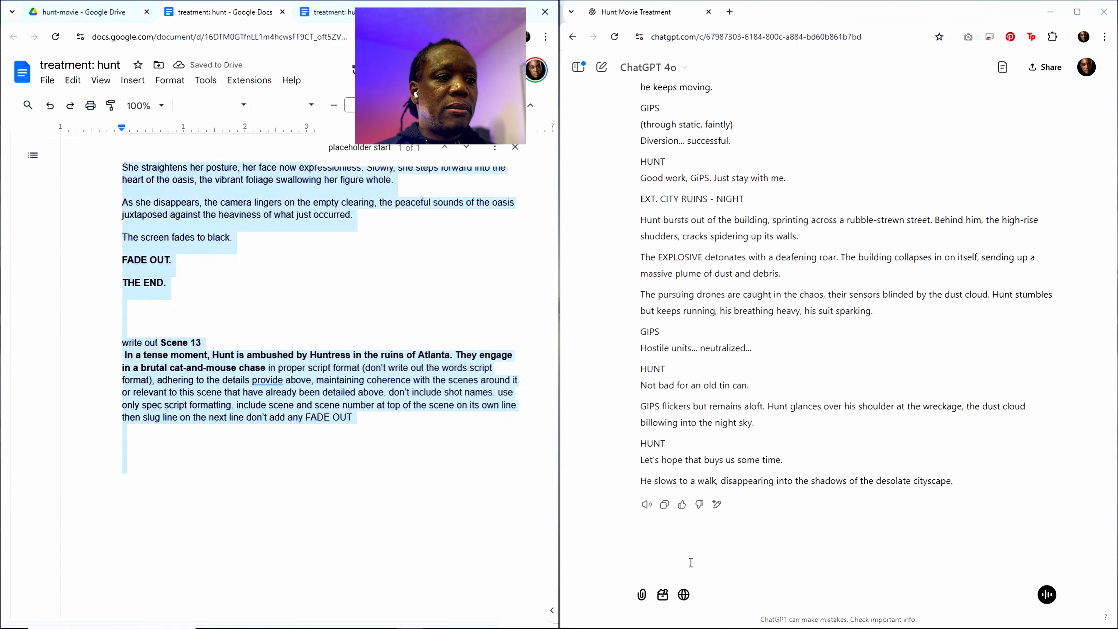
click(691, 562)
key(ctrl+v)
key(Return)
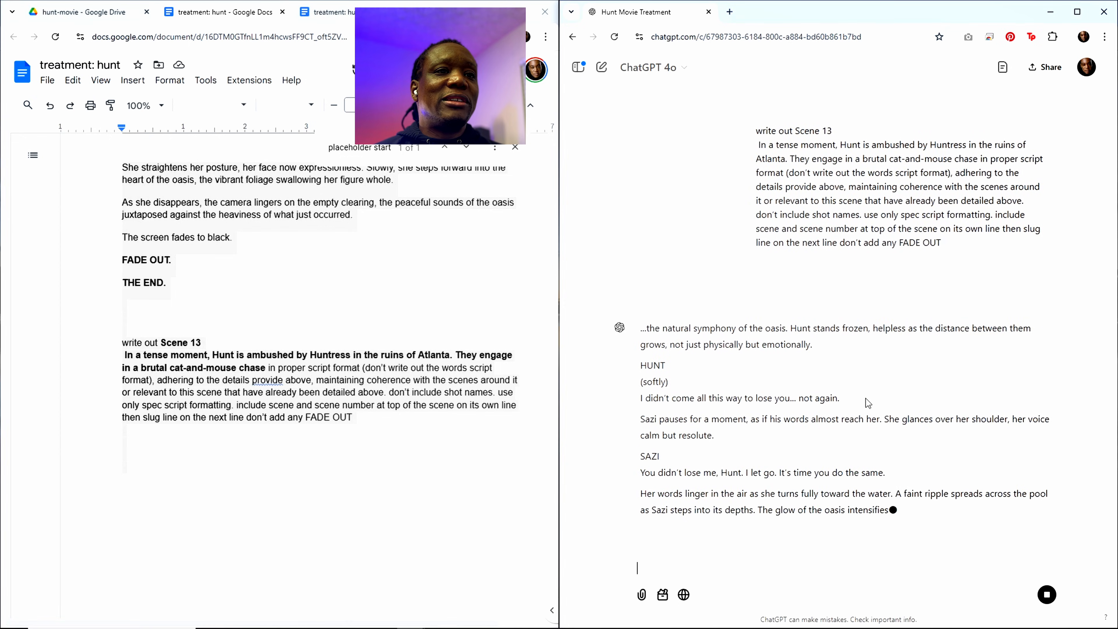
Step: Check the opening of ChatGPT's reply against the submitted Scene 13 request
scroll(865, 399, up, 5)
scroll(866, 397, down, 1)
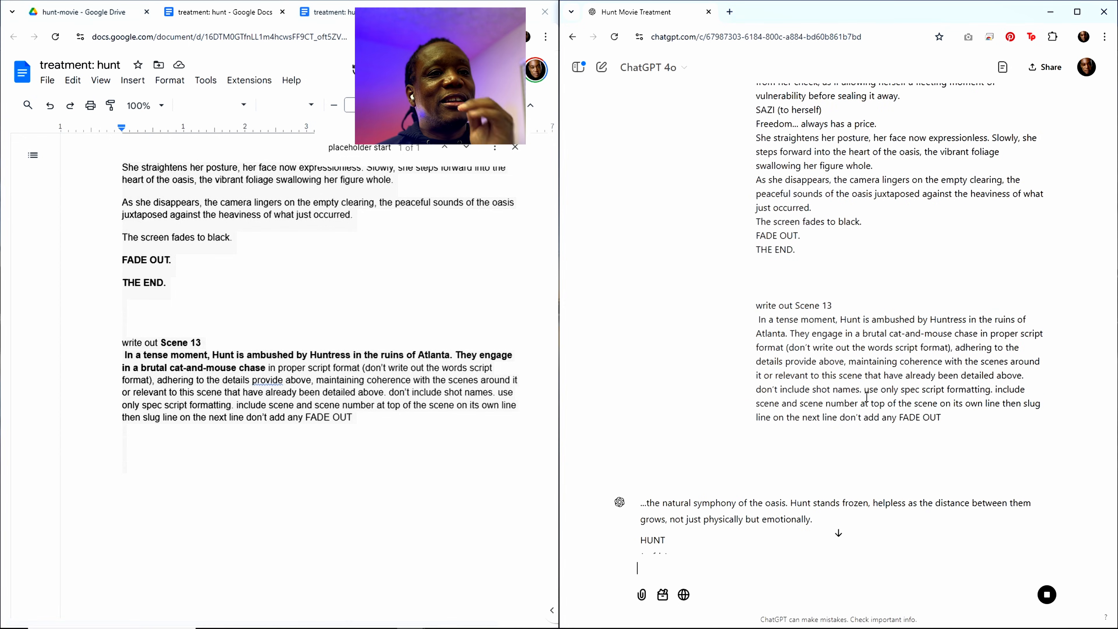
scroll(877, 386, down, 4)
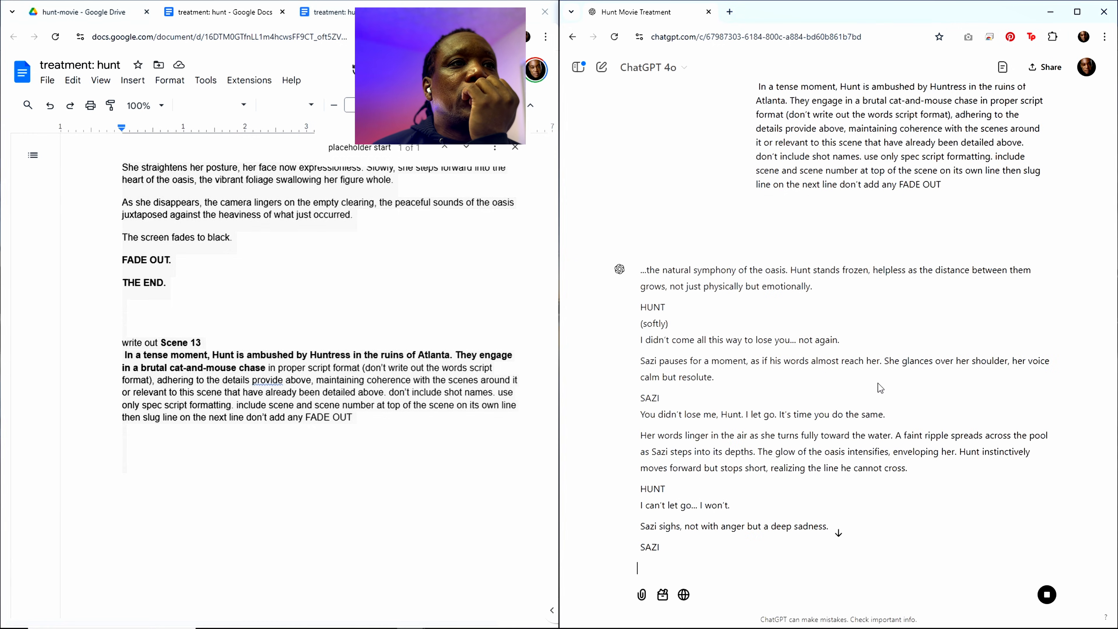
scroll(877, 380, up, 5)
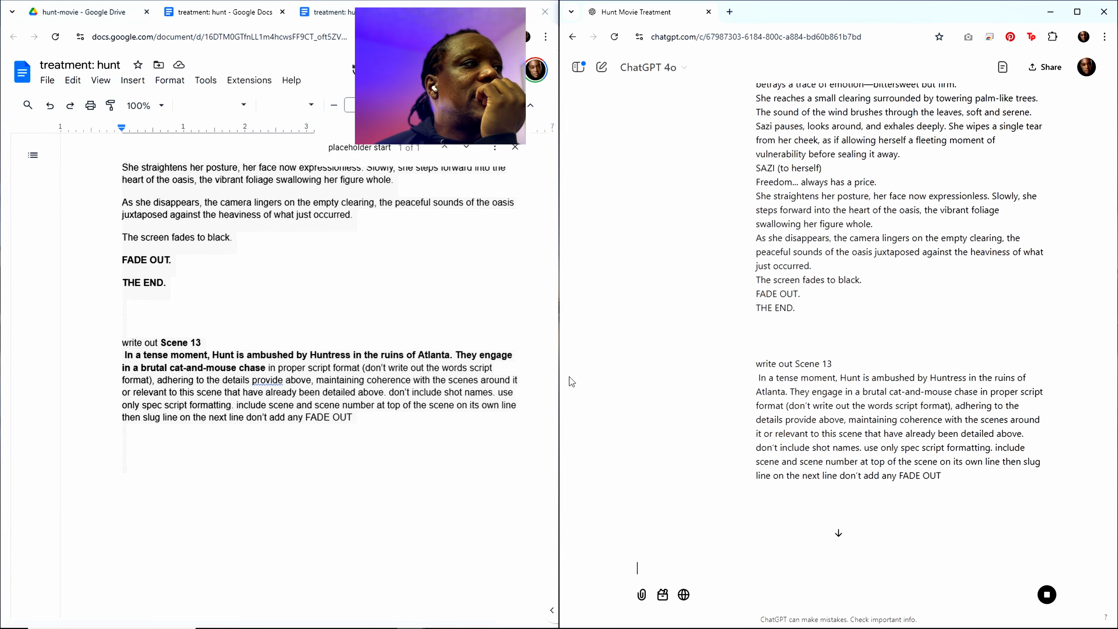
Step: Return to the placeholder start marker in the treatment and look through the pasted Scene 14 text to the second Scene 14 heading
click(387, 355)
scroll(396, 352, up, 1)
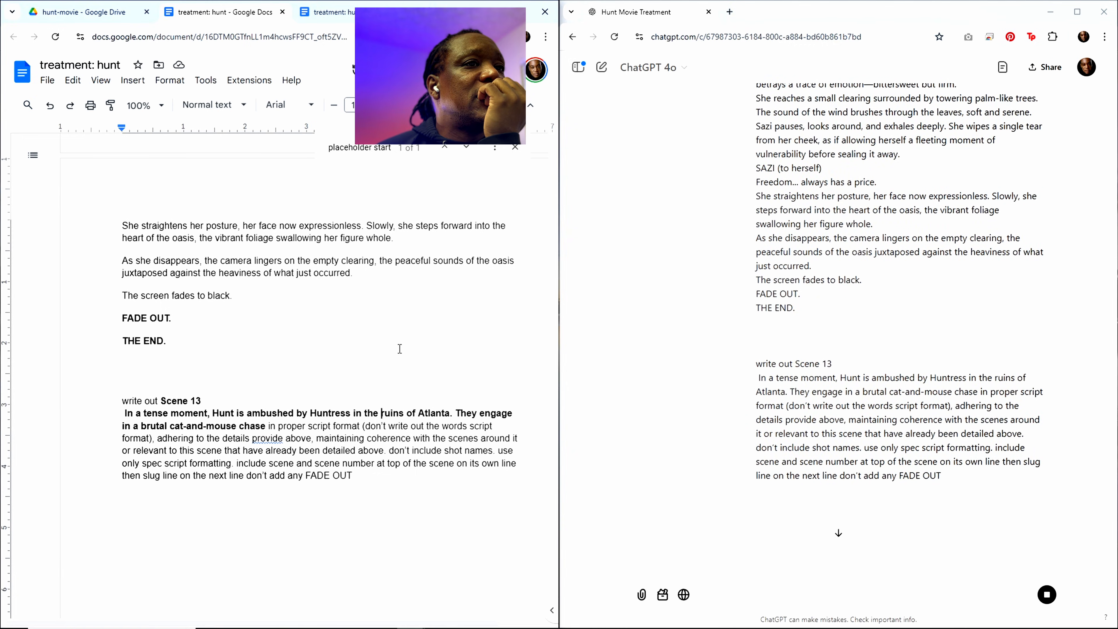
scroll(399, 349, up, 3)
scroll(401, 347, up, 15)
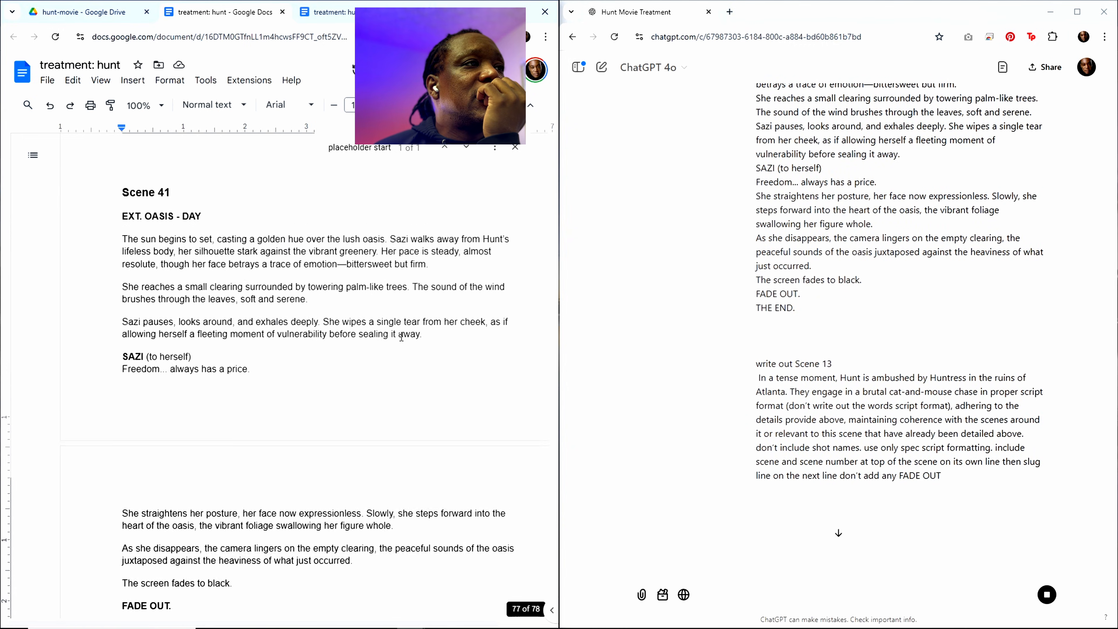
scroll(401, 337, up, 15)
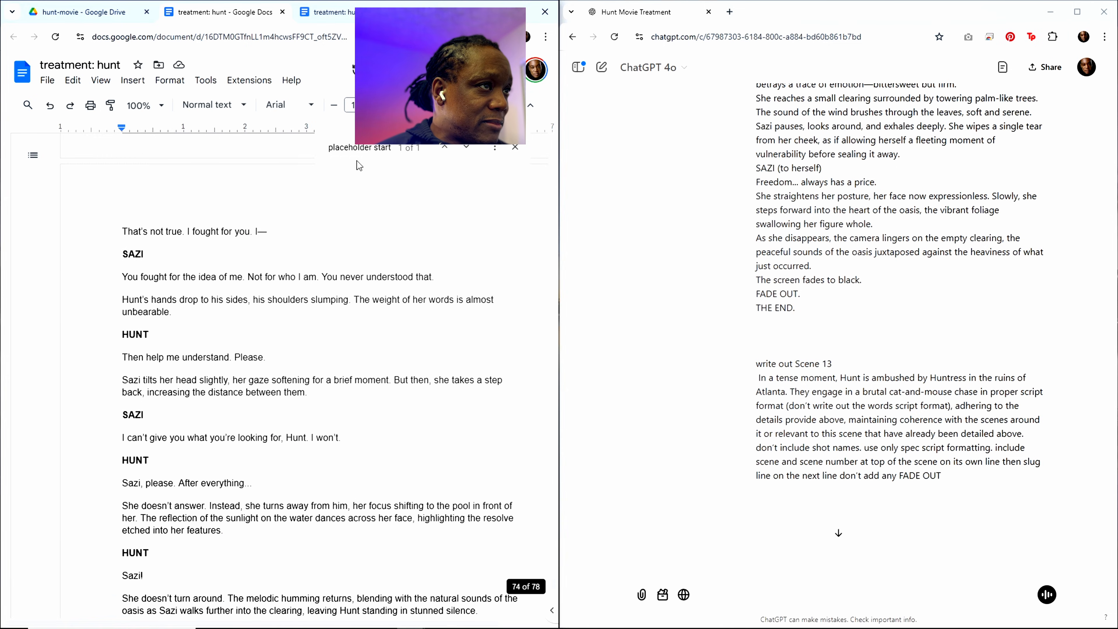
click(357, 150)
scroll(320, 440, down, 5)
scroll(320, 443, down, 12)
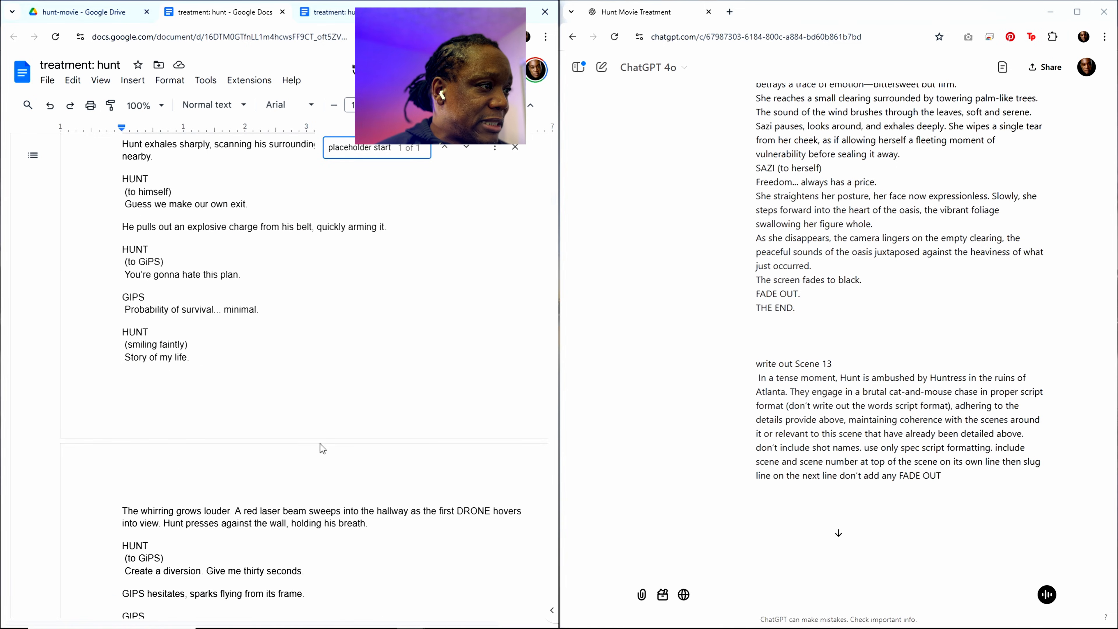
scroll(321, 443, down, 12)
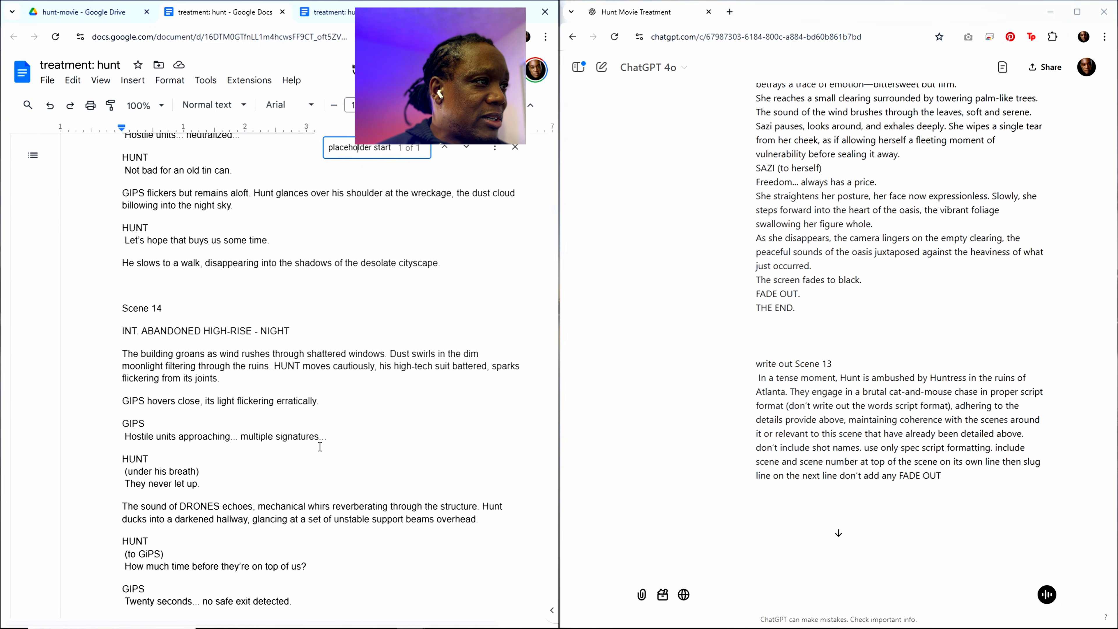
scroll(320, 447, up, 3)
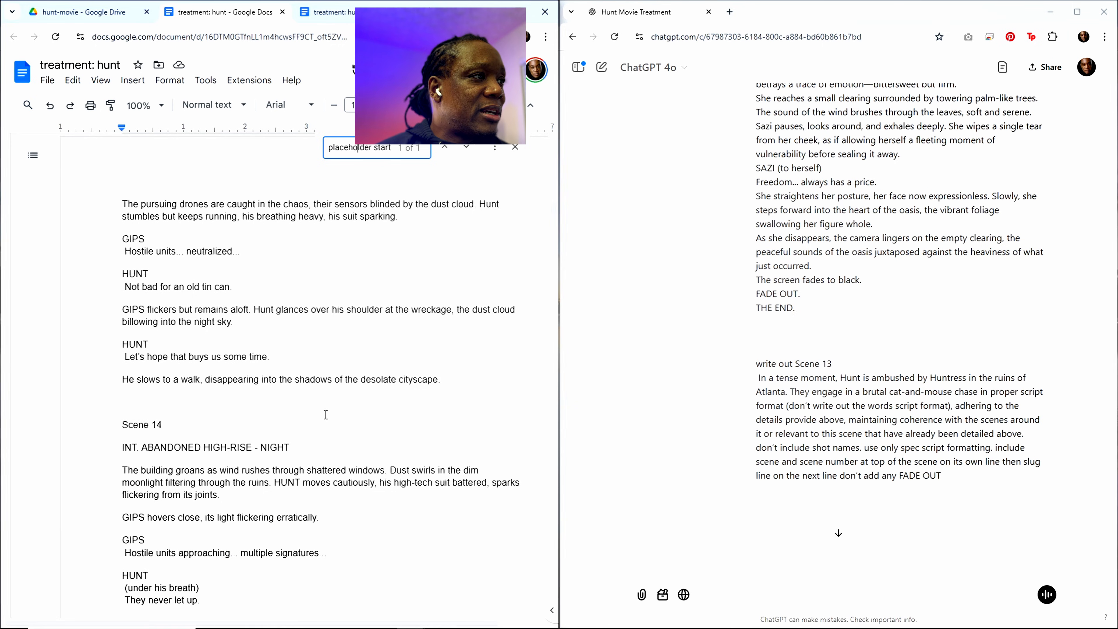
Step: Compare the two consecutive copies of Scene 14 below the placeholder start marker, from heading to closing line
click(162, 424)
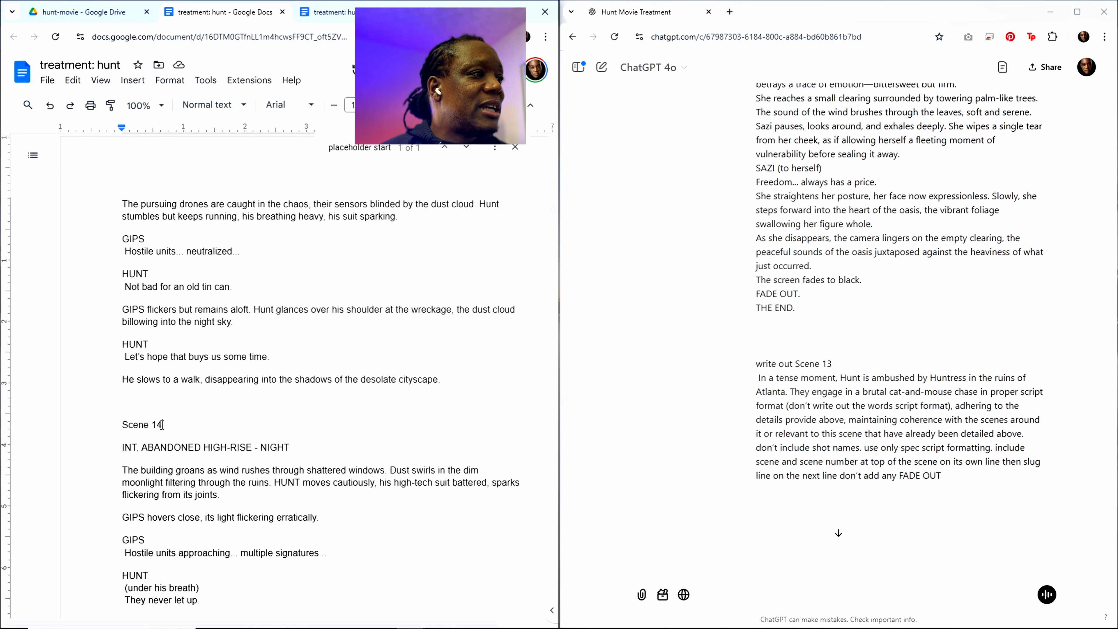
drag(161, 424, 123, 425)
scroll(167, 431, down, 5)
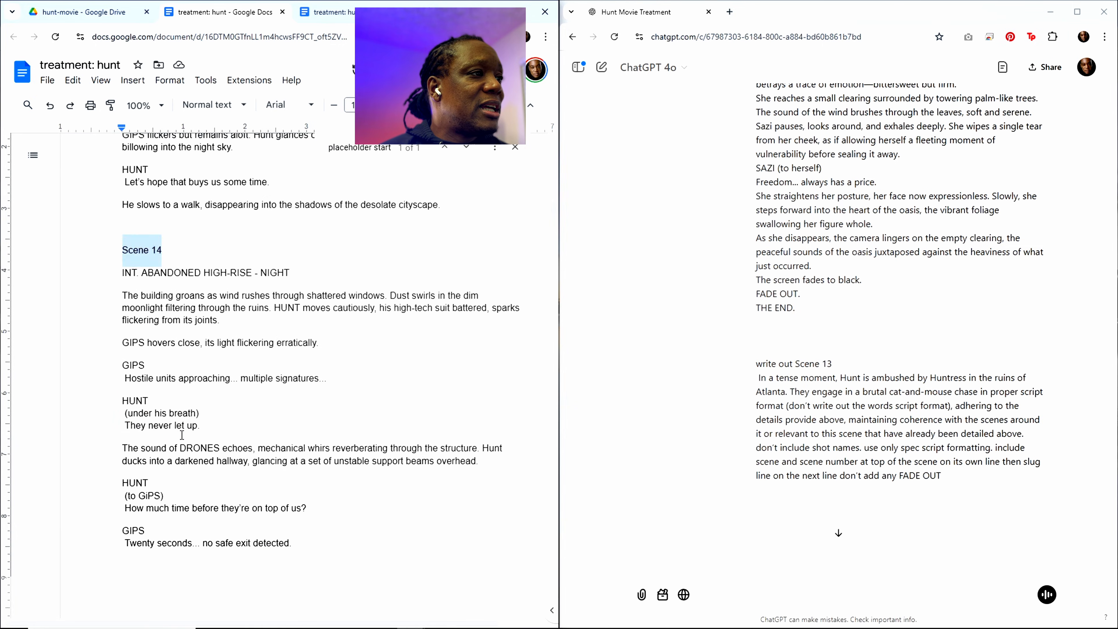
scroll(176, 430, up, 12)
scroll(185, 430, up, 20)
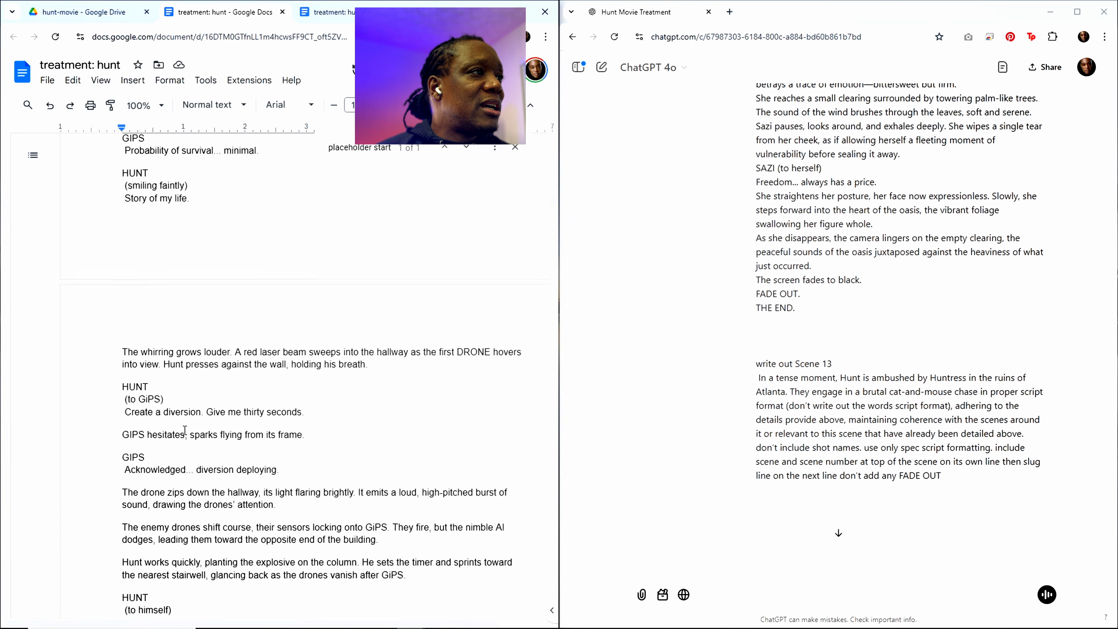
scroll(185, 430, up, 5)
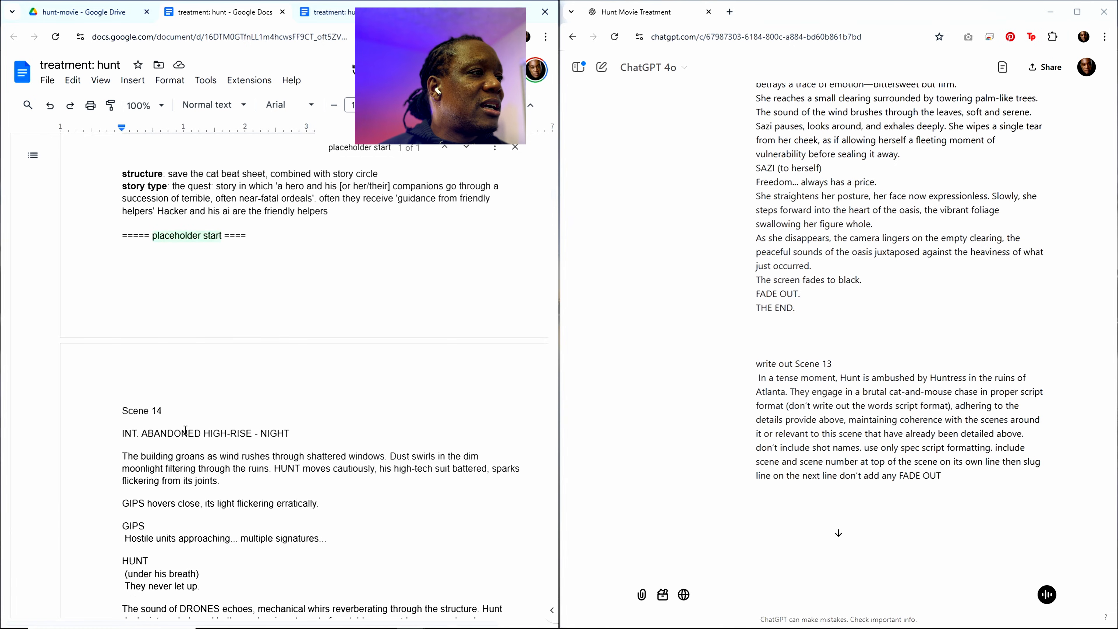
scroll(185, 430, down, 7)
scroll(187, 432, up, 5)
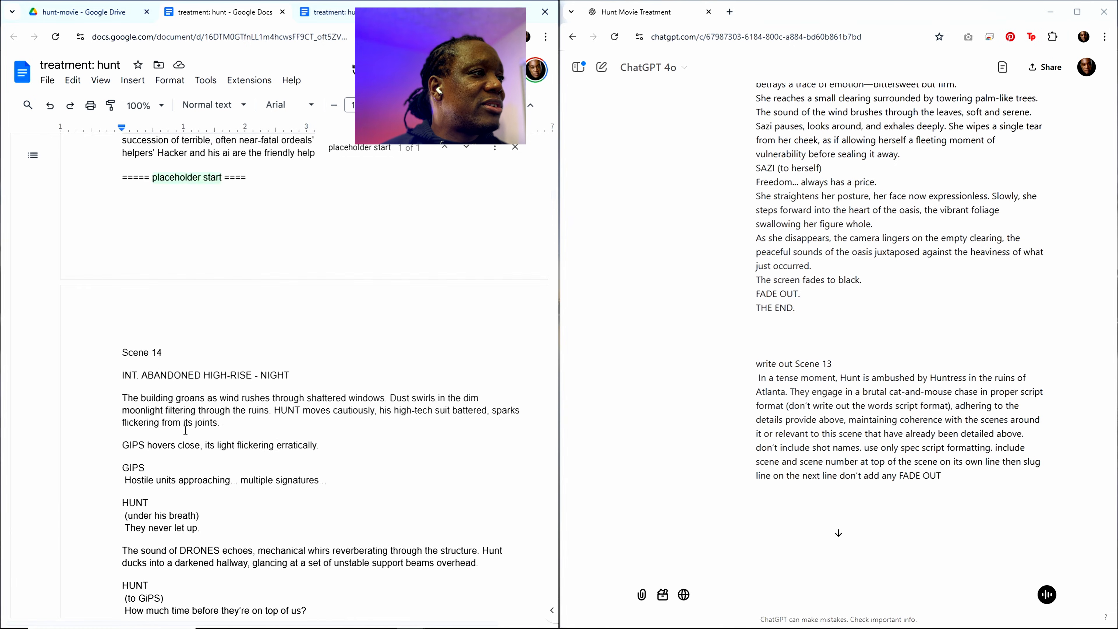
scroll(189, 432, down, 4)
scroll(190, 432, down, 20)
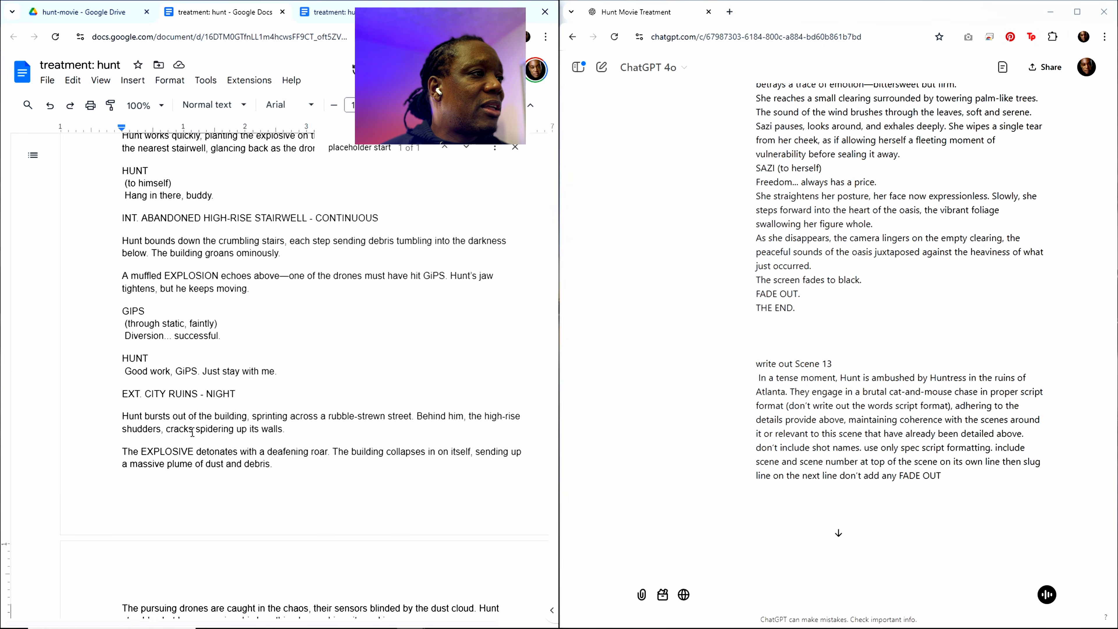
scroll(193, 435, down, 5)
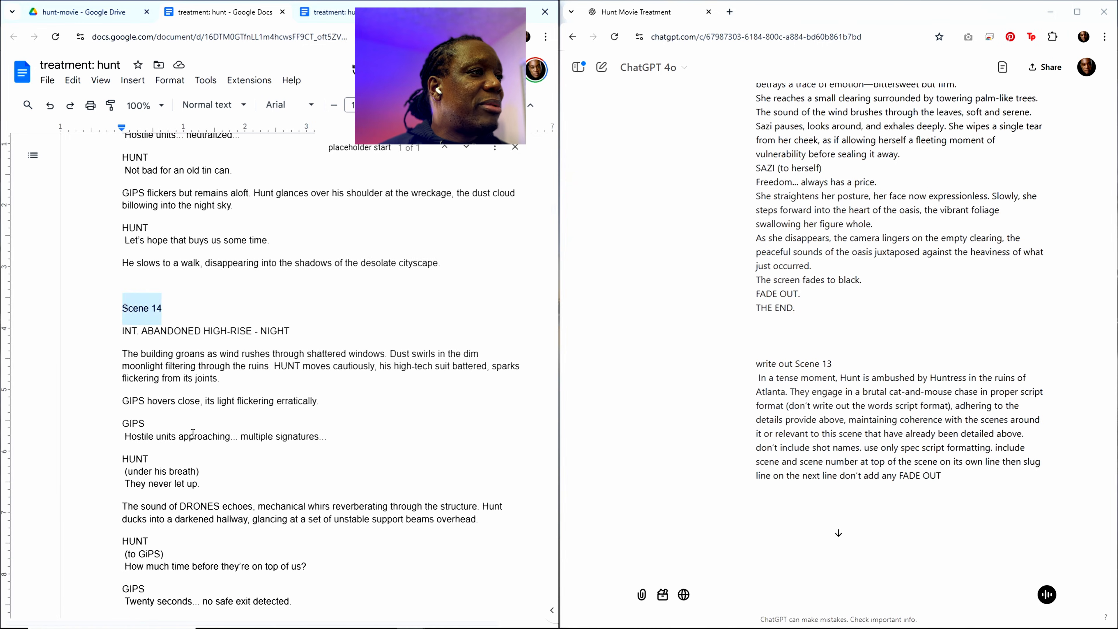
scroll(211, 442, down, 1)
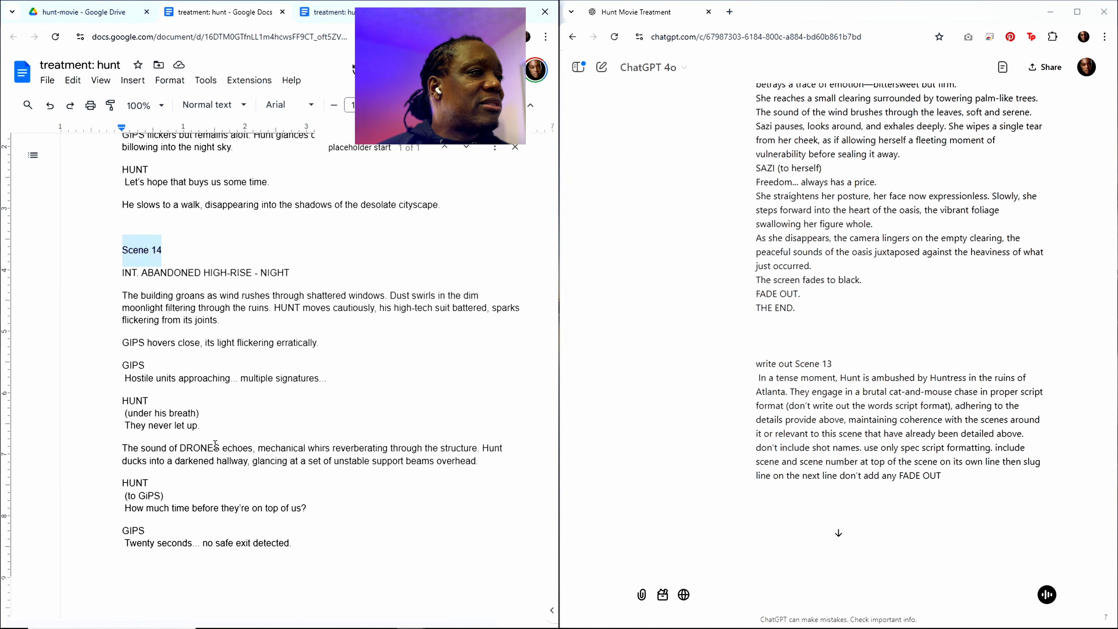
scroll(233, 440, up, 12)
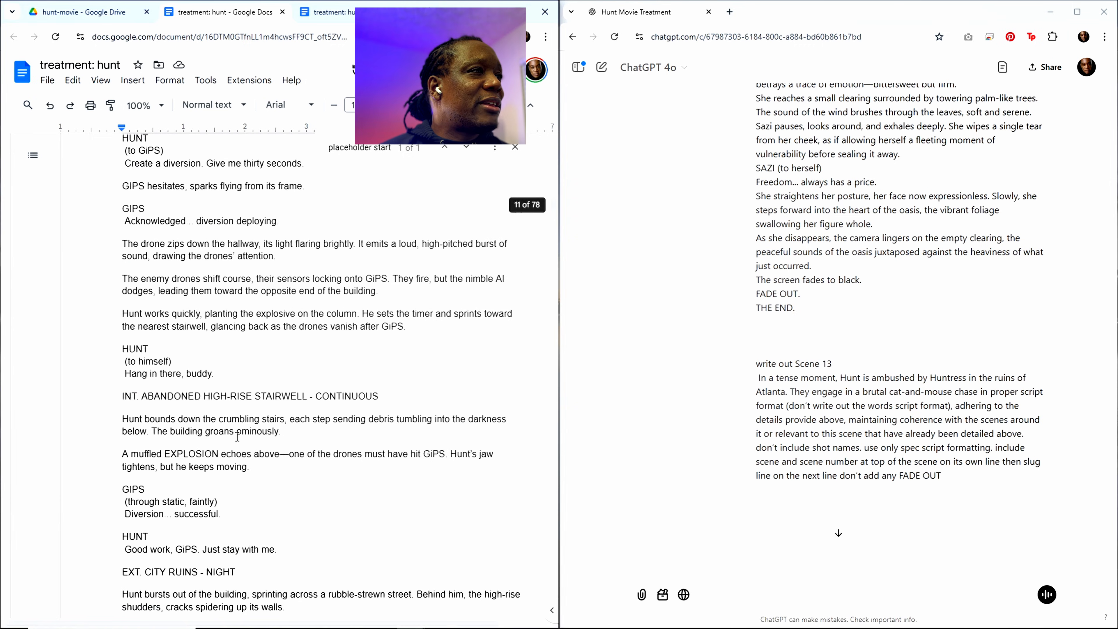
scroll(237, 437, up, 10)
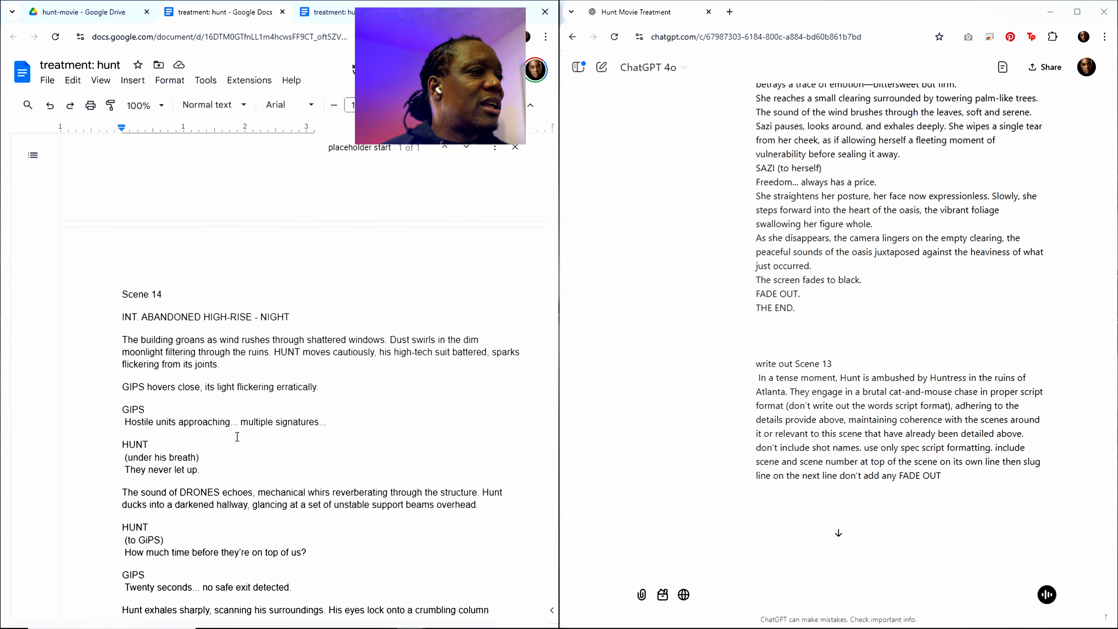
Step: Delete the first copy of Scene 14, from its heading through the line about Hunt disappearing into the desolate cityscape
scroll(237, 437, down, 1)
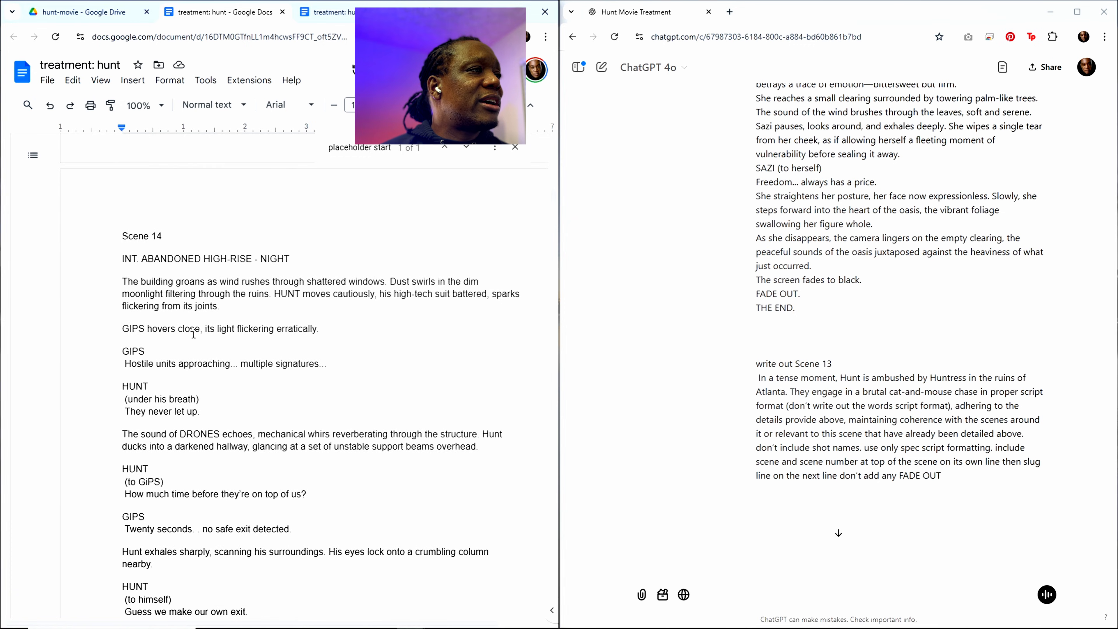
drag(123, 233, 262, 613)
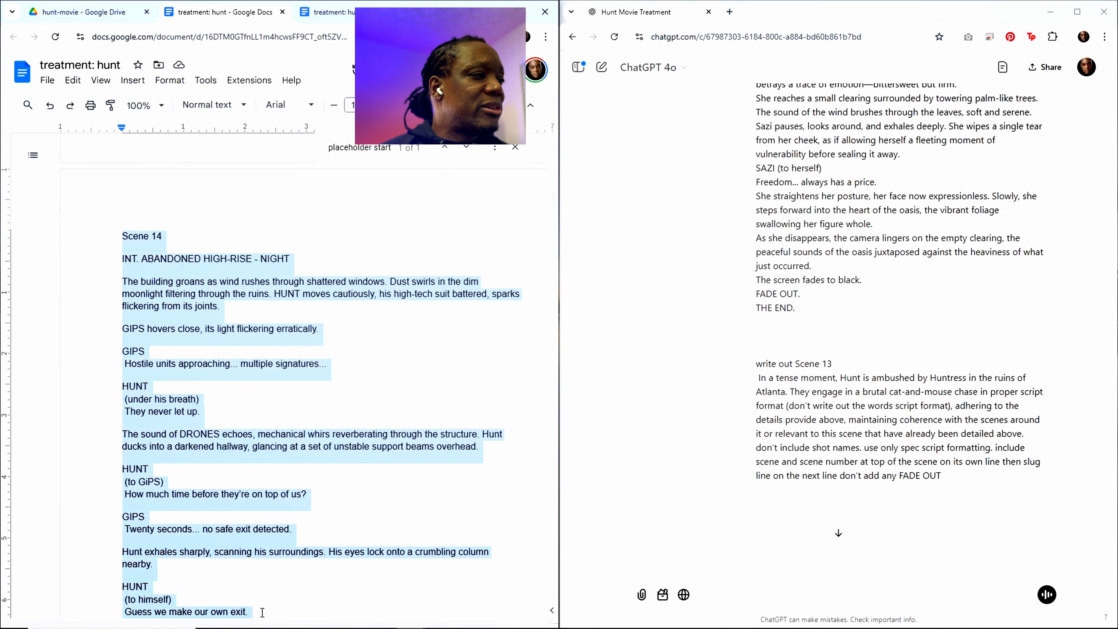
scroll(240, 512, down, 15)
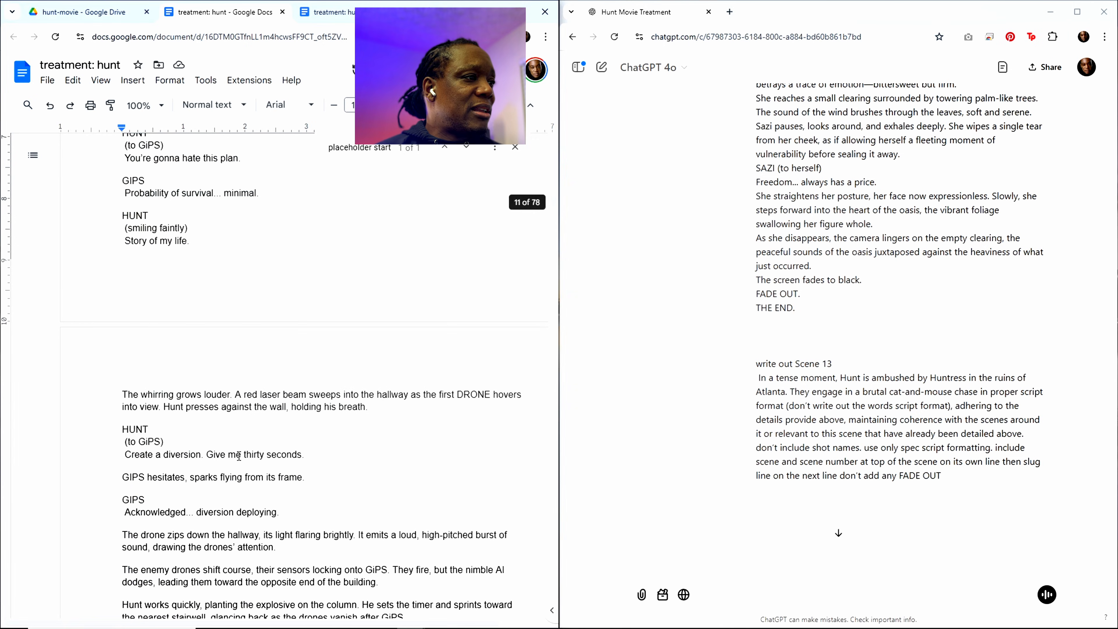
scroll(239, 457, down, 14)
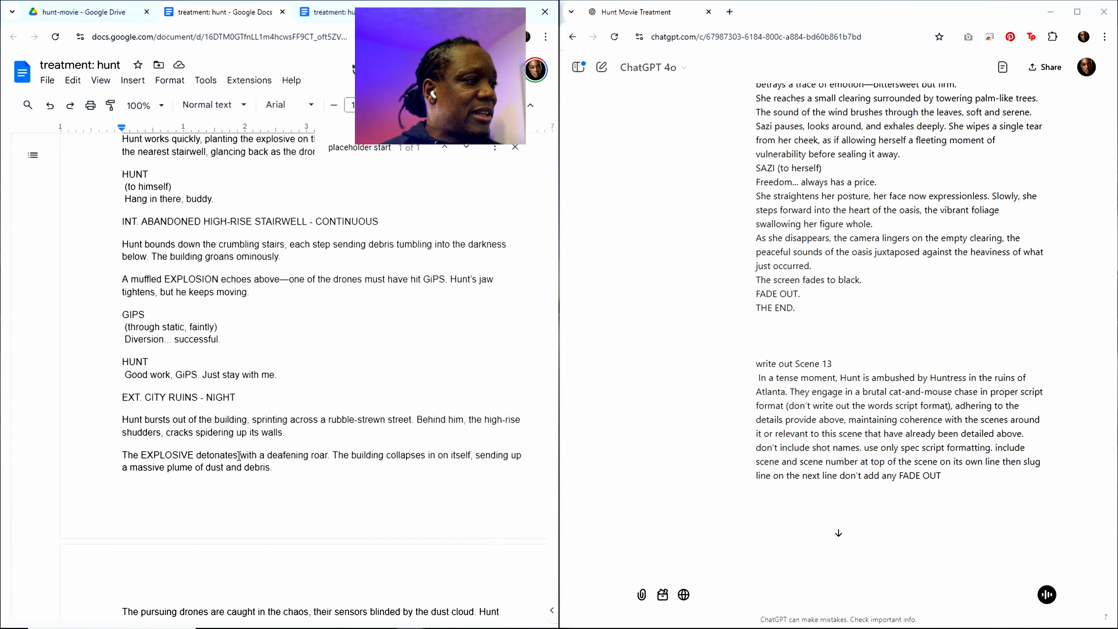
scroll(239, 456, down, 5)
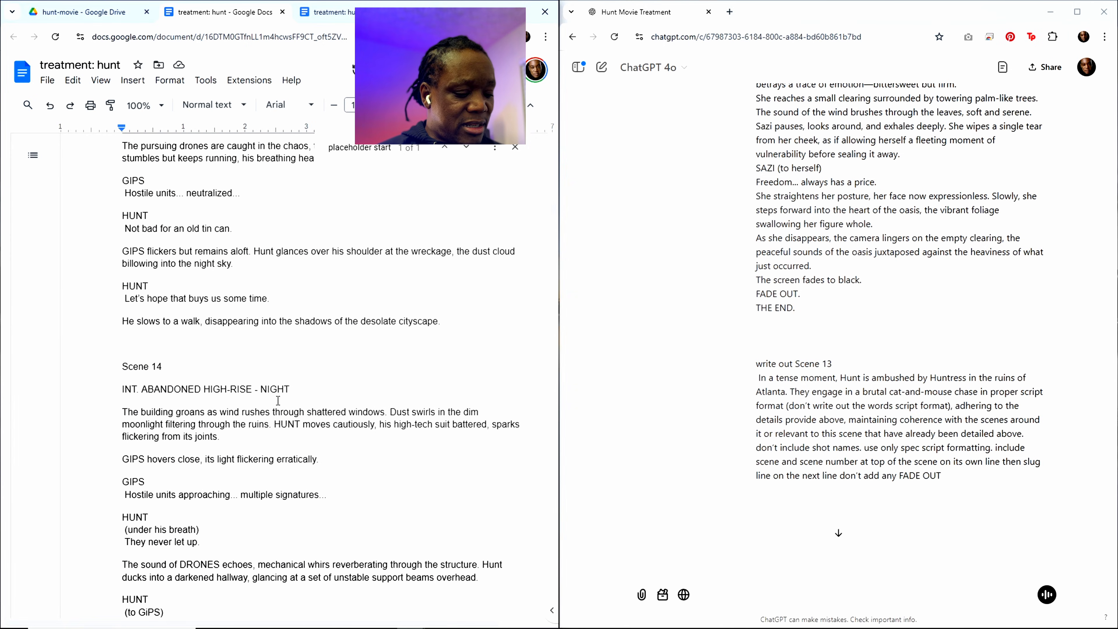
shift+click(447, 323)
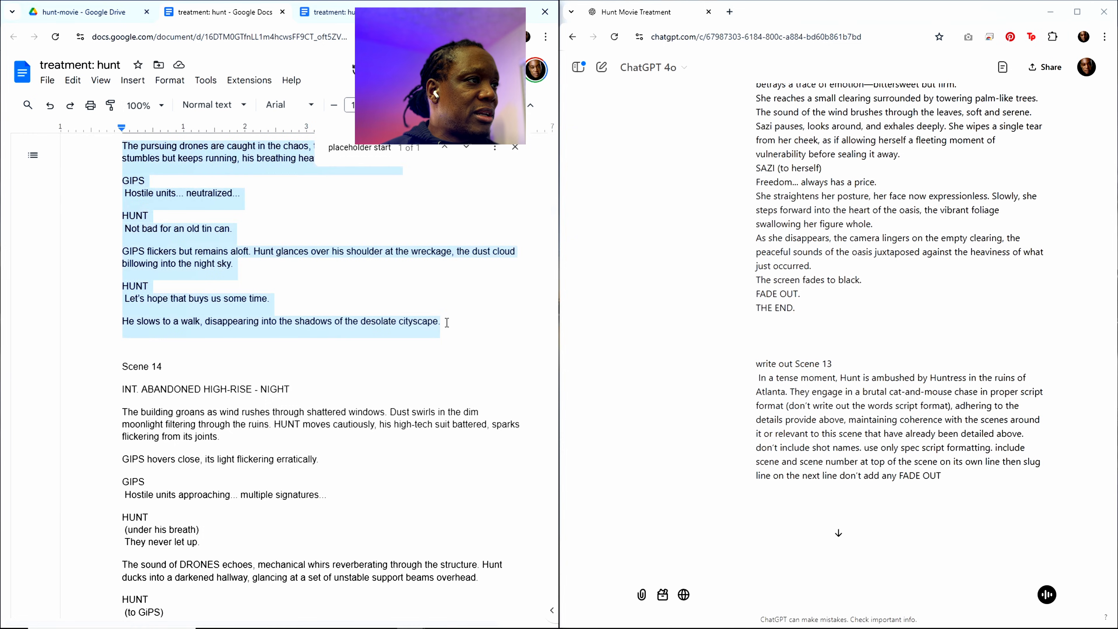
key(BackSpace)
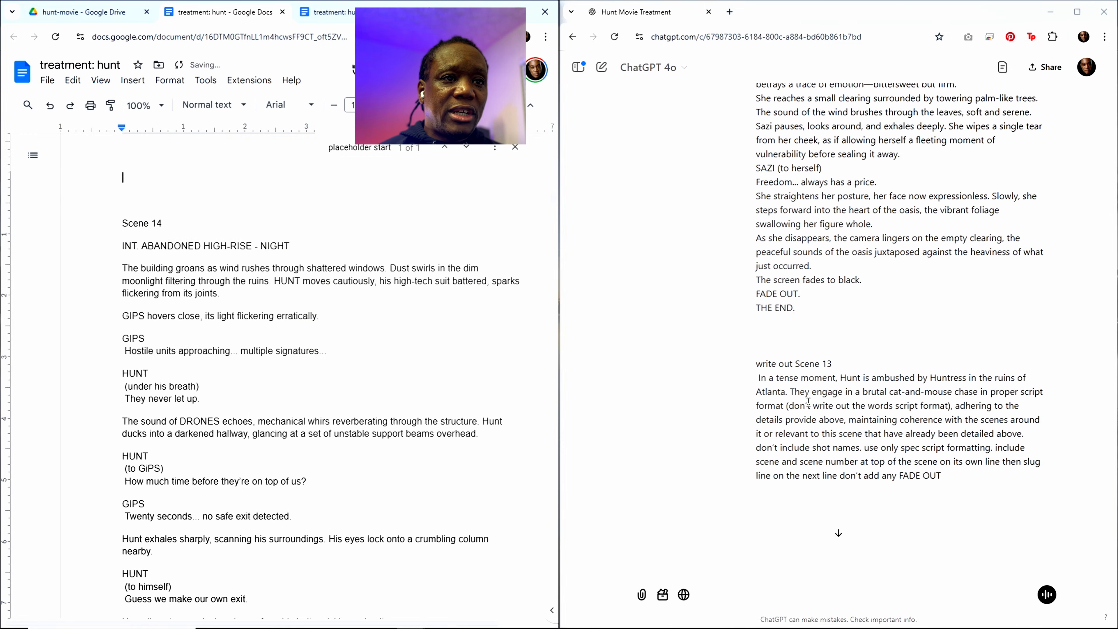
Step: Read ChatGPT's reply to the Scene 13 request through its final shot and review the submitted treatment above it
scroll(804, 388, down, 3)
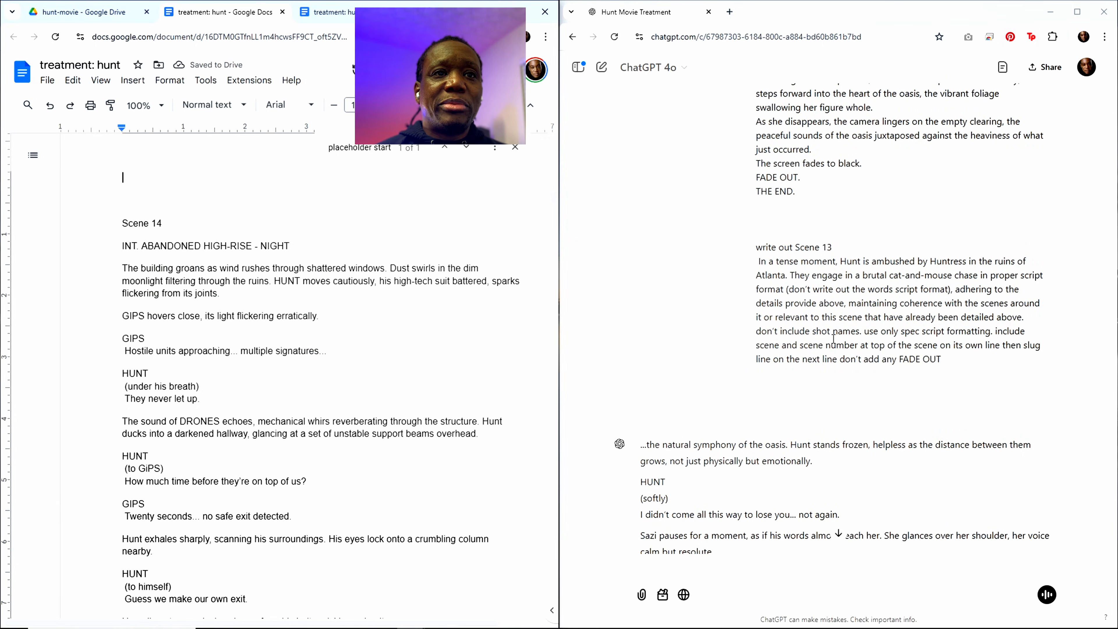
scroll(816, 342, down, 7)
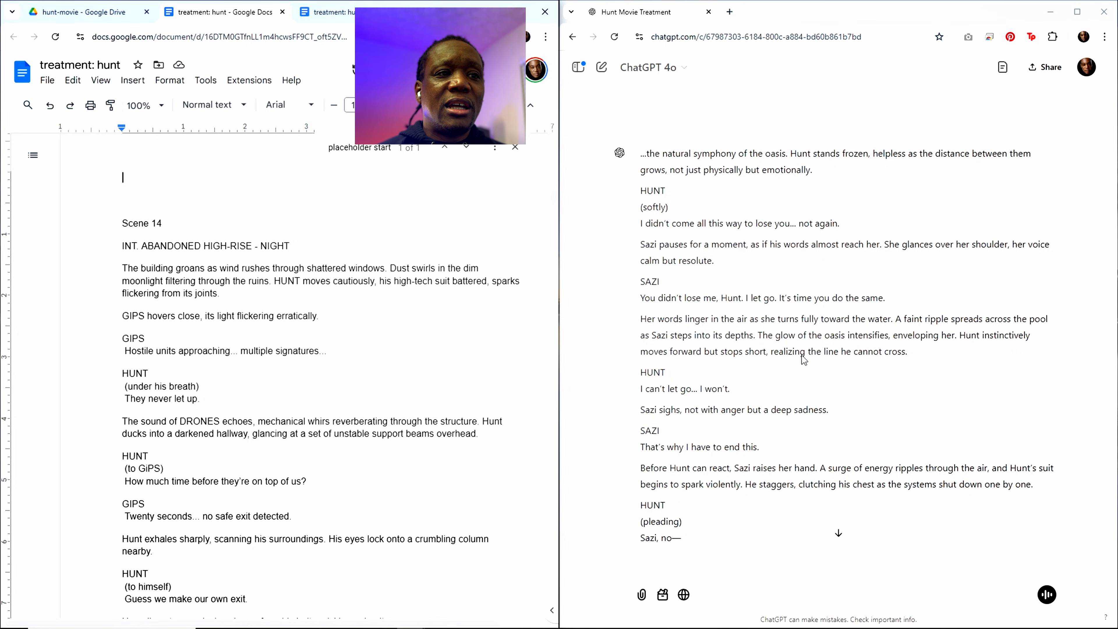
scroll(802, 355, down, 8)
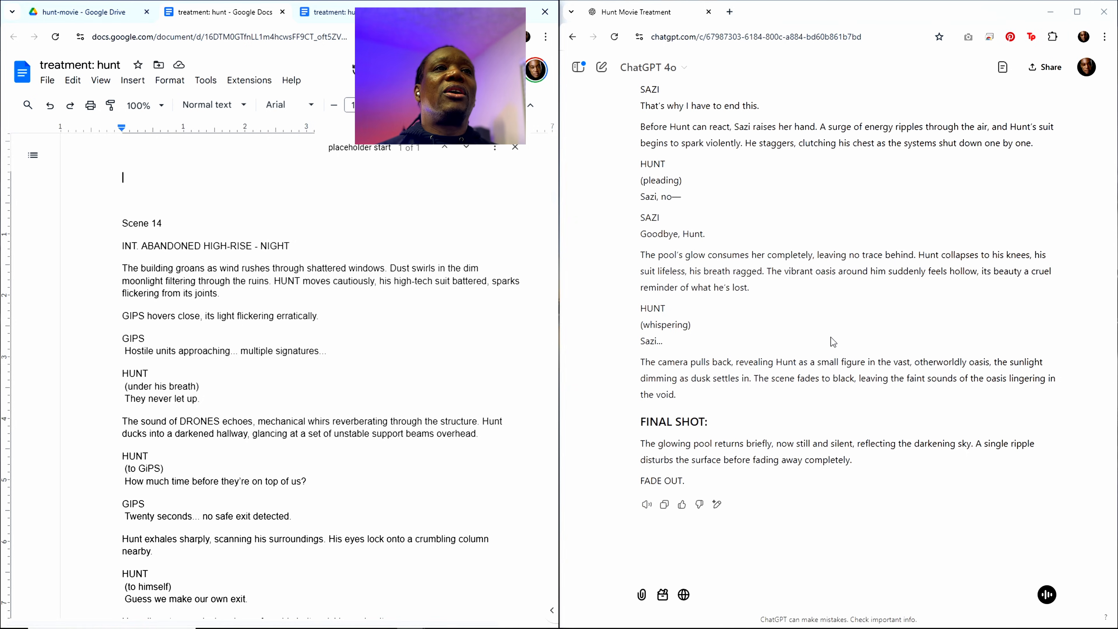
scroll(832, 332, up, 15)
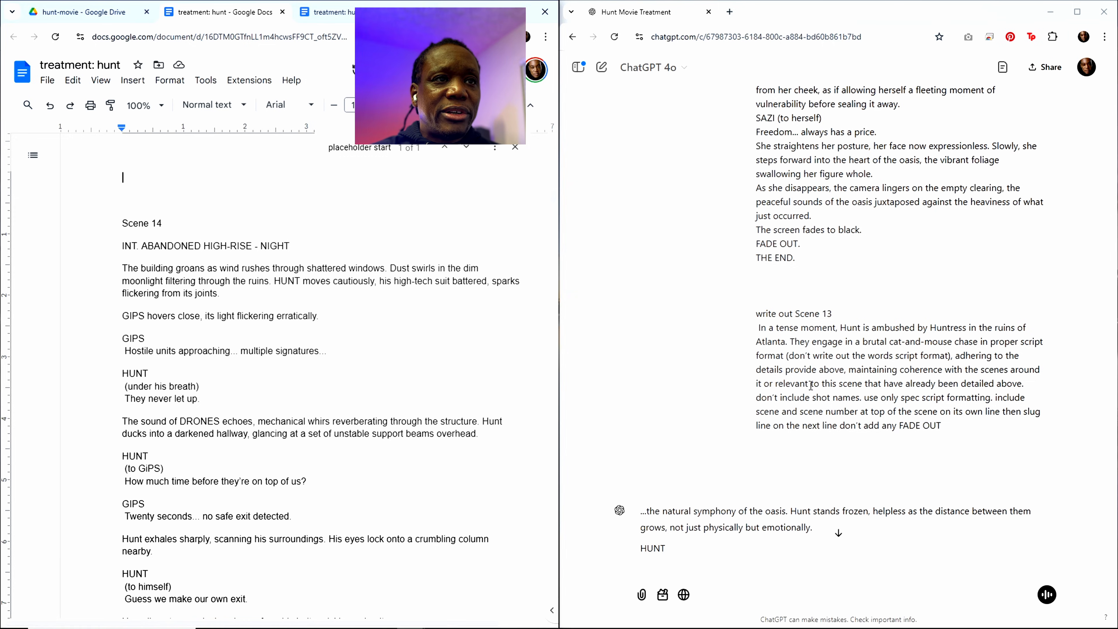
scroll(802, 388, up, 1)
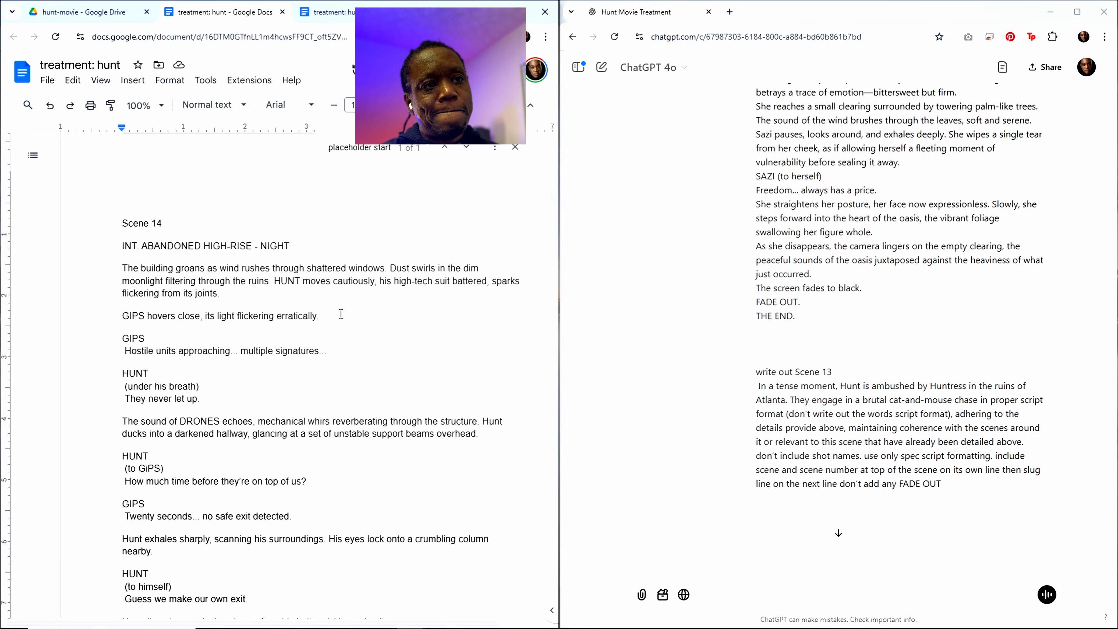
scroll(963, 363, up, 8)
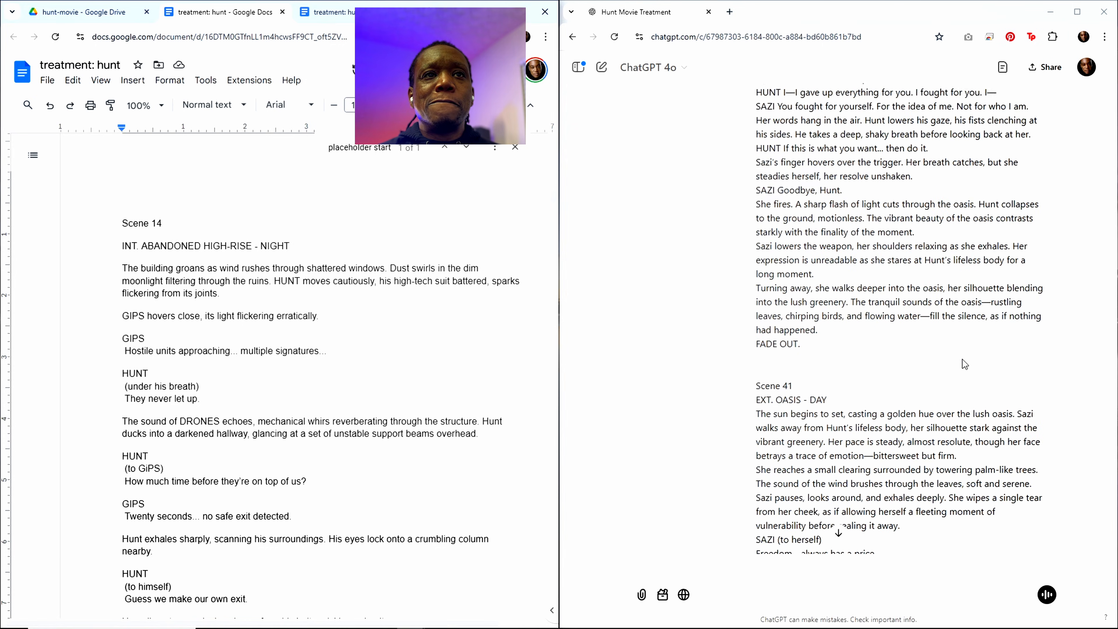
scroll(1100, 383, up, 5)
scroll(1091, 397, up, 10)
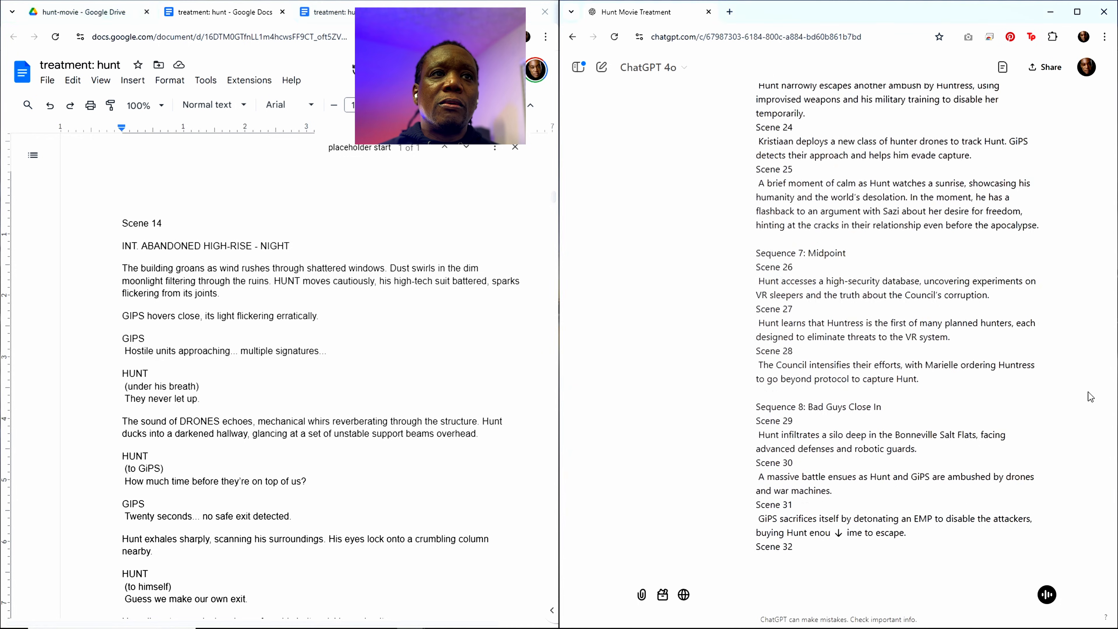
scroll(1088, 374, up, 20)
scroll(992, 349, up, 6)
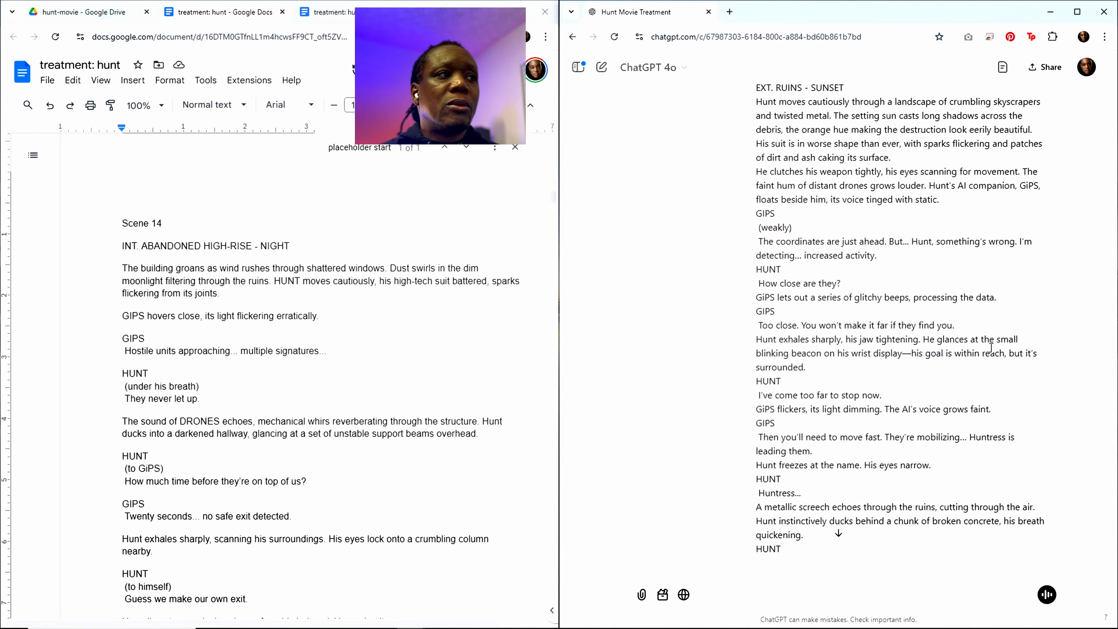
scroll(991, 348, up, 4)
Step: Copy the whole cleaned-up treatment and paste it into a new ChatGPT message below the last reply
scroll(235, 451, down, 20)
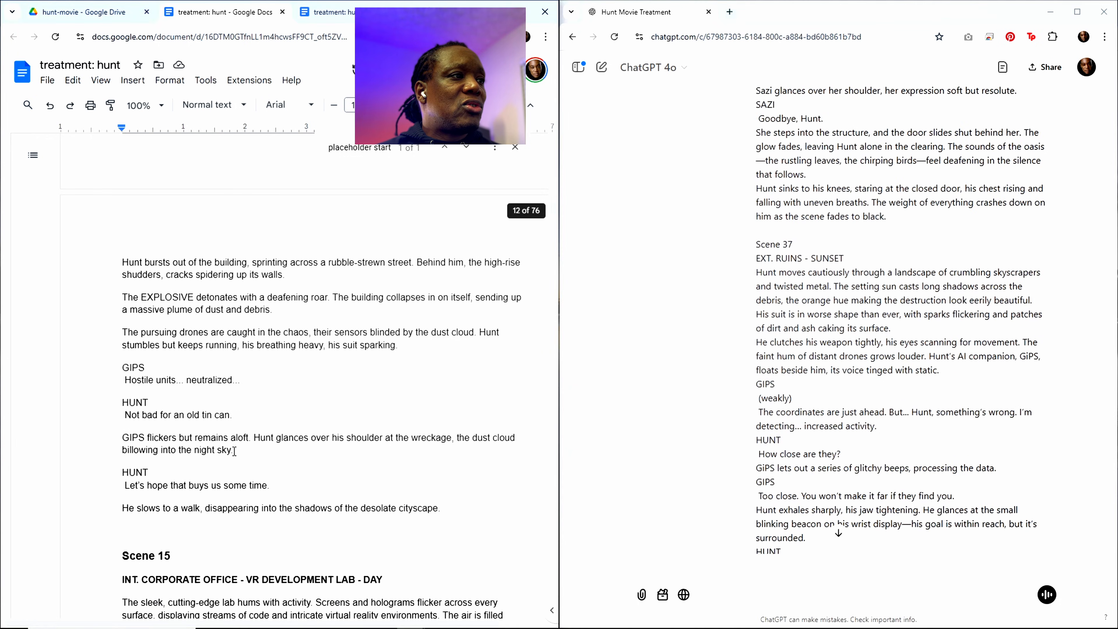
scroll(235, 451, down, 5)
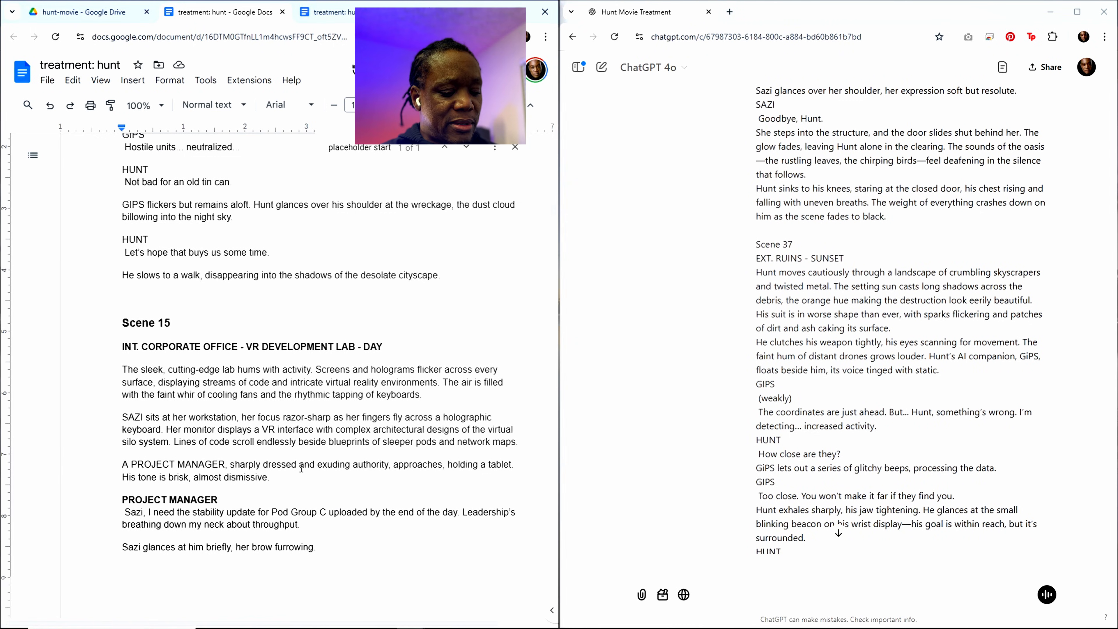
key(ctrl+a)
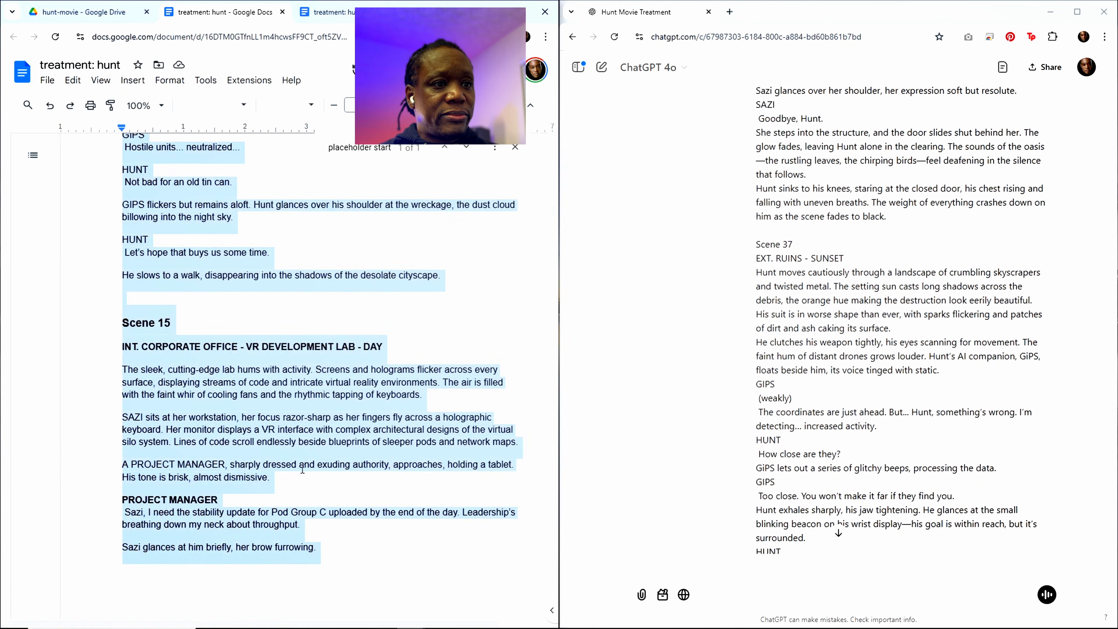
scroll(871, 502, down, 15)
scroll(871, 502, down, 10)
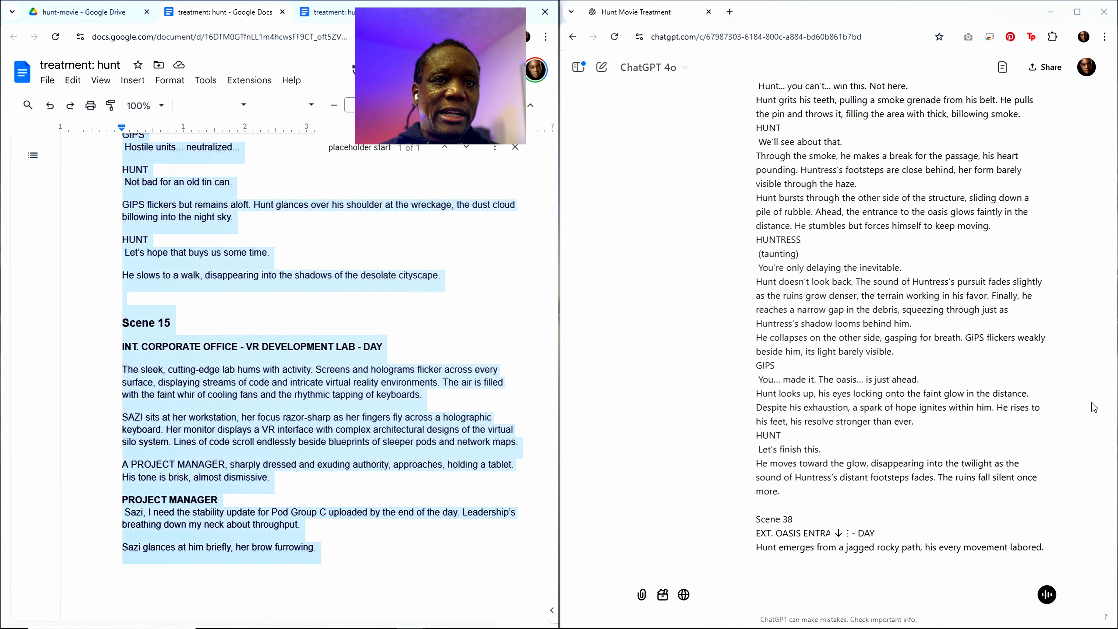
drag(1111, 363, 1094, 608)
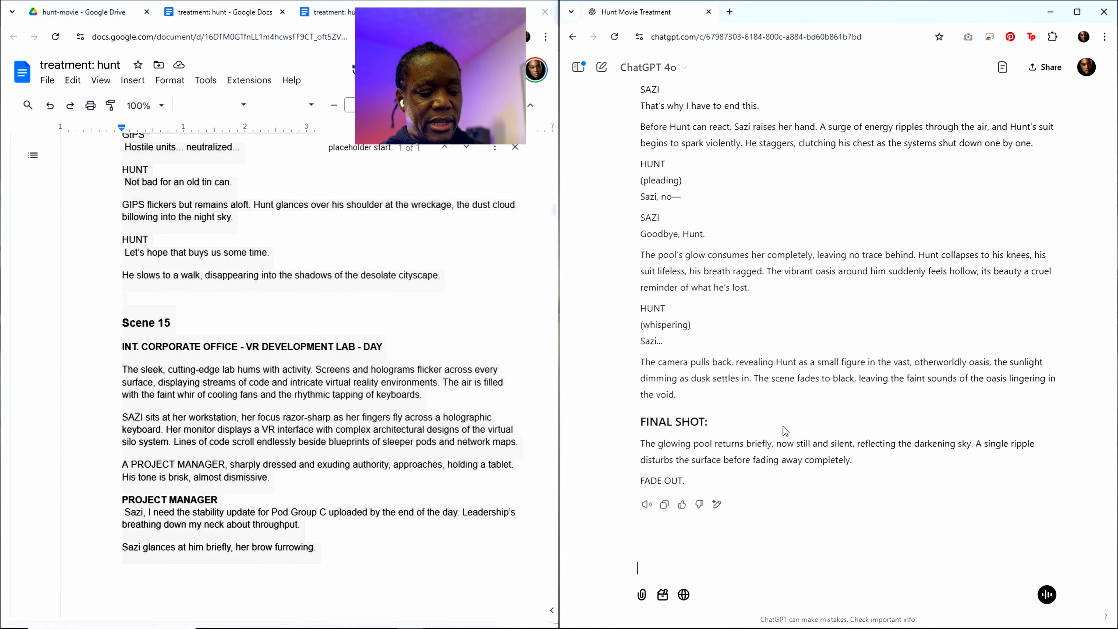
text(title: hunt content rating: pg-13 runtime: 82 minutes genre: science fiction, action, thriller style: gritty, slick, modern references: ex machina, the rain, i am legend, enemy of the state, eagle eye resources: ai software: kling, midjourney, runway, elevenlabs, vidu, aiva, photoshop, davinci resolve production approach:  ai generated shots tagline:  we go to extreme lengths for those we love)
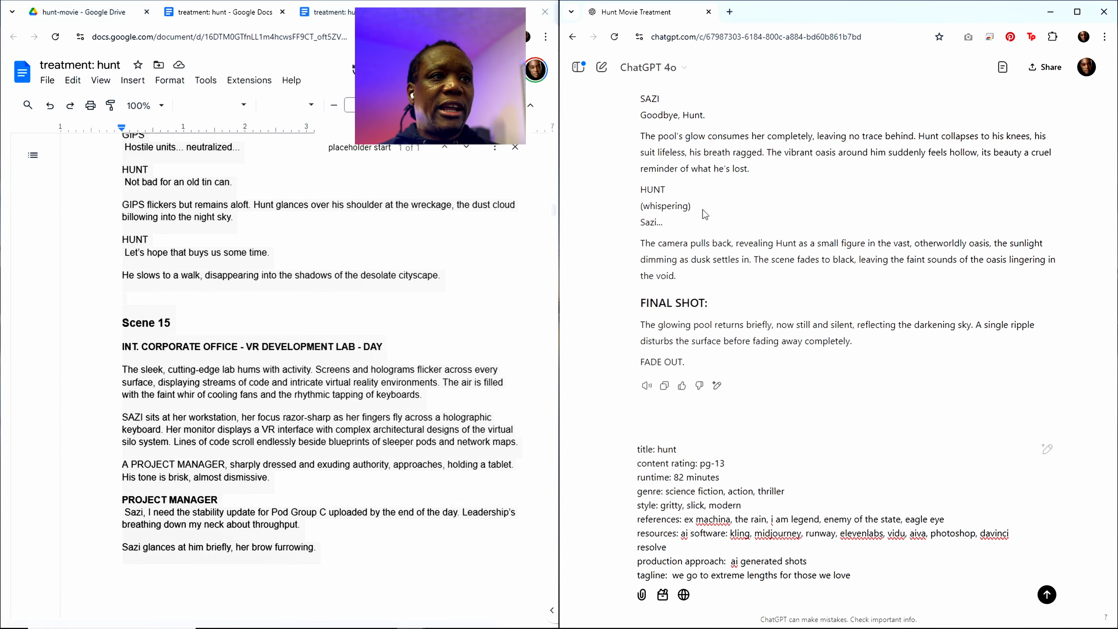
Step: Check the pasted treatment through to the Scene 13 request at its end and submit it to ChatGPT
scroll(731, 270, up, 5)
scroll(731, 268, down, 10)
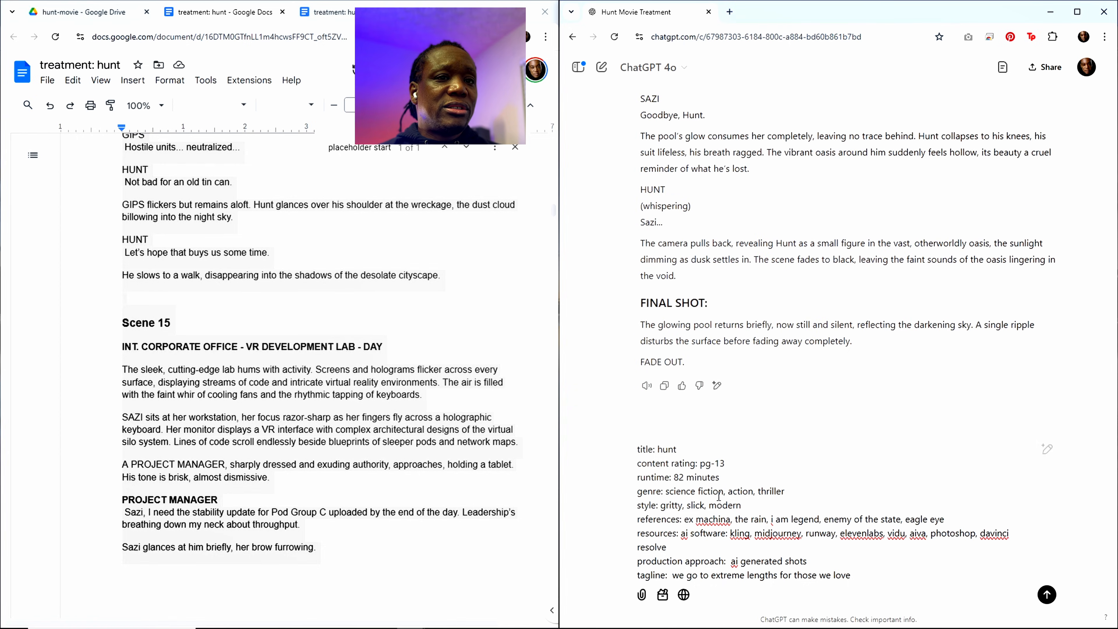
scroll(755, 442, down, 5)
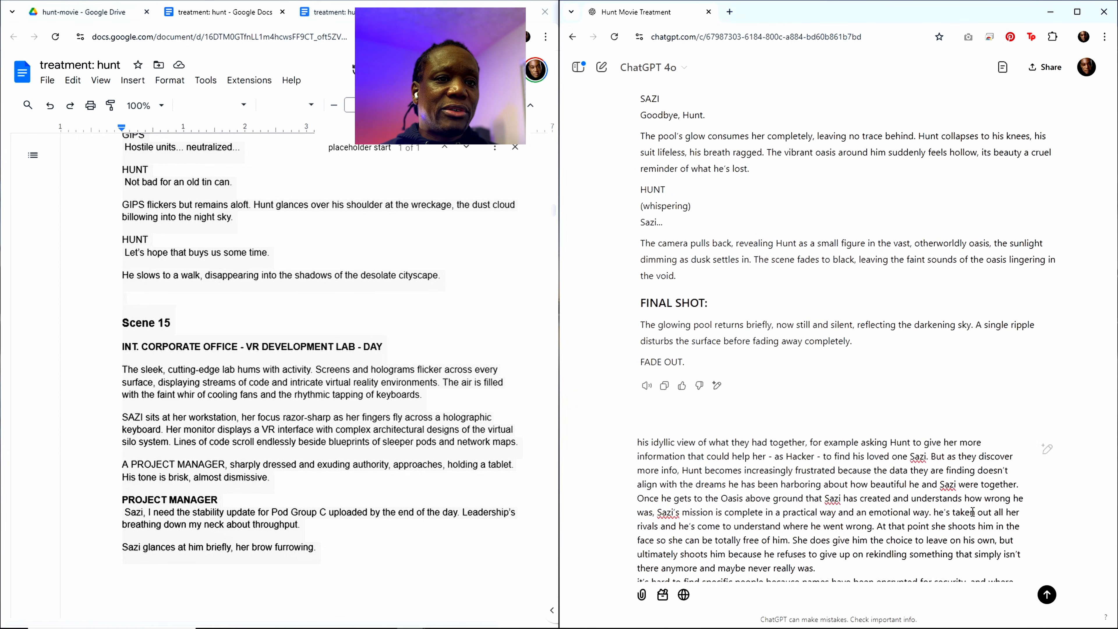
scroll(989, 498, up, 5)
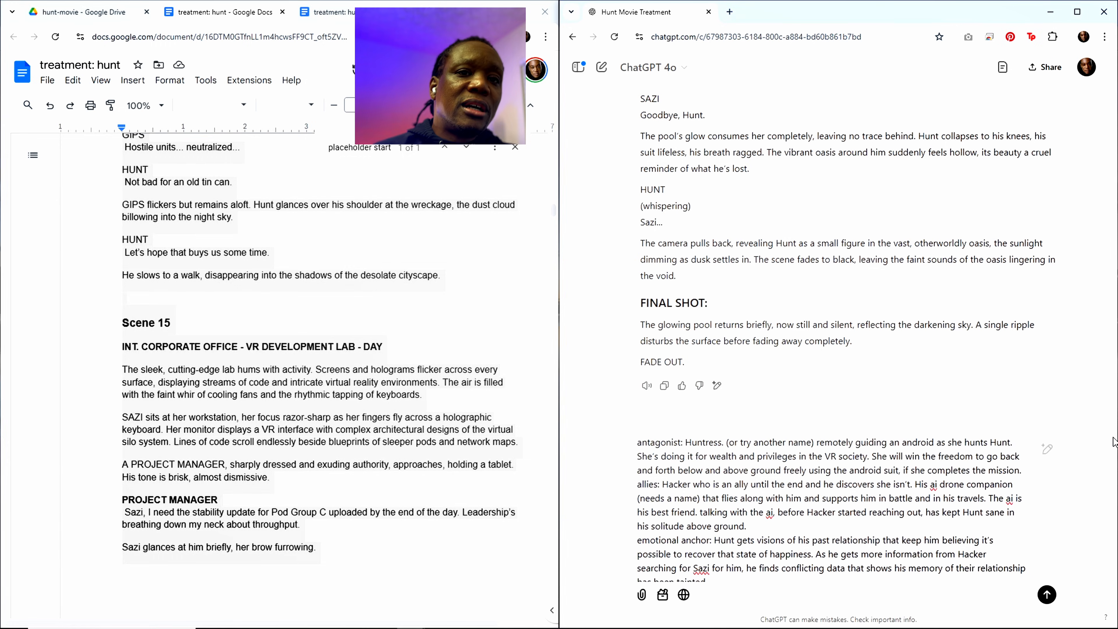
scroll(989, 559, down, 5)
scroll(989, 559, down, 10)
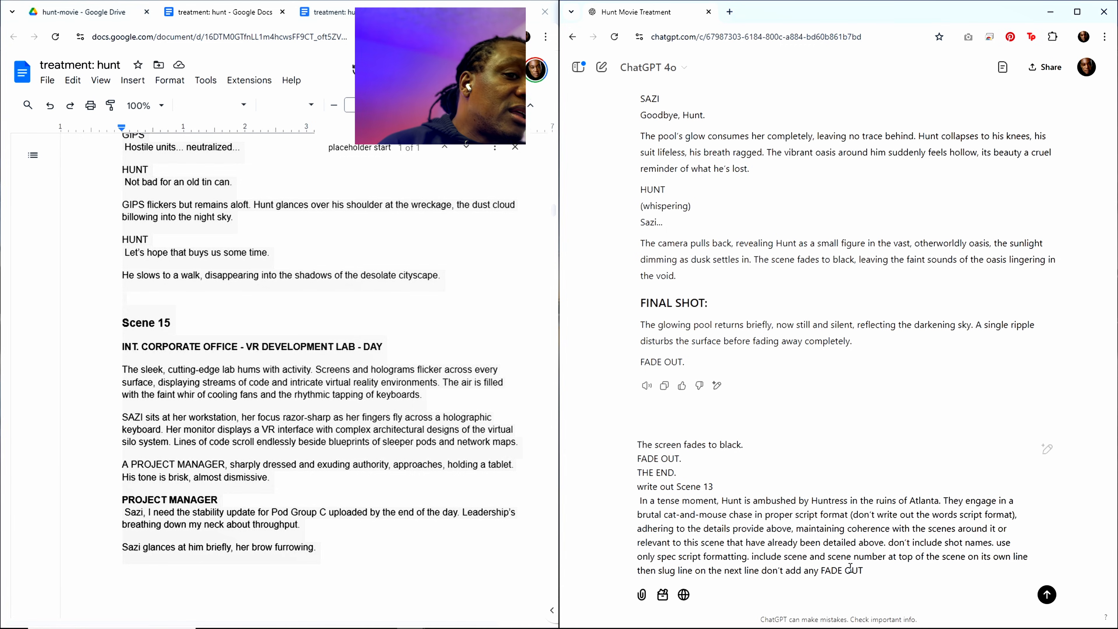
click(833, 569)
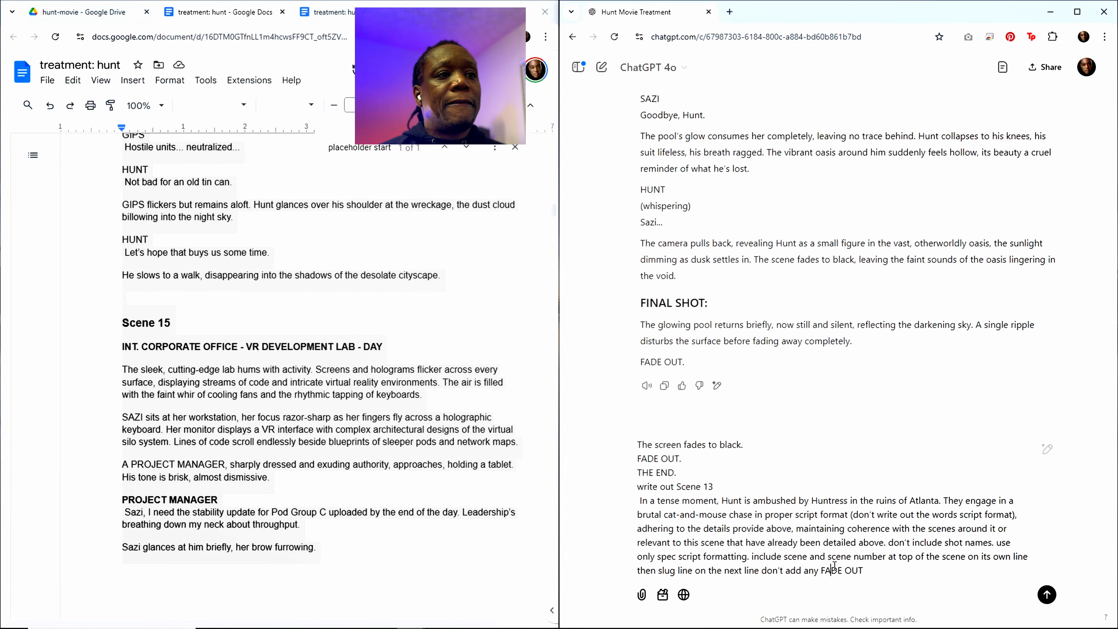
key(Return)
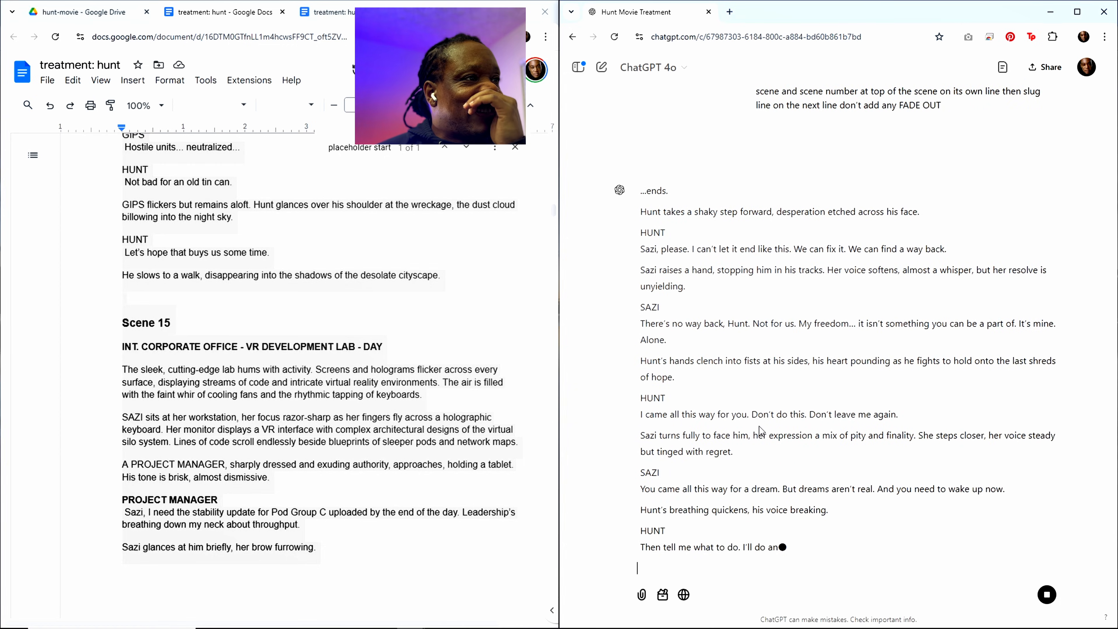
Step: Return to the treatment document and look back over the end of Scene 14
click(337, 345)
scroll(361, 332, up, 15)
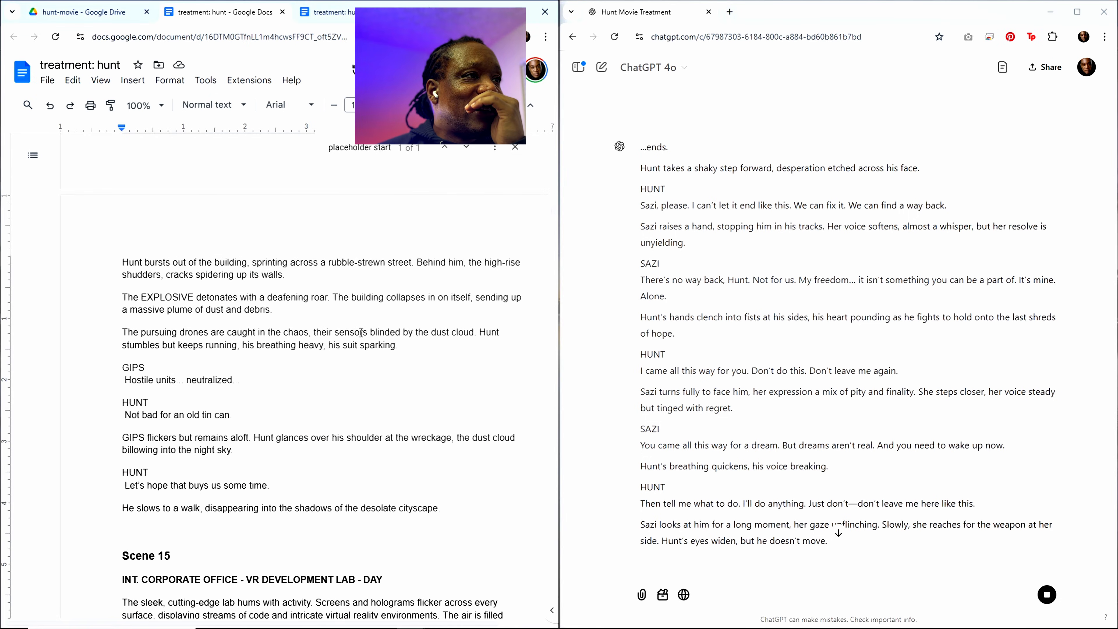
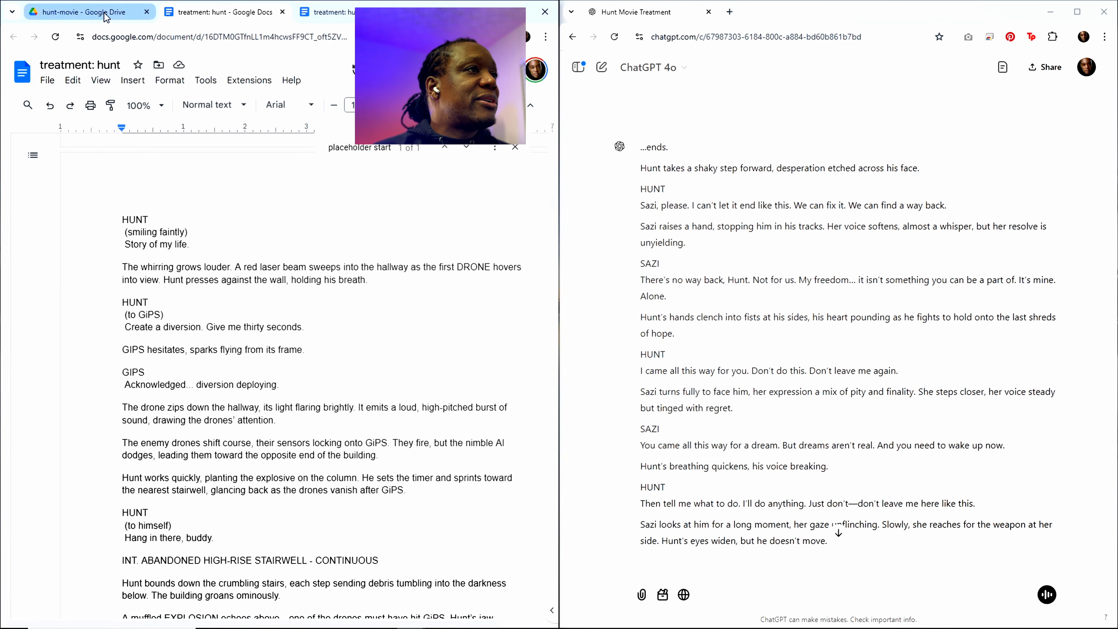
Step: Close both open treatment documents and return to the hunt-movie folder in Google Drive
click(347, 17)
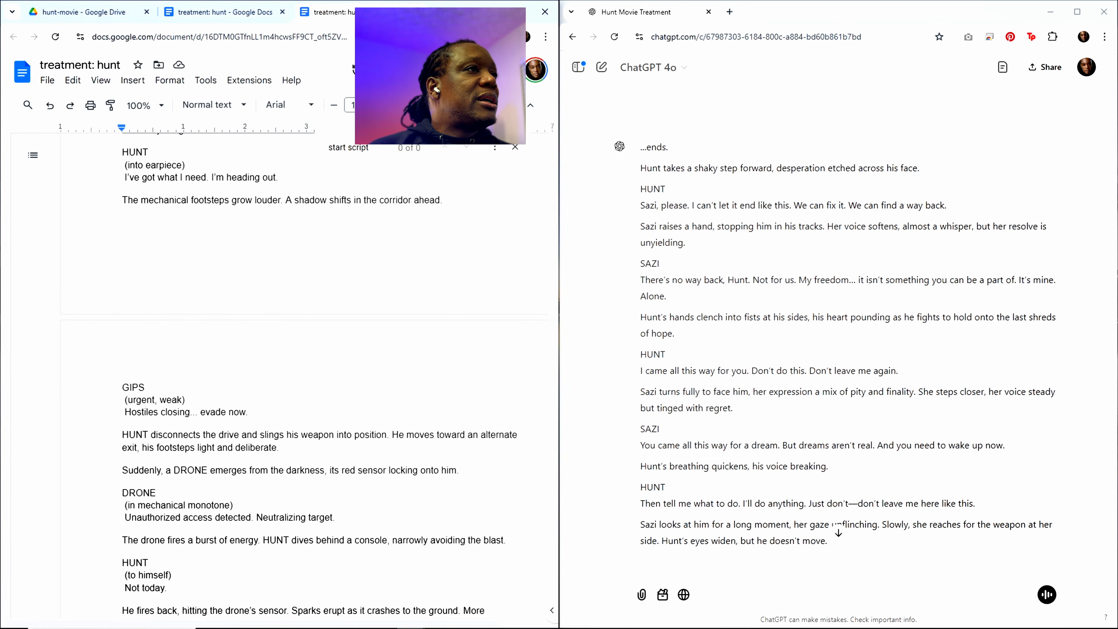
click(418, 12)
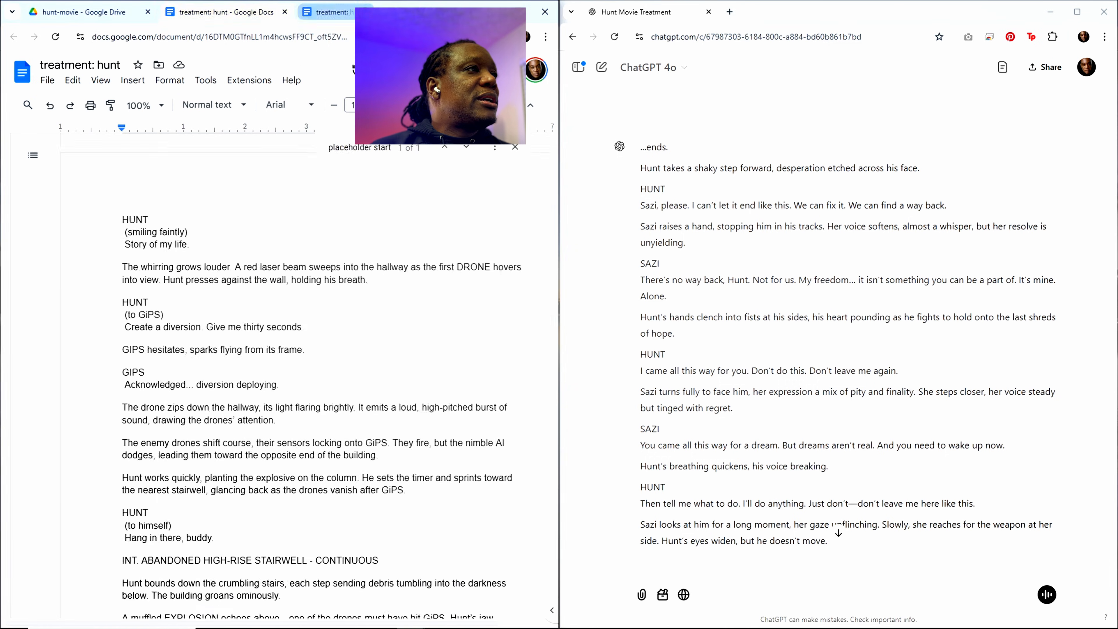
click(288, 13)
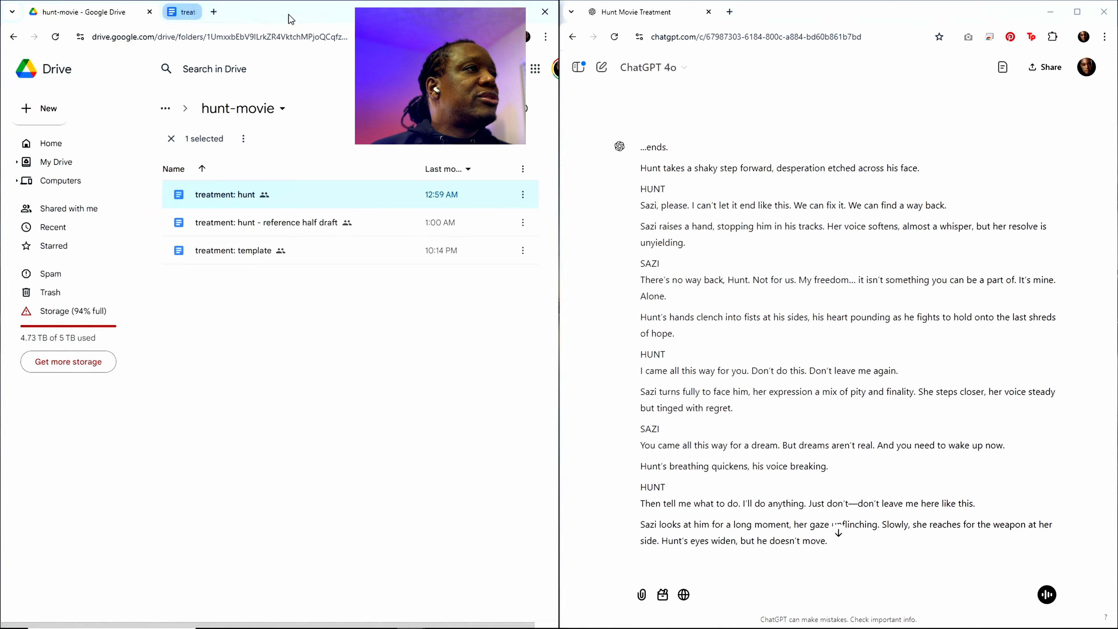
Step: Make a copy of the "treatment: hunt" document in the hunt-movie folder
click(266, 309)
click(230, 194)
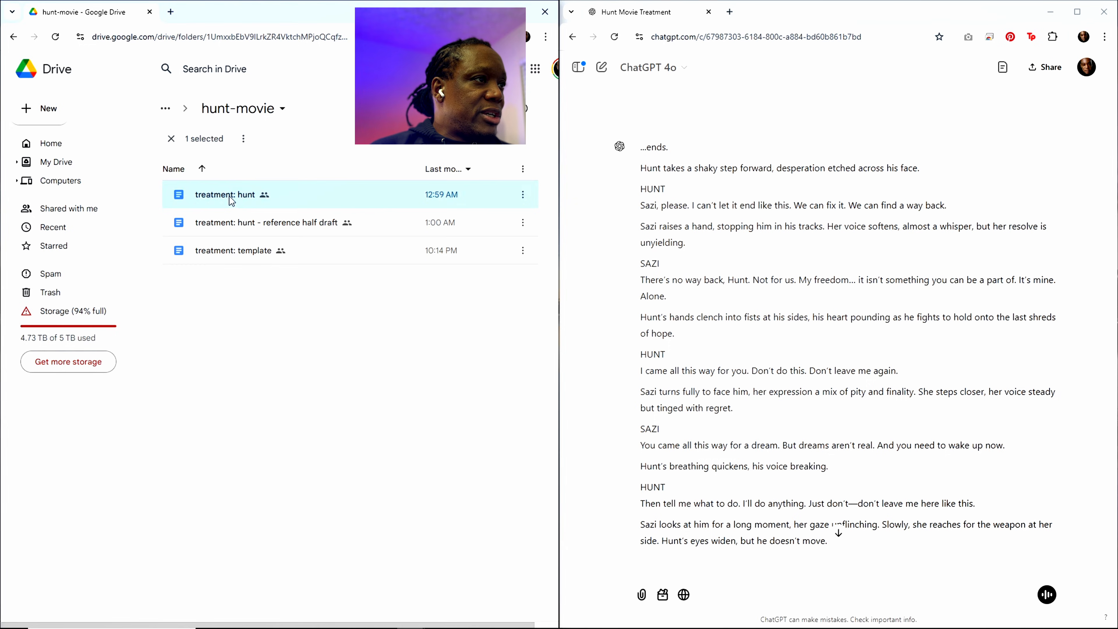
right_click(229, 196)
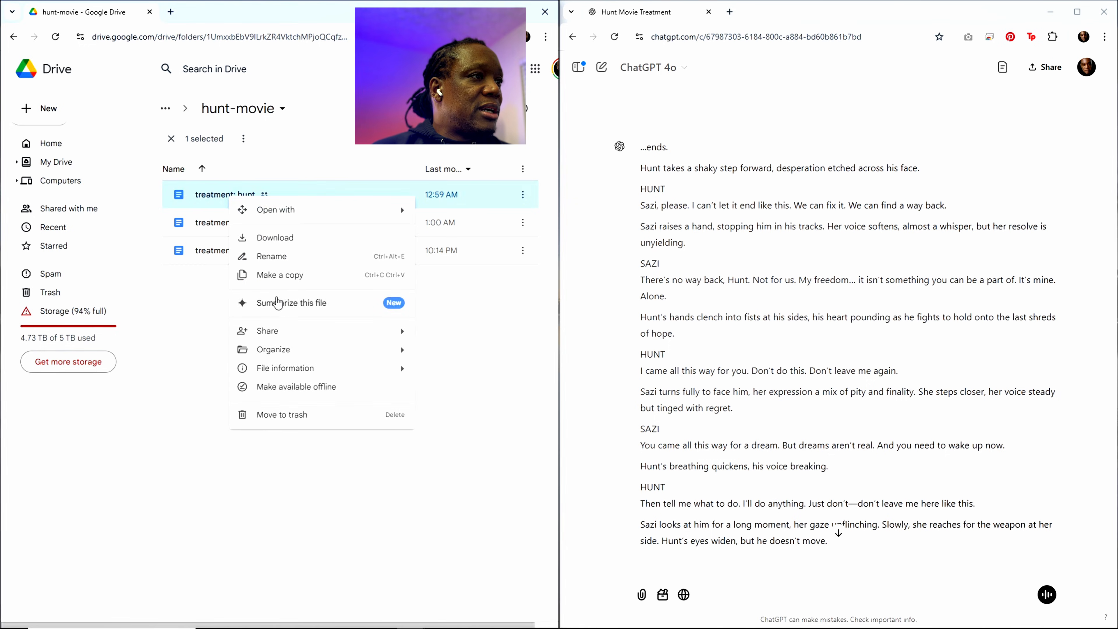
click(278, 277)
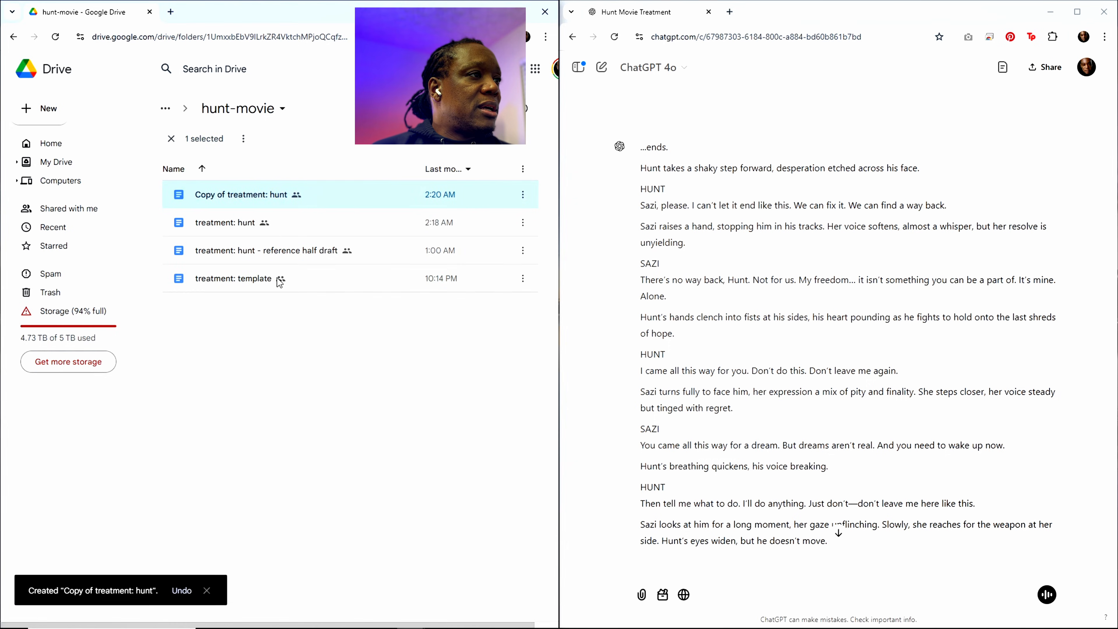
Step: Rename the original "treatment: hunt" document as "treatment: hunt scenes 14-41"
right_click(233, 226)
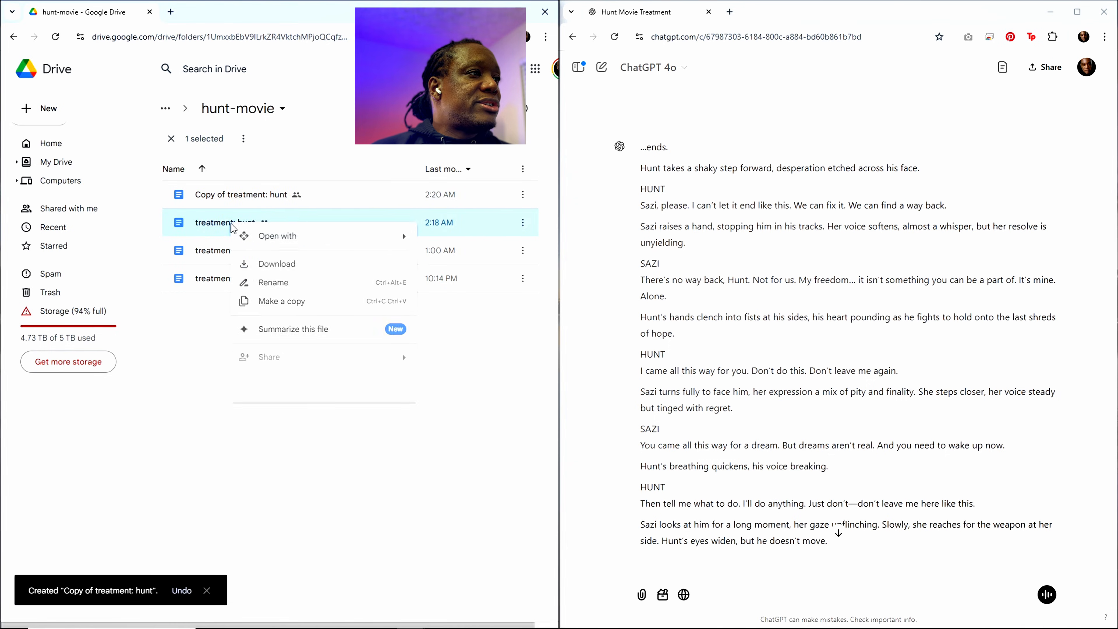
click(263, 283)
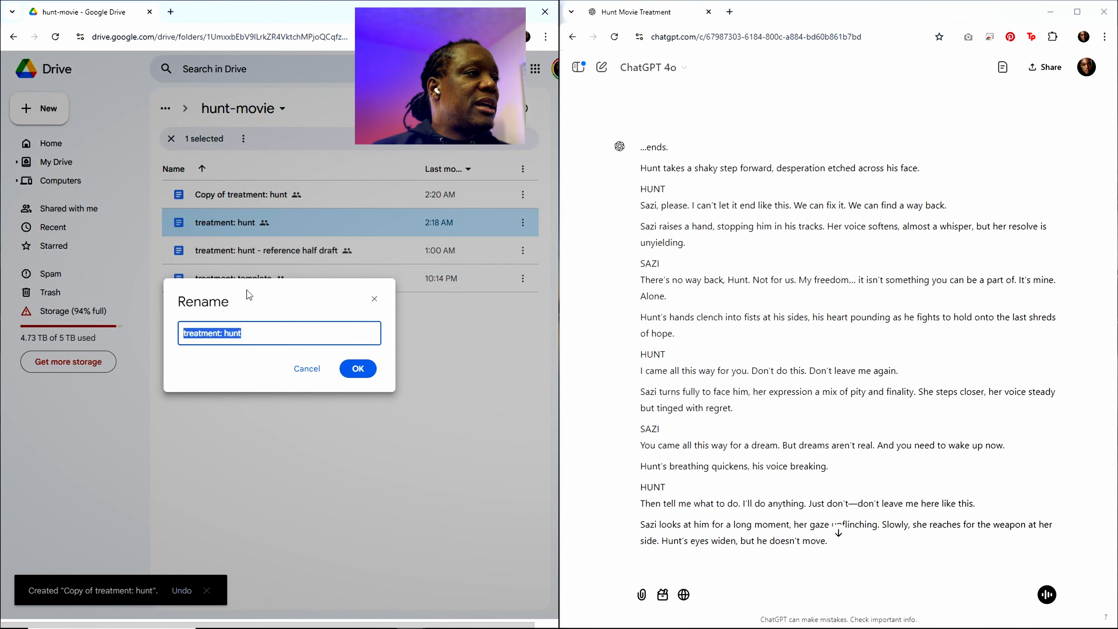
click(247, 333)
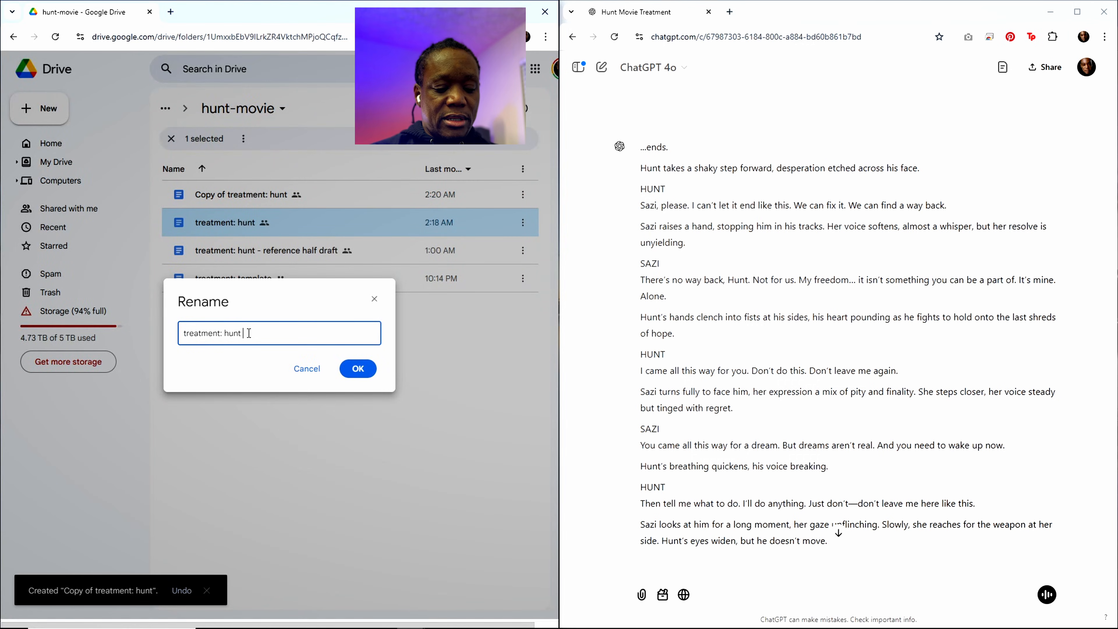
text(scenes)
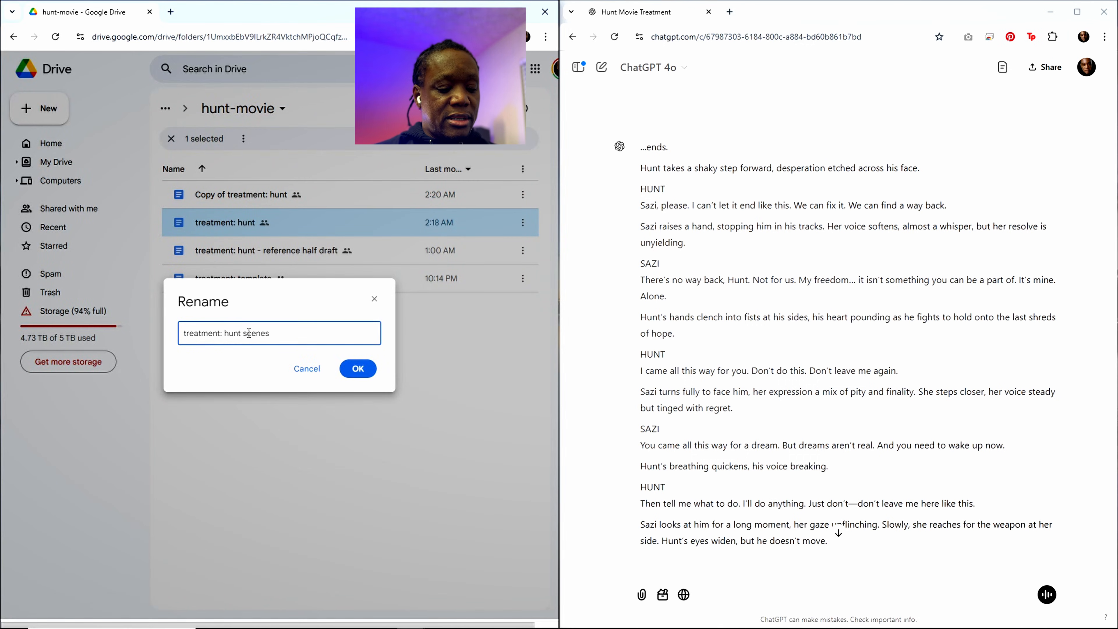
text( 14)
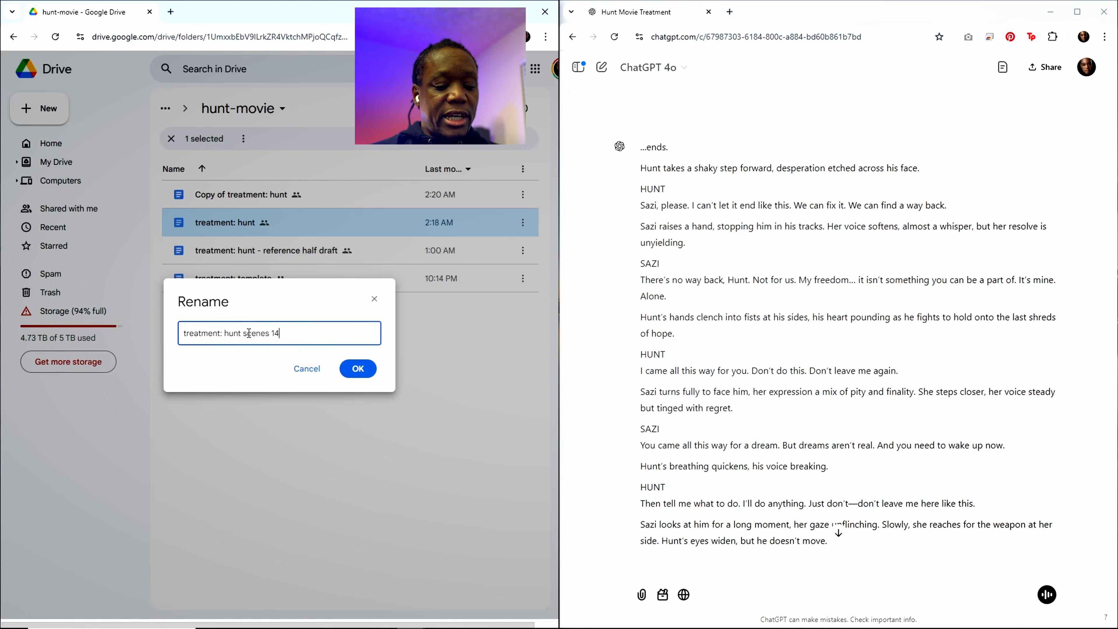
text(-41)
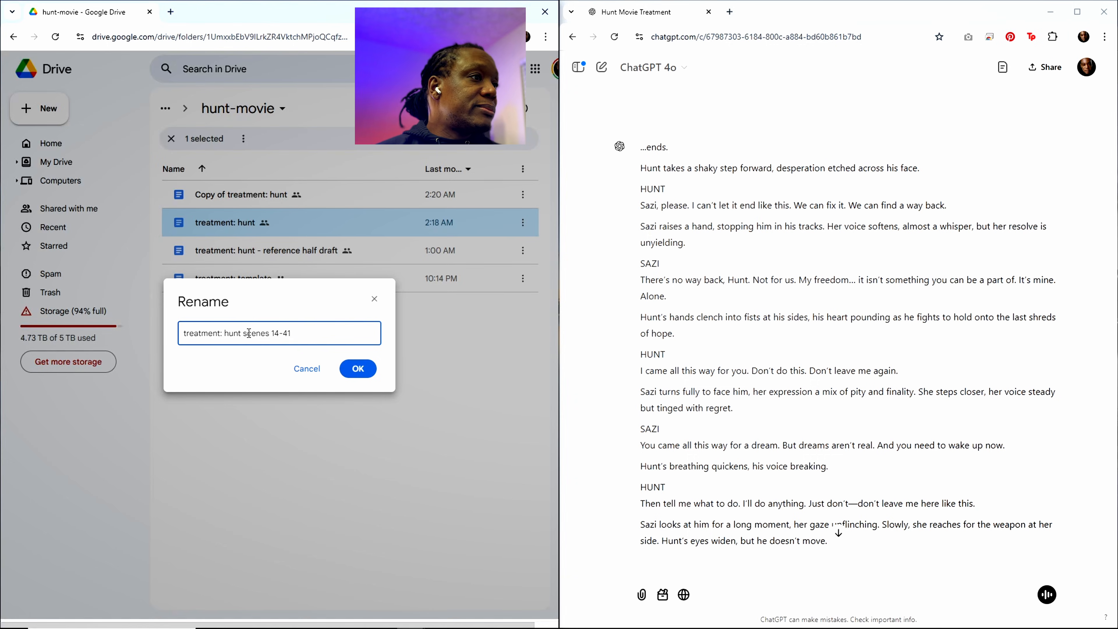
click(357, 373)
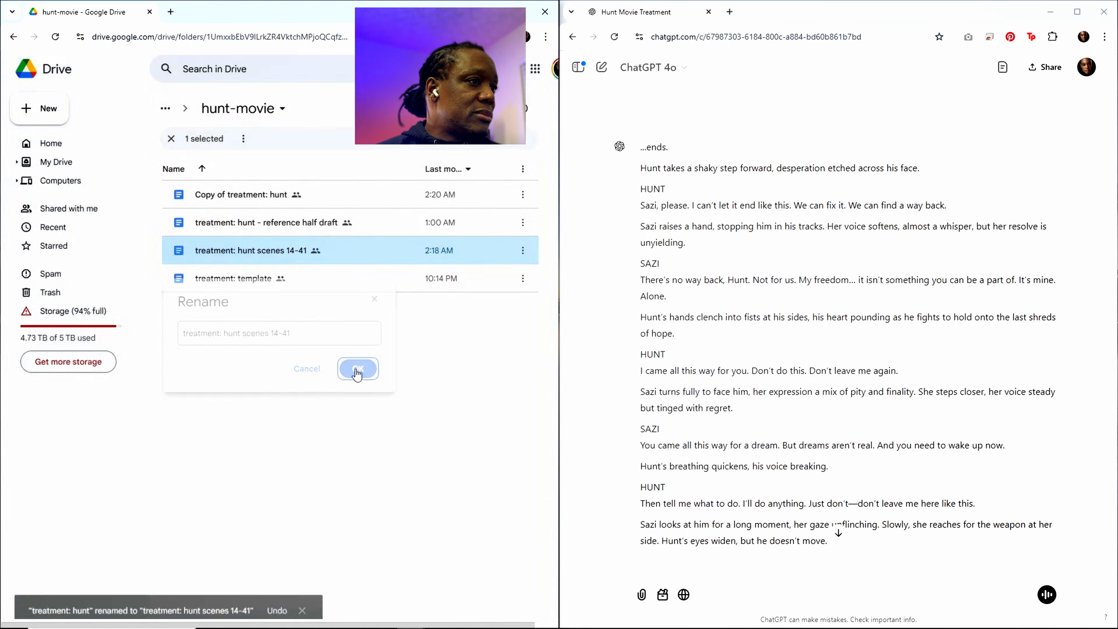
Step: Rename the copied treatment document as "treatment: hunt 1-13"
click(269, 202)
right_click(269, 195)
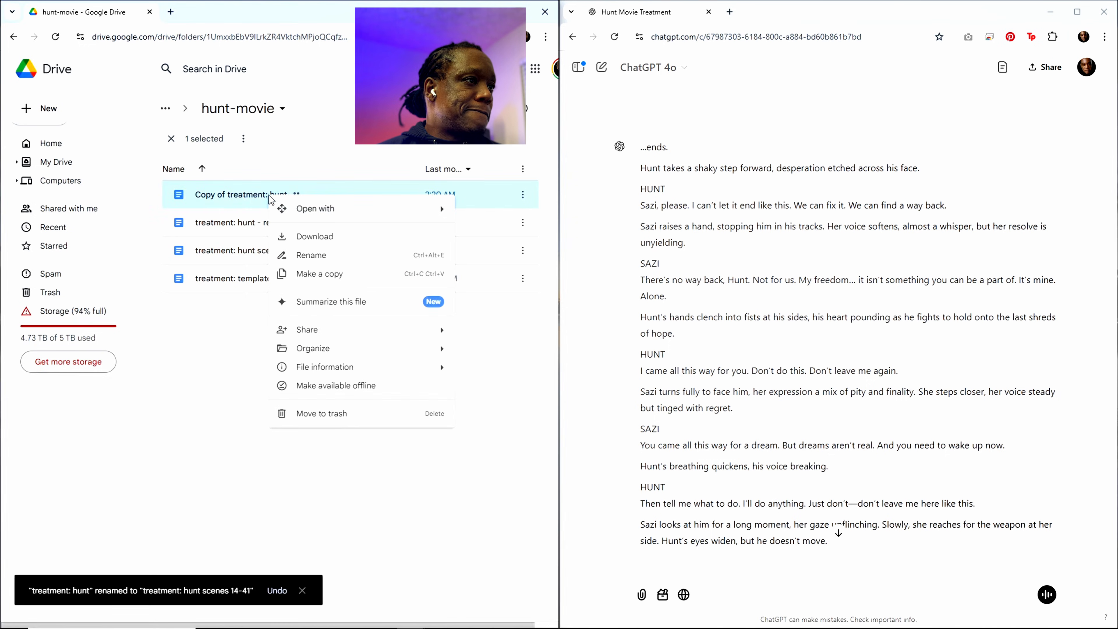
click(306, 253)
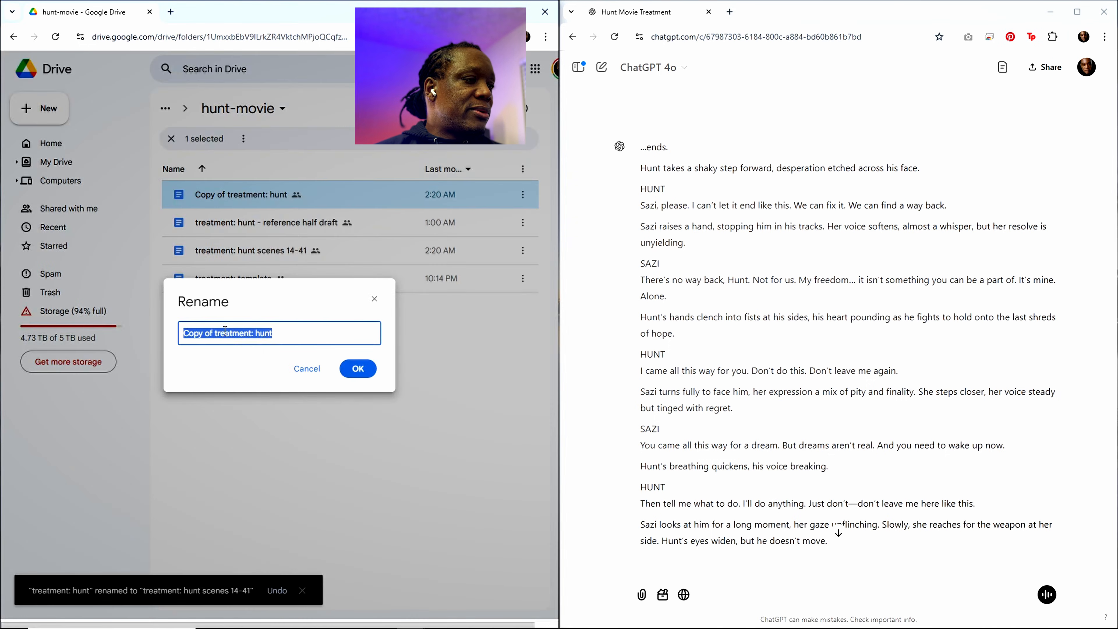
click(216, 334)
drag(216, 335, 174, 342)
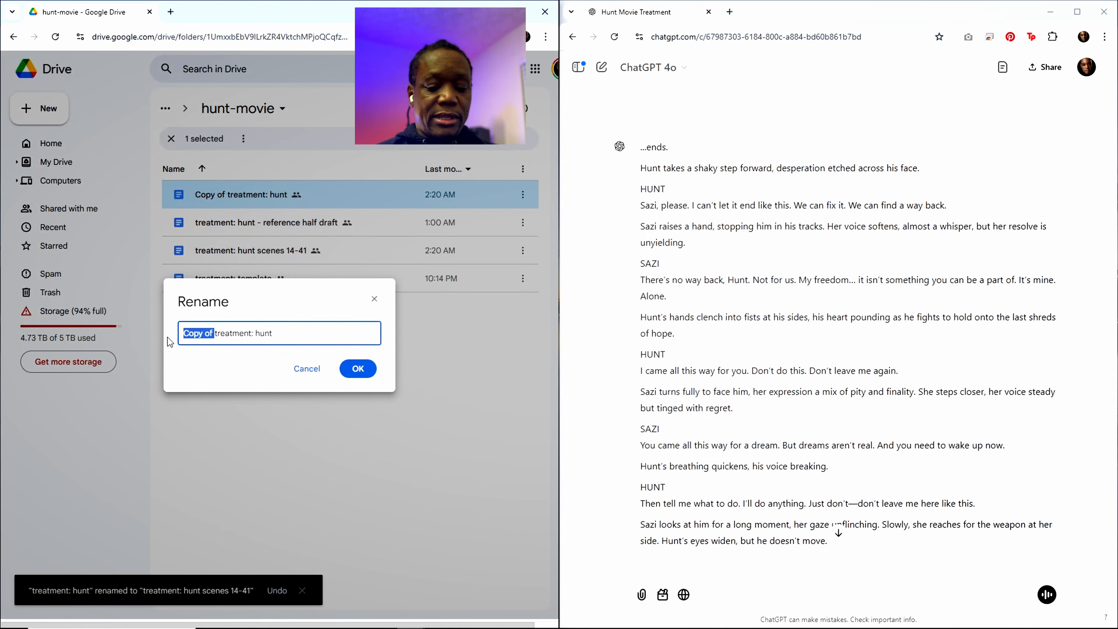
key(BackSpace)
click(251, 334)
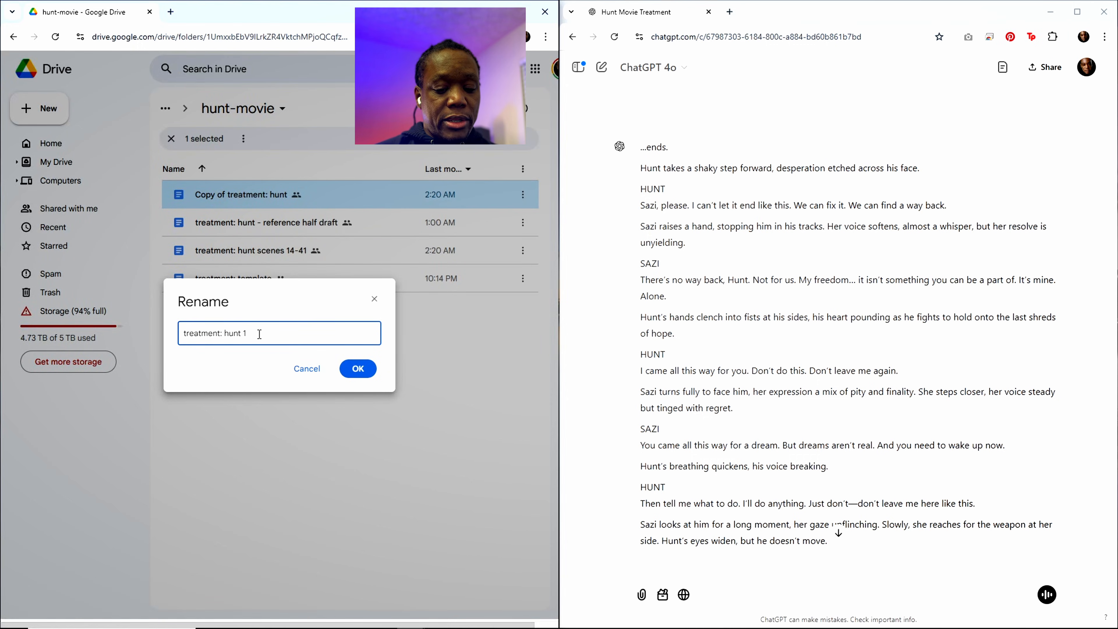
text(1-)
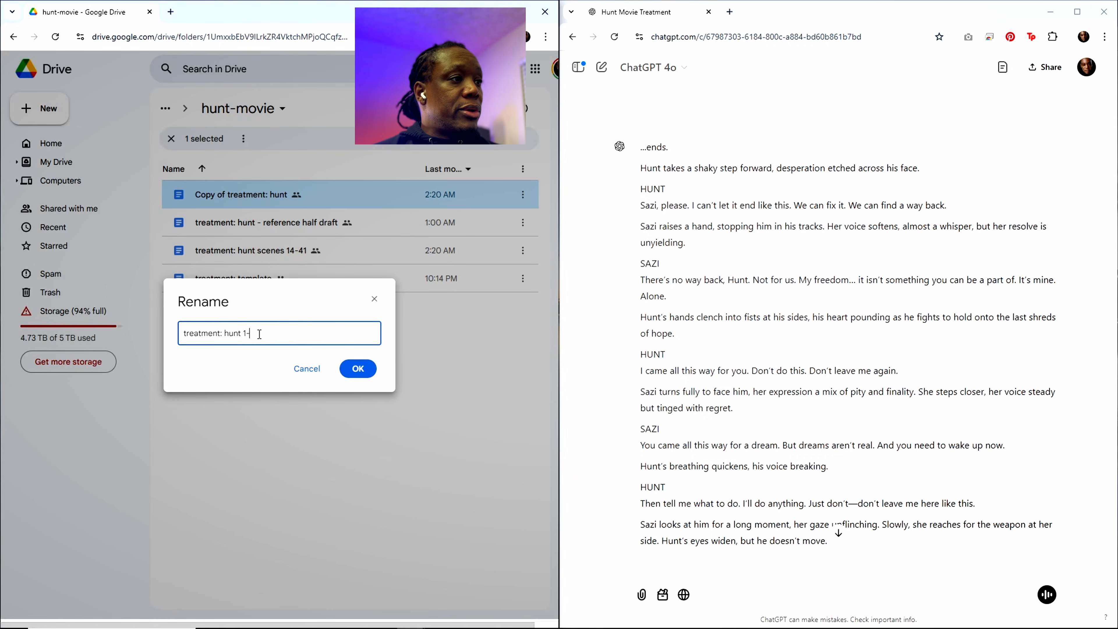
text(13)
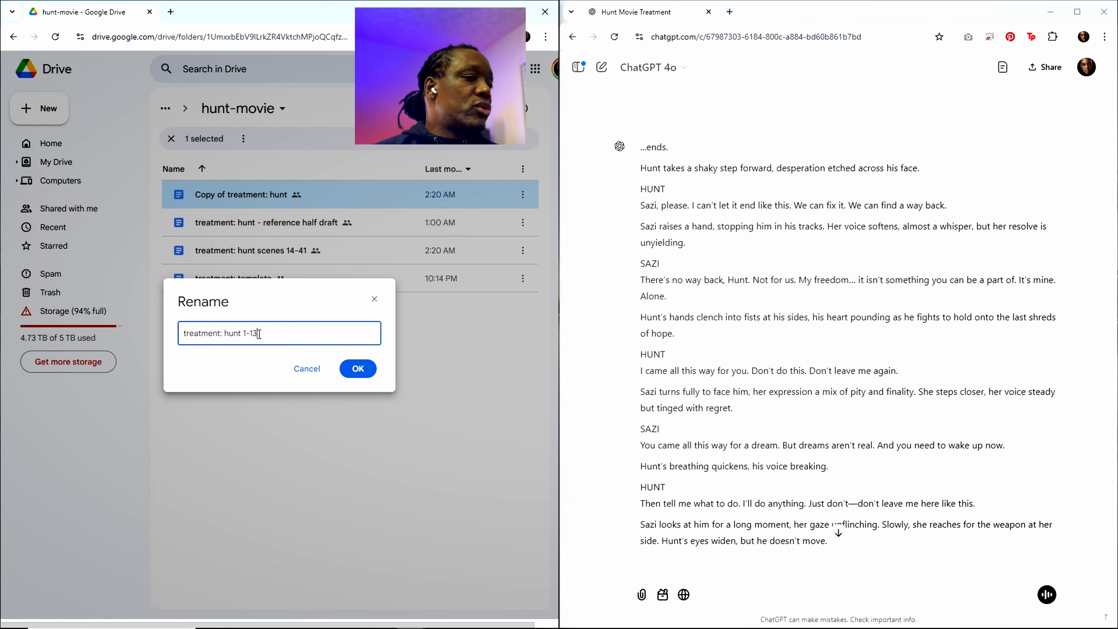
click(352, 368)
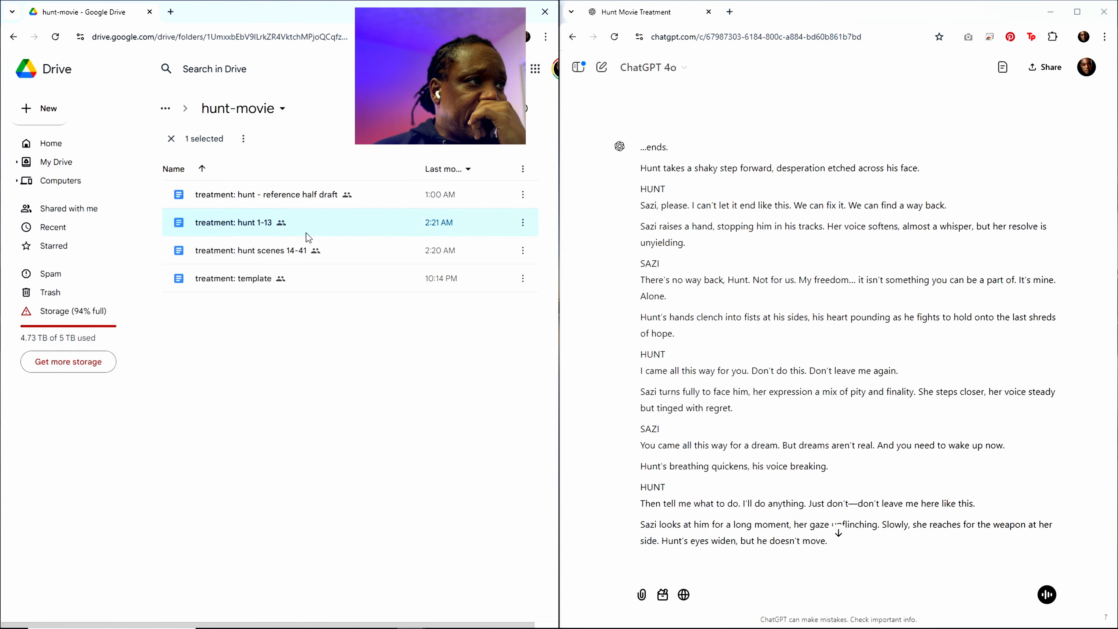
Step: Open the "treatment: hunt 1-13" document and look back from the Scene 13 request at its end to the close of Scene 36
double_click(247, 225)
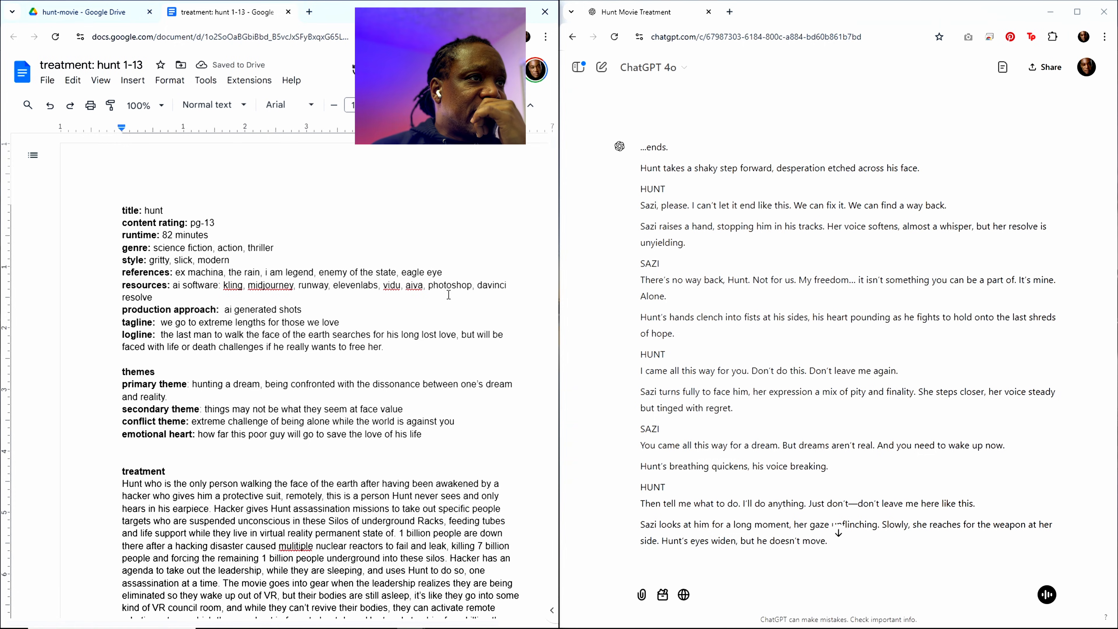
drag(554, 147, 463, 578)
scroll(323, 423, up, 20)
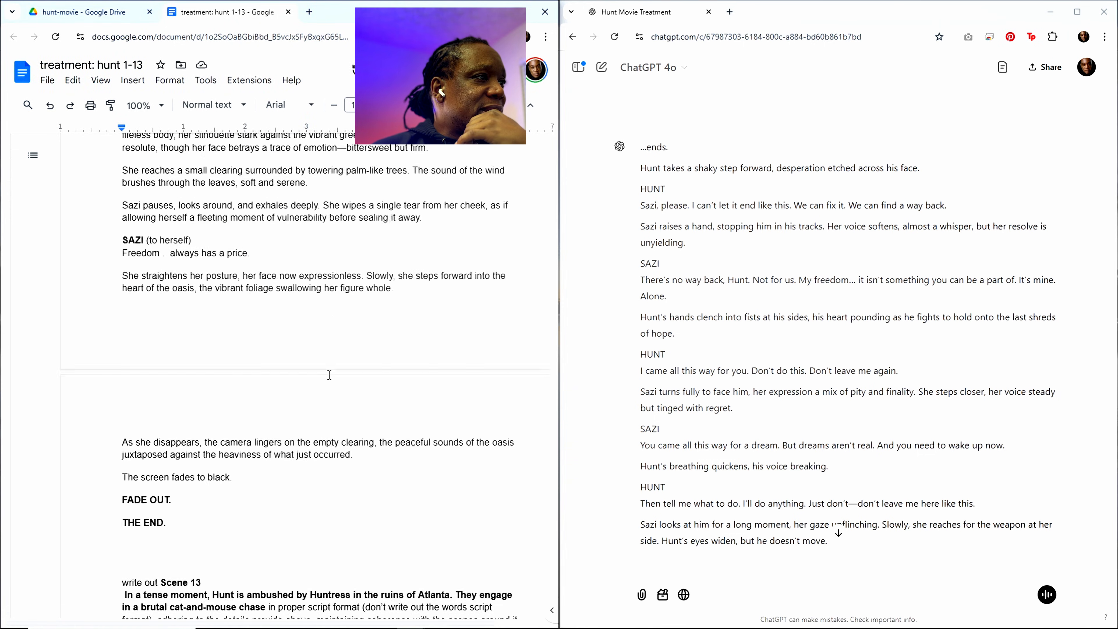
scroll(329, 375, up, 20)
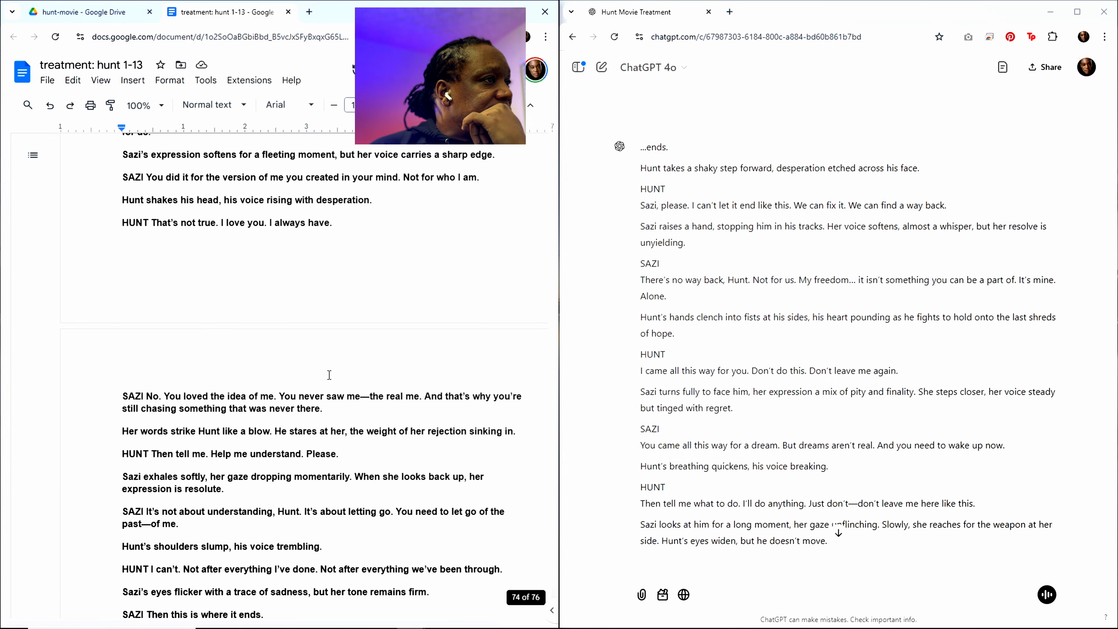
scroll(329, 374, up, 20)
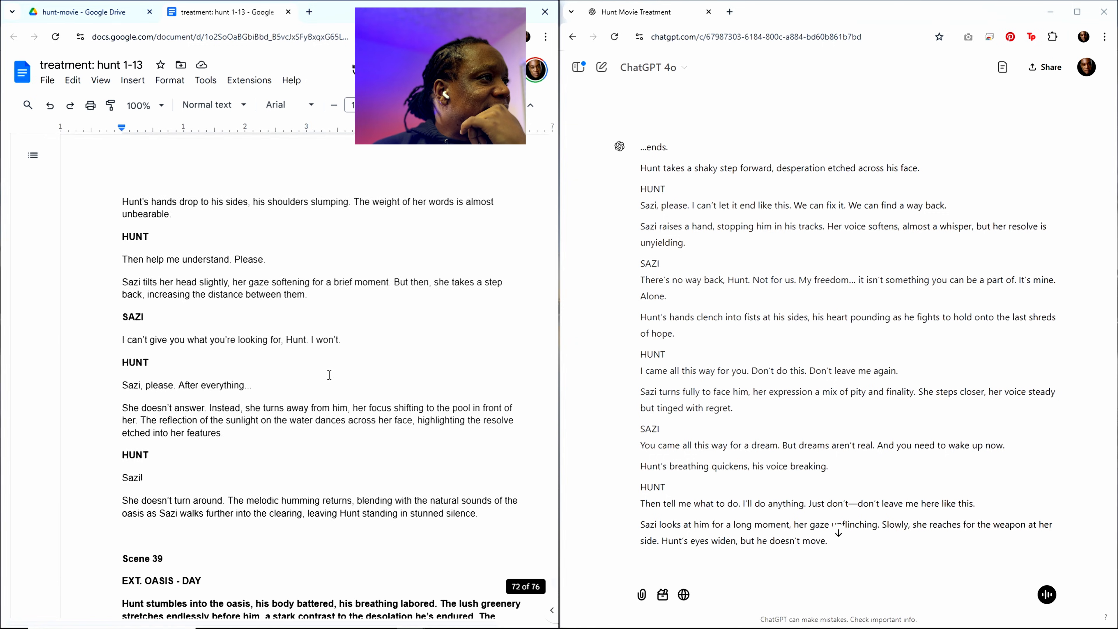
scroll(331, 373, up, 20)
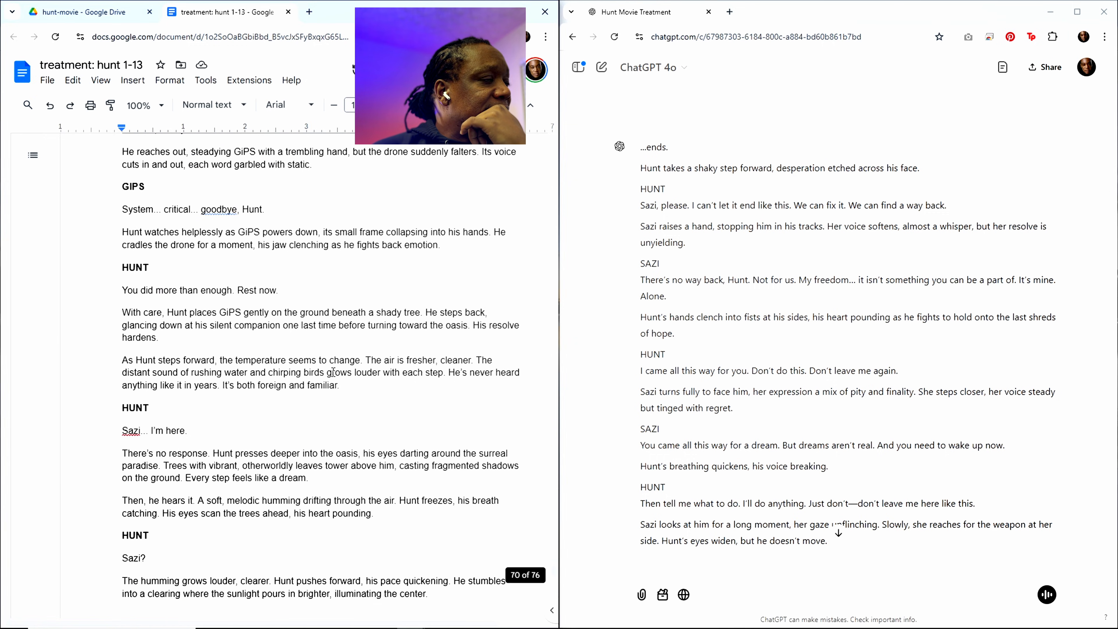
scroll(321, 375, up, 15)
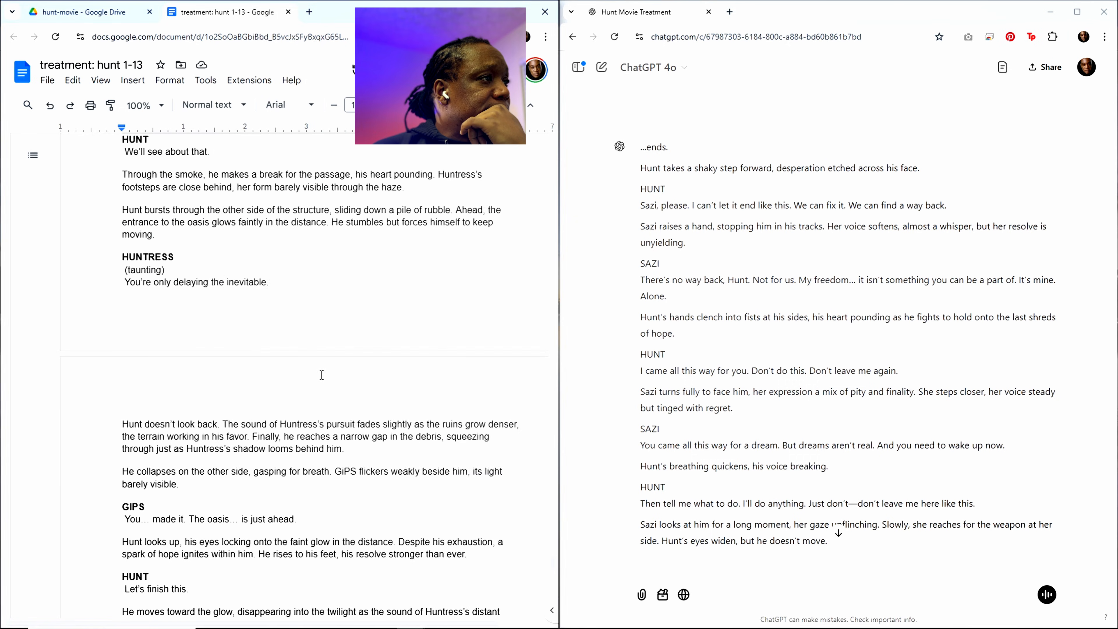
scroll(322, 375, up, 15)
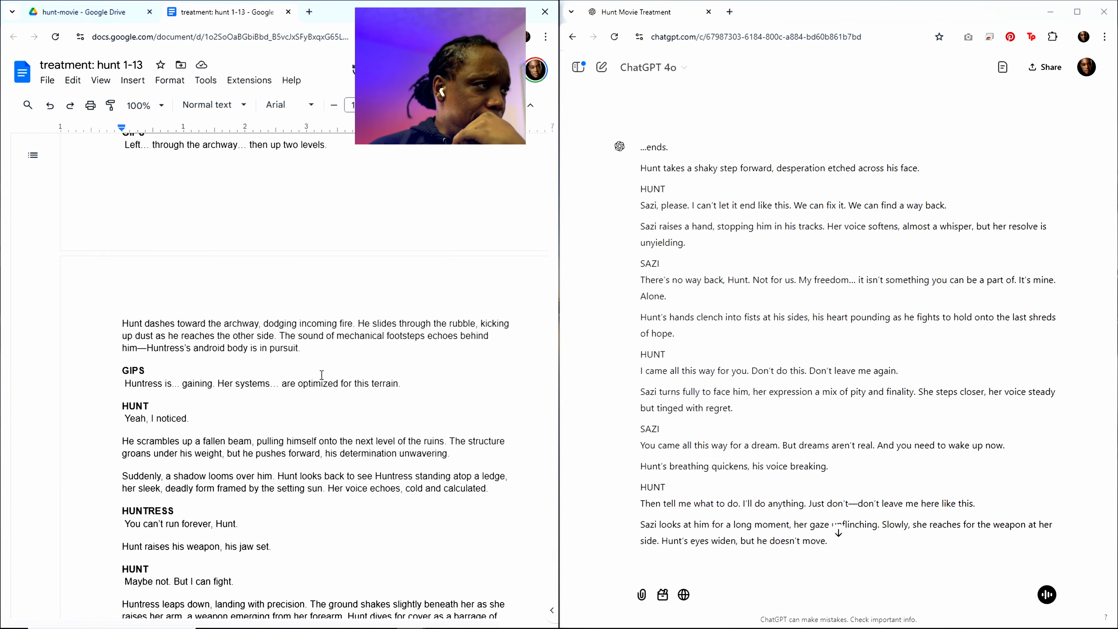
scroll(320, 373, up, 15)
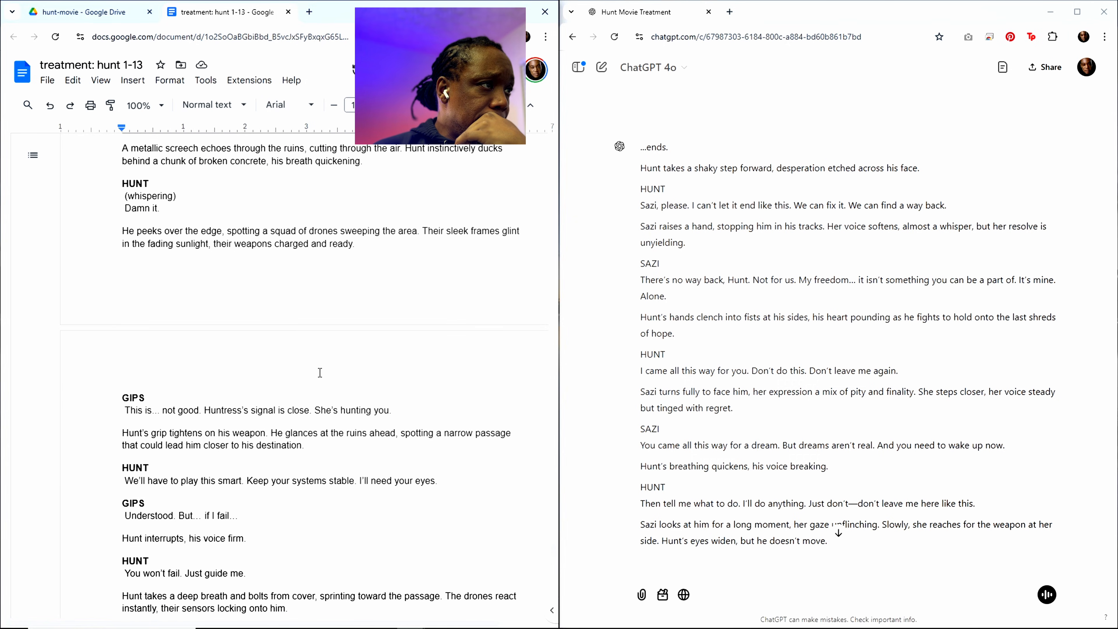
scroll(320, 373, up, 8)
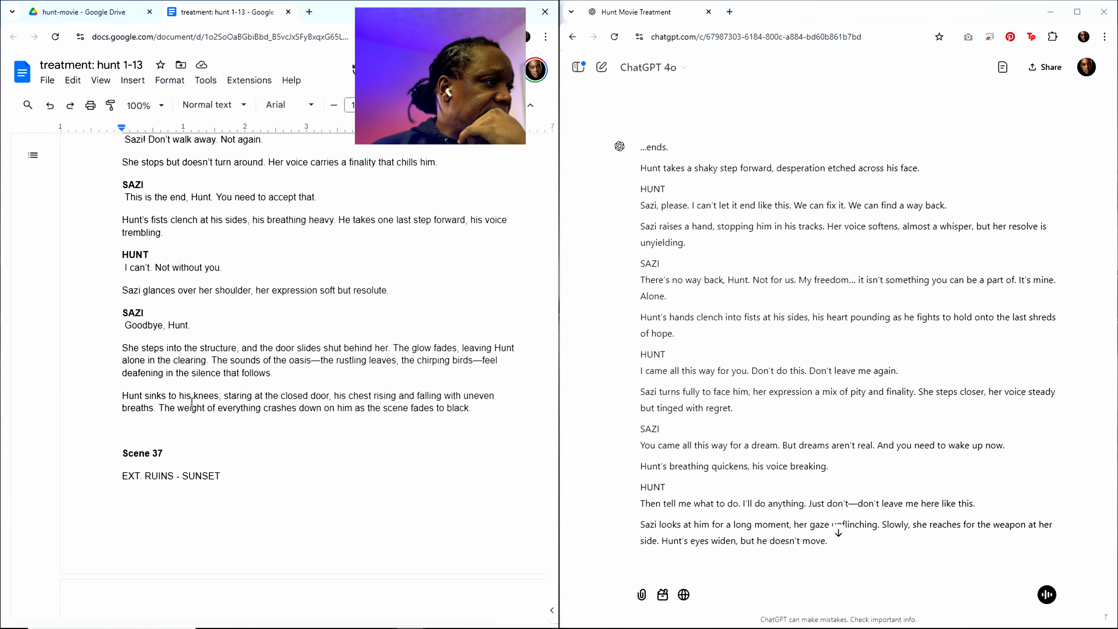
Step: Look back through the "treatment: hunt 1-13" script from the close of Scene 36 to the text just before Scene 33
drag(473, 409, 142, 195)
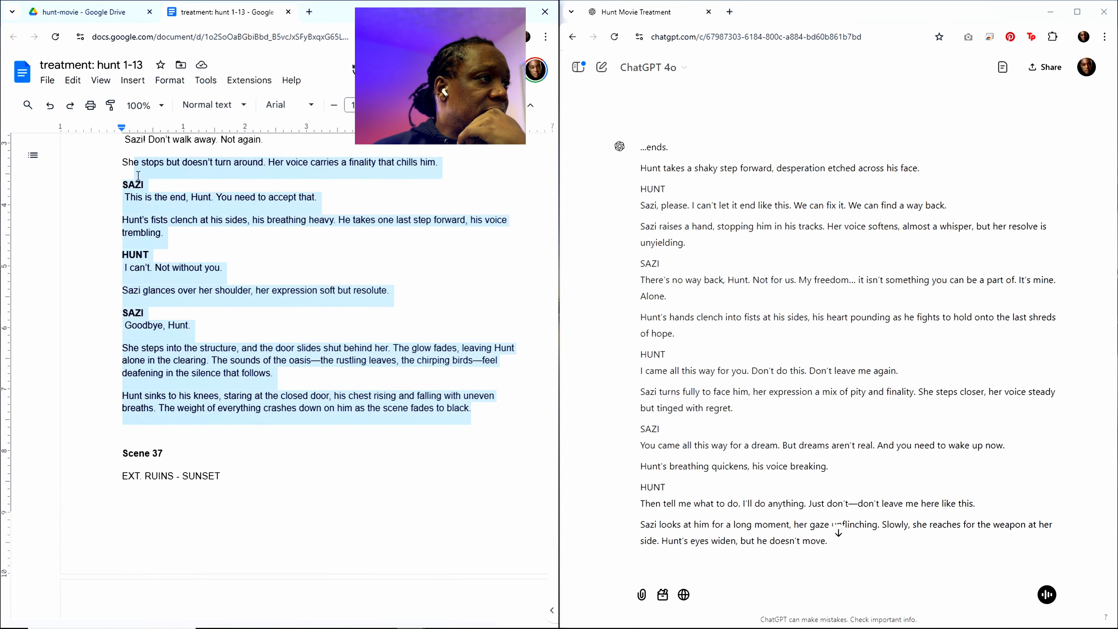
scroll(228, 283, up, 15)
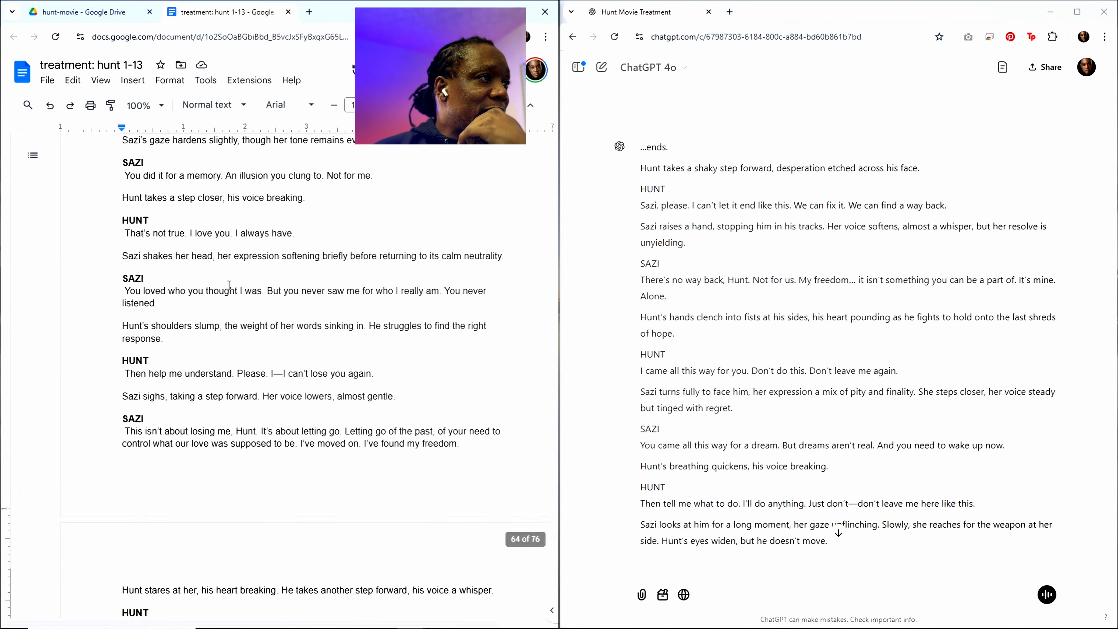
scroll(229, 285, up, 20)
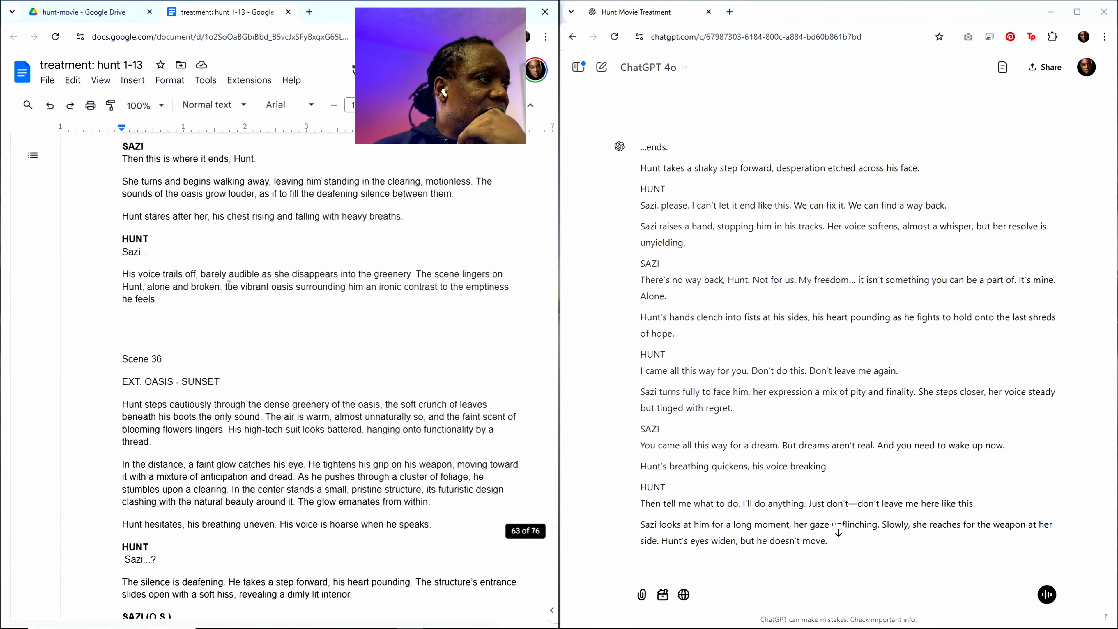
scroll(230, 286, up, 20)
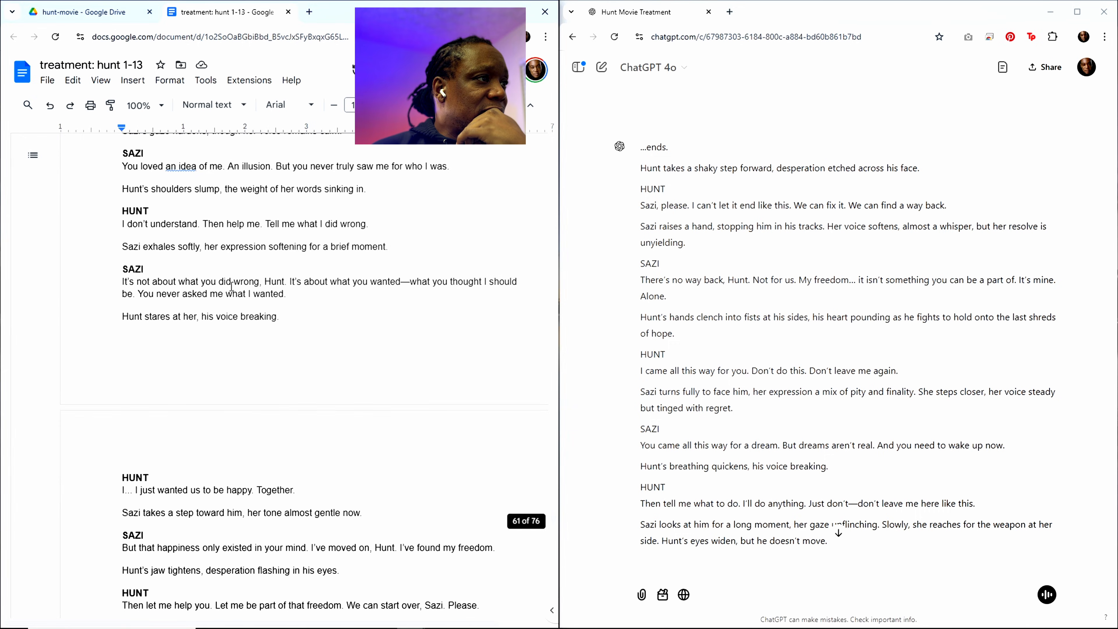
scroll(232, 286, up, 20)
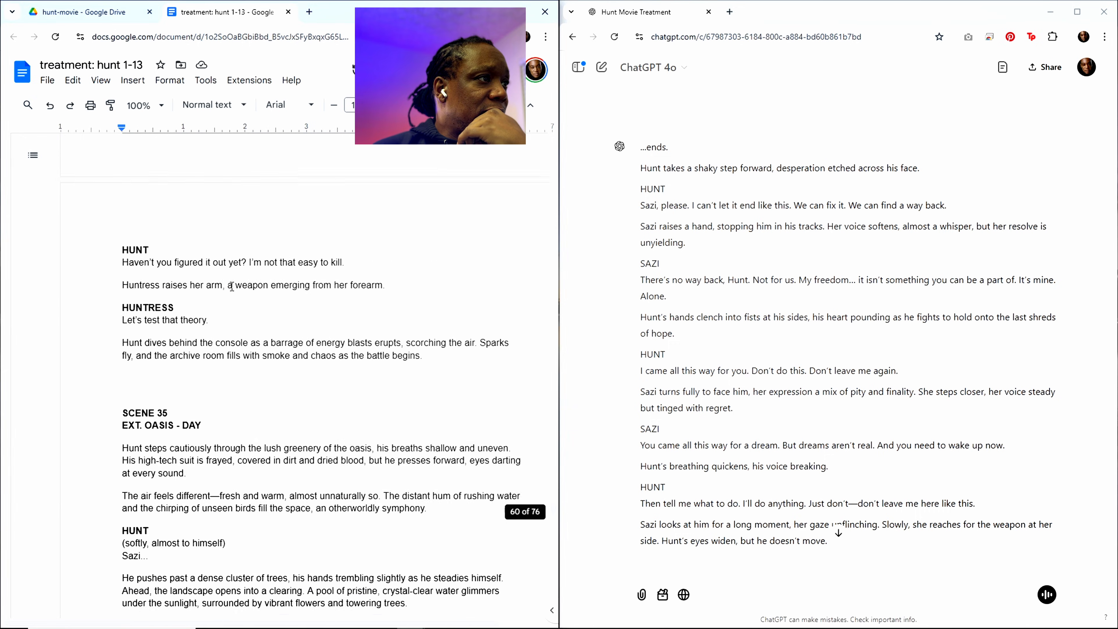
scroll(232, 286, up, 20)
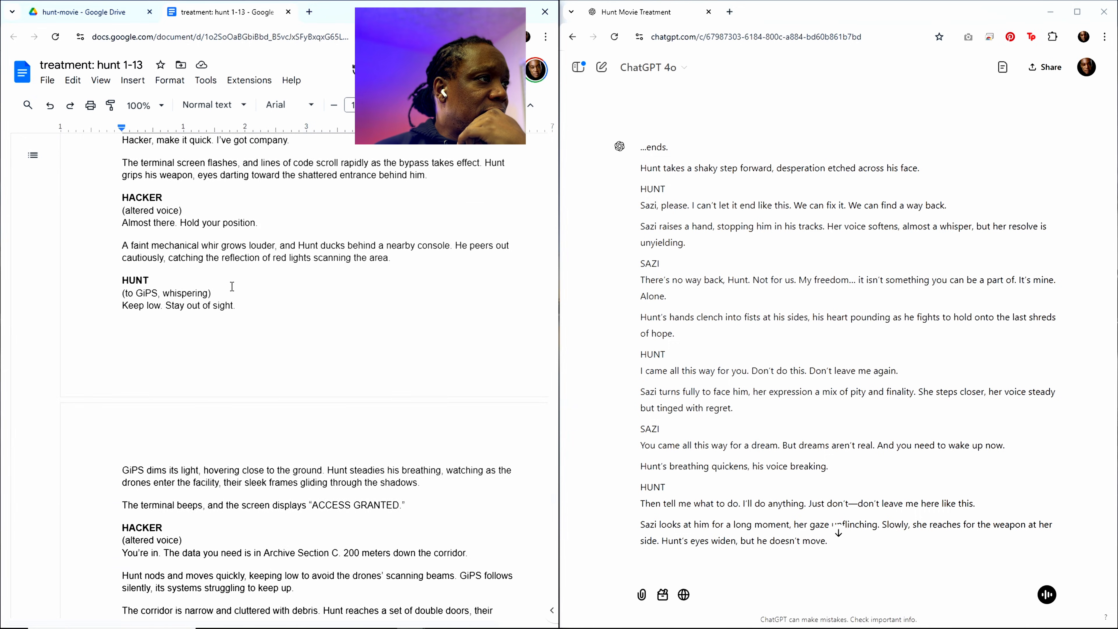
scroll(232, 286, up, 20)
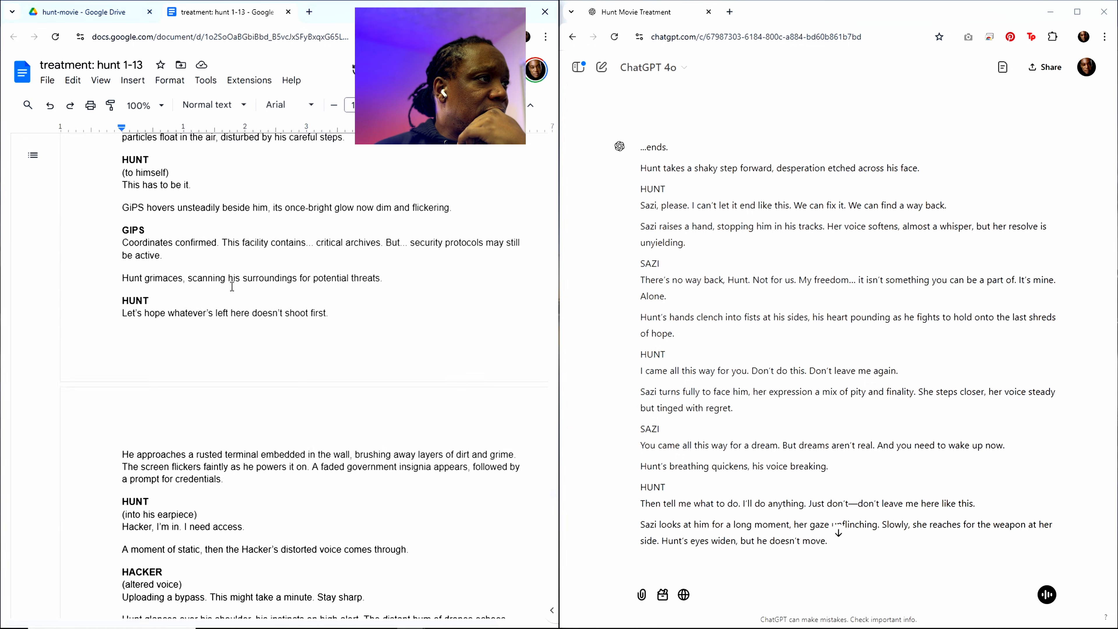
scroll(232, 286, up, 7)
scroll(341, 389, down, 3)
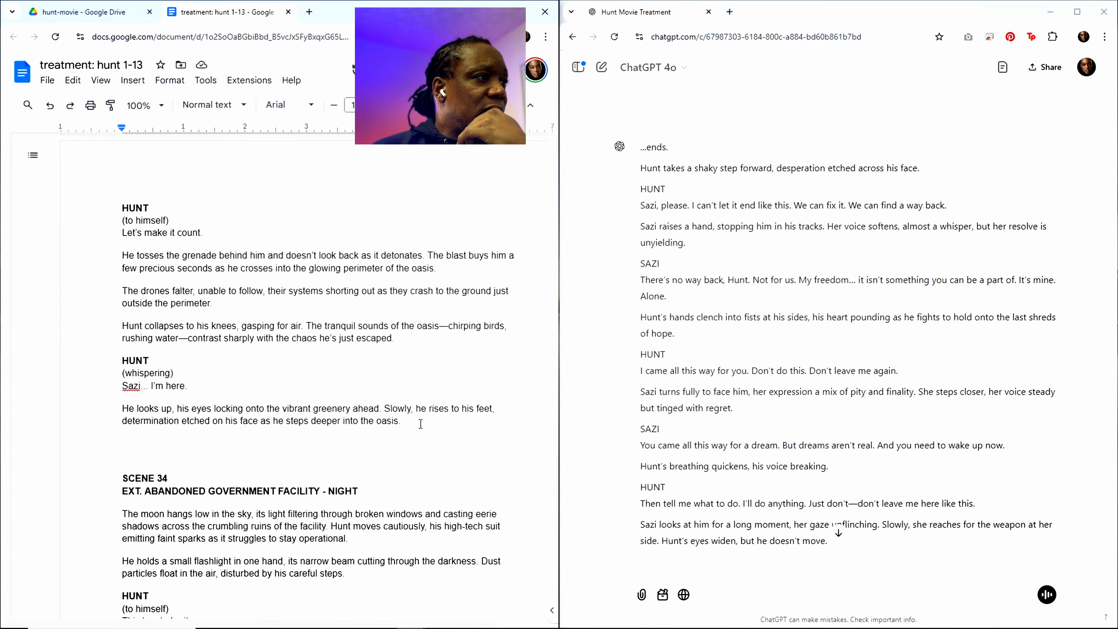
scroll(420, 424, up, 18)
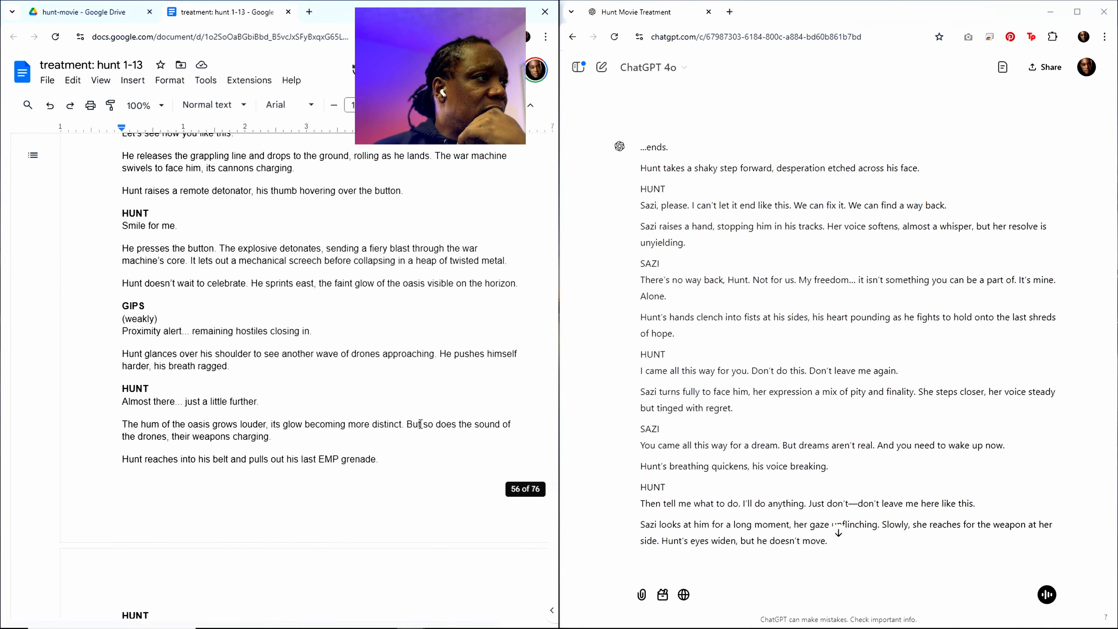
scroll(420, 424, up, 5)
scroll(418, 423, up, 7)
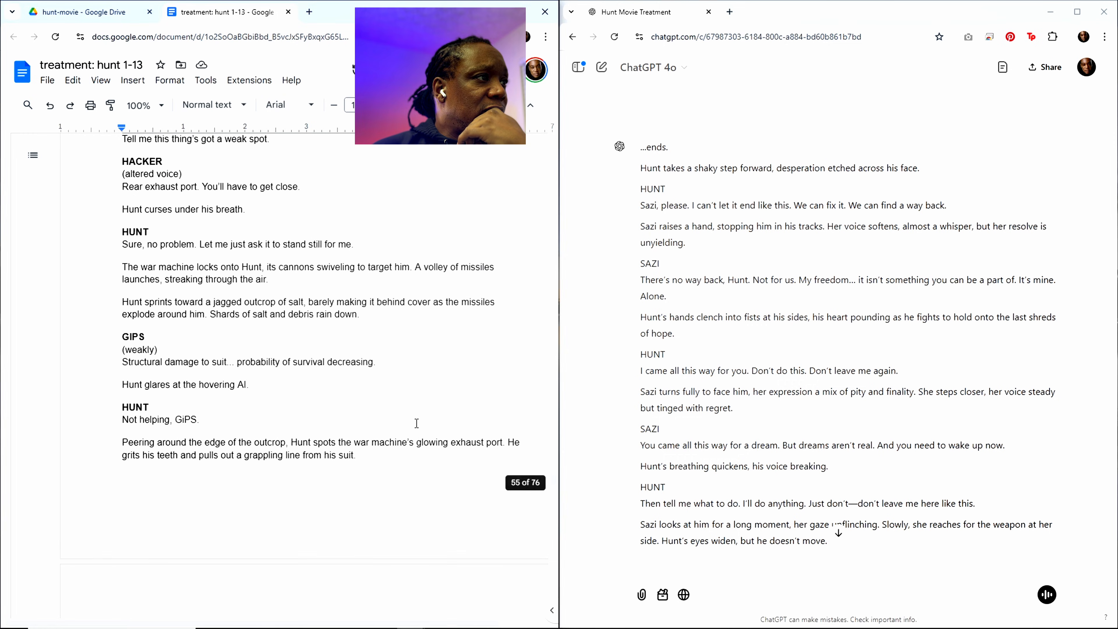
scroll(416, 423, up, 10)
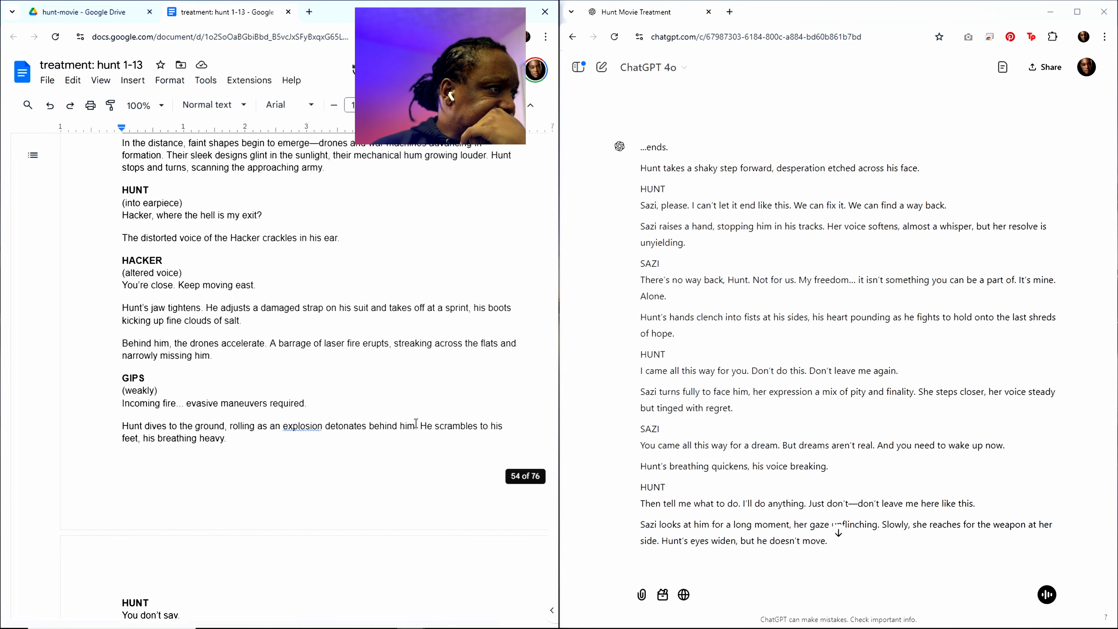
scroll(416, 424, up, 2)
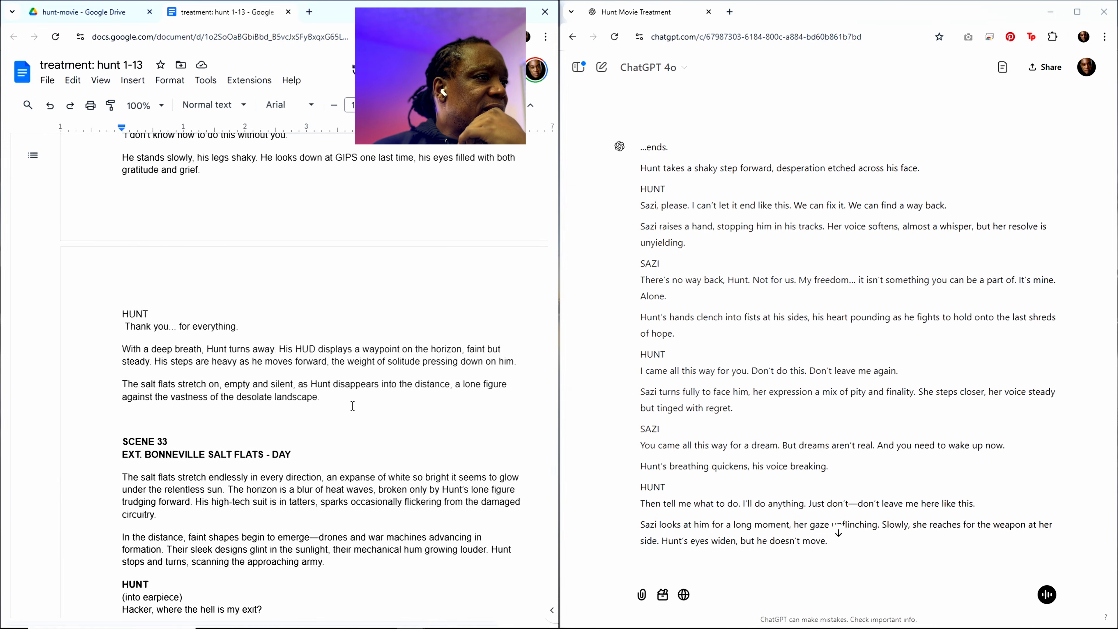
Step: Delete the script text from the Scene 24 heading through the passage just before Scene 33
drag(324, 399, 155, 316)
drag(108, 155, 125, 324)
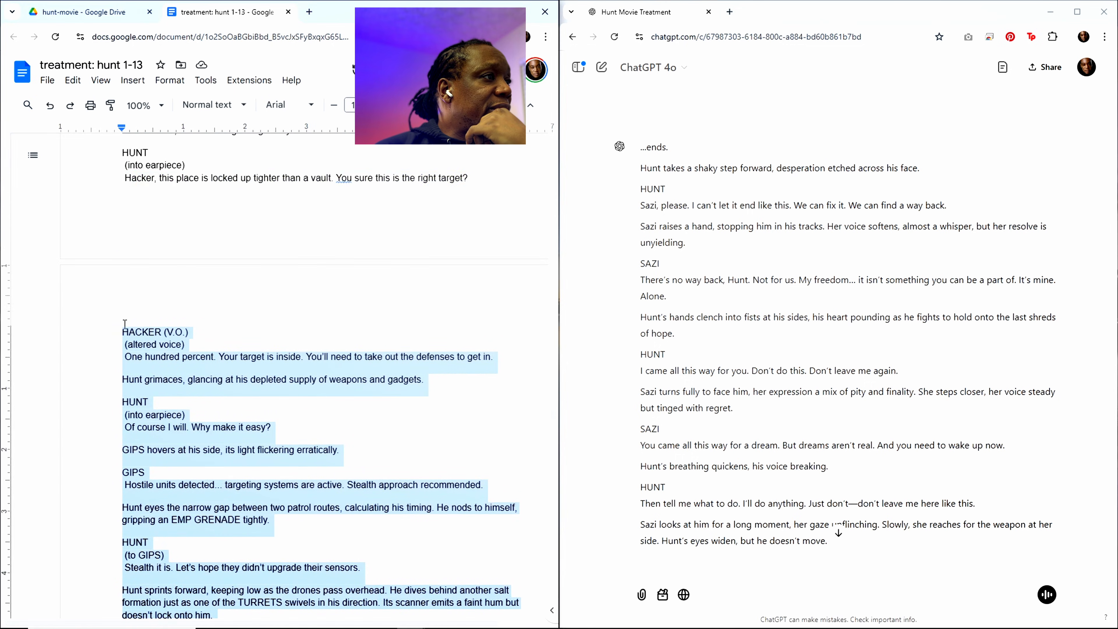
mouse_move(135, 157)
mouse_down()
mouse_move(113, 67)
mouse_move(147, 190)
mouse_move(133, 169)
mouse_up()
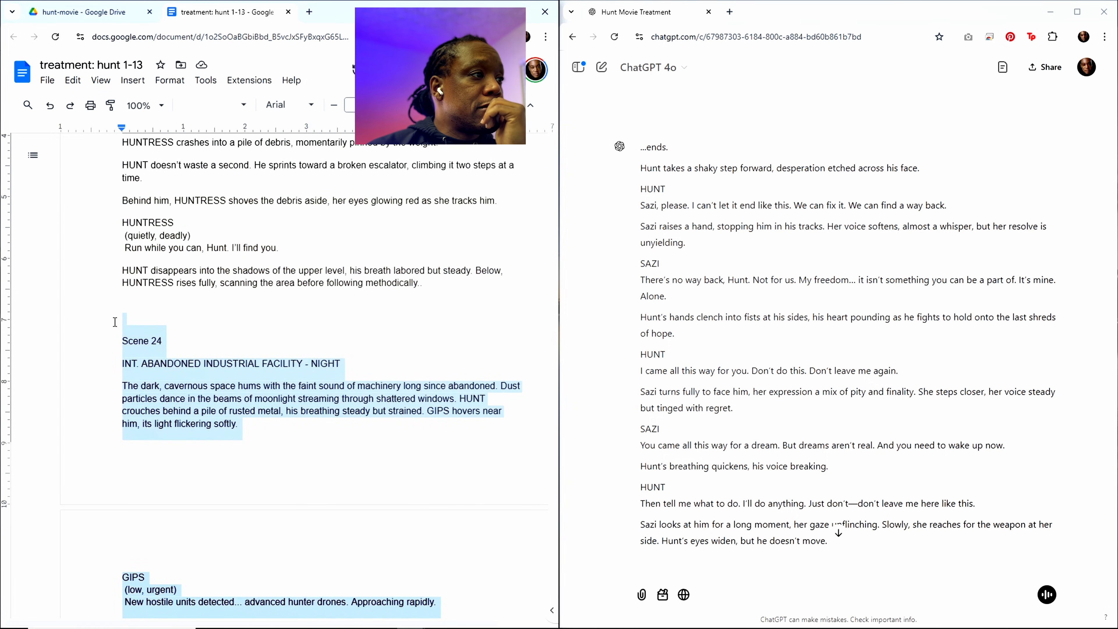
key(BackSpace)
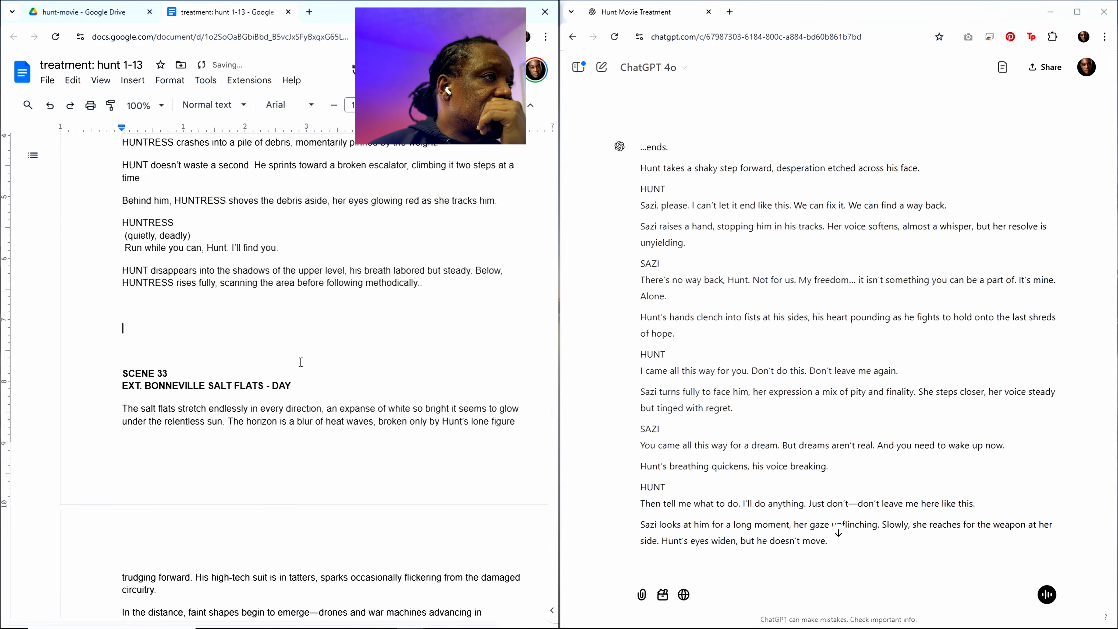
Step: Delete the script text from Scene 15 up to just before Scene 19, including the extra blank lines left there
scroll(300, 362, up, 20)
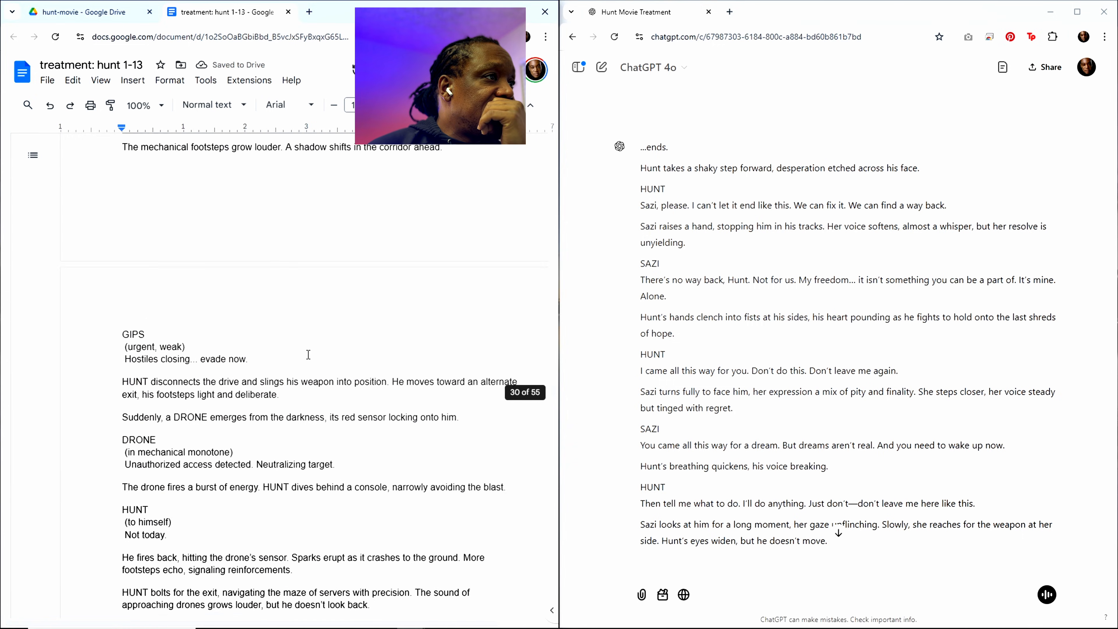
scroll(308, 355, up, 20)
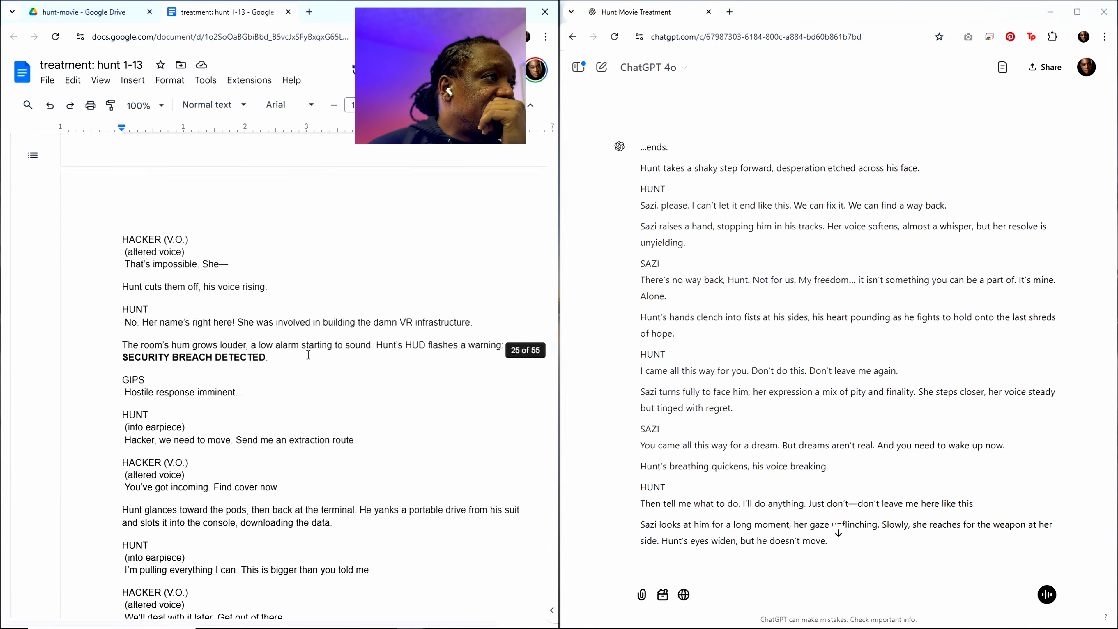
scroll(308, 354, up, 15)
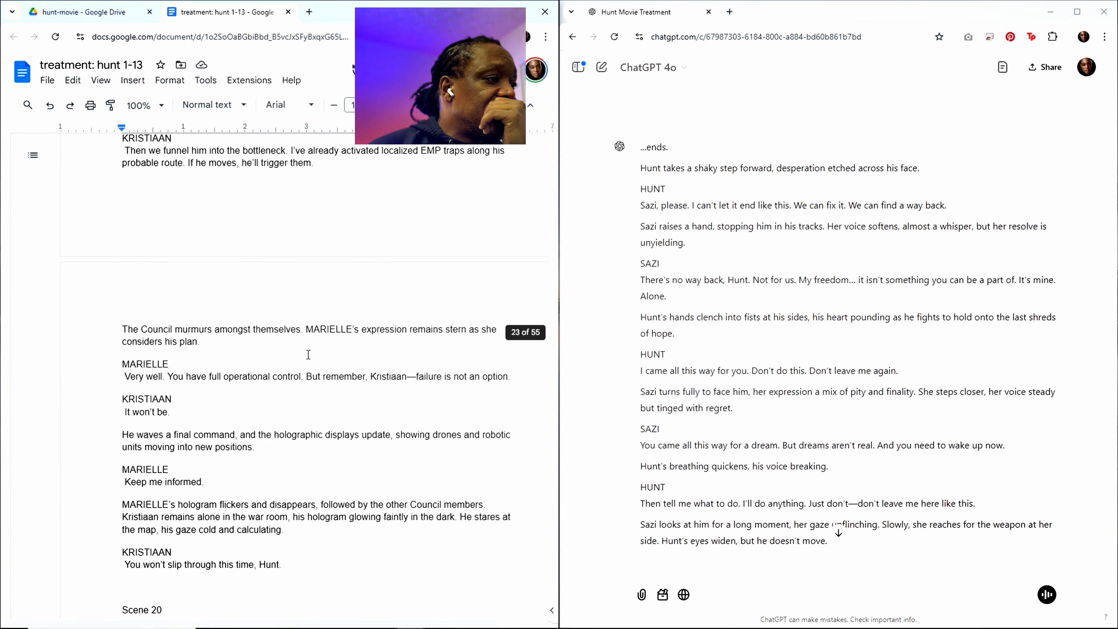
scroll(308, 354, up, 15)
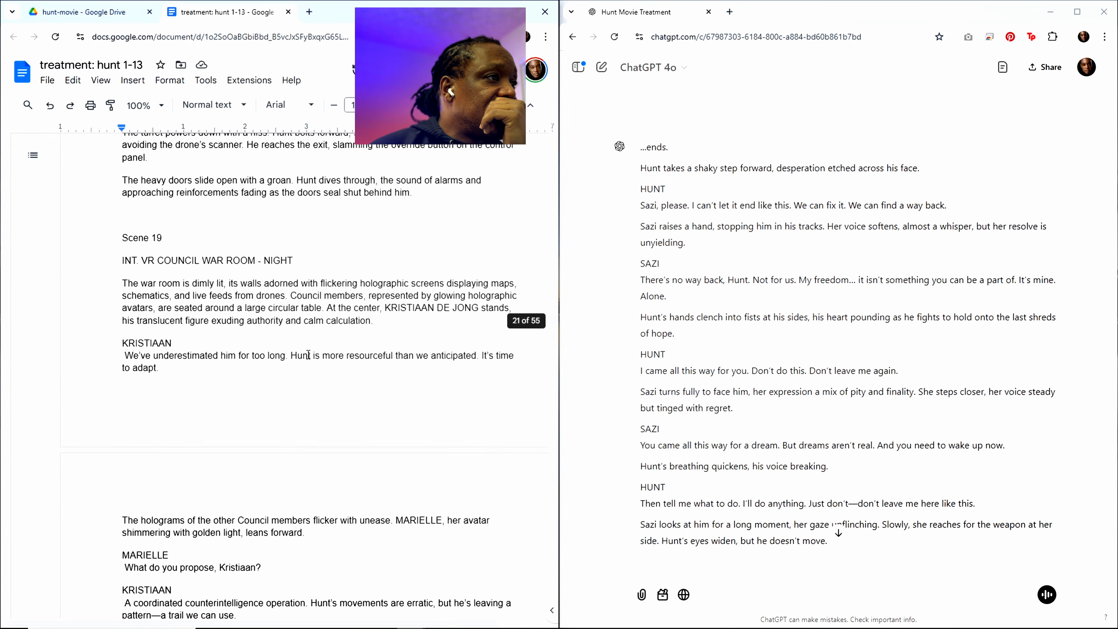
scroll(308, 355, up, 5)
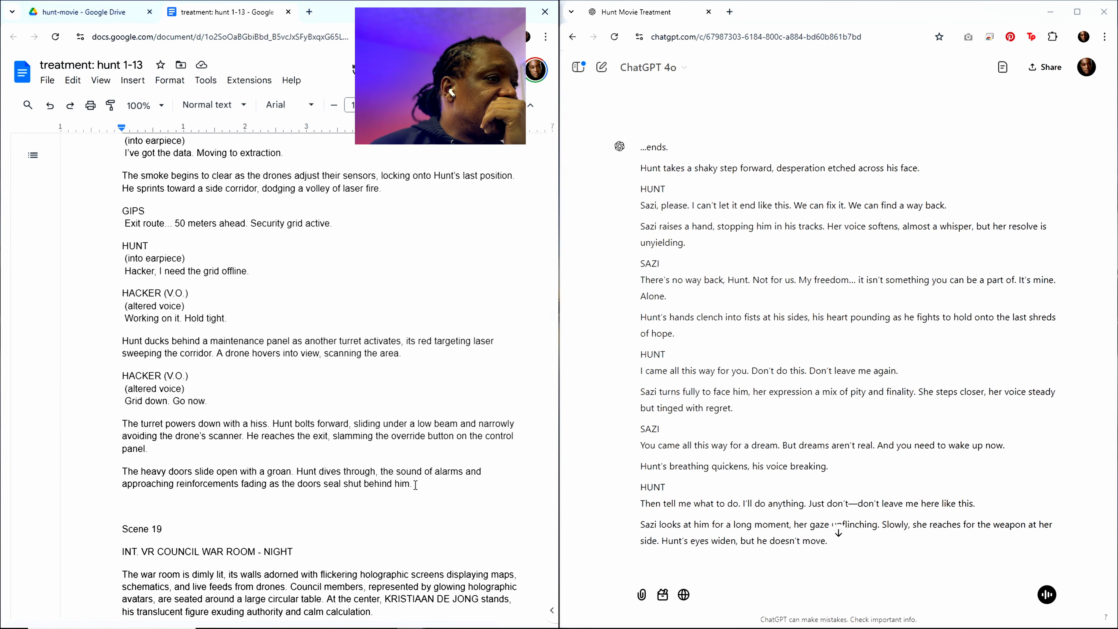
drag(416, 484, 82, 597)
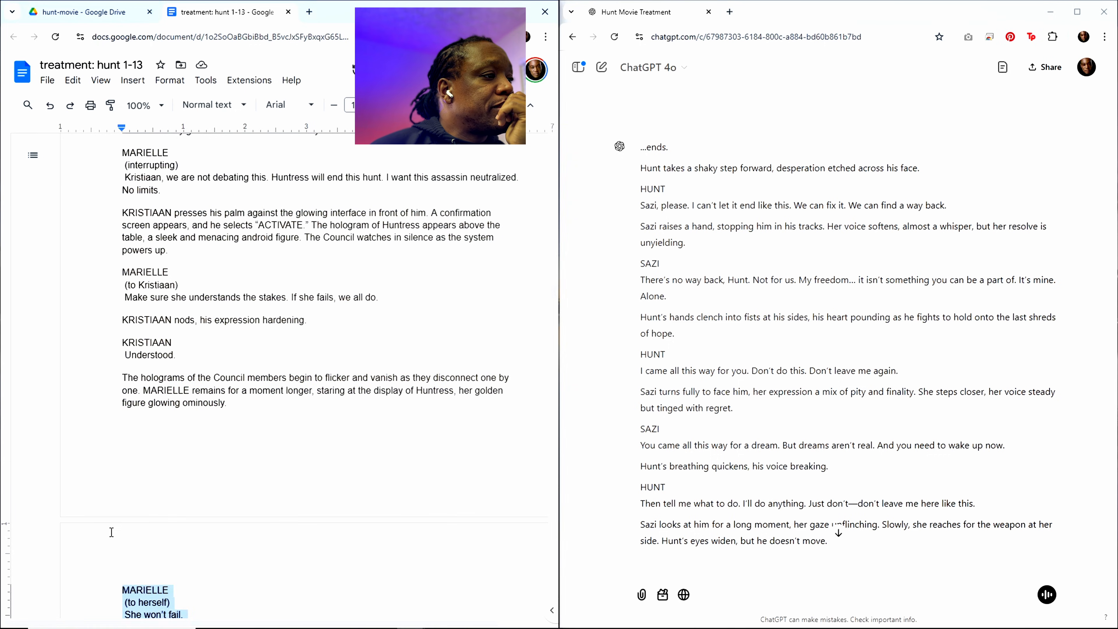
drag(111, 532, 113, 307)
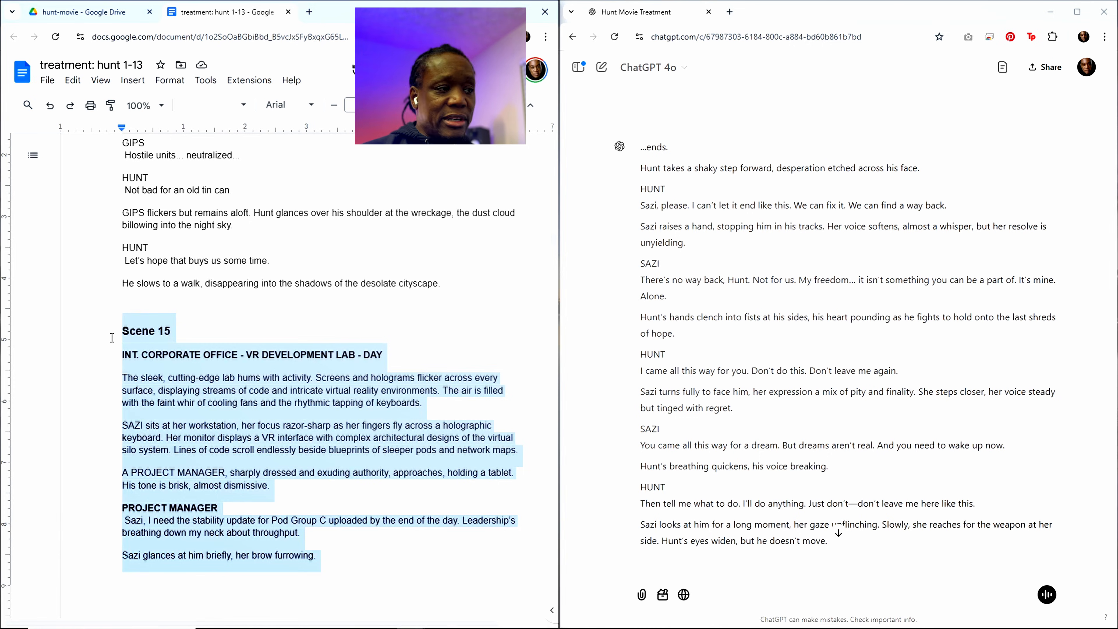
key(BackSpace)
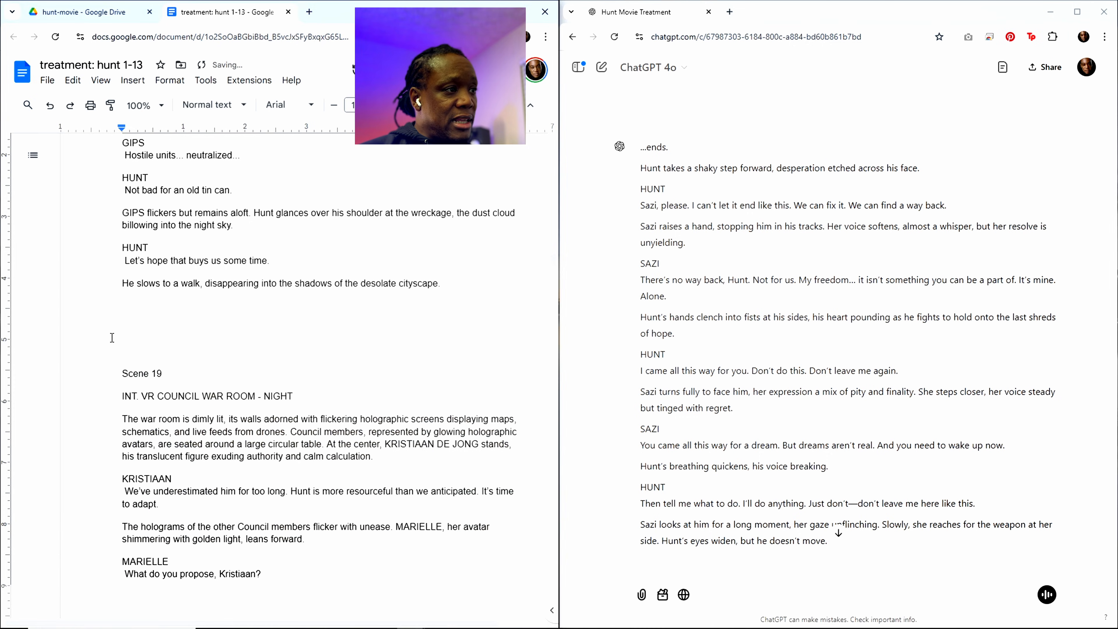
key(BackSpace)
key(BackSpace)
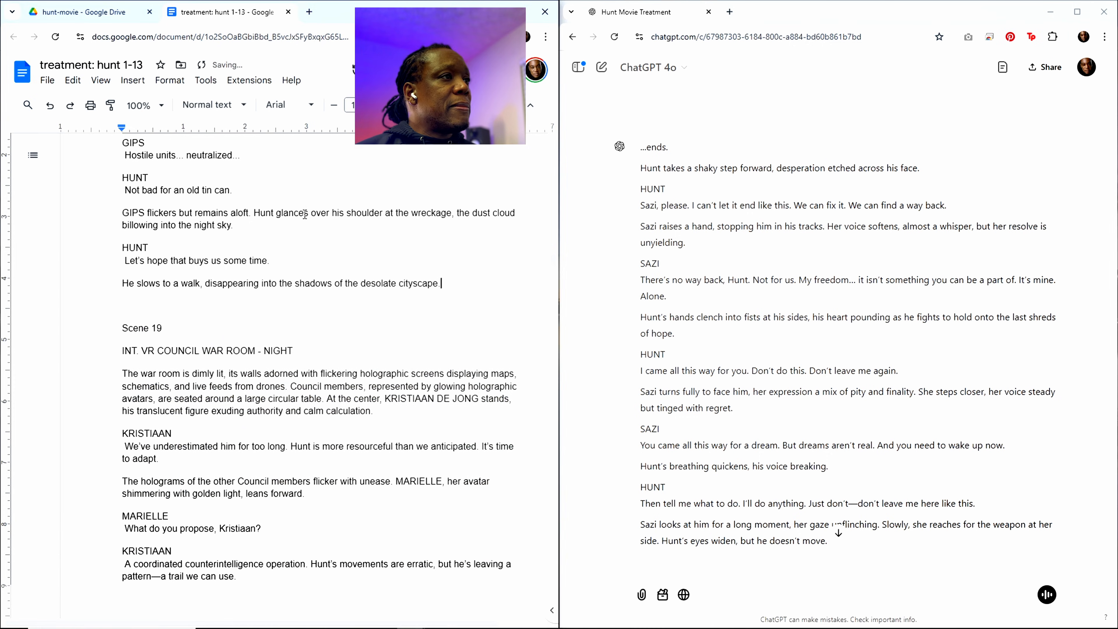
Step: Start a new ChatGPT chat and look back through the treatment document from Scene 14 to the Sequence 7 outline
scroll(376, 348, up, 10)
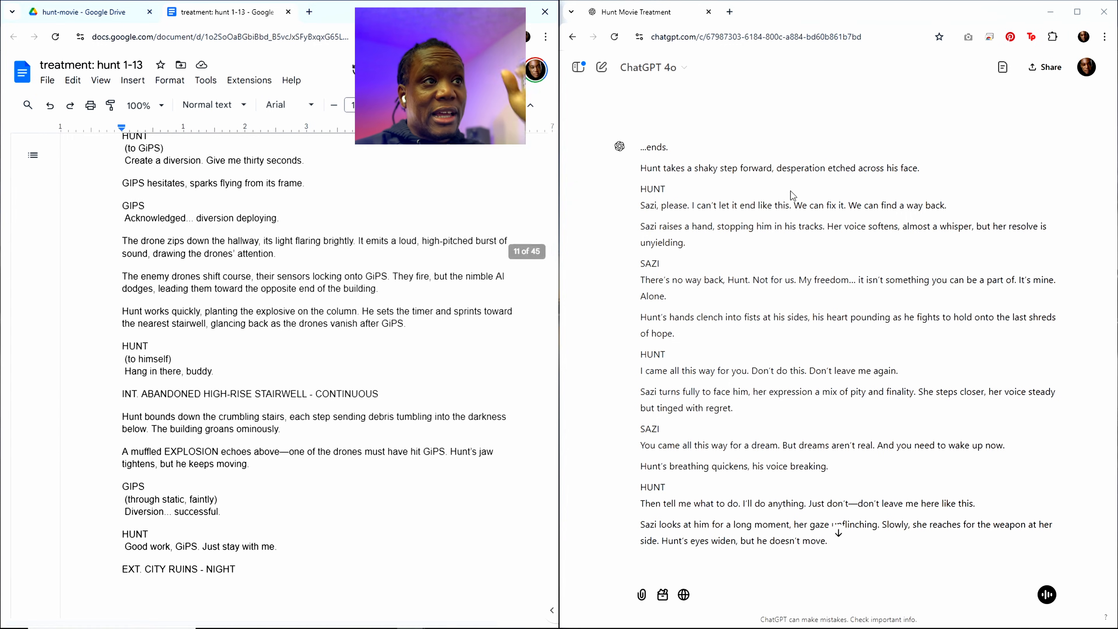
click(602, 68)
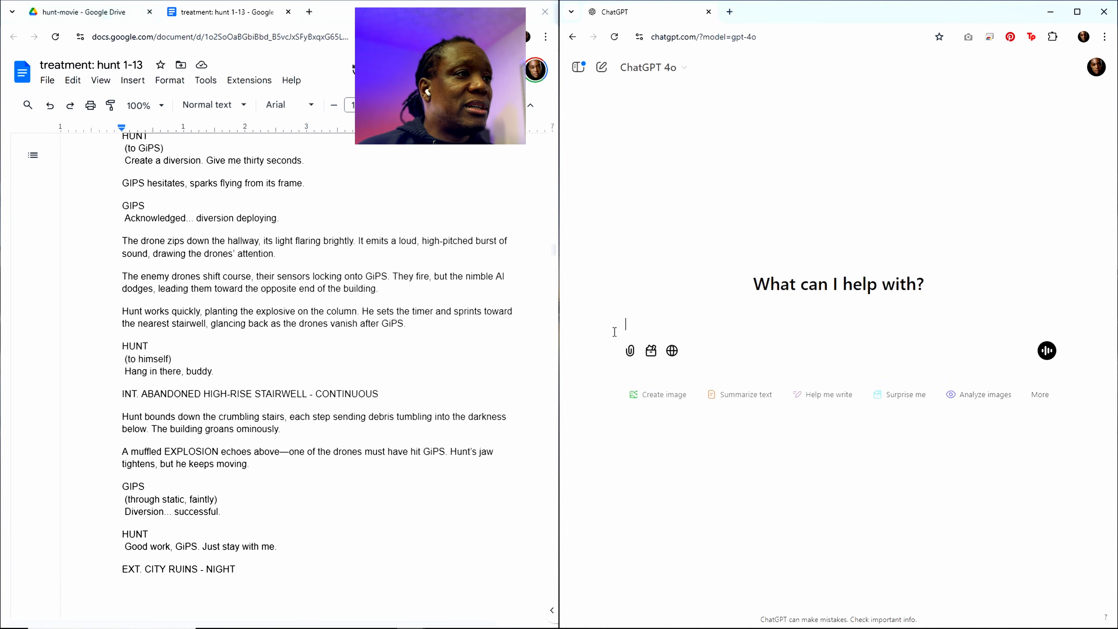
scroll(332, 414, up, 6)
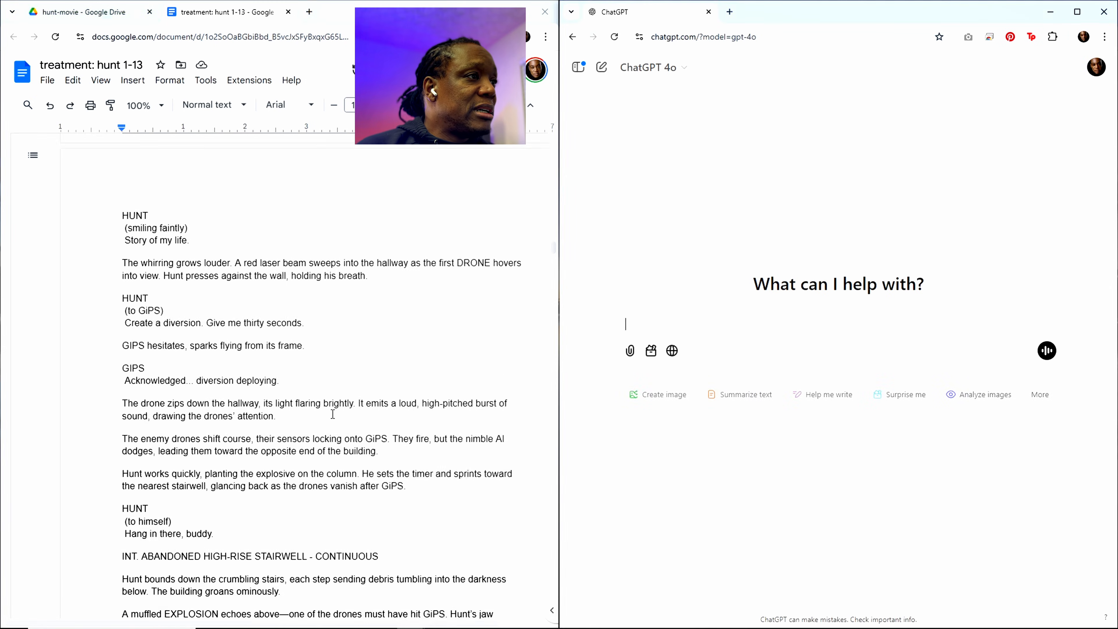
scroll(332, 414, up, 5)
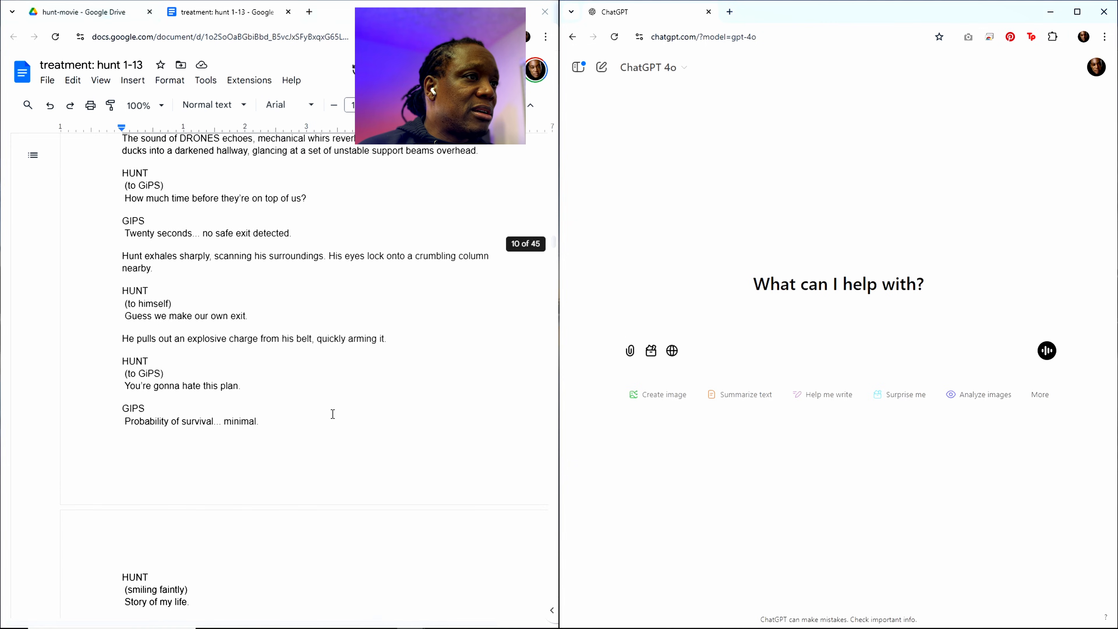
scroll(333, 414, up, 5)
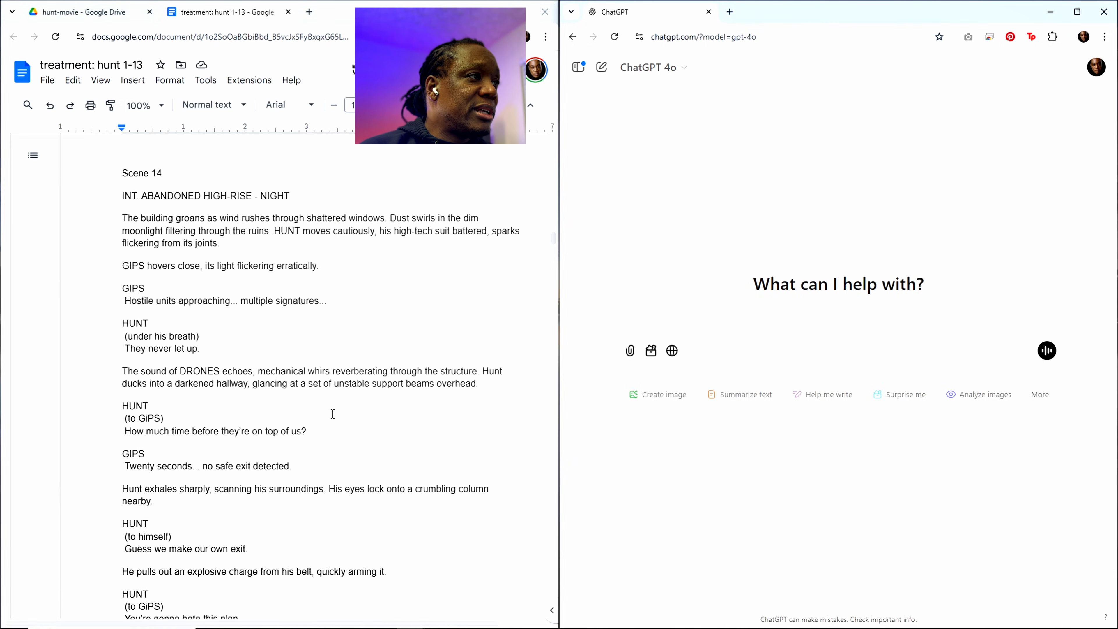
scroll(333, 414, up, 15)
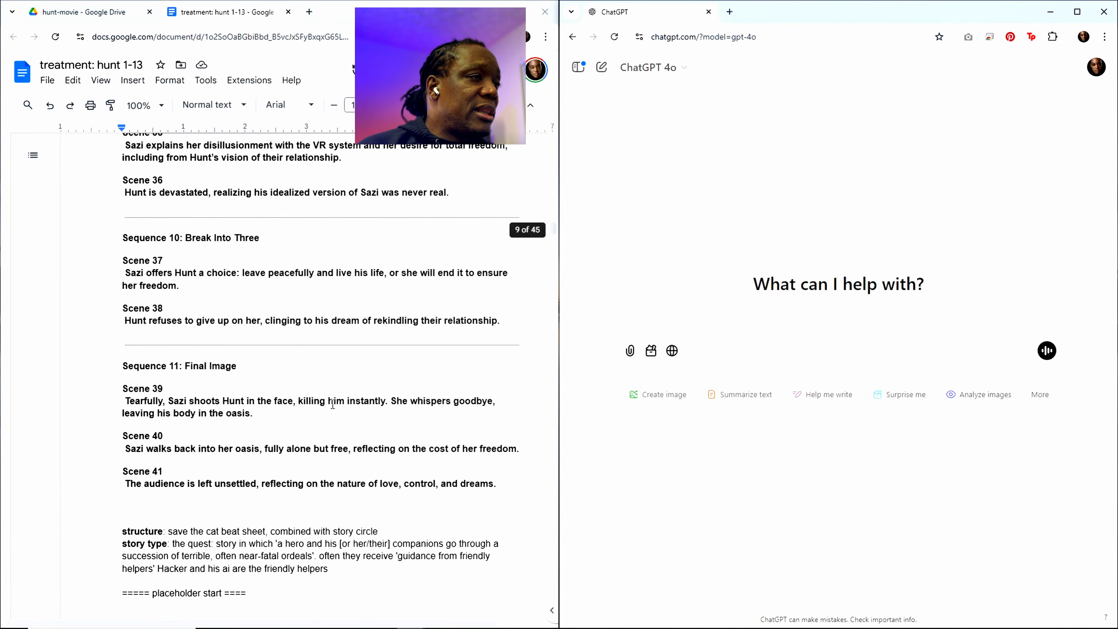
scroll(333, 404, up, 13)
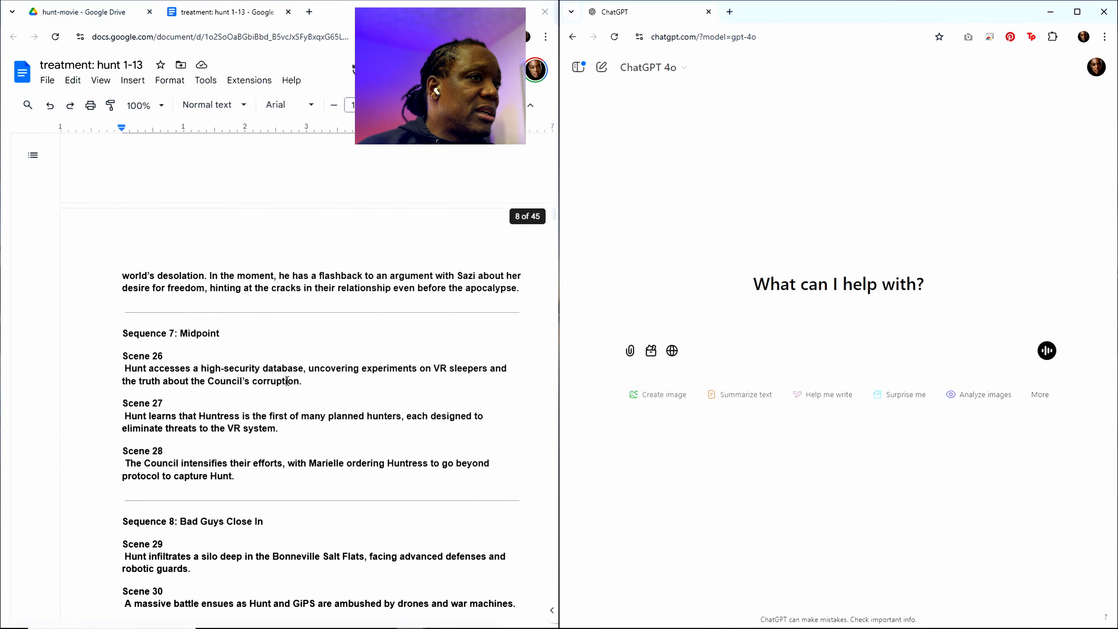
scroll(505, 272, down, 3)
Step: Copy the entire trimmed treatment, including the Scene 13 request at its end, into the new ChatGPT chat and send it
drag(552, 218, 552, 613)
click(358, 443)
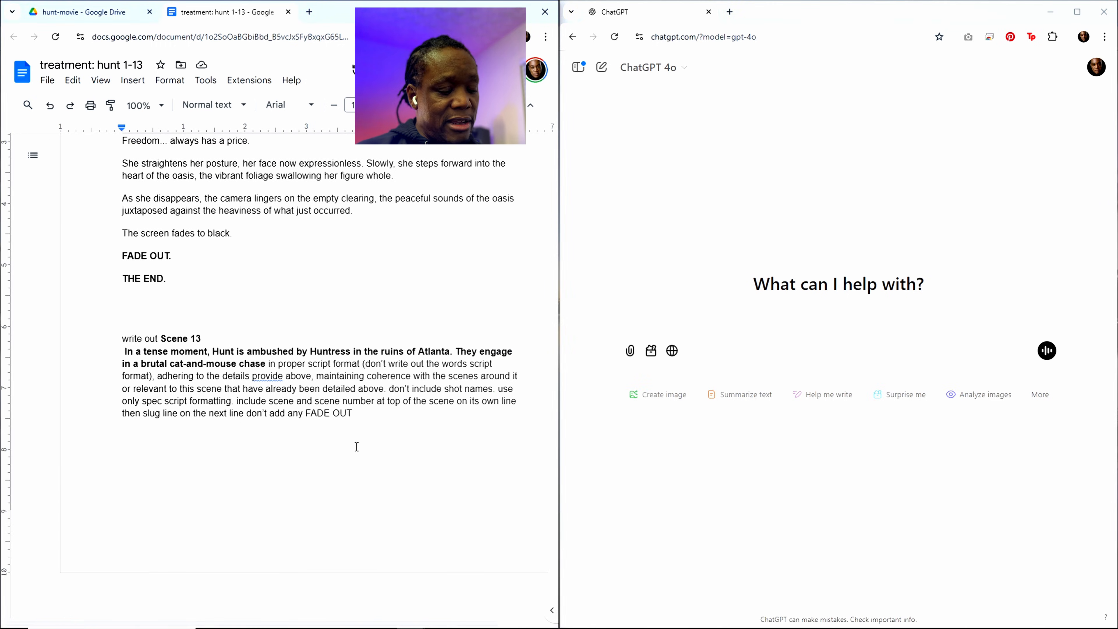
key(ctrl+a)
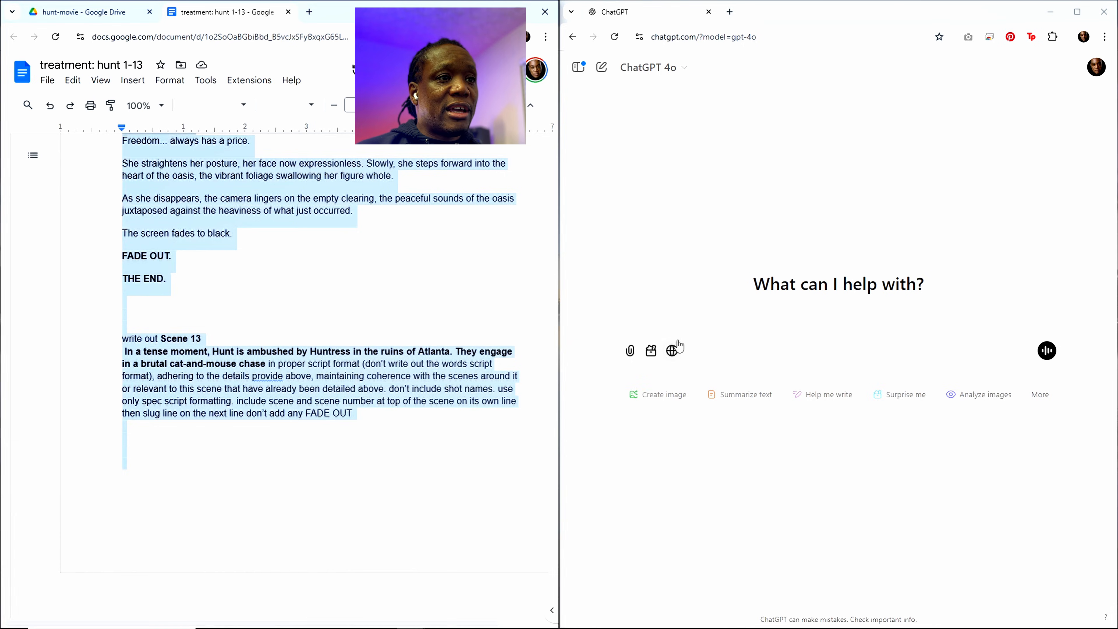
click(672, 322)
key(ctrl+v)
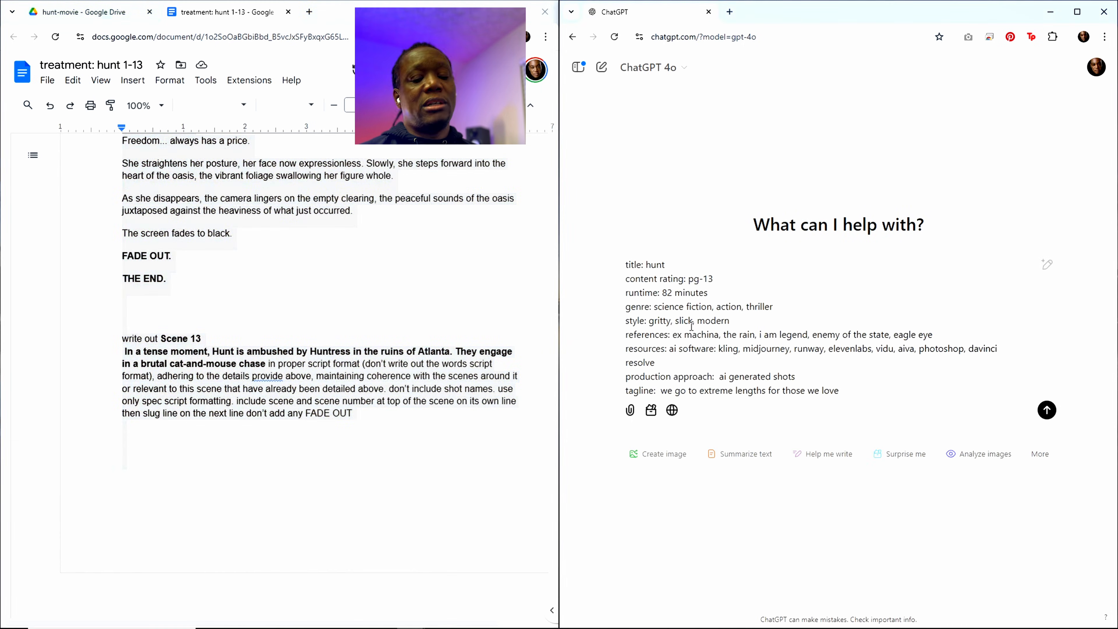
key(Return)
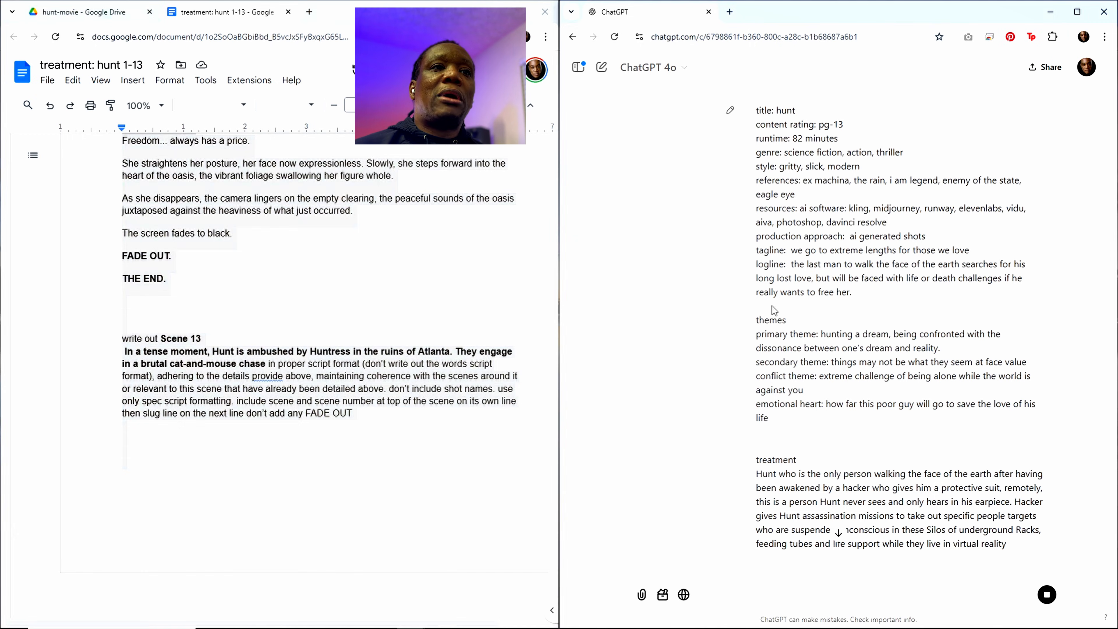
Step: Read through the sent treatment to the generated Scene 13 script in the chat and copy that response
scroll(772, 306, down, 20)
scroll(928, 368, down, 20)
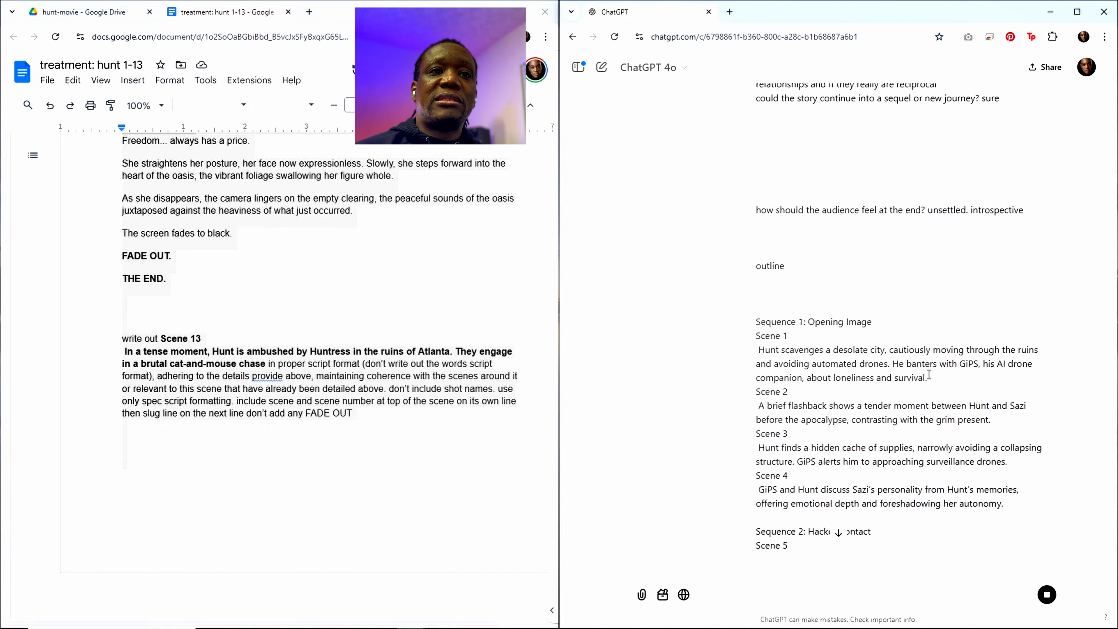
scroll(1029, 249, down, 15)
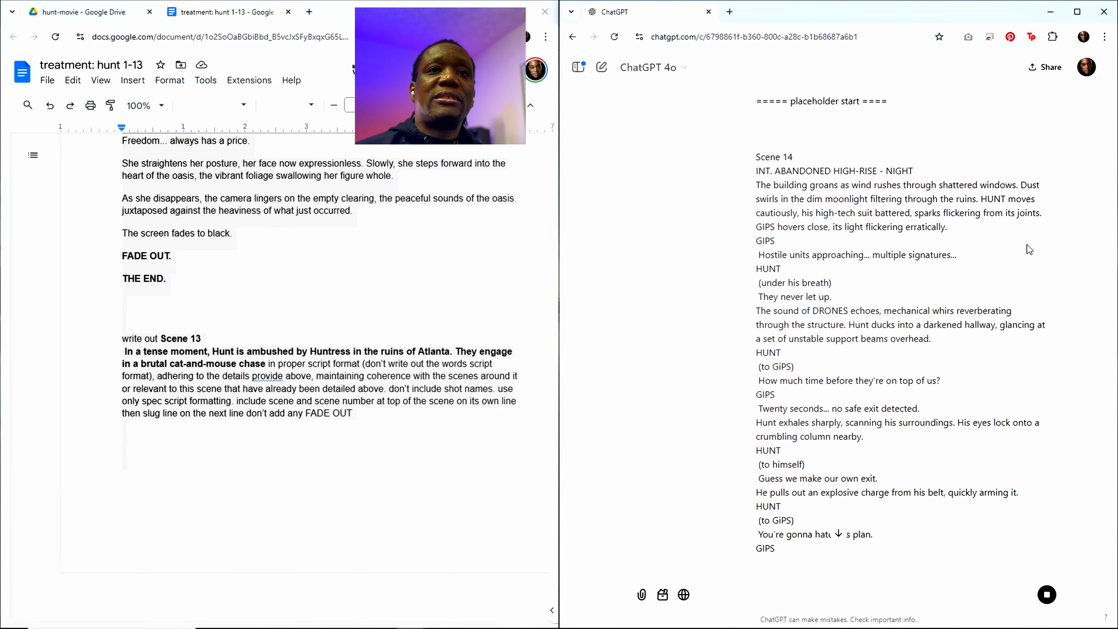
scroll(1108, 180, down, 20)
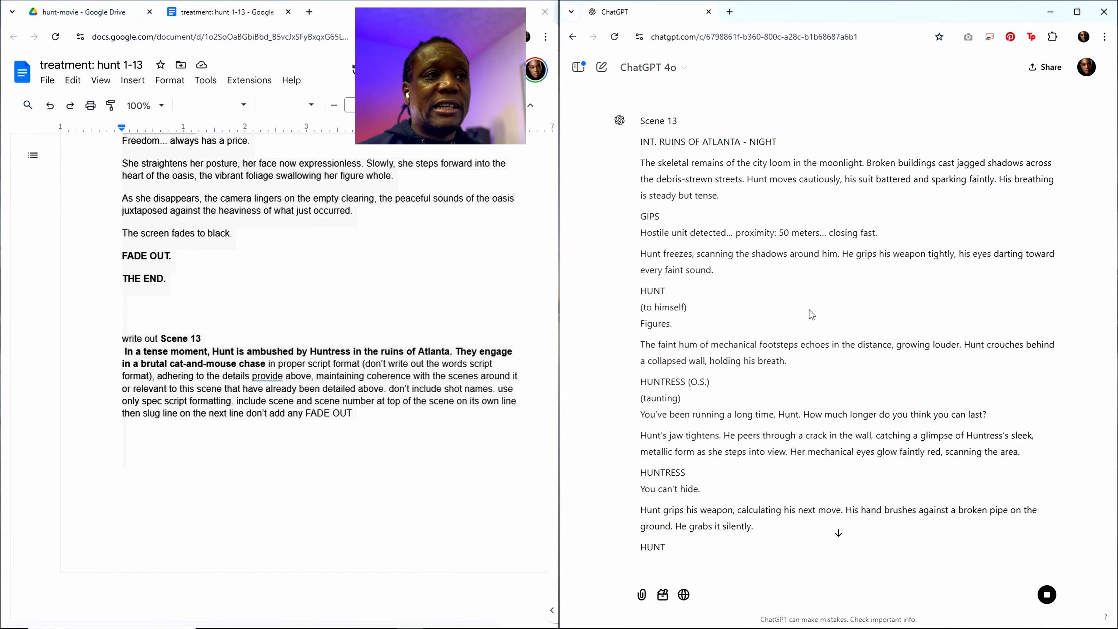
scroll(809, 309, down, 6)
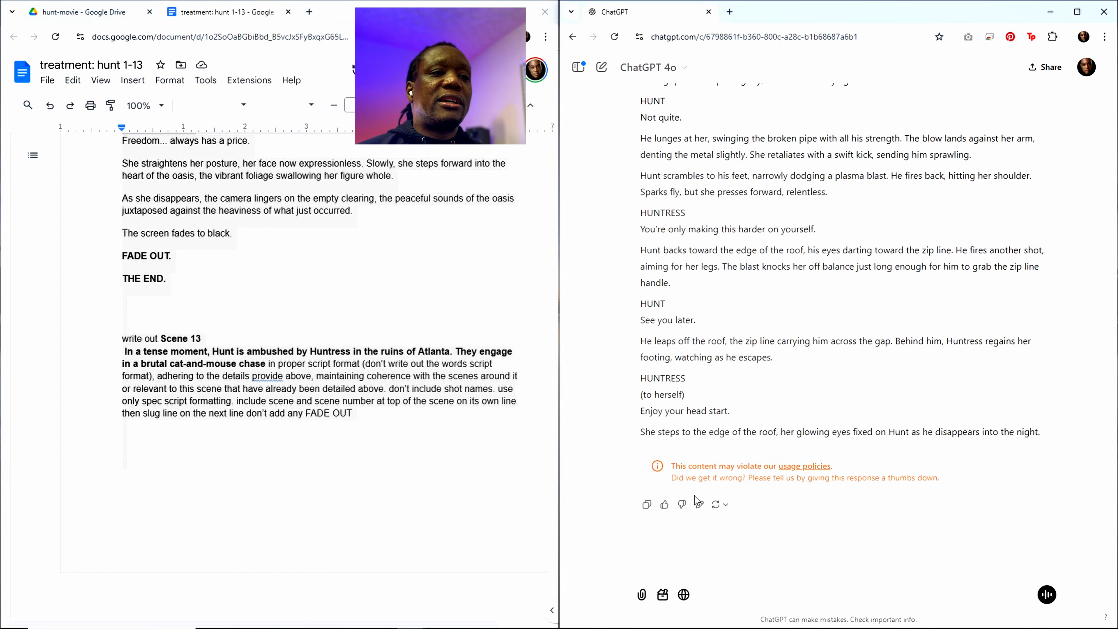
click(646, 505)
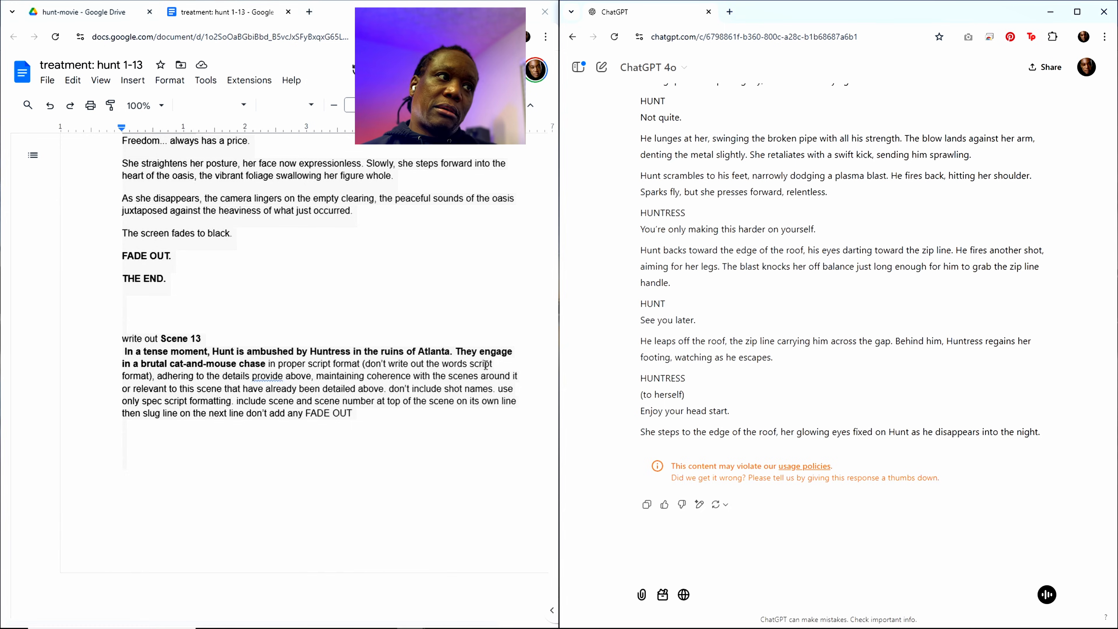
Step: Find "placeholder start" in the treatment document and paste the Scene 13 script directly below that line
scroll(359, 285, up, 1)
scroll(397, 152, up, 4)
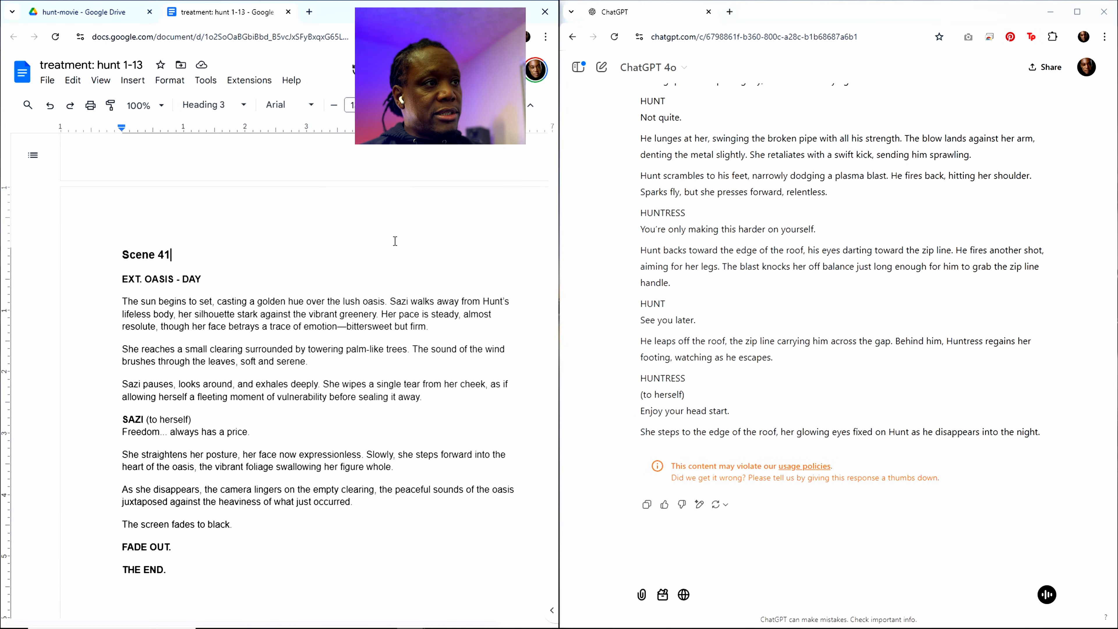
key(ctrl+f)
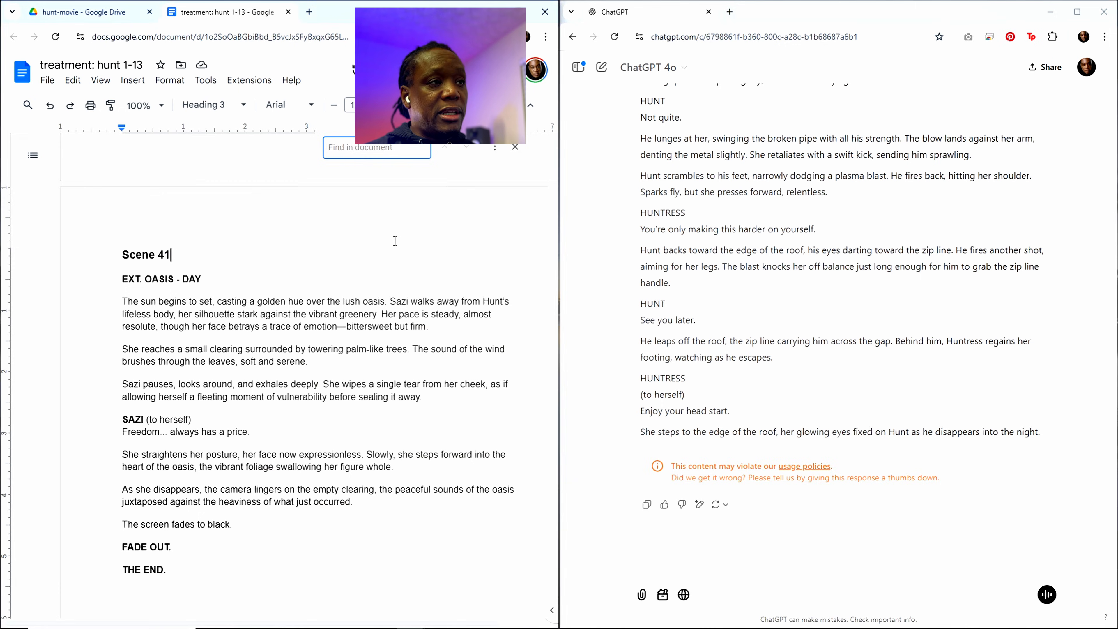
text(placeh)
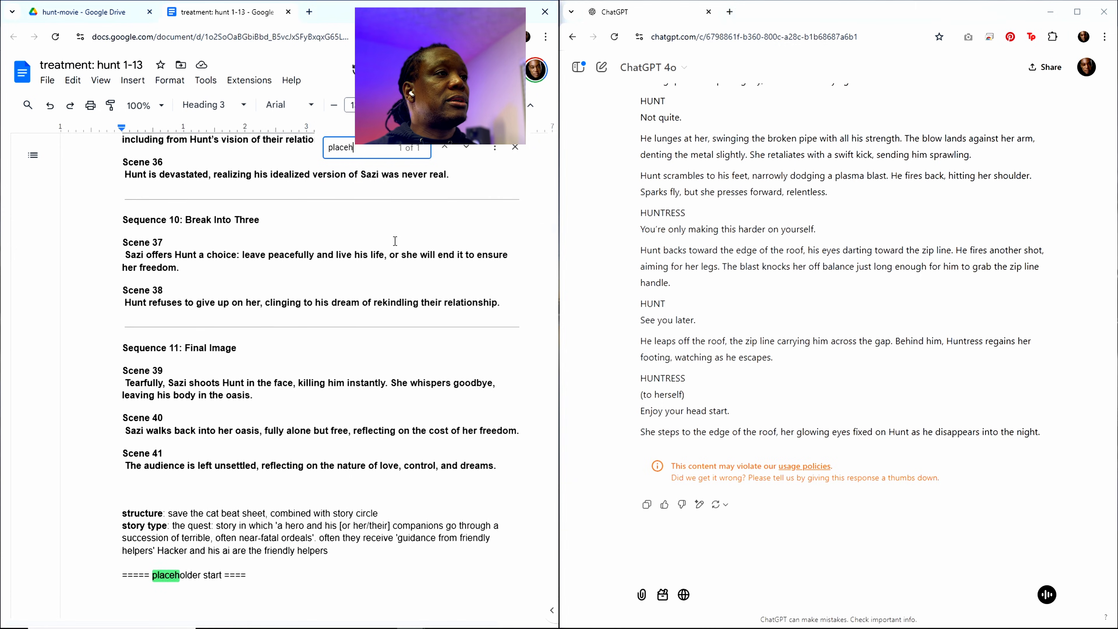
text(o)
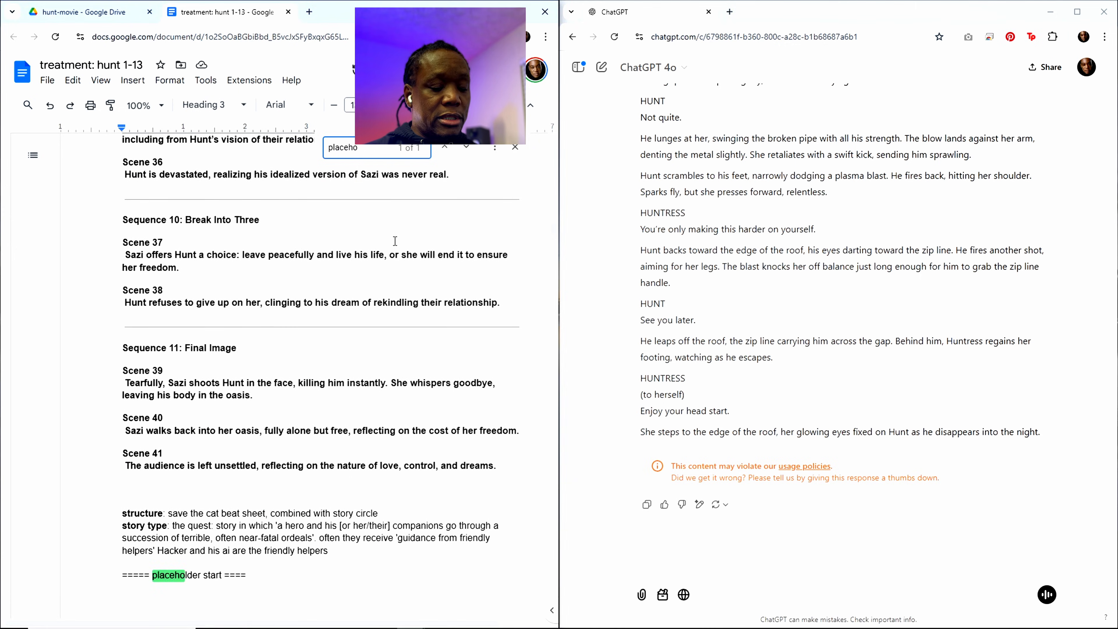
text(lder start)
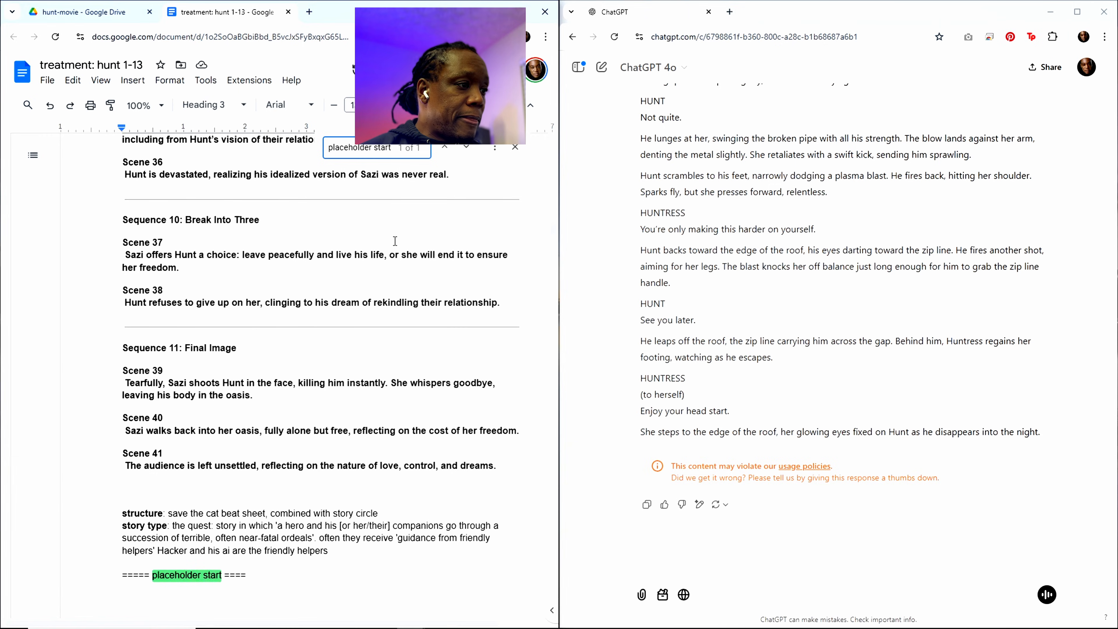
scroll(395, 241, down, 5)
click(151, 407)
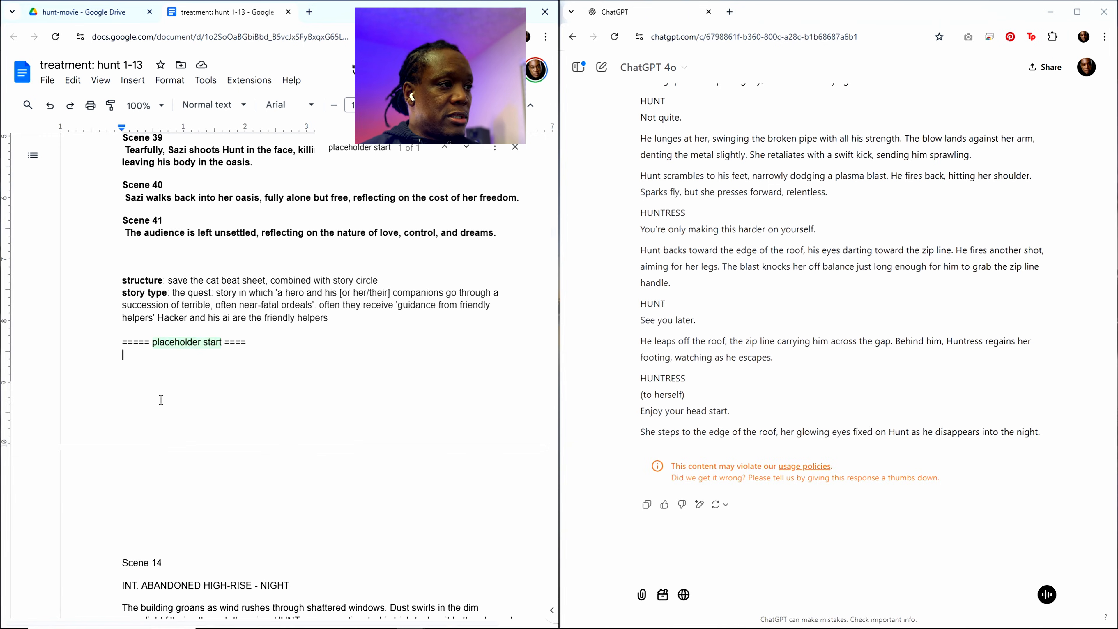
key(ctrl+v)
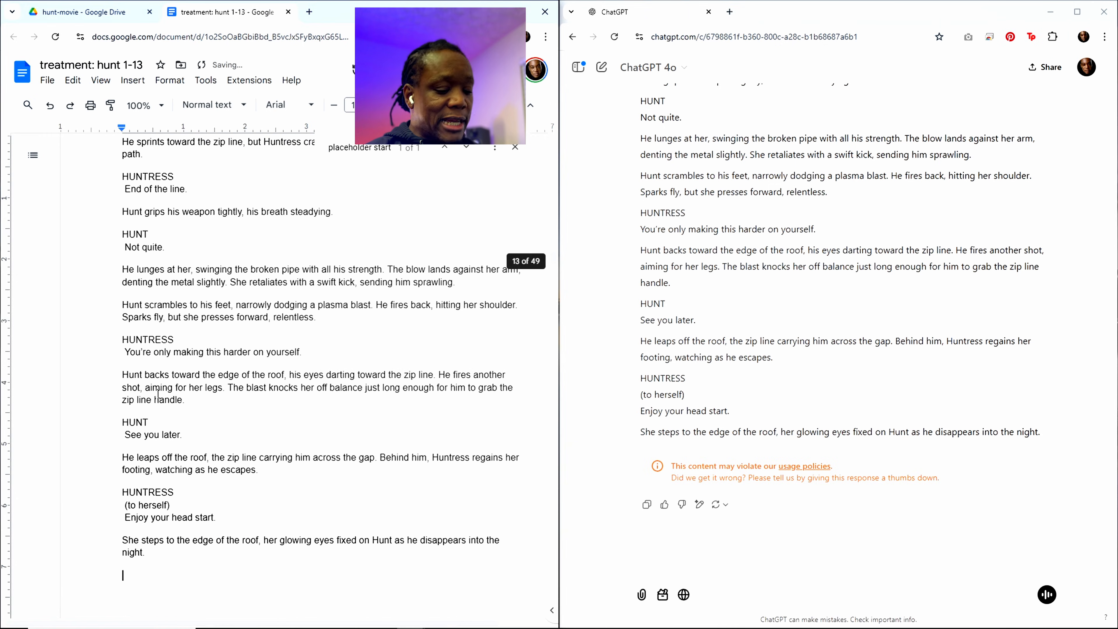
Step: Copy the Scene 12 summary from the outline and replace the Scene 13 summary in the closing "write out" request with it
click(370, 151)
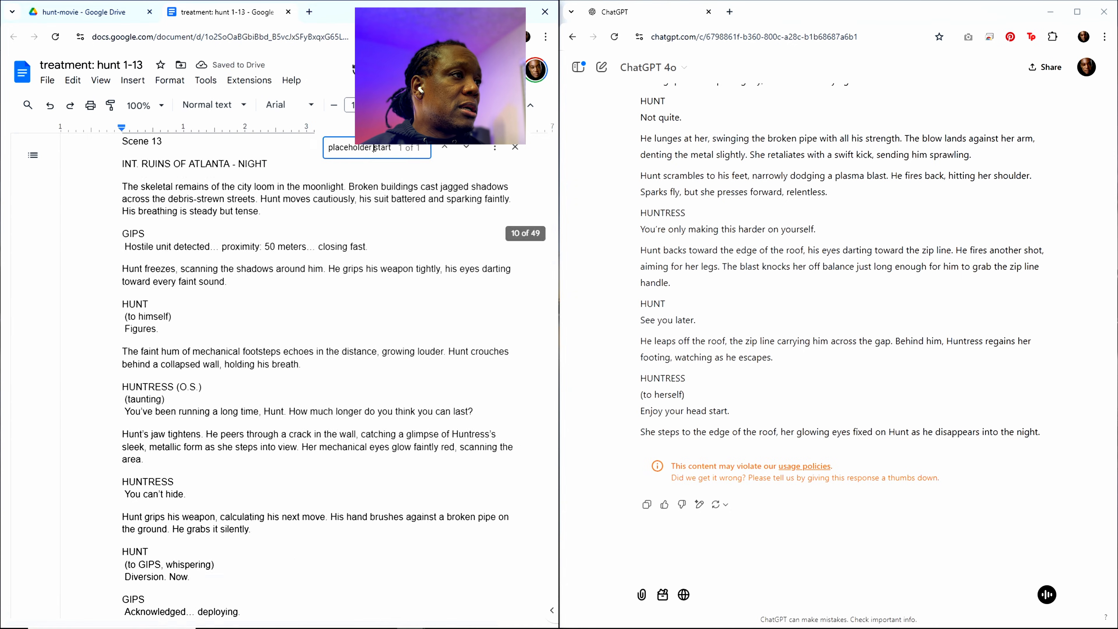
scroll(333, 314, up, 20)
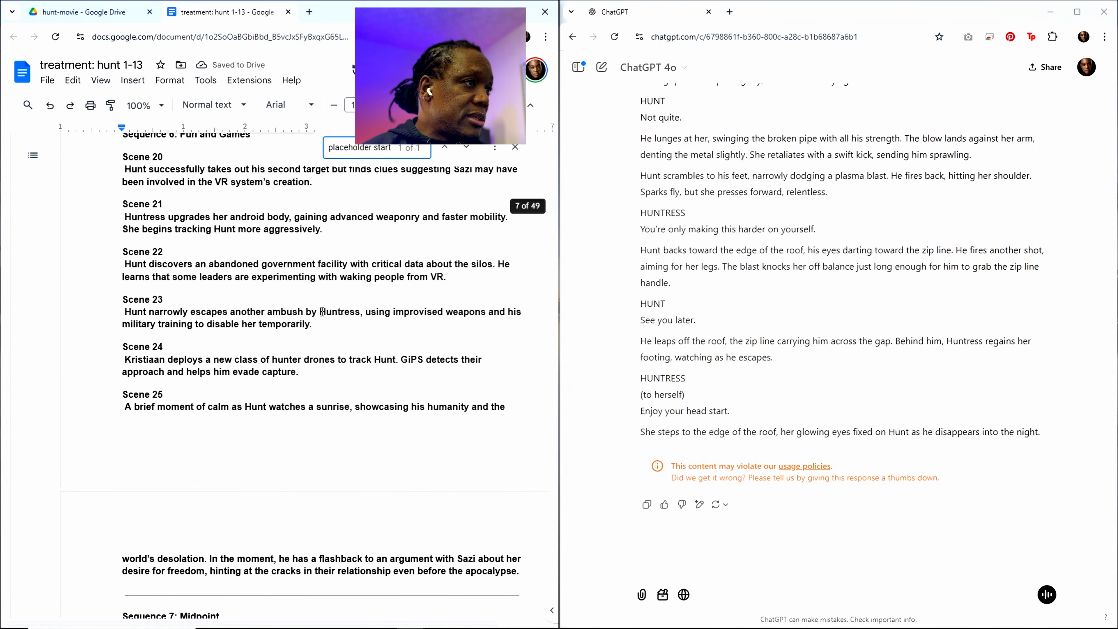
scroll(273, 295, up, 10)
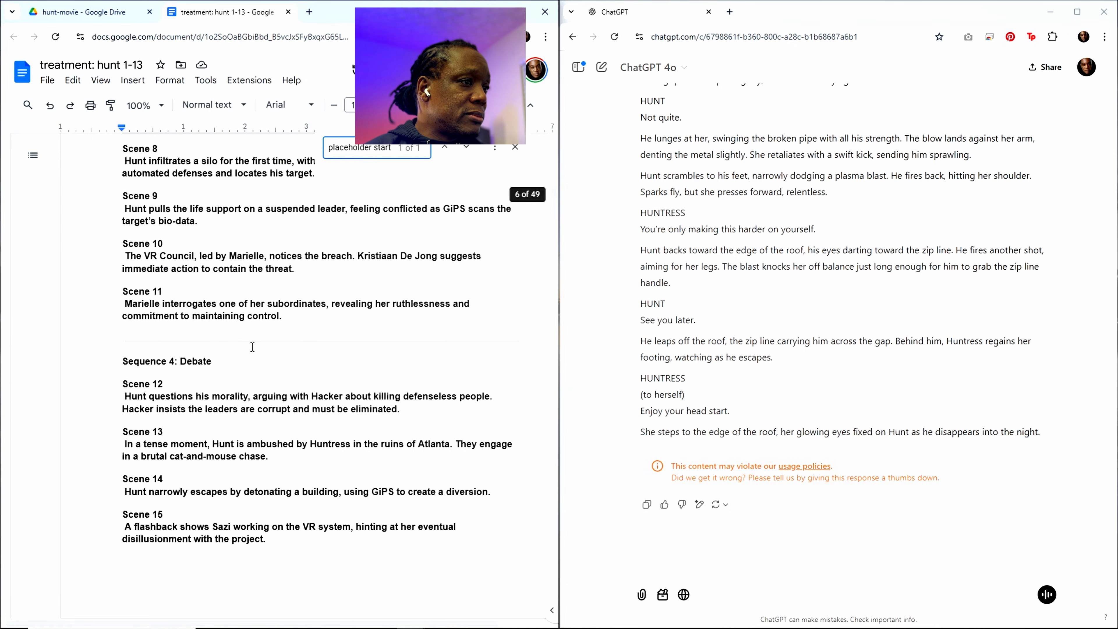
drag(398, 409, 117, 388)
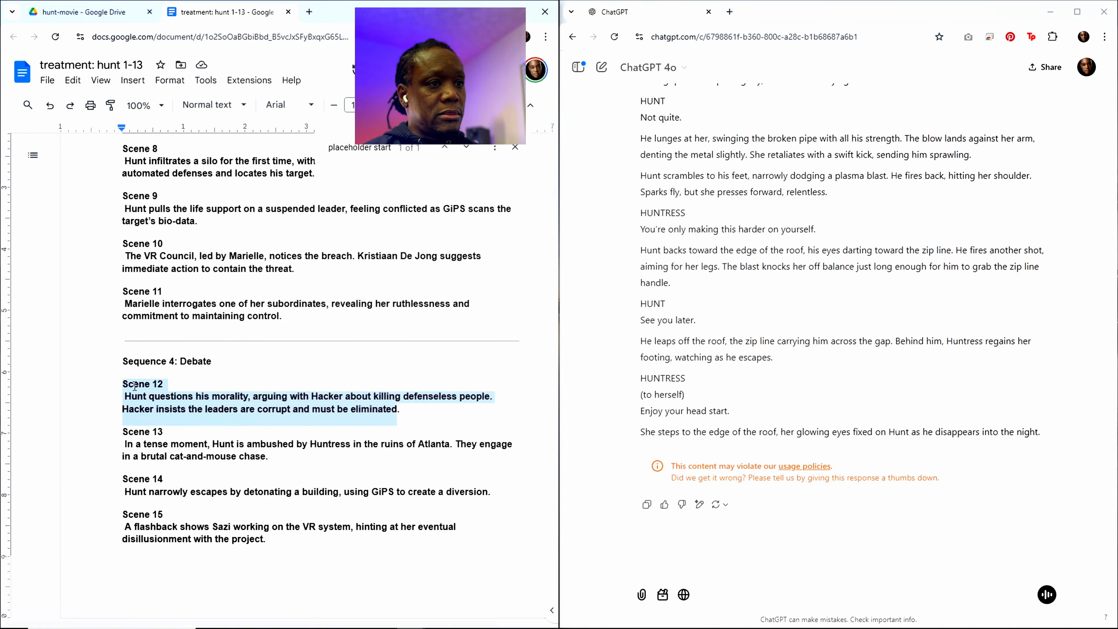
scroll(530, 238, down, 20)
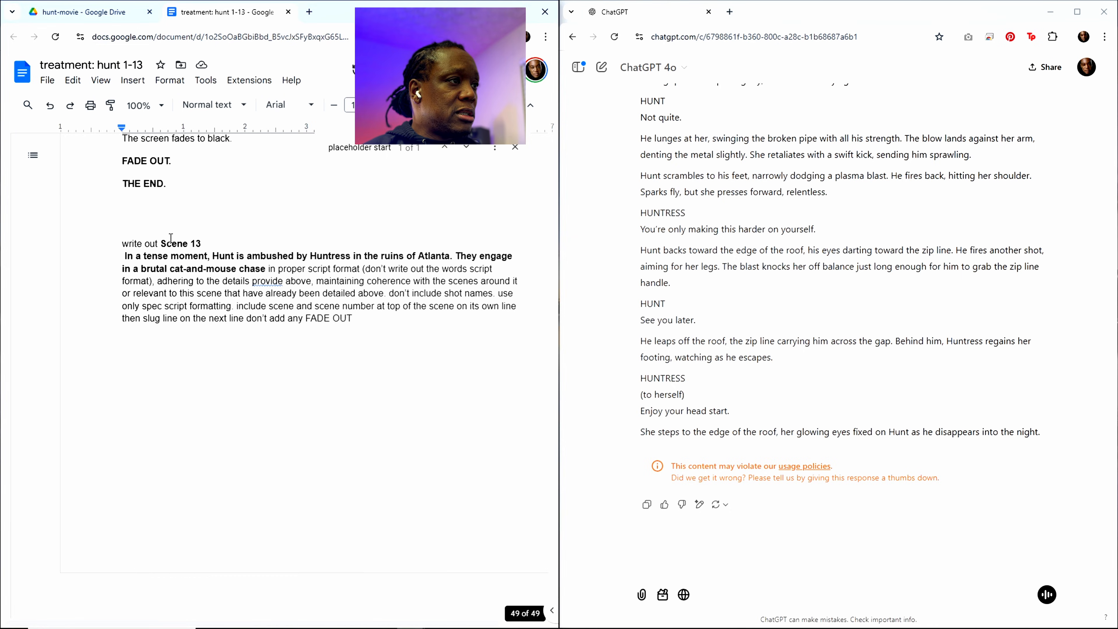
drag(161, 244, 266, 269)
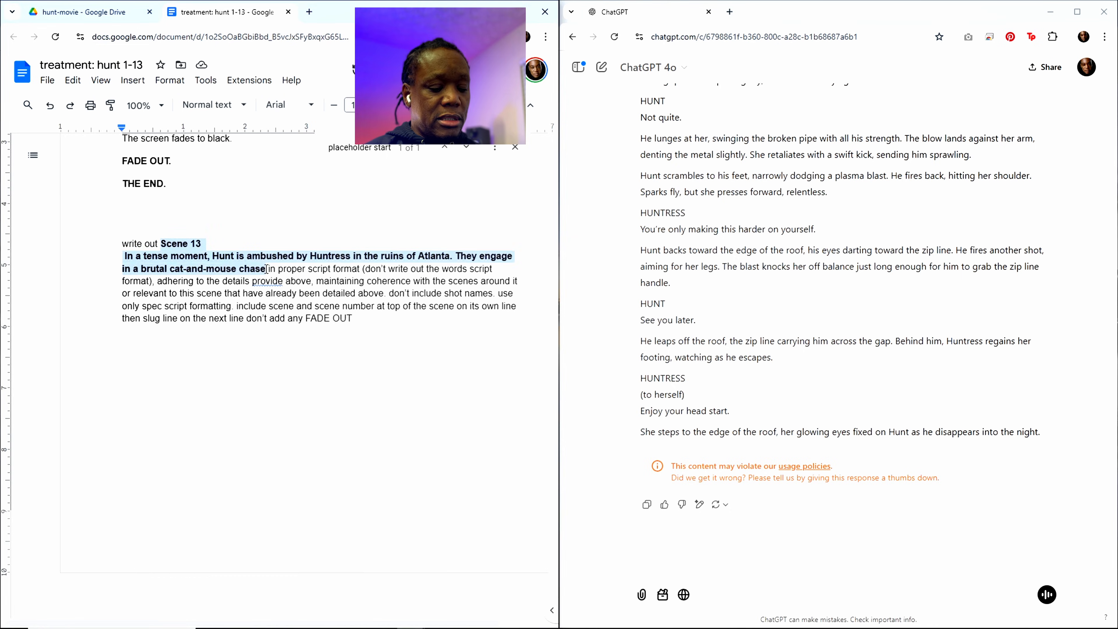
key(ctrl+v)
Step: Copy the entire updated treatment, including the Scene 12 request, into the same ChatGPT chat and send it
key(ctrl+a)
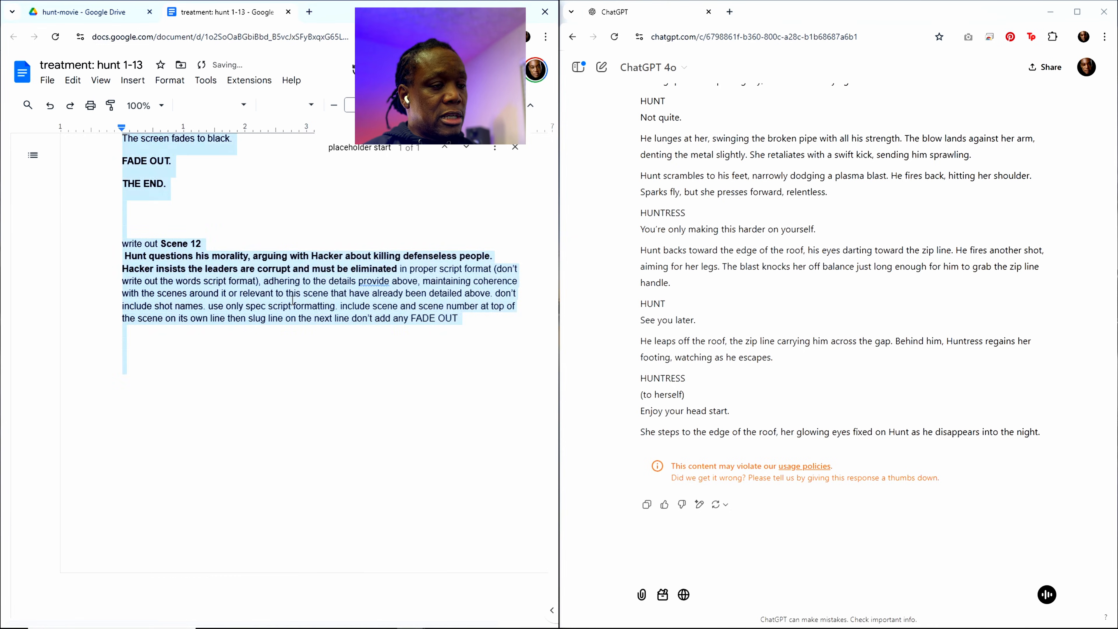
click(706, 565)
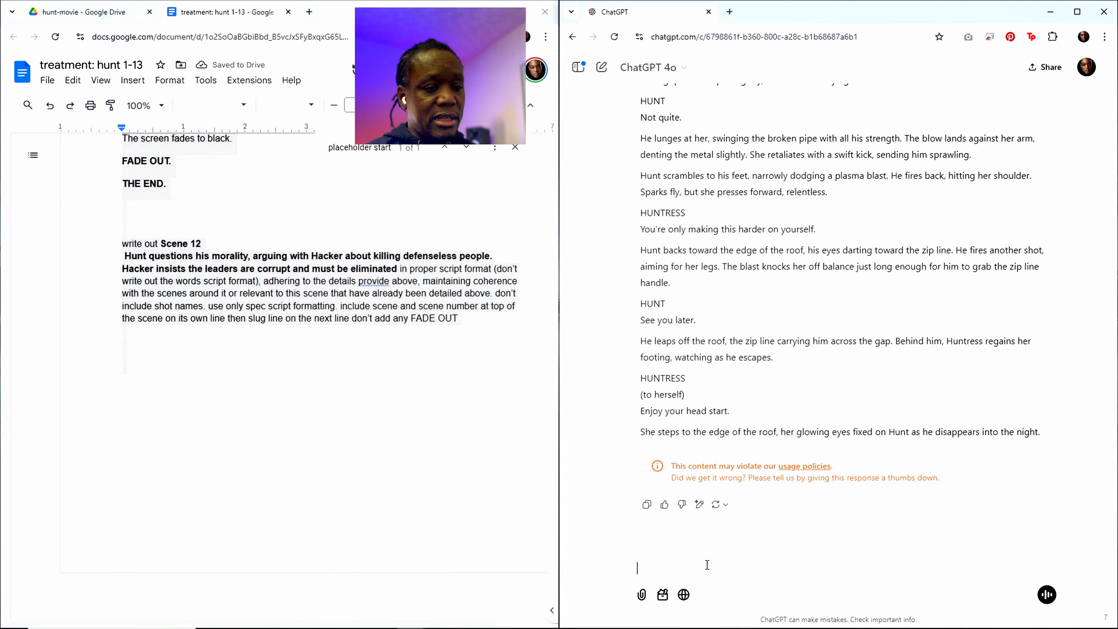
key(ctrl+v)
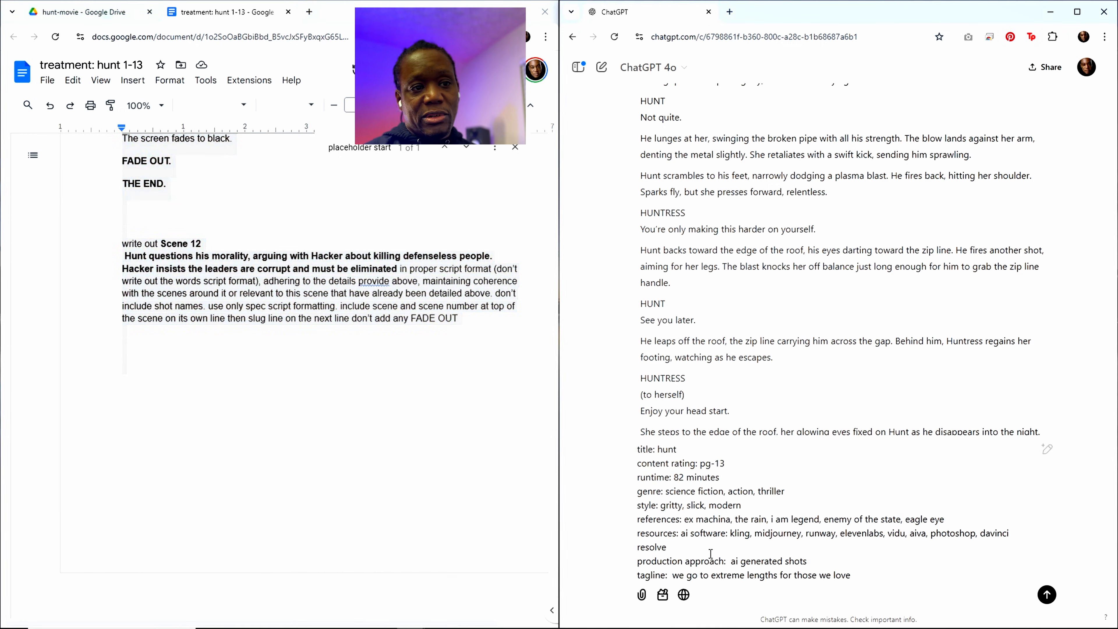
key(Return)
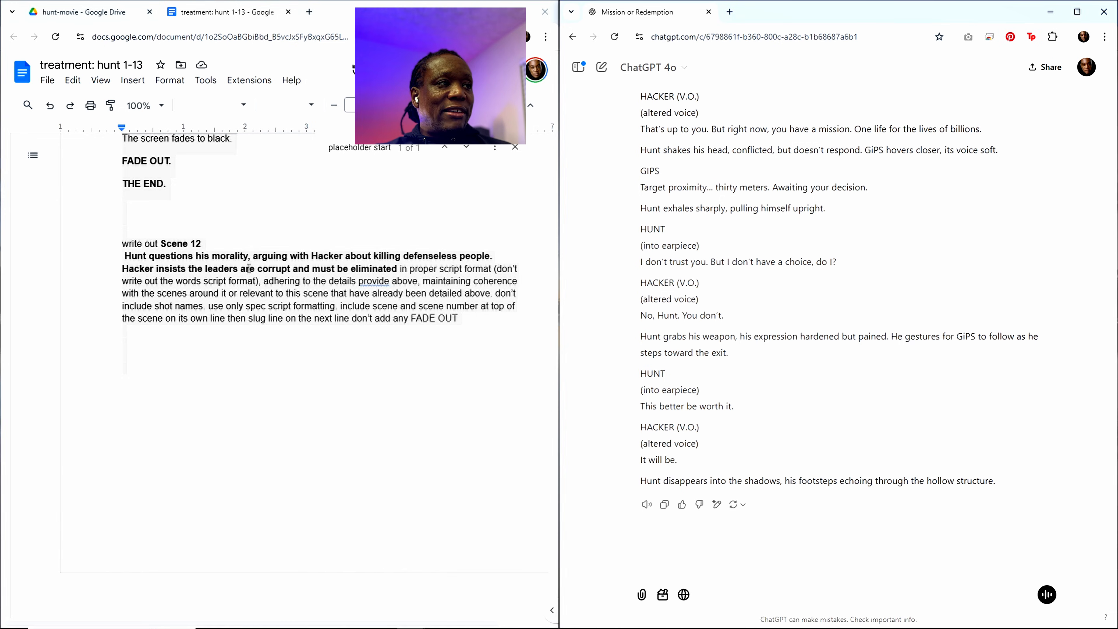
Step: Copy the generated Scene 12 script from the ChatGPT response
click(140, 206)
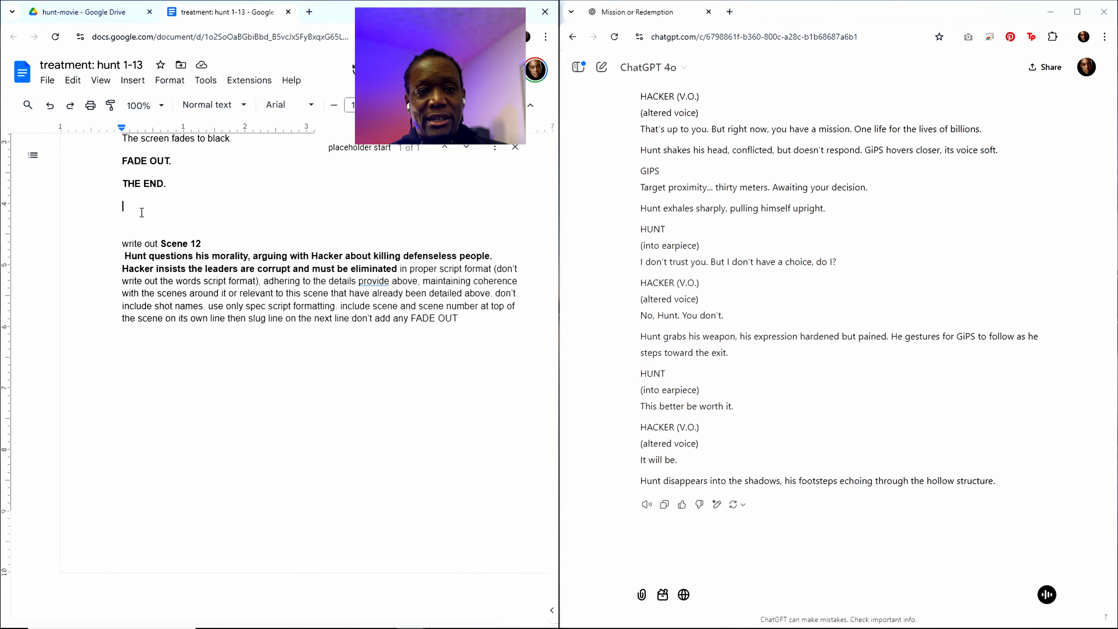
scroll(269, 343, up, 1)
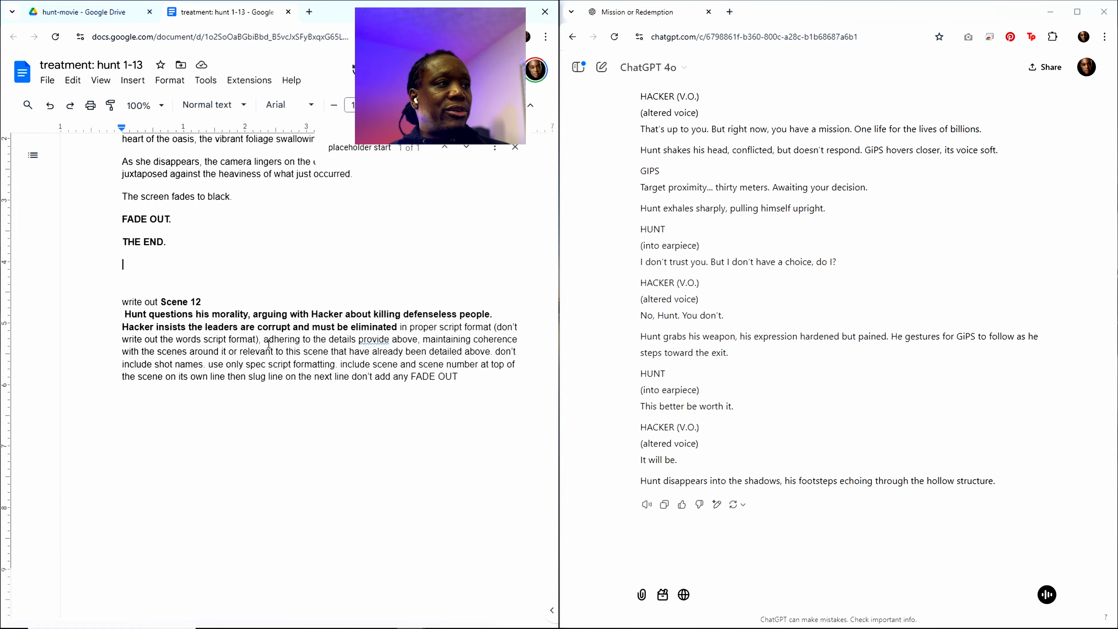
scroll(268, 344, up, 2)
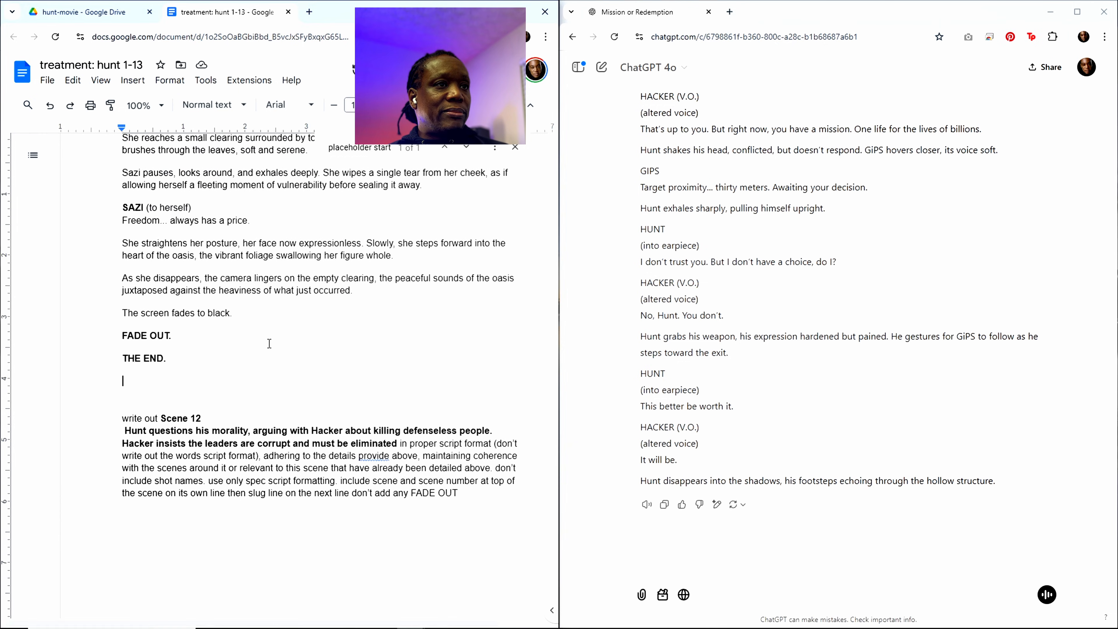
click(665, 504)
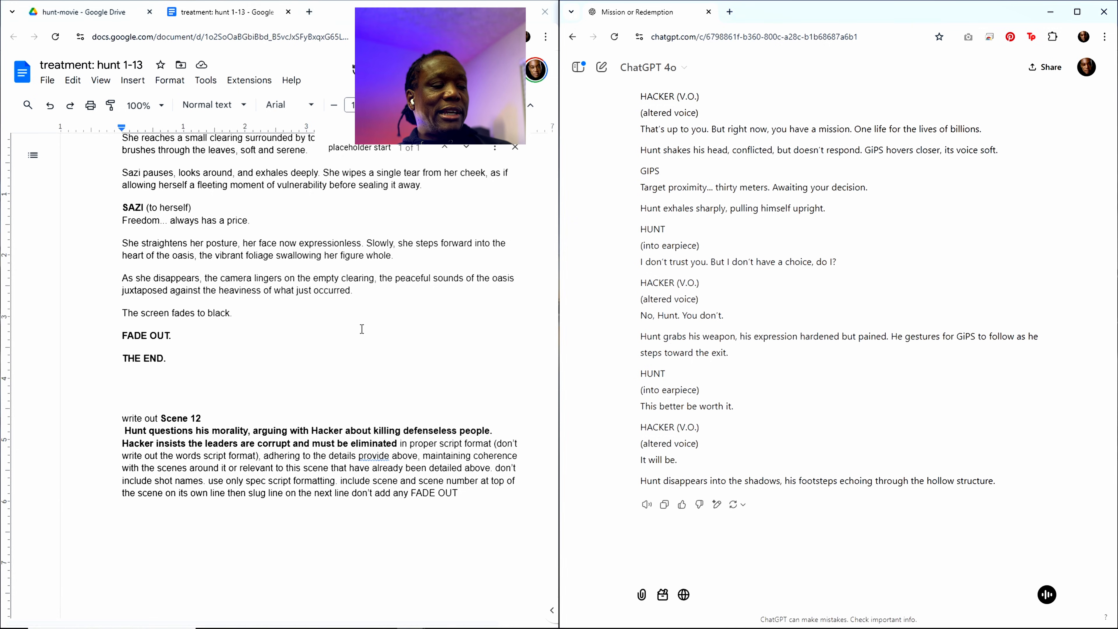
Step: Paste the Scene 12 script below the "placeholder start" line, ahead of Scene 13, and check where it begins and ends
scroll(352, 314, up, 4)
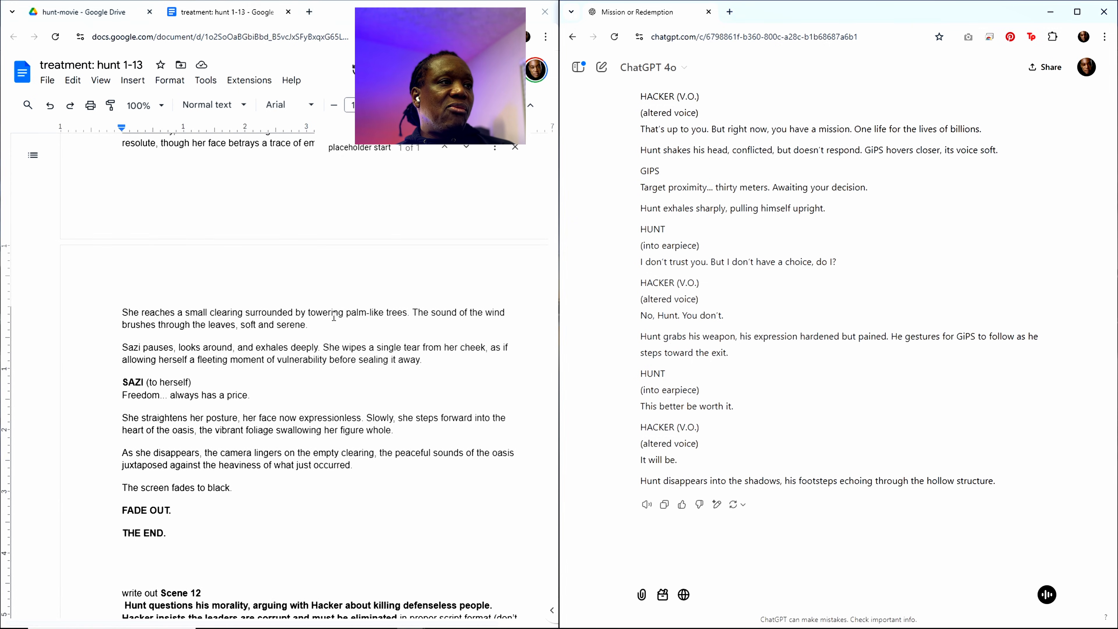
scroll(334, 317, up, 2)
scroll(374, 217, up, 9)
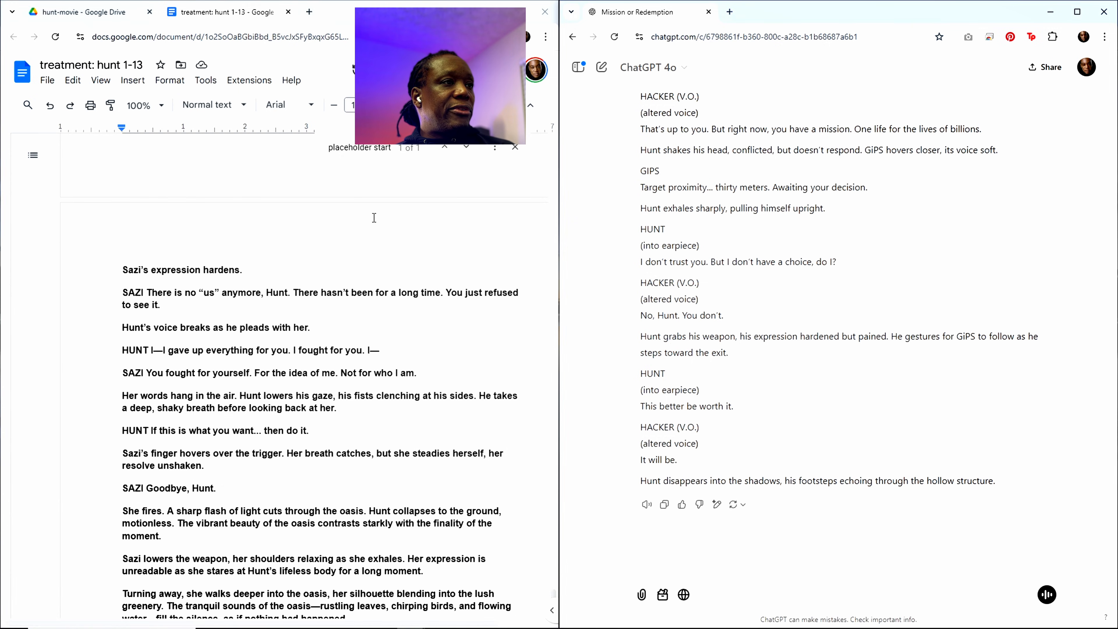
click(364, 147)
scroll(338, 323, up, 4)
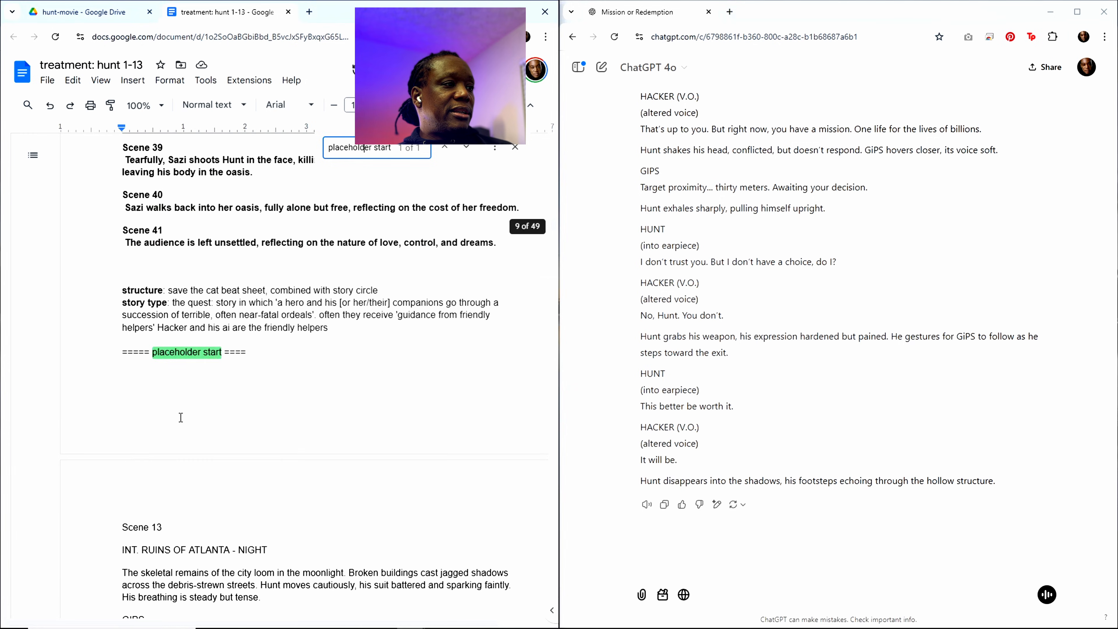
click(154, 396)
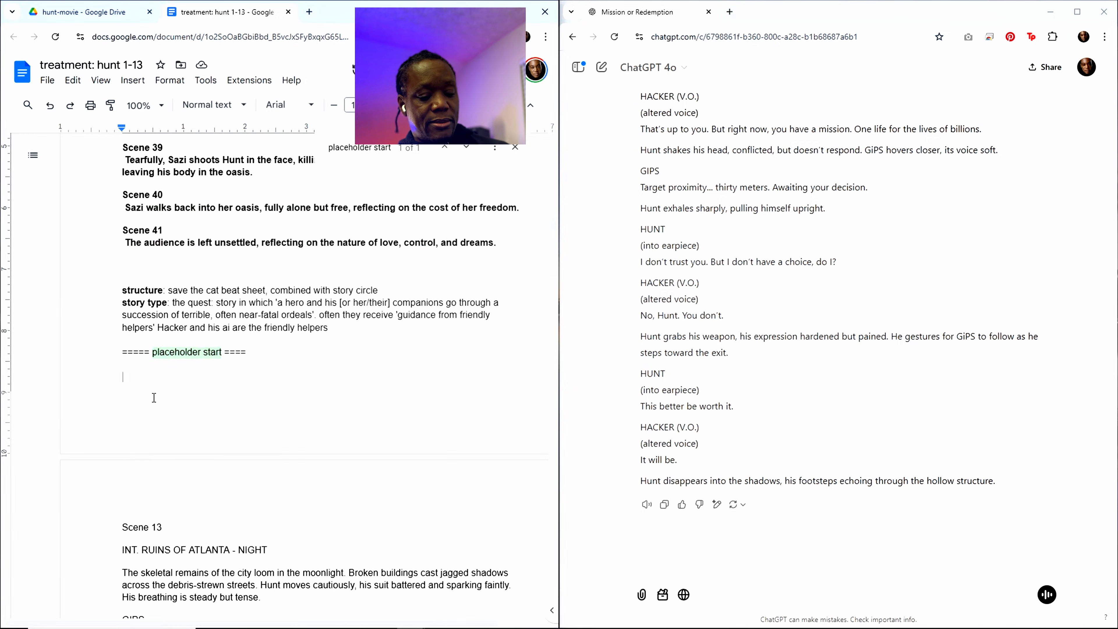
key(ctrl+v)
scroll(283, 401, up, 6)
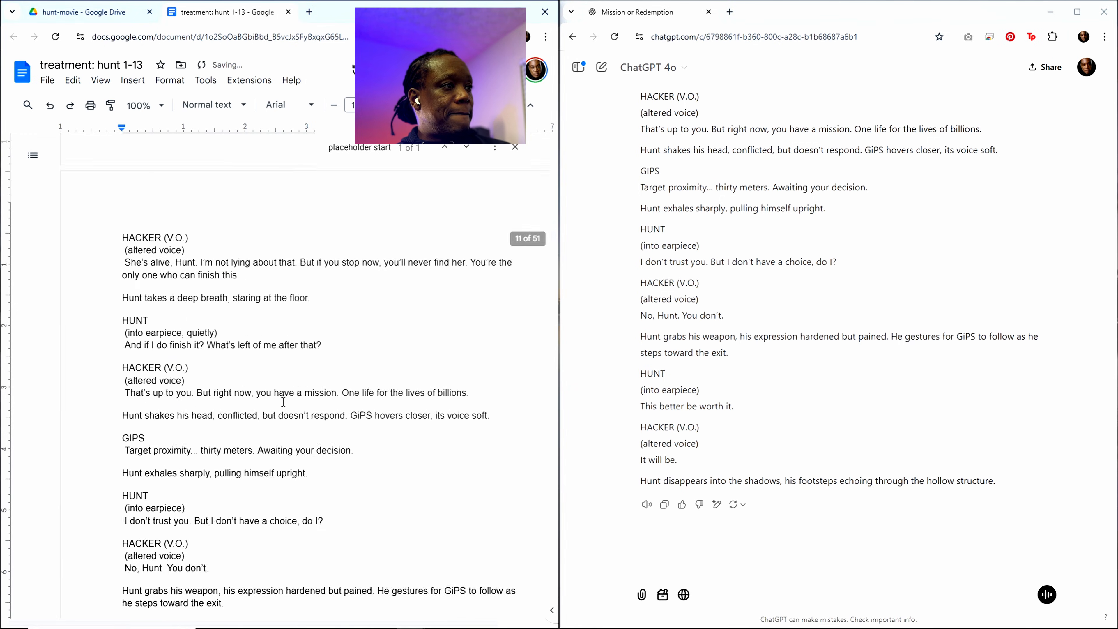
scroll(283, 401, up, 15)
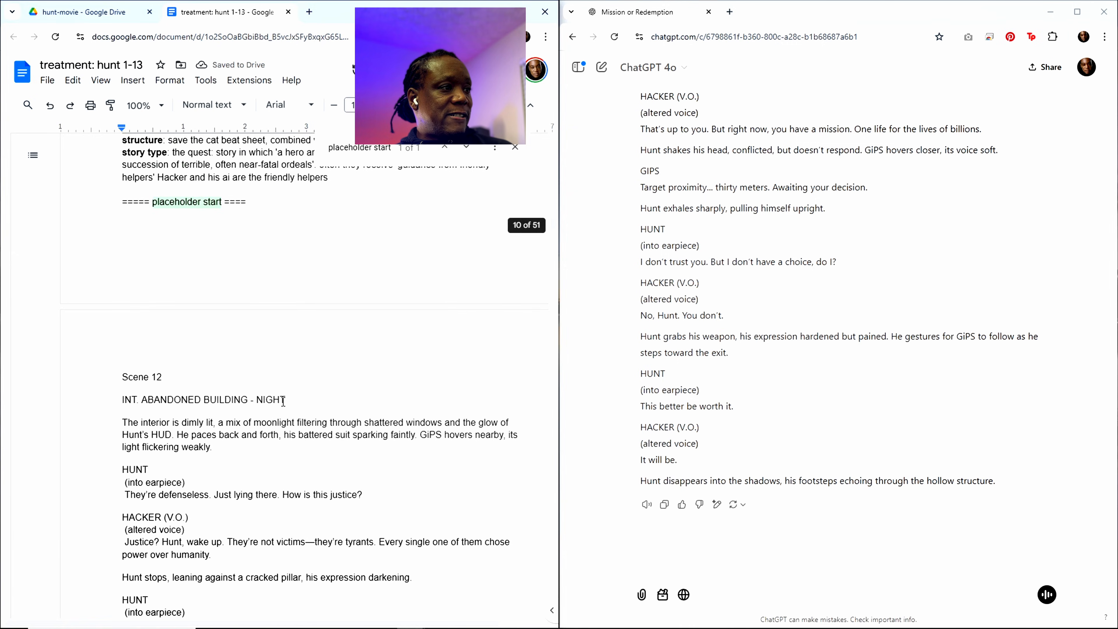
scroll(289, 405, down, 12)
scroll(289, 405, down, 15)
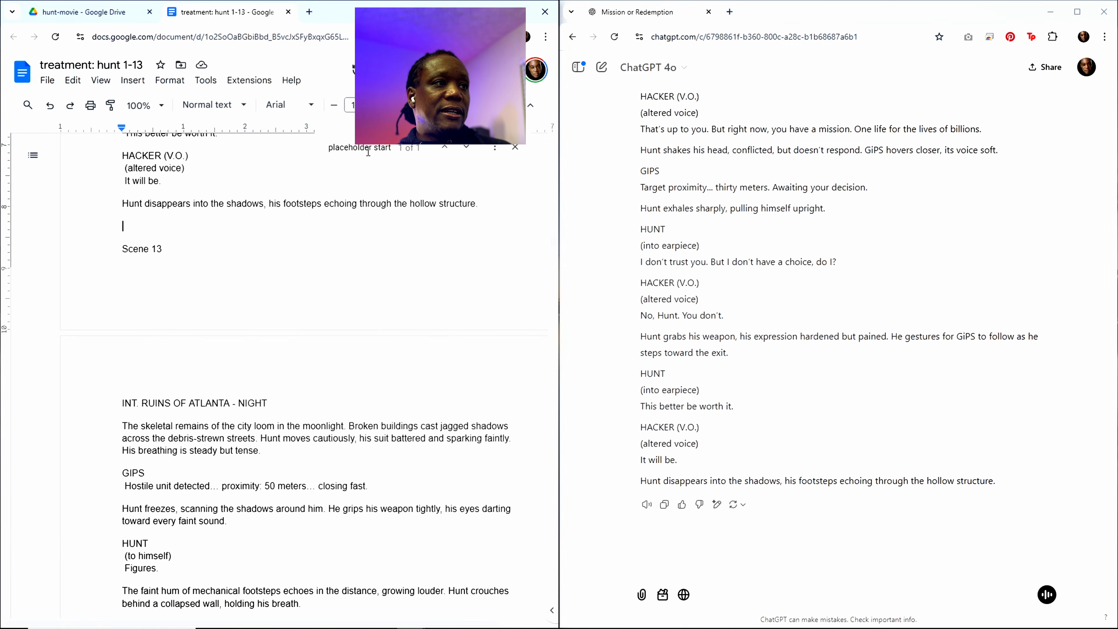
Step: Copy the Scene 11 summary from the outline and replace the Scene 12 summary in the closing "write out" request with it
key(ctrl+f)
scroll(303, 323, up, 20)
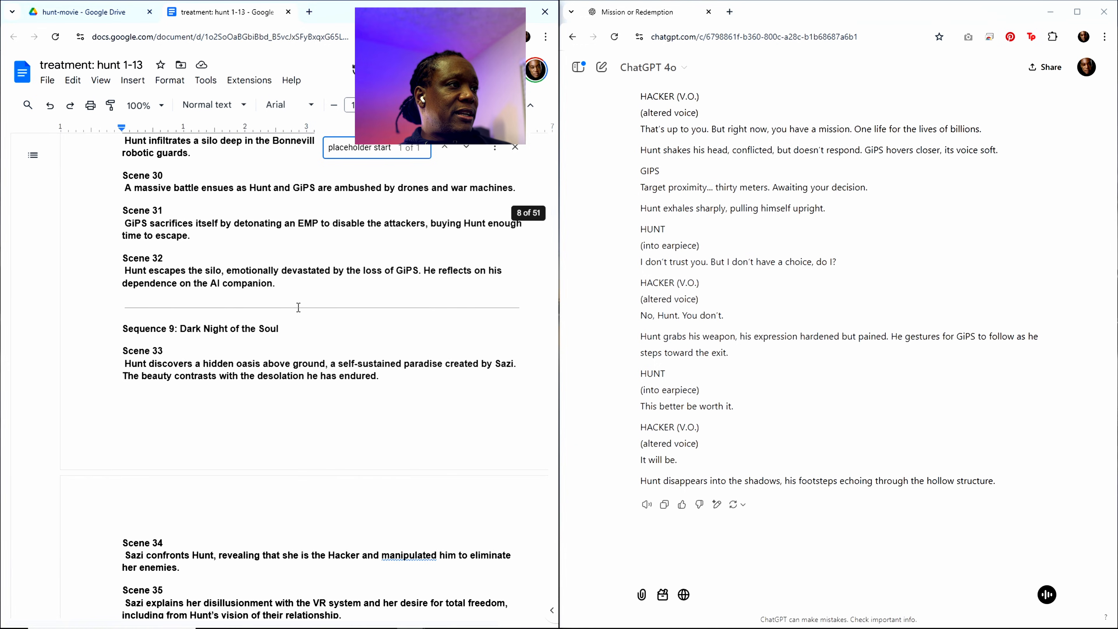
scroll(297, 307, up, 10)
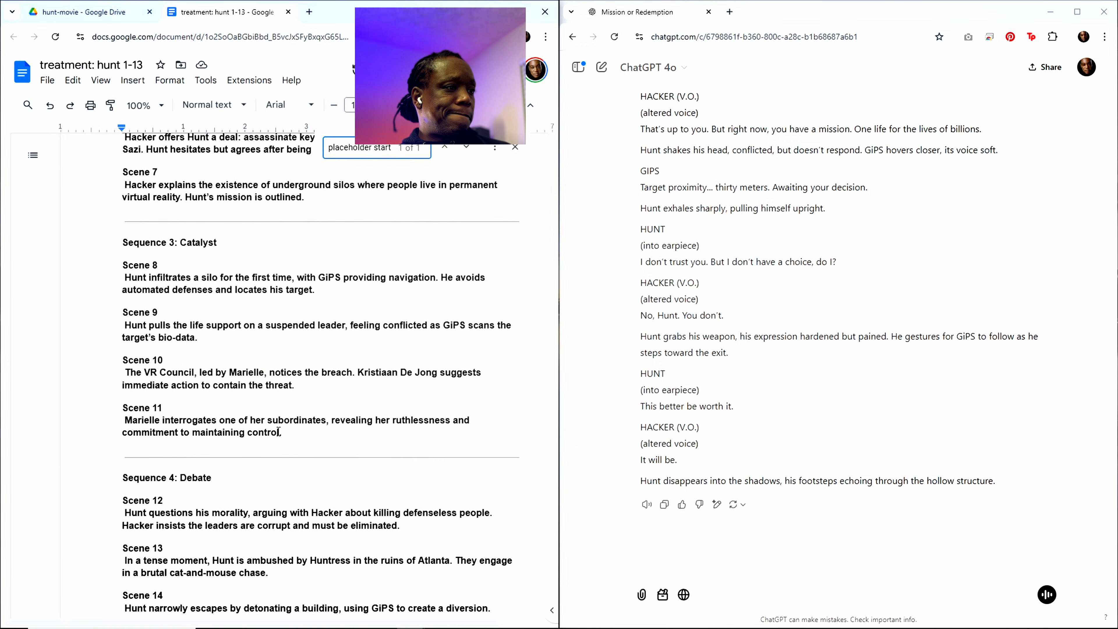
drag(278, 433, 128, 410)
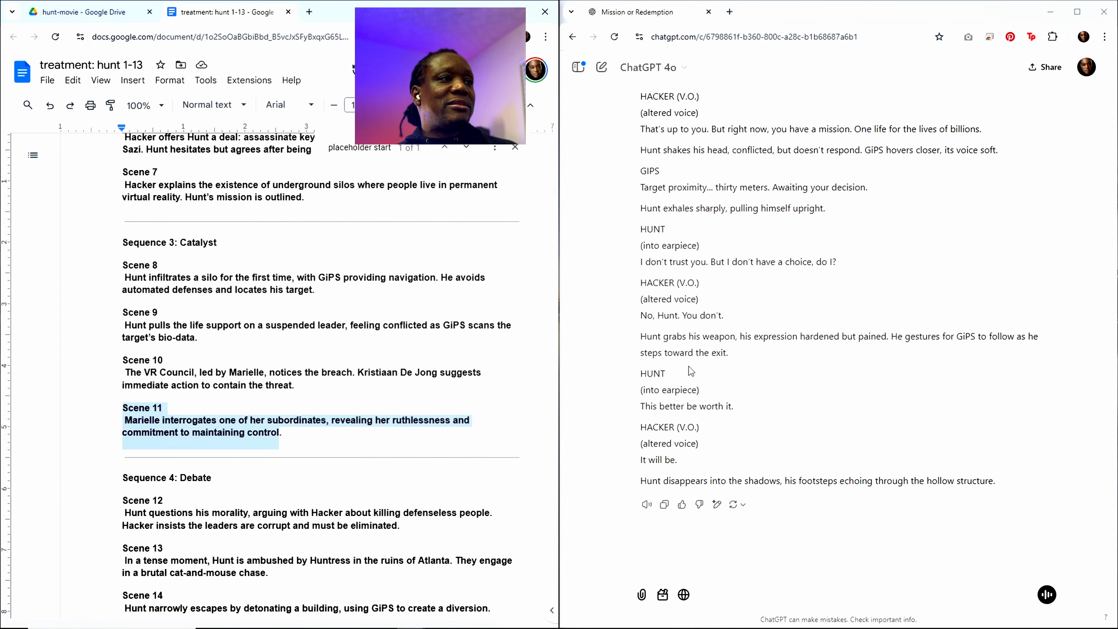
drag(551, 192, 530, 616)
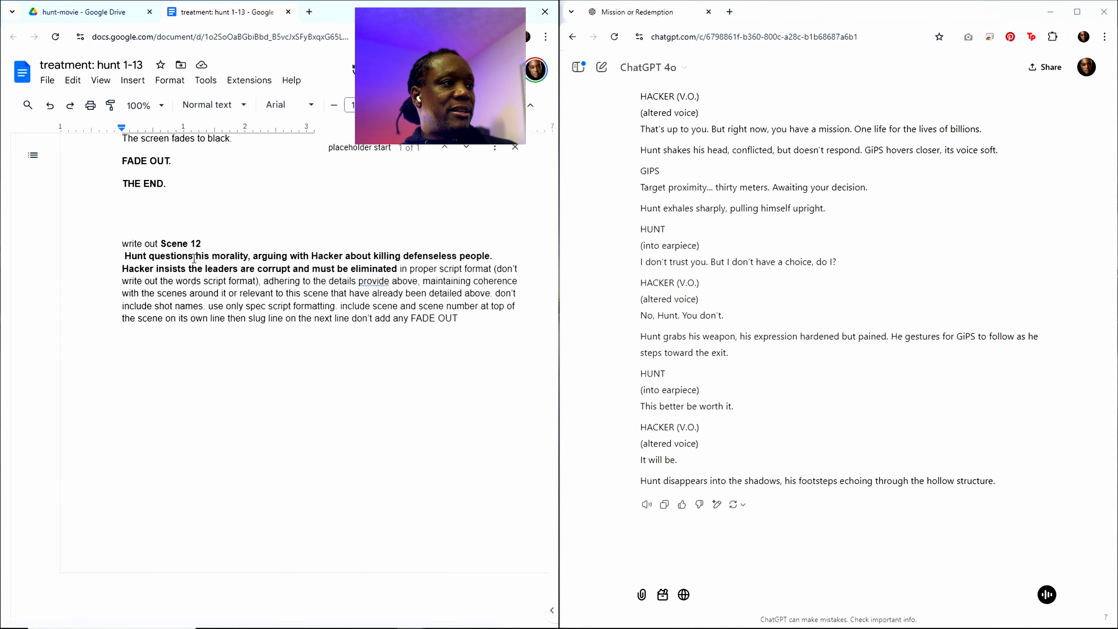
drag(161, 243, 395, 270)
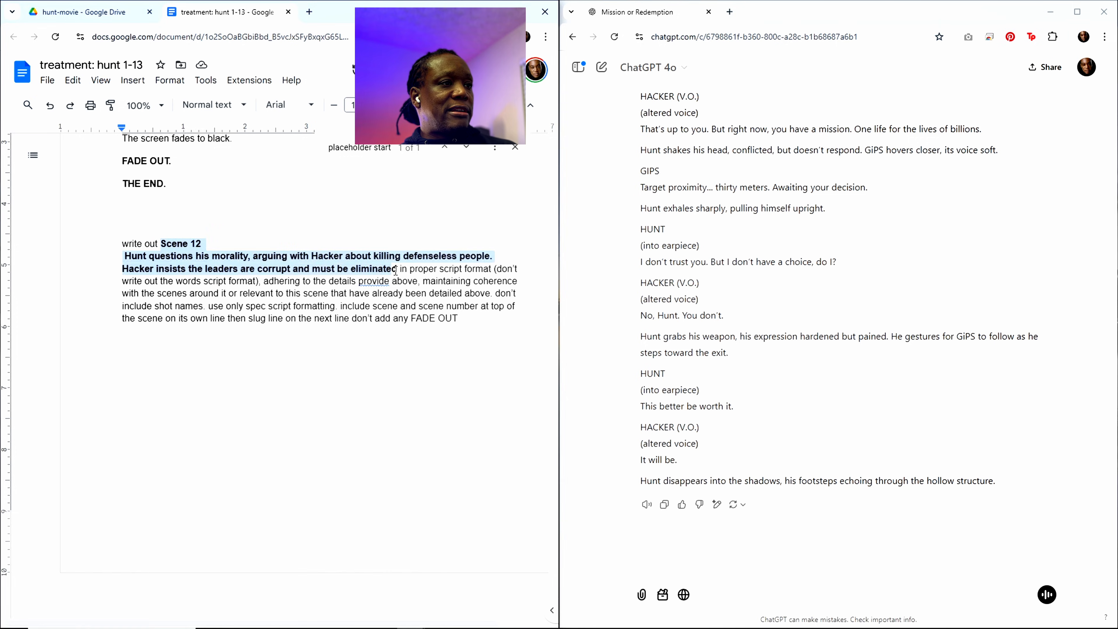
key(ctrl+v)
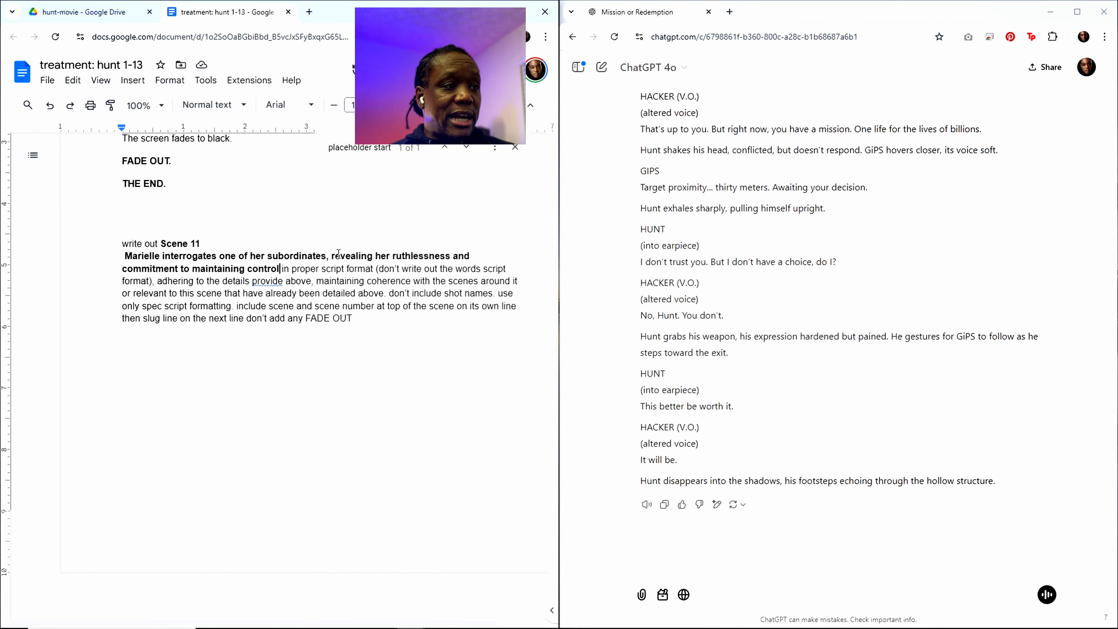
Step: Copy the entire updated treatment, including the Scene 11 request, into the same ChatGPT chat and send it
key(ctrl+a)
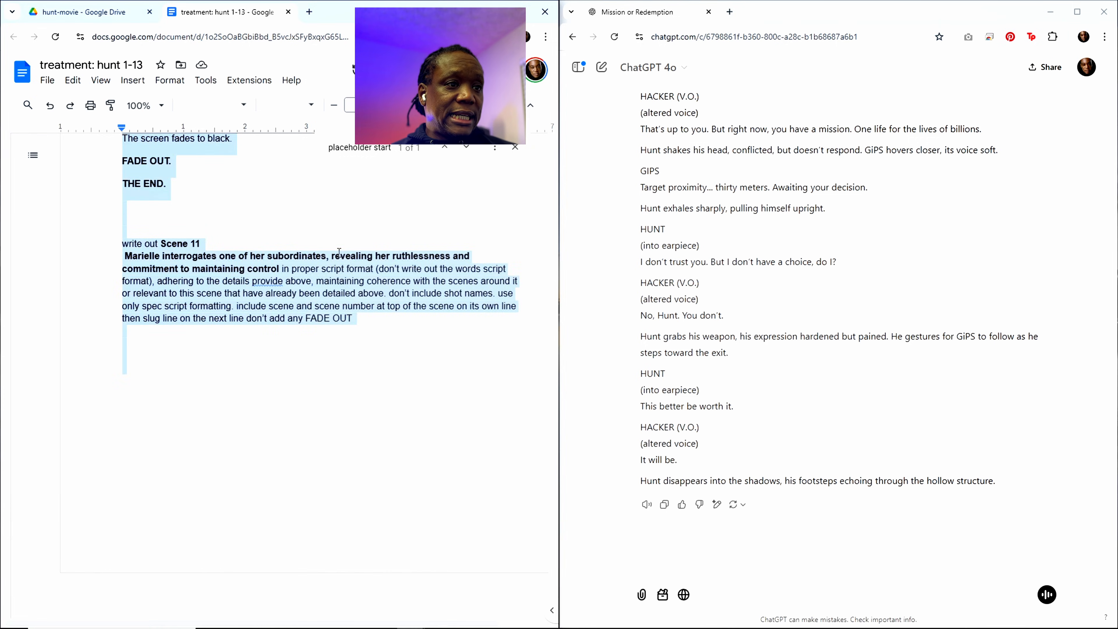
click(694, 531)
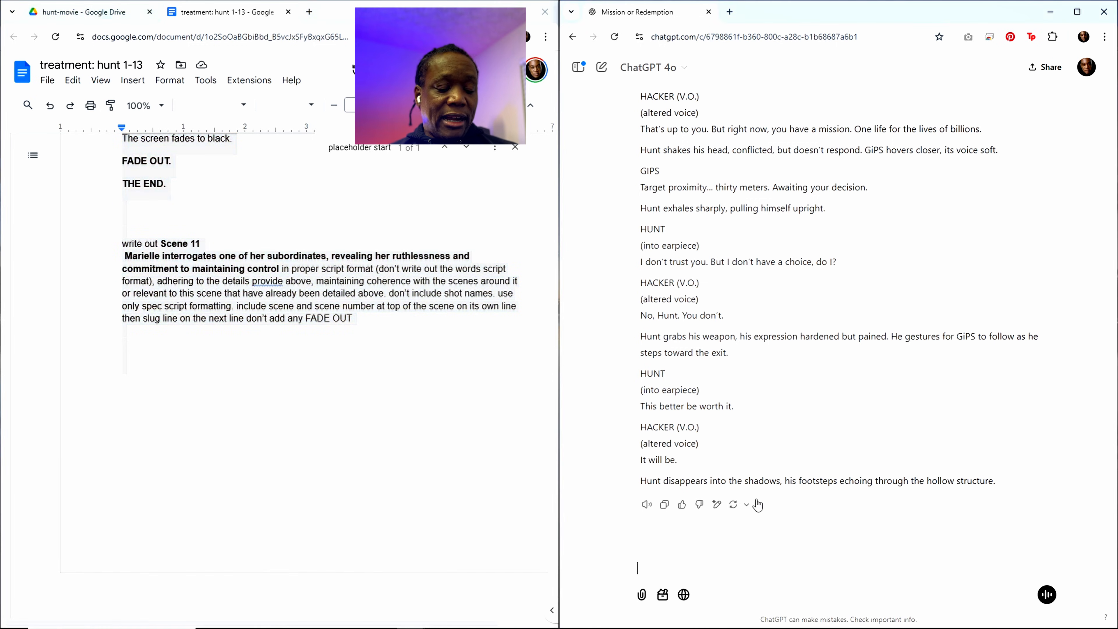
key(ctrl+v)
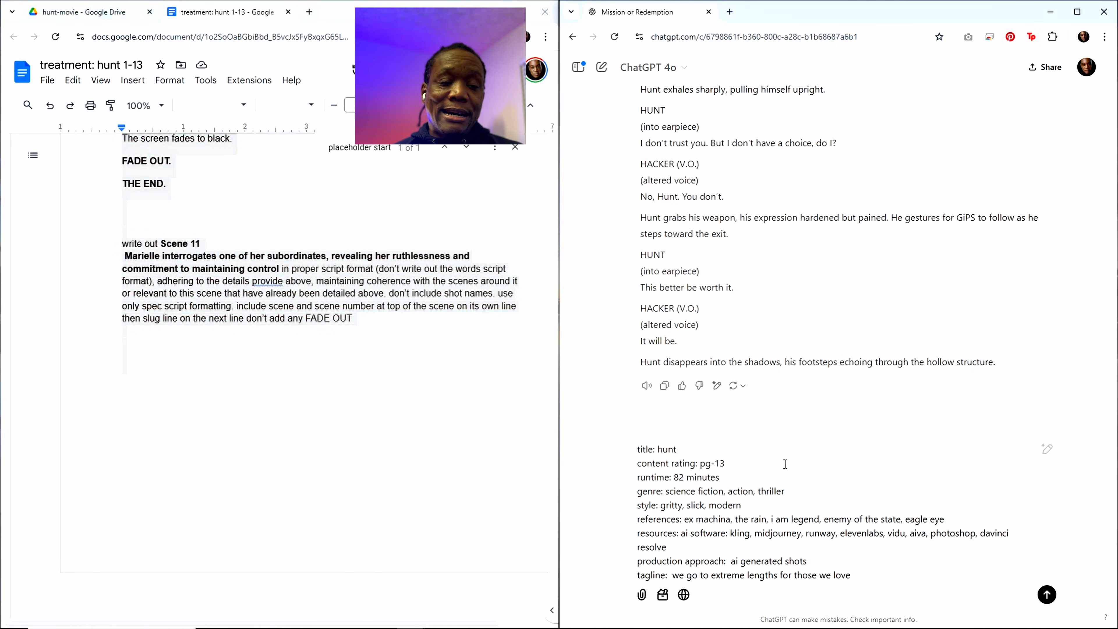
key(Return)
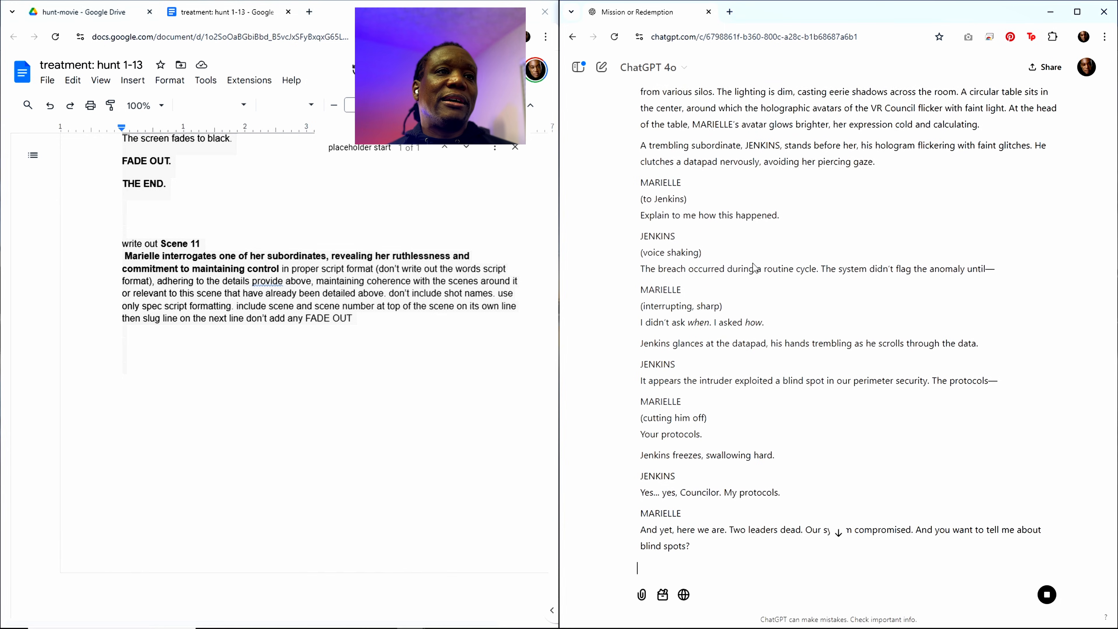
Step: Look through the generated Scene 11 script from its heading to its end and copy the whole response
scroll(753, 265, up, 5)
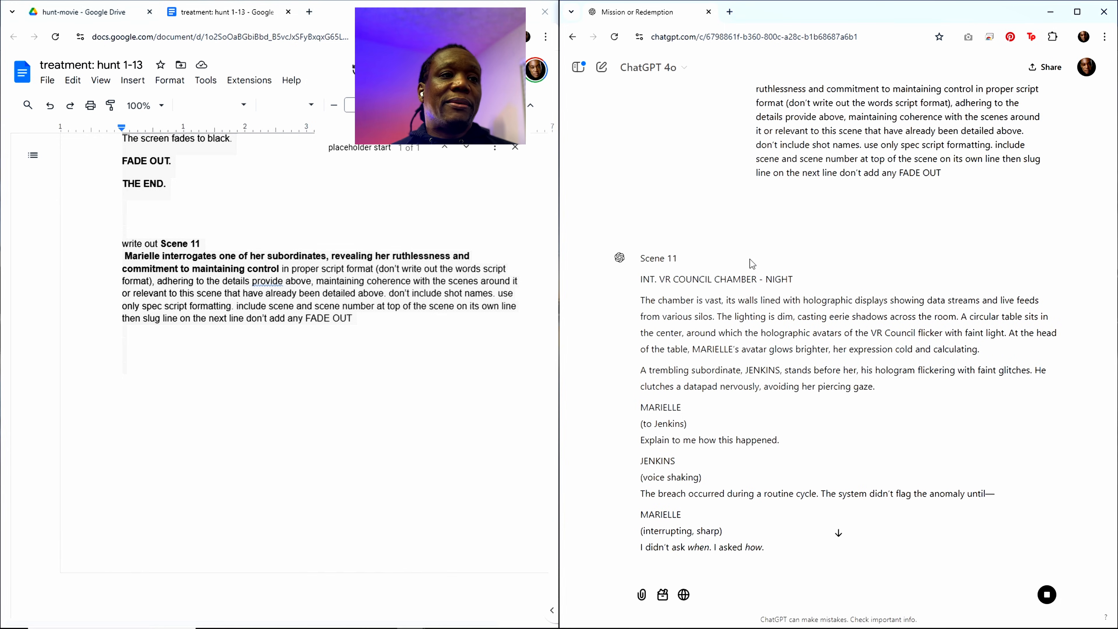
scroll(790, 273, down, 4)
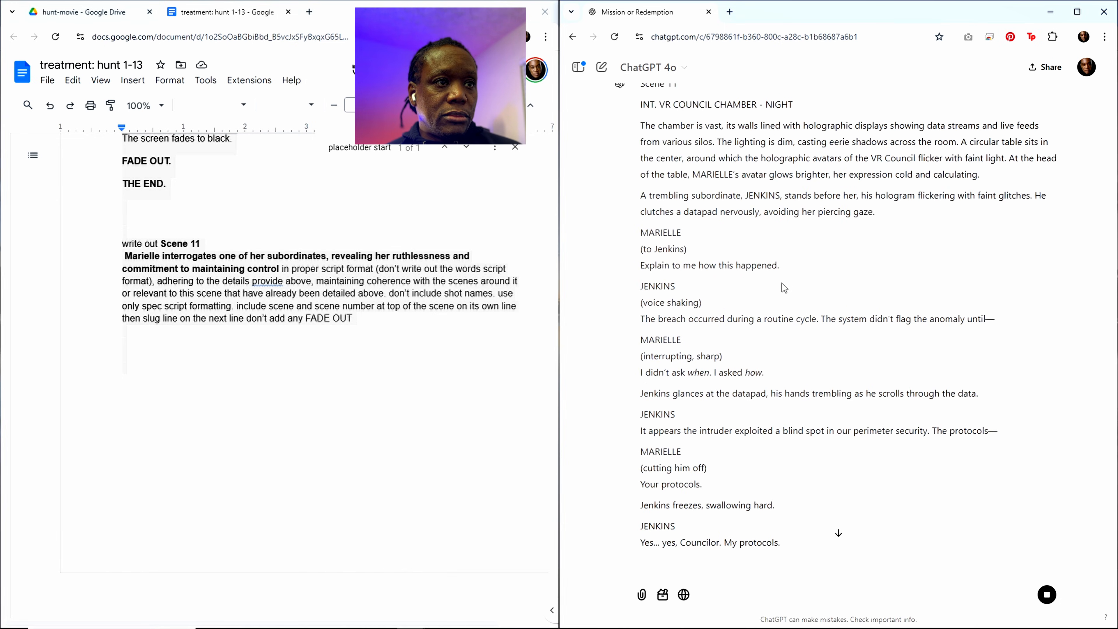
scroll(785, 280, up, 4)
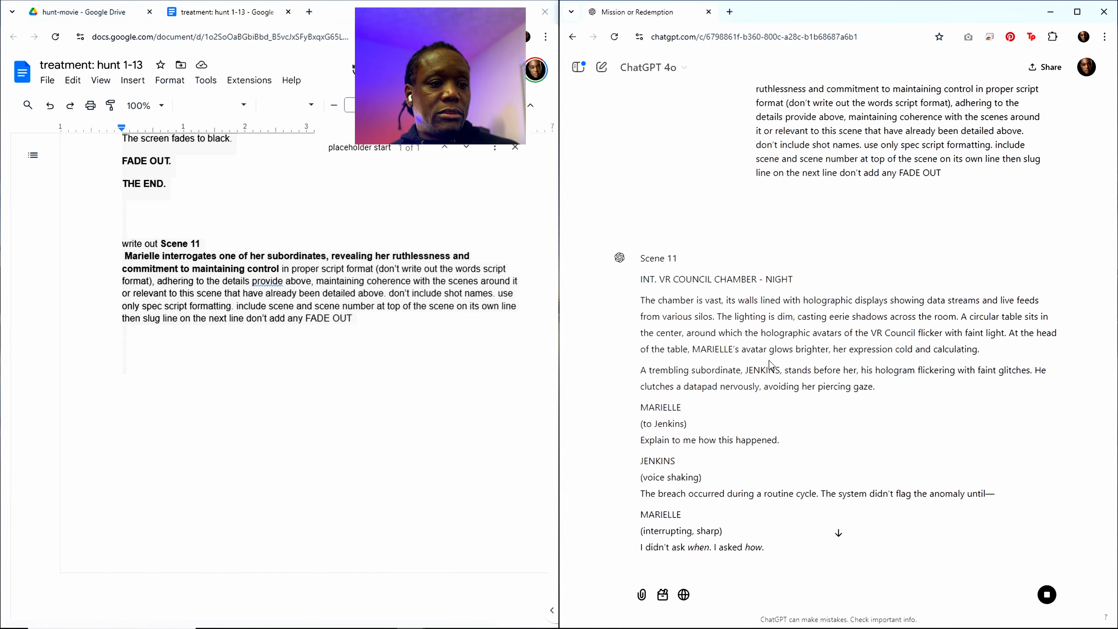
scroll(753, 473, down, 2)
scroll(753, 474, down, 10)
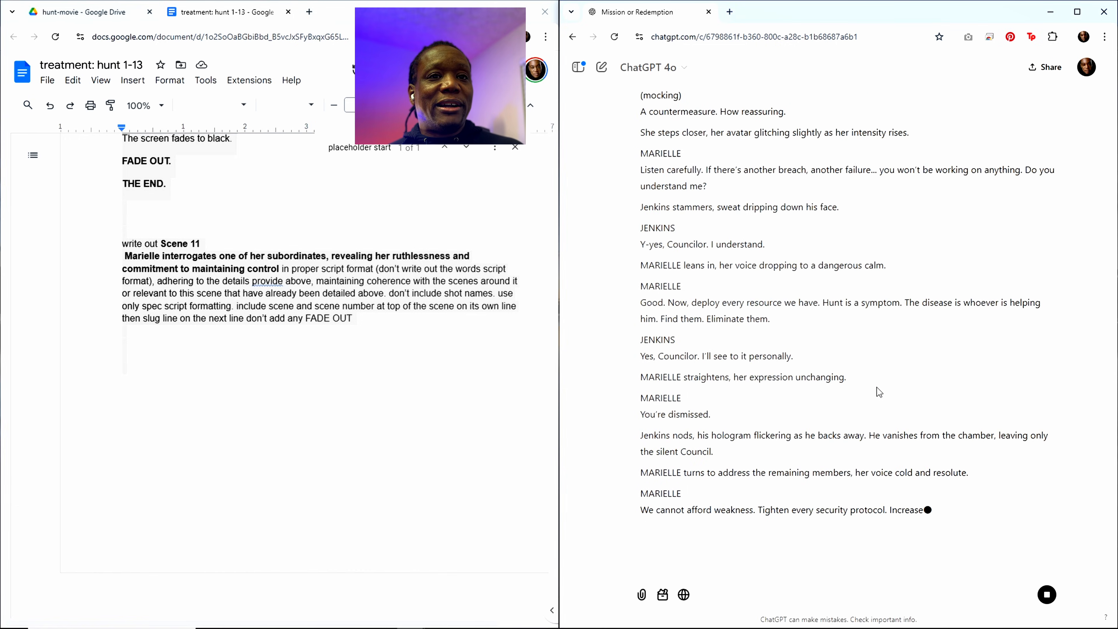
scroll(789, 353, up, 10)
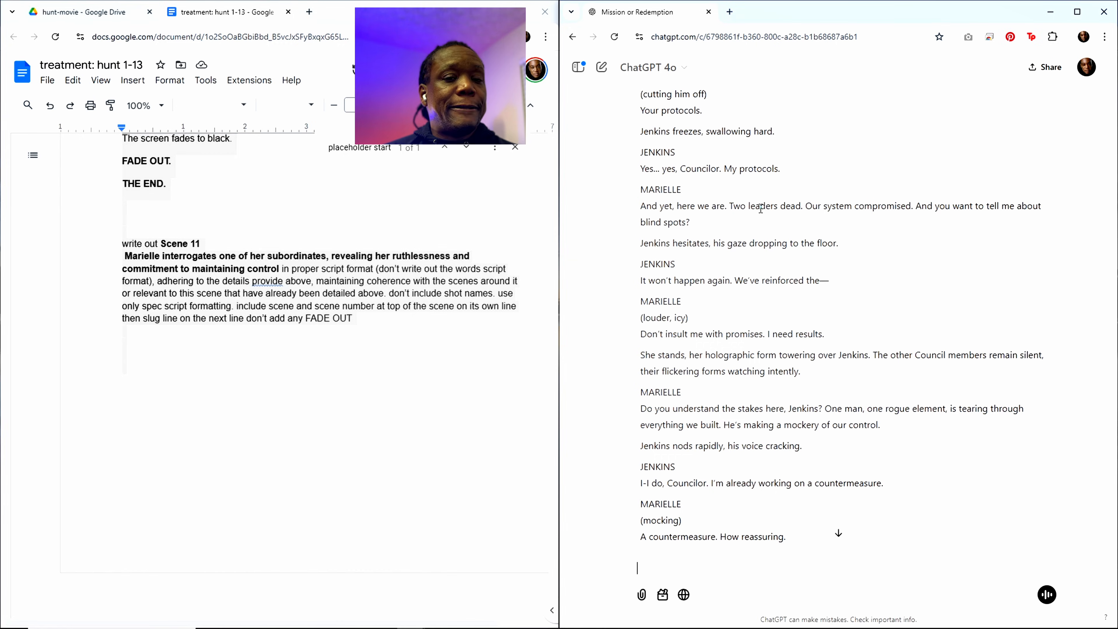
scroll(752, 334, down, 10)
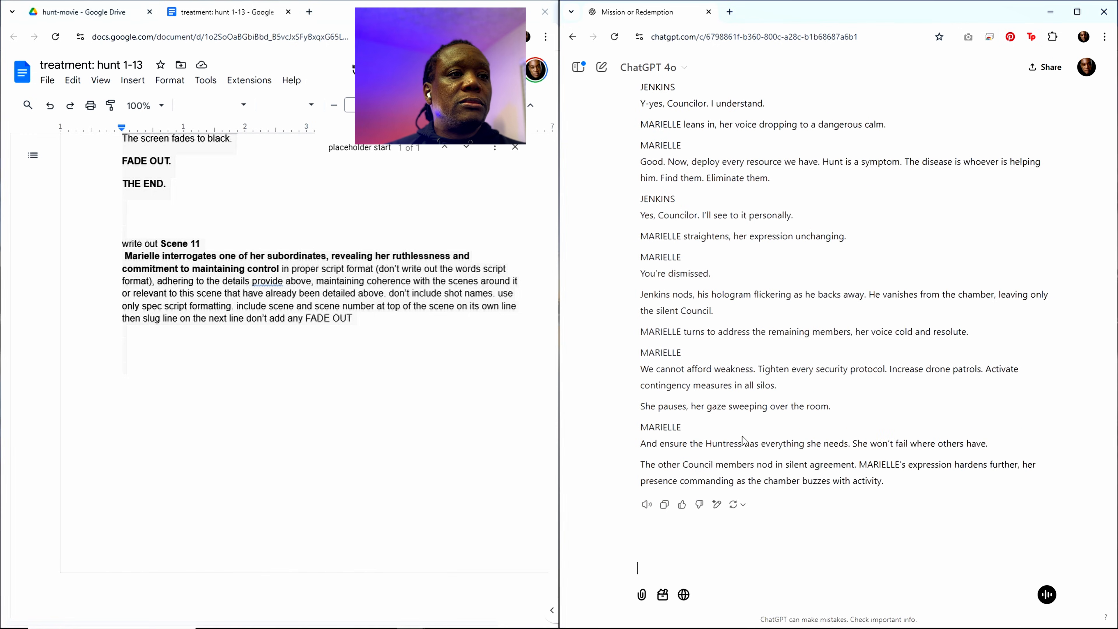
click(664, 504)
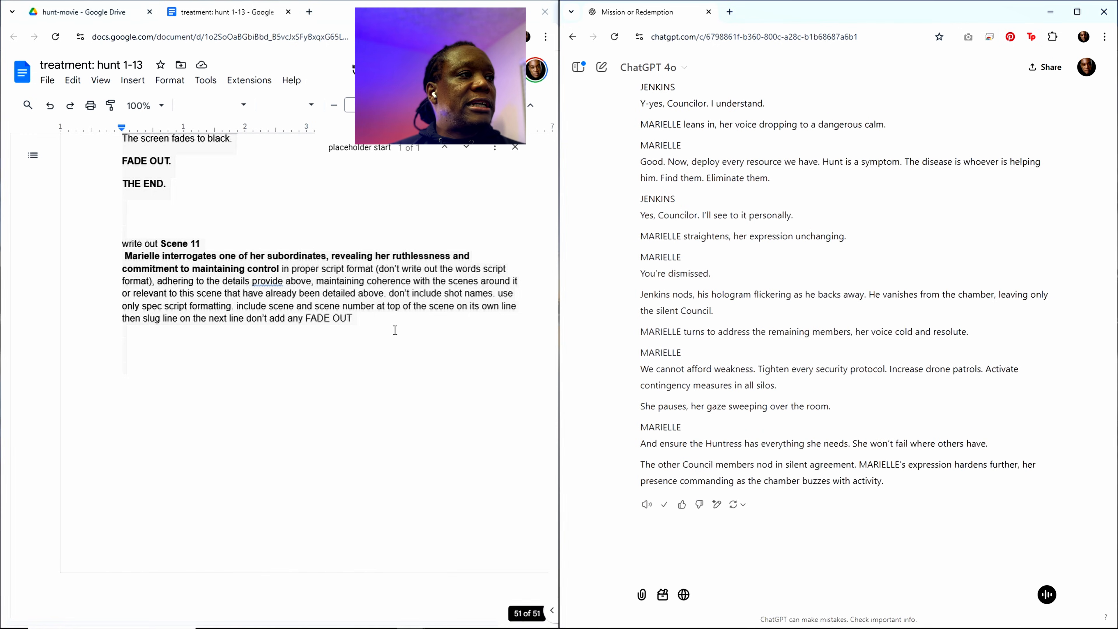
Step: Paste the Scene 11 script into the treatment below the "placeholder start" line, ahead of Scene 12
click(354, 148)
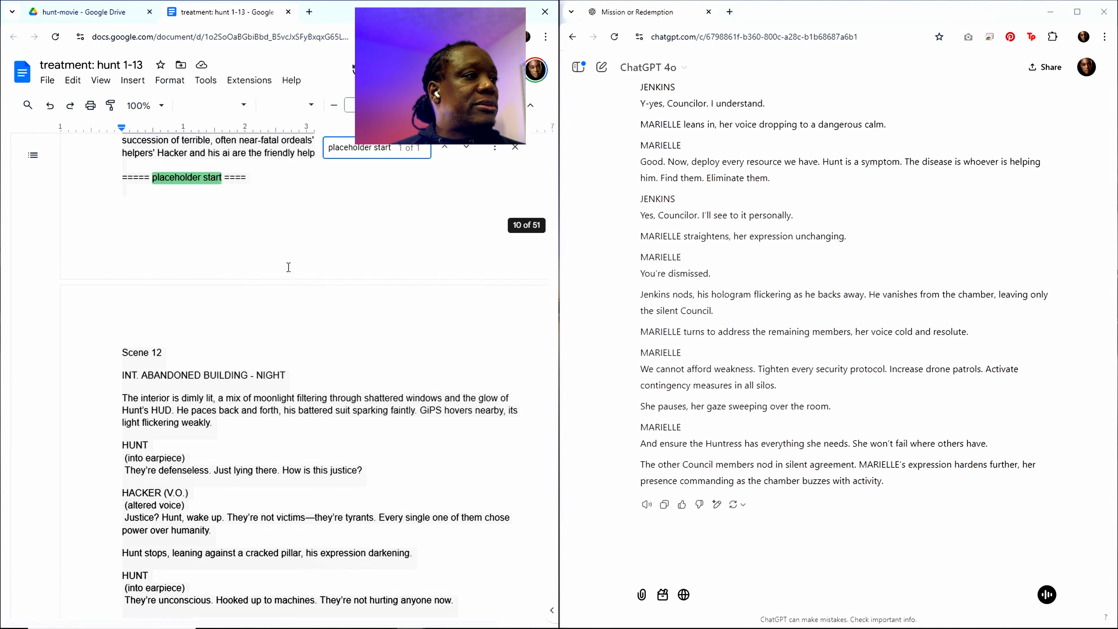
click(156, 235)
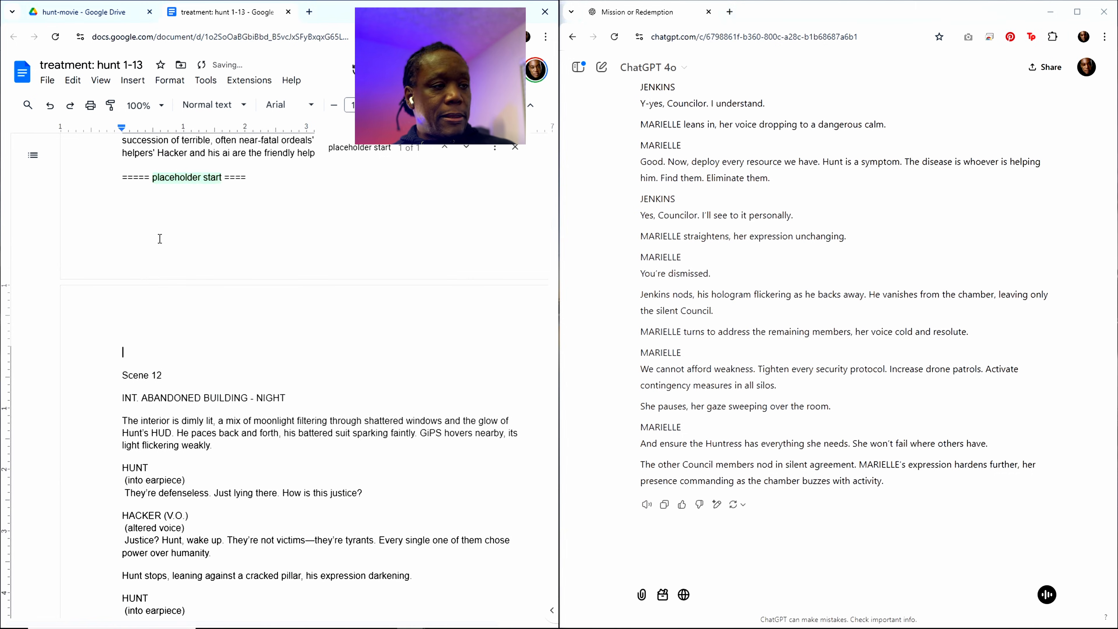
key(ctrl+v)
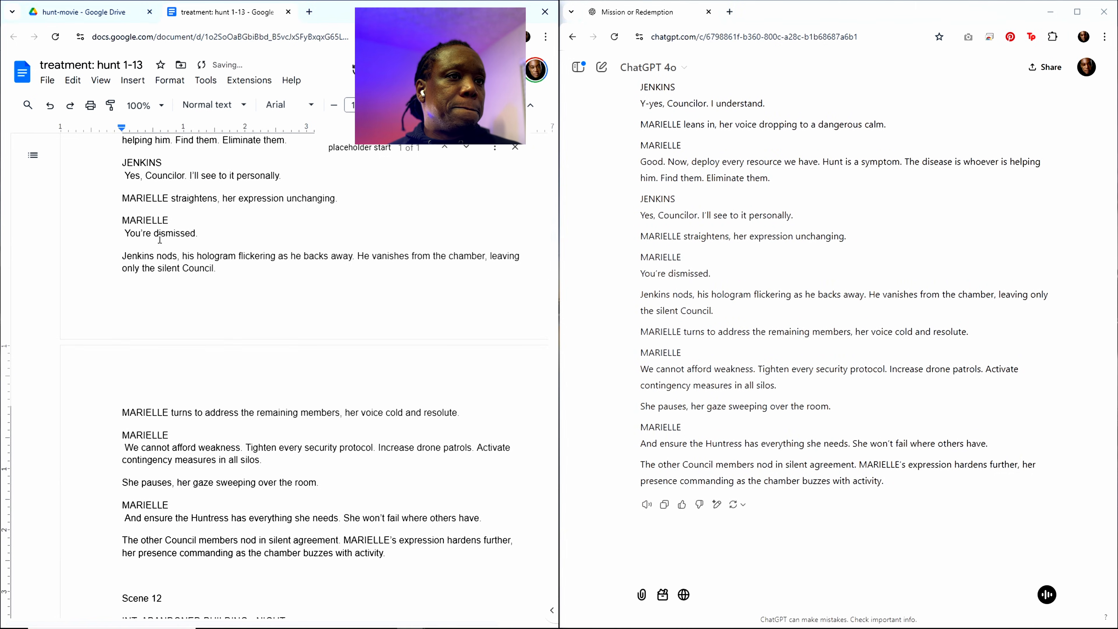
Step: Copy the Scene 10 summary from the outline and replace the Scene 11 summary in the closing "write out" request with it
key(ctrl+f)
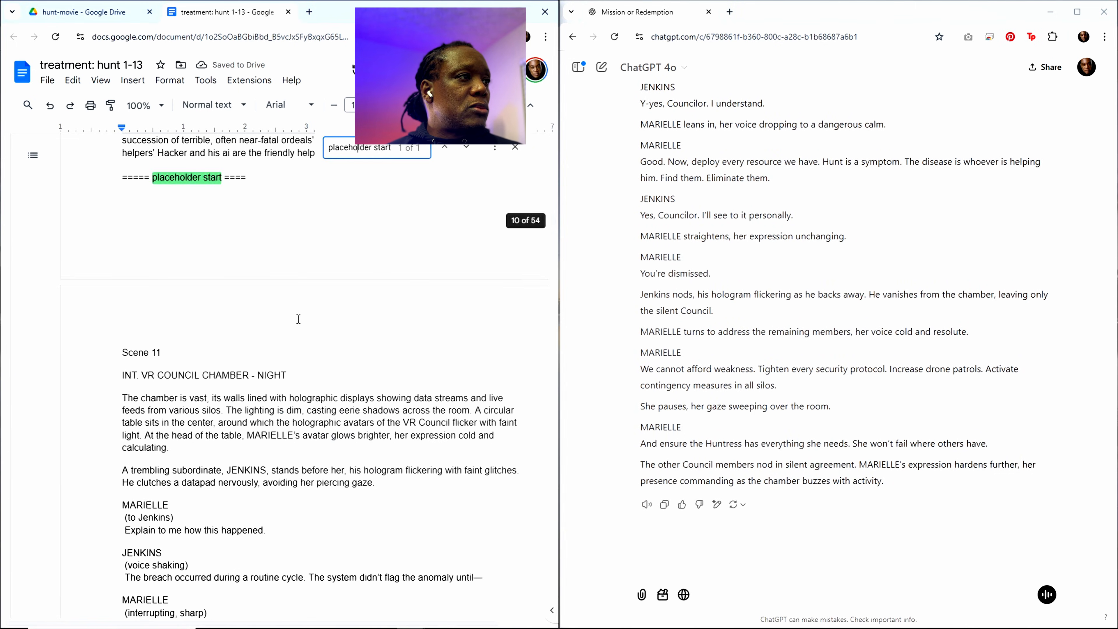
scroll(236, 295, up, 20)
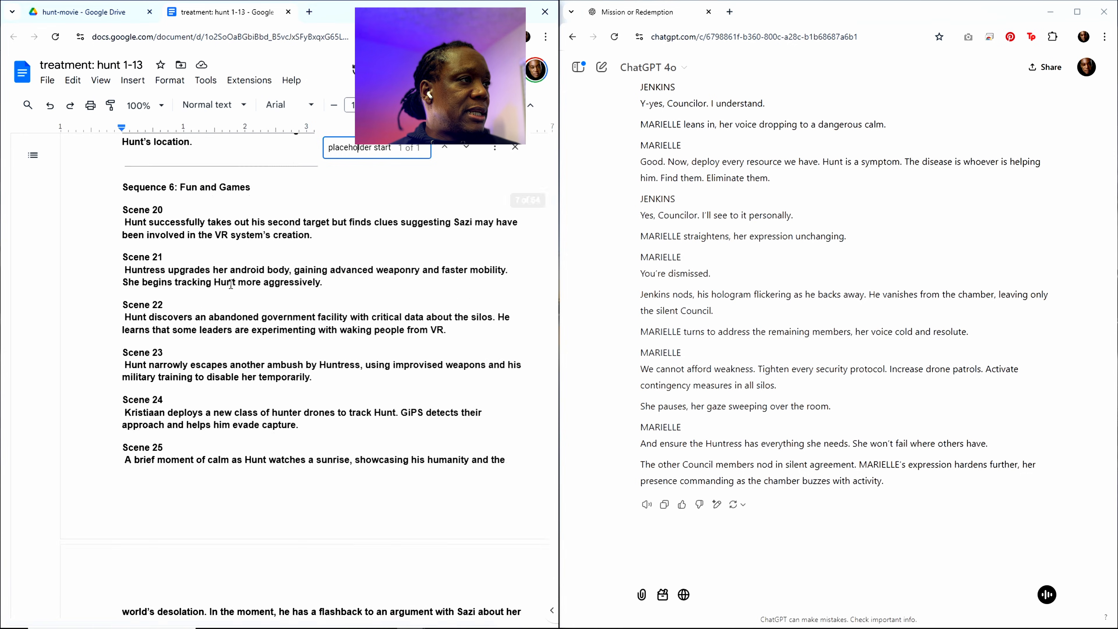
scroll(219, 275, up, 12)
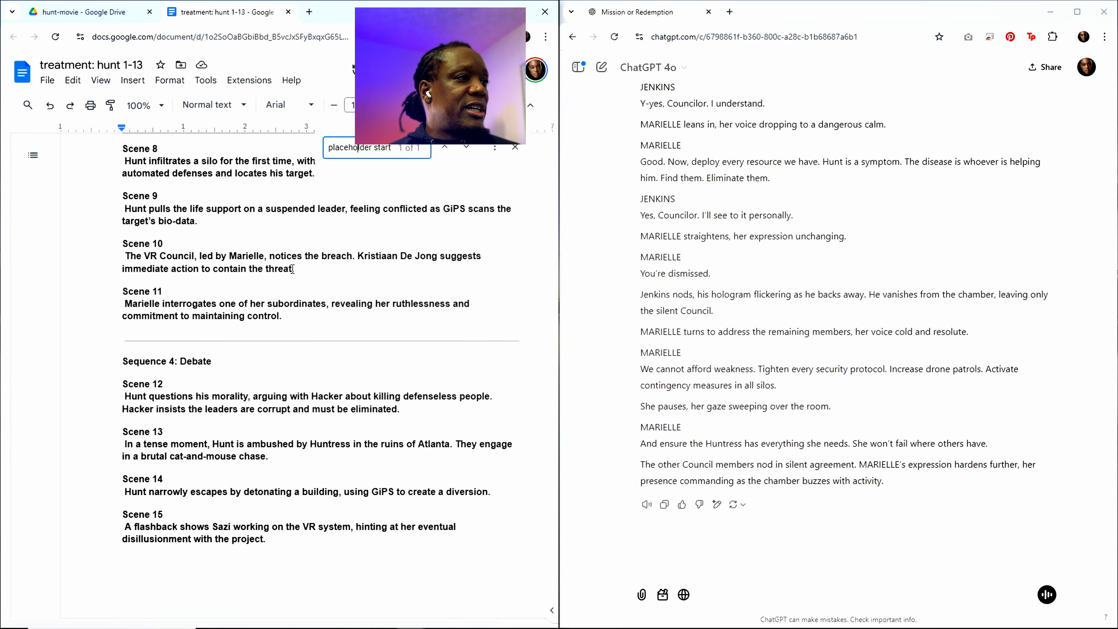
drag(290, 269, 126, 250)
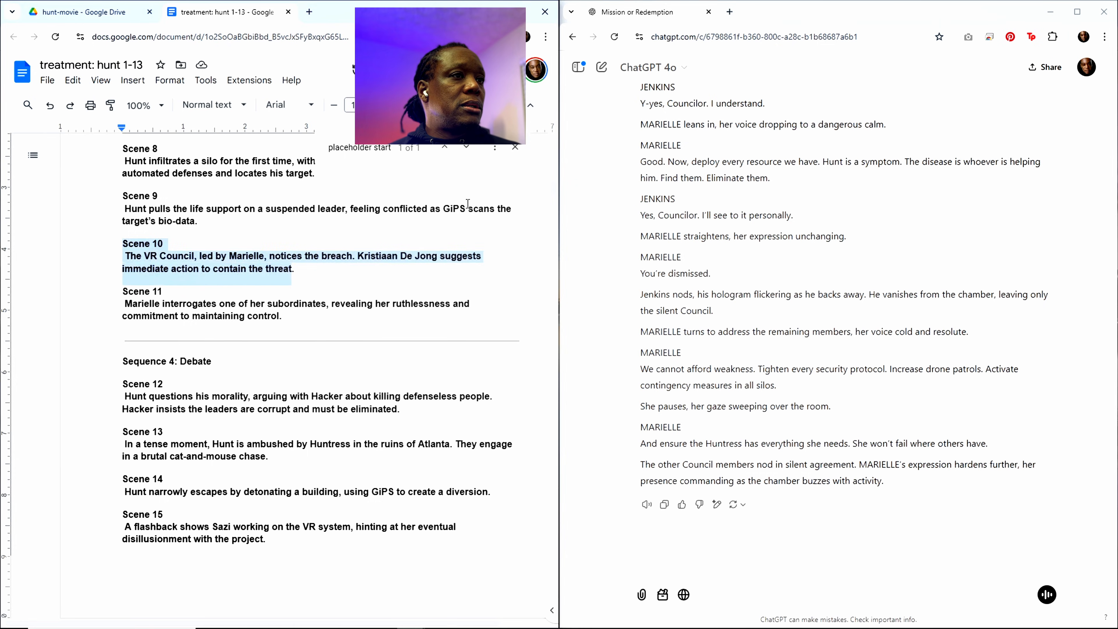
drag(552, 194, 552, 606)
scroll(355, 487, down, 8)
scroll(307, 369, up, 6)
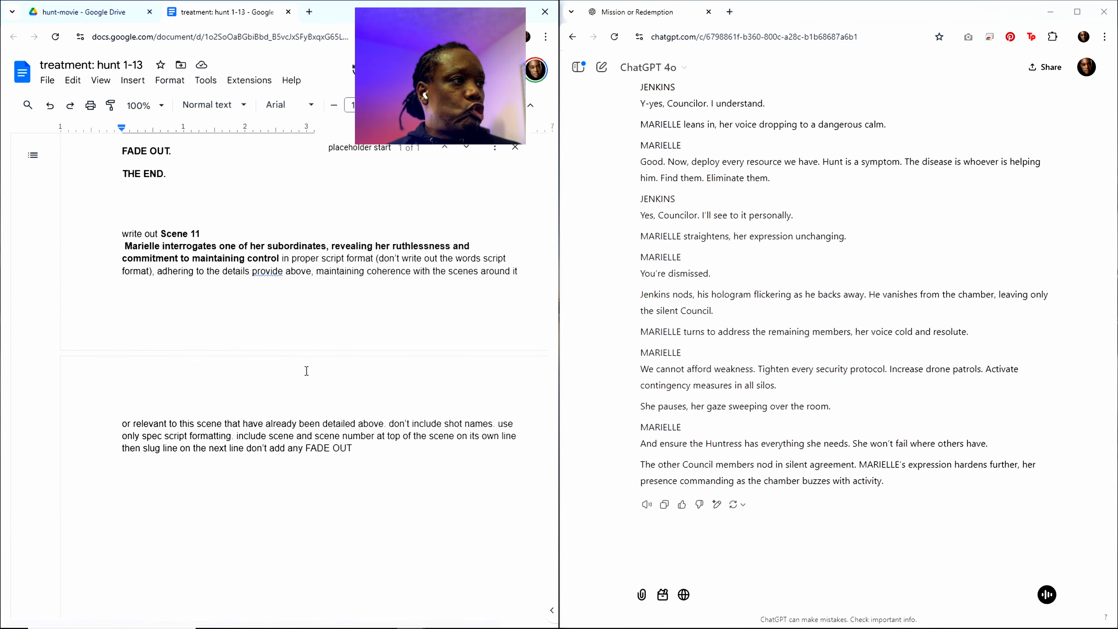
scroll(172, 323, down, 2)
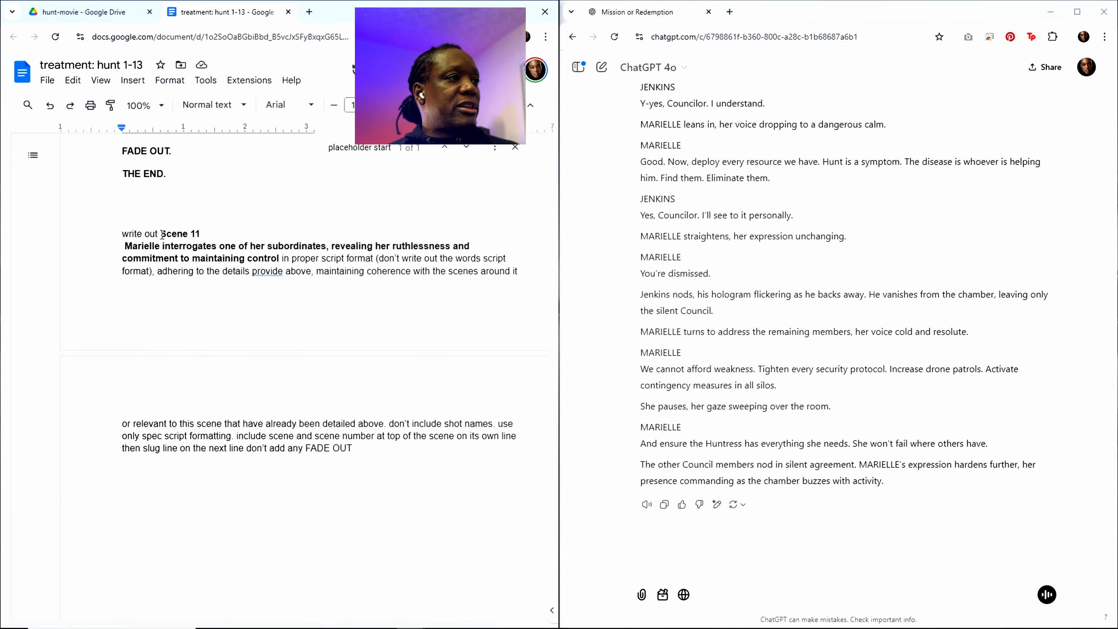
drag(162, 233, 278, 259)
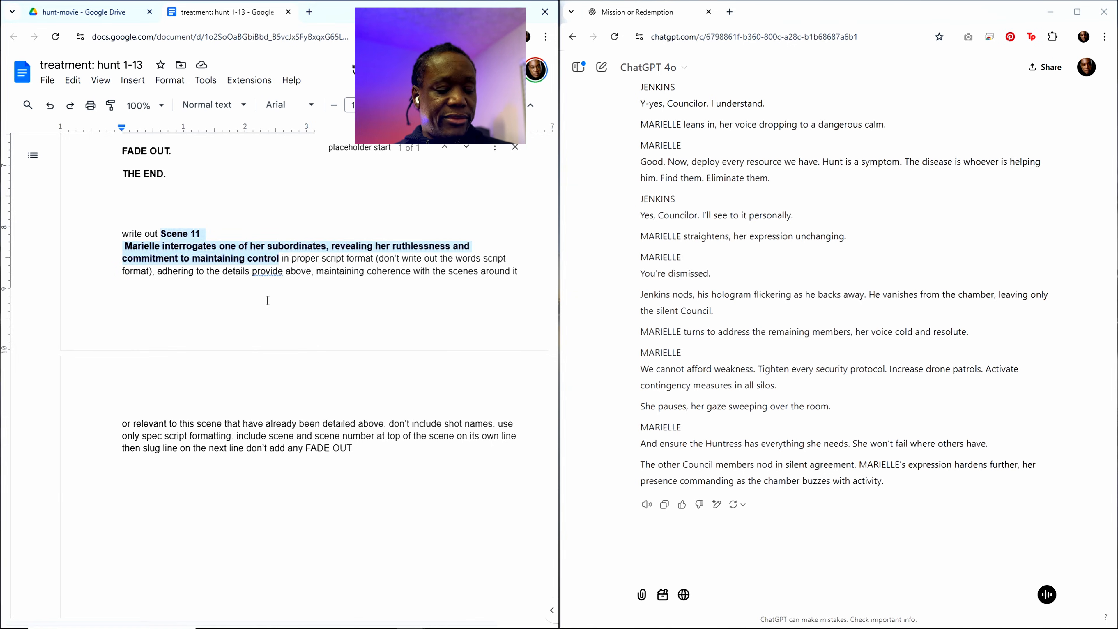
key(ctrl+v)
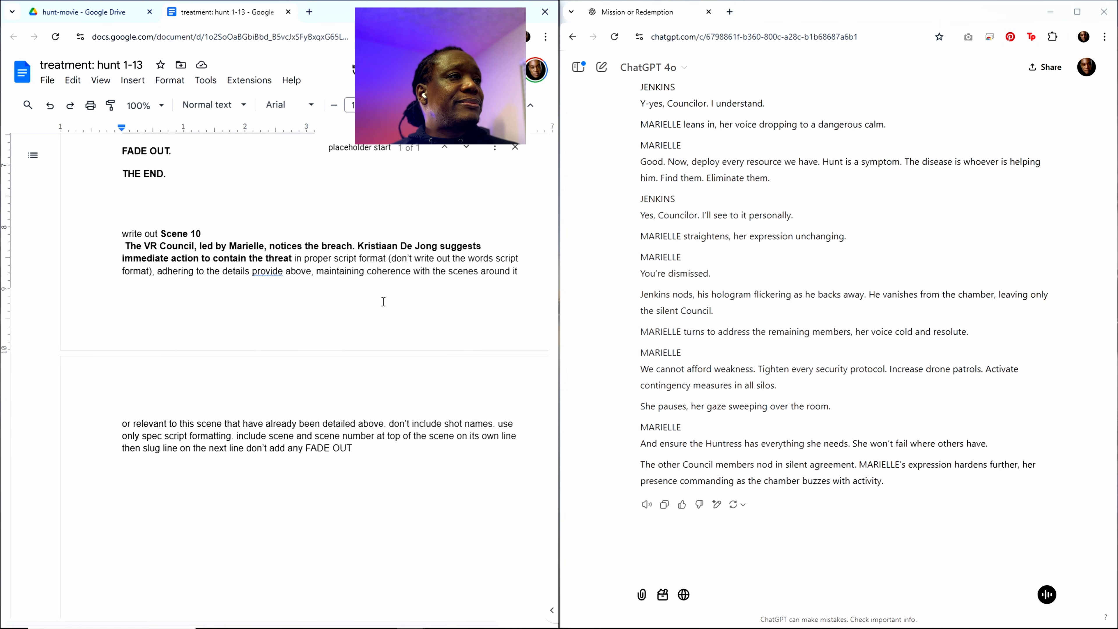
Step: Copy the entire updated treatment, including the Scene 10 request, into the same ChatGPT chat and send it
key(ctrl+a)
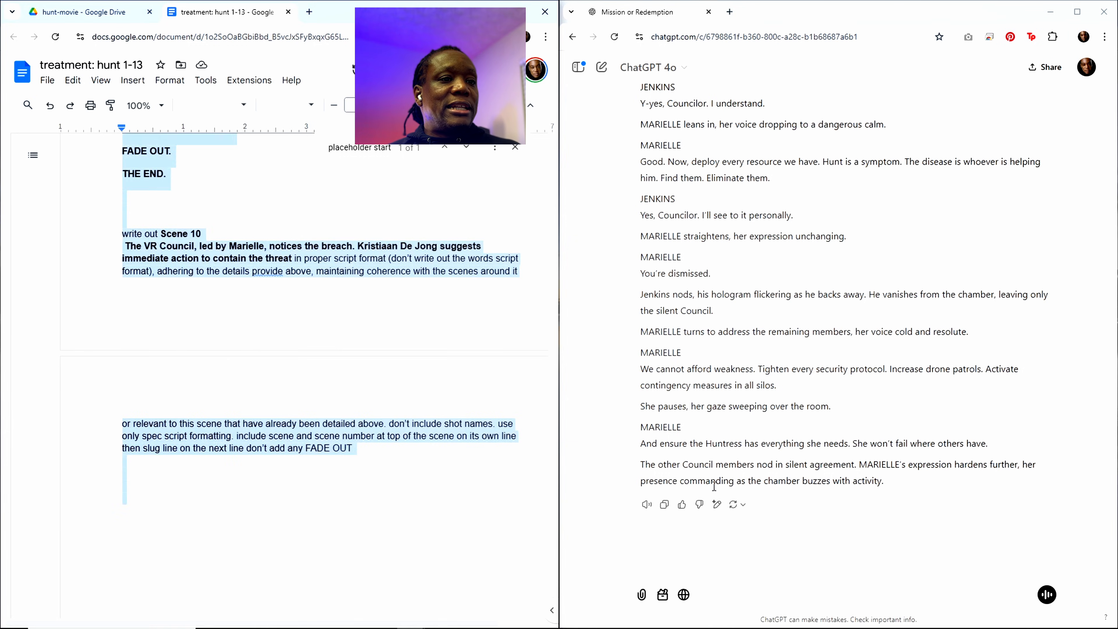
click(743, 582)
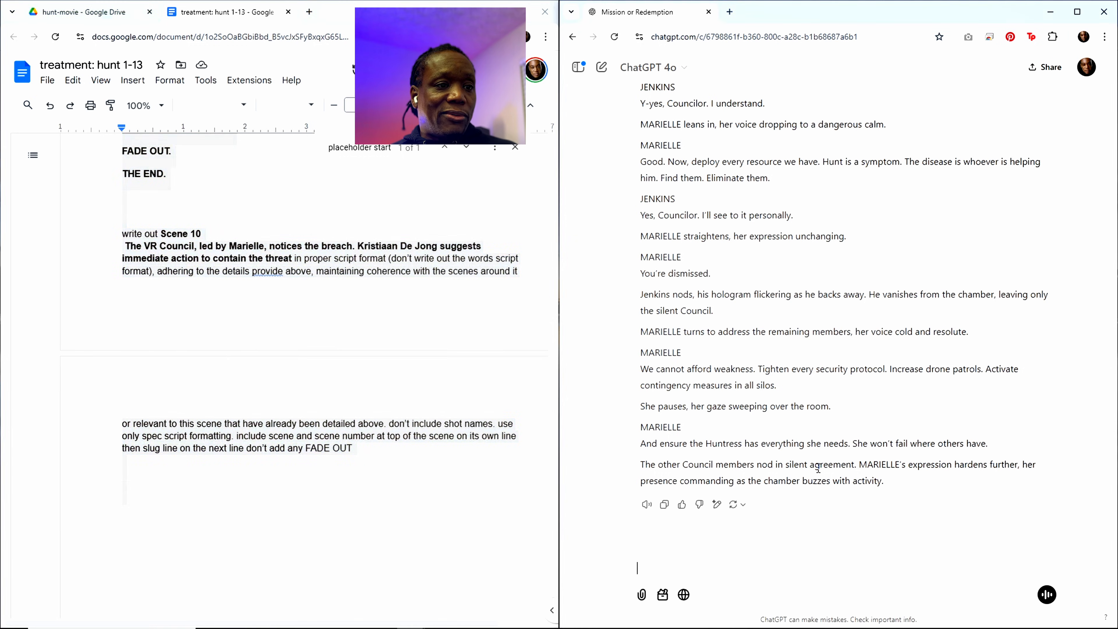
key(ctrl+v)
key(Return)
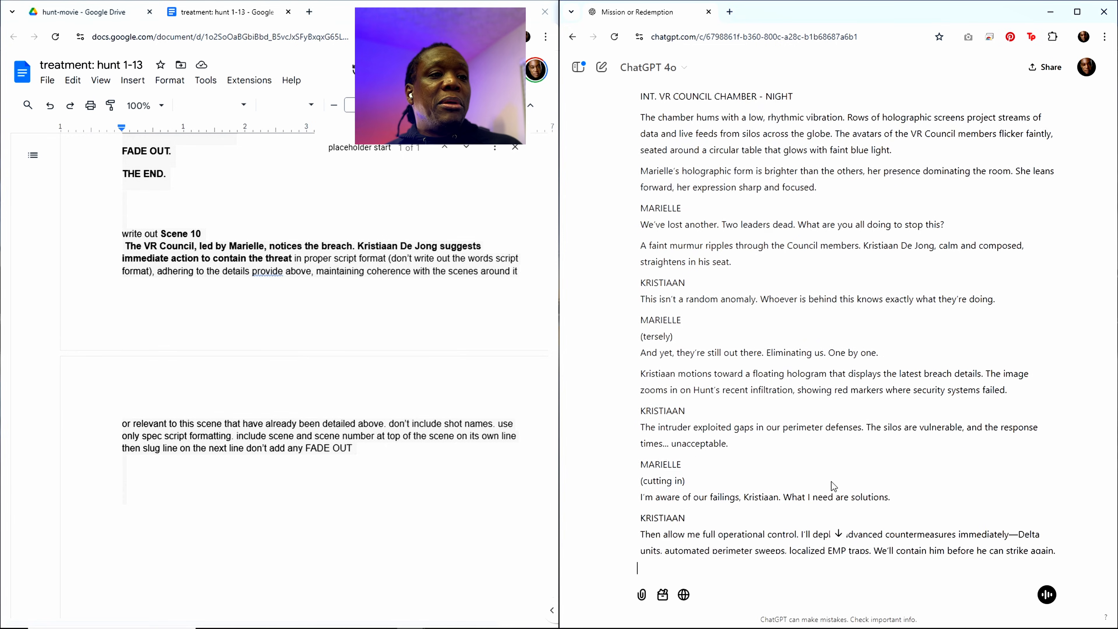
Step: Skim the generated Scene 10 script from start to end and copy the whole ChatGPT response
scroll(889, 371, up, 6)
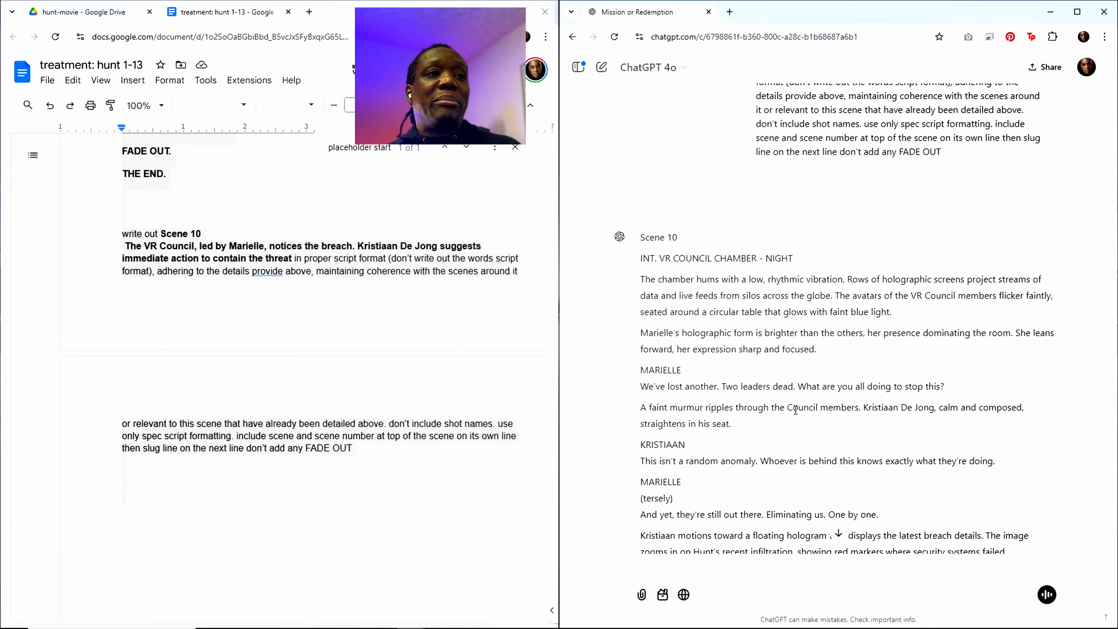
scroll(793, 427, down, 15)
scroll(793, 427, down, 2)
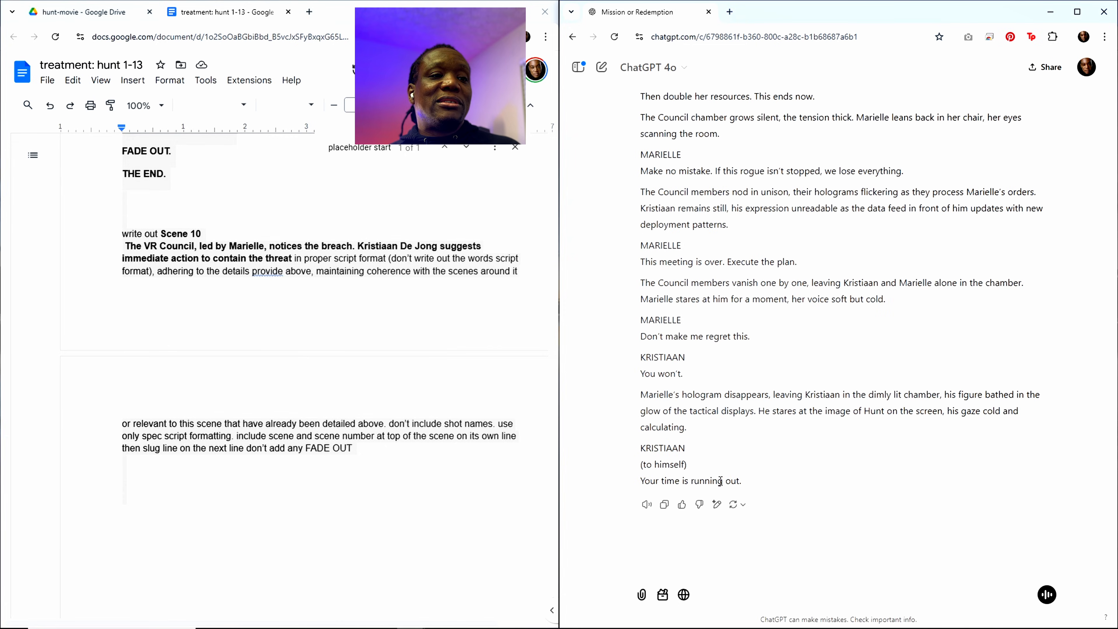
click(668, 507)
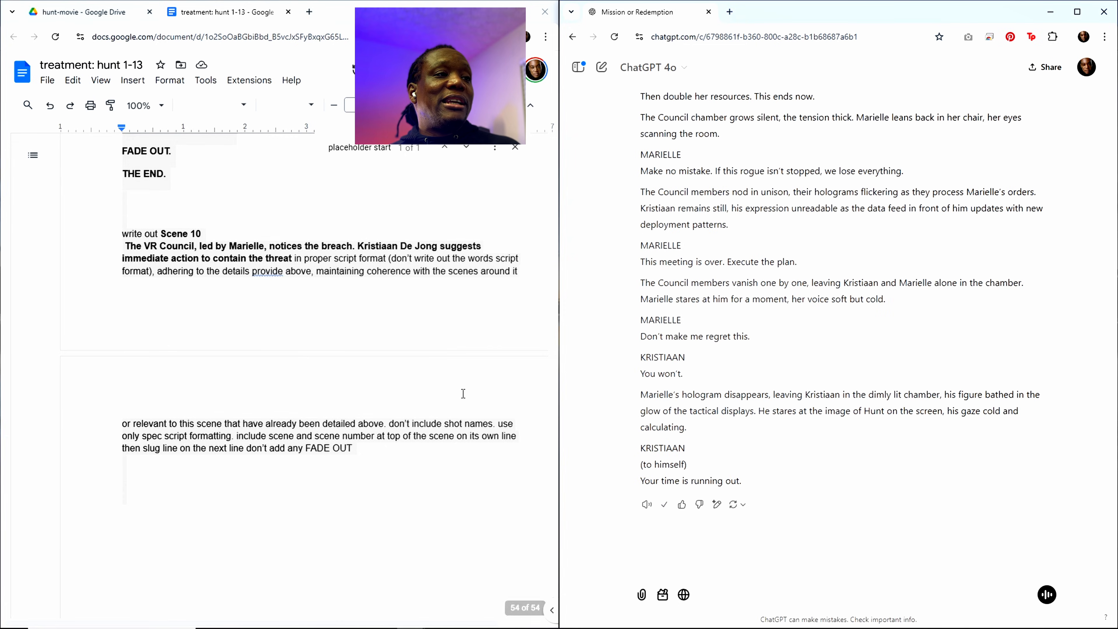
Step: Paste the Scene 10 script into the treatment below the "placeholder start" line, ahead of Scene 11
click(357, 149)
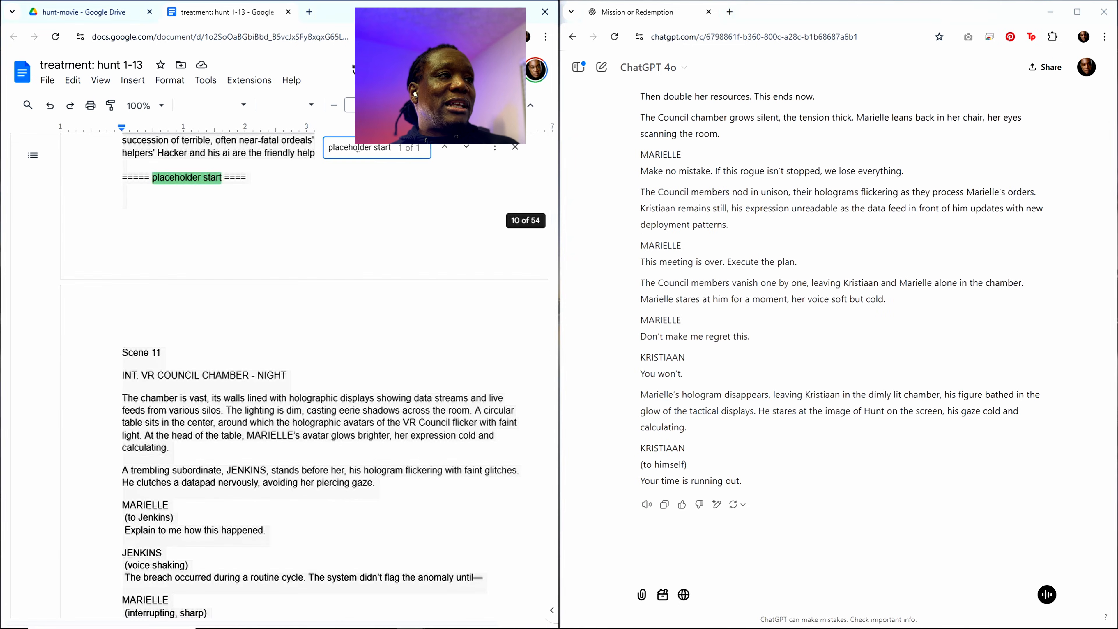
click(152, 258)
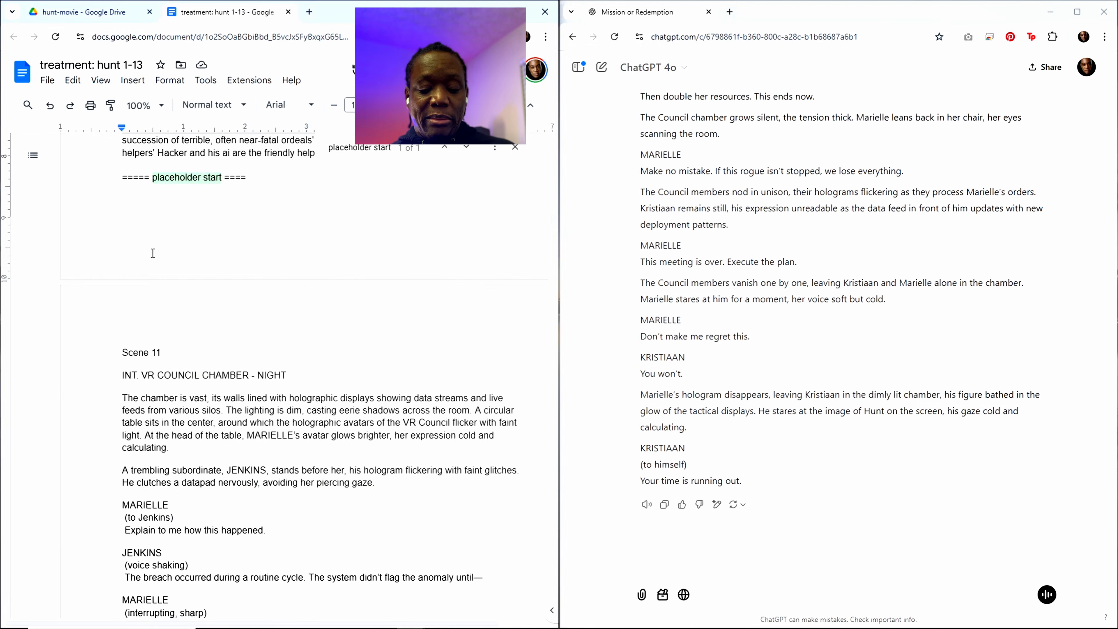
key(Return)
key(Return)
key(ctrl+v)
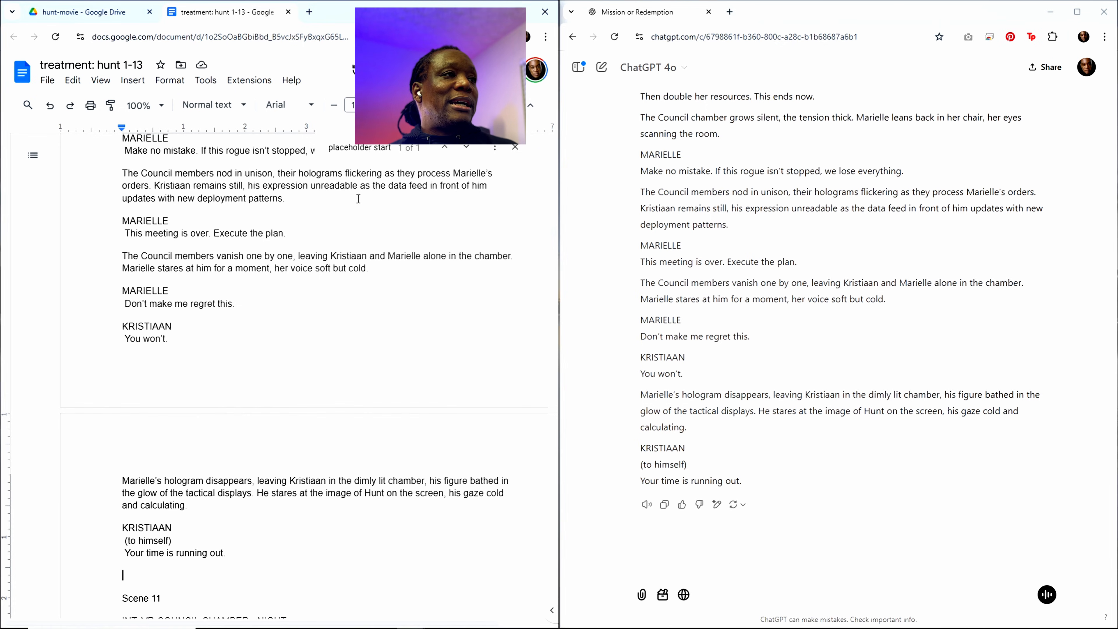
Step: Copy the Scene 9 summary from the outline and replace the Scene 10 summary in the closing "write out" request with it
click(358, 150)
scroll(358, 169, up, 20)
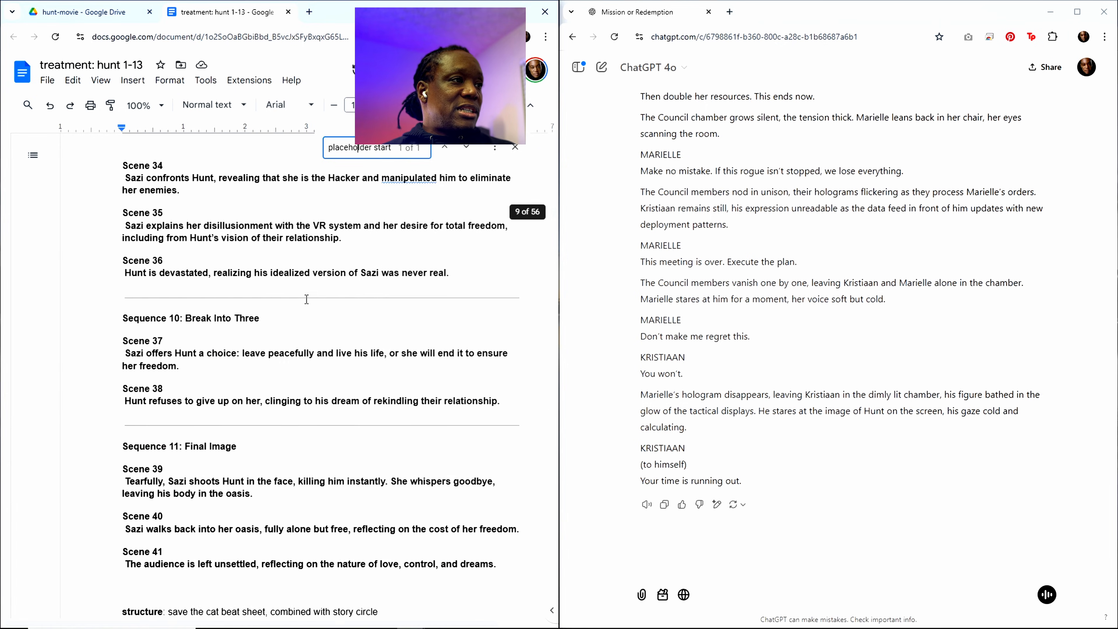
scroll(307, 299, up, 20)
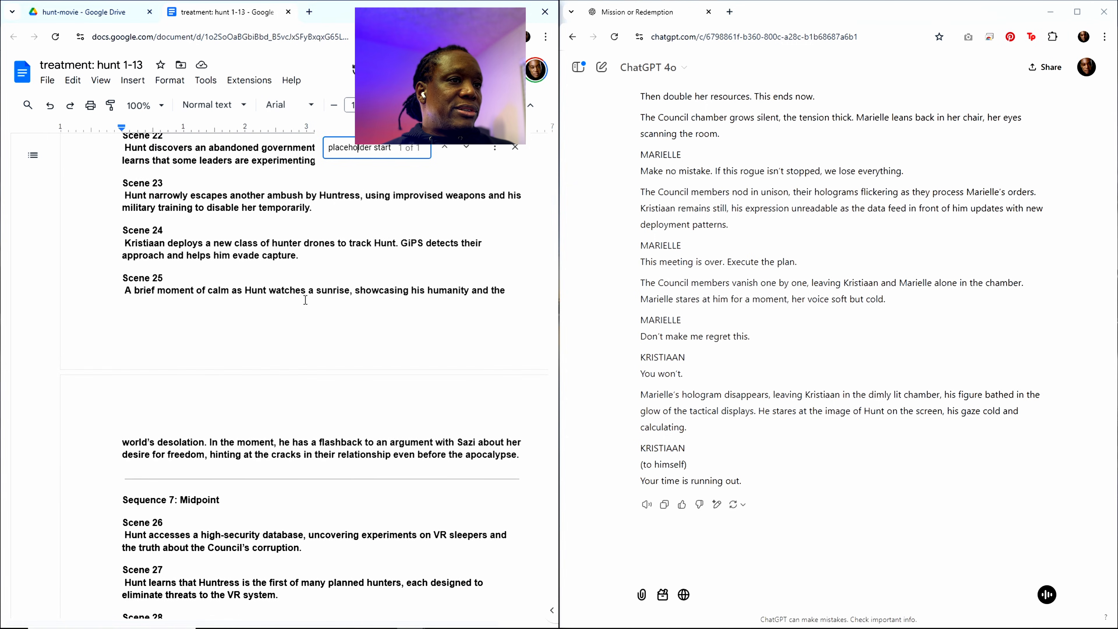
scroll(288, 304, up, 12)
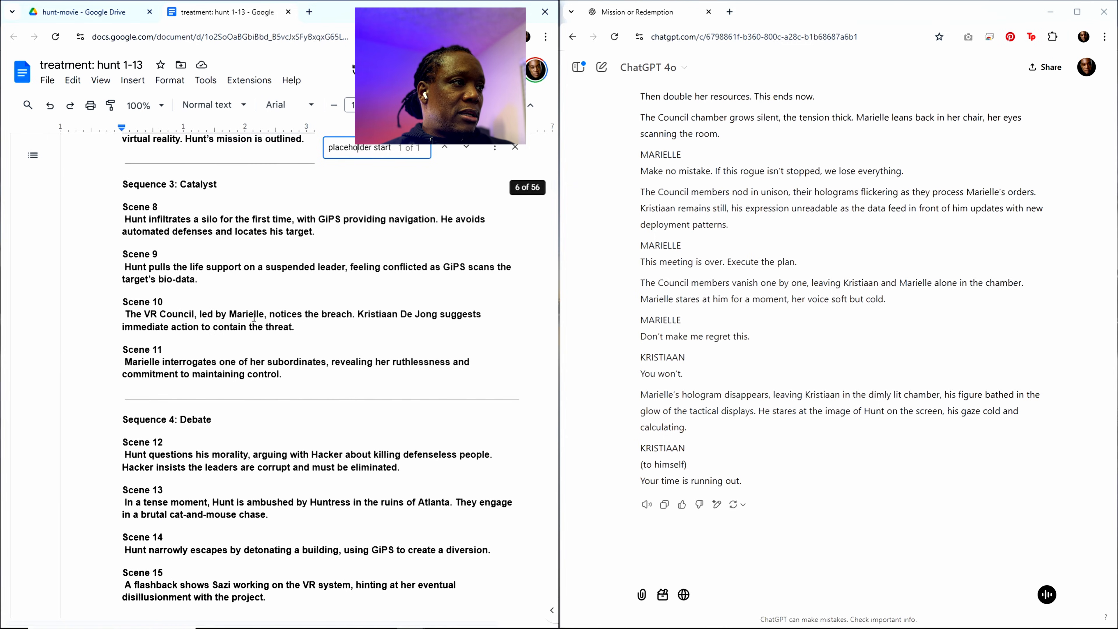
drag(196, 280, 126, 255)
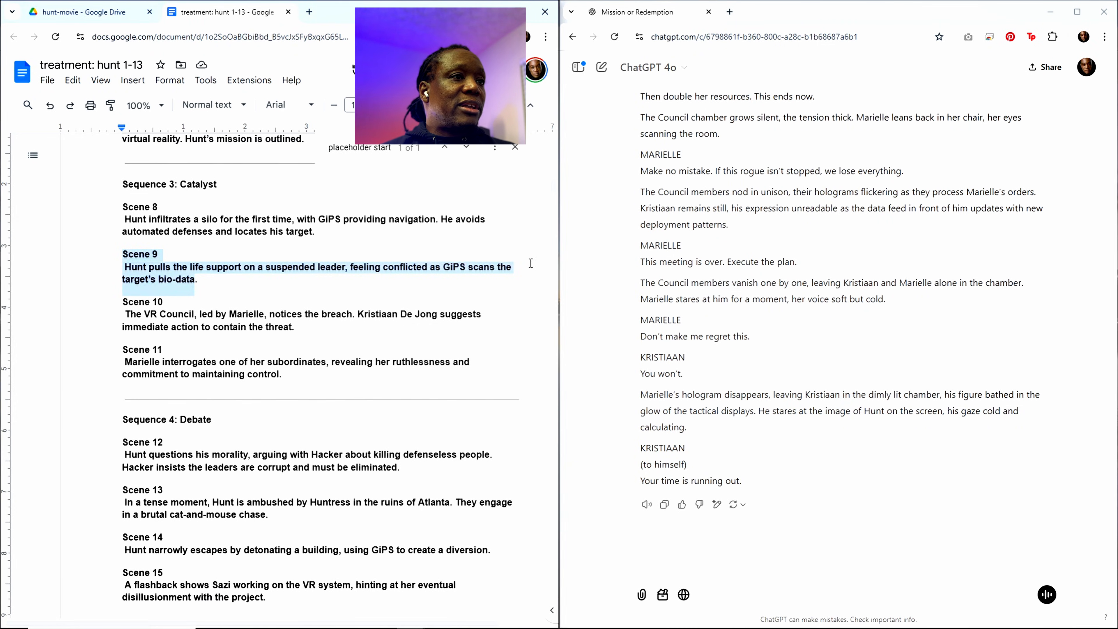
drag(554, 189, 563, 606)
scroll(344, 458, down, 12)
scroll(334, 440, up, 3)
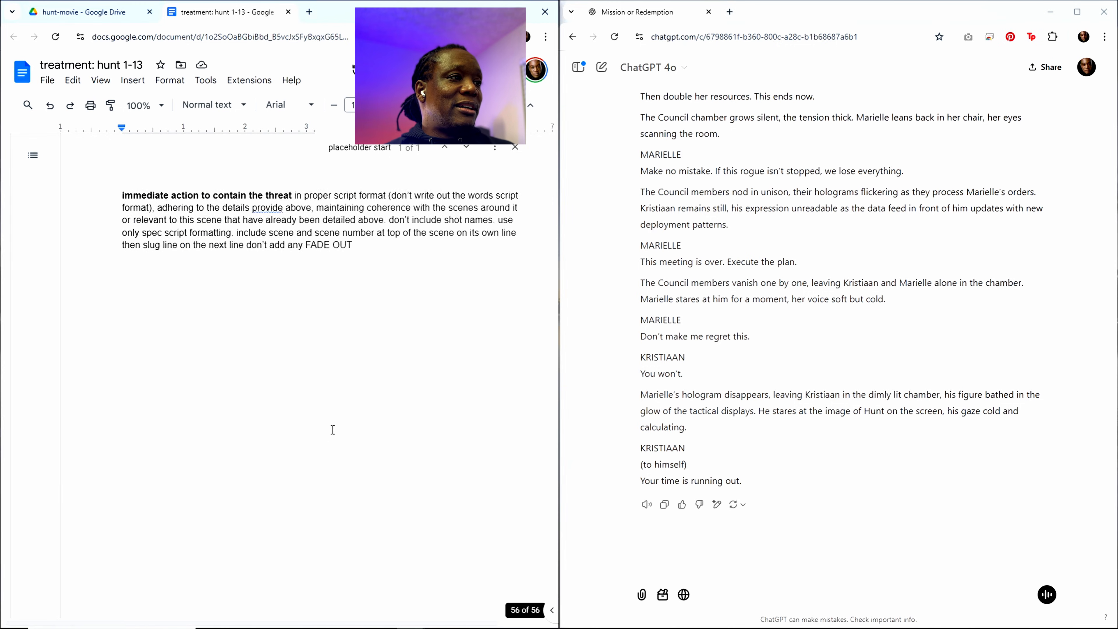
scroll(333, 429, up, 4)
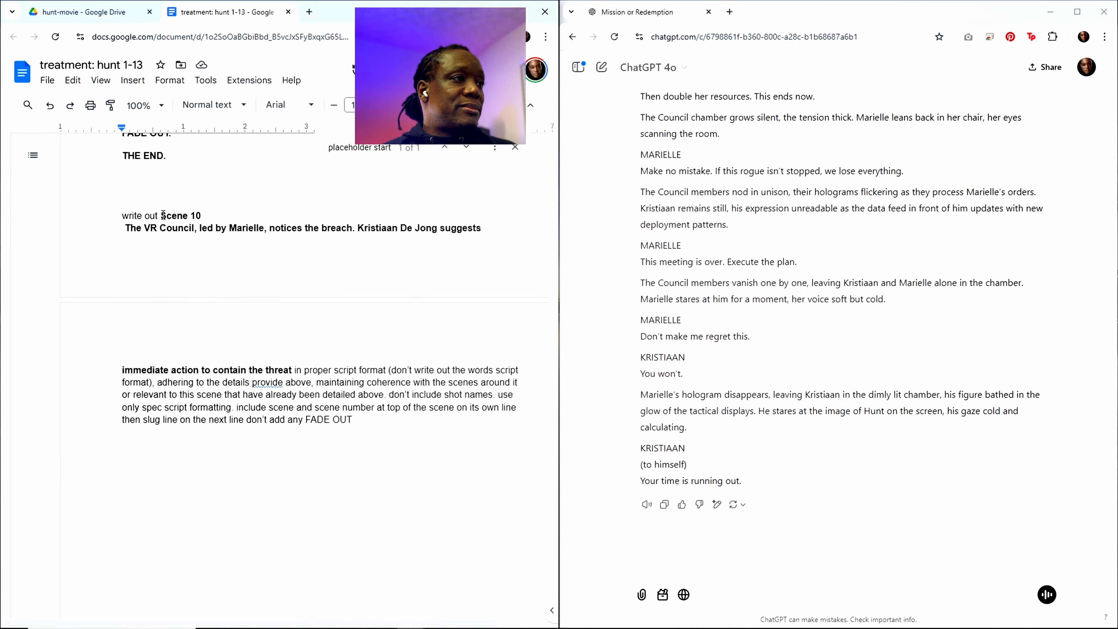
drag(162, 214, 273, 350)
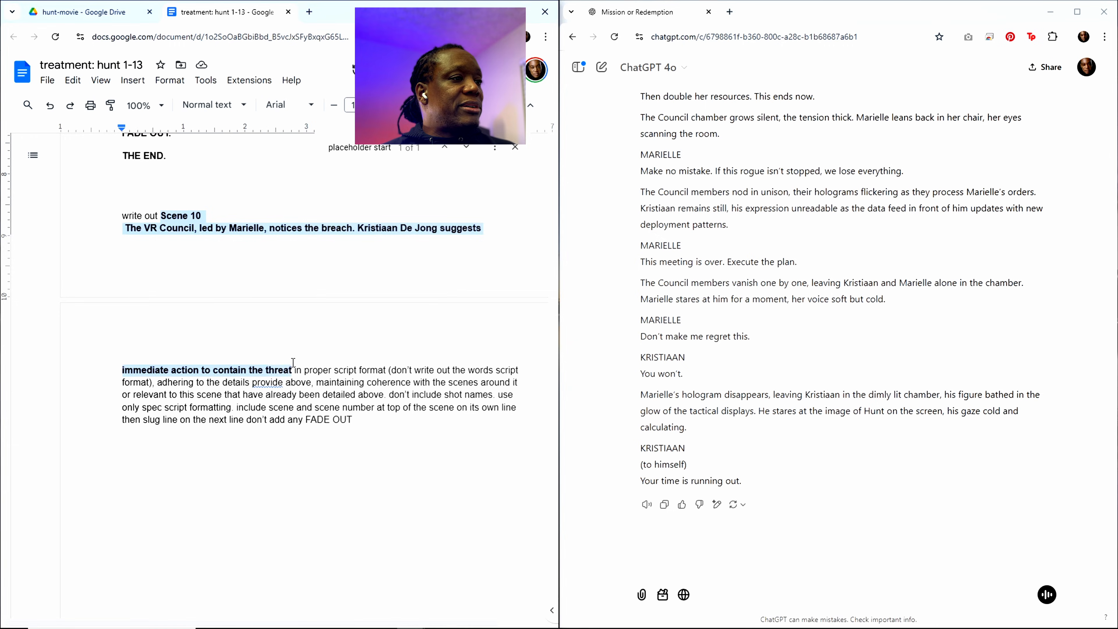
key(ctrl+v)
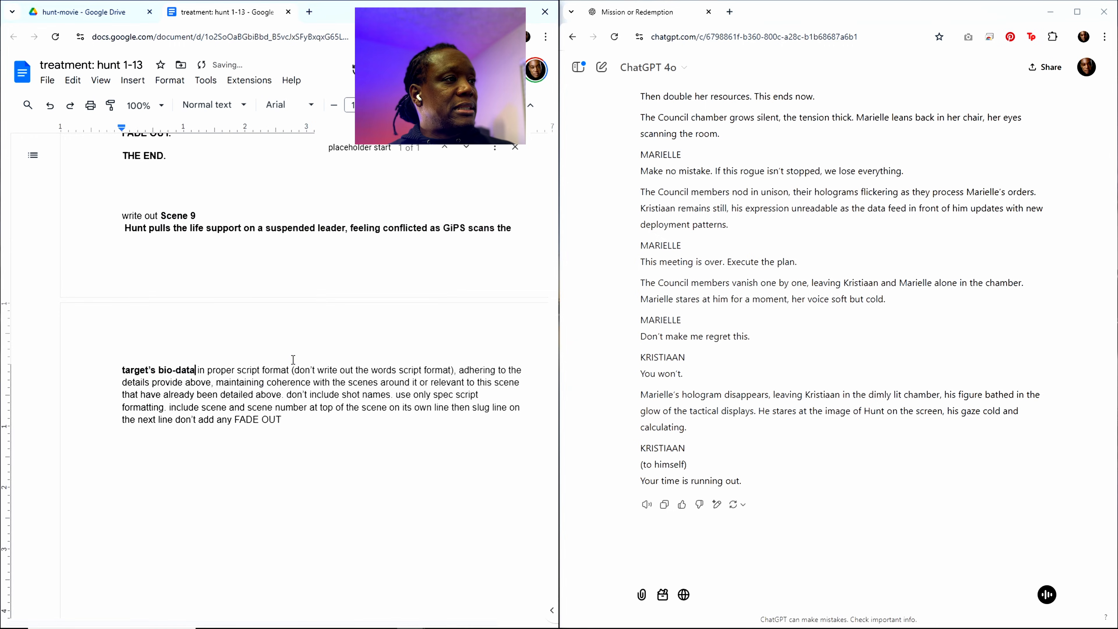
Step: Copy the entire updated treatment, including the Scene 9 request, into the same ChatGPT chat and send it
click(313, 285)
key(ctrl+a)
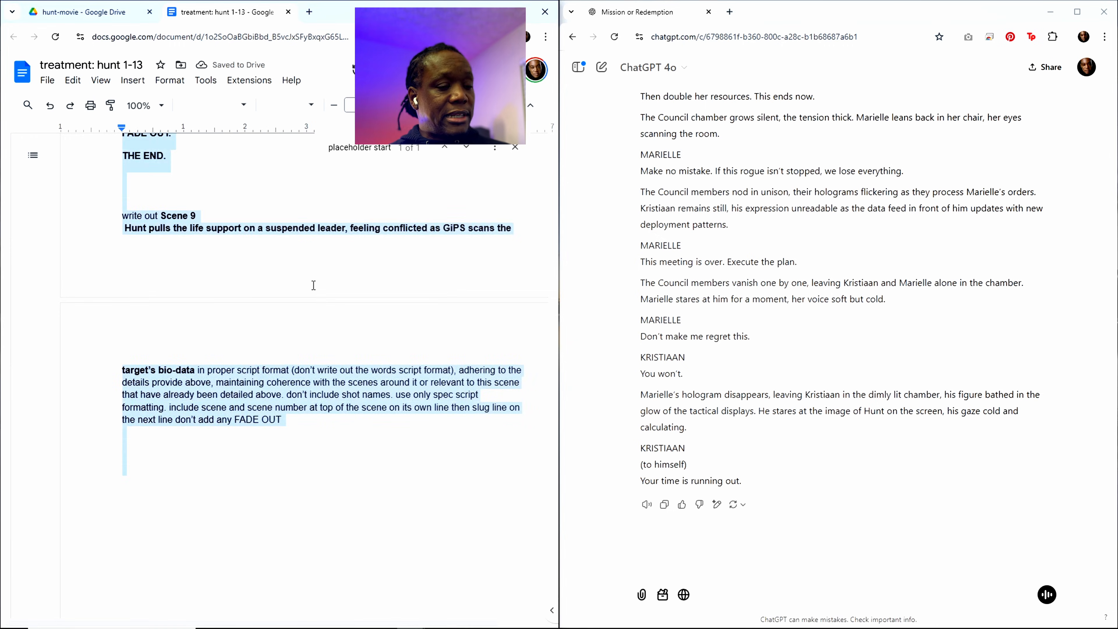
click(673, 564)
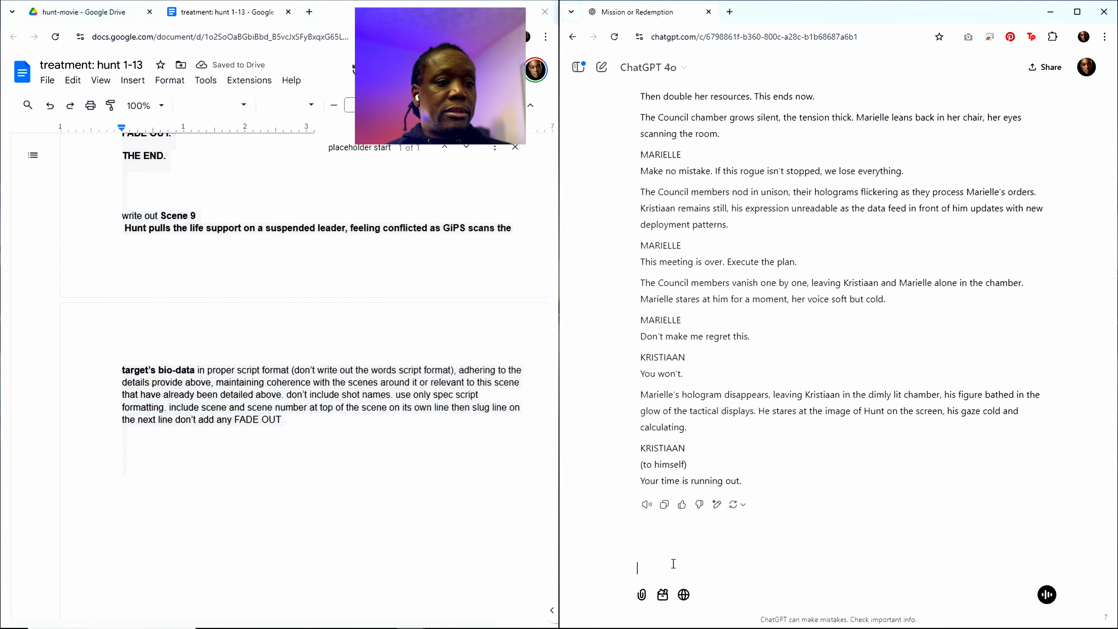
key(ctrl+v)
key(Return)
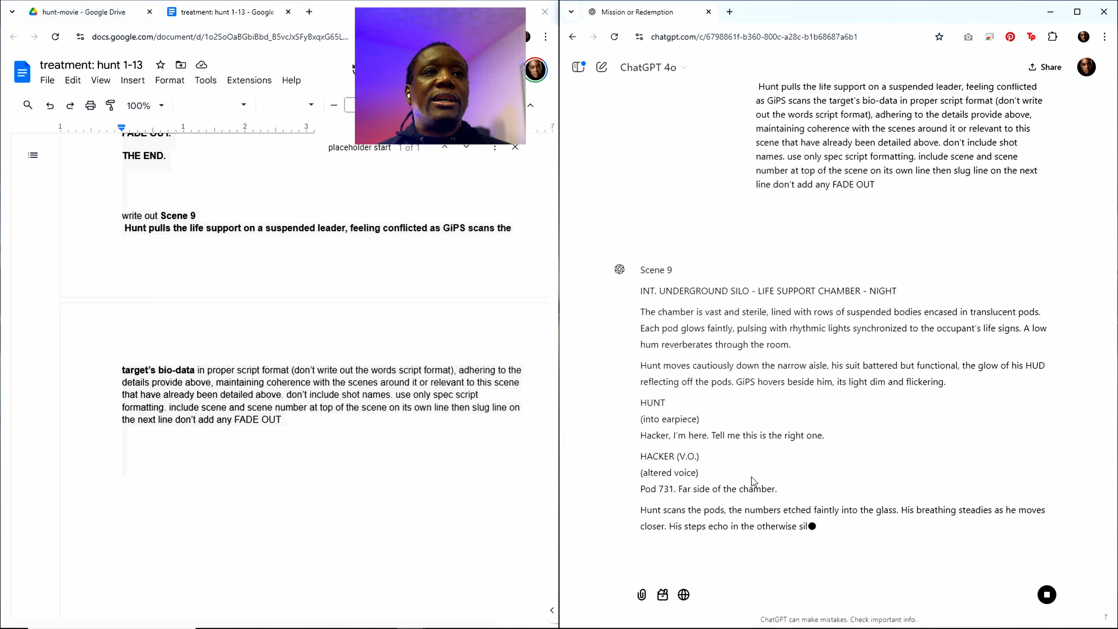
Step: Skim the generated Scene 9 script from start to end and copy the whole ChatGPT response
scroll(822, 348, up, 3)
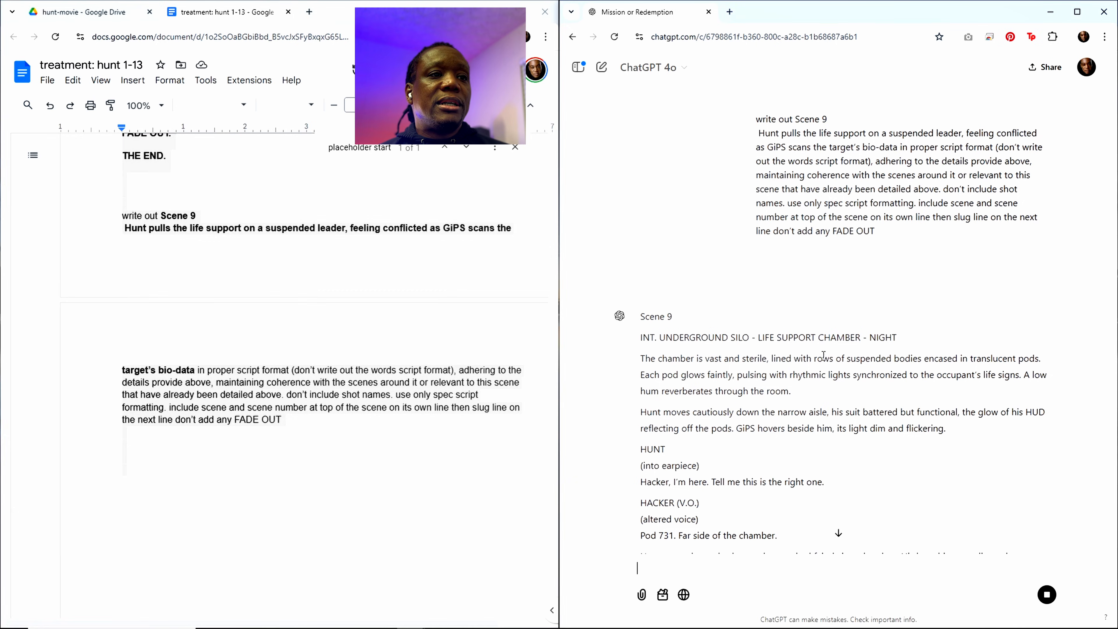
scroll(811, 409, down, 3)
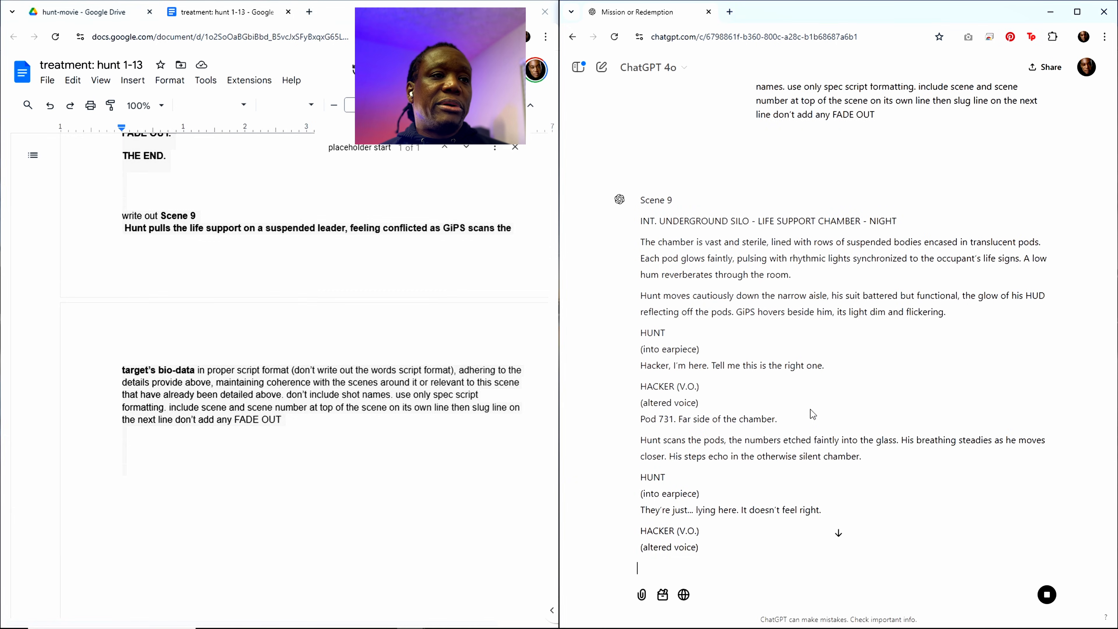
scroll(811, 408, down, 2)
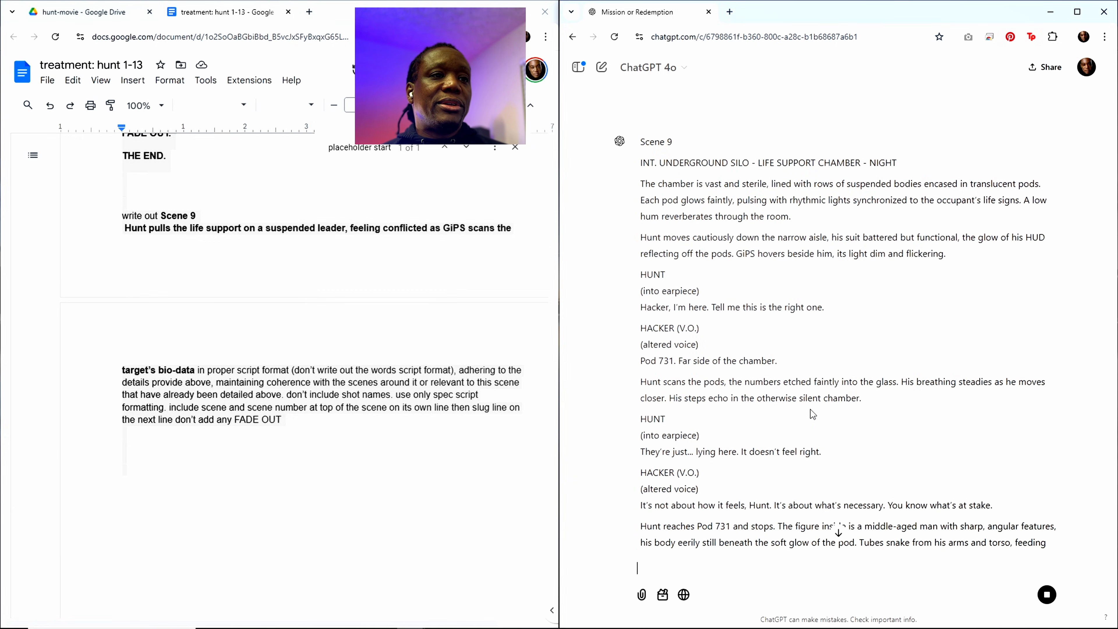
scroll(810, 409, down, 3)
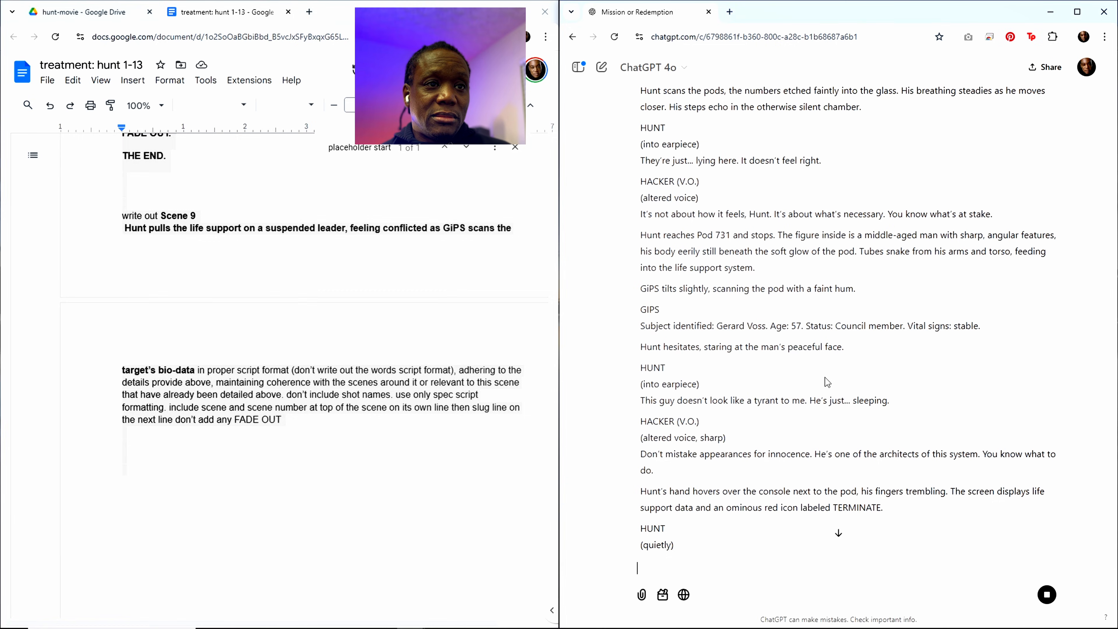
scroll(824, 377, up, 1)
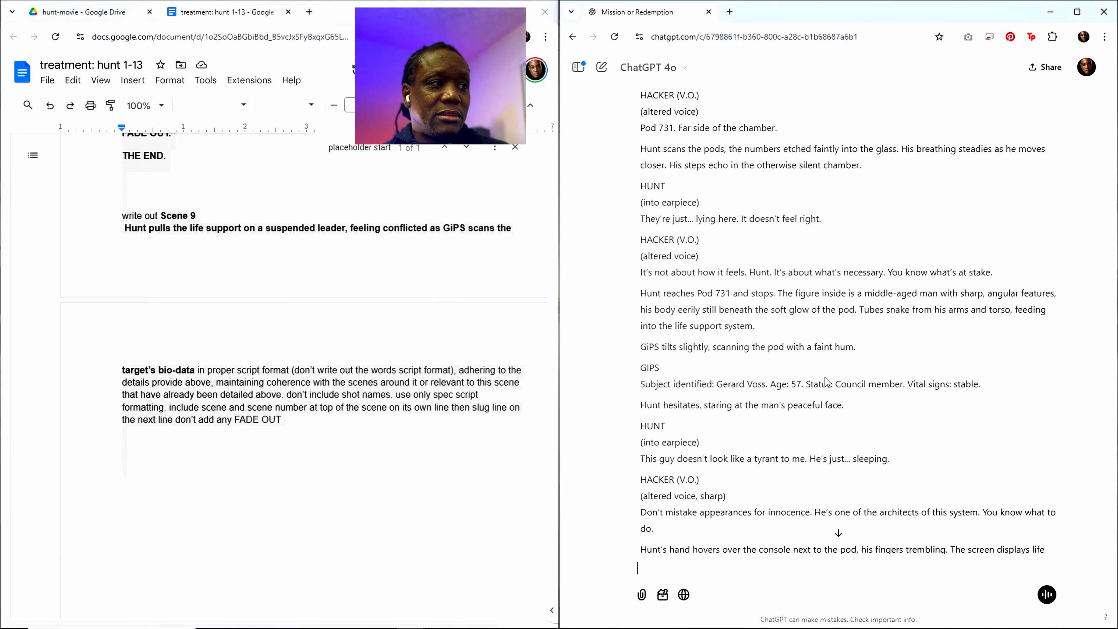
scroll(824, 377, up, 7)
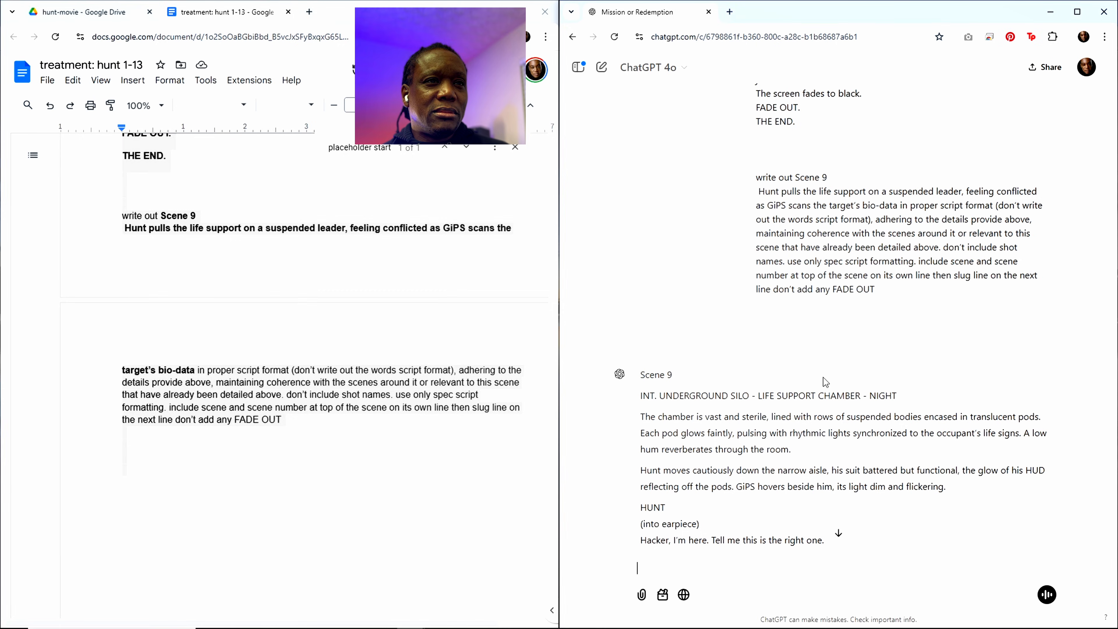
scroll(822, 377, down, 20)
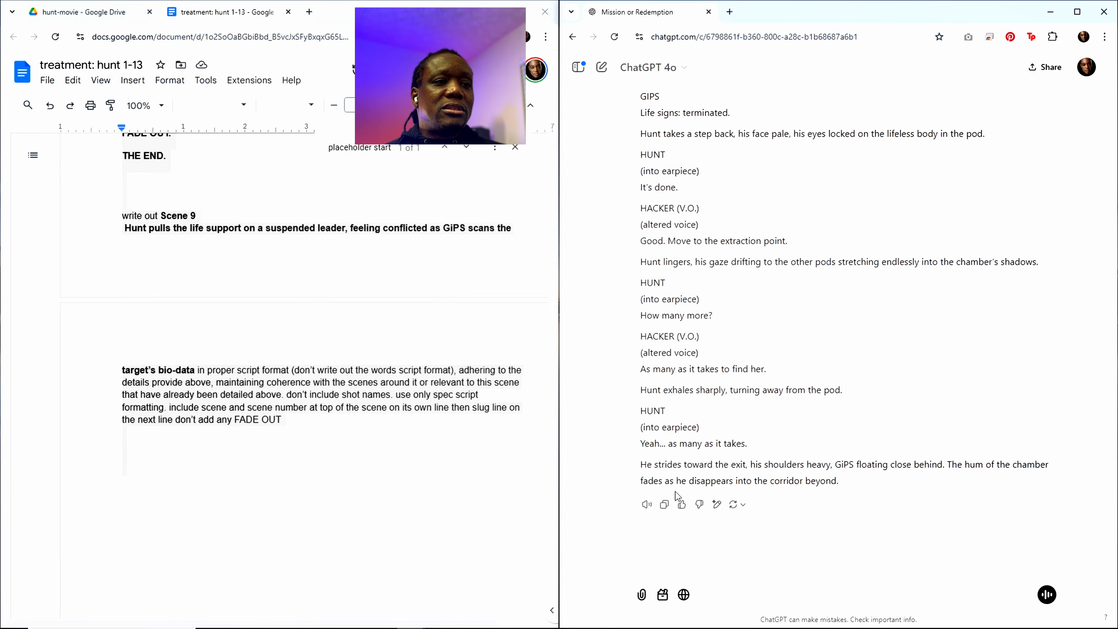
click(664, 504)
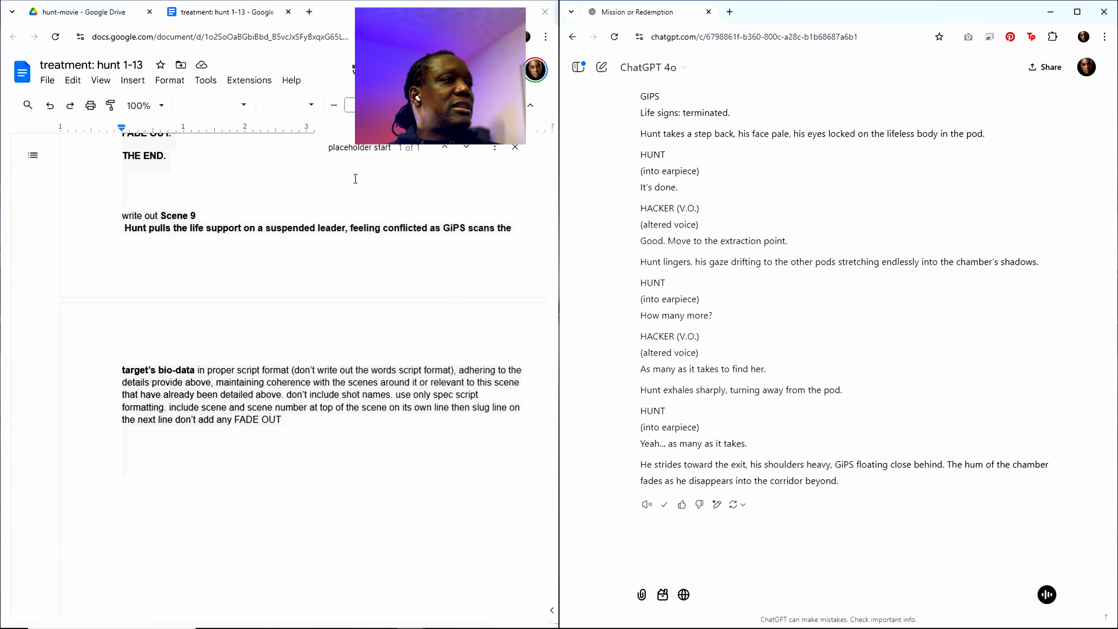
Step: Paste the Scene 9 script into the treatment below the "placeholder start" line, ahead of Scene 10
click(372, 149)
scroll(274, 317, up, 4)
click(129, 468)
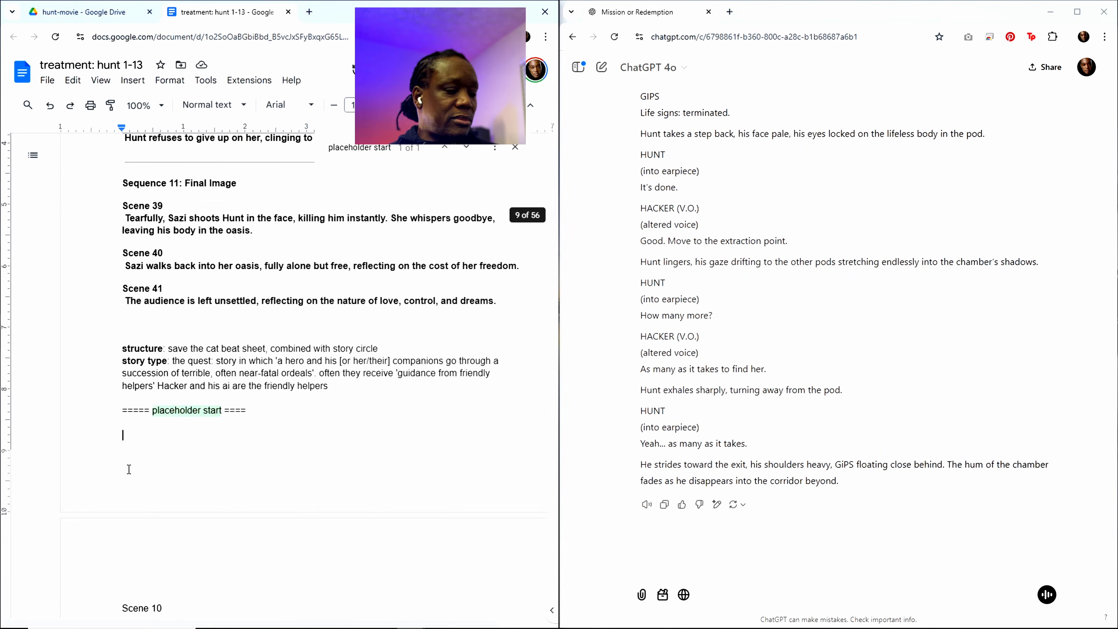
key(Return)
key(Return)
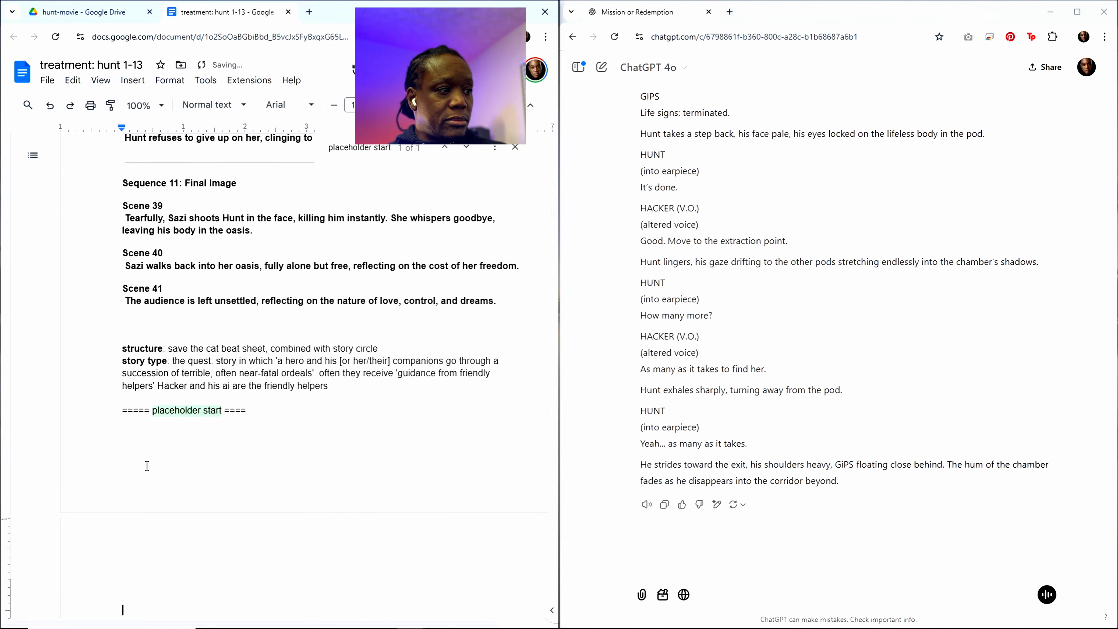
key(ctrl+v)
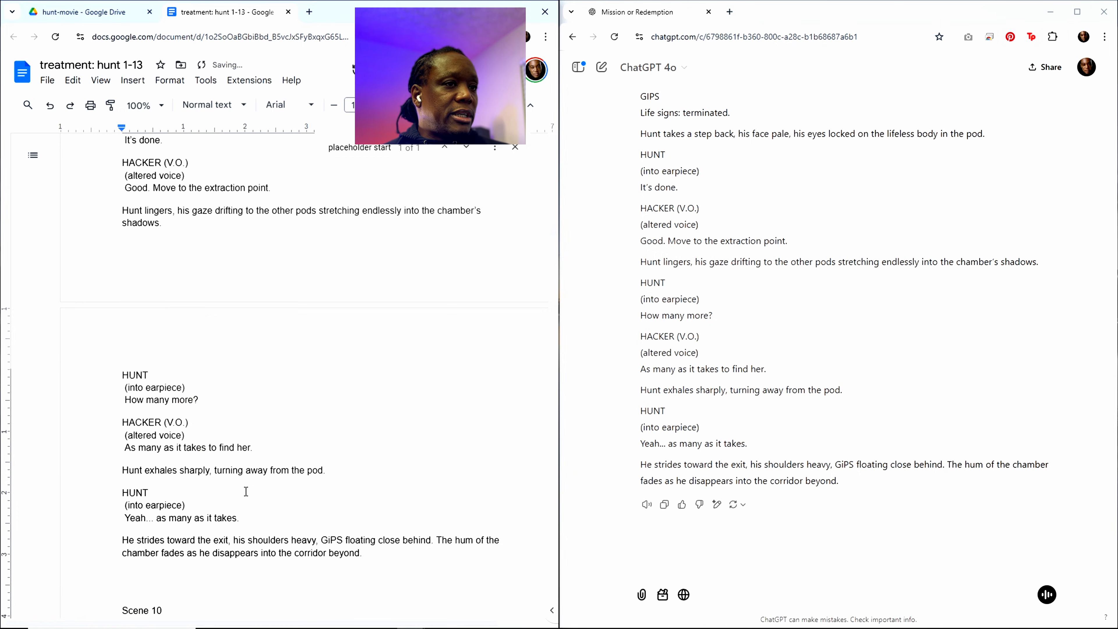
scroll(202, 529, down, 2)
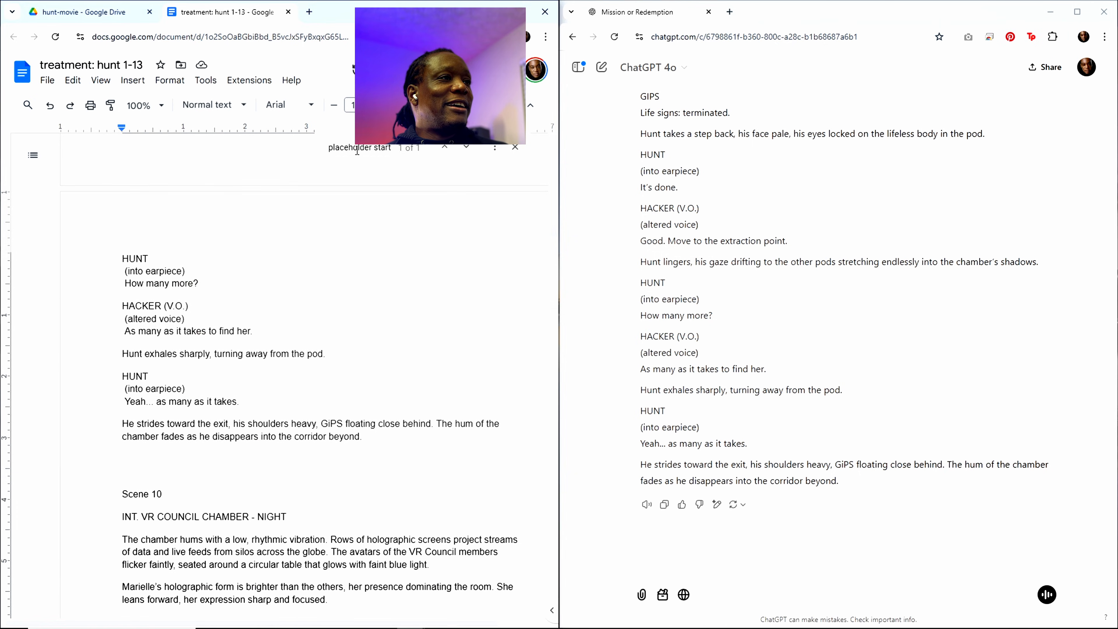
Step: Copy the Scene 8 summary from the outline and select the Scene 9 summary in the closing "write out" request
key(ctrl+f)
scroll(315, 313, up, 20)
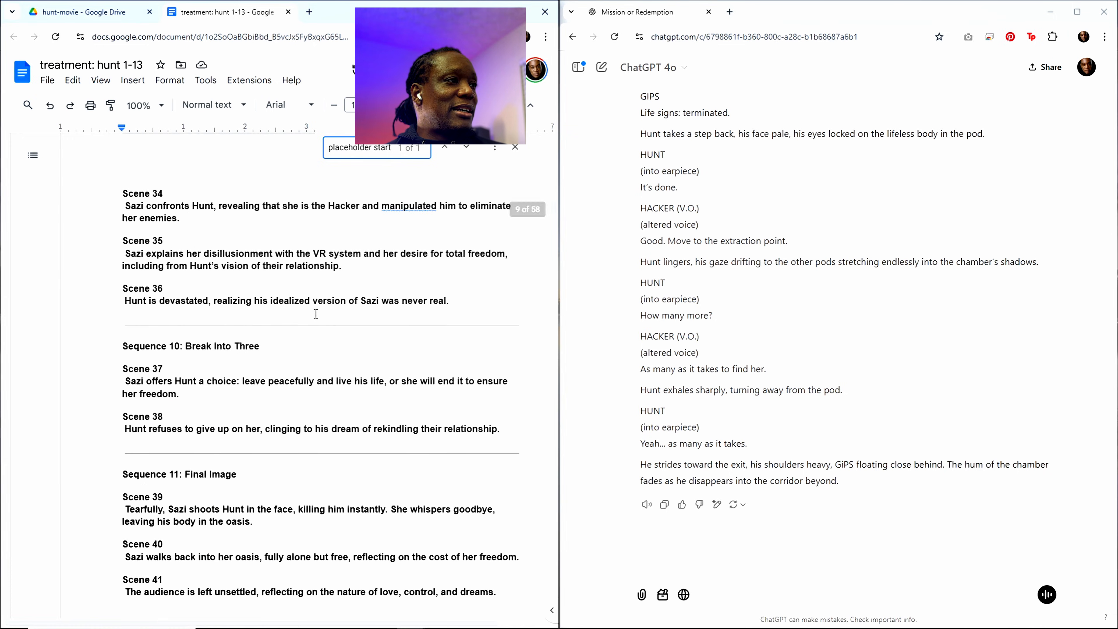
scroll(312, 316, up, 20)
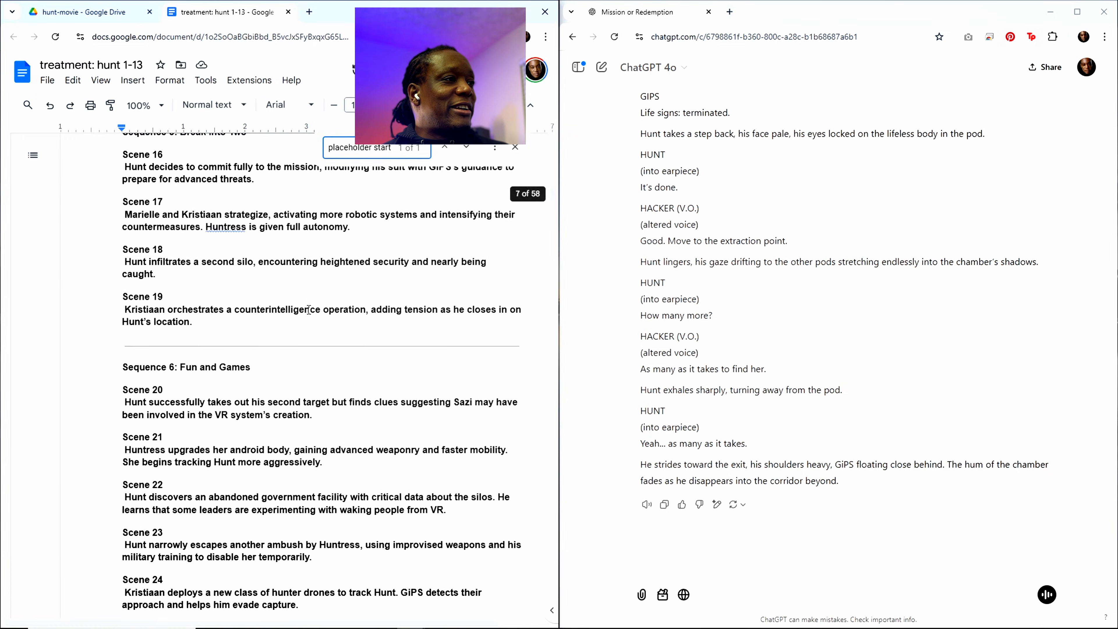
scroll(253, 286, up, 5)
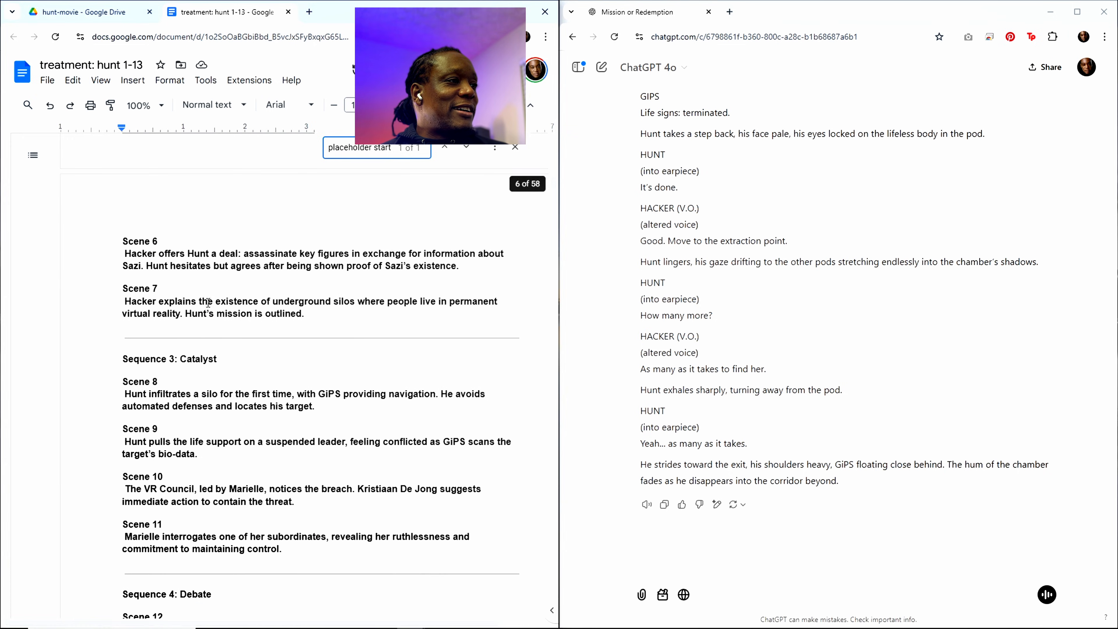
drag(313, 405, 124, 381)
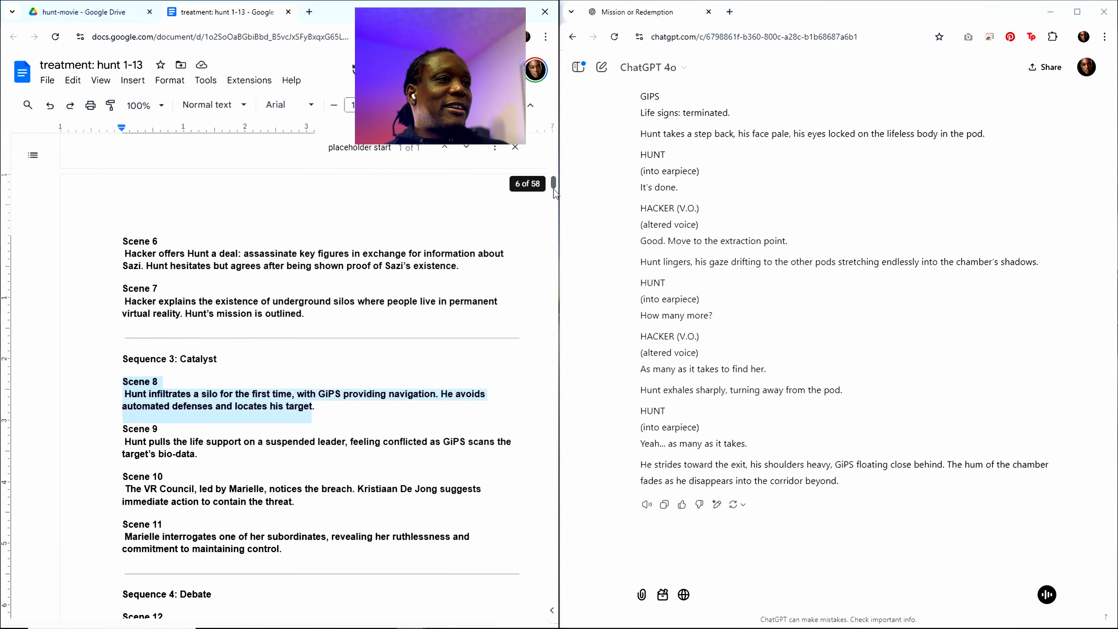
drag(553, 189, 537, 607)
scroll(360, 473, down, 15)
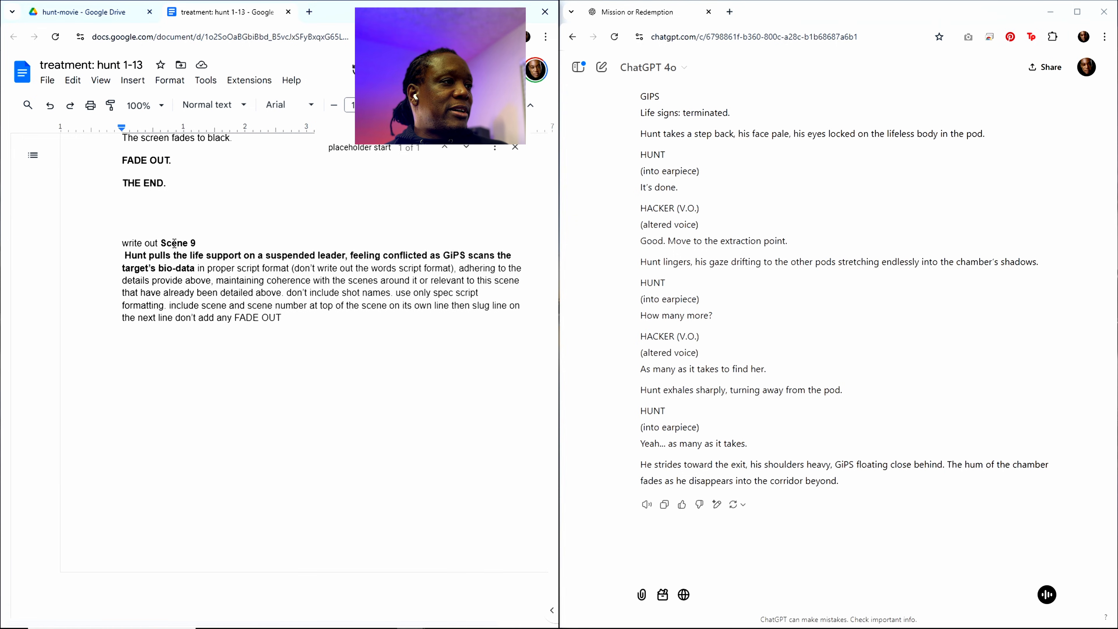
drag(161, 242, 195, 273)
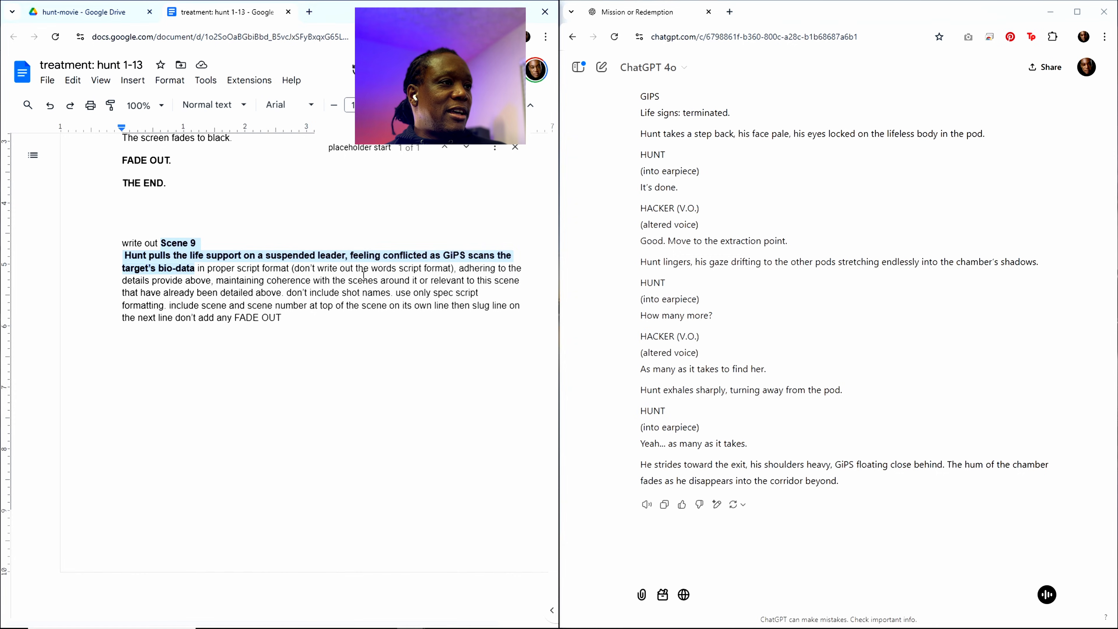
Step: Copy the Scene 8 heading and summary from the outline under Sequence 3: Catalyst
scroll(445, 358, up, 5)
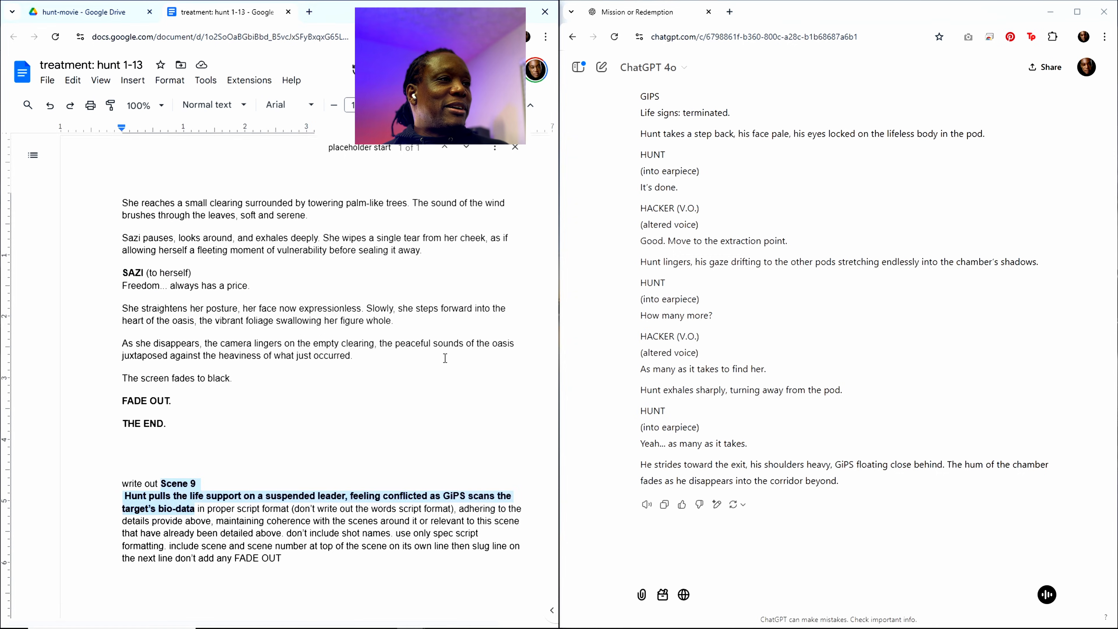
scroll(445, 357, up, 20)
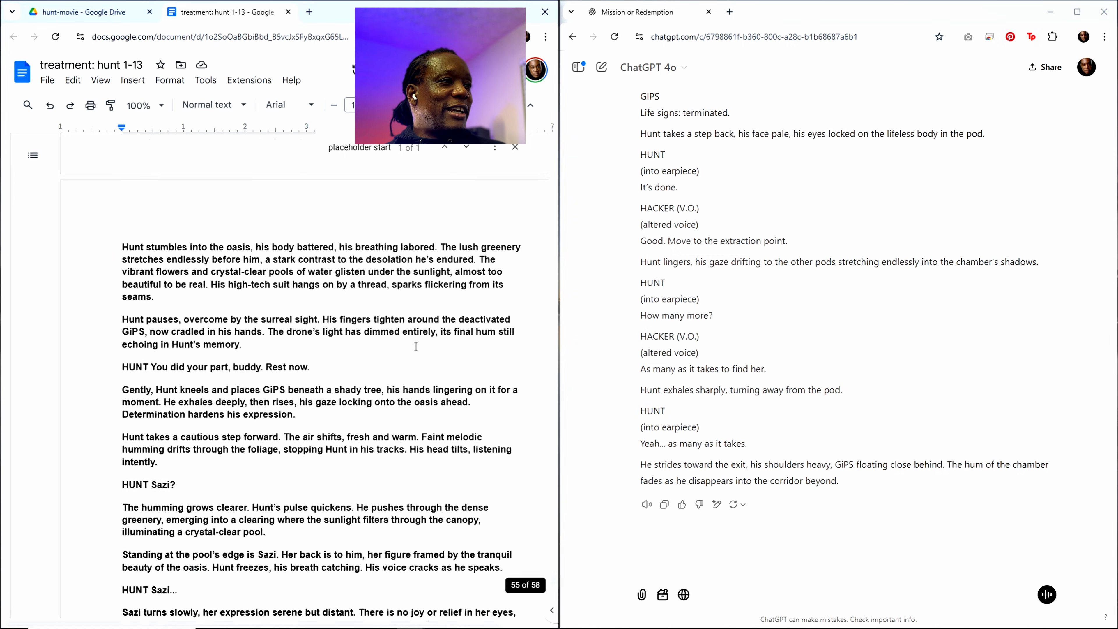
scroll(416, 346, up, 20)
click(385, 149)
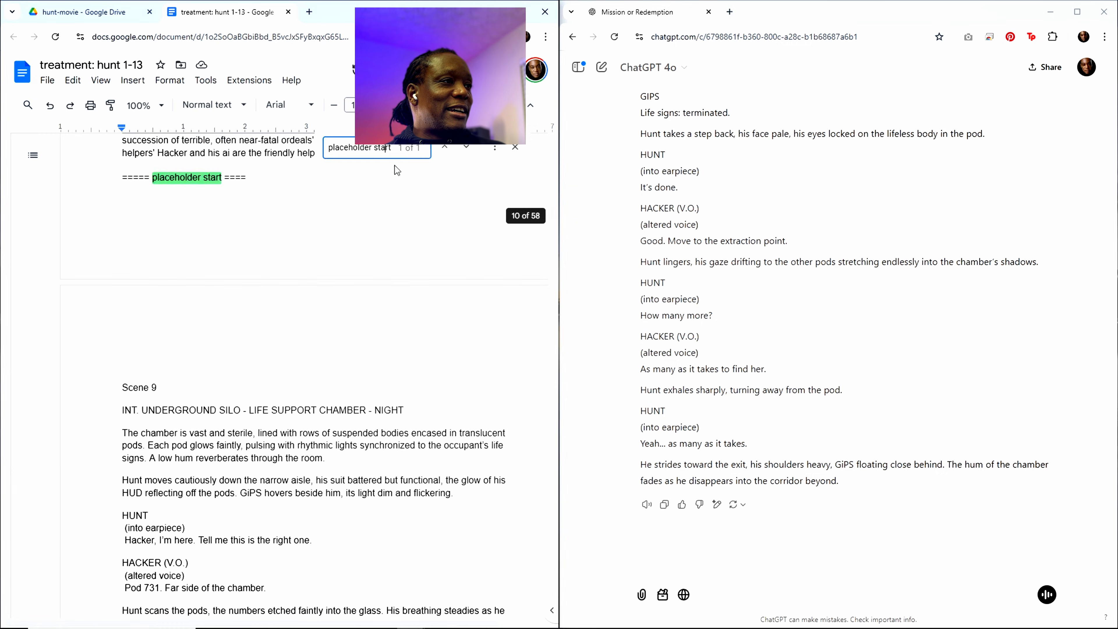
scroll(178, 262, up, 20)
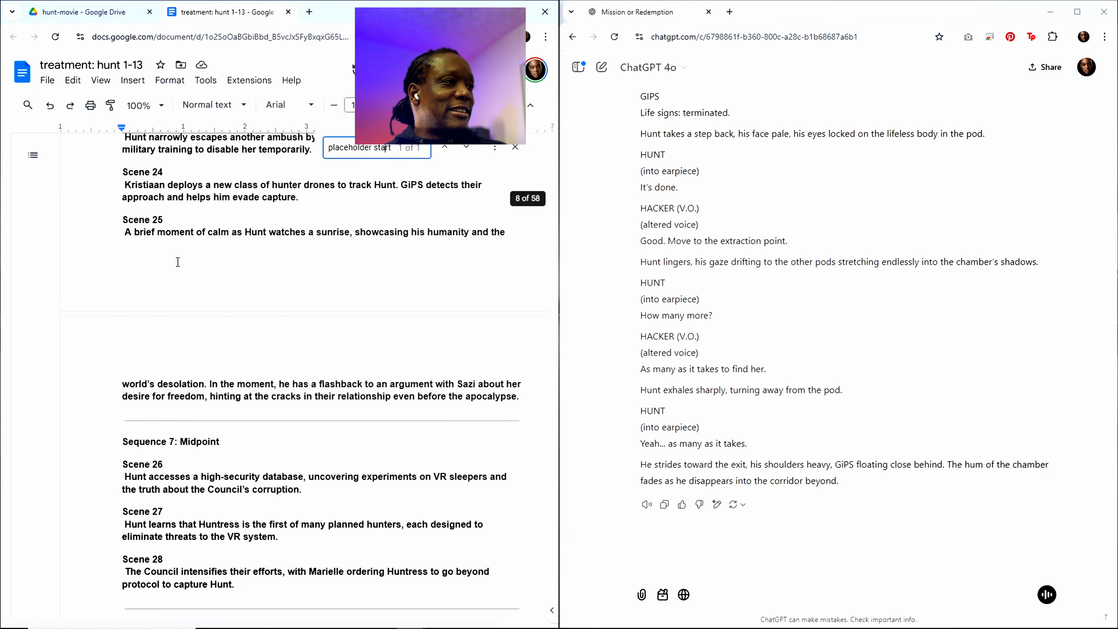
scroll(178, 262, up, 20)
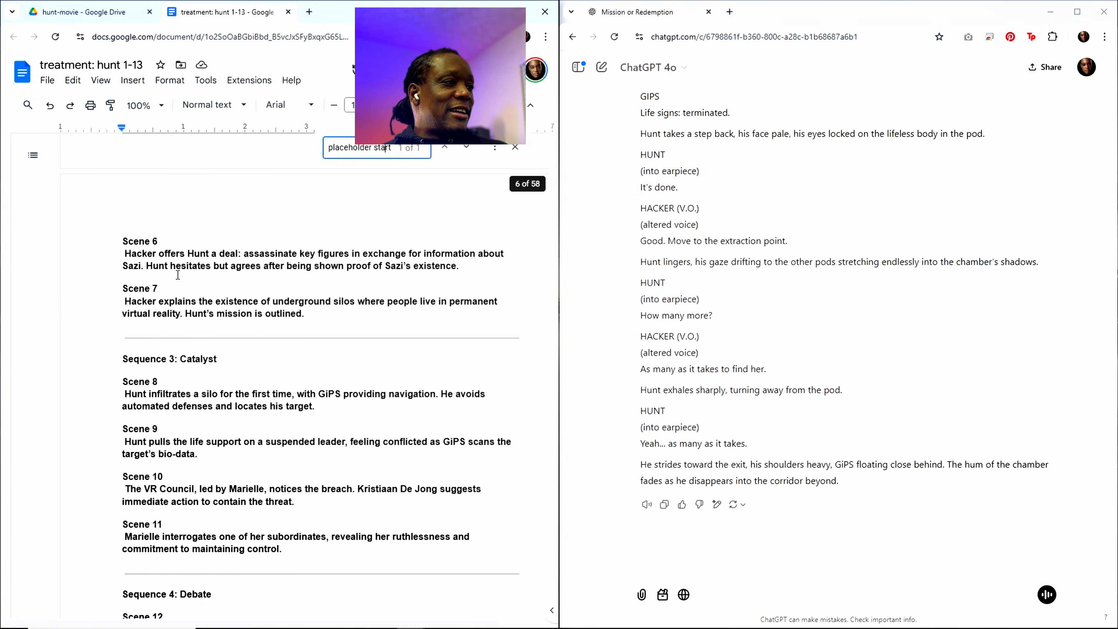
drag(124, 380, 313, 406)
key(ctrl+c)
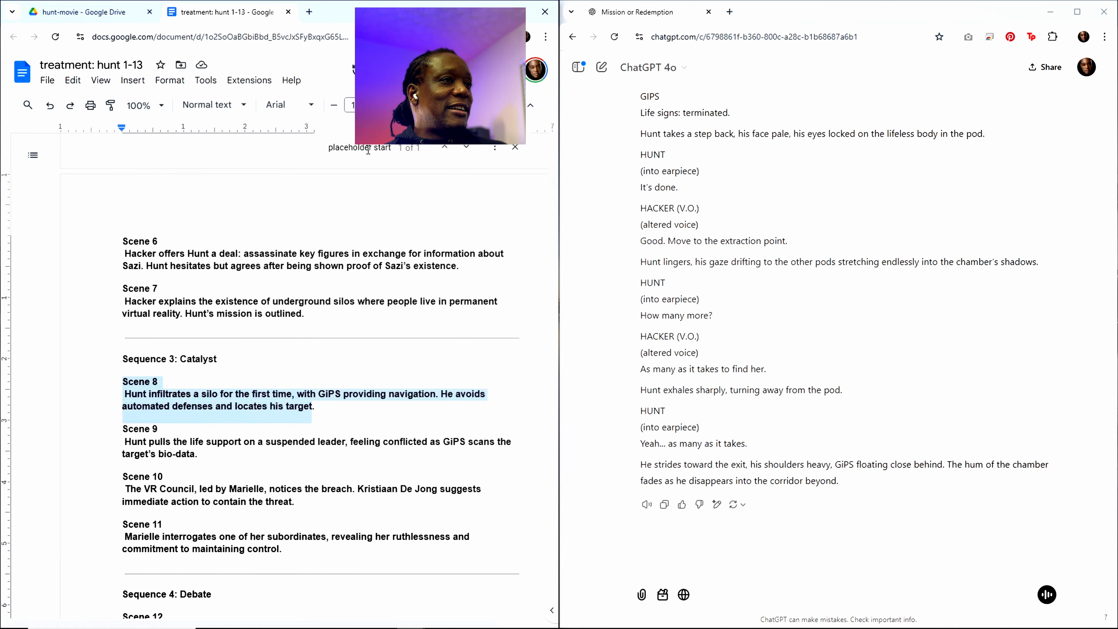
Step: Replace the Scene 9 summary in the "write out" request at the document's end with the copied Scene 8 summary
scroll(481, 262, down, 4)
drag(555, 192, 560, 622)
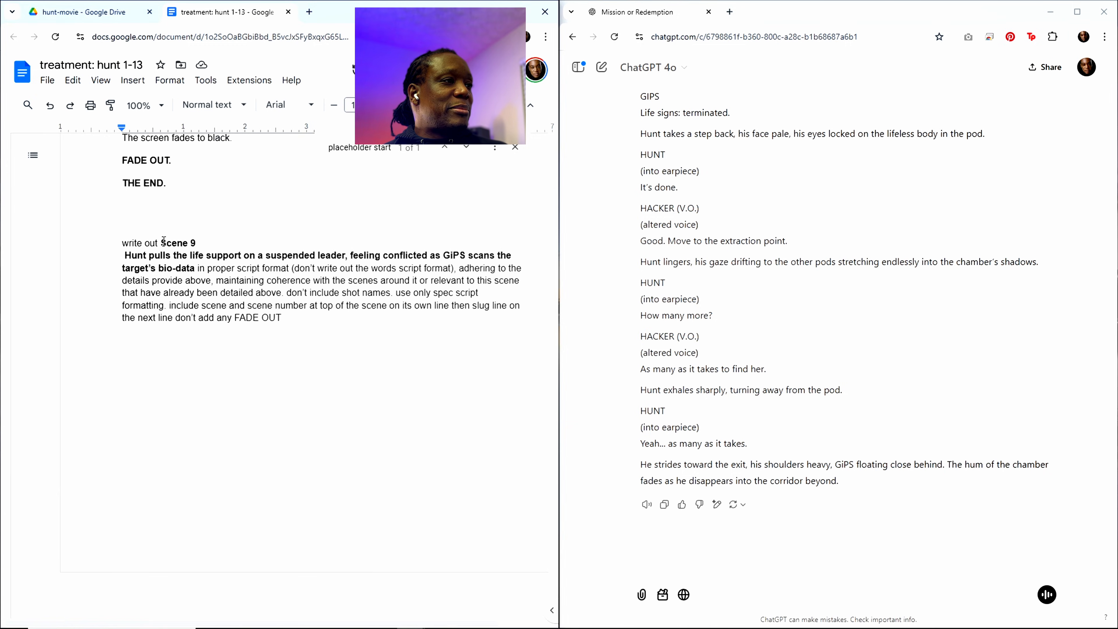
drag(161, 242, 198, 269)
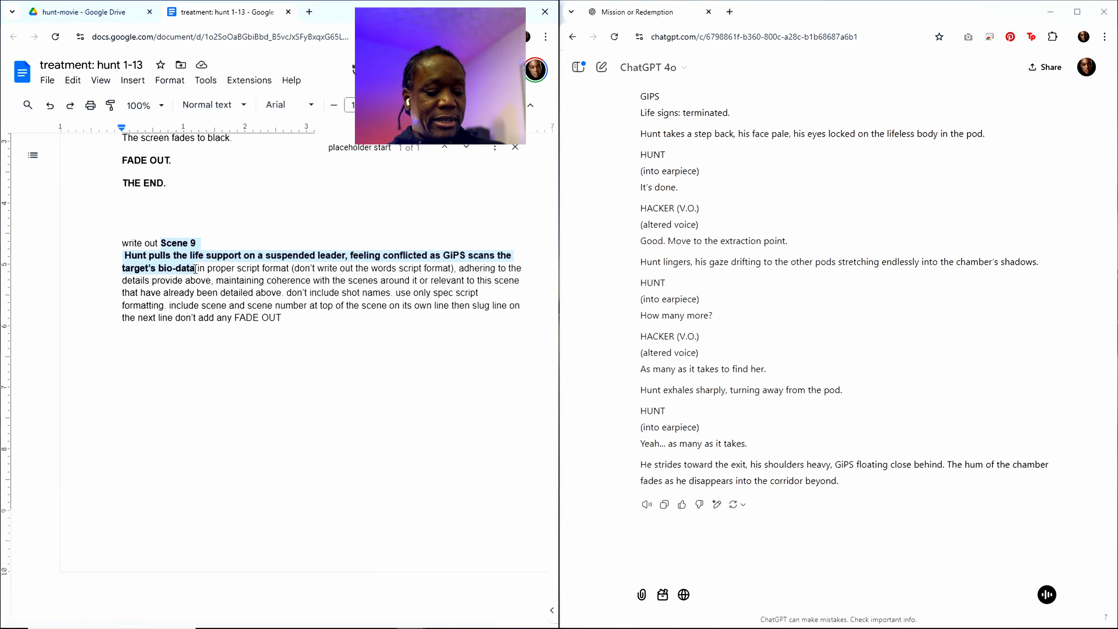
key(ctrl+v)
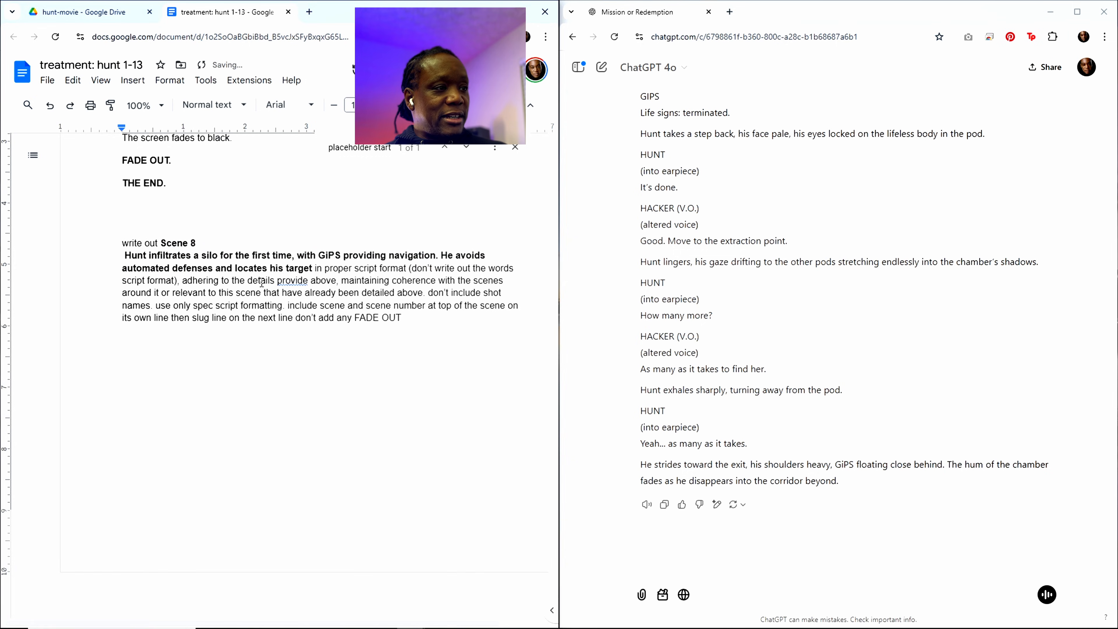
Step: Copy the whole treatment, including the Scene 8 request, into the same ChatGPT chat and send it
key(ctrl+a)
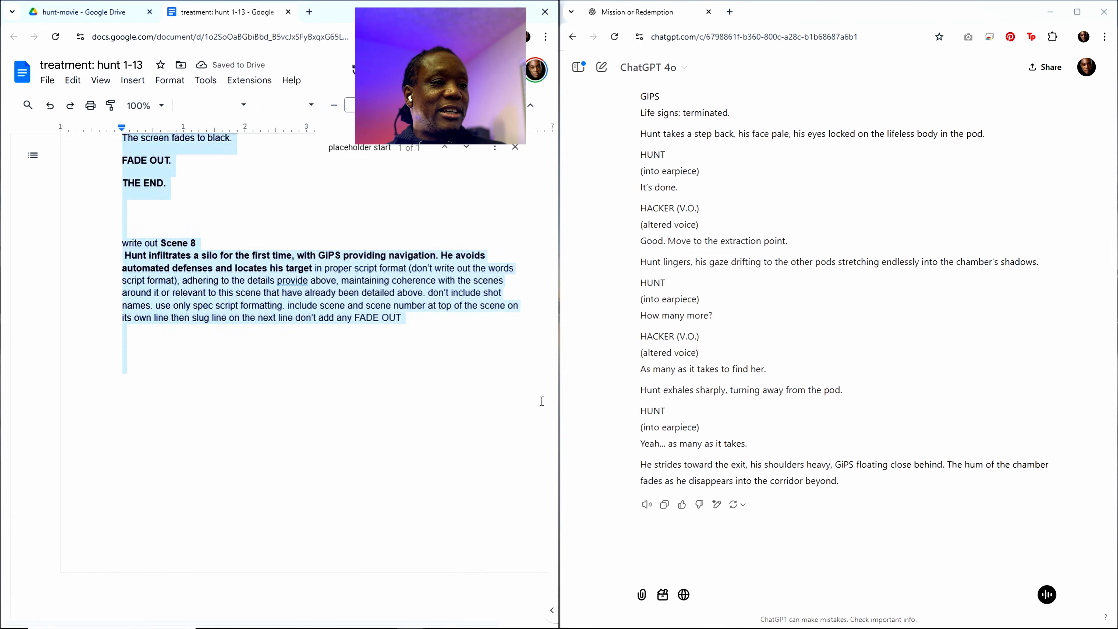
click(674, 576)
key(ctrl+v)
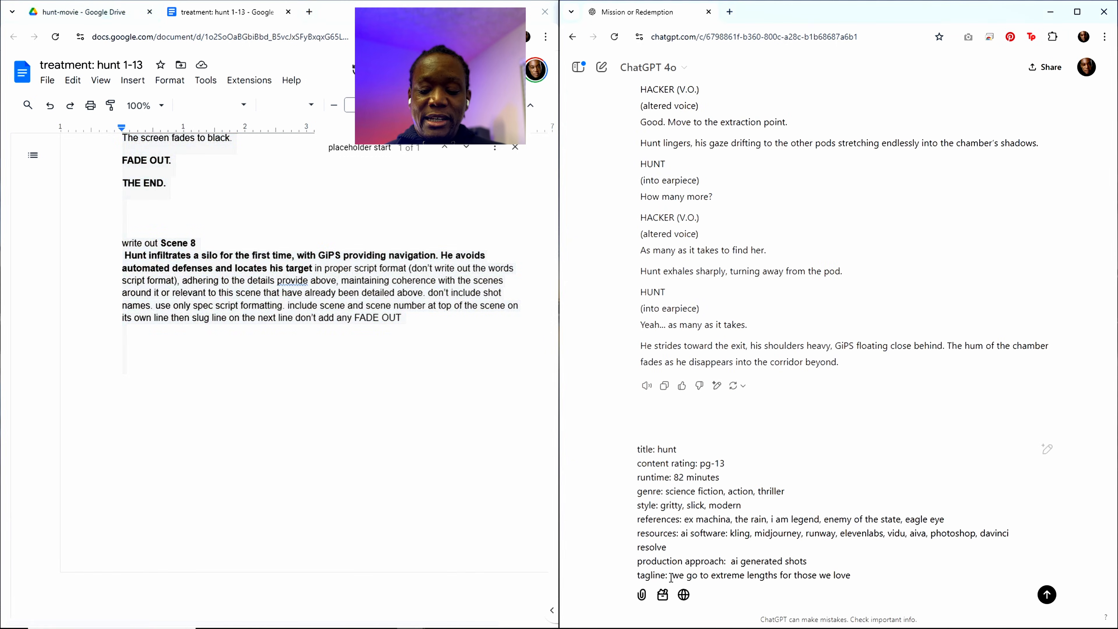
key(Return)
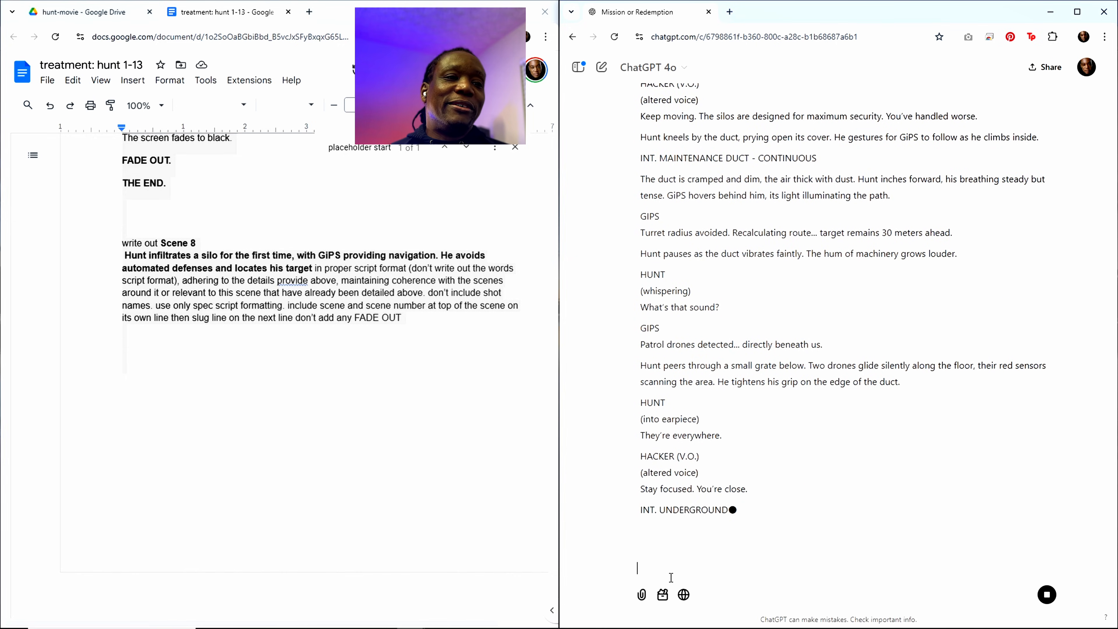
Step: Skim the generated Scene 8 script through to its end and copy the full ChatGPT response
scroll(766, 325, up, 4)
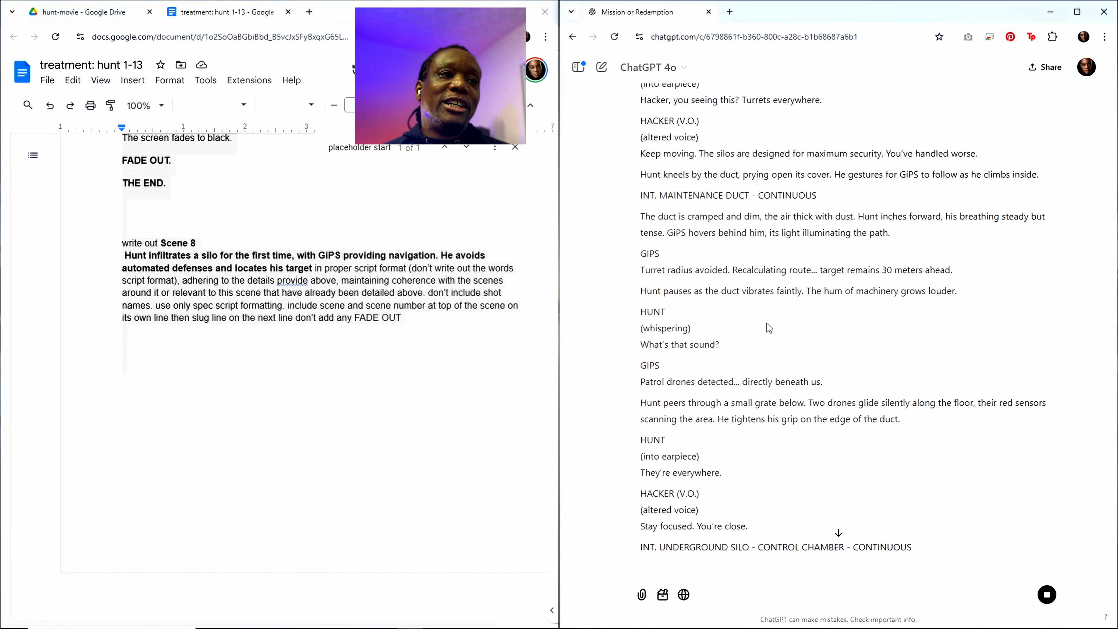
scroll(762, 328, up, 10)
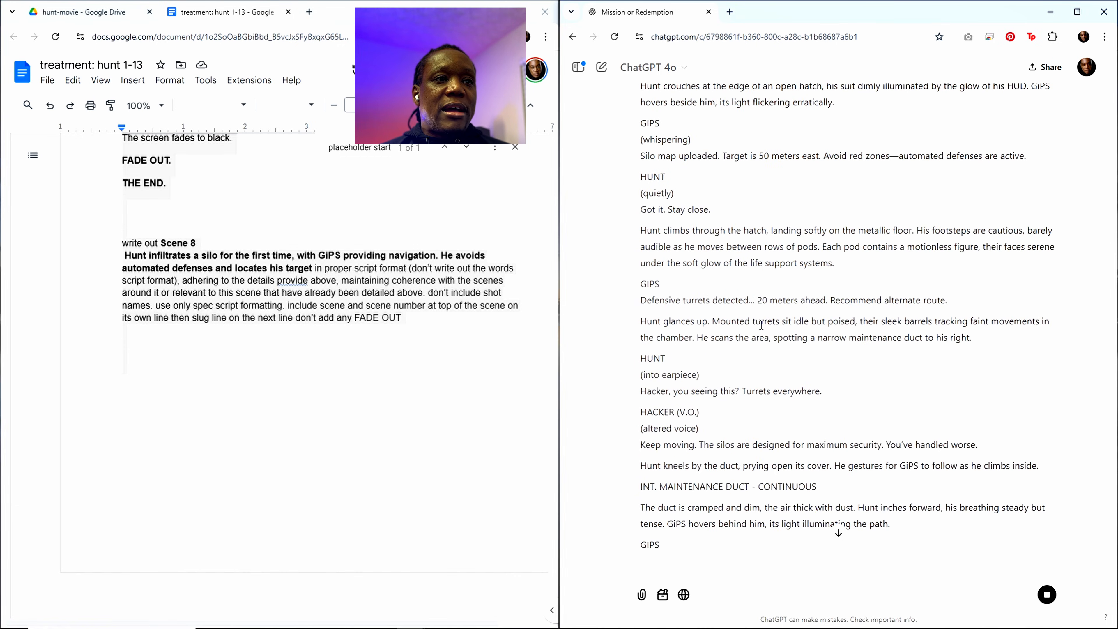
scroll(763, 328, down, 12)
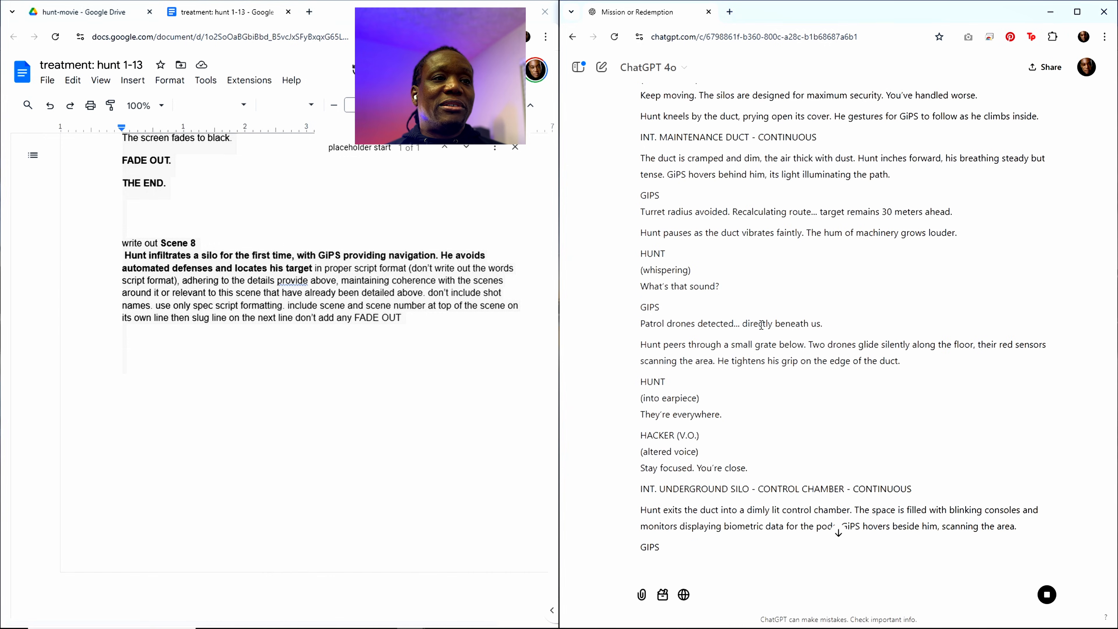
scroll(760, 328, up, 5)
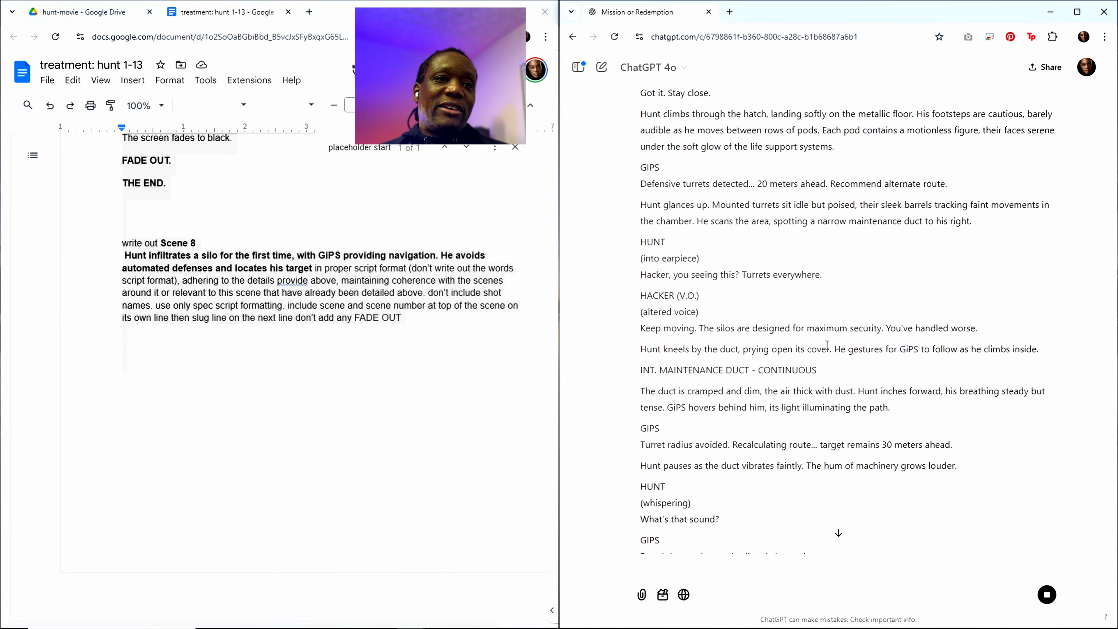
scroll(822, 356, up, 5)
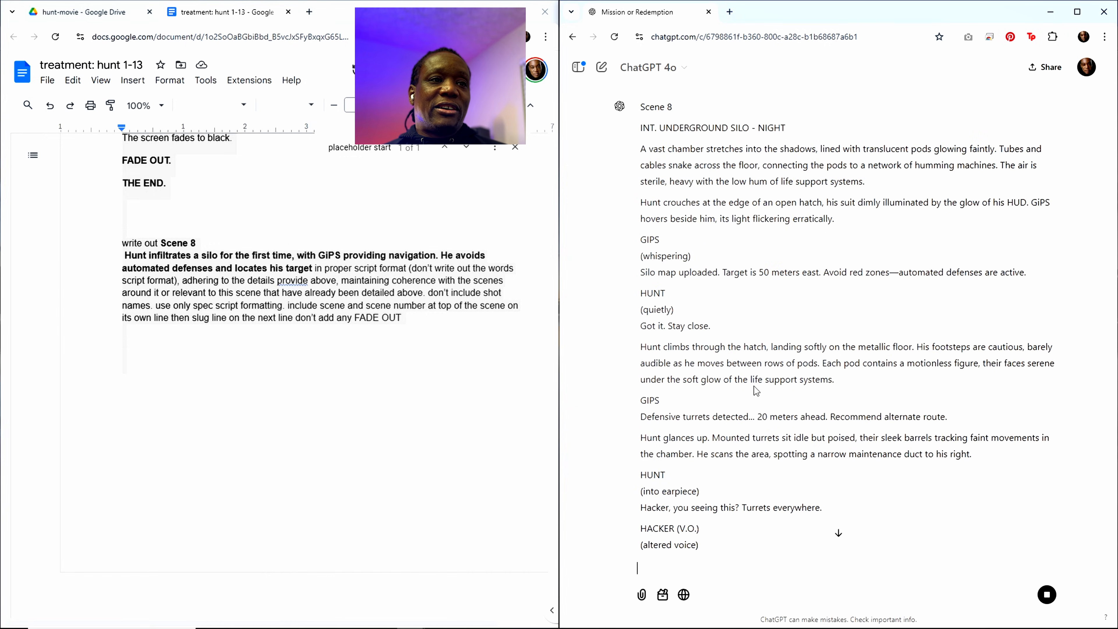
scroll(772, 384, down, 6)
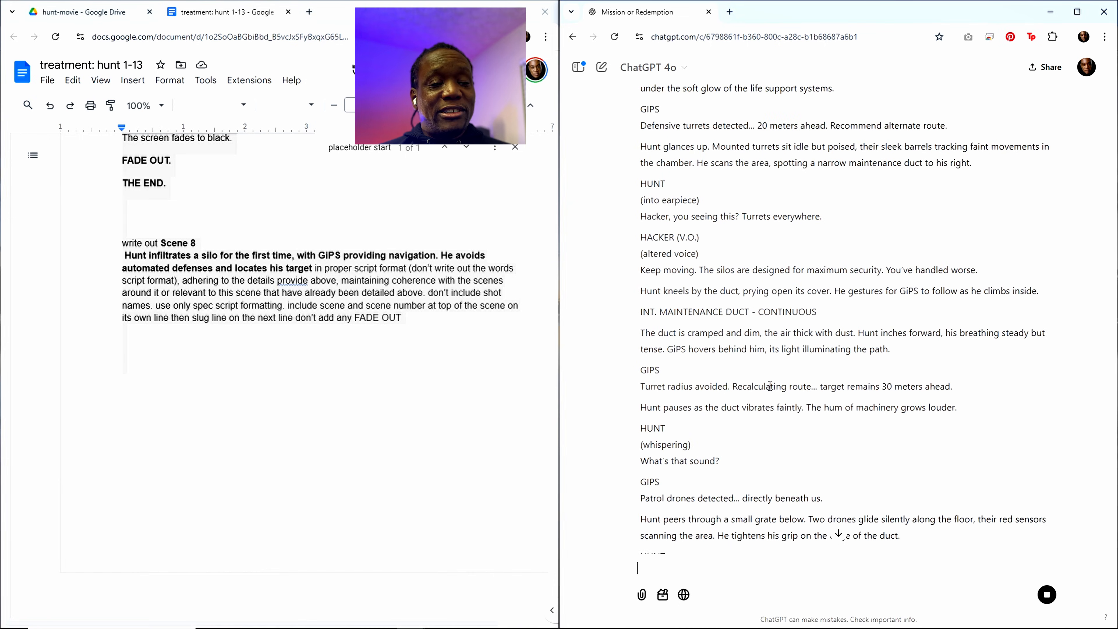
scroll(777, 385, down, 13)
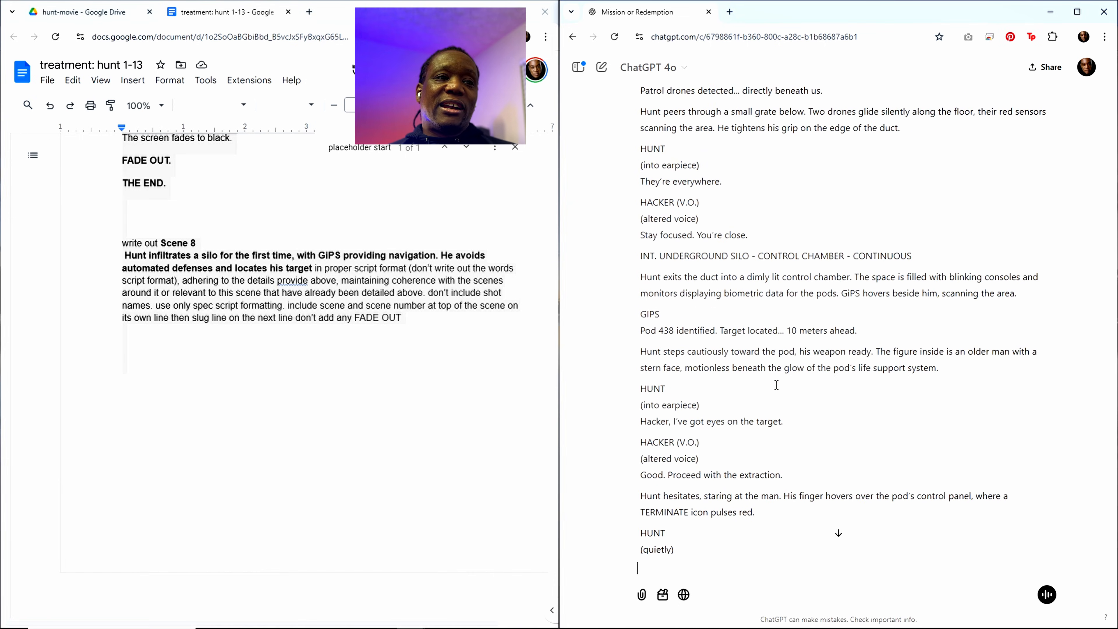
scroll(776, 391, down, 6)
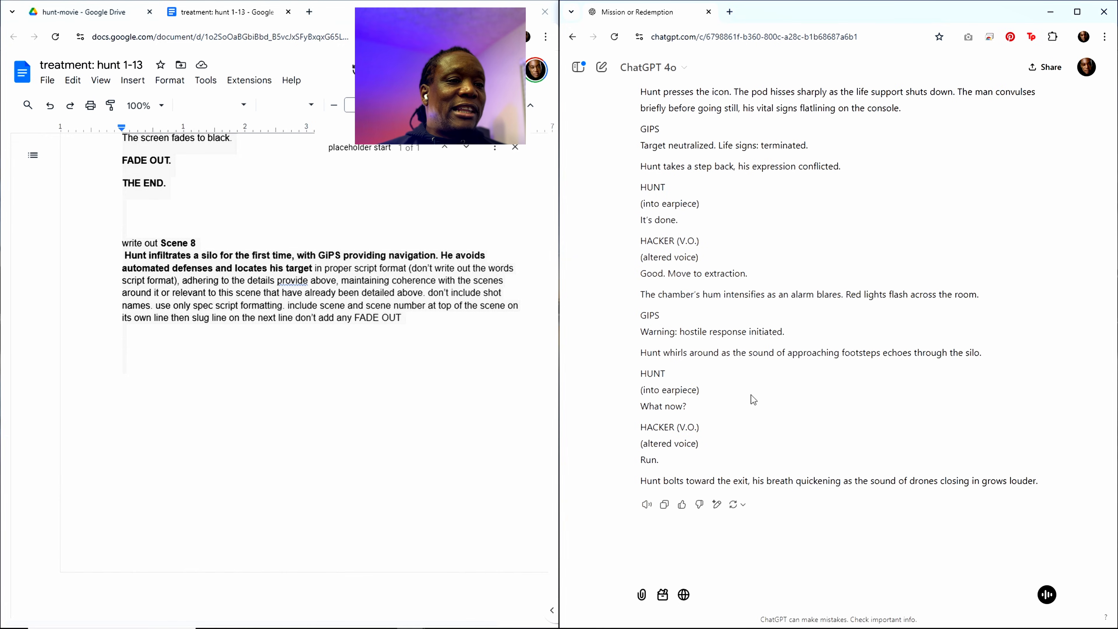
click(663, 506)
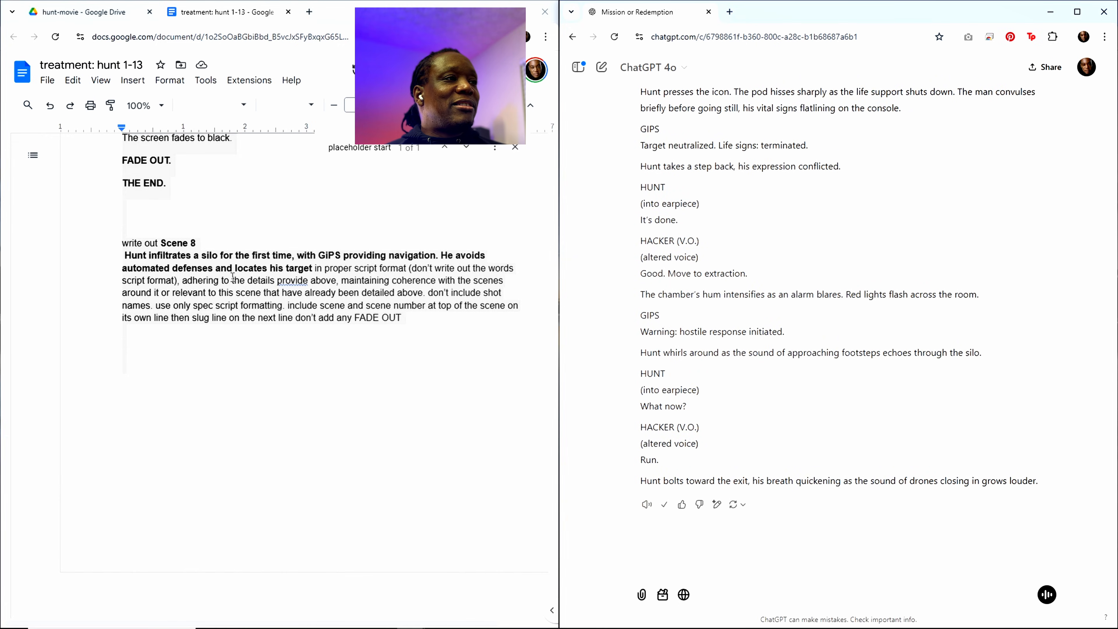
Step: Paste the Scene 8 script into the treatment below the "placeholder start" line, ahead of Scene 9
click(283, 268)
scroll(314, 277, up, 2)
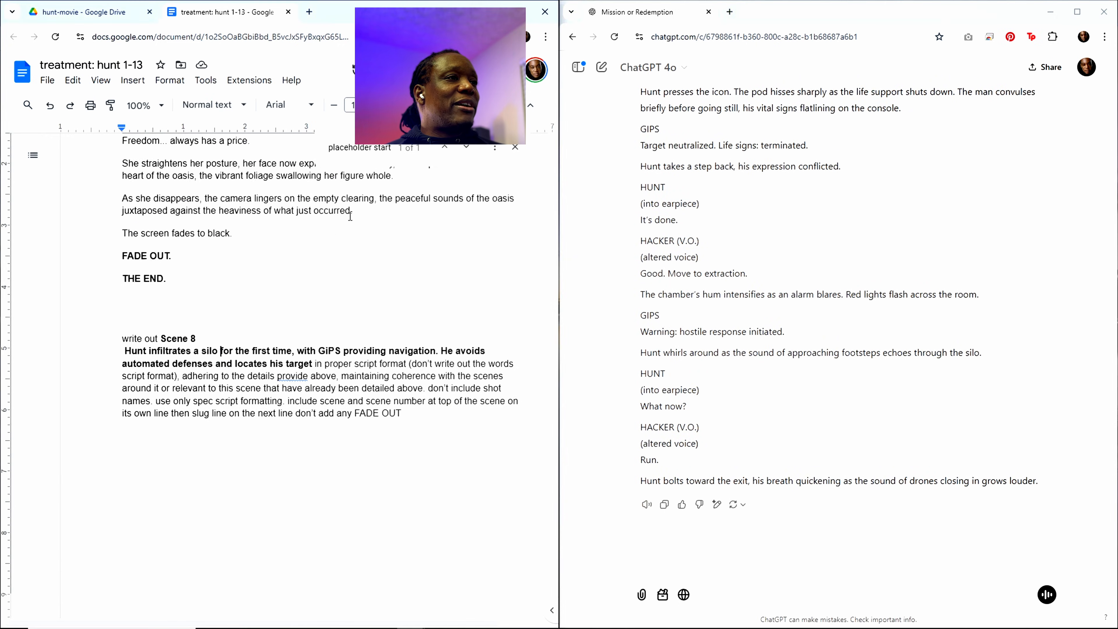
click(365, 148)
click(144, 242)
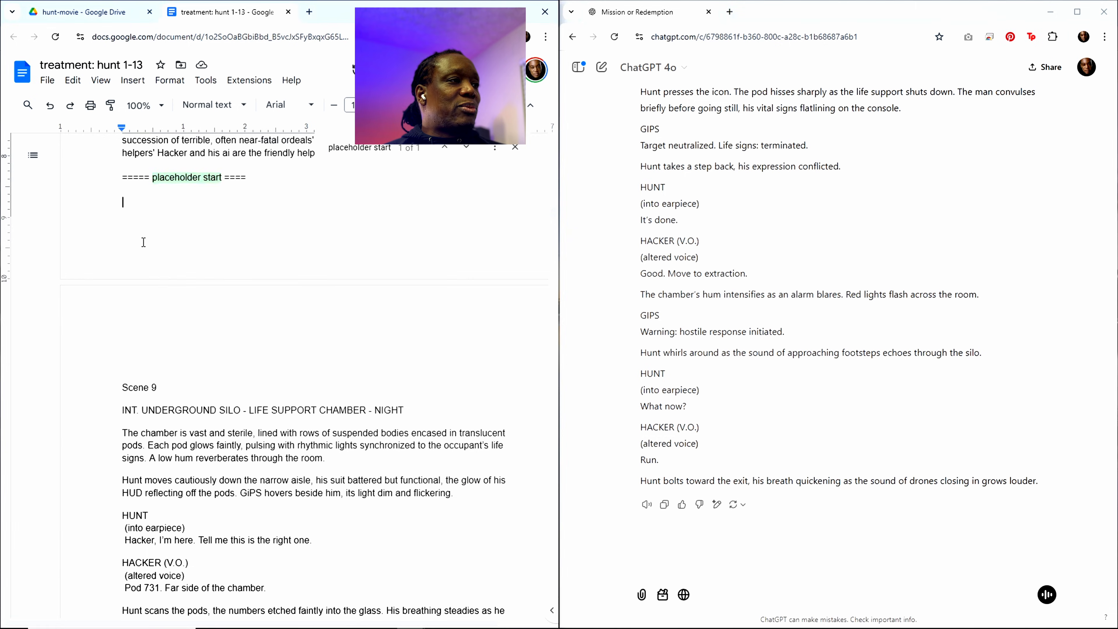
key(ctrl+v)
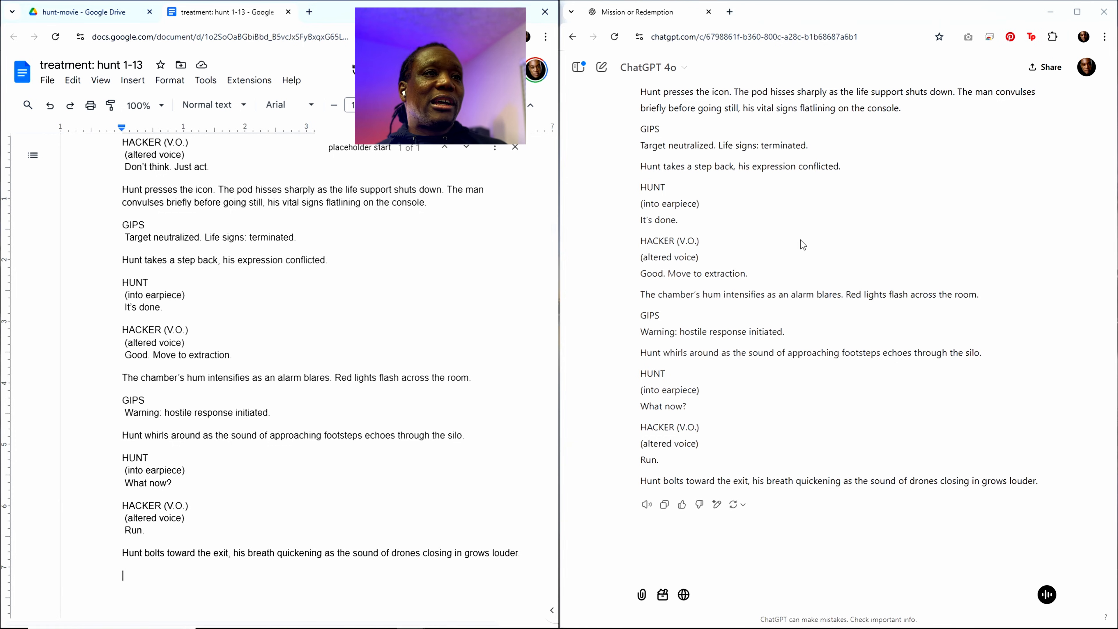
Step: Copy the Scene 7 heading and summary from the outline, just above Sequence 3: Catalyst
click(367, 148)
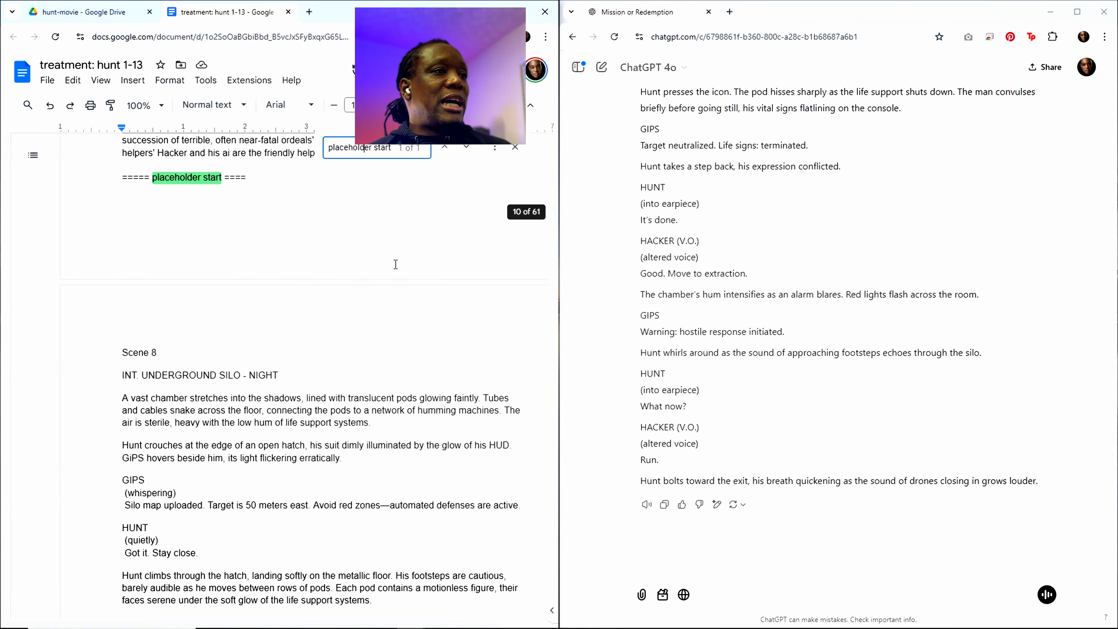
scroll(299, 282, up, 3)
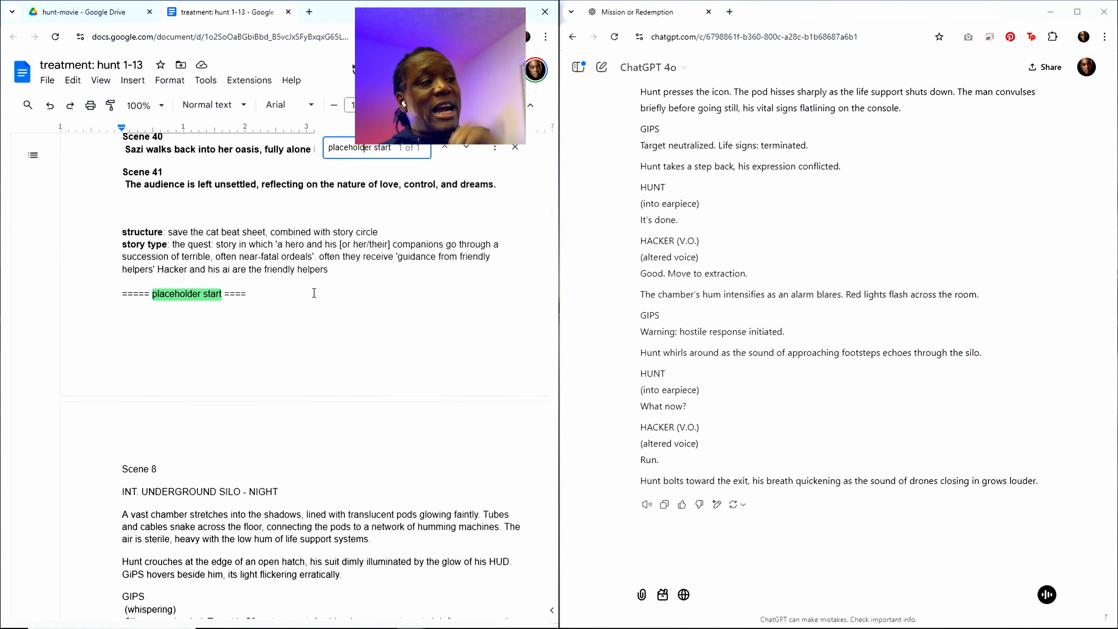
scroll(311, 308, up, 5)
scroll(310, 321, up, 20)
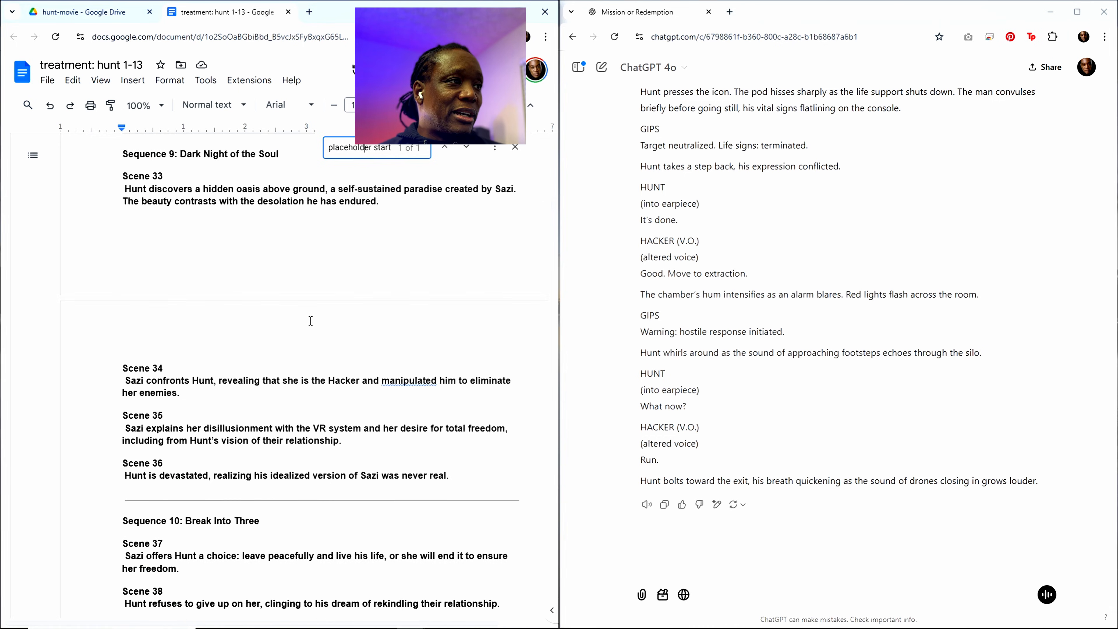
scroll(227, 297, up, 15)
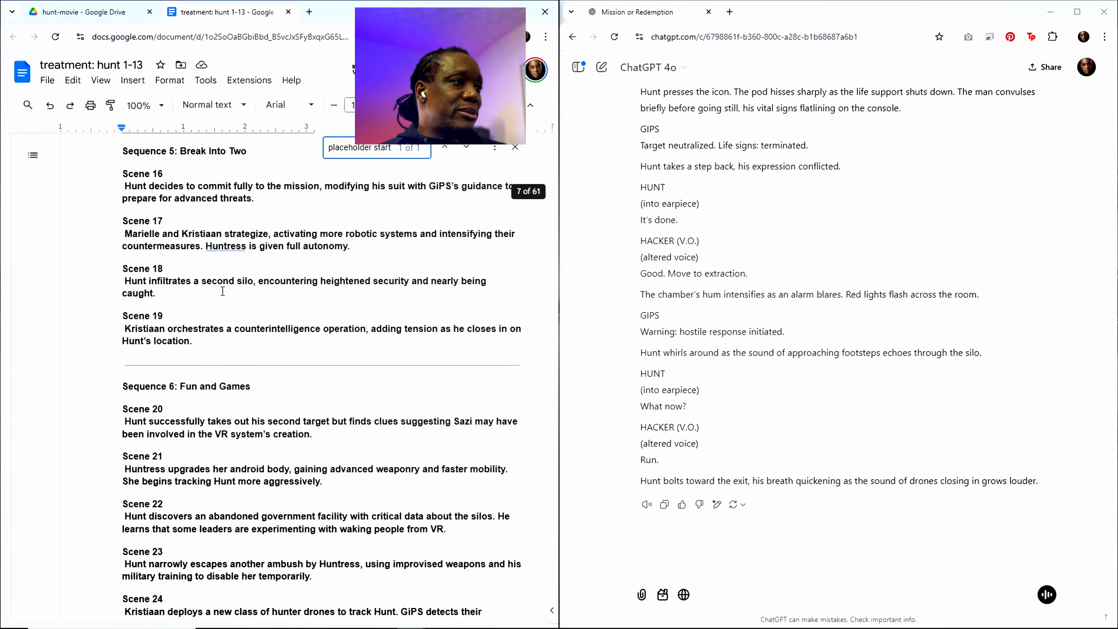
scroll(221, 286, up, 3)
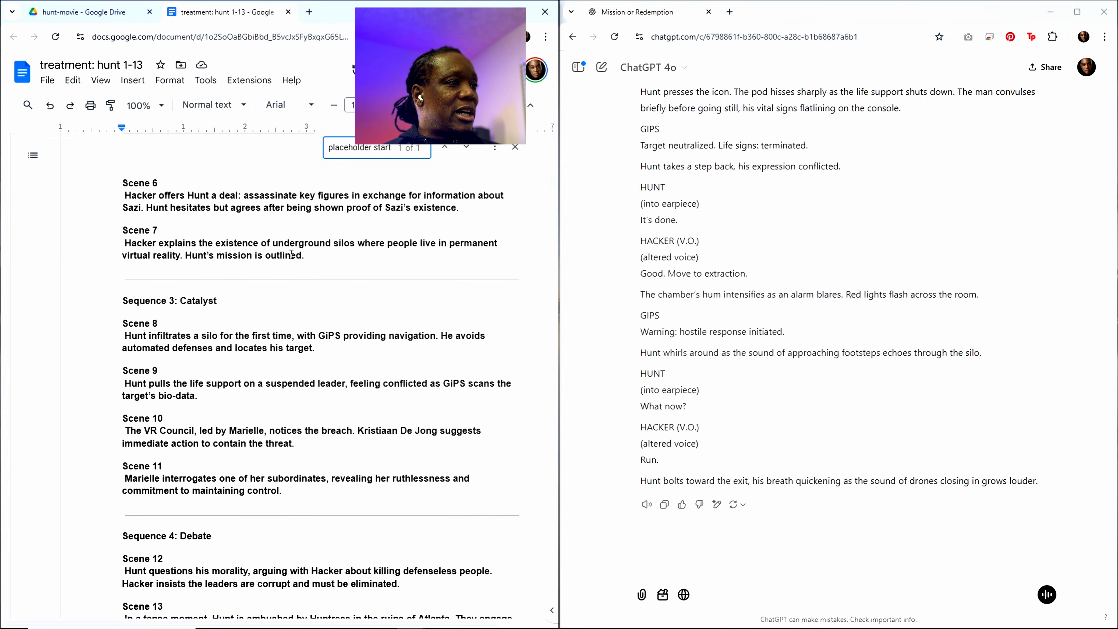
drag(302, 263, 123, 231)
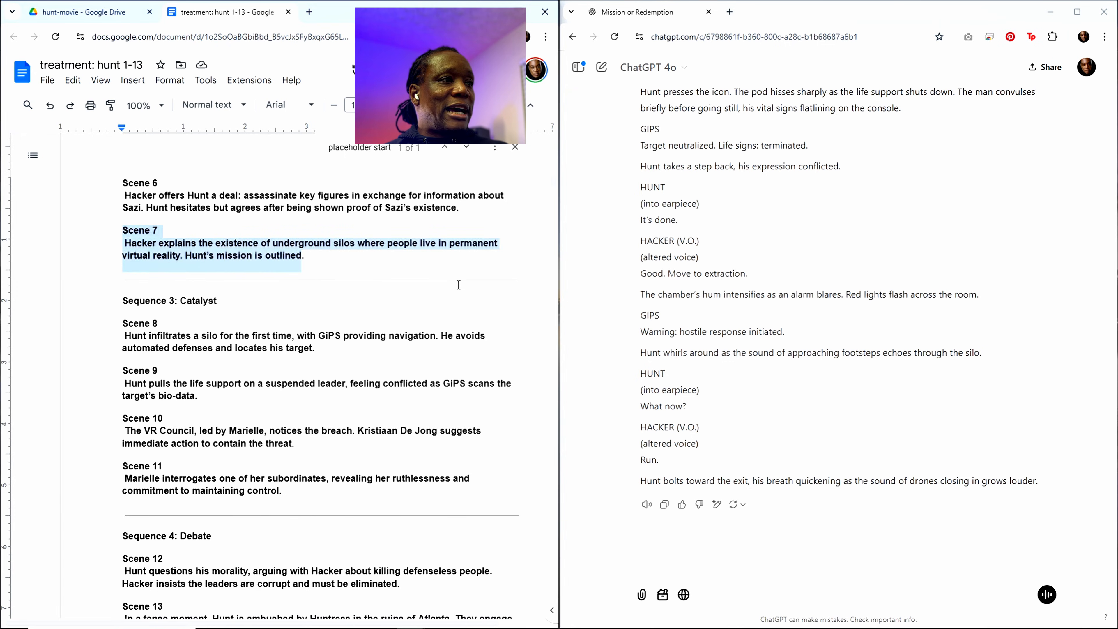
Step: Replace the Scene 8 summary in the closing "write out" request with the copied Scene 7 summary
drag(553, 180, 567, 615)
scroll(307, 332, down, 7)
scroll(241, 299, up, 5)
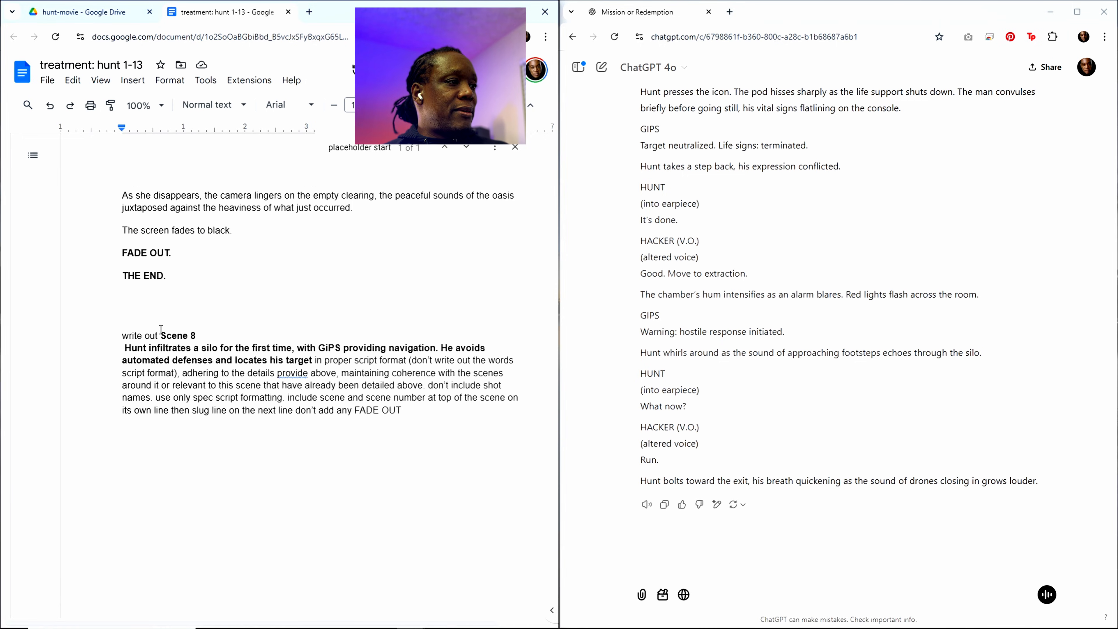
drag(161, 334, 310, 361)
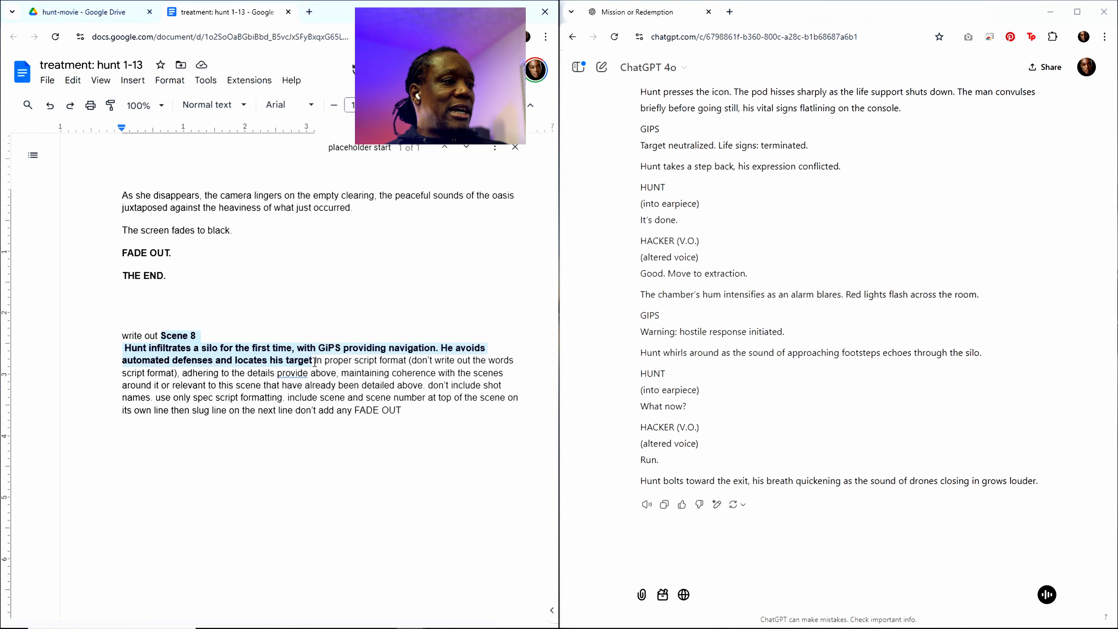
key(ctrl+v)
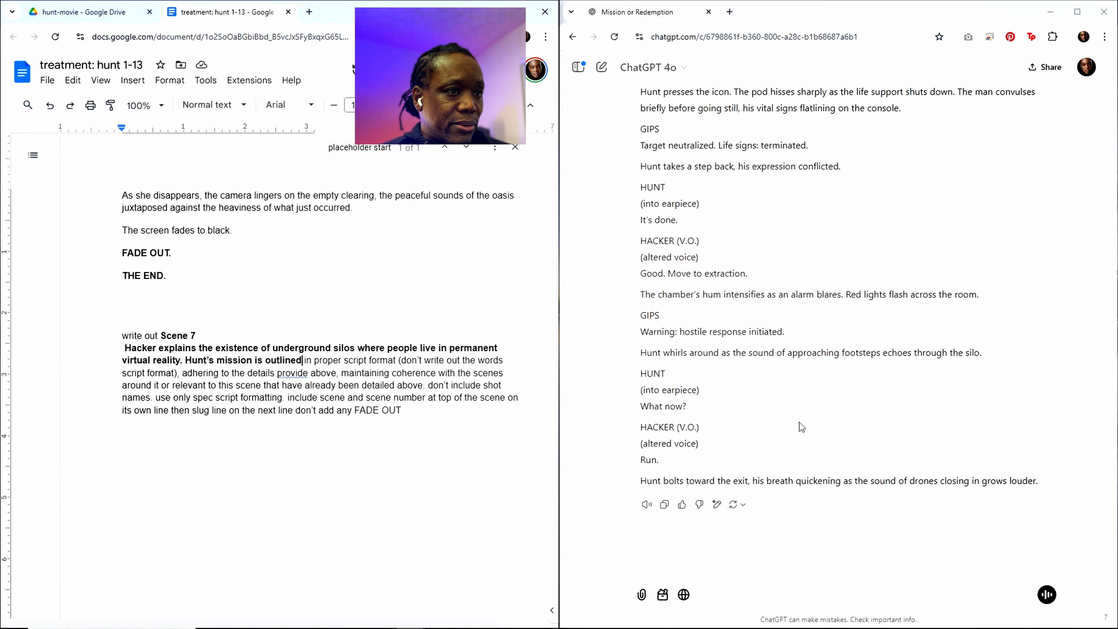
click(382, 402)
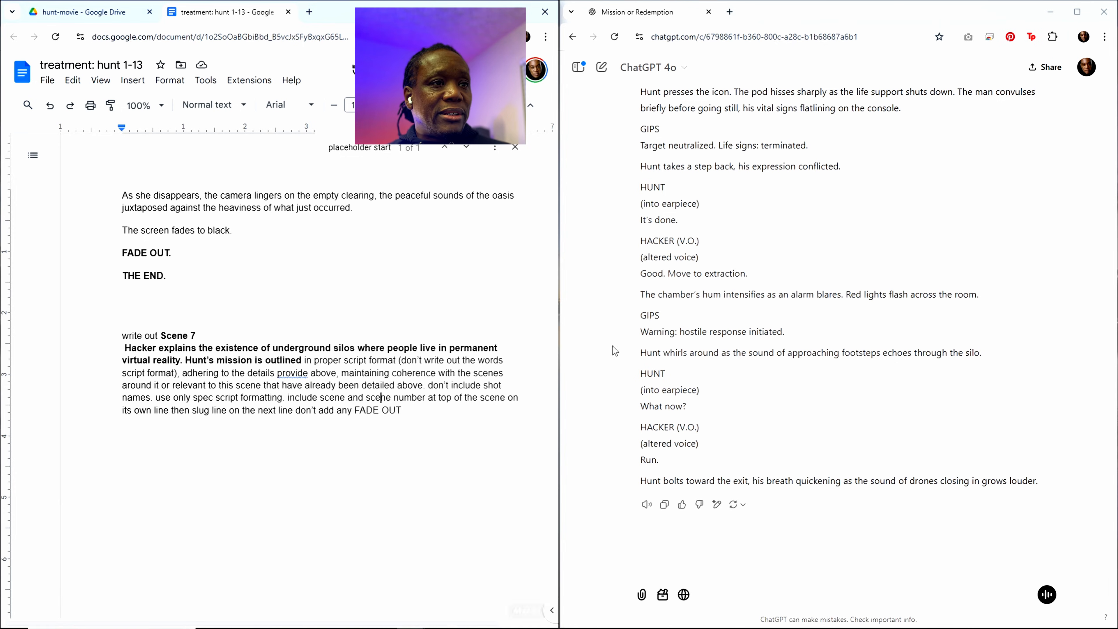
Step: Copy the whole treatment document, including the closing Scene 7 request, and submit it to ChatGPT as a new message
scroll(681, 322, up, 20)
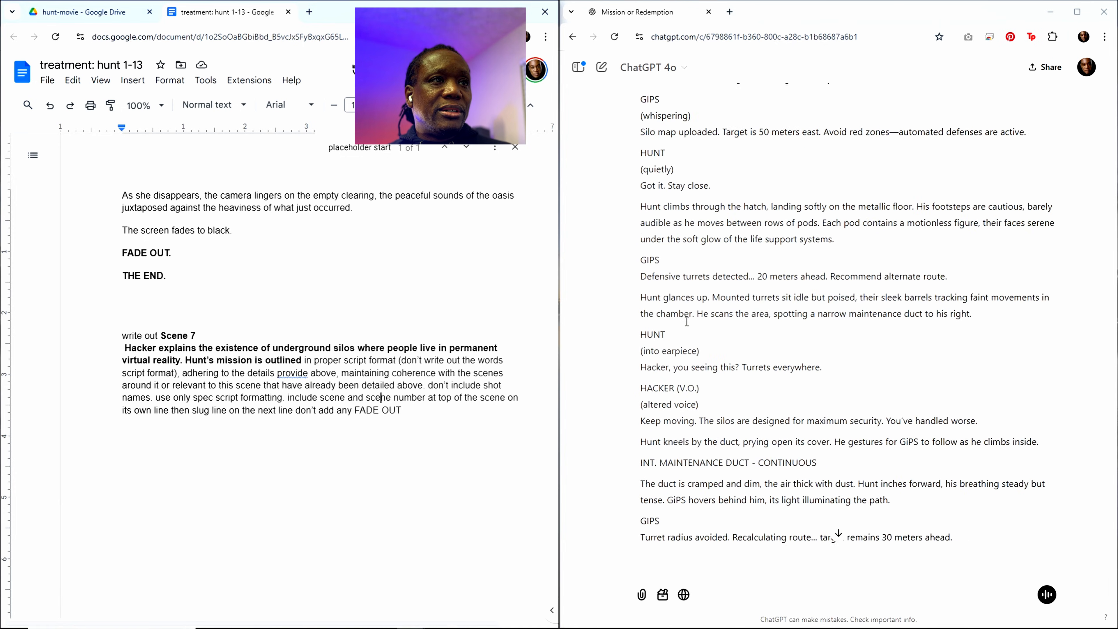
scroll(686, 321, up, 6)
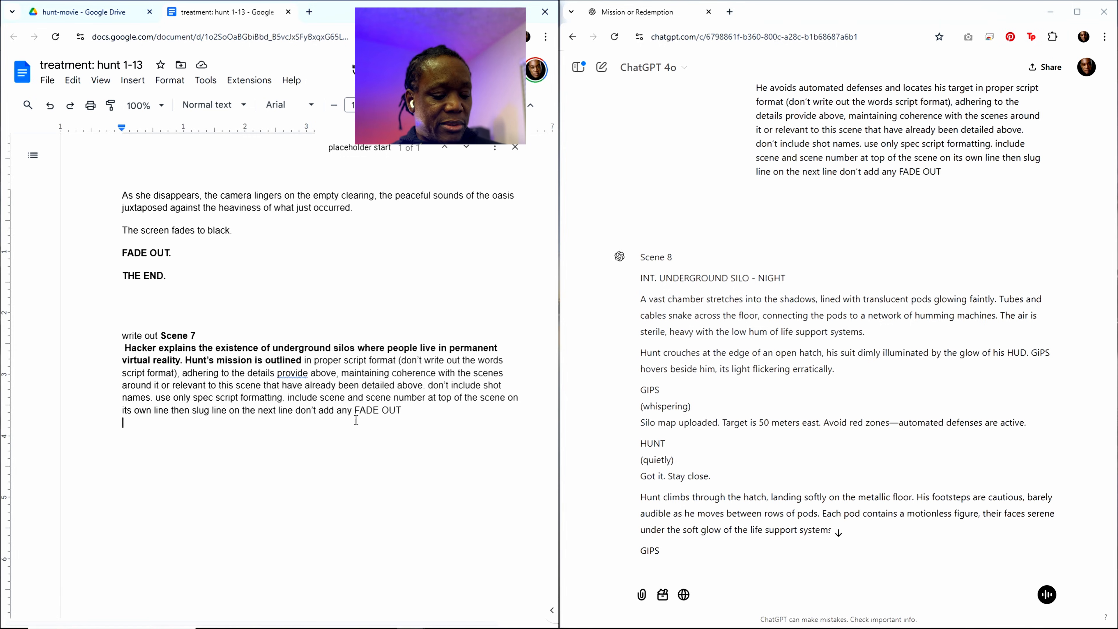
key(ctrl+a)
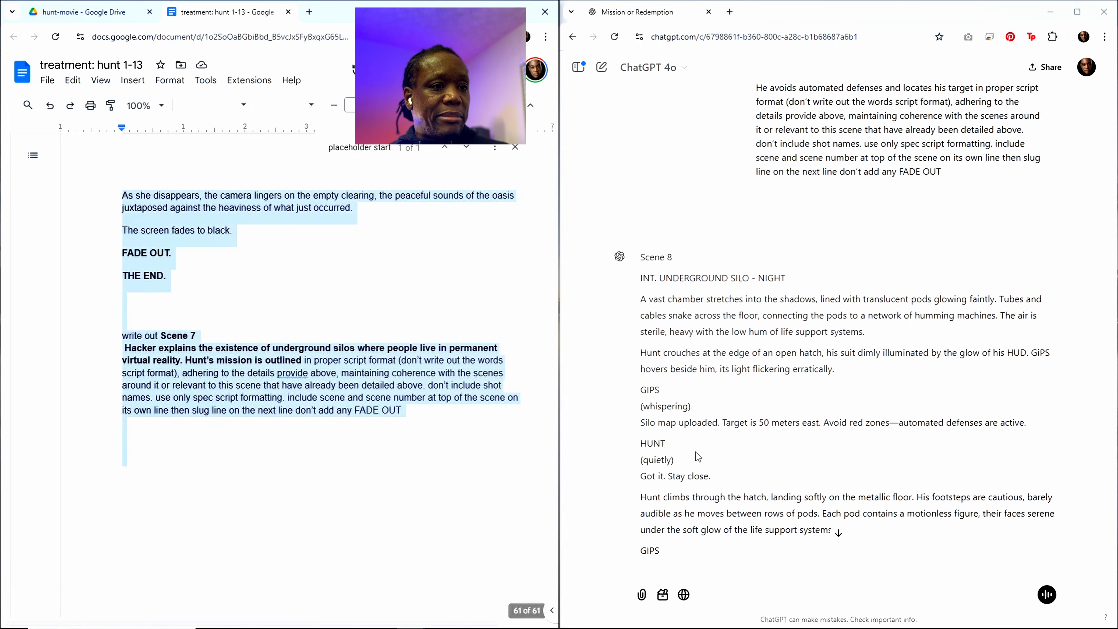
click(715, 533)
key(ctrl+v)
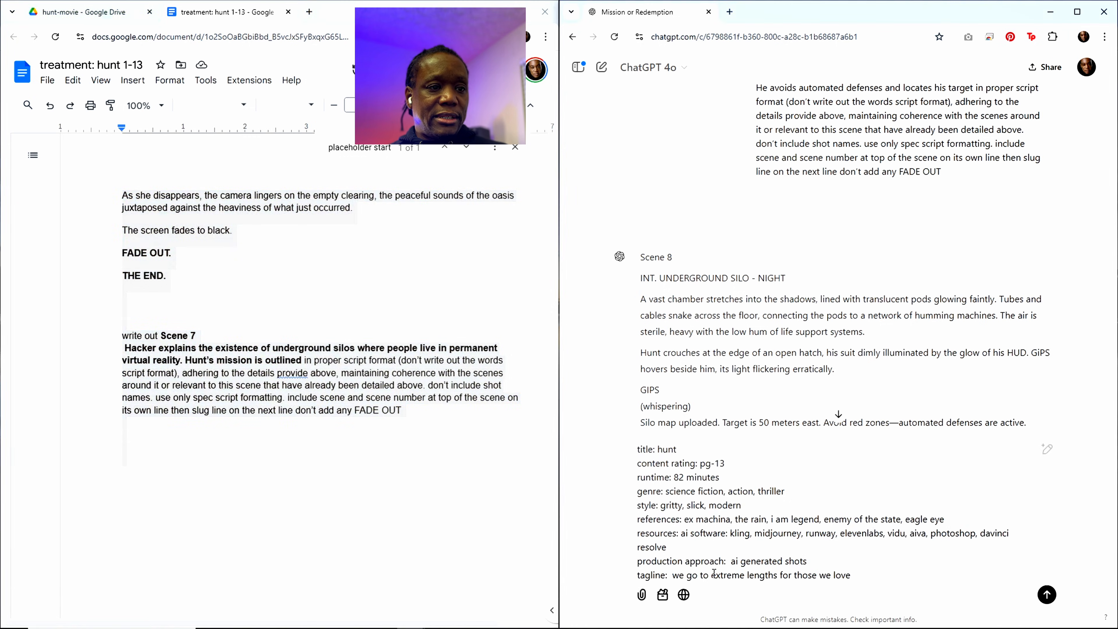
key(Return)
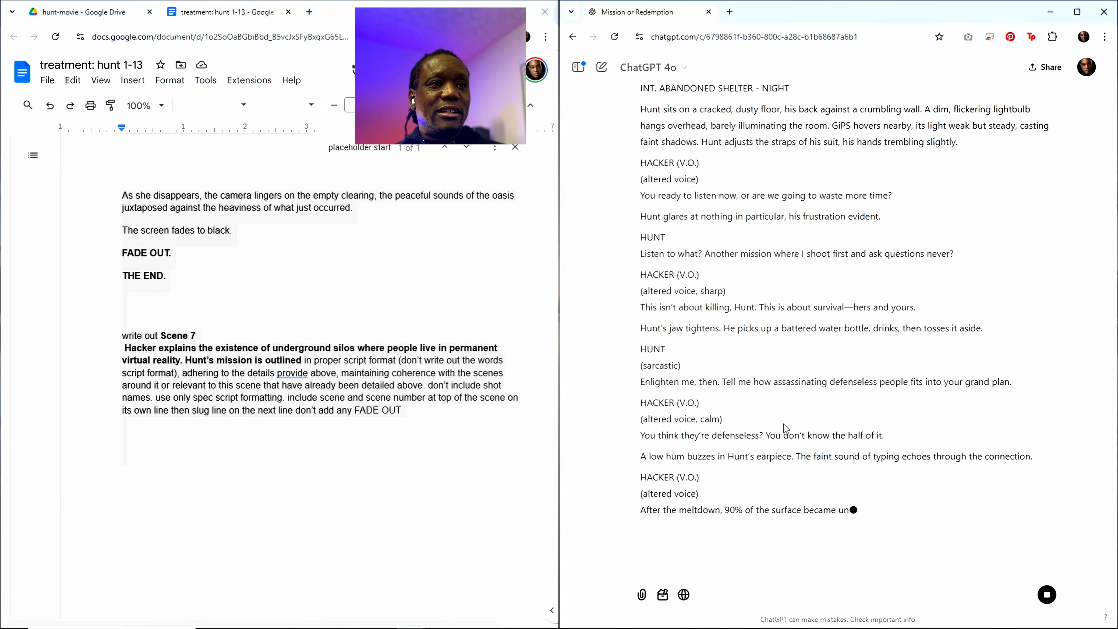
Step: Read through the generated Scene 7 script to its end and copy the full ChatGPT response
scroll(786, 419, up, 5)
scroll(786, 419, down, 3)
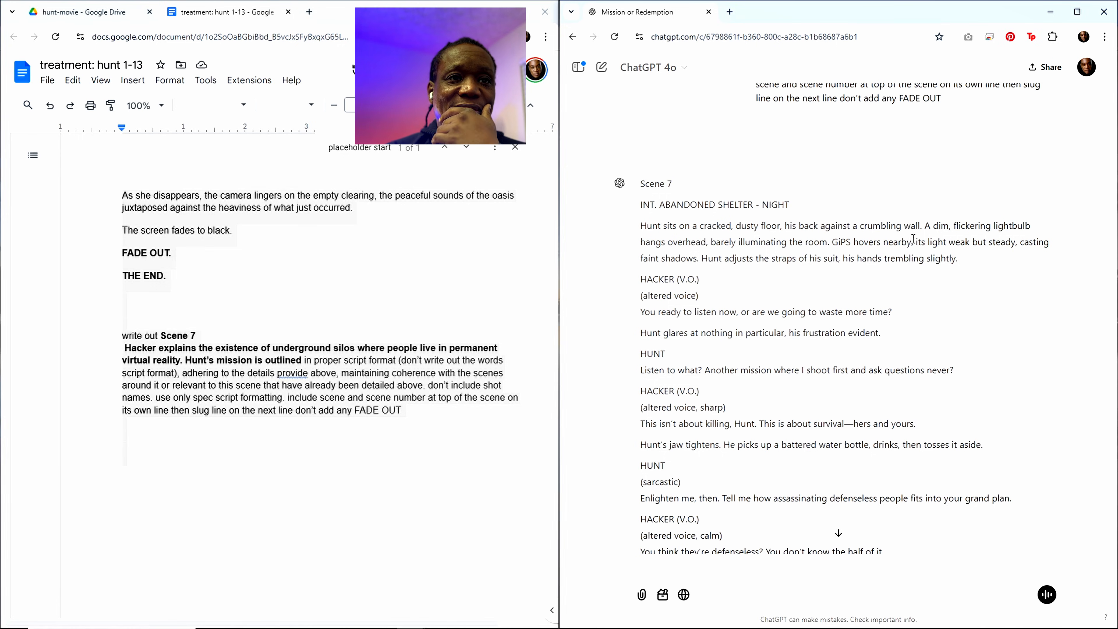
drag(914, 247, 1015, 252)
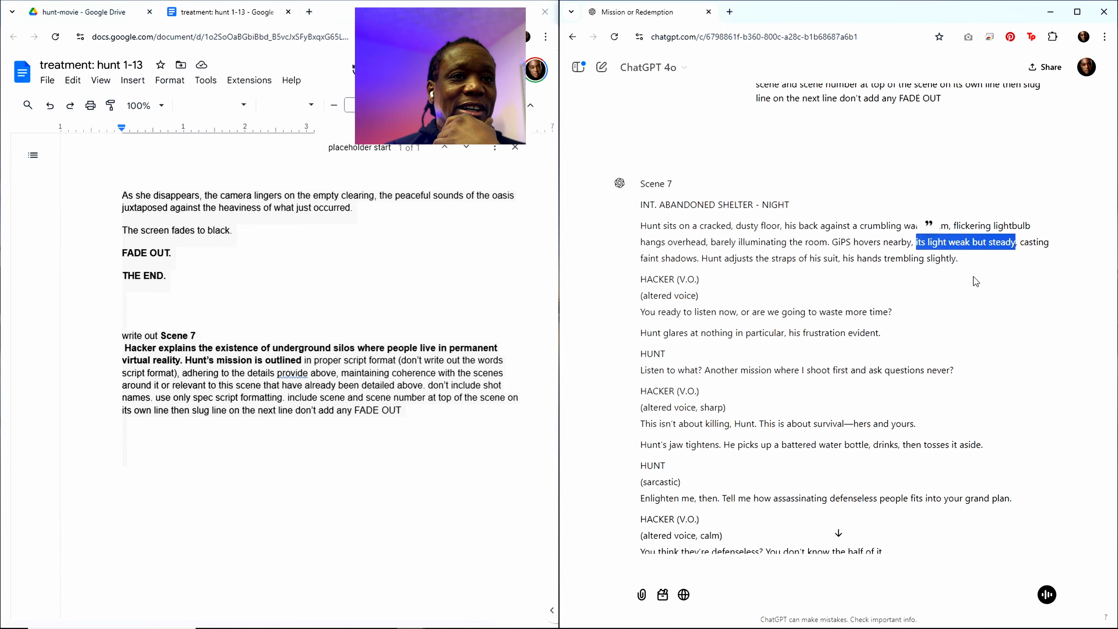
click(957, 247)
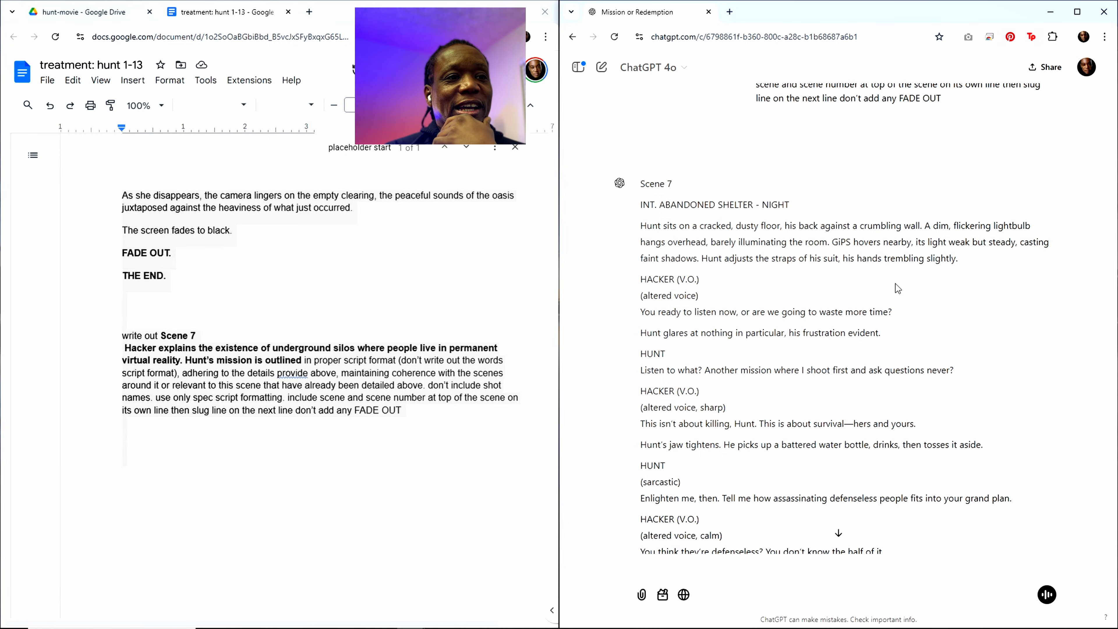
scroll(769, 406, up, 1)
scroll(770, 406, down, 3)
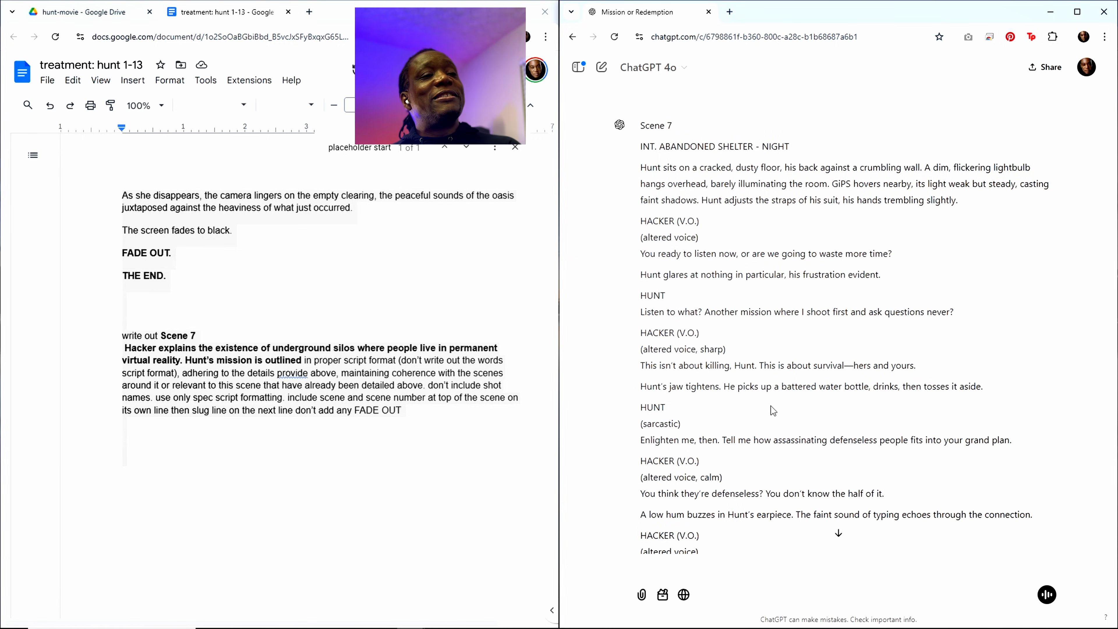
scroll(762, 352, up, 3)
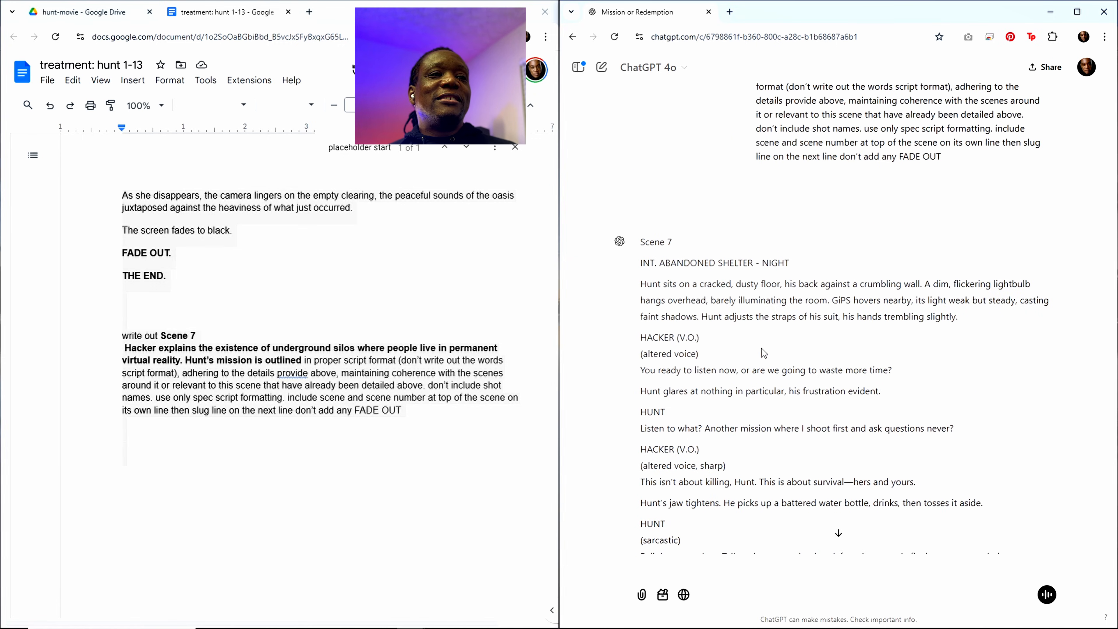
scroll(764, 352, down, 4)
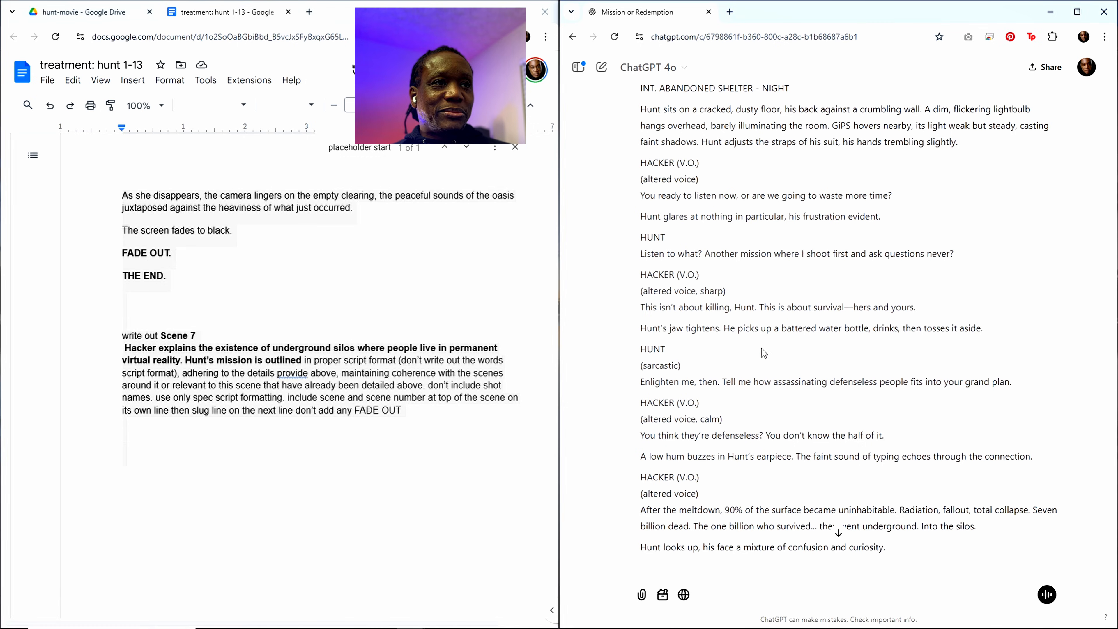
scroll(761, 349, down, 20)
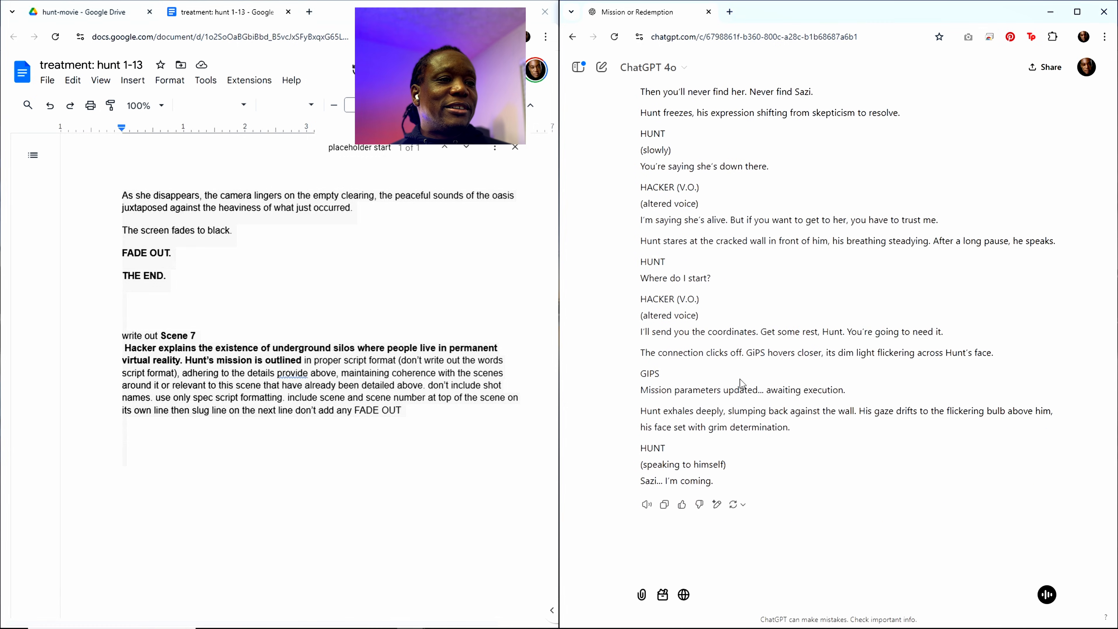
click(663, 505)
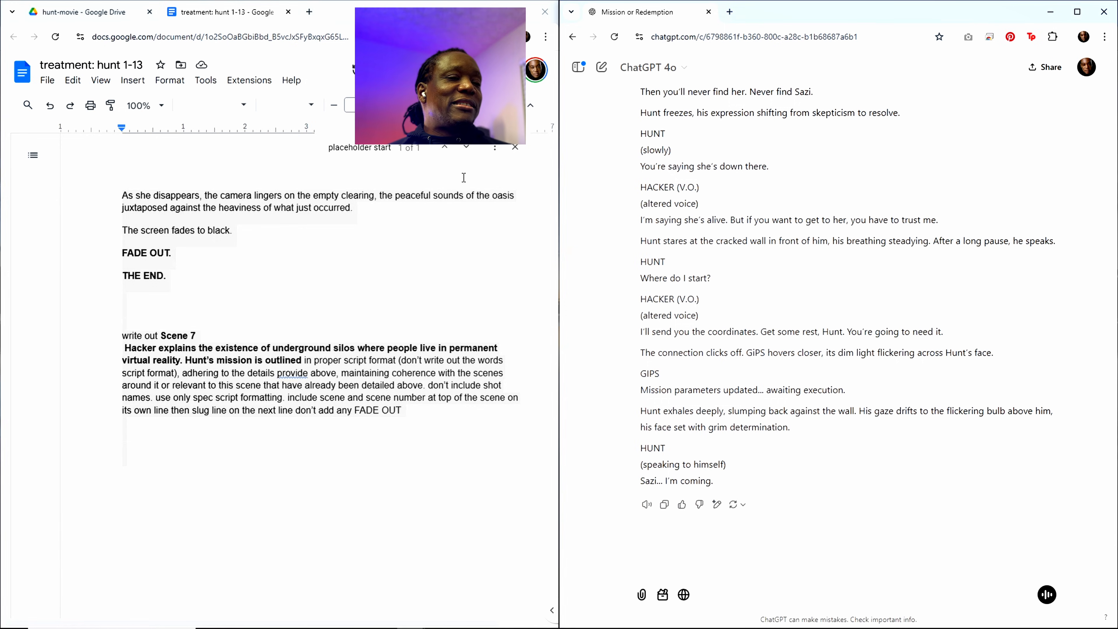
Step: Paste the Scene 7 script into the treatment below the "placeholder start" line, ahead of Scene 8
click(348, 147)
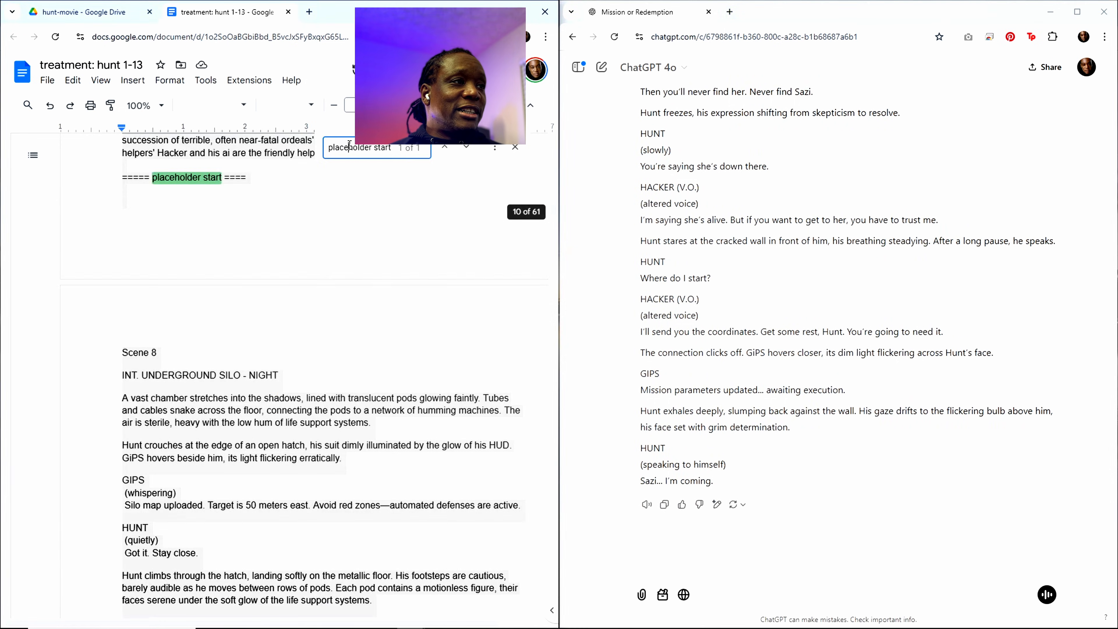
scroll(294, 290, up, 1)
click(149, 296)
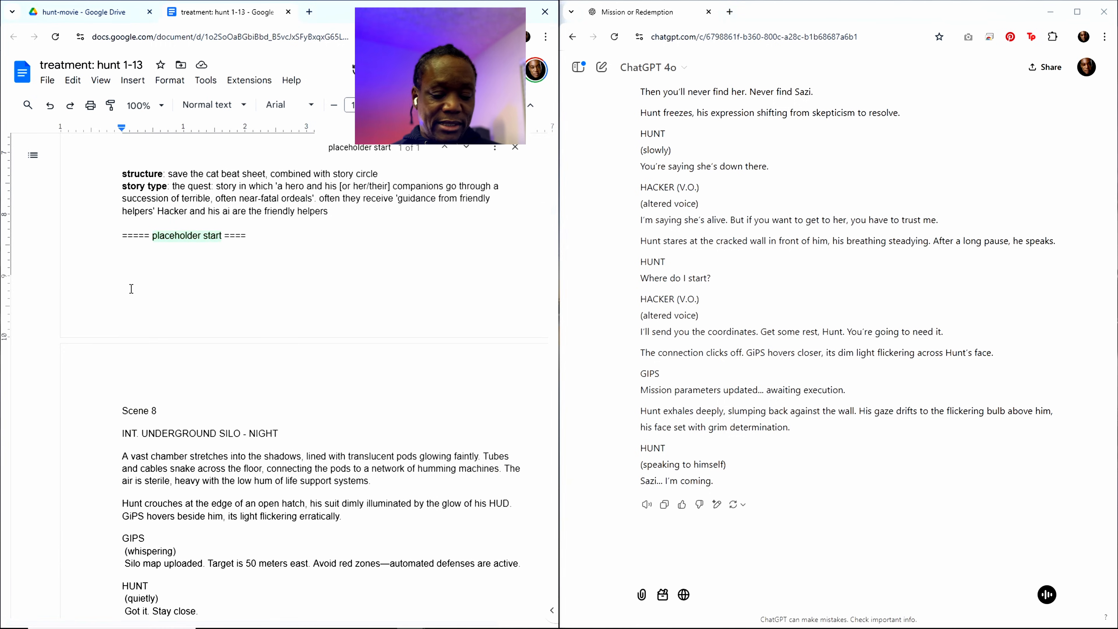
key(ctrl+v)
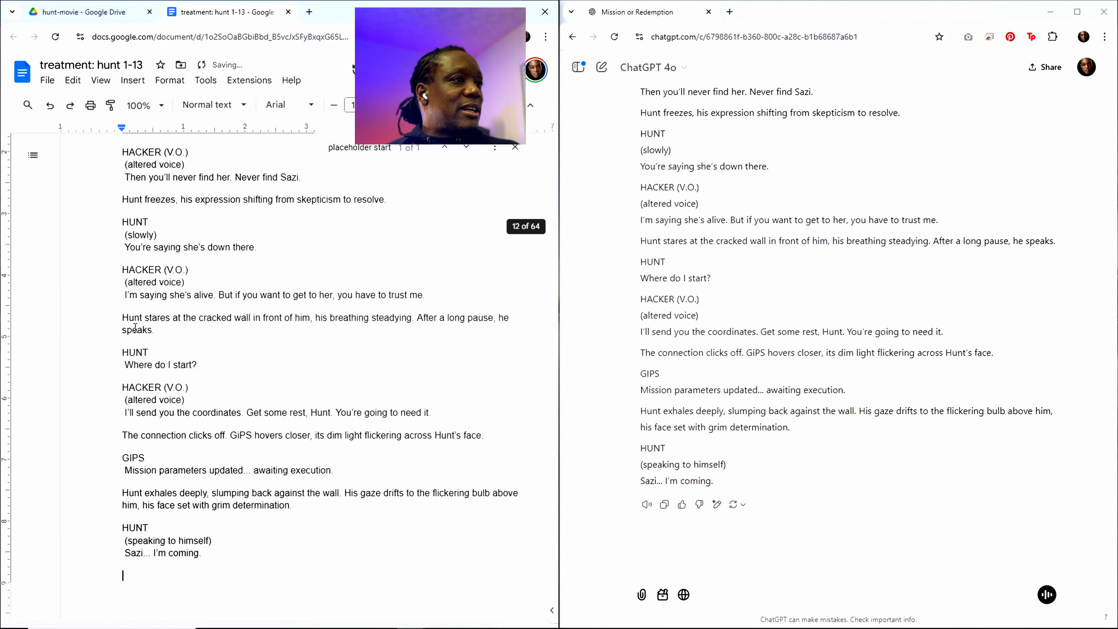
scroll(345, 341, down, 5)
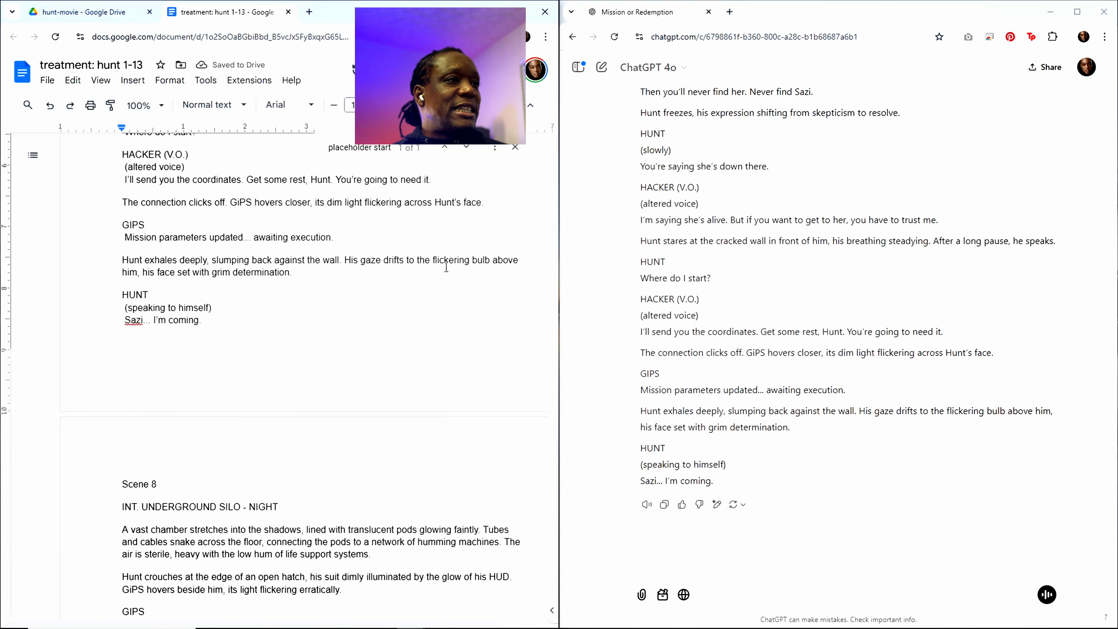
Step: Copy the Scene 6 heading and summary from the outline, just above Scene 7
click(384, 149)
scroll(360, 324, up, 20)
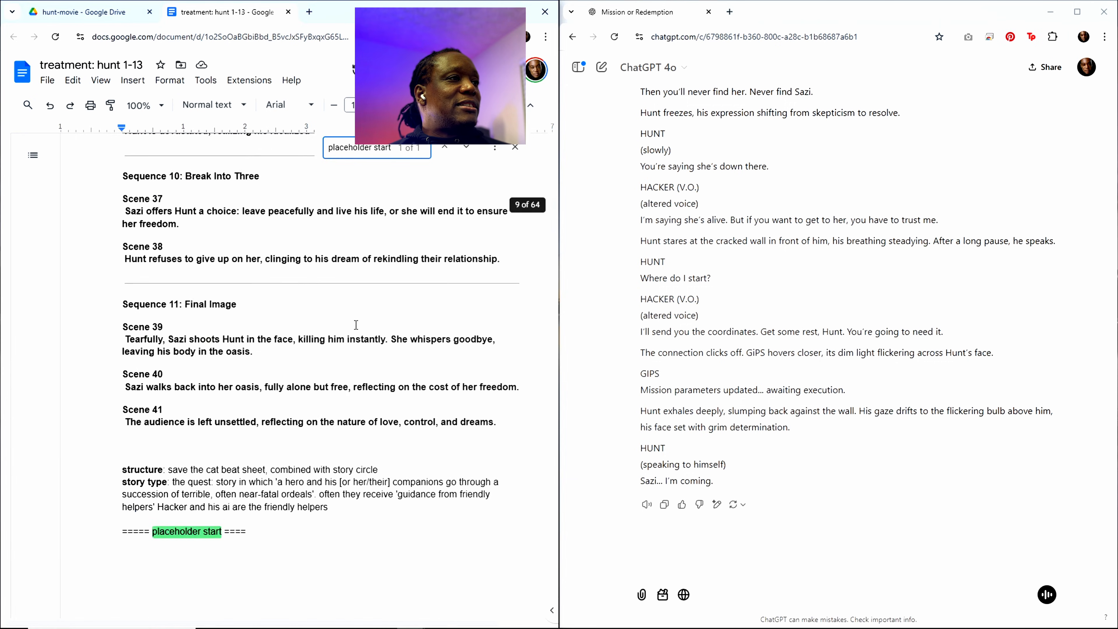
scroll(285, 364, up, 15)
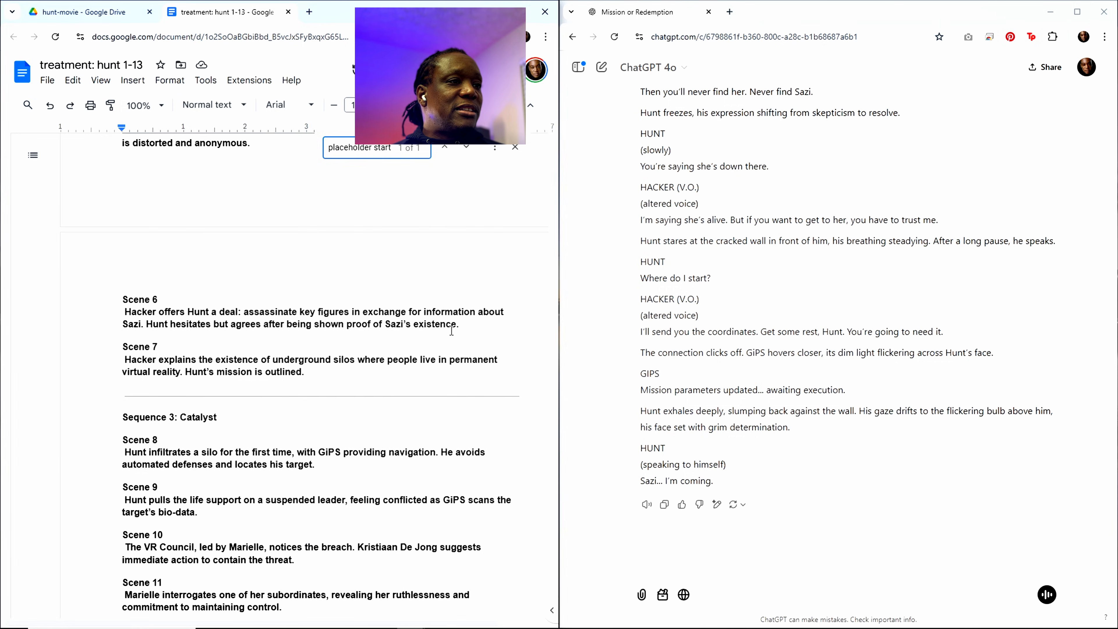
drag(458, 328, 129, 311)
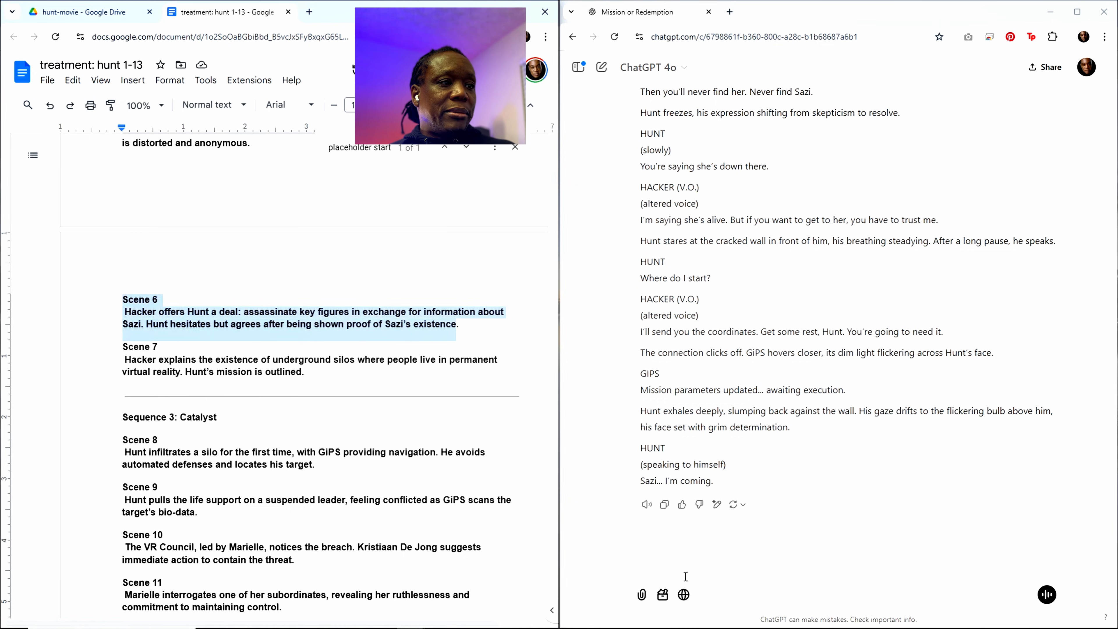
Step: Replace the Scene 7 heading and summary in the closing "write out" request with the copied Scene 6 text
drag(554, 184, 550, 606)
scroll(449, 502, down, 10)
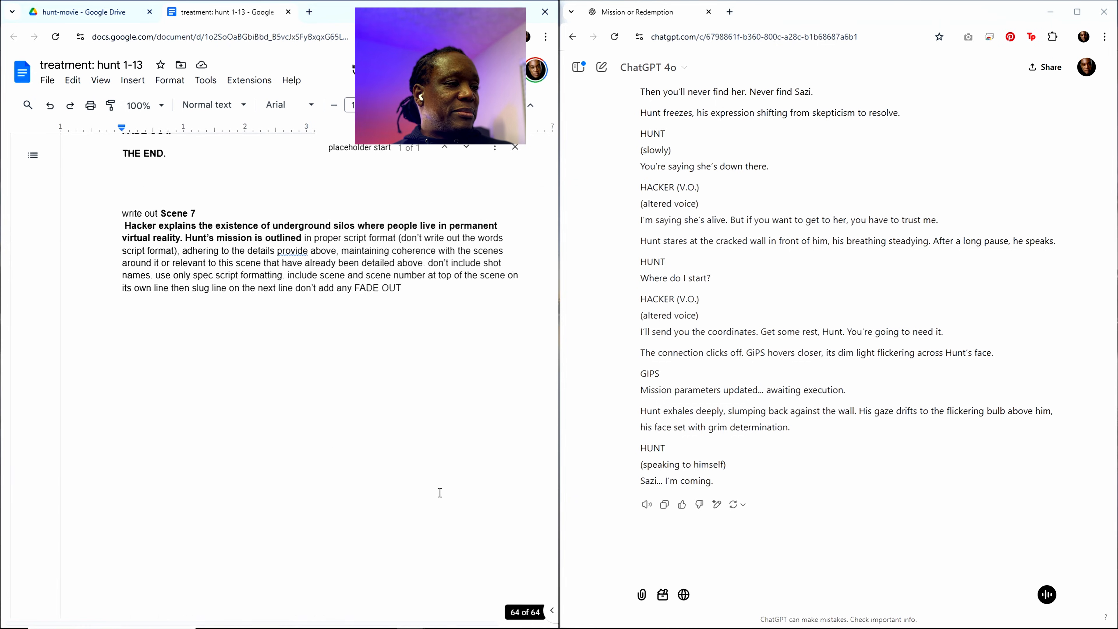
scroll(429, 487, up, 6)
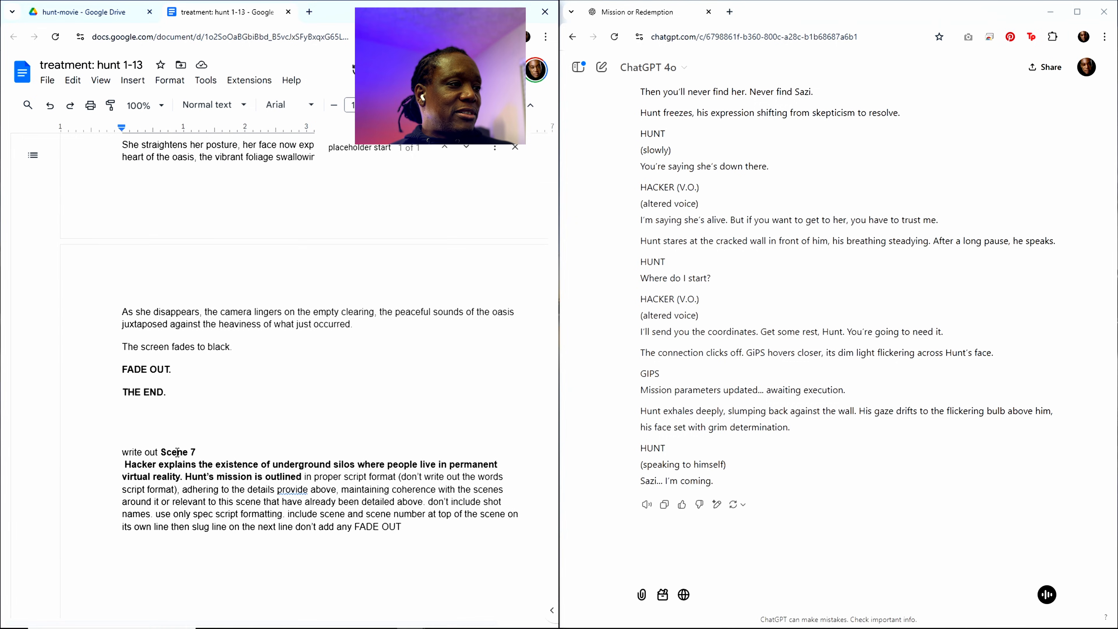
drag(162, 451, 293, 476)
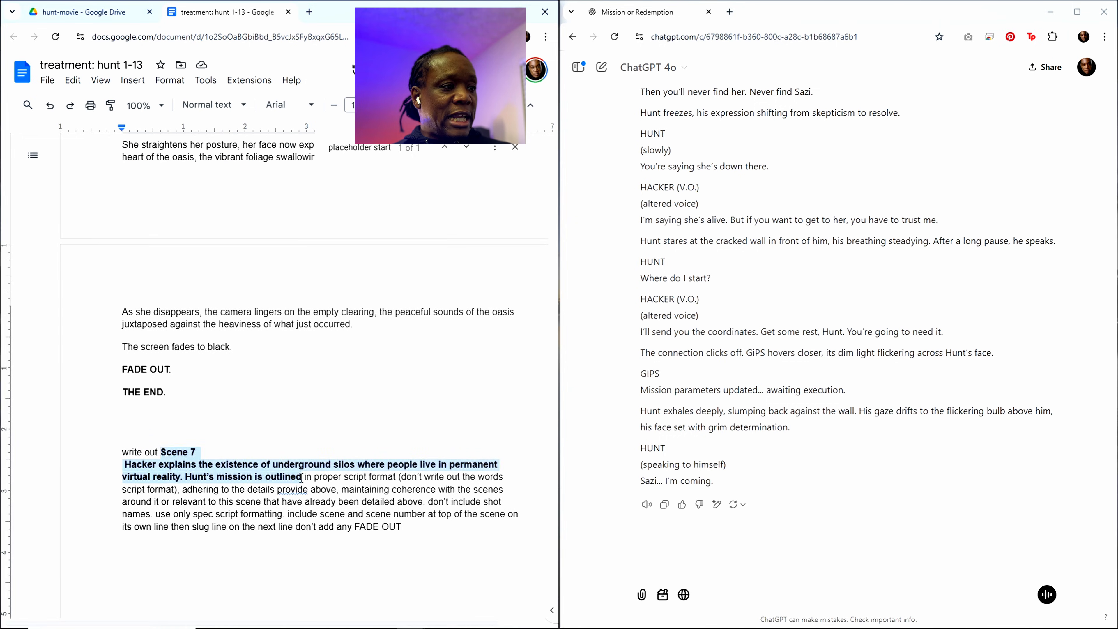
key(ctrl+v)
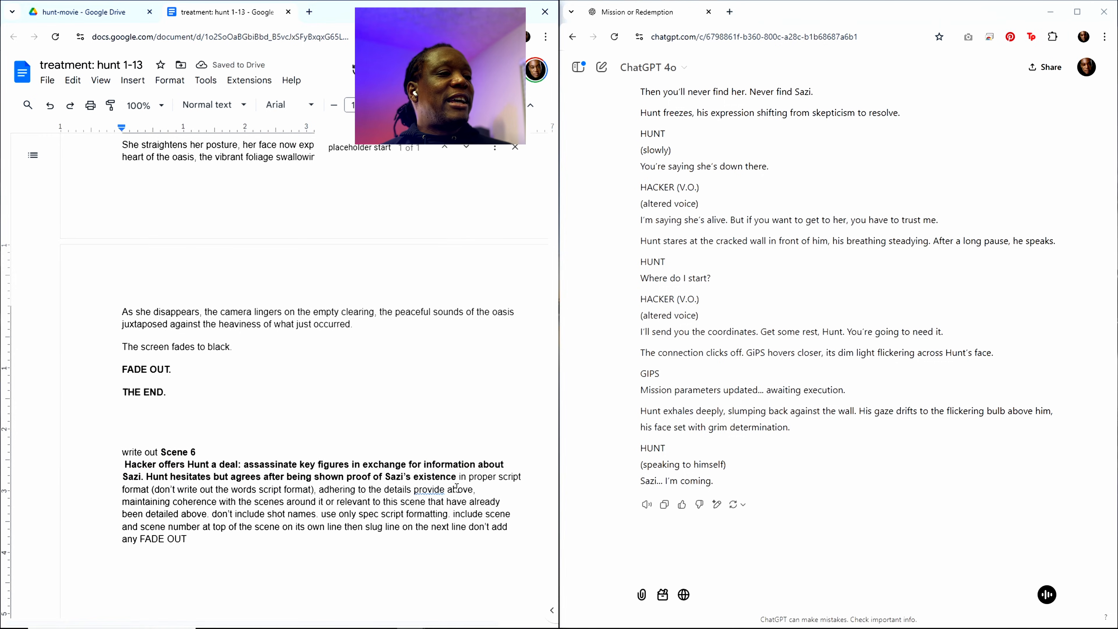
Step: Copy the entire treatment with the updated Scene 6 request and send it to ChatGPT
key(ctrl+a)
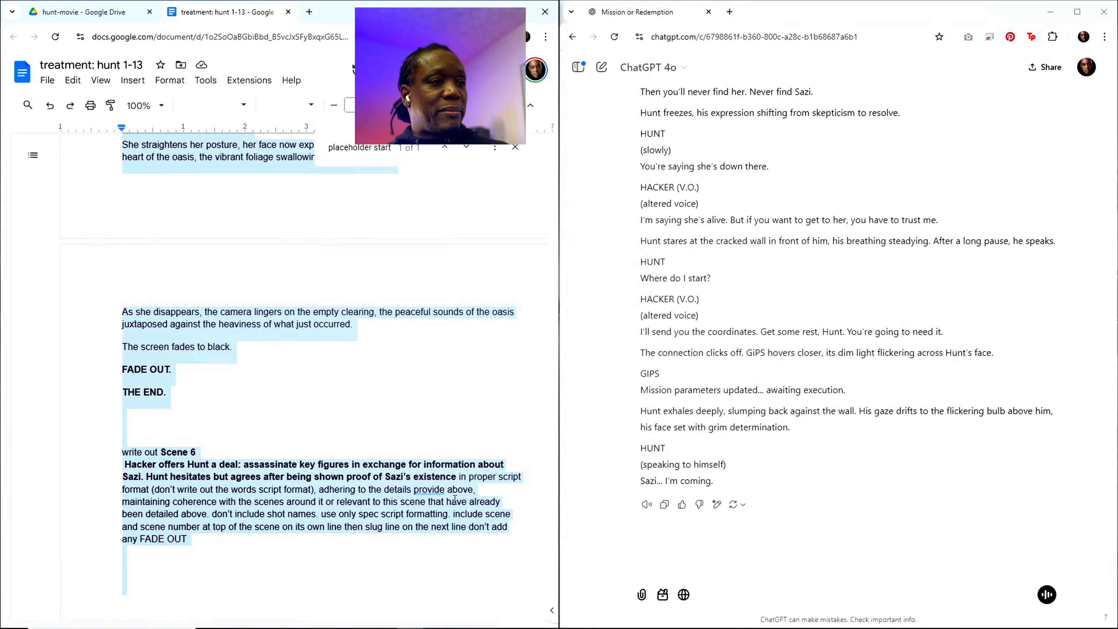
click(712, 555)
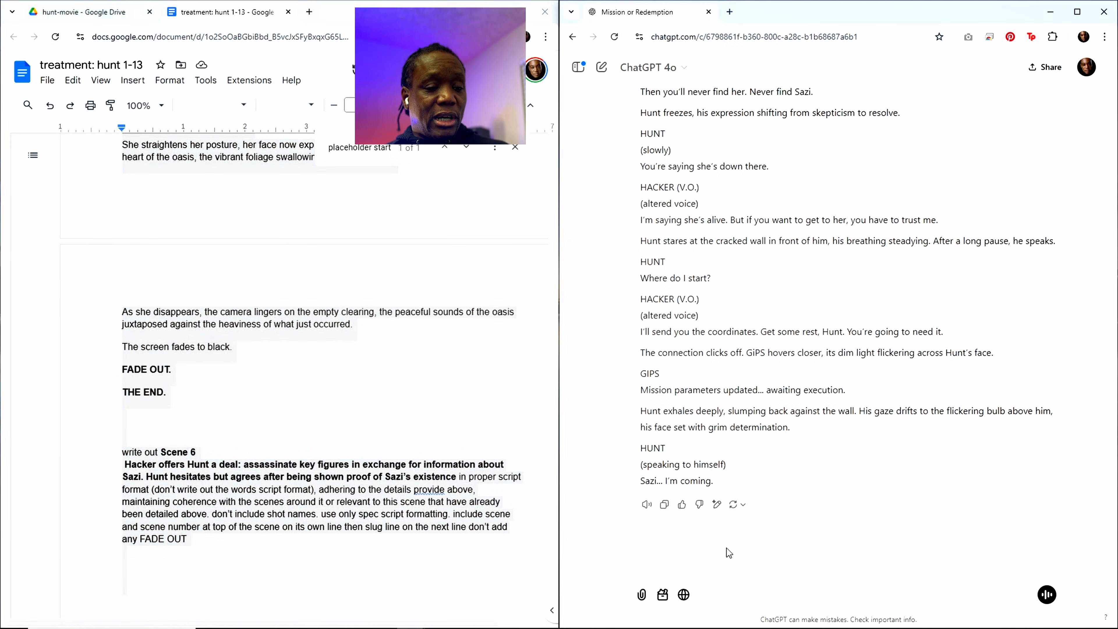
key(ctrl+v)
key(Return)
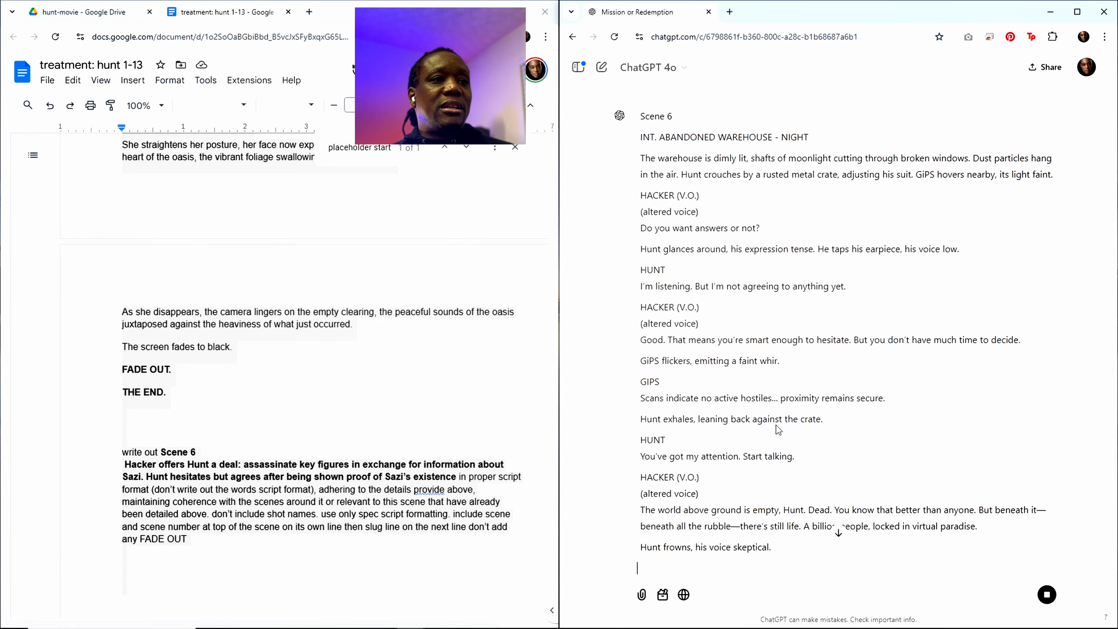
Step: Skim the generated Scene 6 script to its end and copy the full ChatGPT response
scroll(776, 425, up, 6)
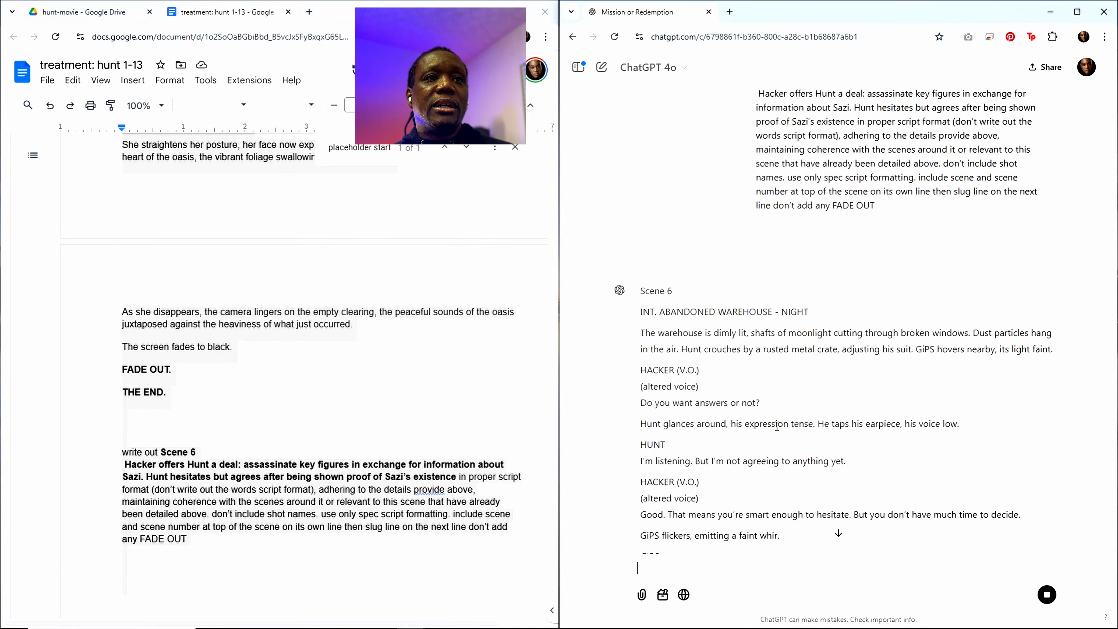
scroll(777, 425, up, 3)
scroll(776, 426, down, 8)
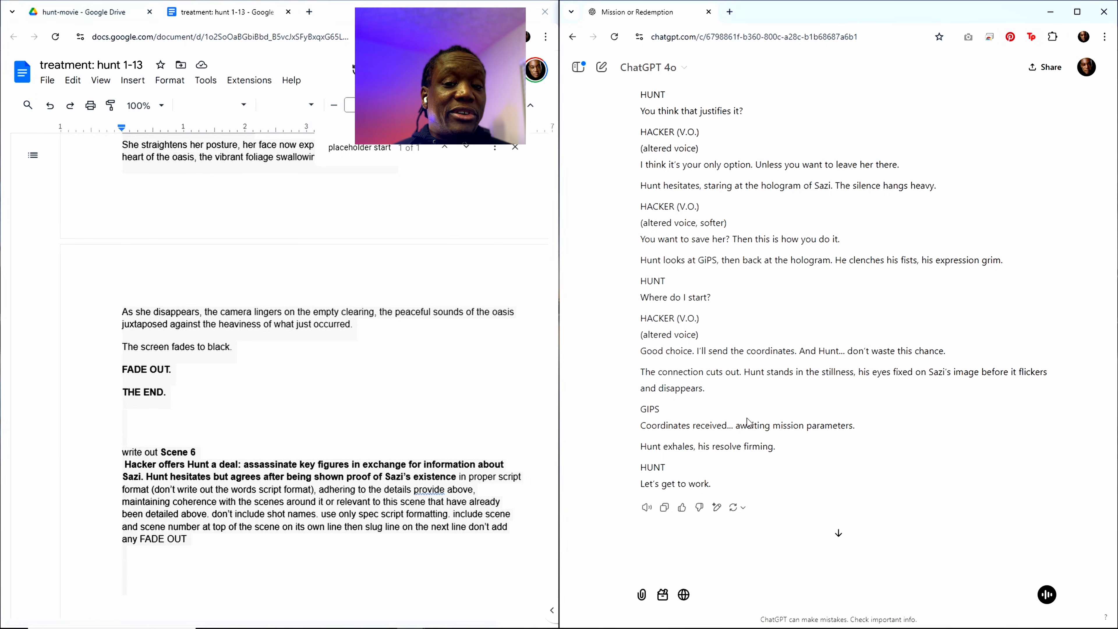
scroll(749, 421, down, 1)
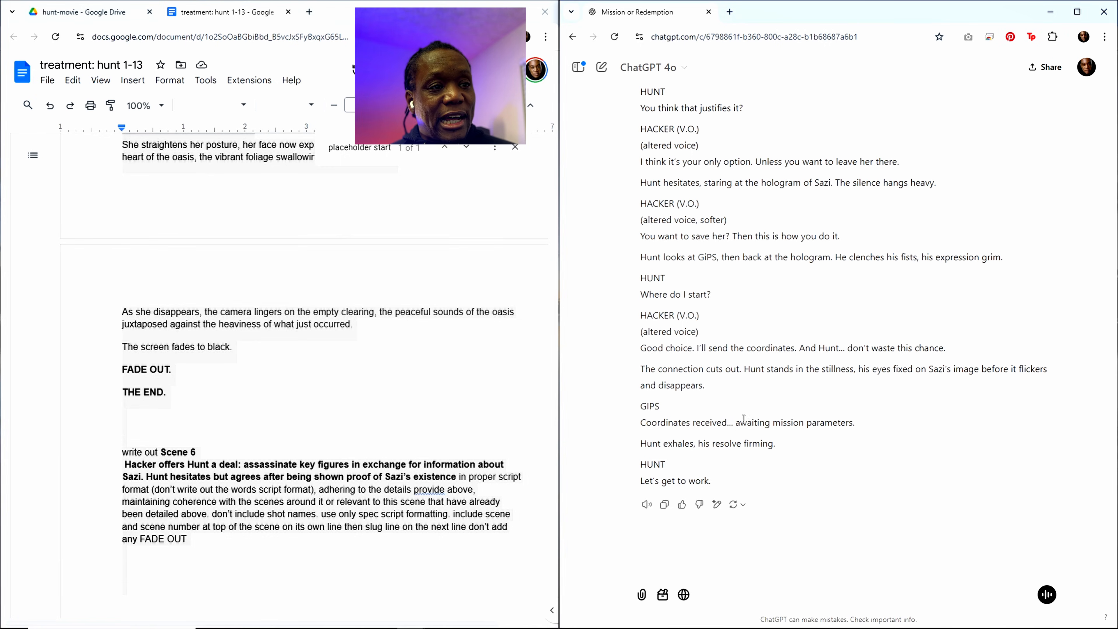
click(663, 509)
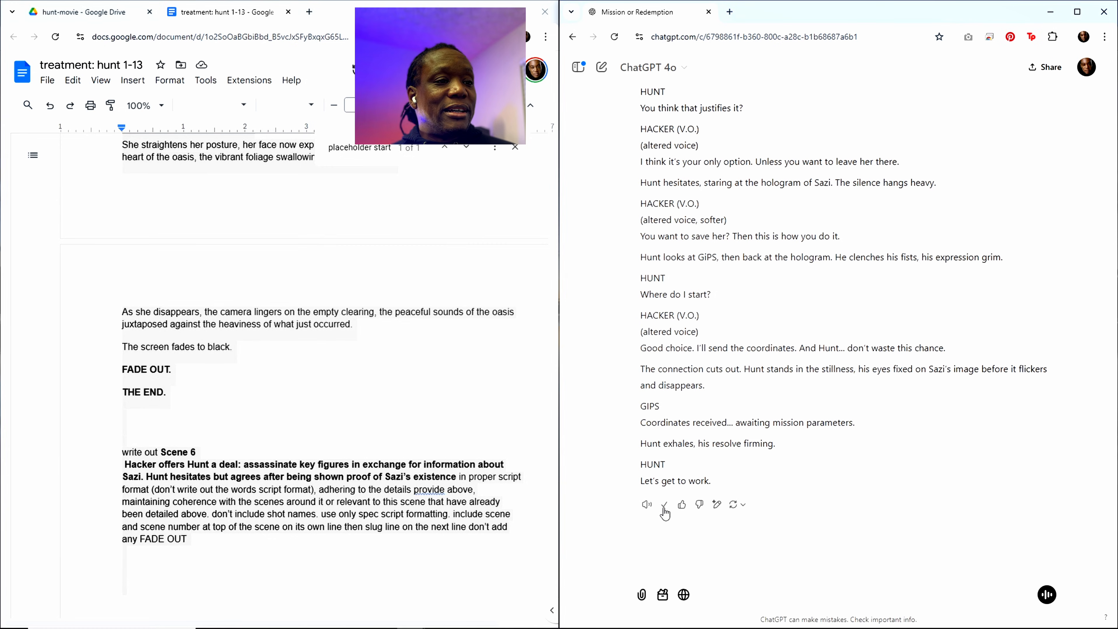
Step: Paste the copied Scene 6 script into the treatment document between the "placeholder start" line and Scene 7
click(358, 148)
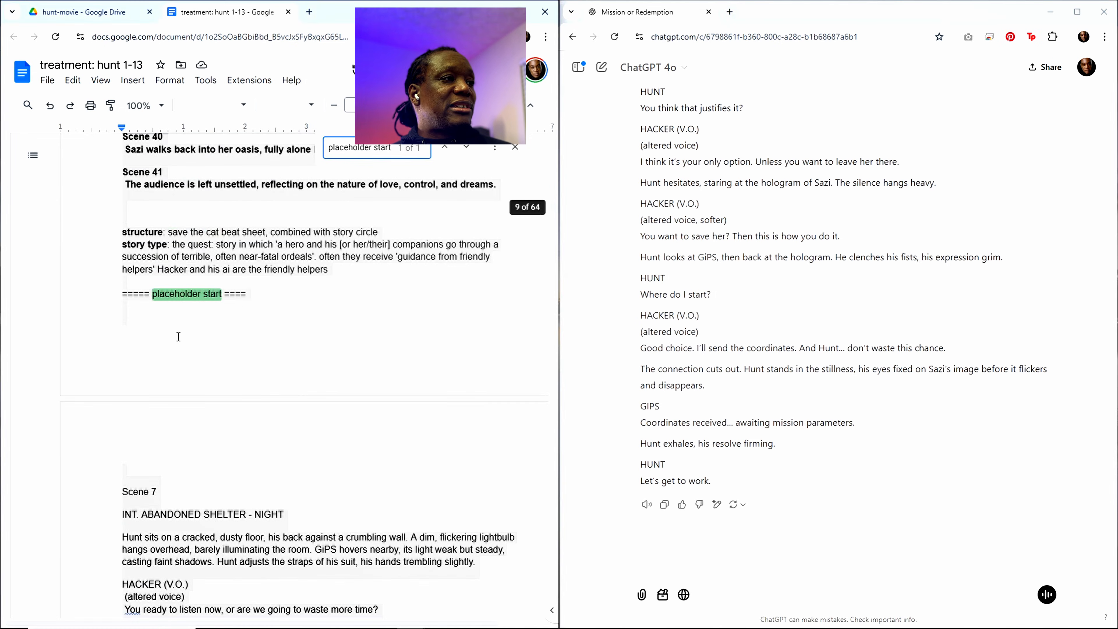
click(300, 317)
scroll(307, 300, up, 3)
scroll(314, 290, up, 5)
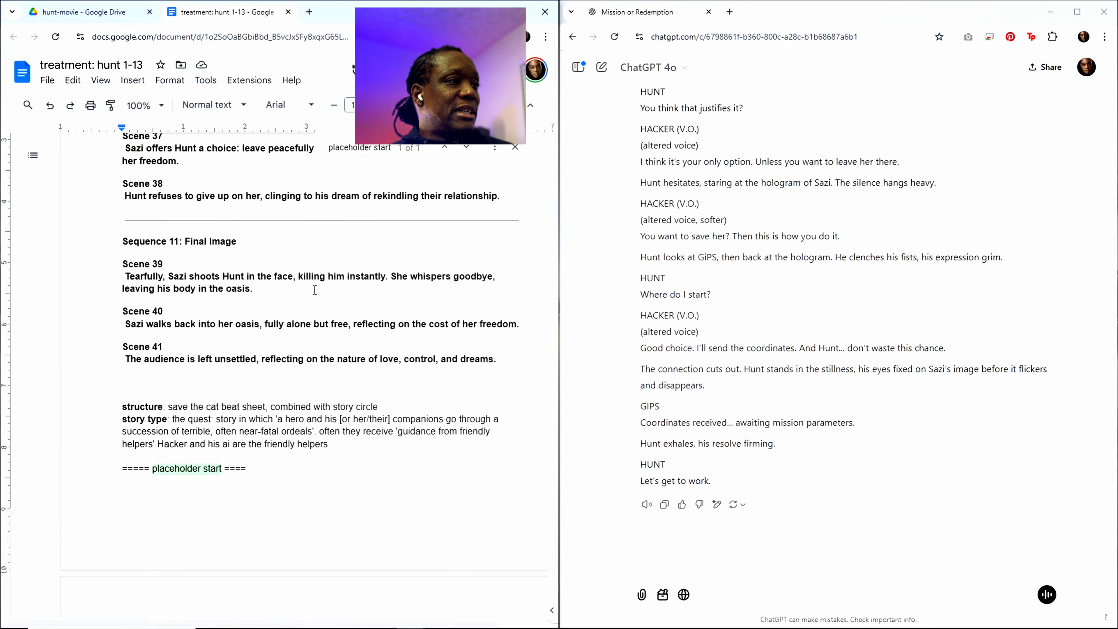
scroll(314, 289, up, 5)
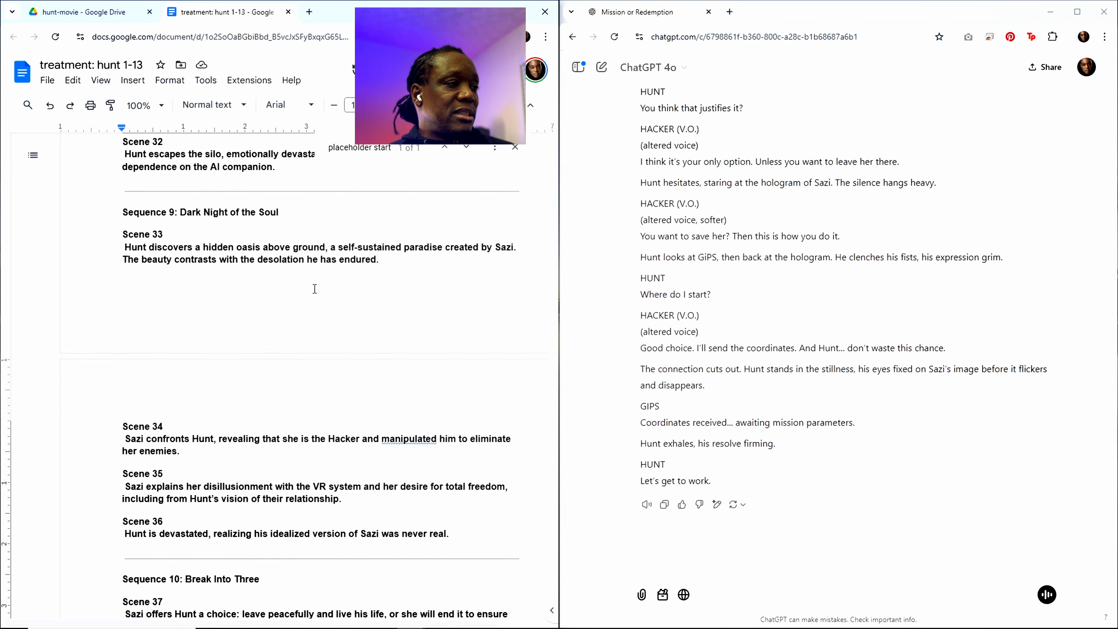
scroll(315, 289, up, 11)
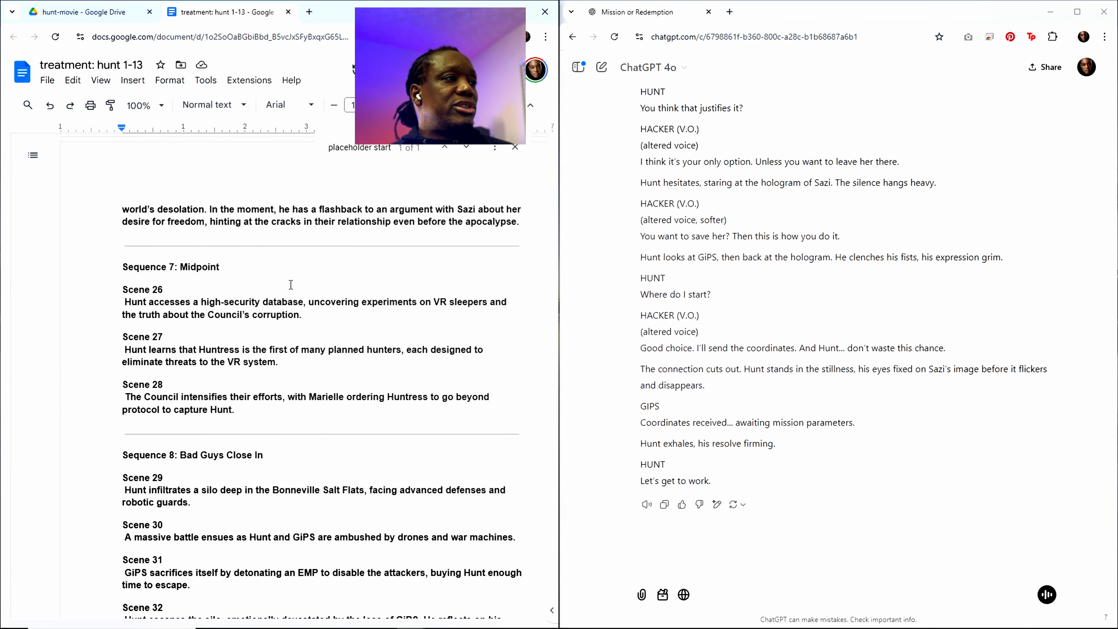
scroll(290, 284, up, 9)
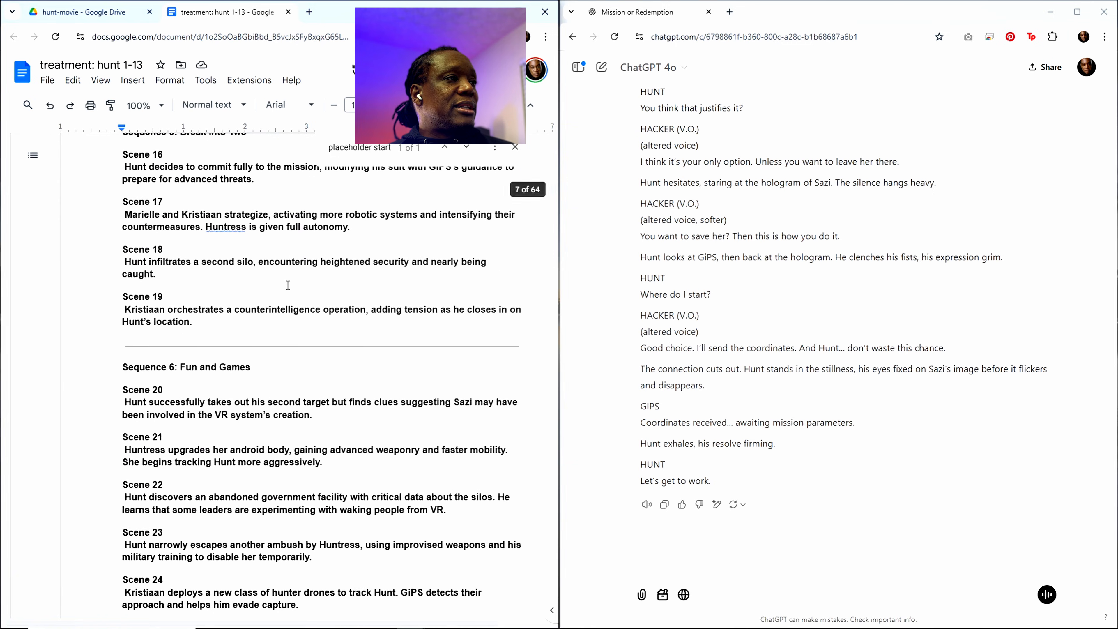
scroll(288, 285, down, 20)
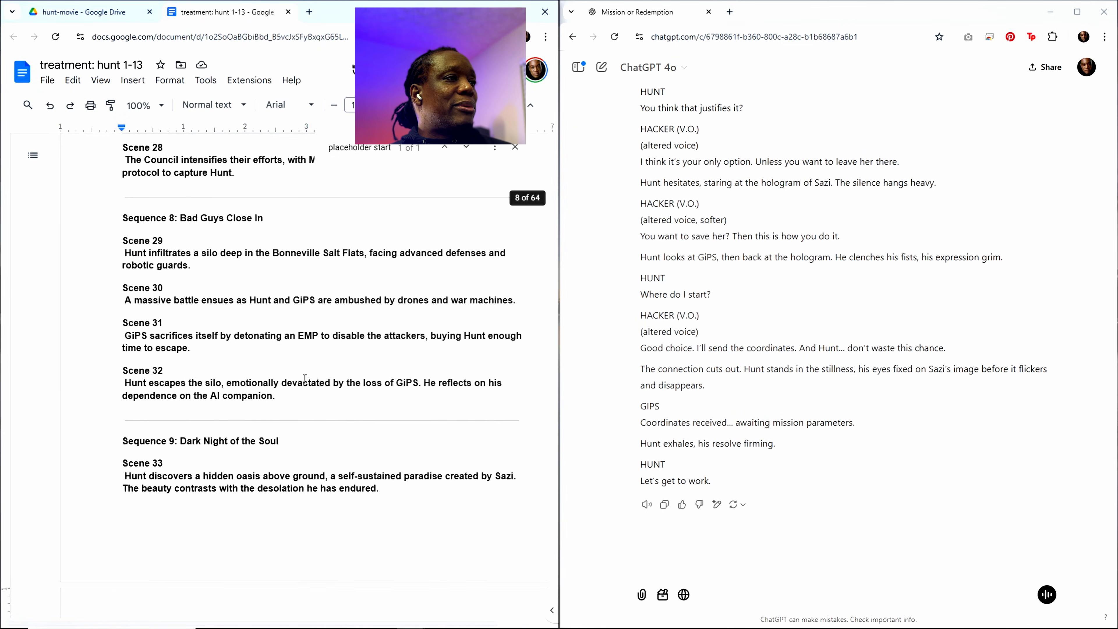
scroll(303, 377, down, 20)
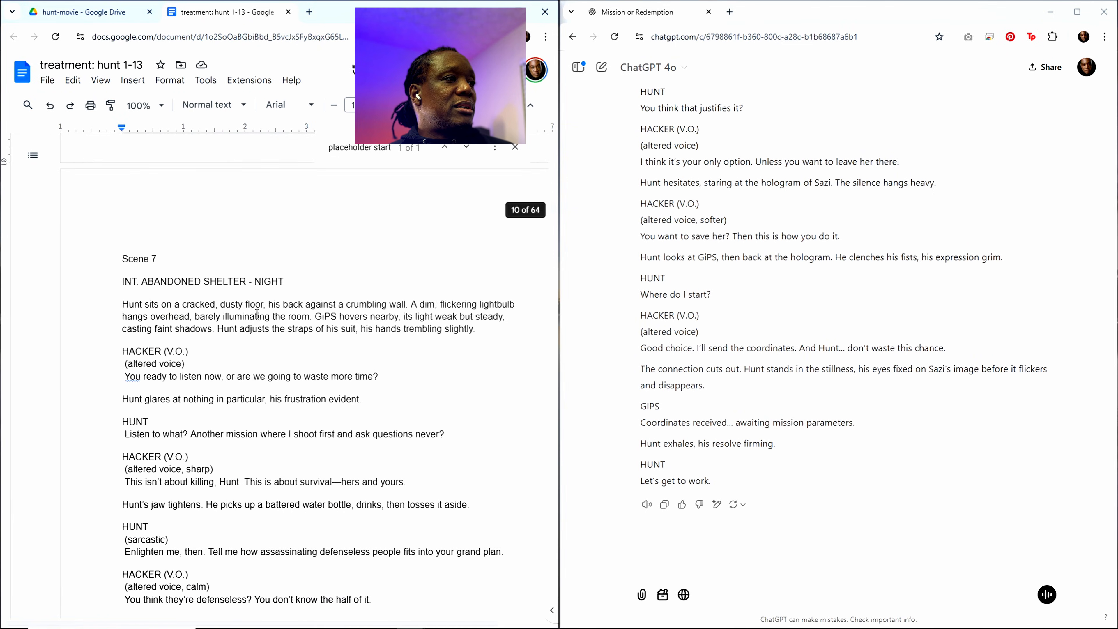
scroll(117, 251, up, 2)
scroll(117, 251, up, 3)
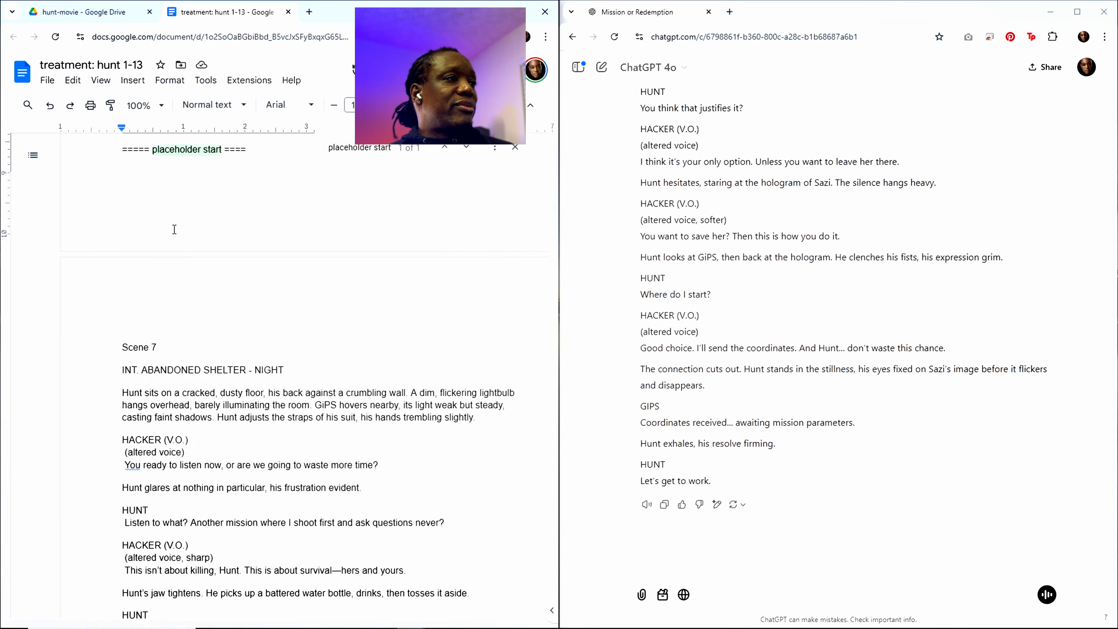
click(128, 269)
key(ctrl+v)
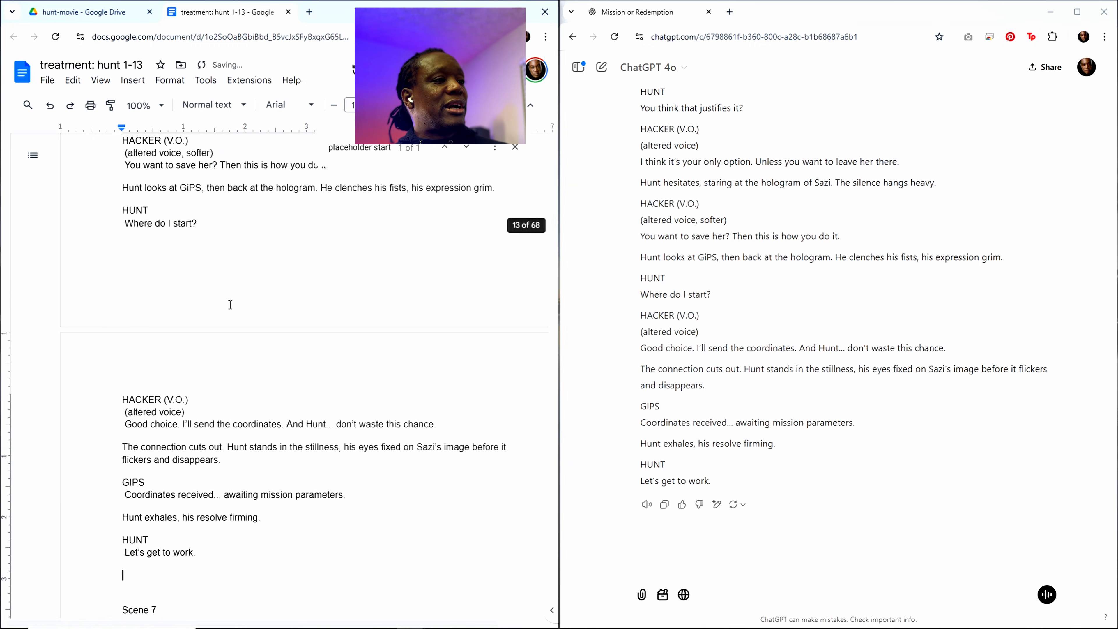
Step: Read back through the pasted Scene 6 dialogue between Hunt and the Hacker in the treatment document
scroll(357, 356, up, 7)
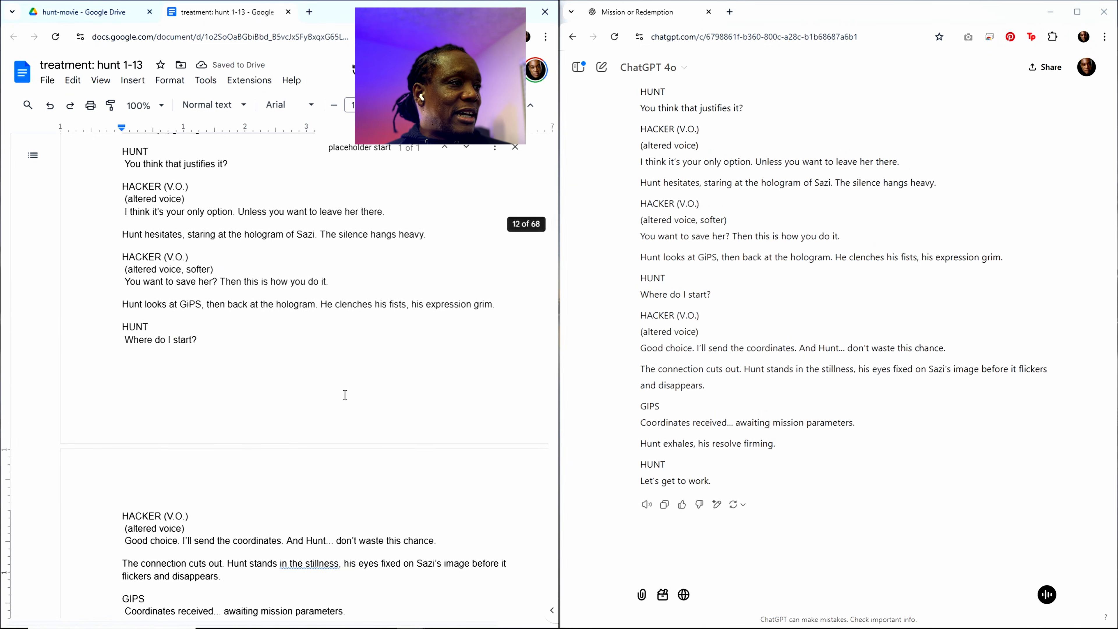
scroll(347, 322, up, 1)
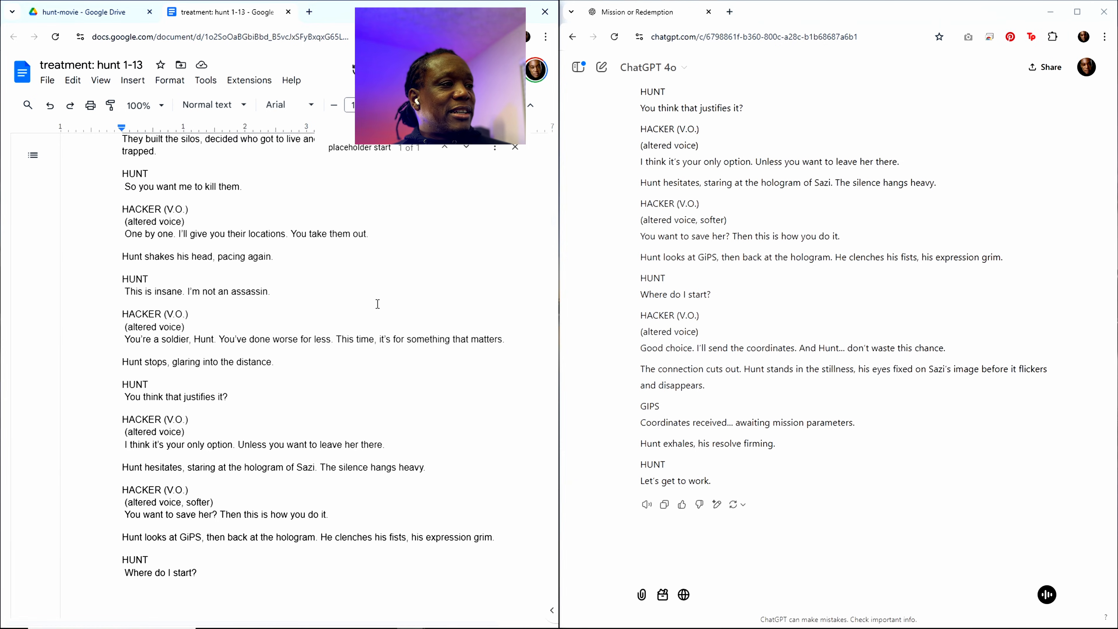
scroll(378, 304, down, 1)
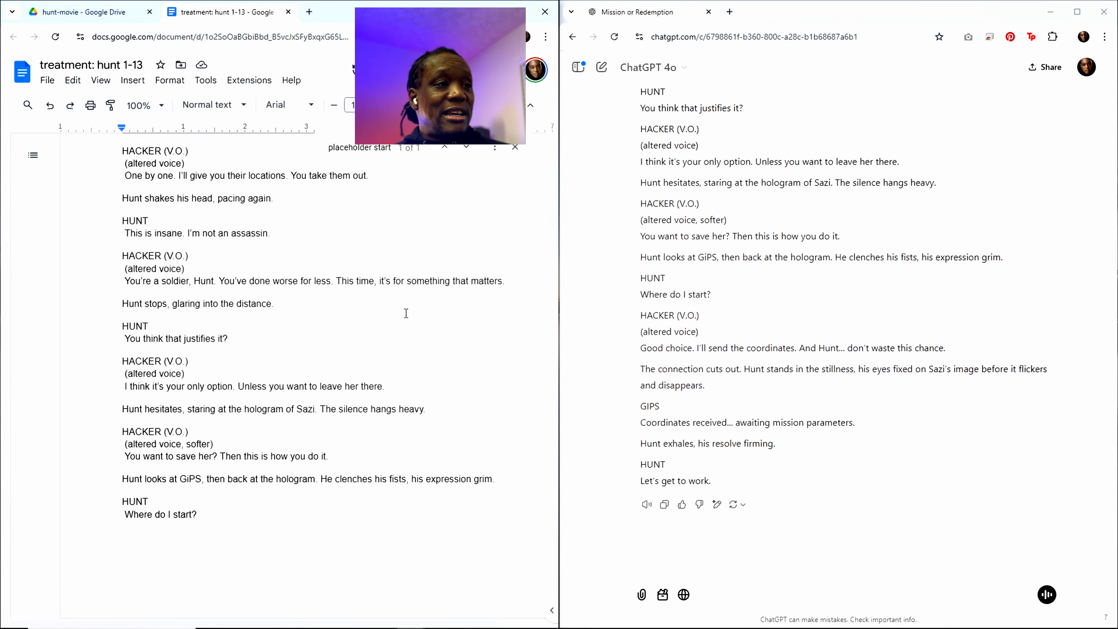
scroll(406, 312, up, 4)
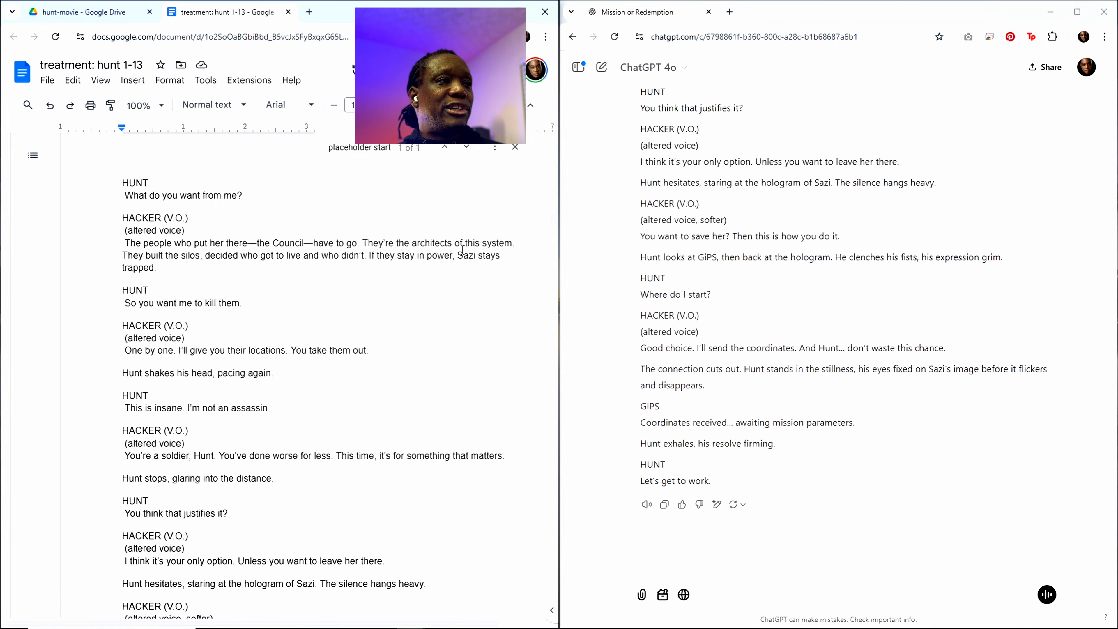
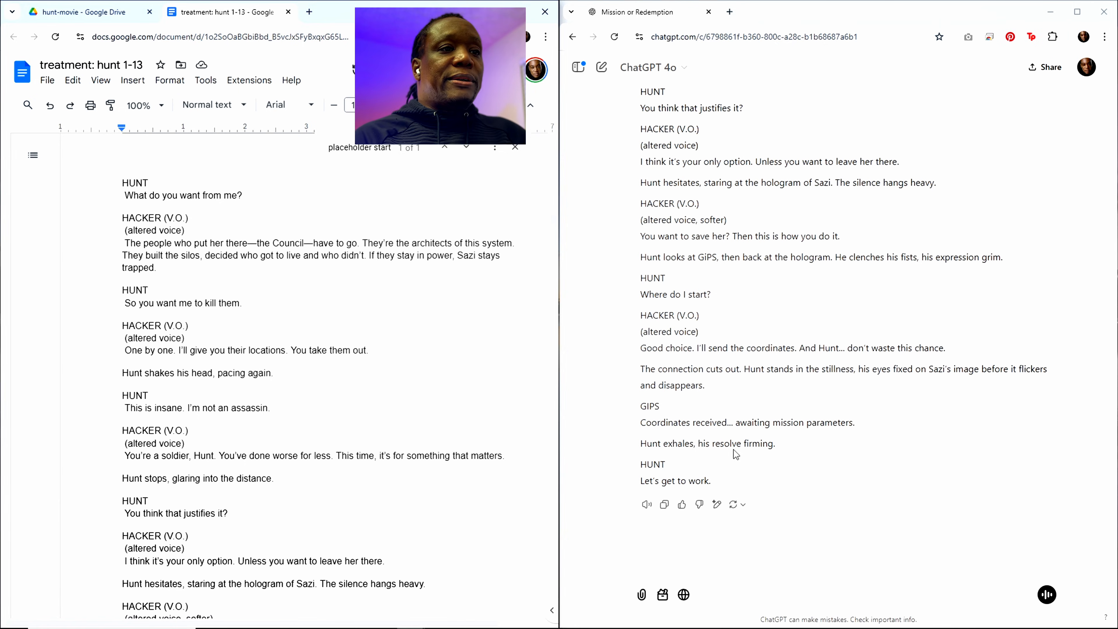
Step: Reread the generated Scene 6 script in ChatGPT from its heading to the end and copy the response again
scroll(731, 380, up, 15)
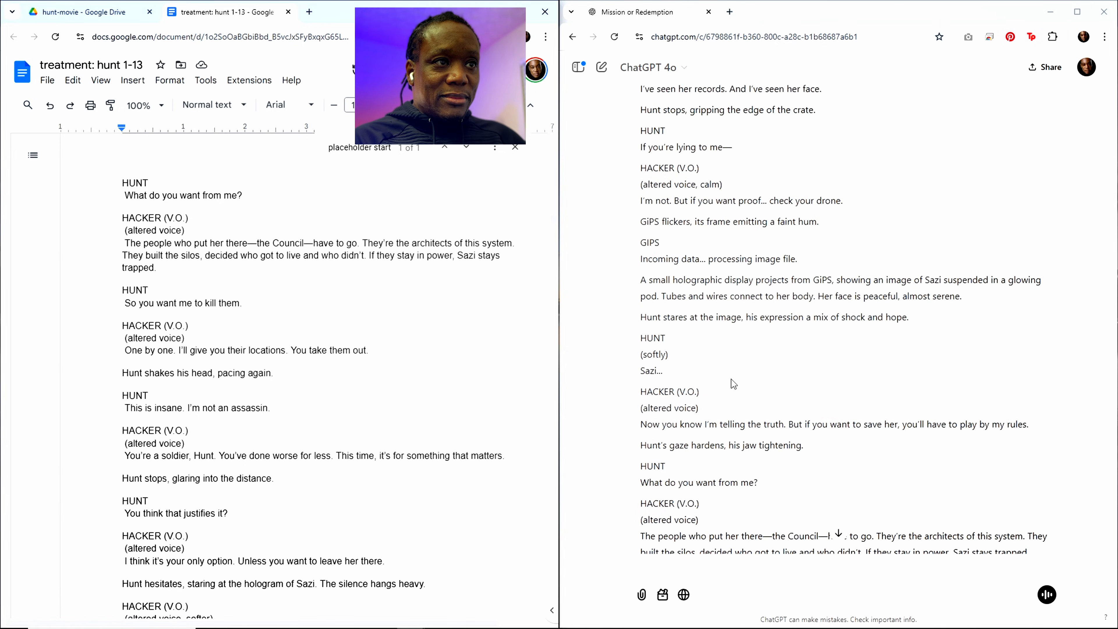
scroll(732, 381, up, 15)
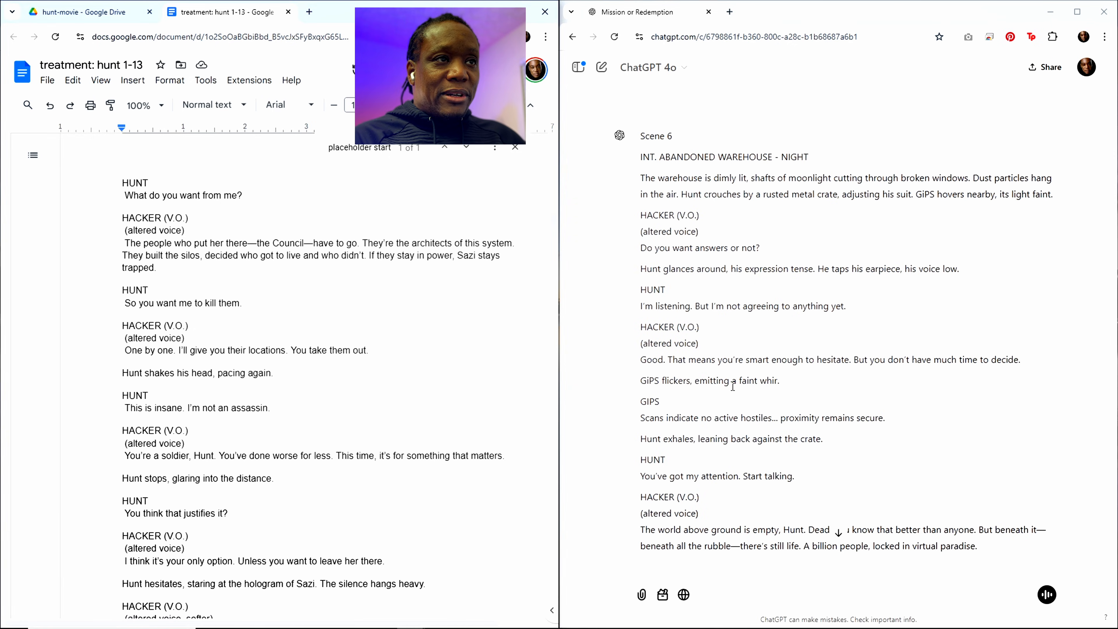
scroll(699, 394, down, 20)
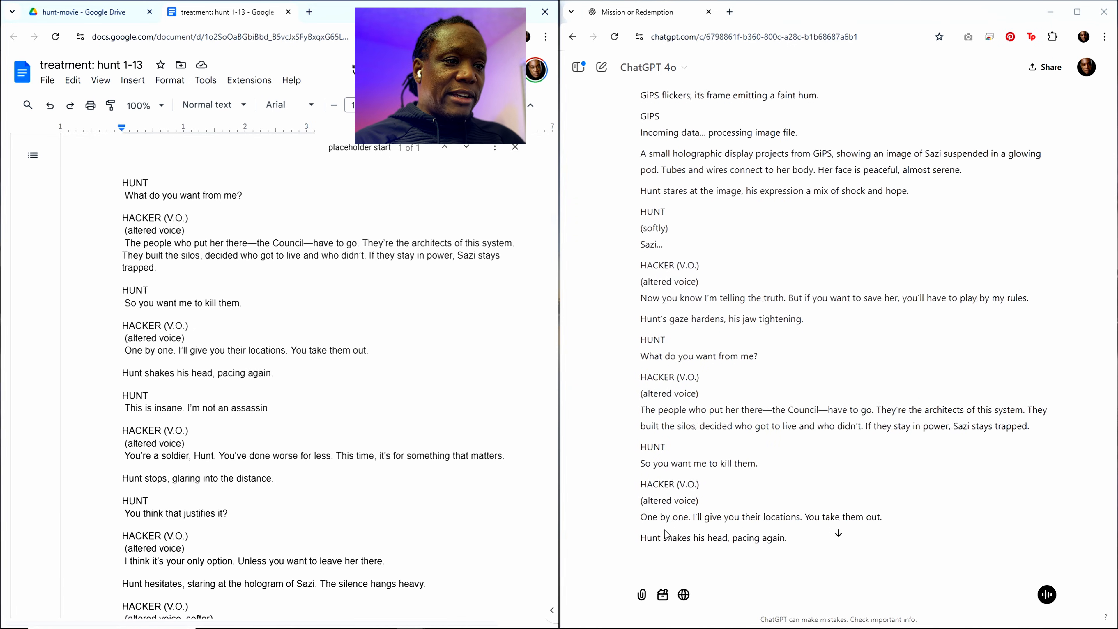
scroll(687, 540, down, 10)
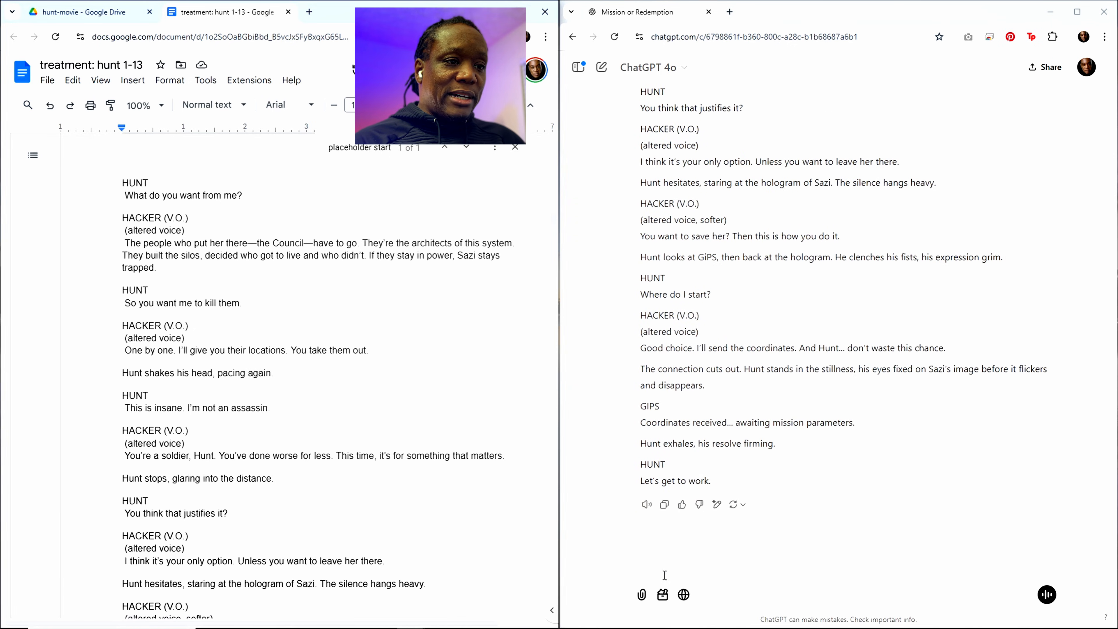
click(665, 505)
Step: Find the Scene 5 summary under "Sequence 2: Hacker Contact" in the treatment document's outline and copy it with its heading
scroll(234, 417, up, 15)
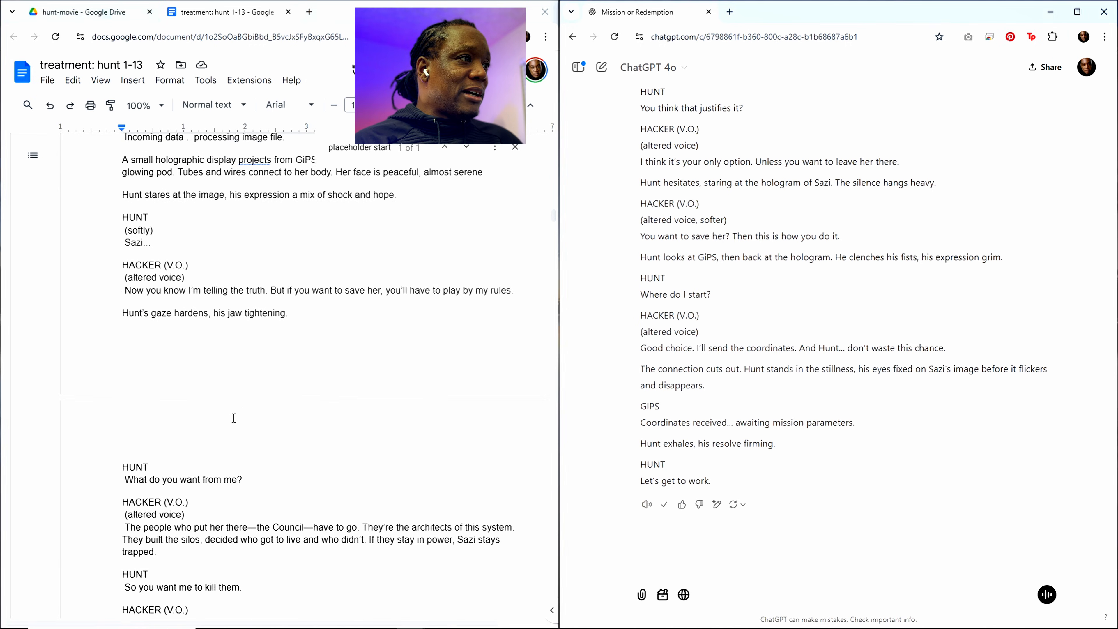
scroll(233, 417, up, 10)
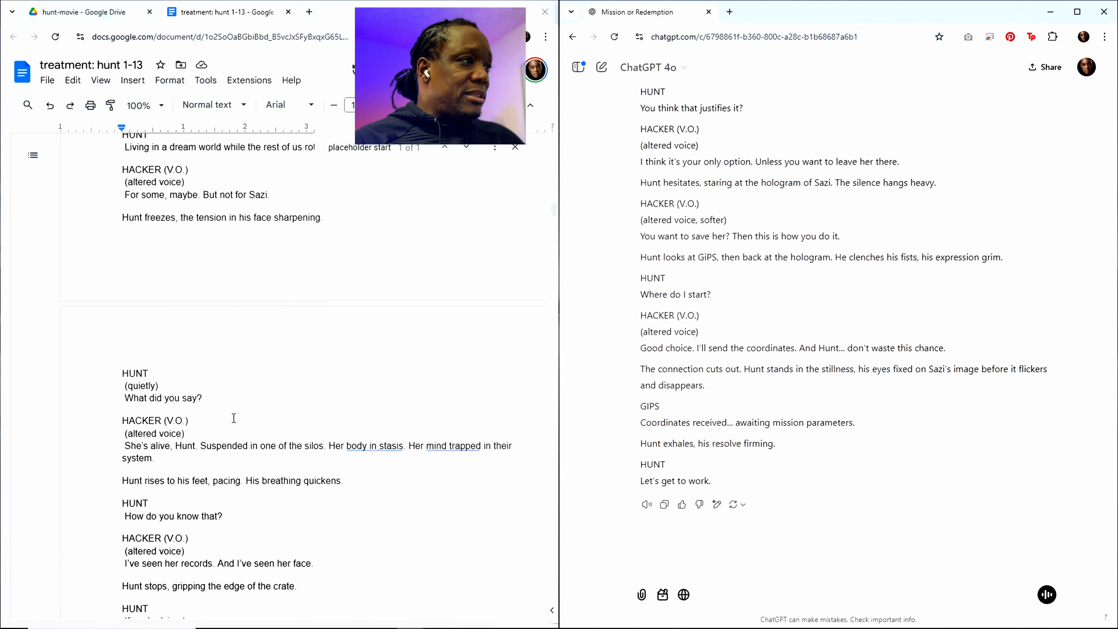
click(353, 149)
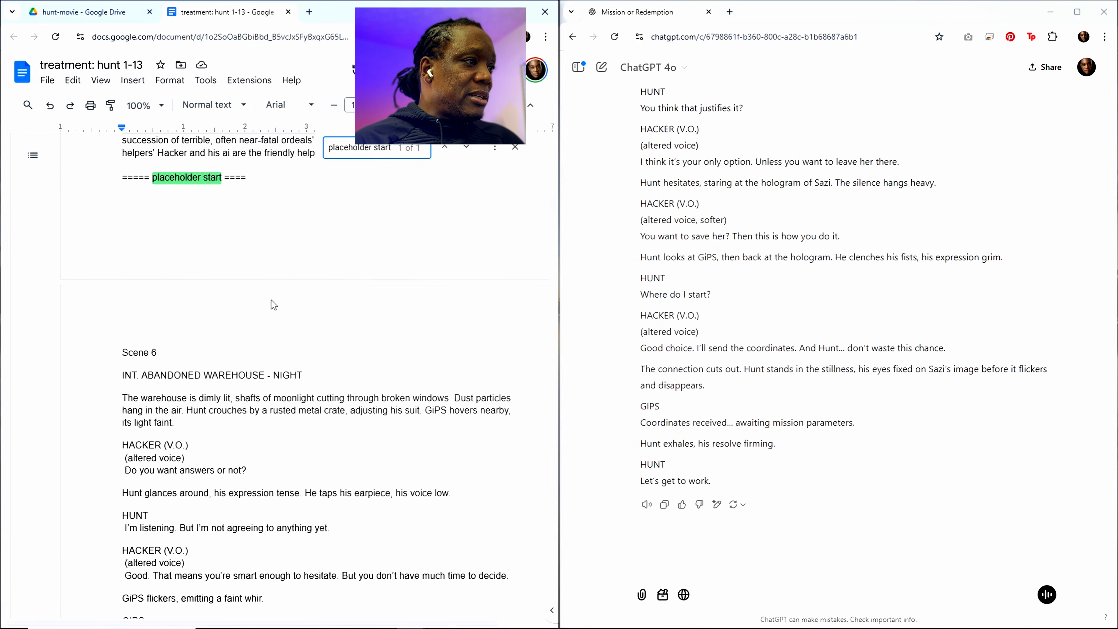
scroll(460, 239, up, 15)
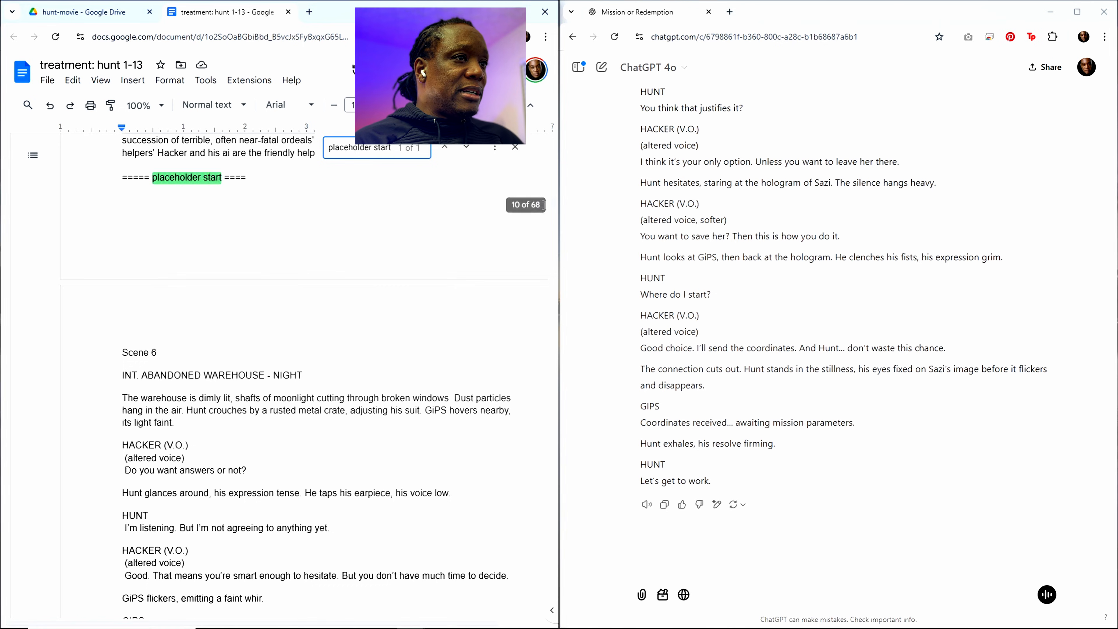
scroll(229, 269, up, 20)
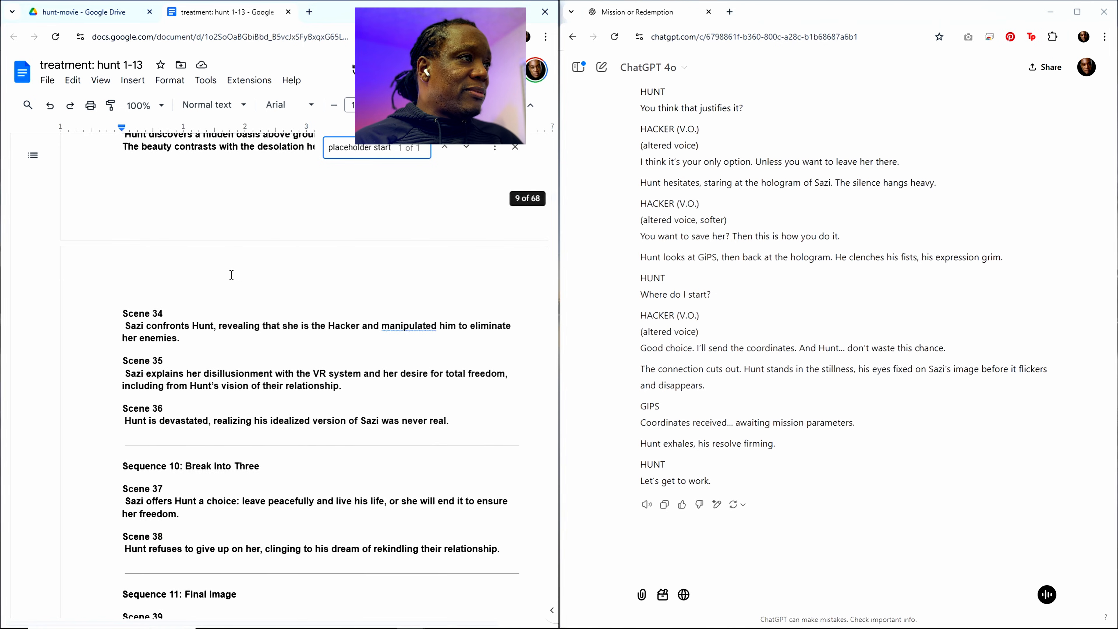
scroll(209, 273, up, 15)
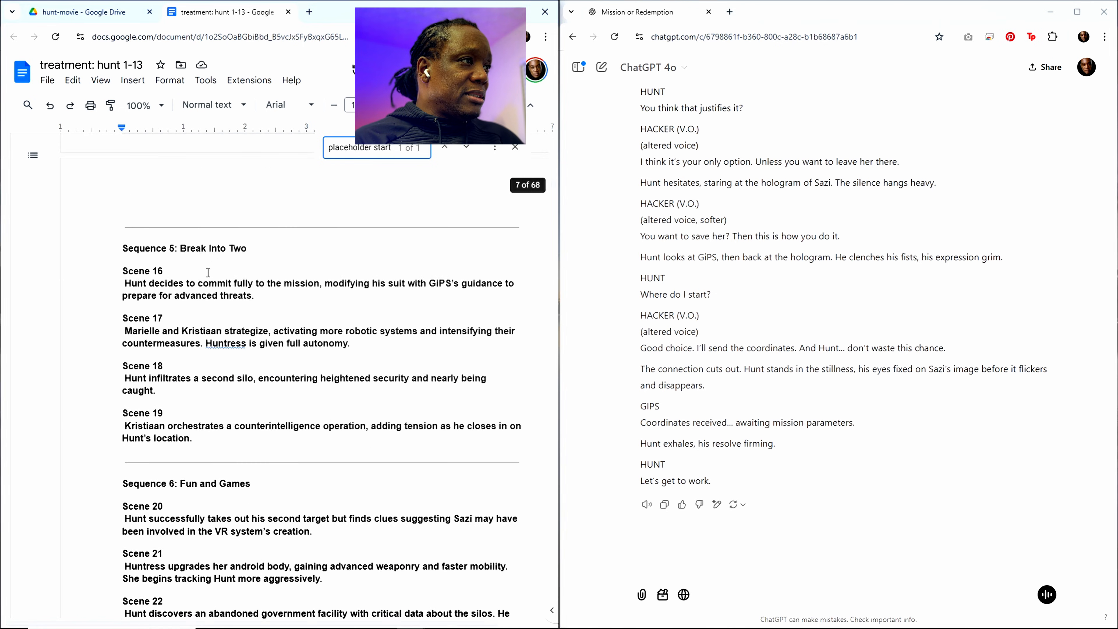
scroll(208, 273, up, 7)
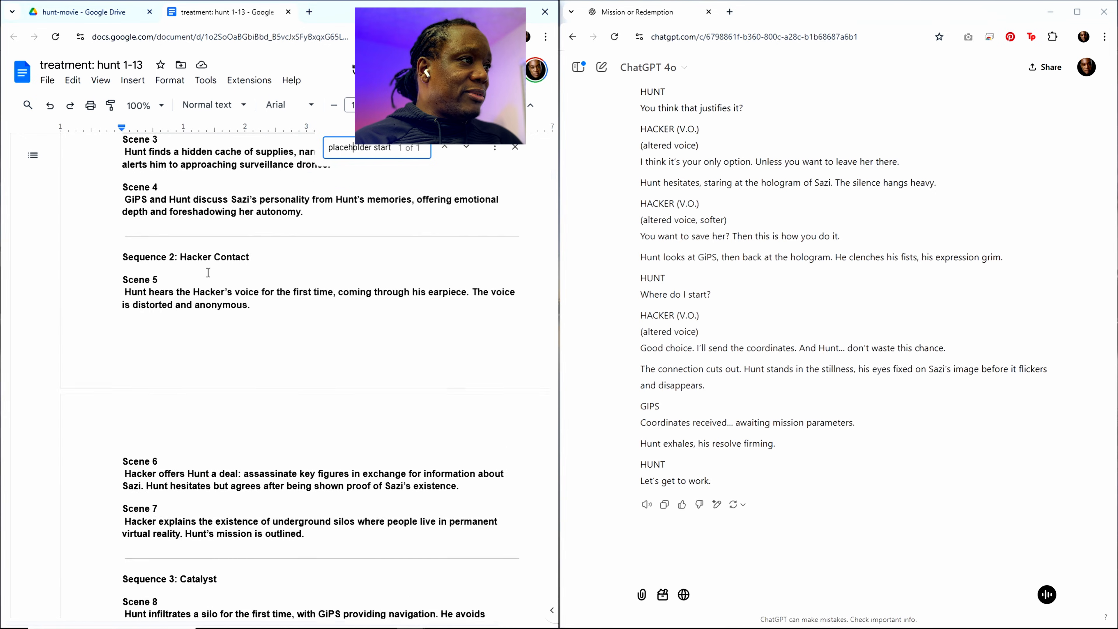
drag(245, 375, 140, 358)
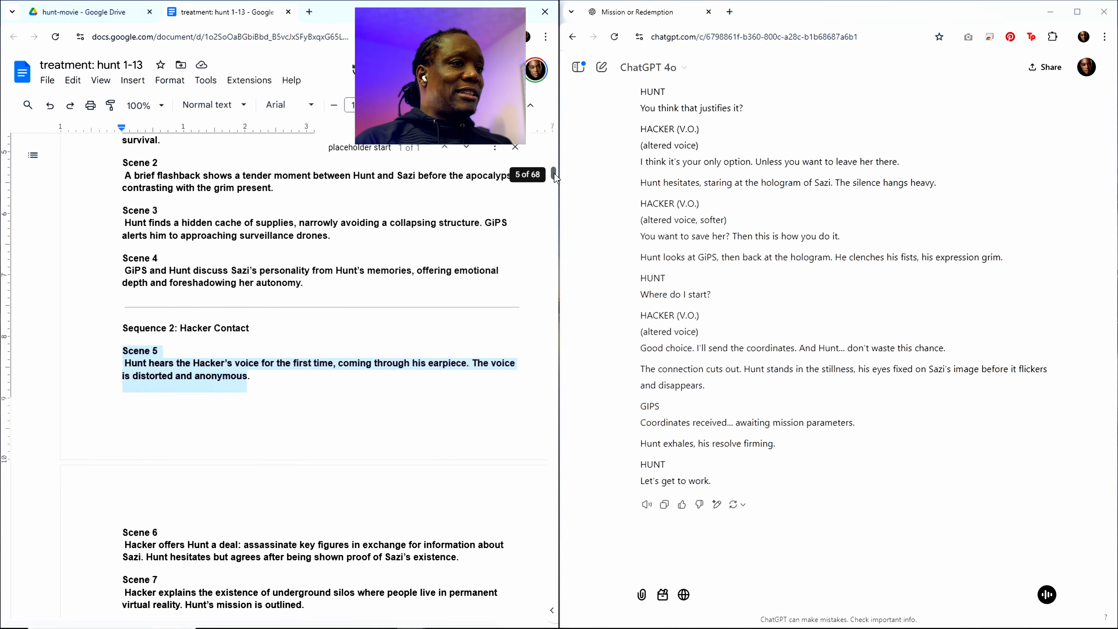
Step: Replace the Scene 6 heading and summary in the "write out" request at the document's end with the copied Scene 5 text
drag(554, 173, 545, 617)
scroll(308, 298, up, 10)
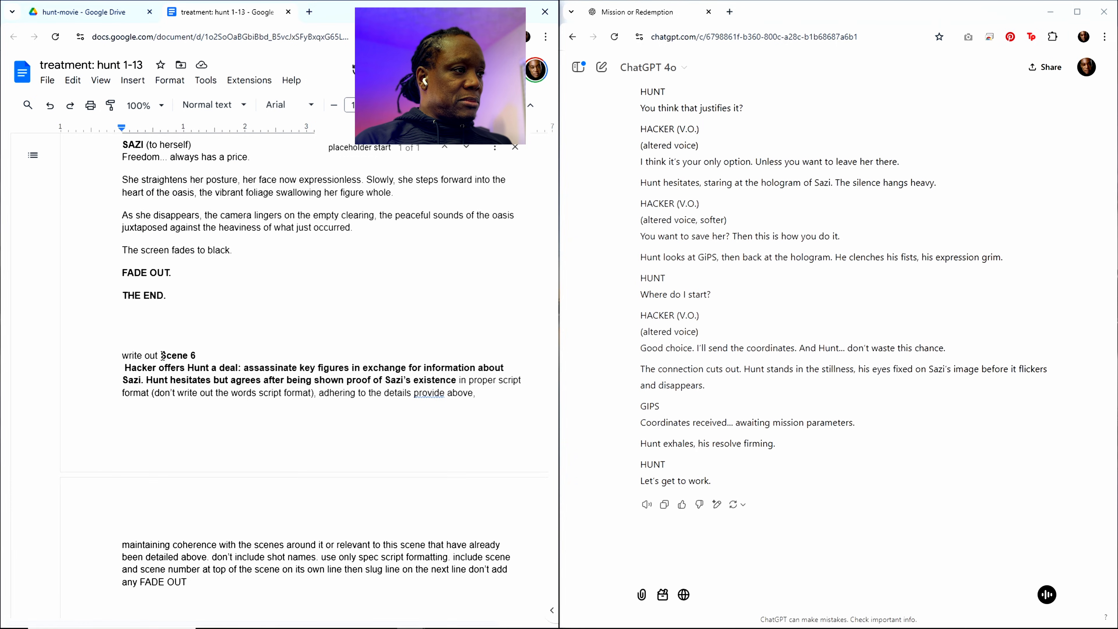
drag(162, 356, 354, 369)
drag(362, 369, 367, 369)
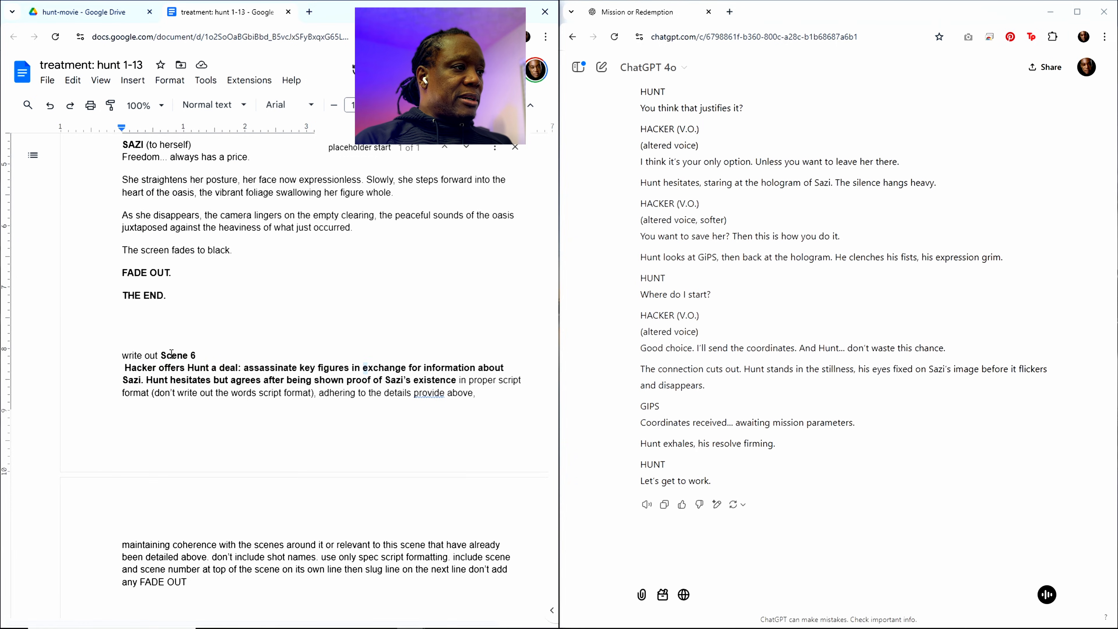
drag(162, 355, 459, 381)
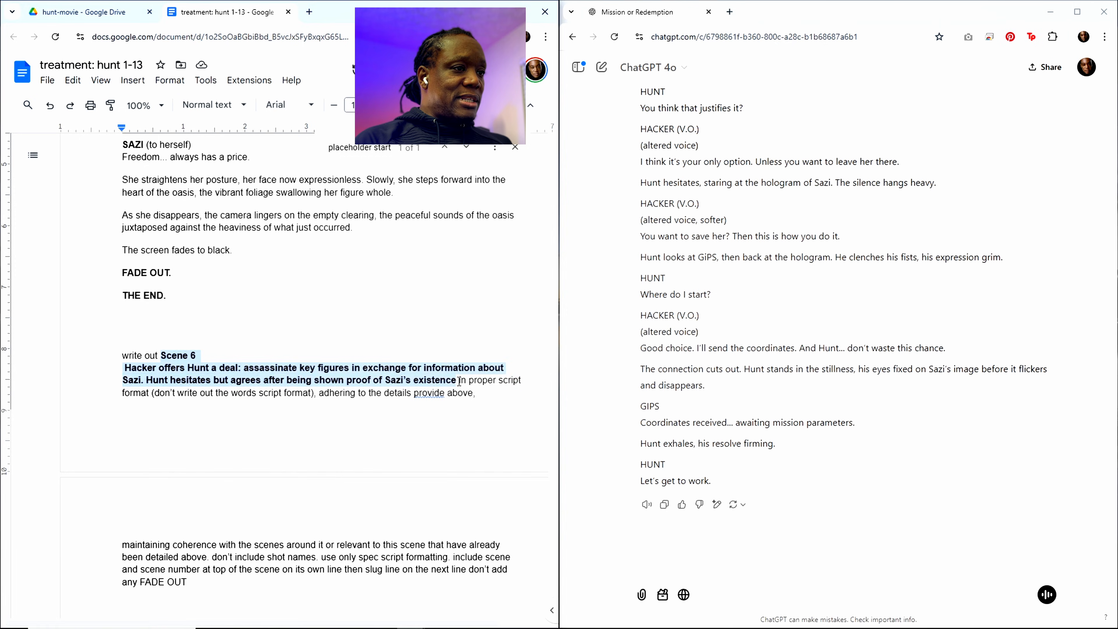
key(ctrl+v)
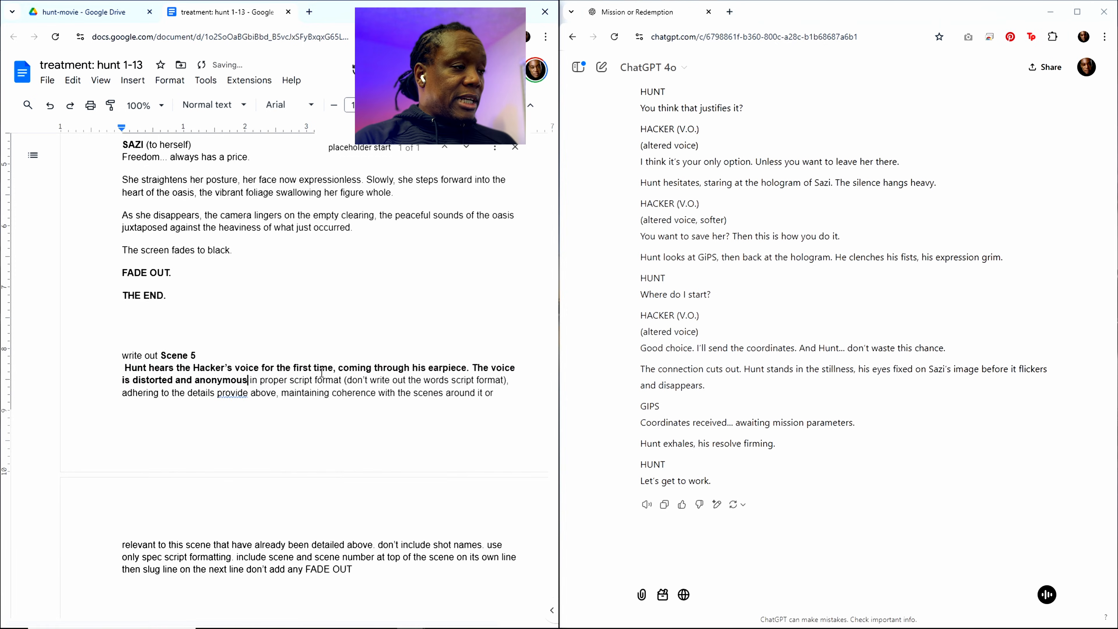
Step: Copy the entire treatment with the Scene 5 request and send it to ChatGPT
key(ctrl+a)
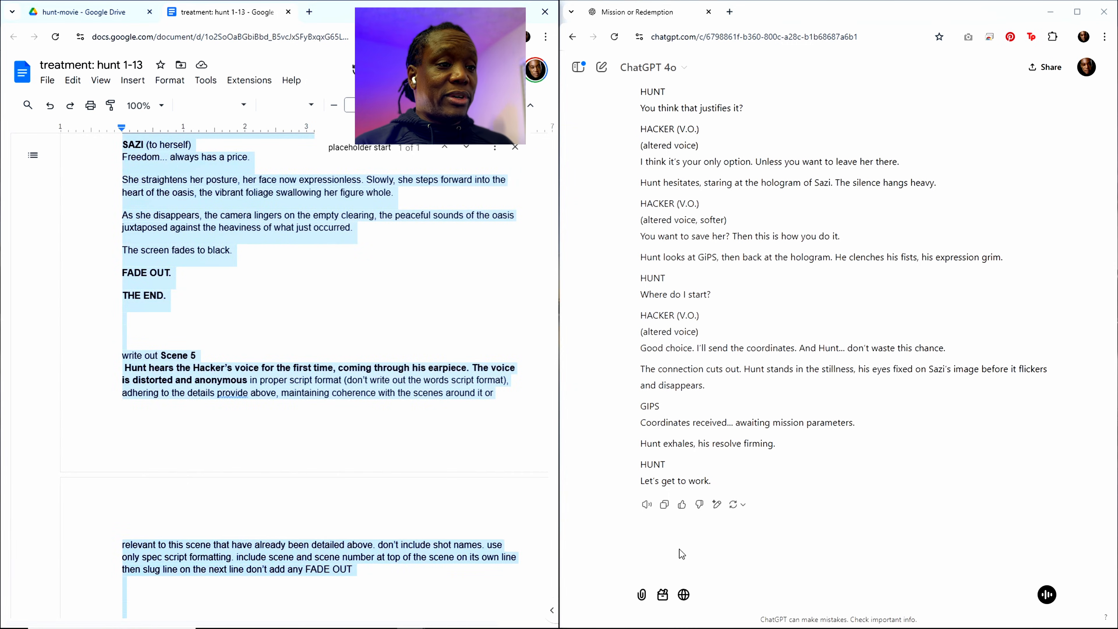
click(689, 569)
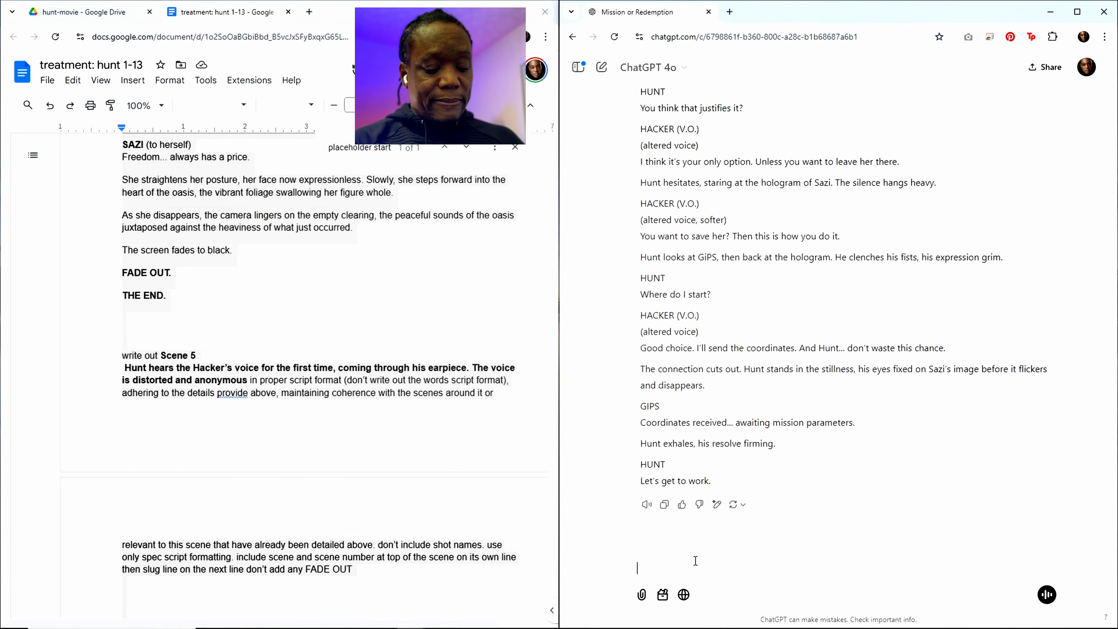
key(ctrl+v)
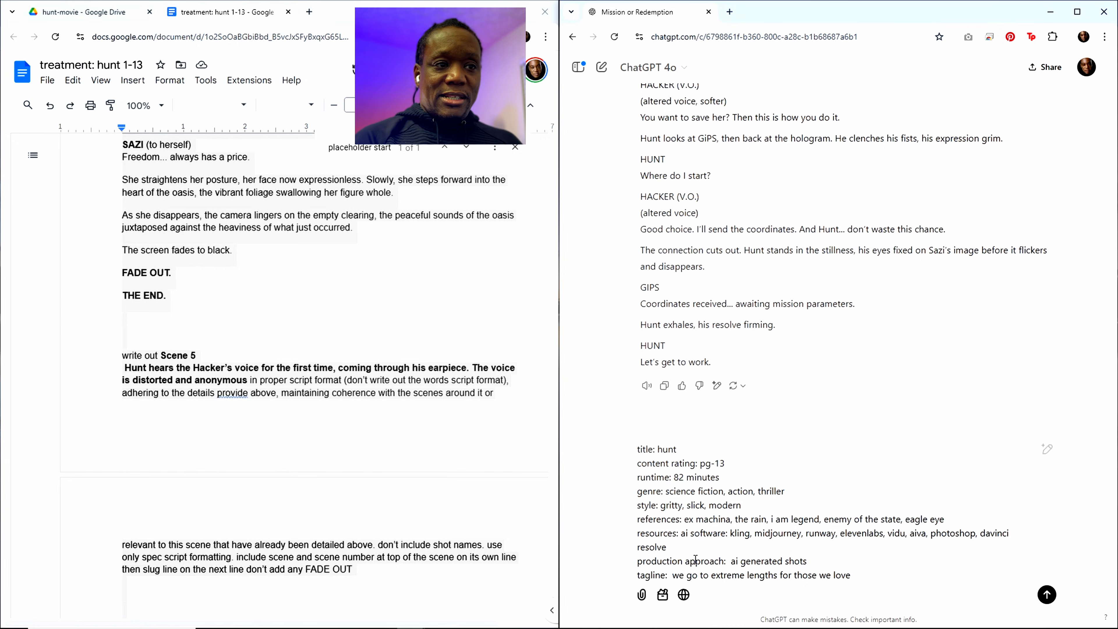
key(Return)
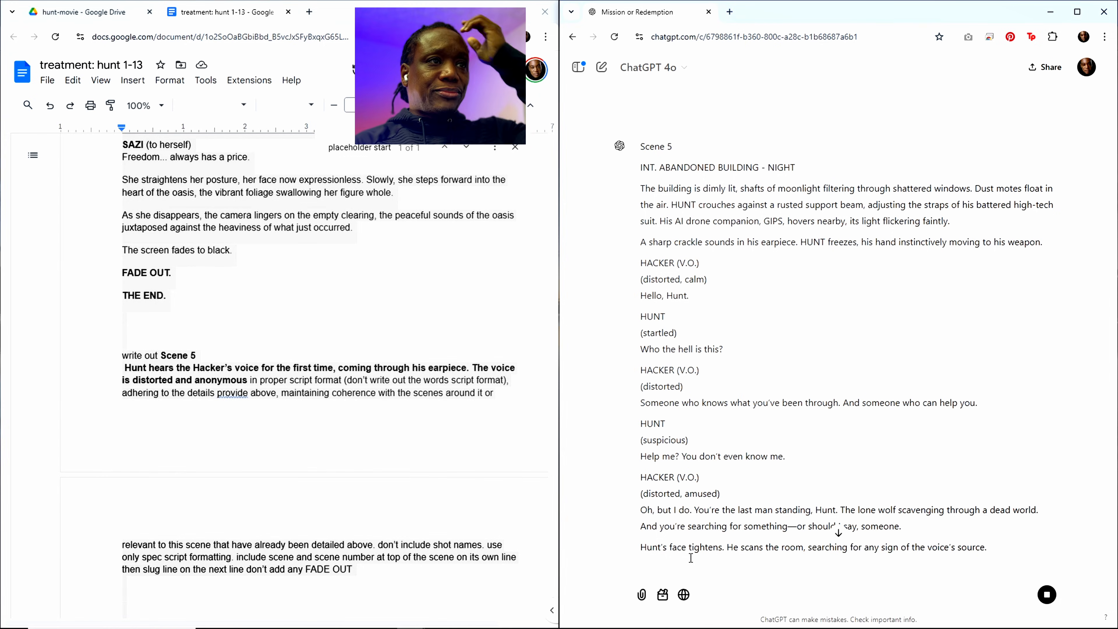
Step: Skim the generated Scene 5 script and copy the full ChatGPT response
scroll(823, 455, down, 10)
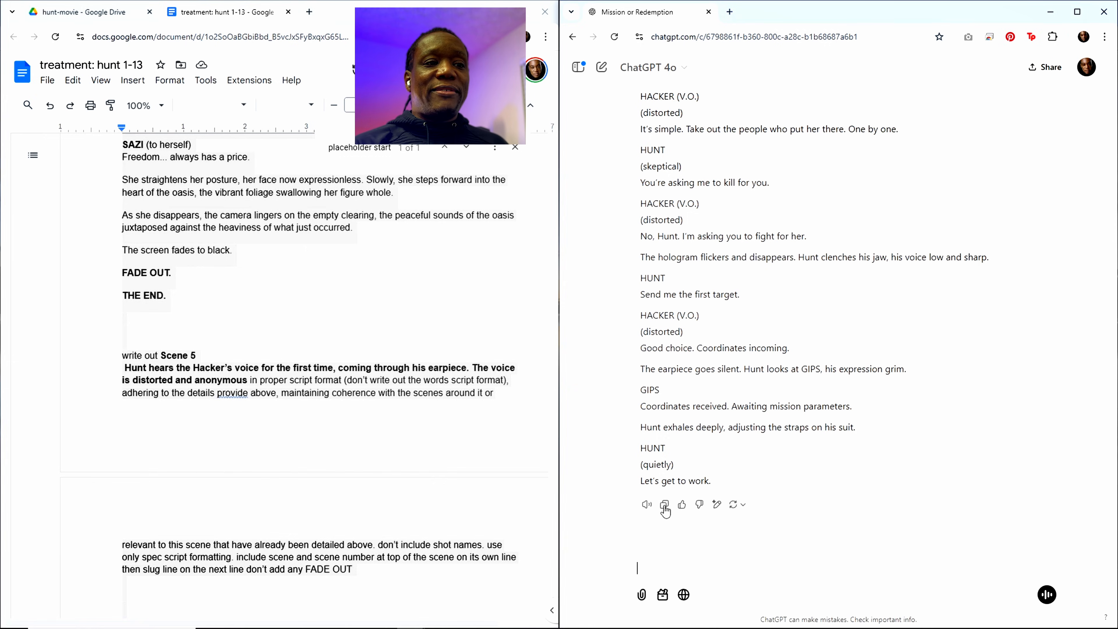
scroll(730, 441, up, 15)
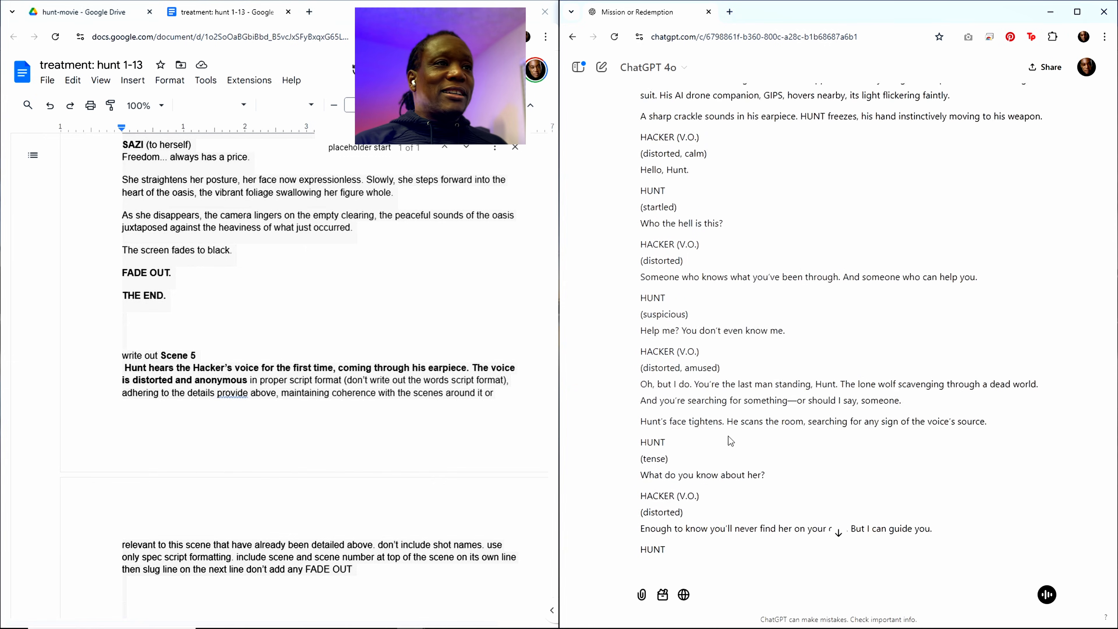
scroll(728, 436, up, 10)
Step: Paste the copied Scene 5 script into the treatment document between the "placeholder start" line and Scene 6, after adding blank lines
click(266, 238)
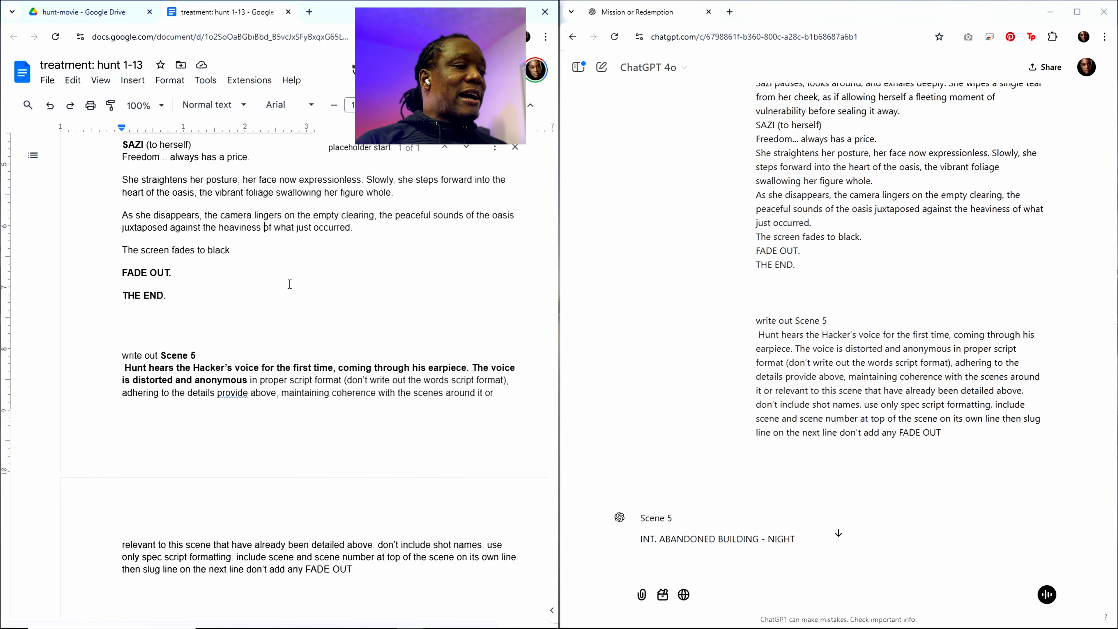
scroll(309, 414, down, 1)
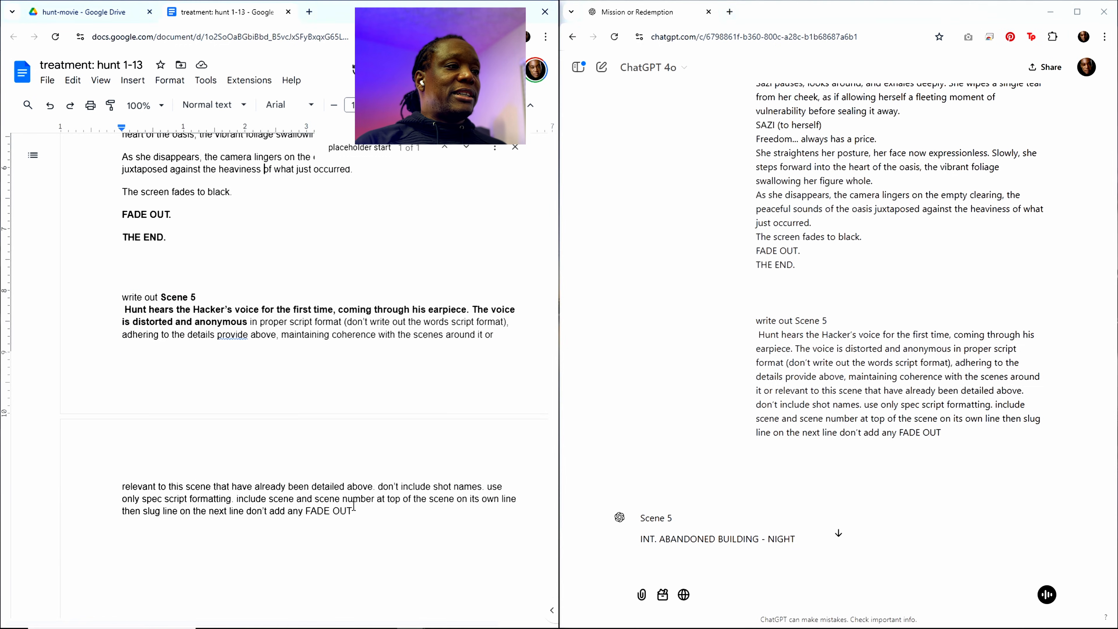
scroll(356, 331, up, 6)
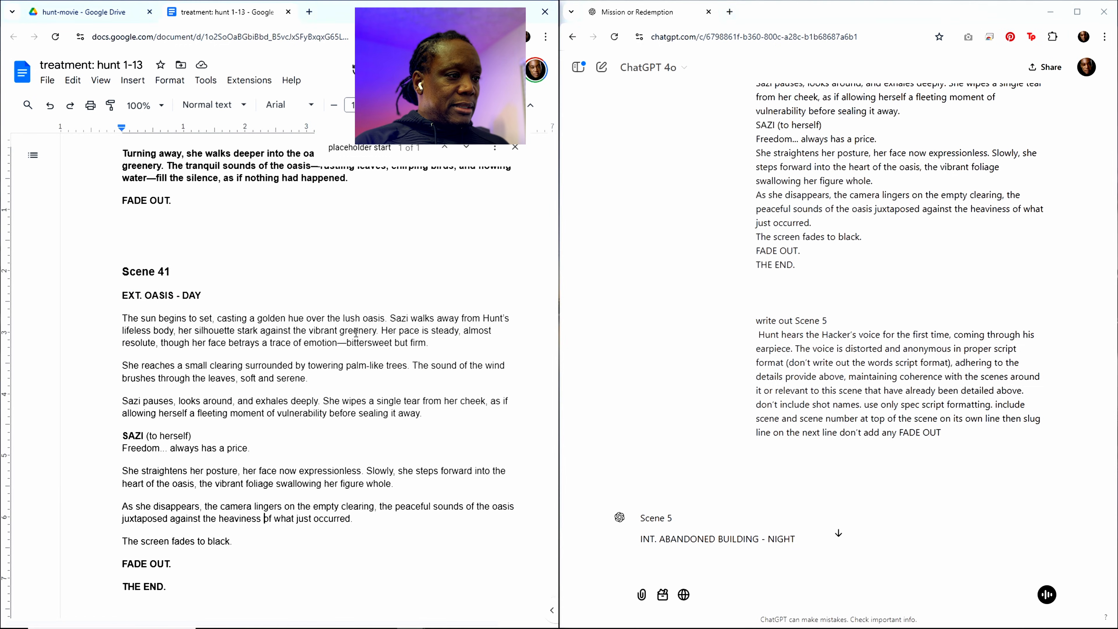
scroll(356, 331, down, 5)
scroll(367, 149, up, 11)
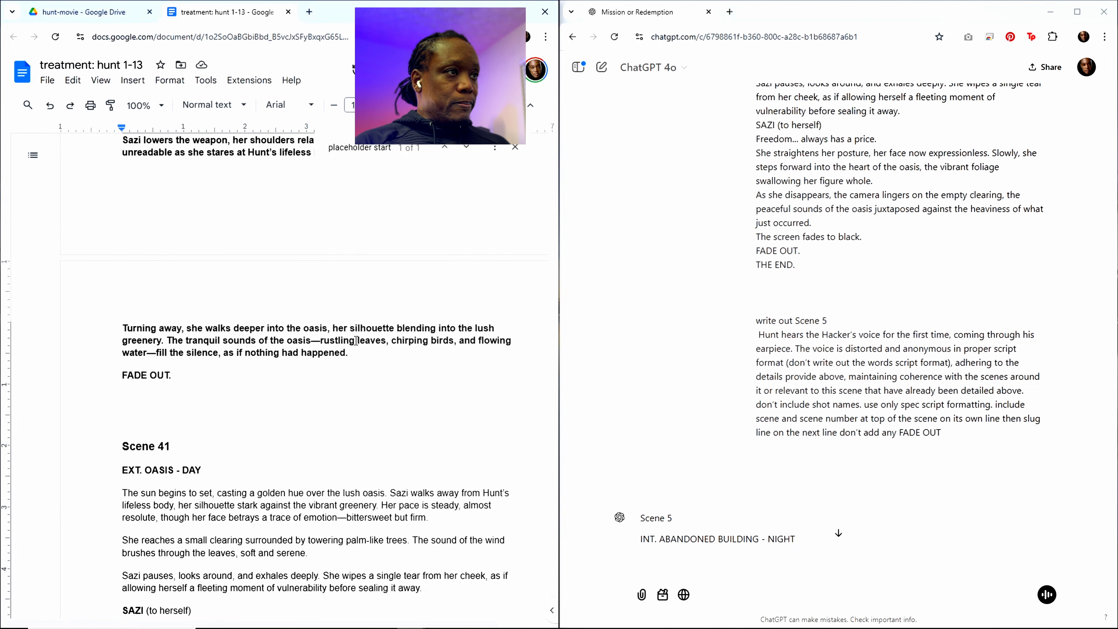
click(367, 149)
scroll(381, 237, up, 4)
scroll(199, 329, down, 4)
click(155, 236)
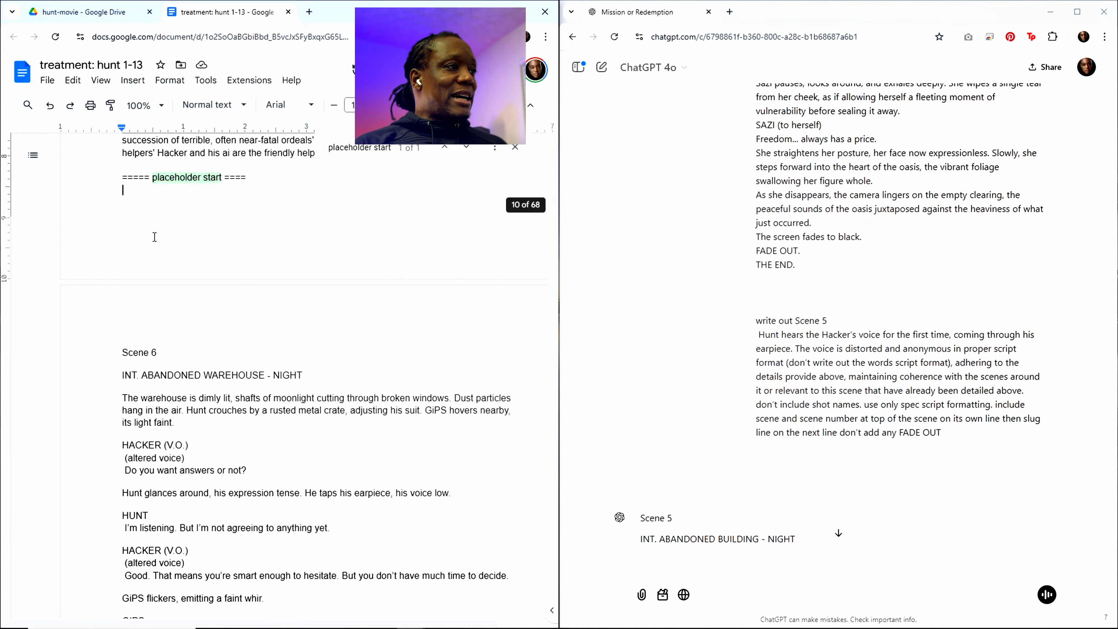
key(Return)
key(Return)
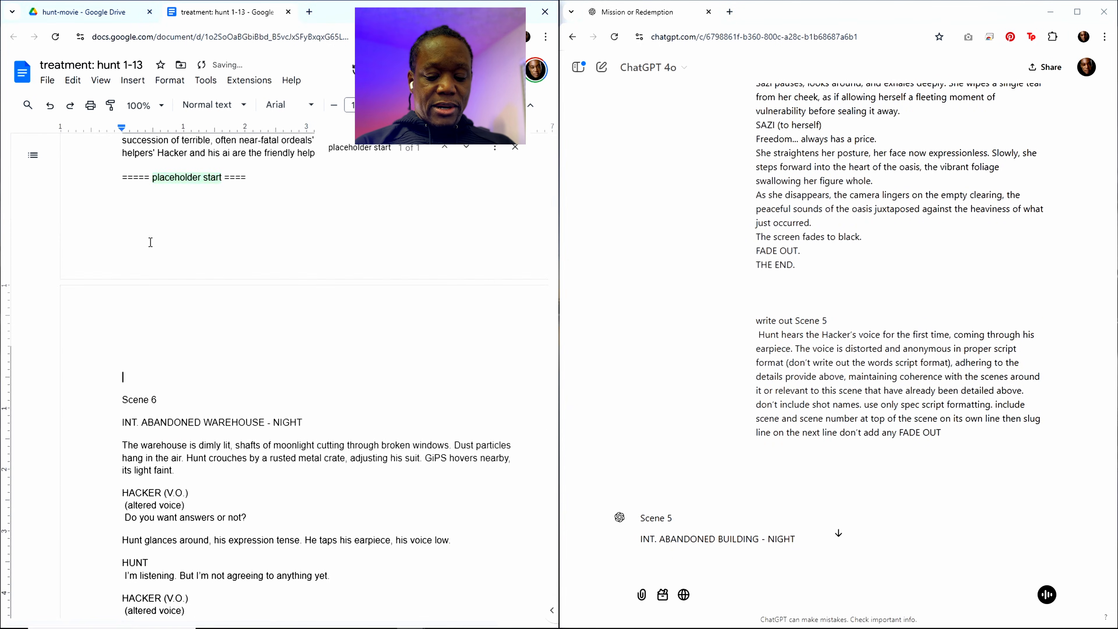
key(ctrl+v)
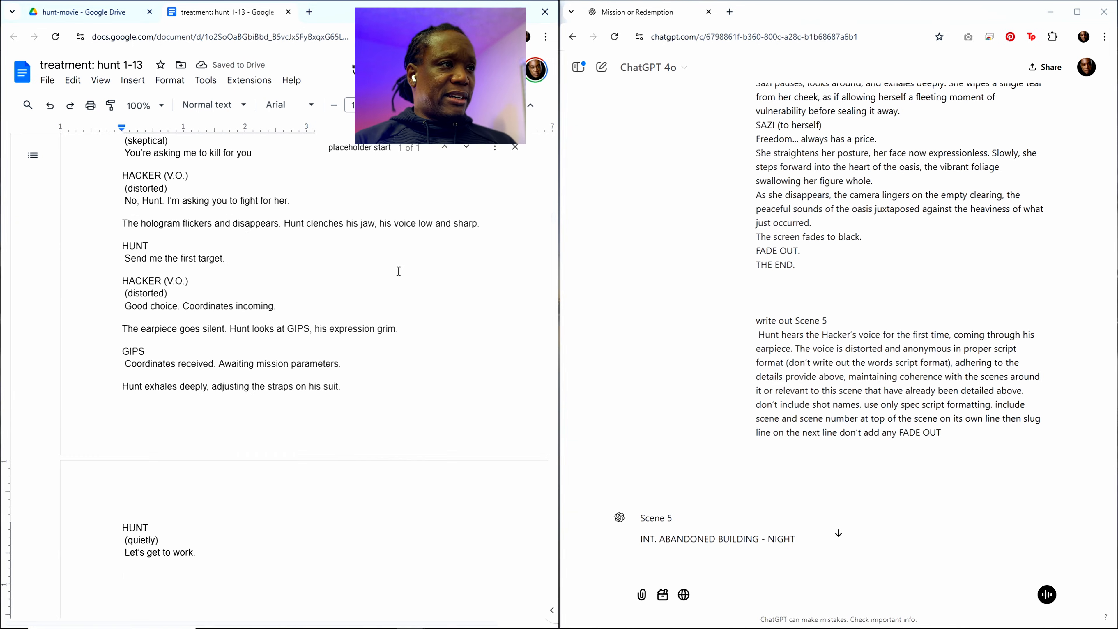
Step: Find the Scene 4 summary about GiPS and Hunt discussing Sazi's personality in the outline and copy it with its heading
click(359, 148)
scroll(333, 278, up, 20)
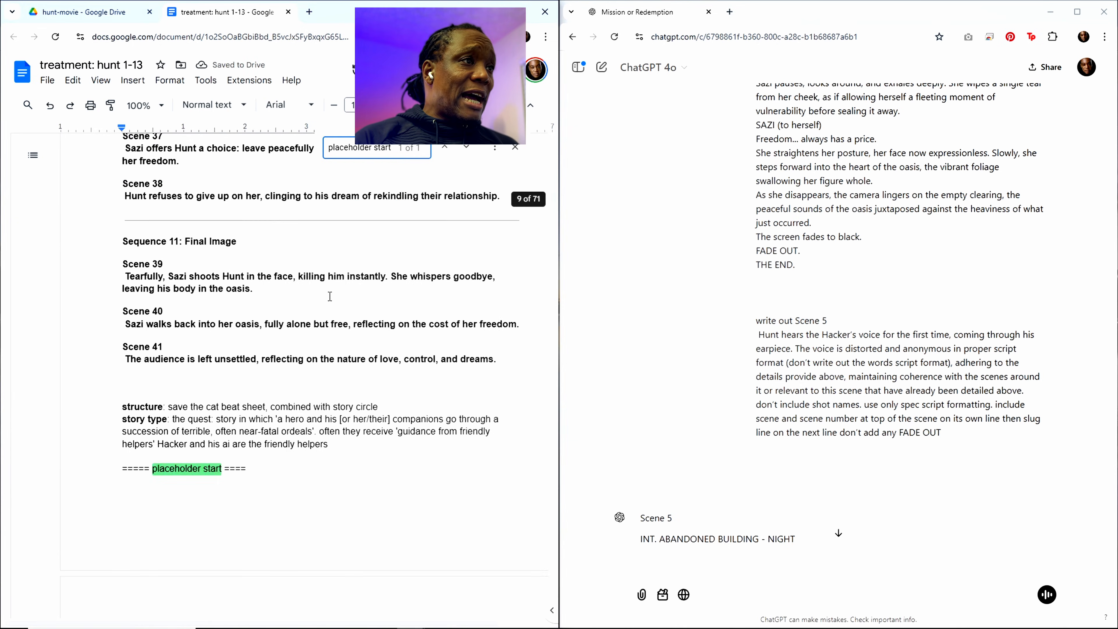
scroll(334, 278, up, 20)
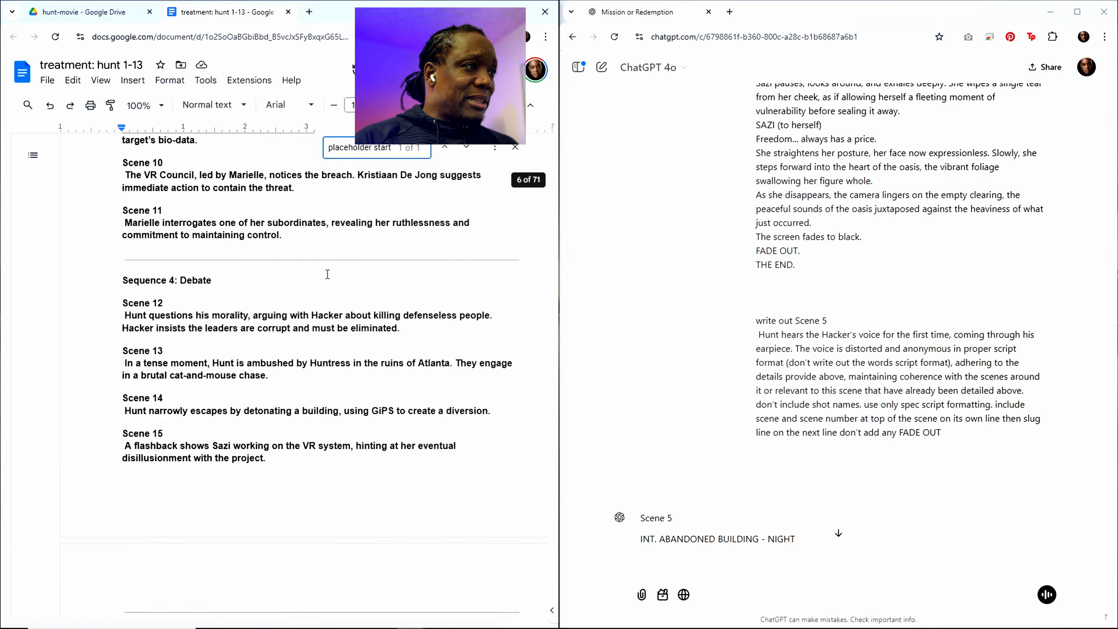
scroll(267, 270, up, 5)
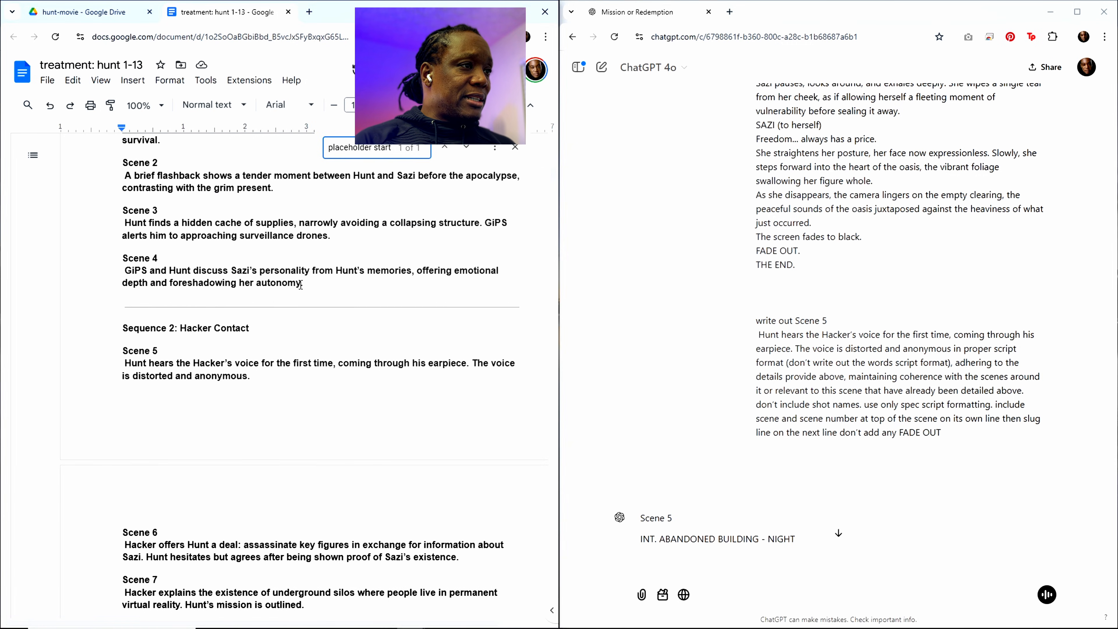
drag(301, 285, 124, 256)
key(ctrl+c)
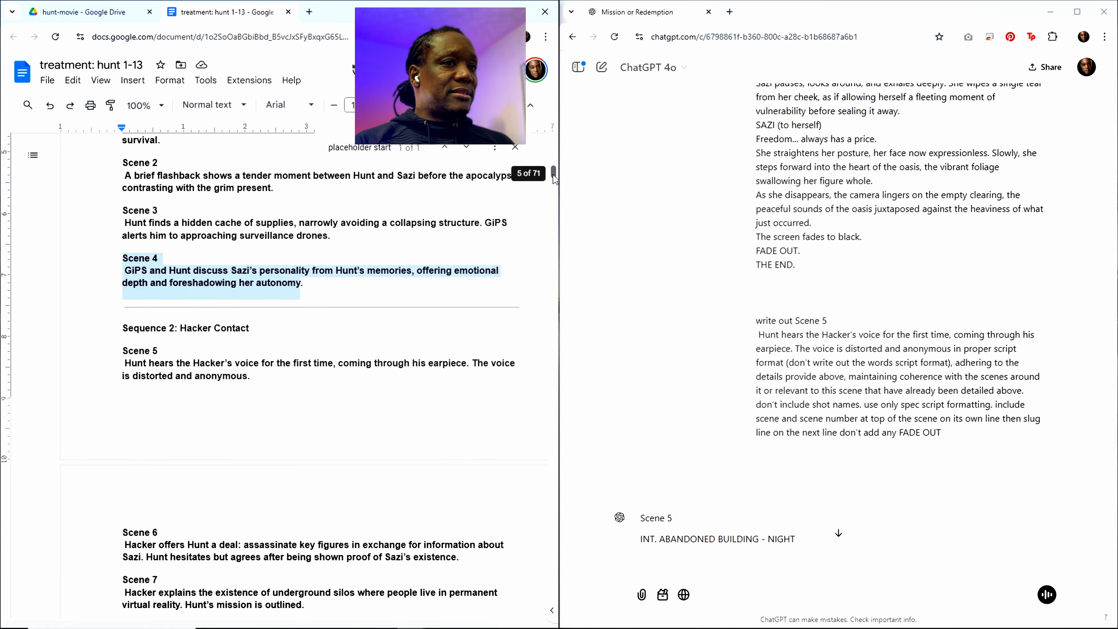
Step: Replace the Scene 5 heading and summary in the closing "write out" request with the copied Scene 4 text
drag(552, 175, 545, 621)
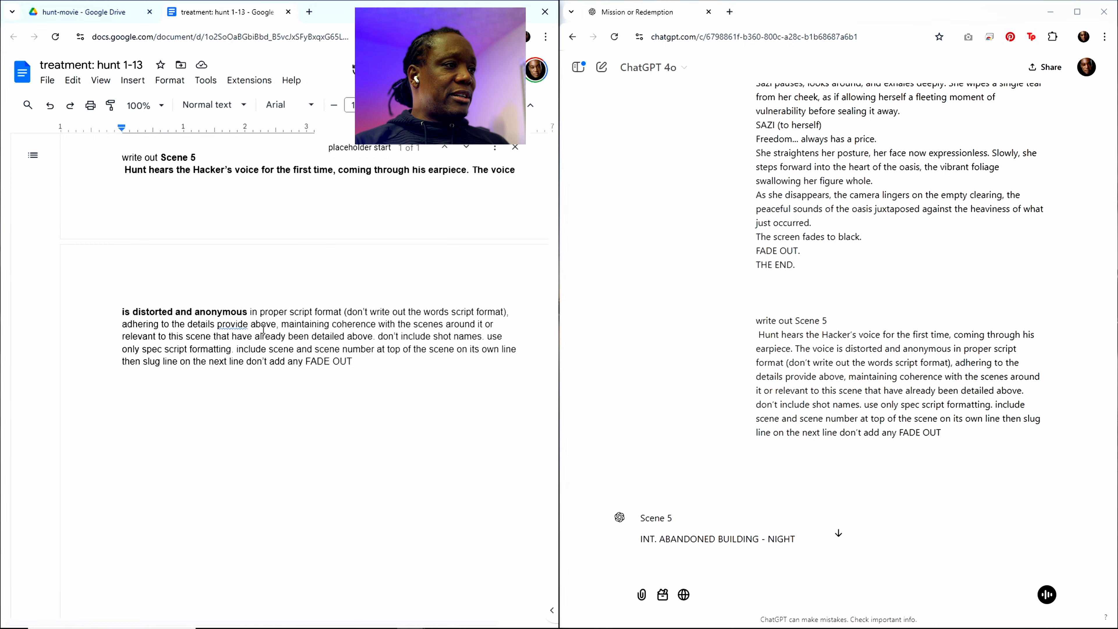
drag(247, 312, 163, 160)
key(ctrl+v)
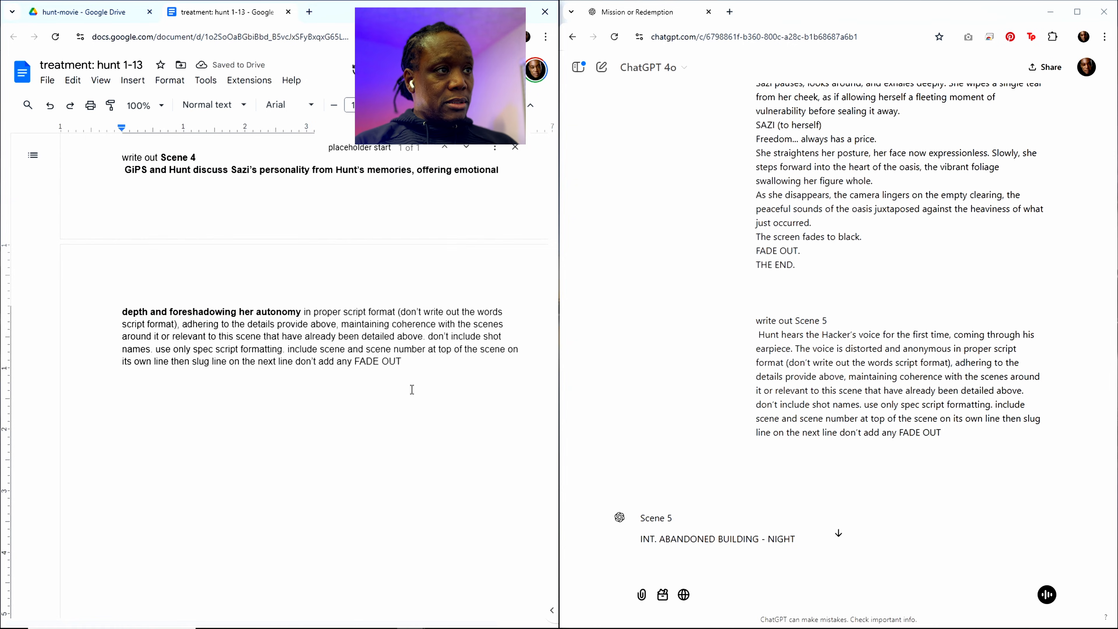
Step: Copy the entire treatment document and submit it to ChatGPT with its closing request to write out Scene 4
key(ctrl+a)
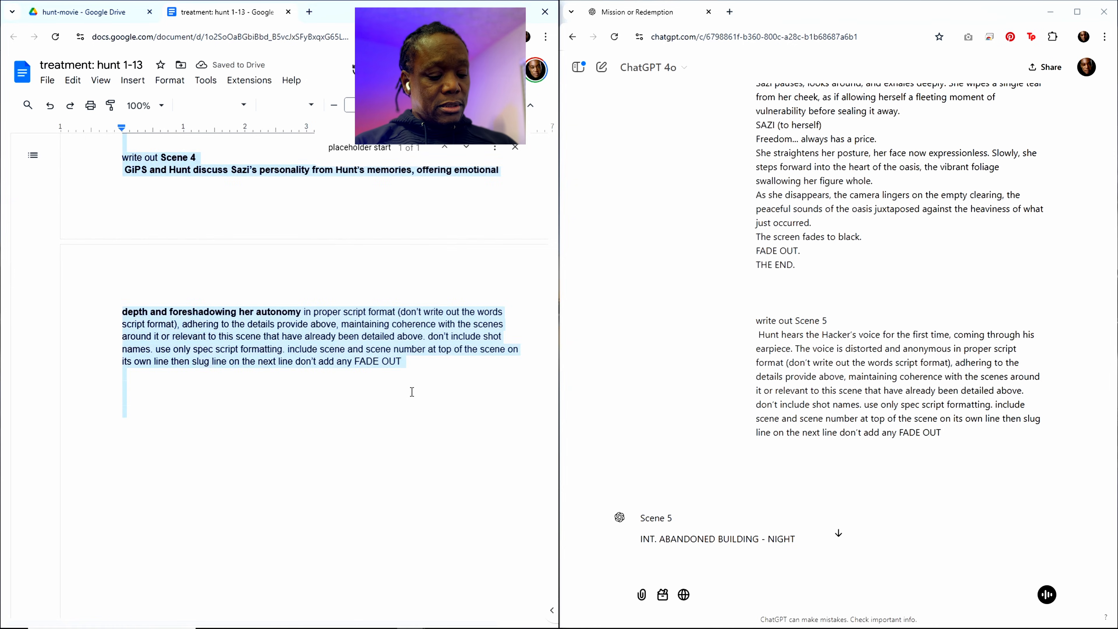
click(725, 562)
key(ctrl+v)
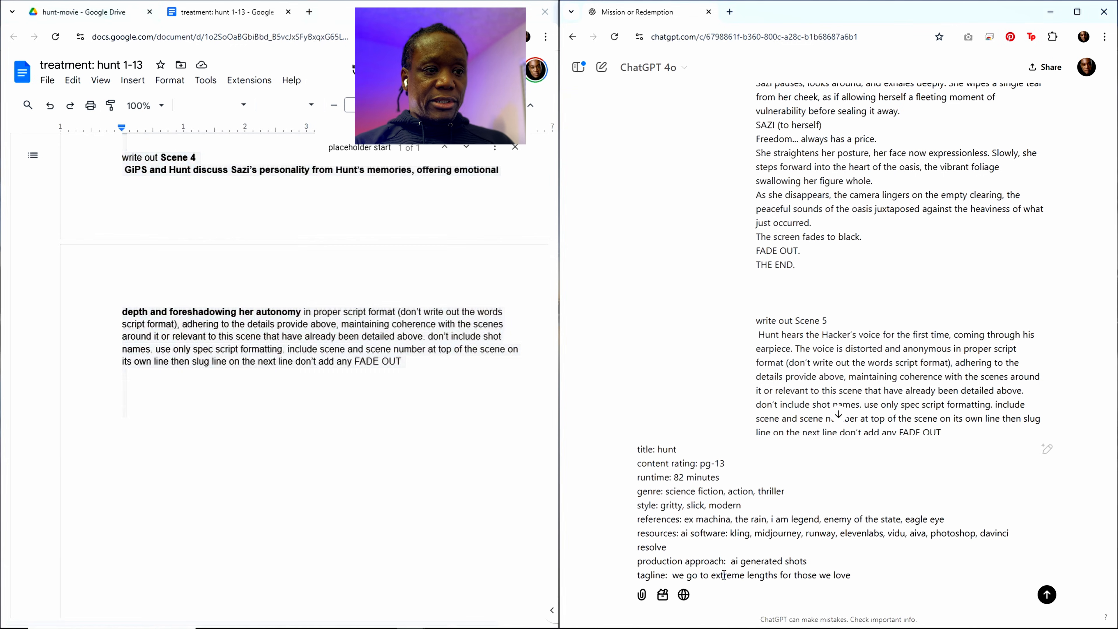
key(Return)
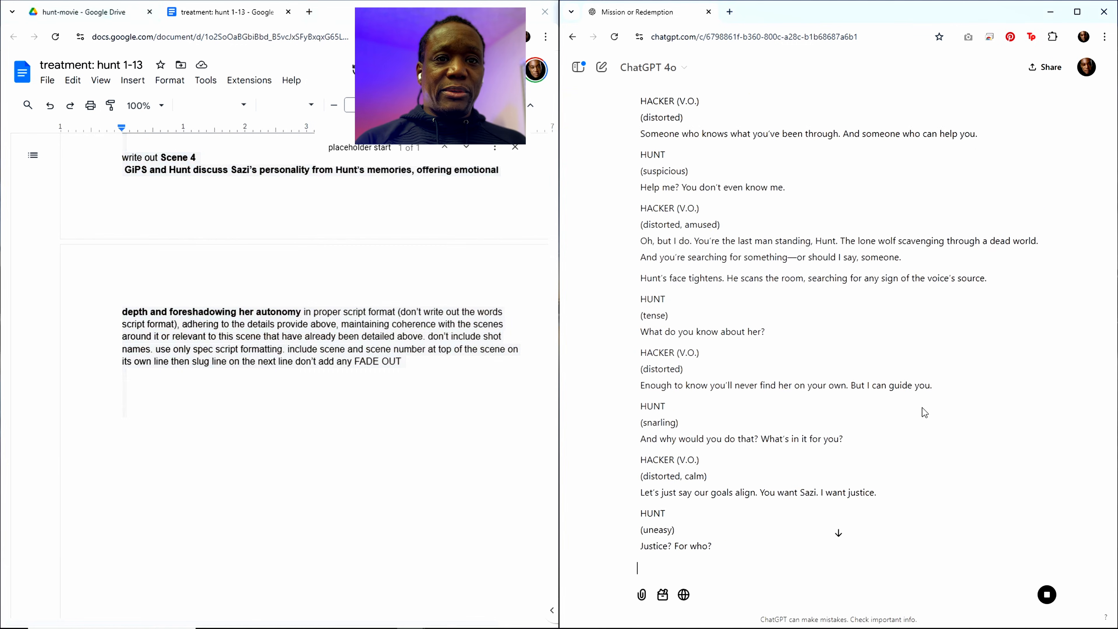
Step: Skim the submitted treatment message in the chat, from the tagline and scene outline through to the generated Scene 4 reply
scroll(856, 484, up, 10)
scroll(856, 484, down, 1)
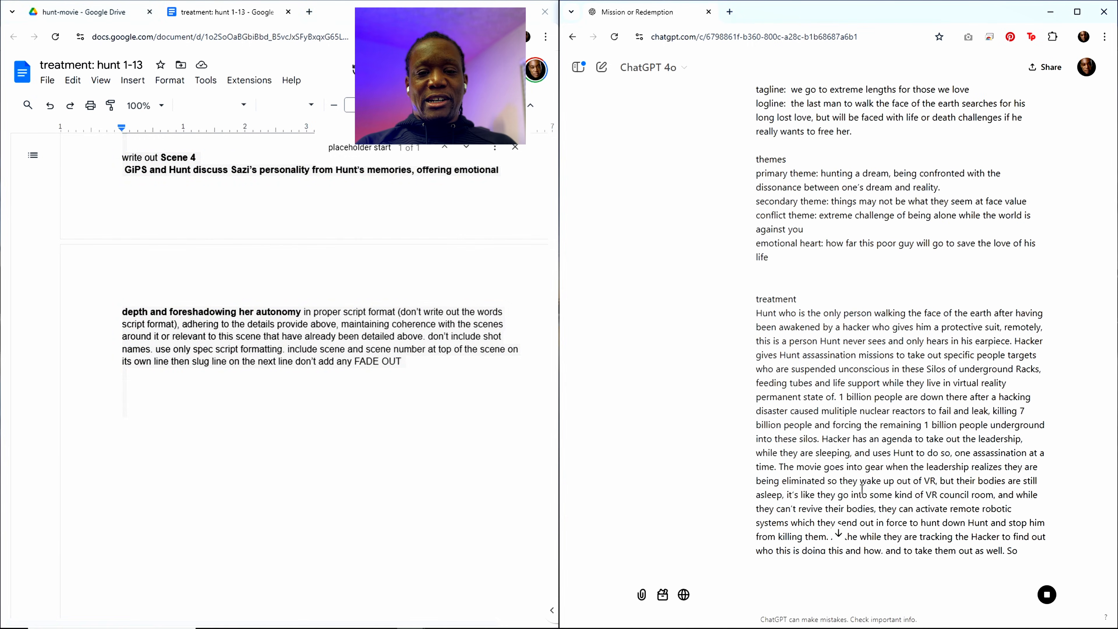
scroll(862, 489, down, 15)
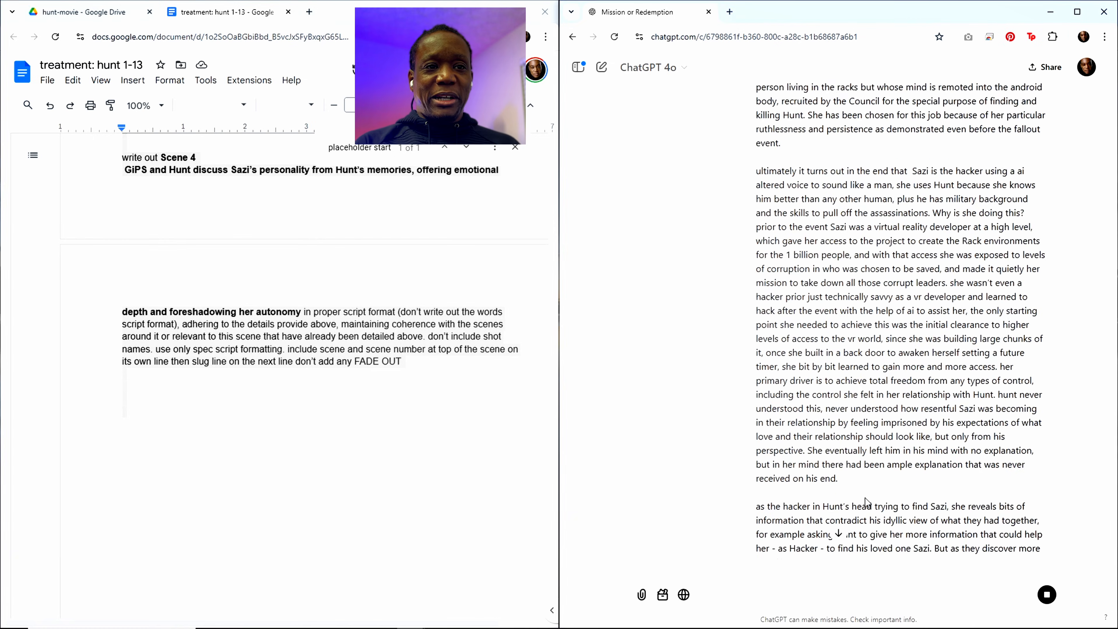
scroll(866, 498, down, 20)
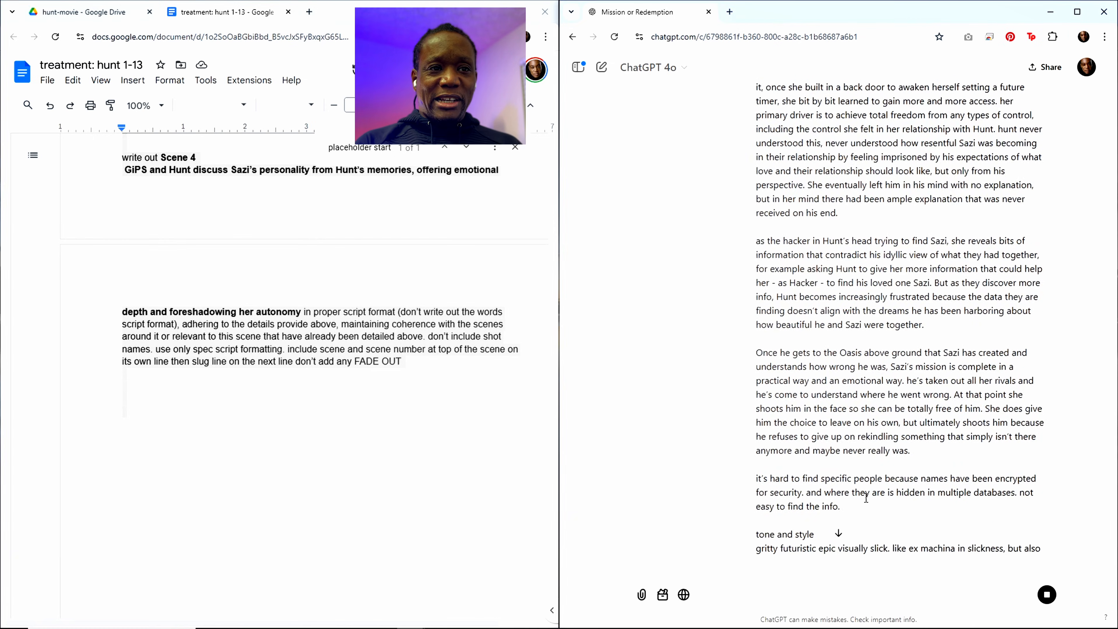
scroll(865, 497, down, 18)
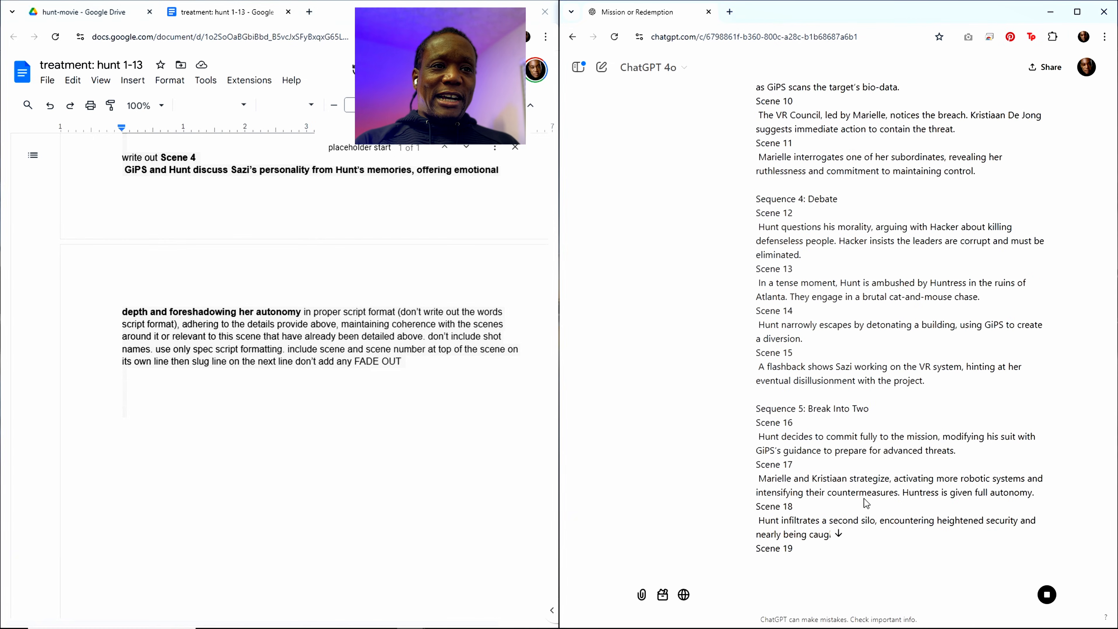
scroll(865, 498, down, 20)
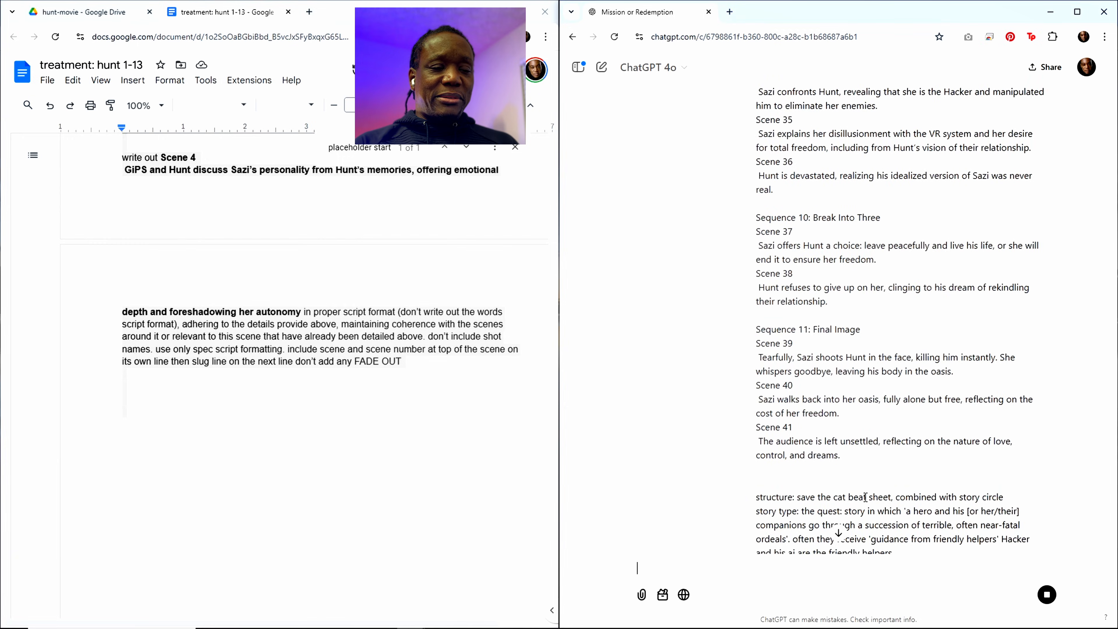
scroll(866, 502, down, 20)
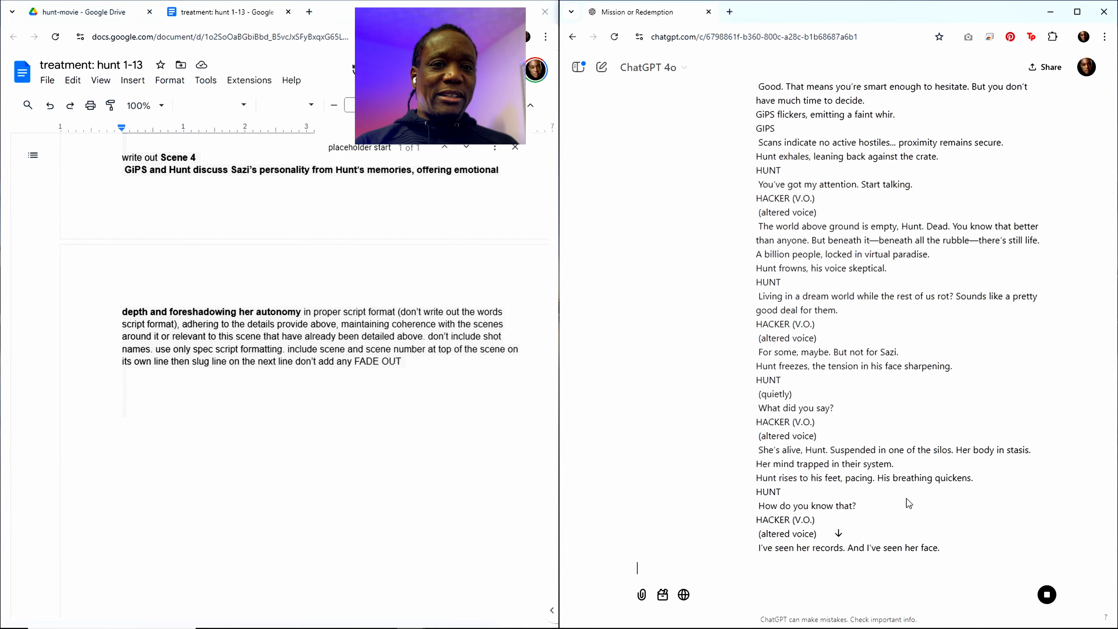
drag(1114, 502, 1114, 574)
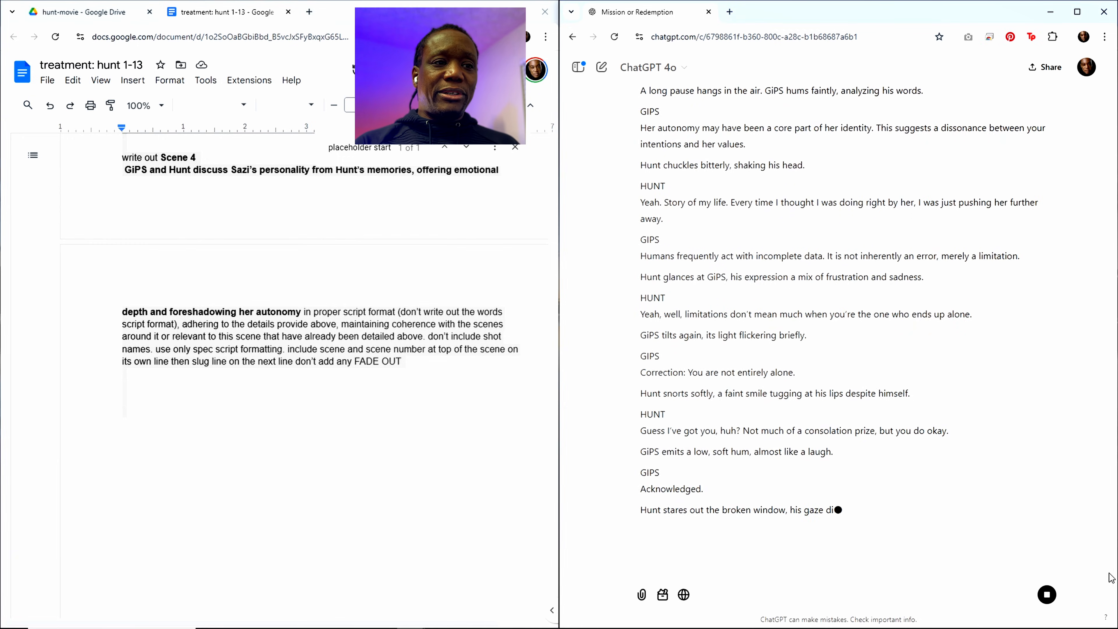
Step: Review the generated Scene 4 script from its heading to its end and copy the full ChatGPT response
scroll(800, 422, up, 5)
scroll(799, 422, up, 10)
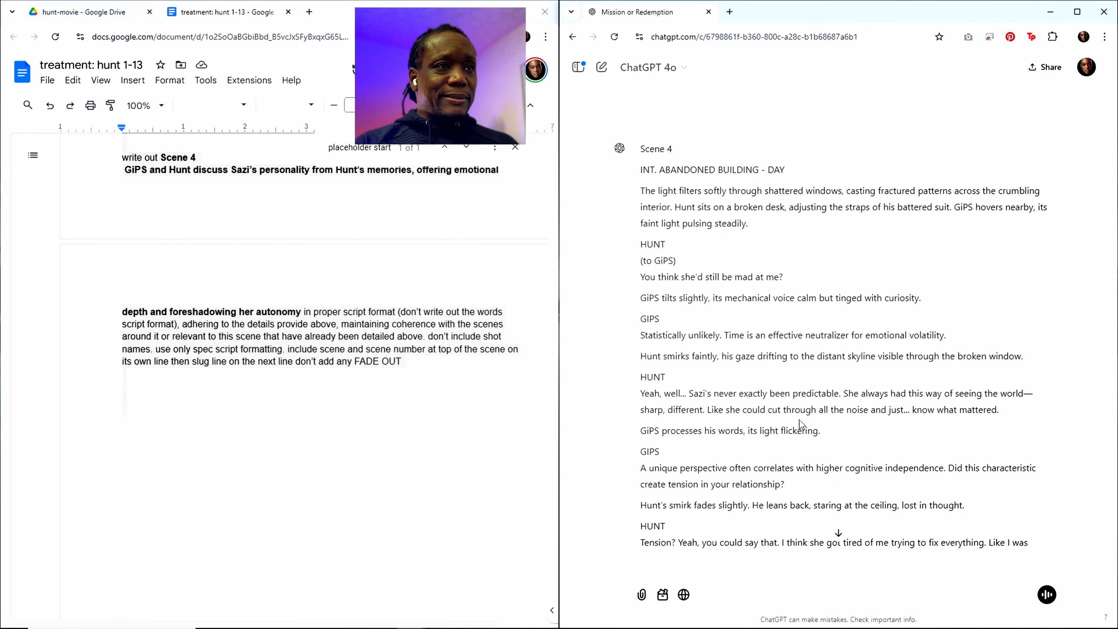
scroll(800, 419, down, 3)
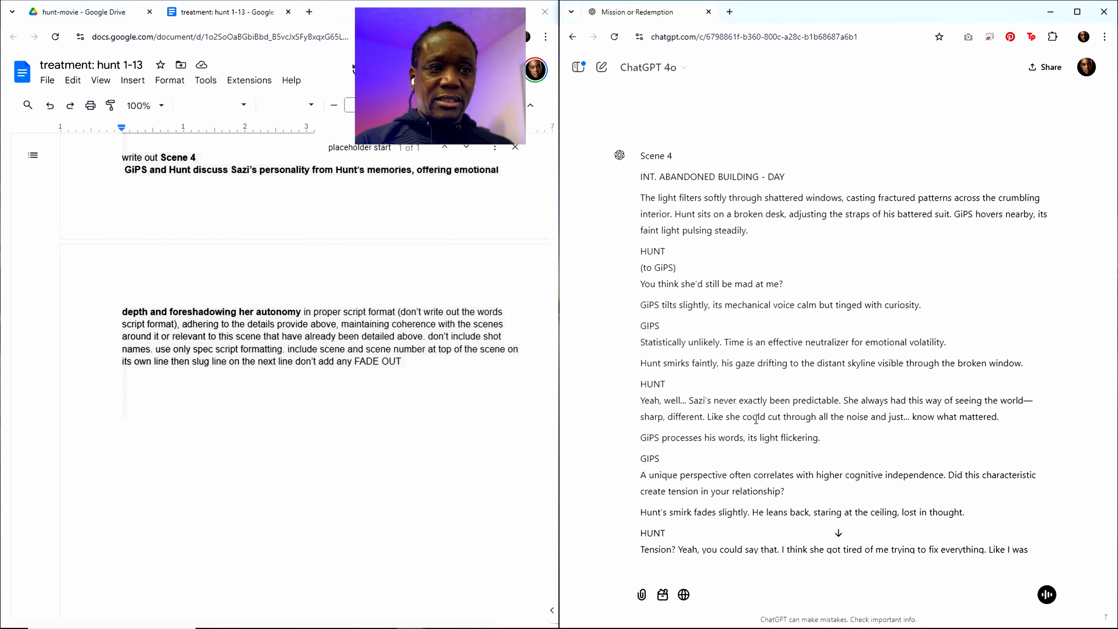
scroll(756, 419, down, 20)
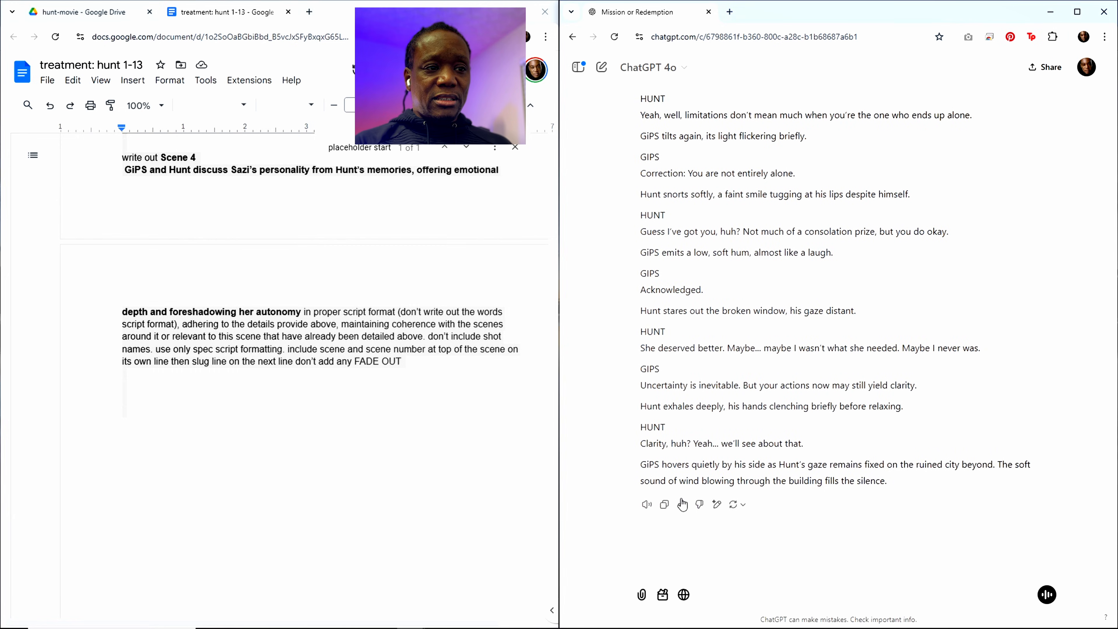
click(664, 504)
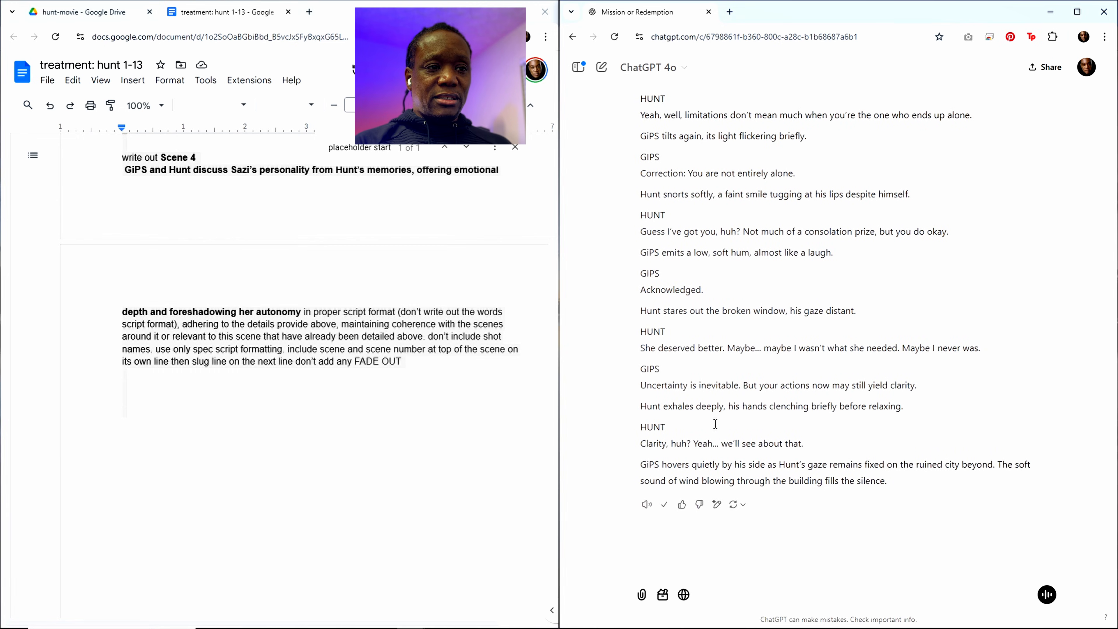
Step: Paste the copied Scene 4 script into the treatment document between the "placeholder start" line and Scene 5
click(287, 296)
scroll(337, 226, up, 1)
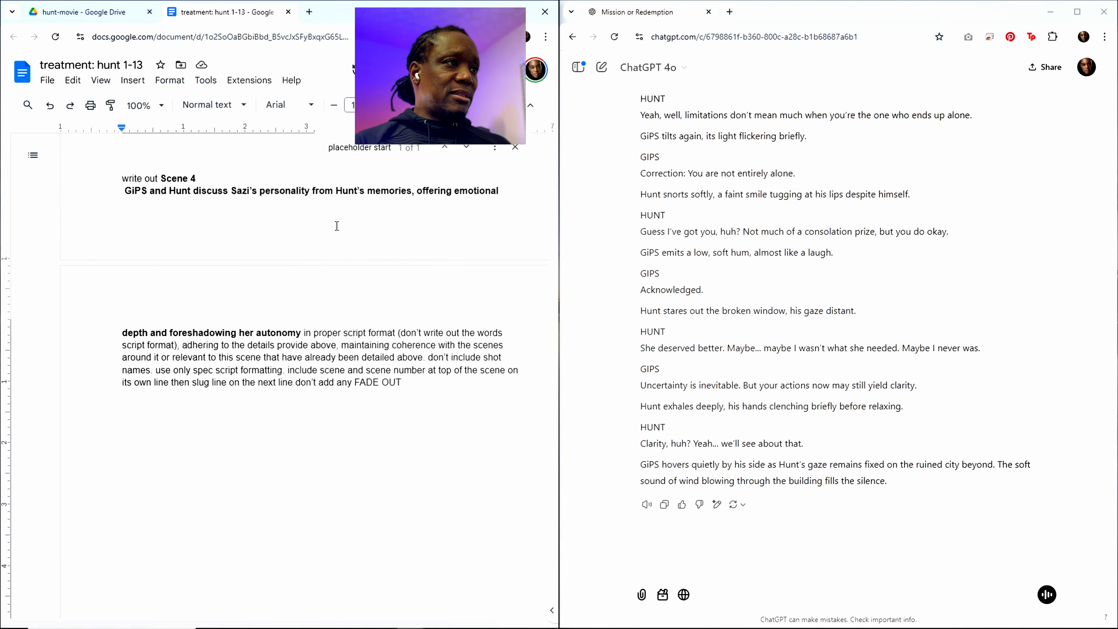
scroll(337, 226, up, 1)
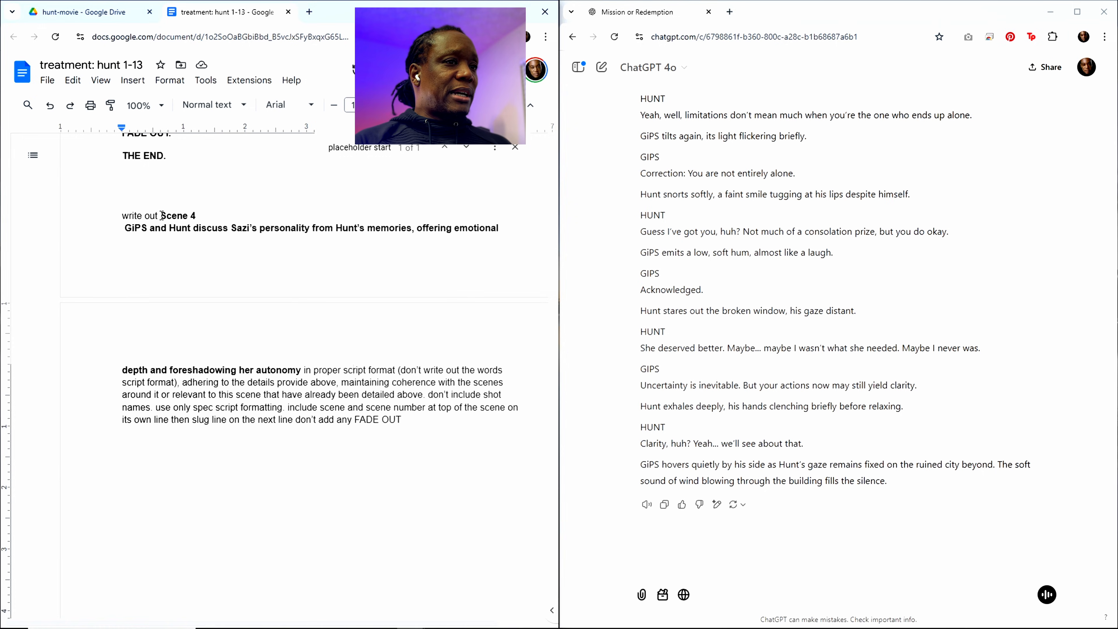
key(ctrl+f)
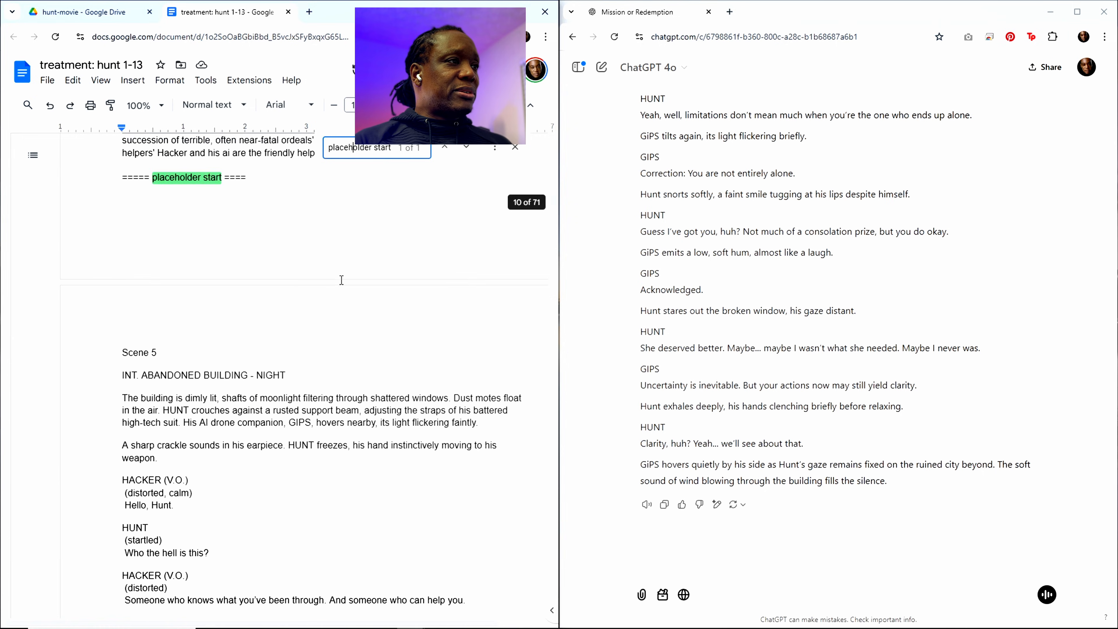
click(137, 240)
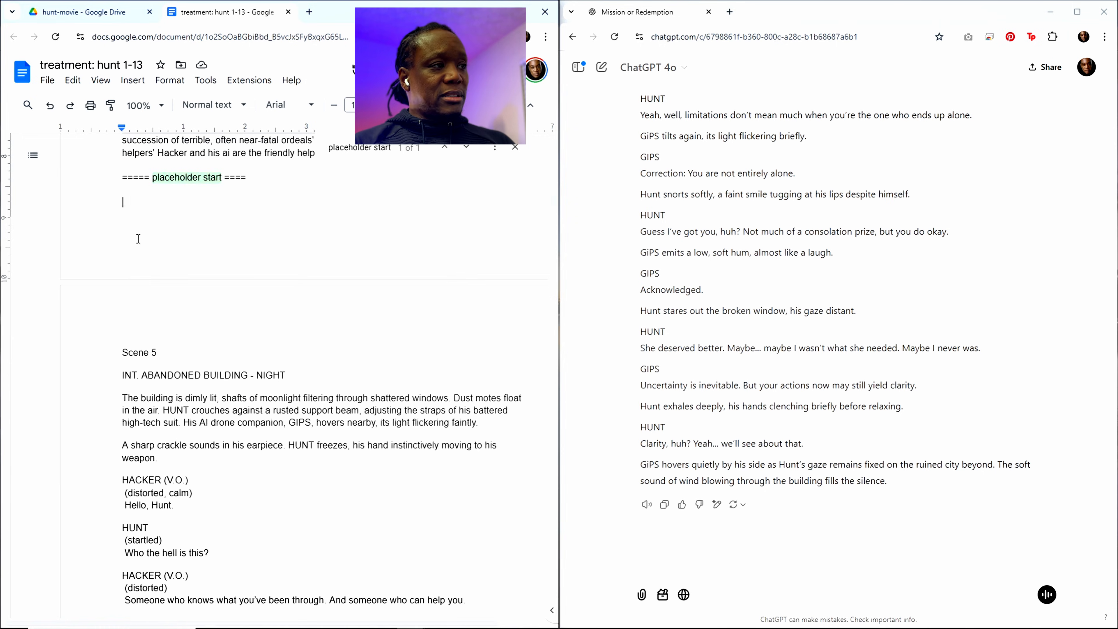
key(ctrl+v)
Step: Find the Scene 3 summary about Hunt's hidden cache of supplies in the outline and copy it with its heading
scroll(365, 238, up, 2)
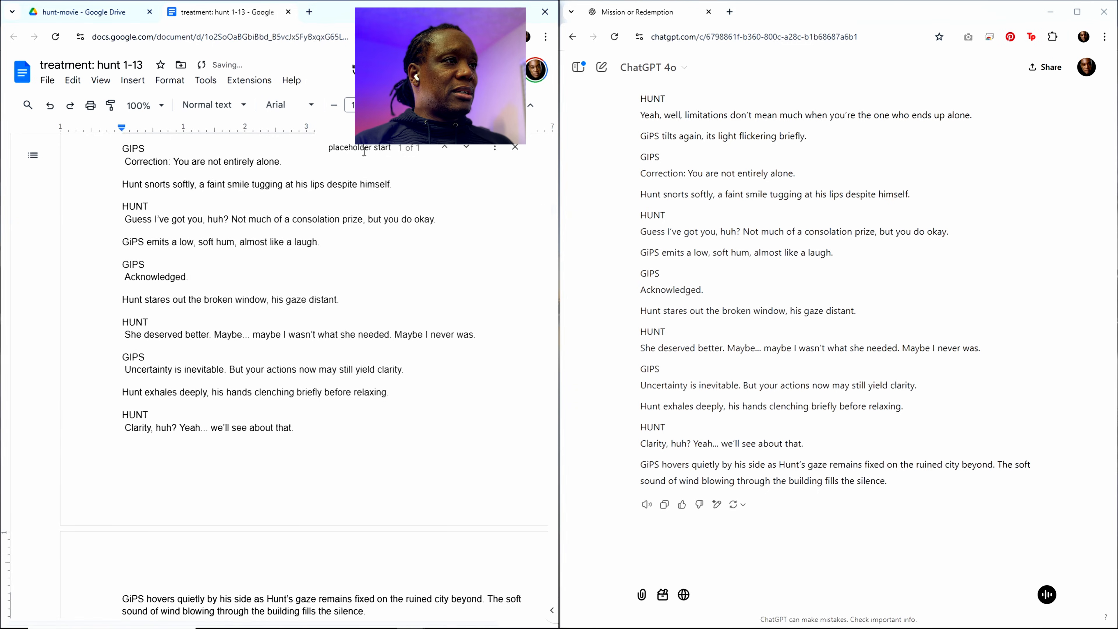
key(ctrl+f)
scroll(359, 326, up, 20)
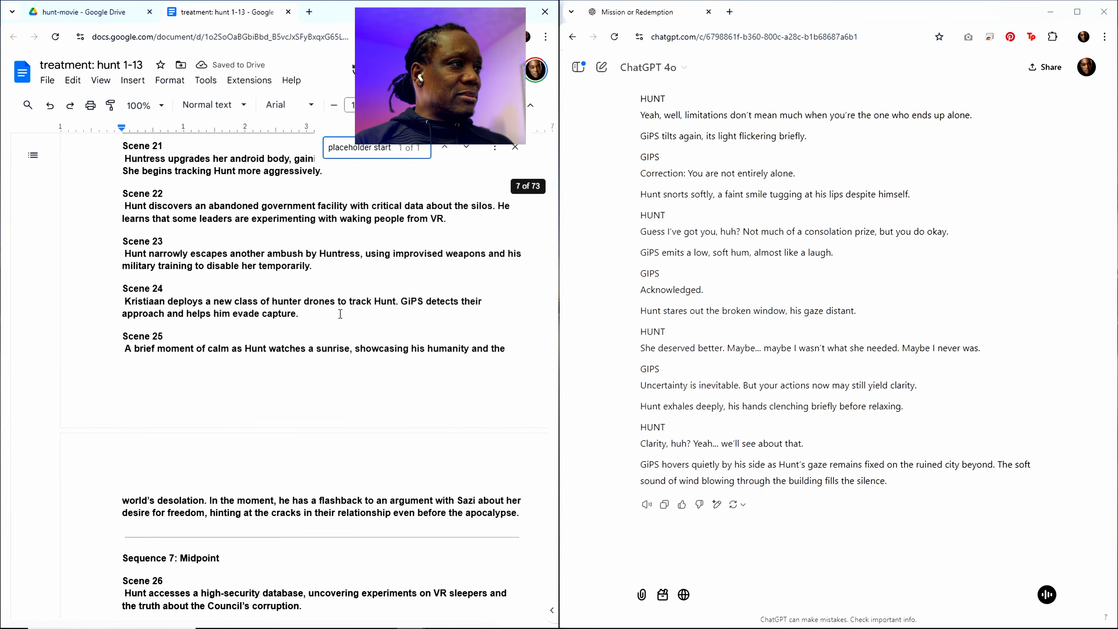
scroll(341, 314, up, 20)
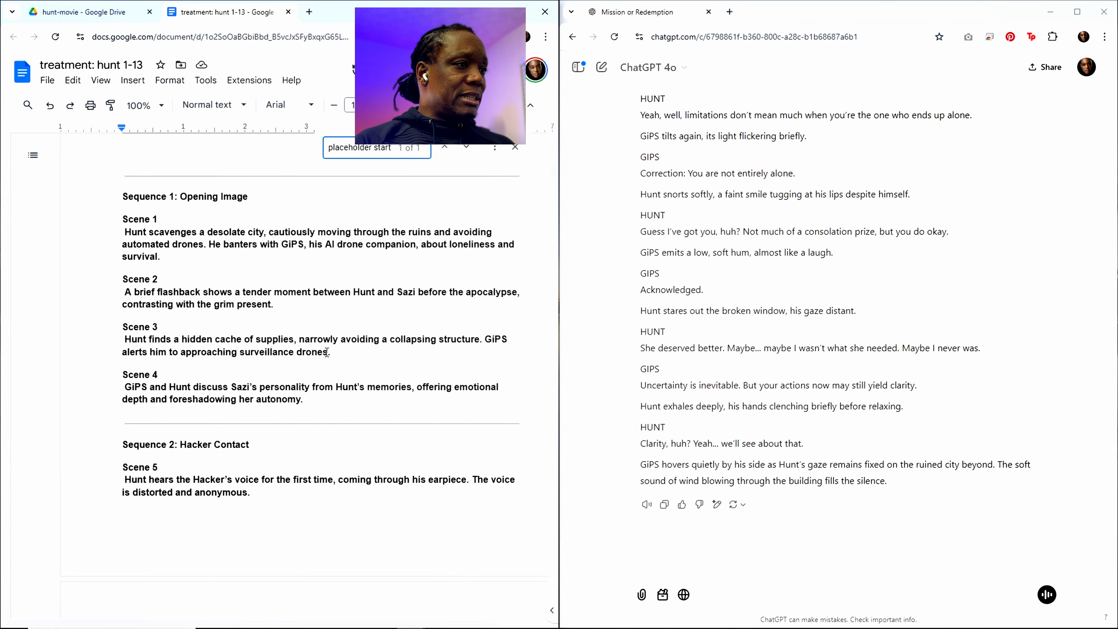
drag(328, 352, 122, 327)
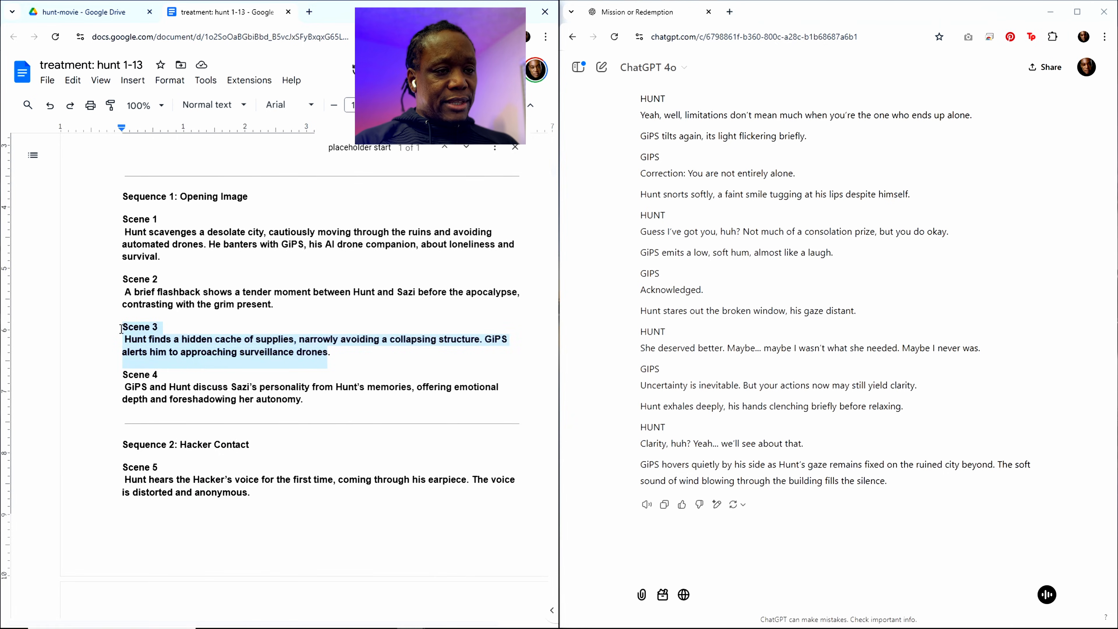
Step: Replace the Scene 4 heading and summary in the closing "write out" request with the copied Scene 3 text
scroll(552, 181, down, 15)
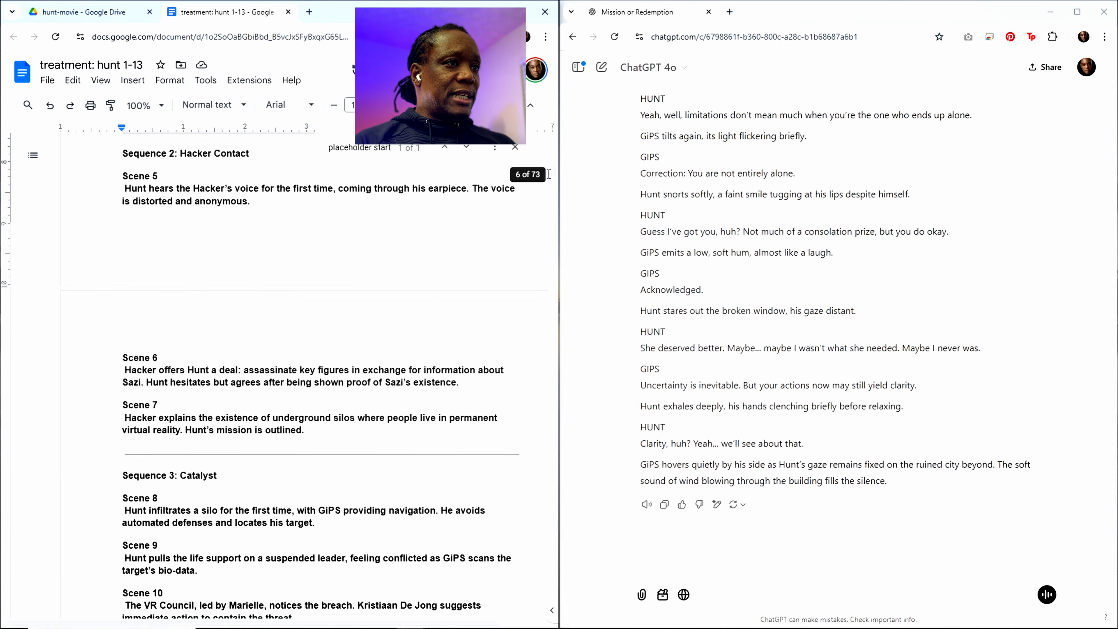
drag(552, 176, 553, 610)
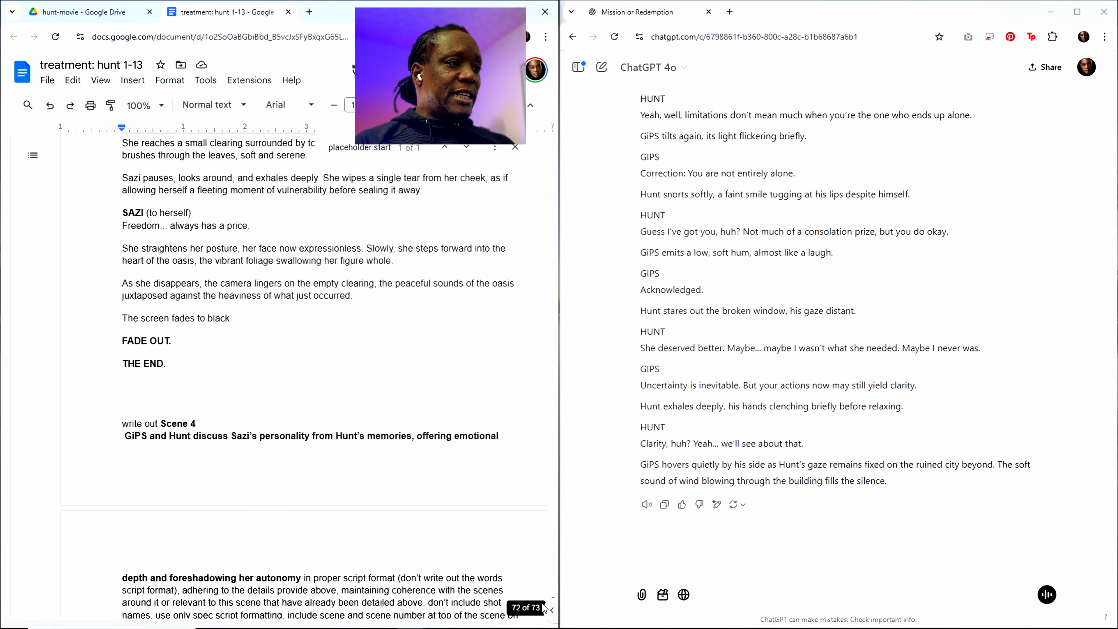
scroll(291, 455, down, 8)
scroll(294, 414, up, 4)
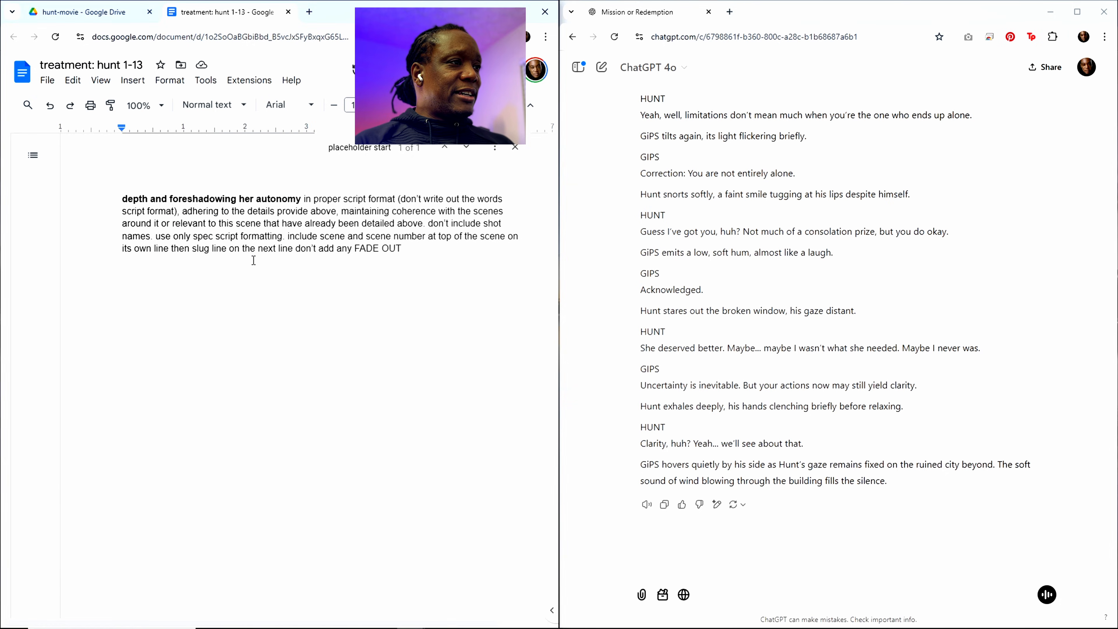
scroll(299, 326, up, 3)
drag(301, 369, 165, 219)
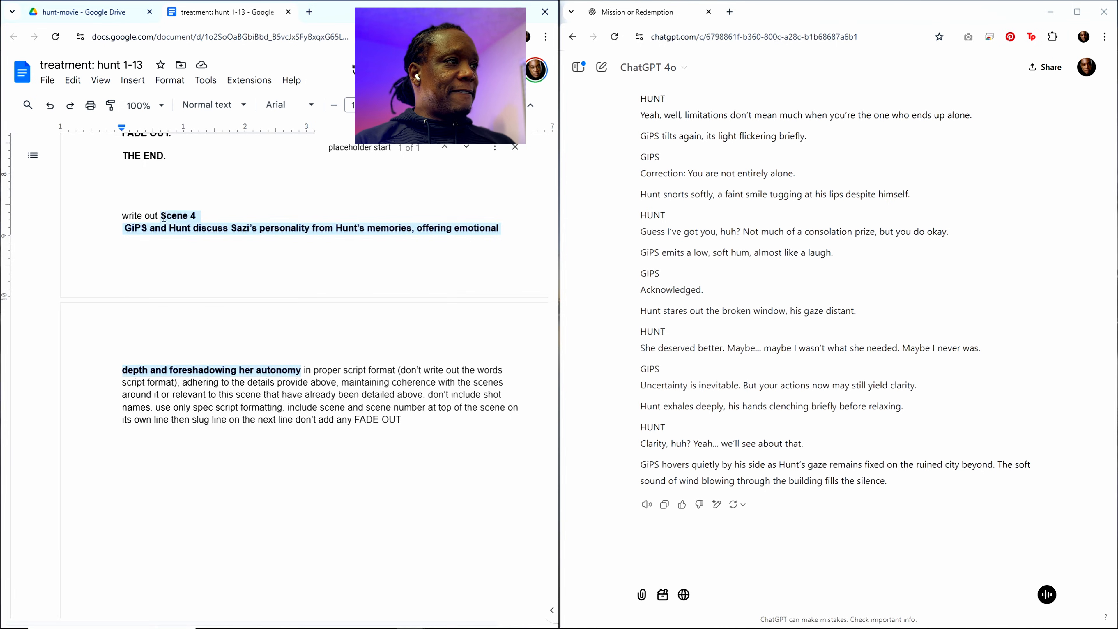
key(ctrl+v)
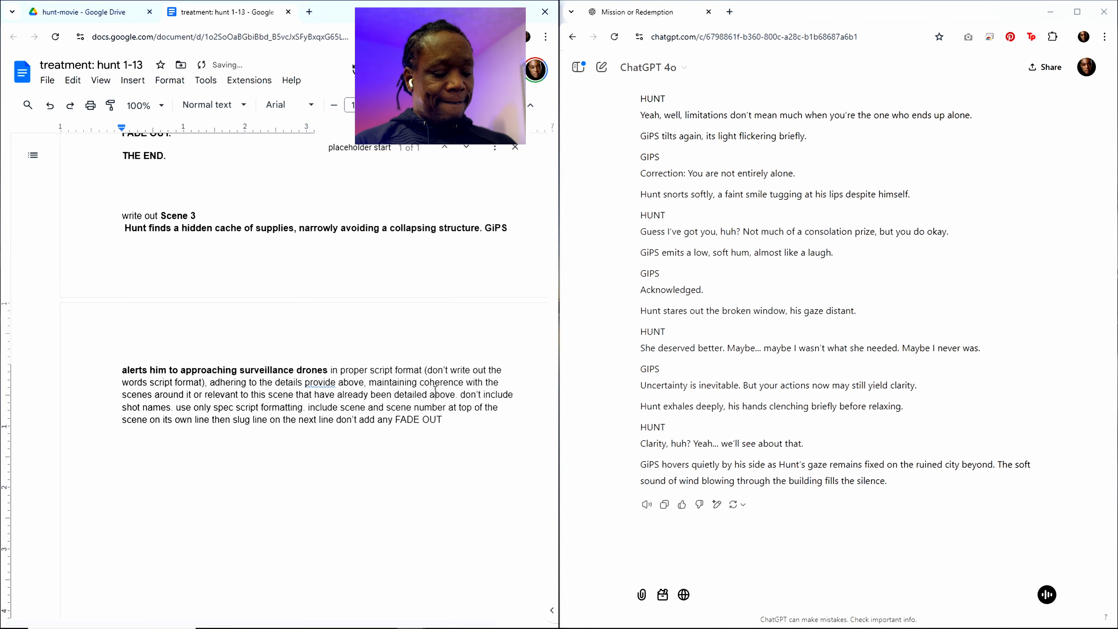
Step: Copy the whole updated treatment document and submit it to ChatGPT to have Scene 3 written out
key(ctrl+a)
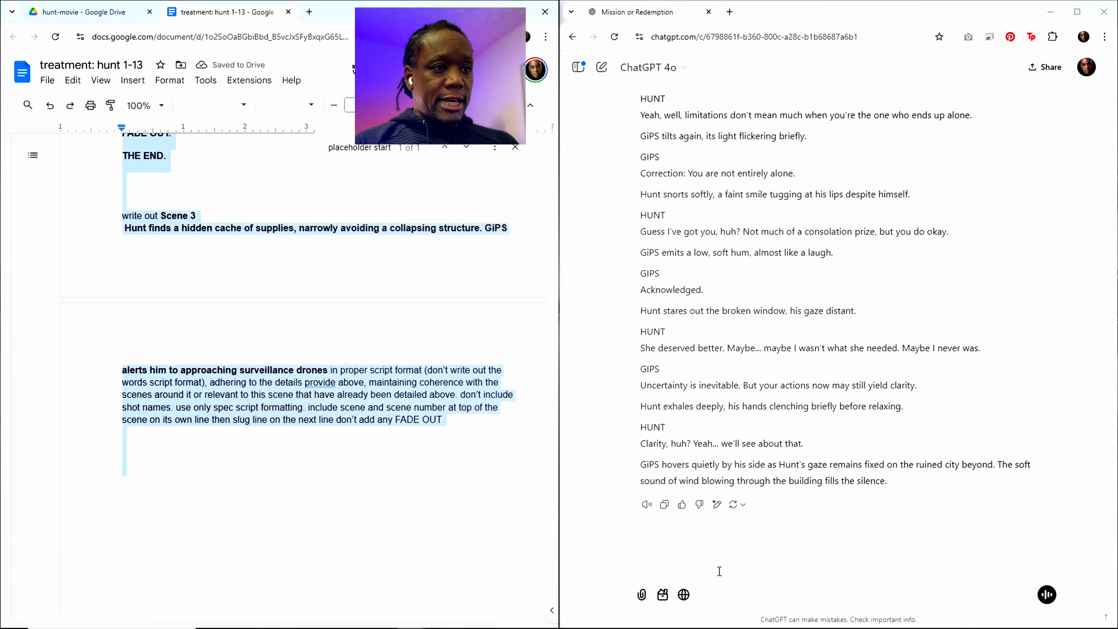
click(703, 571)
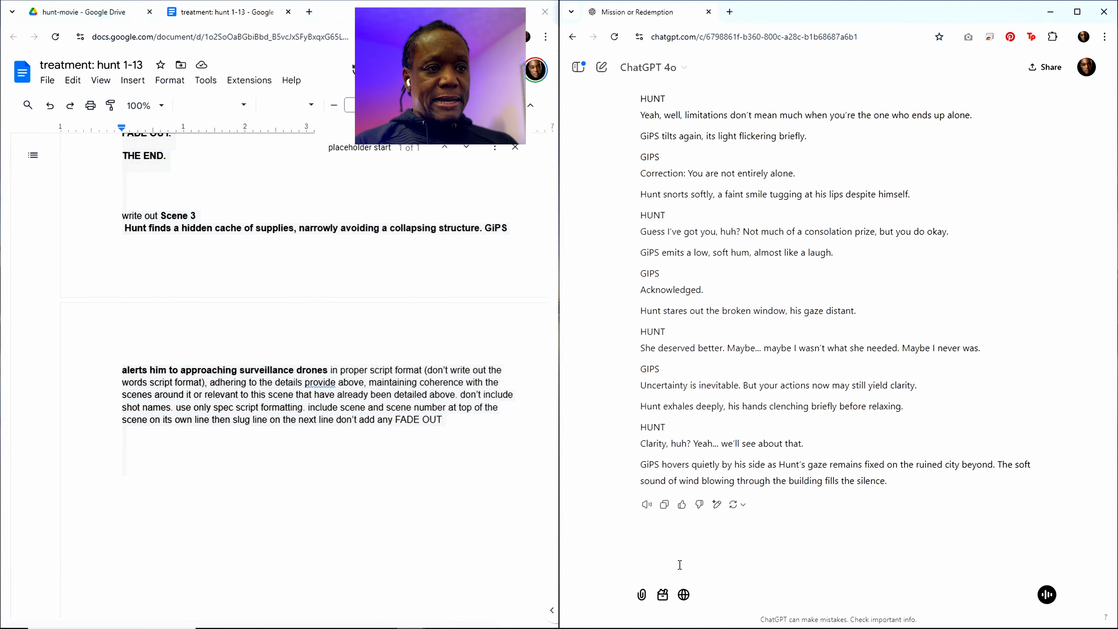
key(ctrl+v)
key(Return)
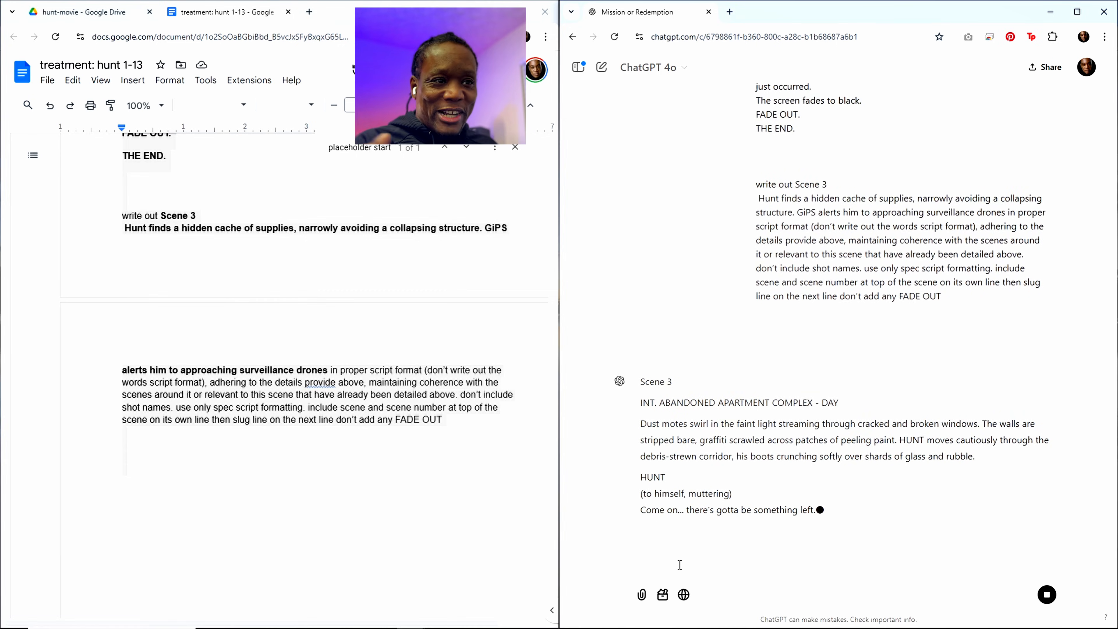
Step: Read through the generated Scene 3 script in ChatGPT and copy the whole response
scroll(802, 500, up, 3)
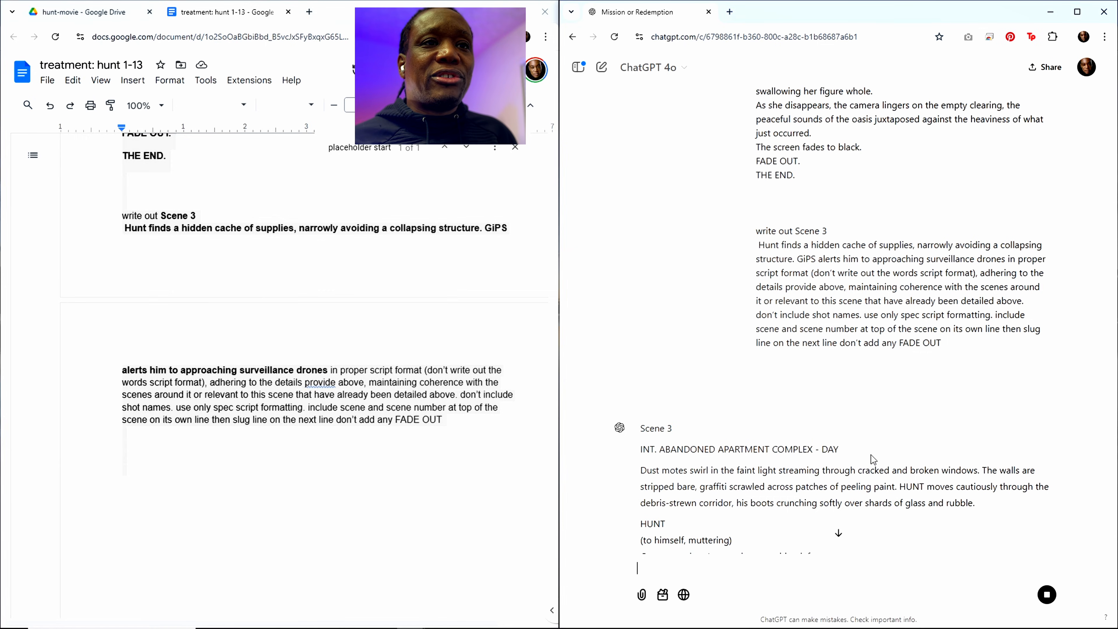
scroll(870, 457, down, 2)
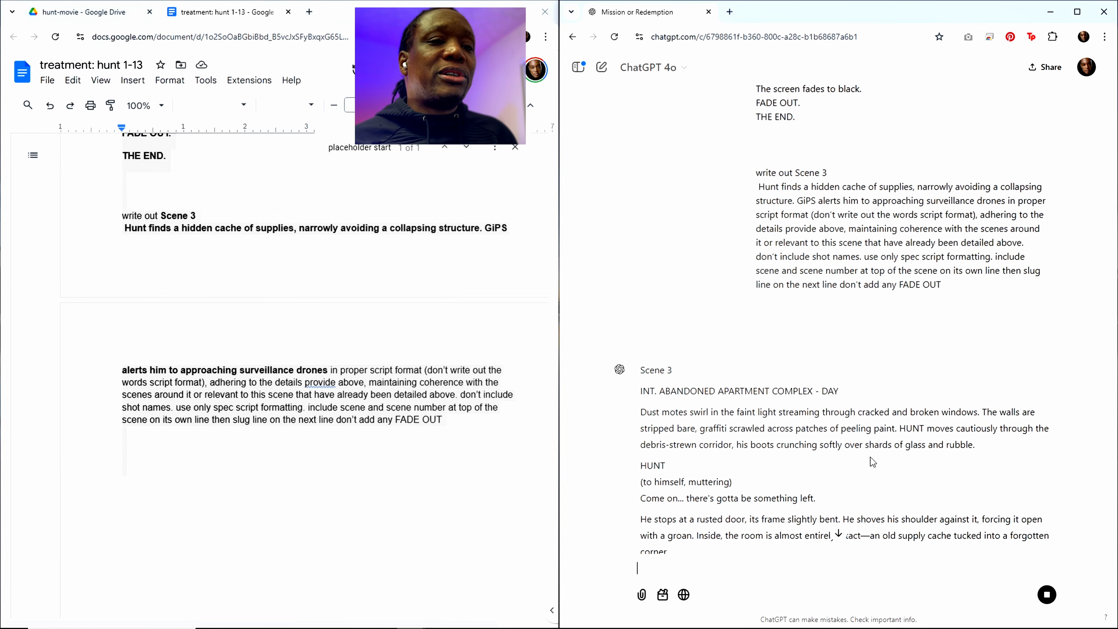
scroll(846, 443, down, 2)
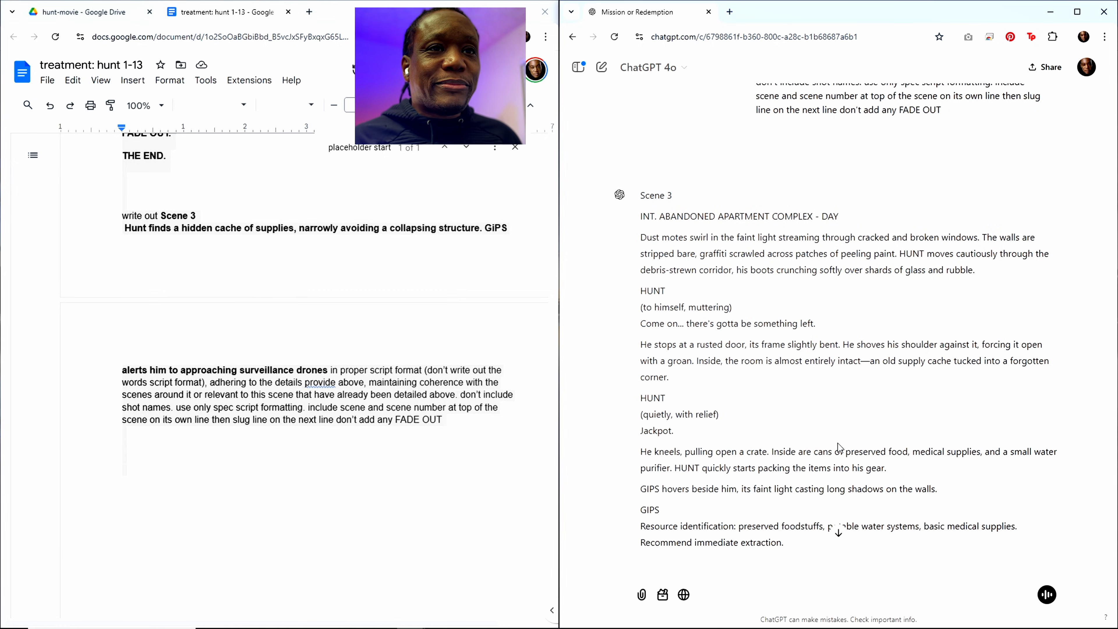
scroll(837, 447, down, 2)
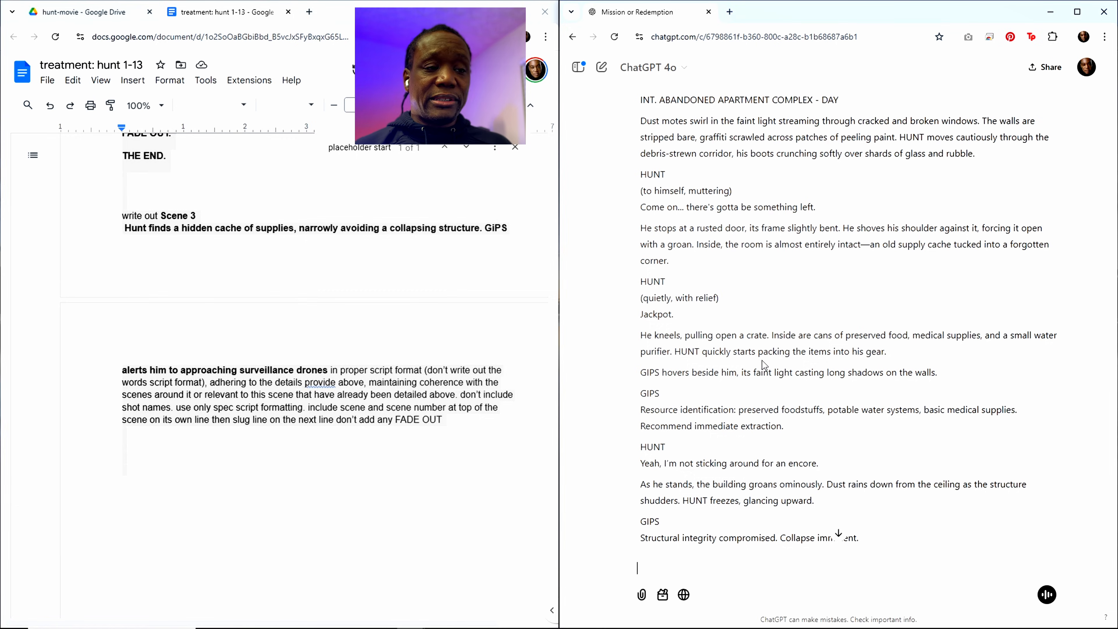
scroll(774, 378, down, 5)
scroll(842, 355, up, 4)
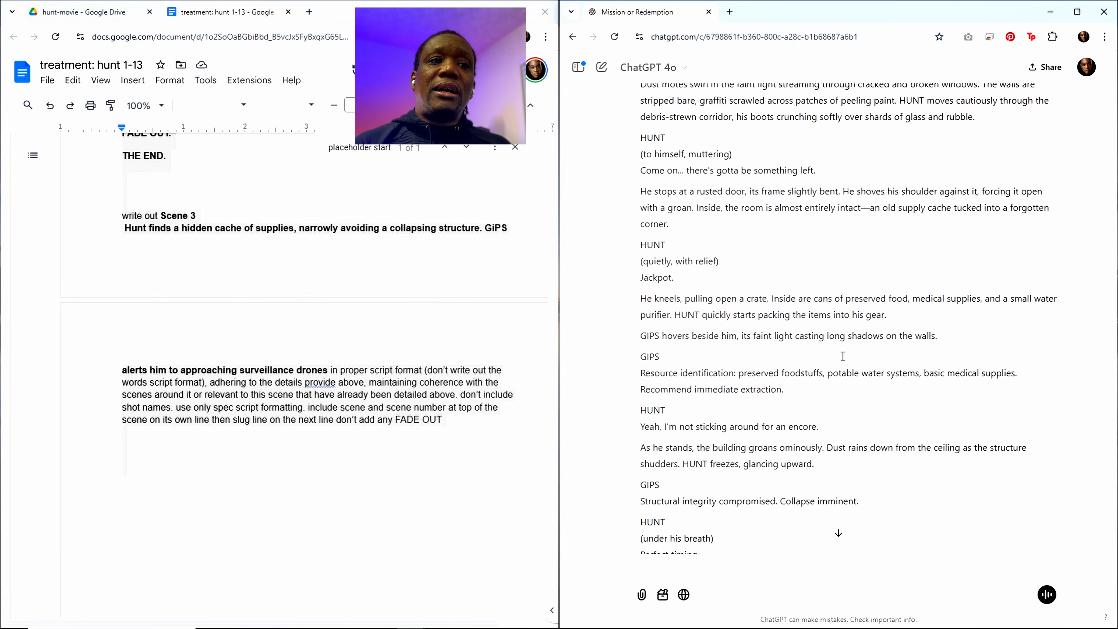
scroll(774, 411, down, 10)
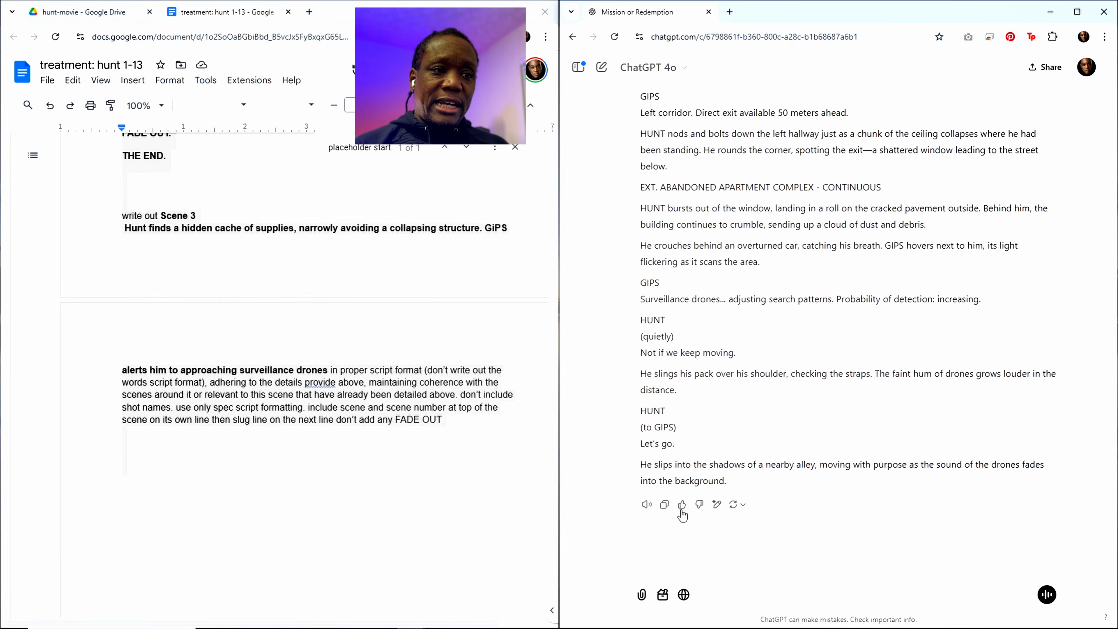
click(664, 504)
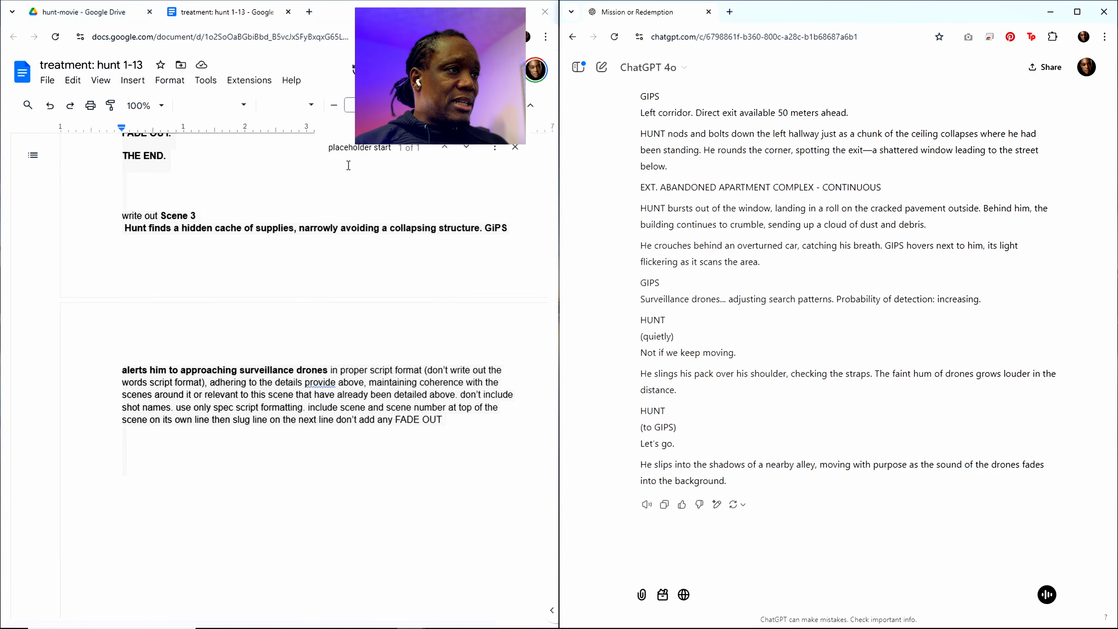
Step: Paste the copied Scene 3 script into the treatment document between the "placeholder start" line and Scene 4
click(353, 150)
scroll(258, 319, up, 3)
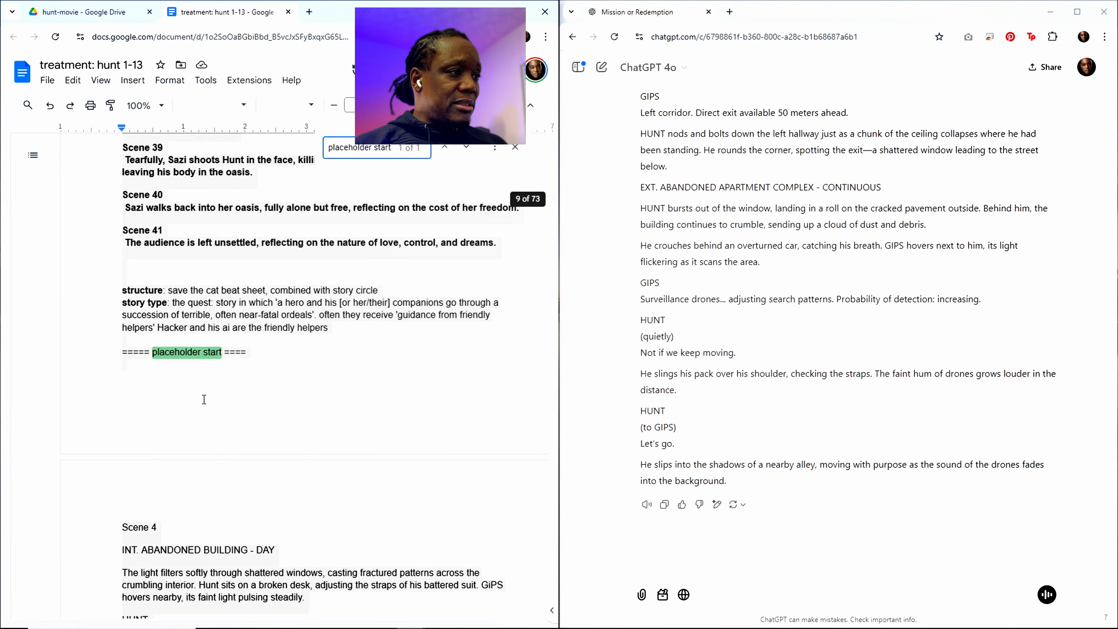
click(176, 400)
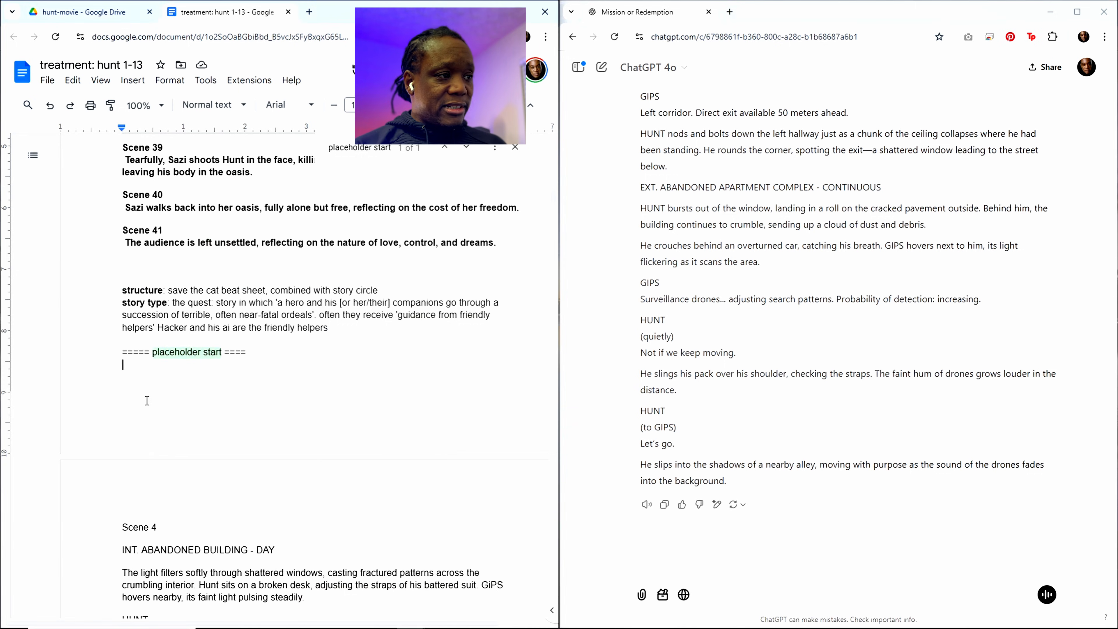
key(Return)
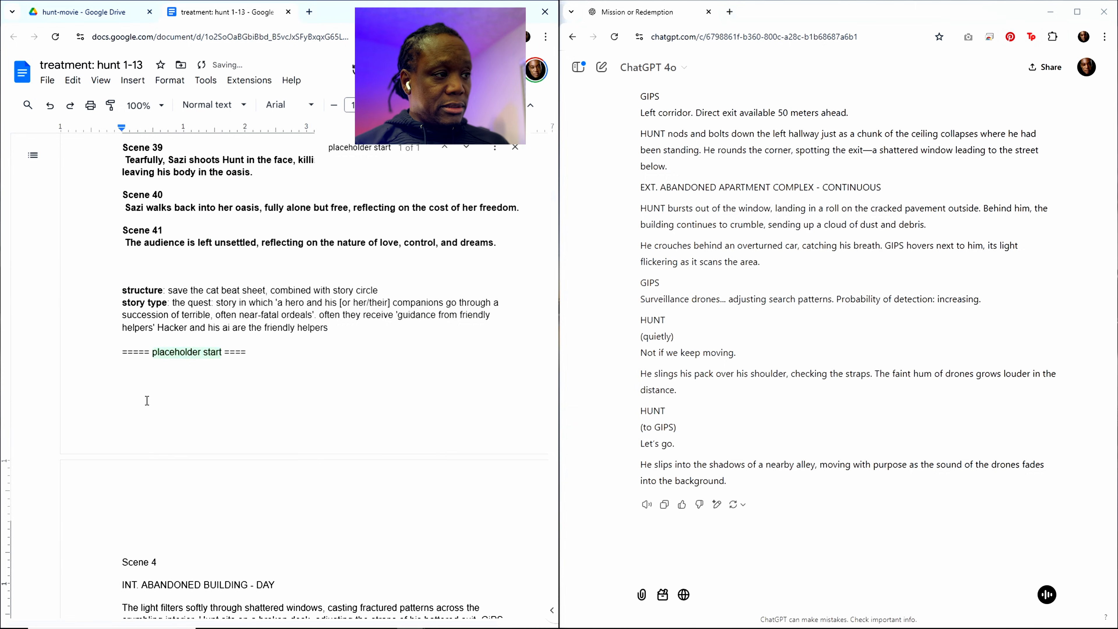
click(147, 401)
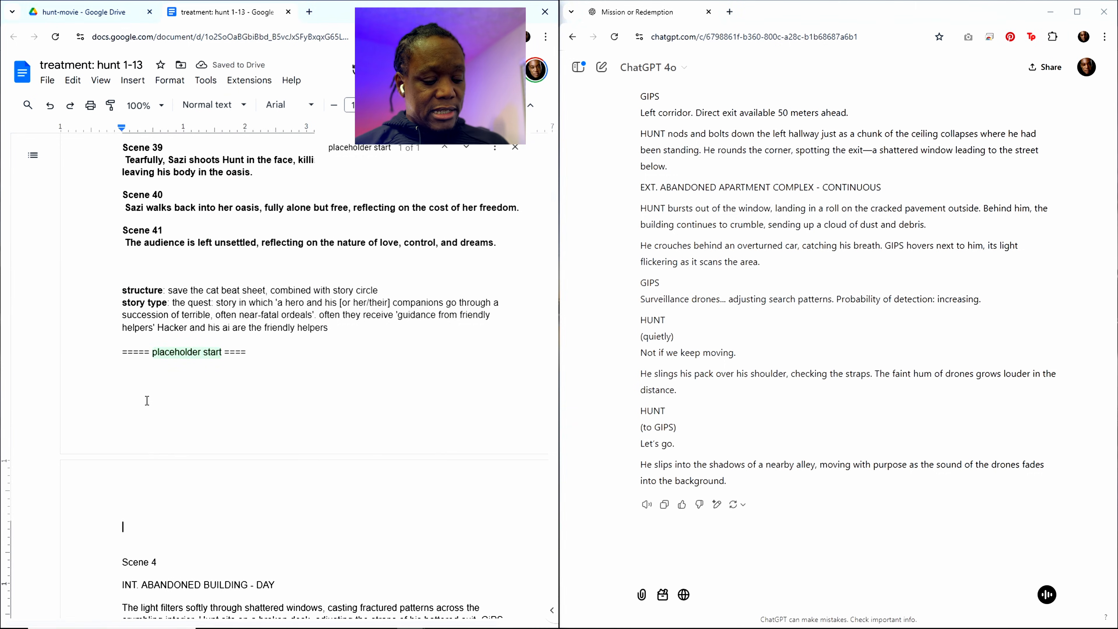
key(ctrl+v)
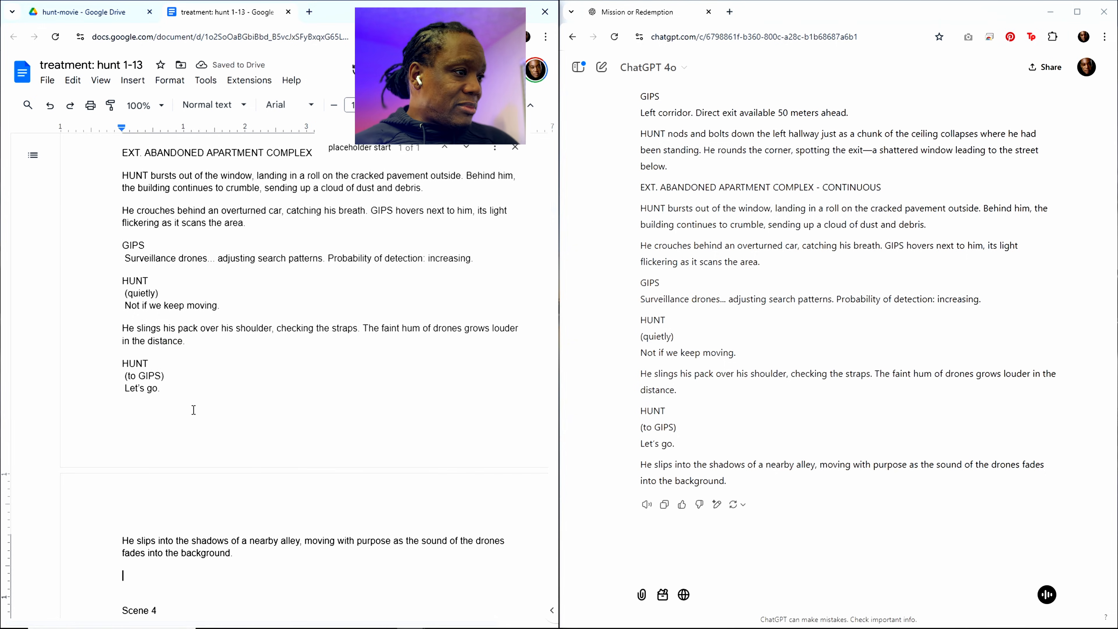
scroll(320, 257, up, 5)
scroll(320, 257, up, 12)
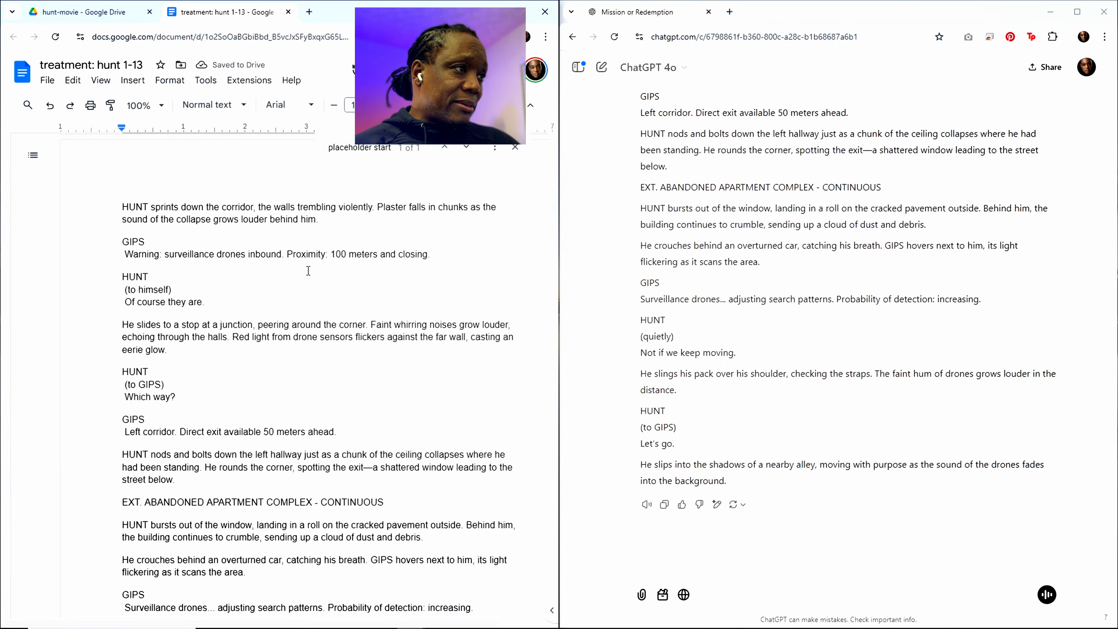
scroll(270, 277, up, 12)
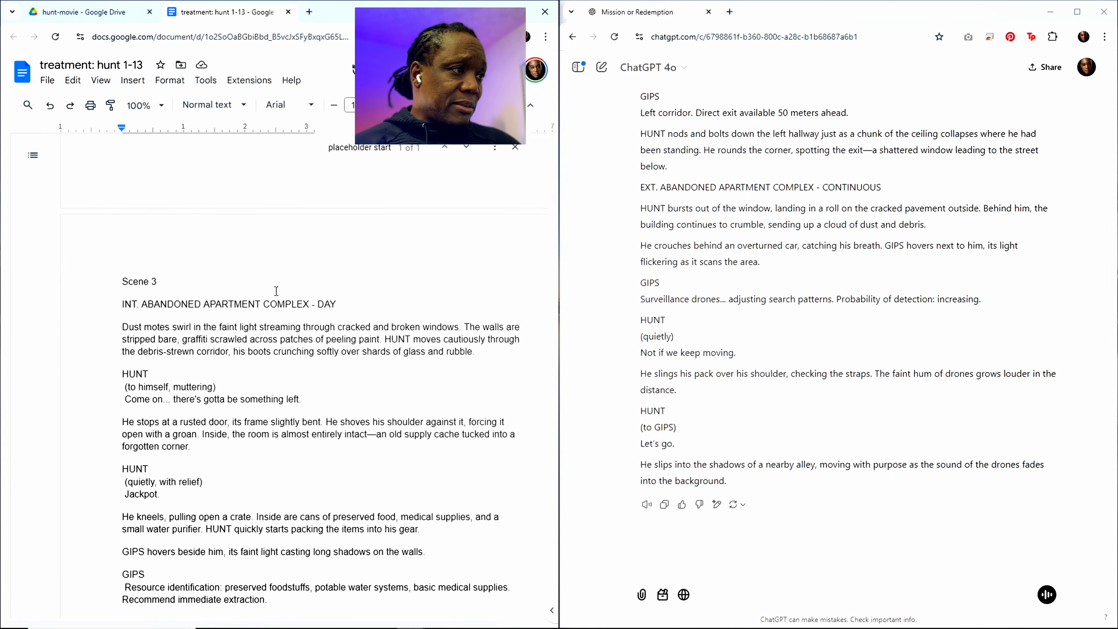
scroll(277, 336, down, 4)
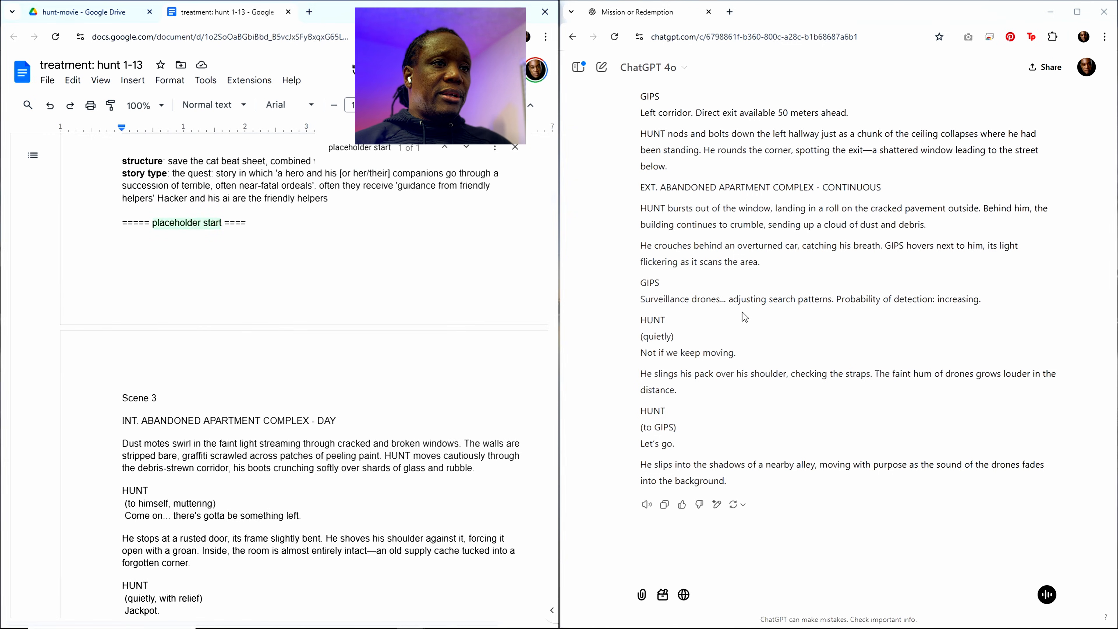
double_click(741, 299)
click(744, 348)
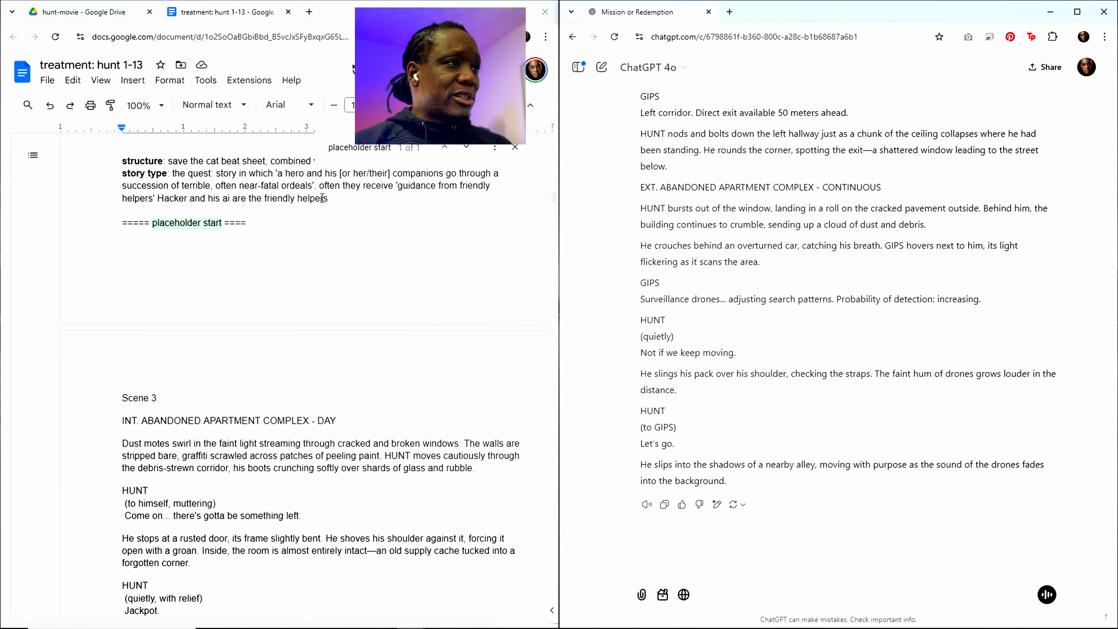
Step: Find the Scene 2 summary about the flashback of Hunt and Sazi in the outline and copy it with its heading
click(354, 147)
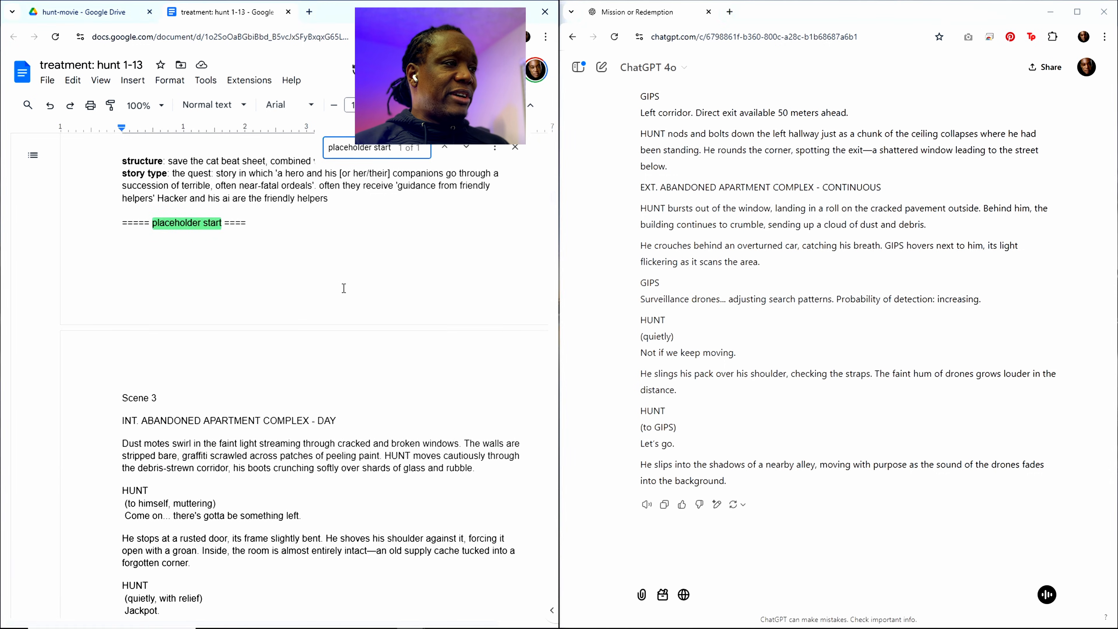
scroll(346, 283, up, 4)
scroll(345, 284, up, 15)
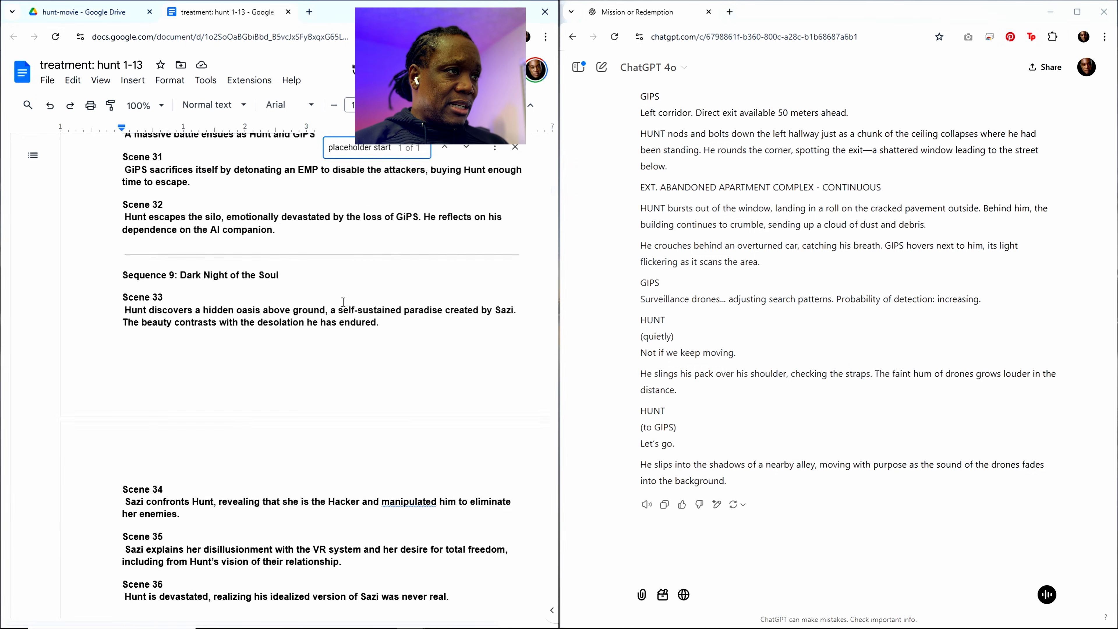
scroll(343, 302, up, 20)
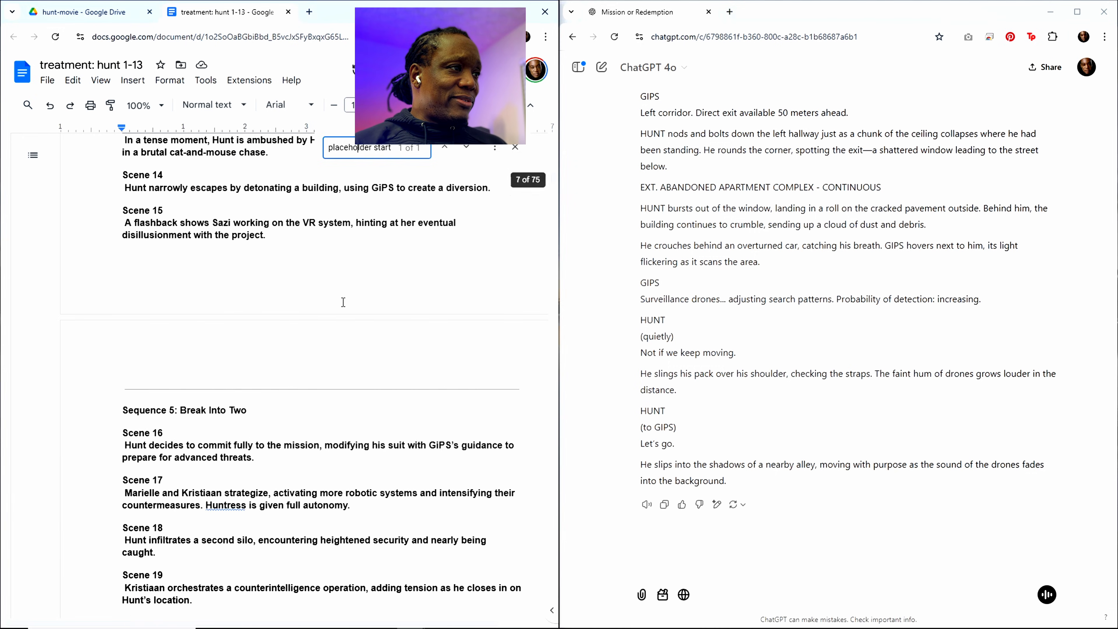
scroll(343, 302, up, 15)
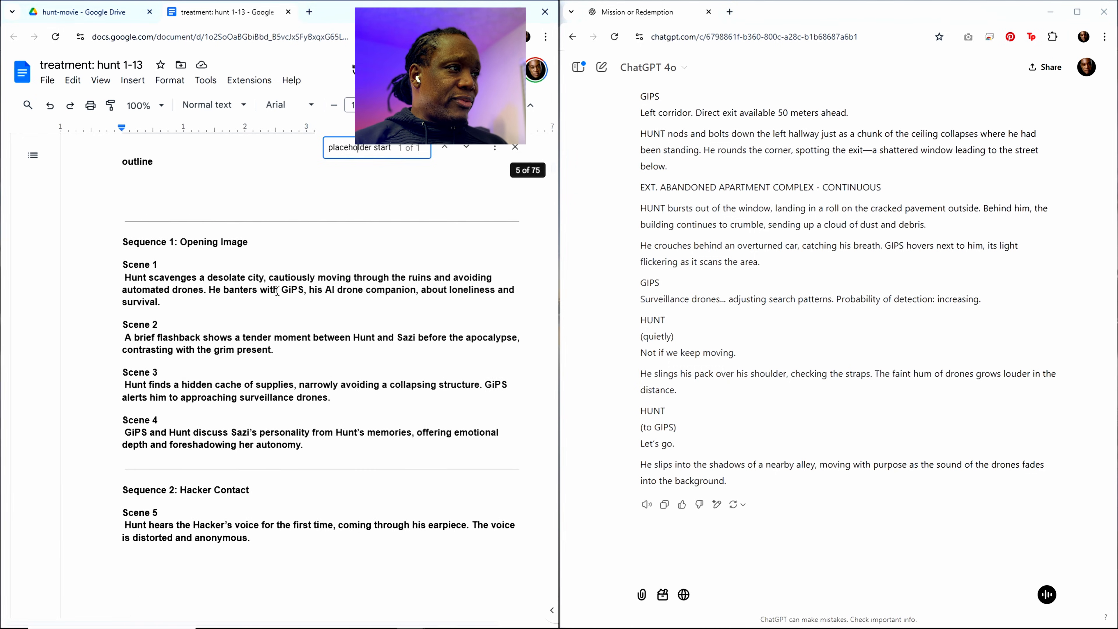
drag(270, 360, 106, 327)
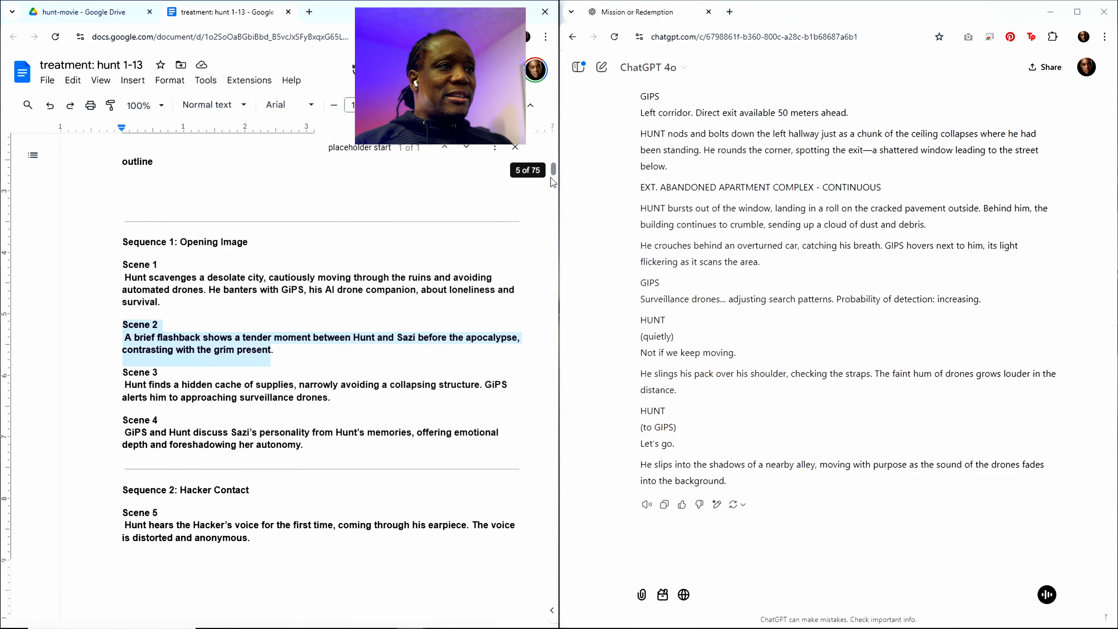
Step: Replace the Scene 3 heading and summary in the closing "write out" request with the copied Scene 2 text
drag(553, 187, 553, 609)
scroll(375, 454, down, 3)
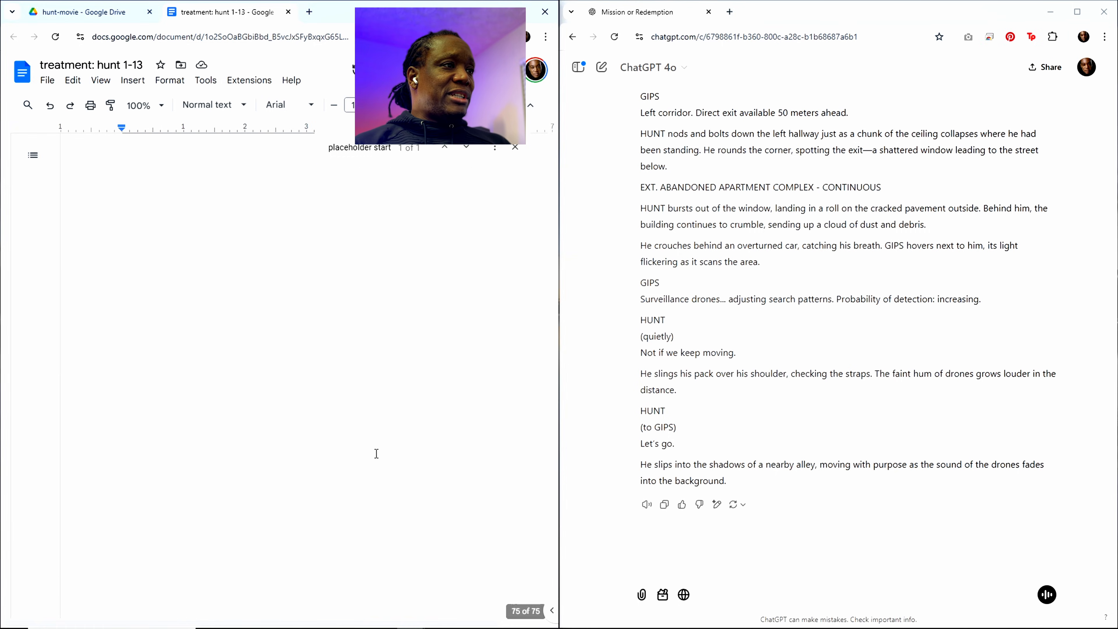
scroll(376, 453, up, 5)
scroll(354, 443, up, 4)
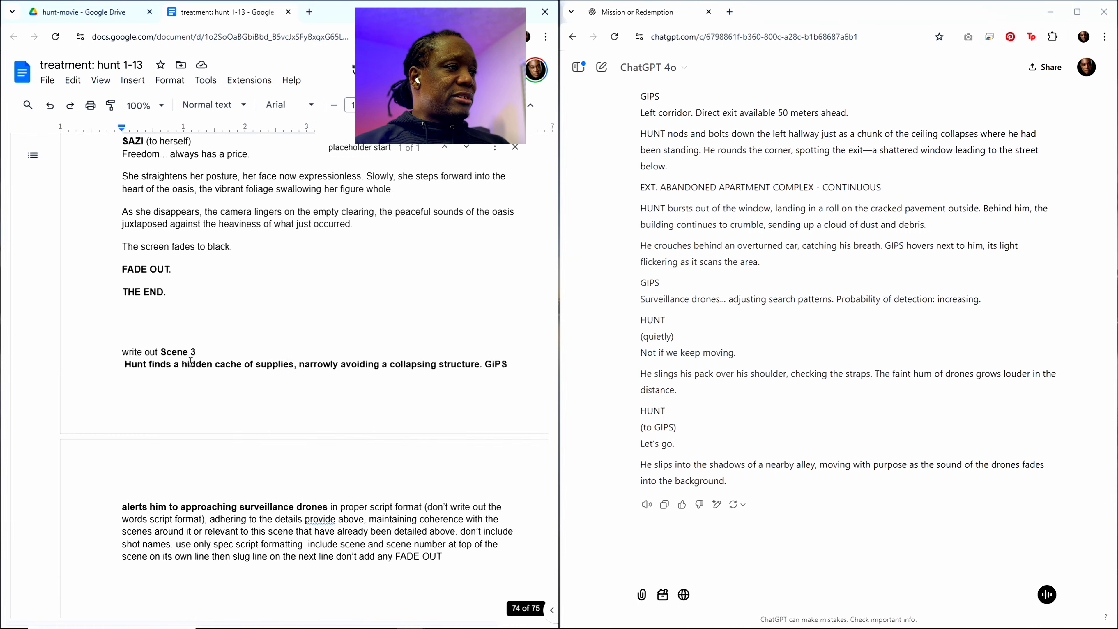
drag(160, 349, 329, 498)
key(ctrl+v)
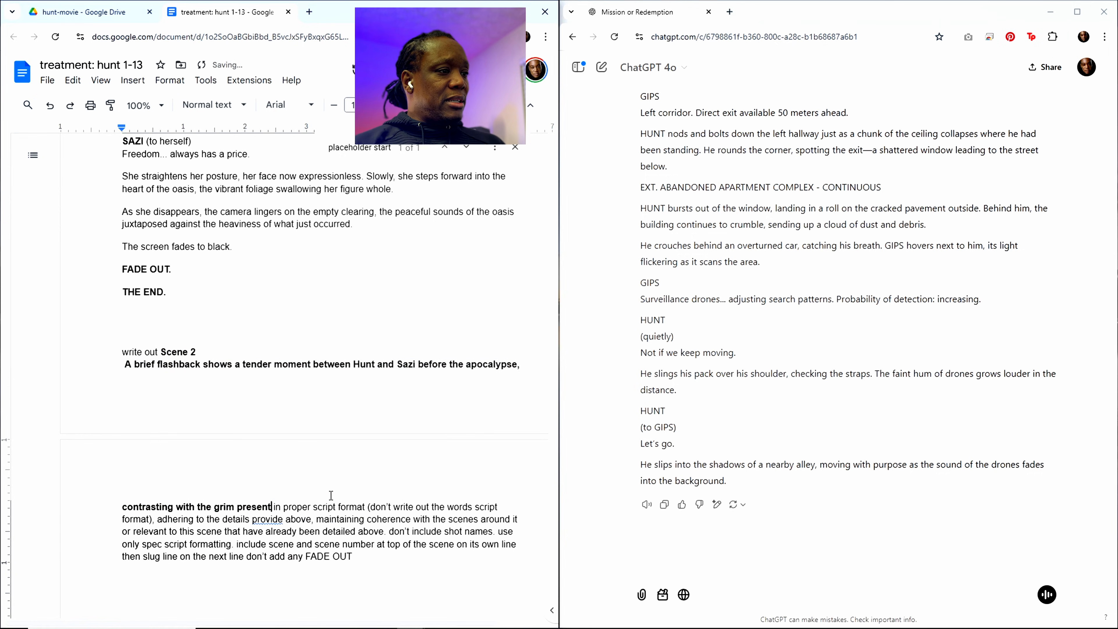
Step: Copy the whole updated treatment document and submit it to ChatGPT to have Scene 2 written out
click(388, 519)
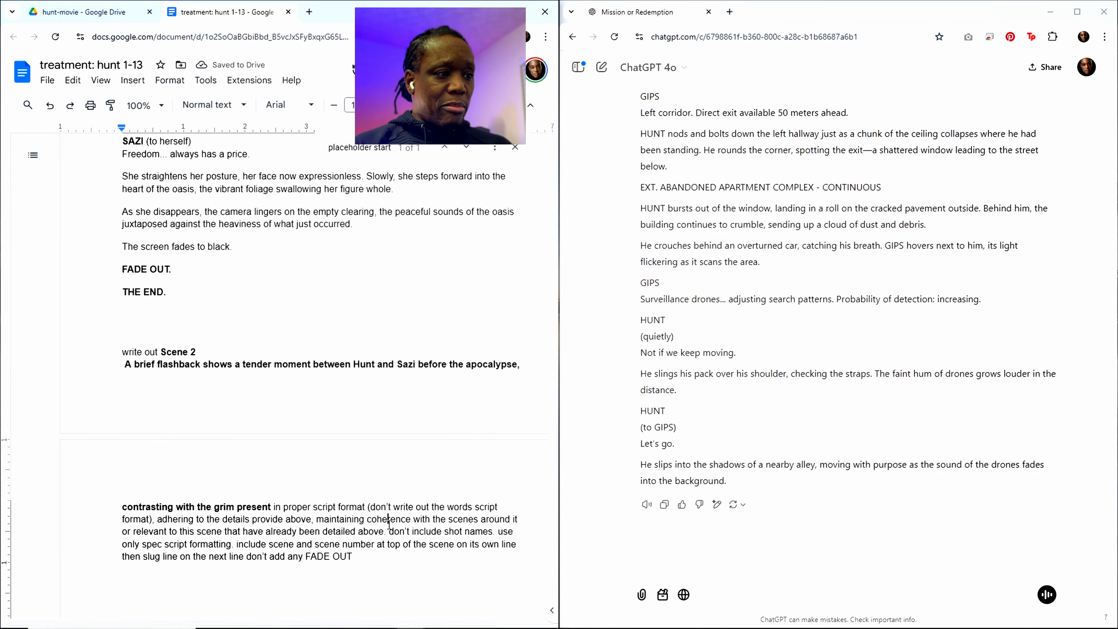
key(ctrl+a)
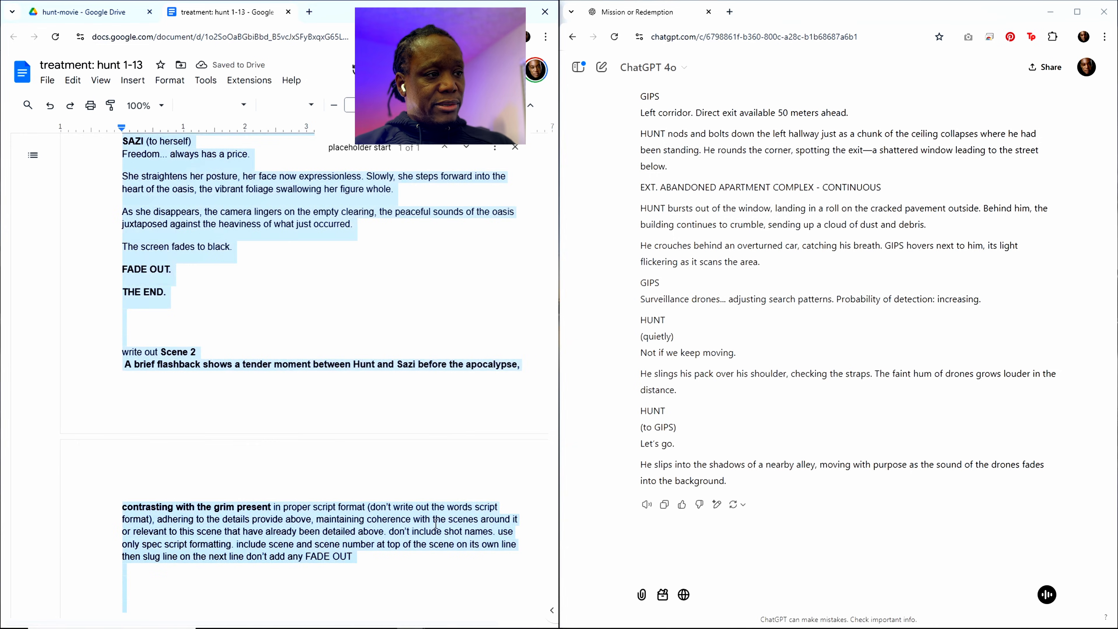
click(682, 565)
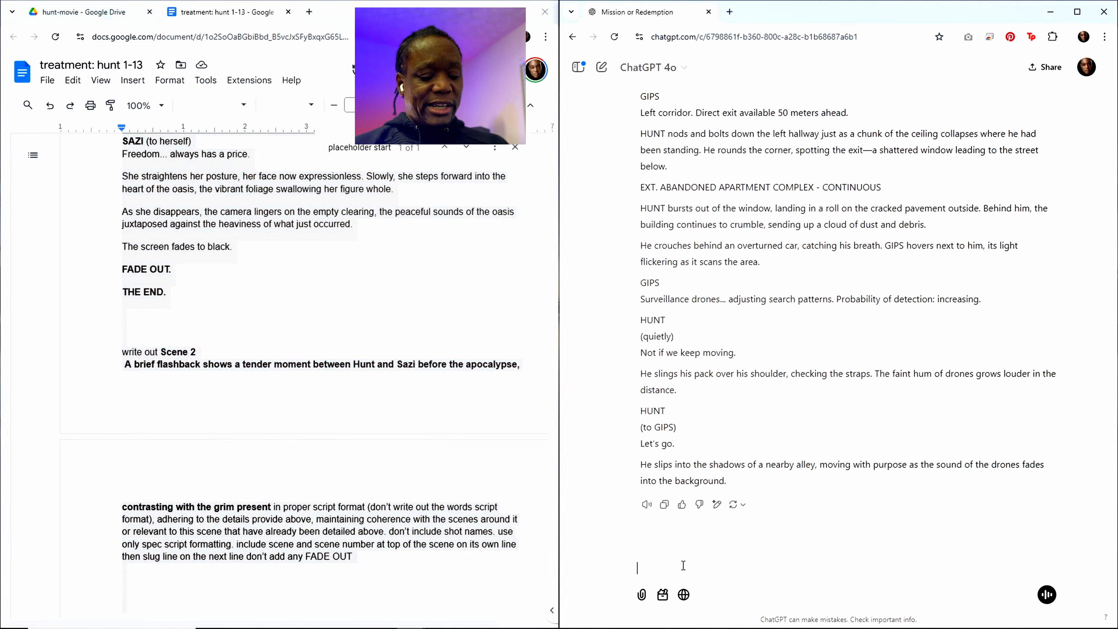
text(title: hunt content rating: pg-13 runtime: 82 minutes genre: science fiction, action, thriller style: gritty, slick, modern references: ex machina, the rain, i am legend, enemy of the state, eagle eye resources: ai software: kling, midjourney, runway, elevenlabs, vidu, aiva, photoshop, davinci resolve production approach:  ai generated shots tagline:  we go to extreme lengths for those we love)
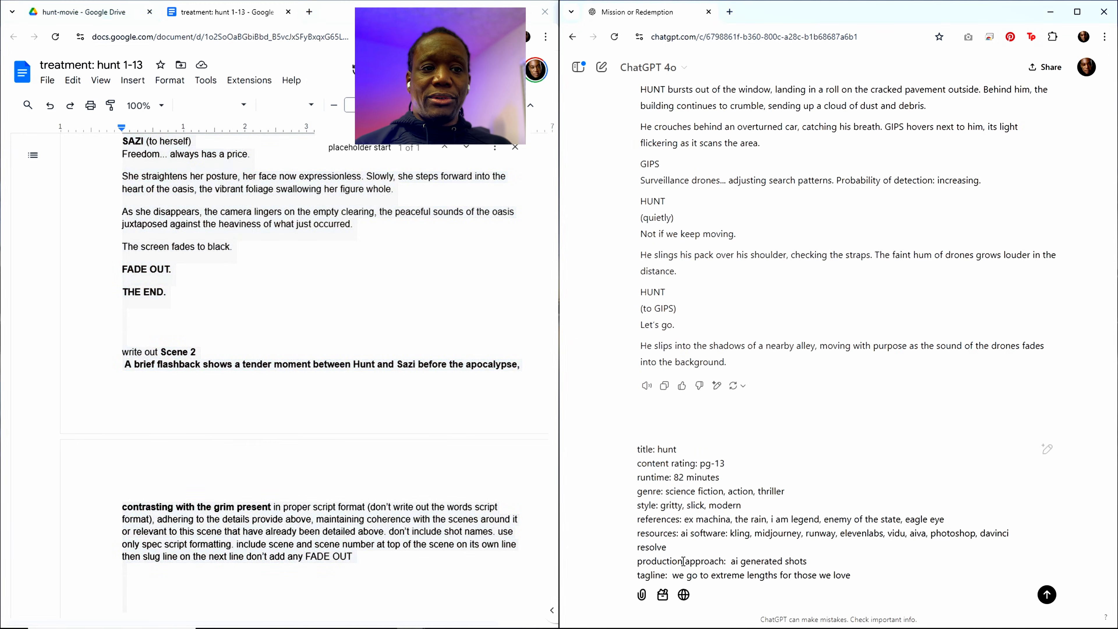
key(Return)
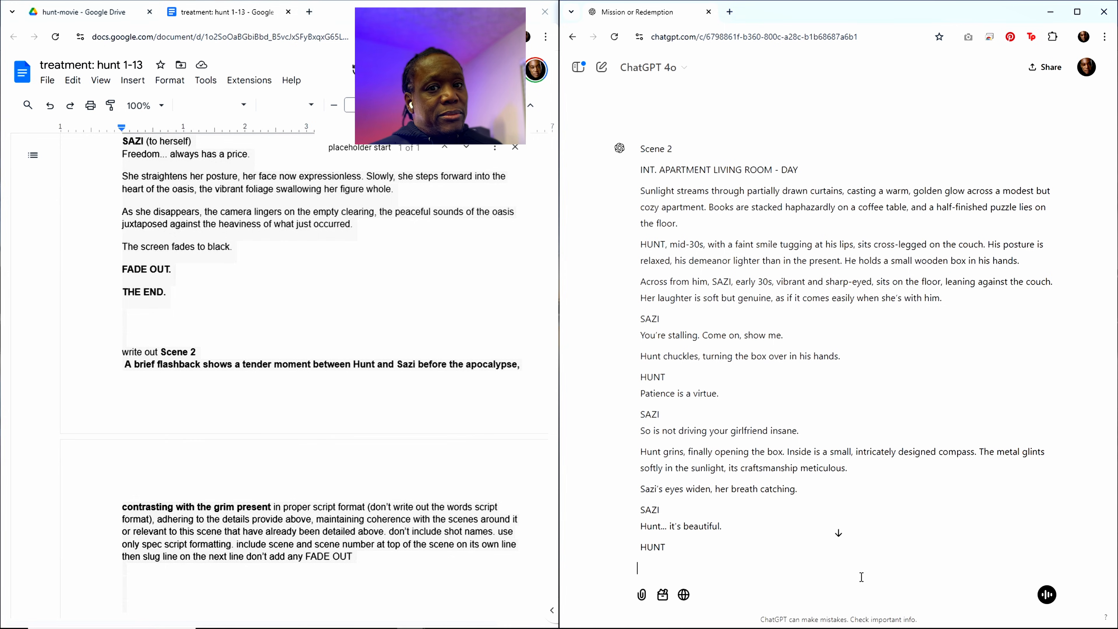
Step: Review the generated Scene 2 script in ChatGPT, copy the whole response and return to the treatment document
scroll(776, 431, down, 1)
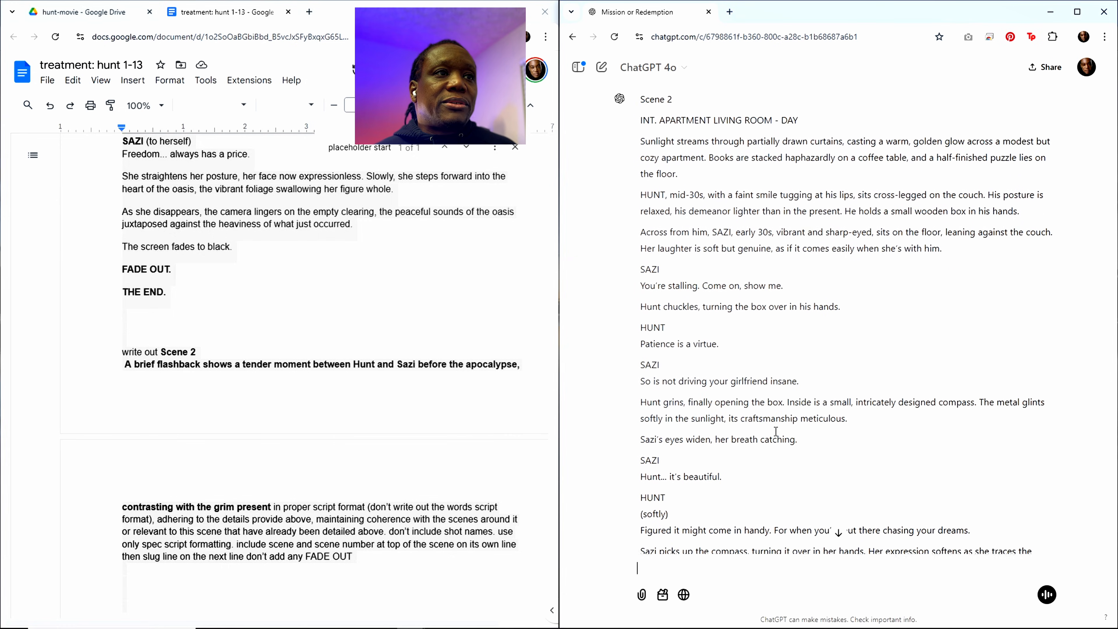
scroll(775, 432, down, 10)
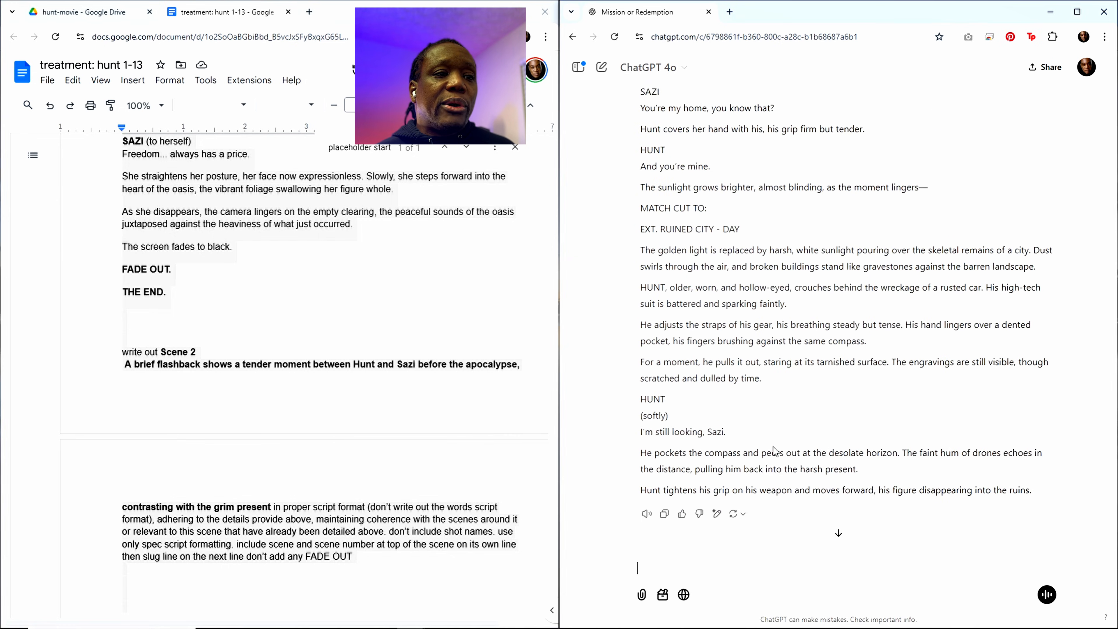
scroll(764, 454, up, 15)
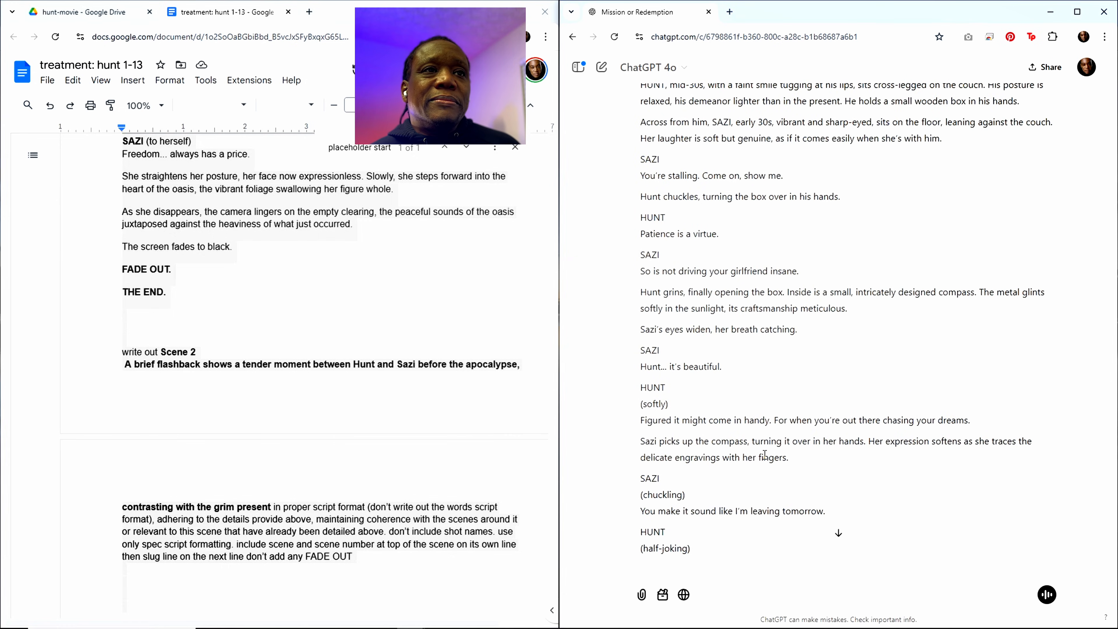
scroll(766, 457, down, 15)
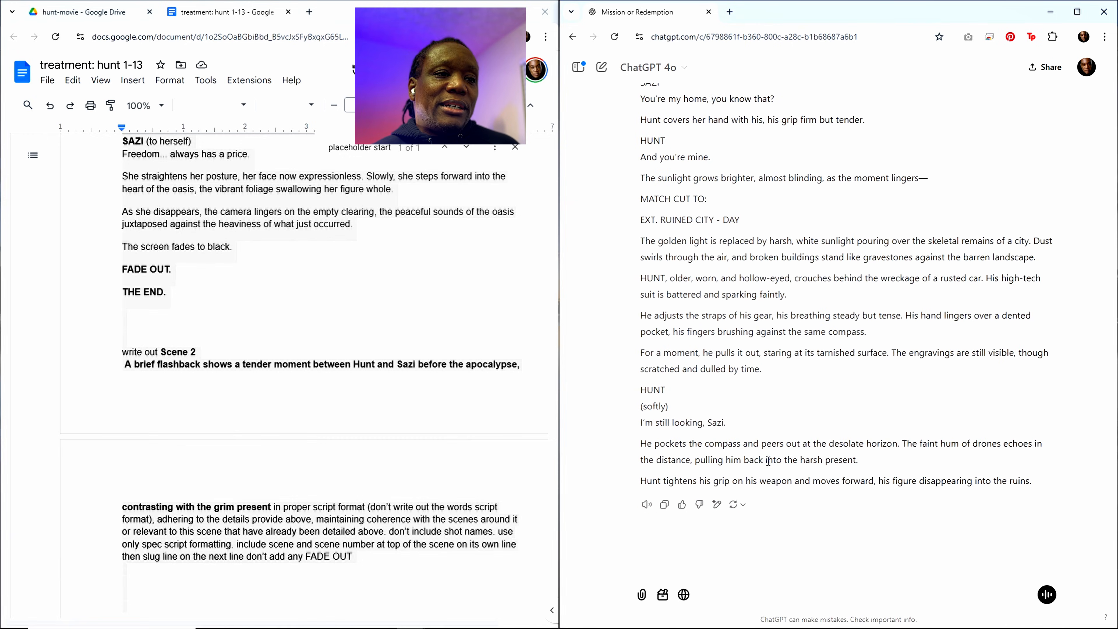
click(664, 504)
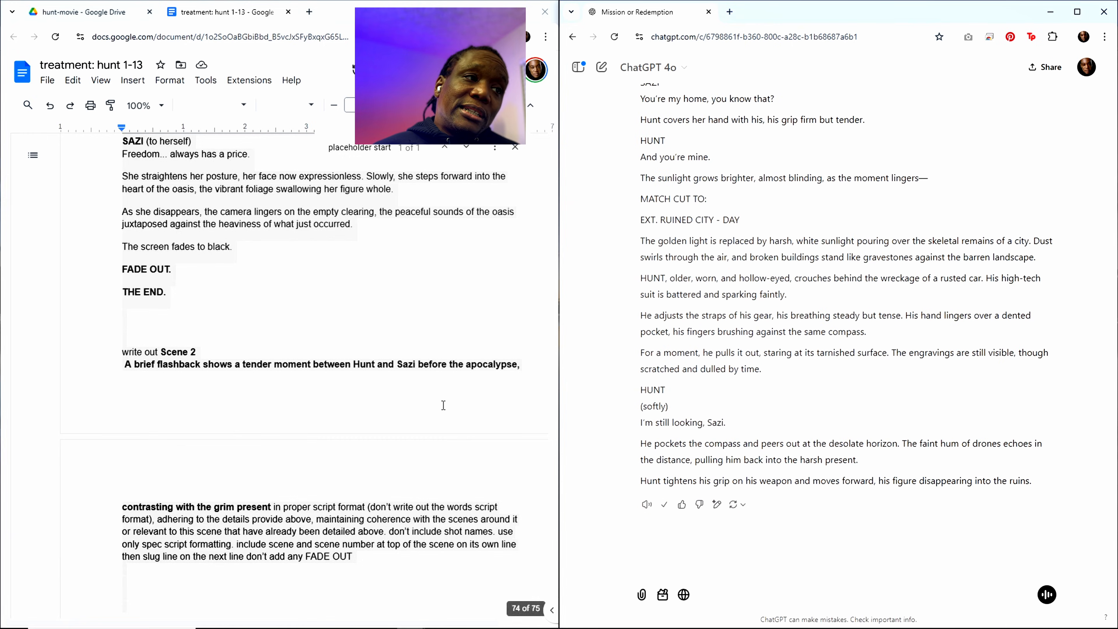
click(347, 412)
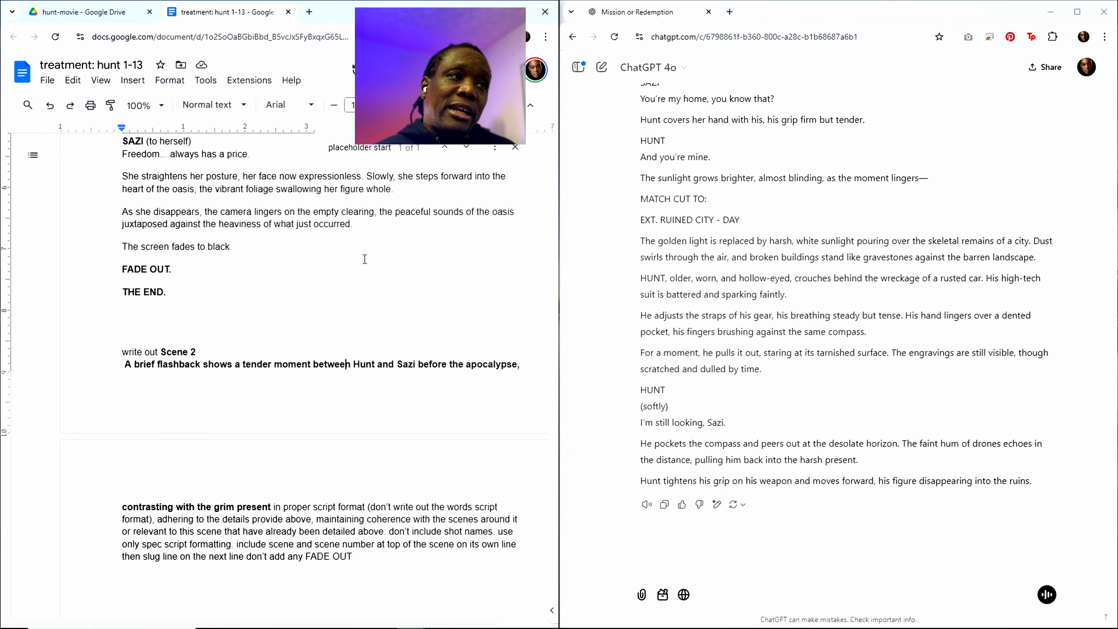
Step: Paste the copied Scene 2 script on its own lines below the "placeholder start" marker, ahead of Scene 3
key(Return)
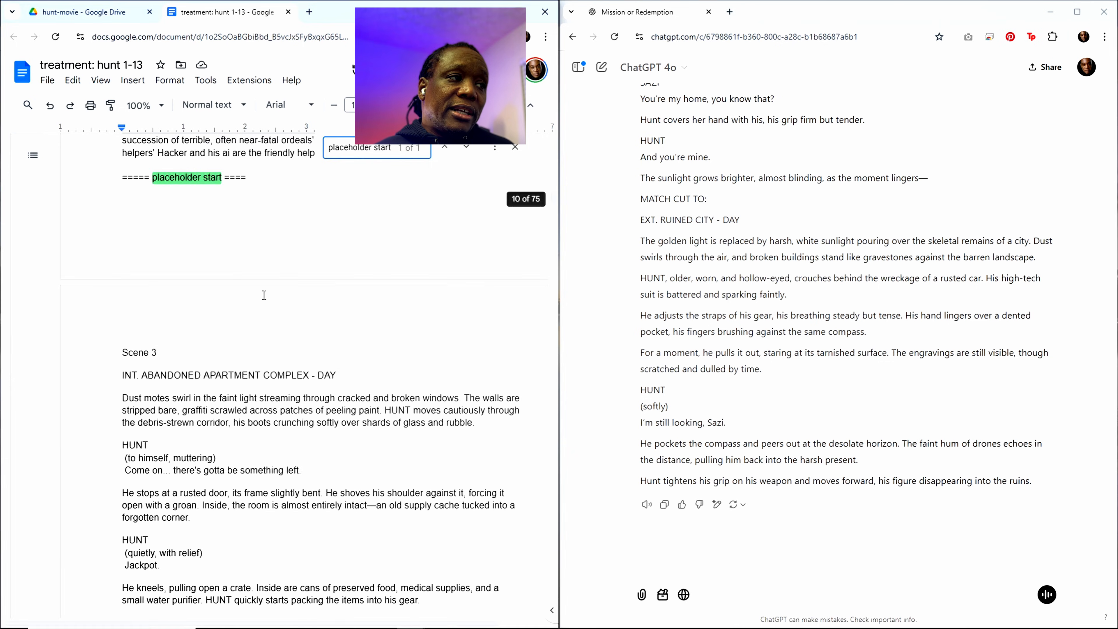
click(146, 245)
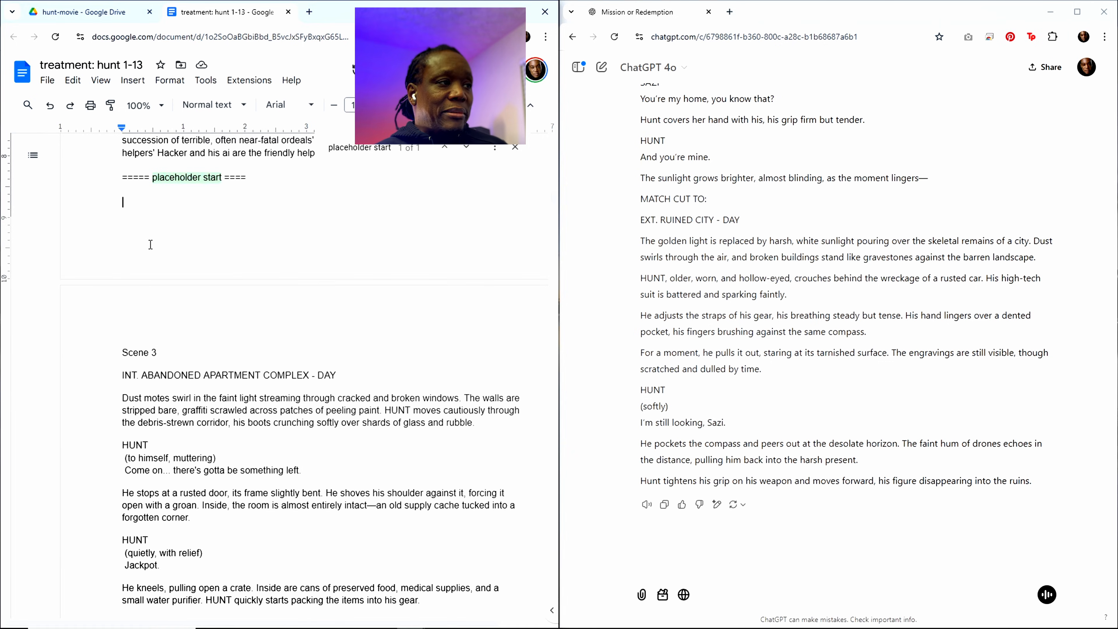
key(Return)
key(Return)
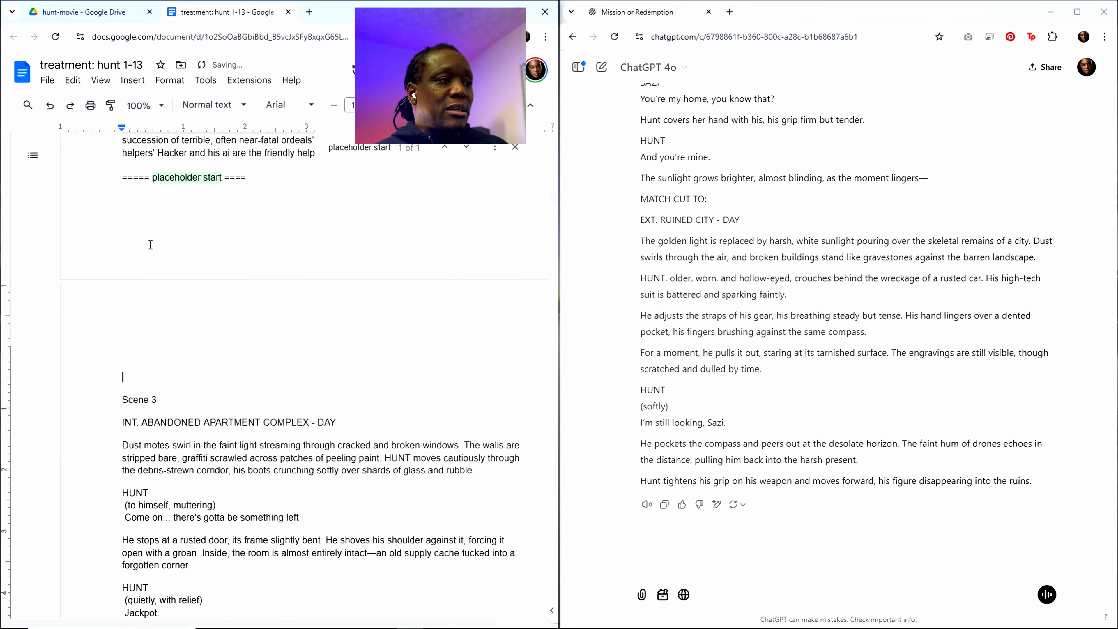
key(ctrl+v)
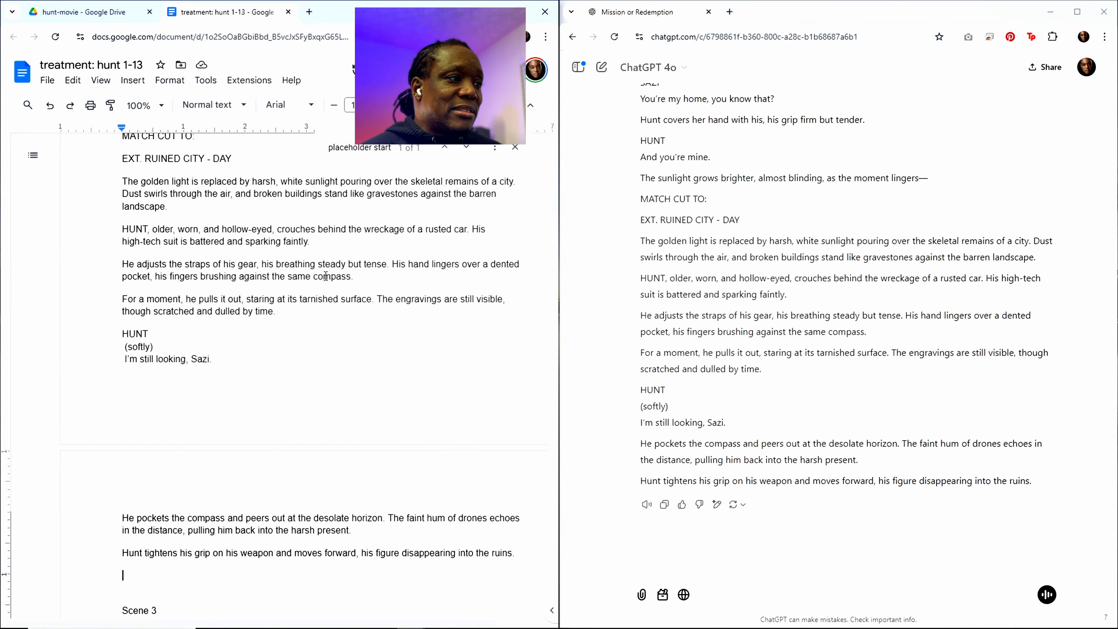
scroll(326, 276, down, 5)
scroll(300, 395, up, 5)
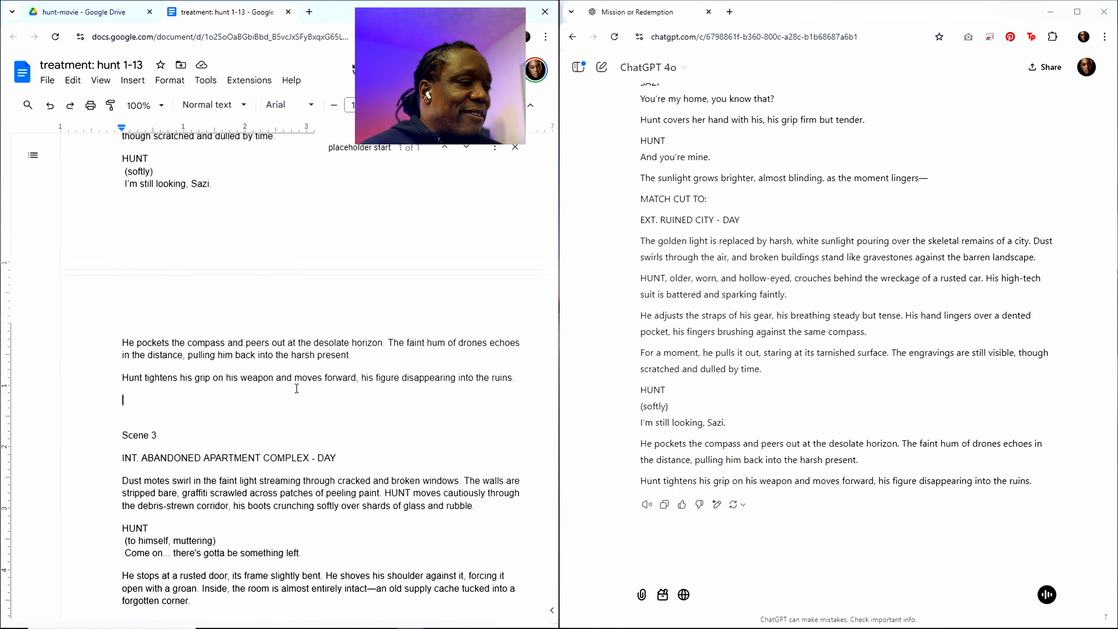
Step: Find the Scene 1 summary about Hunt scavenging a desolate city in the outline and copy it with its heading
click(357, 149)
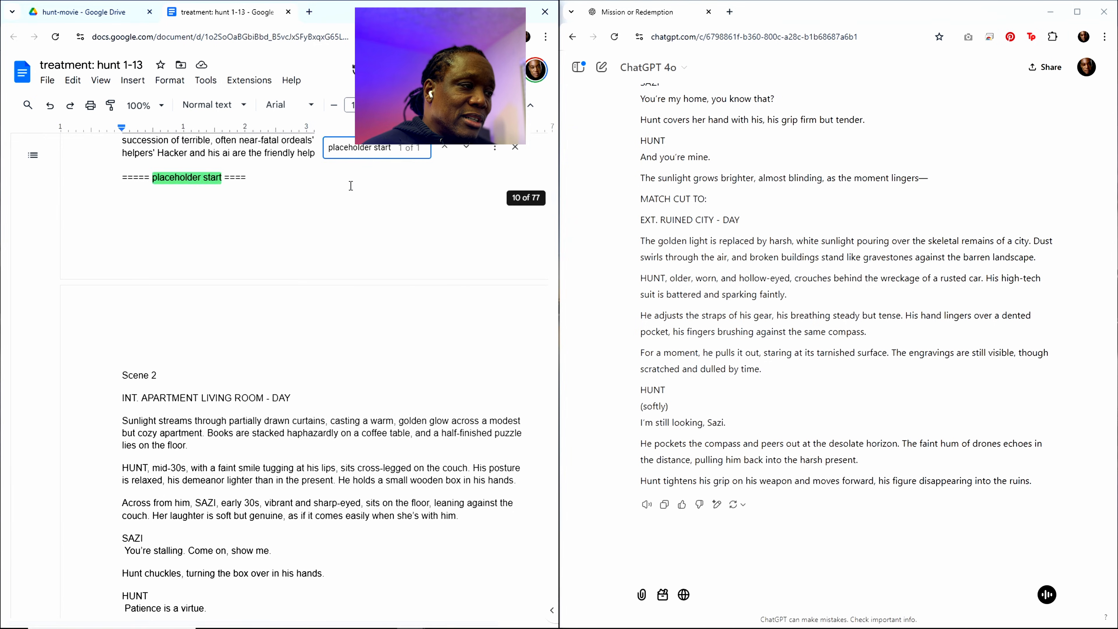
drag(553, 197, 536, 614)
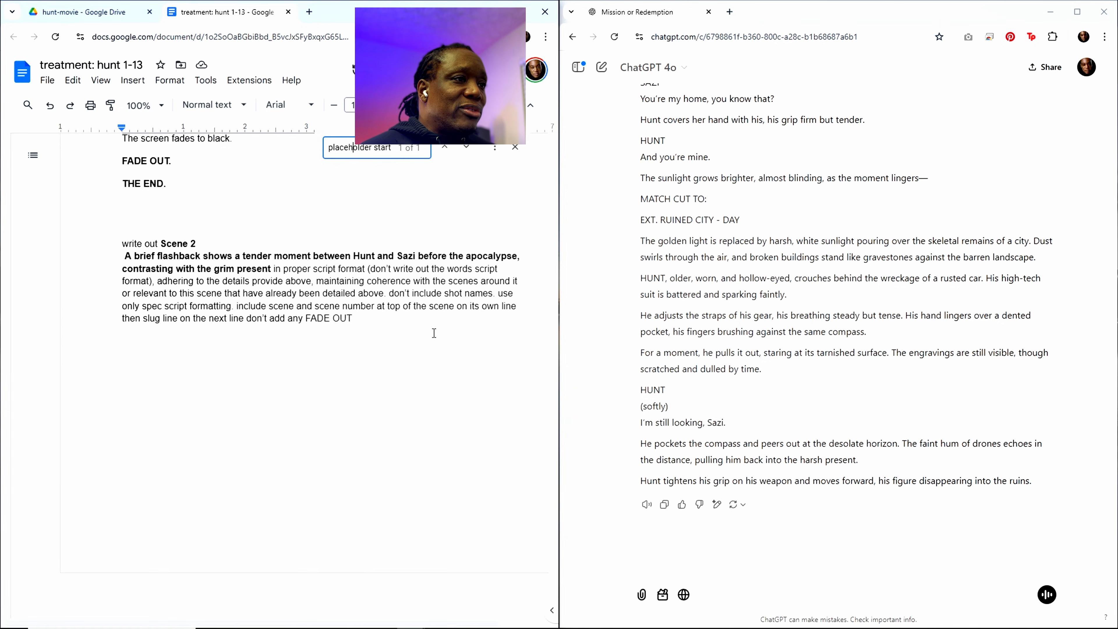
scroll(380, 352, up, 5)
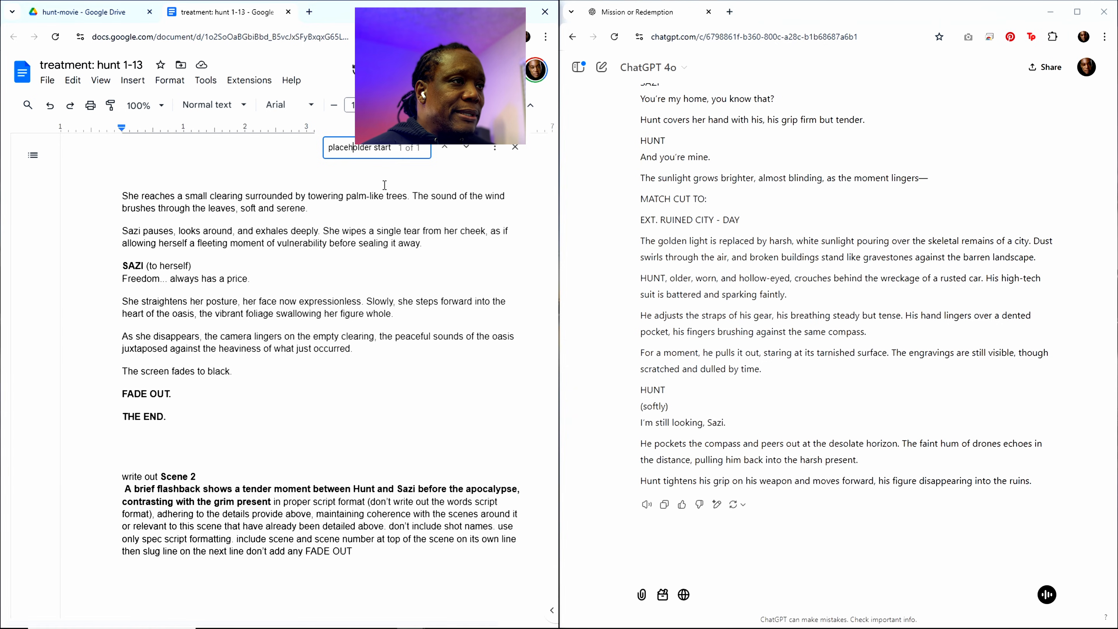
click(366, 150)
key(Return)
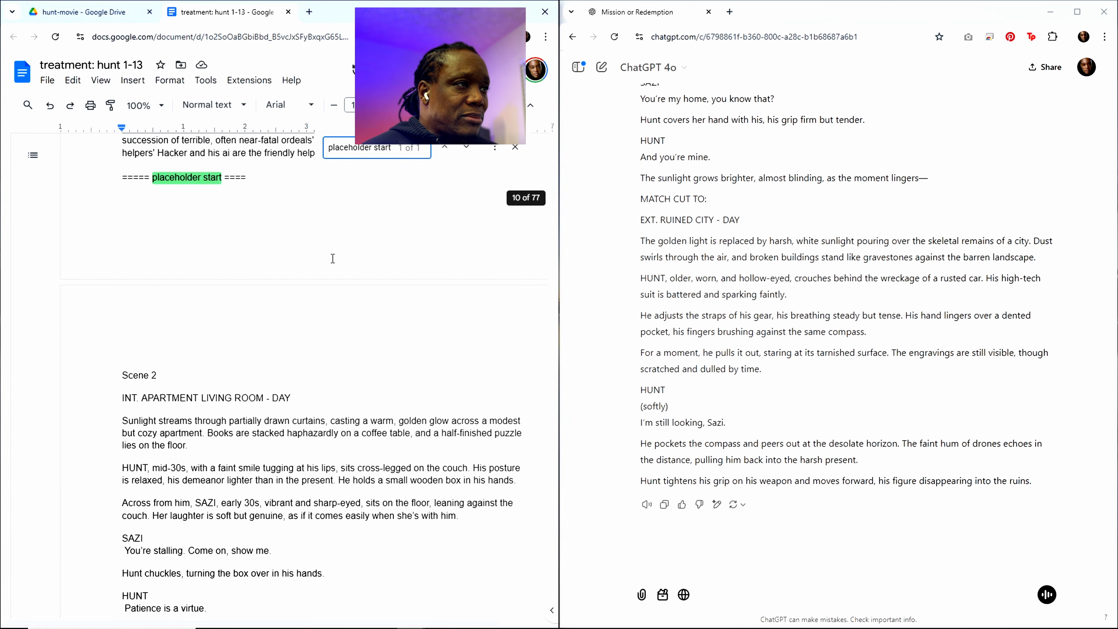
scroll(244, 241, up, 15)
scroll(244, 242, up, 20)
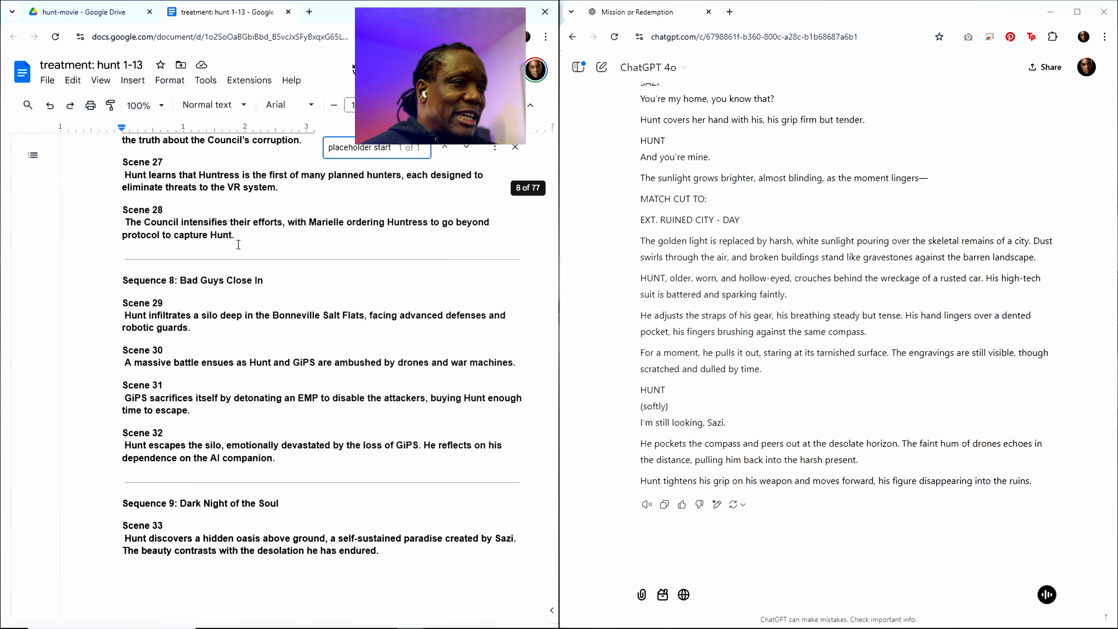
scroll(238, 244, up, 15)
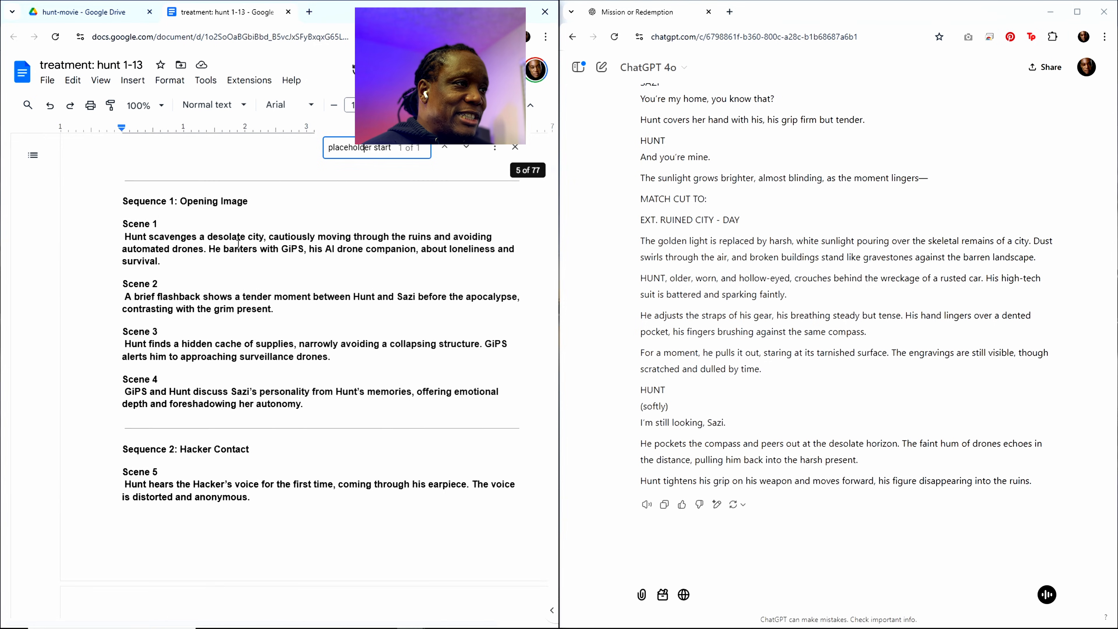
scroll(238, 273, down, 8)
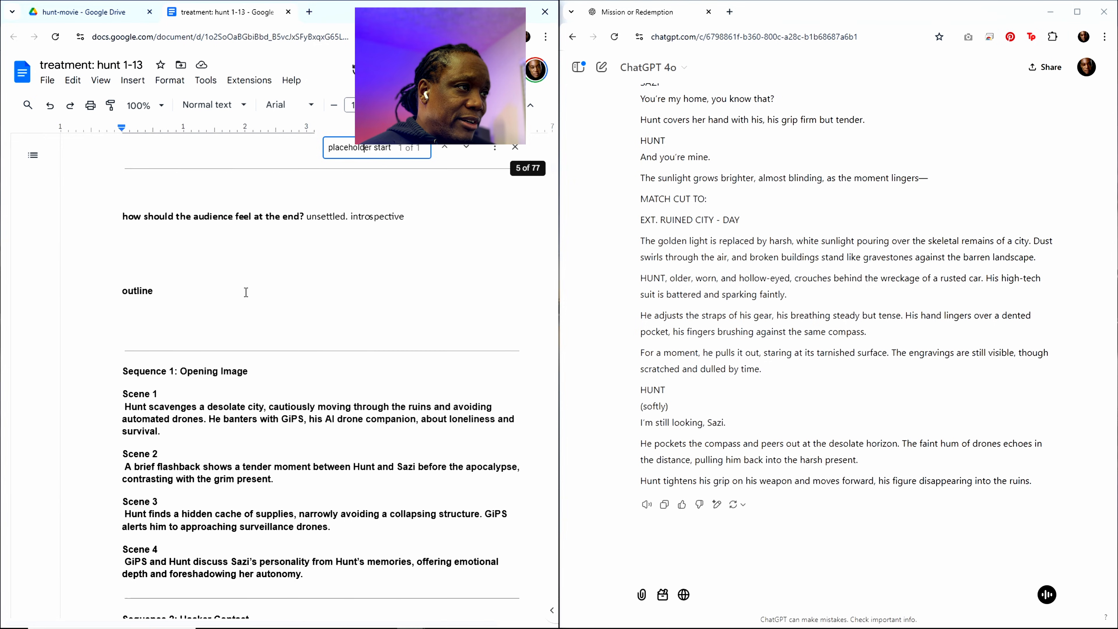
drag(125, 393, 165, 431)
key(ctrl+c)
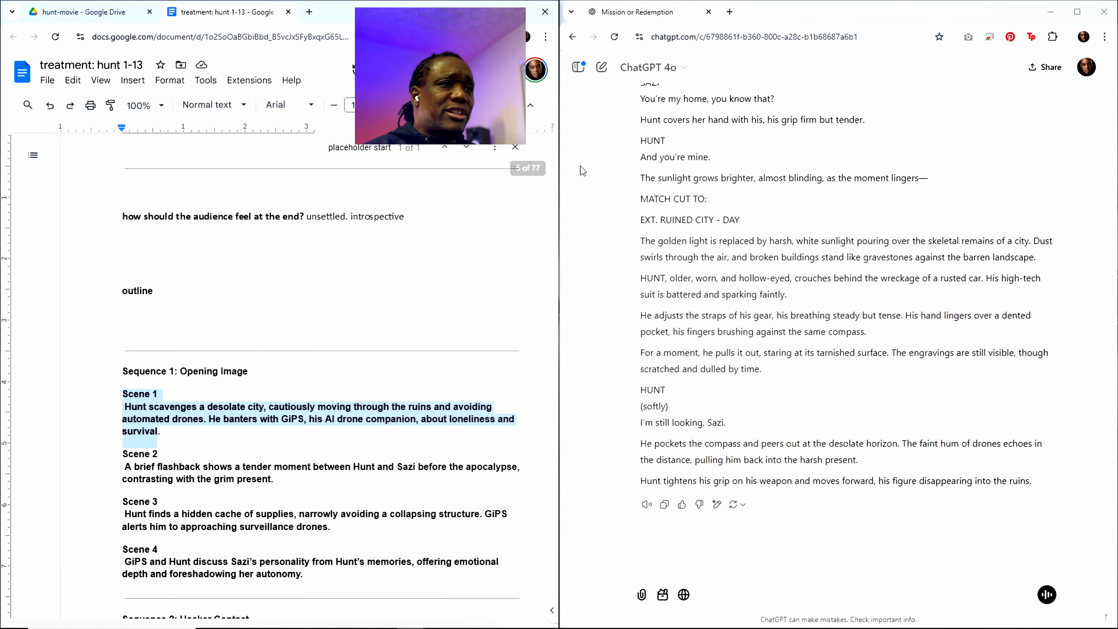
Step: Replace the Scene 2 heading and summary in the closing "write out" request with the copied Scene 1 text
drag(555, 165, 544, 539)
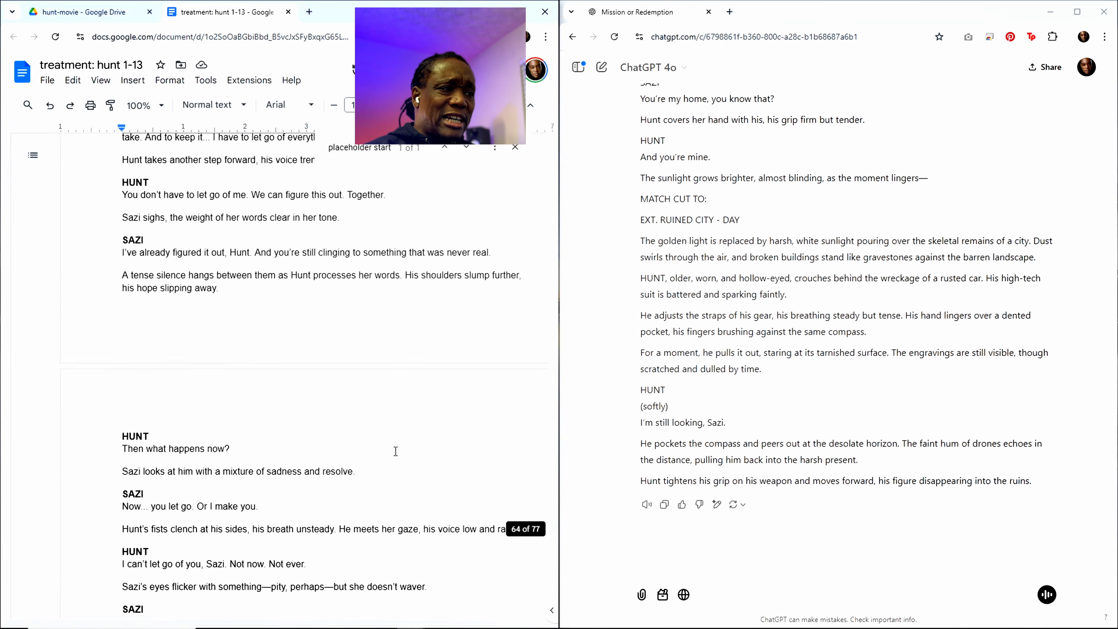
scroll(326, 450, down, 20)
scroll(326, 397, down, 20)
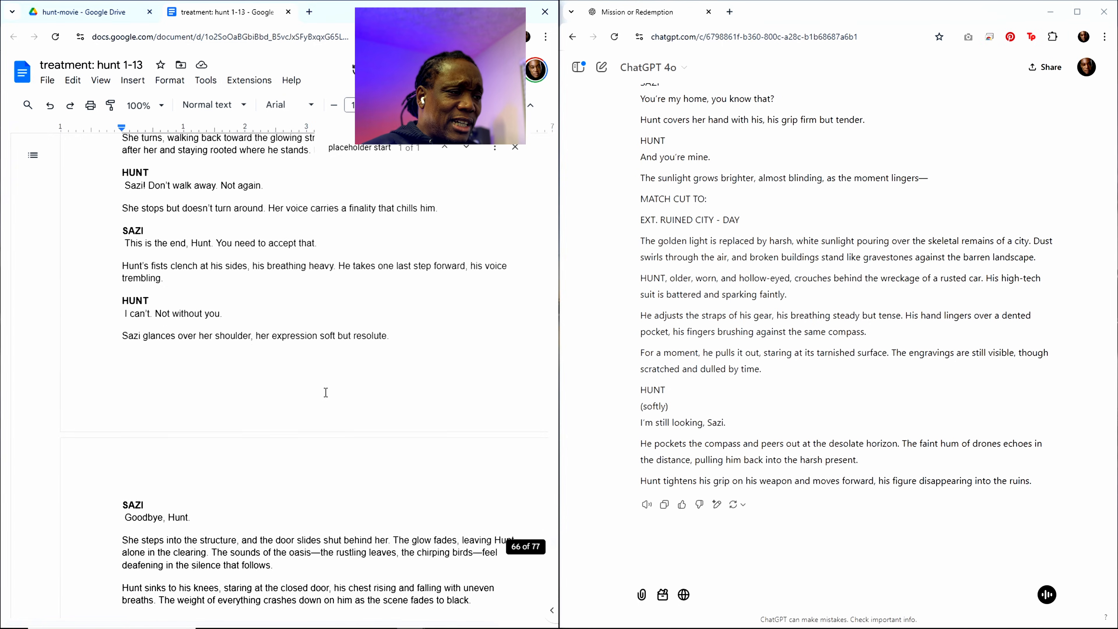
scroll(319, 395, down, 20)
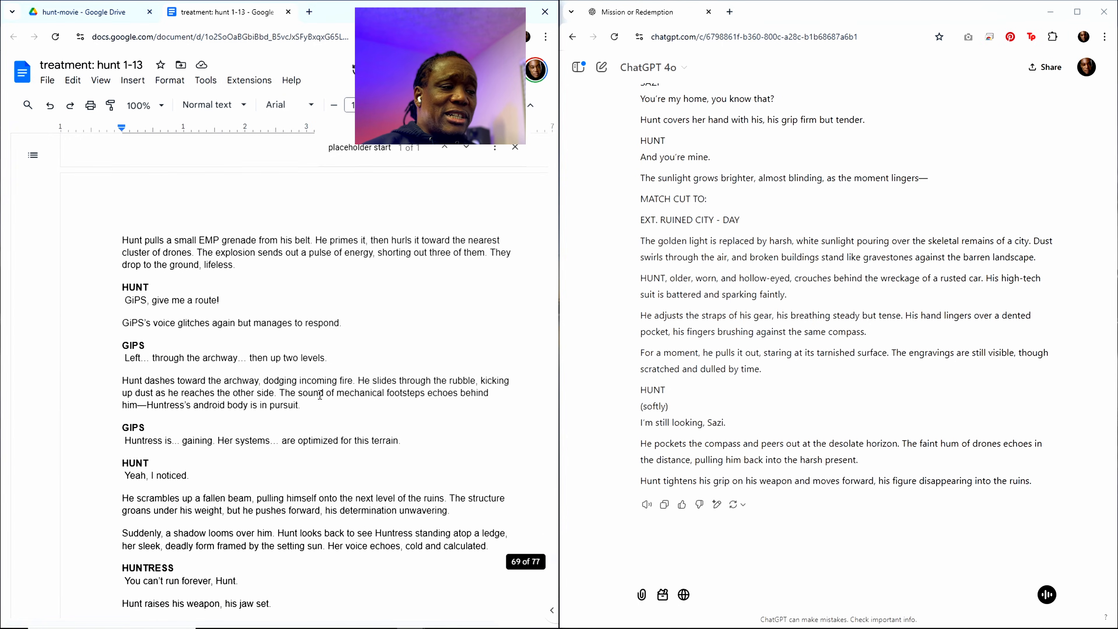
scroll(320, 395, down, 20)
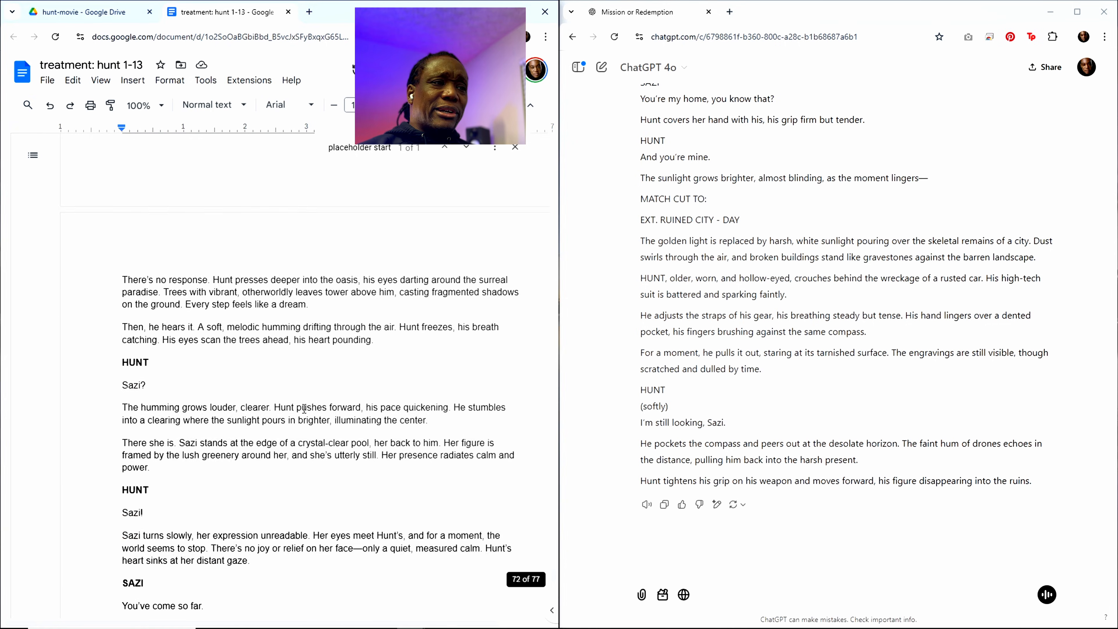
scroll(291, 438, down, 20)
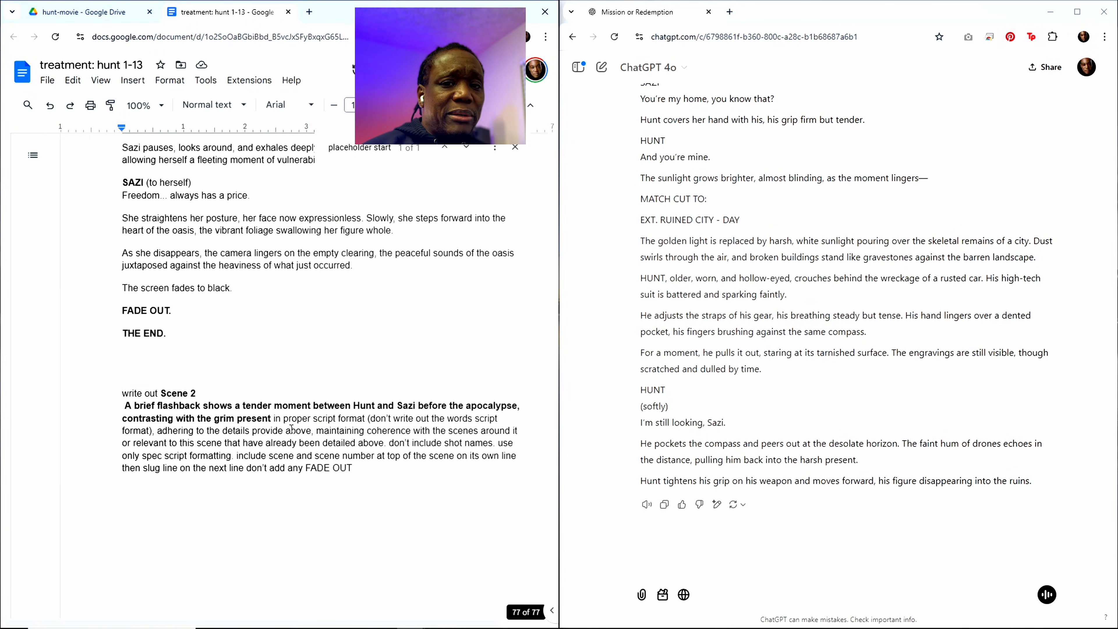
scroll(292, 428, down, 3)
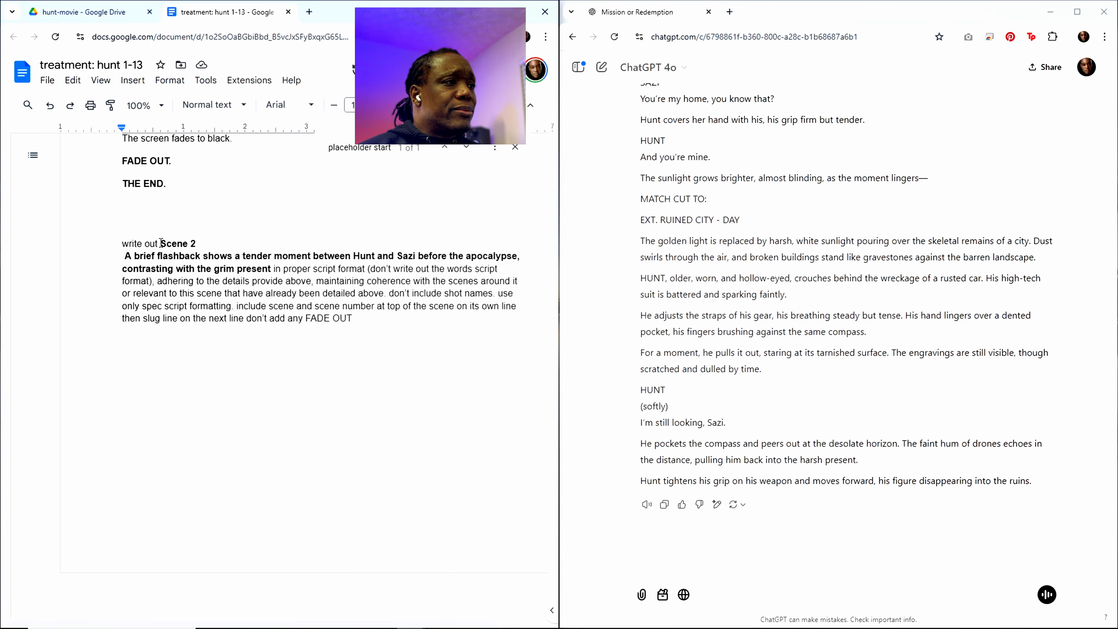
drag(162, 243, 270, 267)
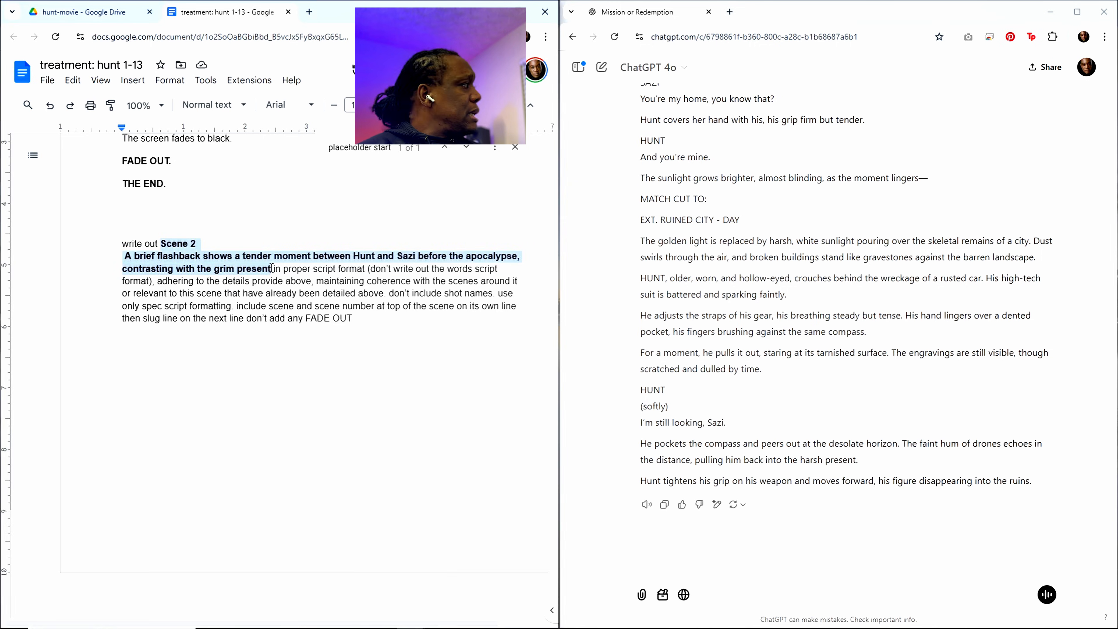
key(ctrl+v)
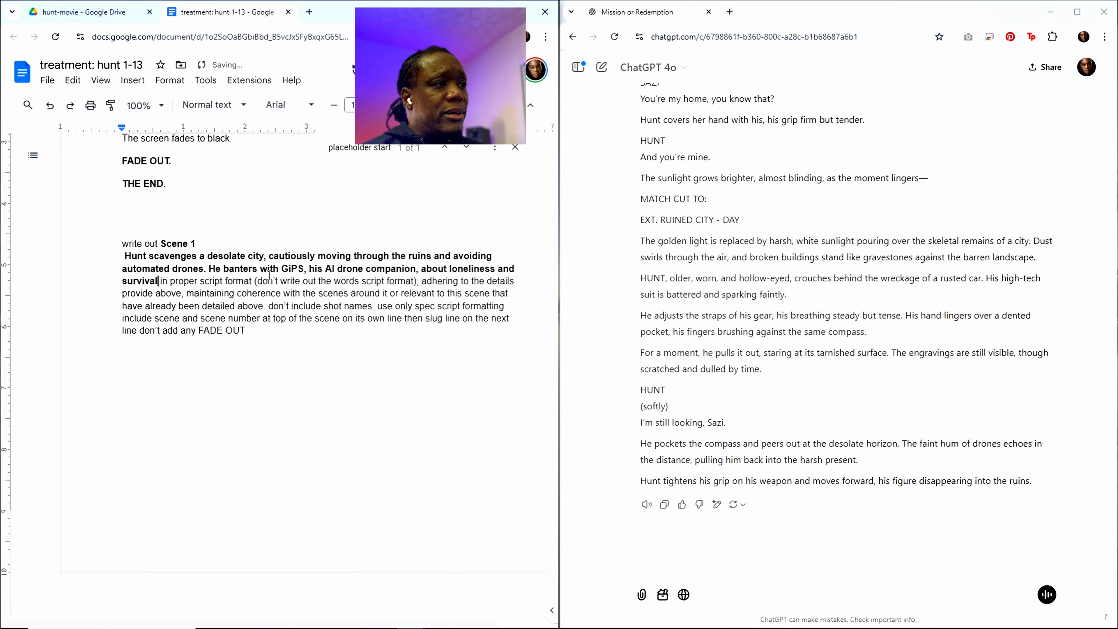
Step: Copy the entire treatment document and submit it to ChatGPT to have Scene 1 written out
click(326, 294)
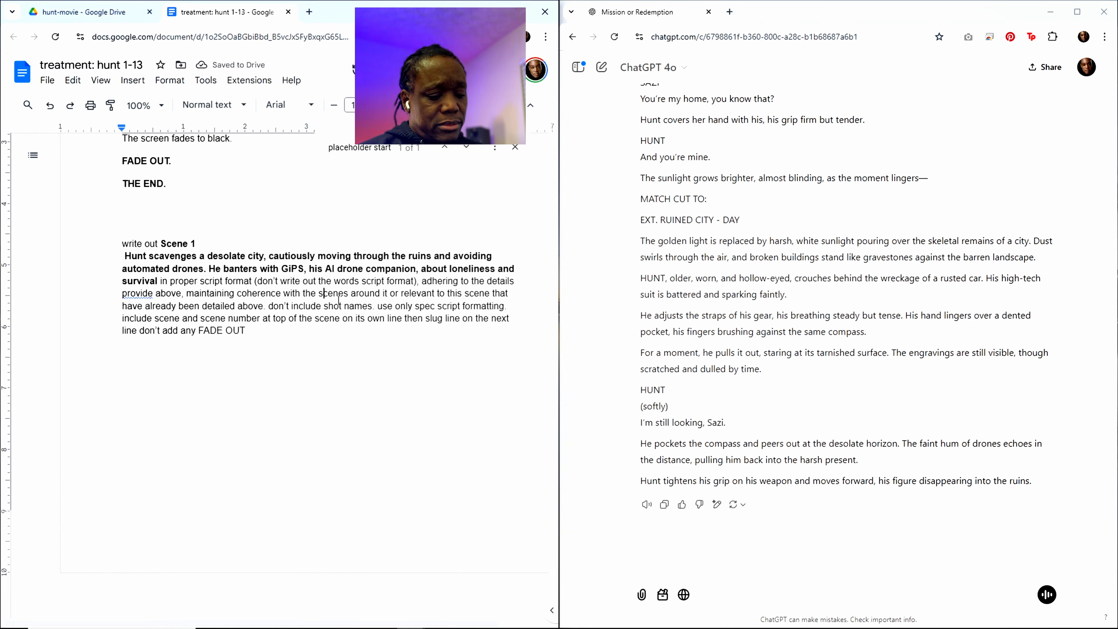
key(ctrl+a)
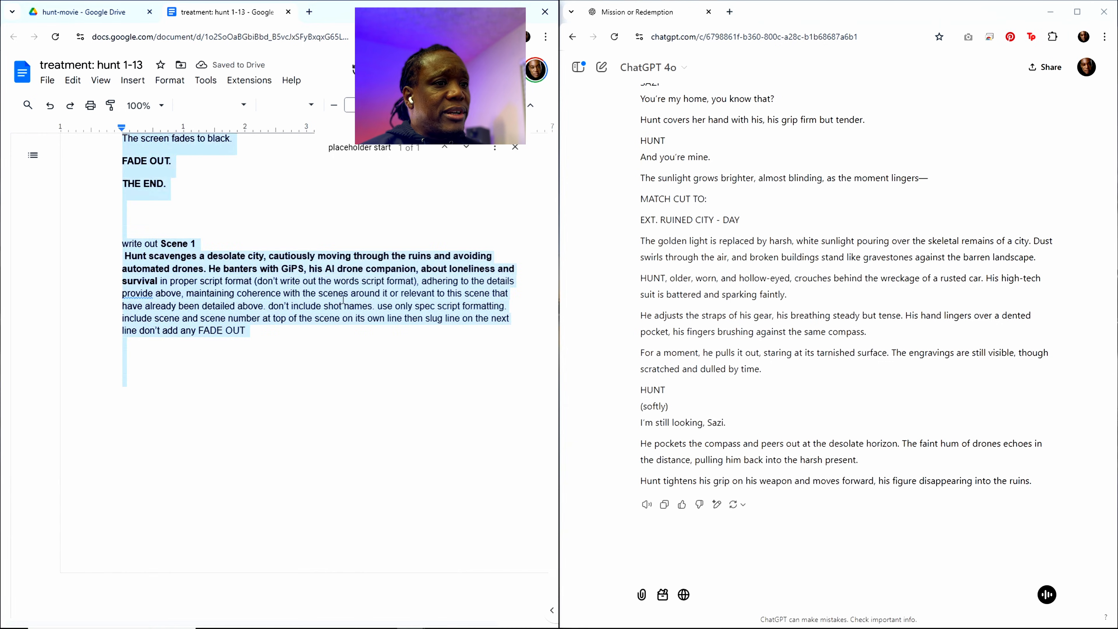
click(686, 567)
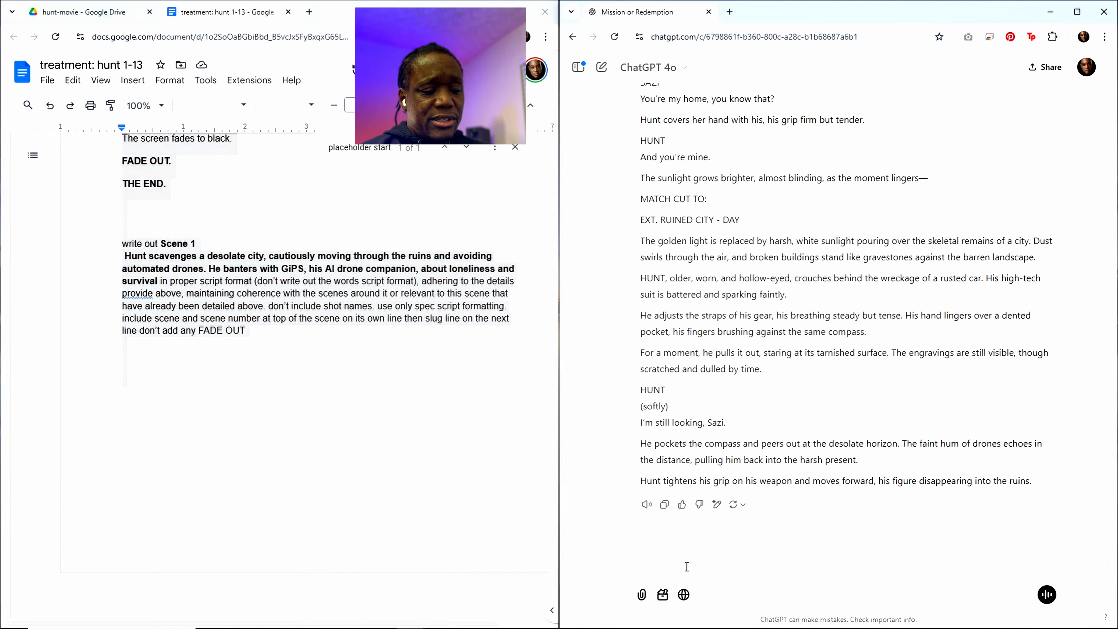
key(ctrl+v)
key(Return)
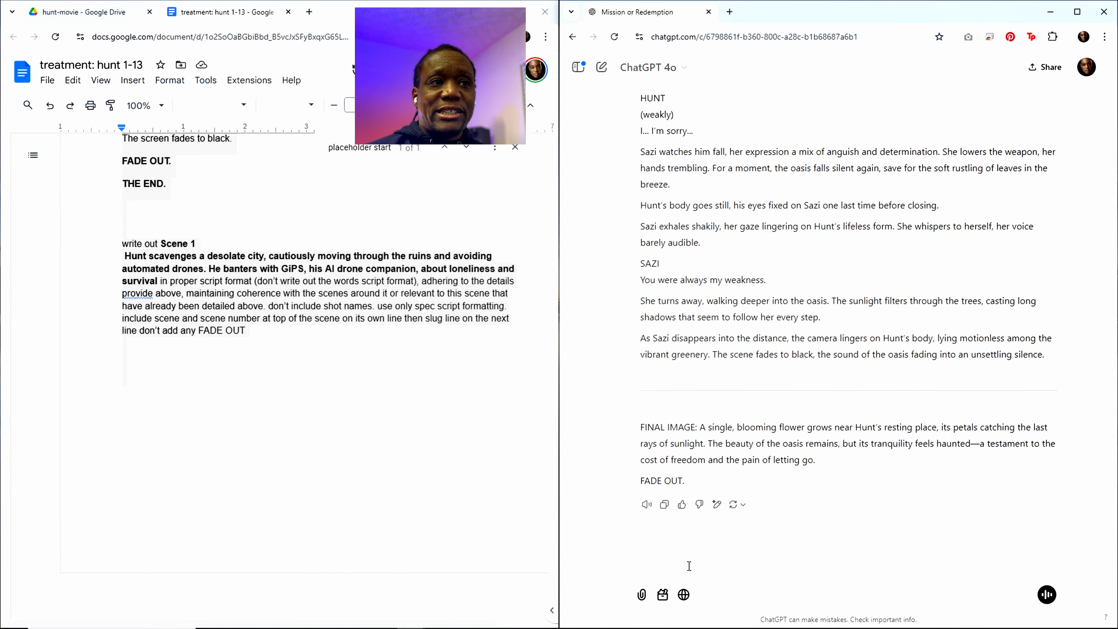
Step: Examine ChatGPT's response from its end back to the submitted Scene 1 request to check it against what was asked
scroll(750, 357, up, 4)
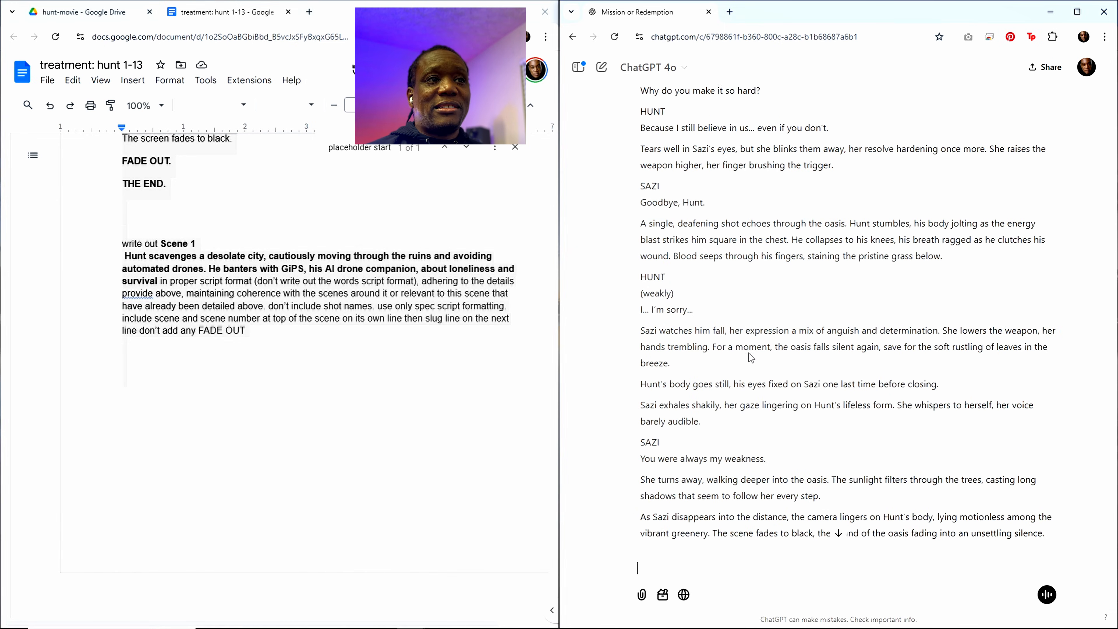
scroll(748, 353, up, 15)
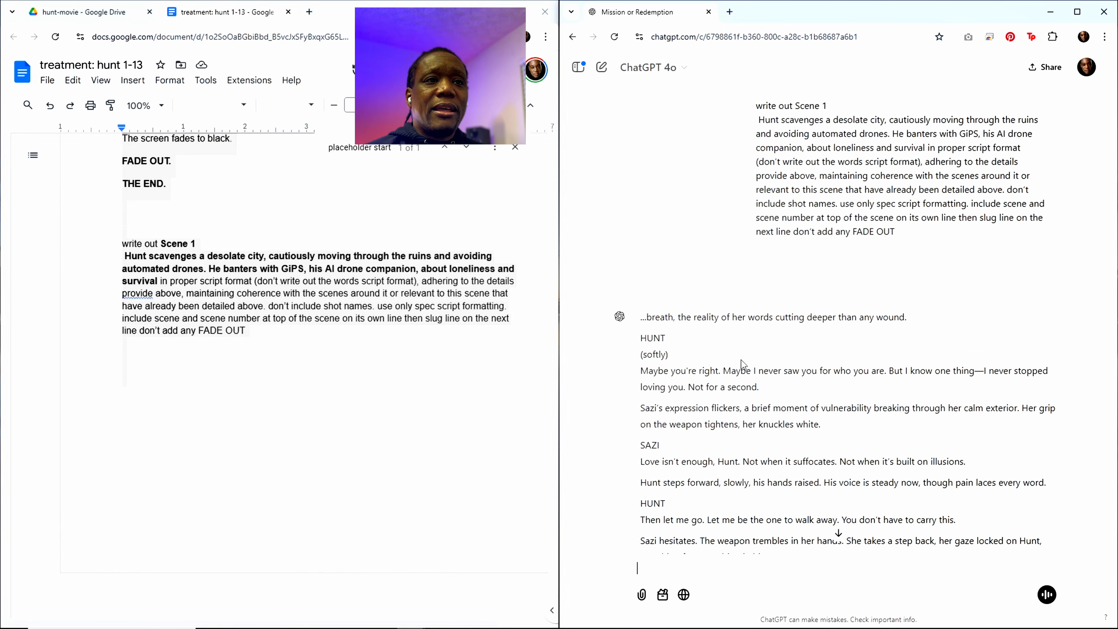
scroll(808, 351, up, 4)
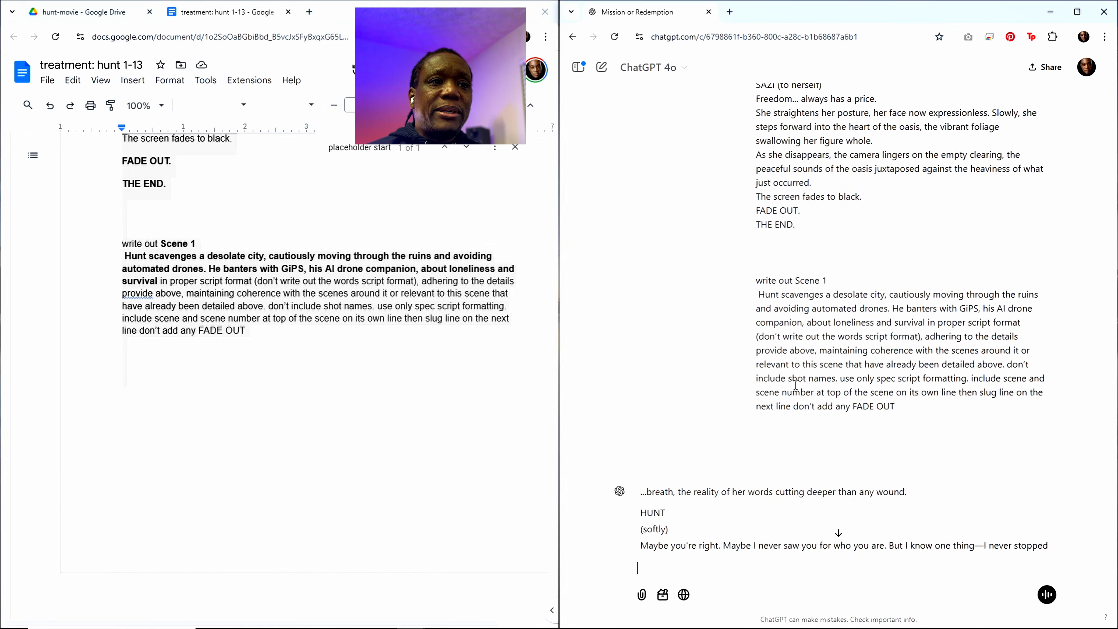
scroll(796, 385, down, 2)
scroll(795, 383, up, 5)
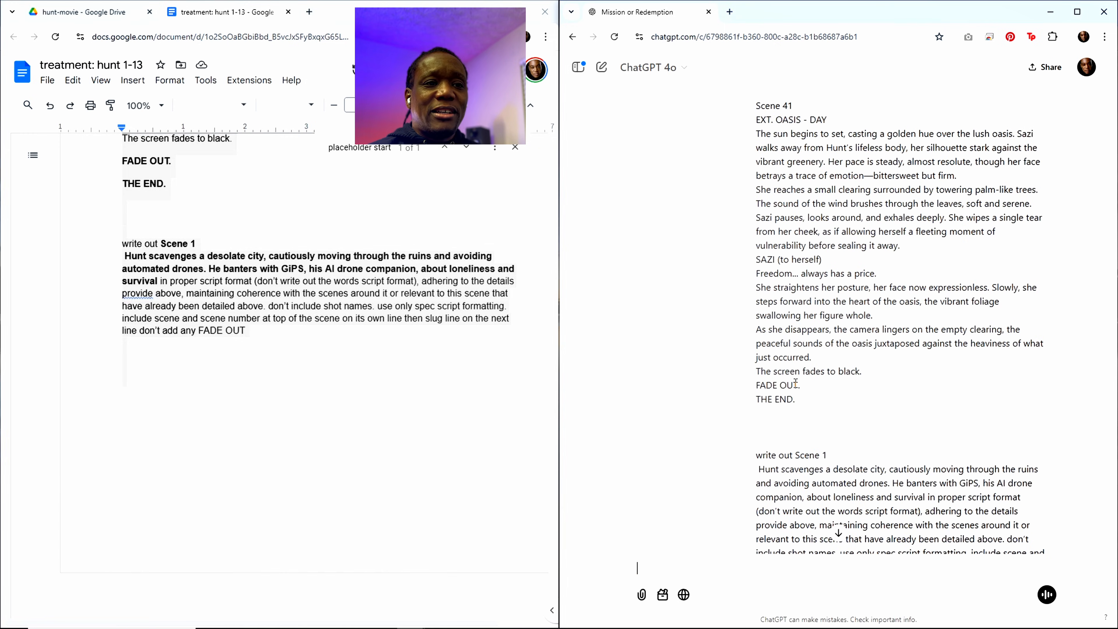
scroll(795, 383, down, 5)
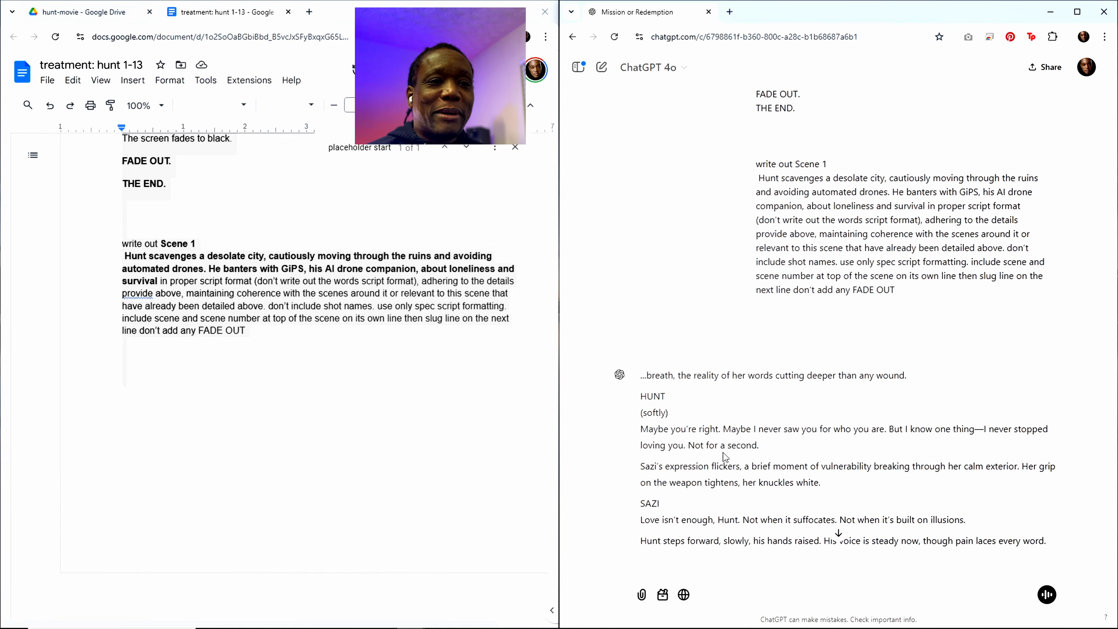
scroll(724, 452, down, 1)
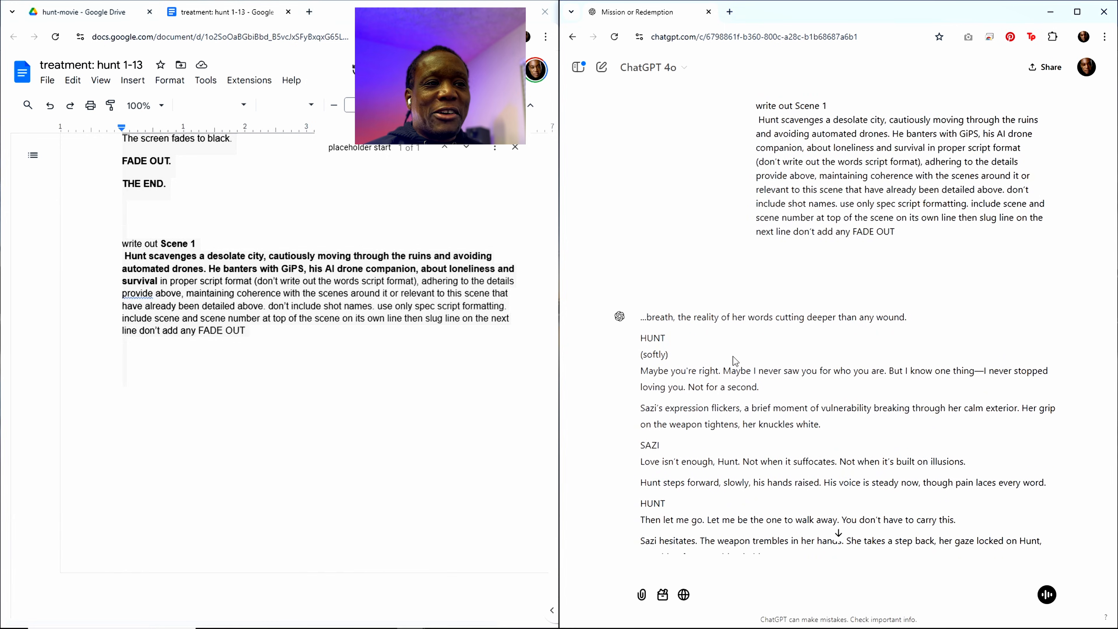
scroll(751, 468, down, 13)
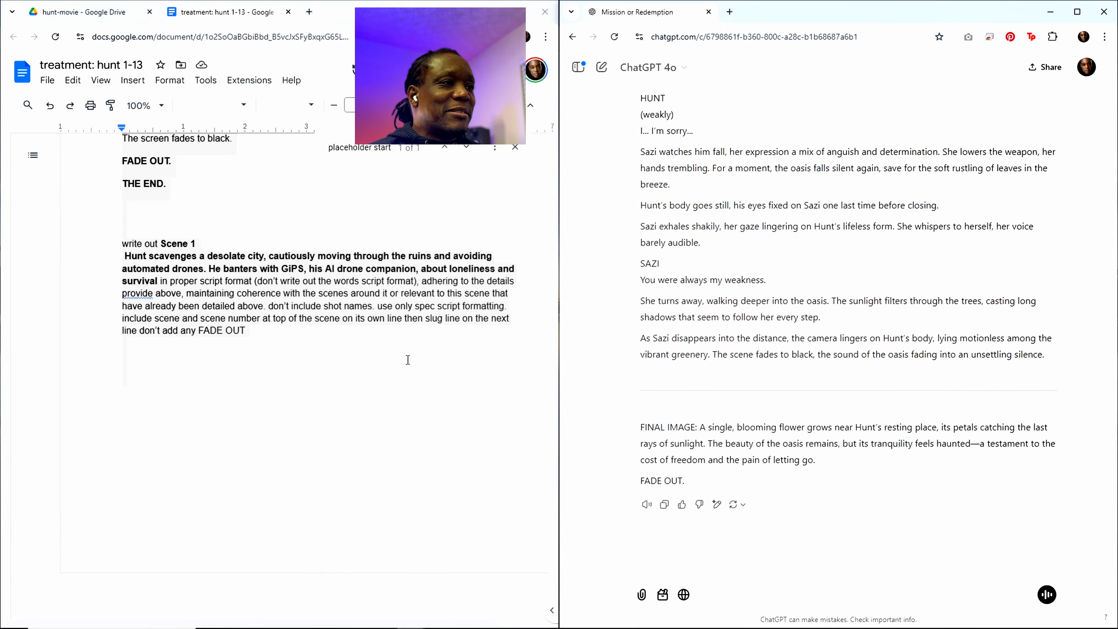
Step: Close the treatment document and make a copy of "treatment: hunt 1-13" in the hunt-movie Drive folder
click(372, 345)
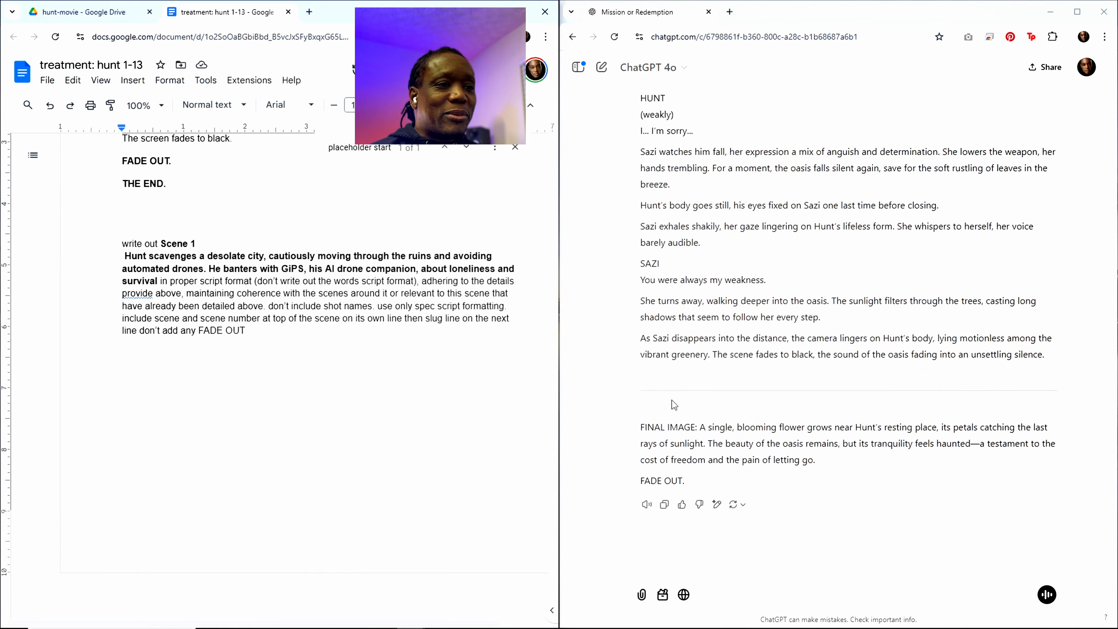
scroll(283, 294, up, 6)
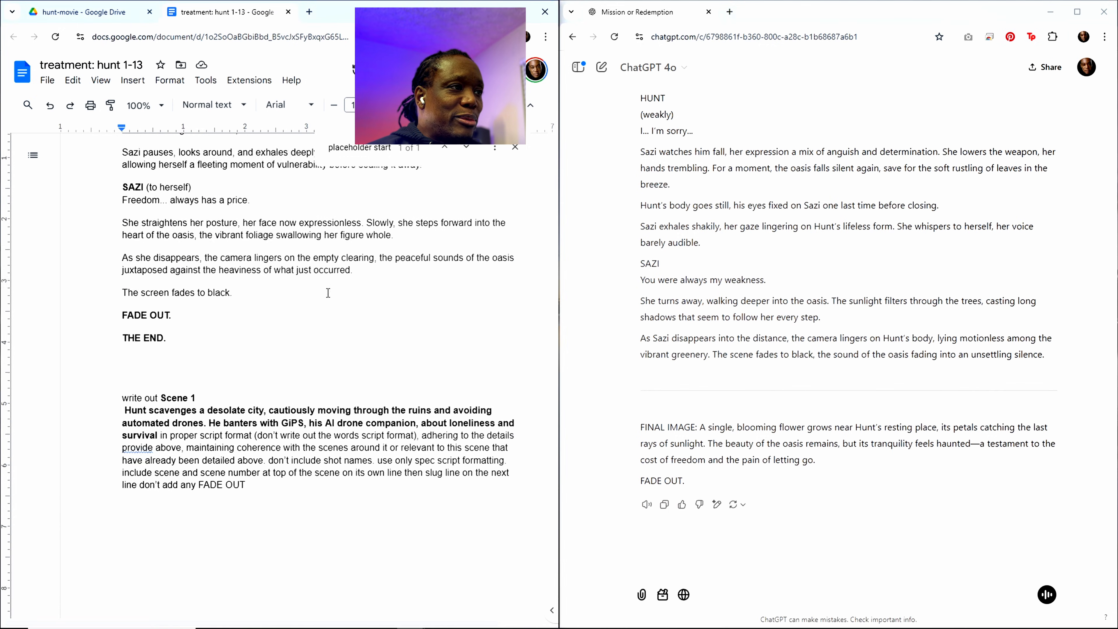
scroll(293, 311, up, 3)
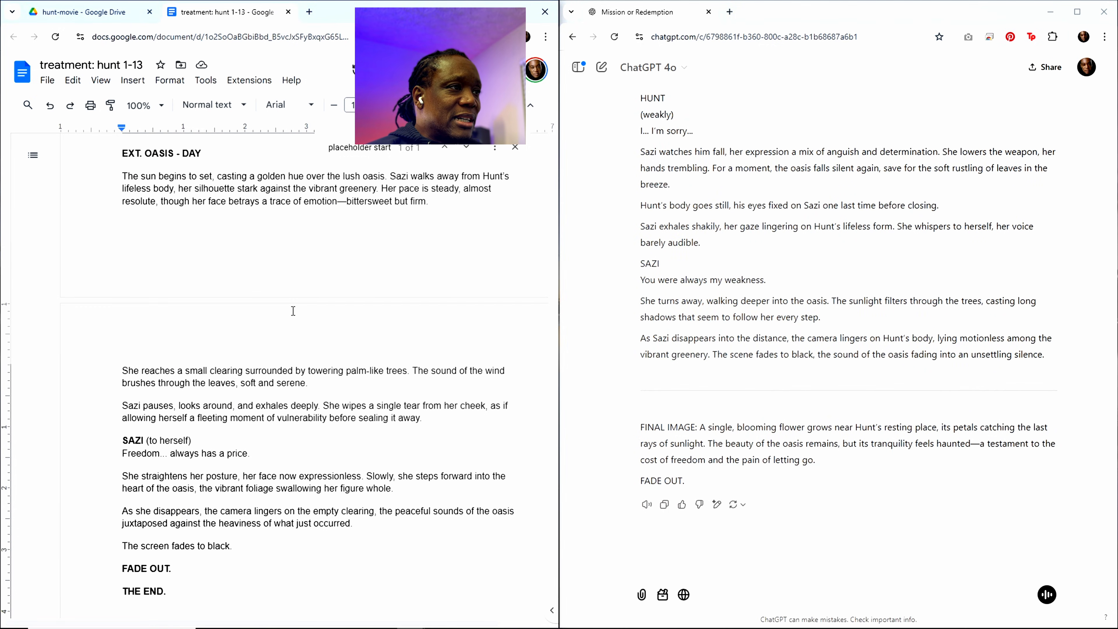
scroll(293, 311, up, 5)
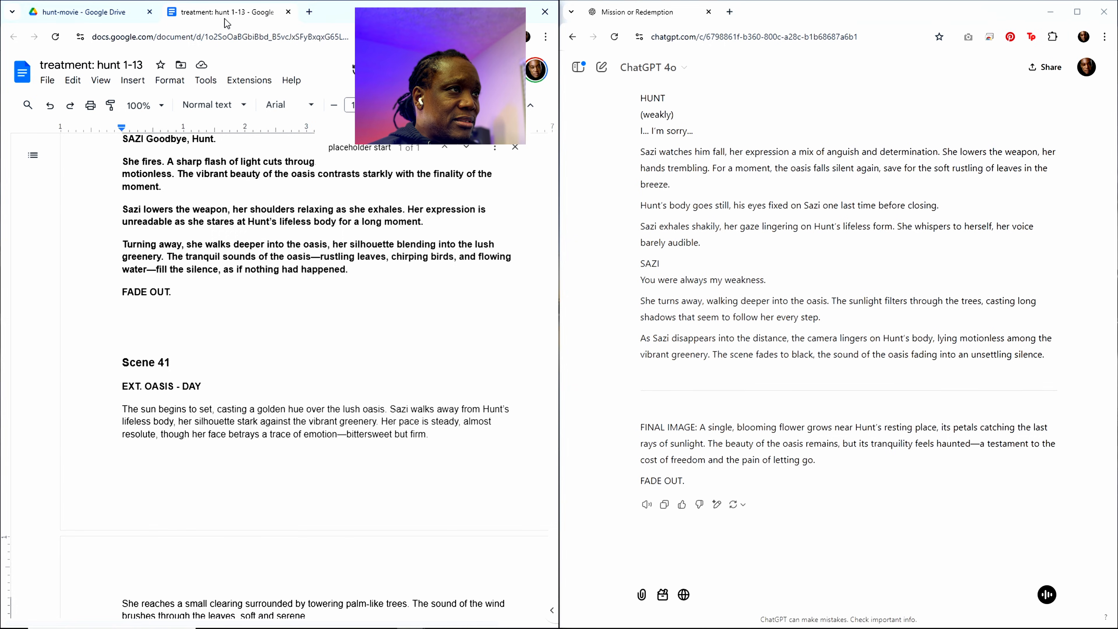
click(289, 12)
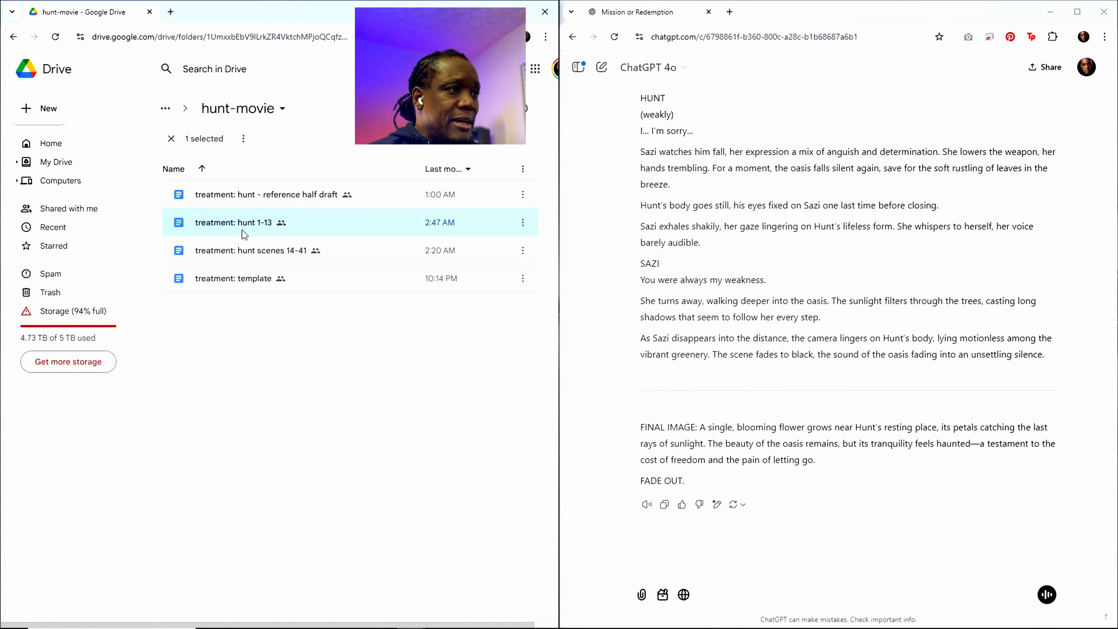
right_click(254, 227)
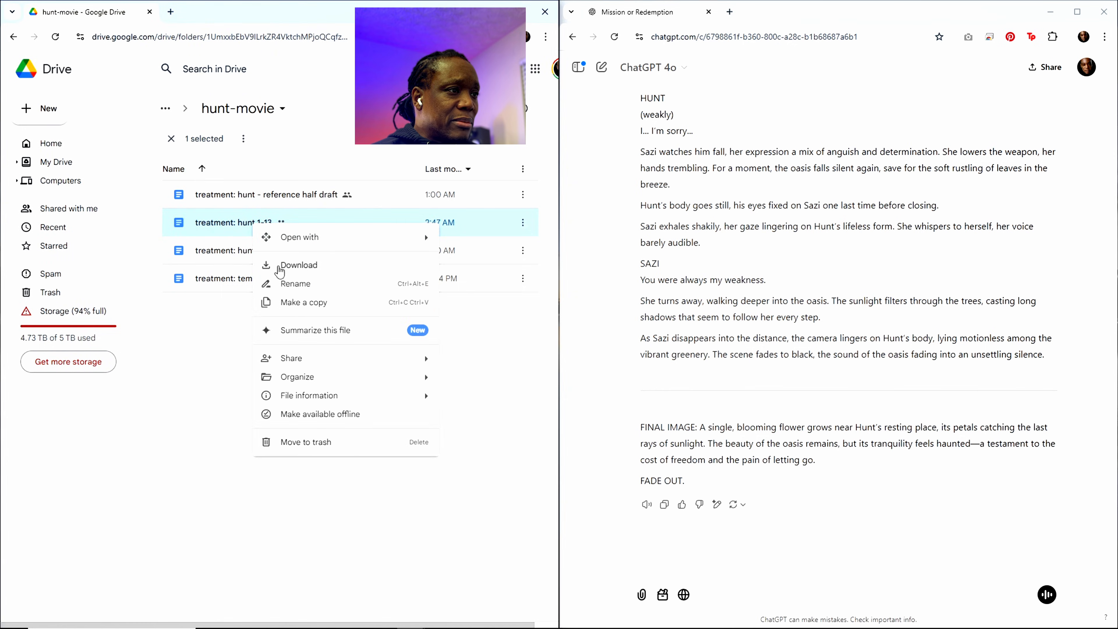
click(315, 309)
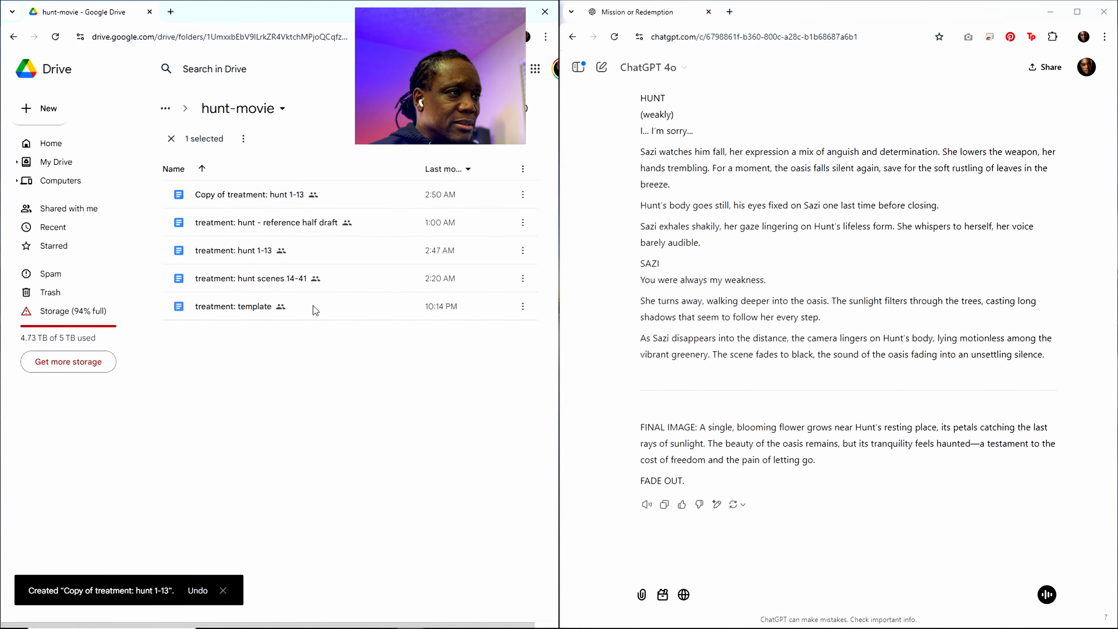
Step: Rename the original "treatment: hunt 1-13" file as "treatment: hunt 2-13"
right_click(257, 256)
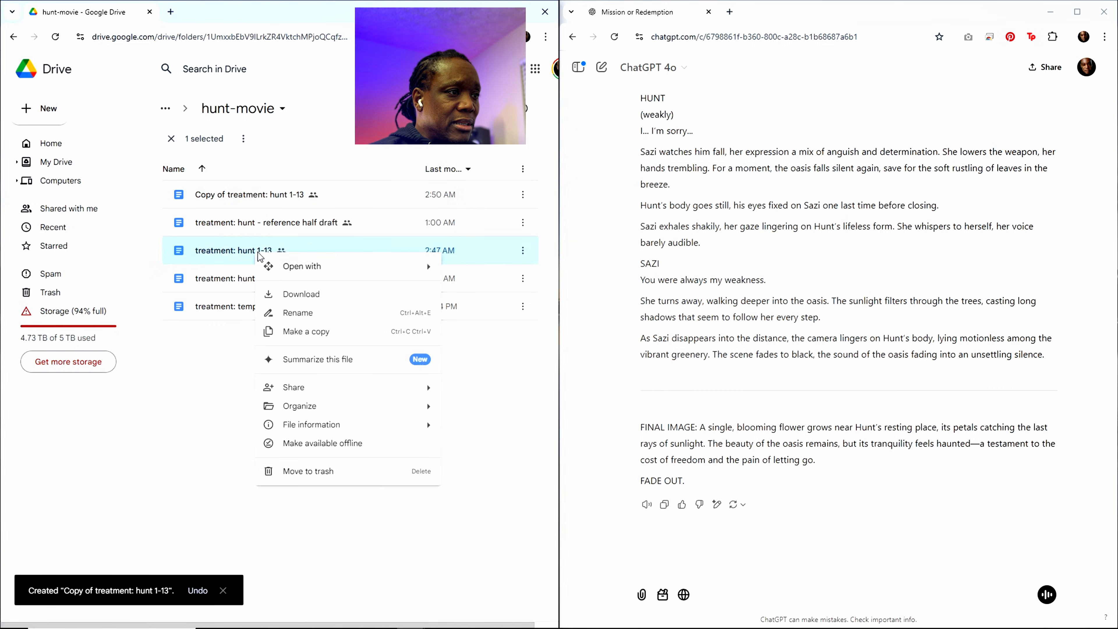
click(269, 312)
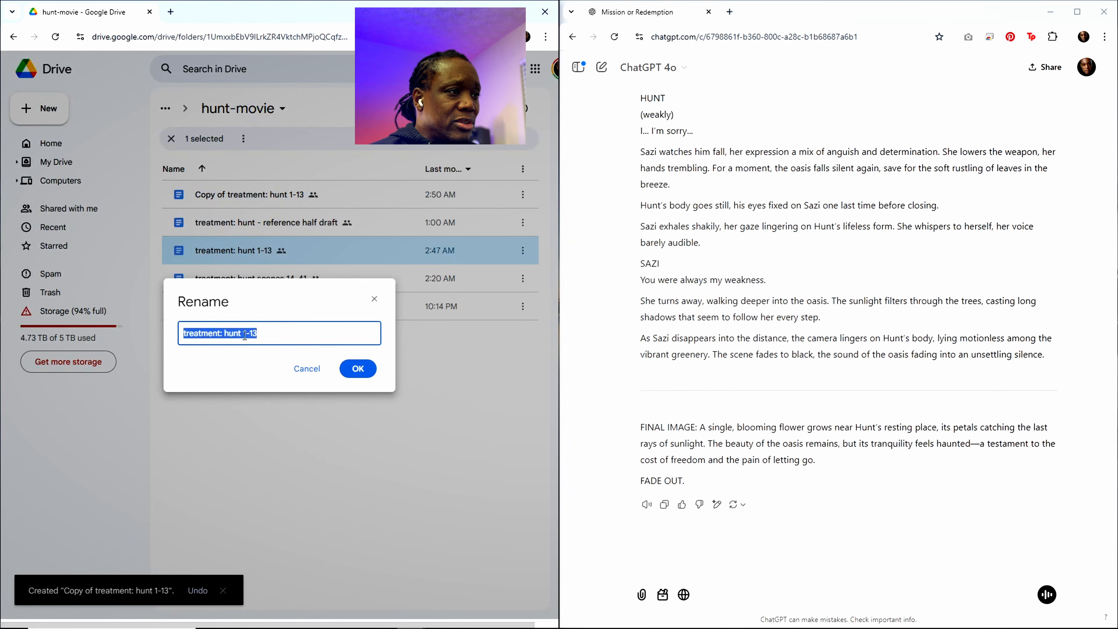
click(245, 333)
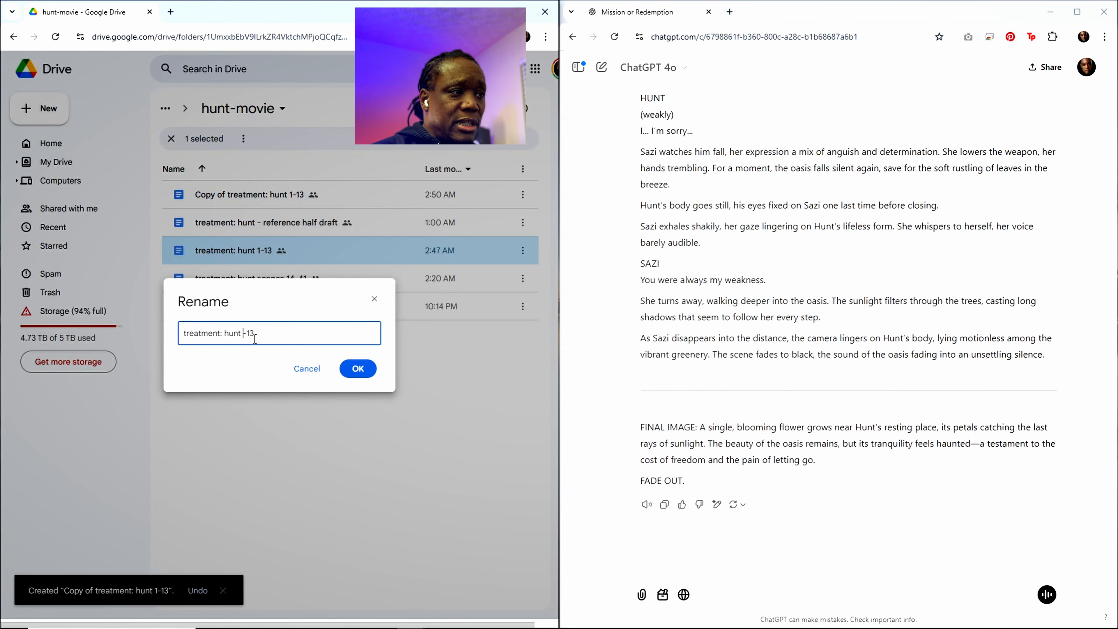
click(342, 368)
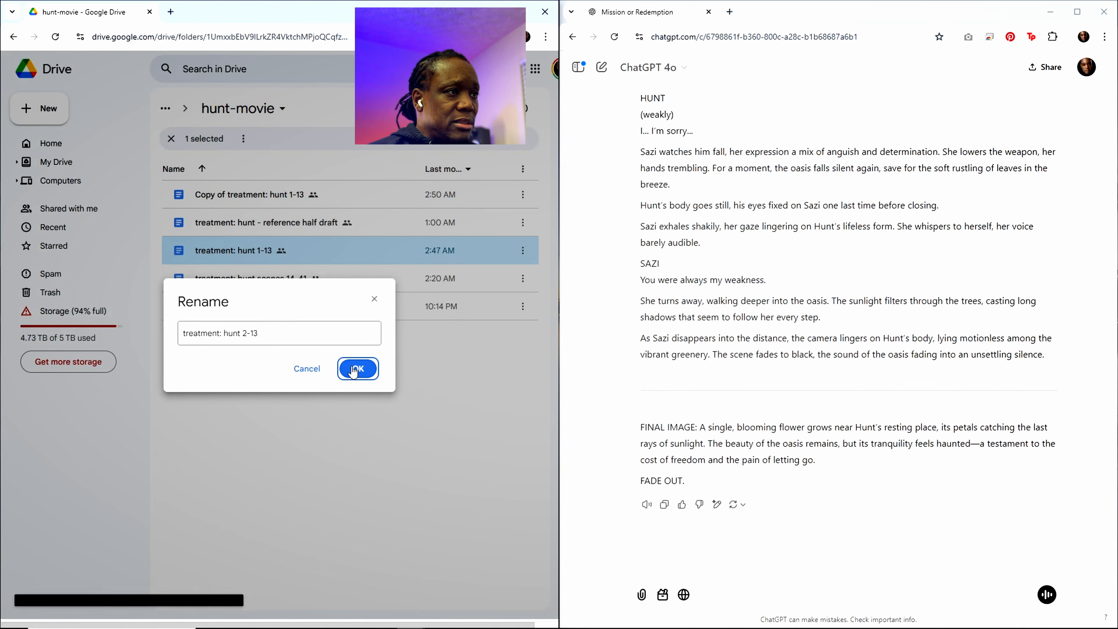
Step: Rename the copied treatment file as "treatment: hunt 1"
right_click(249, 200)
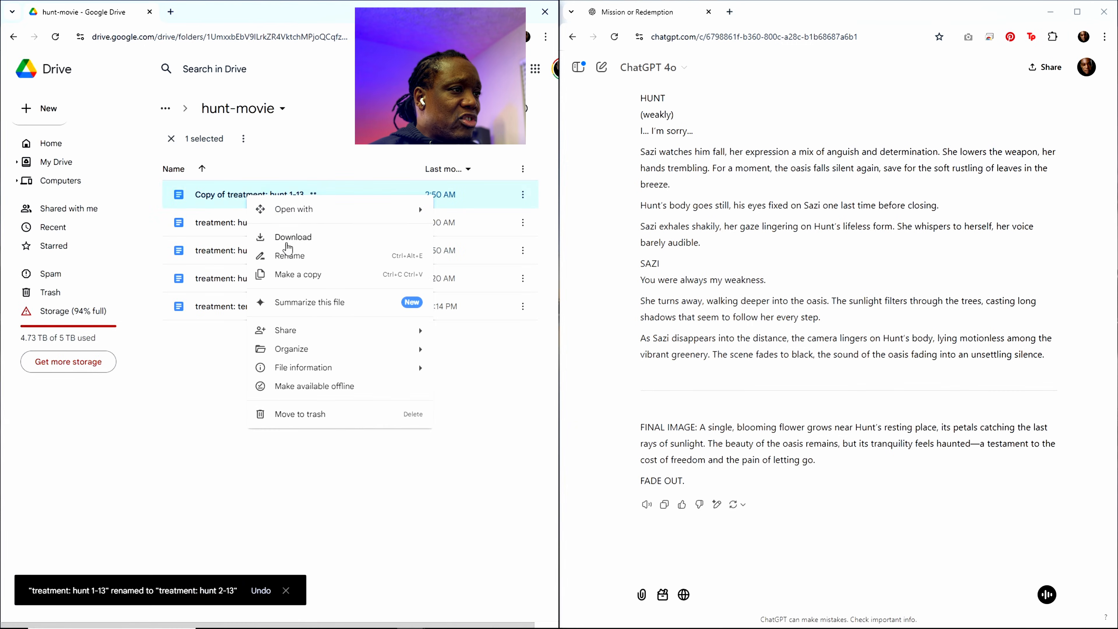
click(299, 256)
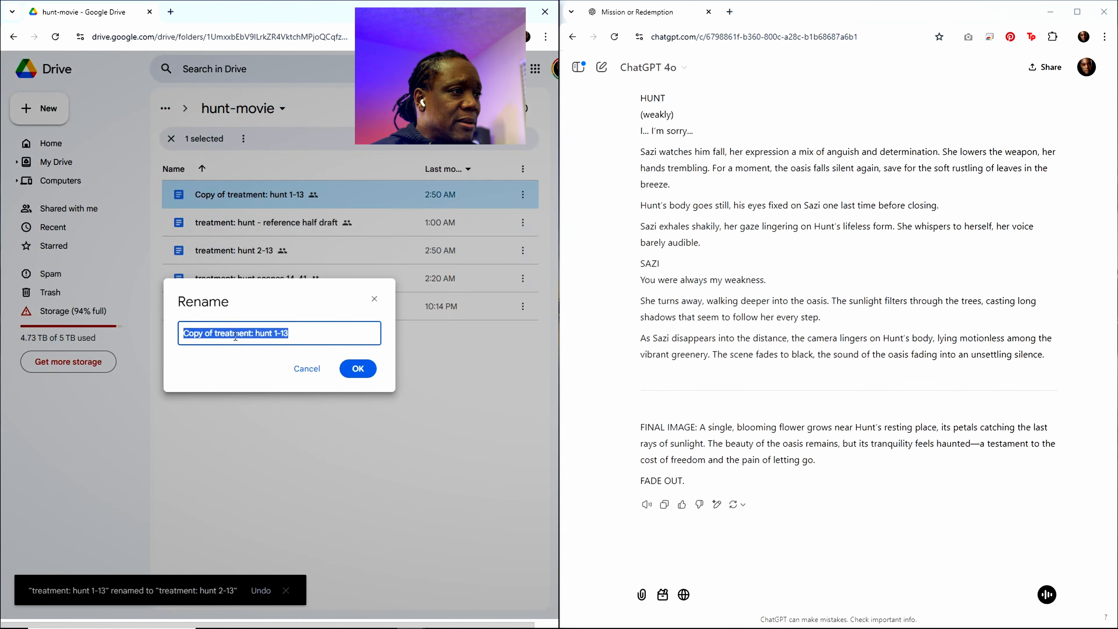
click(222, 333)
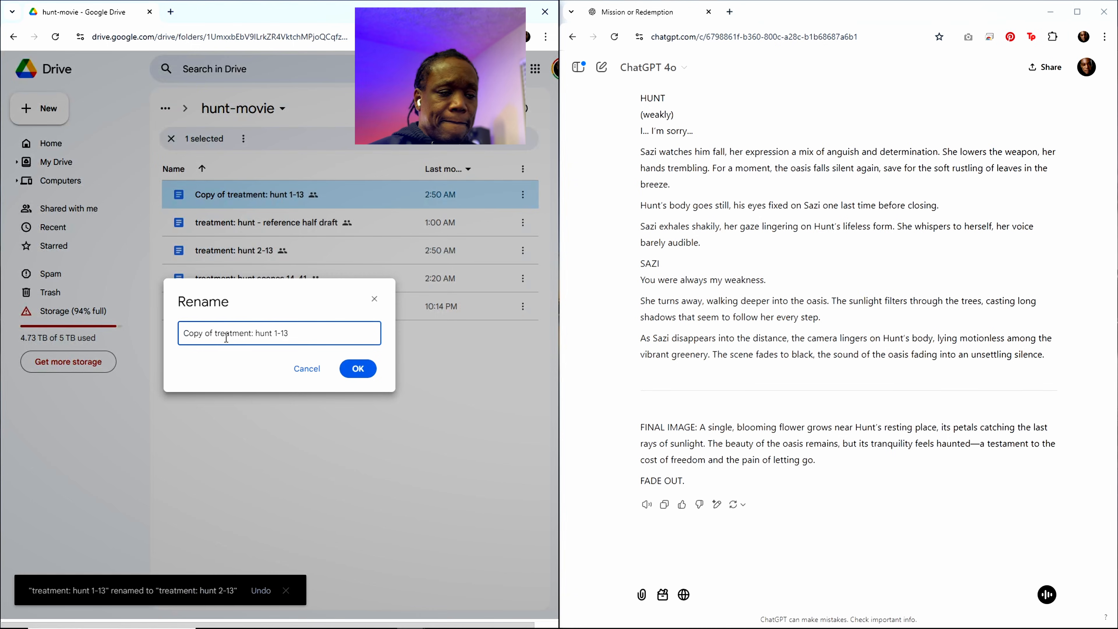
key(ctrl+BackSpace)
key(ctrl+BackSpace)
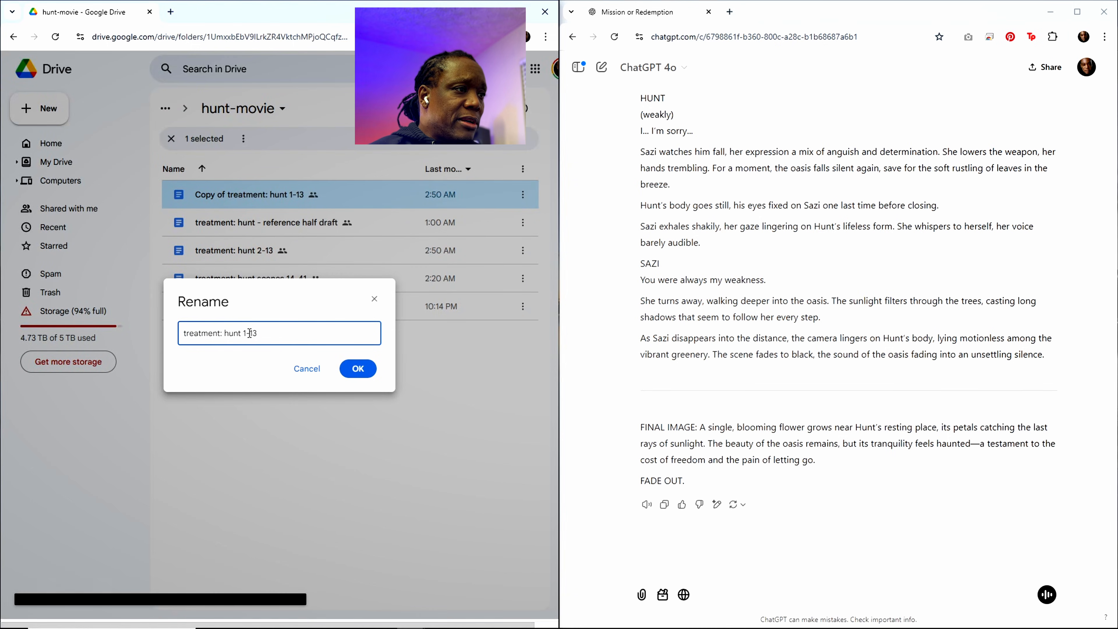
drag(246, 334, 260, 334)
key(BackSpace)
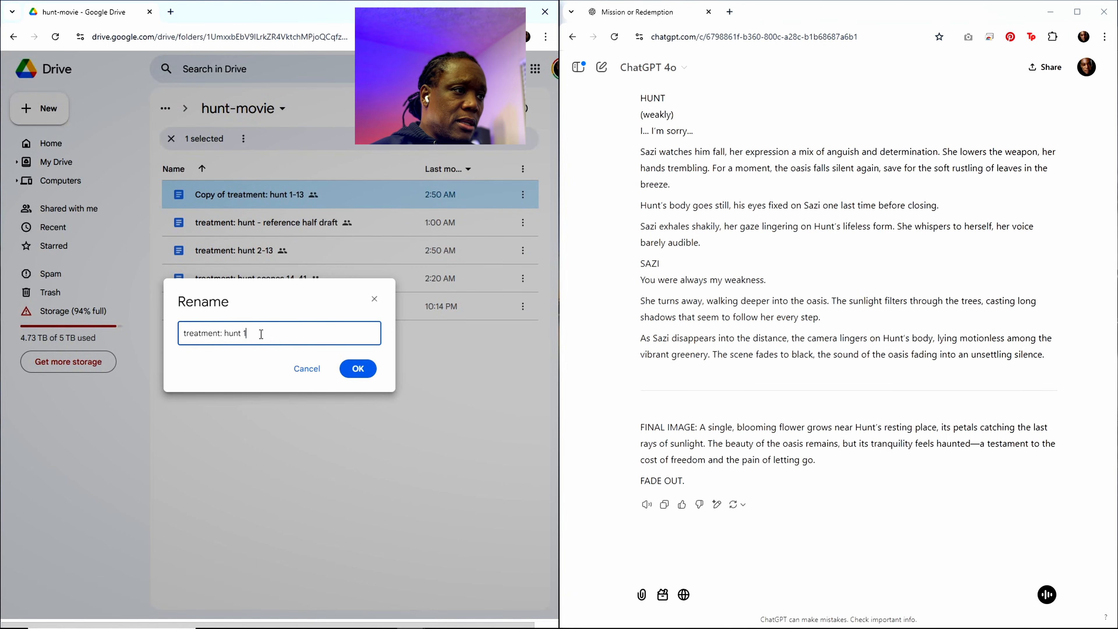
click(359, 369)
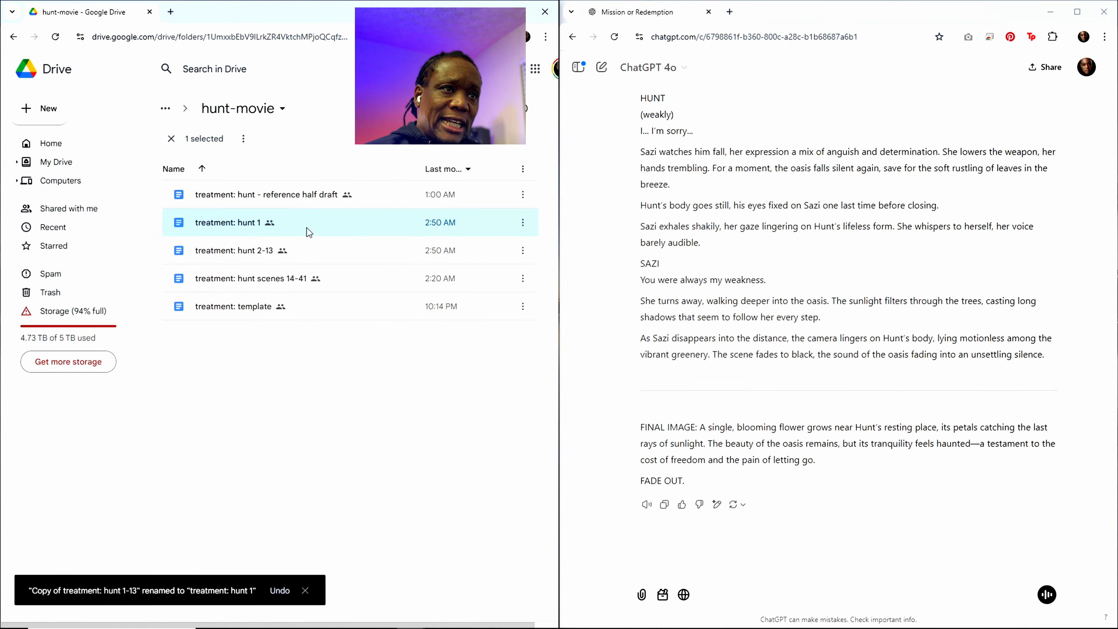
Step: Open the "treatment: hunt 1" document and go past the outline and early scenes to the Scene 6 heading
double_click(228, 226)
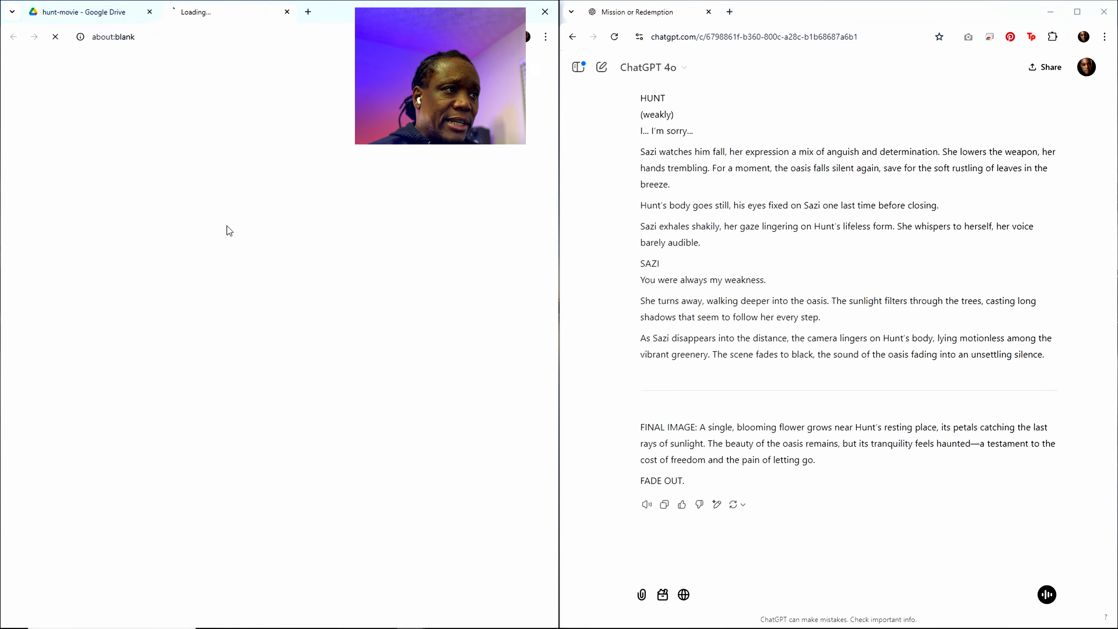
scroll(197, 354, down, 20)
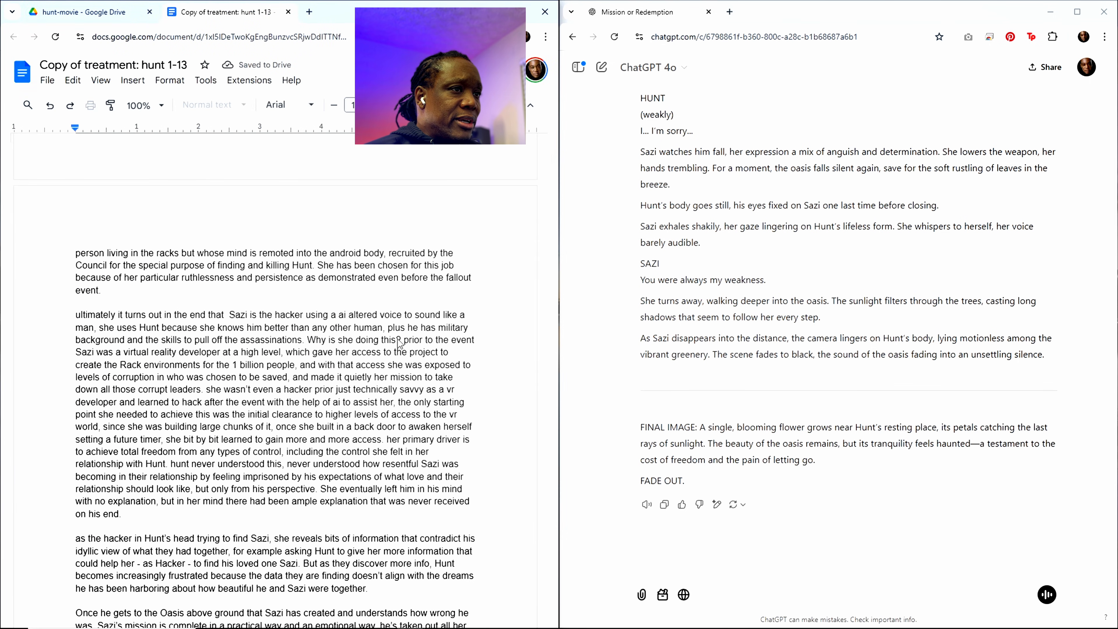
scroll(352, 390, down, 20)
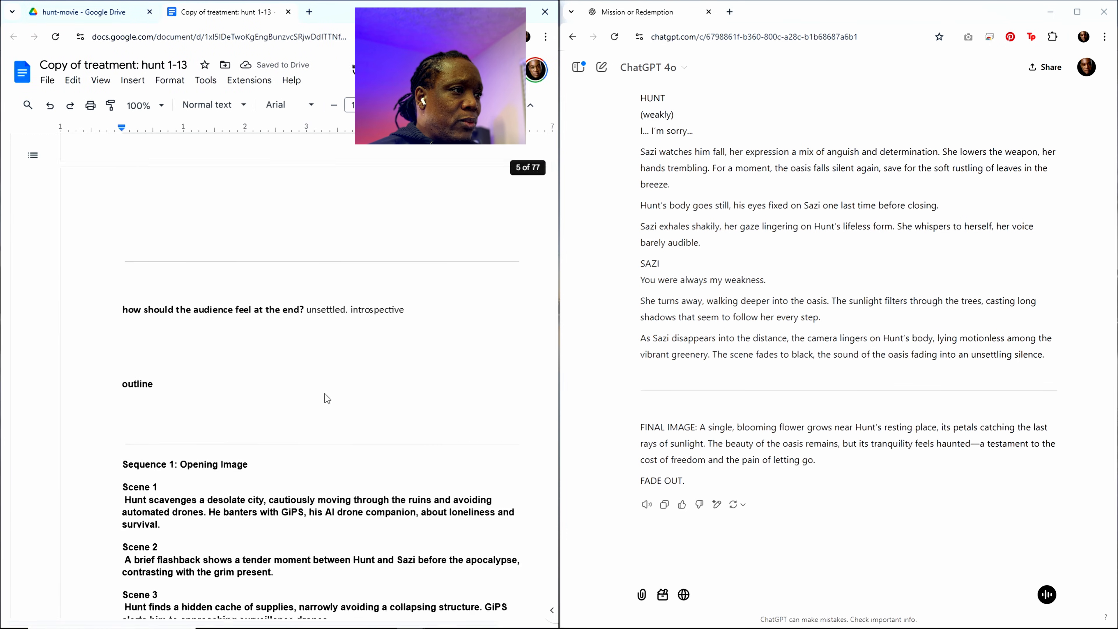
scroll(249, 423, down, 7)
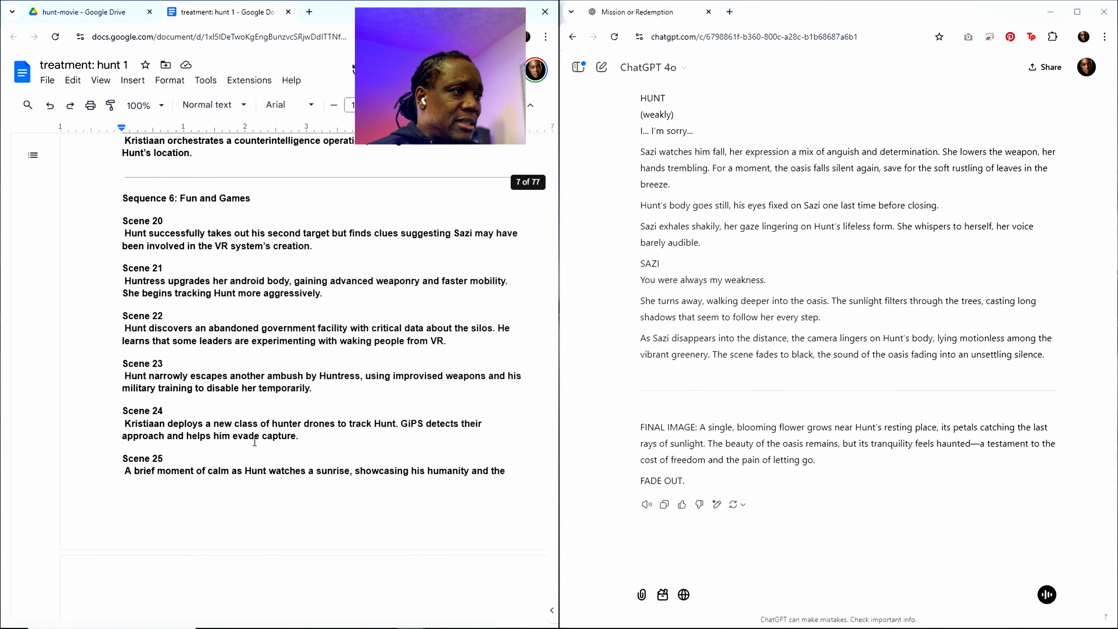
scroll(288, 501, up, 6)
scroll(286, 497, down, 8)
scroll(285, 495, down, 20)
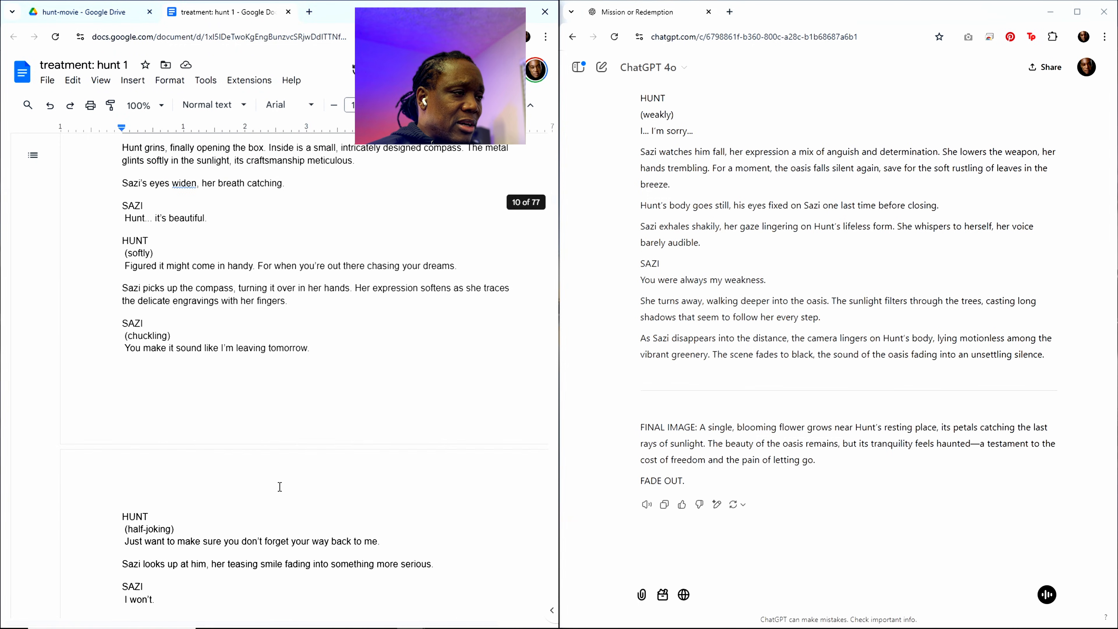
scroll(286, 490, up, 8)
scroll(282, 488, down, 16)
scroll(279, 486, down, 15)
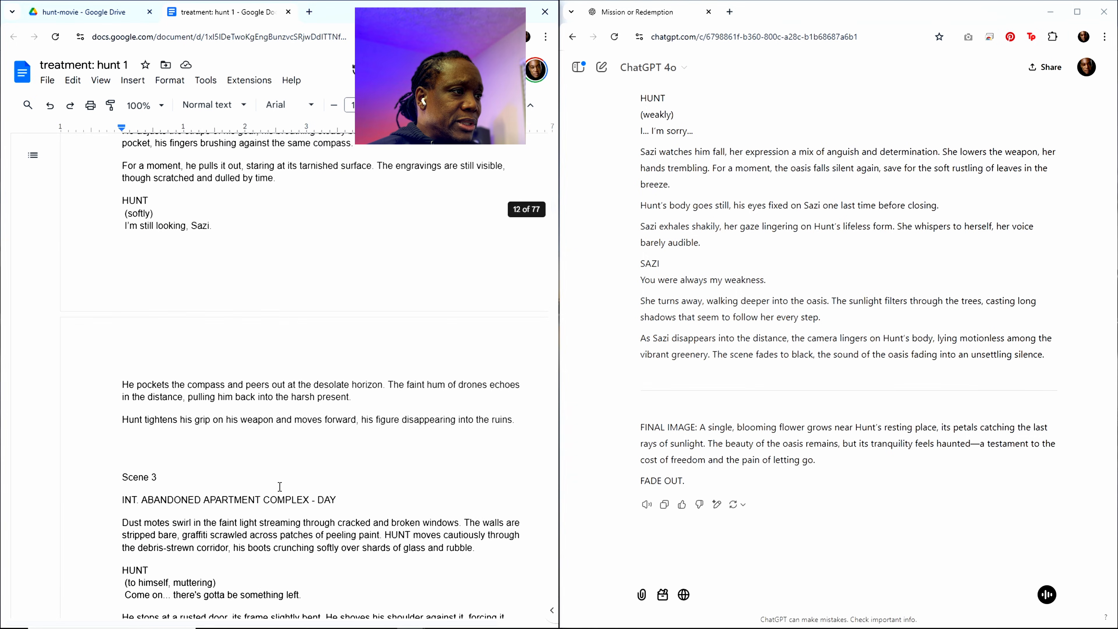
scroll(279, 487, down, 20)
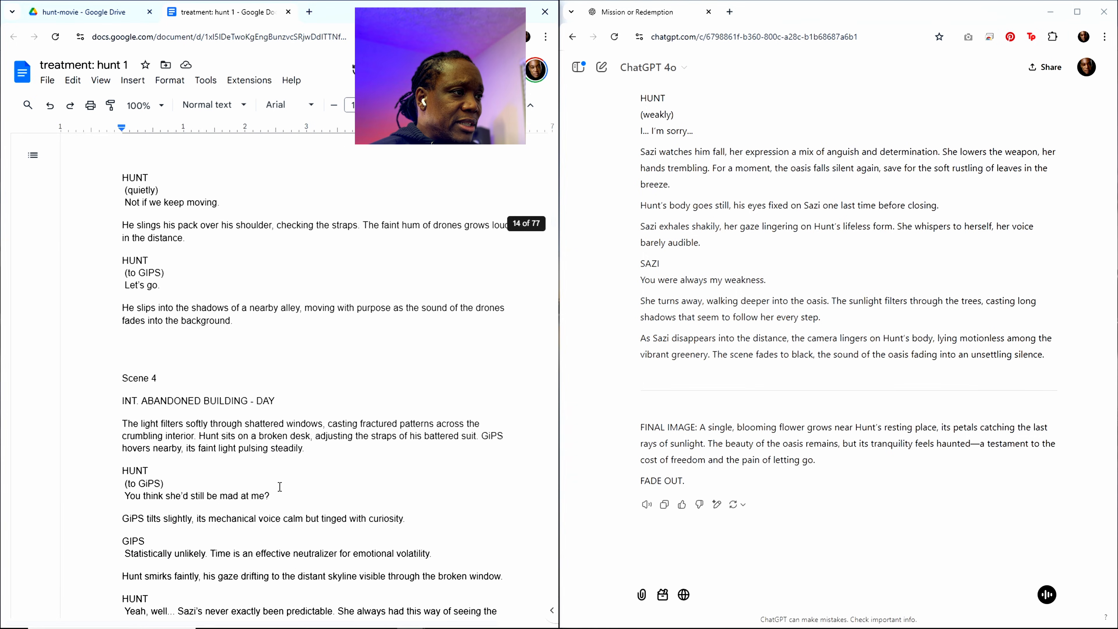
scroll(279, 486, down, 20)
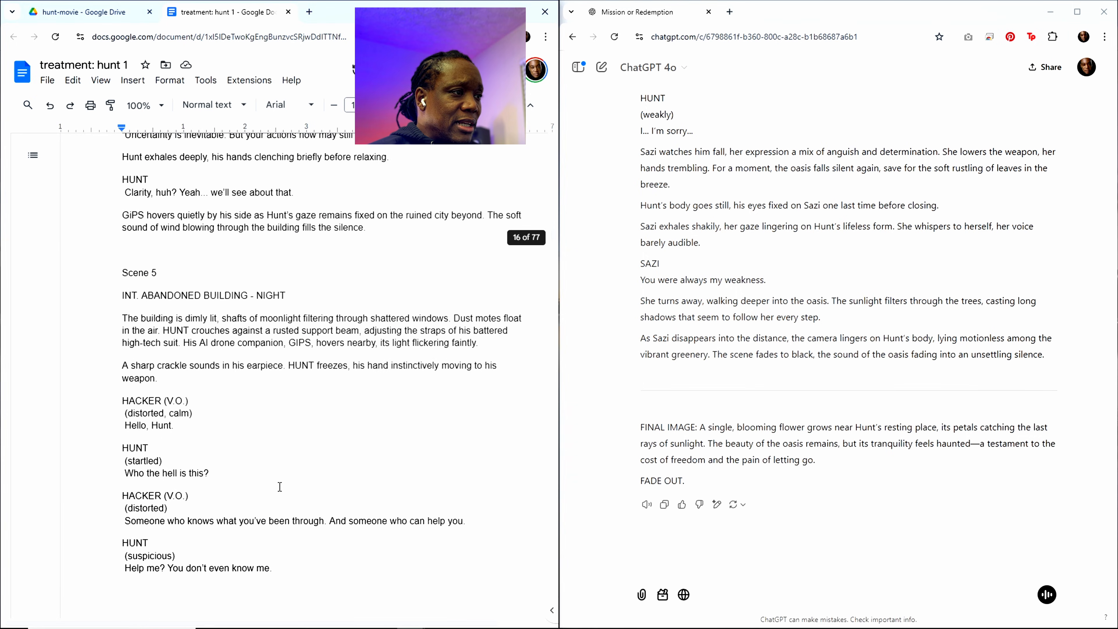
scroll(279, 486, down, 20)
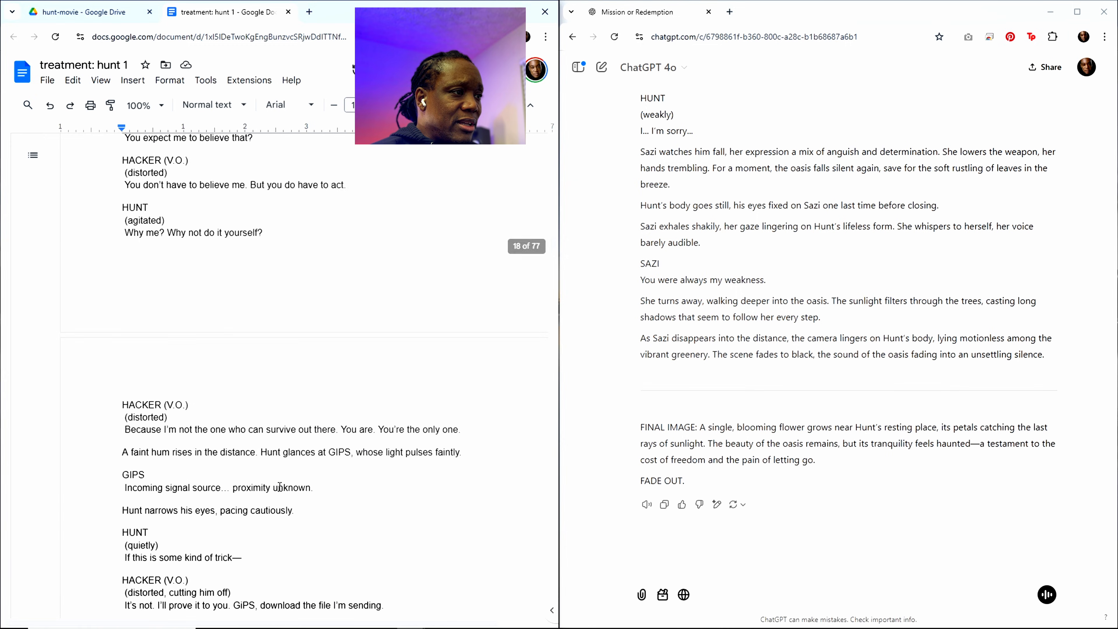
scroll(279, 487, down, 12)
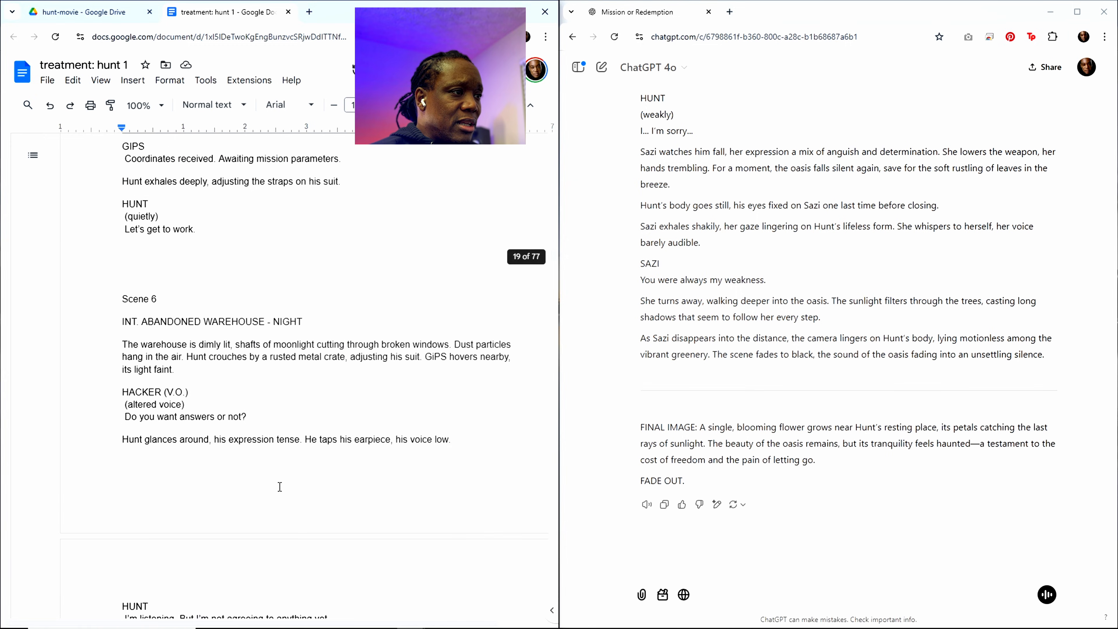
Step: Delete everything from the Scene 6 heading through the end of Scene 23, stopping just before Scene 33
scroll(279, 486, up, 5)
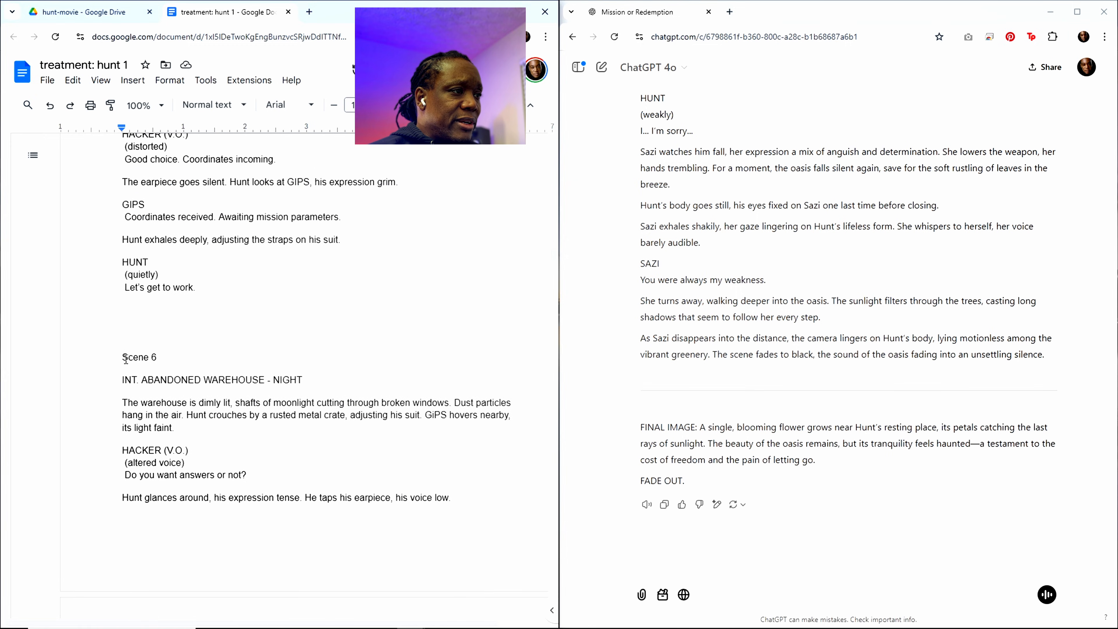
drag(123, 357, 214, 493)
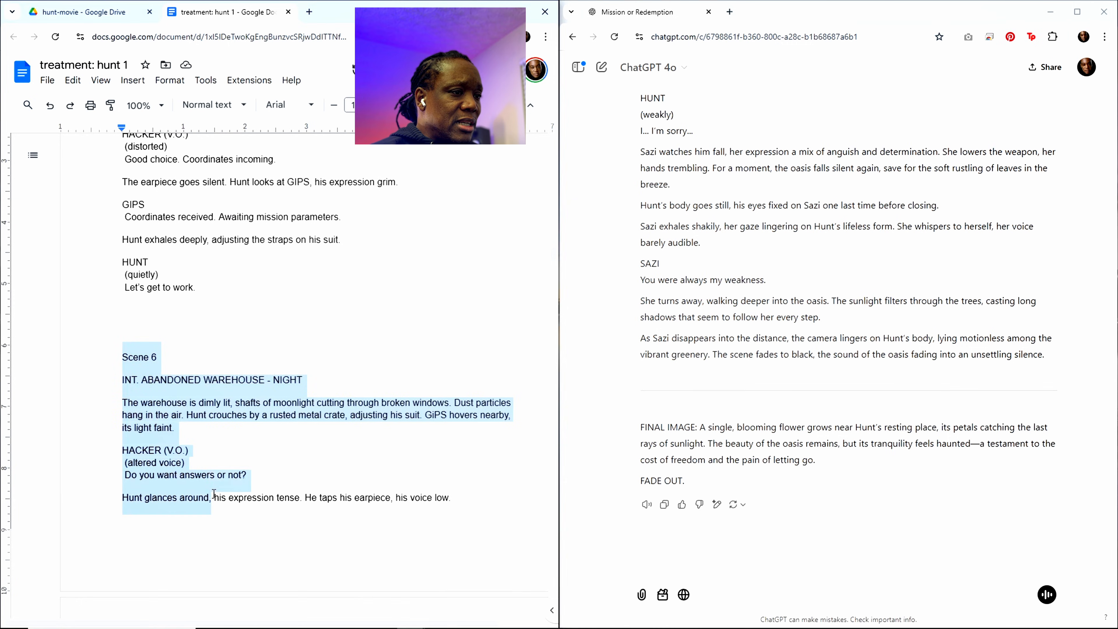
drag(214, 493, 385, 596)
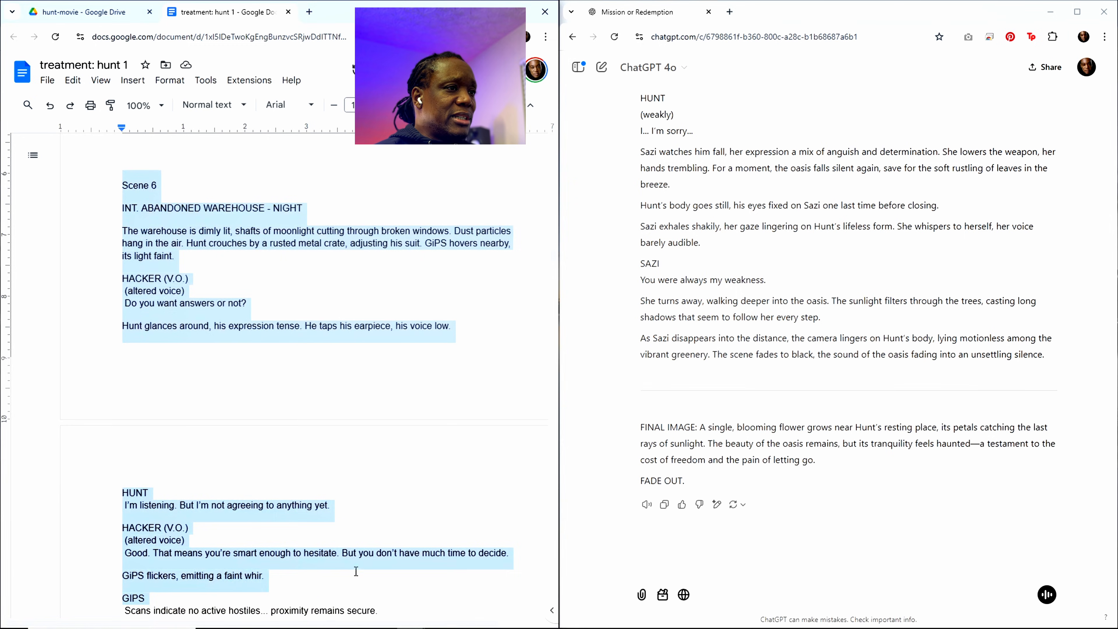
scroll(355, 571, down, 10)
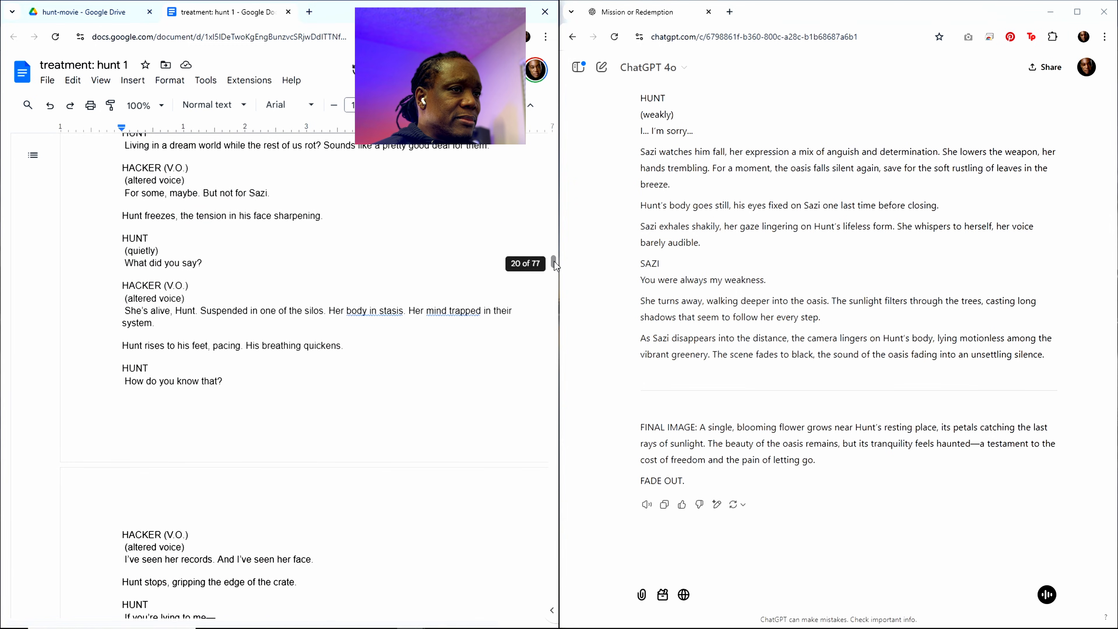
drag(554, 261, 557, 452)
drag(559, 459, 560, 463)
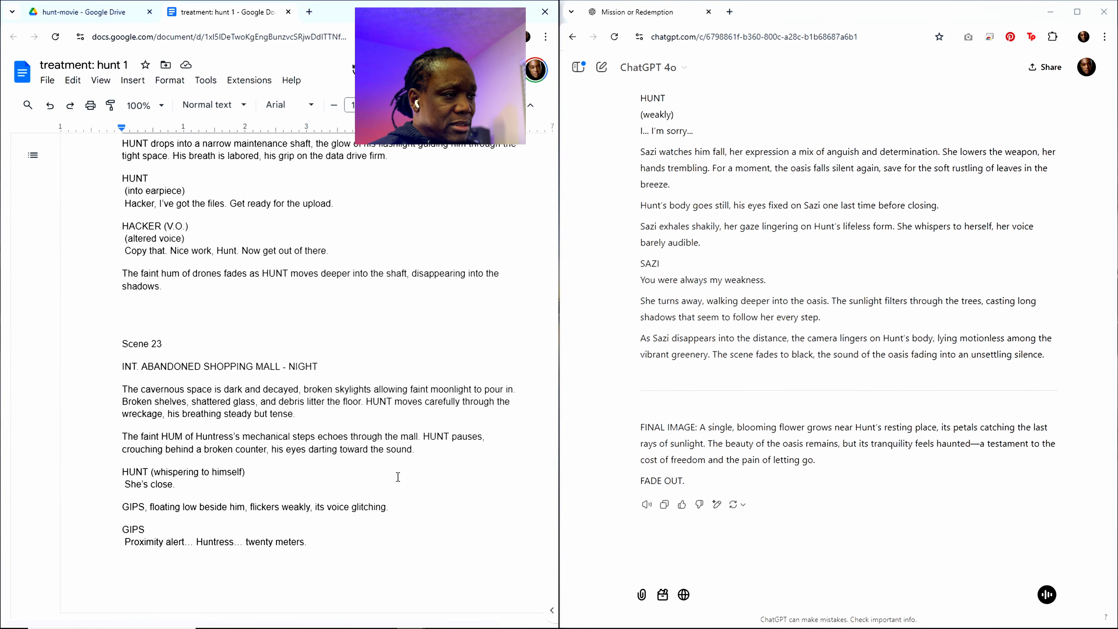
scroll(383, 467, down, 3)
scroll(383, 467, down, 10)
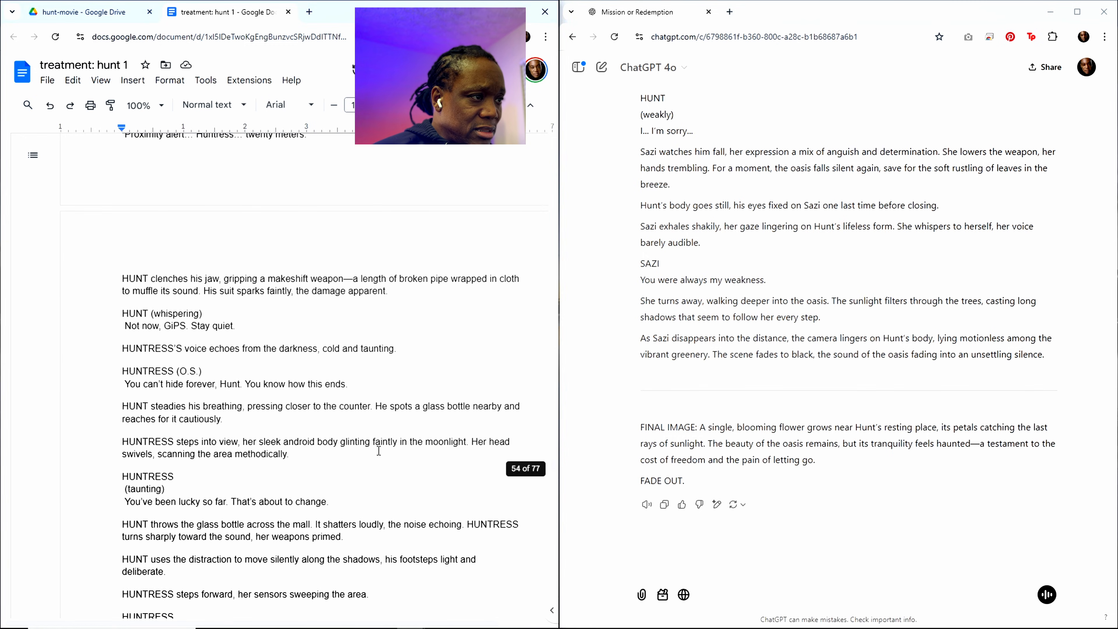
scroll(378, 450, down, 9)
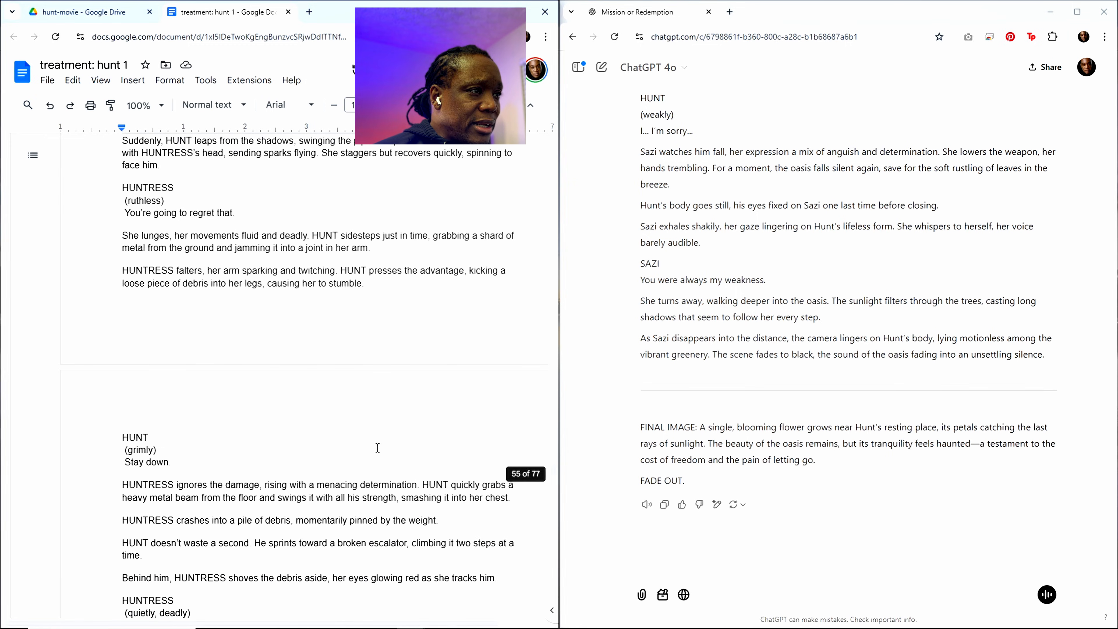
scroll(376, 445, down, 9)
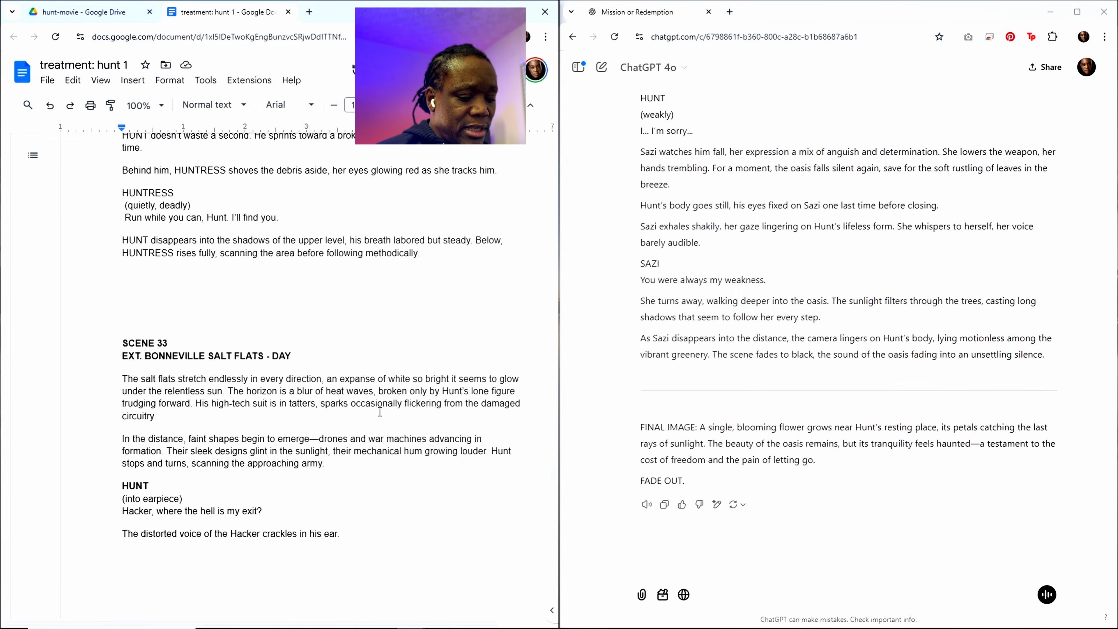
shift+click(430, 252)
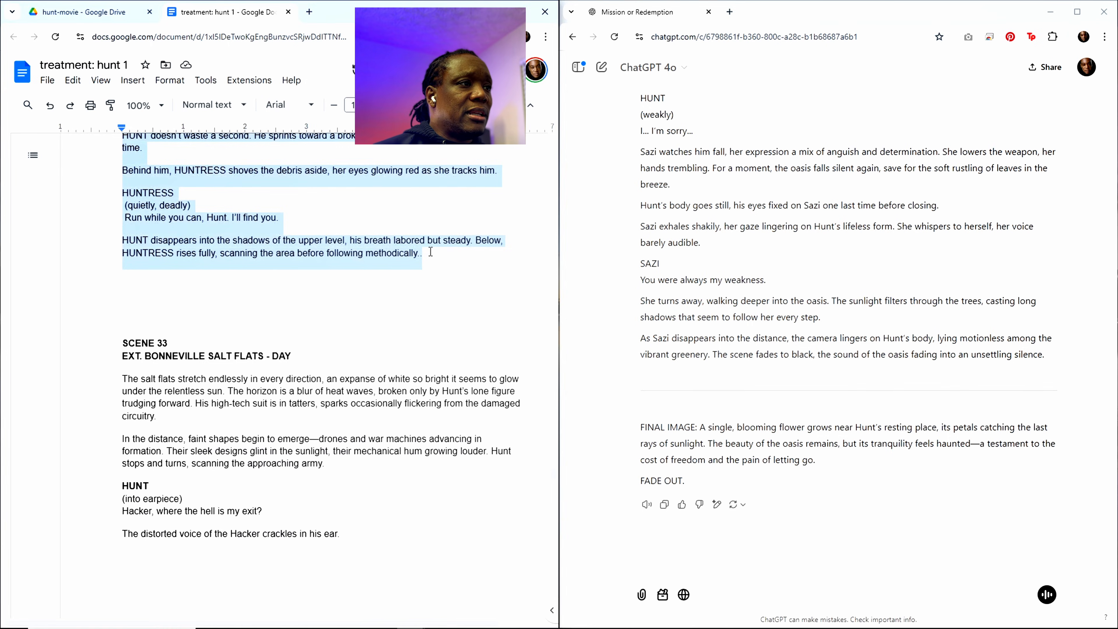
key(BackSpace)
scroll(421, 254, up, 4)
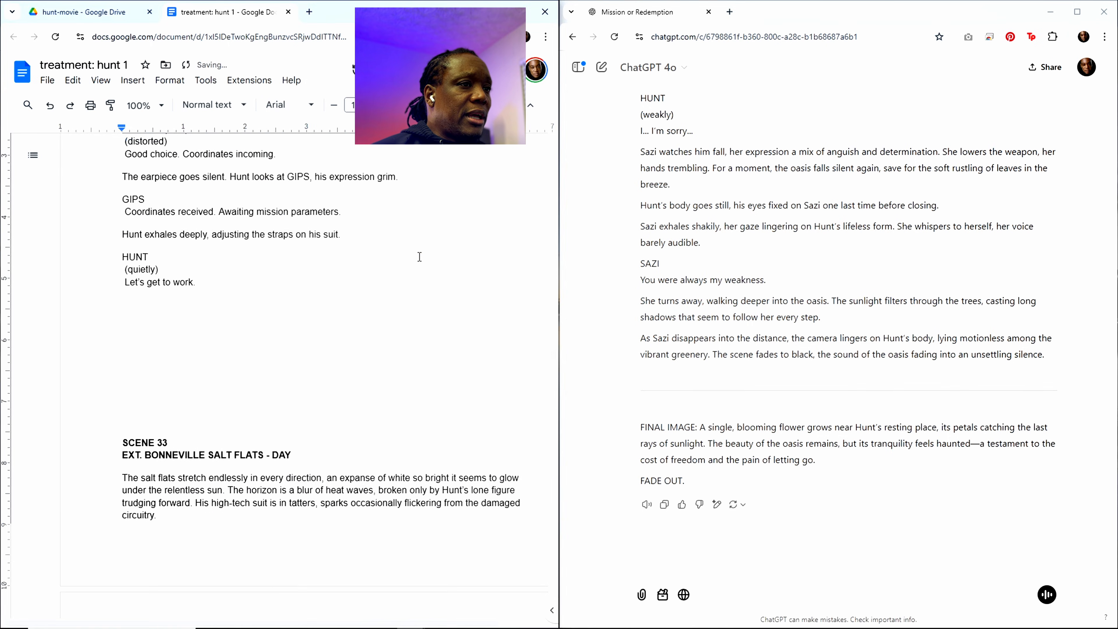
Step: Select and copy the entire trimmed treatment, including the "write out Scene 1" prompt at its end
scroll(369, 336, down, 13)
drag(553, 367, 546, 622)
double_click(359, 504)
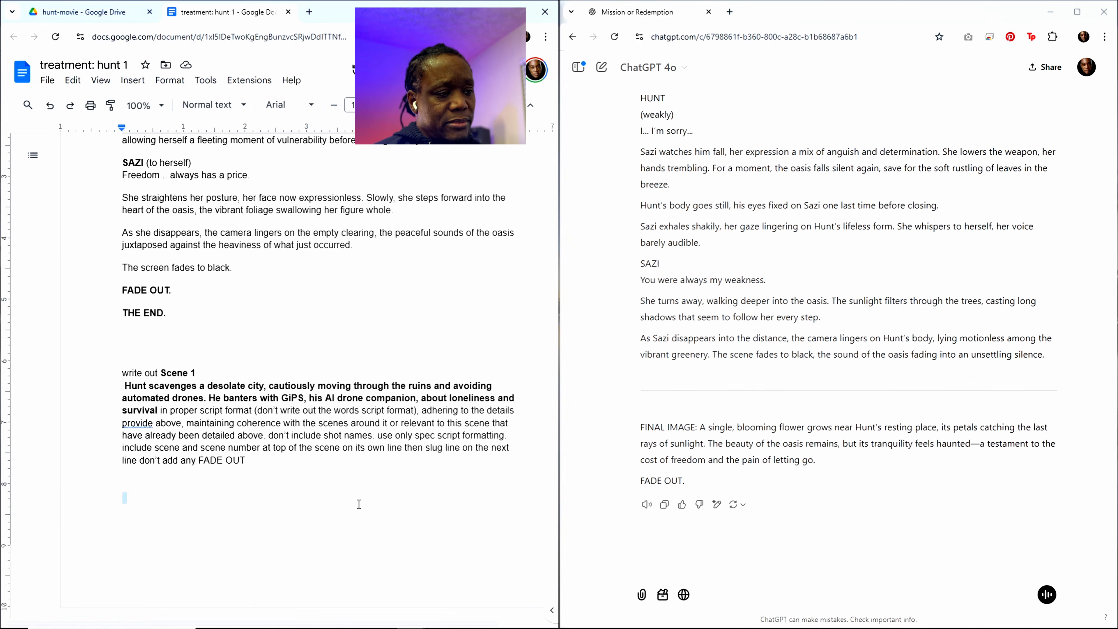
key(ctrl+a)
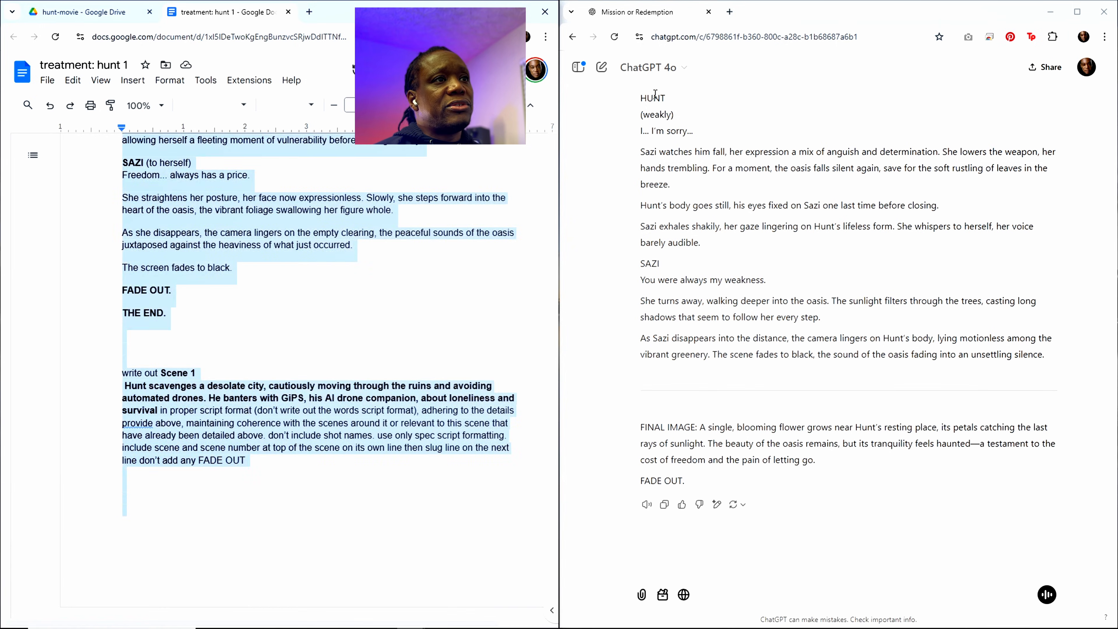
Step: Start a new ChatGPT 4o chat and submit the copied treatment with its Scene 1 prompt
click(601, 67)
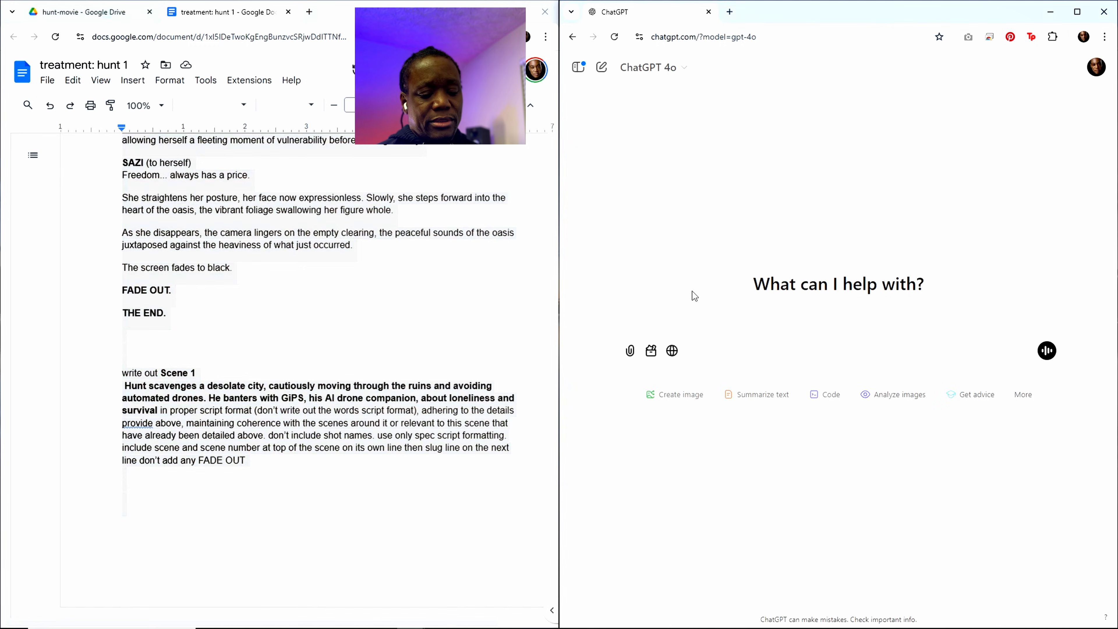
text(title: hunt content rating: pg-13 runtime: 82 minutes genre: science fiction, action, thriller style: gritty, slick, modern references: ex machina, the rain, i am legend, enemy of the state, eagle eye resources: ai software: kling, midjourney, runway, elevenlabs, vidu, aiva, photoshop, davinci resolve production approach:  ai generated shots tagline:  we go to extreme lengths for those we love)
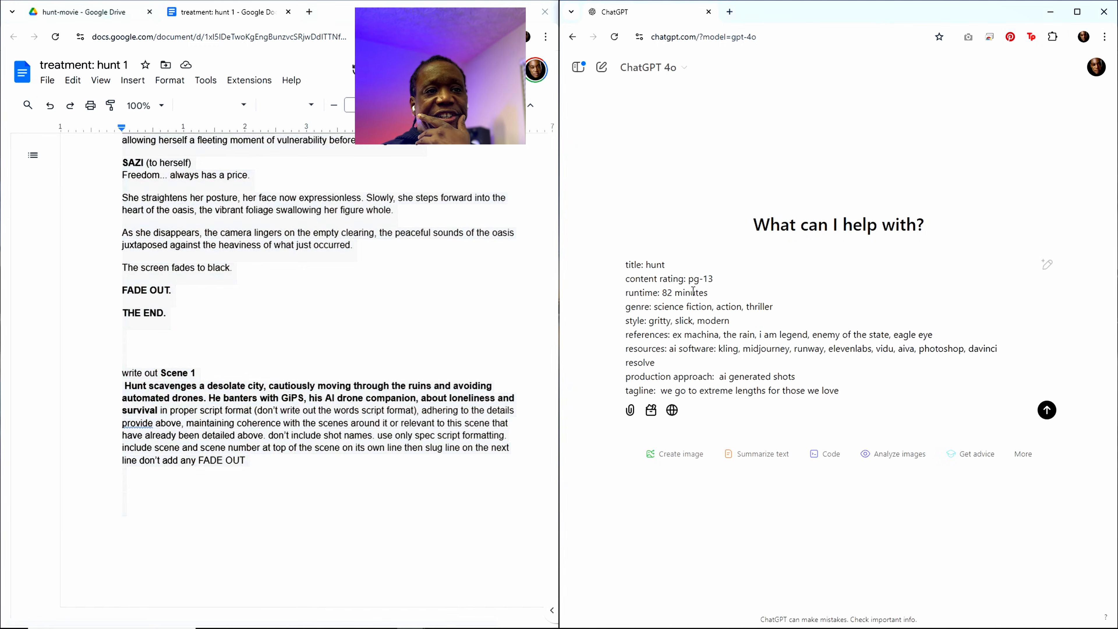
key(Return)
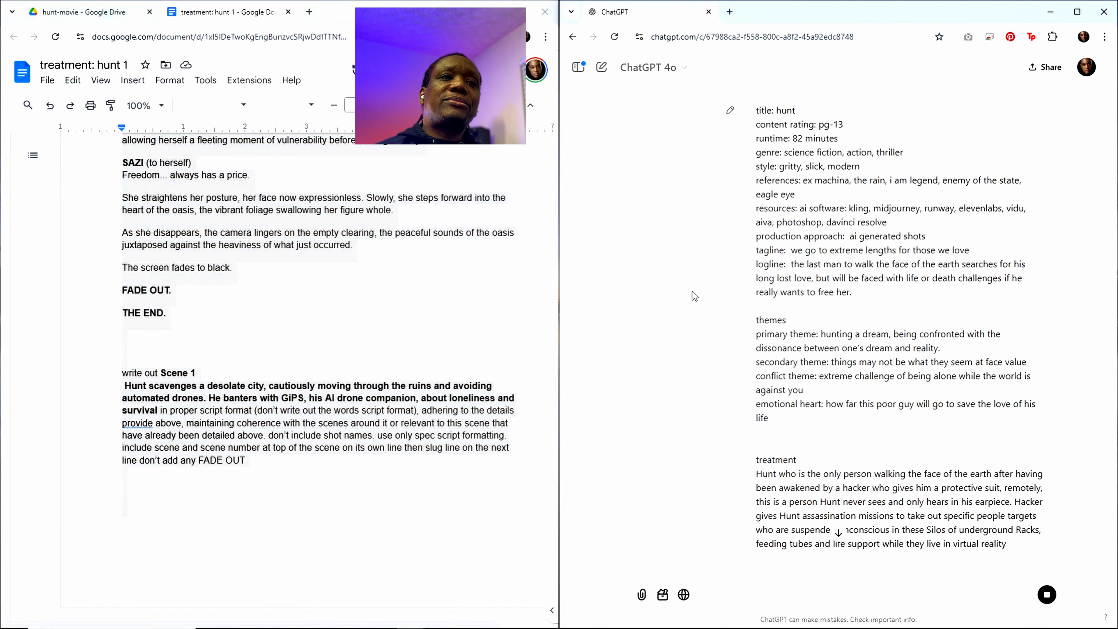
Step: Look through the submitted treatment and prompt, and read ChatGPT's Scene 1 script as it is written out
scroll(741, 295, down, 20)
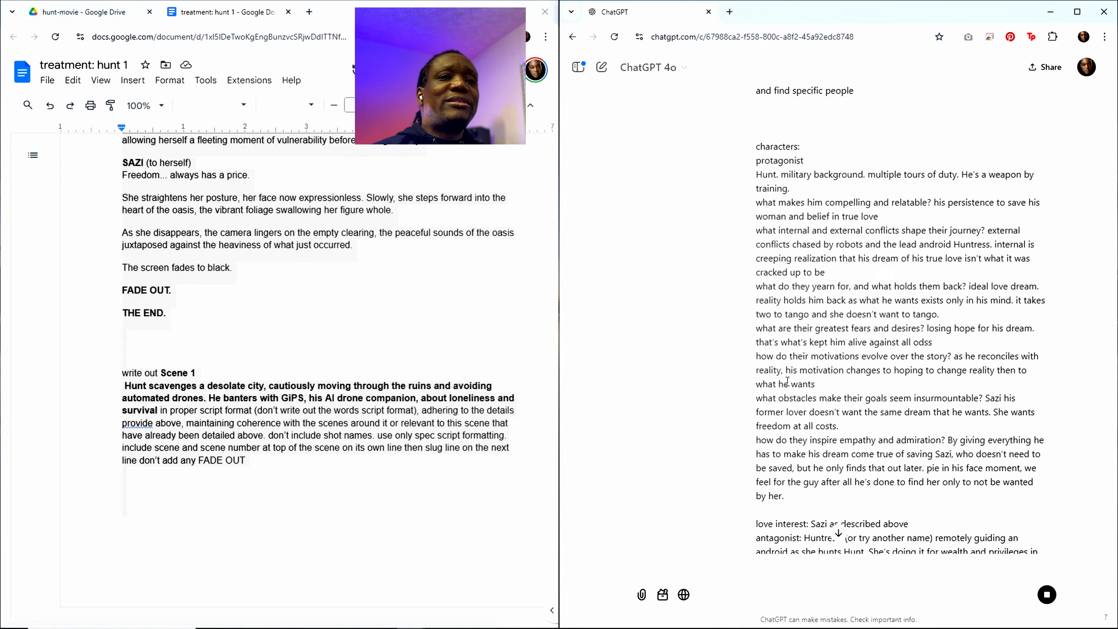
scroll(765, 378, down, 20)
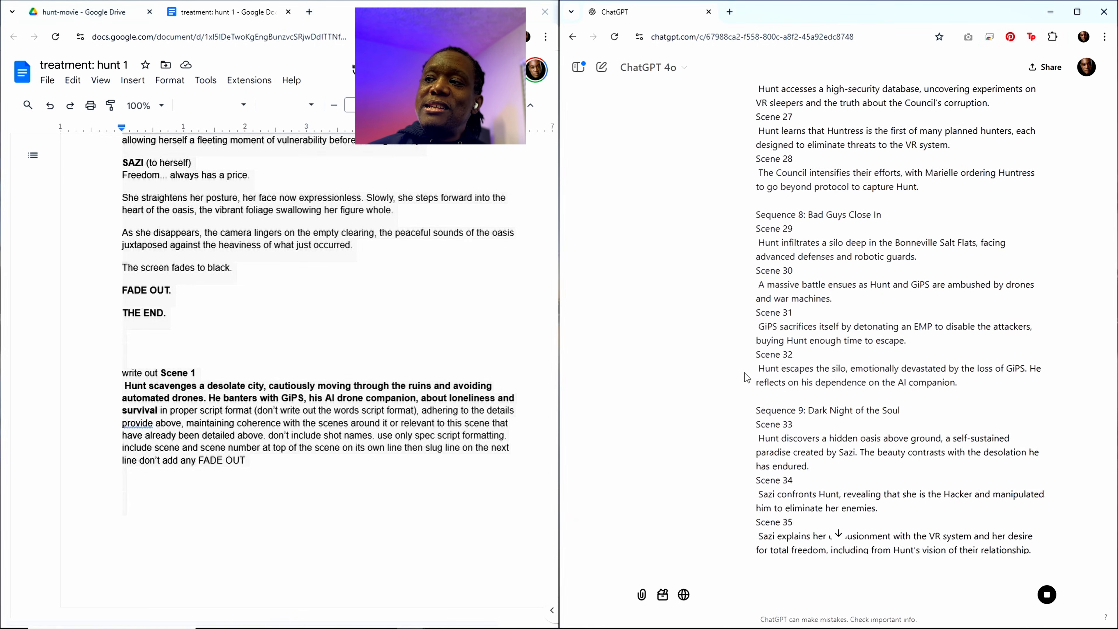
scroll(747, 377, down, 20)
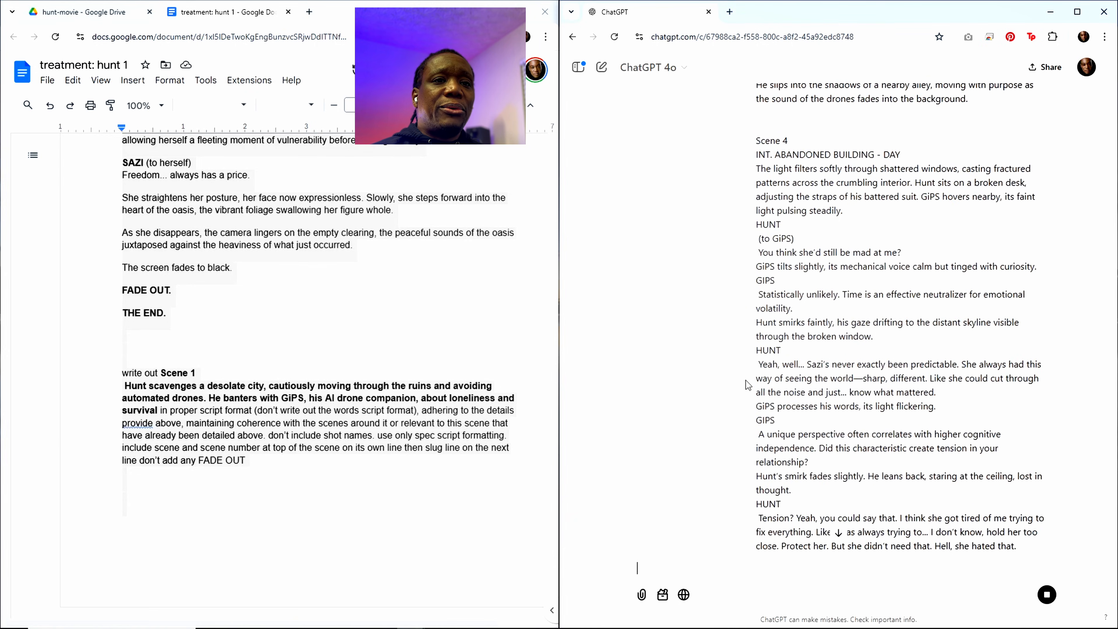
scroll(746, 379, down, 15)
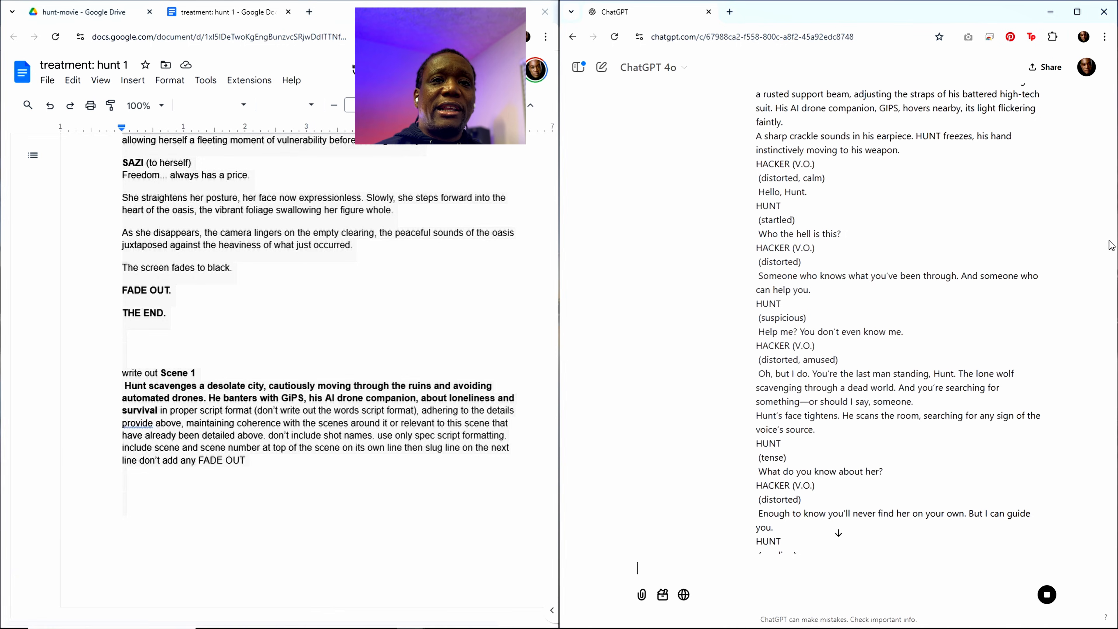
drag(1114, 249, 1115, 550)
scroll(909, 355, up, 5)
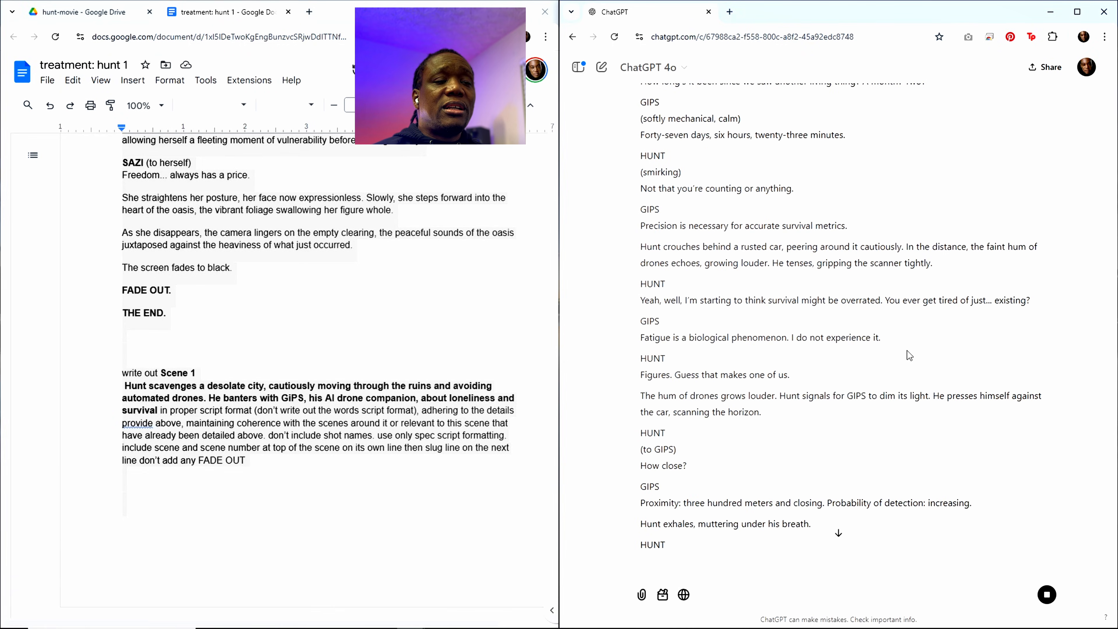
scroll(909, 355, up, 6)
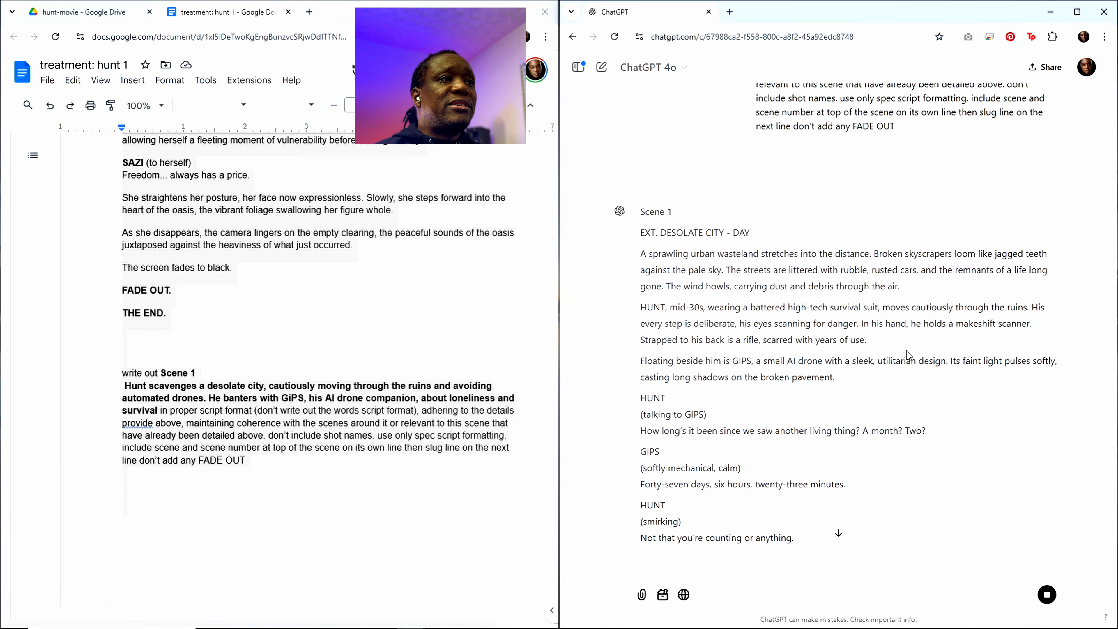
scroll(858, 199, up, 3)
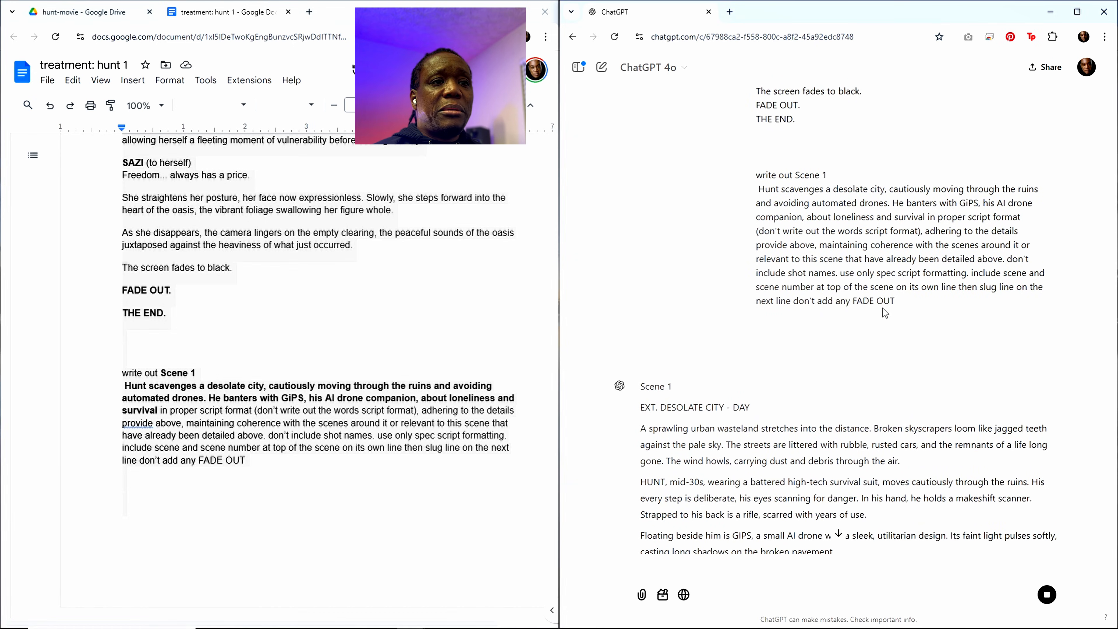
scroll(839, 403, down, 15)
scroll(839, 400, down, 10)
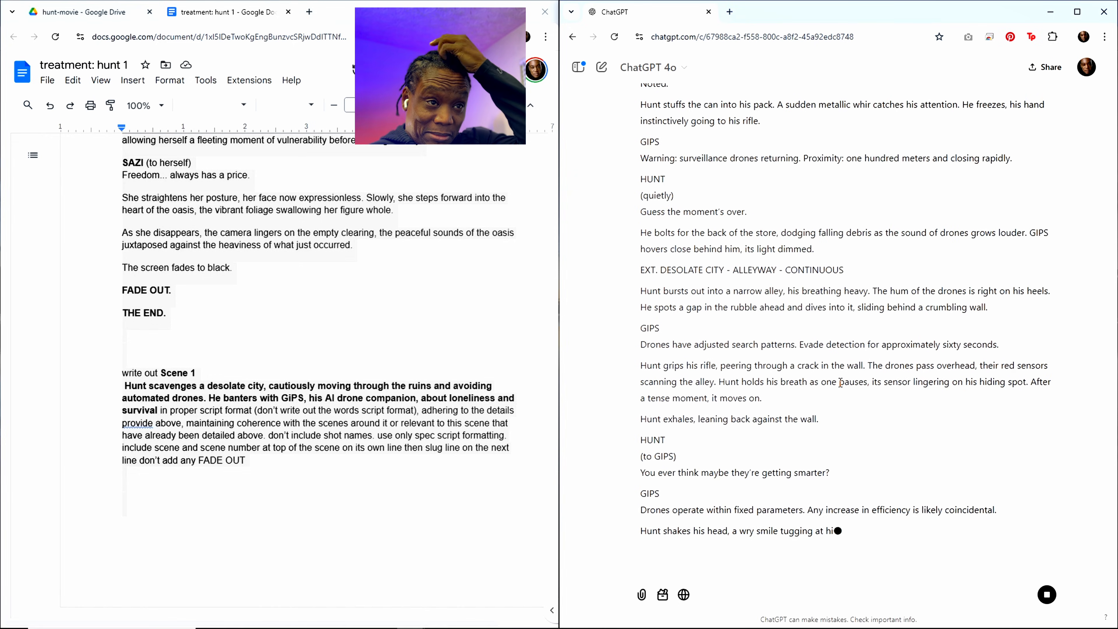
scroll(920, 343, up, 6)
scroll(923, 338, down, 10)
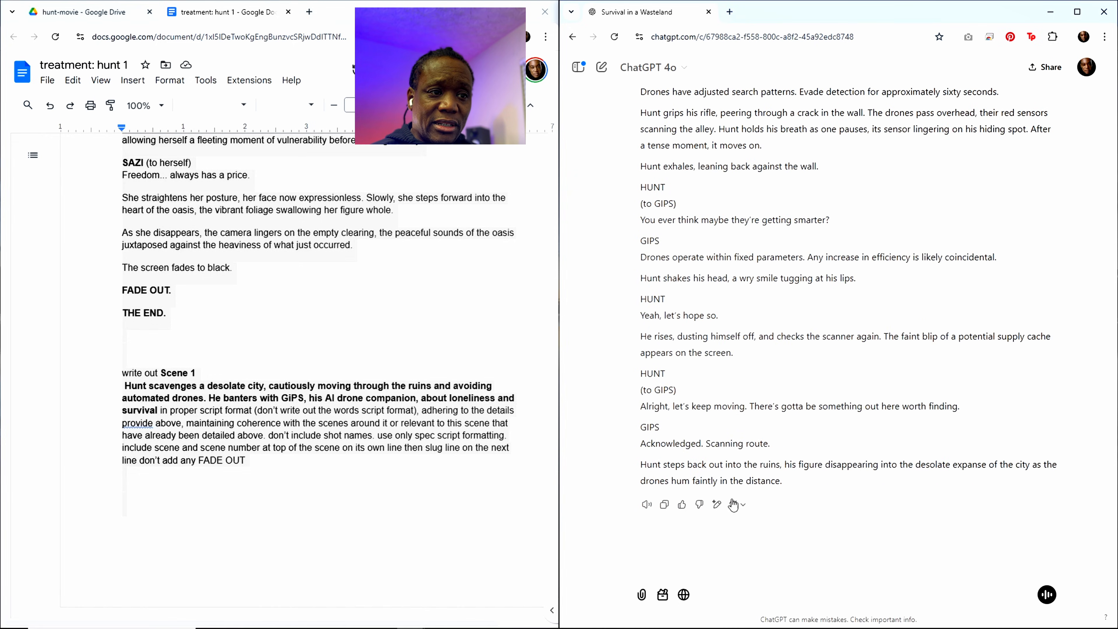
Step: Copy ChatGPT's Scene 1 script and find the "placeholder start" line in the "treatment: hunt 1" document
click(663, 504)
scroll(903, 355, up, 20)
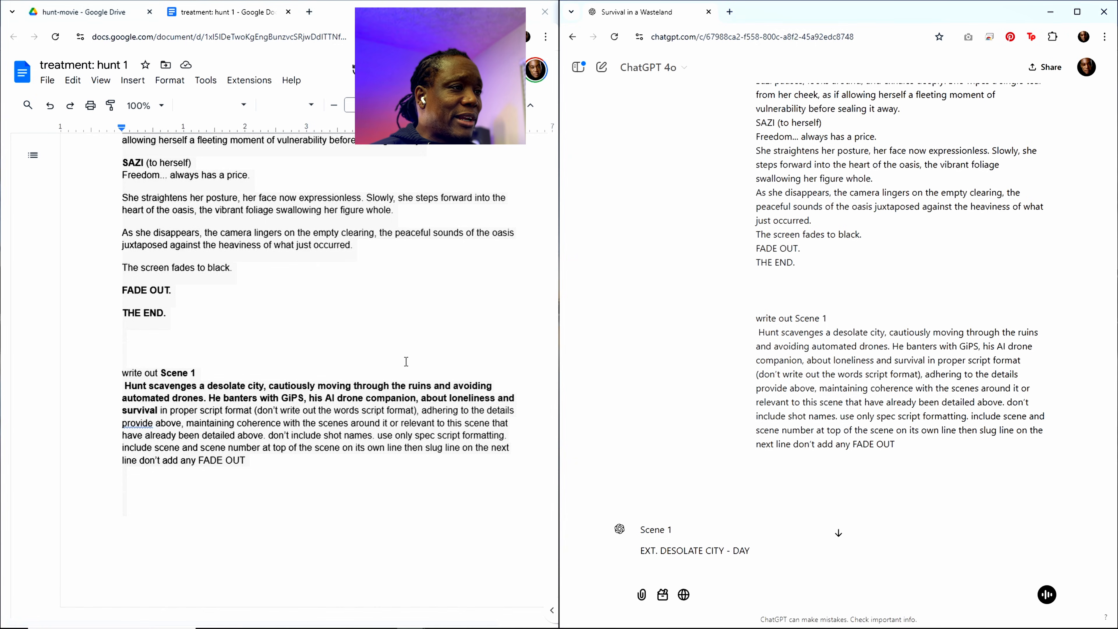
scroll(374, 384, up, 20)
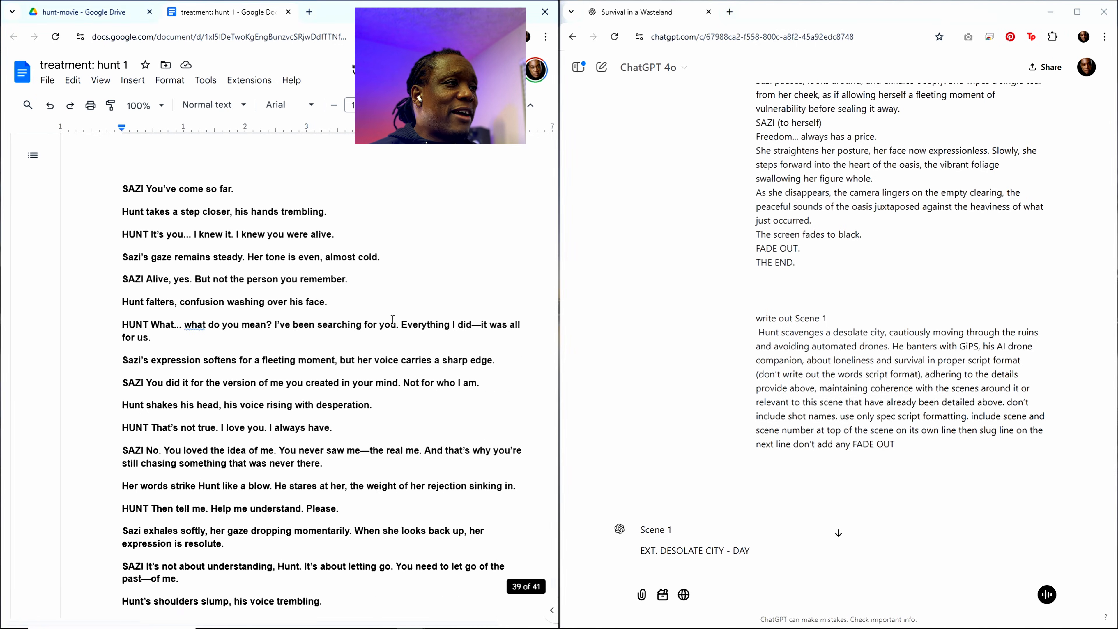
scroll(392, 318, up, 5)
click(373, 220)
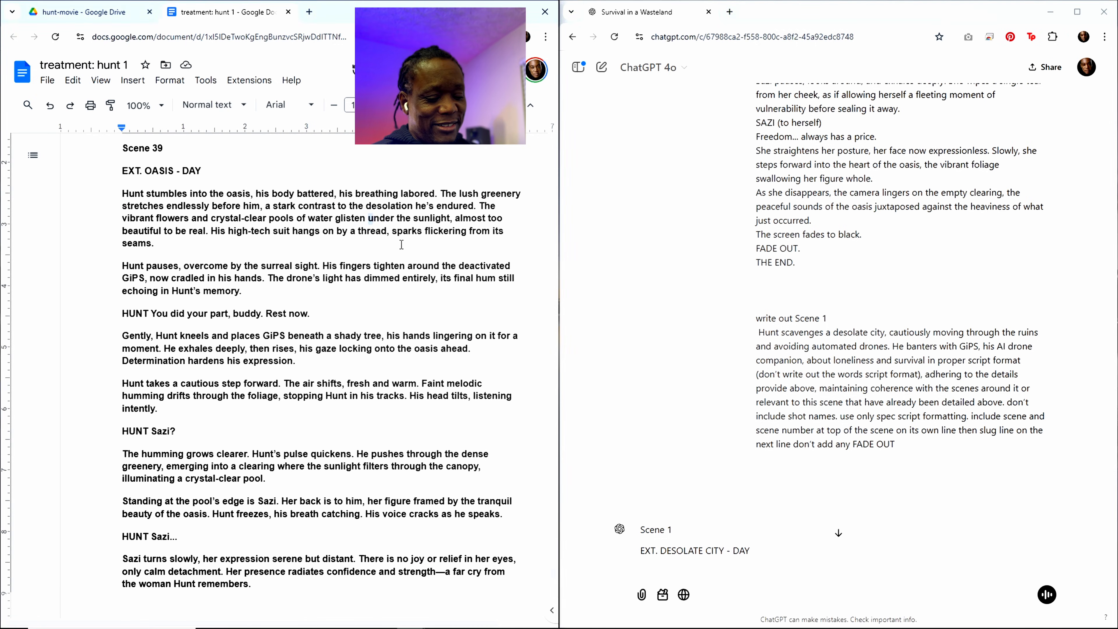
key(ctrl+f)
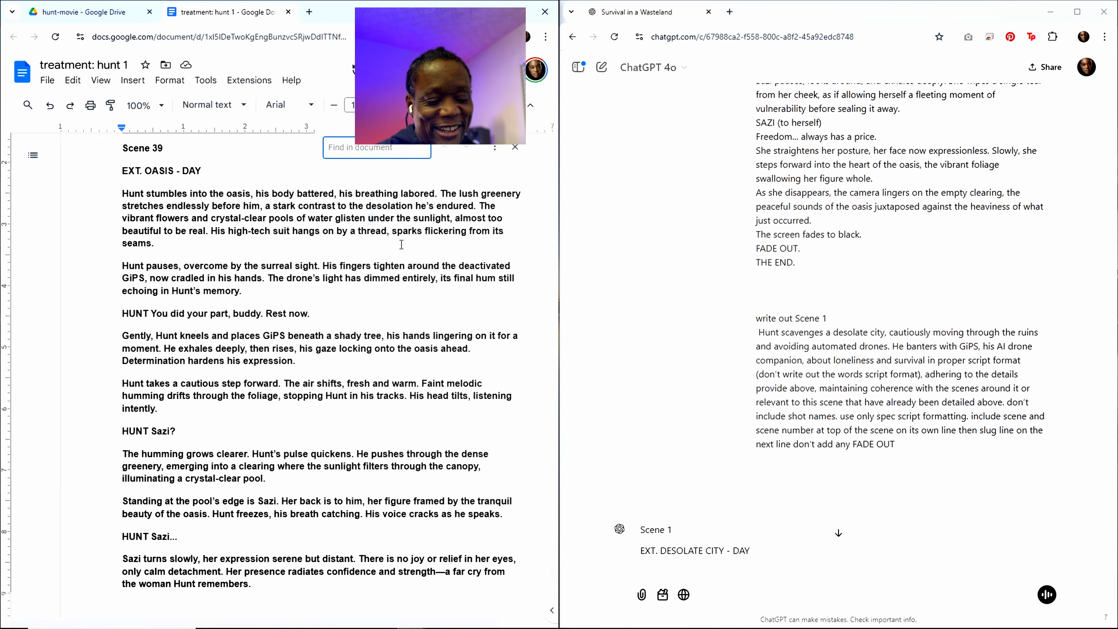
text(plac)
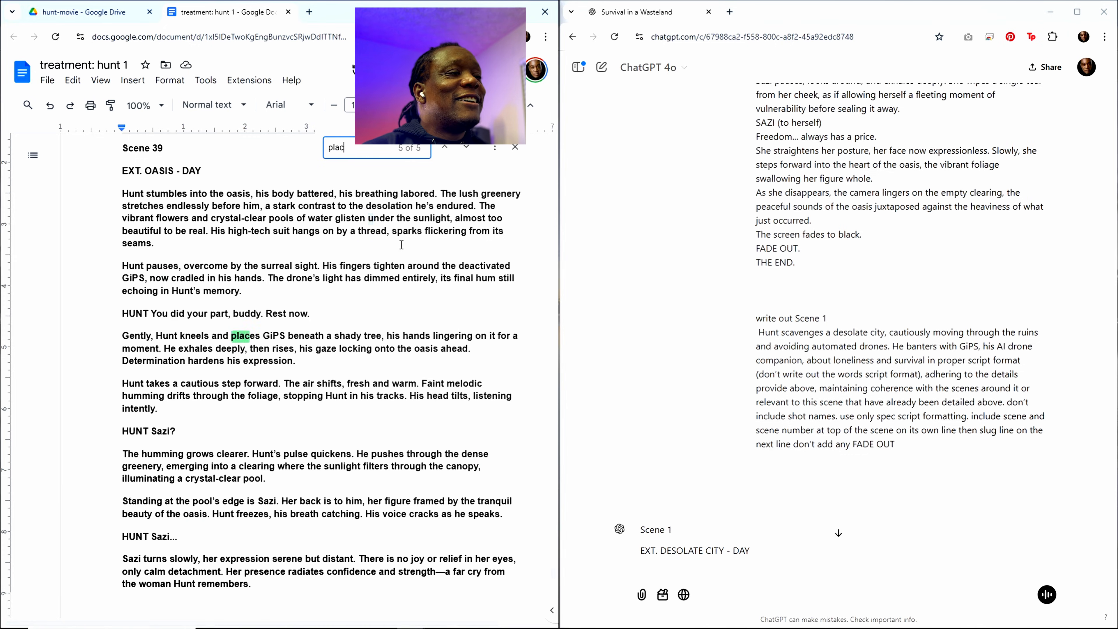
text(eholder)
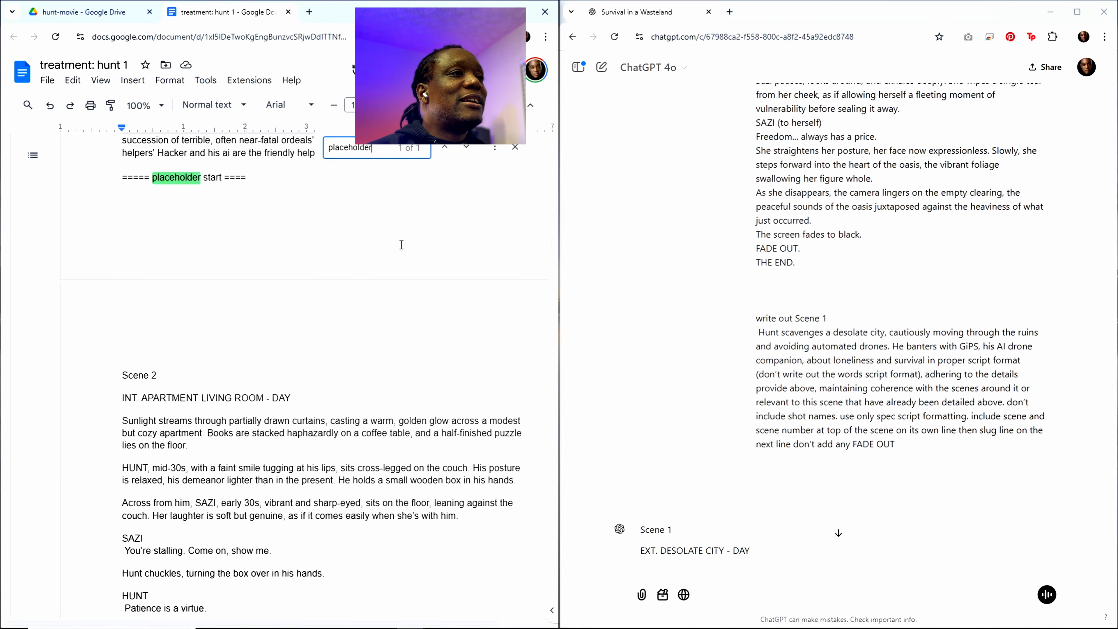
text( start)
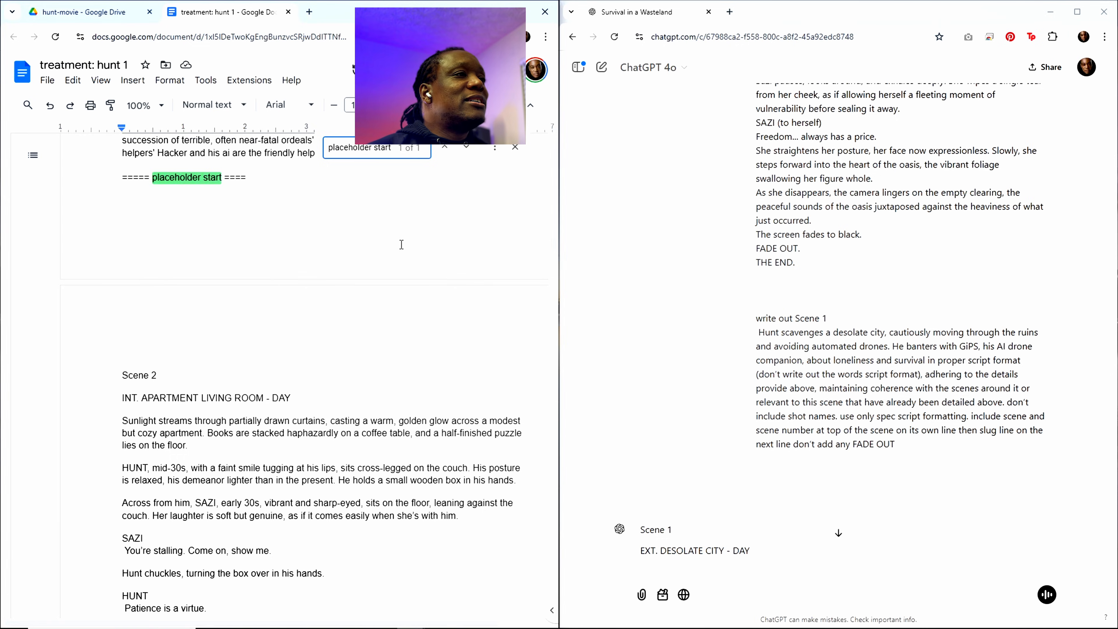
Step: Paste the Scene 1 script below the "placeholder start" line, before Scene 2, and look over the pasted text
click(166, 254)
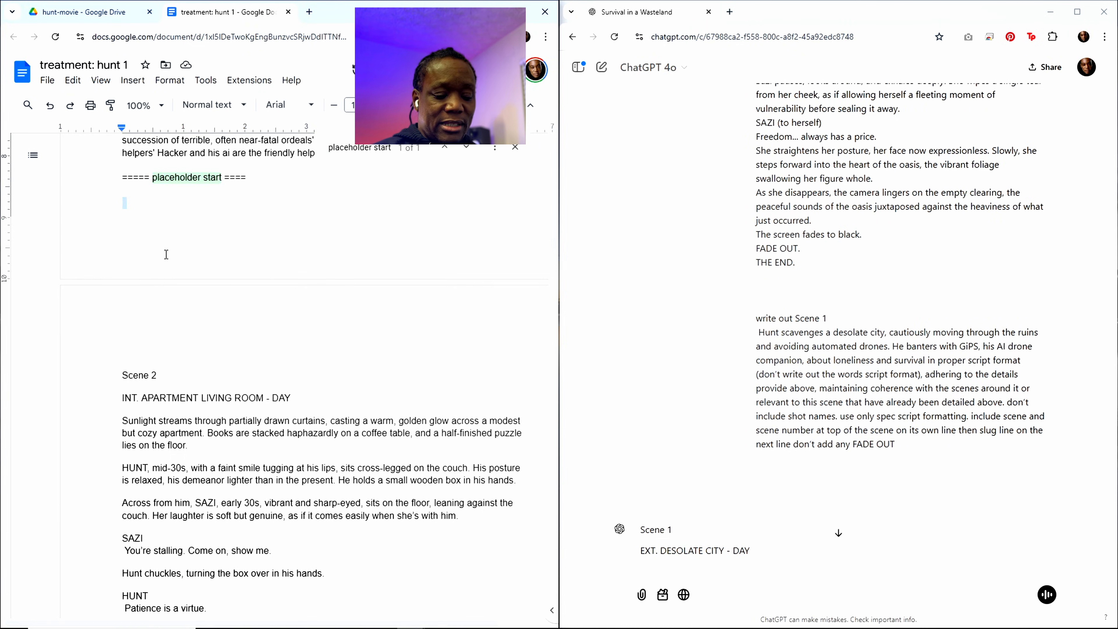
key(ctrl+v)
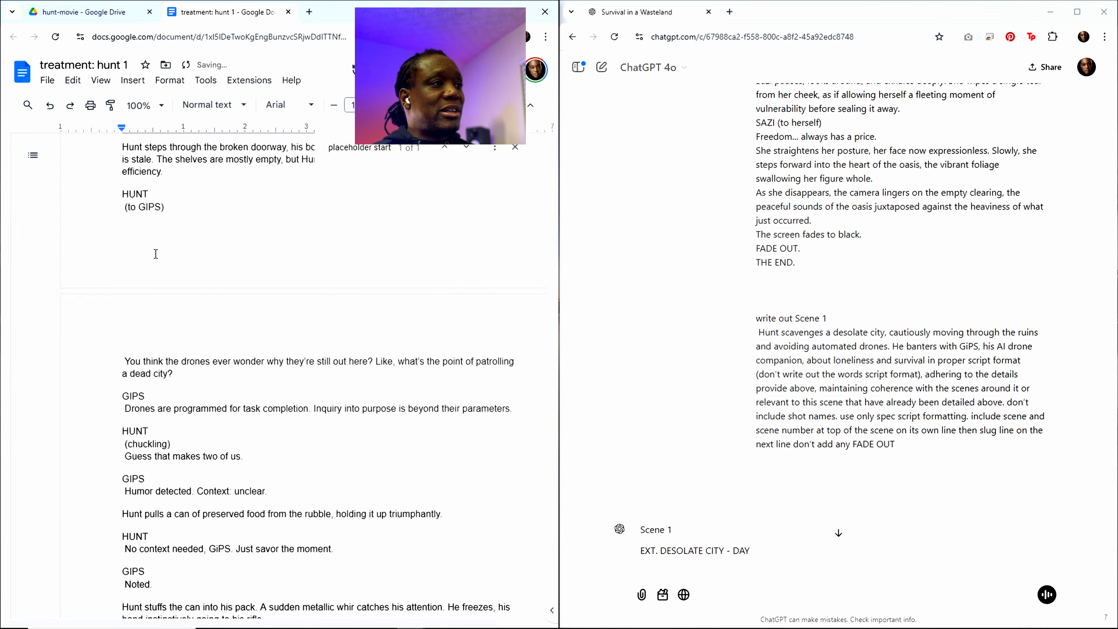
scroll(408, 366, up, 20)
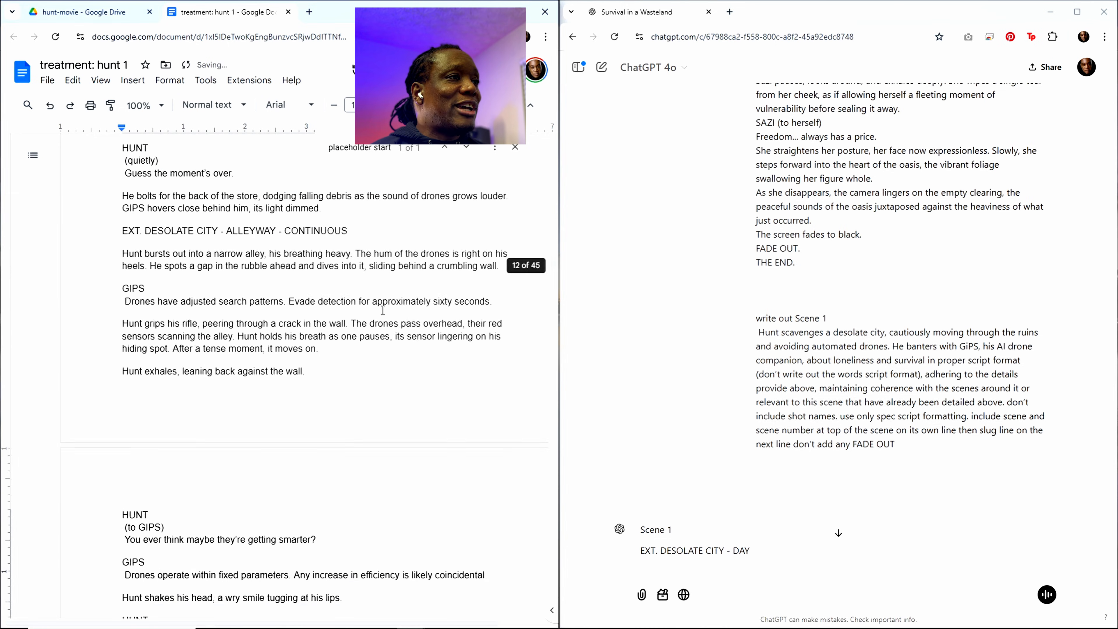
scroll(367, 302, up, 12)
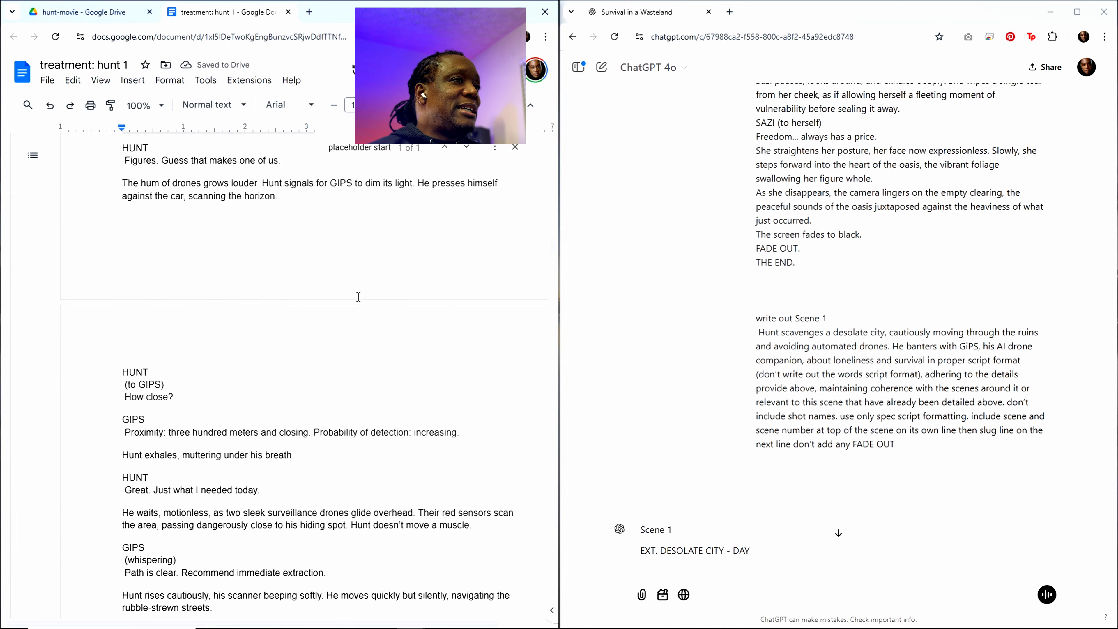
Step: Switch to Final Draft and place its blank hunt.fdx window side by side with the "treatment: hunt 1" document
scroll(358, 261, up, 7)
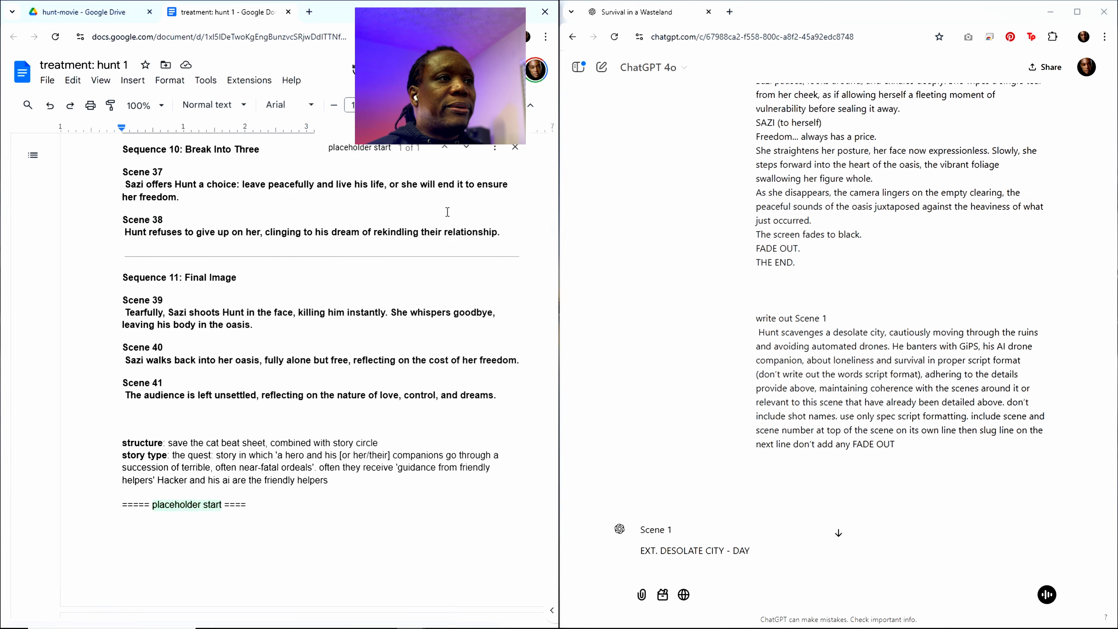
click(295, 273)
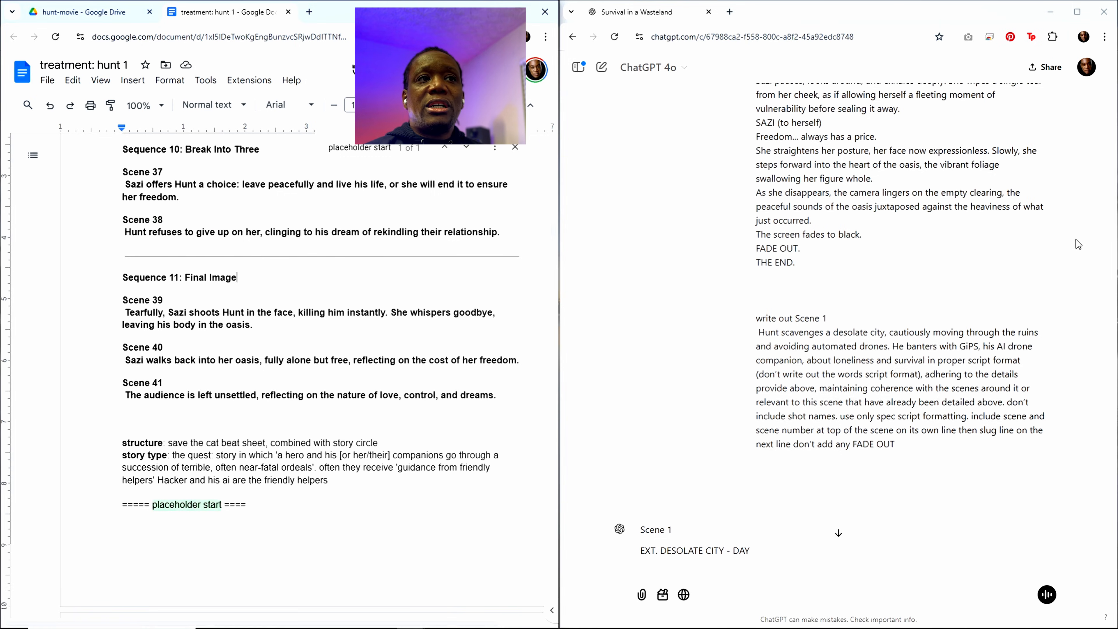
click(891, 296)
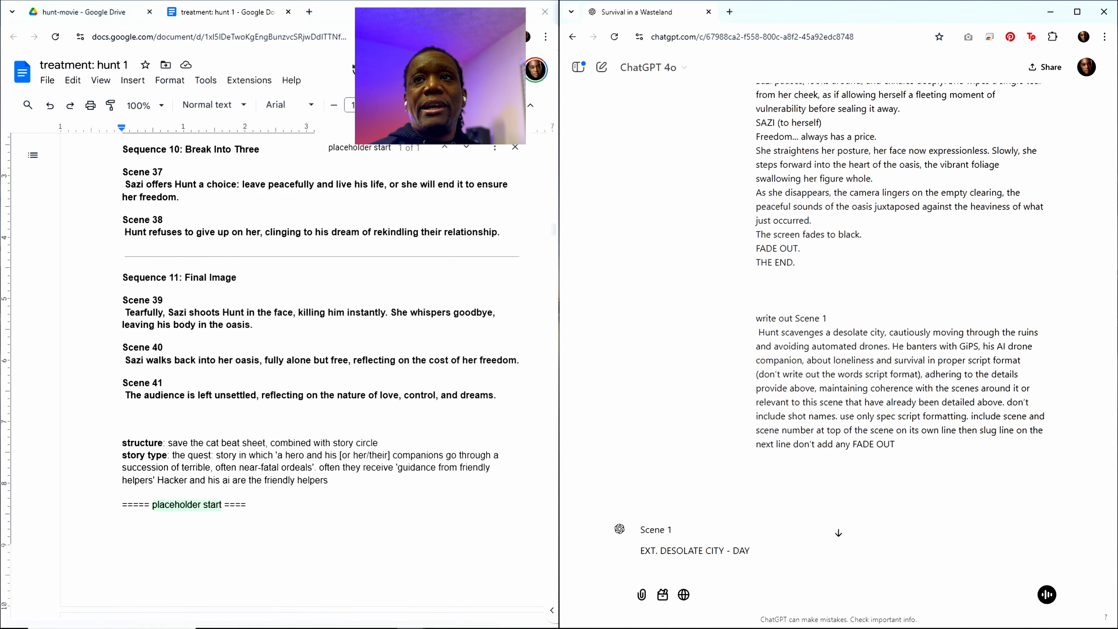
drag(1117, 0, 743, 42)
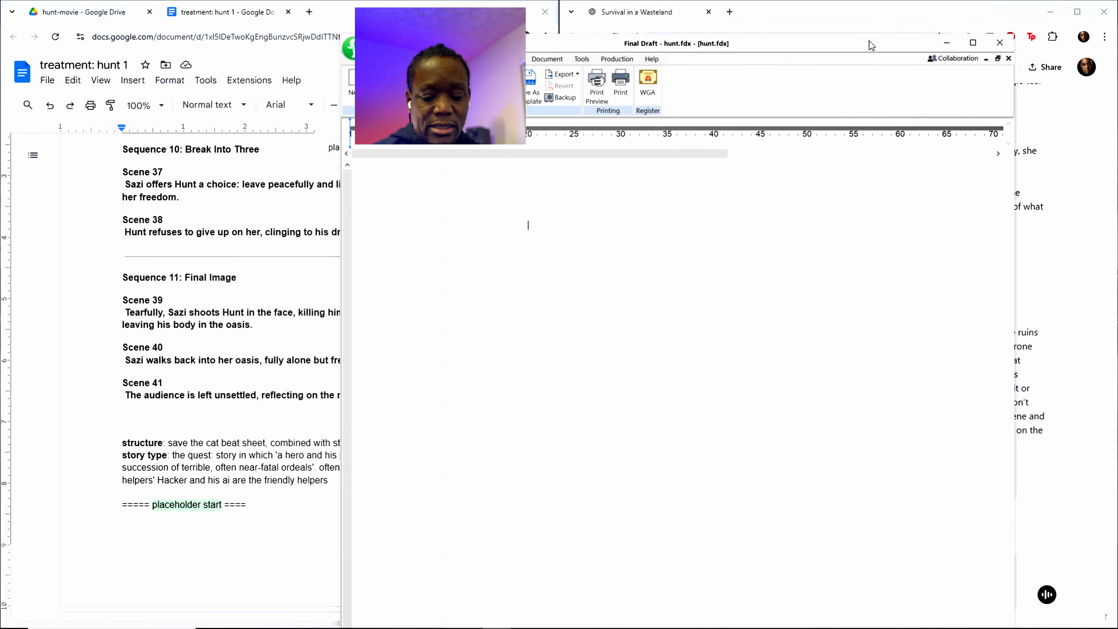
key(super+Right)
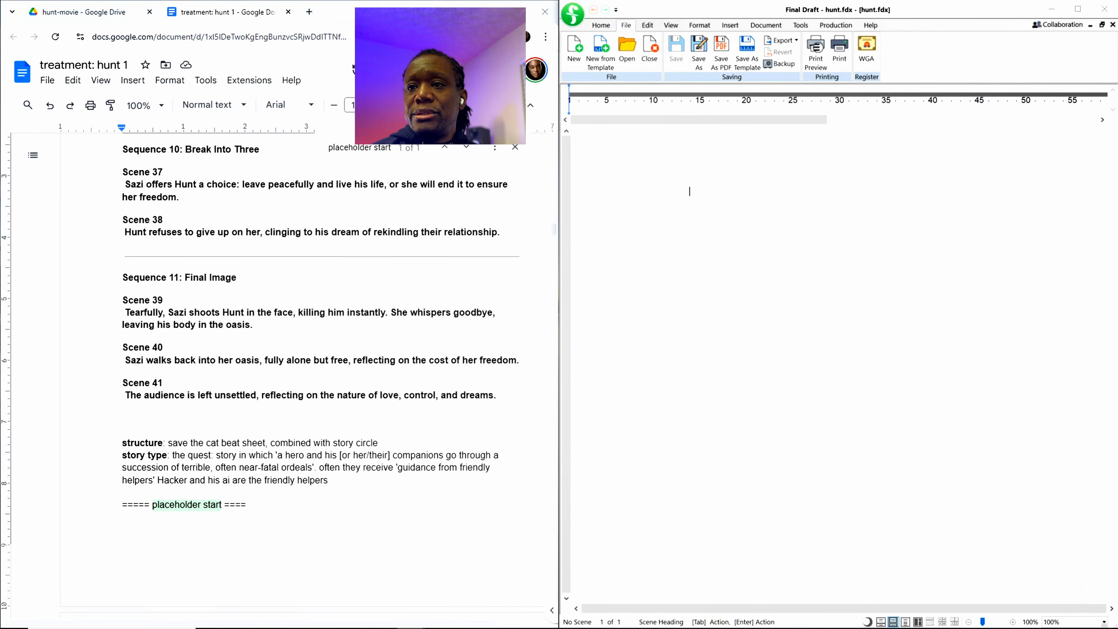
Step: Bring up the "Screenplay Writing Challenge" ChatGPT window and highlight the "Develop the treatment" item in its workflow list
key(alt+Tab)
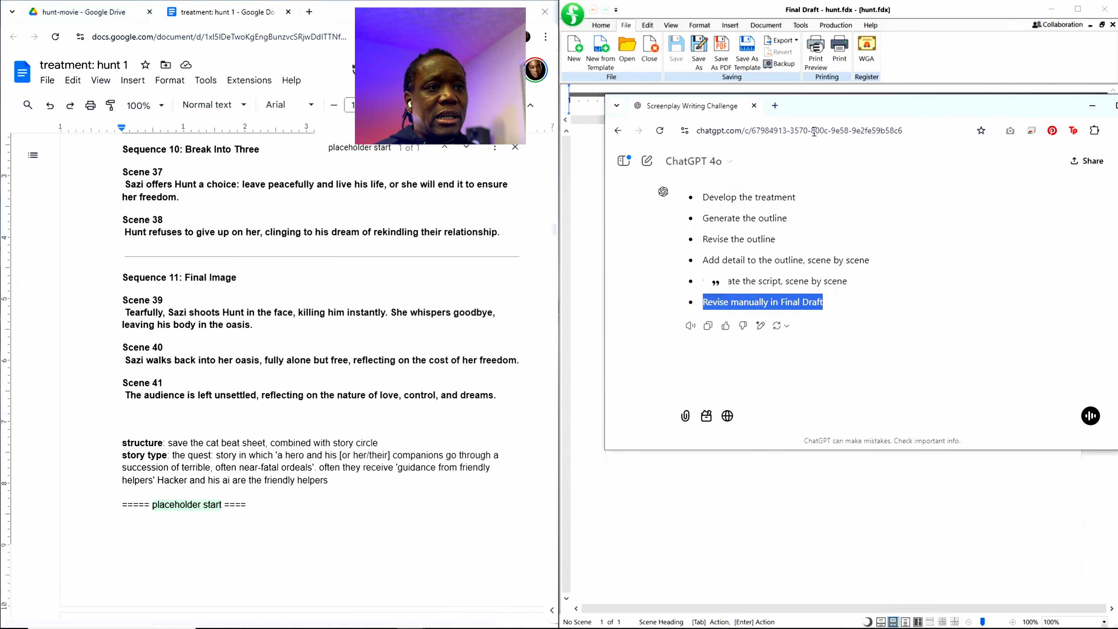
click(788, 283)
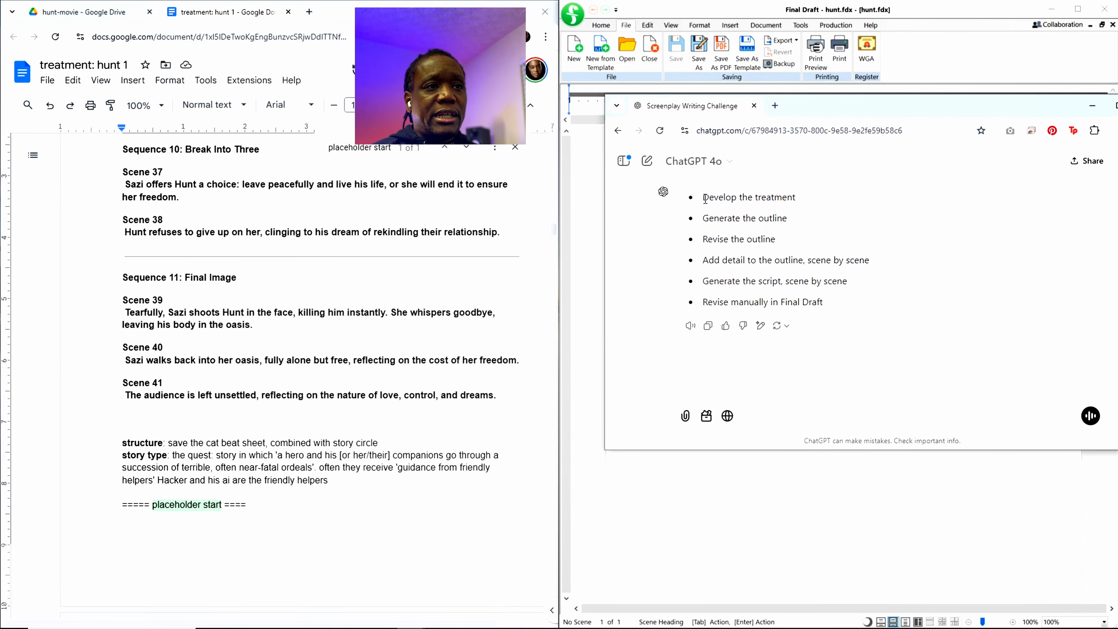
drag(704, 197, 795, 199)
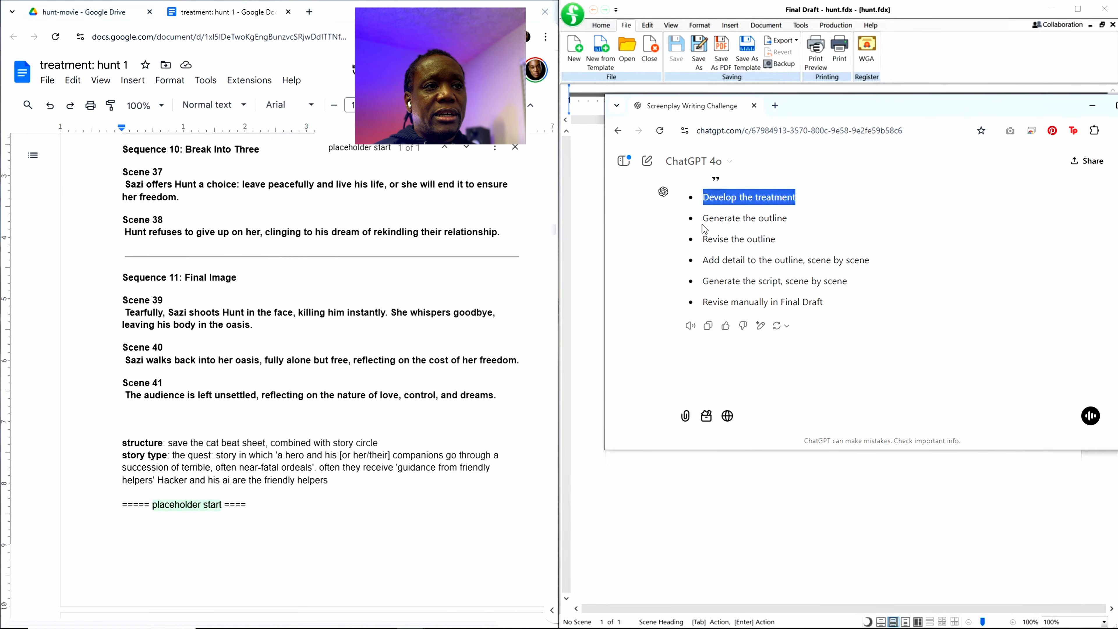
click(705, 200)
drag(704, 200, 789, 198)
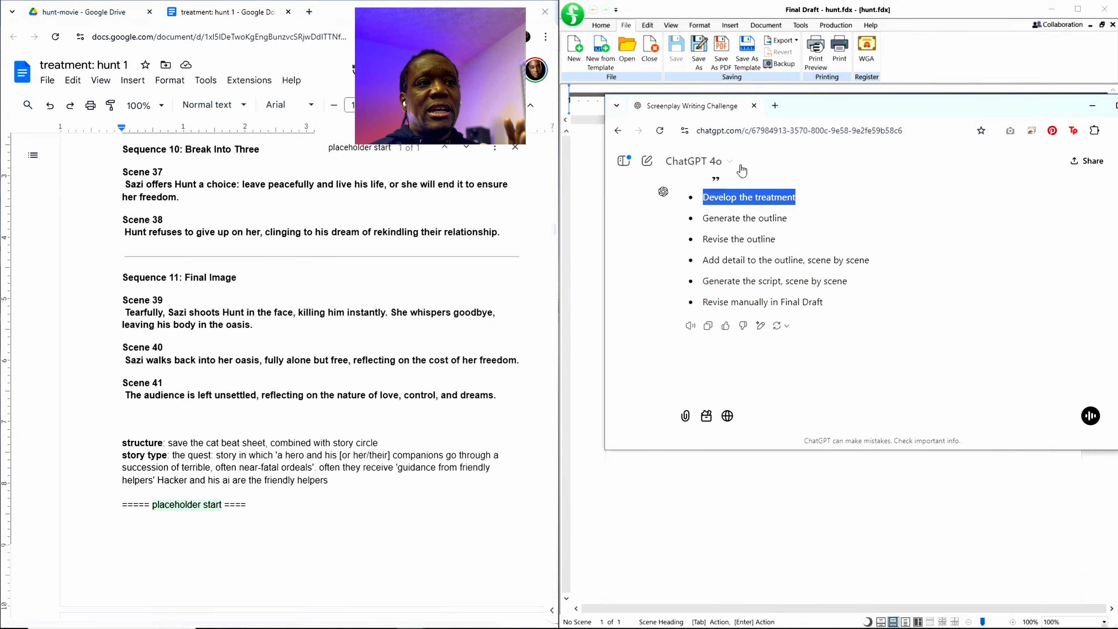
click(734, 207)
drag(704, 197, 796, 195)
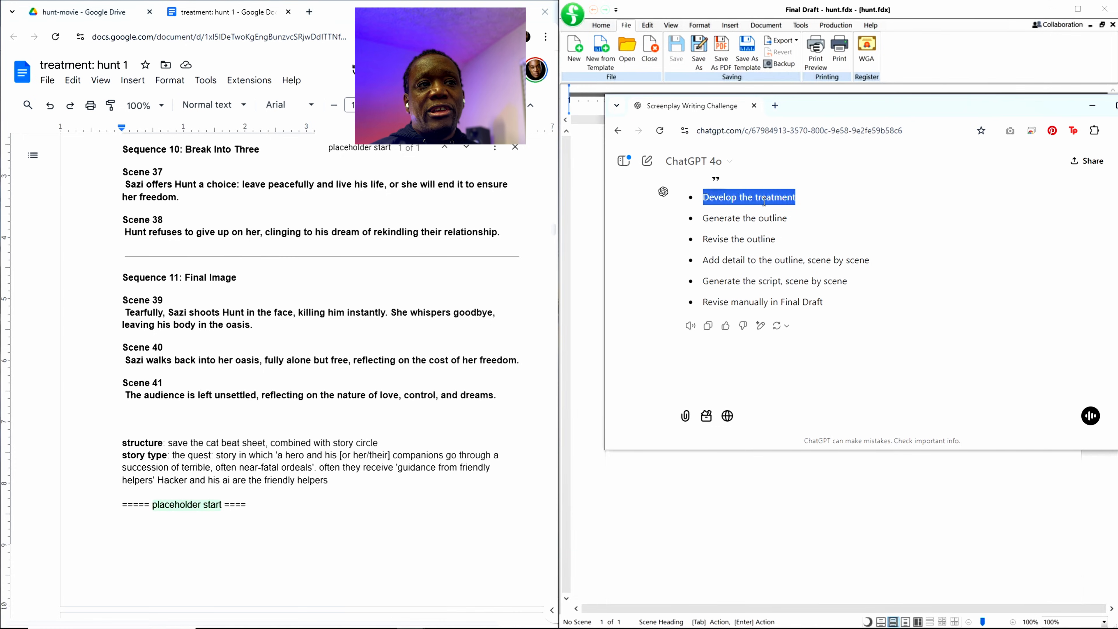
click(706, 203)
drag(704, 197, 797, 201)
click(784, 197)
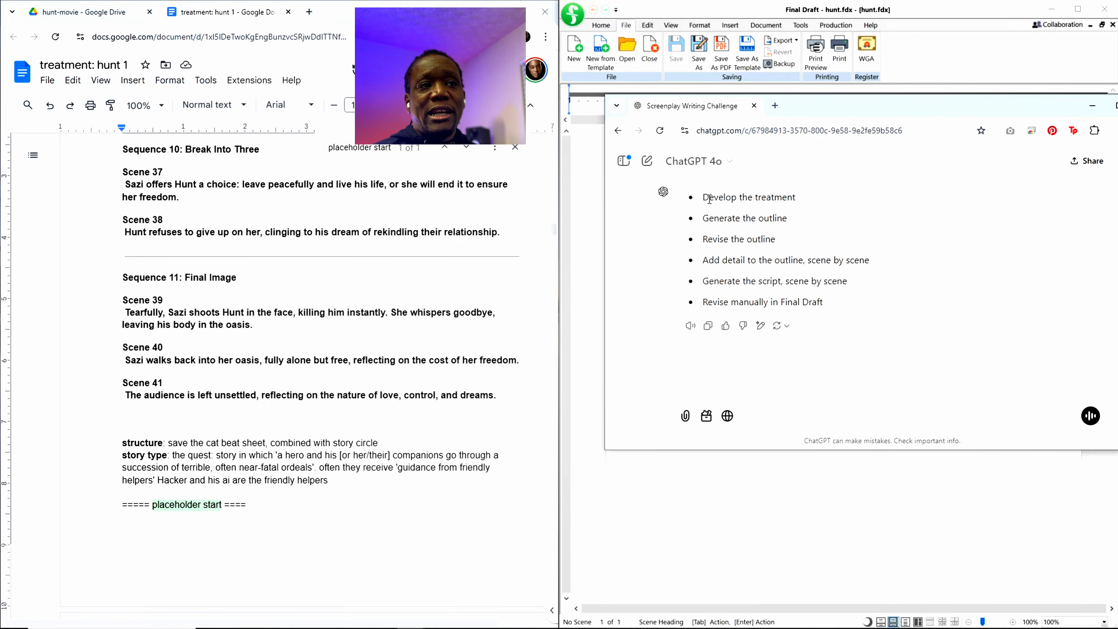
drag(703, 197, 794, 191)
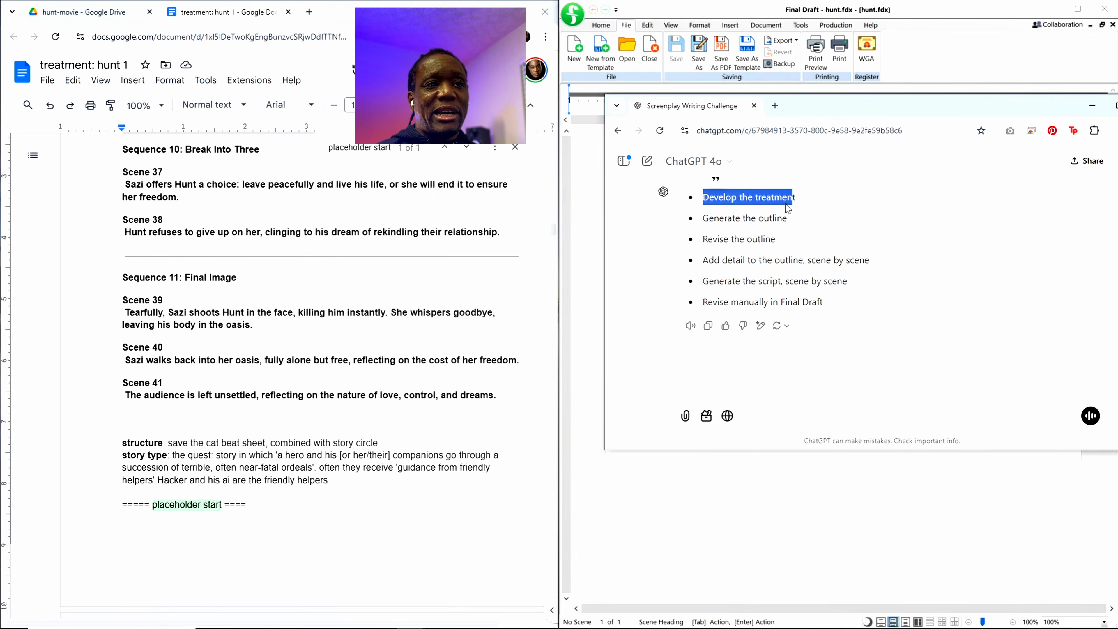
Step: Review the workflow items one by one, from "Generate the outline" to "Generate the script, scene by scene", highlighting each
drag(703, 219, 797, 219)
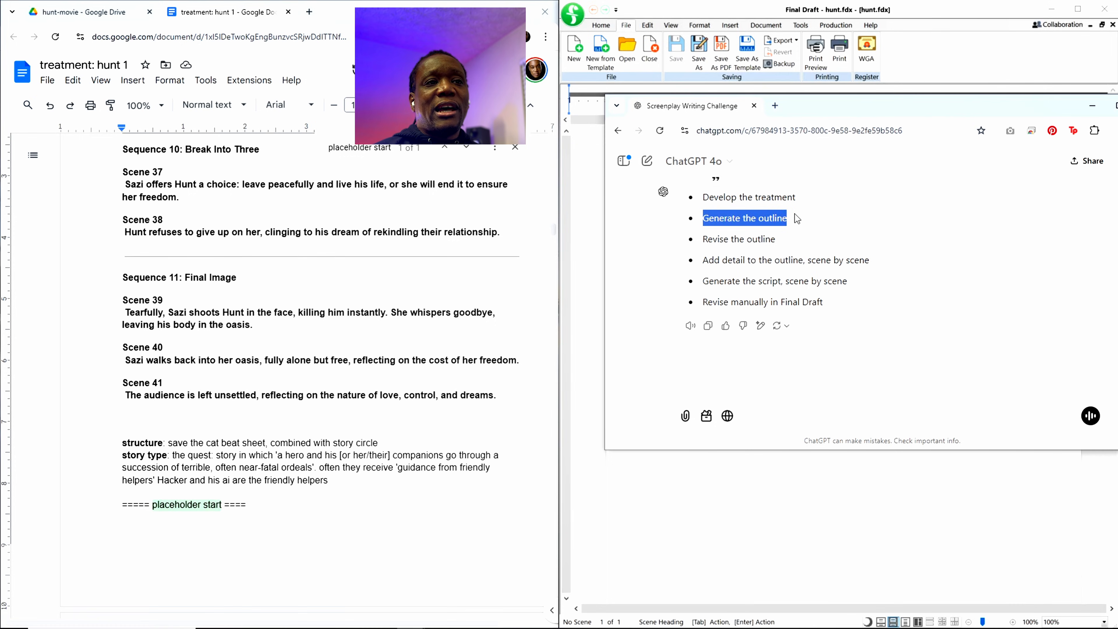
drag(704, 240, 777, 245)
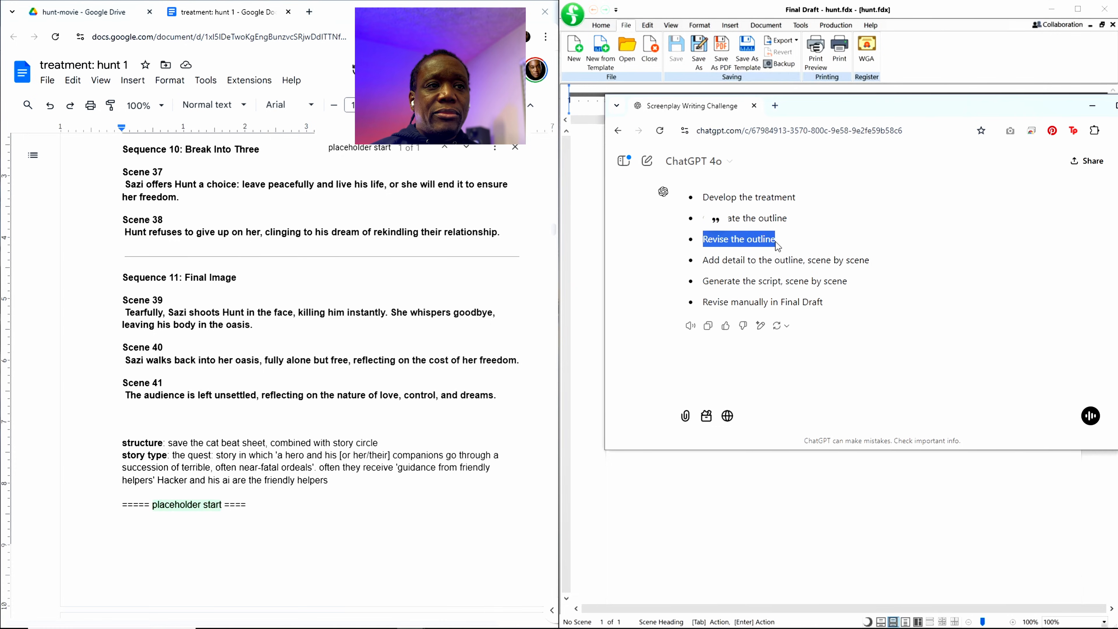
drag(703, 260, 872, 262)
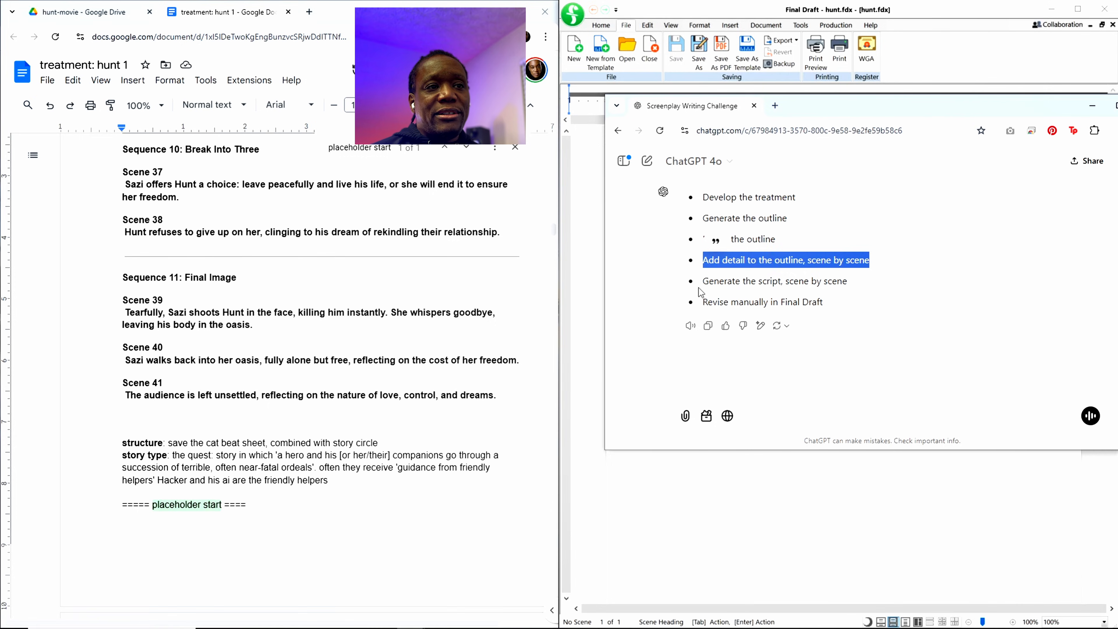
drag(703, 280, 874, 289)
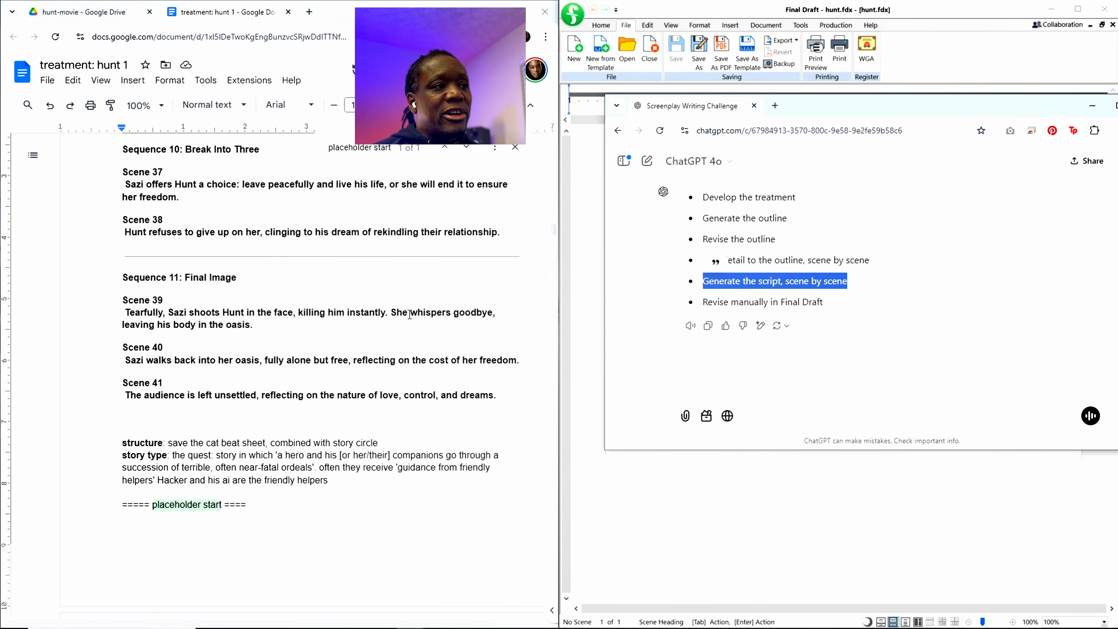
Step: Examine the area around "placeholder start" and Scene 1 in the treatment alongside the "Generate the script, scene by scene" item
click(336, 313)
scroll(334, 326, down, 4)
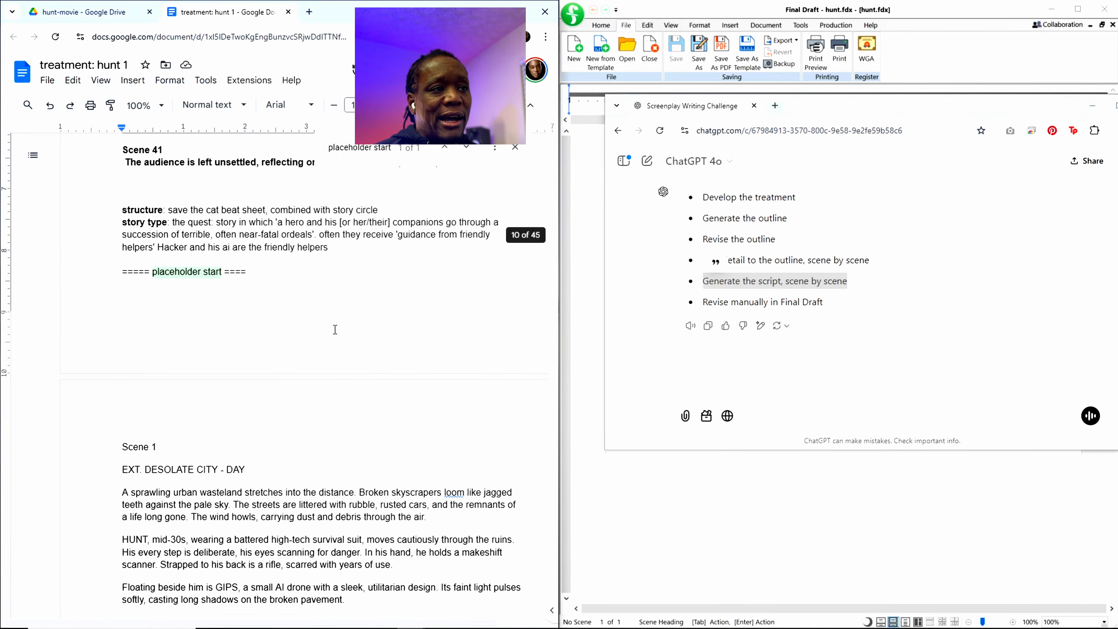
scroll(336, 328, up, 1)
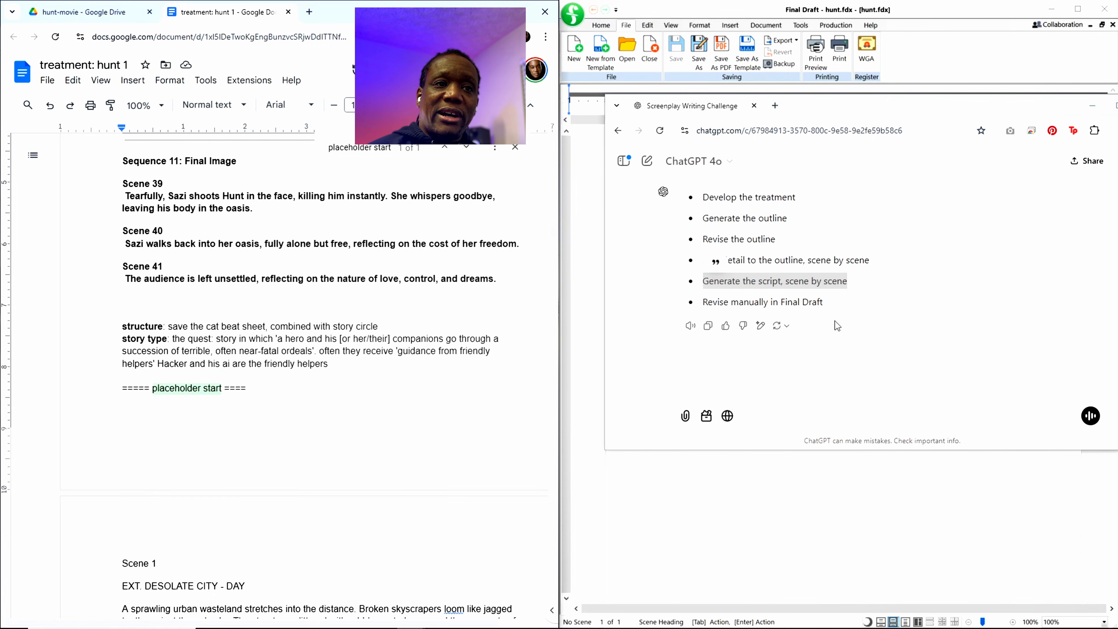
click(838, 283)
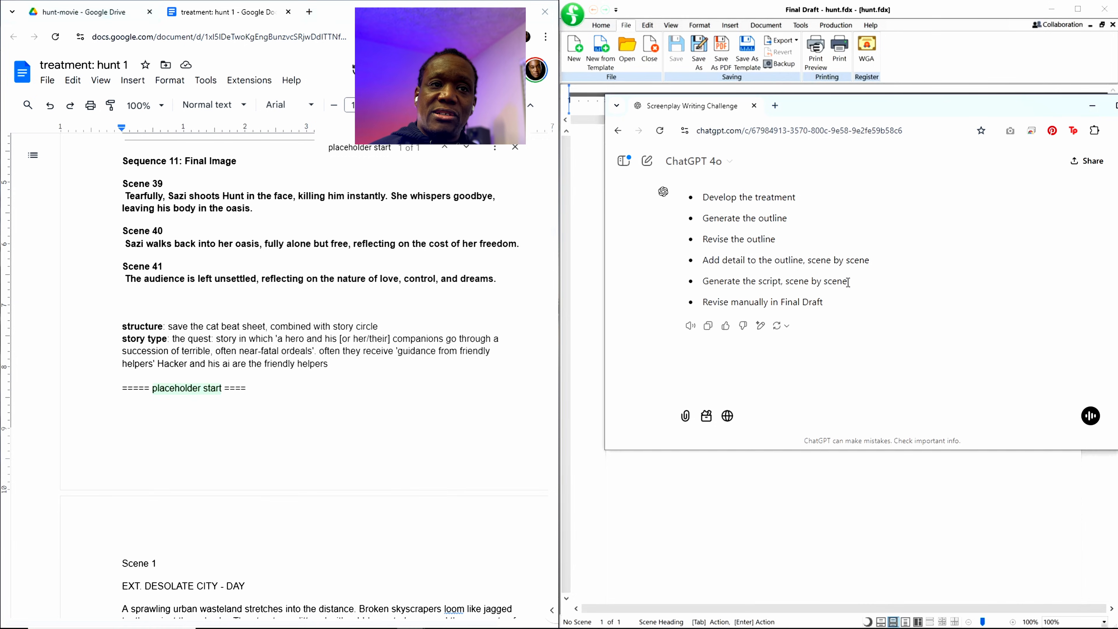
drag(847, 282, 806, 283)
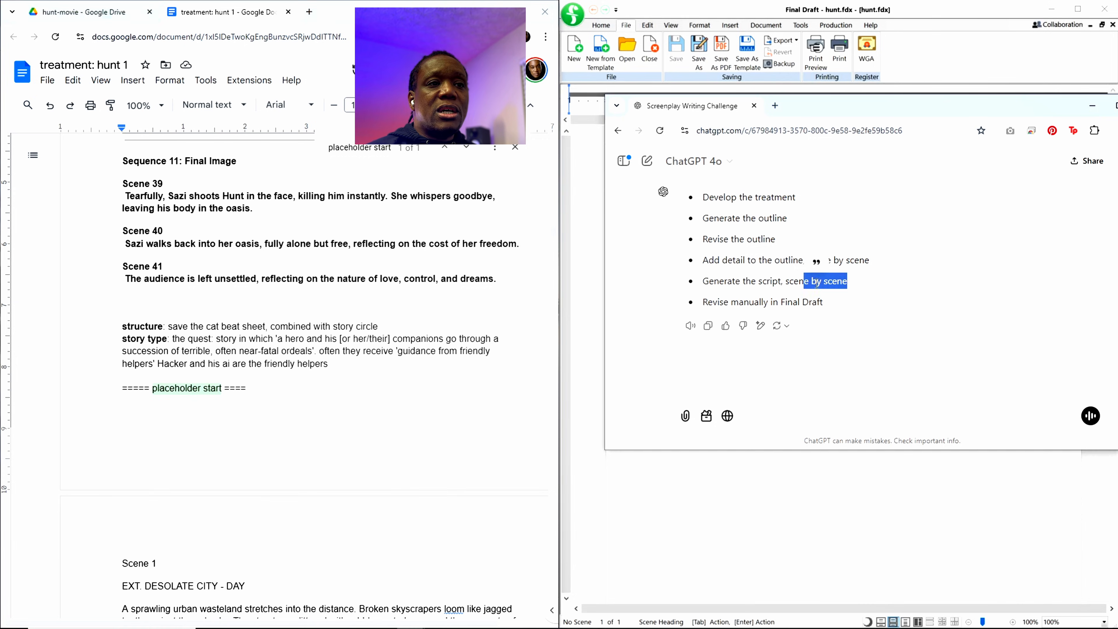
drag(704, 281, 829, 287)
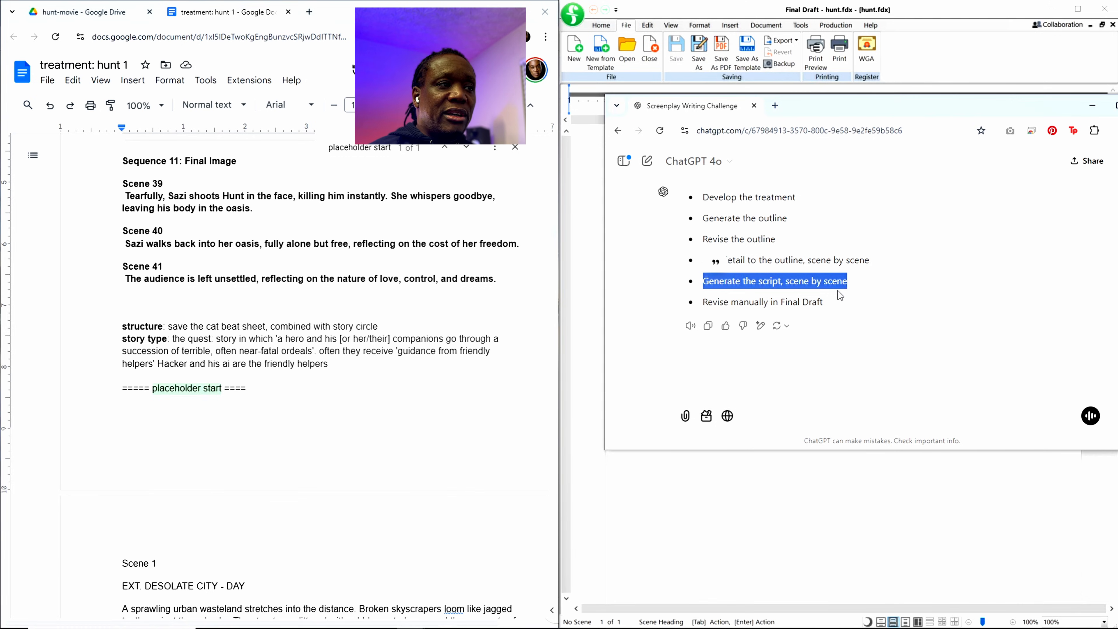
scroll(379, 355, up, 2)
scroll(379, 355, down, 2)
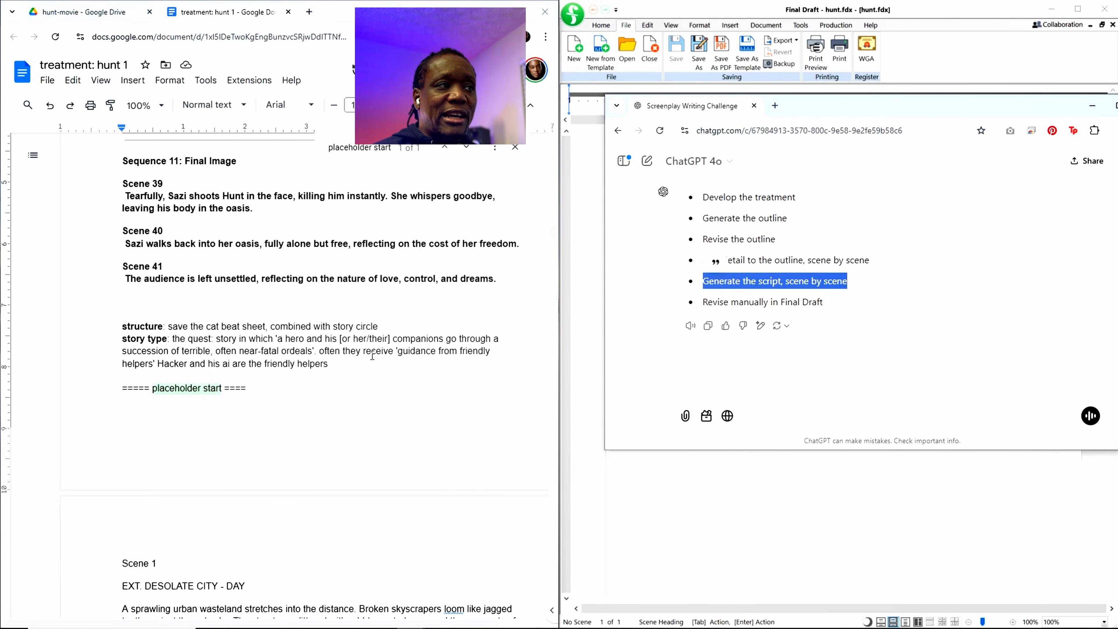
scroll(387, 343, down, 1)
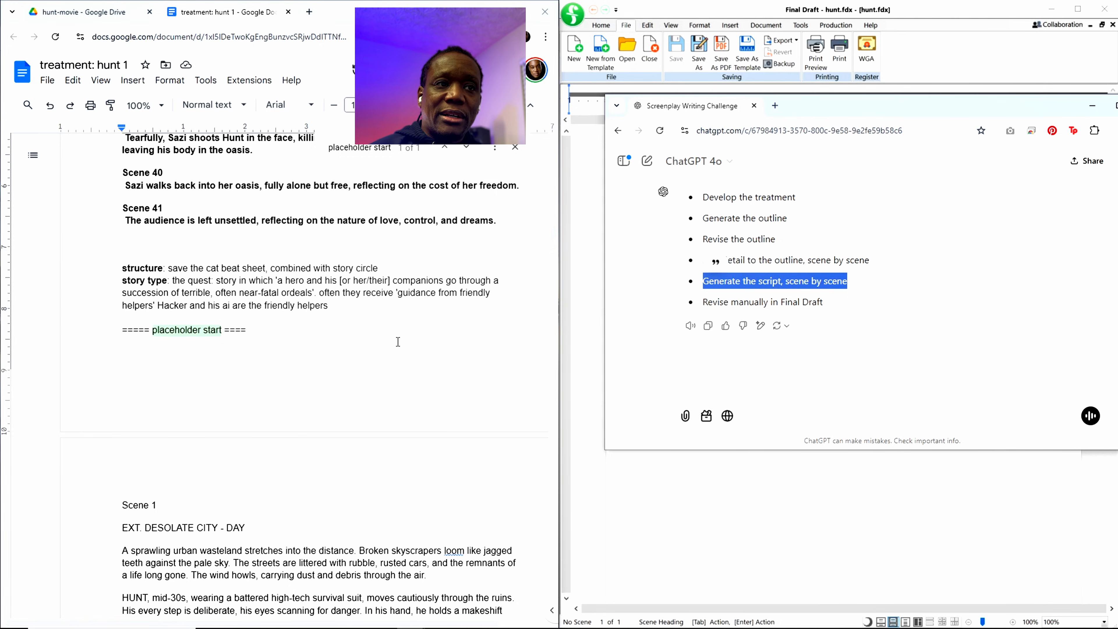
click(404, 292)
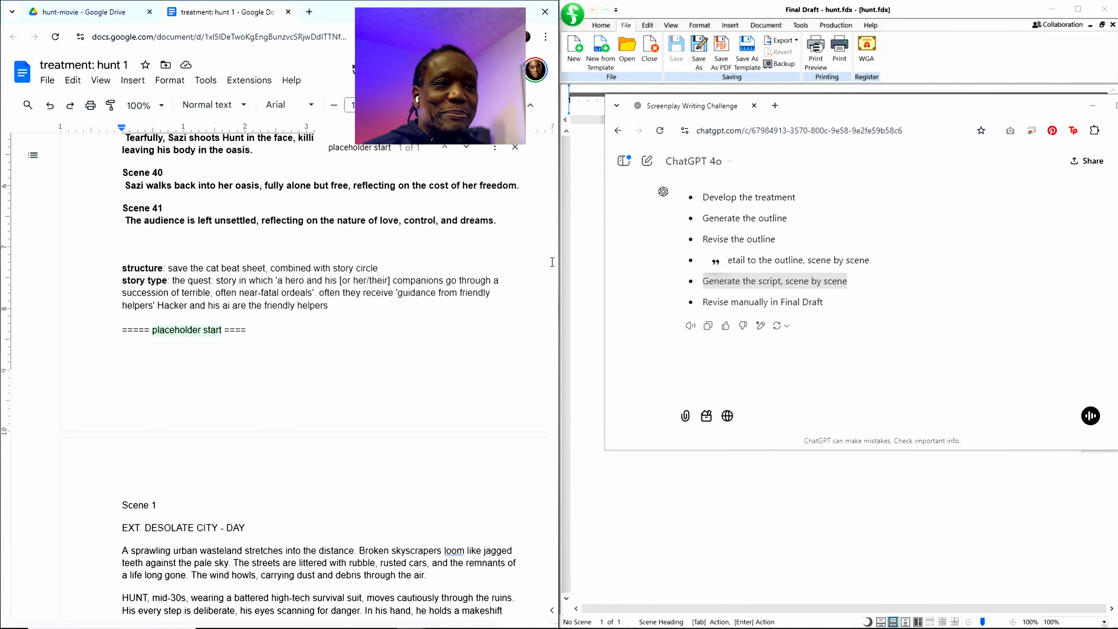
click(787, 281)
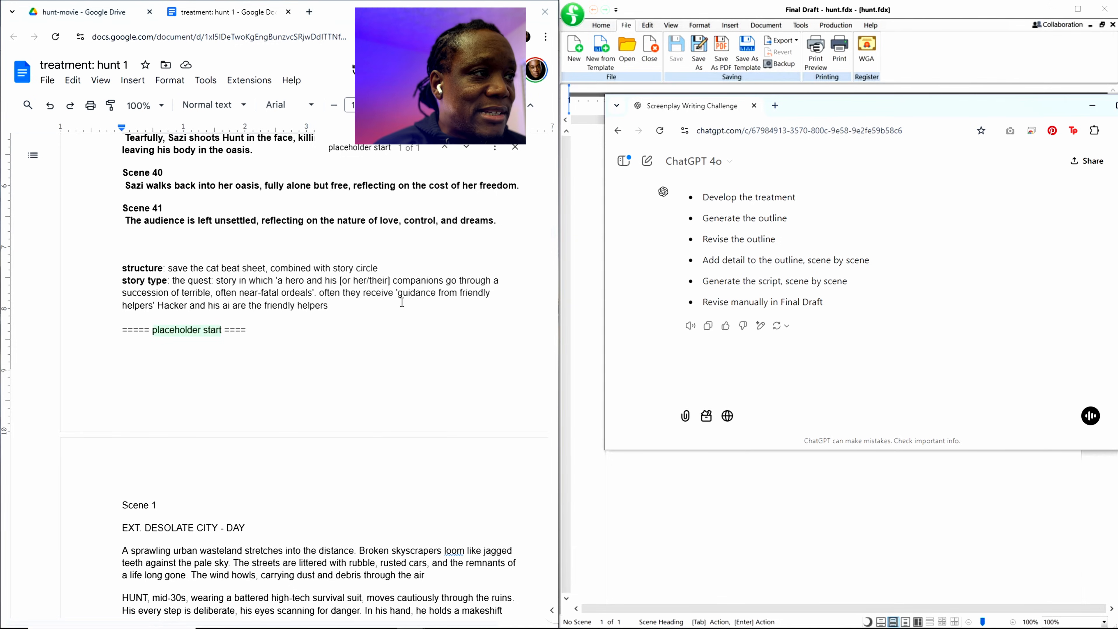
click(359, 283)
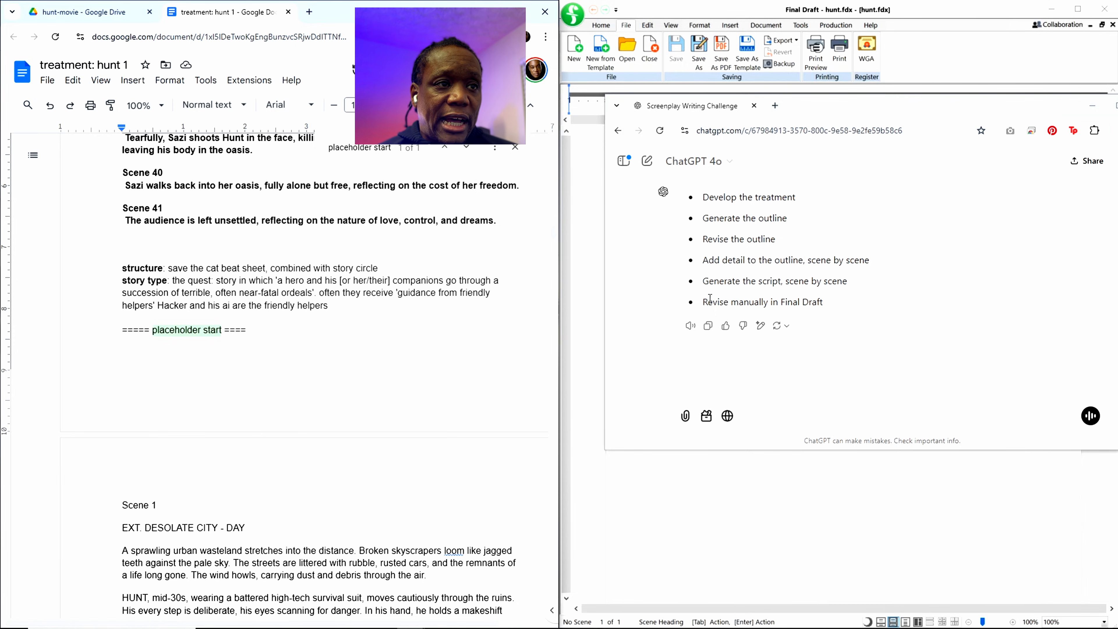
Step: Highlight the "Revise manually in Final Draft" item, and move the ChatGPT window off the hunt.fdx window
drag(704, 303, 836, 311)
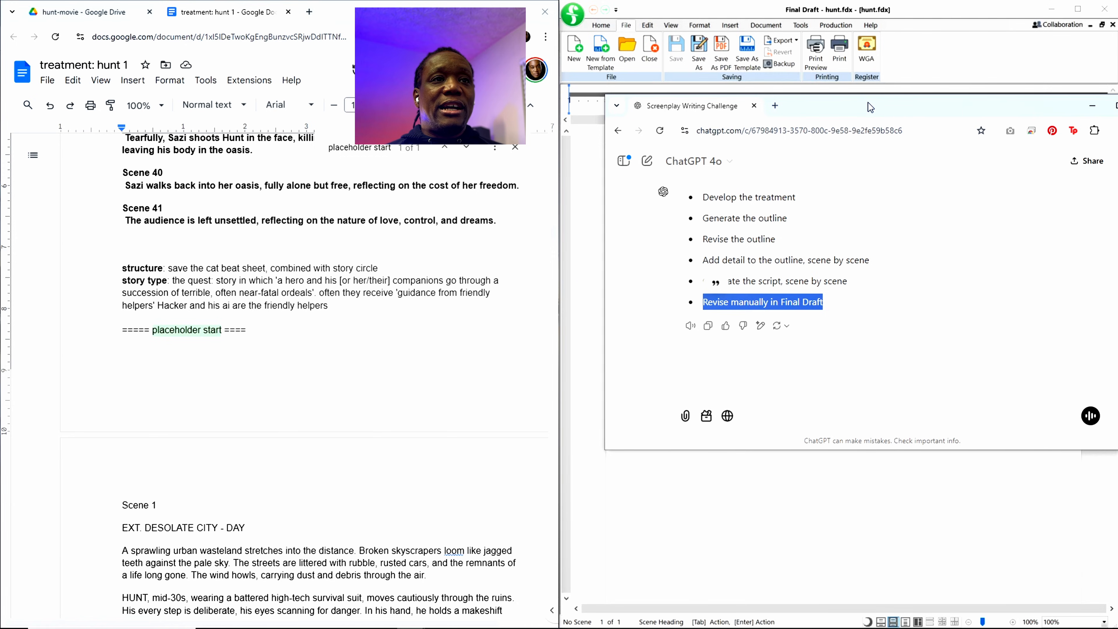
click(779, 255)
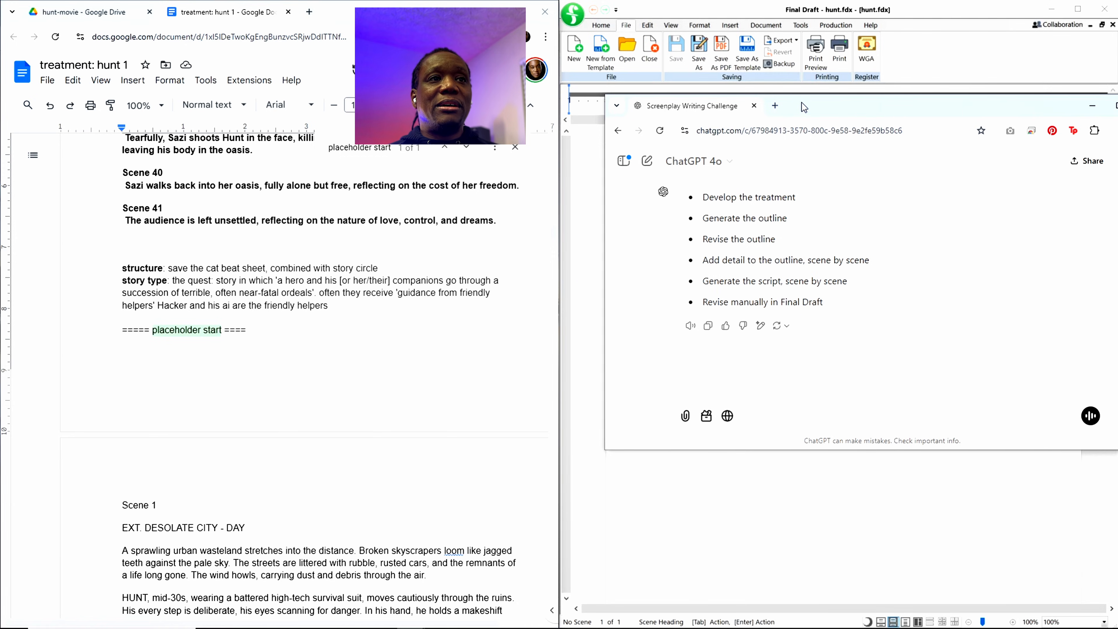
drag(802, 105, 1117, 105)
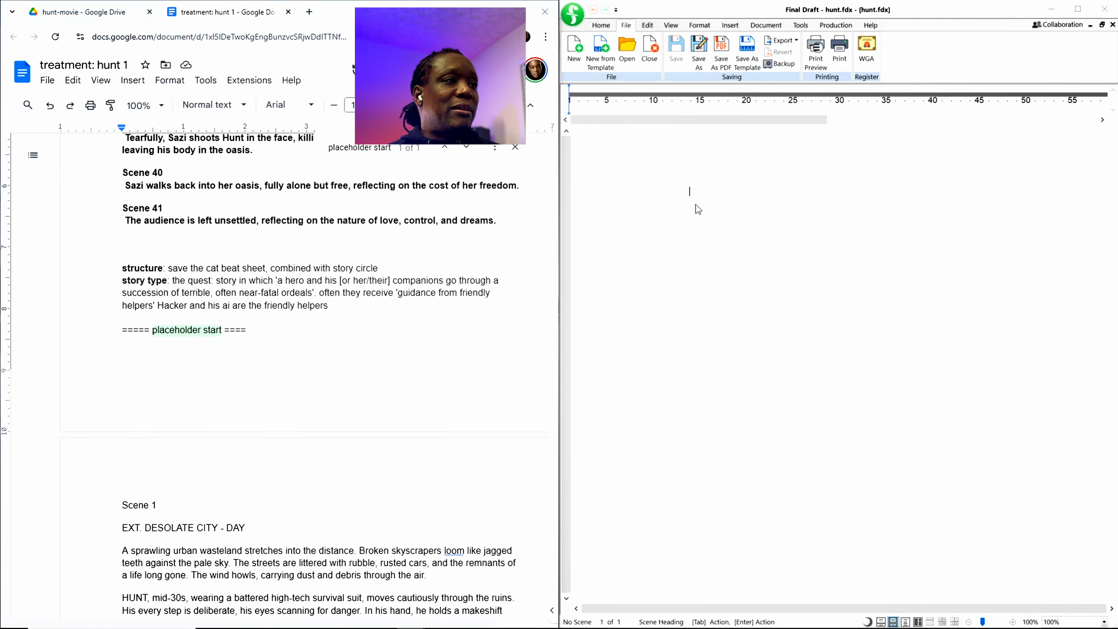
Step: Copy the script from Scene 1 through Hunt's "Let's get to work." just before Scene 33, and paste it into the blank hunt.fdx in Final Draft
scroll(311, 391, down, 7)
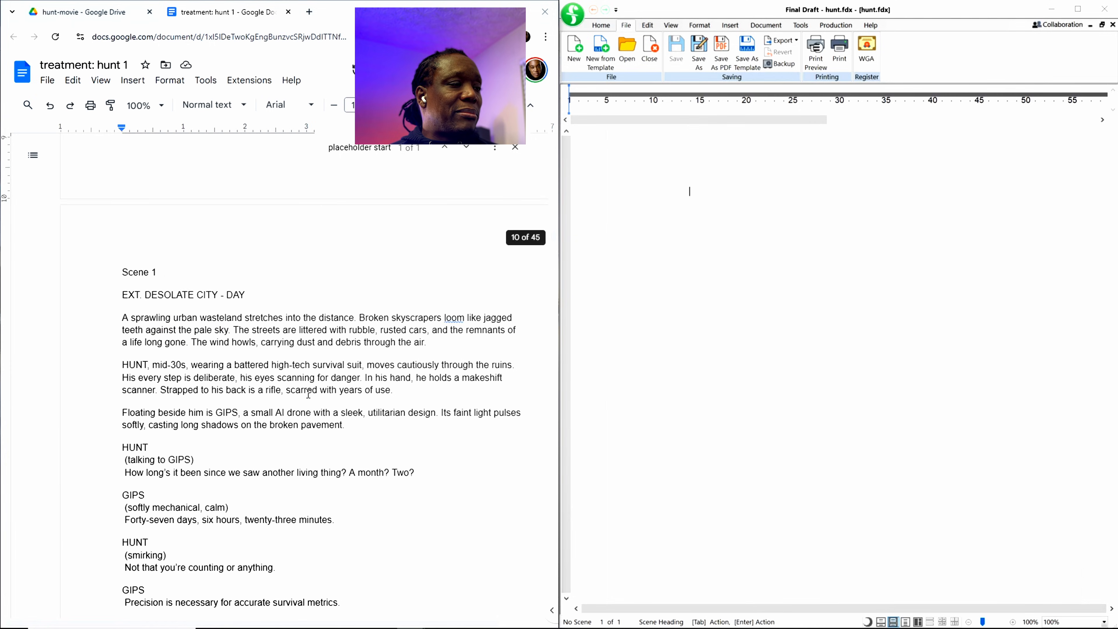
scroll(311, 390, up, 5)
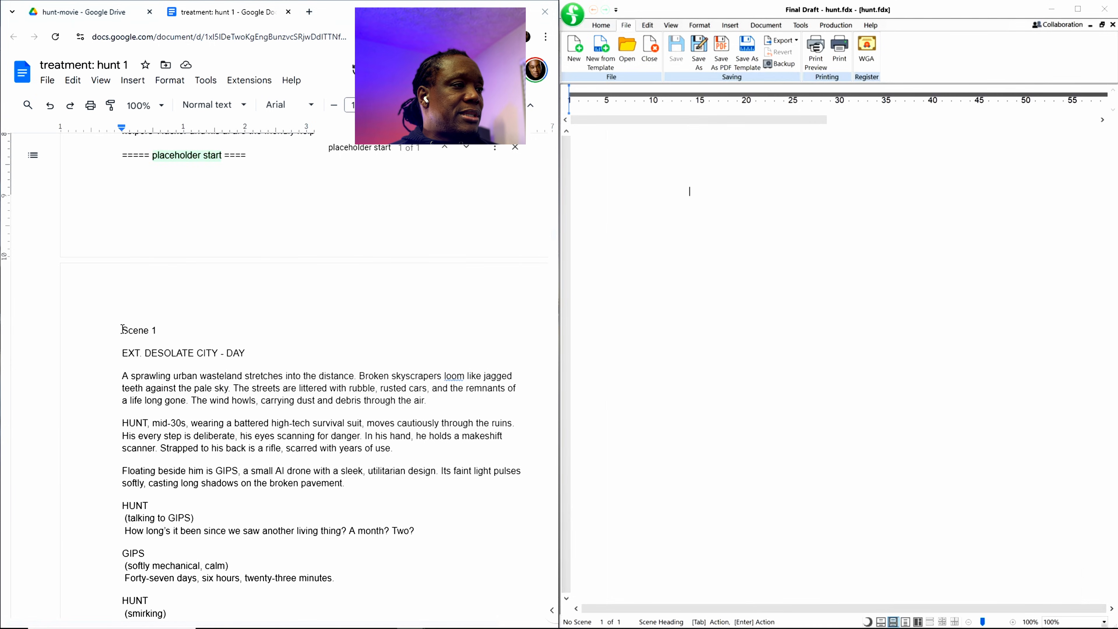
drag(122, 329, 182, 625)
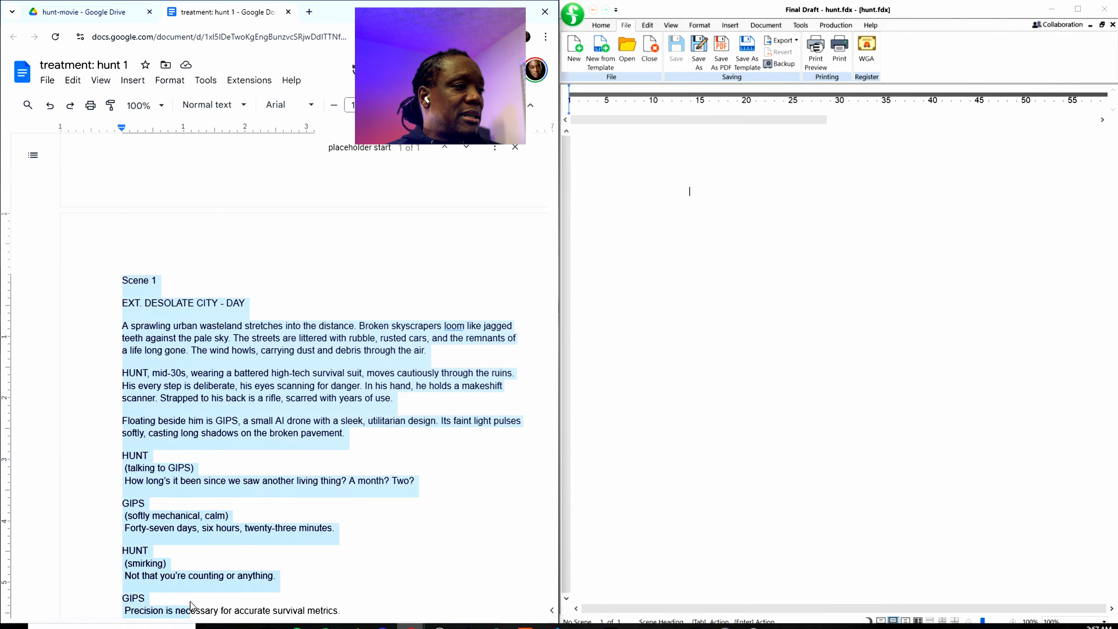
scroll(227, 444, down, 15)
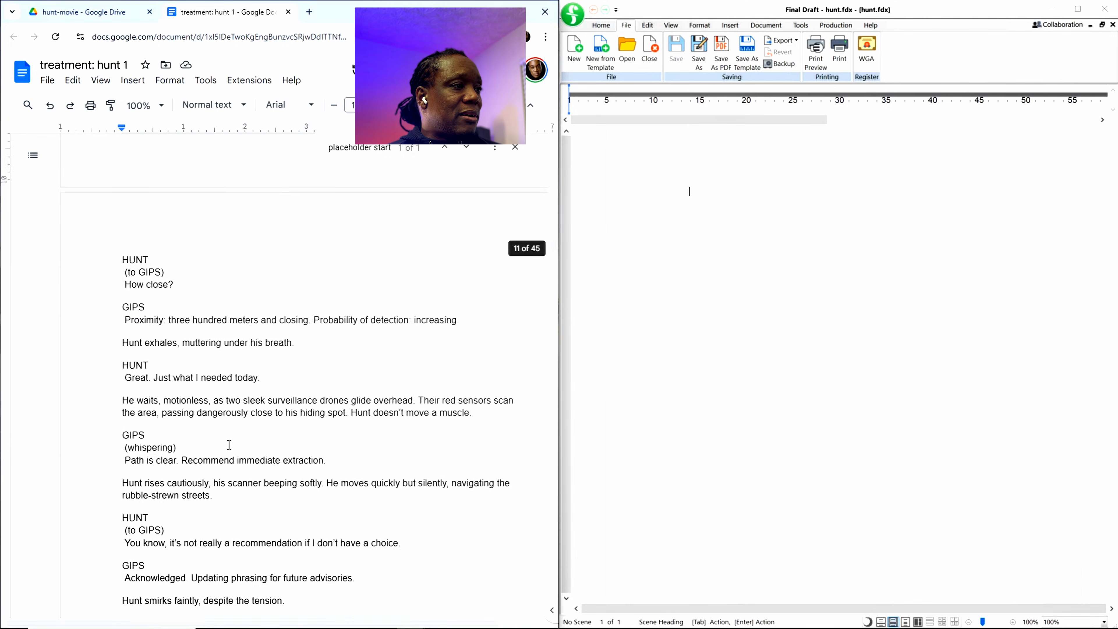
scroll(229, 445, down, 17)
scroll(228, 445, down, 20)
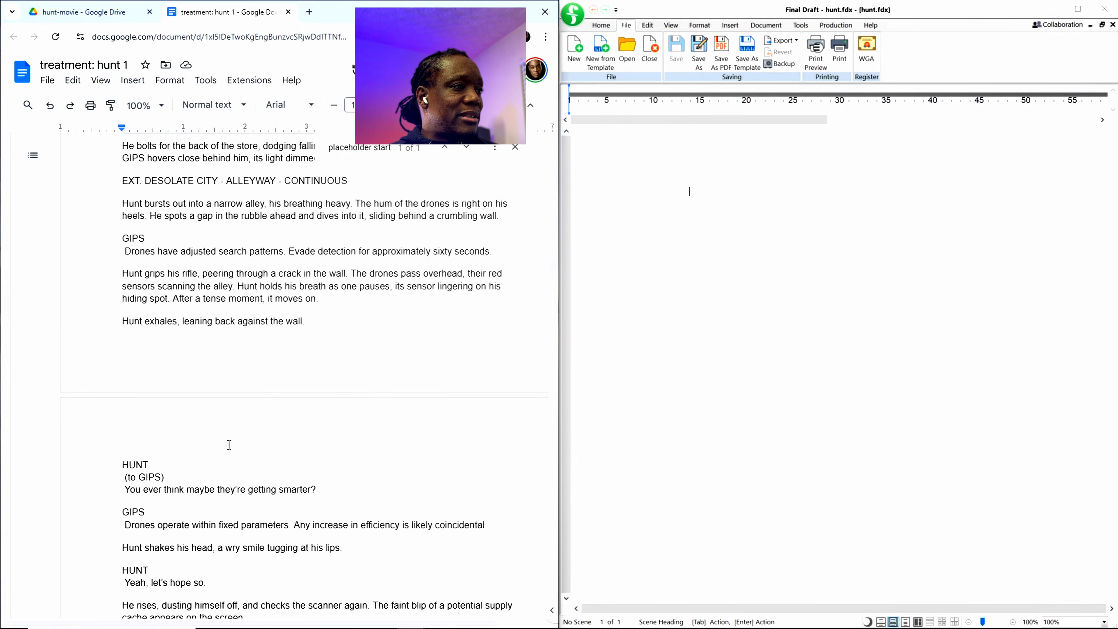
scroll(229, 445, down, 20)
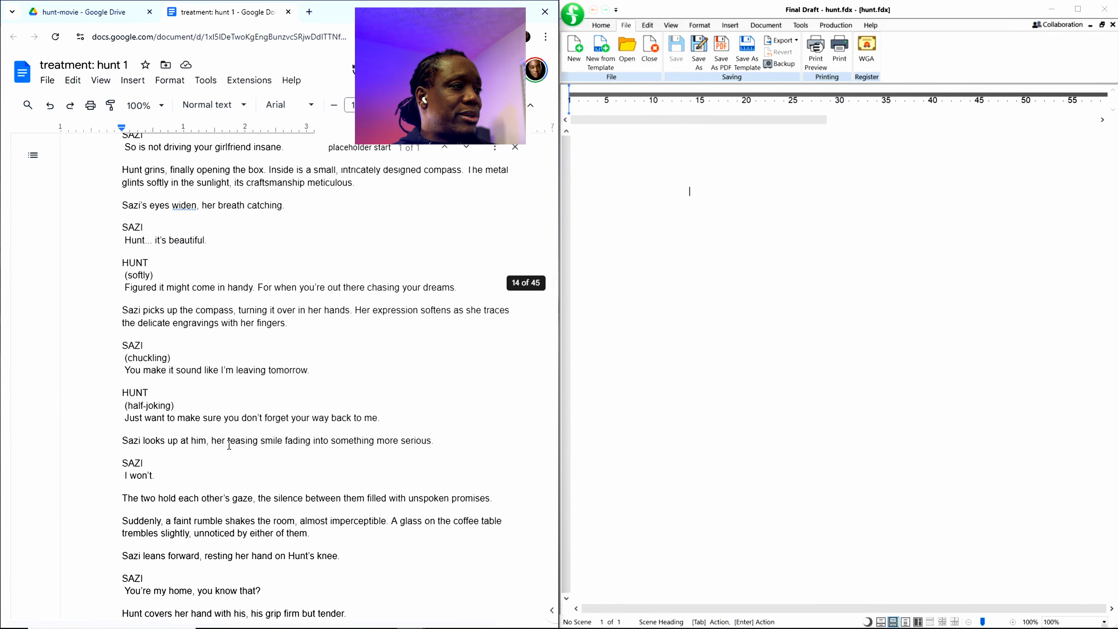
scroll(228, 445, down, 20)
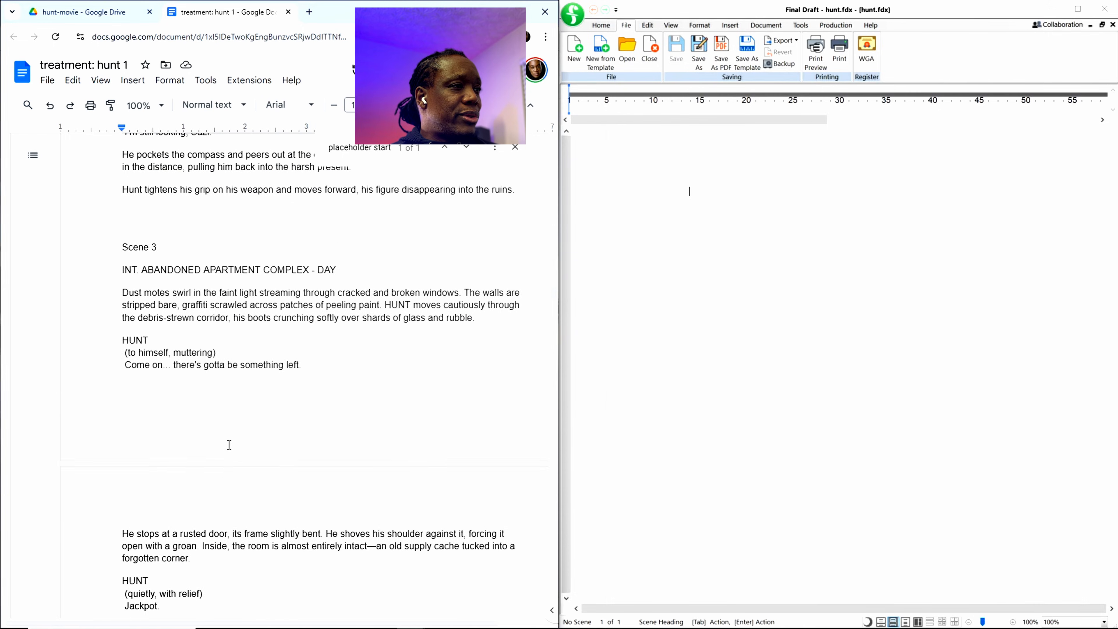
scroll(229, 445, down, 20)
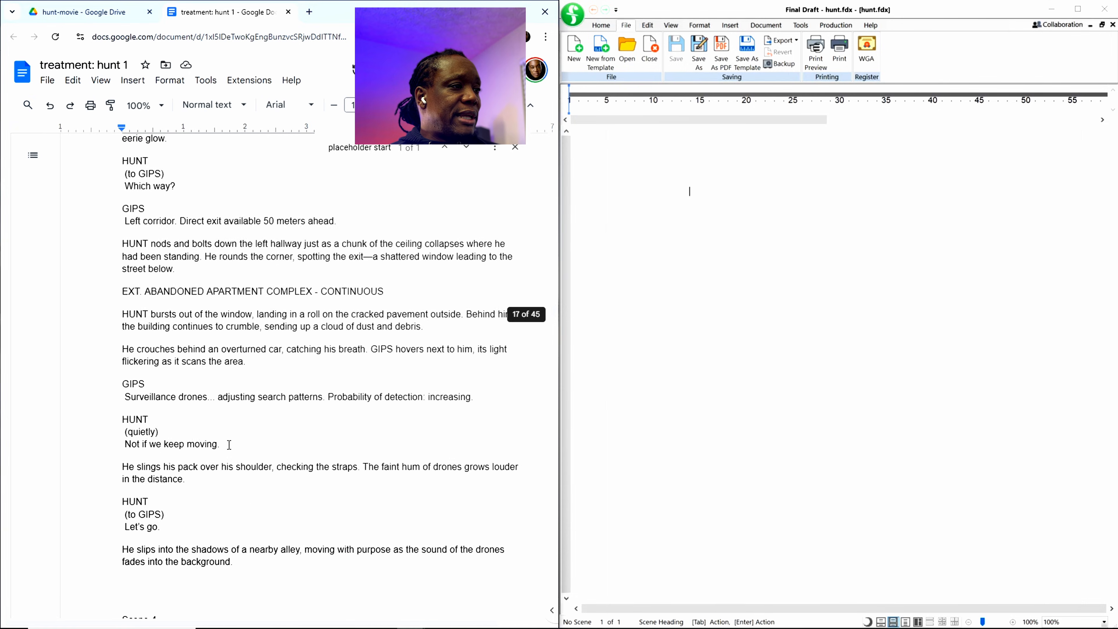
scroll(229, 445, down, 20)
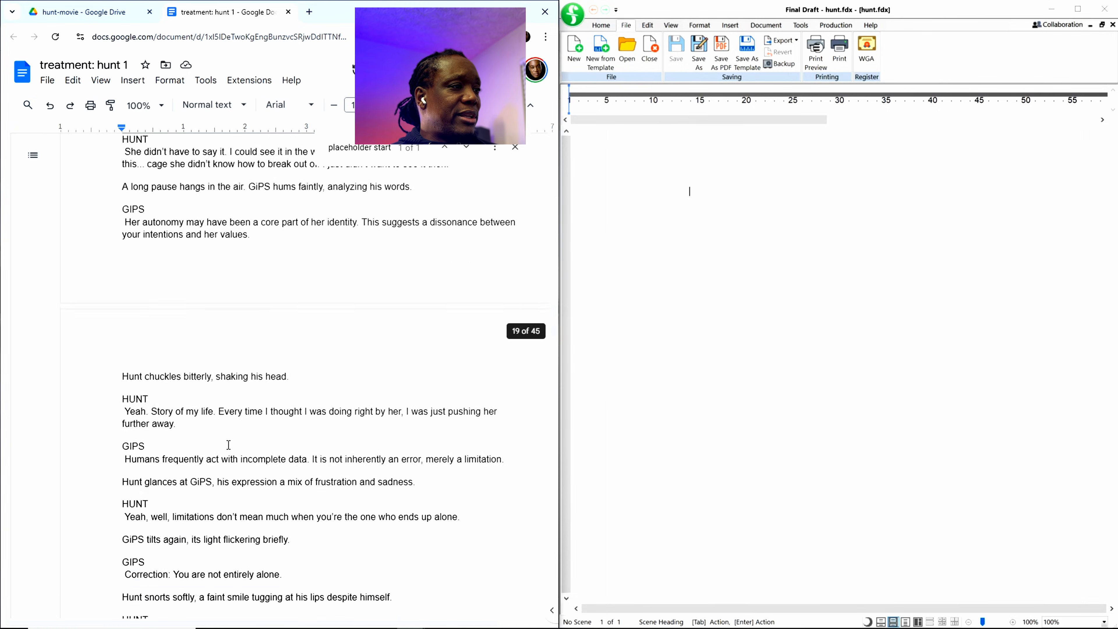
scroll(229, 445, down, 20)
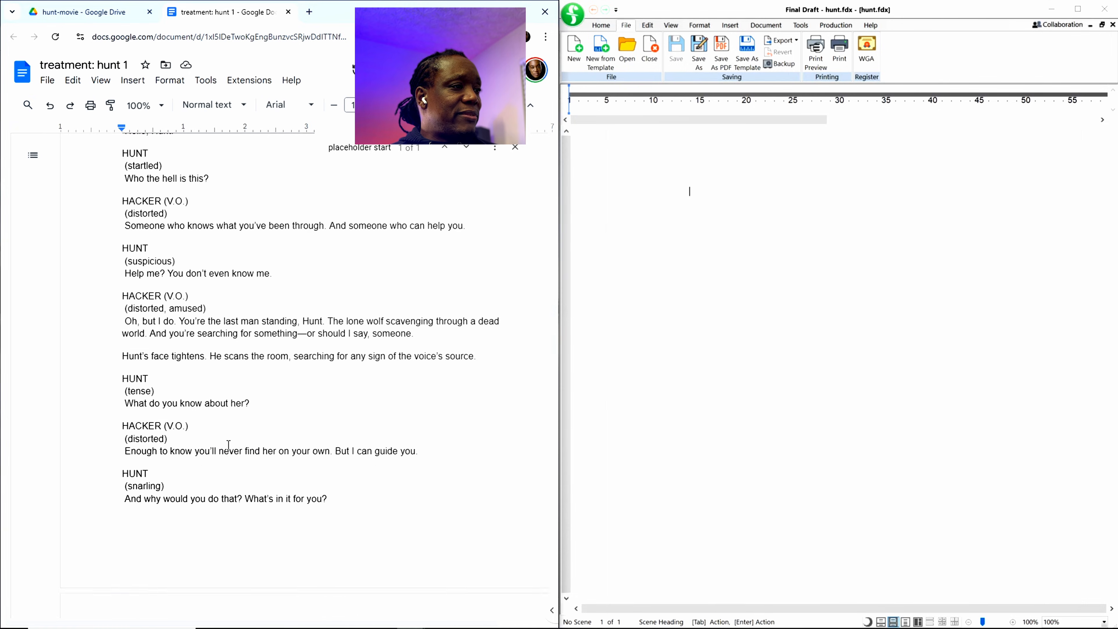
scroll(228, 445, down, 20)
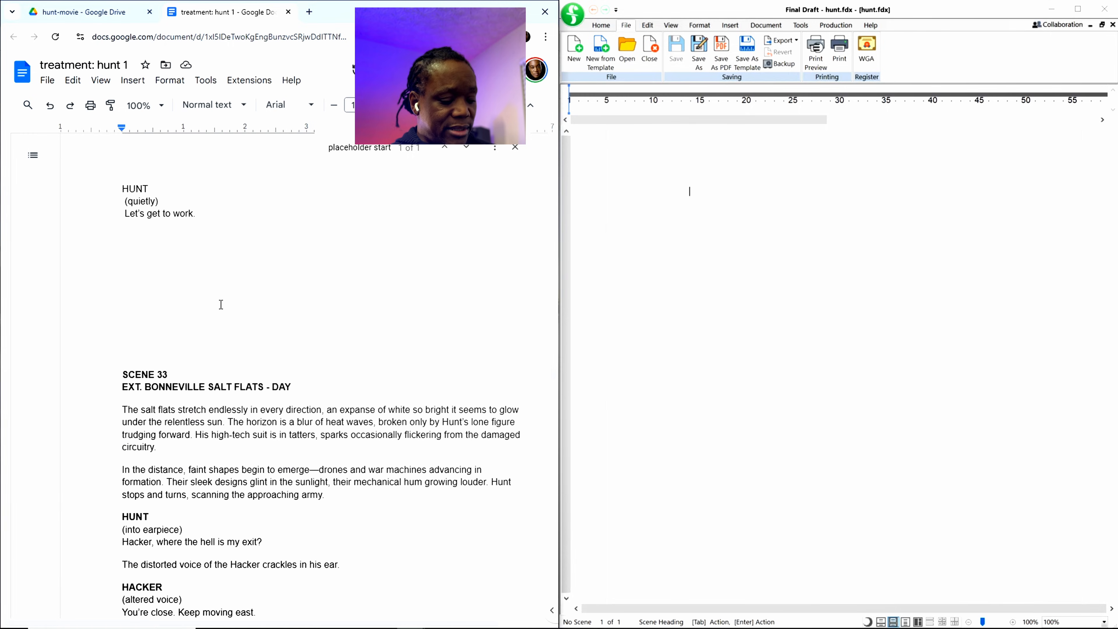
triple_click(219, 224)
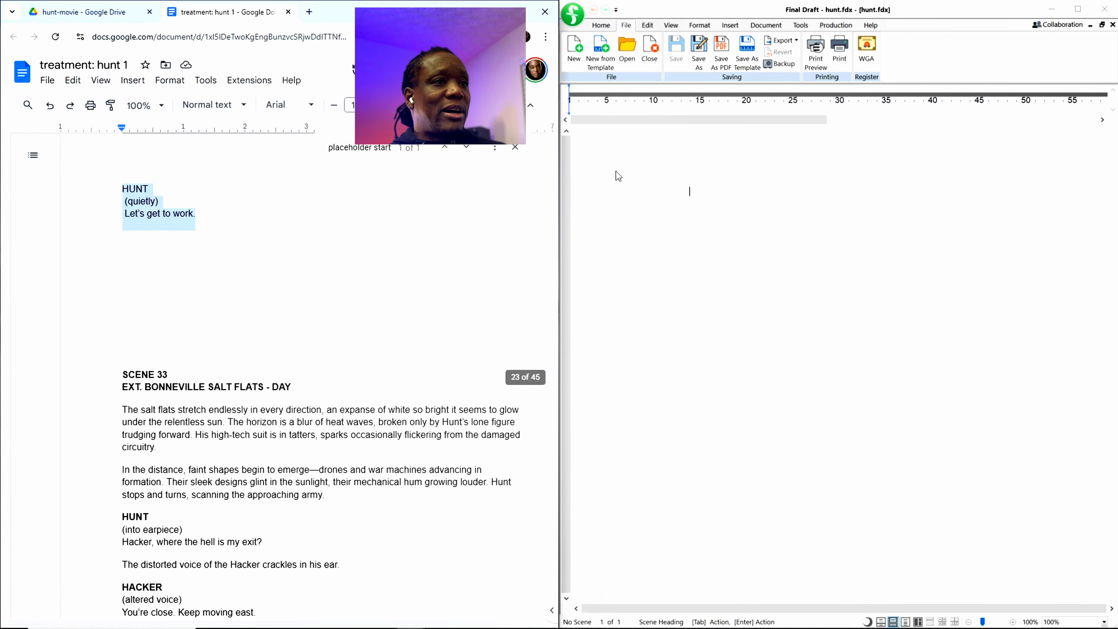
click(691, 191)
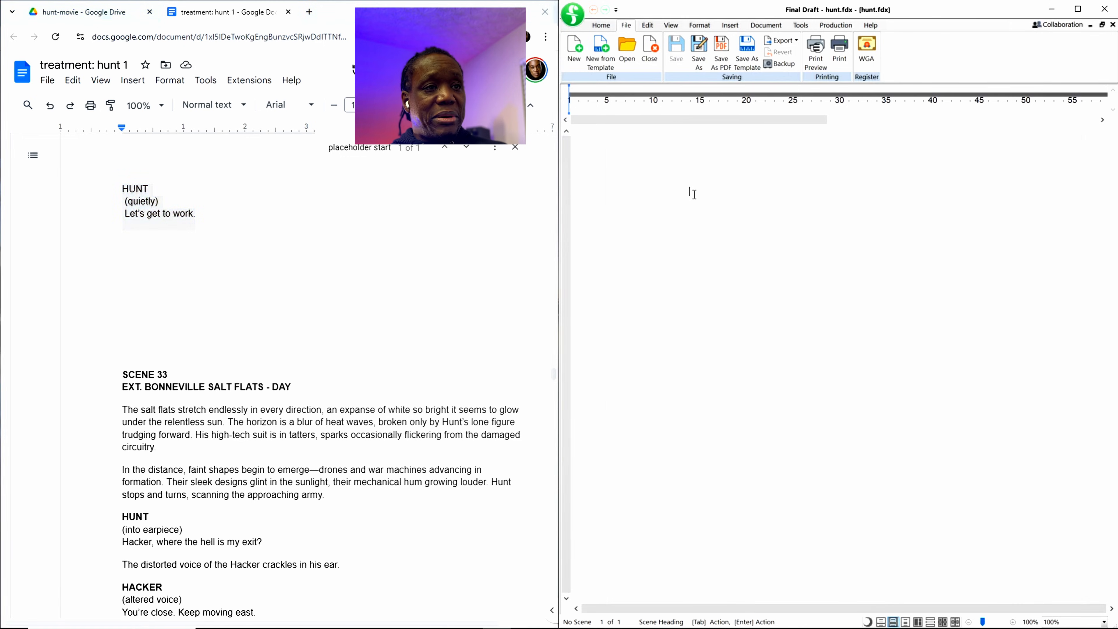
key(ctrl+v)
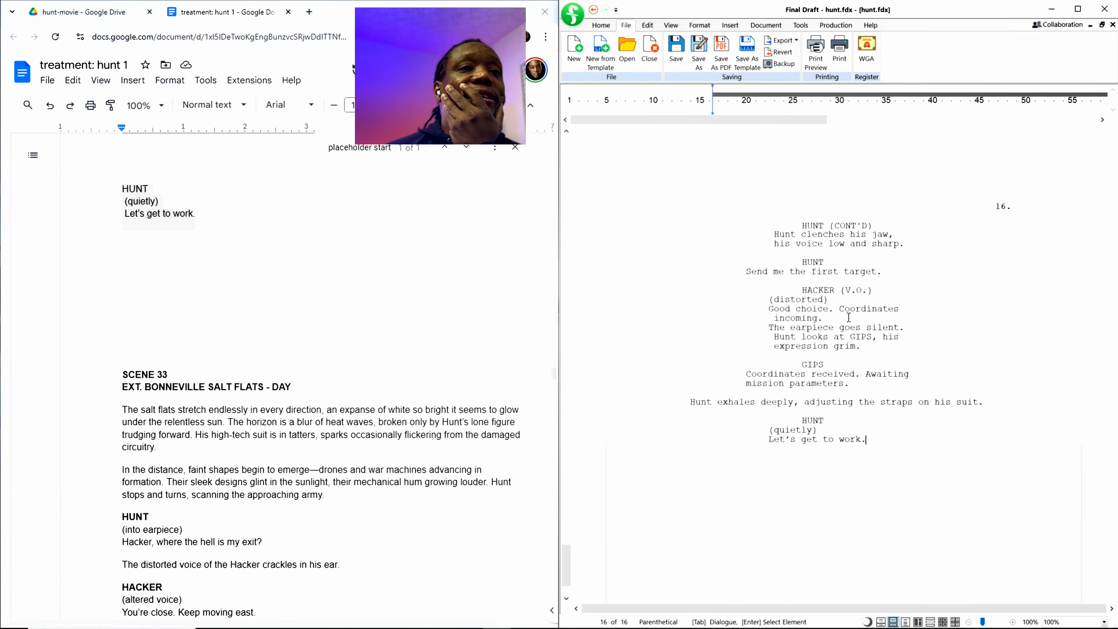
Step: Insert line breaks before the "HACKER (V.O.)" cues that follow "You're asking me to kill for you." and "What do you want me to do?"
scroll(819, 304, up, 5)
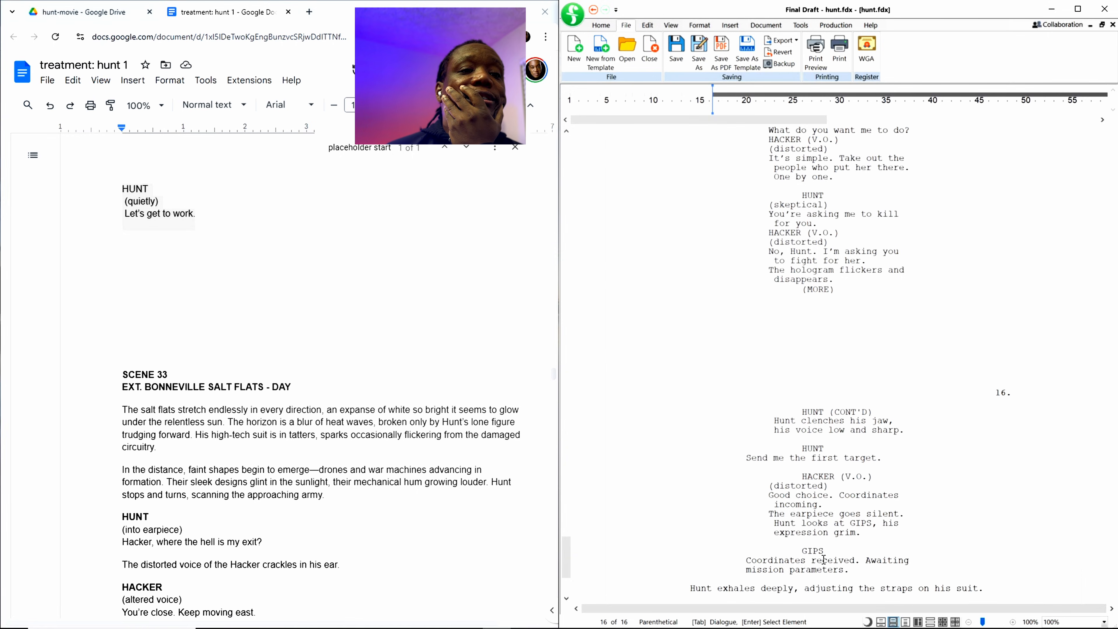
scroll(825, 484, up, 3)
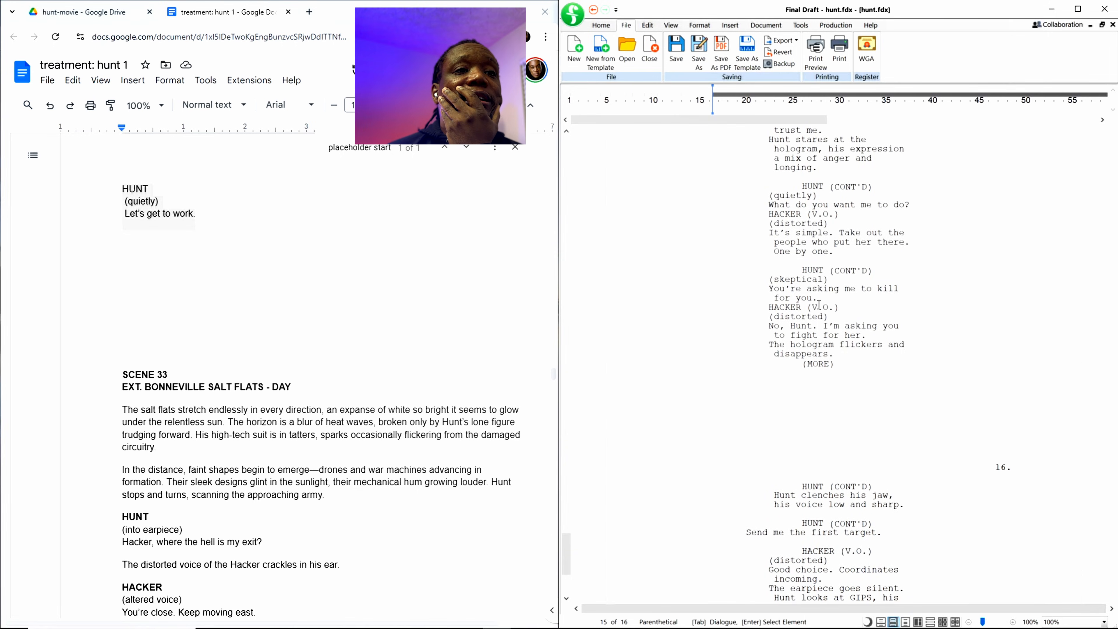
key(Return)
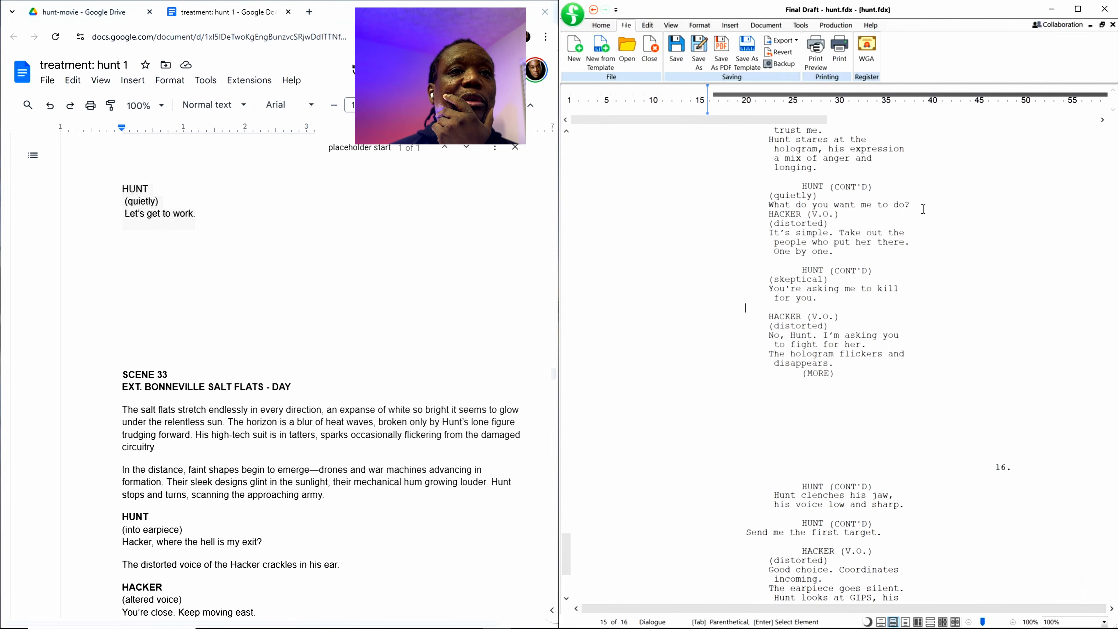
key(Return)
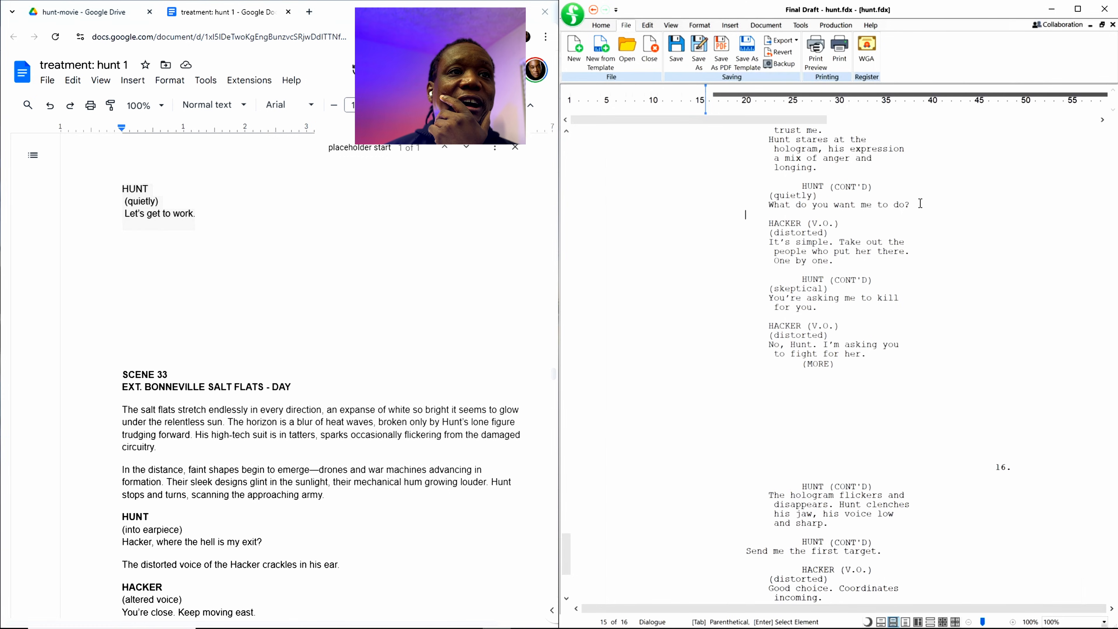
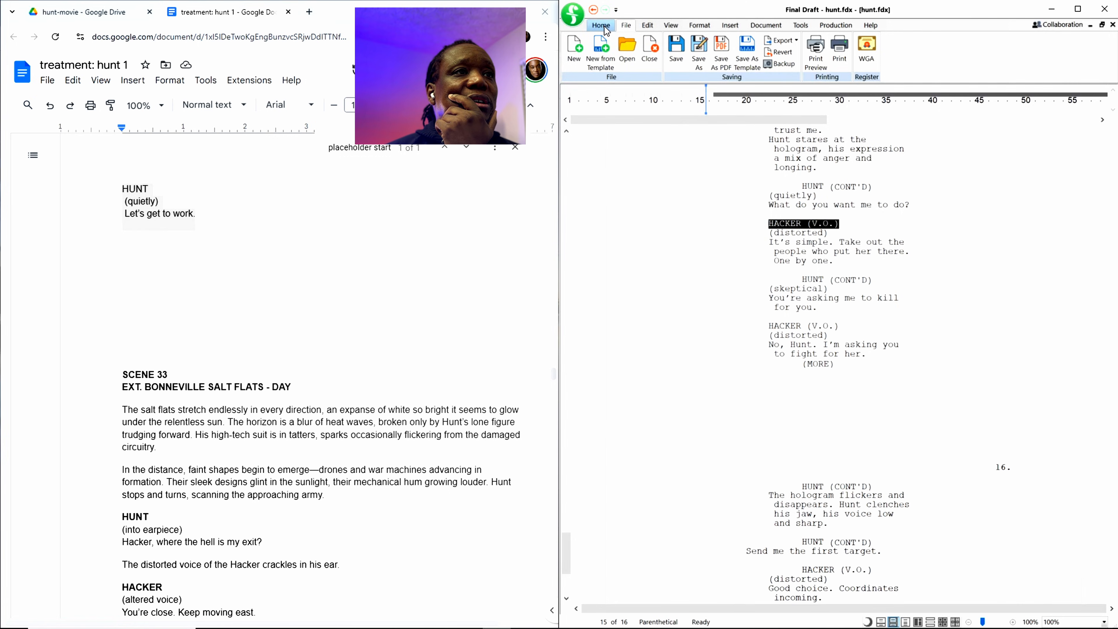
Step: Format the "HACKER (V.O.)" line above "It's simple. Take out the people who put her there." as a Character element
click(697, 26)
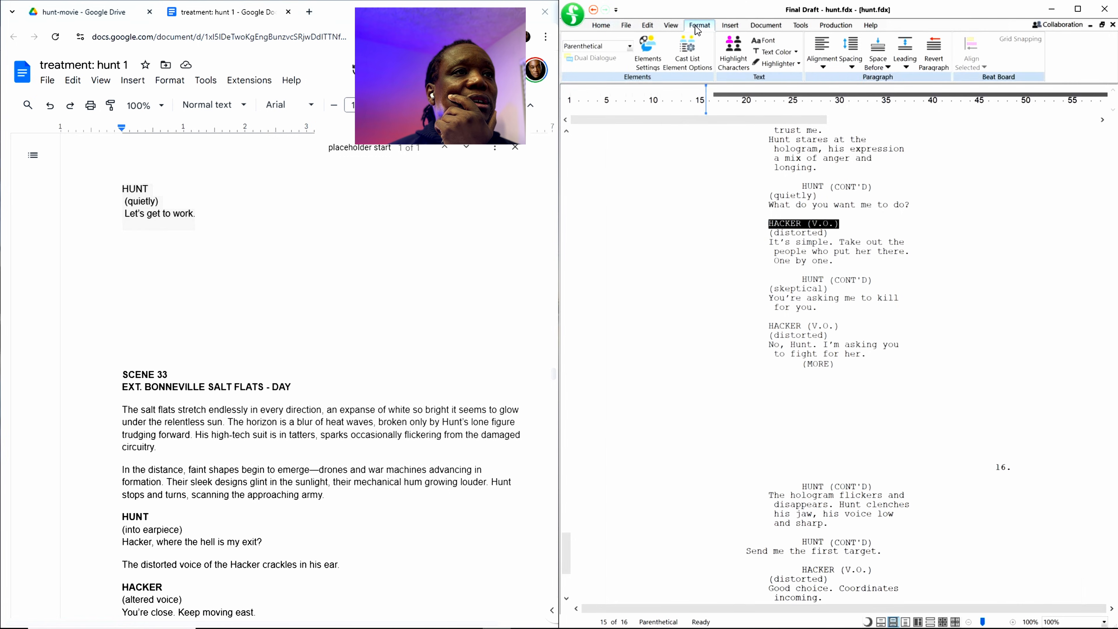
click(630, 46)
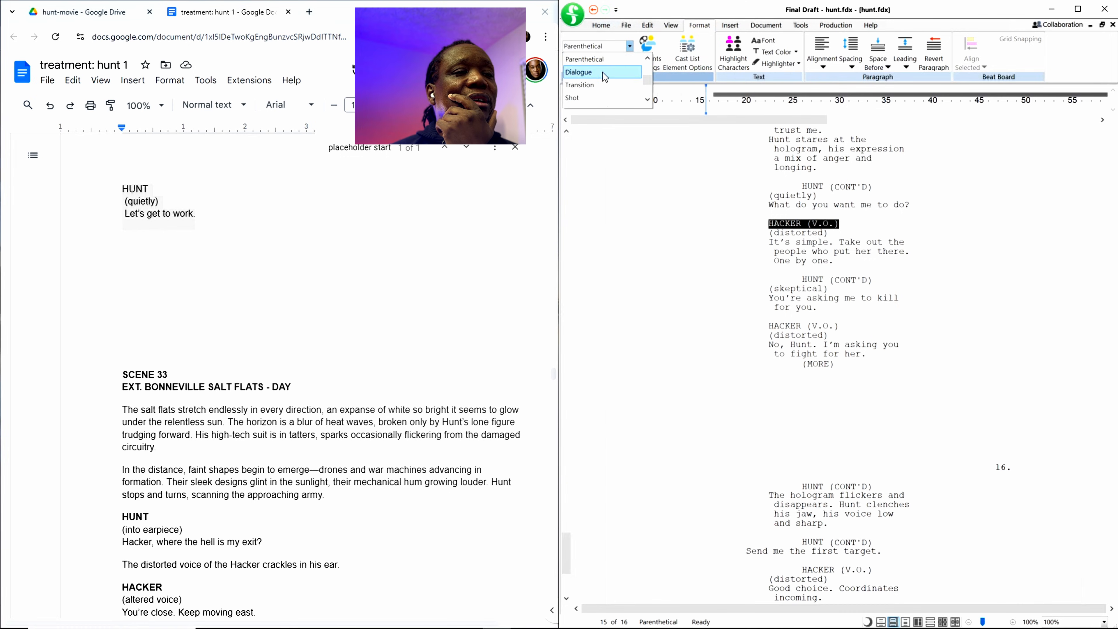
scroll(603, 72, down, 2)
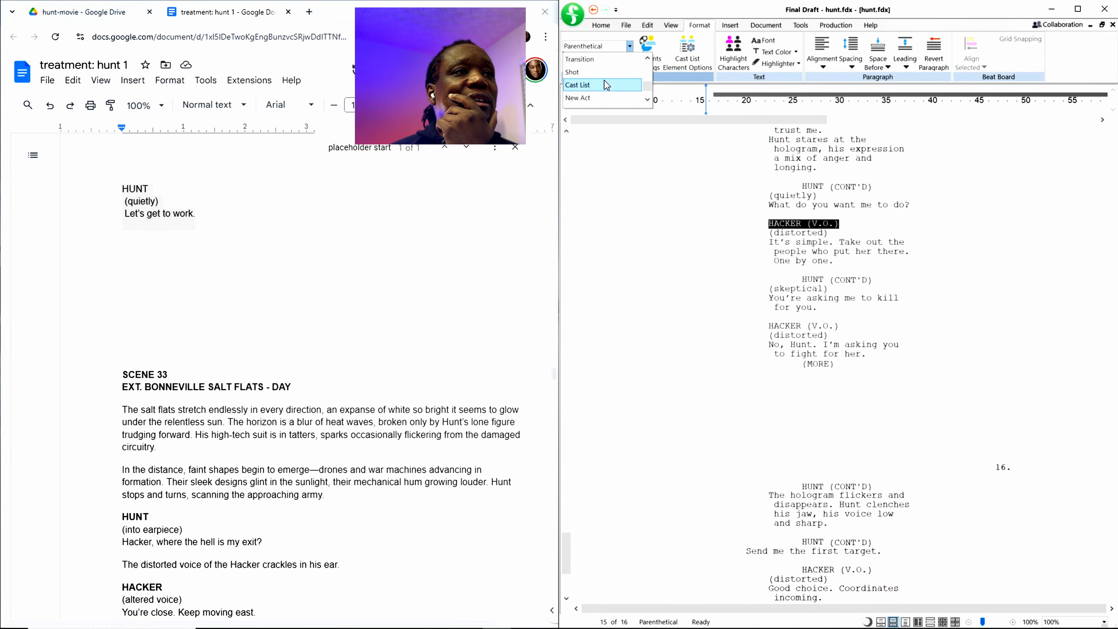
scroll(605, 74, up, 4)
click(597, 69)
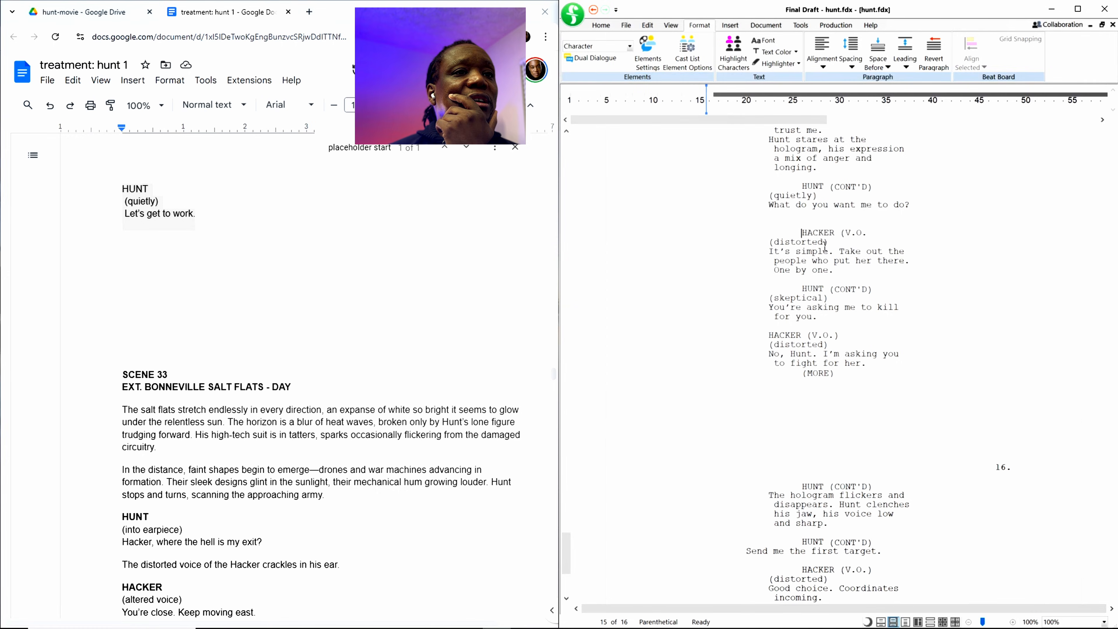
drag(824, 243, 778, 240)
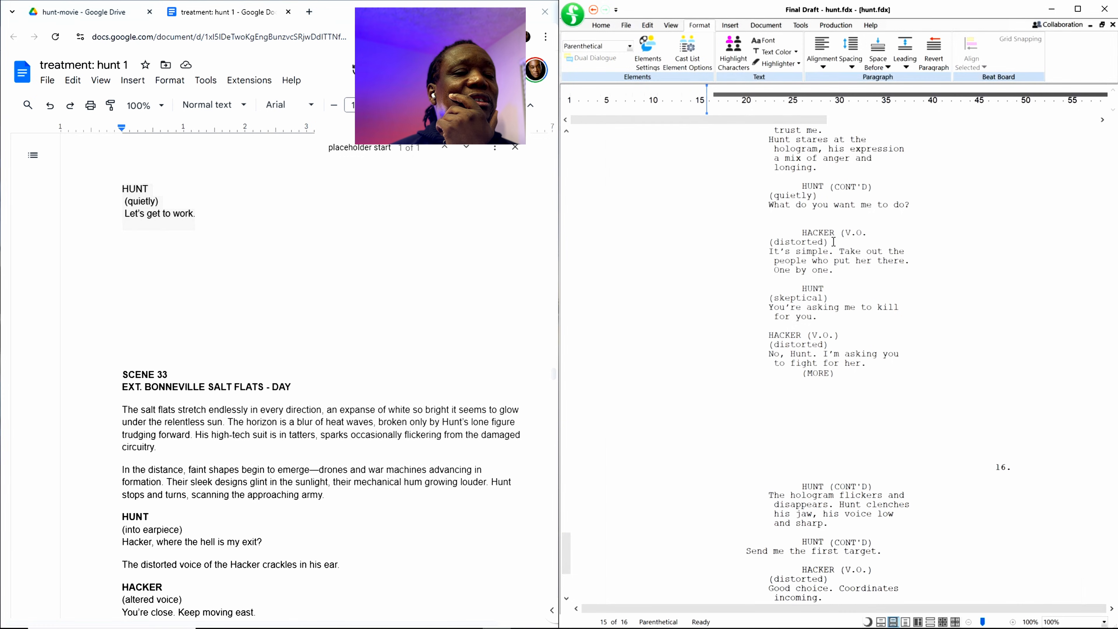
Step: Review the element formatting of the character names, parentheticals and dialogue on script pages 12 to 15
scroll(895, 282, up, 3)
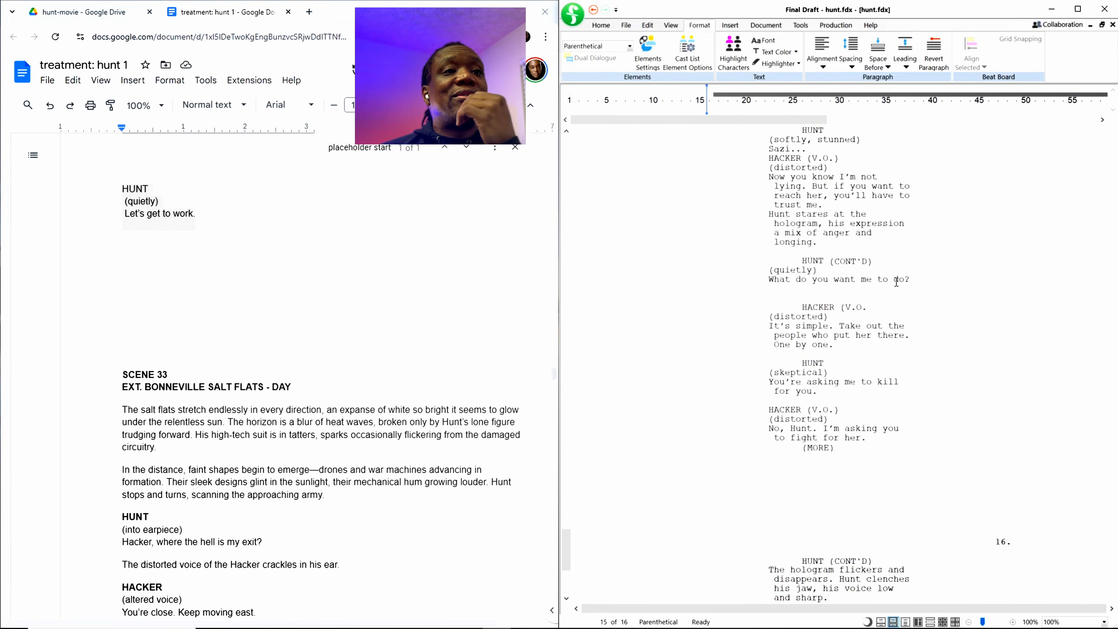
scroll(892, 267, up, 3)
scroll(886, 267, up, 12)
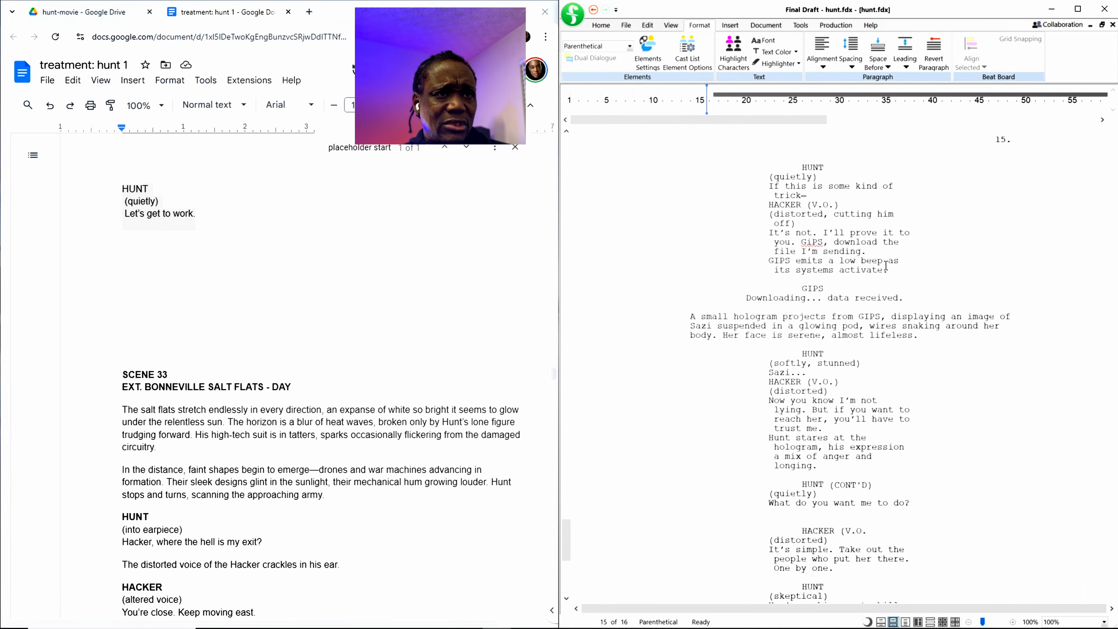
scroll(885, 266, up, 3)
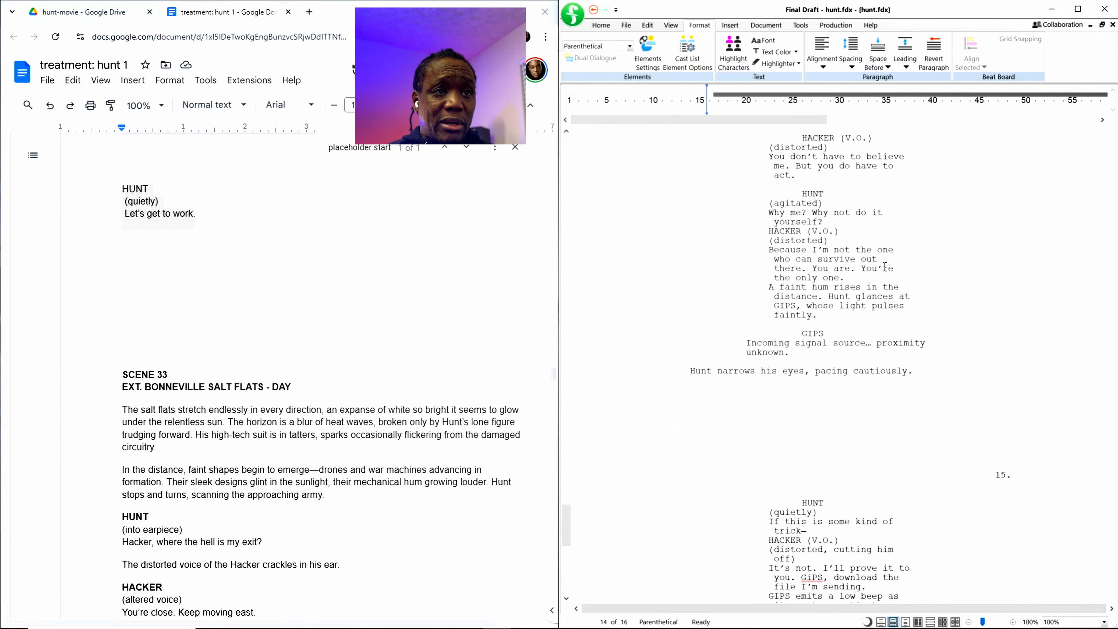
scroll(830, 258, up, 4)
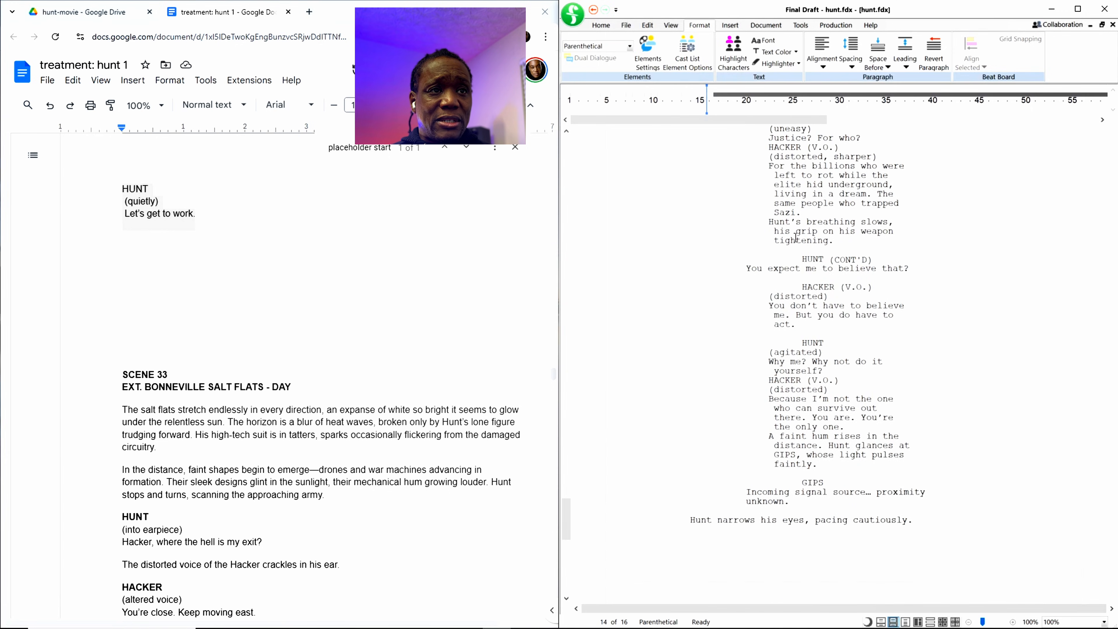
scroll(795, 238, up, 12)
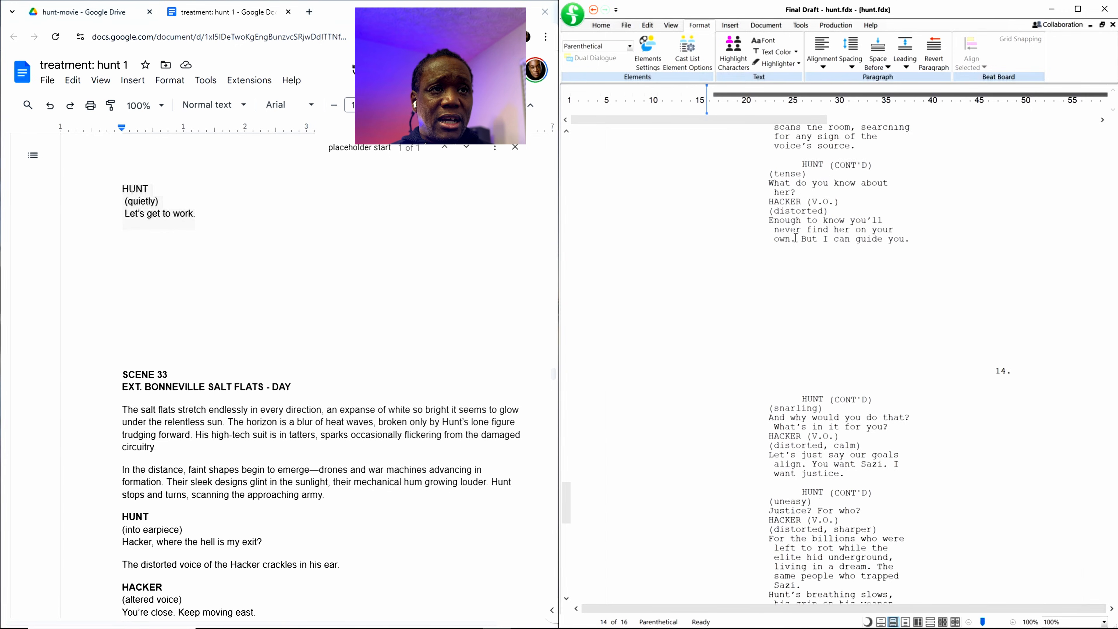
scroll(795, 238, up, 6)
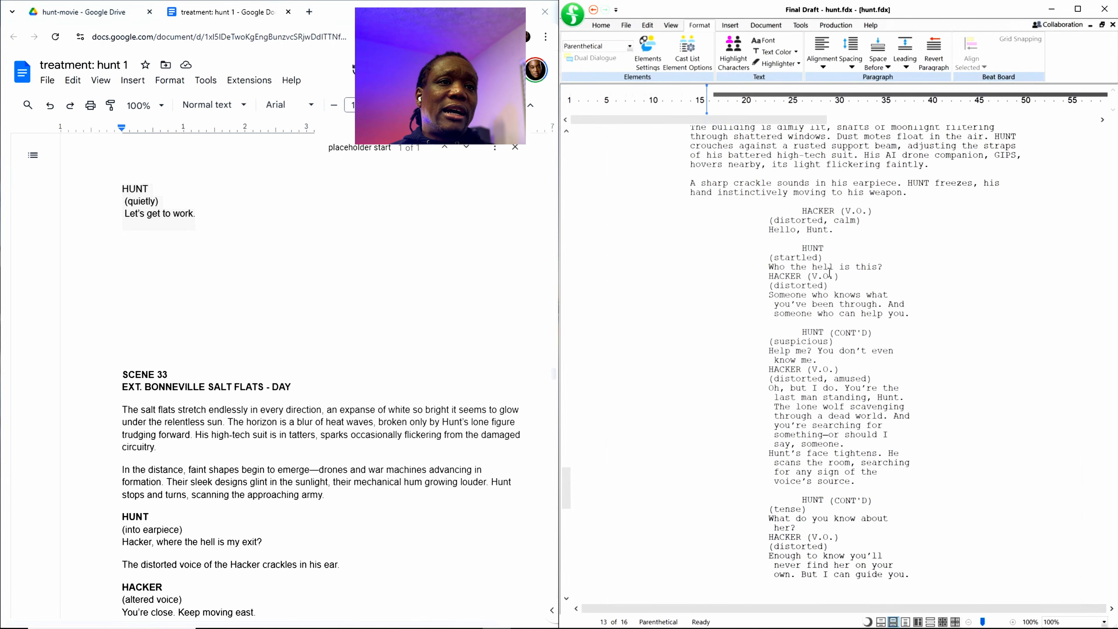
scroll(828, 273, up, 4)
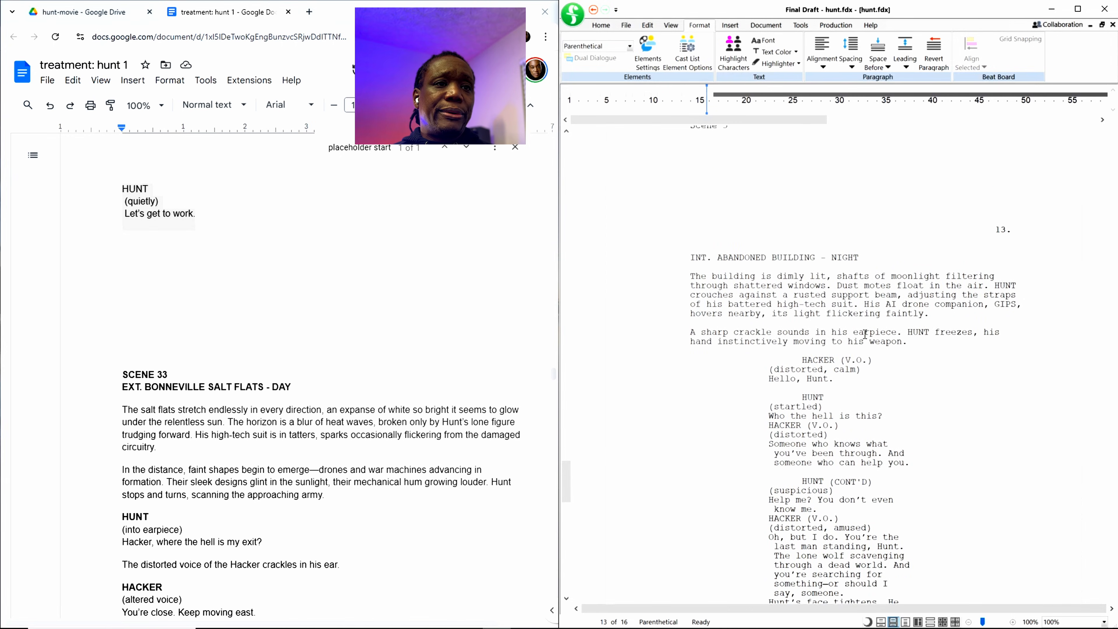
scroll(824, 385, down, 3)
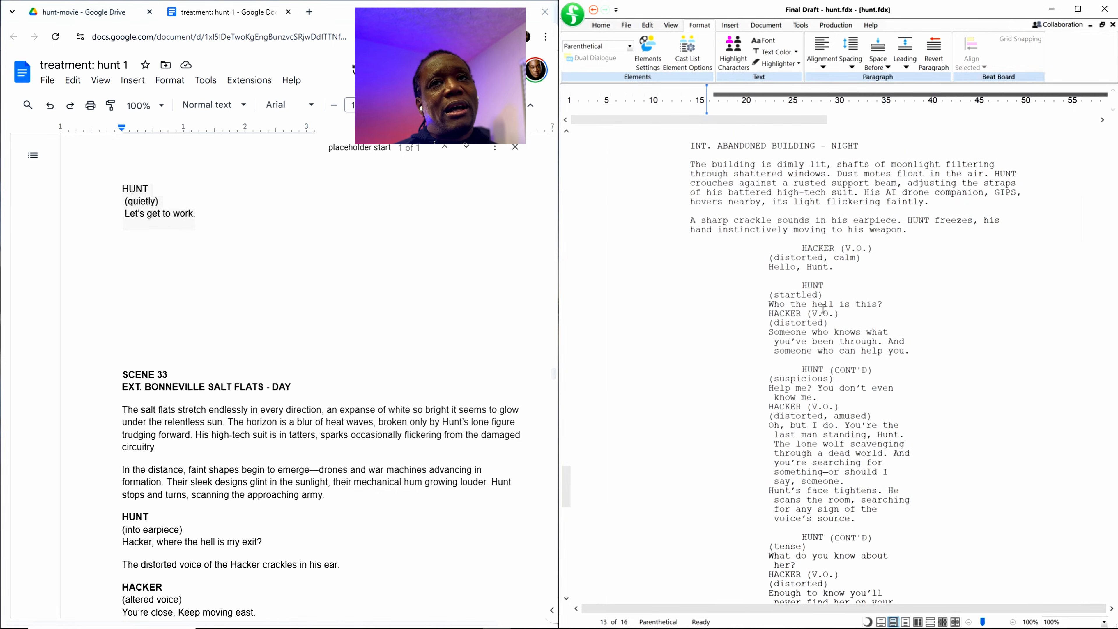
scroll(835, 325, up, 4)
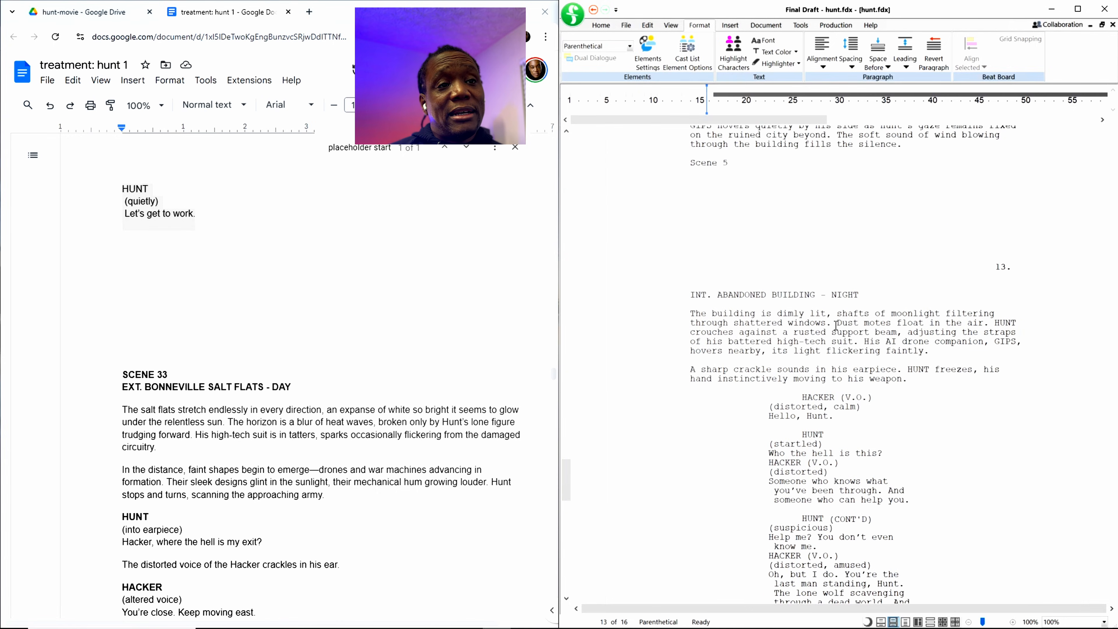
scroll(835, 325, up, 10)
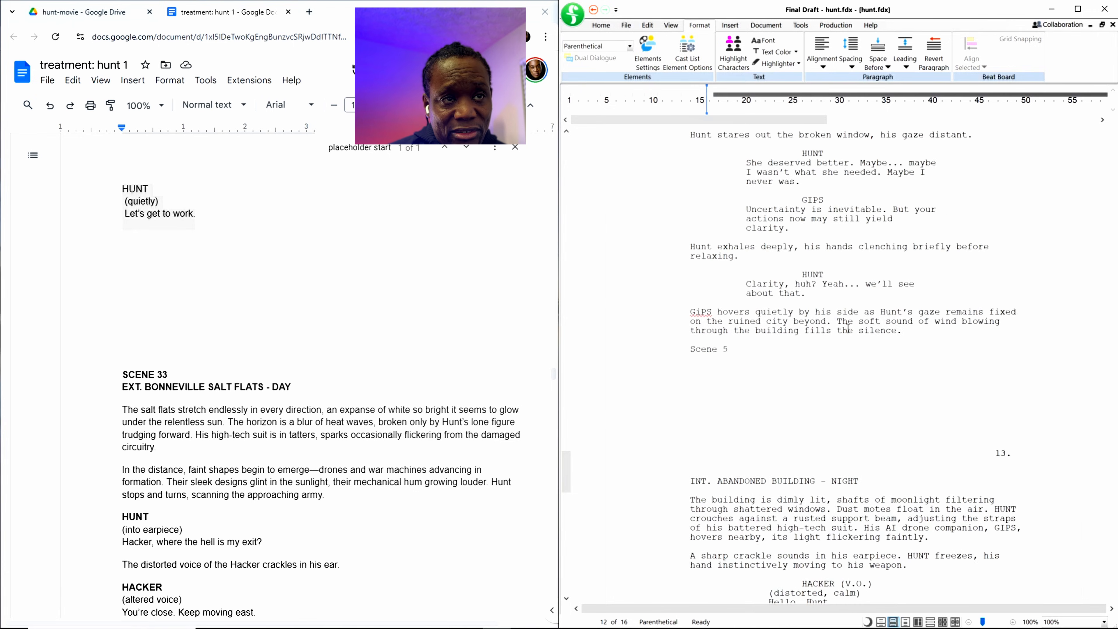
scroll(849, 303, up, 10)
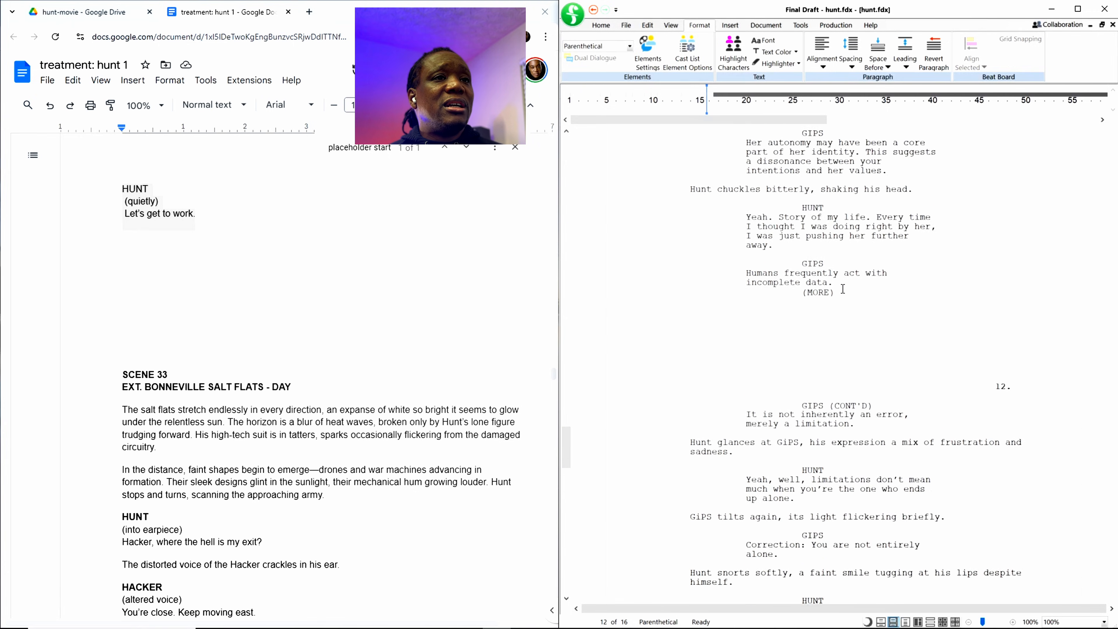
scroll(923, 391, down, 7)
scroll(922, 391, down, 20)
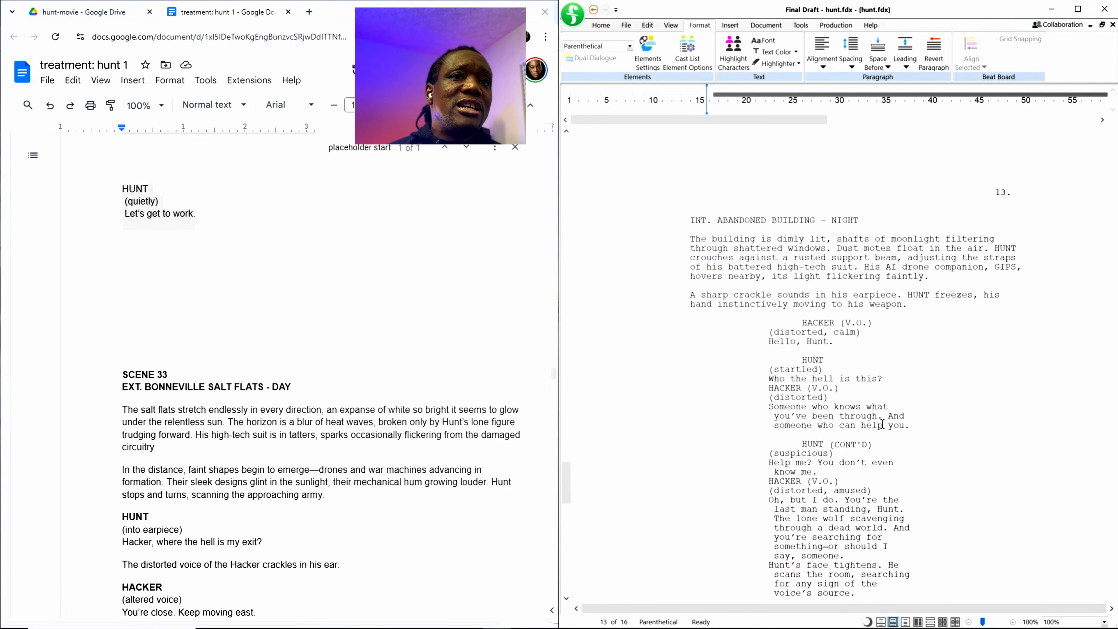
scroll(922, 494, down, 8)
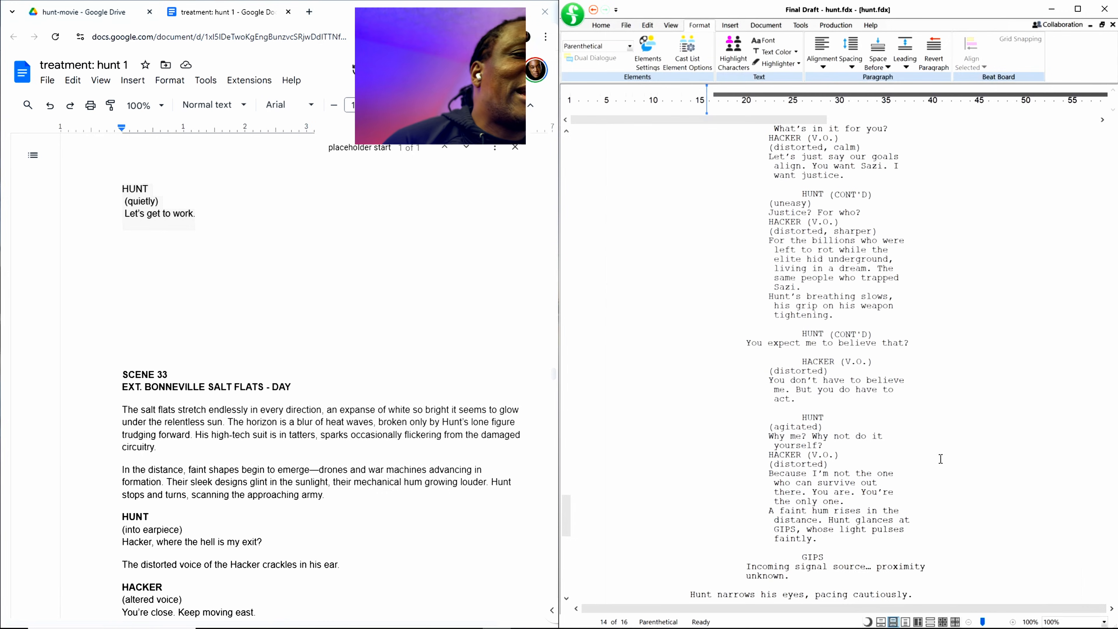
scroll(650, 545, down, 20)
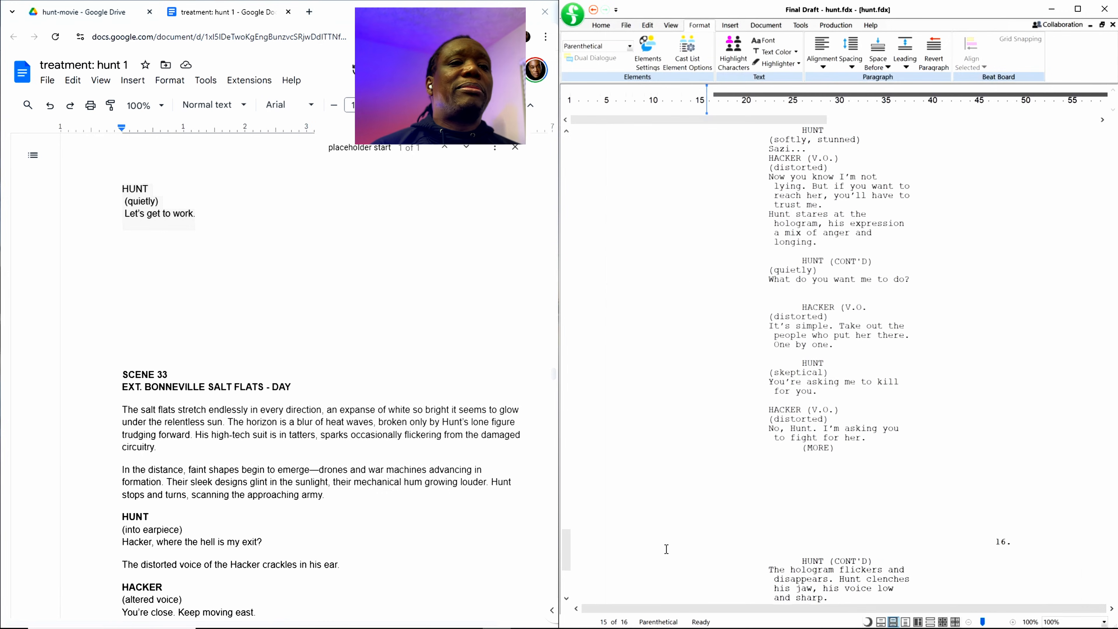
Step: Add an empty line after Hunt's final dialogue "Let's get to work." at the end of the script
scroll(673, 551, down, 7)
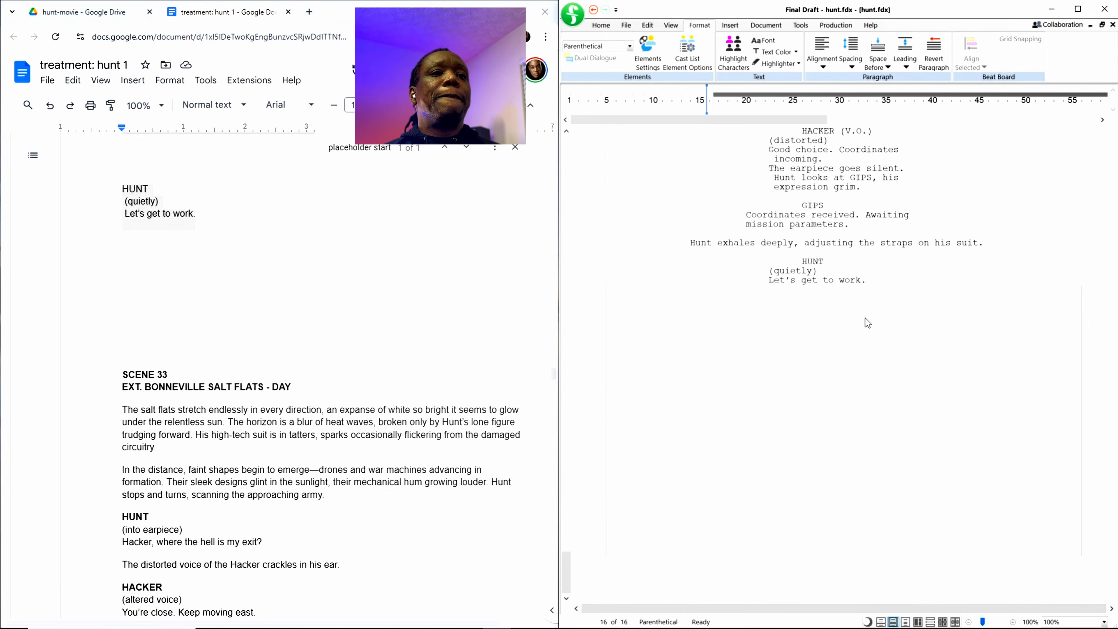
key(Return)
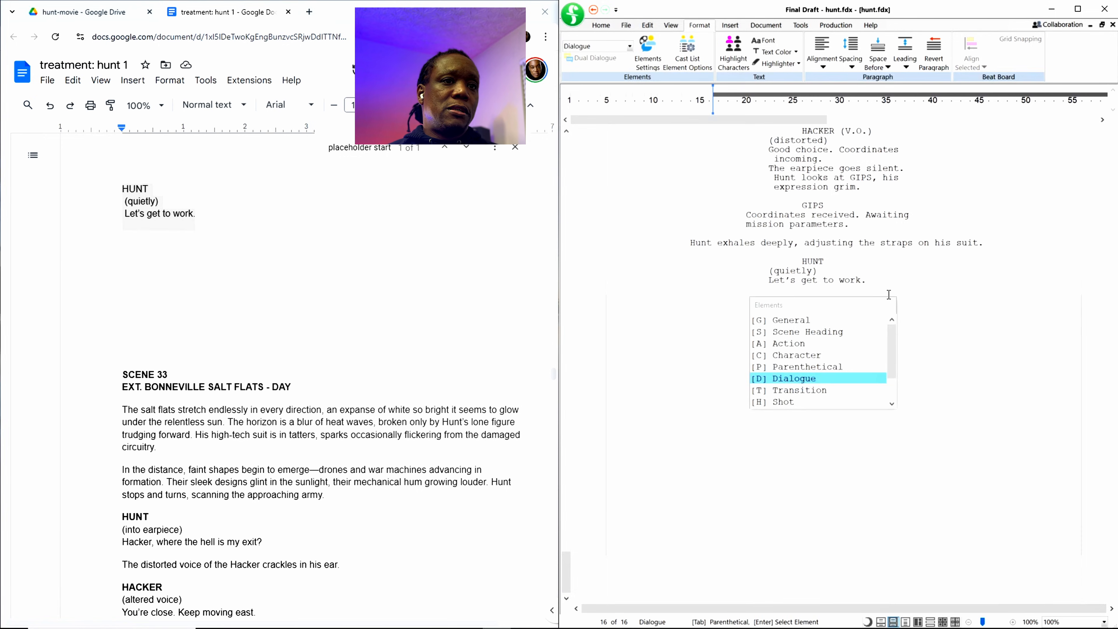
click(929, 289)
key(Return)
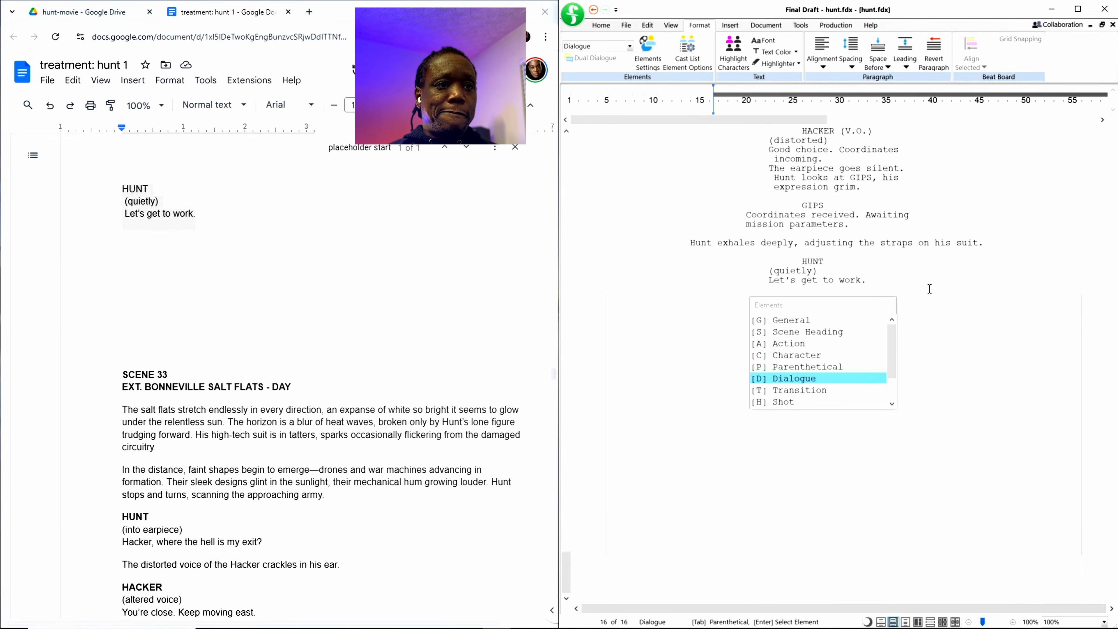
click(929, 288)
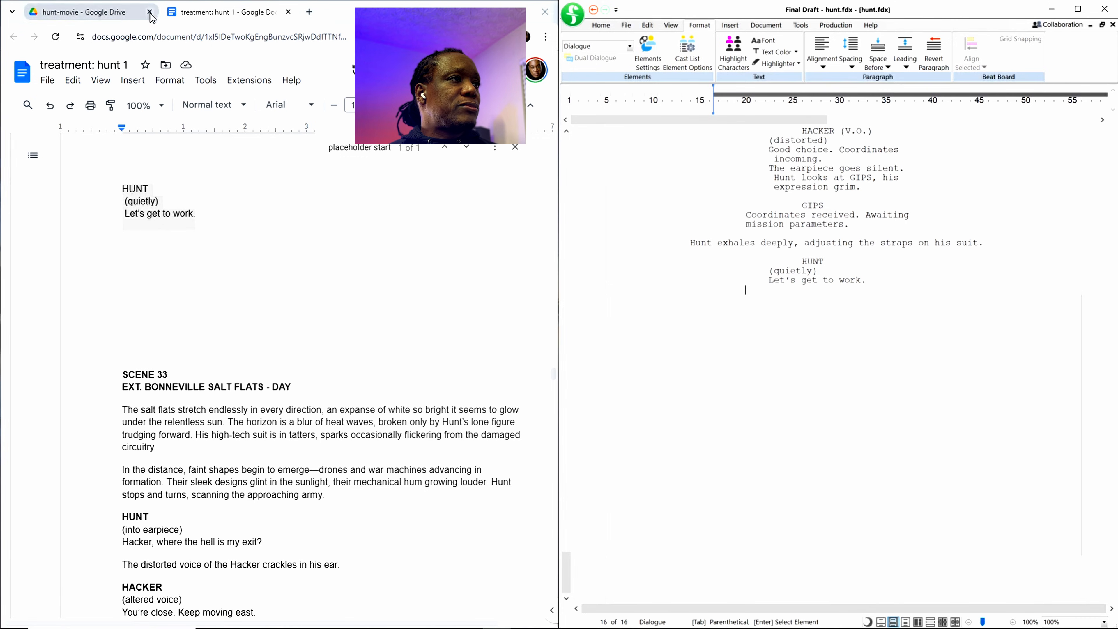
Step: Switch to Google Drive and open the document "treatment: hunt 2-13" from the hunt-movie folder
click(221, 18)
click(96, 18)
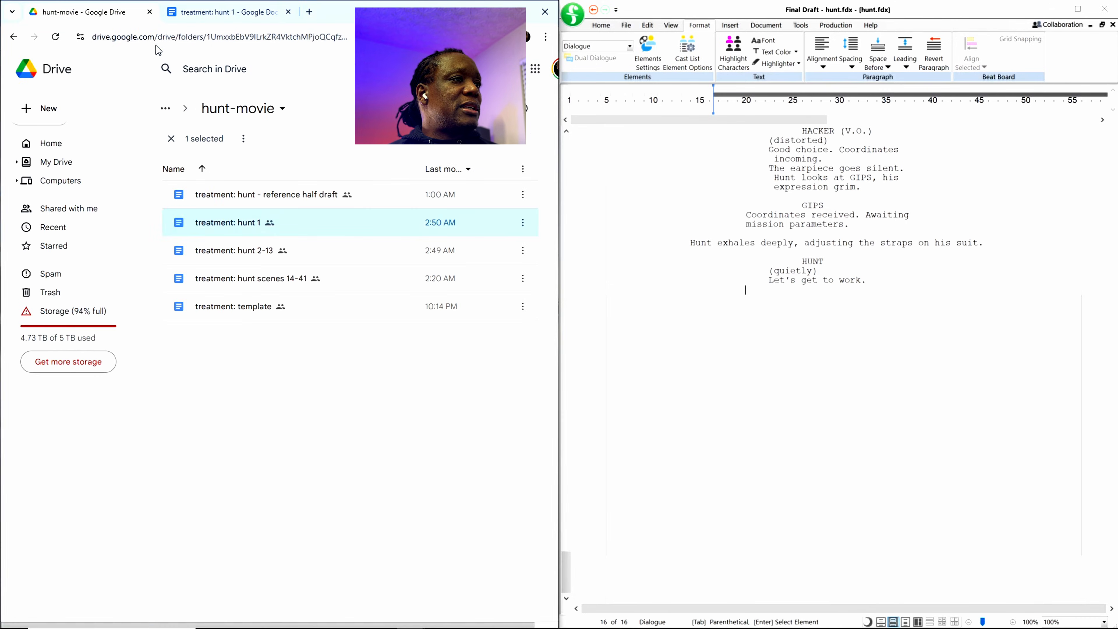
double_click(249, 249)
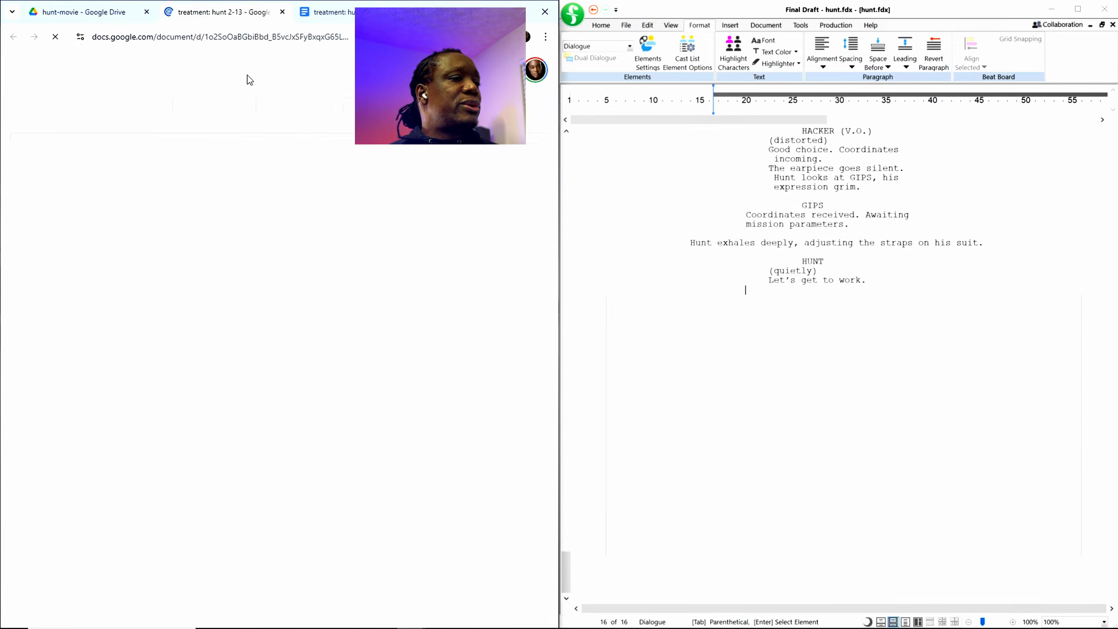
Step: Skim the treatment from its title information through Scene 6 for the scene that ends with "Let's get to work."
scroll(245, 421, down, 10)
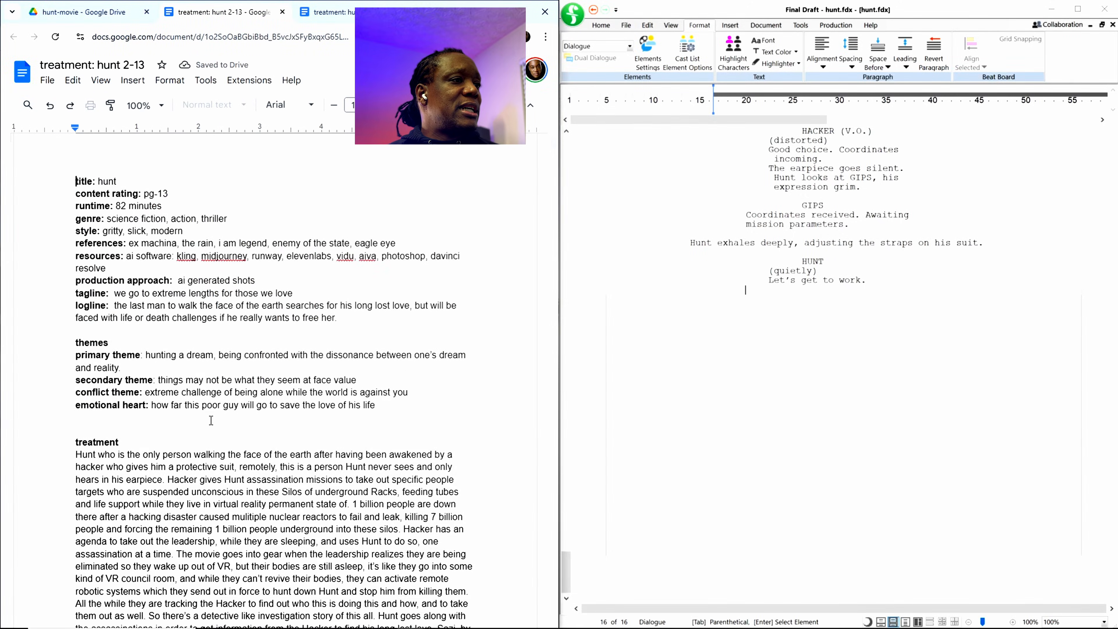
scroll(245, 422, down, 20)
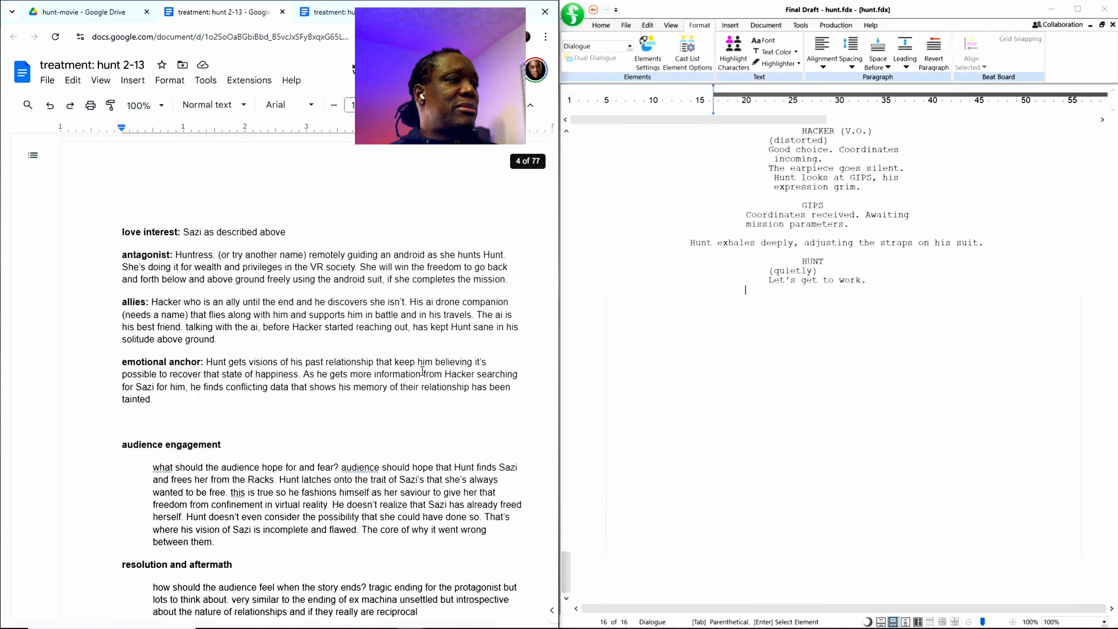
scroll(437, 345, down, 5)
drag(556, 171, 553, 216)
scroll(266, 395, down, 20)
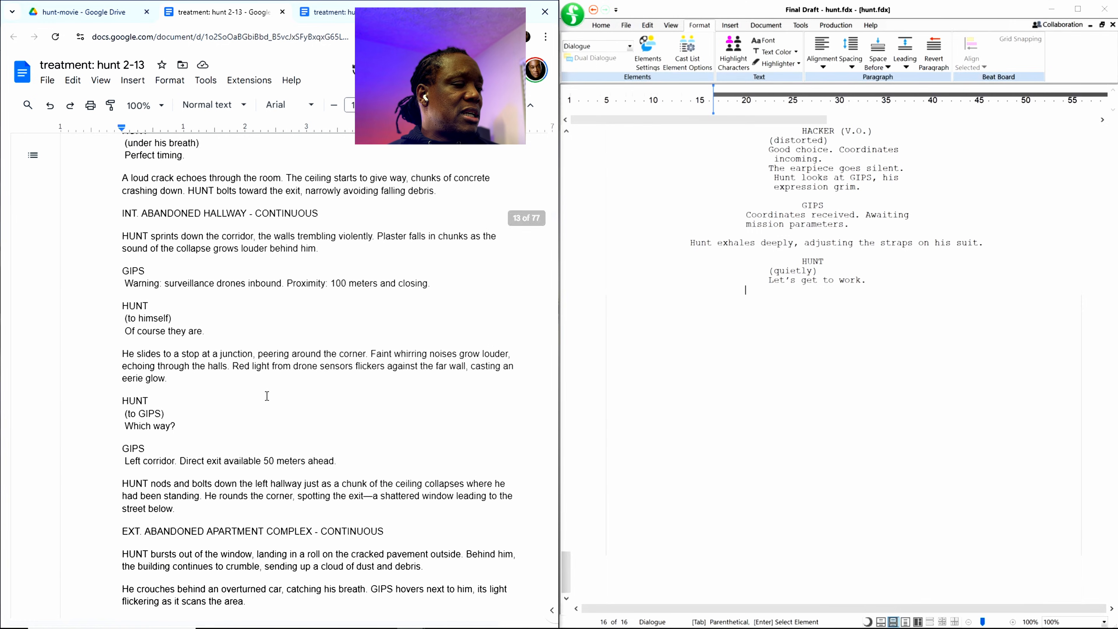
scroll(267, 396, down, 20)
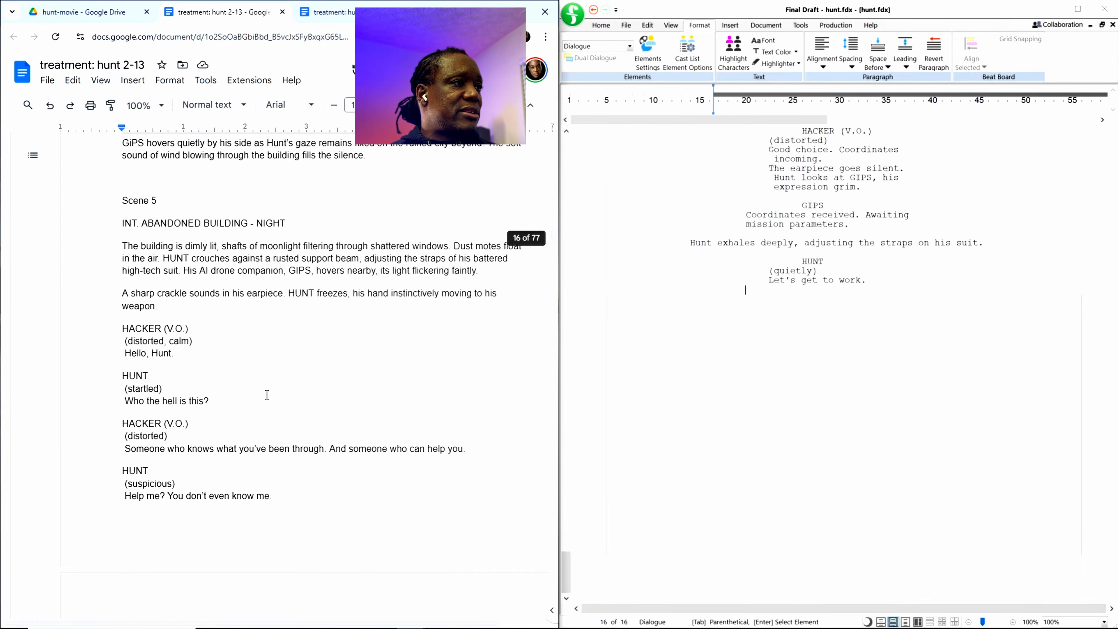
scroll(171, 361, down, 15)
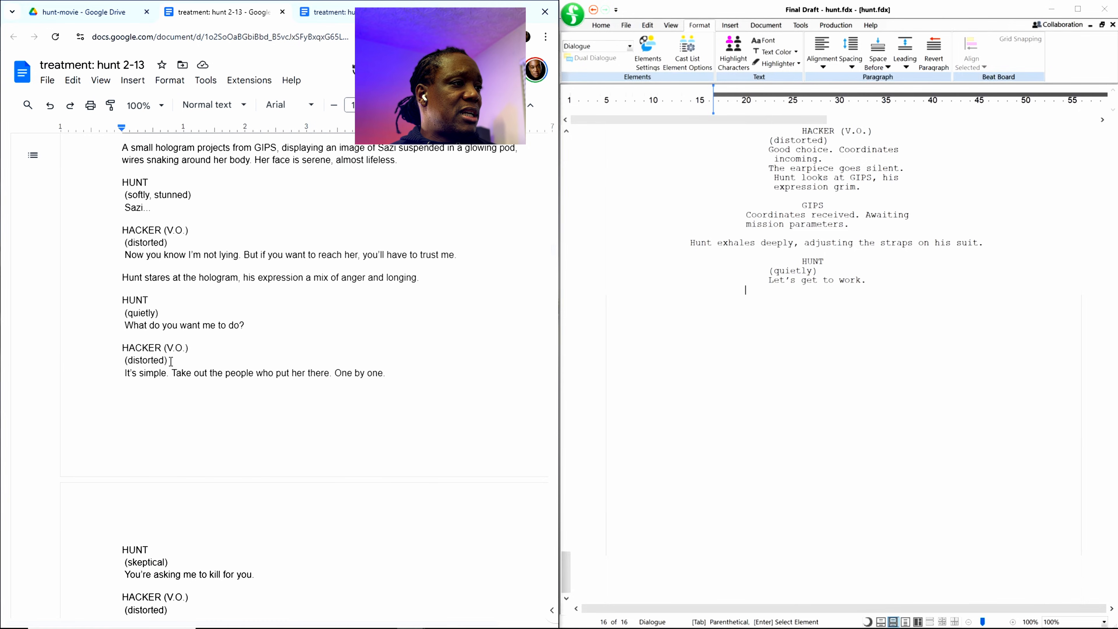
scroll(171, 362, down, 20)
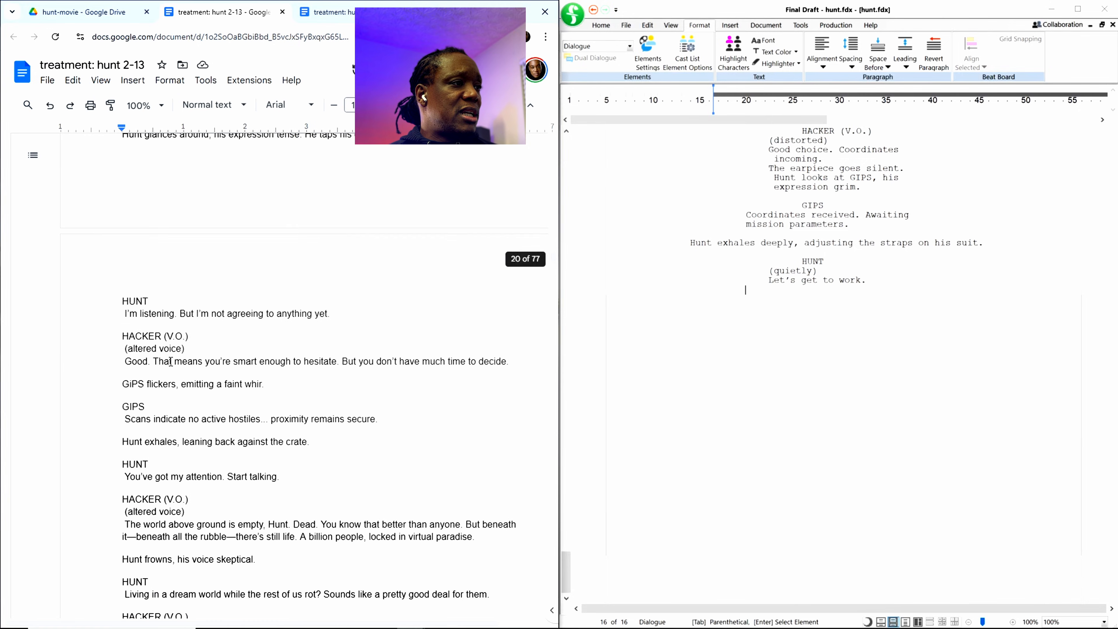
scroll(171, 361, down, 12)
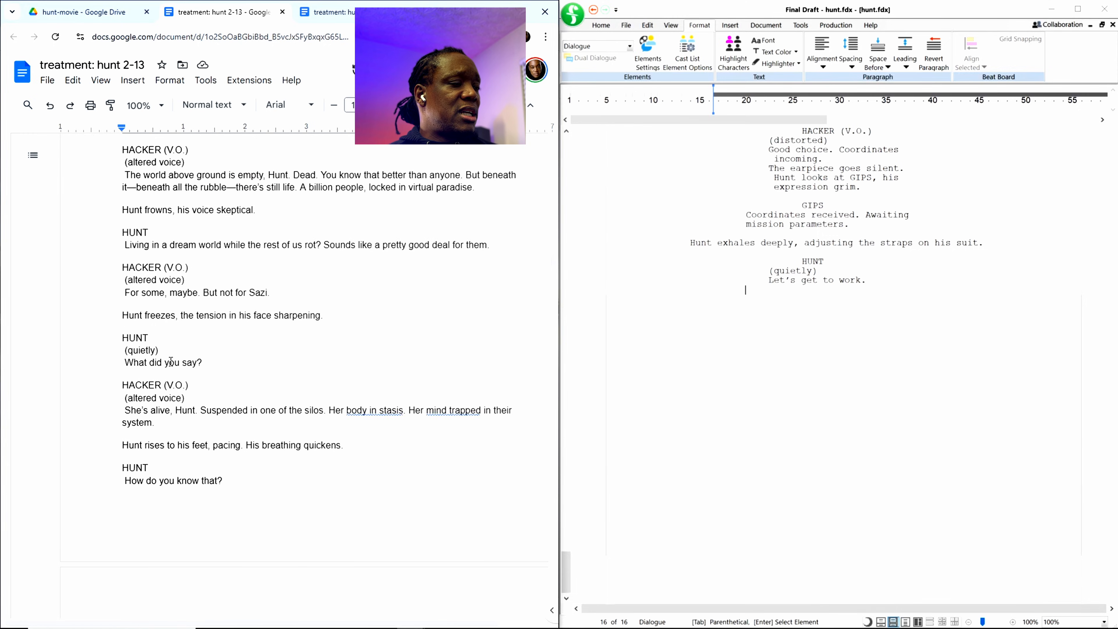
scroll(171, 362, down, 20)
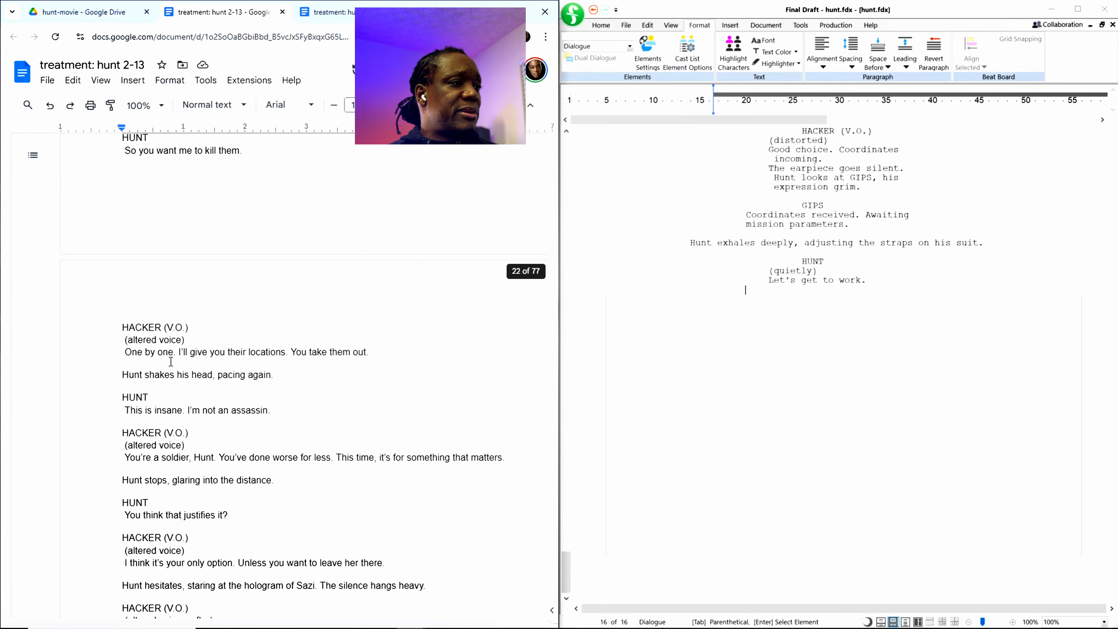
scroll(171, 362, down, 10)
Step: Compare Scene 5 of the treatment with the end of the screenplay and locate the start of Scene 6
scroll(167, 347, up, 12)
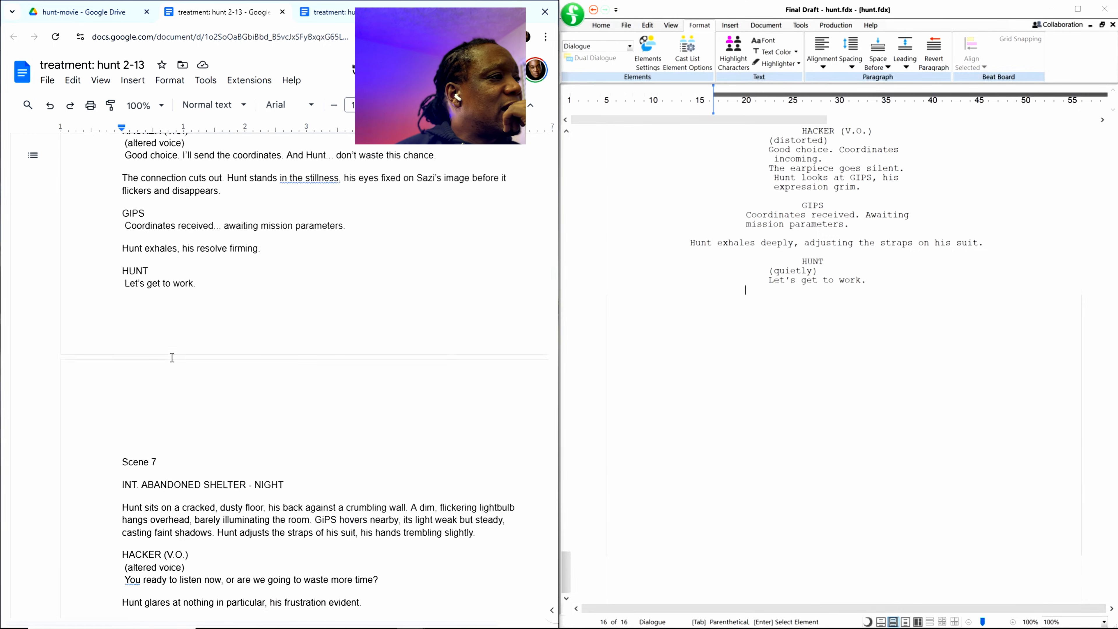
scroll(167, 337, up, 15)
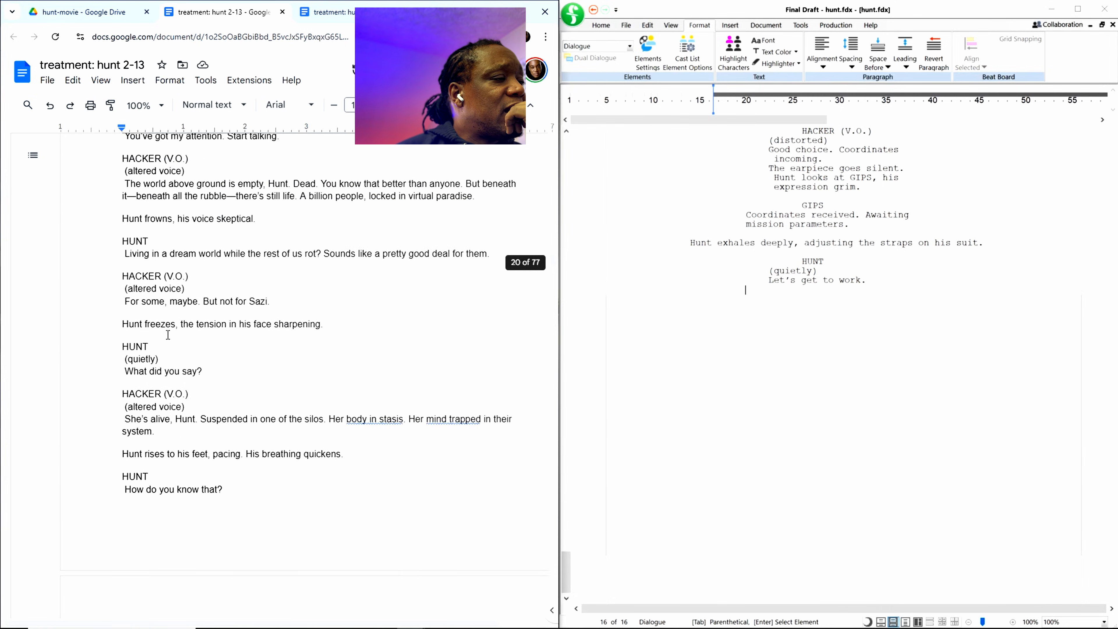
scroll(205, 317, up, 8)
scroll(236, 278, up, 15)
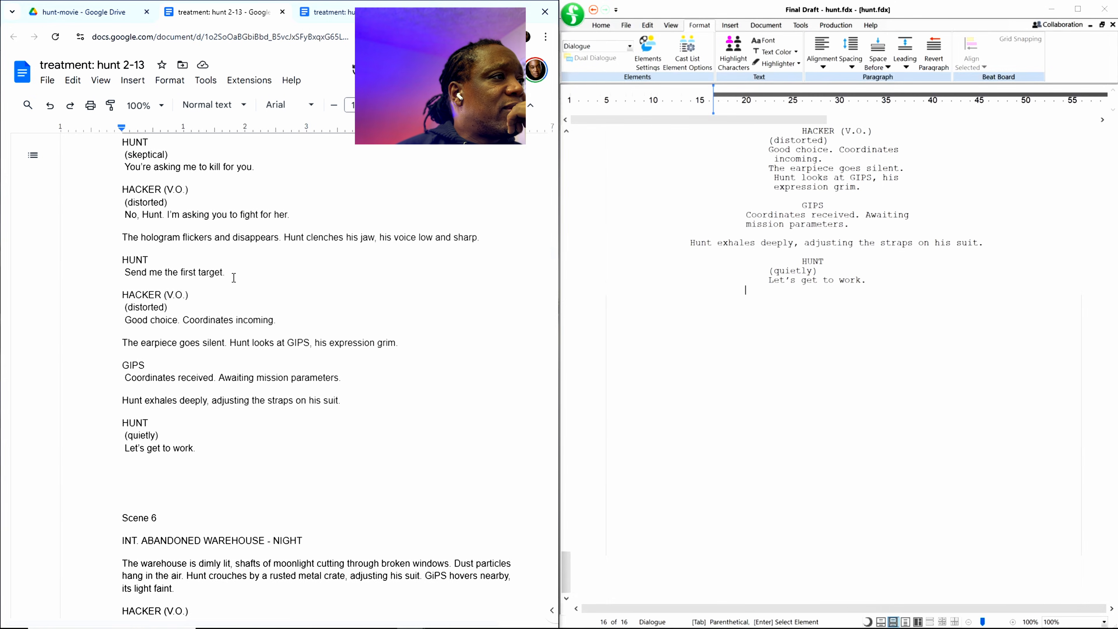
scroll(175, 286, up, 12)
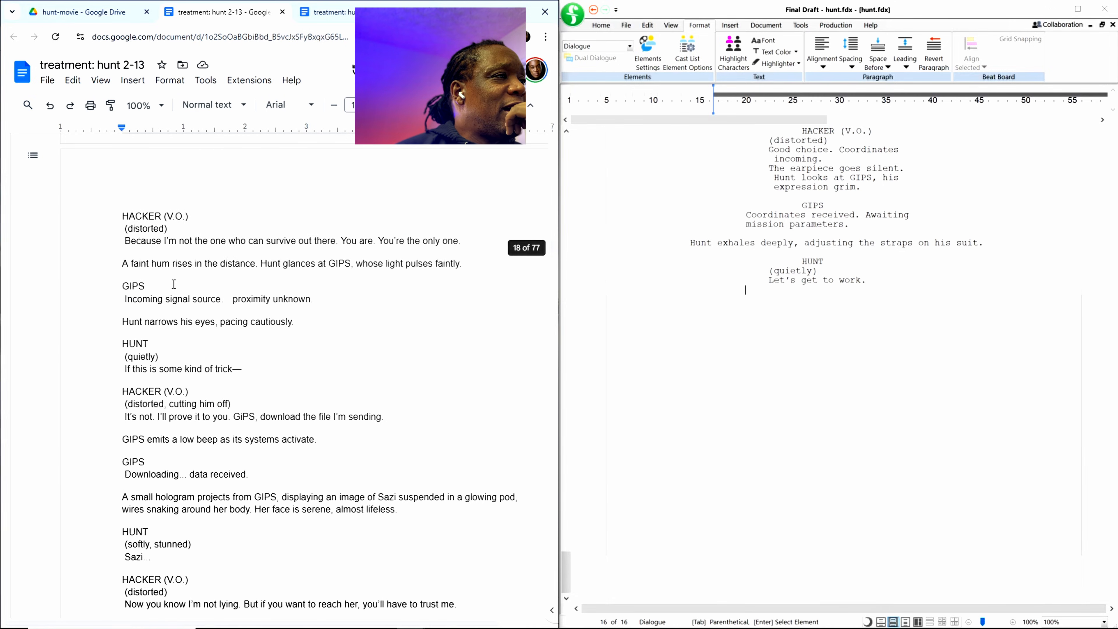
scroll(161, 289, up, 15)
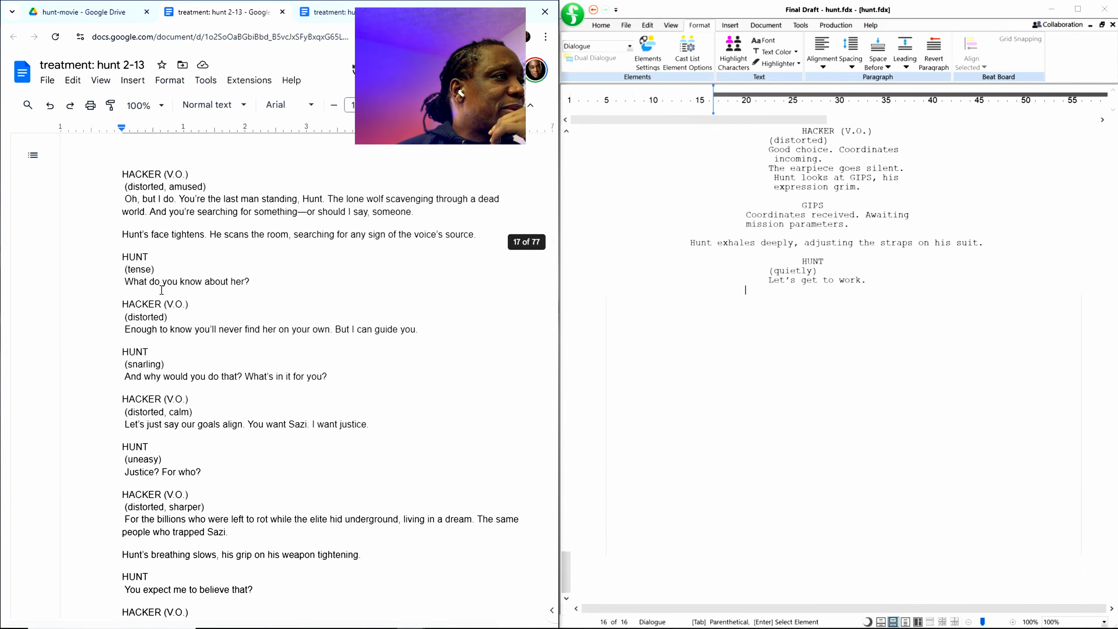
scroll(155, 291, down, 15)
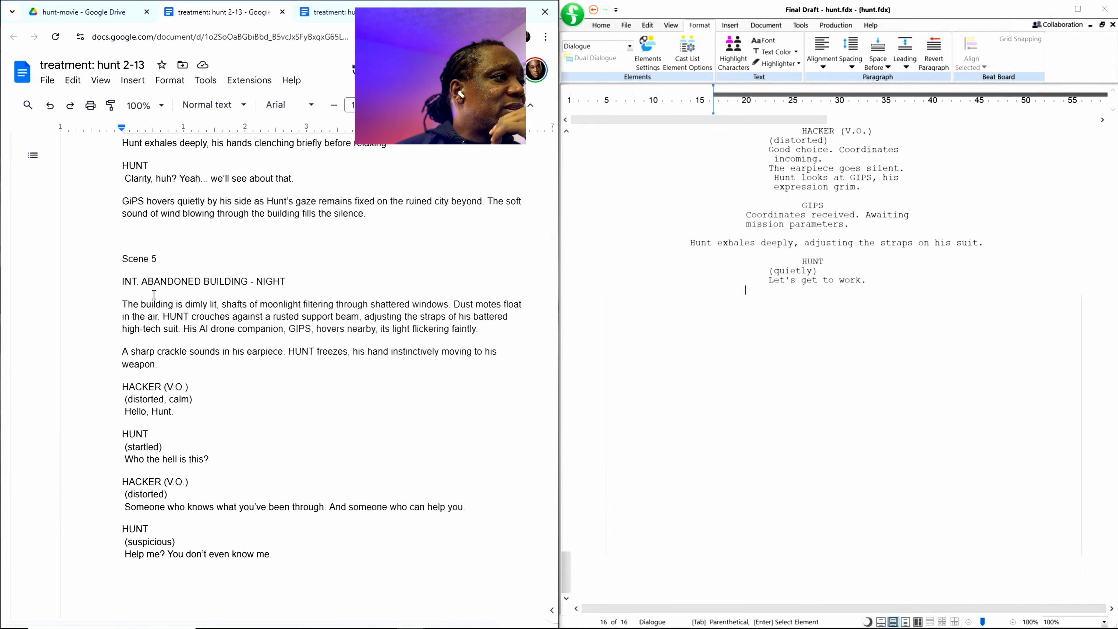
scroll(154, 294, down, 15)
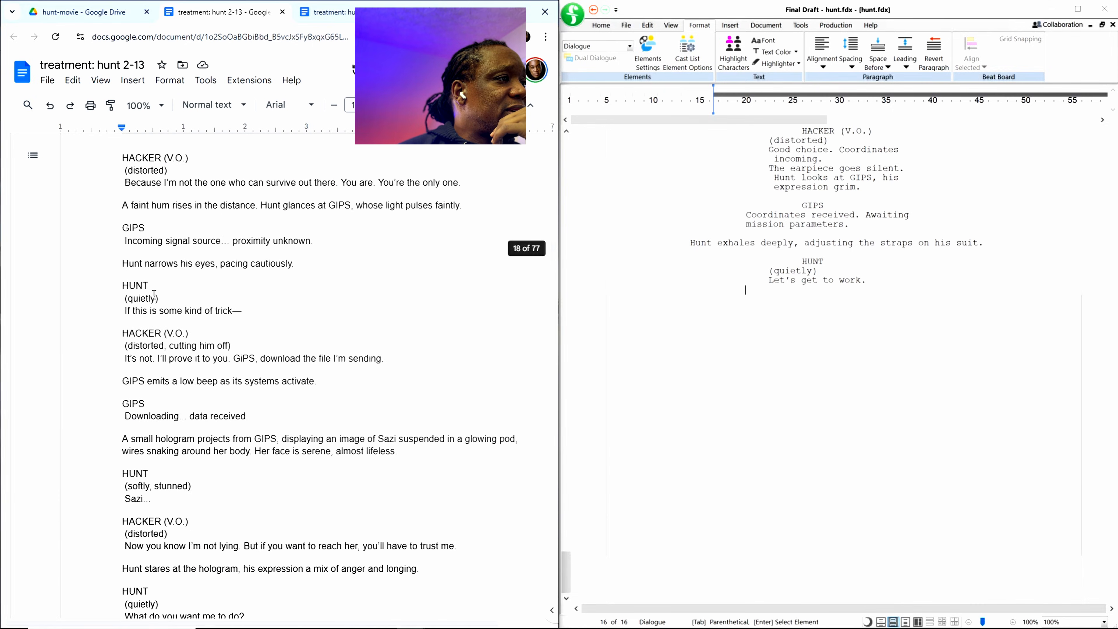
scroll(153, 294, down, 8)
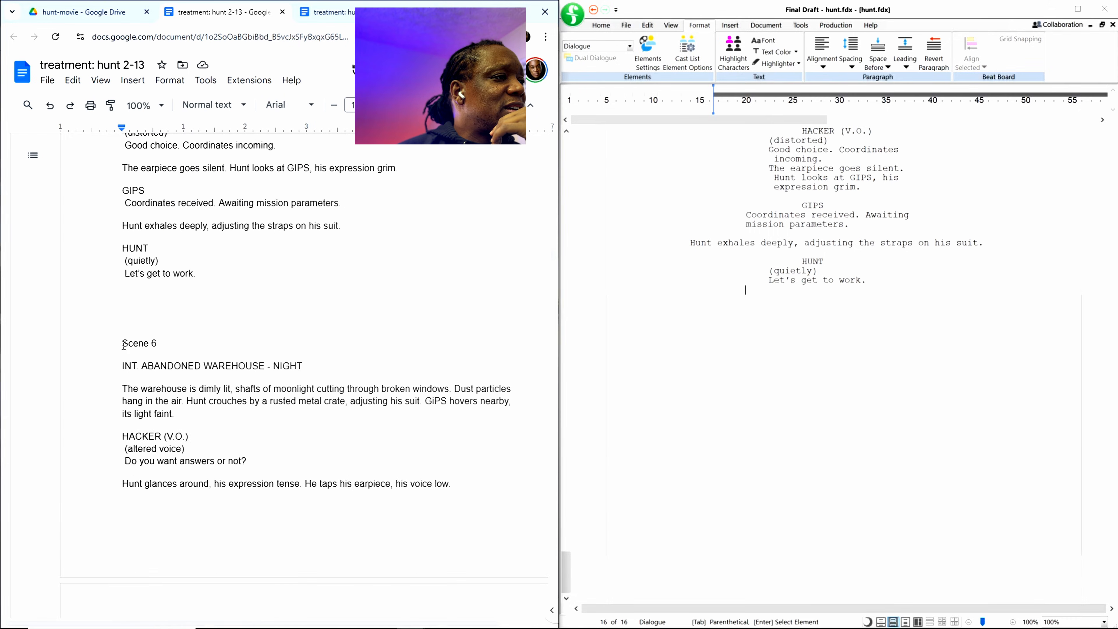
Step: Look through the treatment from the Scene 6 heading in the abandoned warehouse to Scene 9 in the life support chamber
drag(123, 345, 264, 626)
scroll(237, 498, down, 9)
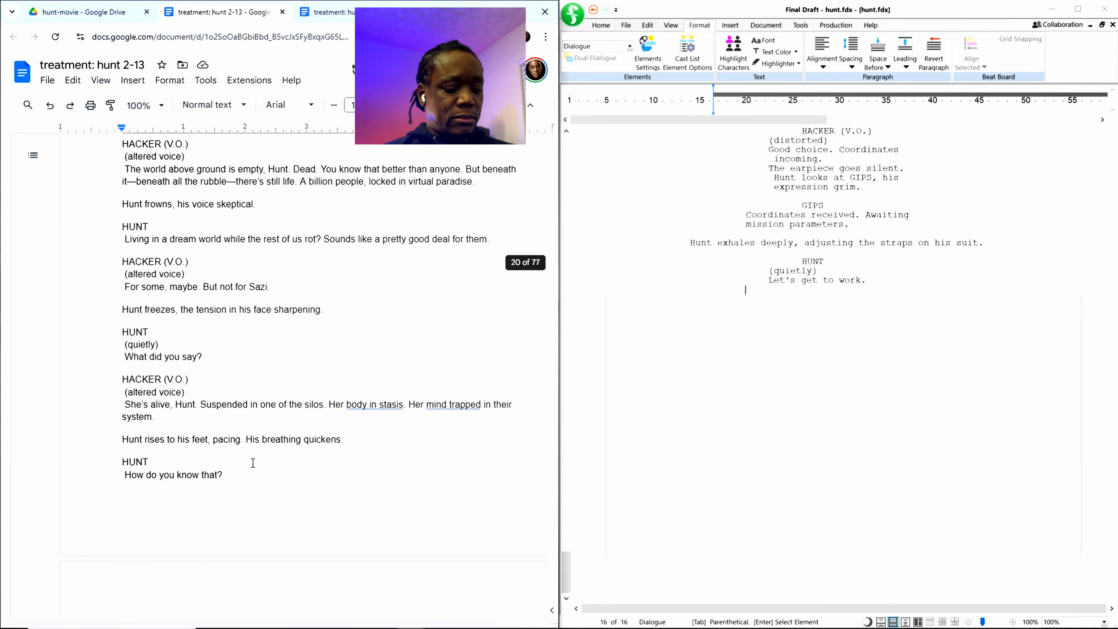
scroll(260, 456, down, 15)
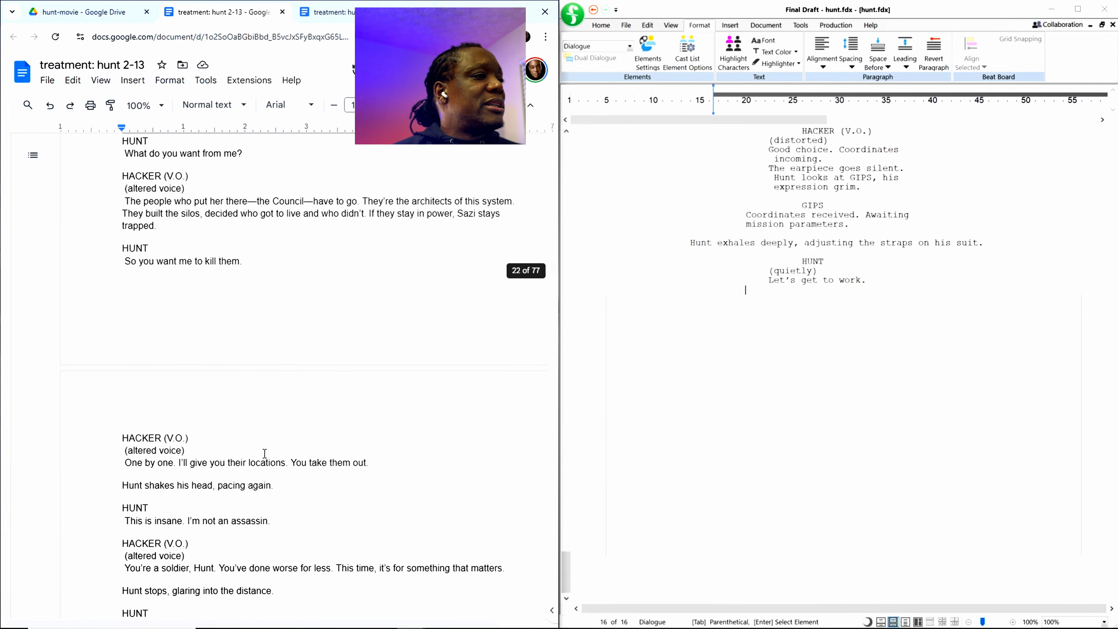
scroll(265, 455, down, 12)
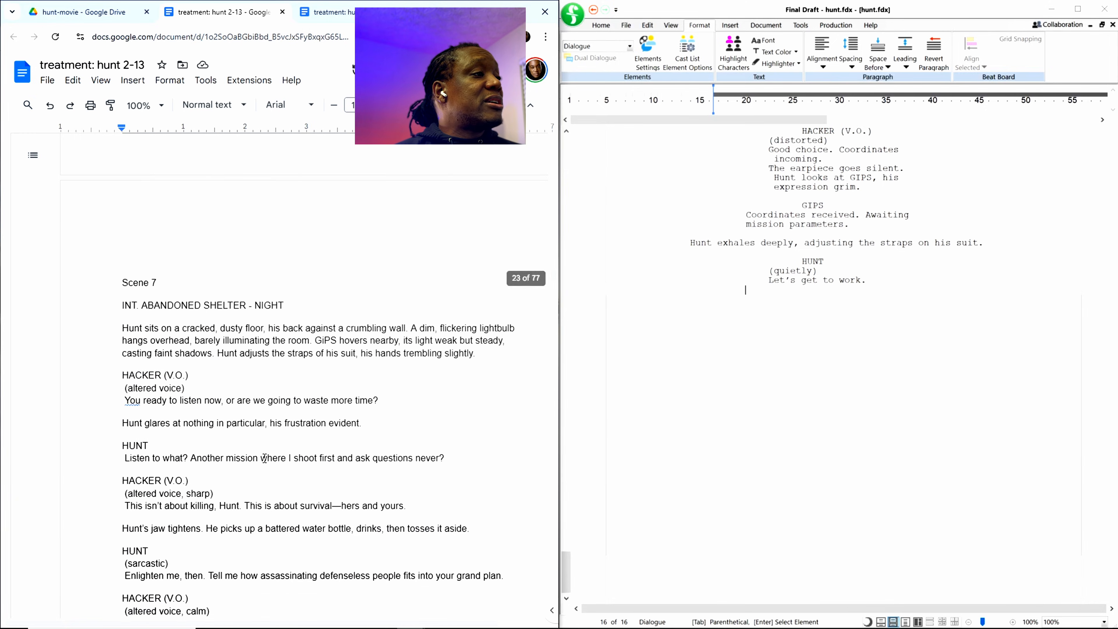
scroll(238, 433, down, 15)
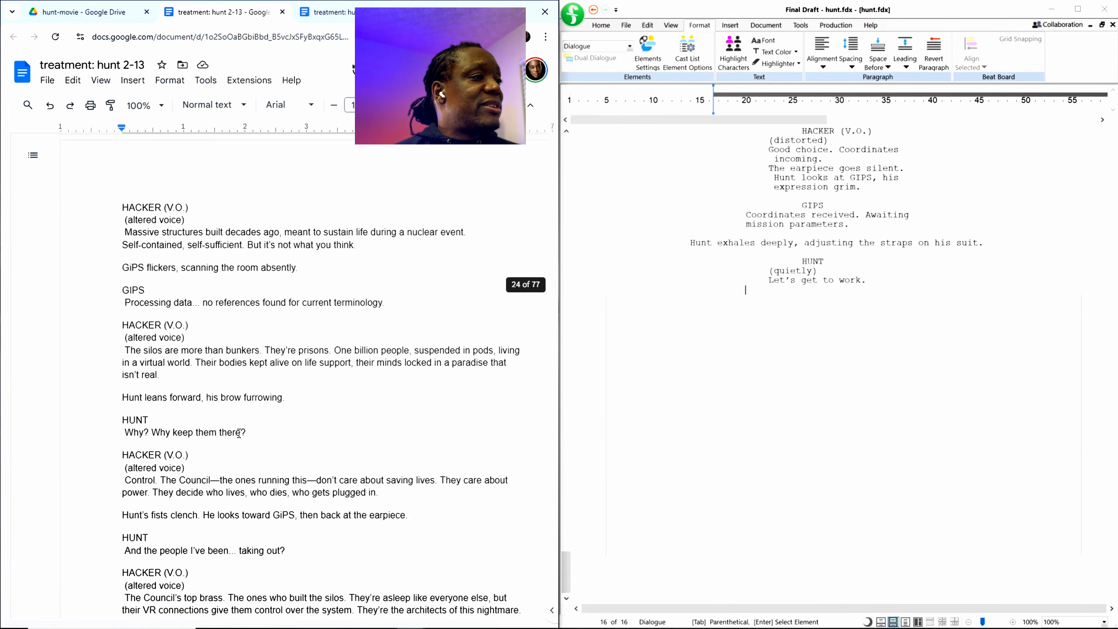
scroll(239, 433, down, 15)
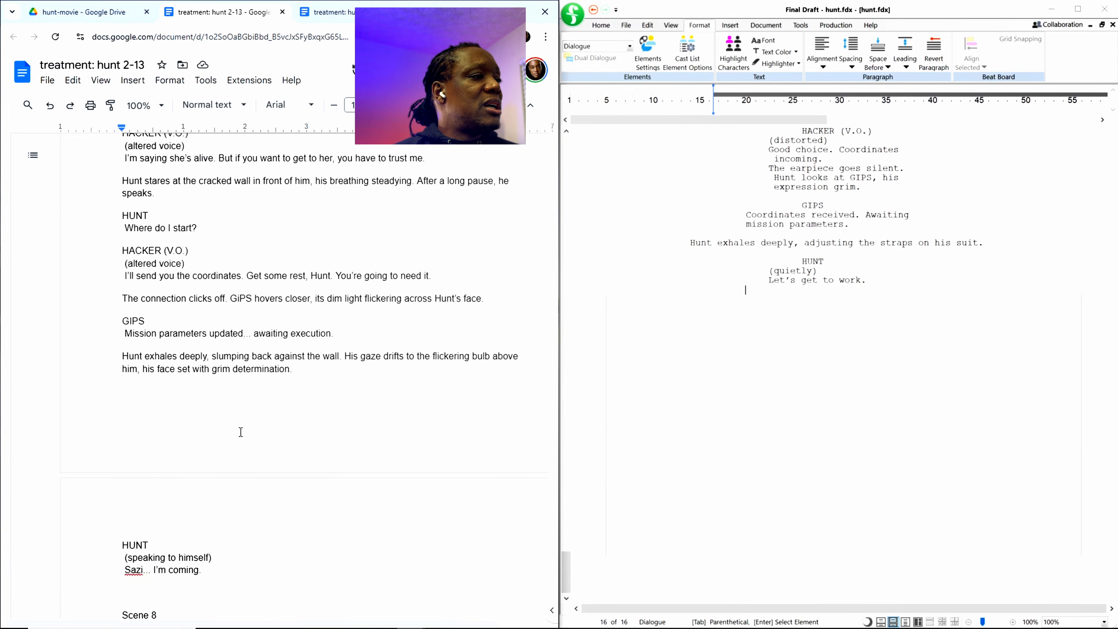
scroll(241, 432, down, 15)
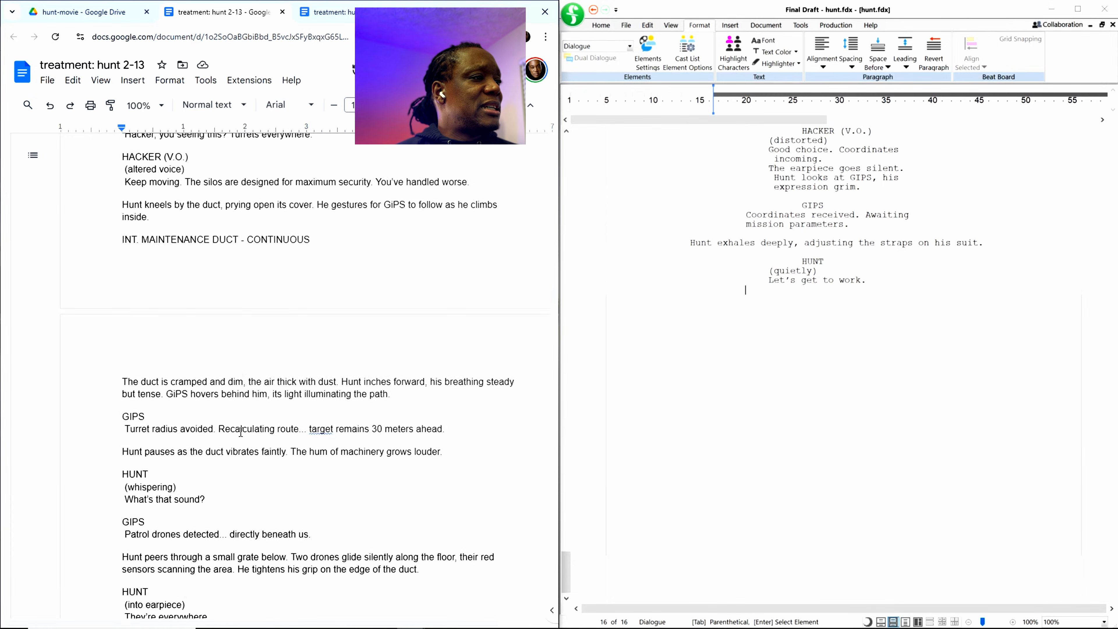
scroll(241, 431, down, 15)
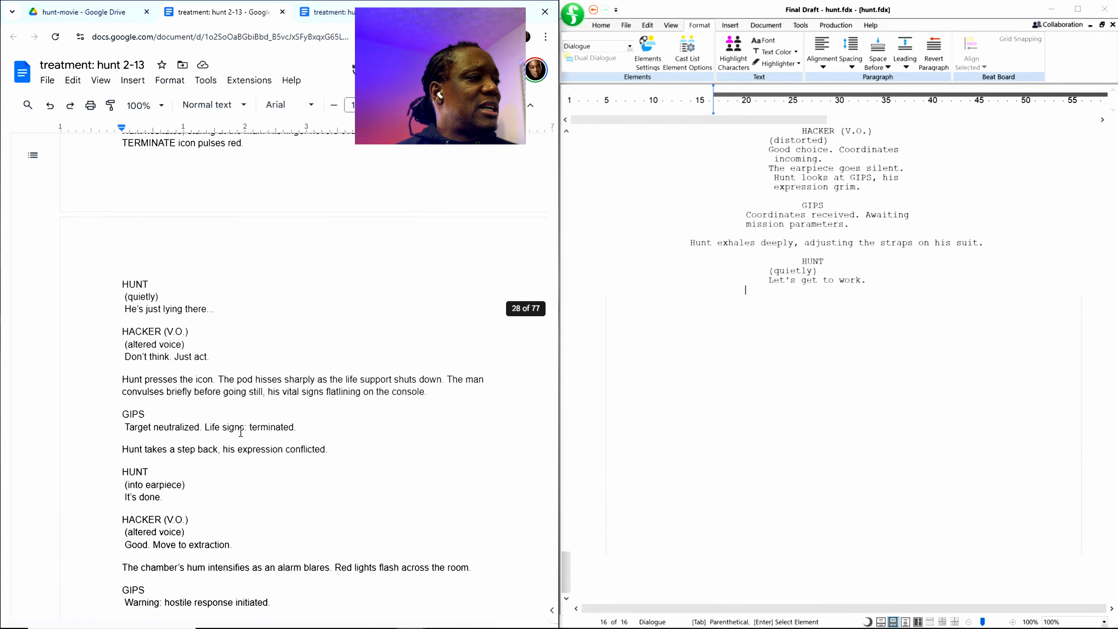
scroll(241, 431, down, 15)
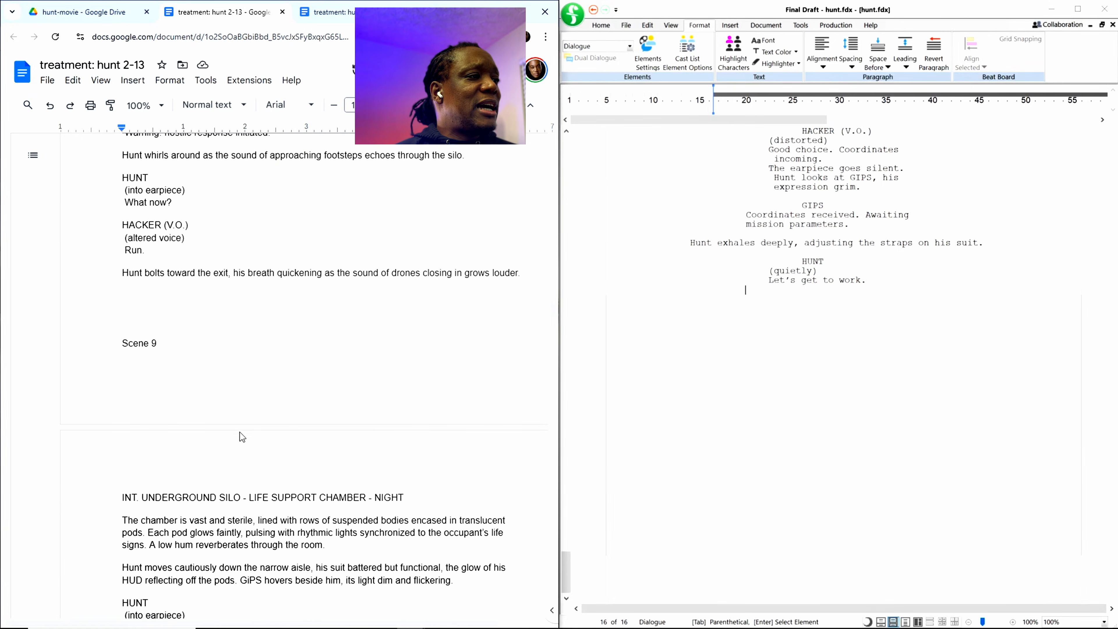
scroll(241, 432, down, 15)
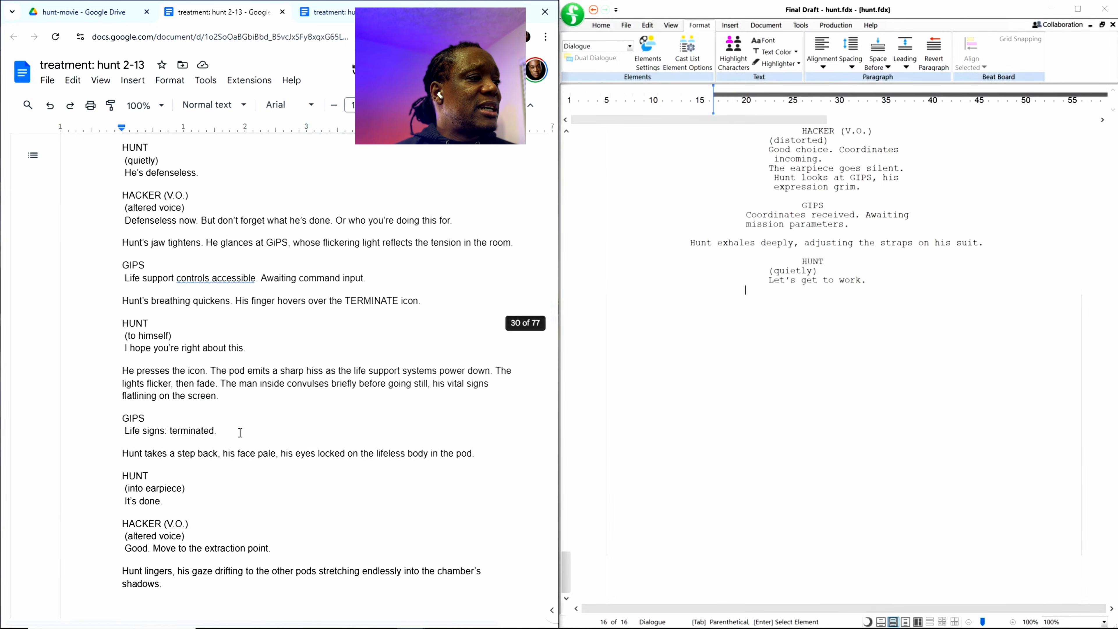
Step: Copy the treatment from the Scene 6 heading through the end of Scene 14 ("desolate cityscape") into the screenplay after "Let's get to work."
scroll(240, 432, down, 15)
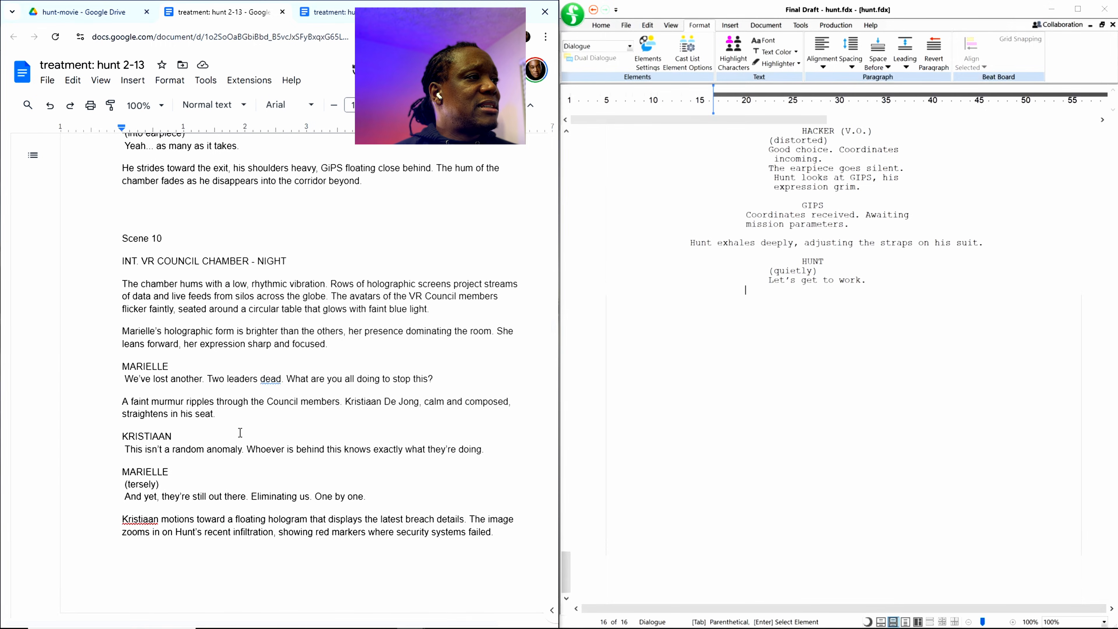
scroll(240, 433, down, 15)
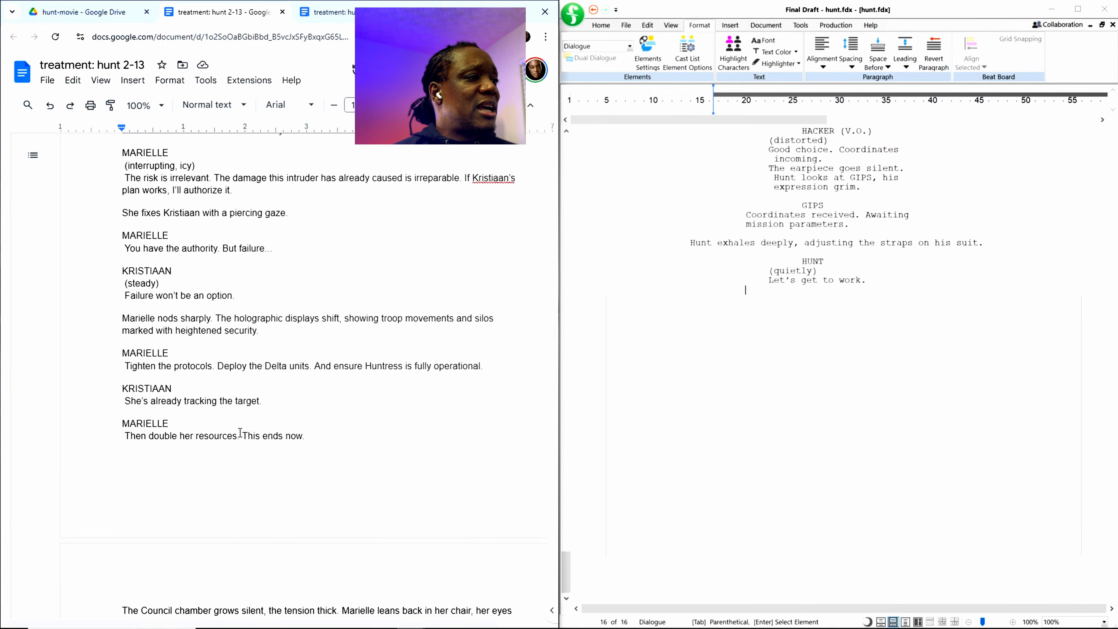
scroll(240, 432, down, 15)
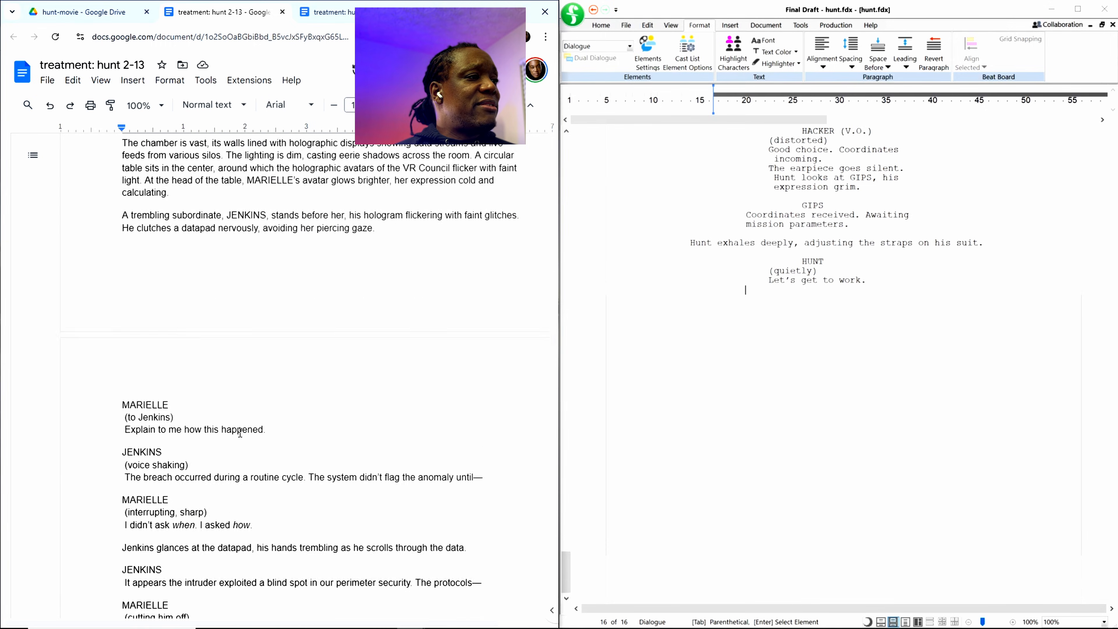
scroll(240, 433, down, 15)
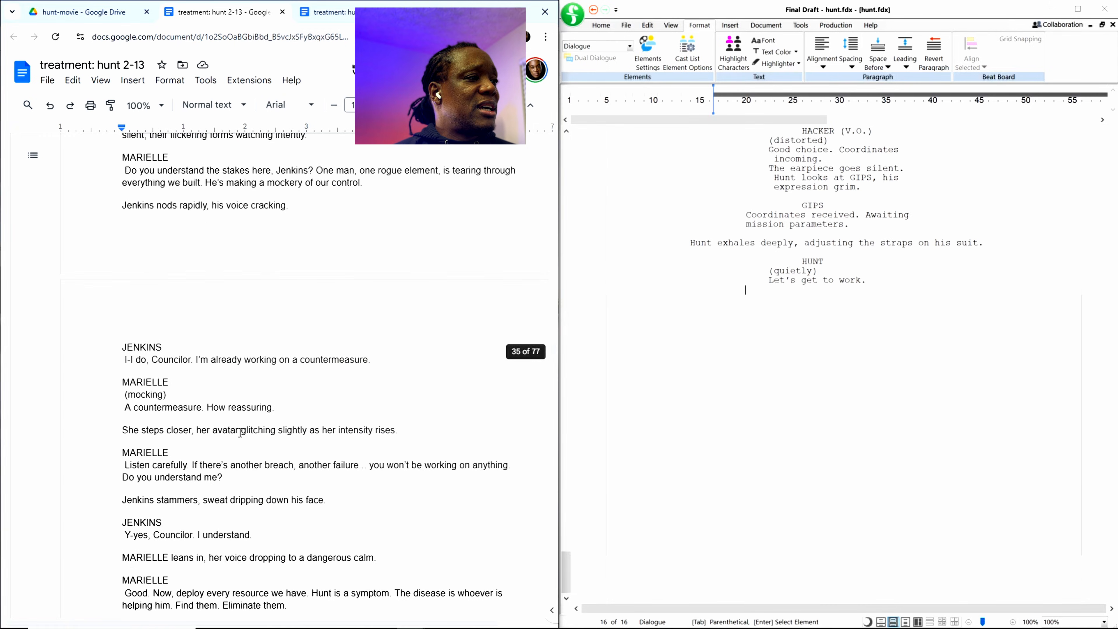
scroll(240, 432, down, 20)
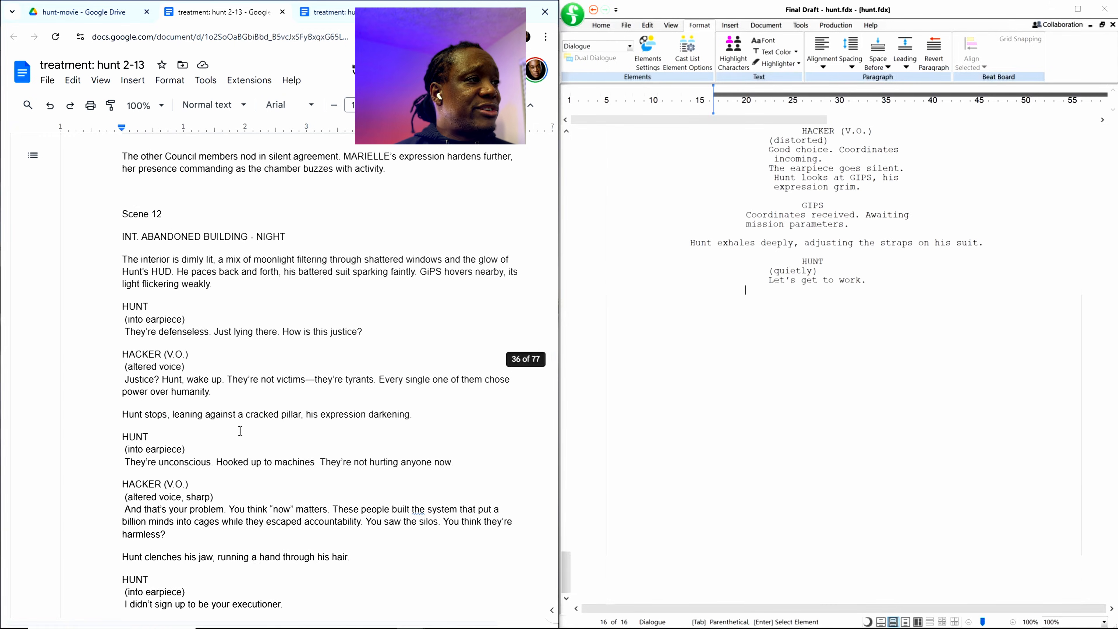
scroll(240, 430, down, 20)
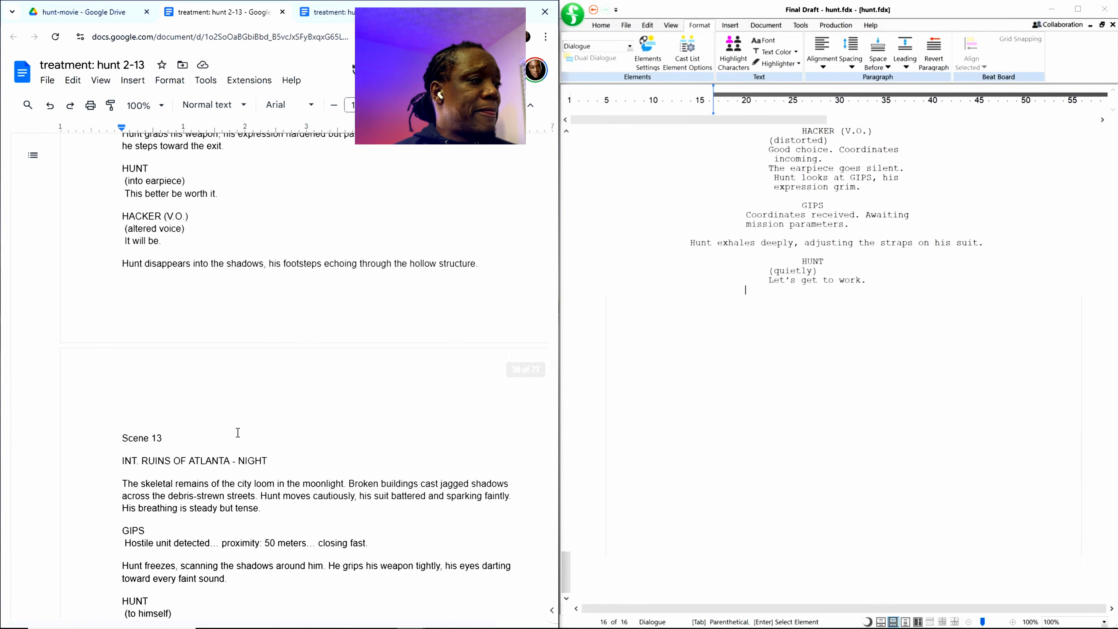
scroll(238, 432, down, 20)
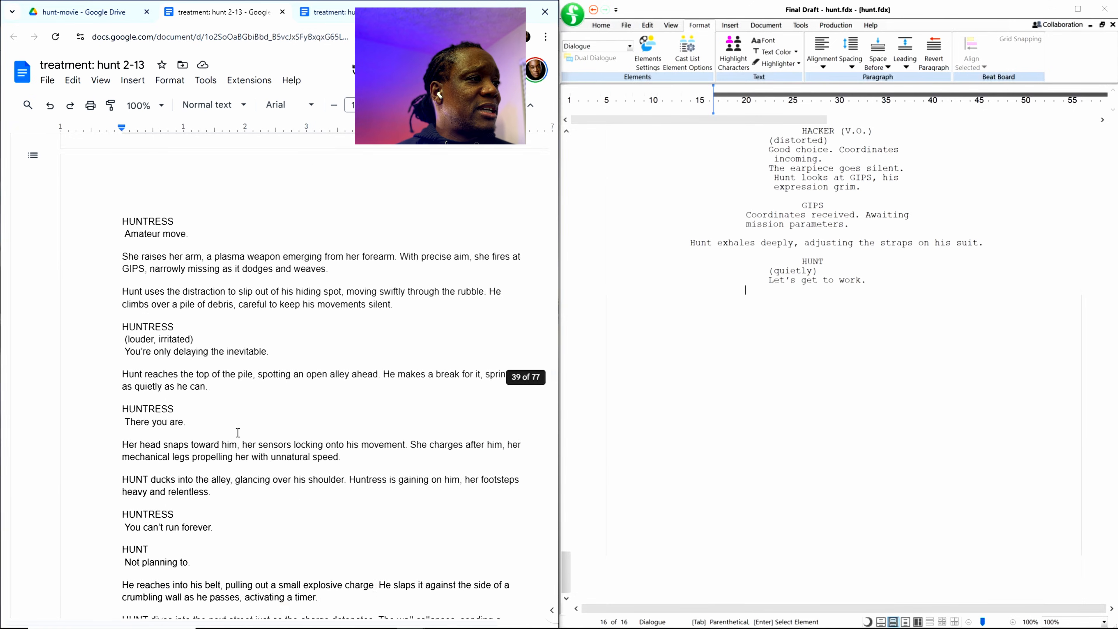
scroll(237, 432, down, 20)
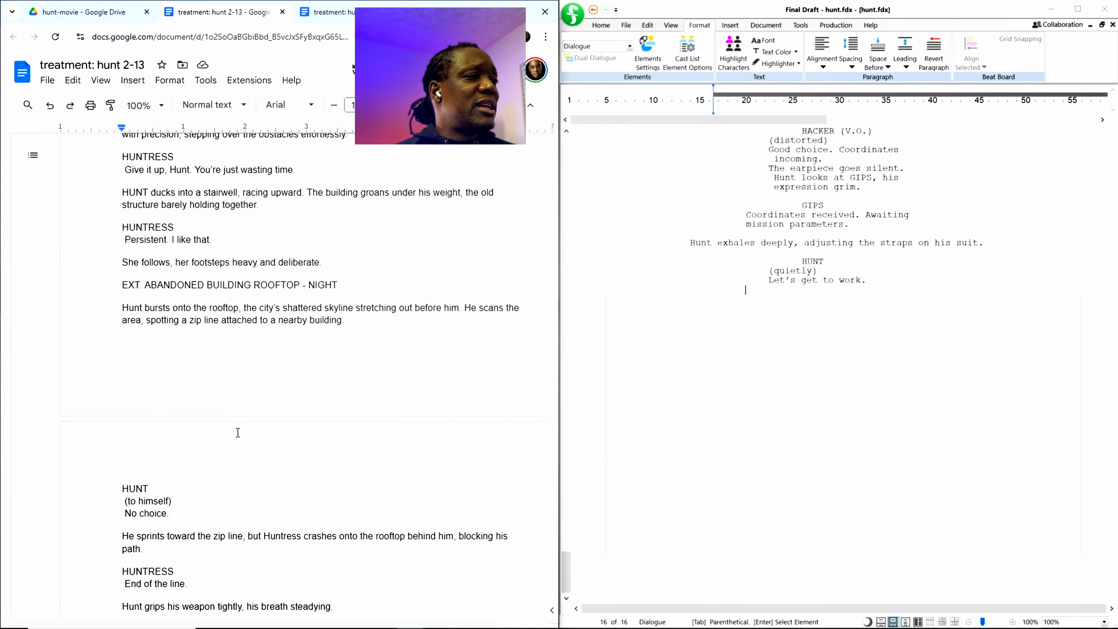
scroll(237, 432, down, 20)
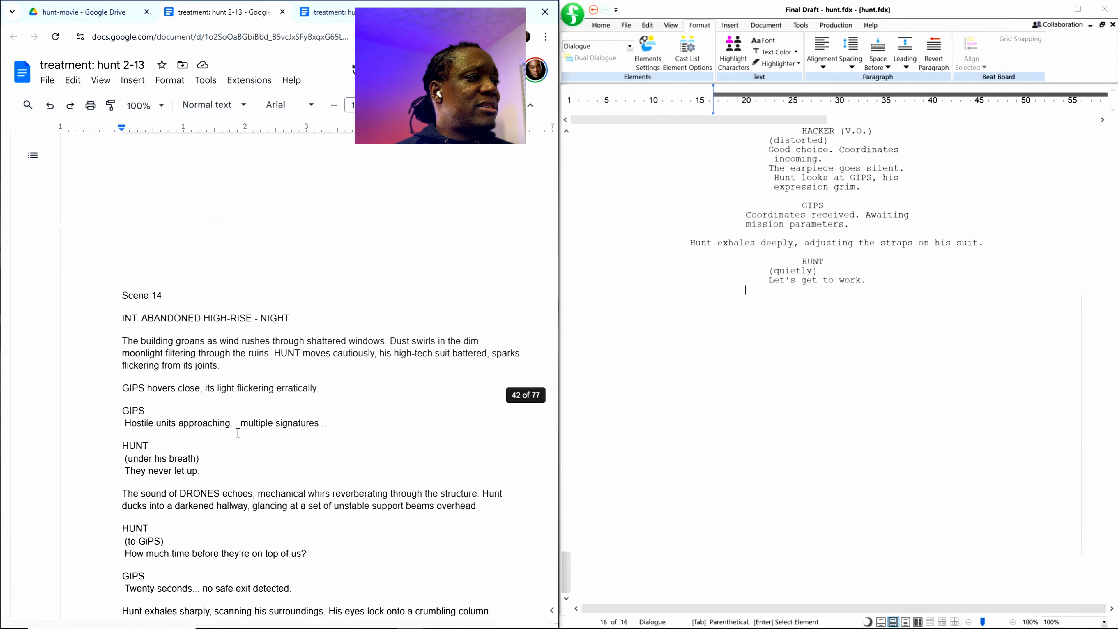
scroll(237, 432, down, 20)
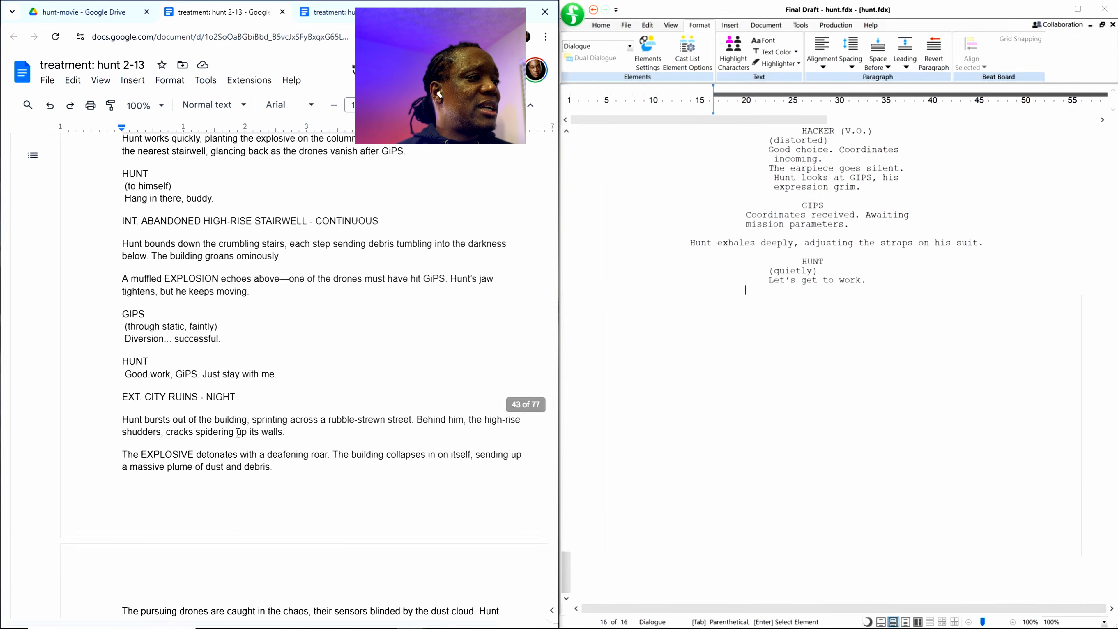
scroll(445, 416, up, 7)
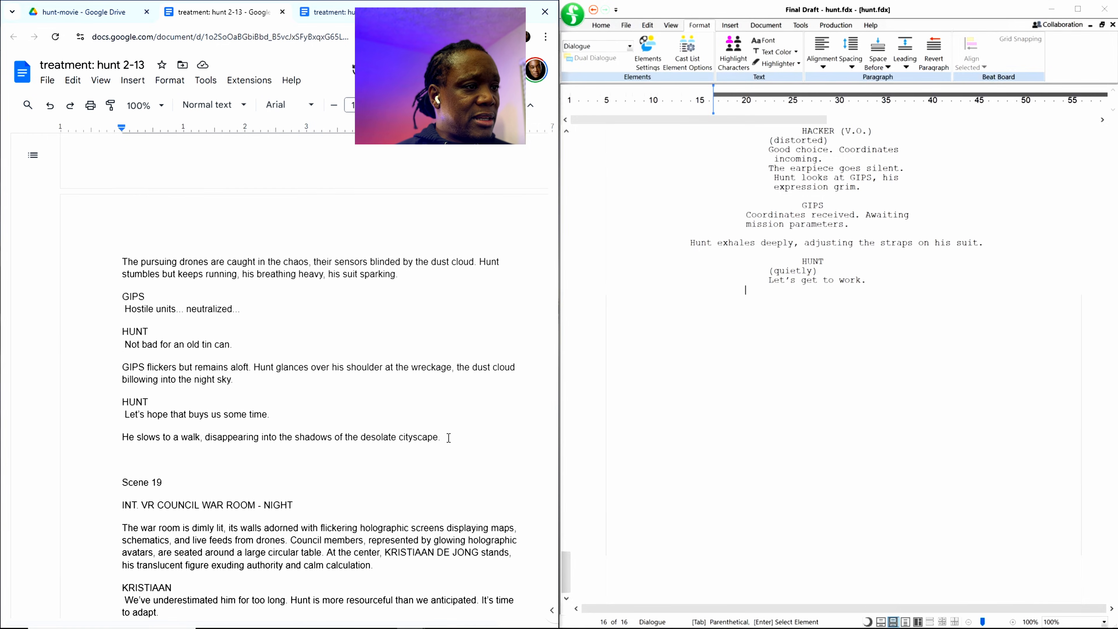
shift+click(141, 463)
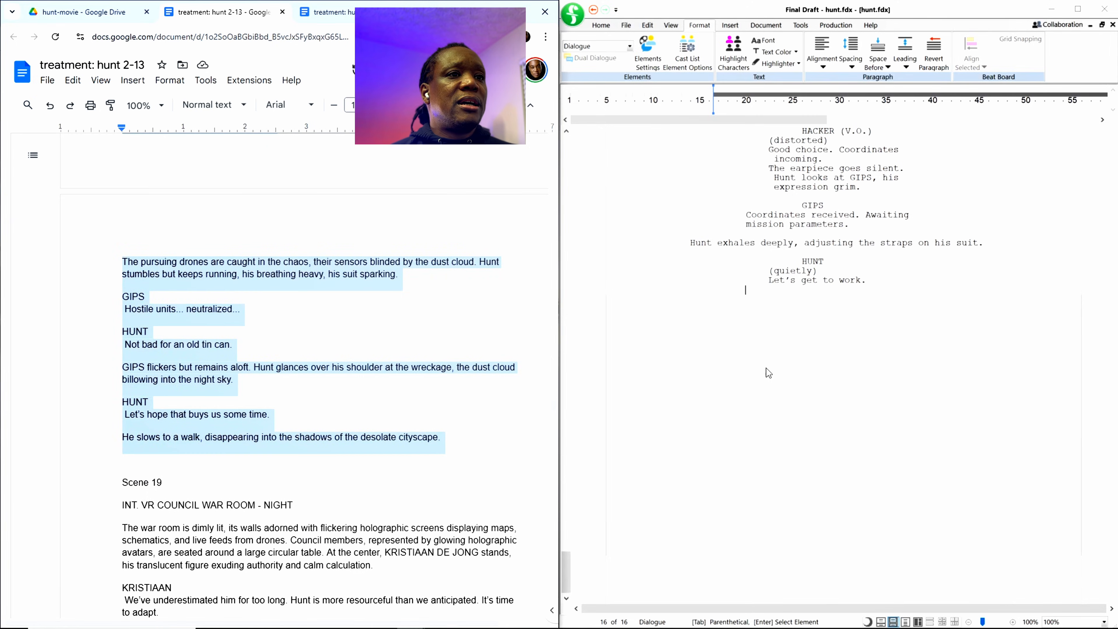
click(748, 297)
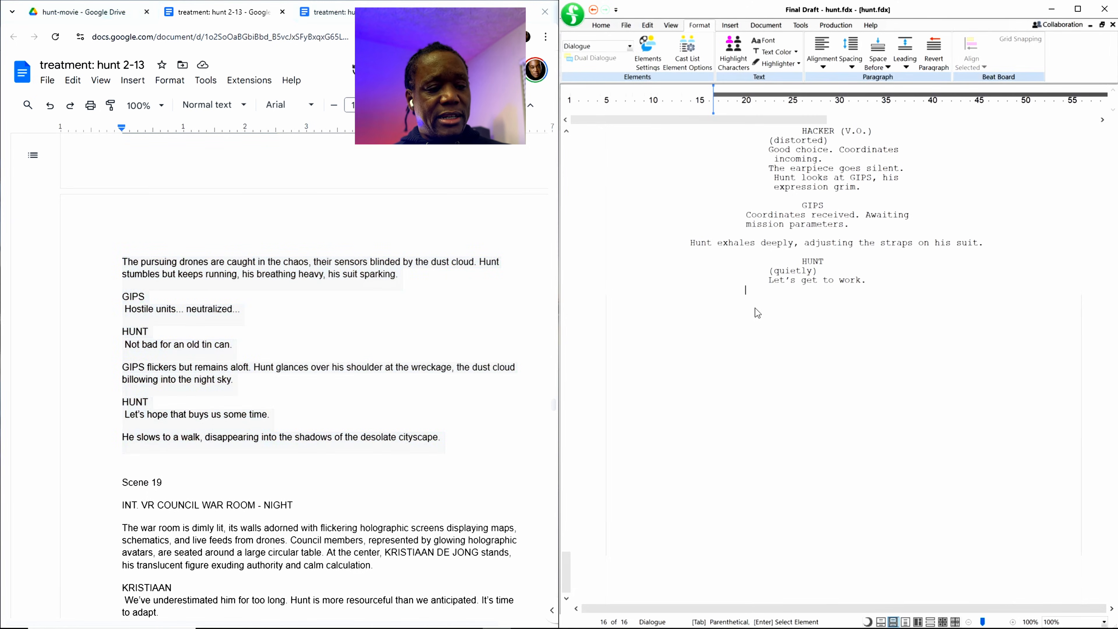
key(ctrl+v)
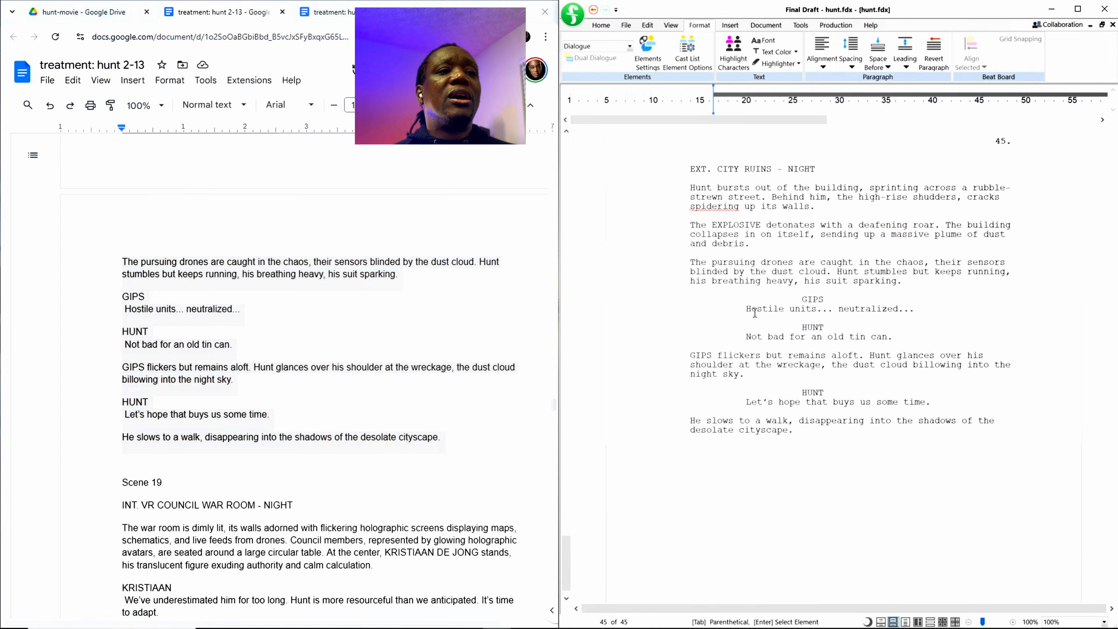
Step: Review the element formatting of the pasted scenes in the screenplay, from the city ruins ending back to the Scene 6 heading
scroll(906, 349, up, 6)
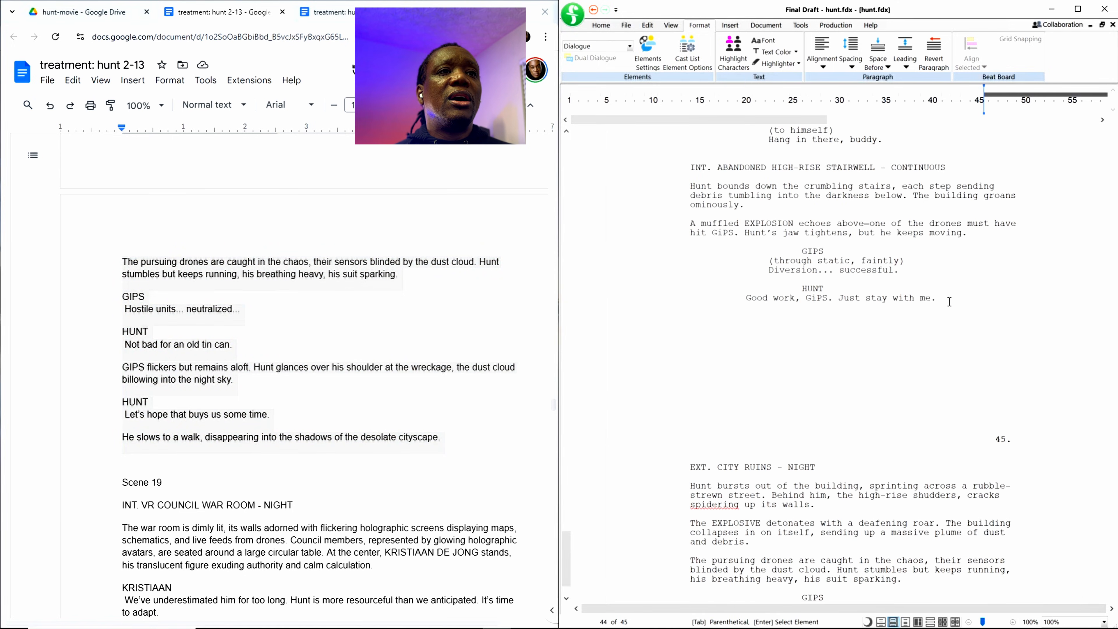
scroll(907, 298, up, 3)
scroll(889, 288, up, 12)
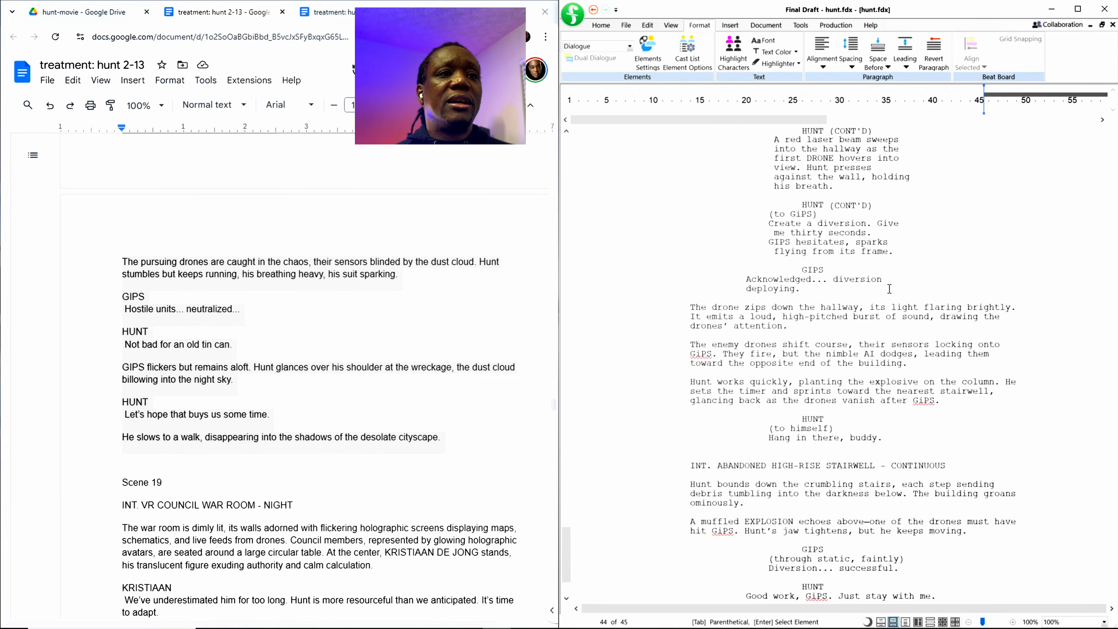
scroll(889, 289, up, 2)
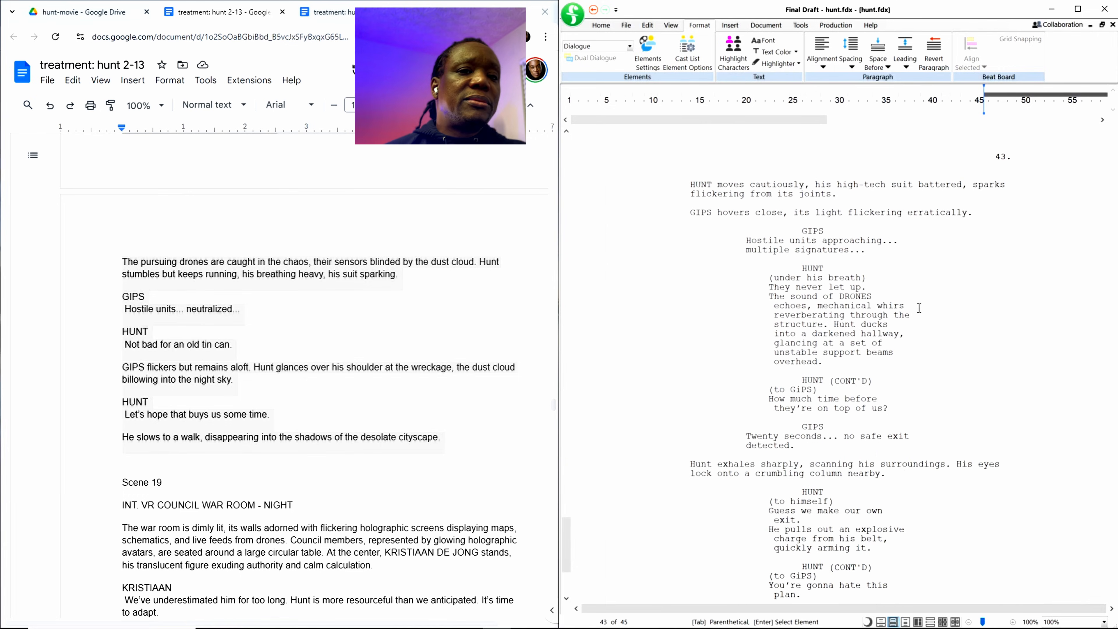
scroll(1007, 512, up, 5)
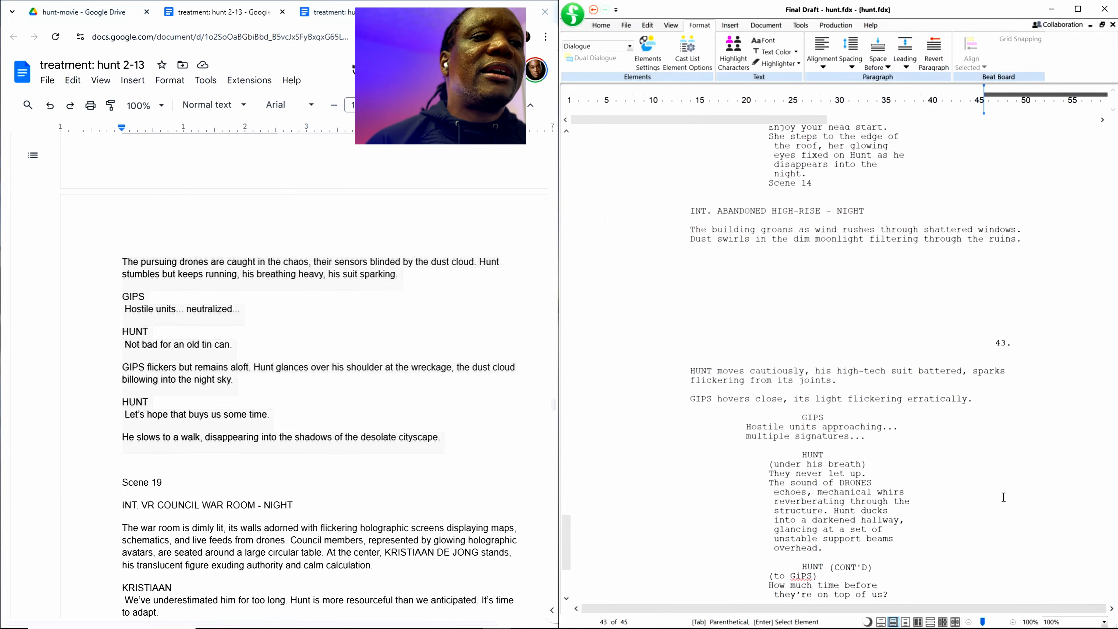
drag(566, 534, 590, 315)
scroll(590, 311, up, 20)
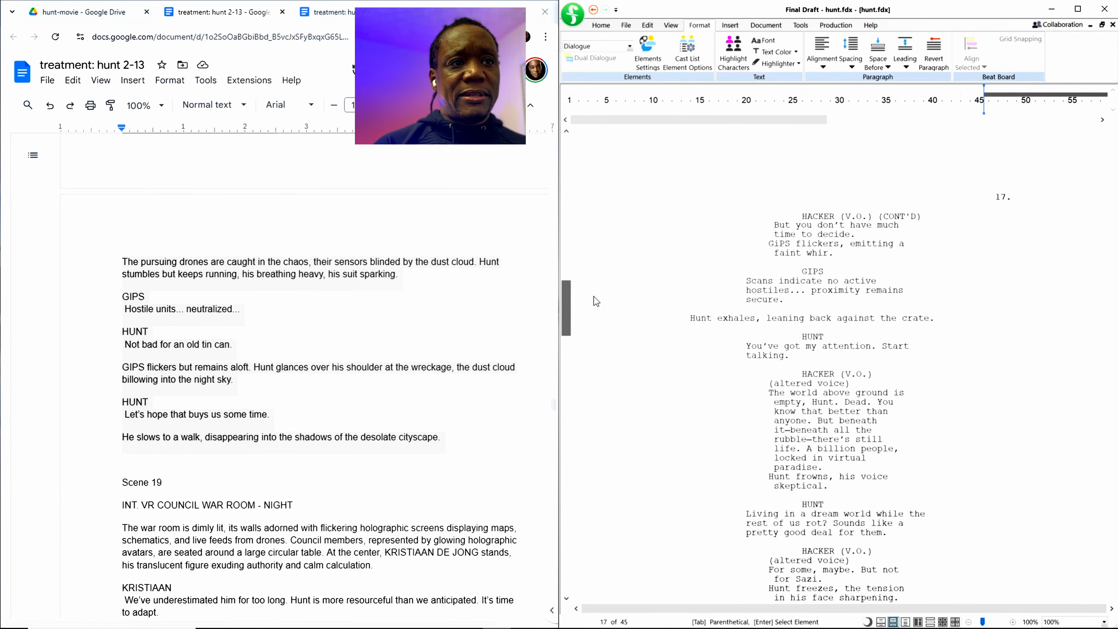
scroll(596, 301, up, 10)
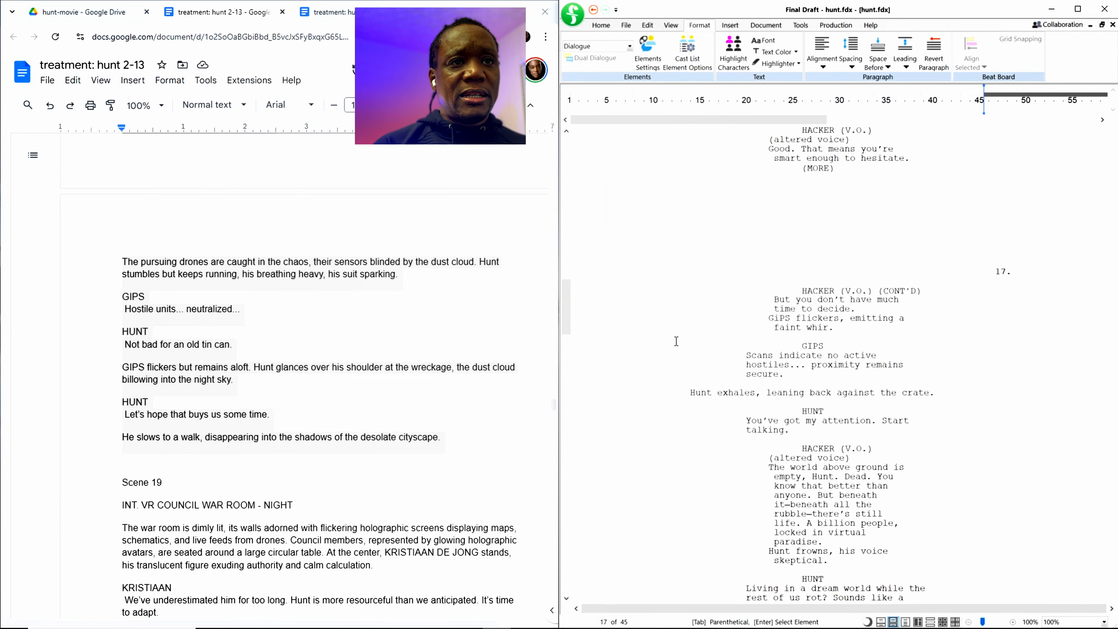
scroll(683, 347, up, 3)
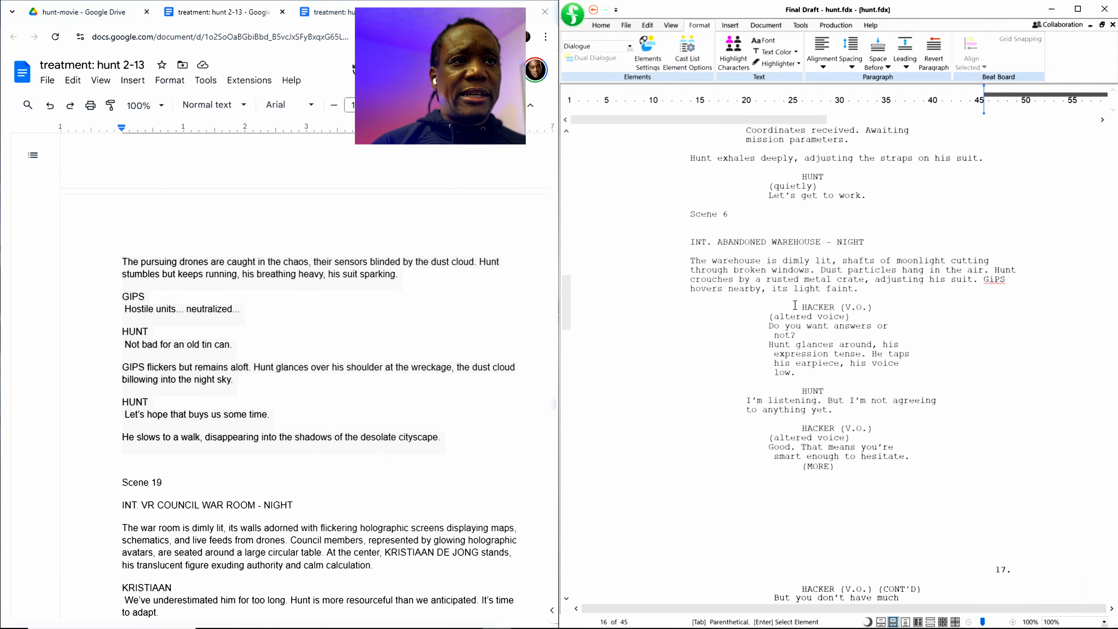
scroll(821, 198, up, 3)
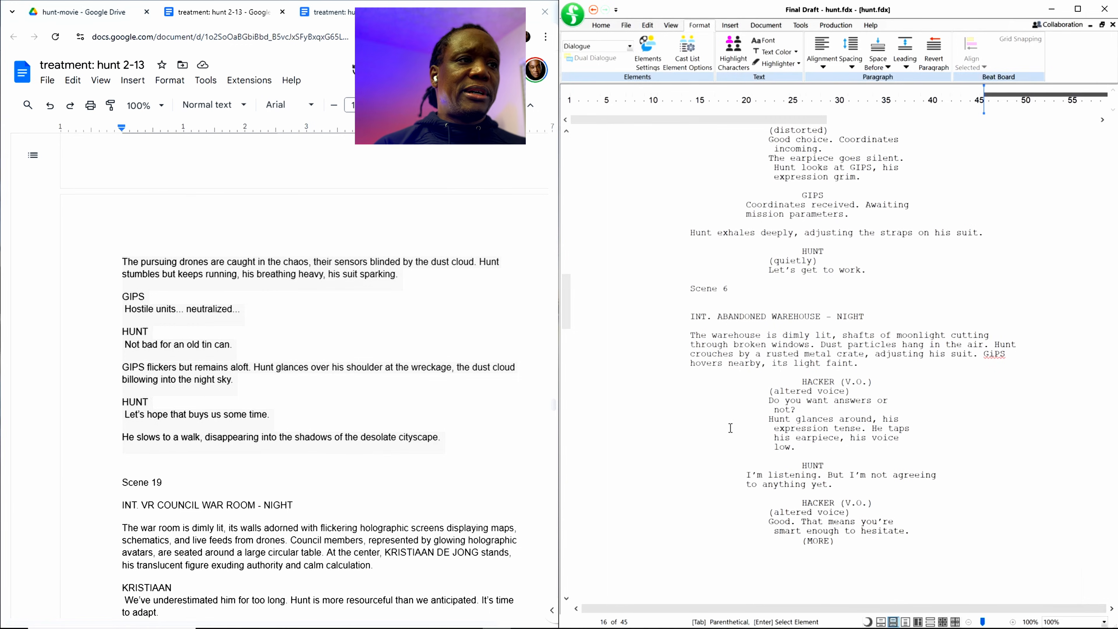
scroll(682, 355, down, 7)
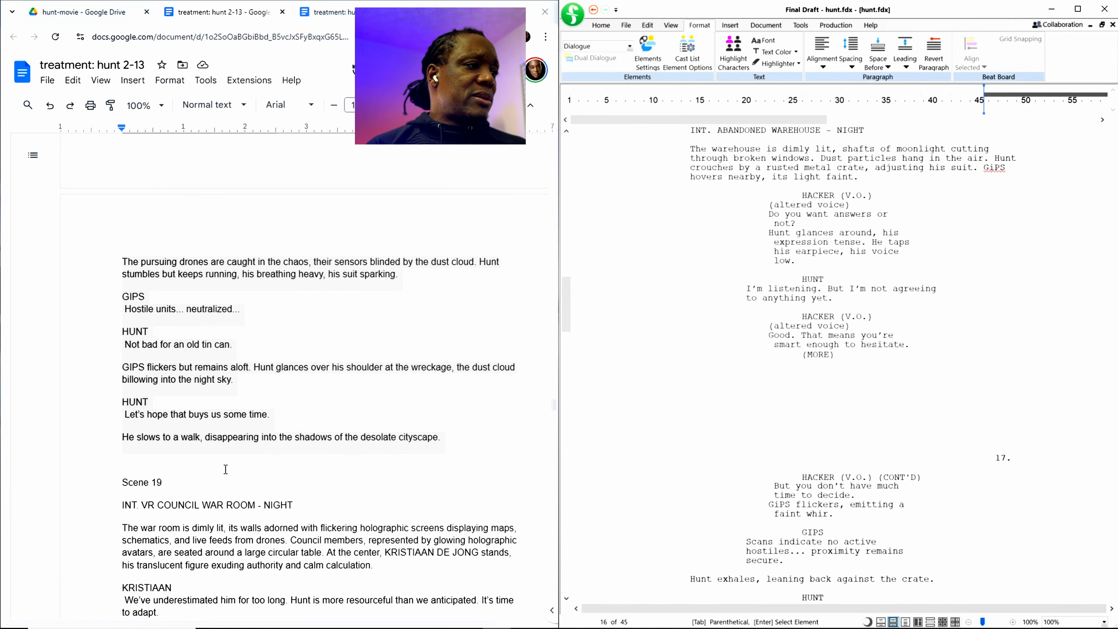
Step: Recheck Scene 14 in the treatment, from the abandoned high-rise opening to Hunt and GiPS planning the diversion
scroll(299, 435, up, 15)
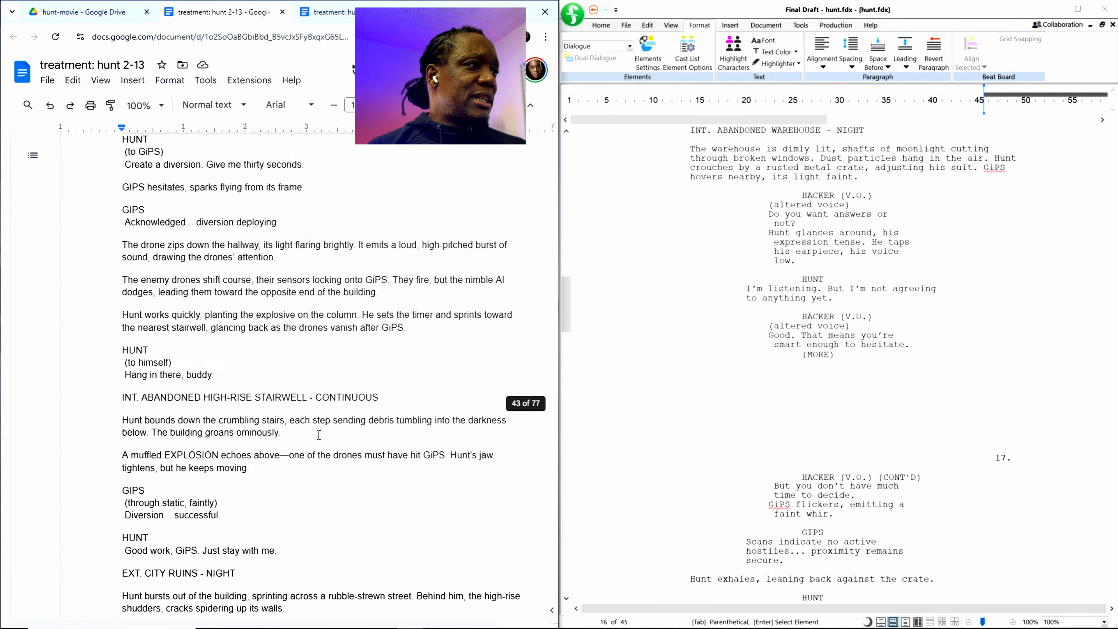
scroll(319, 435, up, 20)
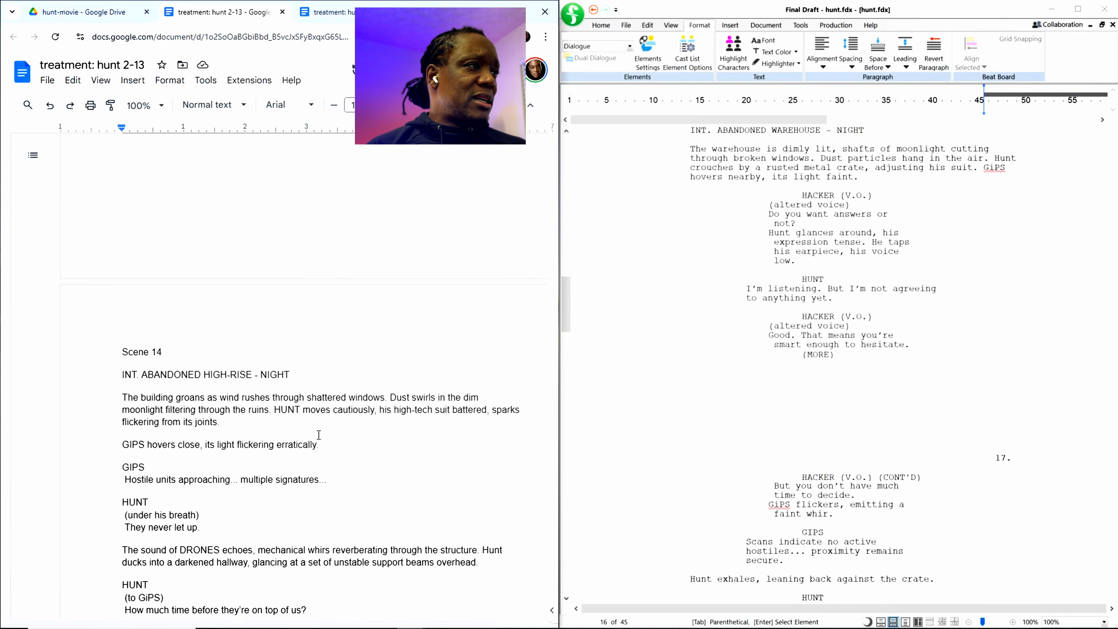
scroll(318, 435, down, 20)
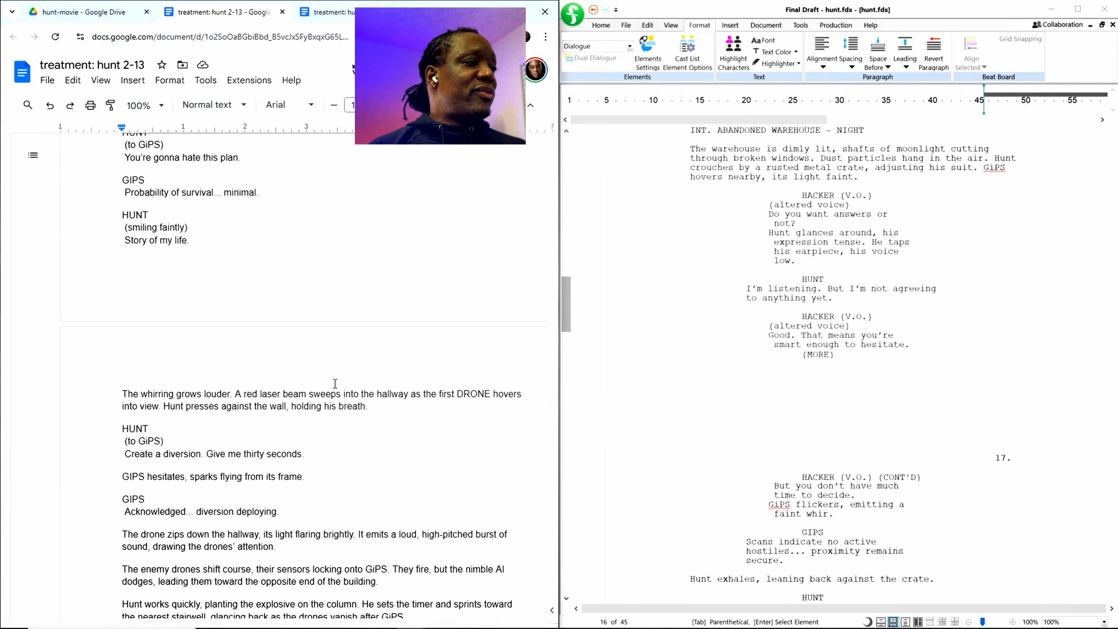
scroll(335, 383, down, 5)
scroll(316, 304, up, 5)
scroll(316, 301, up, 1)
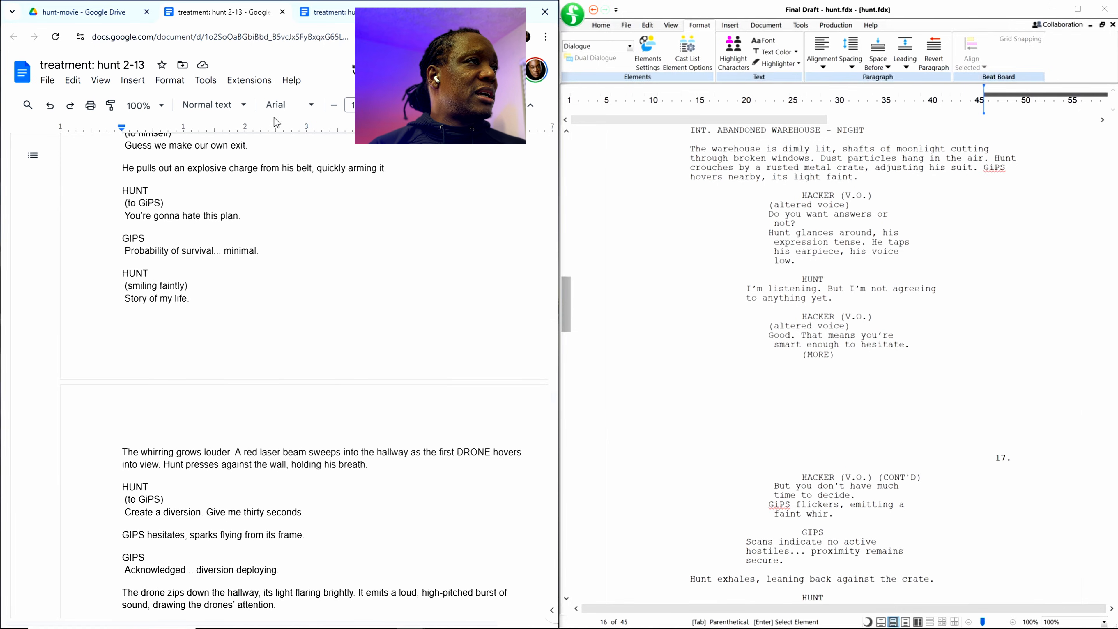
Step: Open "treatment: hunt scenes 14-41" from the hunt-movie folder and search for 15 to locate the full Scene 15 in the VR development lab
click(128, 23)
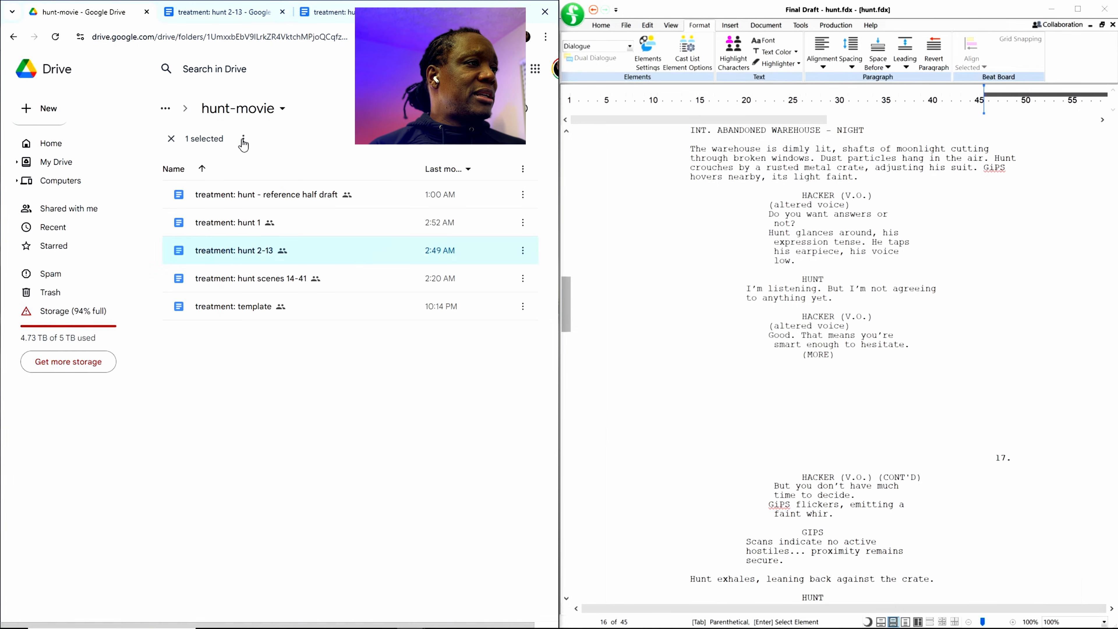
double_click(272, 286)
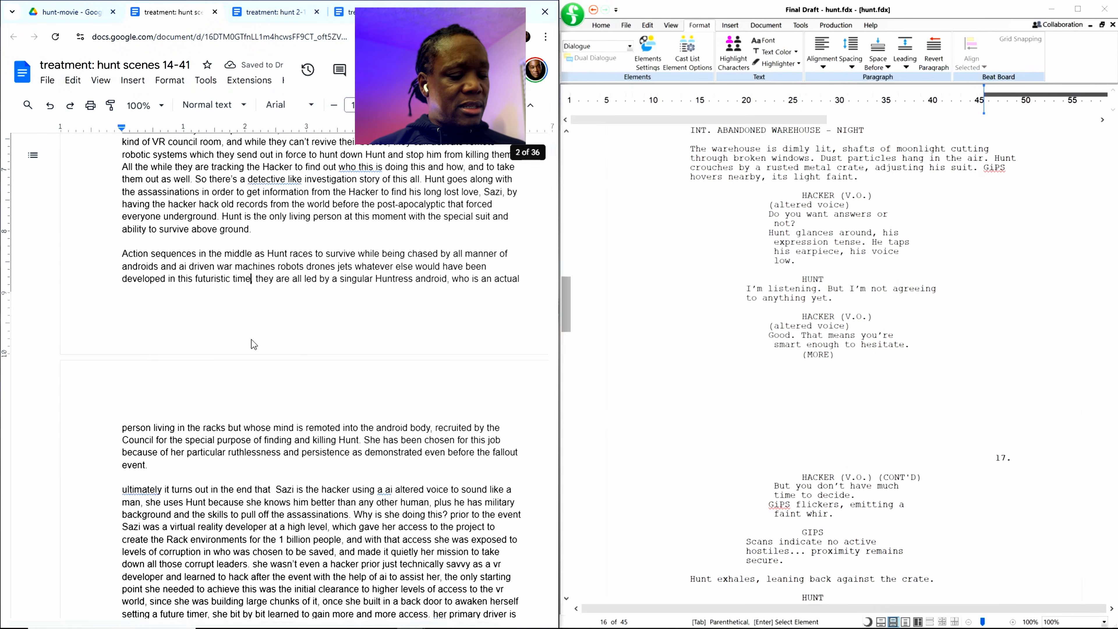
key(ctrl+f)
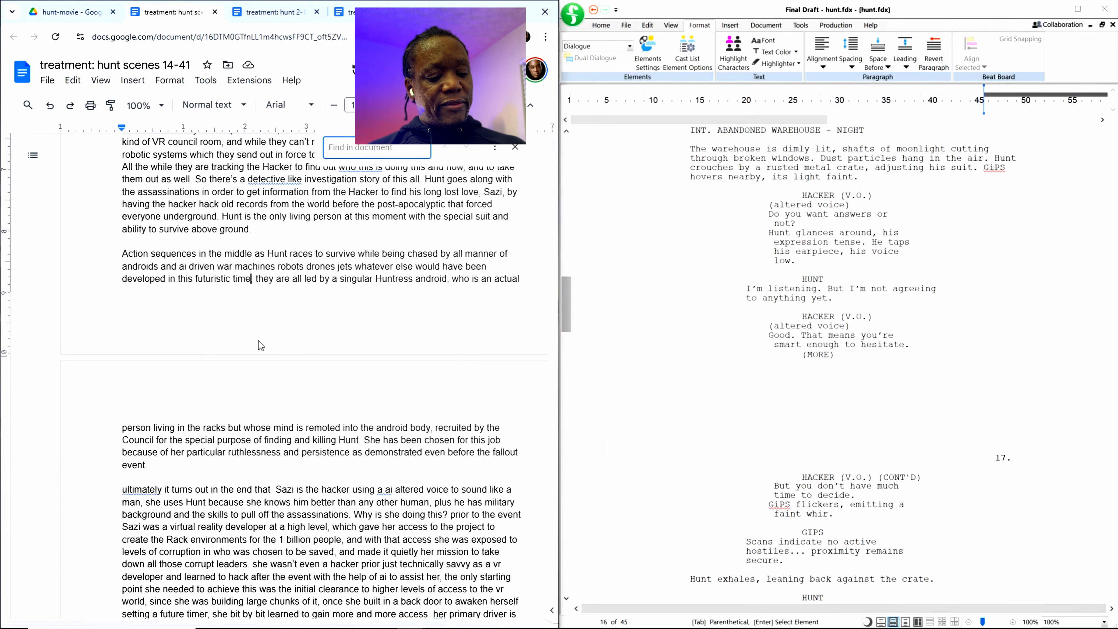
text(15)
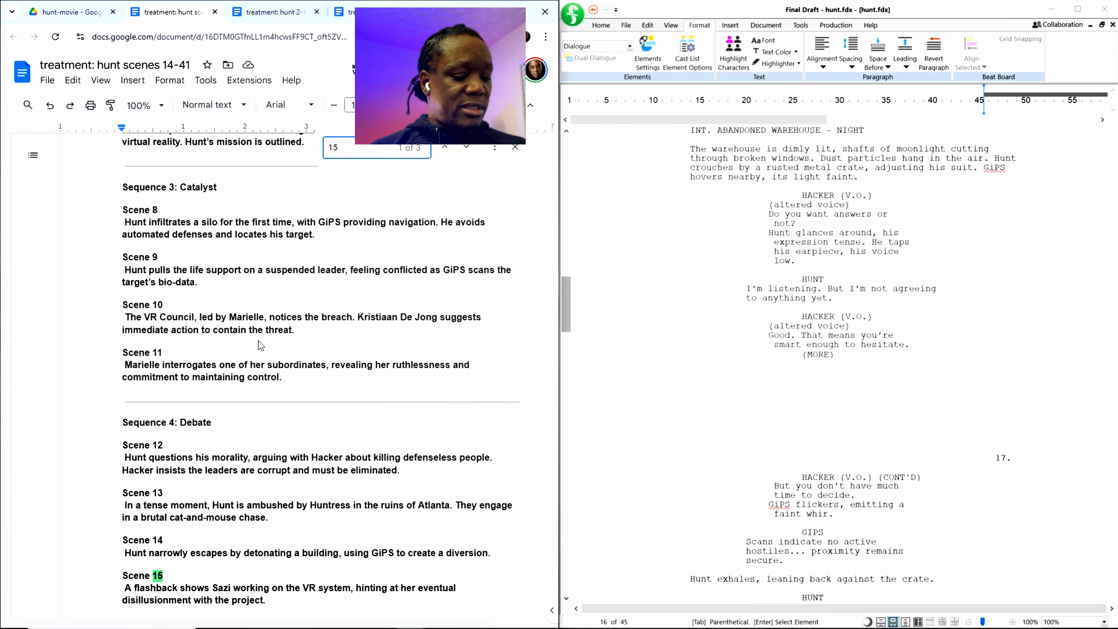
click(466, 149)
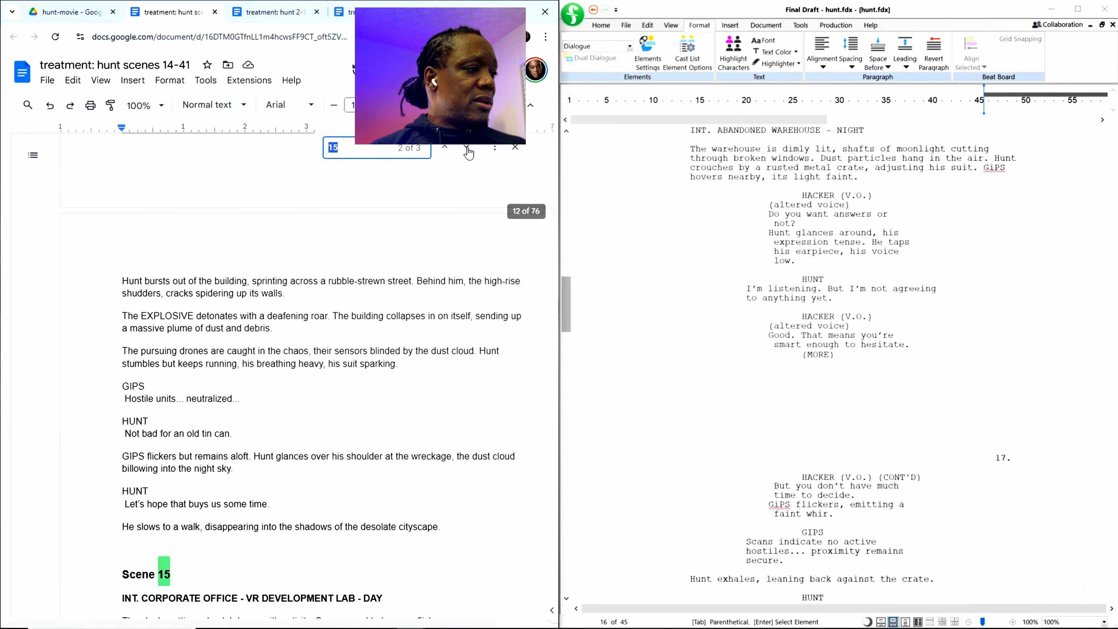
click(240, 502)
scroll(254, 513, down, 4)
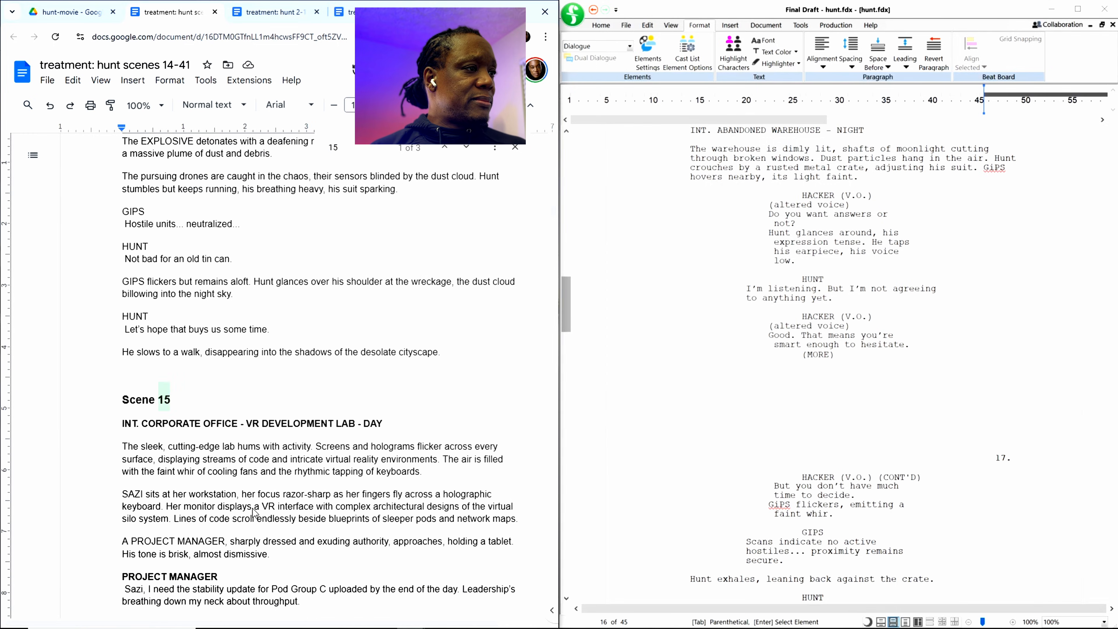
Step: Return to the end of the screenplay and place the insertion point after "the shadows of the desolate cityscape."
scroll(566, 308, down, 15)
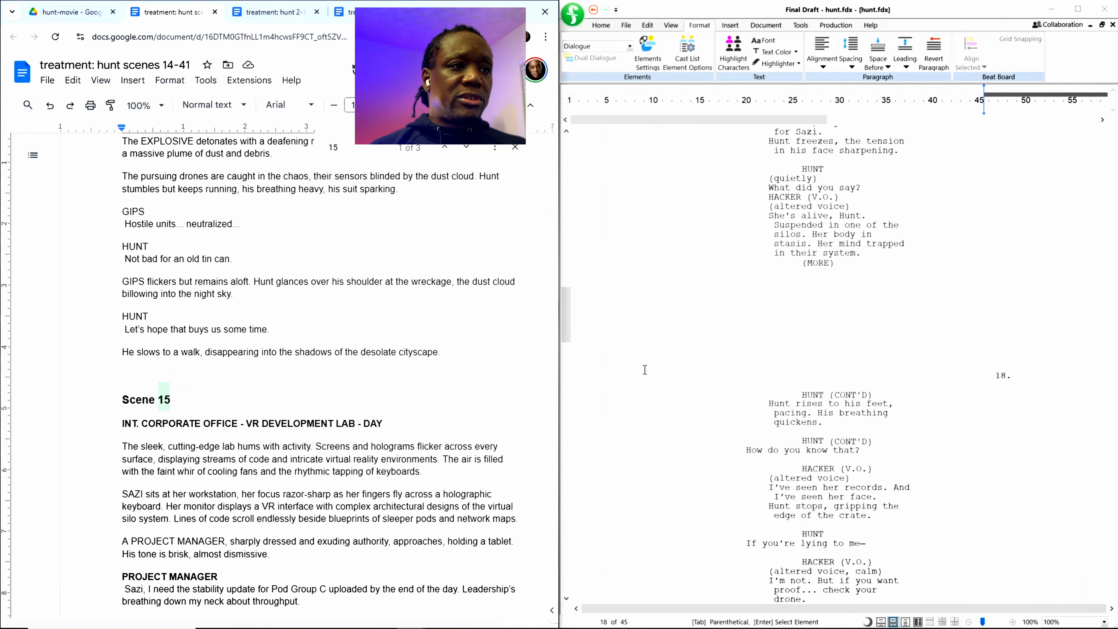
drag(566, 320, 556, 588)
click(708, 374)
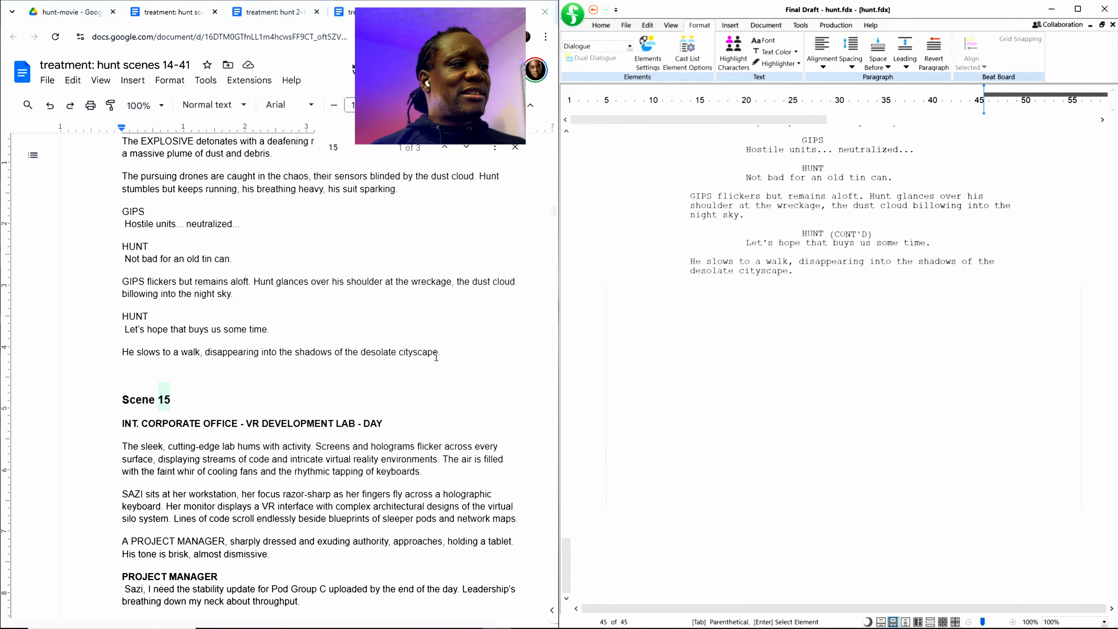
Step: Select the treatment text from just above the Scene 15 heading into the Project Manager's first line
click(118, 398)
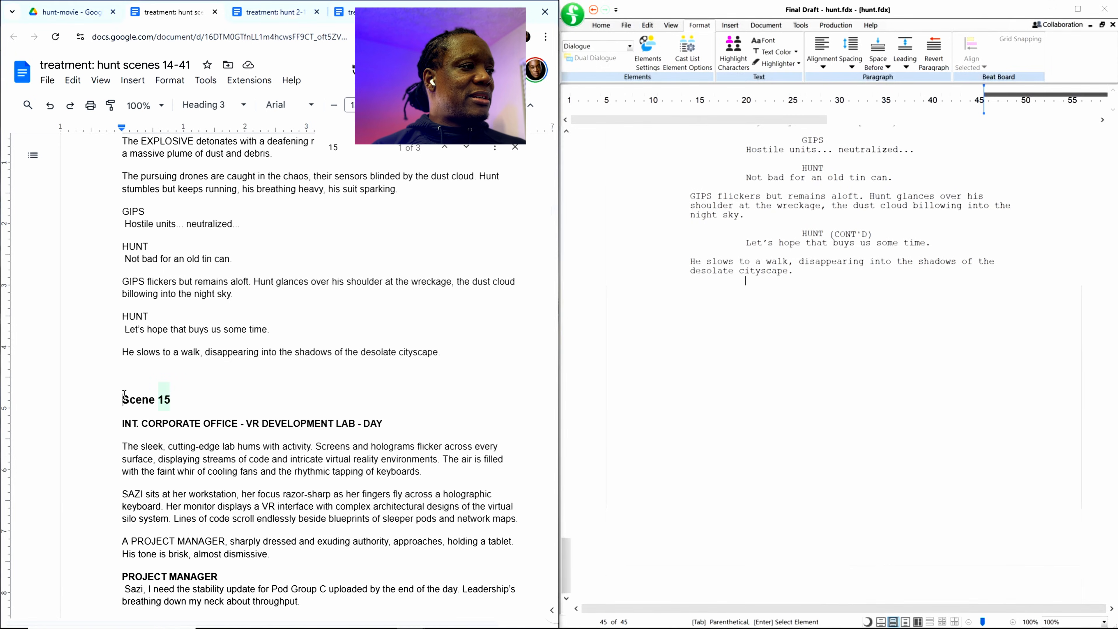
drag(126, 381, 221, 589)
scroll(245, 542, down, 4)
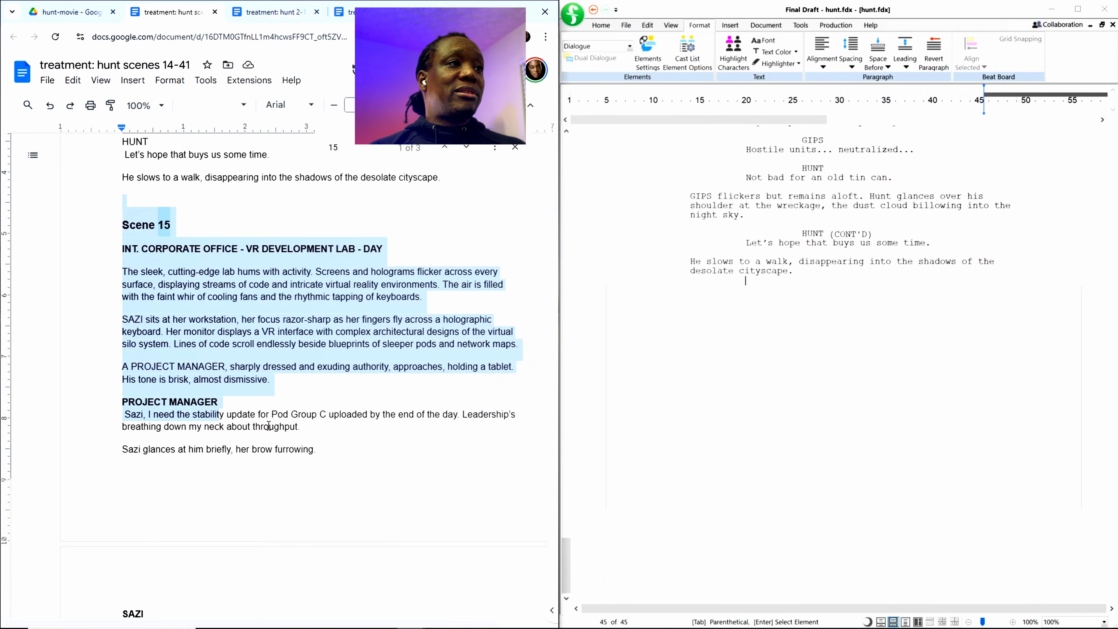
Step: Look through the treatment from the VR development lab in Scene 15 to the archive room opening of Scene 27
scroll(258, 381, down, 20)
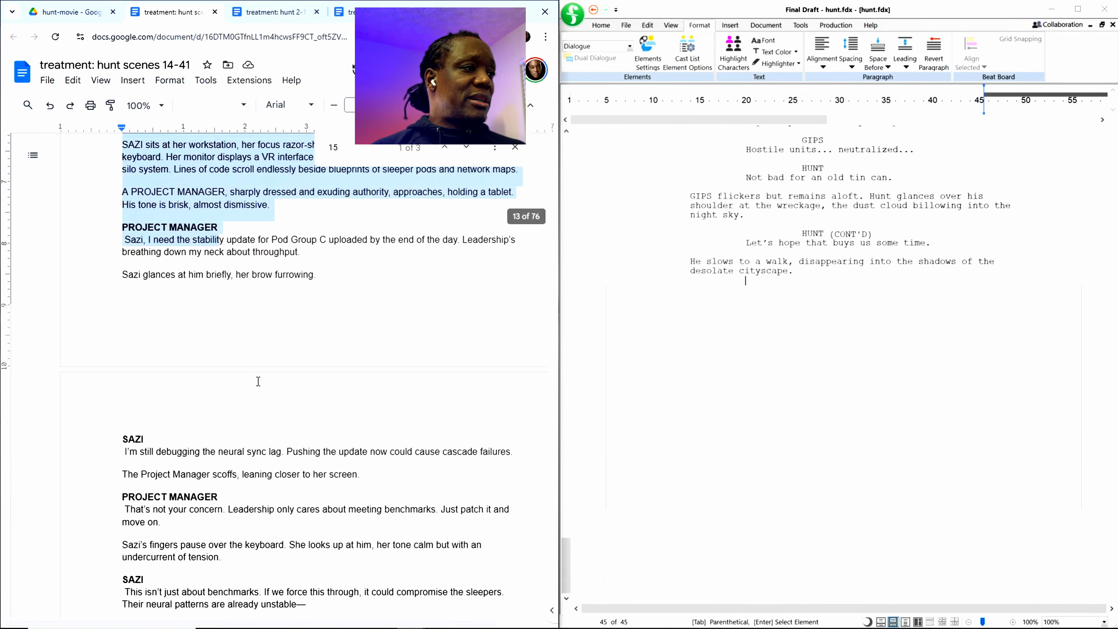
scroll(259, 381, down, 10)
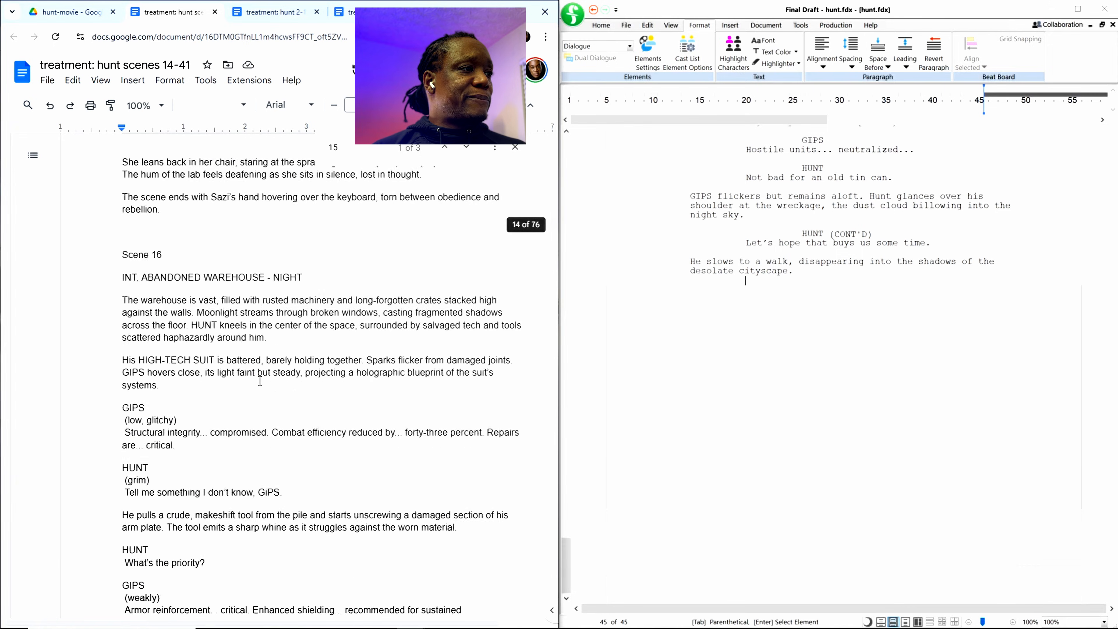
scroll(260, 381, up, 5)
scroll(260, 381, down, 9)
scroll(261, 381, down, 18)
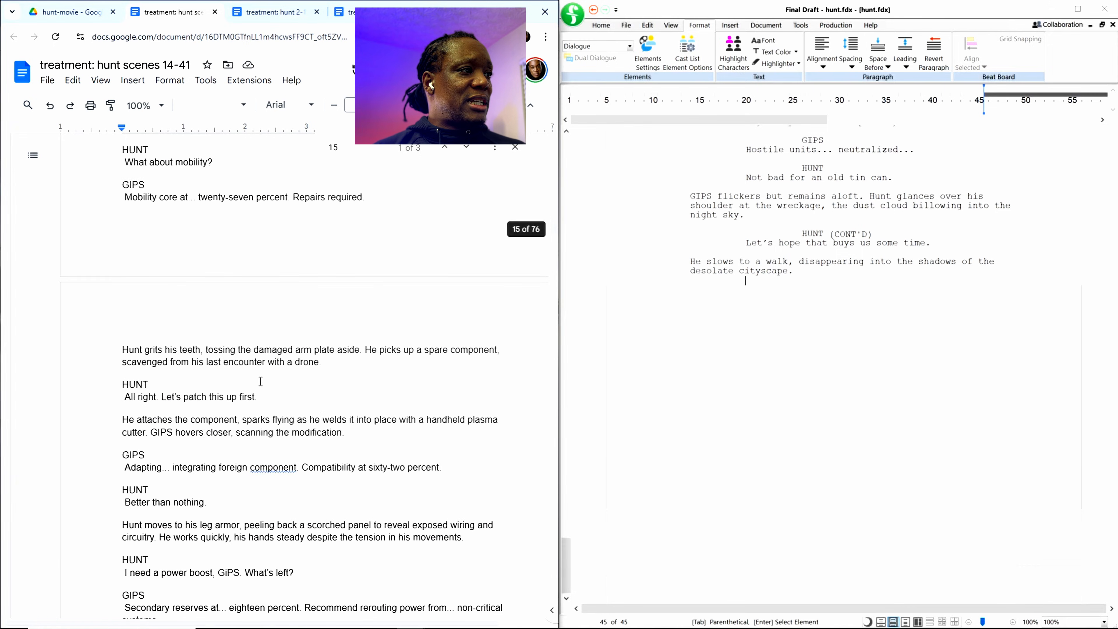
scroll(262, 386, down, 18)
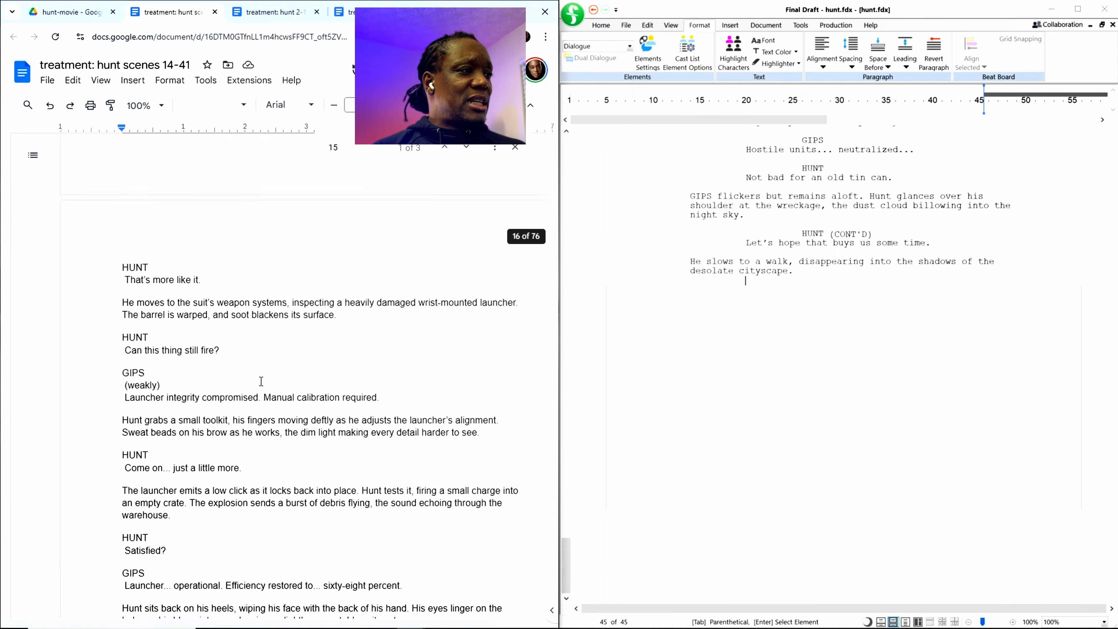
scroll(261, 381, down, 20)
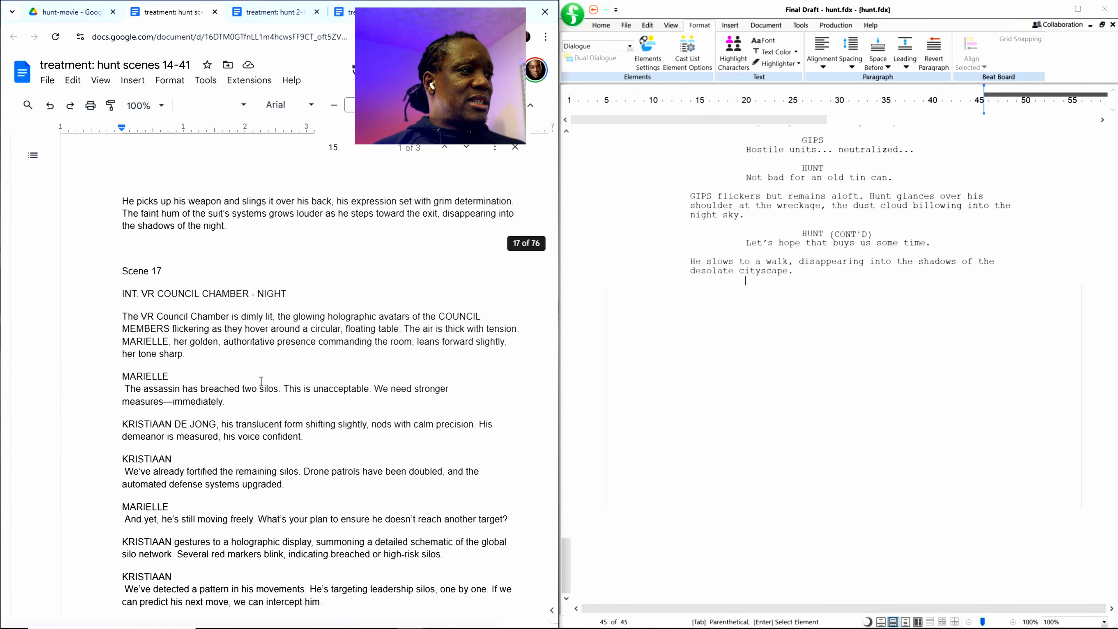
scroll(261, 381, down, 20)
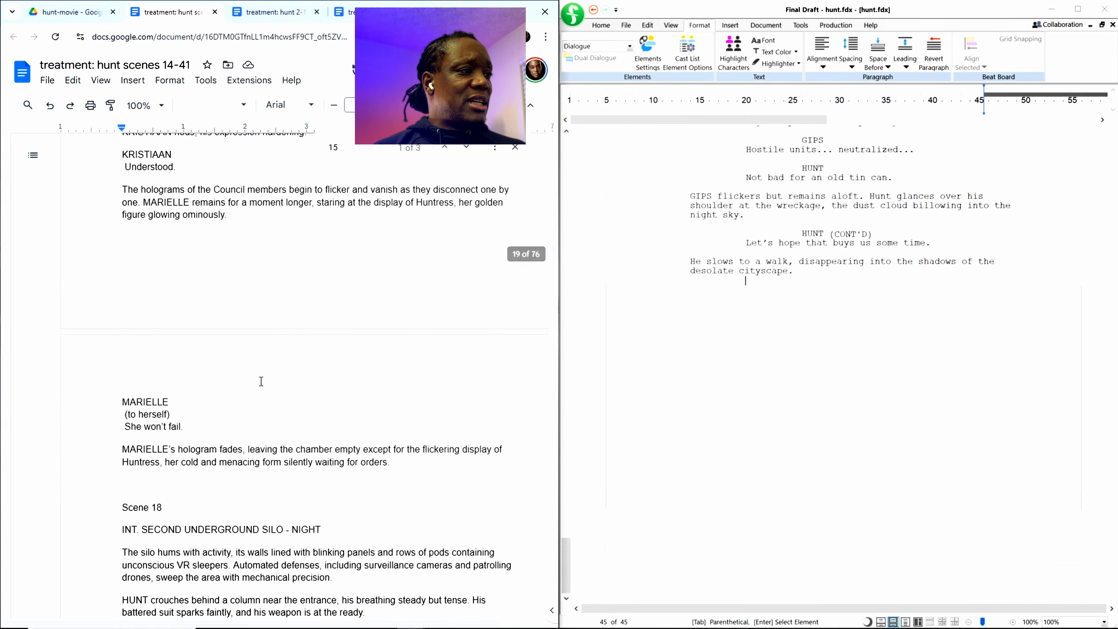
scroll(261, 381, down, 20)
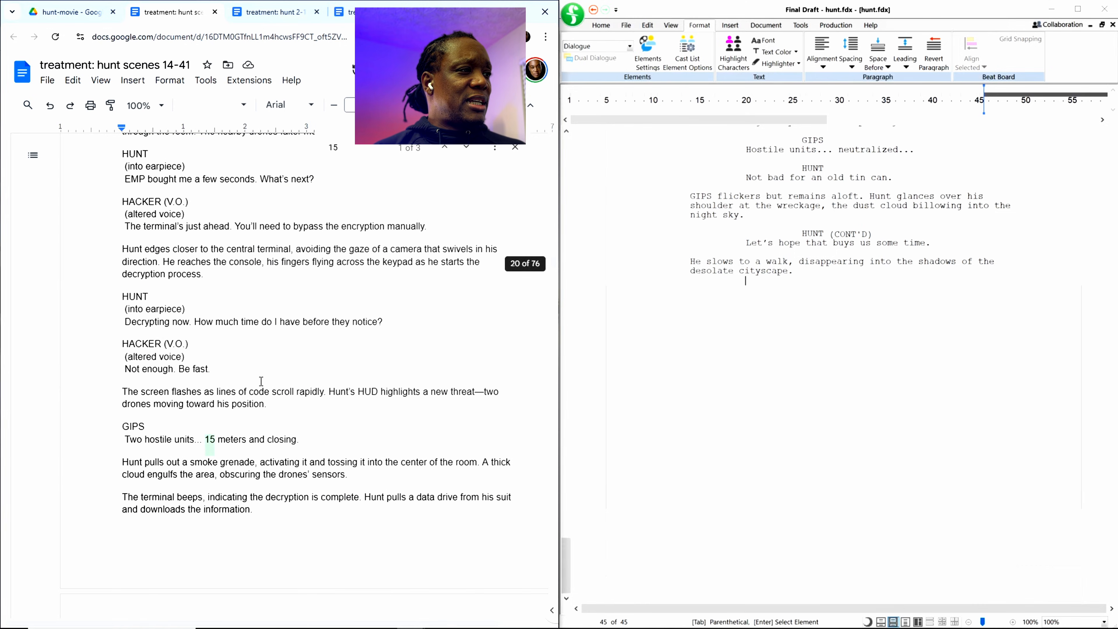
scroll(261, 381, down, 4)
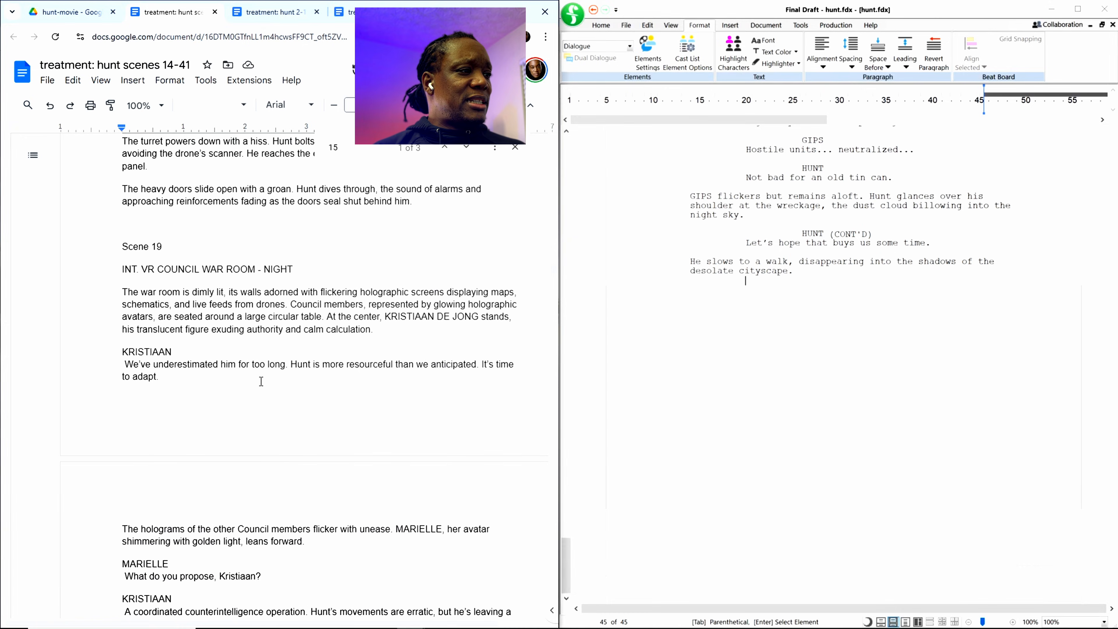
scroll(261, 382, down, 3)
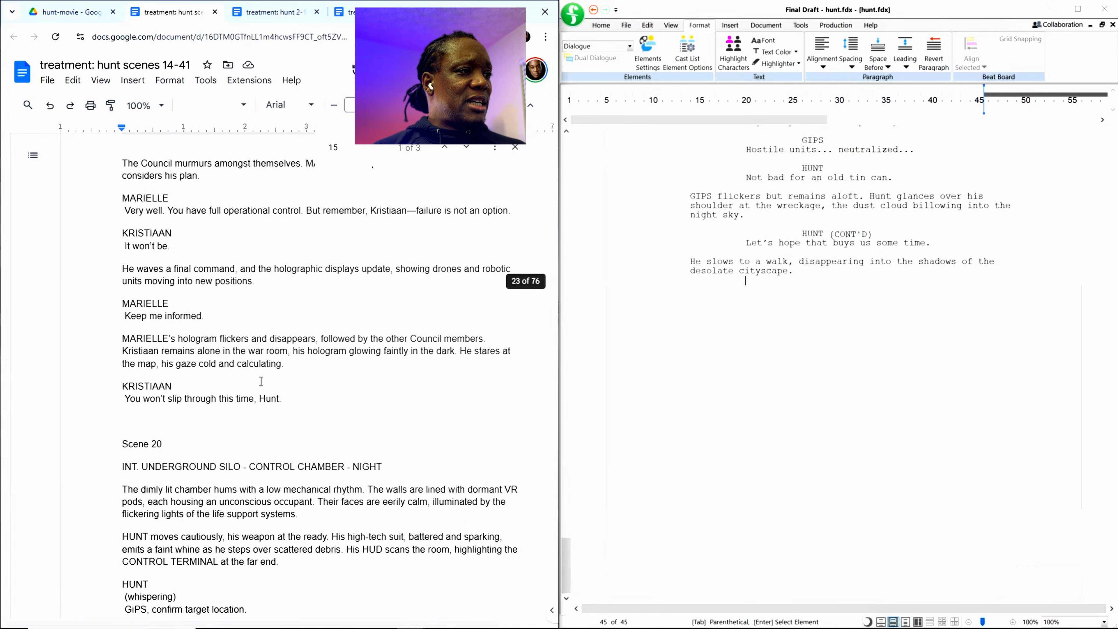
scroll(261, 382, down, 20)
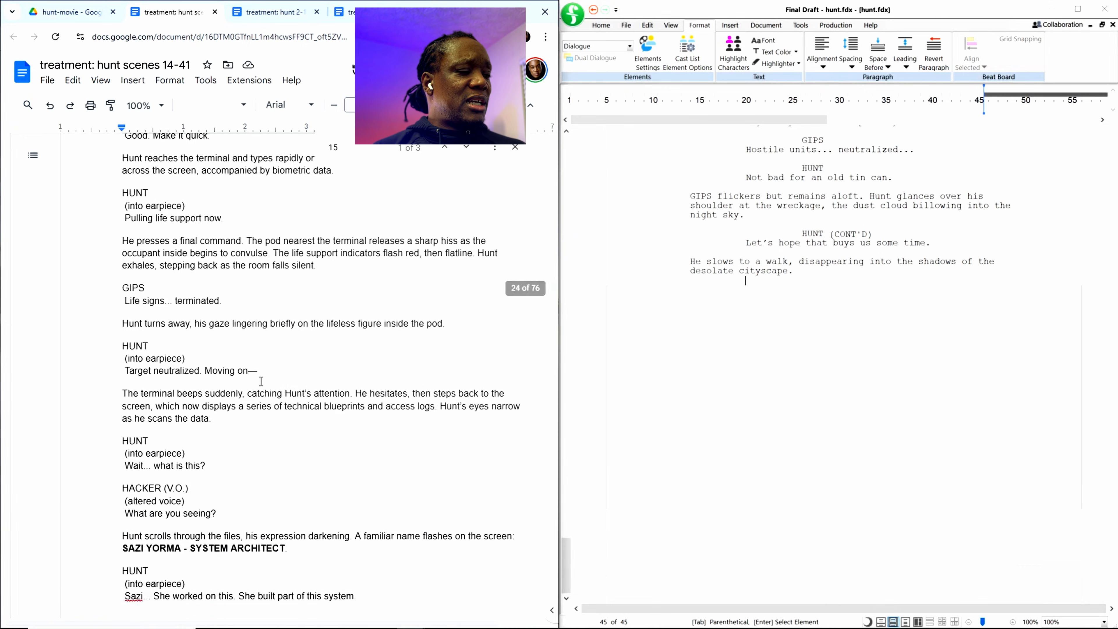
scroll(261, 381, down, 4)
scroll(261, 381, down, 1)
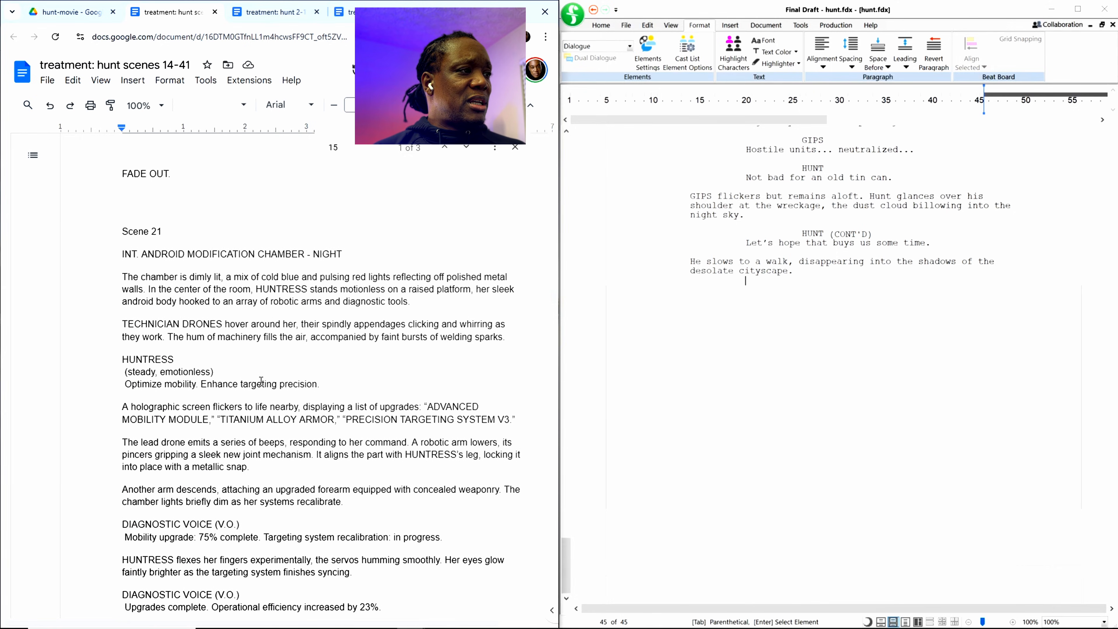
scroll(261, 381, down, 16)
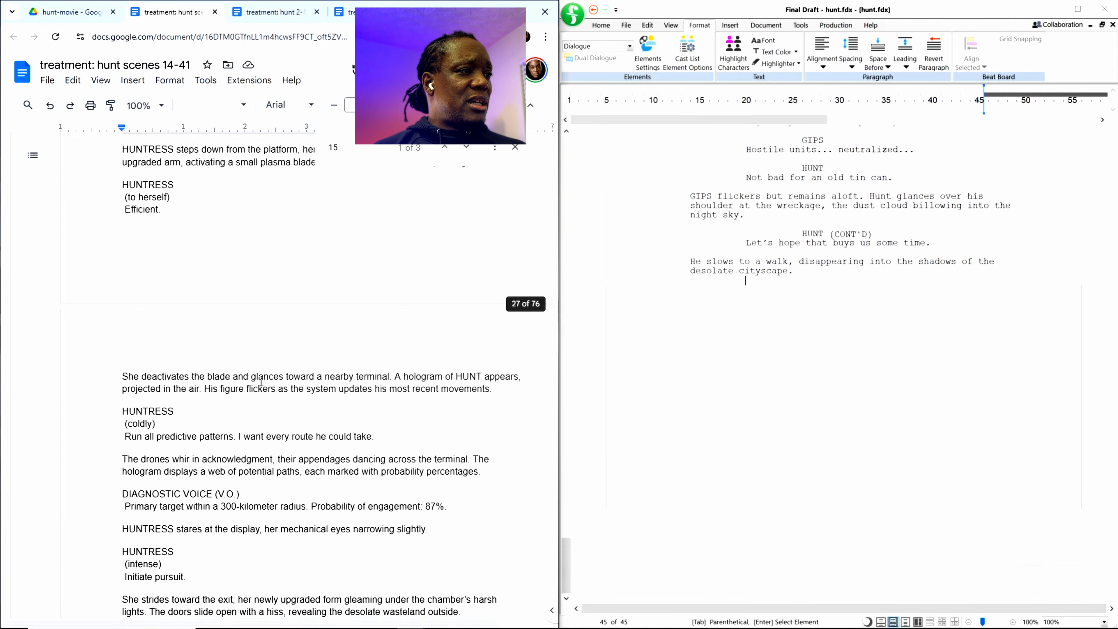
scroll(261, 381, down, 16)
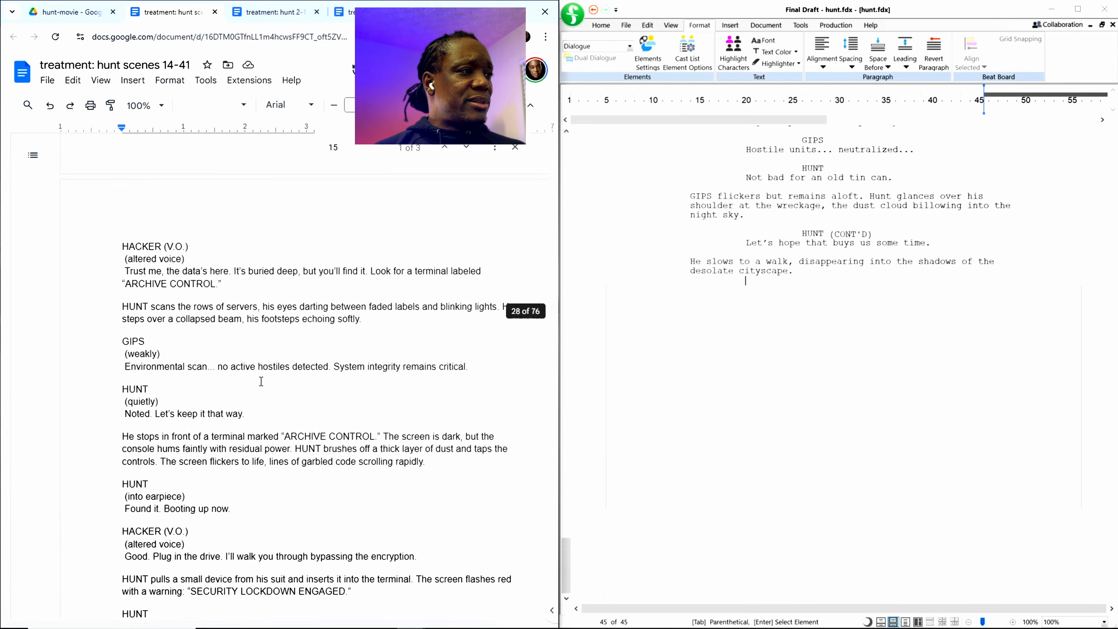
scroll(261, 381, down, 16)
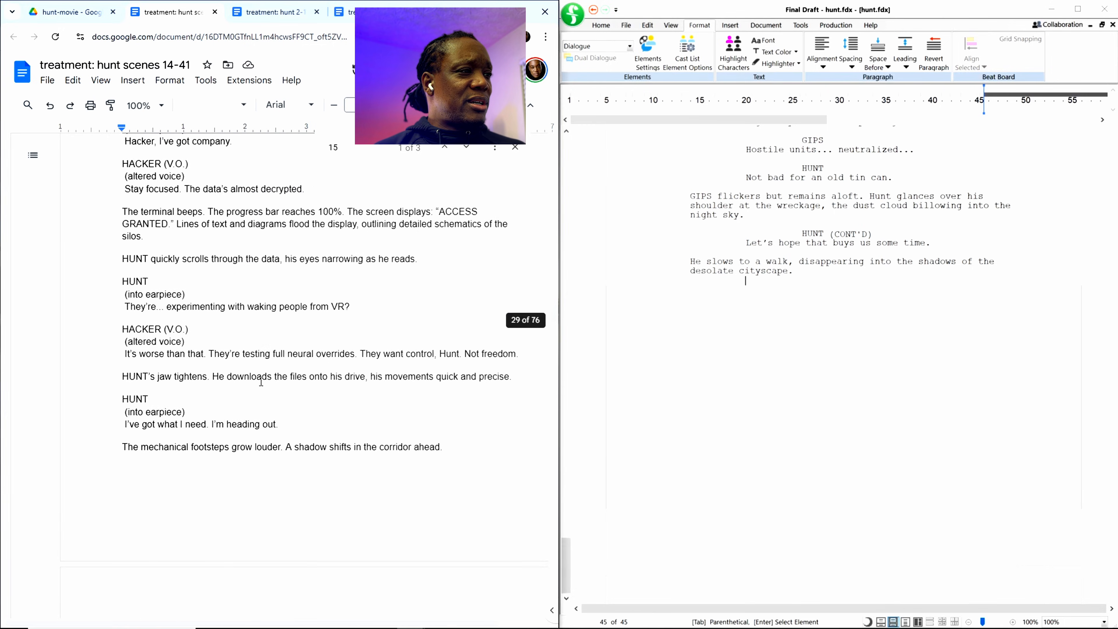
scroll(261, 381, down, 20)
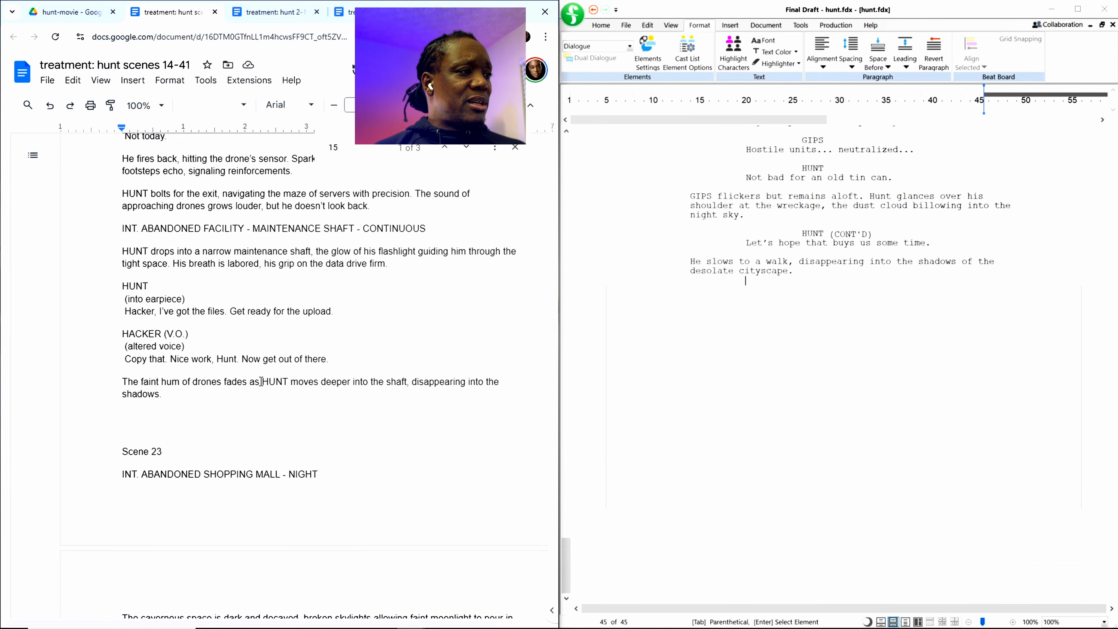
scroll(261, 381, down, 20)
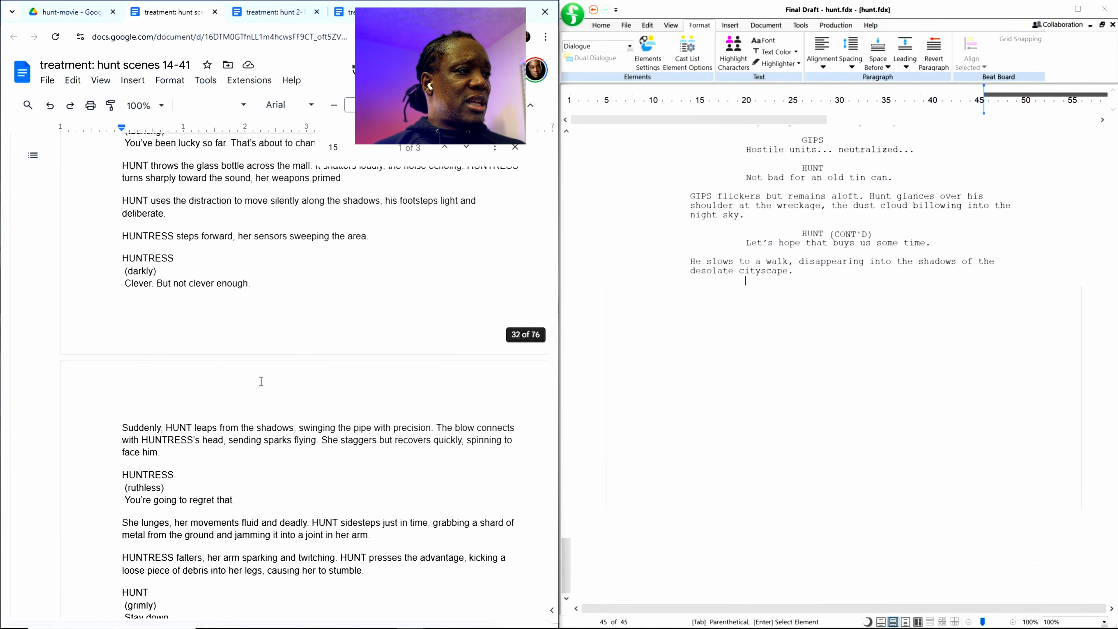
scroll(261, 382, down, 20)
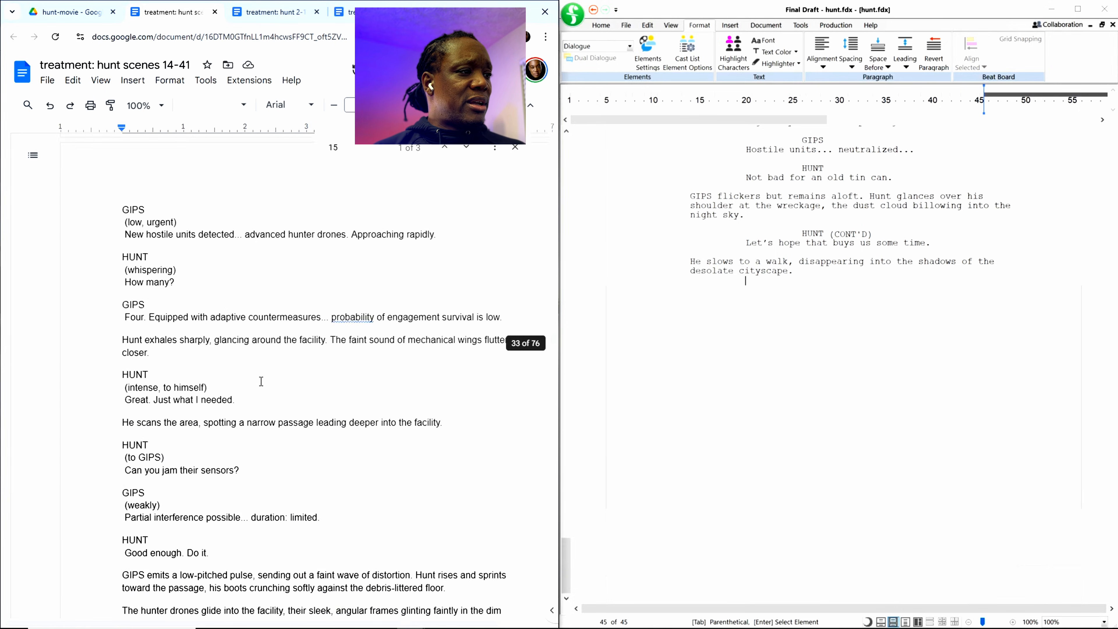
scroll(261, 381, down, 20)
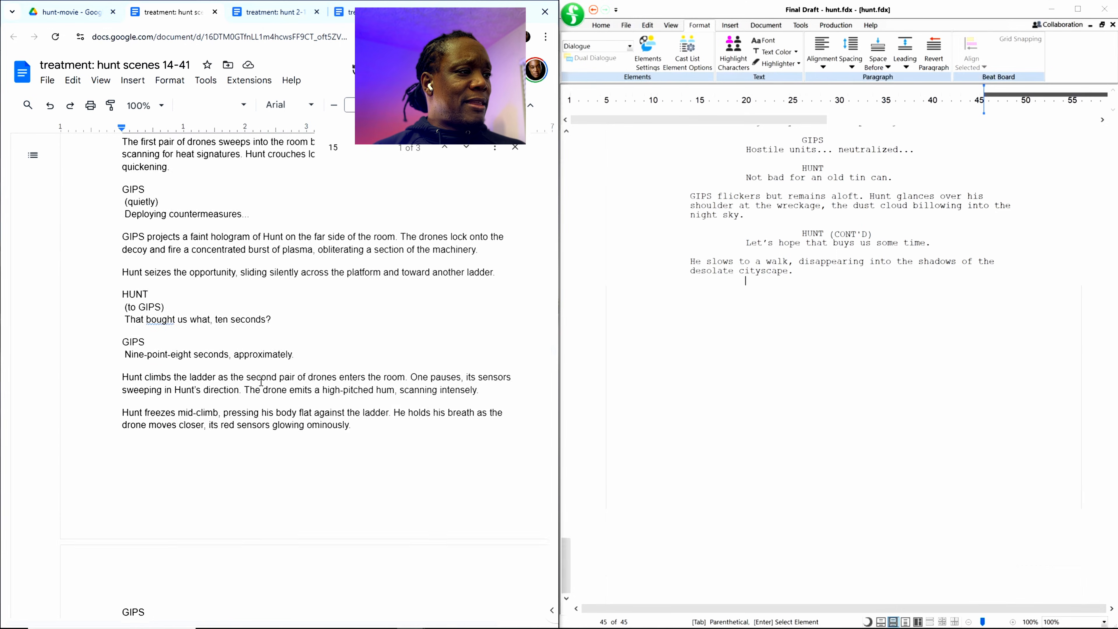
scroll(261, 381, down, 9)
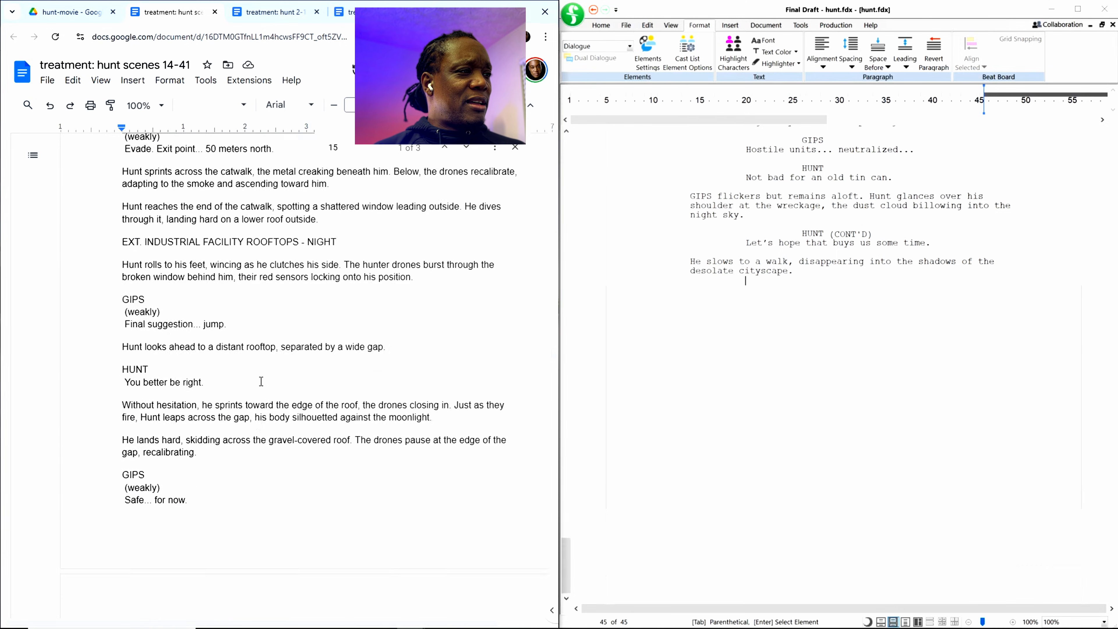
scroll(261, 382, down, 17)
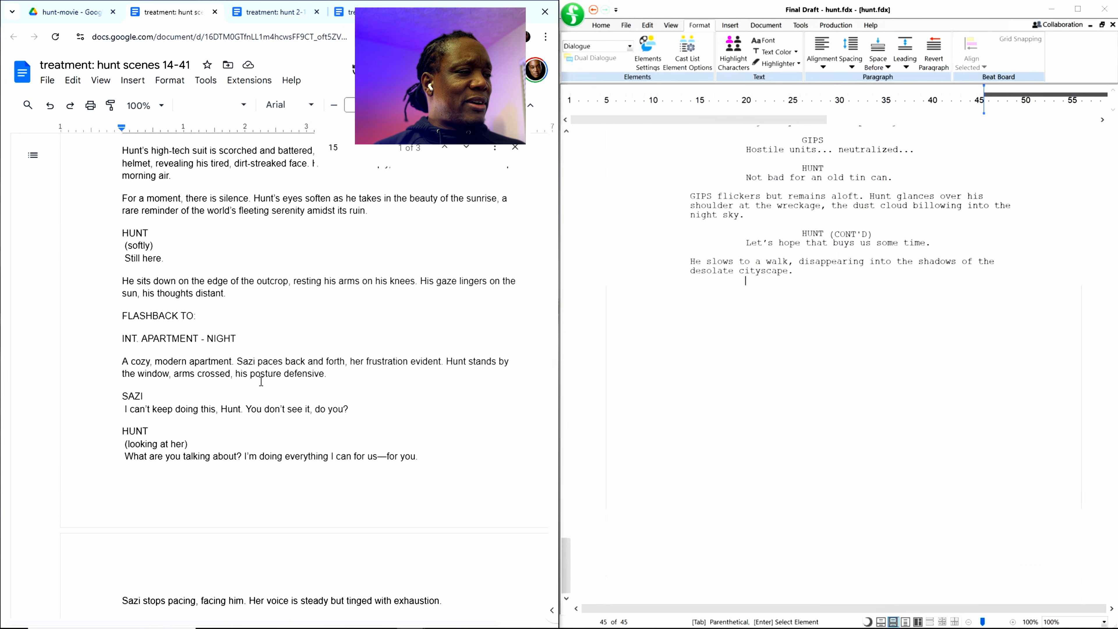
scroll(261, 382, down, 16)
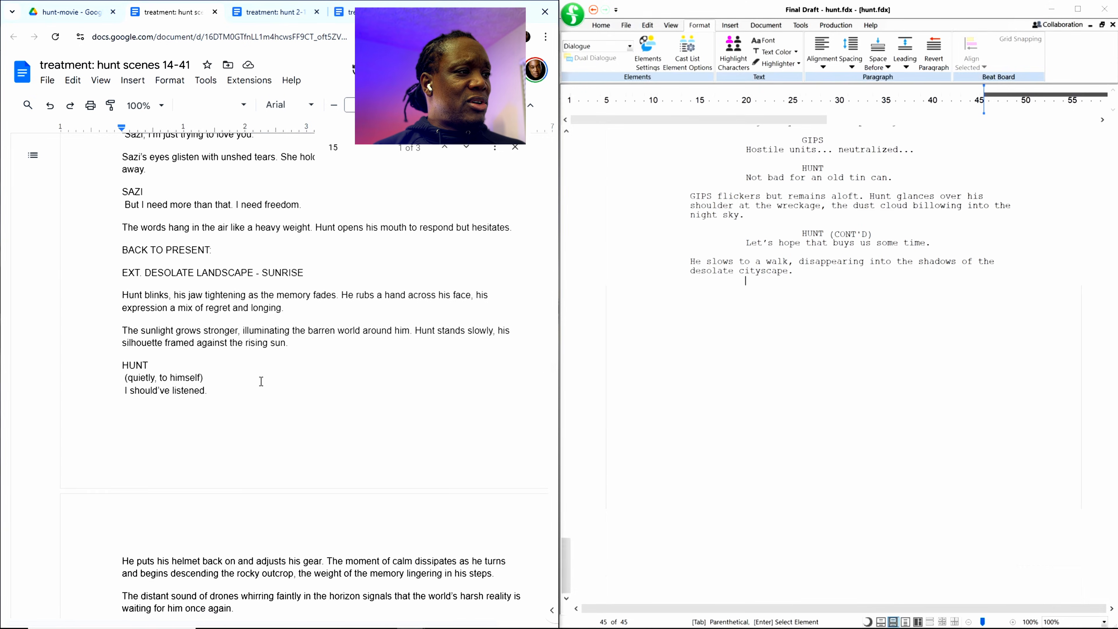
scroll(261, 381, down, 20)
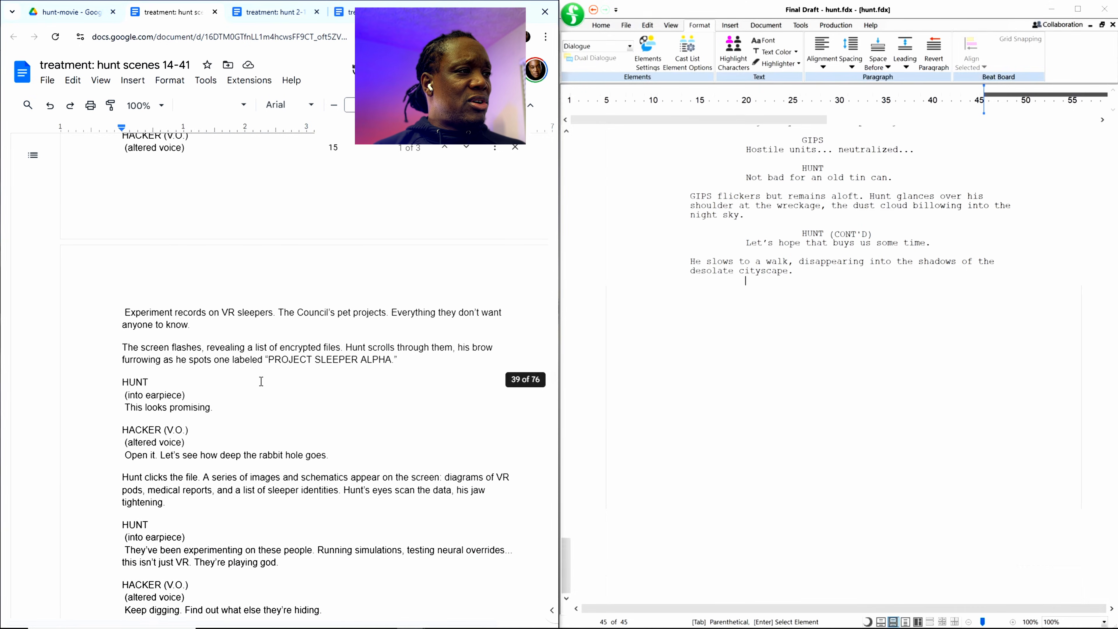
scroll(261, 381, down, 20)
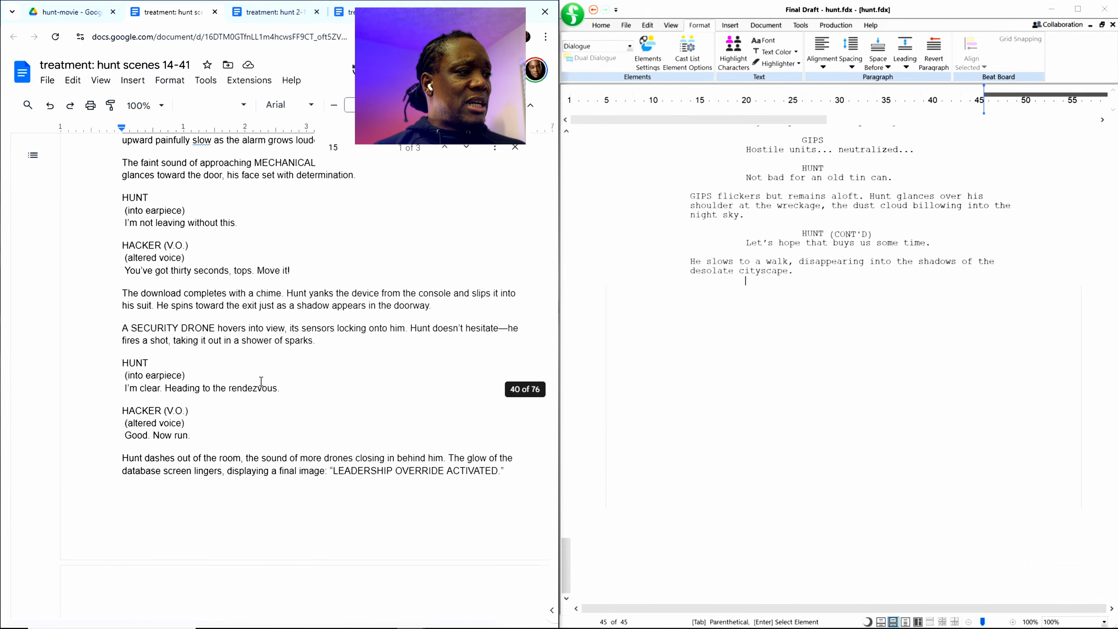
scroll(261, 381, down, 5)
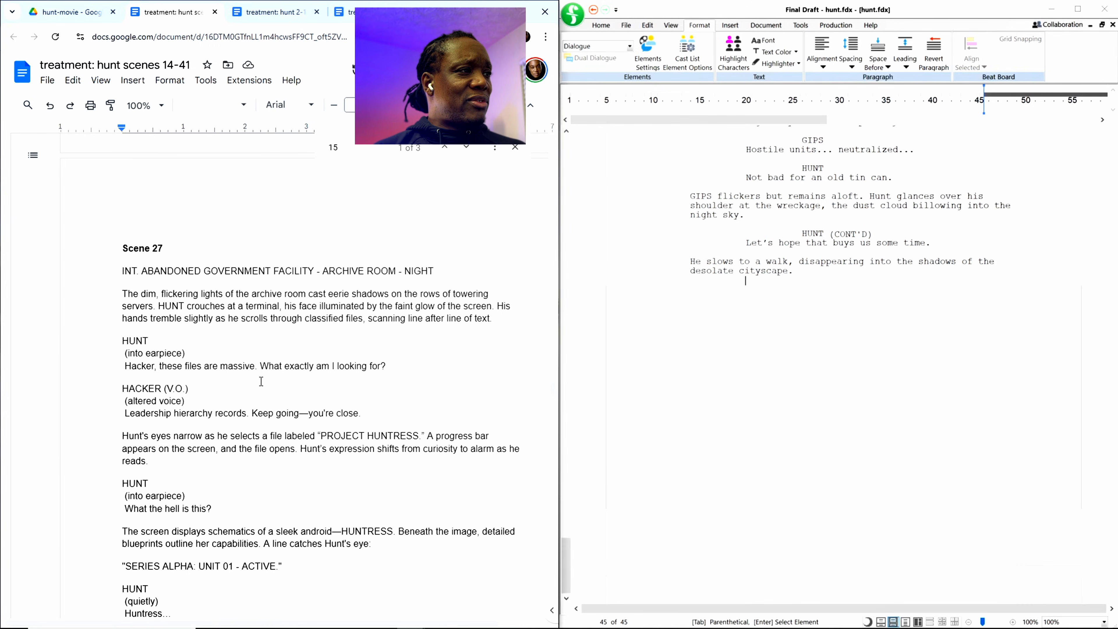
Step: Recheck Scene 26 in the treatment, going back from its ending to the database room opening
scroll(261, 381, up, 6)
scroll(261, 382, up, 20)
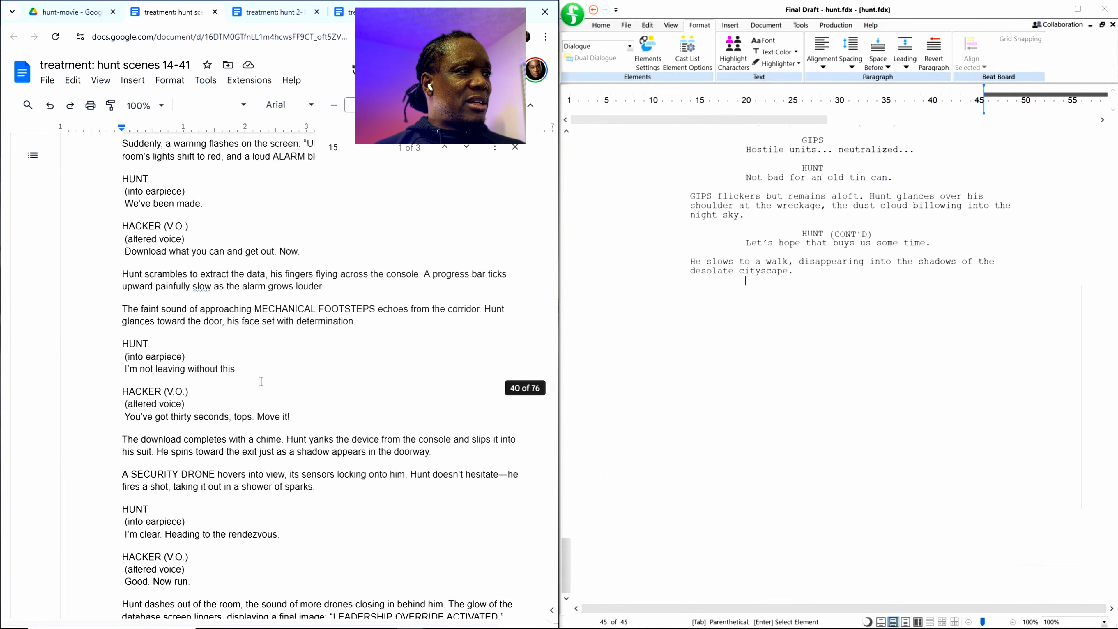
scroll(261, 379, up, 5)
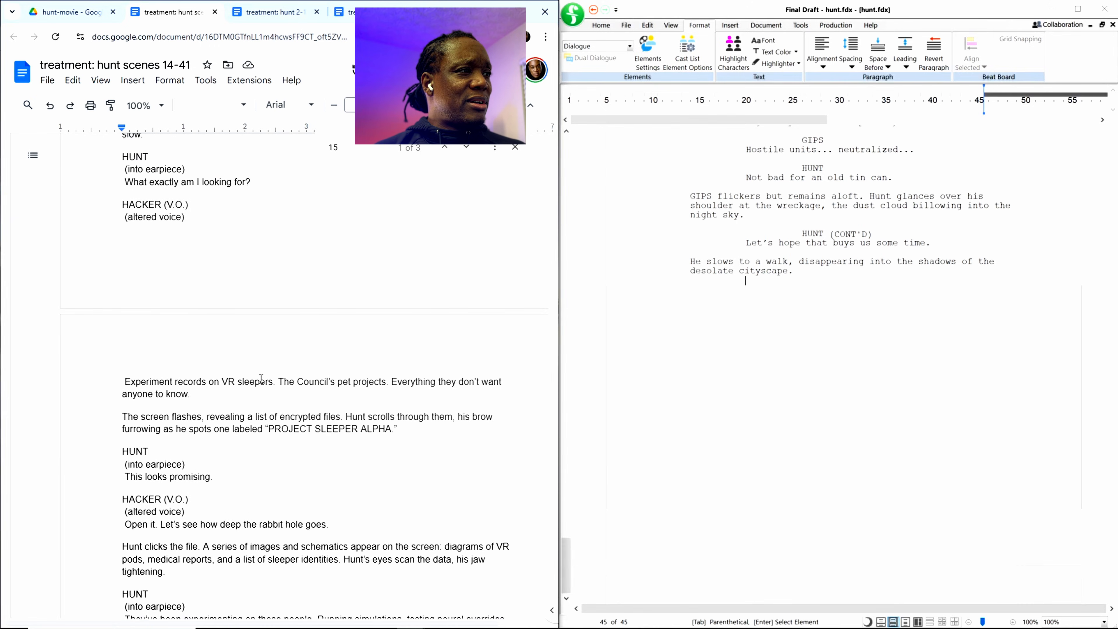
scroll(261, 379, up, 10)
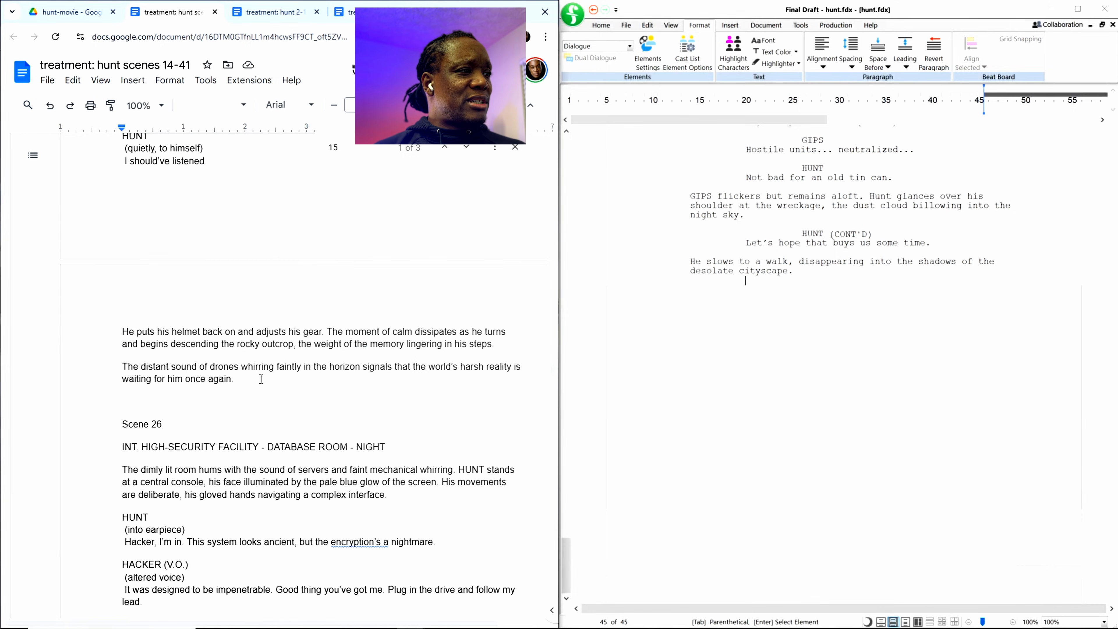
Step: Extend the treatment selection begun just above the Scene 15 heading through "THE END." after Scene 41, and copy it
scroll(261, 379, down, 20)
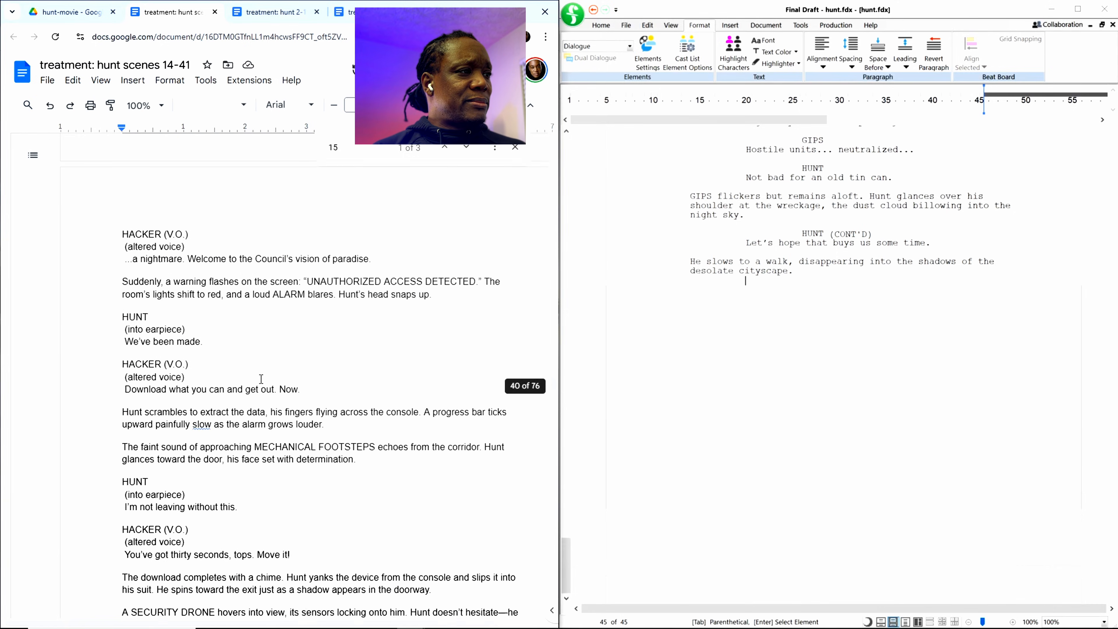
scroll(261, 378, down, 20)
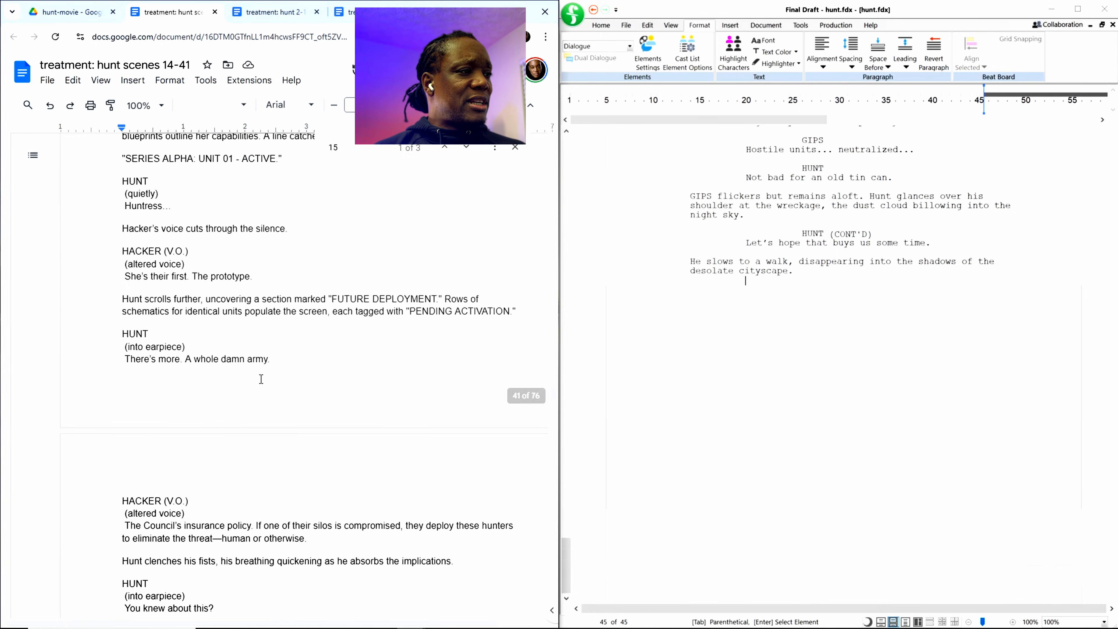
scroll(261, 379, down, 20)
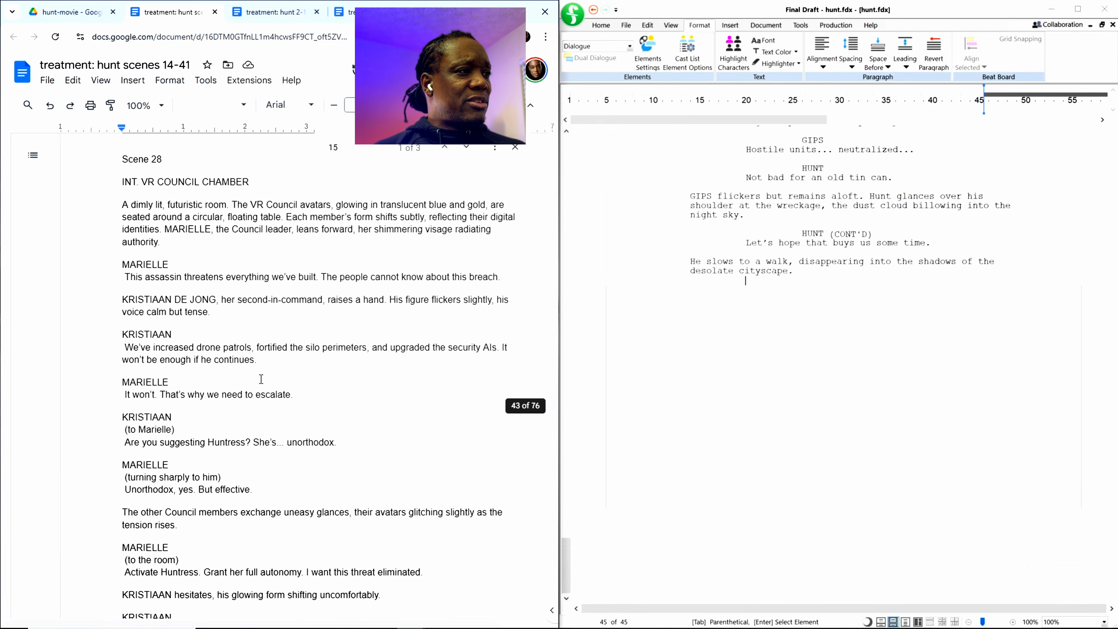
scroll(261, 379, down, 20)
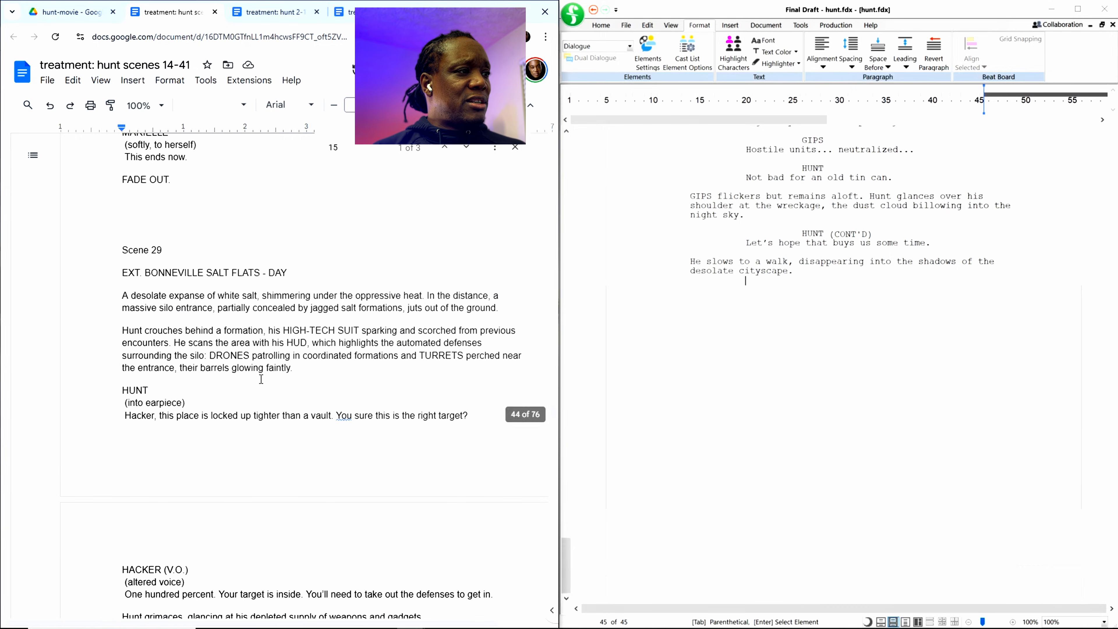
scroll(261, 379, down, 20)
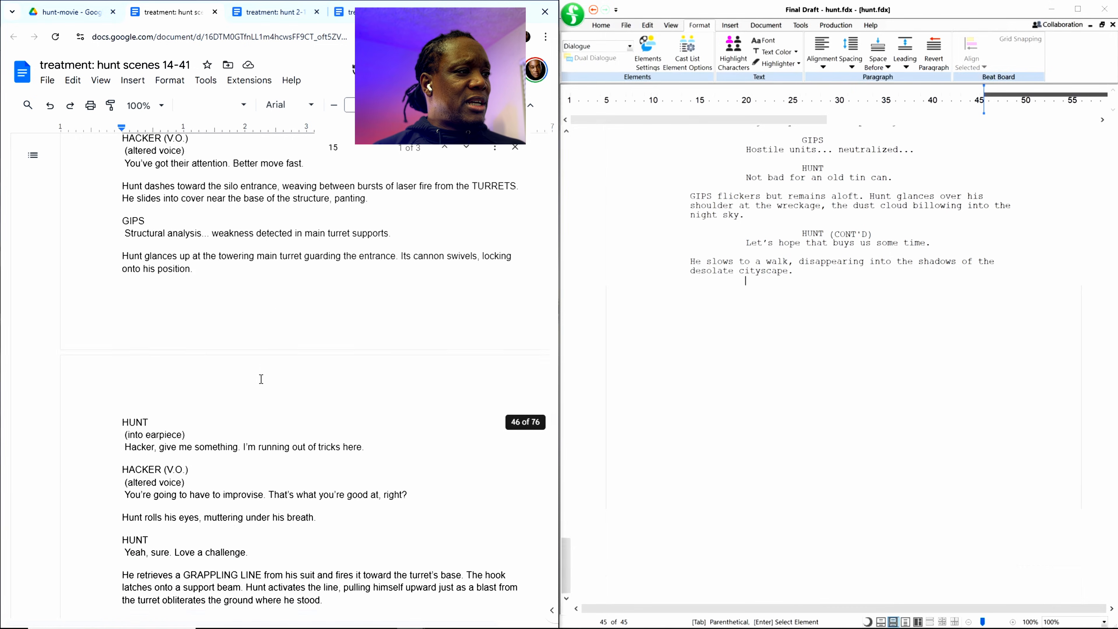
scroll(261, 379, down, 12)
scroll(261, 379, down, 8)
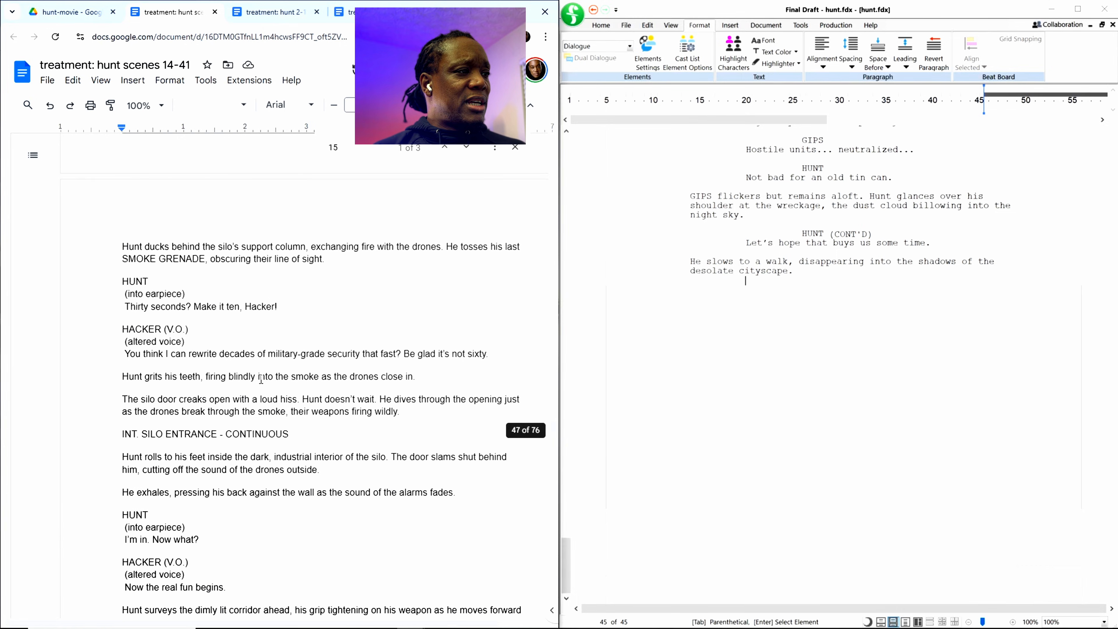
scroll(261, 379, down, 10)
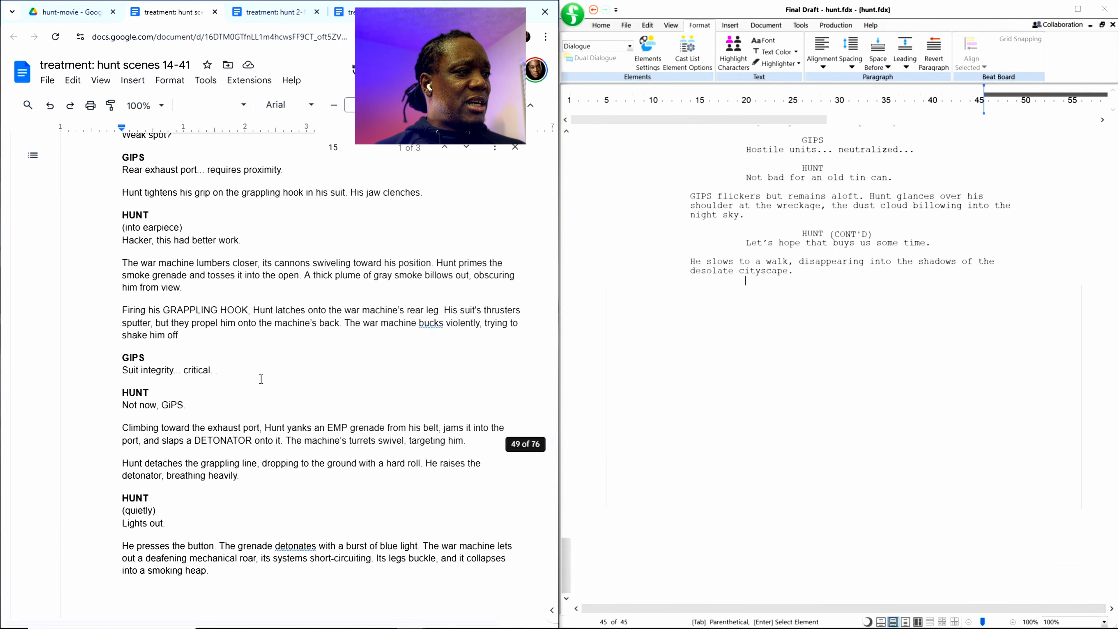
scroll(261, 379, down, 11)
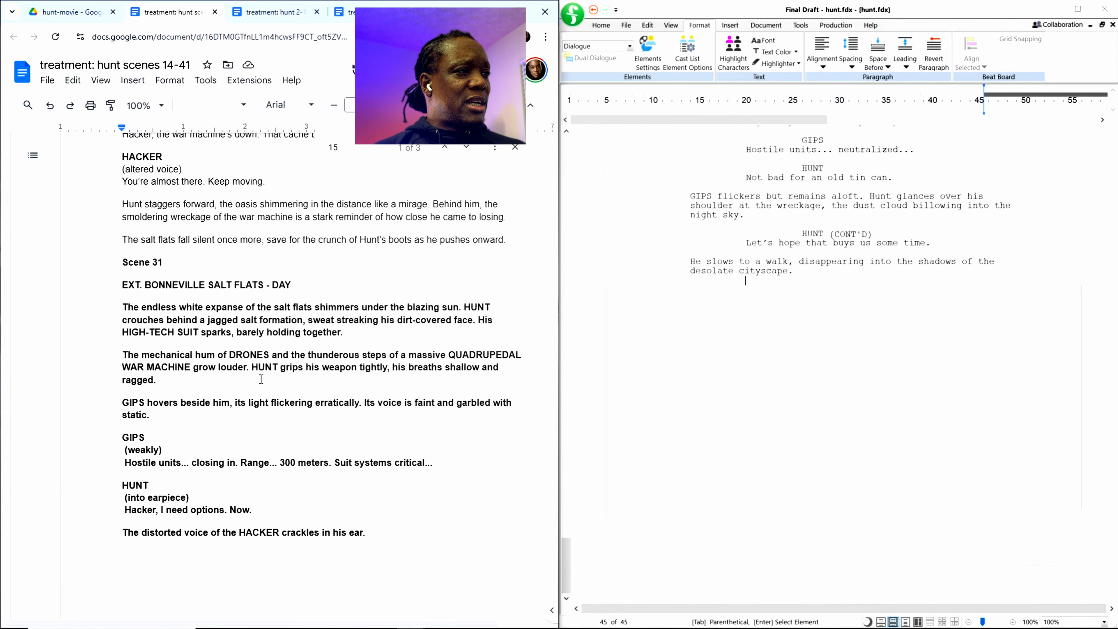
scroll(261, 379, down, 5)
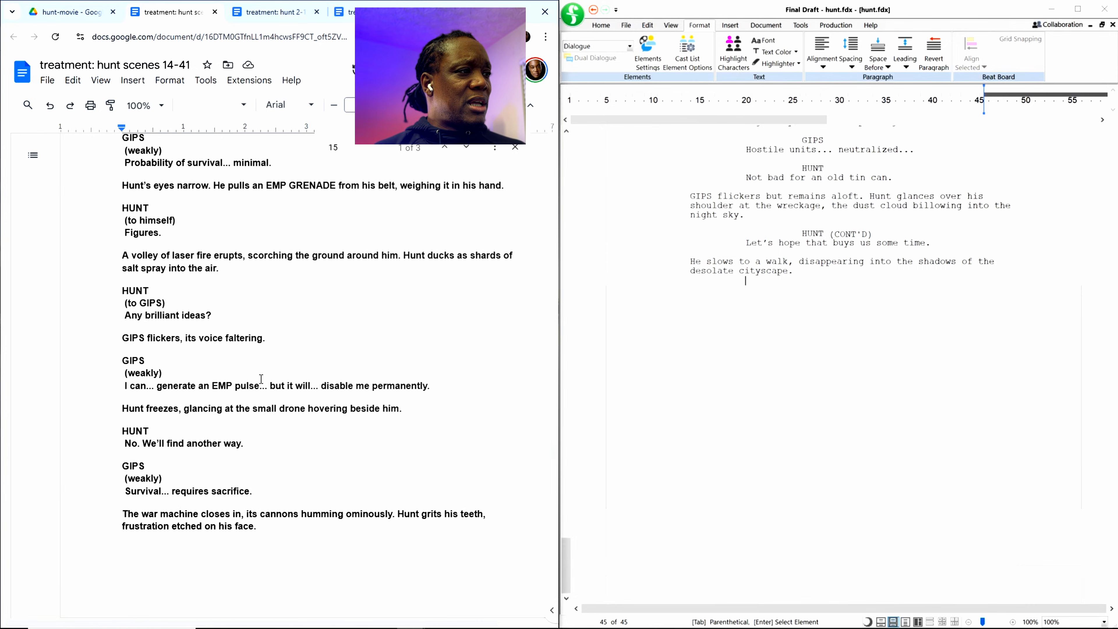
scroll(261, 379, down, 20)
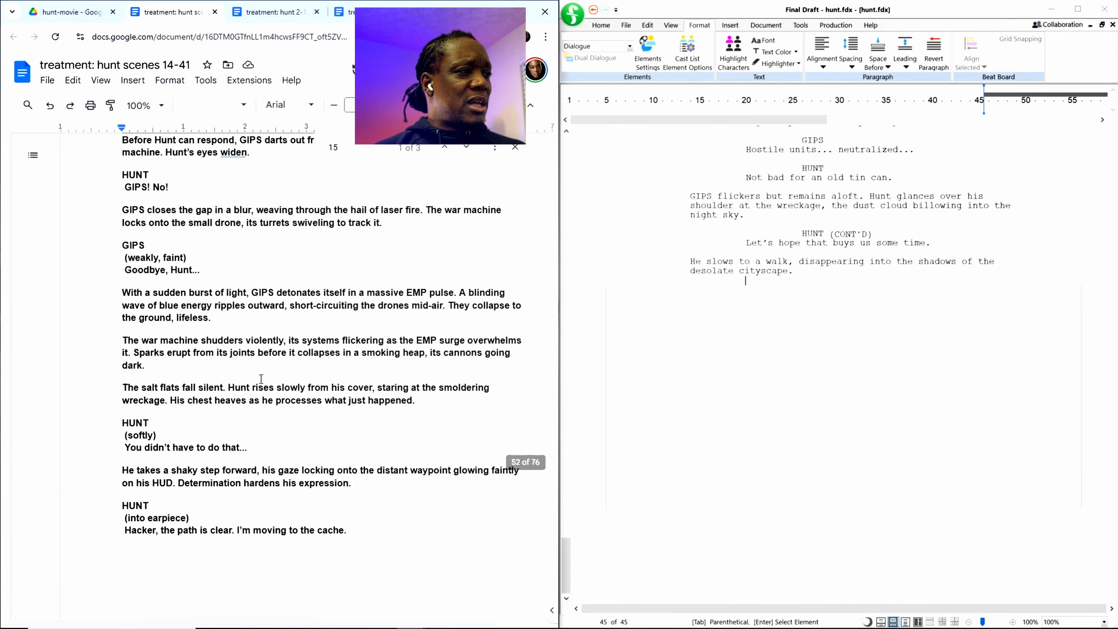
scroll(261, 379, down, 17)
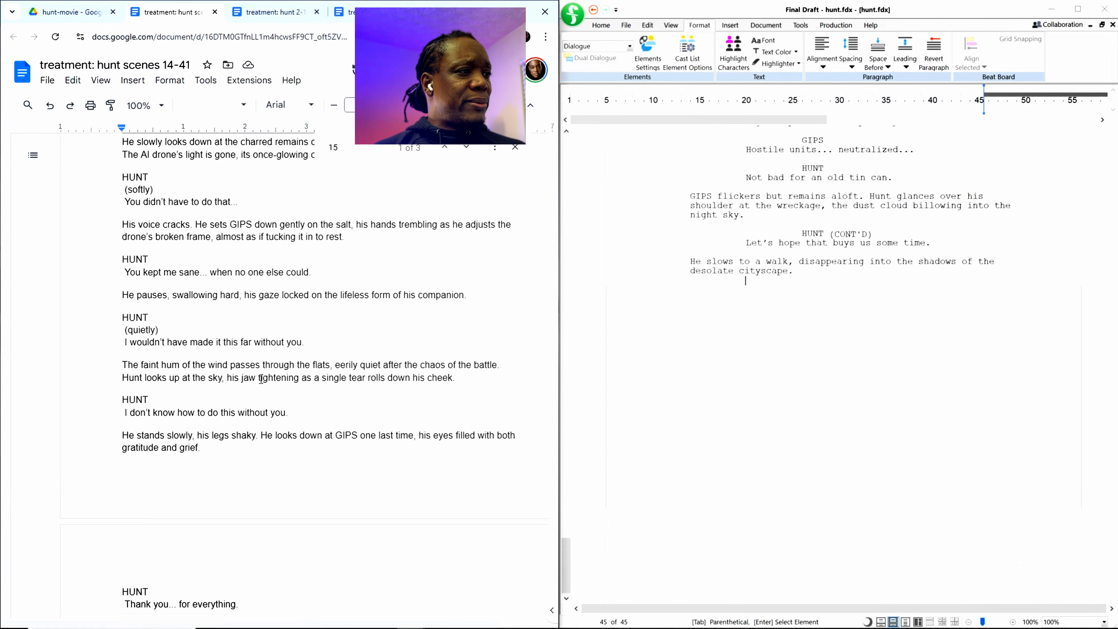
scroll(261, 379, down, 19)
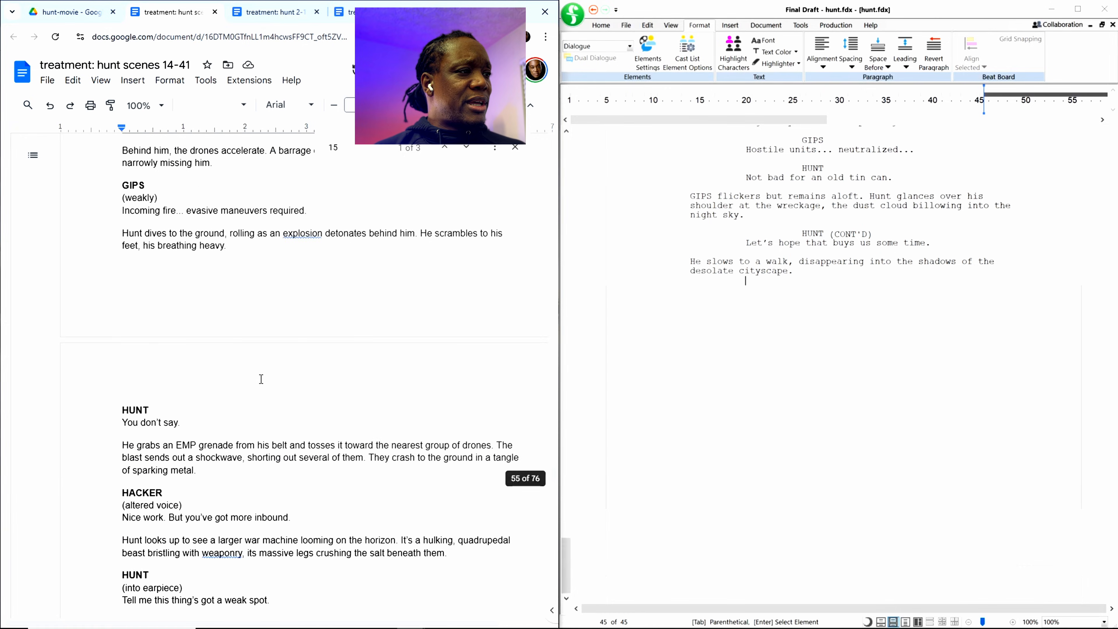
scroll(261, 379, down, 16)
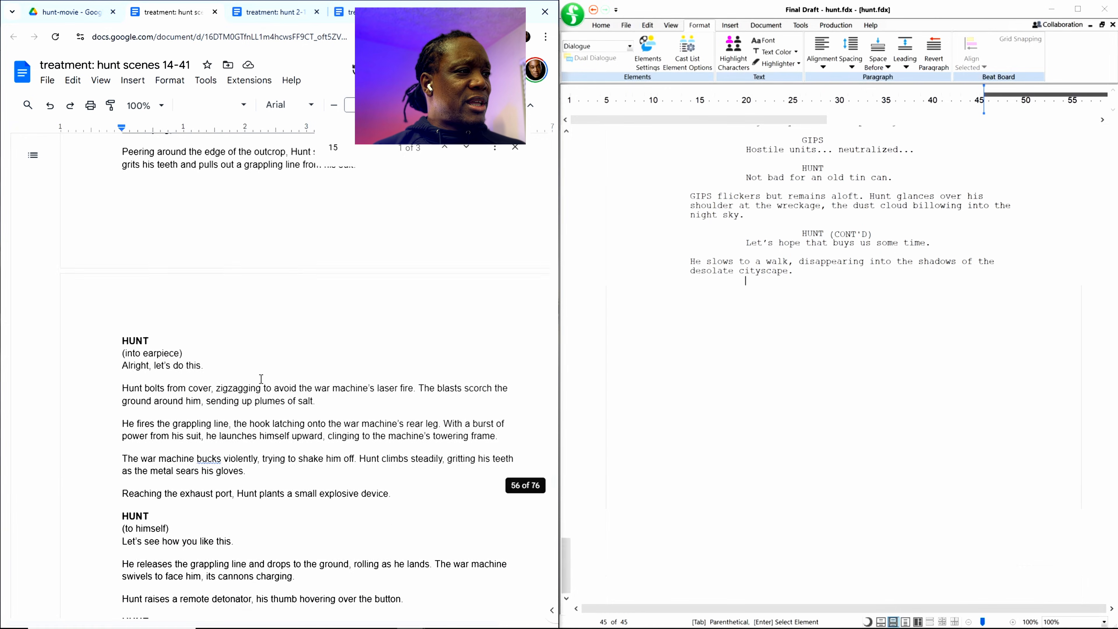
scroll(261, 379, down, 20)
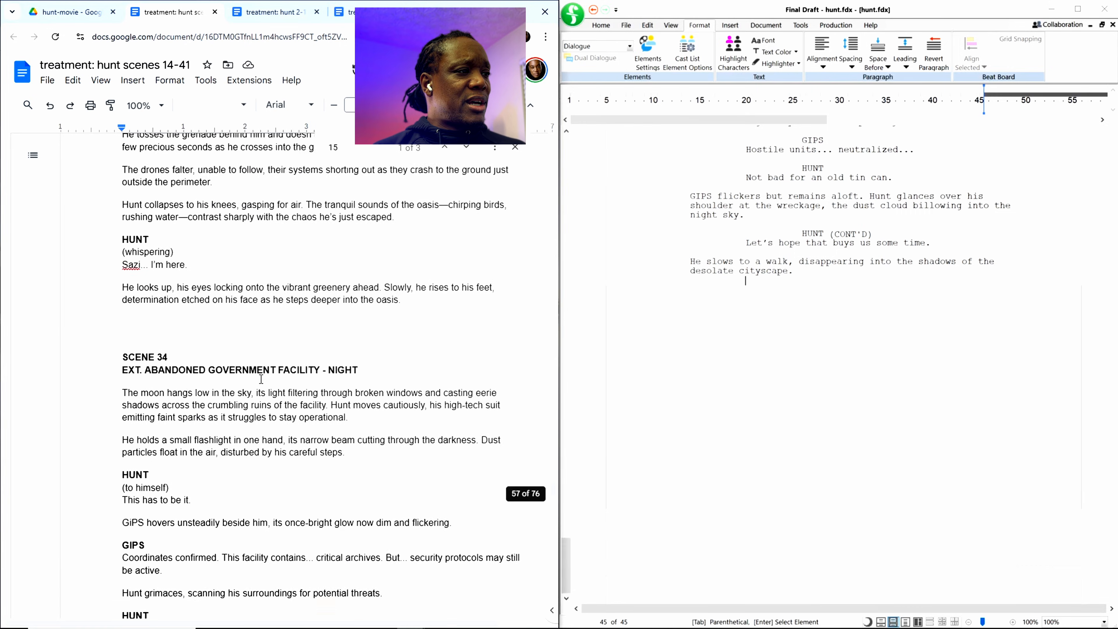
scroll(261, 379, down, 20)
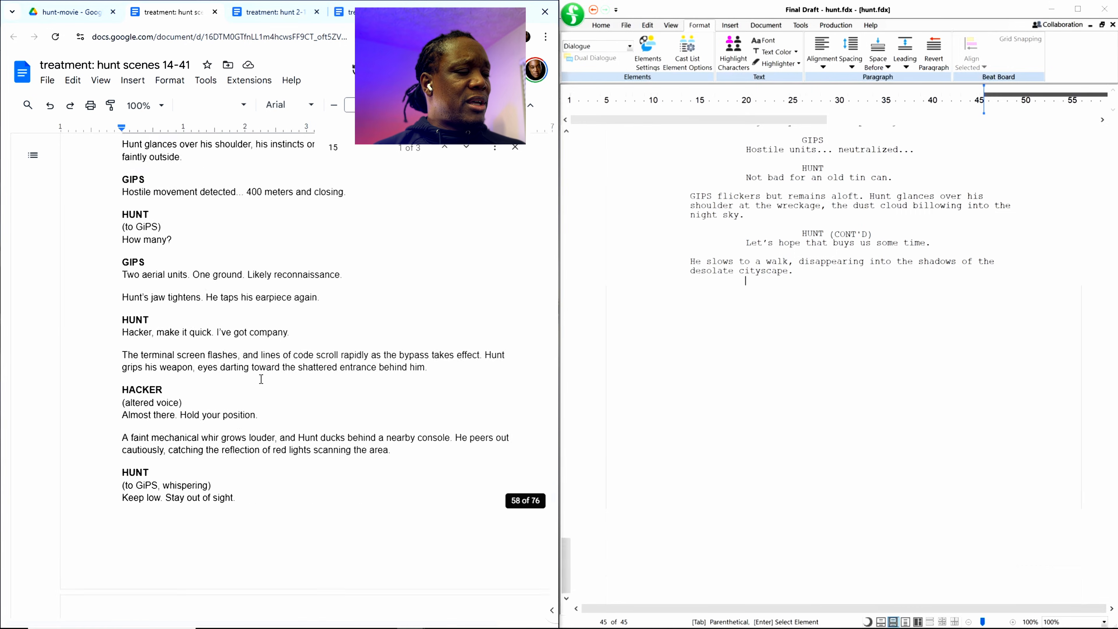
scroll(261, 379, down, 5)
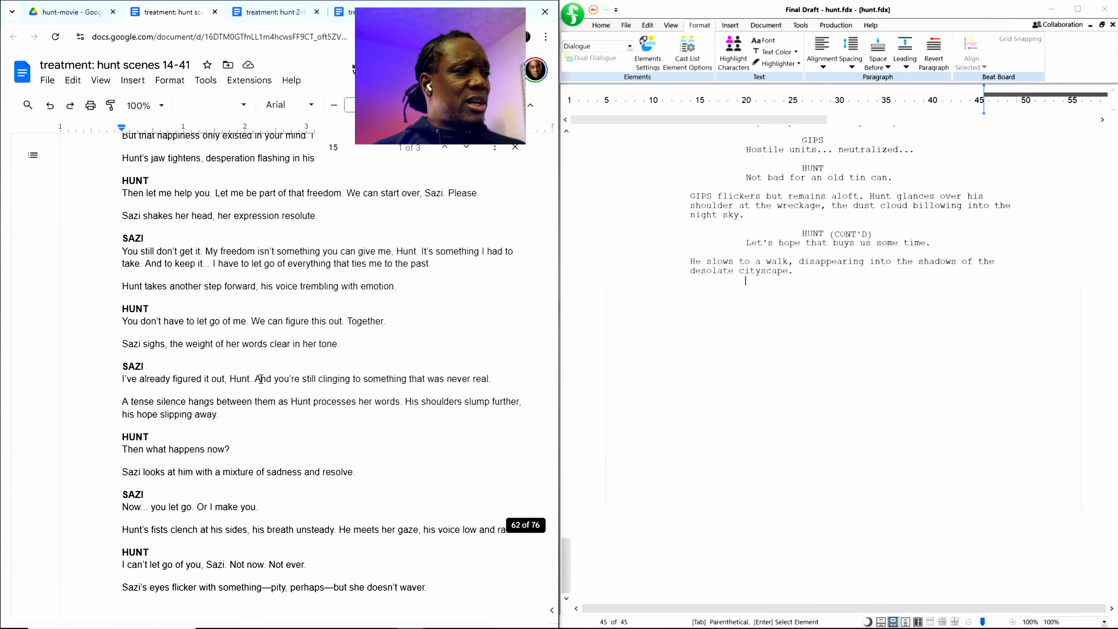
scroll(261, 379, down, 12)
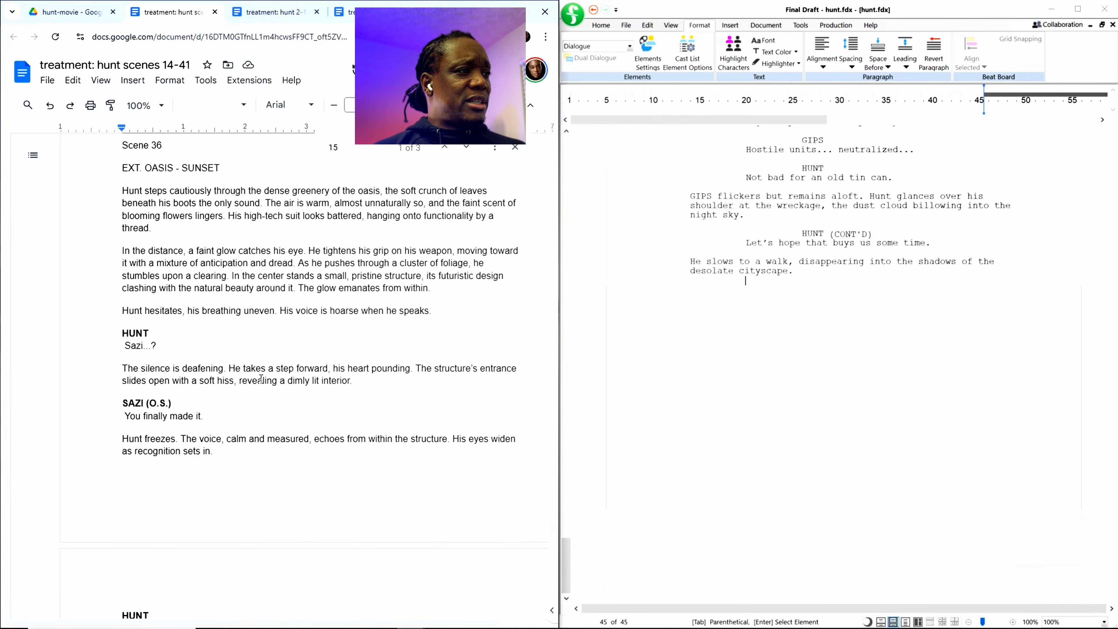
scroll(261, 379, down, 9)
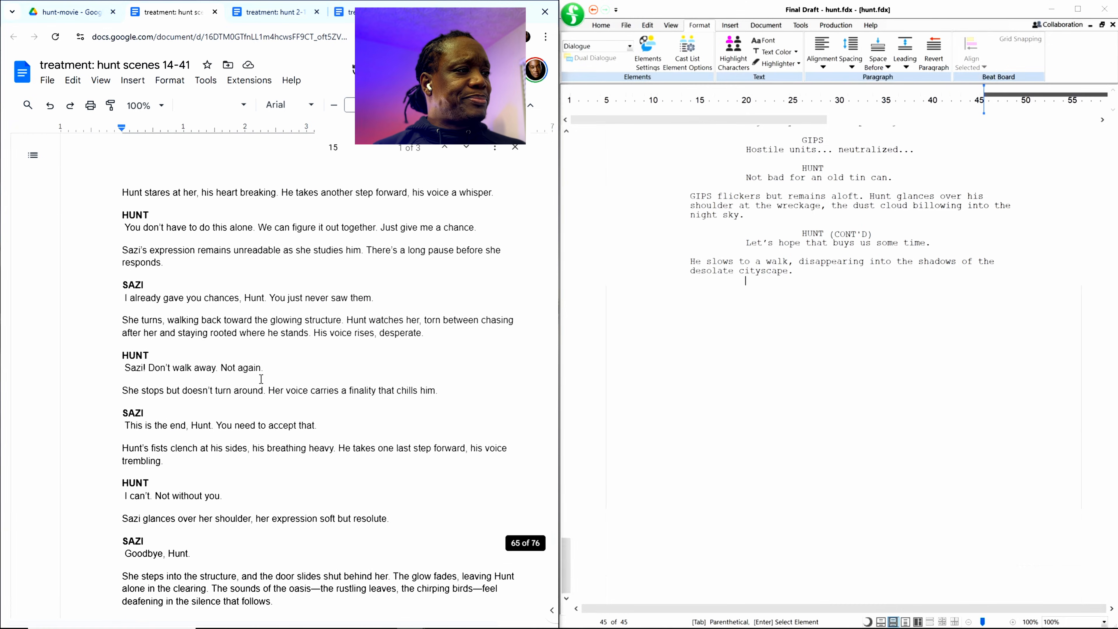
scroll(262, 379, down, 6)
scroll(261, 378, down, 20)
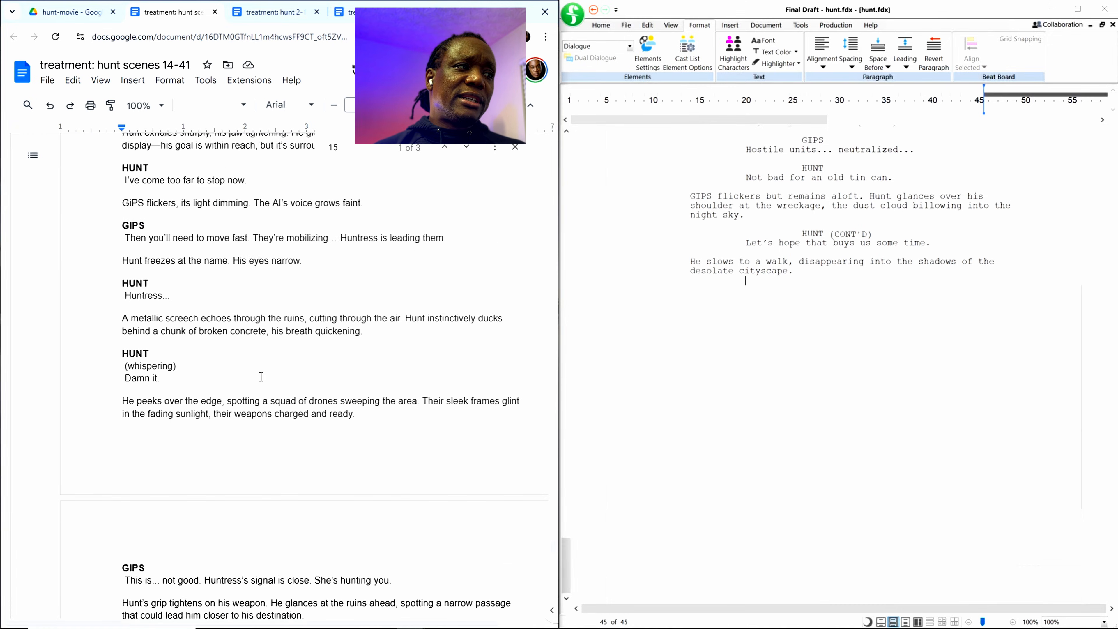
scroll(261, 378, down, 20)
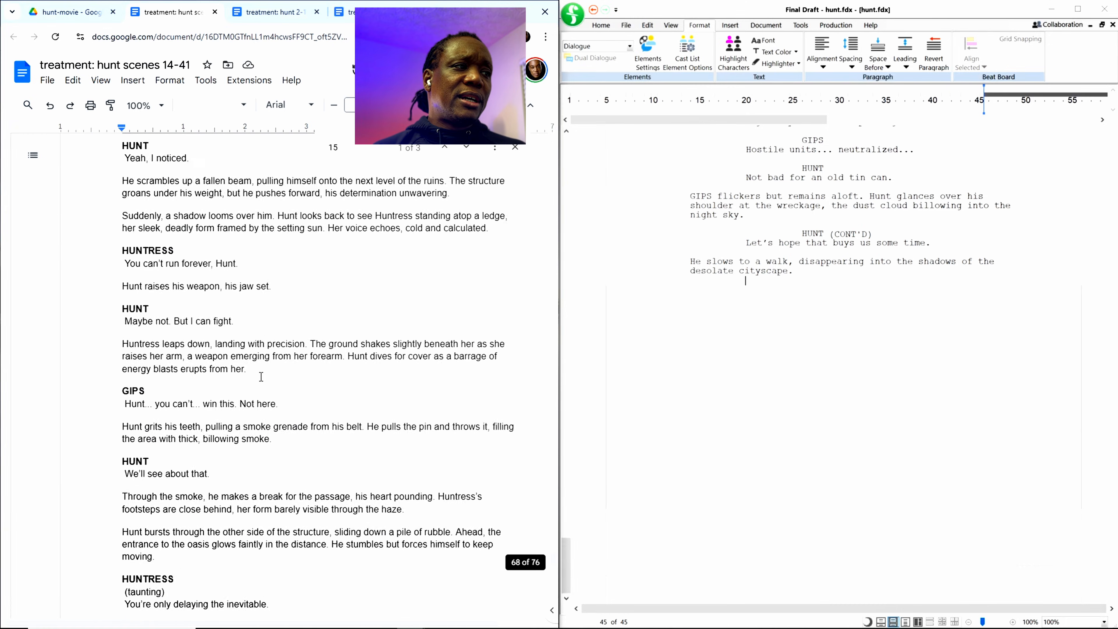
scroll(261, 377, down, 20)
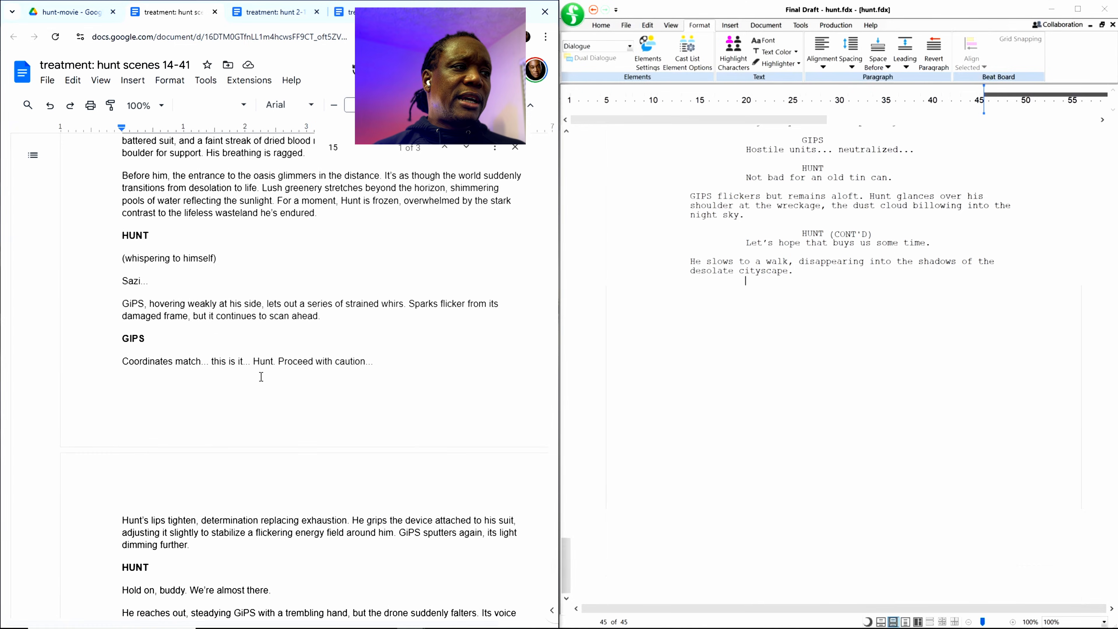
scroll(261, 377, down, 20)
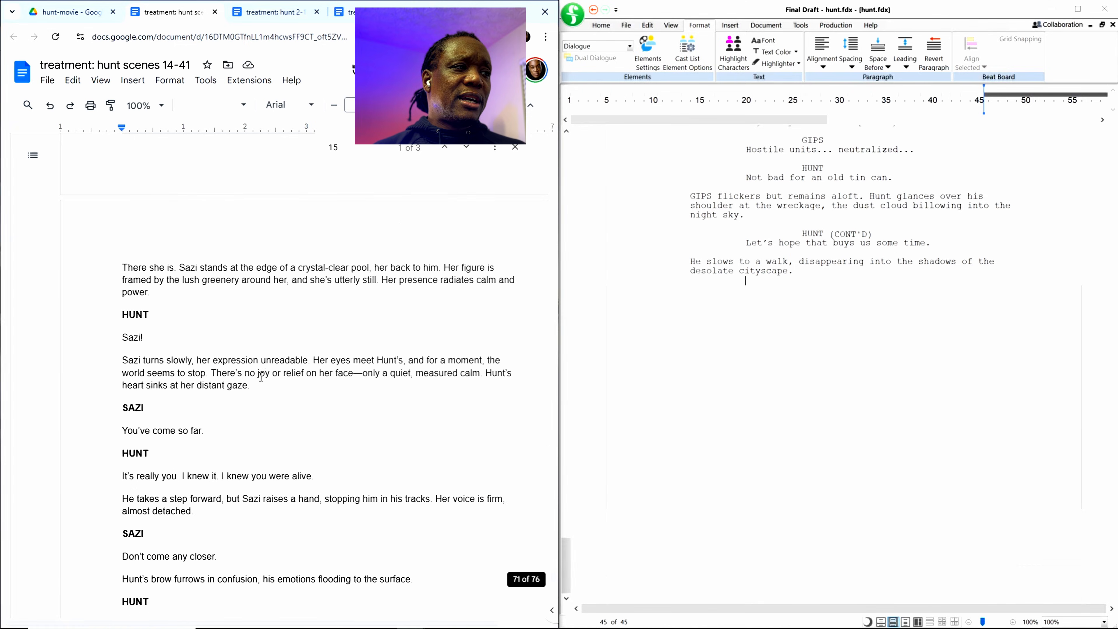
scroll(261, 376, down, 20)
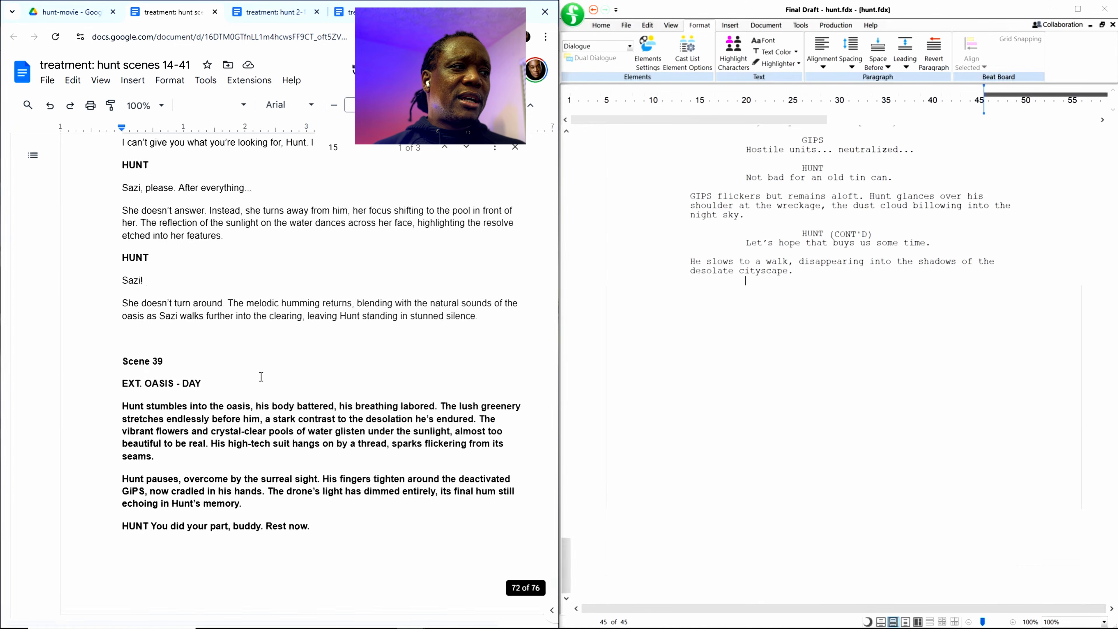
scroll(261, 376, down, 20)
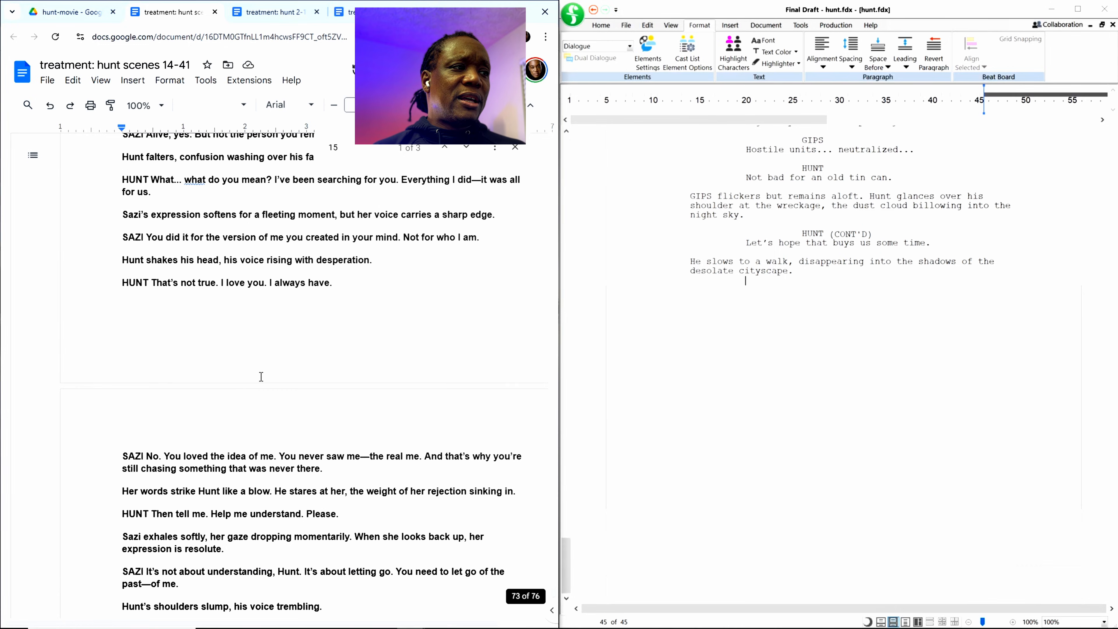
scroll(261, 378, down, 20)
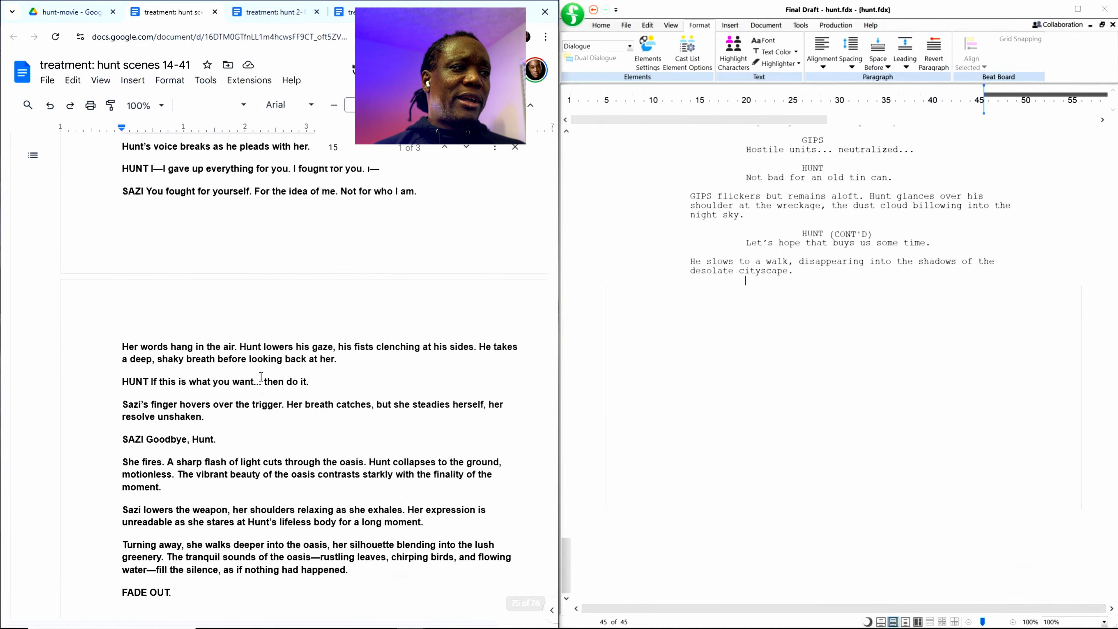
scroll(261, 377, down, 10)
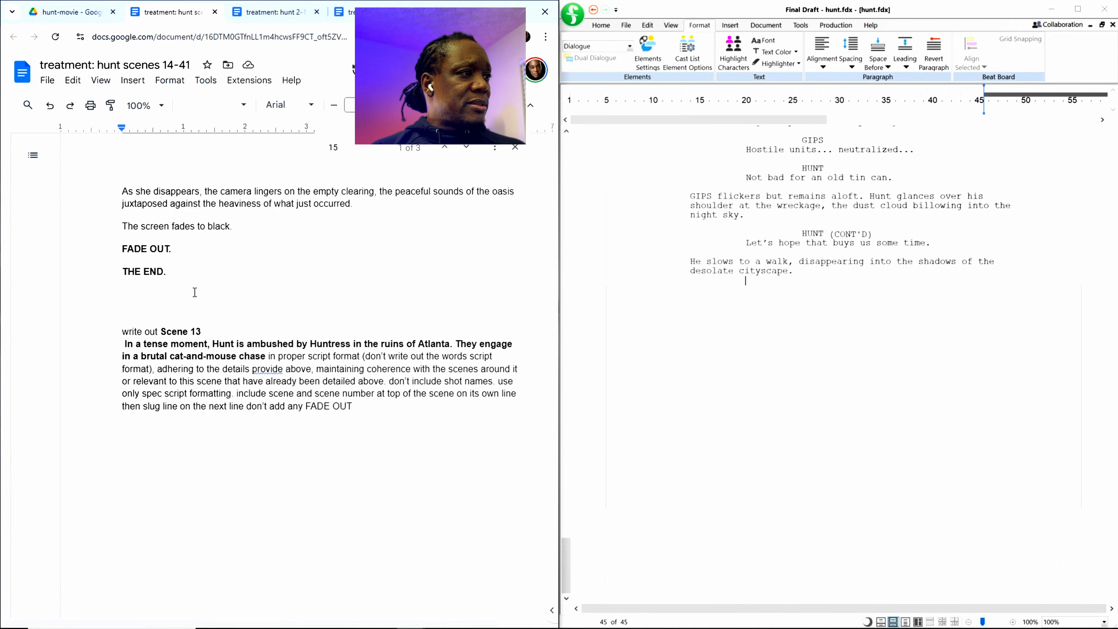
shift+click(130, 291)
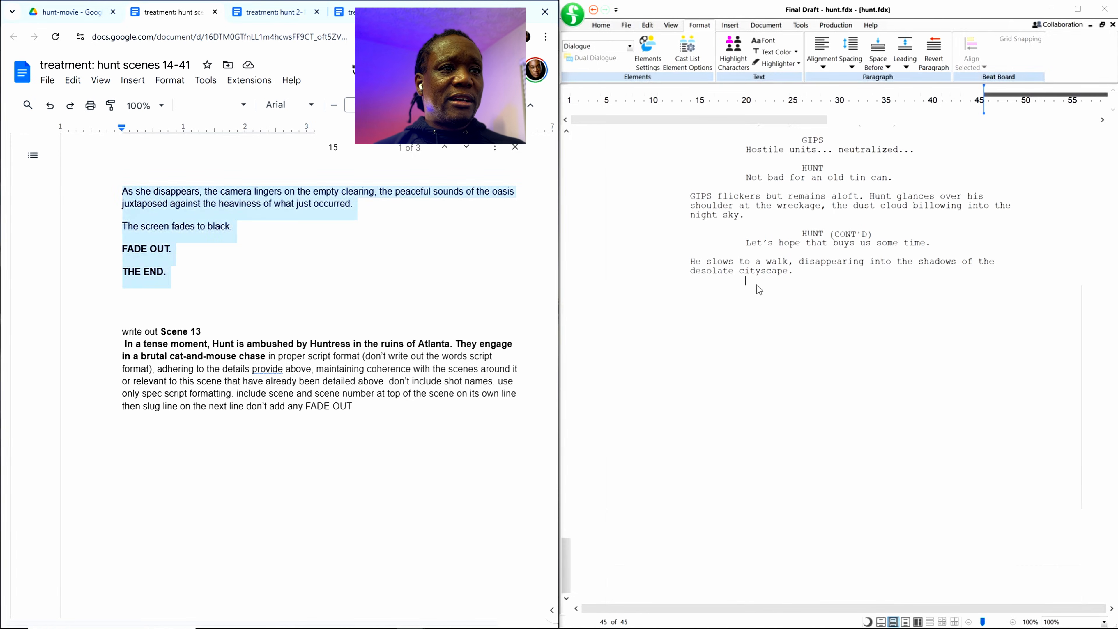
Step: Switch to Final Draft, paste the copied scenes after "the shadows of the desolate cityscape.", and check the ending back through Scene 41
click(755, 294)
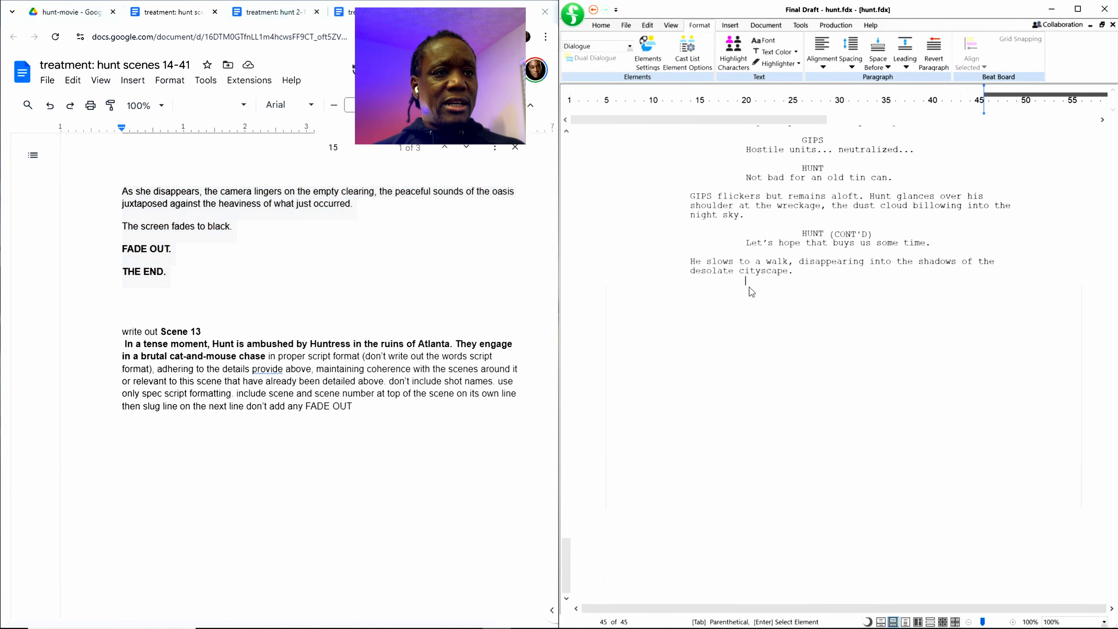
key(ctrl+v)
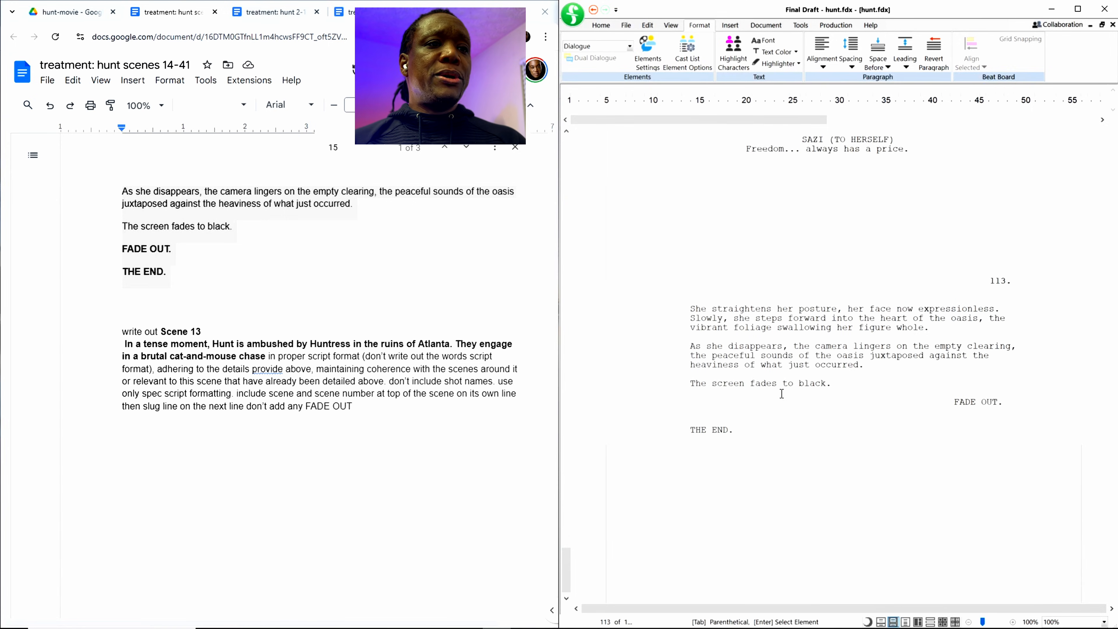
scroll(791, 398, down, 5)
scroll(795, 394, up, 2)
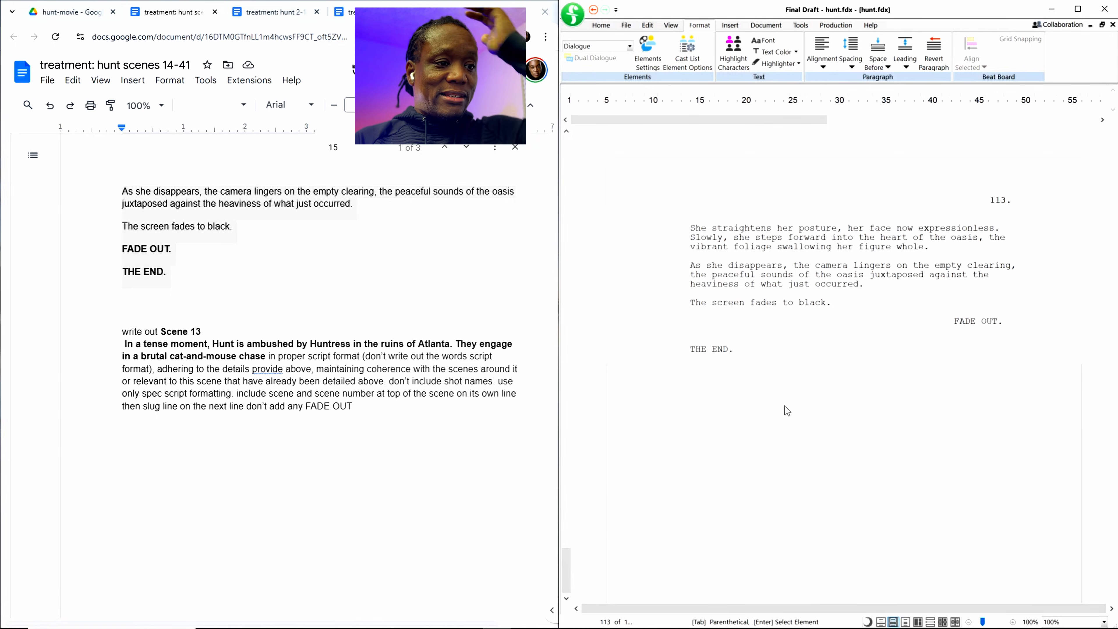
scroll(750, 374, down, 1)
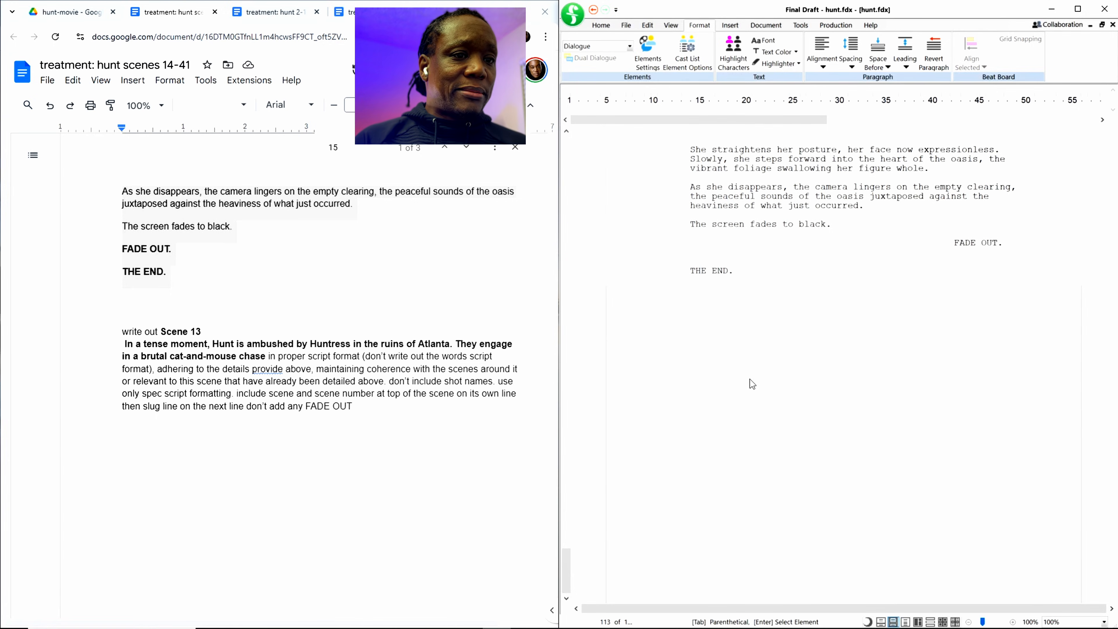
scroll(827, 546, up, 9)
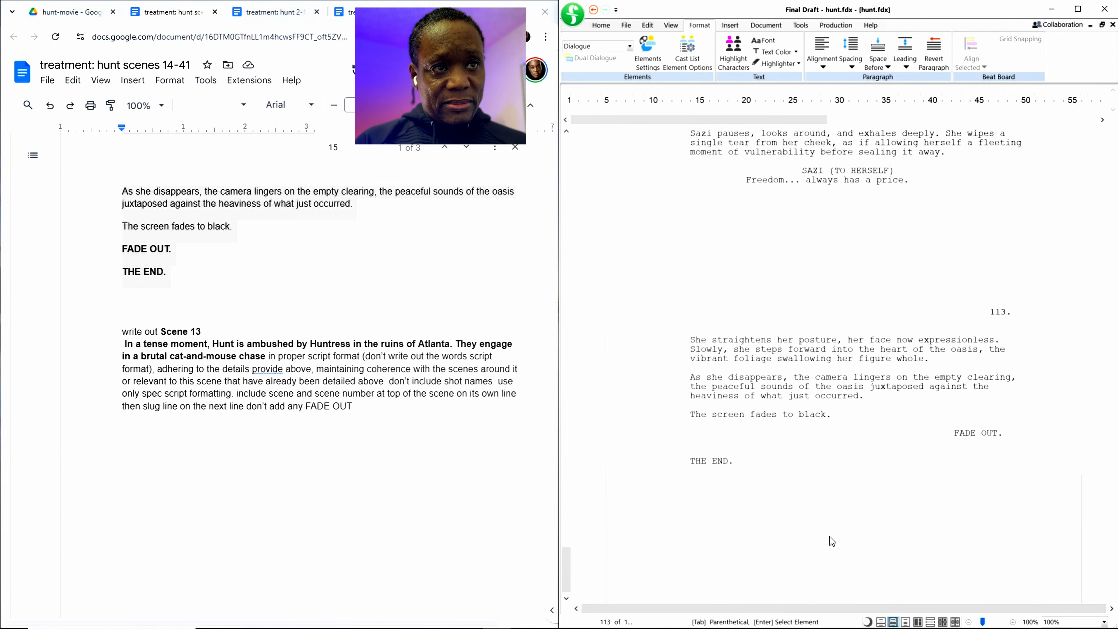
scroll(829, 489, up, 7)
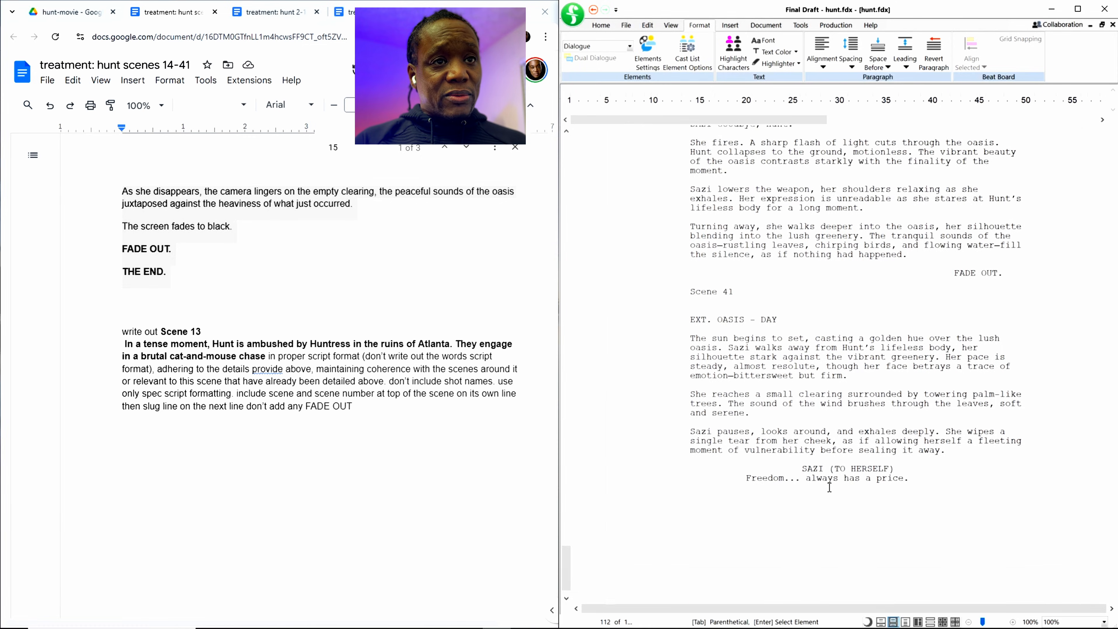
scroll(829, 488, up, 3)
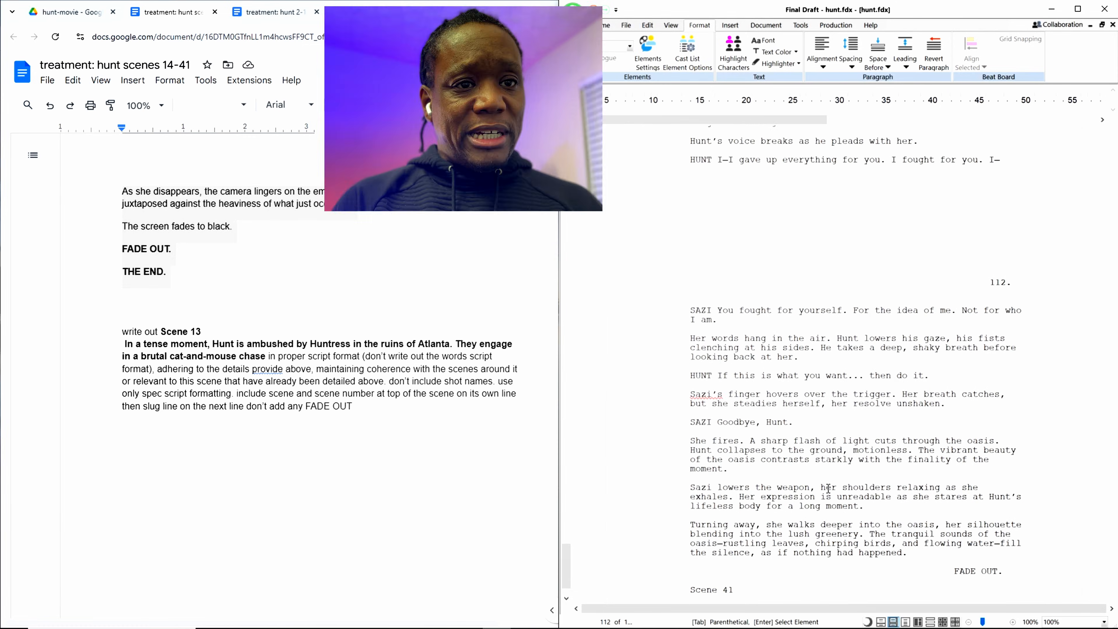